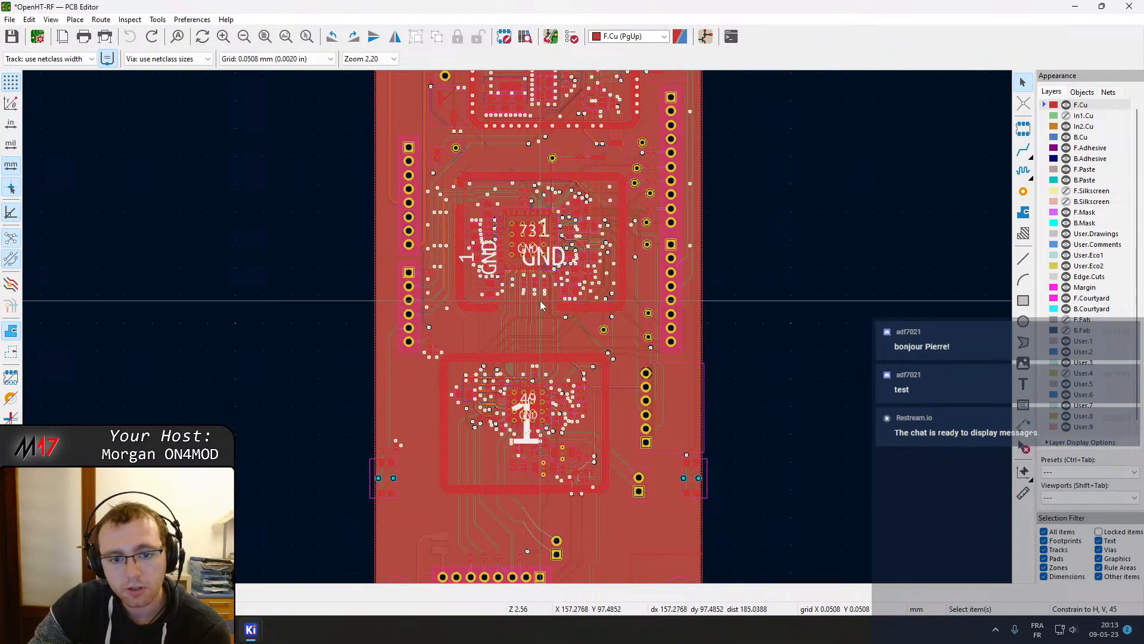
Pan and zoom across the board to inspect the routing and ground pours around the RF shield areas
middle_drag(565, 272, 537, 330)
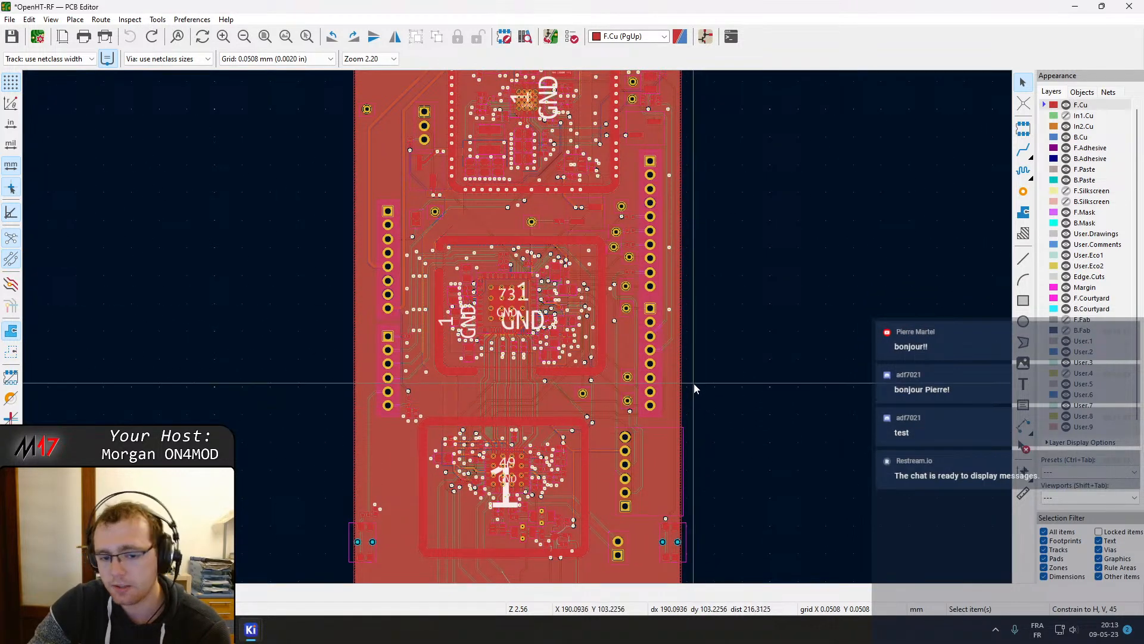
middle_drag(700, 384, 721, 372)
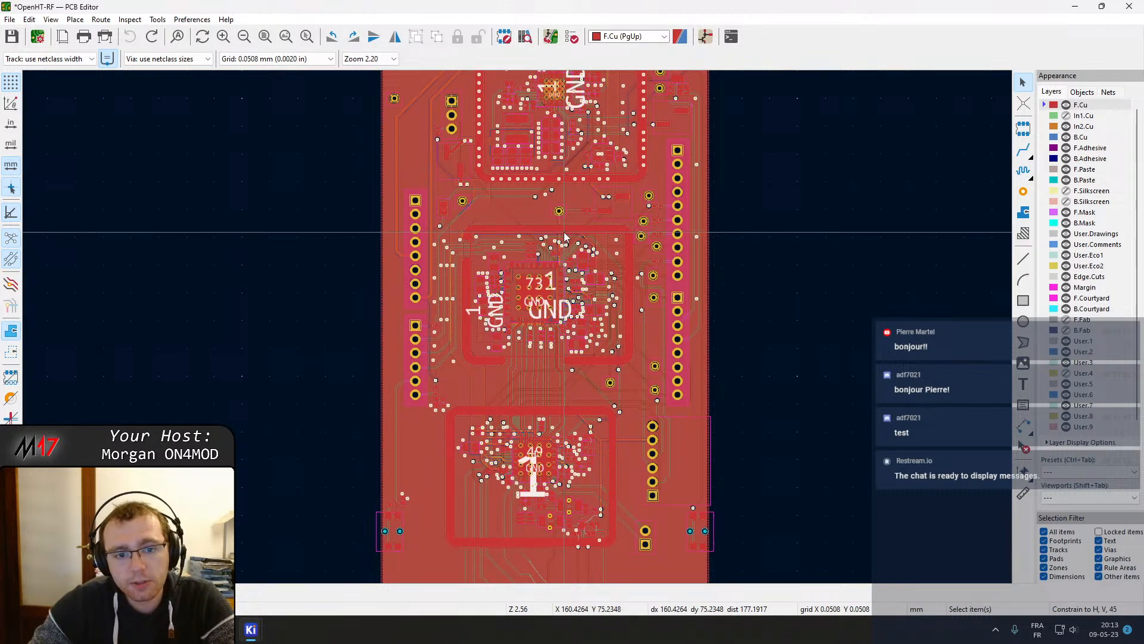
middle_drag(565, 238, 527, 104)
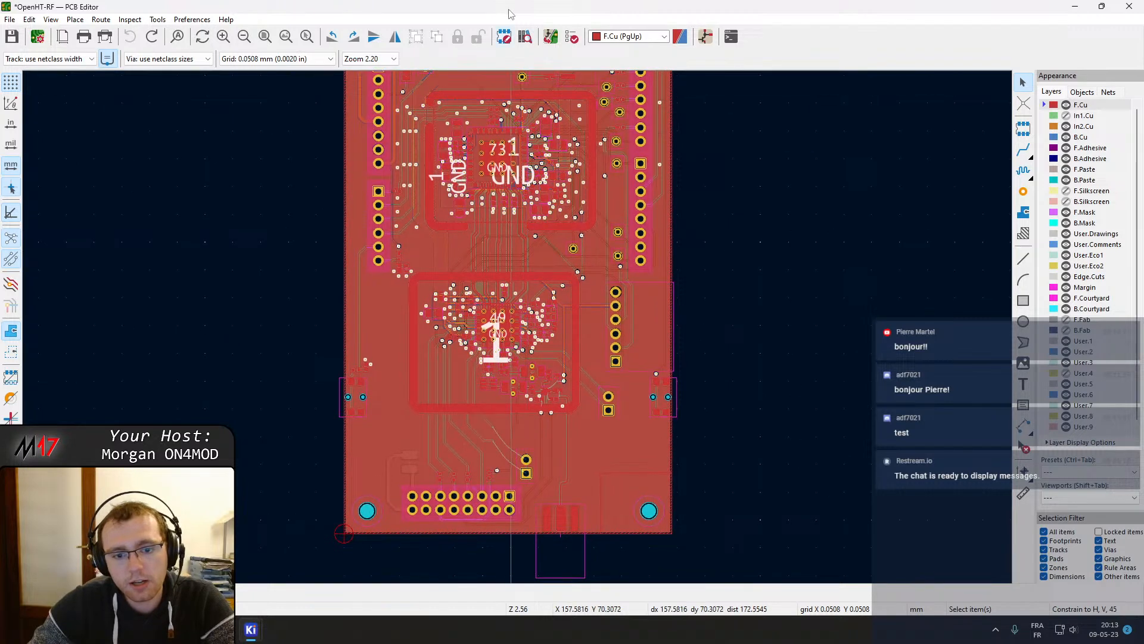
middle_drag(522, 162, 519, 393)
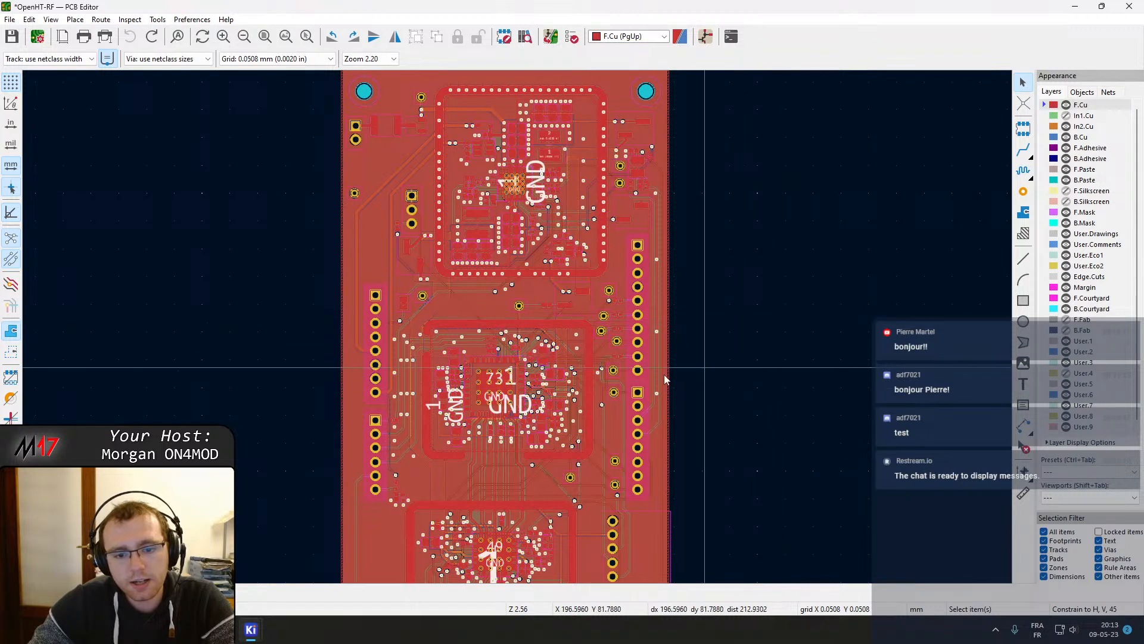
scroll(584, 511, up, 2)
middle_drag(503, 354, 560, 153)
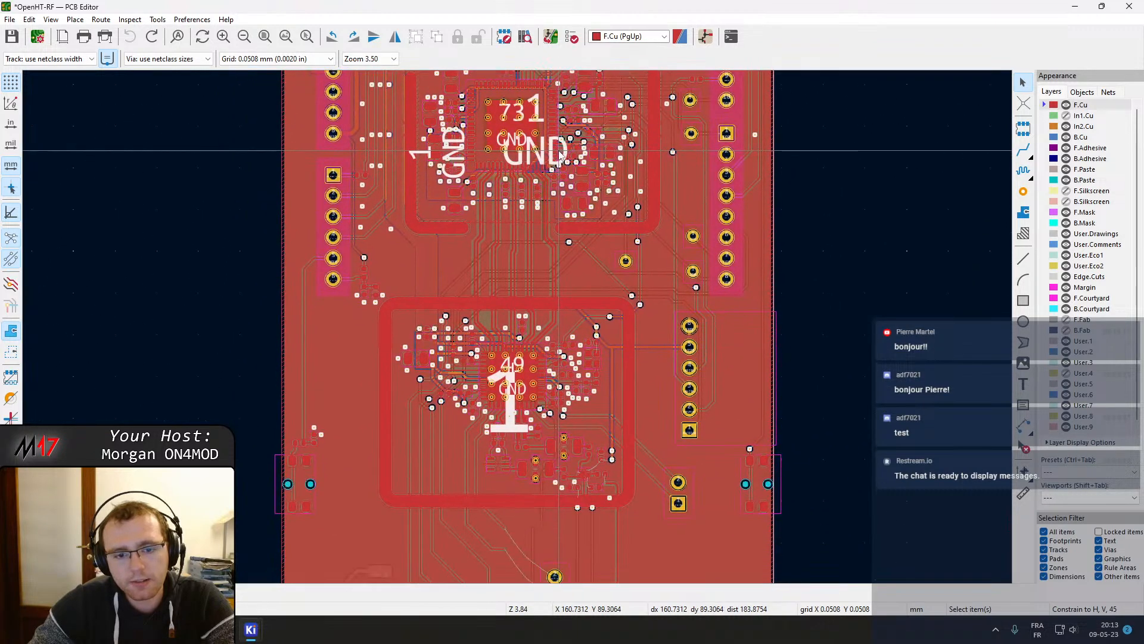
click(525, 389)
click(836, 335)
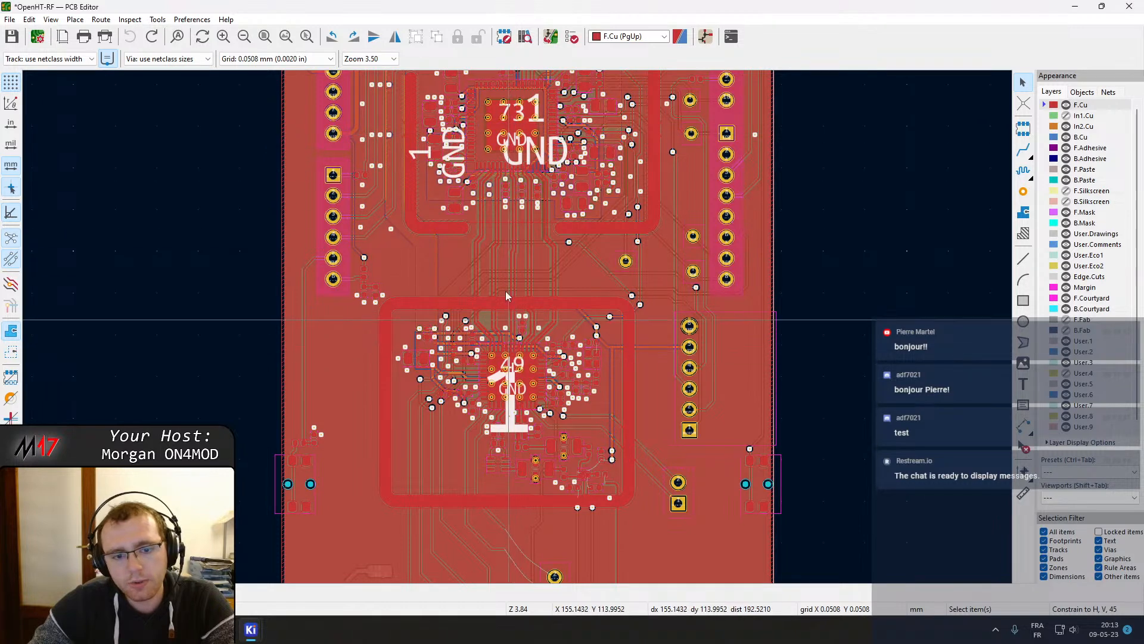
middle_drag(506, 132, 548, 197)
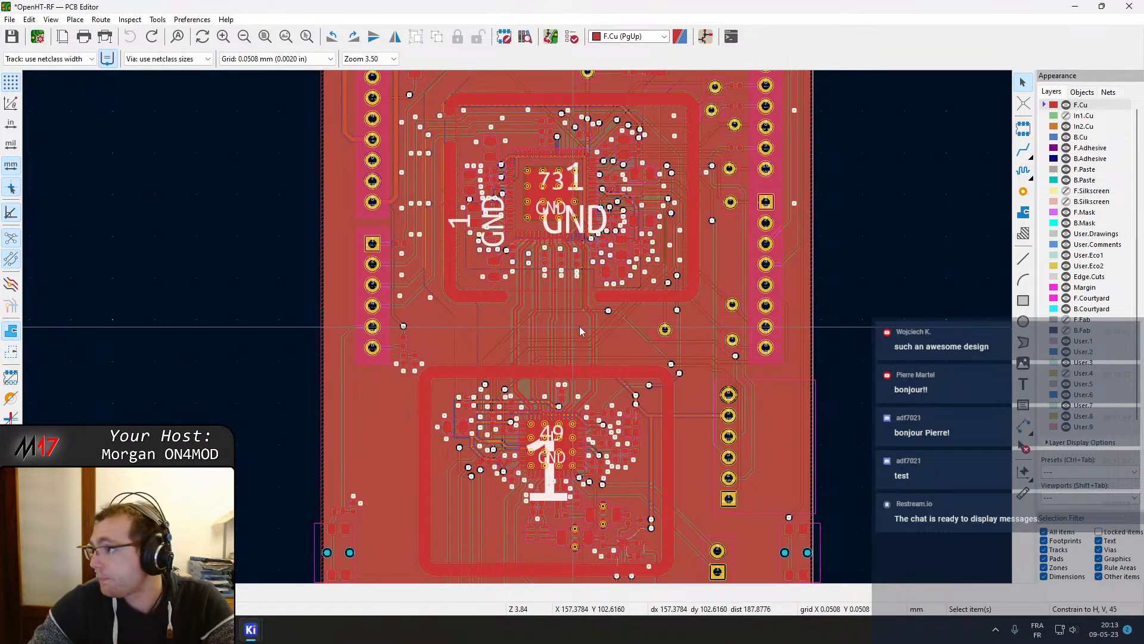
middle_drag(731, 385, 732, 467)
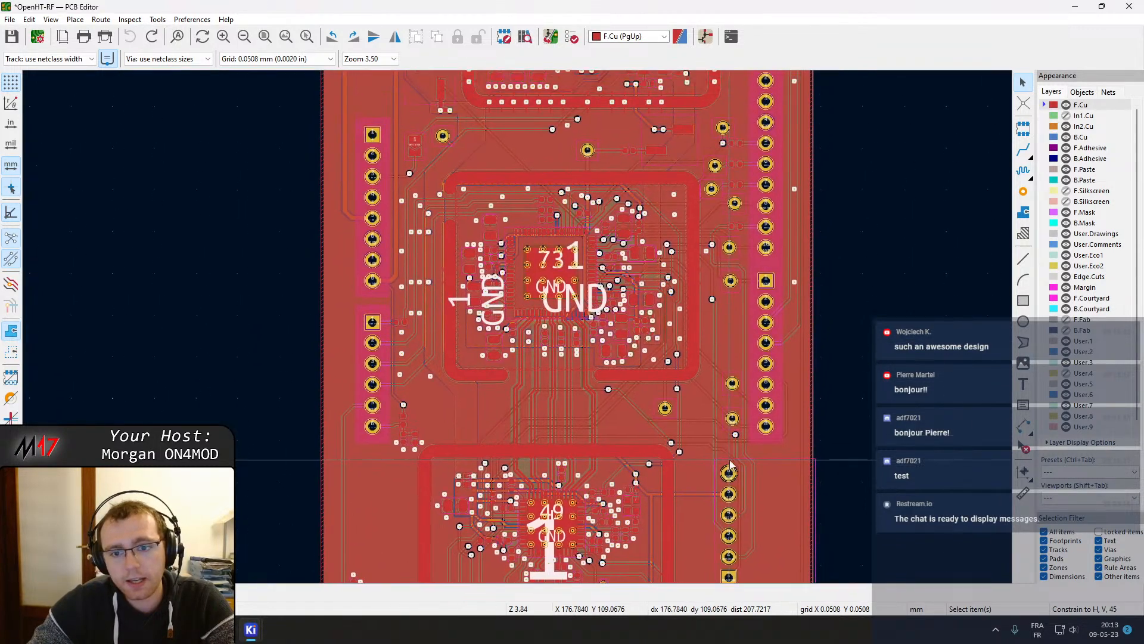
Select tracks and the shield zone outline around the upper RF section to inspect their properties
click(697, 324)
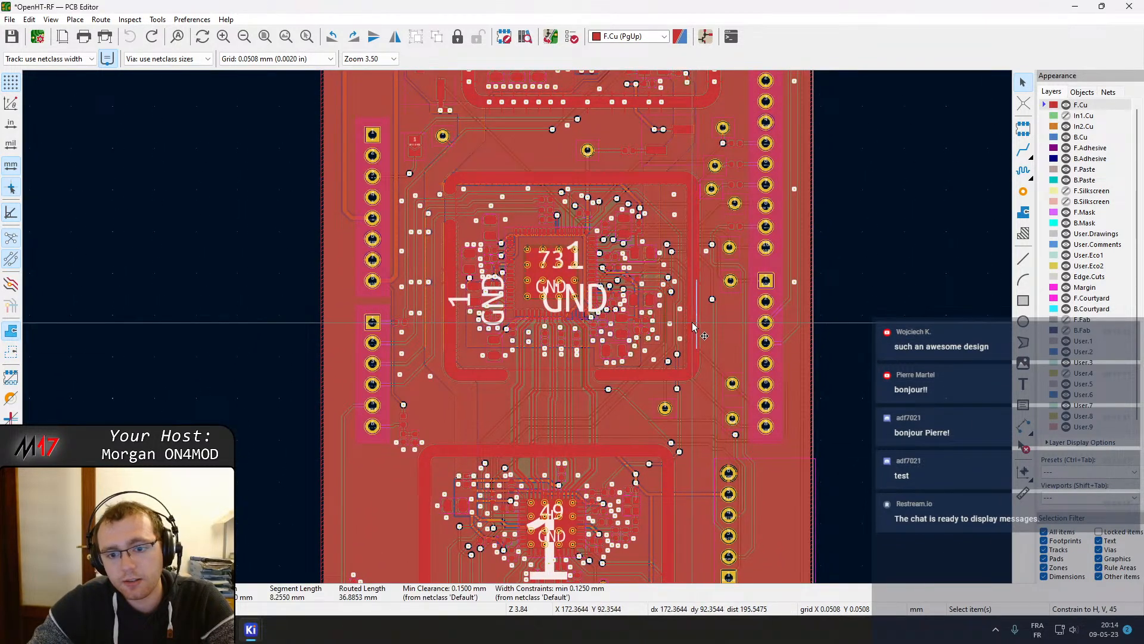
click(694, 322)
middle_drag(818, 231, 826, 309)
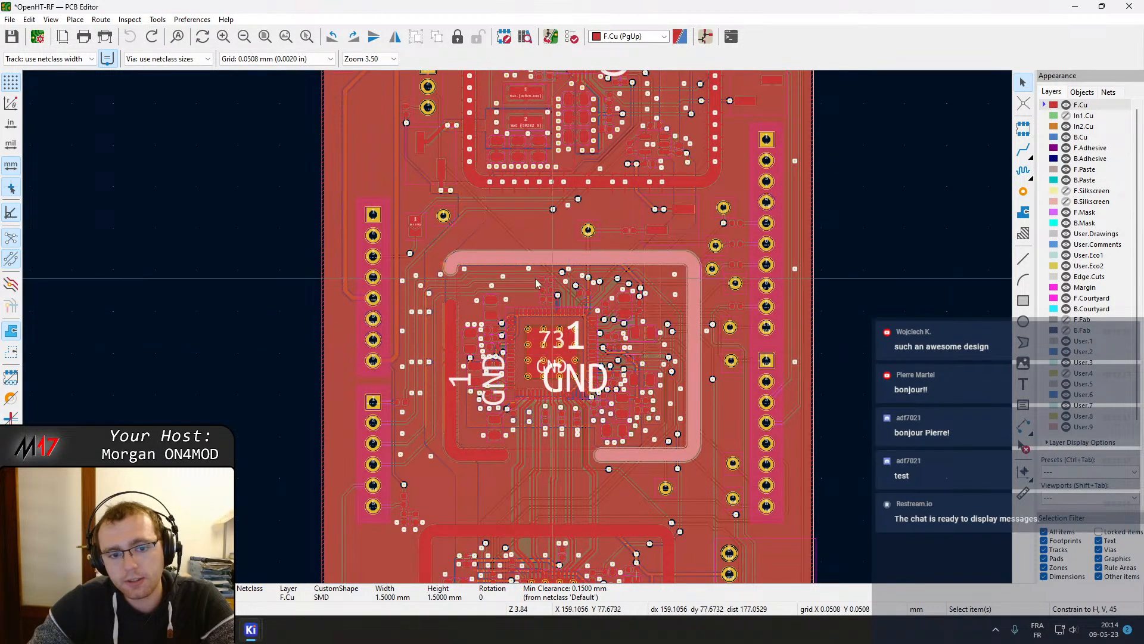
middle_drag(569, 209, 528, 497)
middle_drag(566, 403, 612, 132)
middle_drag(600, 342, 631, 80)
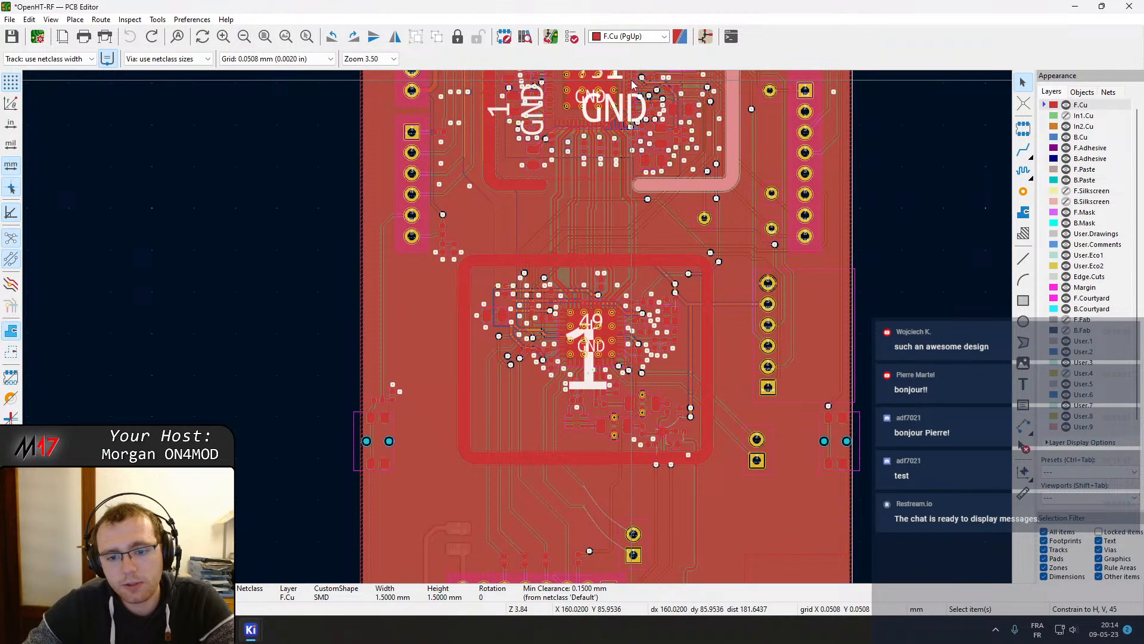
middle_drag(647, 174, 641, 238)
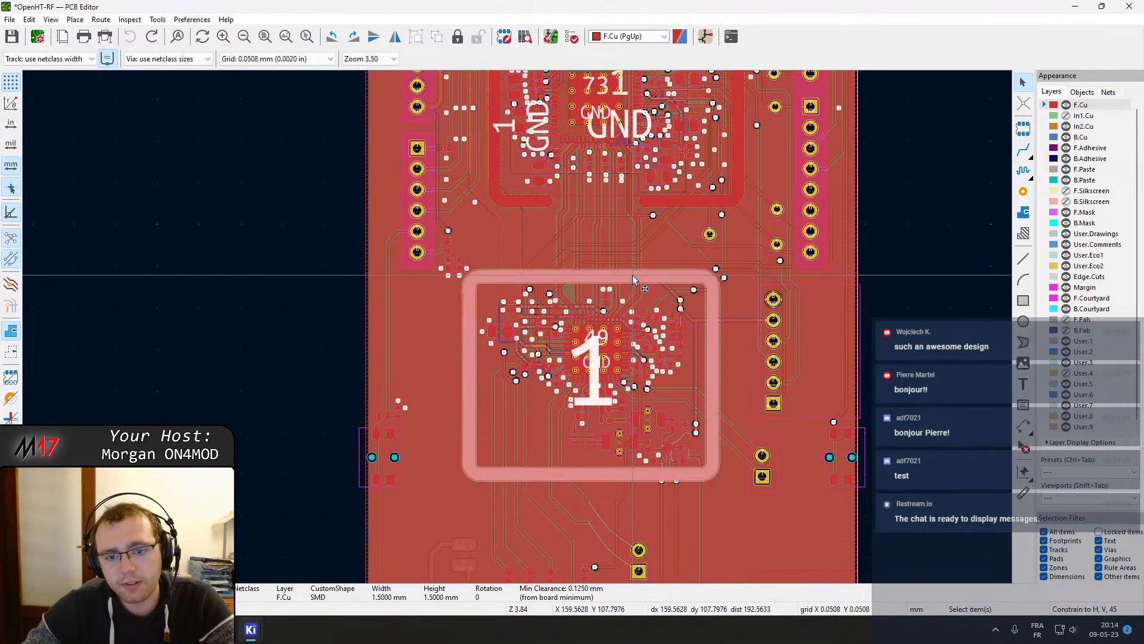
middle_drag(910, 206, 884, 296)
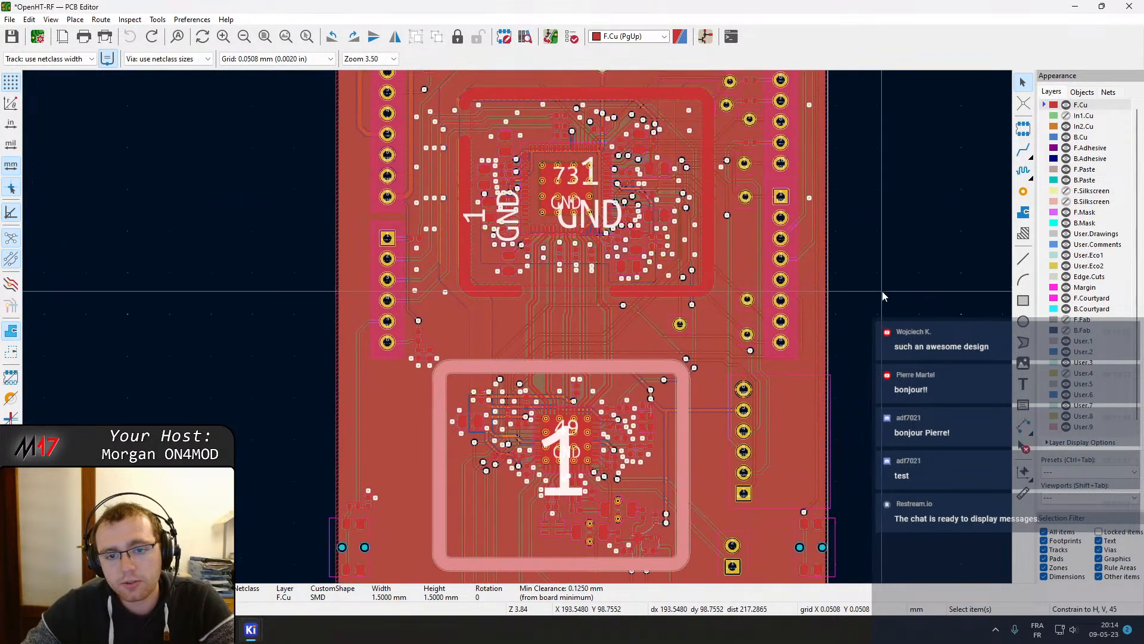
middle_drag(706, 179, 684, 274)
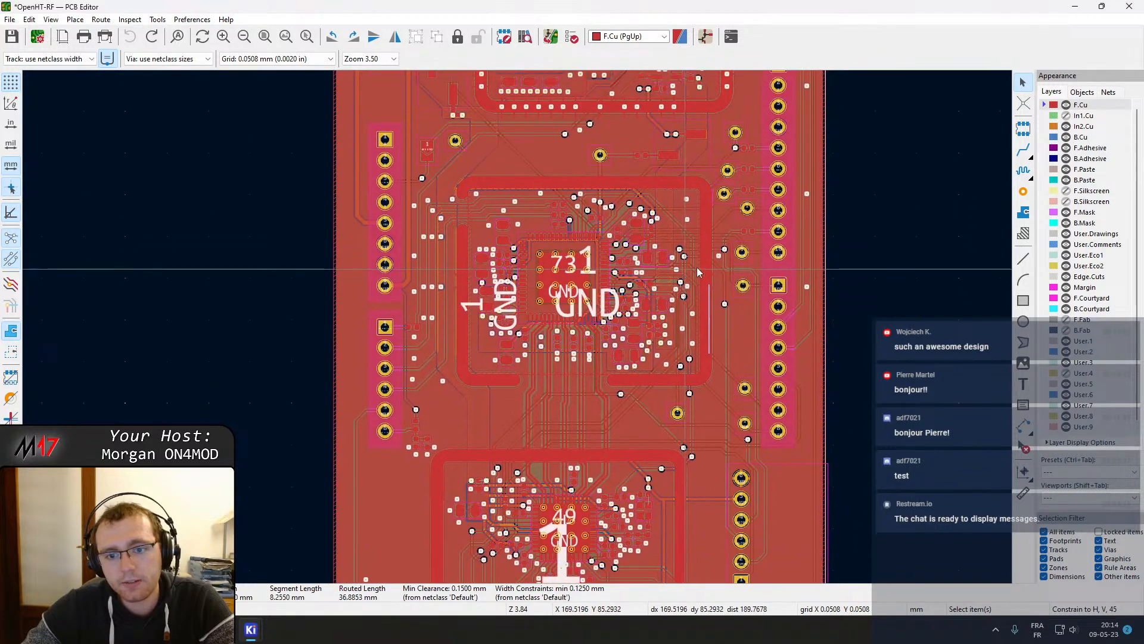
click(871, 229)
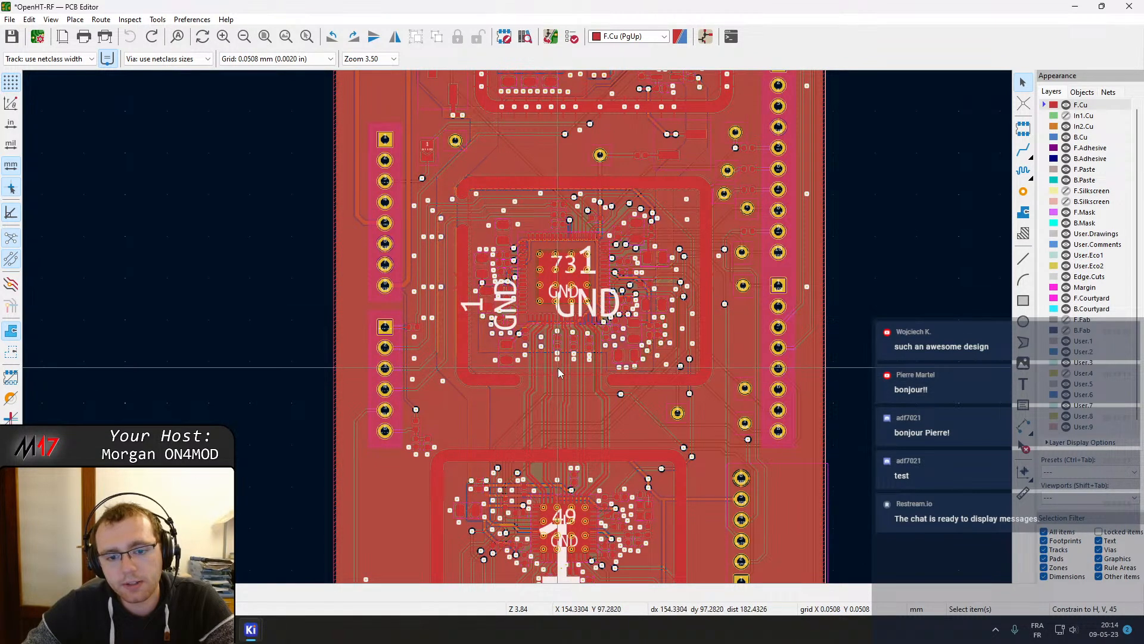
Zoom into the area between the two RF sections to examine the track routing and ground vias
scroll(514, 256, up, 2)
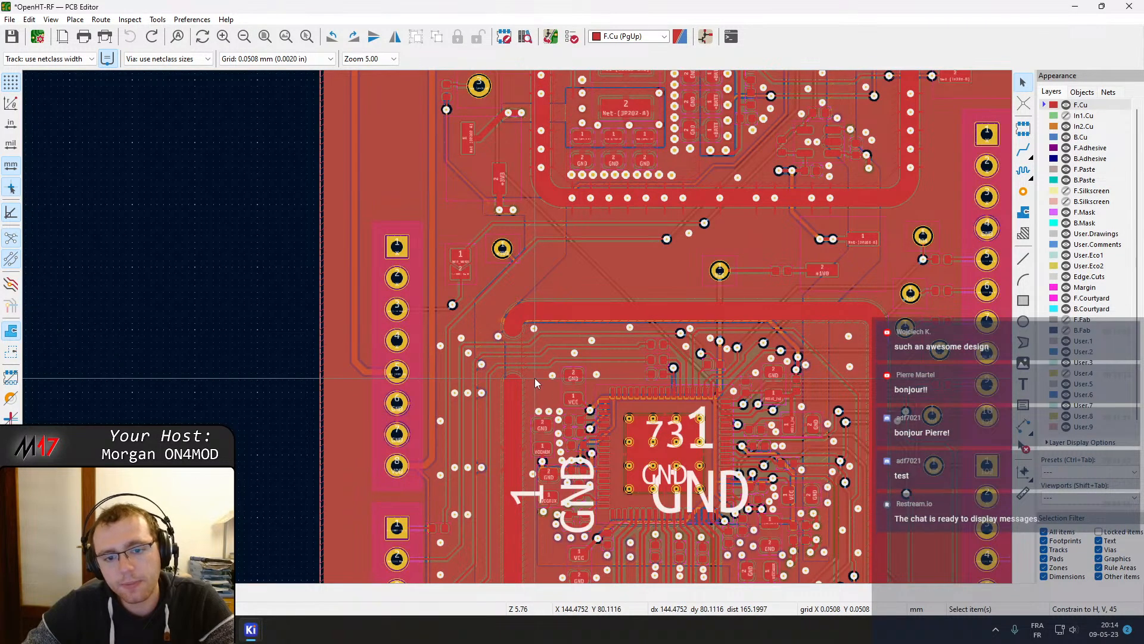
middle_drag(516, 374, 538, 331)
scroll(524, 322, up, 4)
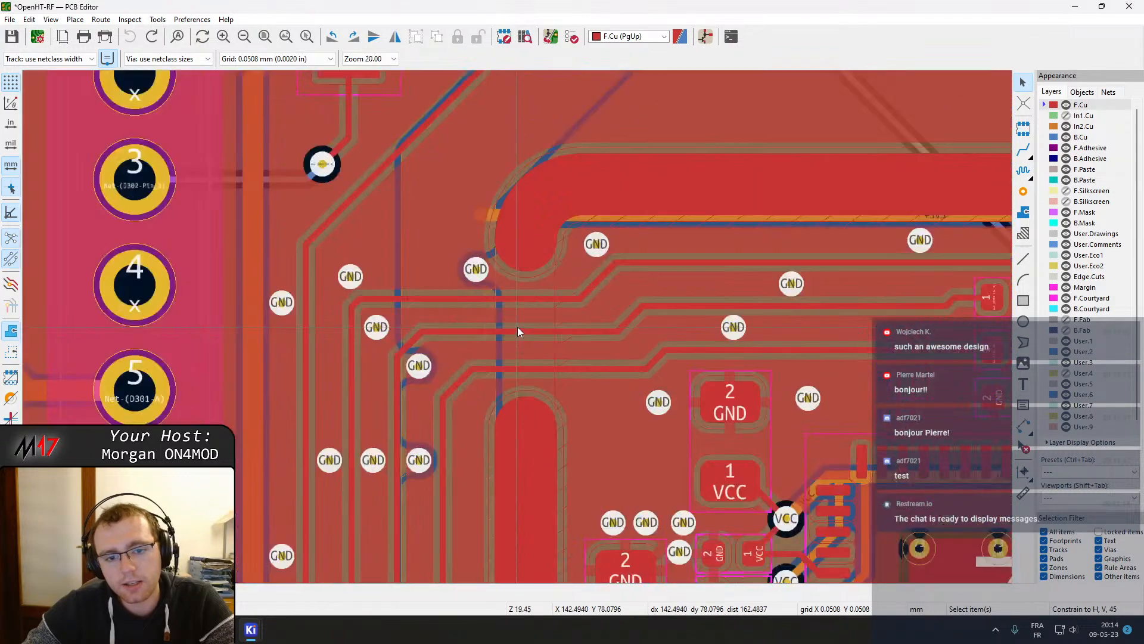
scroll(518, 327, down, 4)
middle_drag(547, 313, 547, 304)
middle_drag(640, 362, 568, 283)
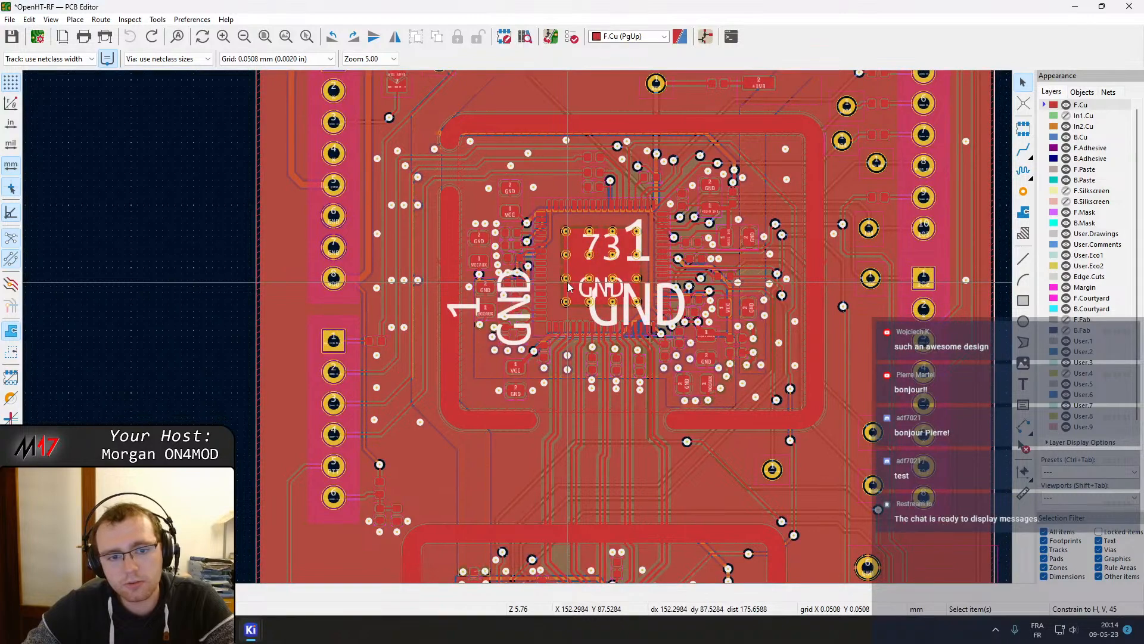
middle_drag(653, 330, 619, 269)
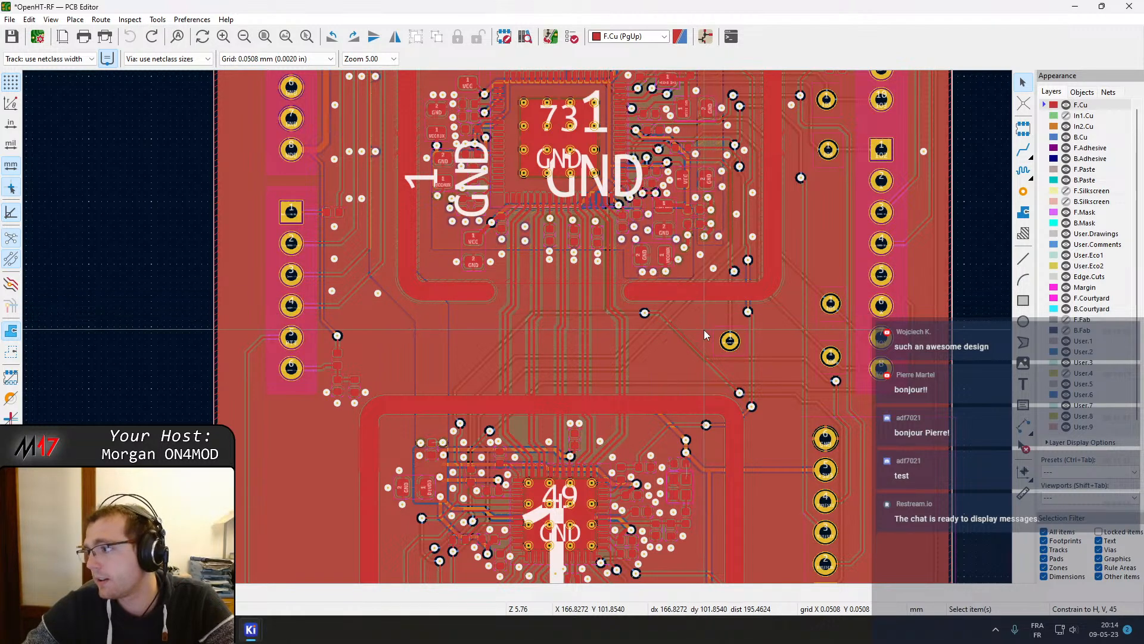
mouse_move(549, 271)
middle_down()
mouse_move(539, 338)
mouse_move(544, 249)
middle_up()
middle_drag(537, 332, 538, 291)
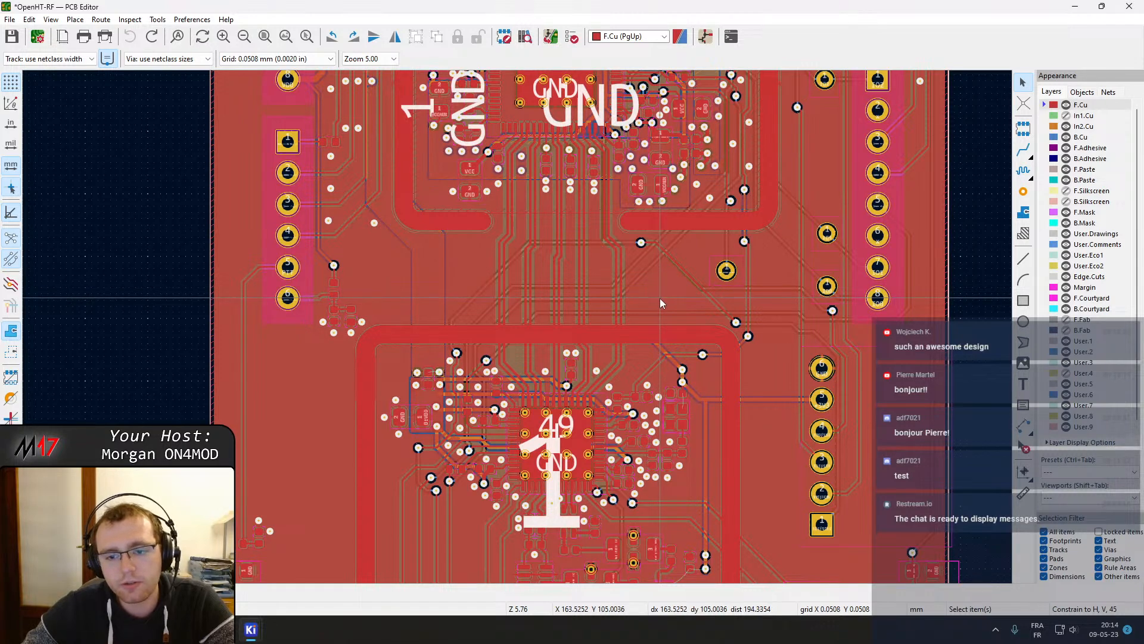
mouse_move(660, 323)
middle_down()
mouse_move(653, 300)
mouse_move(657, 342)
middle_up()
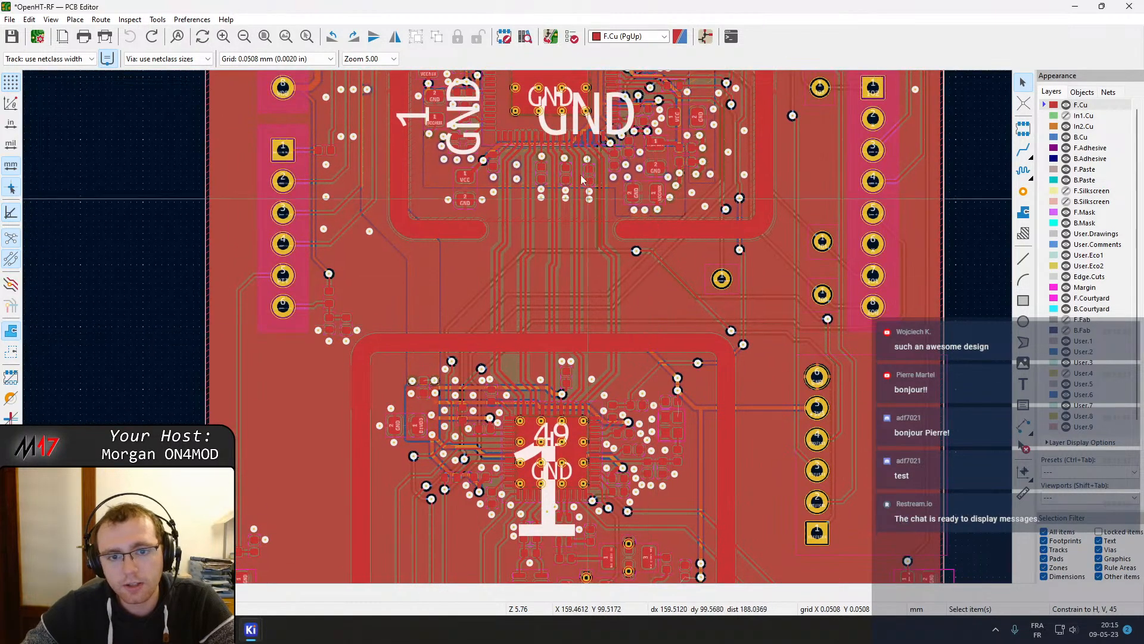
click(644, 340)
middle_drag(660, 382, 693, 245)
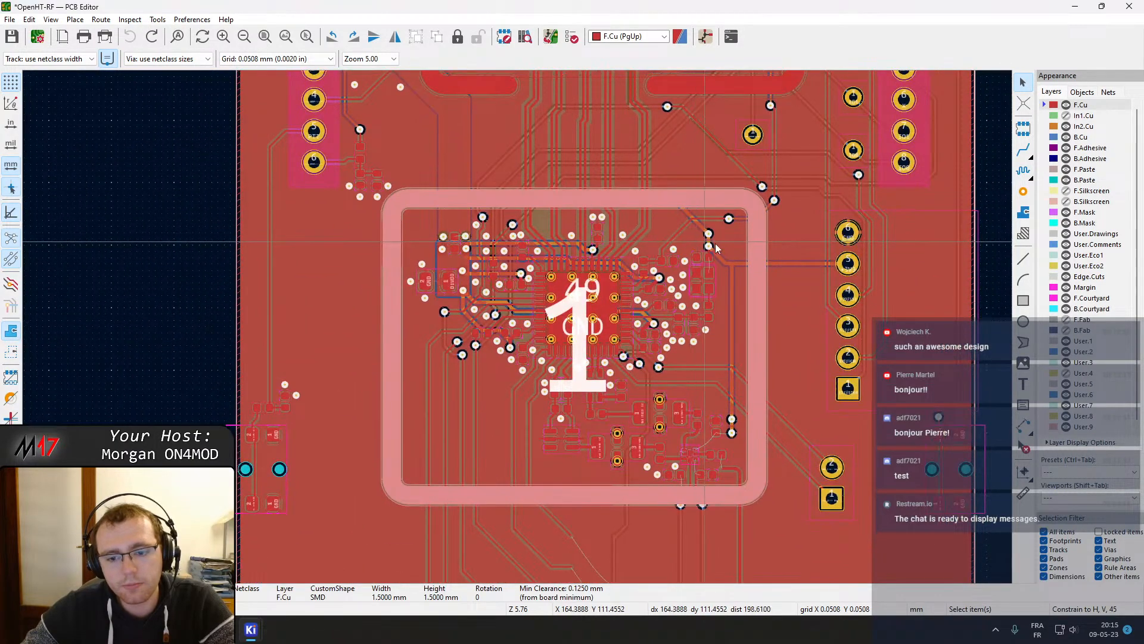
Select the lower shield outline and nearby tracks to inspect their widths and clearances
click(173, 305)
middle_drag(698, 402, 679, 383)
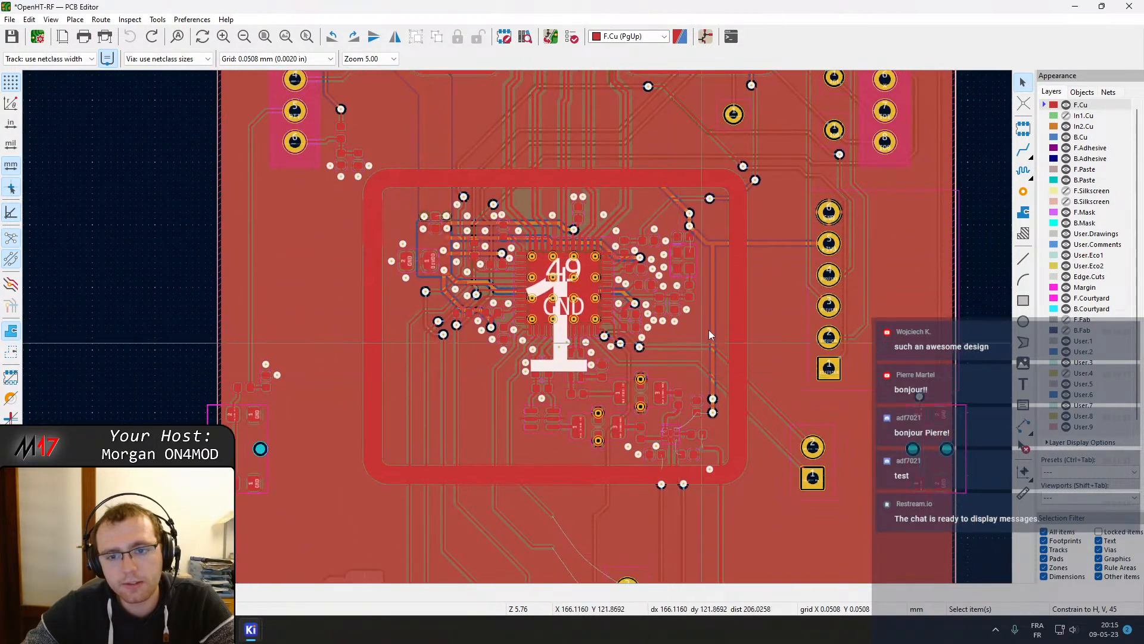
click(732, 306)
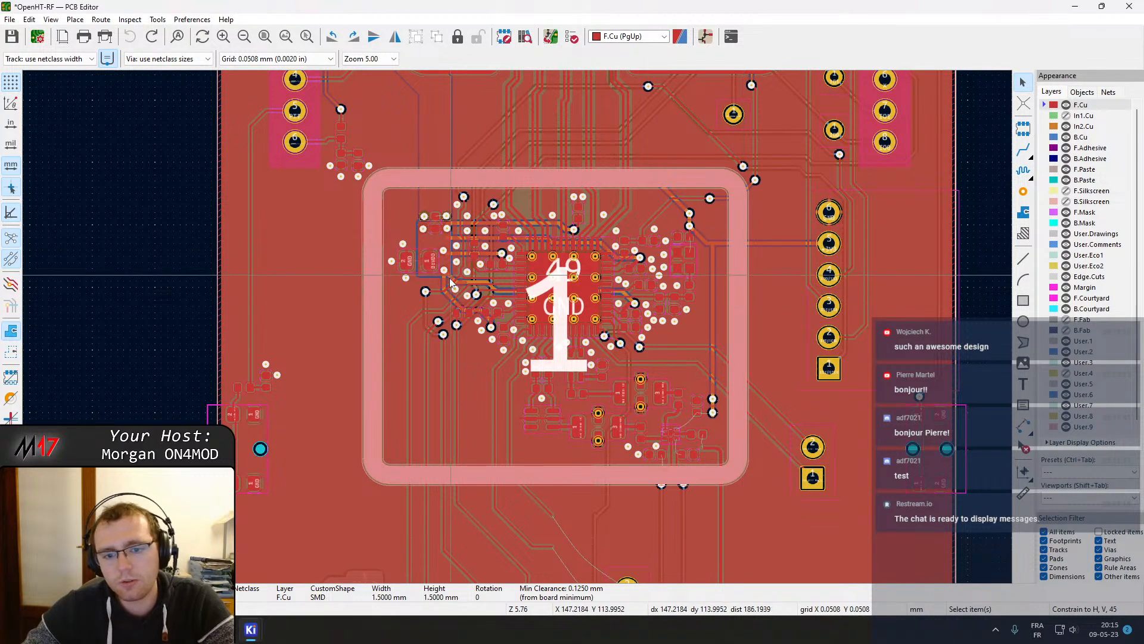
click(723, 499)
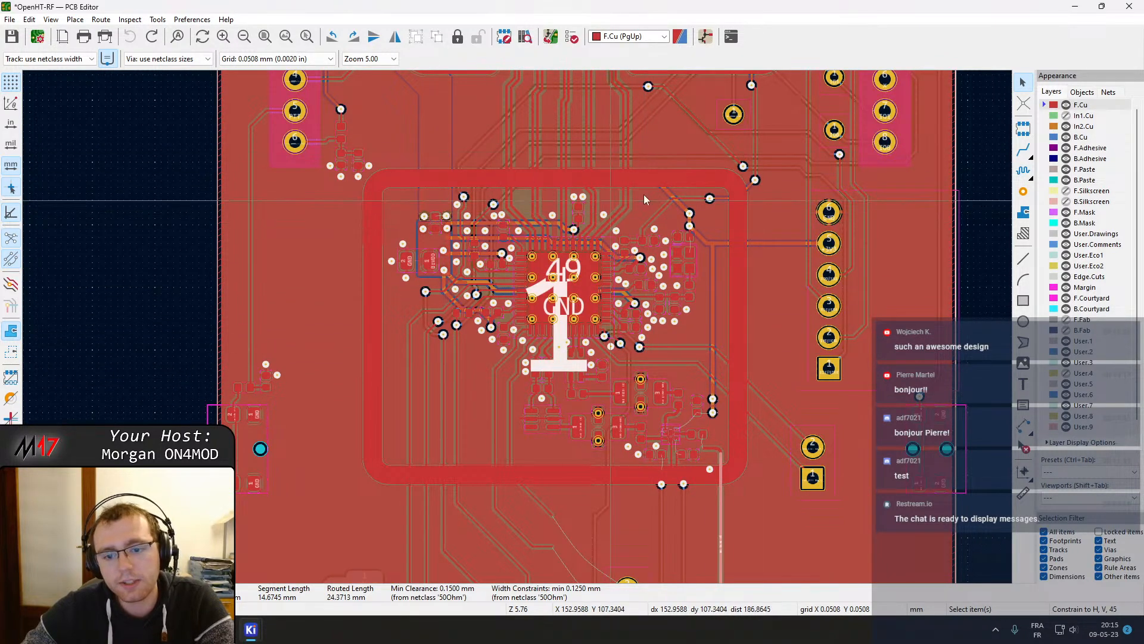
middle_drag(666, 196, 667, 351)
click(677, 341)
scroll(517, 328, down, 3)
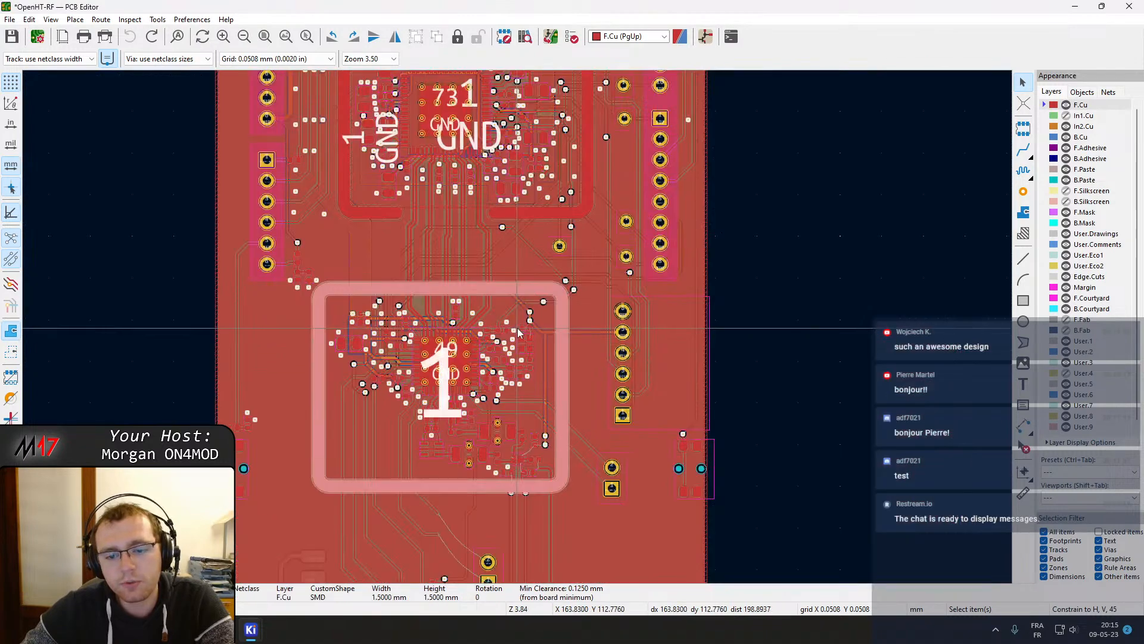
middle_drag(564, 384, 604, 363)
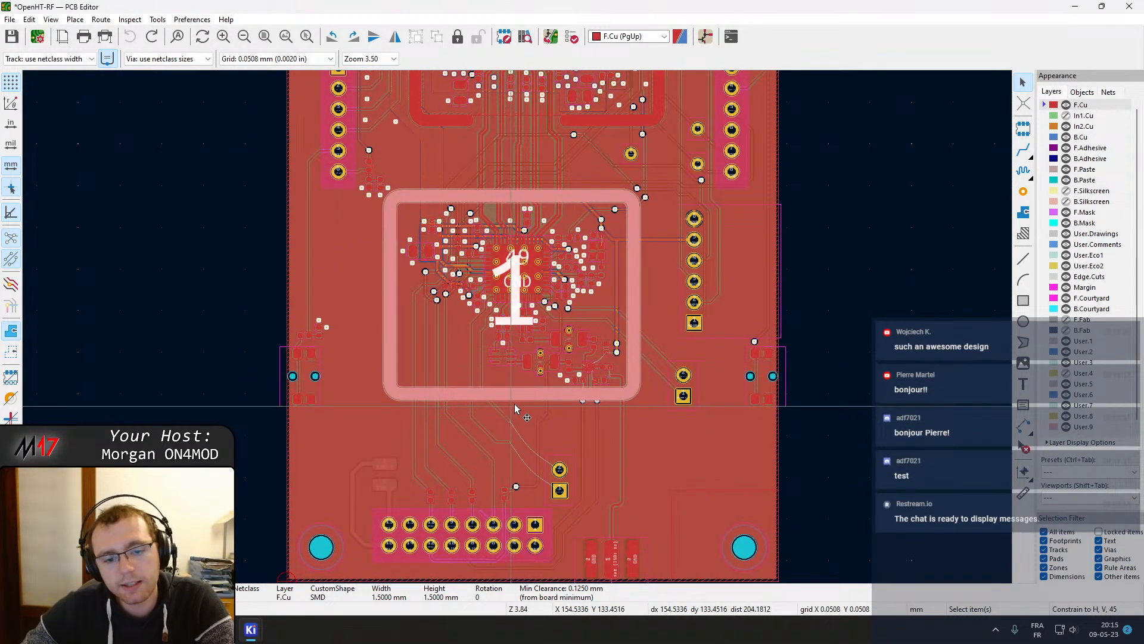
middle_drag(512, 325, 523, 353)
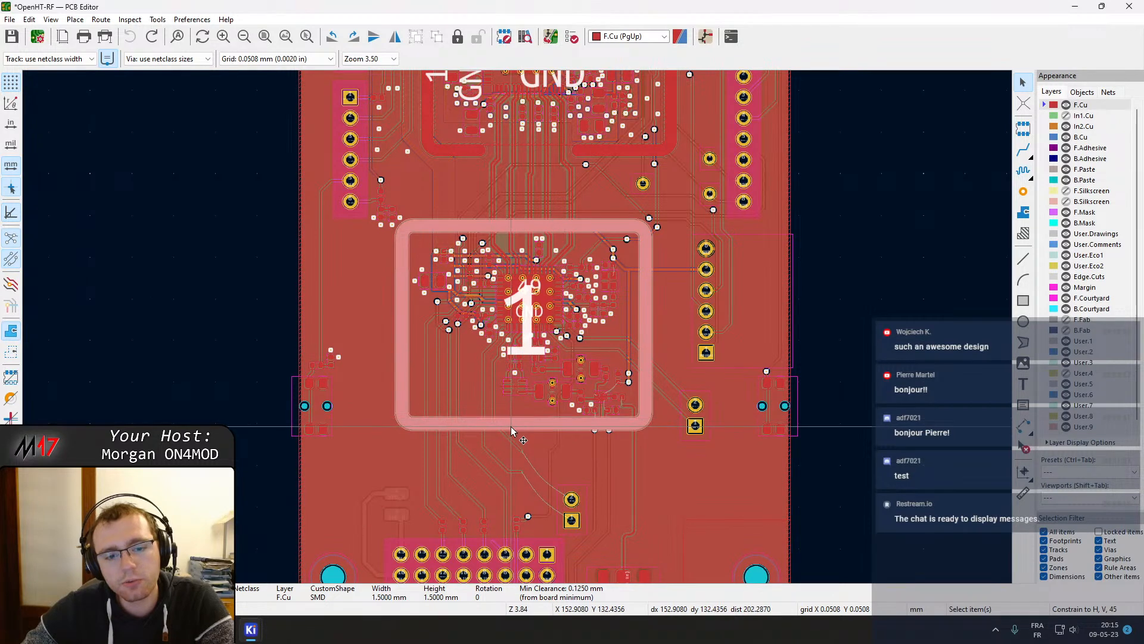
middle_drag(527, 254, 563, 239)
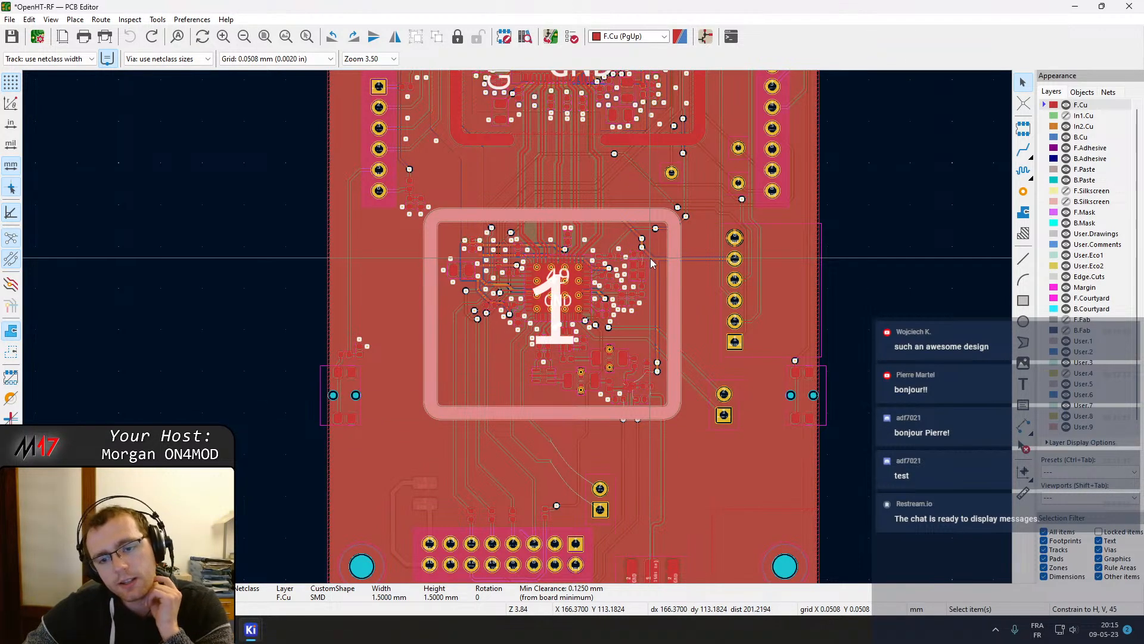
middle_drag(923, 237, 912, 325)
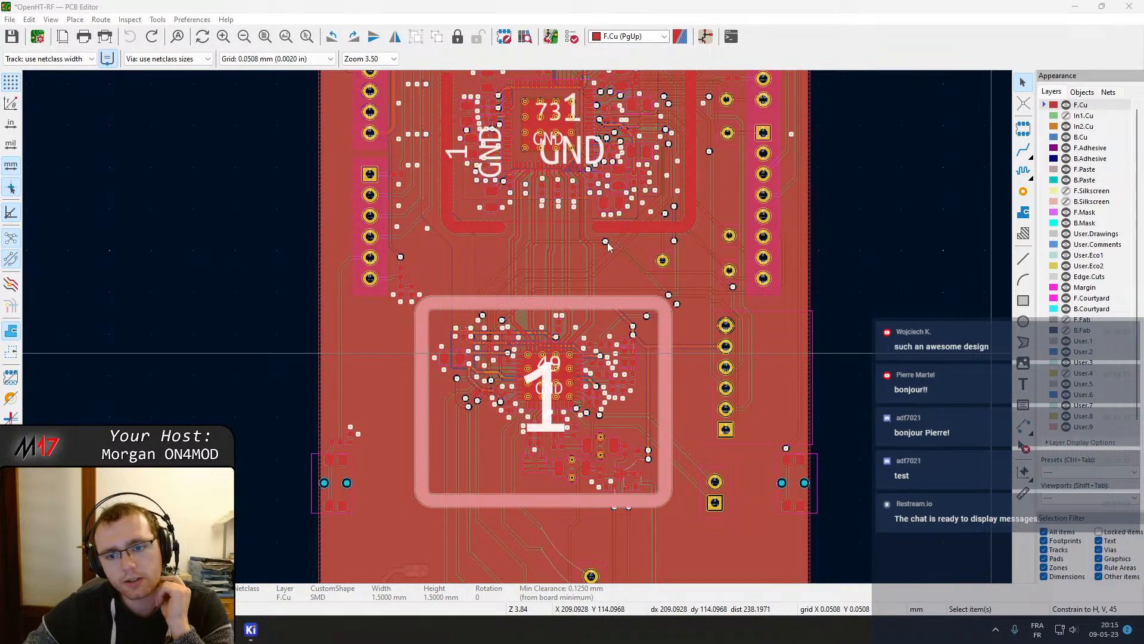
Show the F.Silkscreen layer and make it the active layer
click(1066, 191)
click(1086, 191)
Inspect the component reference designators around the upper RF section and select connector J304
scroll(802, 320, down, 2)
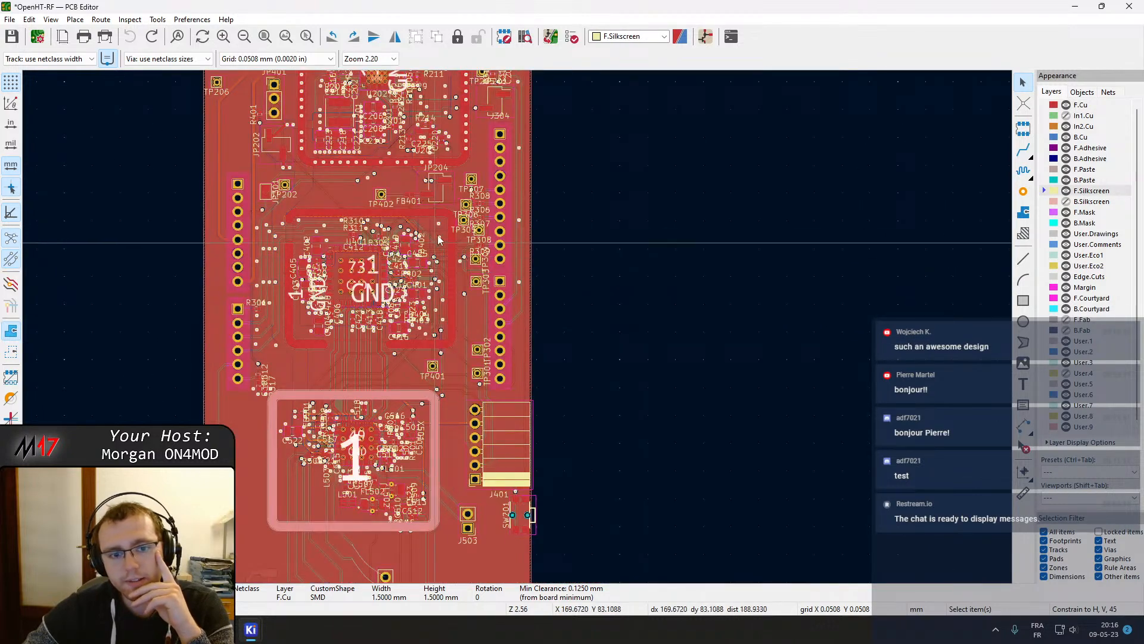
scroll(518, 327, up, 4)
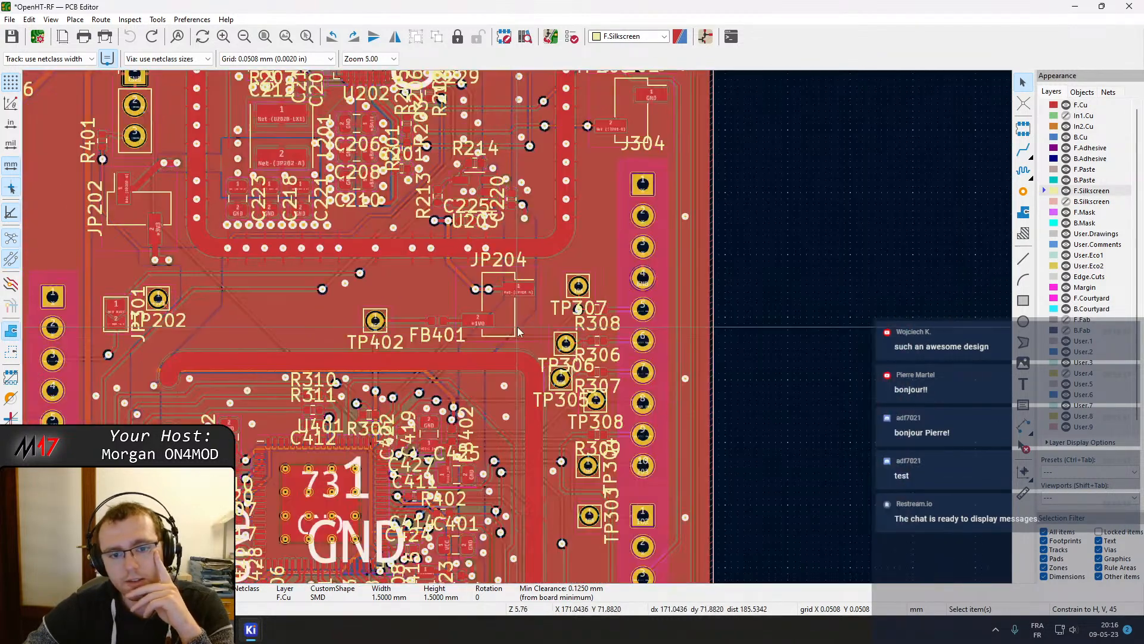
middle_drag(473, 283, 567, 341)
middle_drag(518, 313, 633, 427)
middle_drag(496, 255, 483, 371)
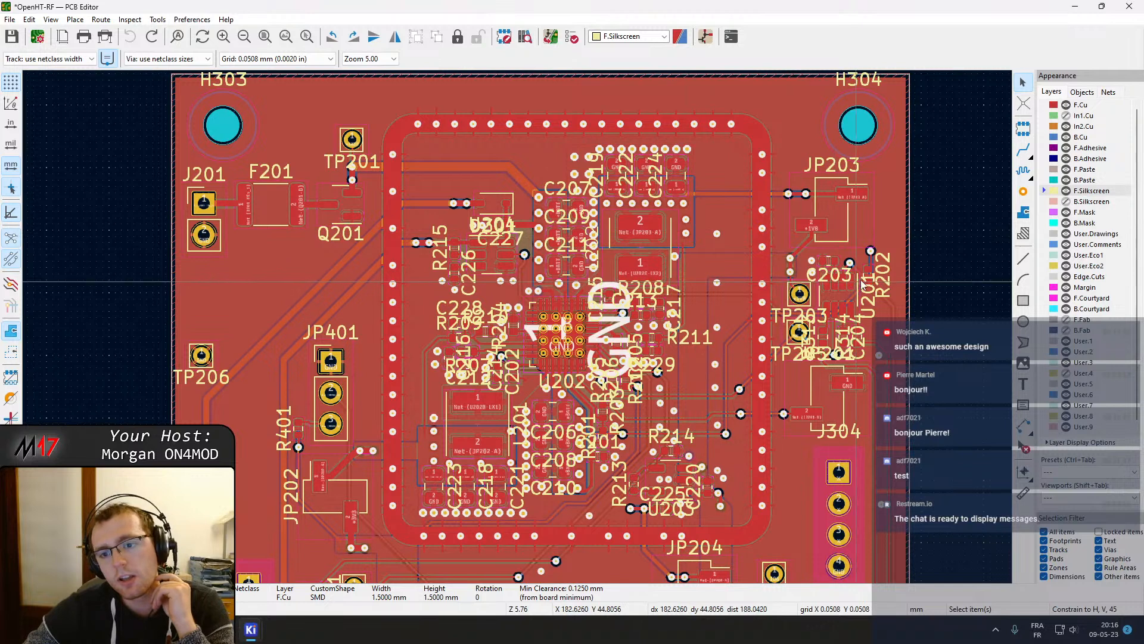
middle_drag(878, 381, 885, 266)
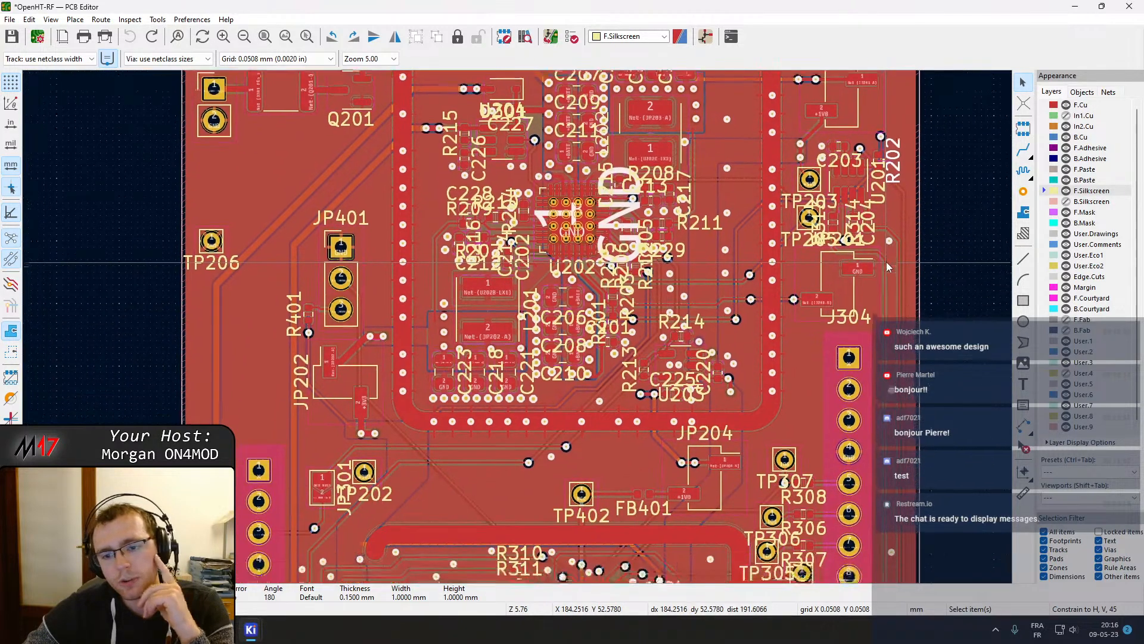
click(859, 322)
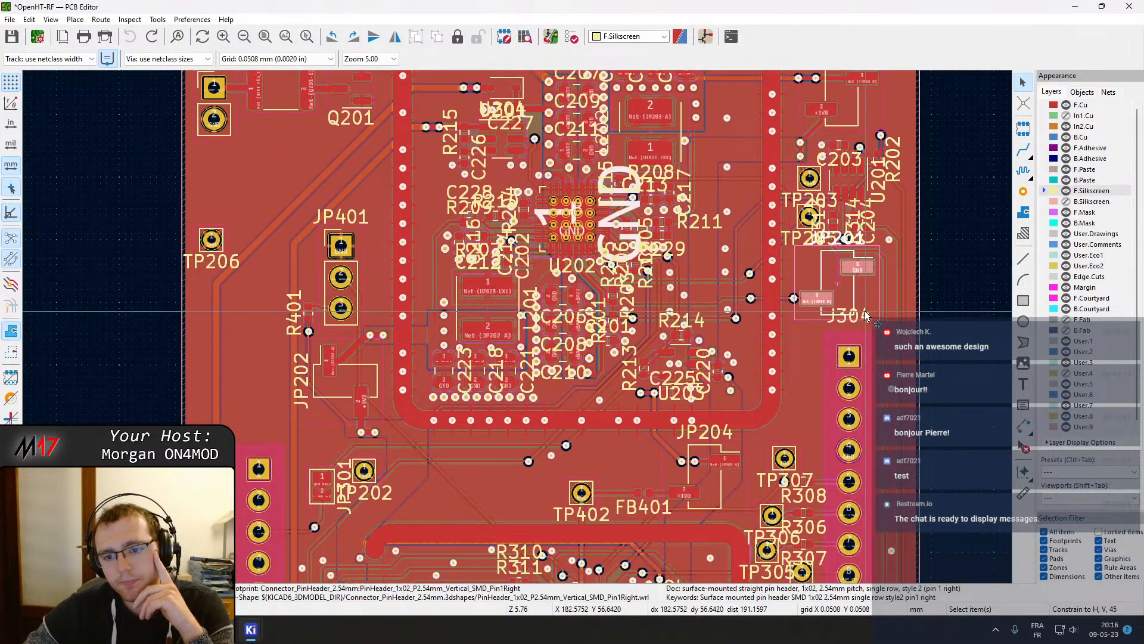
Clear the selection and scroll down the board to examine the lower RF section and its connectors
click(931, 194)
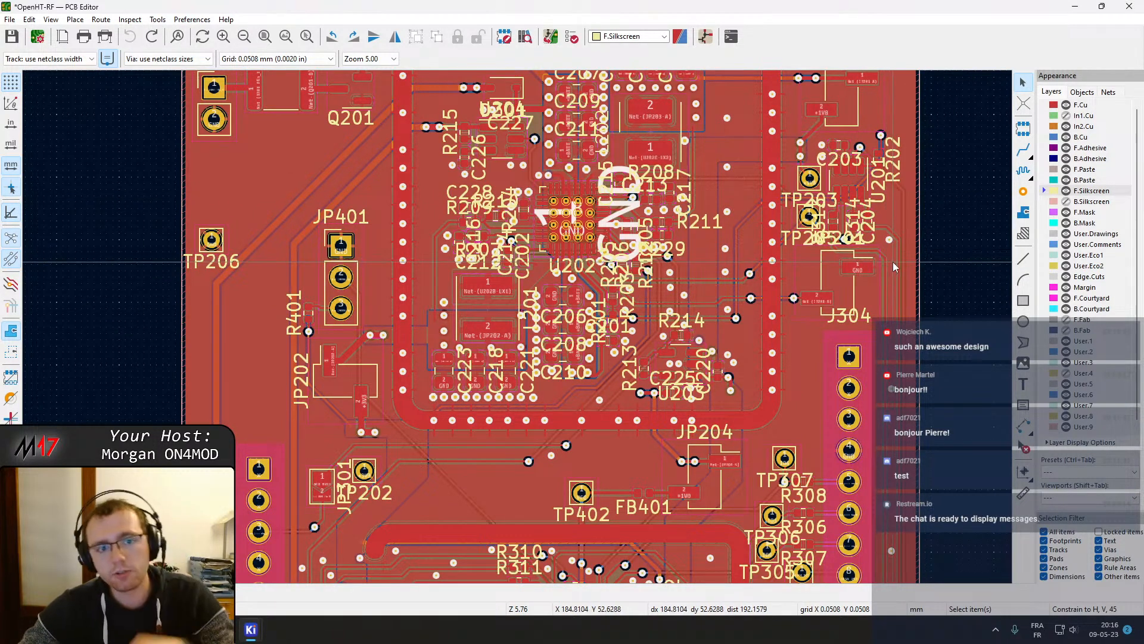
middle_drag(587, 362, 657, 479)
middle_drag(655, 350, 600, 305)
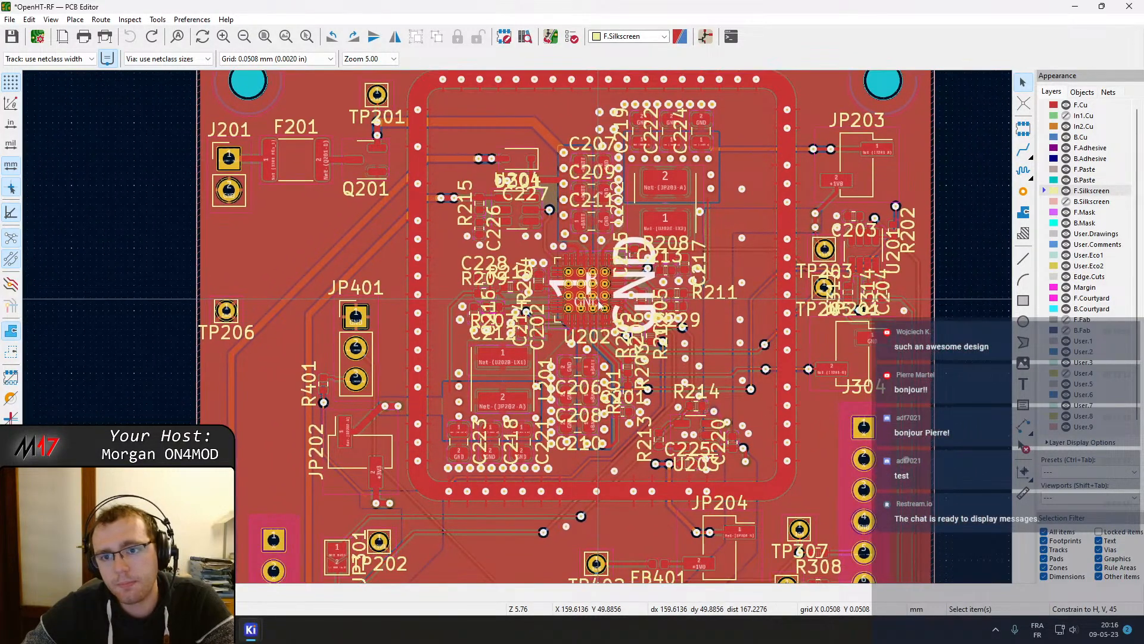
scroll(594, 452, down, 10)
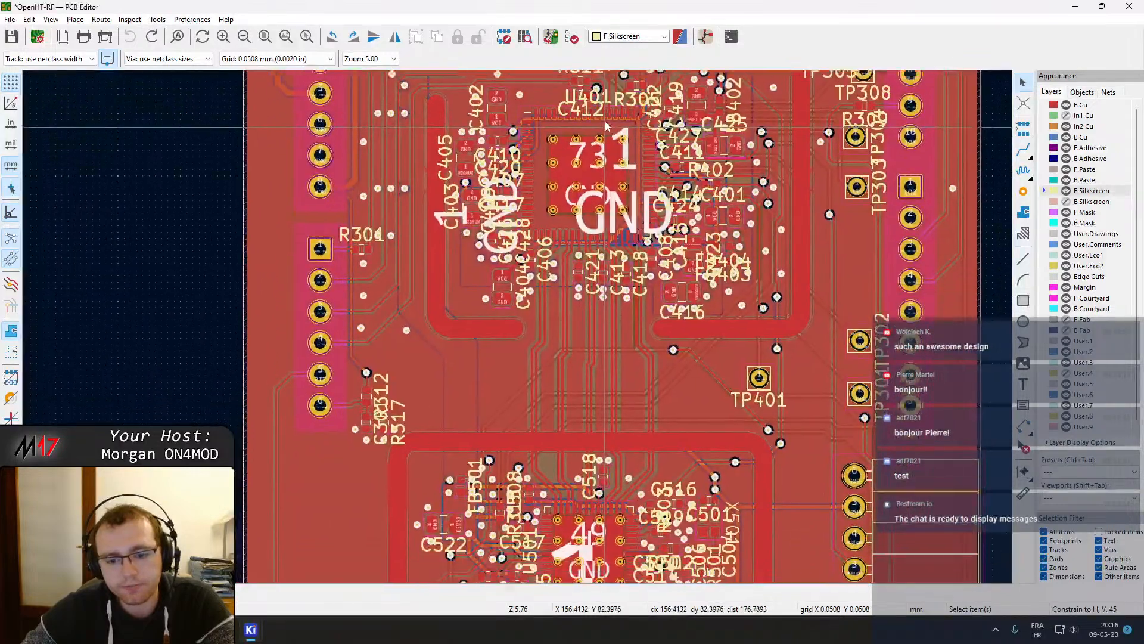
scroll(587, 351, down, 3)
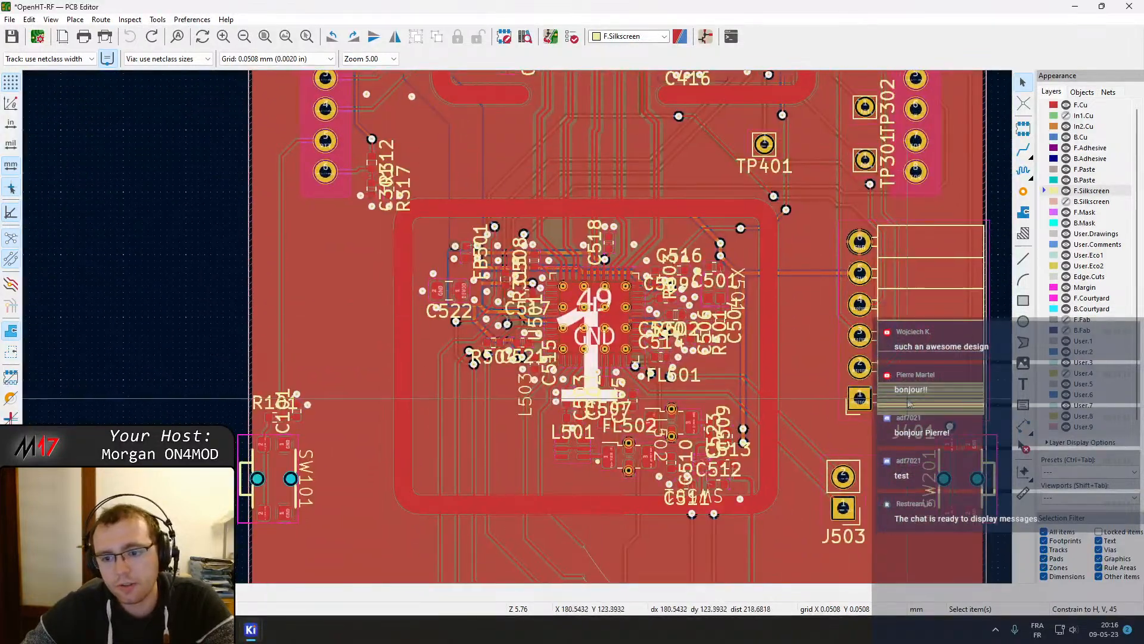
scroll(908, 399, up, 1)
scroll(494, 335, down, 1)
scroll(442, 356, up, 1)
scroll(374, 375, down, 1)
scroll(517, 172, down, 1)
scroll(533, 159, up, 1)
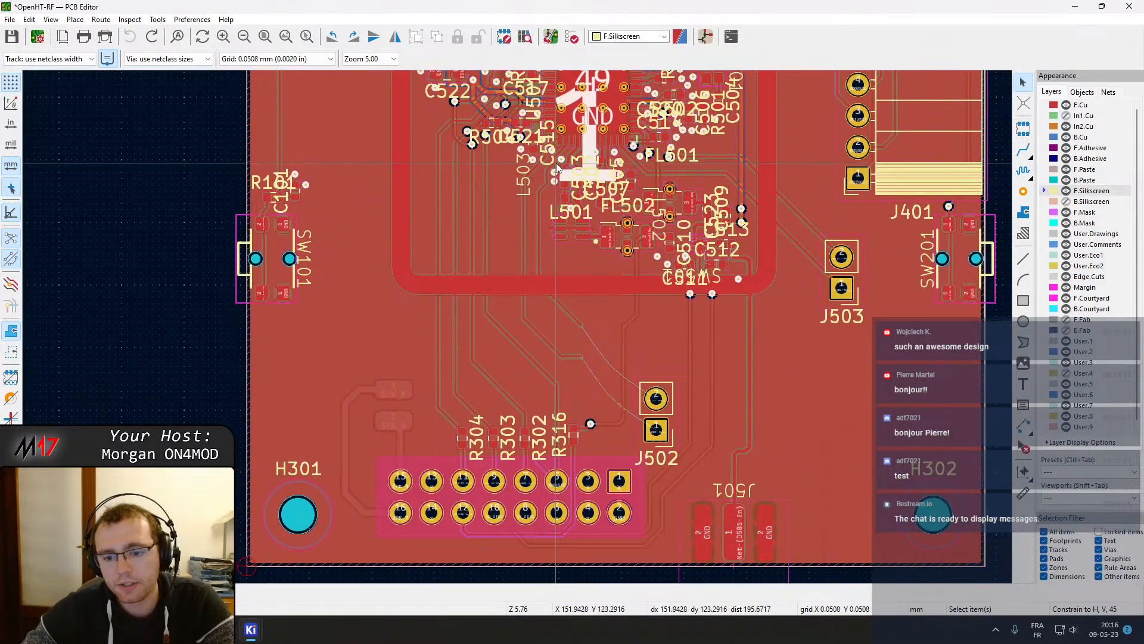
scroll(609, 202, down, 1)
Zoom out to the whole board, then zoom into connector J501 at the board's lower edge
middle_drag(535, 278, 606, 578)
middle_drag(525, 224, 553, 140)
scroll(548, 434, down, 1)
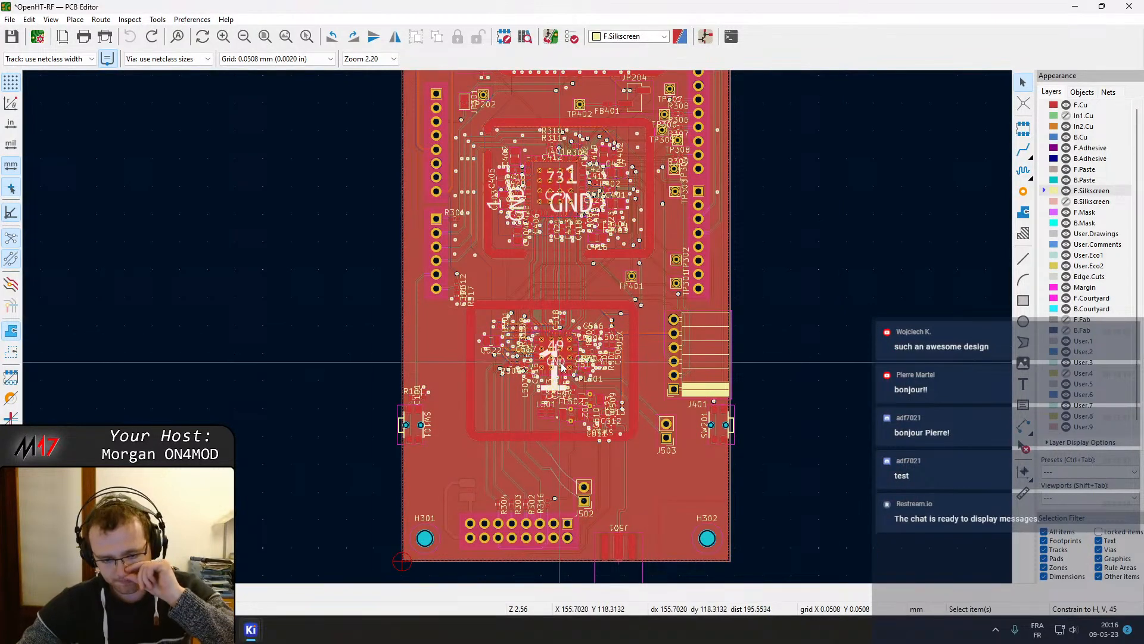
middle_drag(629, 507, 635, 346)
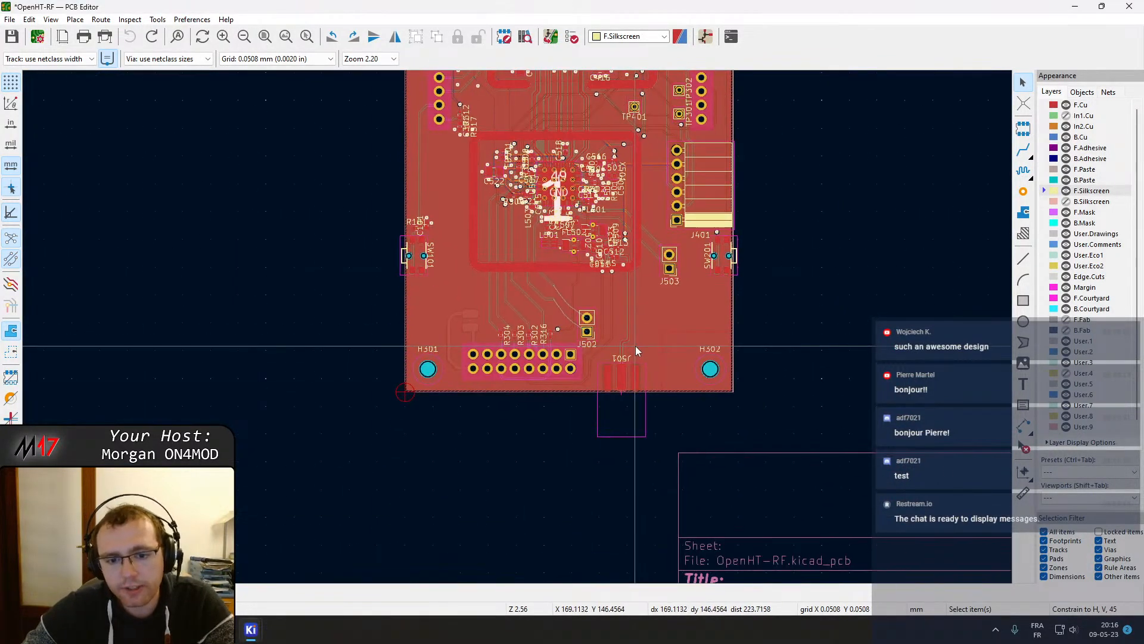
scroll(635, 346, up, 4)
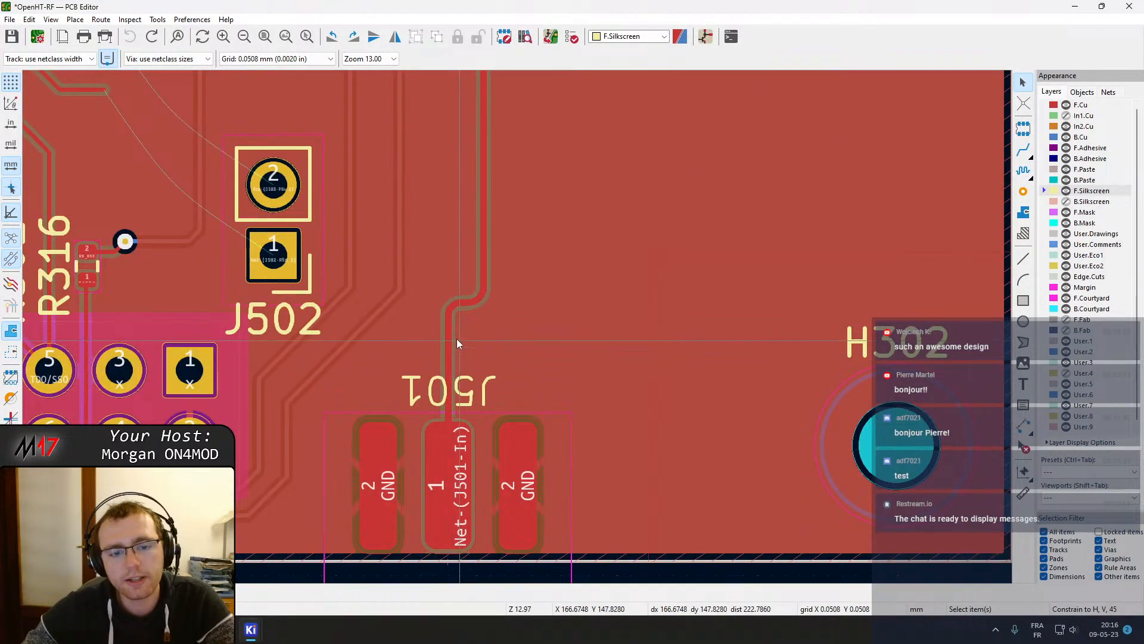
scroll(517, 327, down, 2)
Activate the router on the RF track feeding J501 to inspect its length and clearance constraints
key(x)
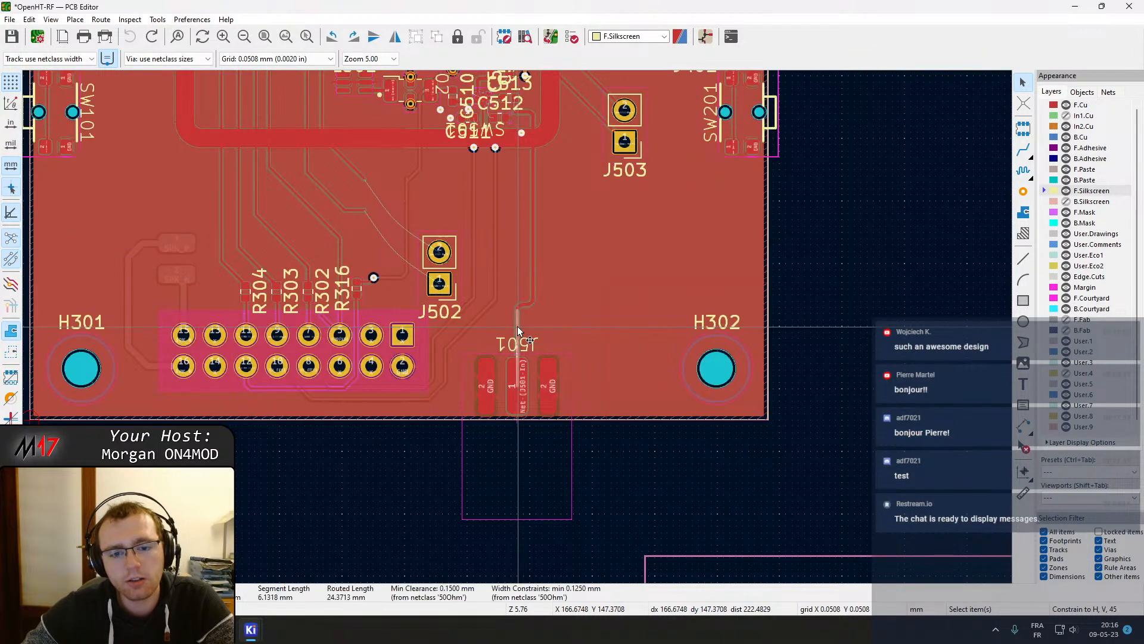
middle_drag(475, 273, 575, 376)
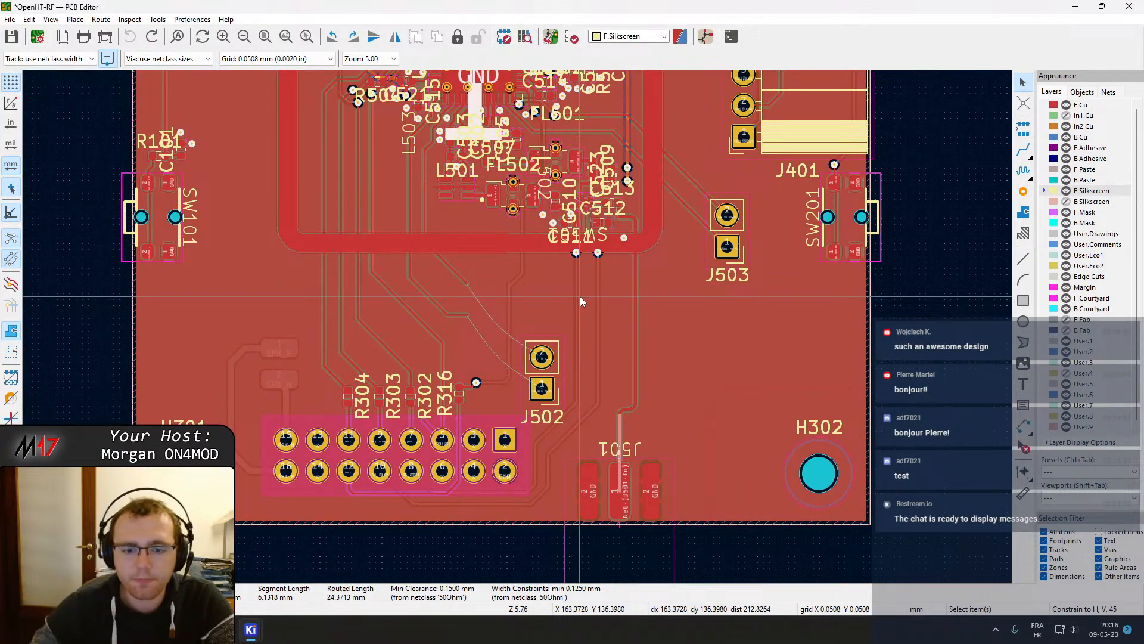
middle_drag(396, 200, 533, 502)
mouse_move(458, 227)
middle_down()
mouse_move(551, 587)
mouse_move(542, 348)
mouse_move(551, 530)
middle_up()
middle_drag(585, 208, 517, 272)
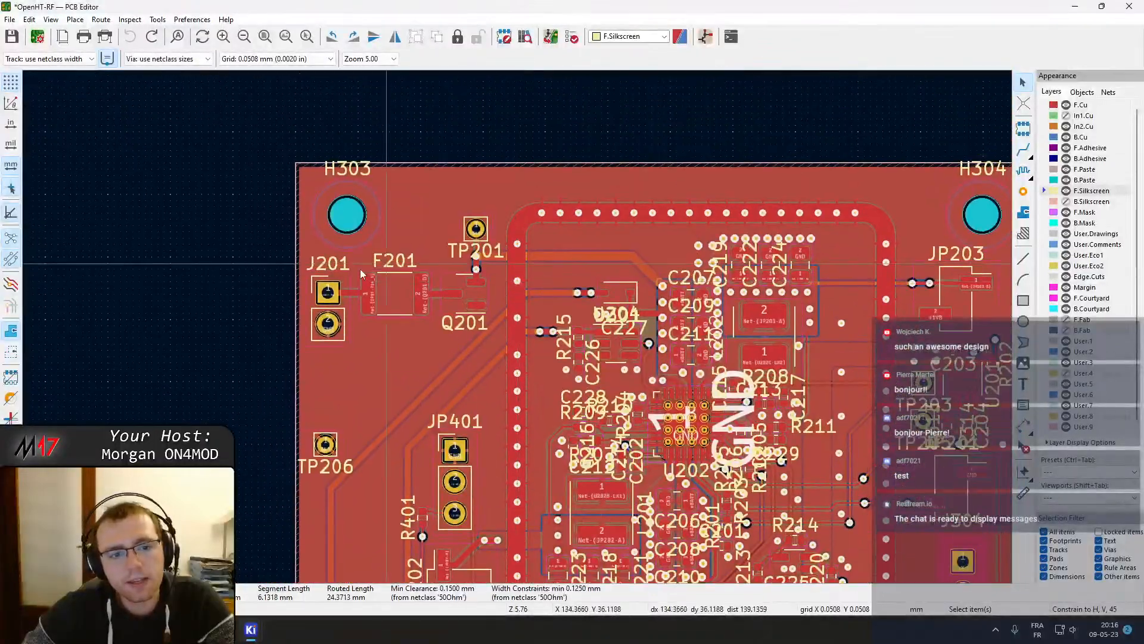
Select power connector J201 near the upper corner and zoom in on its connection to fuse F201
click(330, 301)
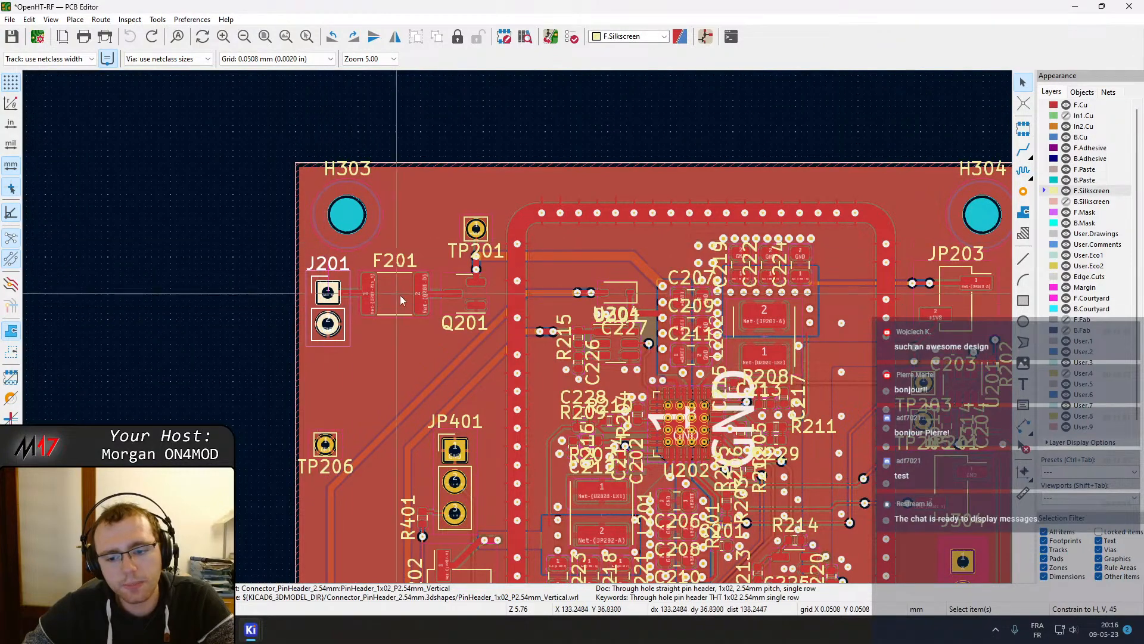
middle_drag(375, 357, 367, 327)
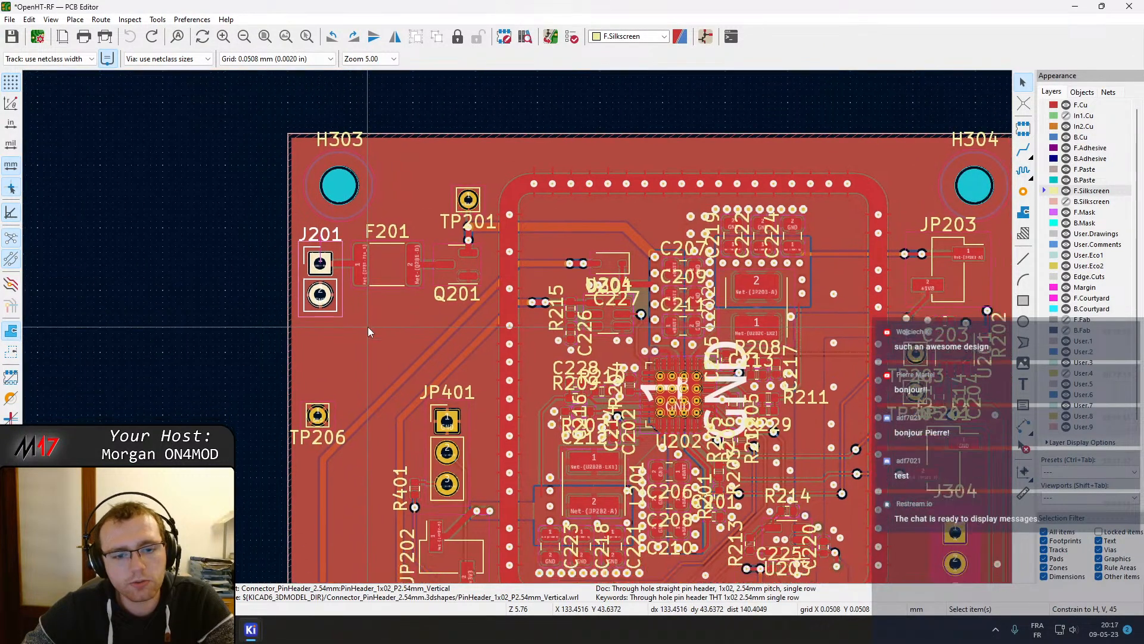
scroll(361, 320, up, 5)
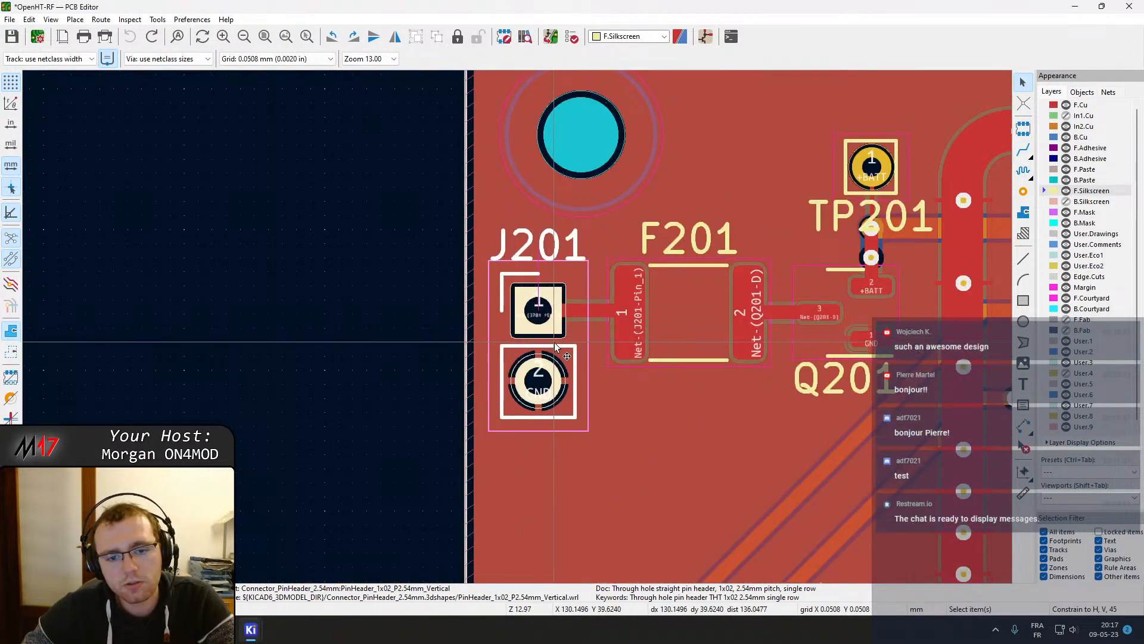
scroll(554, 362, down, 5)
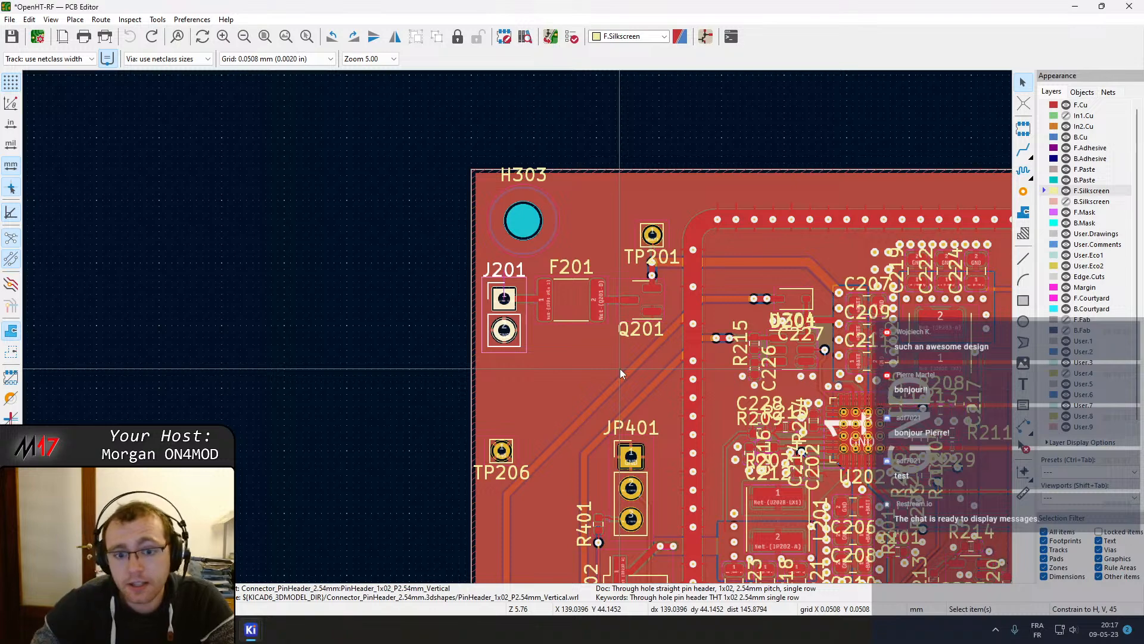
Zoom out and pan down the board to examine the lower RF section's filters and surrounding ground vias
scroll(642, 356, down, 2)
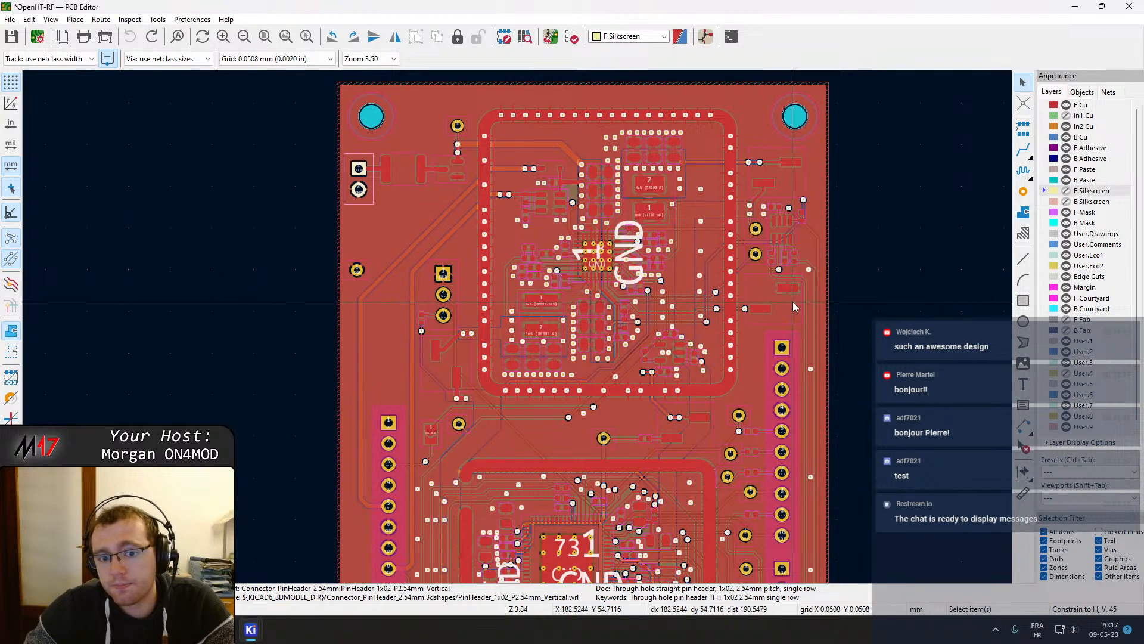
shift+scroll(787, 298, down, 3)
middle_drag(777, 292, 792, 316)
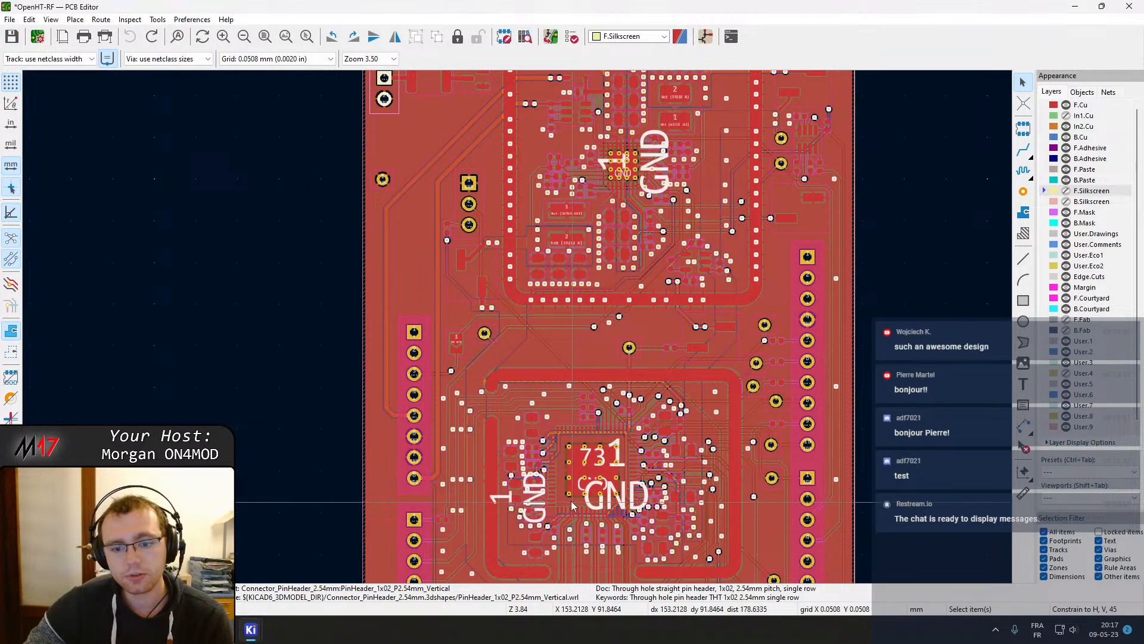
scroll(580, 487, down, 3)
middle_drag(580, 488, 576, 280)
scroll(517, 331, up, 2)
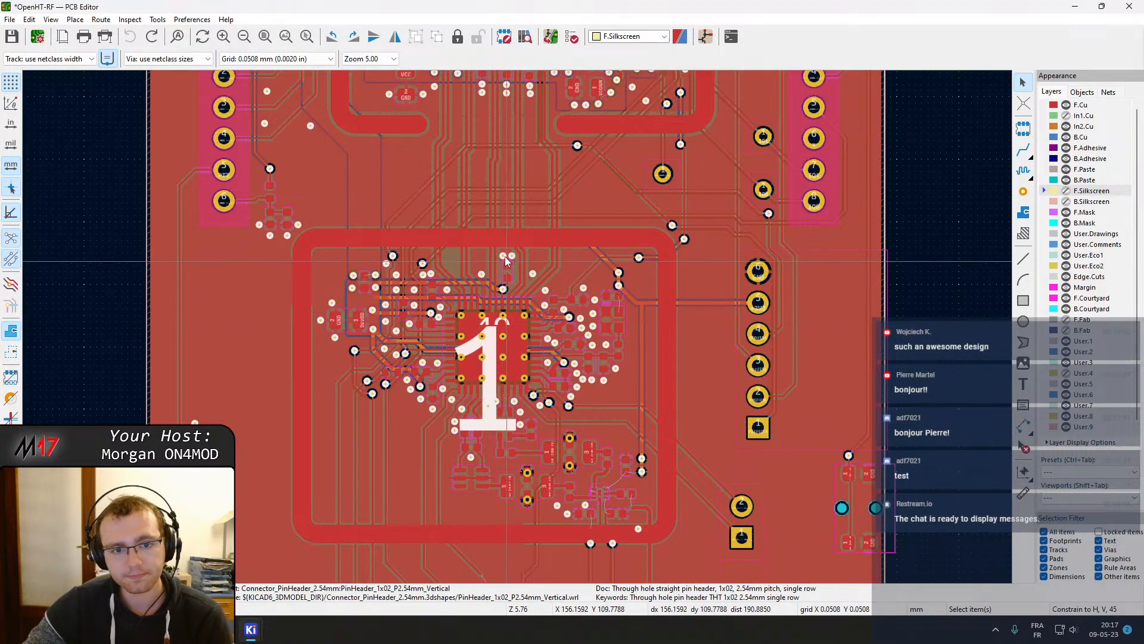
middle_drag(488, 359, 501, 279)
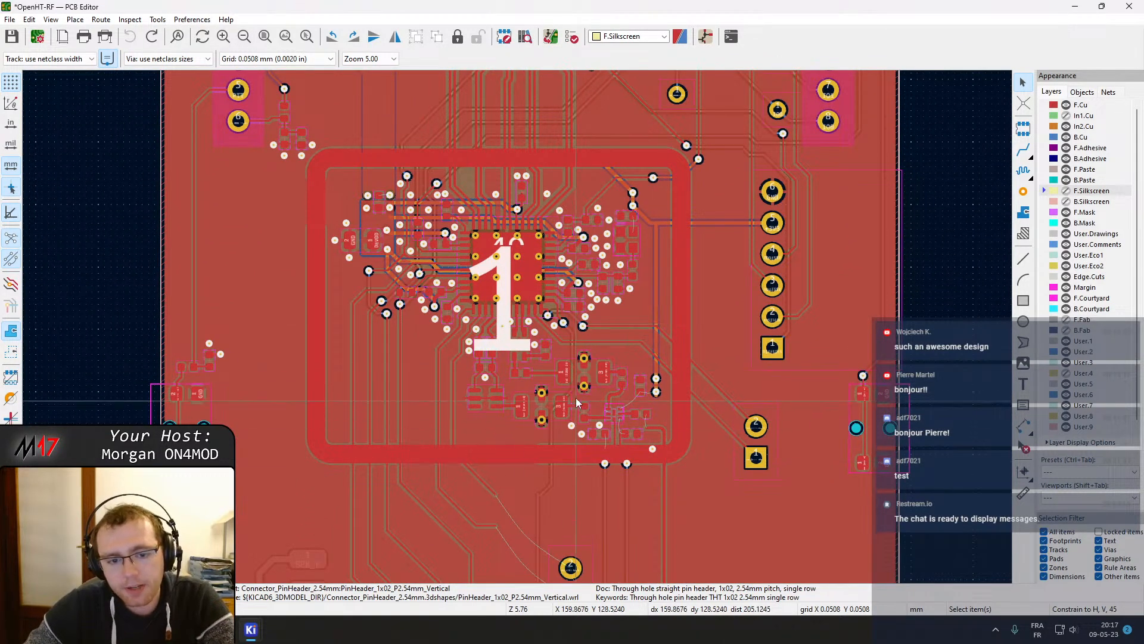
scroll(517, 327, up, 2)
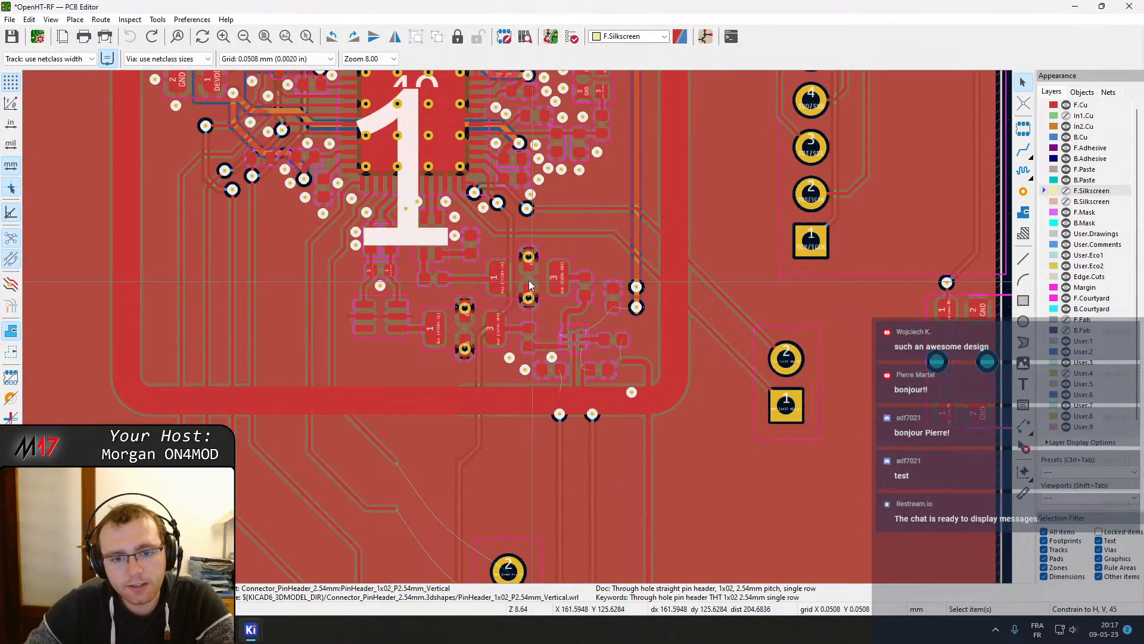
scroll(529, 233, up, 2)
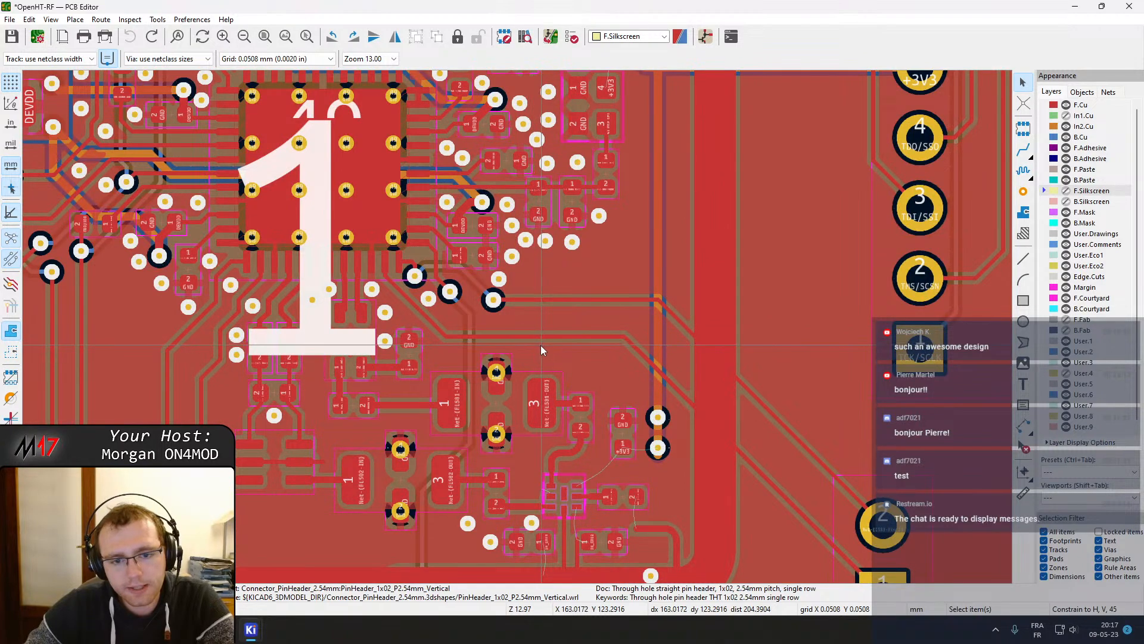
middle_drag(563, 366, 582, 249)
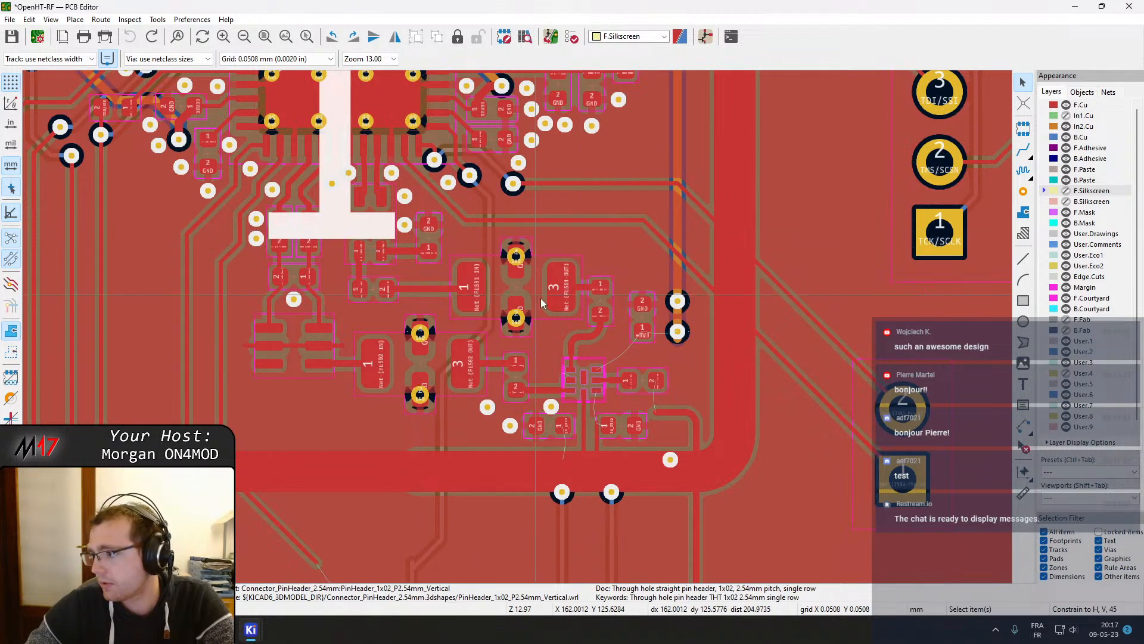
Examine the RF switch footprint and its SW_CTL1 and SW_CTL2 control tracks at high zoom
scroll(596, 417, up, 2)
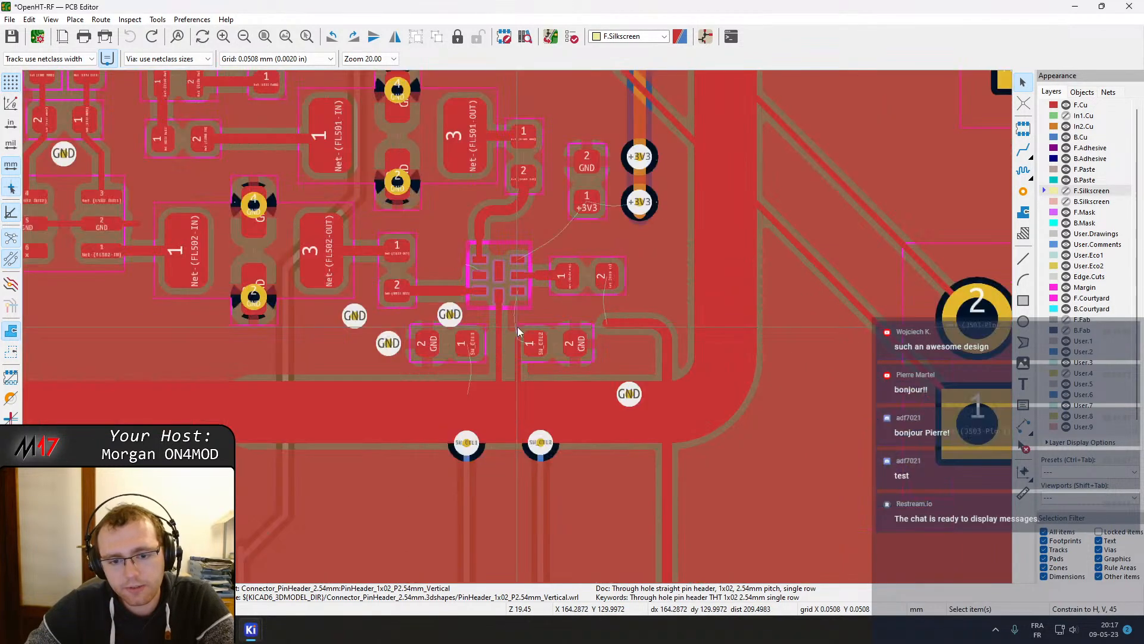
scroll(524, 292, down, 2)
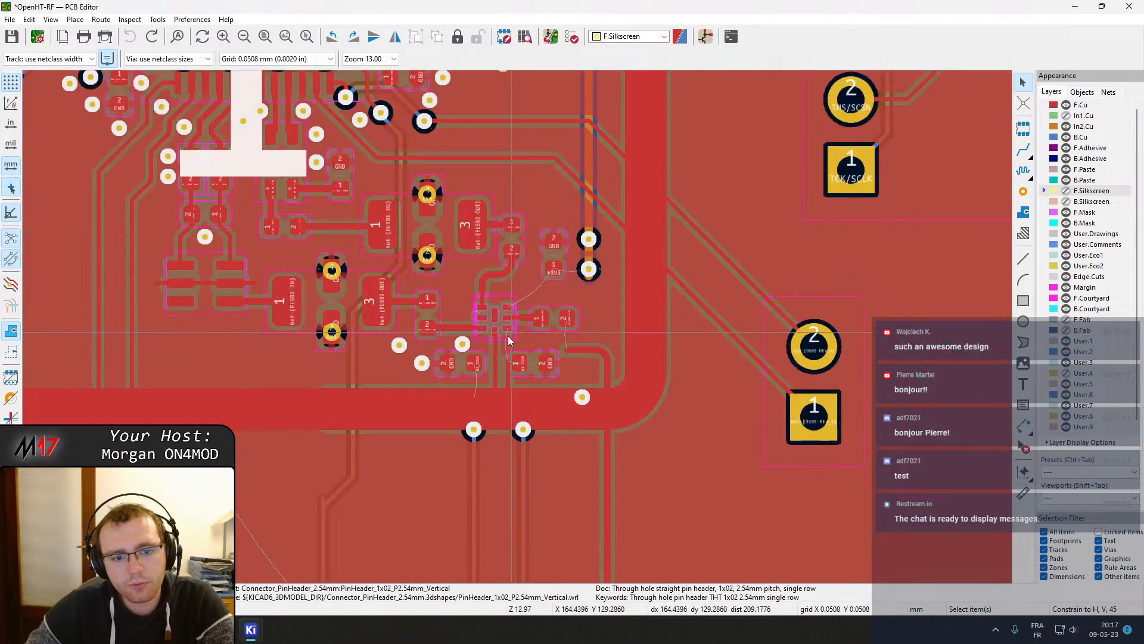
scroll(498, 361, up, 4)
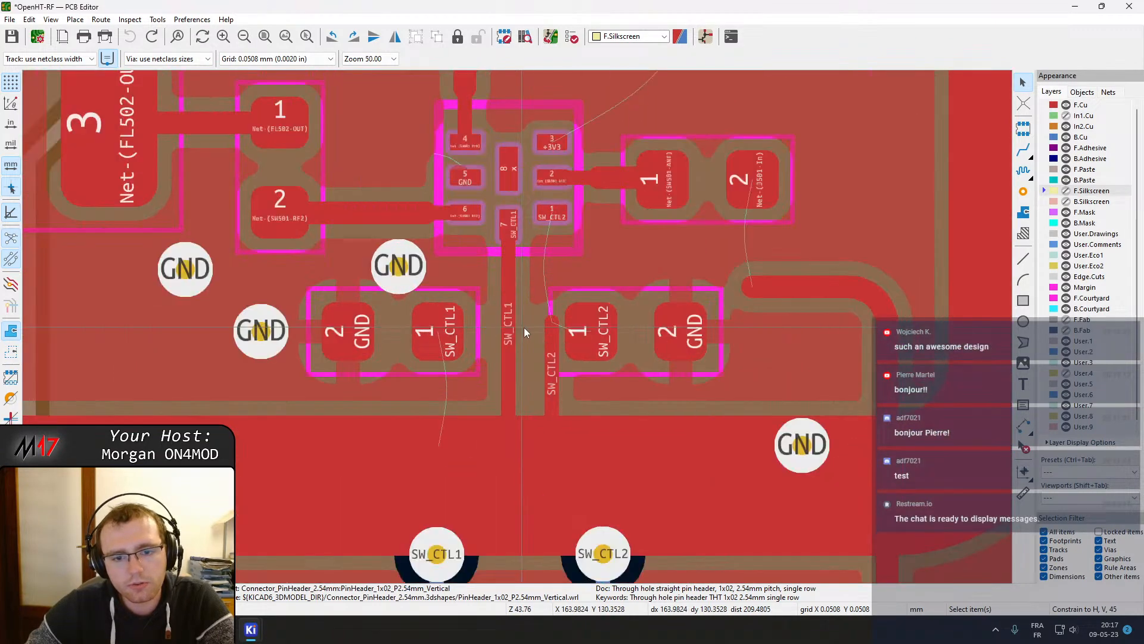
scroll(518, 327, down, 1)
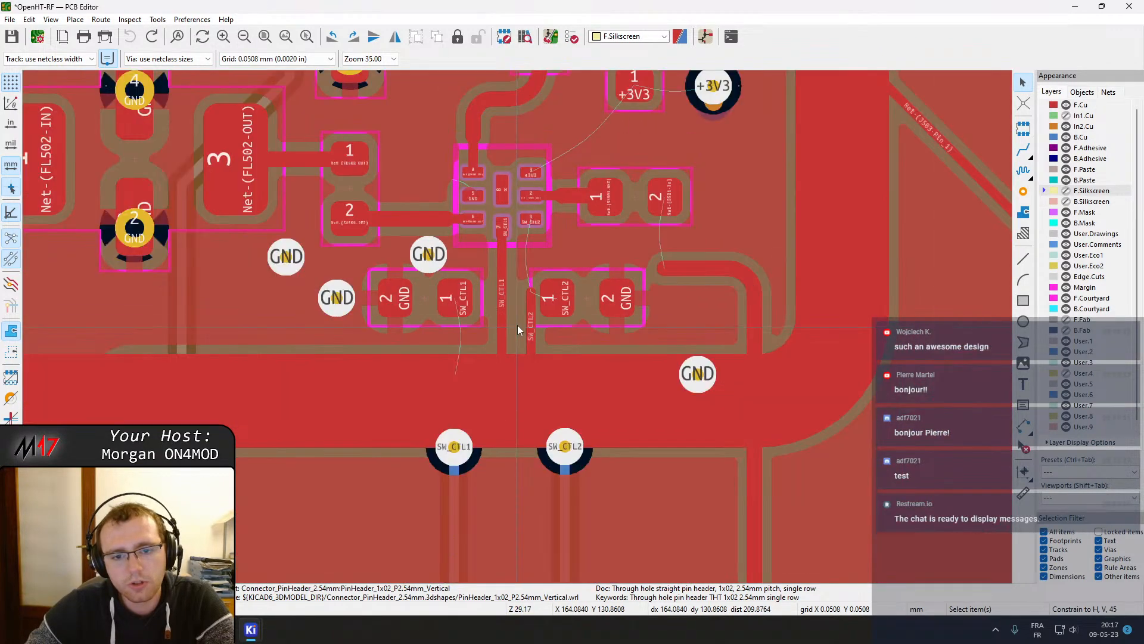
middle_drag(535, 310, 567, 395)
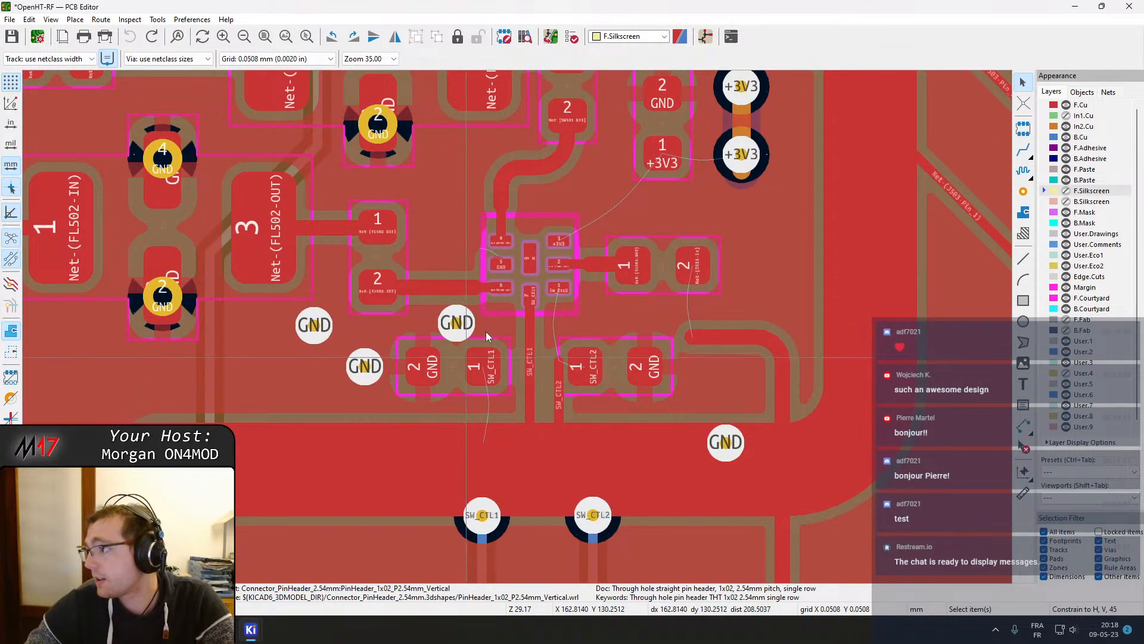
middle_drag(471, 278, 498, 343)
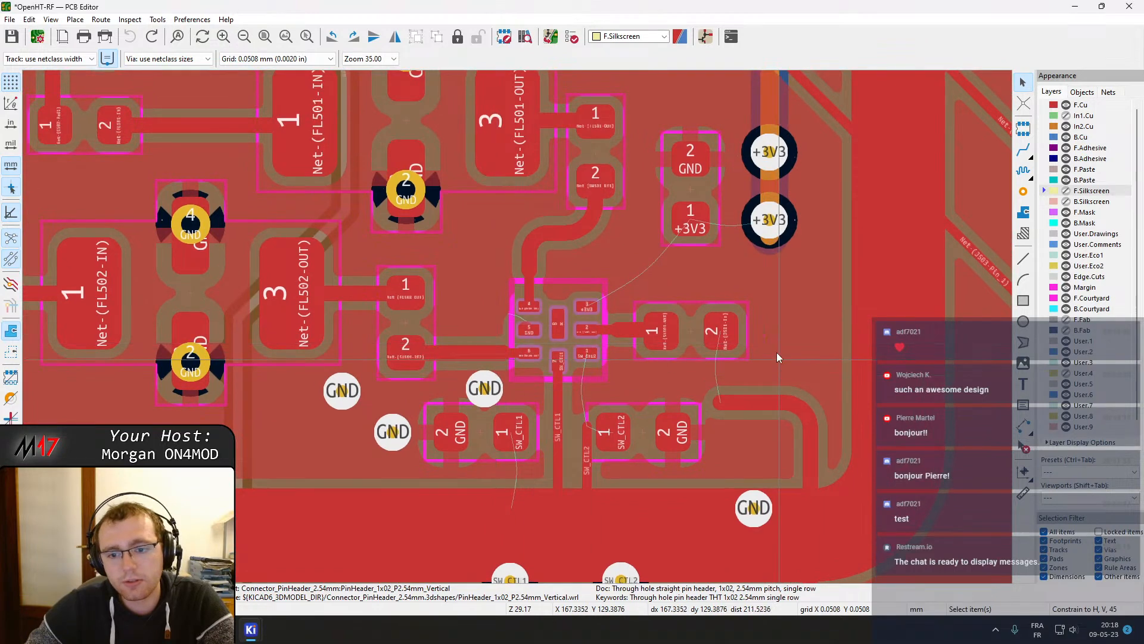
scroll(693, 356, down, 1)
middle_drag(571, 389, 630, 255)
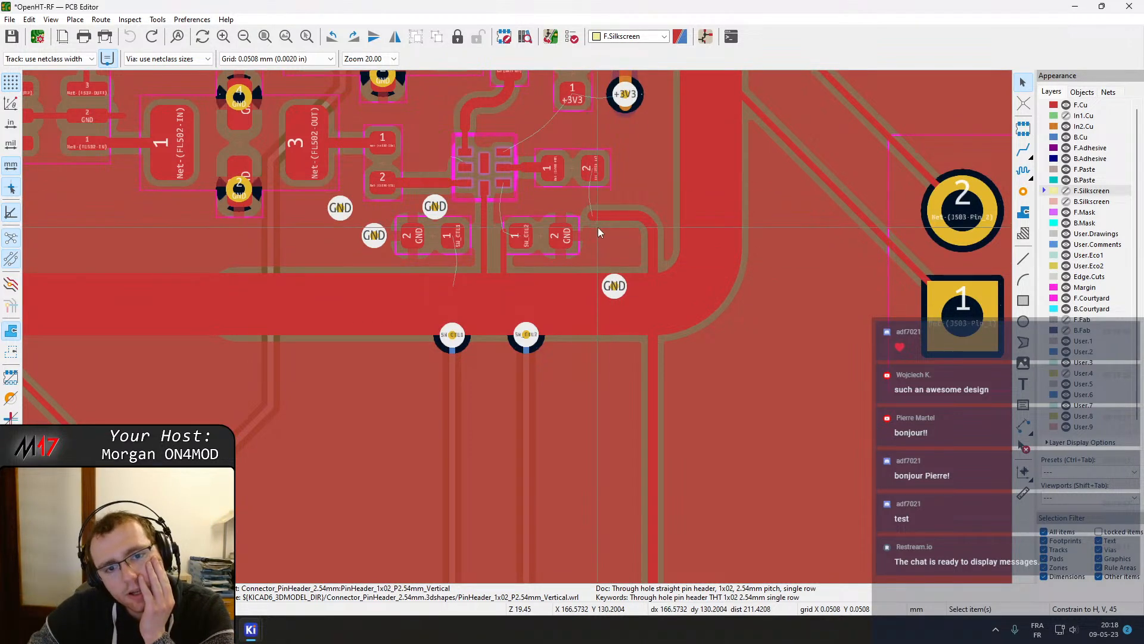
middle_drag(603, 207, 605, 347)
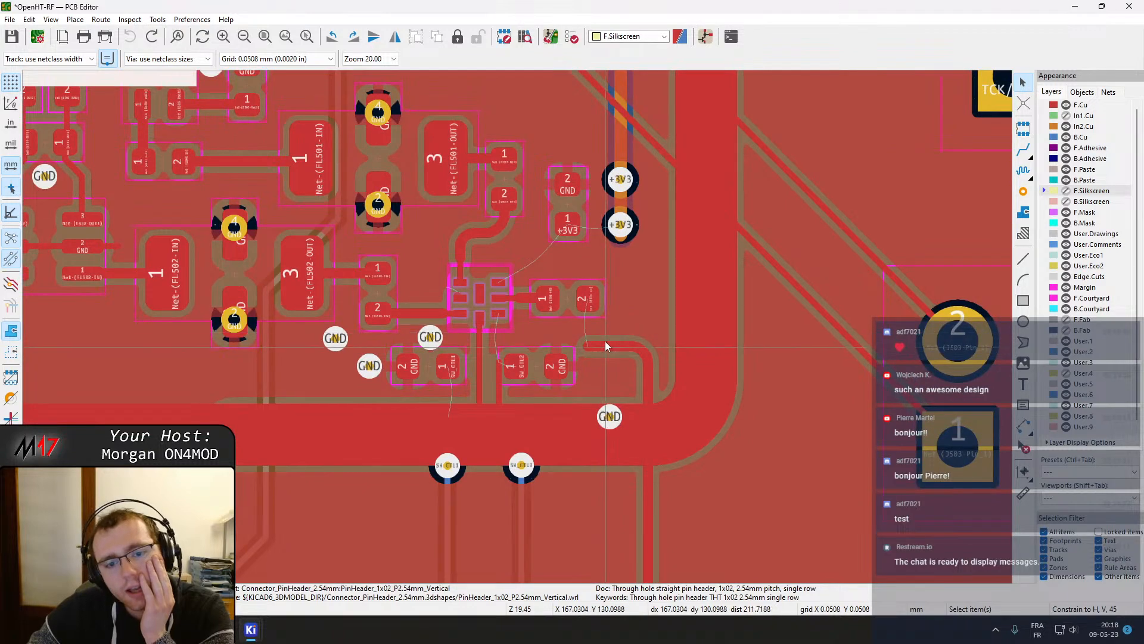
Inspect the routing between the RF switch area and connector J503
scroll(519, 328, down, 4)
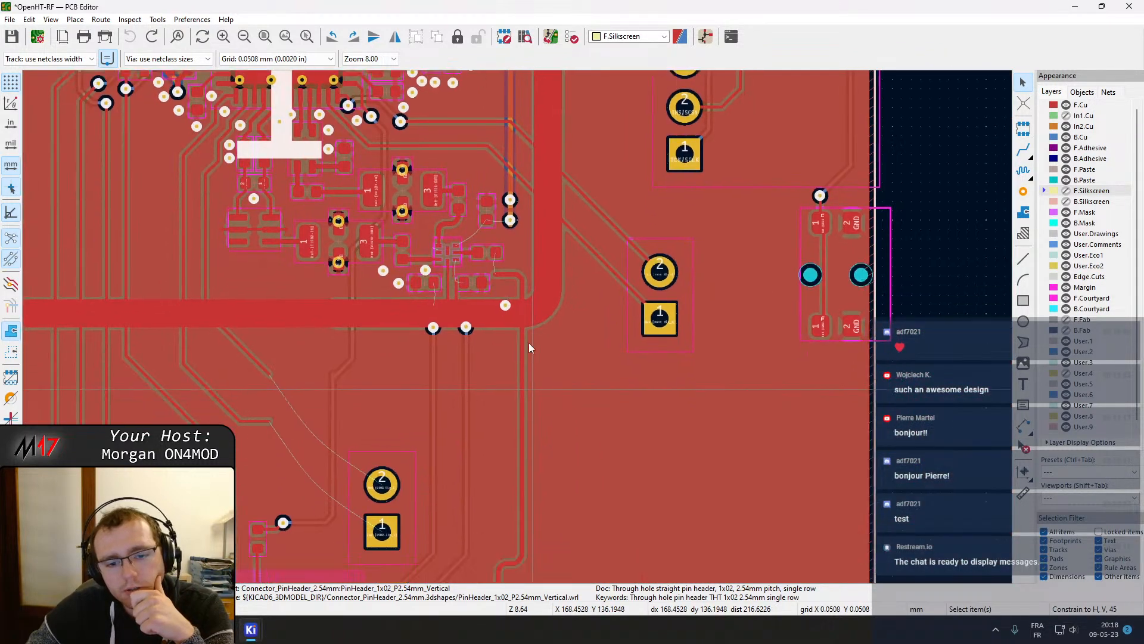
mouse_move(521, 197)
middle_down()
mouse_move(530, 191)
mouse_move(596, 349)
middle_up()
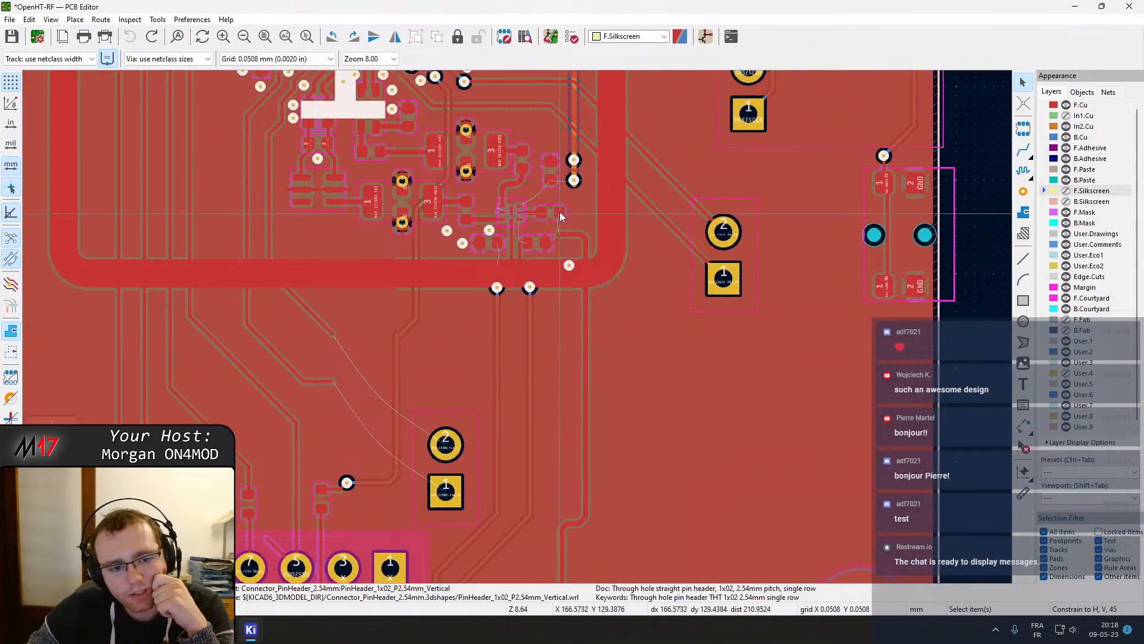
middle_drag(560, 213, 577, 348)
scroll(577, 348, up, 3)
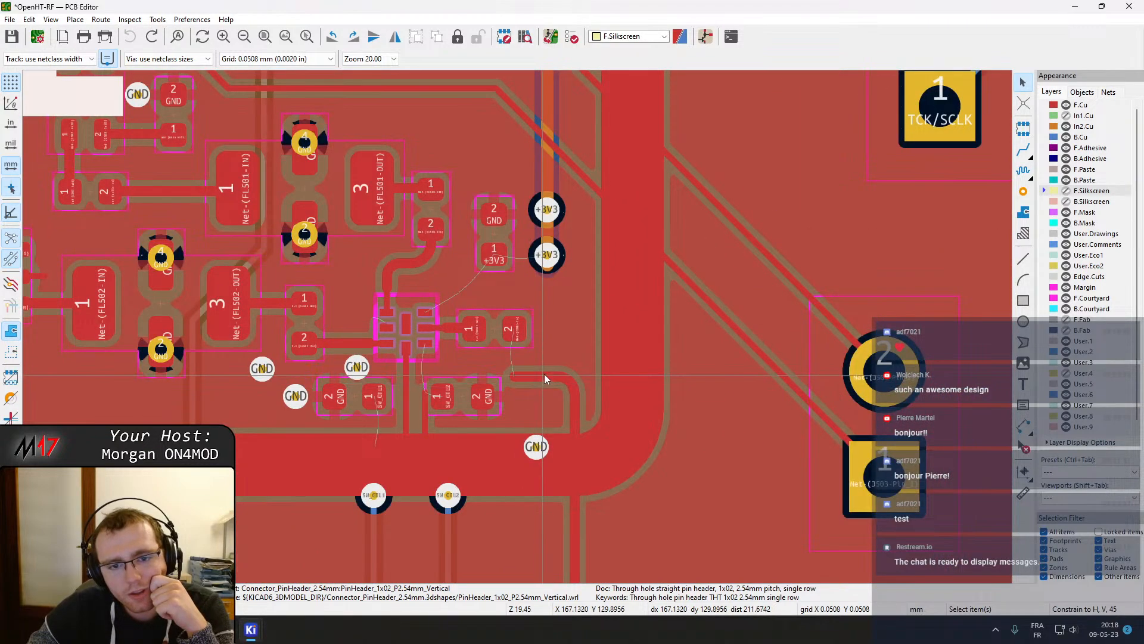
scroll(517, 327, down, 1)
middle_drag(560, 209, 581, 362)
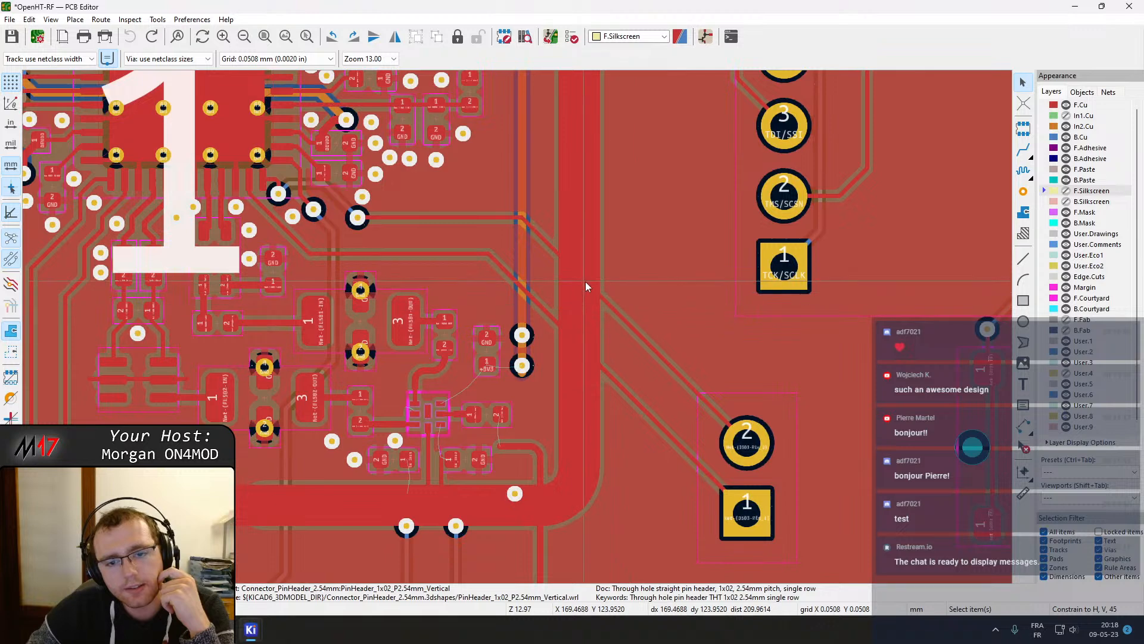
drag(542, 228, 547, 315)
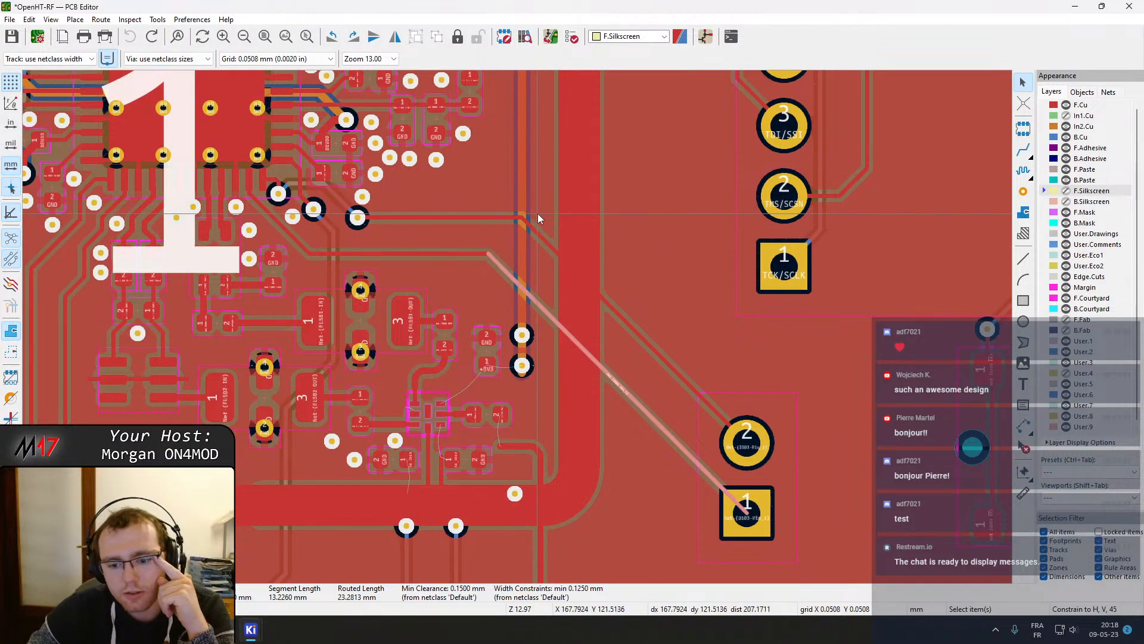
Pan and zoom across the lower board area to examine the routing between the RF section and the header connectors
middle_drag(534, 207, 502, 103)
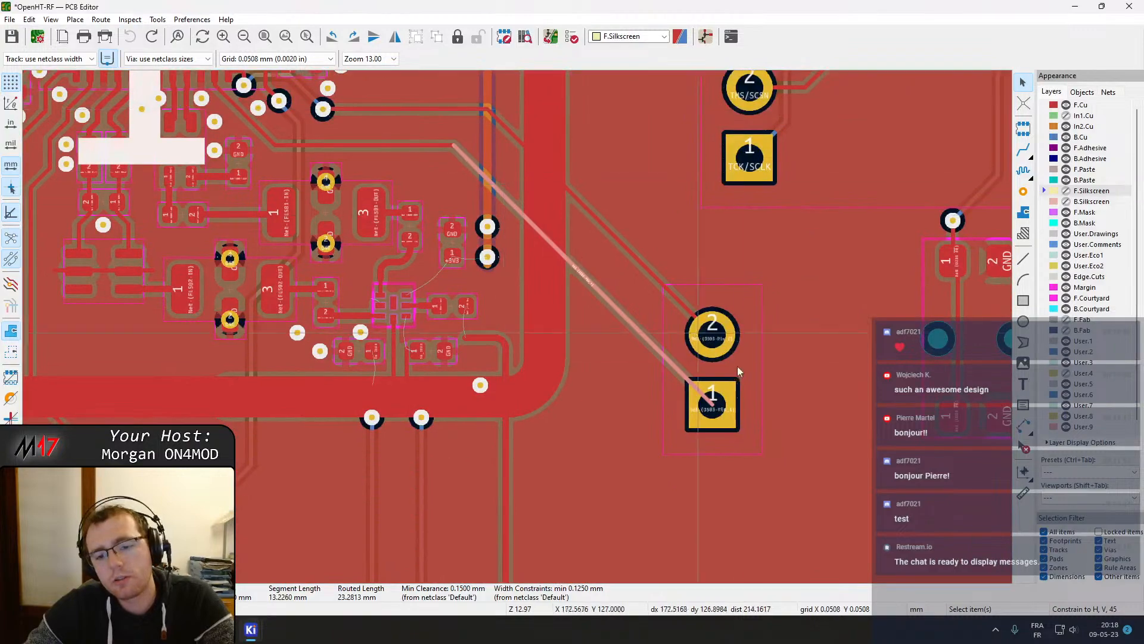
middle_drag(612, 241, 525, 363)
scroll(525, 362, down, 2)
middle_drag(495, 207, 749, 271)
middle_drag(522, 320, 399, 217)
middle_drag(464, 451, 624, 297)
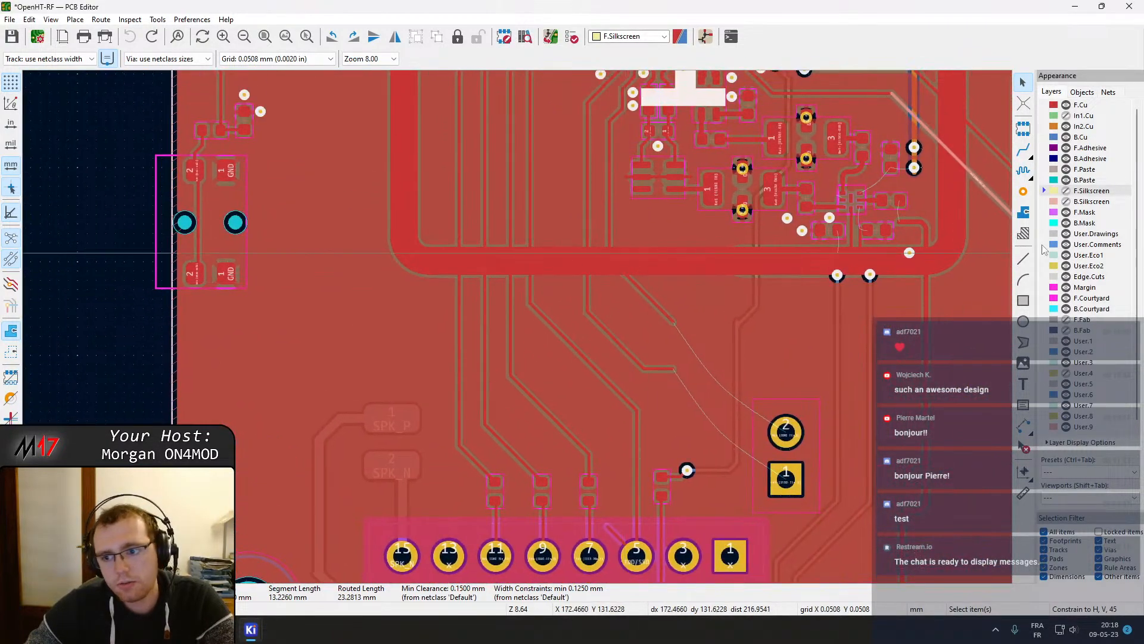
Make F.Cu the active layer and survey the ground pour and tracks around the central processor area
click(1084, 105)
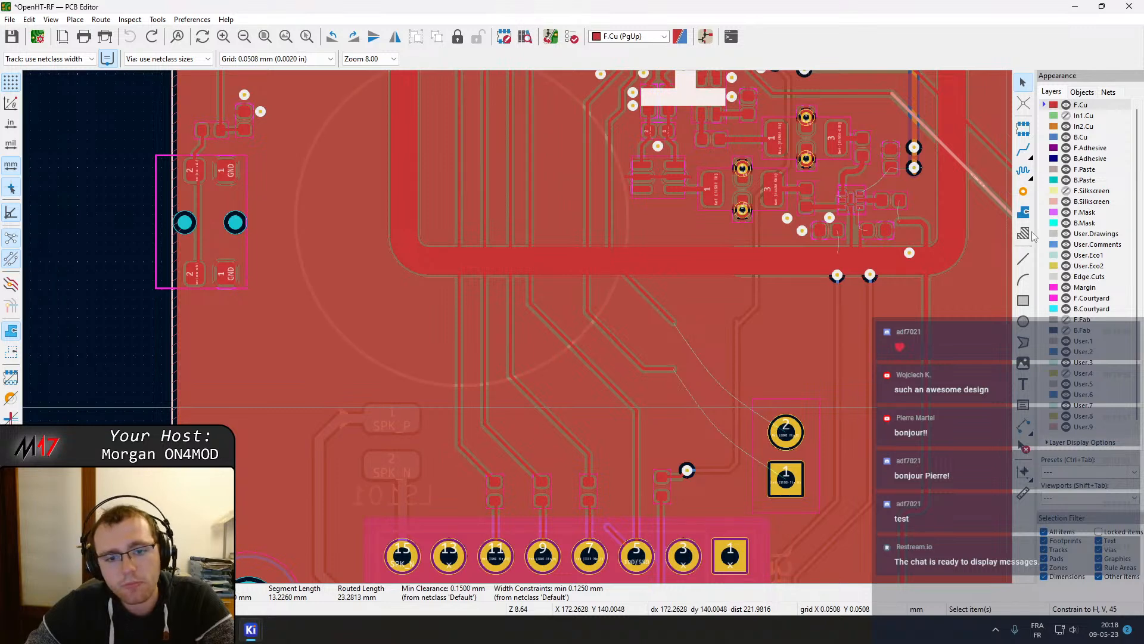
scroll(518, 304, down, 3)
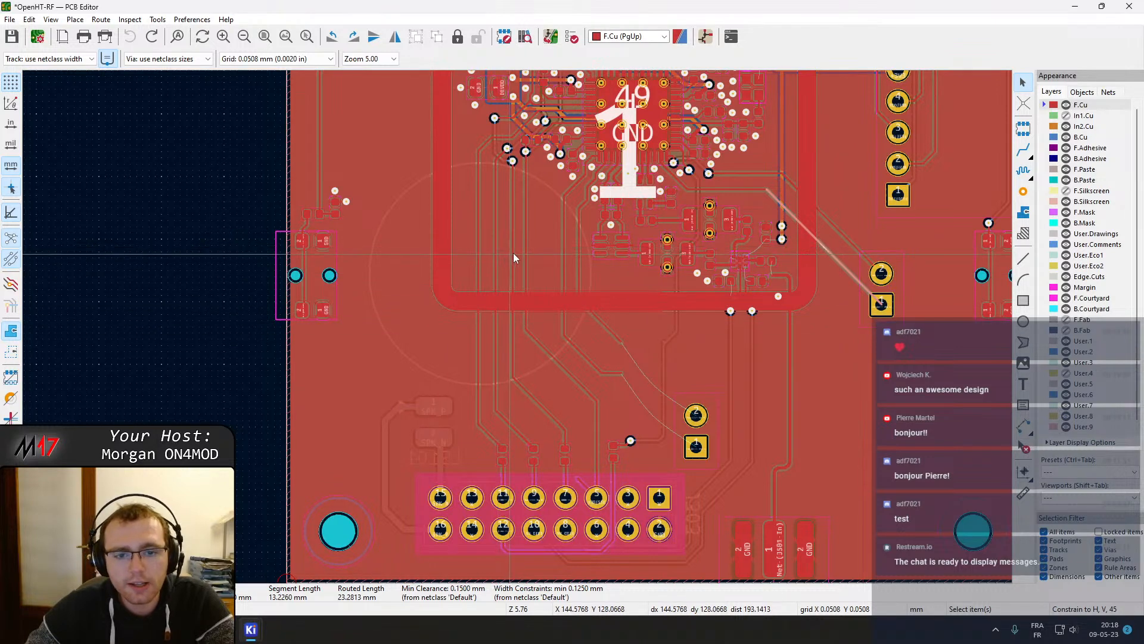
middle_drag(515, 252, 498, 352)
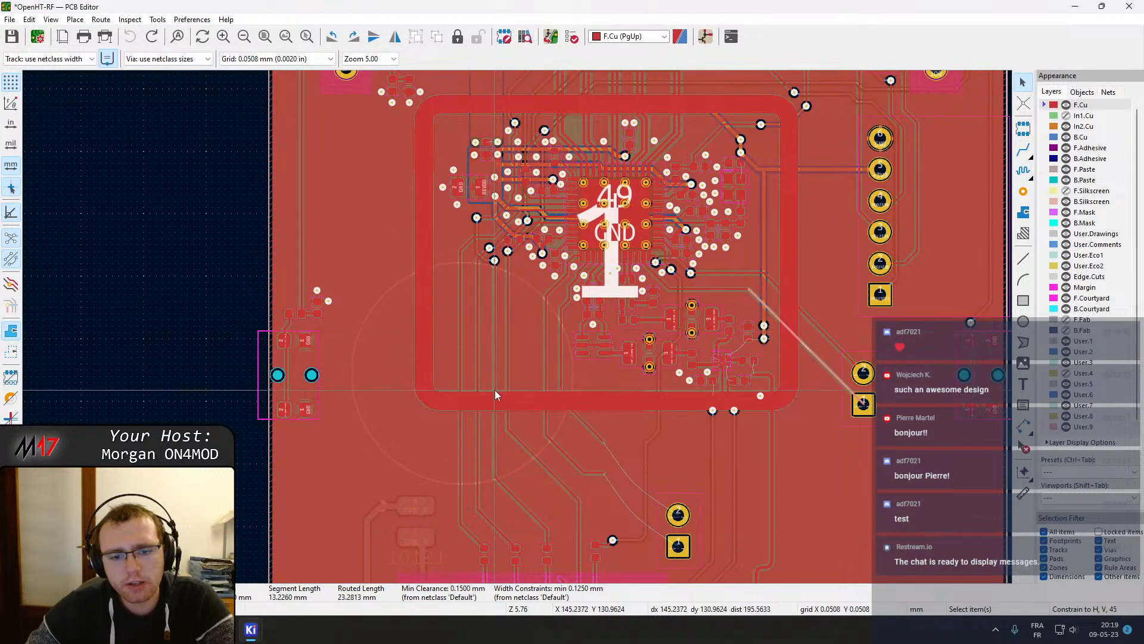
click(380, 431)
click(240, 410)
middle_drag(507, 408, 521, 318)
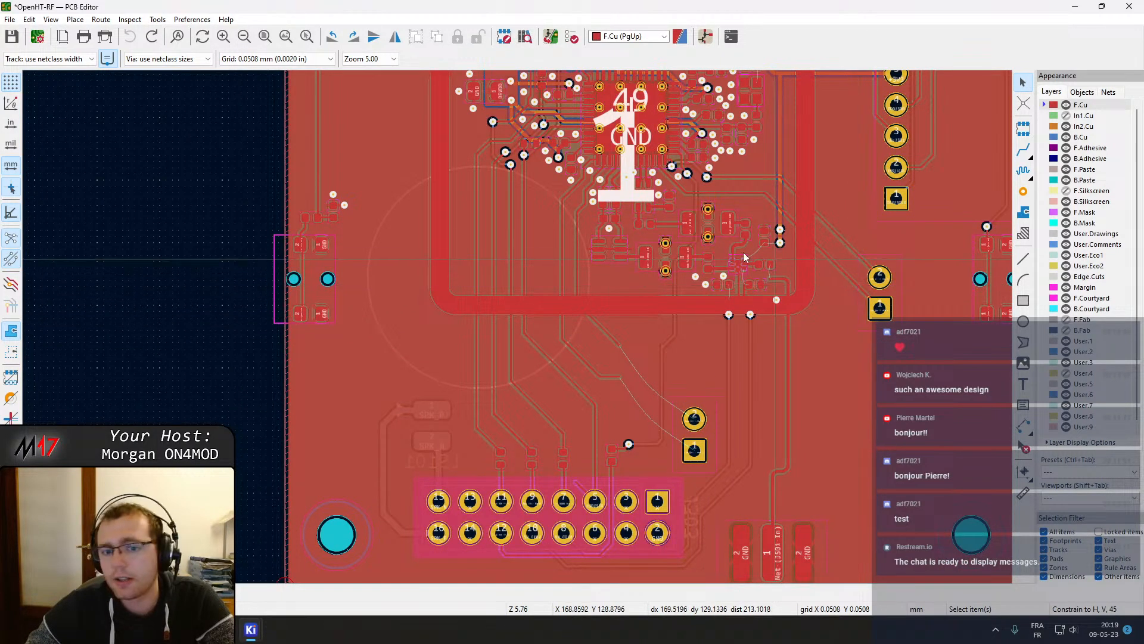
middle_drag(538, 253, 533, 257)
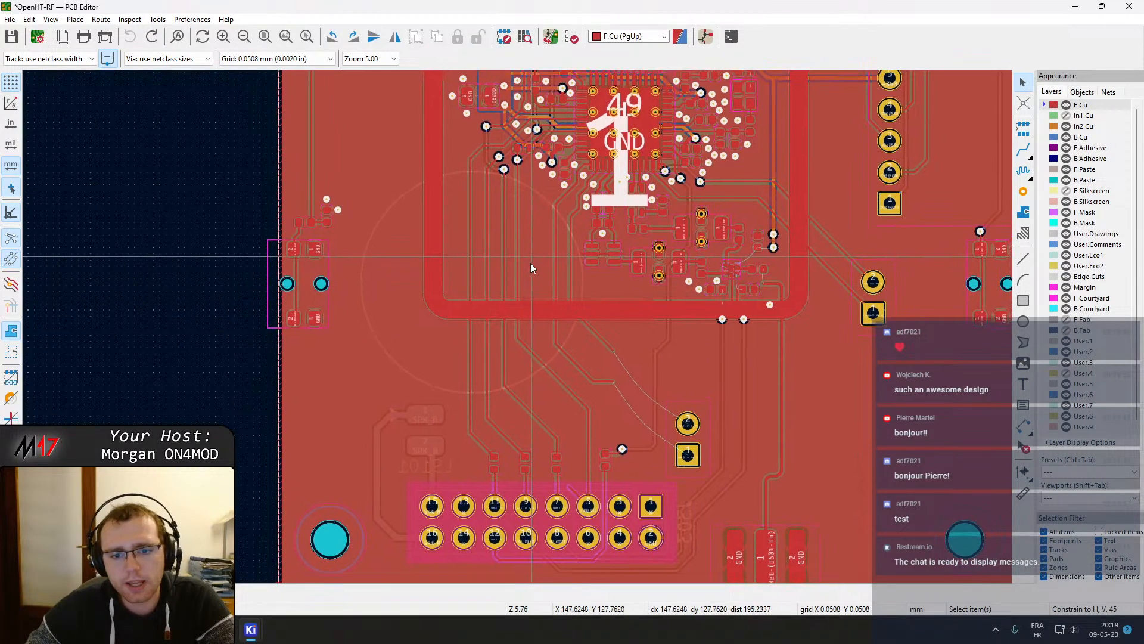
scroll(517, 326, up, 3)
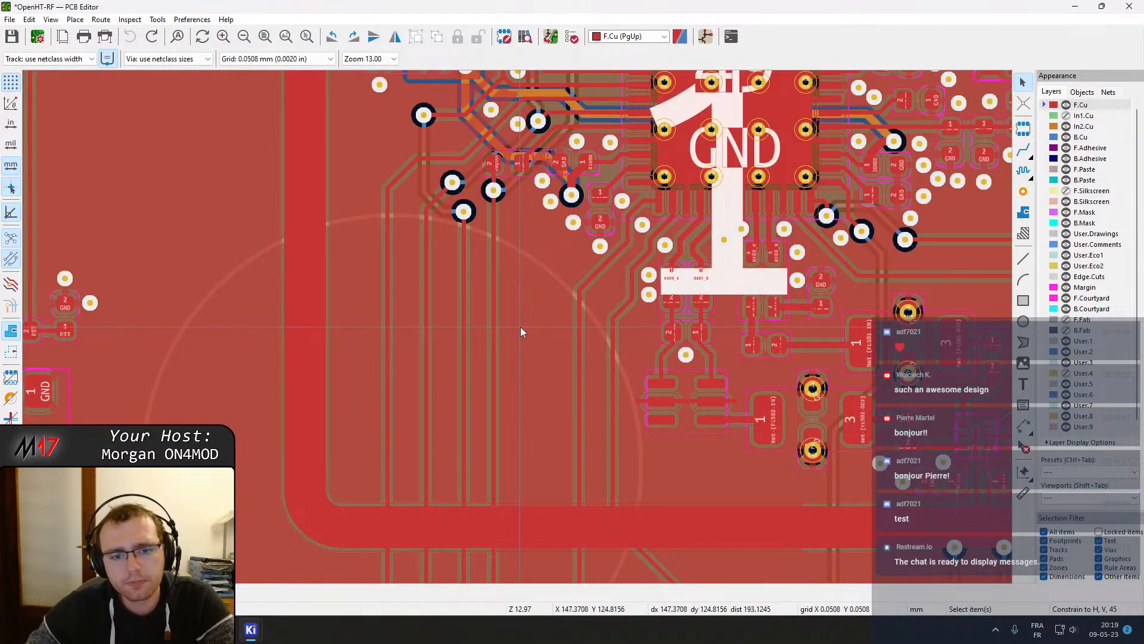
scroll(688, 488, down, 3)
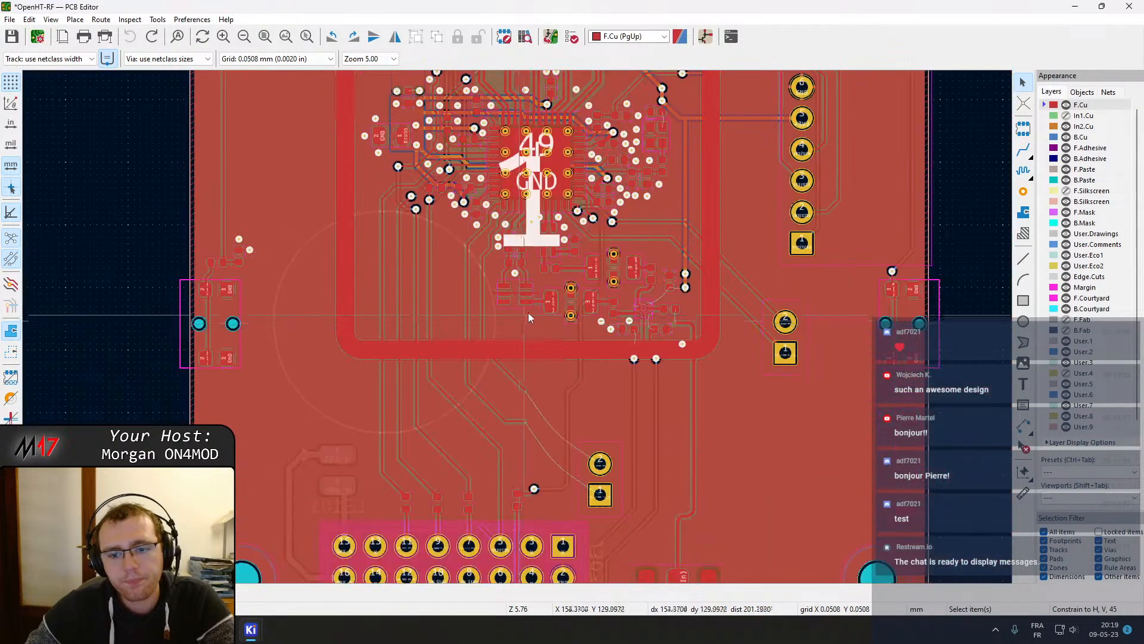
Select the inner ground zone and a nearby track beside the filters to inspect their properties
click(742, 347)
scroll(741, 346, up, 4)
scroll(519, 332, down, 4)
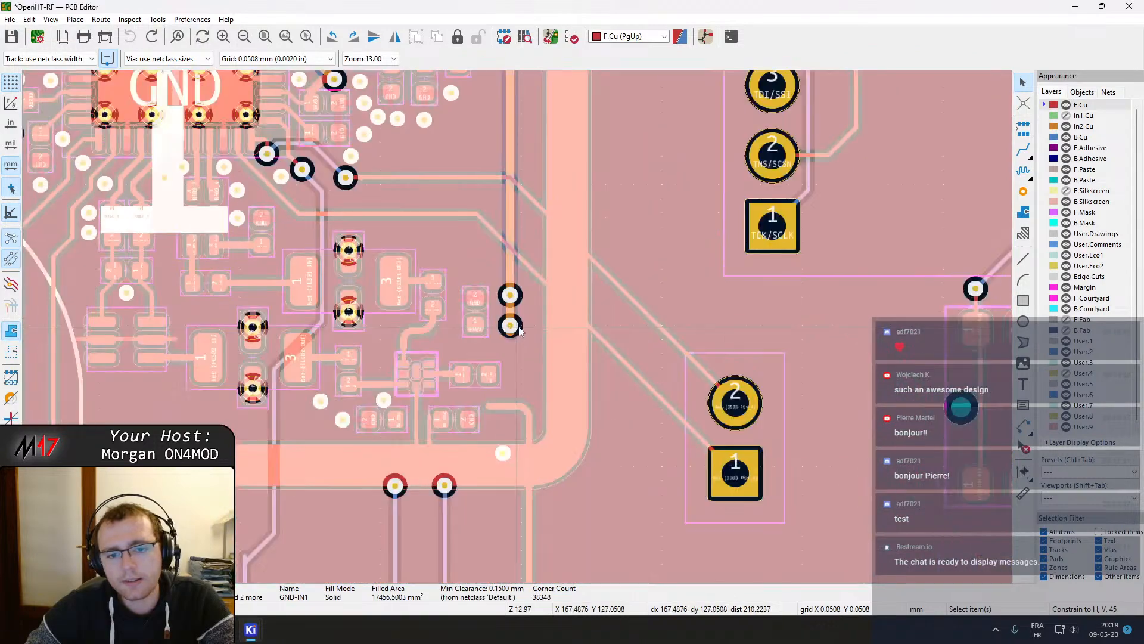
click(710, 328)
scroll(132, 352, up, 2)
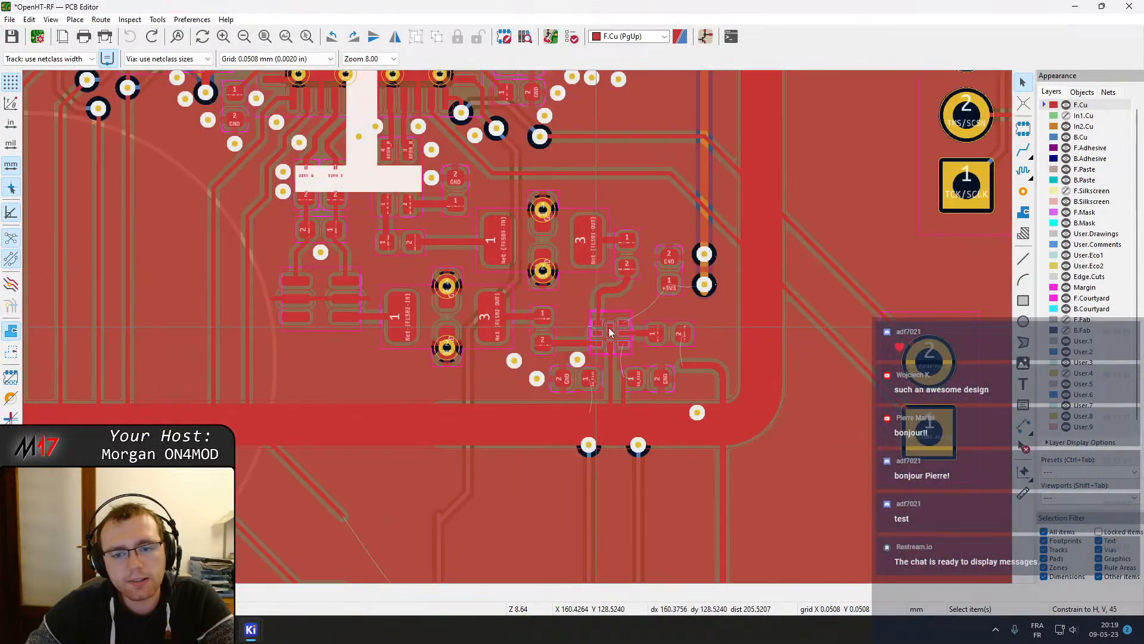
scroll(599, 260, up, 2)
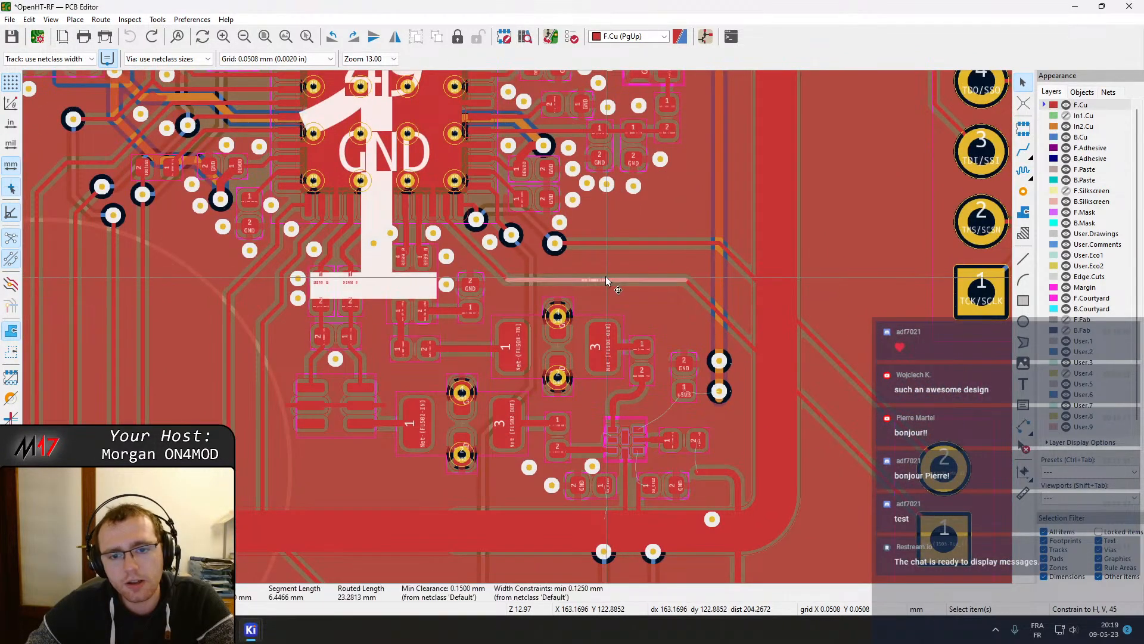
click(606, 277)
scroll(606, 276, up, 2)
Break the diagonal track beside the +3V3 vias and delete the resulting segment
key(grave)
key(Escape)
click(697, 395)
right_click(707, 399)
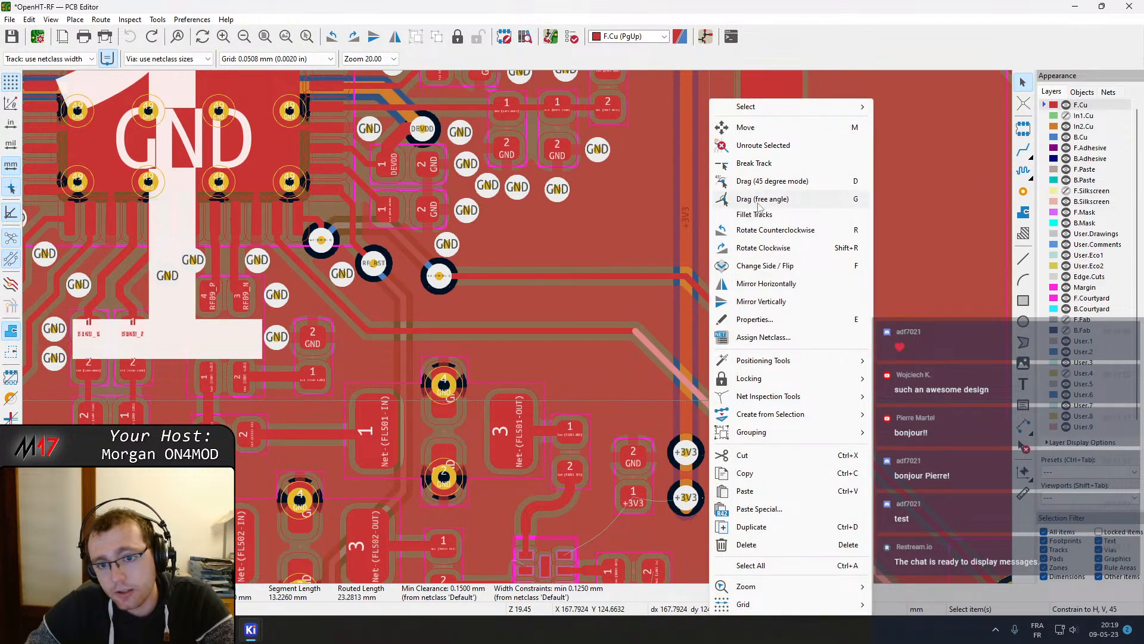
click(761, 164)
middle_drag(862, 525, 801, 369)
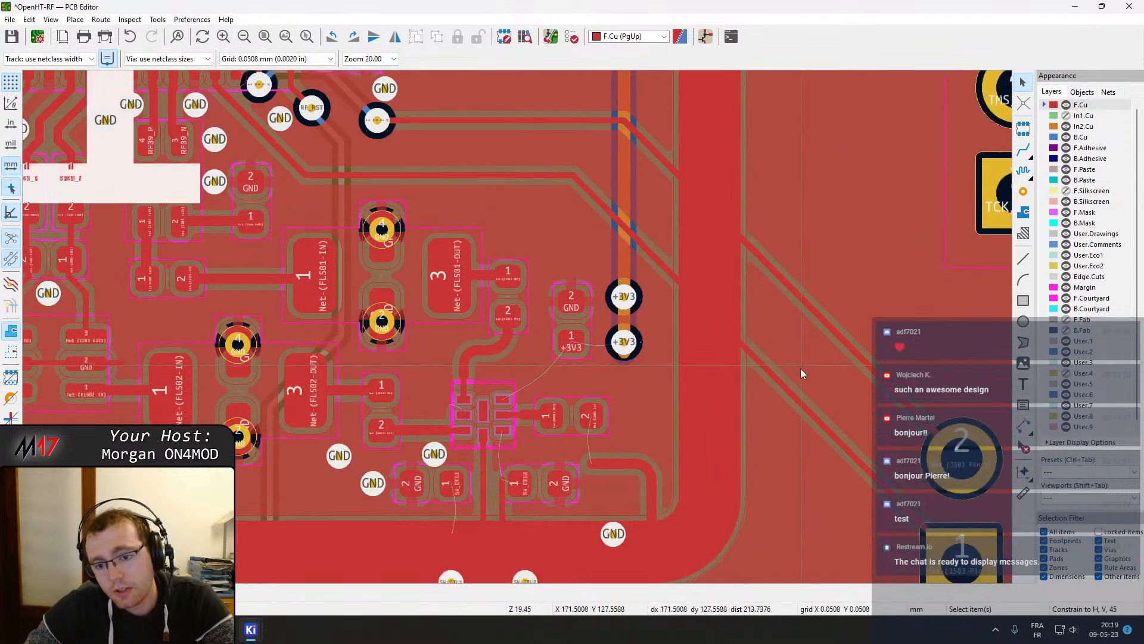
right_click(769, 370)
click(813, 163)
click(684, 278)
key(Delete)
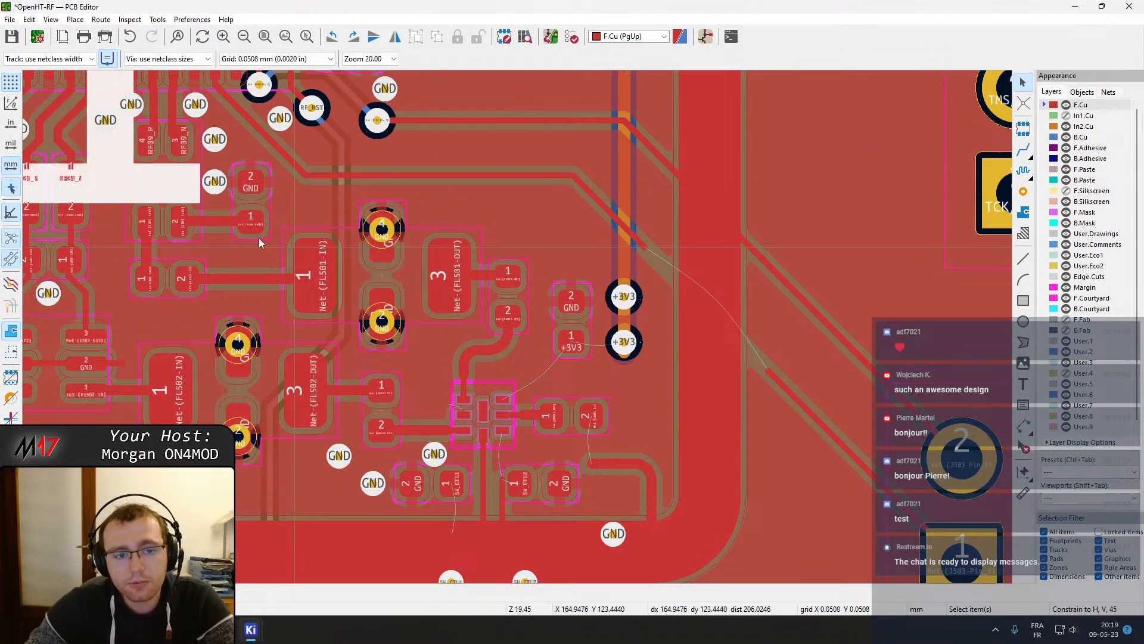
Refill all copper zones
middle_drag(323, 171, 397, 275)
click(486, 280)
drag(488, 279, 484, 260)
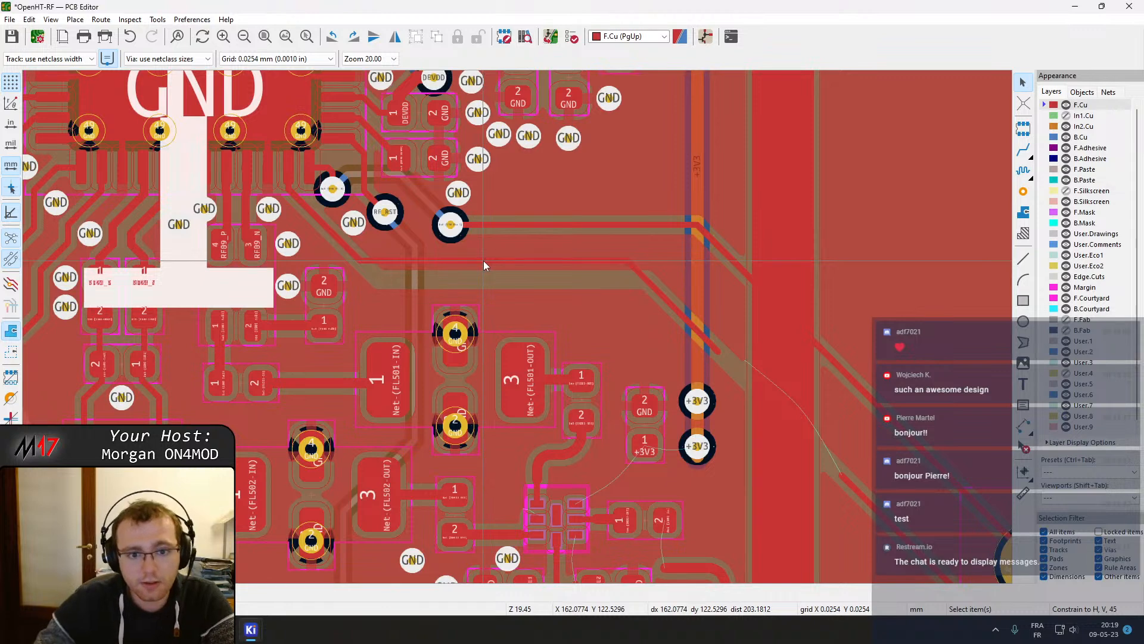
key(b)
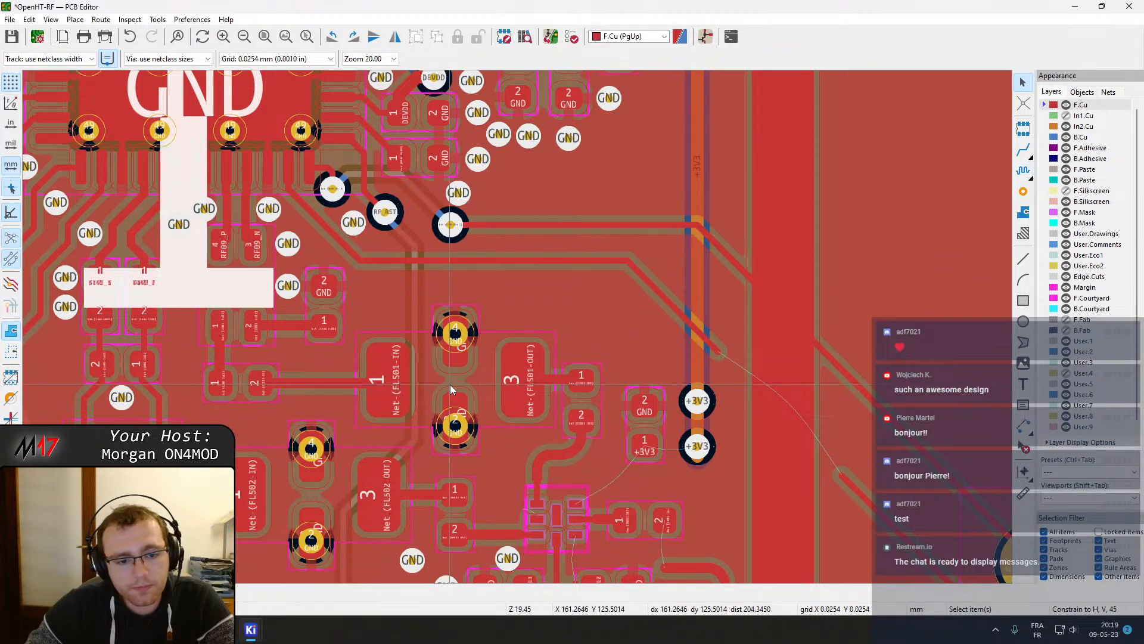
Move filter FL501 a short distance to the right
middle_drag(245, 316, 398, 338)
middle_drag(391, 326, 361, 264)
click(576, 331)
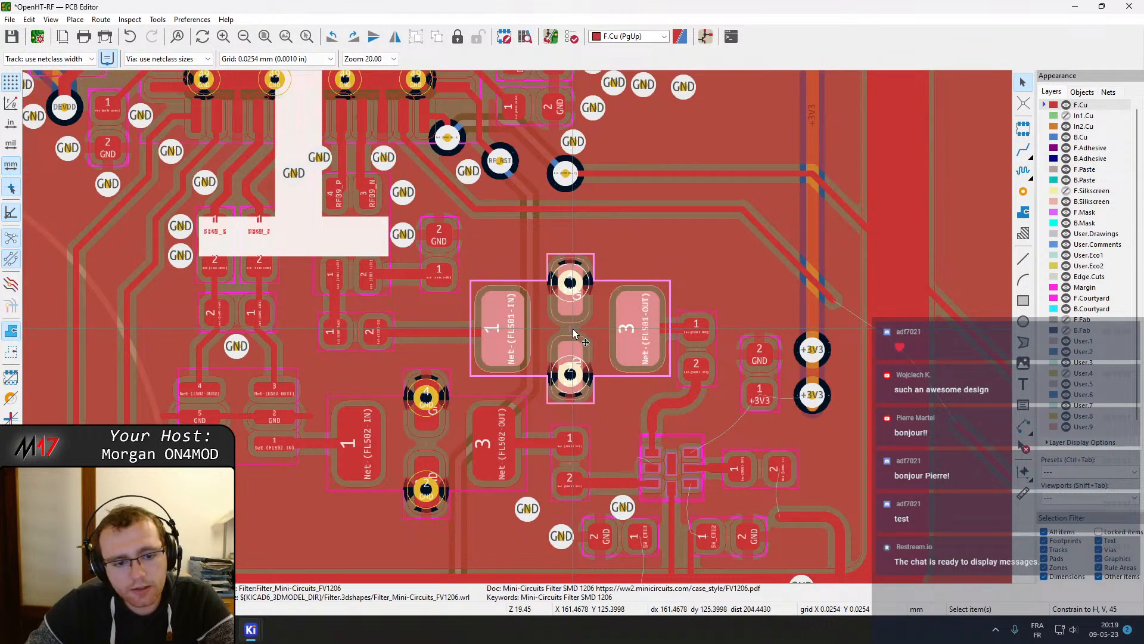
middle_drag(320, 350, 420, 315)
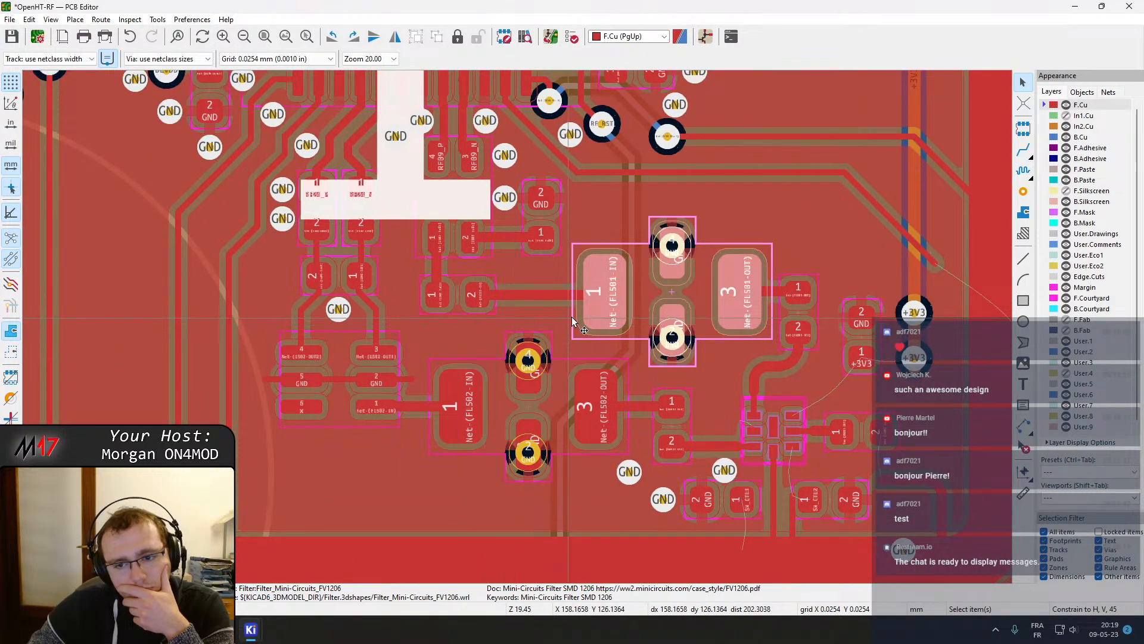
middle_drag(684, 295, 642, 308)
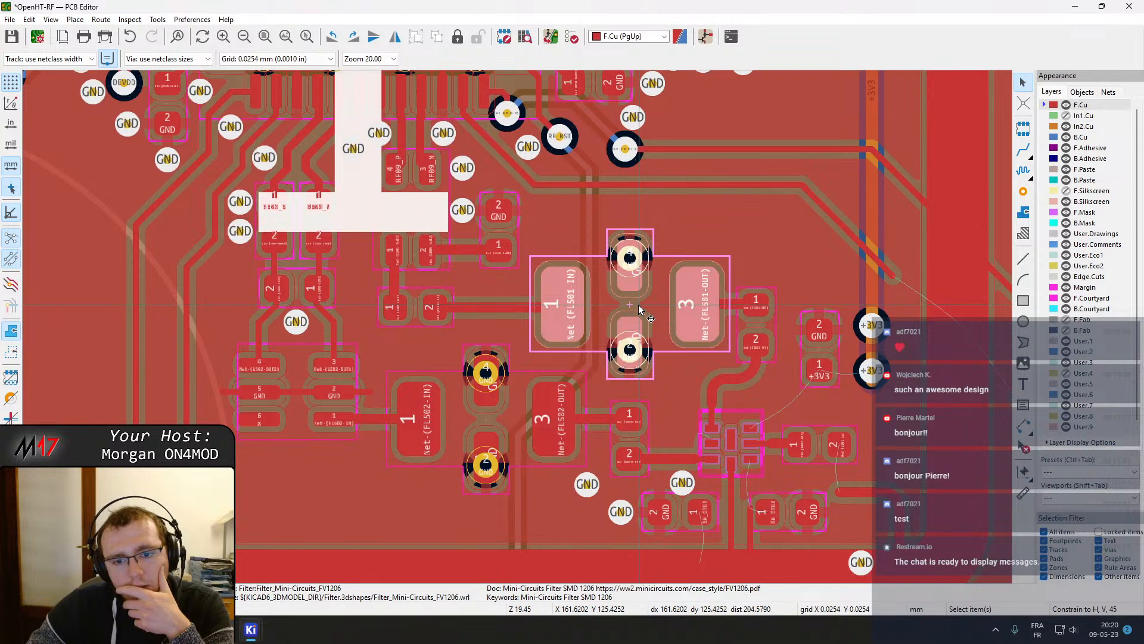
key(m)
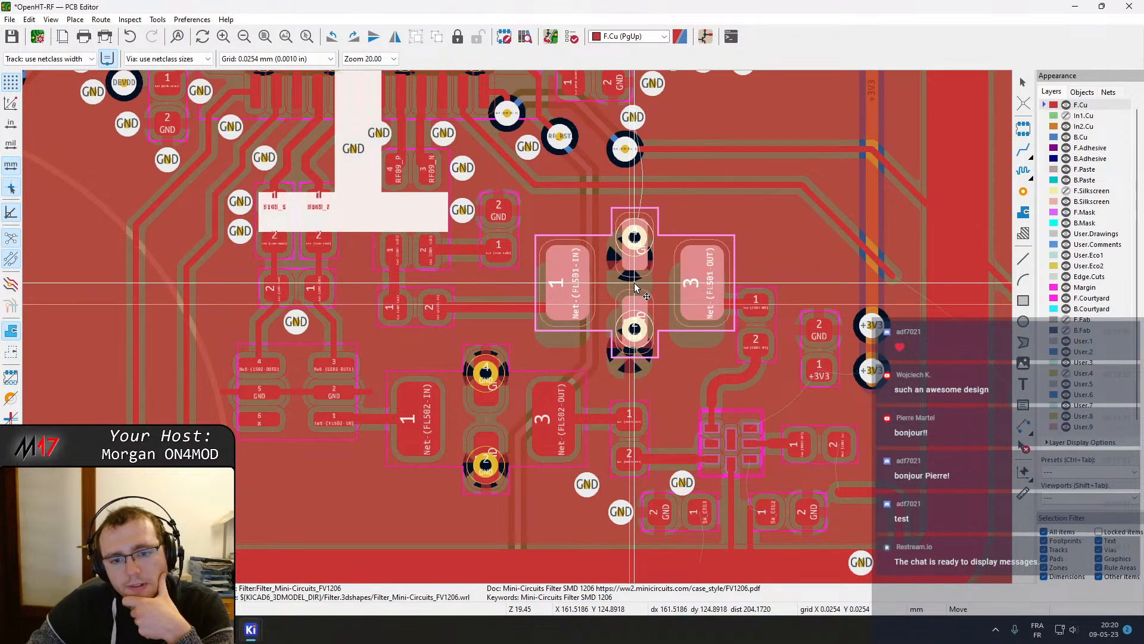
click(635, 288)
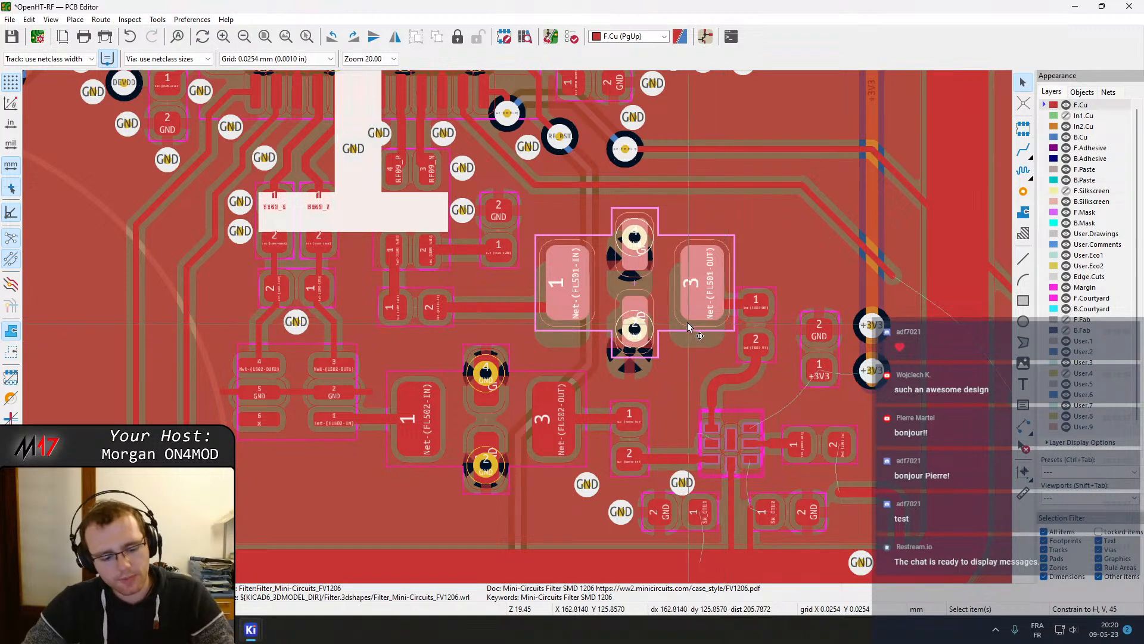
key(Escape)
Delete the track joining the capacitor pad to FL501's input pad 1
middle_drag(568, 290, 597, 360)
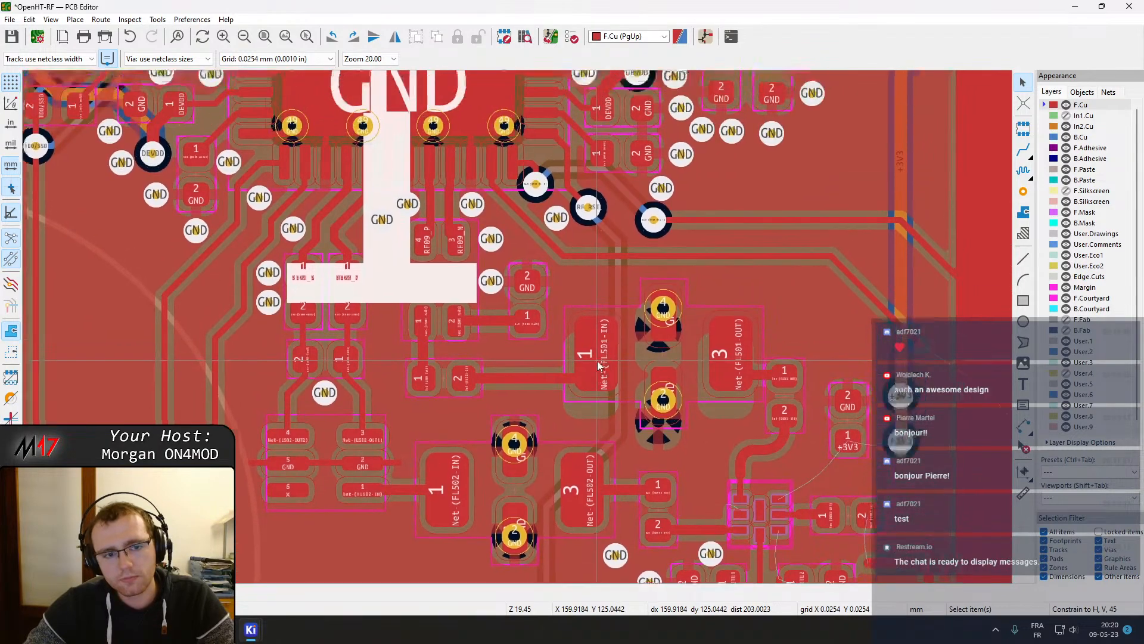
scroll(910, 326, down, 1)
scroll(314, 357, up, 2)
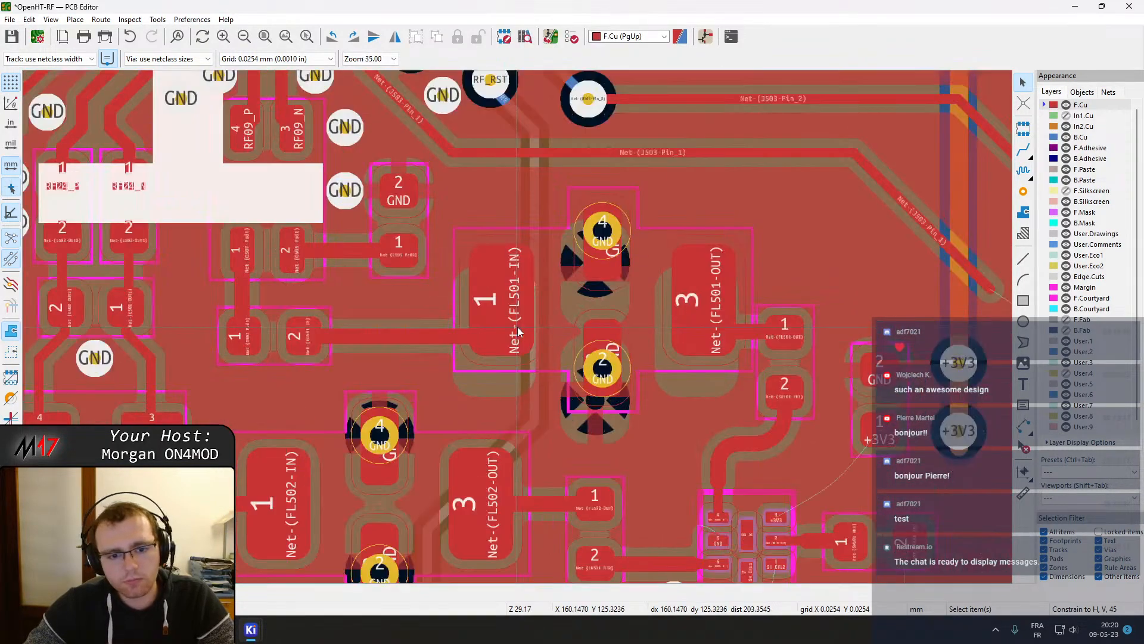
click(438, 333)
key(Delete)
middle_drag(438, 333, 536, 359)
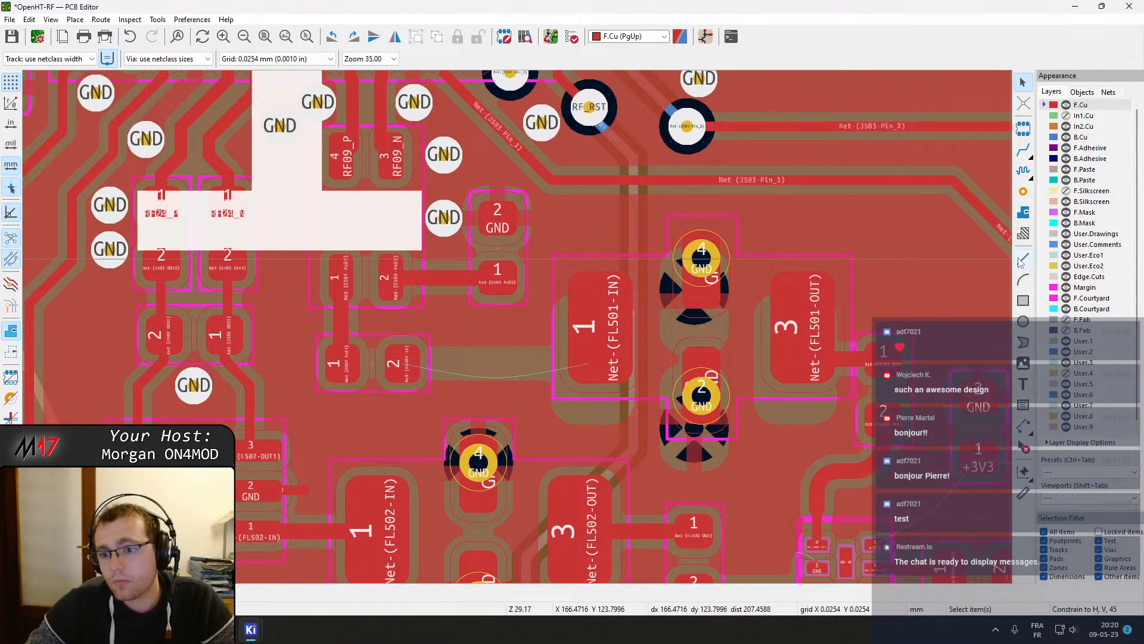
Start routing a new track from the capacitor pad and switch the track corner mode to rounded arcs
click(1022, 152)
click(395, 363)
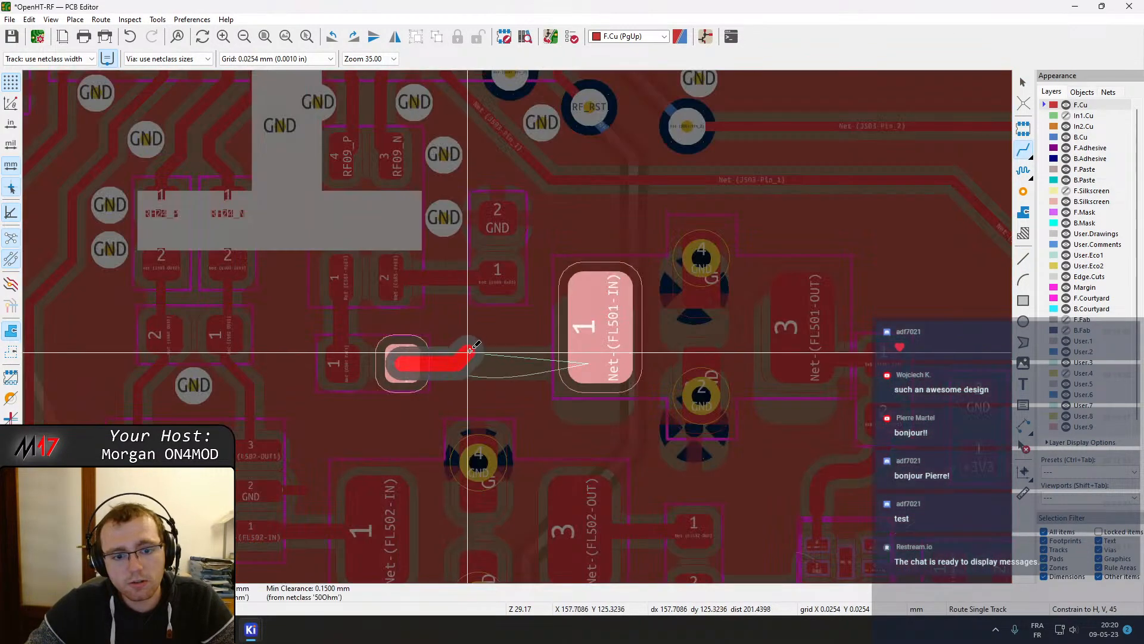
right_click(474, 335)
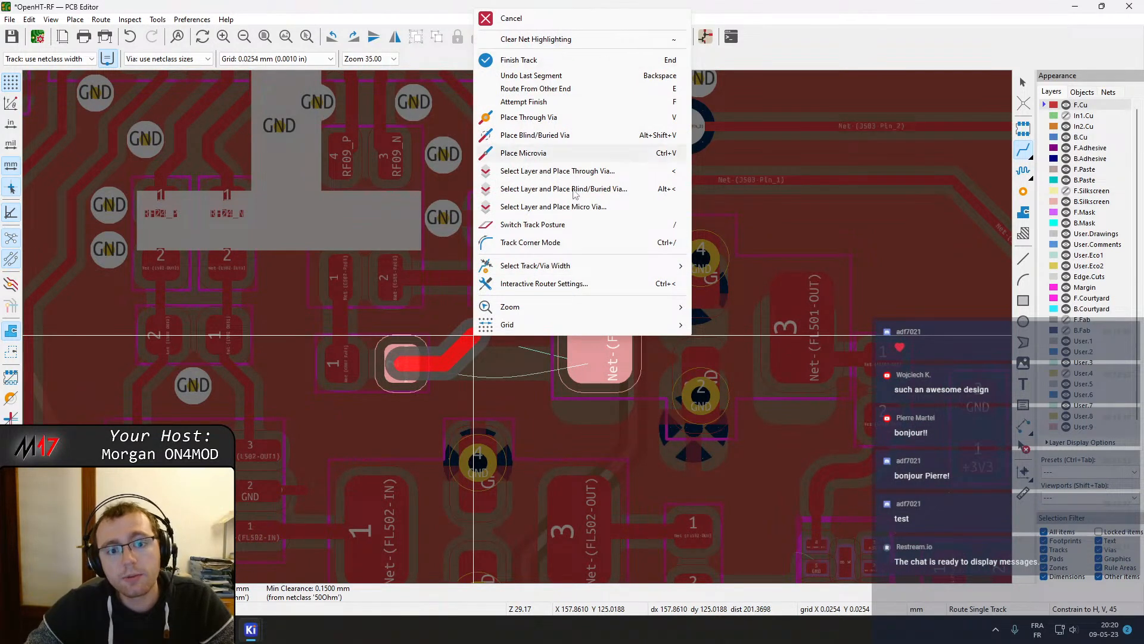
click(539, 245)
right_click(495, 332)
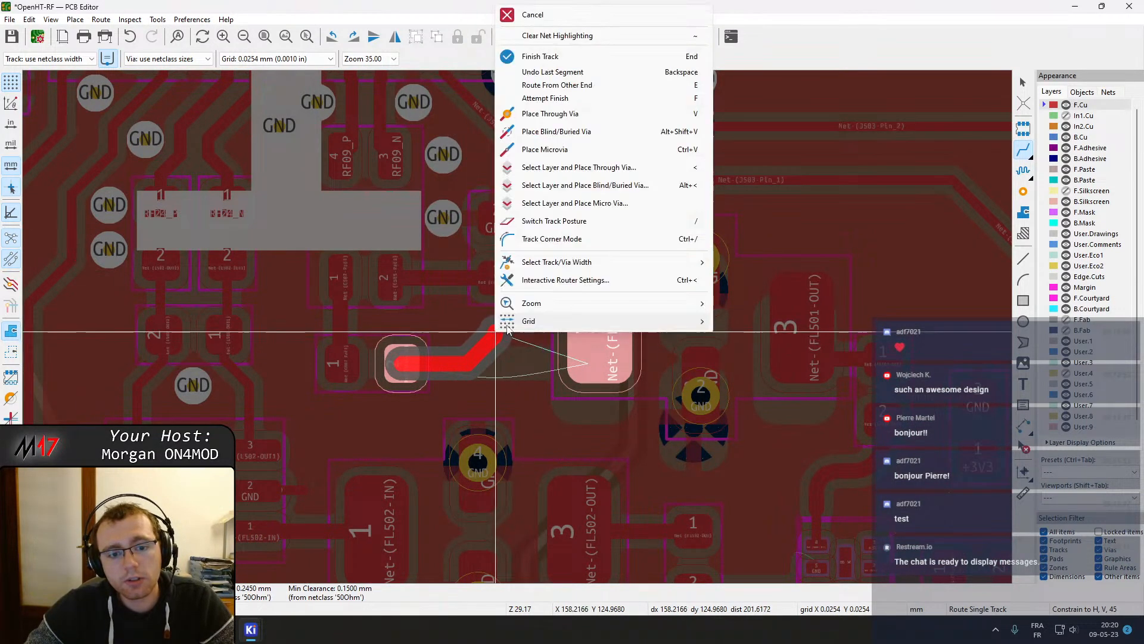
click(551, 239)
right_click(491, 330)
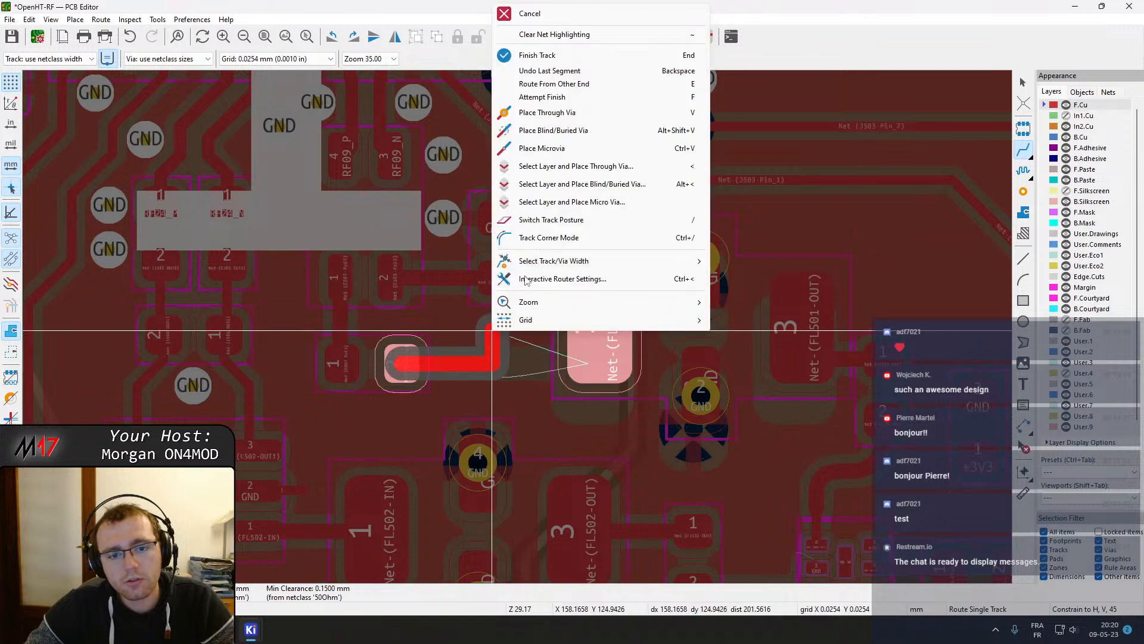
click(535, 237)
right_click(493, 314)
key(Escape)
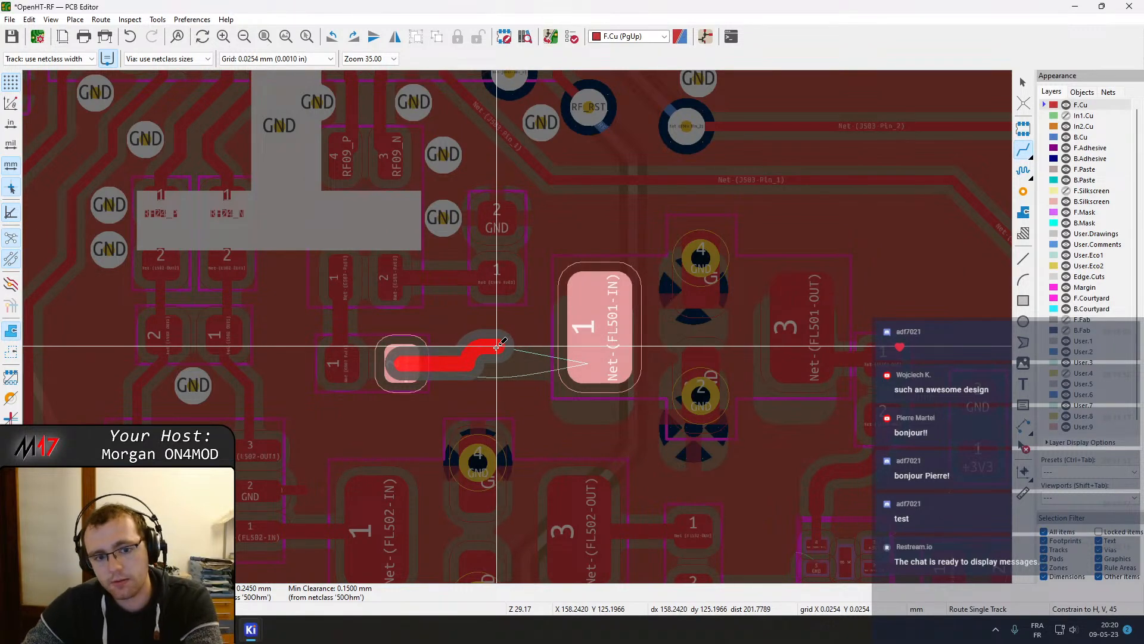
Finish the arc-cornered track at FL501's input pad 1
scroll(500, 345, up, 5)
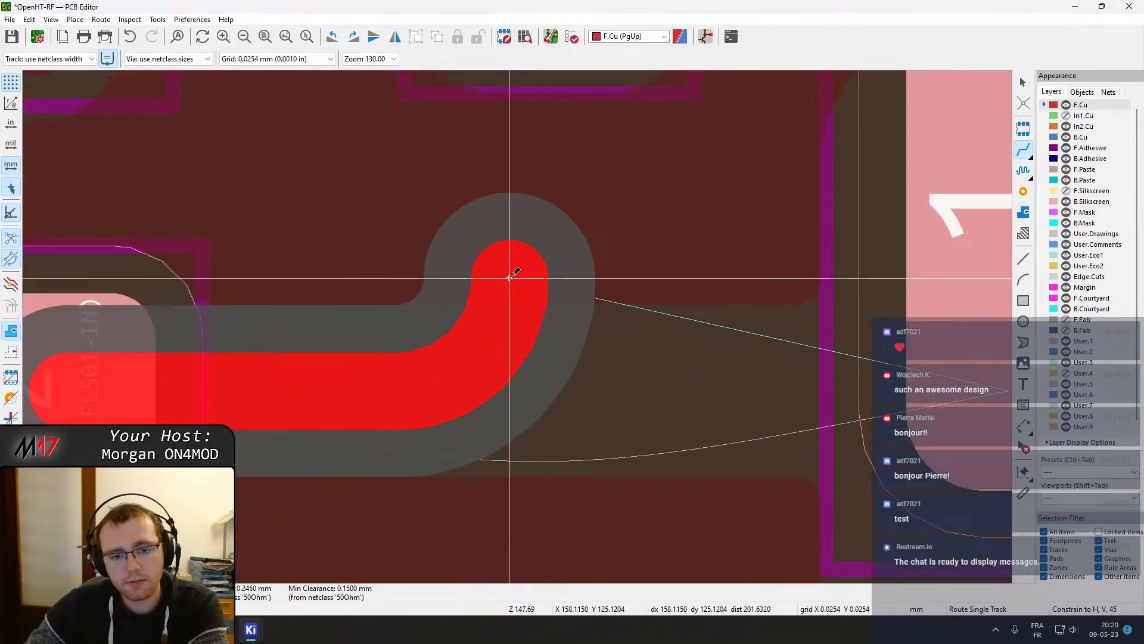
click(477, 294)
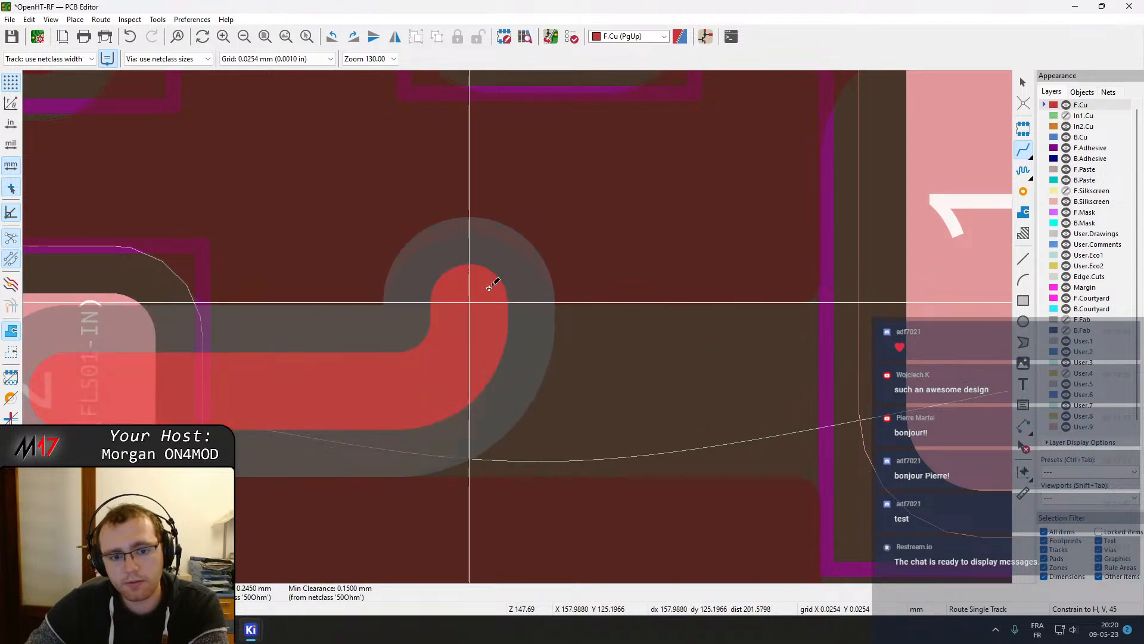
middle_drag(851, 226, 721, 255)
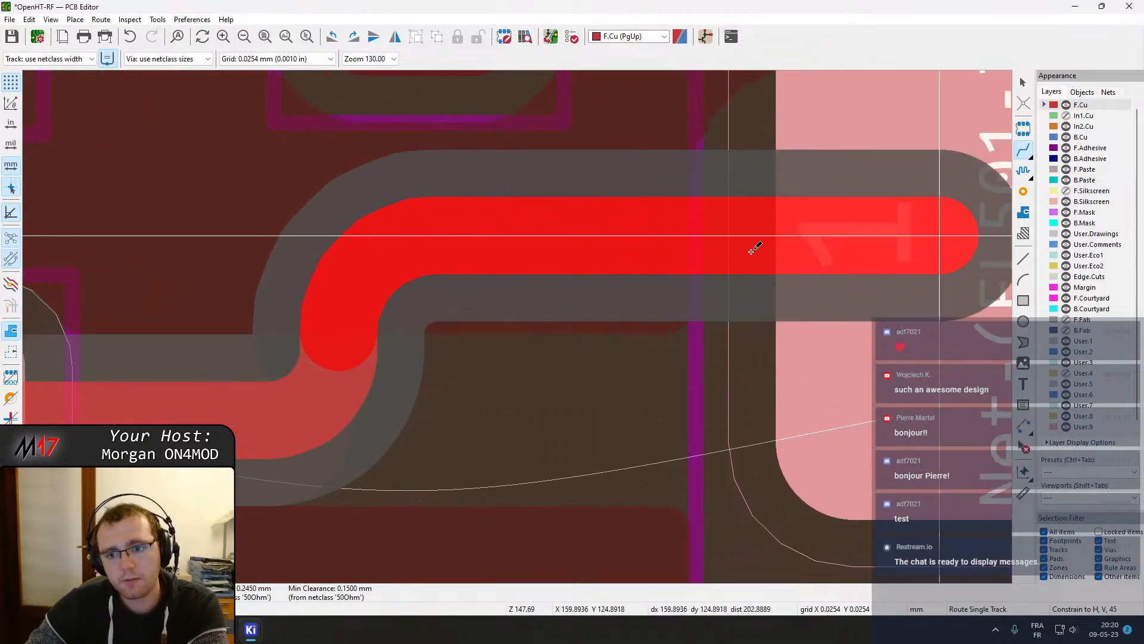
scroll(901, 241, down, 3)
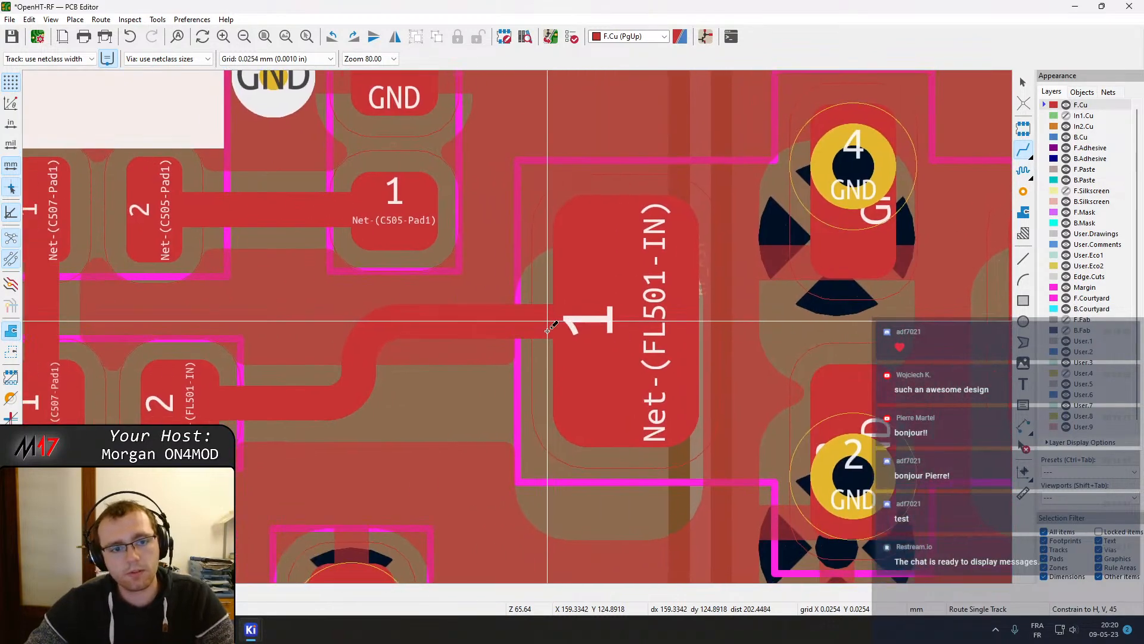
click(547, 326)
key(Escape)
scroll(518, 326, down, 5)
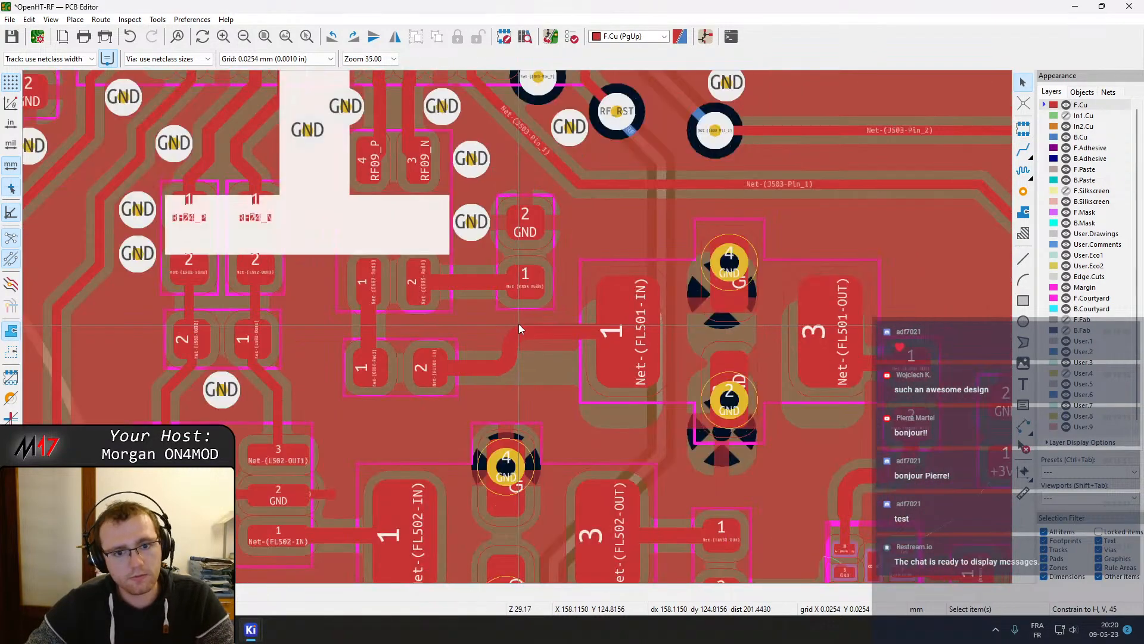
Refill all copper zones on the board
scroll(518, 331, up, 2)
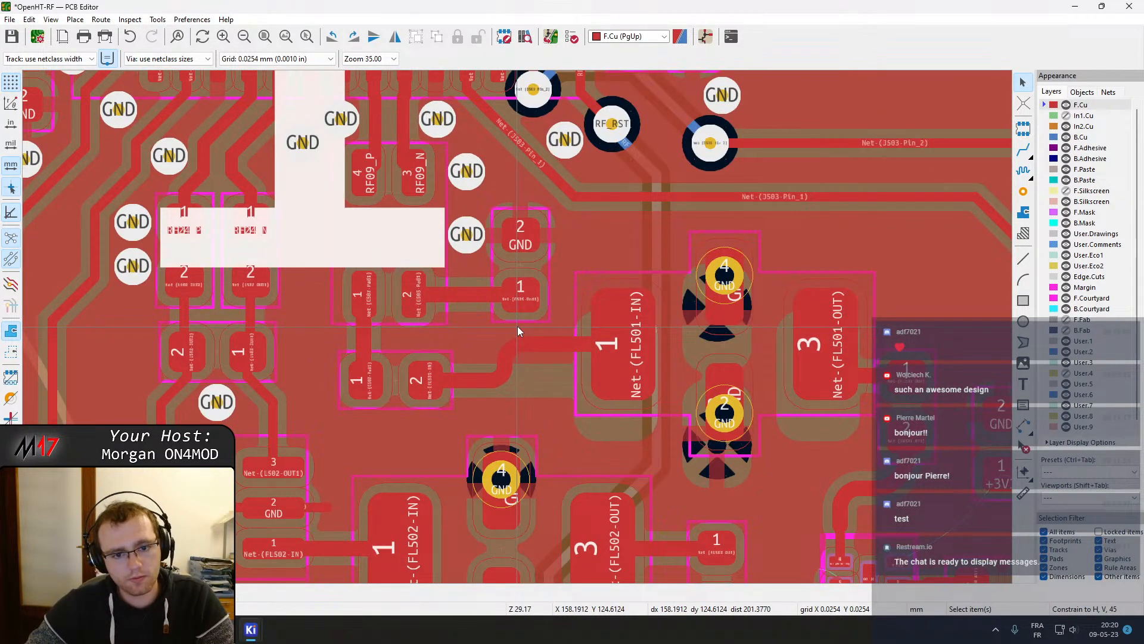
key(b)
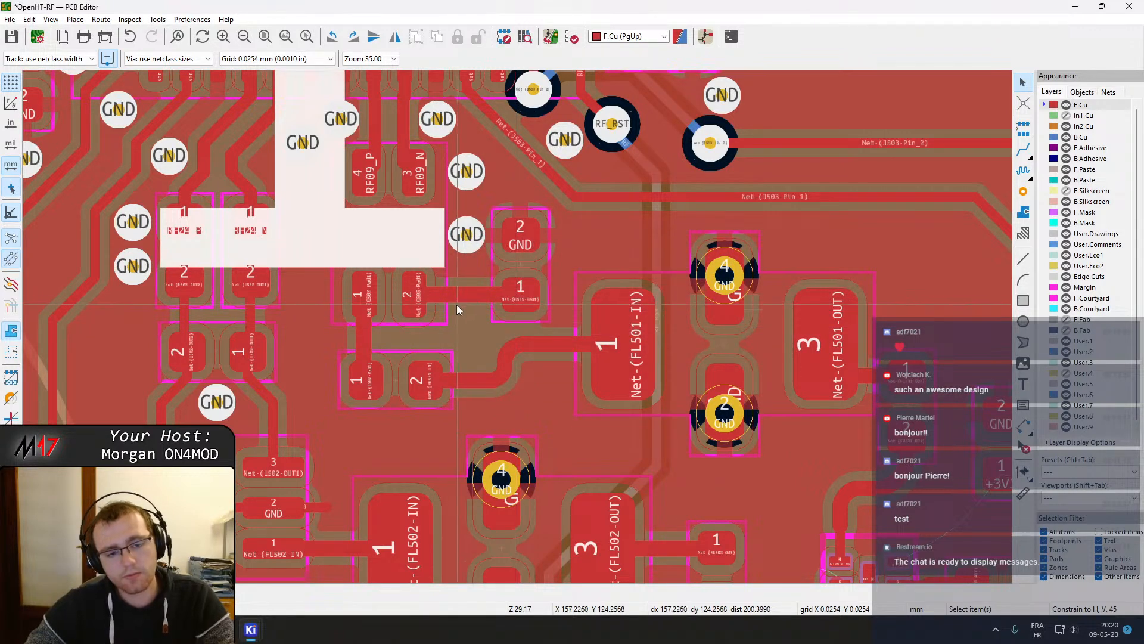
Move filter FL501 a little further to the right
middle_drag(519, 363, 531, 320)
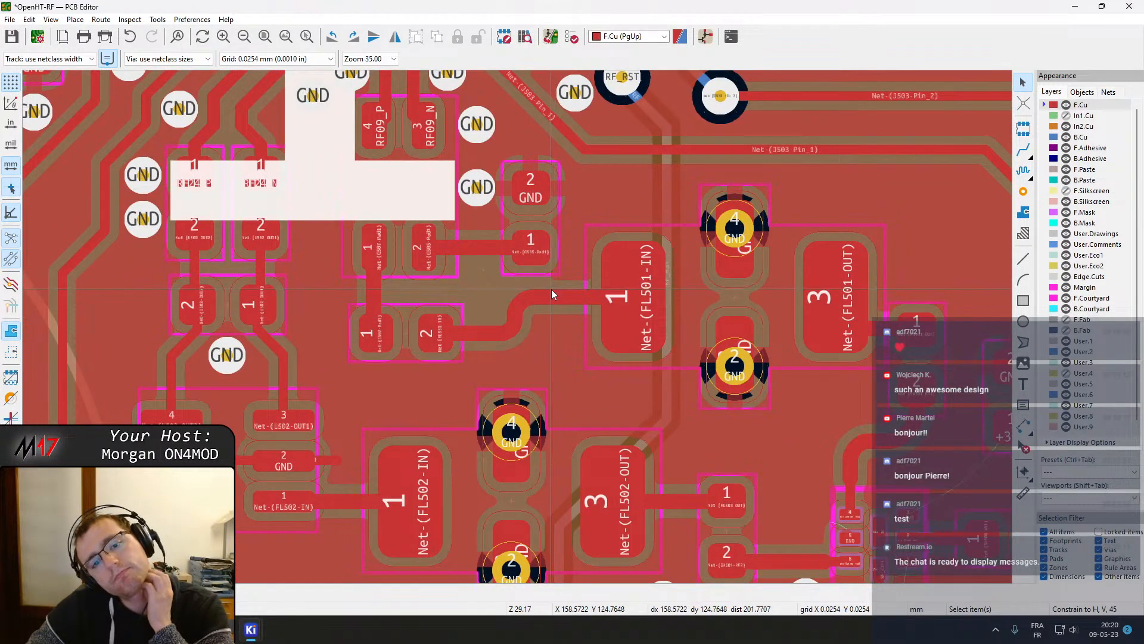
middle_drag(621, 344, 409, 337)
click(523, 285)
scroll(536, 304, down, 3)
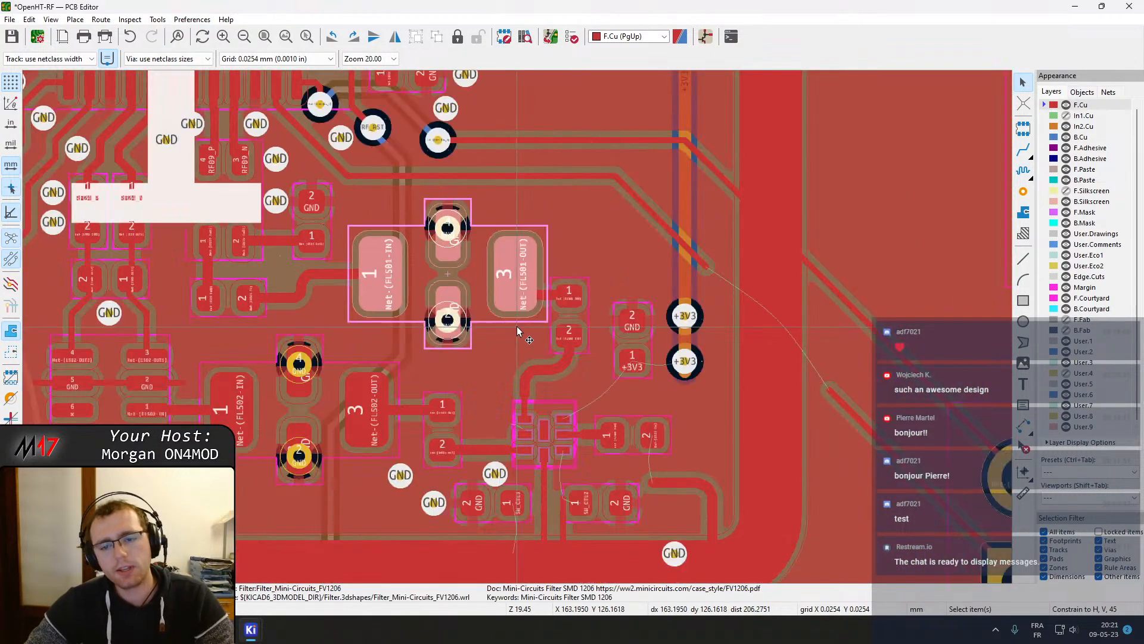
drag(447, 277, 500, 280)
Move the +3V3 decoupling capacitor closer to the filter, rotating it so its GND pad faces up
click(569, 334)
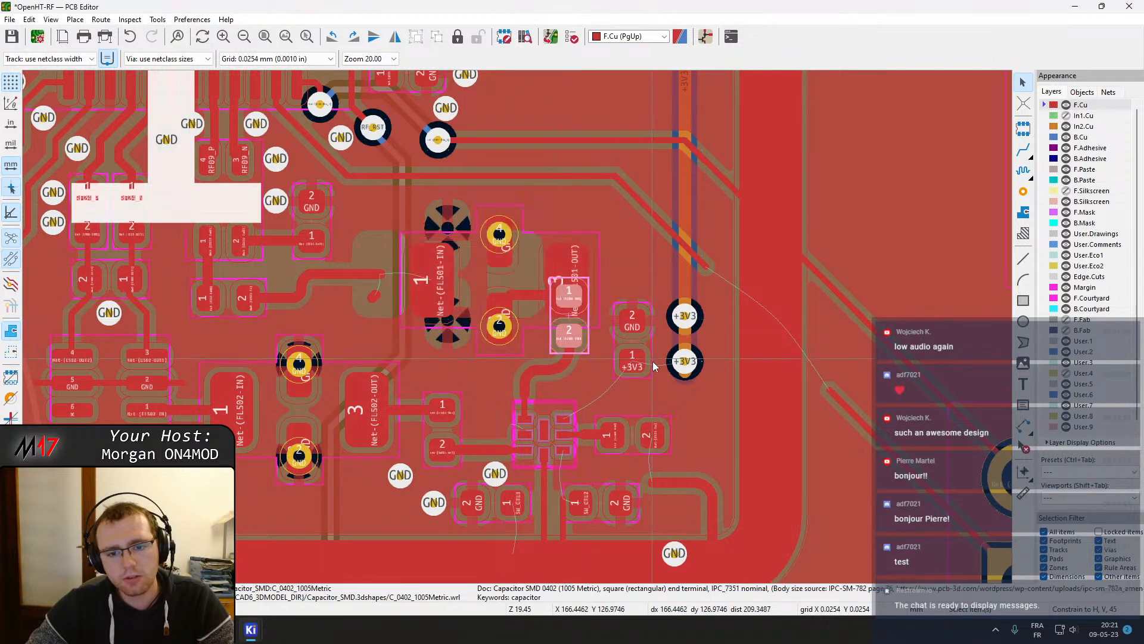
middle_drag(653, 356, 575, 301)
click(563, 280)
key(m)
key(r)
key(r)
key(r)
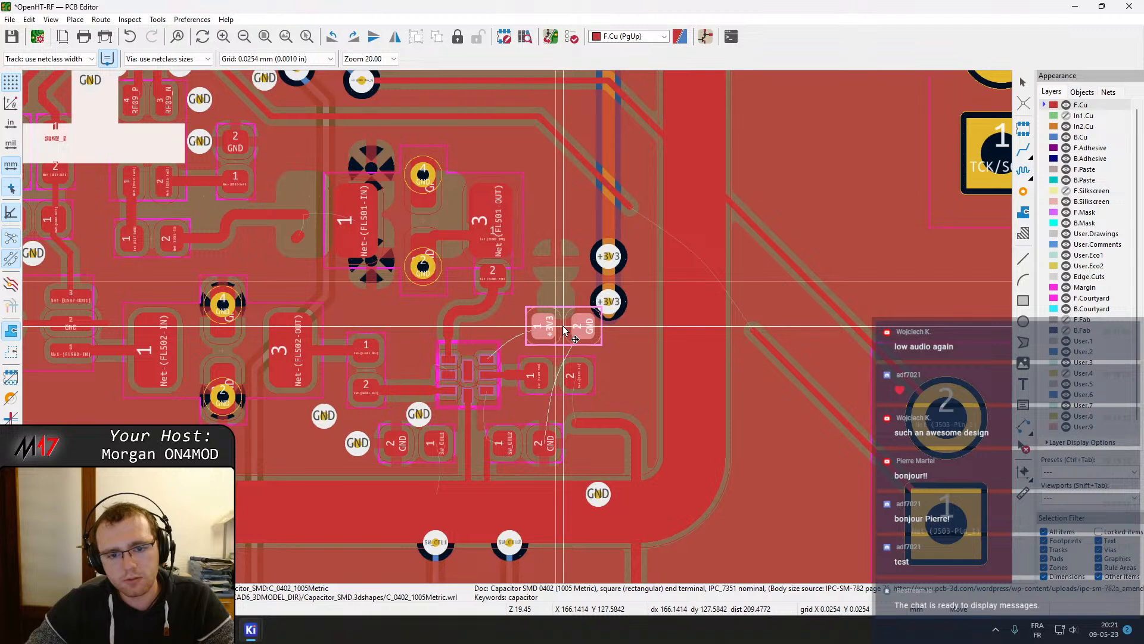
key(r)
click(552, 295)
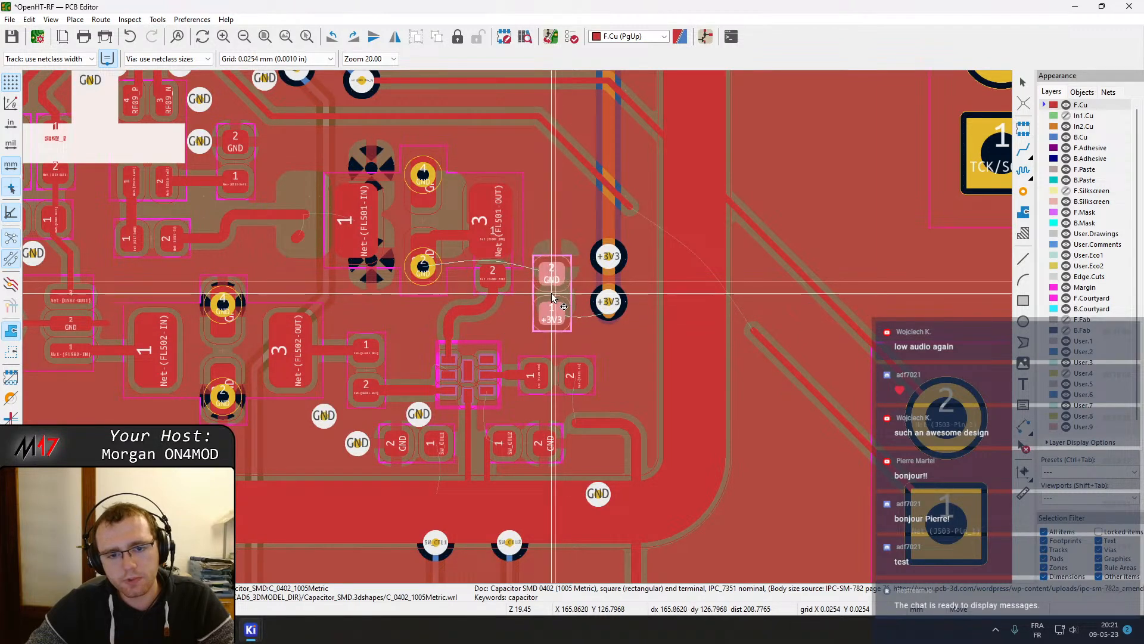
Move the capacitor beside FL501's output pad and rotate it to lie horizontally
click(492, 273)
click(507, 296)
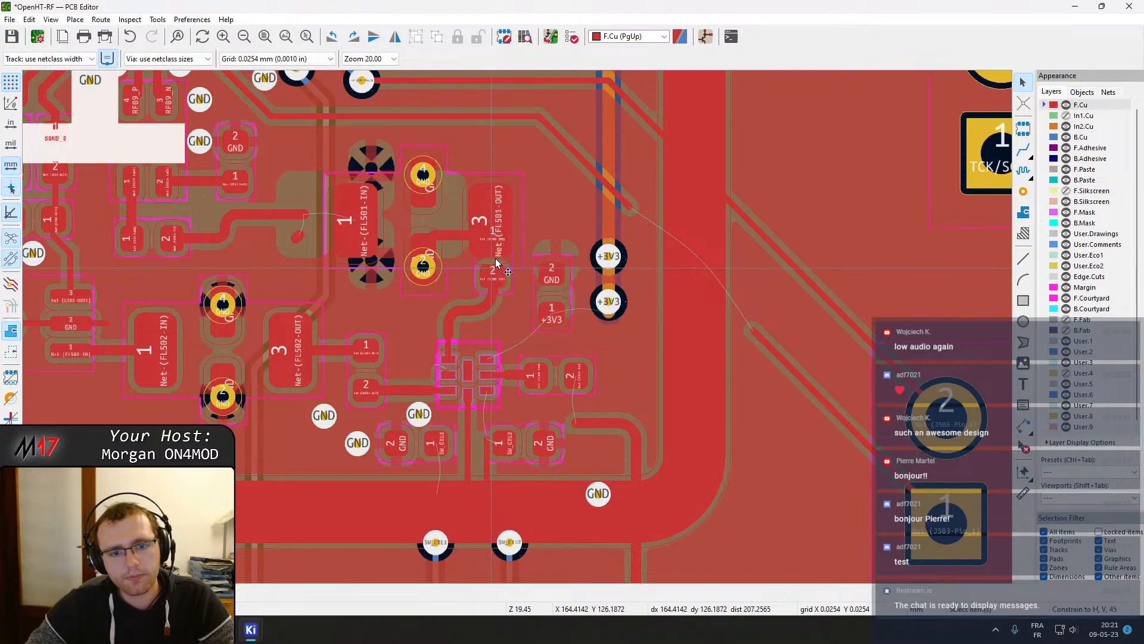
key(m)
key(r)
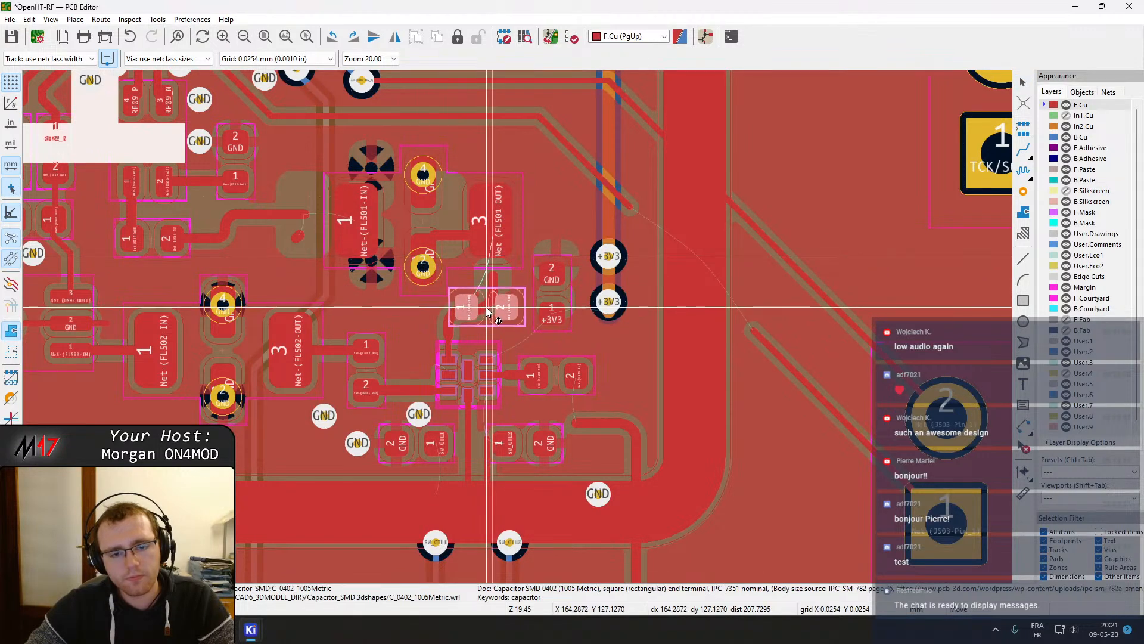
click(479, 317)
click(389, 324)
mouse_move(411, 324)
middle_down()
mouse_move(561, 246)
mouse_move(604, 239)
middle_up()
middle_drag(295, 285, 589, 401)
middle_drag(498, 380, 411, 304)
scroll(631, 317, down, 4)
middle_drag(518, 292, 587, 458)
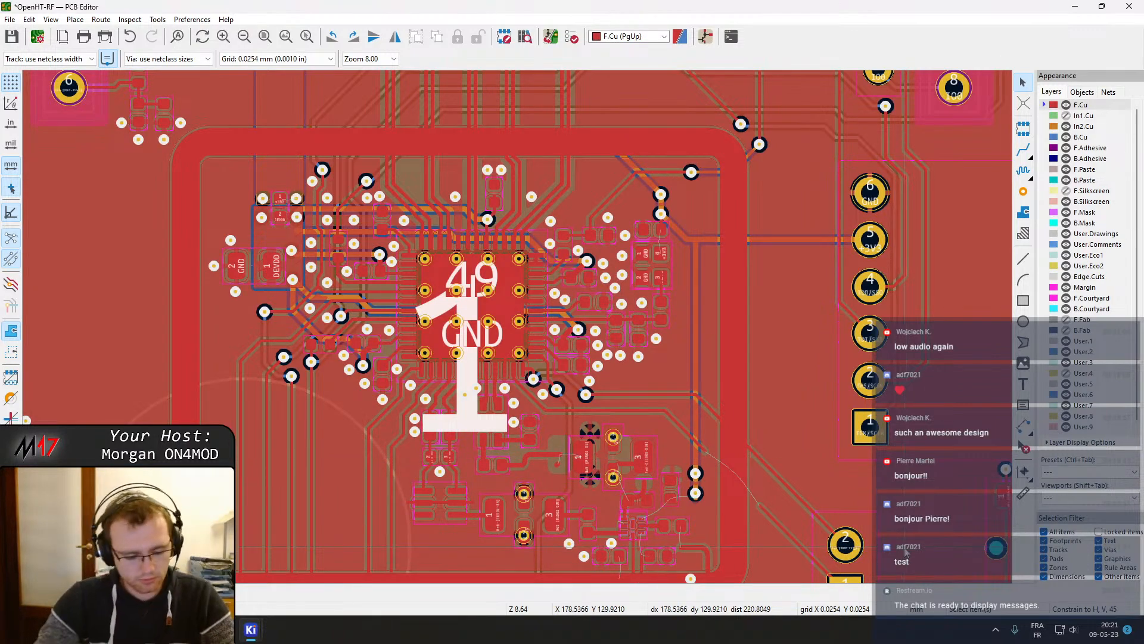
Switch to the Windows Sound settings and move the window out of the way
key(super)
text(son)
key(Return)
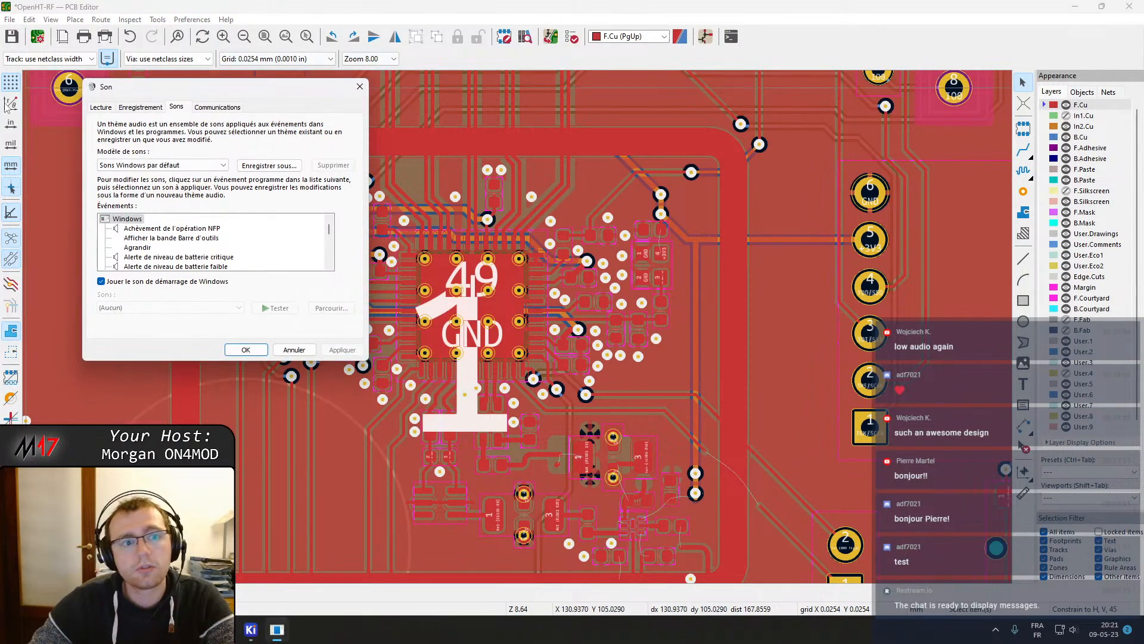
drag(149, 78, 0, 79)
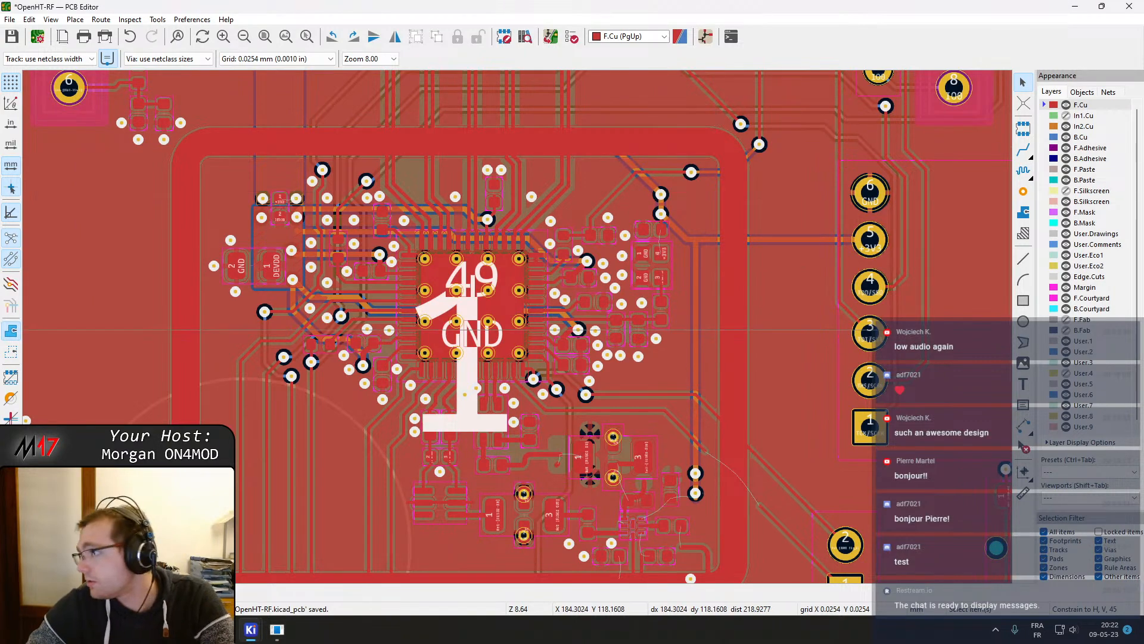
Undo the last three layout changes around filter FL501
middle_drag(540, 445, 596, 245)
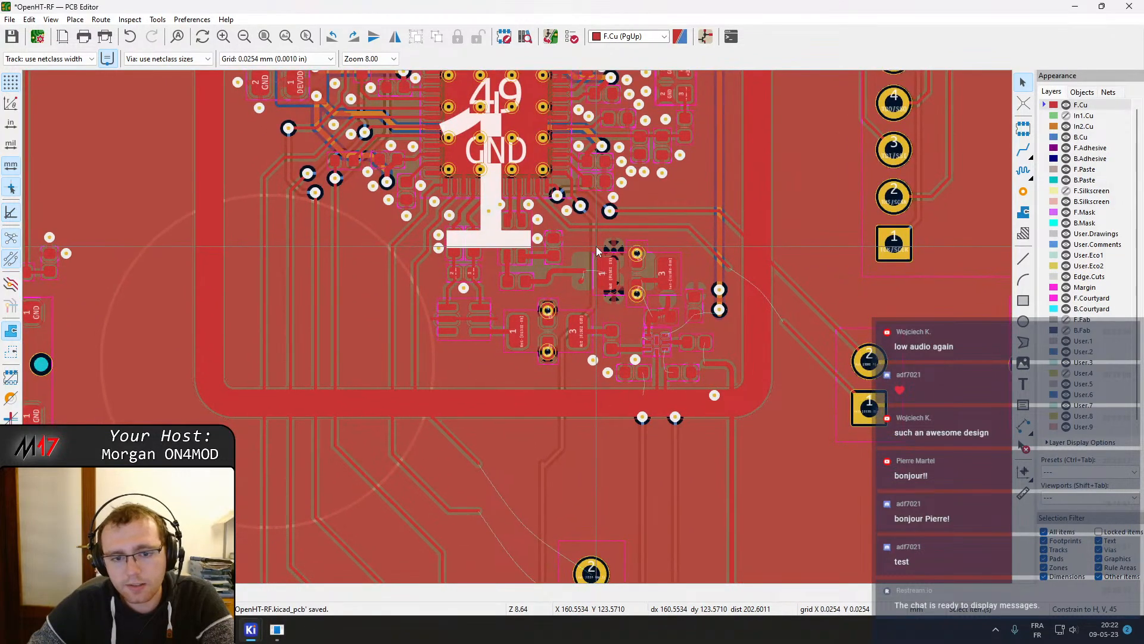
scroll(564, 305, up, 4)
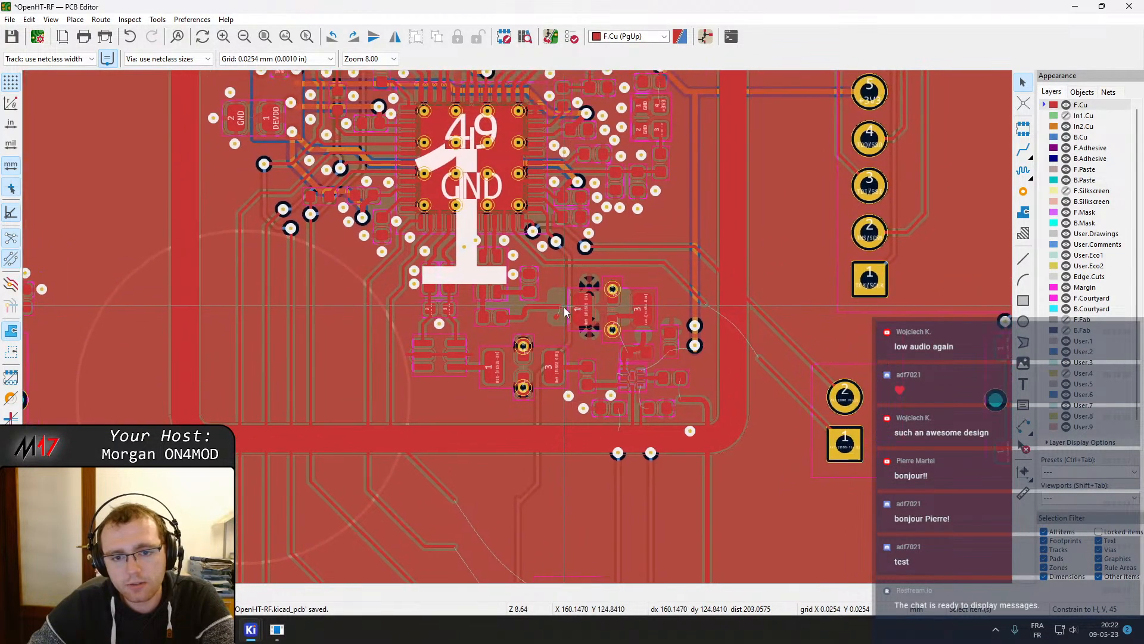
scroll(517, 327, up, 3)
click(527, 350)
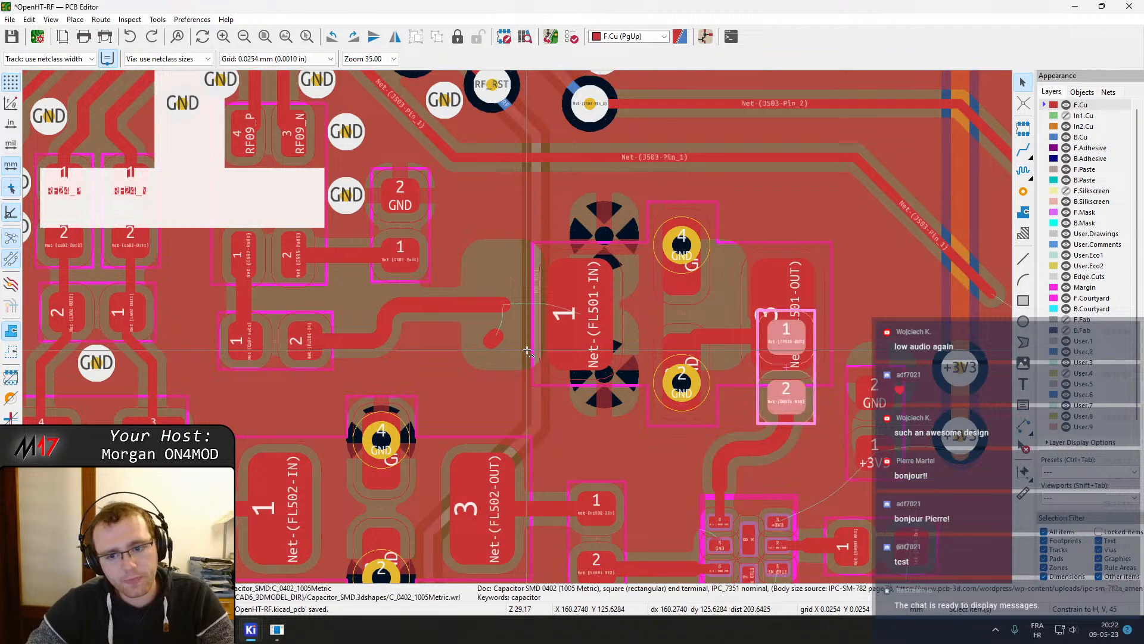
key(Escape)
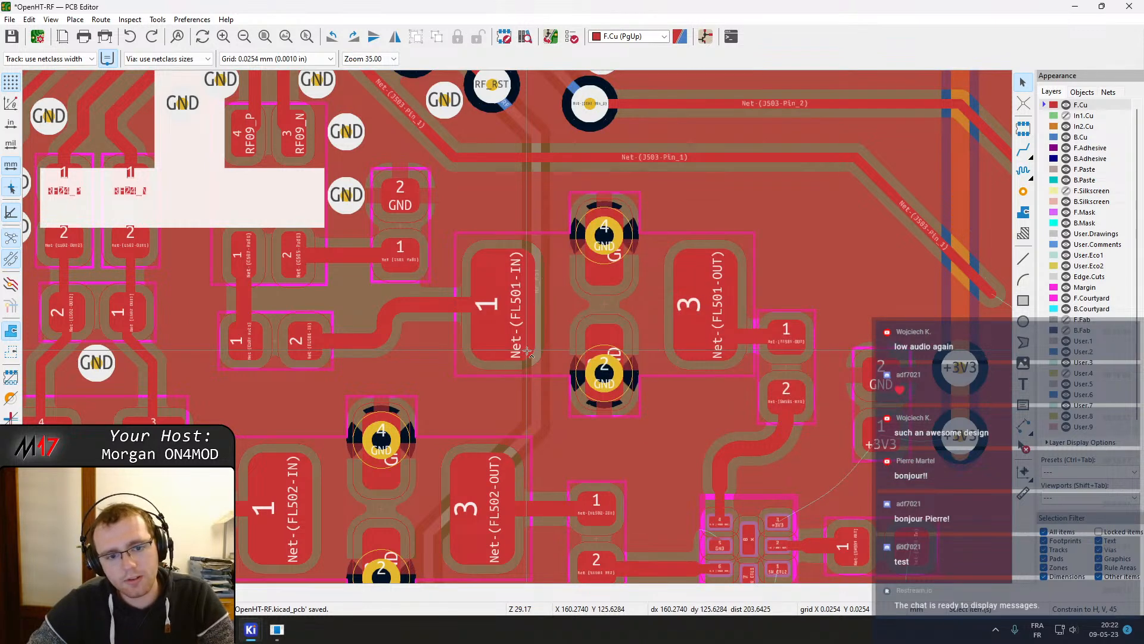
key(ctrl+z)
key(ctrl+z)
key(ctrl+z)
key(ctrl+z)
key(Escape)
Zoom out and pan across the board to review the RF section layout
scroll(527, 350, down, 3)
middle_drag(555, 320, 623, 330)
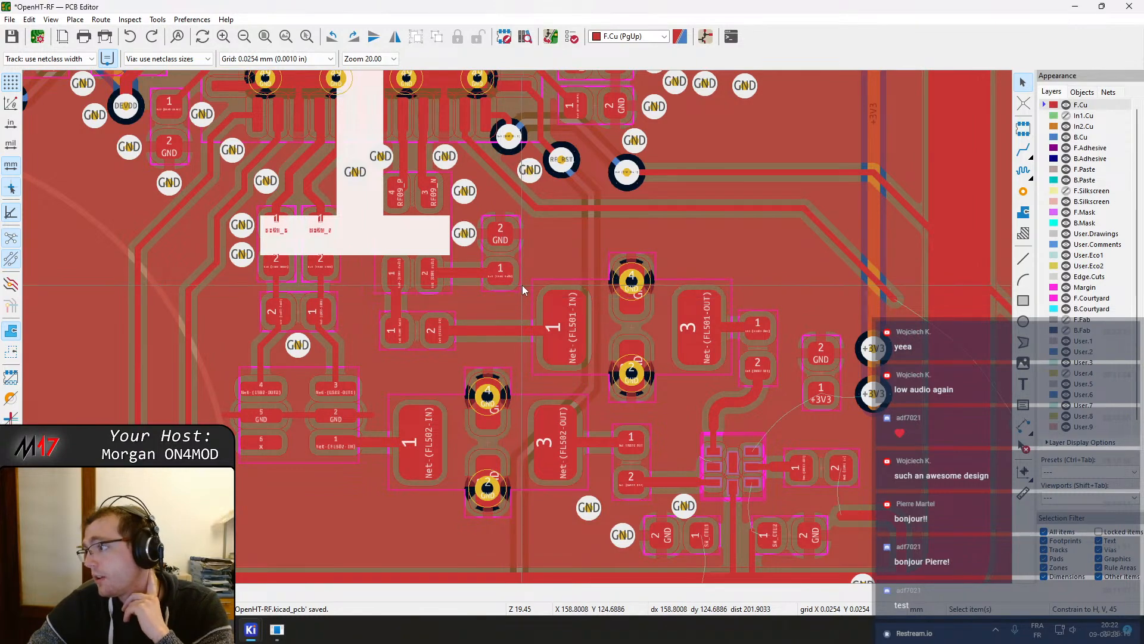
middle_drag(434, 257, 432, 293)
scroll(568, 335, down, 5)
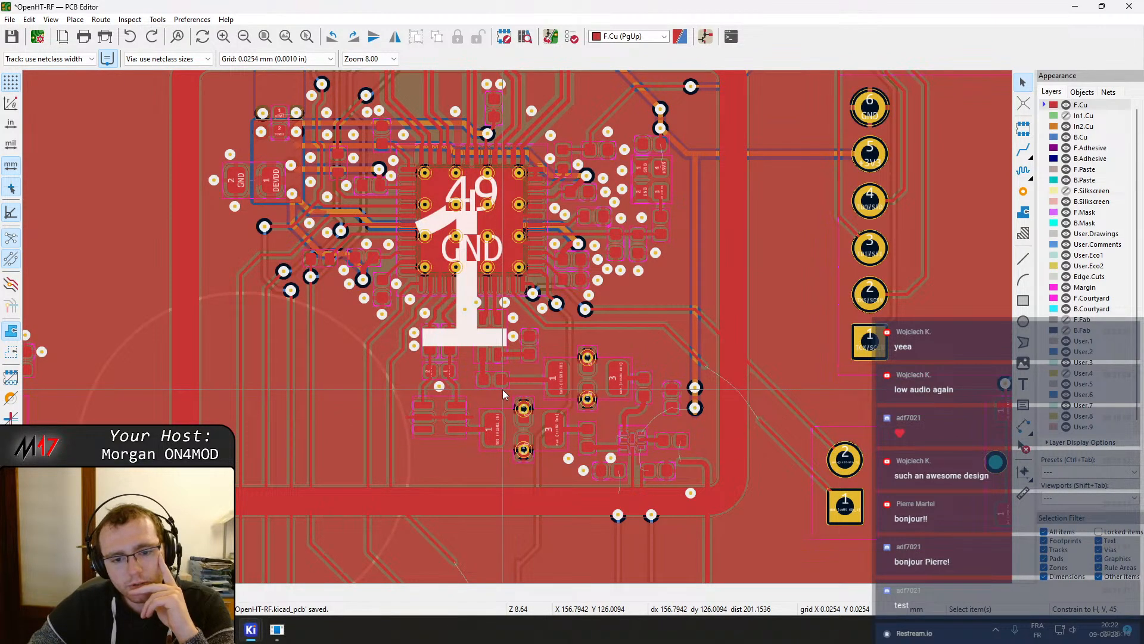
middle_drag(496, 358, 546, 461)
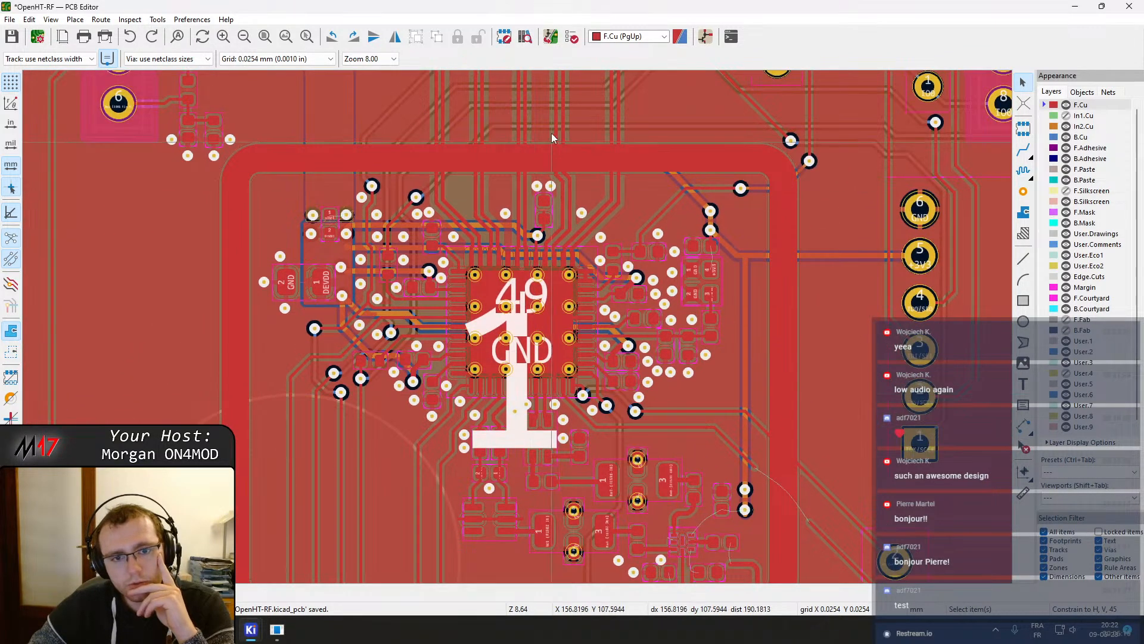
scroll(549, 156, down, 4)
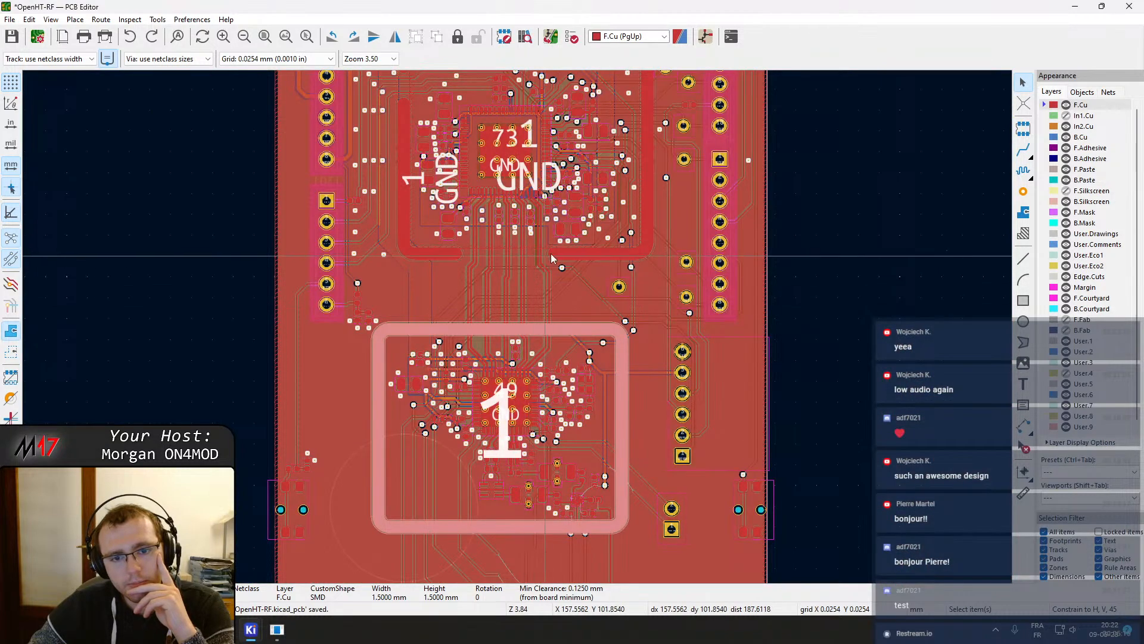
scroll(598, 256, down, 2)
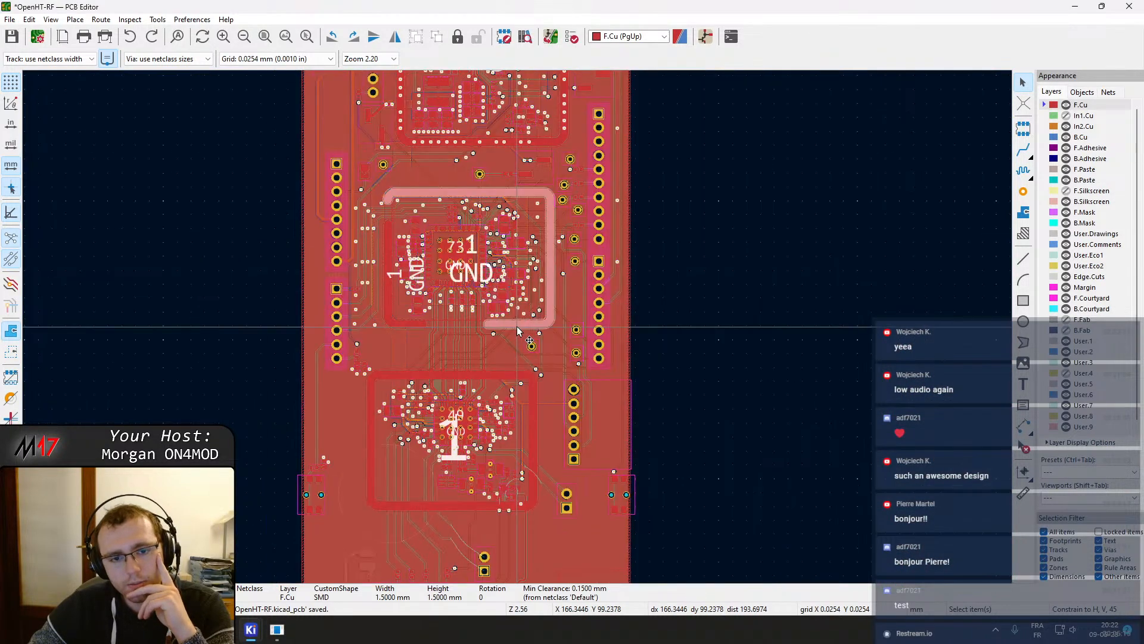
middle_drag(529, 344, 562, 332)
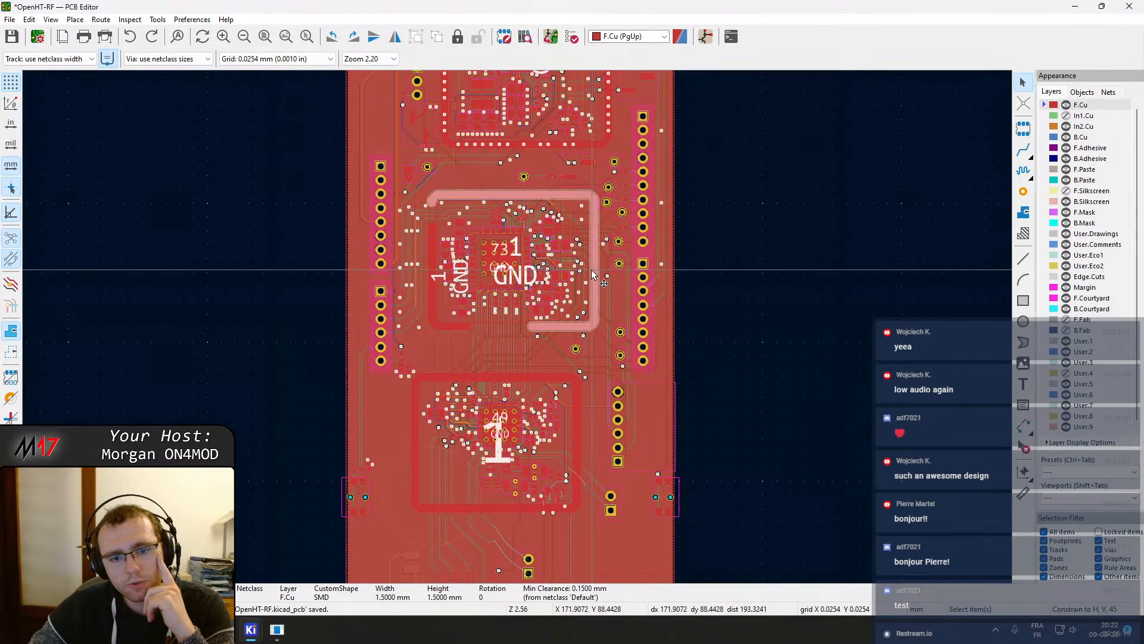
click(592, 143)
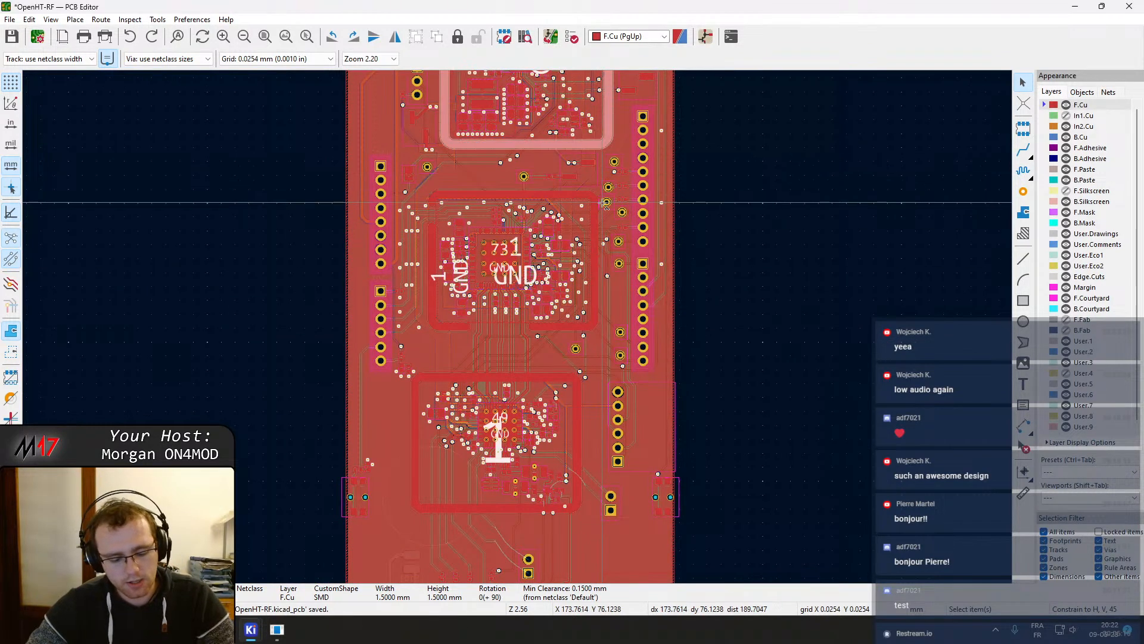
key(m)
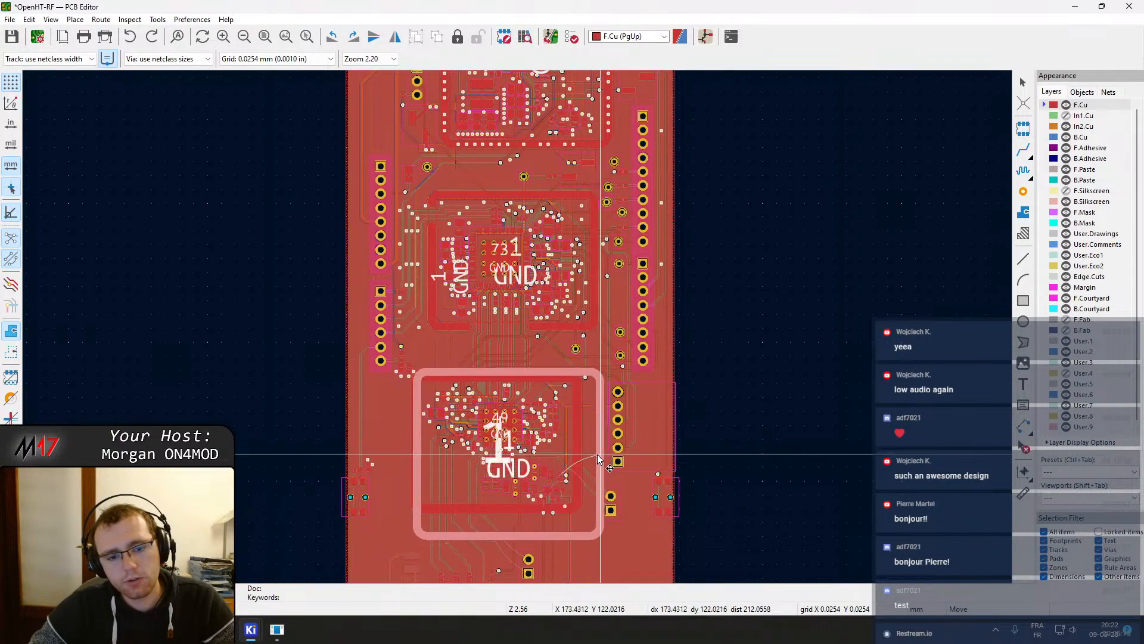
scroll(596, 461, up, 4)
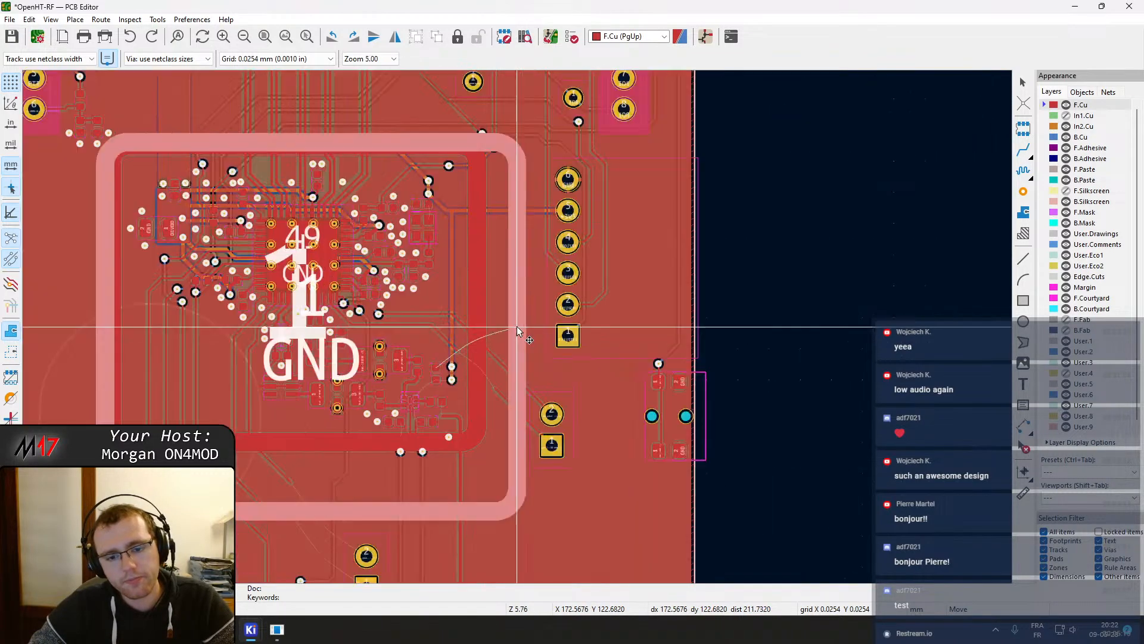
scroll(517, 326, down, 2)
key(Escape)
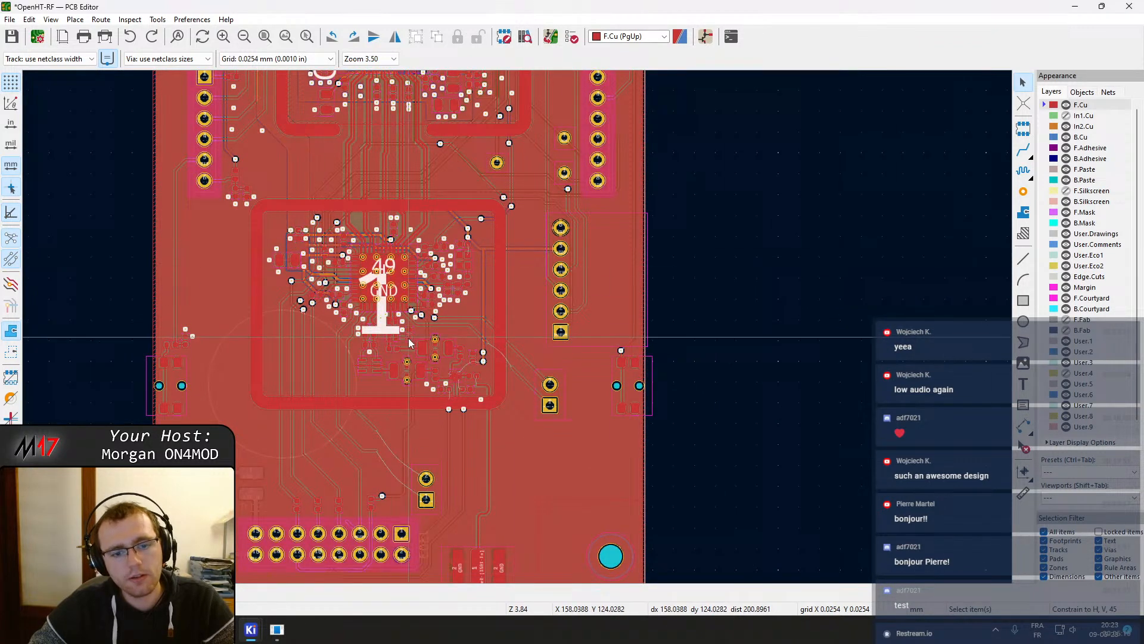
Review the layout around the processor and RF filter area at several zoom levels
scroll(407, 338, up, 2)
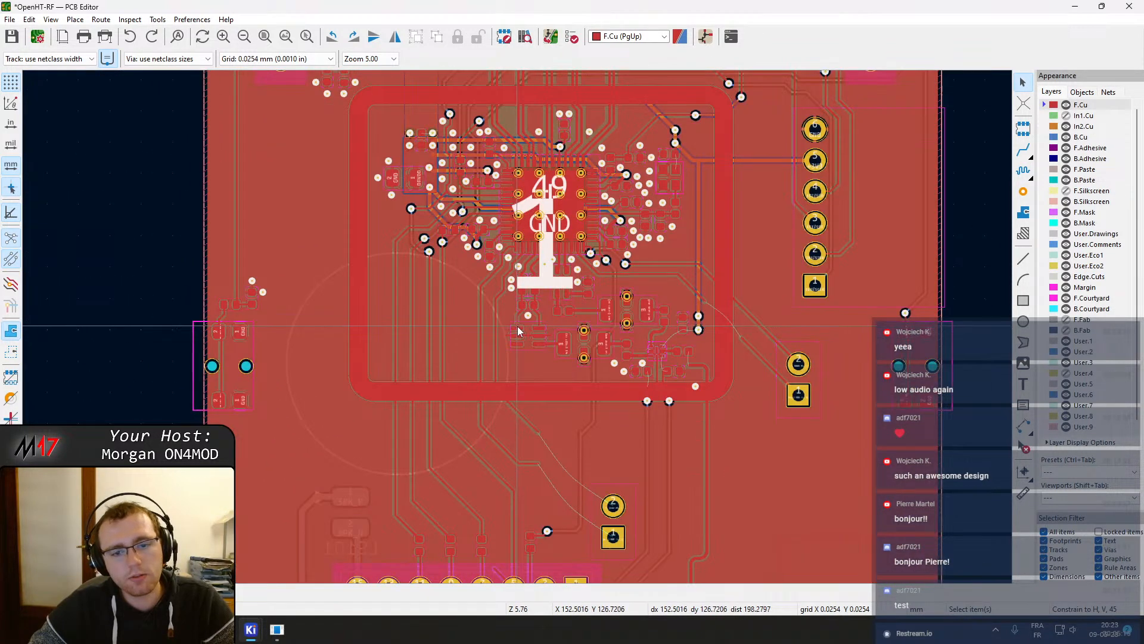
scroll(517, 326, down, 1)
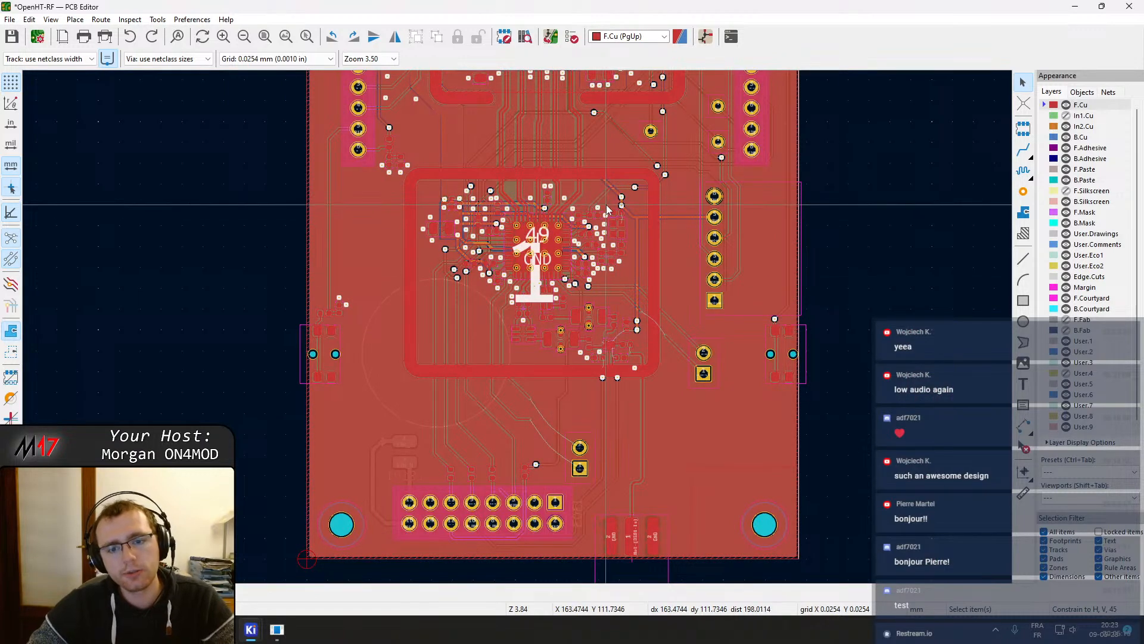
middle_drag(630, 319, 668, 397)
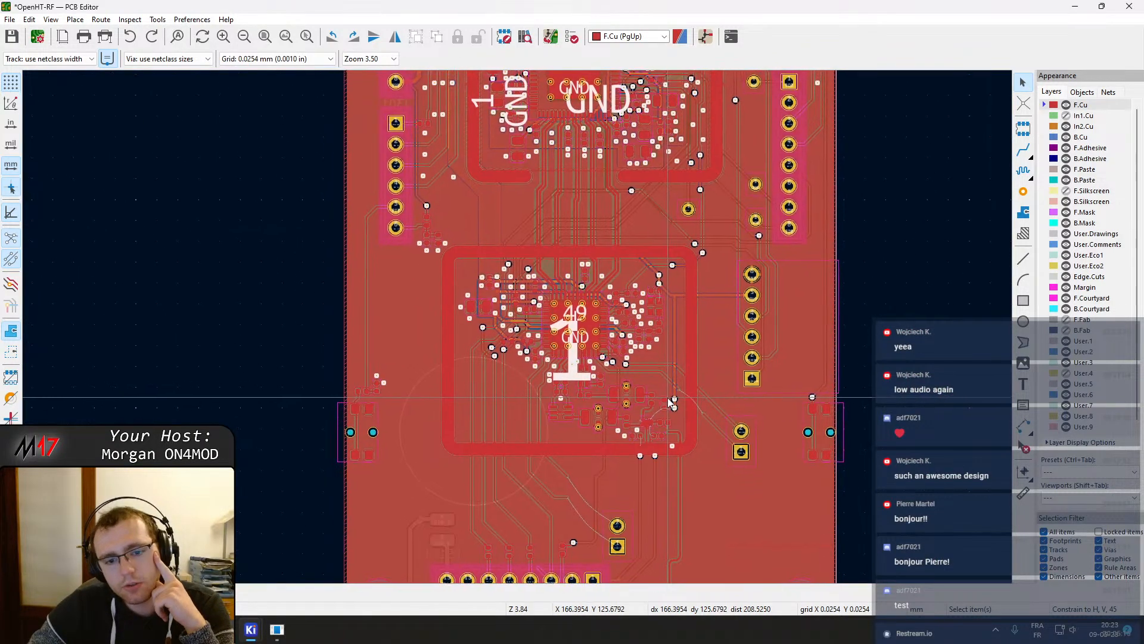
middle_drag(650, 264, 702, 583)
middle_drag(723, 156, 646, 99)
scroll(576, 254, up, 5)
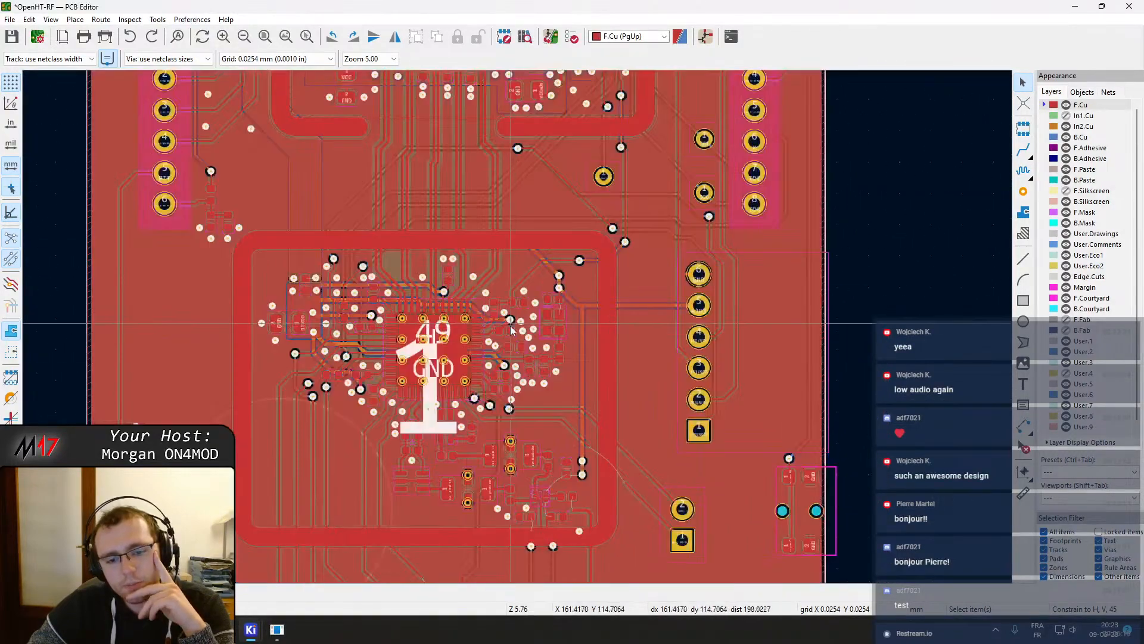
scroll(586, 226, up, 2)
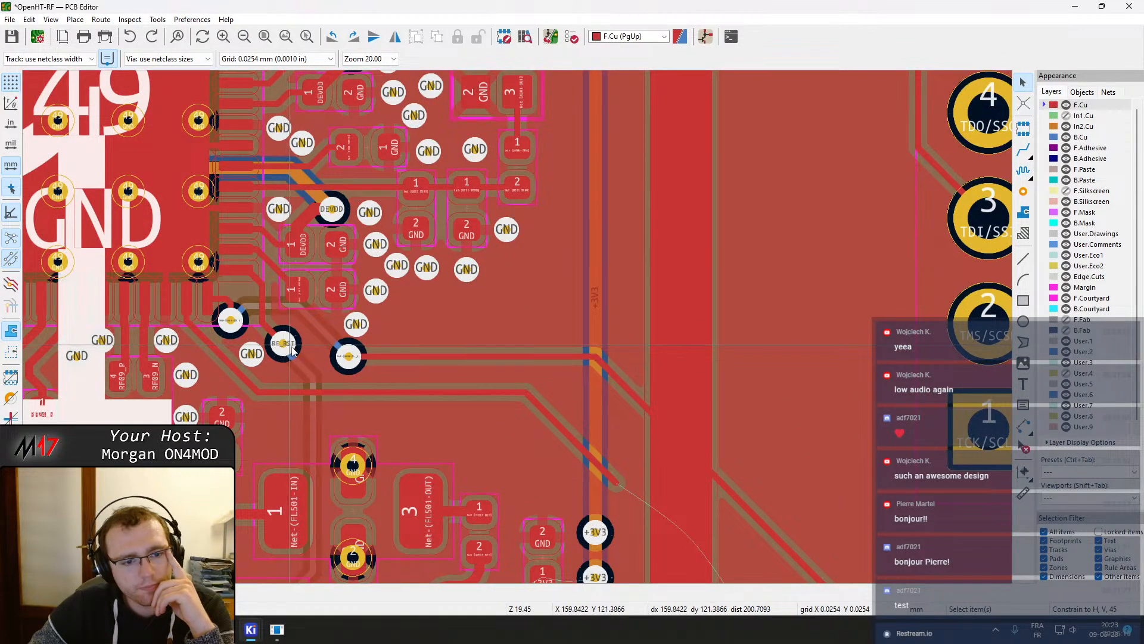
scroll(291, 352, up, 1)
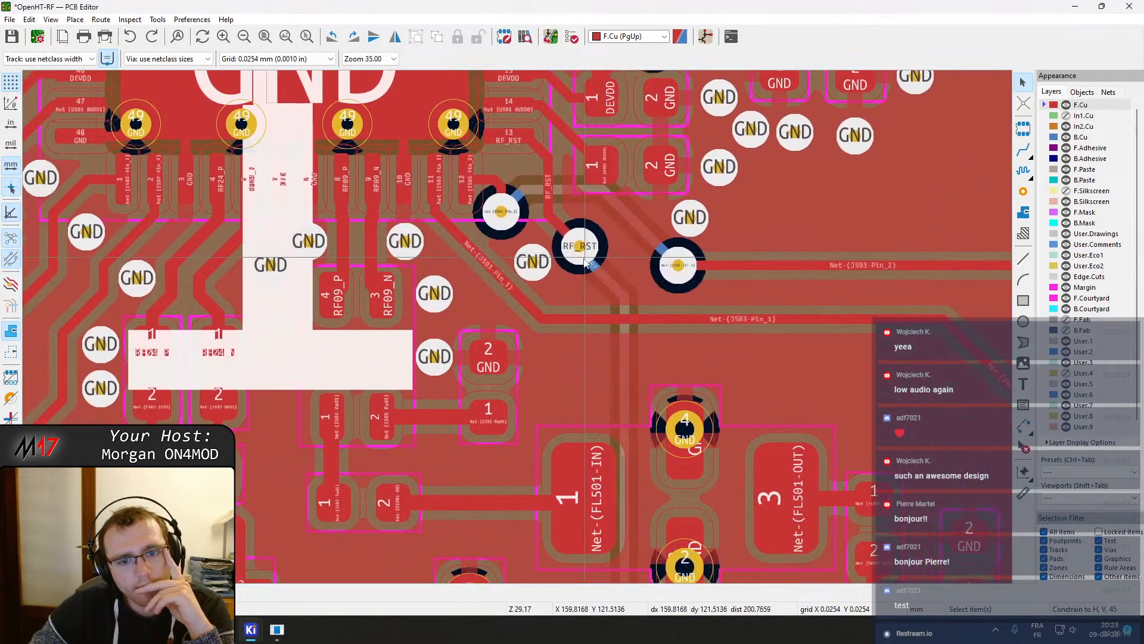
Drag the Net-(J503-Pin_1) track slightly upward and refill the zones
click(539, 271)
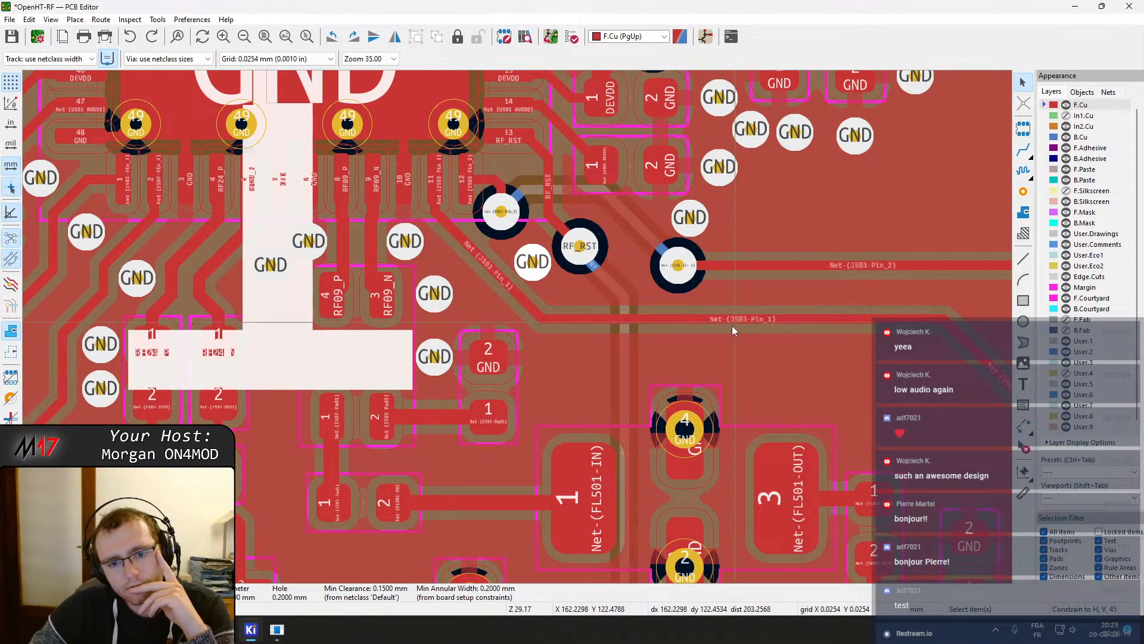
drag(682, 320, 682, 306)
key(b)
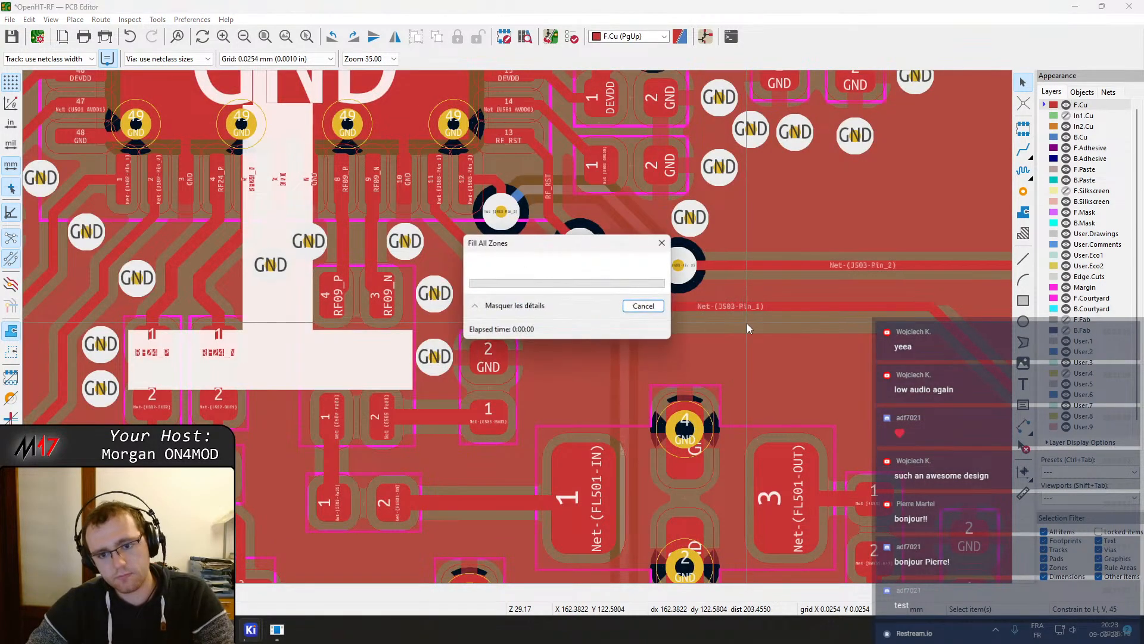
middle_drag(770, 291, 481, 265)
click(447, 256)
click(448, 262)
drag(447, 257, 544, 235)
key(Escape)
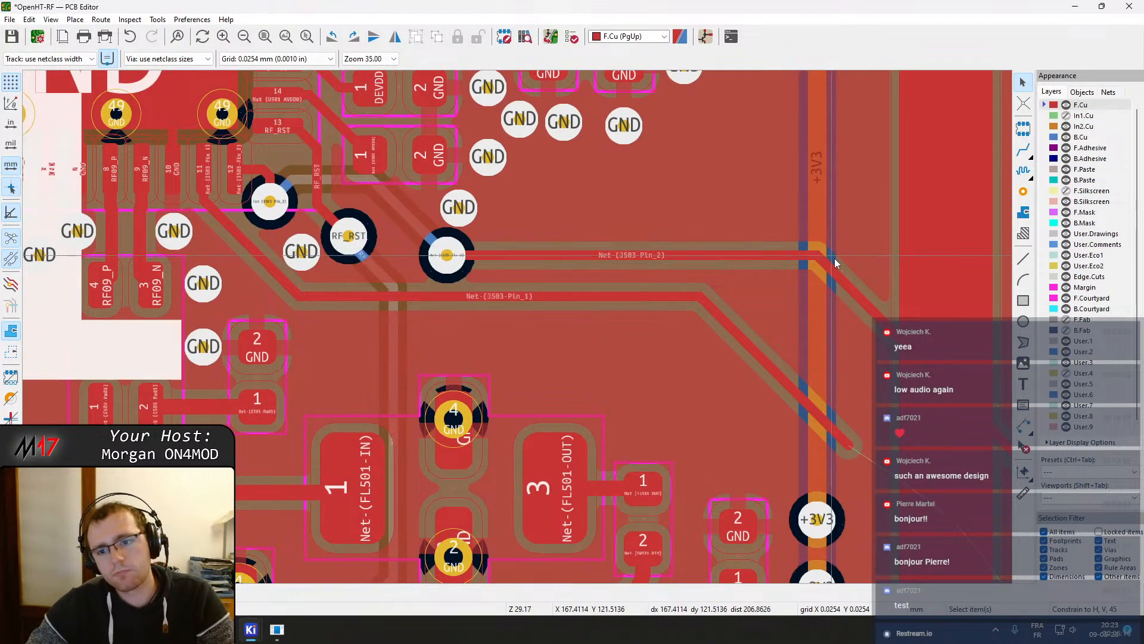
Delete a segment of the diagonal Net-(J503-Pin_2) track near the +3V3 line
right_click(863, 301)
click(892, 181)
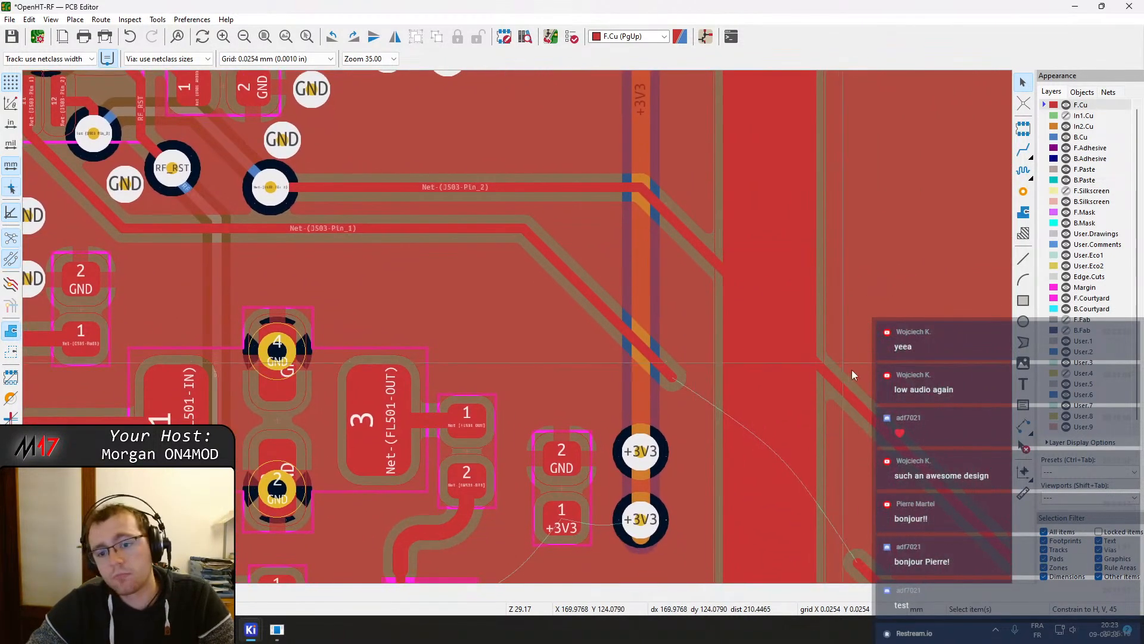
right_click(873, 420)
click(918, 163)
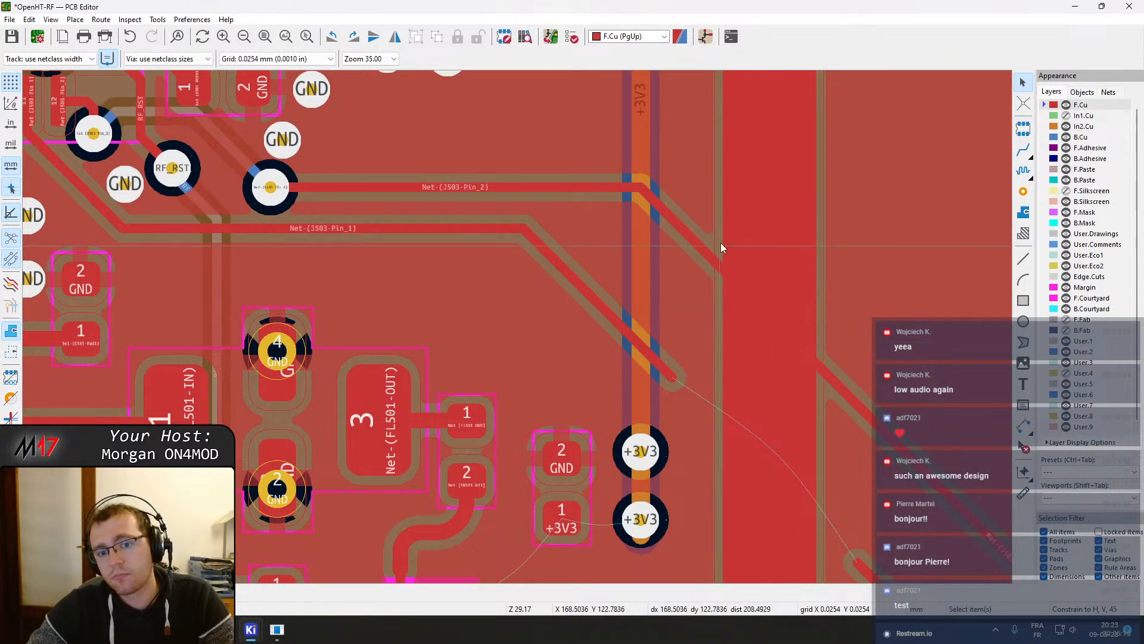
key(Delete)
Drag the Net-(J503-Pin_2) via to the right along its track, then refill the zones
click(270, 187)
key(d)
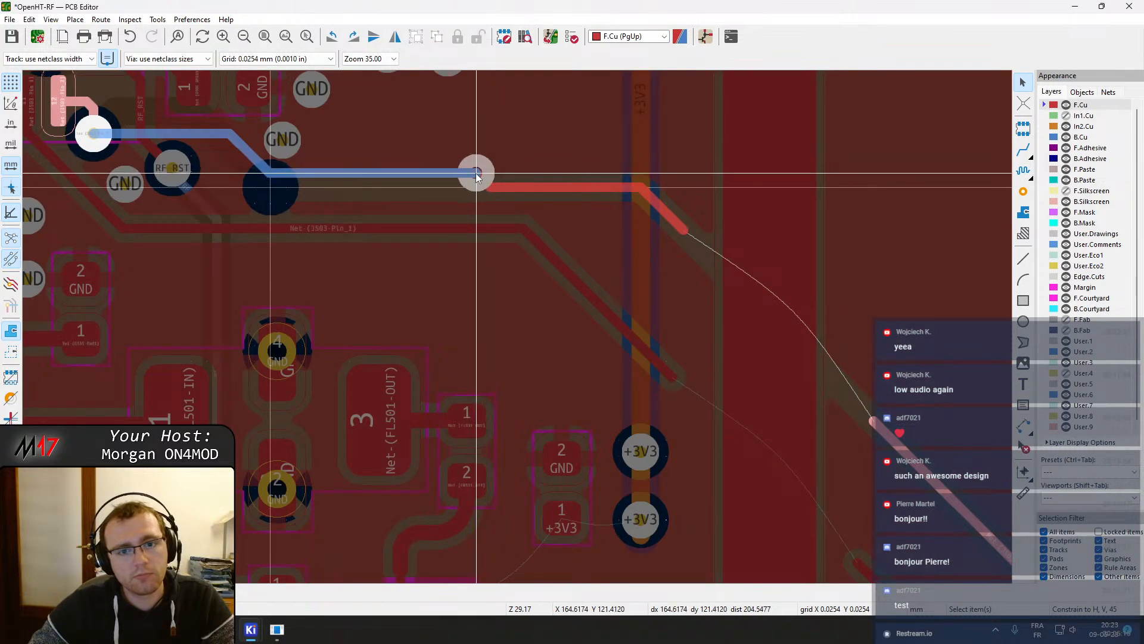
click(474, 174)
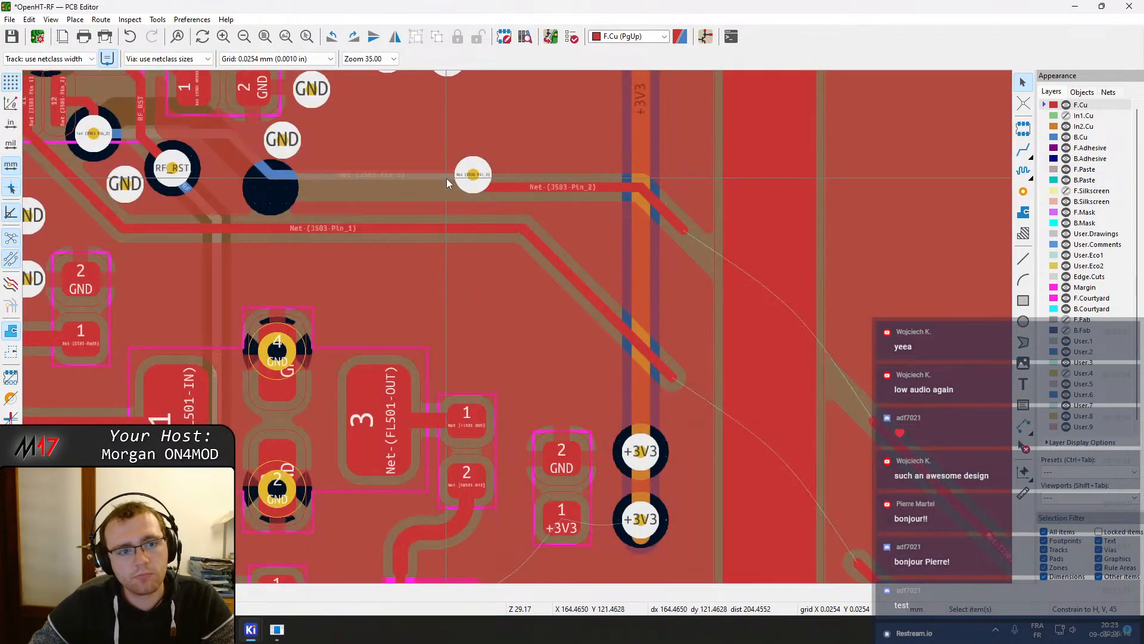
click(514, 186)
key(d)
click(481, 177)
middle_drag(536, 198, 621, 234)
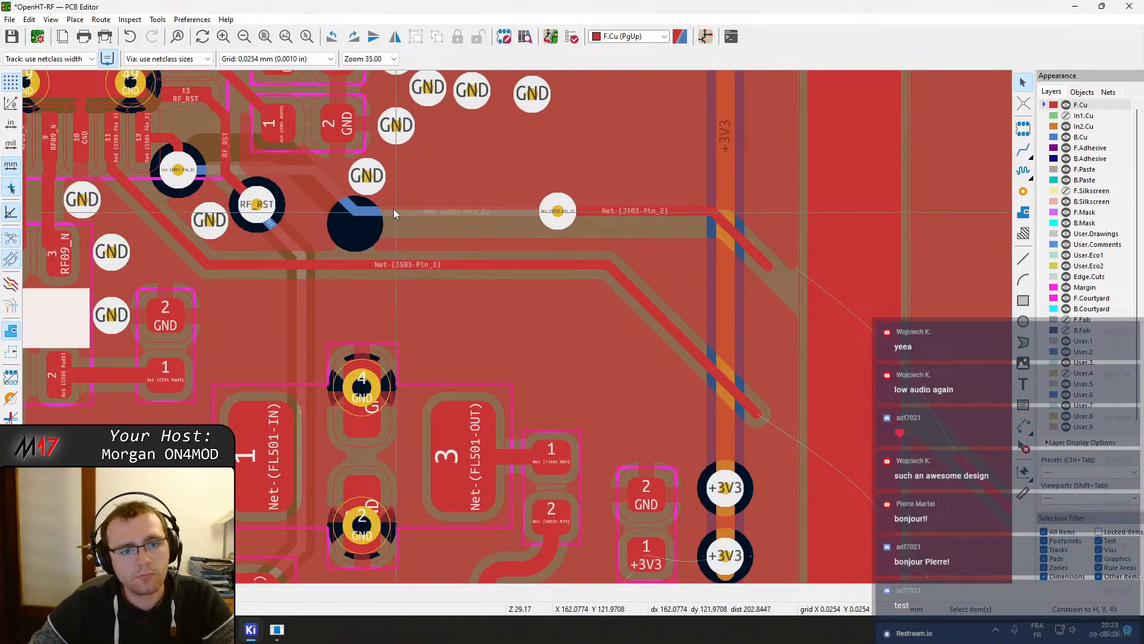
click(393, 263)
key(b)
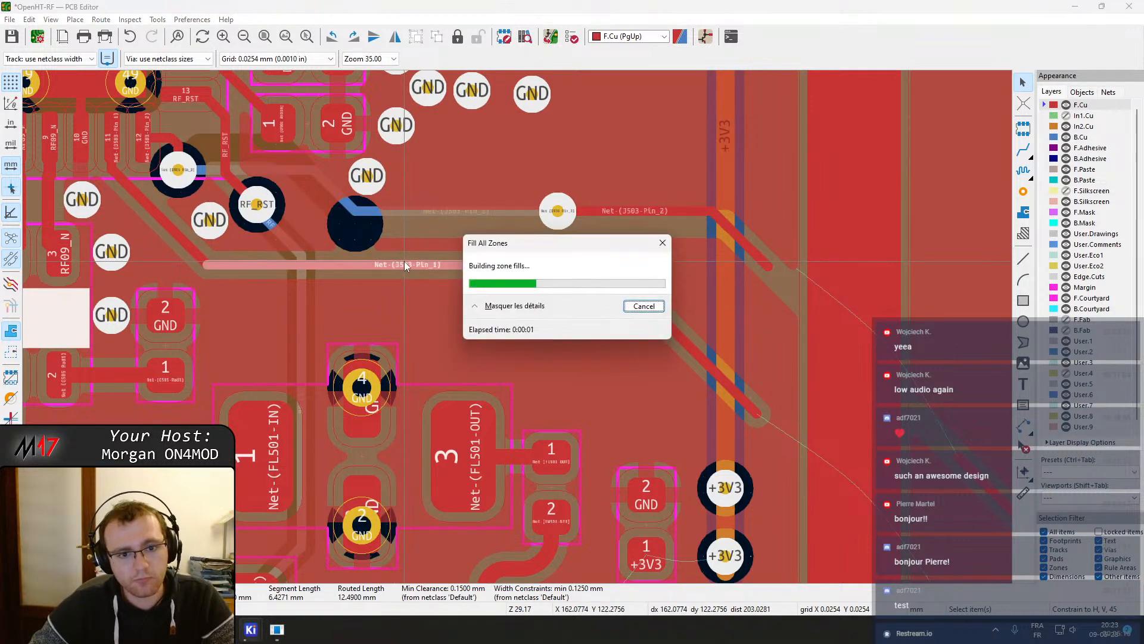
Shift the Net-(J503-Pin_1) track and the Pin_2 via upward, refilling the zones after each move
drag(364, 264, 334, 246)
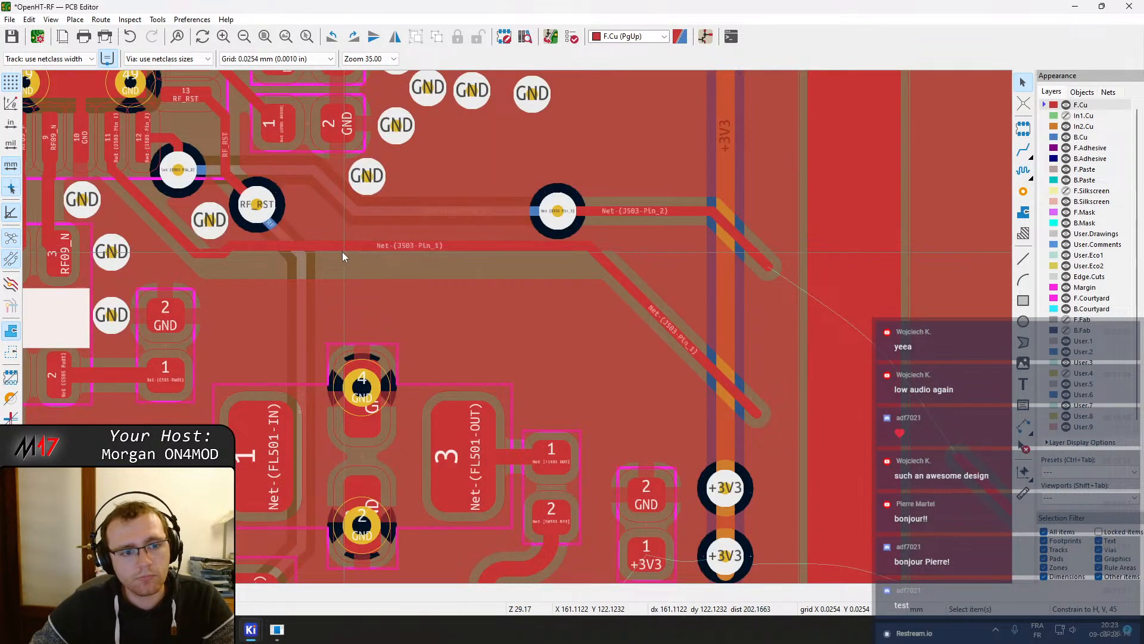
double_click(331, 246)
key(Return)
drag(265, 248, 228, 256)
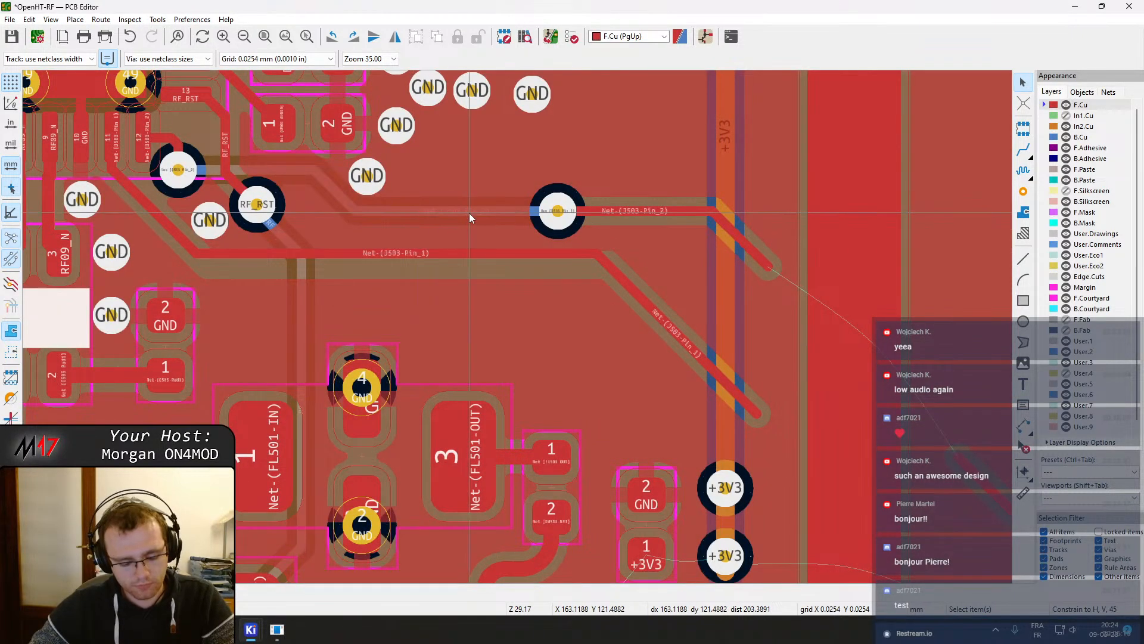
key(b)
drag(558, 211, 523, 183)
key(b)
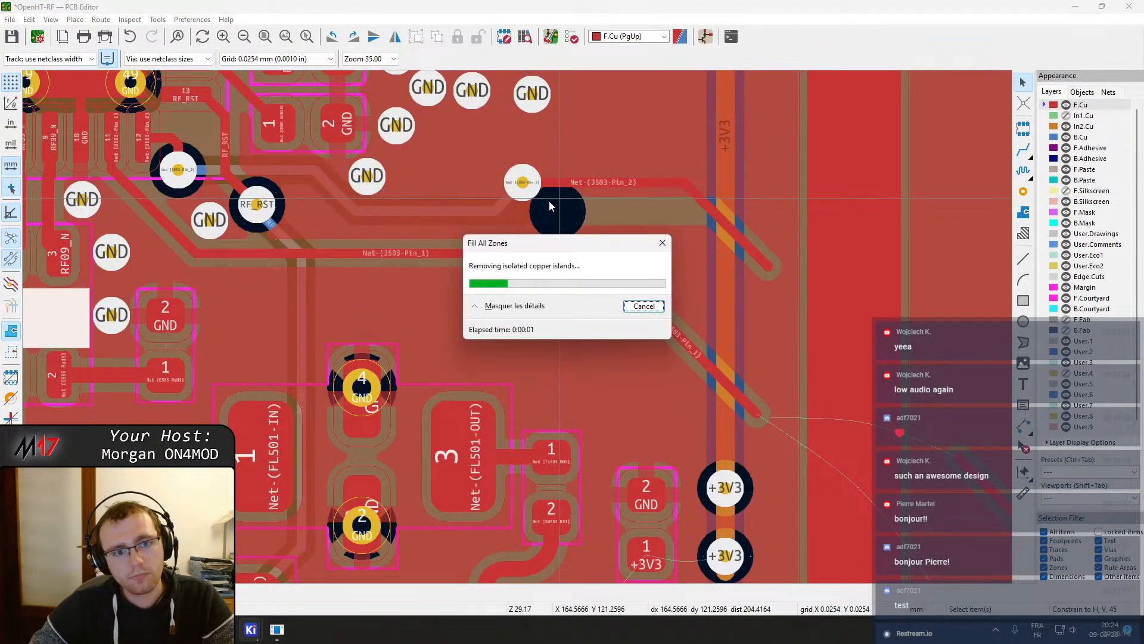
Delete the track feeding pad 1 of filter FL501 (Net-(FL501-IN))
middle_drag(456, 243, 546, 162)
middle_drag(410, 211, 472, 208)
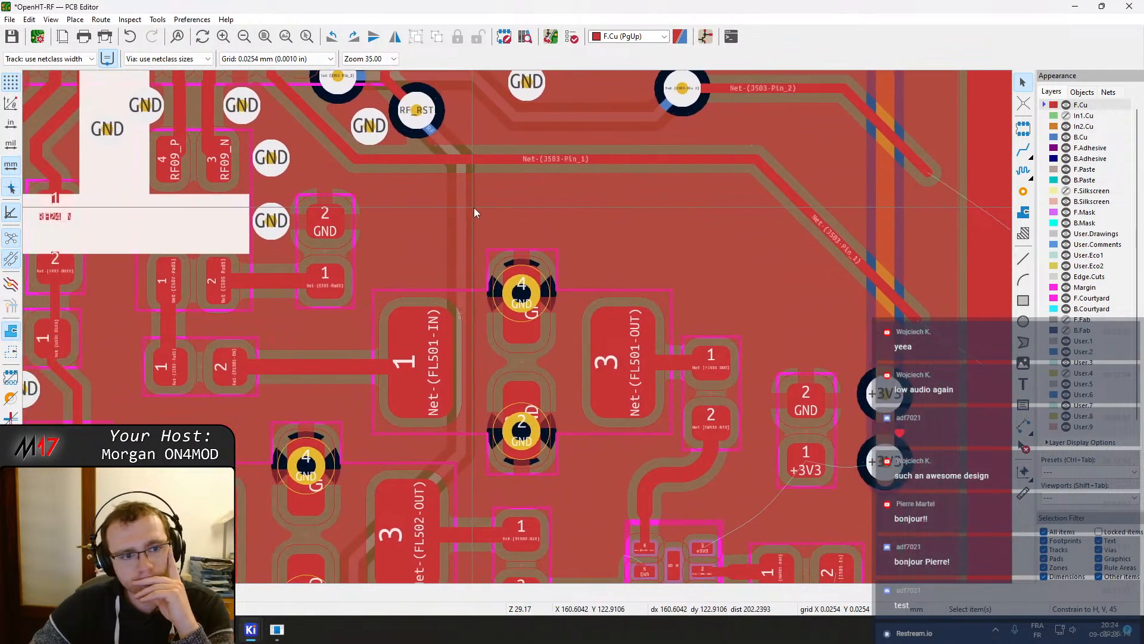
middle_drag(388, 195, 332, 216)
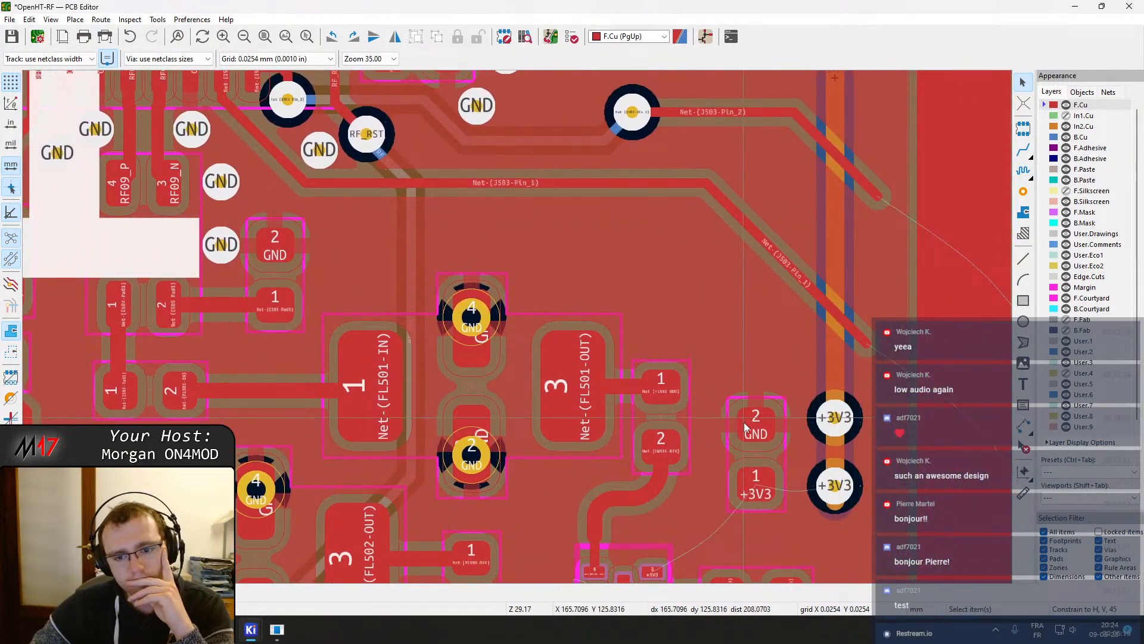
middle_drag(757, 451, 700, 352)
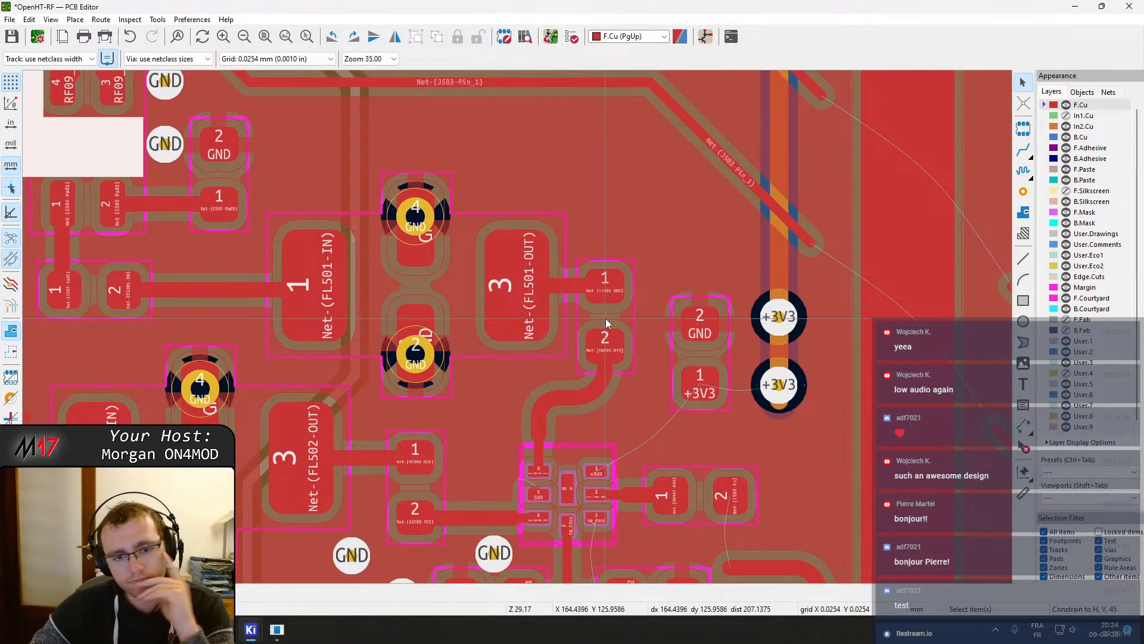
click(410, 288)
drag(410, 285, 420, 230)
click(313, 288)
middle_drag(307, 287, 484, 309)
click(468, 310)
key(Delete)
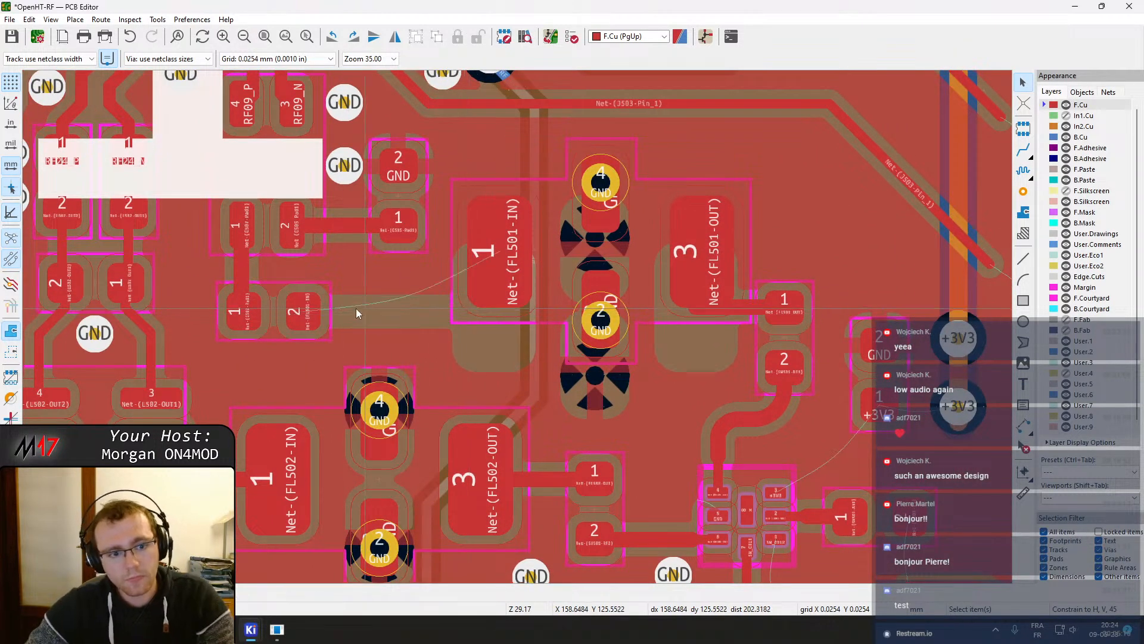
Route a new track from the small pad to FL501-IN pad 1 and refill the zones
key(x)
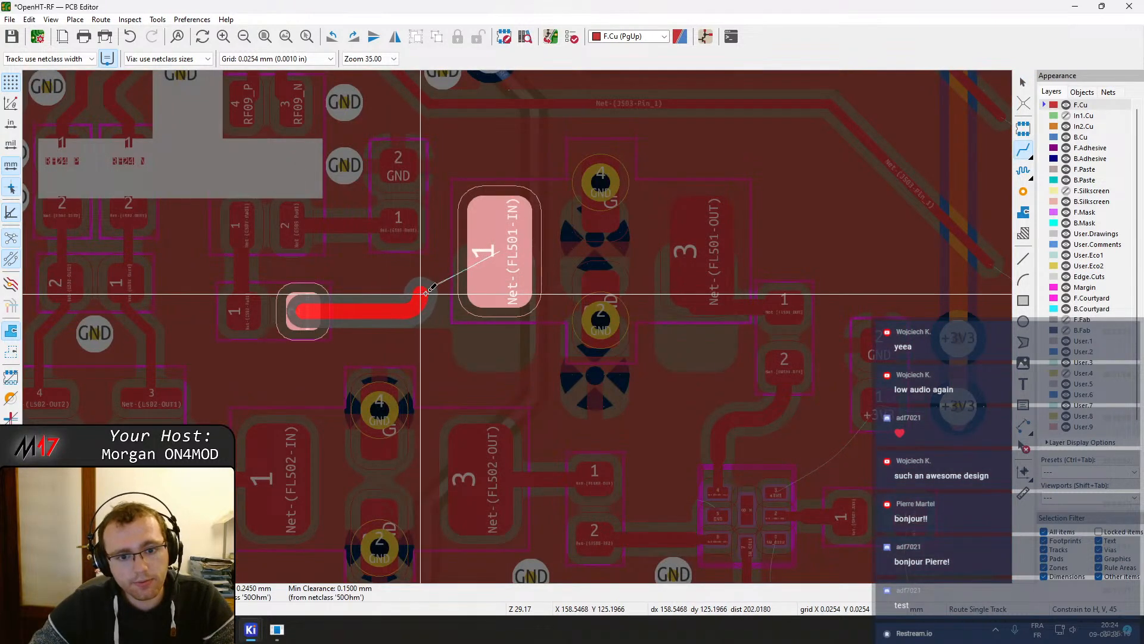
click(480, 288)
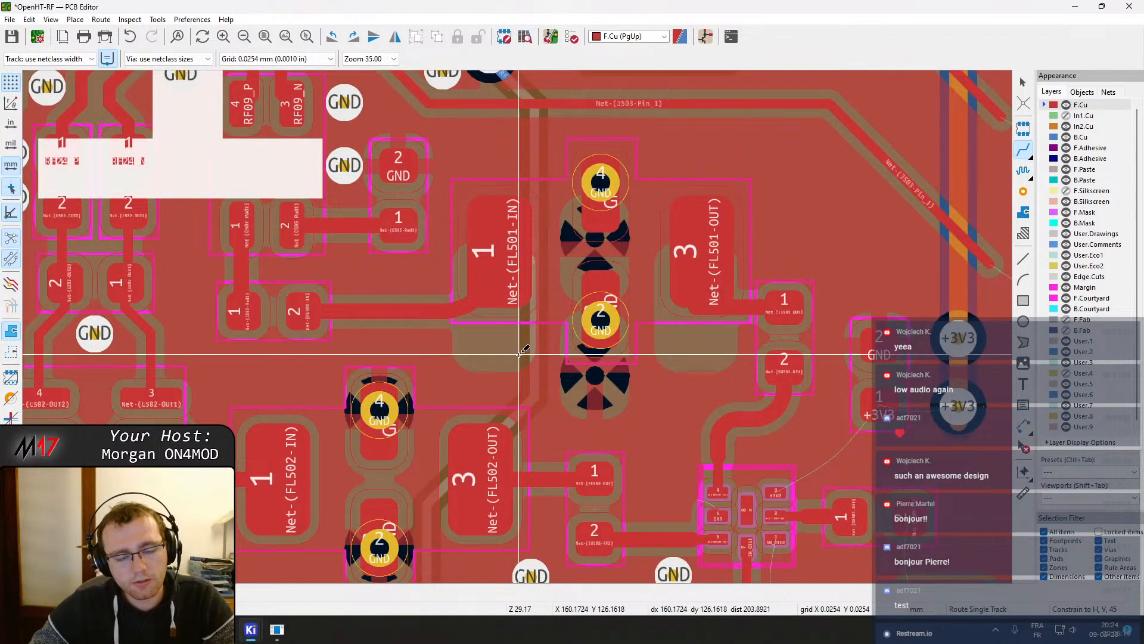
key(Escape)
key(b)
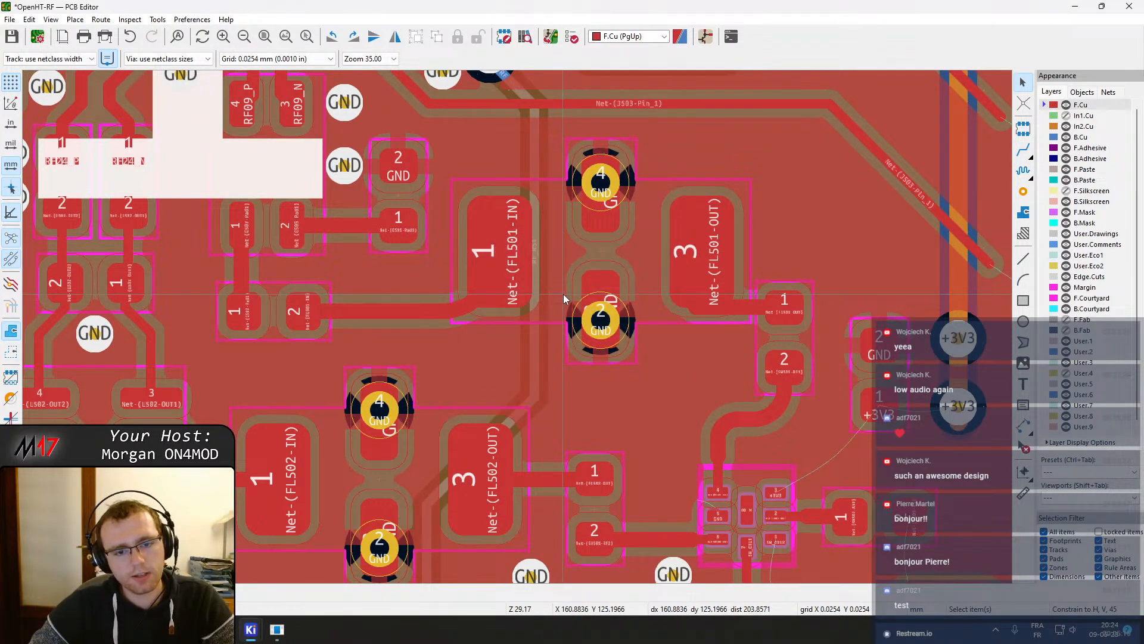
Delete the newly routed track between the small pad and FL501-IN
key(ctrl+z)
key(ctrl+y)
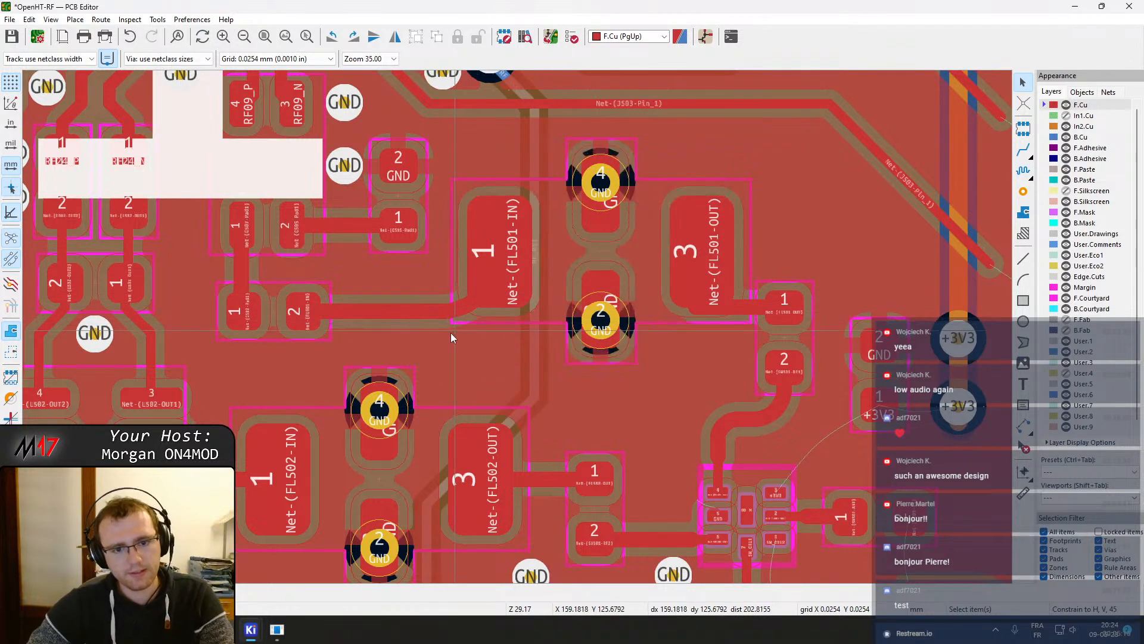
click(451, 313)
key(Delete)
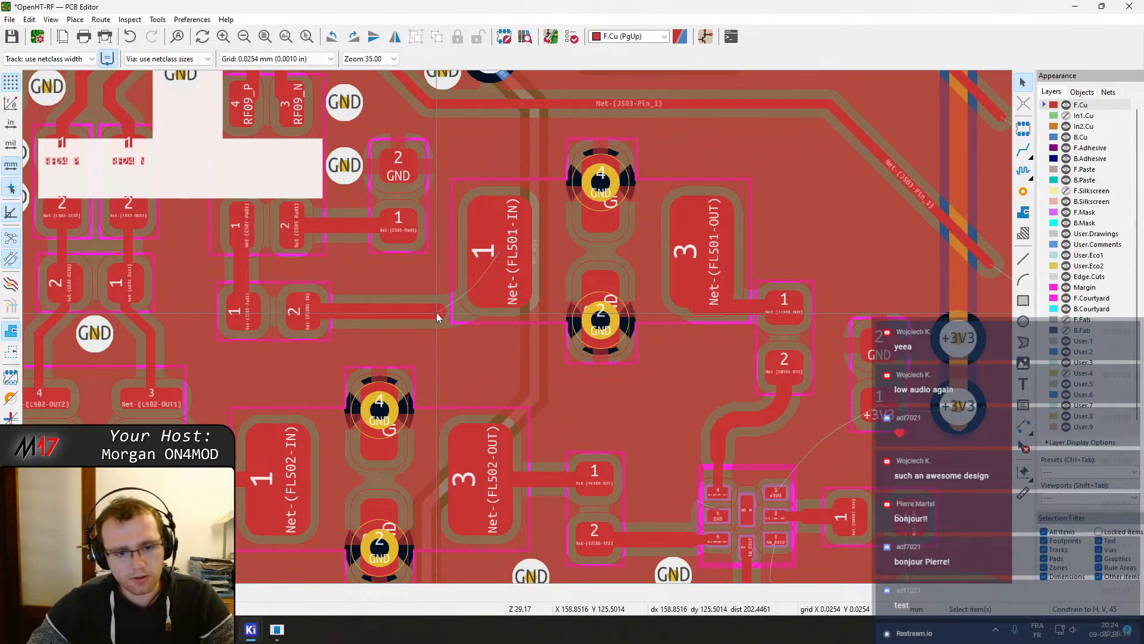
key(x)
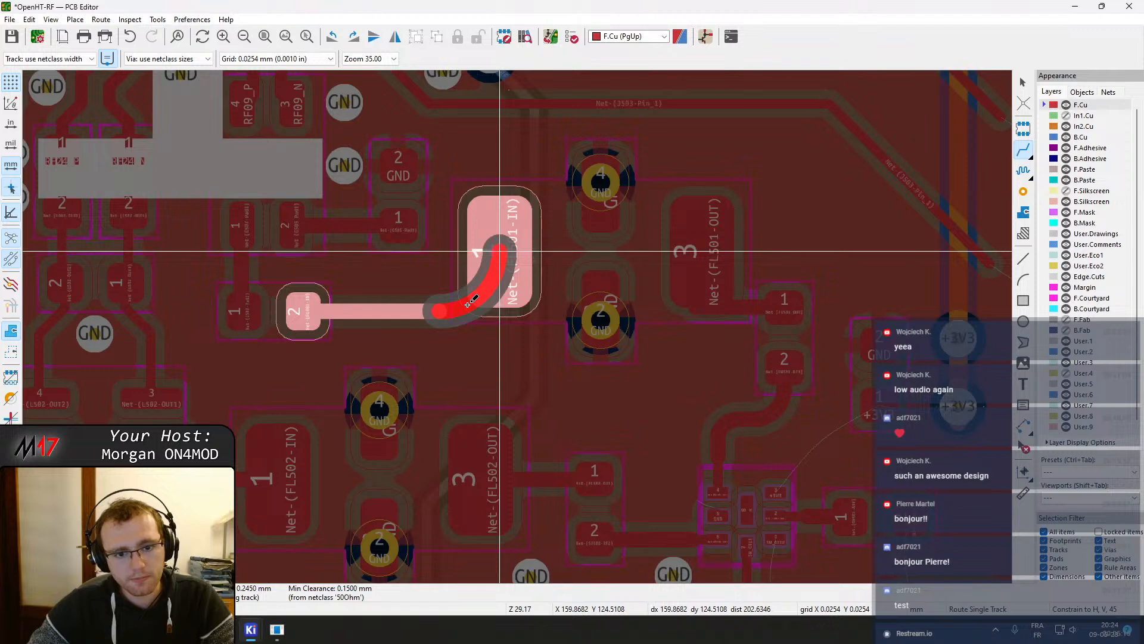
key(Escape)
click(439, 310)
key(Escape)
key(Escape)
click(432, 312)
key(Delete)
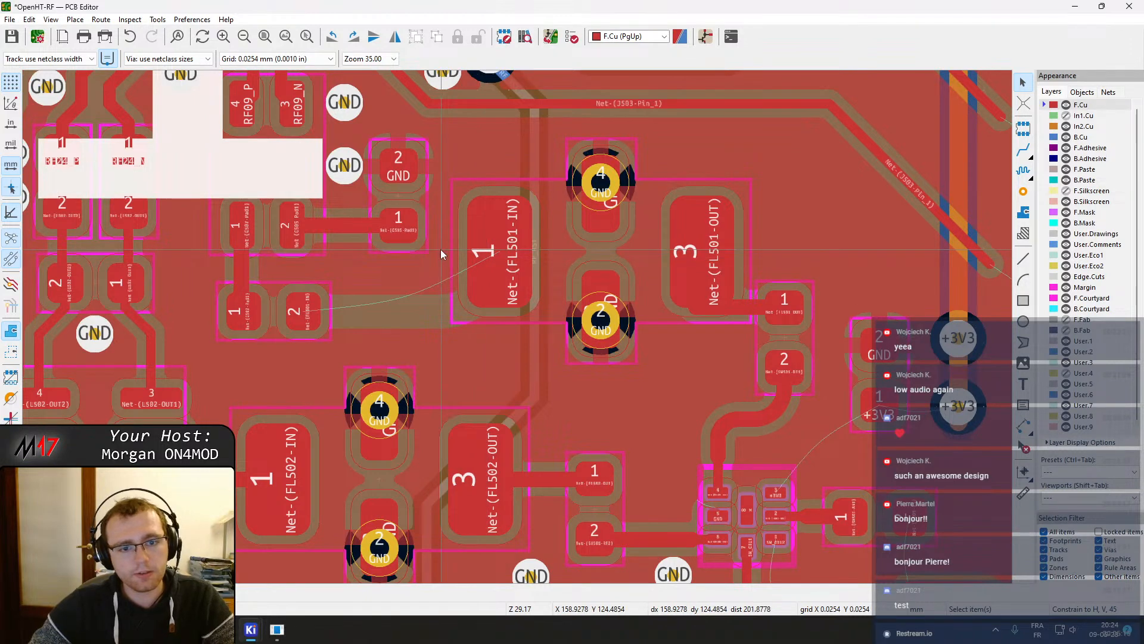
Delete the track attached to capacitor C505's pad 1
middle_drag(441, 249, 526, 348)
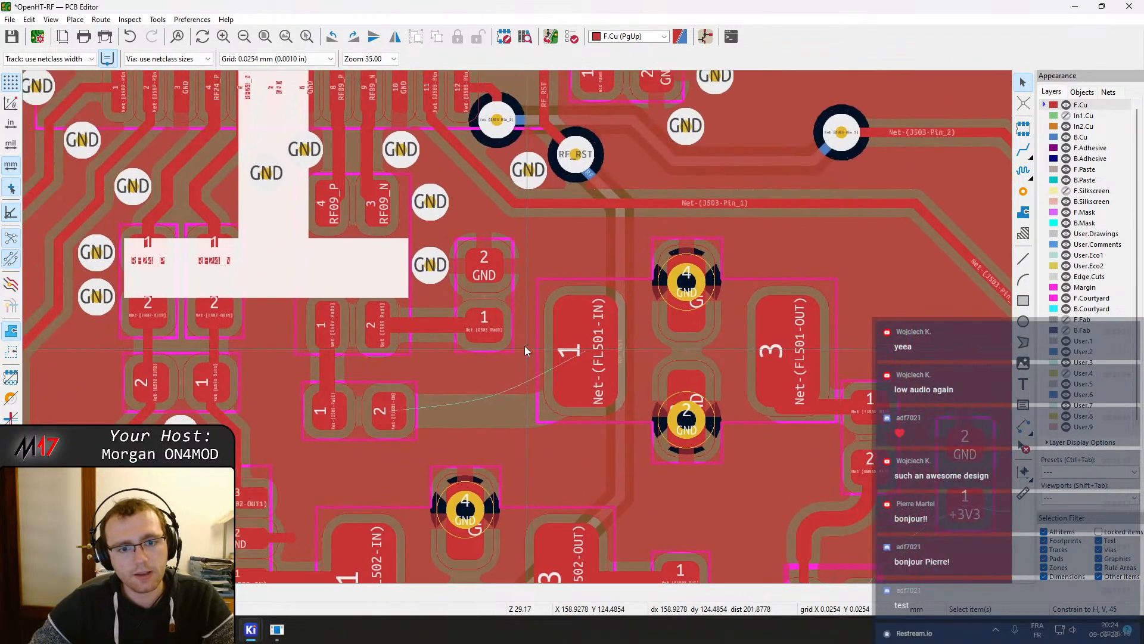
click(484, 292)
key(m)
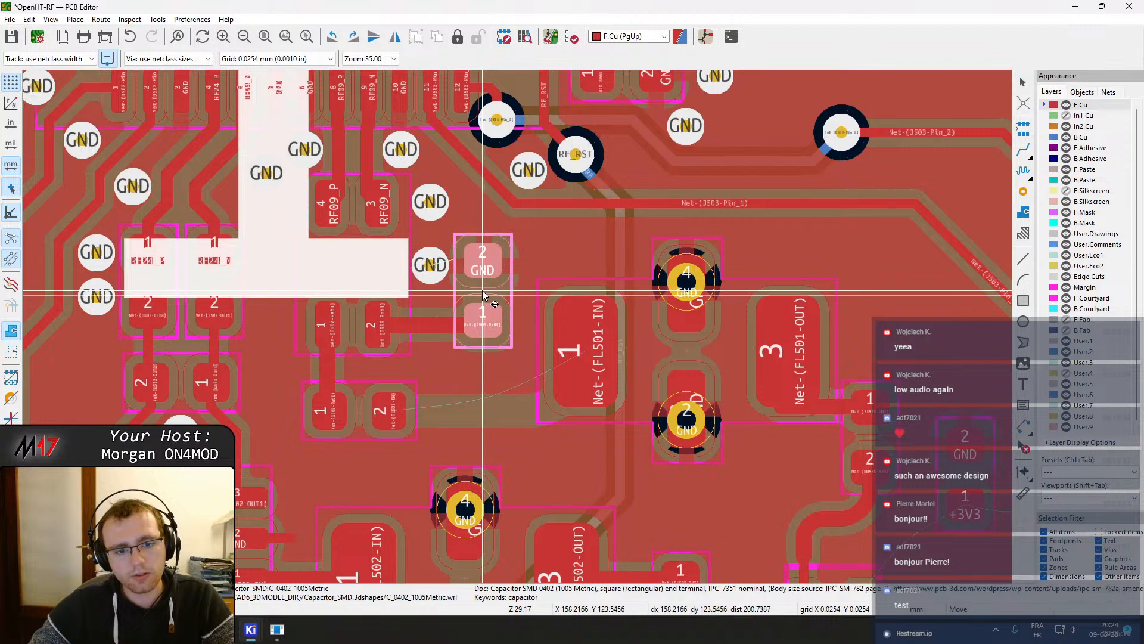
click(484, 288)
click(481, 330)
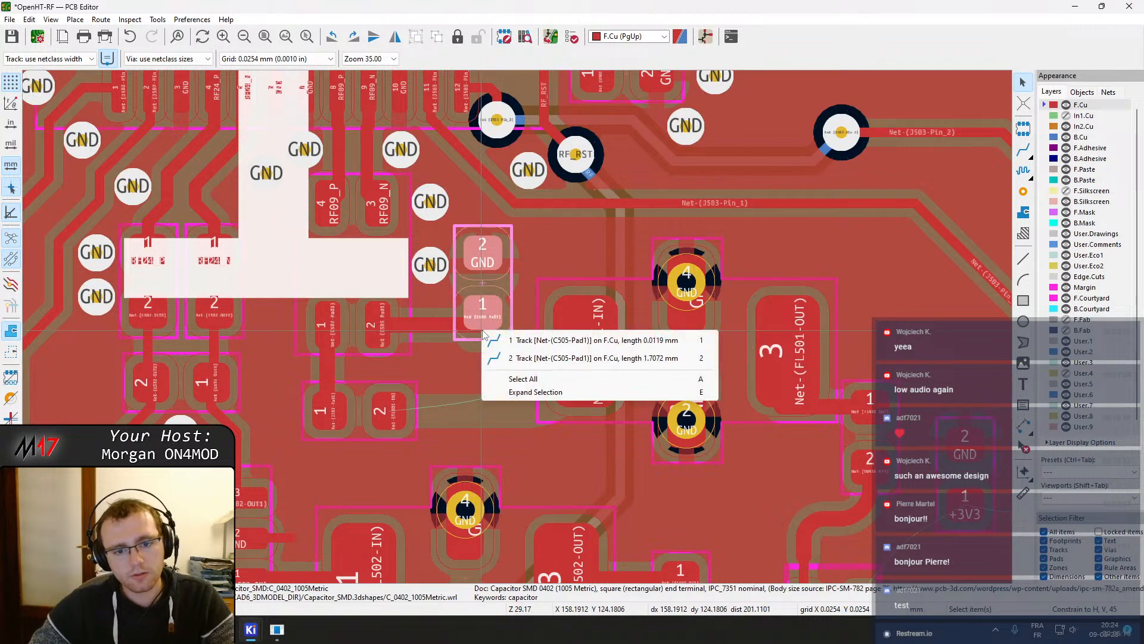
click(524, 340)
key(Delete)
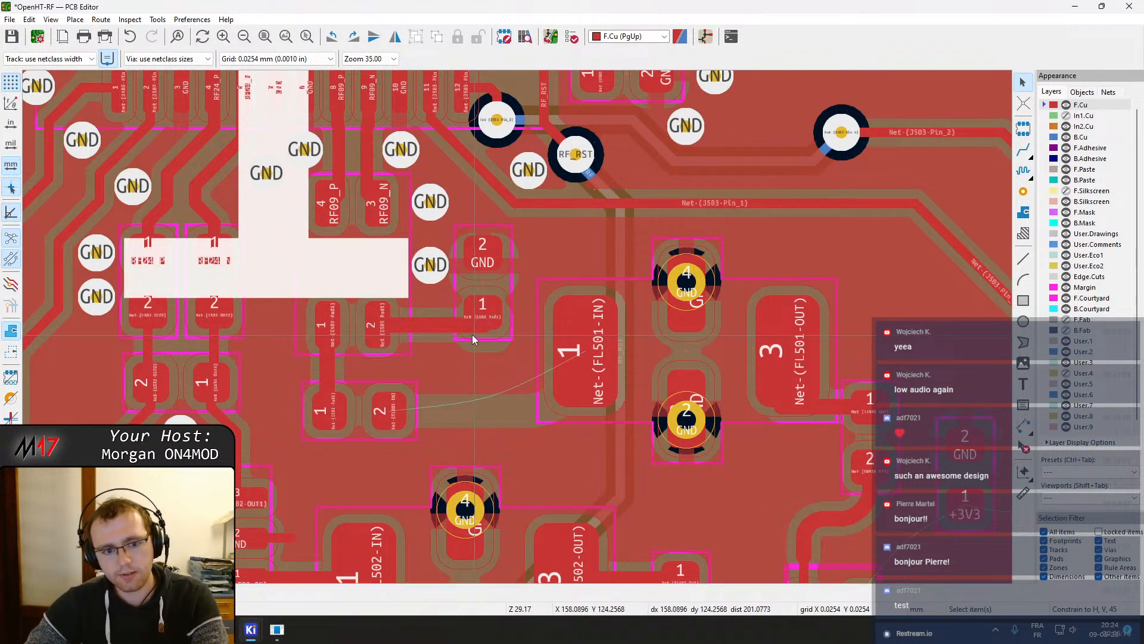
Route a track from the neighbouring component's pad 2 to C505 pad 1
scroll(392, 326, up, 3)
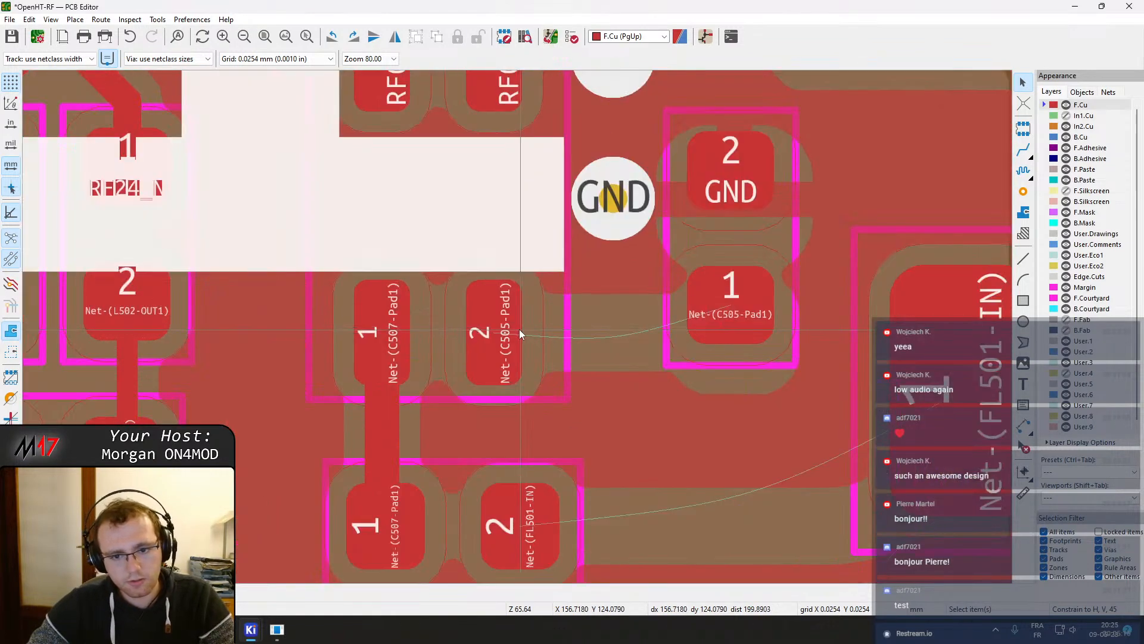
scroll(517, 327, down, 2)
key(x)
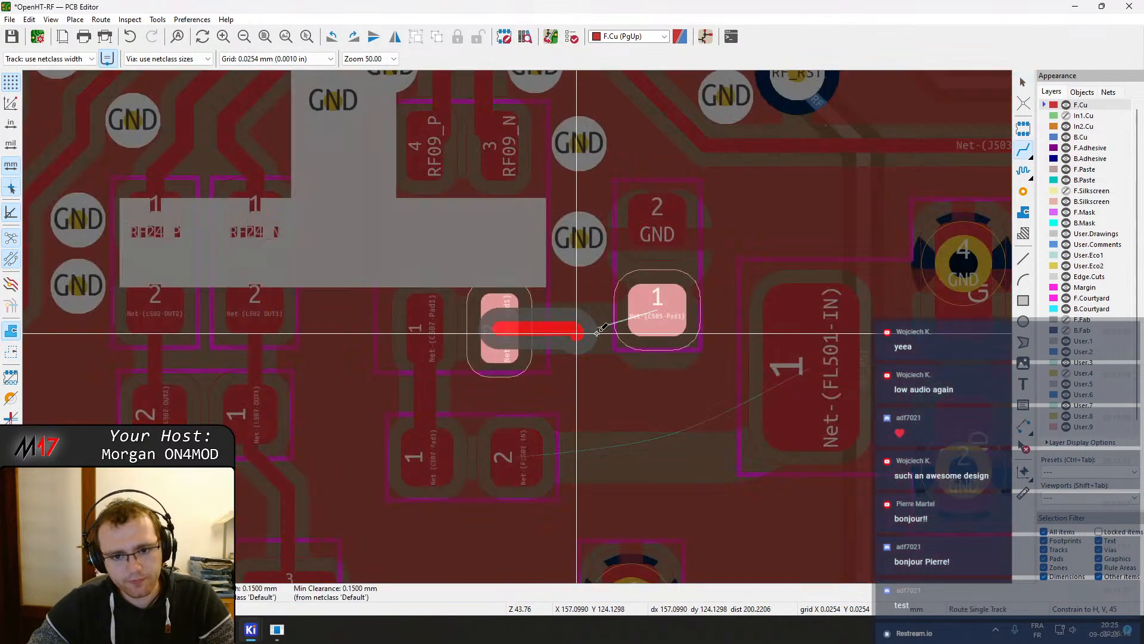
click(641, 309)
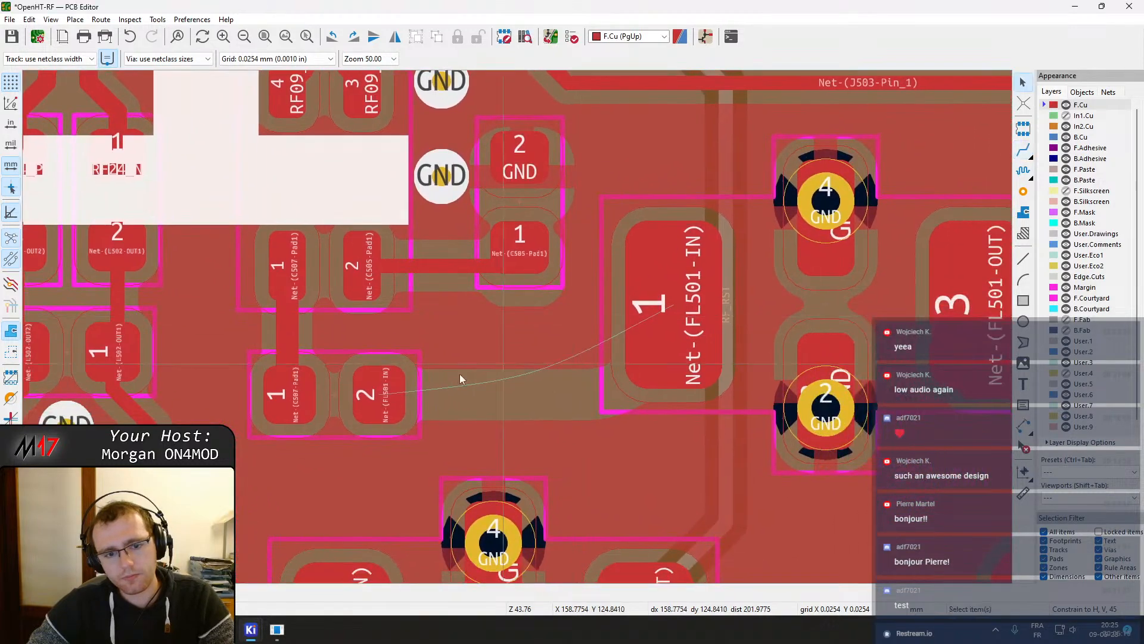
Route a 50 Ohm track from the Net-(FL501-IN) pad to FL501 pad 1 with a curved end
click(380, 391)
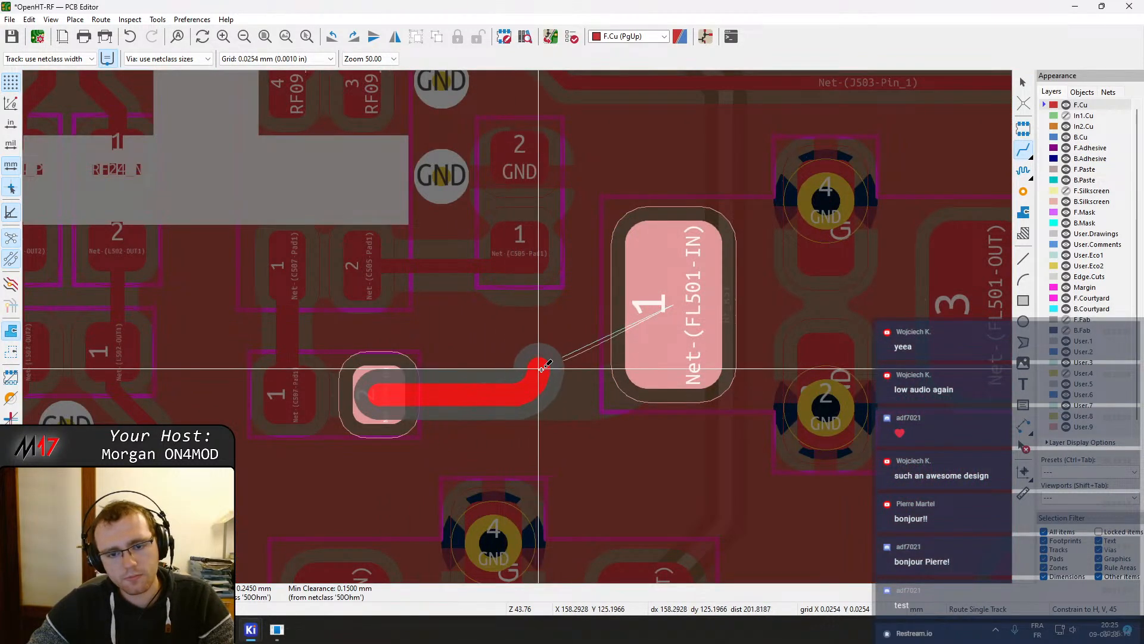
click(548, 370)
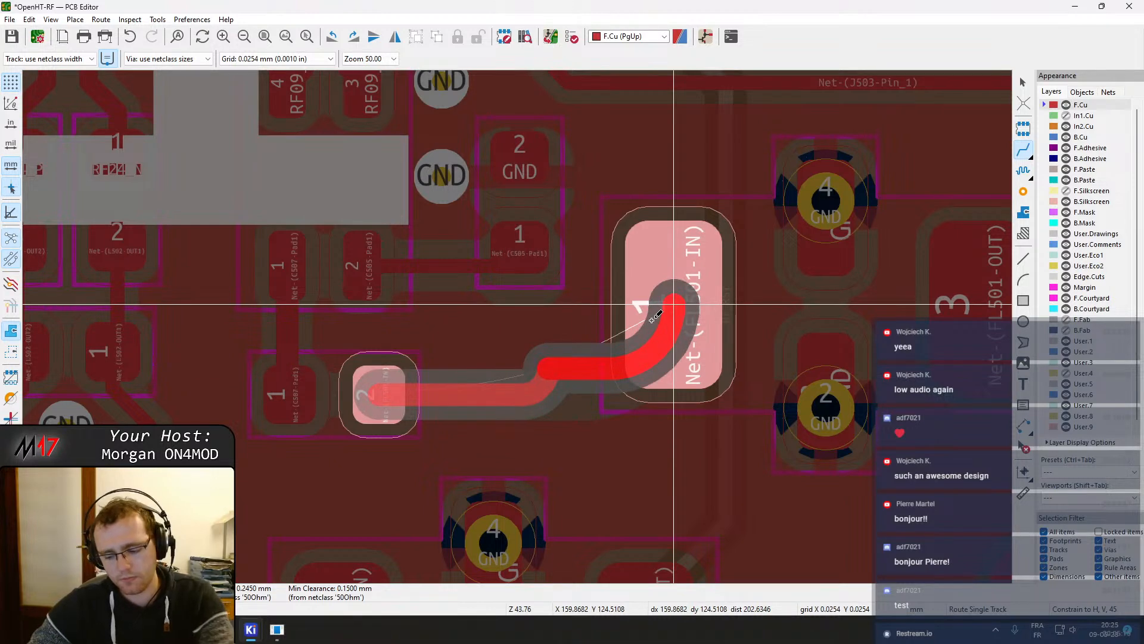
key(slash)
click(656, 316)
key(Escape)
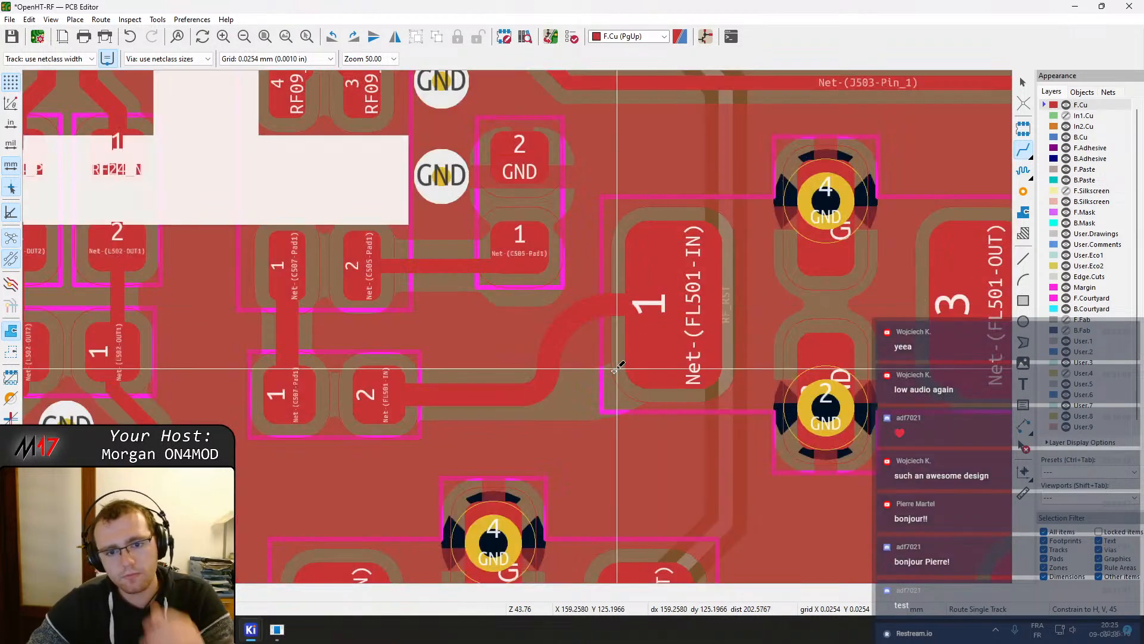
Remove the curved end segments of the new Net-(FL501-IN) track
click(553, 341)
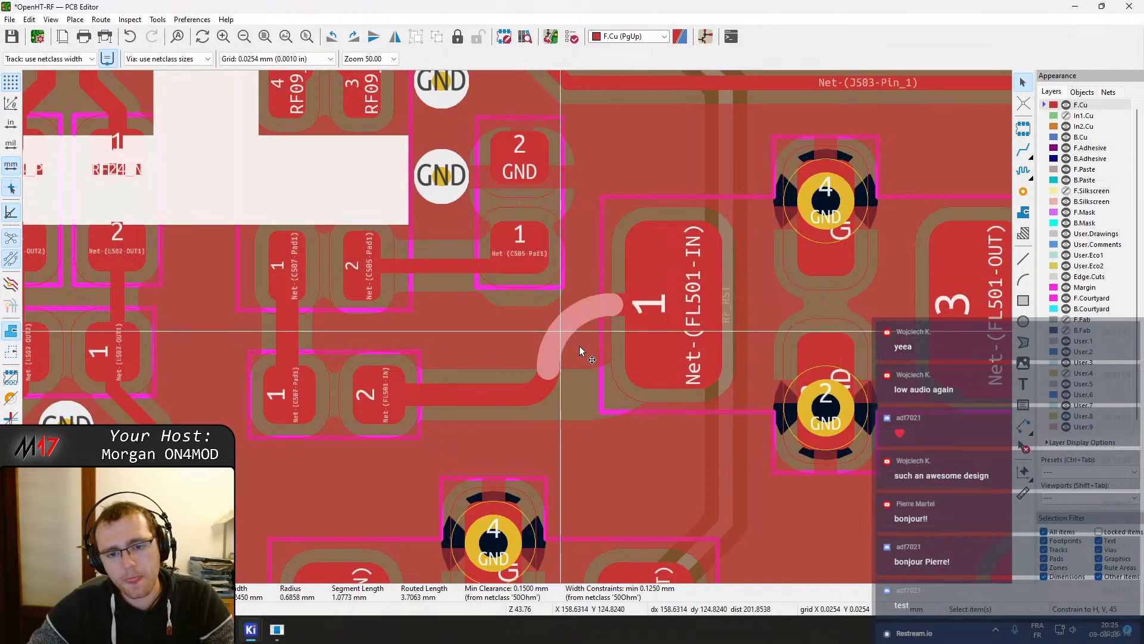
drag(553, 361, 585, 331)
click(555, 355)
click(580, 366)
key(ctrl+z)
click(553, 345)
click(570, 356)
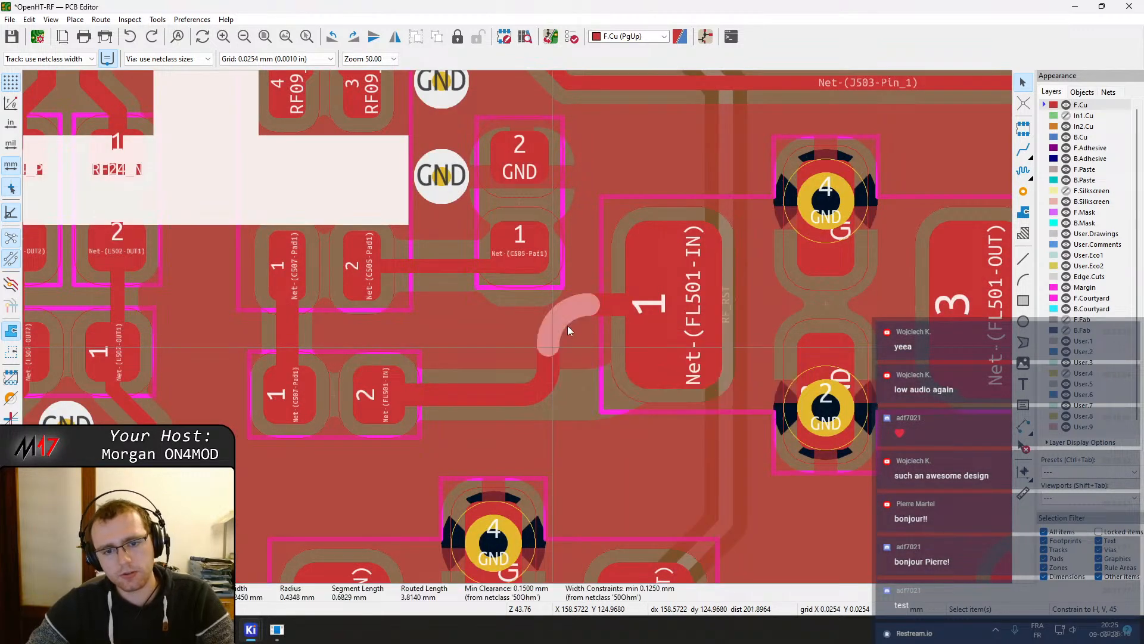
key(Delete)
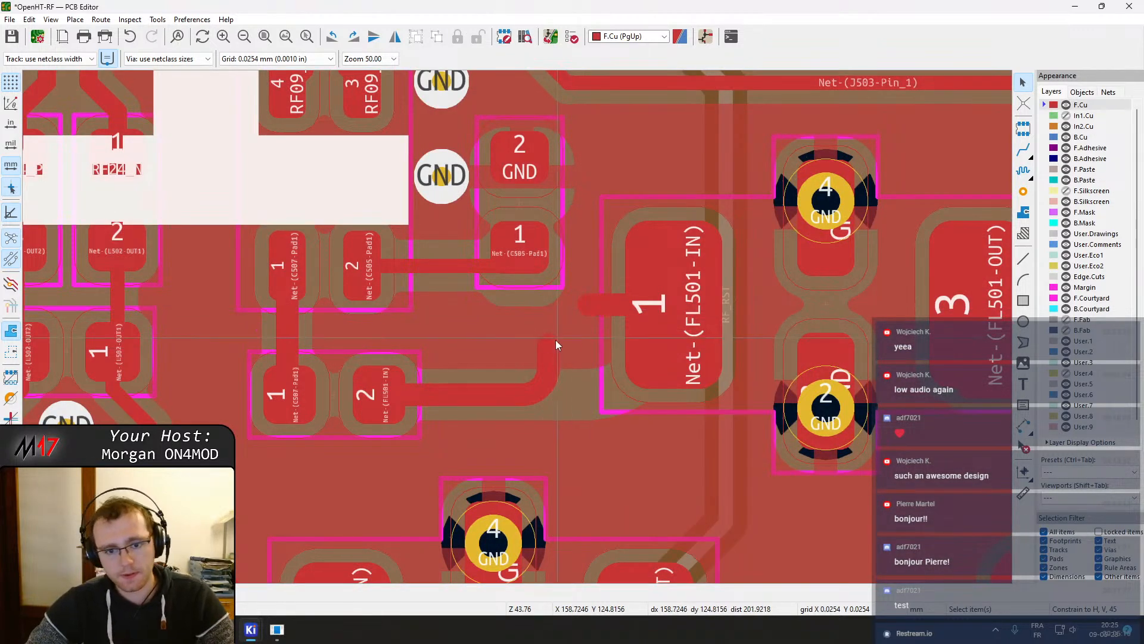
click(549, 366)
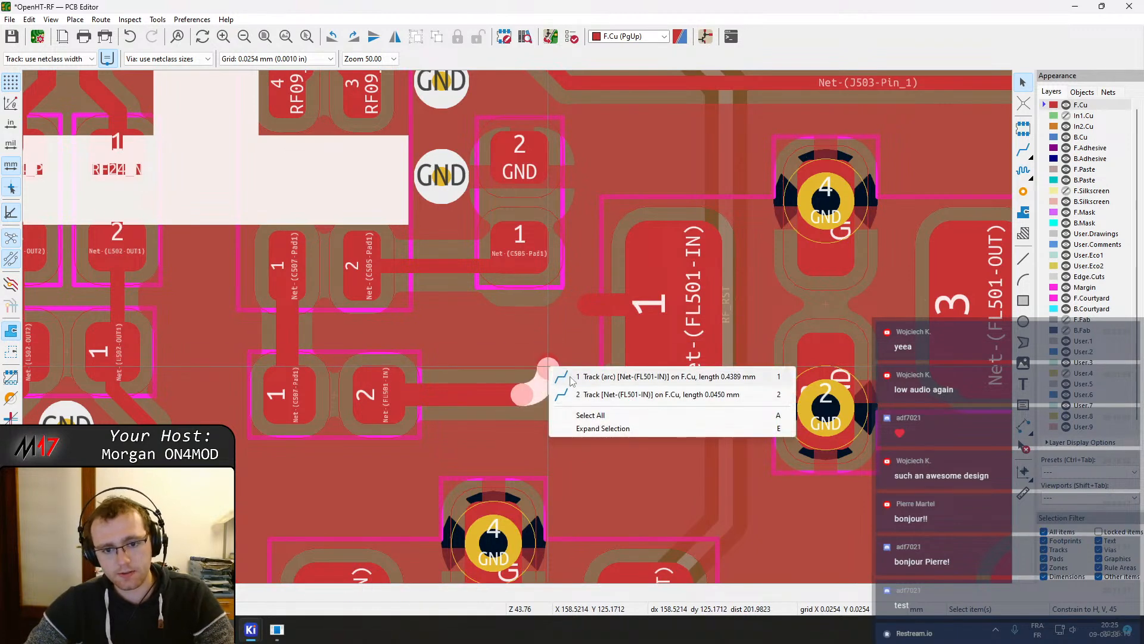
click(605, 376)
key(Delete)
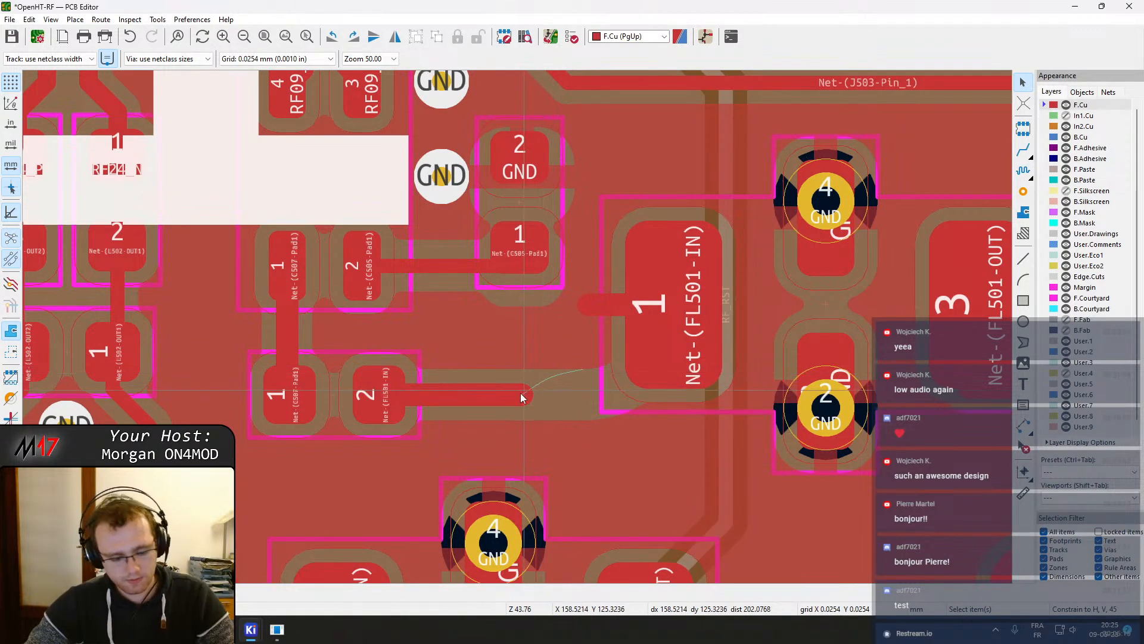
Route the Net-(FL501-IN) track end into FL501 pad 1 and refill the zones
key(x)
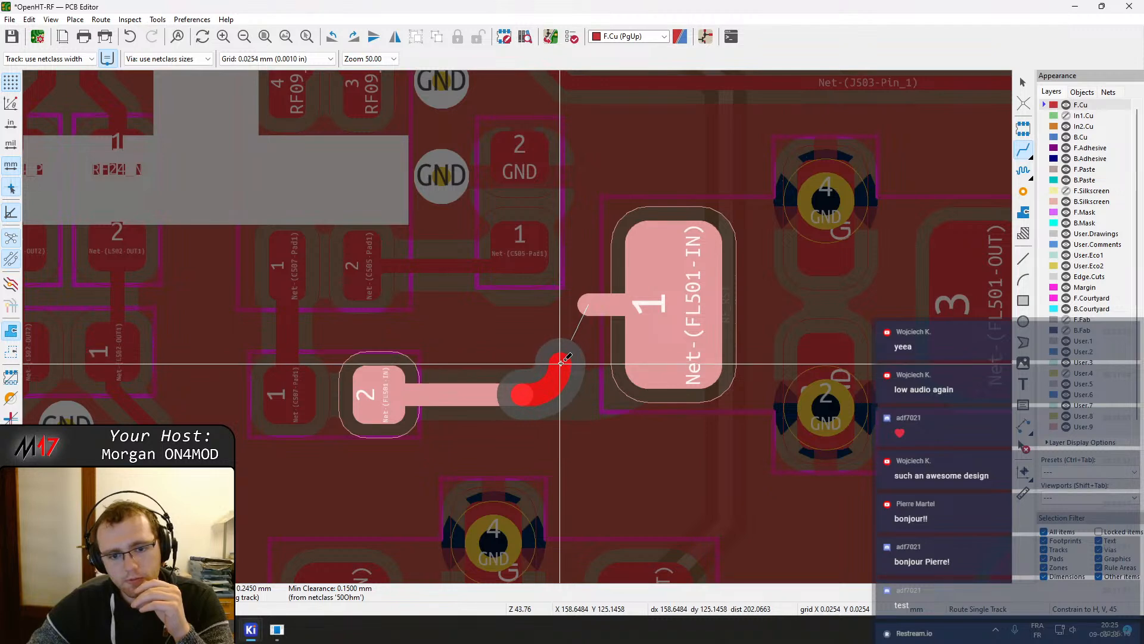
click(584, 305)
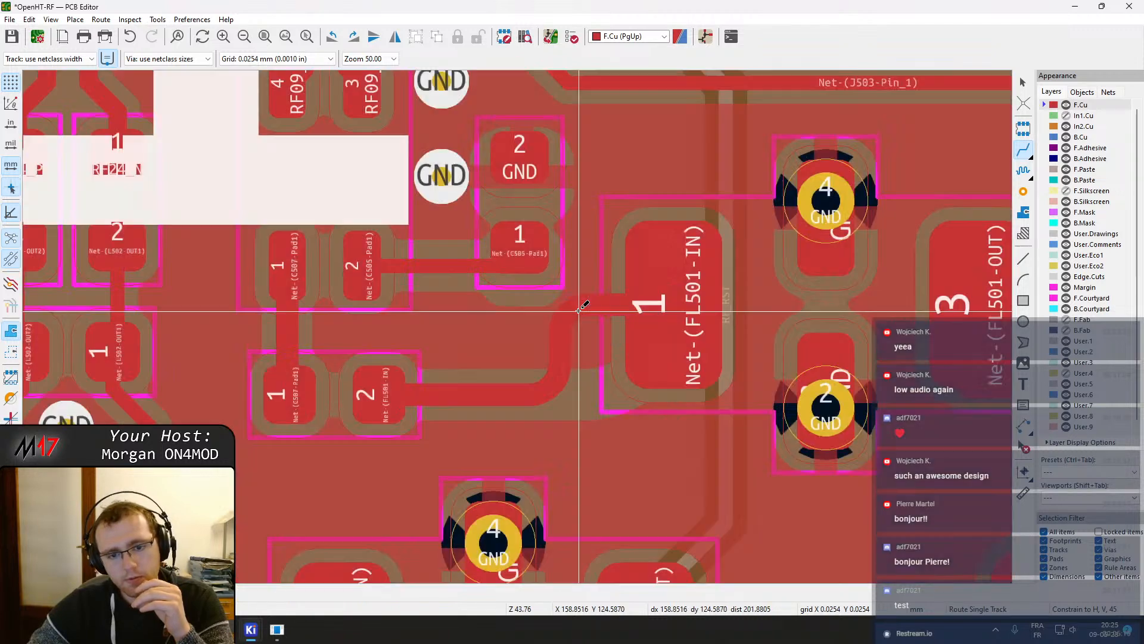
key(b)
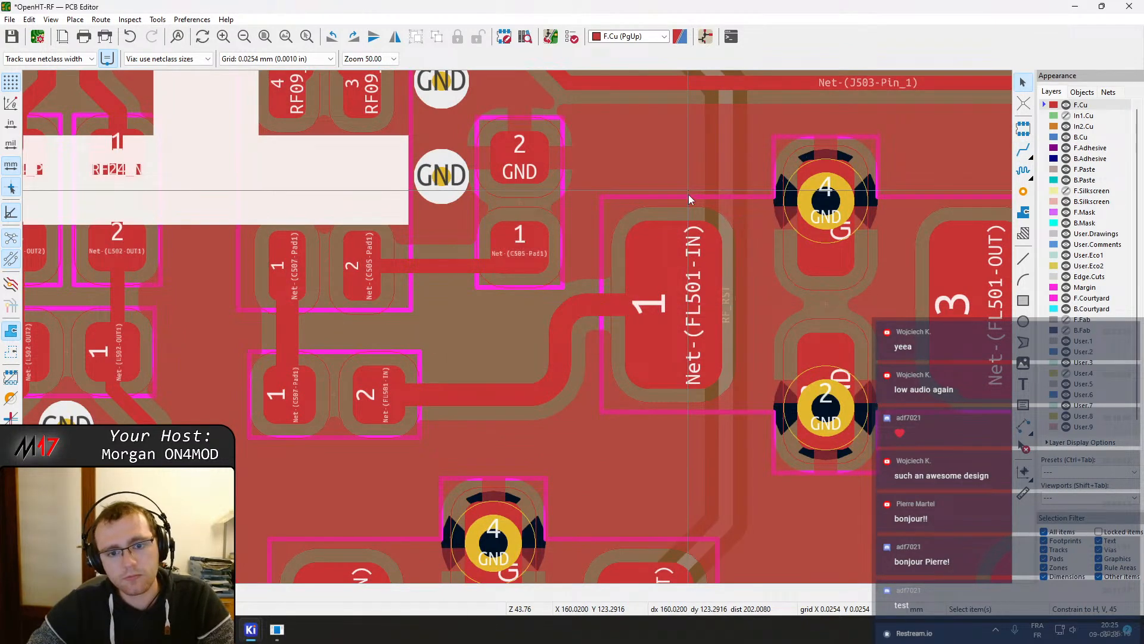
Delete the track joining FL501 pad 3 to the neighbouring capacitor's pad 1
middle_drag(702, 323, 410, 241)
scroll(578, 268, down, 1)
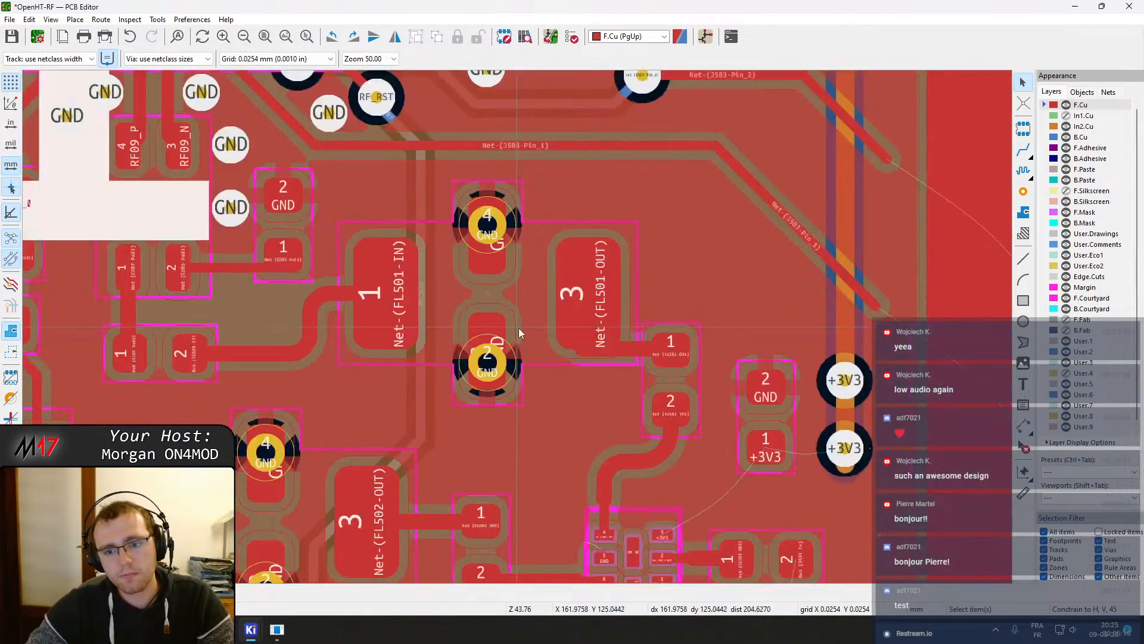
middle_drag(645, 356, 614, 345)
click(614, 345)
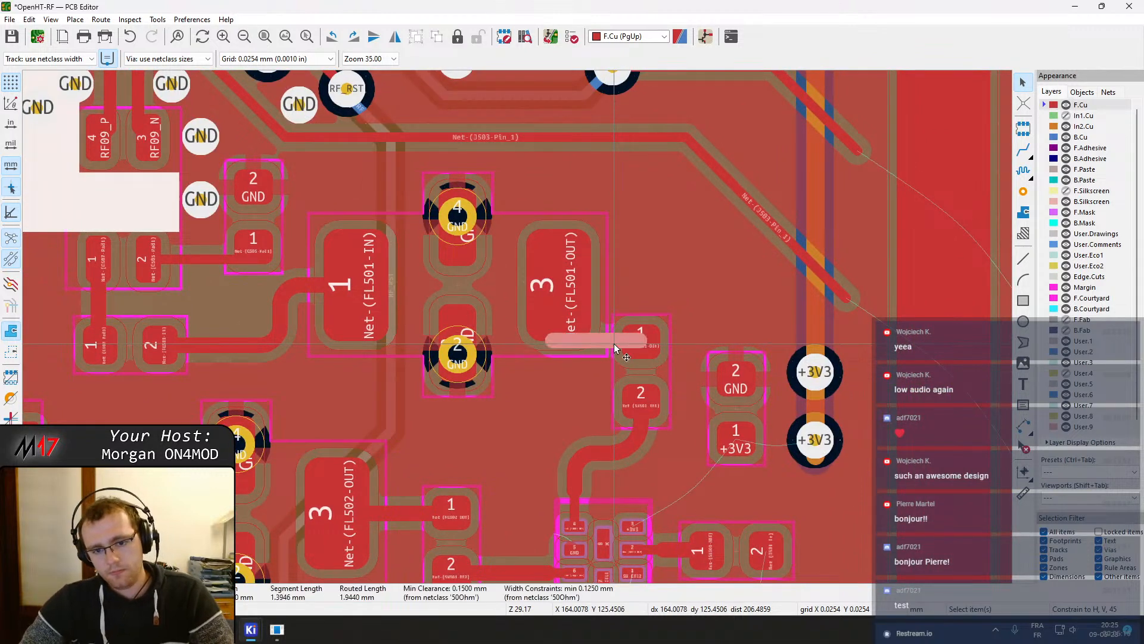
key(Delete)
Move that capacitor up beside FL501 pad 3
click(641, 350)
click(646, 374)
key(m)
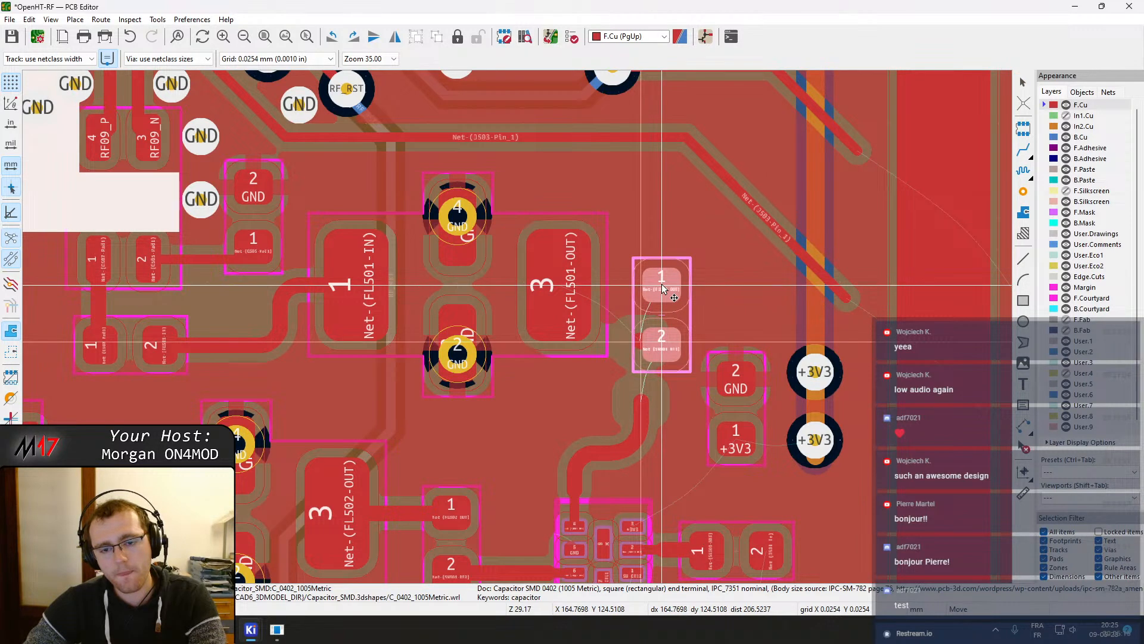
click(667, 289)
Delete the leftover track segments below the moved capacitor
middle_drag(645, 377, 657, 247)
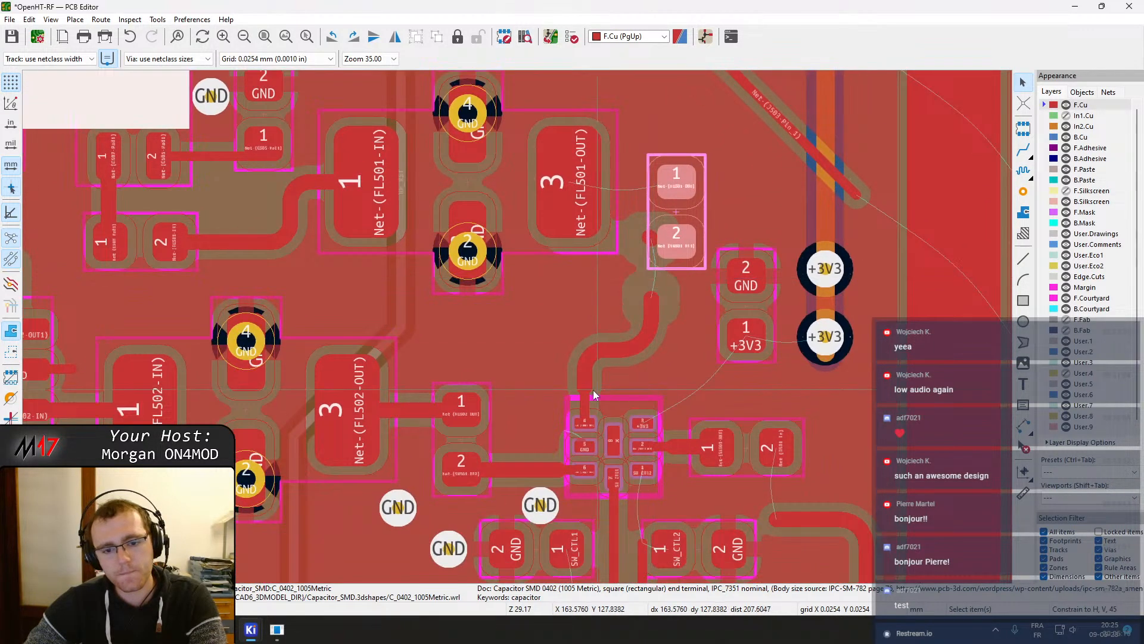
middle_drag(379, 380, 441, 352)
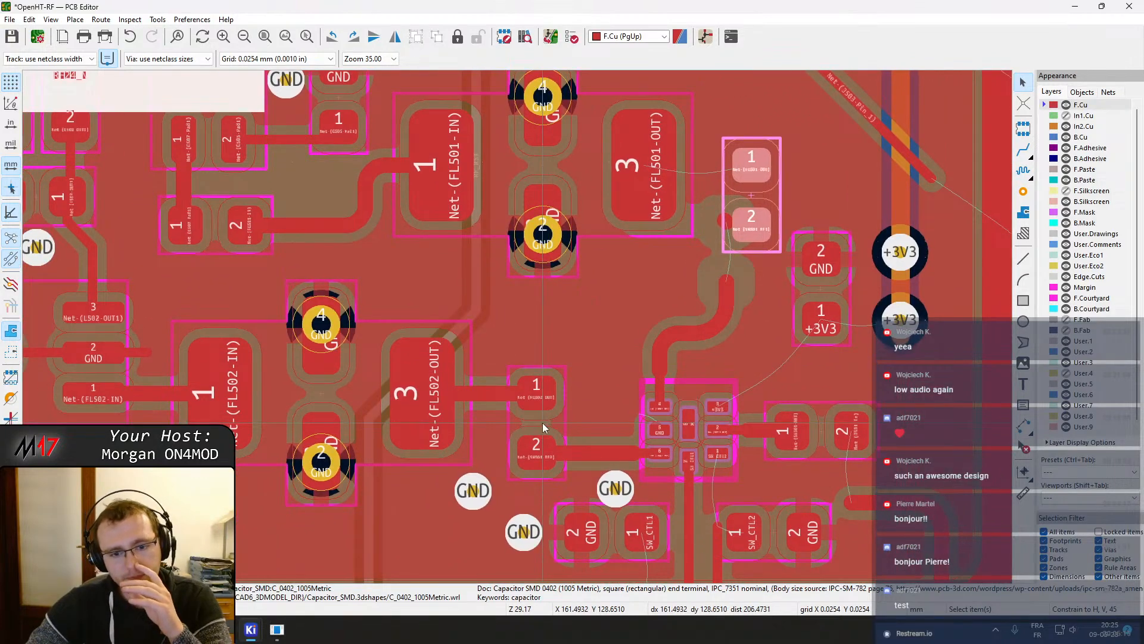
click(733, 291)
key(Delete)
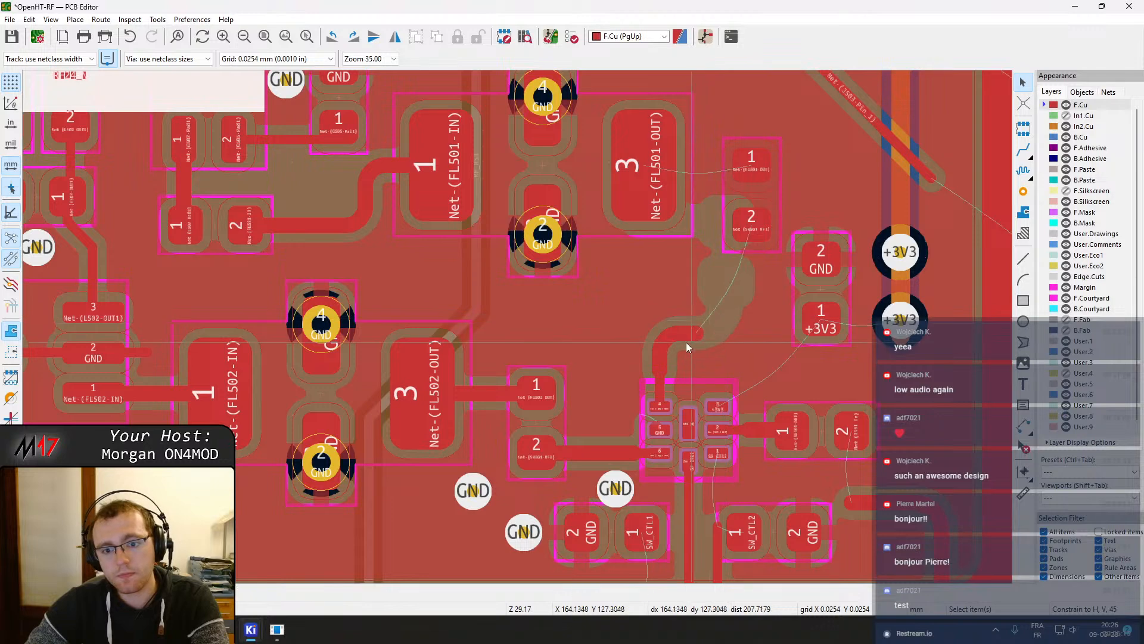
click(680, 359)
key(Escape)
key(x)
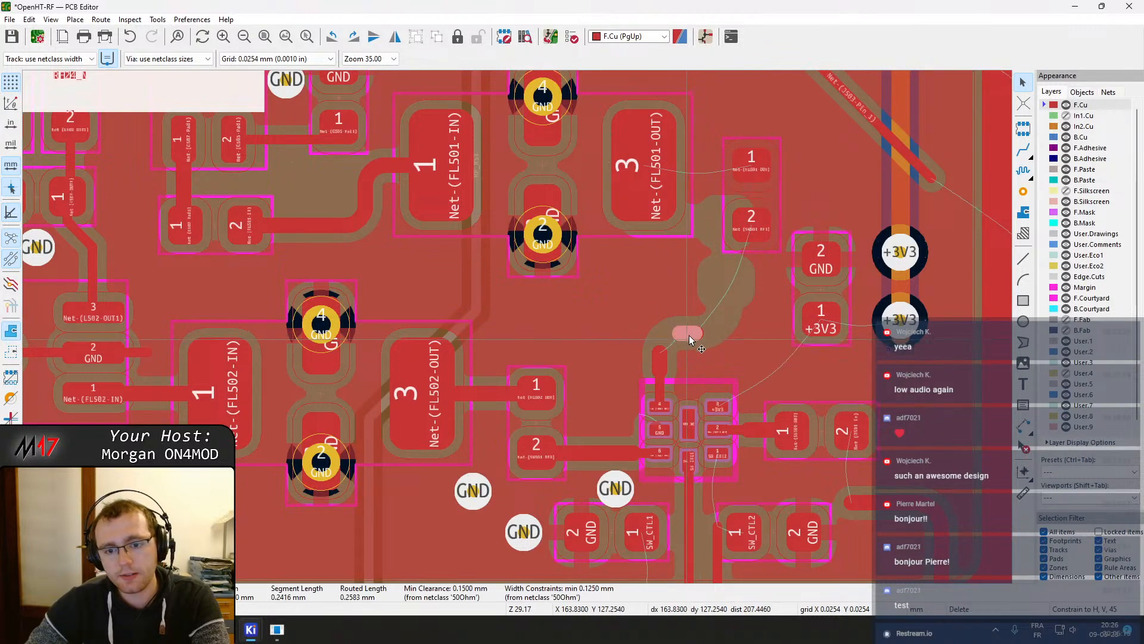
key(Delete)
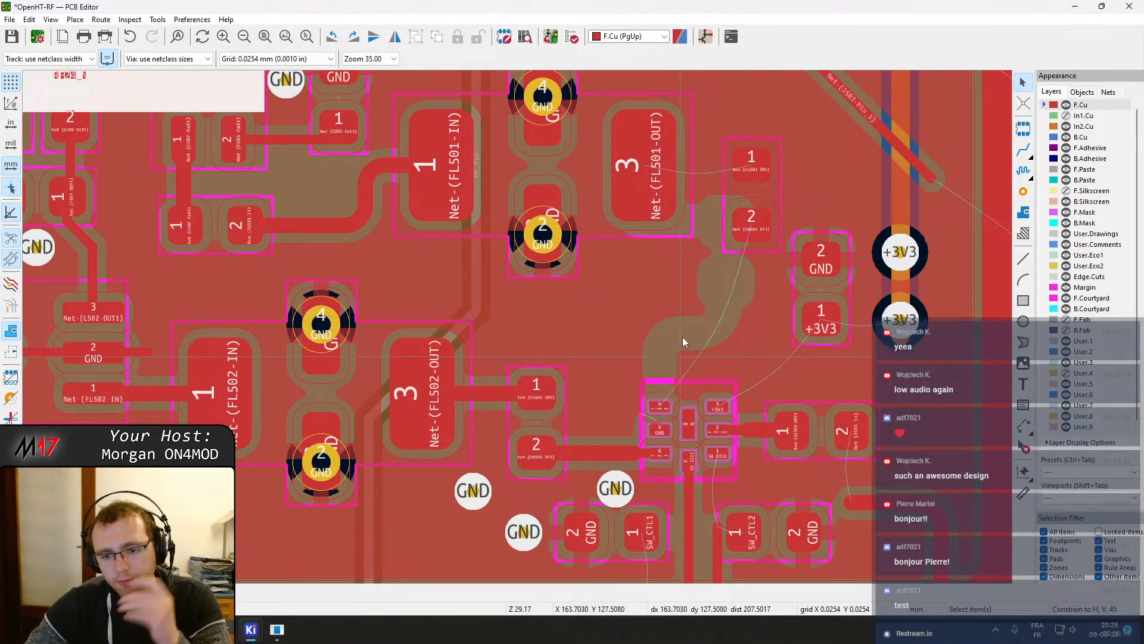
Clear the tracks attached to the pads of the +3V3 decoupling capacitor
middle_drag(630, 259, 720, 363)
middle_drag(718, 280, 479, 272)
click(401, 257)
drag(393, 262, 414, 262)
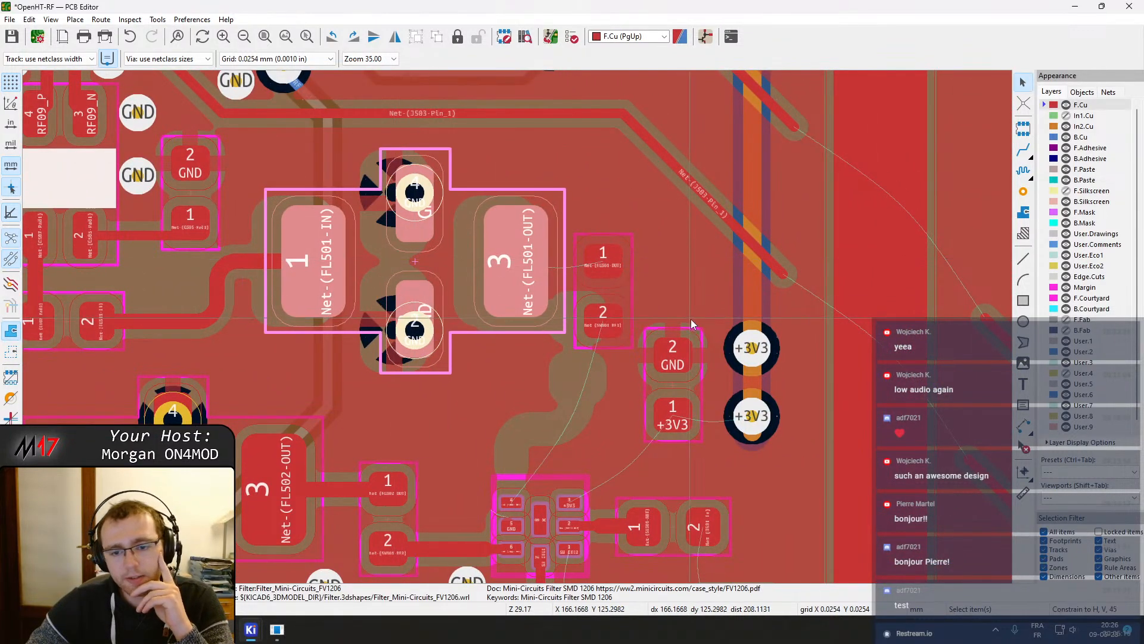
click(610, 293)
middle_drag(677, 370, 671, 256)
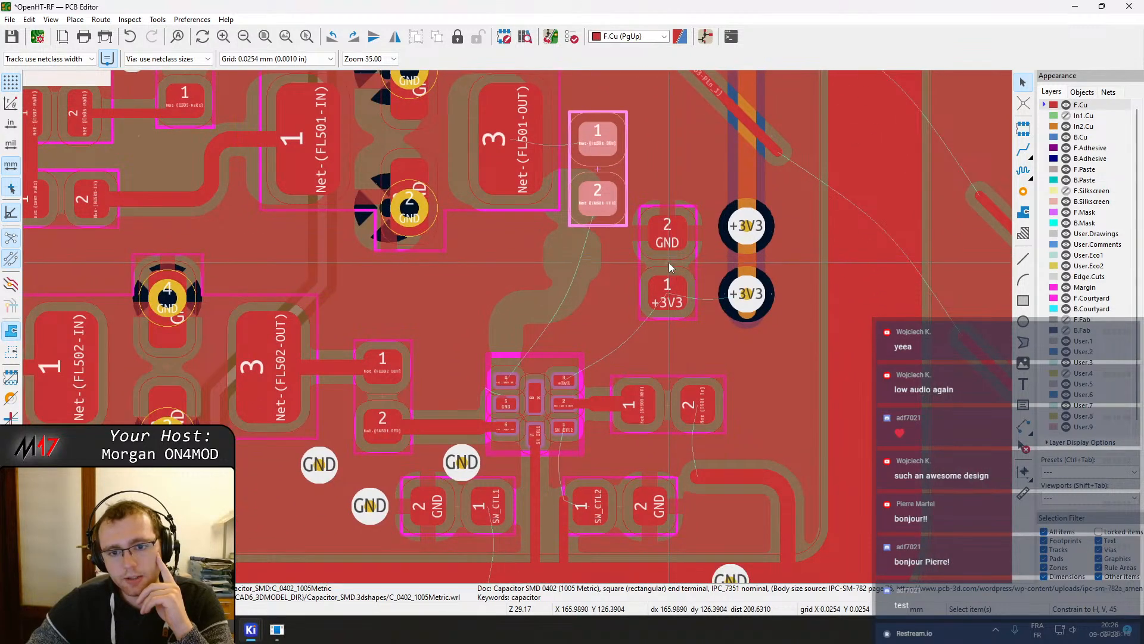
click(668, 263)
middle_drag(675, 290, 598, 284)
click(669, 233)
key(Delete)
click(670, 285)
key(Delete)
Move the +3V3 decoupling capacitor above the RF switch and rotate it horizontal
click(670, 302)
drag(669, 300, 663, 202)
click(677, 241)
key(Delete)
click(671, 301)
key(Delete)
click(663, 298)
drag(663, 300, 660, 186)
drag(585, 253, 555, 297)
scroll(555, 296, up, 2)
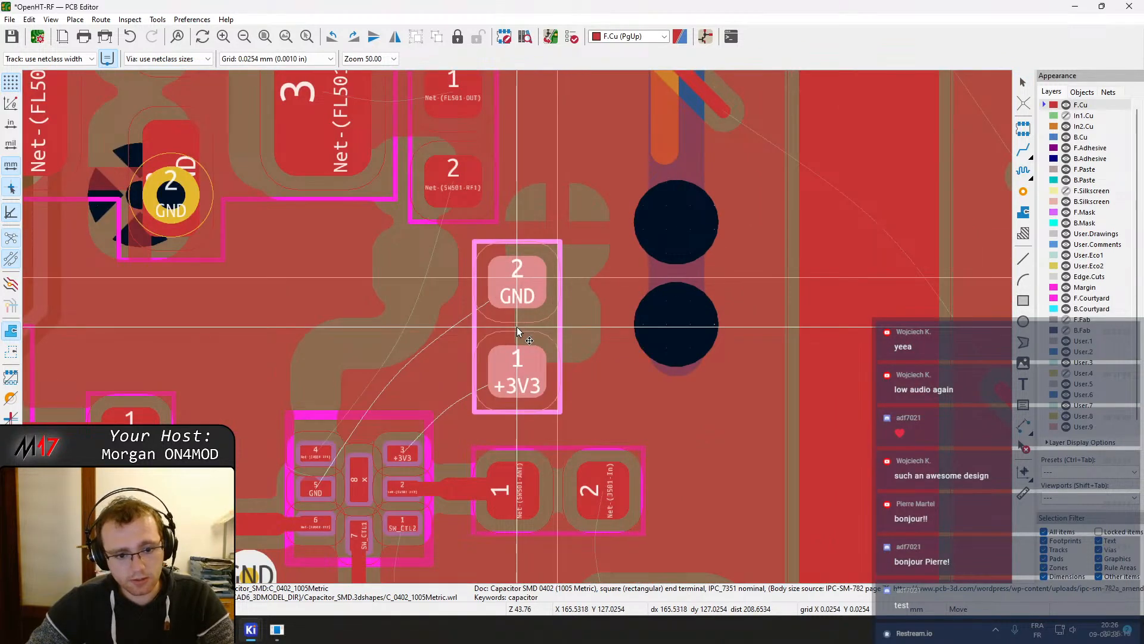
middle_drag(517, 330, 630, 293)
key(r)
key(r)
key(r)
click(595, 294)
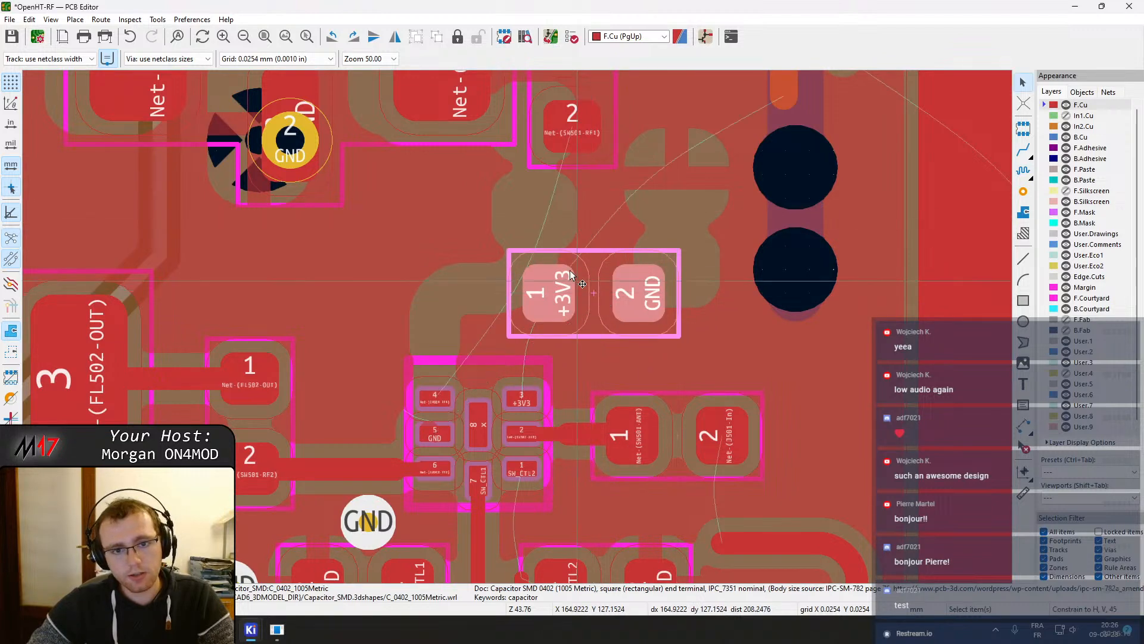
Delete the angled end segments of the Net-(FL501-IN) track next to FL501 pad 1
middle_drag(524, 230, 501, 116)
scroll(517, 127, down, 5)
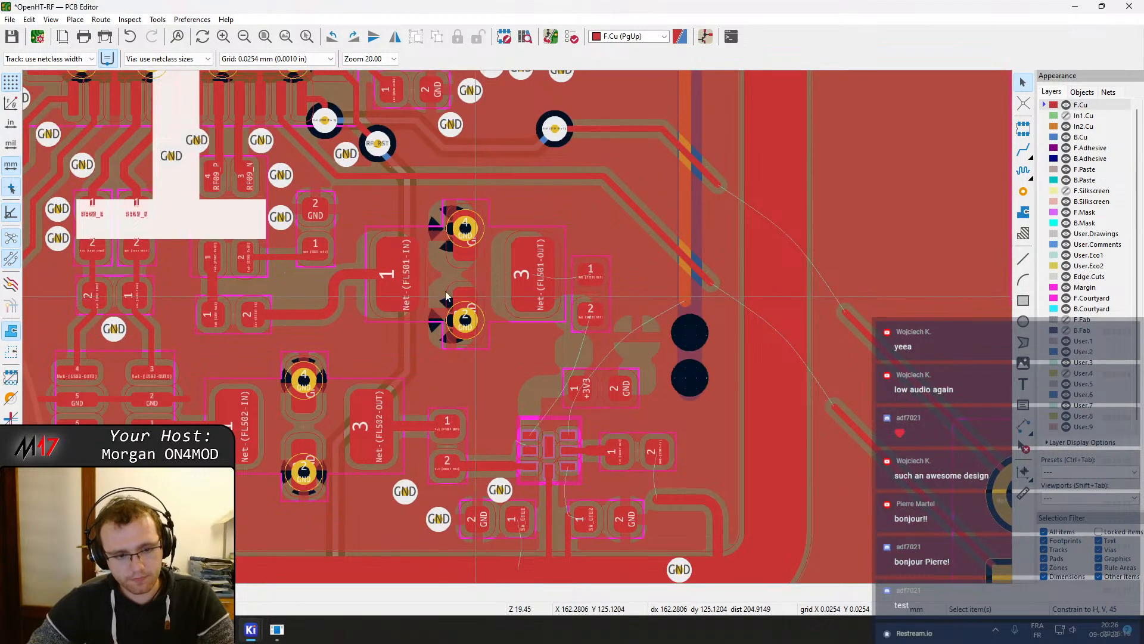
middle_drag(317, 258, 487, 299)
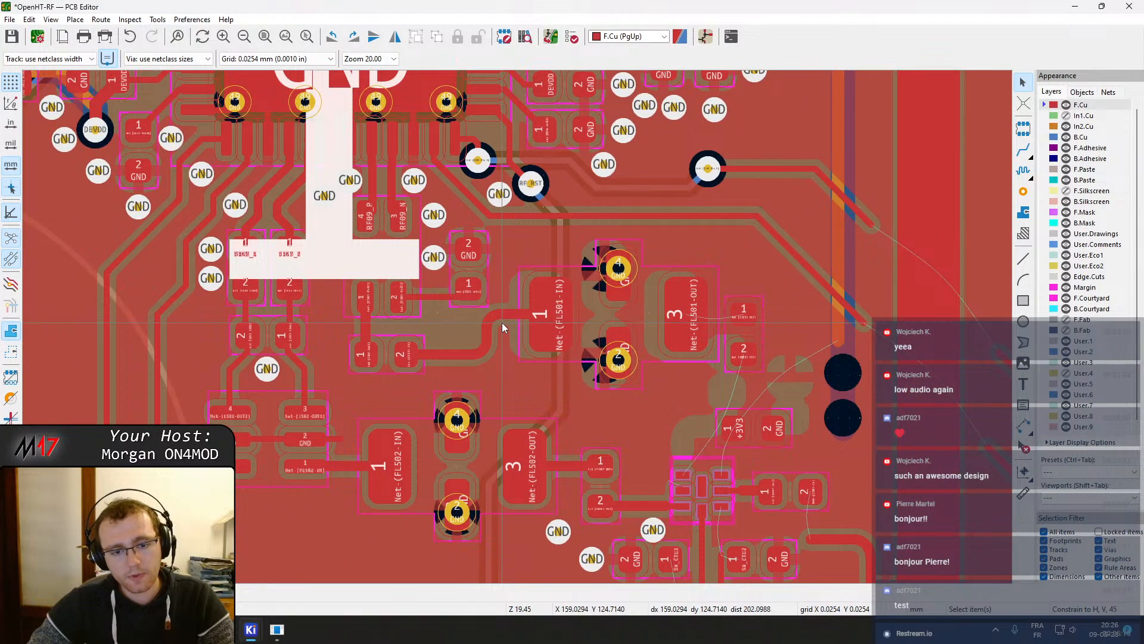
scroll(506, 323, up, 4)
click(456, 295)
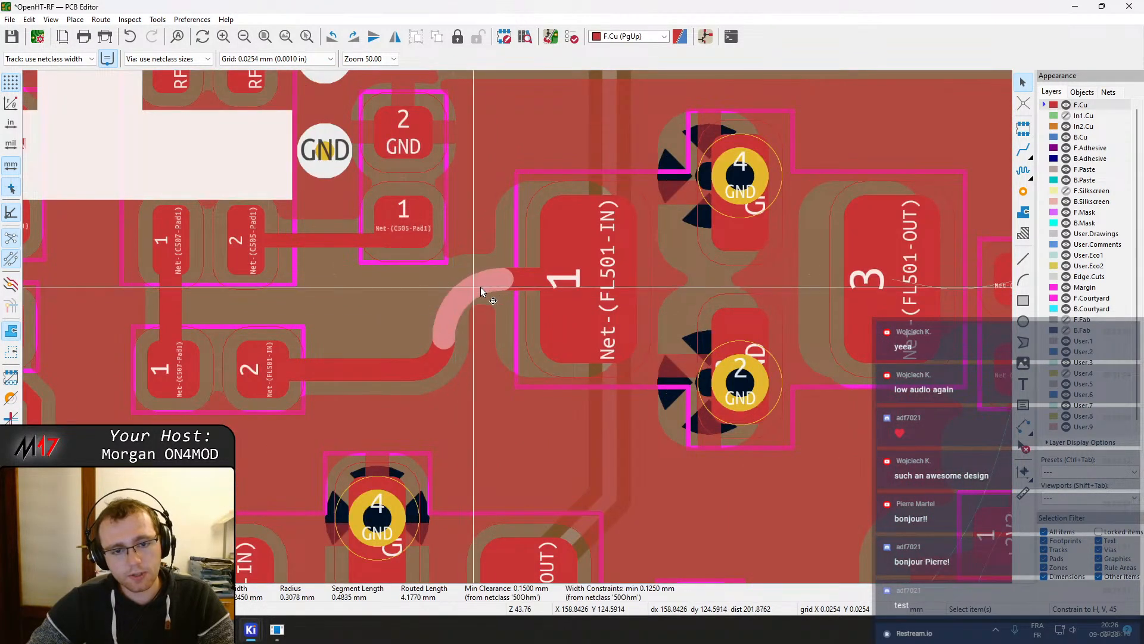
drag(467, 303, 471, 327)
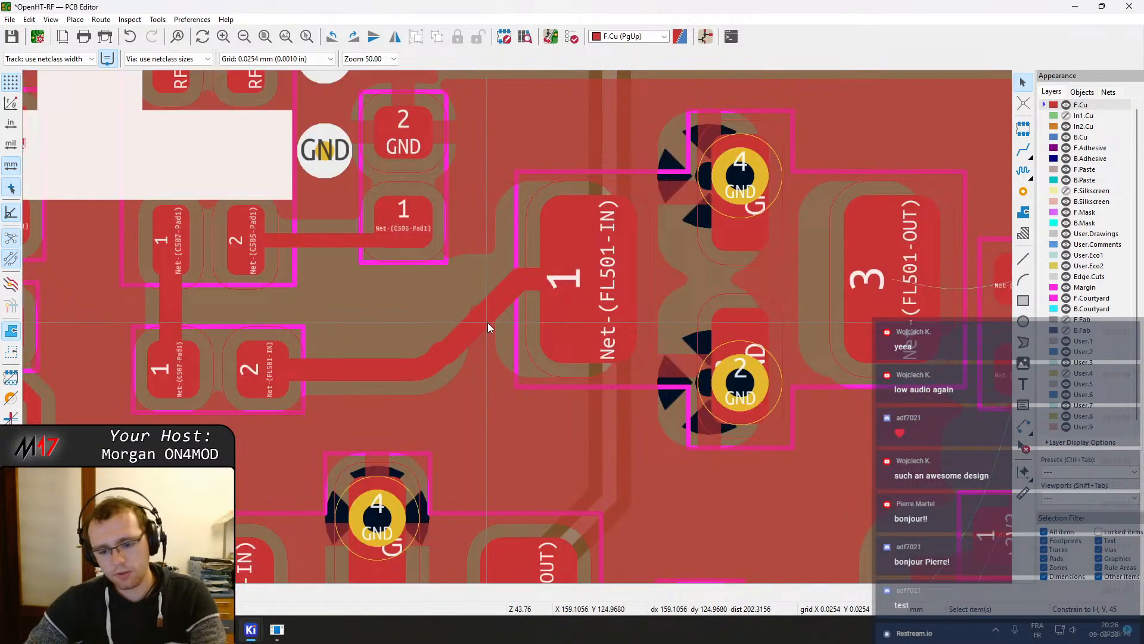
click(488, 323)
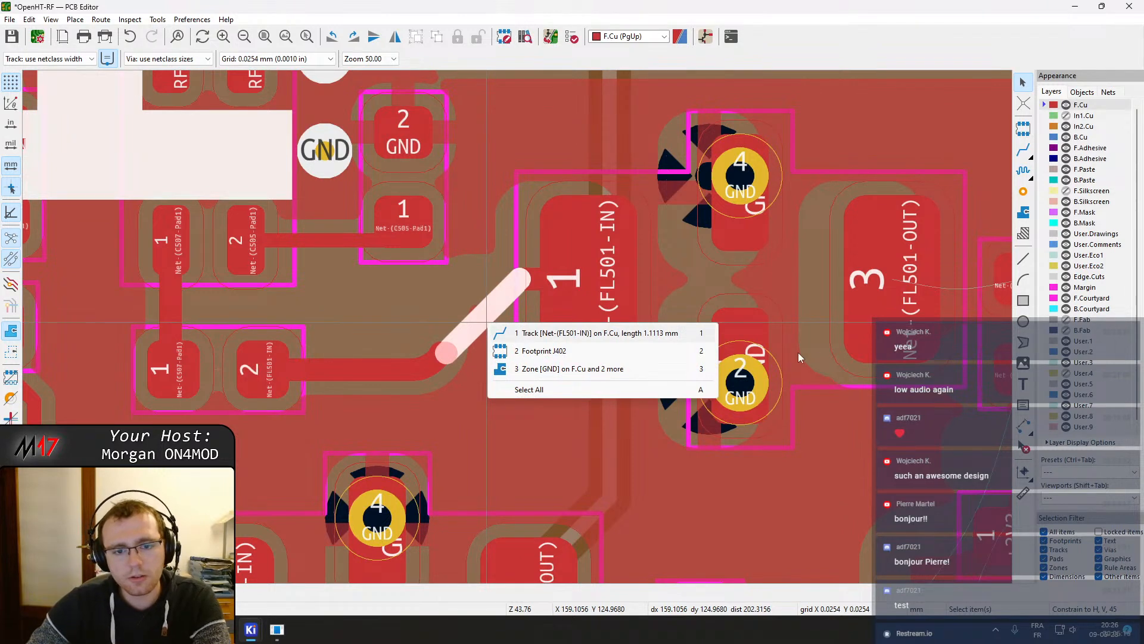
click(639, 332)
key(Delete)
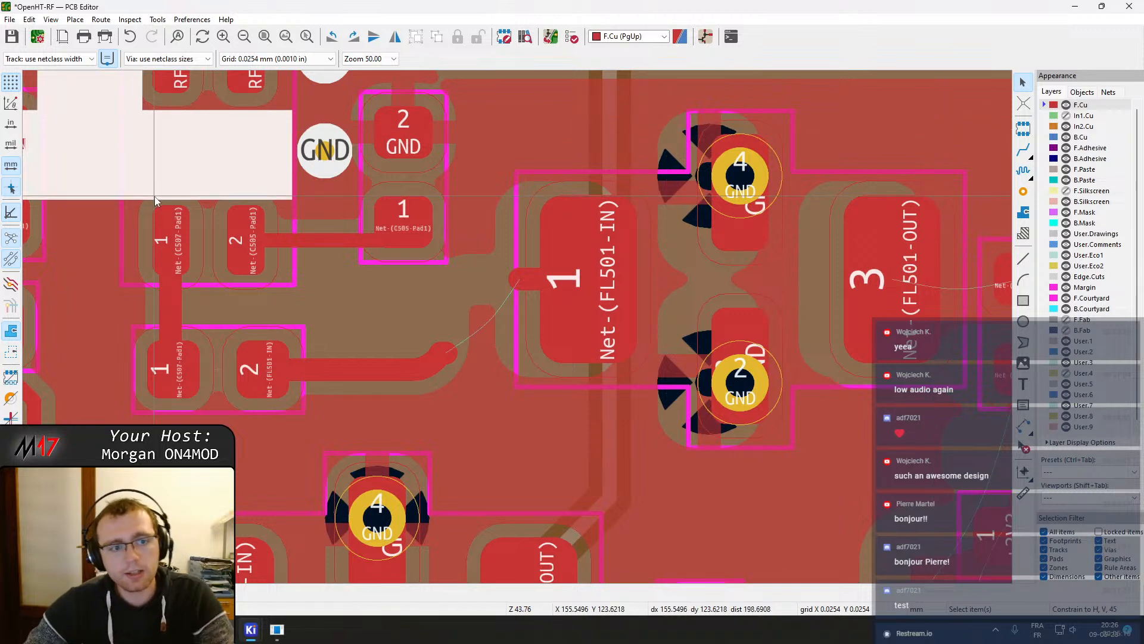
key(x)
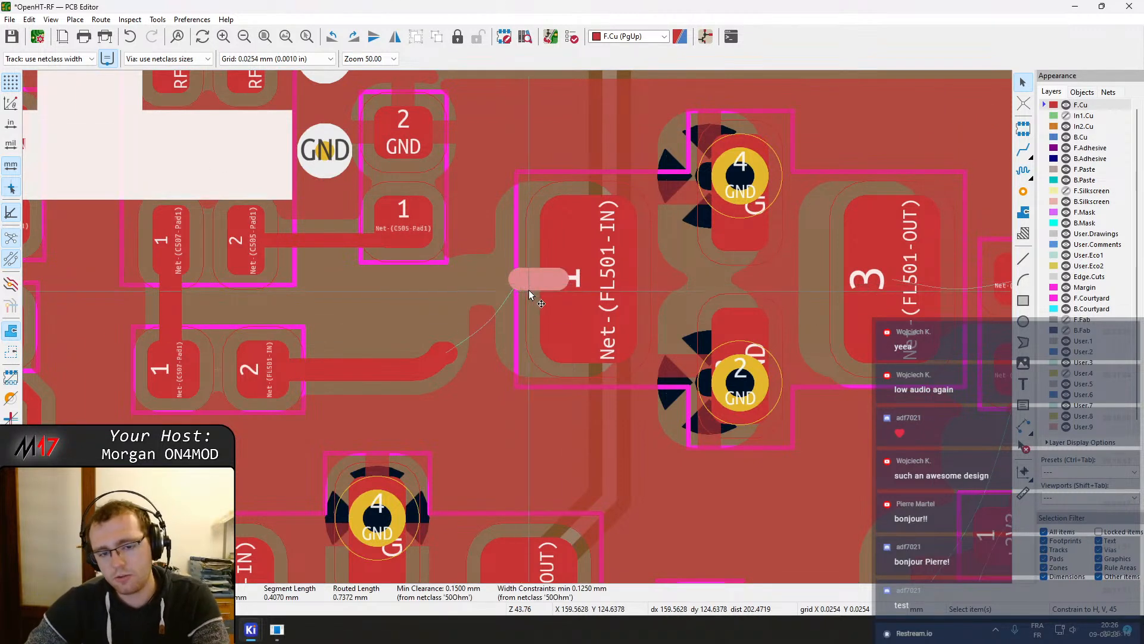
key(Delete)
click(435, 357)
click(471, 365)
key(Delete)
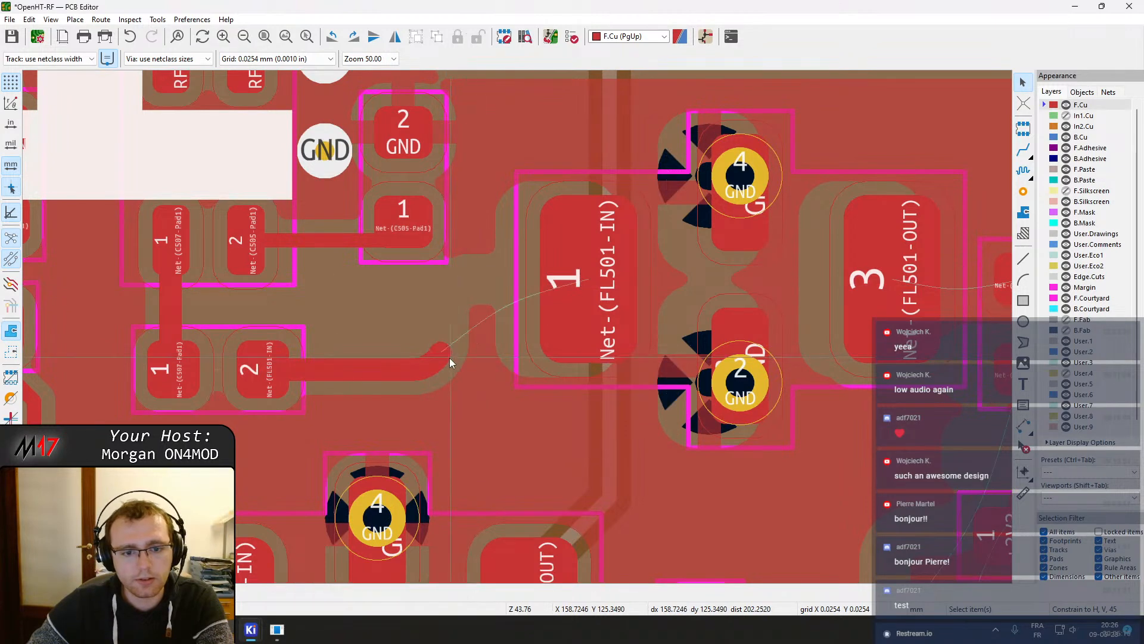
Reroute the Net-(FL501-IN) track end to FL501 pad 1 and refill the zones
key(x)
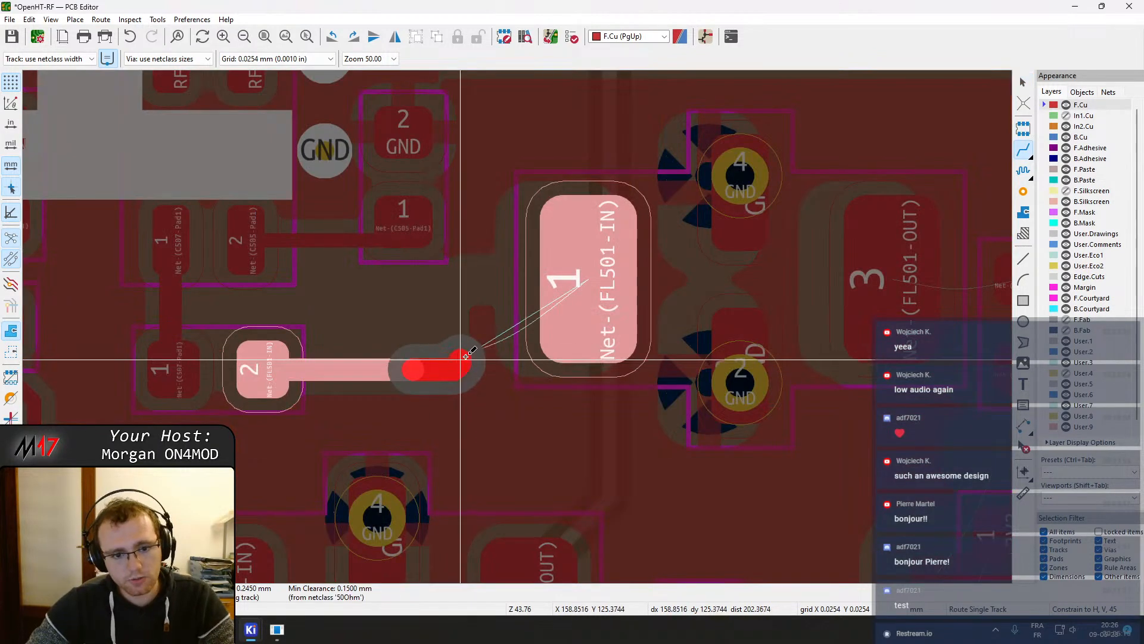
click(562, 286)
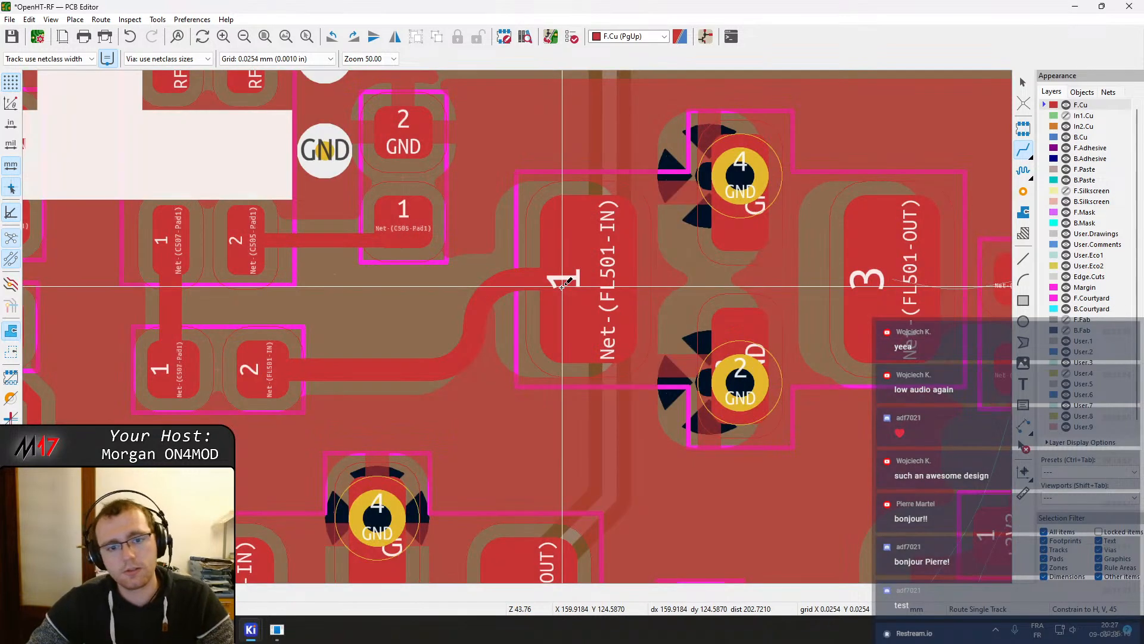
key(b)
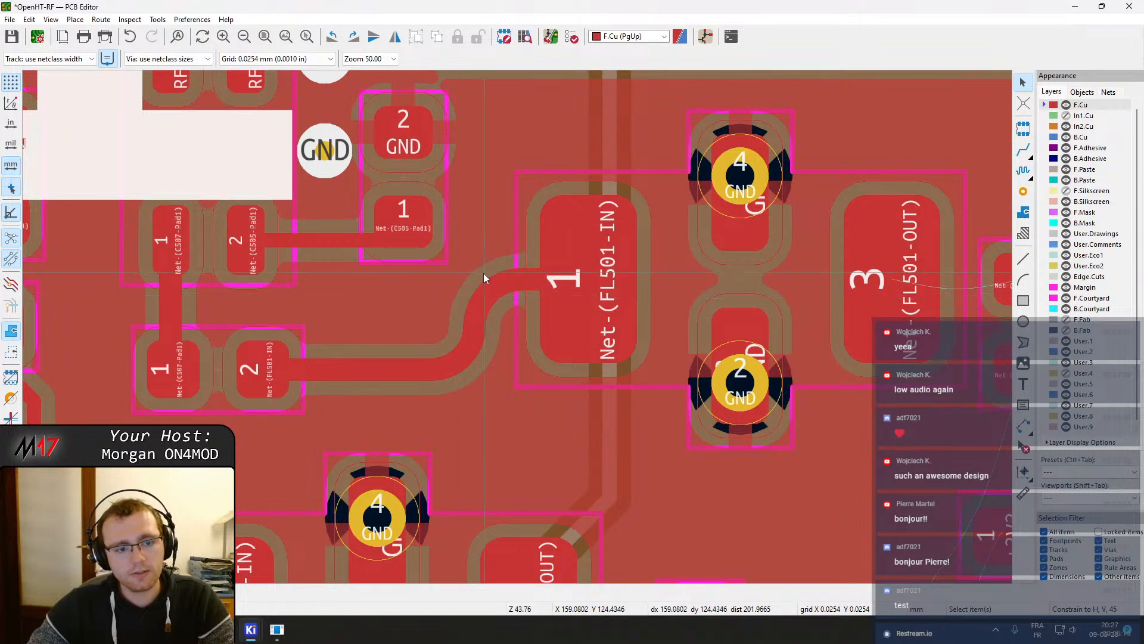
Place two GND stitching vias beside the Net-(FL501-IN) track
click(1023, 192)
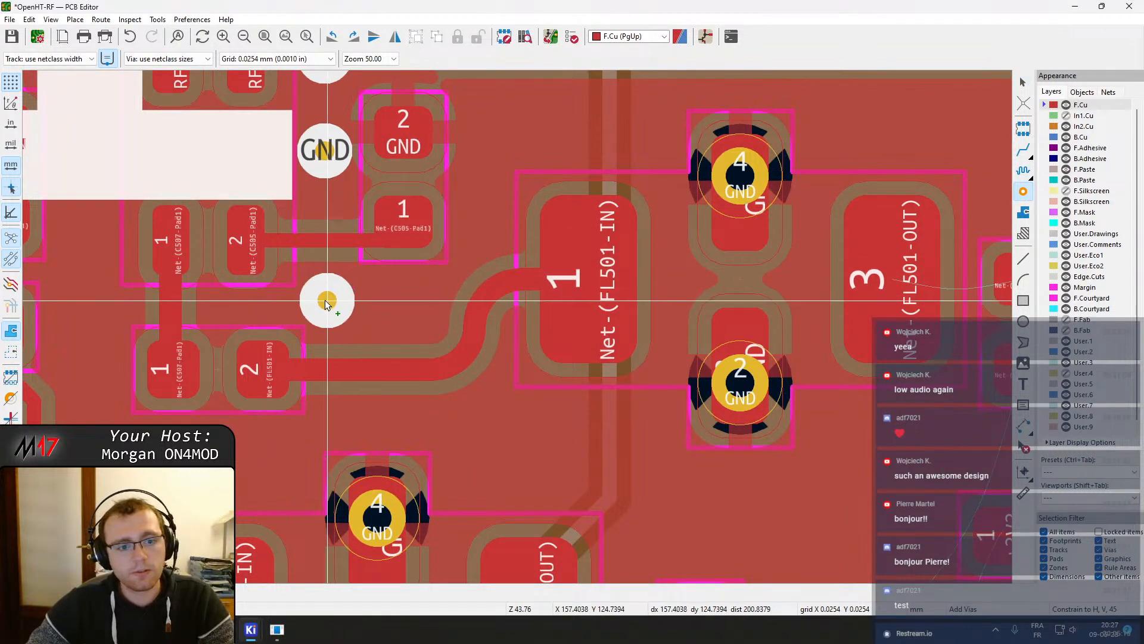
click(325, 301)
click(396, 299)
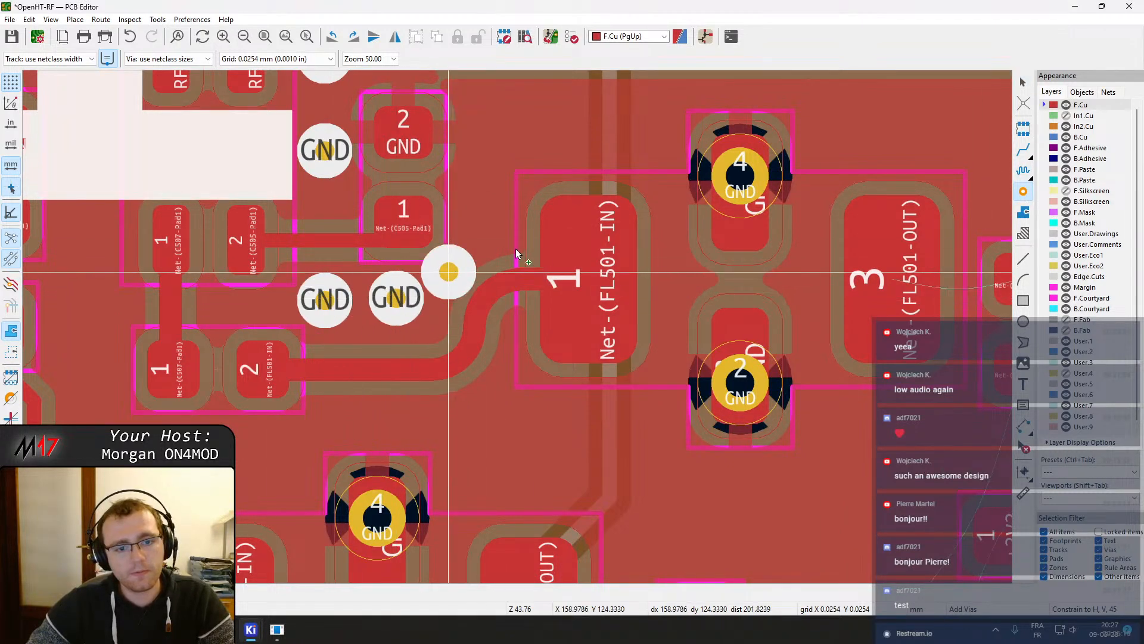
key(Escape)
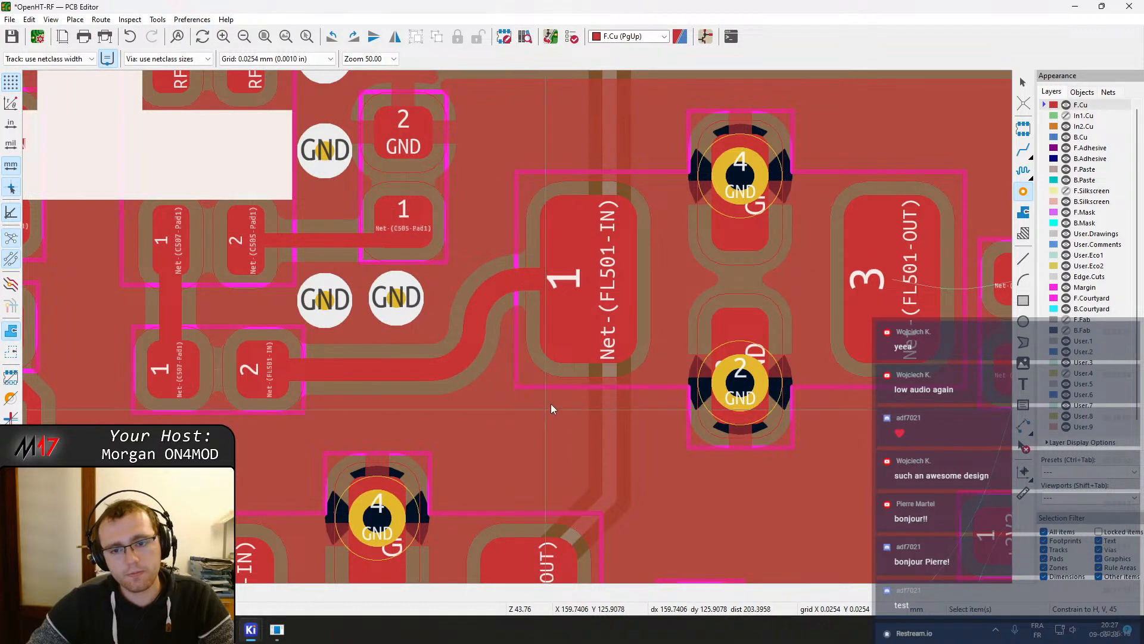
Route a track from FL501 pad 3 to the adjacent capacitor's pad 1
middle_drag(619, 366, 507, 382)
scroll(685, 417, down, 2)
middle_drag(685, 418, 389, 290)
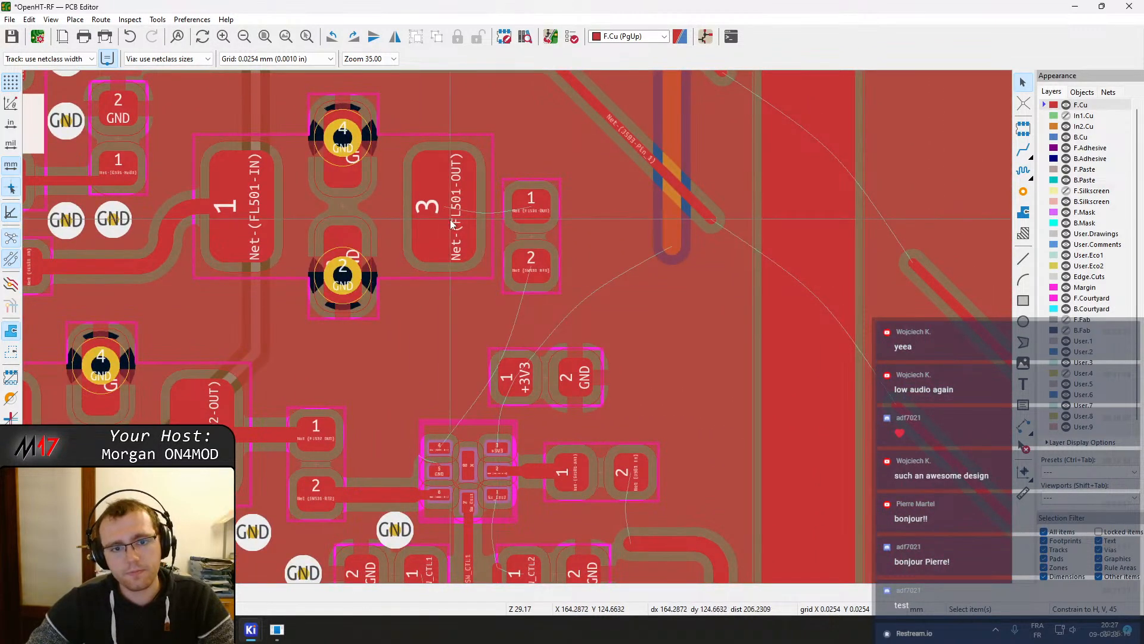
key(x)
click(539, 210)
key(Escape)
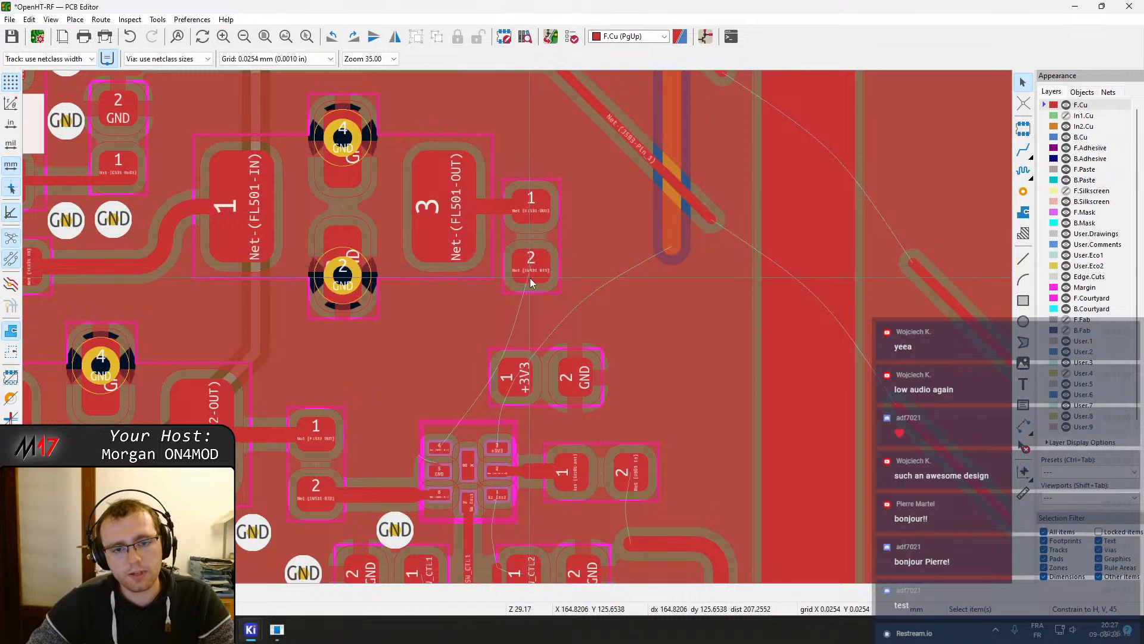
Route a track from that capacitor's pad 2 to pad 4 of switch SW501
key(x)
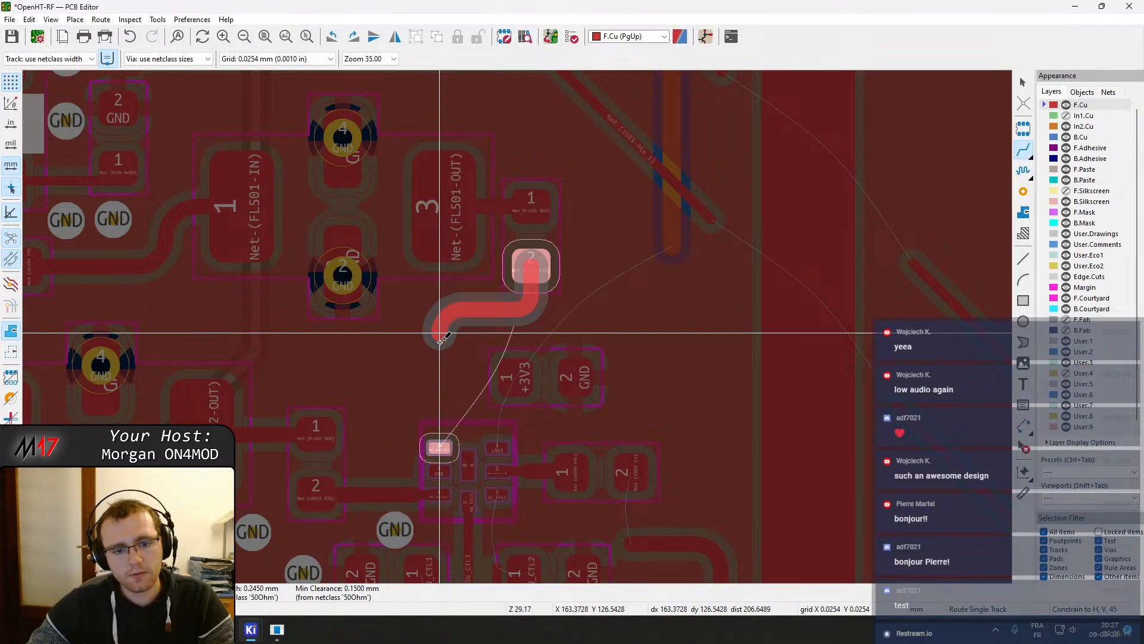
click(435, 441)
key(Escape)
scroll(444, 419, up, 3)
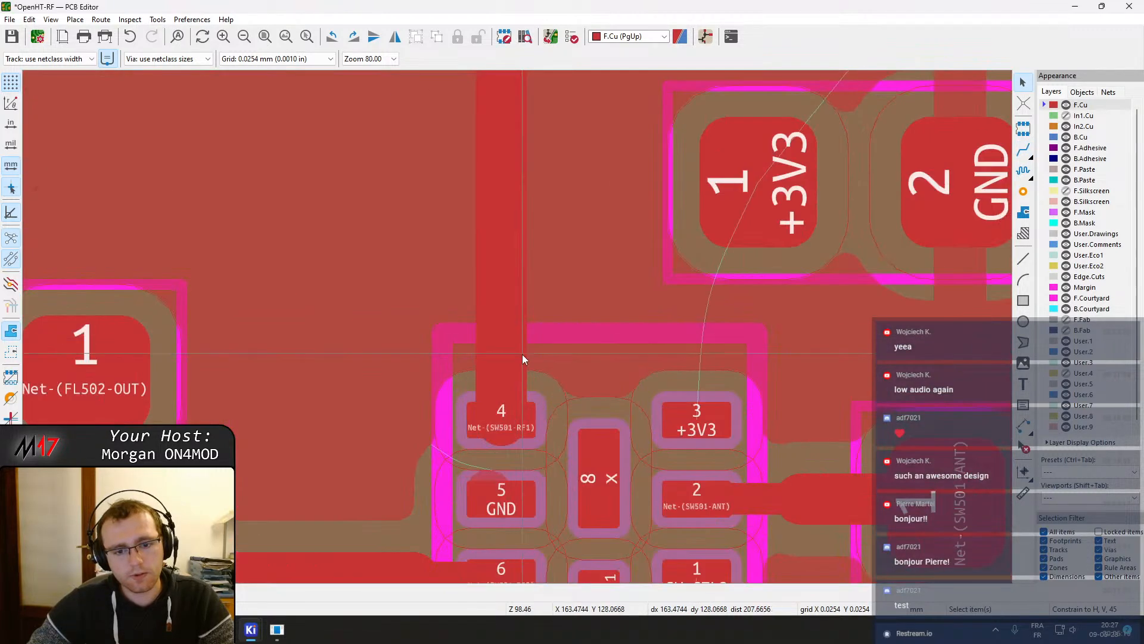
Pull the Net-(SW501-RF1) track end up off SW501 pad 4, shortening the vertical track
click(513, 392)
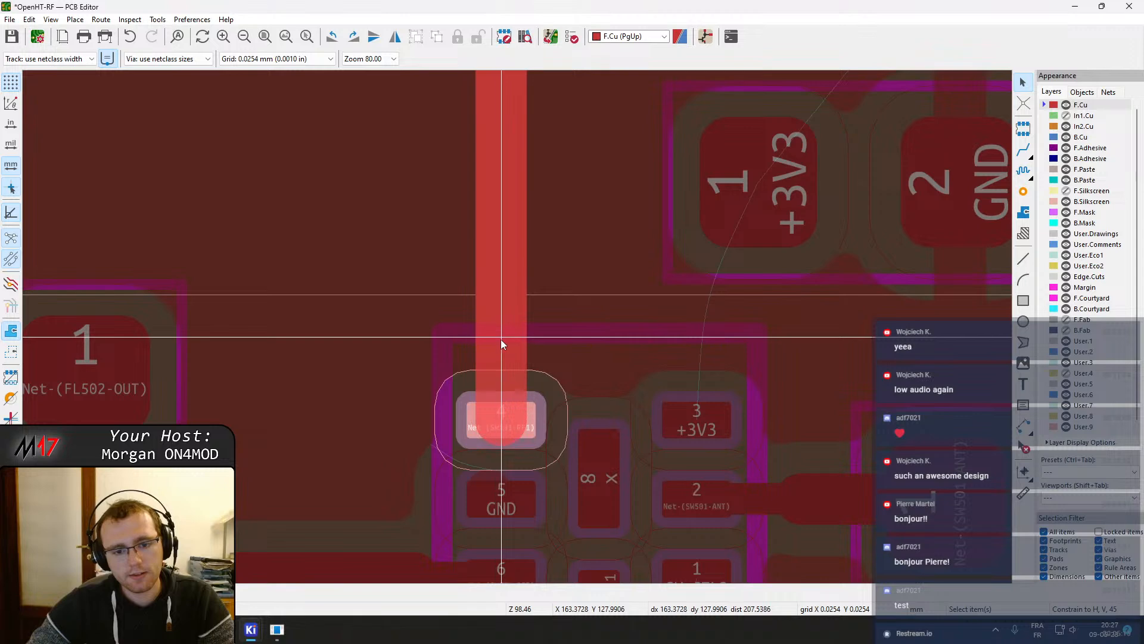
click(509, 445)
click(500, 442)
click(500, 442)
drag(500, 442, 509, 341)
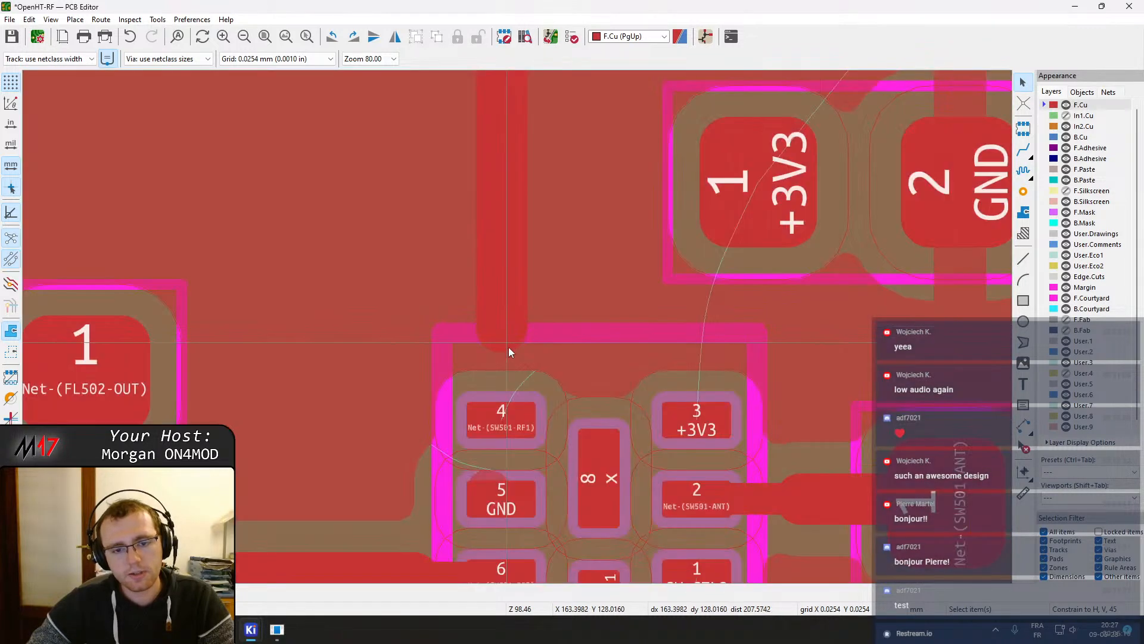
key(x)
key(Escape)
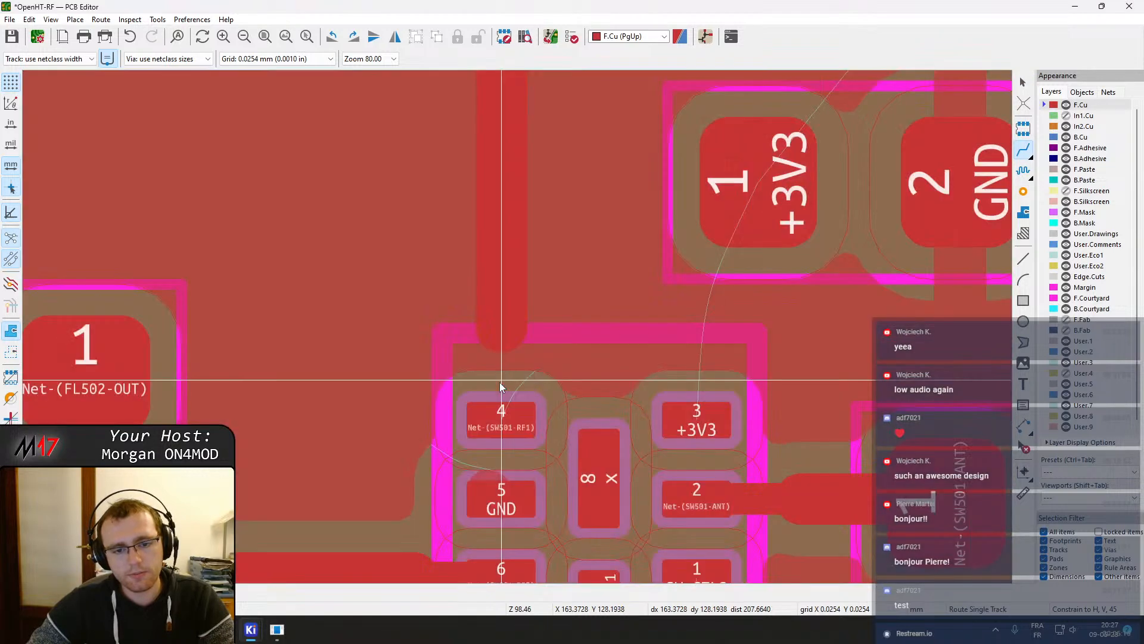
click(501, 334)
click(536, 360)
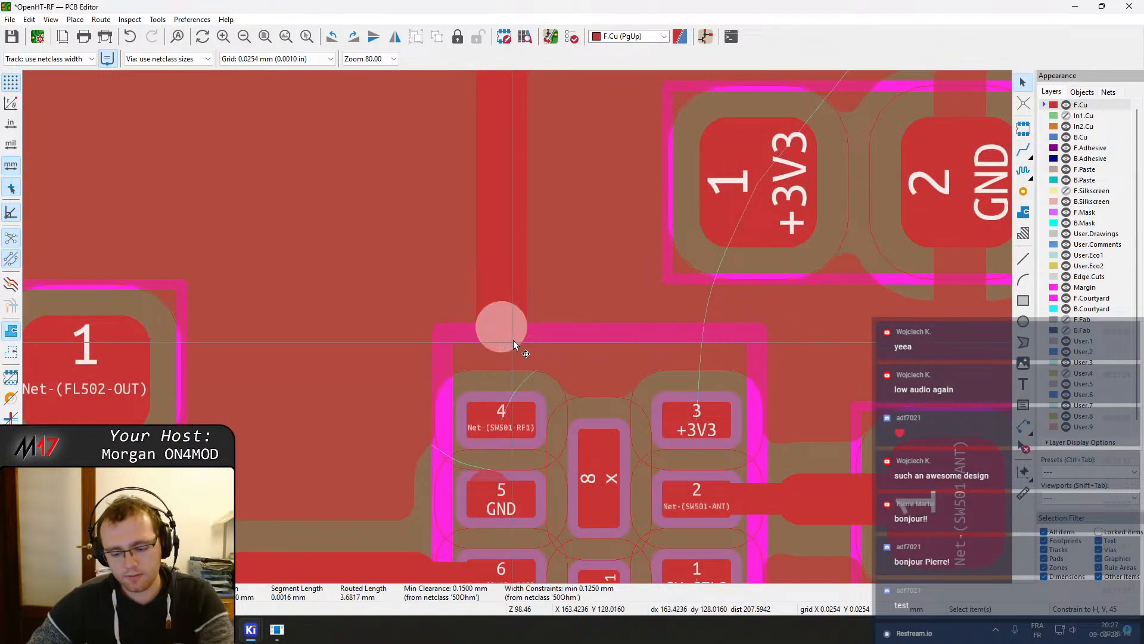
drag(500, 337, 506, 240)
click(517, 252)
click(547, 268)
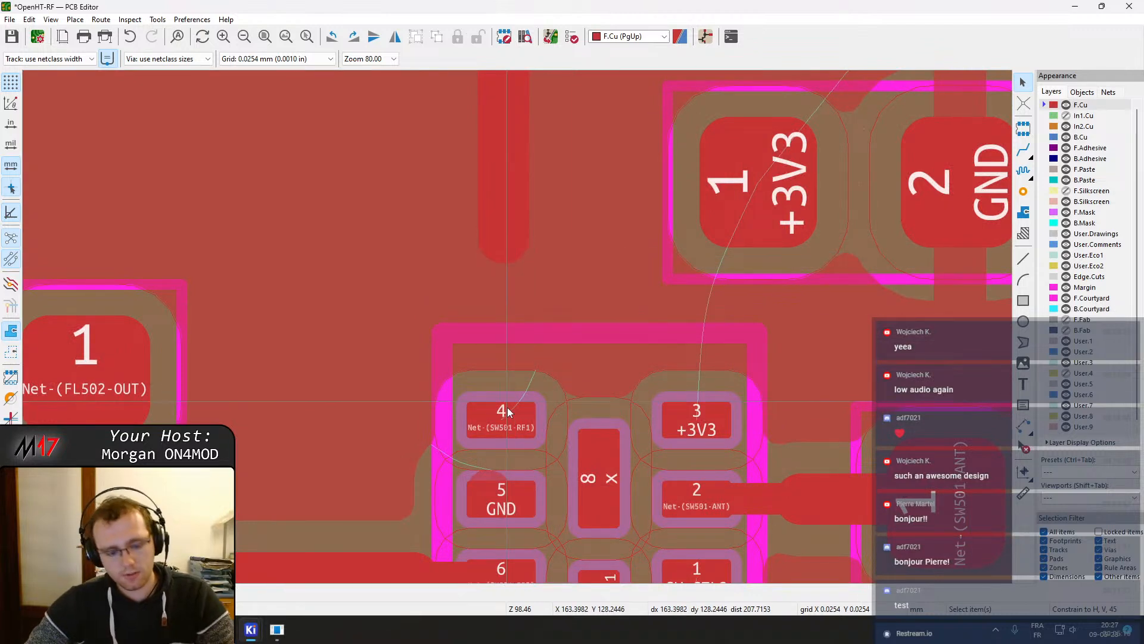
key(x)
click(504, 353)
key(Escape)
key(Escape)
Set the short Net-(SW501-RF1) track segment's width to 0.15 mm
click(512, 353)
text(e)
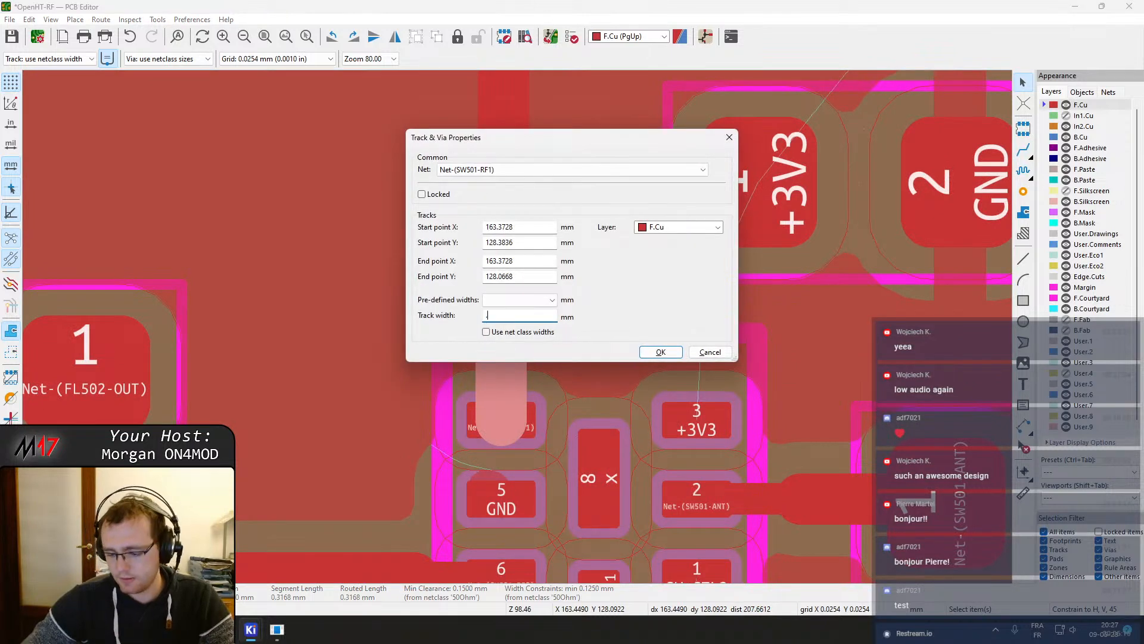
text(0.1)
key(Return)
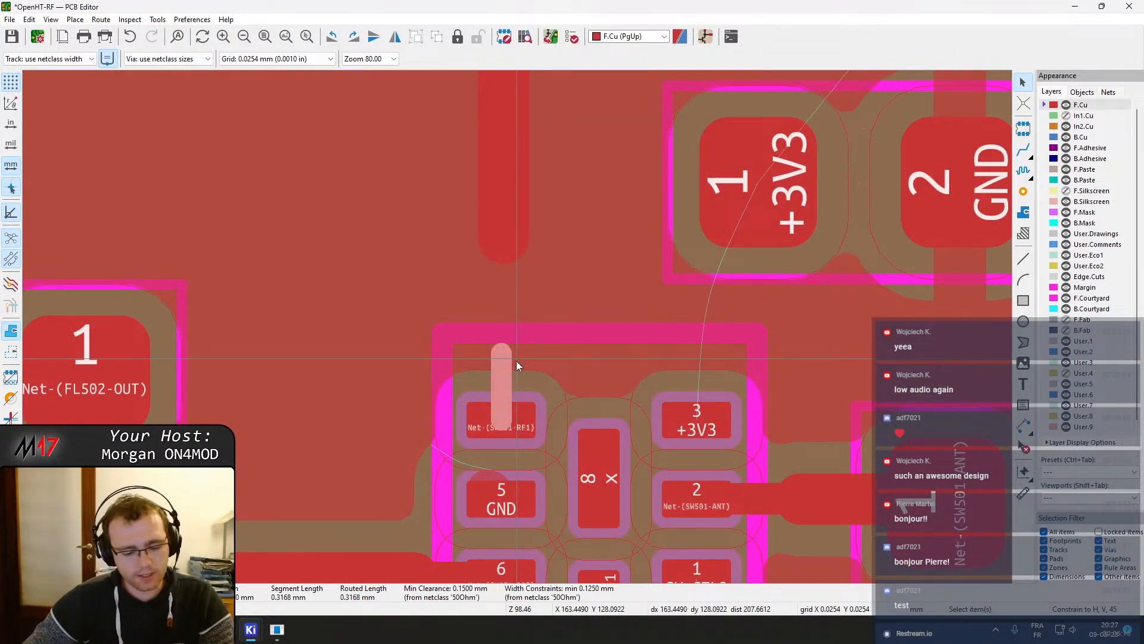
text(e0.15)
key(Return)
key(Escape)
Route the Net-(SW501-RF1) track end back down to SW501 pad 4
key(x)
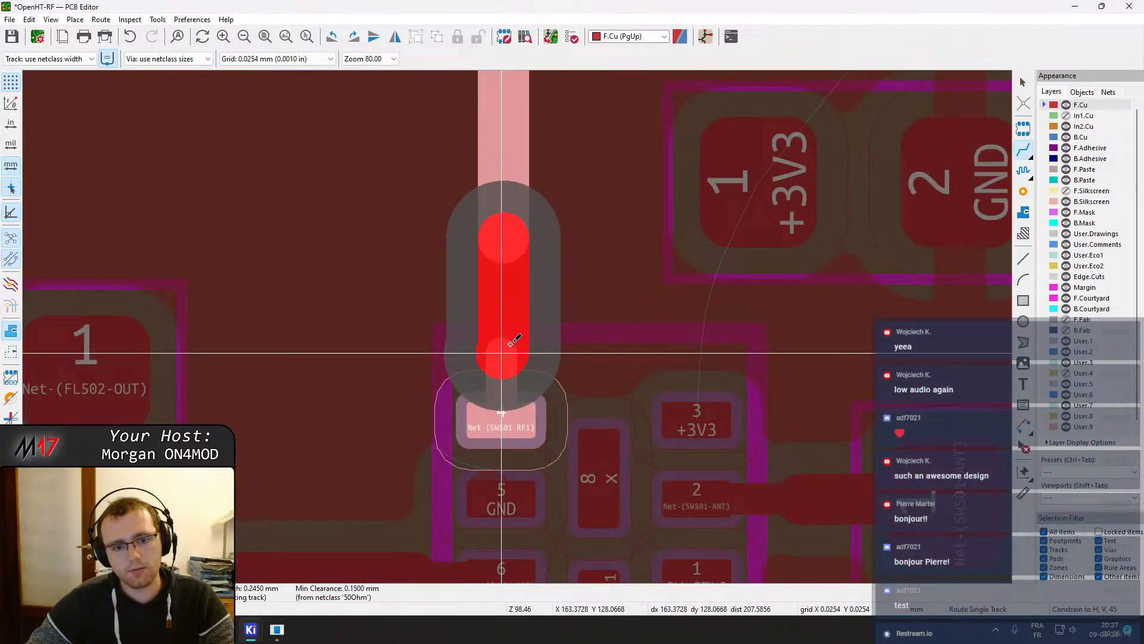
click(511, 344)
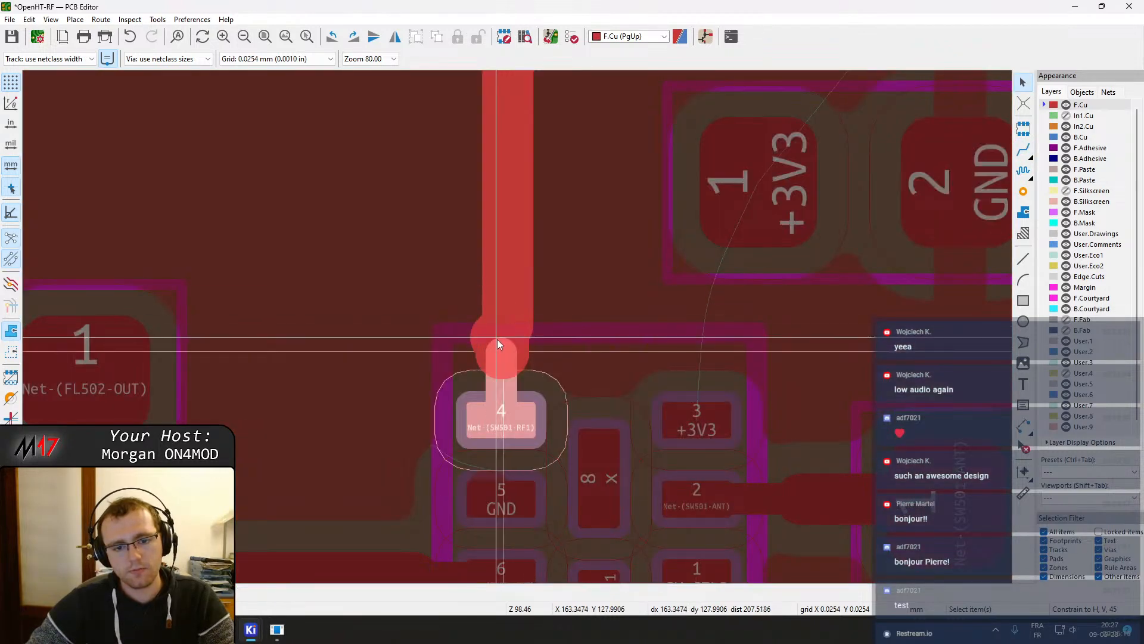
scroll(507, 346, down, 3)
click(515, 285)
key(d)
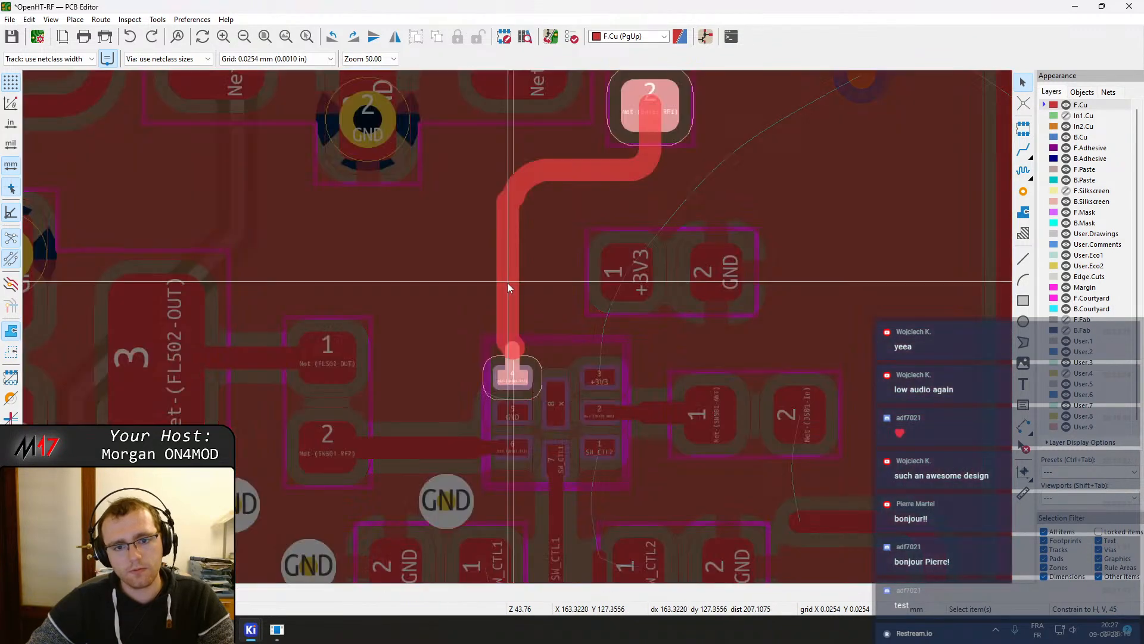
click(512, 372)
Delete the two short Net-(SW501-RF1) track segments just above SW501 pad 4
scroll(520, 340, up, 5)
click(517, 326)
click(556, 338)
key(Delete)
click(525, 310)
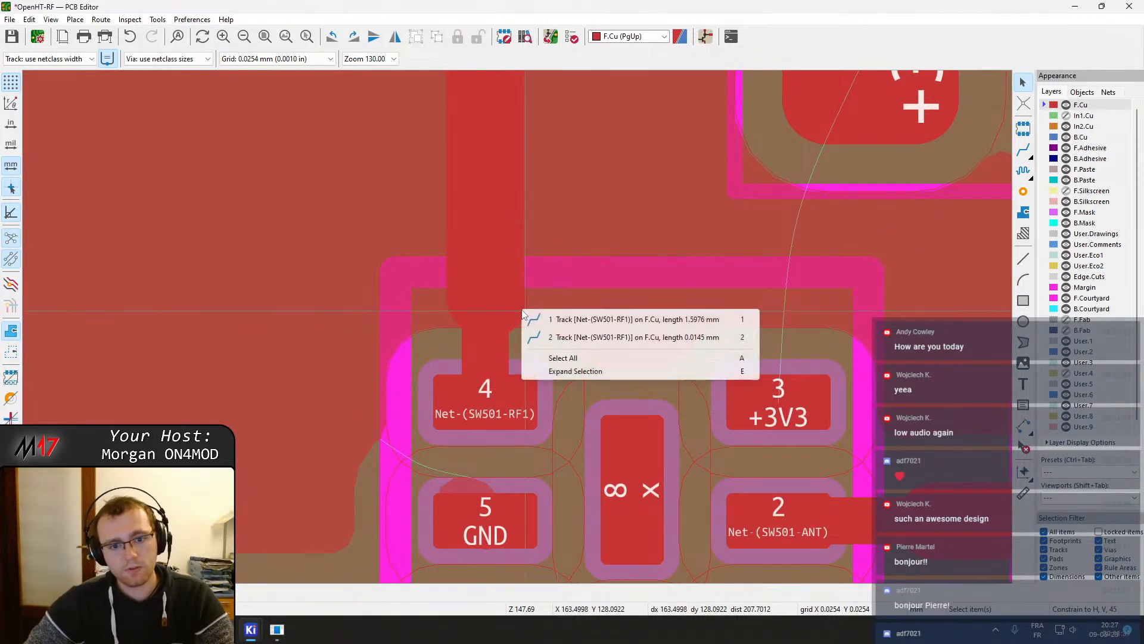
click(552, 337)
key(Delete)
Delete the bend segments of the Net-(SW501-RF1) track below the capacitor's pad 2
scroll(592, 280, down, 3)
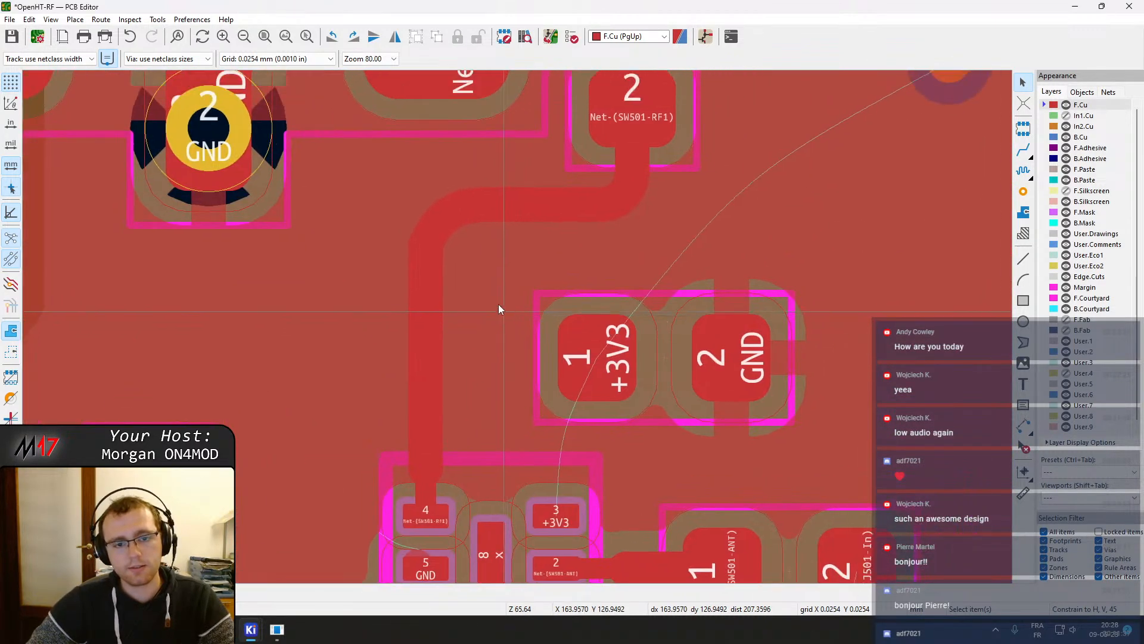
click(445, 220)
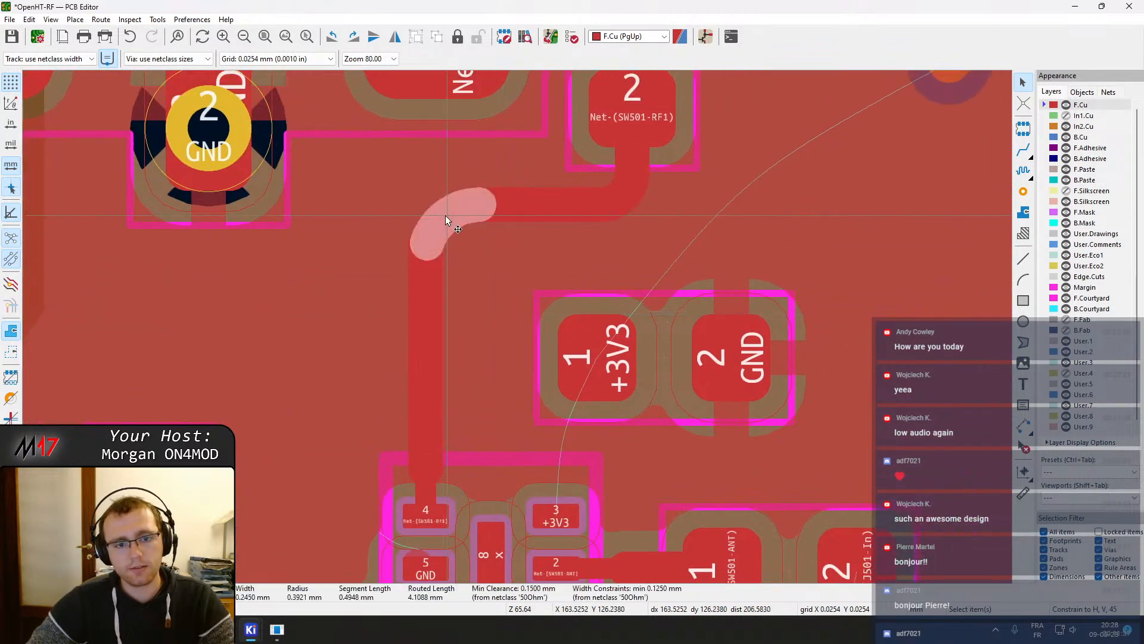
click(425, 267)
click(423, 256)
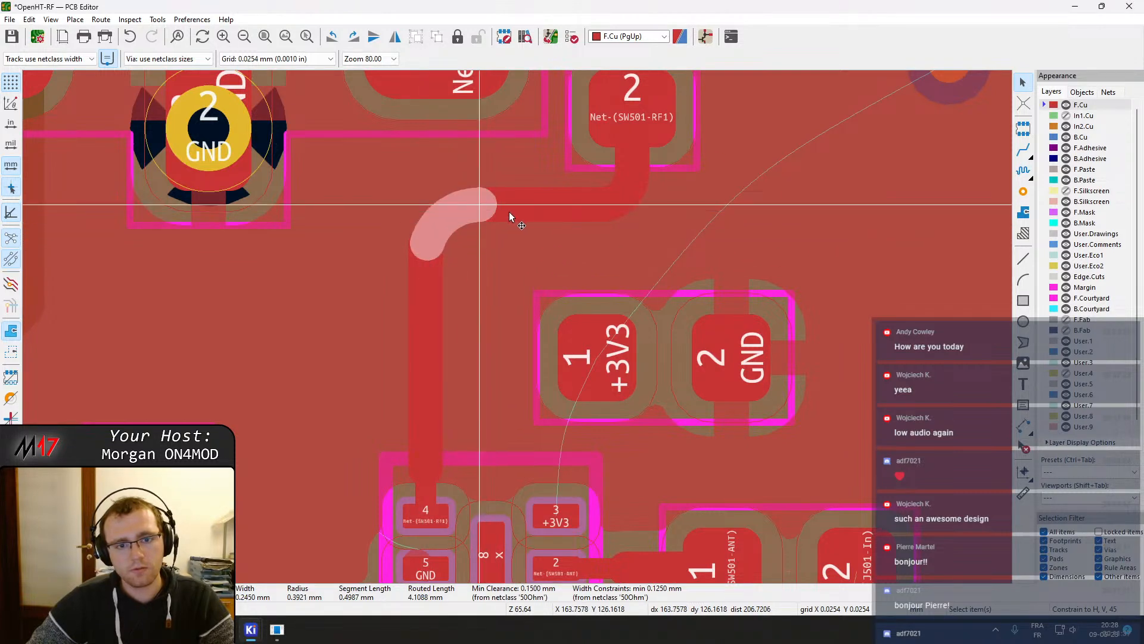
drag(508, 190, 452, 210)
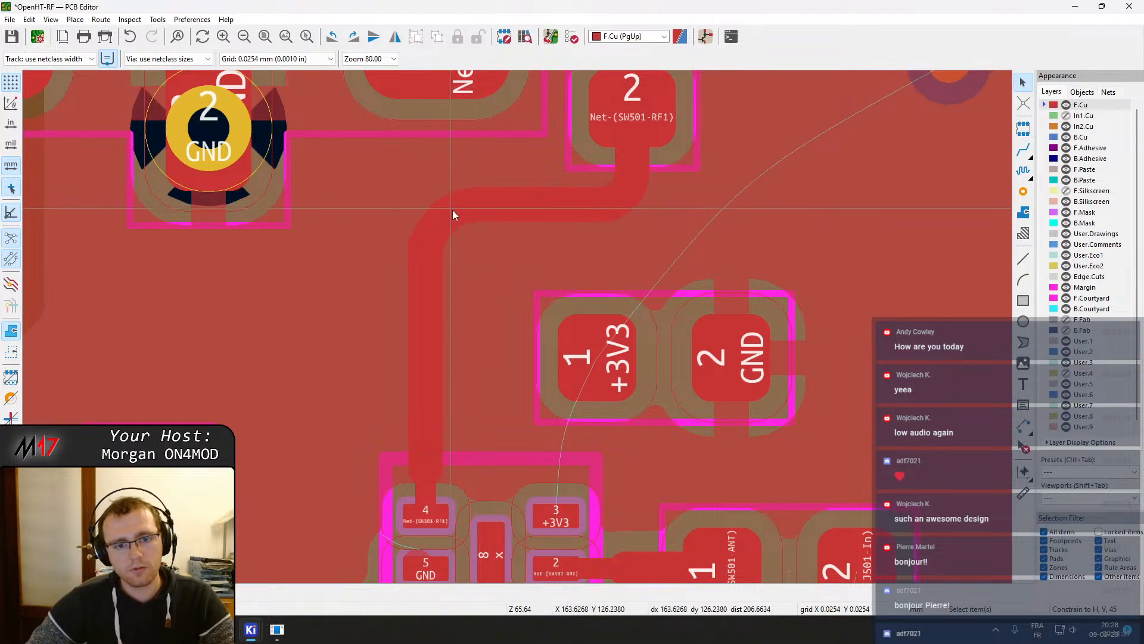
click(452, 210)
key(Delete)
click(427, 232)
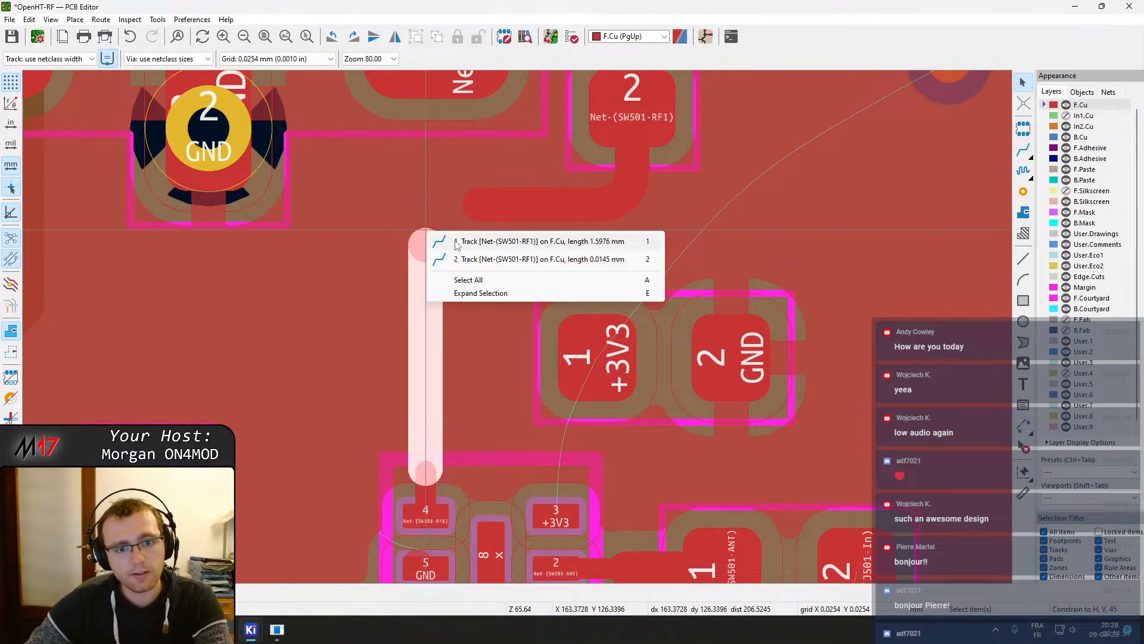
click(456, 241)
click(441, 236)
key(Delete)
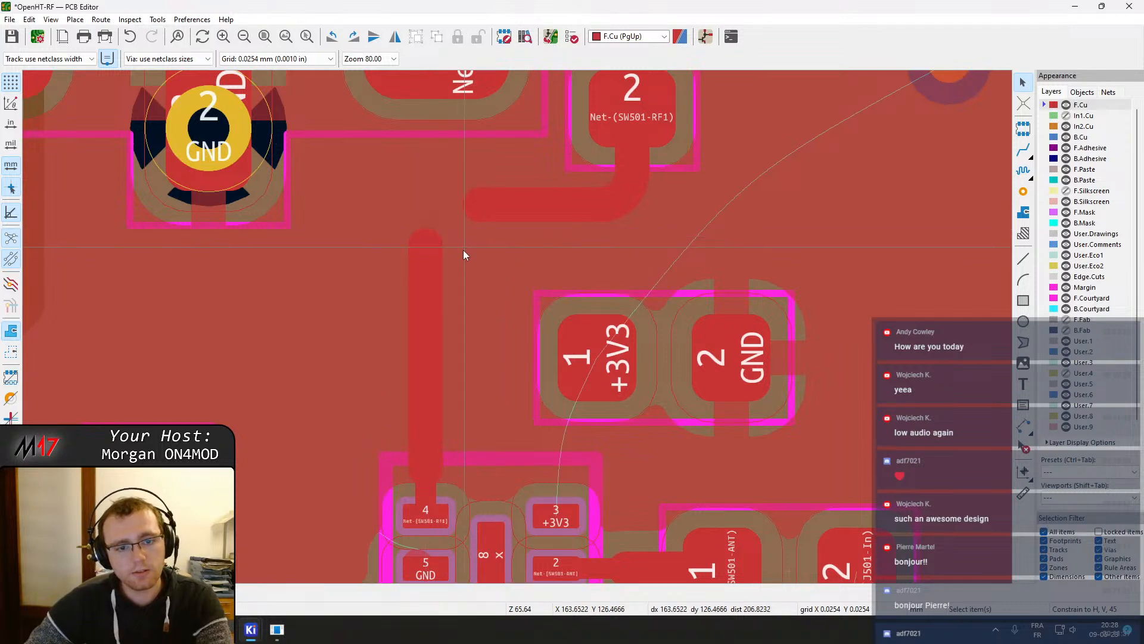
Route a rounded track joining the vertical Net-(SW501-RF1) stub to the capacitor's horizontal track
key(x)
key(slash)
click(466, 204)
key(Escape)
scroll(521, 229, down, 2)
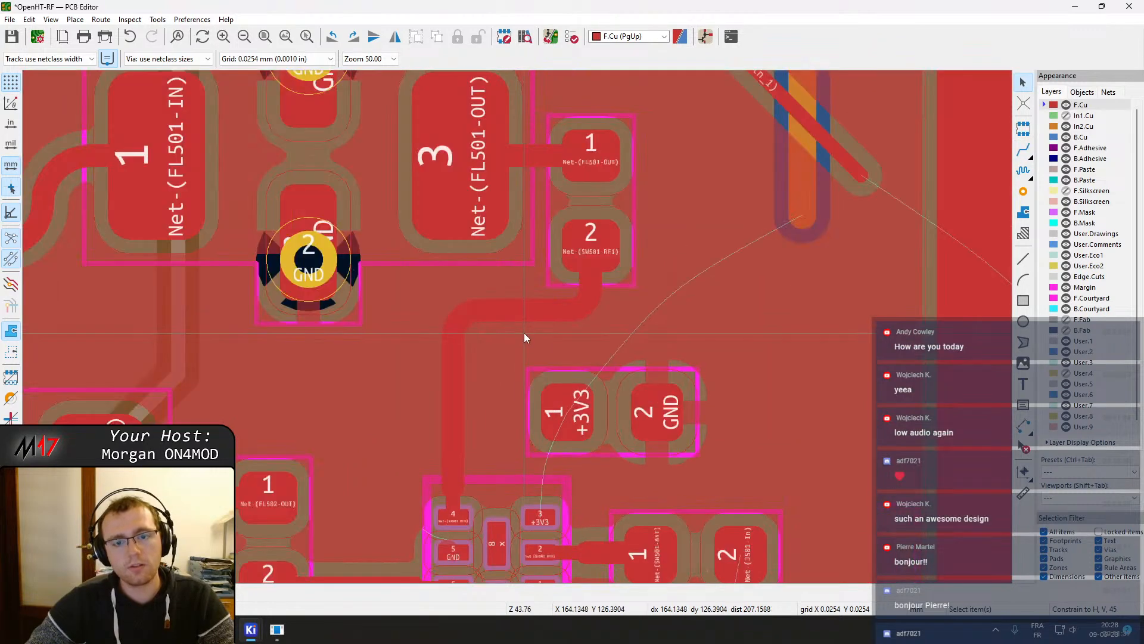
click(535, 312)
drag(573, 313, 565, 323)
key(ctrl+z)
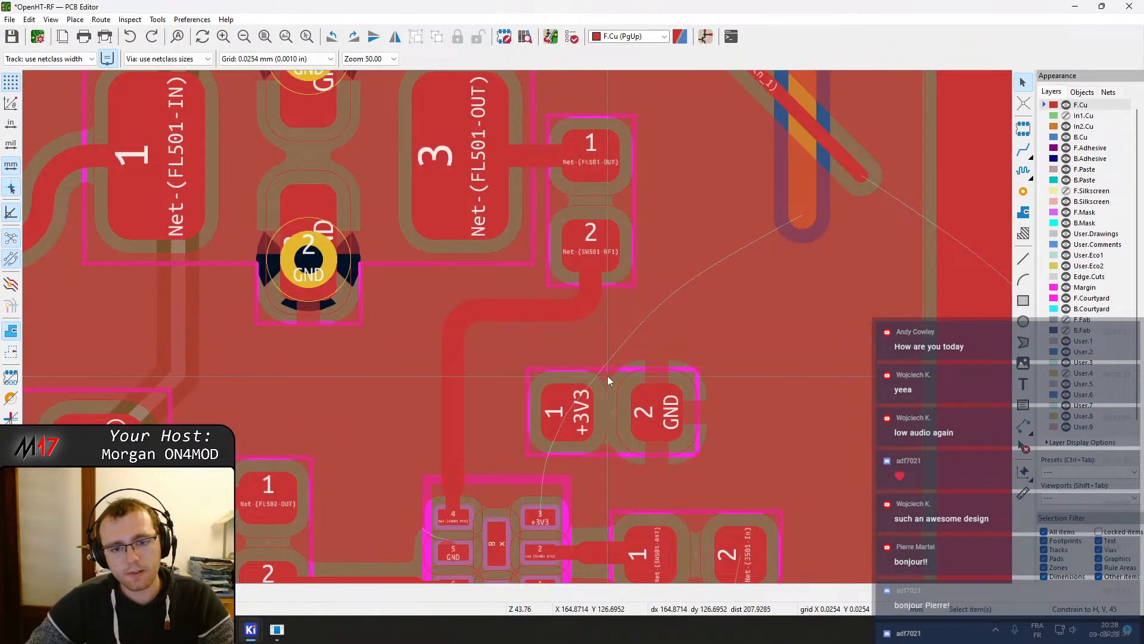
Move the +3V3 decoupling capacitor down closer to switch SW501 and refill the zones
key(b)
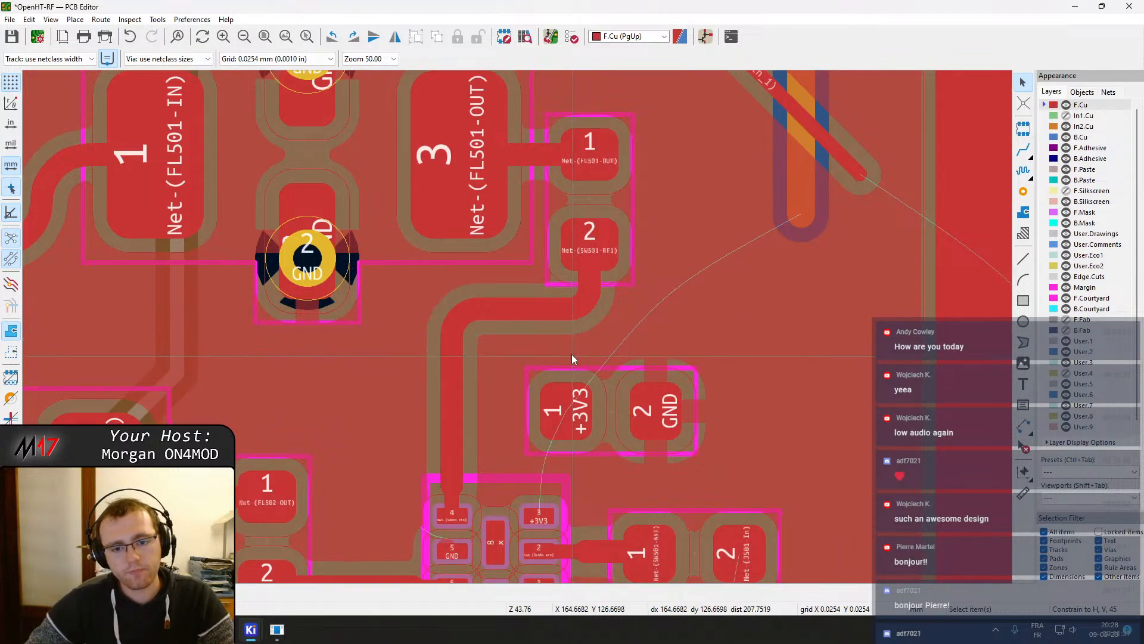
middle_drag(602, 403, 582, 309)
click(591, 311)
key(m)
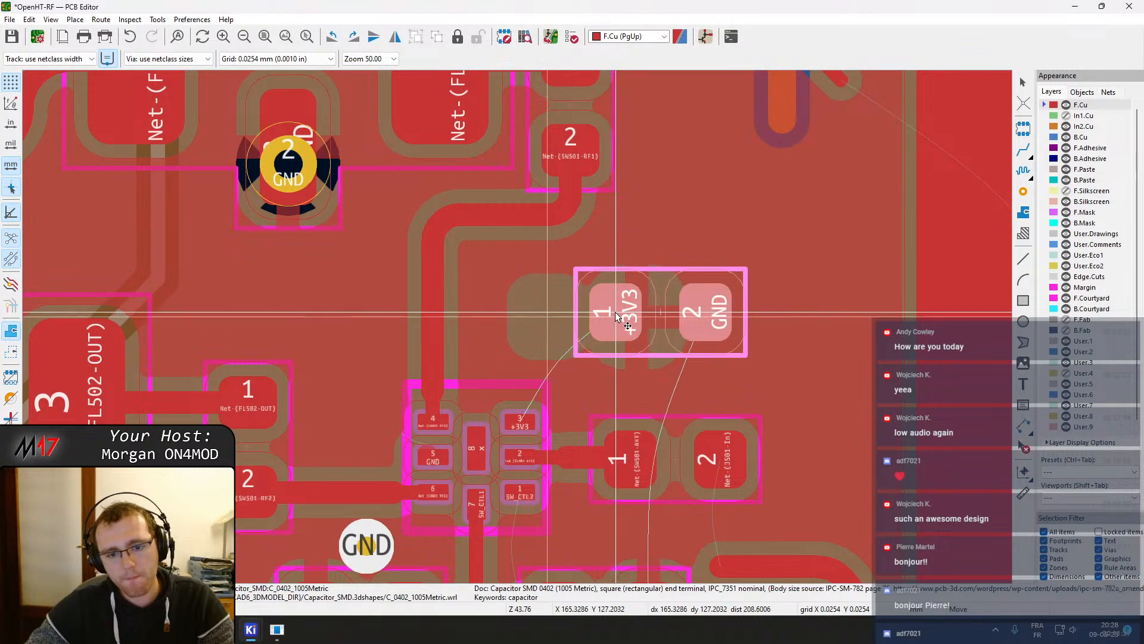
click(623, 316)
middle_drag(655, 316, 633, 356)
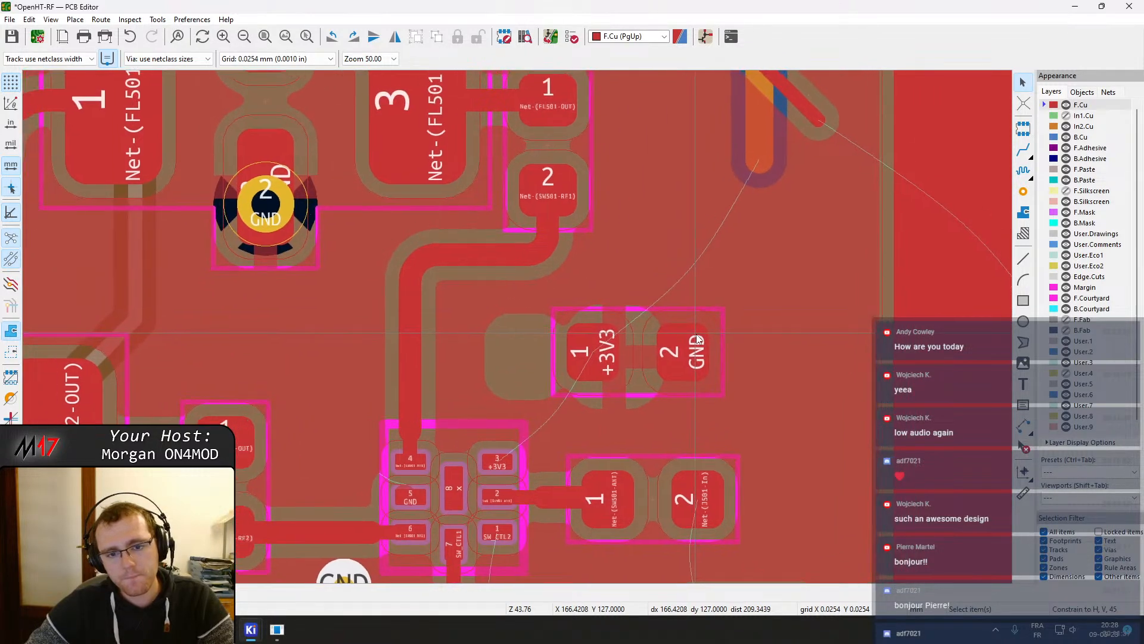
key(b)
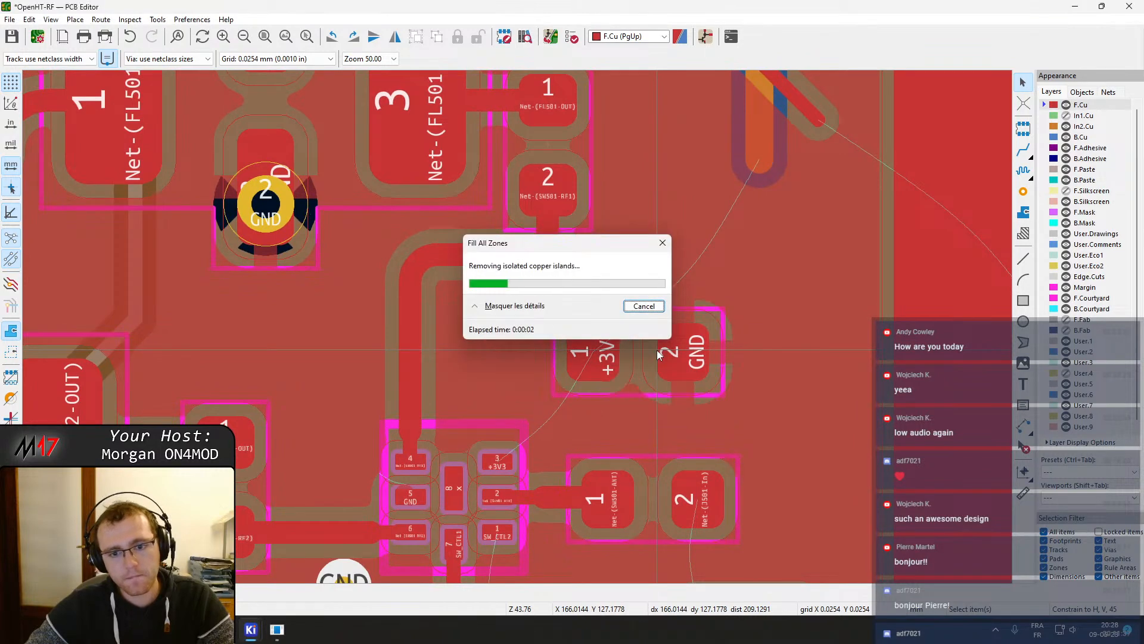
middle_drag(506, 441, 525, 407)
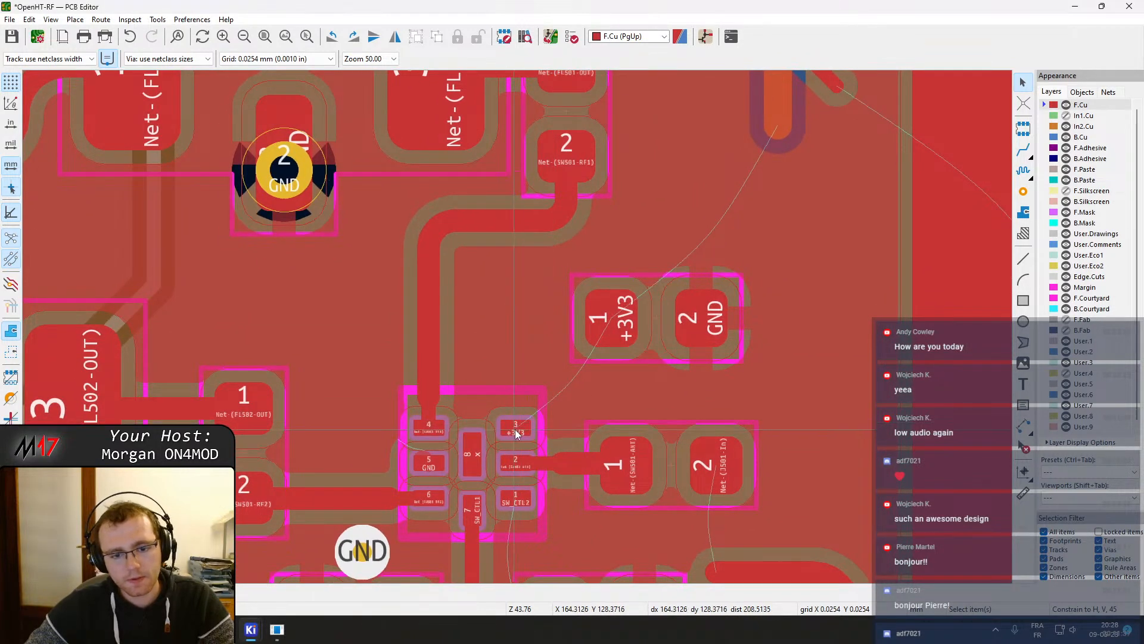
key(x)
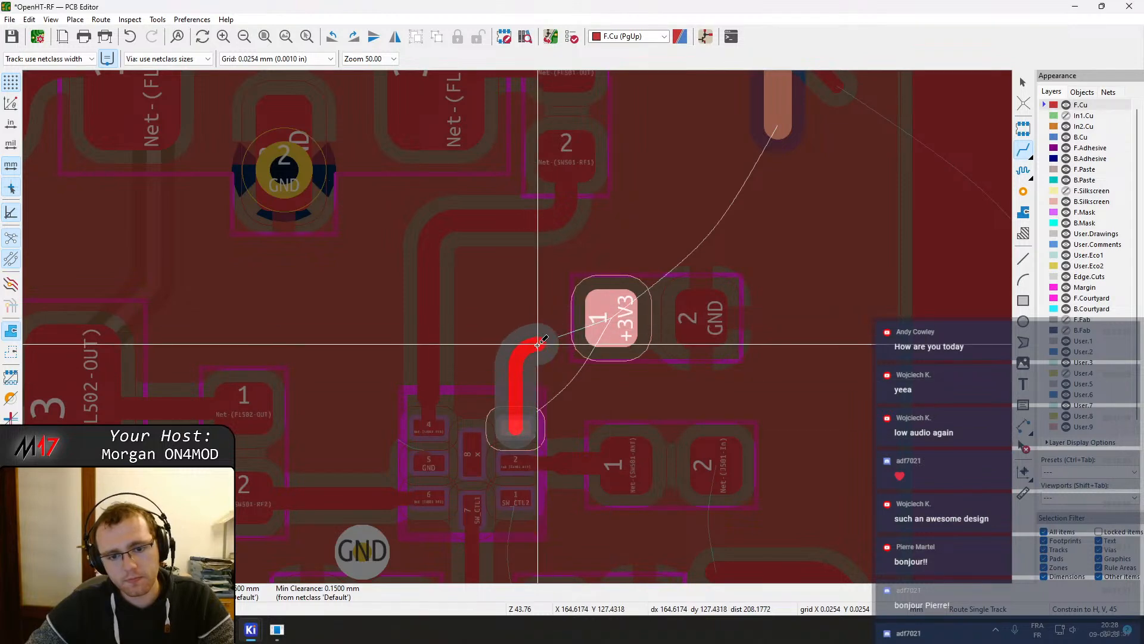
key(Escape)
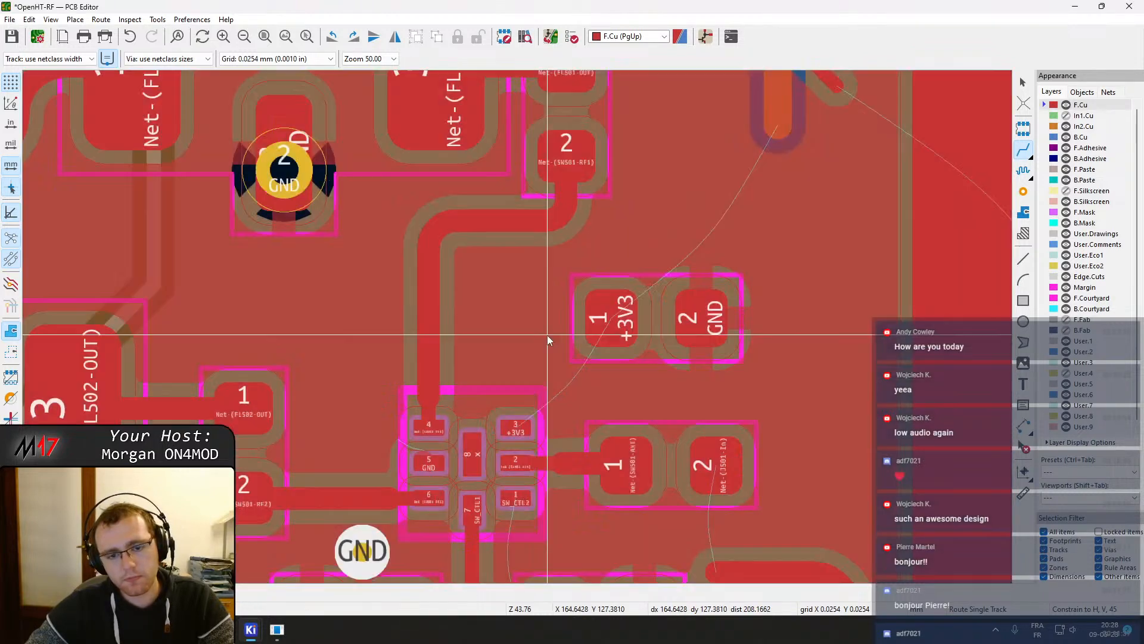
scroll(522, 409, up, 2)
click(517, 321)
key(Escape)
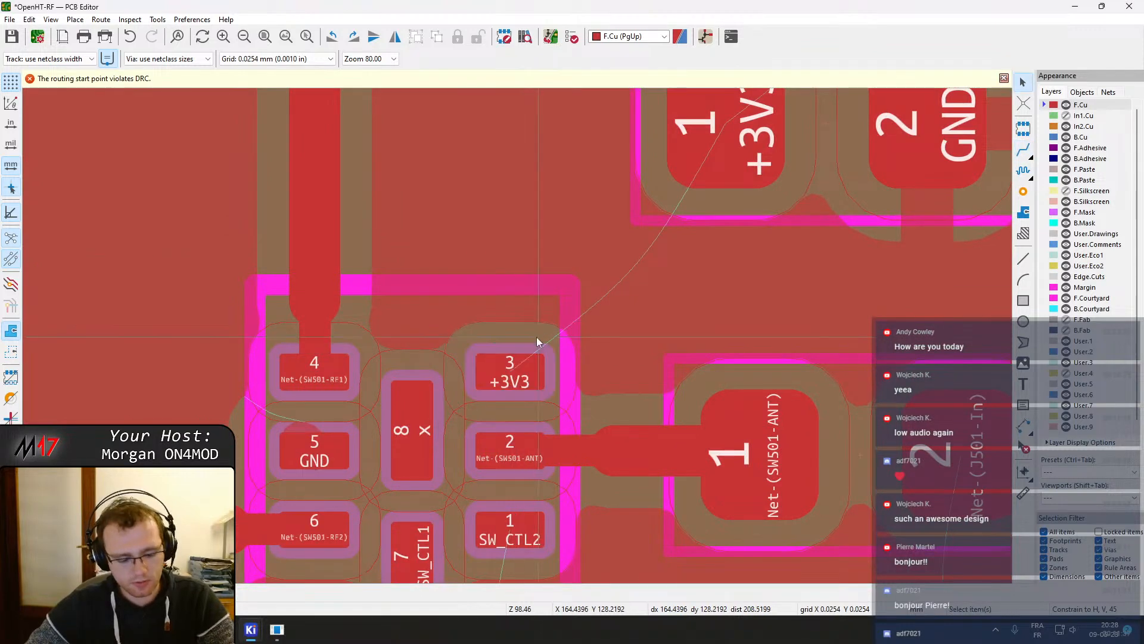
Route a track from SW501 pad 3 to the +3V3 capacitor's pad 1 and refill the zones
key(x)
middle_drag(538, 208, 510, 343)
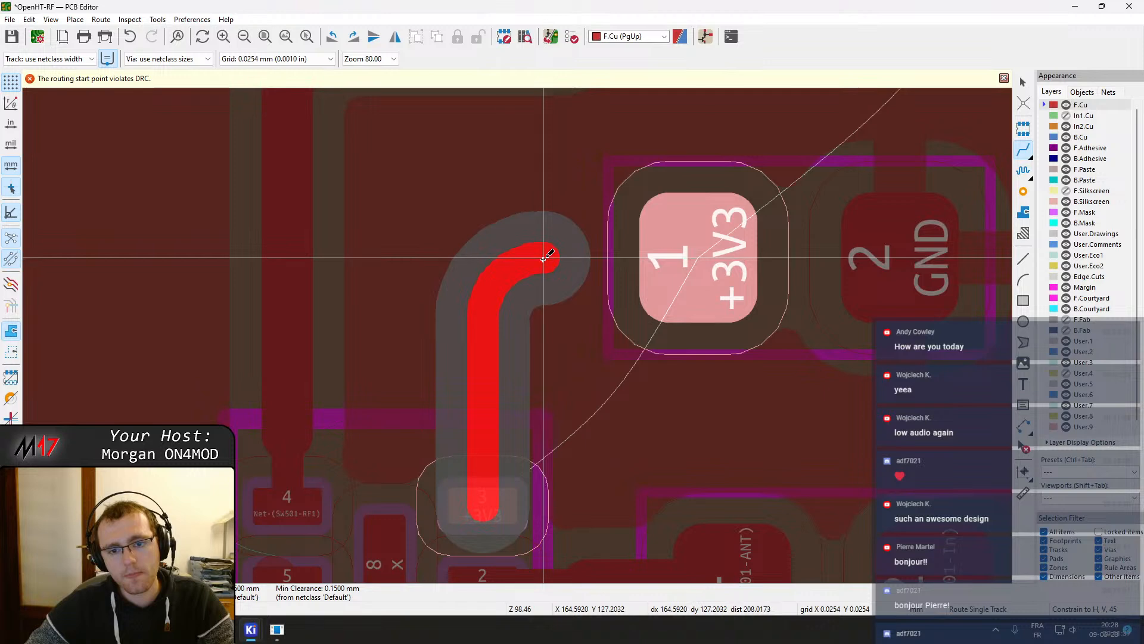
click(673, 256)
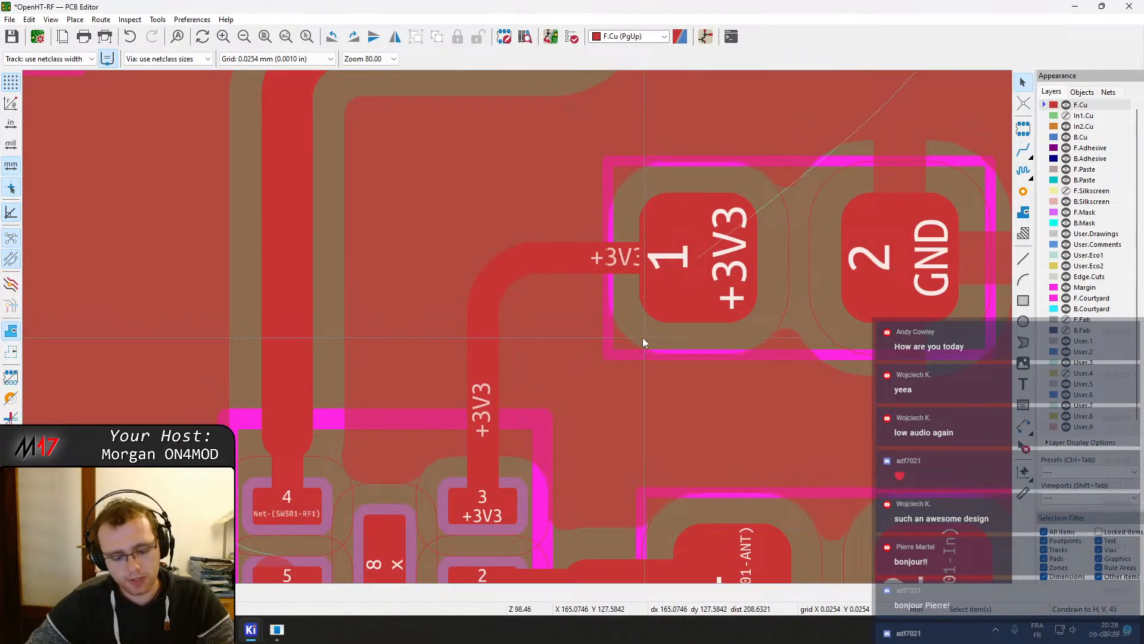
key(b)
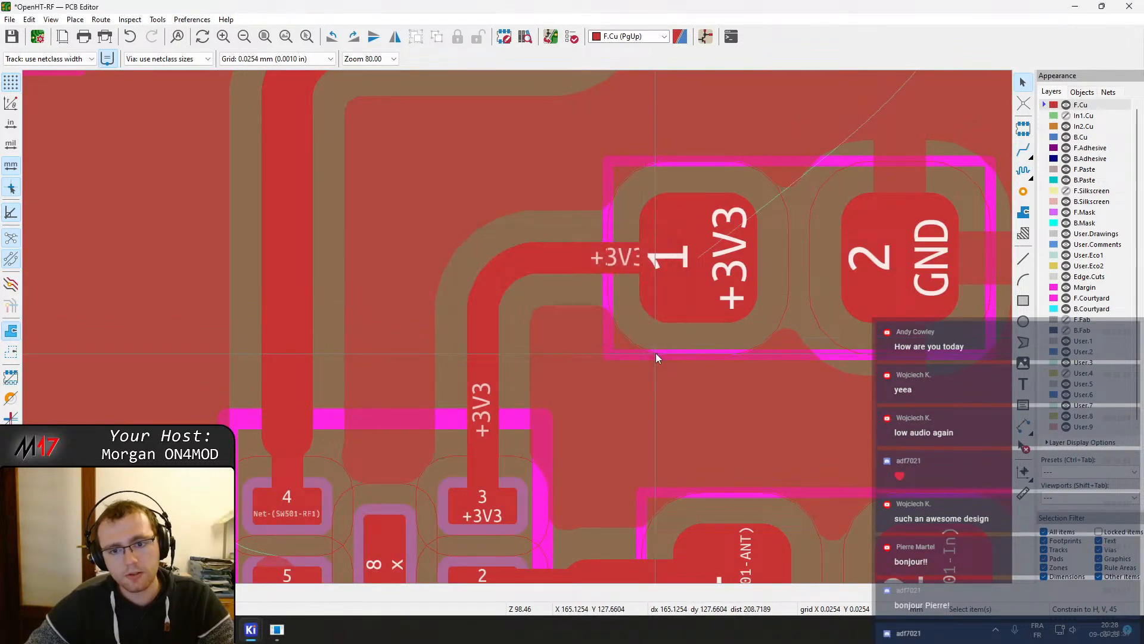
Rotate the Net-(FL502-OUT) / Net-(SW501-RF2) capacitor horizontal and move it beside FL502's pad 3
scroll(544, 423, down, 4)
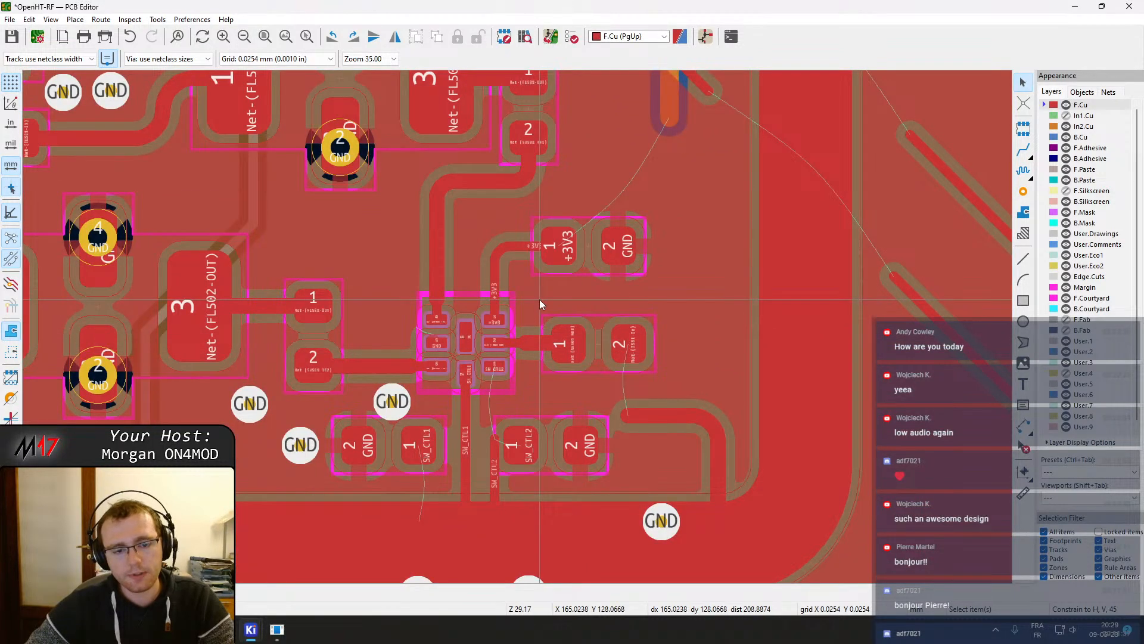
click(303, 333)
key(r)
key(m)
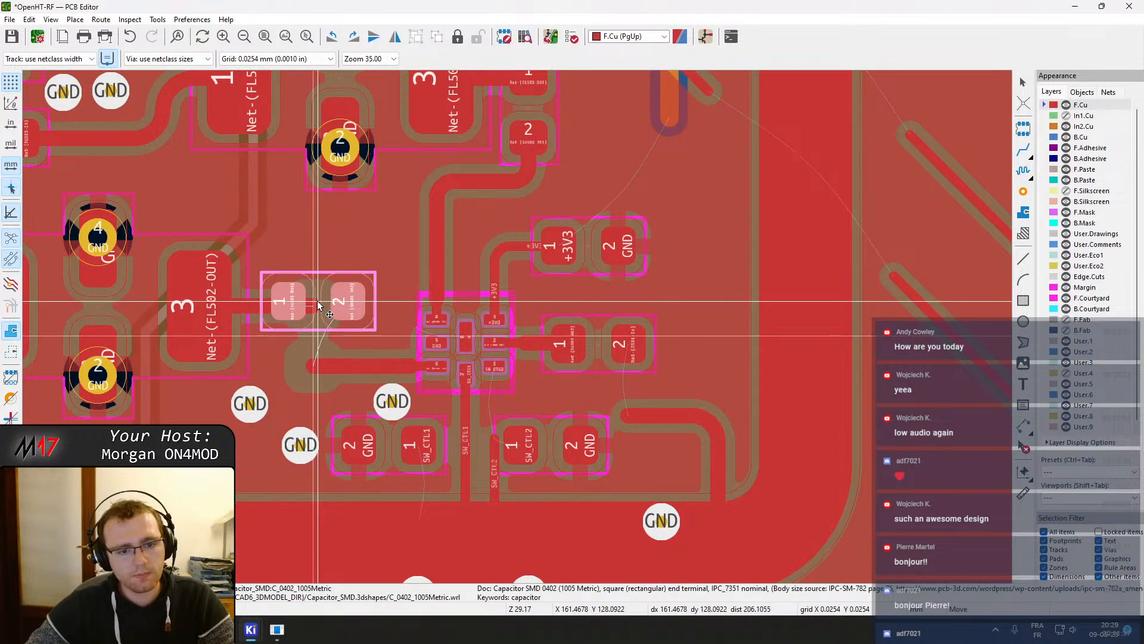
click(318, 302)
click(279, 304)
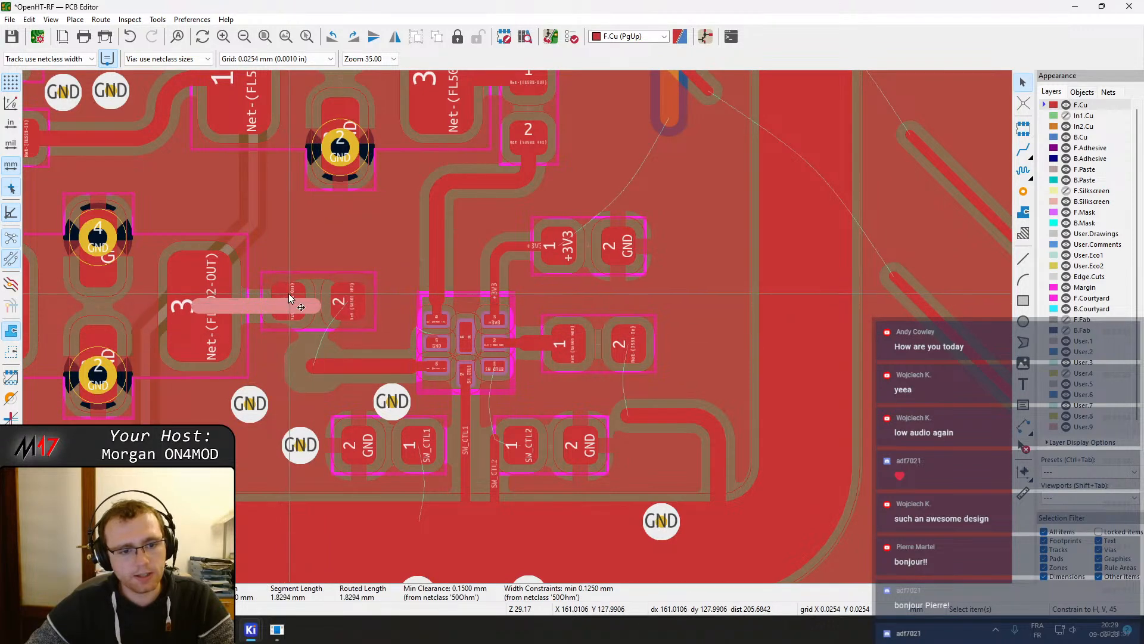
click(289, 302)
key(m)
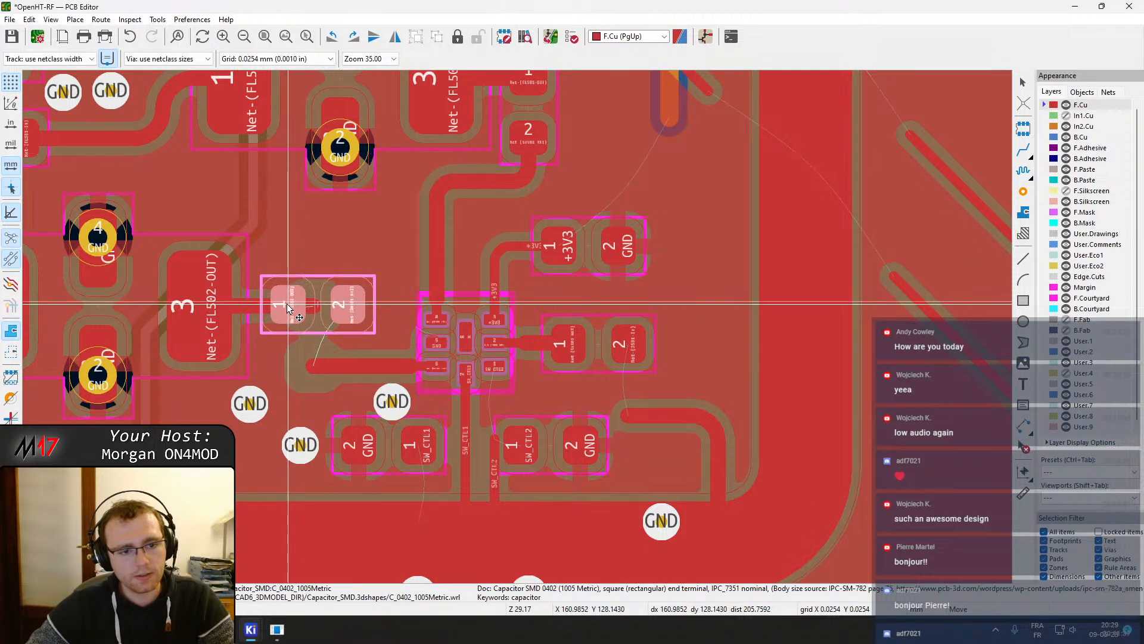
click(290, 307)
key(x)
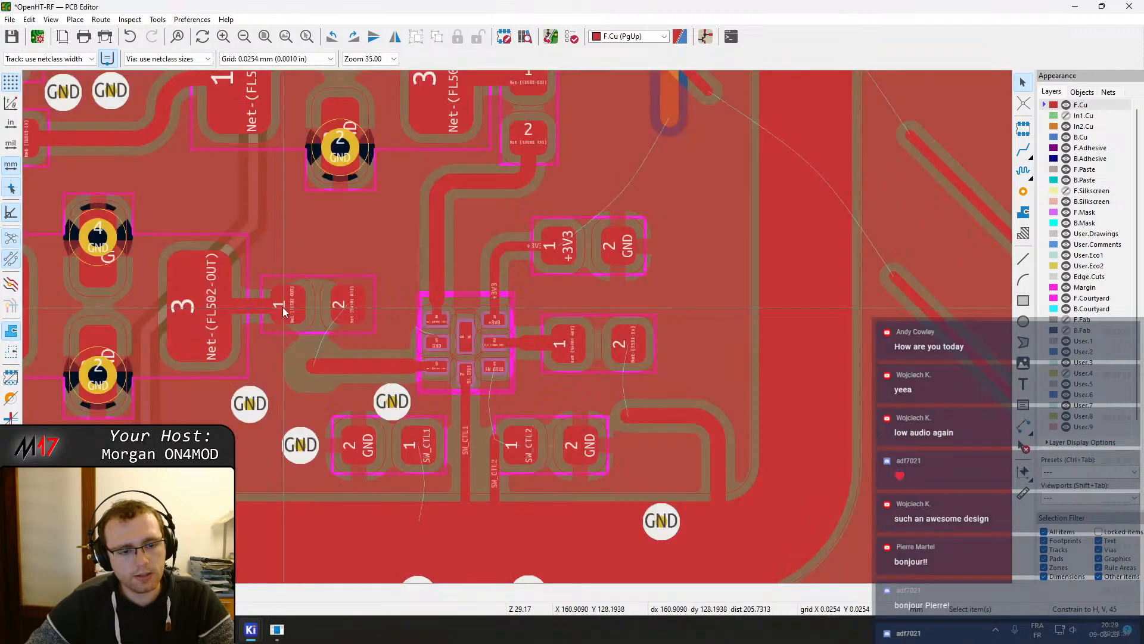
Move the Net-(FL502-OUT) / Net-(SW501-RF2) capacitor slightly so pad 1 lines up with FL502's pad 3 track, then refill the zones
click(218, 309)
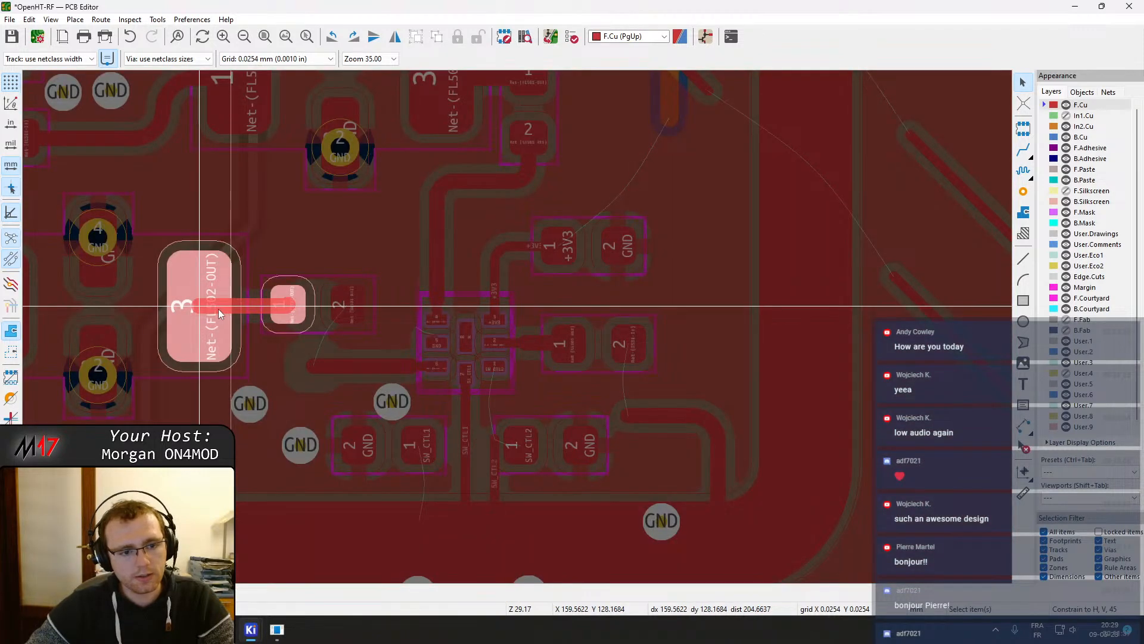
scroll(280, 308, up, 5)
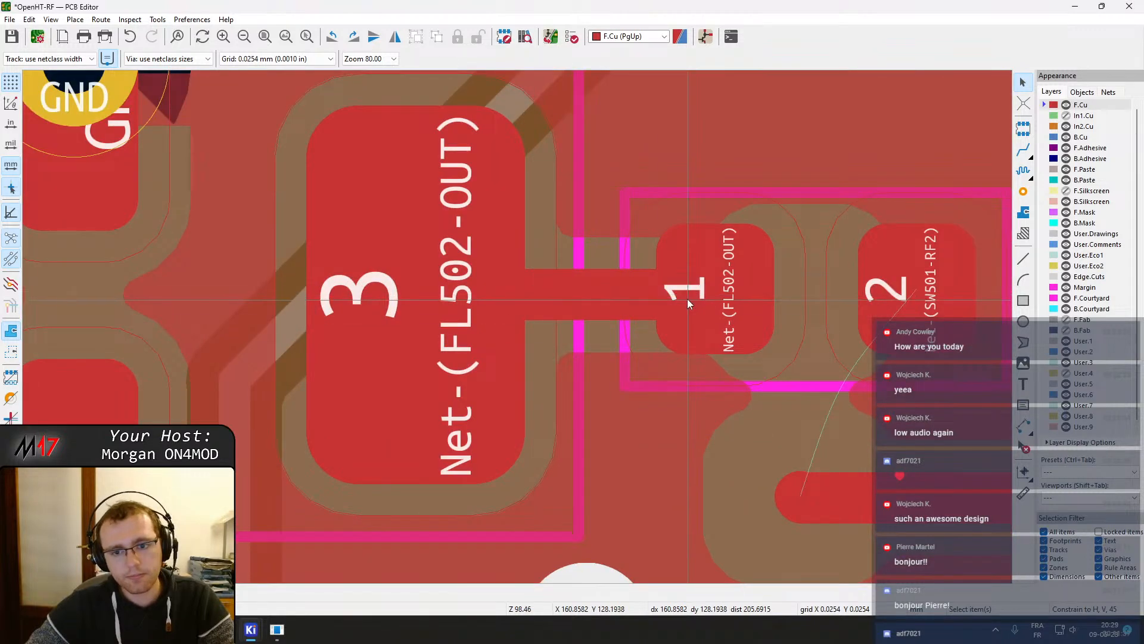
click(708, 285)
key(m)
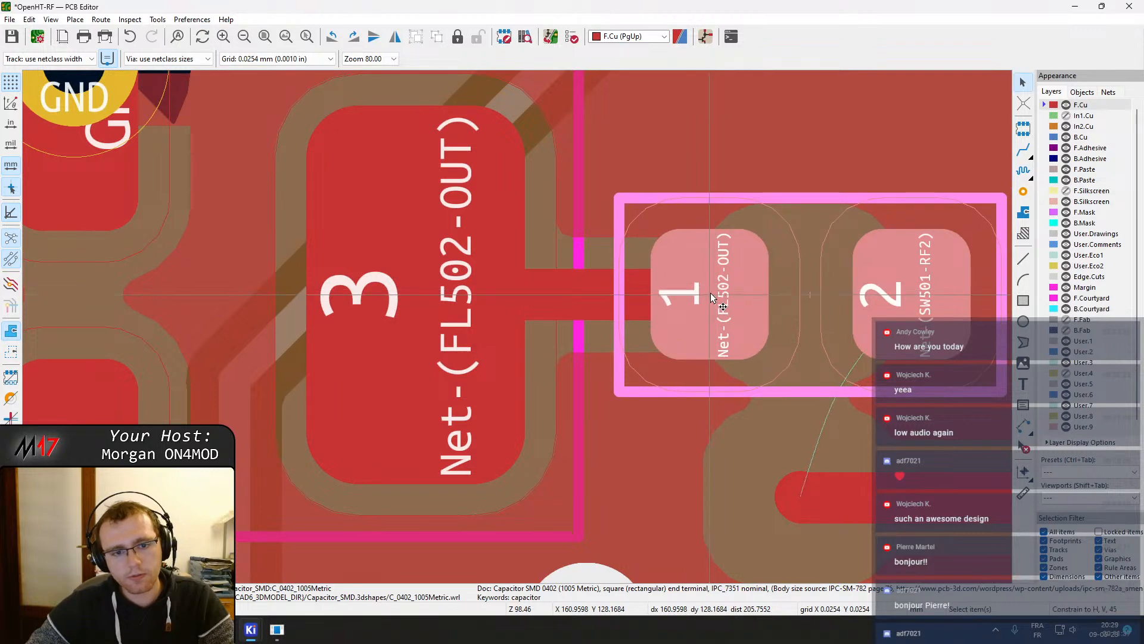
click(710, 293)
key(b)
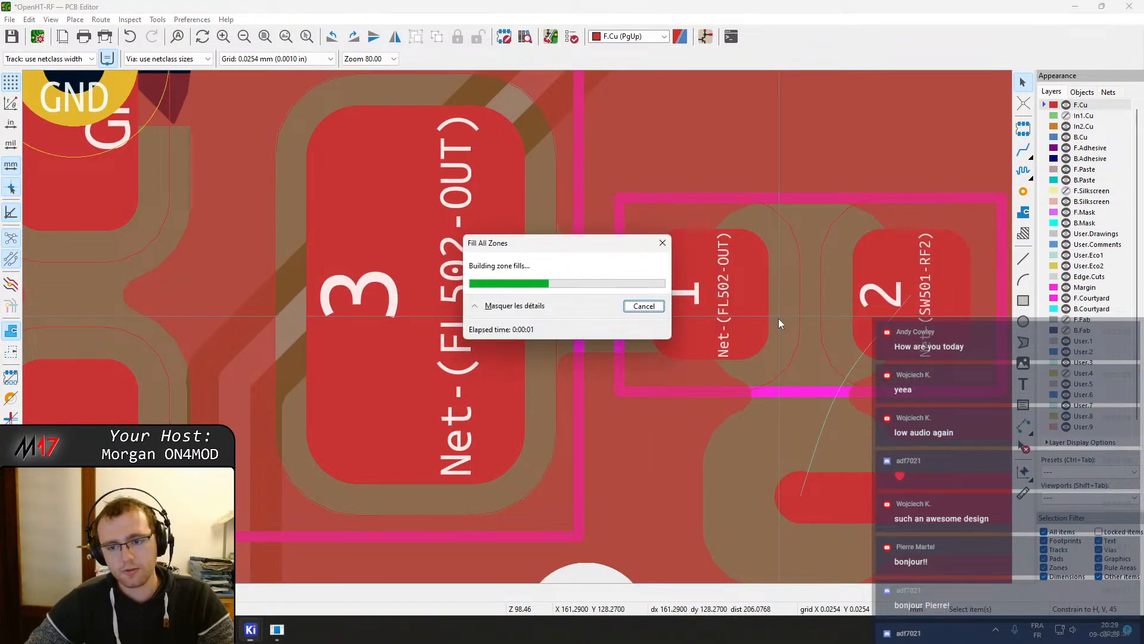
Move switch SW501 up and left so its pads line up with the surrounding tracks
scroll(782, 317, down, 2)
middle_drag(523, 326, 295, 327)
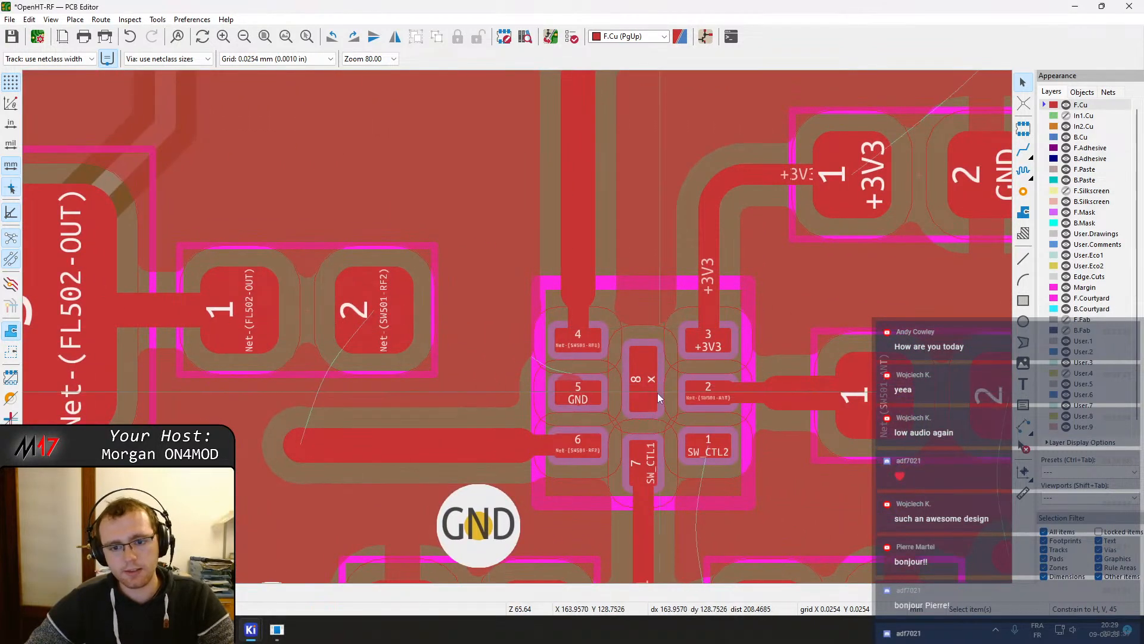
click(639, 395)
key(m)
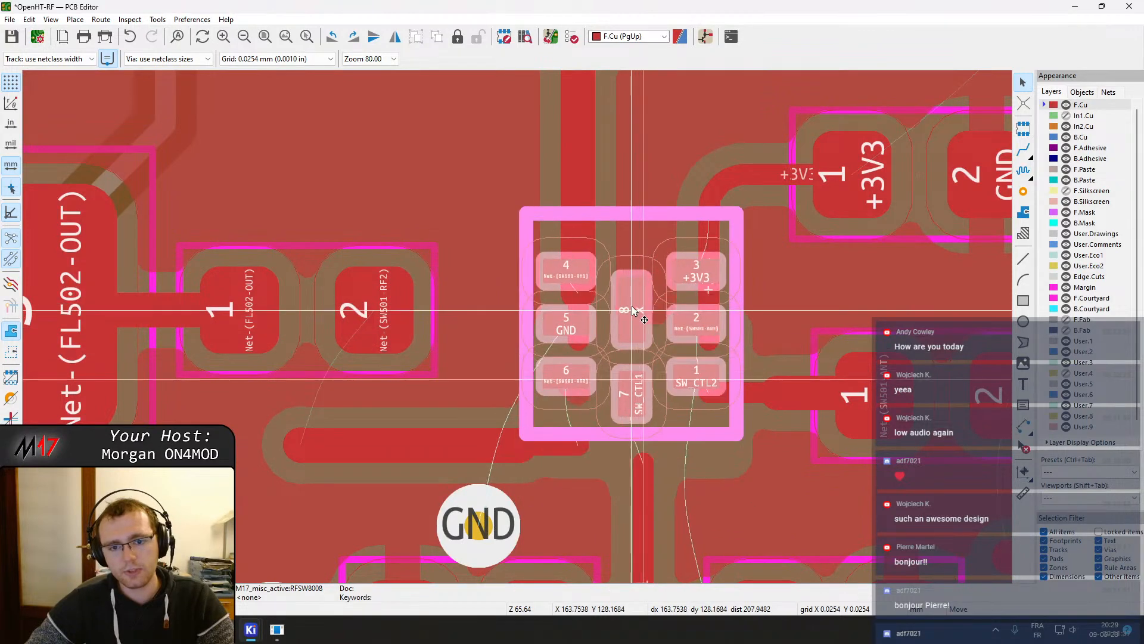
click(639, 293)
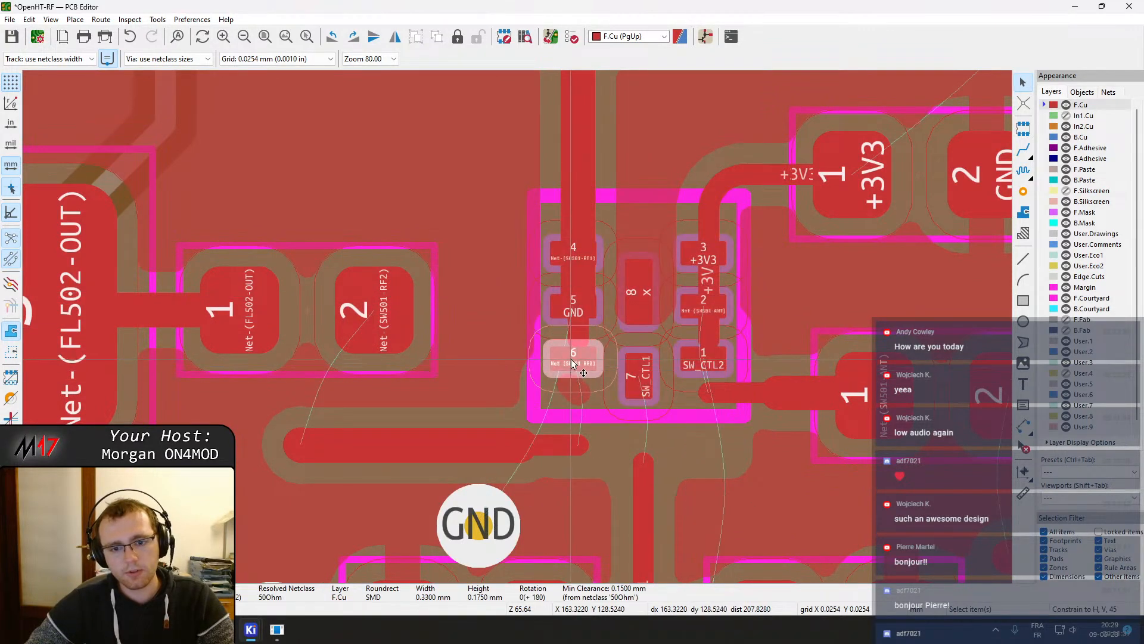
key(m)
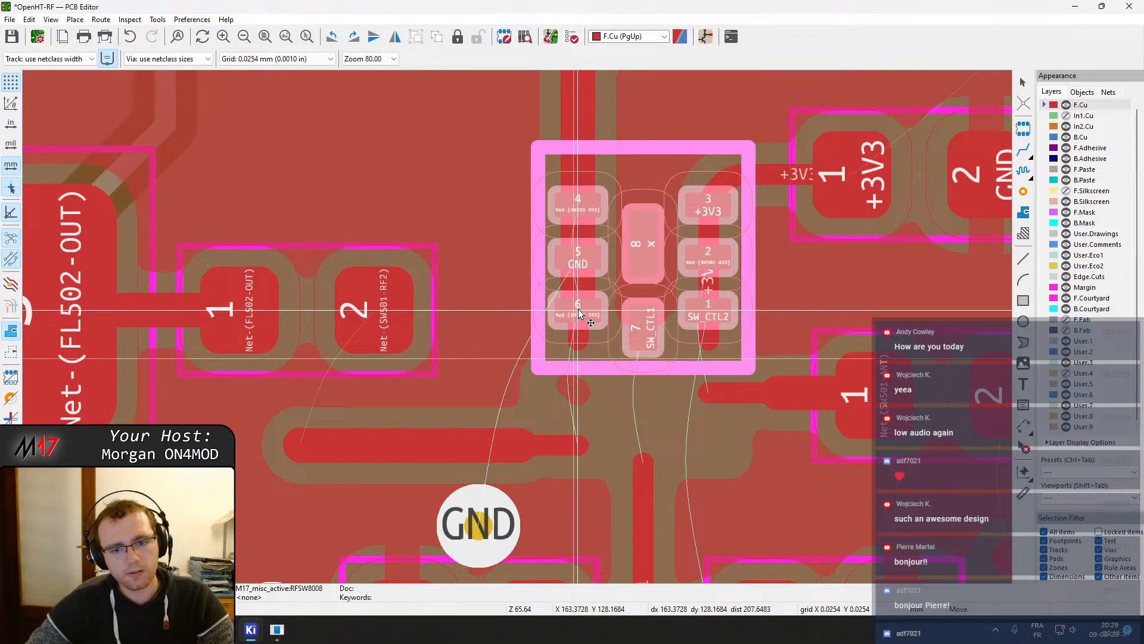
click(579, 314)
Shorten the Net-(SW501-RF1) track above SW501 and delete the stray track segment at SW501 pad 6
scroll(579, 314, down, 3)
click(527, 280)
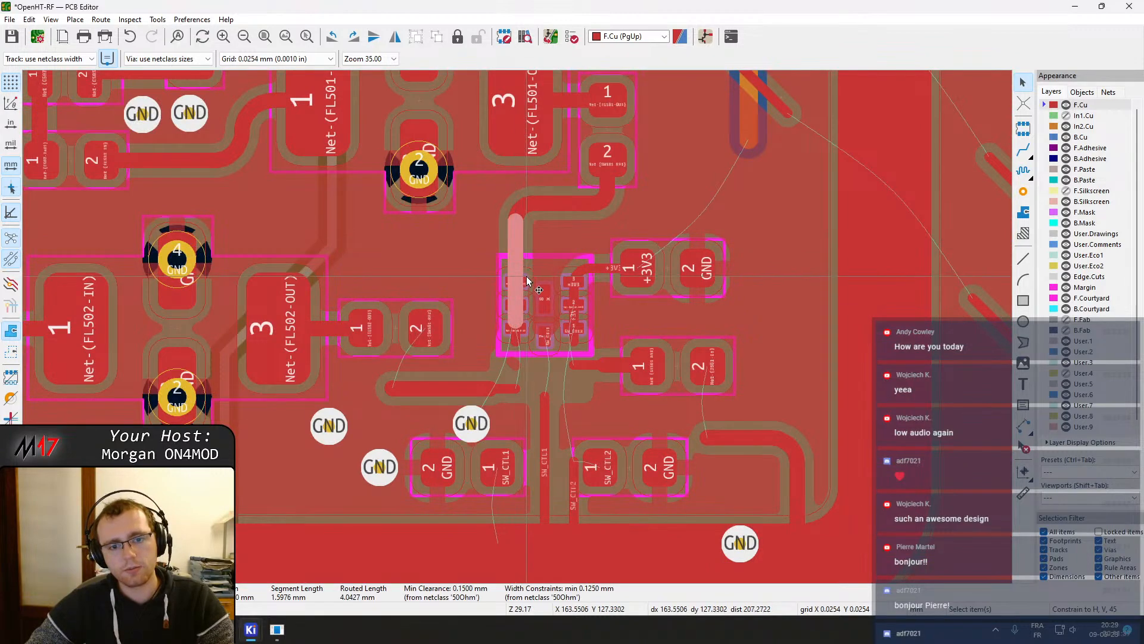
drag(517, 322, 517, 241)
scroll(521, 263, up, 3)
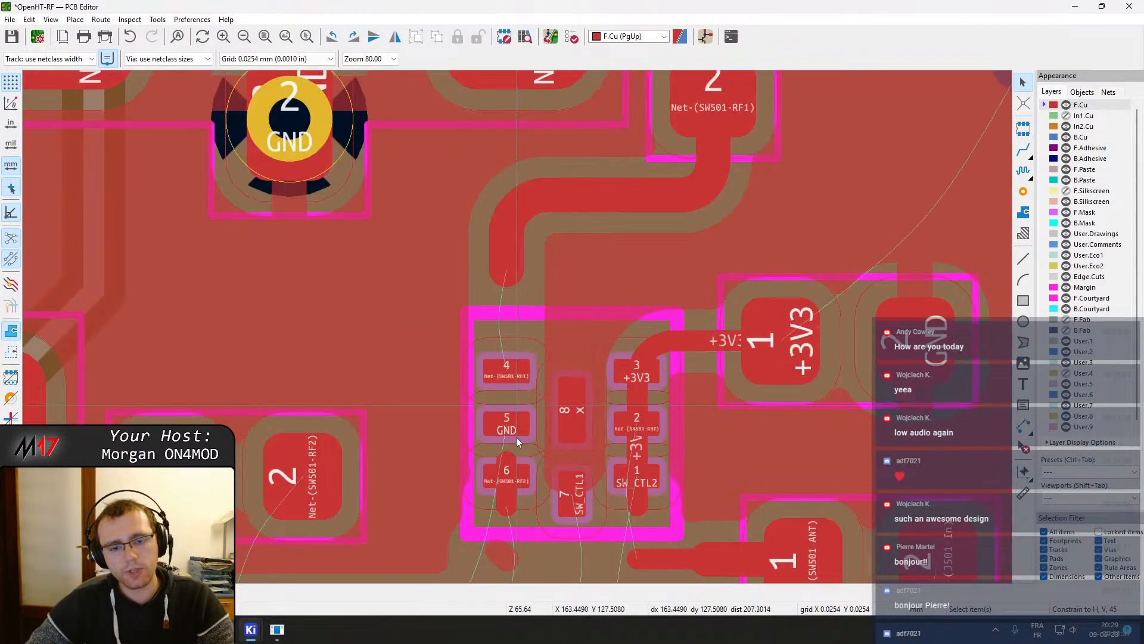
click(506, 498)
key(Delete)
middle_drag(580, 465, 609, 529)
scroll(509, 279, down, 2)
scroll(514, 298, up, 2)
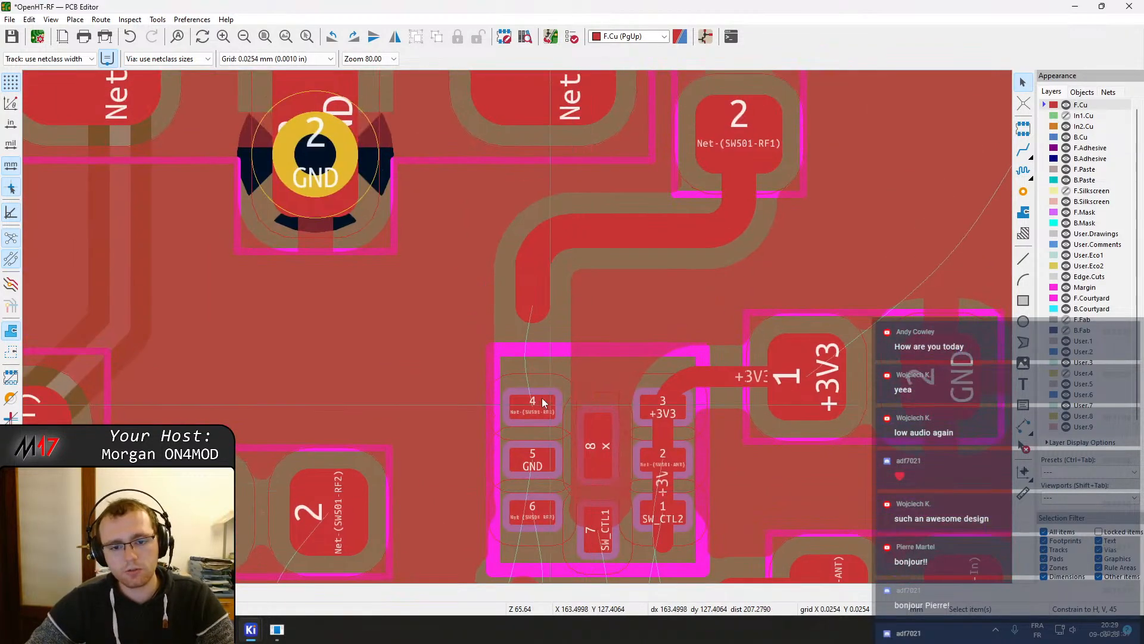
Route a short track from SW501 pad 4 up to the Net-(SW501-RF1) track
key(x)
click(534, 367)
key(Escape)
key(Escape)
click(534, 367)
text(e.)
key(Return)
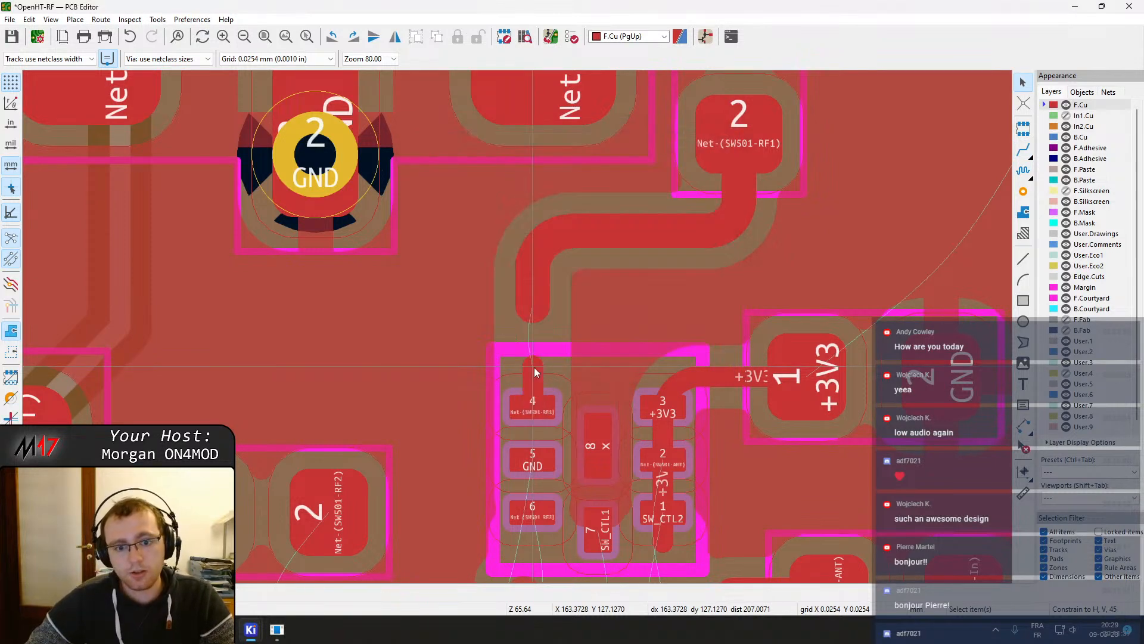
key(x)
key(Escape)
key(Escape)
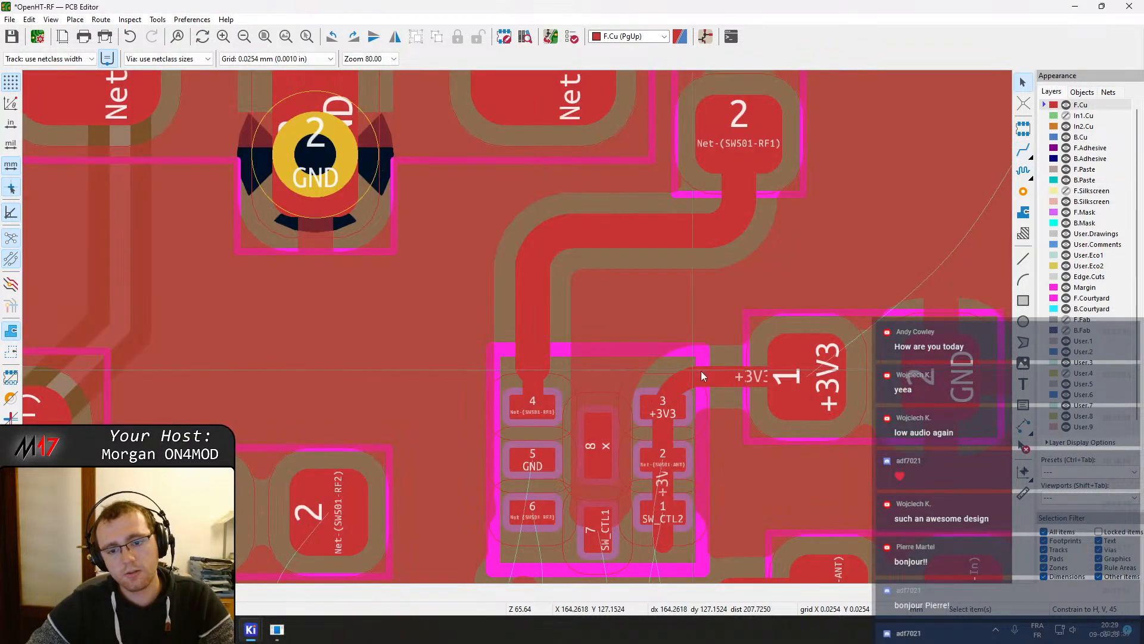
Select the +3V3 track joining SW501 pad 3 to the decoupling capacitor to inspect it
scroll(362, 259, up, 2)
click(361, 256)
click(456, 268)
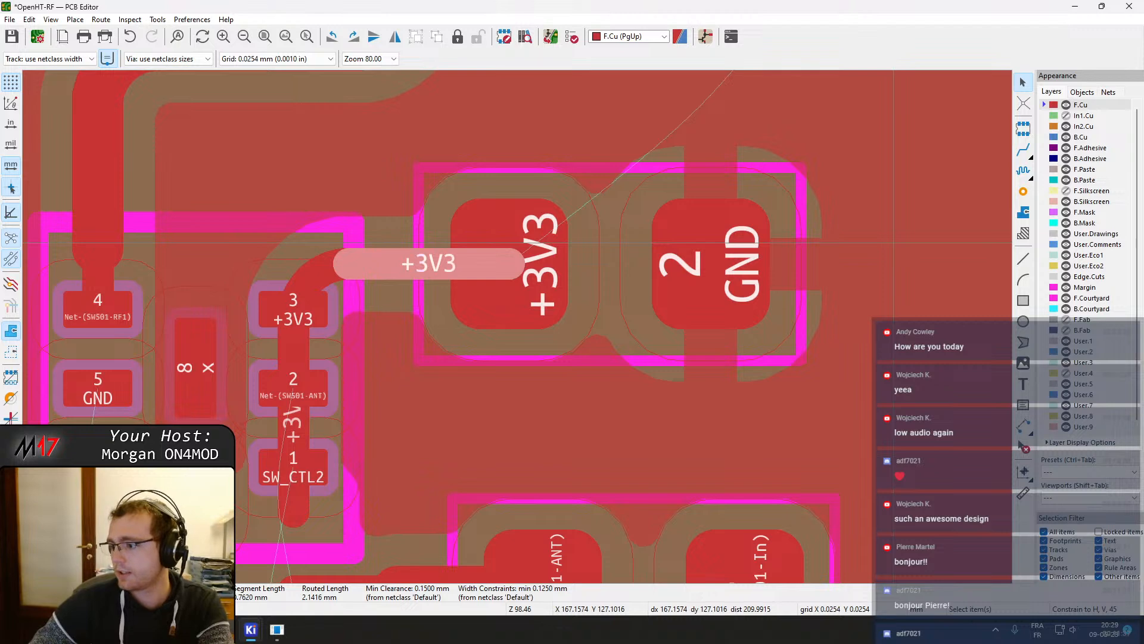
key(alt+Tab)
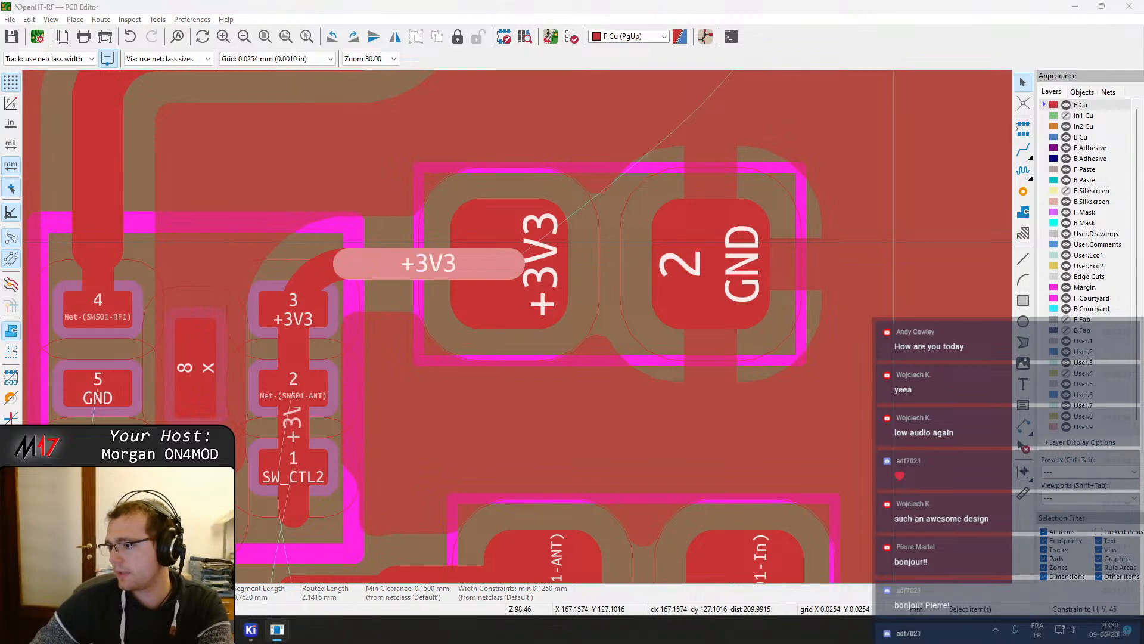
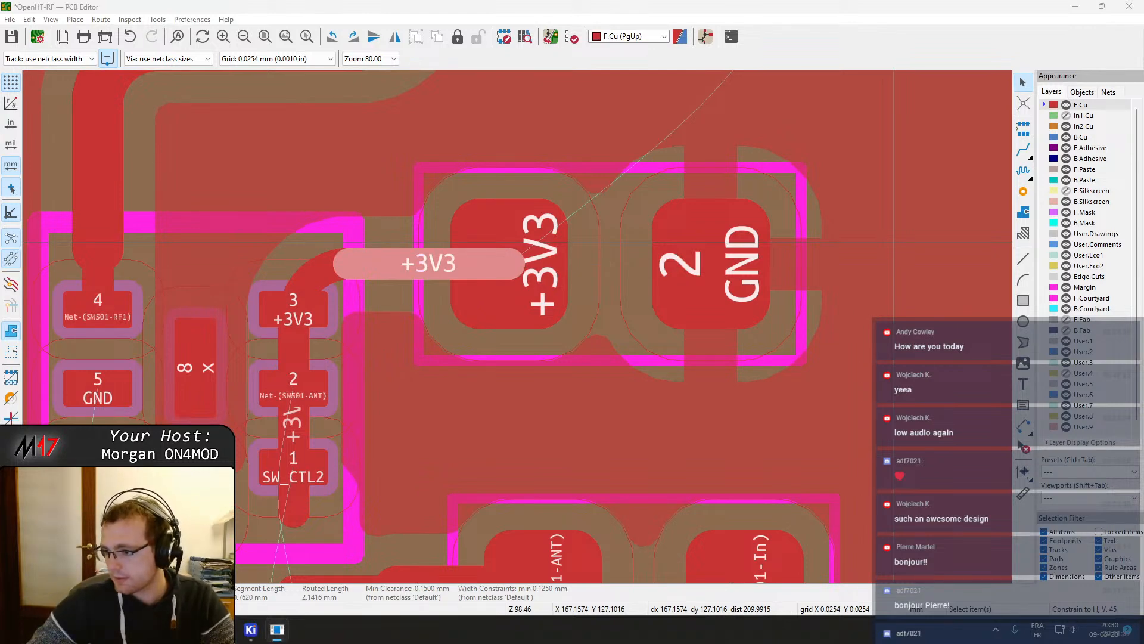
Delete the two +3V3 track segments joining SW501 pad 3 to the decoupling capacitor
click(567, 5)
click(309, 281)
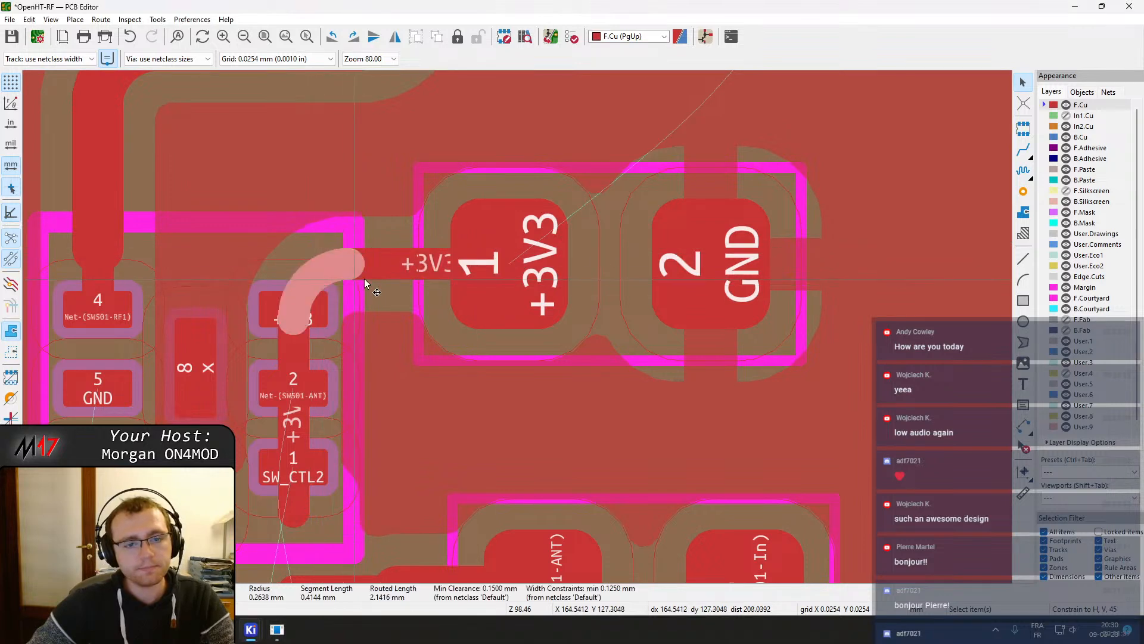
key(Delete)
click(294, 355)
key(Delete)
scroll(586, 265, down, 2)
drag(499, 388, 590, 316)
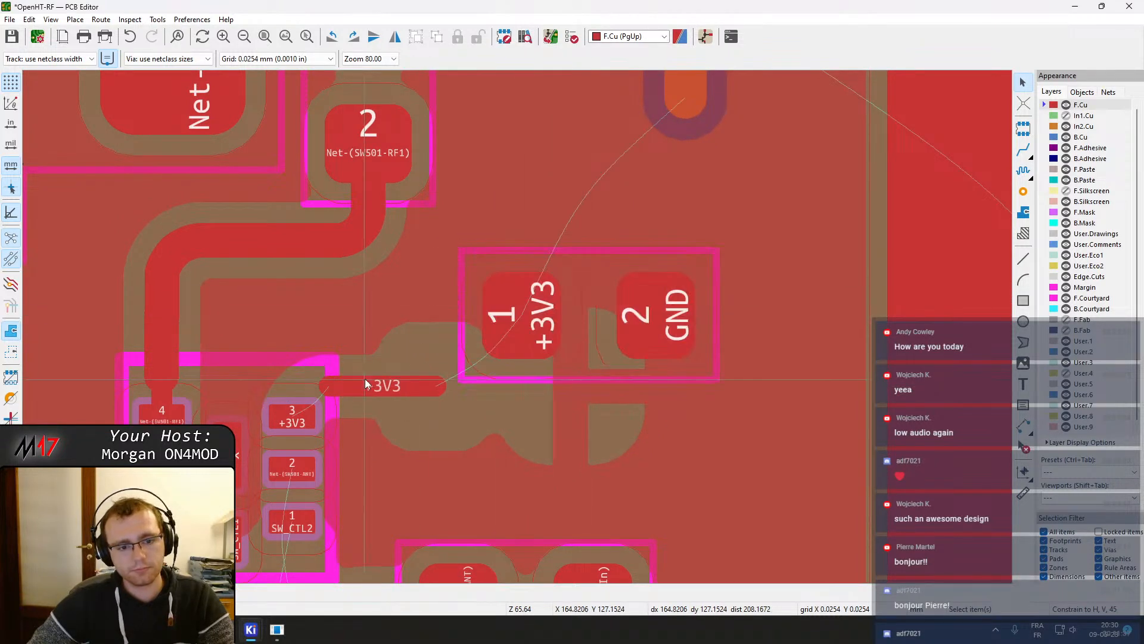
key(x)
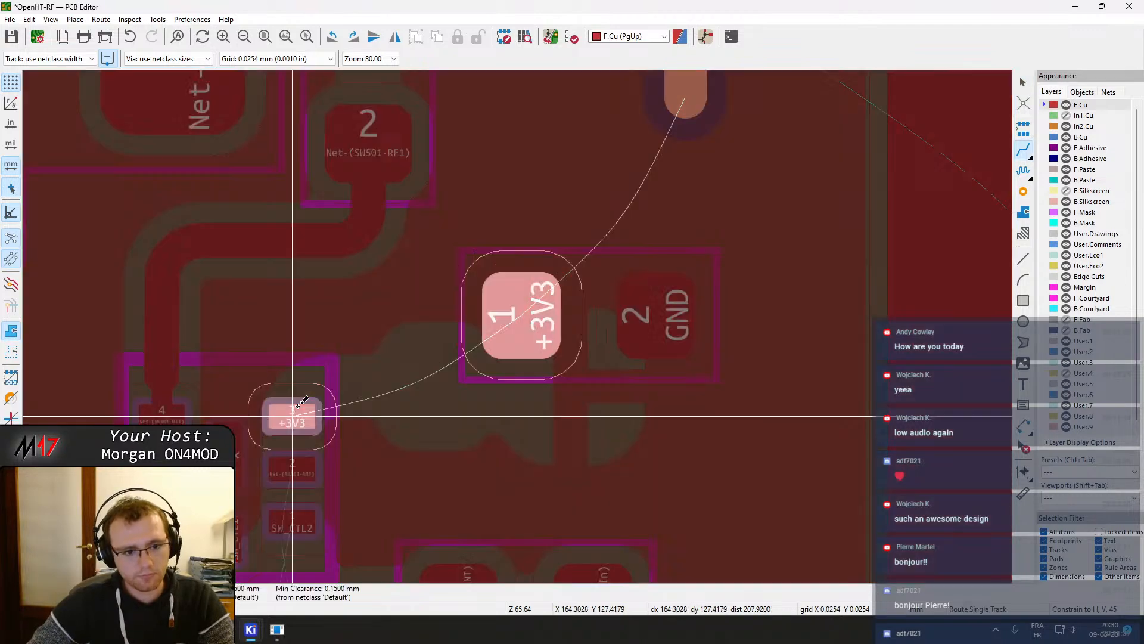
key(Escape)
key(Escape)
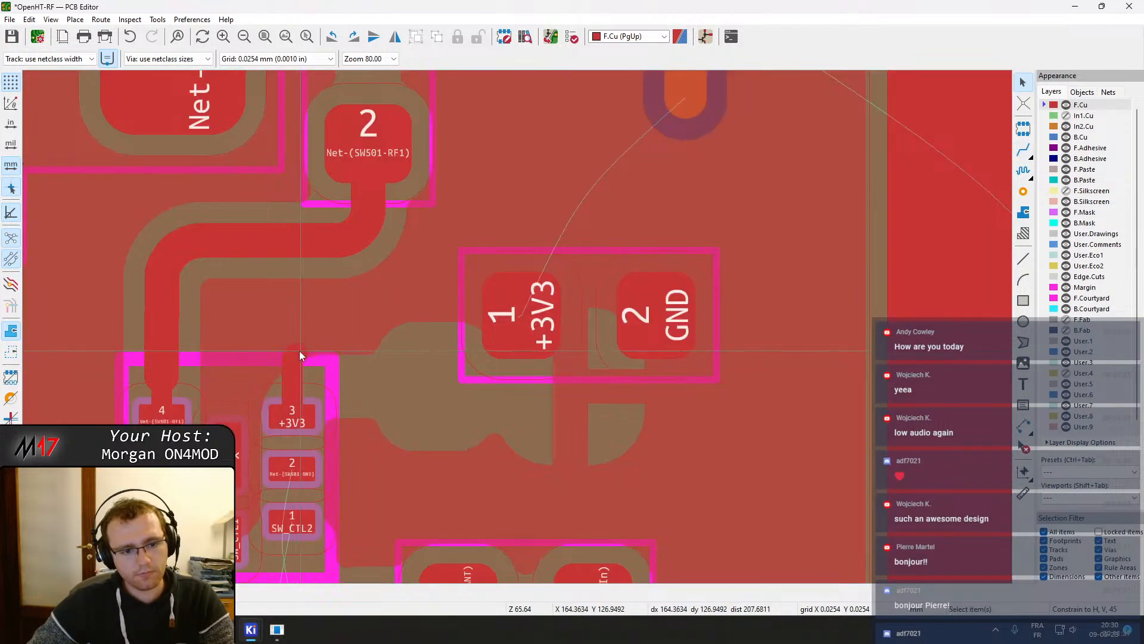
Try routing a +3V3 track from SW501 pad 3 to the decoupling capacitor, then undo the route and zone refill
scroll(295, 352, up, 5)
click(509, 336)
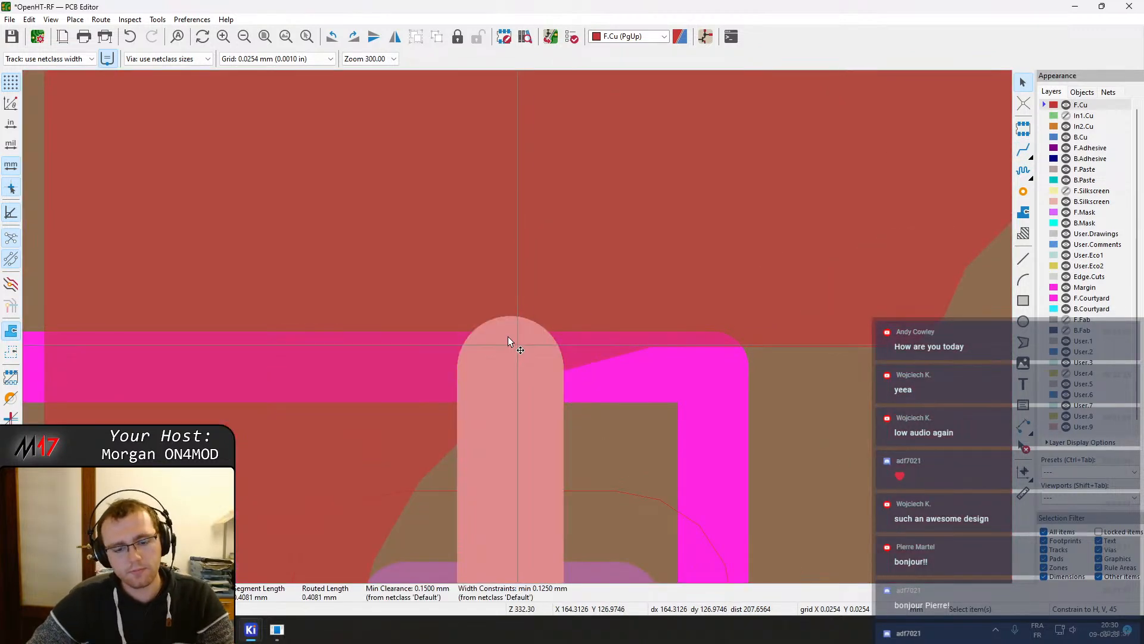
key(d)
click(511, 417)
scroll(514, 416, down, 3)
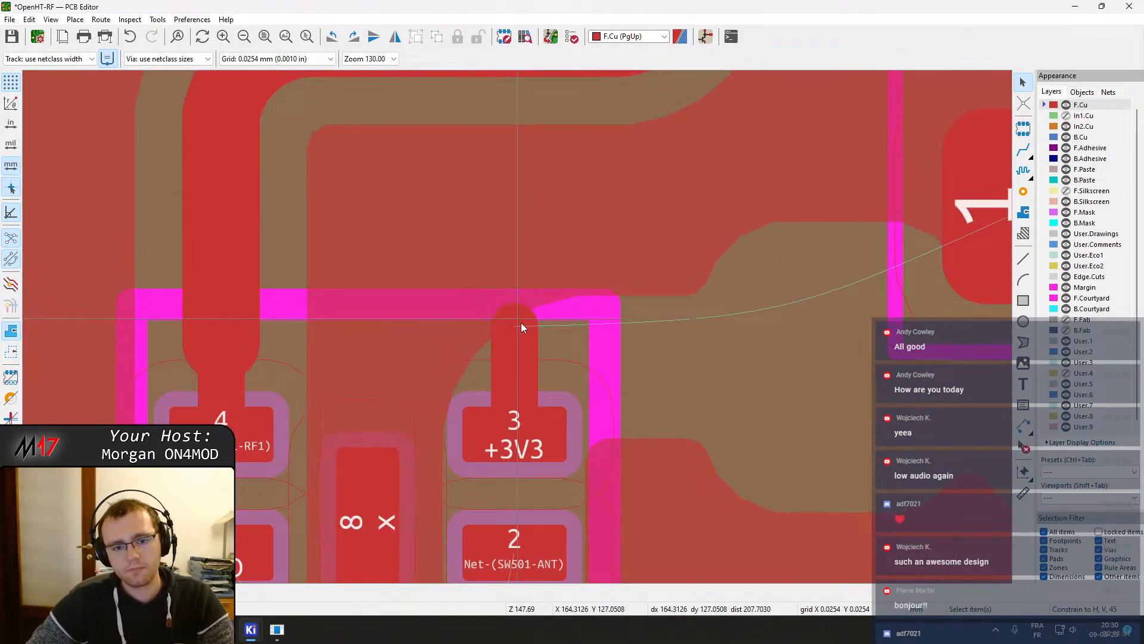
key(x)
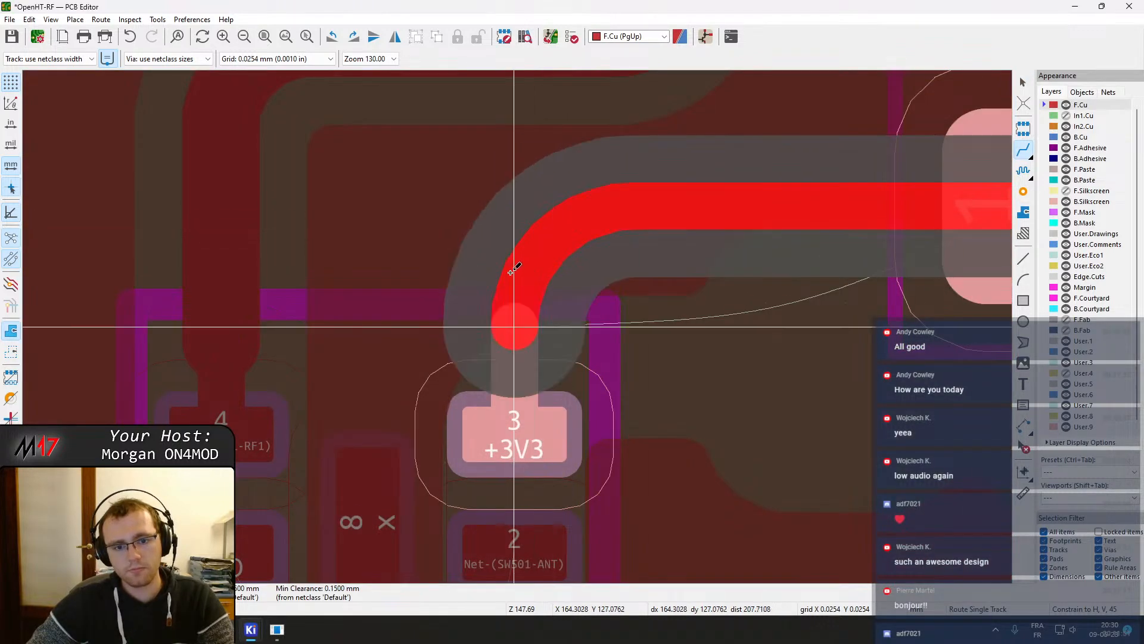
click(513, 325)
scroll(559, 272, down, 3)
key(b)
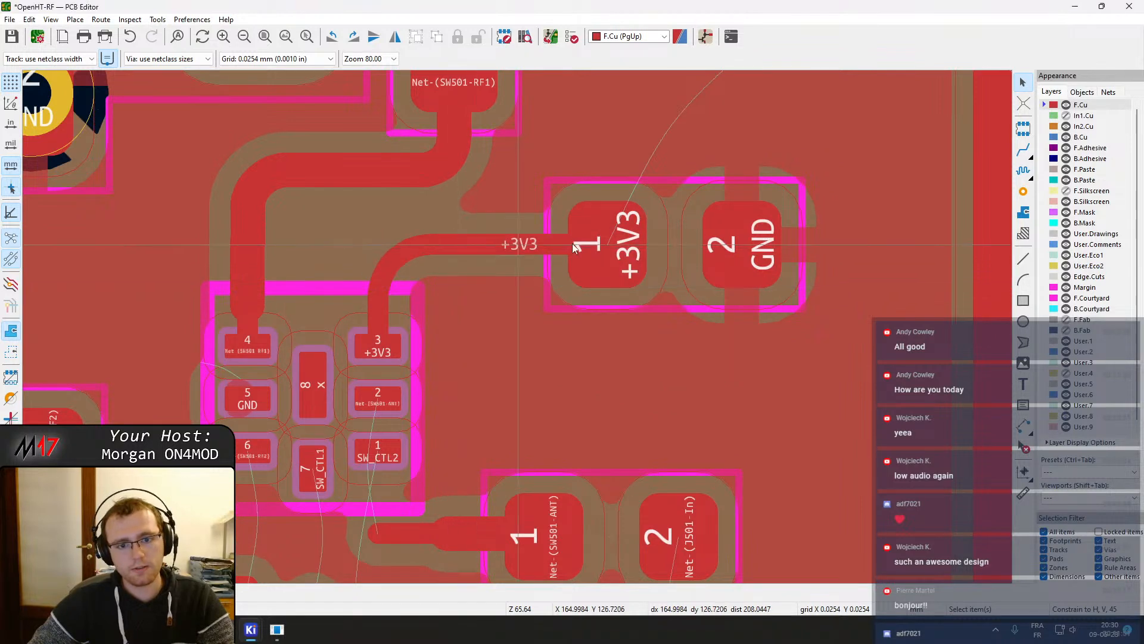
key(ctrl+z)
key(ctrl+z)
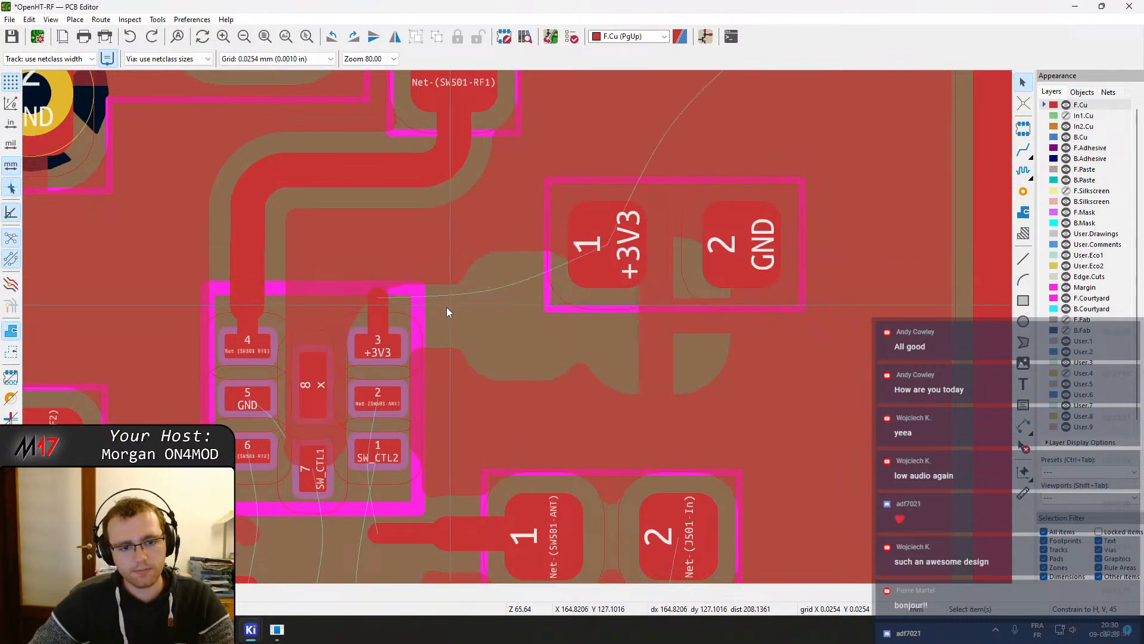
Delete the short +3V3 track stub above SW501 pad 3
click(377, 298)
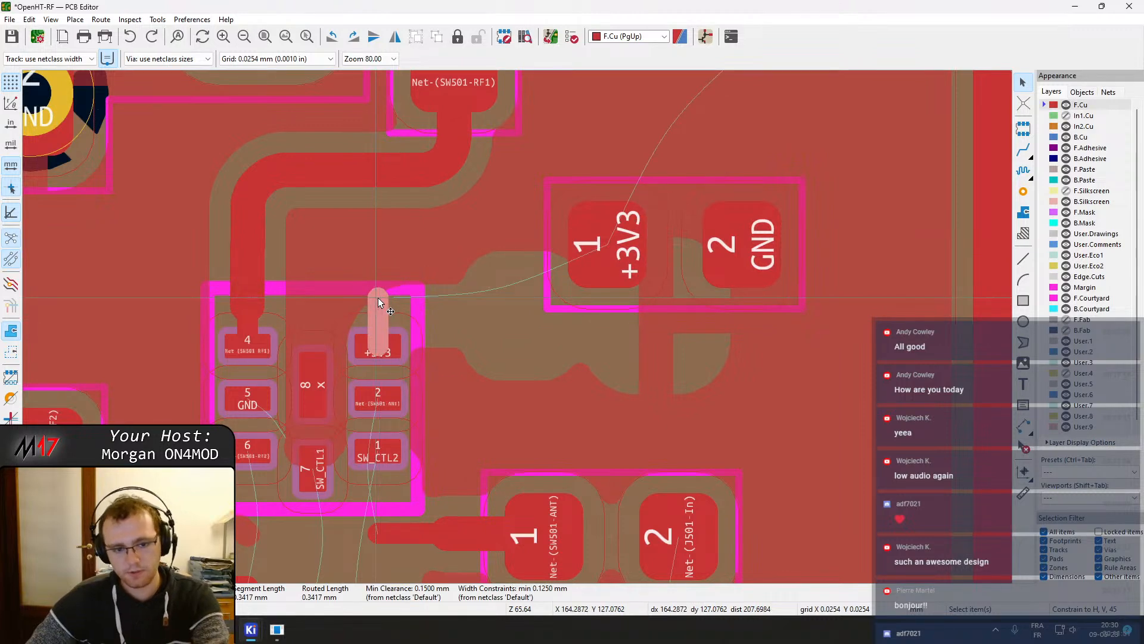
key(Delete)
key(x)
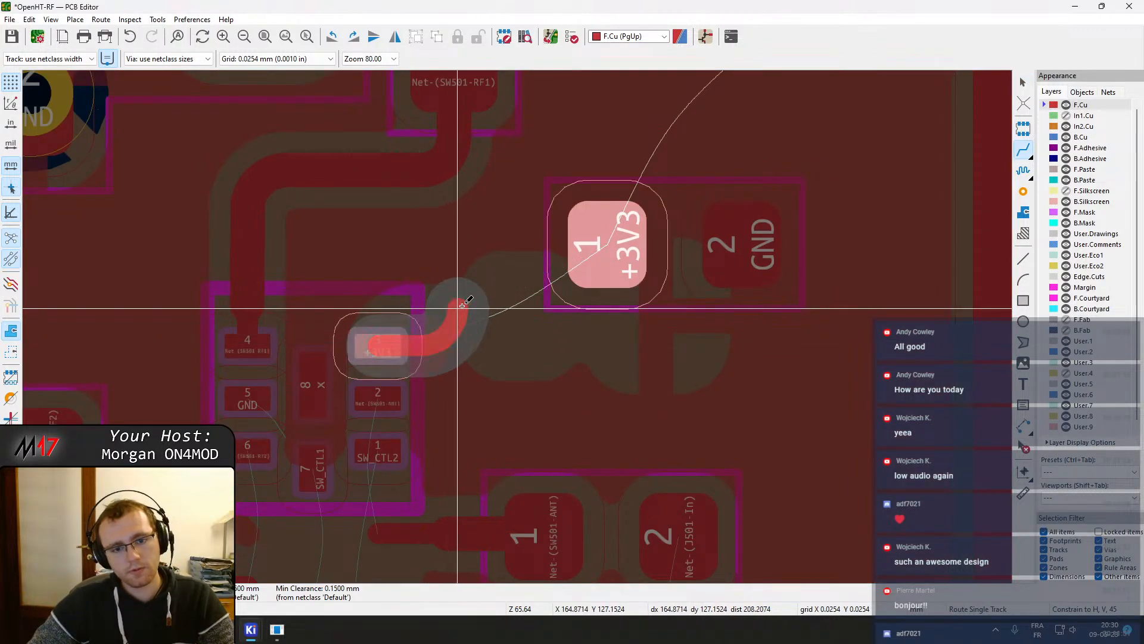
key(Escape)
key(ctrl+z)
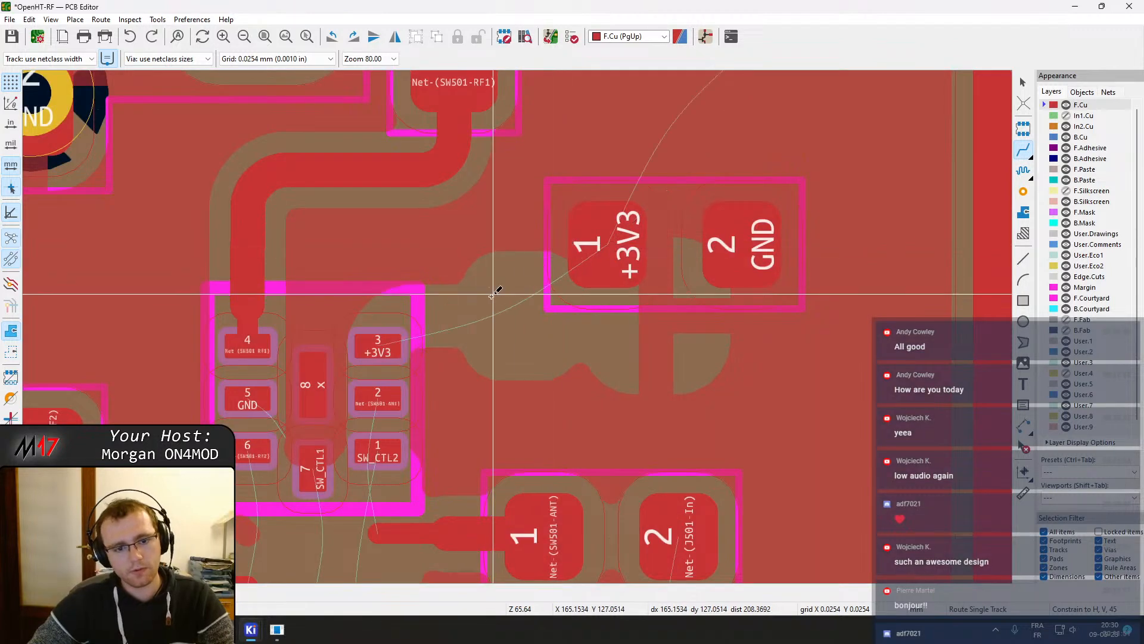
Route a +3V3 track from SW501 pad 3 up and right to capacitor pad 1, deleting the stray segment at the pad
click(387, 343)
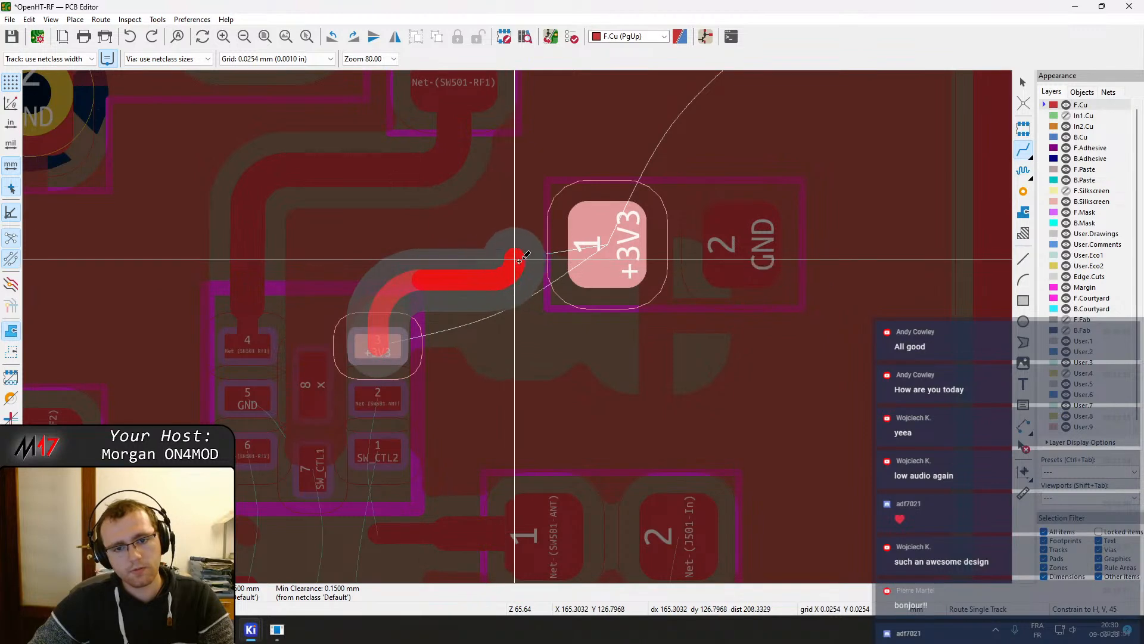
click(597, 279)
key(Escape)
click(605, 253)
key(Delete)
Move the decoupling capacitor down so pad 1 lines up with the +3V3 track, then refill the zones
click(590, 232)
key(m)
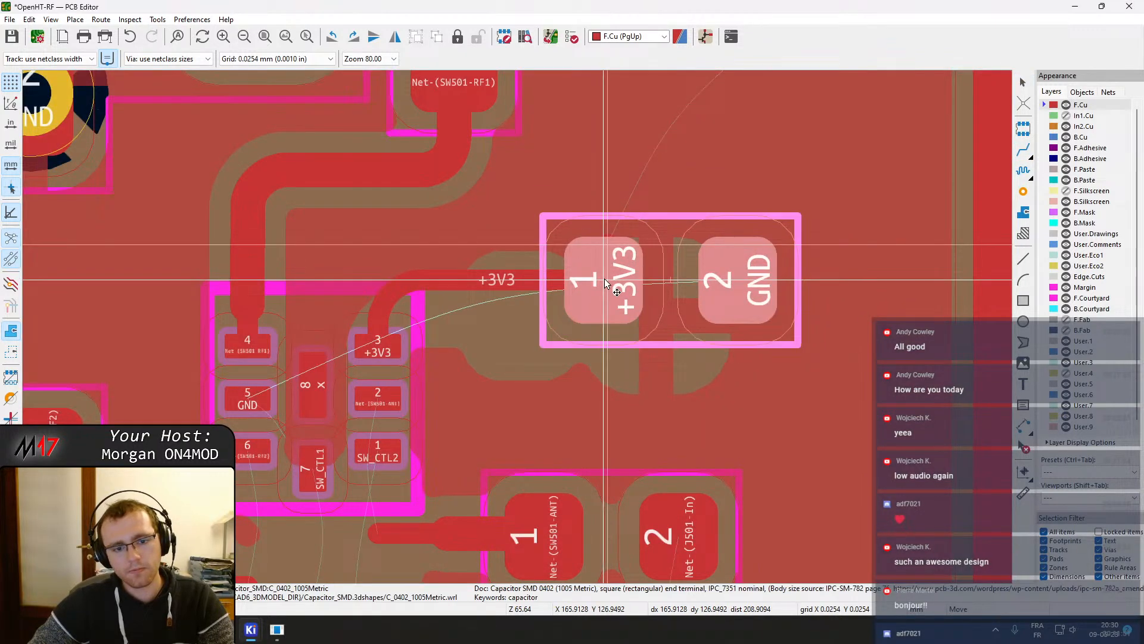
click(609, 262)
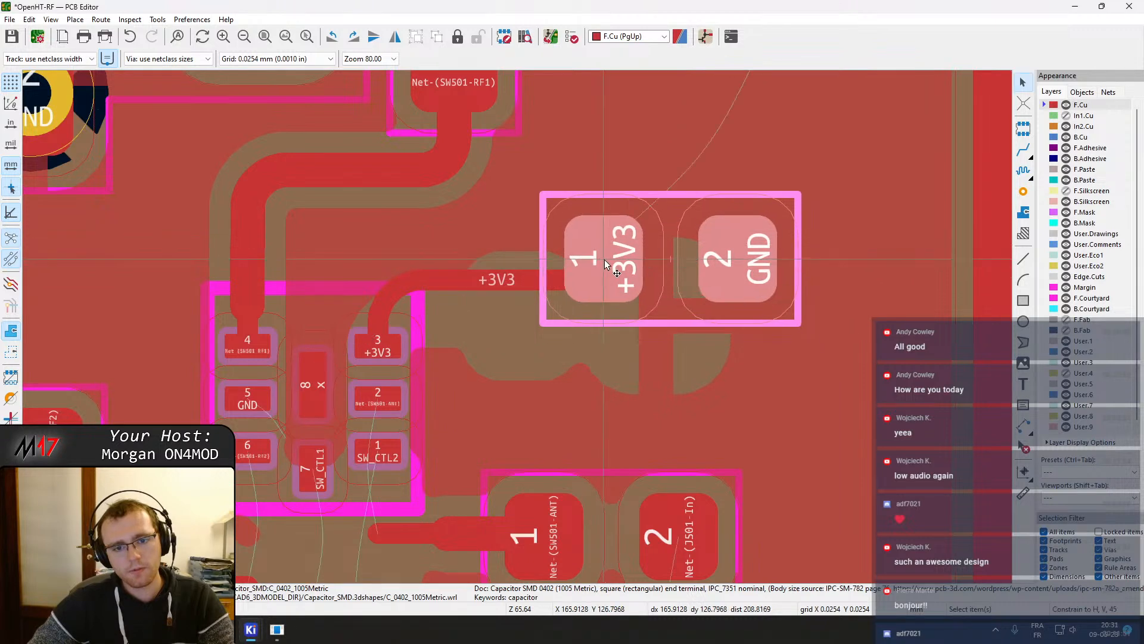
key(Escape)
key(b)
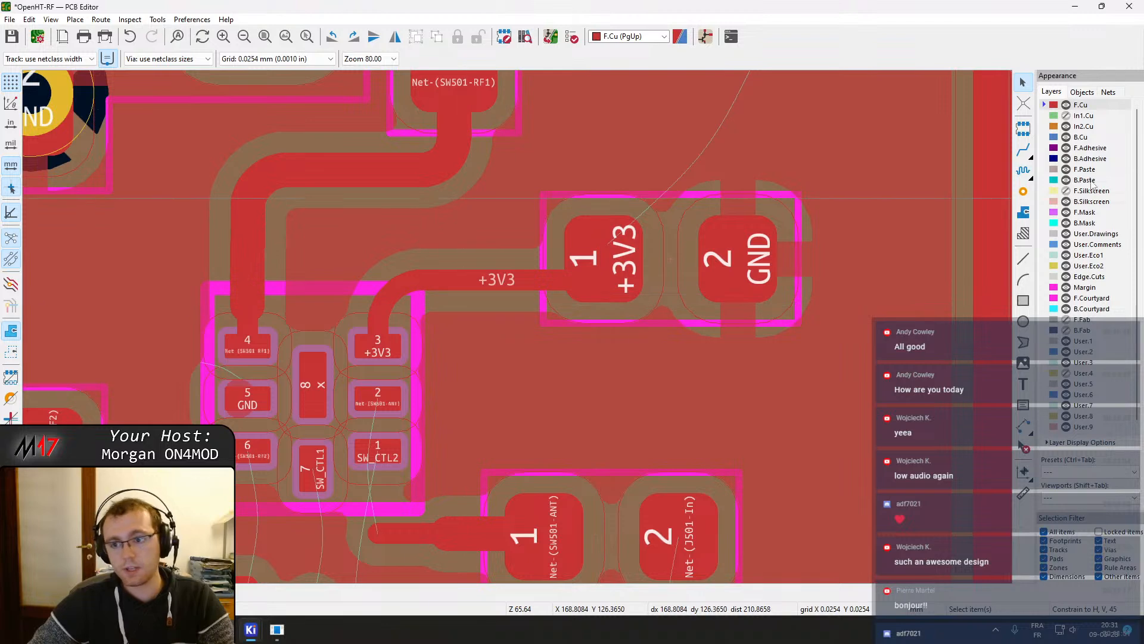
Place a GND via between the SW501 pad 4 track and the +3V3 track above the switch
click(1022, 196)
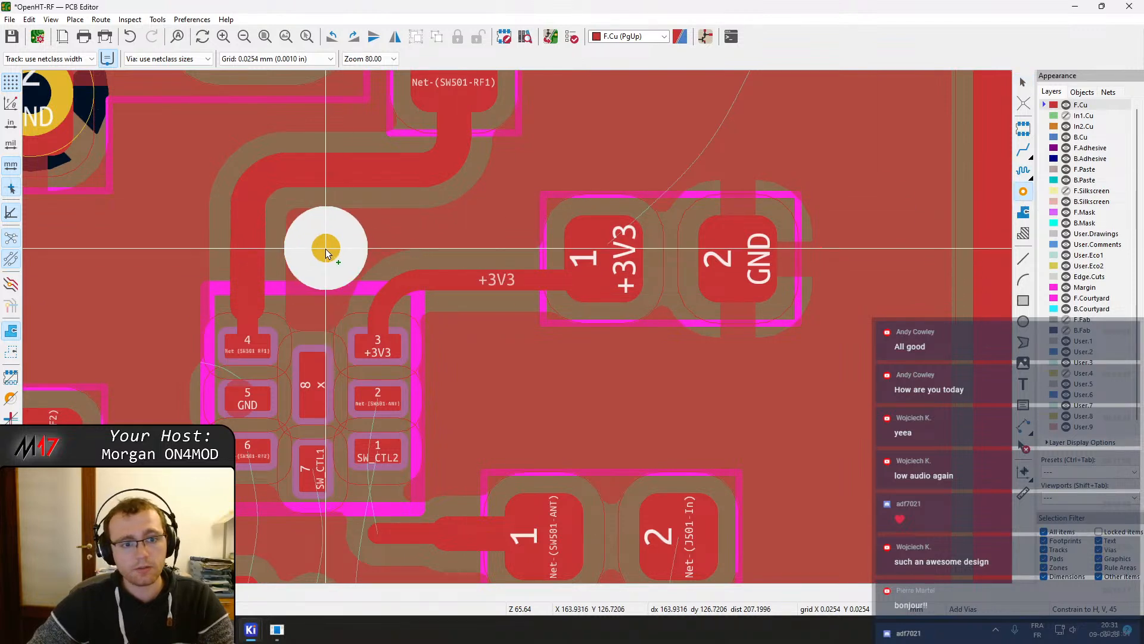
click(328, 253)
key(Escape)
Try routing a track from FL502 pad 2 to SW501 pad 6, then undo it
scroll(517, 327, down, 2)
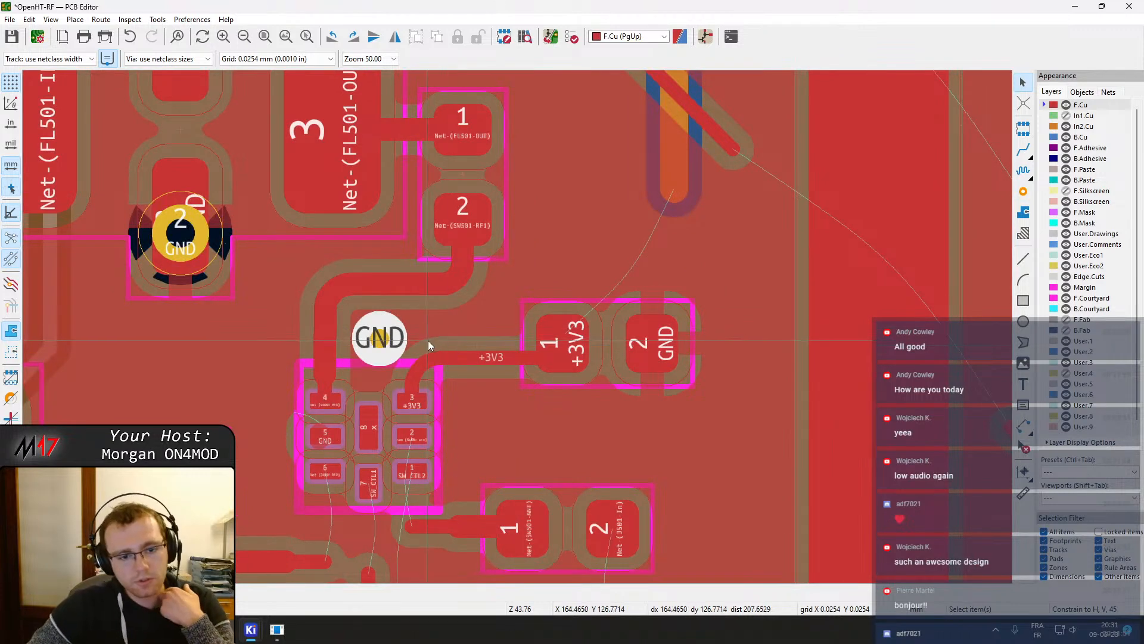
scroll(428, 341, up, 2)
scroll(556, 374, down, 2)
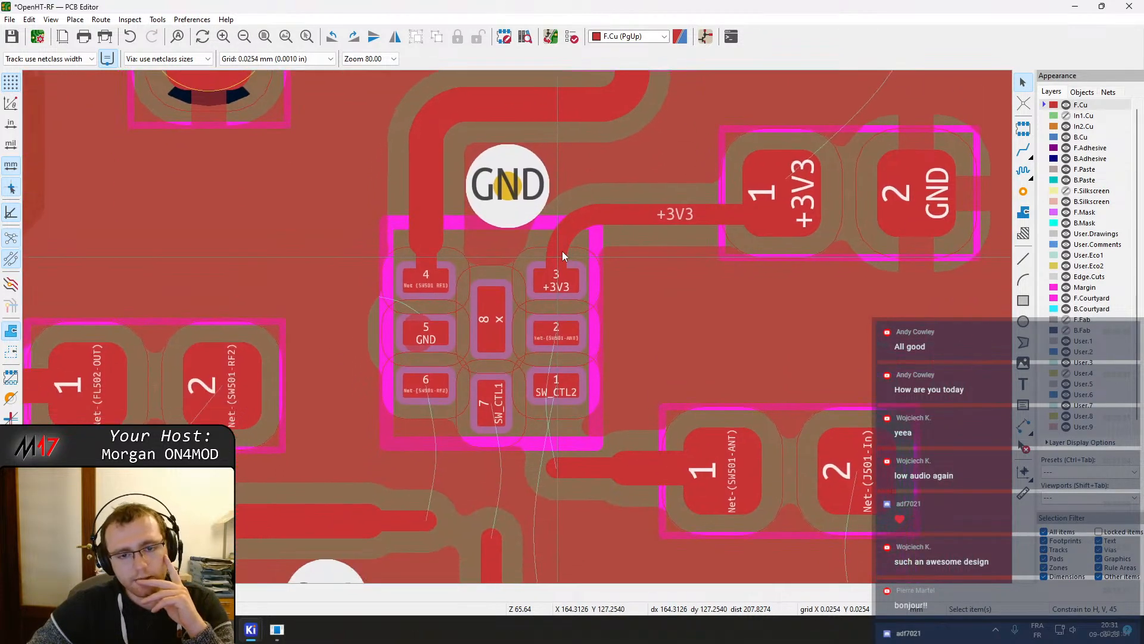
scroll(564, 246, up, 2)
middle_drag(472, 406, 806, 184)
key(x)
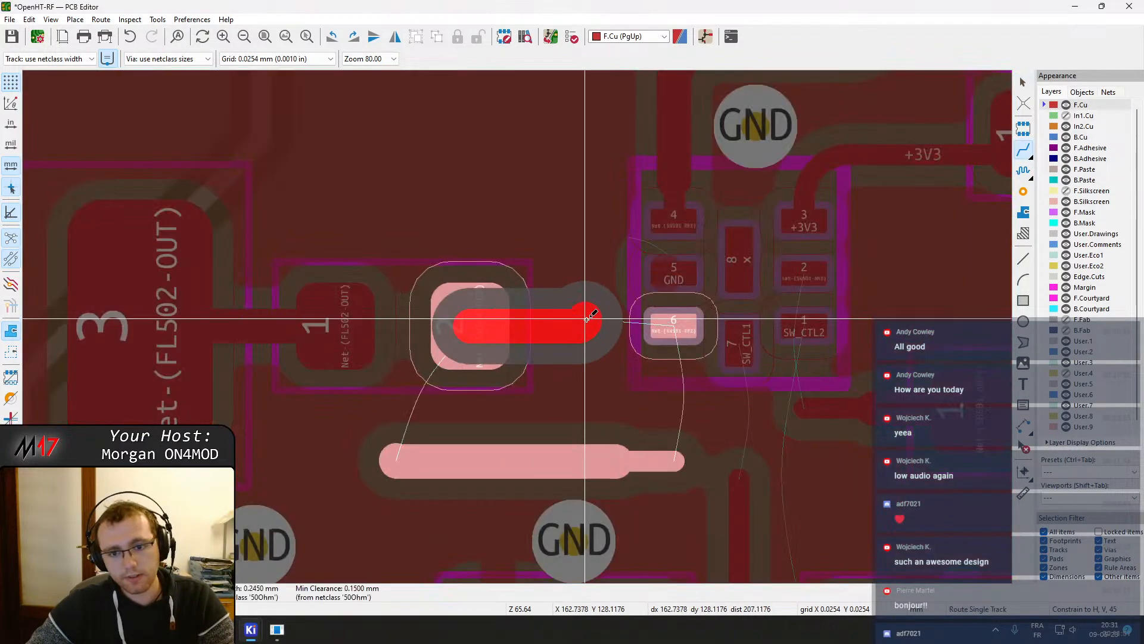
double_click(597, 326)
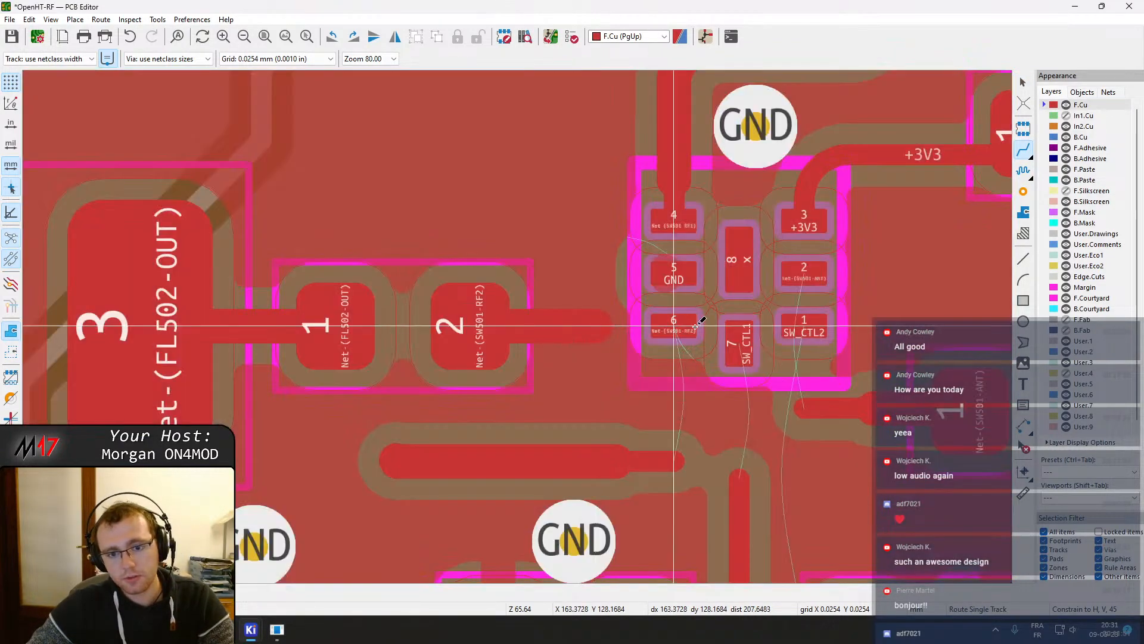
click(683, 326)
key(Escape)
Route a short Net-(SW501-RF2) track at SW501 pad 6 and delete a stray segment there
key(Escape)
key(ctrl+z)
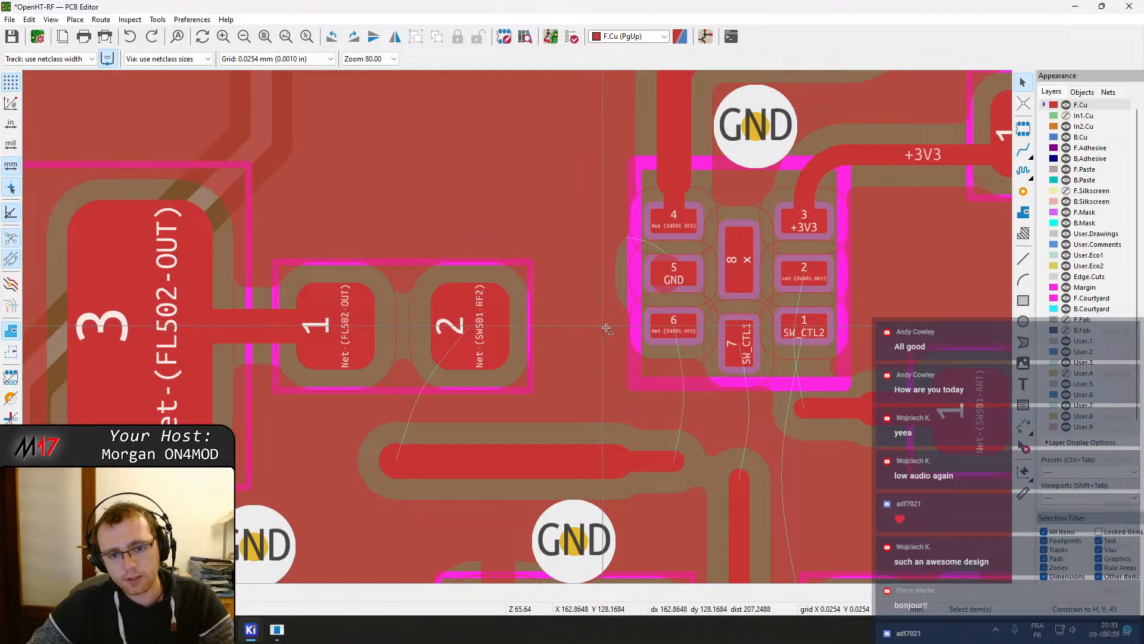
key(x)
double_click(626, 327)
key(Escape)
click(617, 336)
click(655, 364)
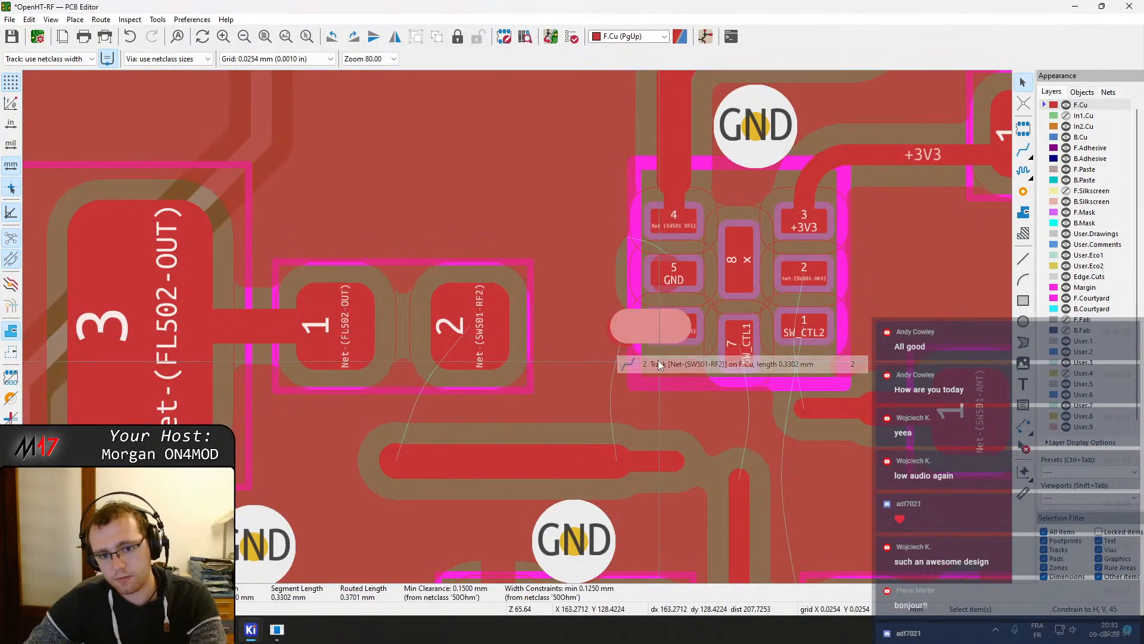
click(613, 335)
click(626, 346)
key(Delete)
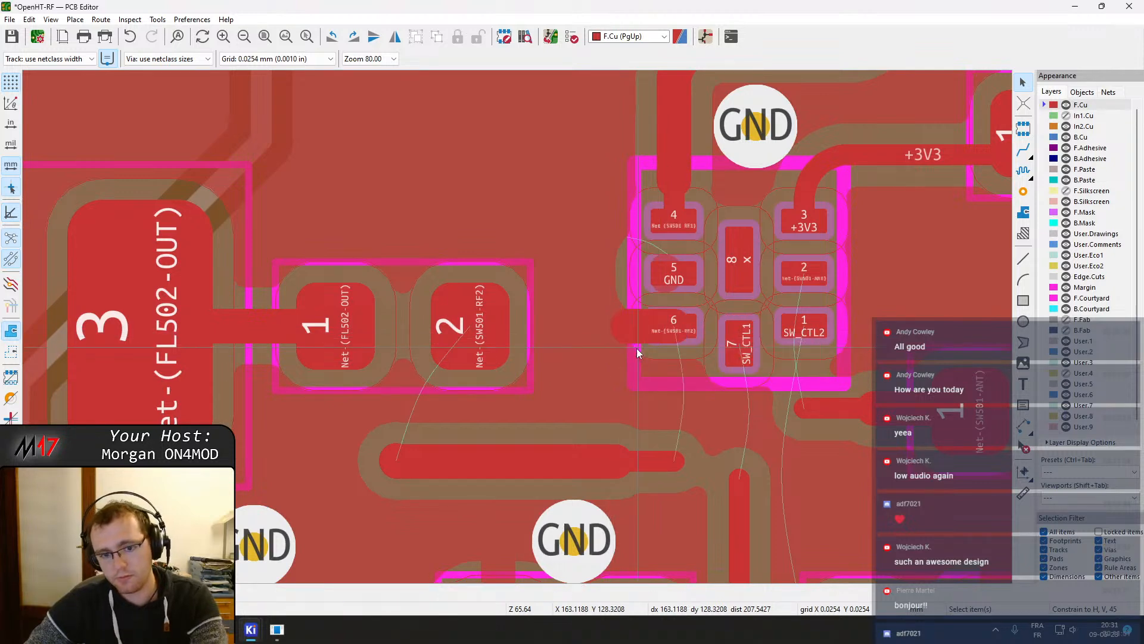
Set the width of the Net-(SW501-RF2) track at SW501 pad 6 to 0.15 mm
scroll(632, 341, up, 2)
click(493, 302)
text(e0.15)
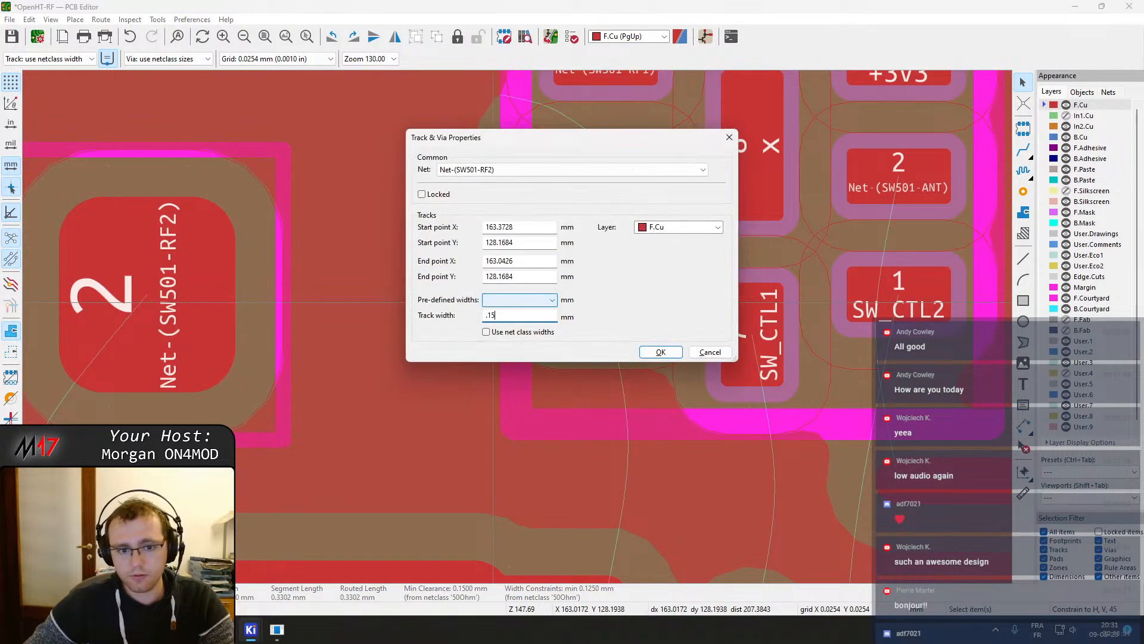
key(Return)
Route the Net-(SW501-RF2) track from FL502 pad 2 to SW501 pad 6
key(x)
key(Escape)
click(170, 294)
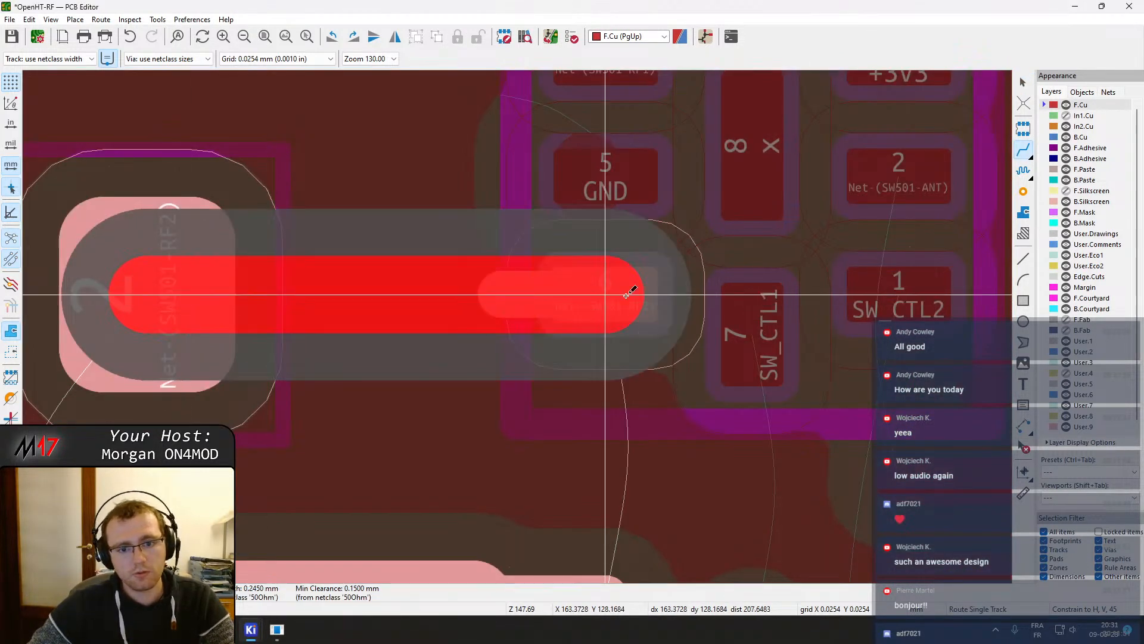
key(Escape)
key(Escape)
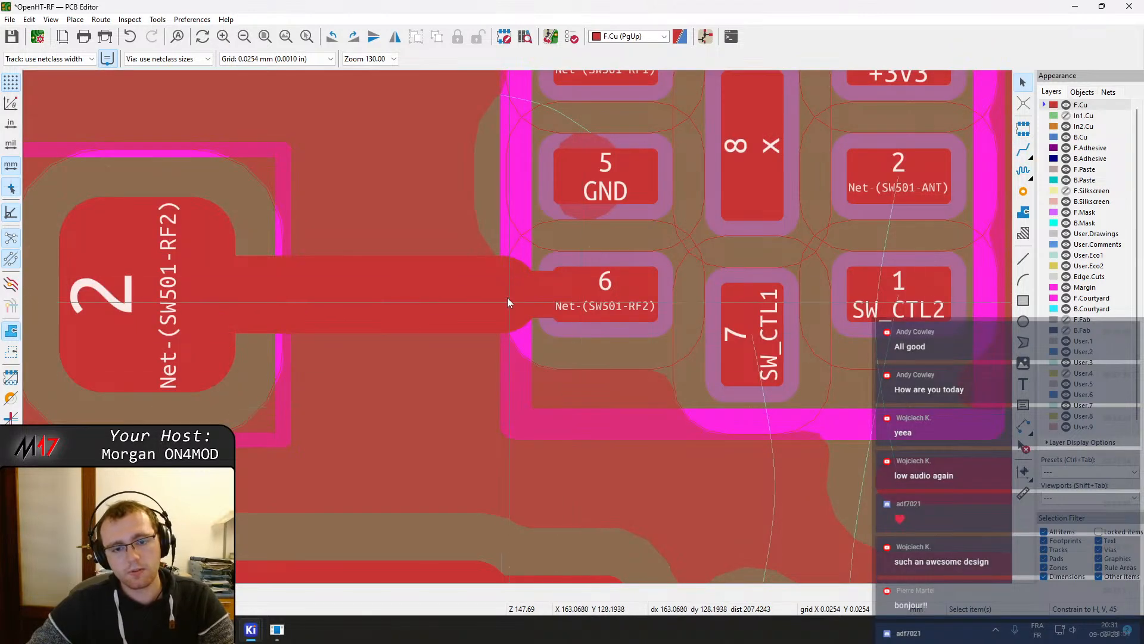
Adjust the Net-(SW501-RF2) track end where it joins SW501 pad 6
click(525, 301)
click(489, 298)
drag(520, 298, 488, 320)
click(527, 282)
click(511, 265)
key(Escape)
click(475, 303)
Delete the Net-(SW501-ANT) track segment below the series capacitor between SW501 and J501
scroll(528, 335, down, 4)
middle_drag(739, 356, 426, 323)
click(427, 324)
drag(426, 324, 428, 269)
click(417, 321)
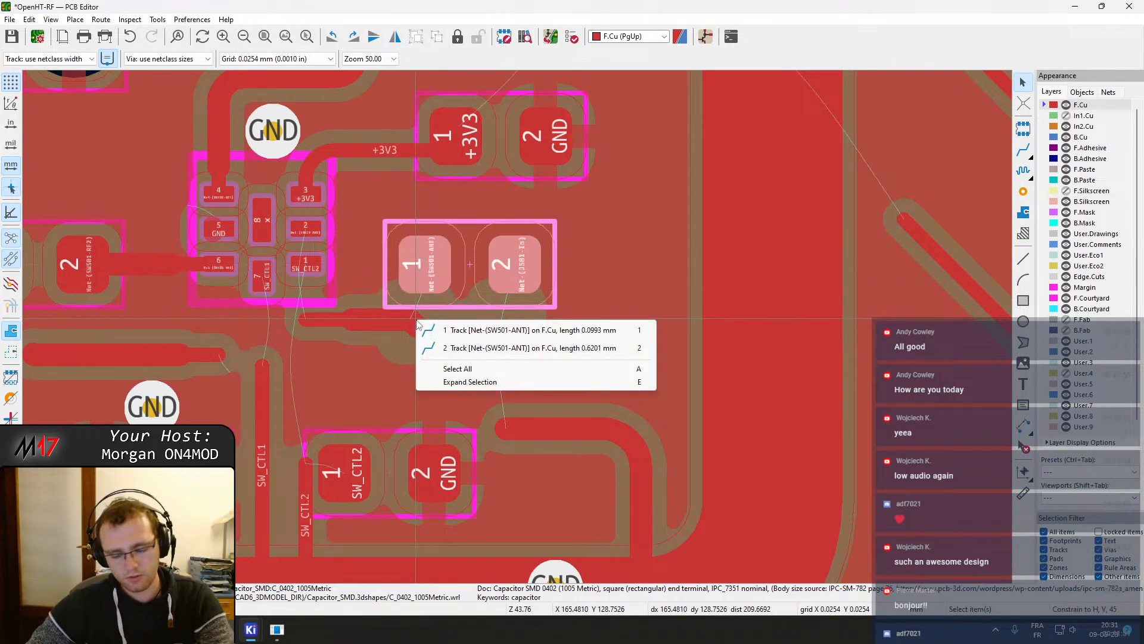
click(448, 348)
key(Delete)
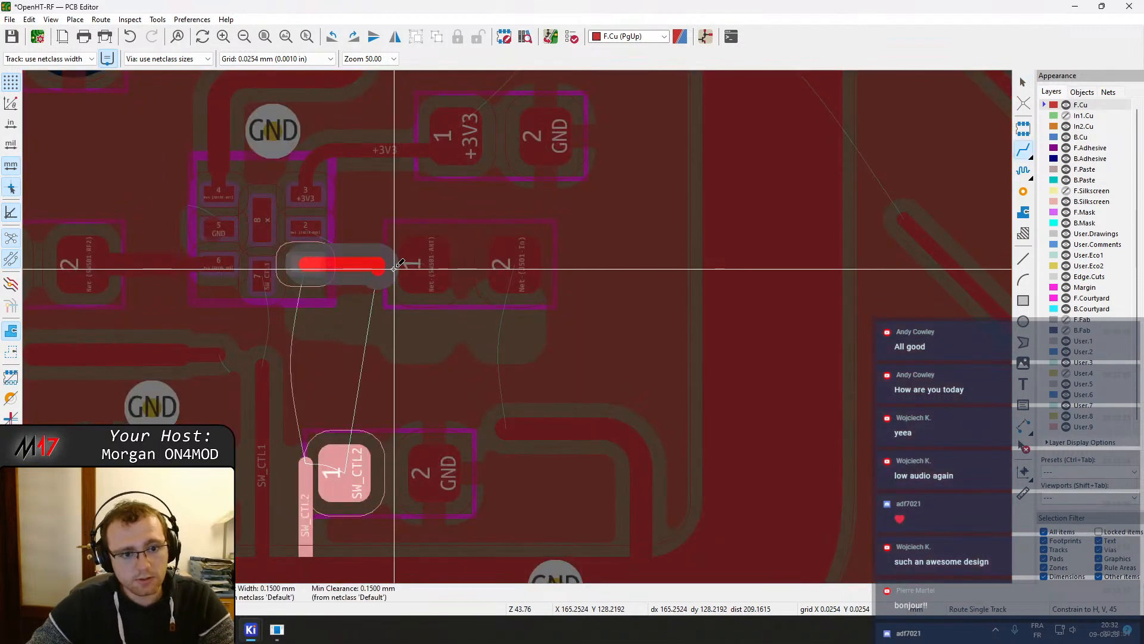
key(Escape)
key(x)
key(Escape)
Move the Net-(SW501-ANT) series capacitor down level with SW501 pads 6 and 1, then refill the zones
click(418, 269)
key(Escape)
key(Escape)
click(420, 270)
key(m)
click(427, 242)
middle_drag(428, 205, 440, 264)
key(m)
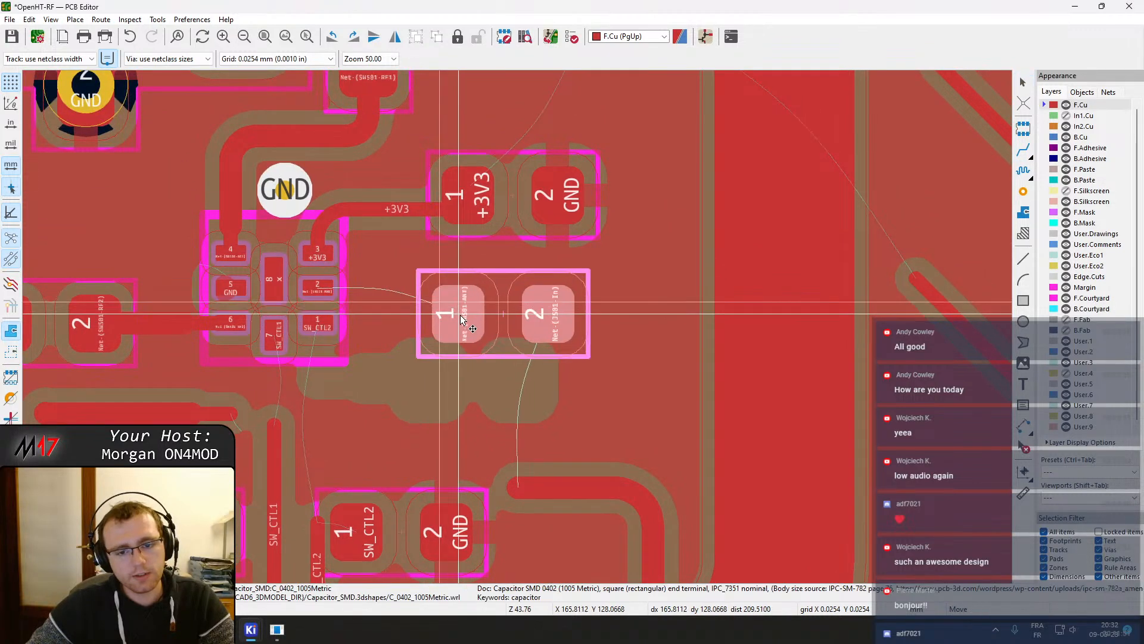
click(466, 321)
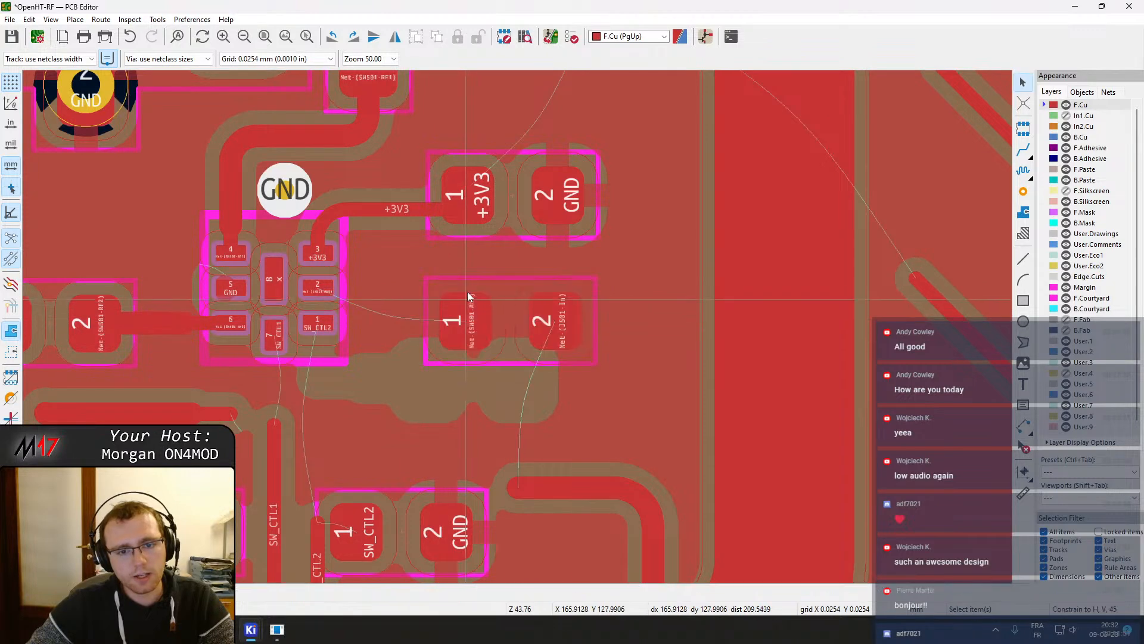
key(b)
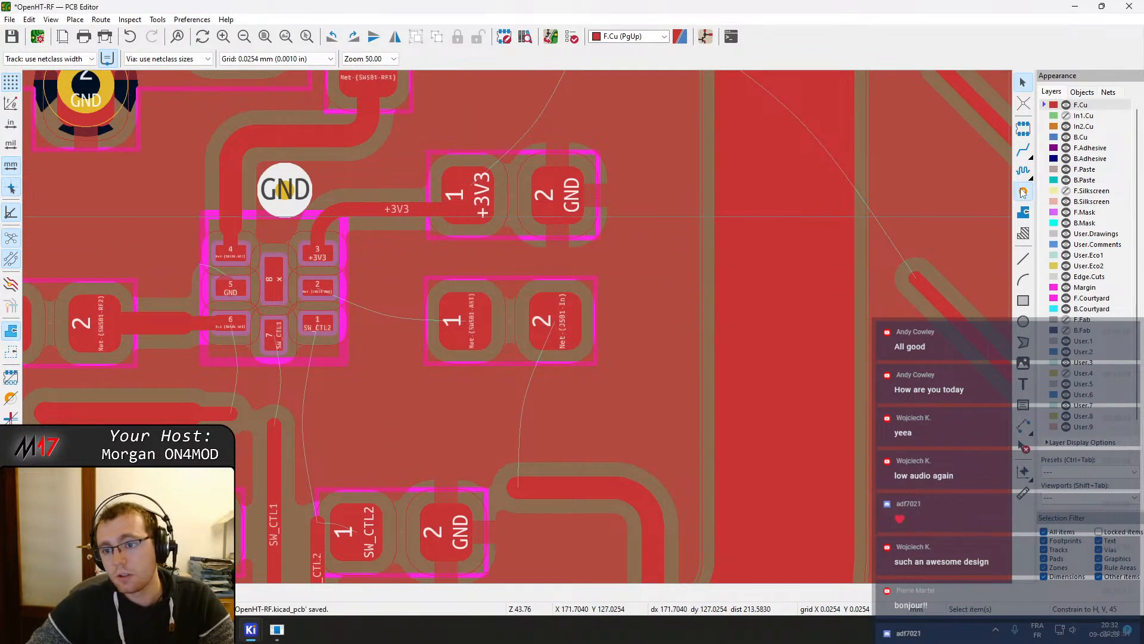
Move the +3V3 decoupling capacitor up slightly above the +3V3 track and select the track's bend
click(1023, 191)
key(Escape)
click(504, 211)
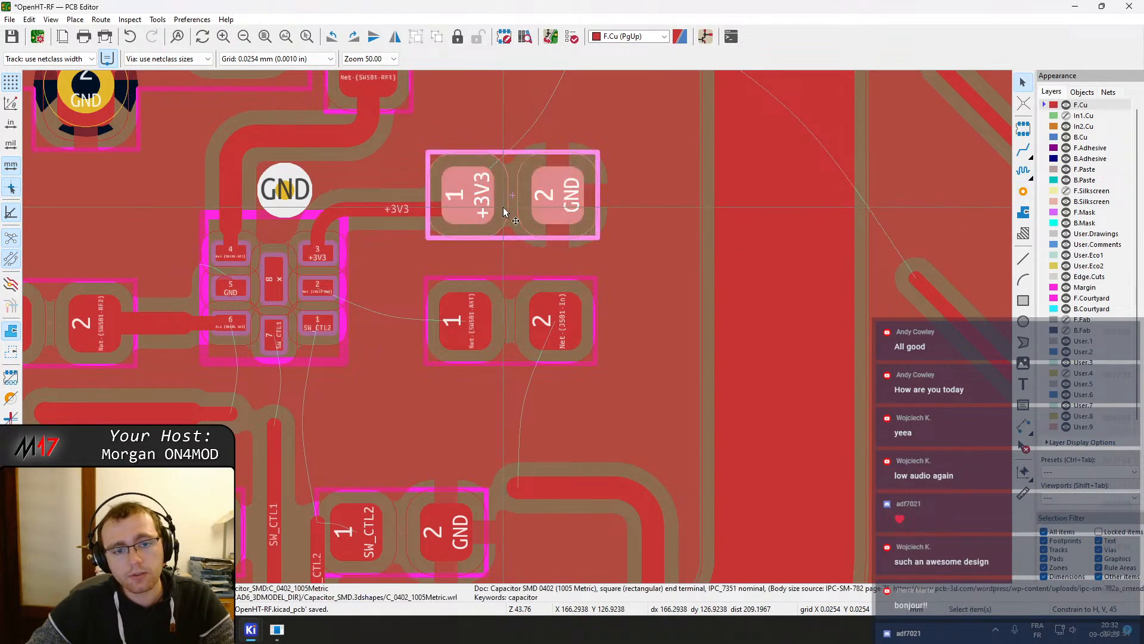
middle_drag(506, 190, 539, 326)
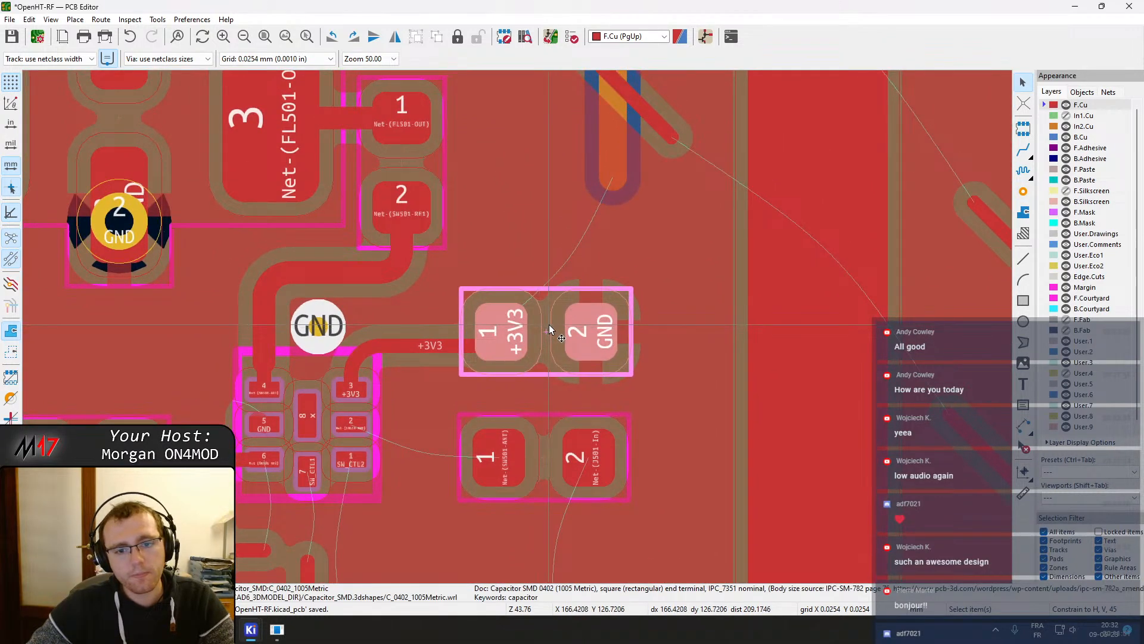
drag(547, 331, 549, 298)
click(503, 335)
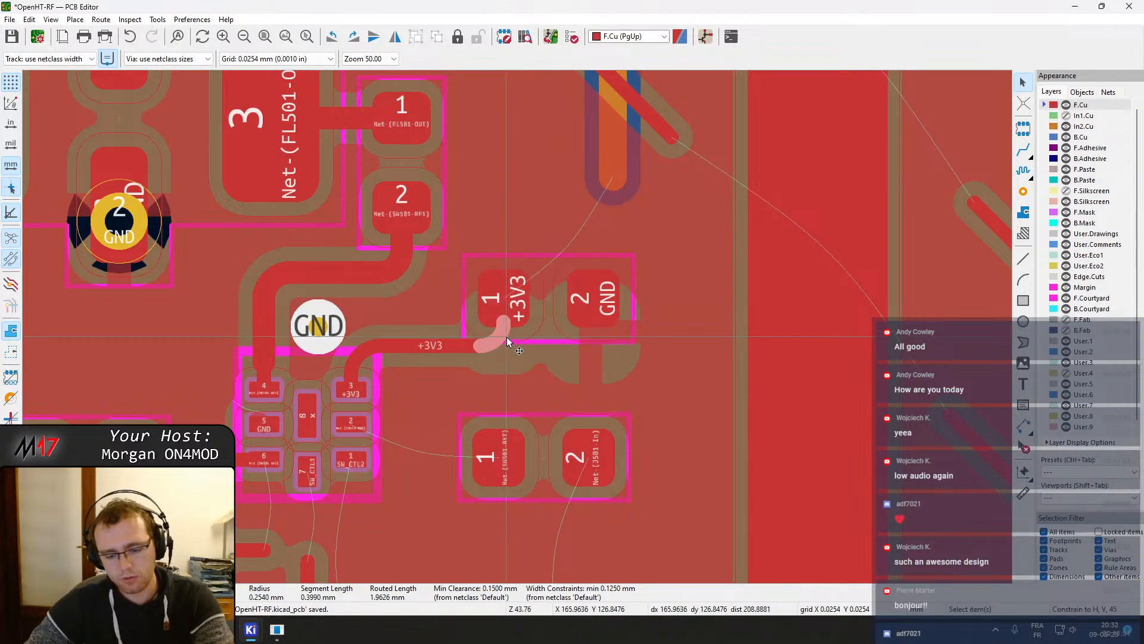
Delete the +3V3 track bend and its remaining segment next to the decoupling capacitor
key(Delete)
click(477, 346)
key(Delete)
Reroute the +3V3 track from the switch's +3V3 pin to the decoupling capacitor's pad 1 with a changed corner mode, then refill the zones
key(x)
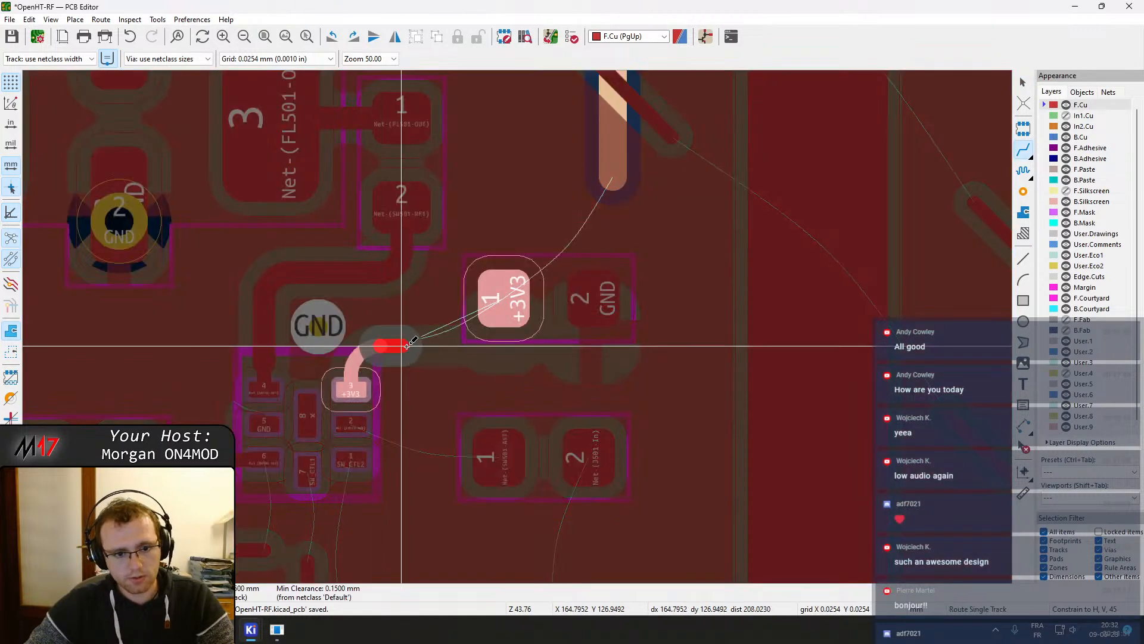
right_click(416, 346)
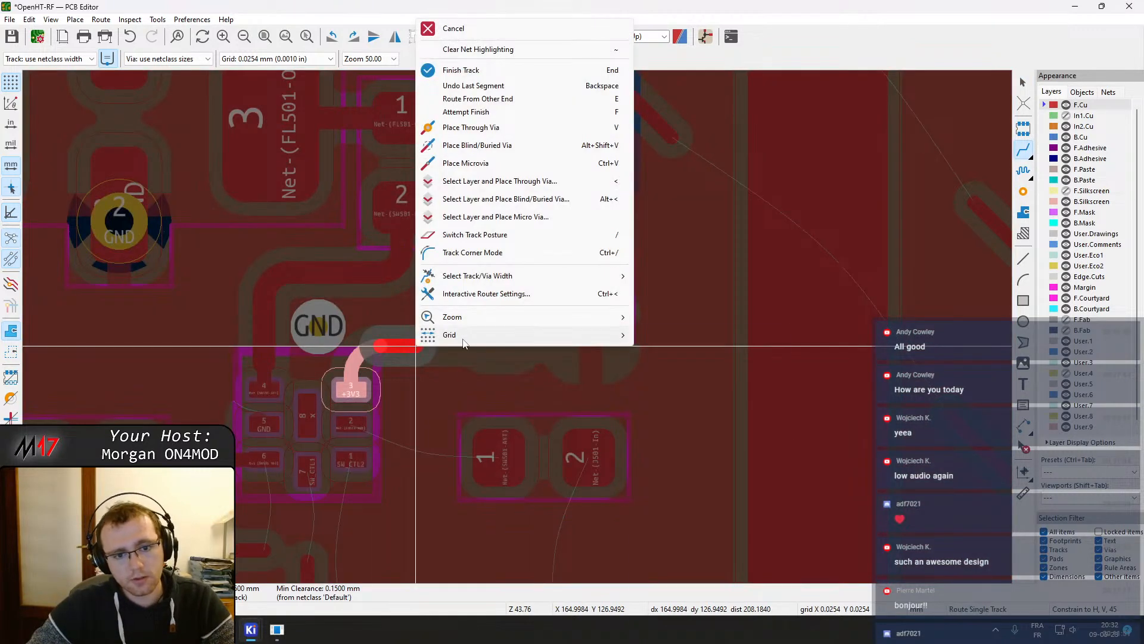
click(495, 254)
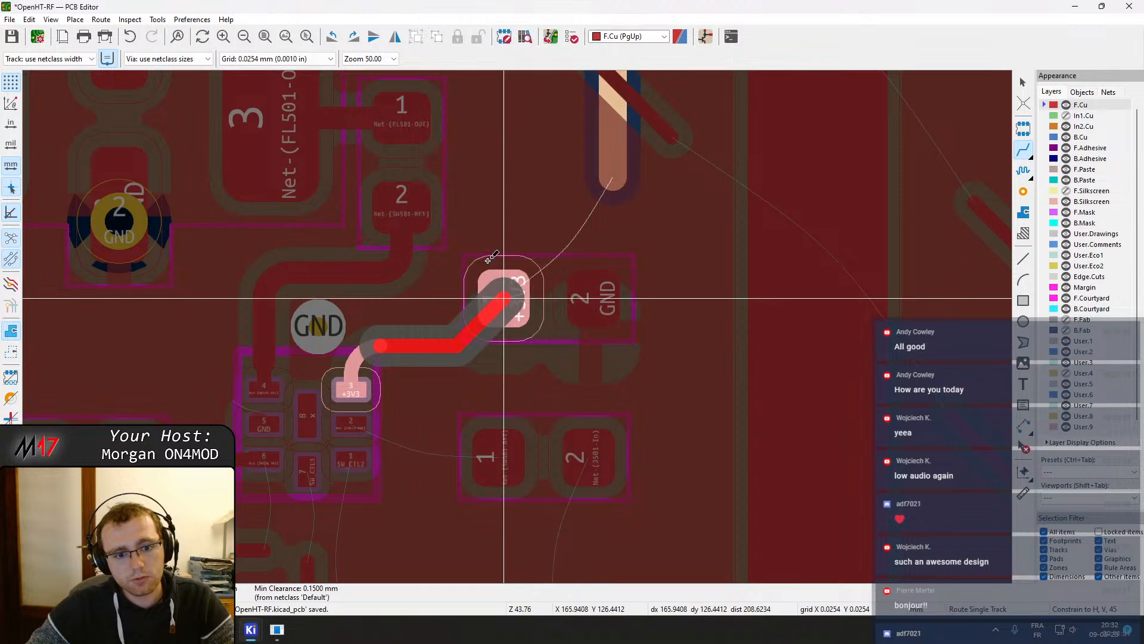
click(503, 298)
key(Escape)
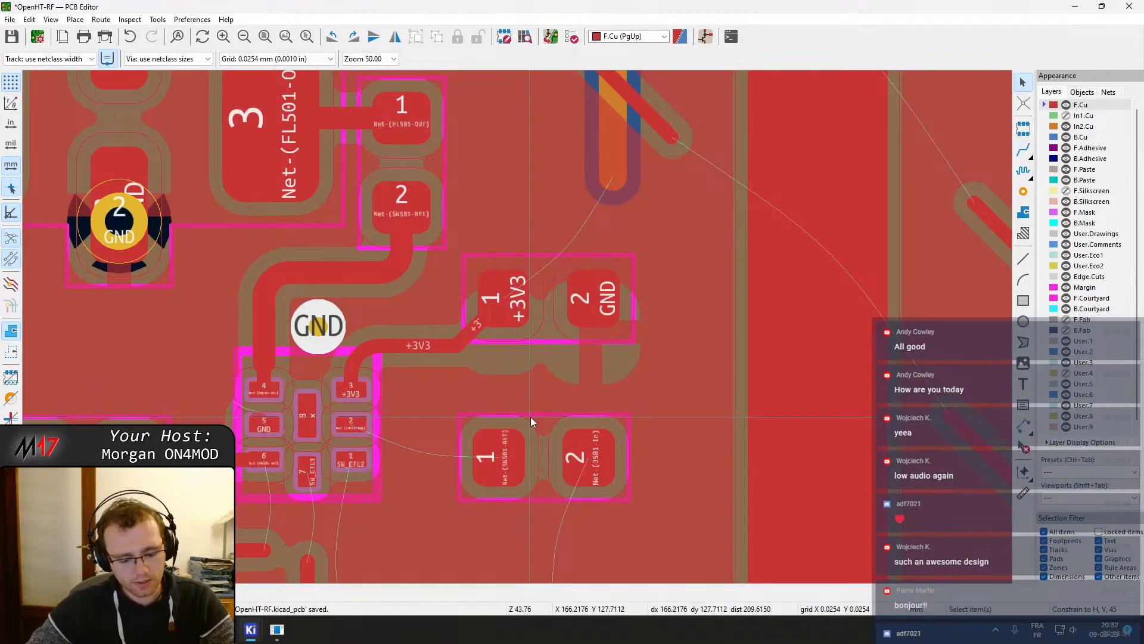
key(b)
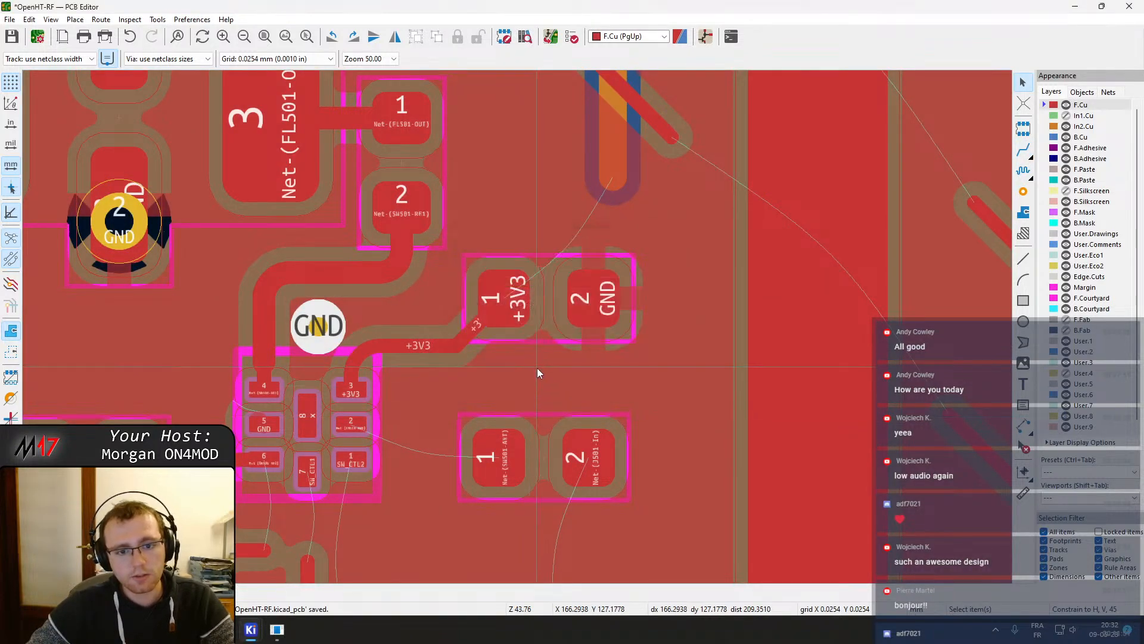
Nudge the Net-(SW501-ANT) series capacitor slightly and refill the zones
click(546, 449)
key(m)
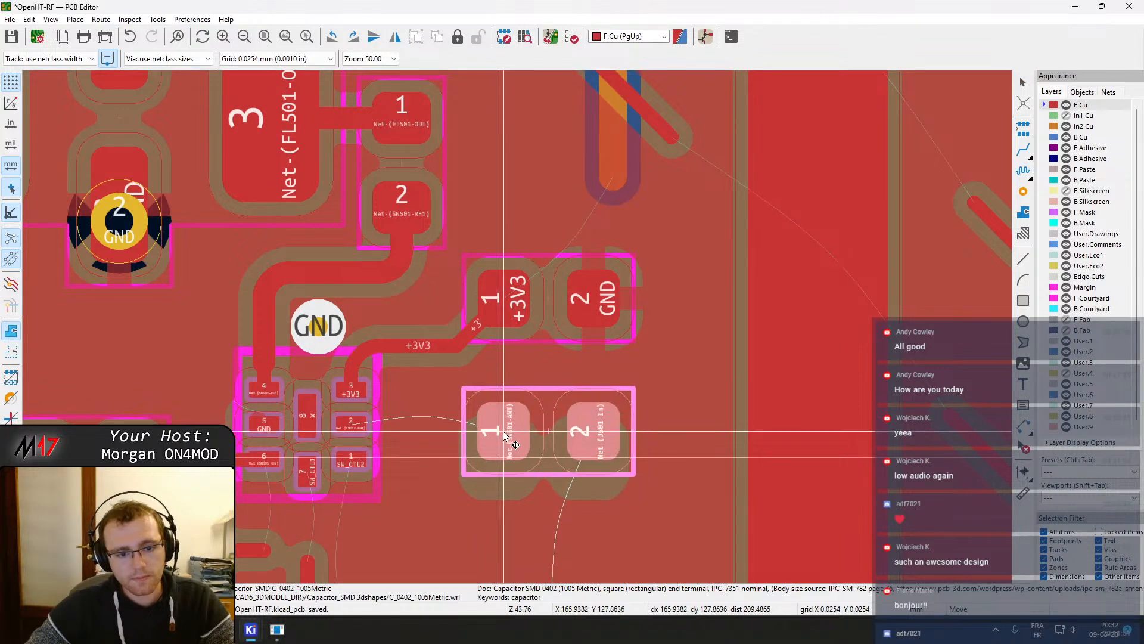
click(522, 441)
key(b)
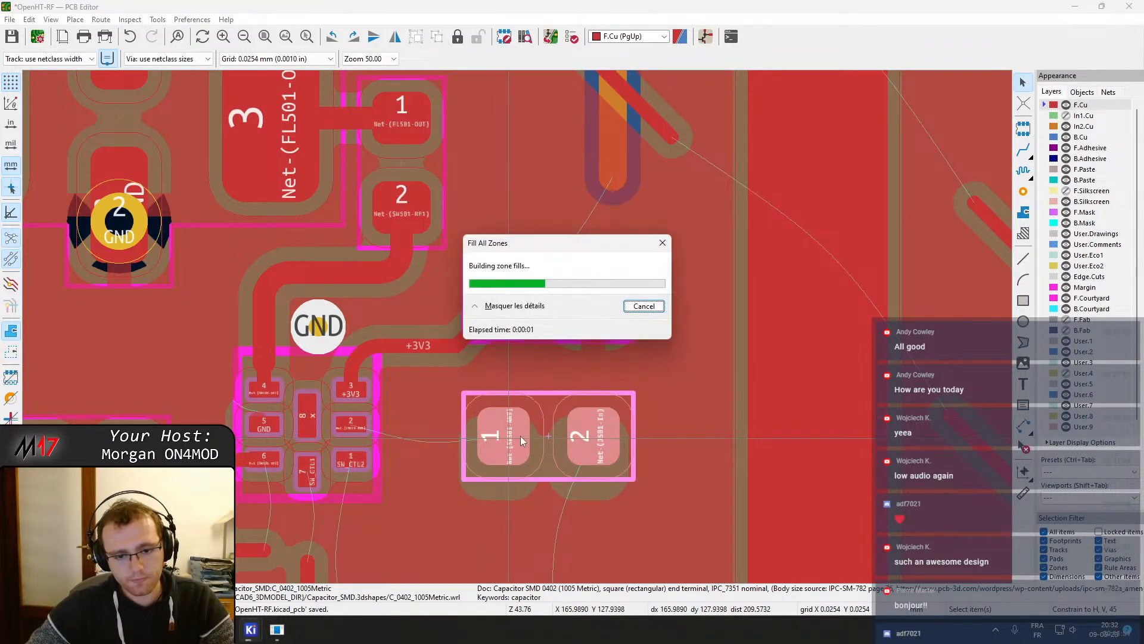
Place a GND via between the +3V3 decoupling capacitor and the antenna series capacitor
key(ctrl+shift+v)
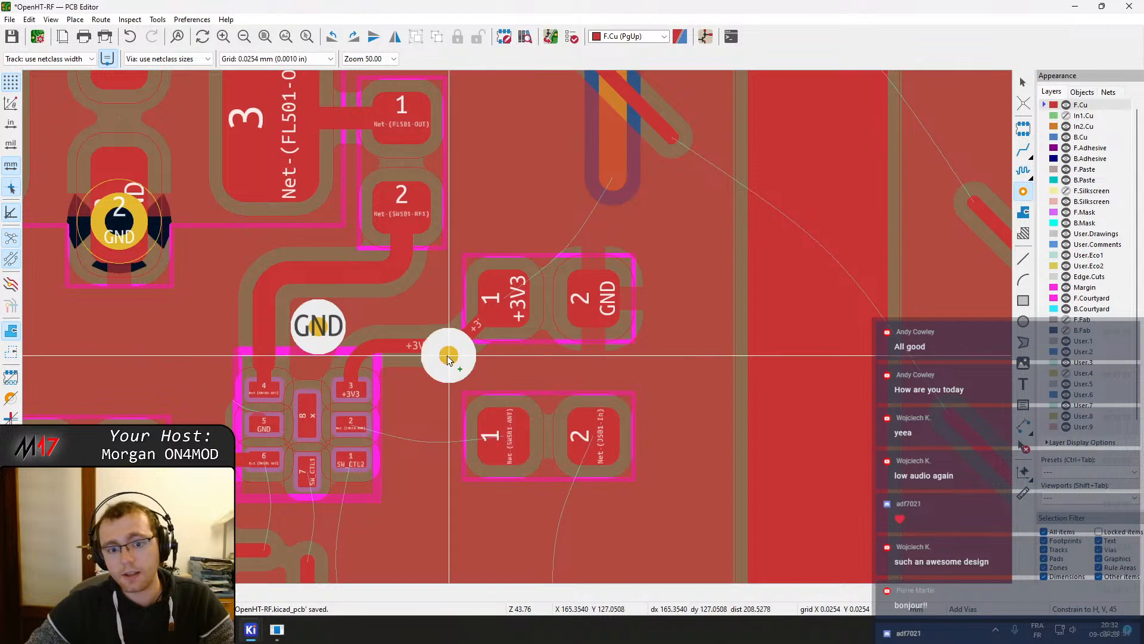
click(540, 366)
key(Escape)
middle_drag(587, 397, 620, 302)
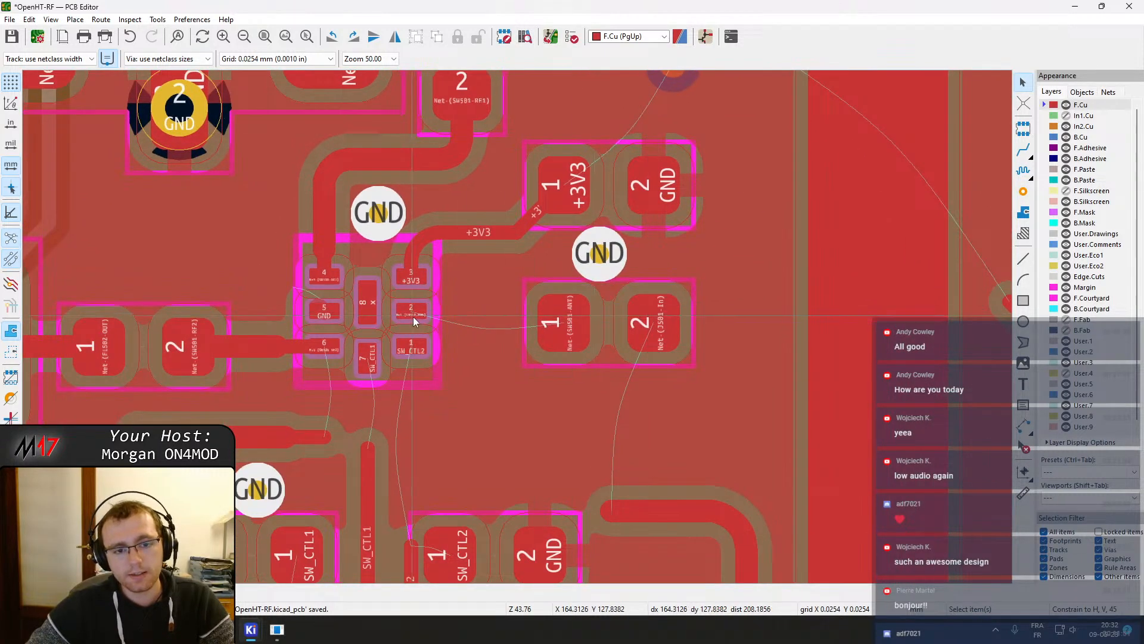
Route a Net-(SW501-ANT) track from the antenna capacitor's pad 1 toward SW501 pad 2
key(x)
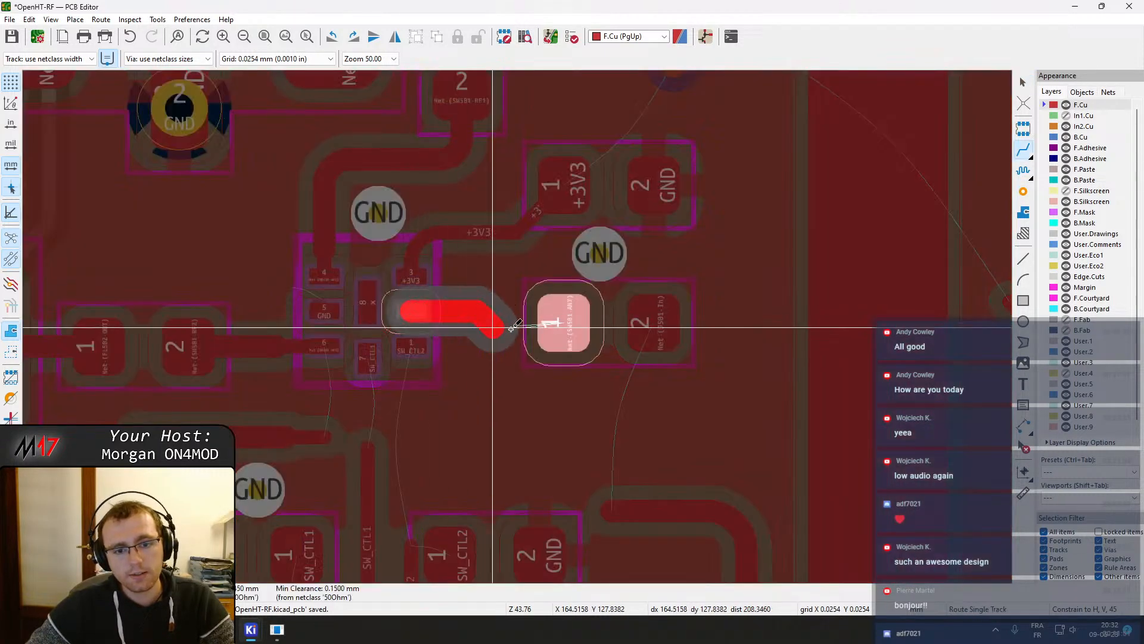
click(561, 329)
key(Escape)
click(461, 309)
drag(407, 311, 459, 312)
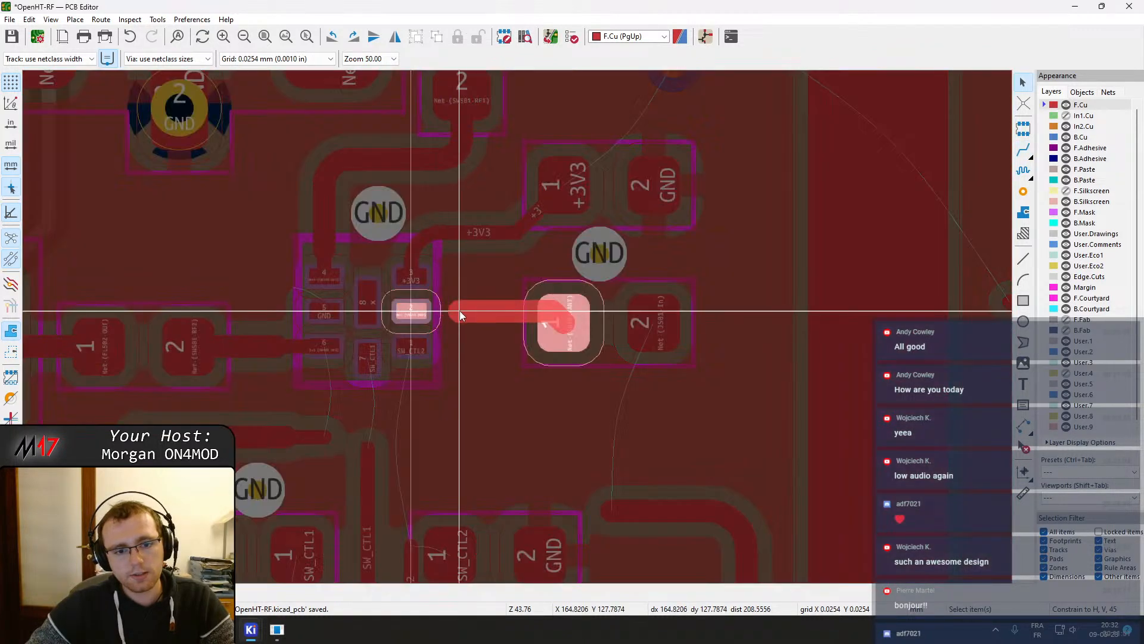
Reroute the Net-(SW501-ANT) track end at SW501 pad 2 and delete a leftover stub segment
scroll(461, 316, up, 6)
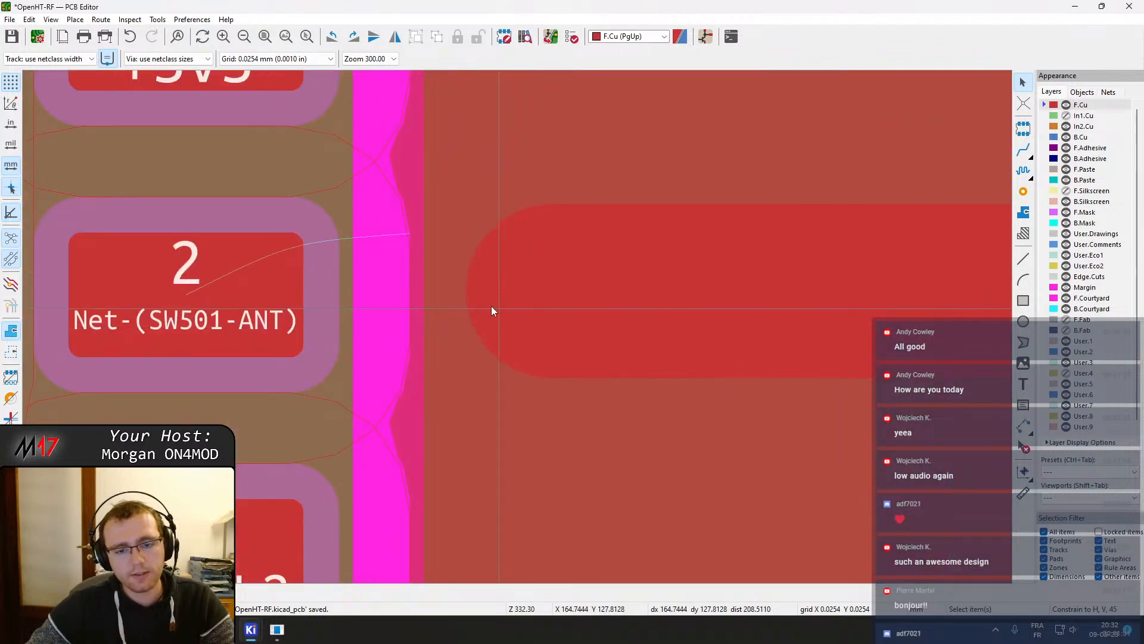
scroll(553, 363, down, 1)
click(528, 323)
drag(529, 323, 627, 316)
key(x)
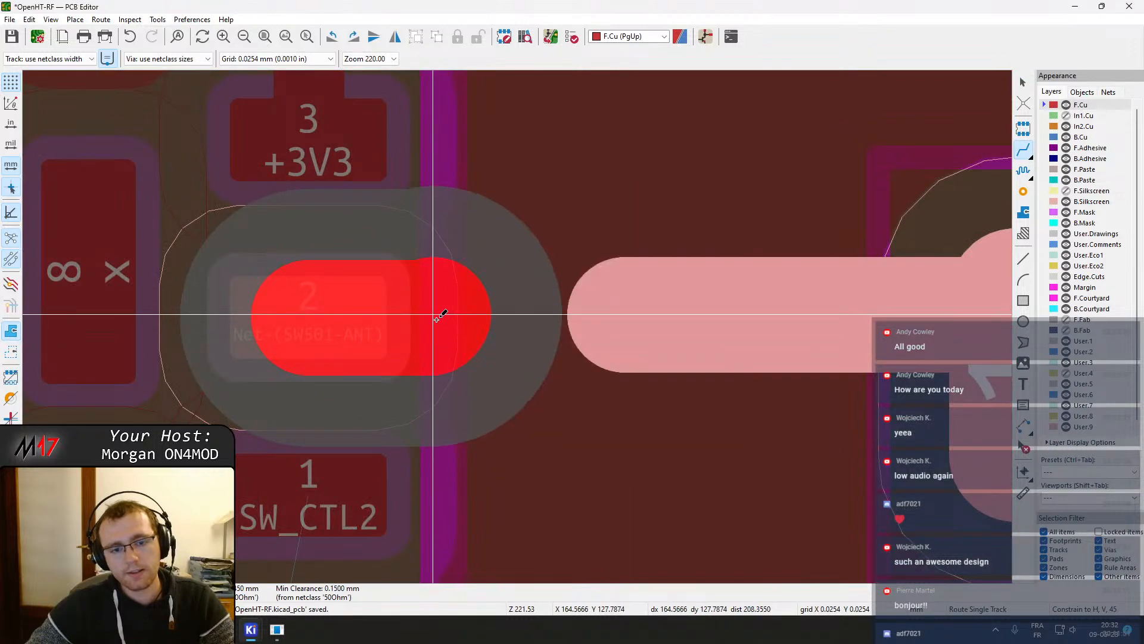
click(439, 322)
key(Escape)
key(Escape)
click(473, 356)
key(Delete)
Set the short Net-(SW501-ANT) segment at SW501 pad 2 to 0.15 mm width and route a joining segment to the wide track
click(440, 334)
text(e.15)
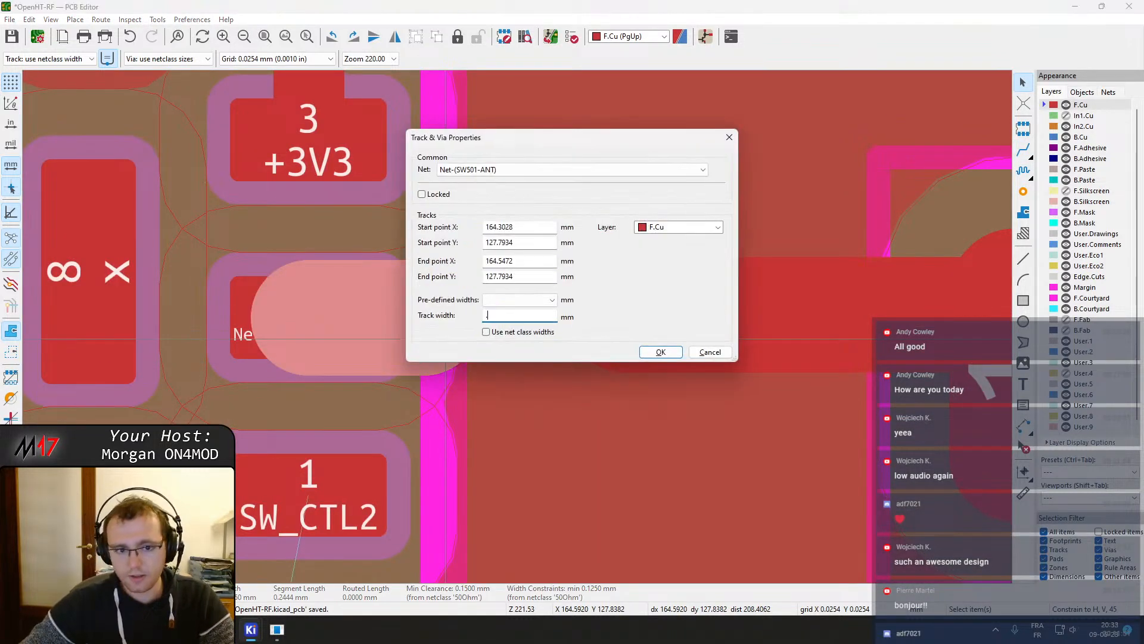
key(Return)
key(x)
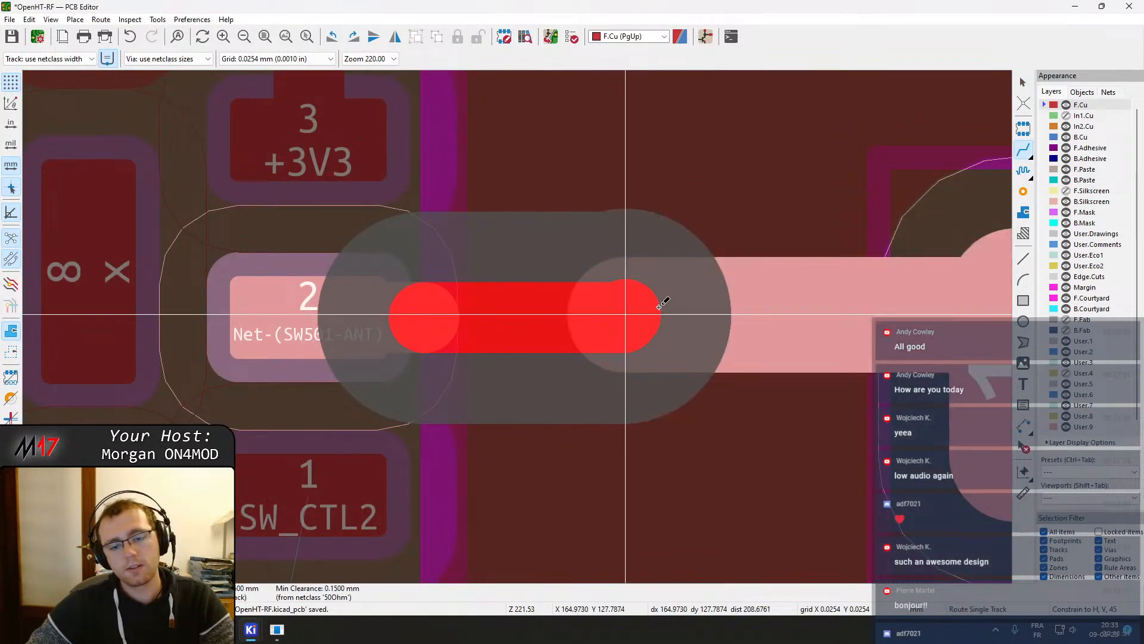
click(660, 306)
key(Escape)
Drag the wide antenna track's end up to the narrow segment at SW501 pad 2 and refill the zones
scroll(710, 358, down, 3)
click(516, 326)
scroll(492, 322, up, 3)
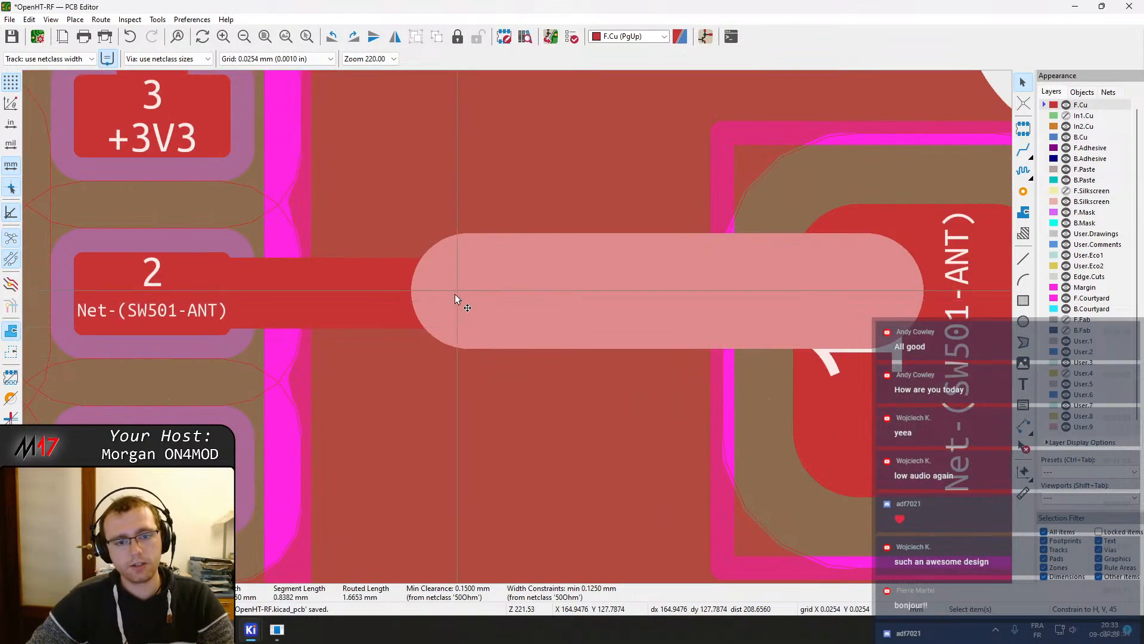
key(d)
click(405, 288)
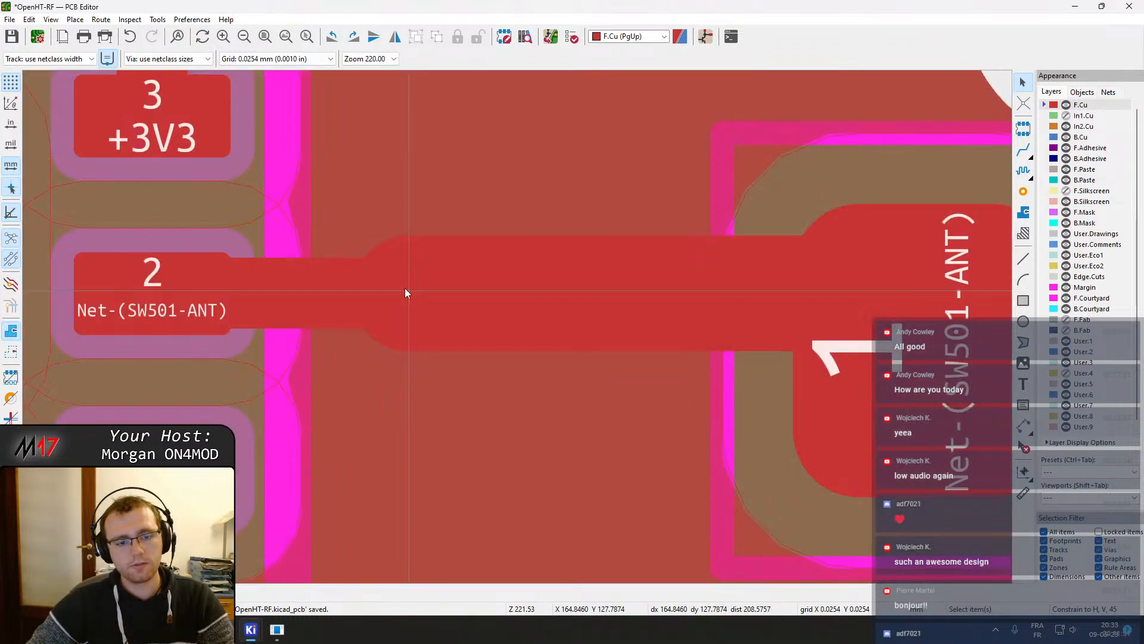
scroll(563, 347, down, 3)
key(b)
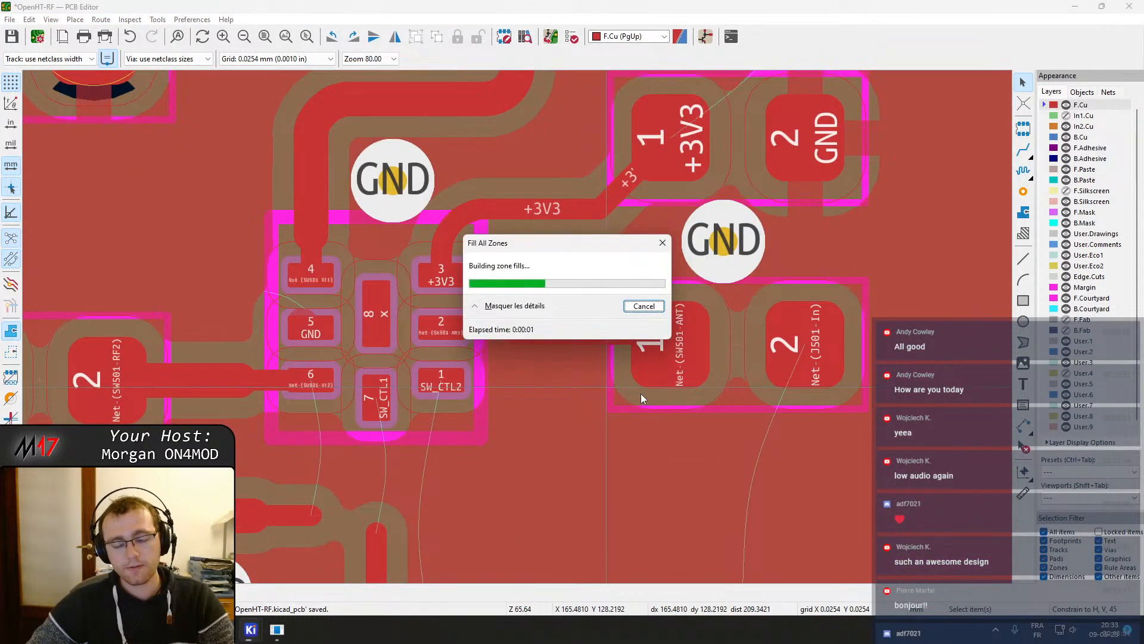
Delete the two segments of the horizontal track below SW501 between the FL502 capacitor and the SW_CTL1 trace
scroll(534, 359, down, 2)
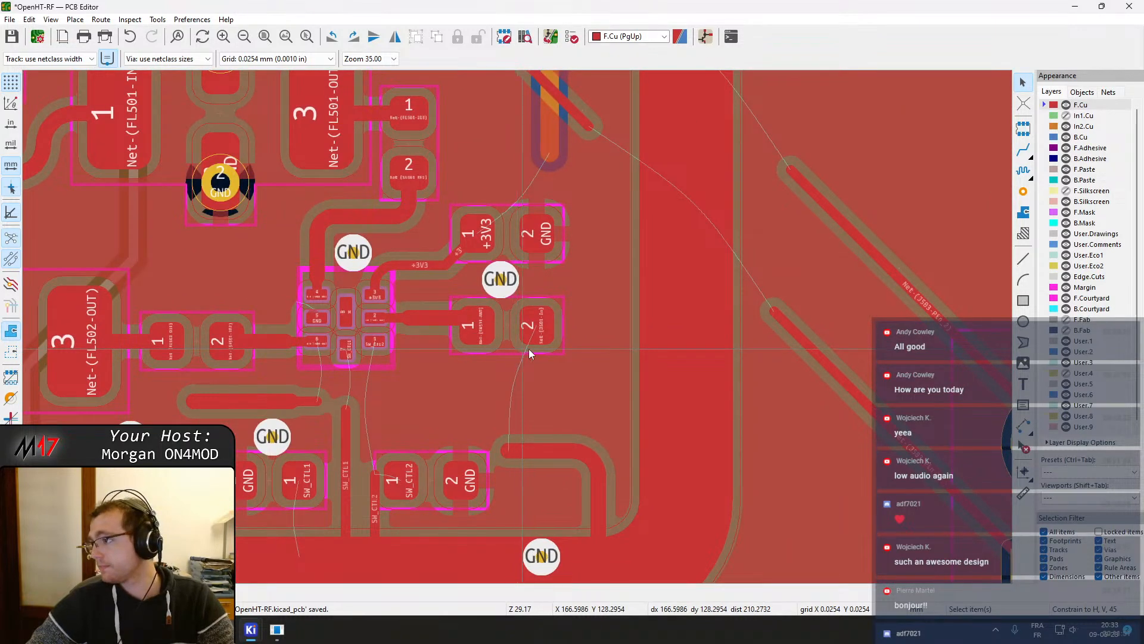
click(560, 454)
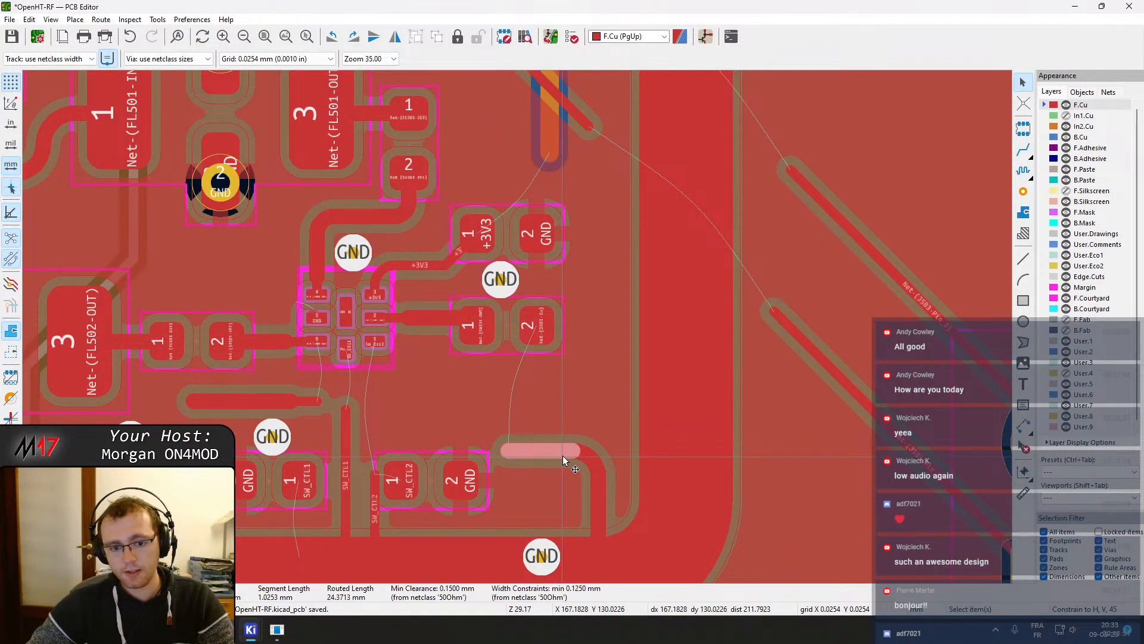
scroll(604, 495, down, 3)
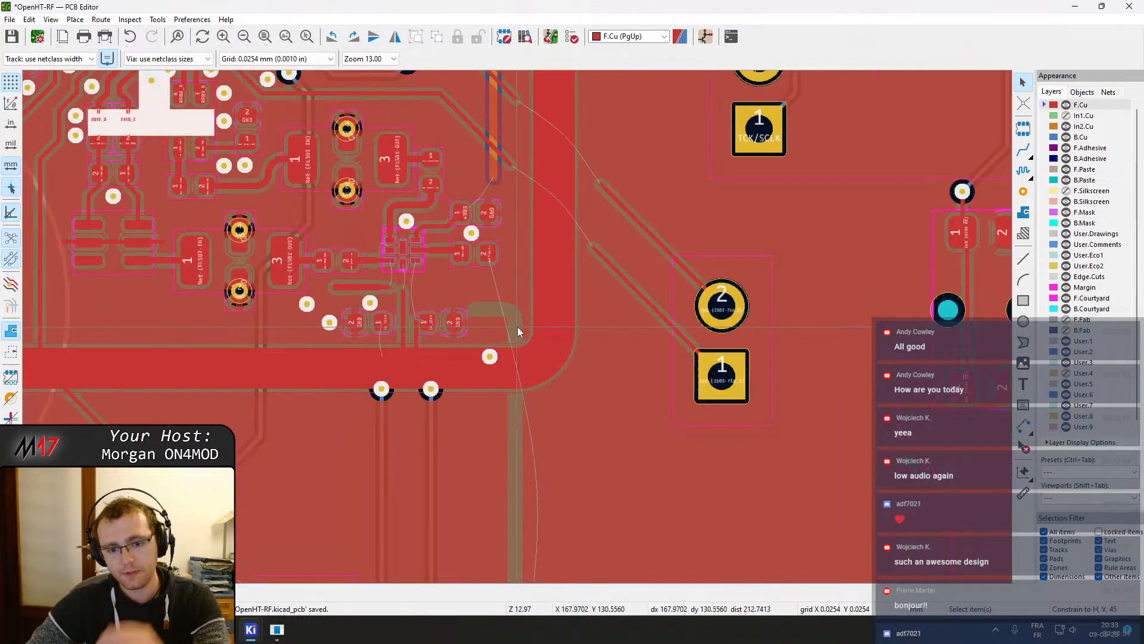
middle_drag(495, 303, 573, 299)
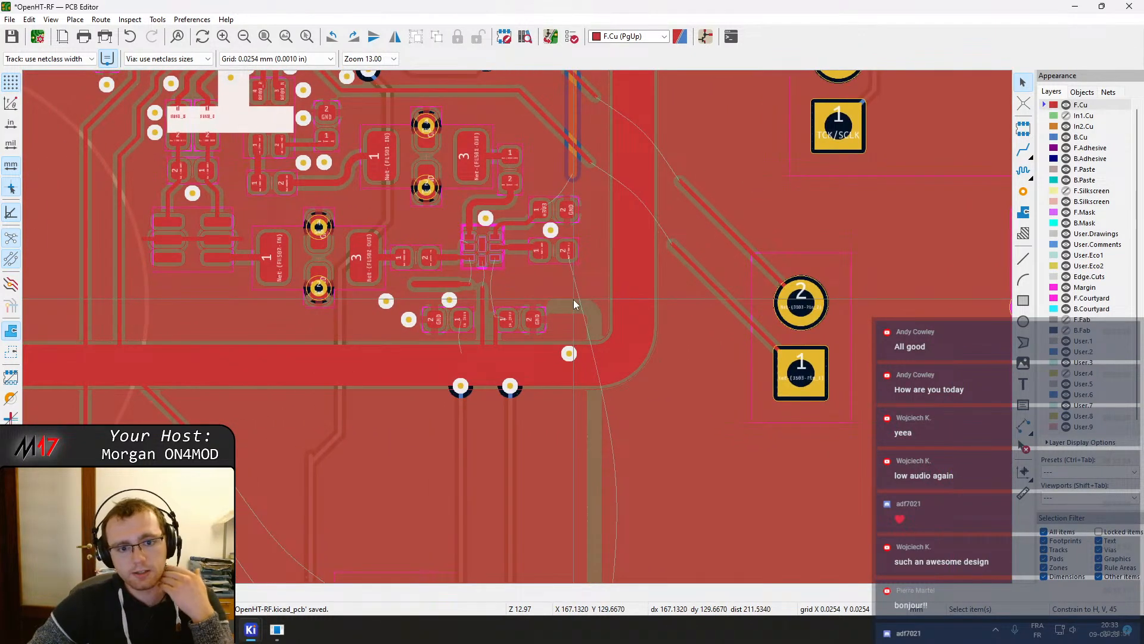
scroll(414, 322, up, 3)
click(568, 242)
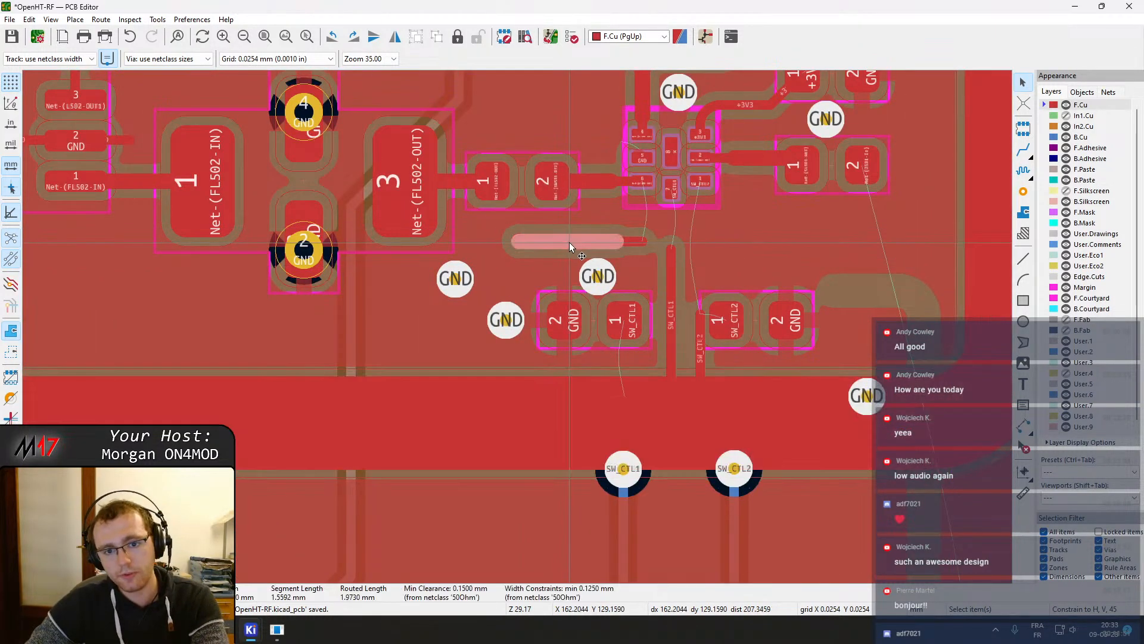
key(Delete)
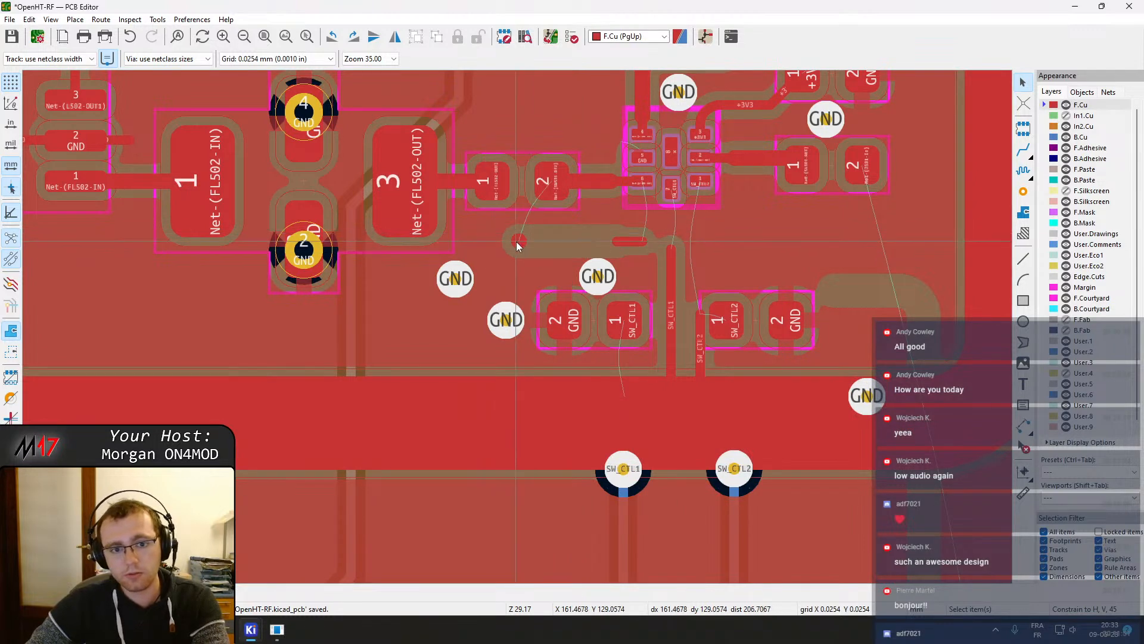
click(632, 241)
key(Delete)
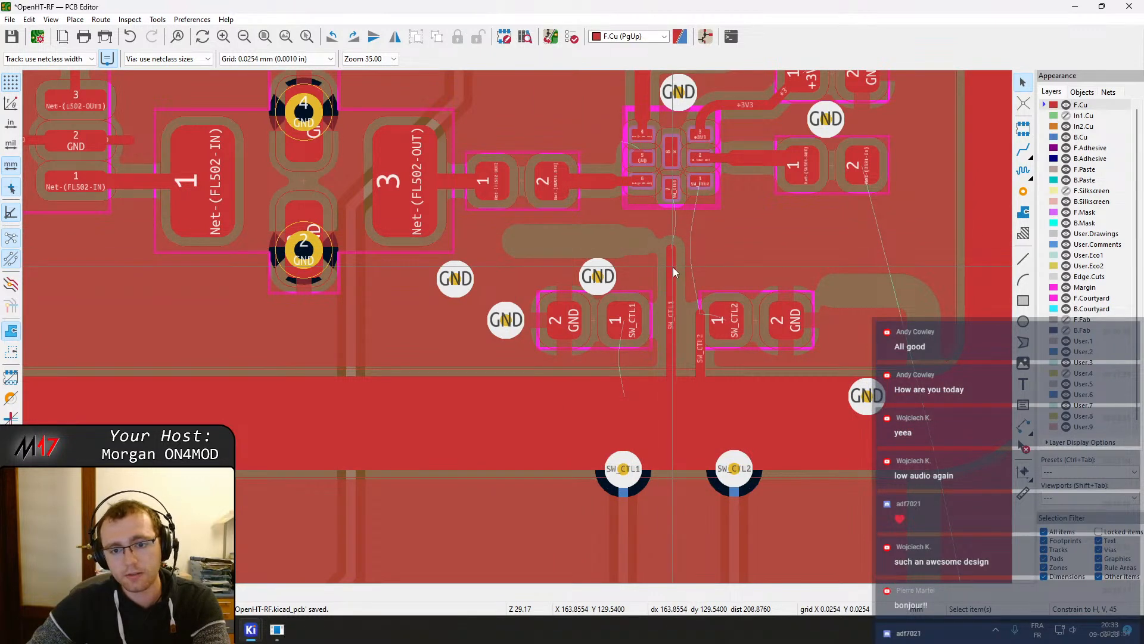
Move three GND stitching vias up into the freed space beside the FL502 output capacitor
scroll(674, 267, up, 2)
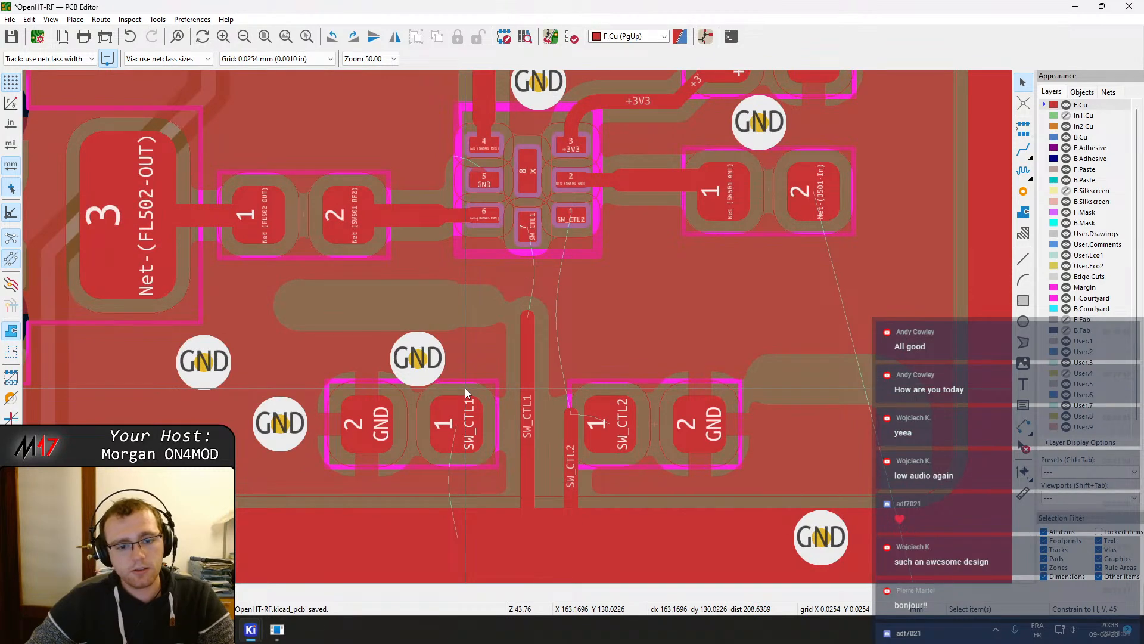
click(417, 358)
drag(418, 358, 417, 269)
click(285, 423)
drag(282, 424, 320, 284)
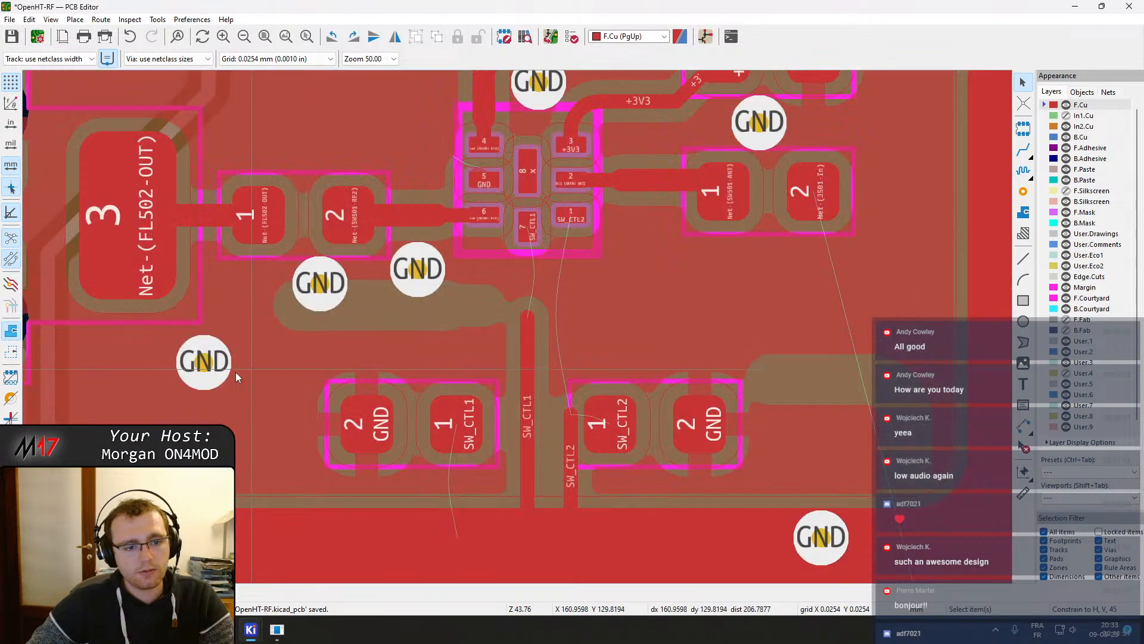
drag(205, 372, 230, 286)
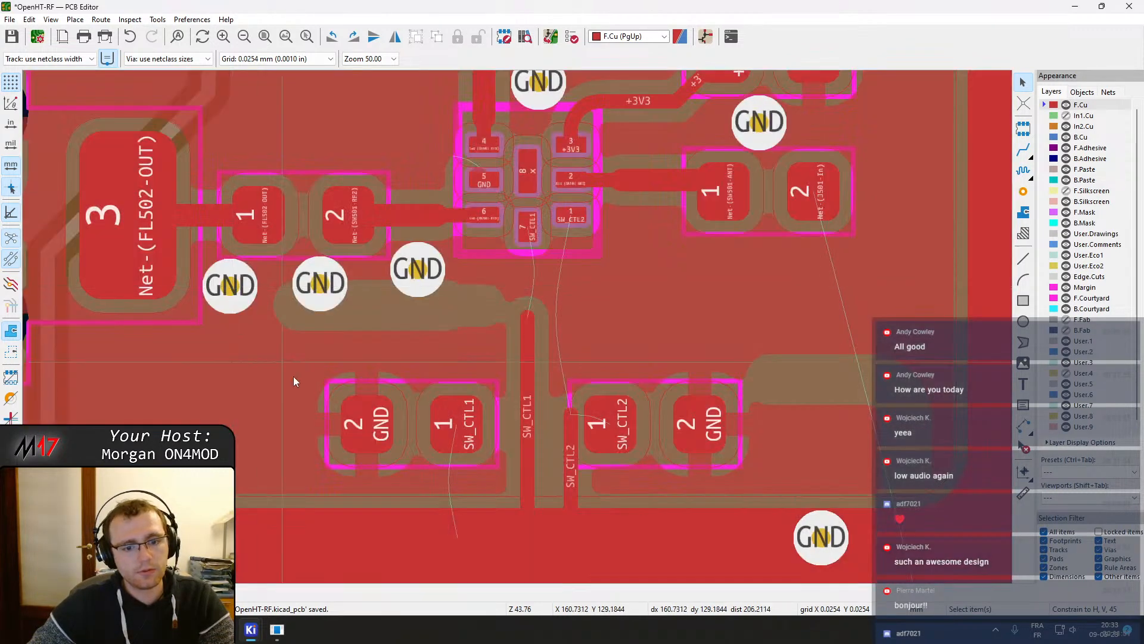
Move the SW_CTL1 decoupling capacitor up below the GND vias and refill the zones
click(417, 412)
drag(412, 417, 417, 351)
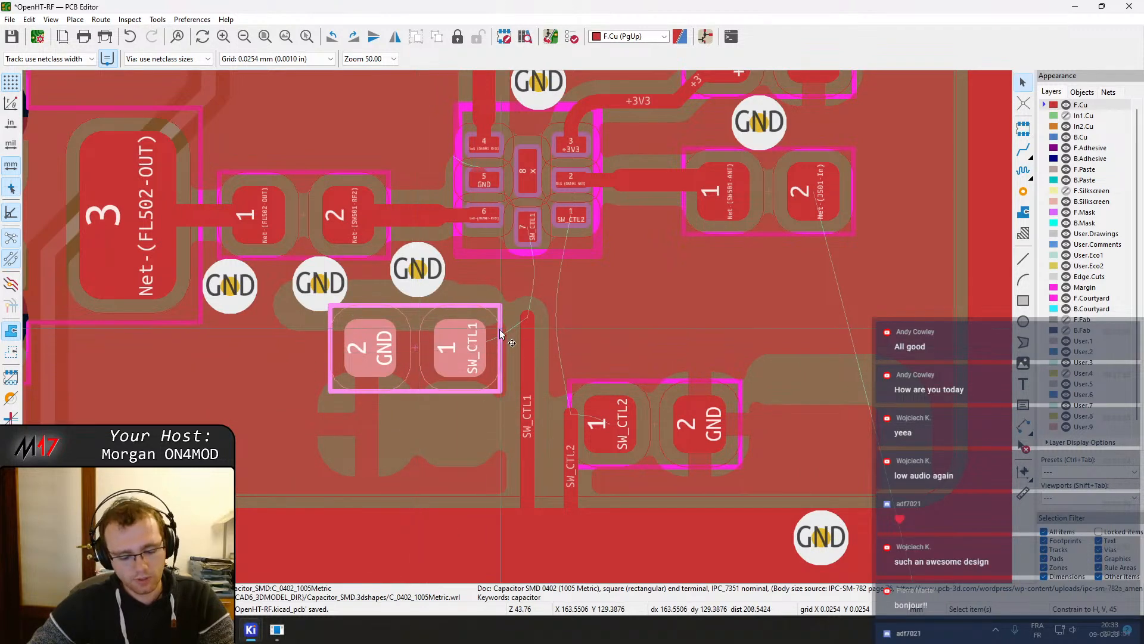
key(b)
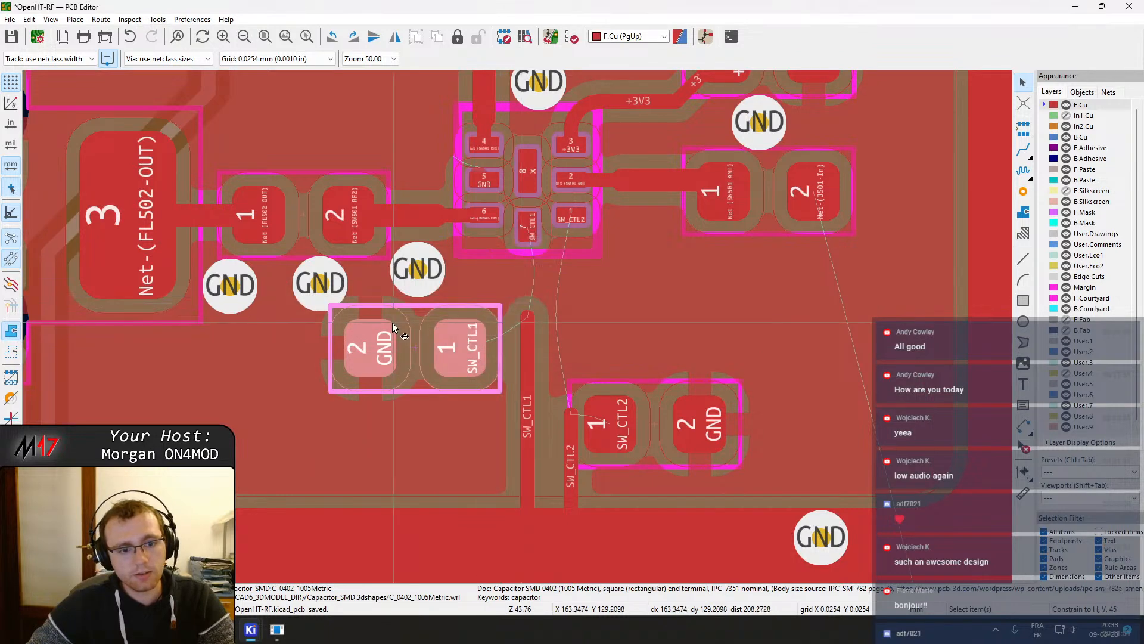
scroll(417, 346, up, 2)
click(435, 346)
key(m)
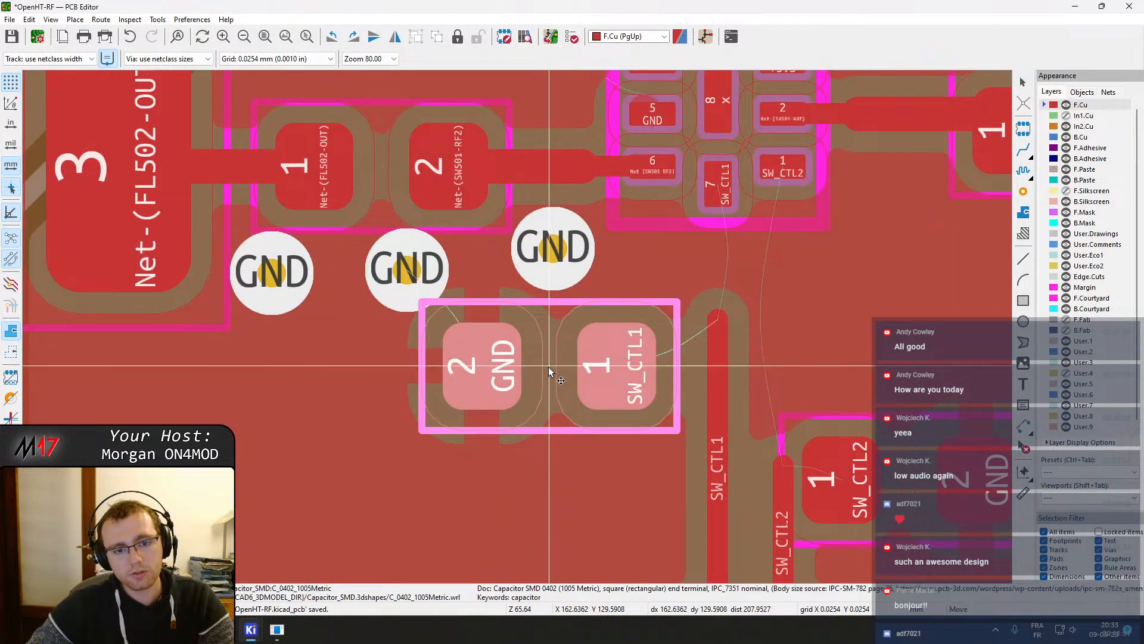
click(547, 372)
key(b)
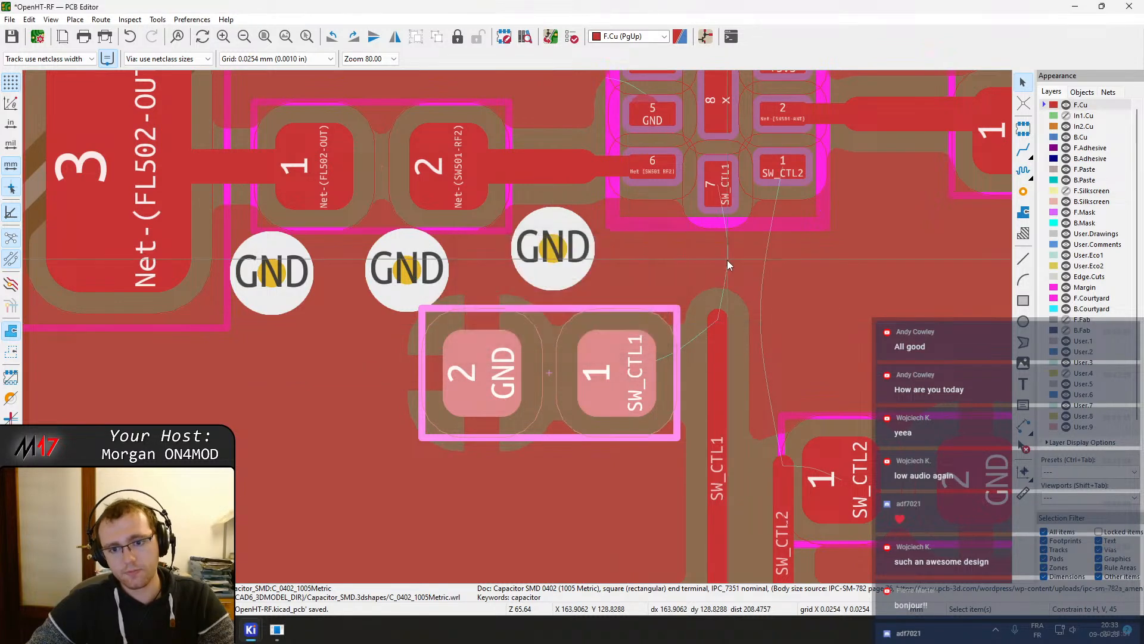
Nudge the SW_CTL1 capacitor's position again and refill the zones
middle_drag(727, 260, 704, 283)
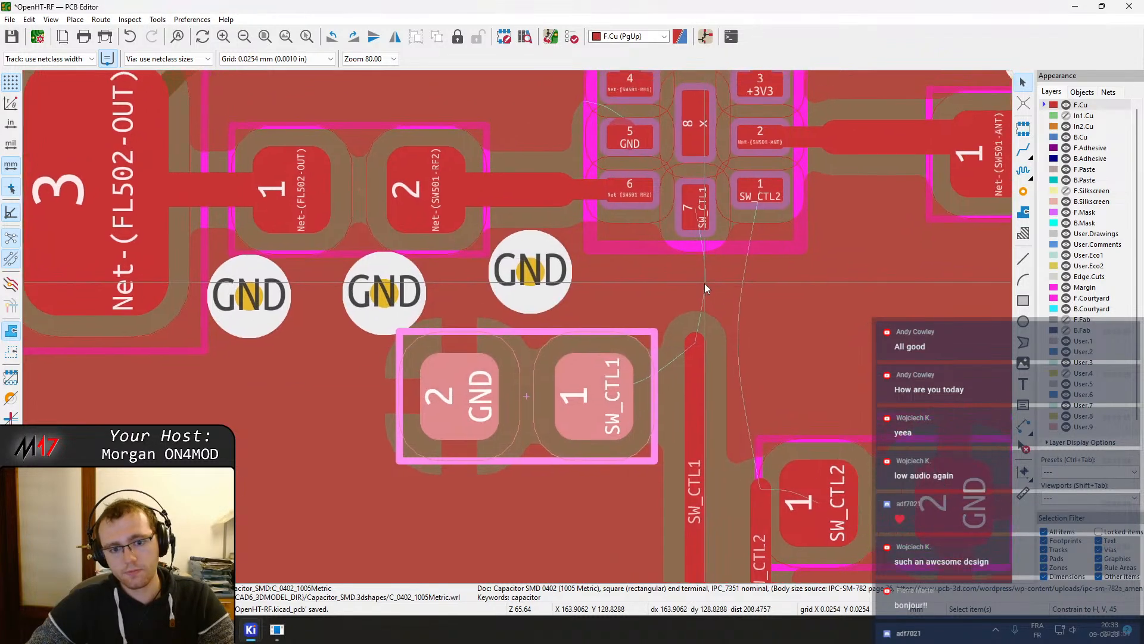
key(m)
click(527, 399)
key(Escape)
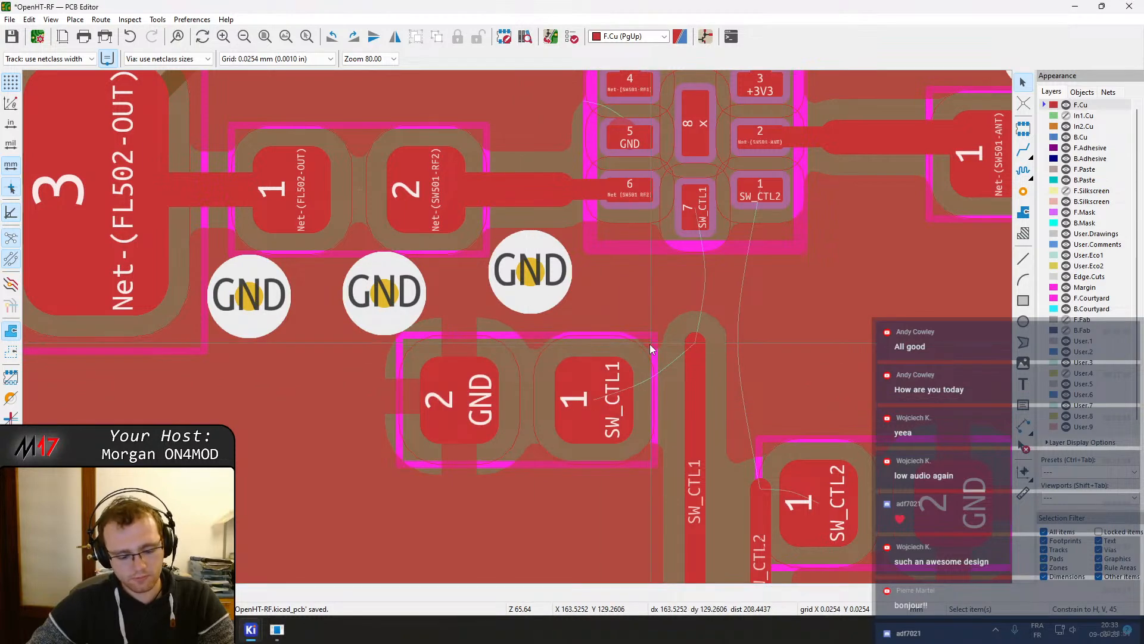
key(b)
scroll(740, 365, down, 3)
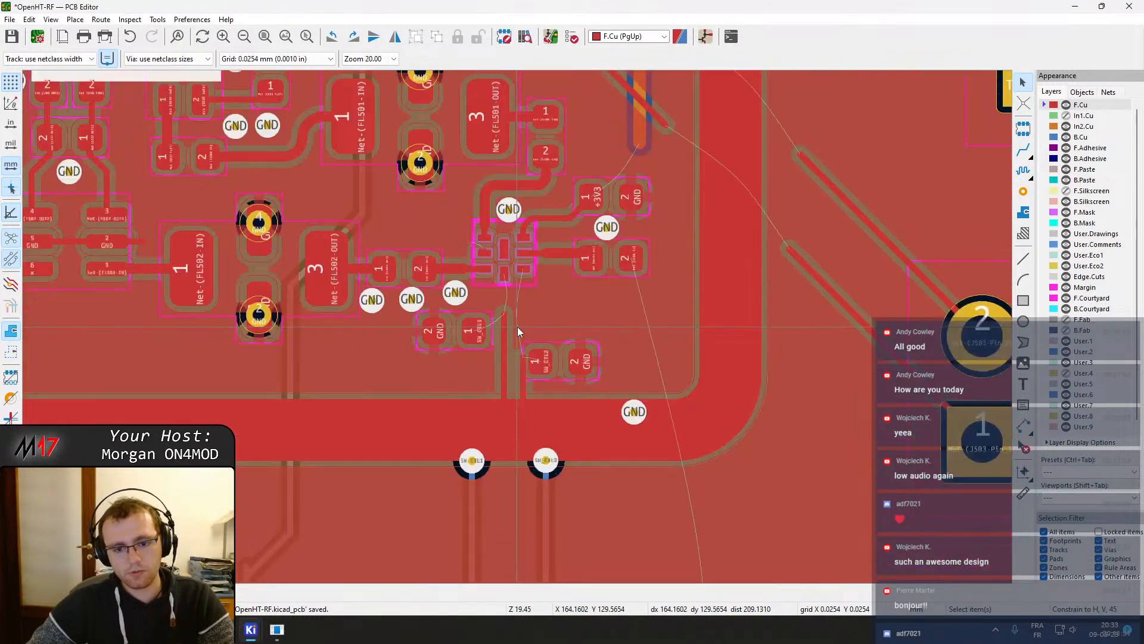
Delete the old SW_CTL1 track segments running from SW501 pin 7 down toward the SW_CTL1 via
scroll(518, 327, up, 2)
middle_drag(471, 386, 552, 120)
key(x)
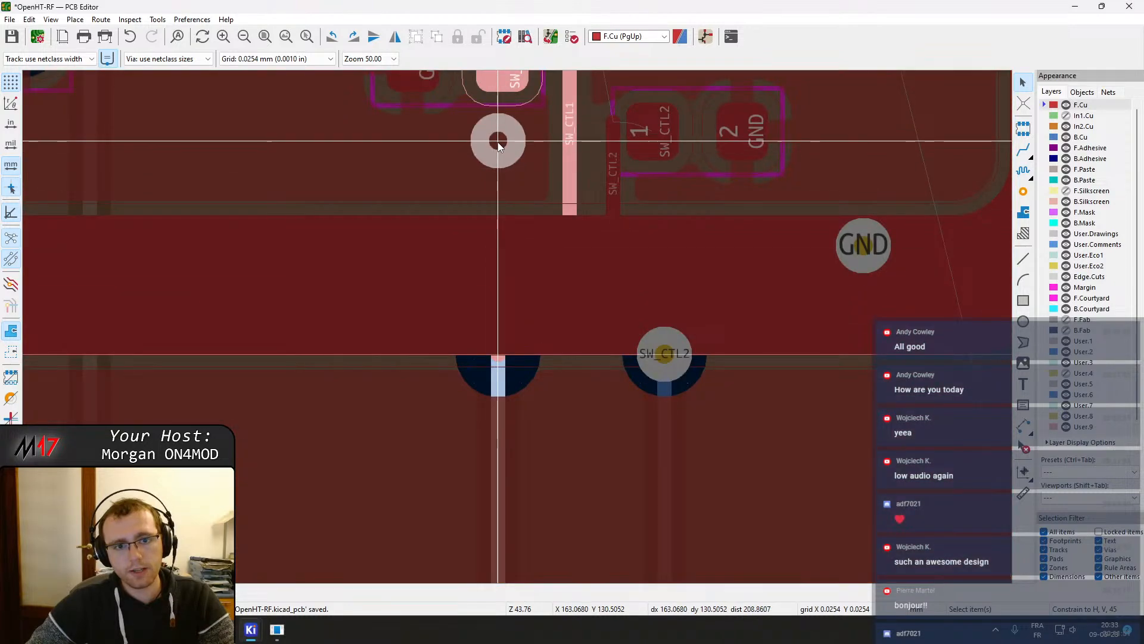
click(499, 150)
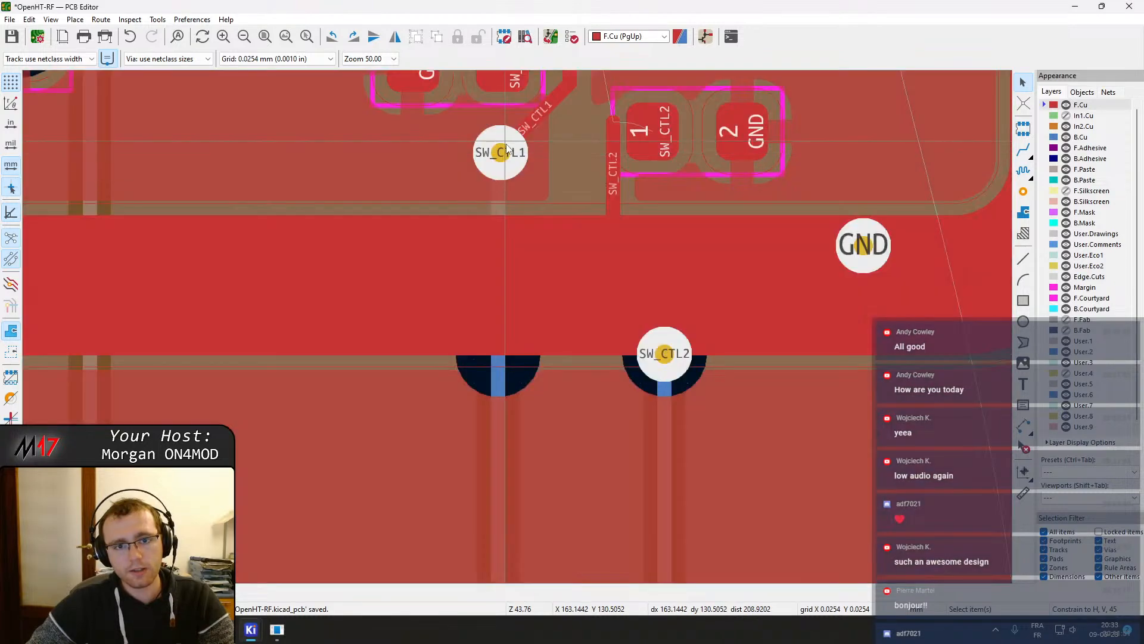
middle_drag(502, 156, 476, 332)
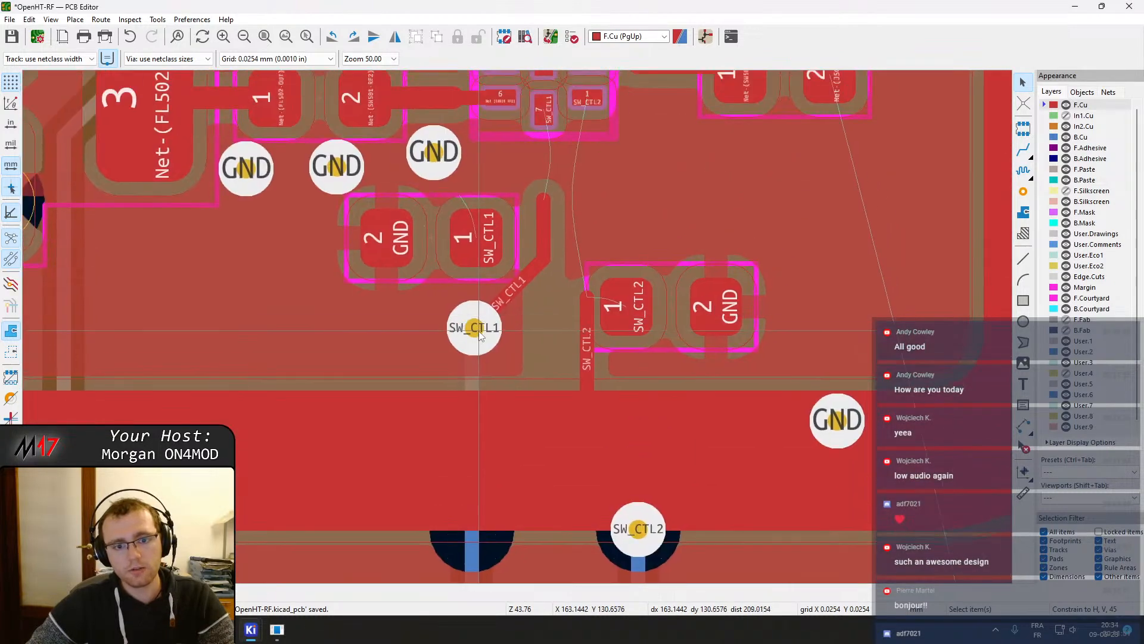
key(x)
click(477, 248)
key(Escape)
click(539, 245)
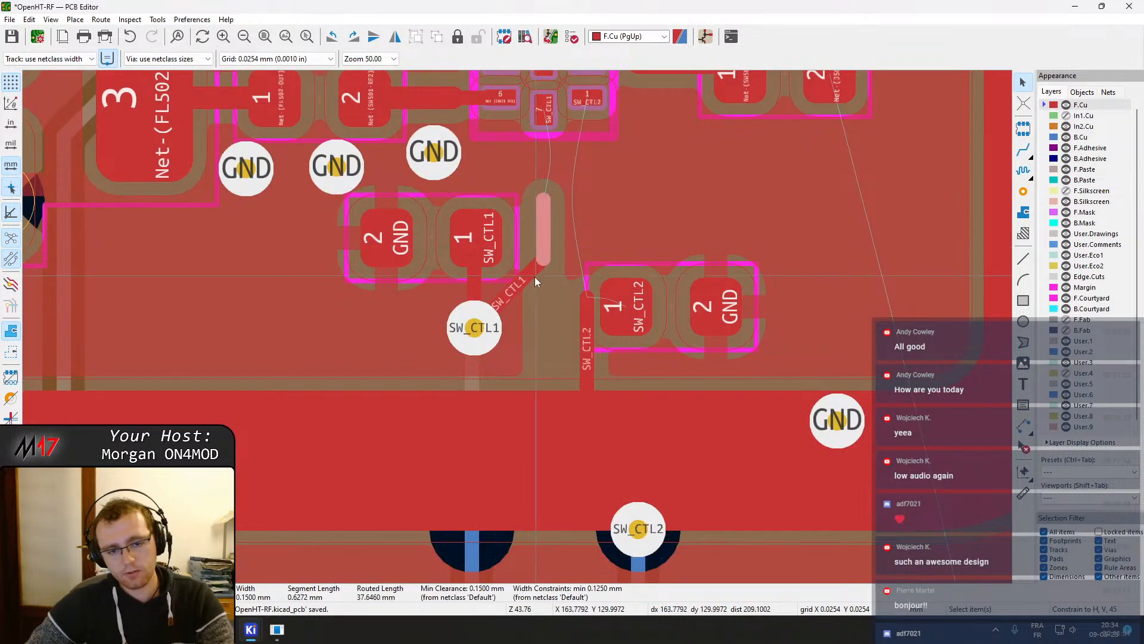
key(Delete)
click(518, 285)
key(Delete)
Route a new track from the SW_CTL1 capacitor's pad 1 up to SW501 pin 7
click(484, 249)
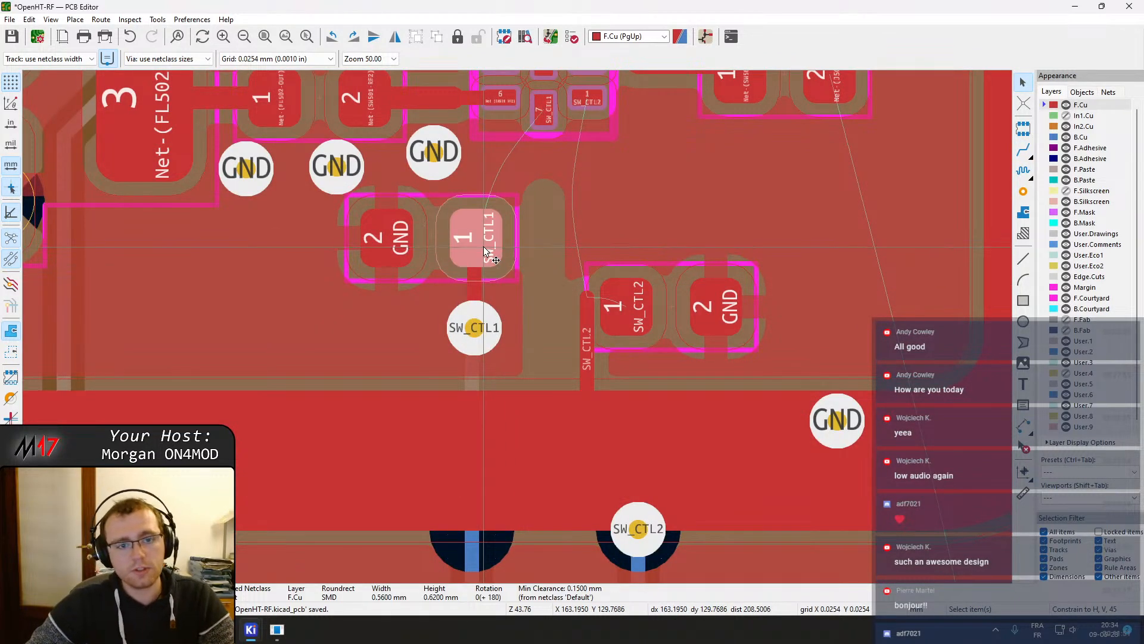
mouse_move(513, 258)
middle_down()
mouse_move(518, 194)
mouse_move(525, 273)
middle_up()
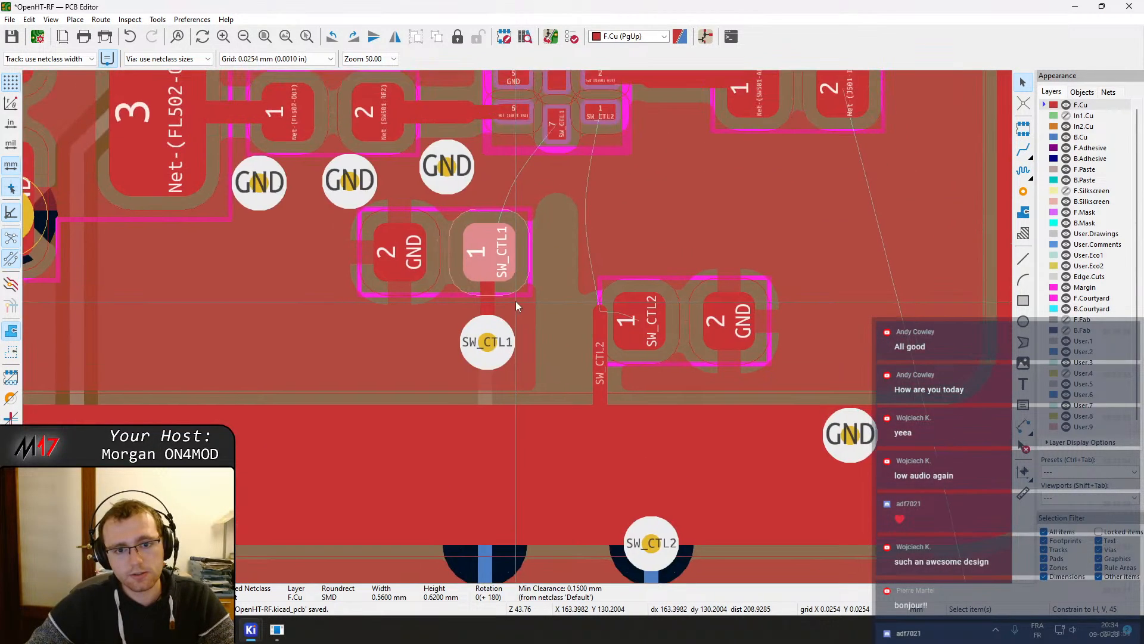
key(x)
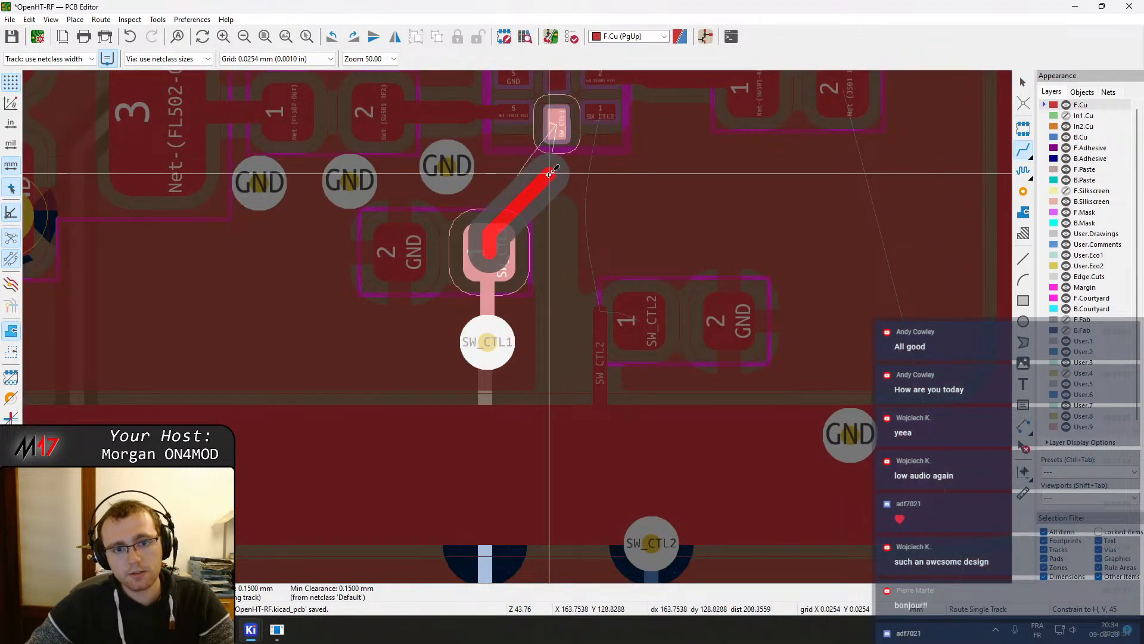
click(557, 126)
middle_drag(596, 133, 509, 260)
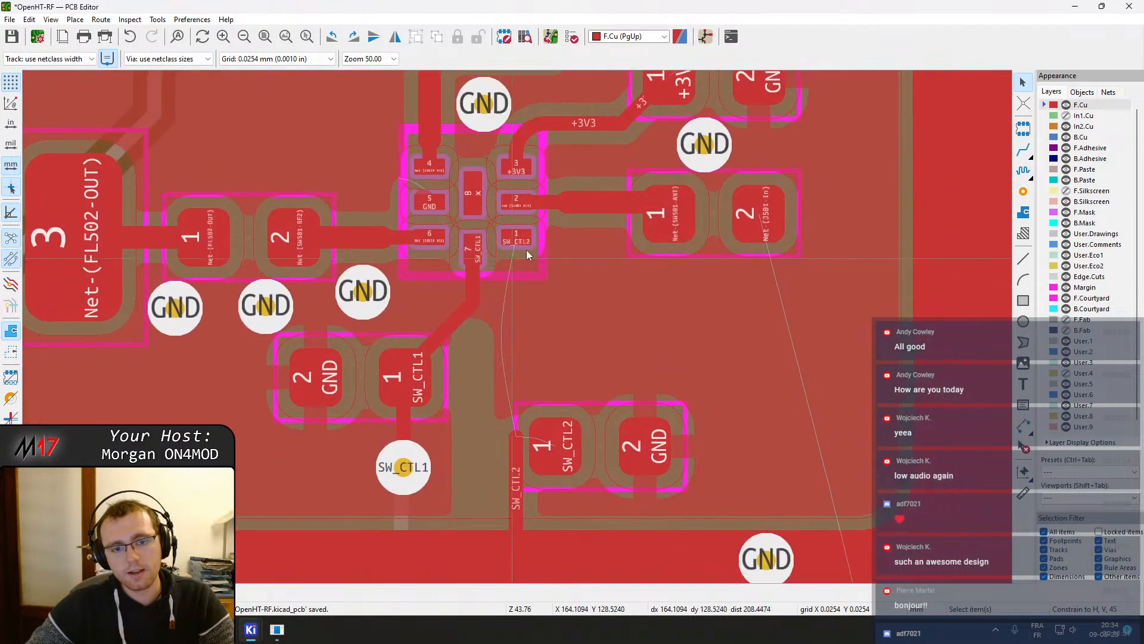
key(x)
key(Escape)
key(x)
key(Escape)
Move the SW_CTL2 capacitor up beside the SW_CTL1 capacitor and drag the SW_CTL2 via up below it
key(m)
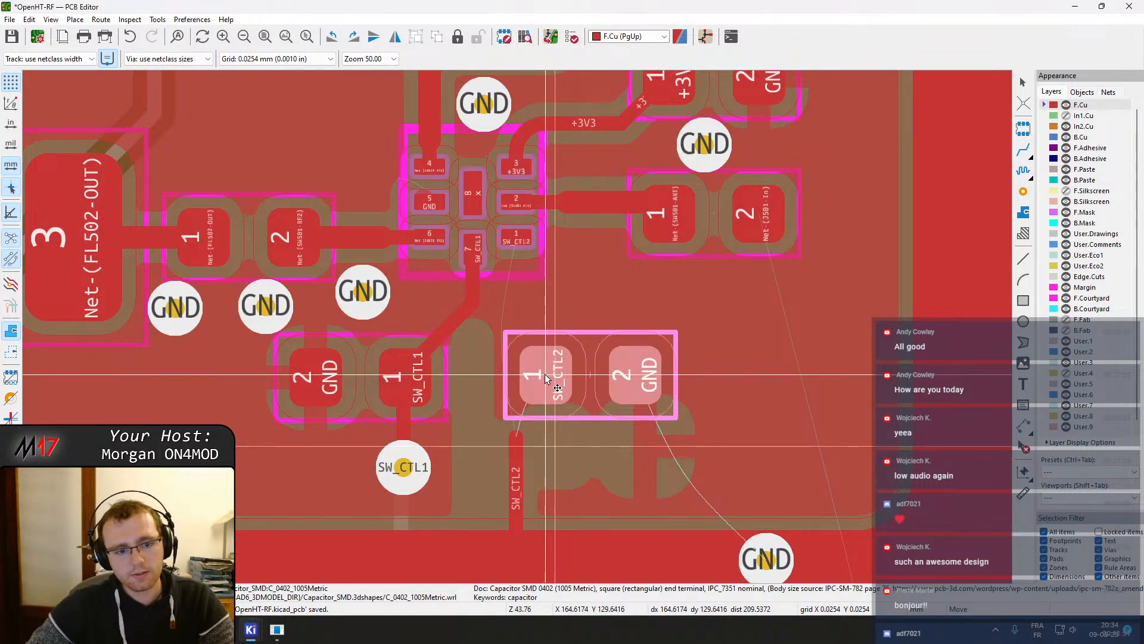
click(543, 380)
click(519, 445)
middle_drag(520, 445, 510, 232)
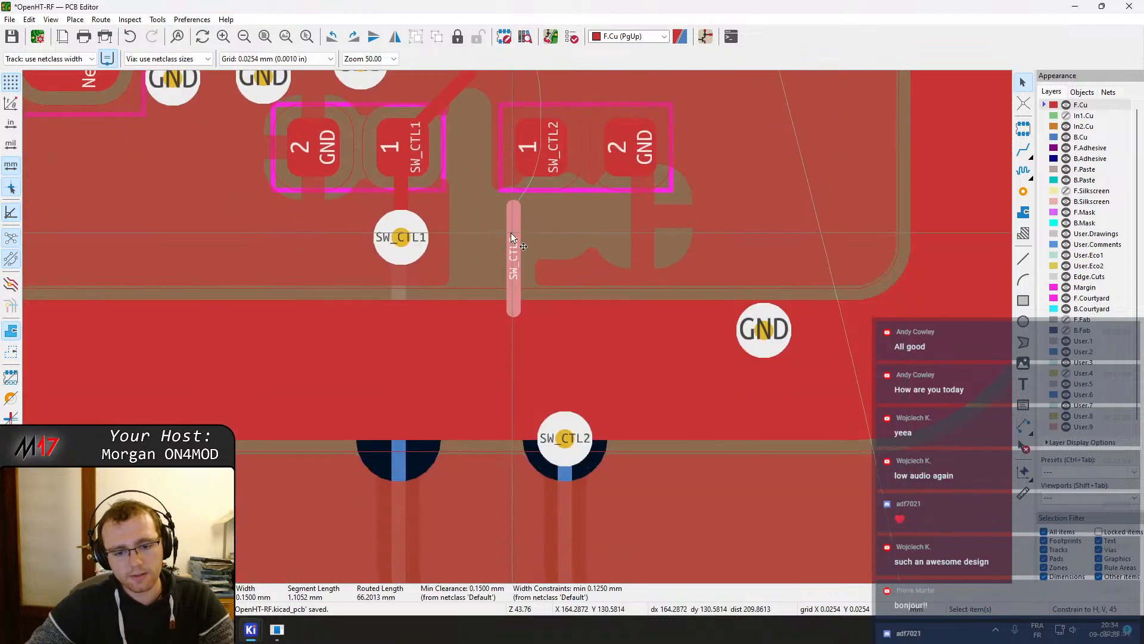
click(553, 449)
key(d)
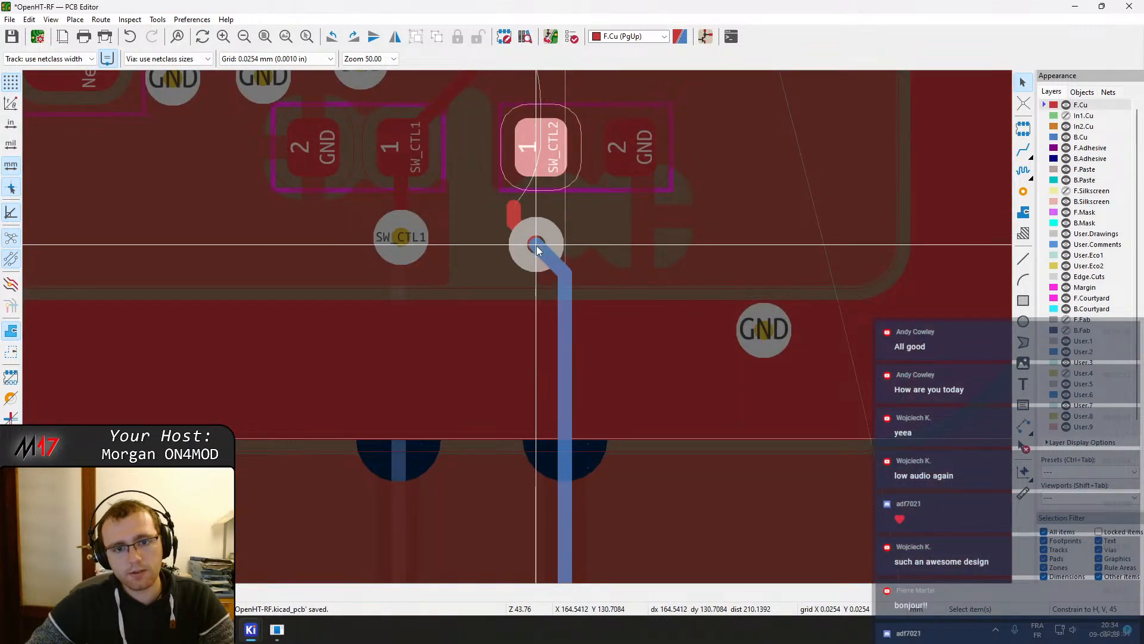
click(539, 245)
click(515, 213)
key(d)
click(541, 138)
middle_drag(542, 151, 541, 311)
click(538, 367)
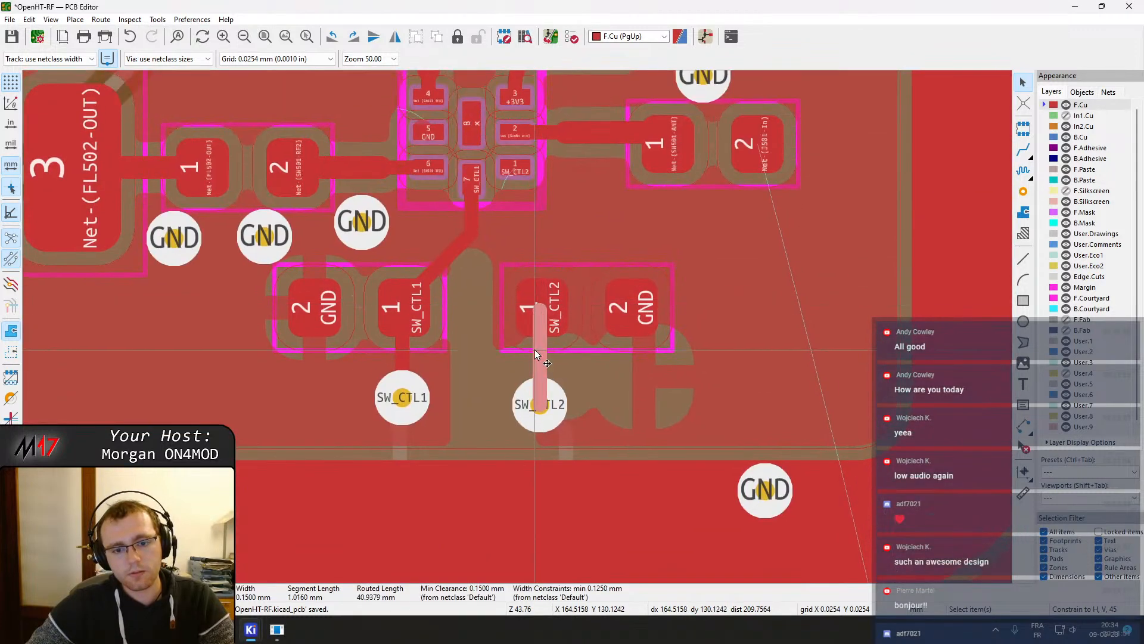
Drag the SW_CTL2 via again to line it up under the capacitor's pad 1
click(554, 410)
key(d)
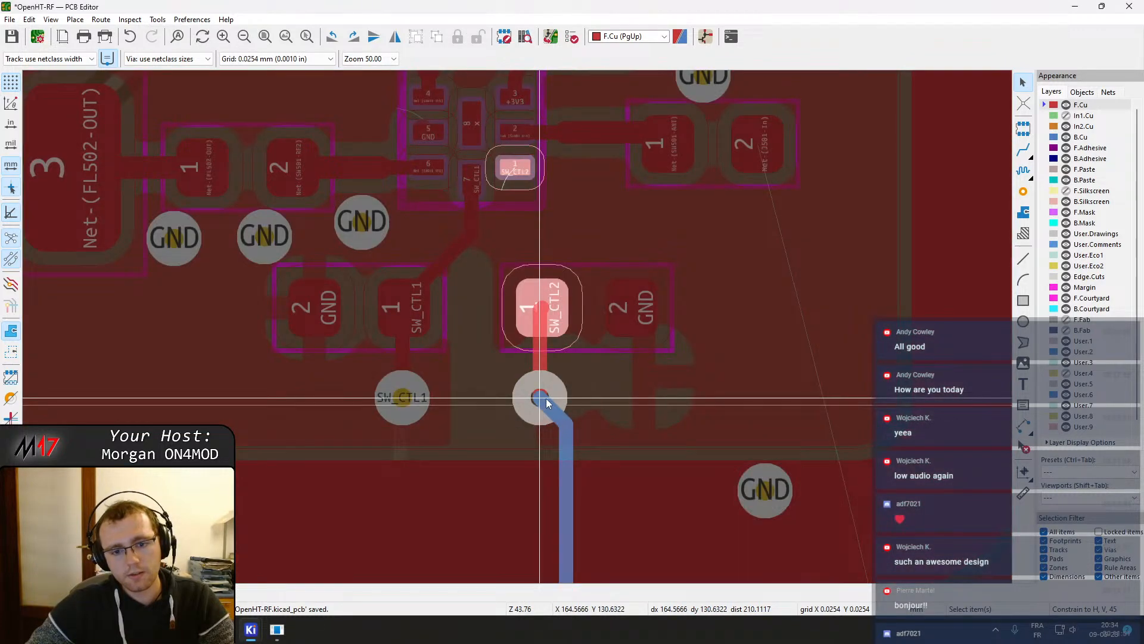
click(548, 399)
click(561, 398)
key(d)
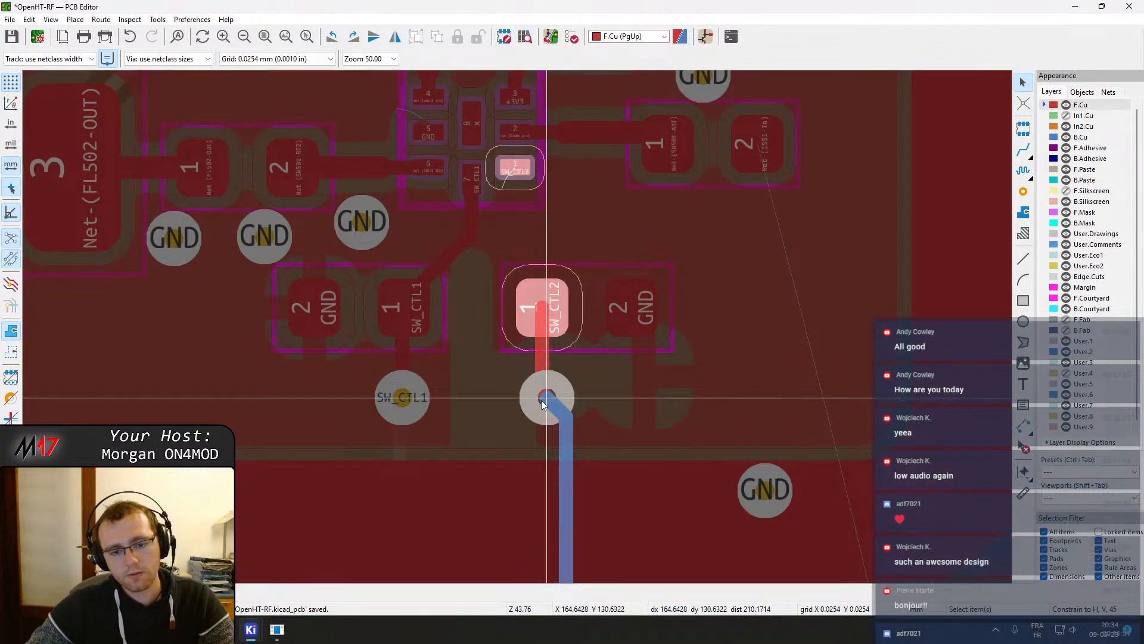
key(Escape)
right_click(506, 384)
mouse_move(566, 603)
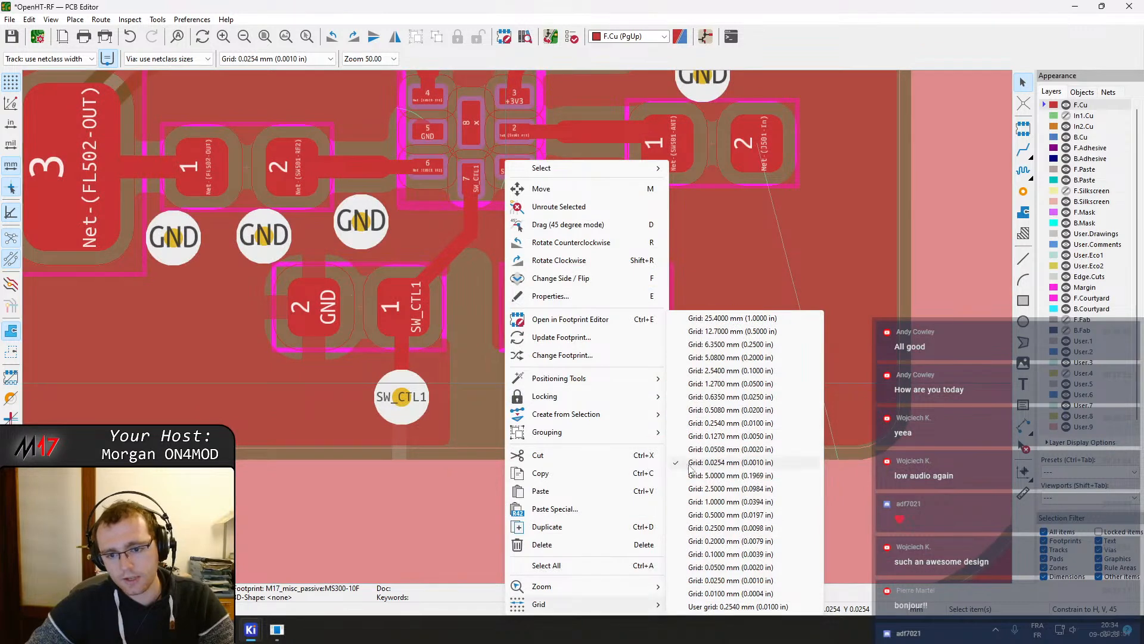
key(Escape)
key(Escape)
Fine-position the SW_CTL2 via directly below the capacitor pad at higher zoom
scroll(563, 395, up, 4)
click(538, 369)
key(d)
click(486, 404)
click(485, 403)
click(489, 397)
click(490, 395)
key(Escape)
key(m)
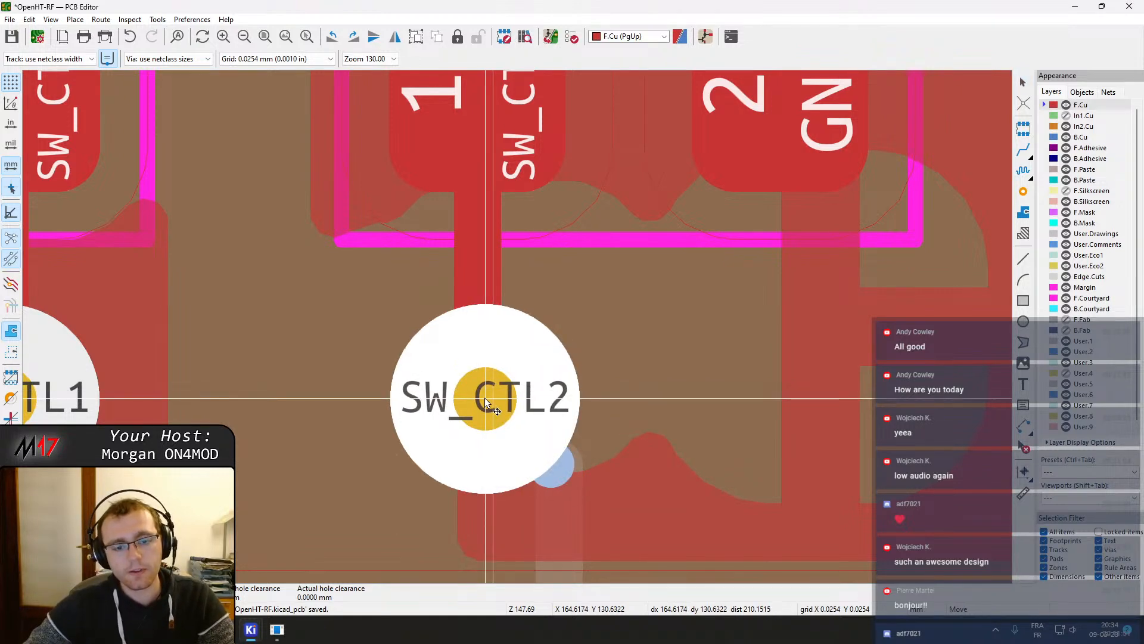
click(477, 398)
key(x)
scroll(483, 267, down, 2)
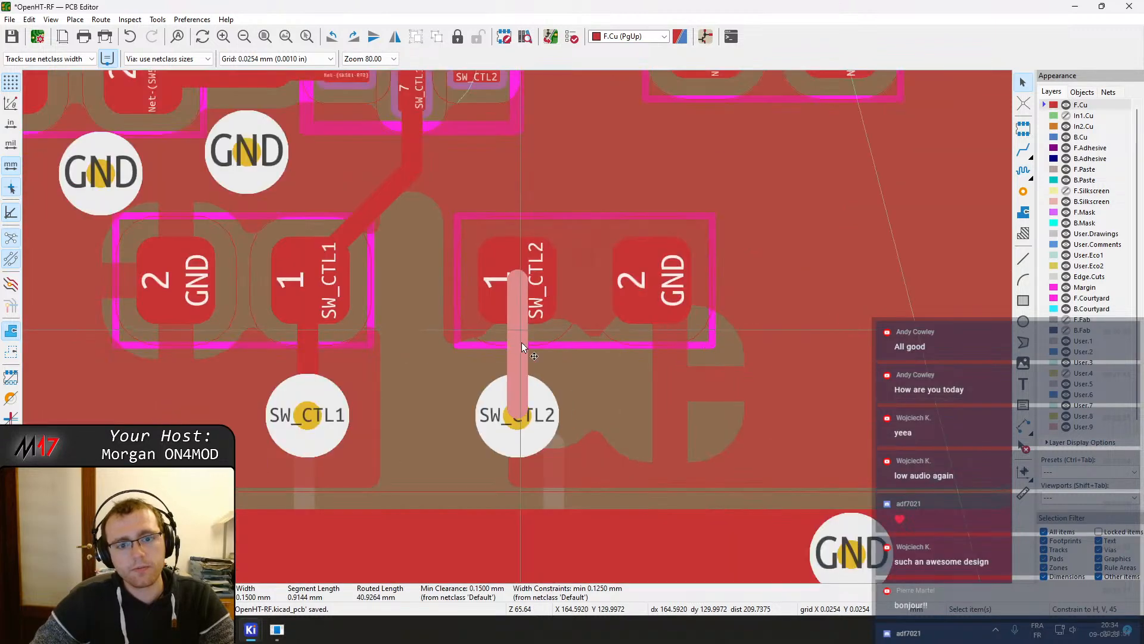
Realign the SW_CTL2 back-layer track with the moved via and delete a leftover track segment
drag(515, 319, 512, 282)
click(522, 358)
drag(522, 359, 520, 420)
click(561, 471)
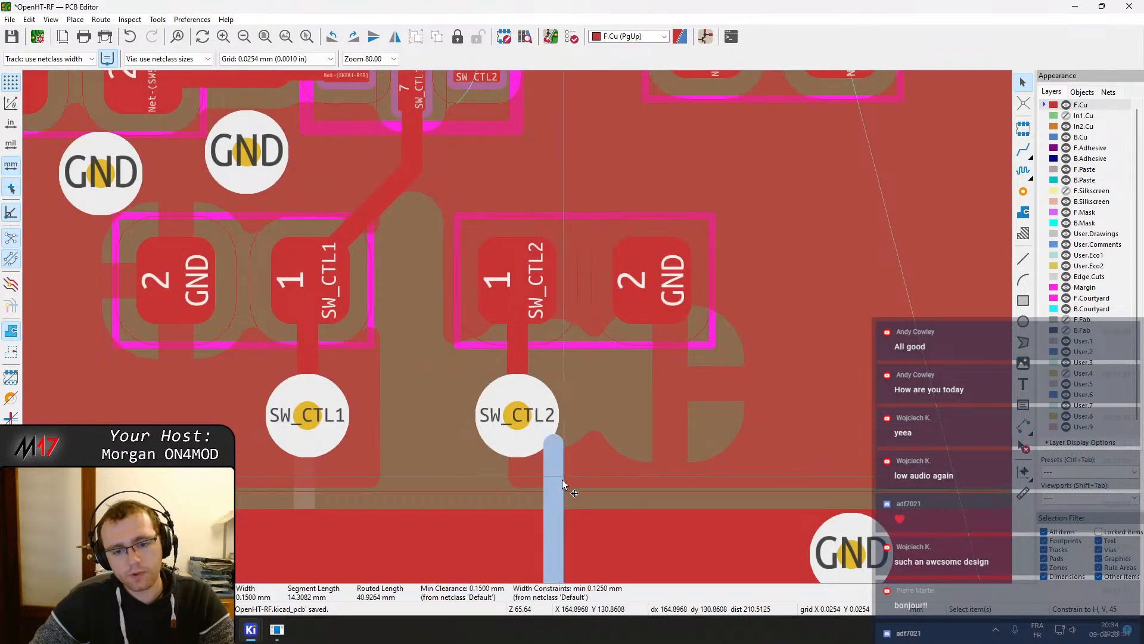
scroll(564, 484, down, 2)
middle_drag(518, 329, 544, 489)
scroll(530, 533, down, 4)
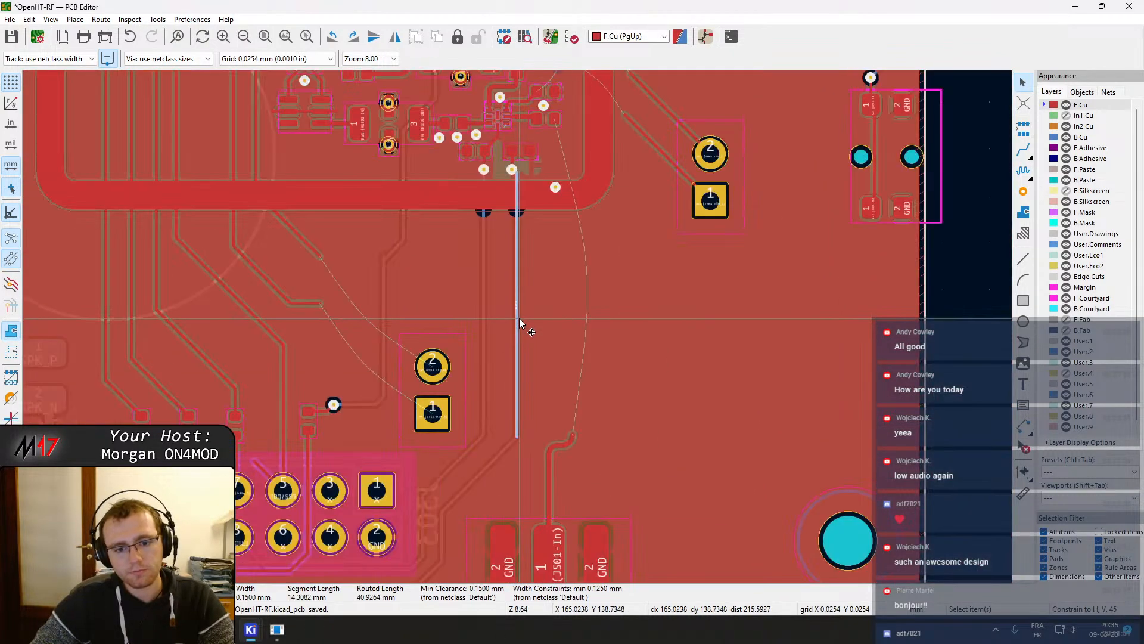
scroll(520, 323, up, 4)
middle_drag(501, 144, 504, 502)
drag(522, 255, 507, 236)
click(520, 247)
scroll(507, 237, down, 1)
middle_drag(506, 238, 594, 340)
scroll(531, 328, up, 2)
click(532, 396)
key(Delete)
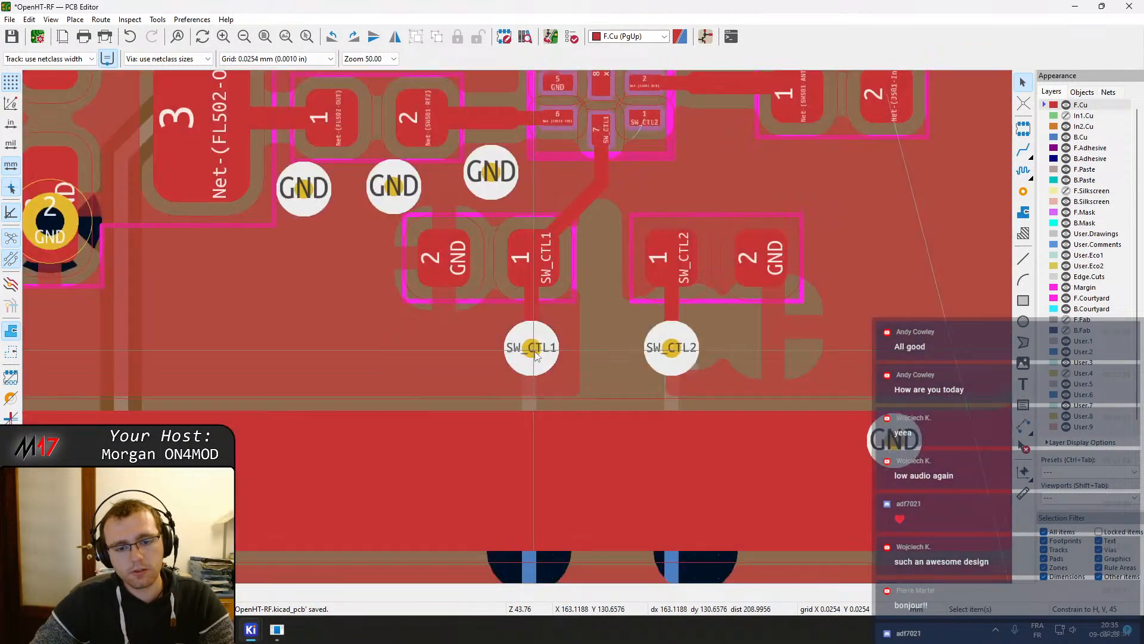
Tidy the track end at the SW_CTL1 via and refill the zones
click(530, 384)
drag(531, 389, 536, 354)
scroll(525, 351, down, 5)
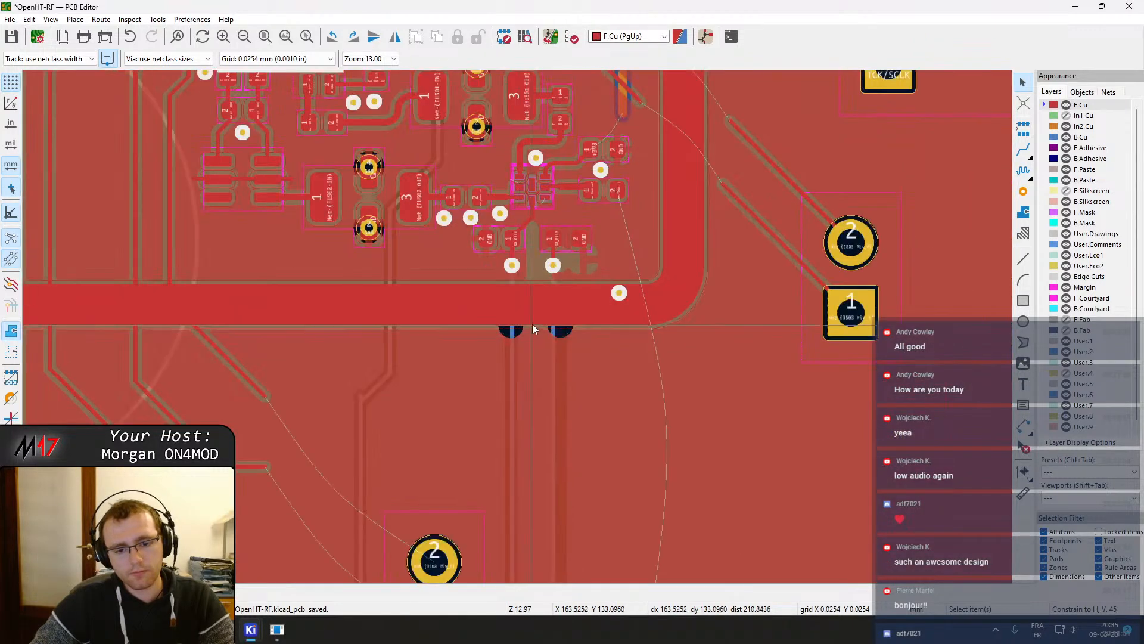
key(b)
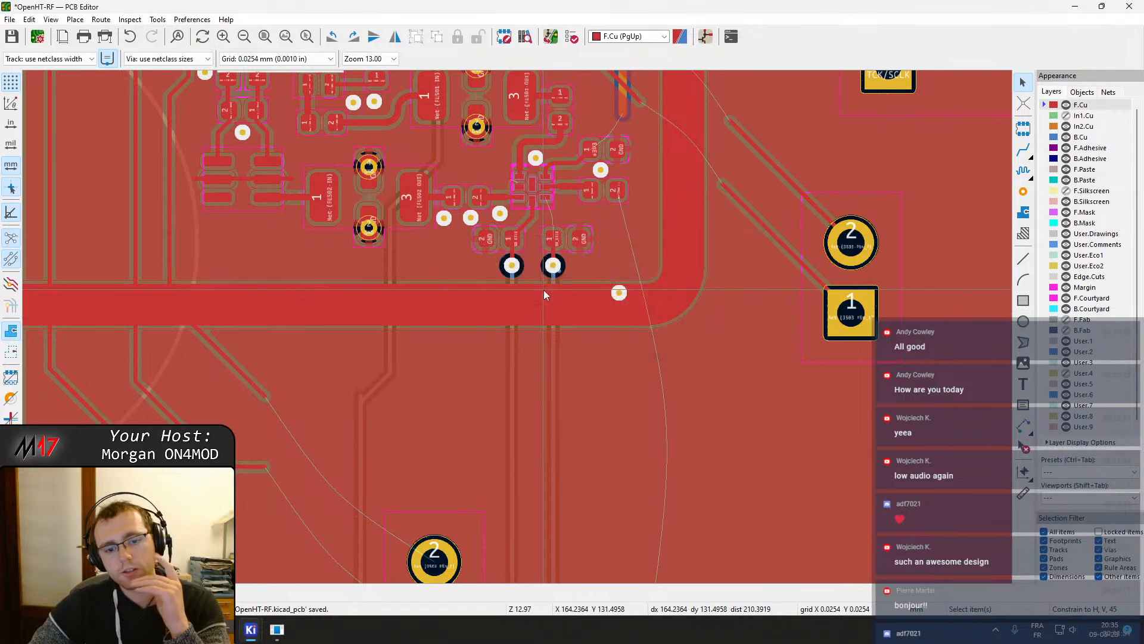
scroll(517, 326, up, 5)
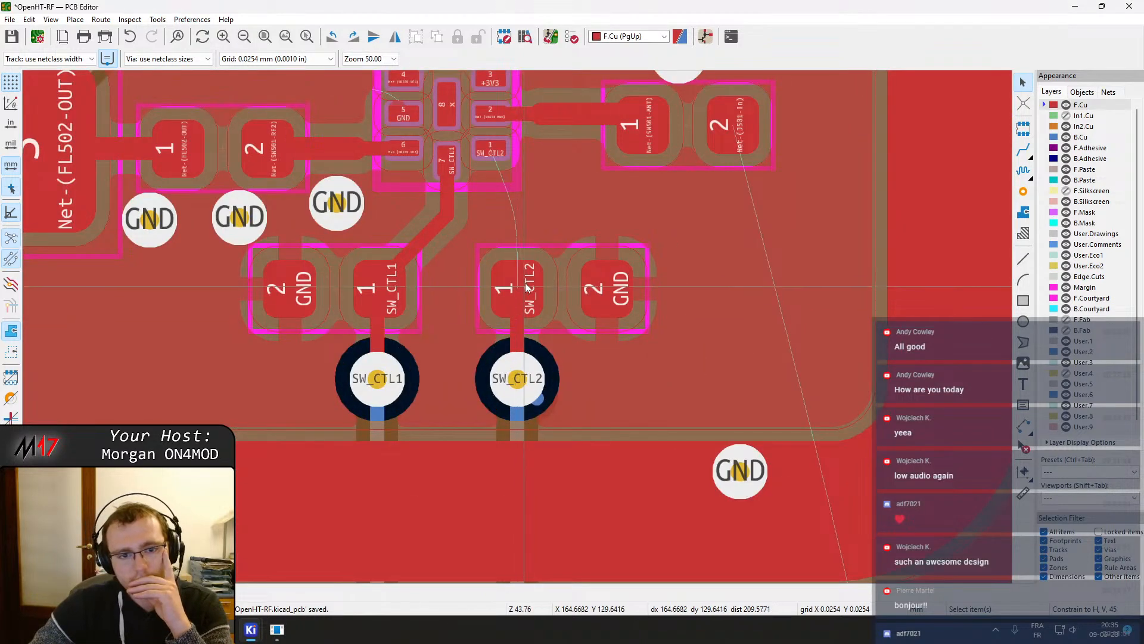
Move the SW_CTL1 capacitor slightly right and refill the zones
click(348, 269)
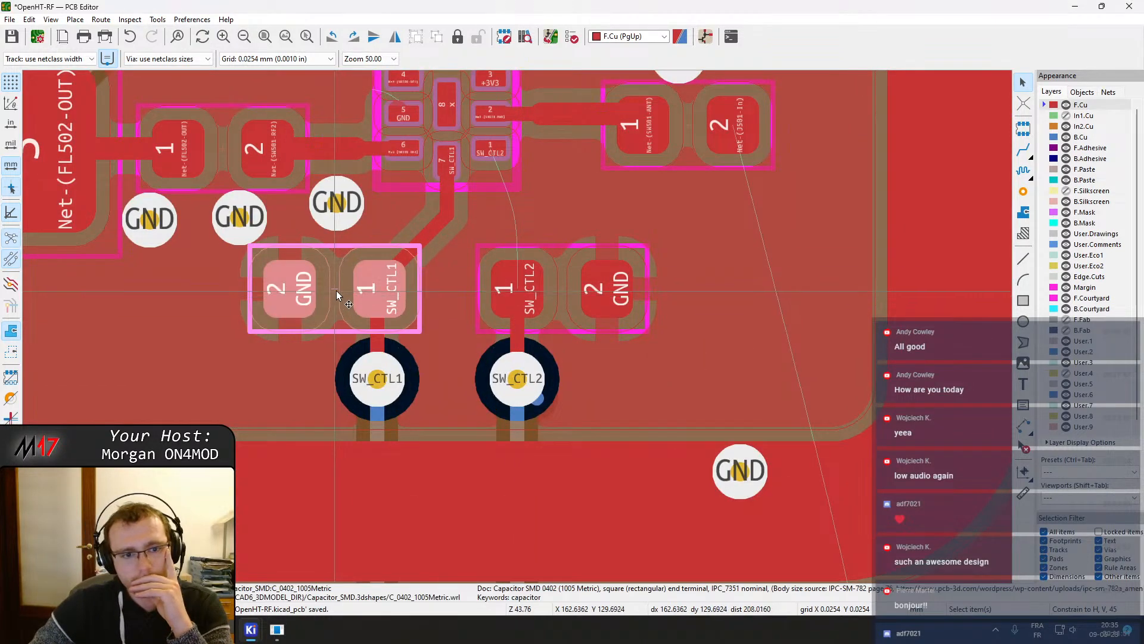
key(m)
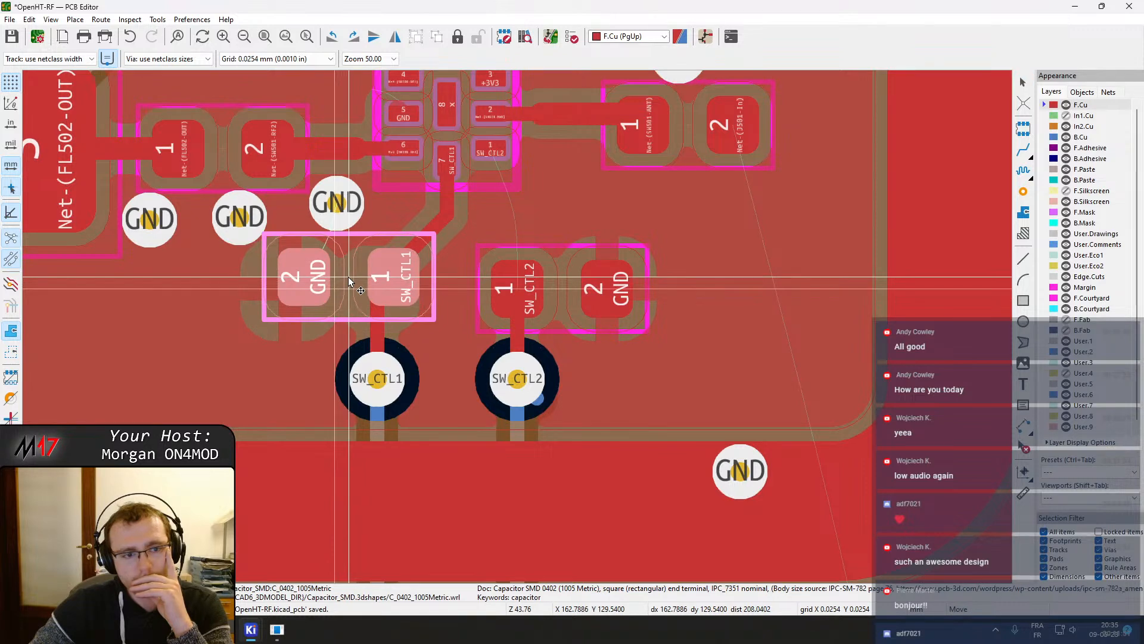
click(349, 280)
key(b)
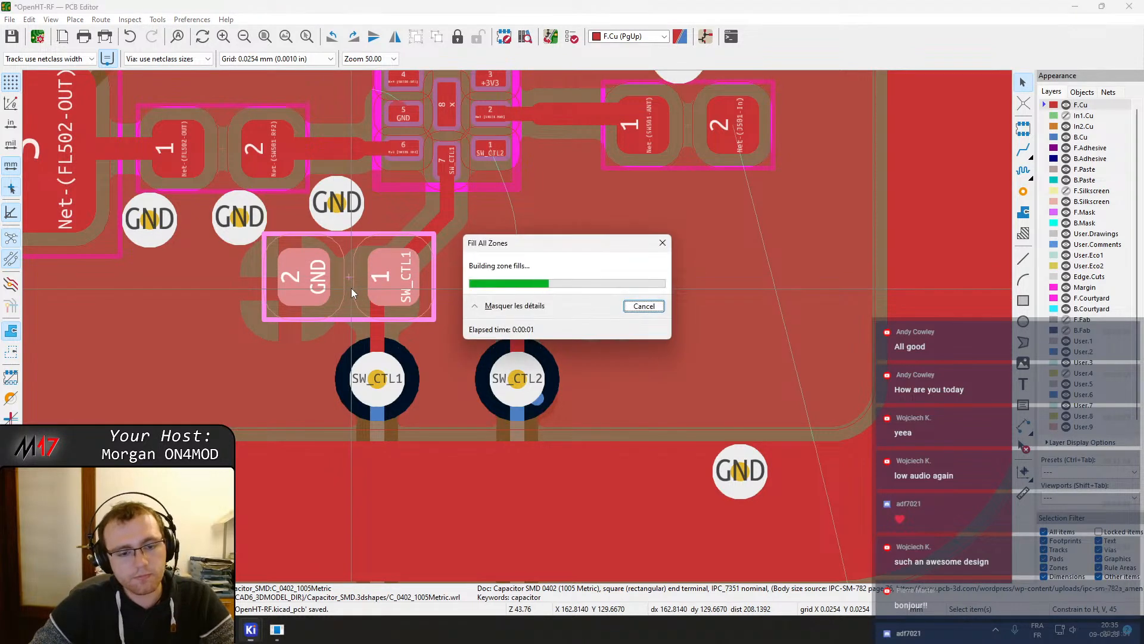
Drag the SW_CTL1 via to sit directly under the capacitor pad and refill the zones
click(377, 386)
key(d)
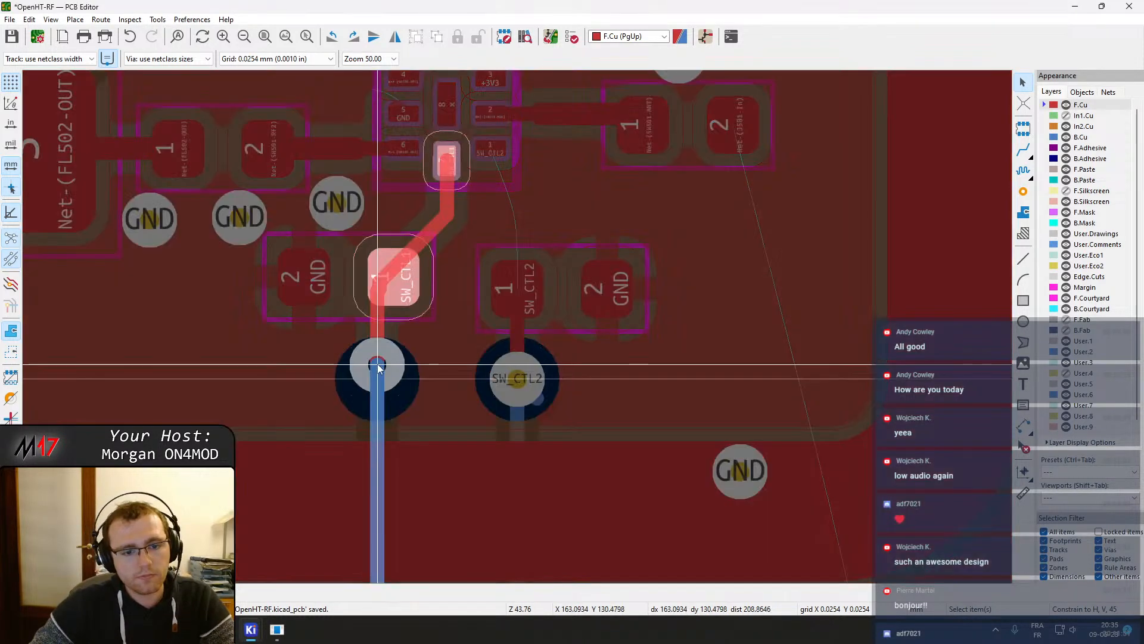
click(378, 366)
key(b)
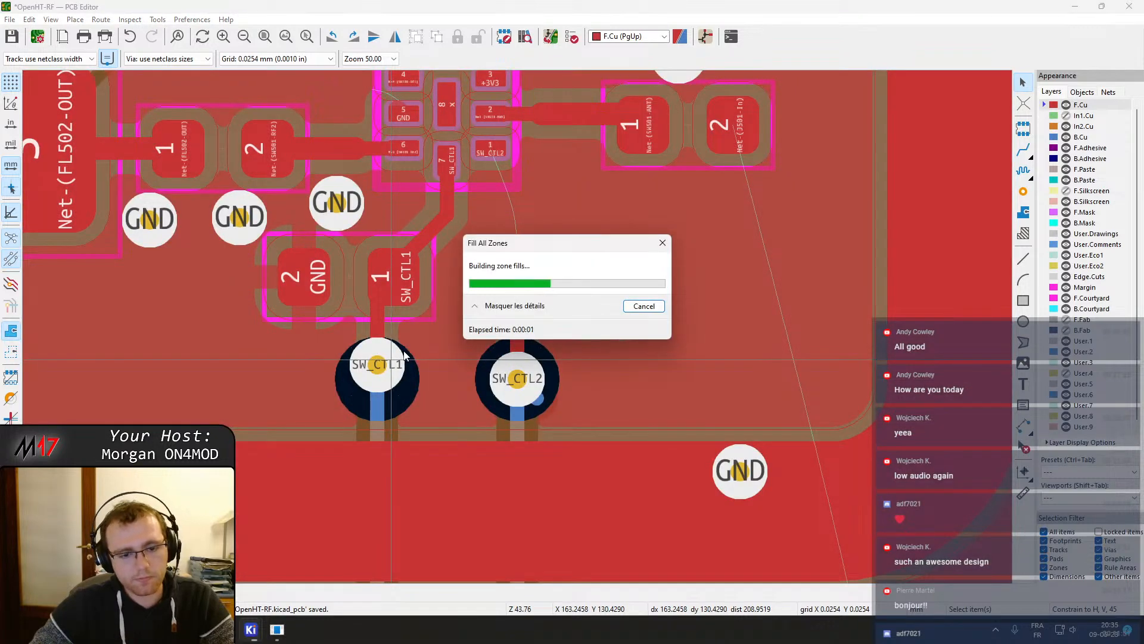
Rework the SW_CTL2 track between capacitor pad and via, deleting a redundant stub segment
middle_drag(192, 358, 134, 379)
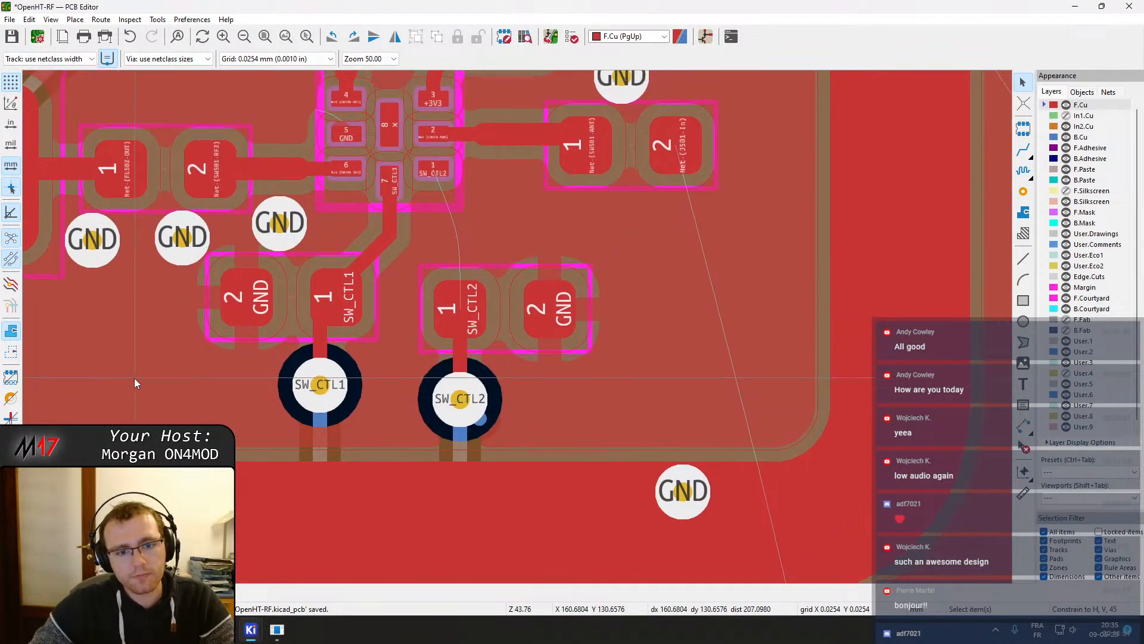
middle_drag(262, 431, 469, 349)
middle_drag(677, 370, 555, 476)
click(544, 370)
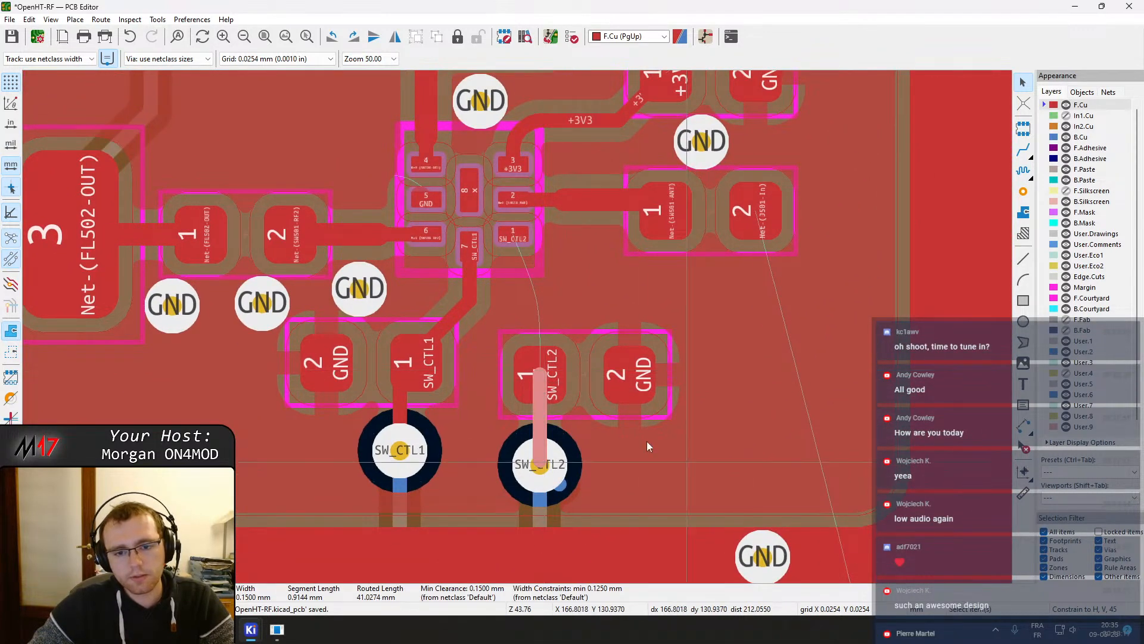
drag(522, 381, 536, 363)
click(543, 415)
click(542, 378)
click(547, 470)
key(Escape)
click(565, 489)
key(Delete)
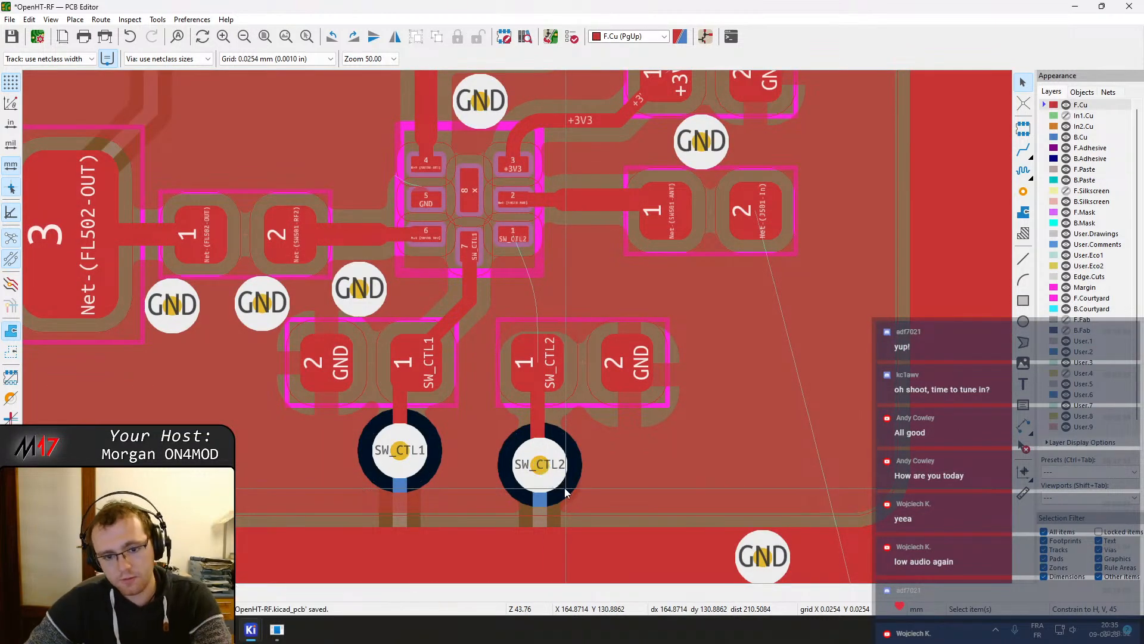
Reconnect the SW_CTL2 back-layer track end to the centre of the SW_CTL2 via
drag(541, 468, 538, 444)
click(541, 461)
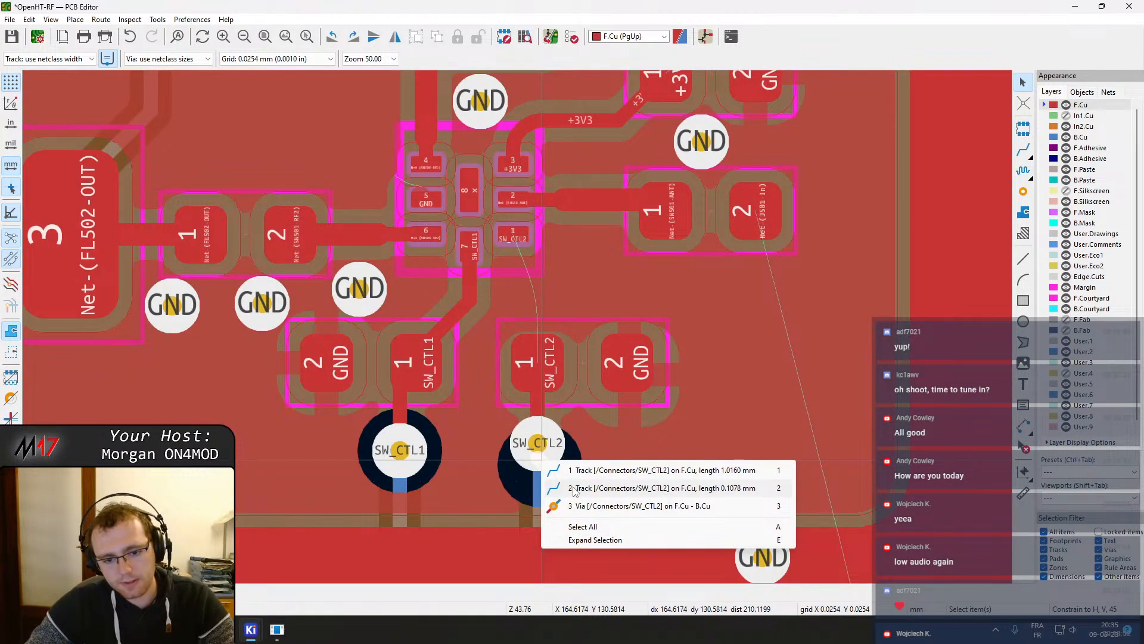
click(572, 488)
scroll(558, 486, up, 6)
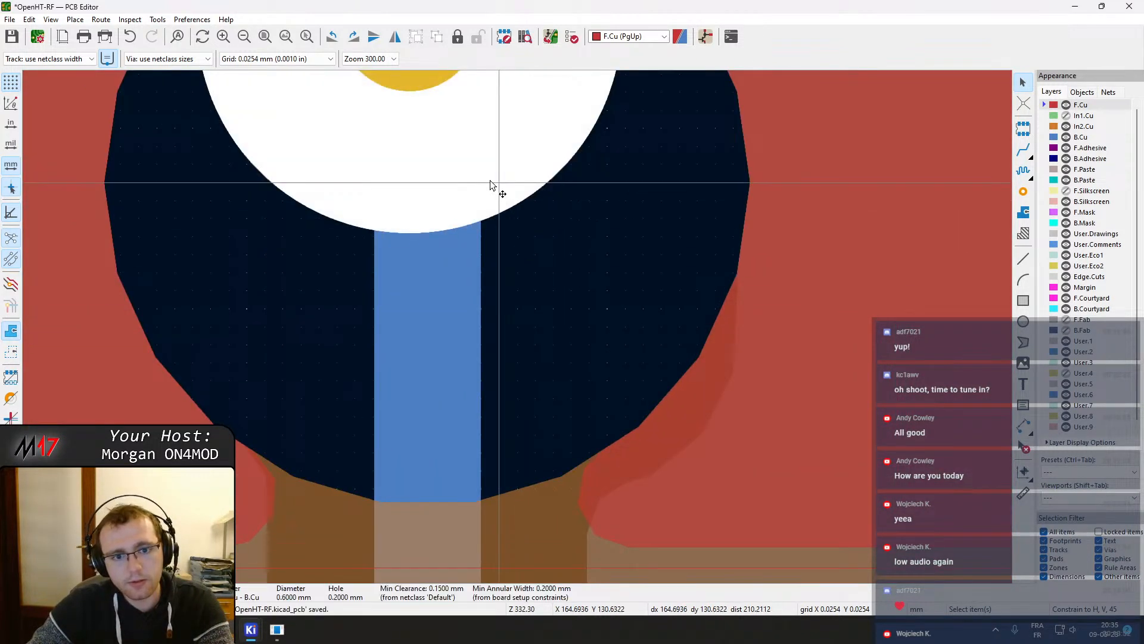
middle_drag(491, 180, 537, 399)
click(518, 367)
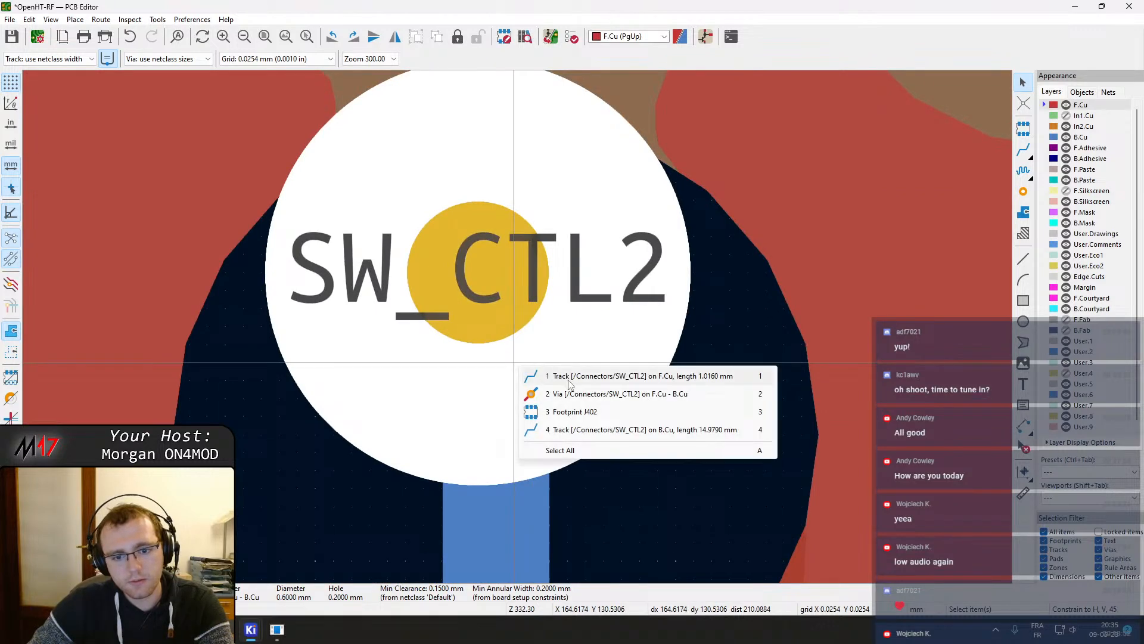
click(568, 430)
scroll(517, 316, down, 3)
drag(518, 247, 508, 240)
click(518, 342)
drag(519, 362, 508, 344)
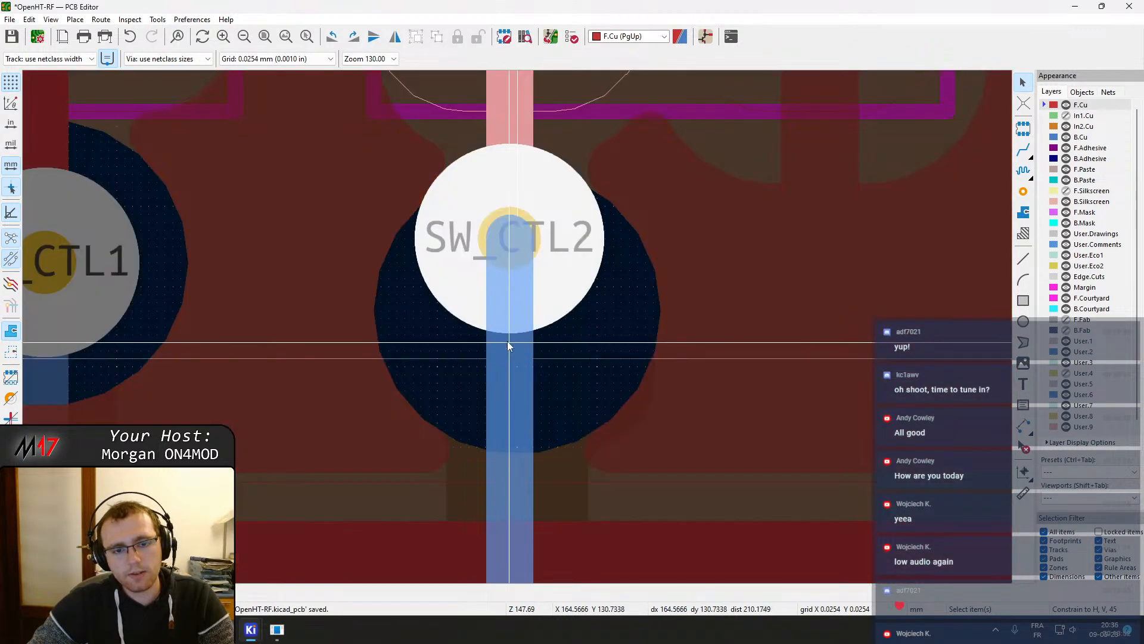
scroll(507, 344, down, 5)
mouse_move(516, 370)
middle_down()
mouse_move(531, 186)
mouse_move(521, 348)
middle_up()
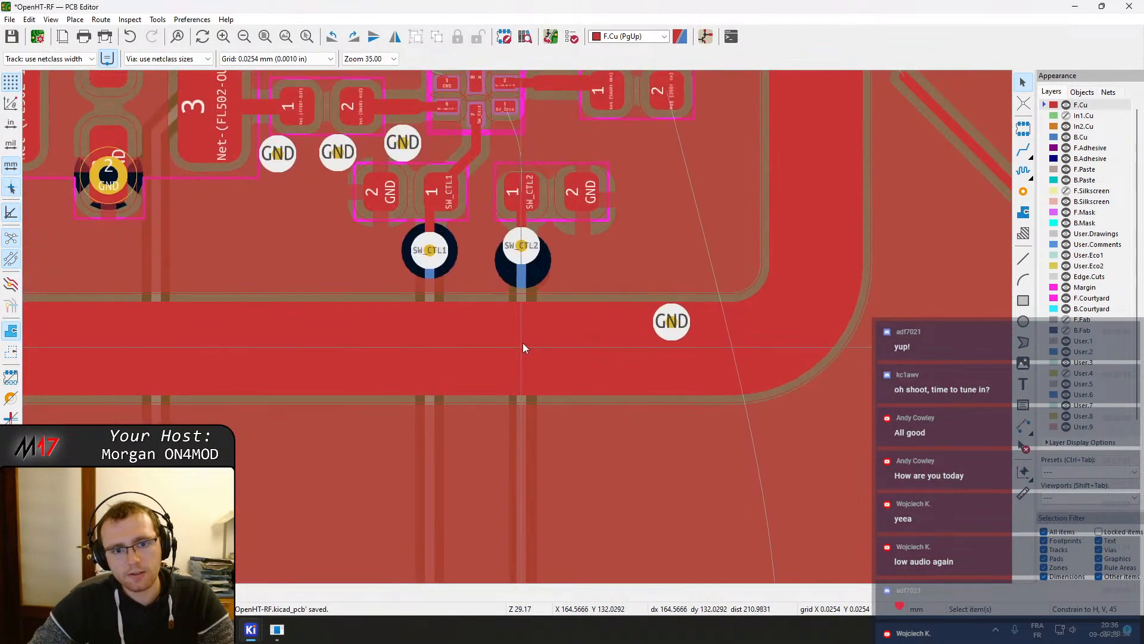
Move the SW_CTL2 via slightly down so it lines up with the SW_CTL1 via, and refill the zones
scroll(521, 250, up, 3)
right_click(513, 307)
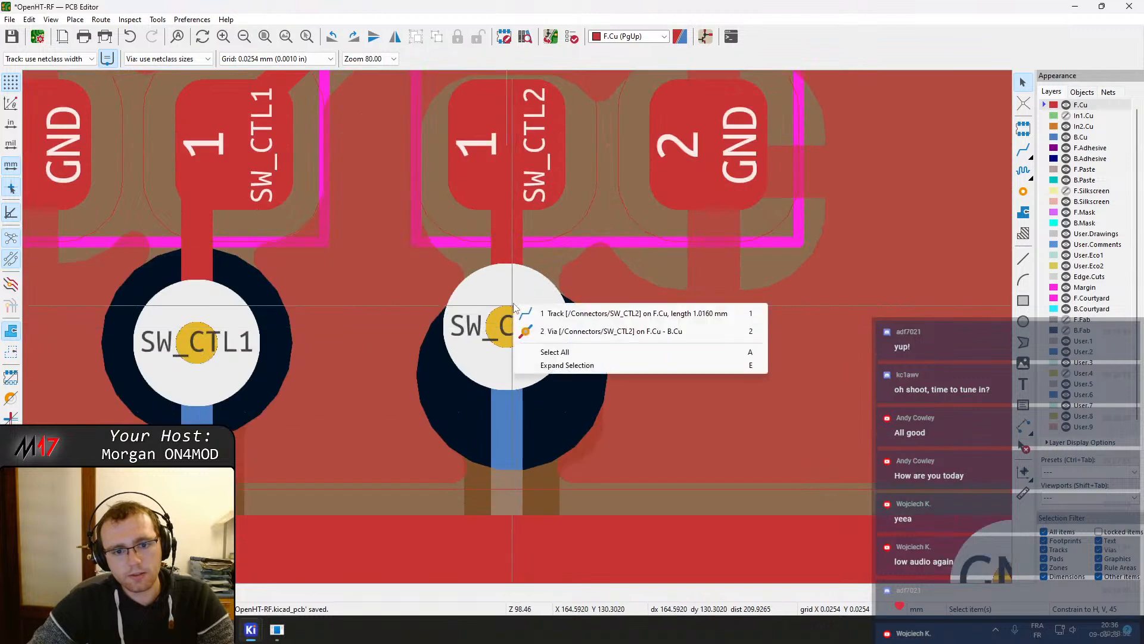
click(544, 332)
drag(516, 334, 515, 344)
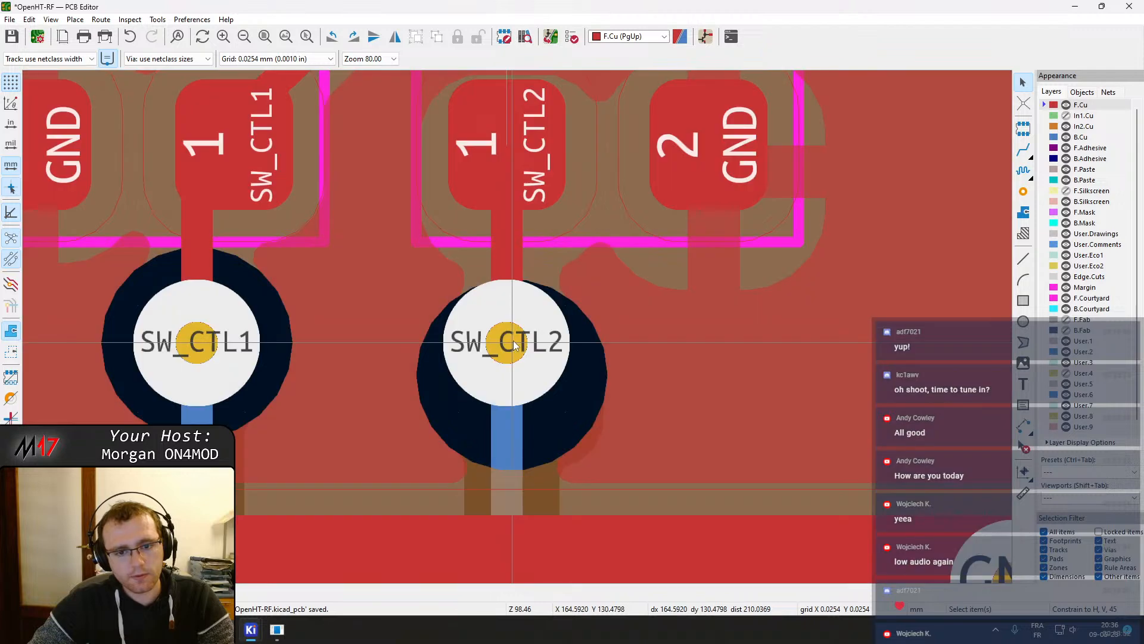
key(b)
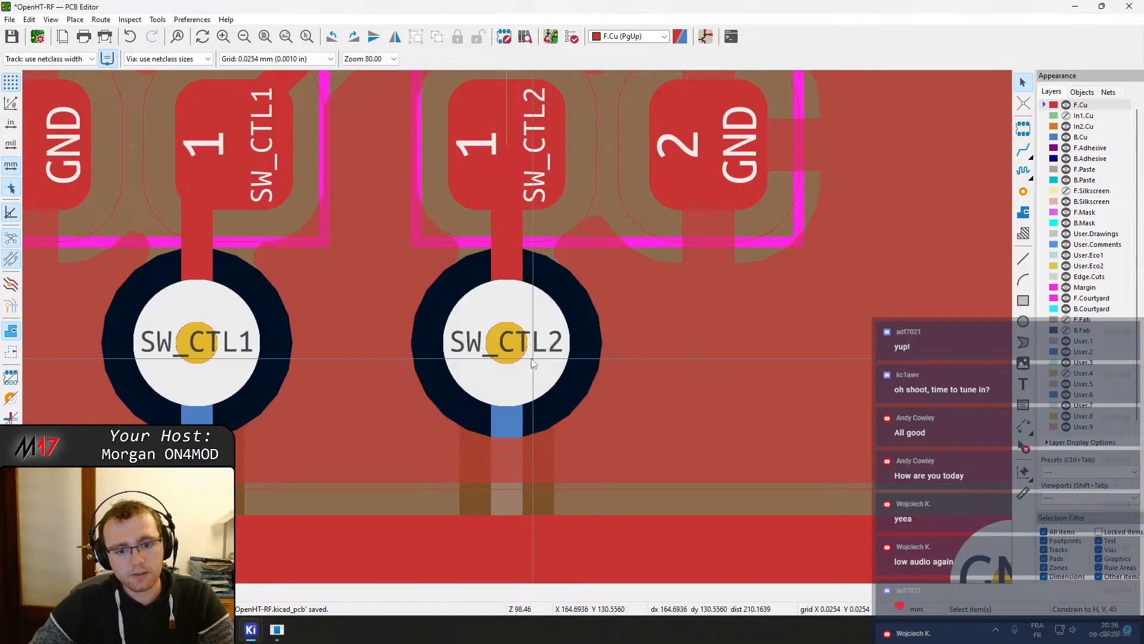
Reroute the SW_CTL2 track from SW501 pin 1 down to the SW_CTL2 capacitor pad and refill the zones
scroll(530, 356, down, 3)
middle_drag(577, 281, 595, 392)
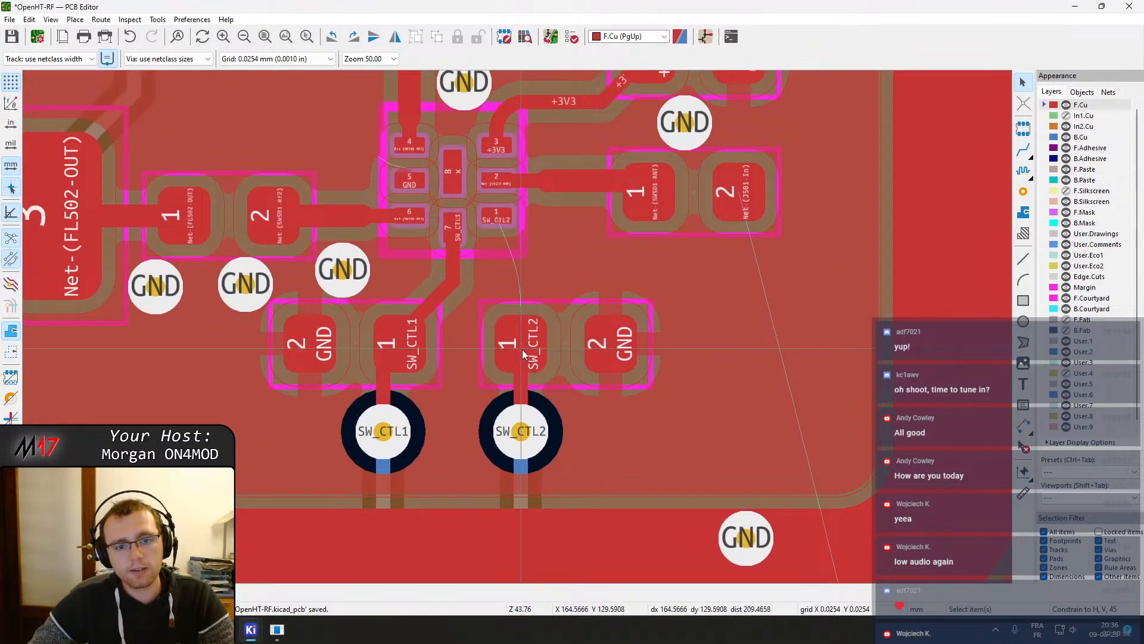
key(x)
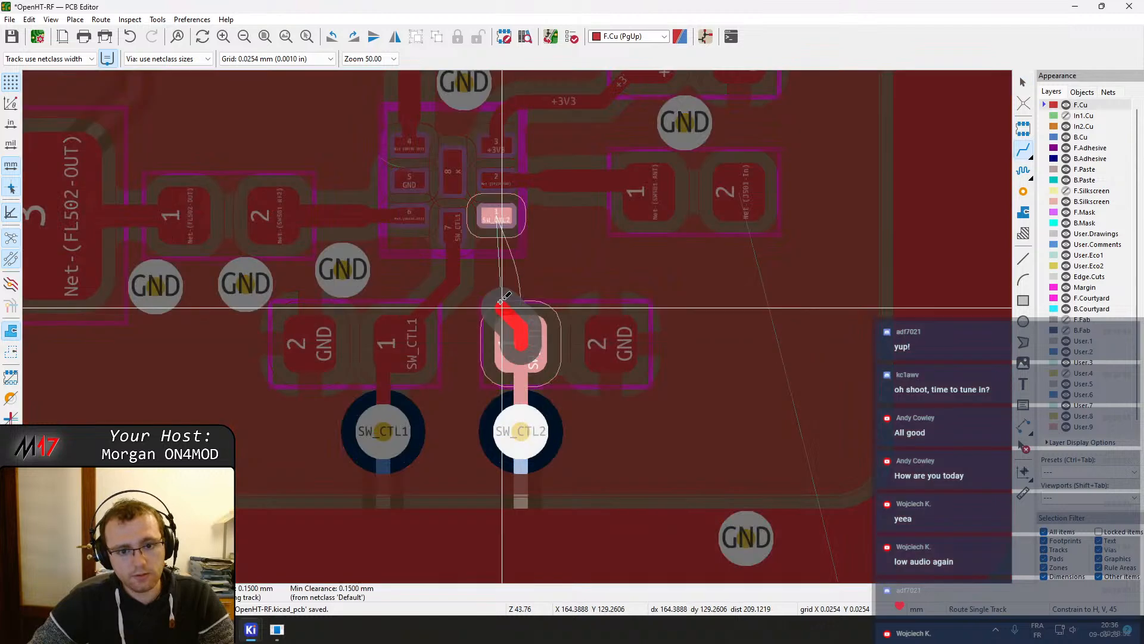
click(501, 225)
scroll(517, 327, up, 2)
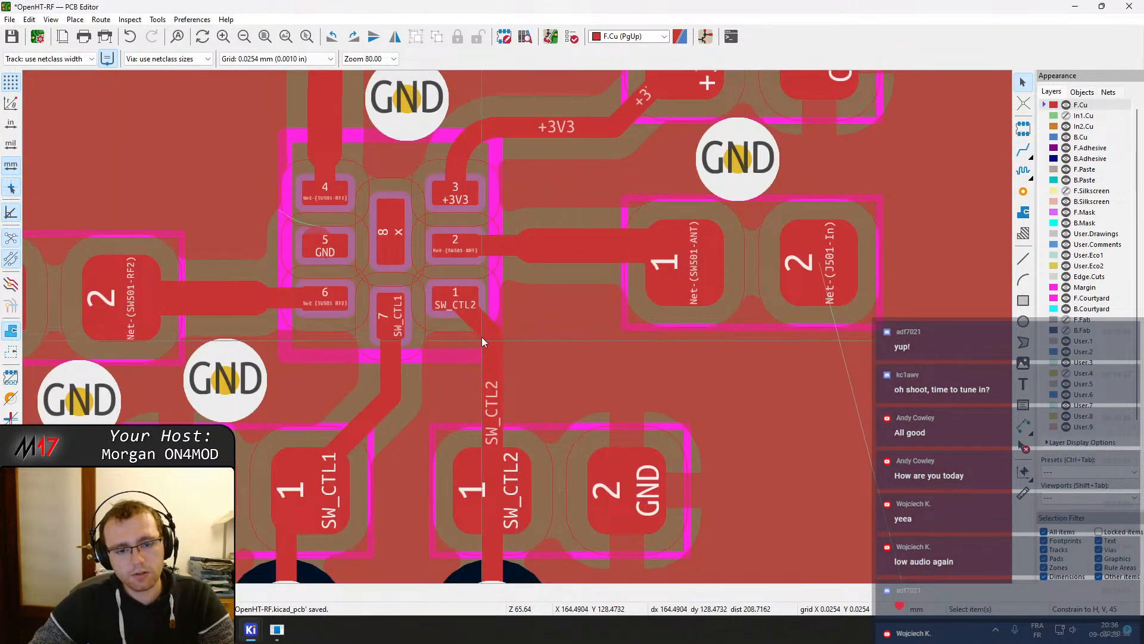
click(479, 323)
click(517, 357)
key(d)
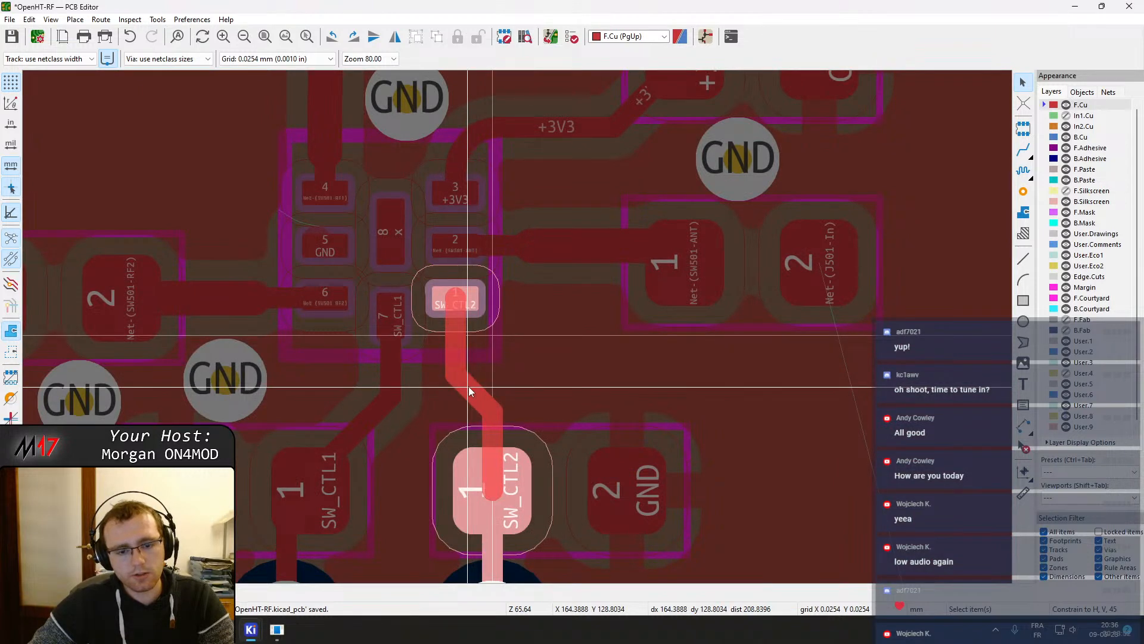
click(468, 385)
key(b)
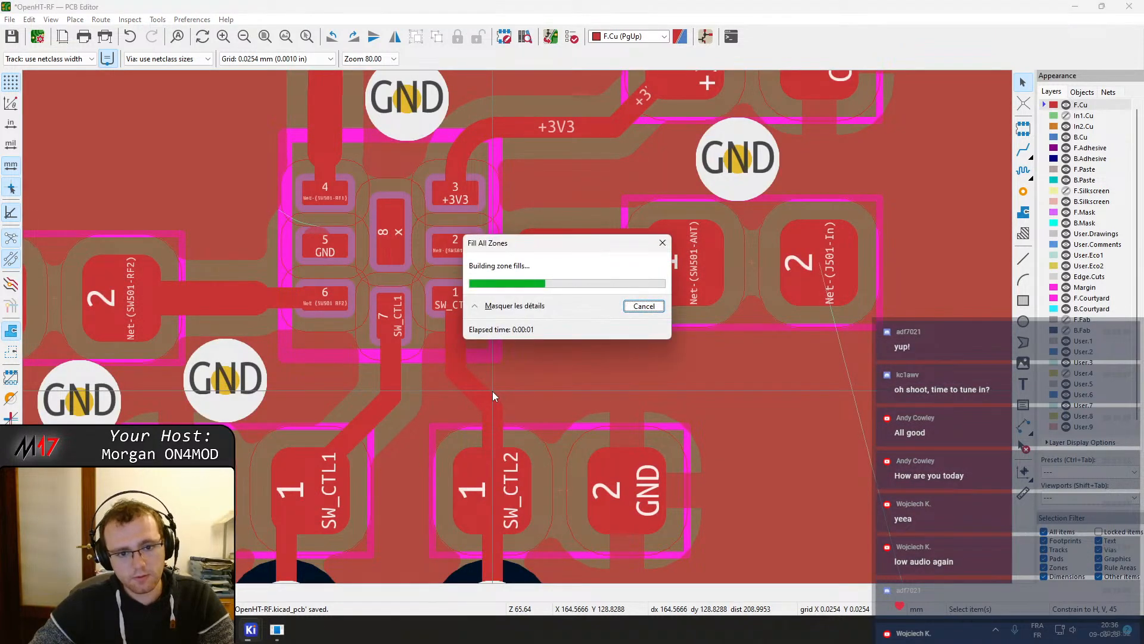
scroll(520, 327, down, 2)
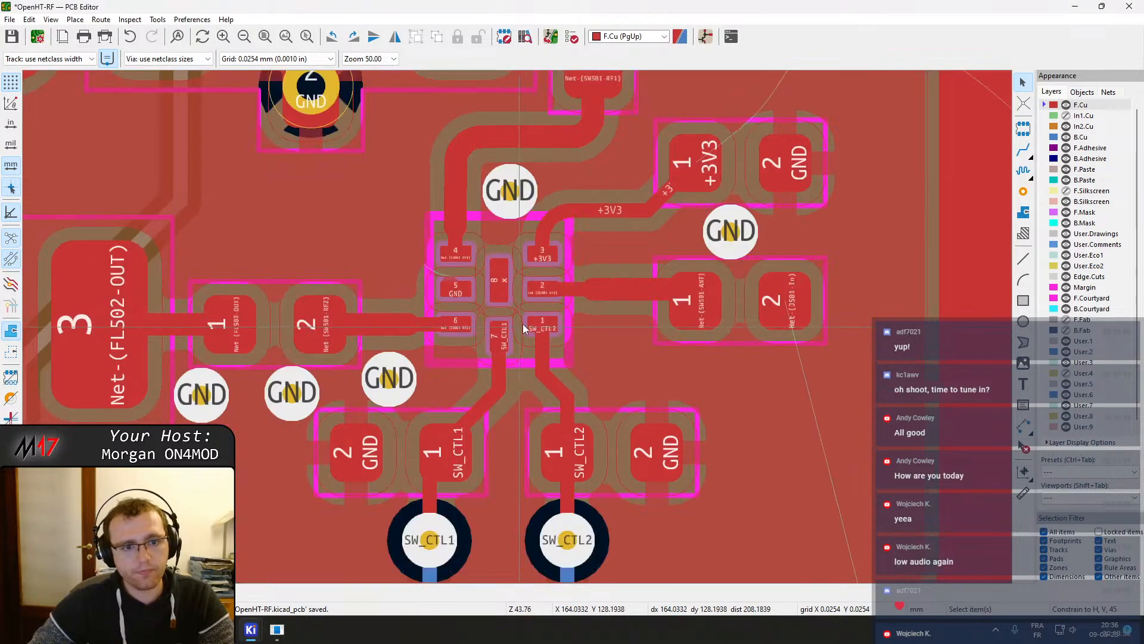
middle_drag(512, 205, 513, 315)
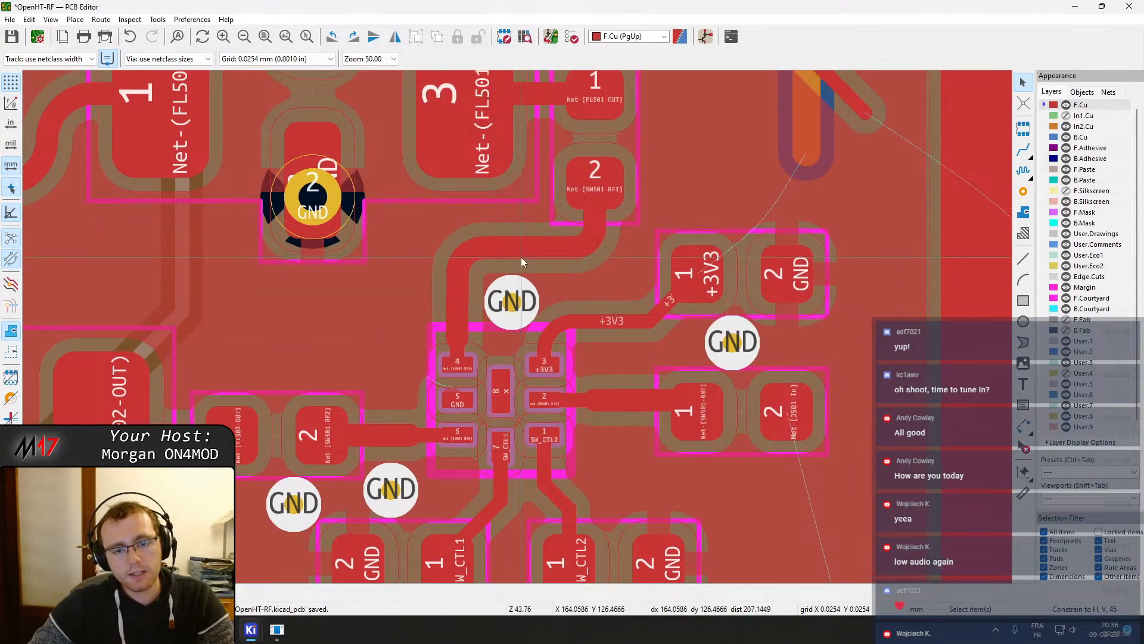
scroll(533, 250, down, 1)
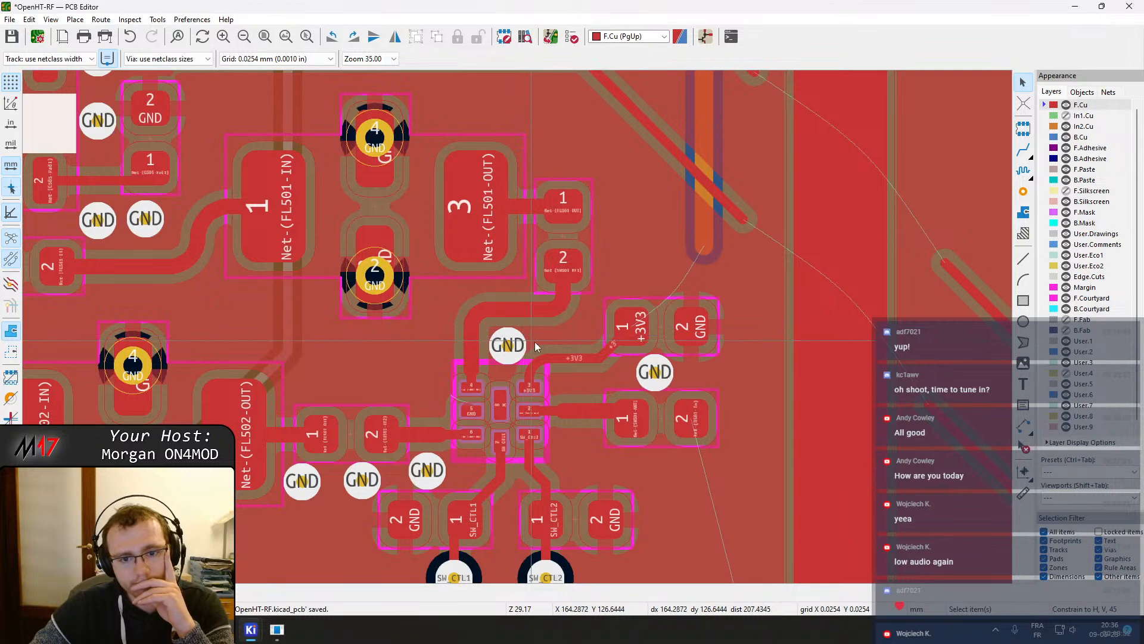
middle_drag(580, 335, 579, 334)
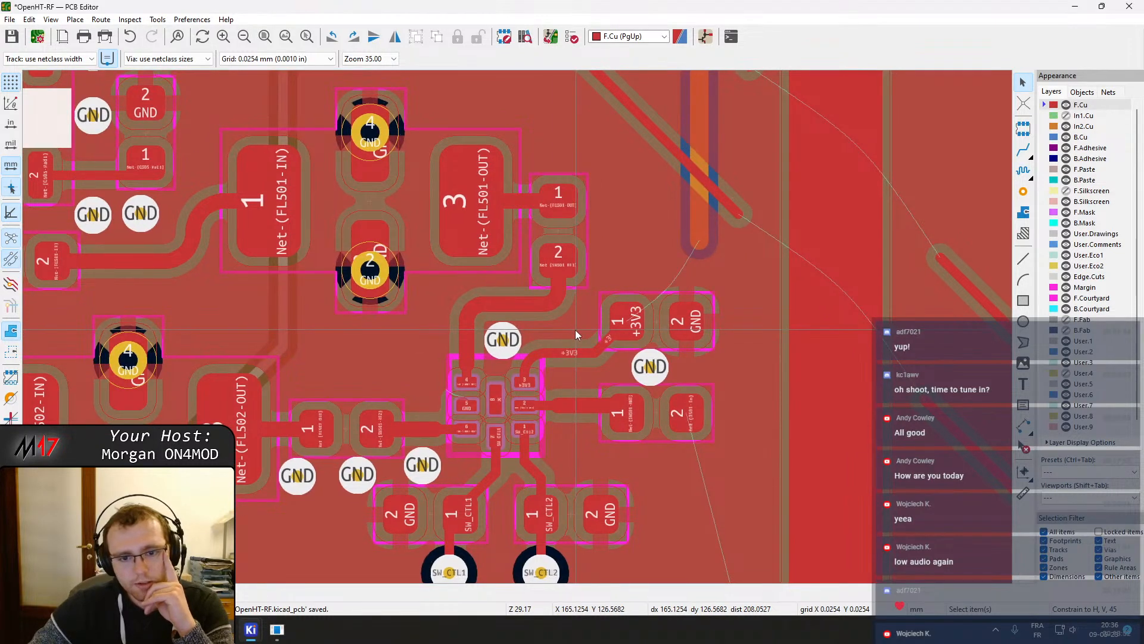
key(ctrl+shift+v)
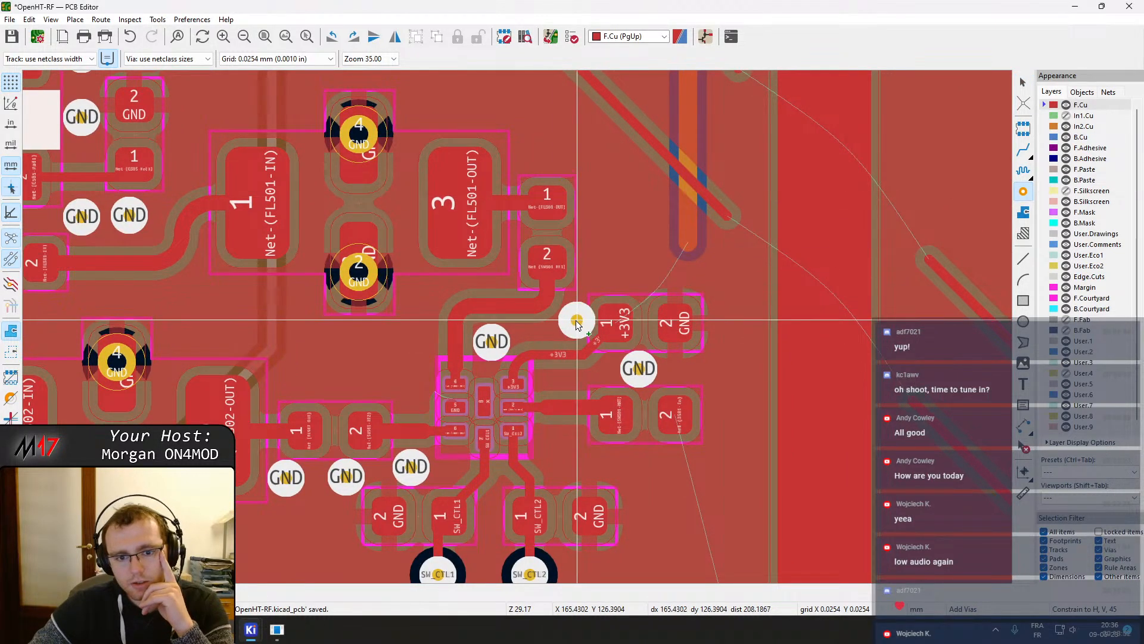
scroll(569, 322, up, 3)
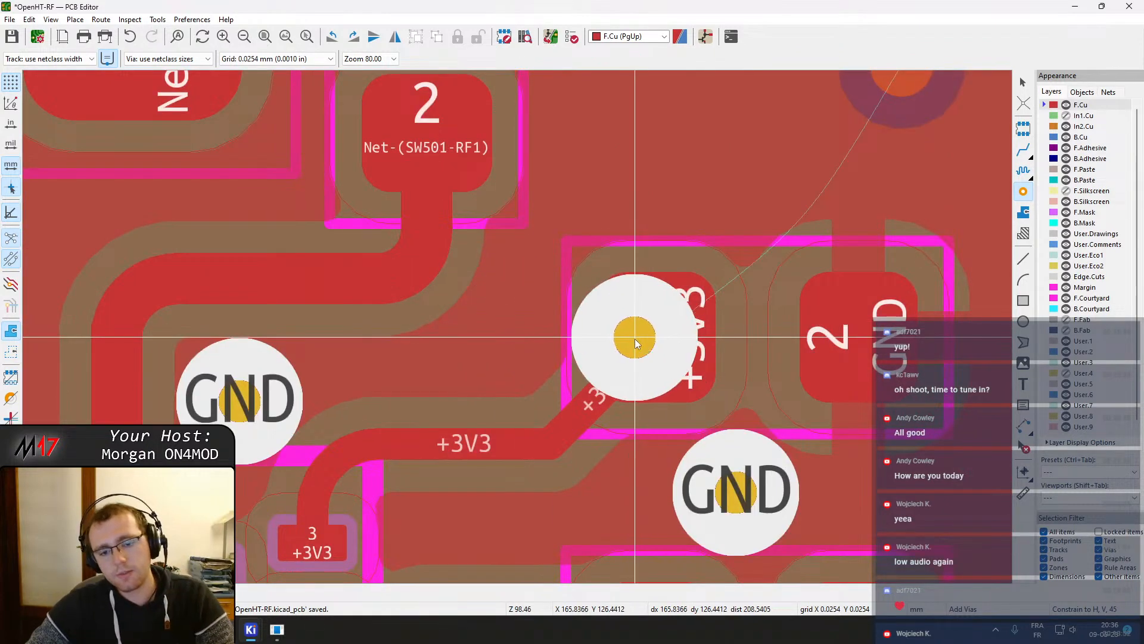
key(Escape)
Rework the +3V3 track at the +3V3 capacitor's pad 1, deleting a redundant track segment
click(754, 328)
drag(756, 332, 774, 327)
drag(583, 391, 658, 352)
click(660, 332)
click(670, 343)
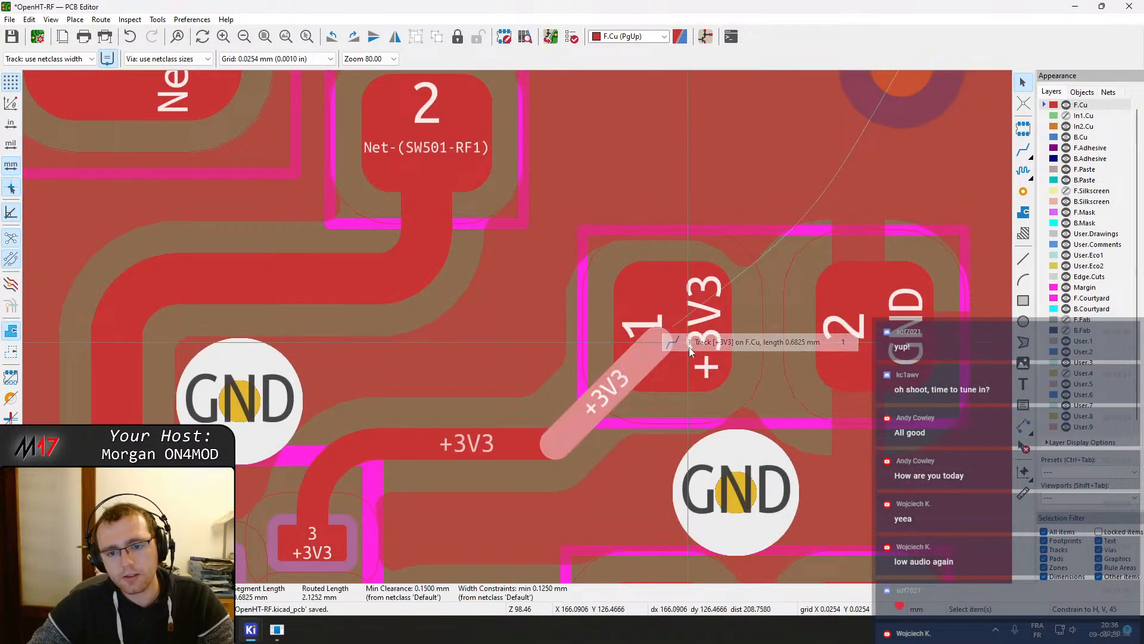
click(666, 336)
click(706, 363)
key(Delete)
Drag the +3V3 track segments into a clean path from SW501 pin 3 to the capacitor's pad 1 and refill the zones
click(620, 371)
drag(620, 371, 675, 341)
drag(462, 375, 558, 394)
click(392, 532)
drag(392, 532, 327, 468)
click(432, 449)
drag(432, 448, 441, 441)
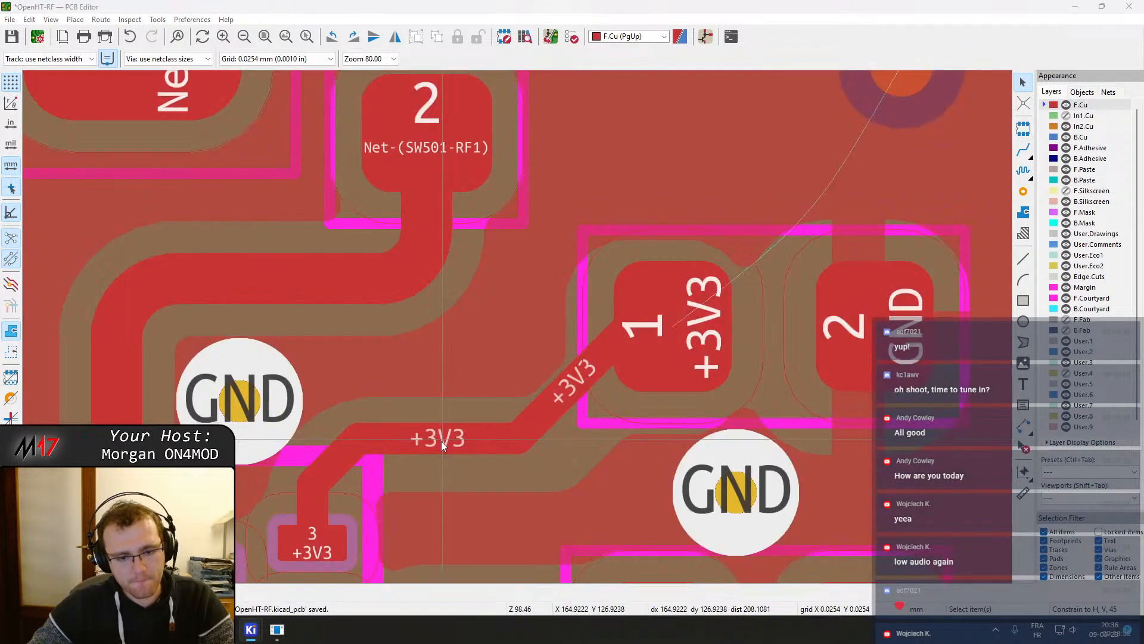
key(b)
click(581, 377)
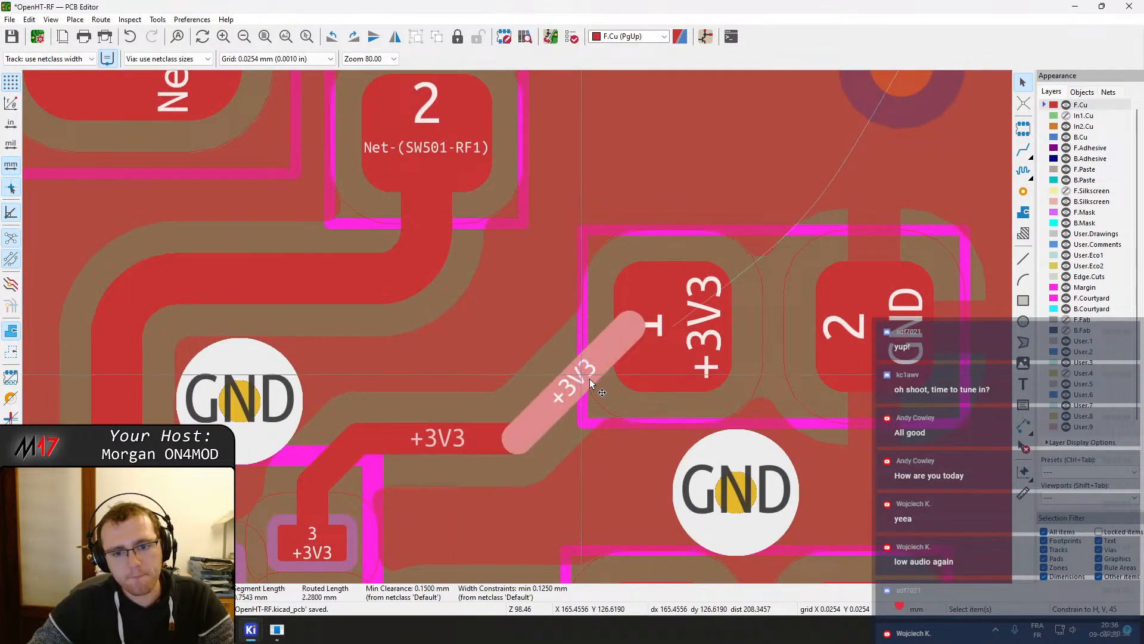
drag(583, 377, 627, 381)
key(b)
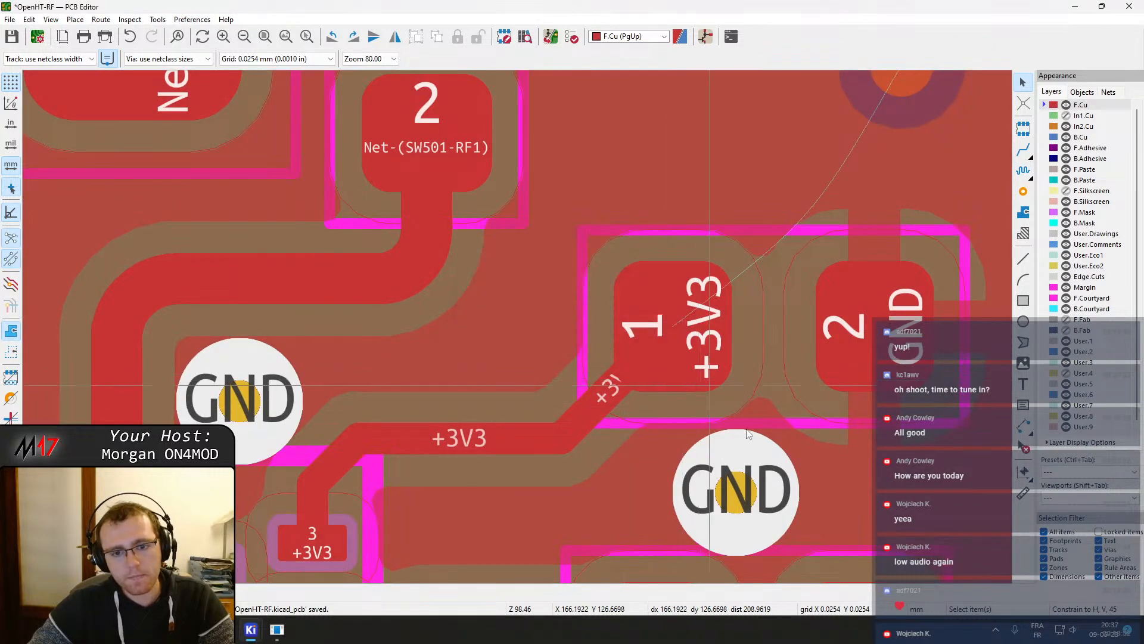
Try to place a via beside the +3V3 capacitor
click(1022, 192)
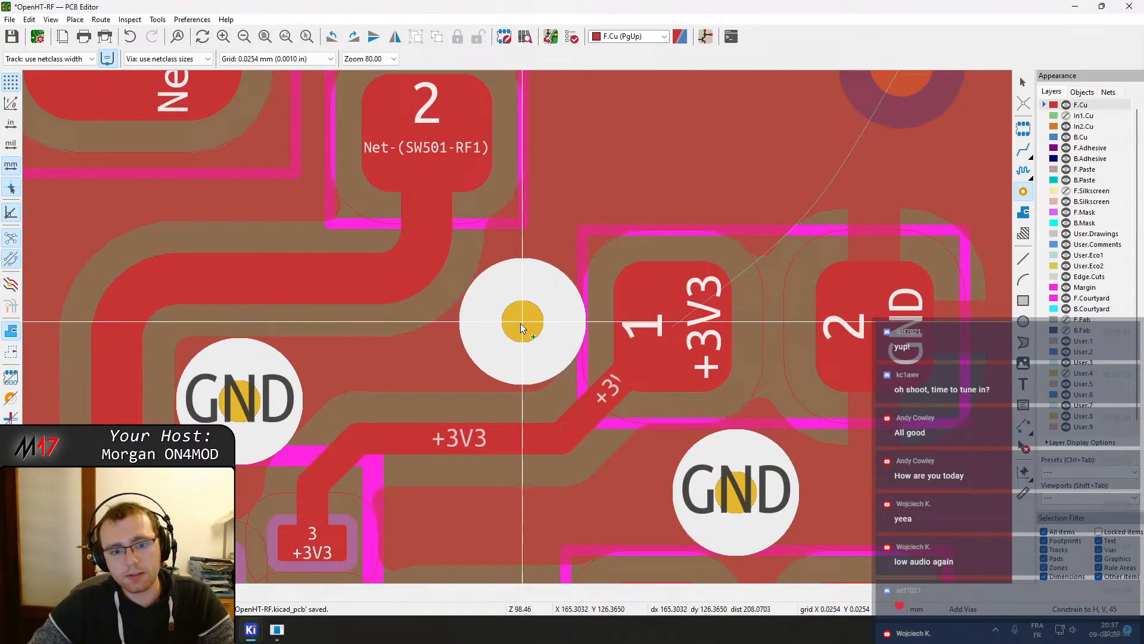
click(519, 323)
key(Escape)
Move the +3V3 capacitor slightly to a new position
middle_drag(718, 338, 445, 356)
click(445, 356)
key(m)
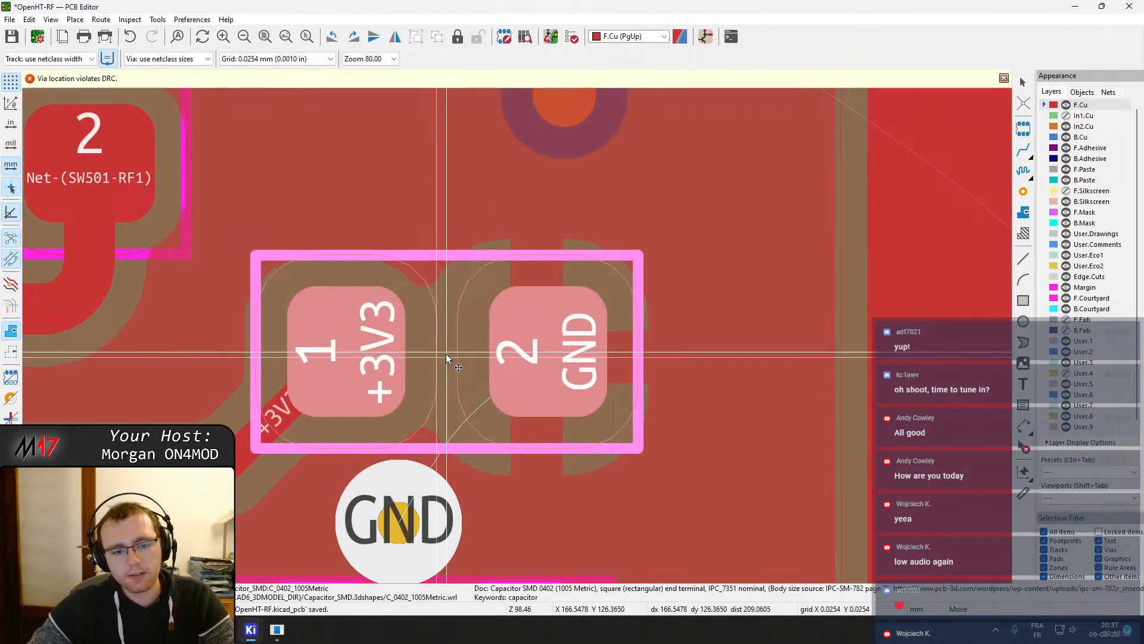
click(448, 355)
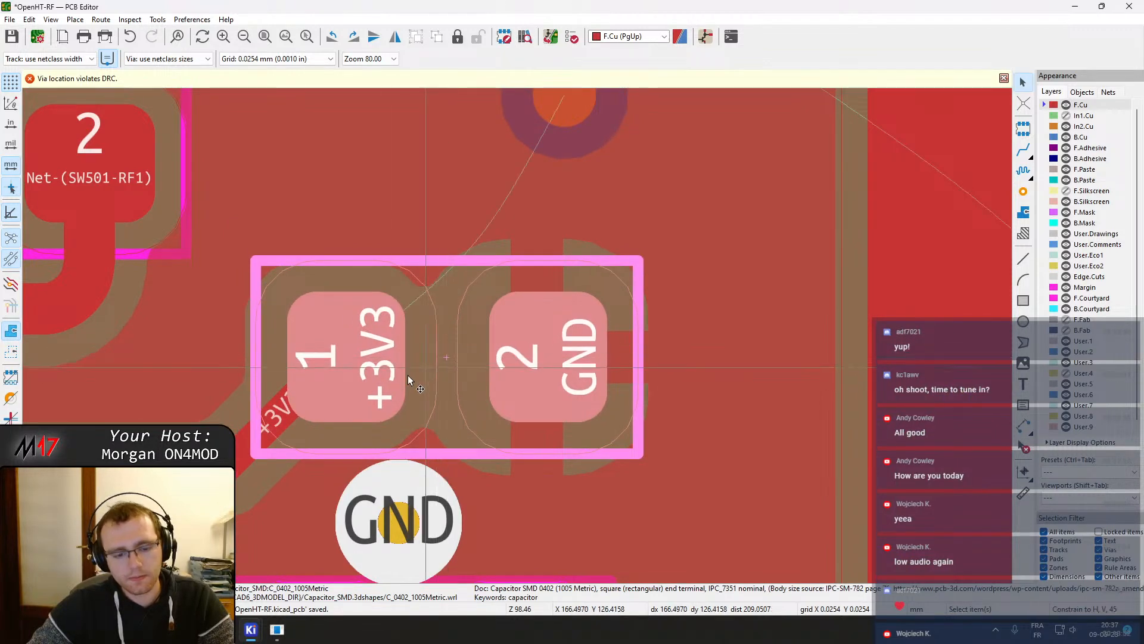
middle_drag(226, 405, 585, 396)
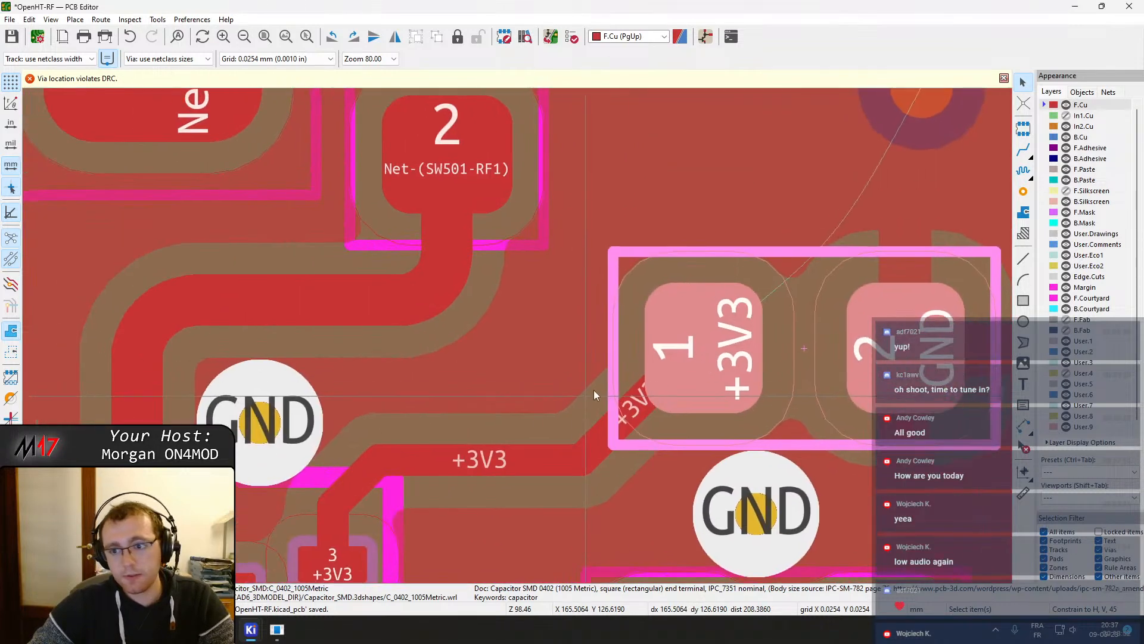
Place a GND via just left of the +3V3 capacitor's pad 1
click(1023, 191)
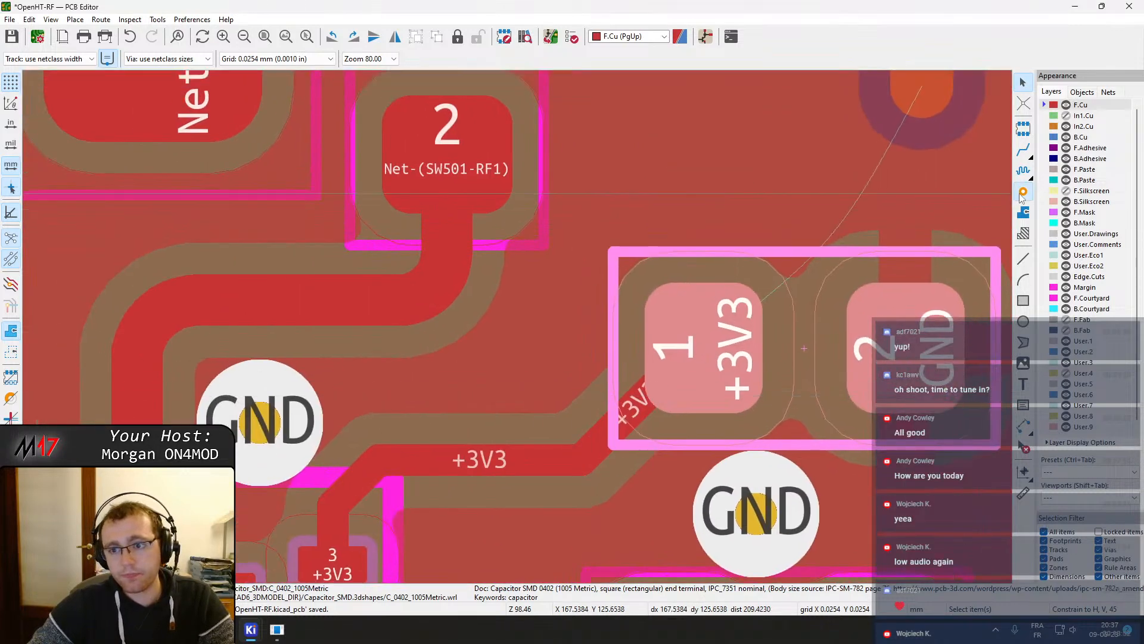
click(548, 331)
key(Escape)
Place a row of GND stitching vias around the left side of SW501 near the filter outputs
scroll(518, 325, down, 3)
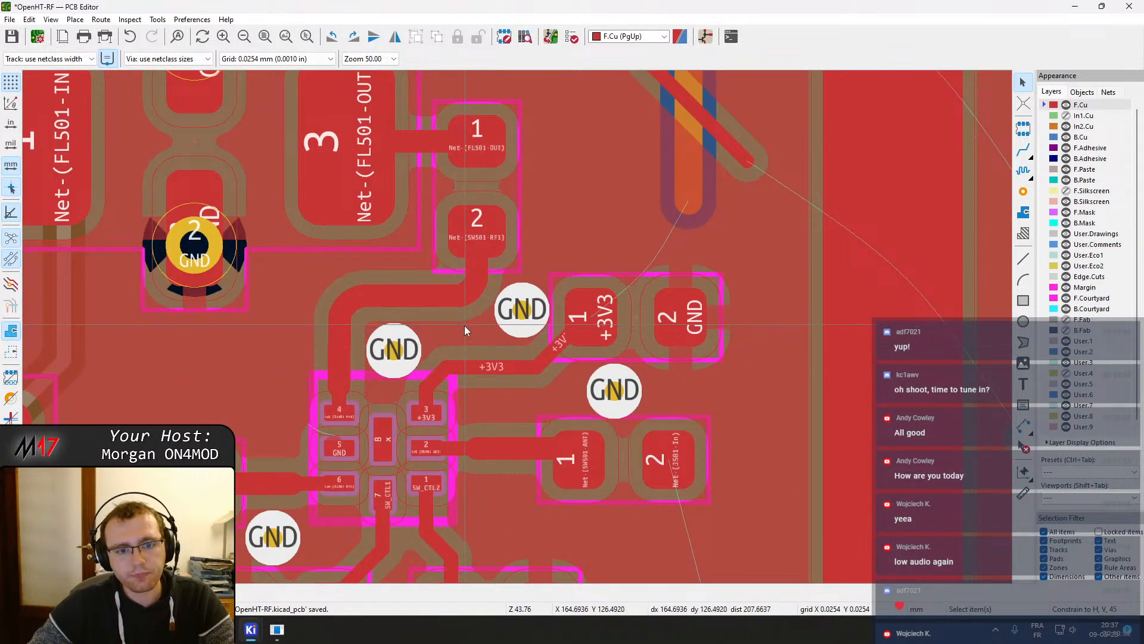
middle_drag(416, 352, 494, 369)
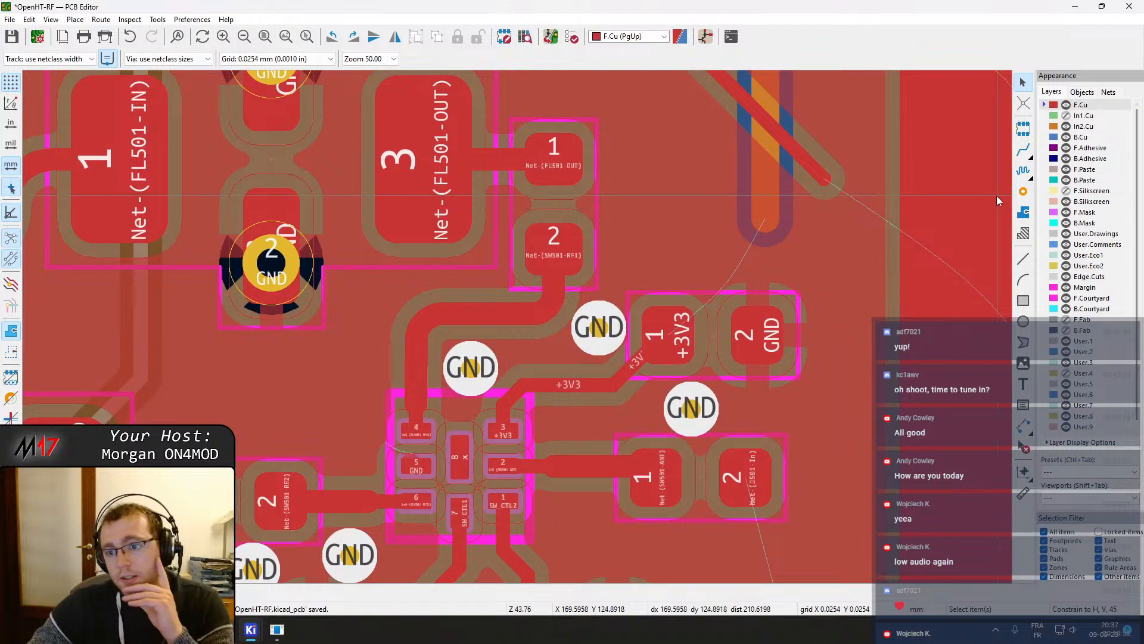
click(1023, 194)
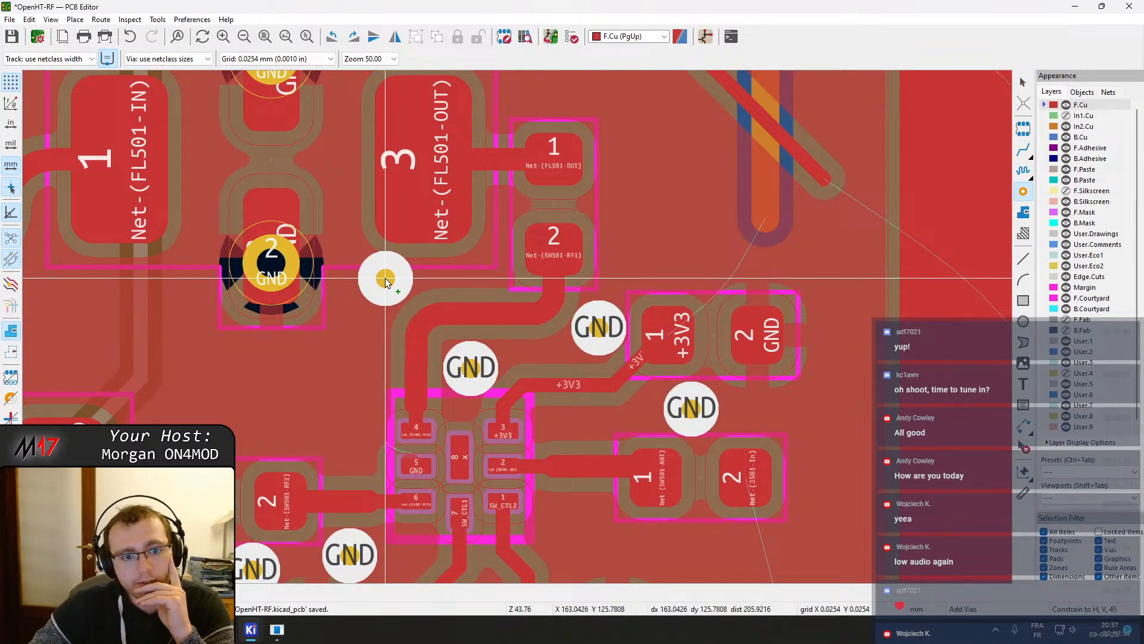
click(383, 286)
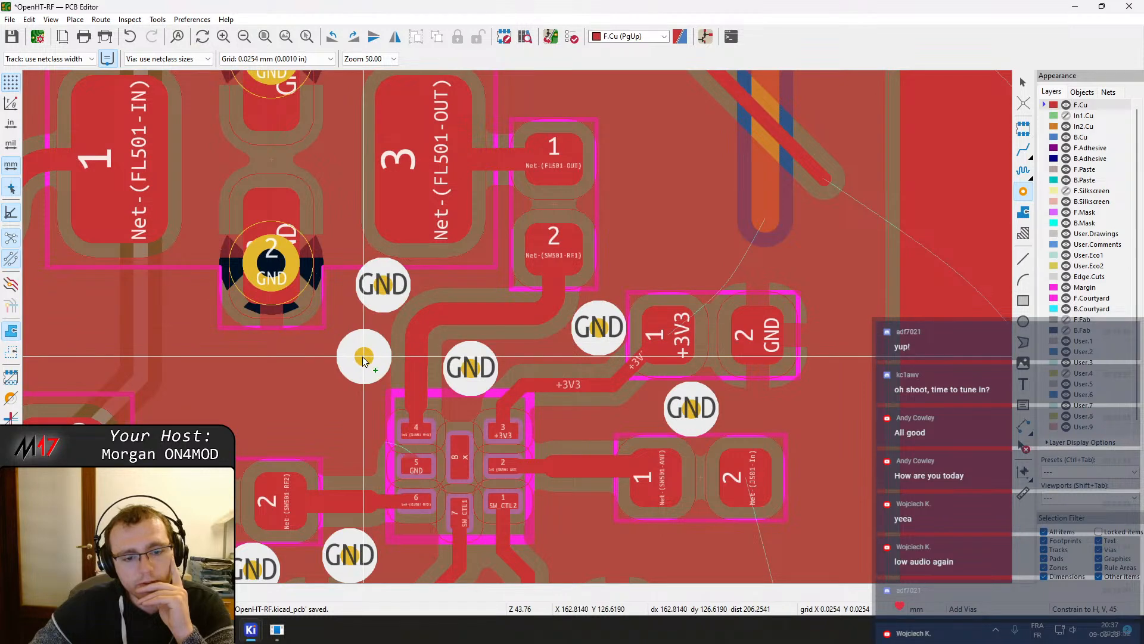
click(361, 354)
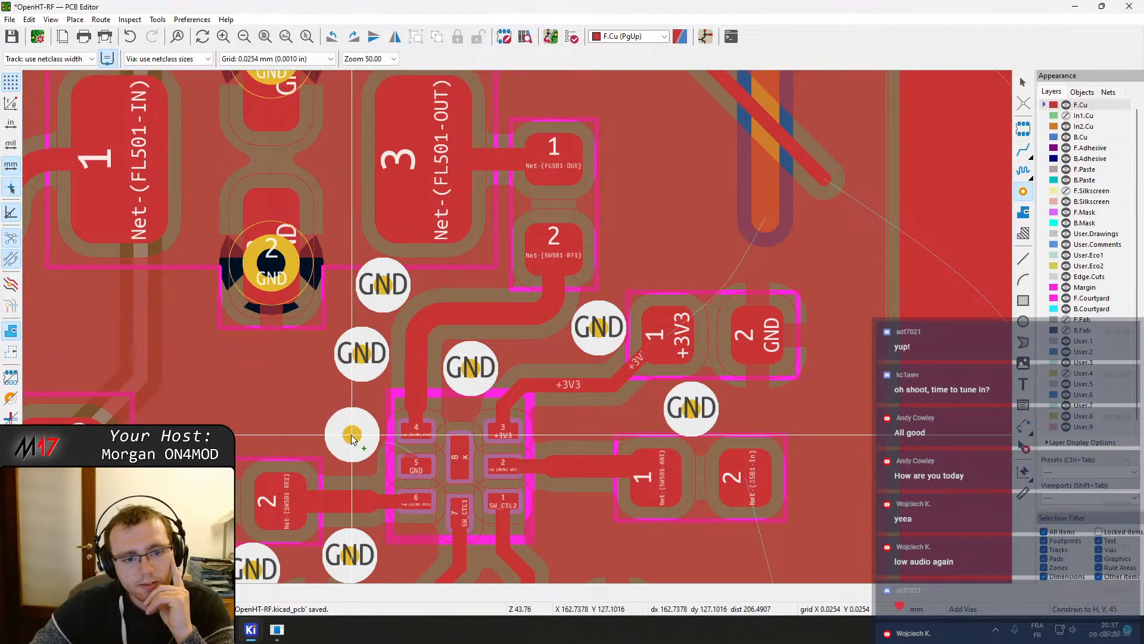
click(348, 446)
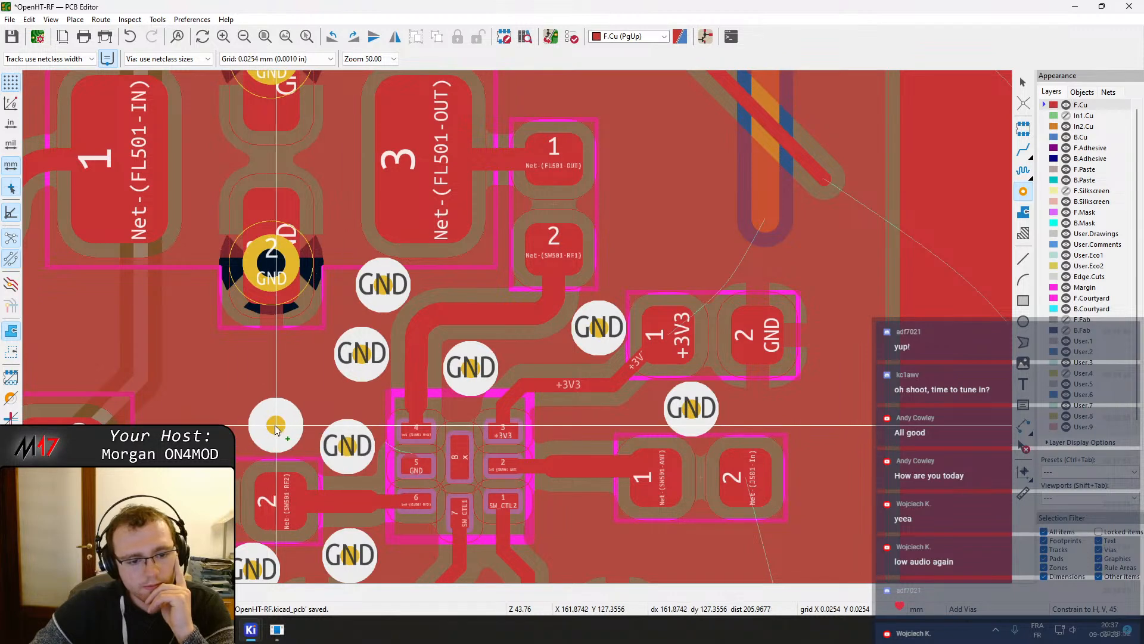
click(276, 425)
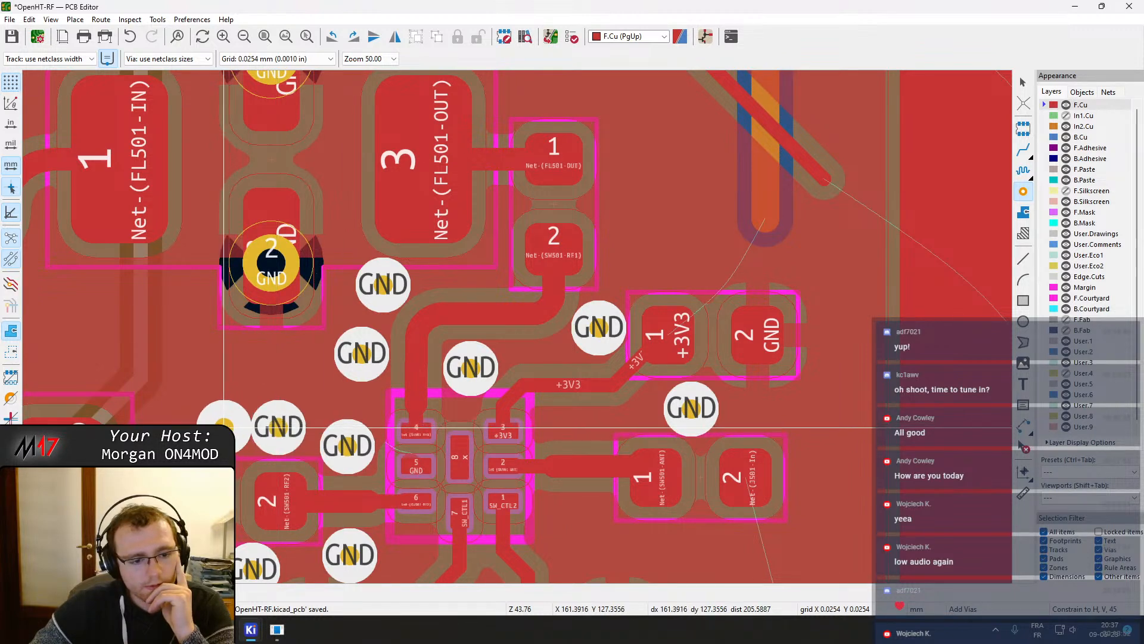
click(190, 426)
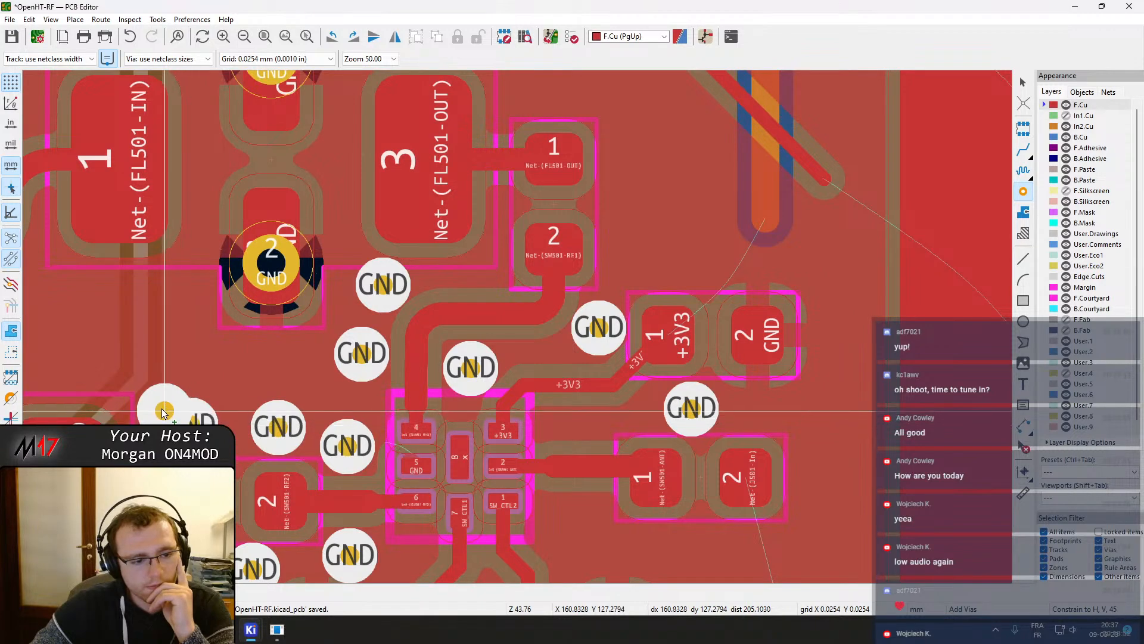
Place further GND stitching vias between the FL502 output and the SW501 area
middle_drag(148, 401, 557, 358)
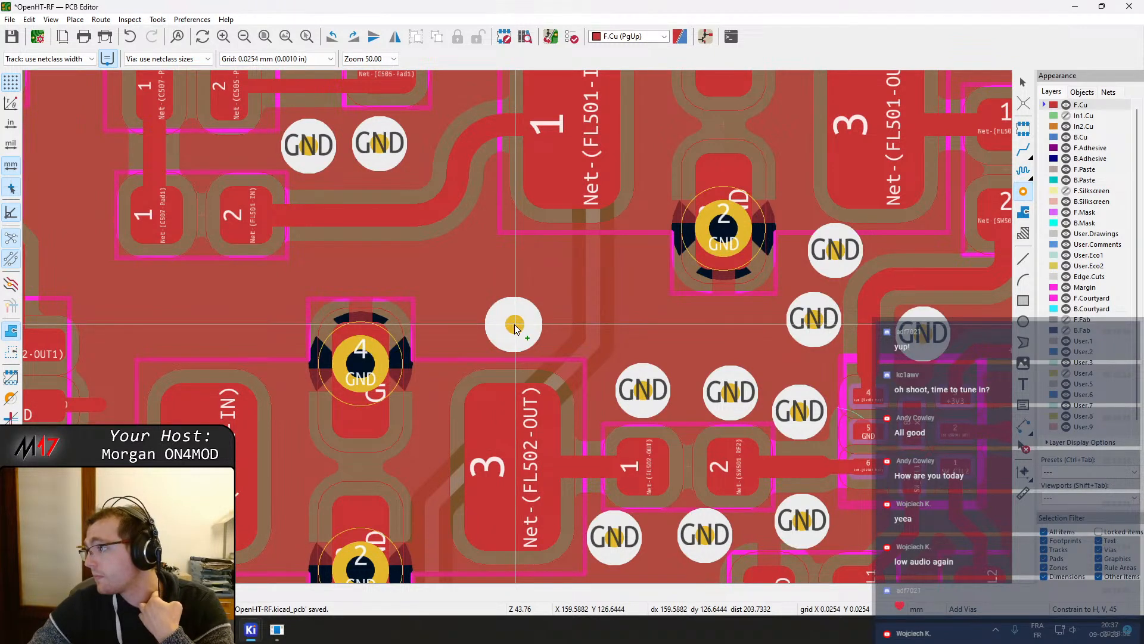
click(514, 325)
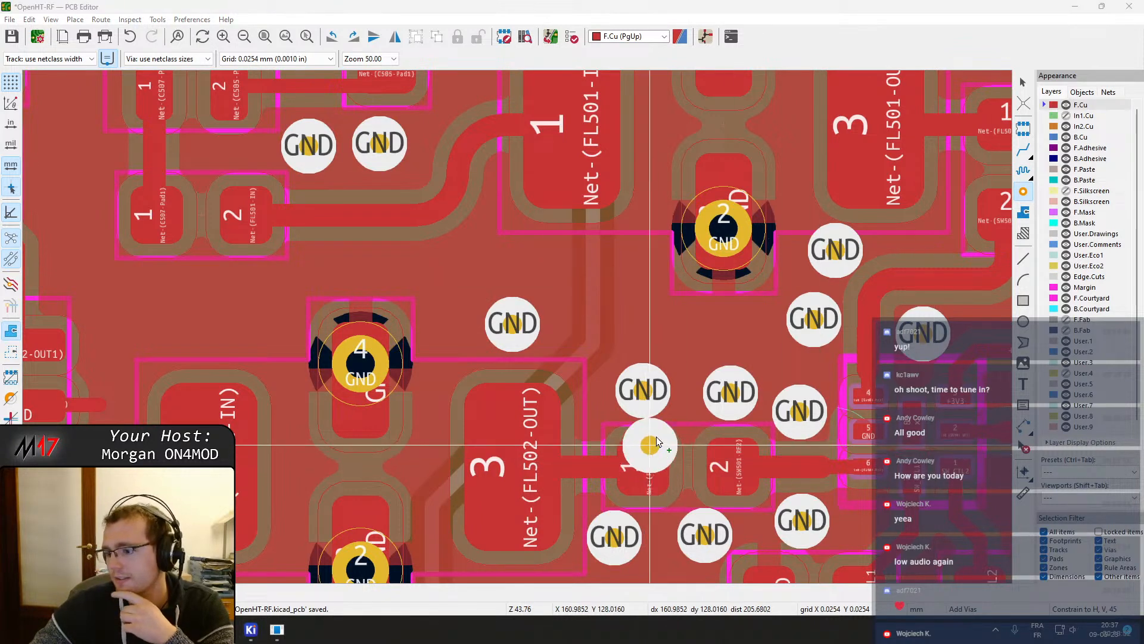
middle_drag(447, 335, 556, 159)
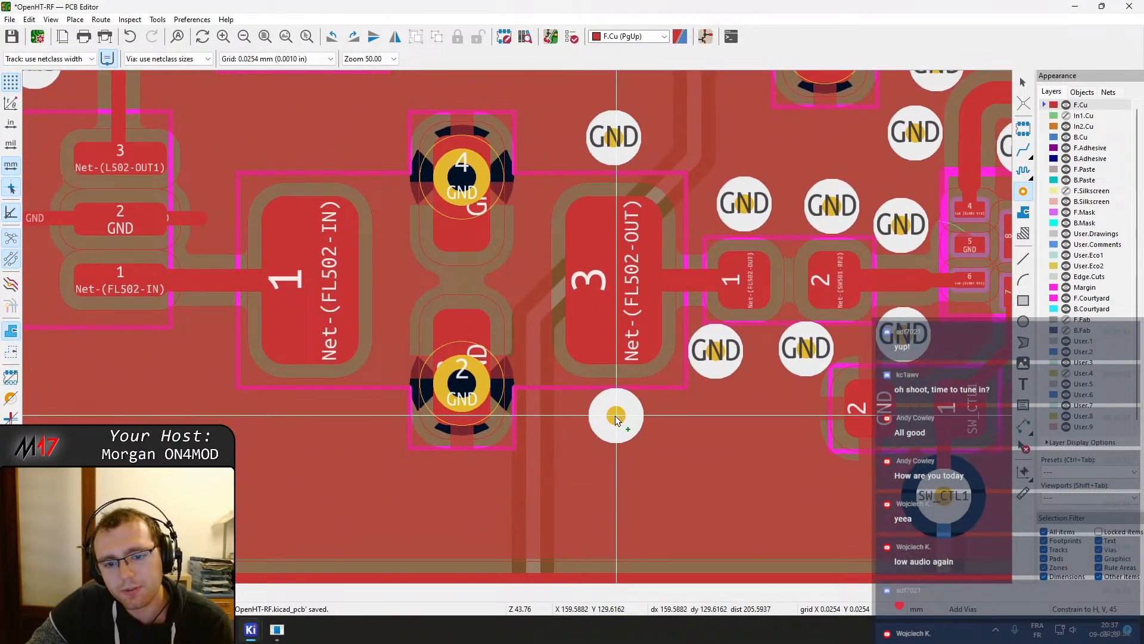
click(614, 416)
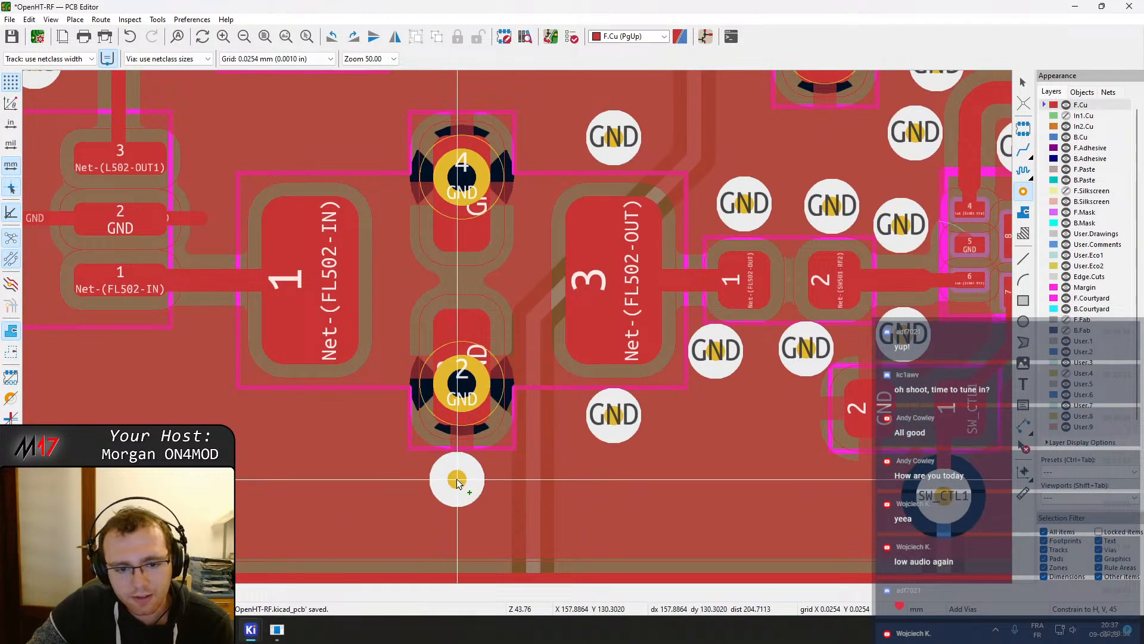
Place GND stitching vias below and to the left of FL502's input pad
click(461, 482)
middle_drag(359, 468, 417, 487)
click(427, 440)
middle_drag(383, 450, 440, 455)
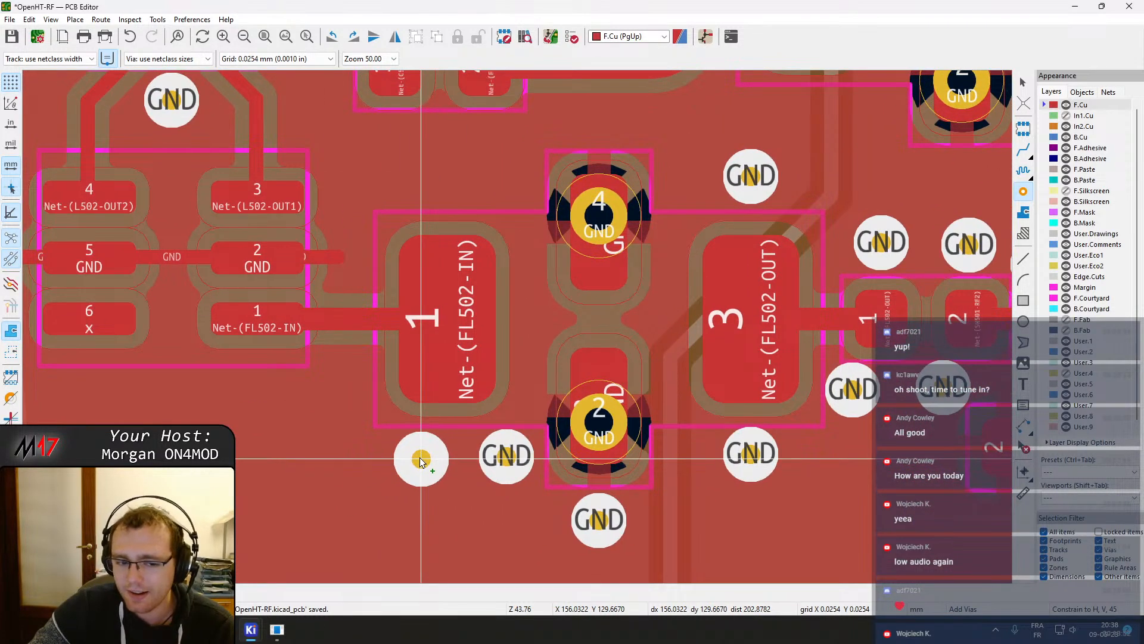
click(419, 457)
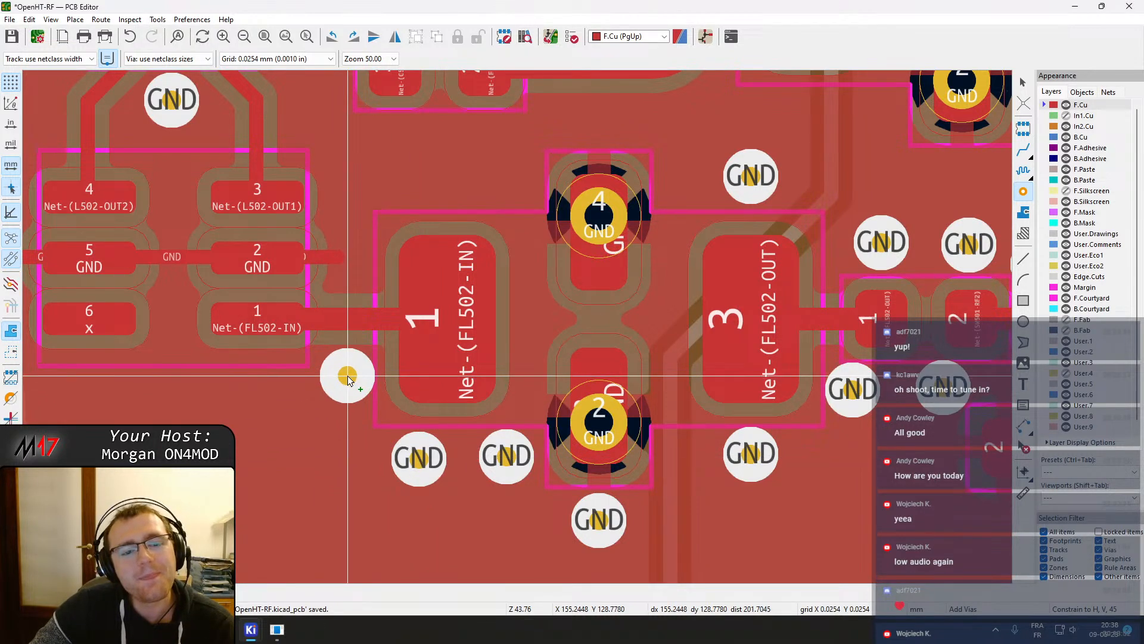
click(348, 376)
middle_drag(309, 416, 559, 413)
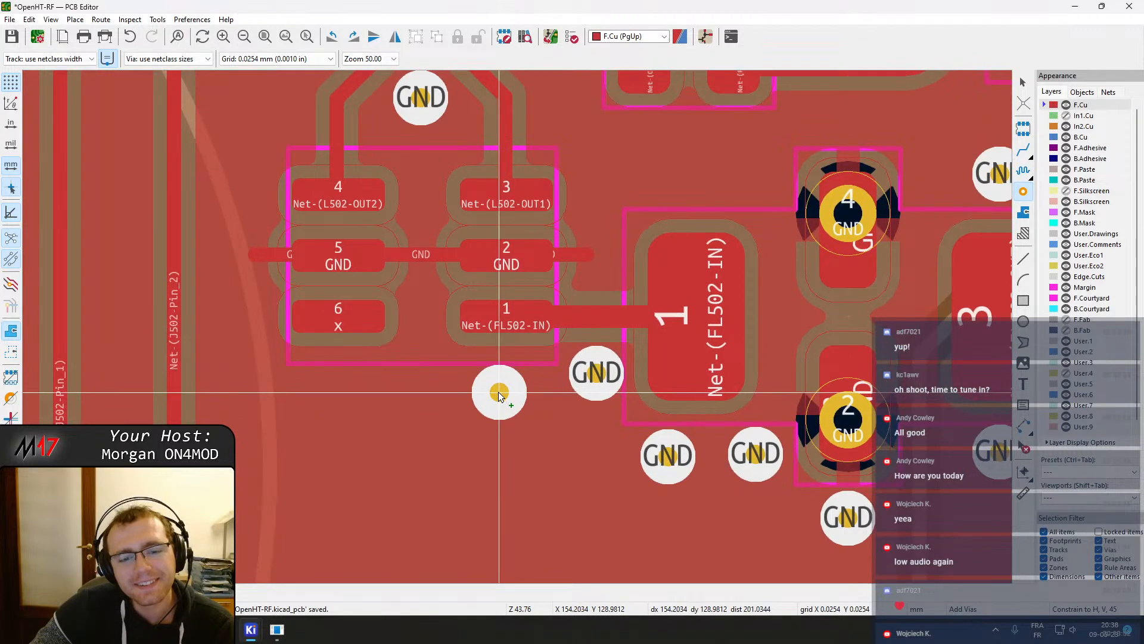
Place a column of GND stitching vias along the left side of L502 up toward the RF24 pads
click(500, 392)
click(338, 392)
middle_drag(247, 389, 385, 475)
click(374, 338)
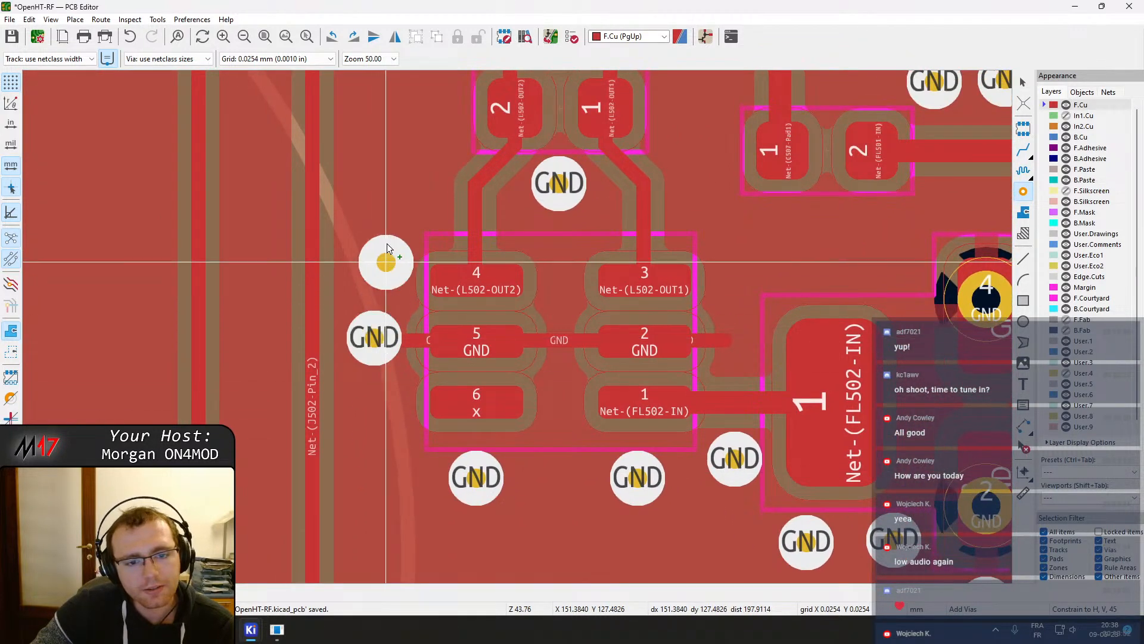
click(382, 276)
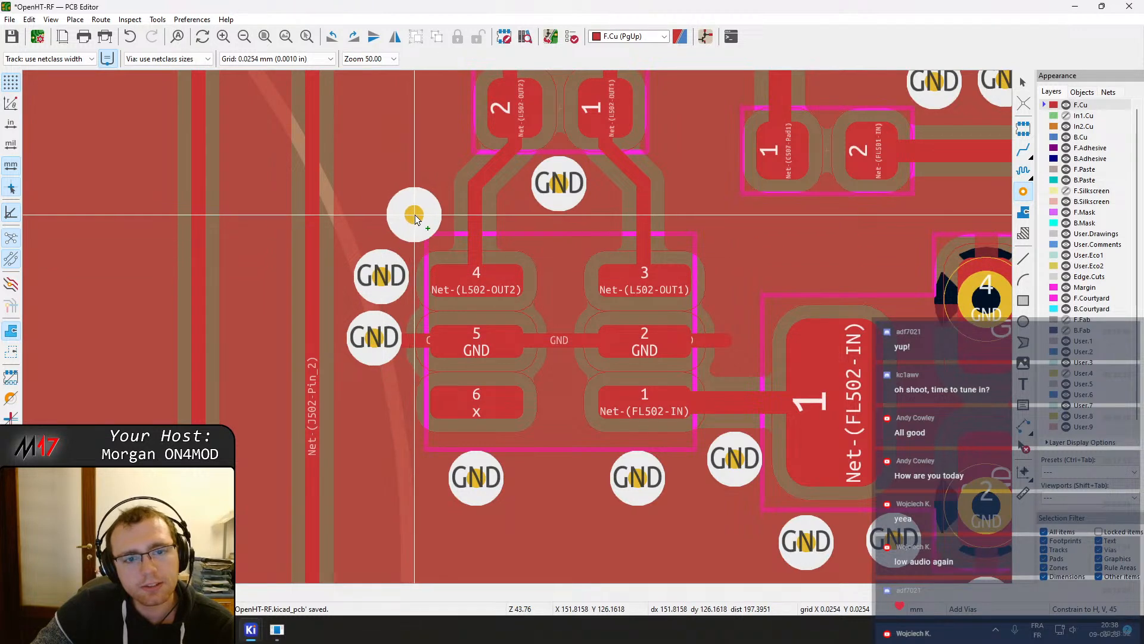
click(424, 204)
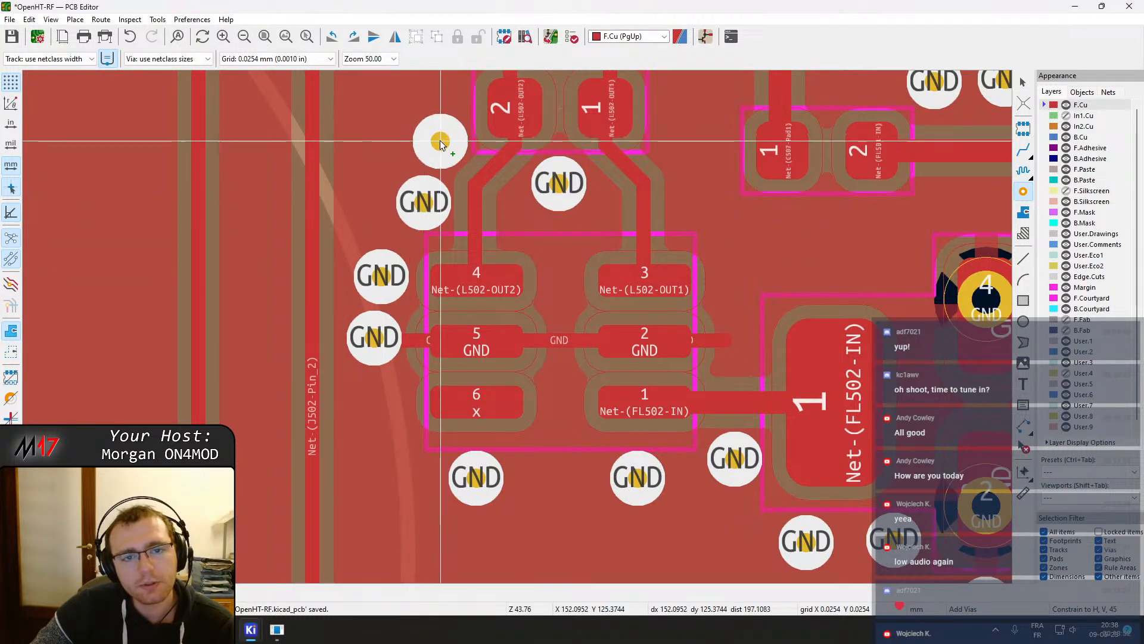
click(442, 141)
scroll(444, 244, up, 4)
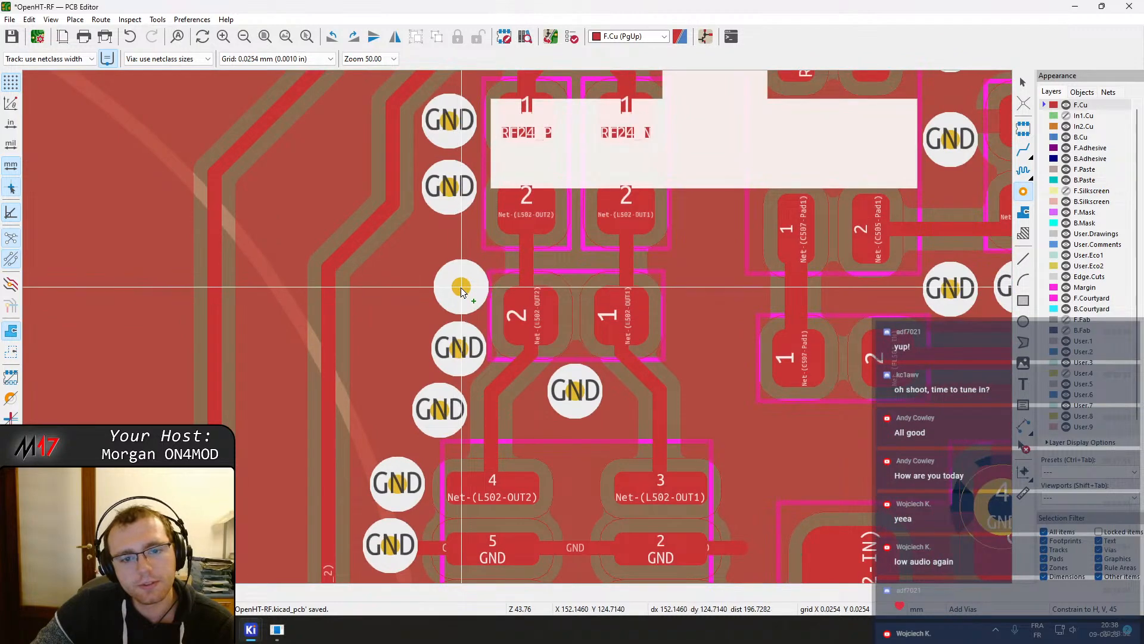
scroll(514, 268, down, 2)
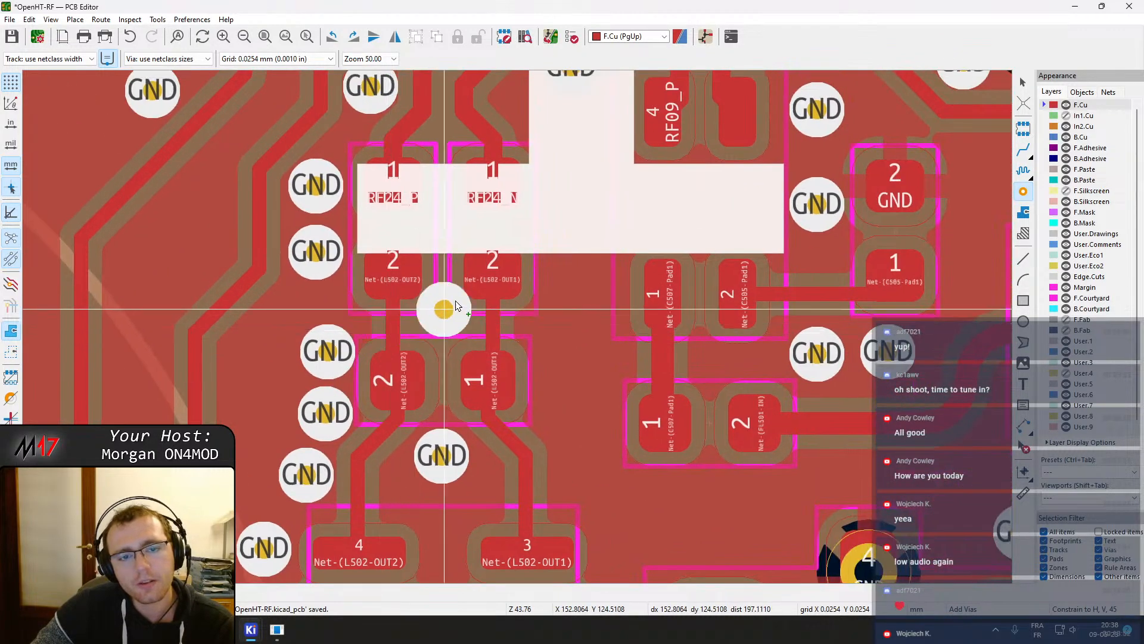
scroll(520, 330, down, 1)
scroll(516, 326, up, 4)
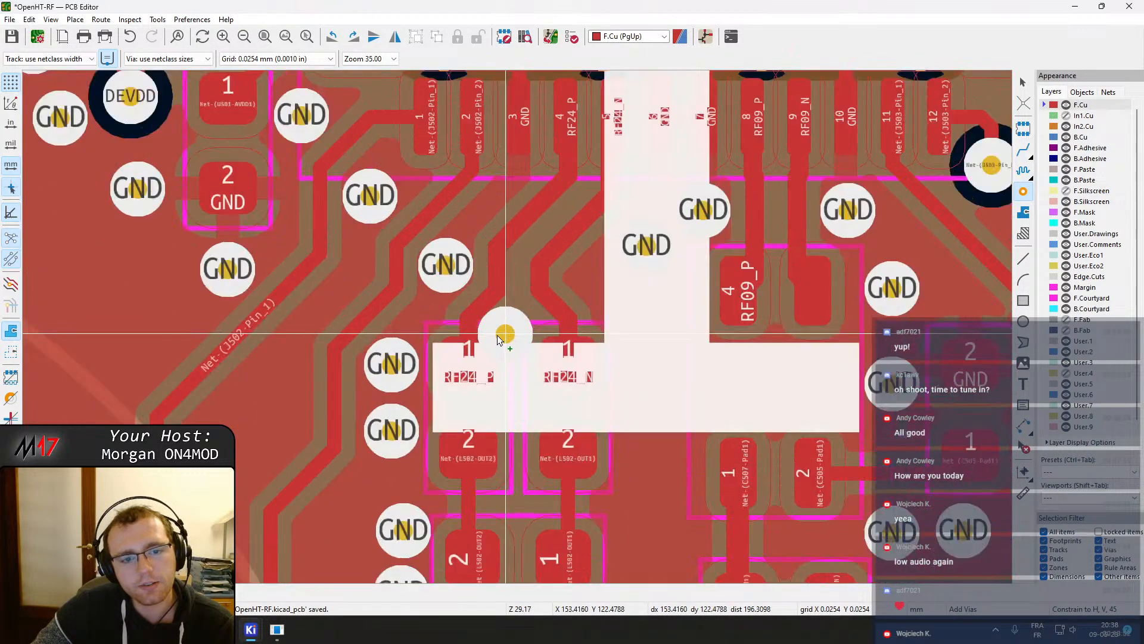
scroll(521, 458, down, 2)
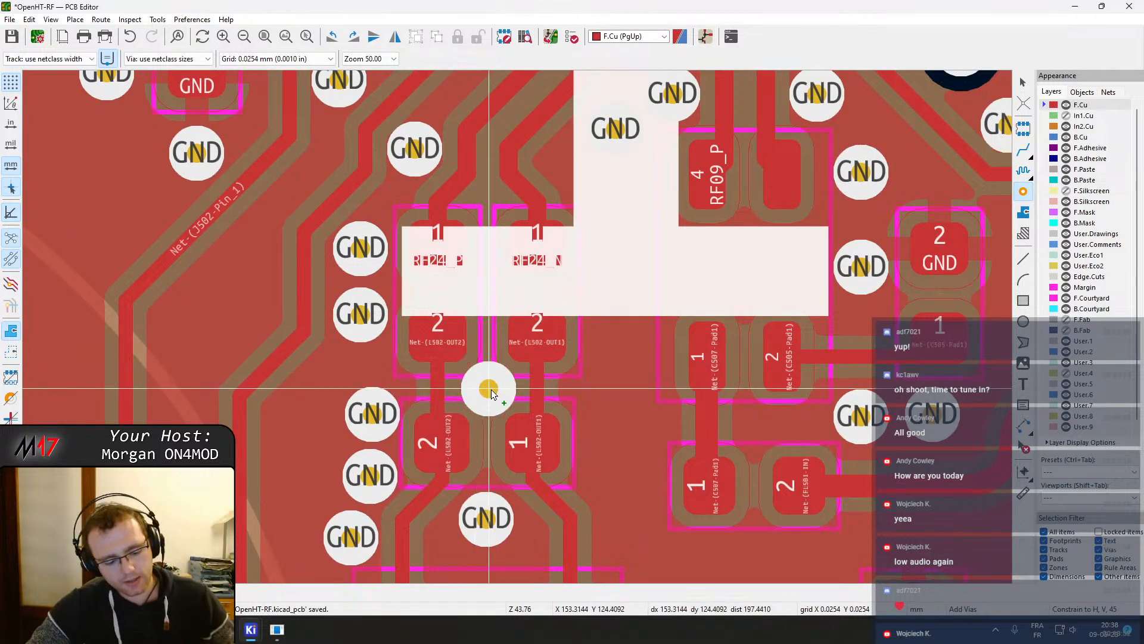
Move a GND via beside L502 and duplicate it, aligning the copies in a vertical column
key(Escape)
middle_drag(375, 412, 474, 415)
click(474, 419)
key(m)
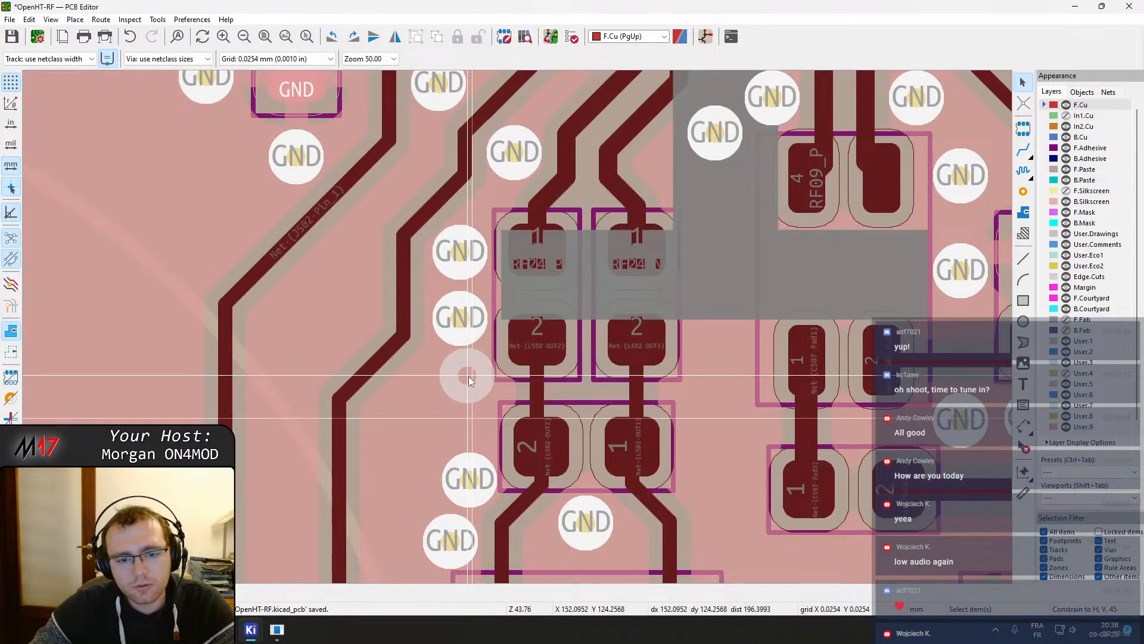
click(470, 380)
key(ctrl+d)
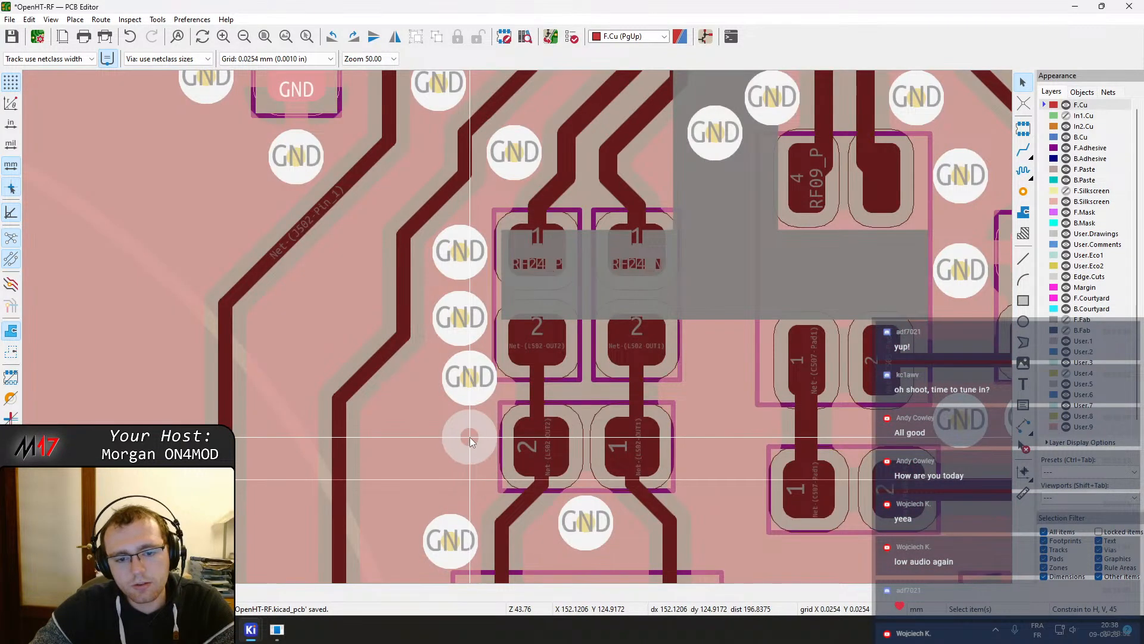
click(470, 437)
middle_drag(461, 497, 468, 384)
click(467, 442)
key(m)
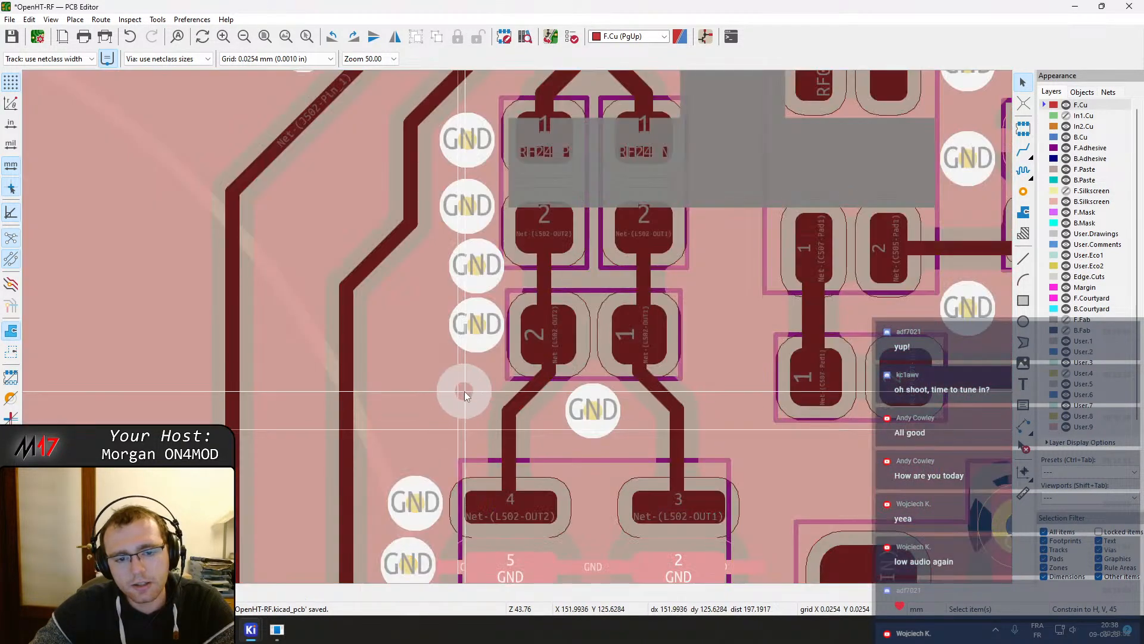
click(463, 385)
middle_drag(449, 429, 510, 326)
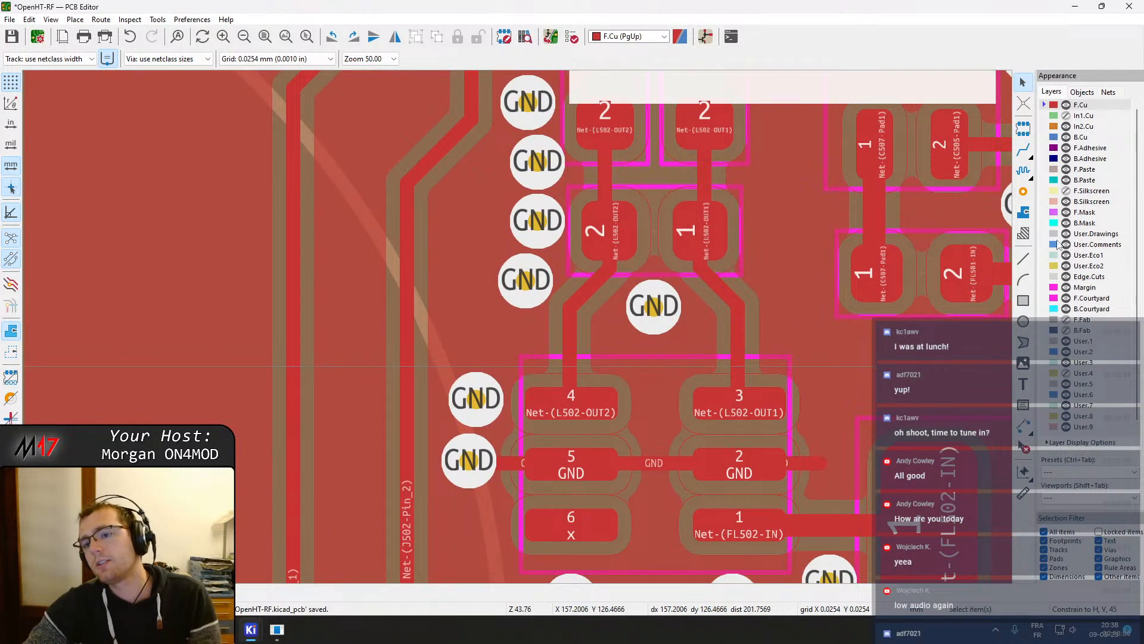
Place GND vias along L502's lower edge and one next to its GND pad 2
click(1024, 192)
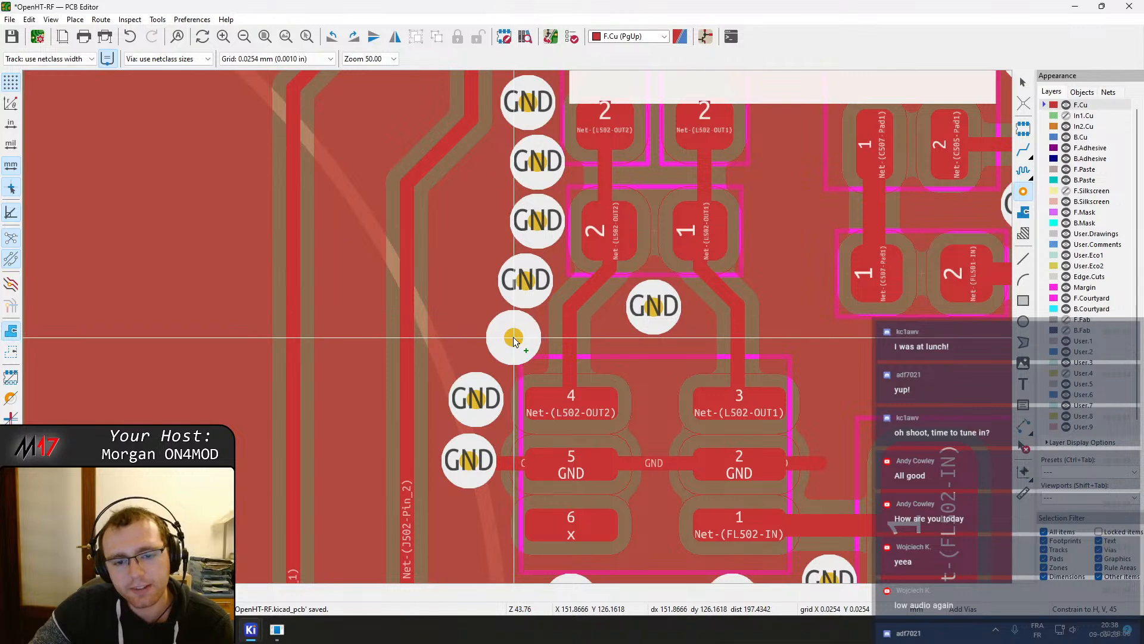
click(512, 342)
middle_drag(513, 411, 555, 156)
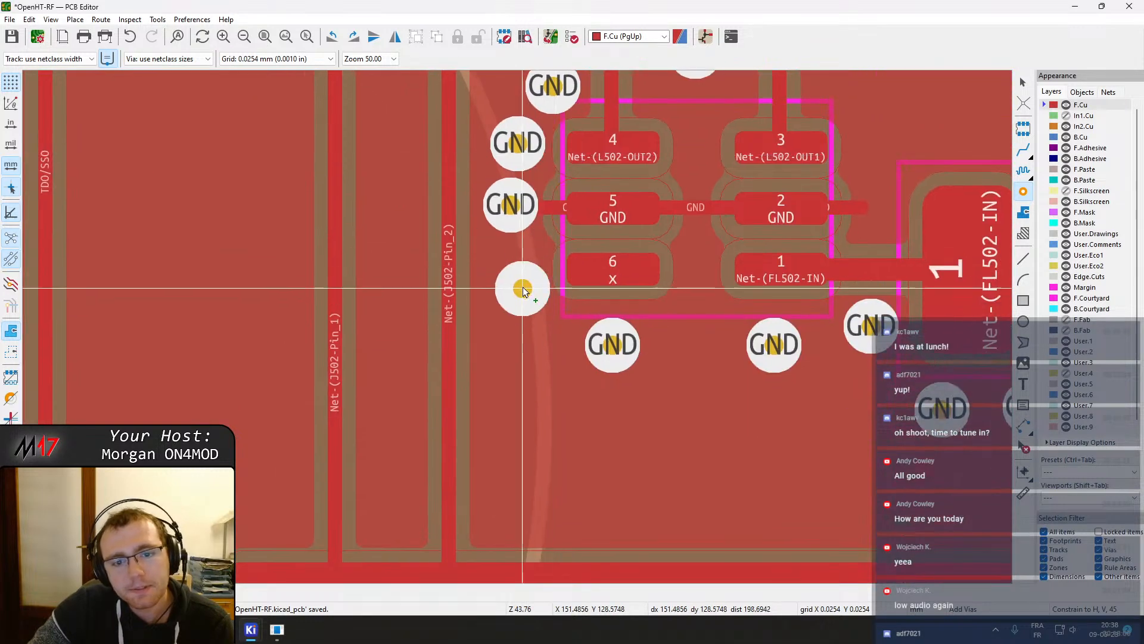
click(515, 269)
click(546, 325)
click(691, 344)
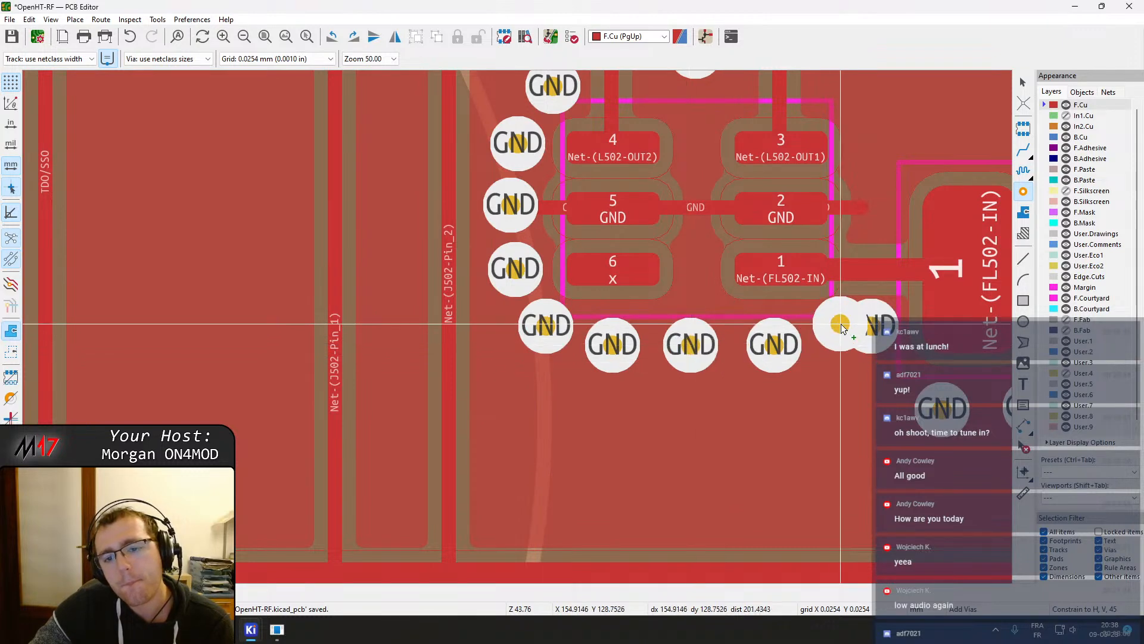
middle_drag(843, 328, 696, 349)
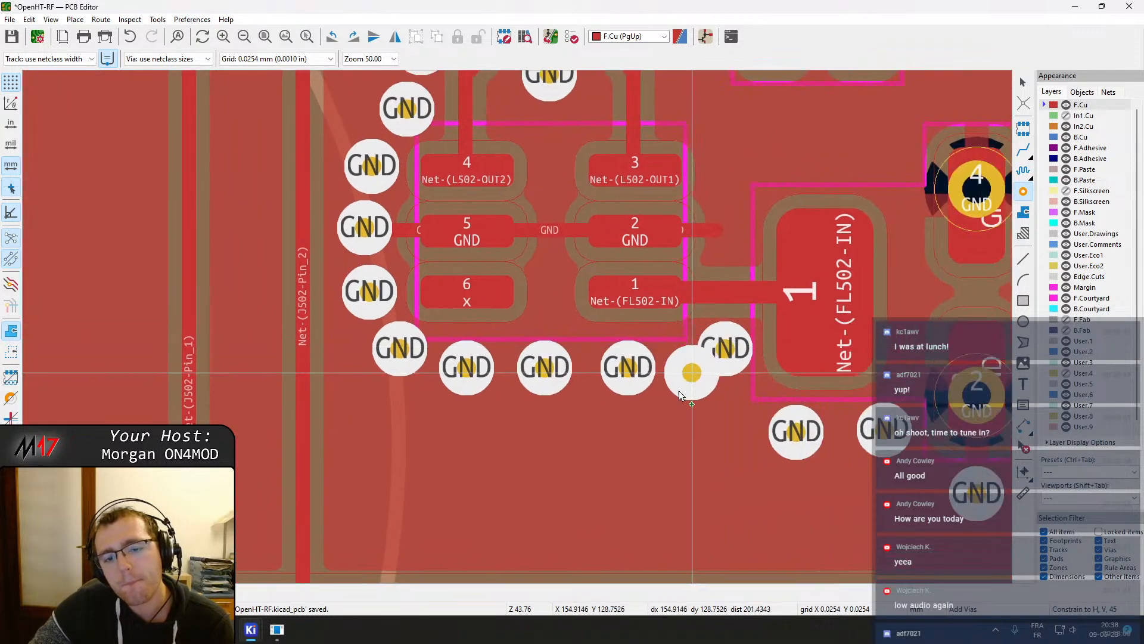
click(735, 231)
scroll(735, 231, up, 3)
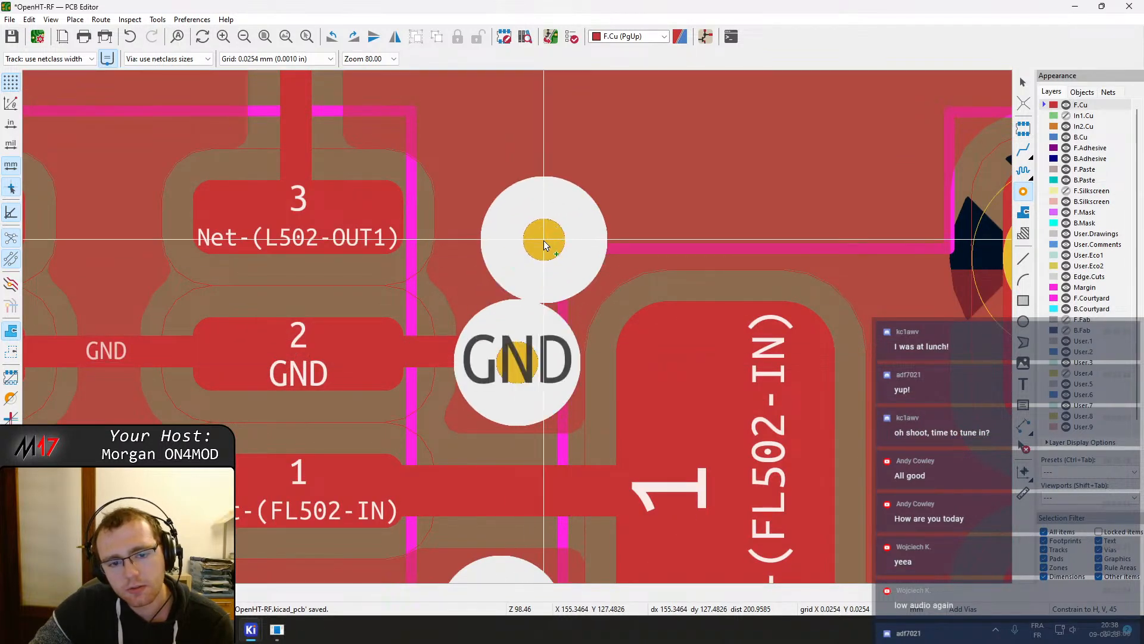
Drag the GND via beside L502 pad 2 and the via between L502's traces into better positions
key(Escape)
click(532, 350)
key(d)
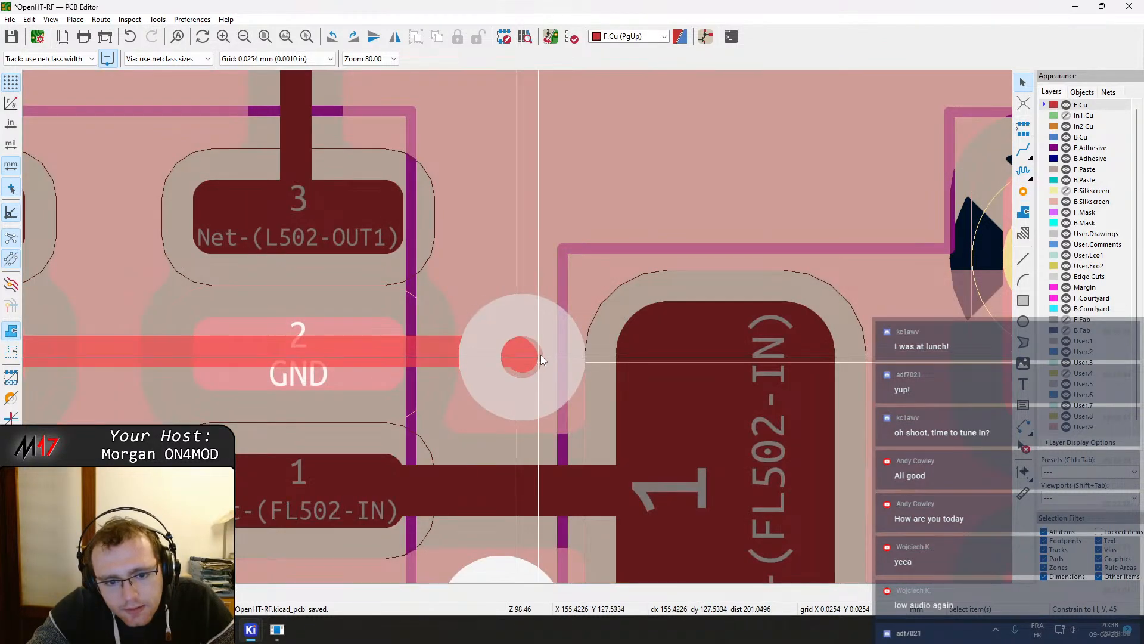
click(542, 356)
scroll(519, 331, down, 2)
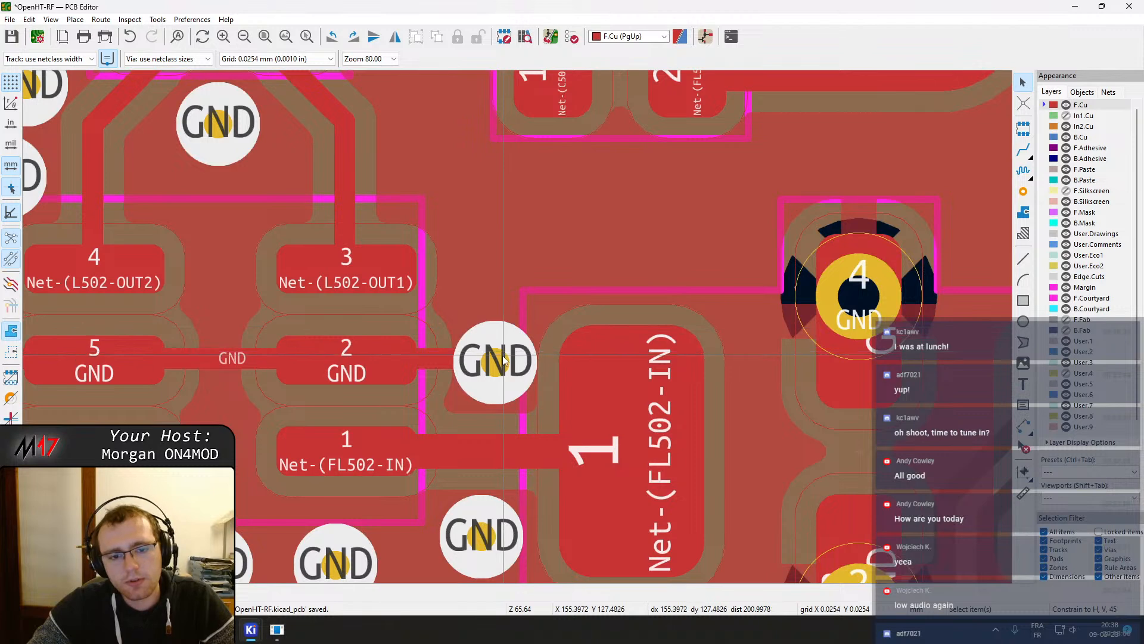
middle_drag(506, 285, 607, 403)
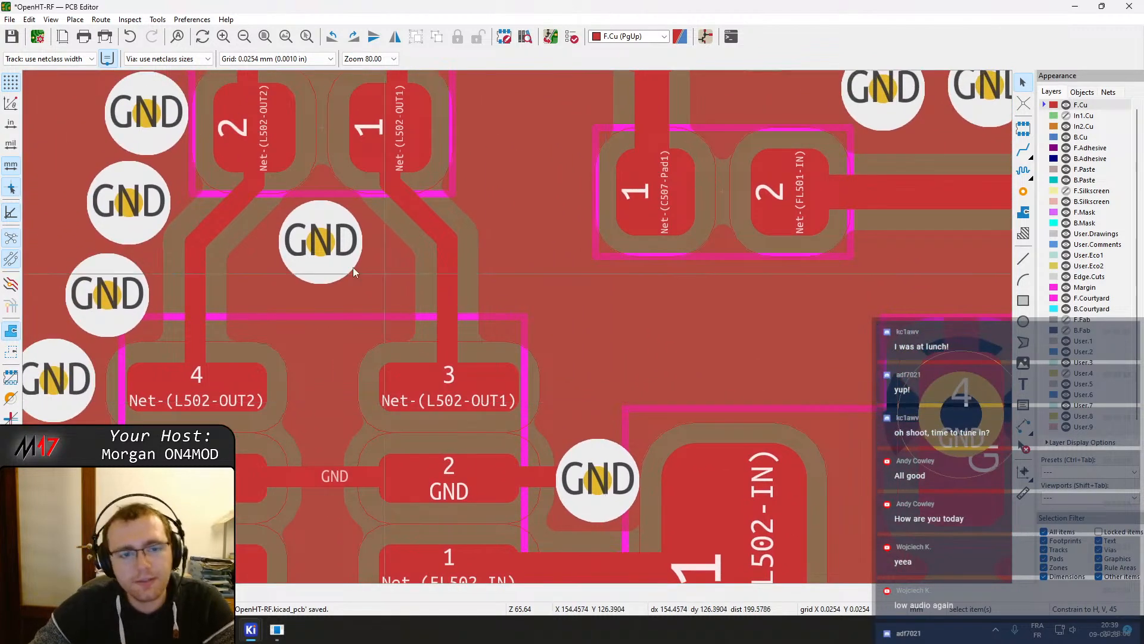
click(322, 241)
key(d)
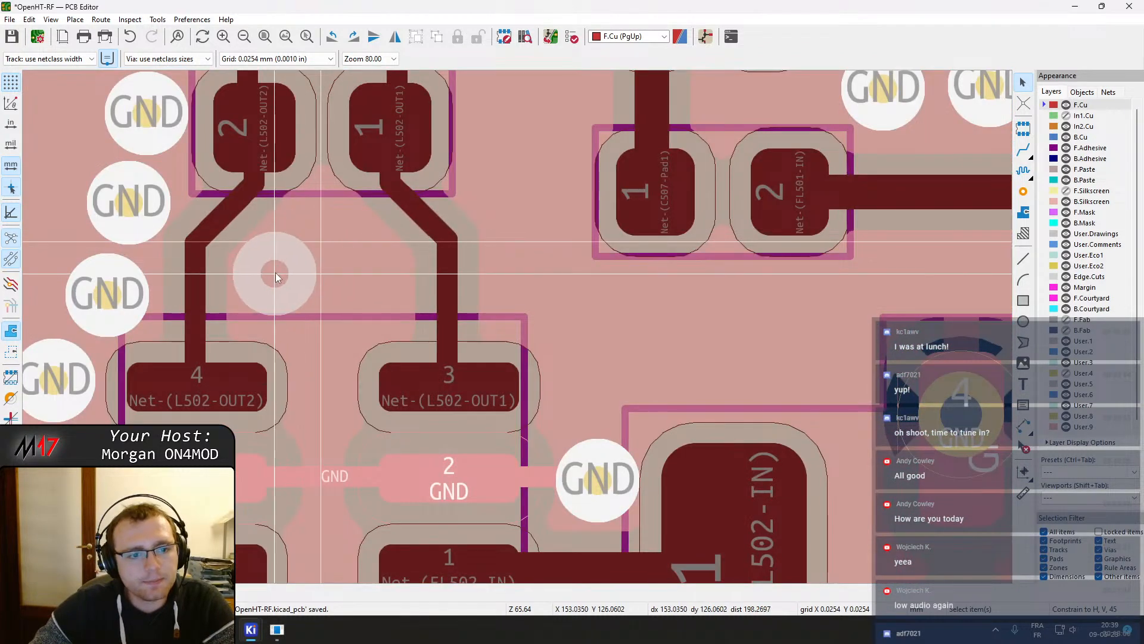
click(268, 273)
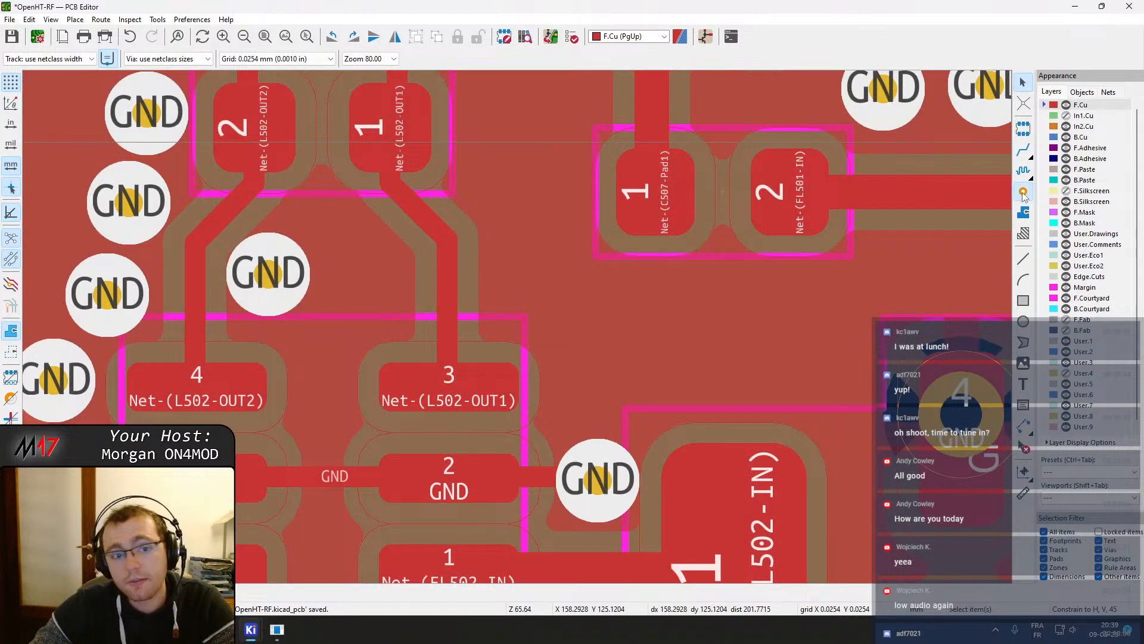
Add another GND via between L502's two output traces
click(1024, 193)
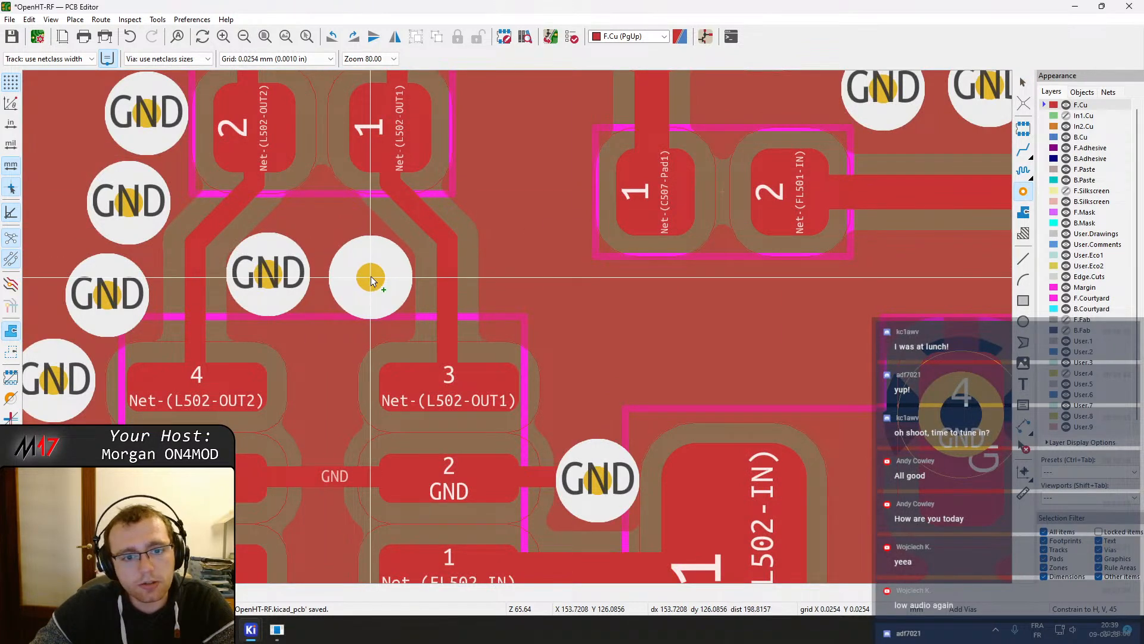
click(370, 276)
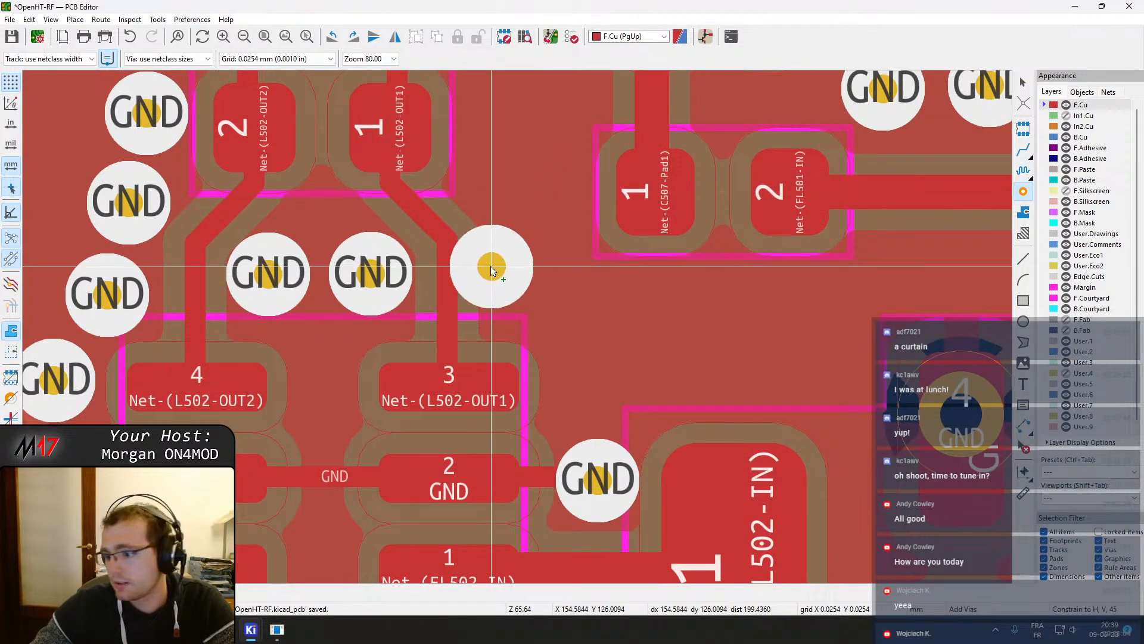
scroll(510, 322, down, 2)
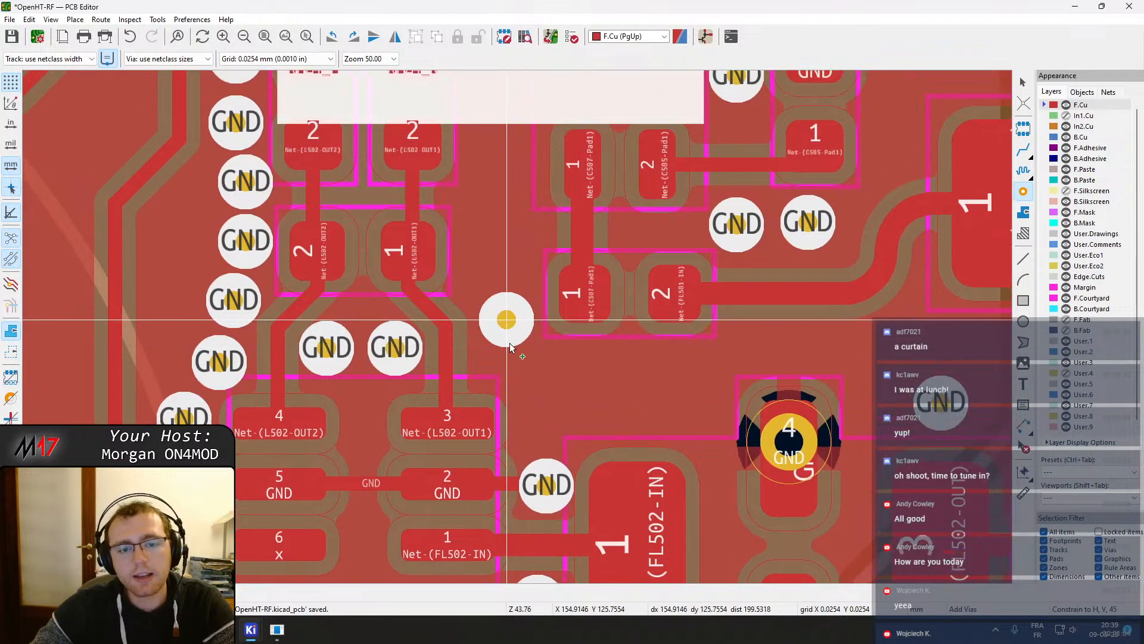
middle_drag(506, 318, 524, 440)
middle_drag(491, 172, 522, 319)
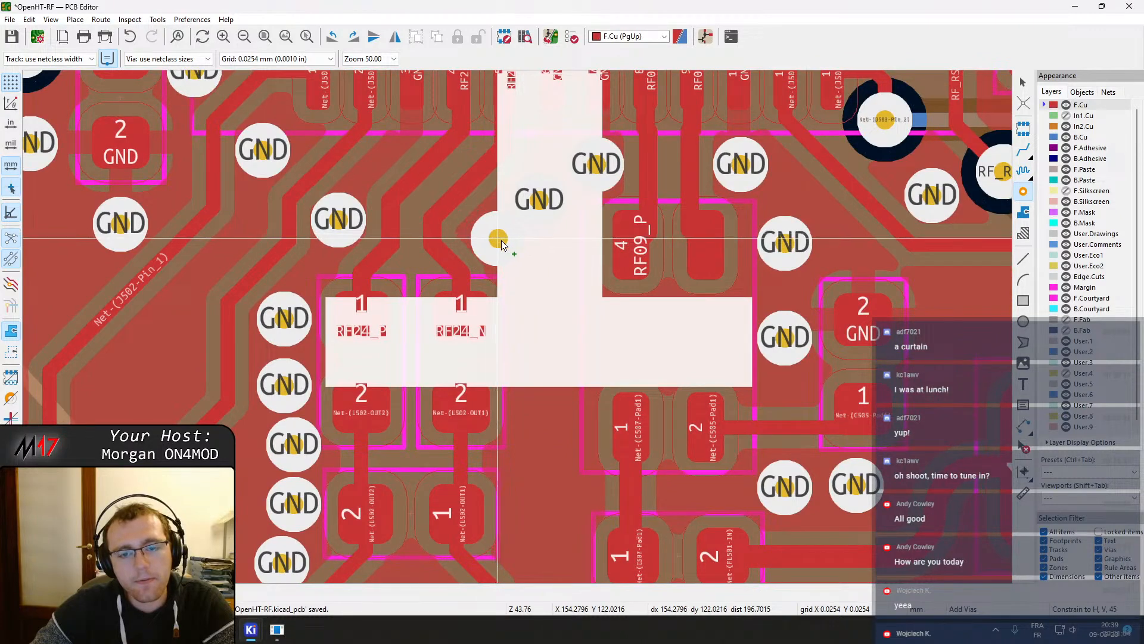
key(Escape)
Hide front footprints to inspect the via layout, then nudge a GND via upward between the RF tracks
scroll(680, 334, down, 8)
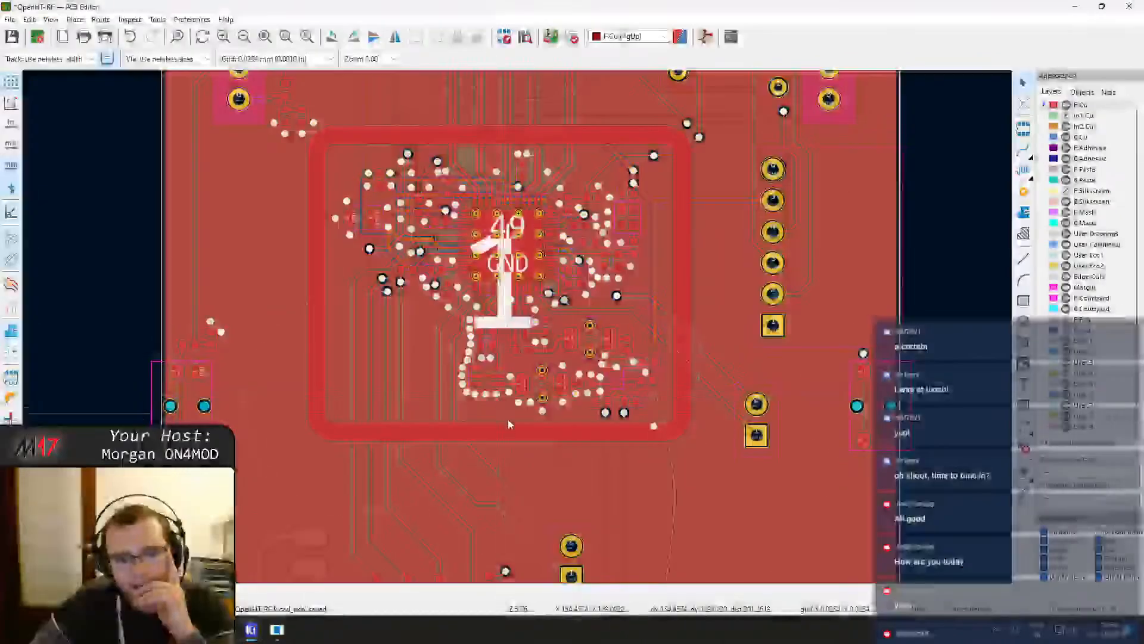
click(509, 423)
scroll(512, 334, down, 1)
scroll(476, 403, up, 3)
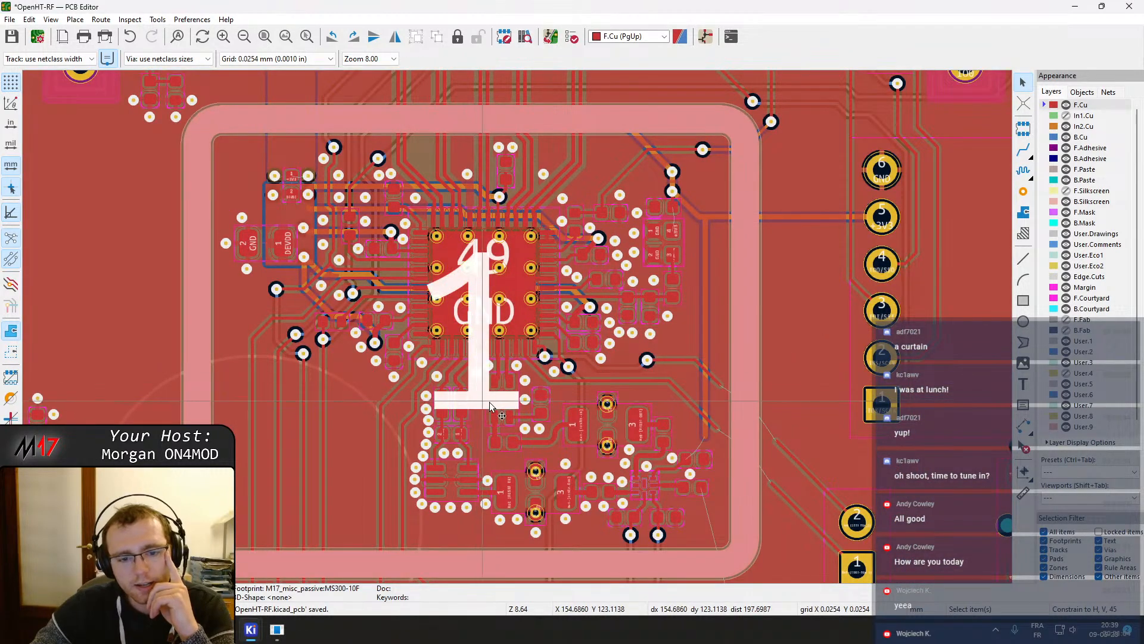
click(1082, 92)
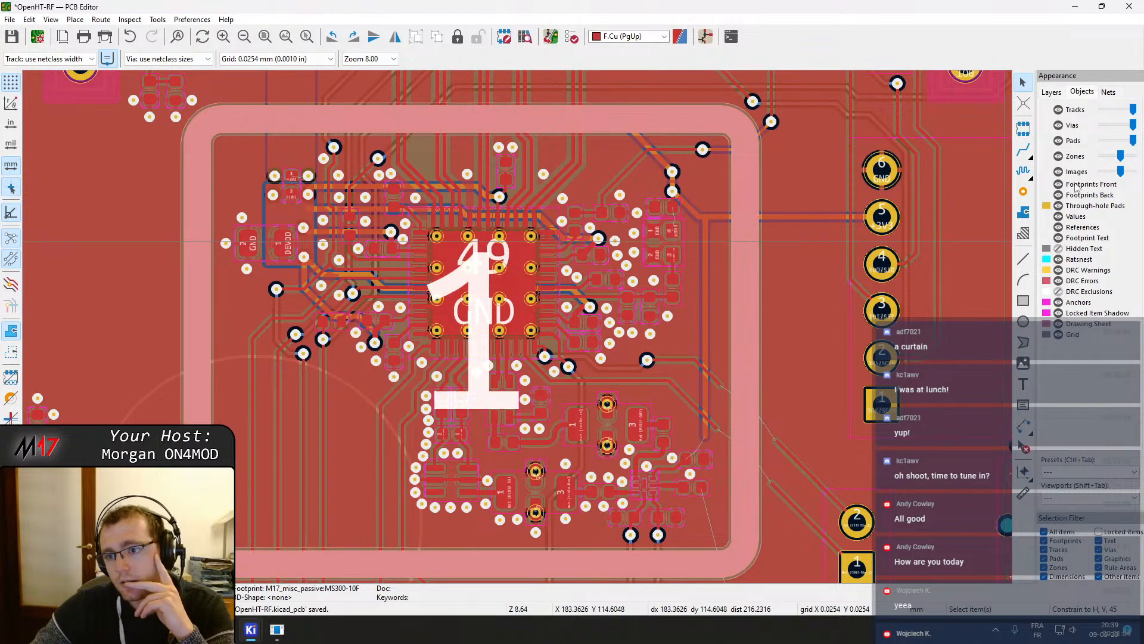
click(1058, 184)
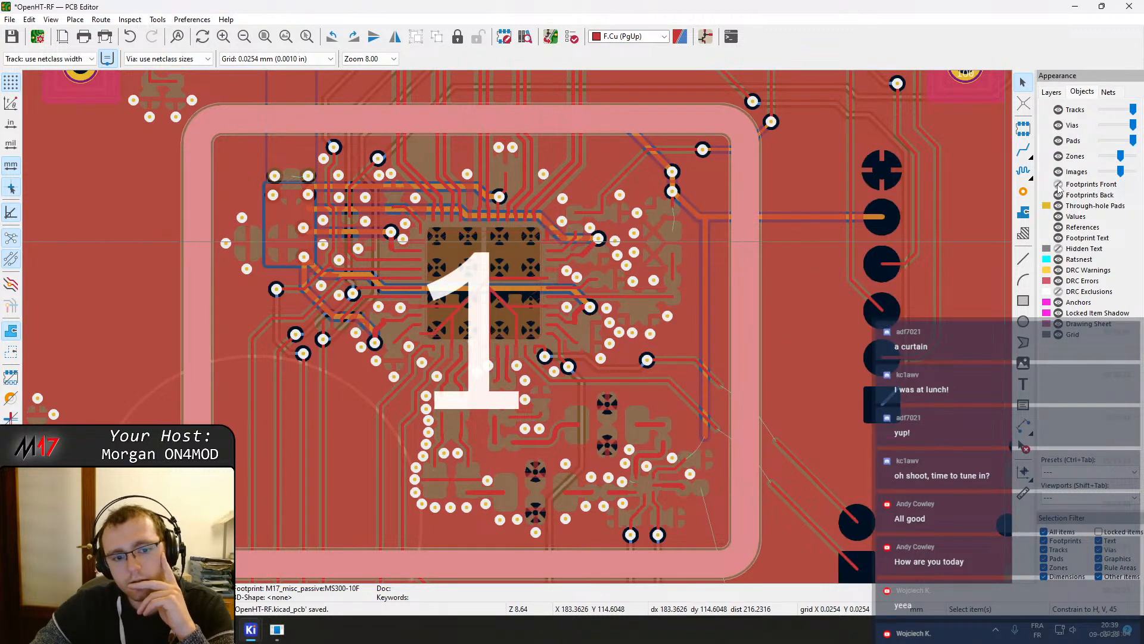
scroll(639, 283, down, 2)
click(210, 323)
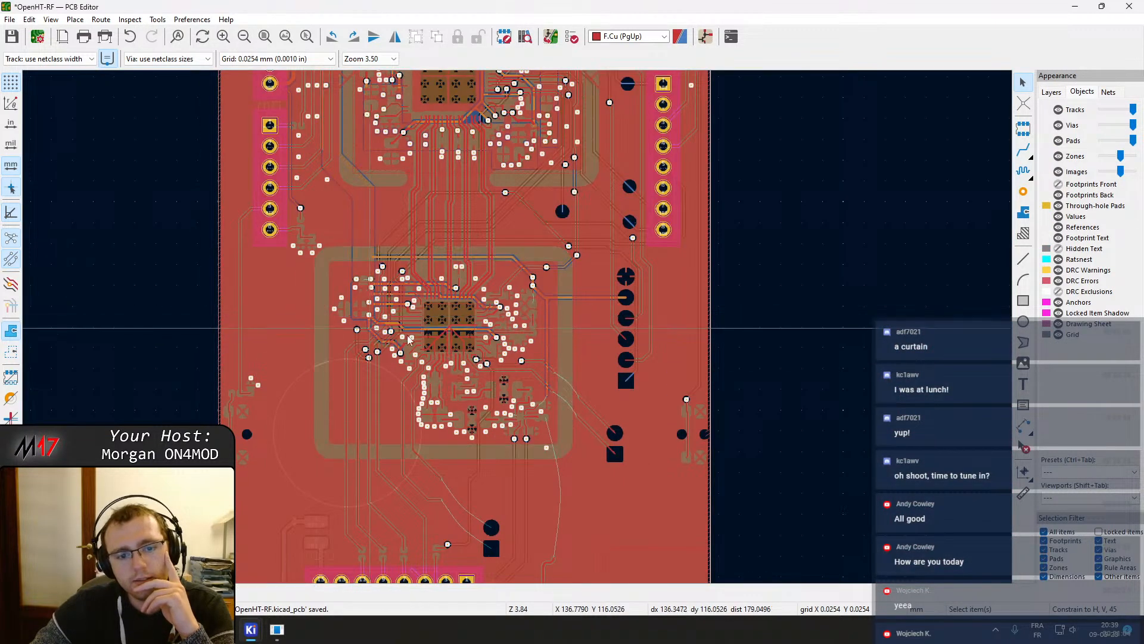
scroll(432, 332, up, 3)
scroll(566, 456, up, 6)
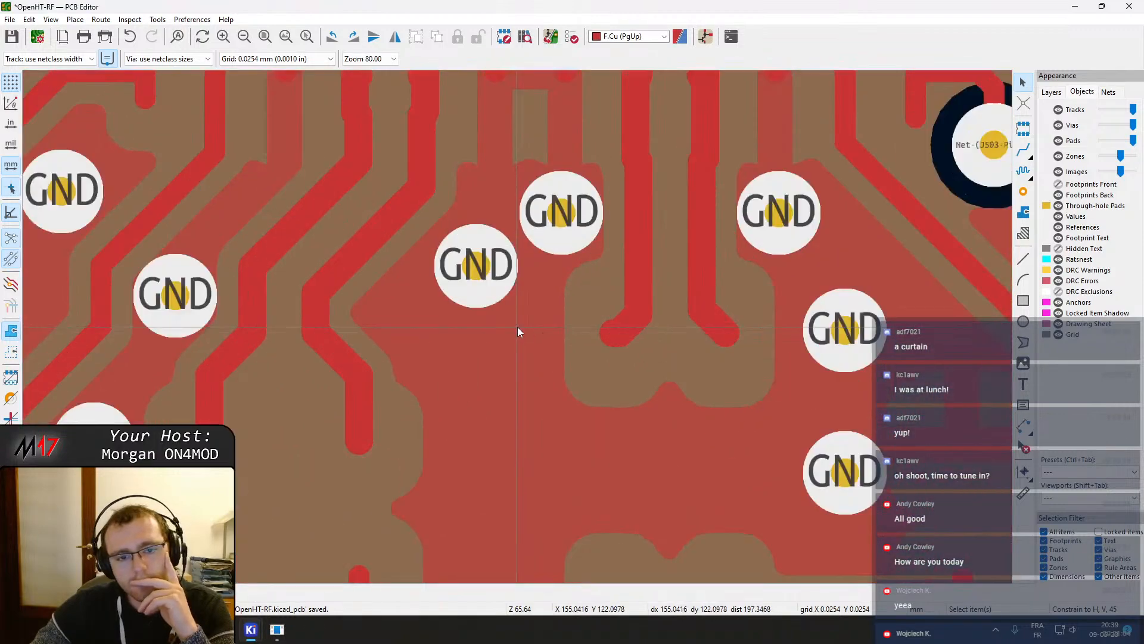
drag(479, 268, 480, 245)
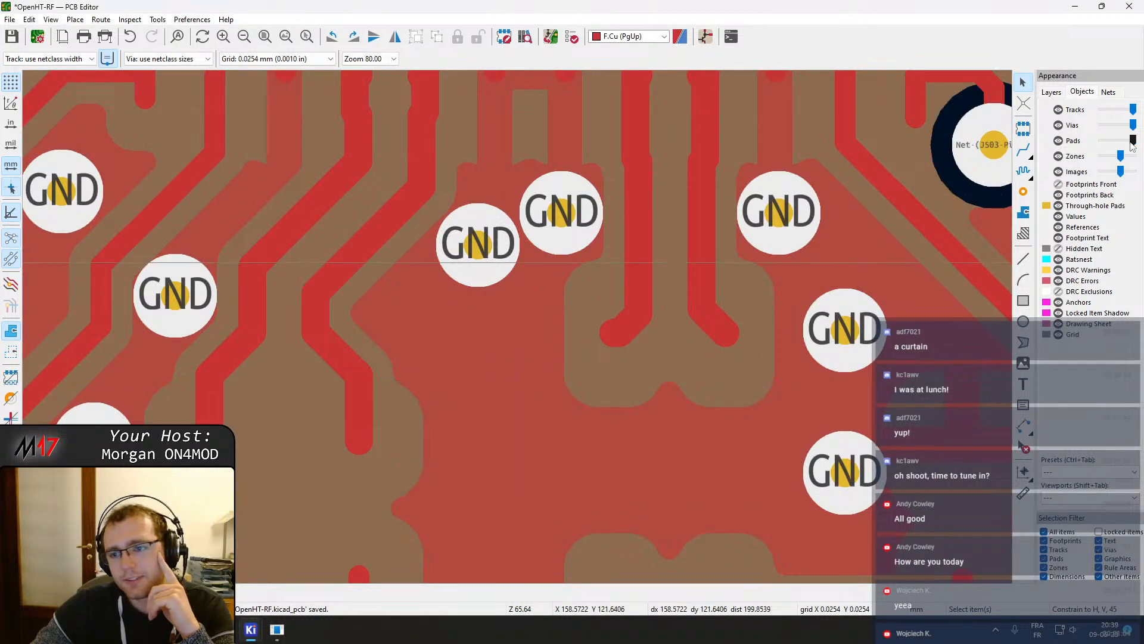
Start a vertical curtain of GND stitching vias running down between the RF tracks
click(1023, 193)
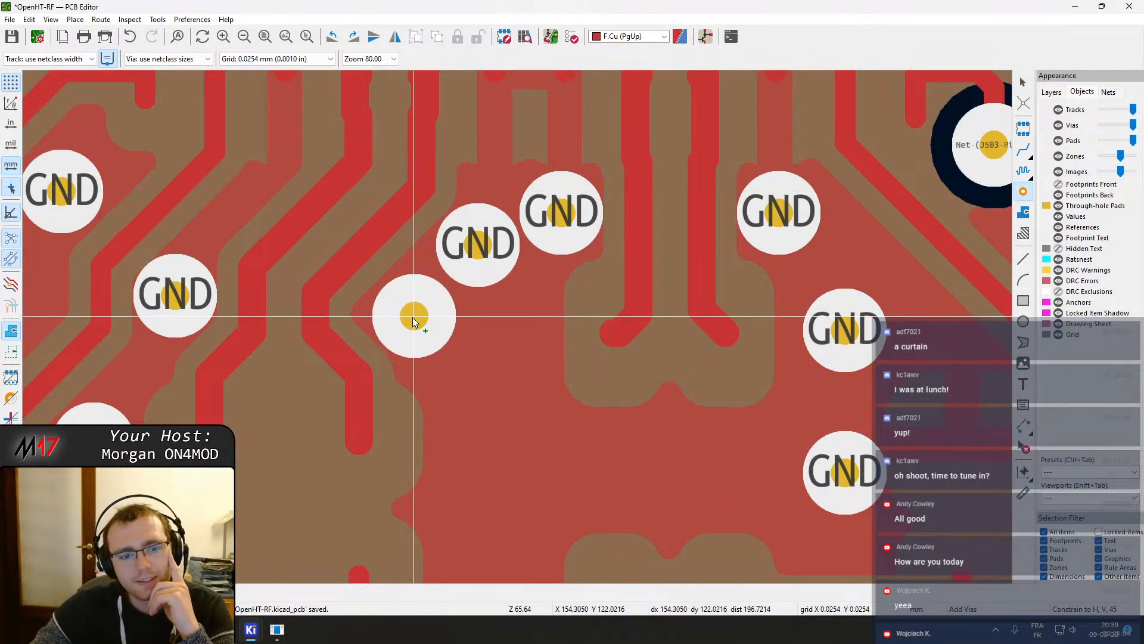
click(410, 316)
click(464, 394)
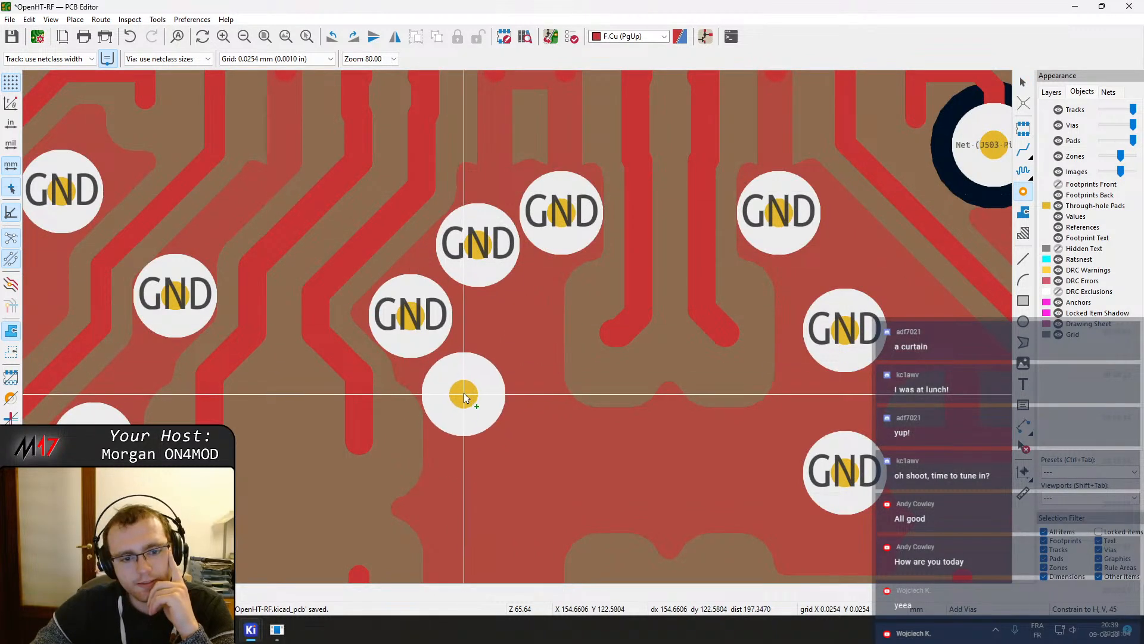
middle_drag(489, 472, 521, 269)
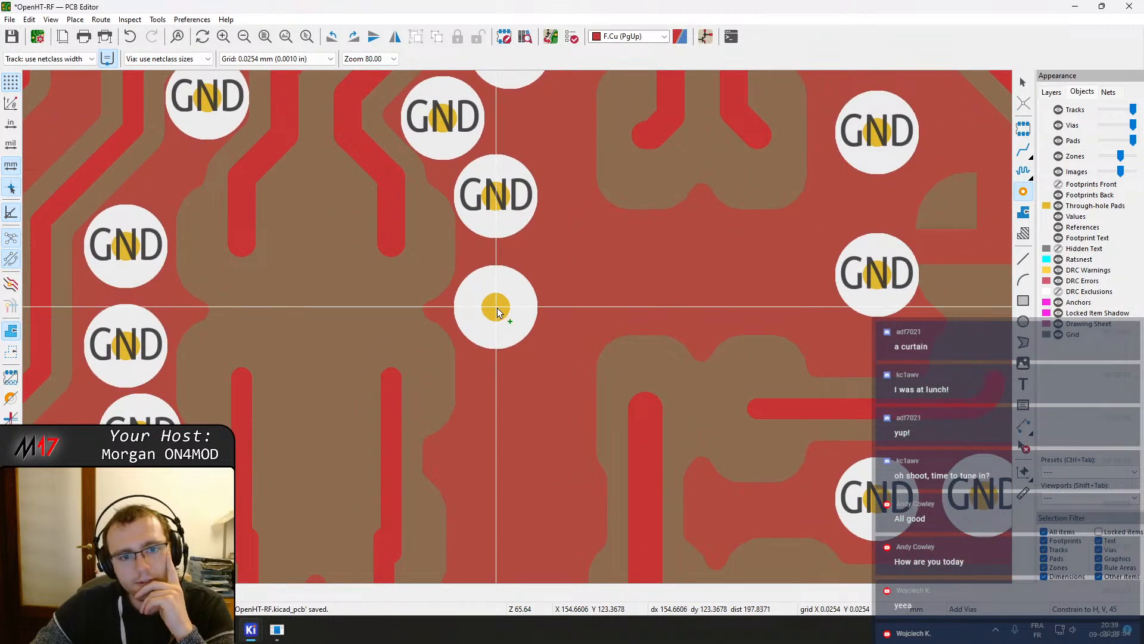
click(496, 308)
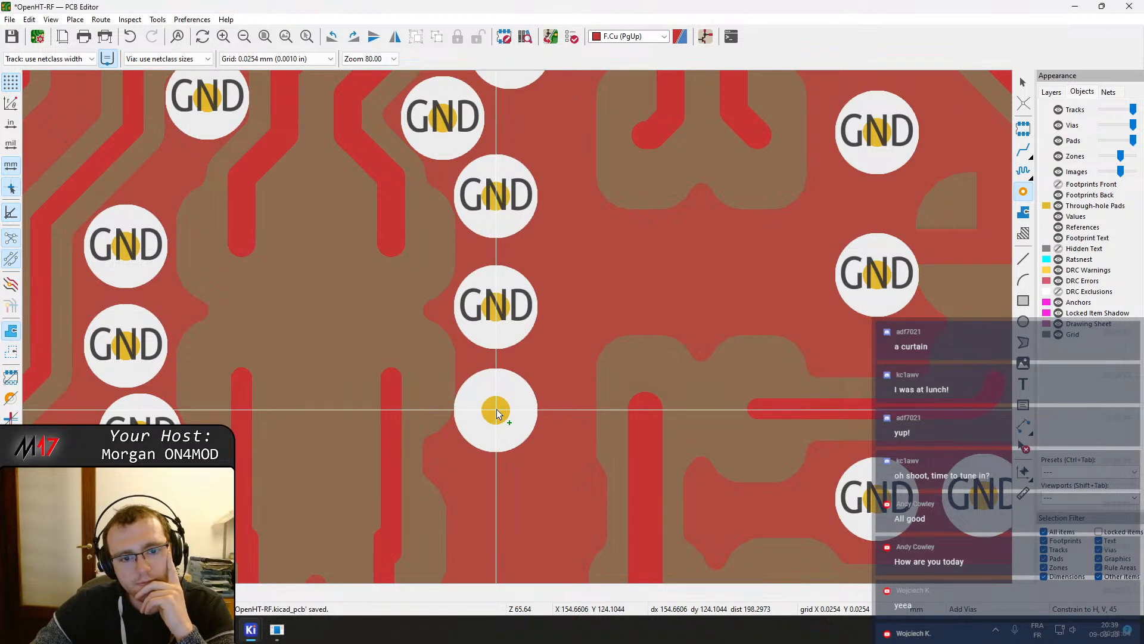
click(496, 409)
Continue the column of GND stitching vias further down alongside the RF track
middle_drag(496, 409, 517, 331)
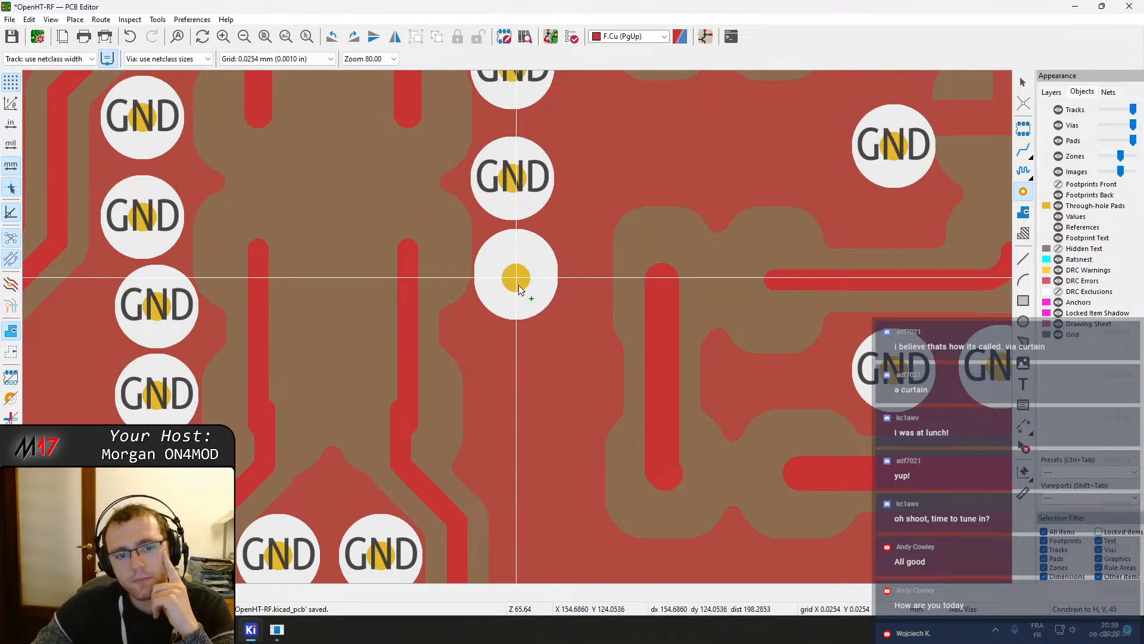
click(516, 273)
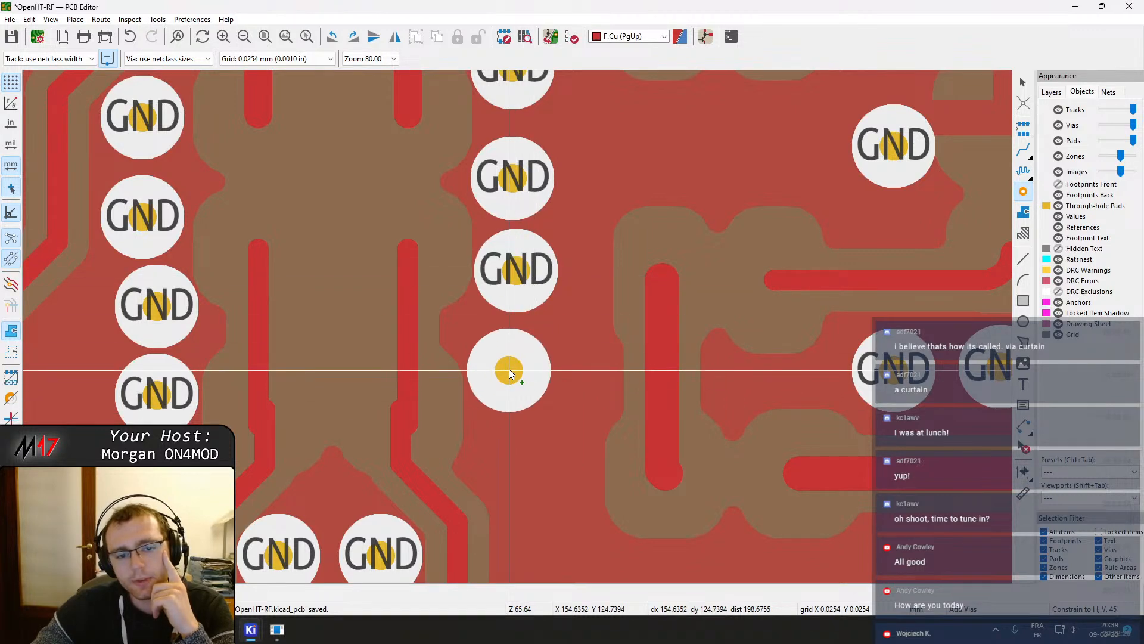
click(509, 361)
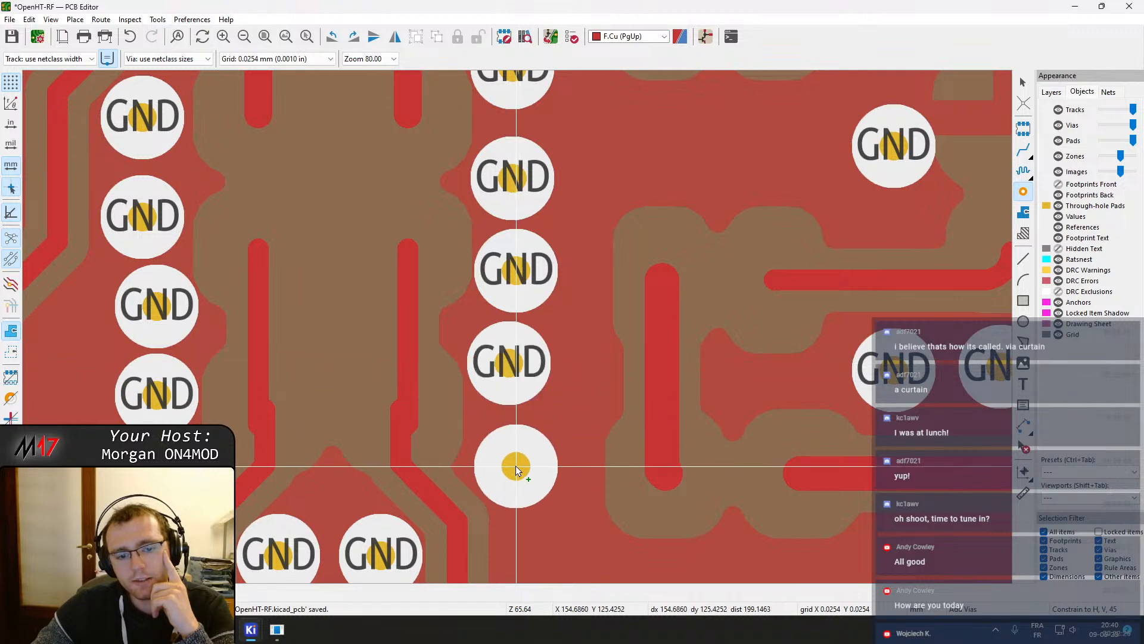
click(516, 464)
middle_drag(545, 514, 537, 330)
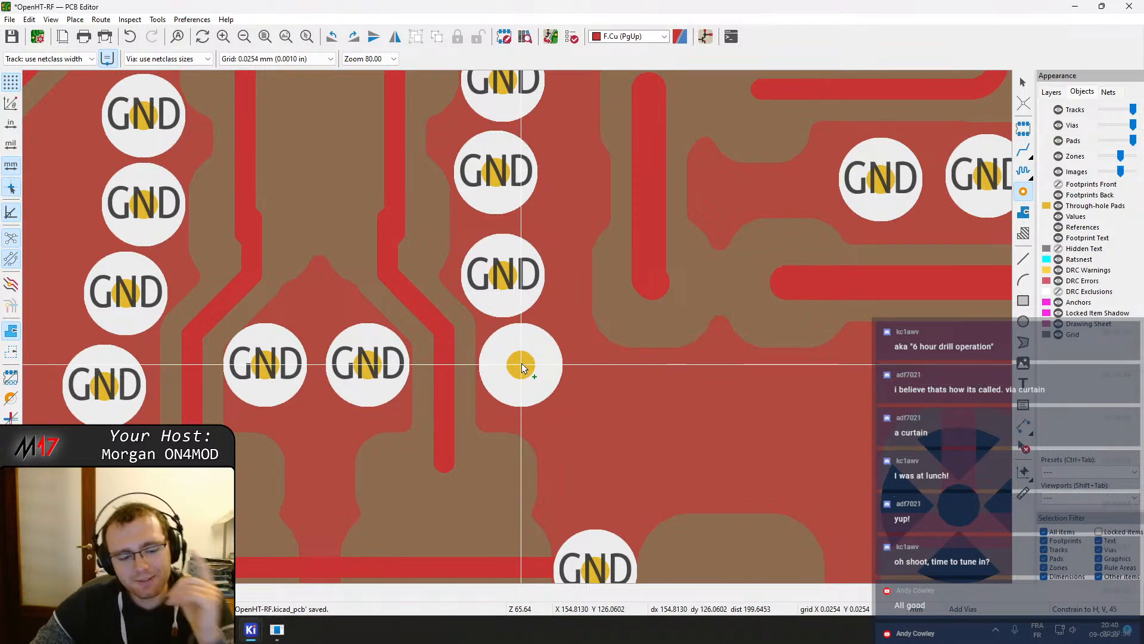
Leave the via tool and nudge the new vias in the column so they line up evenly
key(Escape)
middle_drag(518, 257, 546, 357)
click(535, 185)
drag(531, 184, 531, 178)
click(524, 280)
drag(522, 280, 522, 267)
click(529, 383)
drag(528, 384, 520, 359)
middle_drag(532, 392, 565, 469)
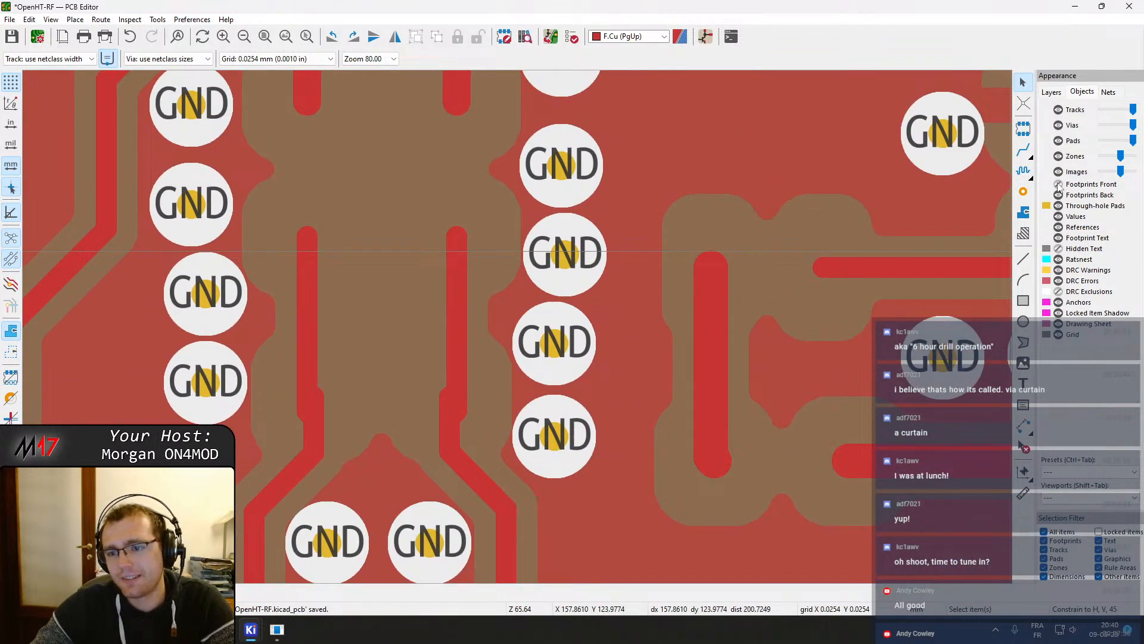
Place a diagonal row of GND vias from below L502 down toward FL502's GND pad 4
scroll(504, 462, down, 1)
scroll(499, 469, down, 4)
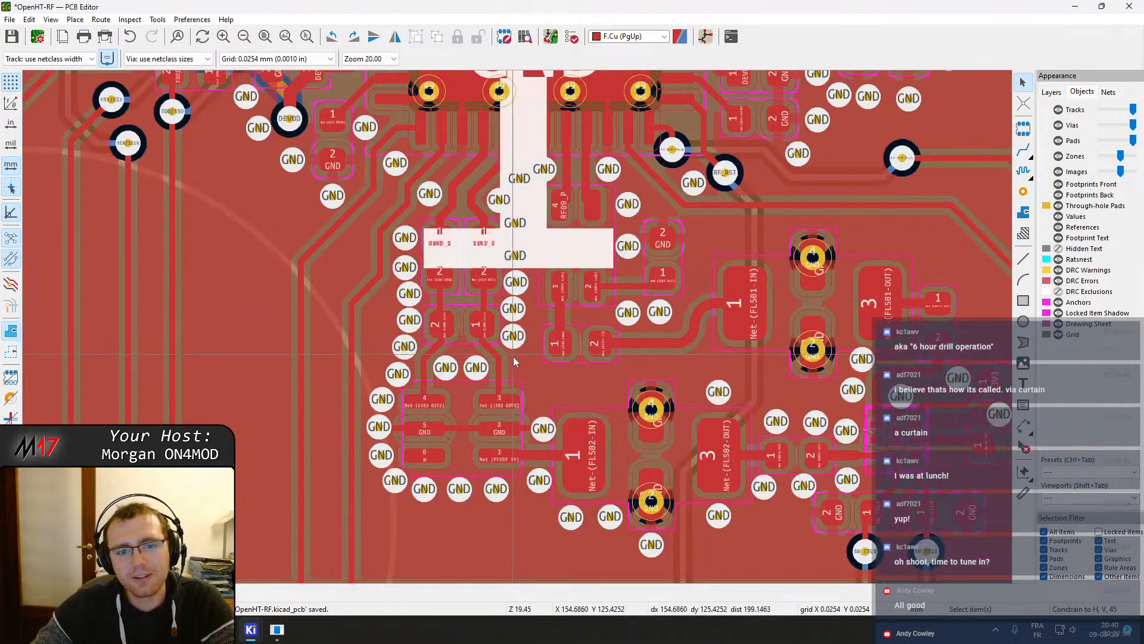
scroll(515, 340, up, 5)
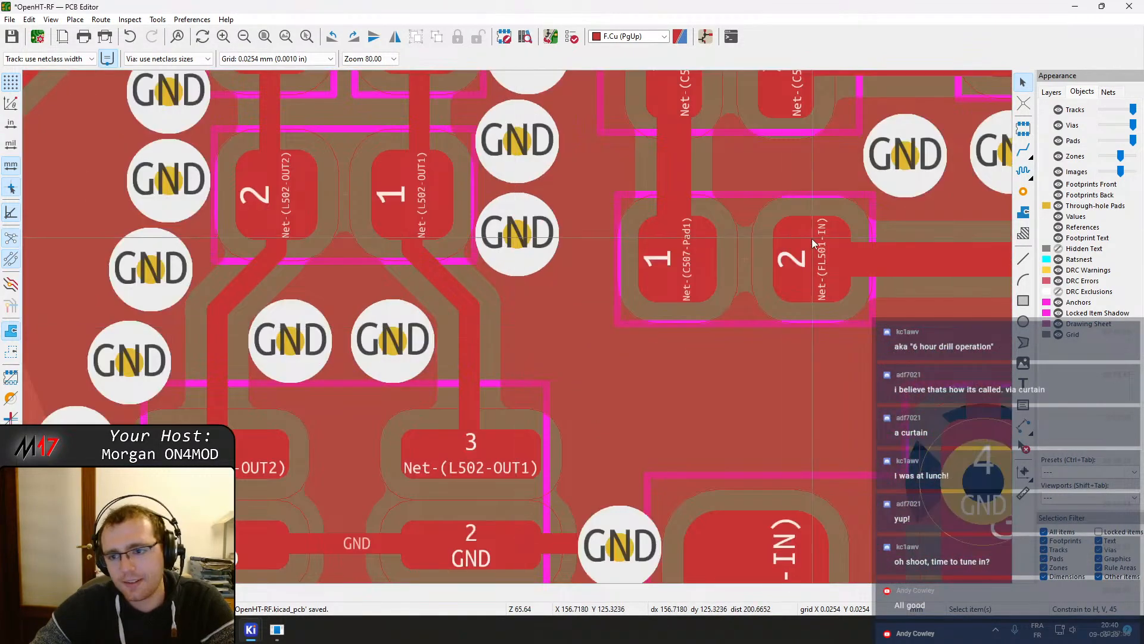
click(1023, 192)
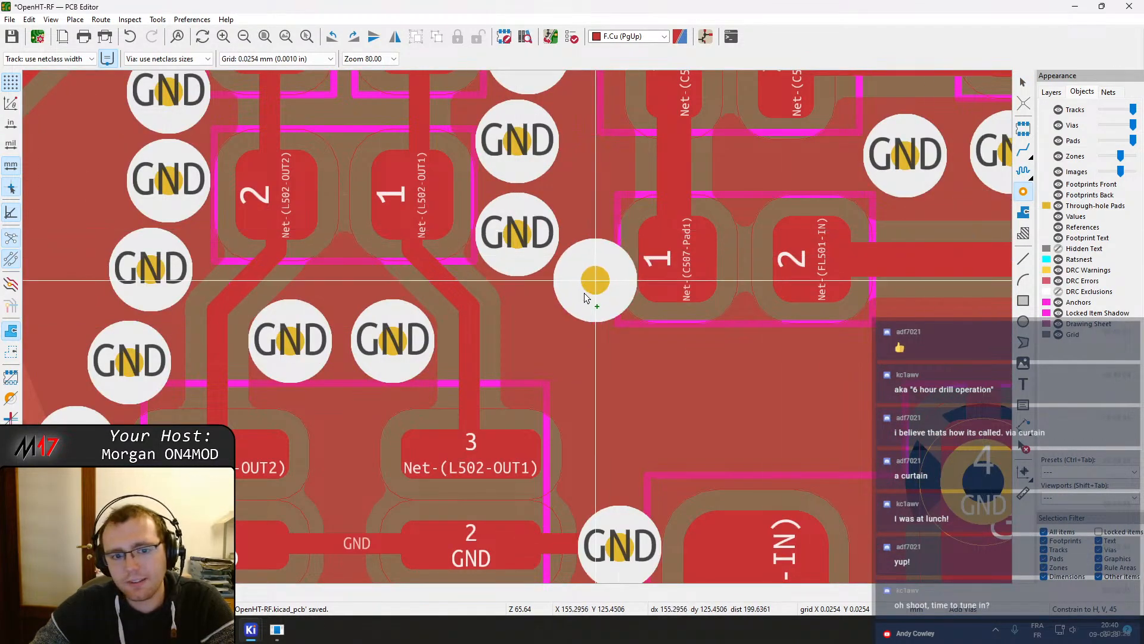
click(542, 323)
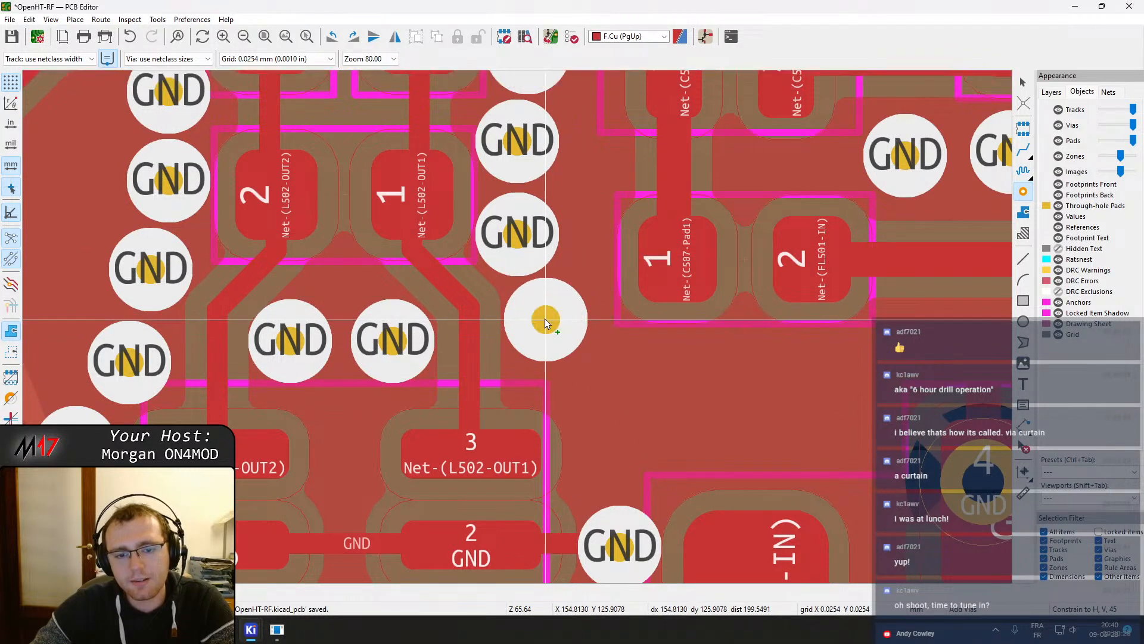
click(544, 320)
click(599, 404)
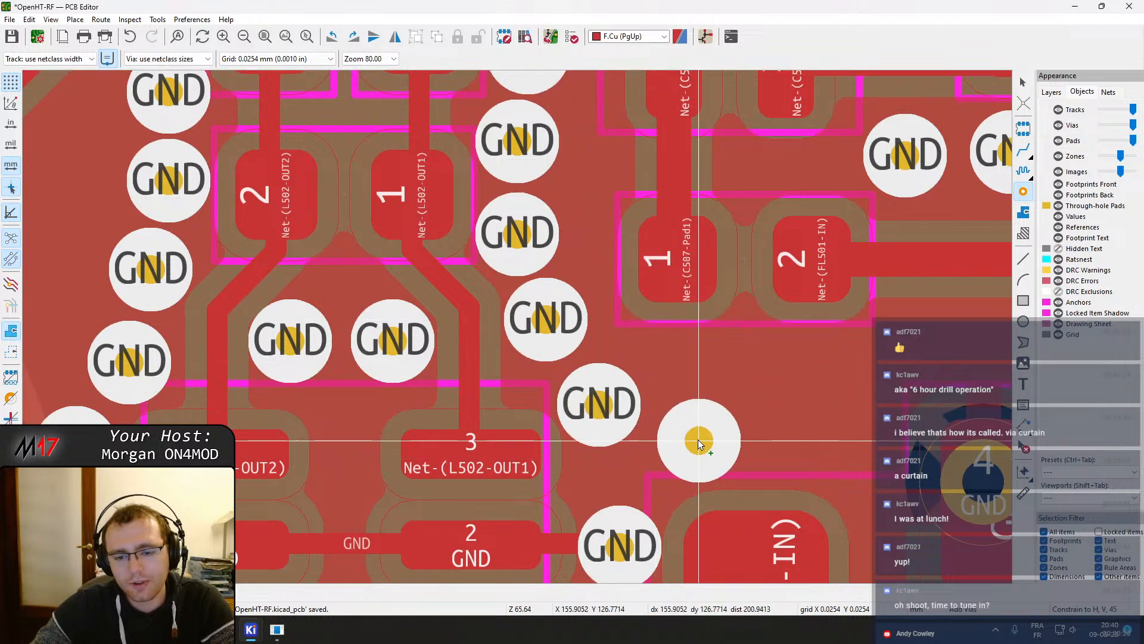
middle_drag(698, 441, 624, 324)
click(624, 324)
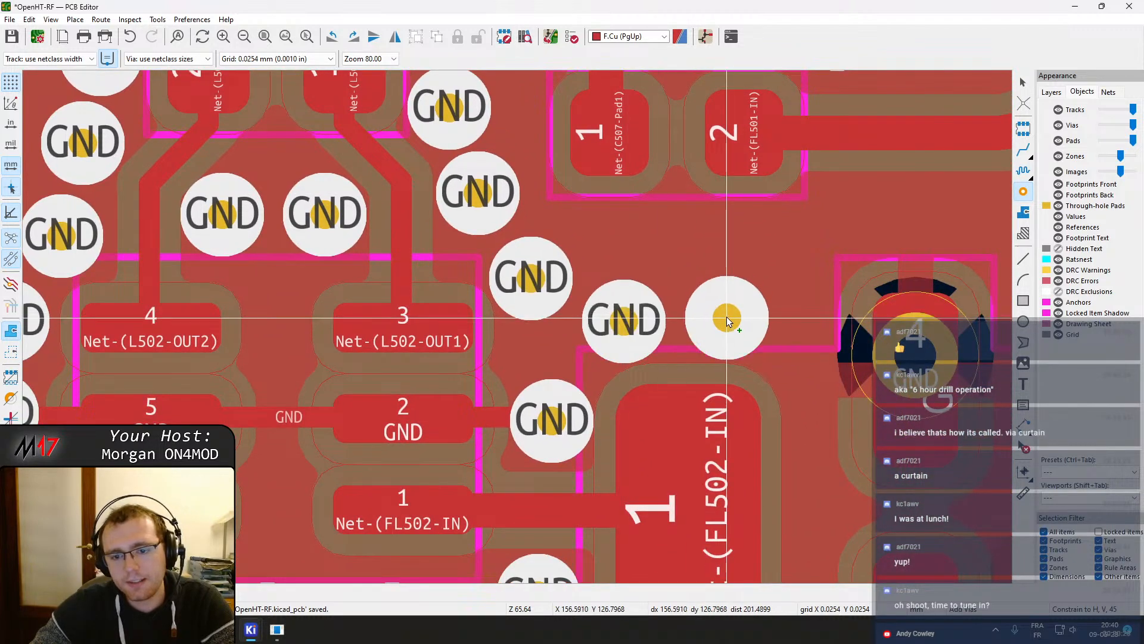
click(723, 318)
Add another GND via beside C507 next to the L502 output track
middle_drag(799, 310, 618, 202)
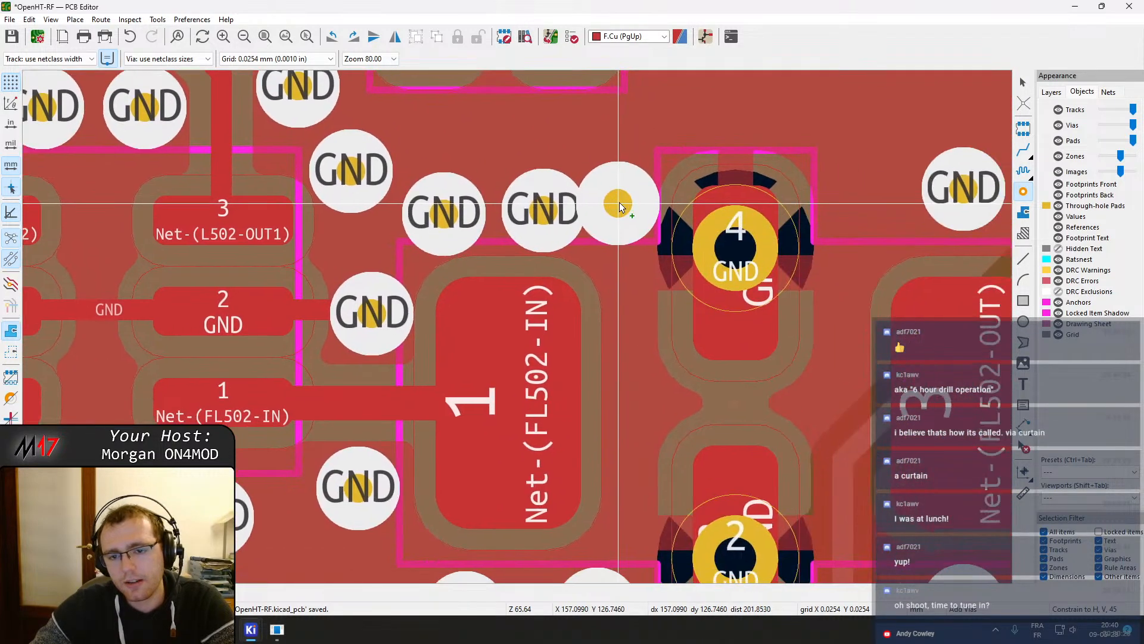
scroll(690, 310, down, 1)
middle_drag(523, 374, 504, 366)
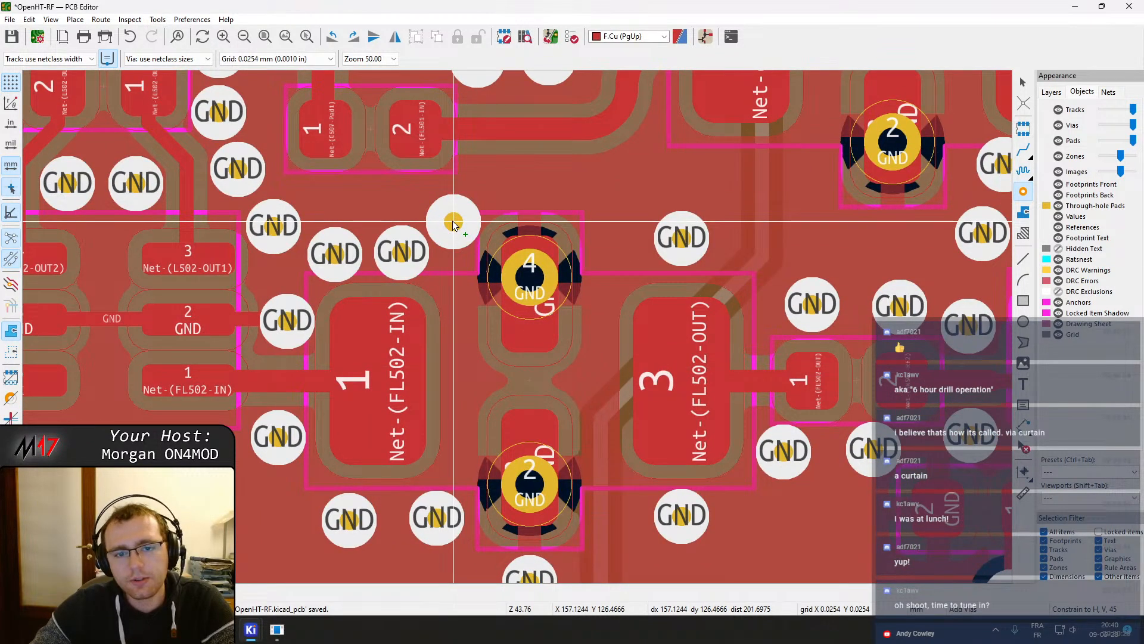
middle_drag(336, 203, 477, 458)
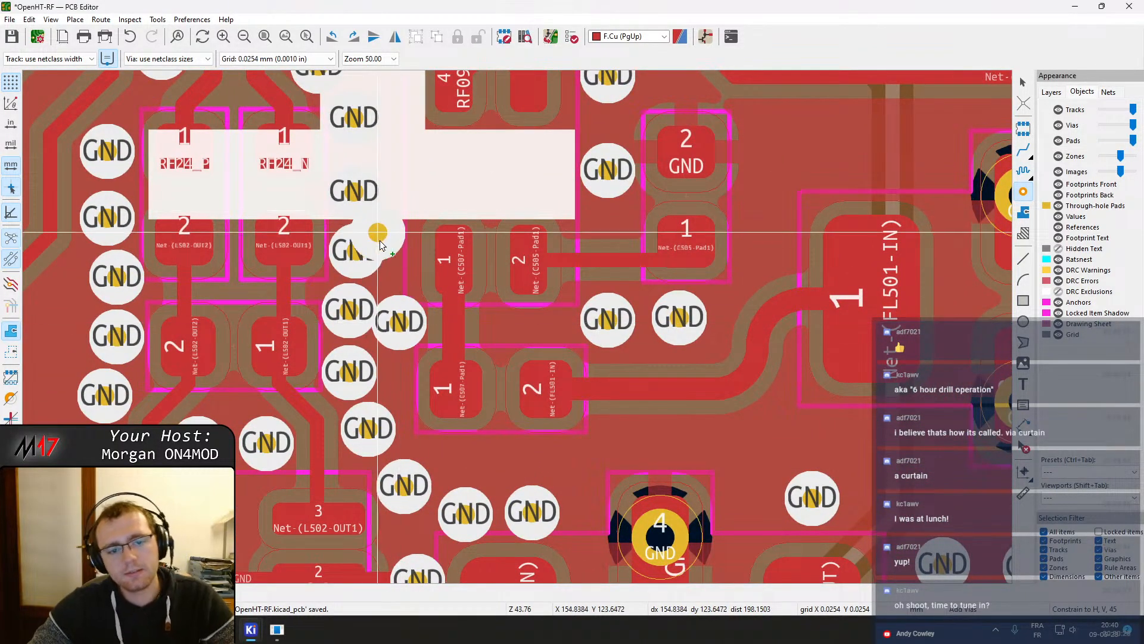
click(399, 321)
key(Escape)
Reposition the GND vias beside C507 and the L502 outputs to tidy their spacing
drag(354, 310, 344, 308)
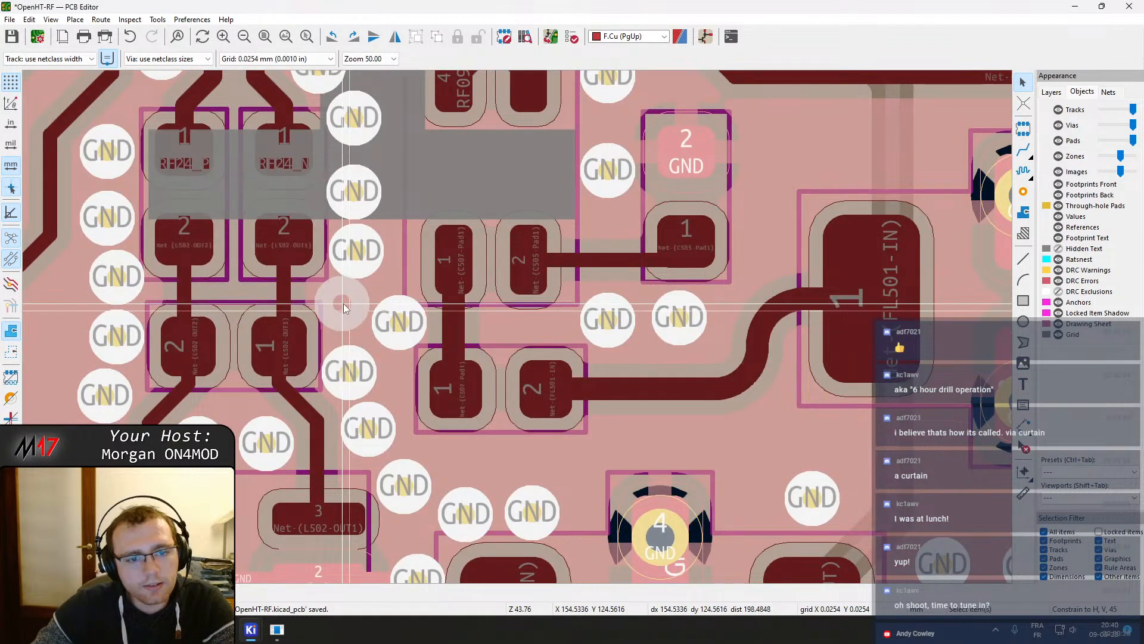
mouse_move(359, 253)
mouse_down()
mouse_move(391, 251)
mouse_move(360, 252)
mouse_up()
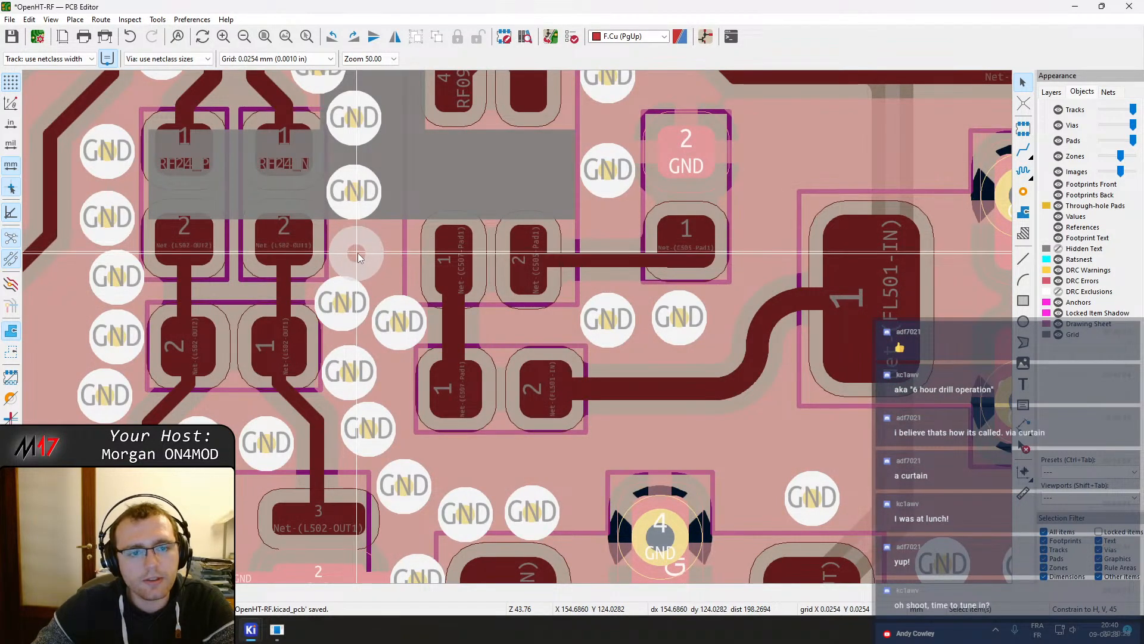
click(356, 251)
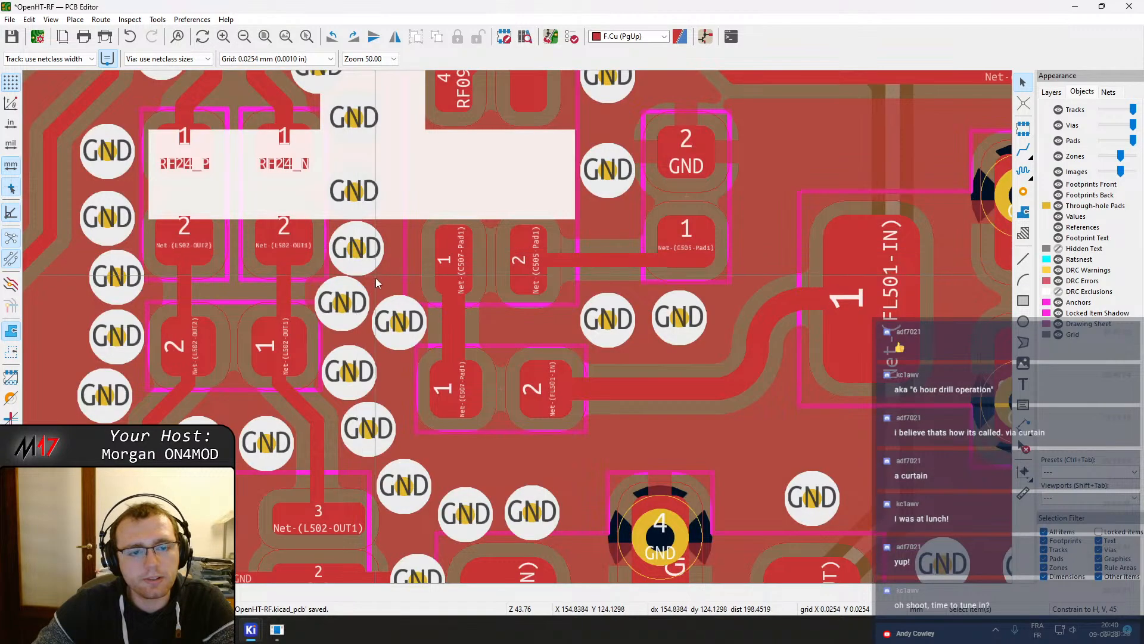
click(391, 332)
key(d)
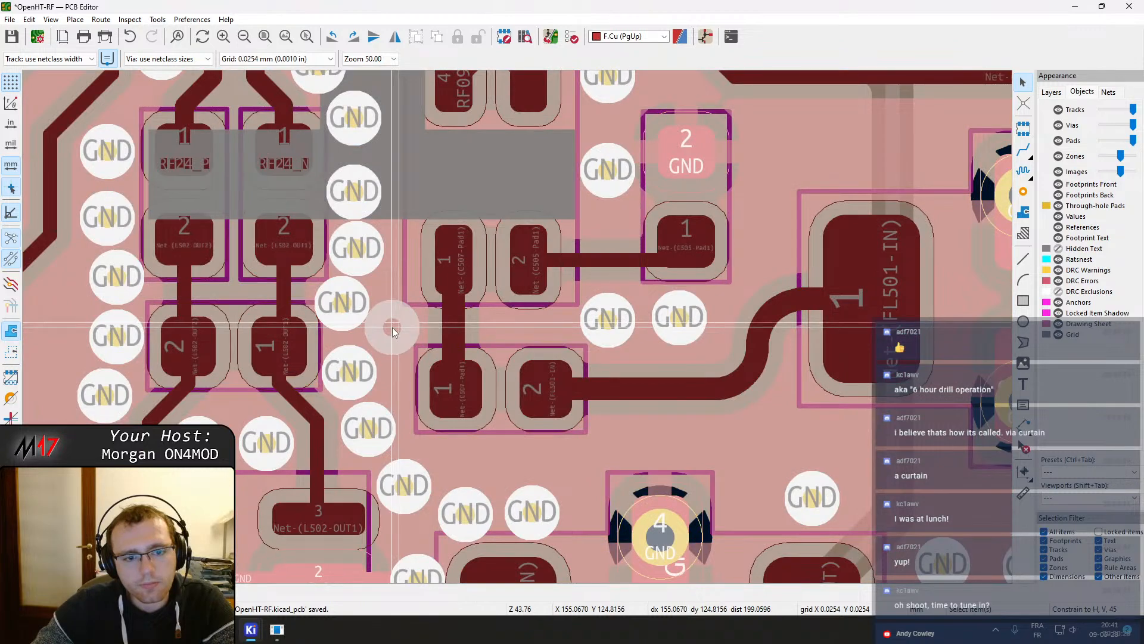
click(395, 328)
middle_drag(399, 295, 416, 381)
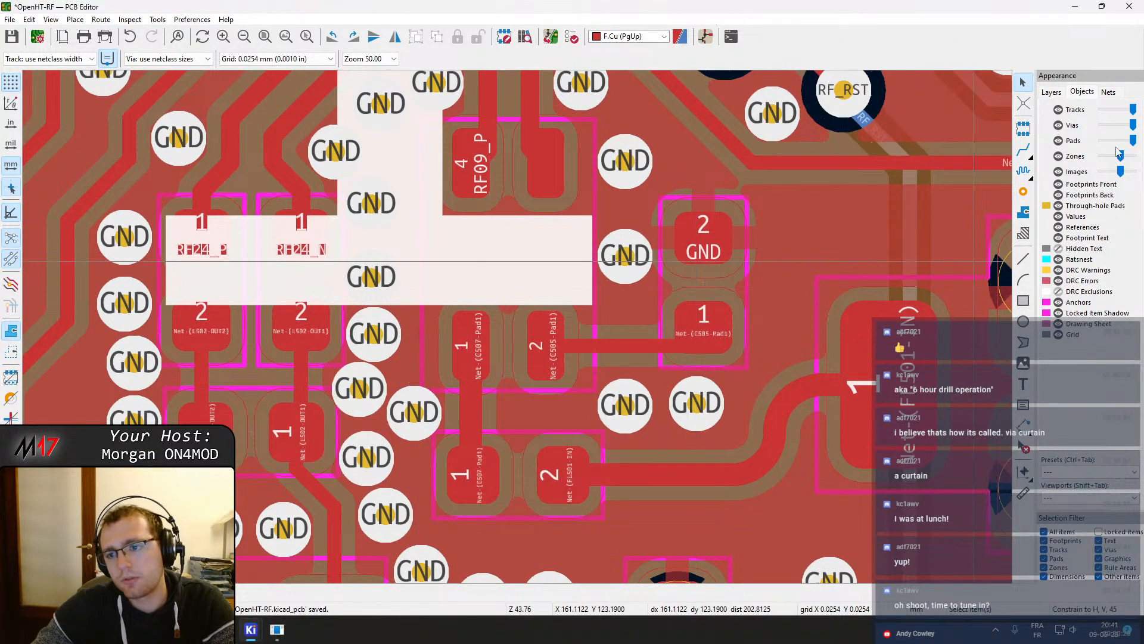
With front footprints hidden, add a GND via among the vias left of the RF09 pads, then show footprints again
click(1058, 185)
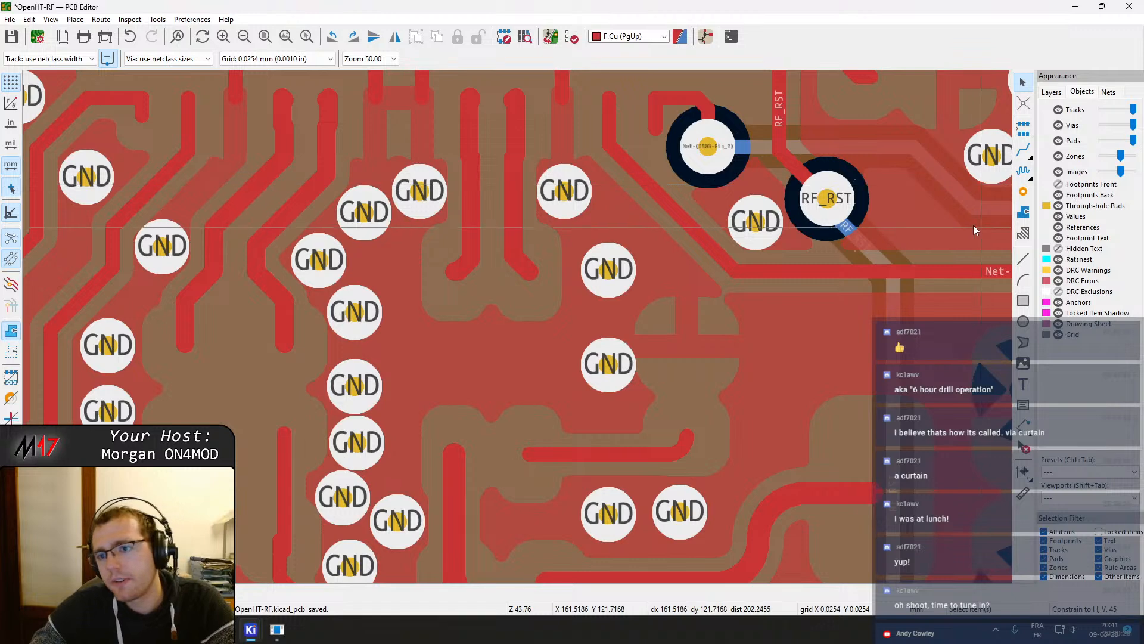
click(1022, 192)
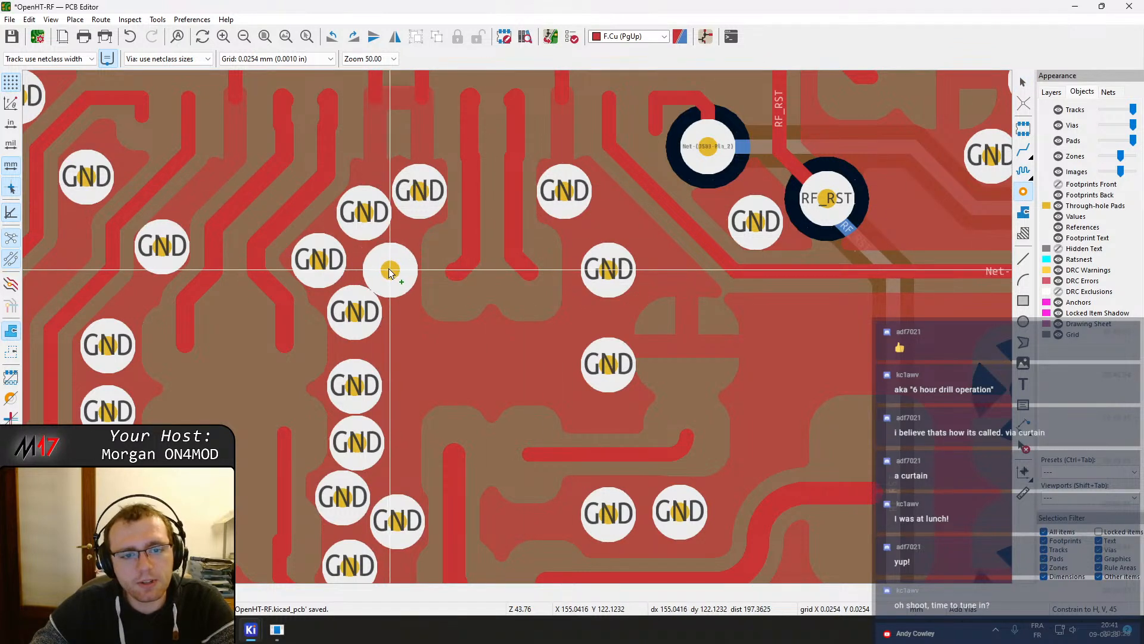
click(391, 268)
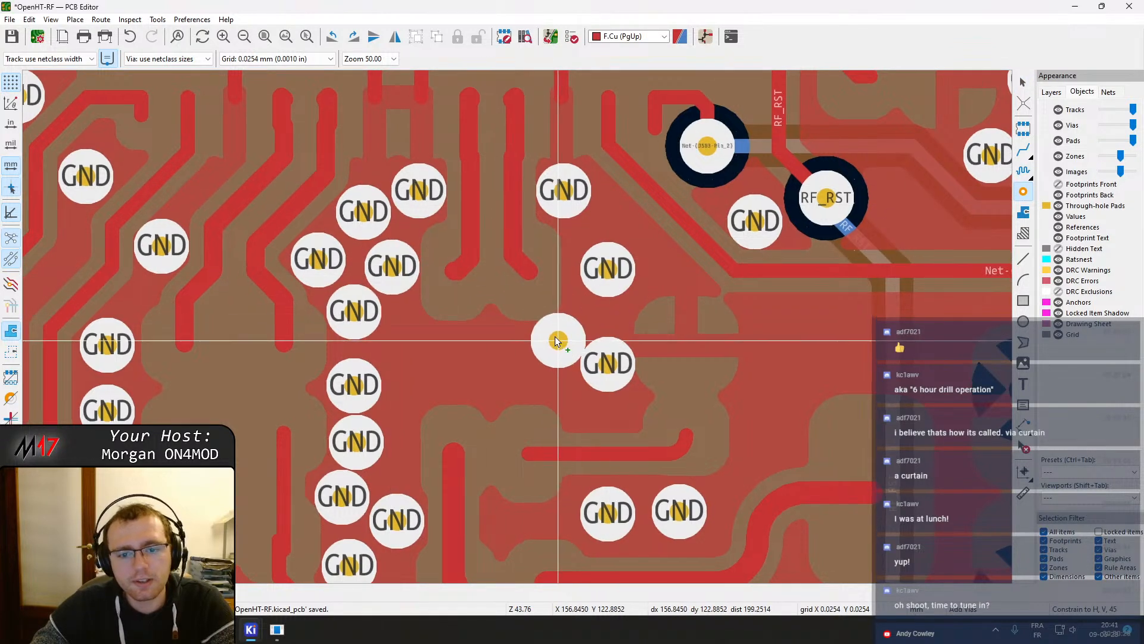
middle_drag(566, 344, 543, 262)
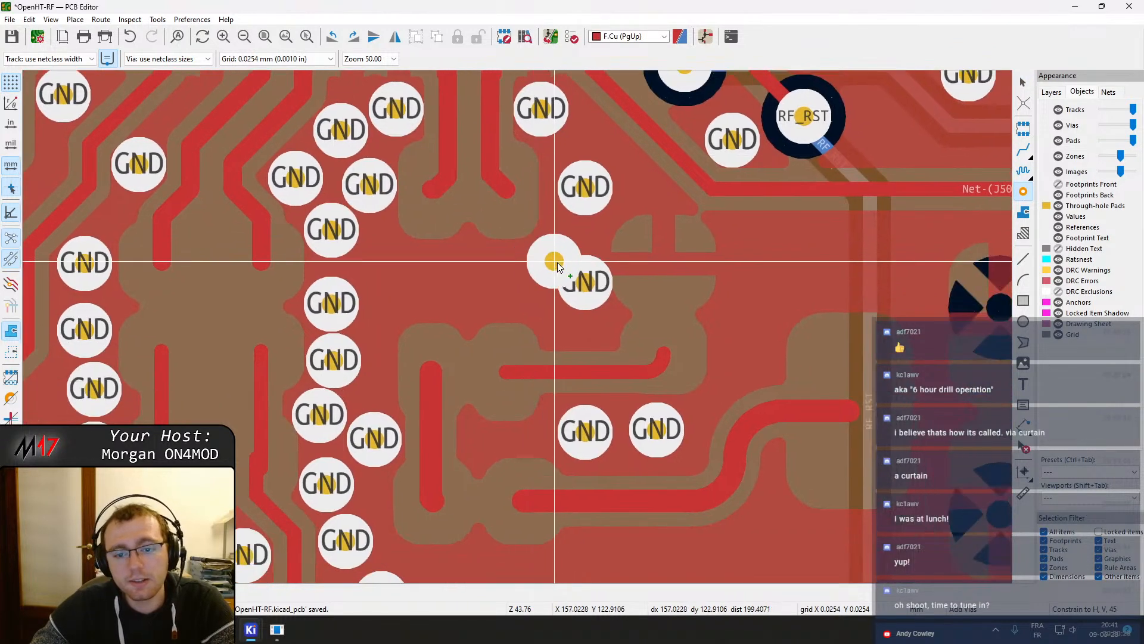
click(1058, 185)
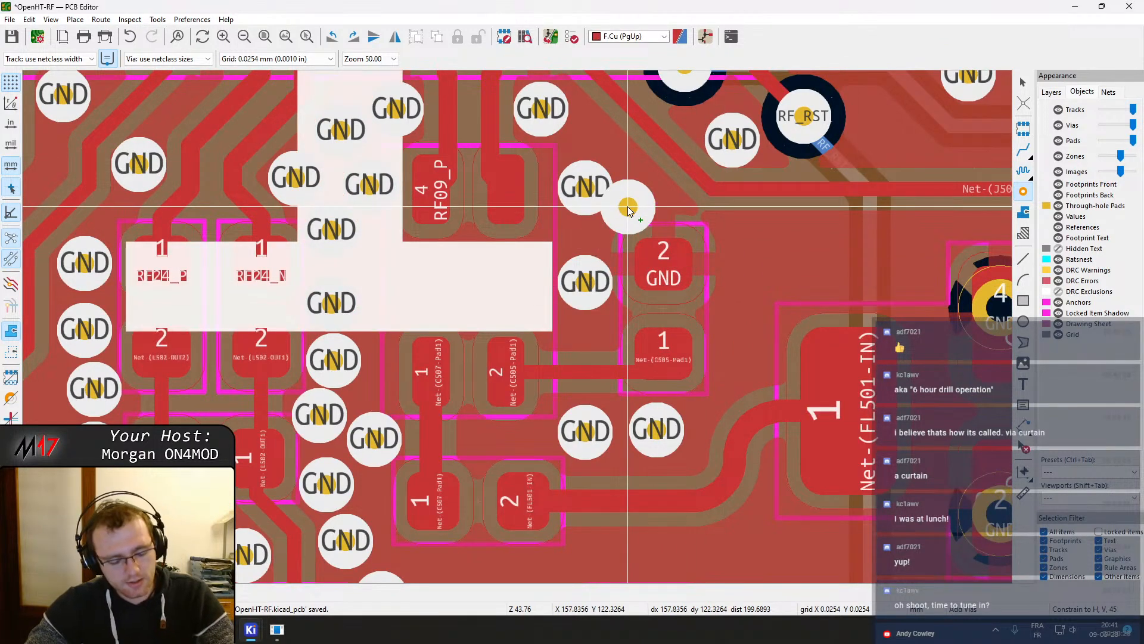
key(Escape)
Move the two GND vias left of C505 upward
click(585, 186)
drag(586, 188, 586, 159)
click(585, 281)
drag(585, 280, 588, 218)
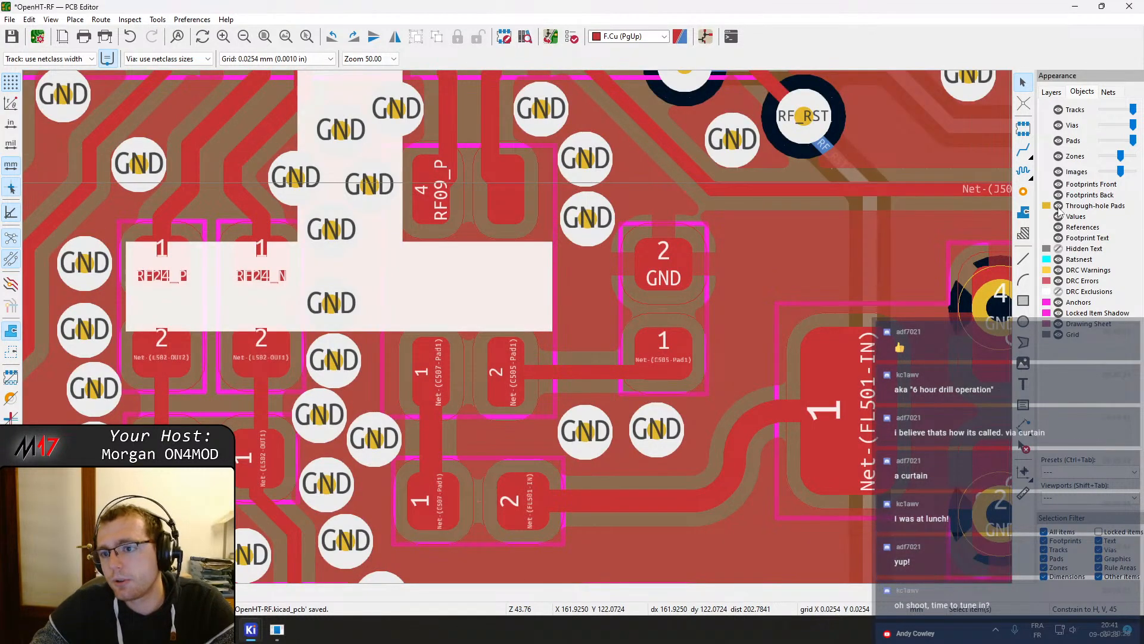
Place a GND via left of C505's pad 1 below the existing via column
click(1024, 211)
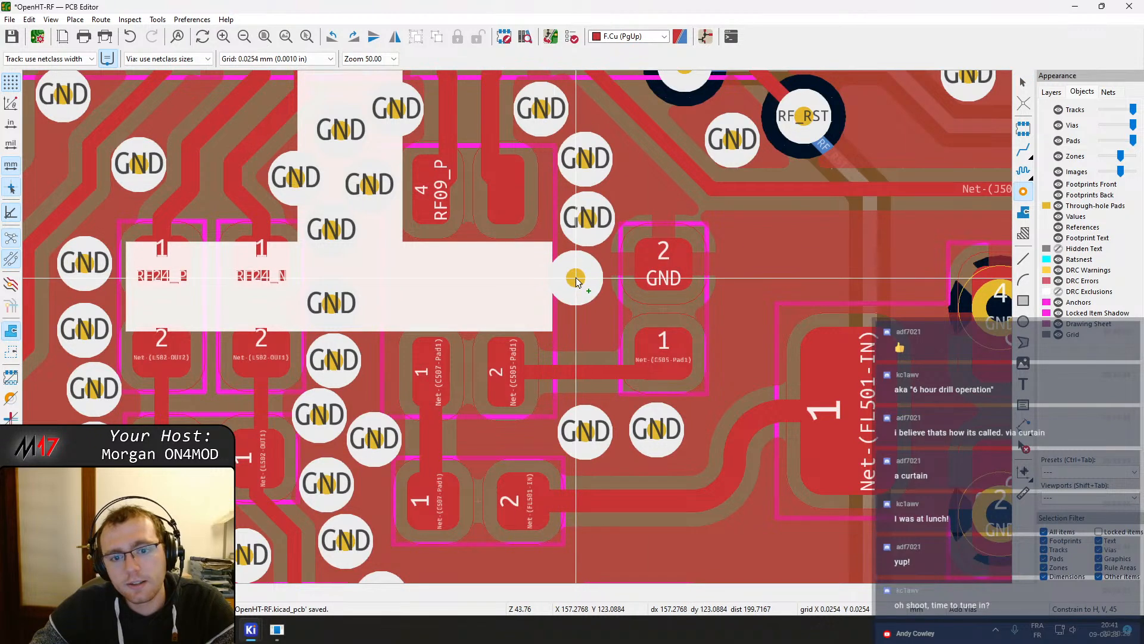
click(580, 277)
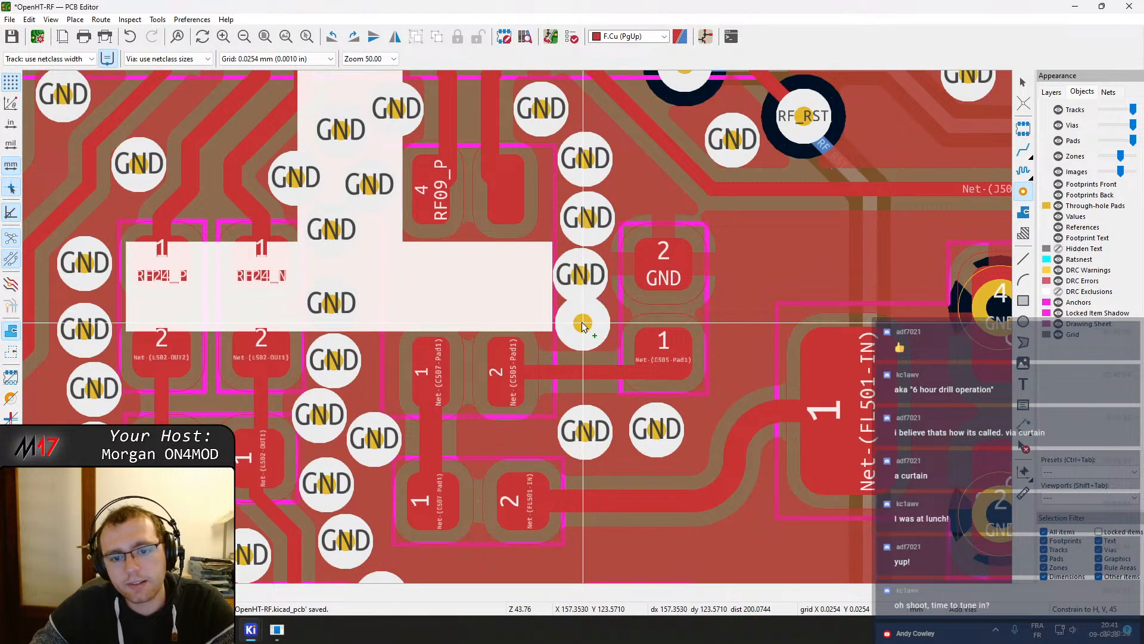
middle_drag(766, 246, 651, 311)
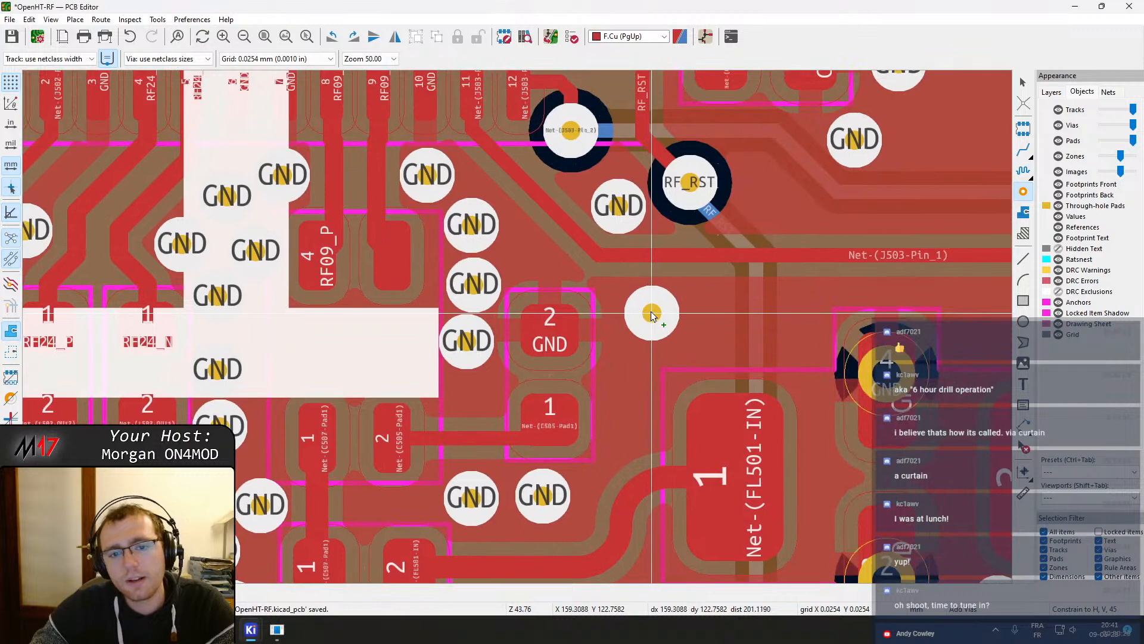
middle_drag(627, 350, 638, 271)
key(Escape)
Place two GND vias side by side below C505, left of the FL501 input track
middle_drag(587, 358, 621, 263)
click(594, 245)
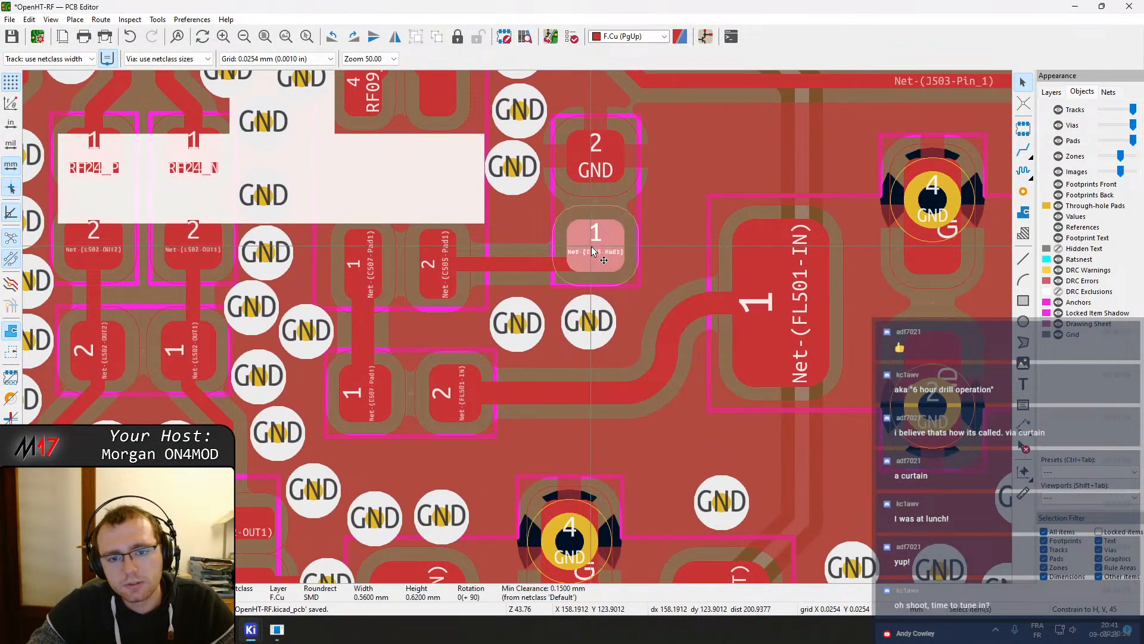
key(m)
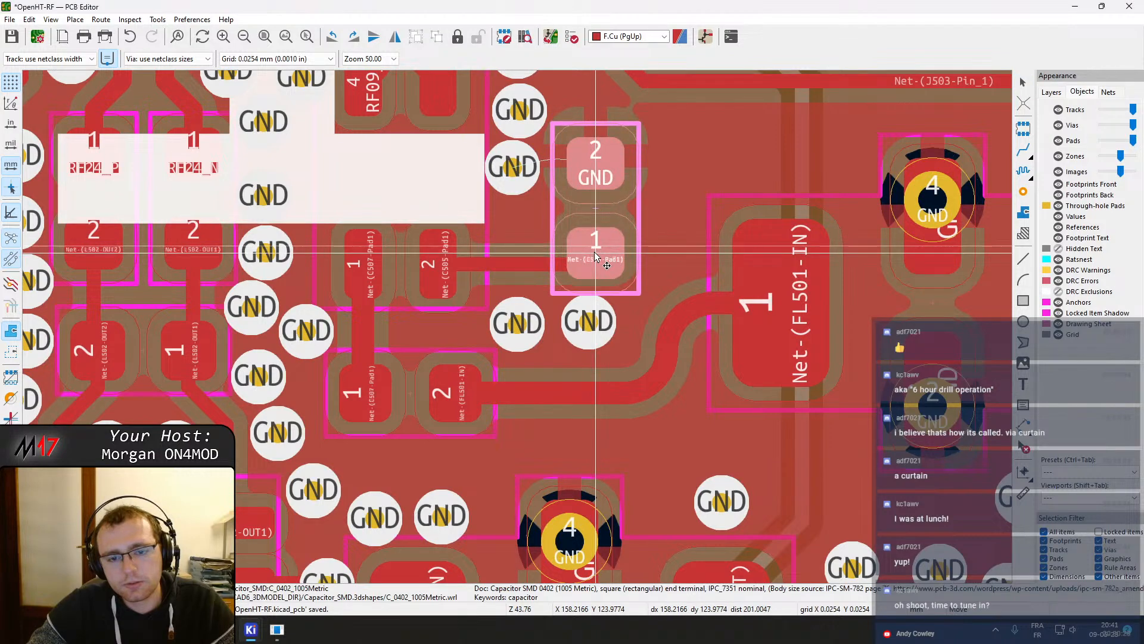
click(595, 251)
key(ctrl+shift+v)
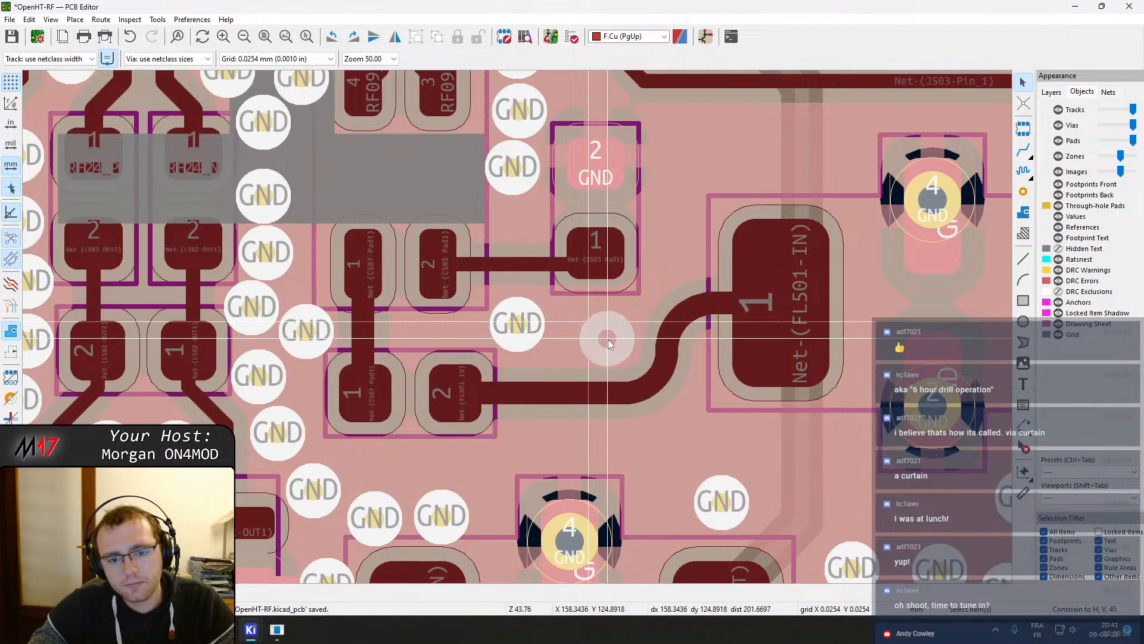
click(614, 340)
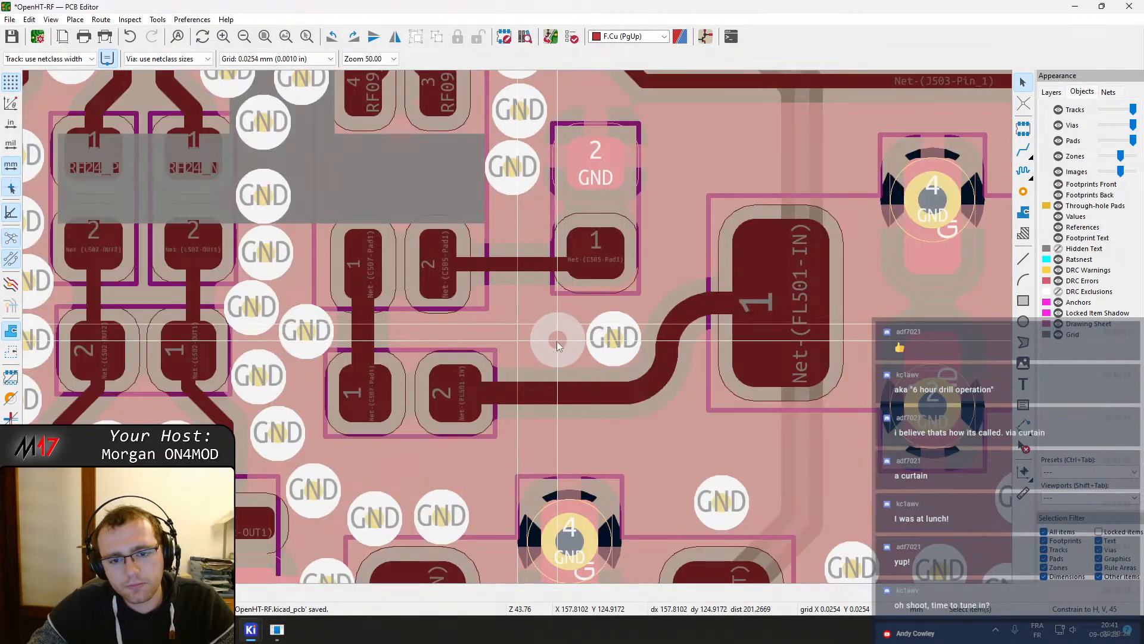
click(556, 344)
key(Escape)
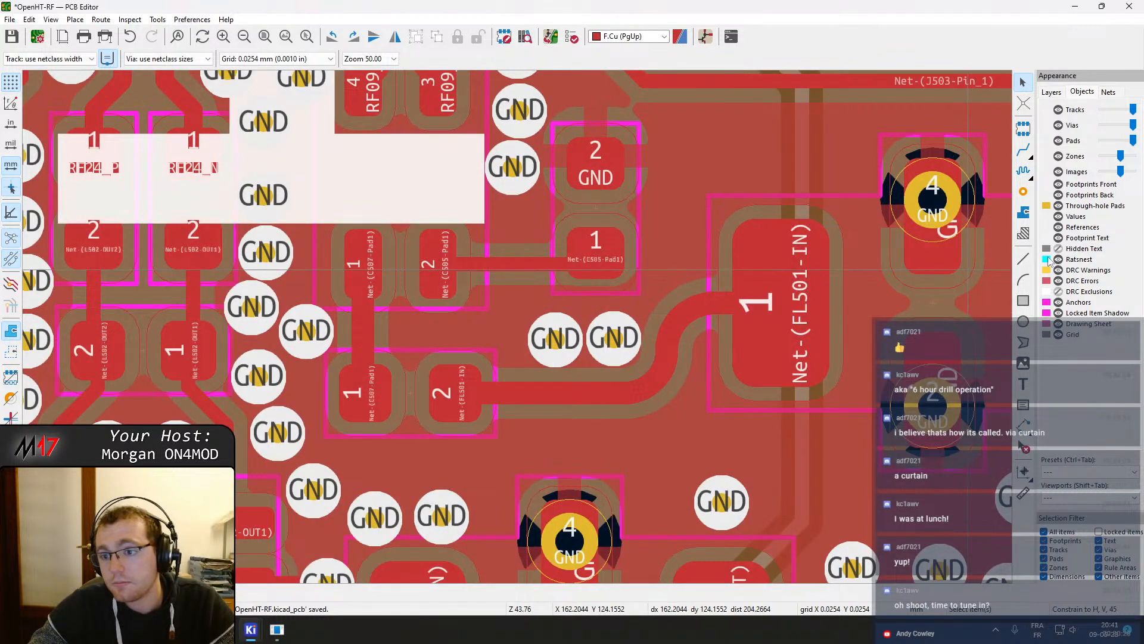
Add a GND via left of that new pair and another GND via below C507's pad 1
click(1023, 192)
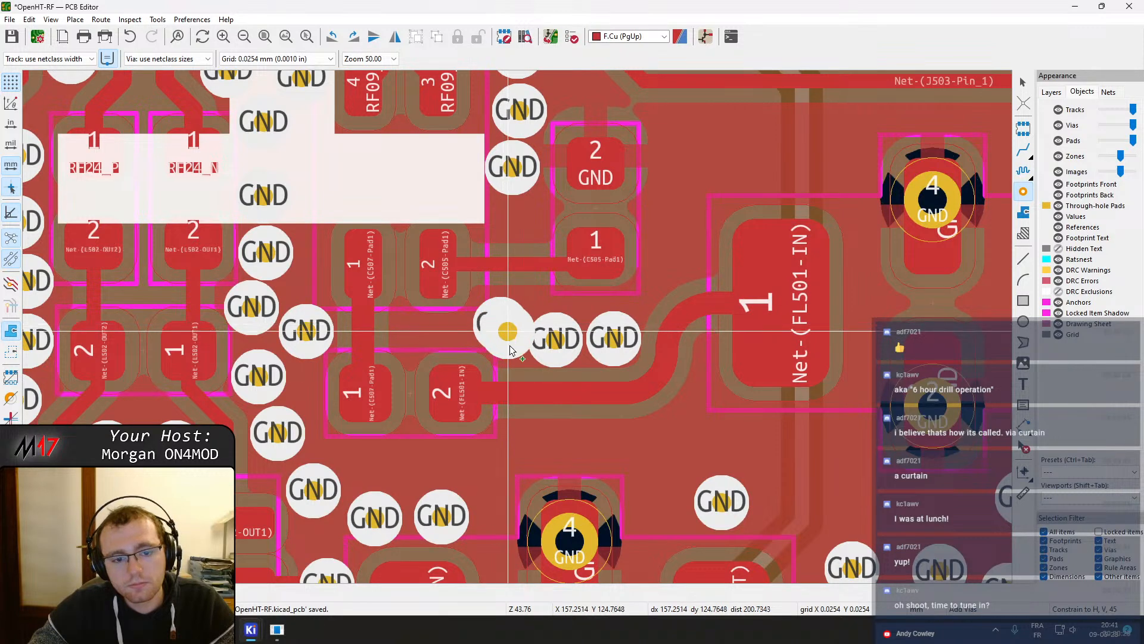
click(501, 325)
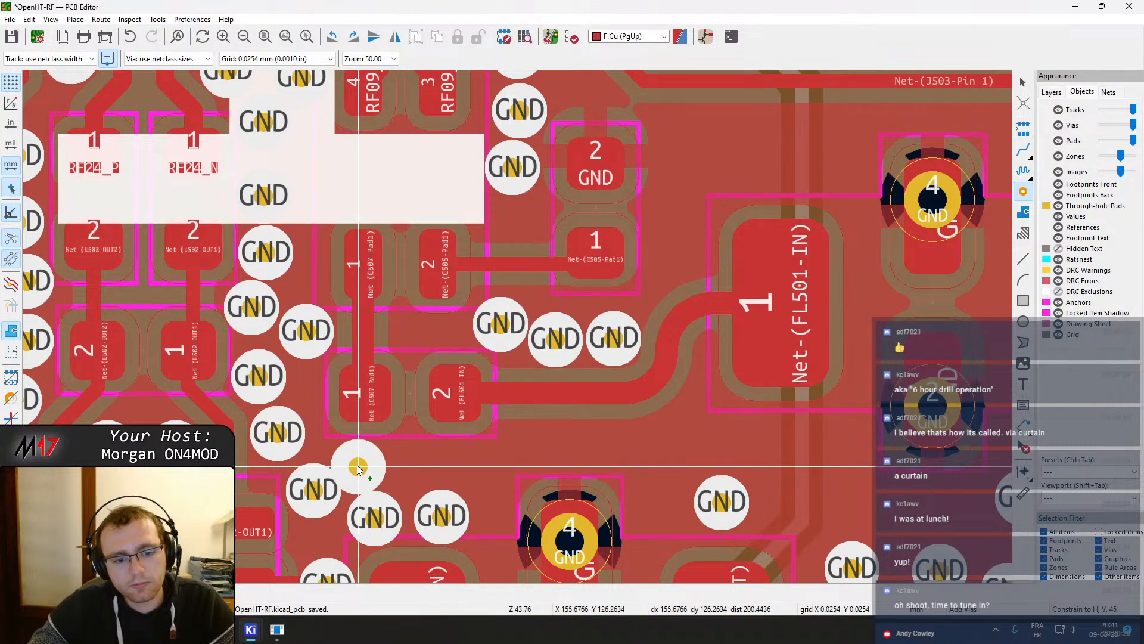
click(358, 464)
key(Escape)
Nudge the GND via beside the L502 OUT1 pad slightly into line
middle_drag(405, 469, 530, 339)
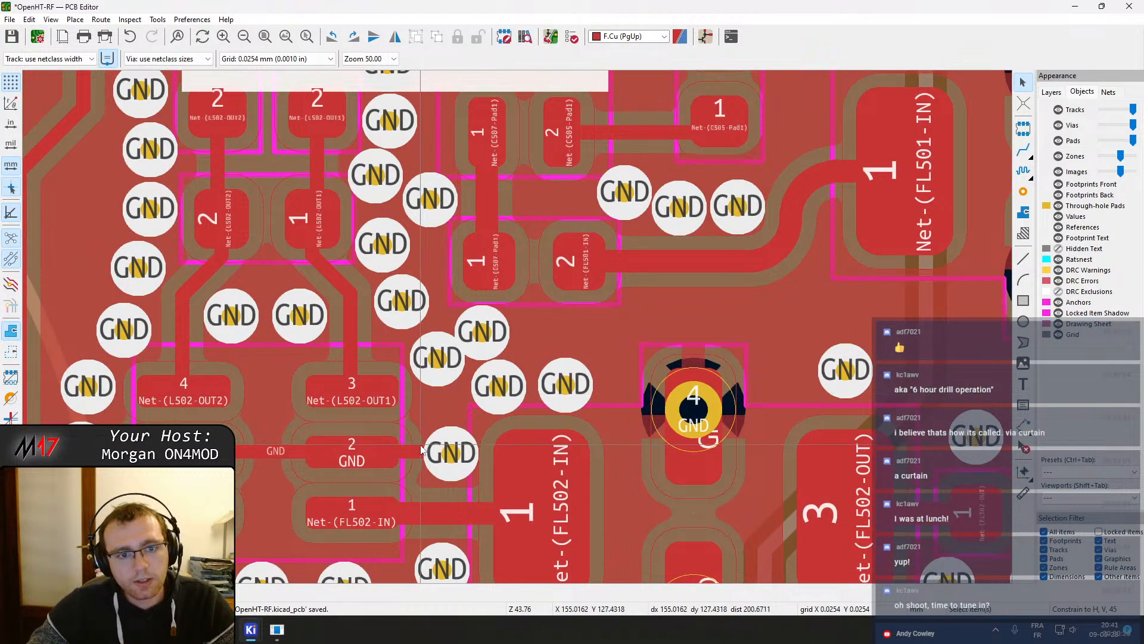
click(442, 373)
drag(438, 360, 438, 365)
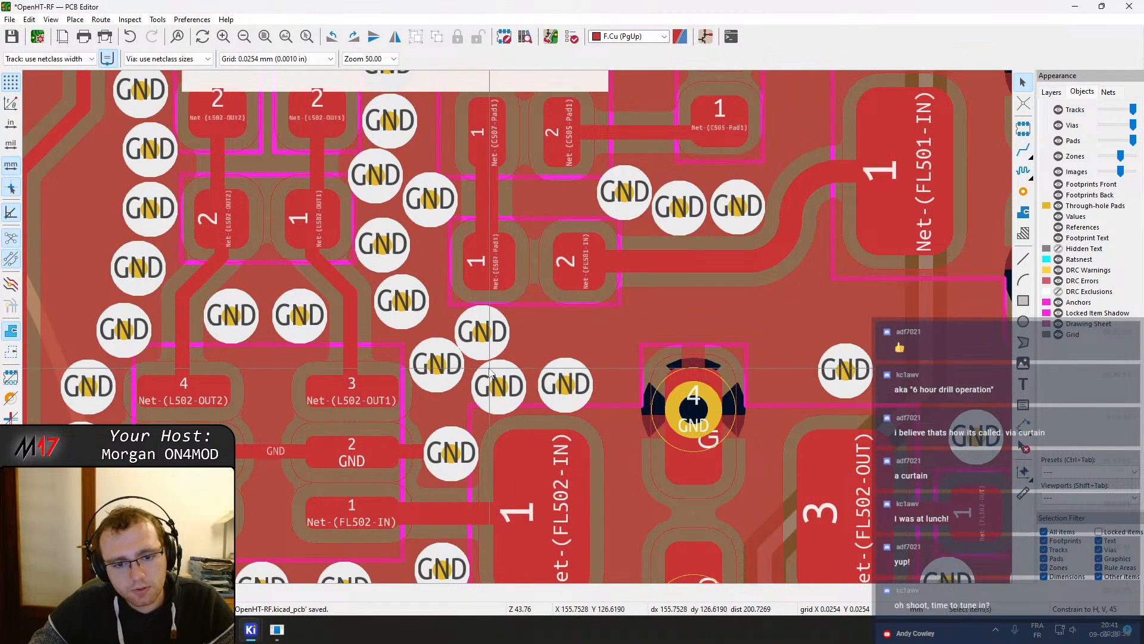
click(456, 456)
key(Escape)
Rearrange the GND vias between L502 OUT1 and the FL502 input pad into a tidier staggered group
scroll(456, 456, up, 2)
click(513, 300)
click(506, 338)
key(d)
click(507, 340)
middle_drag(501, 232, 505, 293)
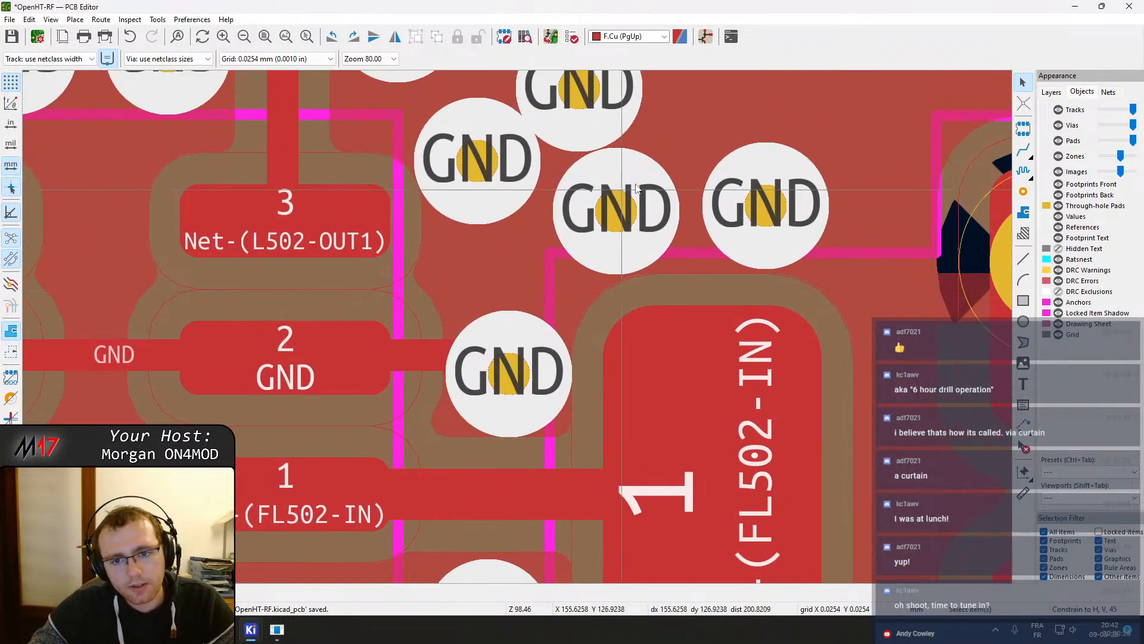
middle_drag(623, 197, 630, 262)
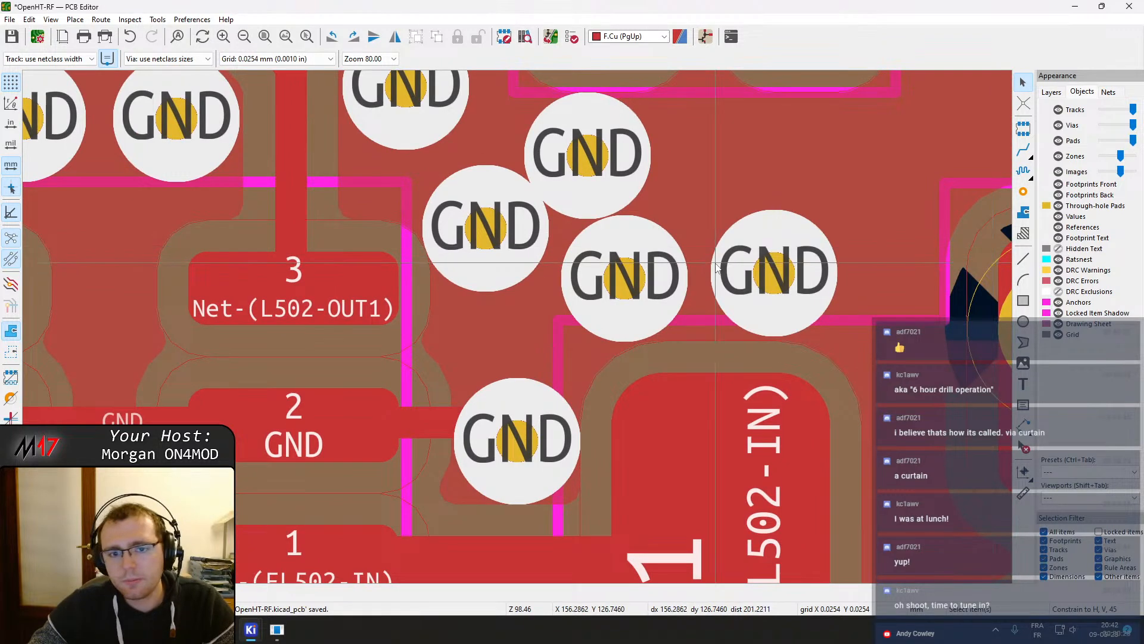
middle_drag(587, 146, 588, 291)
click(589, 291)
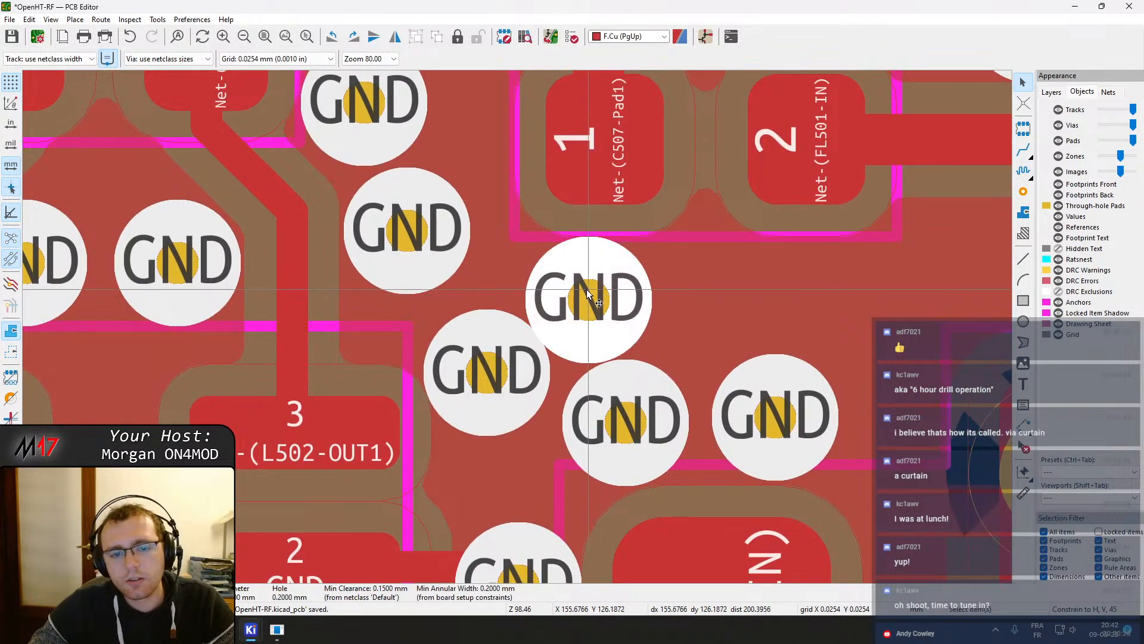
click(495, 391)
drag(590, 308, 707, 304)
drag(511, 374, 497, 454)
Add three GND vias in a row above FL502's pad 4, between C507 and the FL501 input
click(1023, 191)
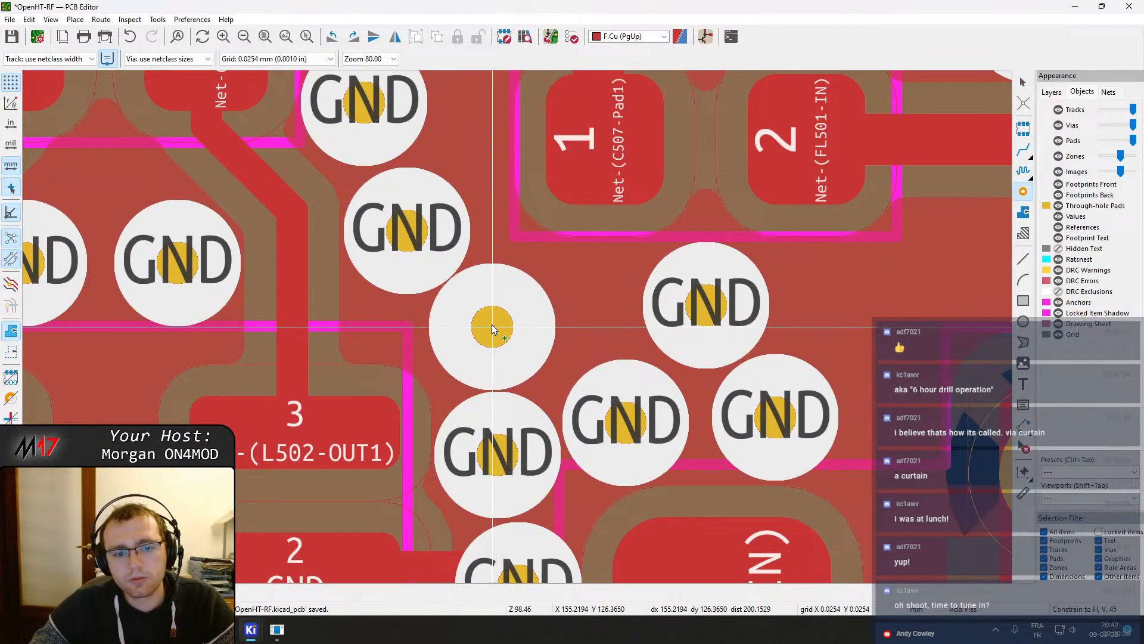
click(492, 325)
middle_drag(830, 289, 443, 328)
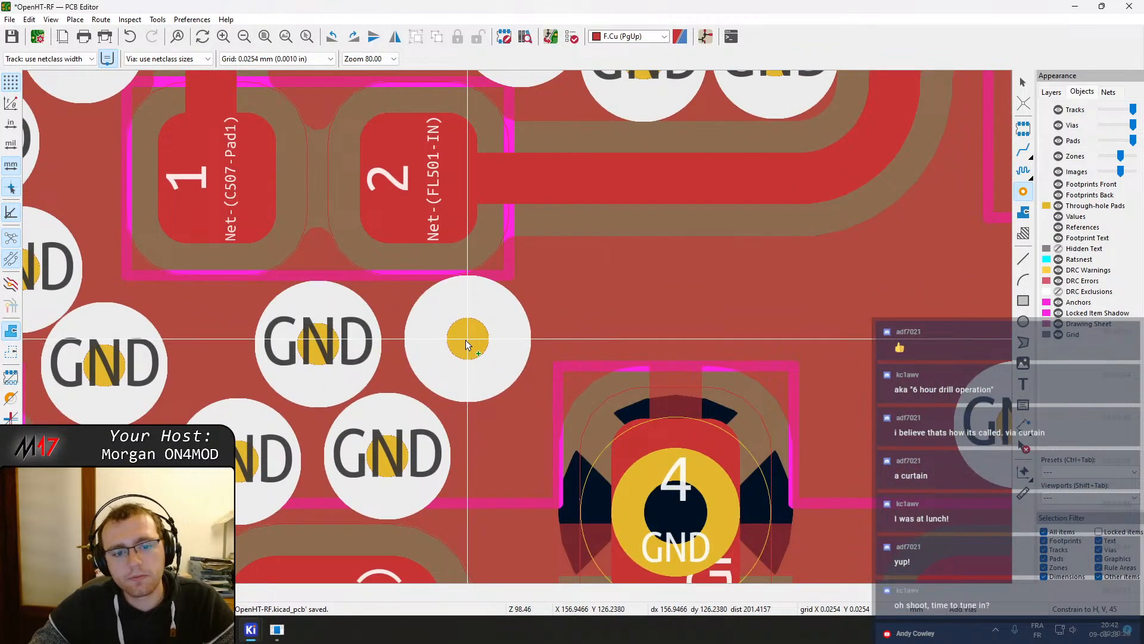
scroll(496, 214, down, 3)
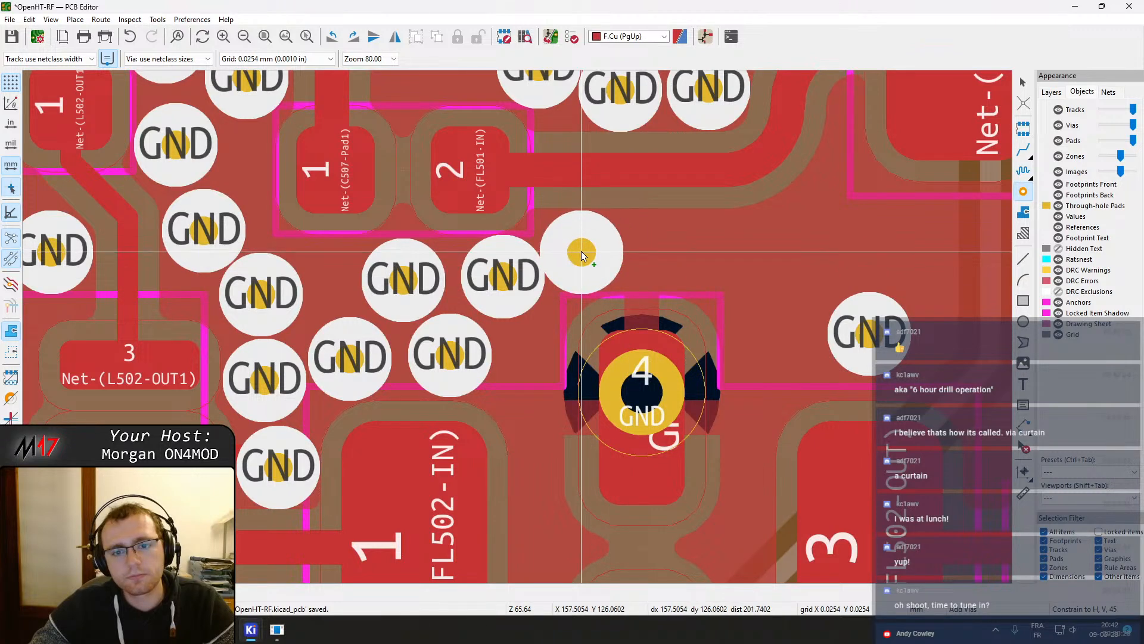
click(581, 251)
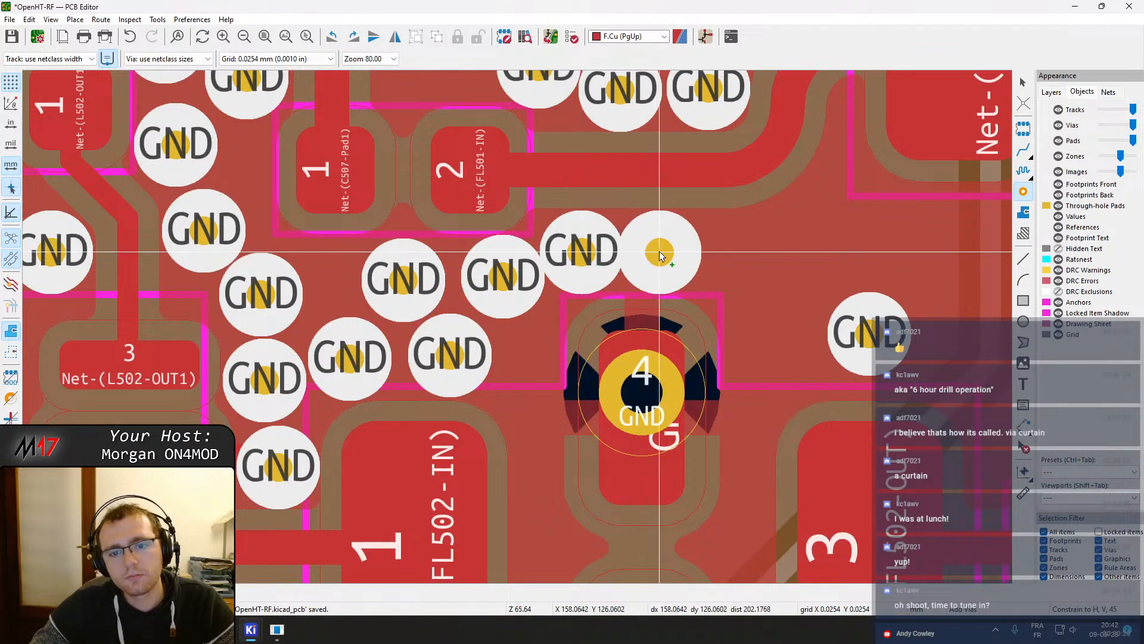
click(672, 251)
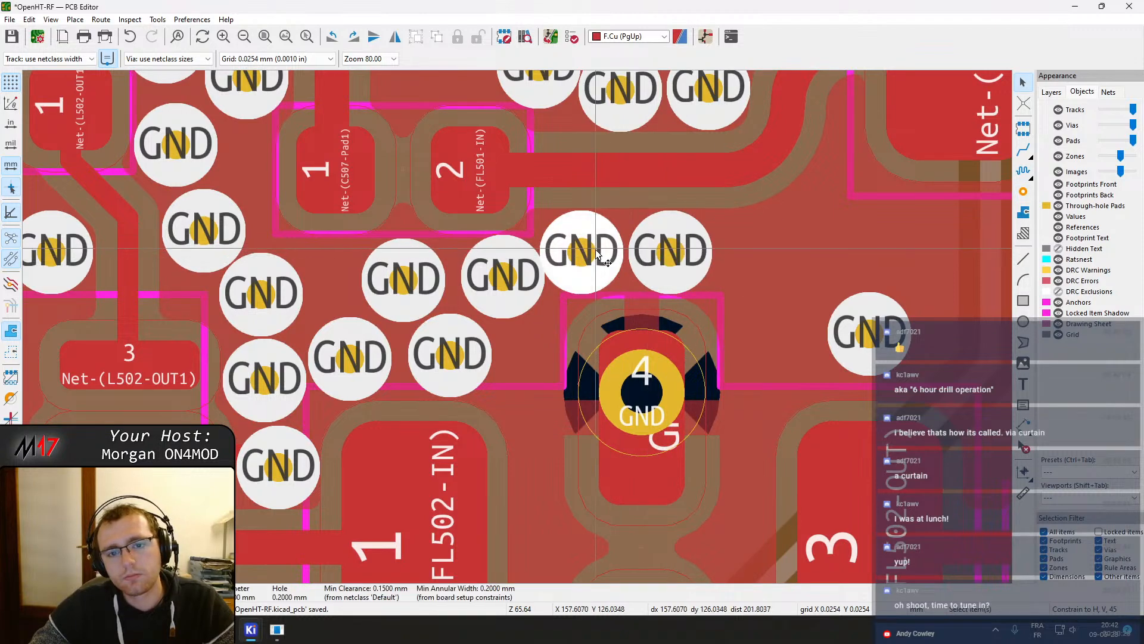
key(Escape)
drag(675, 258, 670, 250)
middle_drag(769, 245, 520, 261)
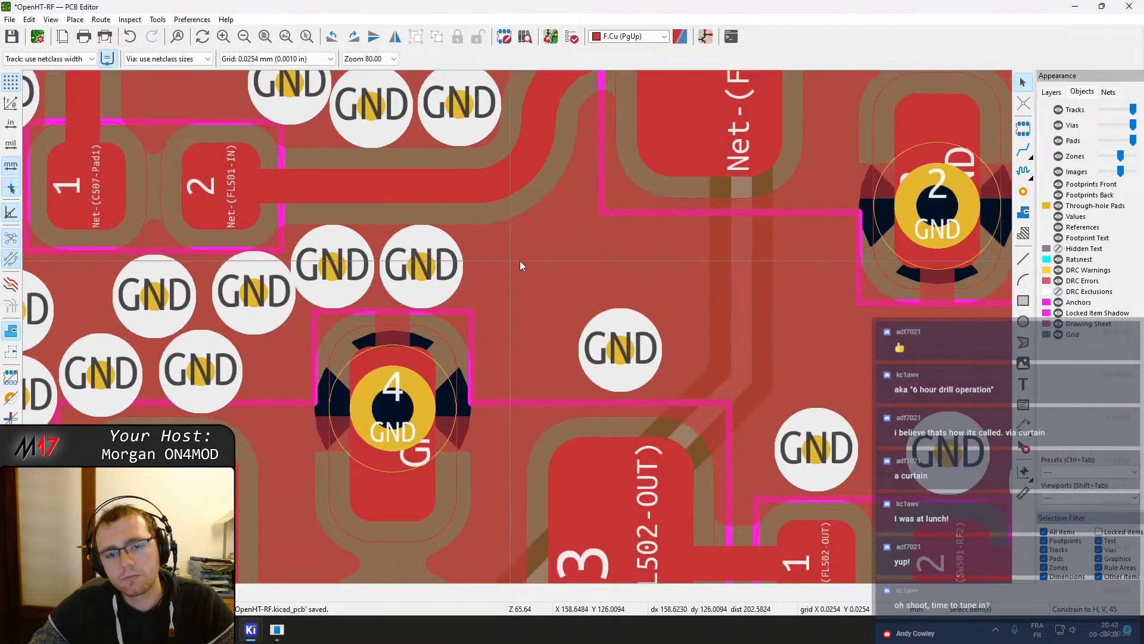
Place two more GND vias extending the row above FL502's pad 4 toward the right
click(1023, 192)
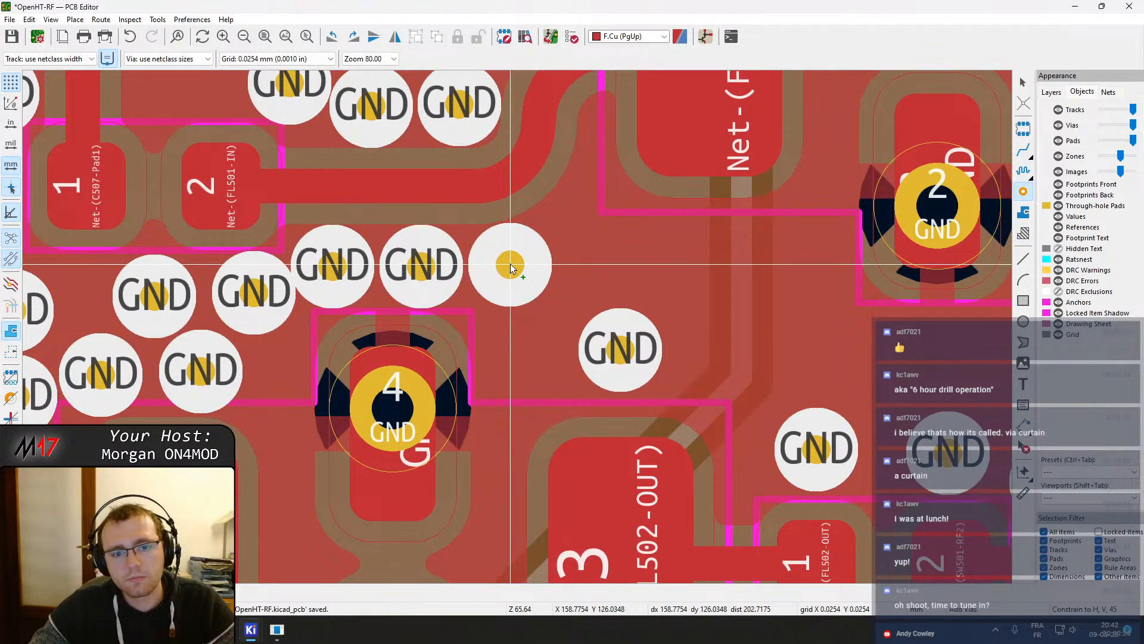
click(510, 266)
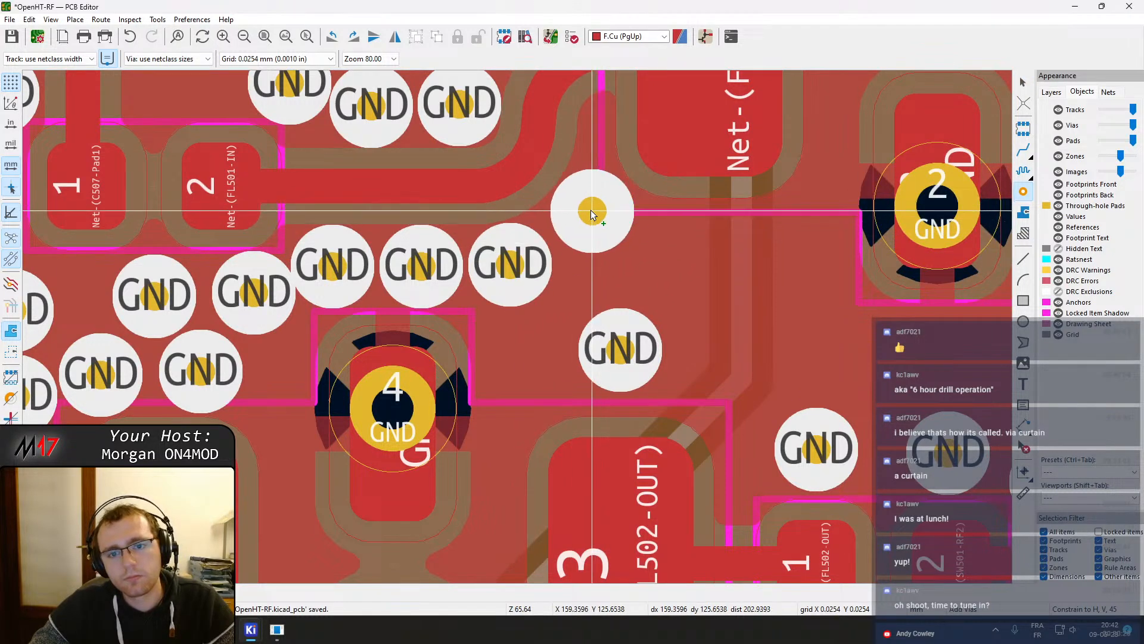
middle_drag(647, 320, 624, 235)
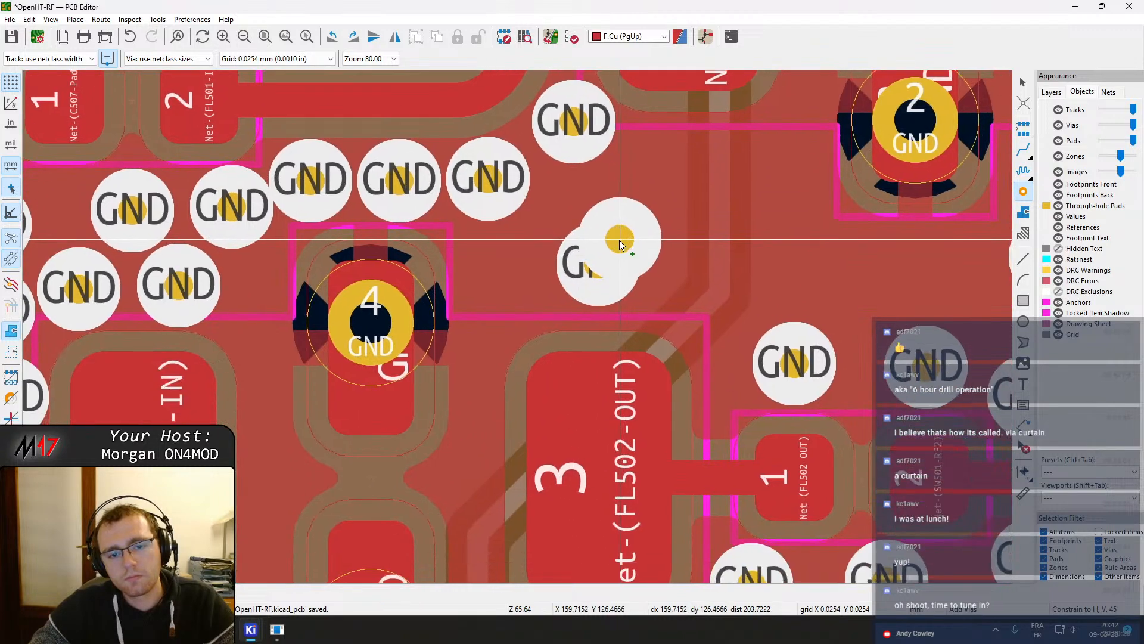
click(508, 266)
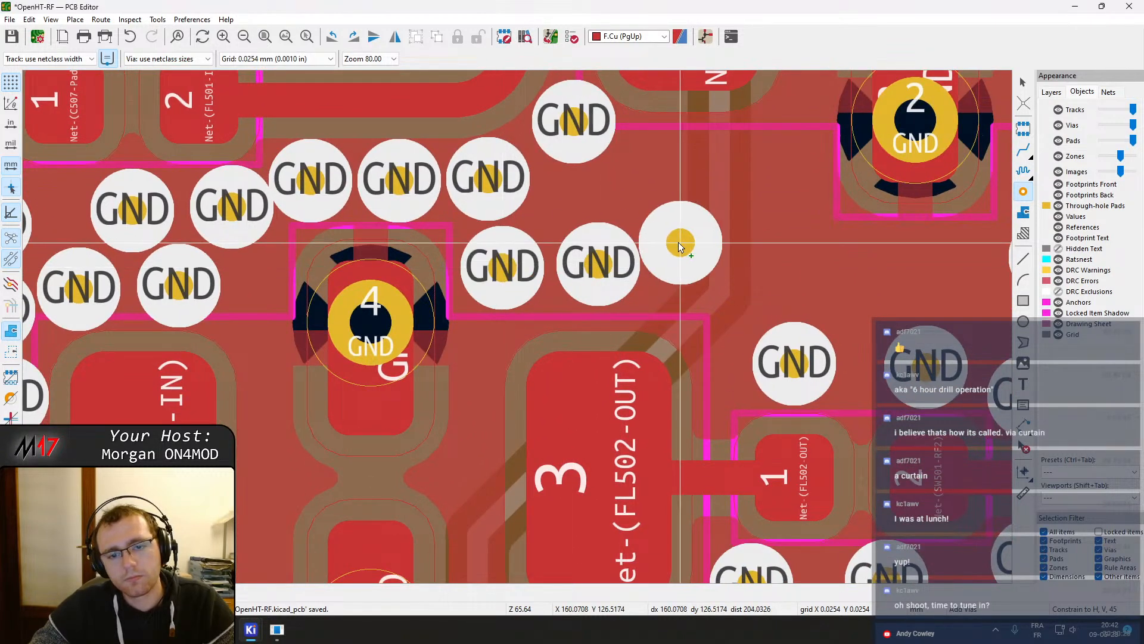
scroll(673, 244, down, 3)
scroll(508, 465, up, 3)
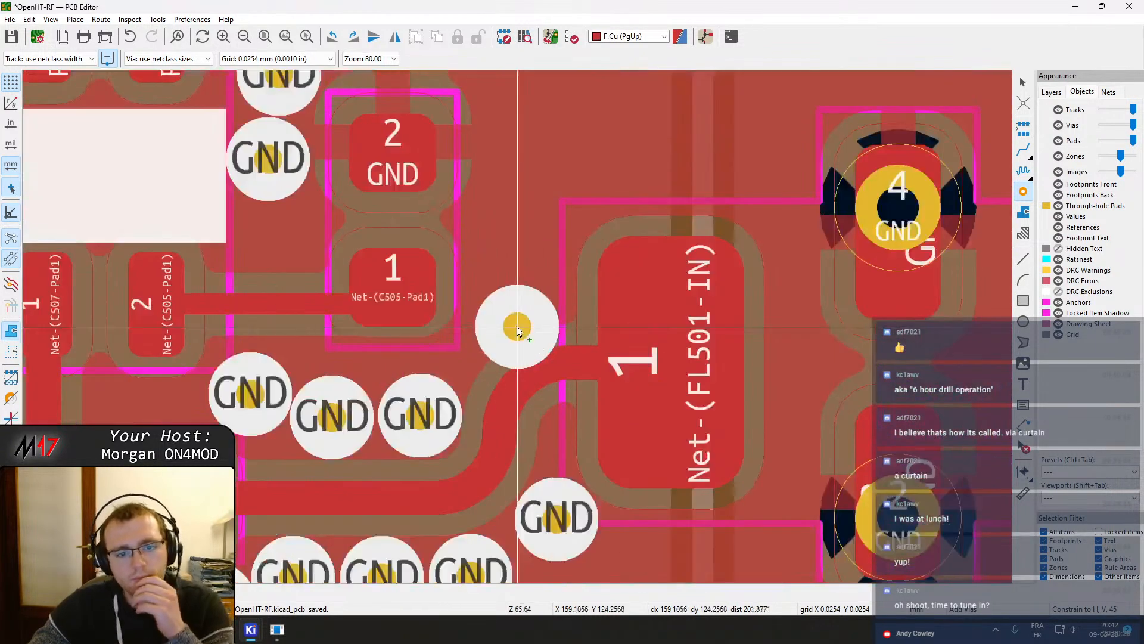
Add a column of three GND vias between C505 and the FL501 input pad
click(506, 290)
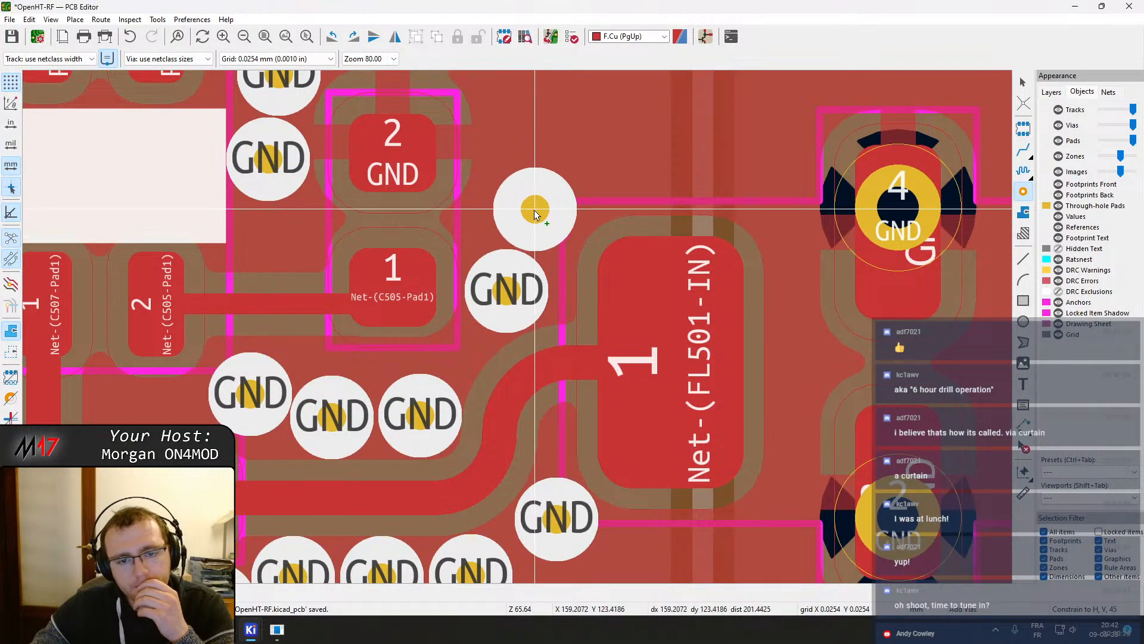
click(521, 207)
shift+scroll(537, 155, up, 3)
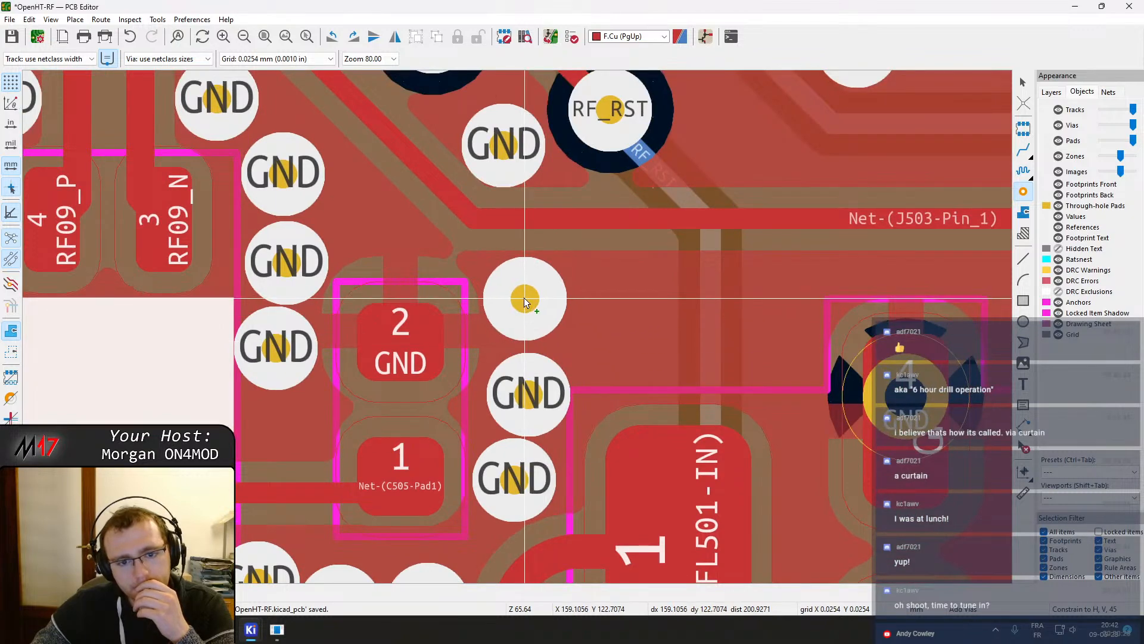
click(524, 298)
middle_drag(573, 230, 585, 371)
drag(529, 301, 521, 275)
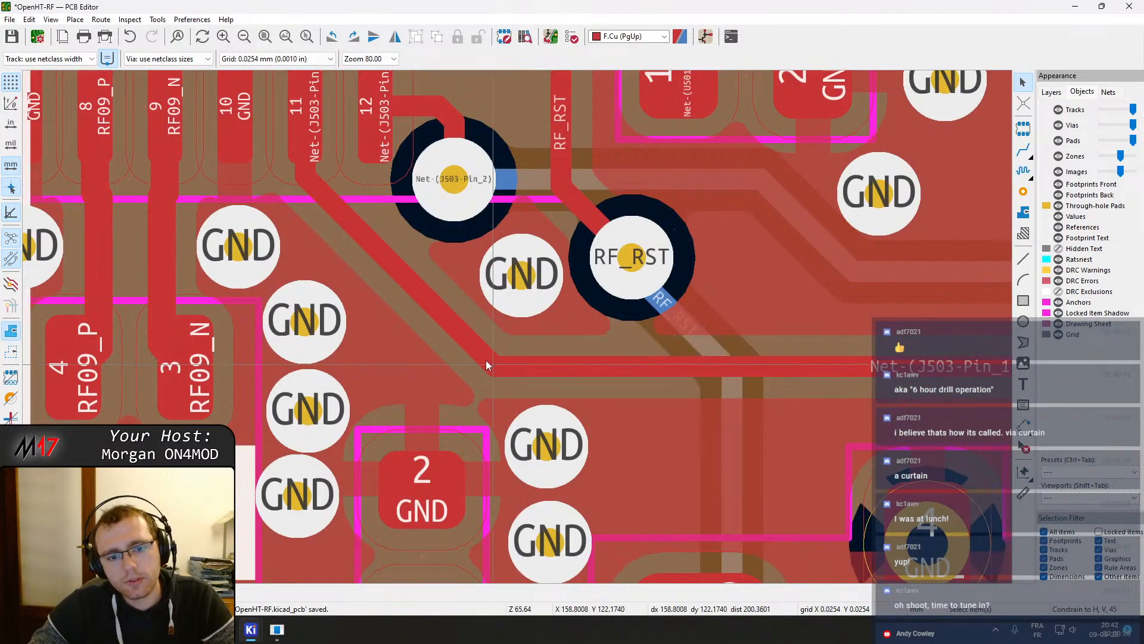
Adjust the bend of the J503-Pin_1 track above C505 and refill all zones
click(477, 342)
click(540, 366)
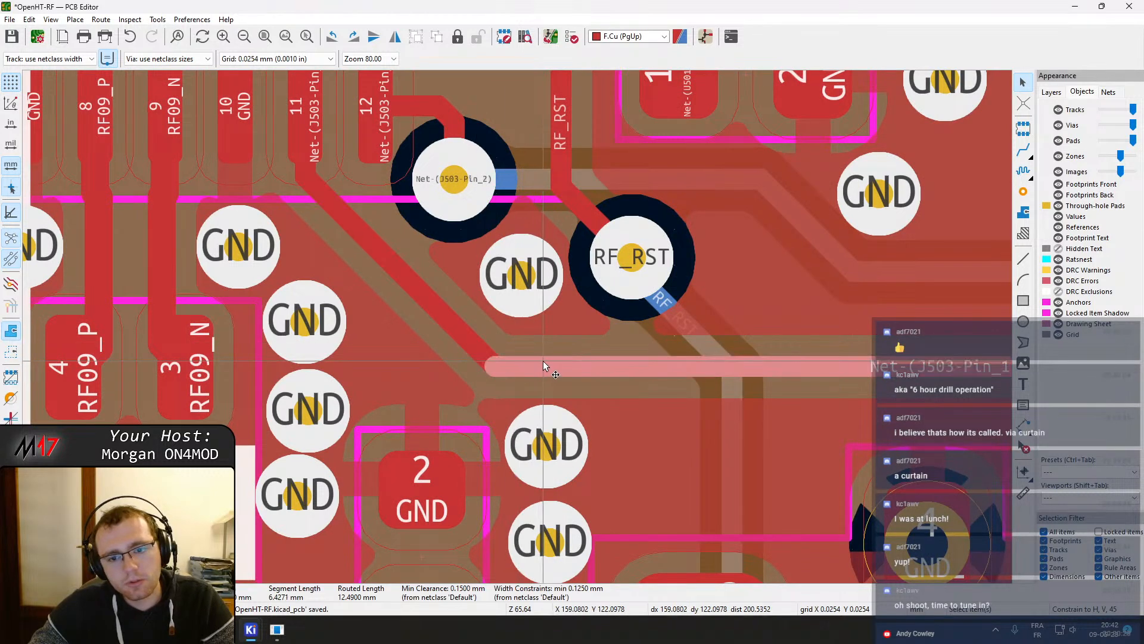
click(544, 361)
click(577, 366)
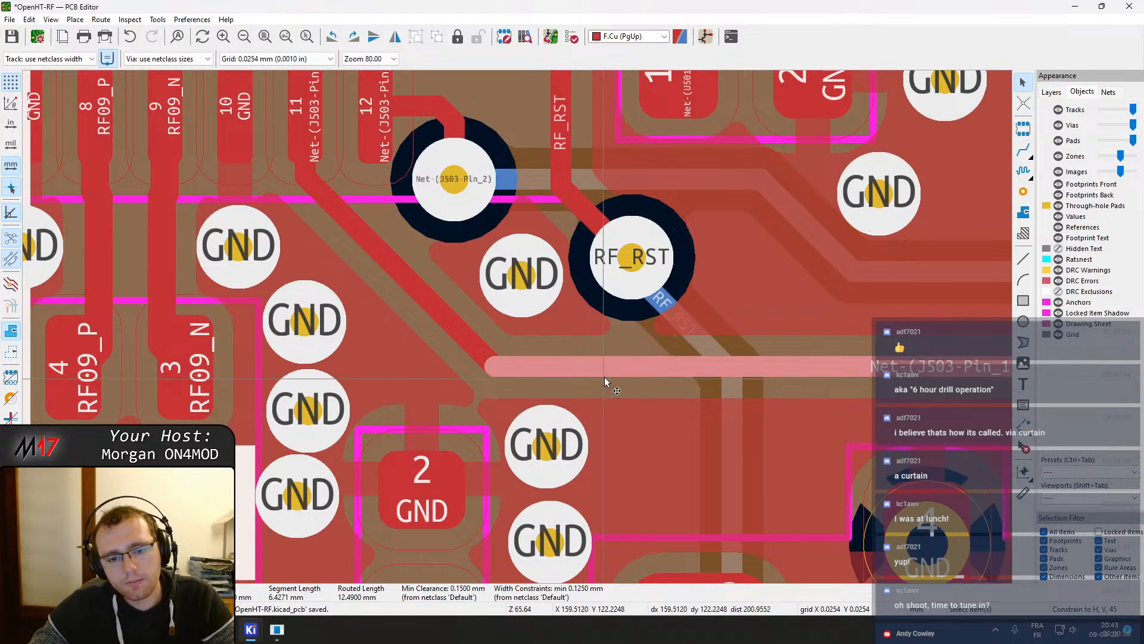
drag(470, 349, 488, 342)
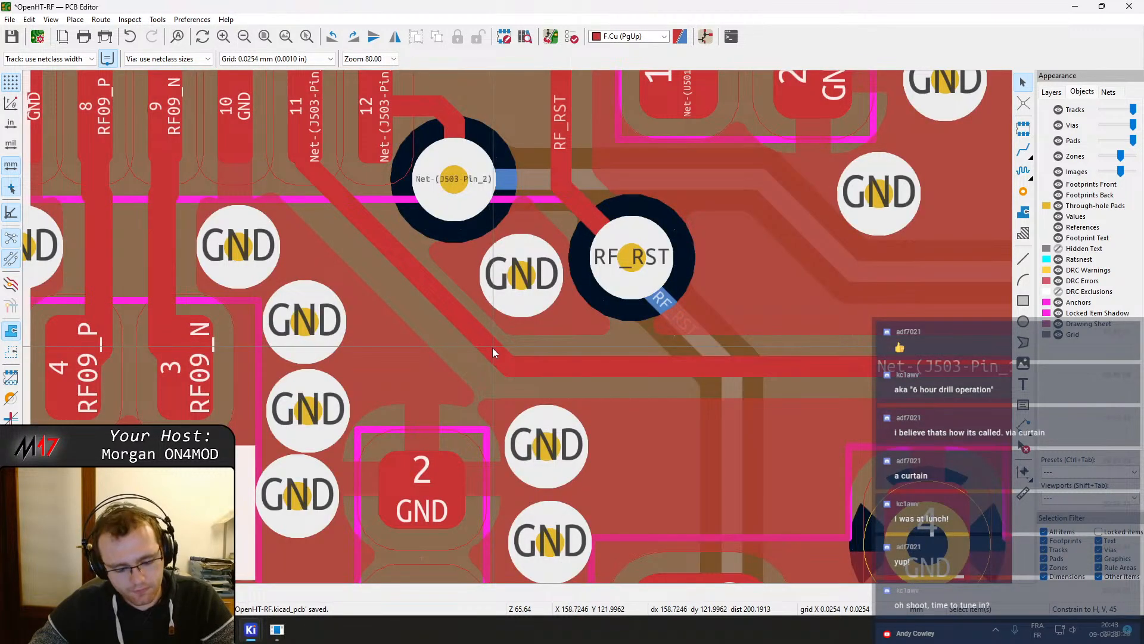
key(b)
Delete a J503-Pin_1 track segment left of the RF_RST via and refill all zones
middle_drag(545, 403, 538, 346)
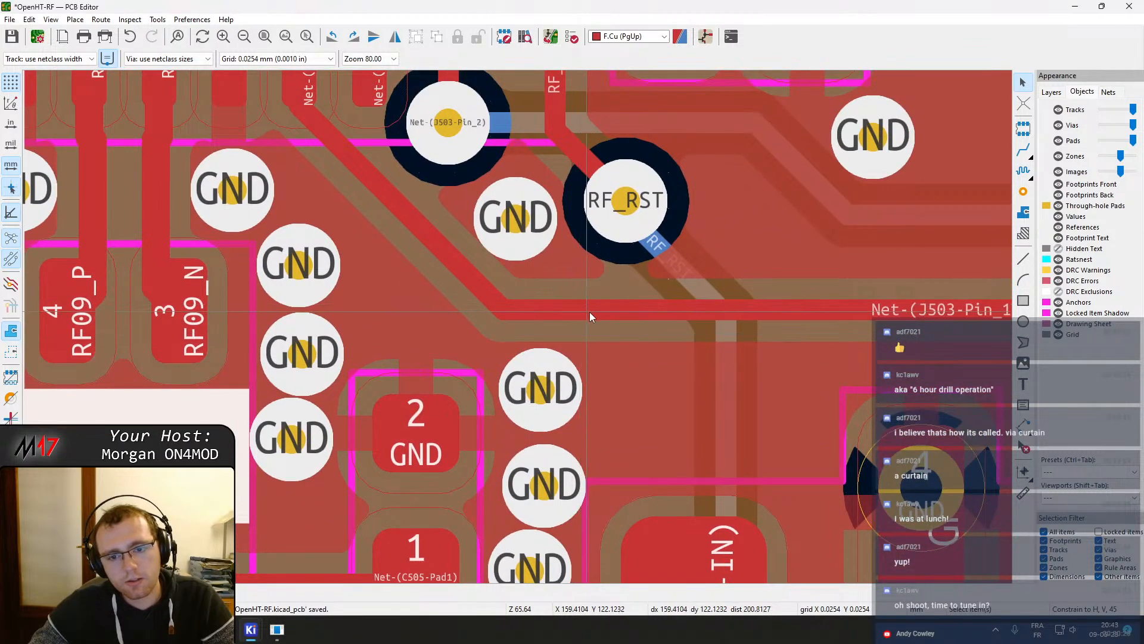
click(537, 316)
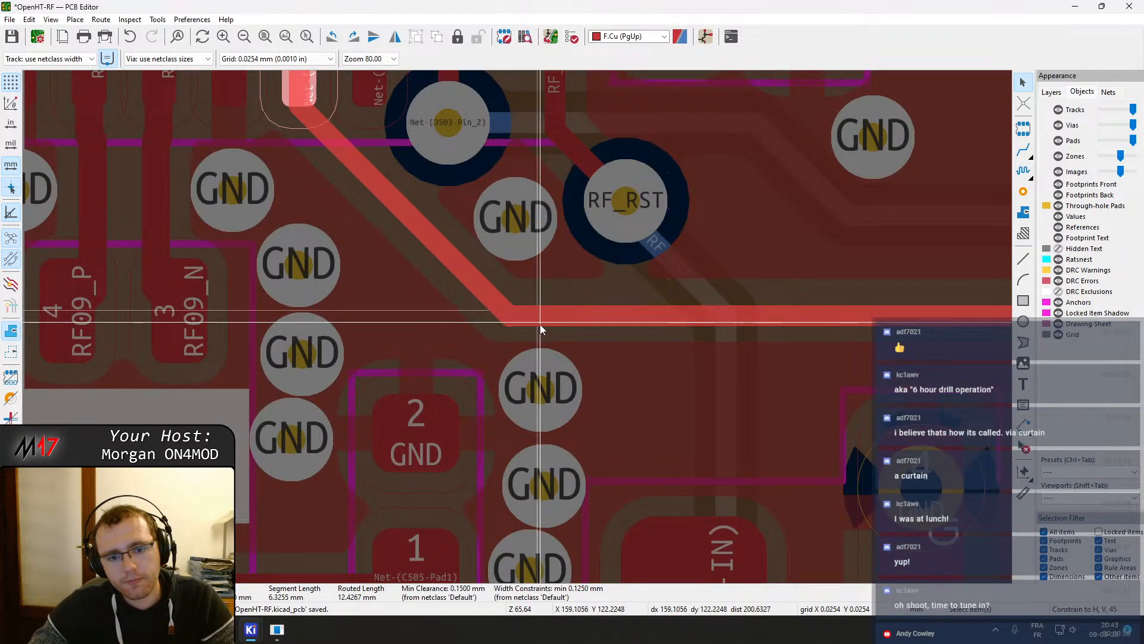
key(Delete)
key(b)
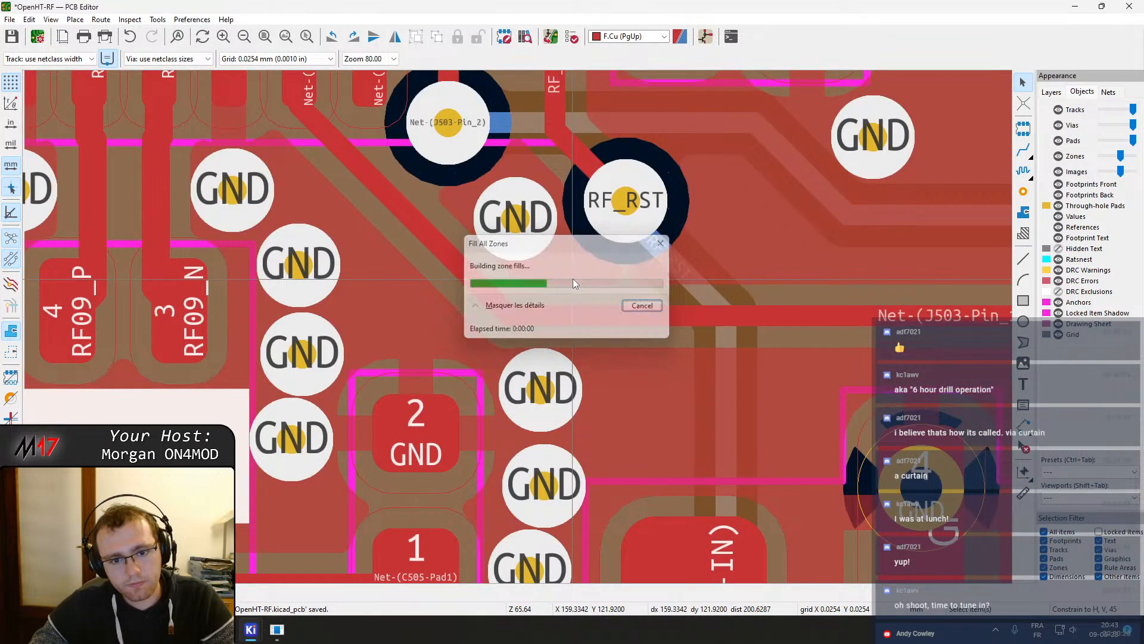
Move the RF_RST via slightly and refill all zones
middle_drag(688, 285, 608, 381)
click(548, 317)
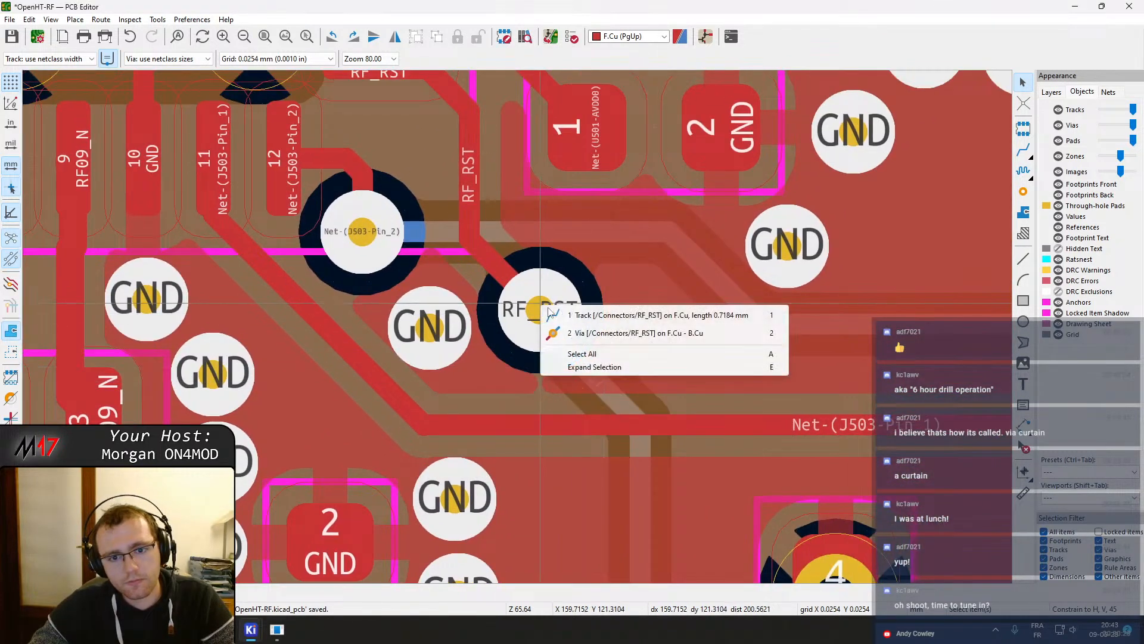
click(586, 337)
click(544, 291)
click(549, 302)
drag(543, 304, 558, 323)
click(561, 345)
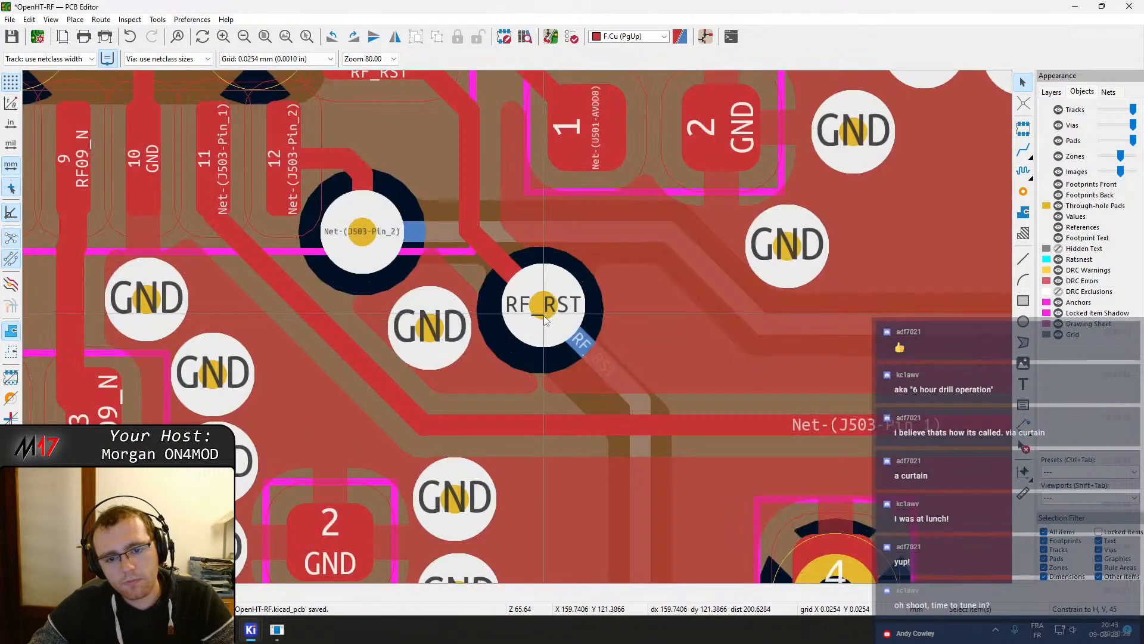
key(b)
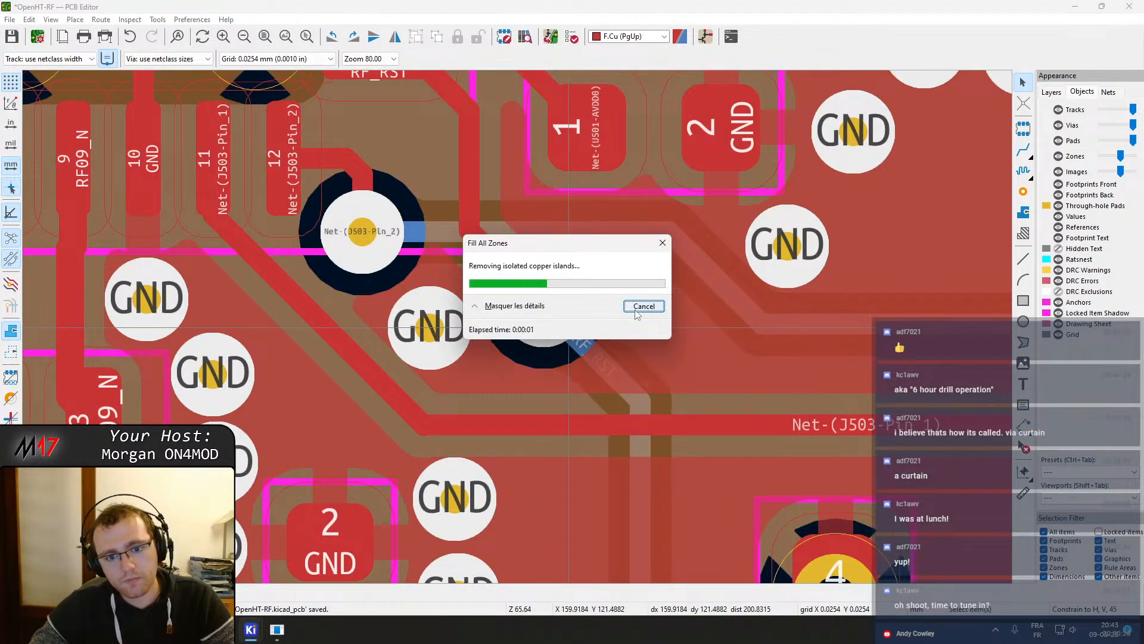
Place a row of GND vias along the top of FL501, between the C505 area and pad 4 and beyond
scroll(531, 353, down, 2)
middle_drag(517, 356, 439, 205)
key(ctrl+shift+v)
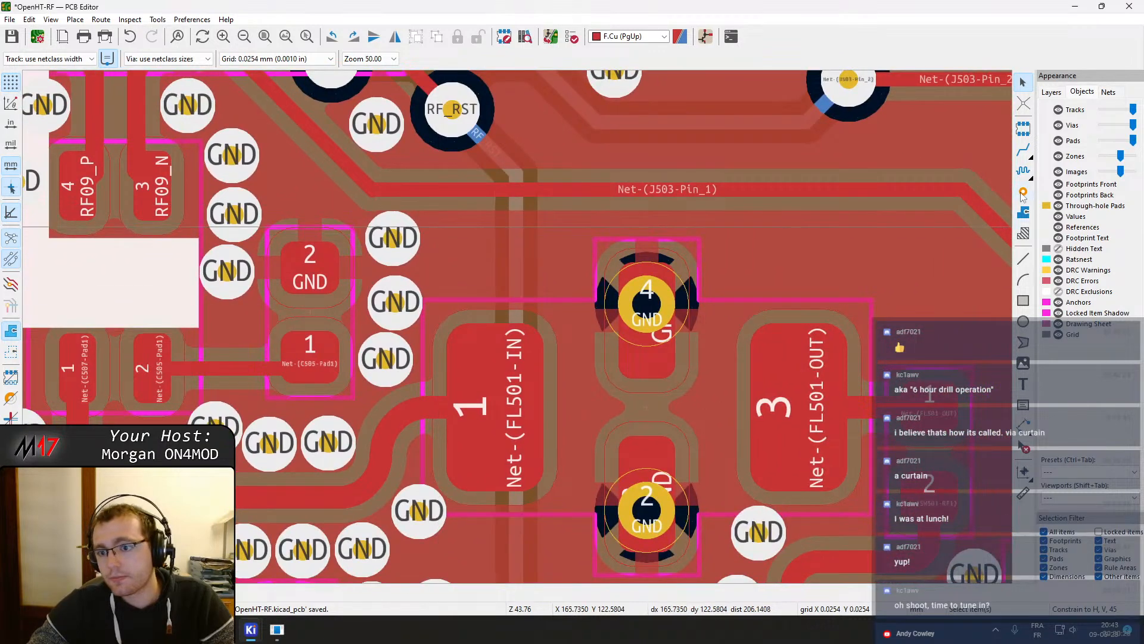
click(452, 268)
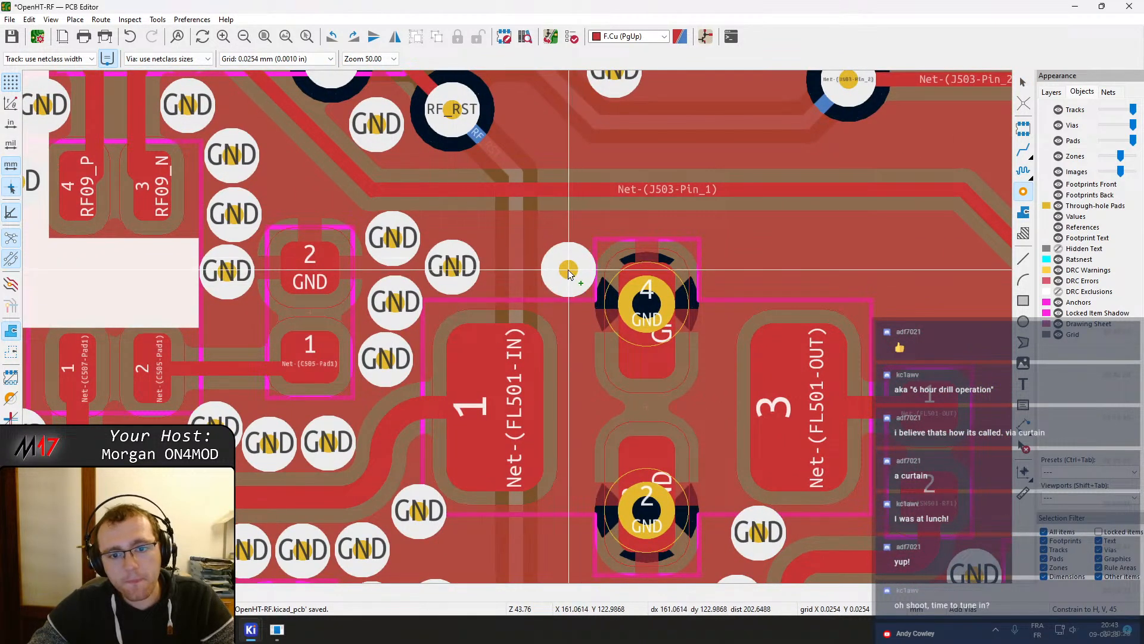
click(566, 272)
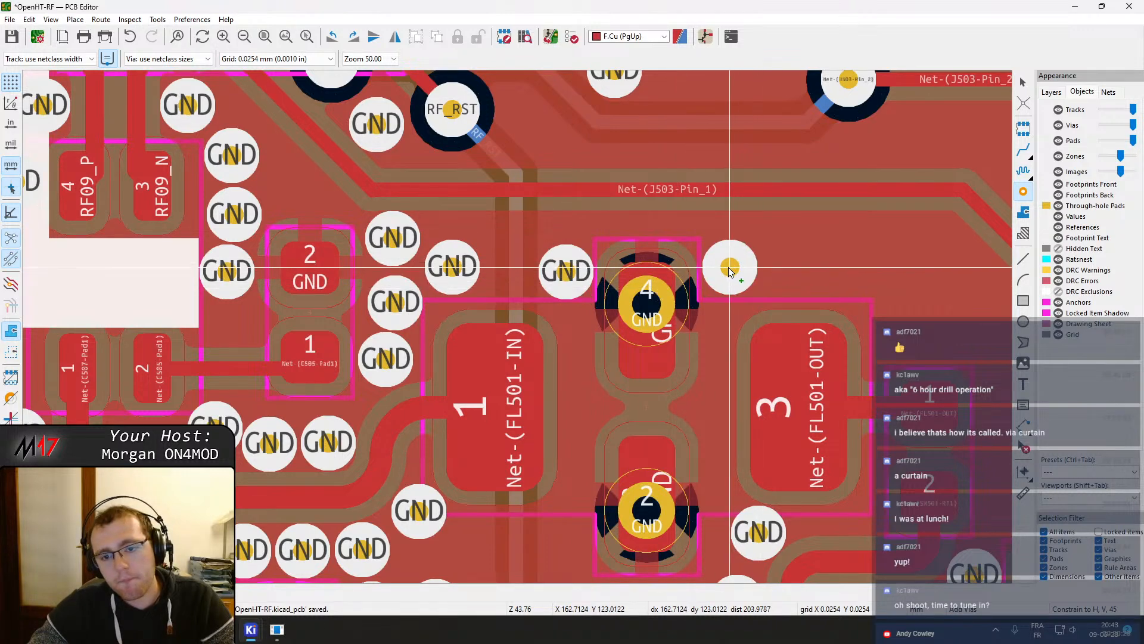
click(730, 268)
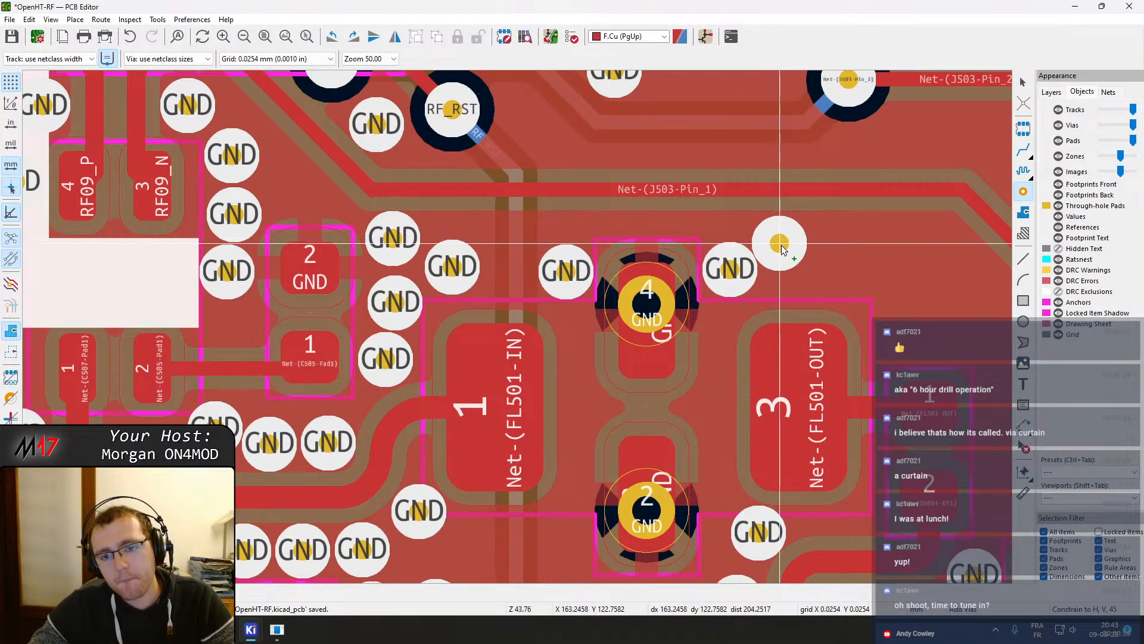
click(789, 268)
Add two more GND stitching vias in the gap between the FL501 input pad and FL502
scroll(789, 269, down, 3)
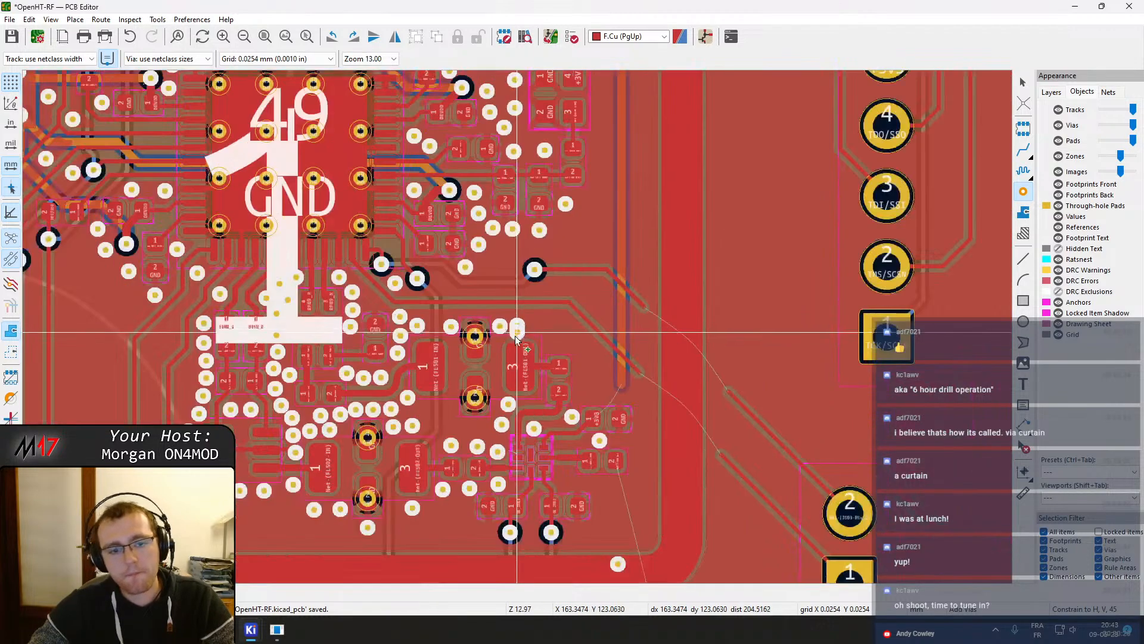
scroll(239, 532, up, 2)
scroll(518, 327, up, 2)
scroll(541, 317, down, 2)
middle_drag(691, 272, 311, 416)
middle_drag(623, 266, 589, 312)
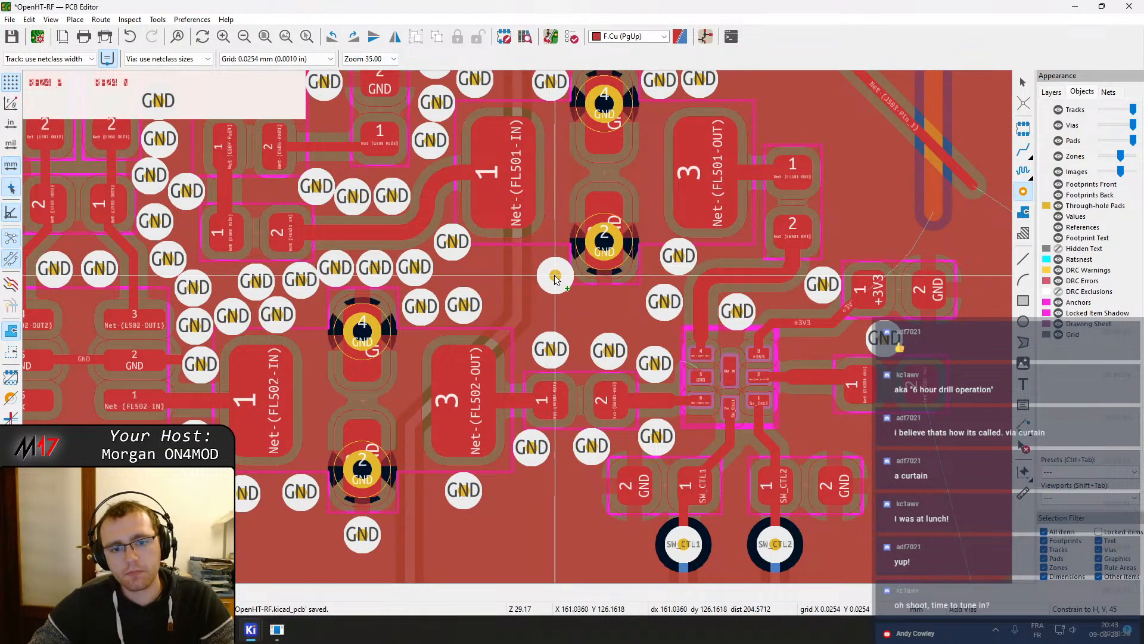
click(554, 285)
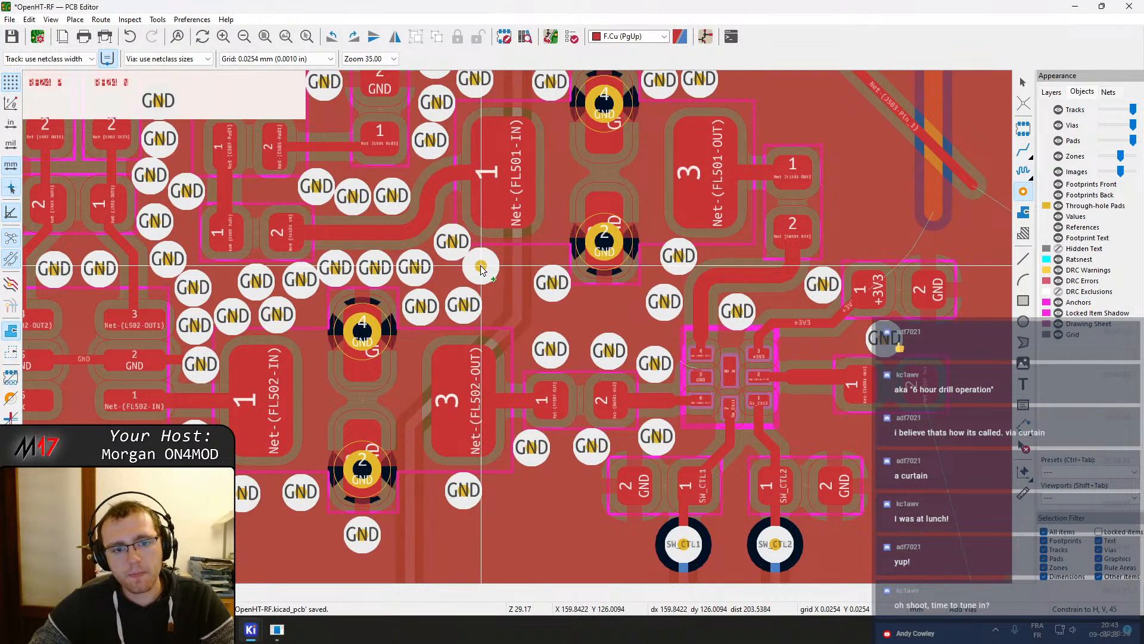
click(483, 268)
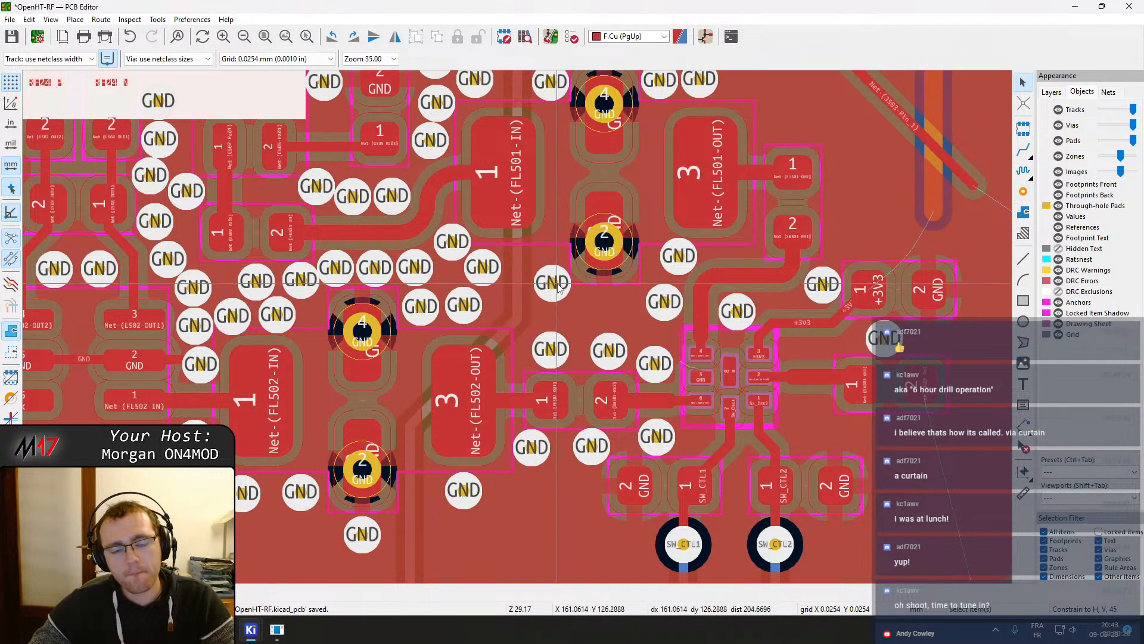
Drag the GND vias beside the FL501 input pad into tighter positions
scroll(444, 251, up, 3)
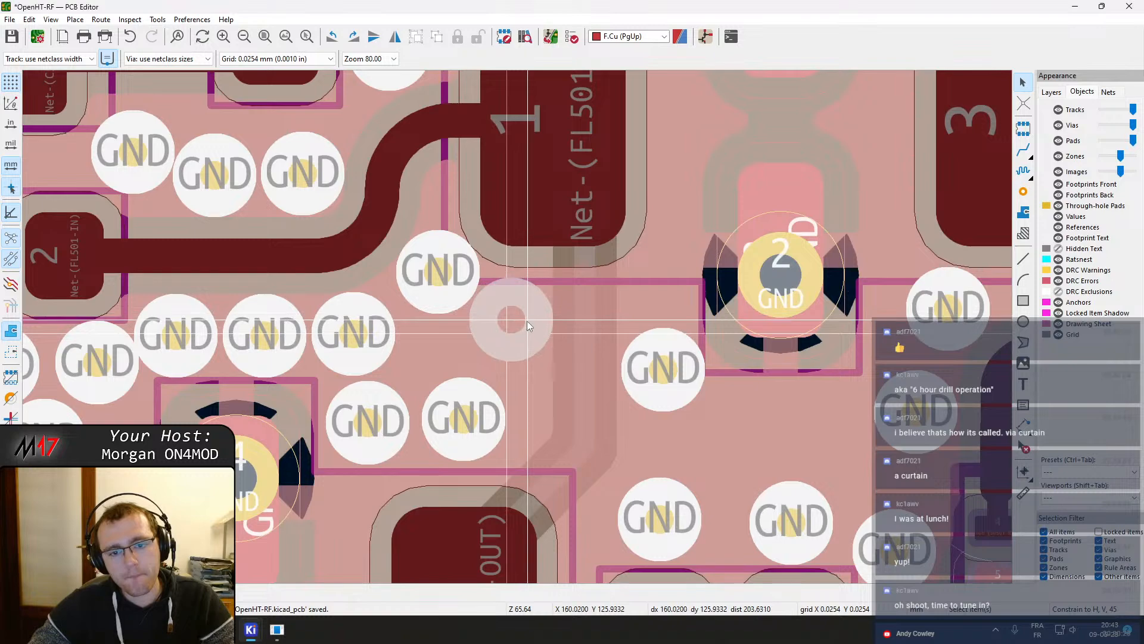
click(528, 321)
middle_drag(596, 390, 574, 379)
click(444, 413)
key(d)
click(450, 421)
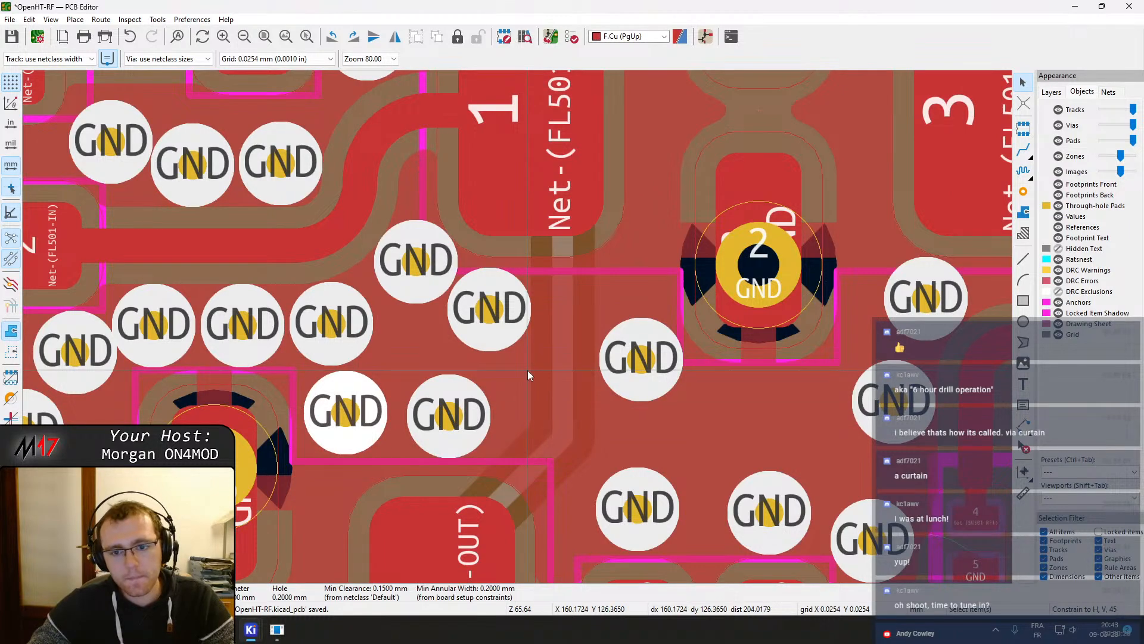
middle_drag(528, 370, 529, 478)
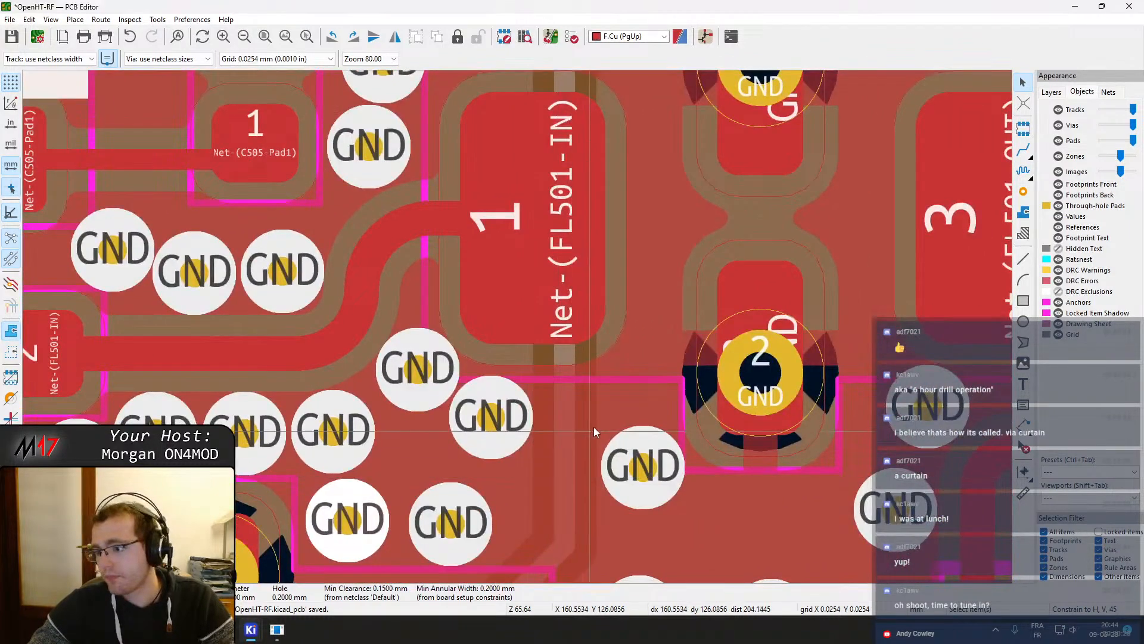
Rearrange the GND vias between FL501 and FL502 and near SW501 into a neater curtain
middle_drag(666, 385, 522, 301)
drag(502, 375, 491, 331)
middle_drag(532, 379, 516, 251)
drag(485, 389, 435, 400)
drag(608, 397, 534, 400)
click(532, 398)
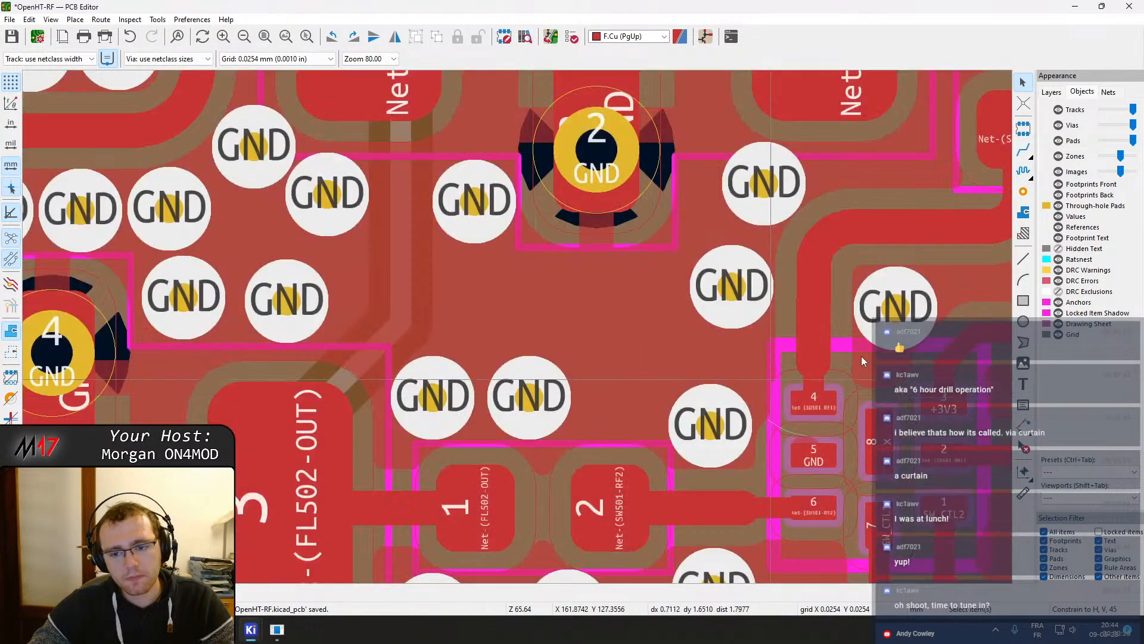
drag(681, 398, 603, 338)
drag(699, 413, 715, 425)
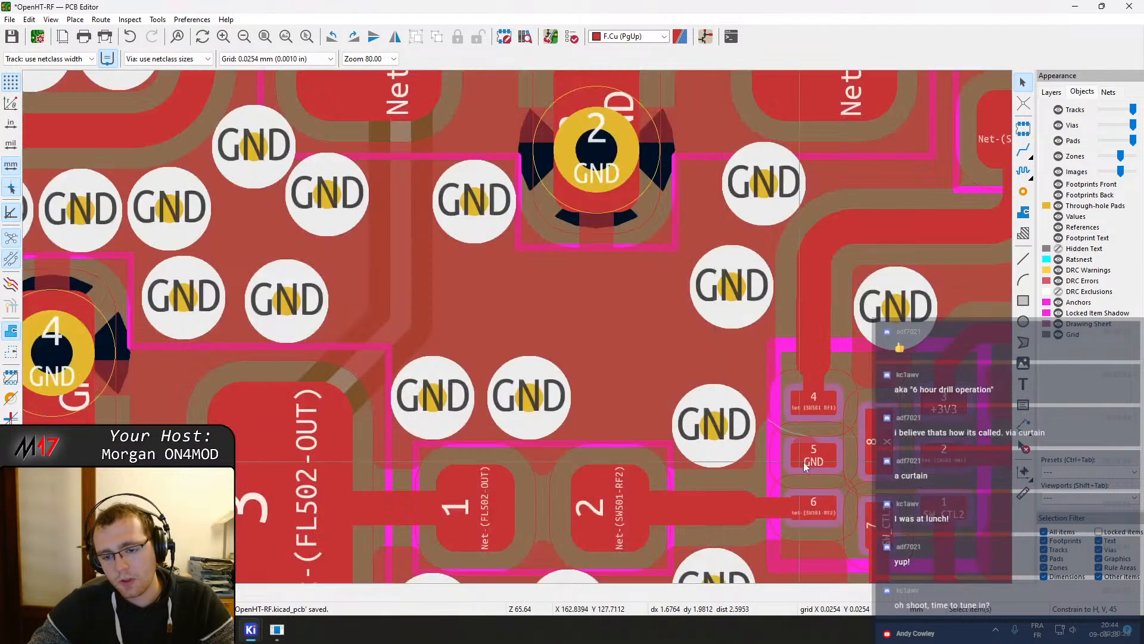
Route a short GND track leftward from SW501 pad 5
scroll(646, 291, up, 3)
middle_drag(490, 292, 564, 374)
key(x)
click(413, 353)
key(Escape)
scroll(599, 340, down, 1)
middle_drag(599, 339, 531, 316)
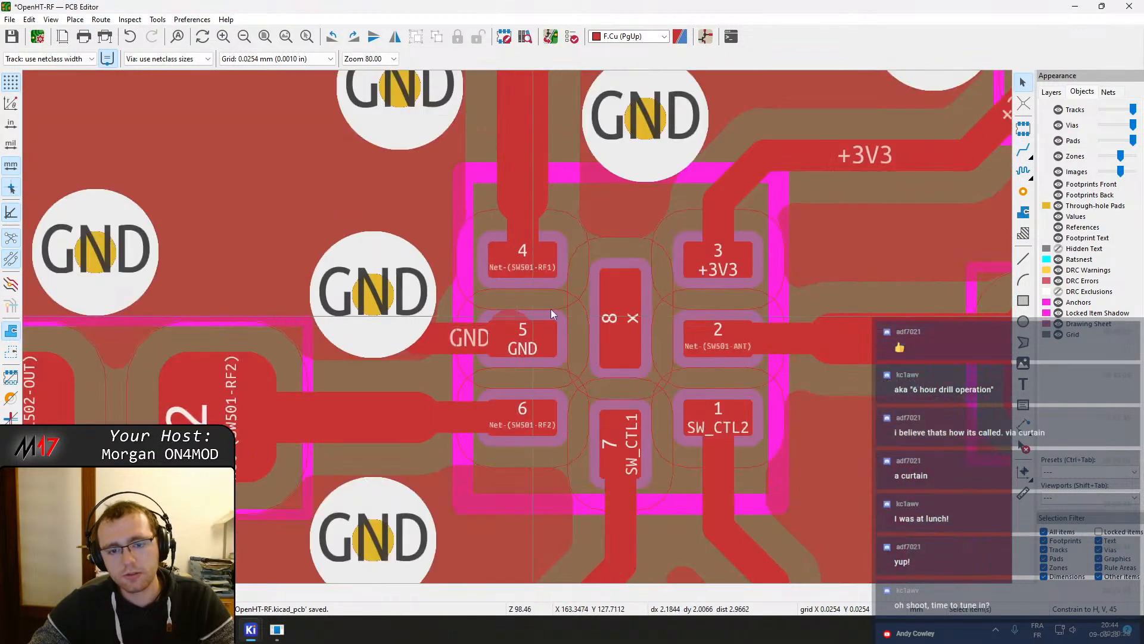
middle_drag(653, 296, 483, 320)
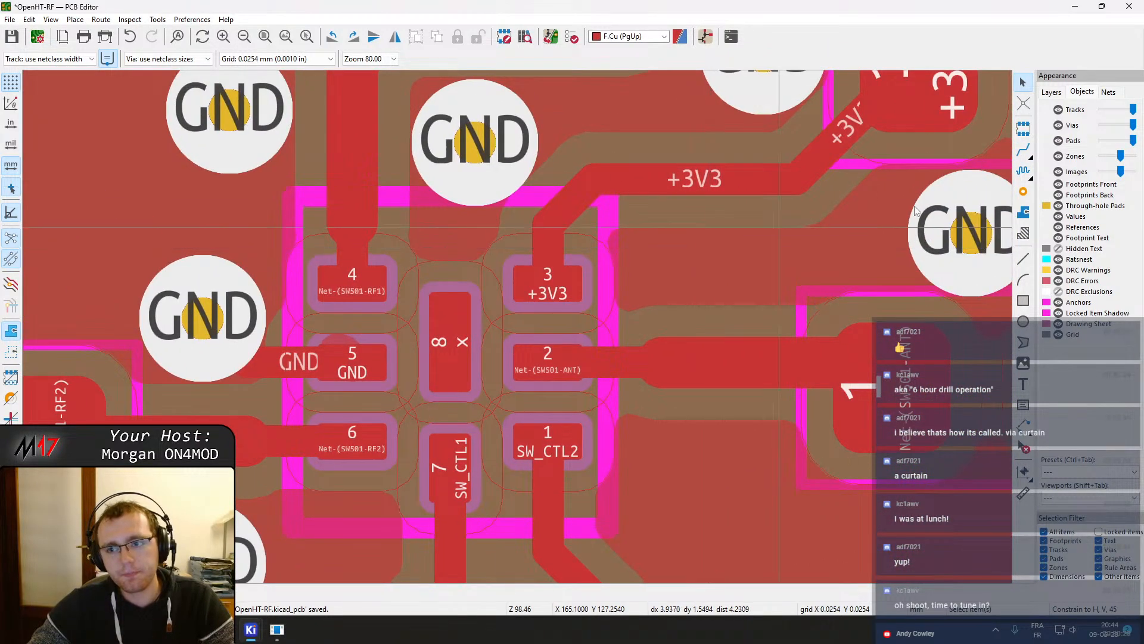
click(1023, 234)
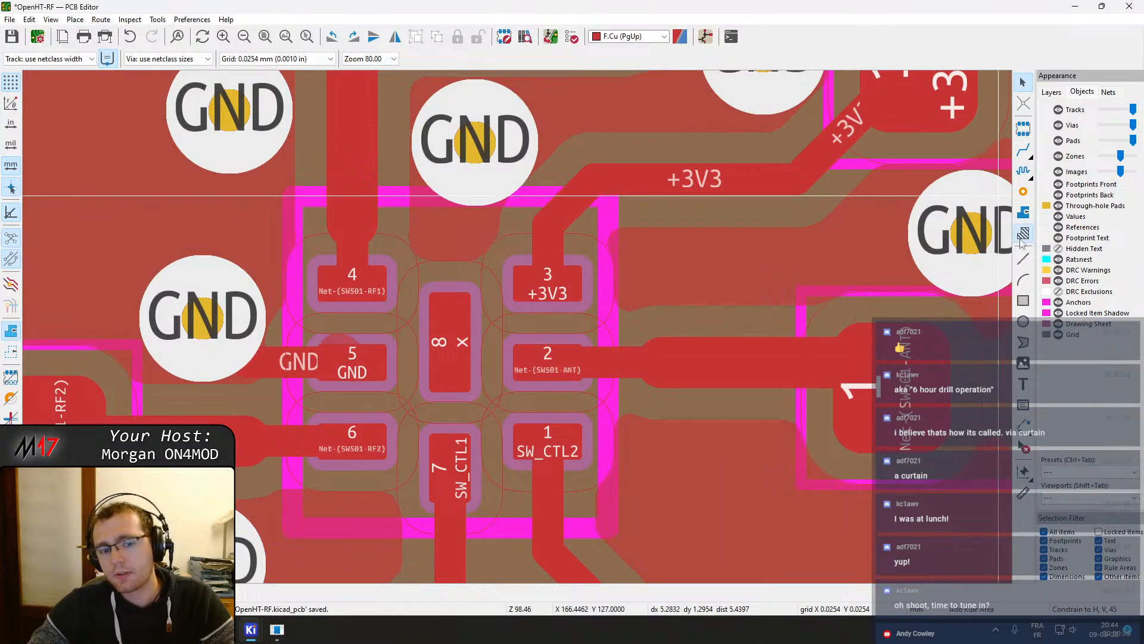
click(300, 205)
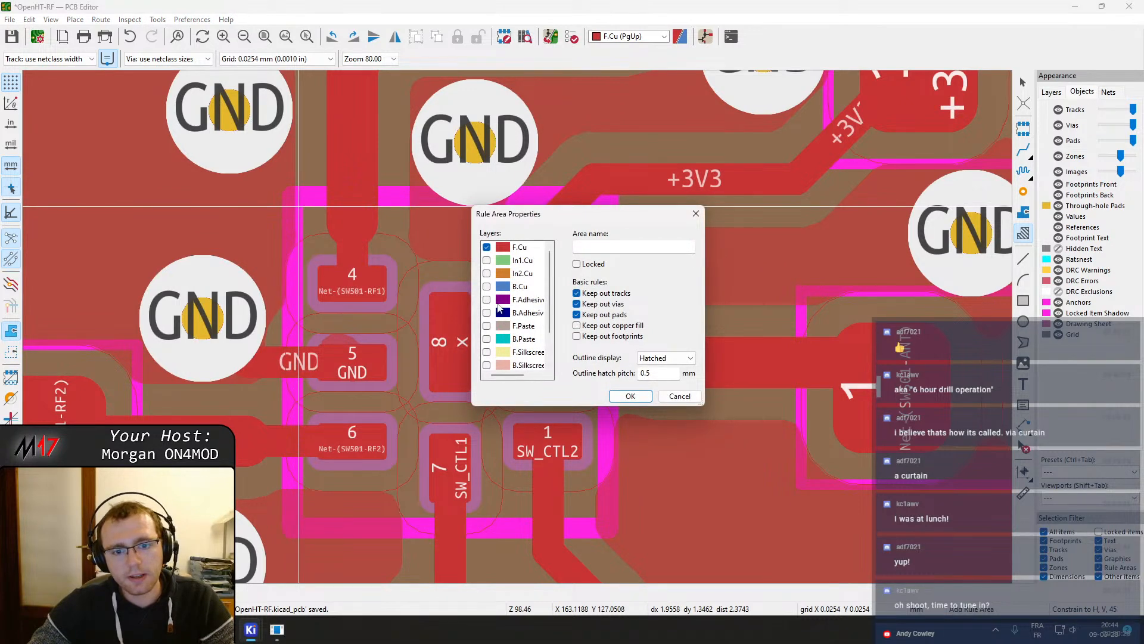
scroll(552, 363, down, 2)
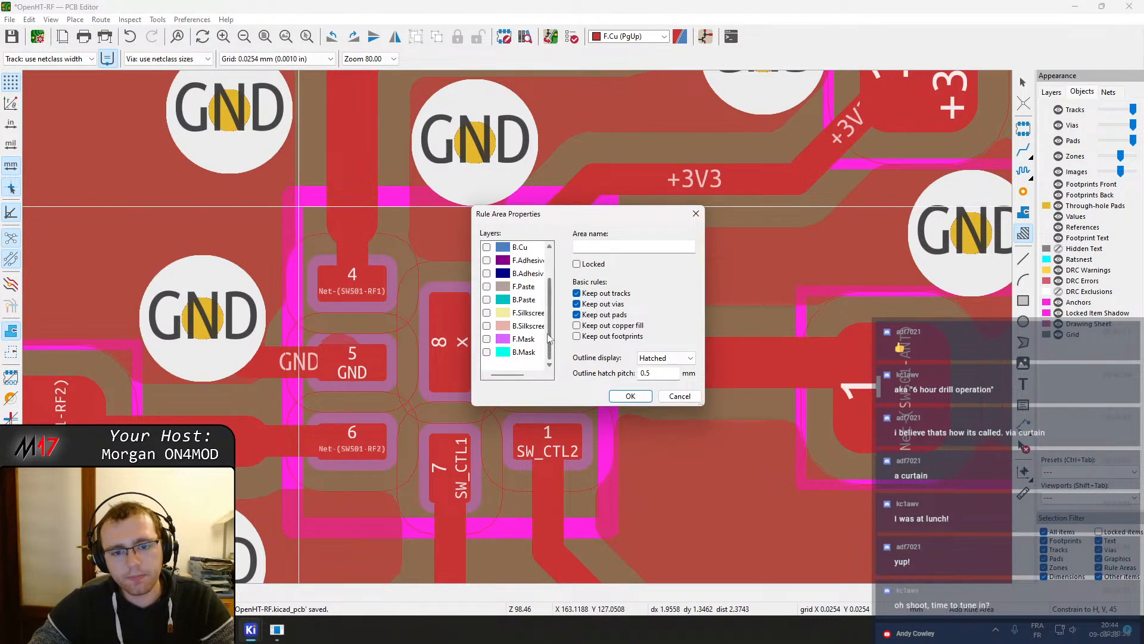
key(Escape)
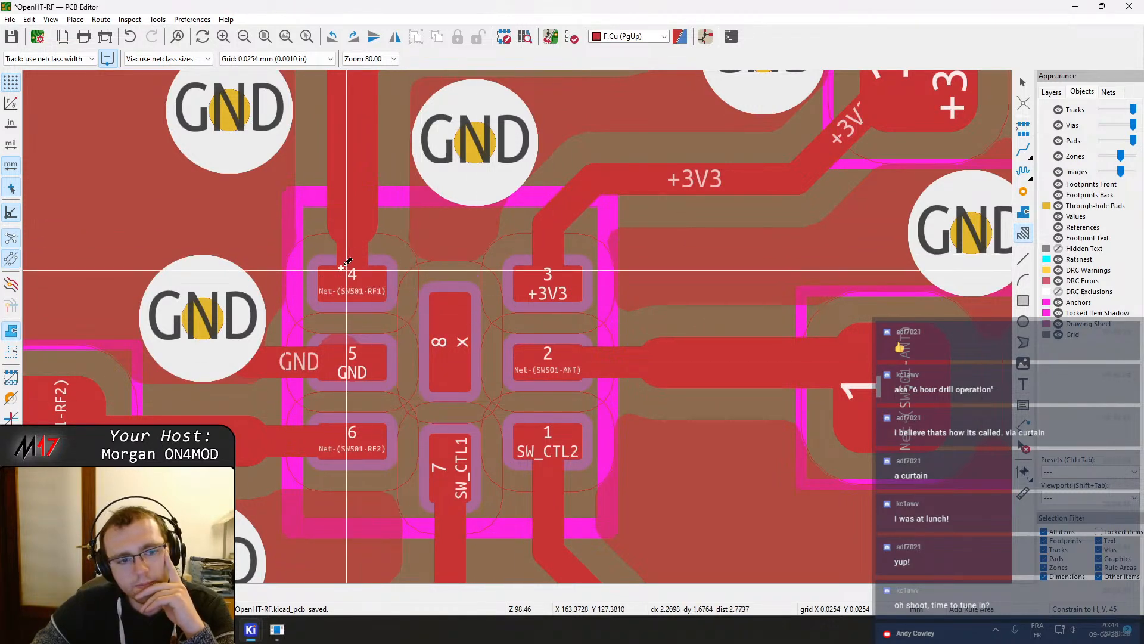
Start a keepout rule area on F.Cu at the upper-left corner of SW501's outline
click(300, 203)
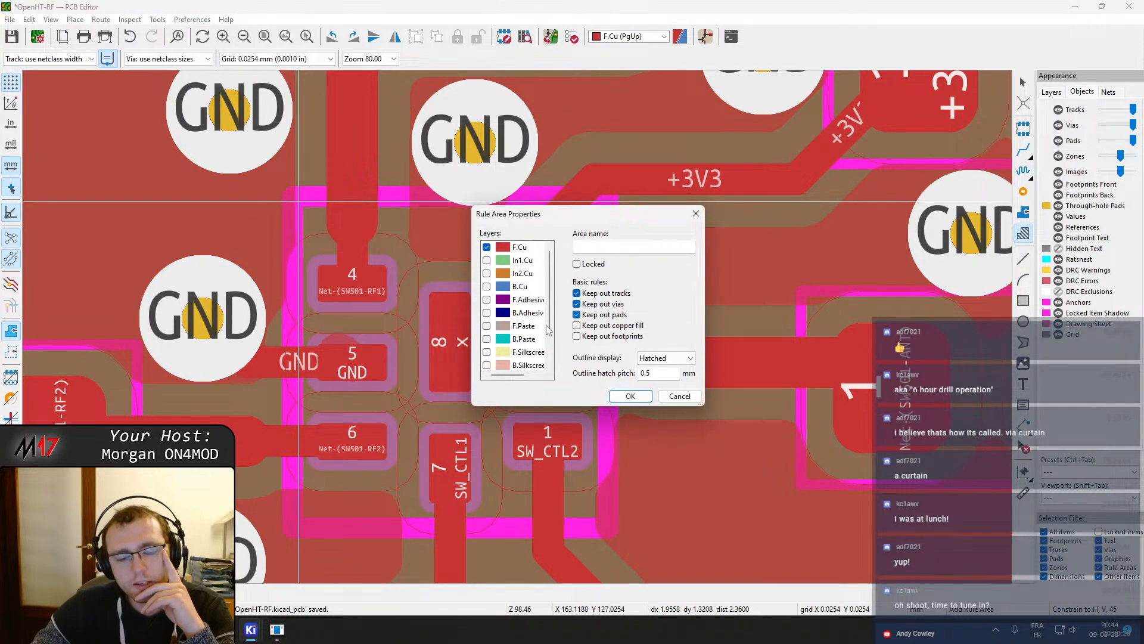
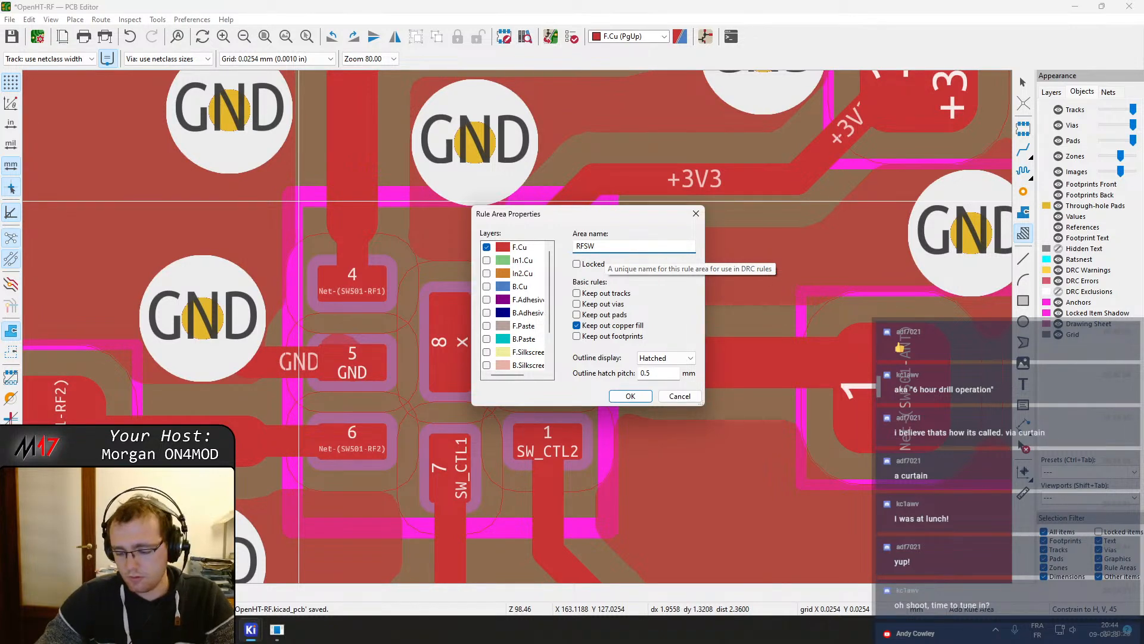
Confirm the RFSW keepout rule area and draw its rectangle around SW501's outline
key(Return)
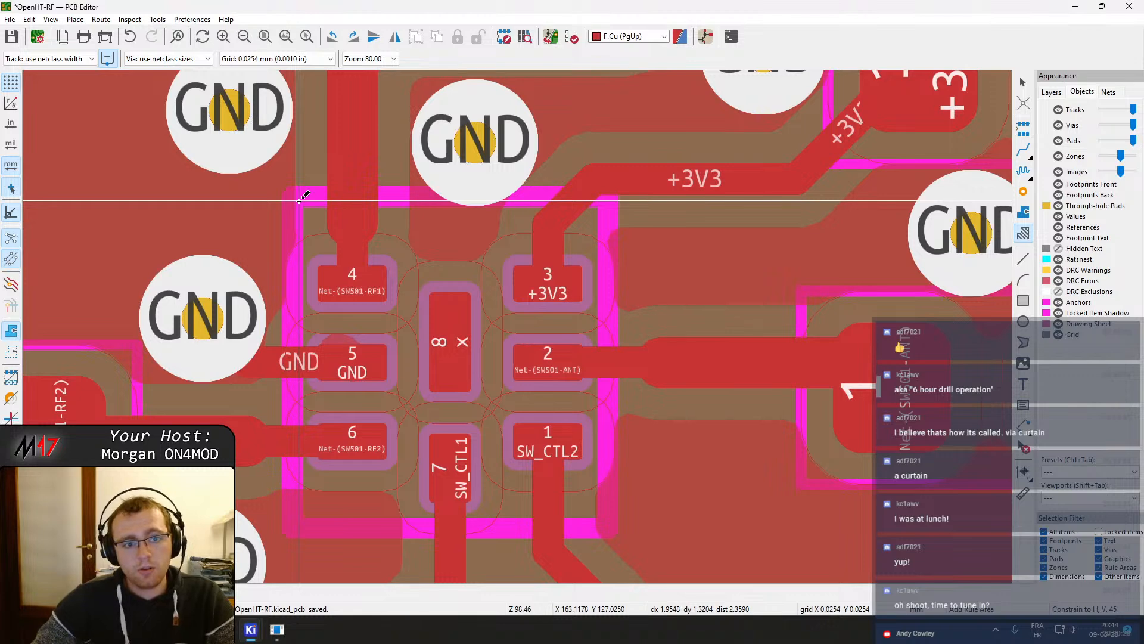
click(602, 201)
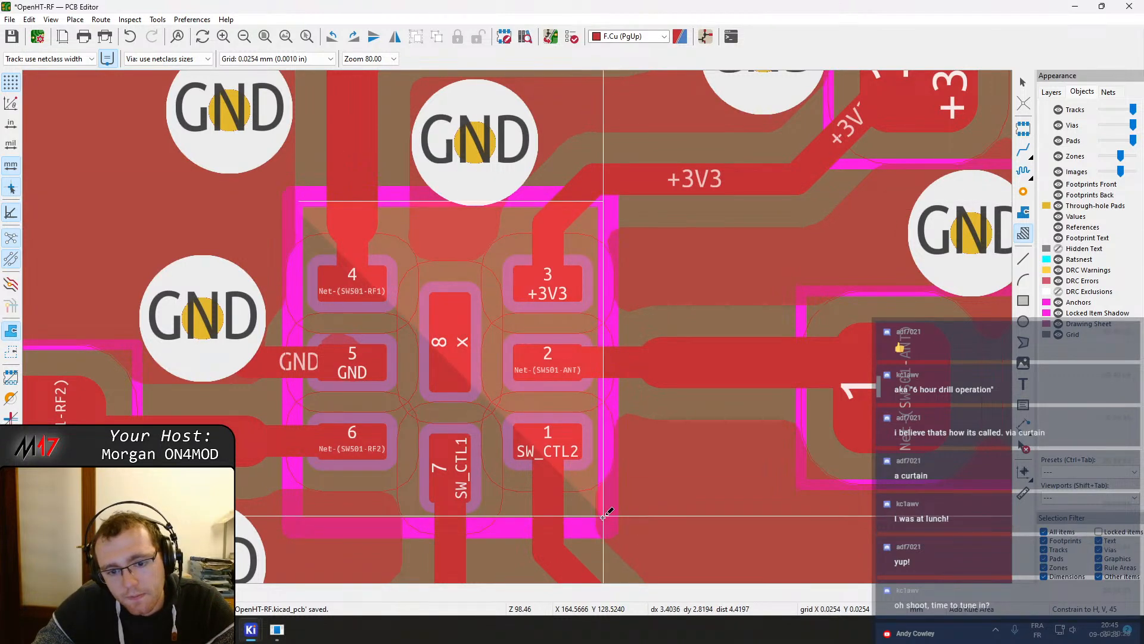
click(603, 520)
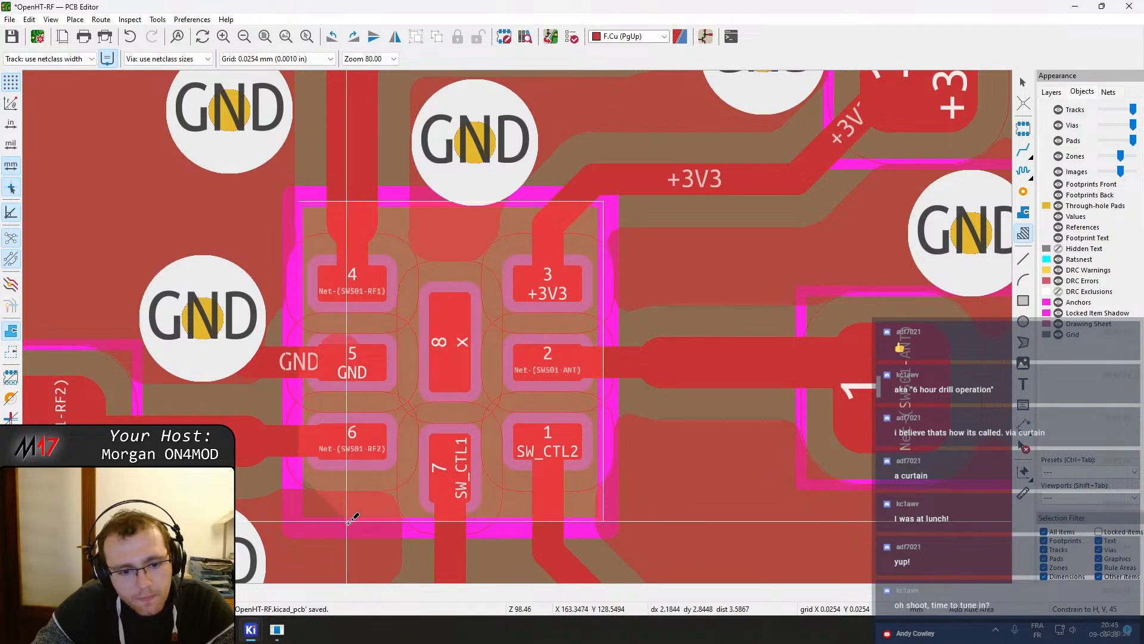
double_click(298, 521)
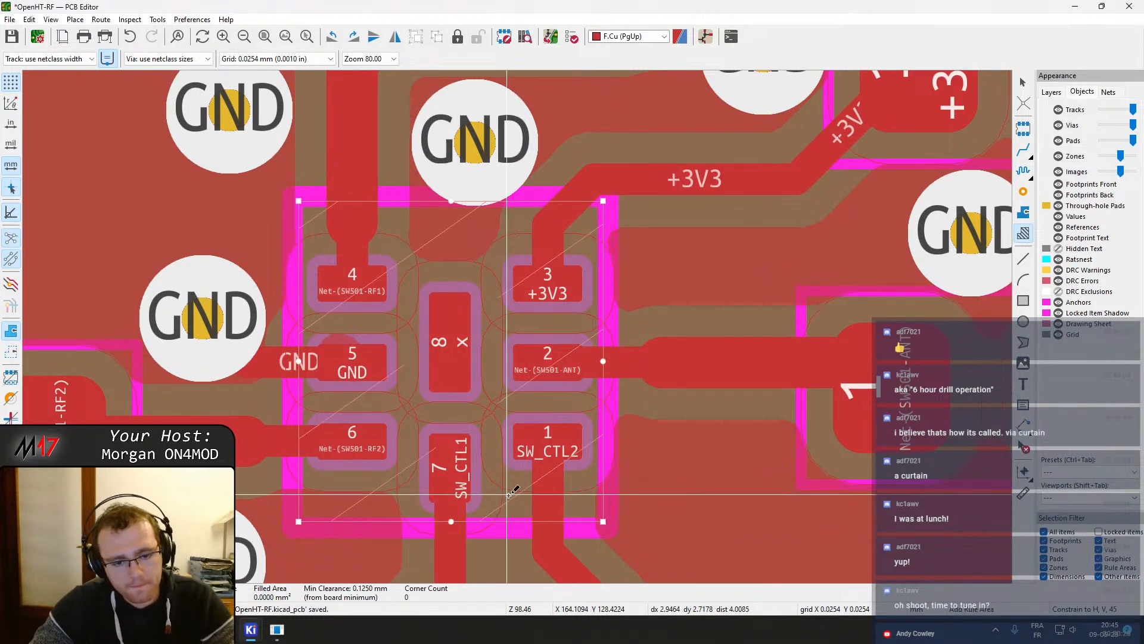
Refill all zones
key(b)
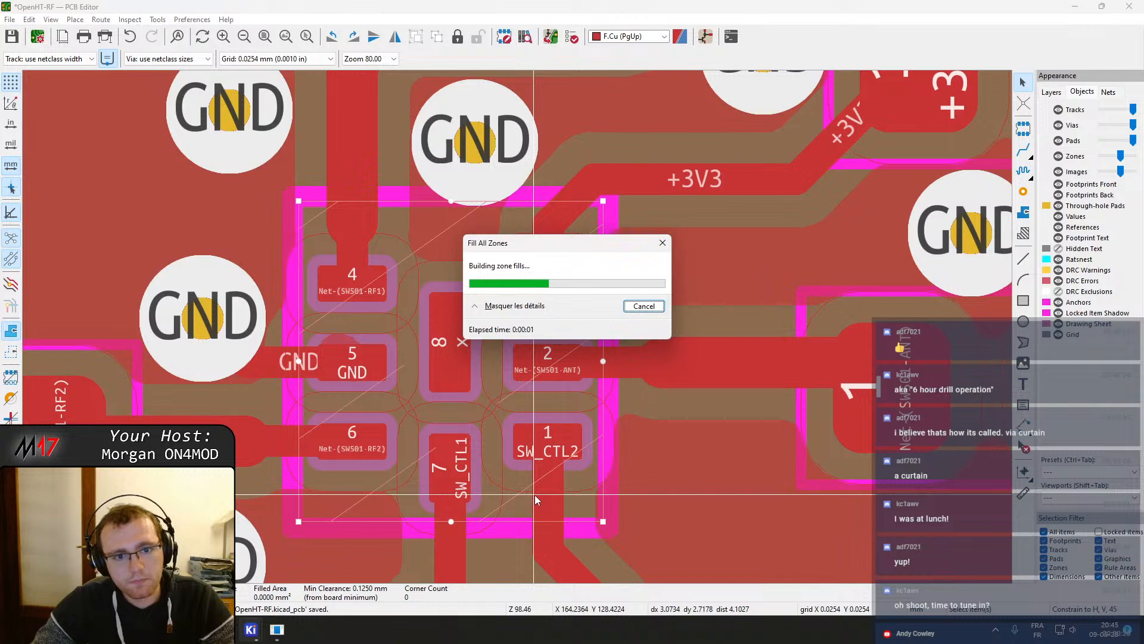
key(Escape)
scroll(622, 452, down, 1)
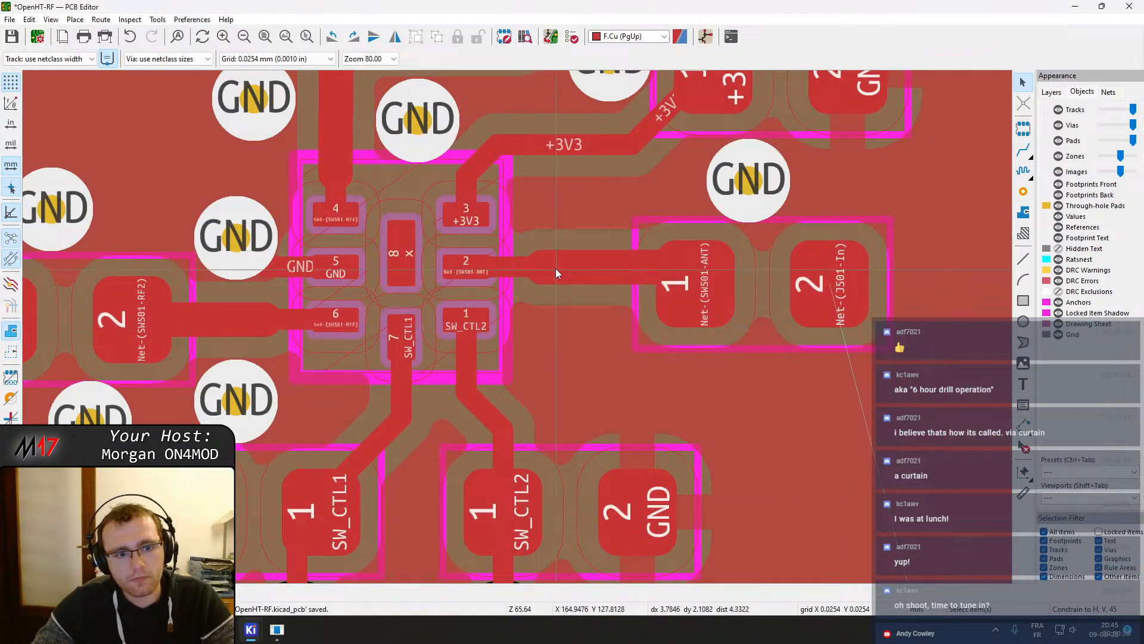
scroll(556, 270, down, 2)
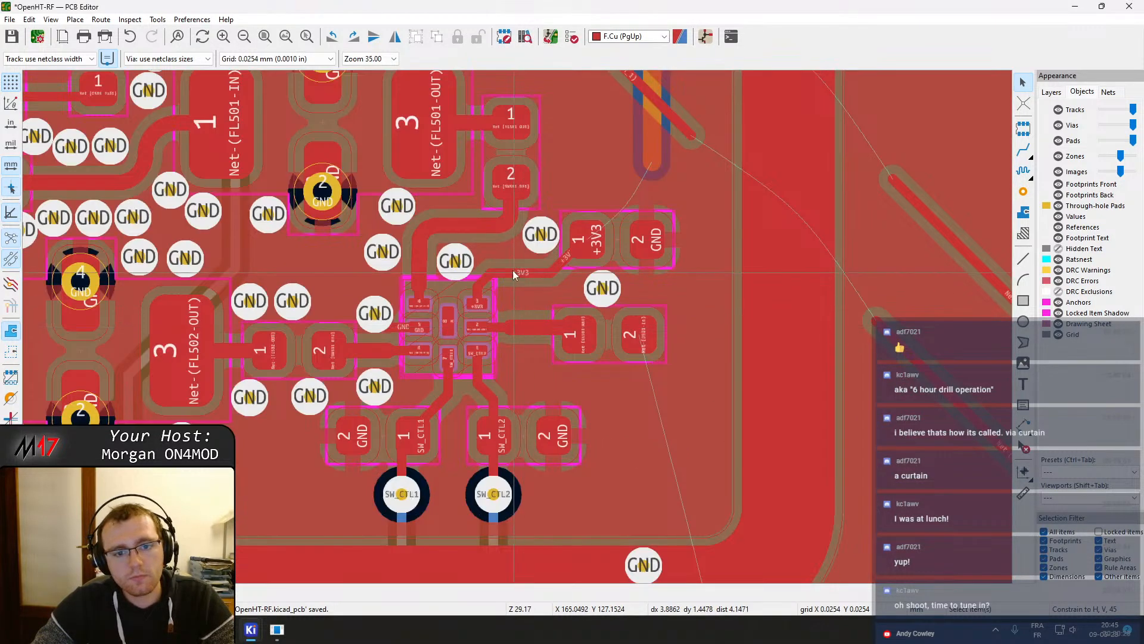
Add a GND via to the via column left of SW501, above the GND via beside pad 5
middle_drag(498, 241, 580, 313)
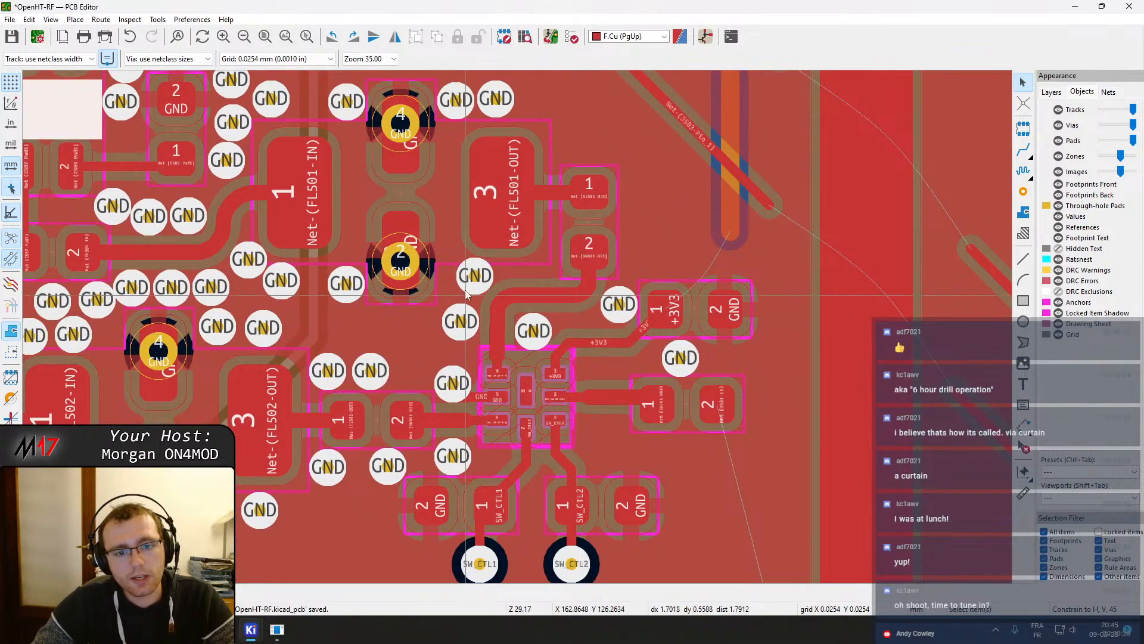
drag(463, 322, 460, 314)
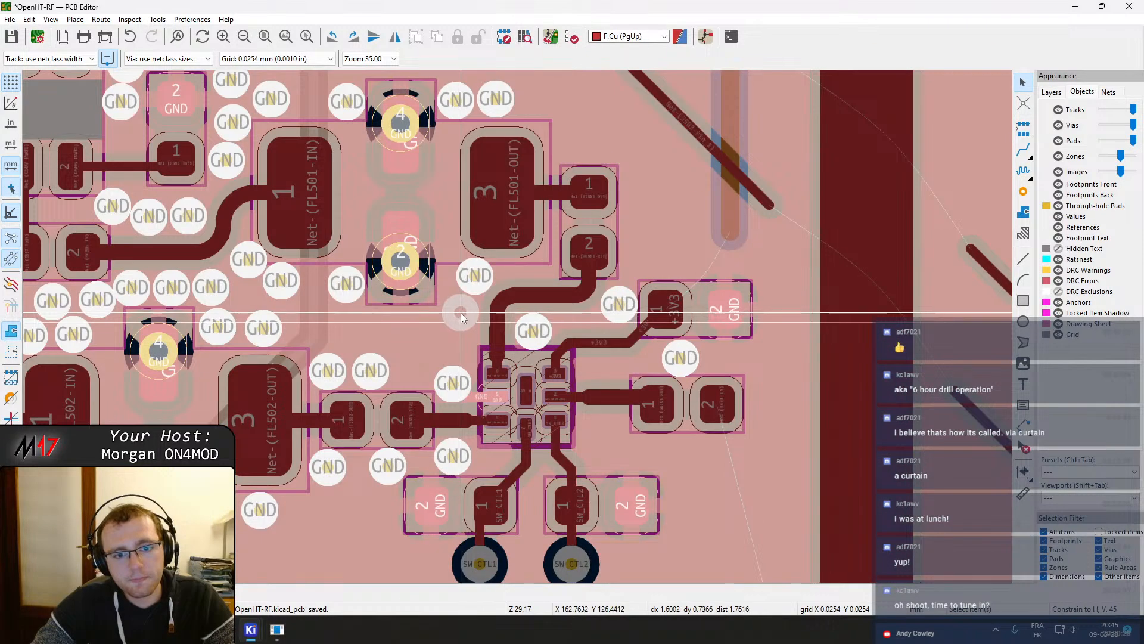
scroll(463, 310, up, 2)
middle_drag(497, 374, 493, 209)
middle_drag(584, 222, 561, 327)
click(1023, 191)
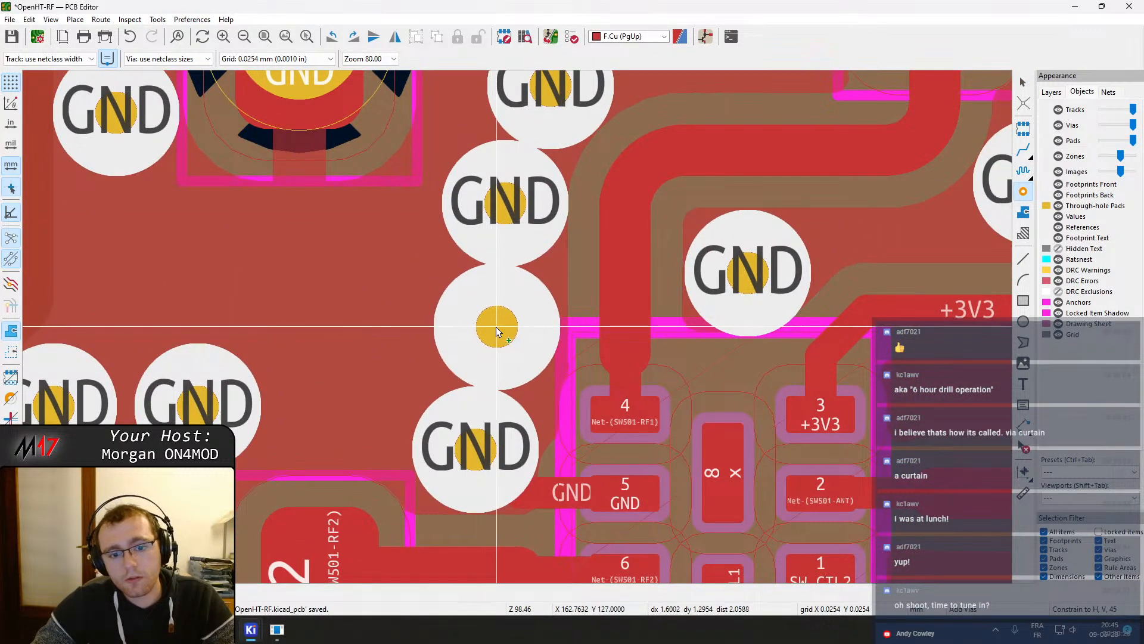
click(501, 326)
key(Escape)
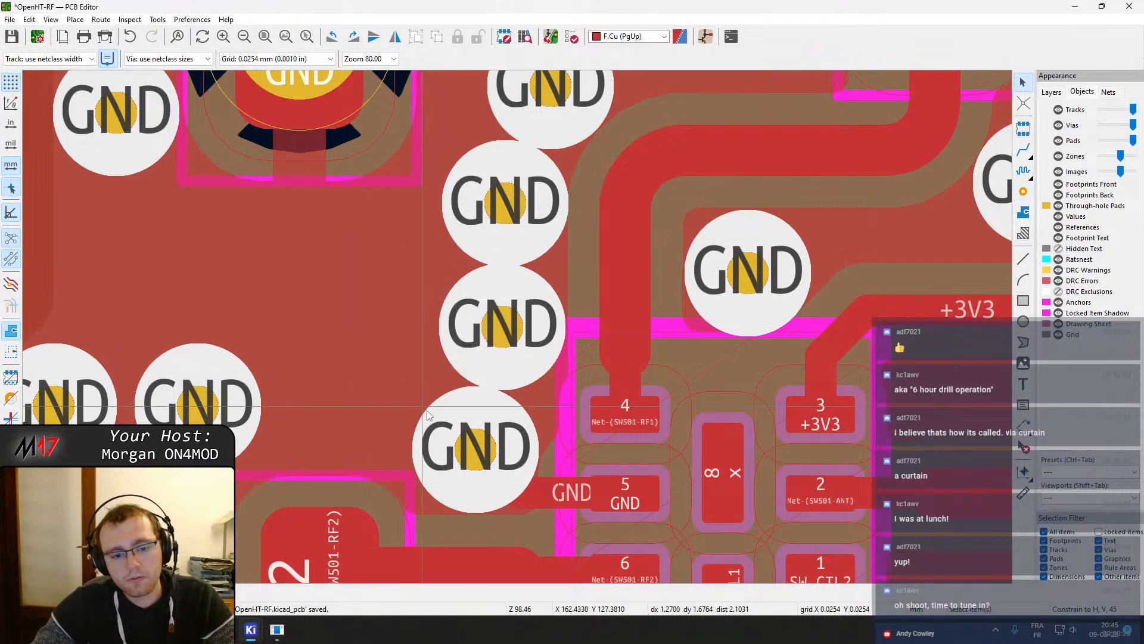
Nudge the GND vias left of SW501 into line with the column
click(465, 460)
key(Escape)
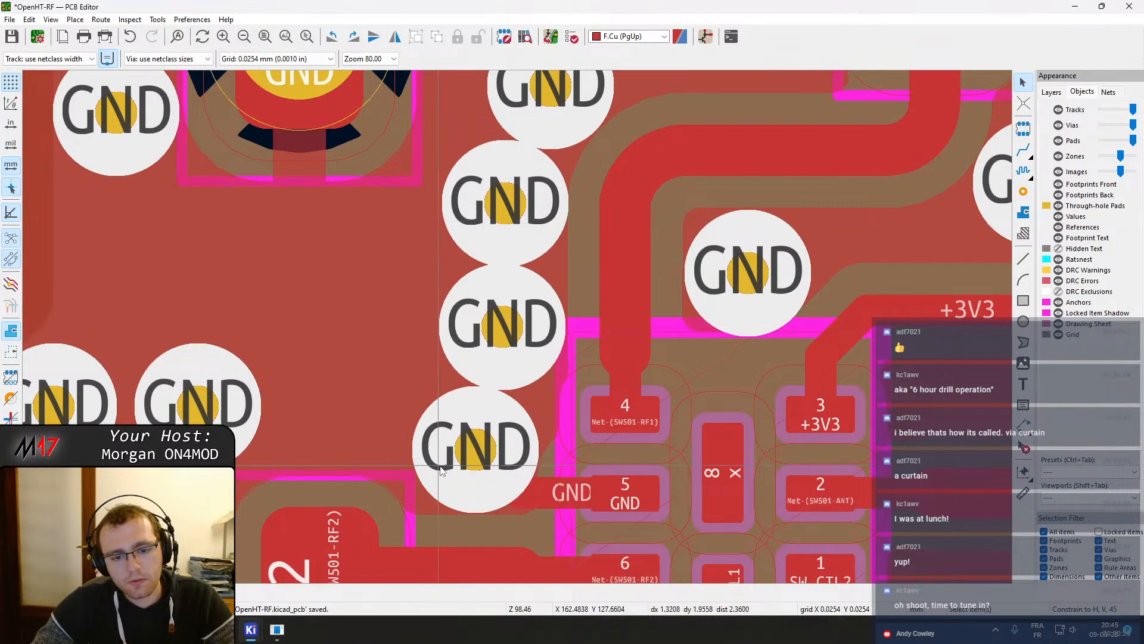
drag(475, 467, 450, 462)
drag(502, 329, 498, 334)
Place a row of GND vias below FL501's lower GND pad, toward the SW501 via column
scroll(499, 333, down, 2)
middle_drag(595, 264, 643, 333)
click(1023, 193)
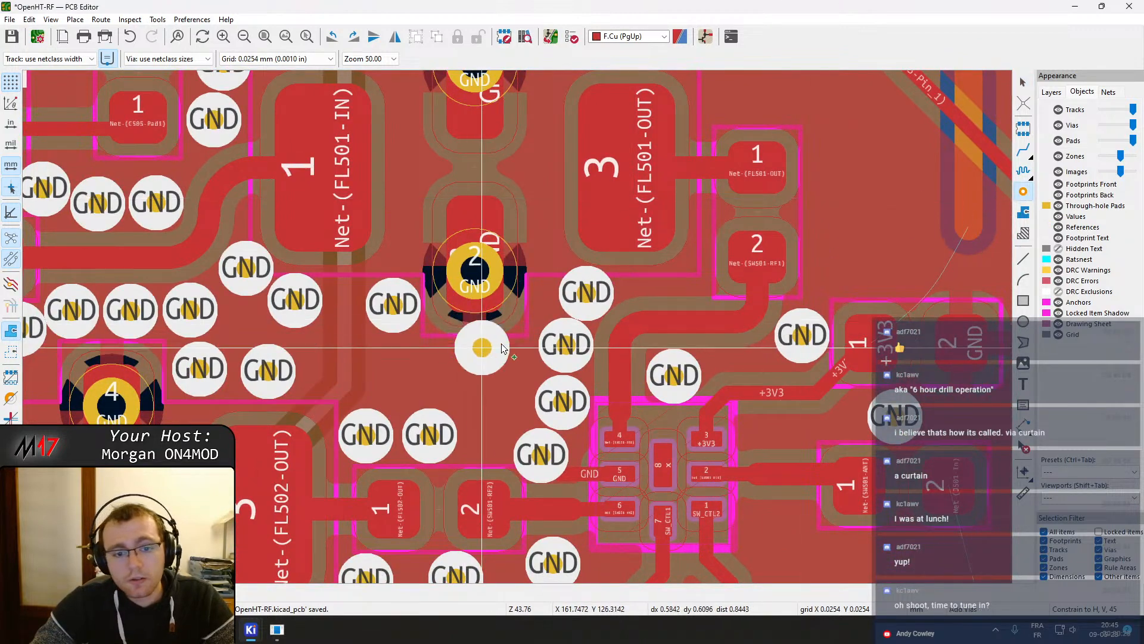
click(510, 362)
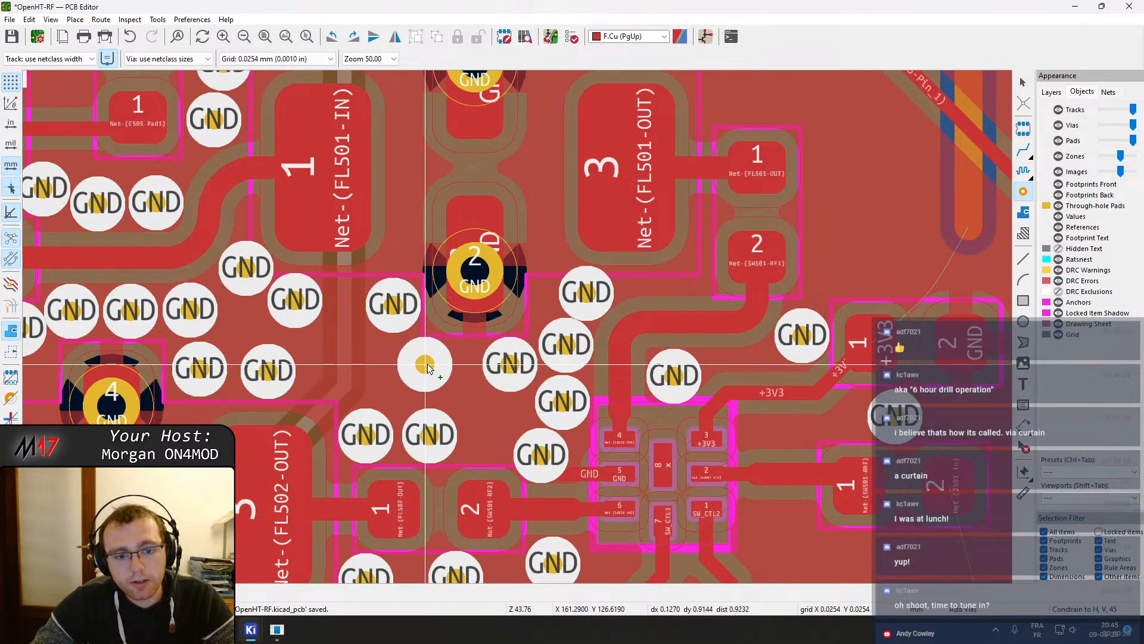
click(452, 364)
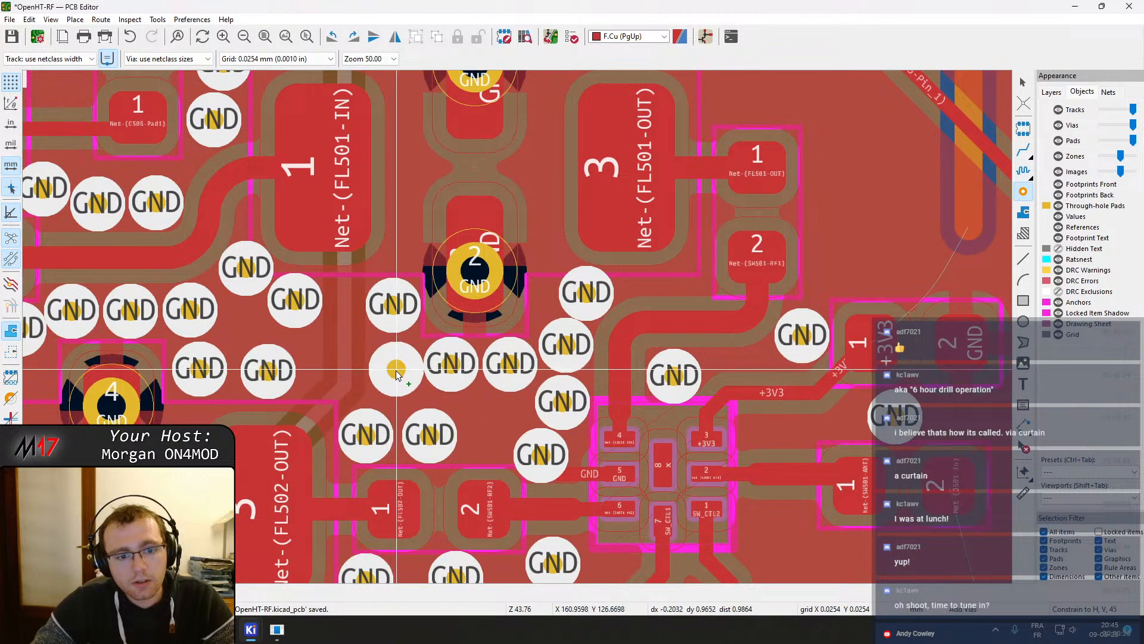
click(396, 373)
click(487, 432)
Place a curtain of GND vias from FL501's upper GND pad down along the right side of its output pads
scroll(584, 289, down, 5)
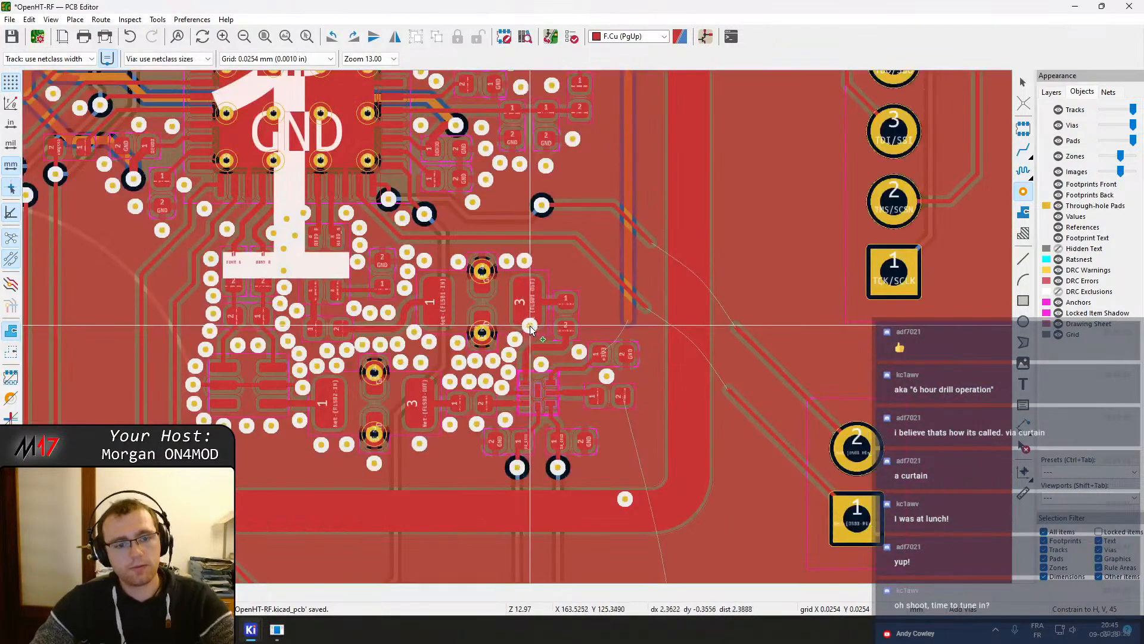
scroll(447, 299, up, 5)
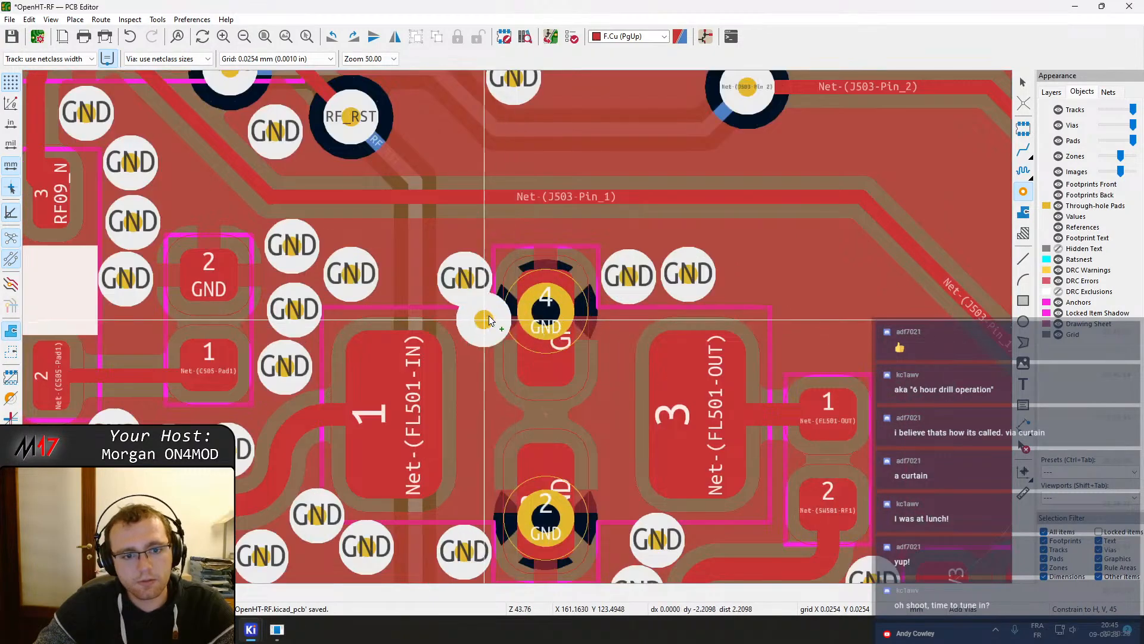
middle_drag(614, 299, 270, 366)
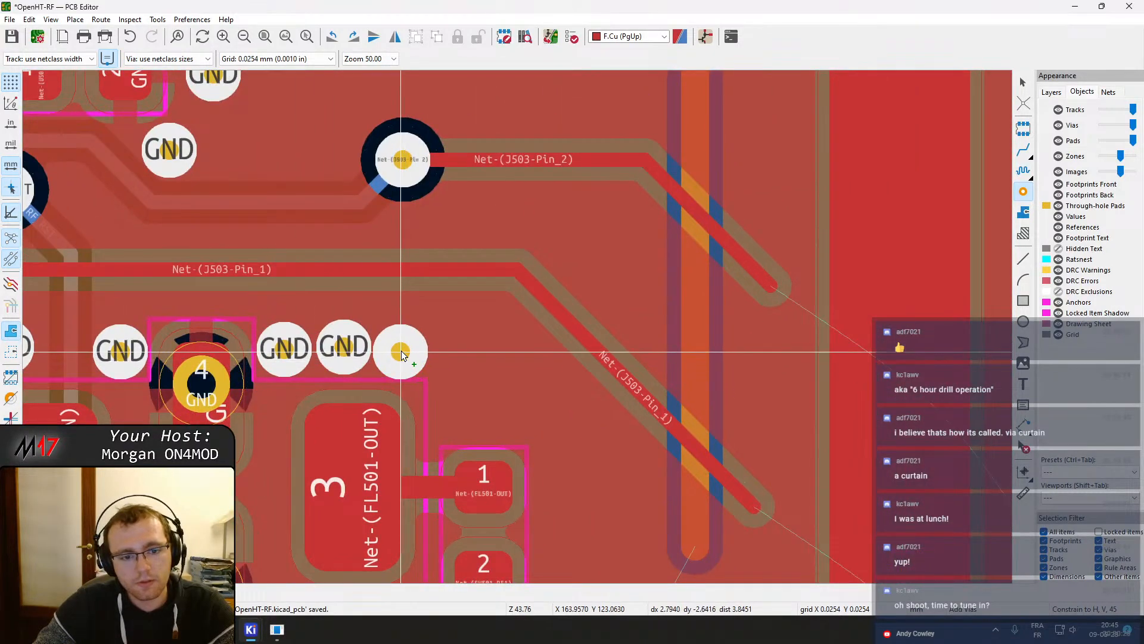
click(400, 348)
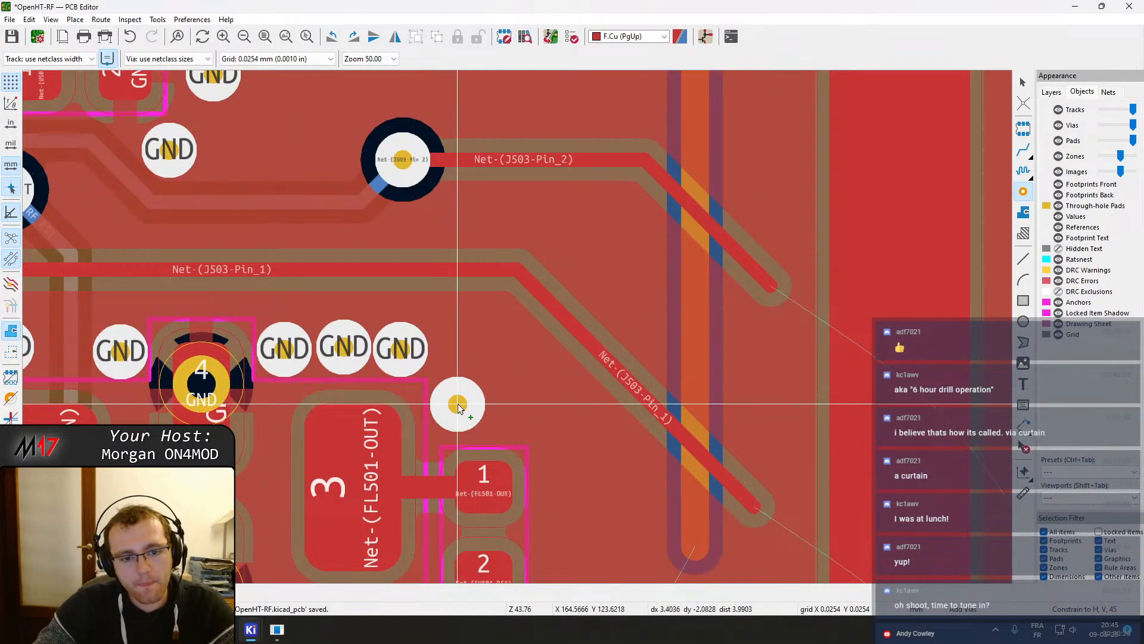
click(457, 406)
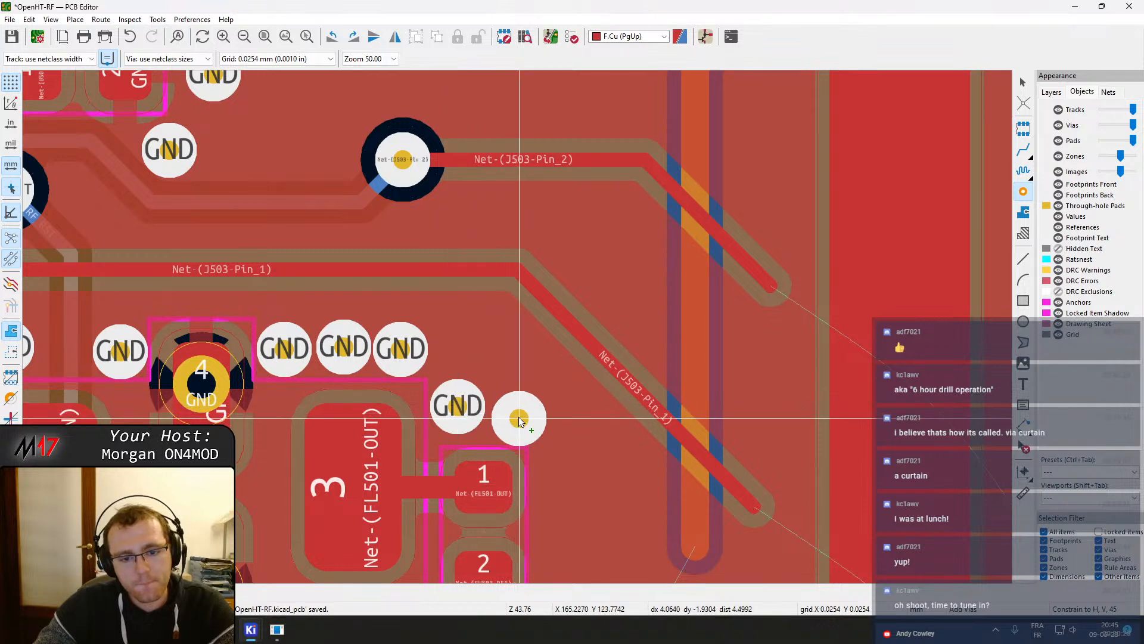
click(518, 417)
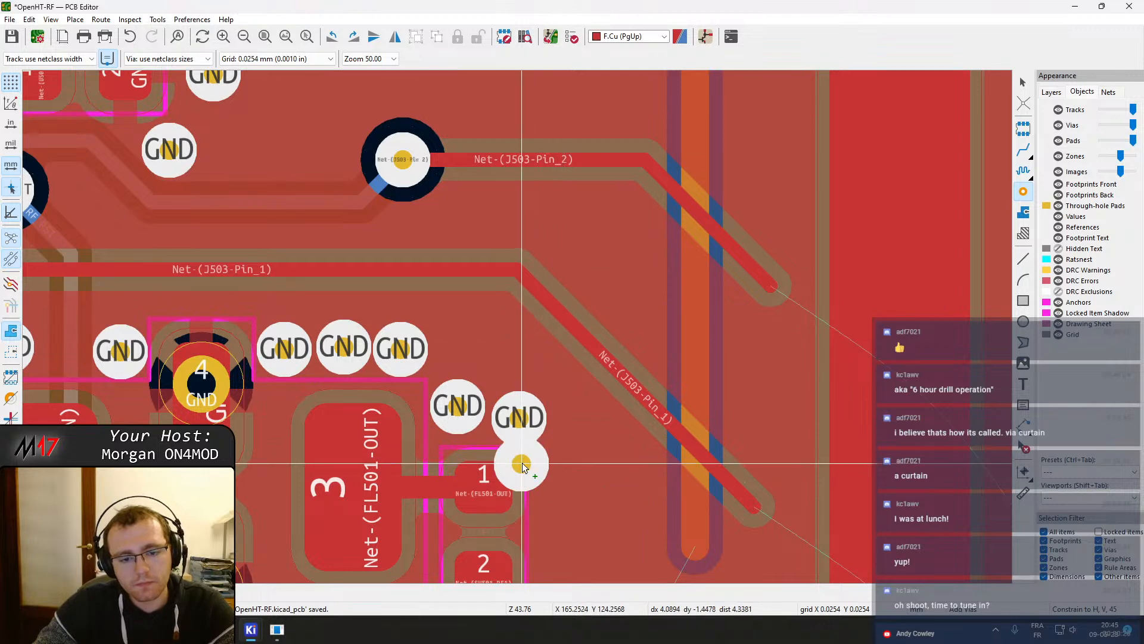
middle_drag(522, 466, 568, 217)
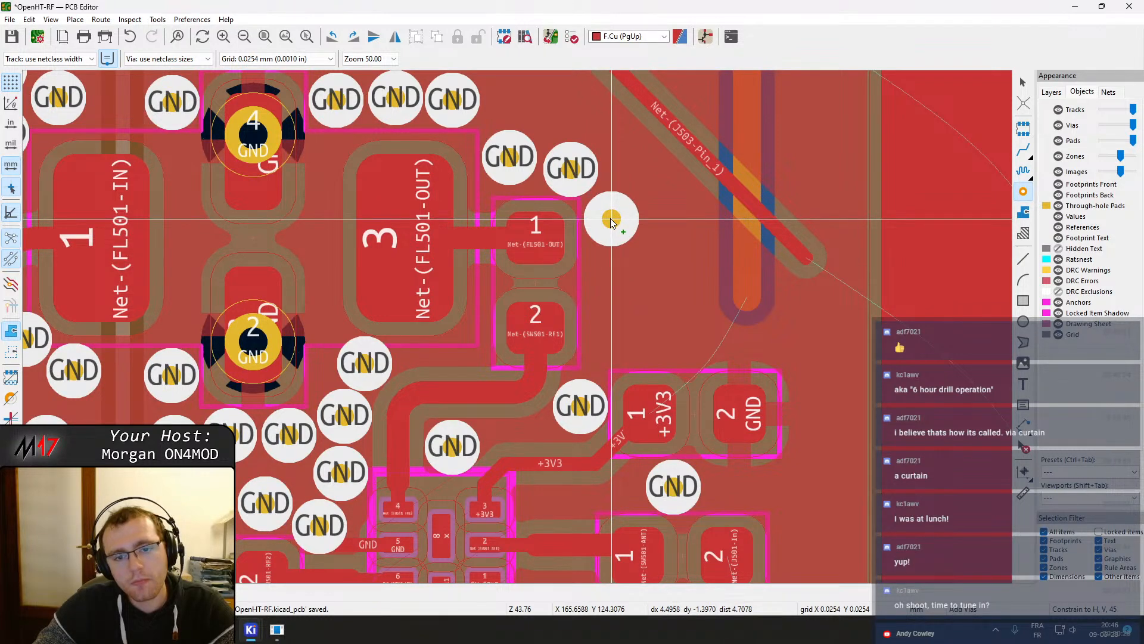
click(611, 221)
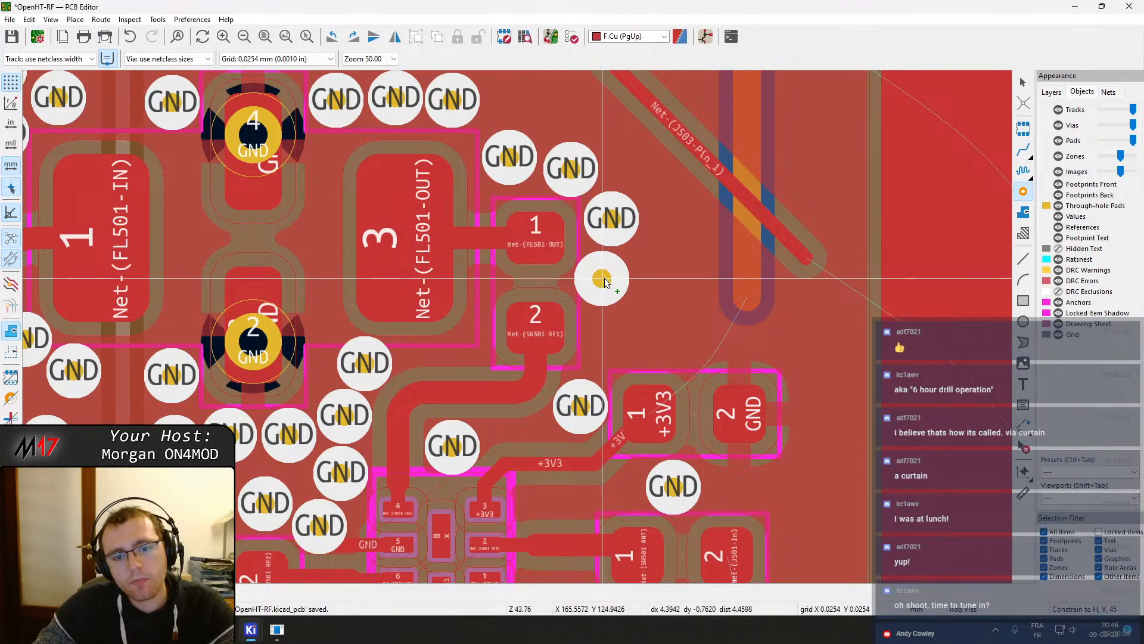
click(605, 280)
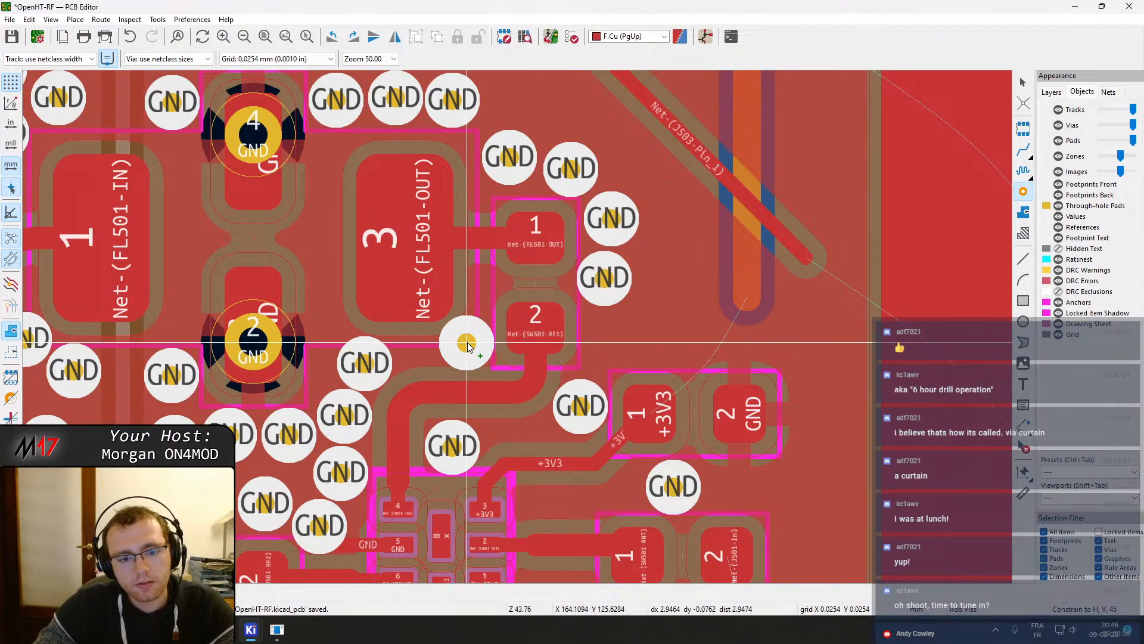
key(Escape)
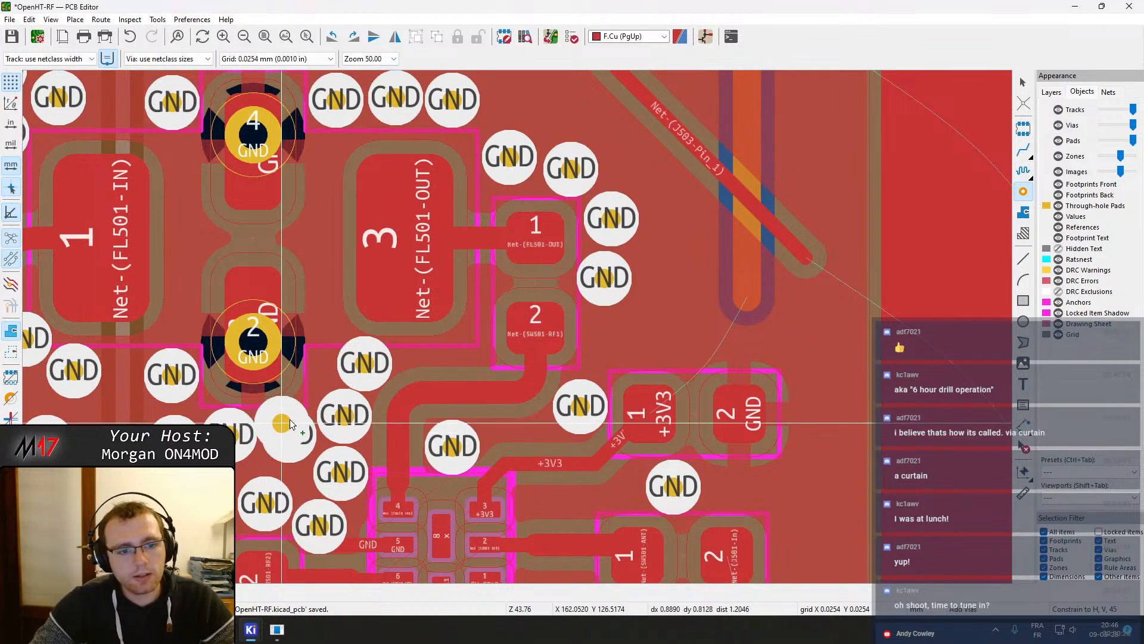
Route a +3V3 track upward from the decoupling capacitor's pad 1 and end it with a via
scroll(478, 356, down, 4)
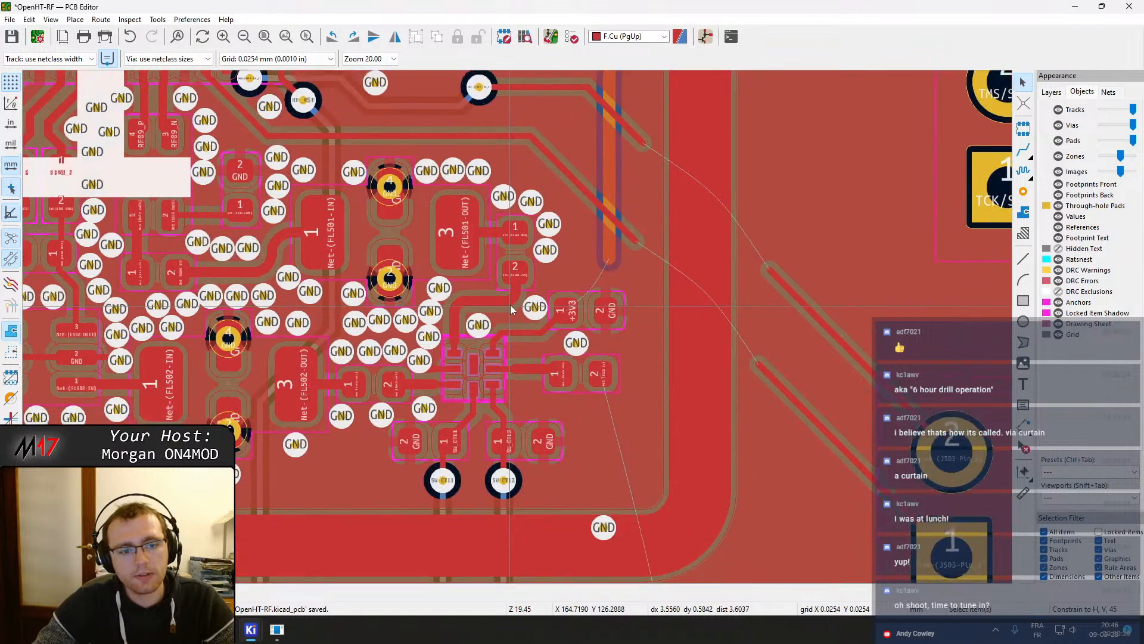
scroll(477, 257, up, 4)
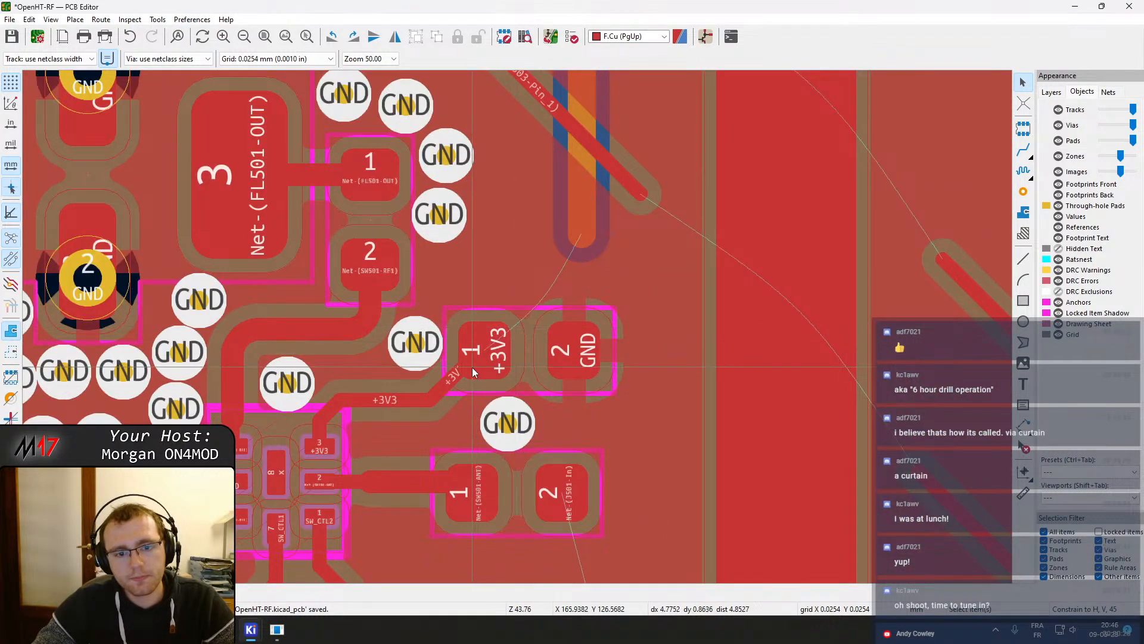
key(x)
click(527, 249)
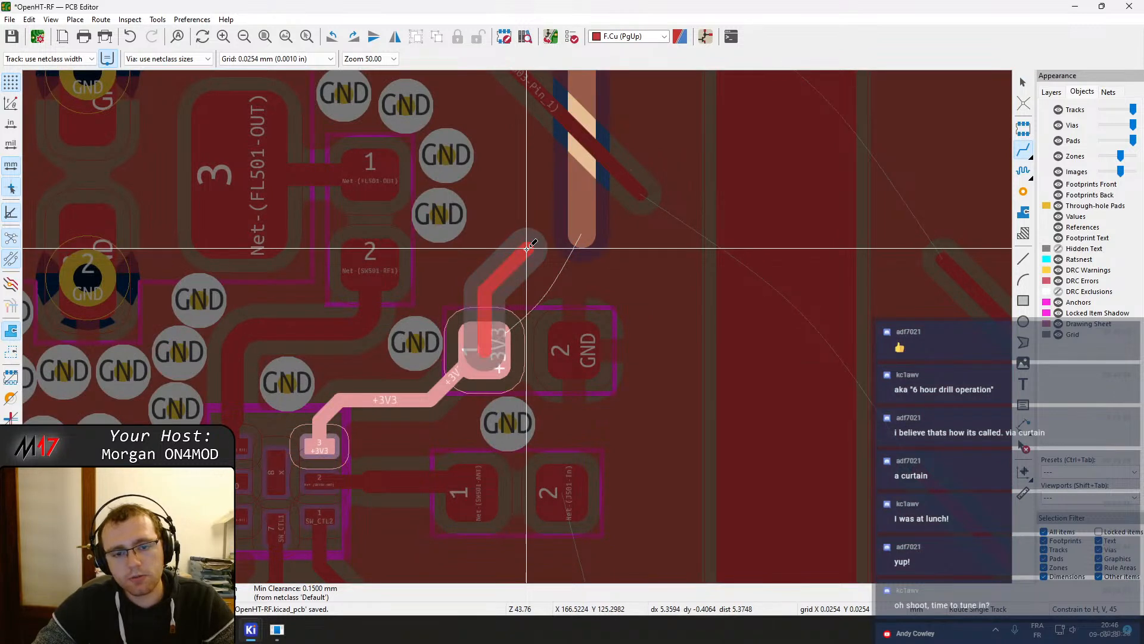
key(v)
double_click(526, 248)
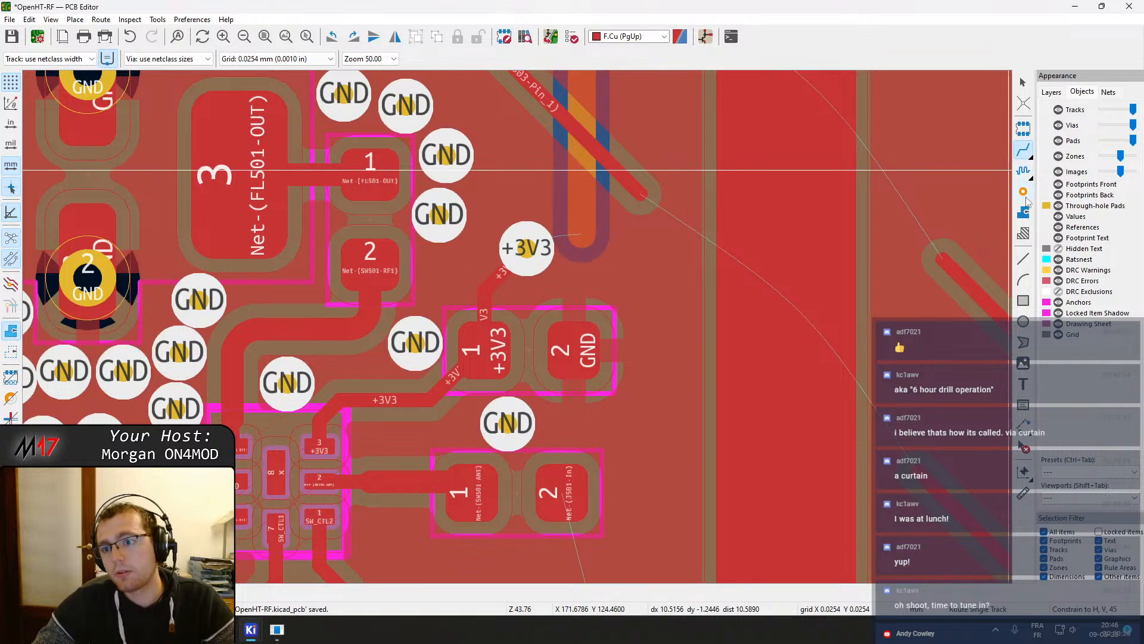
key(Escape)
Rework the track segments running up from the new +3V3 via
drag(585, 245, 535, 245)
click(580, 245)
scroll(544, 194, down, 3)
scroll(534, 261, down, 2)
scroll(517, 325, up, 3)
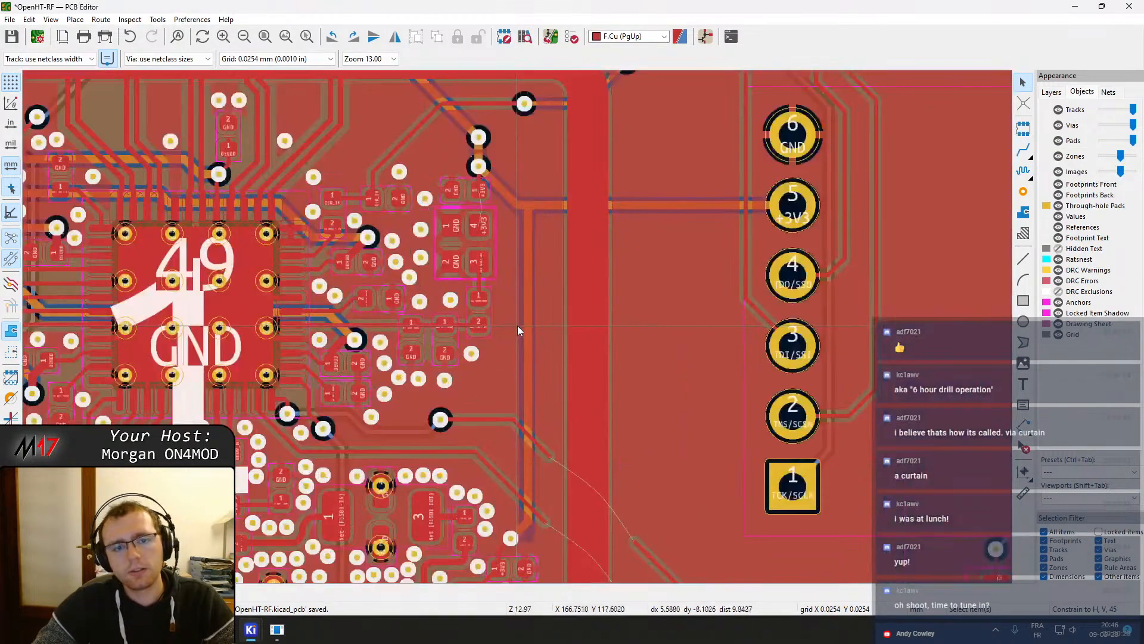
click(523, 292)
drag(517, 171, 515, 161)
scroll(519, 179, up, 8)
drag(510, 327, 499, 352)
drag(517, 430, 491, 367)
scroll(519, 280, down, 5)
middle_drag(496, 433, 485, 255)
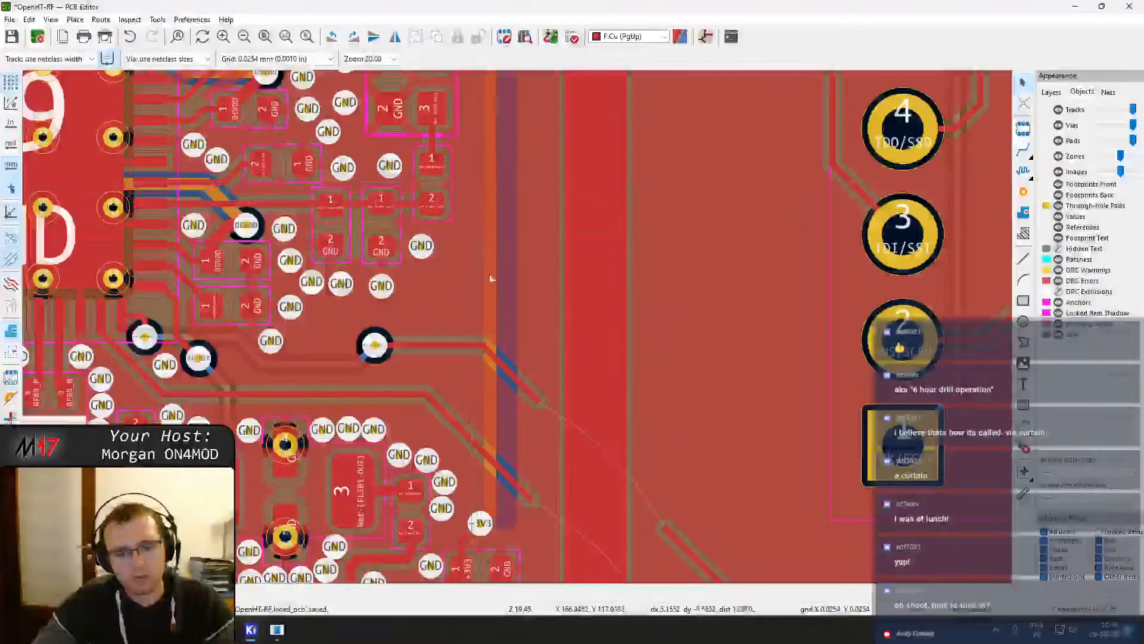
Nudge the +3V3 via slightly left and refill all zones
key(b)
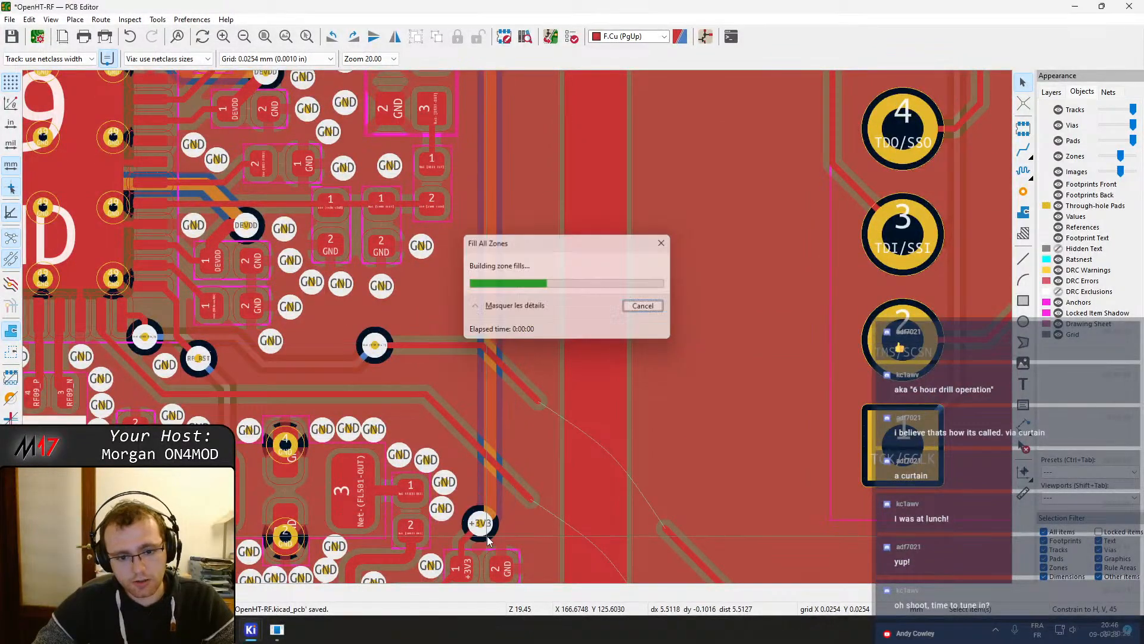
scroll(491, 498, up, 5)
click(473, 411)
click(513, 414)
drag(472, 412, 456, 421)
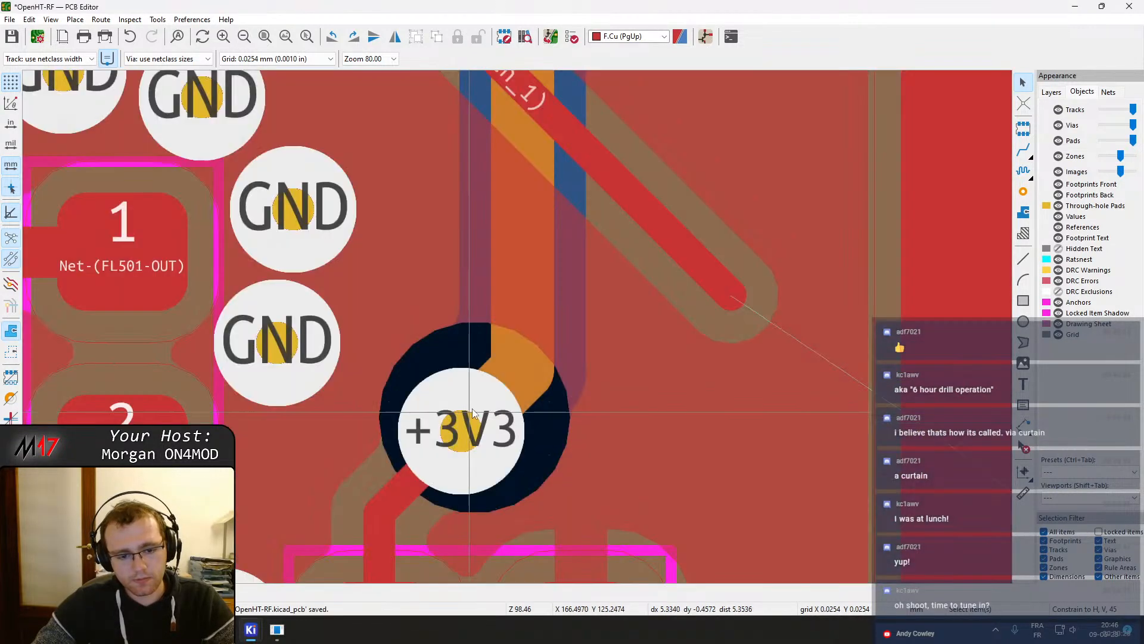
scroll(480, 405, down, 2)
key(b)
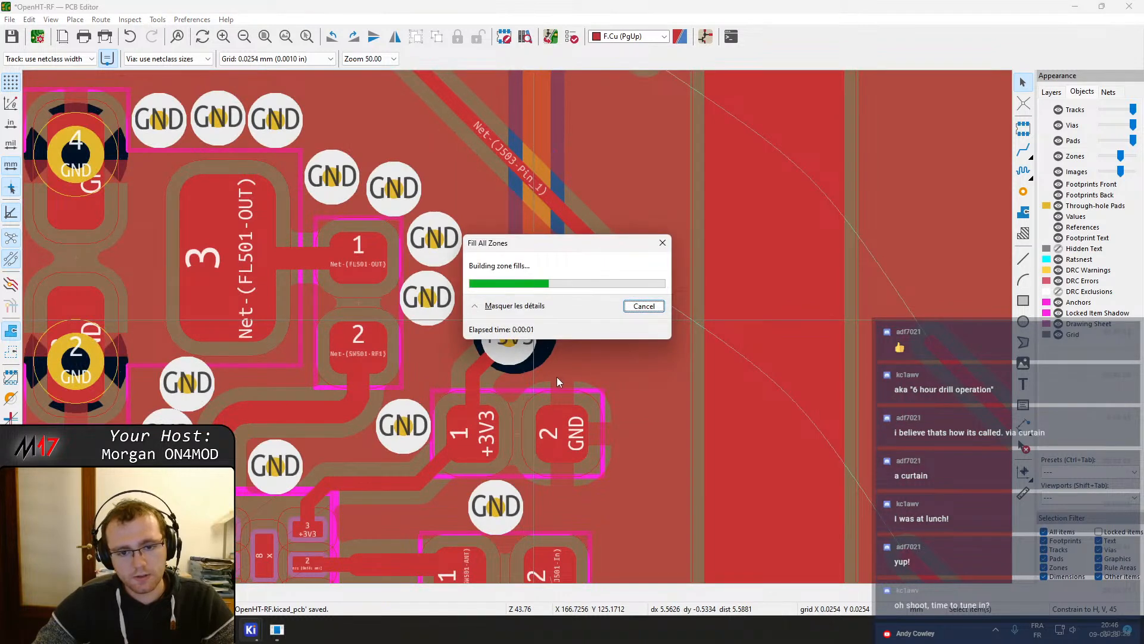
Place a GND via just below SW501's lower right pad, beside its output capacitor
click(1024, 192)
click(556, 331)
click(613, 415)
middle_drag(583, 482, 623, 205)
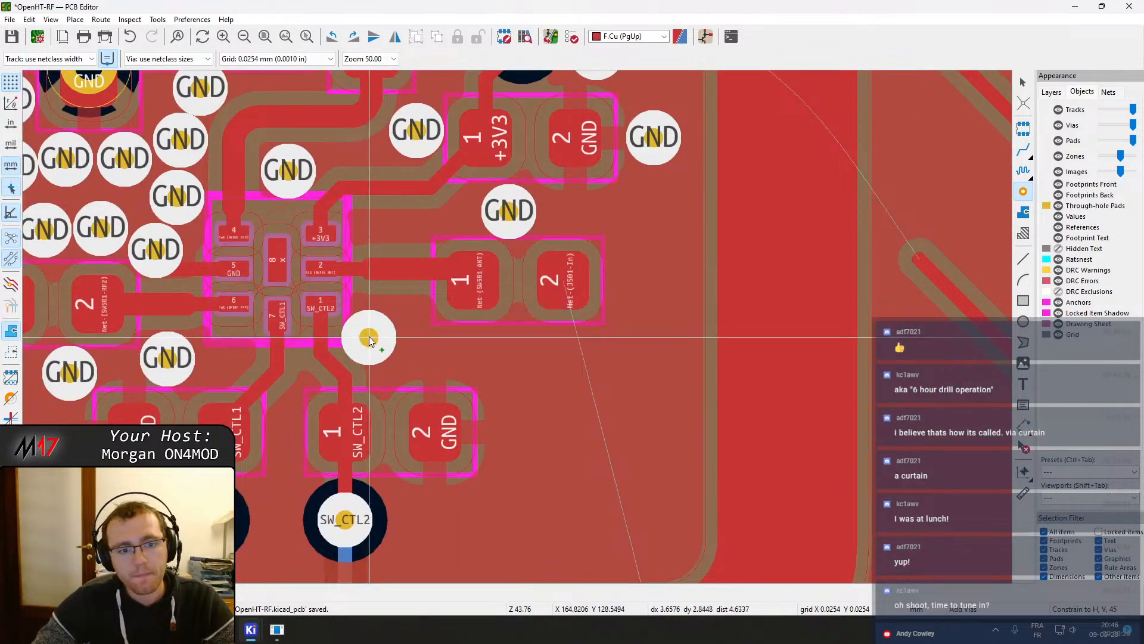
click(375, 325)
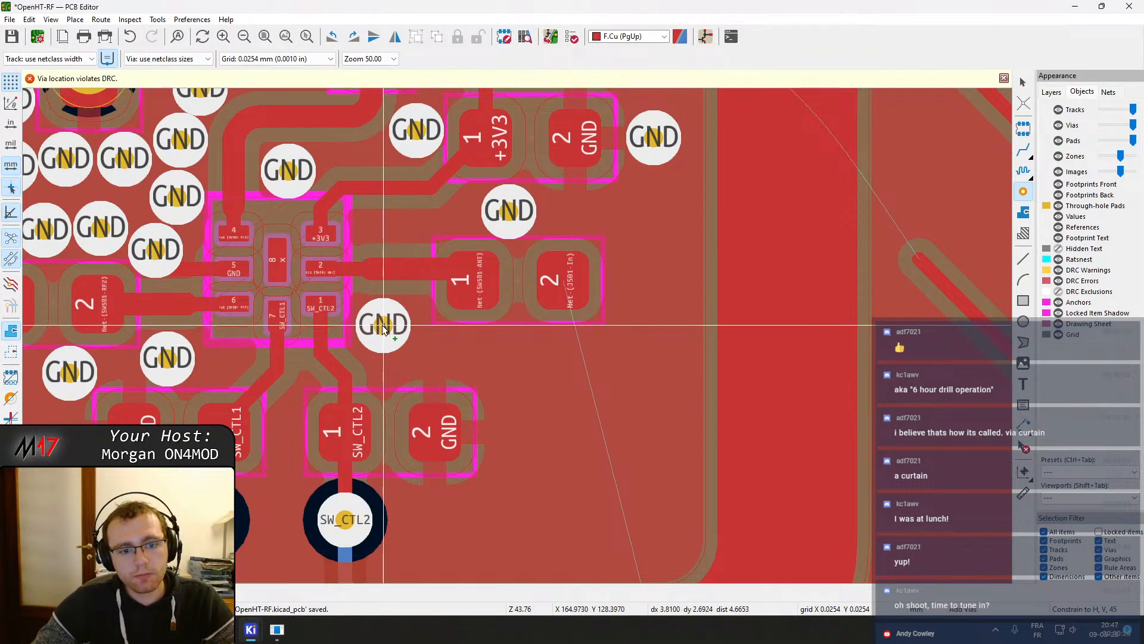
click(383, 326)
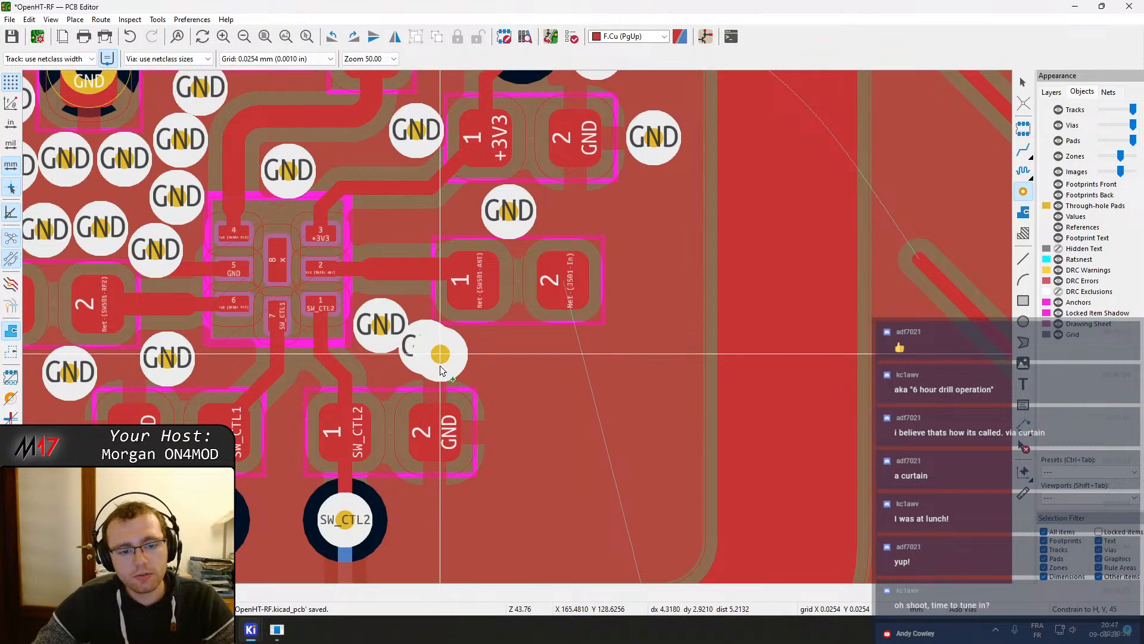
Place GND vias around the SW_CTL1 and SW_CTL2 capacitors and between their control vias
middle_drag(440, 359, 539, 257)
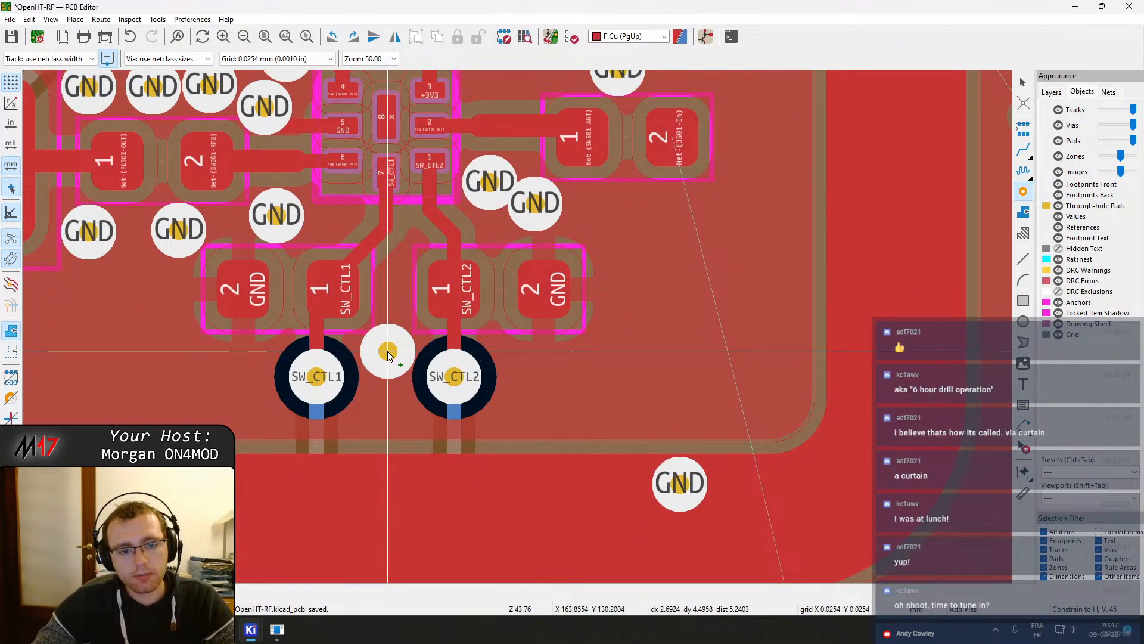
click(387, 352)
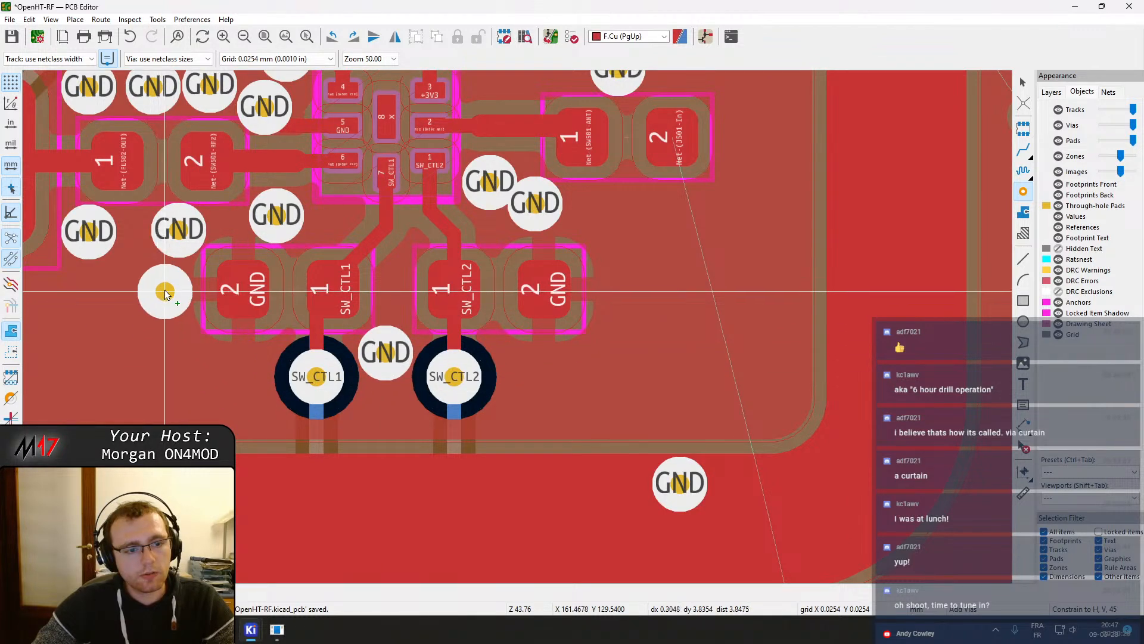
click(164, 292)
click(239, 371)
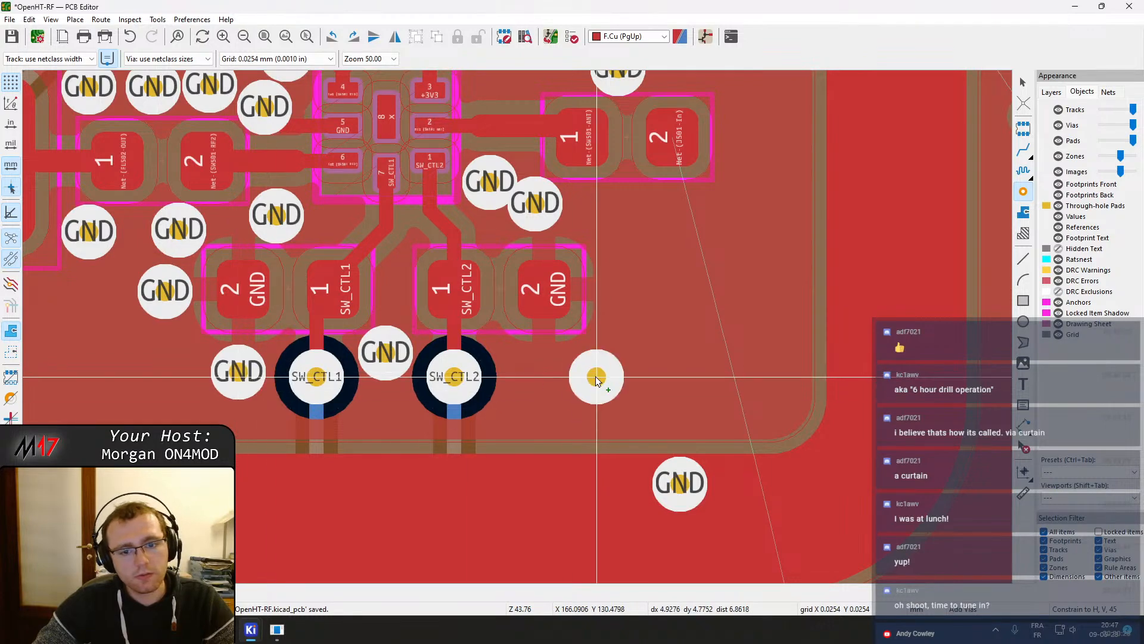
click(542, 371)
click(624, 289)
middle_drag(674, 225, 545, 448)
key(Escape)
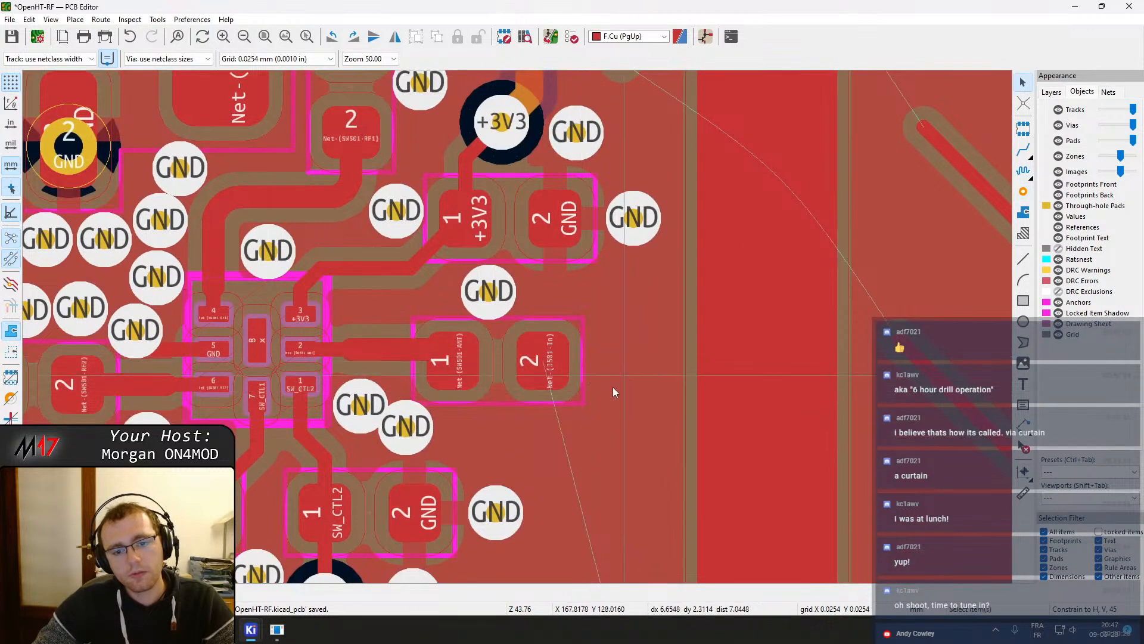
Examine the J402 RF shield footprint framing the RF section and its pad outline
middle_drag(598, 404, 574, 223)
scroll(518, 334, down, 3)
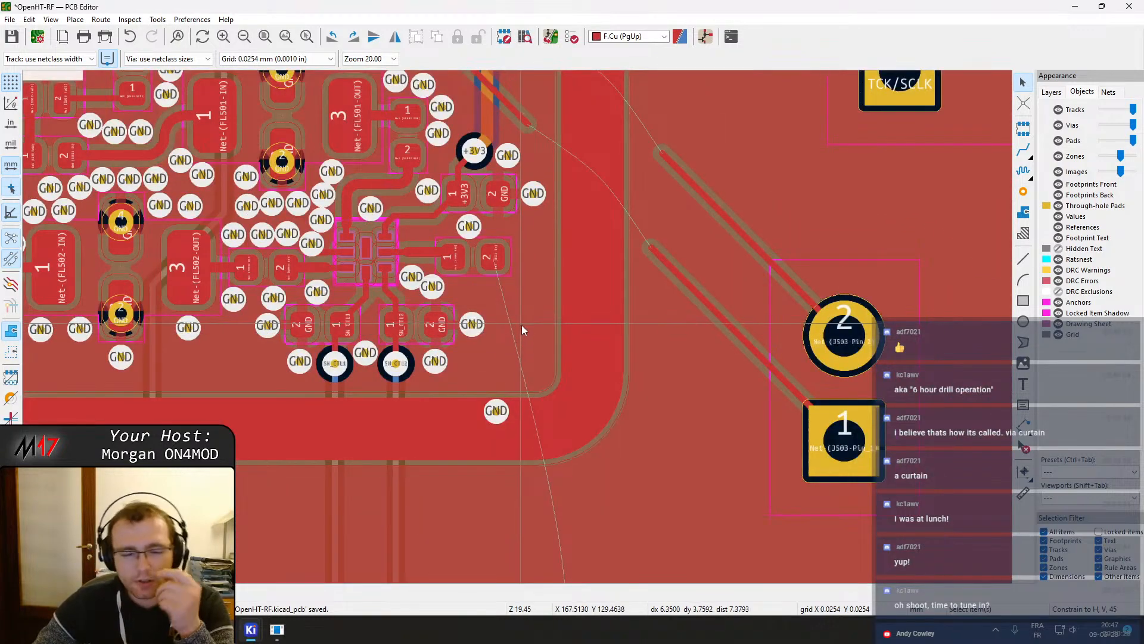
scroll(512, 343, down, 1)
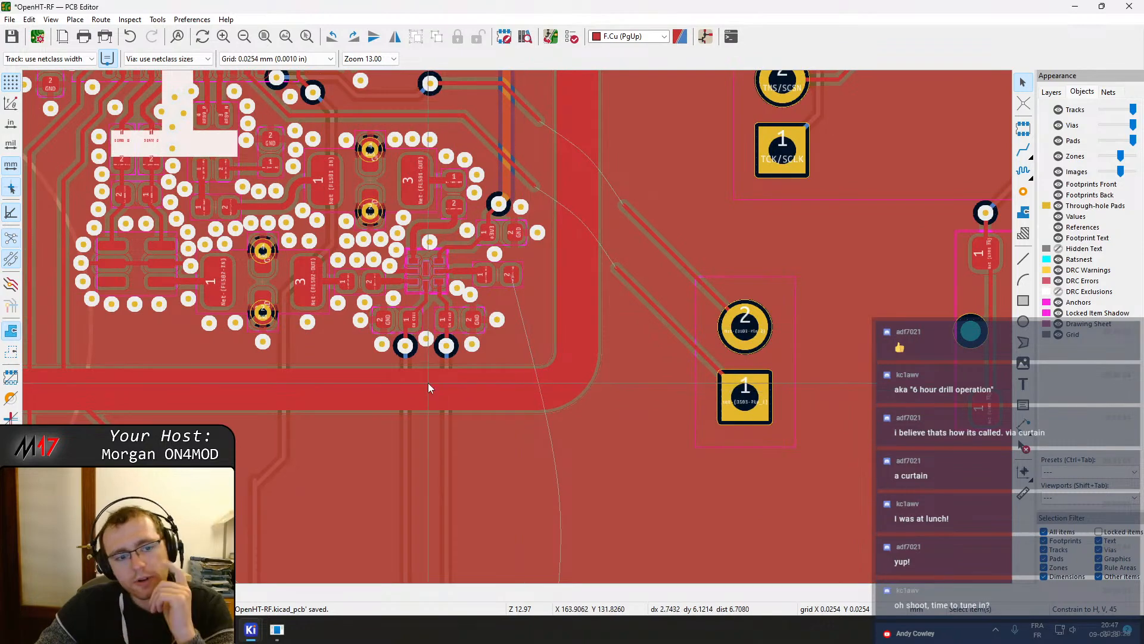
scroll(428, 383, down, 1)
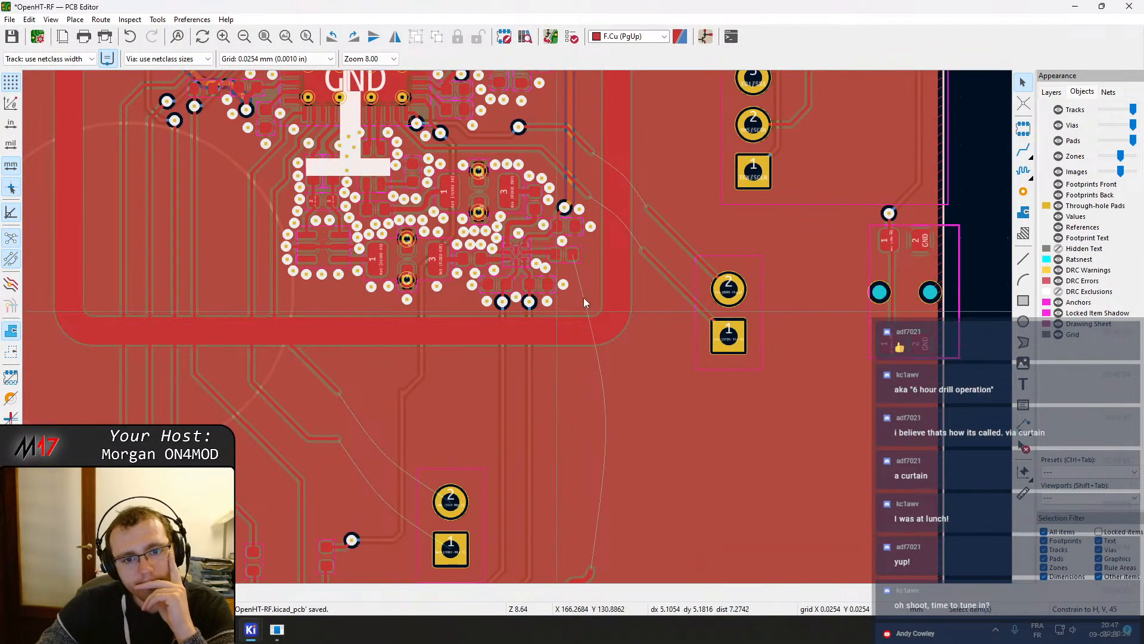
middle_drag(616, 279, 518, 328)
middle_drag(517, 263, 620, 408)
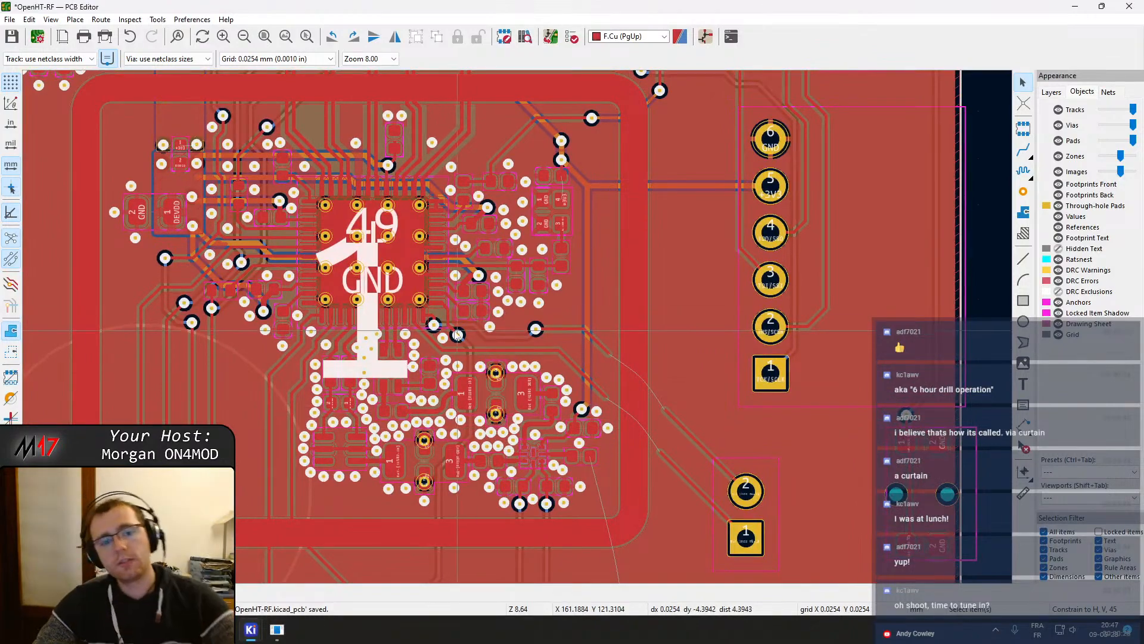
click(259, 484)
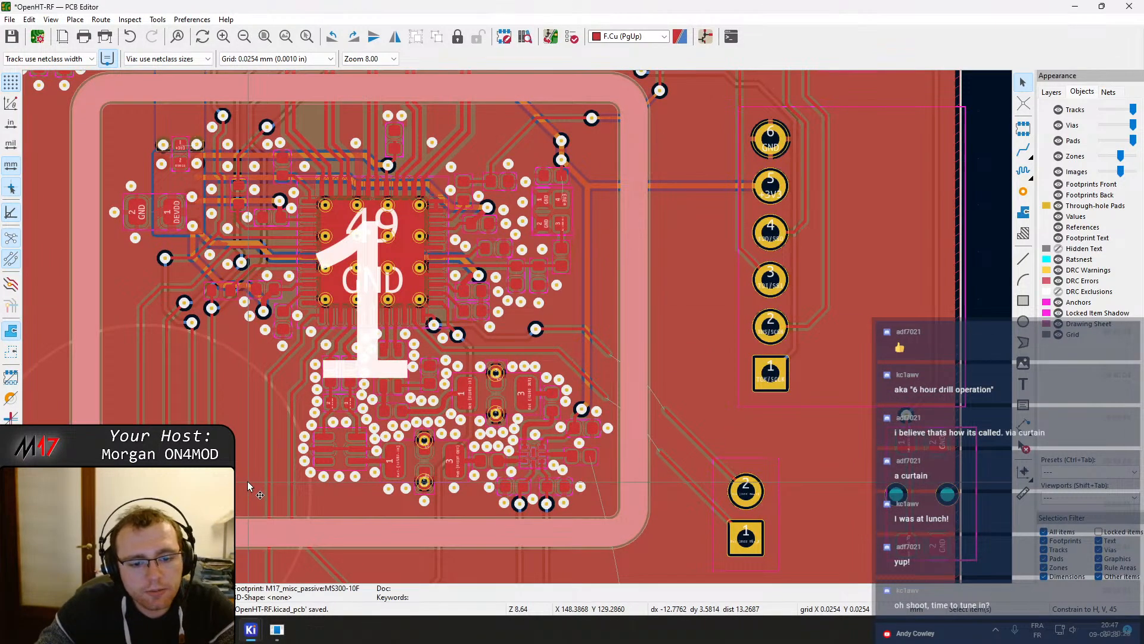
scroll(247, 481, down, 1)
middle_drag(543, 261, 564, 355)
middle_drag(631, 257, 570, 472)
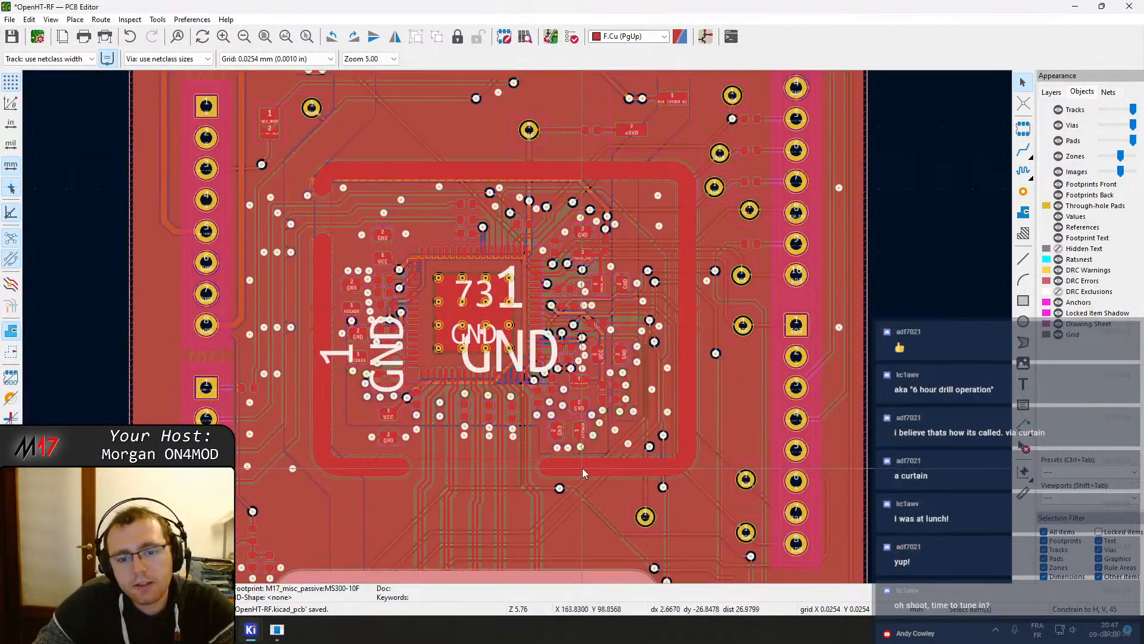
click(581, 467)
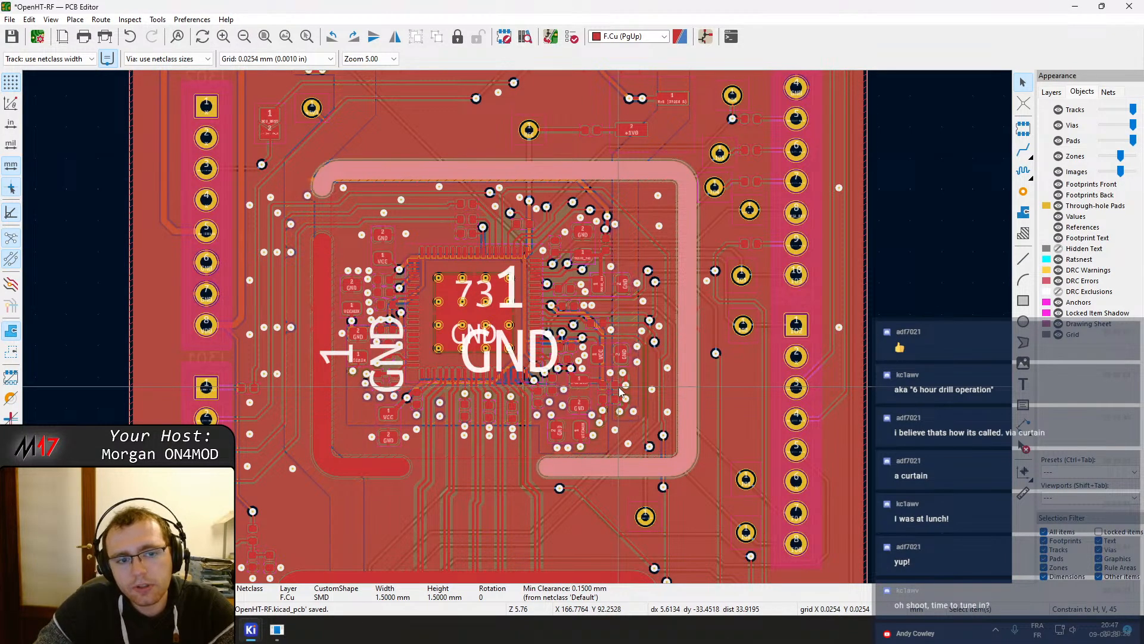
shift+scroll(549, 385, down, 6)
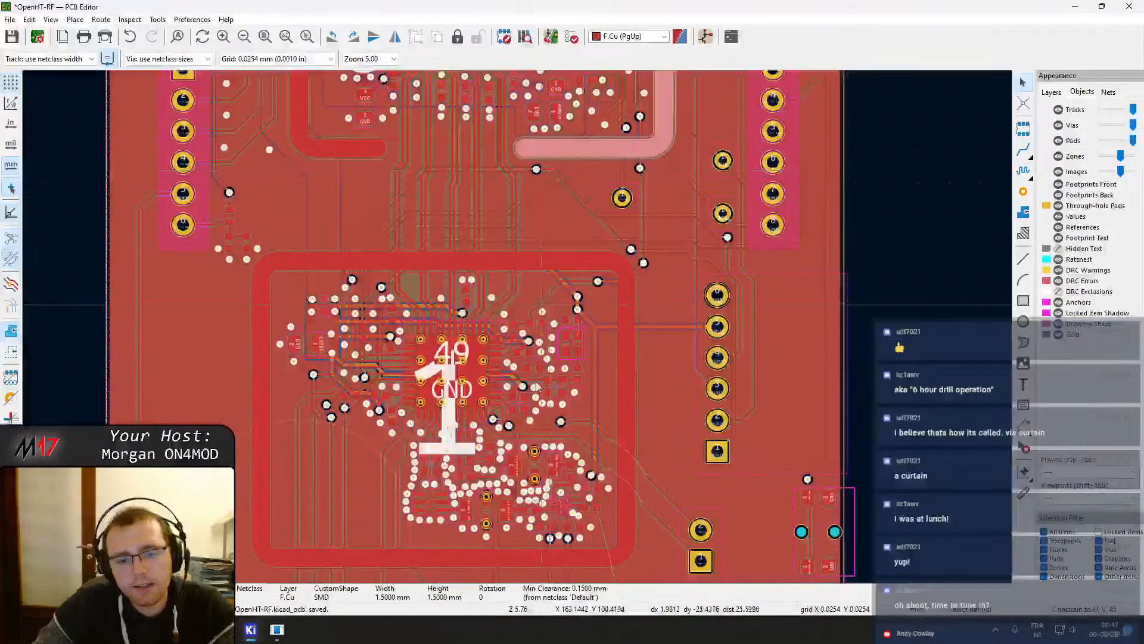
Open the shield pad's properties and review its clearance and custom shape primitive tabs
double_click(485, 391)
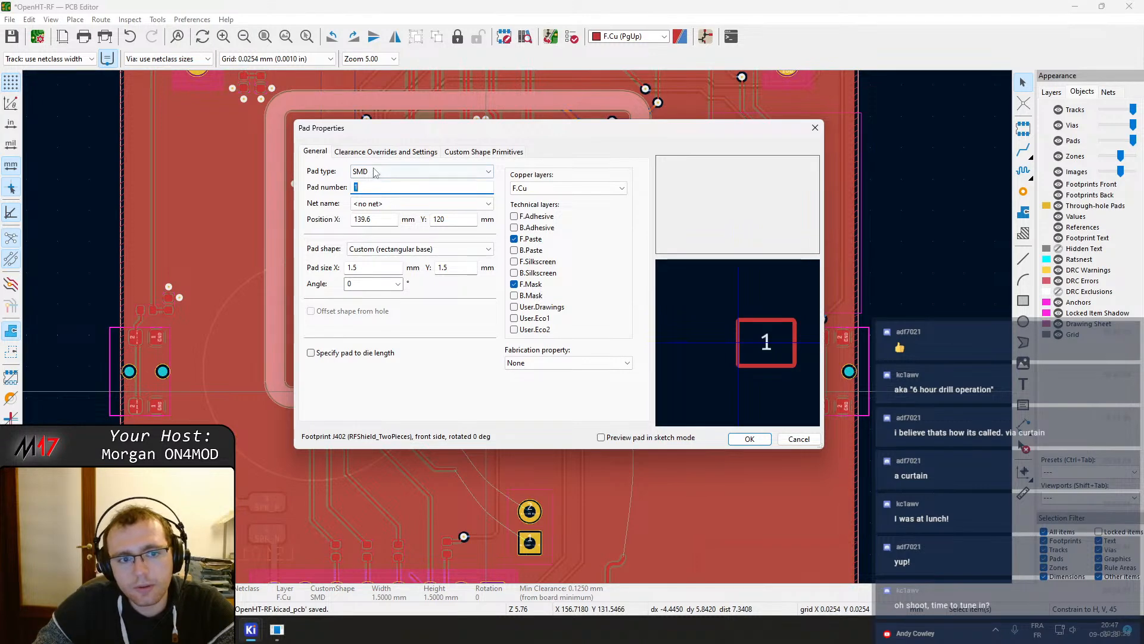
click(382, 151)
click(478, 154)
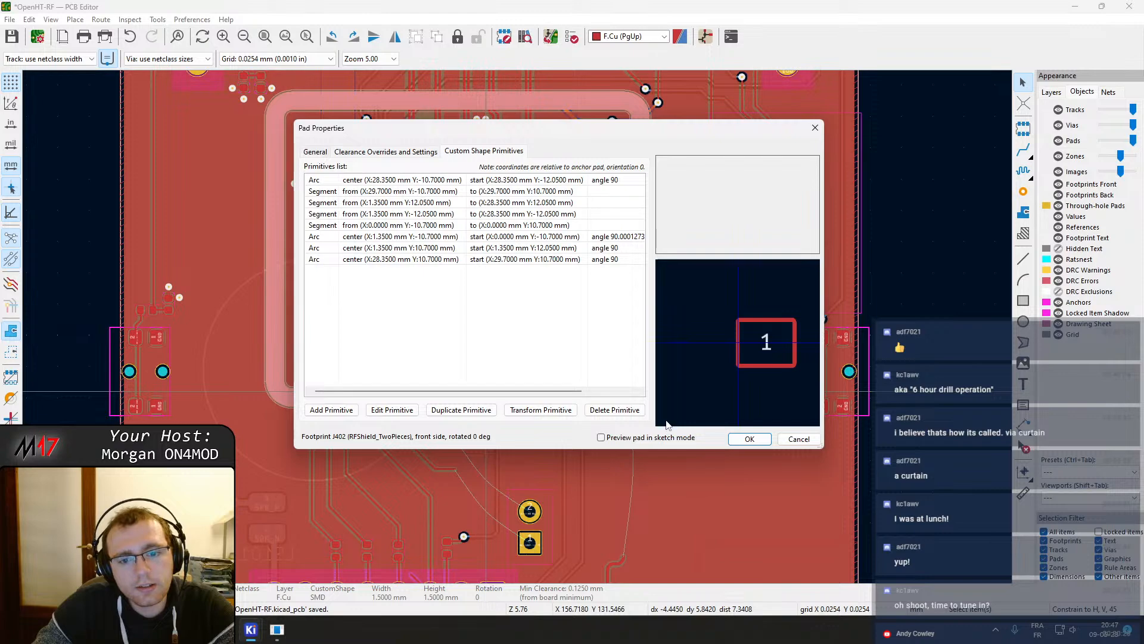
click(790, 439)
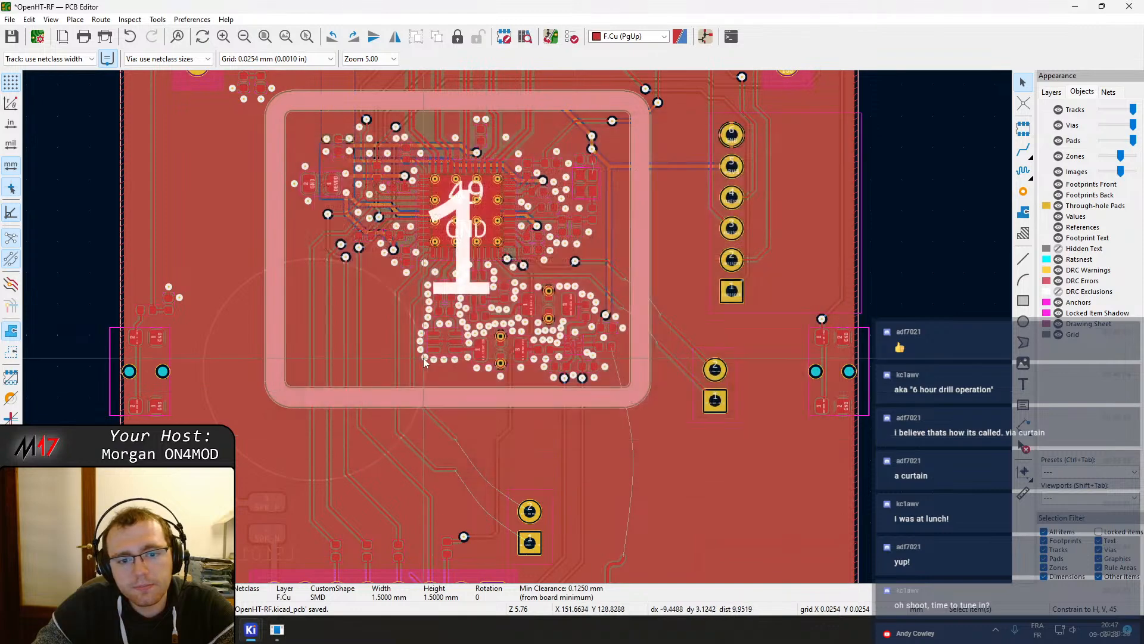
Open the J402 shield footprint in the Footprint Editor and move its pad onto the frame's left edge
right_click(384, 370)
click(462, 318)
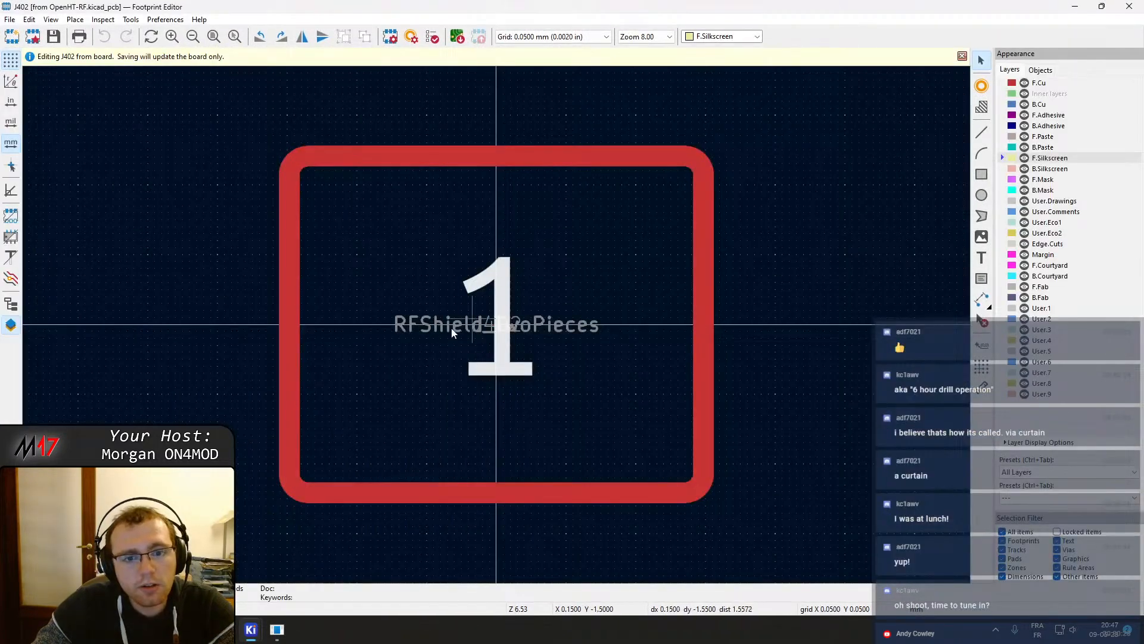
click(288, 339)
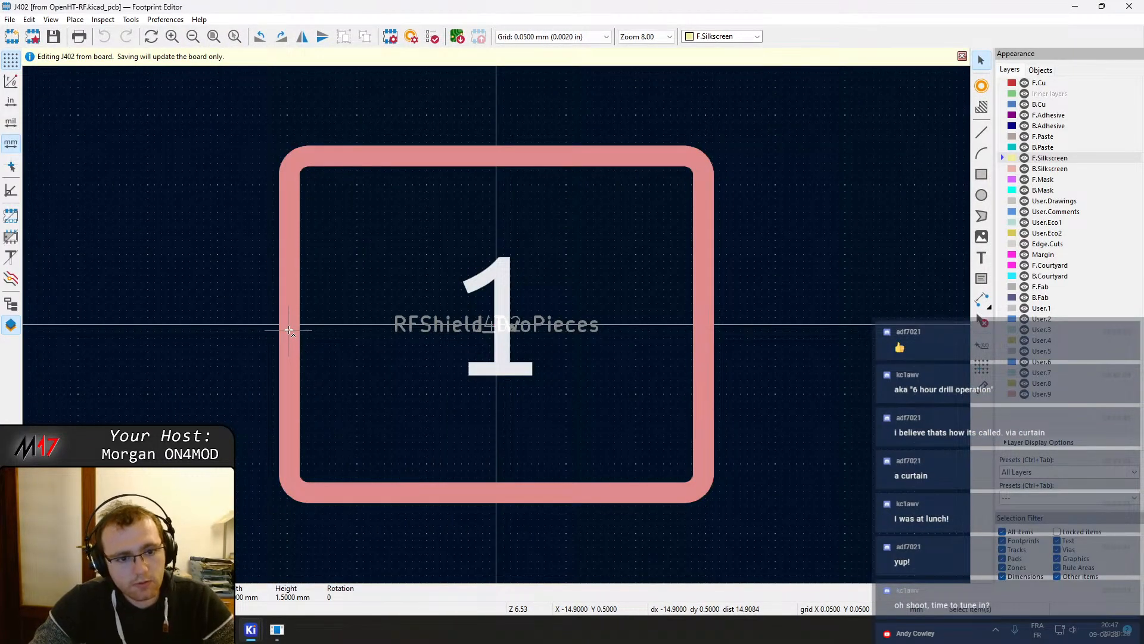
key(m)
click(288, 323)
click(288, 323)
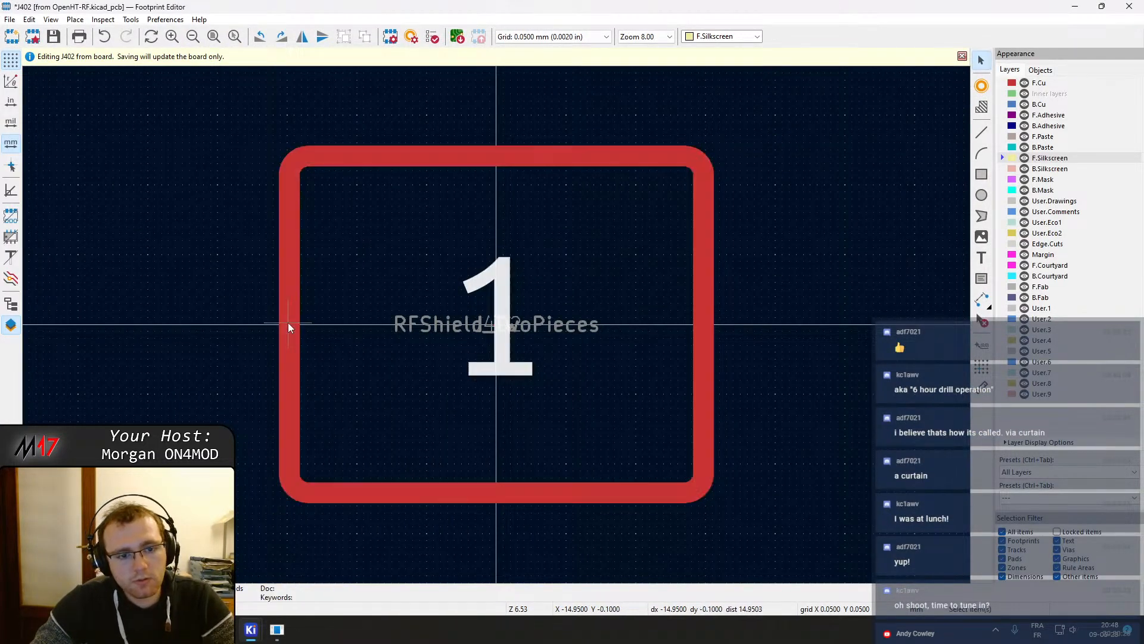
Open the shield pad's properties and review its position, clearance overrides and arc primitives
click(318, 350)
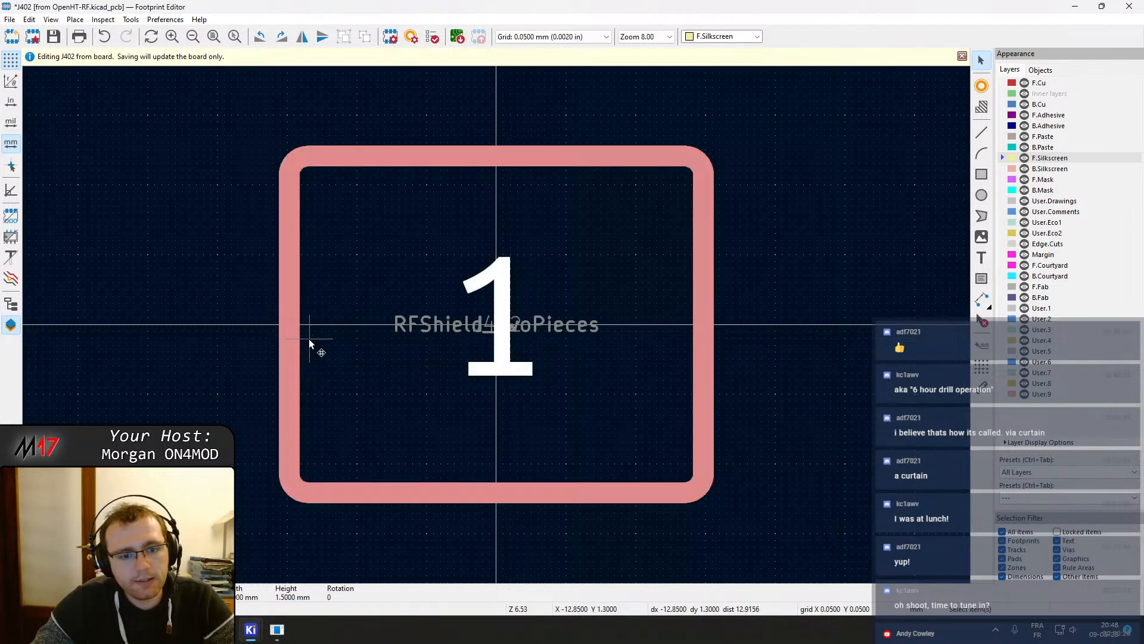
double_click(306, 340)
key(Escape)
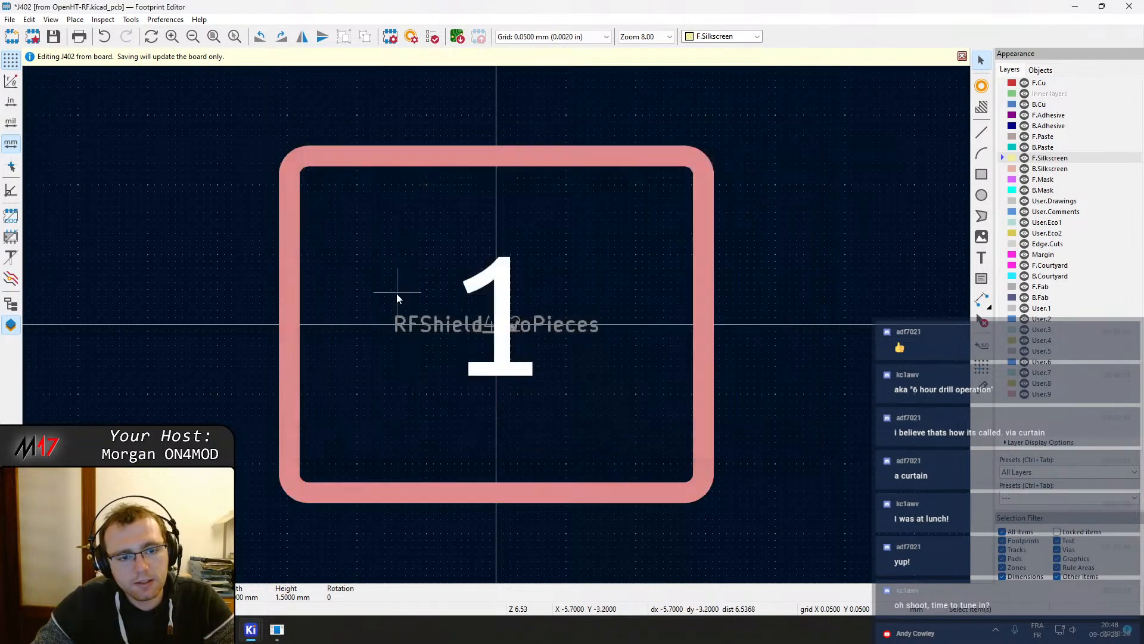
double_click(288, 302)
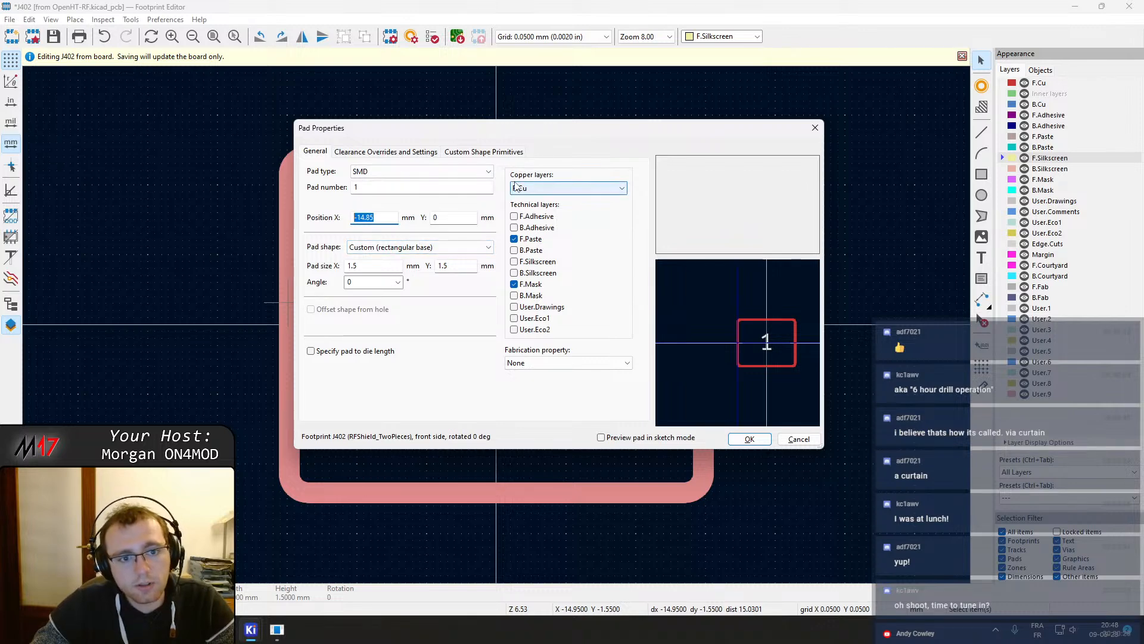
click(358, 152)
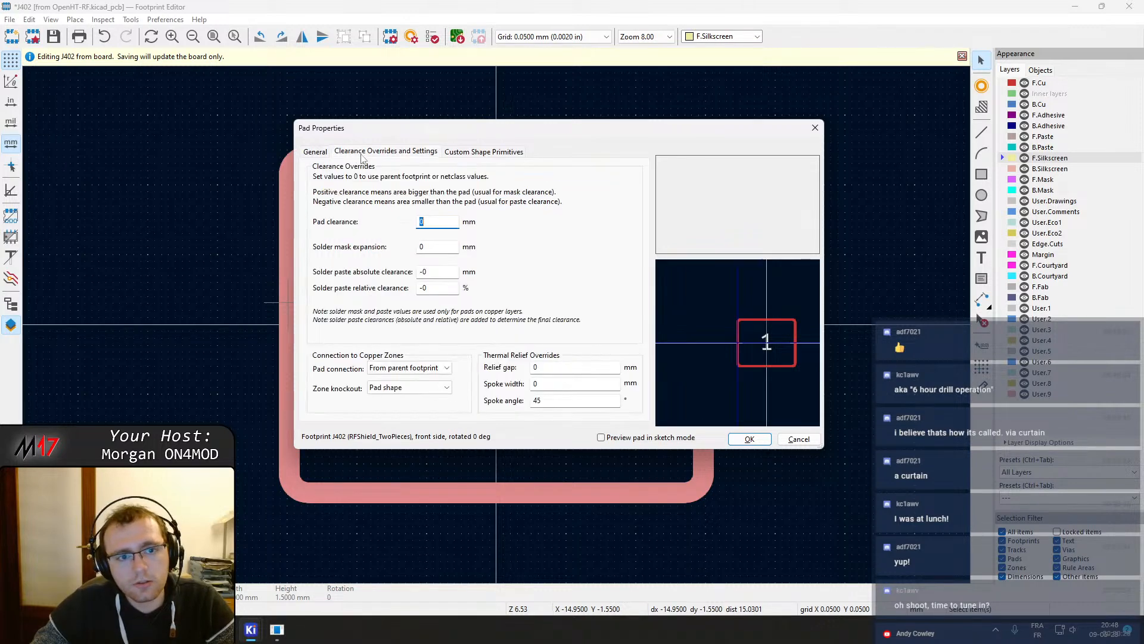
click(509, 156)
click(489, 180)
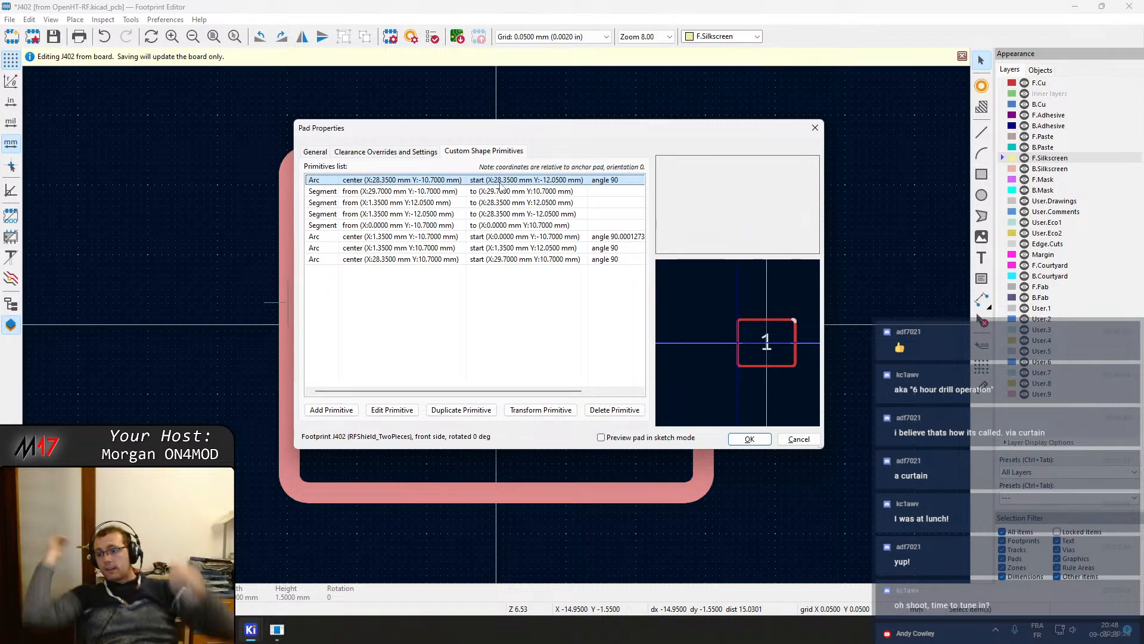
double_click(524, 237)
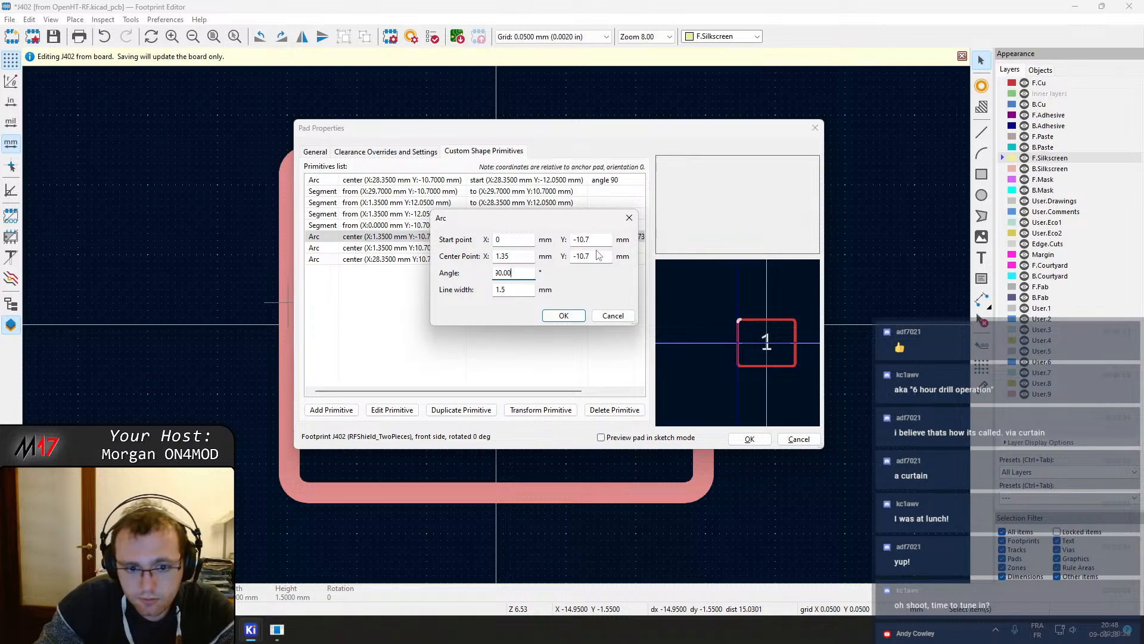
key(Return)
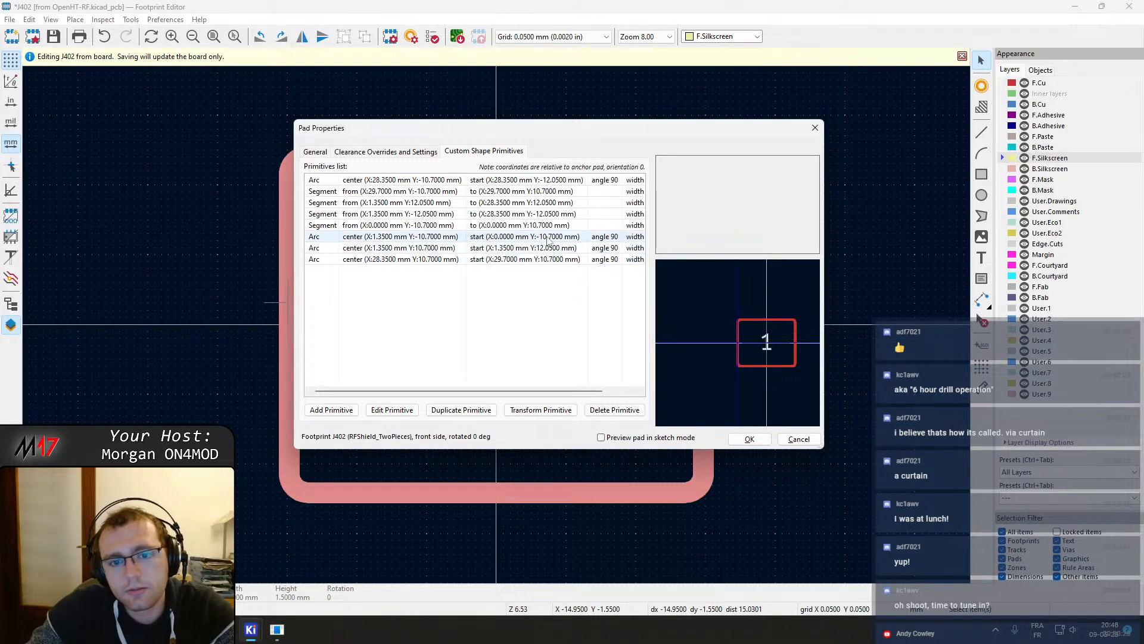
Transform the first arc primitive with a move vector of X -14.85*2
click(521, 192)
click(516, 181)
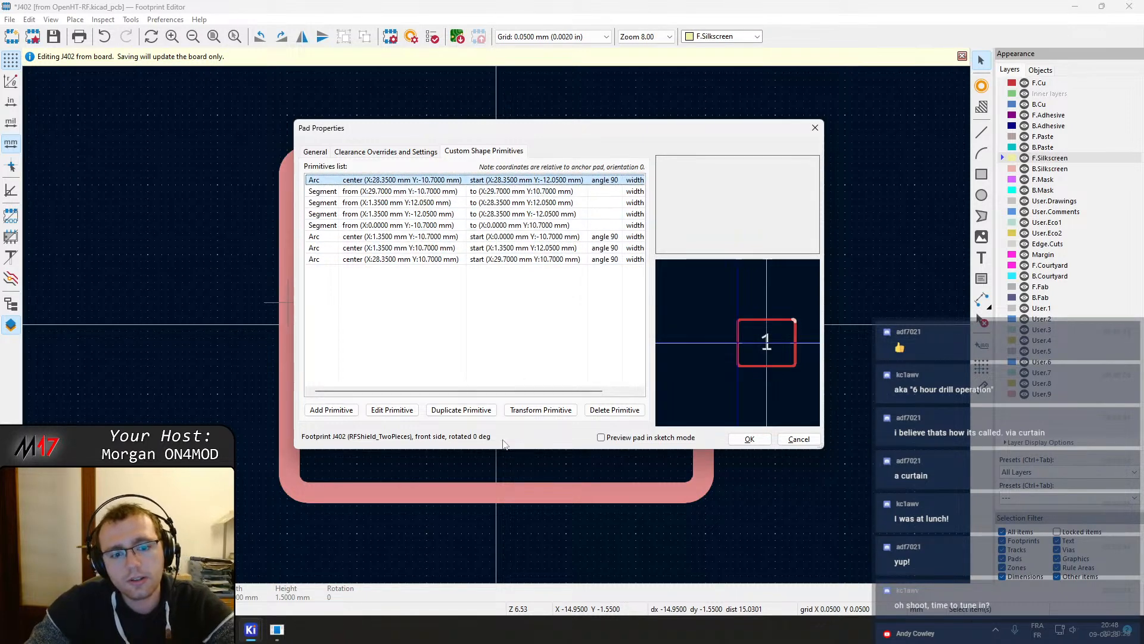
click(541, 410)
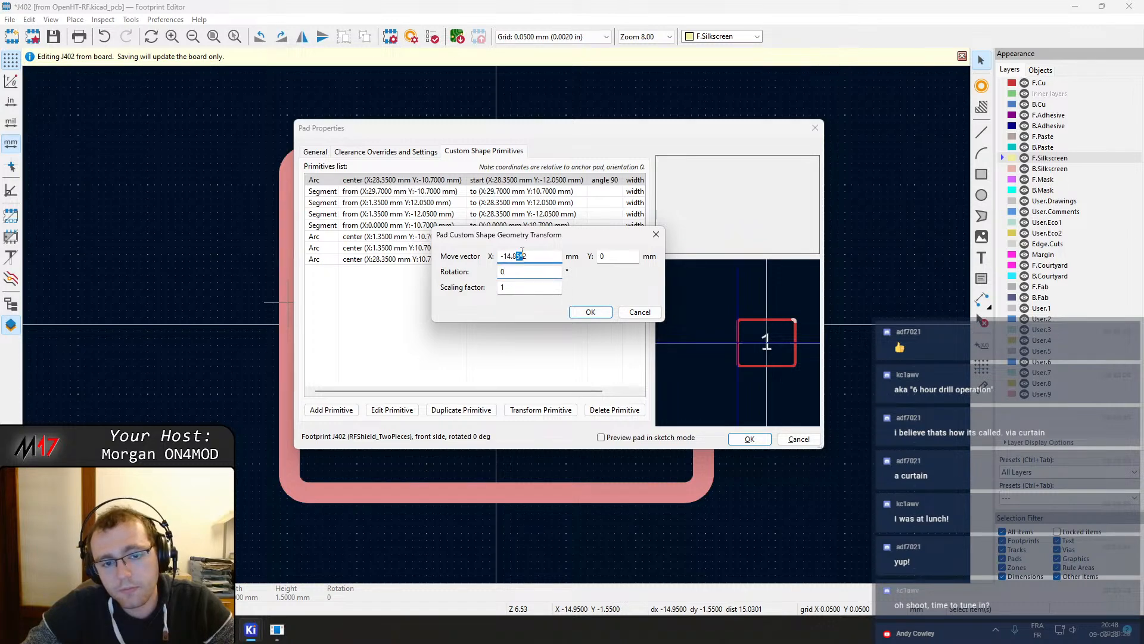
click(535, 270)
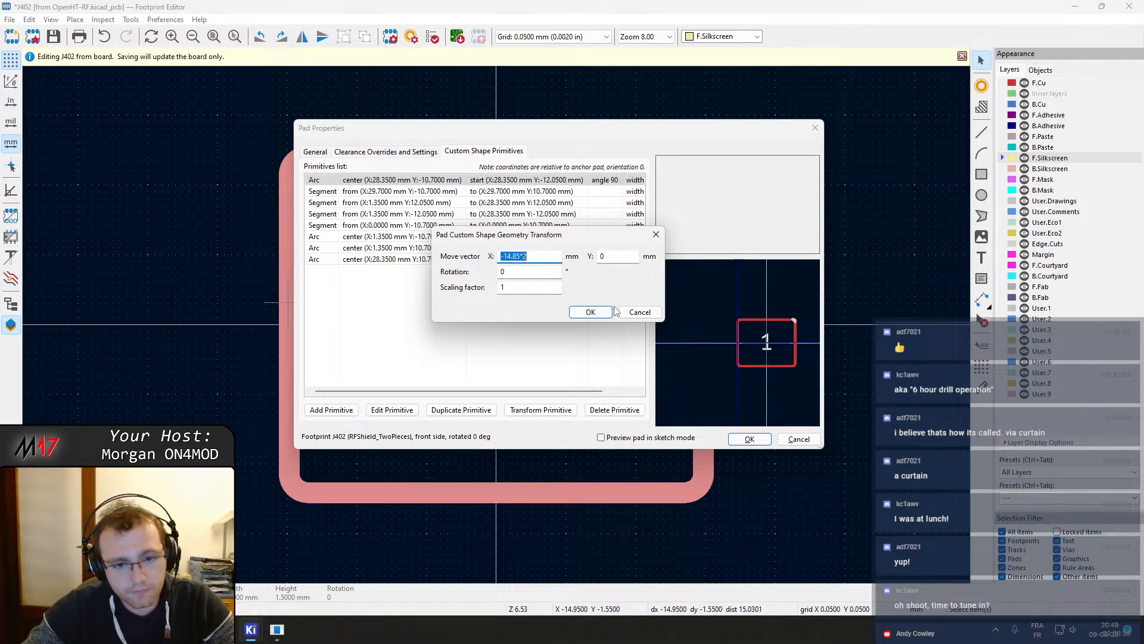
click(590, 312)
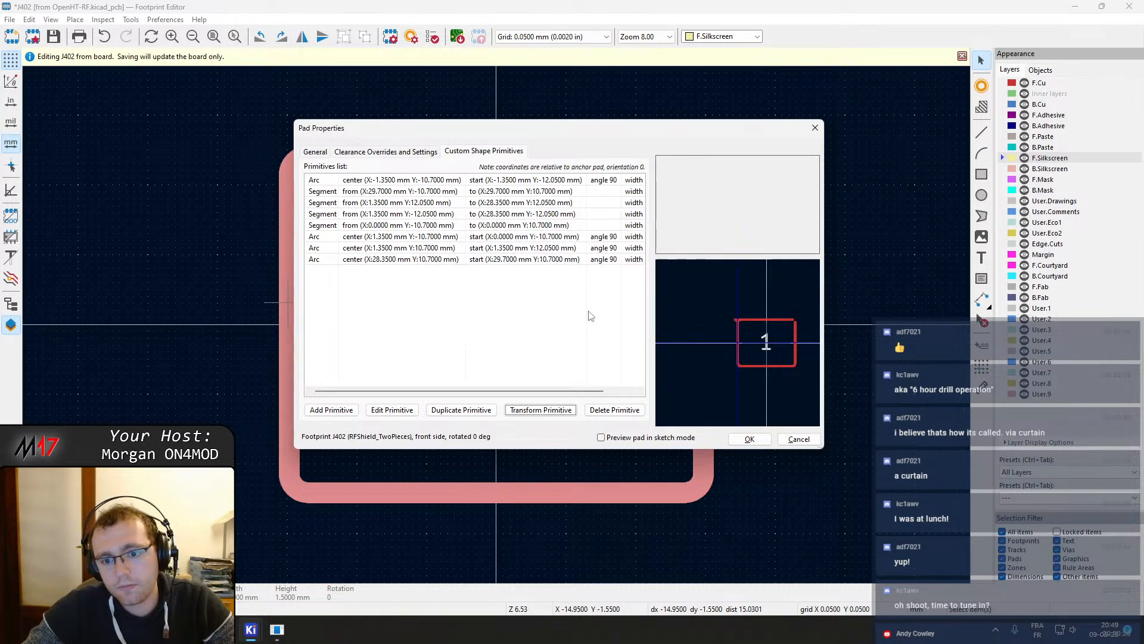
Transform the first segment primitive with a move vector of X -29.7
click(379, 194)
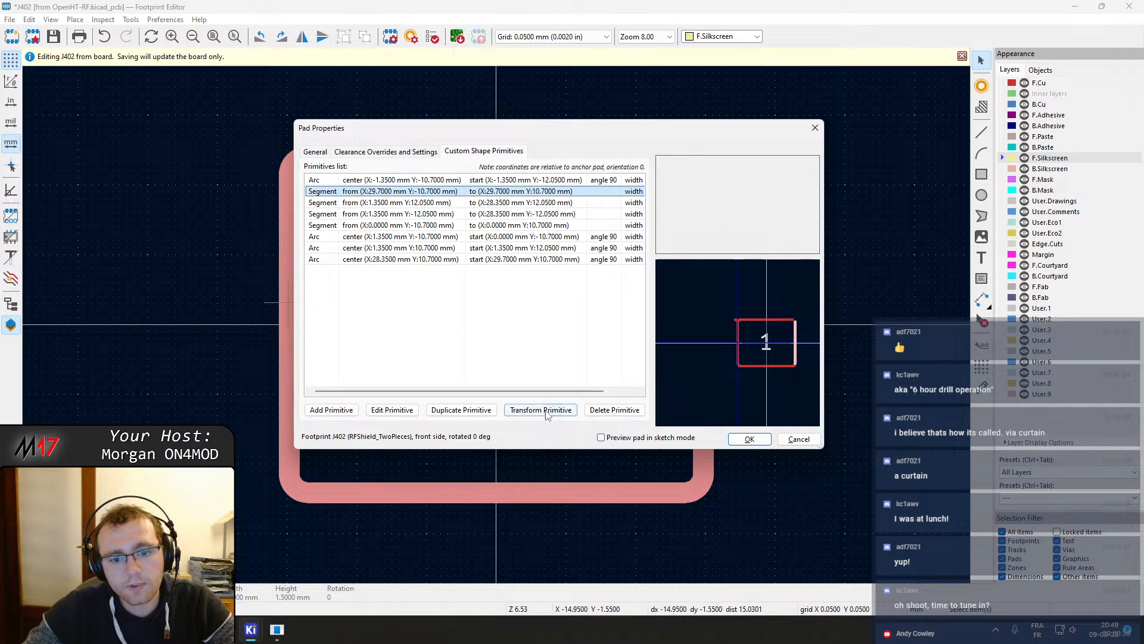
click(548, 410)
text(-29.7)
click(590, 310)
Transform the second segment primitive with a move vector of X -14.85*2
click(475, 203)
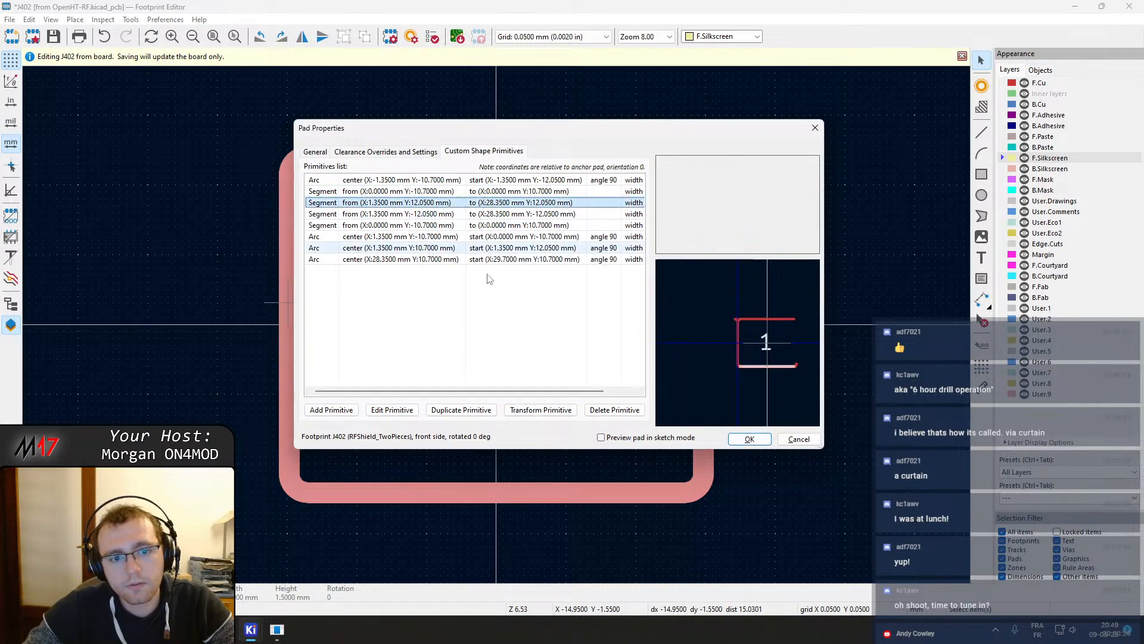
click(541, 410)
text(-14.85*2)
click(590, 312)
Transform the third and fourth segment primitives with move vectors of X -29.7 and X -14.85*2
click(475, 214)
click(541, 410)
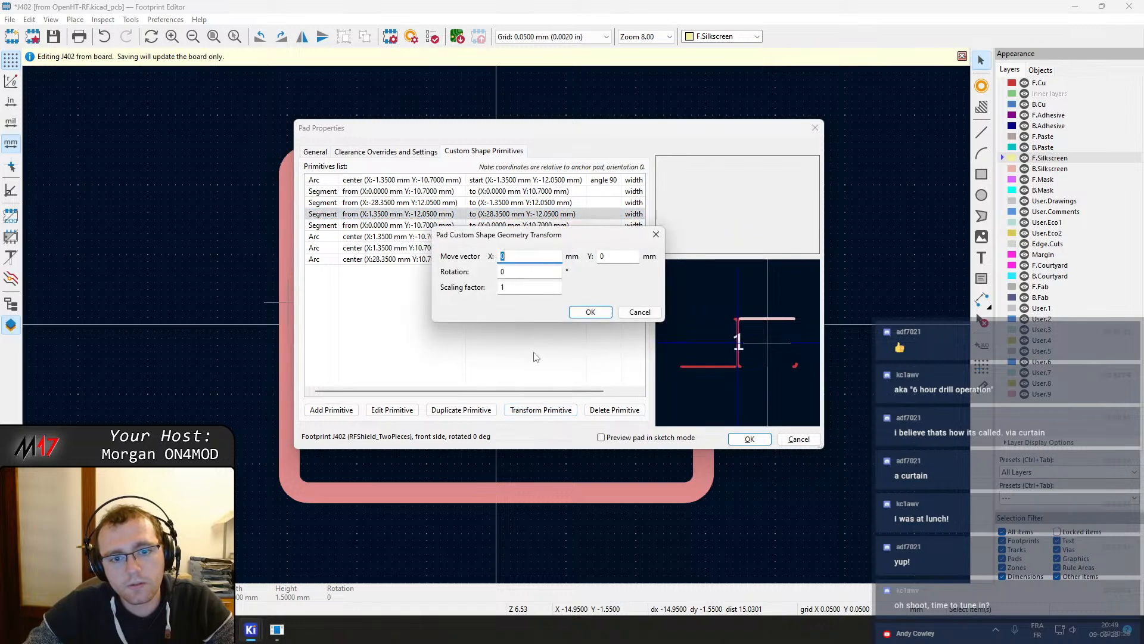
click(590, 313)
click(475, 225)
click(541, 410)
text(-14.85*2)
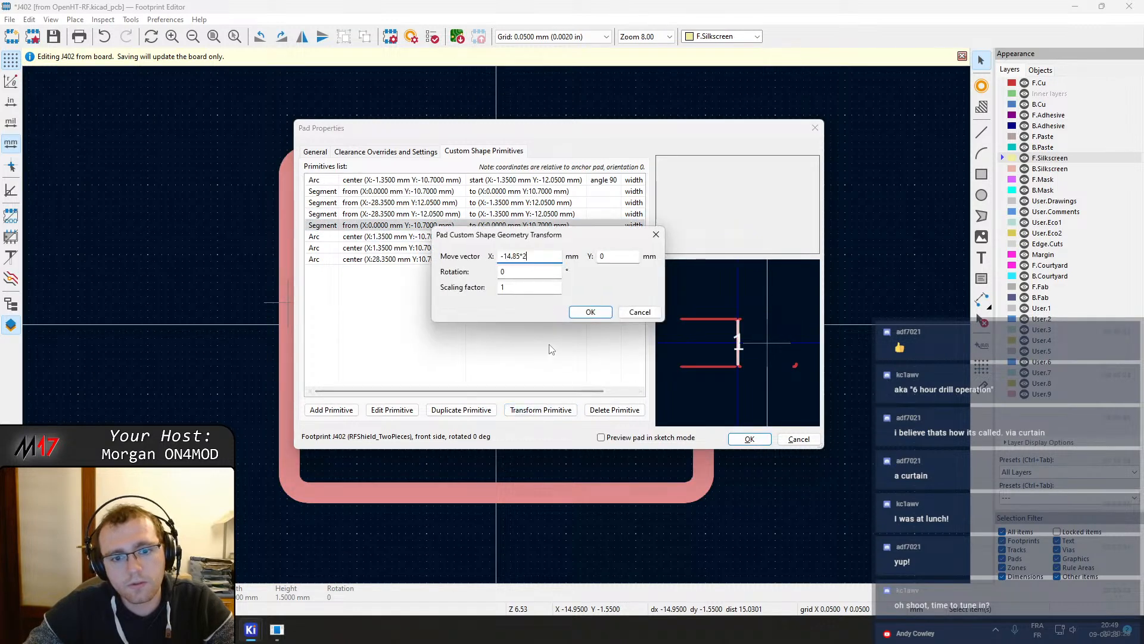
click(590, 312)
Transform the second and third arc primitives with the same move vector of X -14.85*2
click(476, 237)
click(541, 410)
text(-14.85*2)
click(590, 313)
click(476, 248)
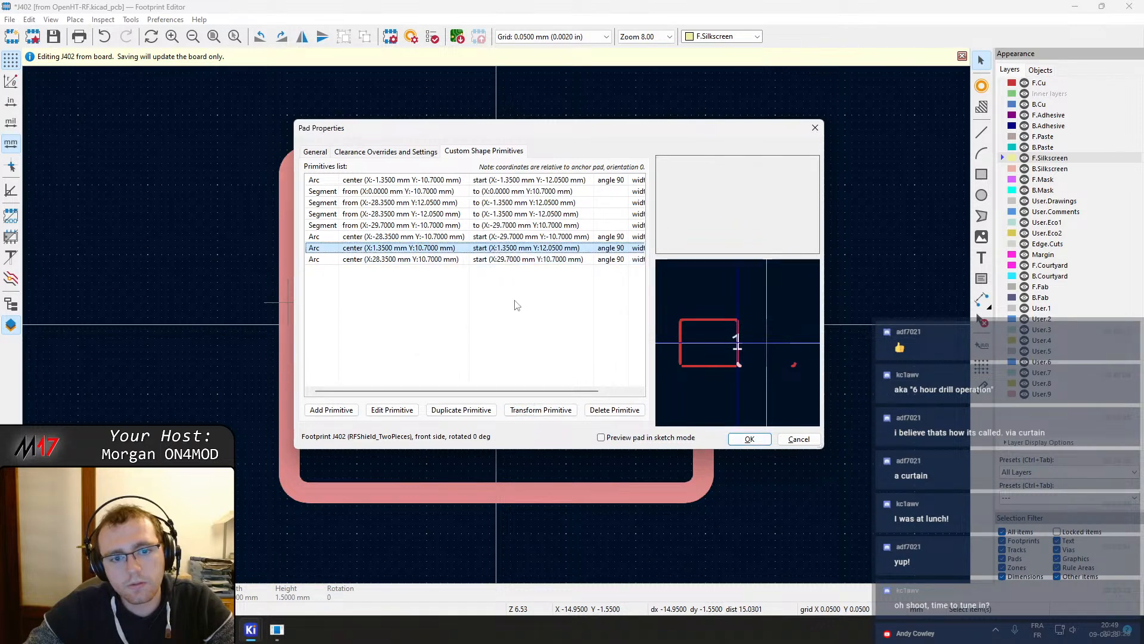
click(540, 410)
click(589, 313)
Transform the last arc primitive by X -14.85*2 and apply the pad's changes
click(489, 260)
click(540, 410)
text(-14.85*2)
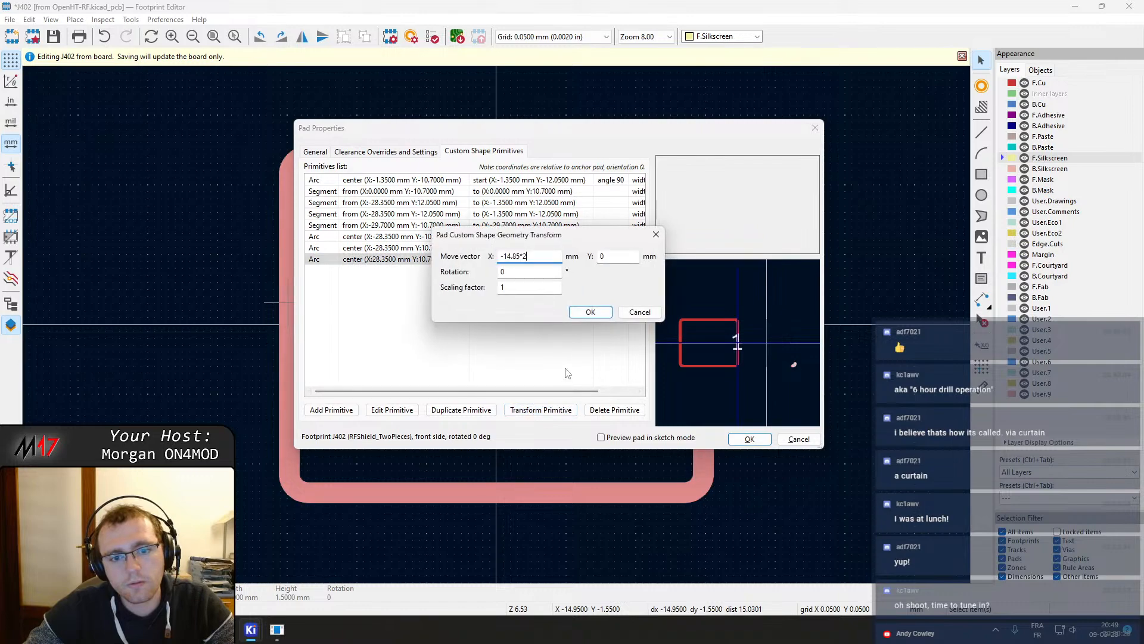
click(590, 312)
click(749, 439)
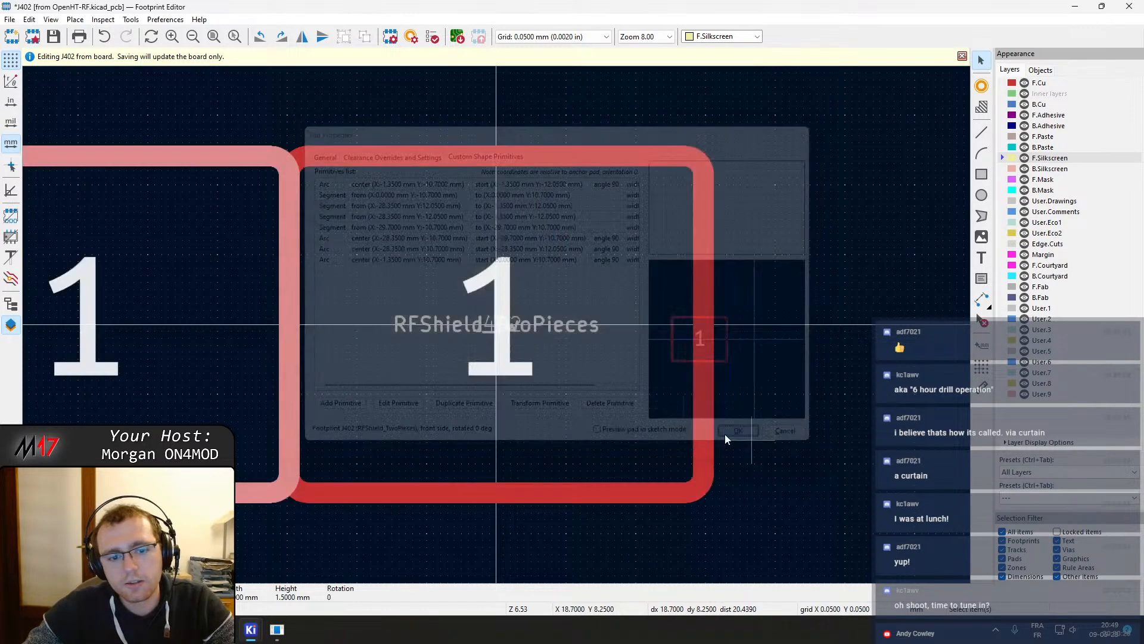
Examine the reshaped shield pad outline closely along its right edge
drag(293, 331, 702, 323)
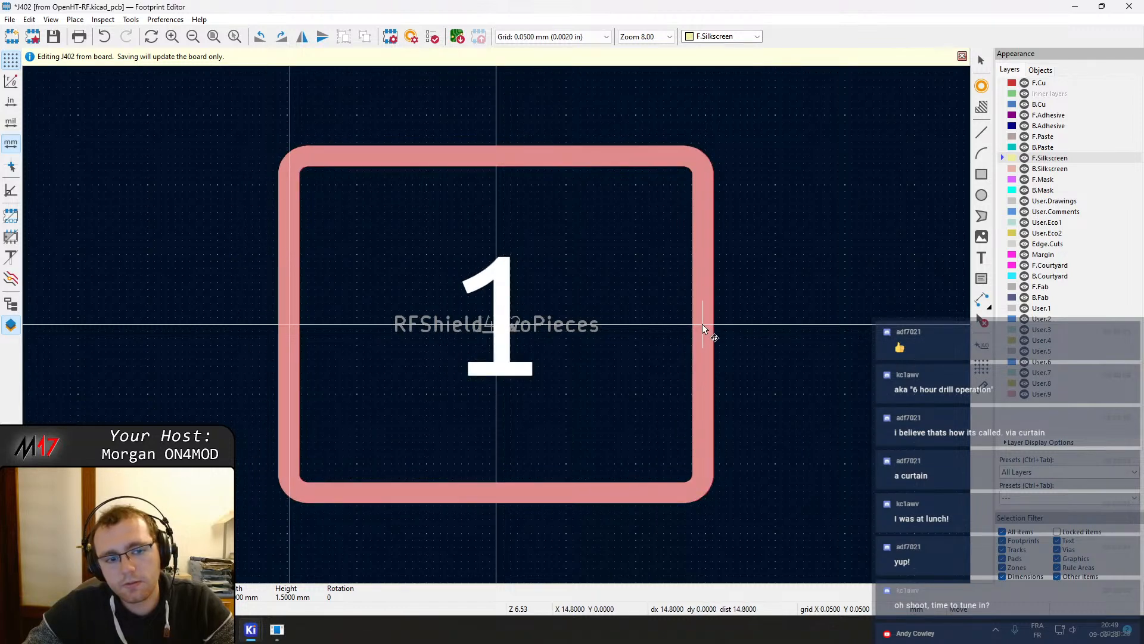
scroll(702, 324, up, 5)
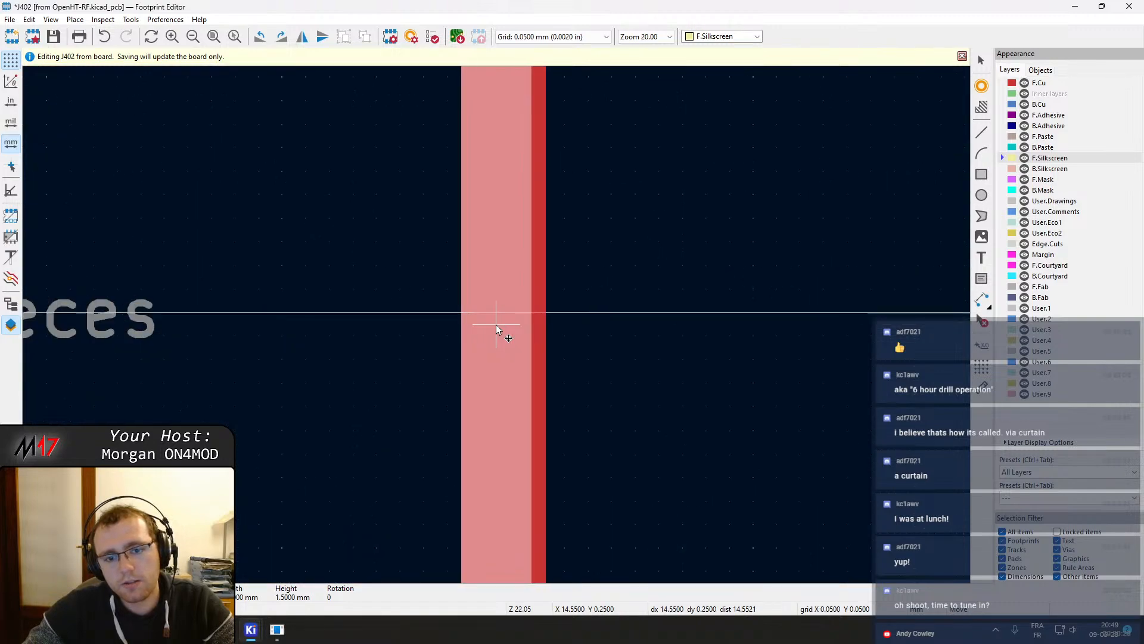
drag(525, 309, 541, 309)
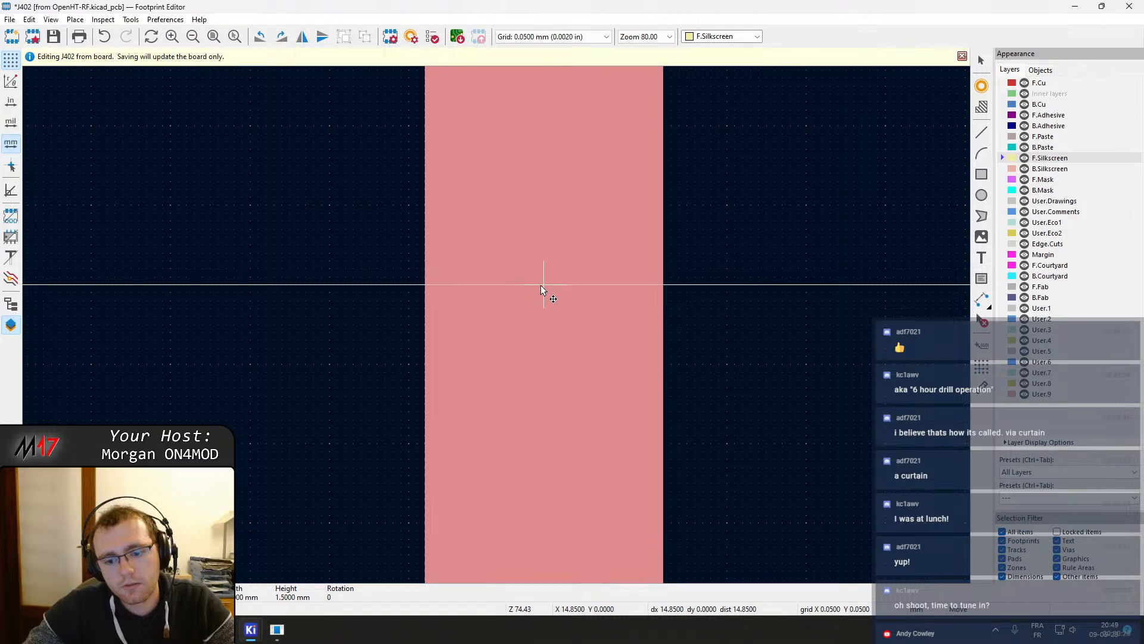
scroll(541, 285, down, 5)
middle_drag(924, 402, 532, 346)
scroll(530, 347, down, 1)
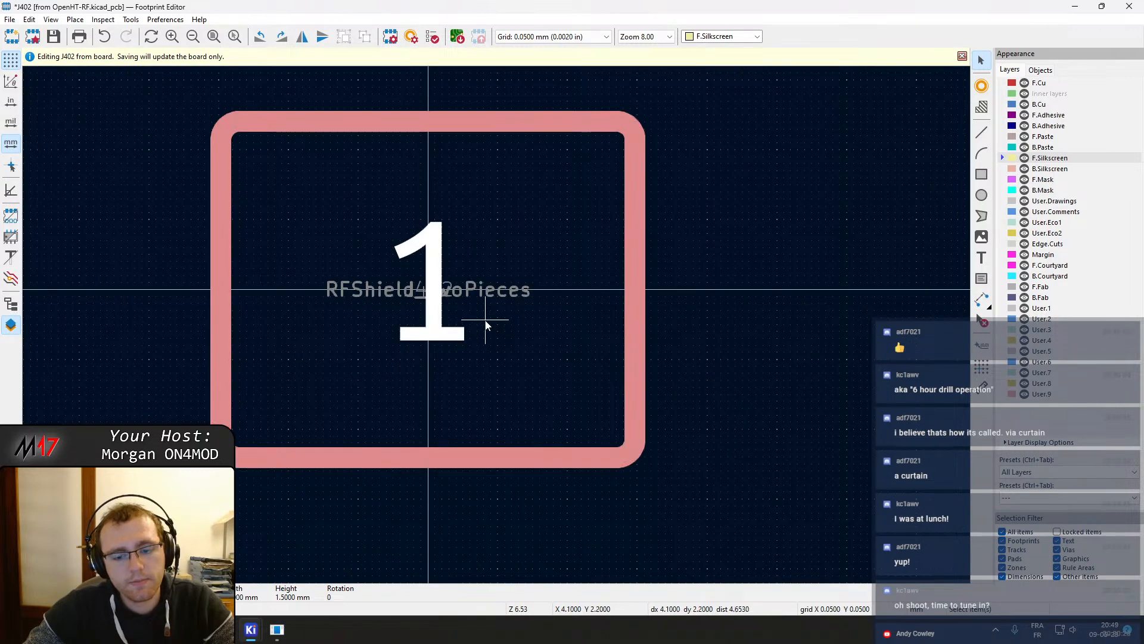
key(Escape)
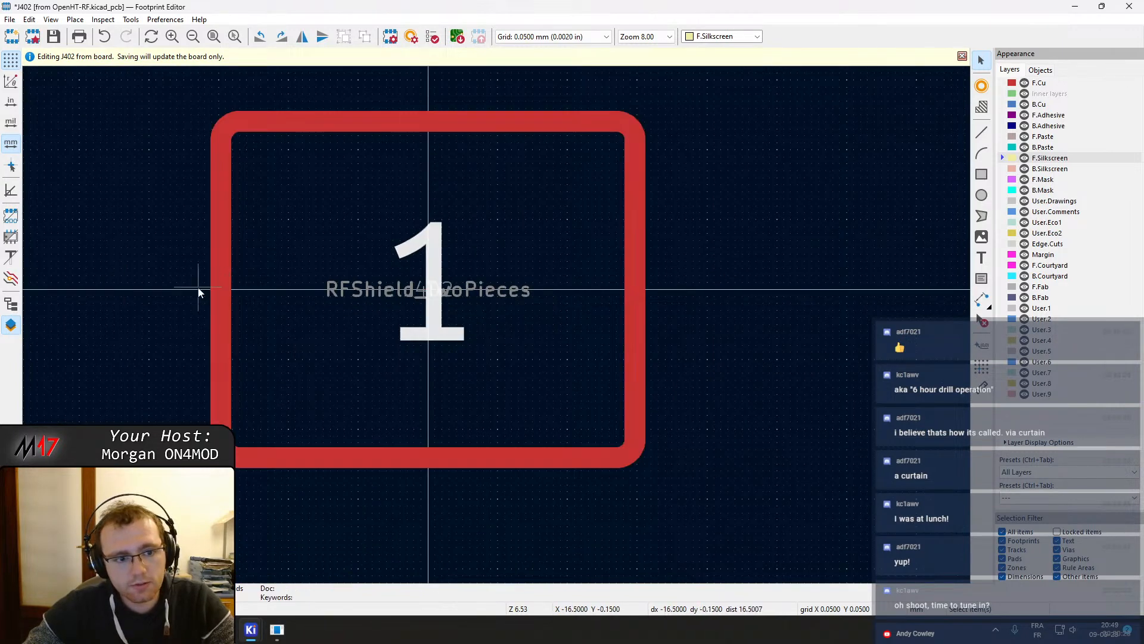
click(222, 289)
click(239, 295)
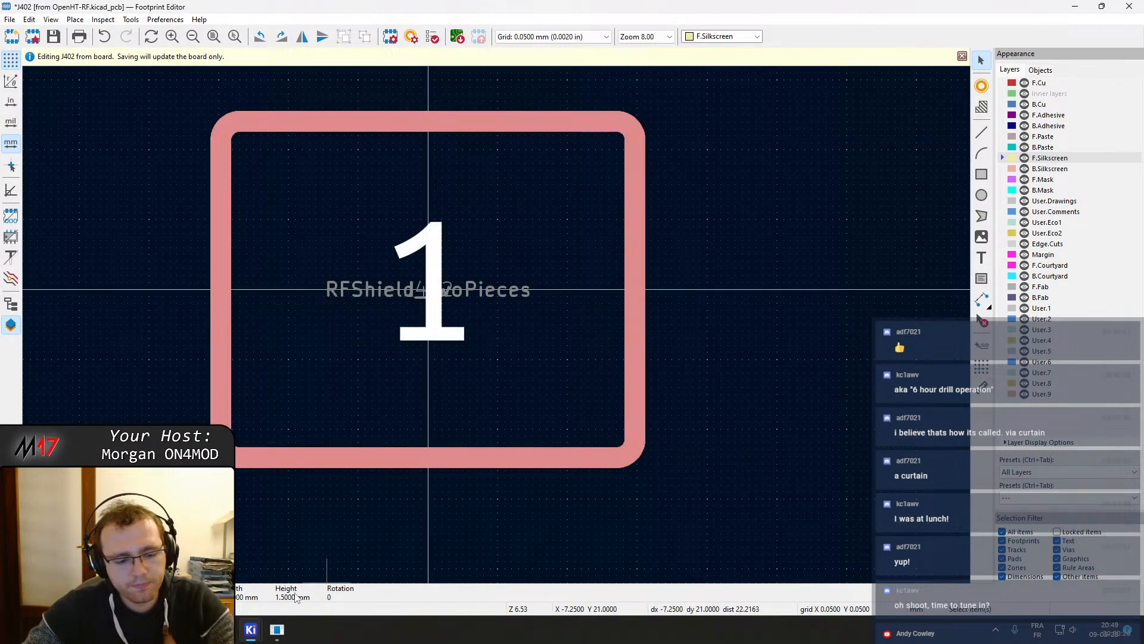
Switch to the PCB editor to inspect the J402 shield outline on the board, then return to the footprint editor
mouse_move(274, 638)
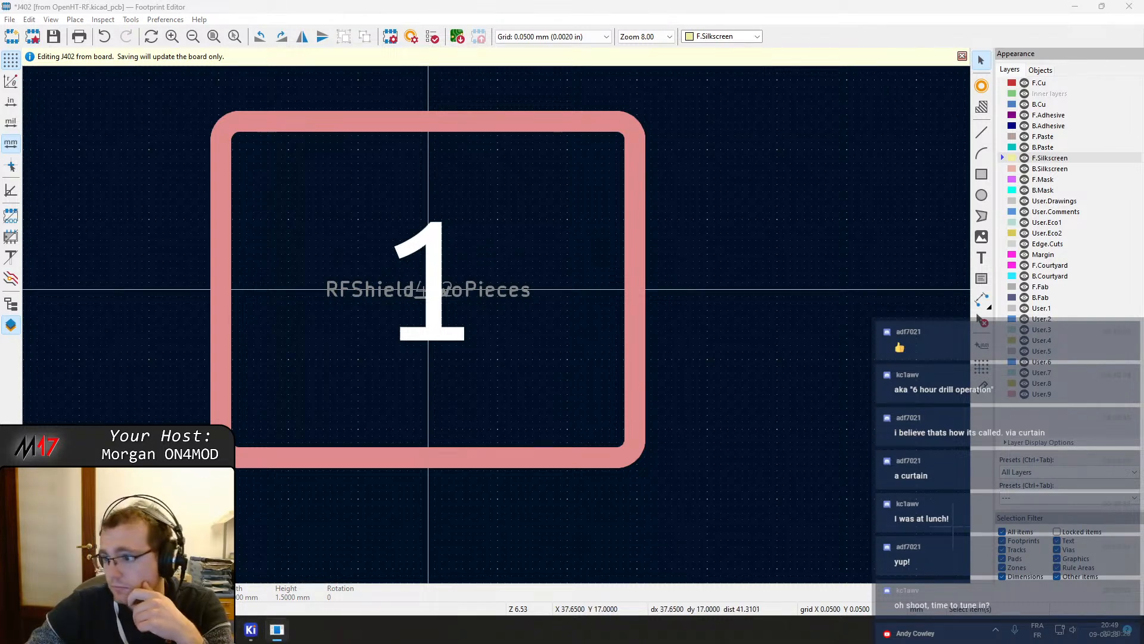
mouse_move(250, 629)
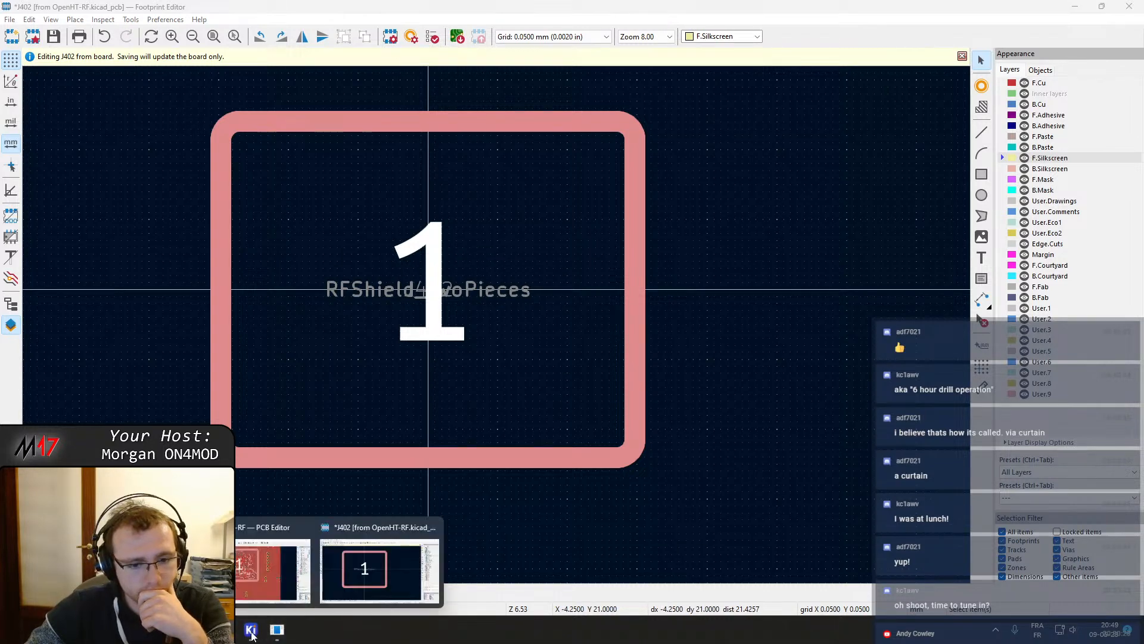
mouse_move(278, 578)
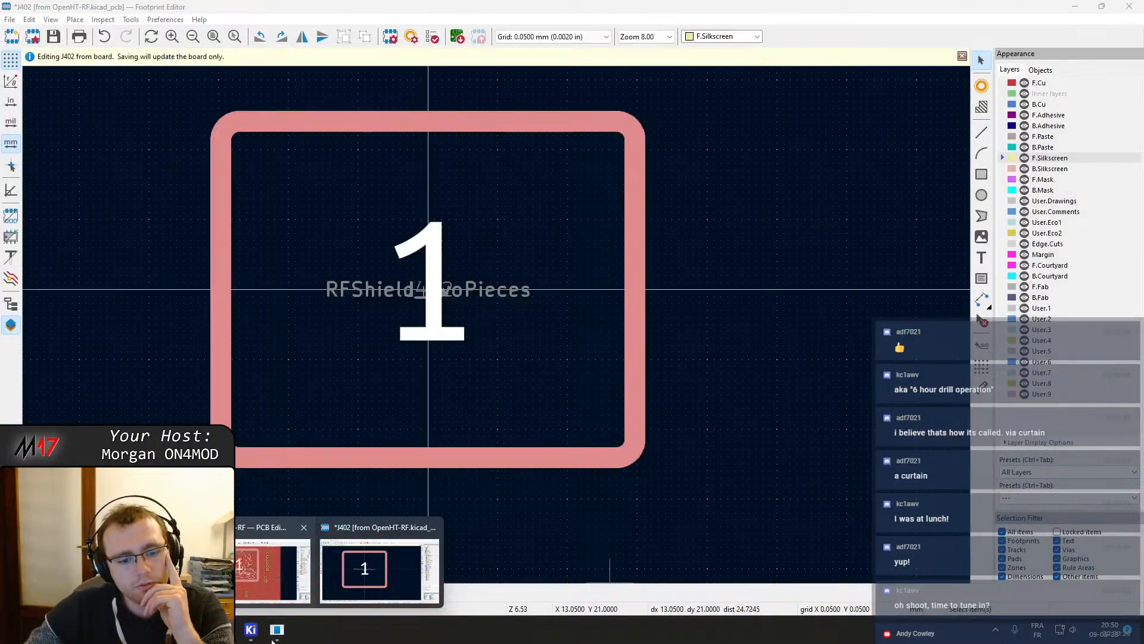
click(273, 533)
middle_drag(410, 366, 434, 426)
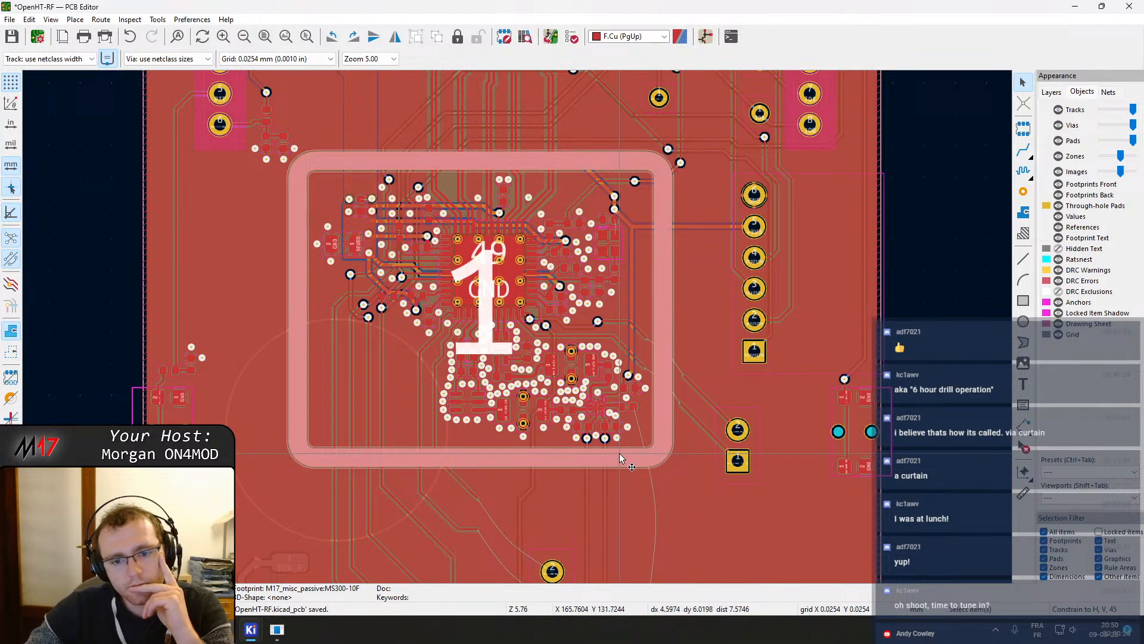
scroll(620, 453, up, 1)
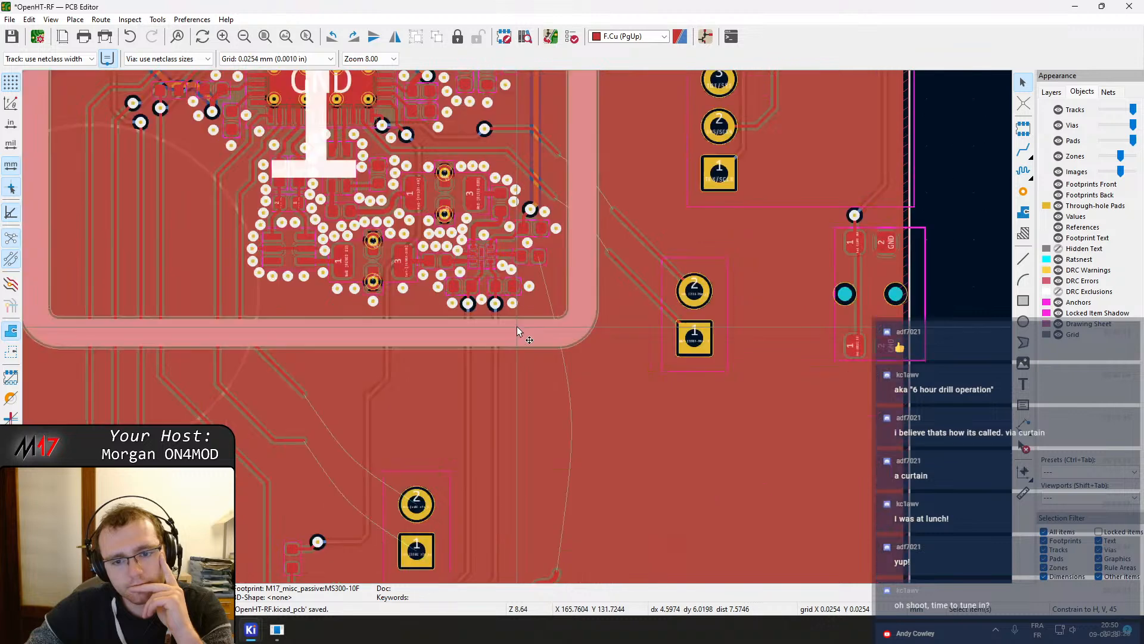
scroll(517, 326, down, 2)
middle_drag(513, 319, 556, 388)
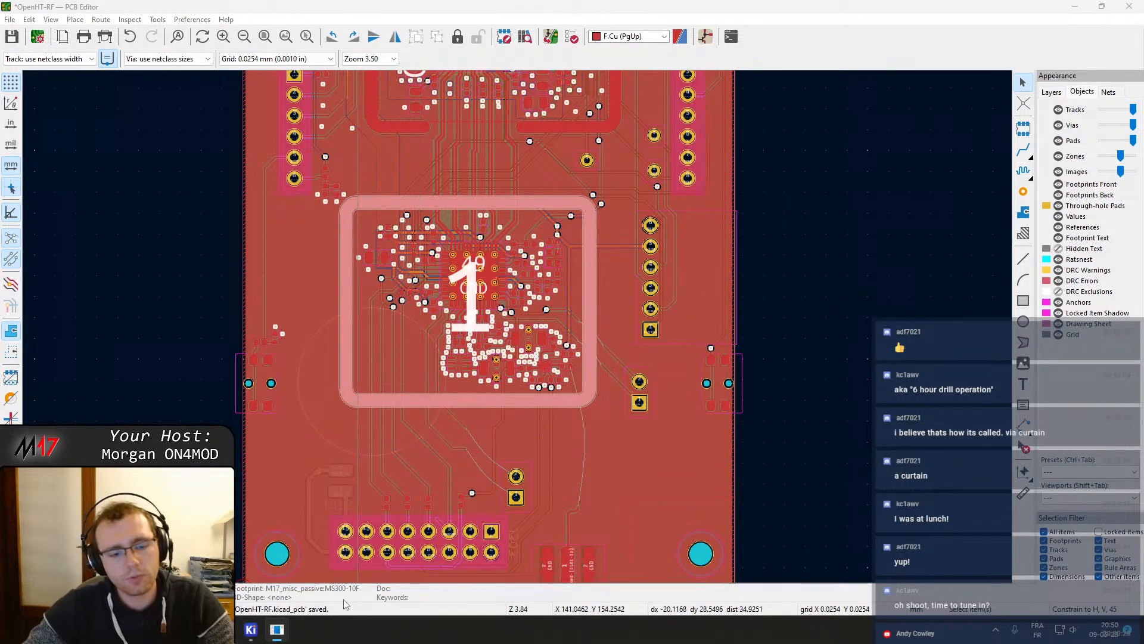
mouse_move(277, 629)
click(365, 569)
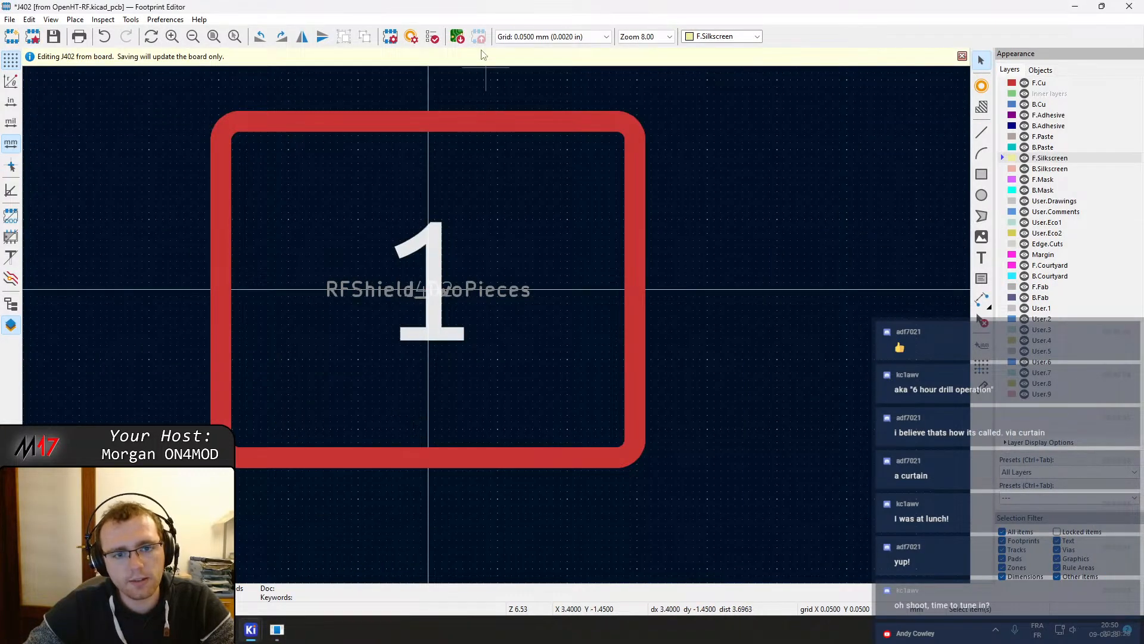
Open the left shield pad 1's properties to review its position and shape settings
click(432, 122)
click(466, 129)
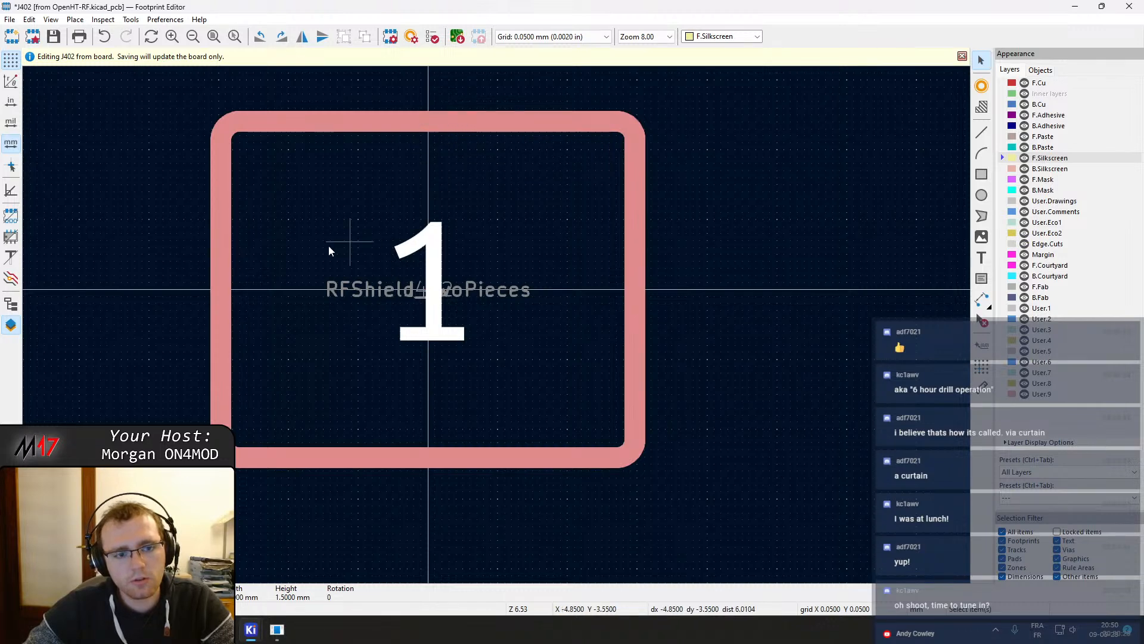
click(216, 290)
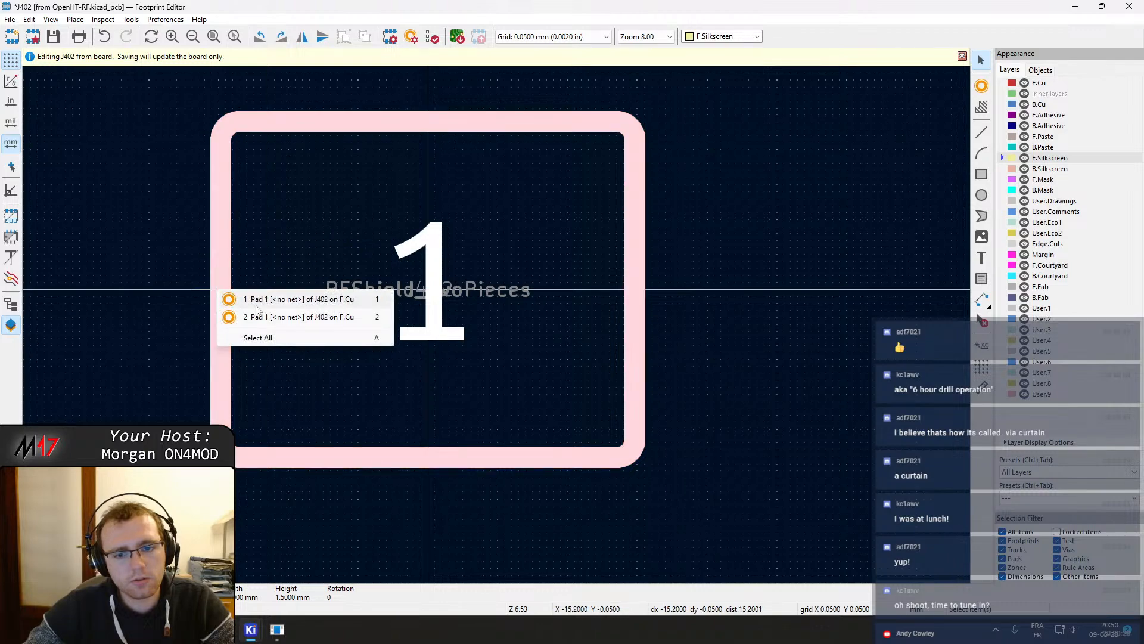
click(282, 300)
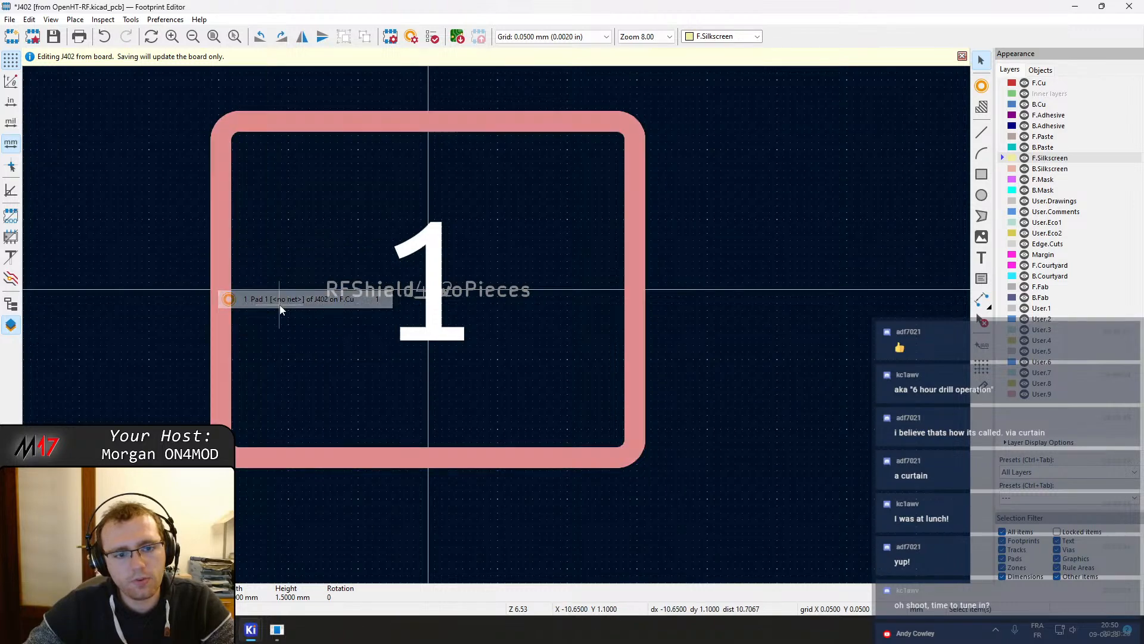
double_click(267, 299)
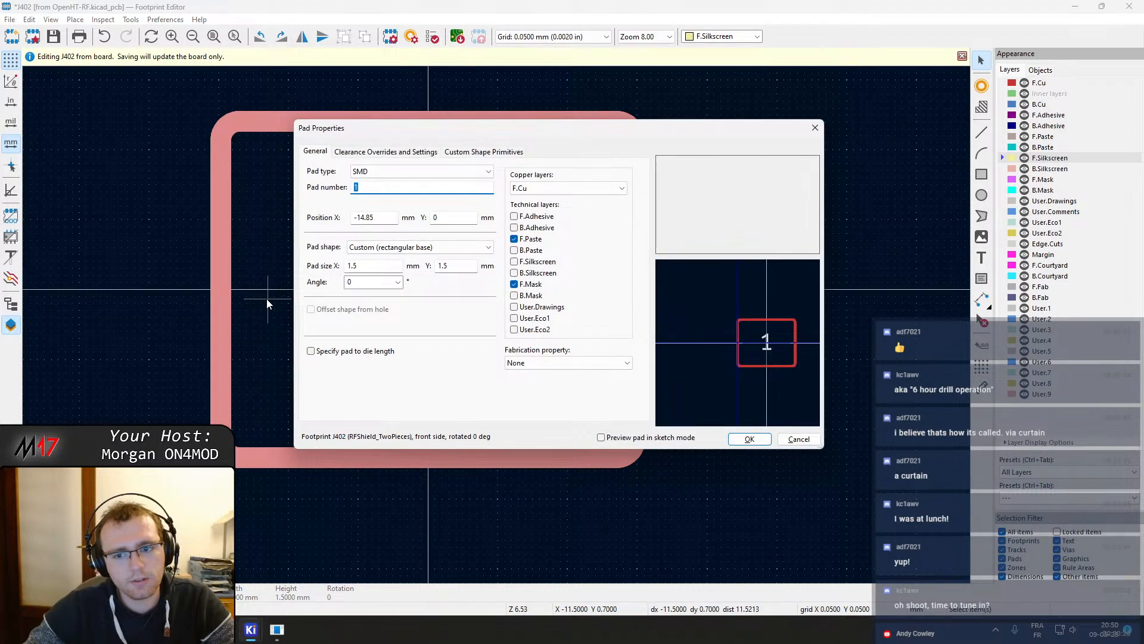
key(Escape)
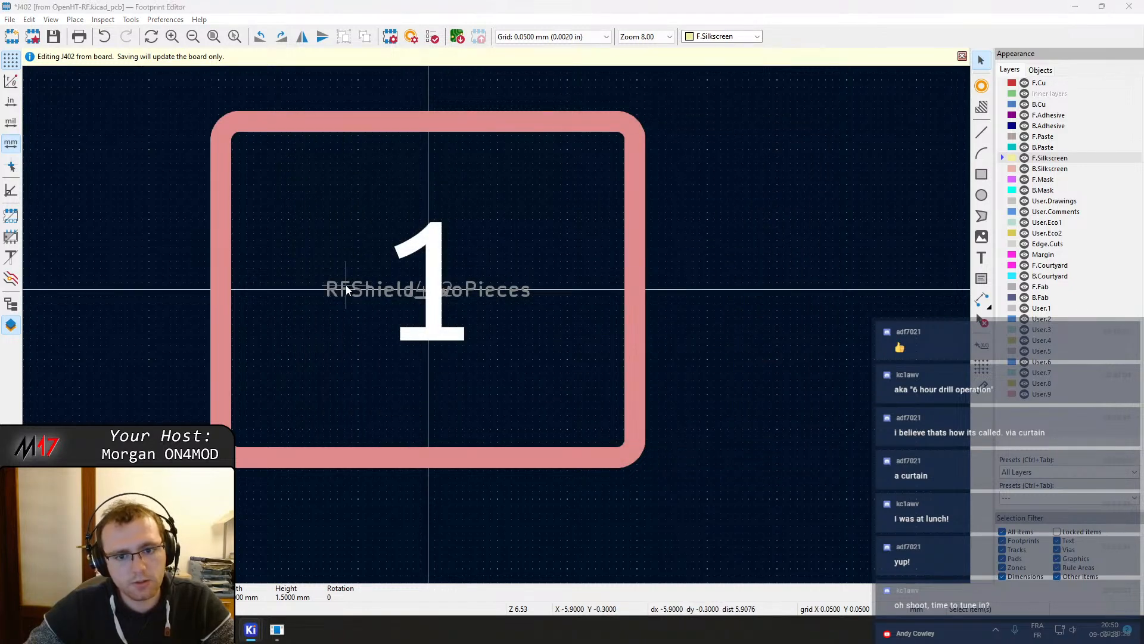
Open the other shield pad's custom shape primitives and delete the last arc primitive
double_click(346, 290)
click(484, 150)
click(533, 203)
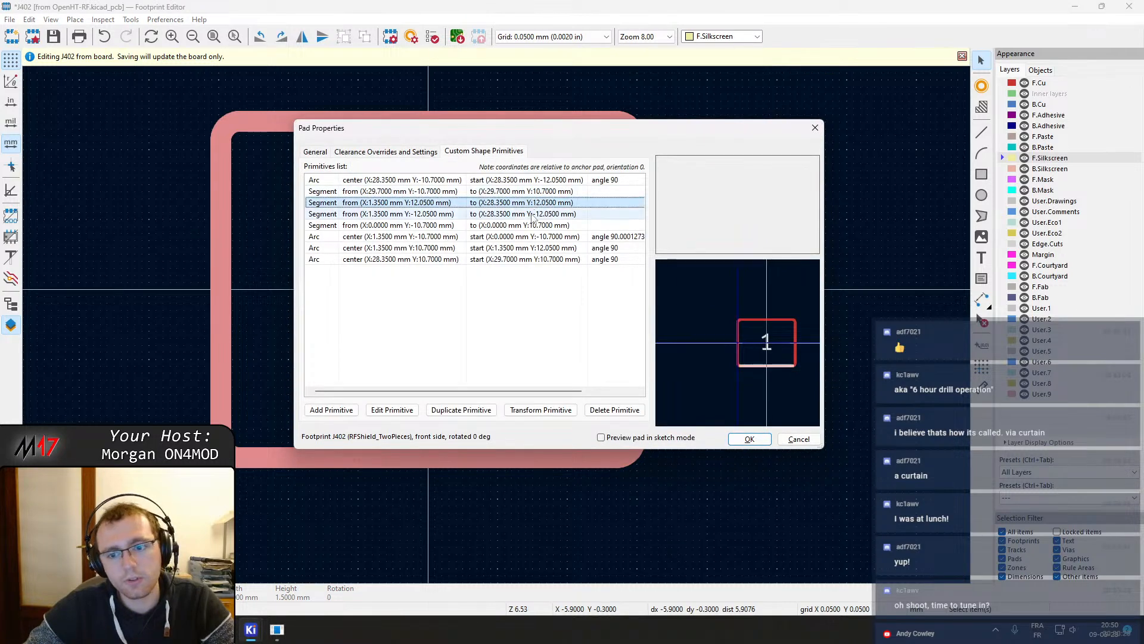
click(532, 226)
click(530, 239)
click(531, 250)
click(534, 260)
click(615, 410)
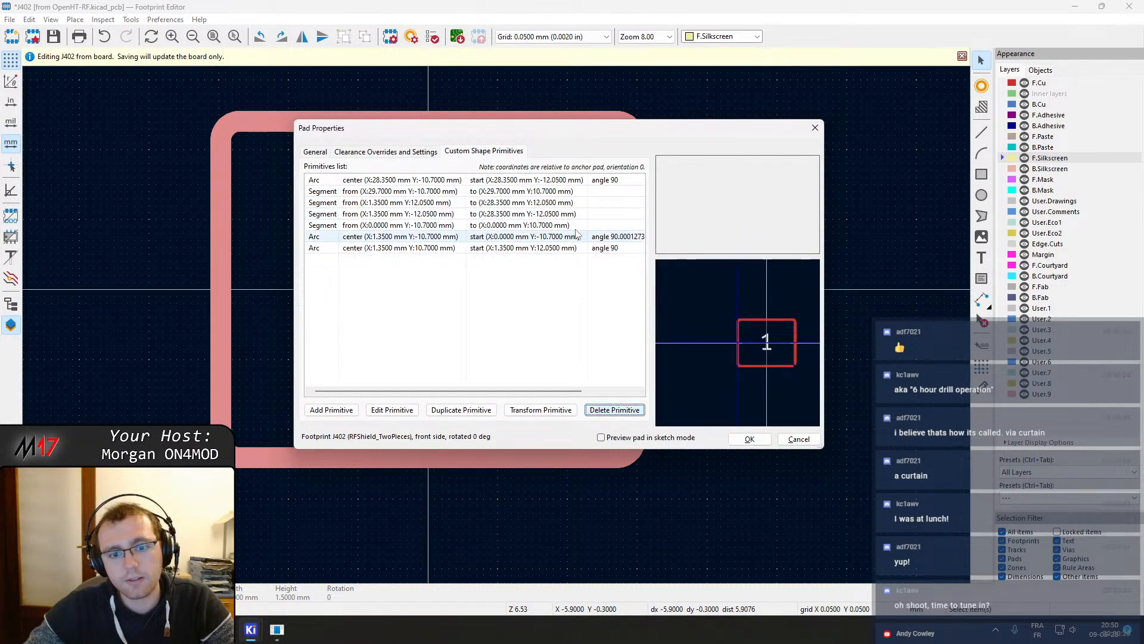
Set the arc primitive starting at X 0, Y -10.7 to an angle of 90°
double_click(587, 237)
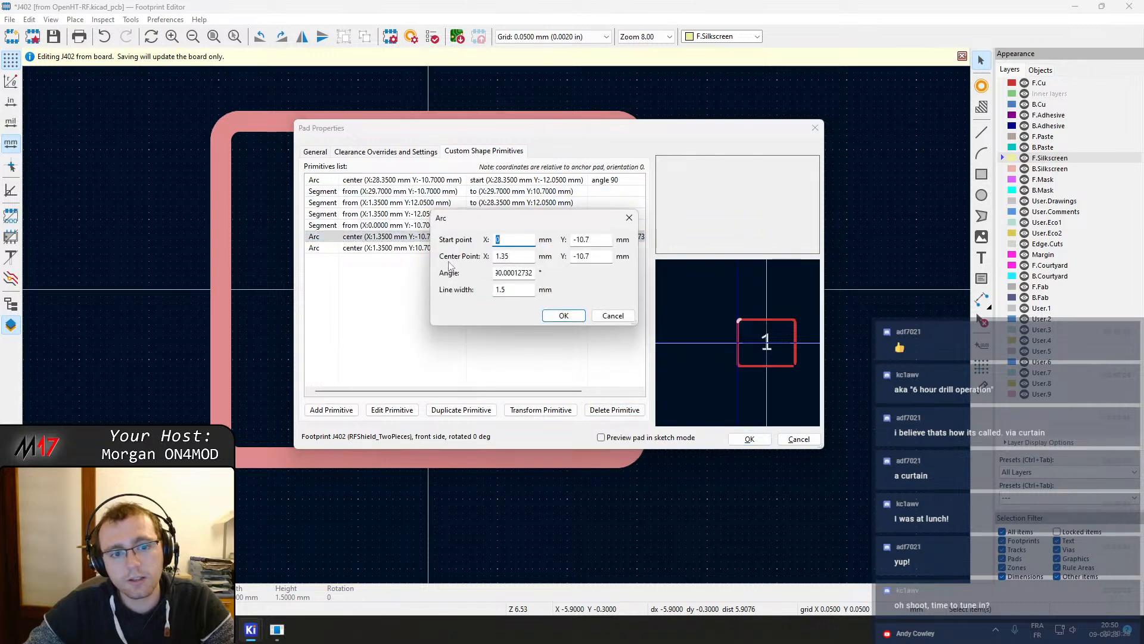
drag(512, 274, 745, 286)
key(BackSpace)
key(BackSpace)
key(BackSpace)
key(BackSpace)
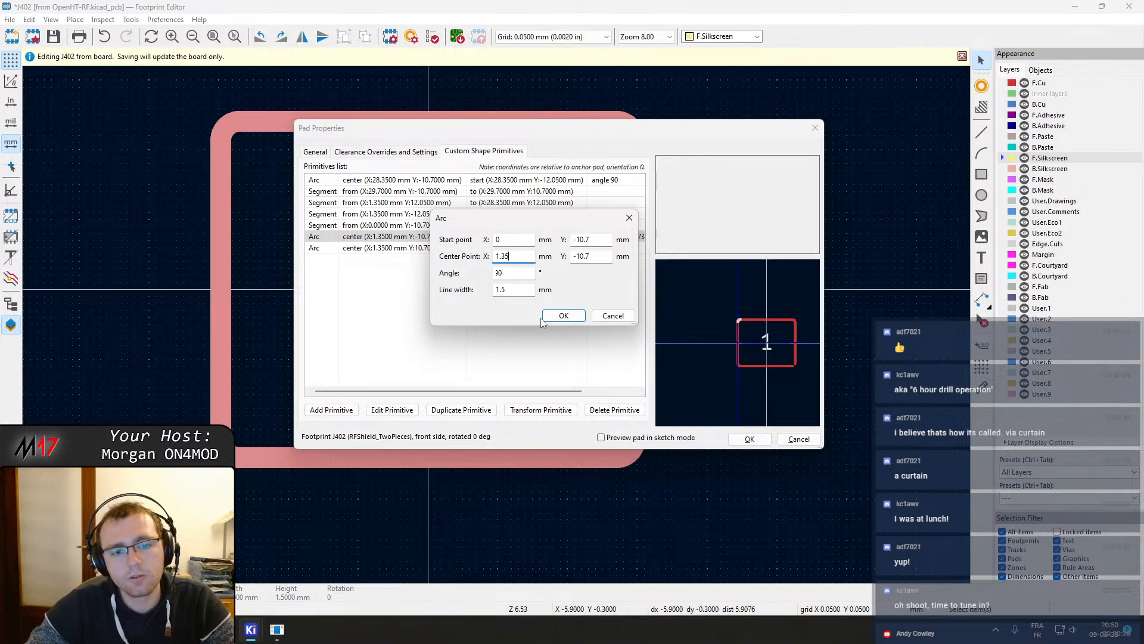
click(563, 314)
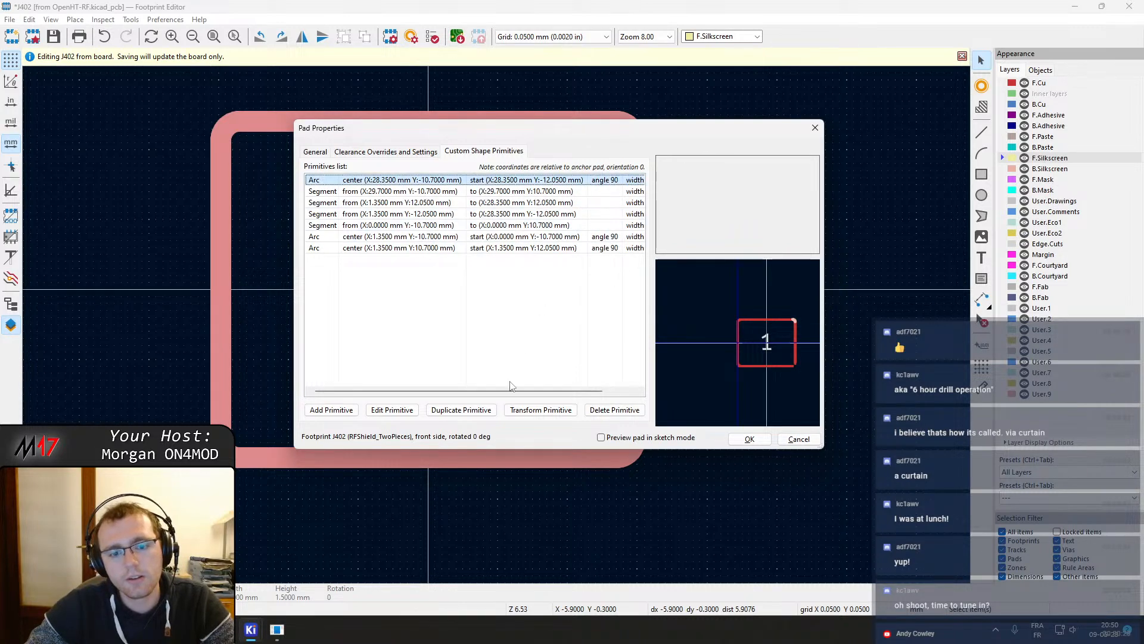
Delete the arc centered at X 28.35 and the segment running along X 29.7
click(393, 410)
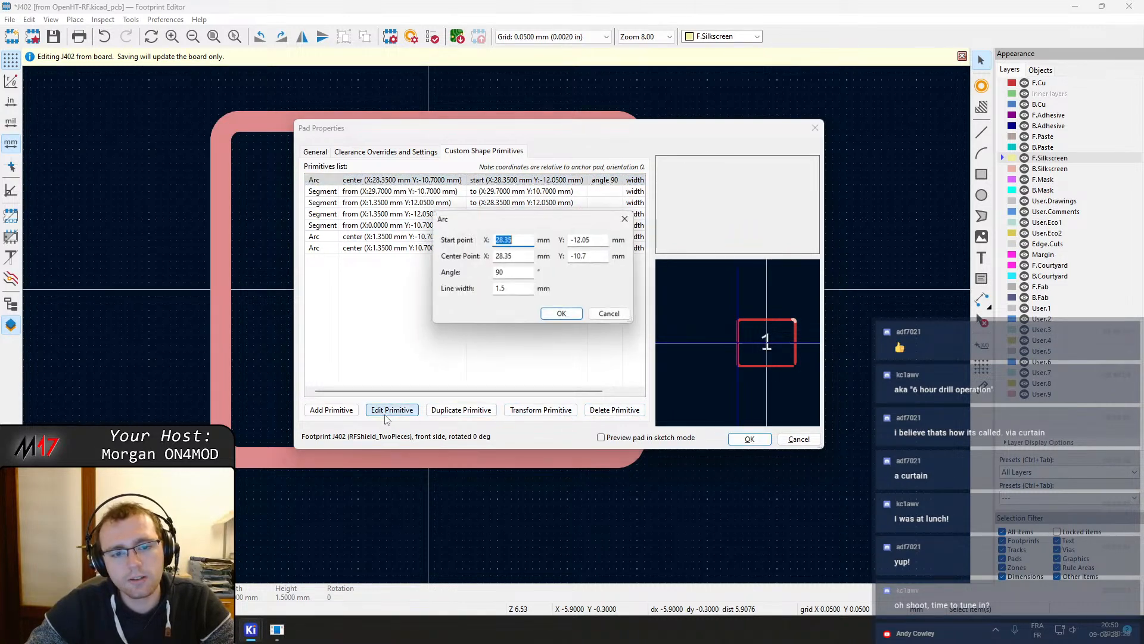
key(Escape)
click(500, 192)
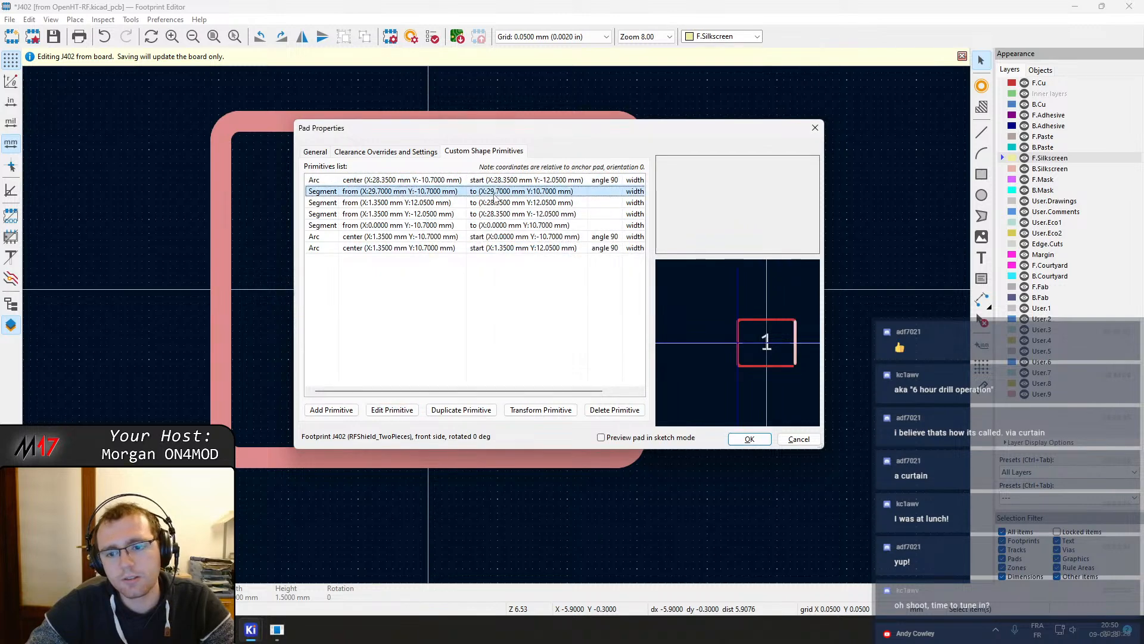
click(500, 180)
click(615, 410)
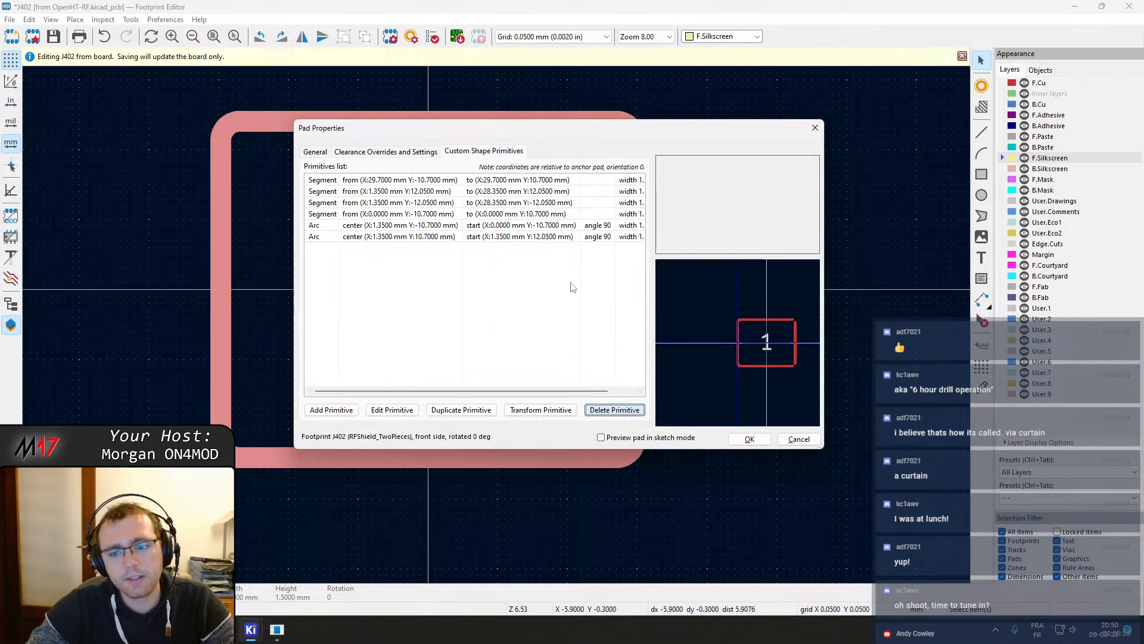
click(547, 191)
click(540, 182)
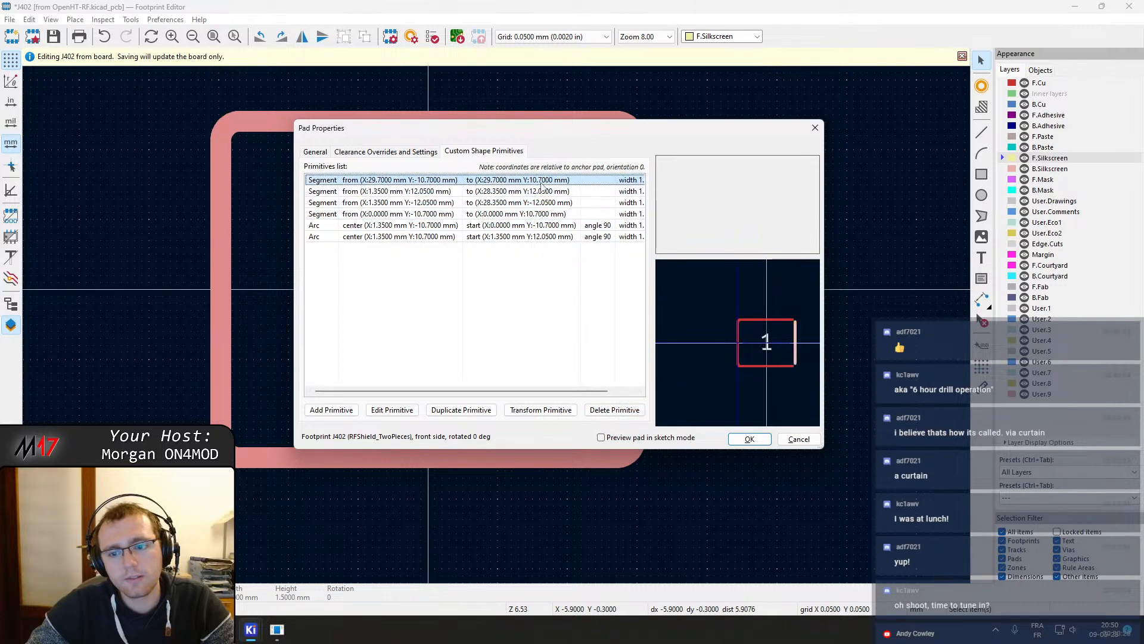
click(614, 410)
Set the end X of the shield pad's segment at Y -12.05 to 28.35-15
click(525, 181)
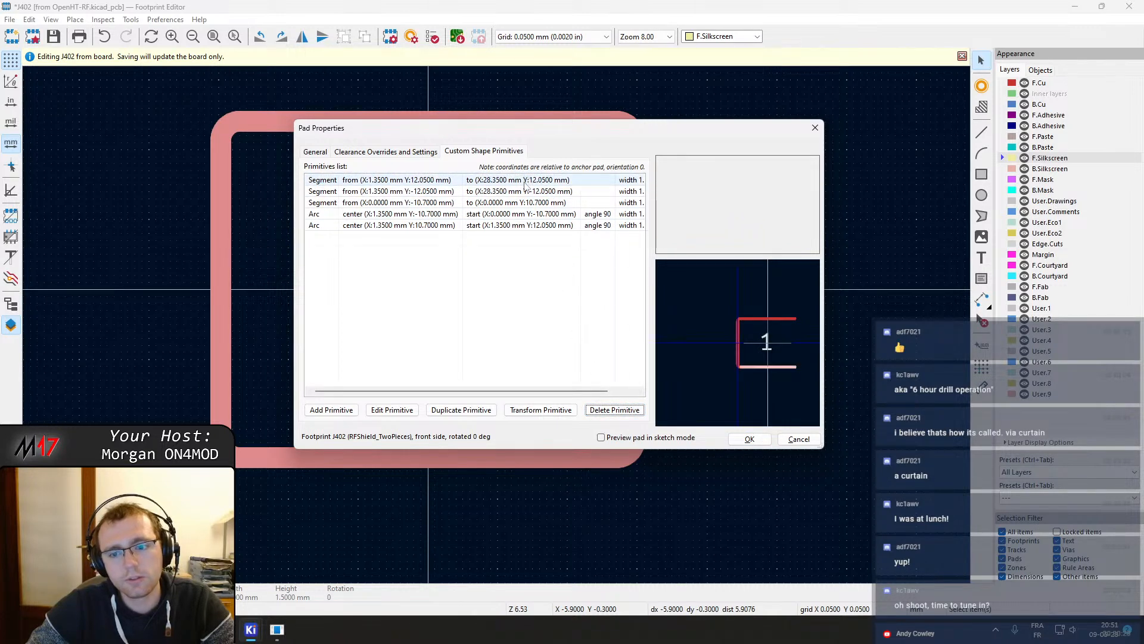
click(526, 192)
double_click(524, 191)
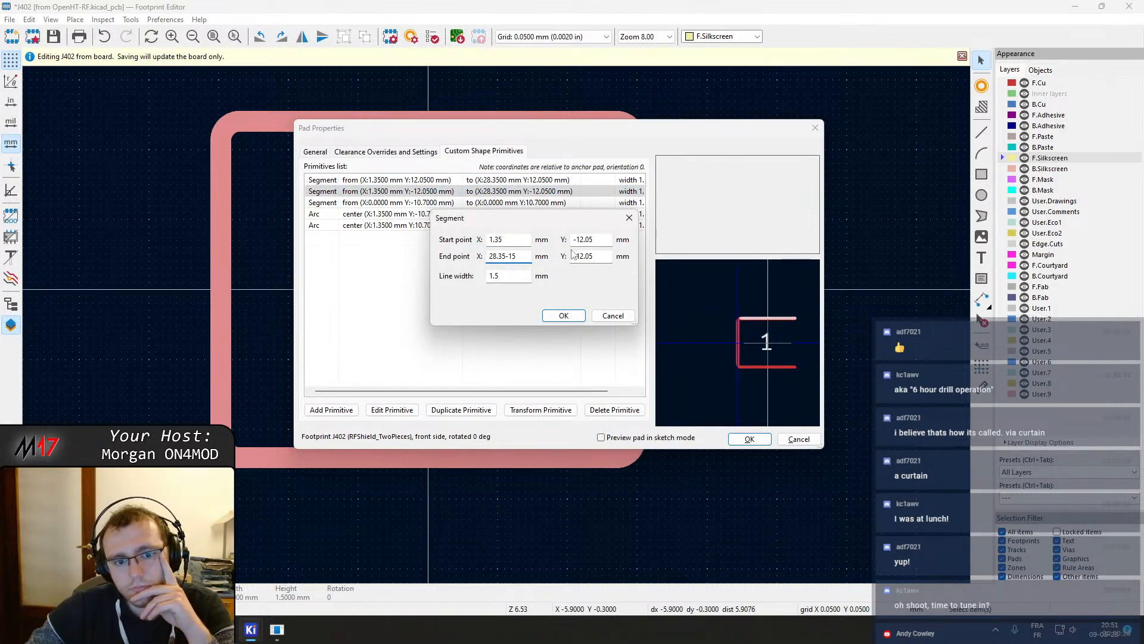
click(513, 278)
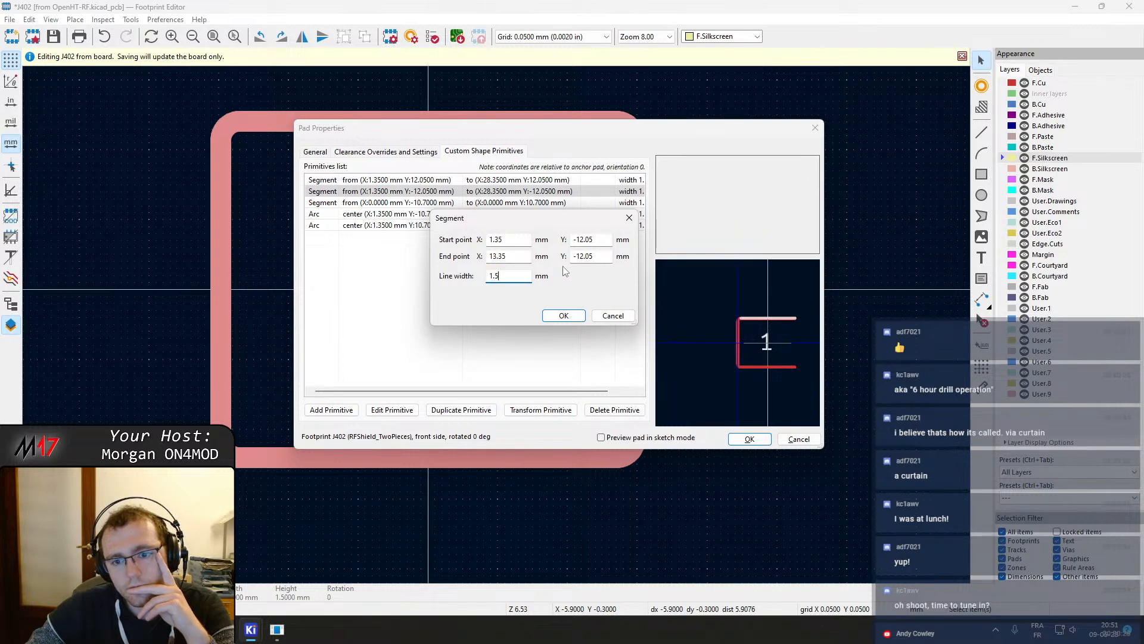
click(564, 315)
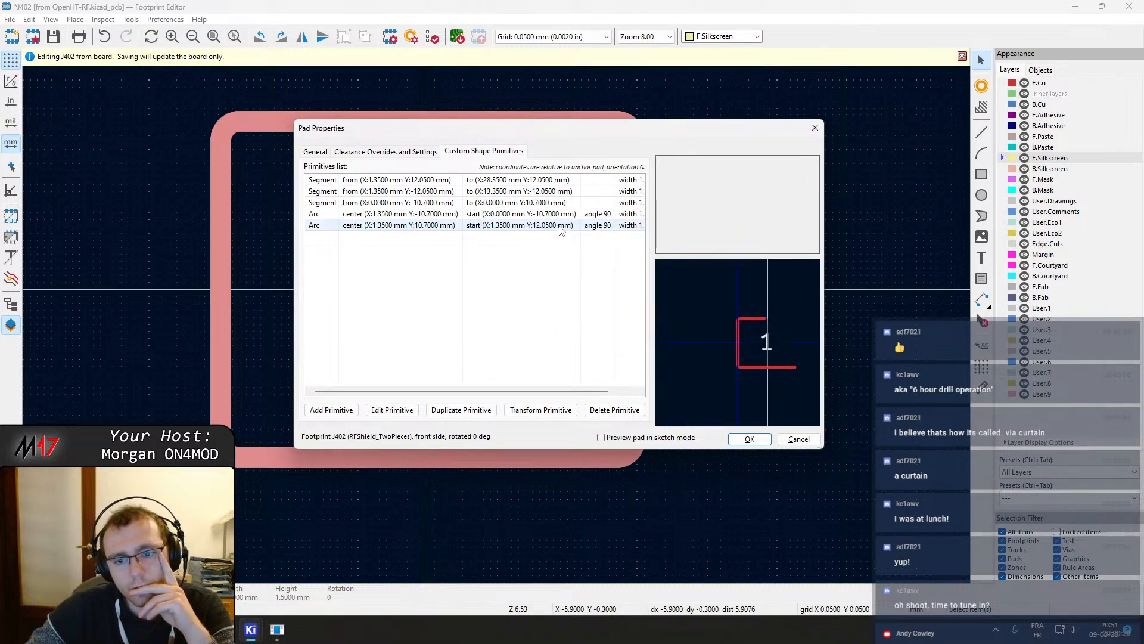
Set the end X of the segment at Y 12.05 to 28.35-20 and apply the pad changes
click(489, 215)
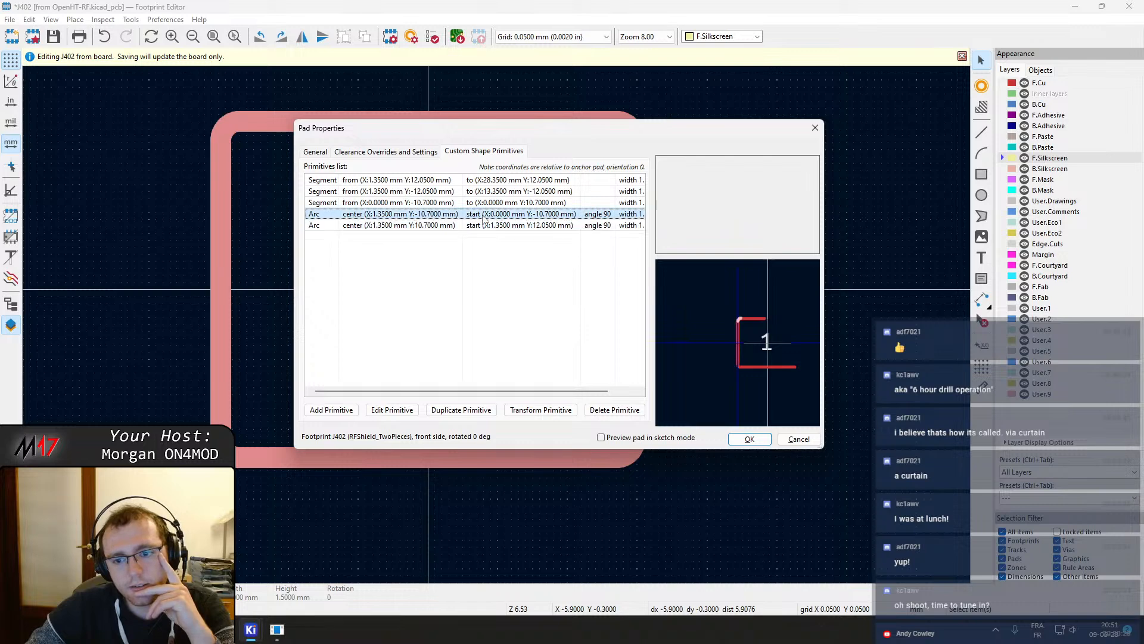
double_click(494, 179)
click(518, 257)
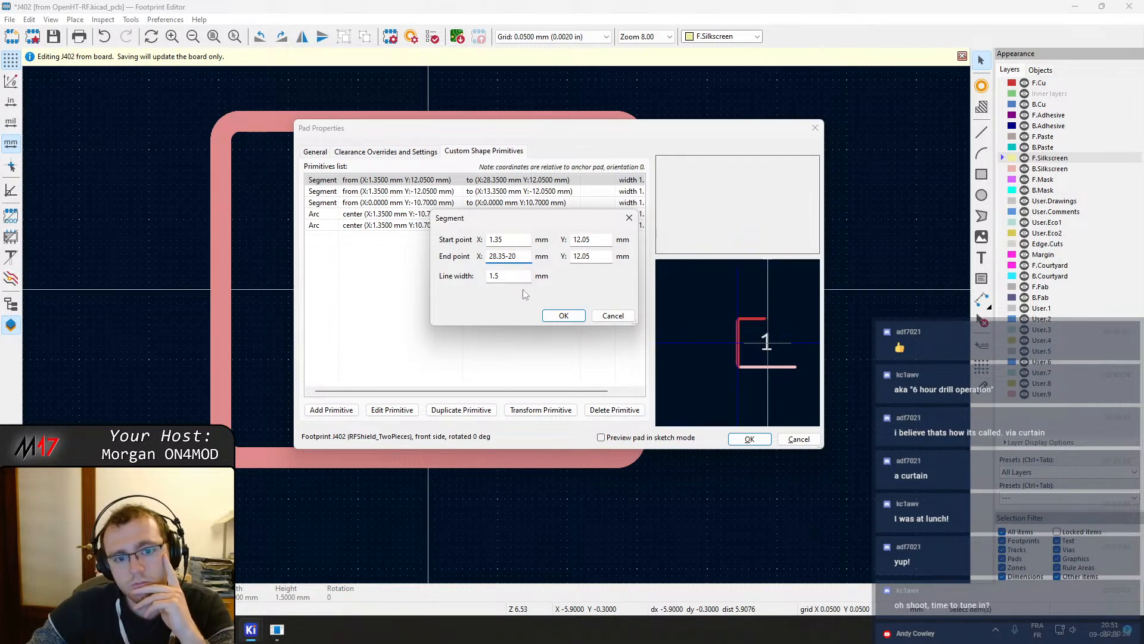
click(510, 239)
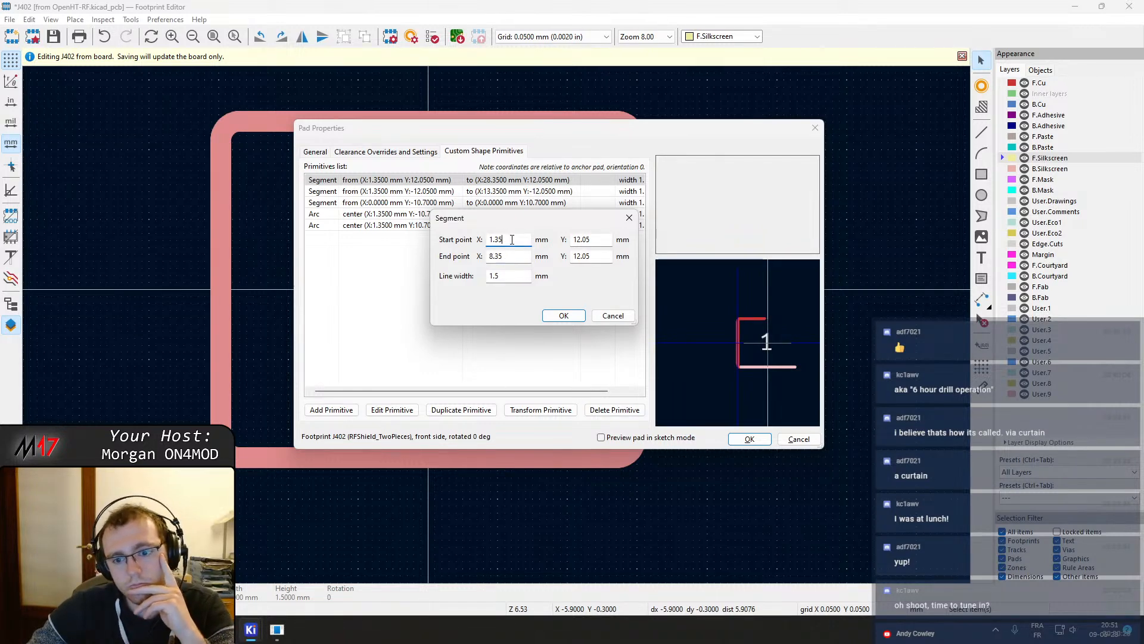
click(562, 316)
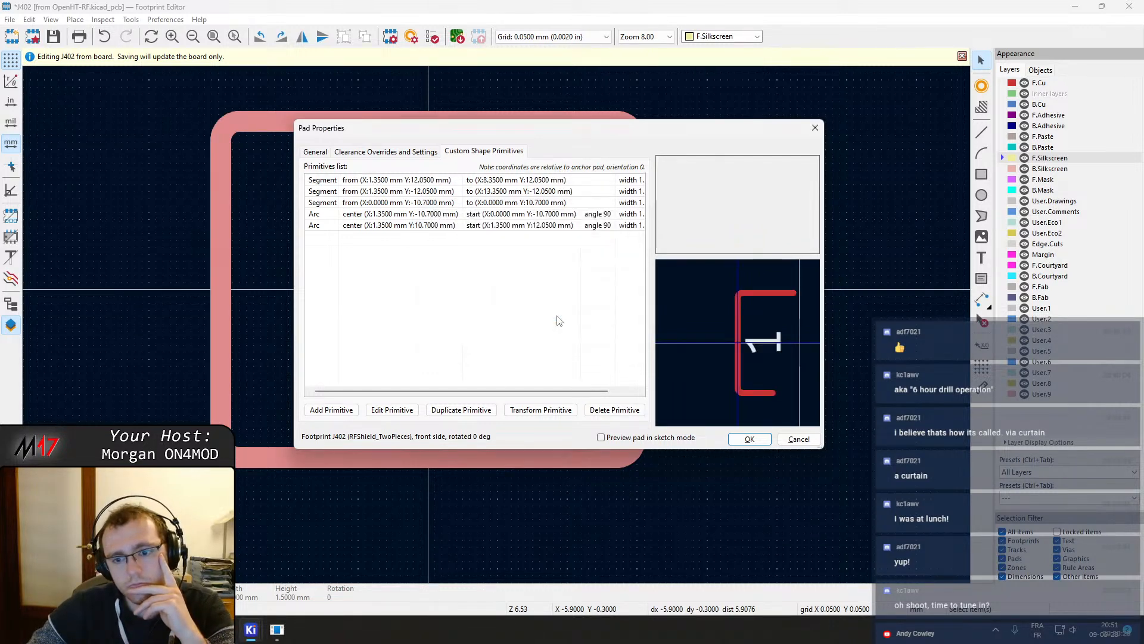
click(749, 440)
Tile the footprint editor beside the PCB editor
scroll(488, 318, down, 2)
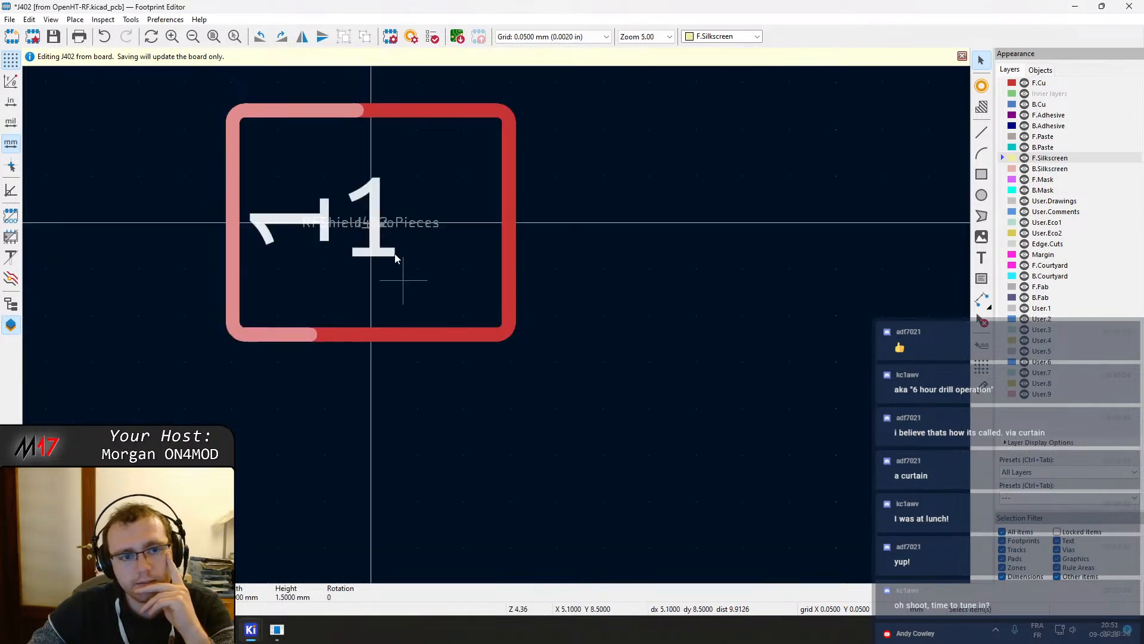
drag(417, 6, 1, 334)
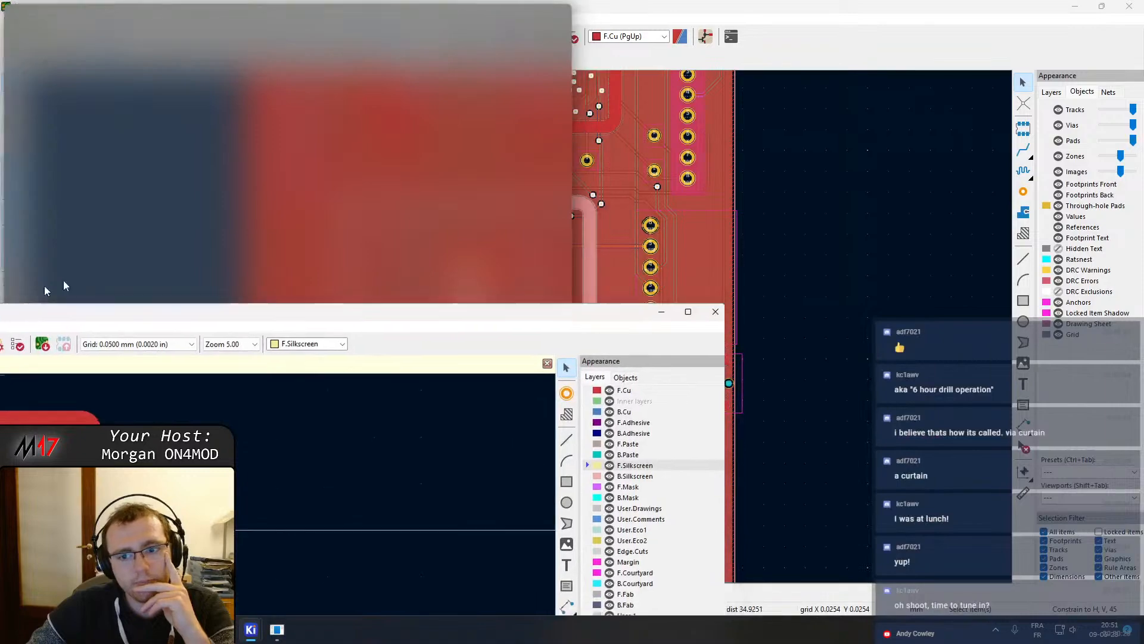
click(737, 140)
scroll(305, 235, up, 1)
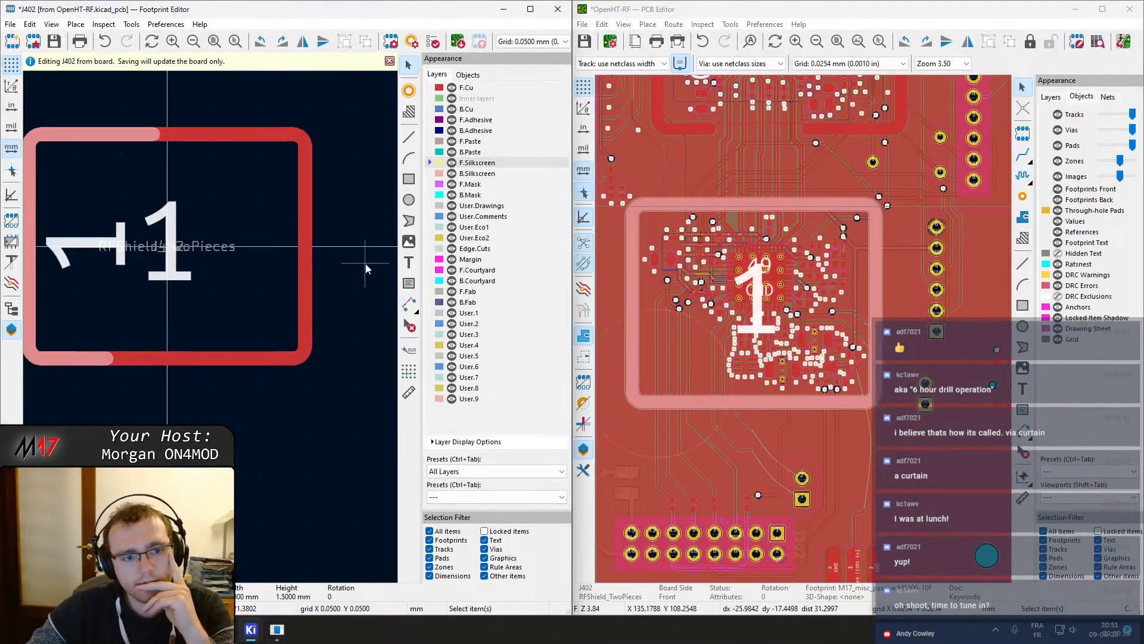
Open the other shield pad's custom shape primitives and delete both arcs centered at X -28.35 and the segment along X -29.7
click(310, 245)
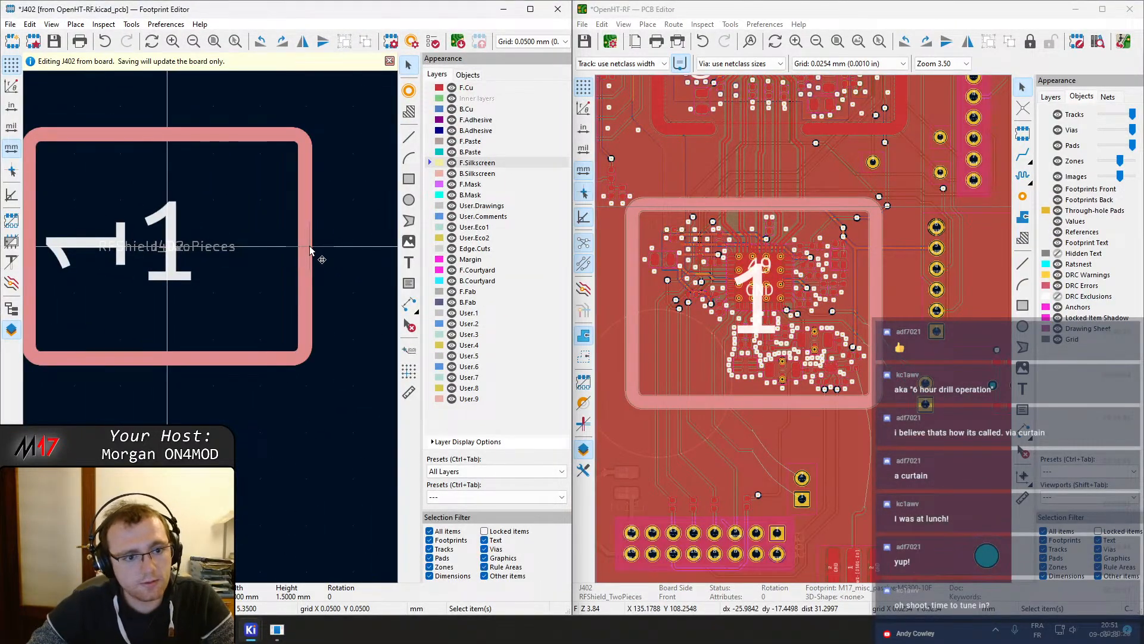
double_click(309, 246)
click(483, 151)
click(339, 194)
click(340, 181)
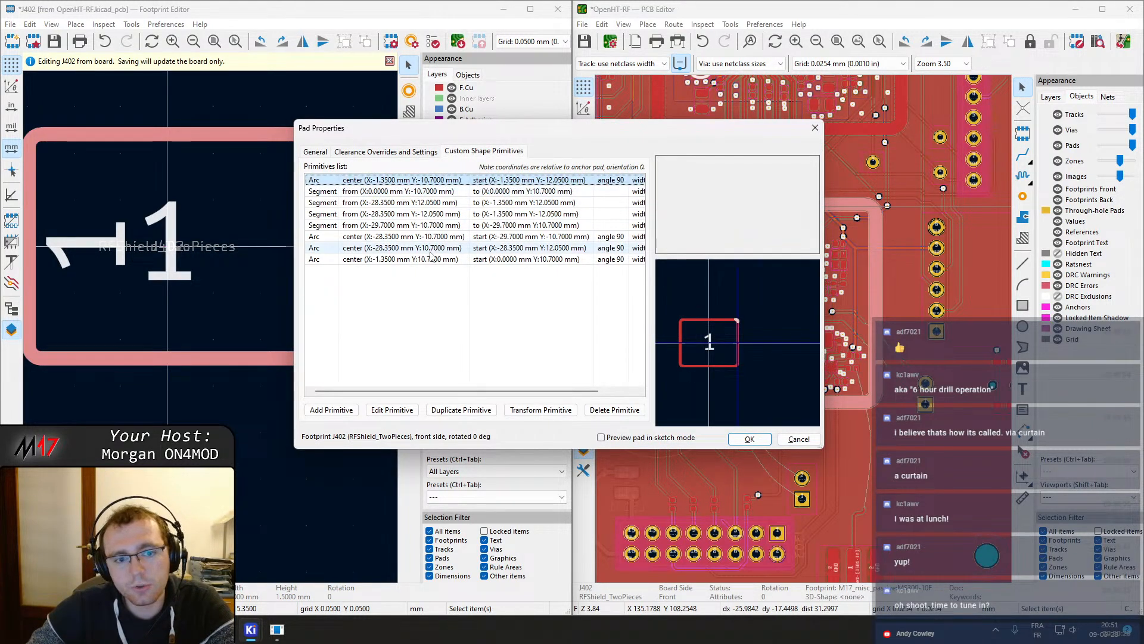
click(373, 258)
click(381, 247)
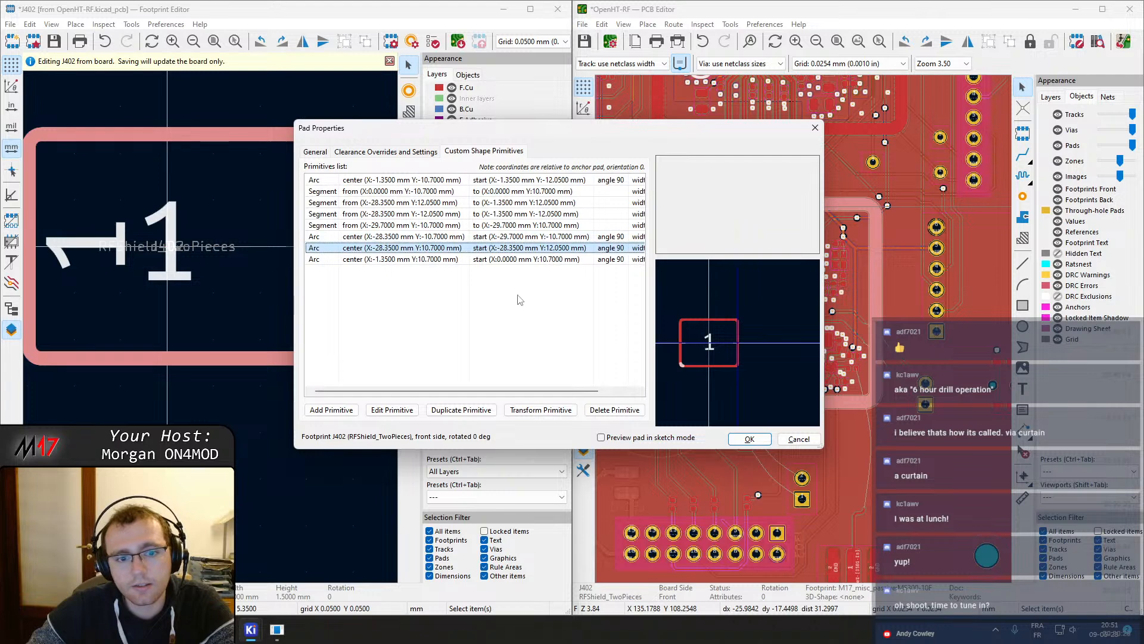
click(614, 410)
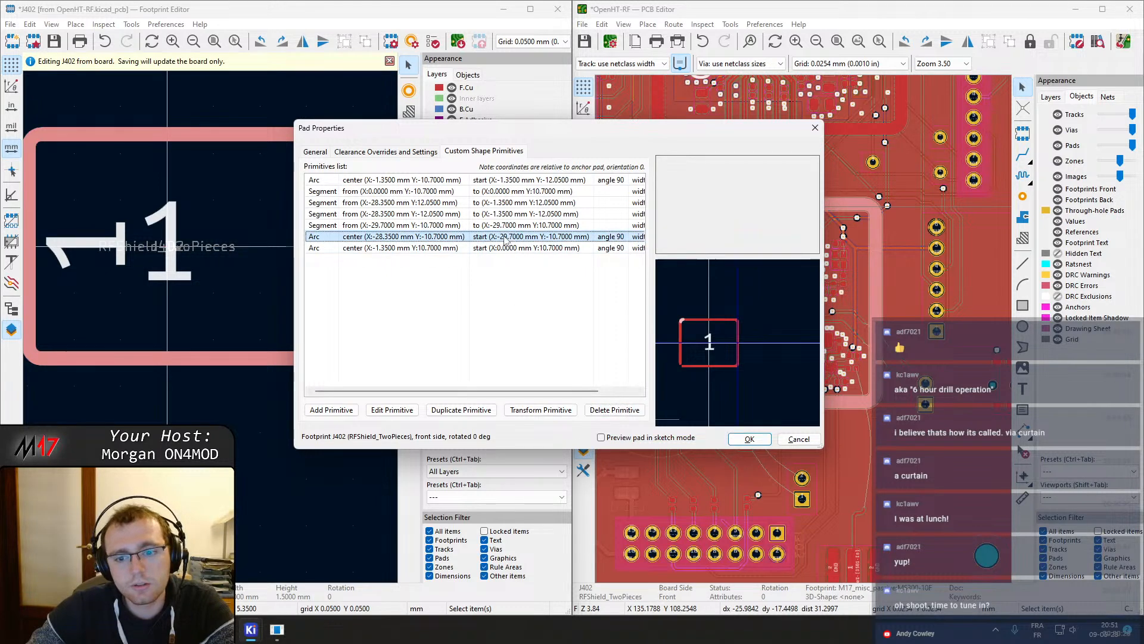
click(615, 410)
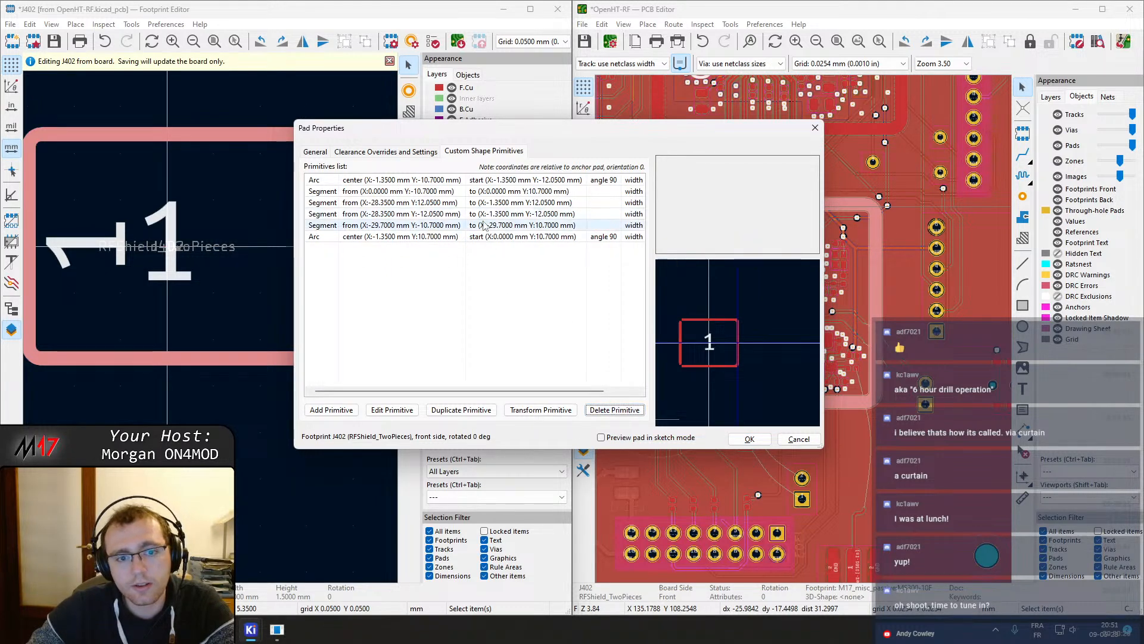
click(613, 410)
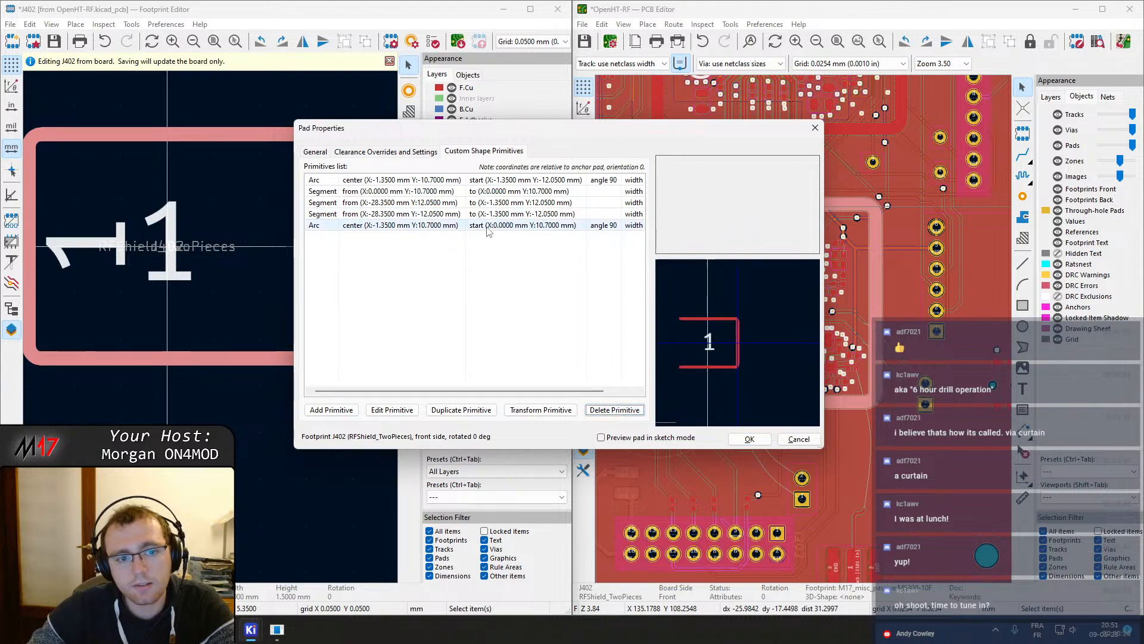
Set the start X of the segment at Y 12.05 to -28.35+20
click(441, 203)
click(441, 180)
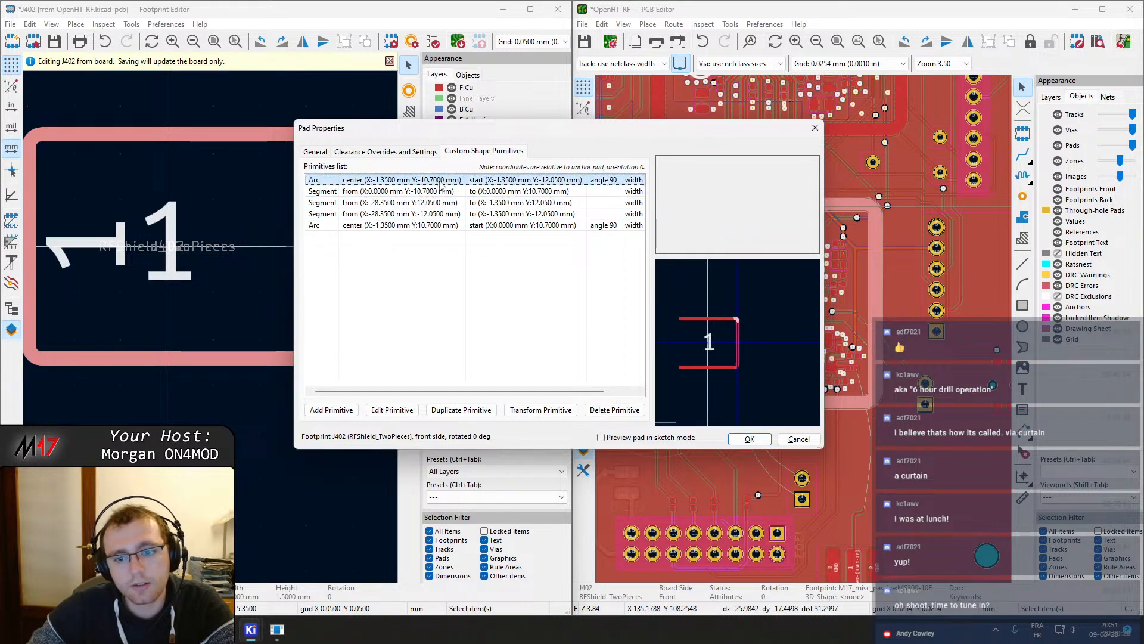
click(445, 192)
double_click(449, 203)
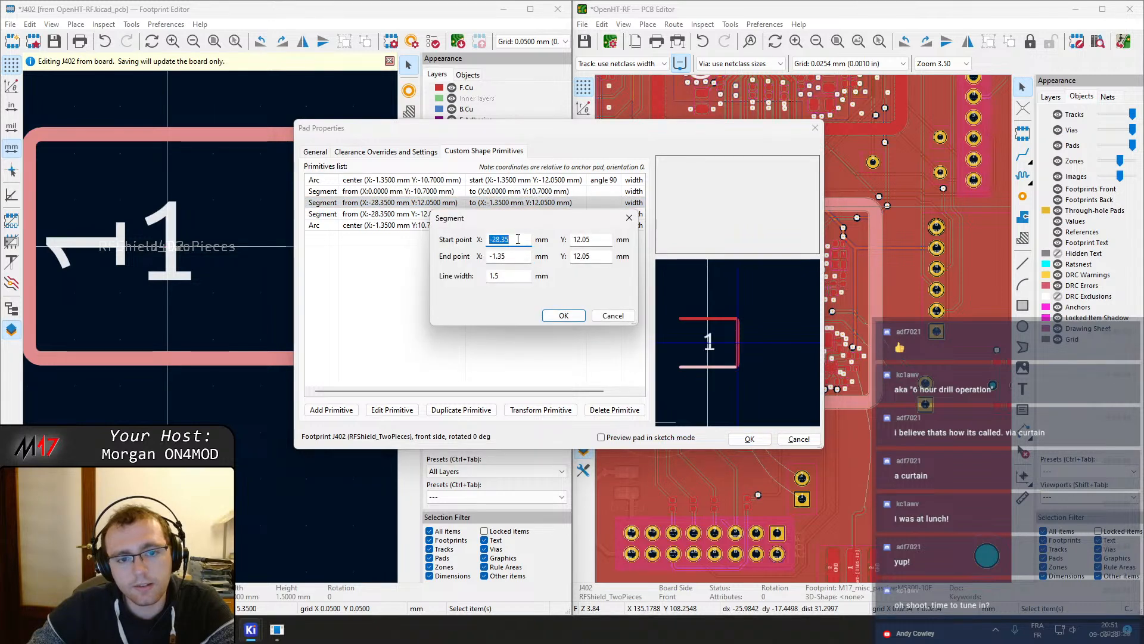
text(+)
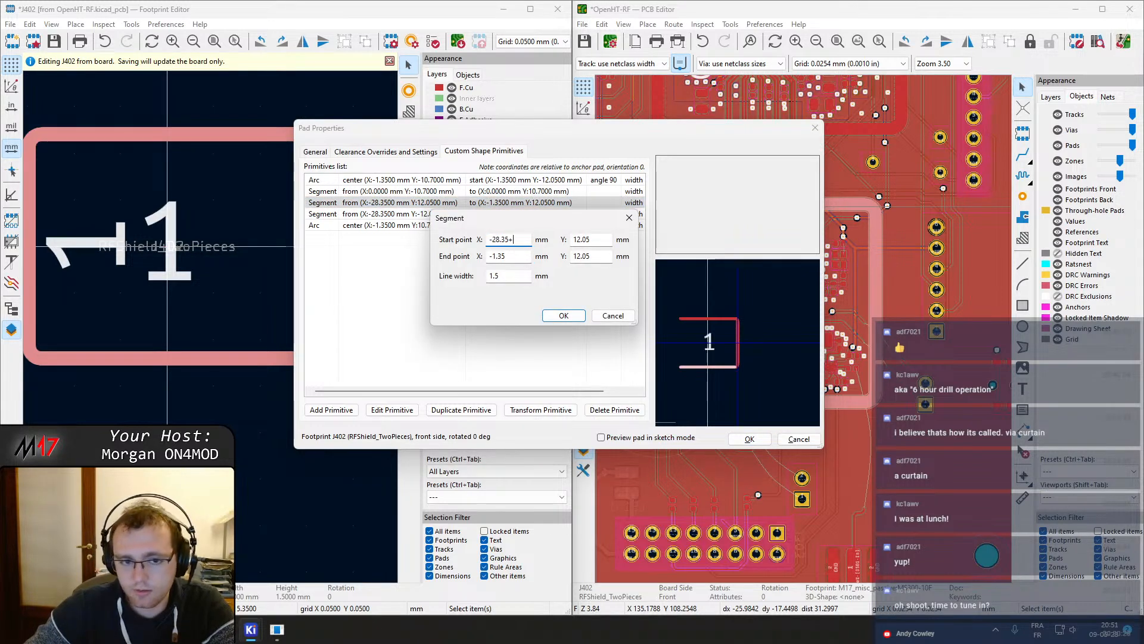
text(20)
click(530, 259)
click(563, 316)
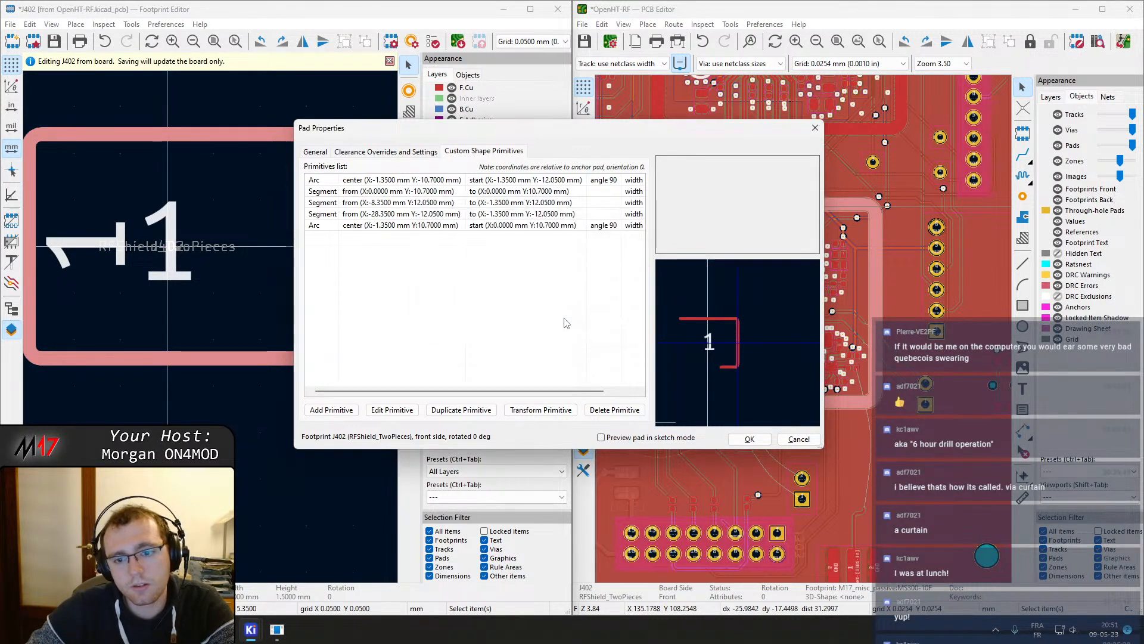
Set the start X of the segment at Y -12.05 to -28.35+20 and apply the pad changes
click(493, 226)
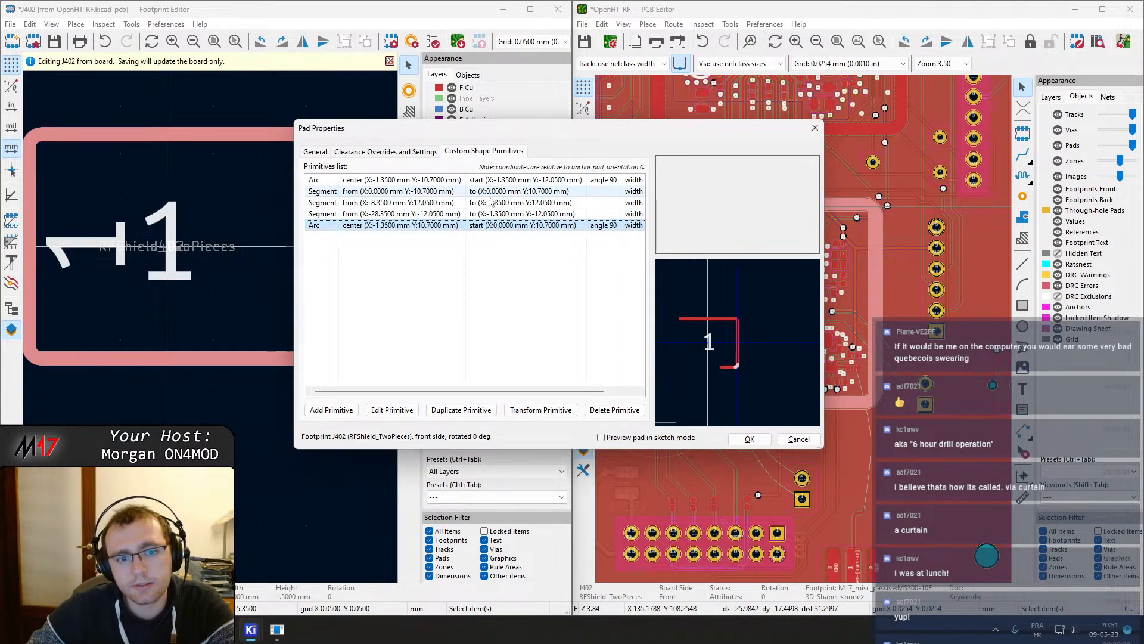
click(448, 193)
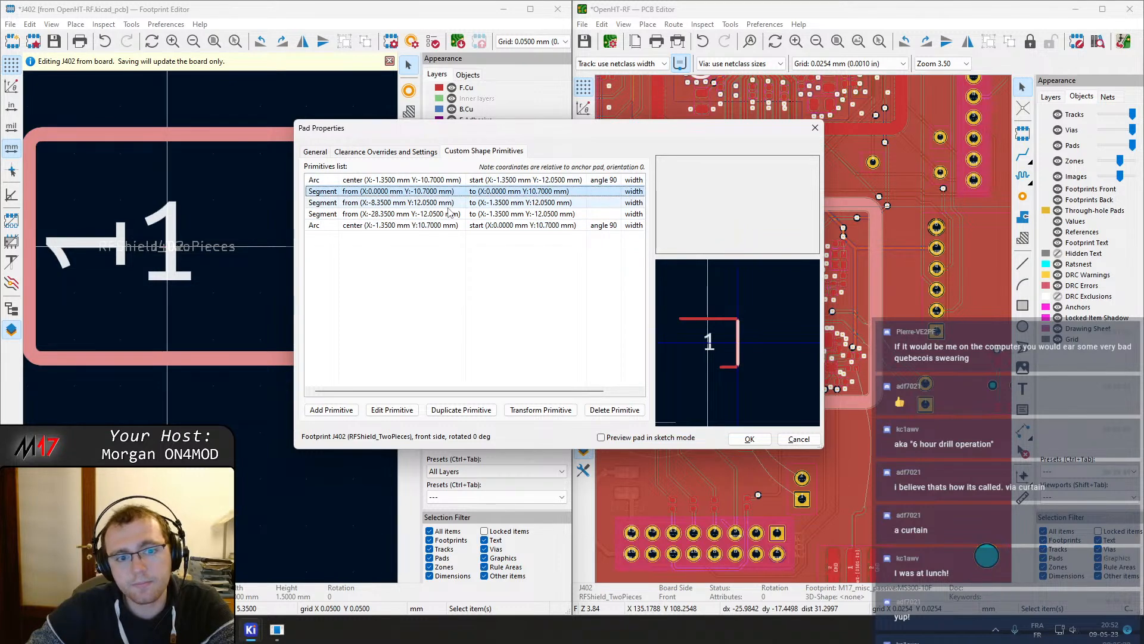
click(449, 205)
click(453, 215)
double_click(453, 215)
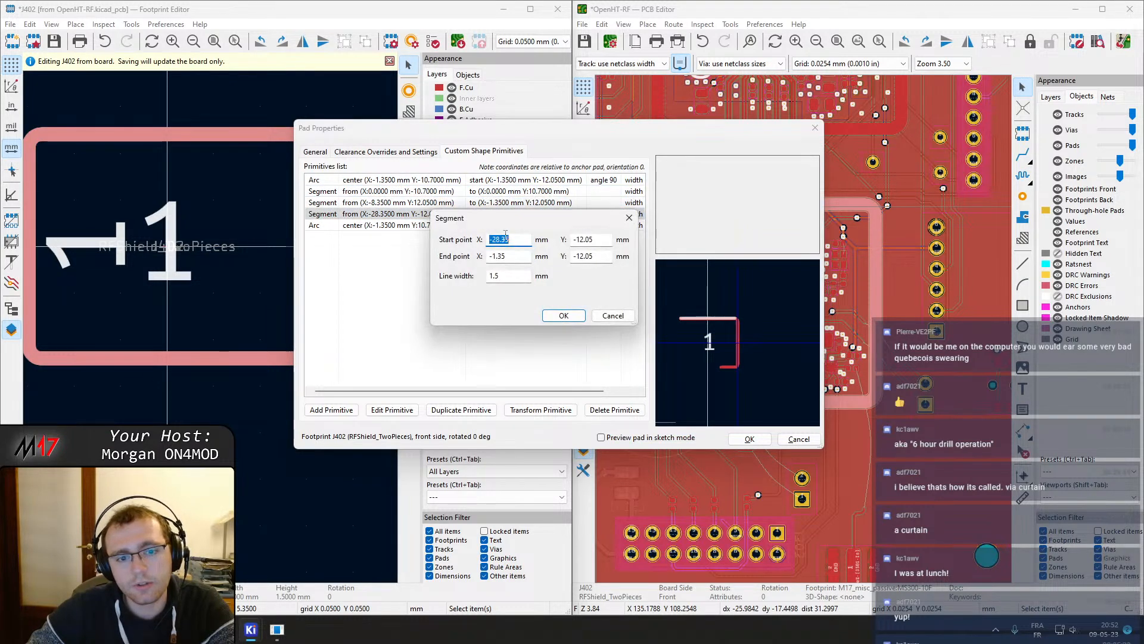
text(+20)
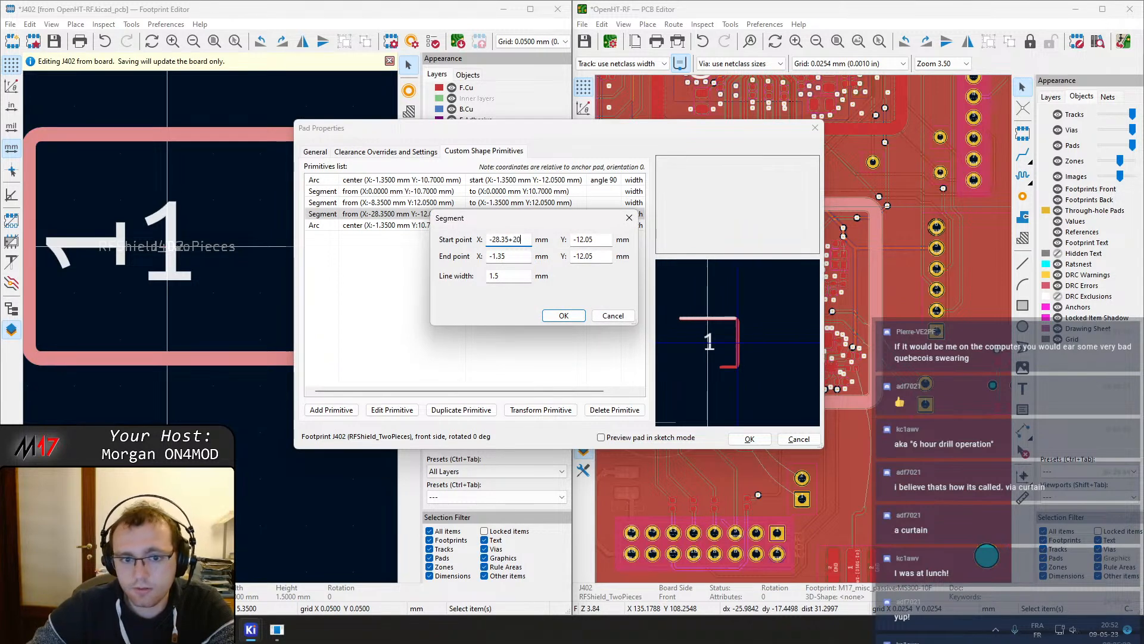
click(514, 255)
click(561, 316)
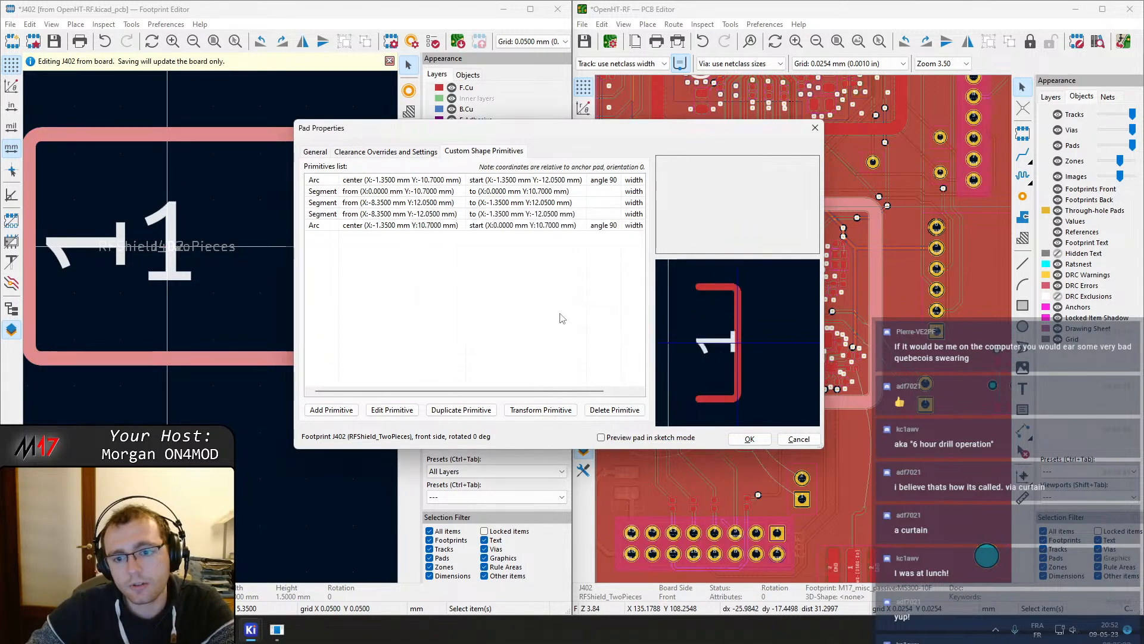
click(749, 438)
Save the edited J402 footprint back to the board
scroll(209, 327, down, 1)
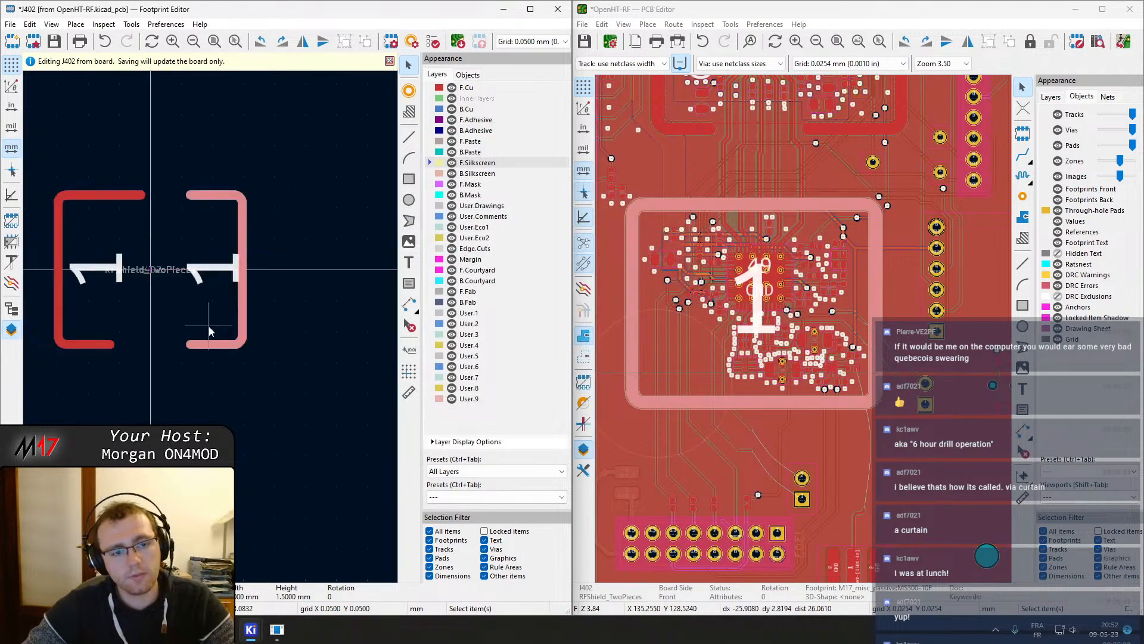
middle_drag(209, 325, 345, 411)
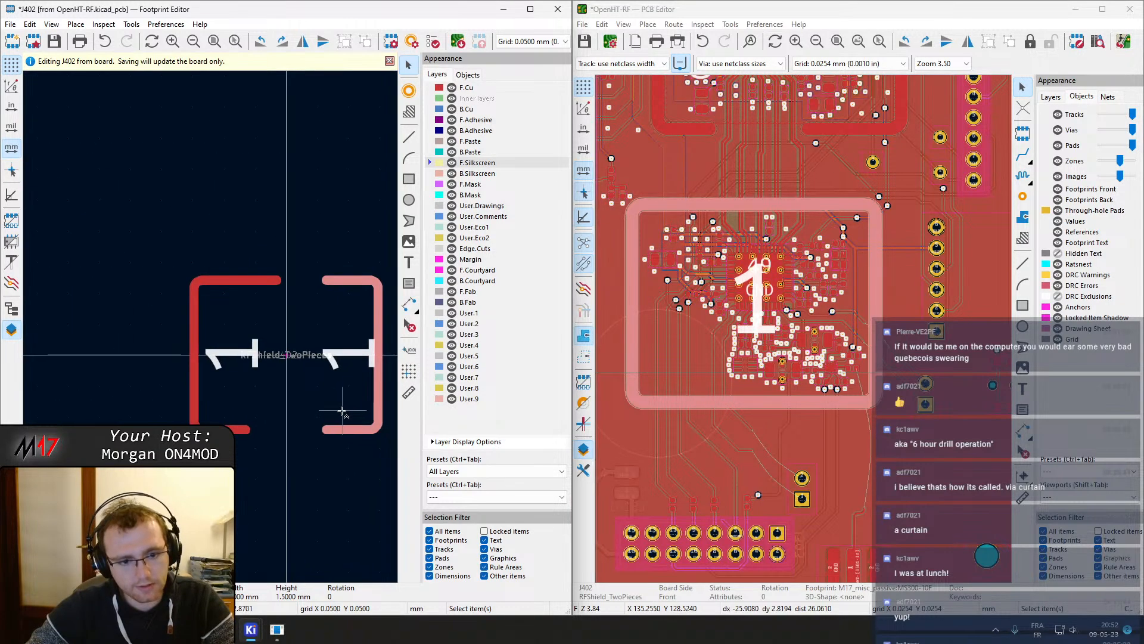
key(ctrl+s)
Inspect the updated shield pads on the board and one pad's properties
scroll(791, 259, up, 3)
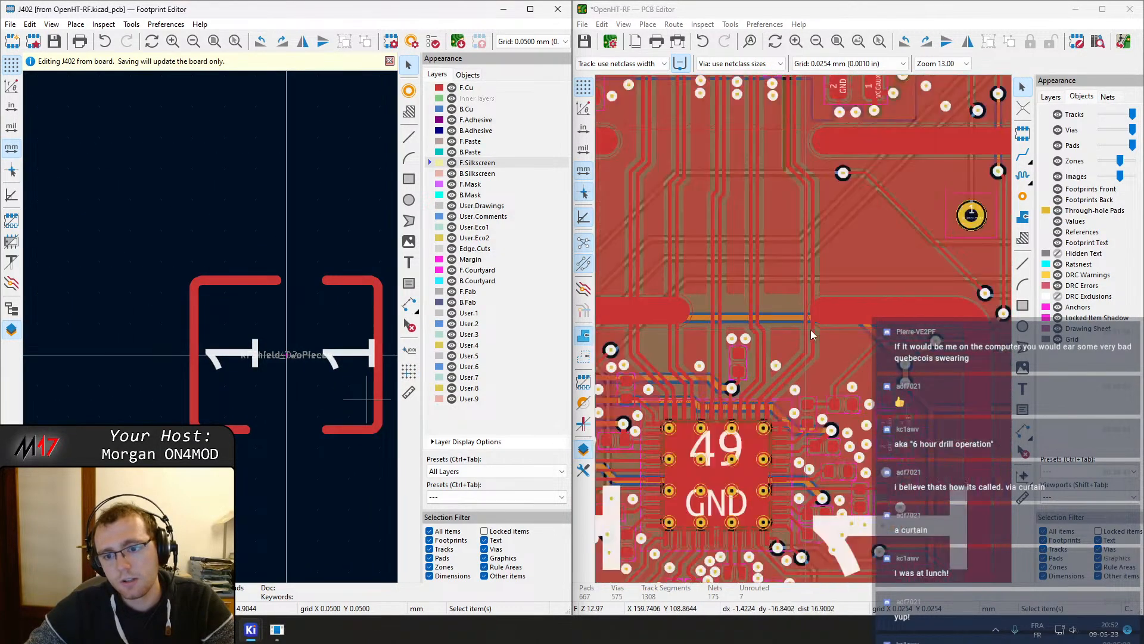
scroll(836, 313, down, 1)
click(342, 280)
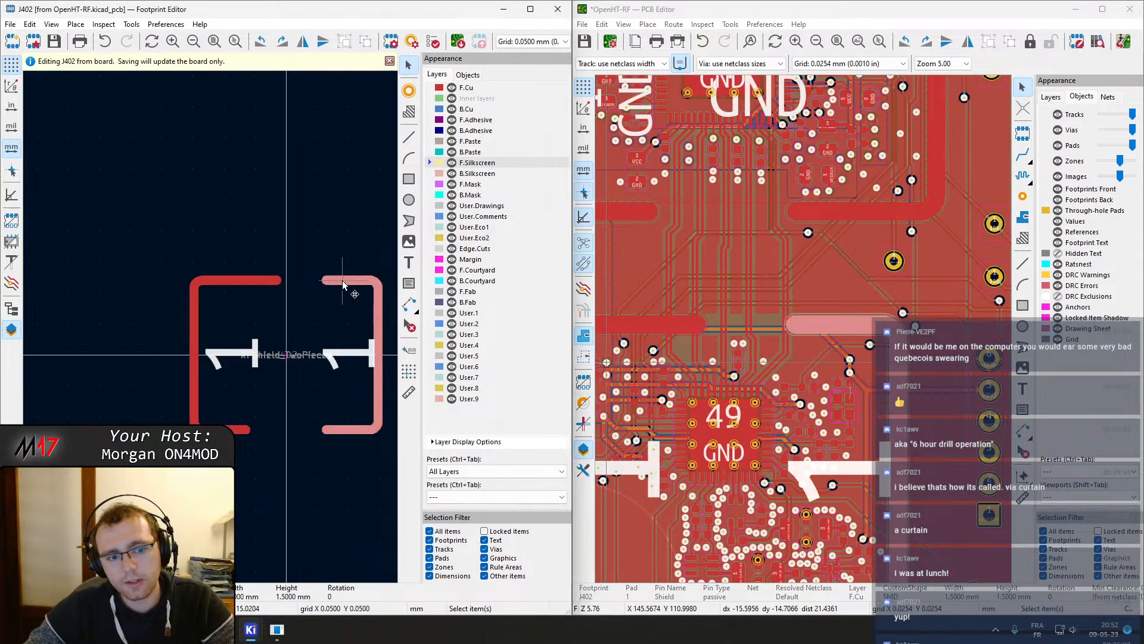
double_click(342, 281)
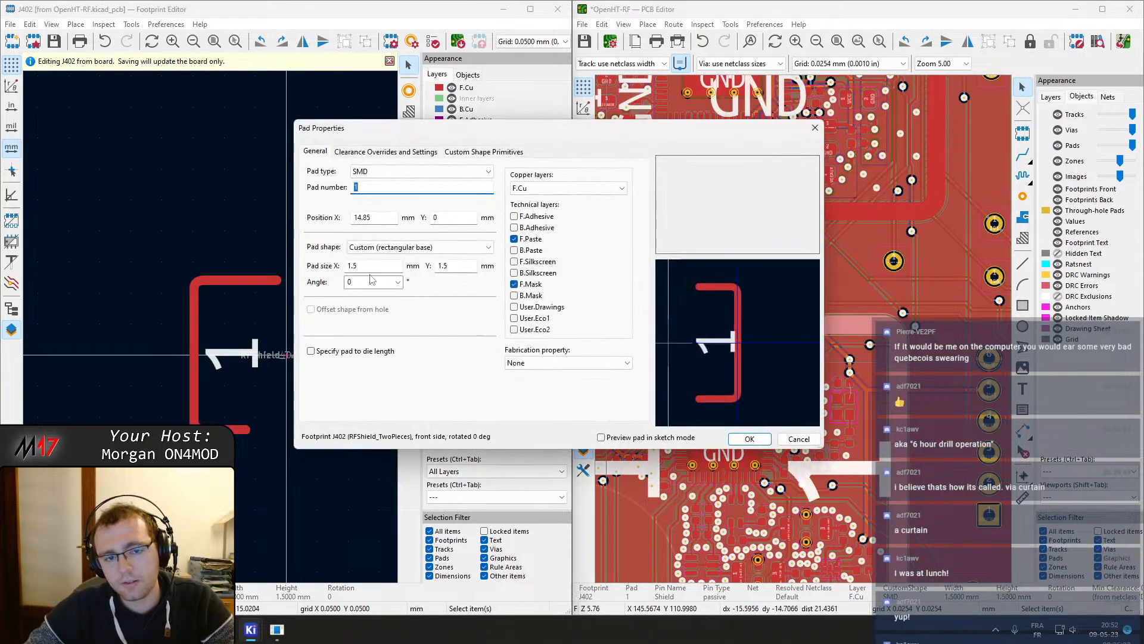
click(799, 431)
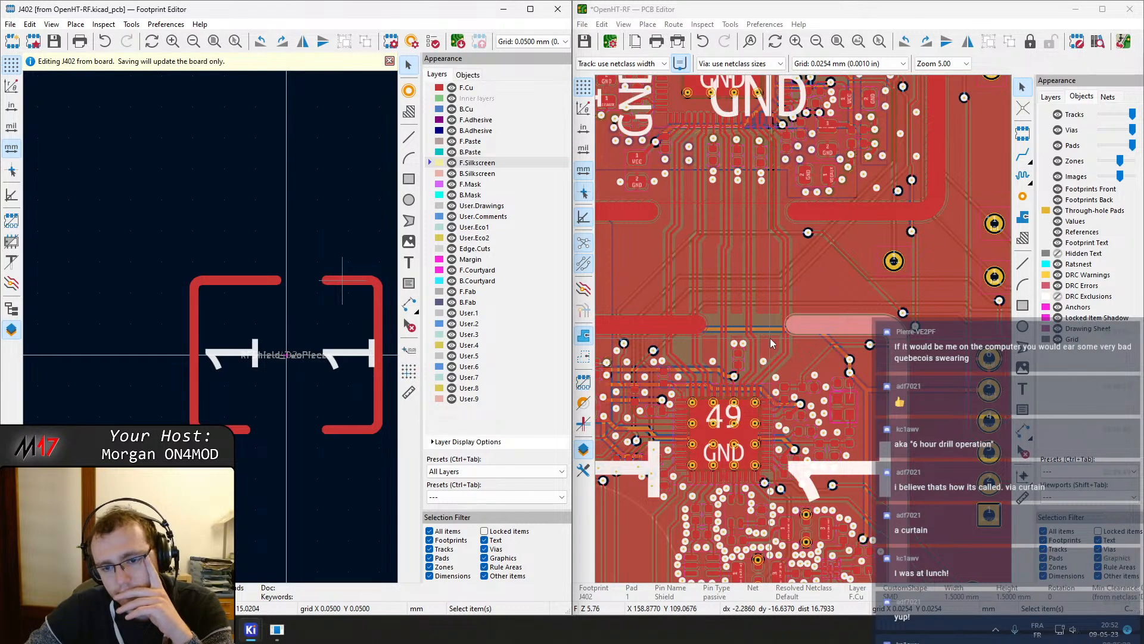
middle_drag(750, 272, 789, 296)
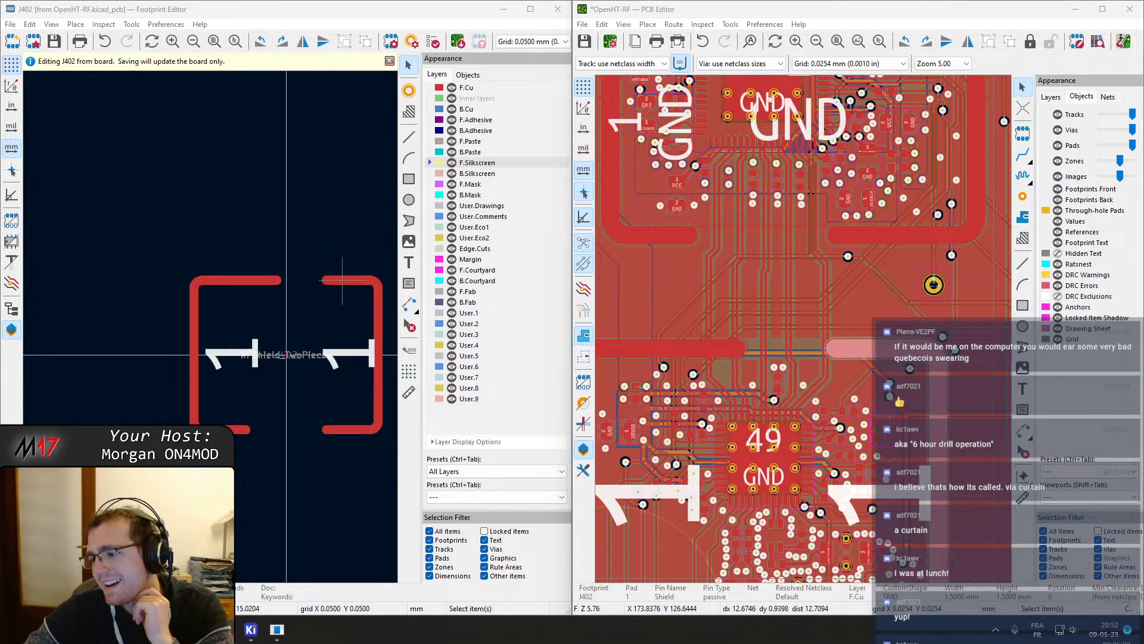
middle_drag(712, 359, 760, 344)
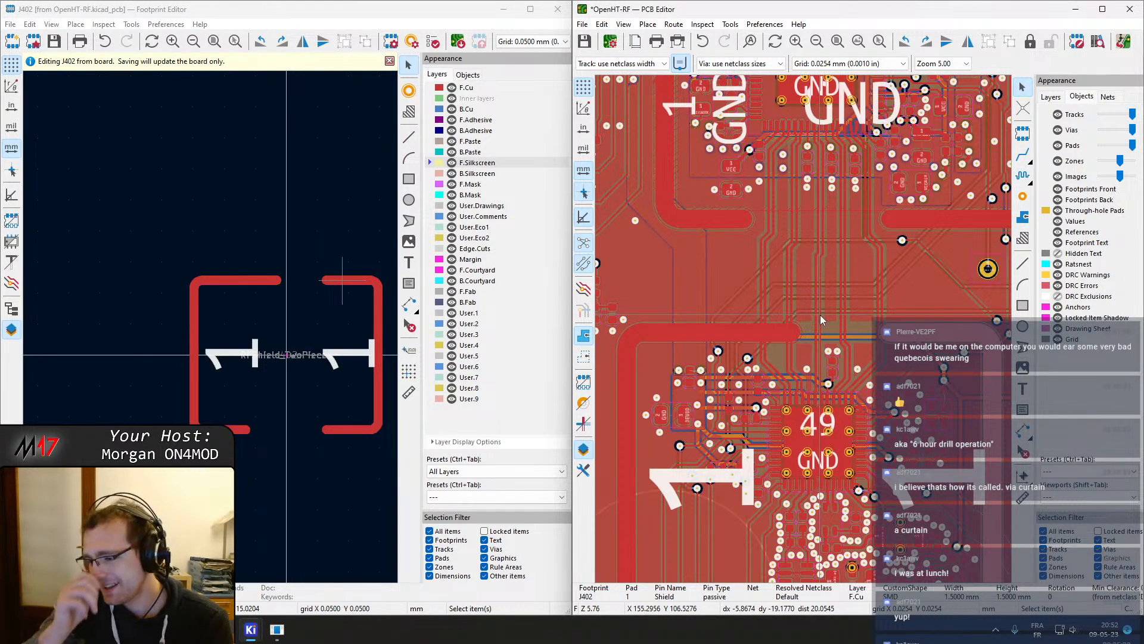
click(771, 337)
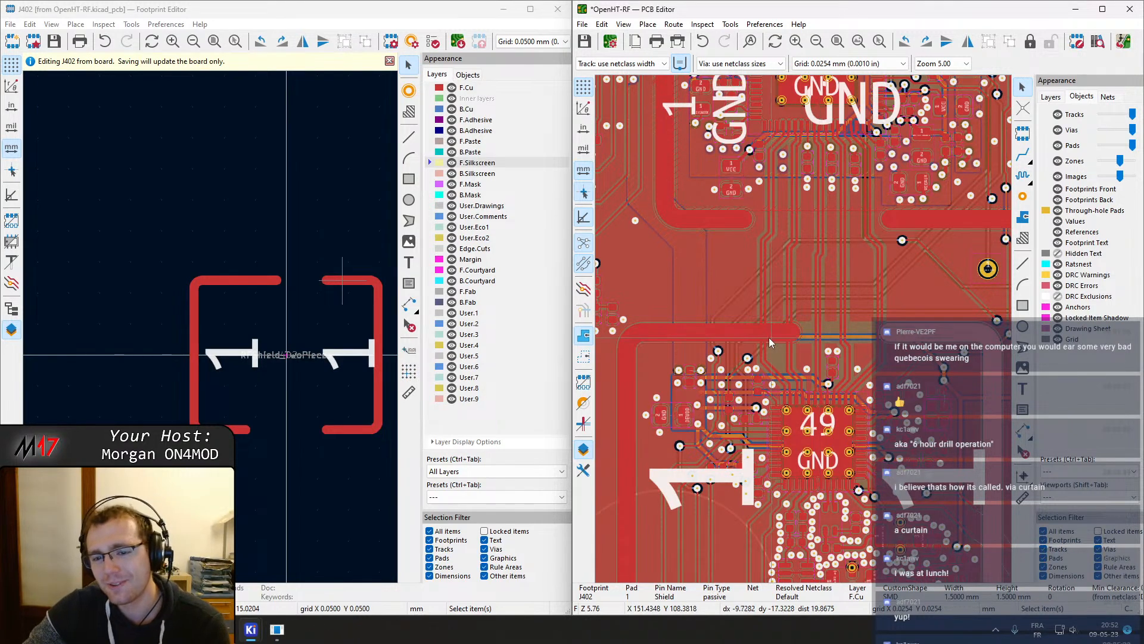
Inspect the shield pad area, a nearby +3V3 track's properties, and the shield pad's clearance override settings
click(745, 328)
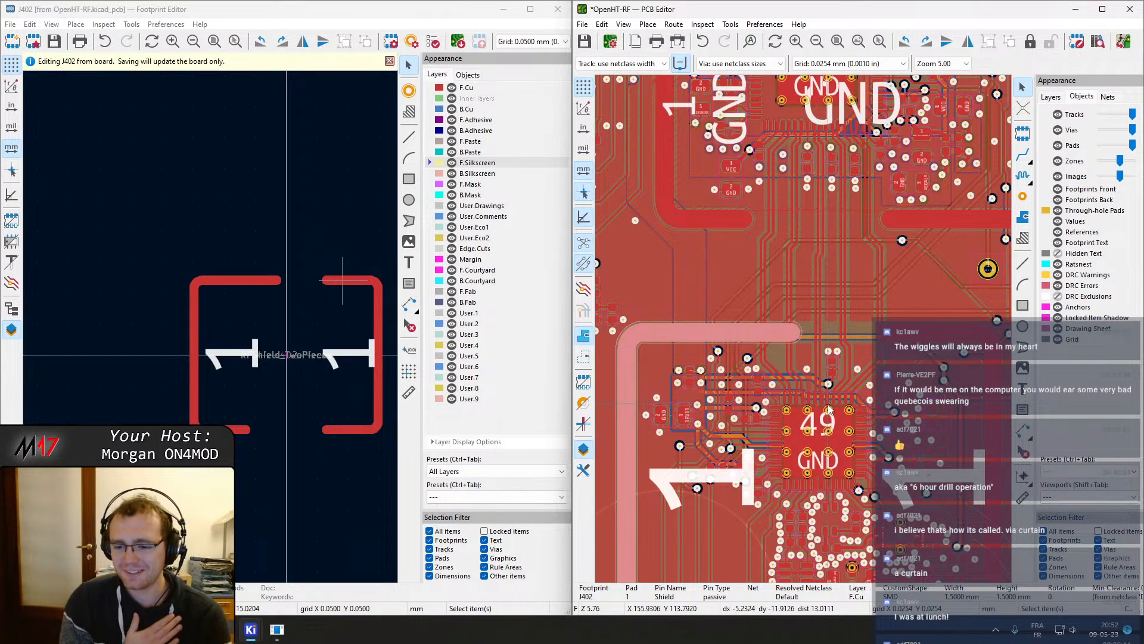
scroll(758, 345, down, 1)
middle_drag(758, 345, 816, 256)
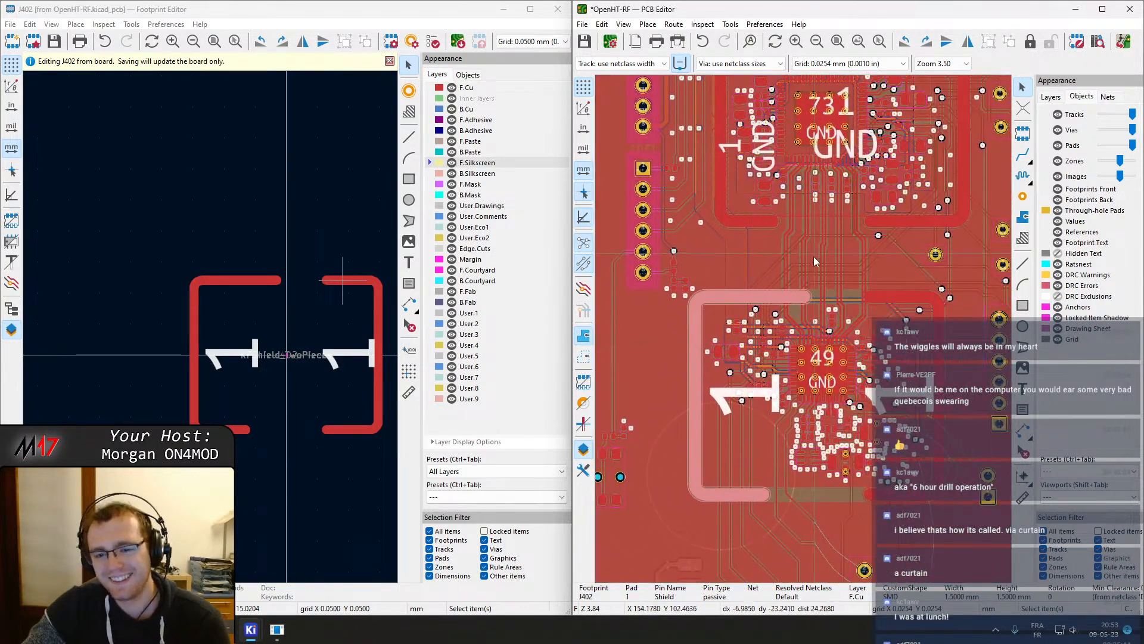
scroll(812, 253, up, 3)
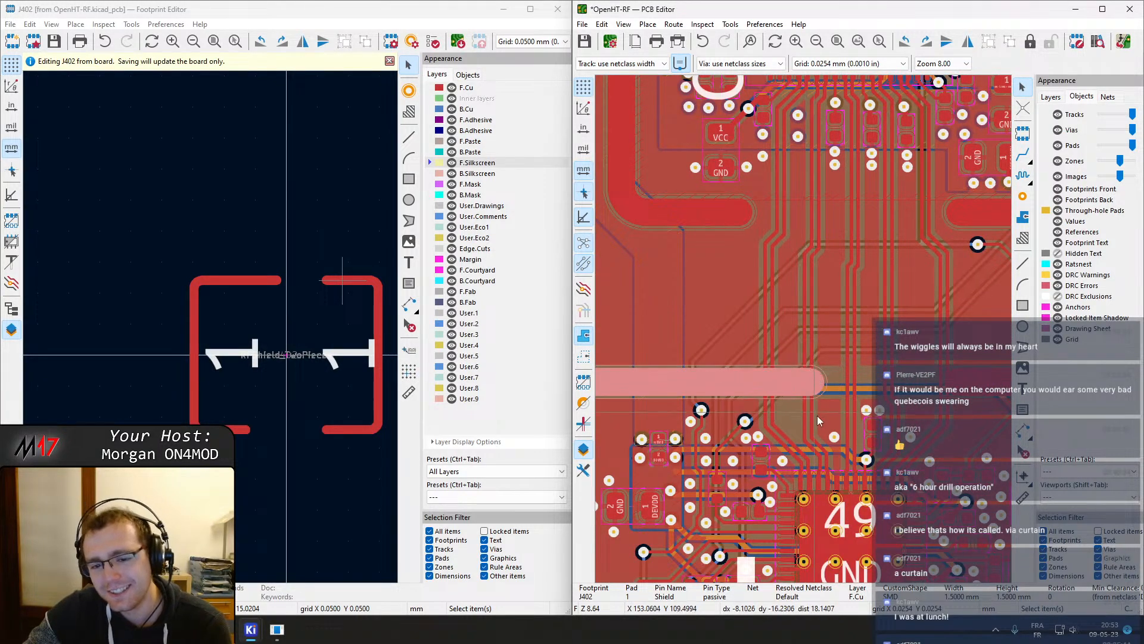
scroll(756, 377, down, 2)
middle_drag(801, 327, 795, 281)
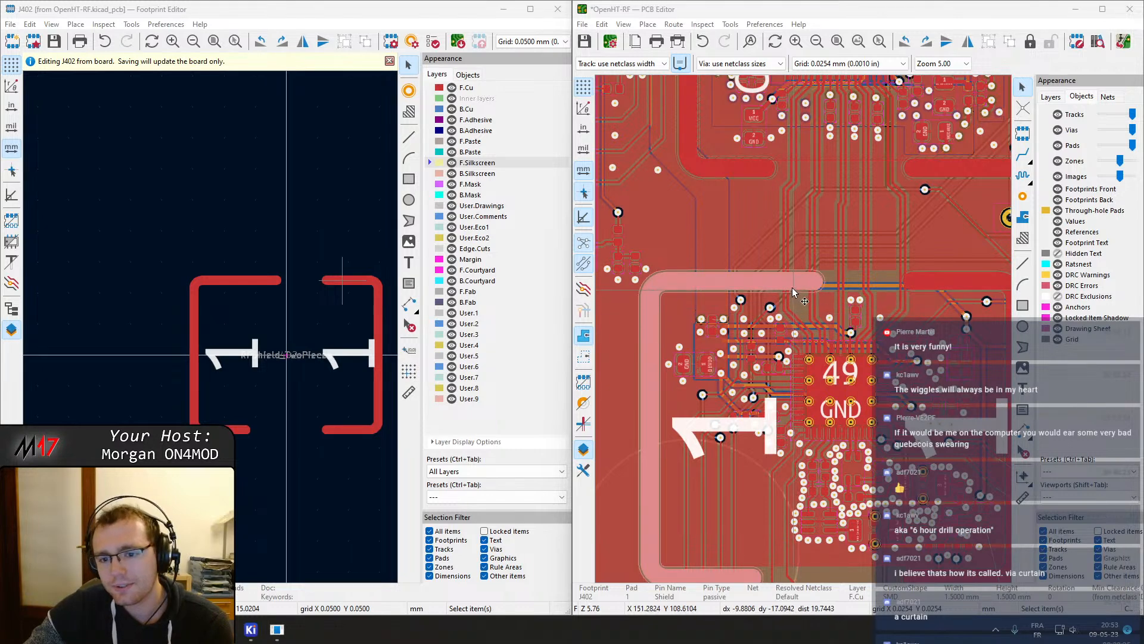
double_click(777, 285)
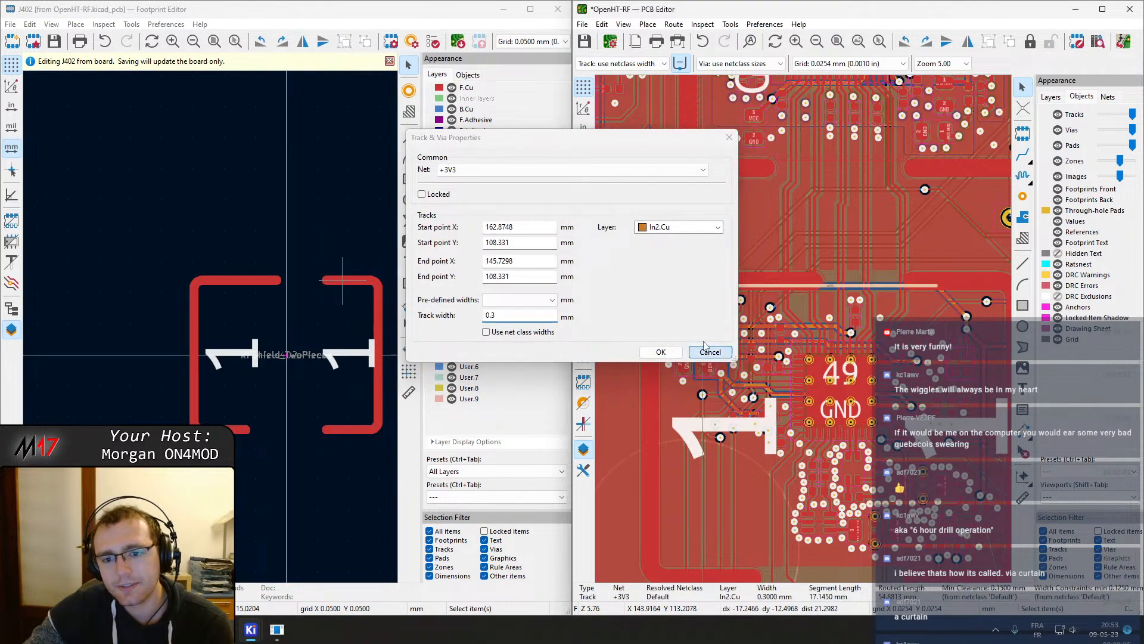
click(705, 352)
click(722, 274)
double_click(676, 280)
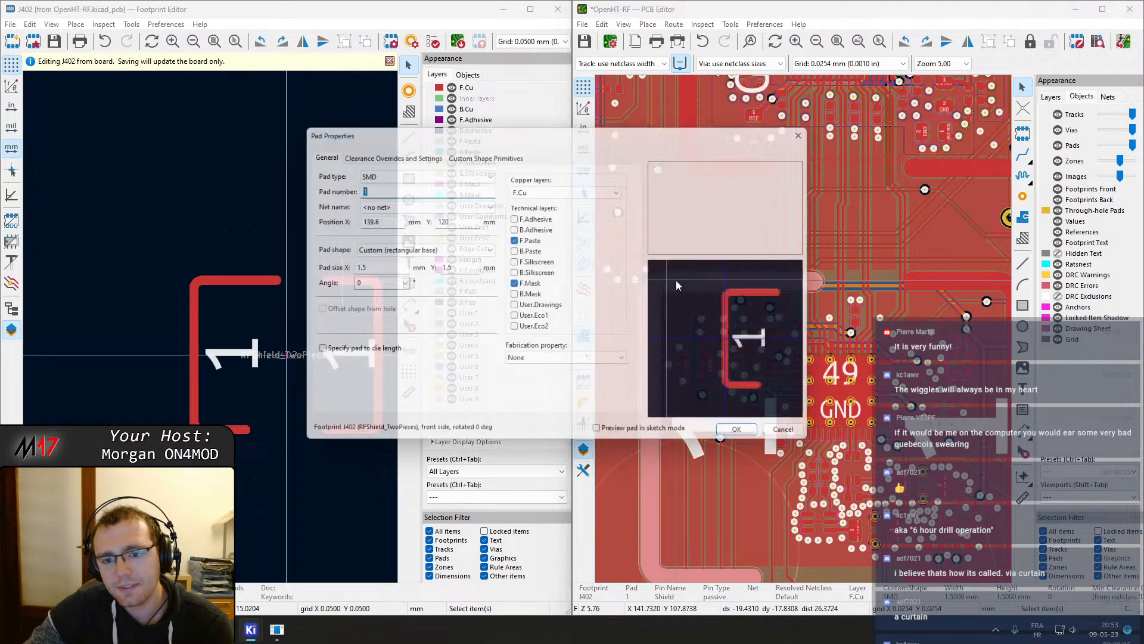
click(401, 154)
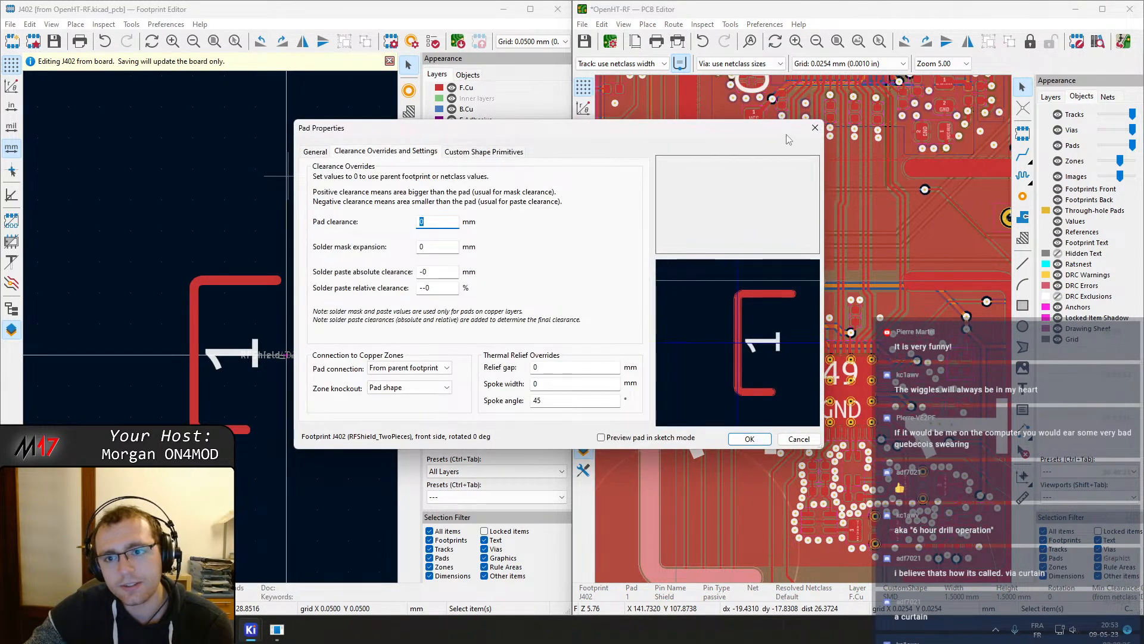
click(815, 128)
Delete the LVDS_TXCLK differential pair track segments running over the shield area
scroll(802, 365, up, 3)
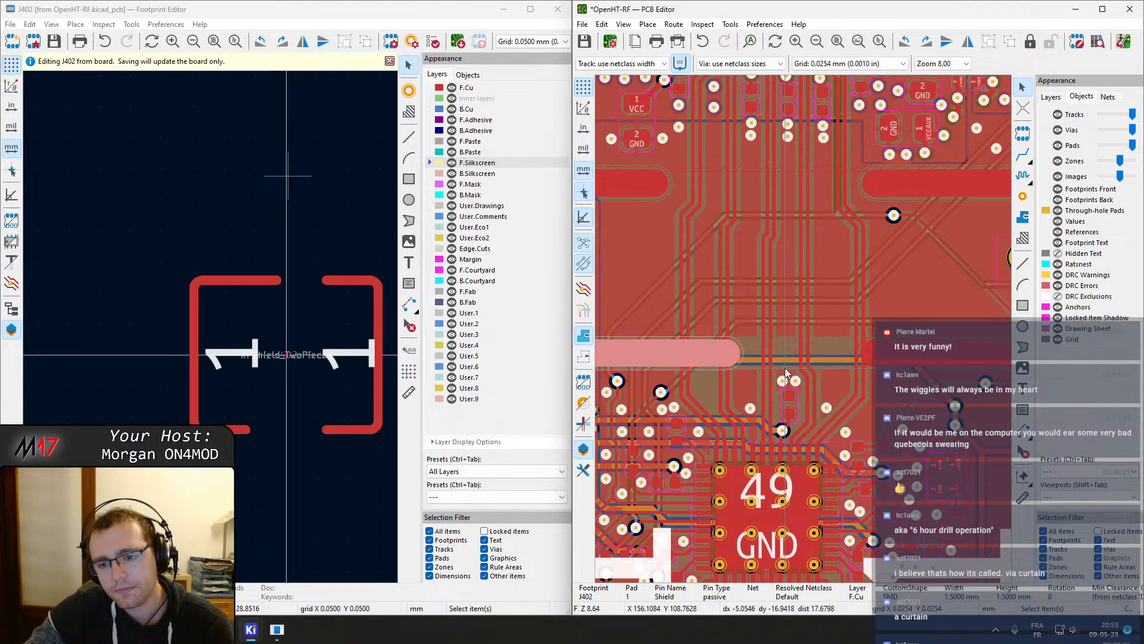
middle_drag(785, 367, 766, 360)
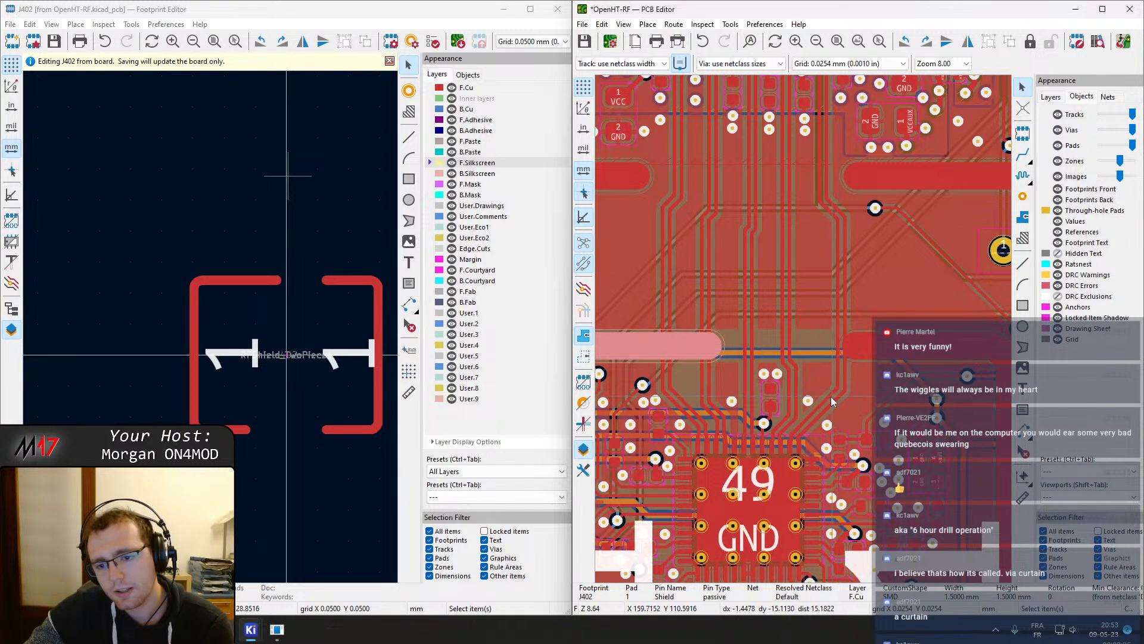
scroll(830, 403, up, 4)
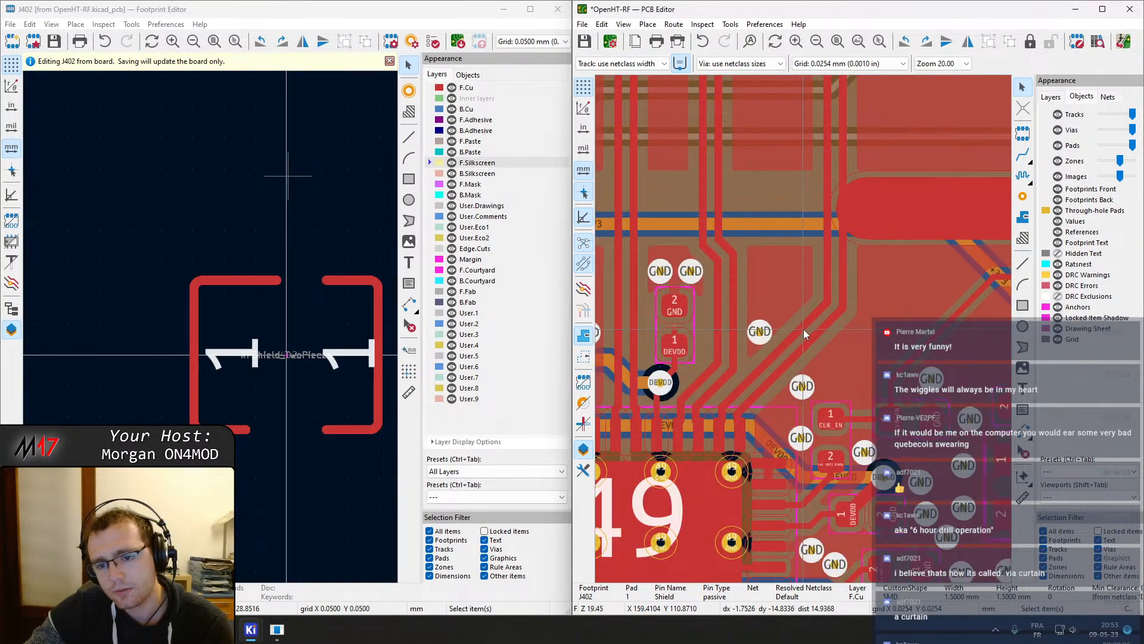
scroll(803, 329, down, 2)
middle_drag(807, 299, 900, 378)
scroll(775, 253, down, 2)
middle_drag(775, 252, 818, 273)
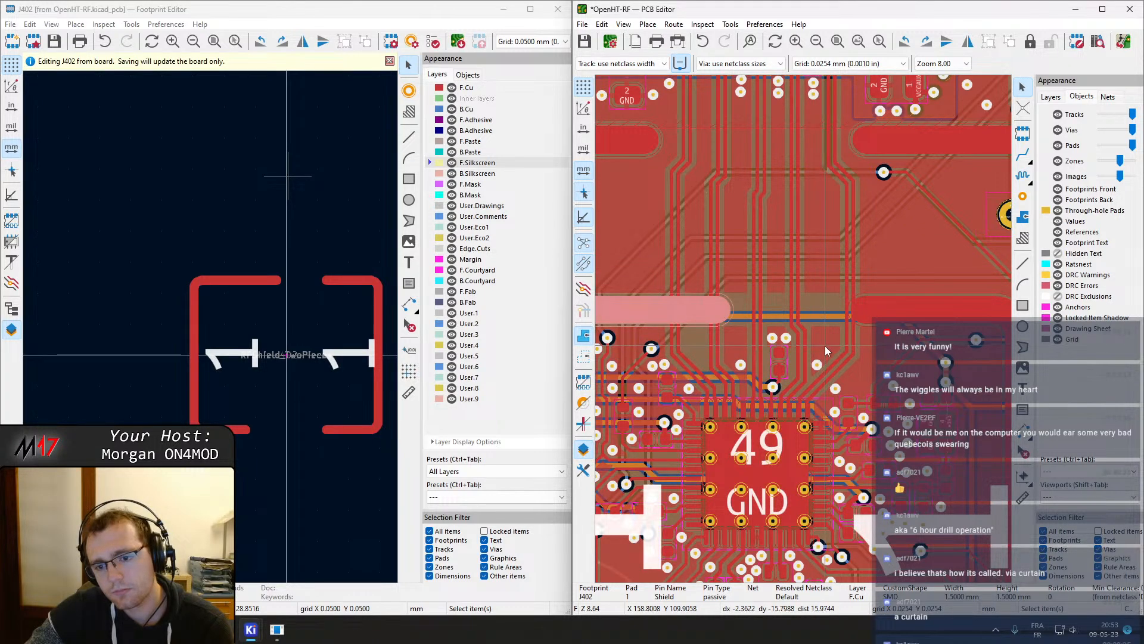
scroll(804, 329, up, 4)
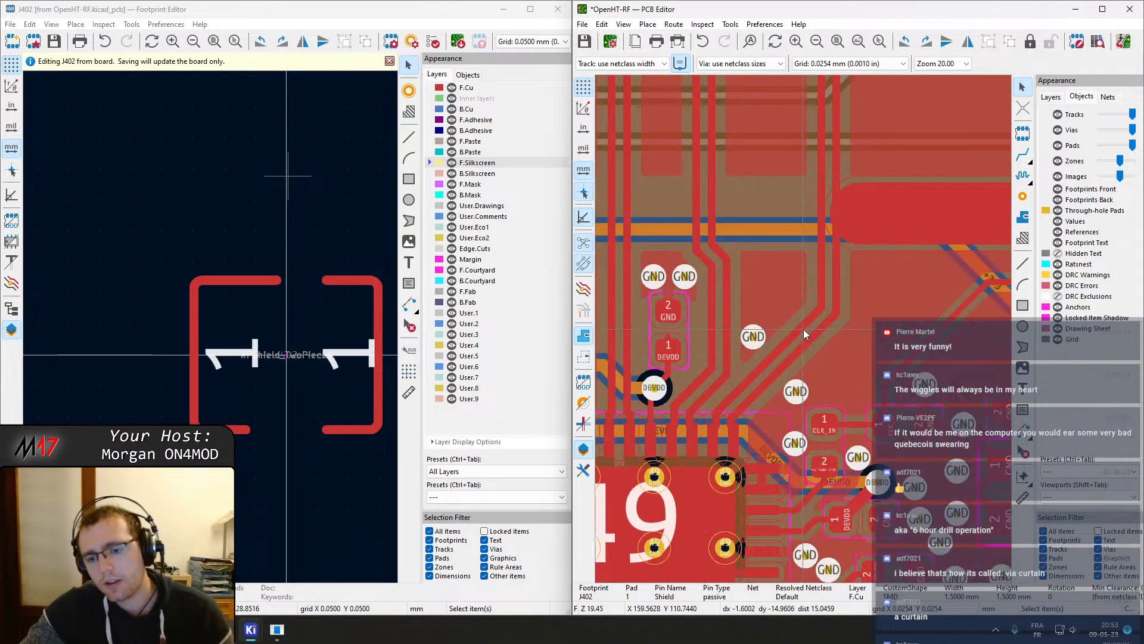
click(820, 291)
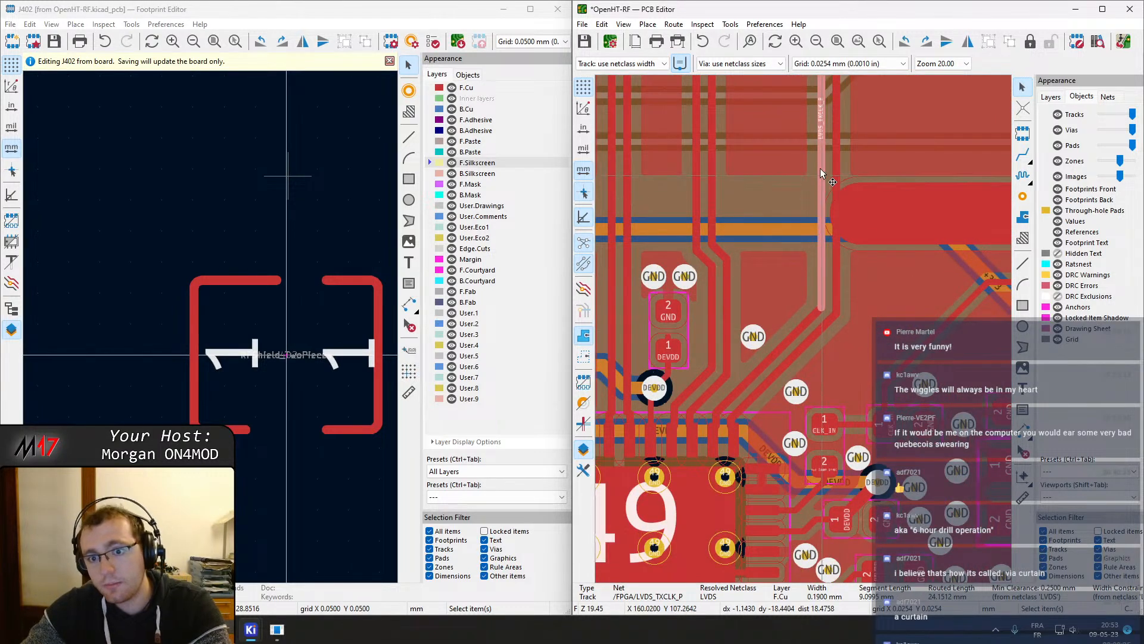
right_click(823, 100)
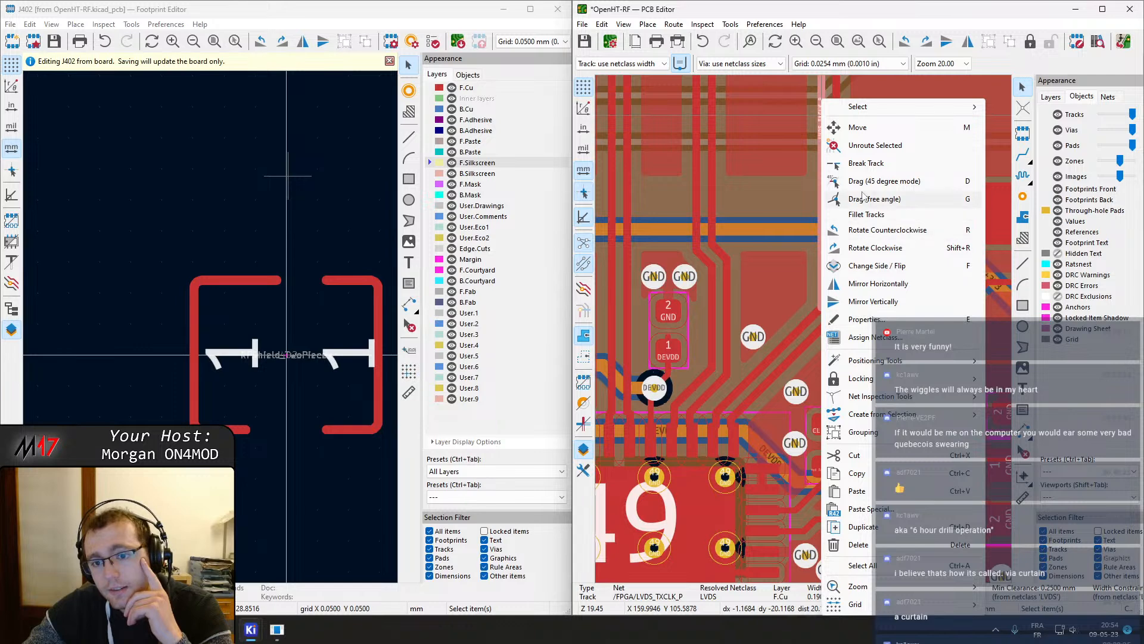
click(844, 101)
right_click(836, 103)
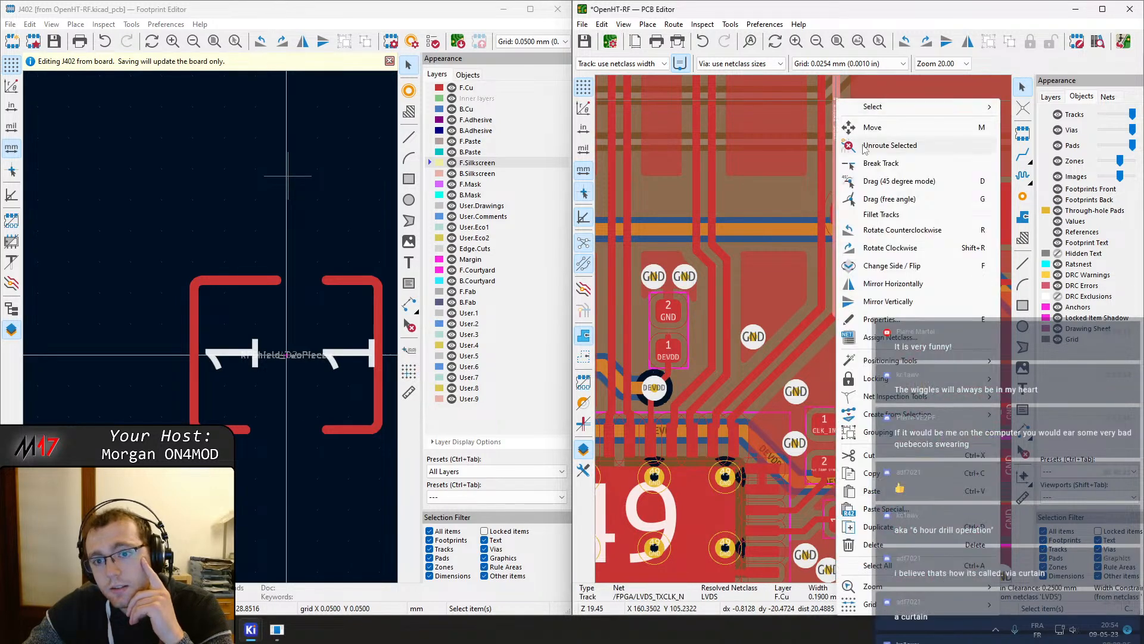
click(875, 167)
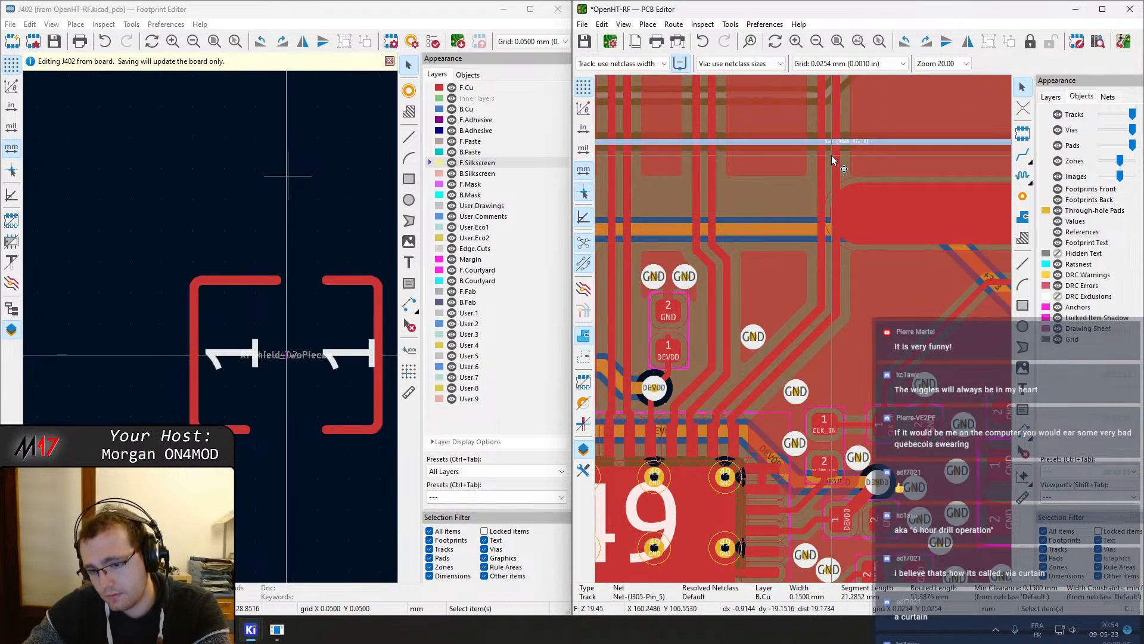
key(Delete)
click(820, 165)
key(Delete)
click(835, 315)
click(819, 313)
key(Delete)
click(825, 318)
key(Delete)
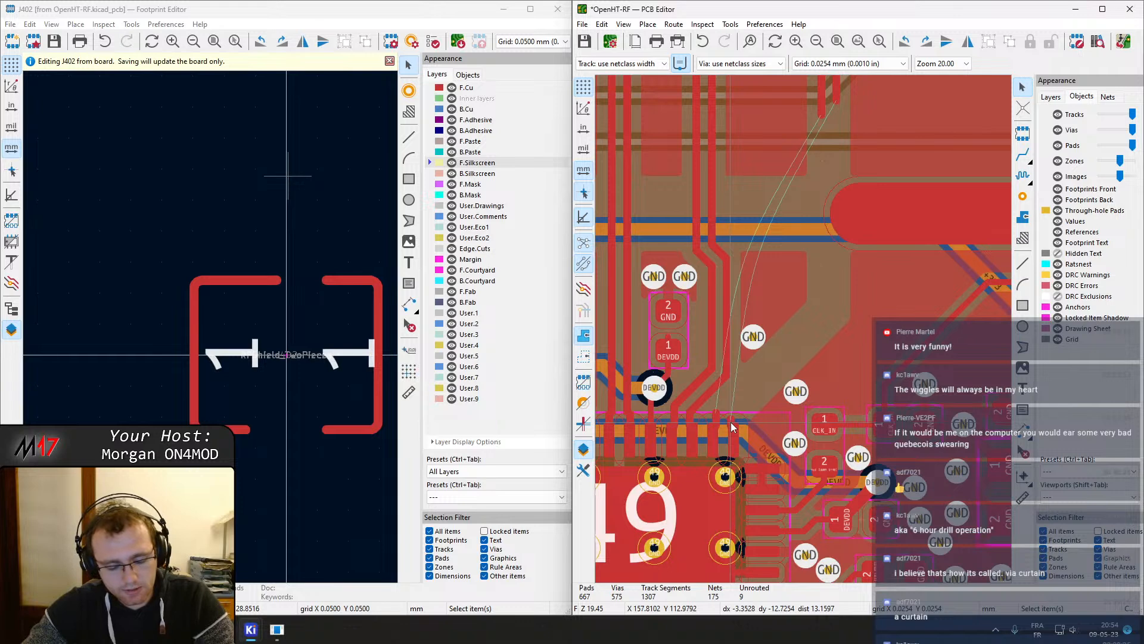
Try to start routing the LVDS_TXCLK differential pair from the FPGA pads, filling and undoing zones along the way
key(6)
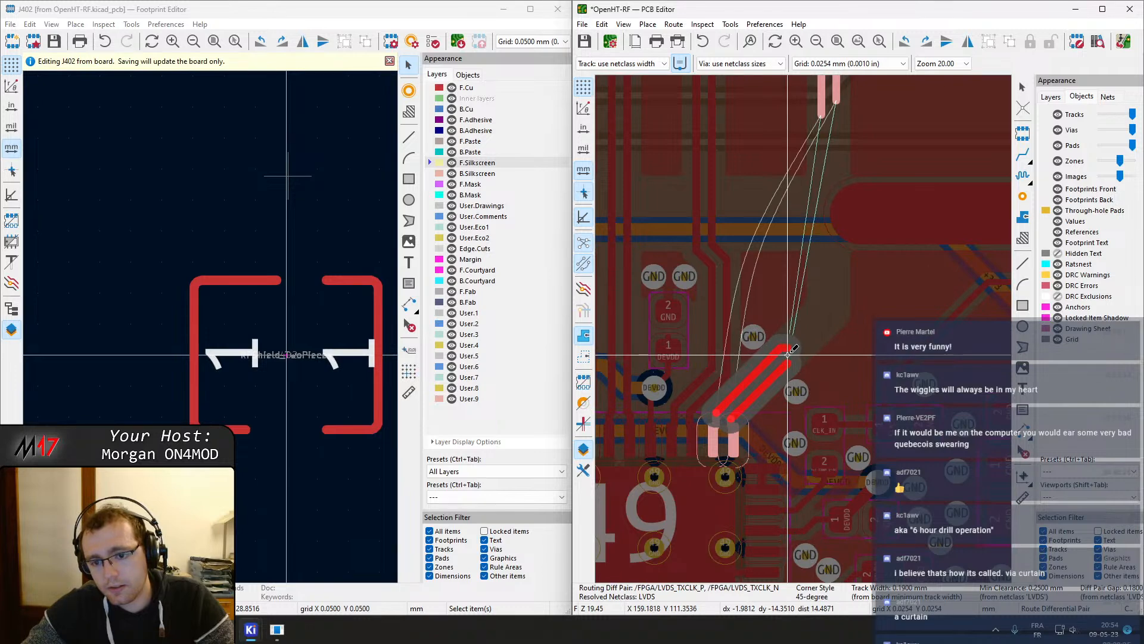
key(Escape)
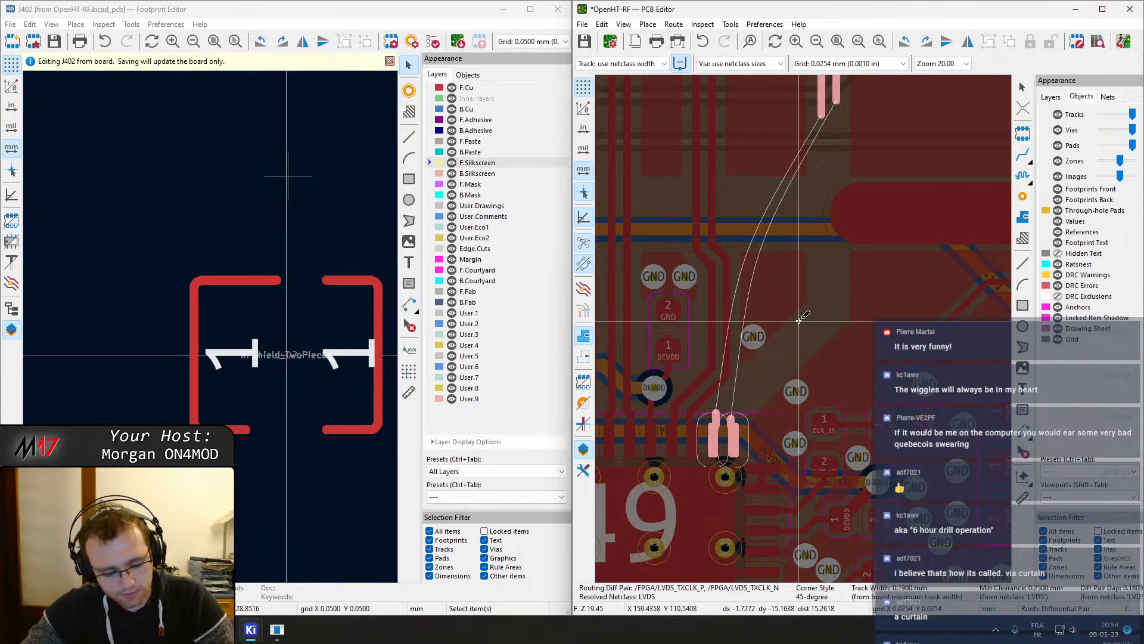
key(Escape)
key(ctrl+b)
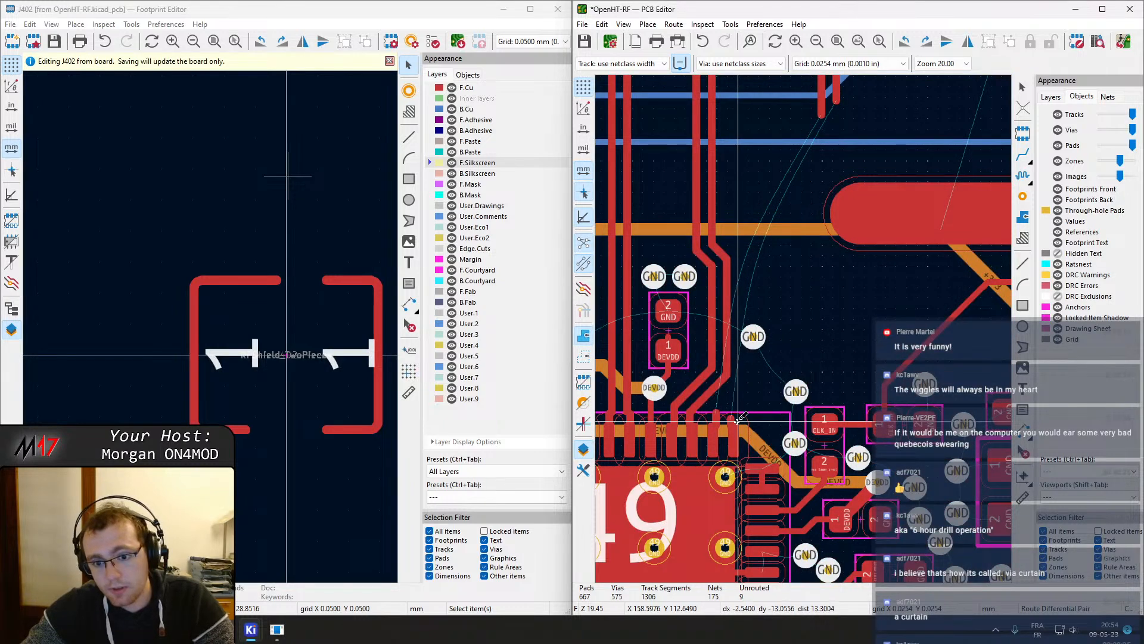
click(742, 416)
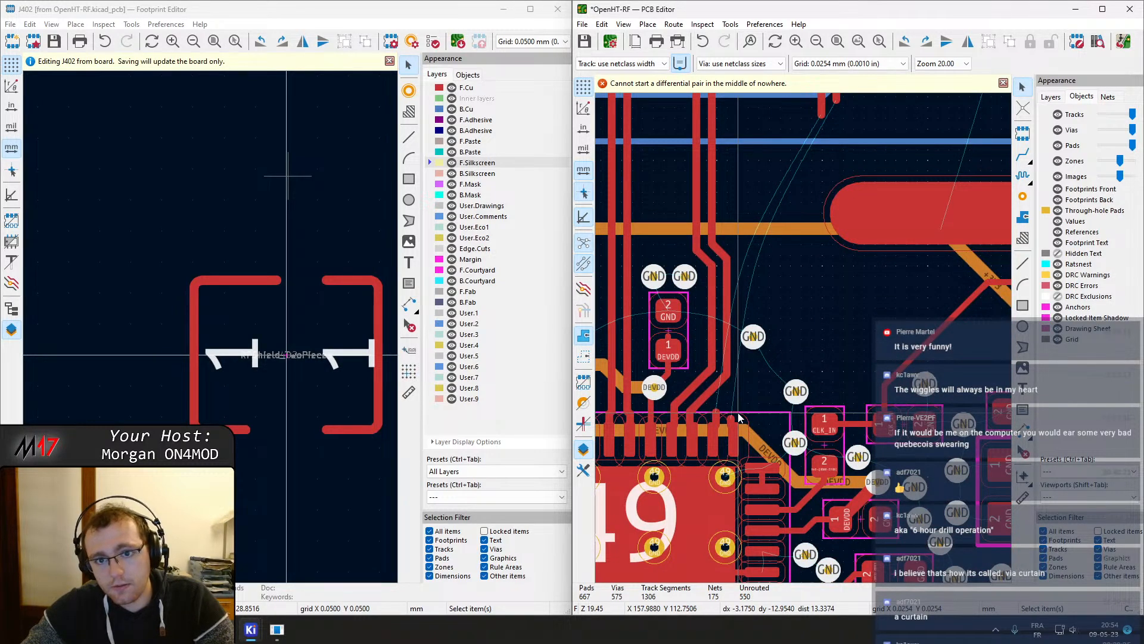
click(728, 419)
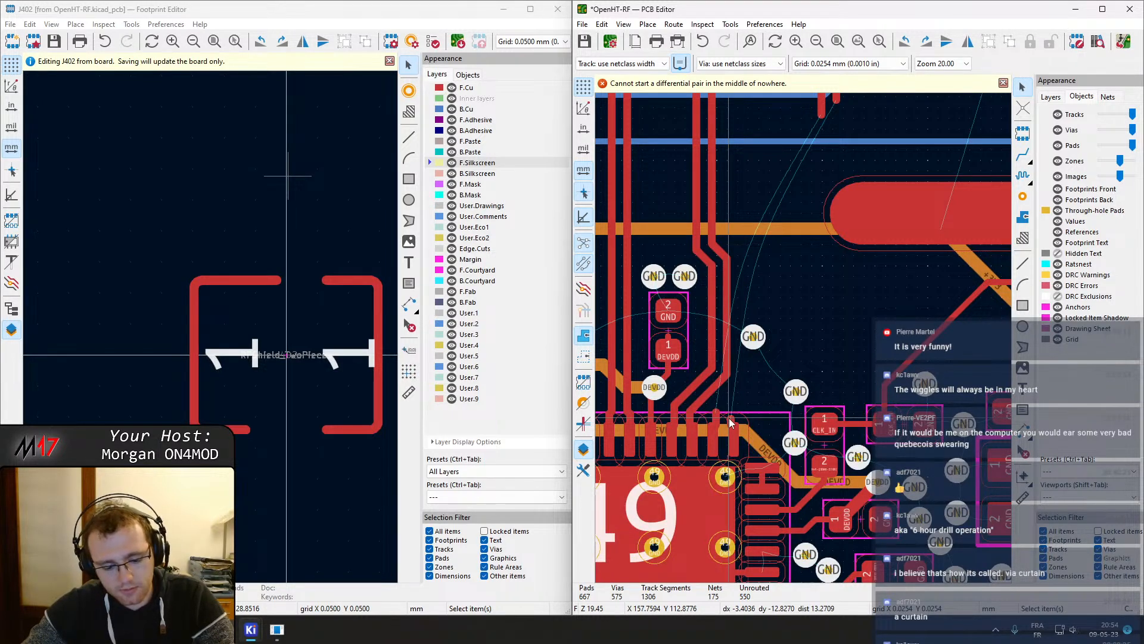
click(769, 429)
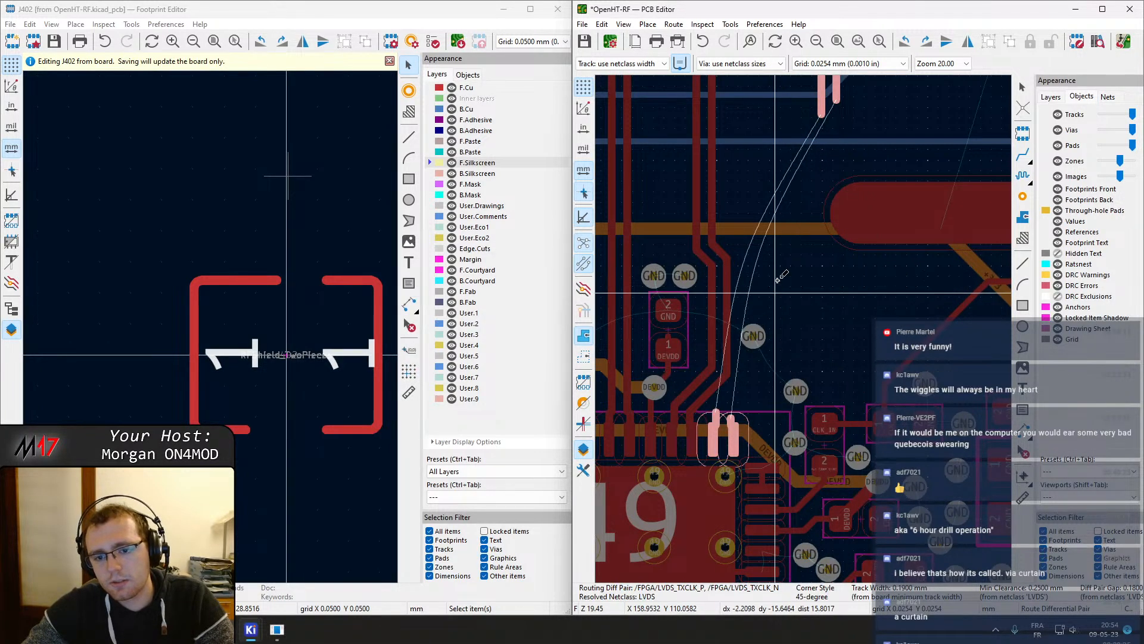
scroll(835, 274, up, 3)
scroll(797, 327, down, 3)
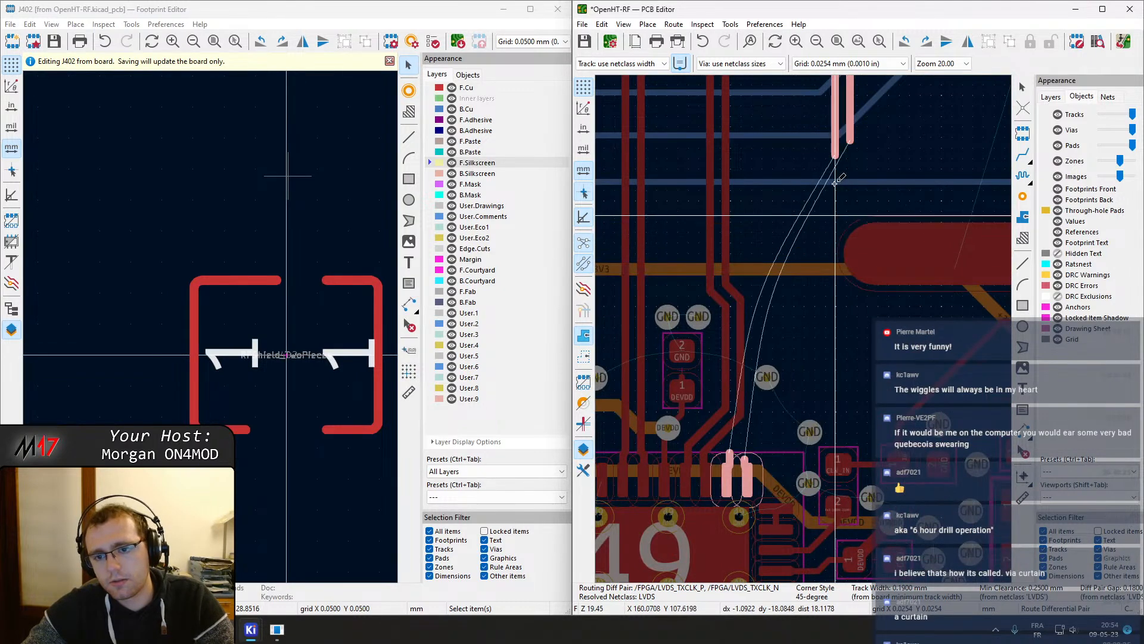
key(b)
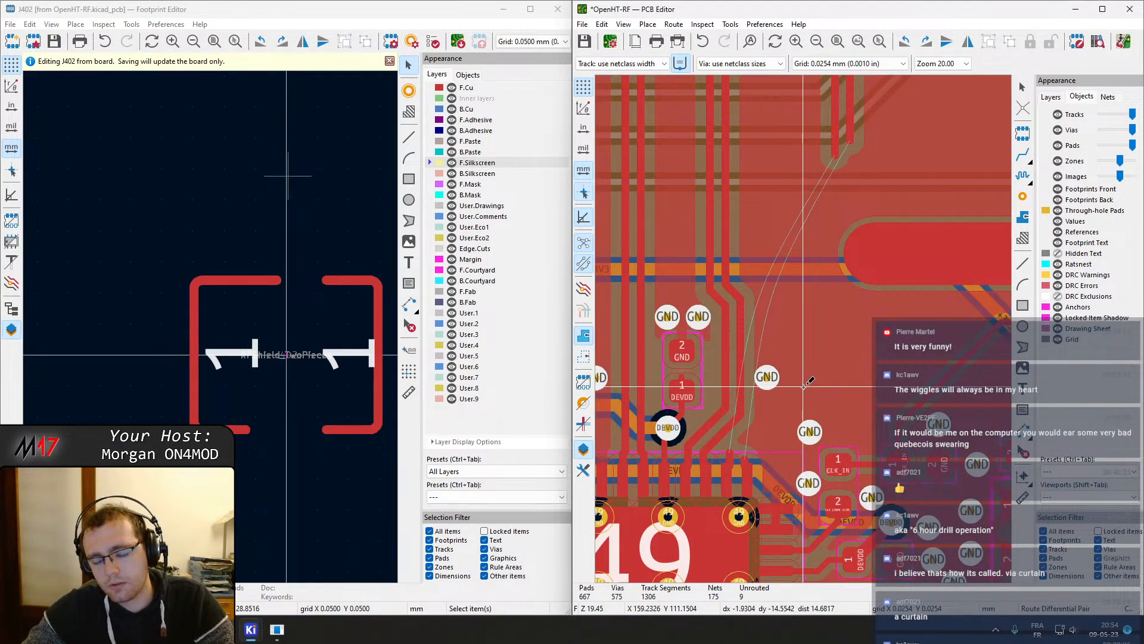
key(ctrl+z)
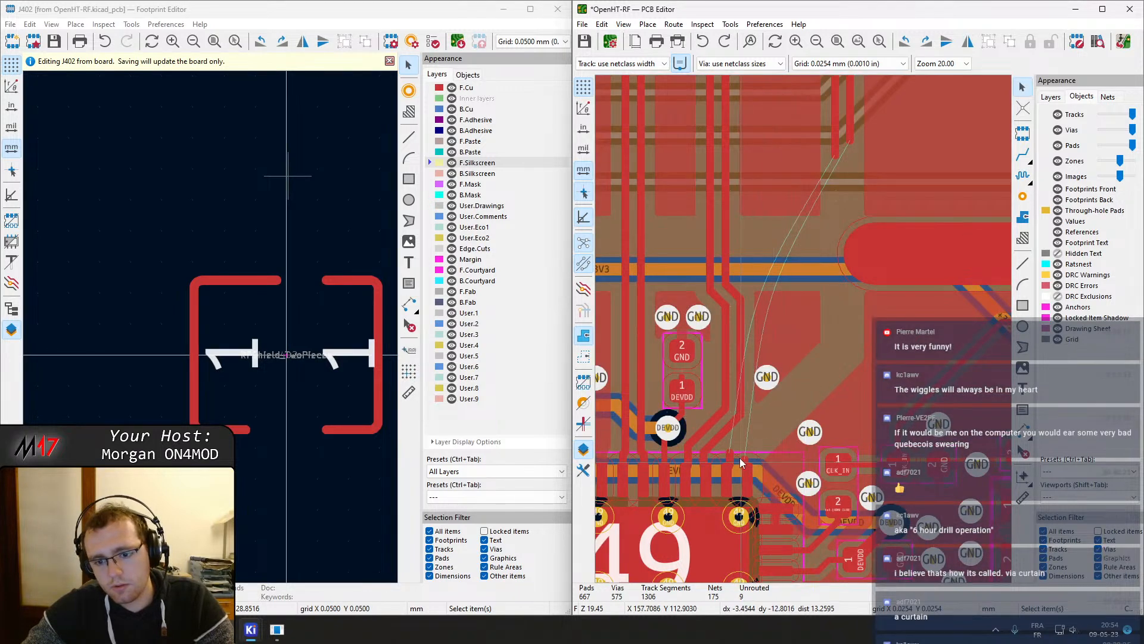
Try again to route the LVDS_TXCLK differential pair diagonally away from the pads, then cancel the route
key(6)
click(745, 473)
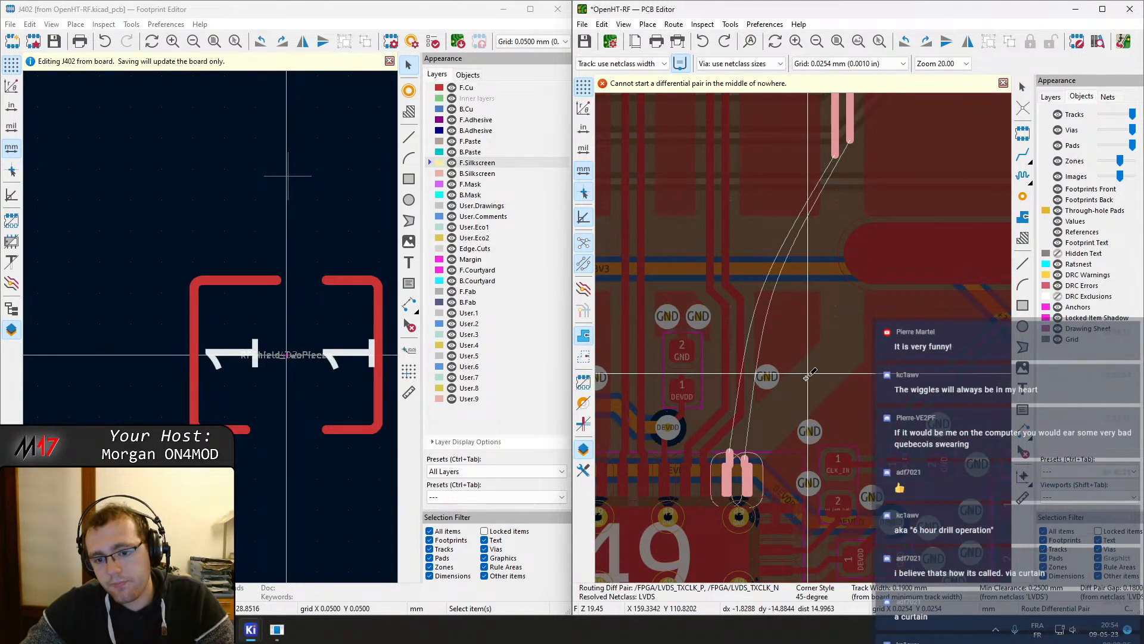
double_click(792, 410)
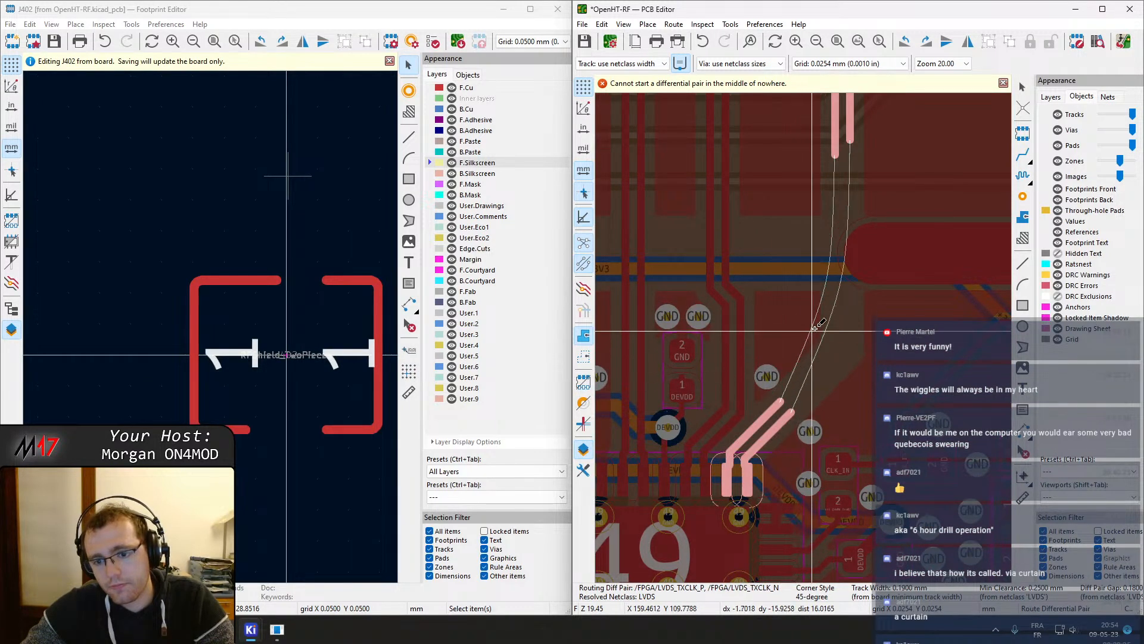
middle_drag(842, 318, 693, 419)
middle_drag(677, 379, 813, 280)
key(Escape)
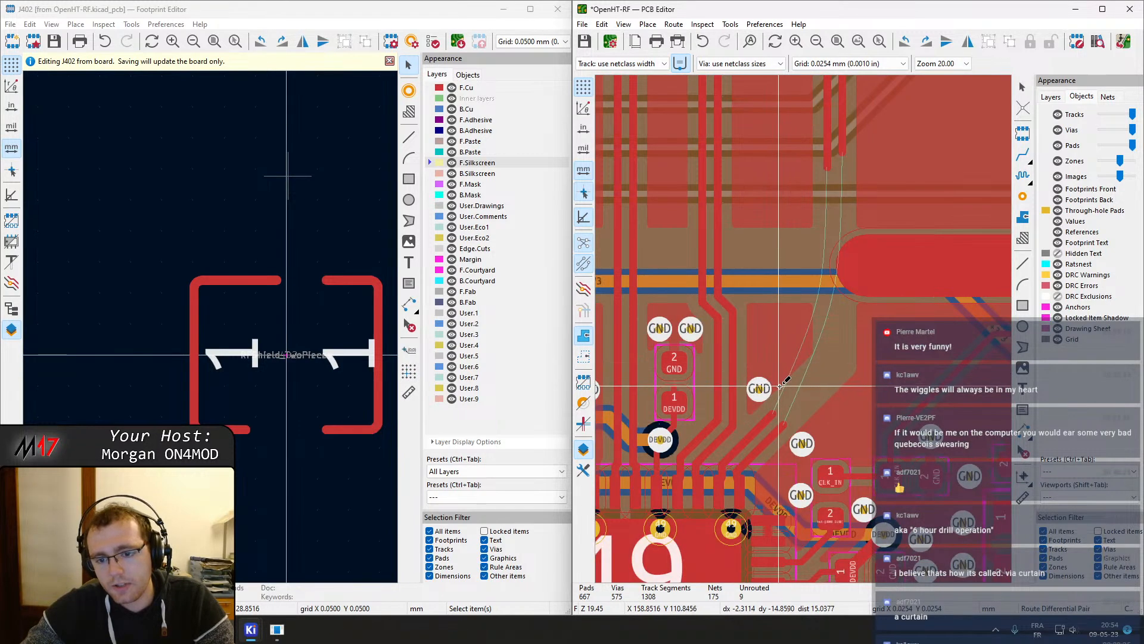
click(787, 426)
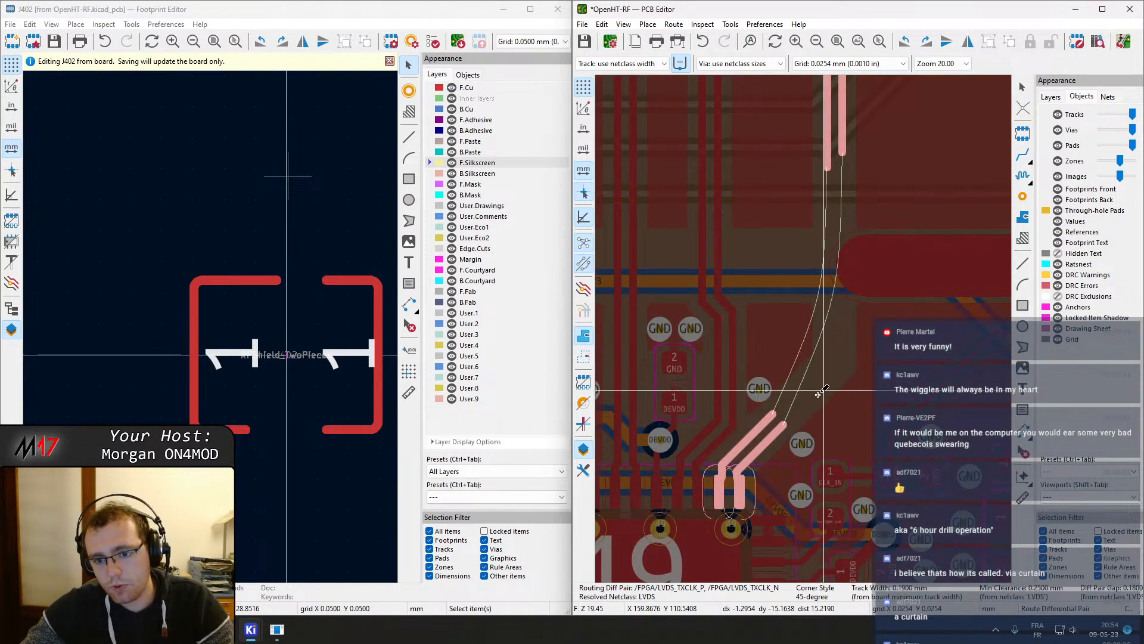
key(Escape)
scroll(793, 334, down, 3)
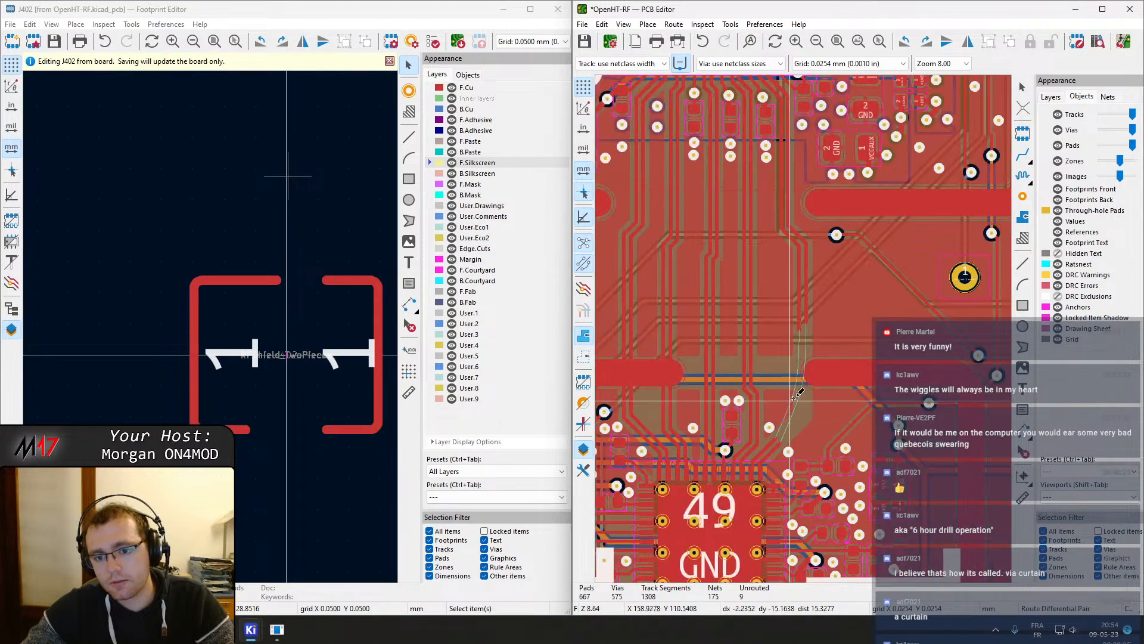
Maximize the board editor and route the LVDS_TXCLK differential pair from the FPGA pads up through the gap between the shield pads
click(1103, 10)
middle_drag(524, 362, 557, 345)
scroll(530, 353, up, 5)
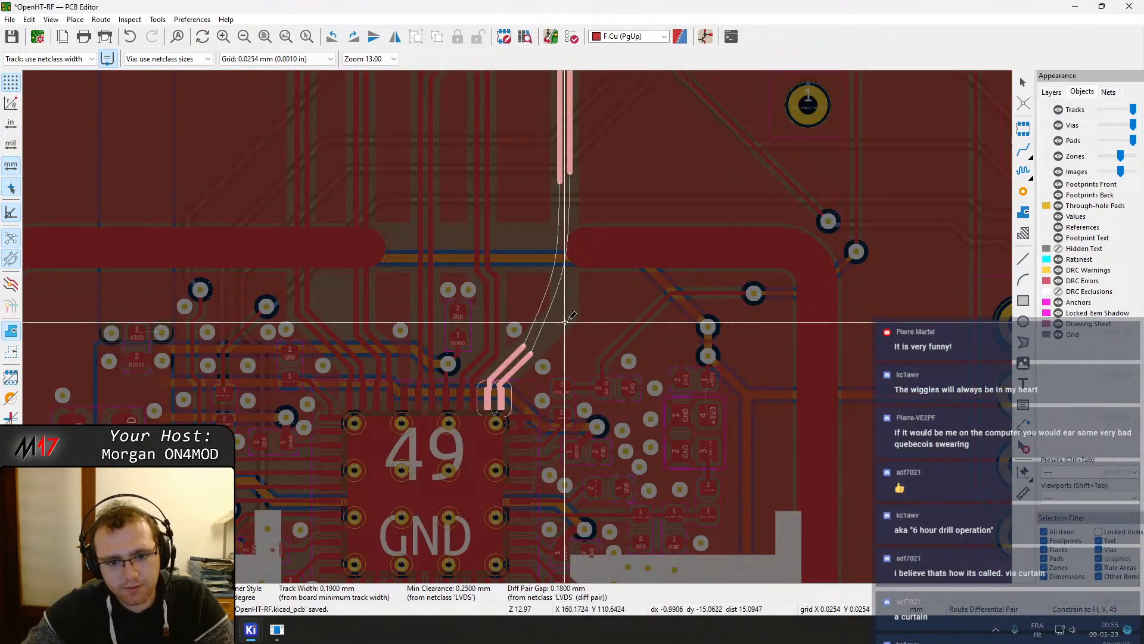
scroll(536, 325, down, 3)
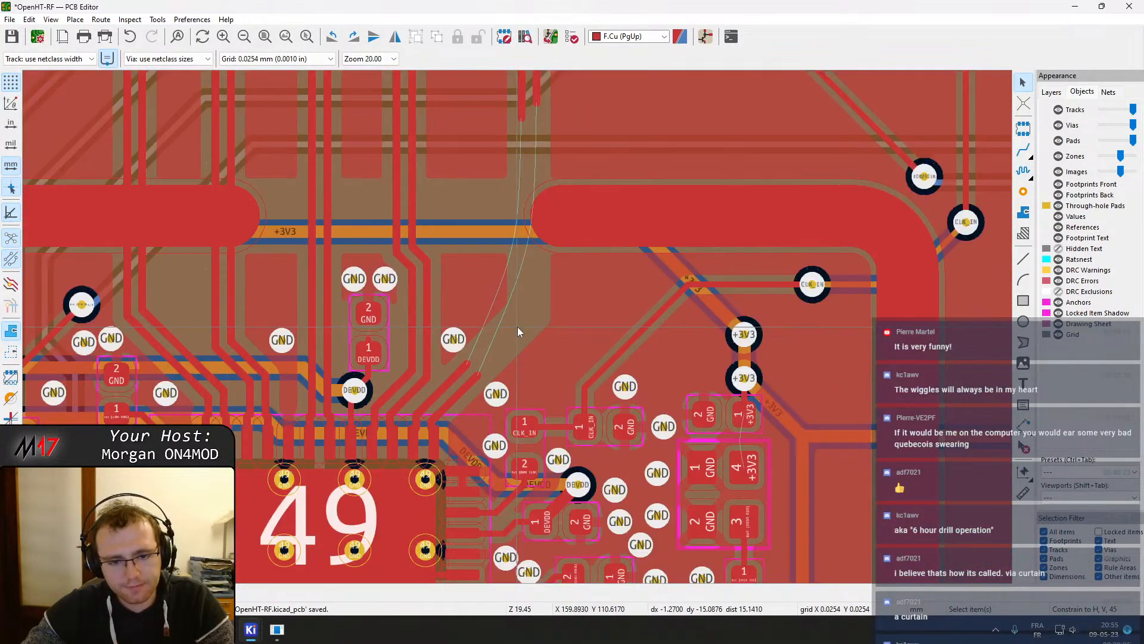
key(6)
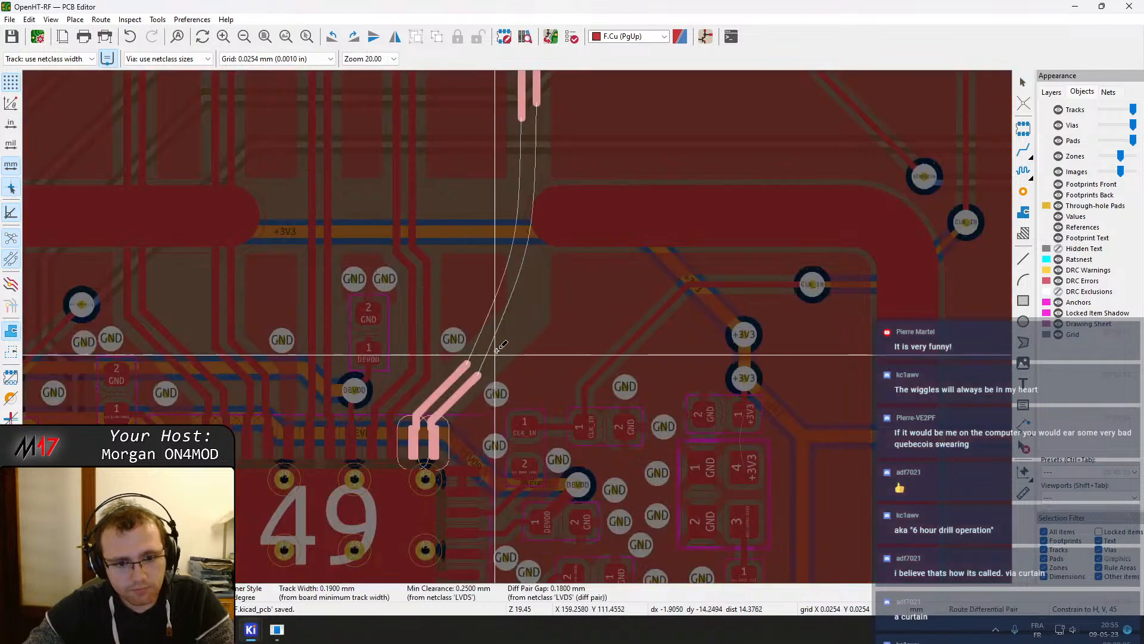
key(Escape)
key(Escape)
click(457, 345)
drag(458, 347, 617, 288)
key(6)
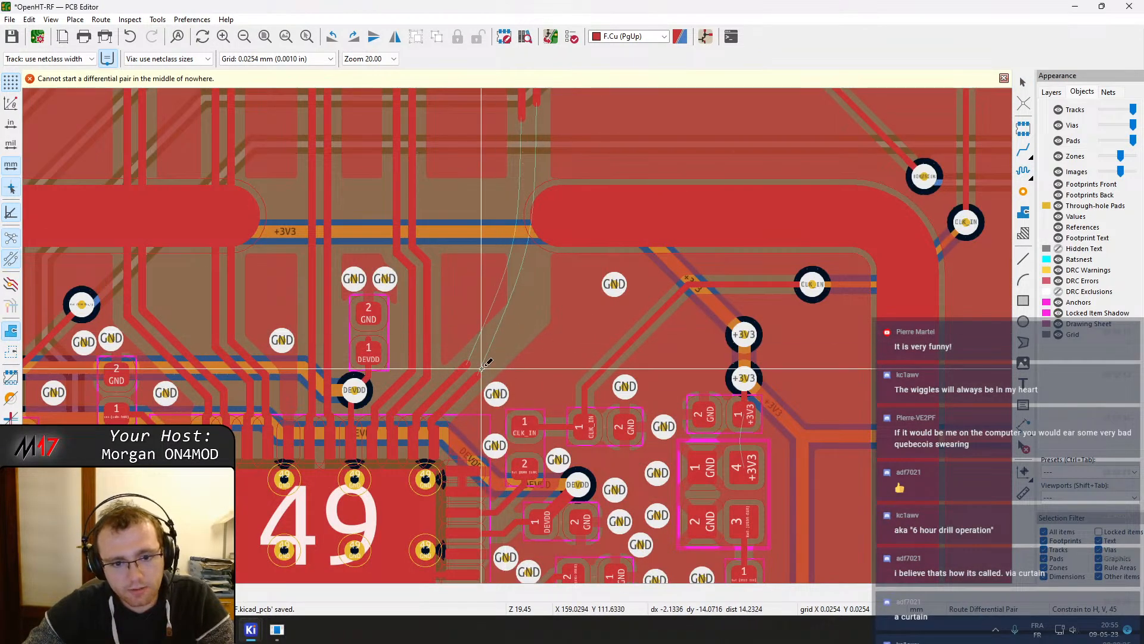
click(481, 367)
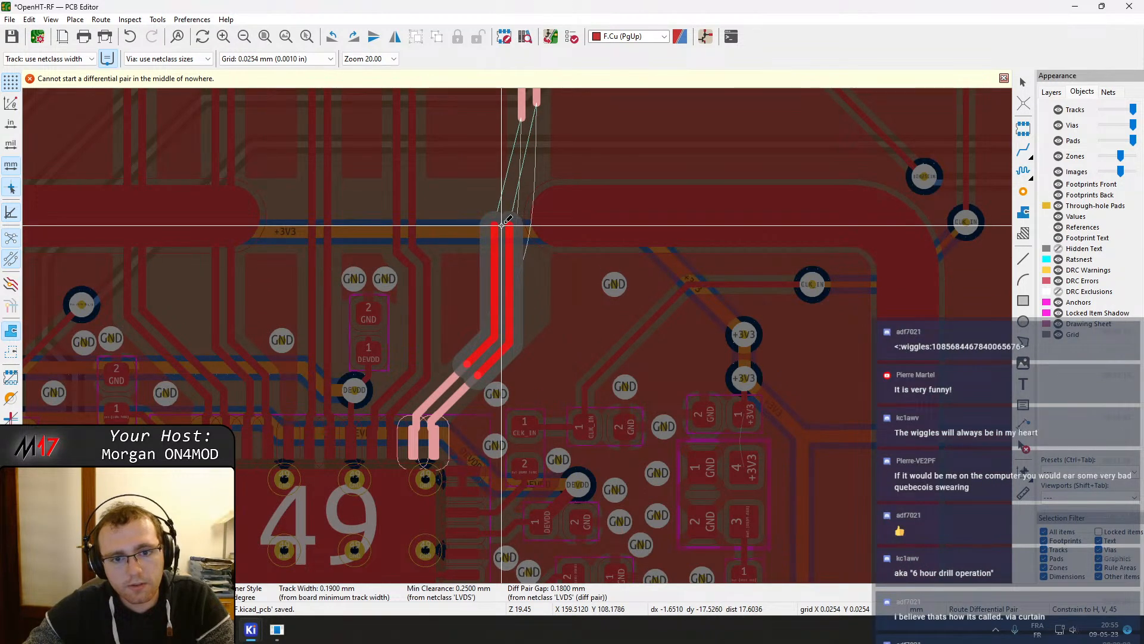
click(502, 224)
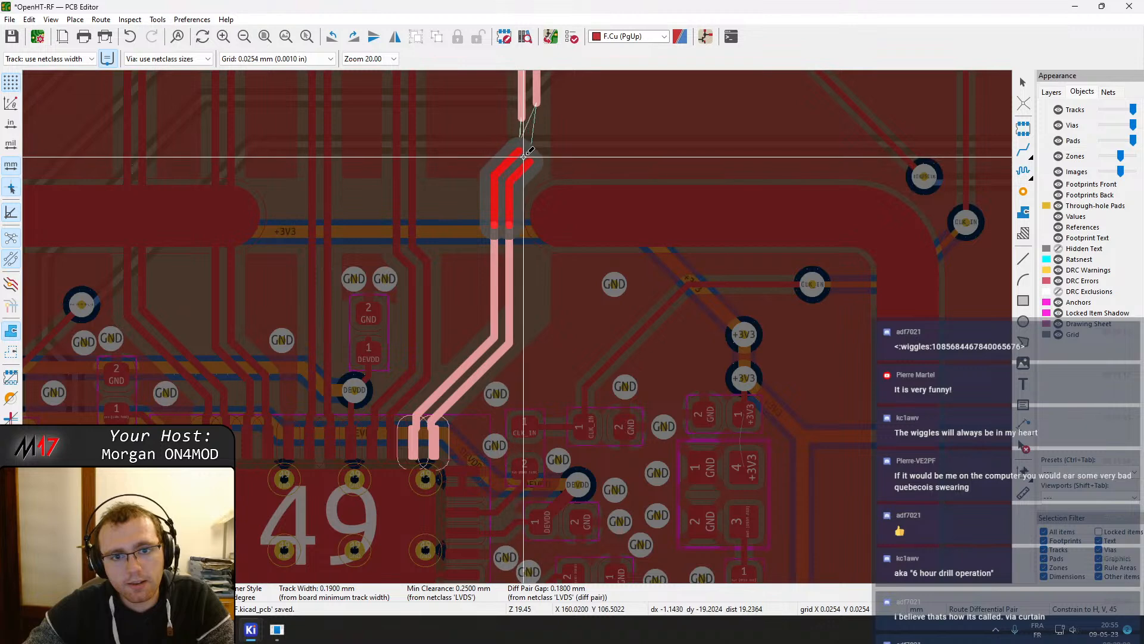
click(531, 145)
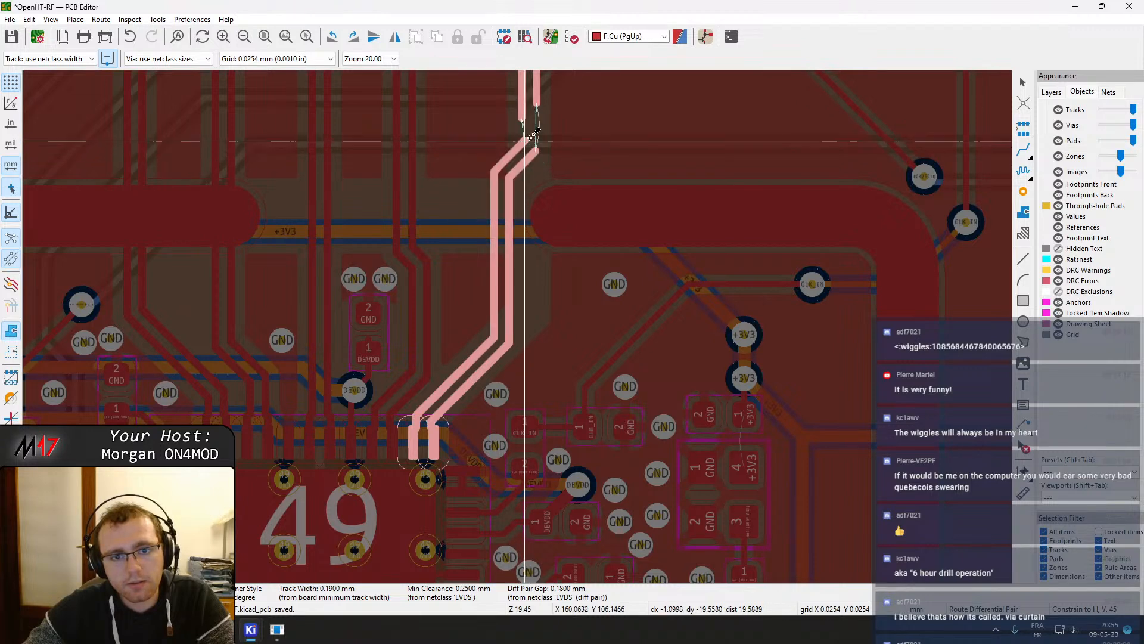
key(Escape)
key(Escape)
Delete the stray track segment at the top end of the routed pair, then briefly restart and cancel differential pair routing
click(525, 143)
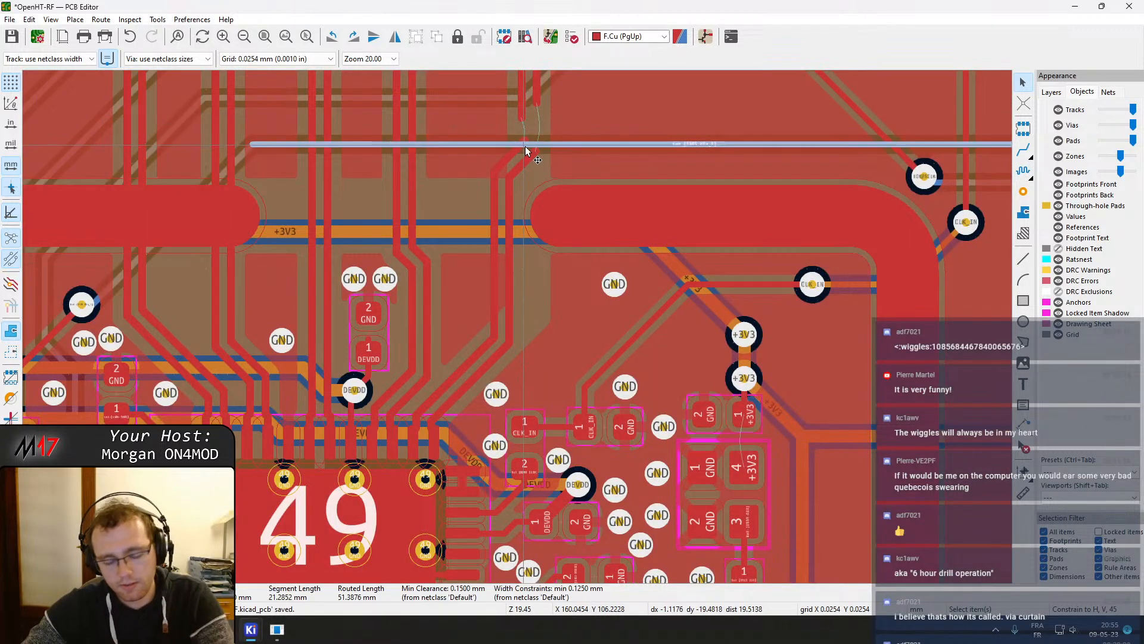
click(530, 157)
key(Delete)
key(6)
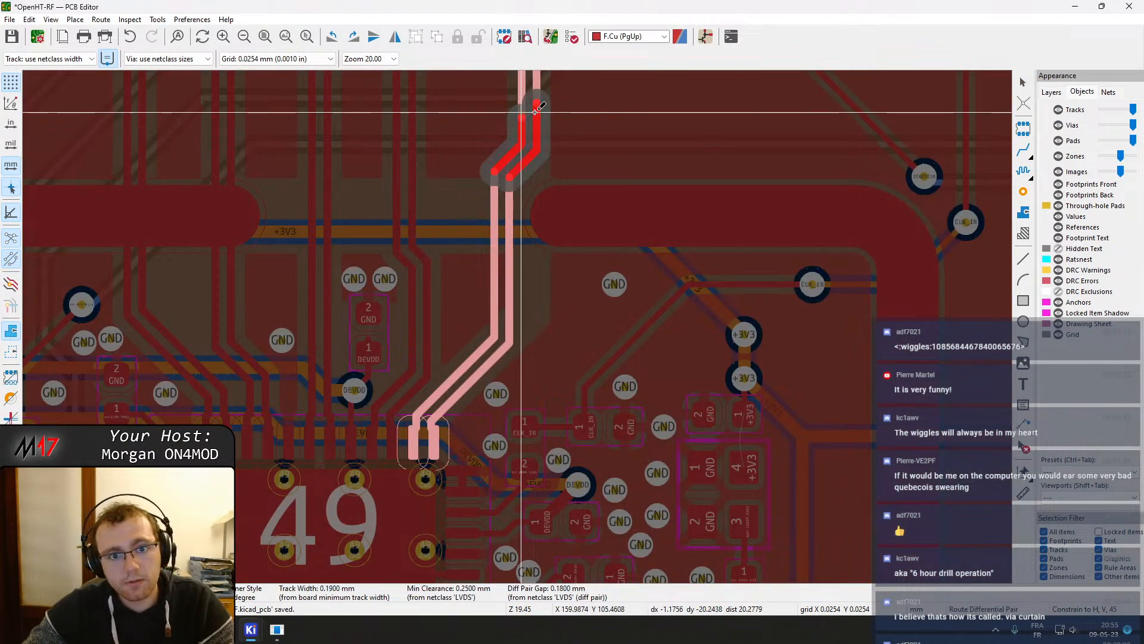
key(Escape)
Refill the copper zones and pan around the new pair route near the shield pads
scroll(530, 154, down, 2)
key(b)
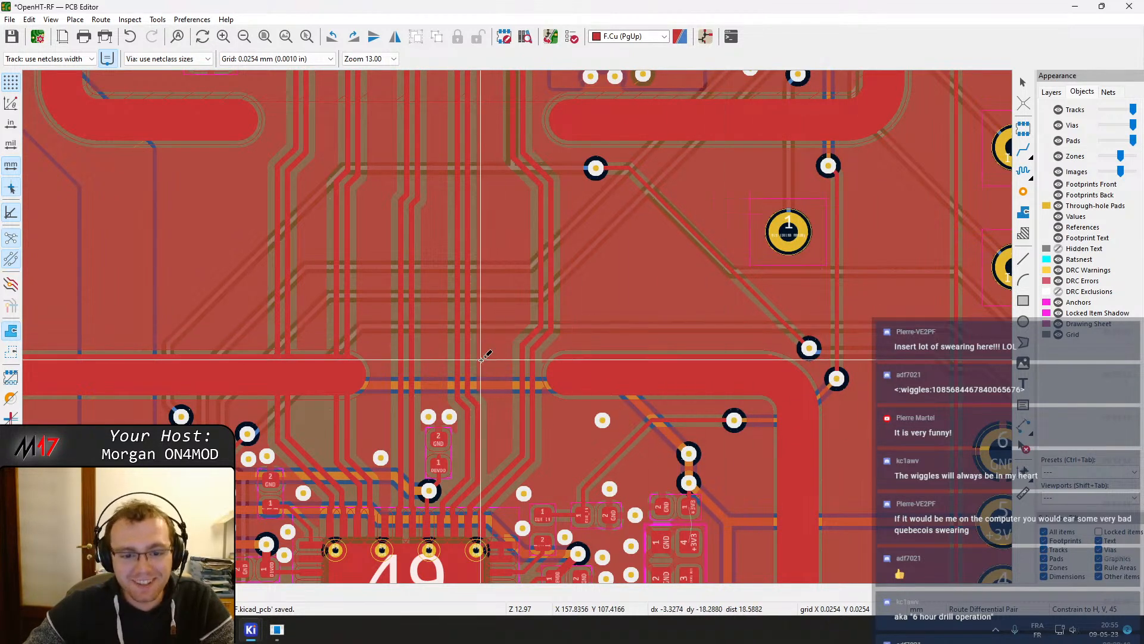
middle_drag(491, 353, 566, 261)
mouse_move(575, 306)
middle_down()
mouse_move(618, 291)
mouse_move(601, 292)
middle_up()
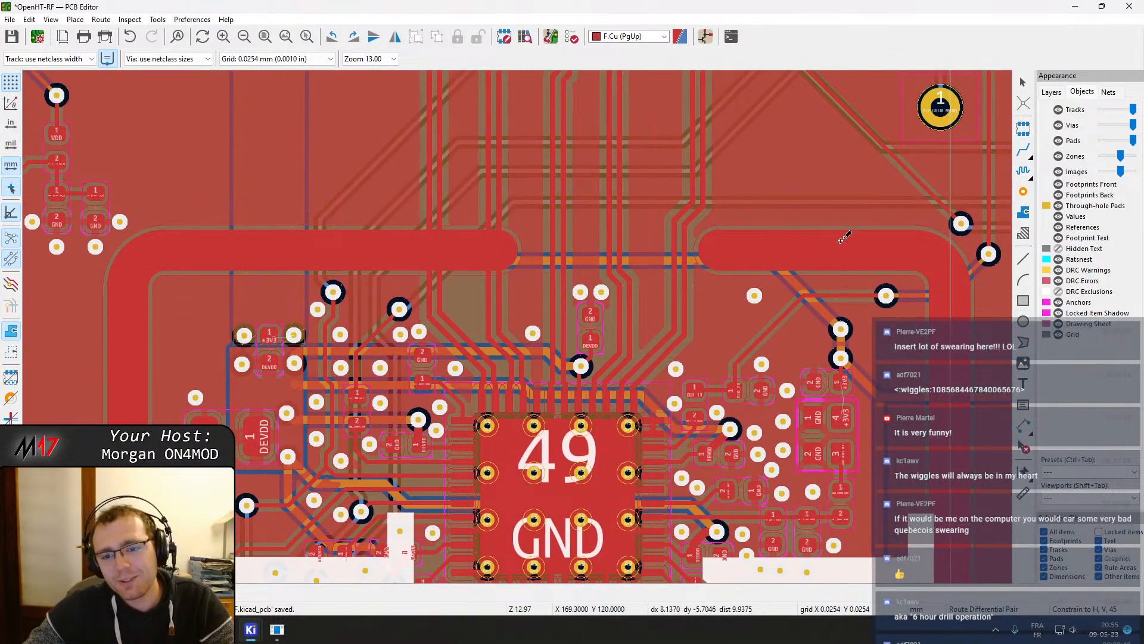
key(Escape)
click(756, 296)
drag(757, 297, 648, 333)
middle_drag(536, 334, 556, 294)
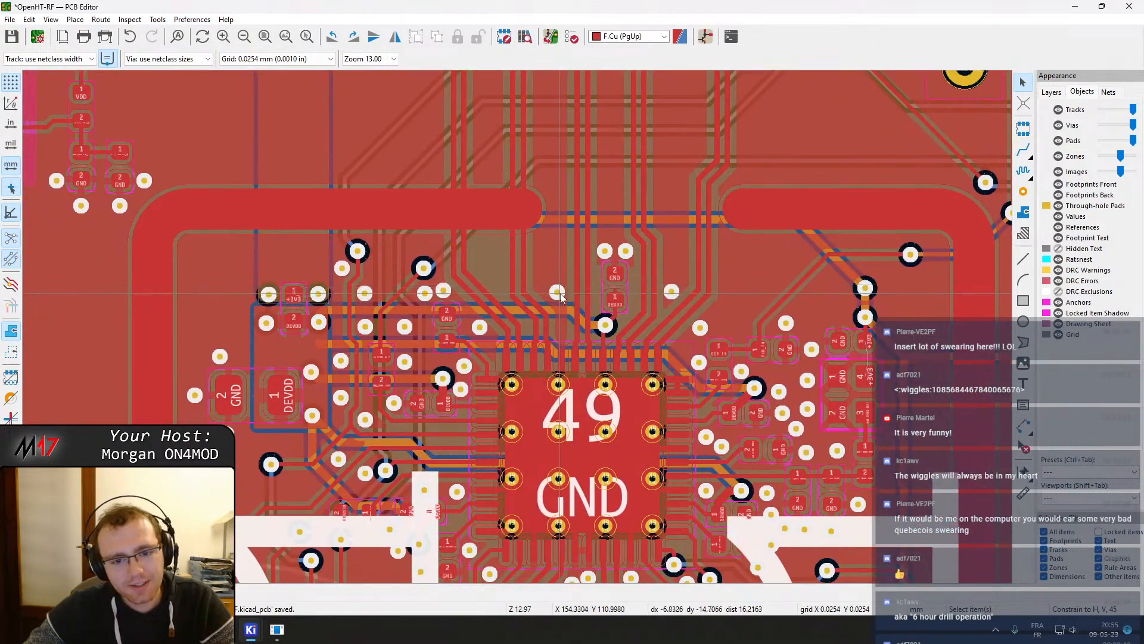
scroll(682, 297, up, 3)
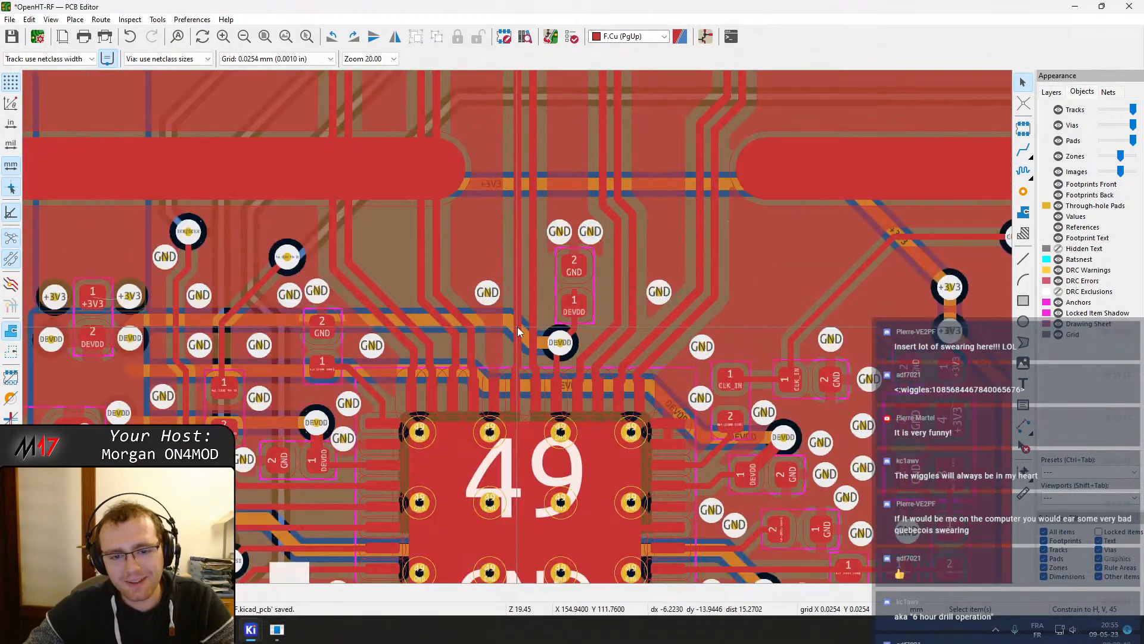
scroll(418, 301, down, 3)
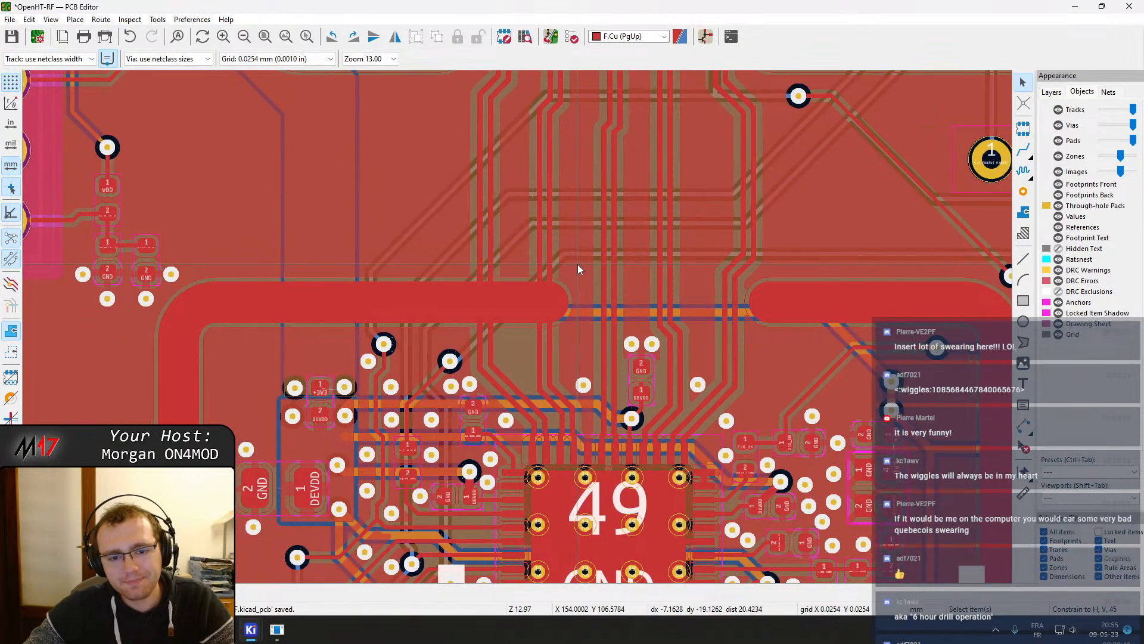
Open the left shield pad's custom shape primitives and set the lower segment's end point X to 8.35 mm
click(520, 305)
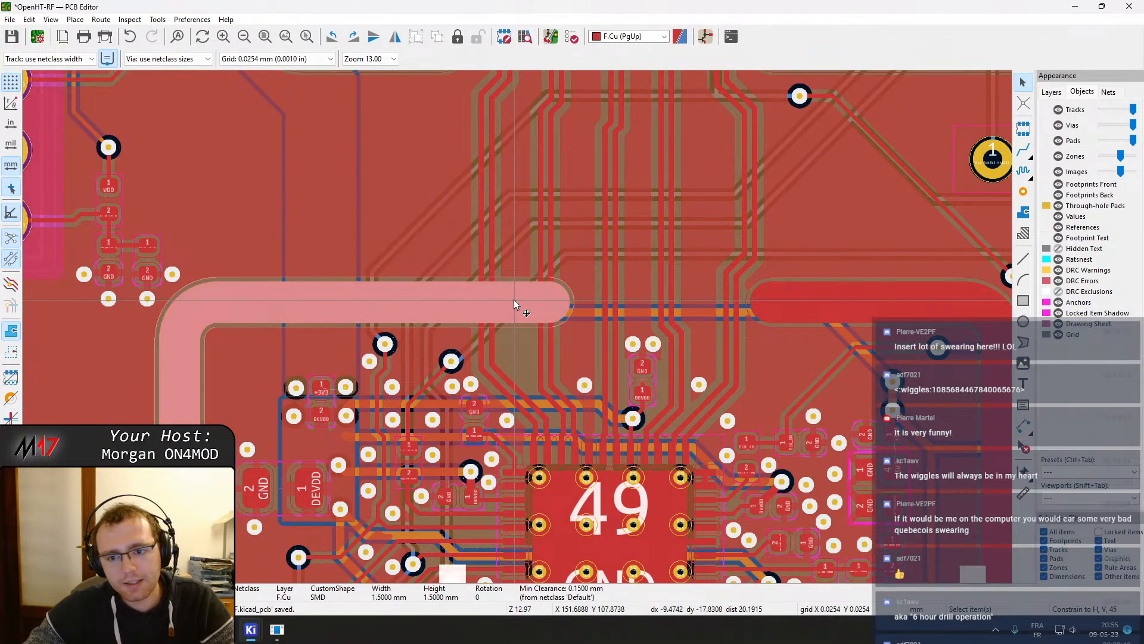
double_click(514, 299)
click(468, 152)
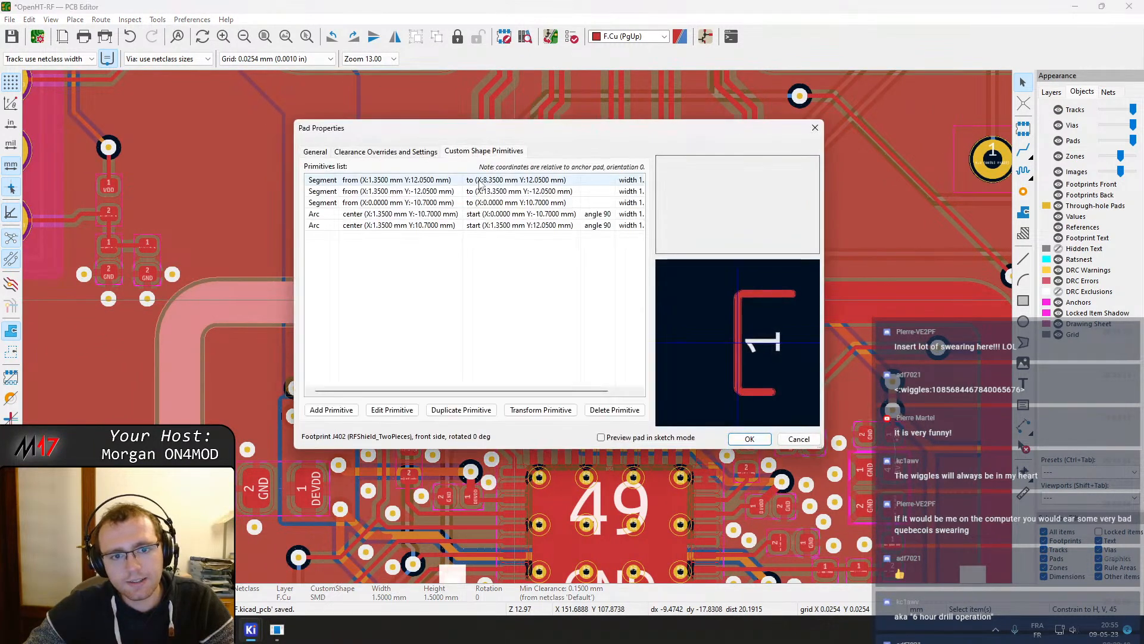
click(461, 214)
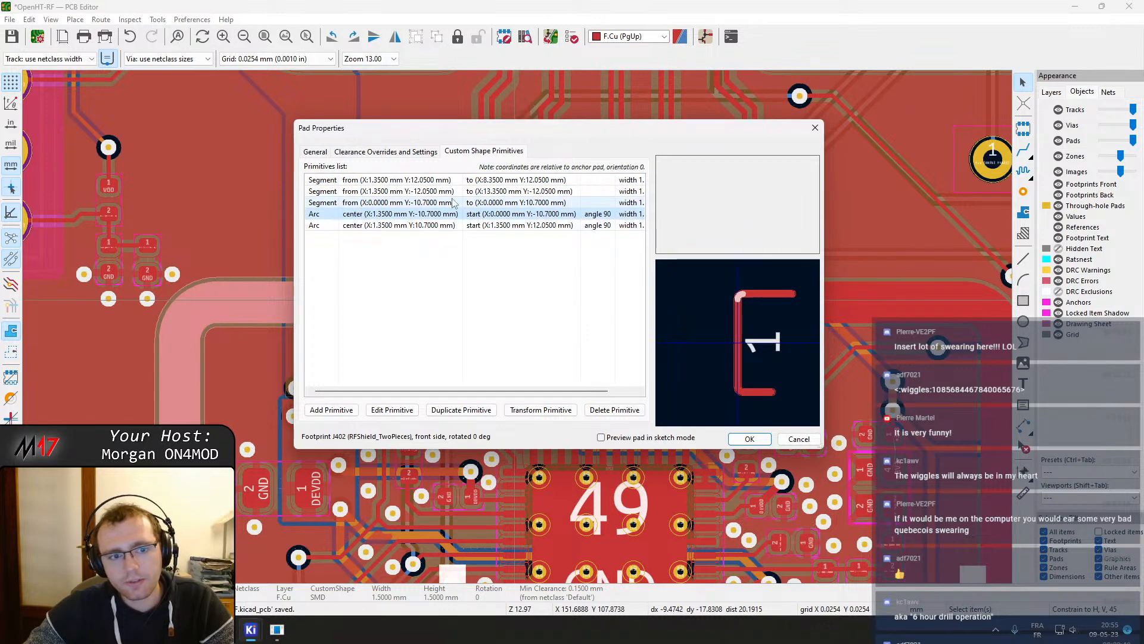
click(453, 202)
click(444, 190)
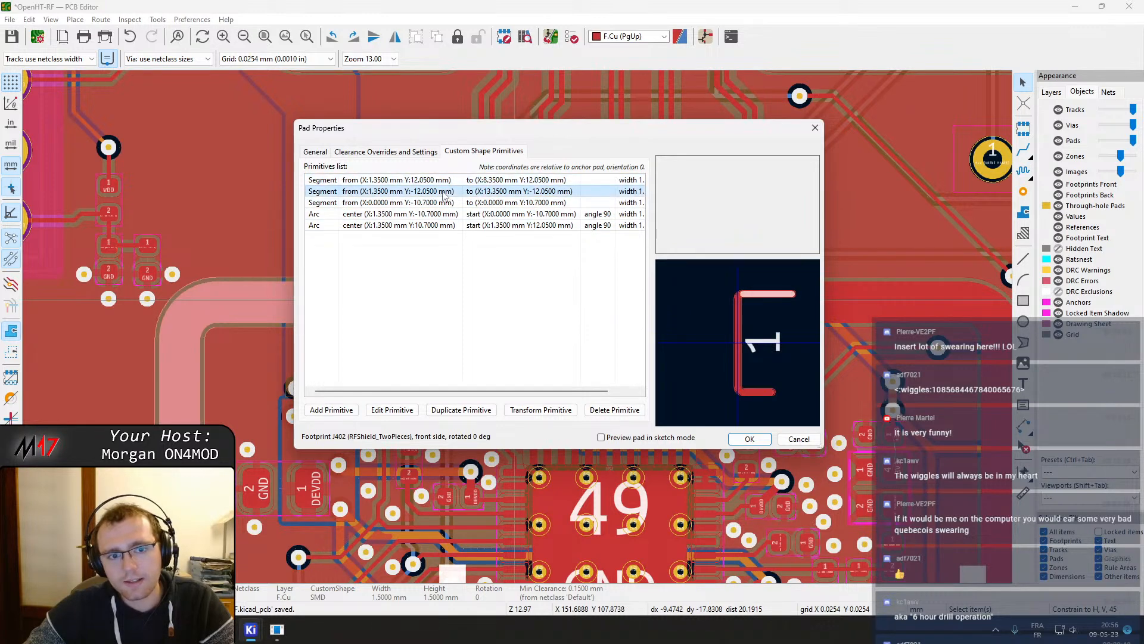
double_click(448, 192)
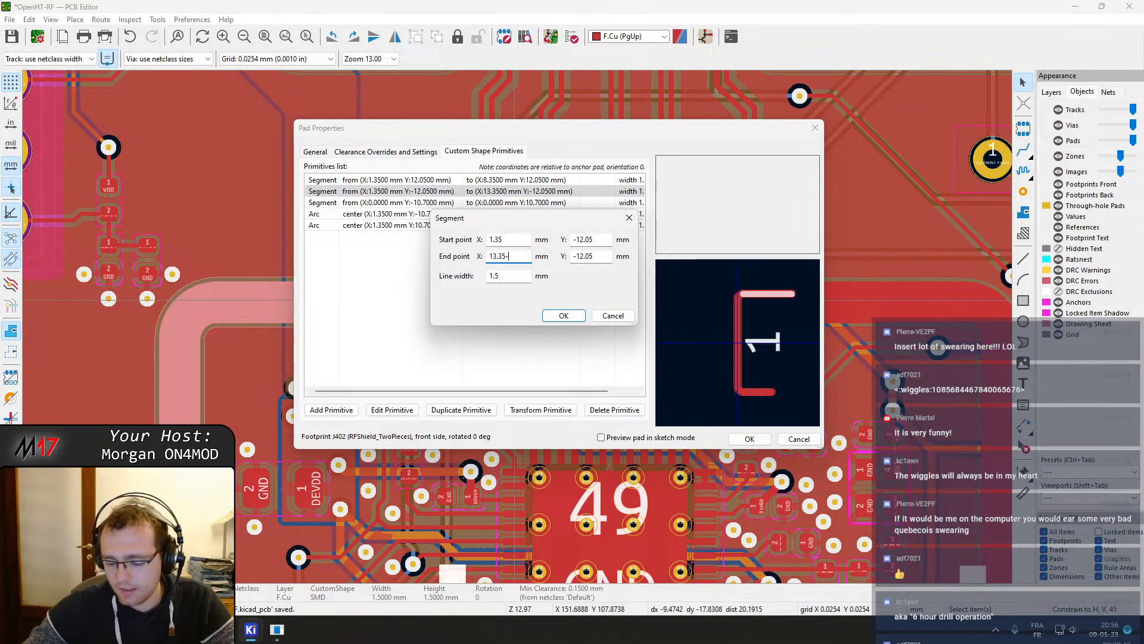
text(5)
key(Return)
click(745, 438)
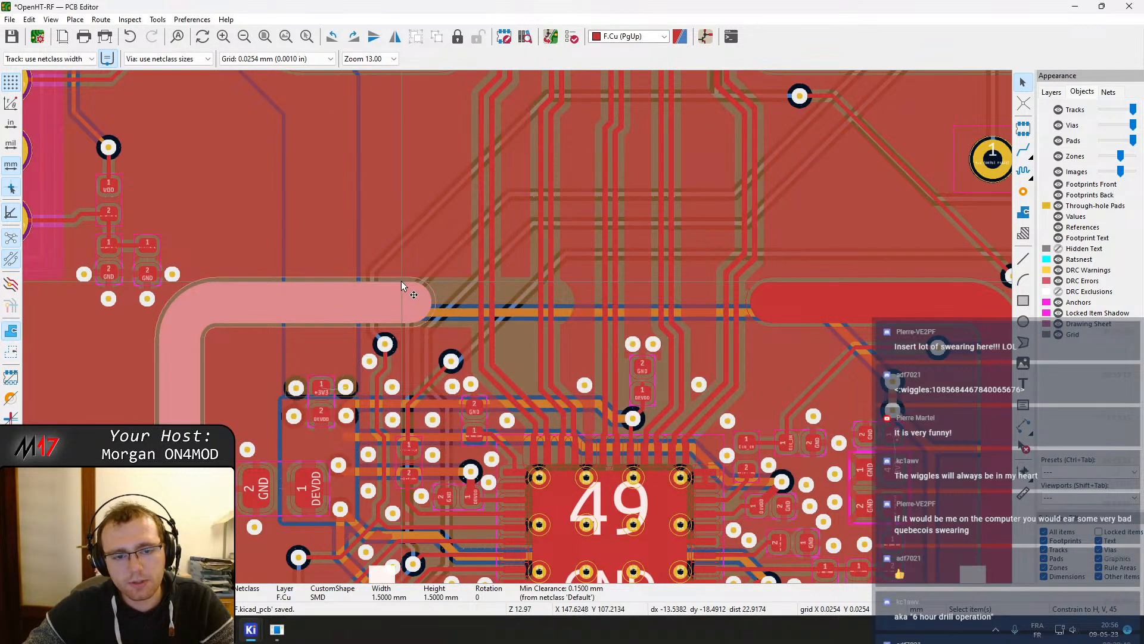
Reopen the same pad's primitives and set that segment's end point X to 9.35 mm
key(e)
click(484, 151)
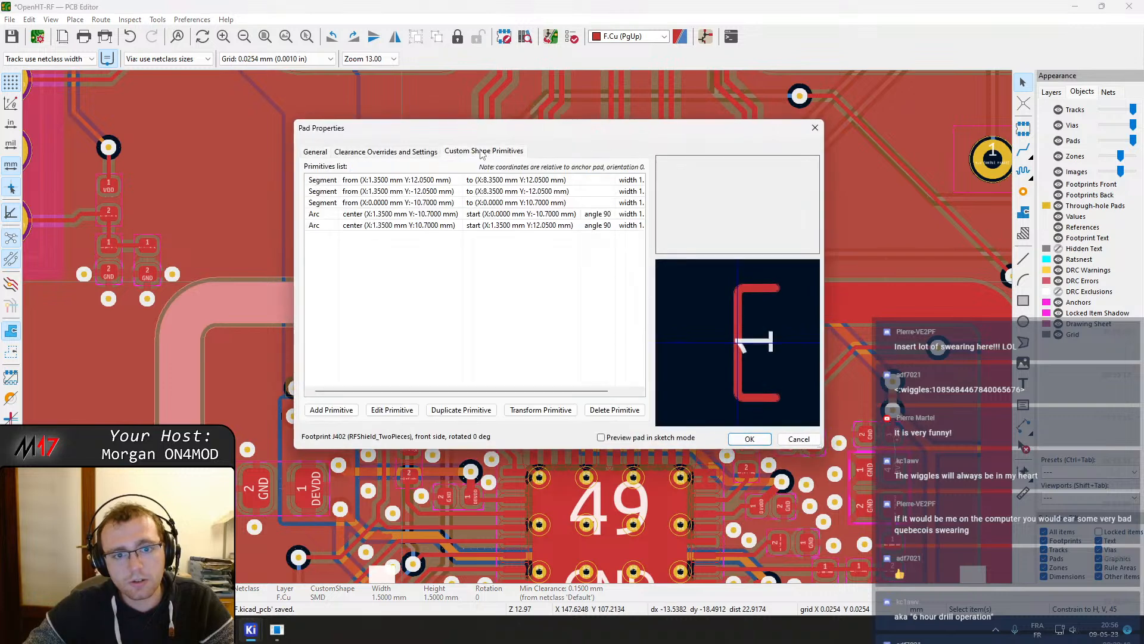
click(495, 191)
double_click(490, 191)
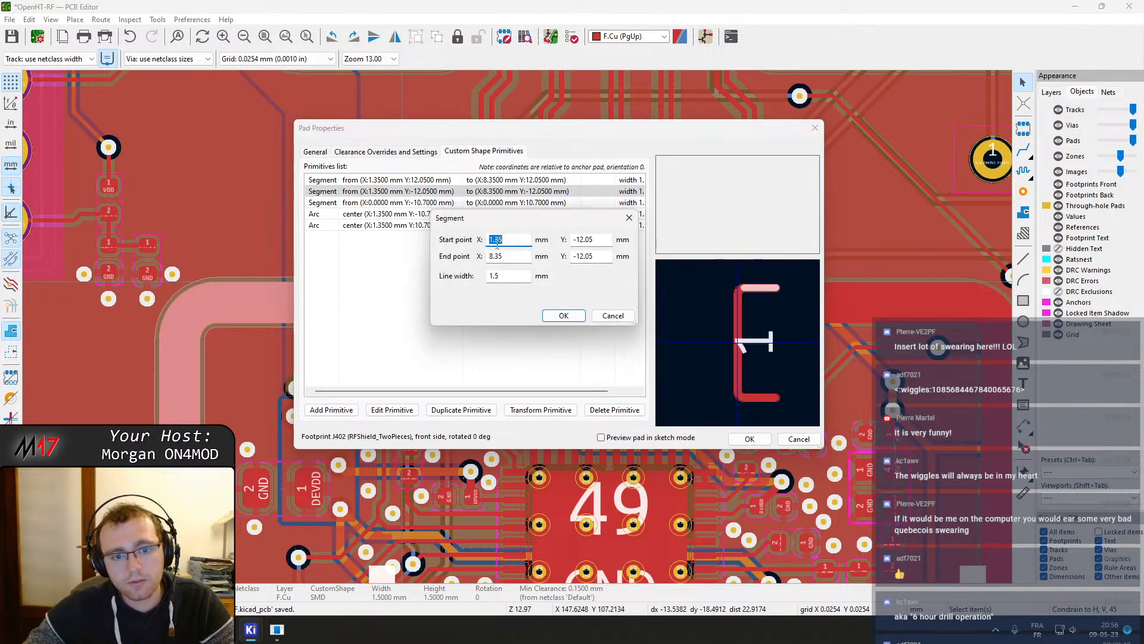
text(1)
key(Return)
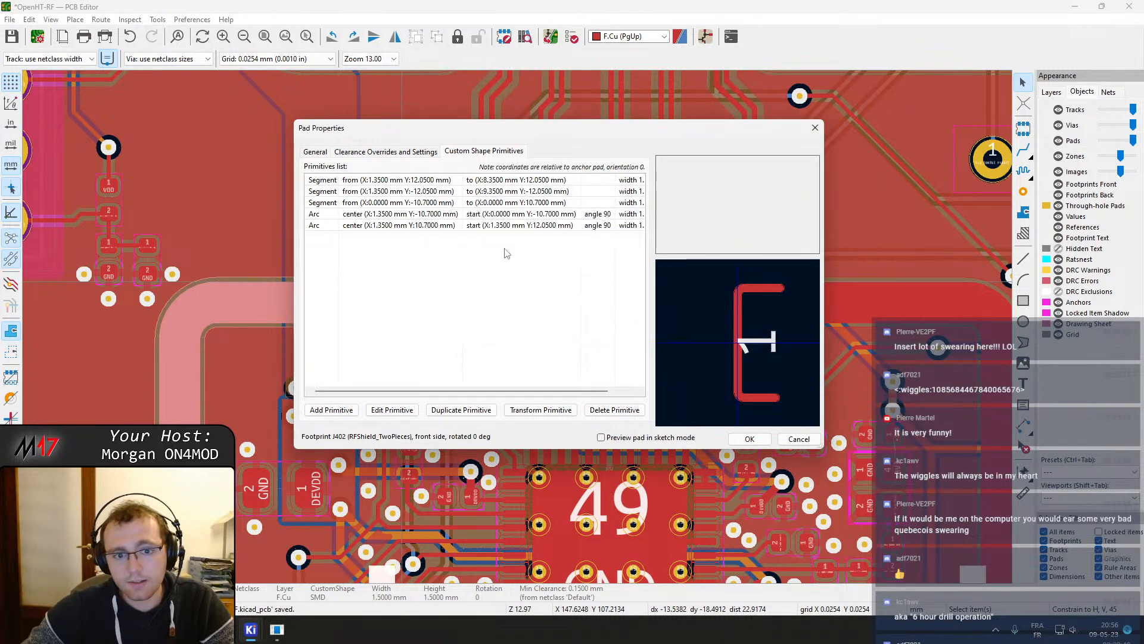
click(751, 439)
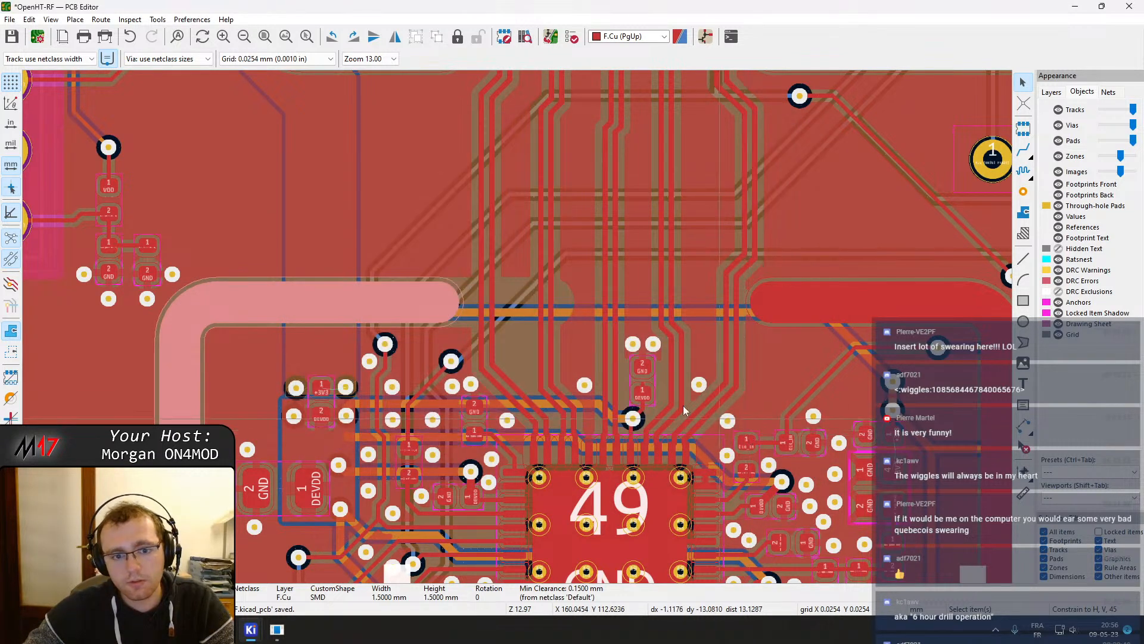
Refill the copper zones and examine the shield pads around the pair route
key(b)
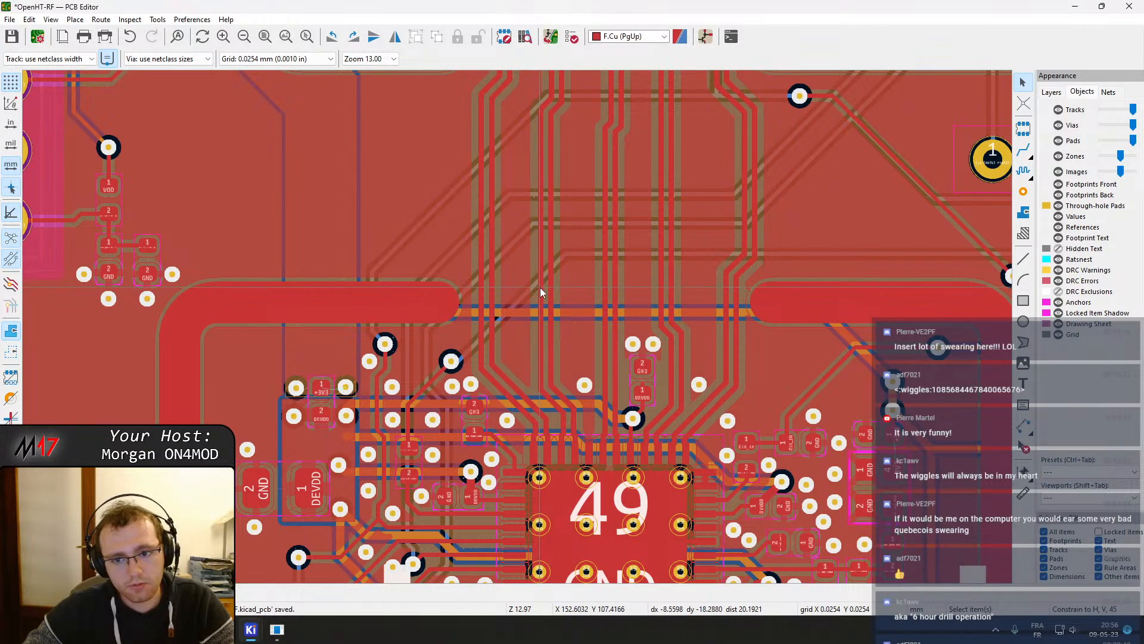
middle_drag(573, 266, 556, 378)
scroll(555, 377, down, 4)
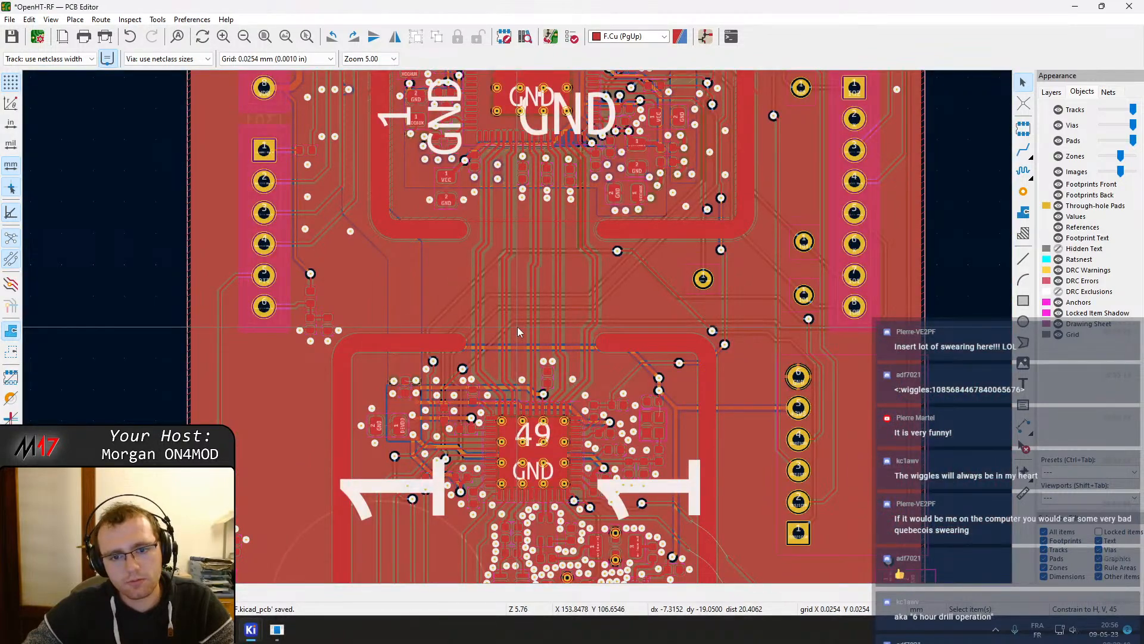
scroll(517, 326, up, 4)
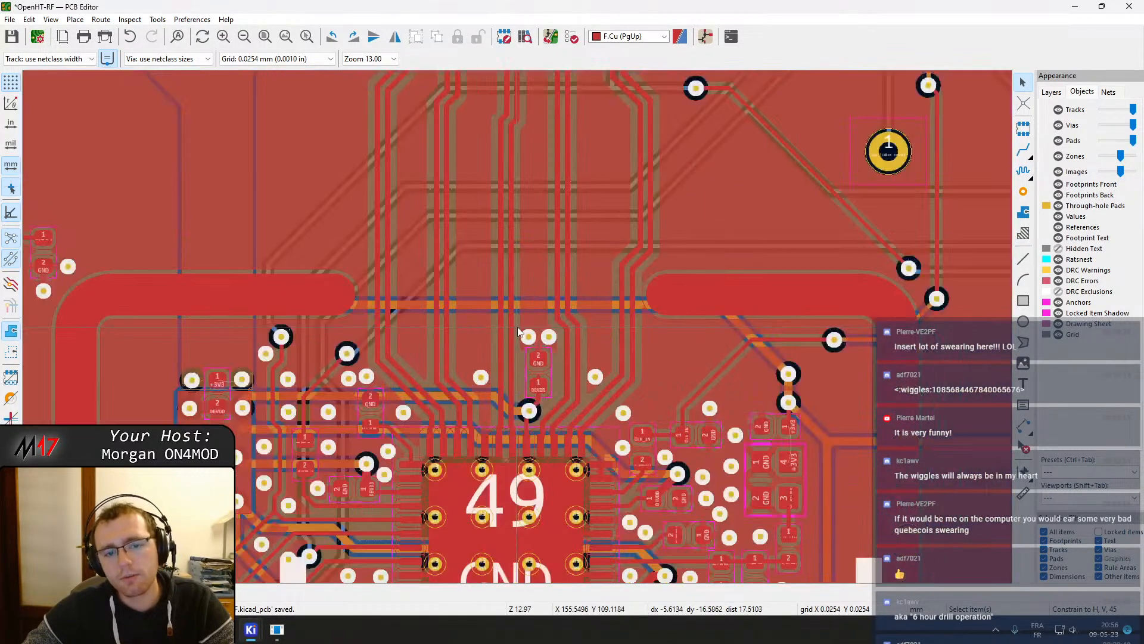
middle_drag(523, 359, 534, 343)
drag(636, 291, 684, 278)
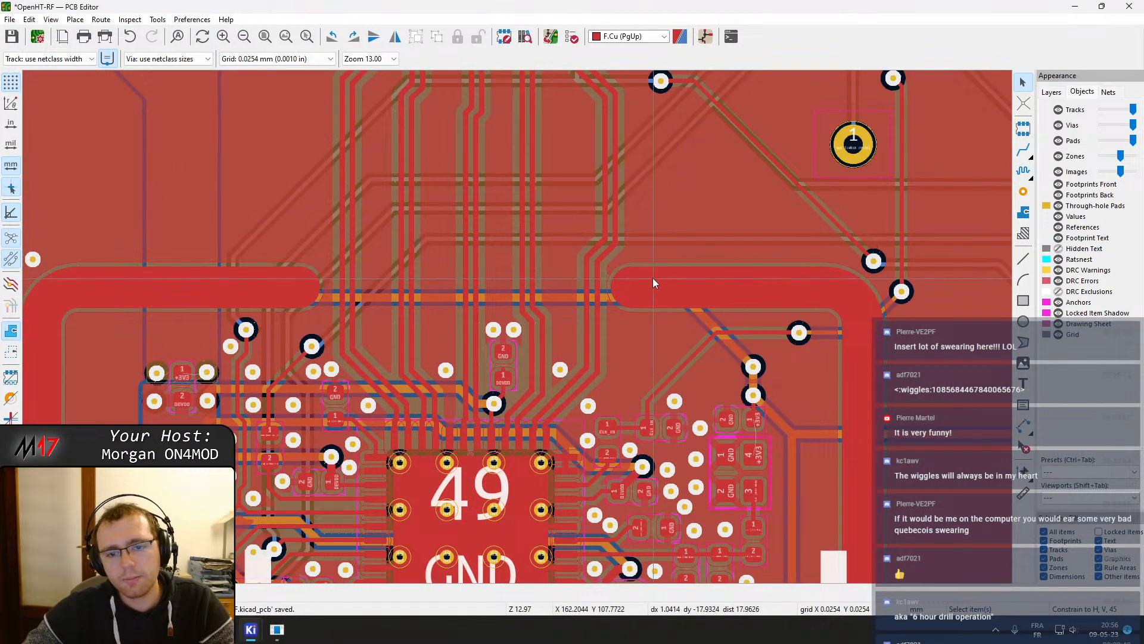
Open the right shield pad's custom shape primitives and shift the lower segment's start point X inward
click(652, 275)
key(e)
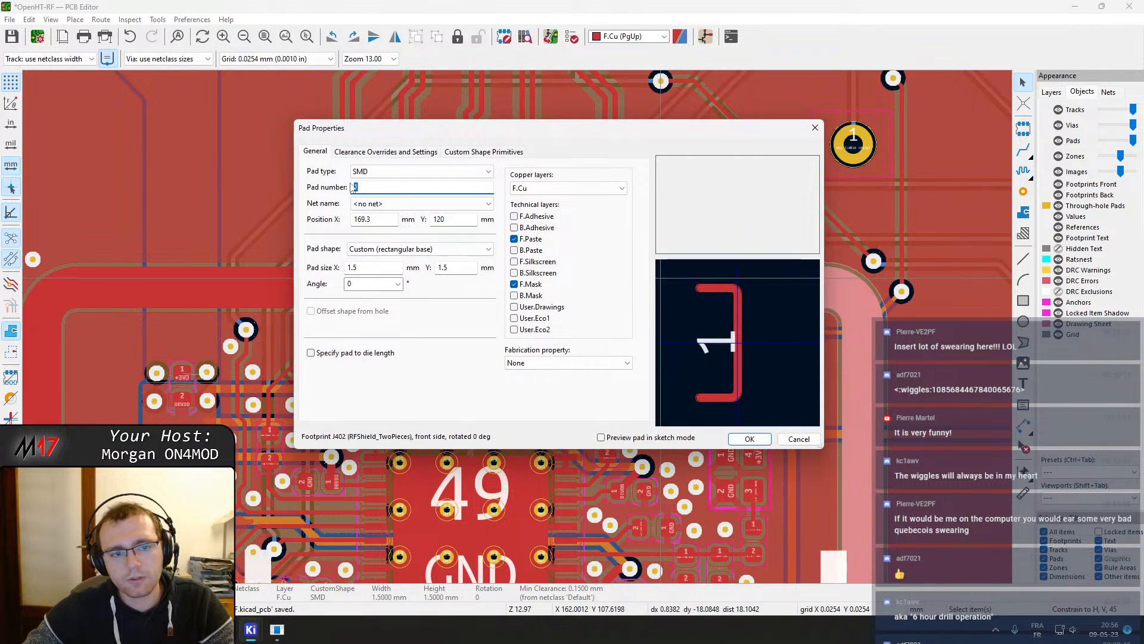
click(409, 153)
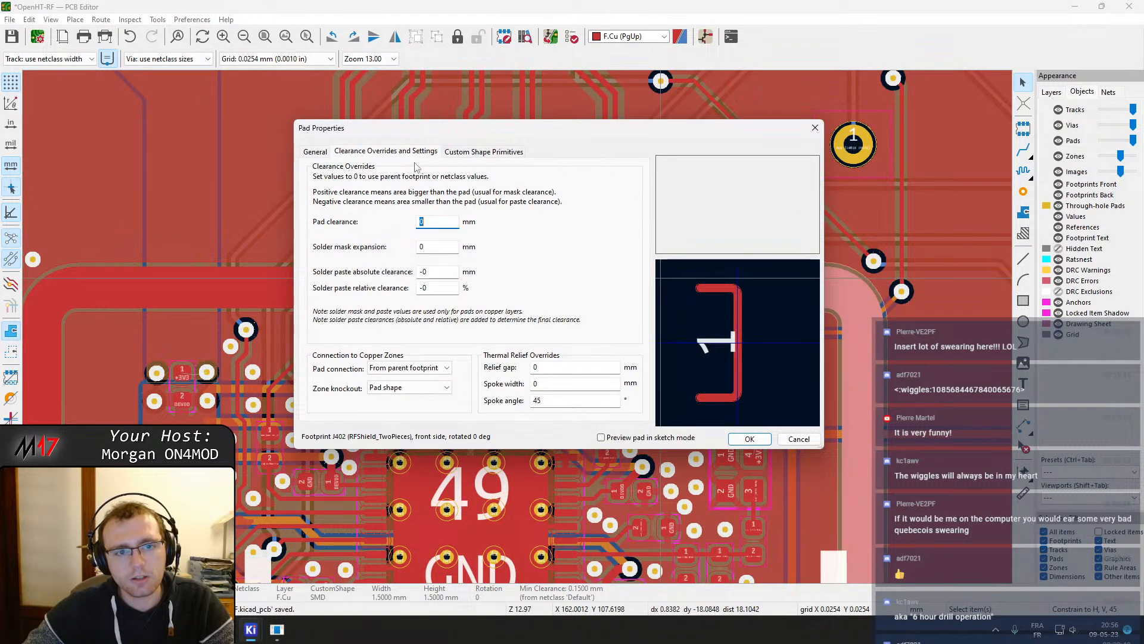
click(476, 155)
click(502, 193)
click(499, 203)
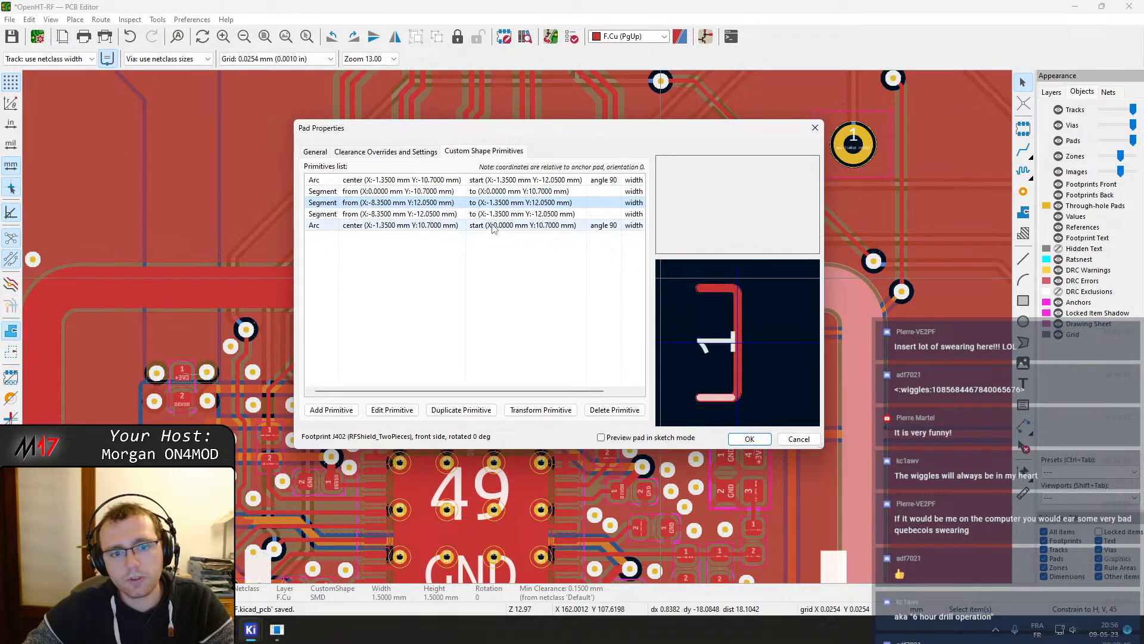
click(488, 217)
double_click(485, 219)
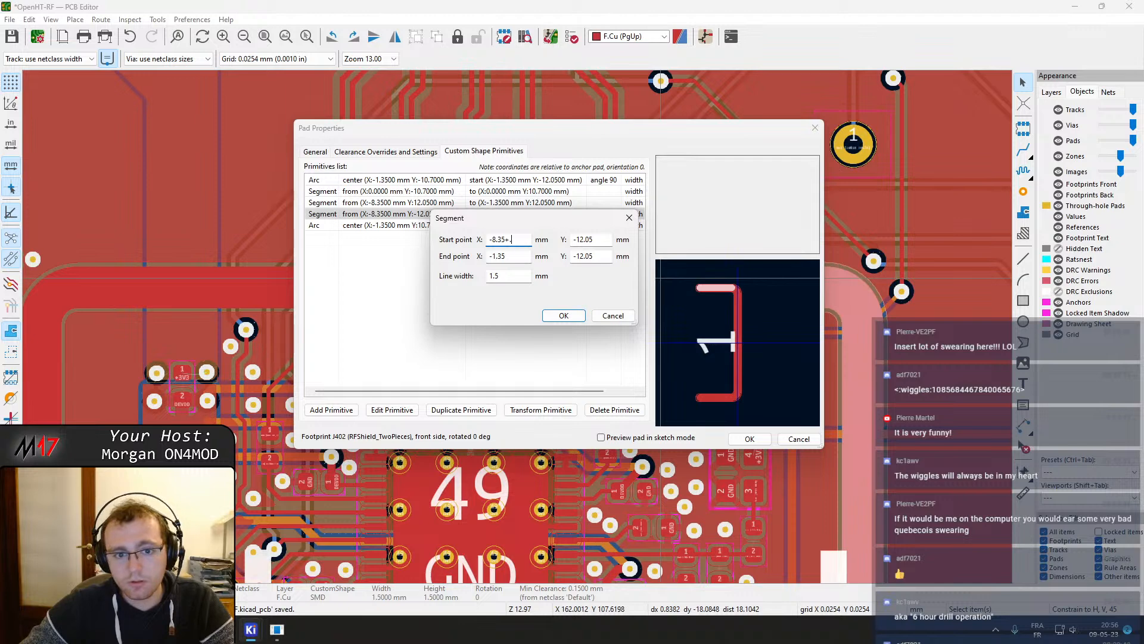
key(Return)
click(750, 439)
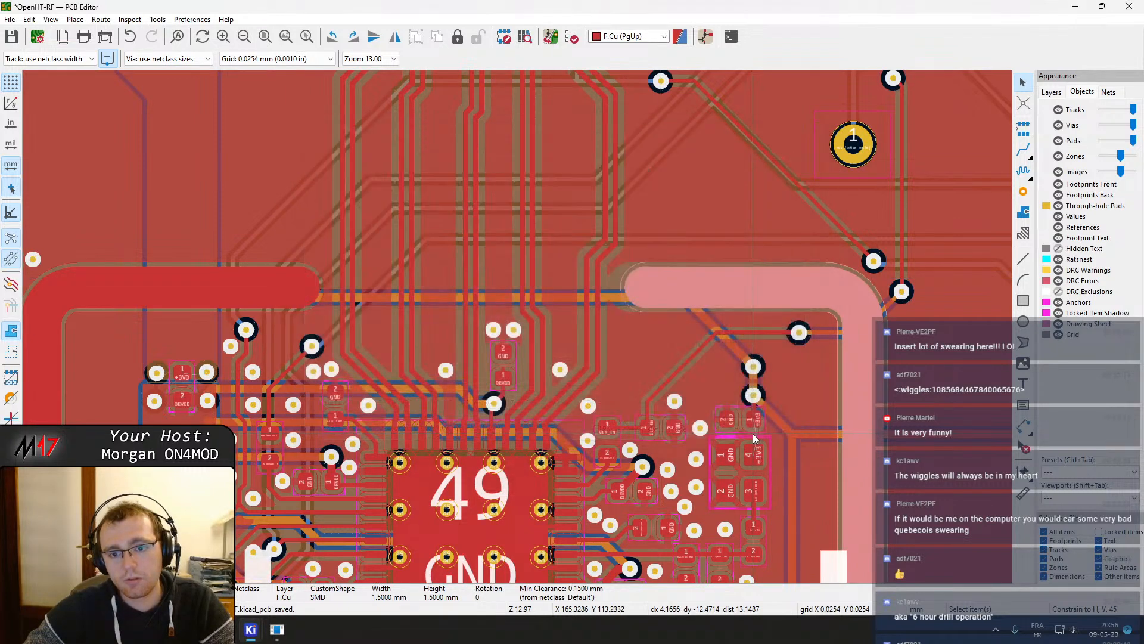
Refill the copper zones and pan down to the shield area
key(b)
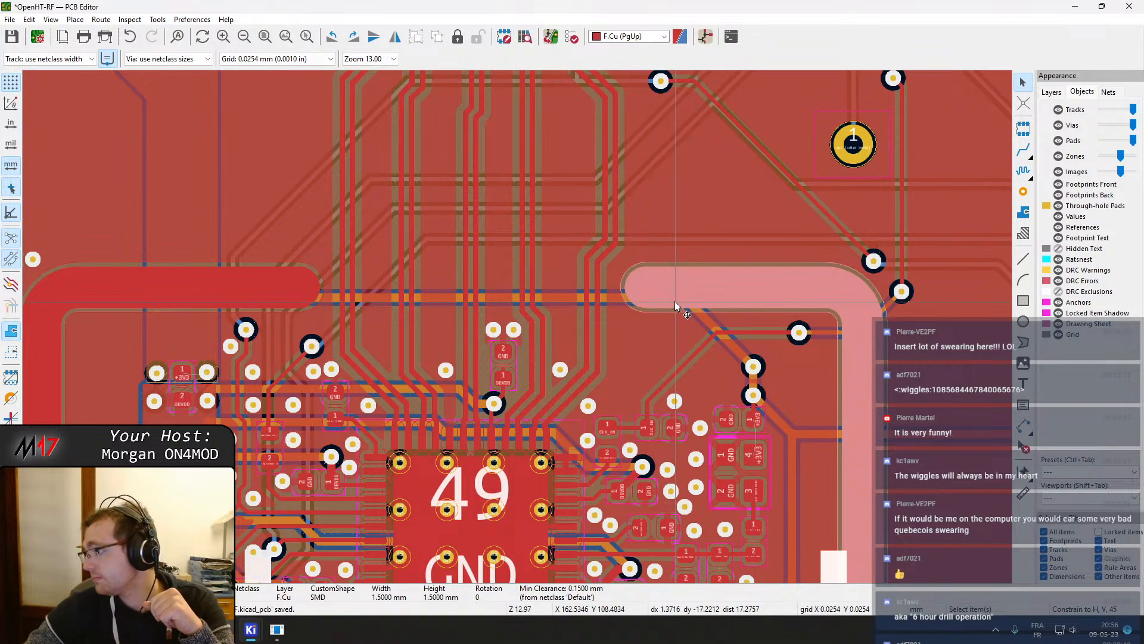
middle_drag(621, 372, 690, 267)
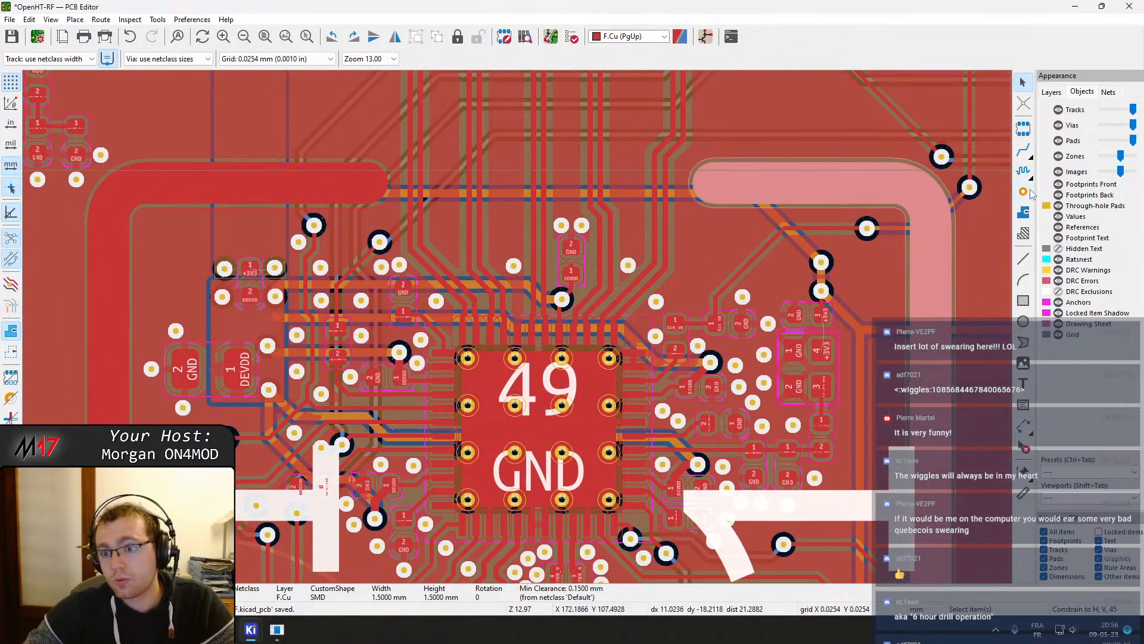
Place a vertical column of GND stitching vias in the channel between the LVDS tracks above the shield gap
click(1026, 192)
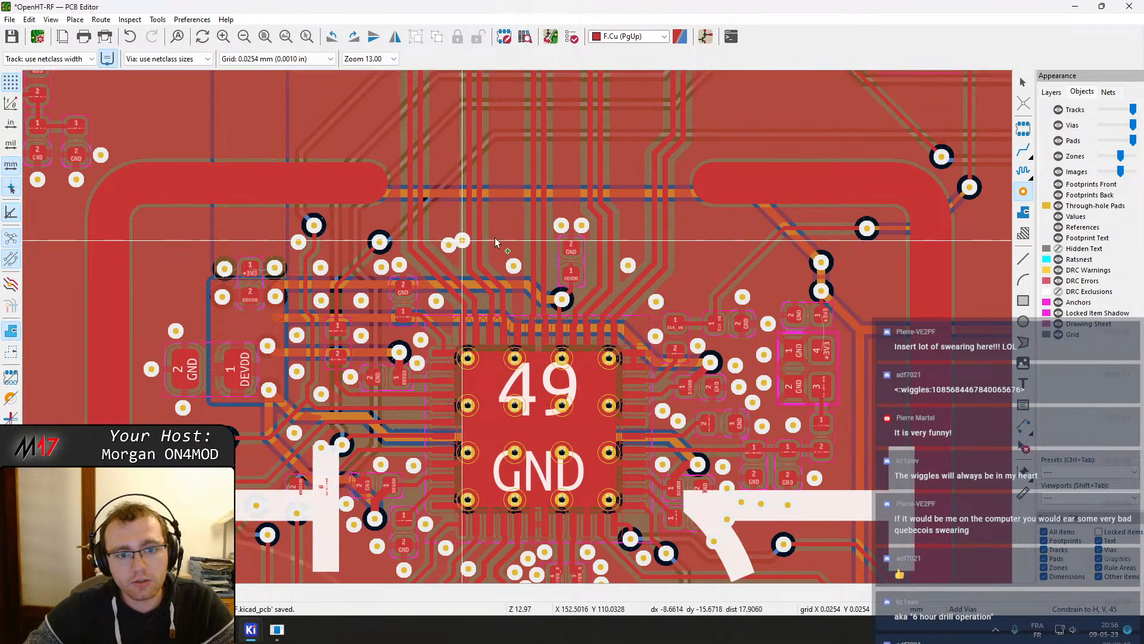
middle_drag(522, 217, 532, 344)
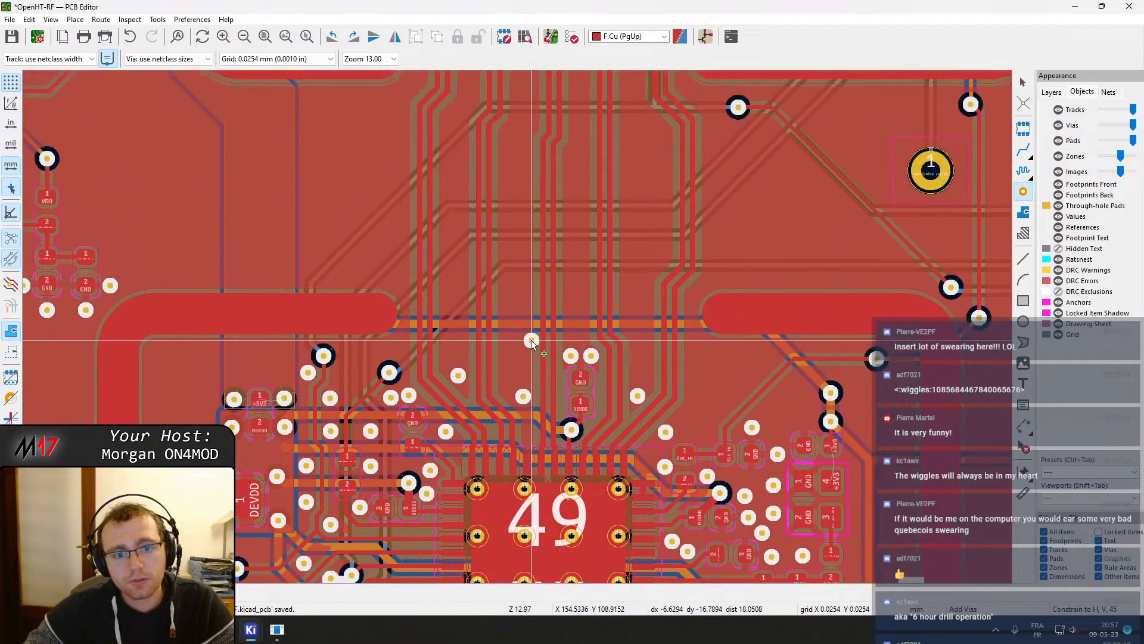
click(457, 281)
click(456, 168)
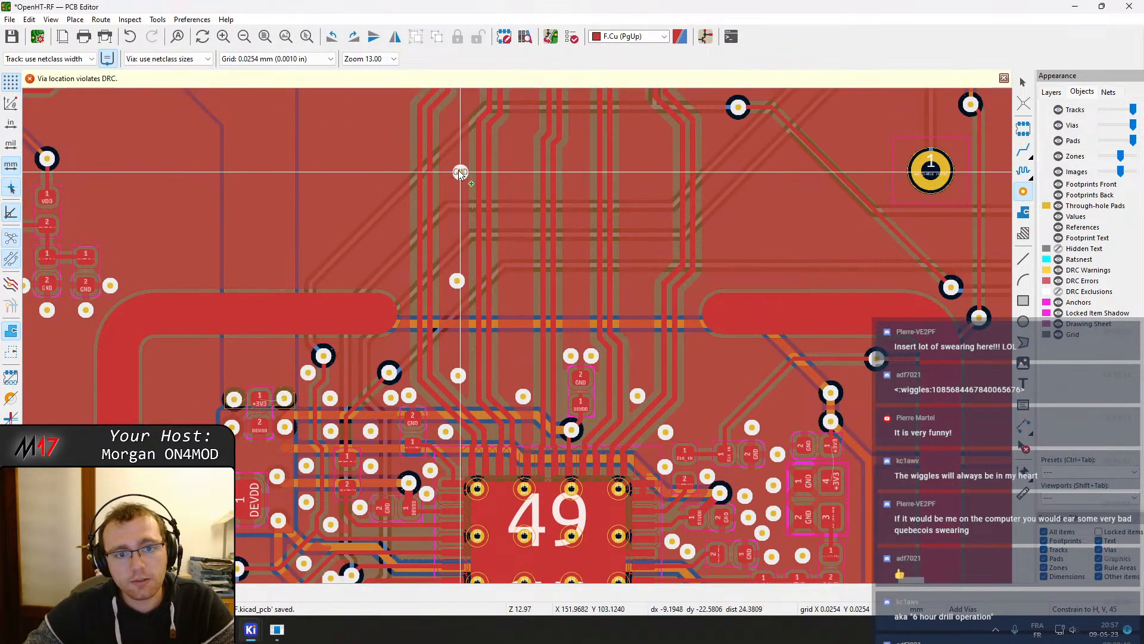
click(454, 226)
middle_drag(479, 179, 481, 281)
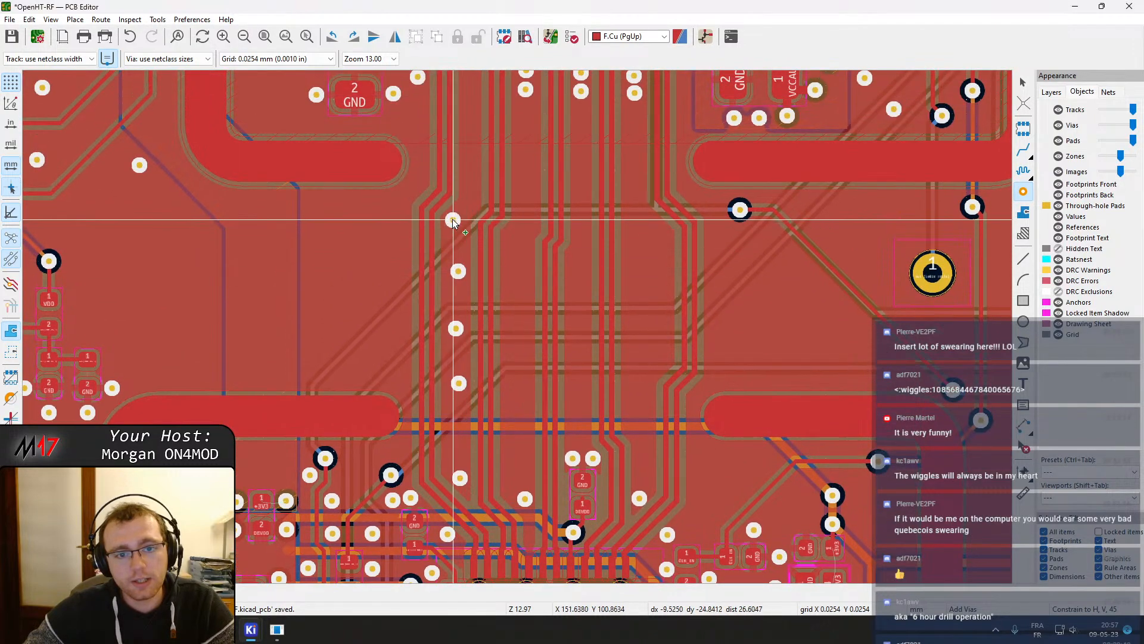
click(466, 205)
middle_drag(482, 149, 478, 246)
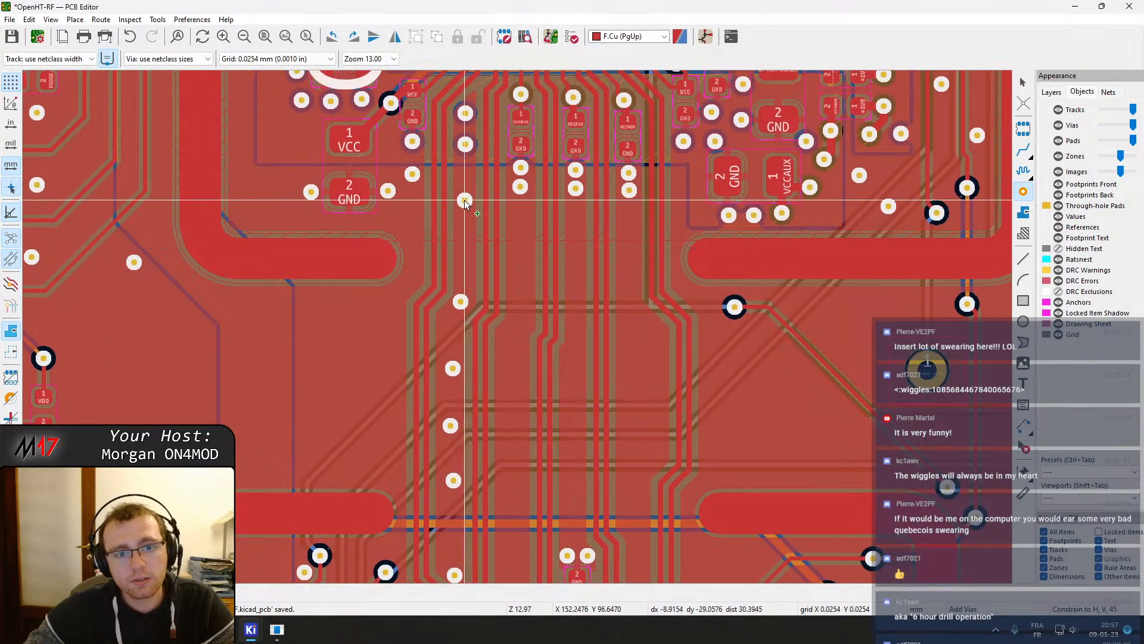
click(465, 201)
click(523, 235)
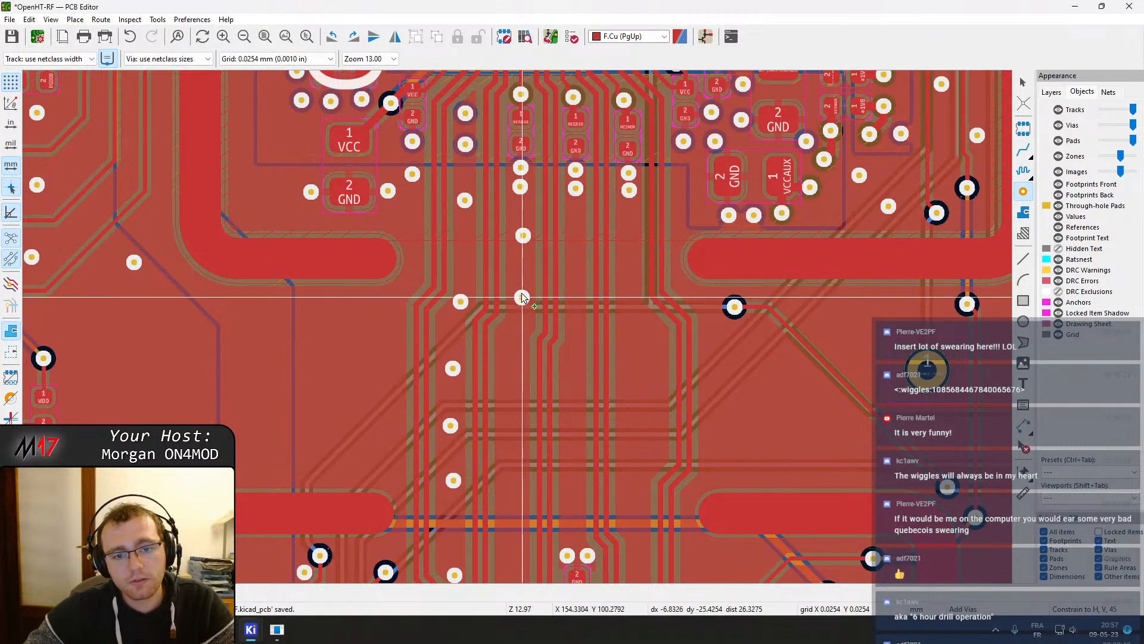
click(522, 288)
click(516, 329)
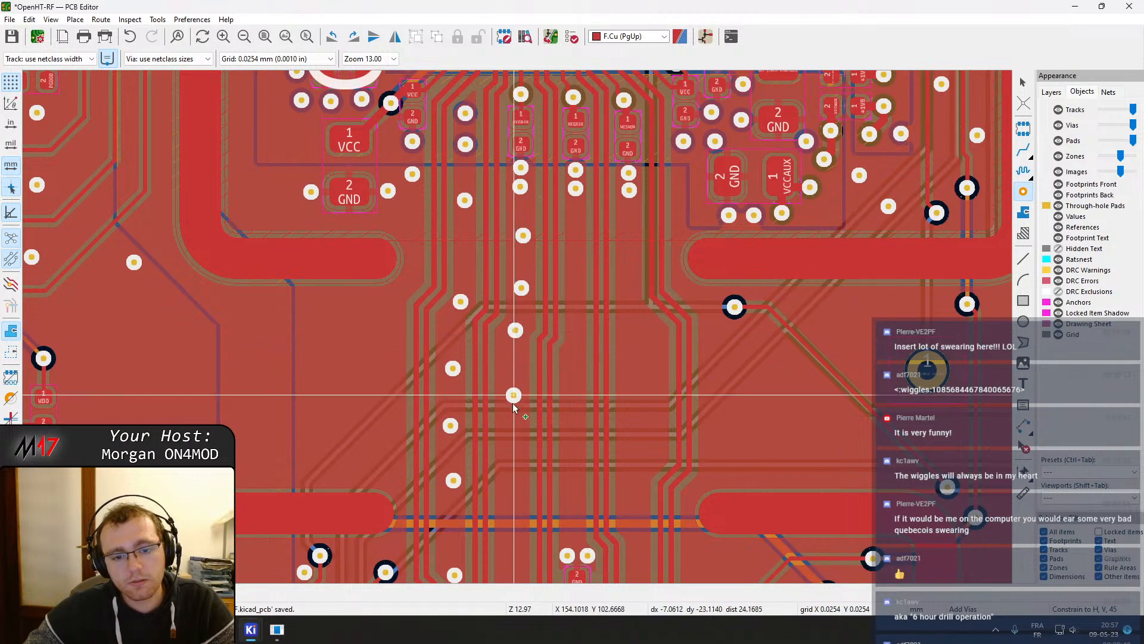
scroll(515, 424, up, 4)
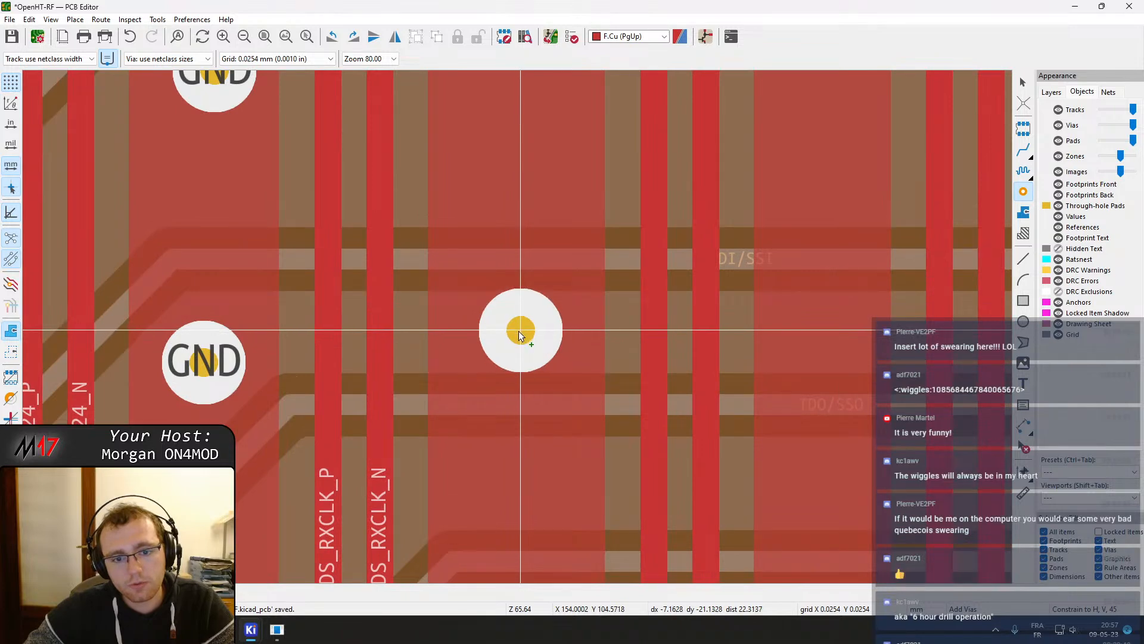
scroll(518, 326, down, 4)
key(Escape)
Delete the horizontal track segment crossing the via column and refill the copper zones
click(559, 308)
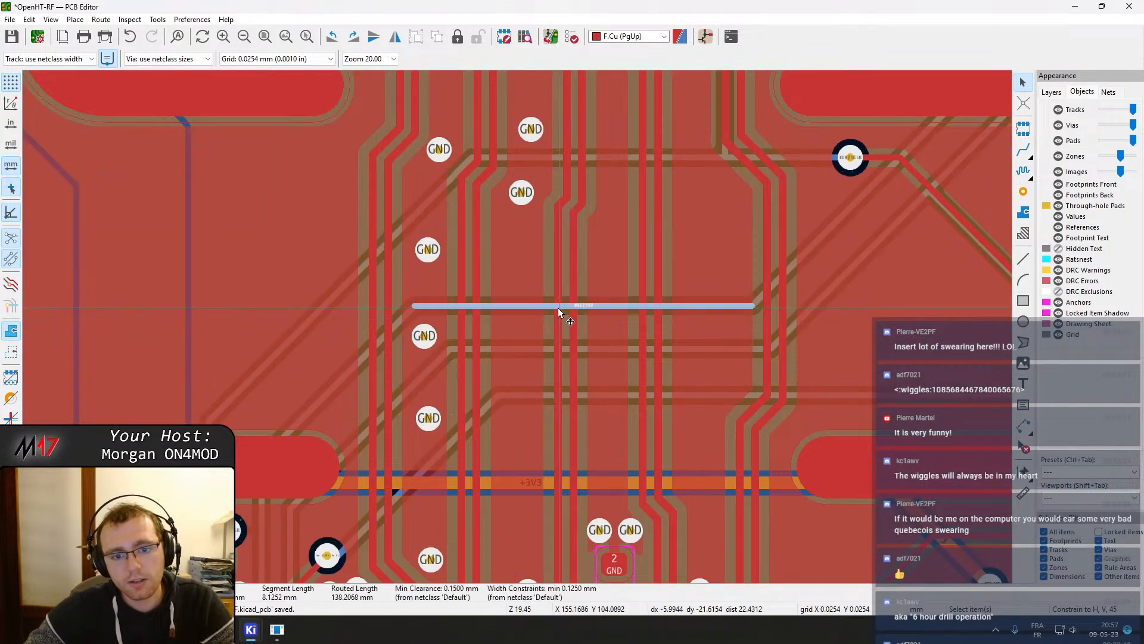
key(u)
key(Delete)
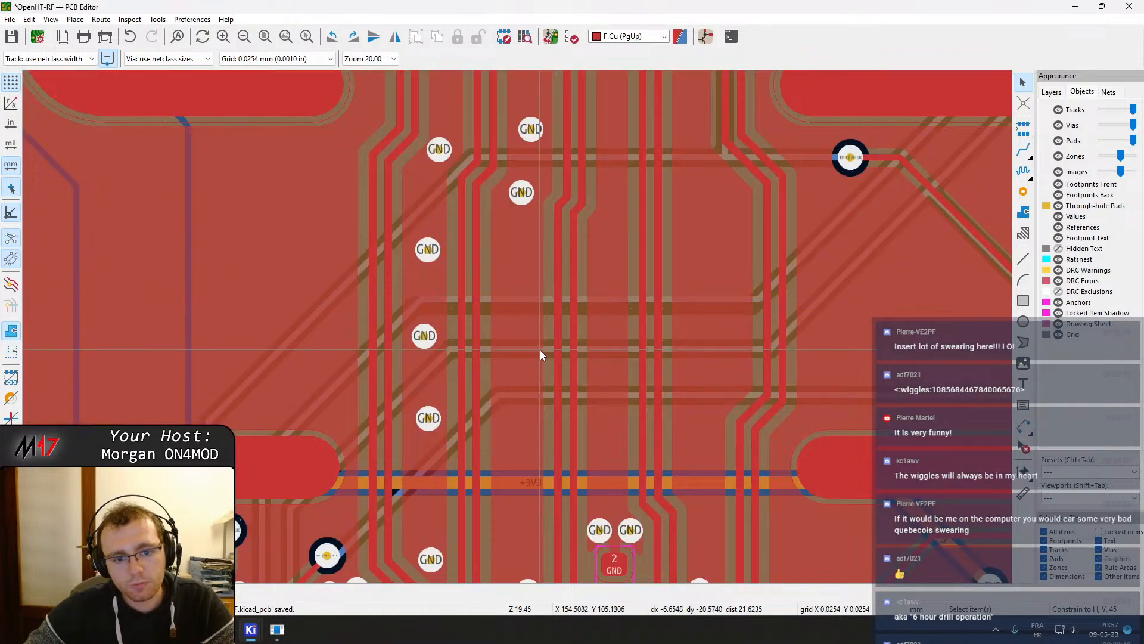
key(b)
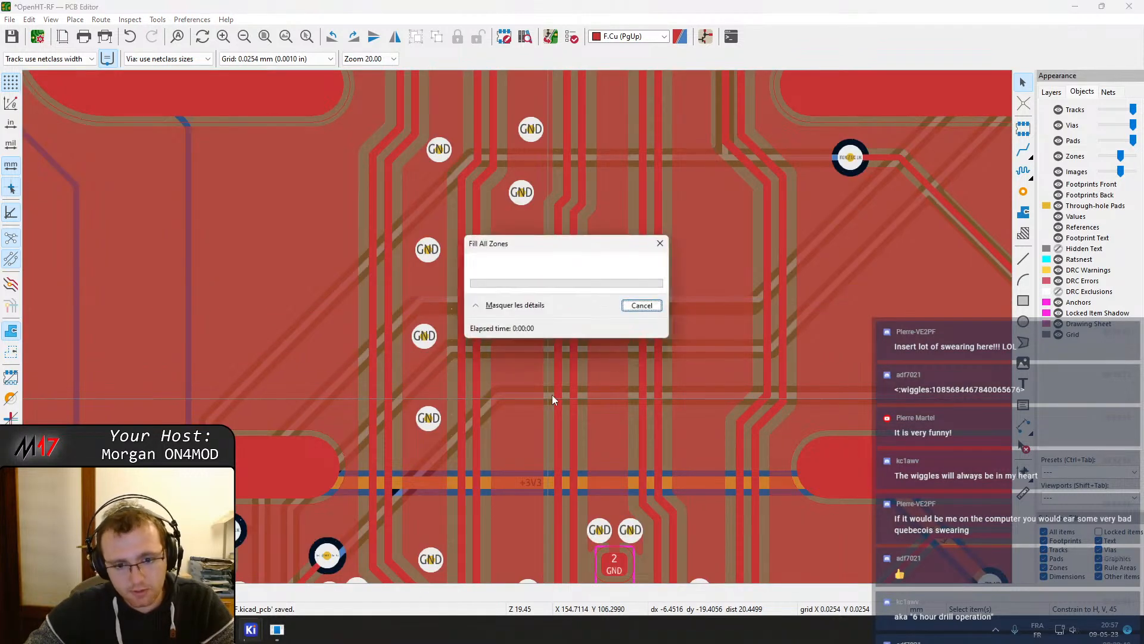
Add more stitching vias continuing the same column down toward the U501 pins
click(1023, 192)
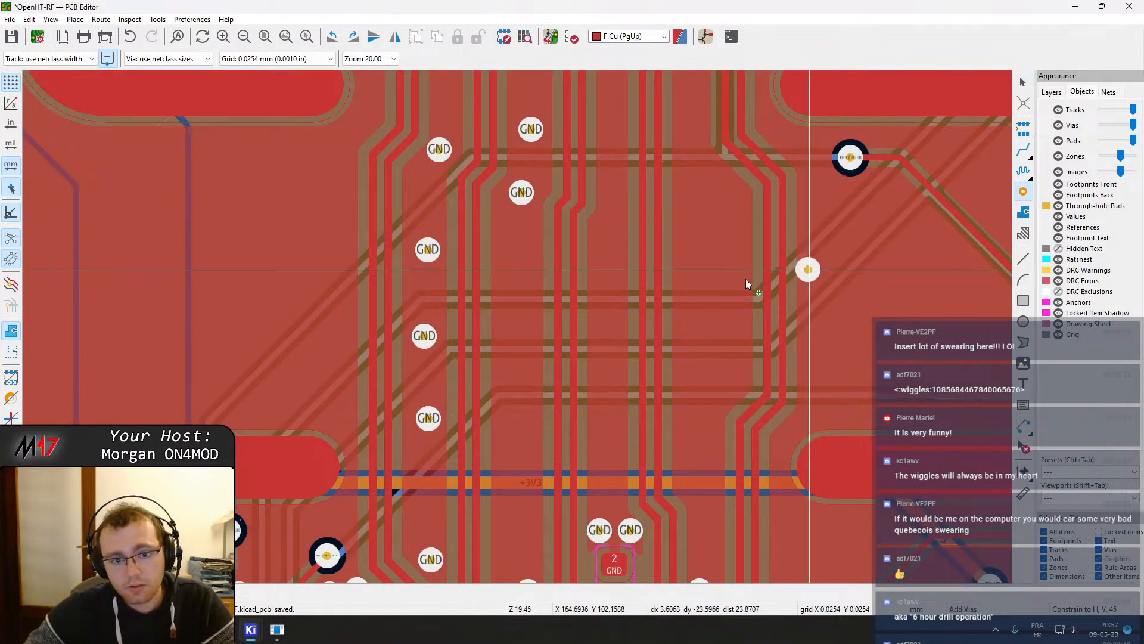
click(515, 323)
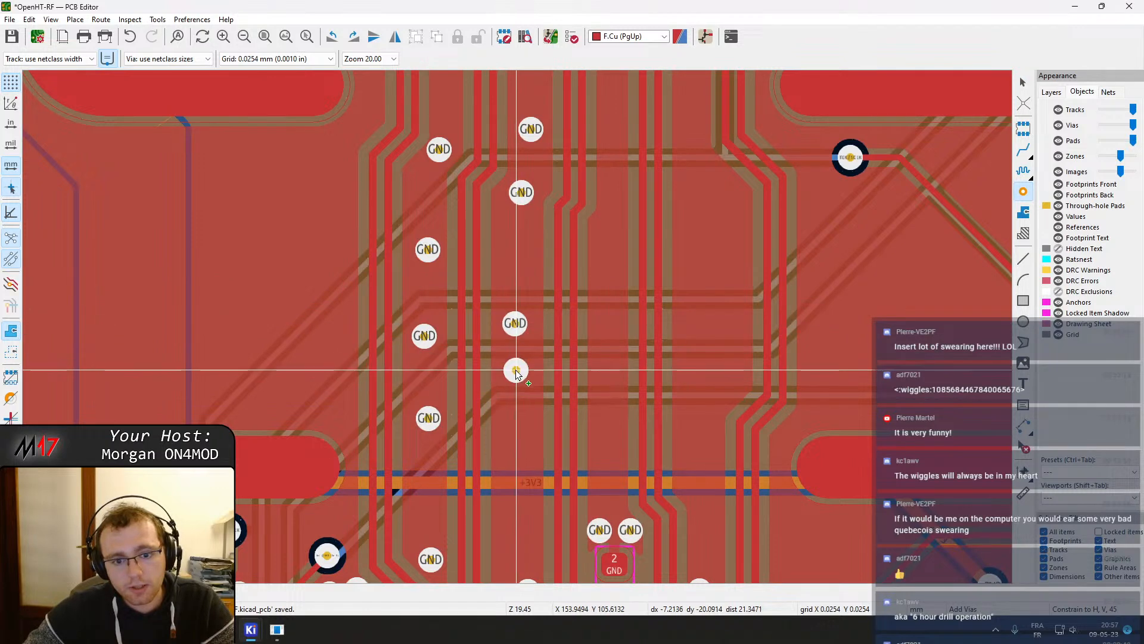
click(516, 369)
scroll(516, 370, up, 5)
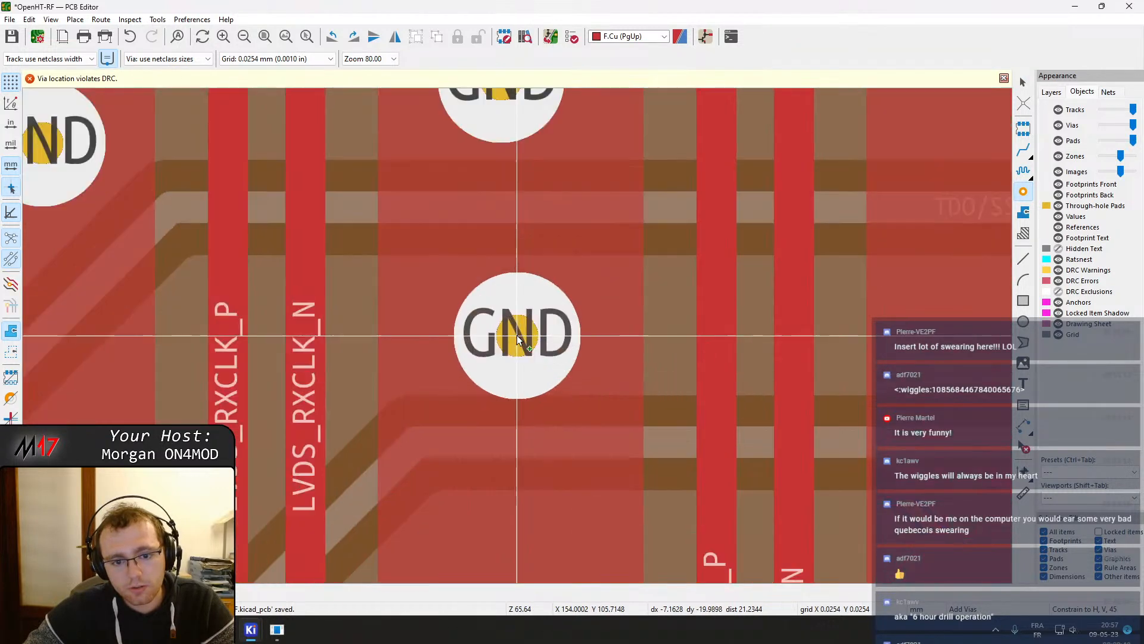
scroll(516, 334, down, 8)
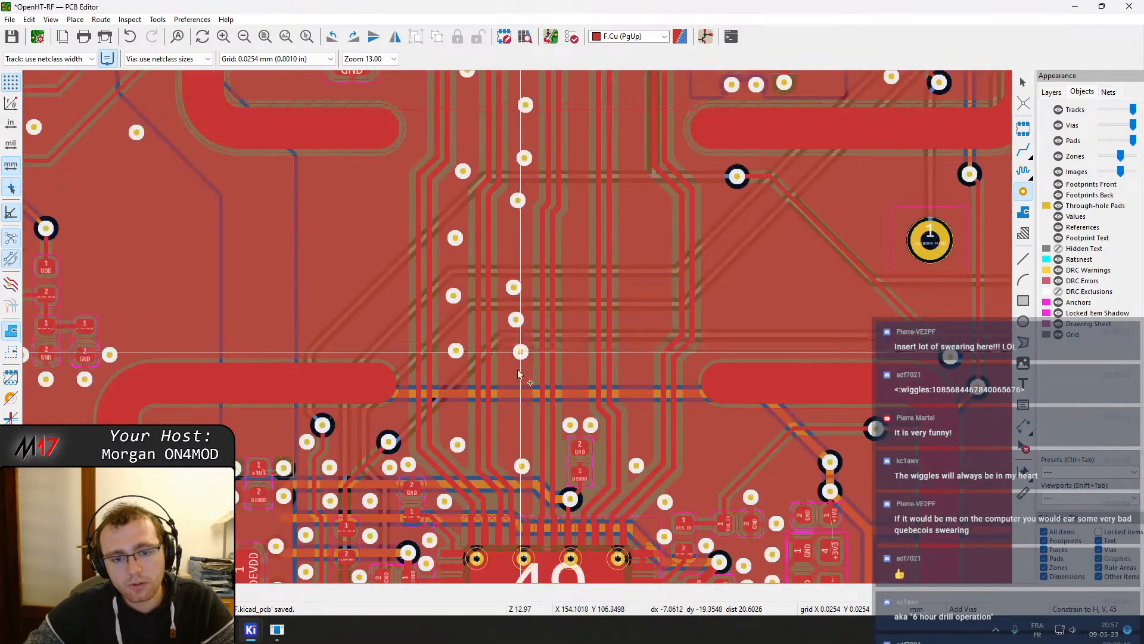
click(515, 360)
click(515, 424)
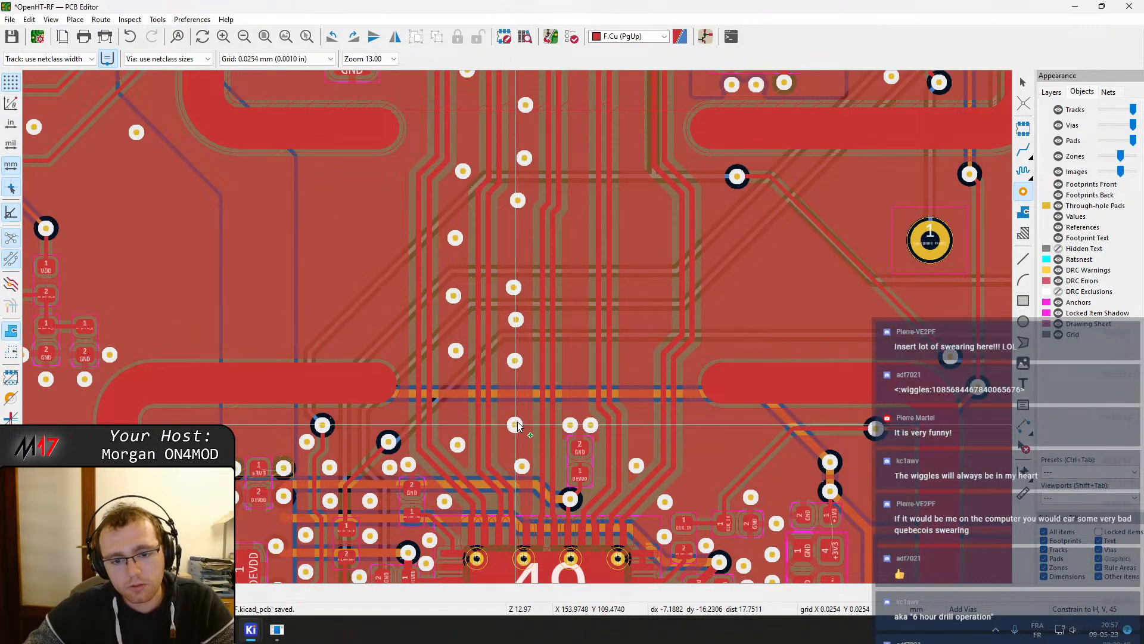
scroll(516, 328, up, 5)
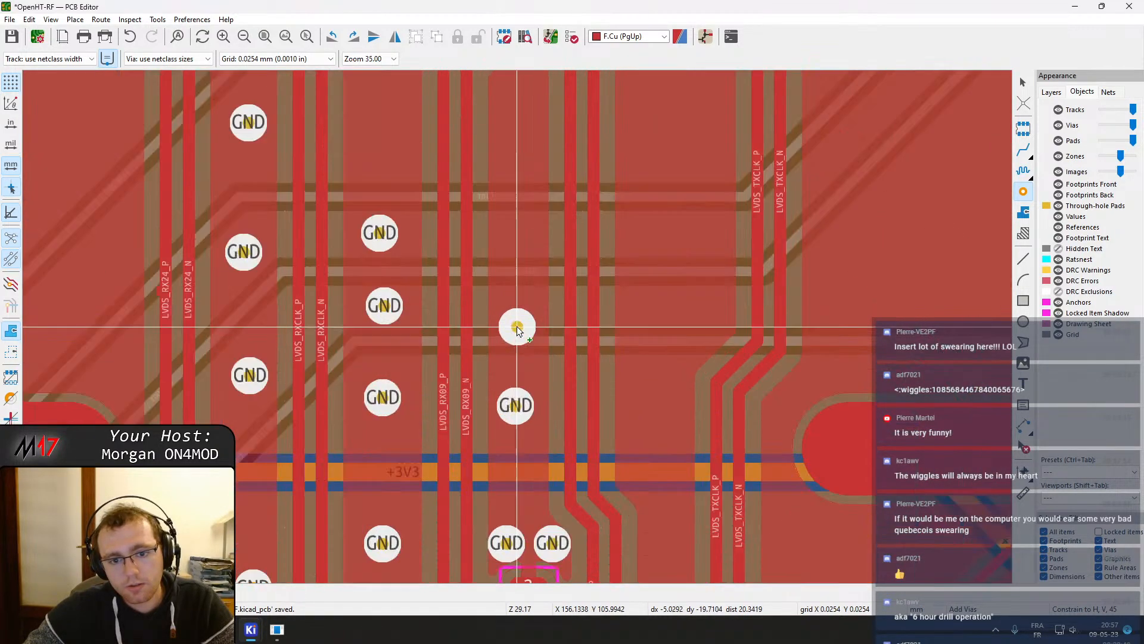
click(520, 296)
click(520, 189)
middle_drag(522, 175, 520, 368)
click(520, 239)
scroll(520, 239, down, 3)
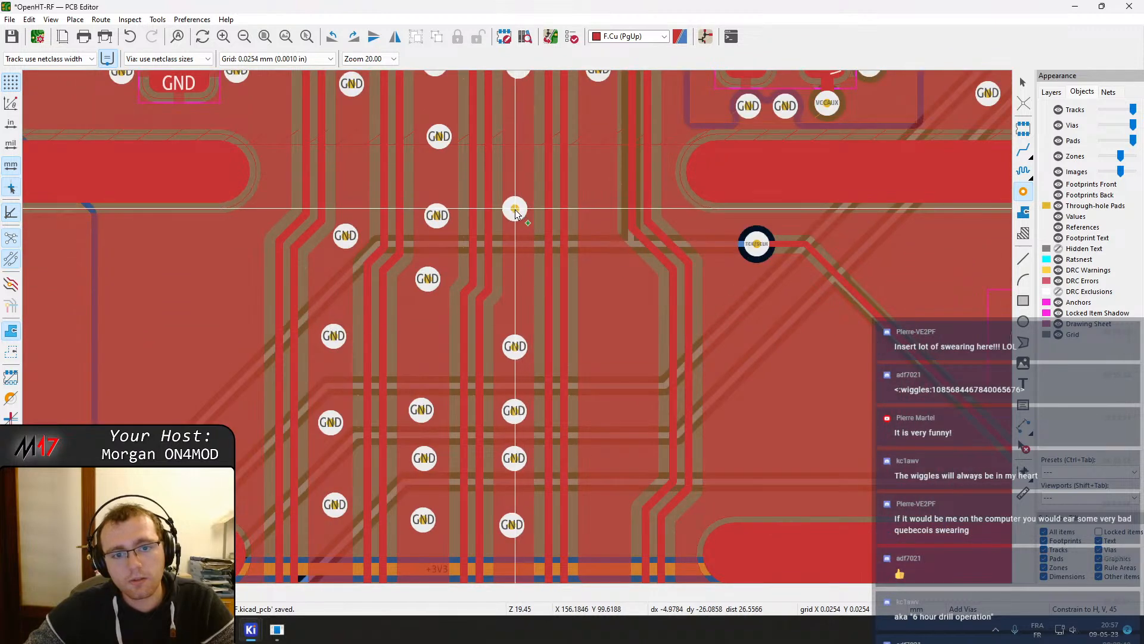
click(516, 214)
Place a second column of stitching vias beside the LVDS_TXCLK pair, ending near the U501 pins
click(519, 108)
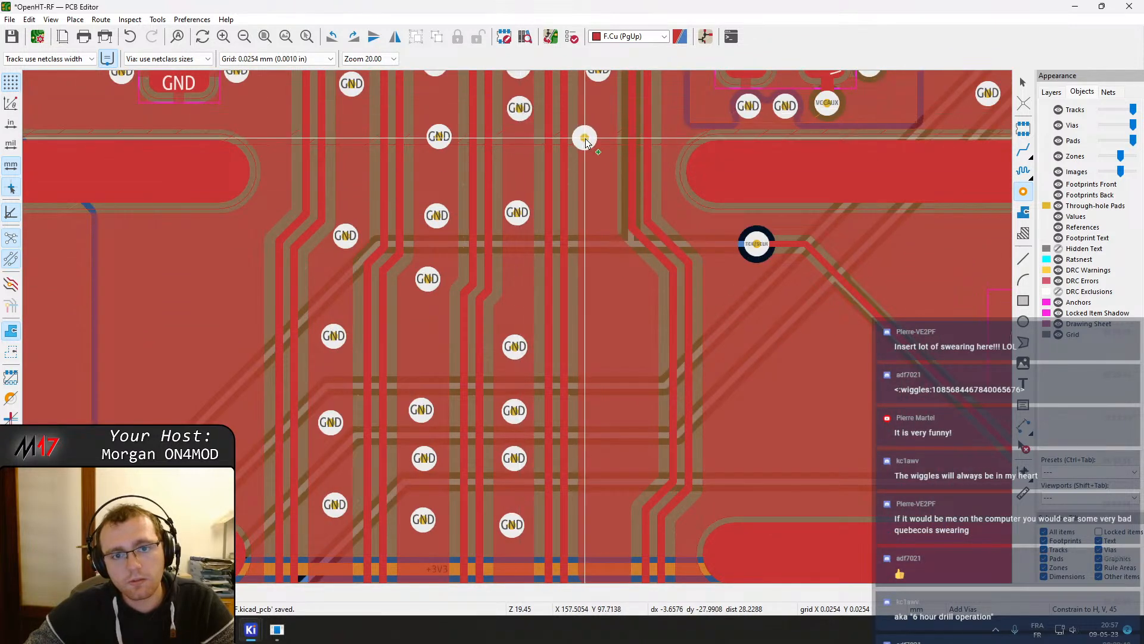
click(598, 143)
click(598, 217)
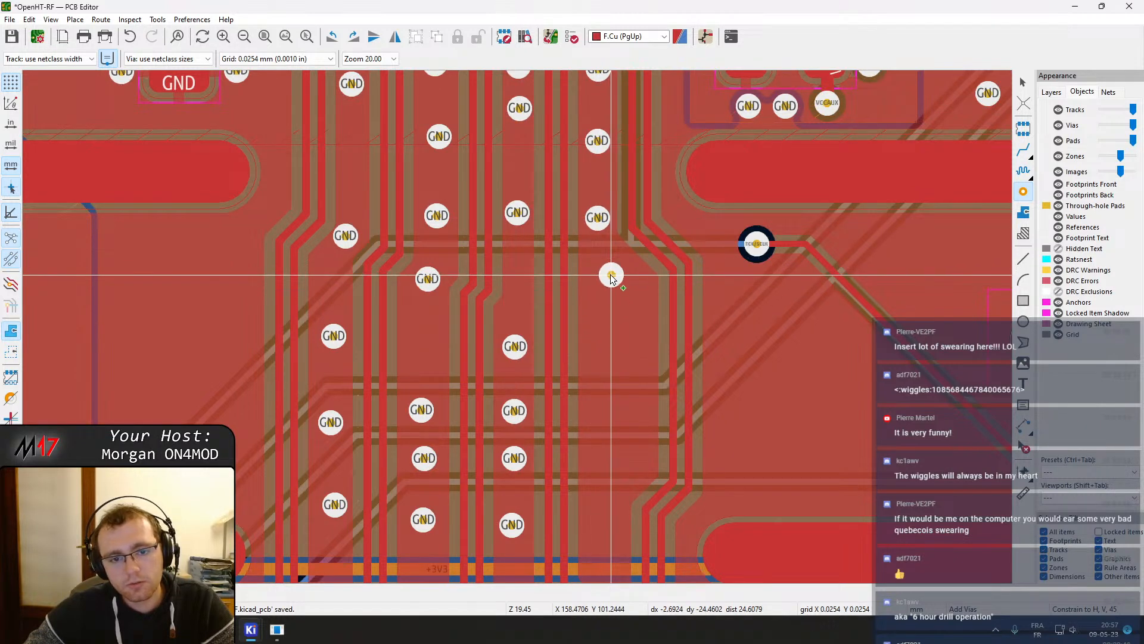
click(611, 275)
click(615, 362)
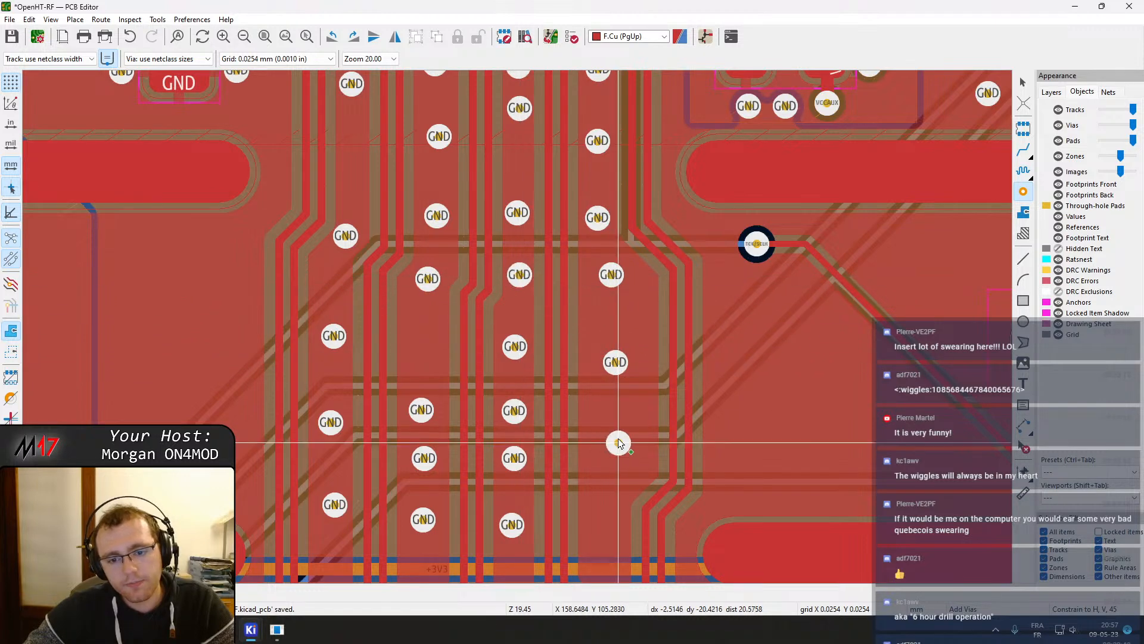
click(619, 415)
scroll(619, 416, up, 2)
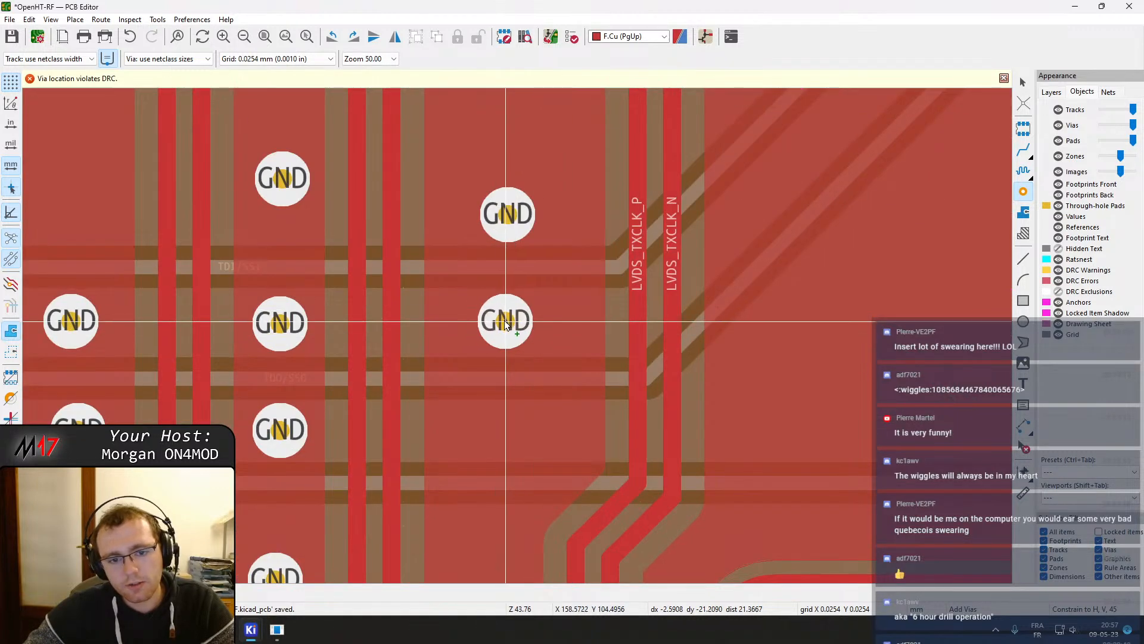
click(512, 320)
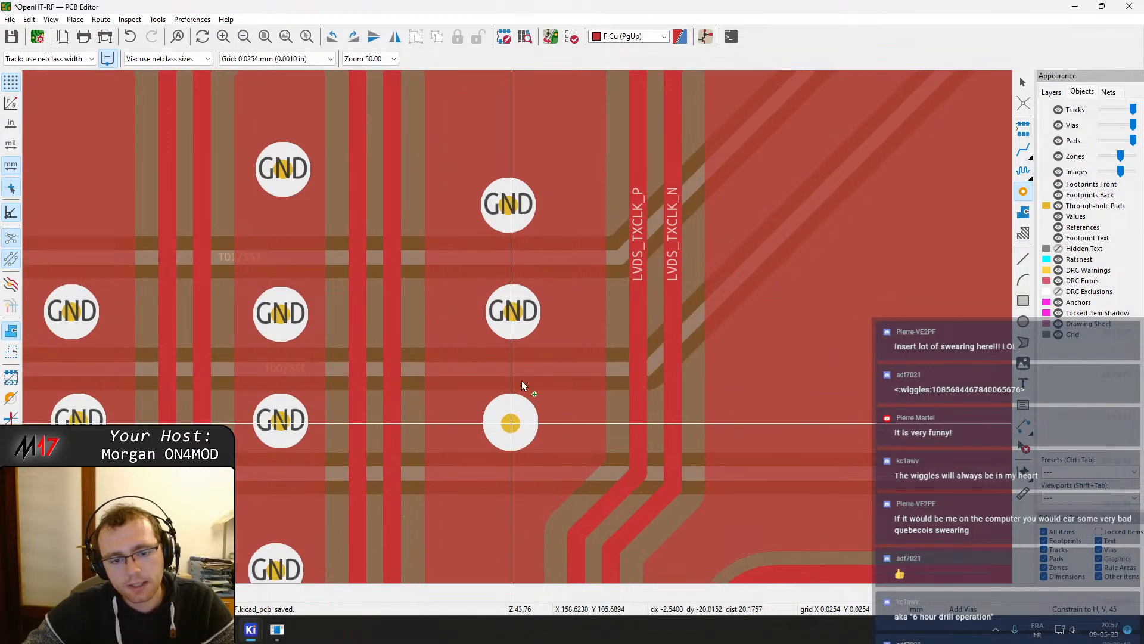
scroll(510, 431, down, 2)
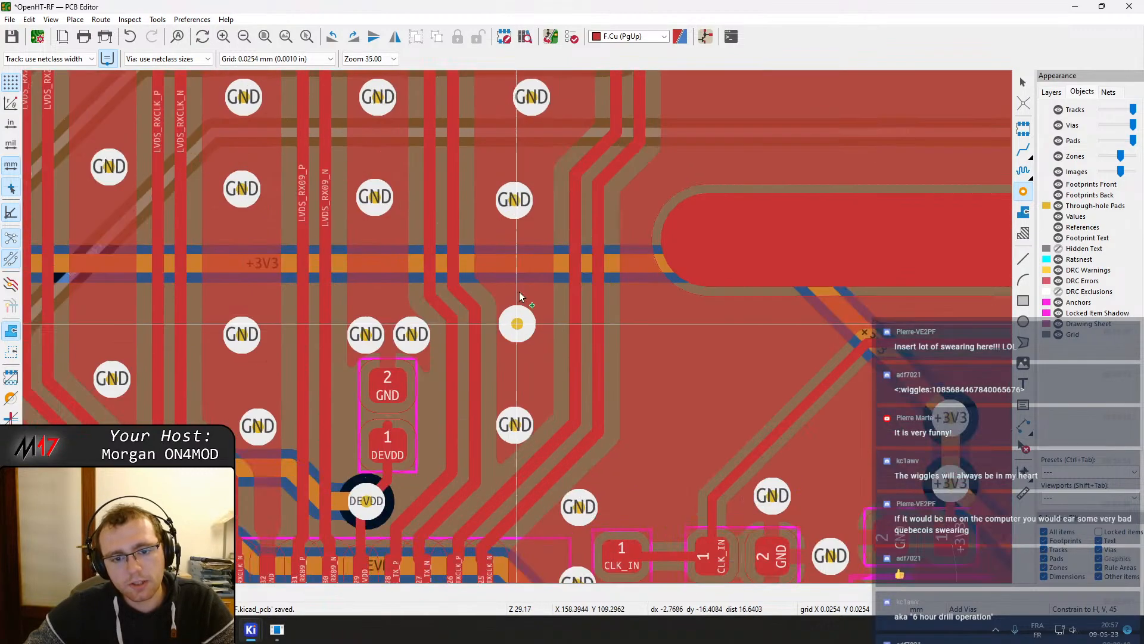
middle_drag(519, 292, 531, 200)
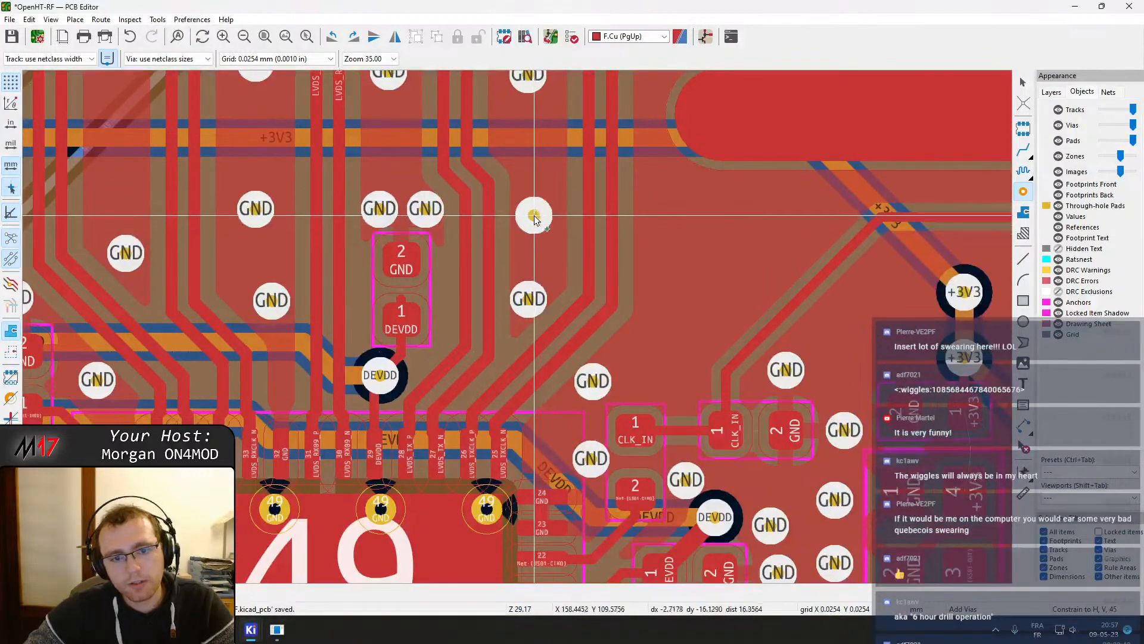
click(535, 226)
Examine the new stitching vias around U501 and the shield gap at different zoom levels
middle_drag(617, 380, 588, 198)
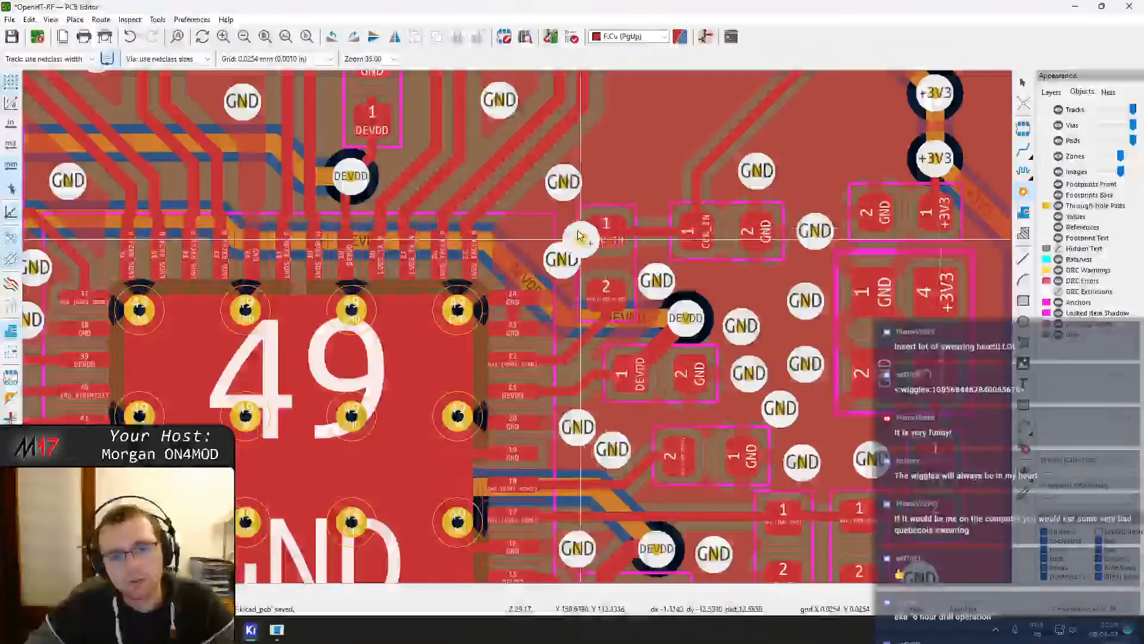
middle_drag(434, 238, 616, 302)
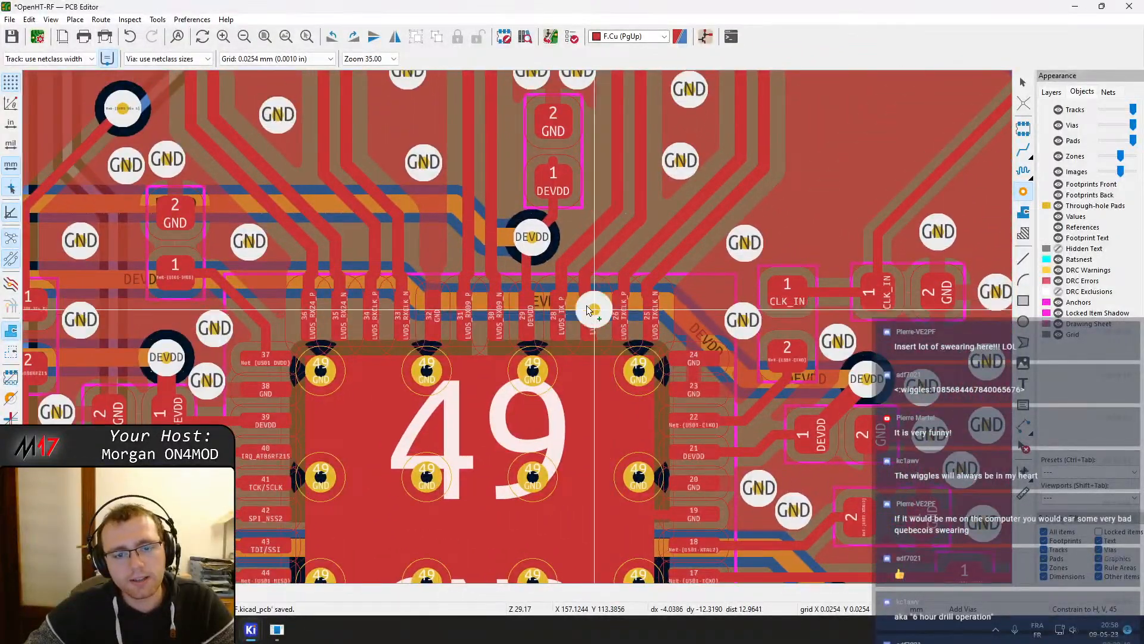
scroll(582, 293, down, 2)
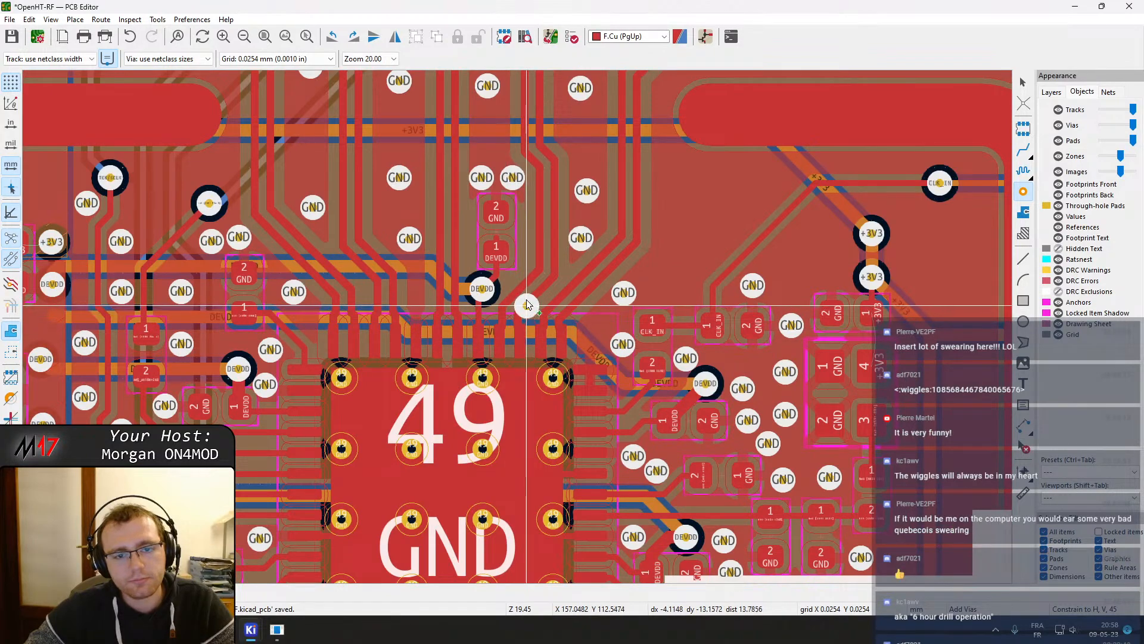
scroll(527, 309, up, 4)
double_click(467, 261)
key(Escape)
drag(466, 262, 472, 296)
scroll(473, 295, down, 5)
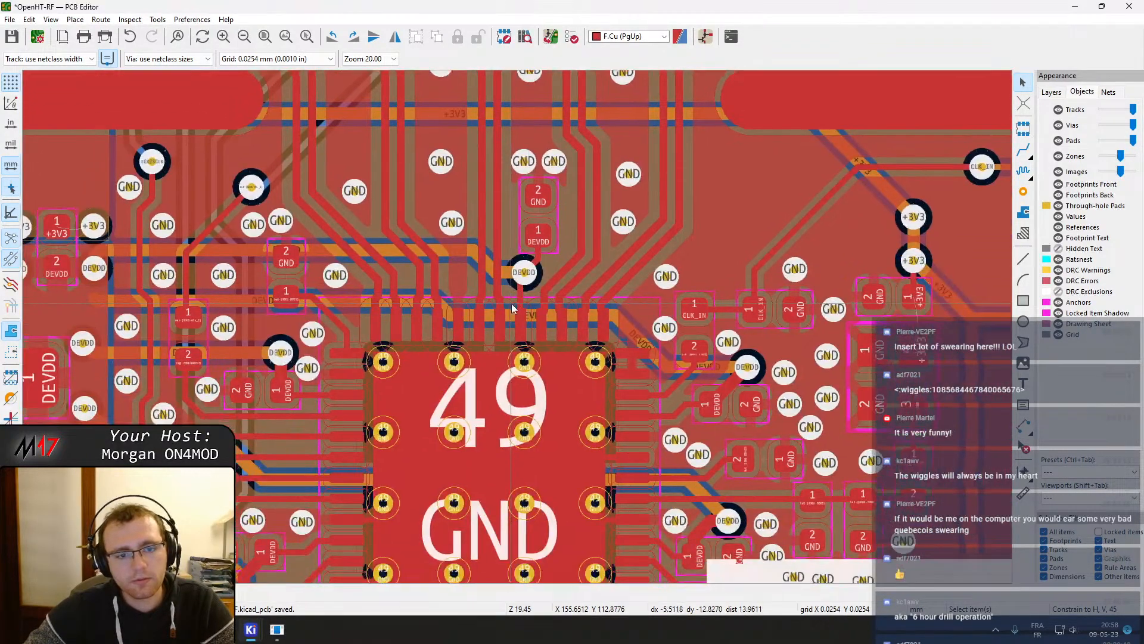
scroll(517, 327, up, 4)
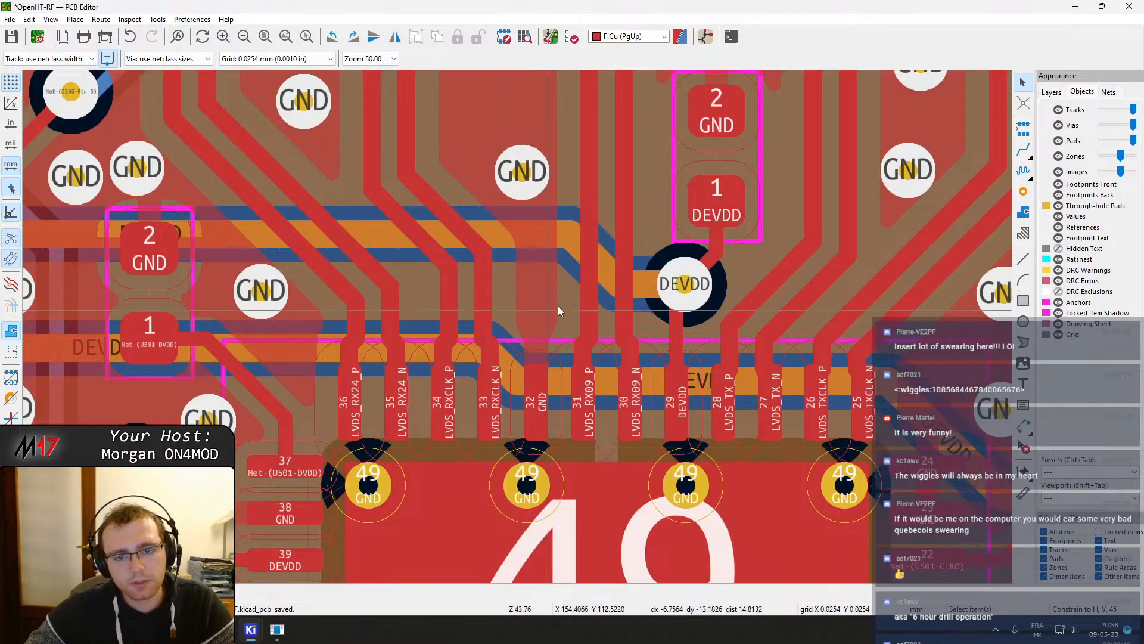
click(1023, 192)
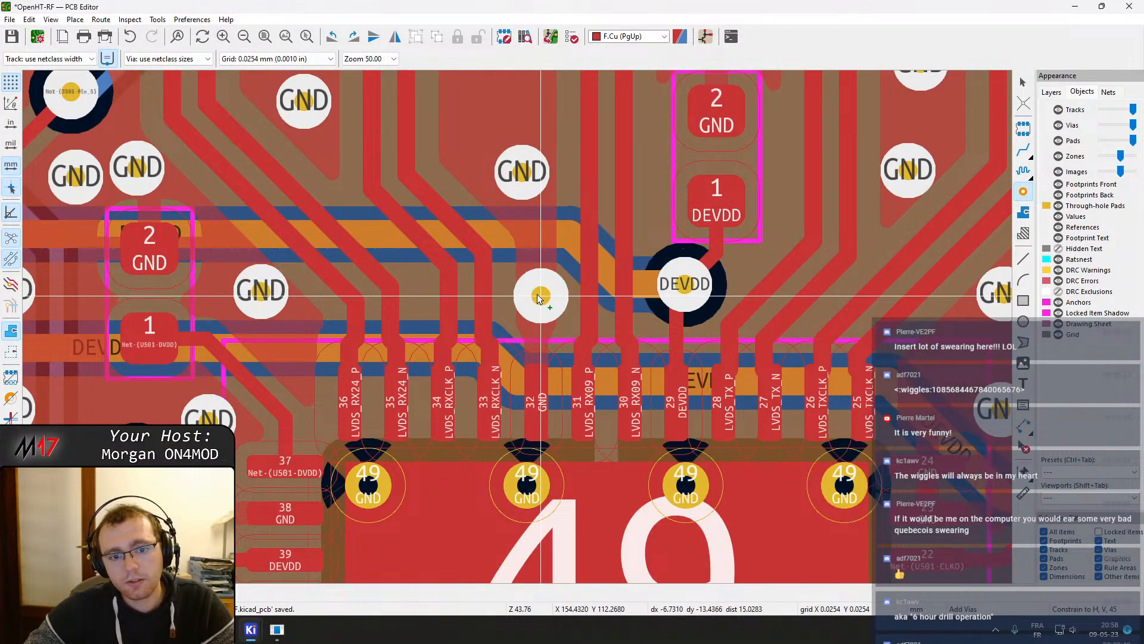
key(Escape)
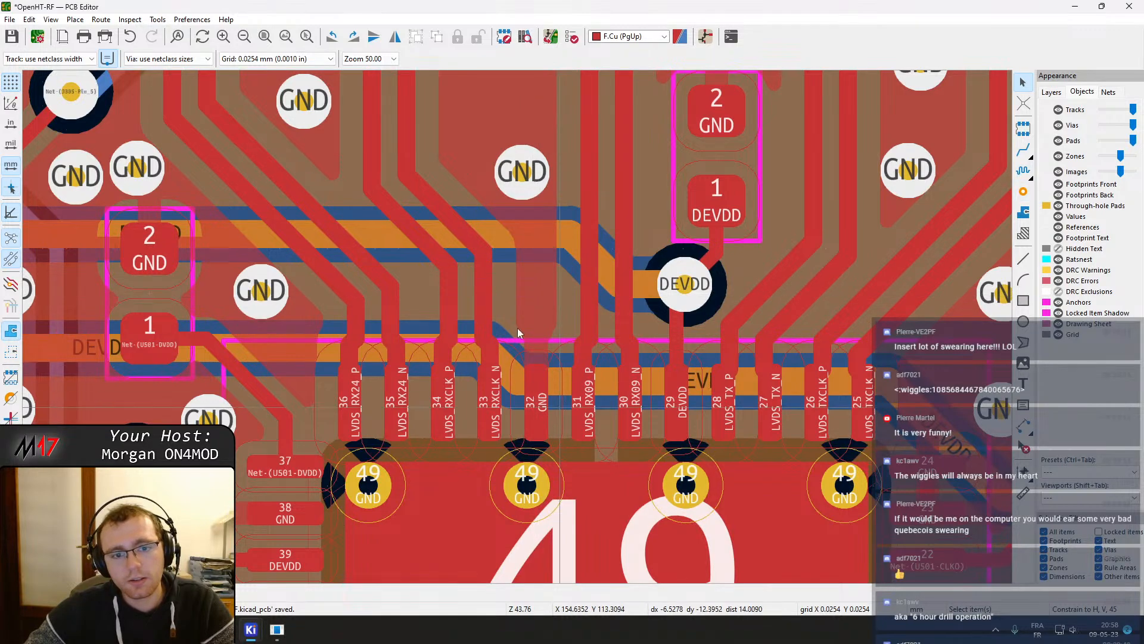
scroll(560, 415, down, 5)
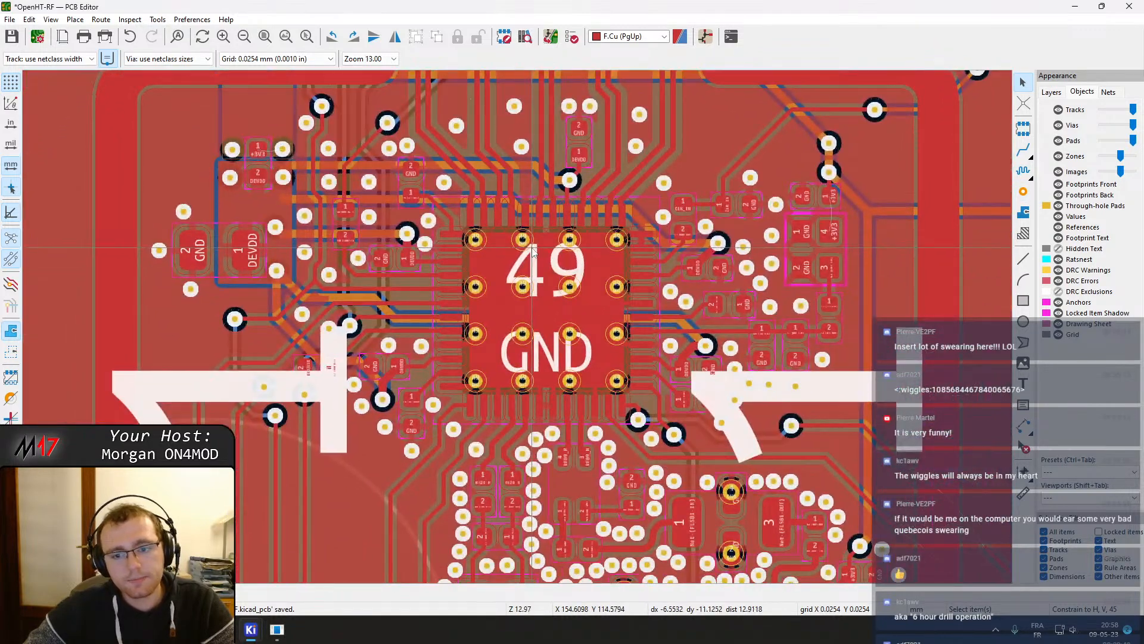
middle_drag(532, 250, 457, 82)
scroll(457, 82, down, 4)
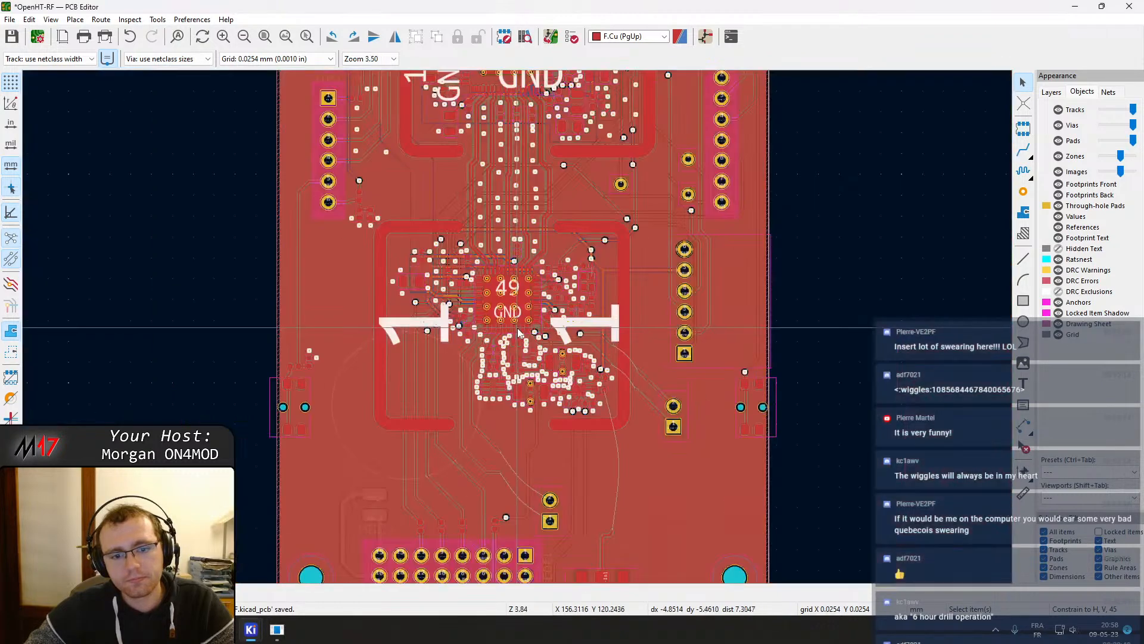
scroll(503, 431, up, 4)
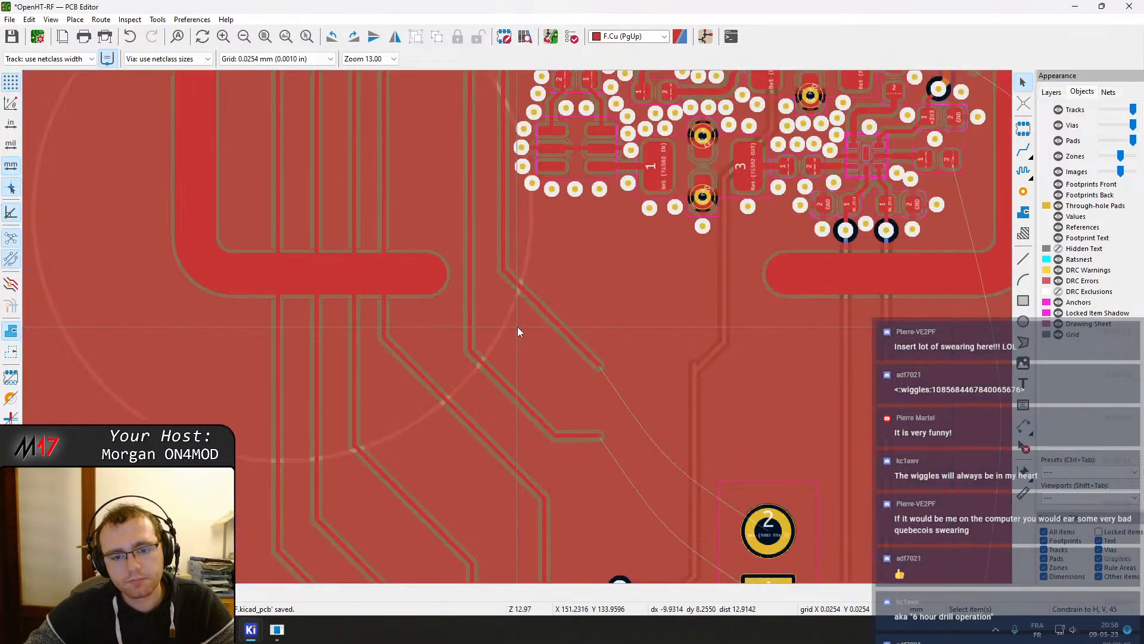
middle_drag(581, 285, 531, 317)
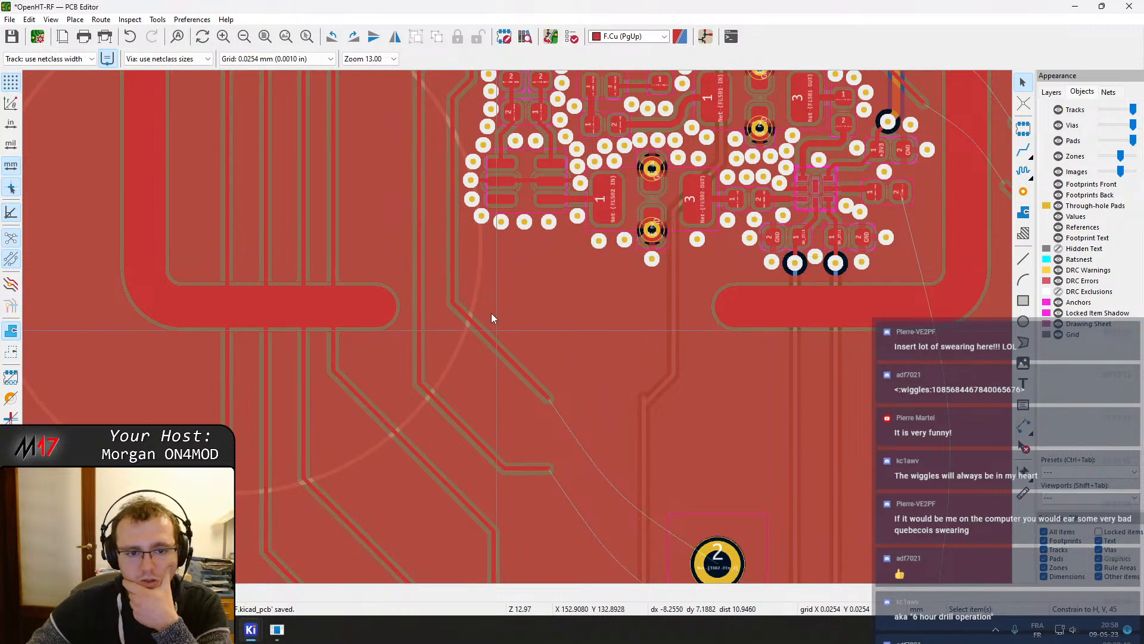
scroll(517, 332, down, 2)
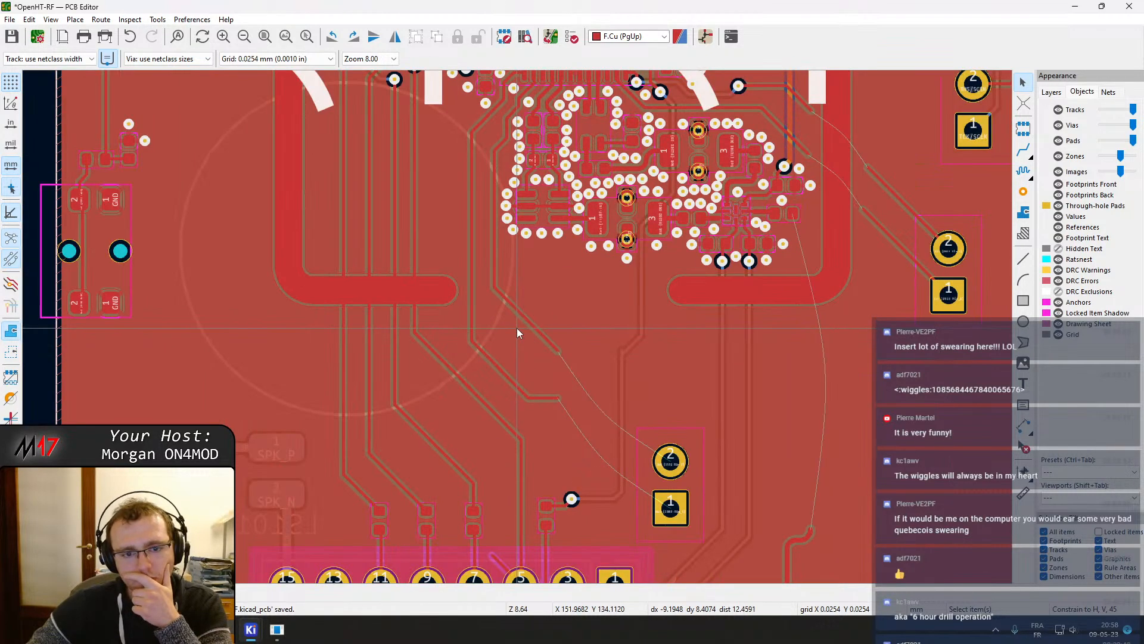
Drag the diagonal track segment running below the shield gap into a new position
scroll(517, 328, up, 2)
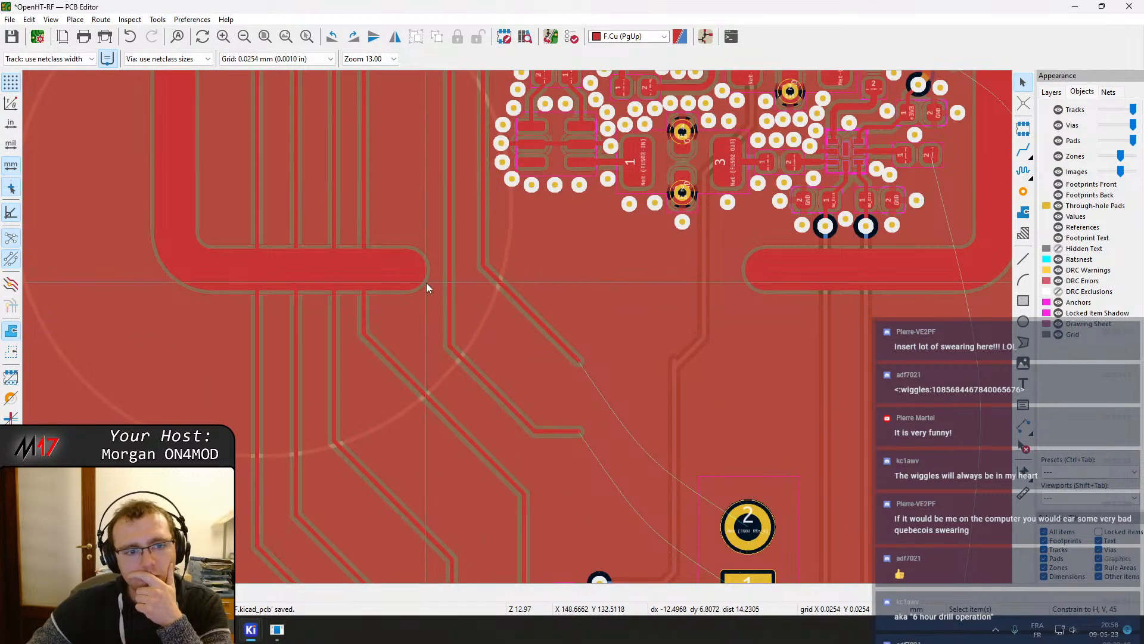
scroll(427, 284, down, 2)
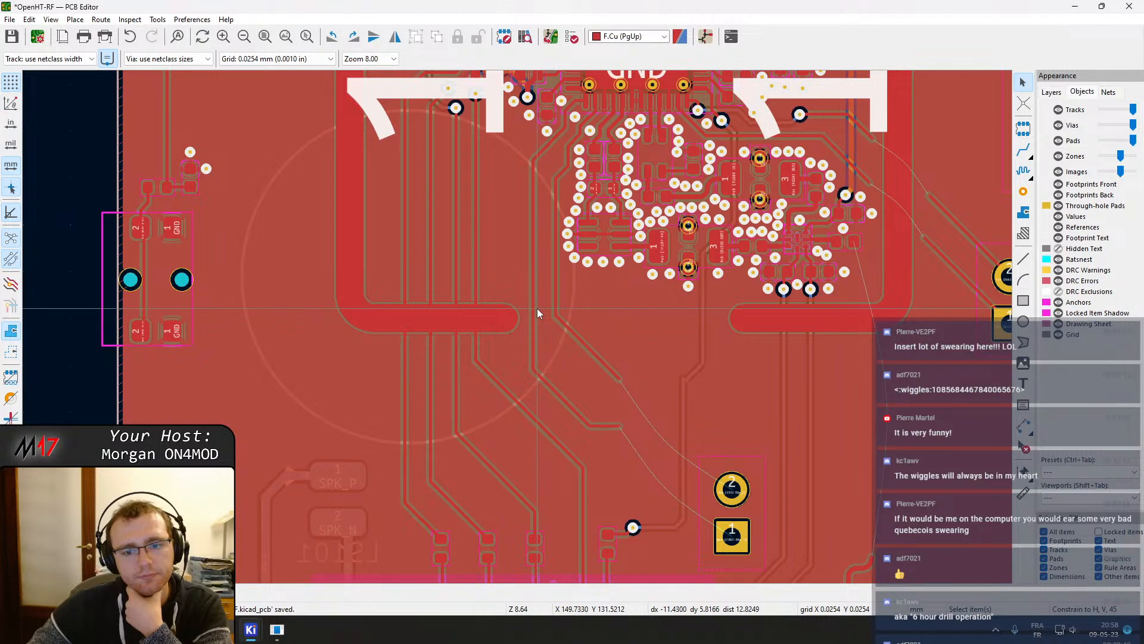
middle_drag(591, 317, 592, 391)
click(575, 403)
click(583, 413)
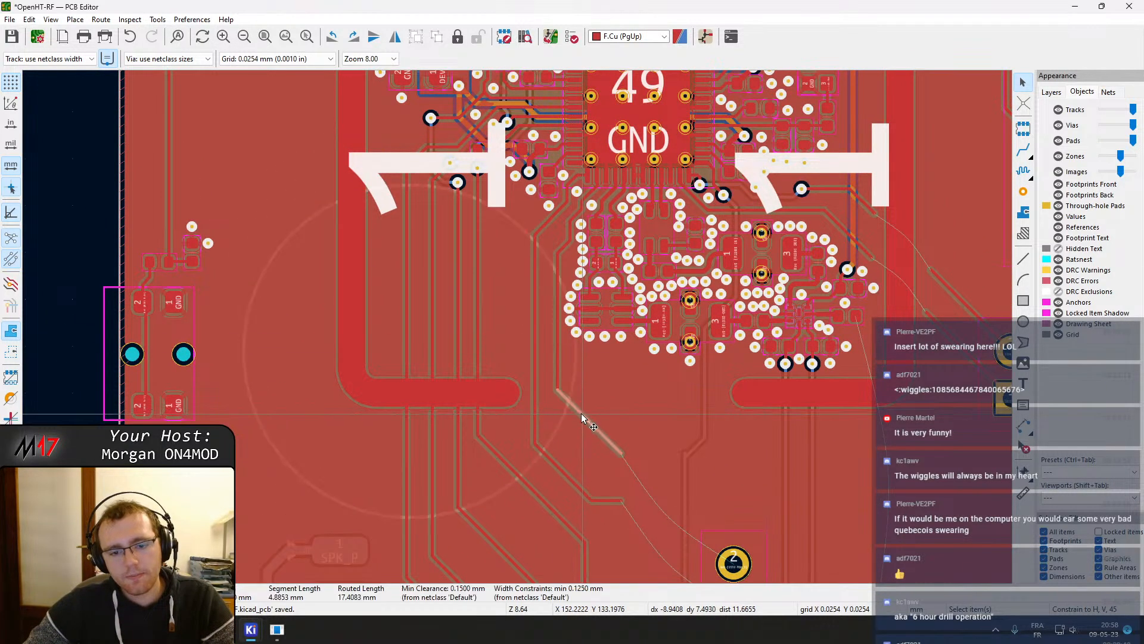
key(d)
click(577, 444)
click(556, 398)
key(d)
key(Escape)
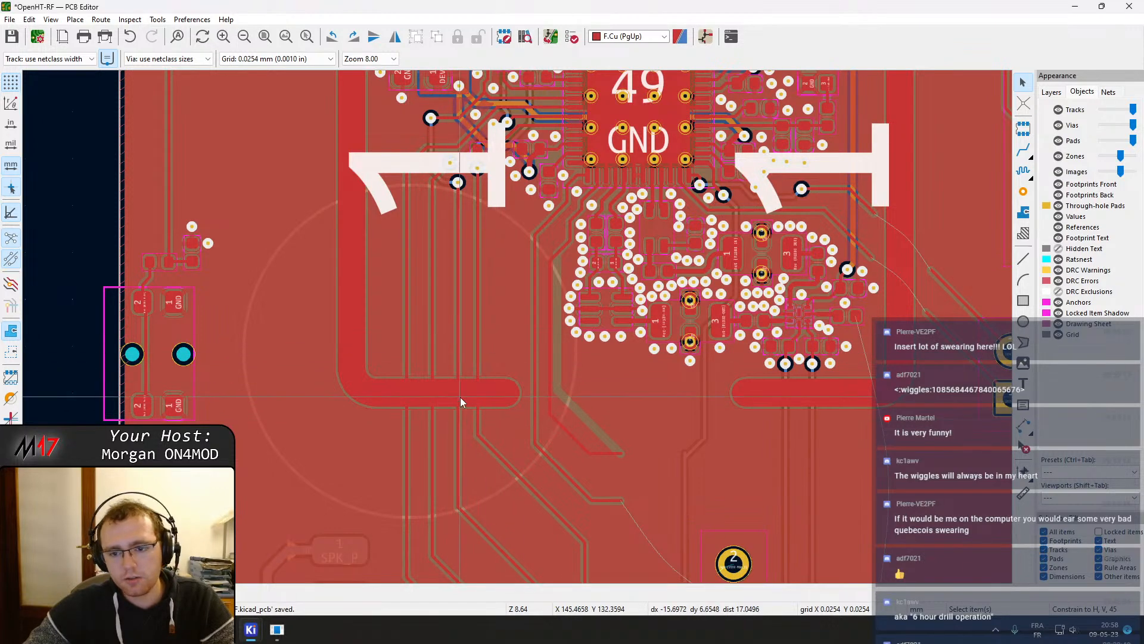
middle_drag(460, 397, 492, 370)
click(508, 338)
click(510, 336)
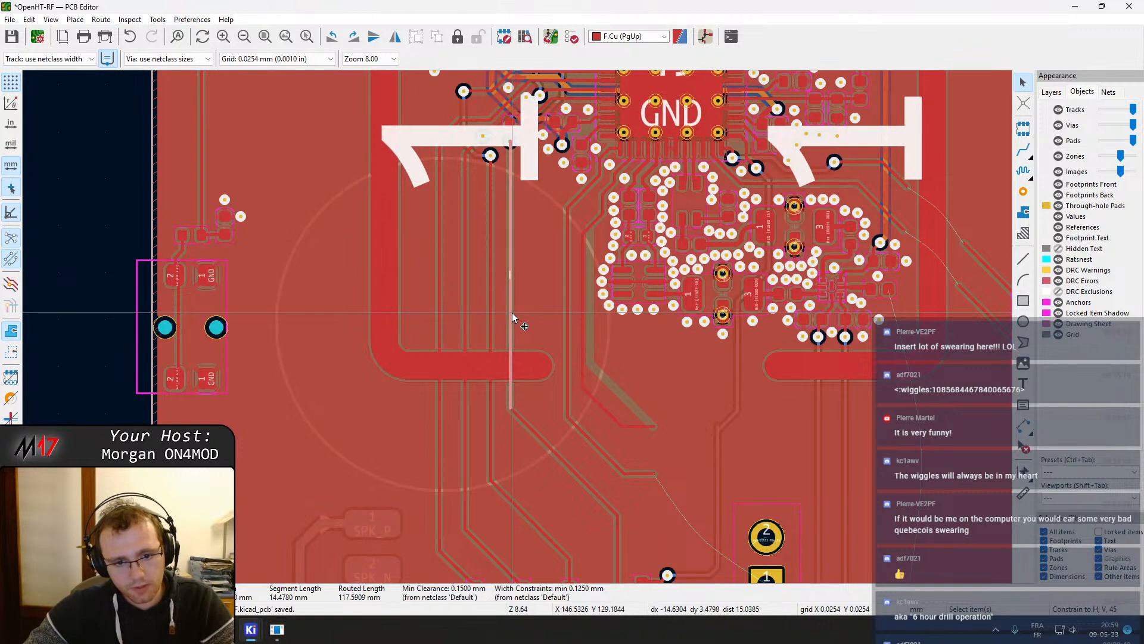
key(x)
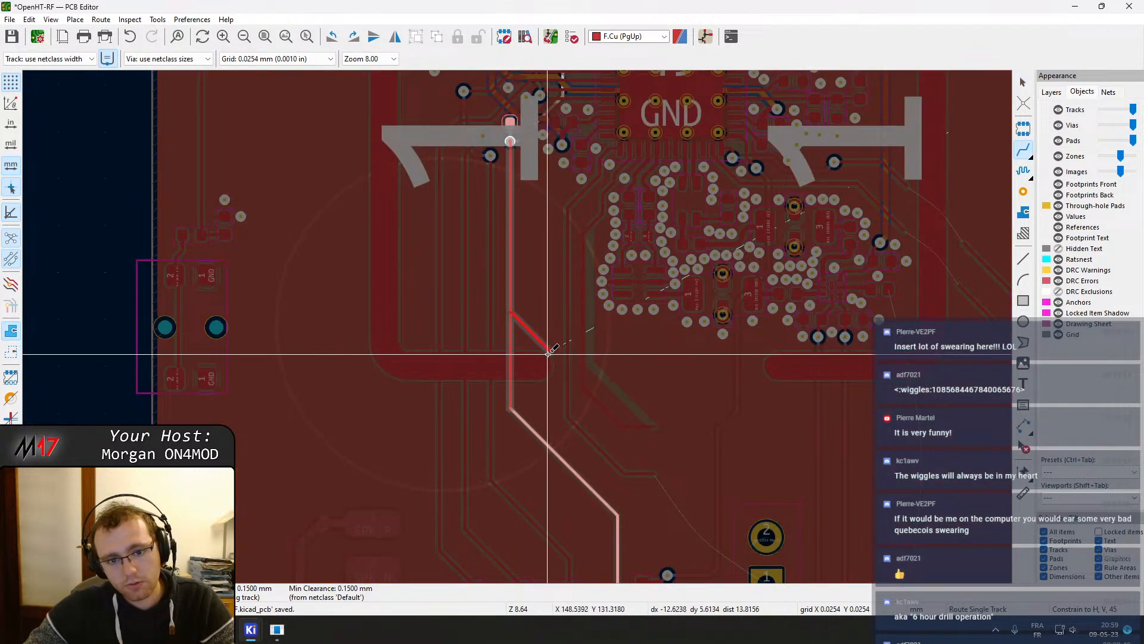
key(Escape)
key(Escape)
Open the J402 shield pad's custom shape primitives and set the top segment's end point X to 3.35 mm
click(517, 373)
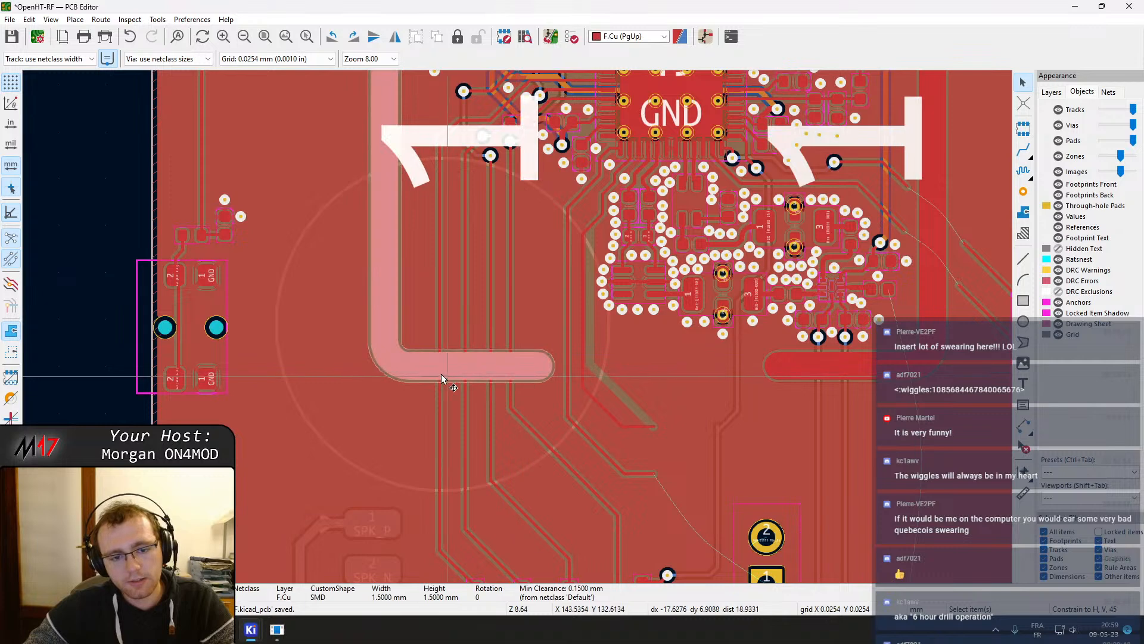
double_click(410, 367)
click(386, 151)
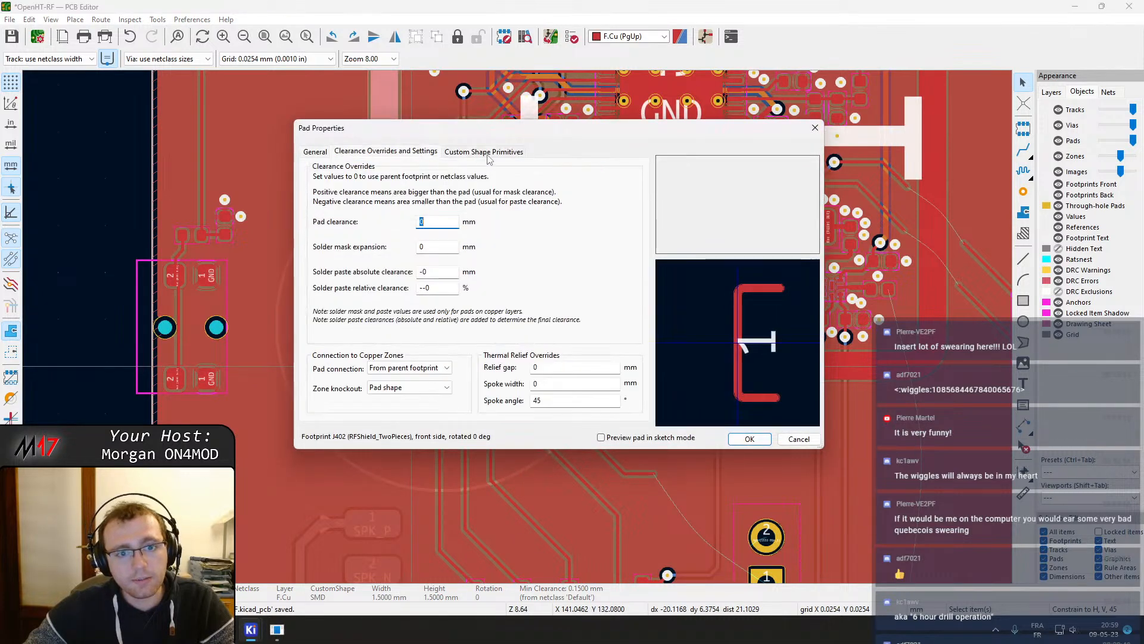
click(487, 153)
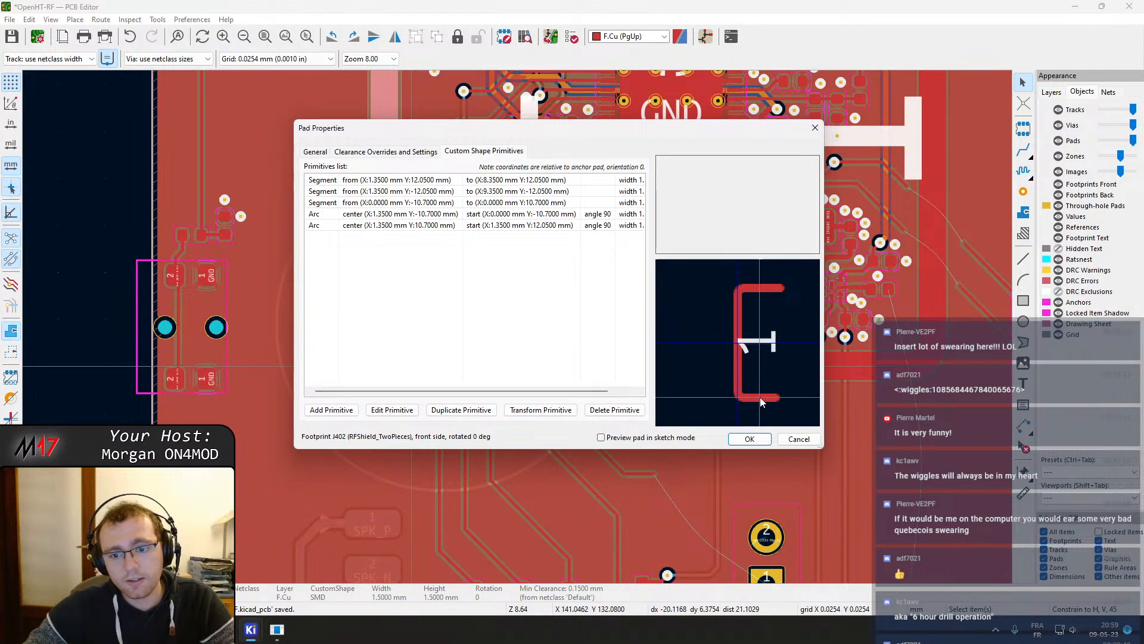
click(403, 192)
click(405, 204)
click(408, 184)
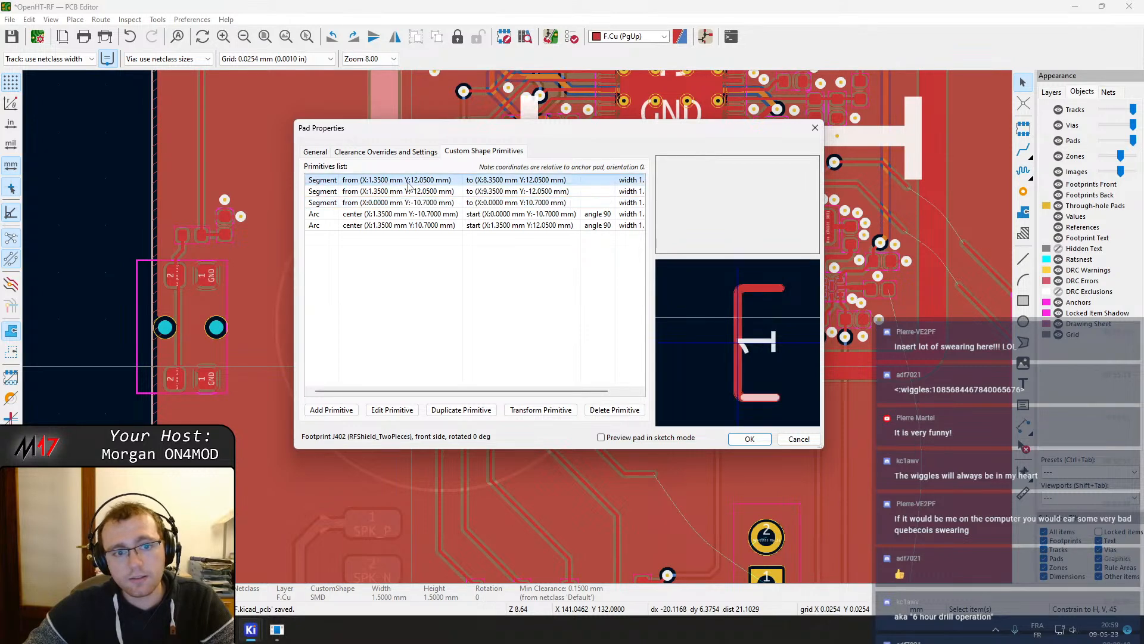
double_click(408, 181)
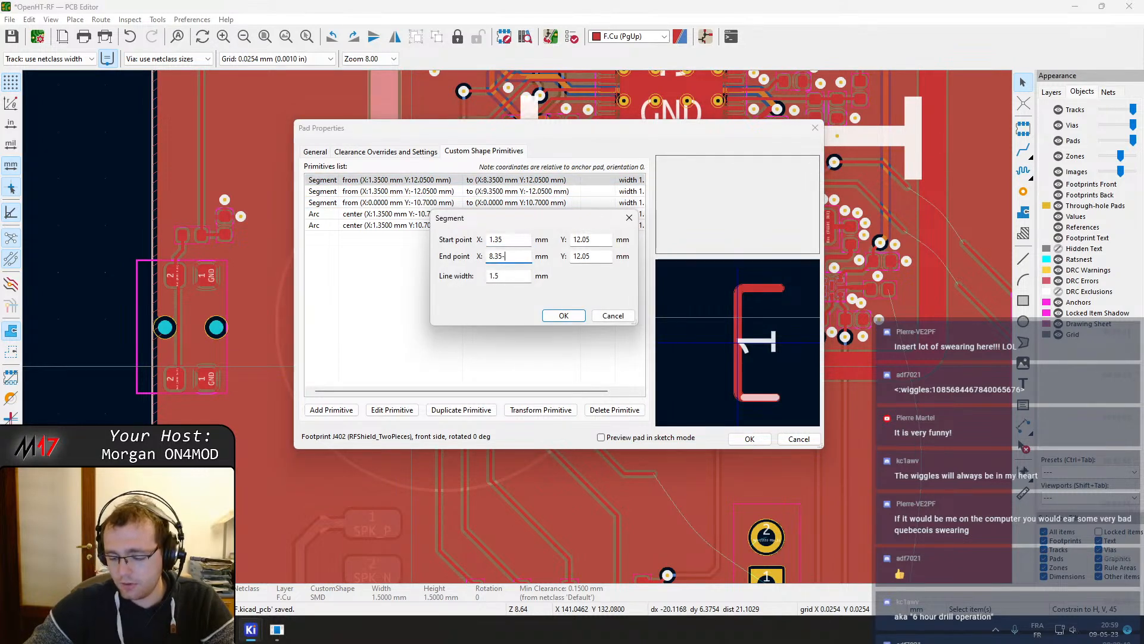
text(5)
key(Return)
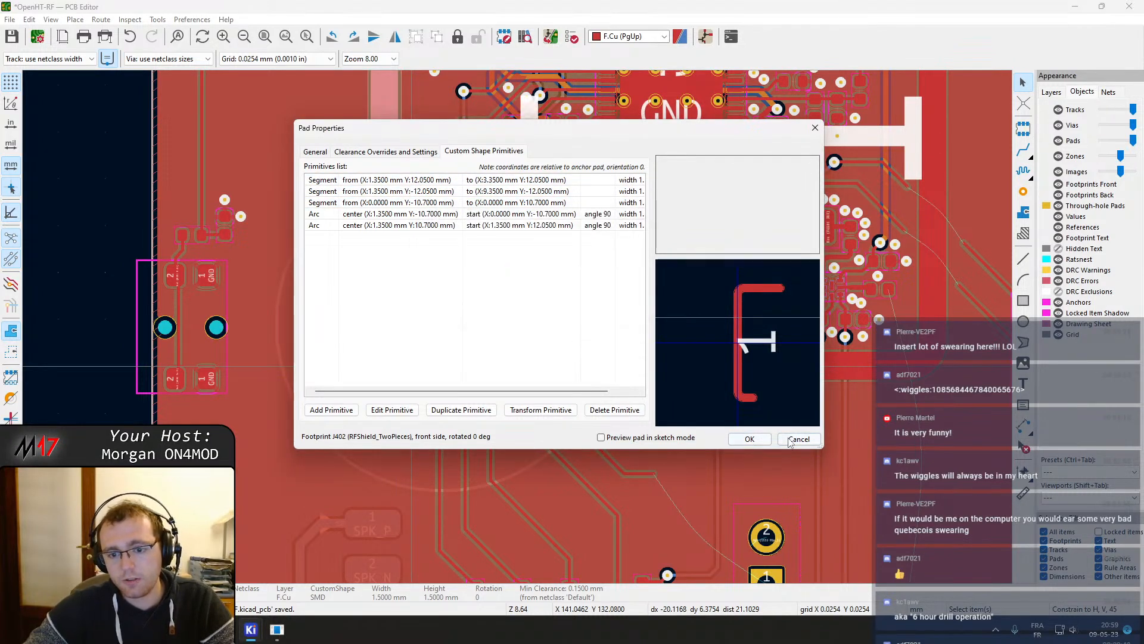
Shorten the shield pad's top segment further, setting its end point X to 2.35 mm, and apply the pad changes
click(451, 206)
click(451, 216)
click(458, 200)
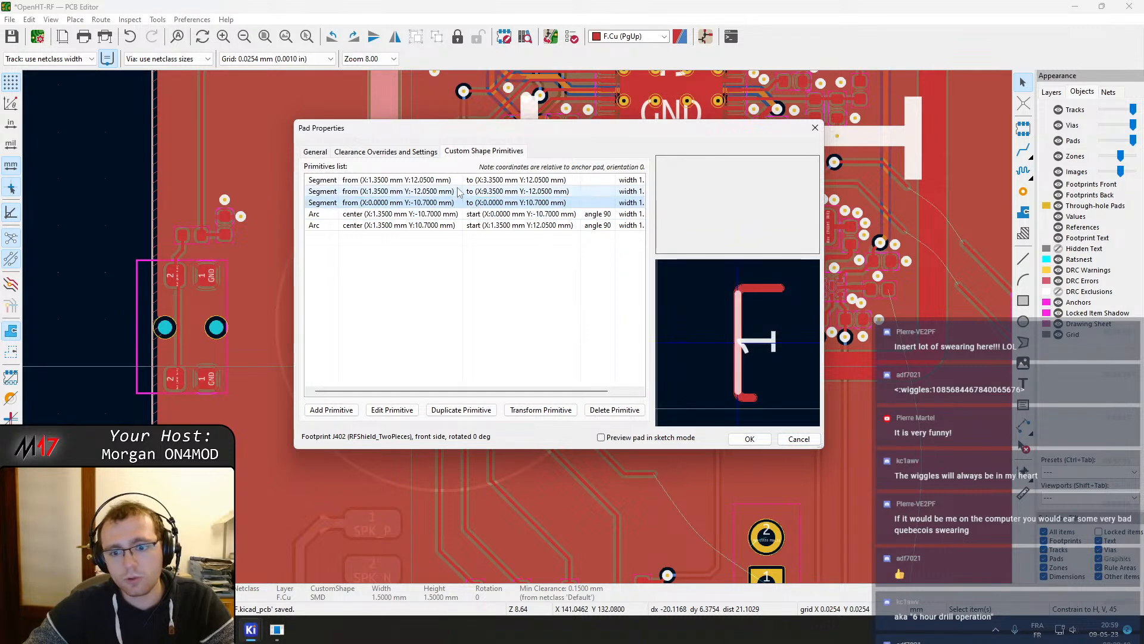
click(458, 188)
click(458, 177)
double_click(459, 180)
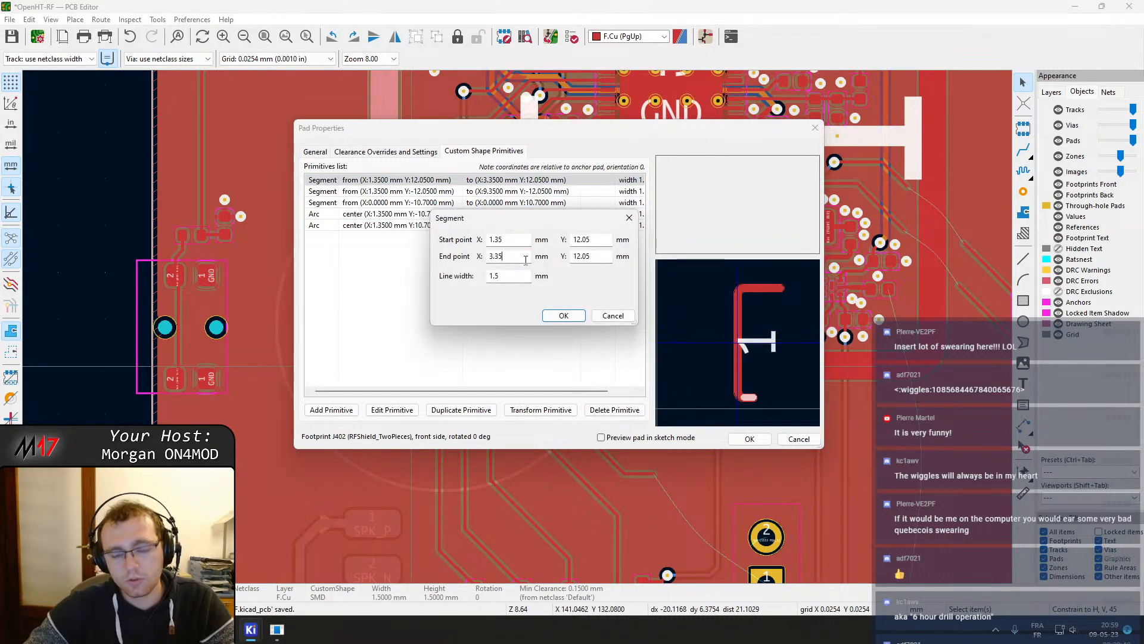
text(1)
key(Return)
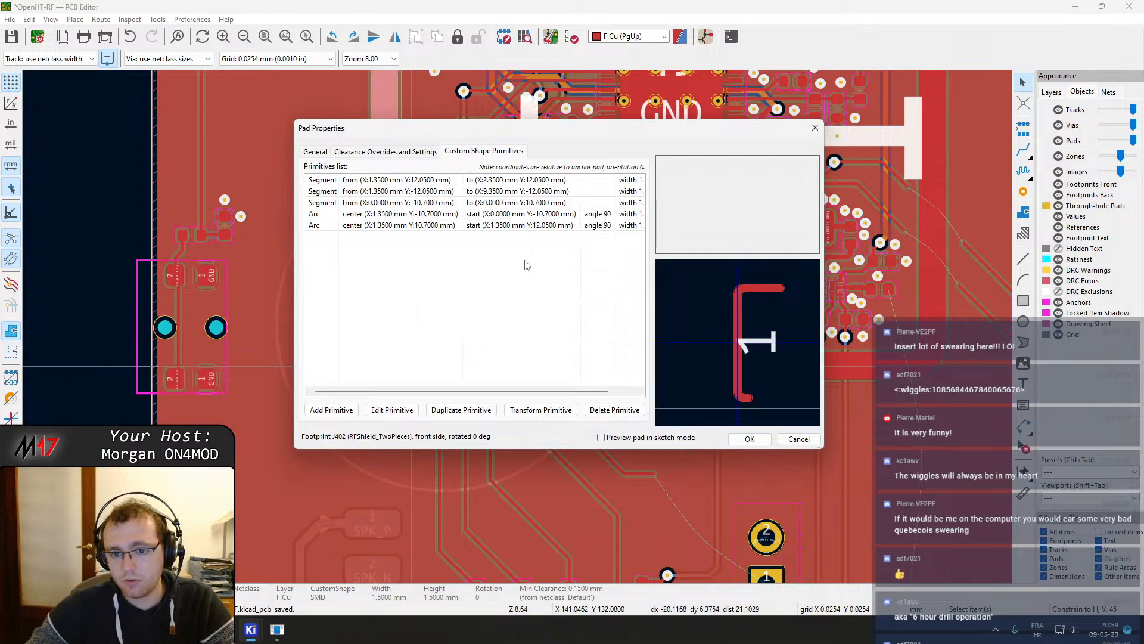
click(749, 439)
Drag the LVDS_TXCLK track segments into the widened gap beside the shortened shield pad
scroll(471, 386, up, 2)
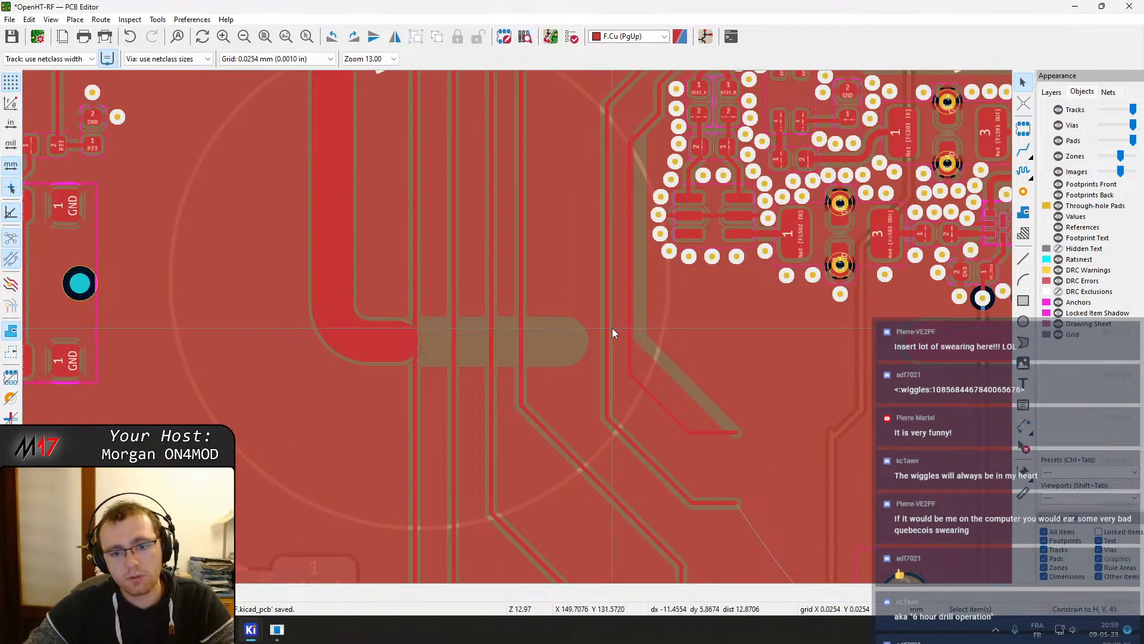
middle_drag(430, 344, 436, 431)
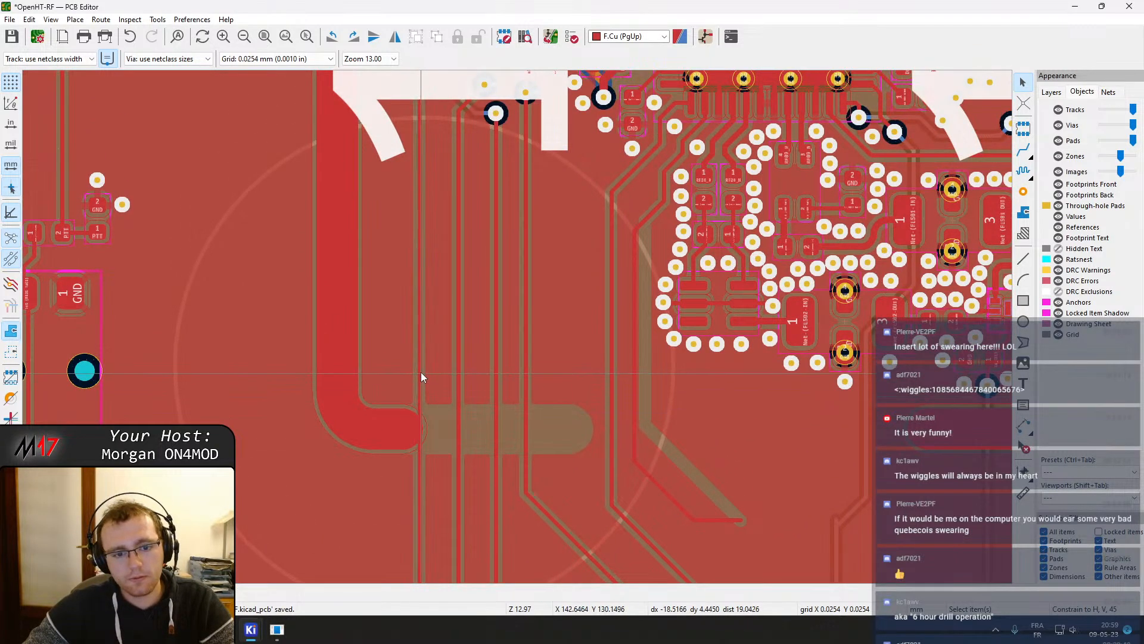
middle_drag(589, 393, 517, 375)
drag(543, 373, 512, 385)
middle_drag(531, 402, 577, 302)
click(582, 332)
drag(582, 334, 575, 368)
click(618, 288)
click(612, 292)
drag(611, 297, 582, 317)
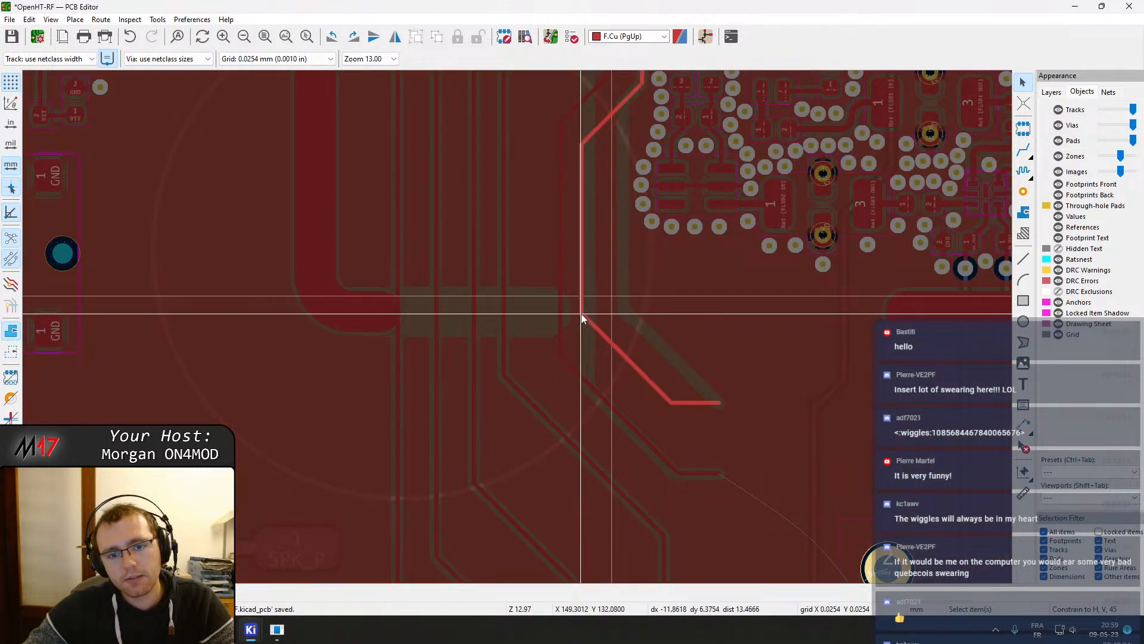
Try to route a new track from the bend beside the shield gap
key(x)
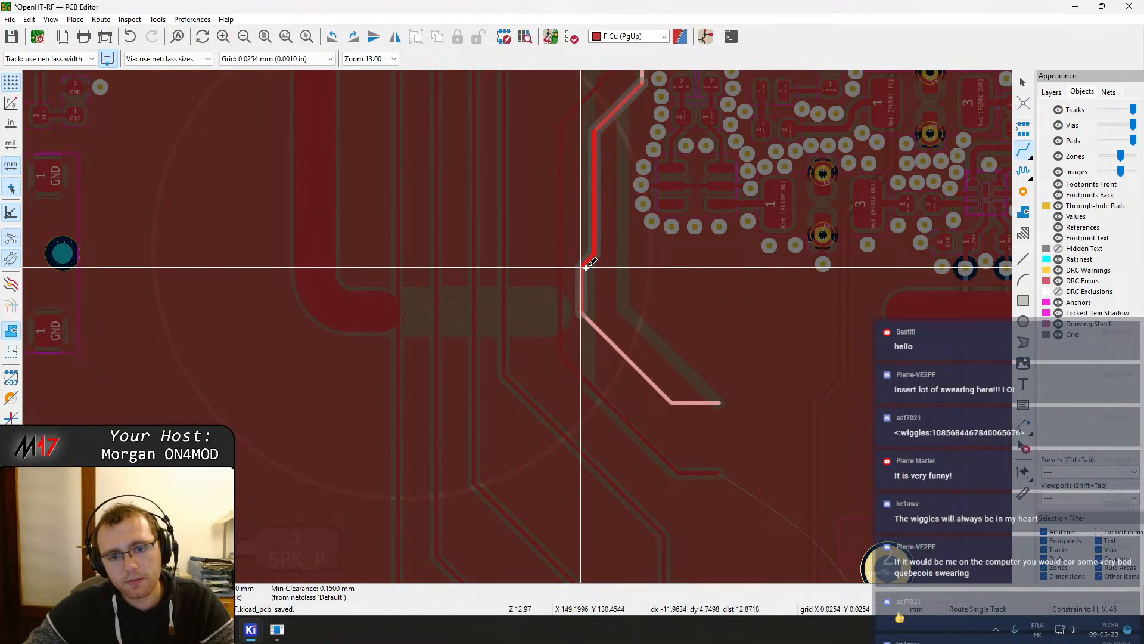
click(586, 263)
click(593, 323)
key(Escape)
click(595, 322)
key(Escape)
click(593, 322)
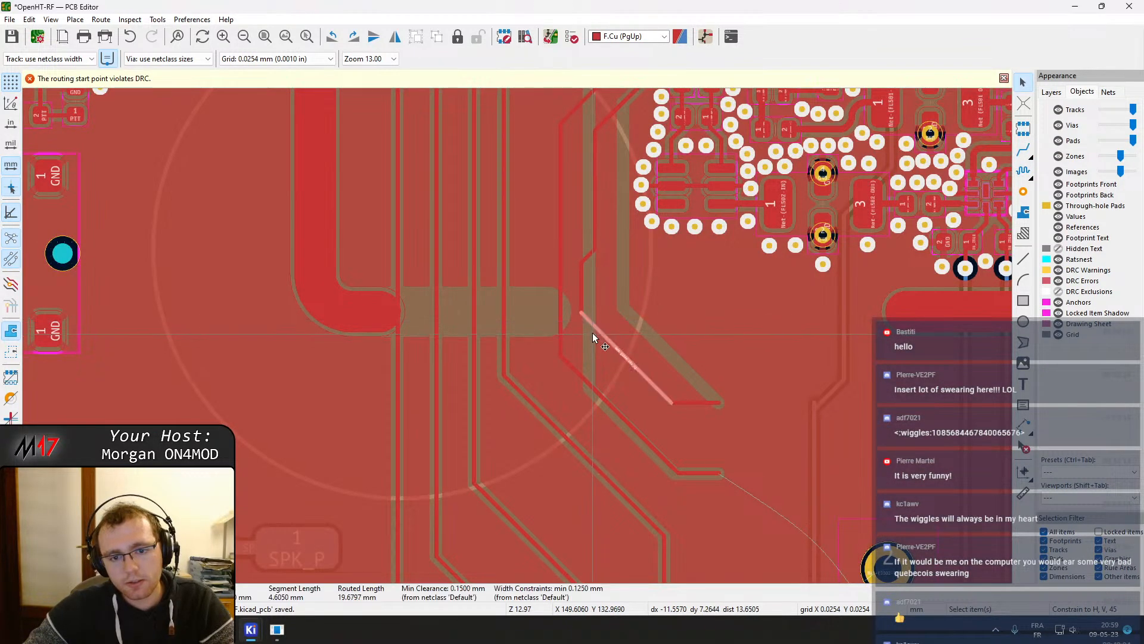
Drag the diagonal LVDS_TXCLK segments to straighten the pair through the shield gap and refill the zones
drag(595, 323, 592, 391)
click(590, 386)
key(d)
click(579, 398)
middle_drag(569, 320, 567, 362)
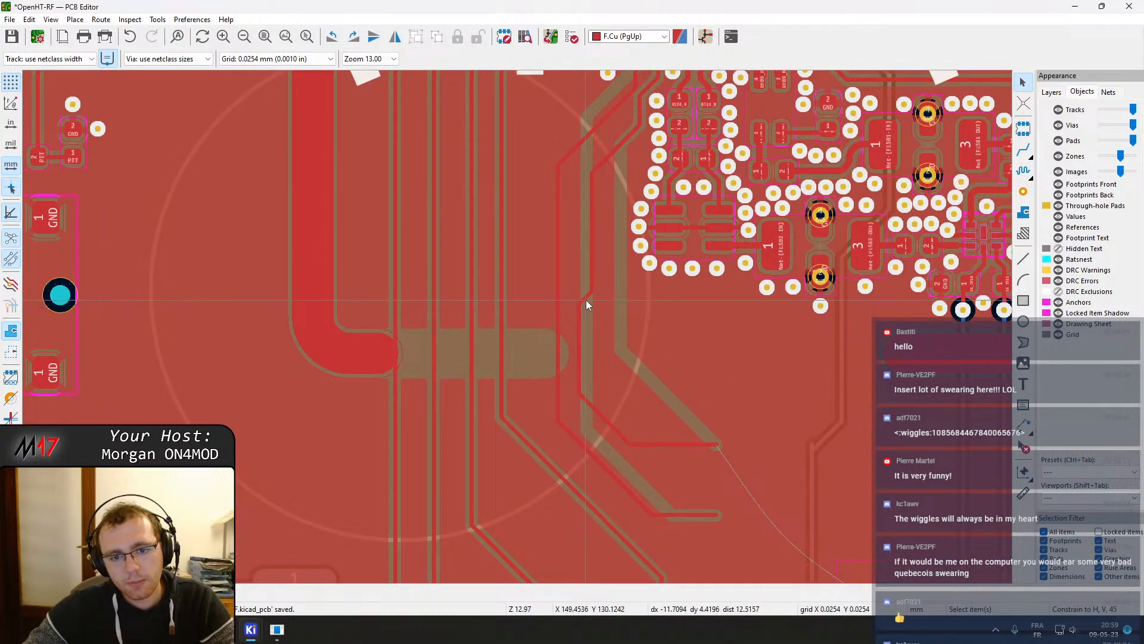
key(d)
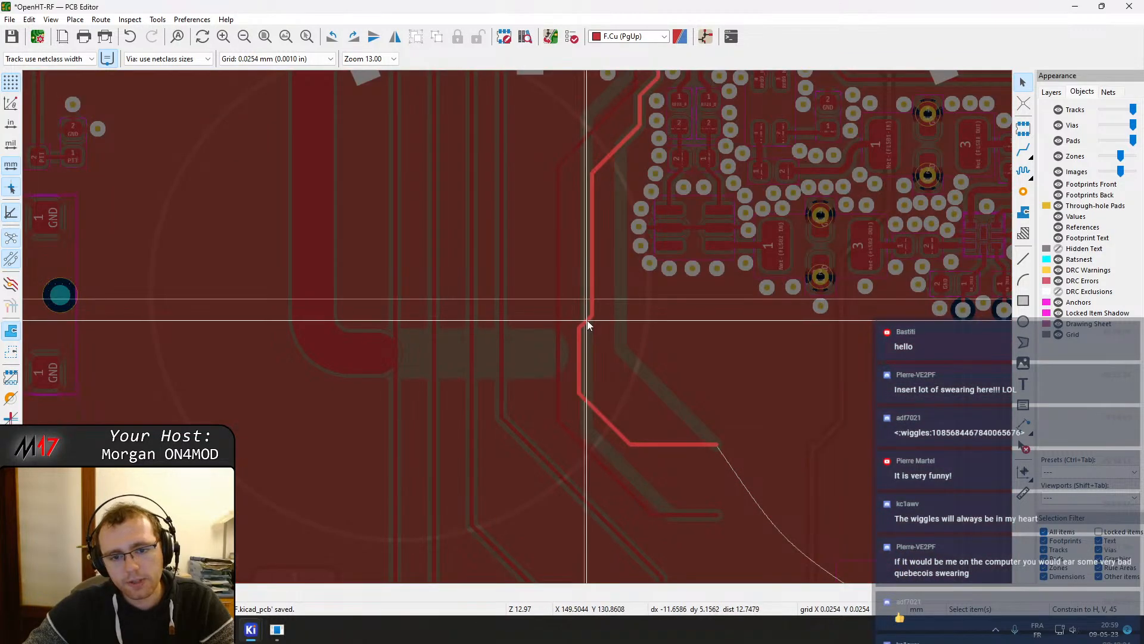
click(588, 322)
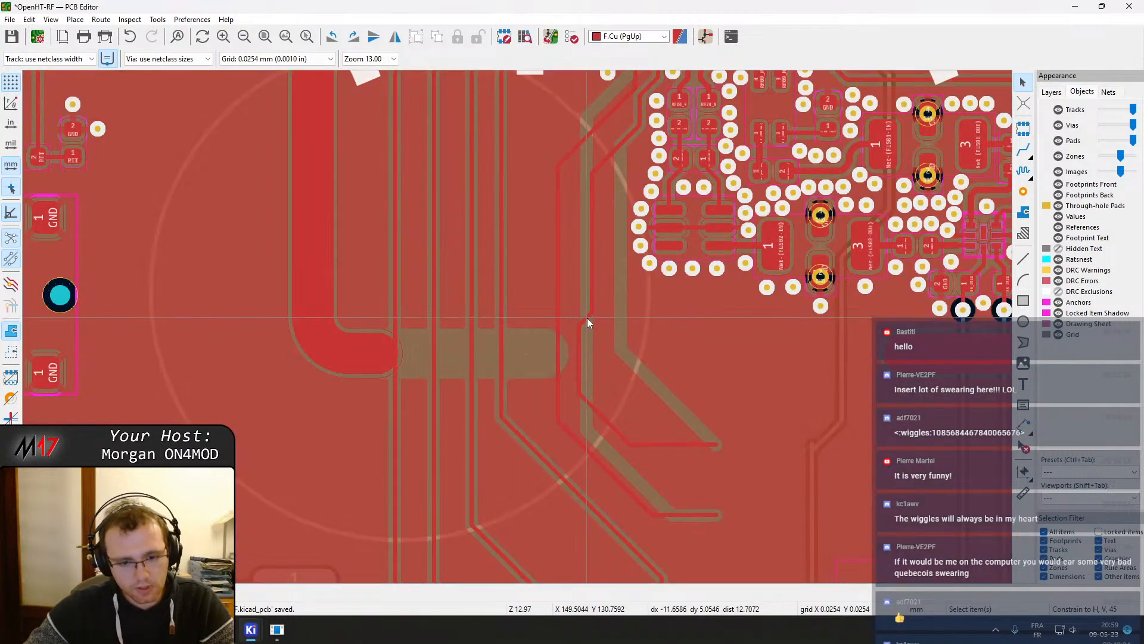
Place two GND stitching vias beside the rerouted LVDS_TXCLK pair inside the shield gap
click(1024, 192)
scroll(525, 322, up, 5)
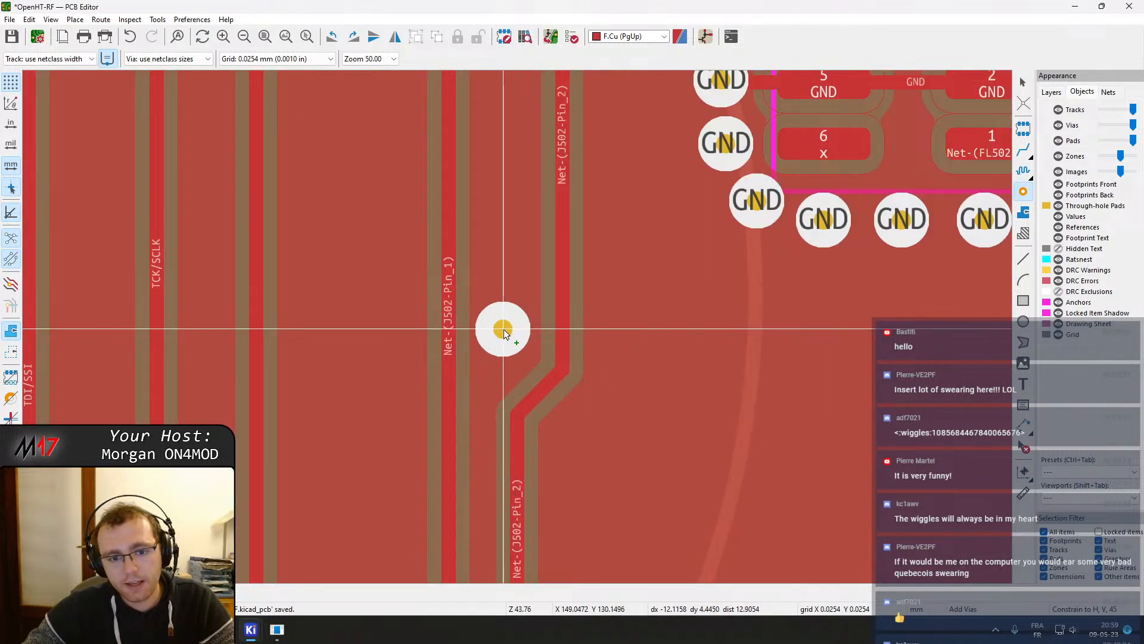
click(505, 344)
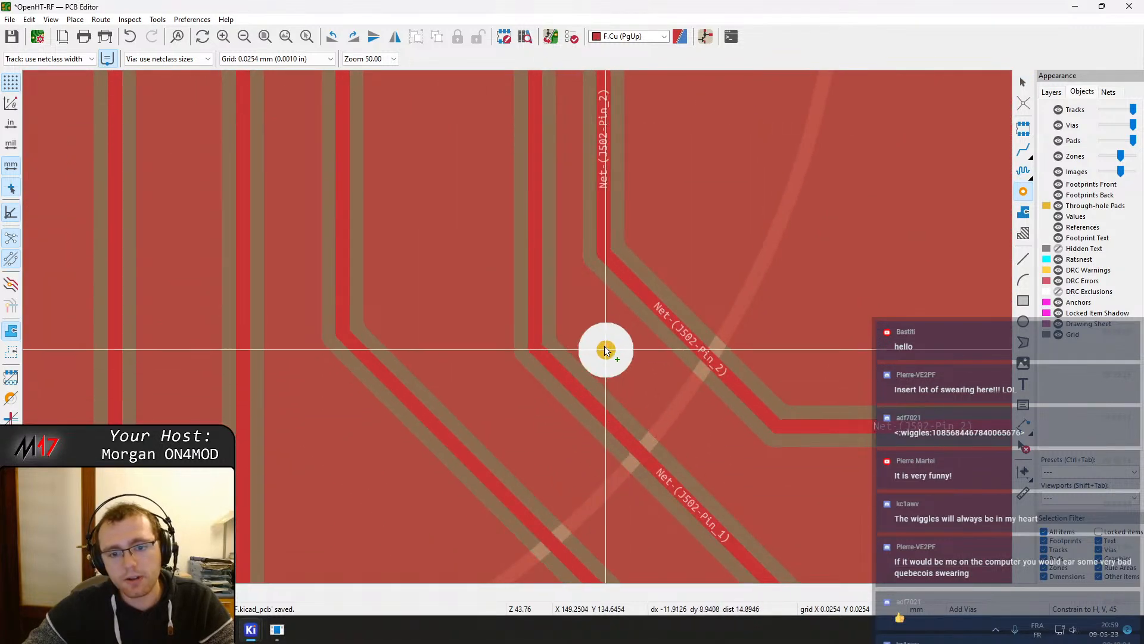
click(603, 336)
key(Escape)
Examine the new vias and track clearances around the shield gap at different zoom levels
scroll(611, 346, down, 5)
middle_drag(505, 271, 549, 341)
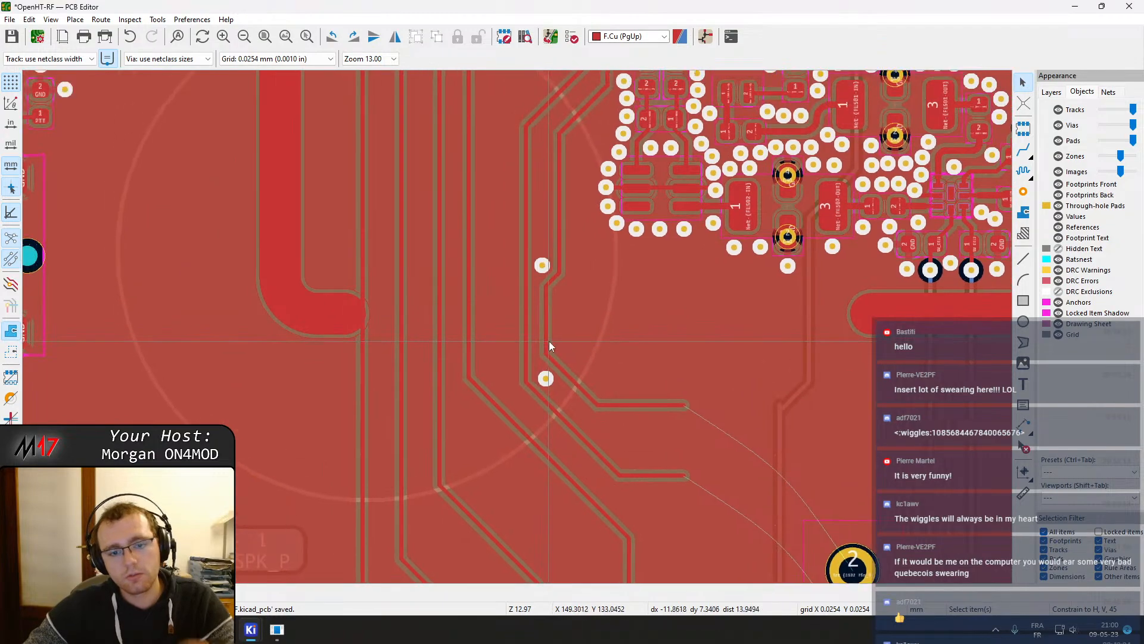
scroll(525, 322, up, 3)
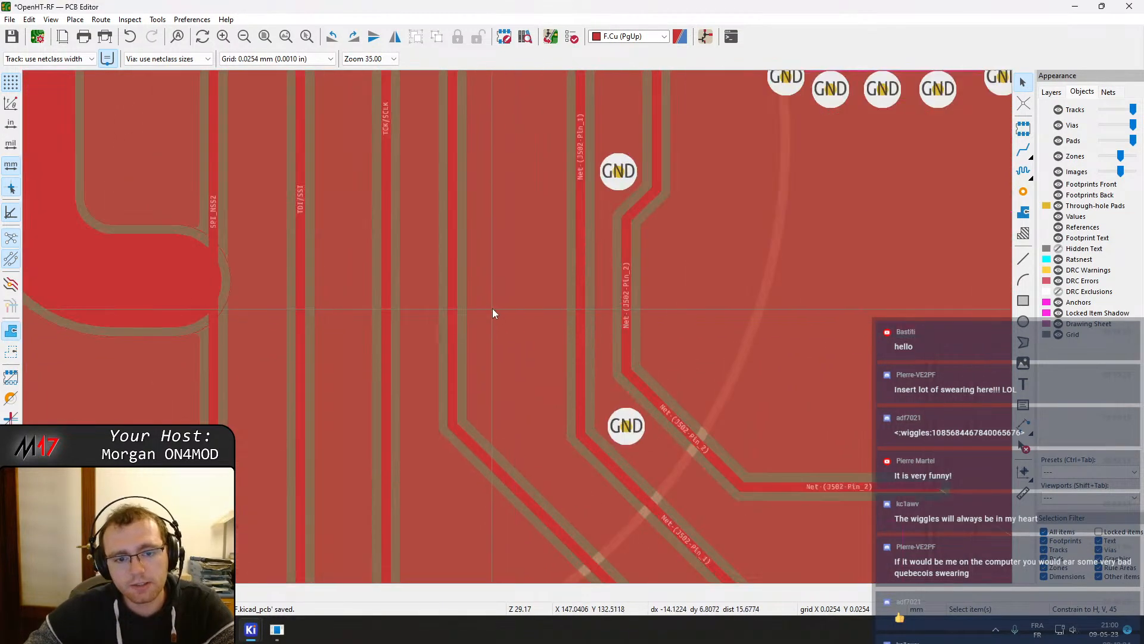
scroll(507, 319, down, 3)
scroll(518, 332, up, 3)
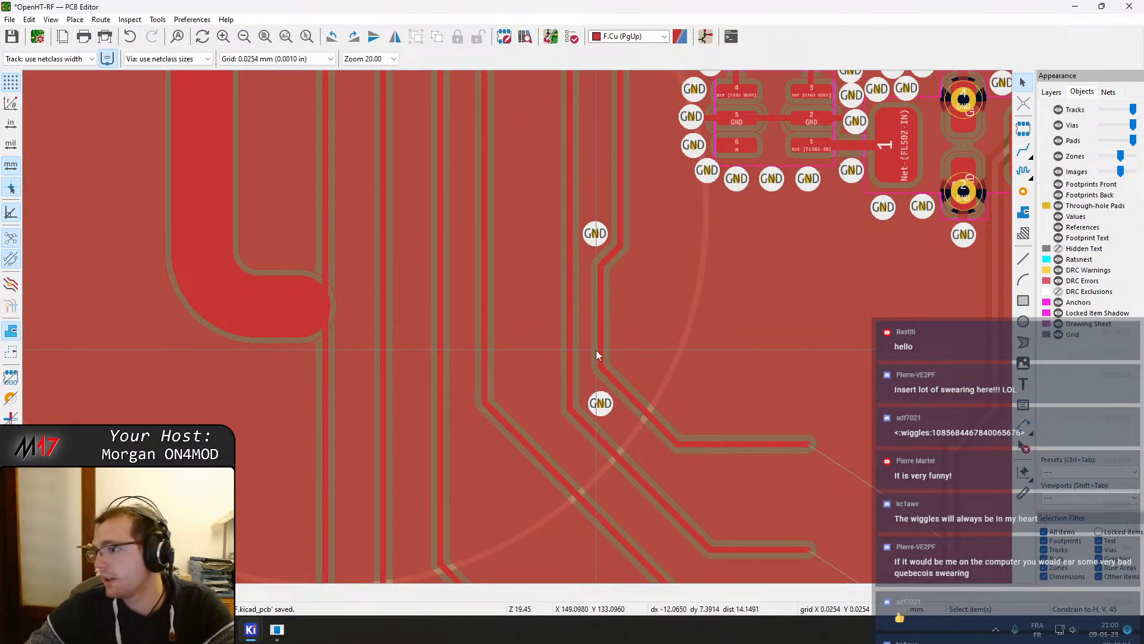
scroll(591, 336, down, 5)
scroll(511, 299, up, 2)
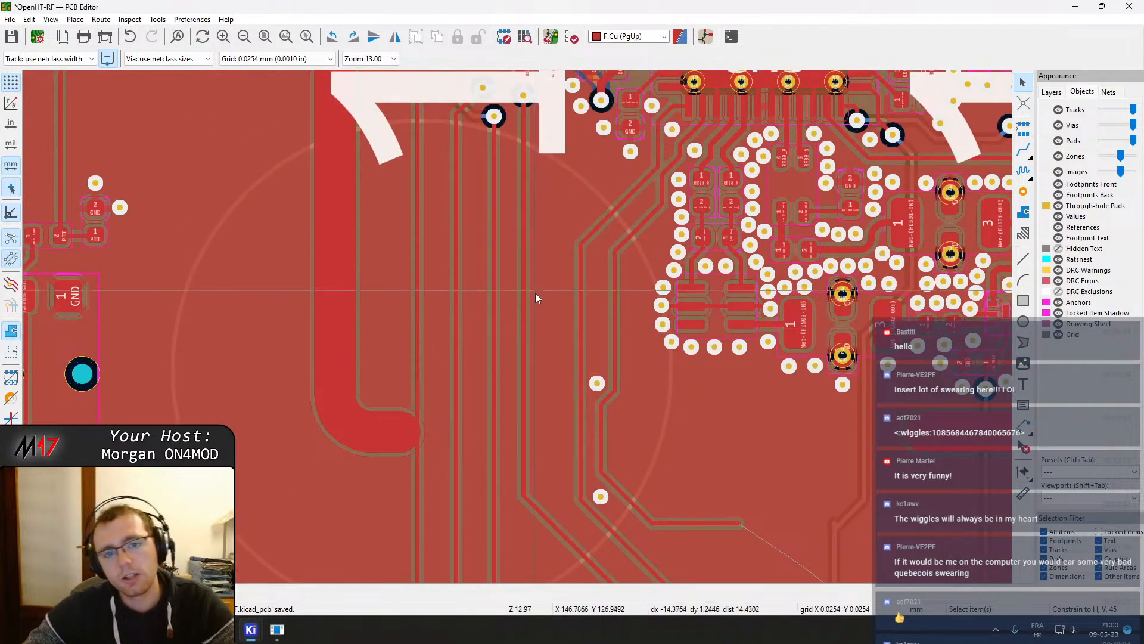
scroll(534, 291, up, 3)
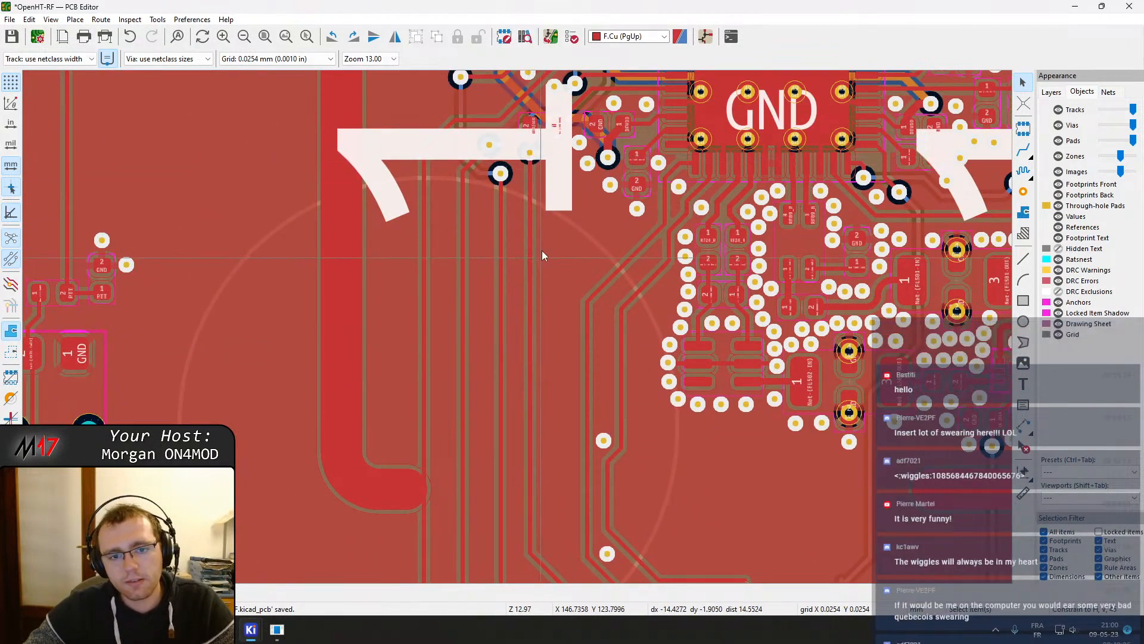
Reroute the track beside the shield gap into a straighter path and refill the zones
key(x)
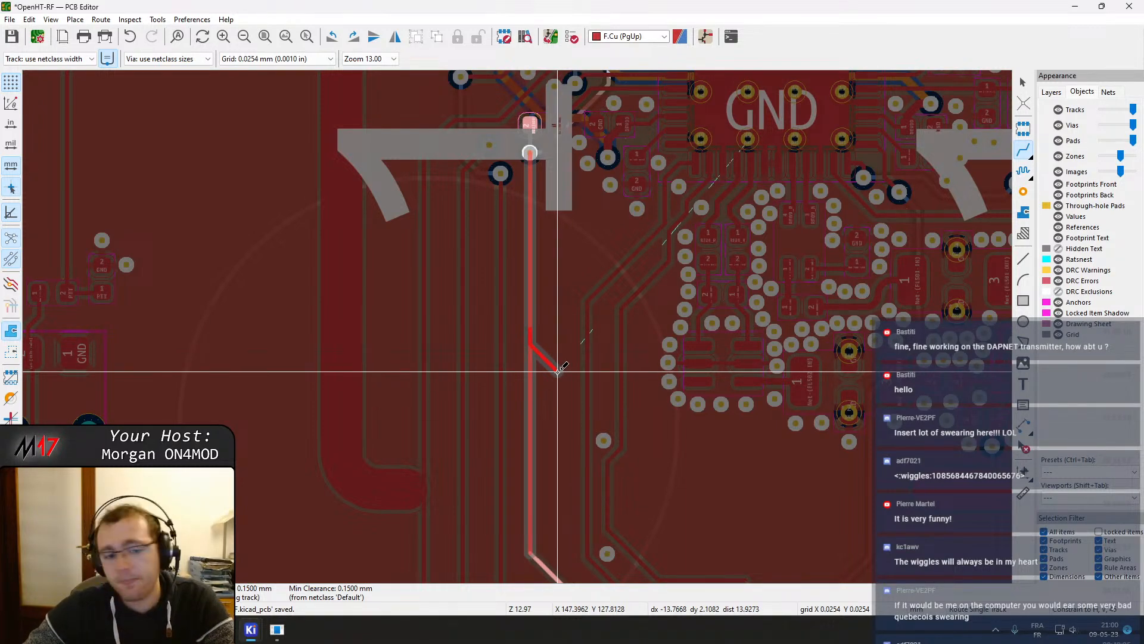
click(558, 372)
middle_drag(558, 459, 535, 322)
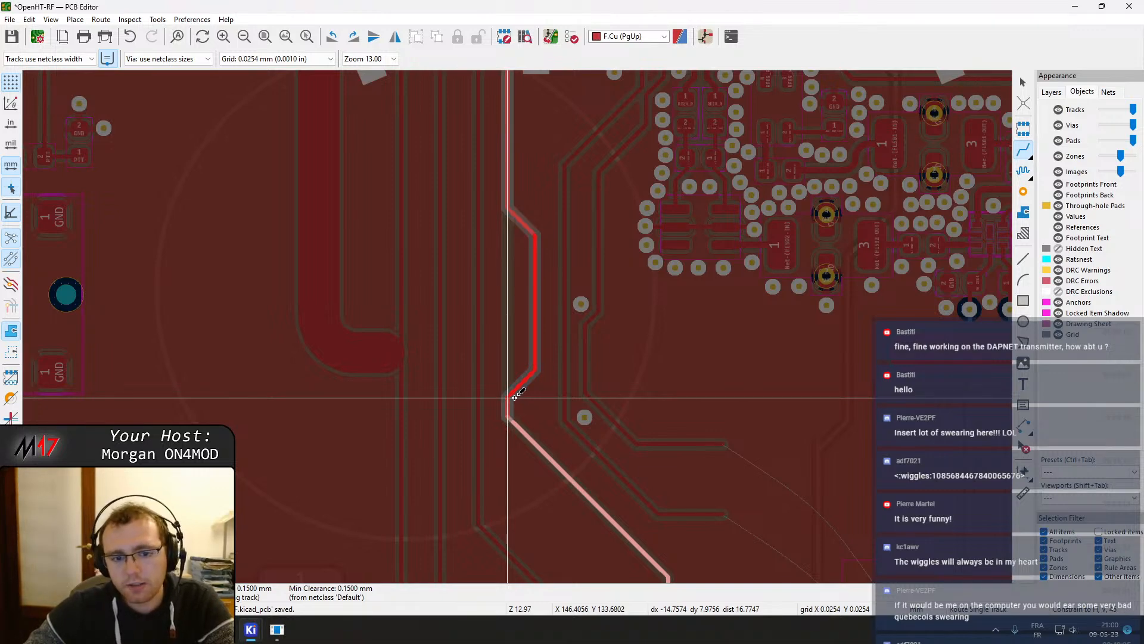
click(515, 396)
middle_drag(524, 396, 536, 345)
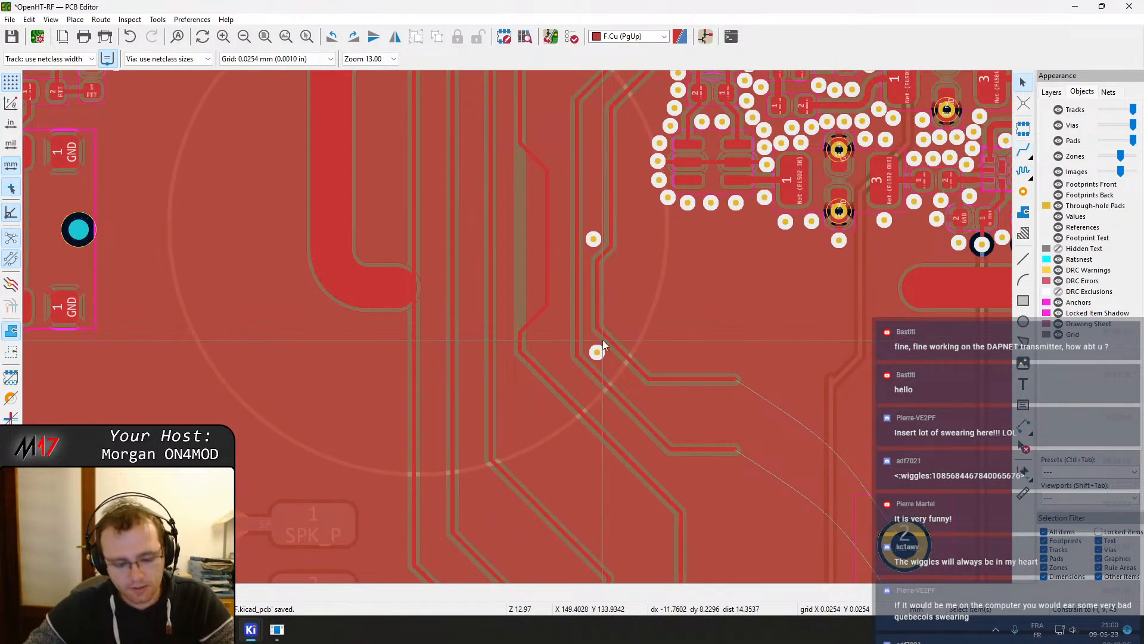
key(b)
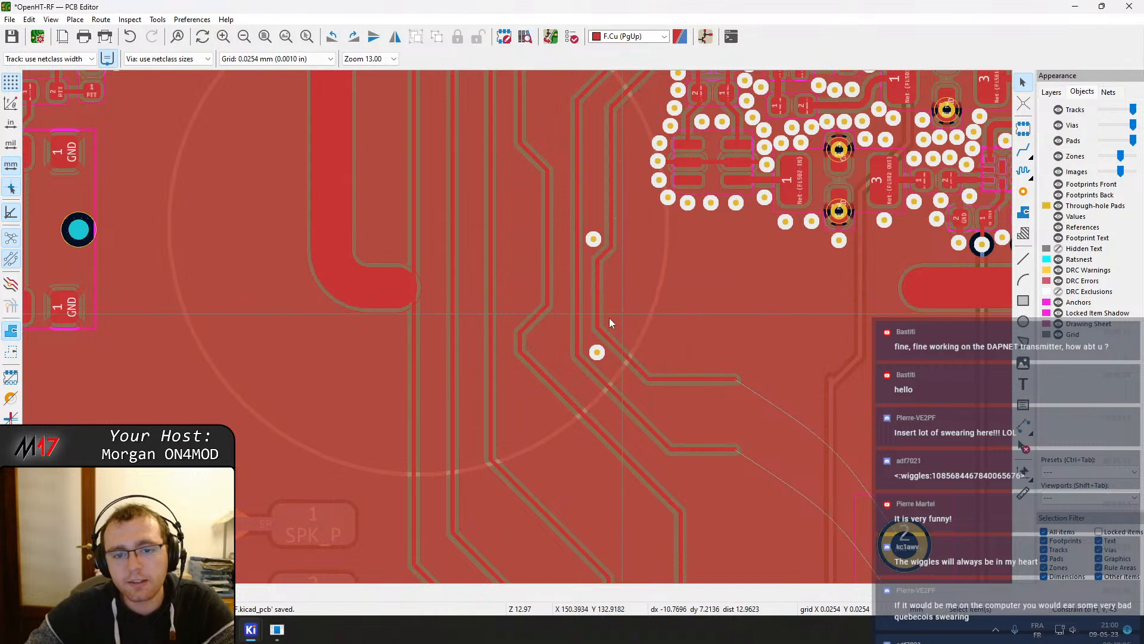
Drag the diagonal segments of the track beside the shield gap to remove its jogs
middle_drag(549, 169, 563, 336)
click(549, 325)
key(d)
click(551, 404)
middle_drag(563, 431, 570, 351)
click(559, 456)
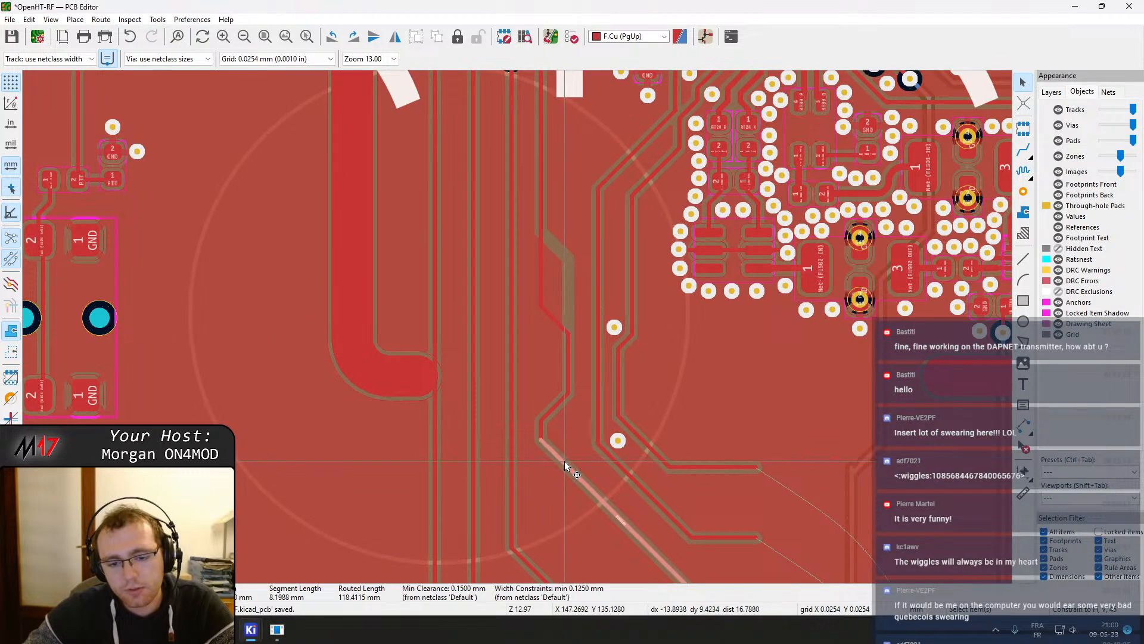
key(d)
click(566, 446)
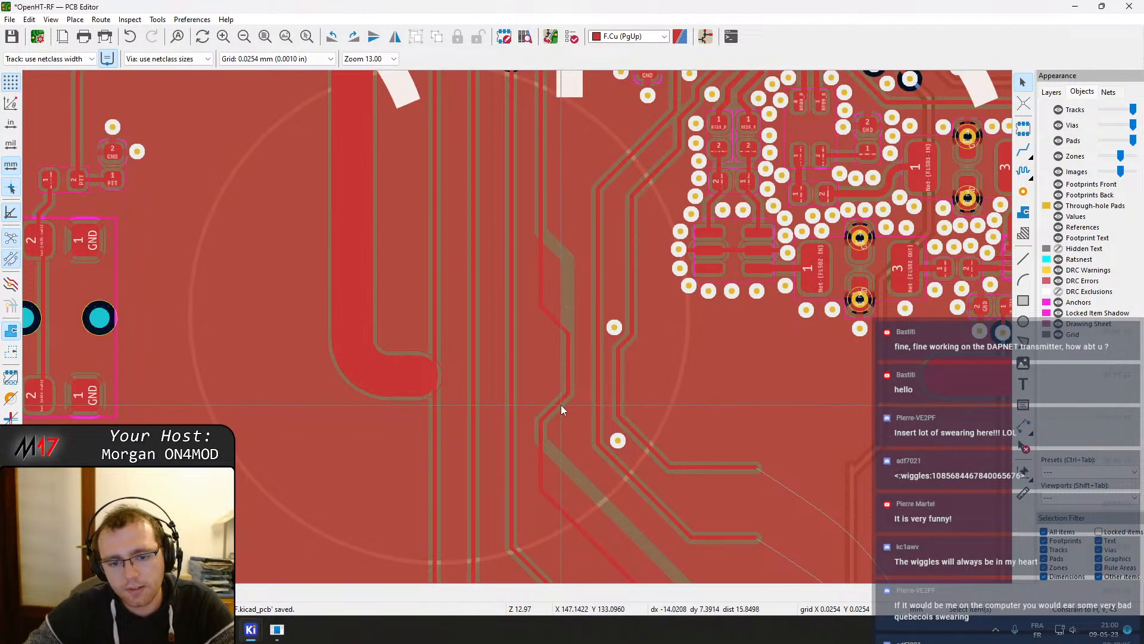
click(553, 414)
click(540, 446)
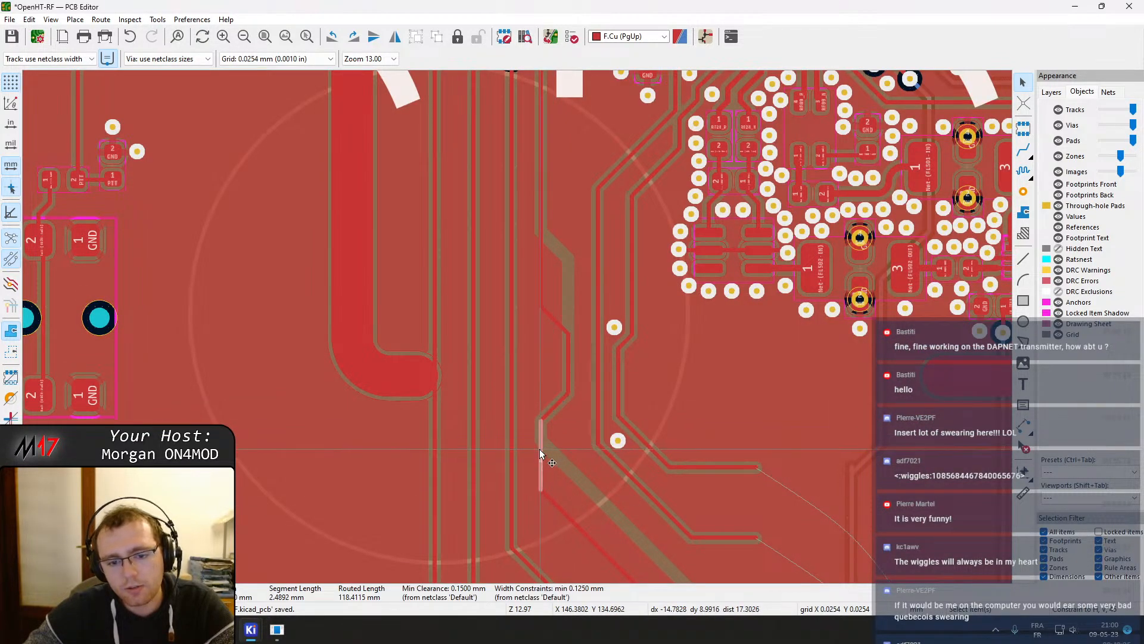
key(d)
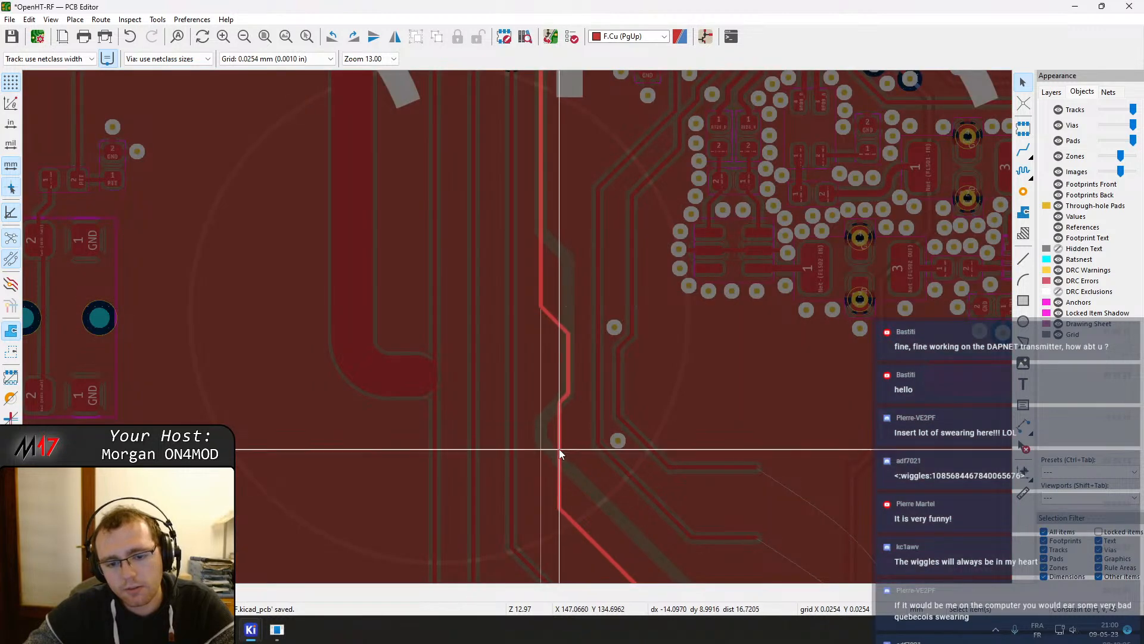
Straighten that track into a single vertical run up to the shield edge and refill the zones
click(556, 453)
middle_drag(555, 322, 550, 431)
click(549, 432)
click(536, 349)
key(d)
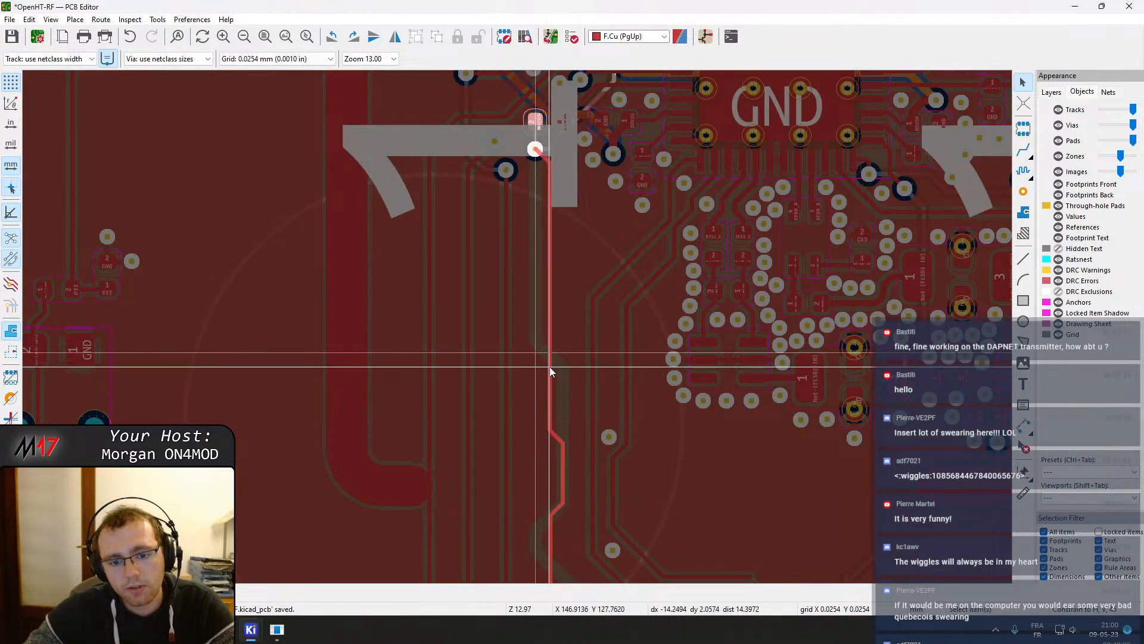
click(552, 381)
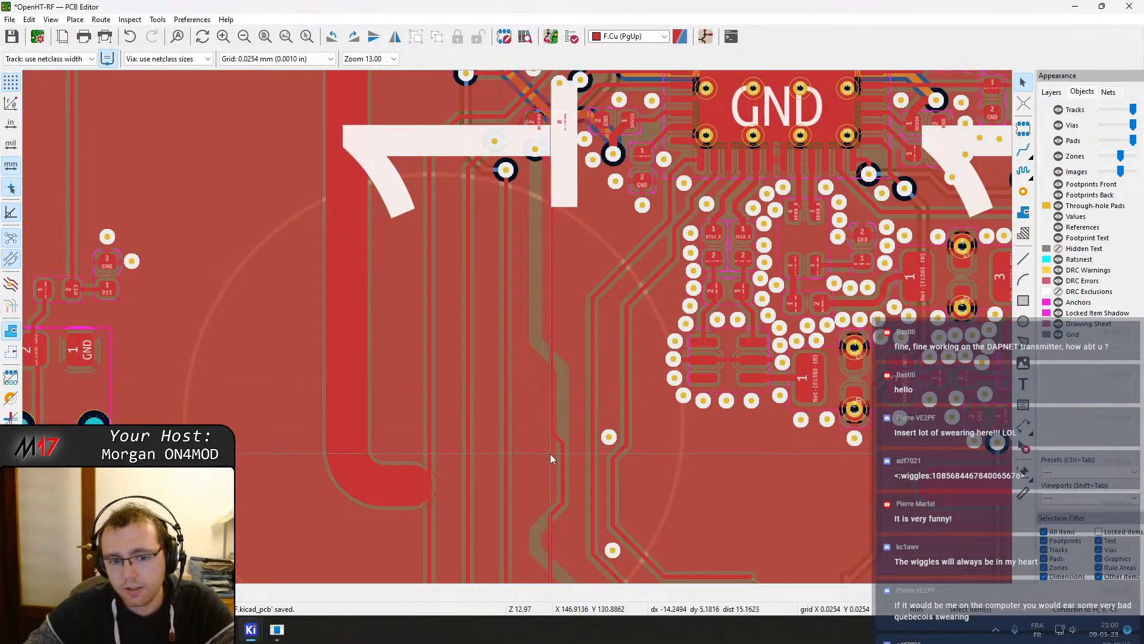
middle_drag(550, 453, 586, 367)
middle_drag(585, 441, 593, 418)
key(b)
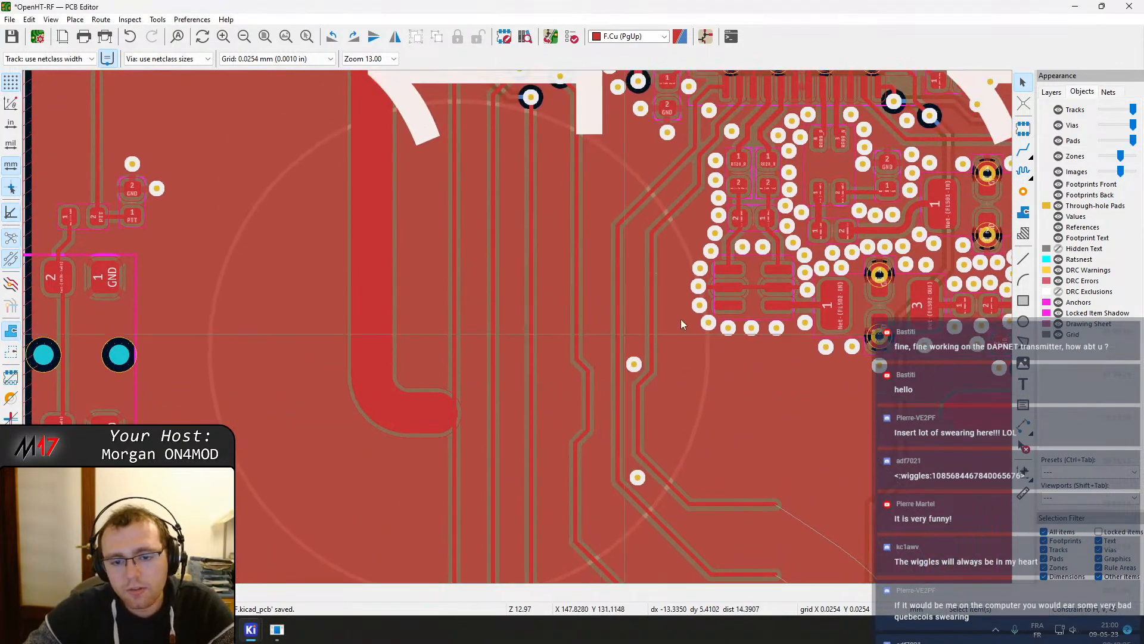
Place a GND stitching via beside the TDO/SSO track inside the shield gap
click(1023, 192)
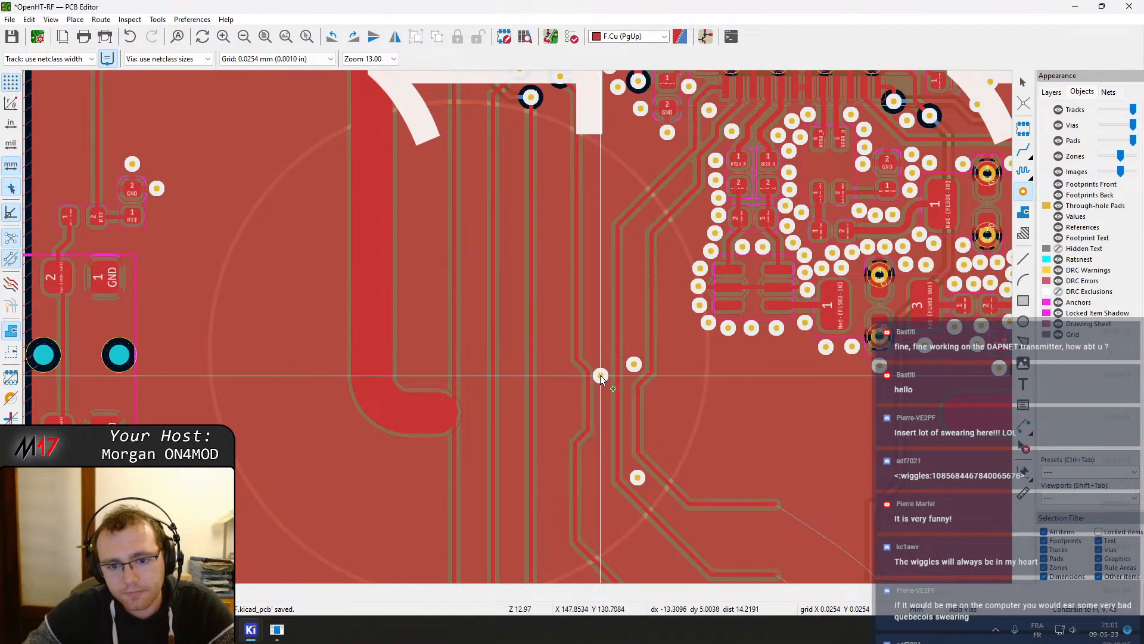
scroll(600, 375, up, 6)
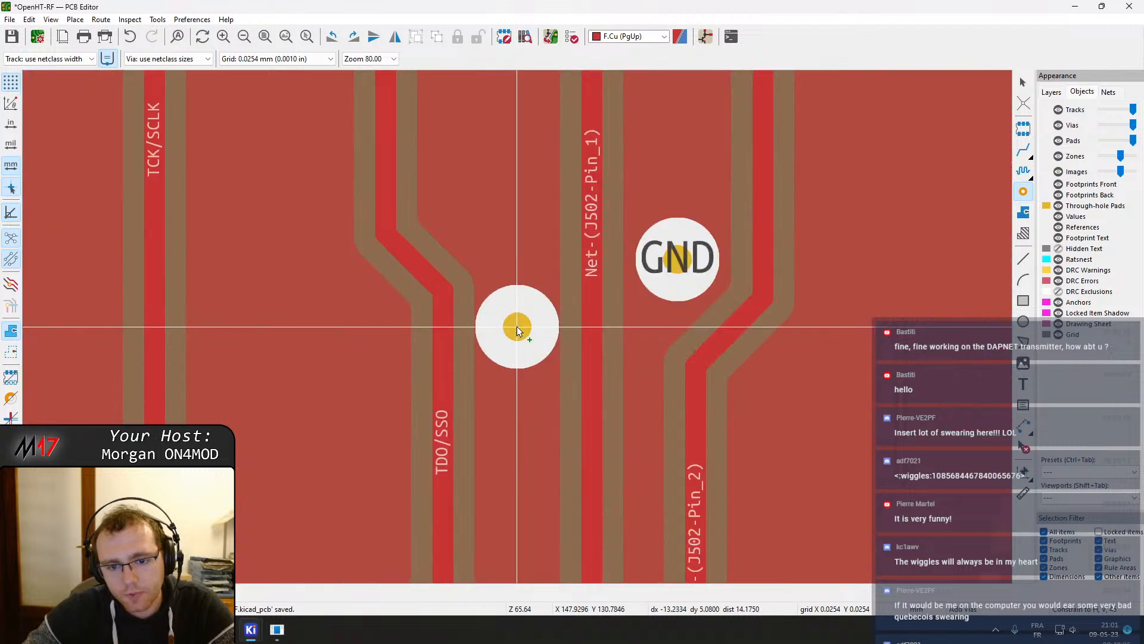
click(513, 205)
scroll(512, 206, down, 3)
Drag the TDO/SSO track segments to reshape its jog around the new GND via
click(485, 374)
key(d)
click(499, 377)
middle_drag(498, 430, 497, 331)
click(478, 336)
key(d)
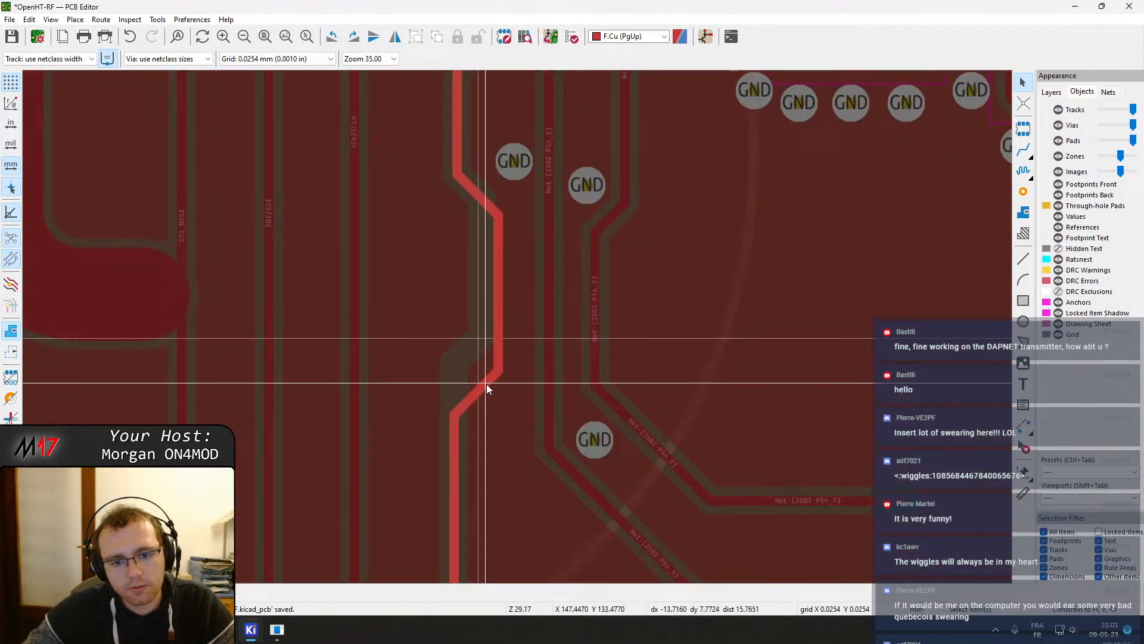
click(488, 388)
middle_drag(499, 306, 500, 368)
click(475, 261)
key(d)
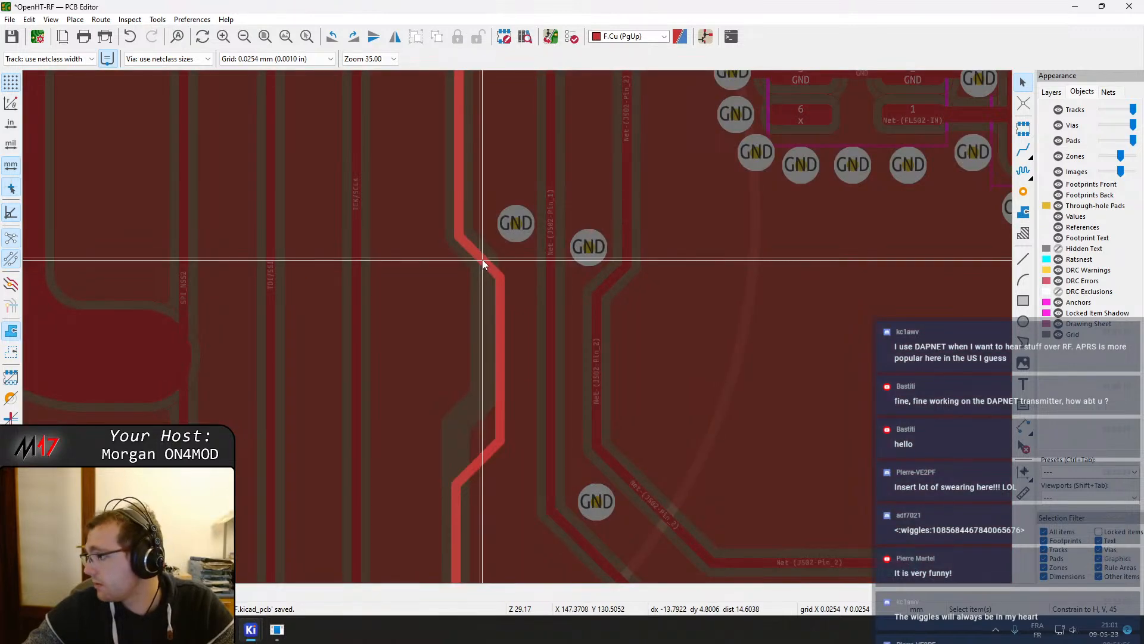
click(482, 261)
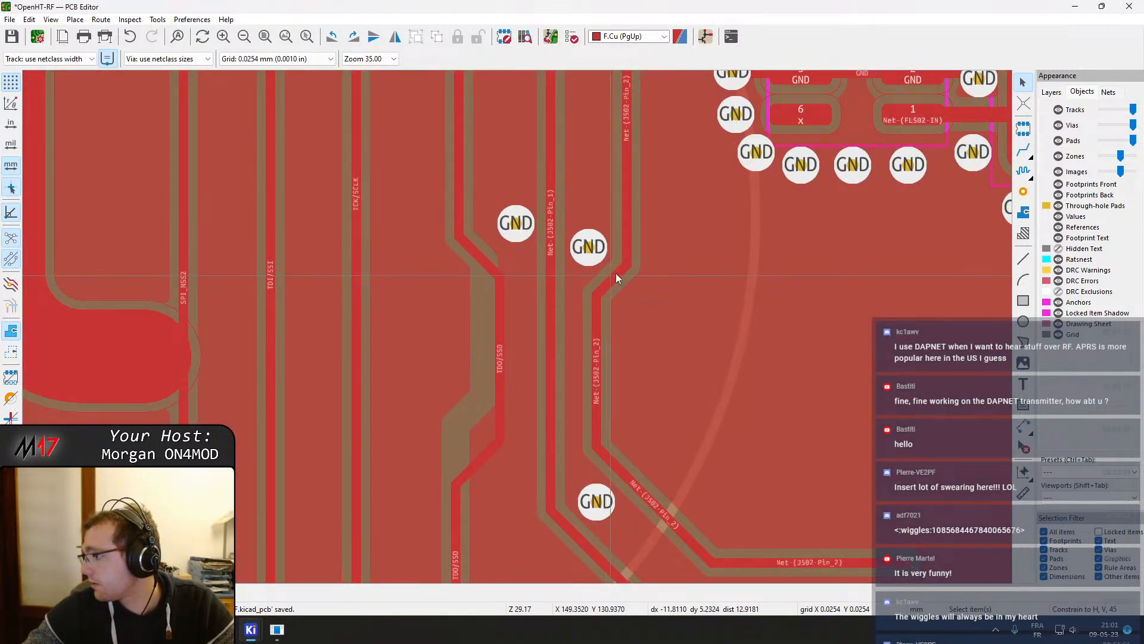
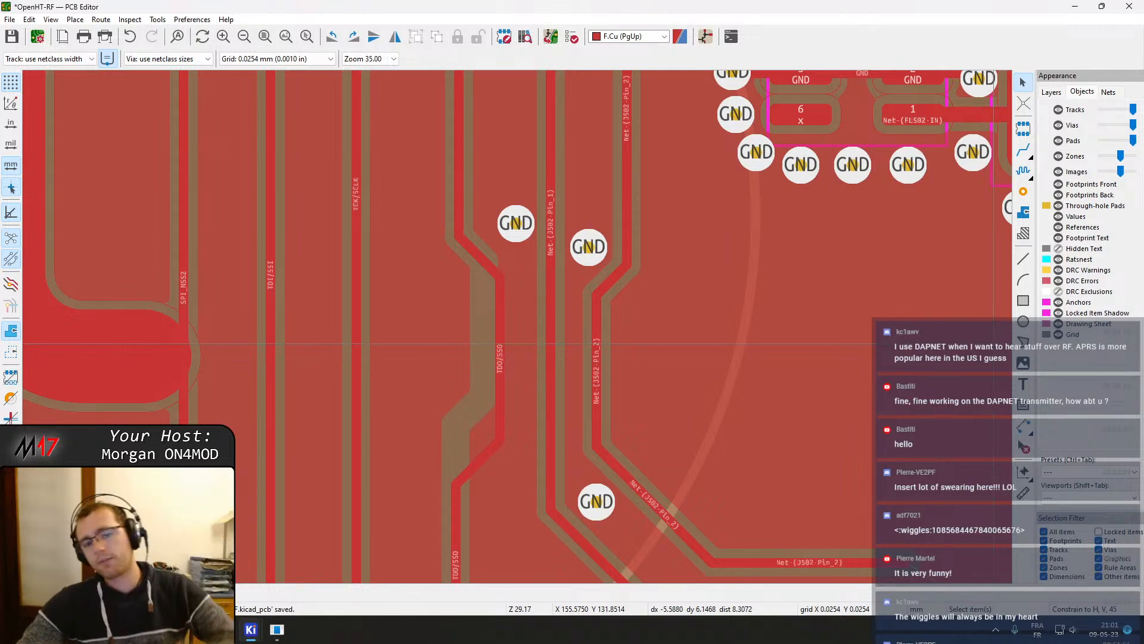
Refill all copper zones and inspect the signal traces running past the round pour area
key(b)
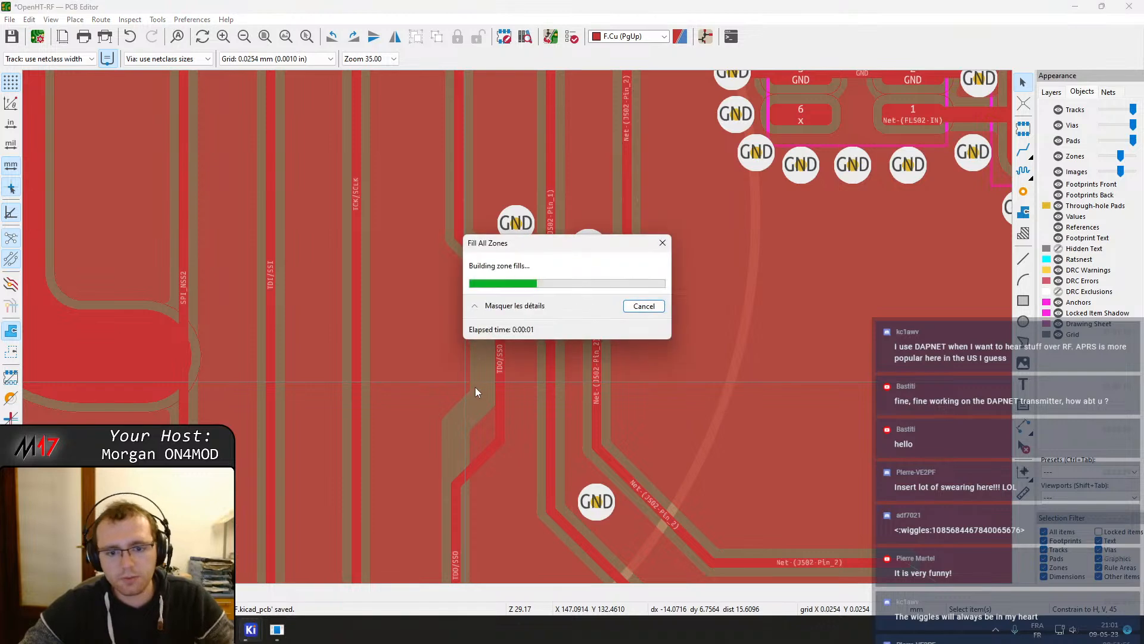
middle_drag(445, 376, 575, 383)
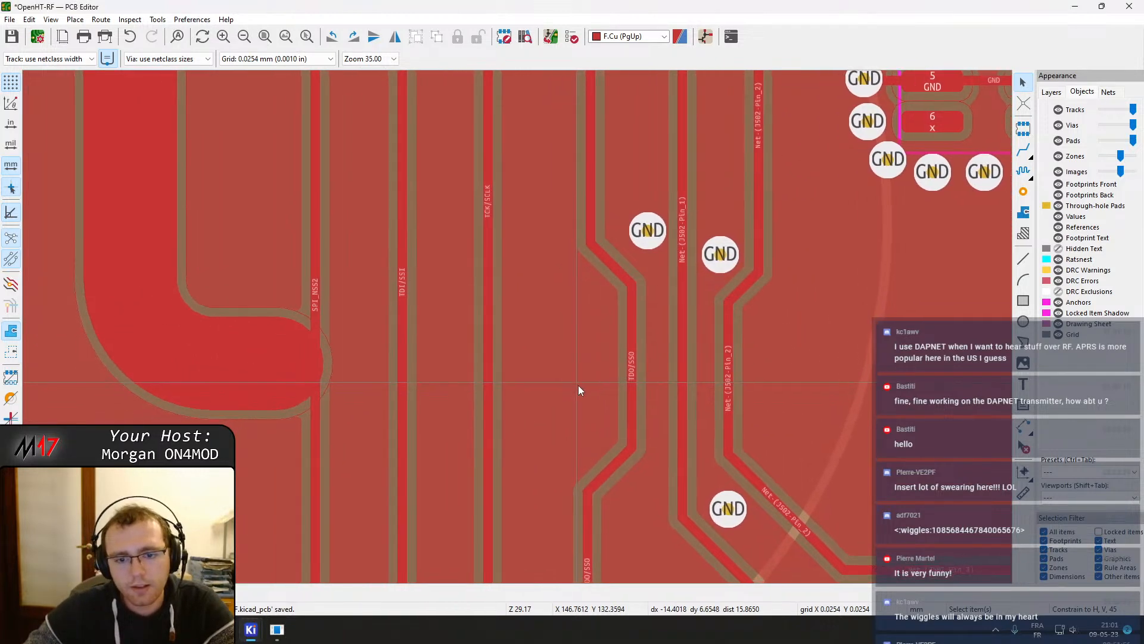
scroll(576, 384, down, 5)
scroll(524, 301, up, 2)
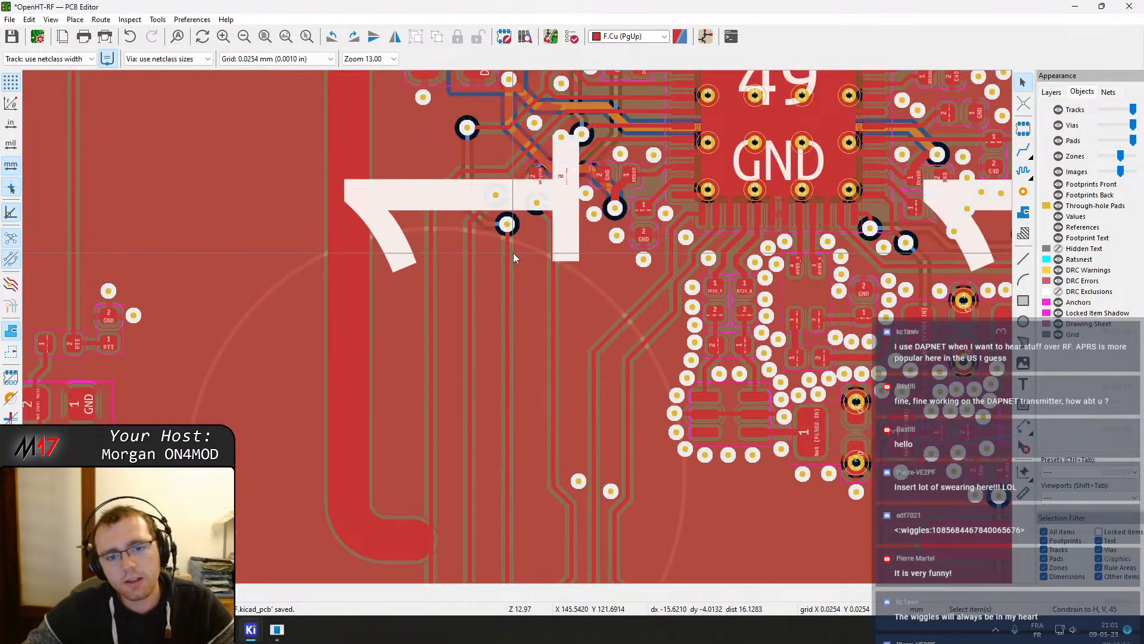
key(x)
drag(507, 265, 524, 275)
middle_drag(524, 408, 517, 188)
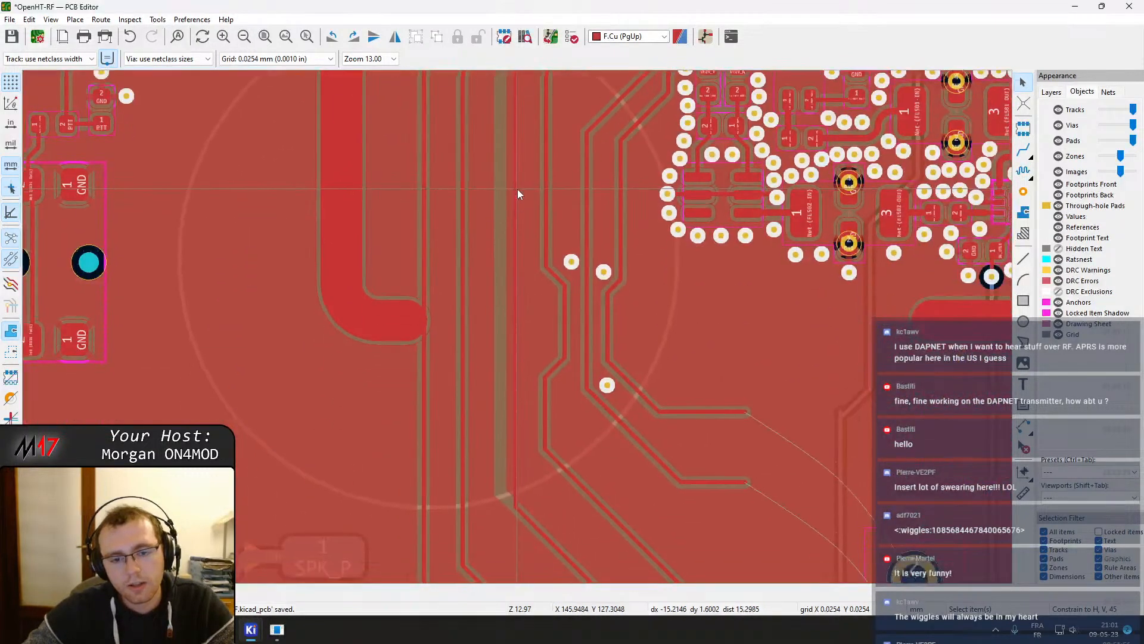
key(b)
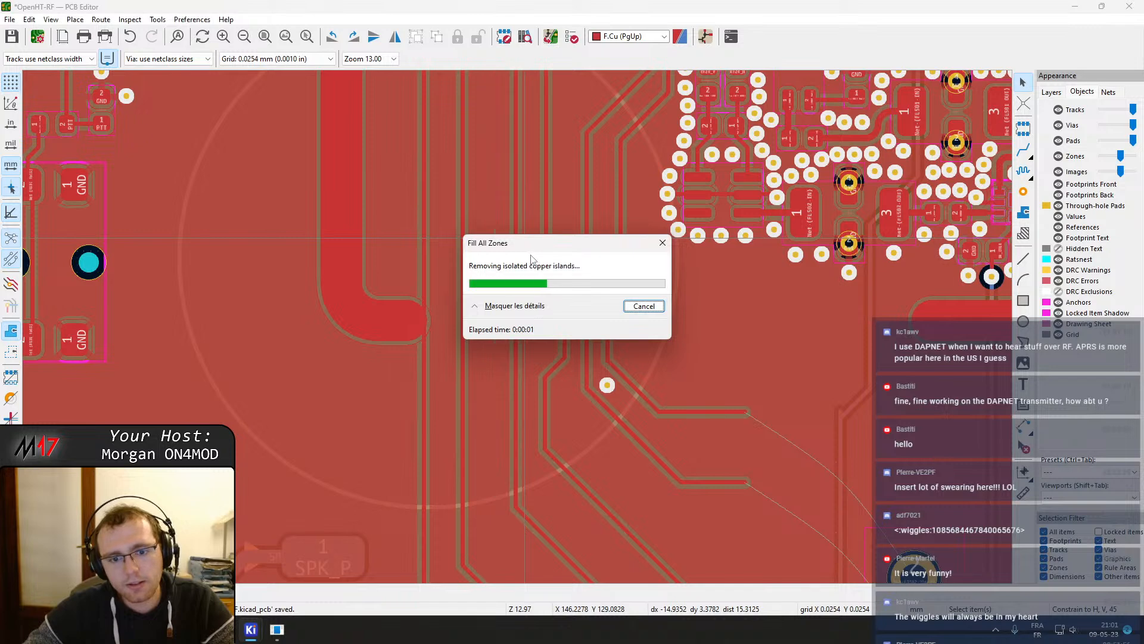
click(518, 266)
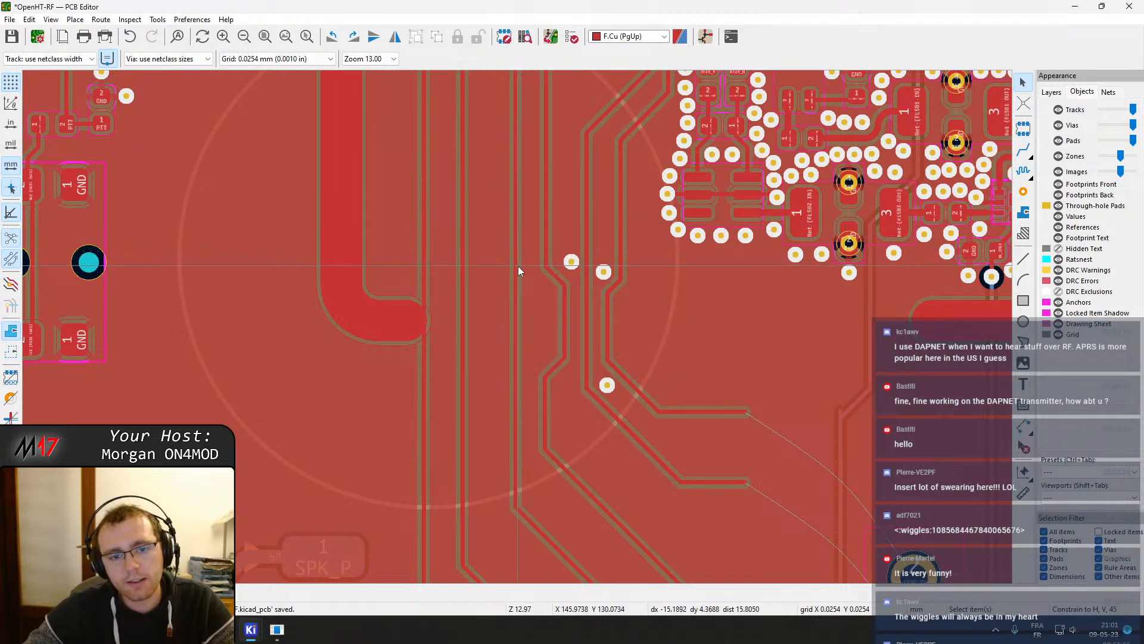
Route a short track segment to reshape the bend in the vertical signal trace
key(x)
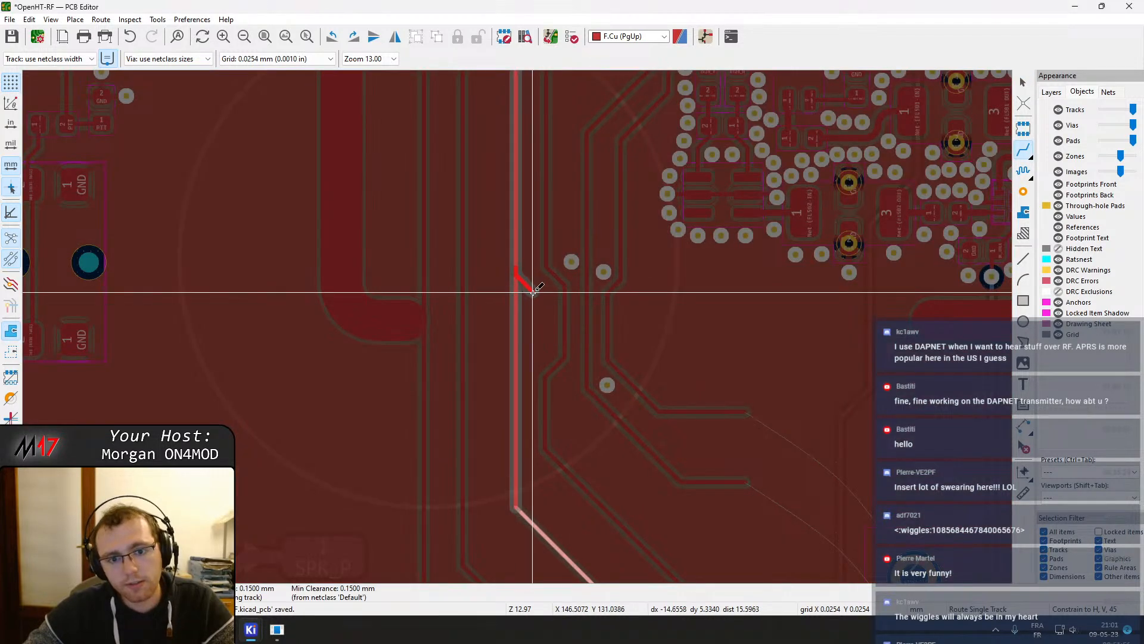
click(539, 355)
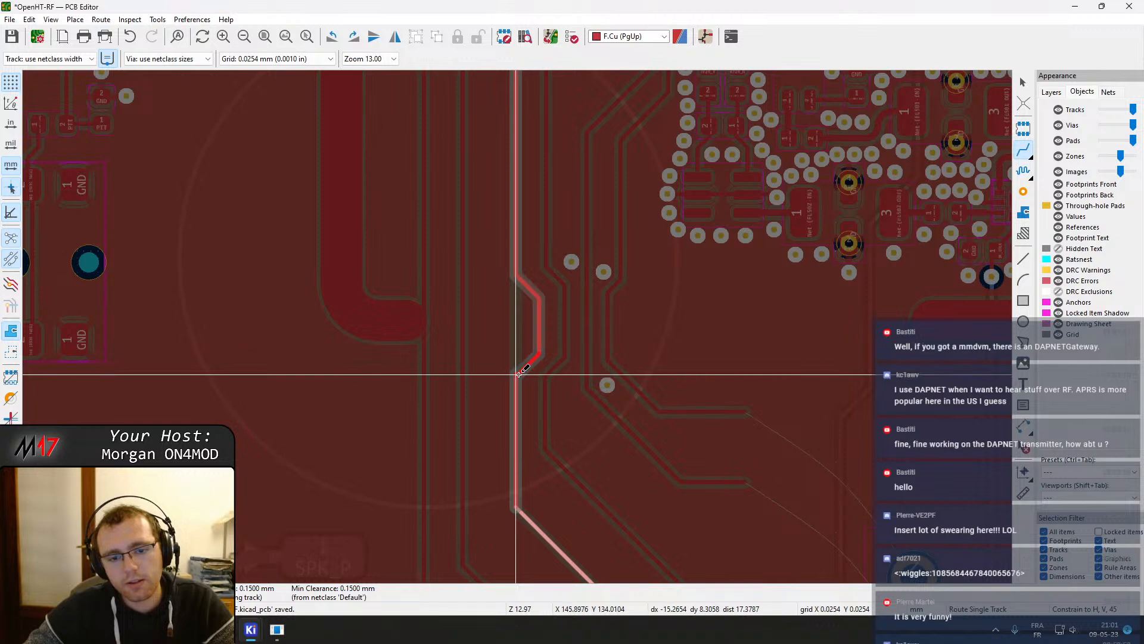
click(519, 373)
key(Escape)
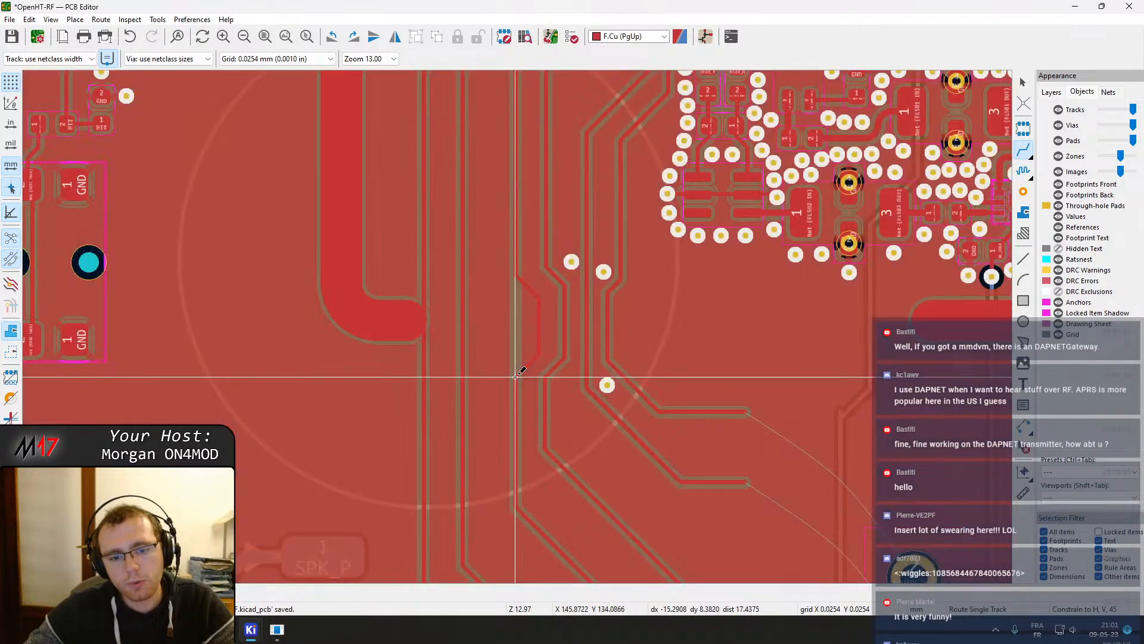
Refill the zones and adjust the rerouted trace segments near the GND vias
key(b)
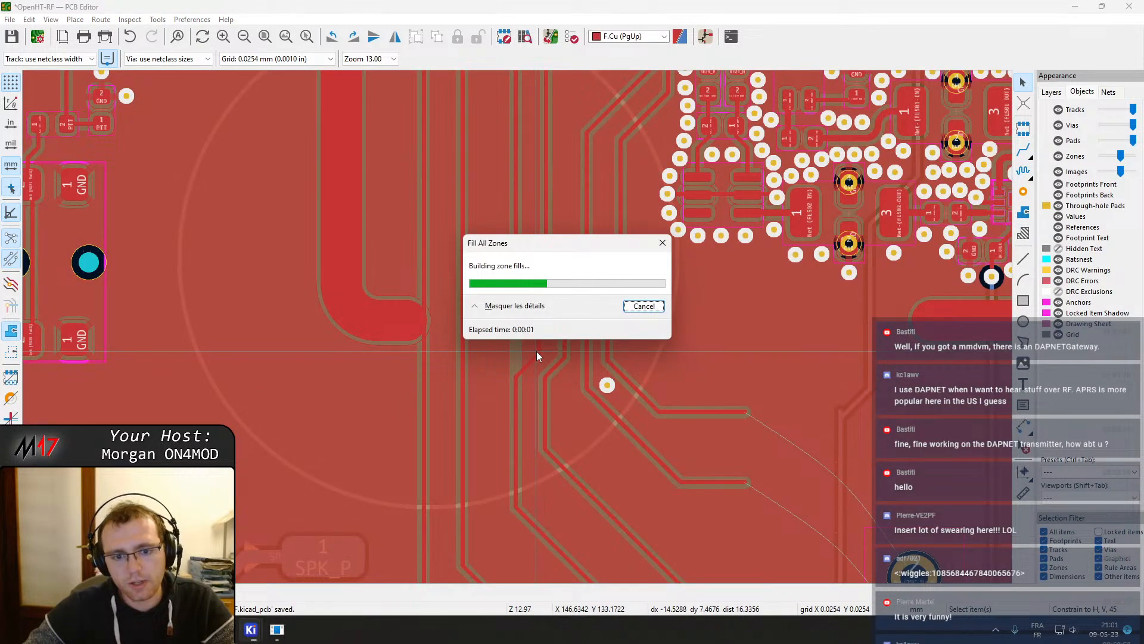
scroll(533, 360, up, 2)
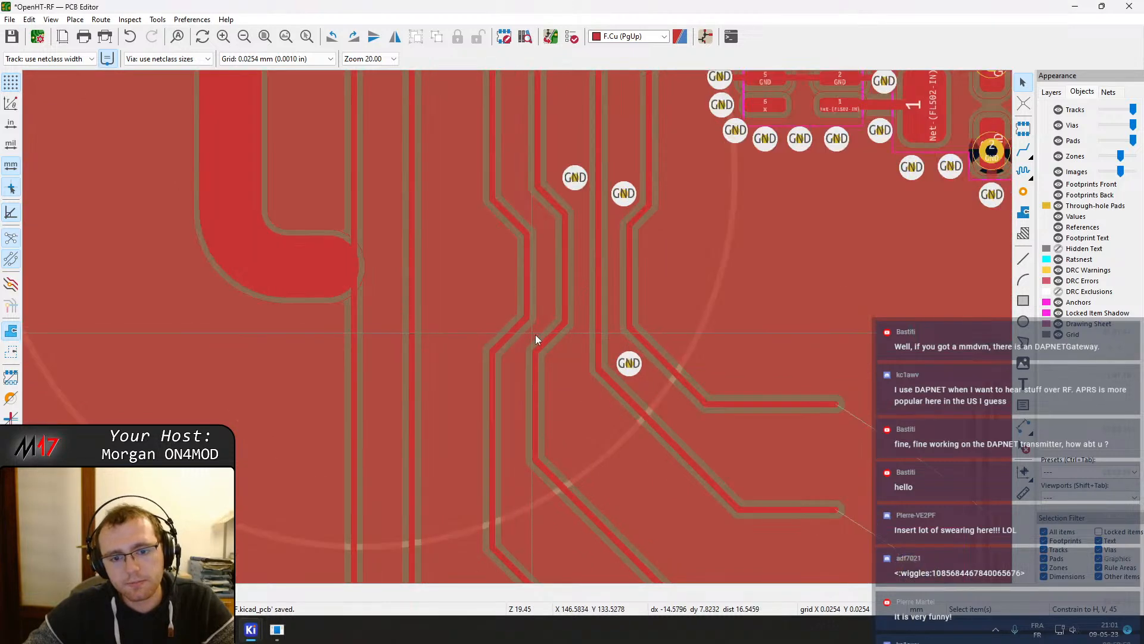
drag(550, 342, 566, 477)
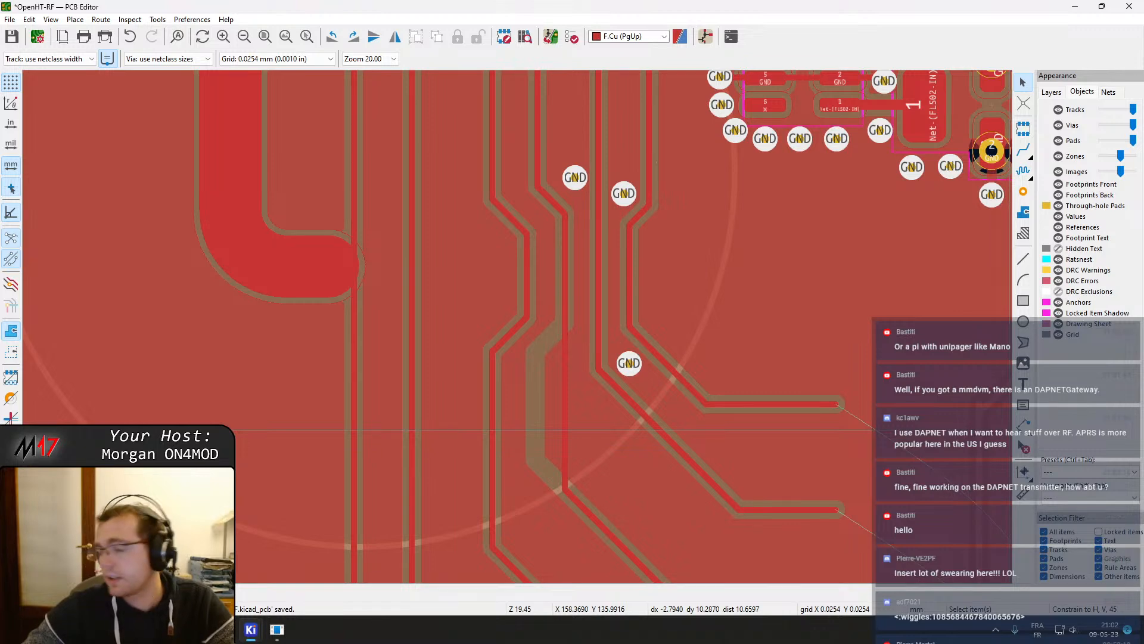
middle_drag(549, 378, 645, 338)
key(b)
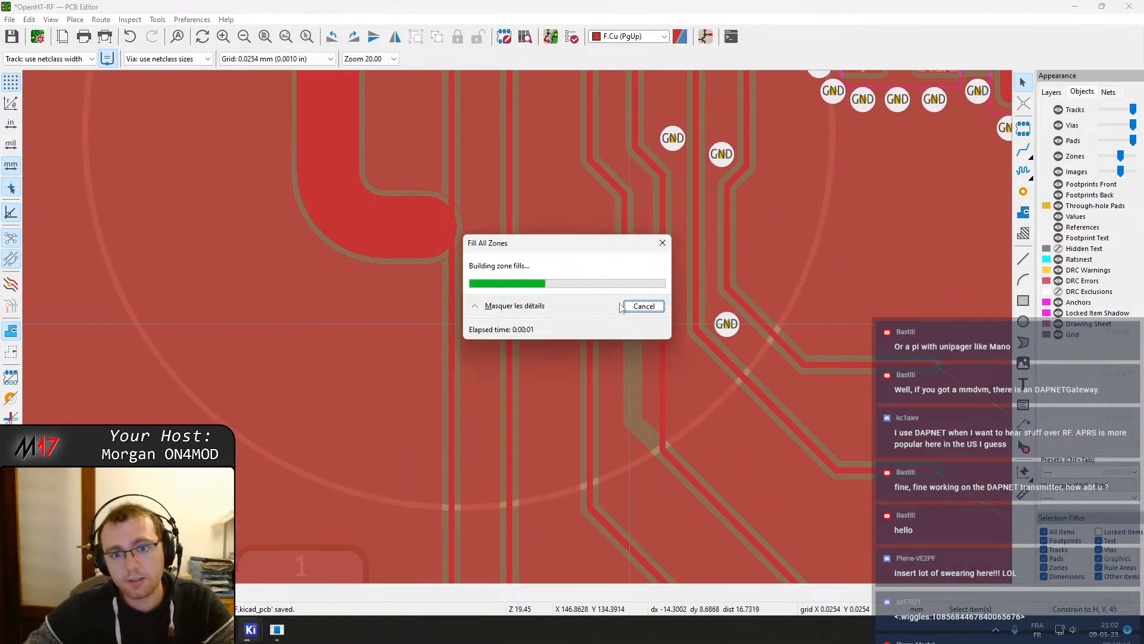
Drag the vertical track segment below the module vias to straighten it
middle_drag(606, 240, 611, 316)
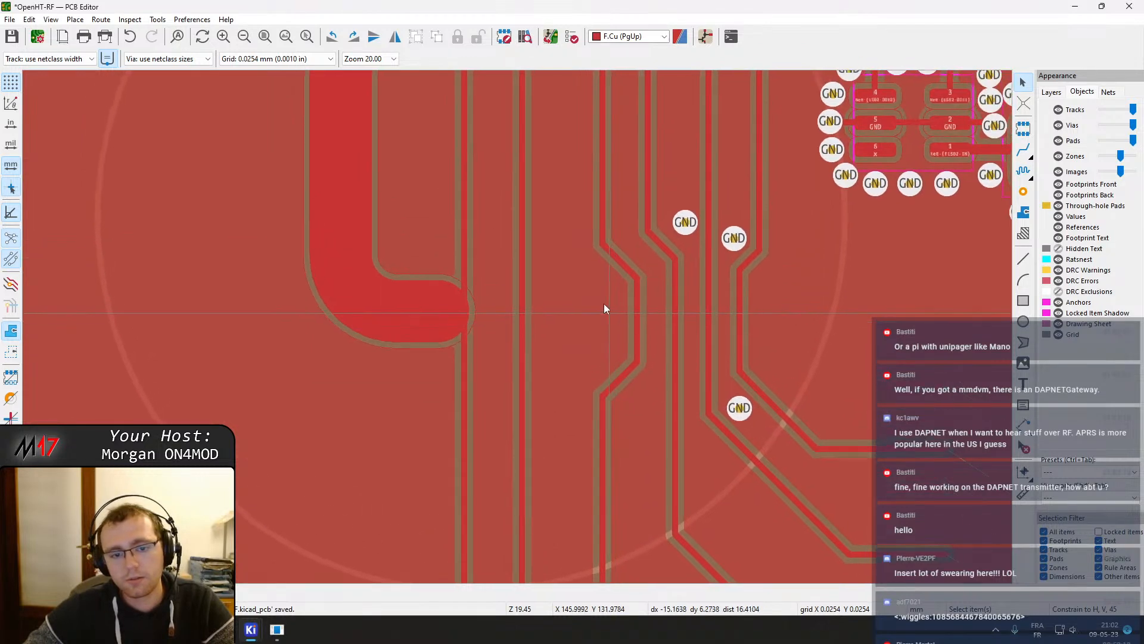
middle_drag(544, 235, 560, 292)
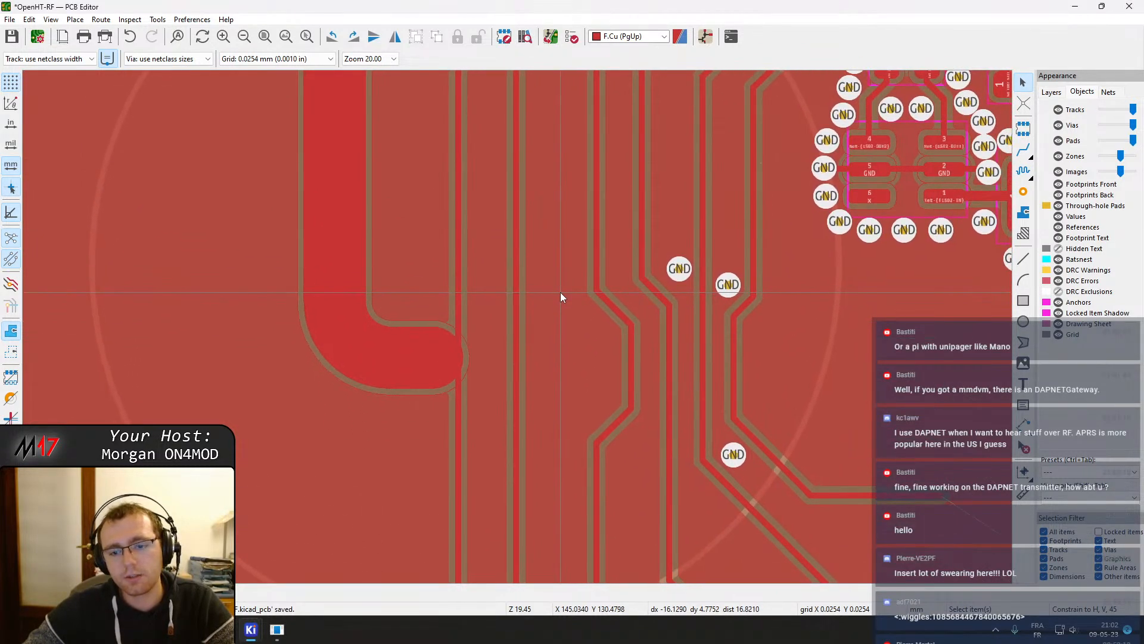
middle_drag(536, 228, 562, 493)
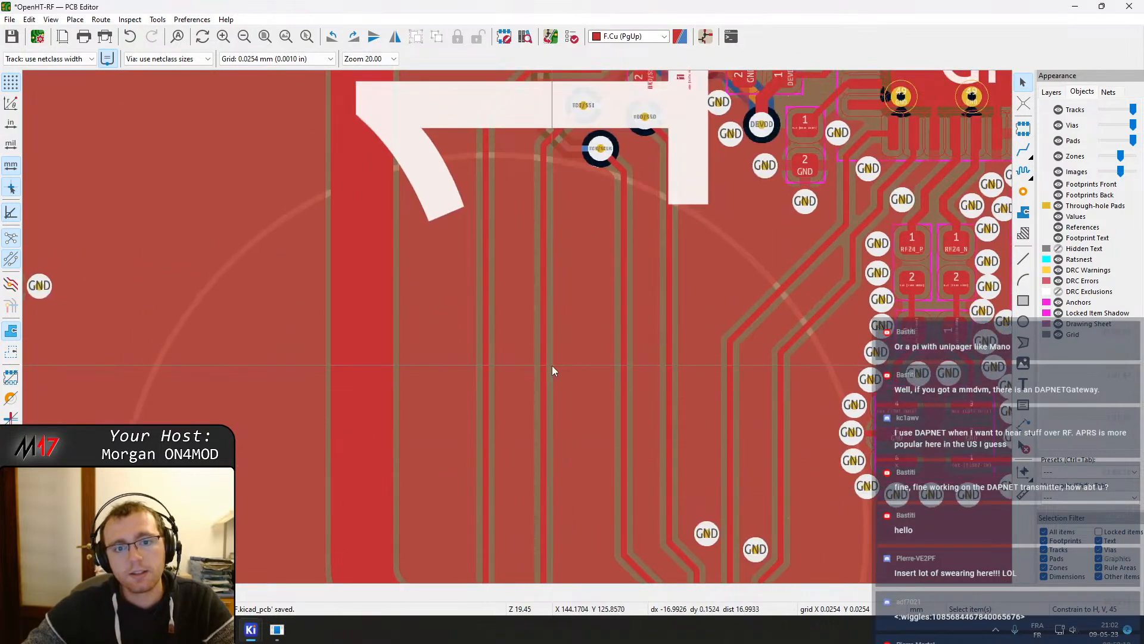
click(545, 363)
key(d)
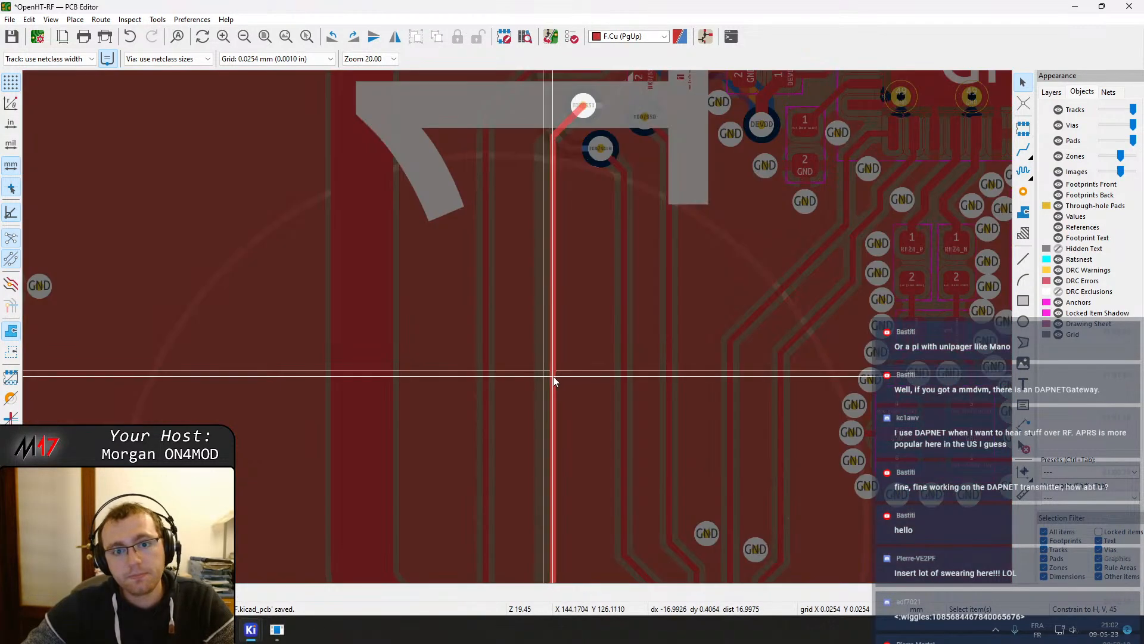
click(562, 383)
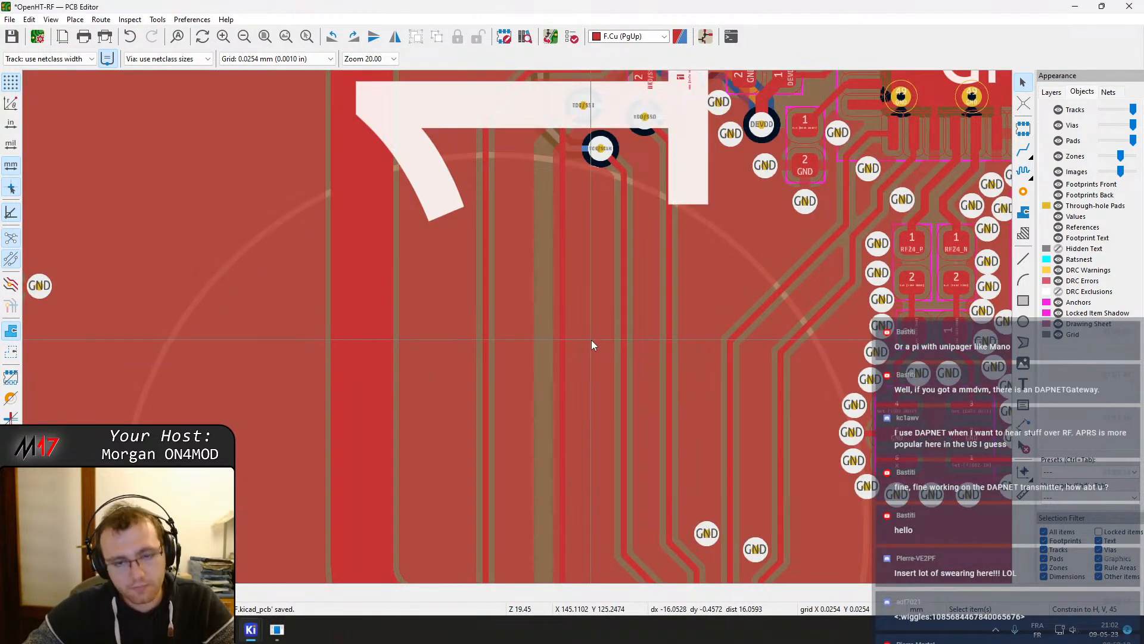
Refill zones and reroute the vertical signal track with a diagonal jog around the neighbouring trace
key(b)
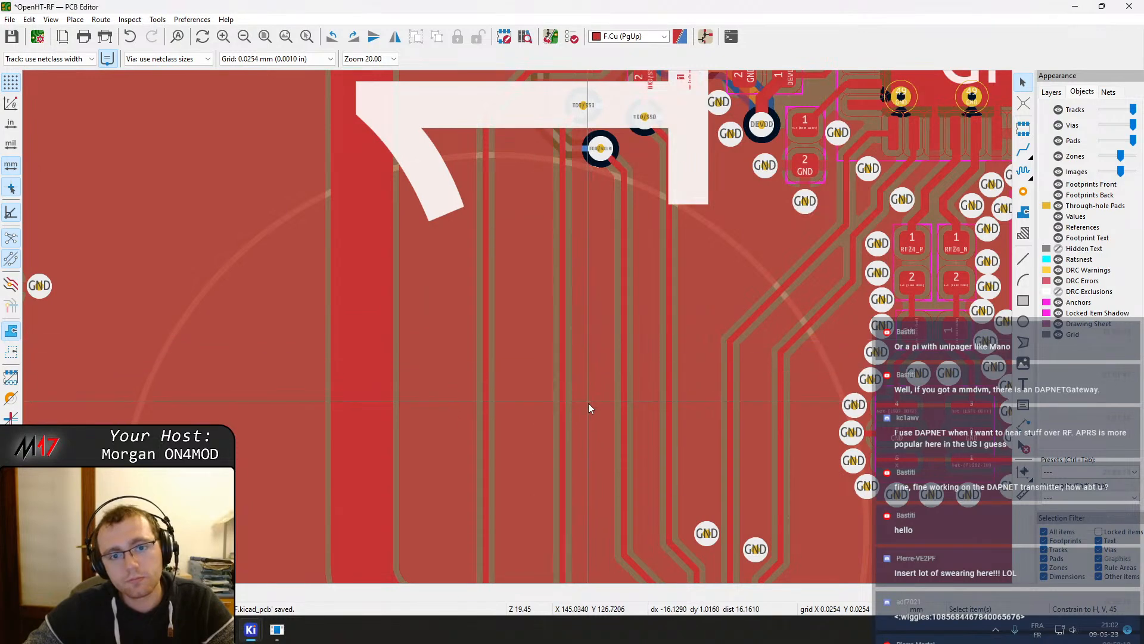
middle_drag(588, 400, 551, 241)
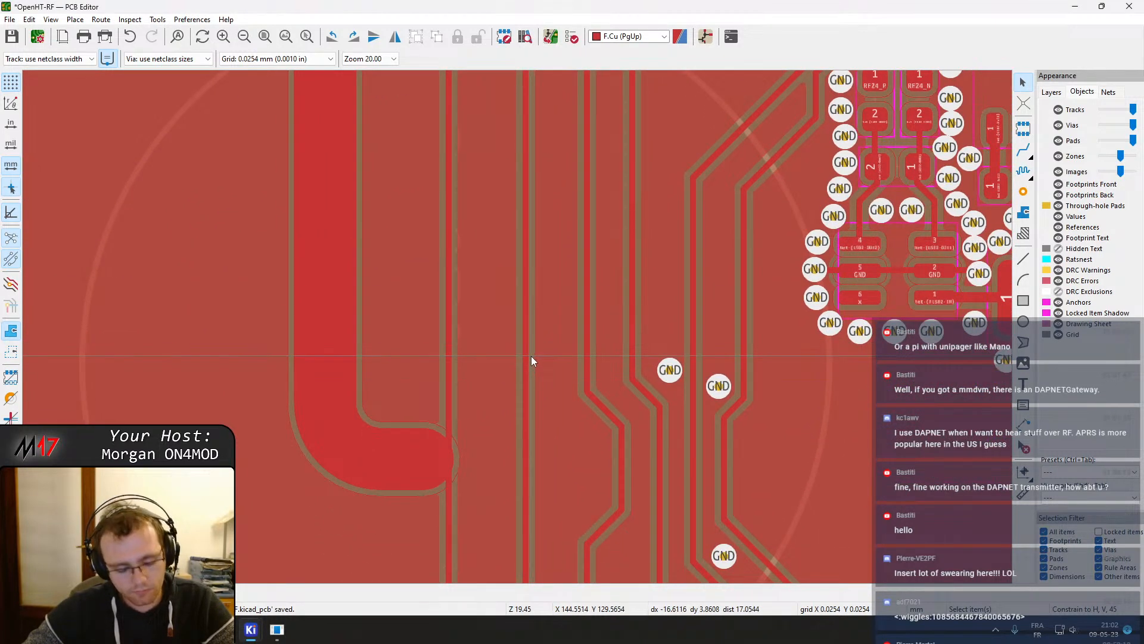
key(x)
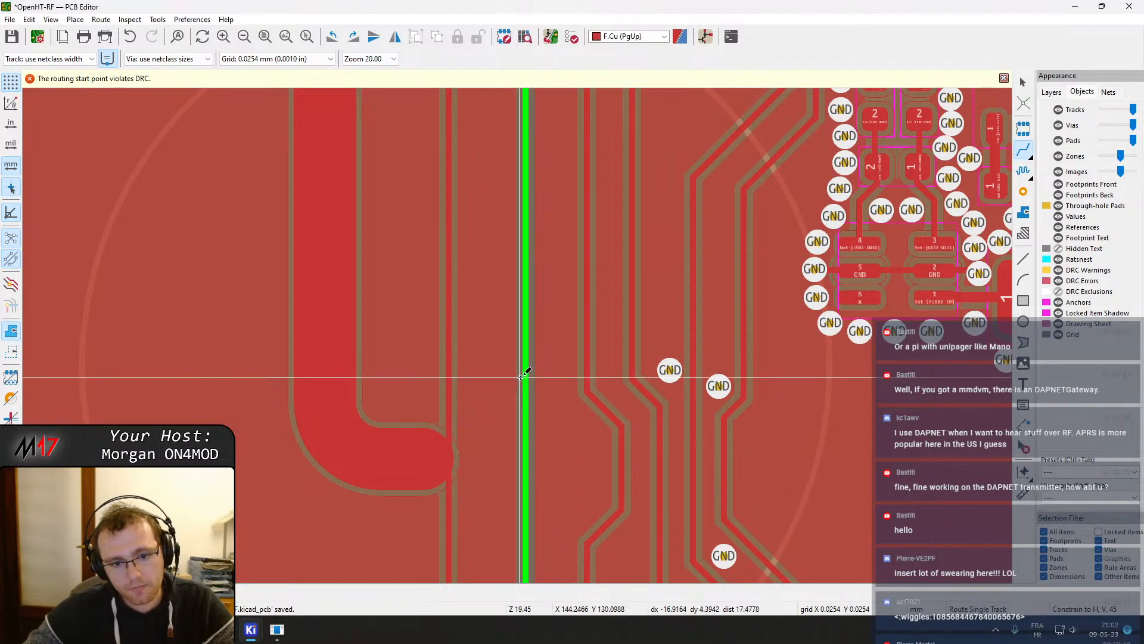
click(521, 378)
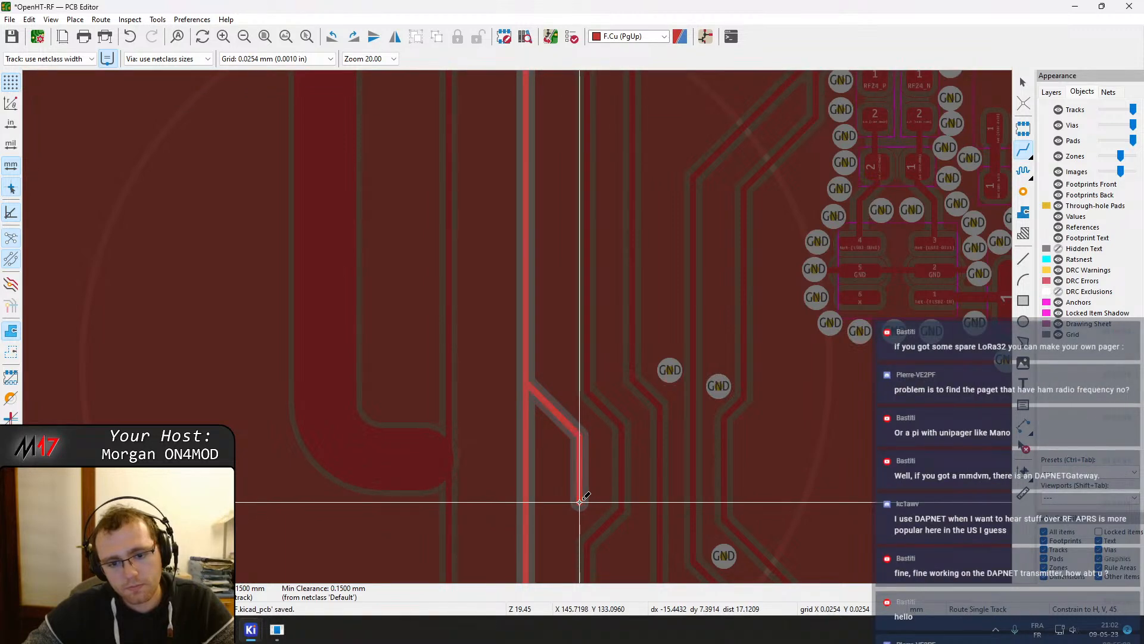
click(579, 501)
middle_drag(547, 546, 549, 444)
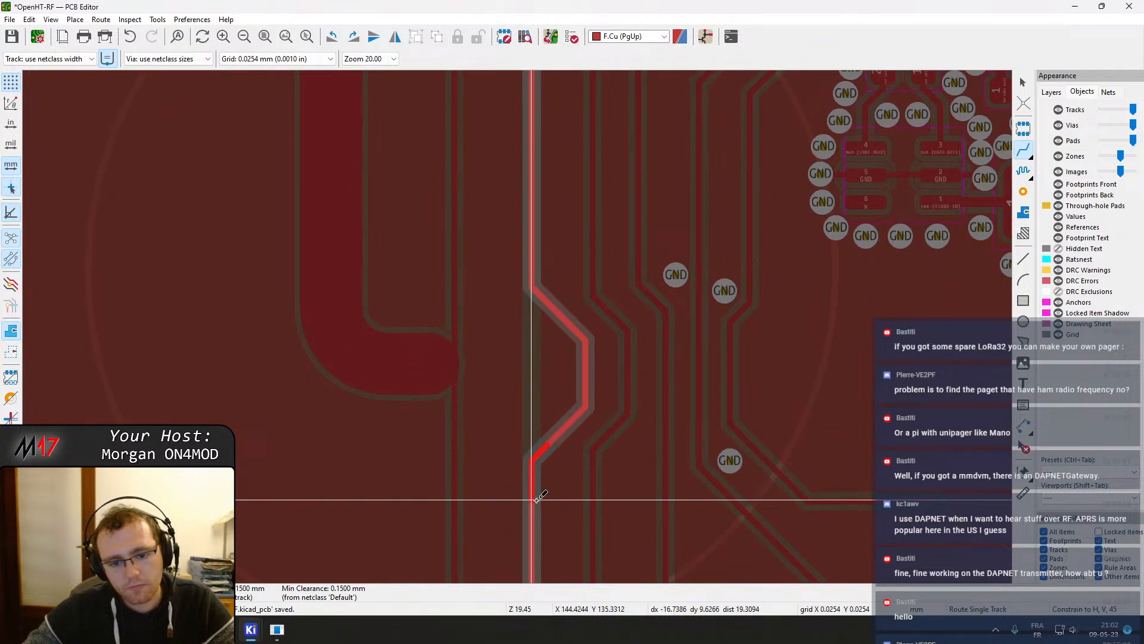
key(Escape)
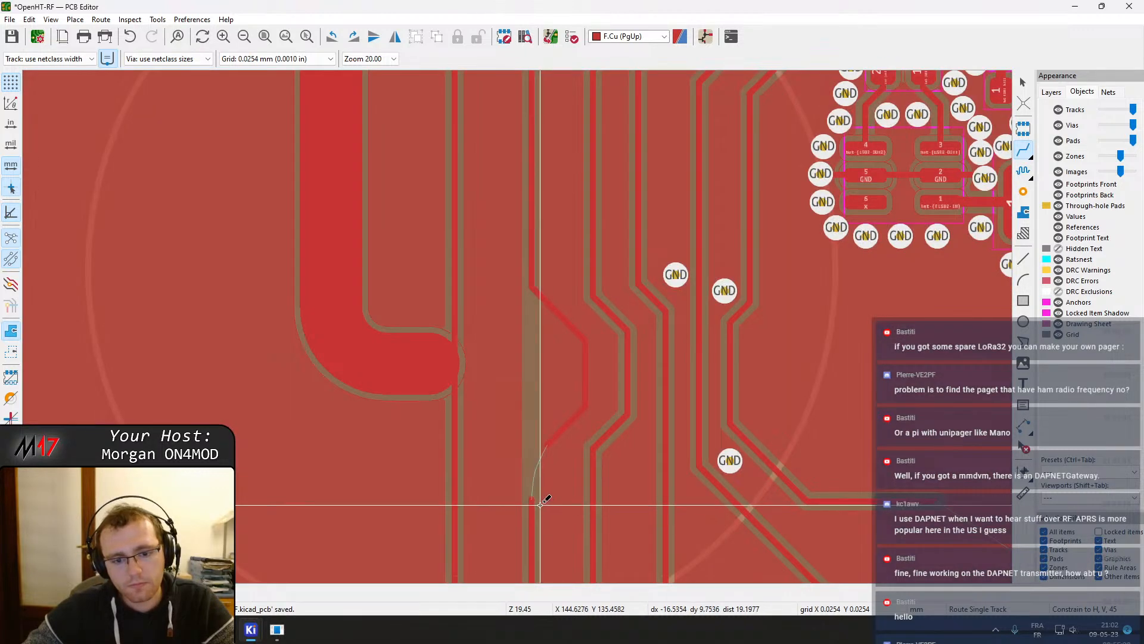
click(547, 441)
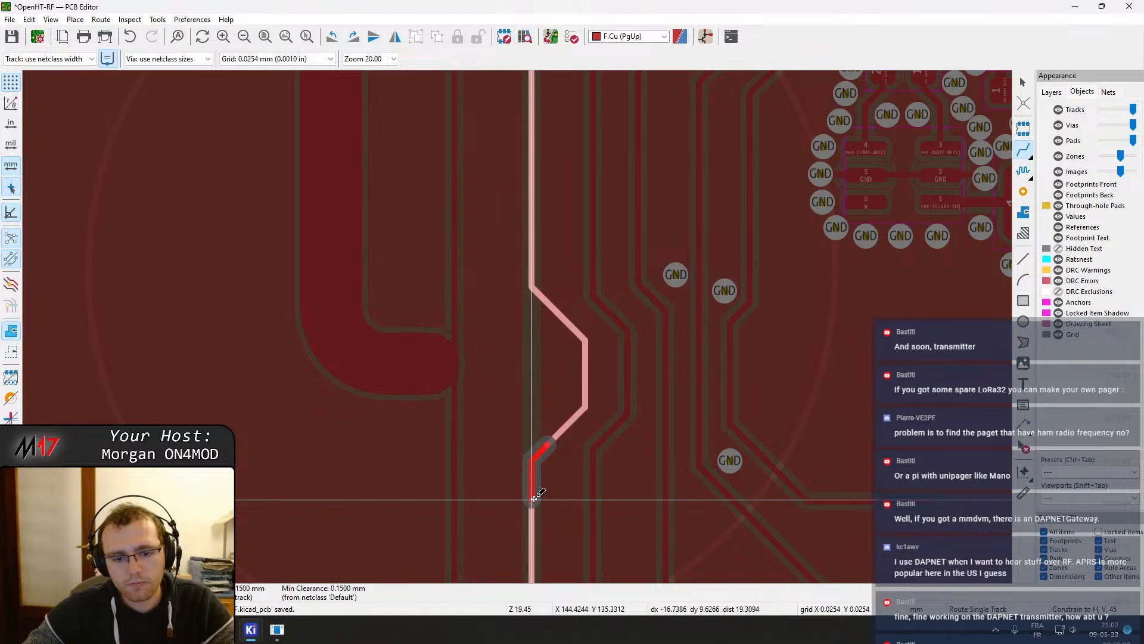
key(Escape)
key(Escape)
Refill zones and reroute the leftmost vertical track with a jog around the pour edge
scroll(540, 519, up, 2)
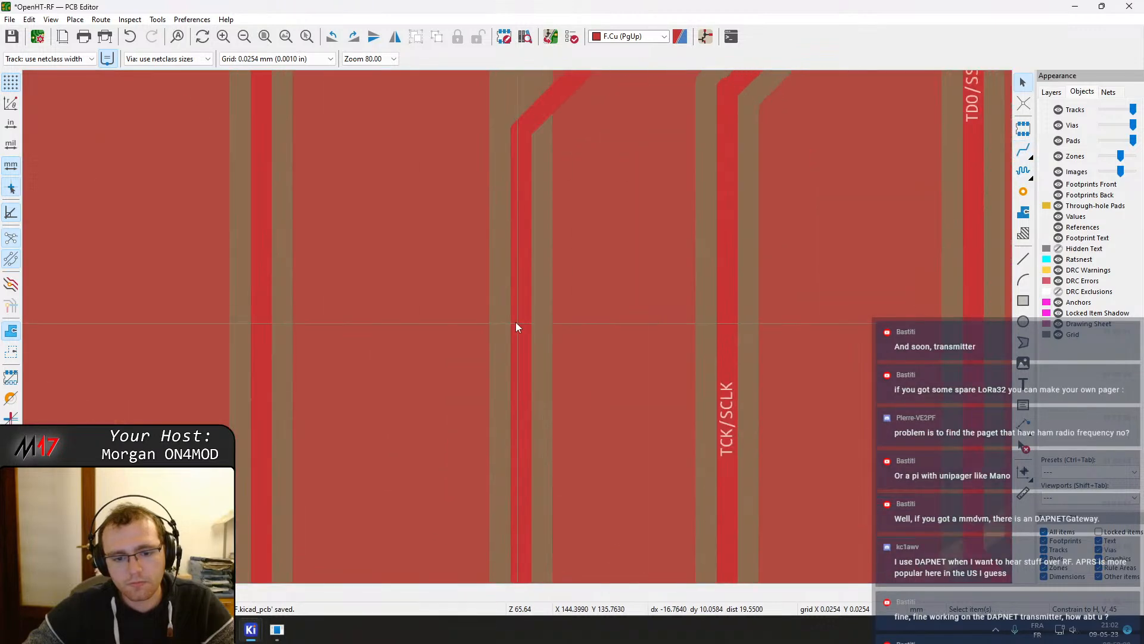
scroll(520, 320, down, 4)
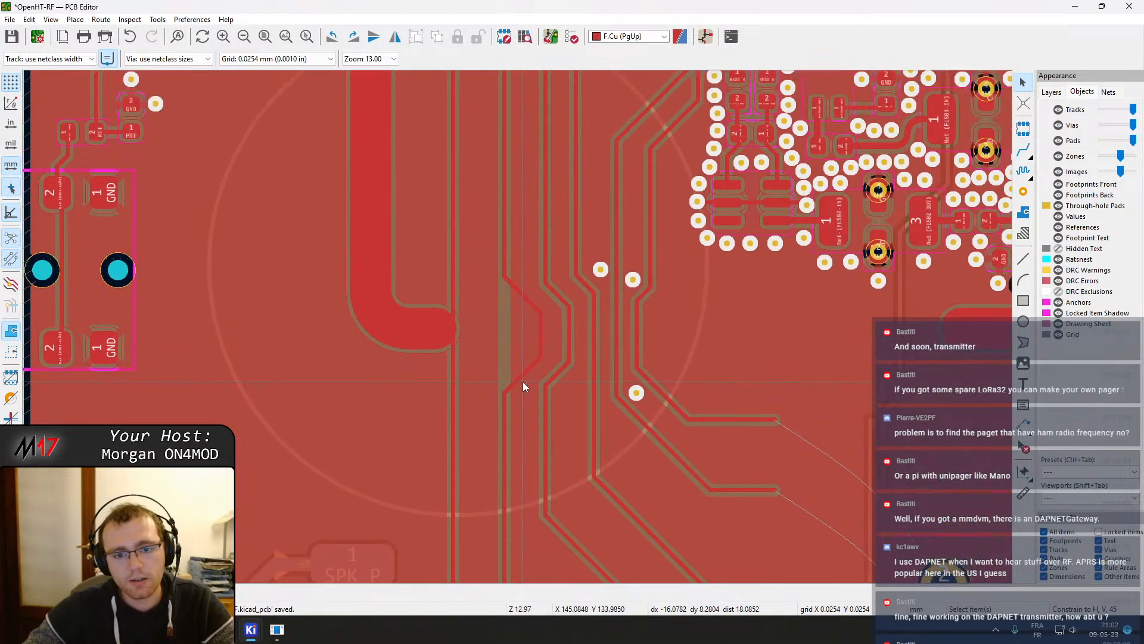
key(b)
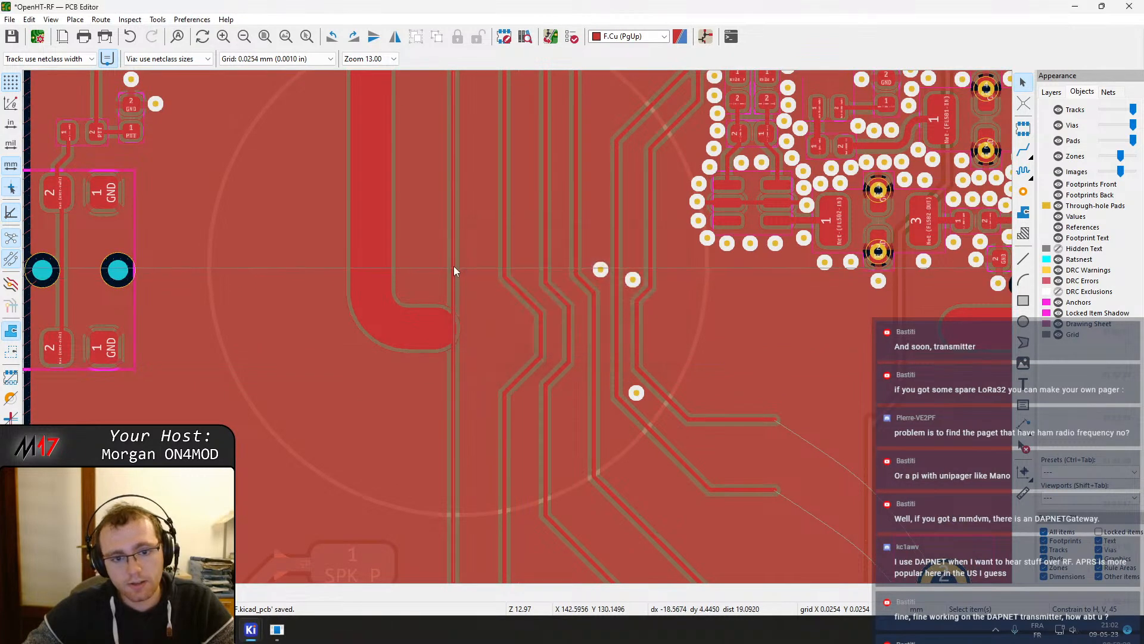
middle_drag(530, 295, 502, 302)
key(x)
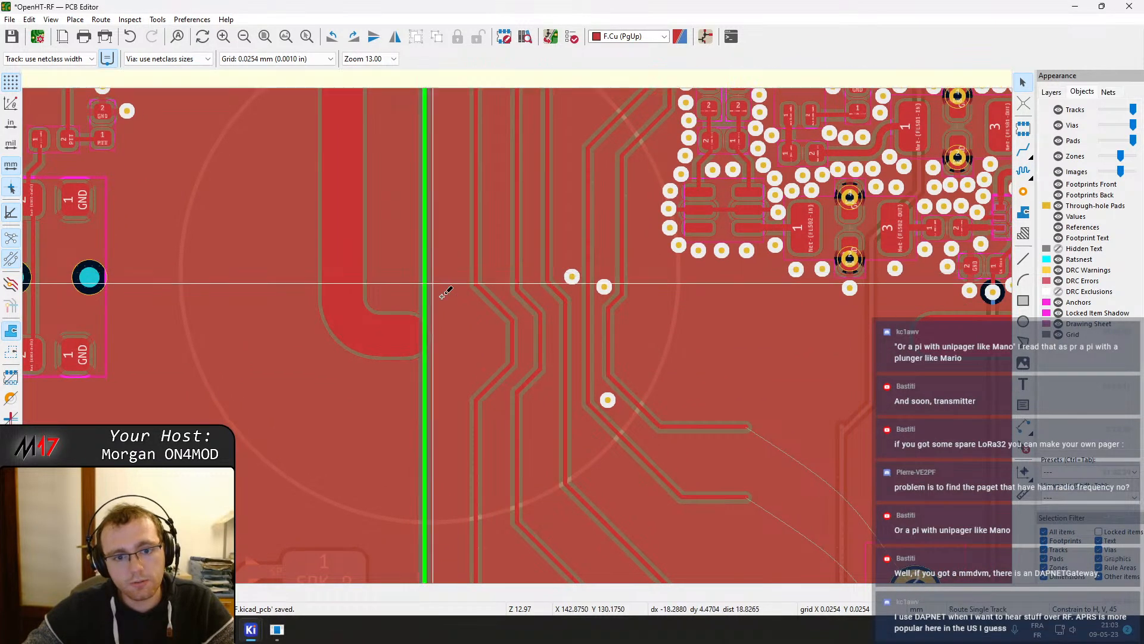
click(426, 288)
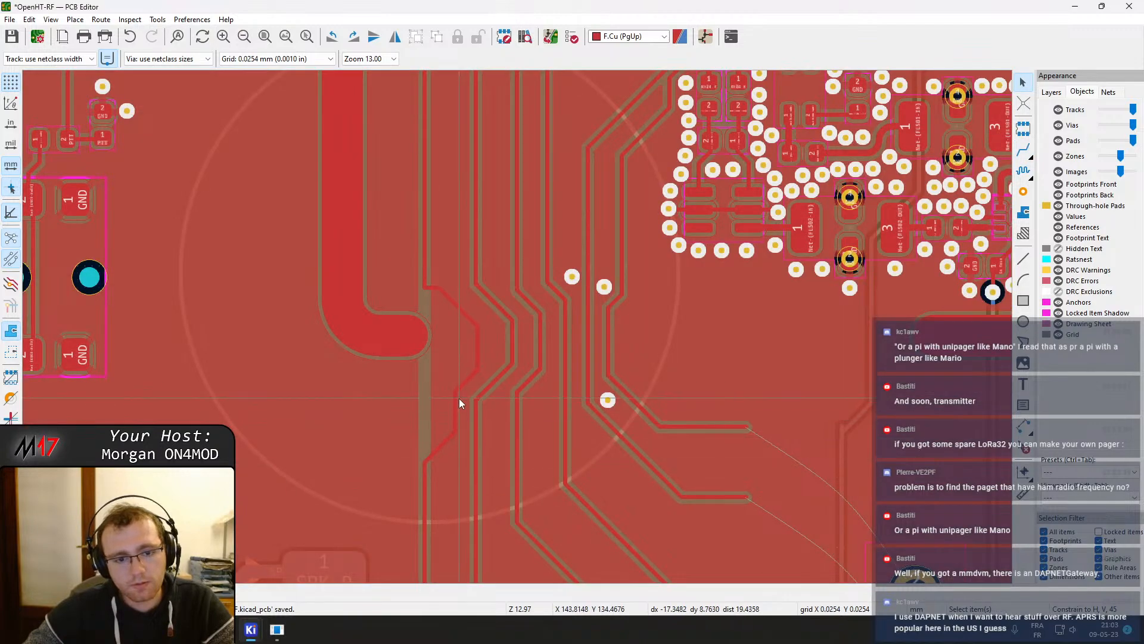
middle_drag(462, 383, 447, 417)
Hide the front footprints to inspect the tracks running beneath the module
scroll(464, 392, up, 1)
click(441, 221)
drag(440, 221, 438, 189)
scroll(458, 166, down, 2)
scroll(531, 356, up, 1)
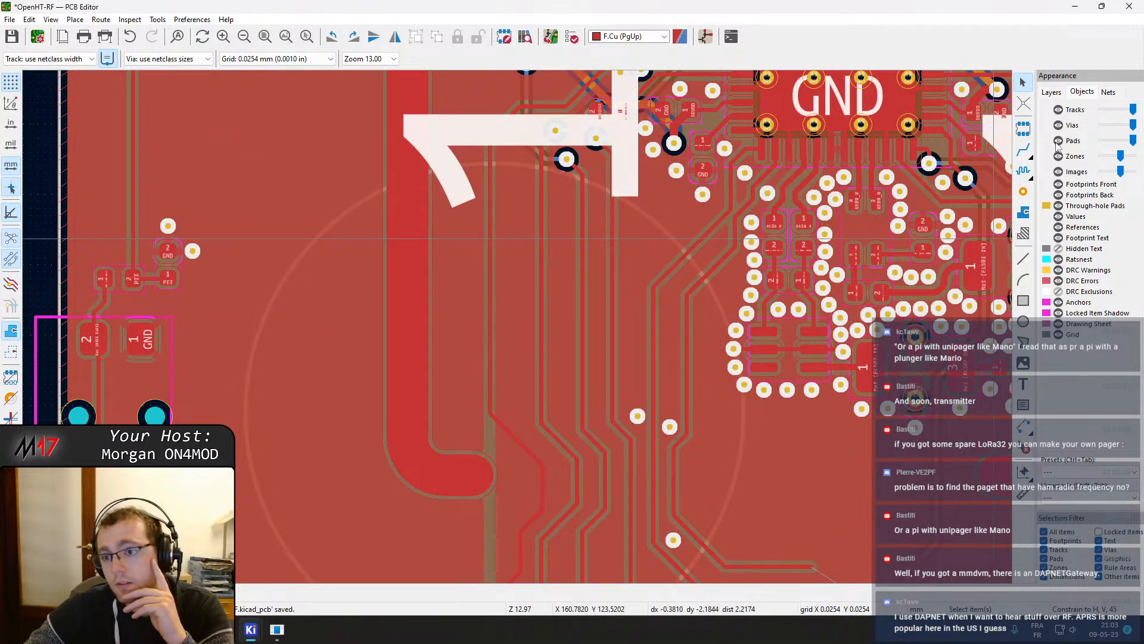
click(1061, 185)
click(489, 222)
scroll(531, 161, up, 3)
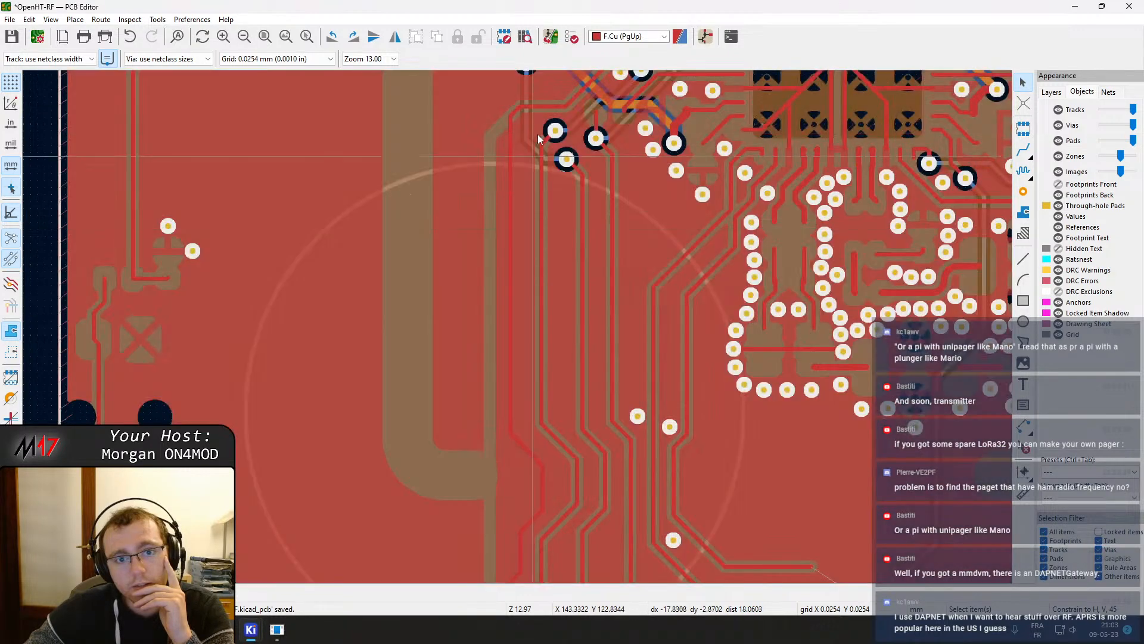
Adjust the traces near the module vias and refill all zones
mouse_move(467, 310)
mouse_down()
mouse_move(482, 332)
mouse_move(474, 325)
mouse_up()
middle_drag(507, 401, 520, 357)
key(b)
click(464, 396)
drag(464, 394, 462, 397)
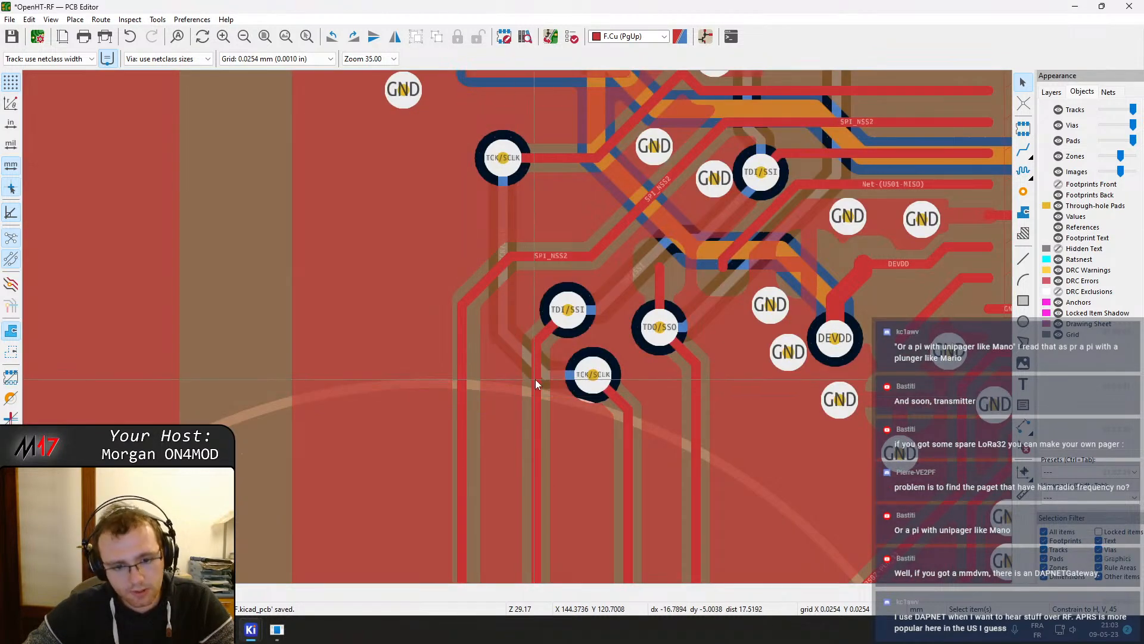
key(b)
Place three GND stitching vias between the track groups below the module
click(1023, 192)
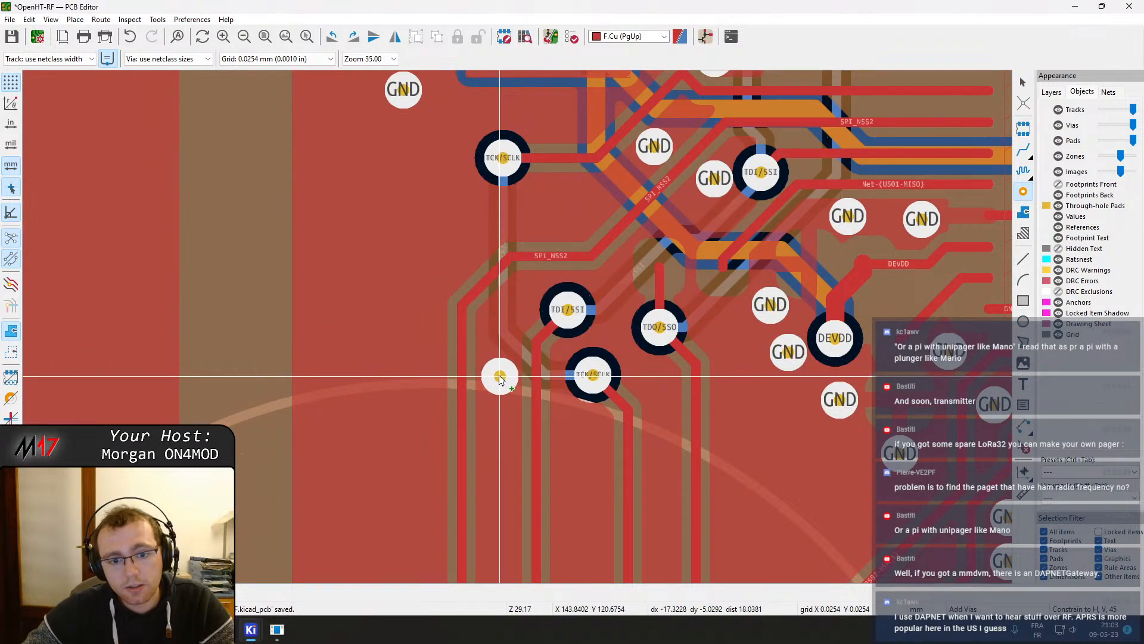
scroll(518, 453, down, 5)
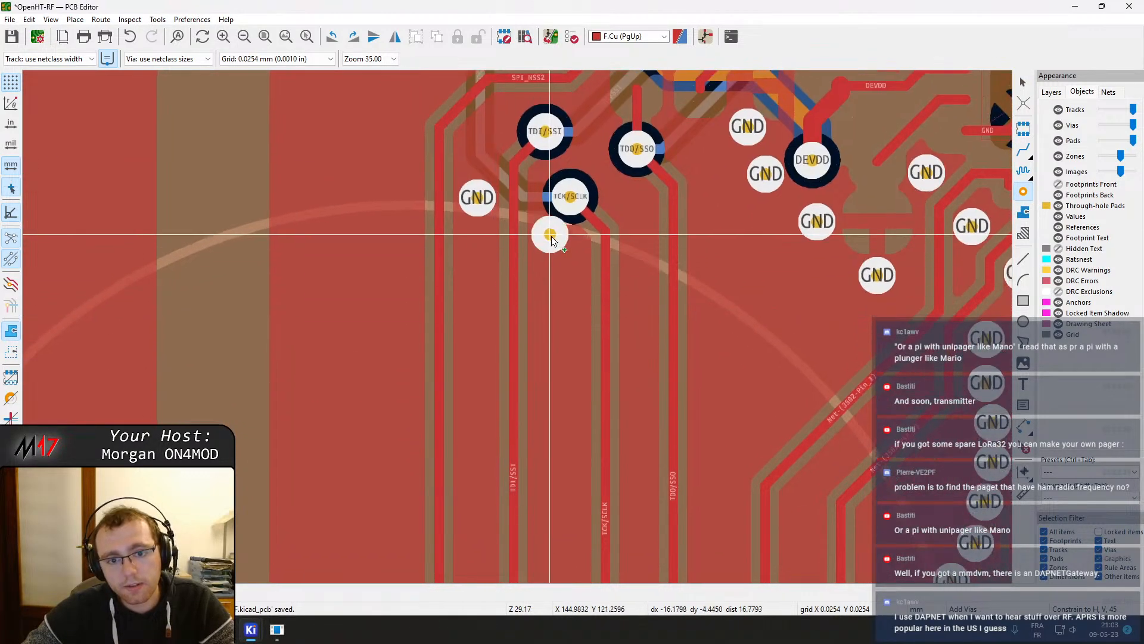
click(556, 270)
click(635, 205)
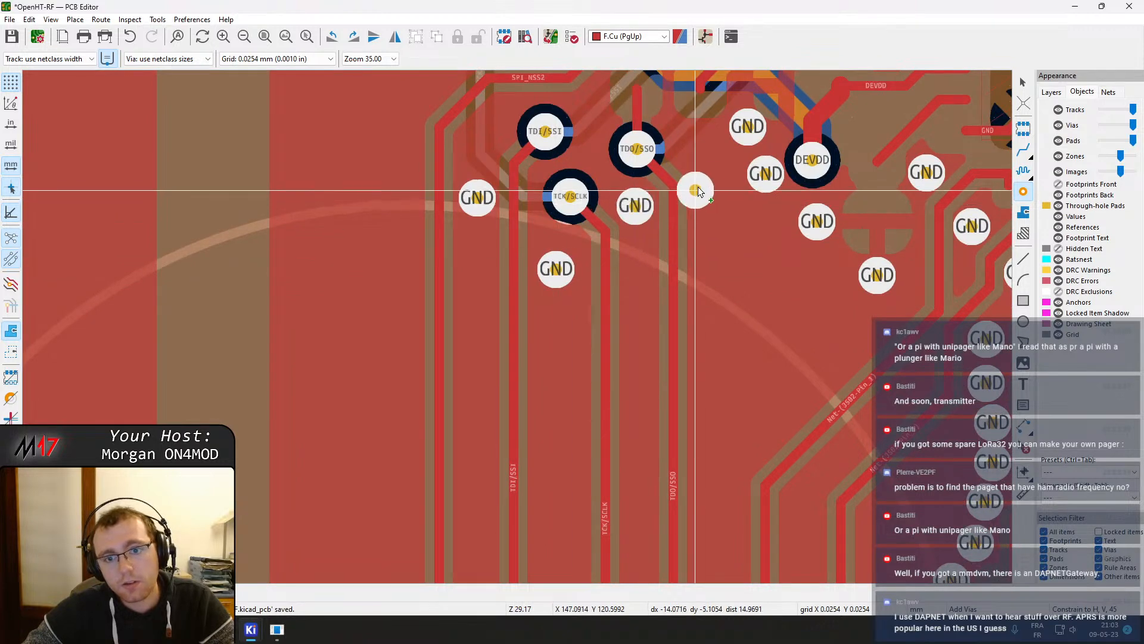
click(730, 378)
middle_drag(729, 378, 755, 191)
scroll(563, 320, down, 1)
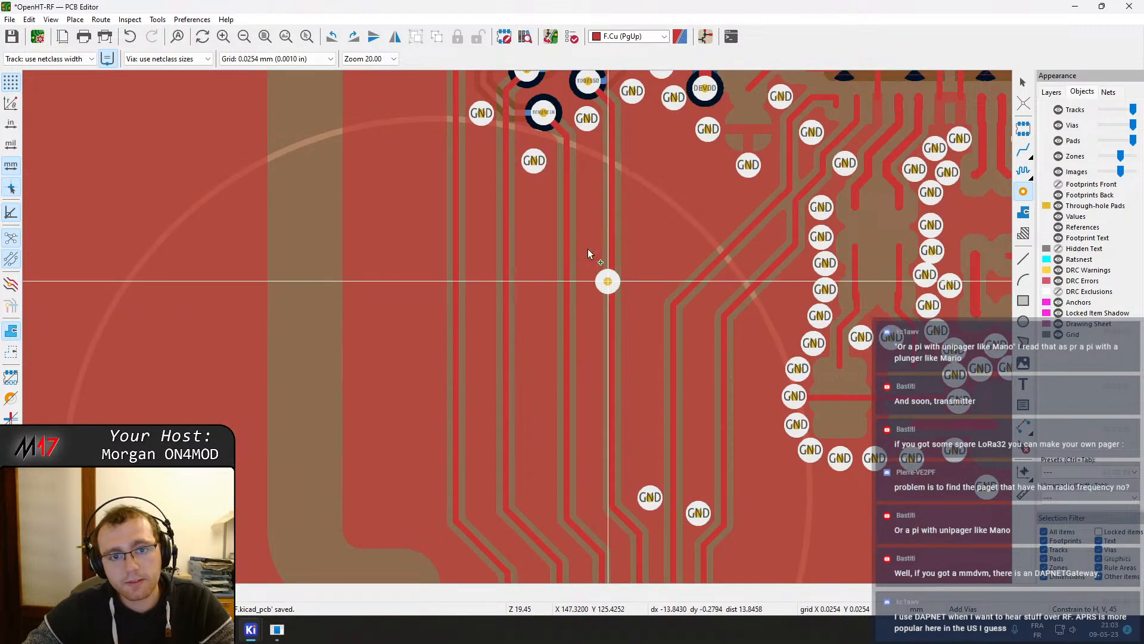
key(Escape)
Drag the track segments beneath the module to tidy their jogs and refill all zones
scroll(560, 190, up, 1)
drag(478, 278, 481, 263)
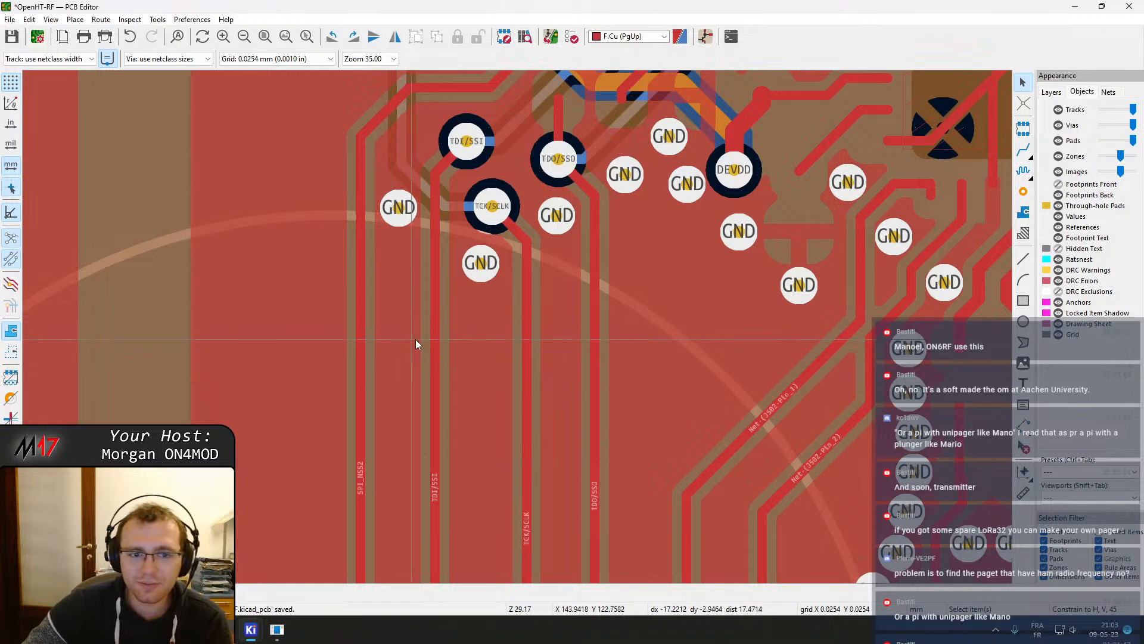
mouse_move(531, 326)
middle_down()
mouse_move(513, 227)
mouse_move(511, 65)
middle_up()
middle_drag(540, 495, 527, 221)
middle_drag(371, 284, 389, 245)
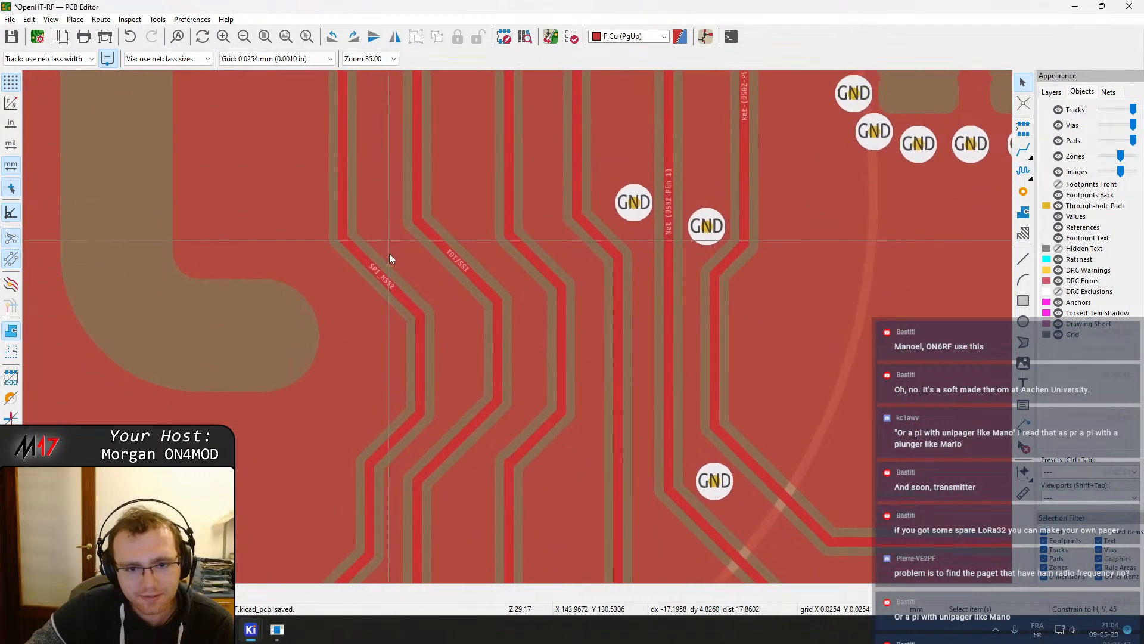
middle_drag(612, 233, 514, 349)
drag(533, 345, 530, 298)
click(498, 377)
drag(498, 378, 501, 337)
key(b)
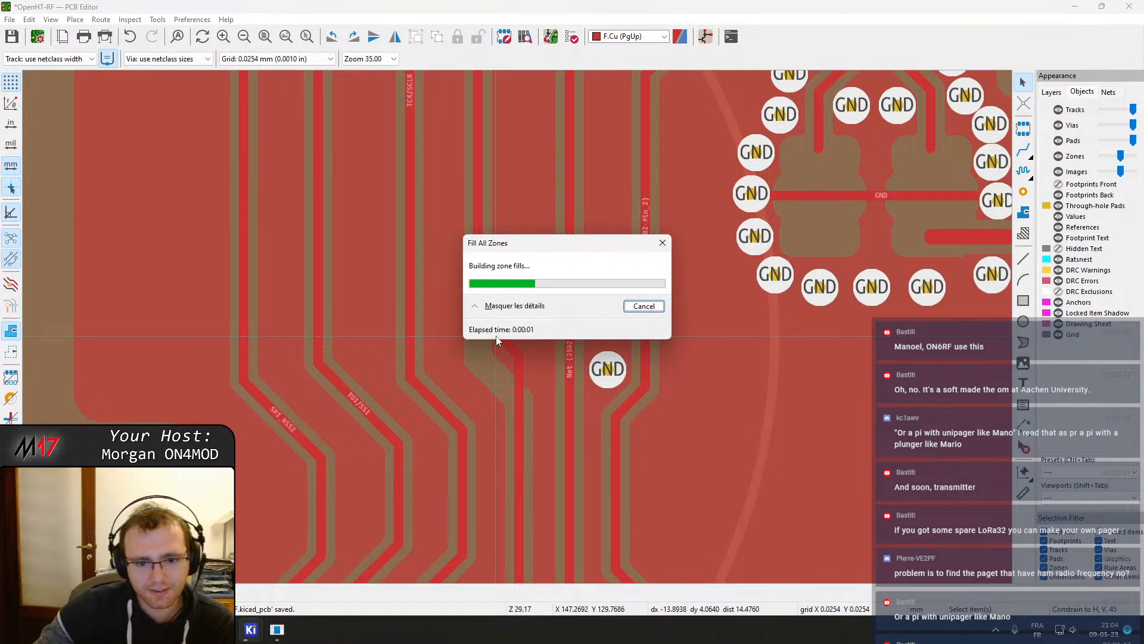
Shift two more vertical track segments sideways to tighten the bundle and refill zones
click(438, 416)
drag(438, 416, 445, 354)
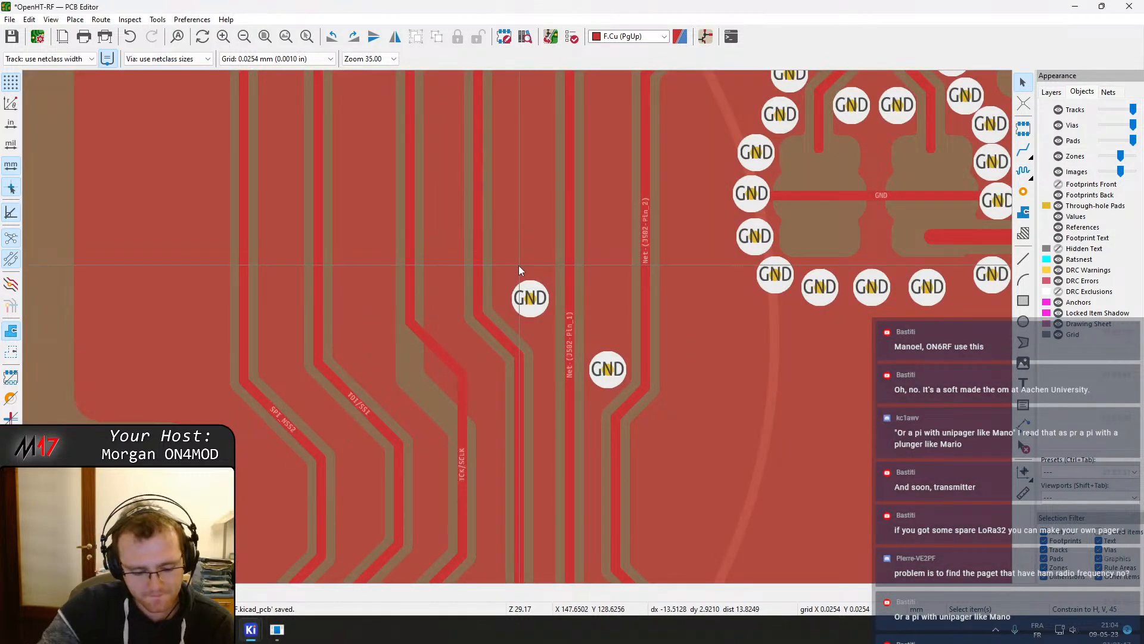
key(b)
click(370, 420)
drag(369, 421, 383, 368)
key(b)
Move the SPI_NSS2 track's vertical segment closer to its neighbour and refill zones
middle_drag(310, 424, 341, 373)
click(324, 379)
drag(324, 382, 331, 313)
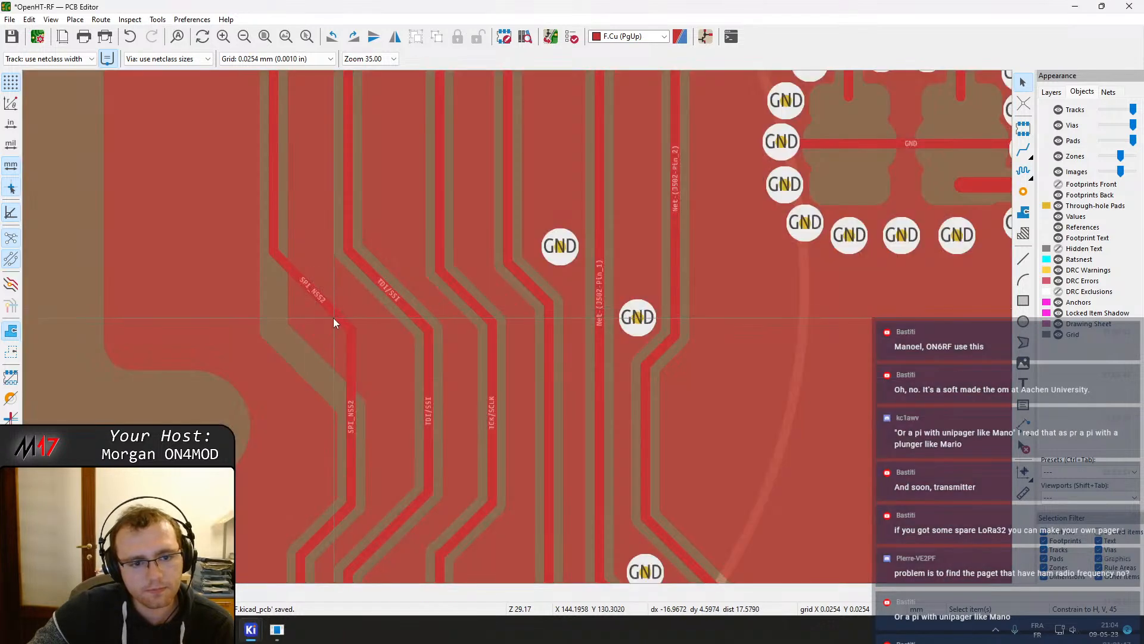
key(b)
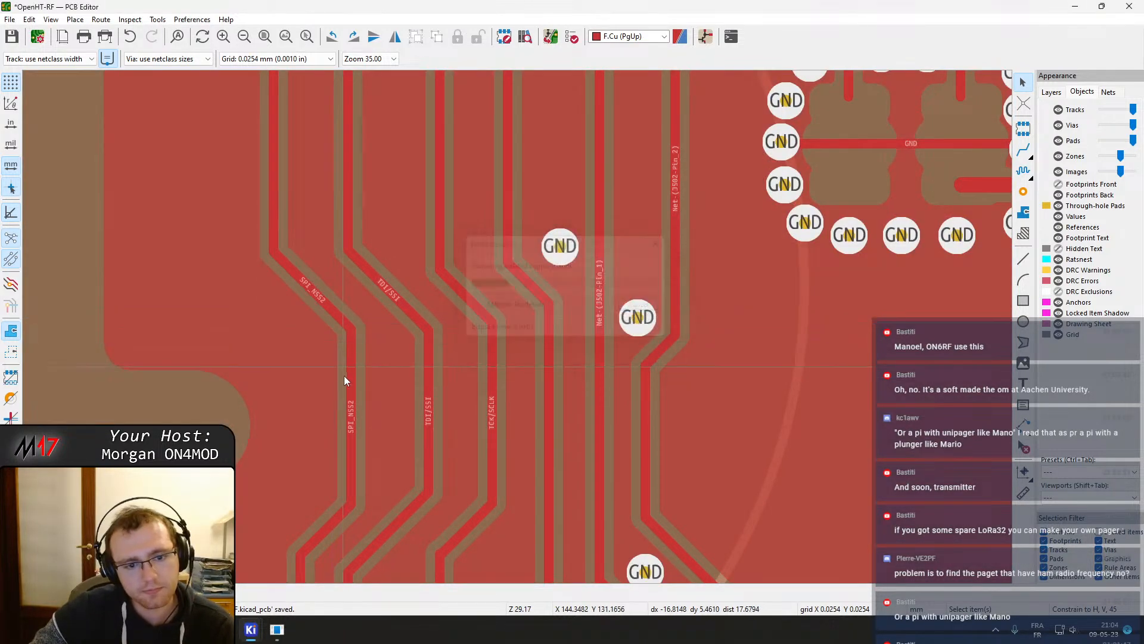
click(352, 422)
drag(351, 421, 367, 420)
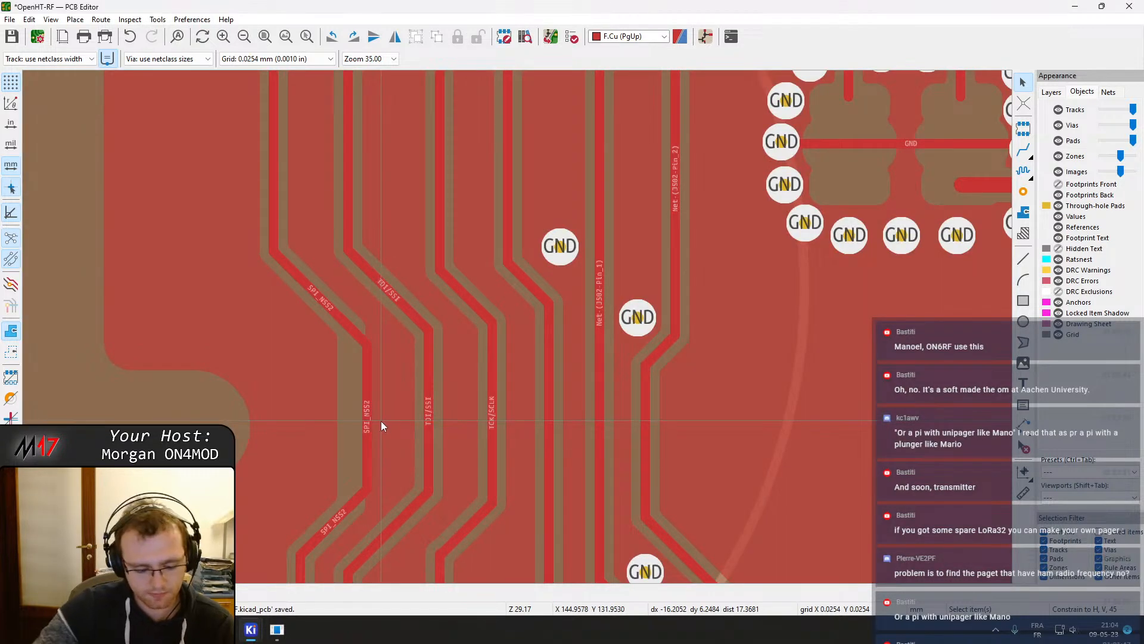
key(b)
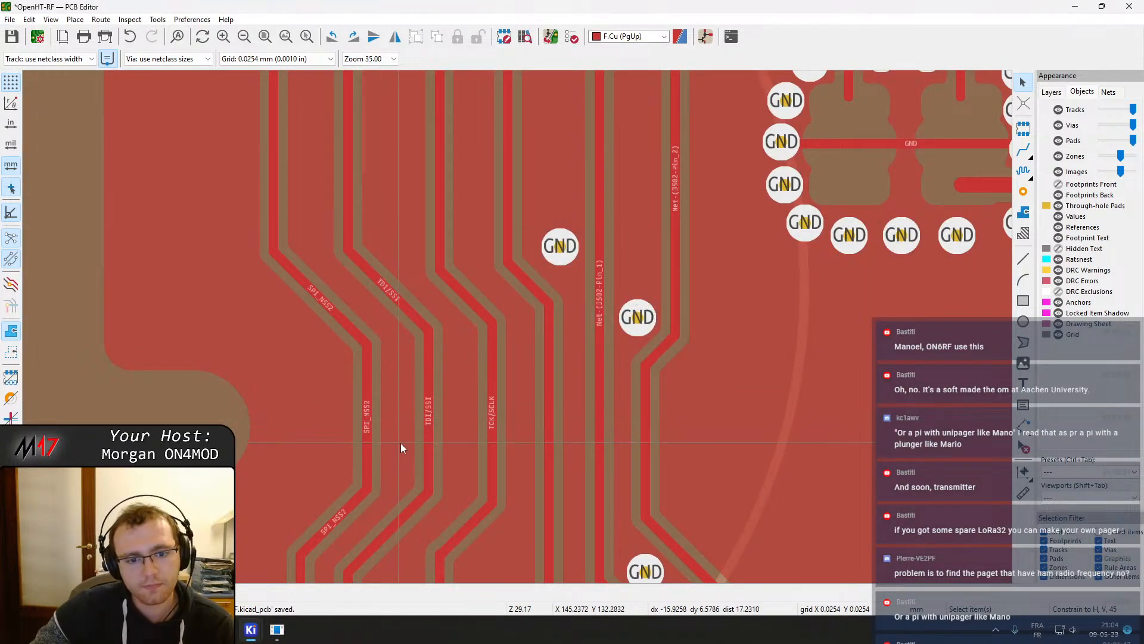
Shift the TCK/SCLK and TDI/SSI vertical segments sideways to align with the bundle
click(495, 416)
drag(489, 418, 507, 422)
click(434, 412)
drag(434, 412, 459, 415)
scroll(454, 291, down, 7)
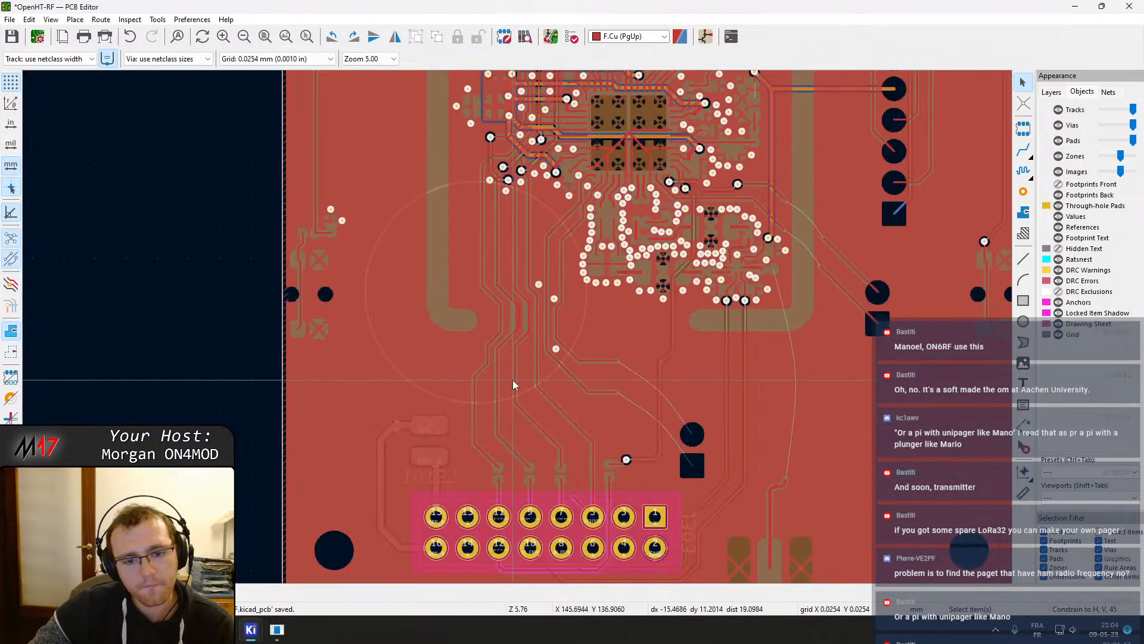
scroll(512, 380, up, 5)
scroll(488, 320, down, 2)
scroll(518, 332, up, 2)
Reshape the TDI/SSI track segment below the module into a diagonal jog and refill zones
click(455, 363)
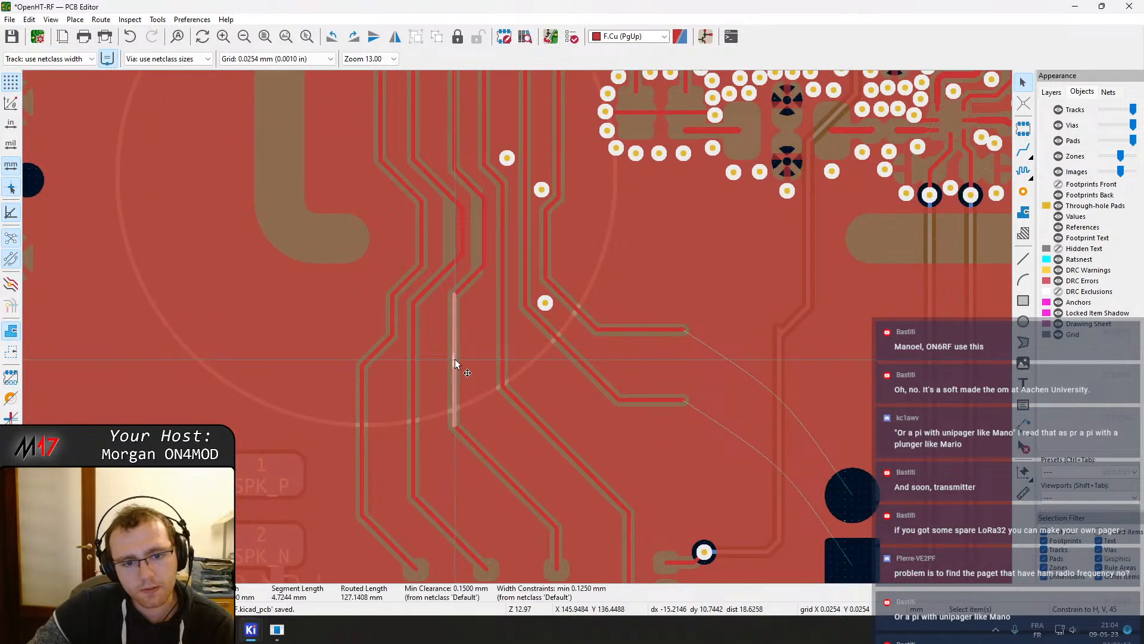
key(e)
click(709, 352)
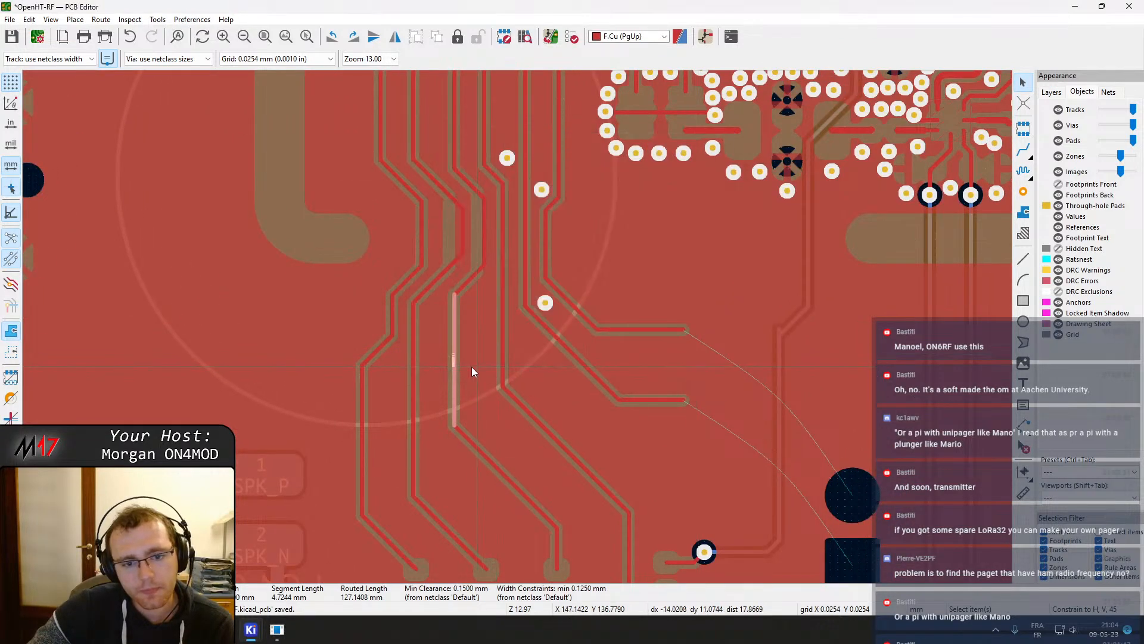
drag(456, 363, 474, 277)
drag(413, 352, 439, 361)
click(366, 390)
drag(364, 391, 392, 325)
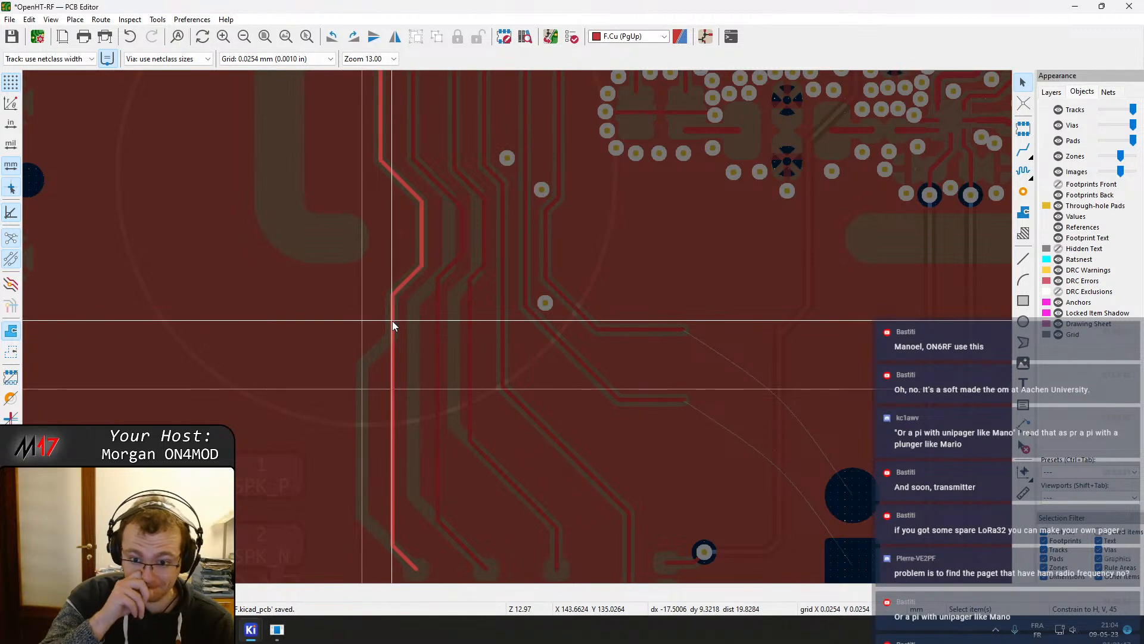
drag(392, 325, 509, 256)
scroll(397, 322, up, 5)
scroll(535, 384, down, 6)
key(b)
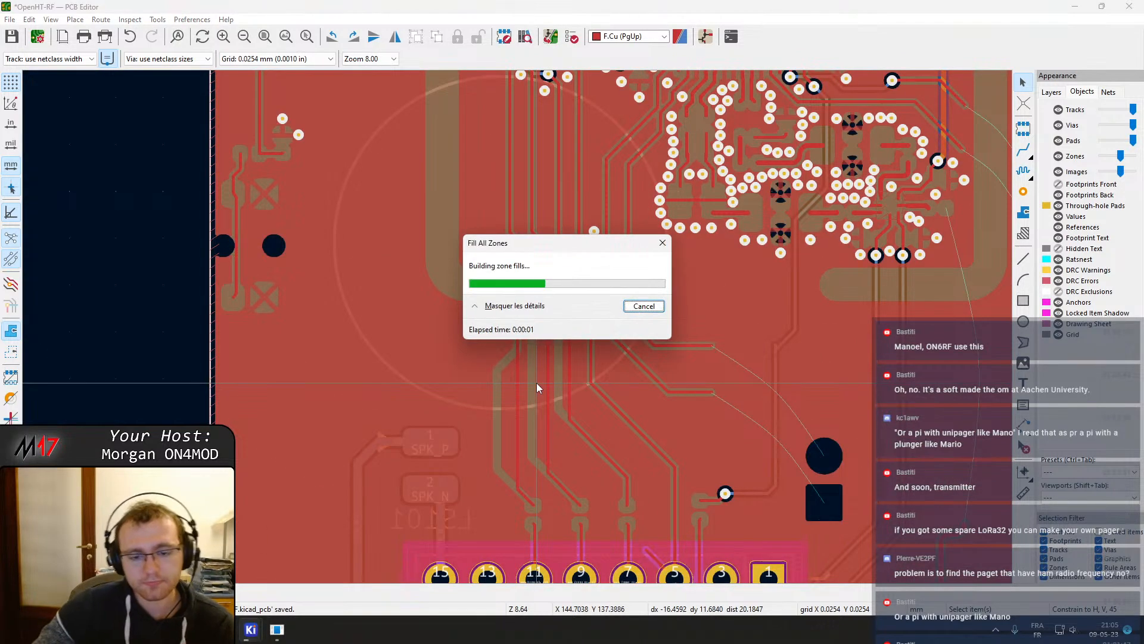
Readjust the vertical track segment in the bundle and refill all zones
scroll(517, 327, up, 4)
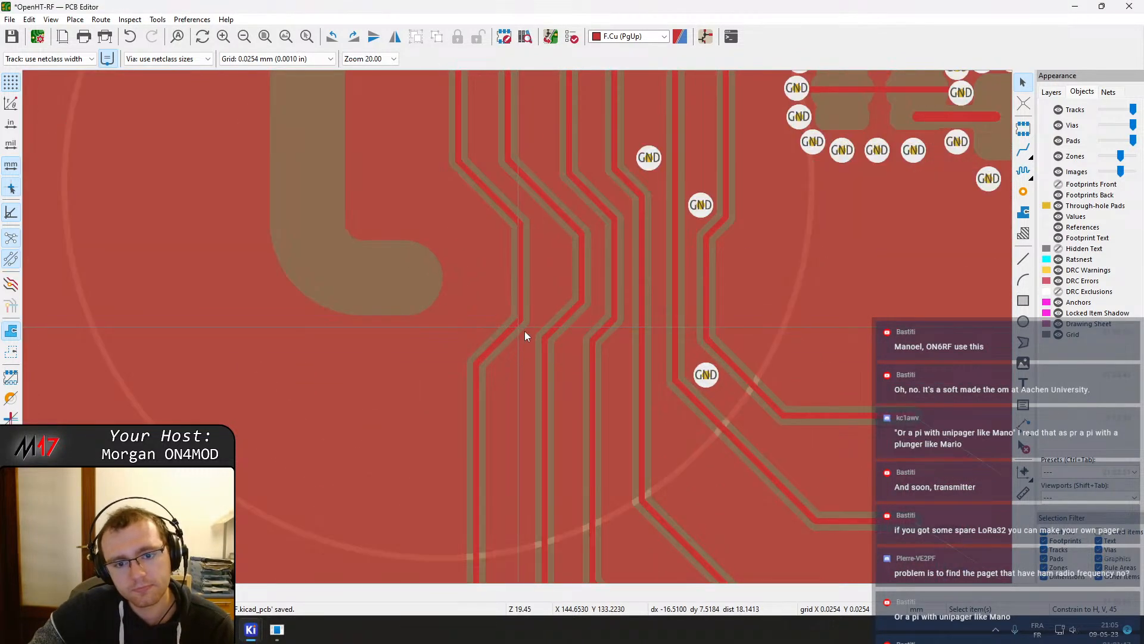
middle_drag(547, 288, 456, 347)
click(454, 346)
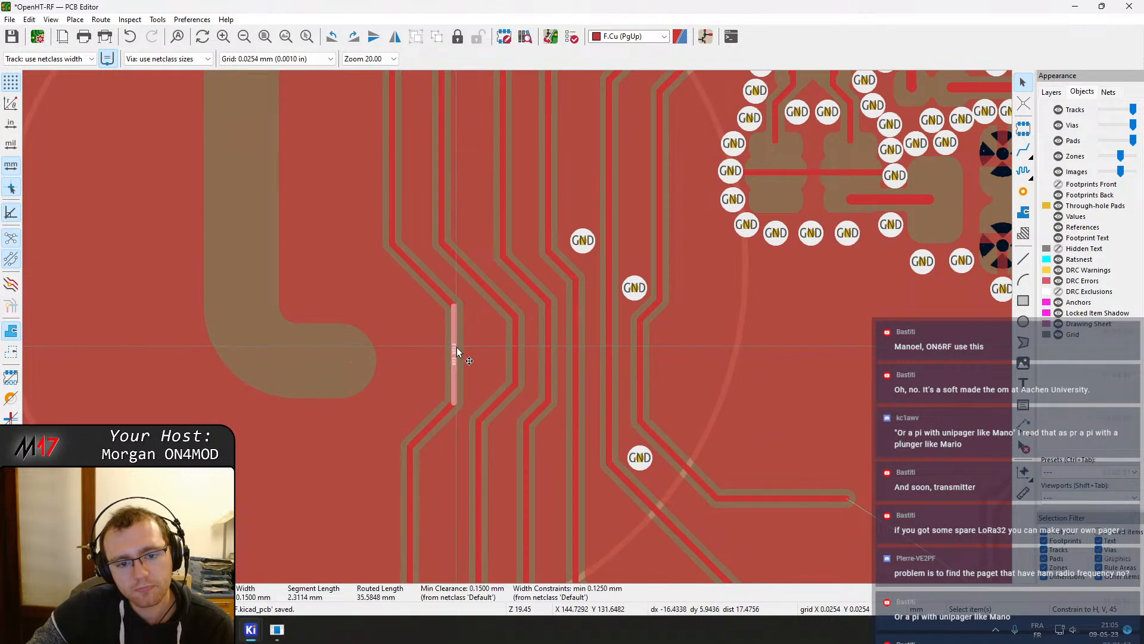
click(439, 416)
drag(439, 416, 433, 412)
click(454, 365)
drag(453, 363, 473, 365)
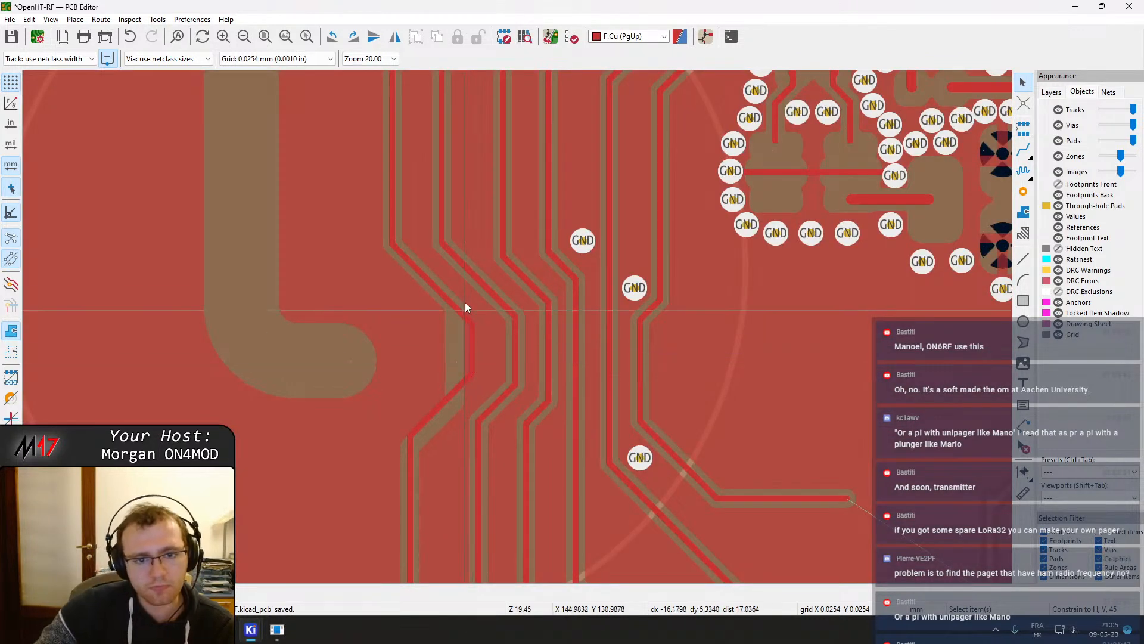
middle_drag(464, 313, 390, 439)
scroll(523, 240, down, 3)
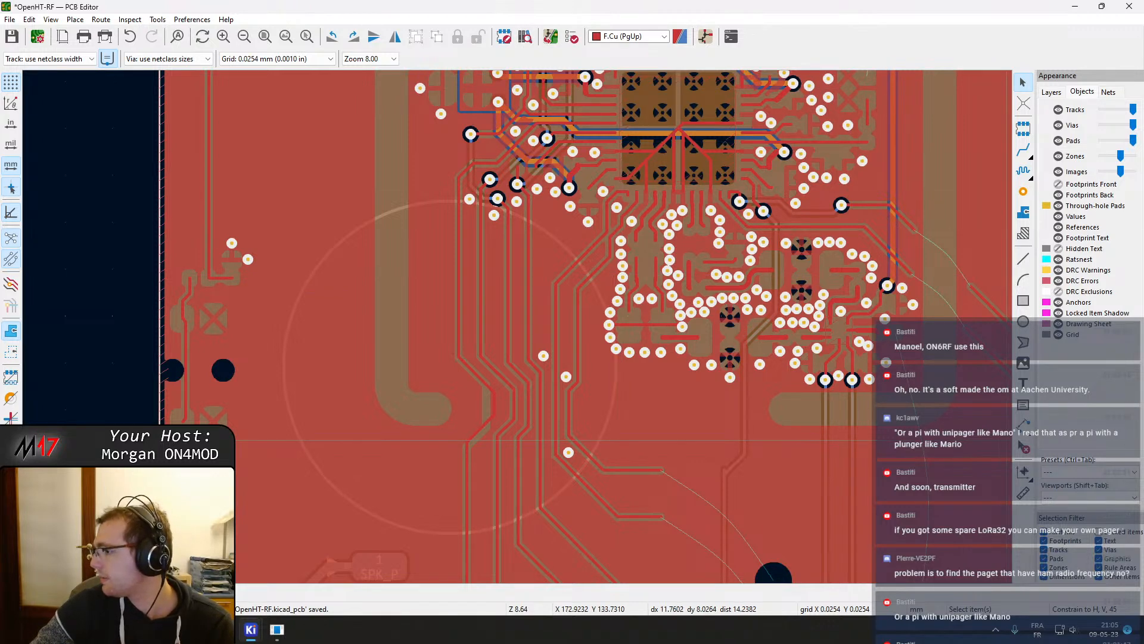
key(b)
Show the front footprints again
middle_drag(586, 406, 488, 403)
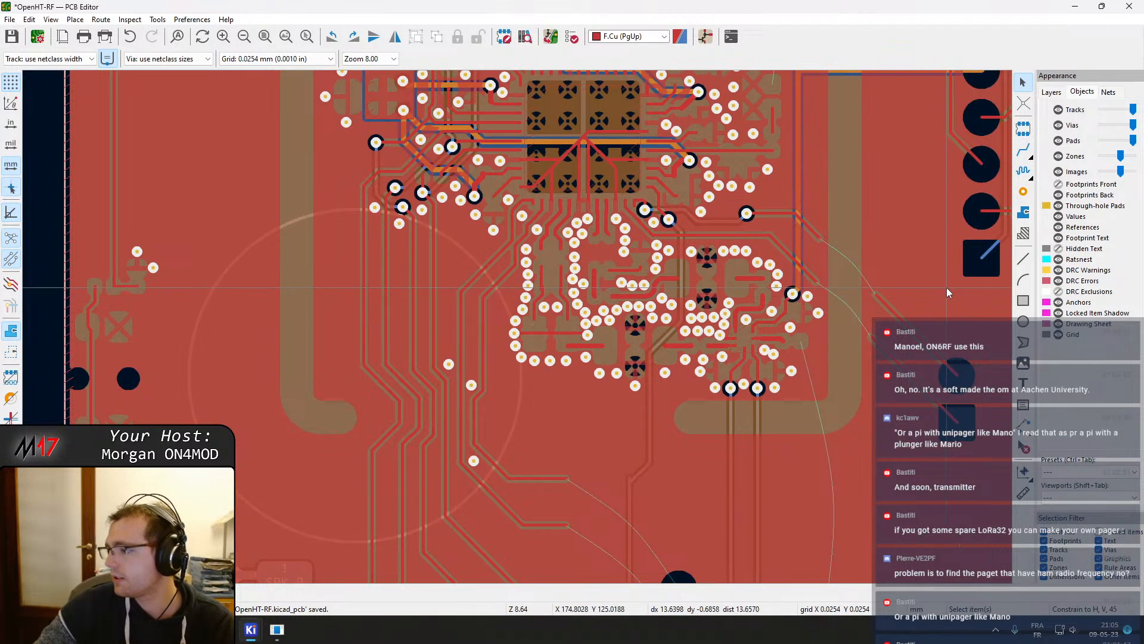
middle_drag(608, 292, 606, 268)
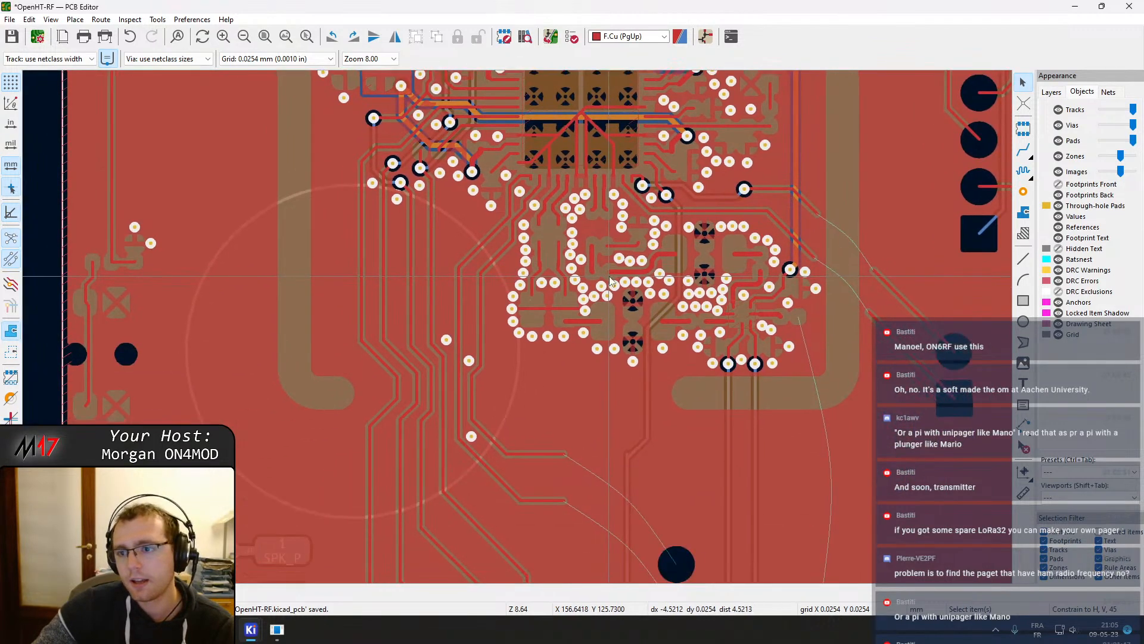
click(1059, 184)
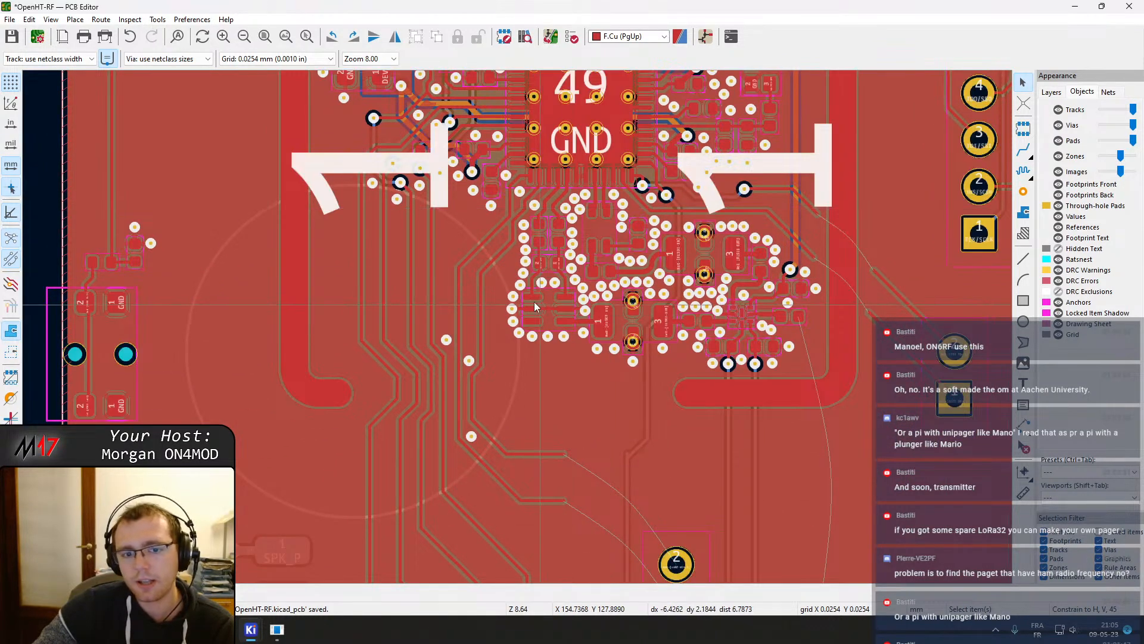
Move the diagonal track segment near the GND vias to straighten the bundle and refill zones
middle_drag(523, 293, 544, 287)
scroll(517, 327, up, 3)
mouse_move(524, 381)
mouse_down()
mouse_move(528, 394)
mouse_move(506, 380)
mouse_up()
click(485, 364)
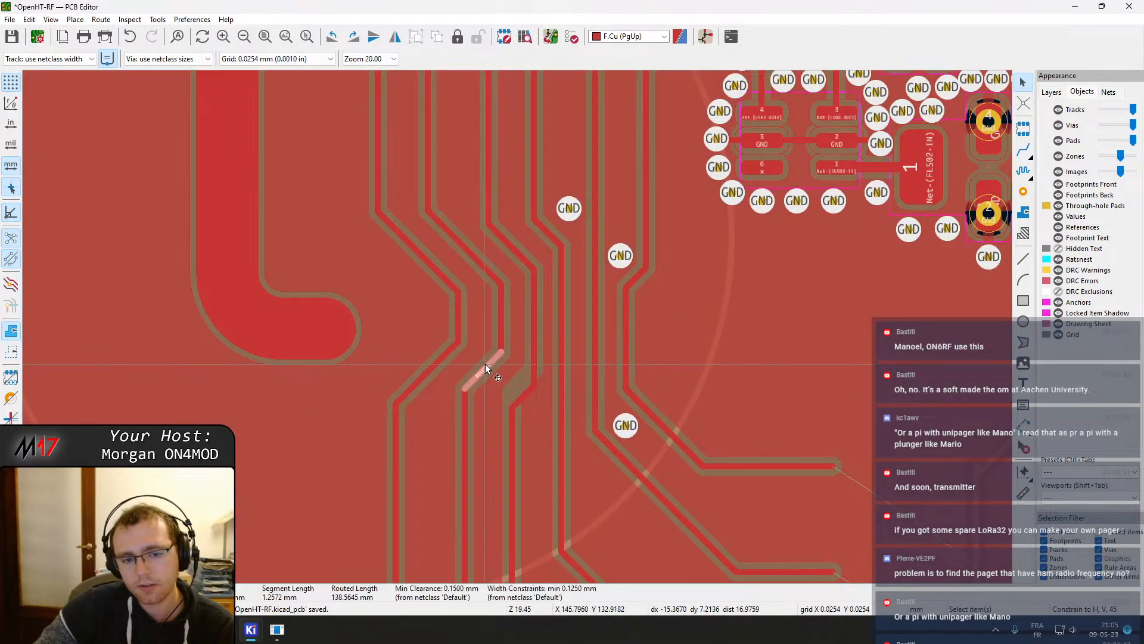
key(e)
click(661, 351)
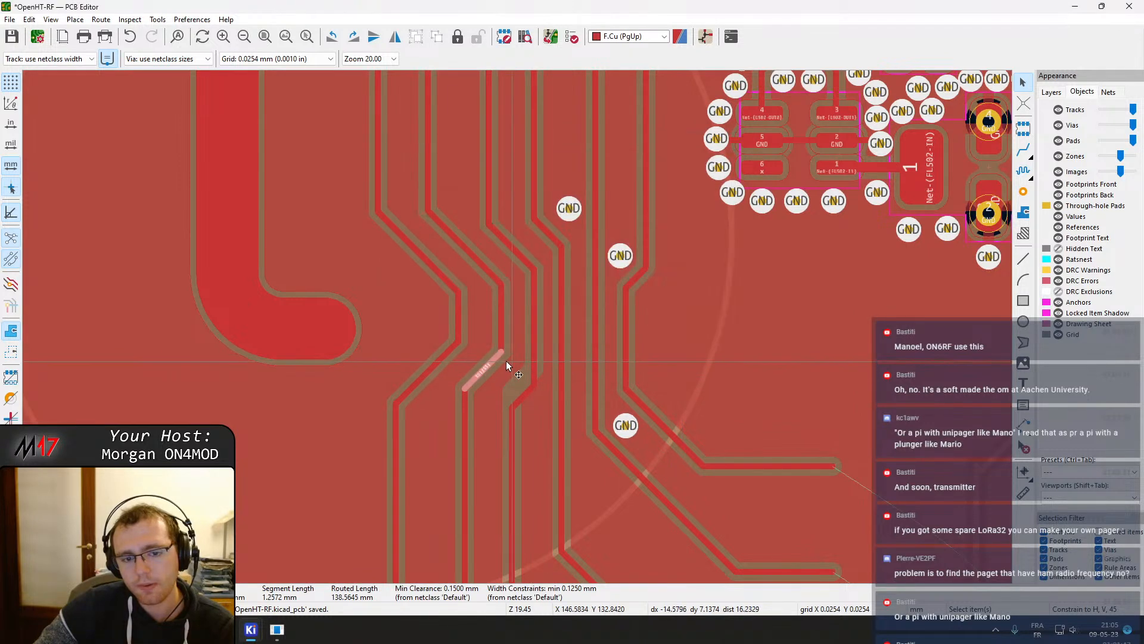
drag(495, 362, 442, 360)
key(b)
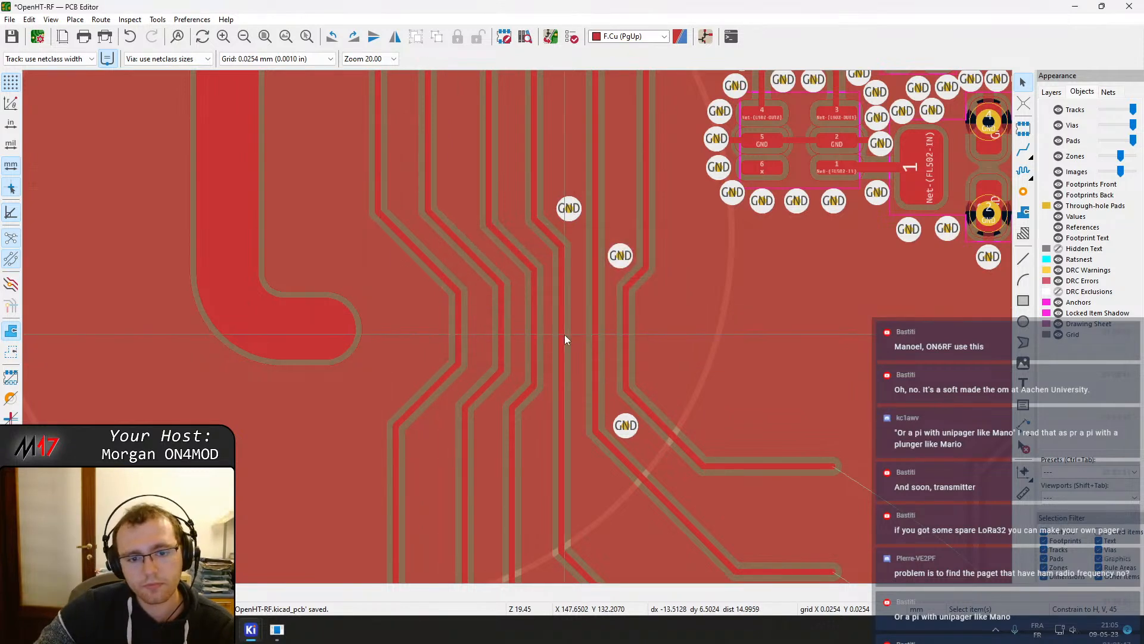
Drag neighbouring track segments into line and refill all zones
middle_drag(512, 340, 472, 345)
drag(420, 333, 425, 332)
middle_drag(473, 315, 412, 342)
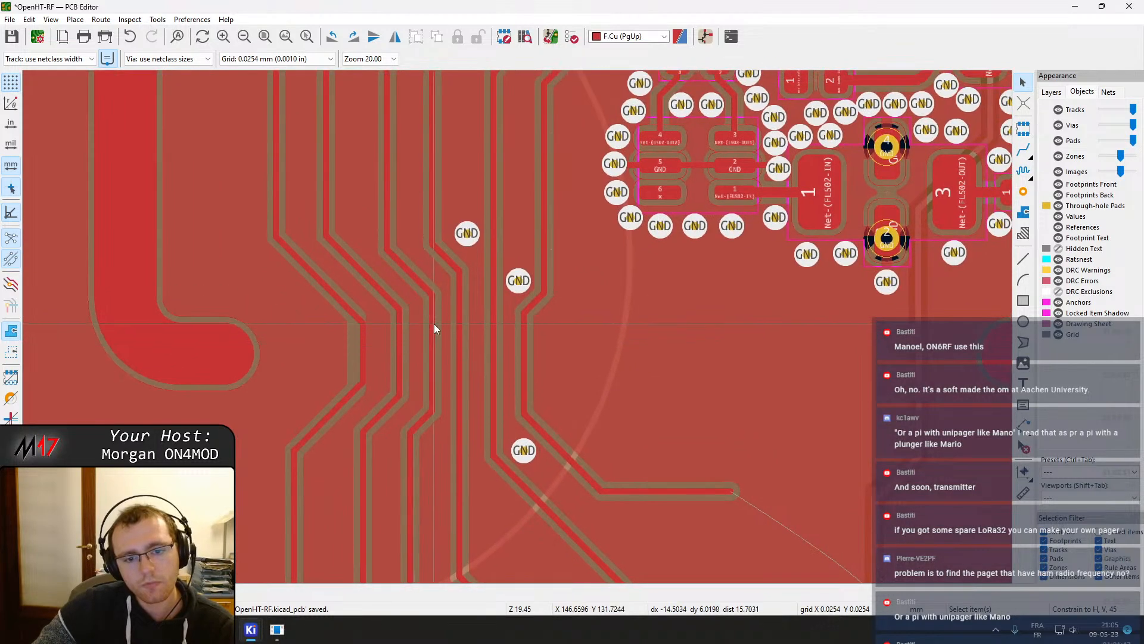
key(b)
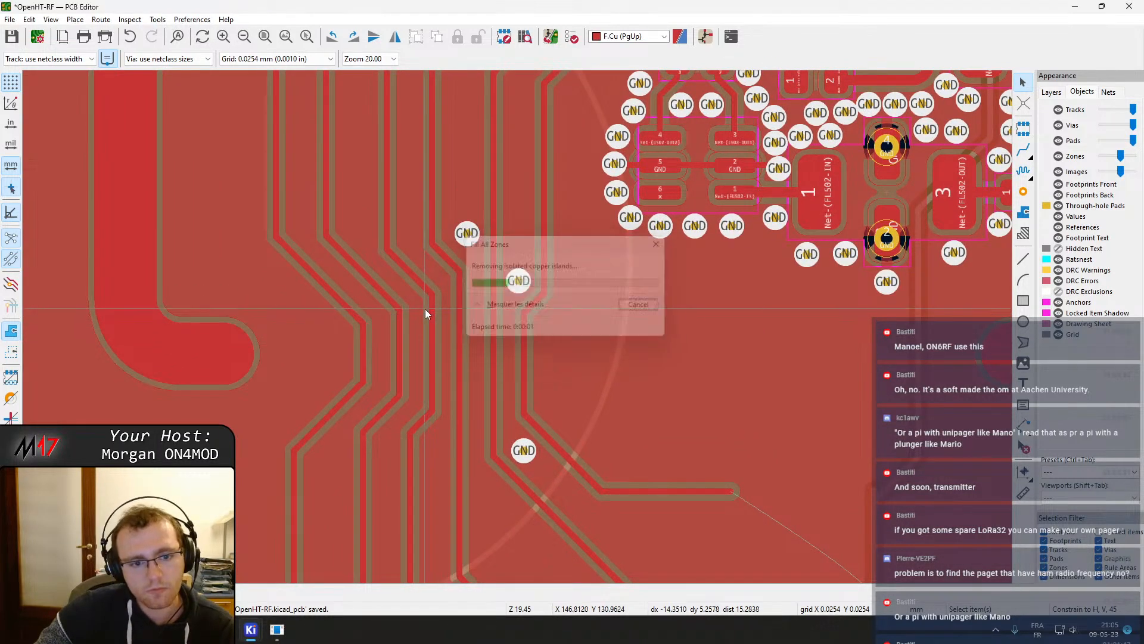
Extend the shield pad's top segment primitive end point X by 2 mm to 4.35 mm and save the board
double_click(231, 357)
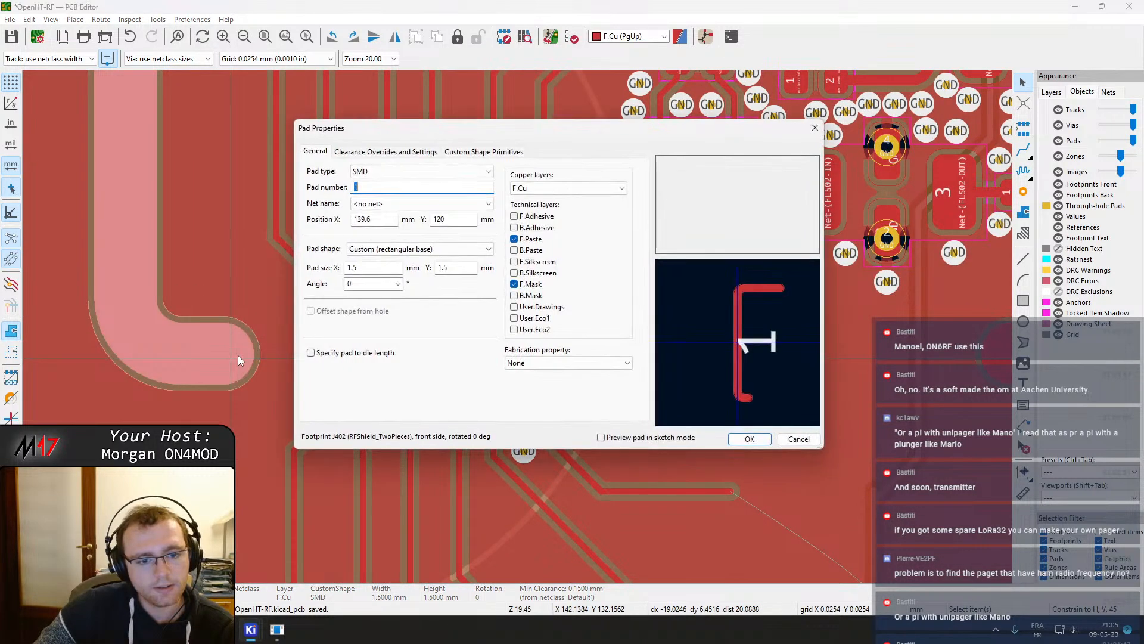
click(387, 151)
click(450, 151)
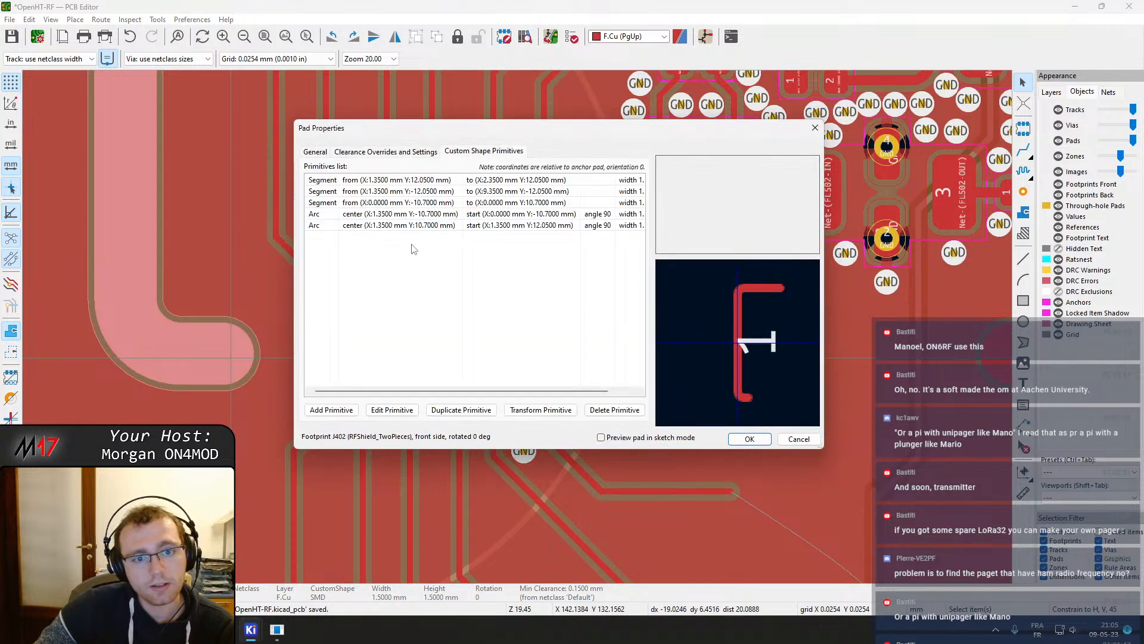
double_click(388, 180)
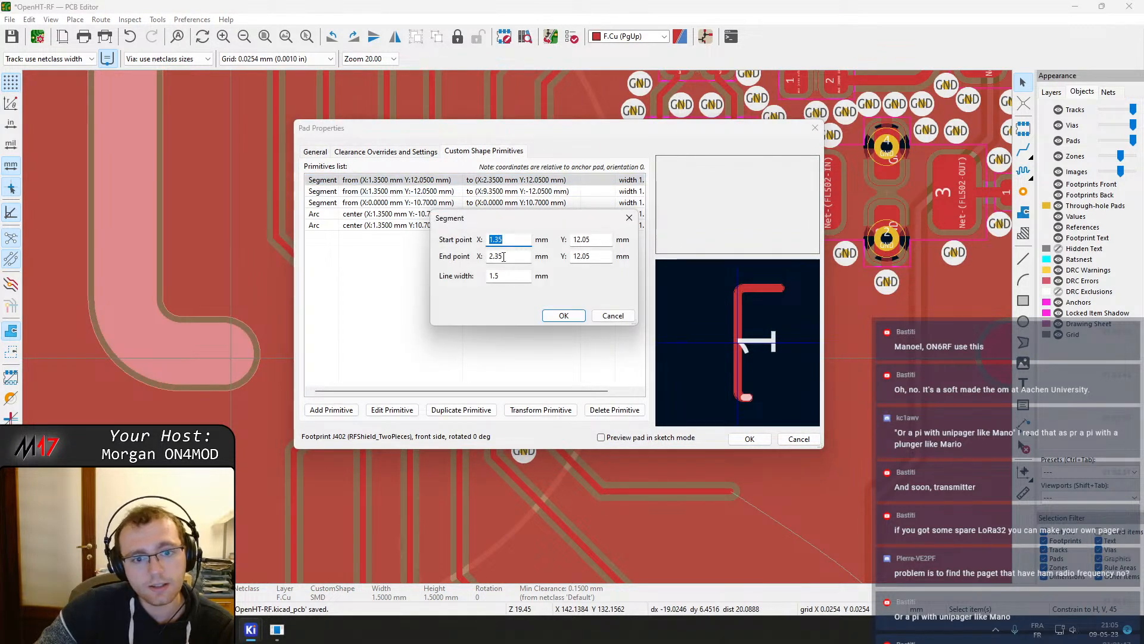
text(+2)
key(Return)
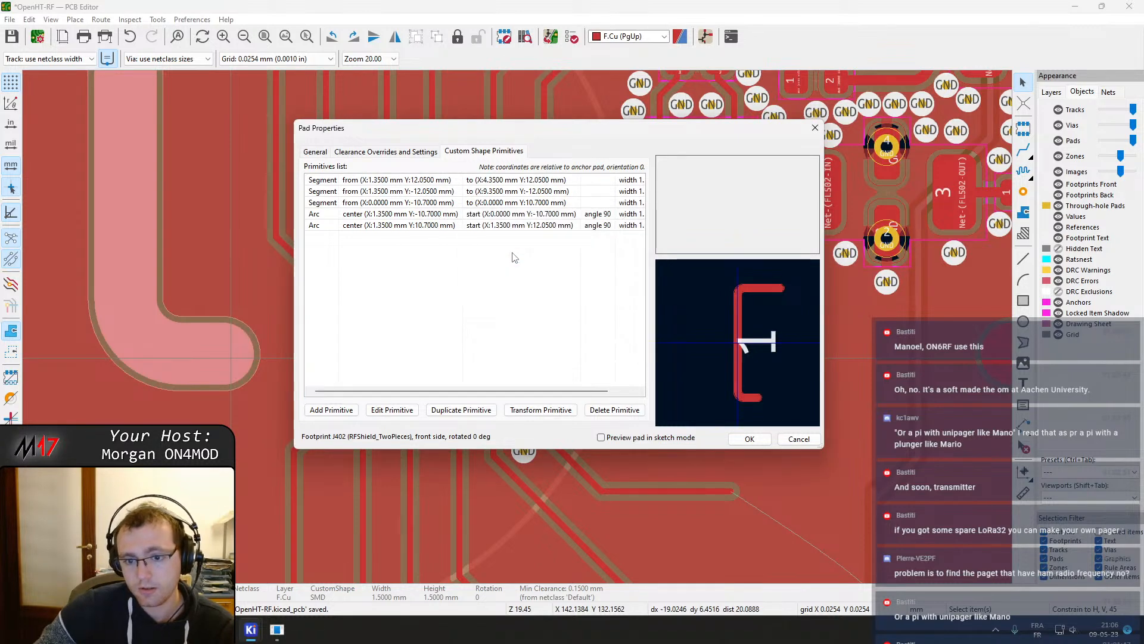
click(757, 441)
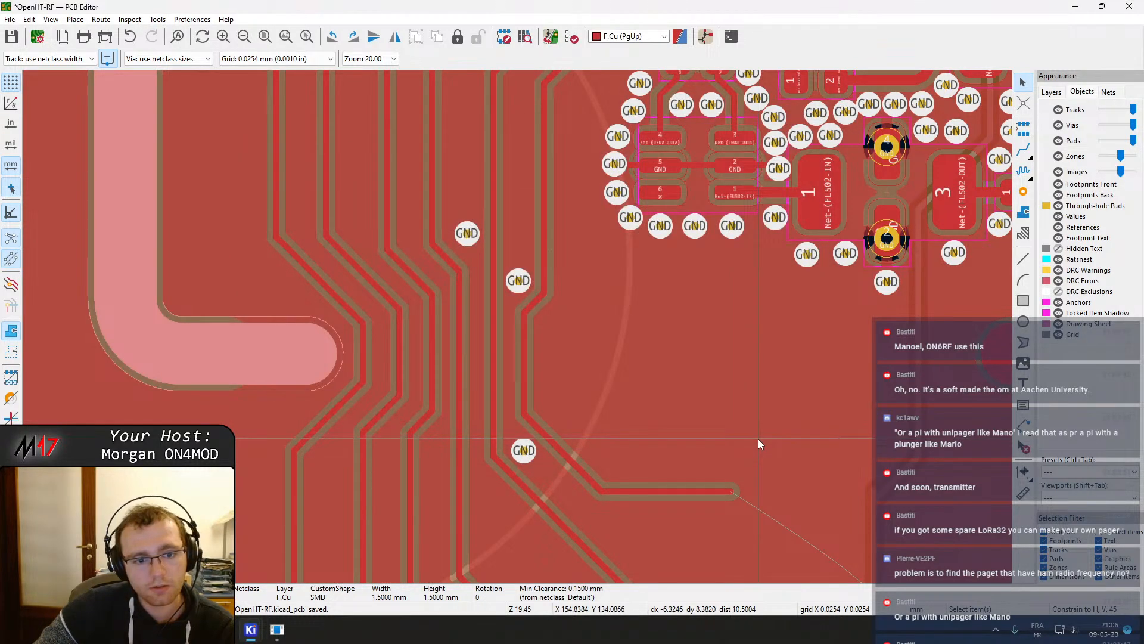
key(ctrl+s)
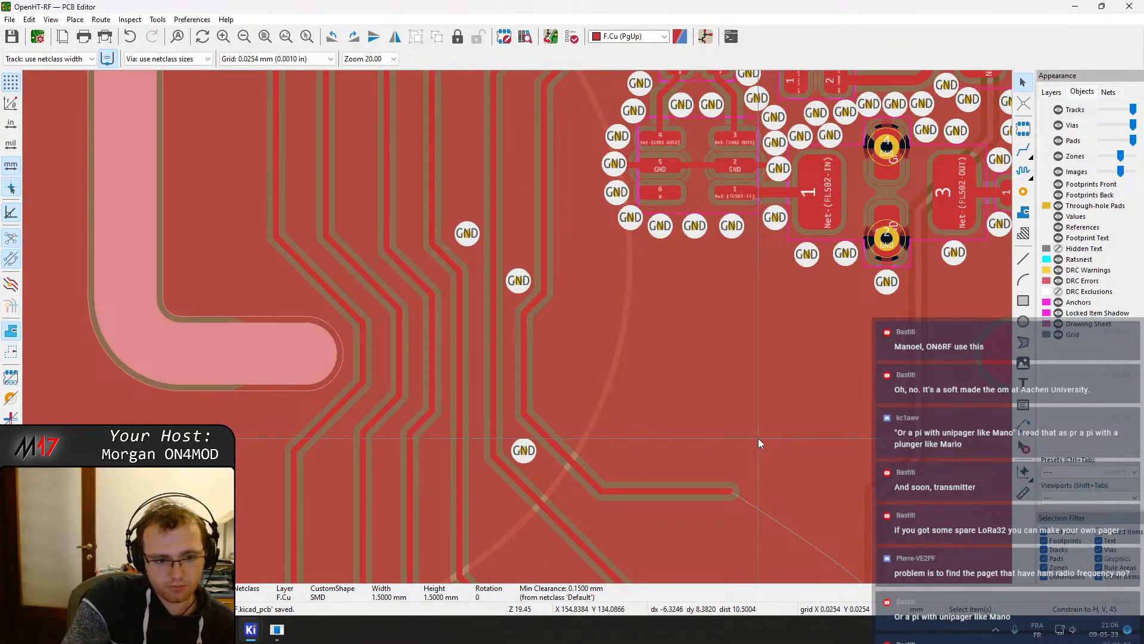
Refill all zones and move the two-pin header beside the shield pad slightly up and to the right
key(b)
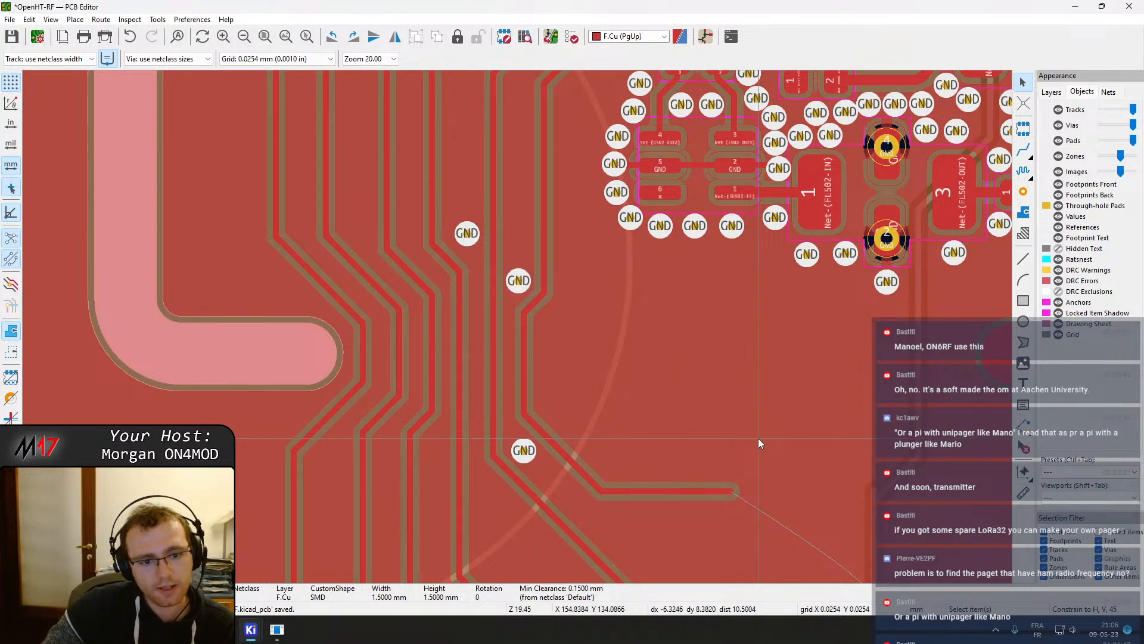
scroll(517, 326, down, 4)
middle_drag(523, 324, 270, 304)
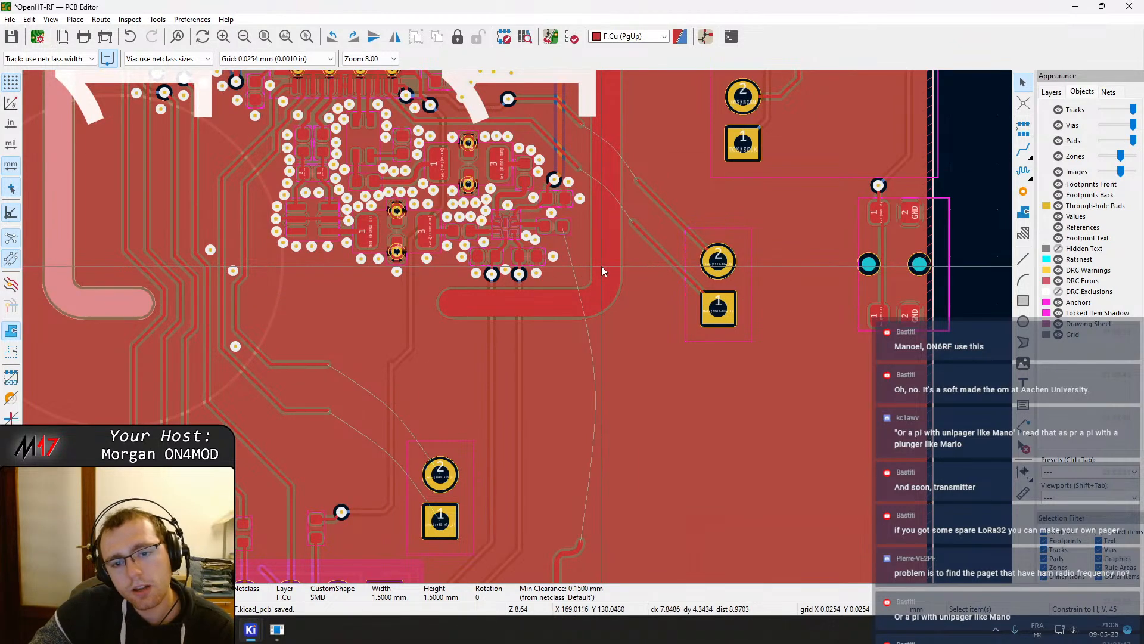
scroll(602, 266, up, 4)
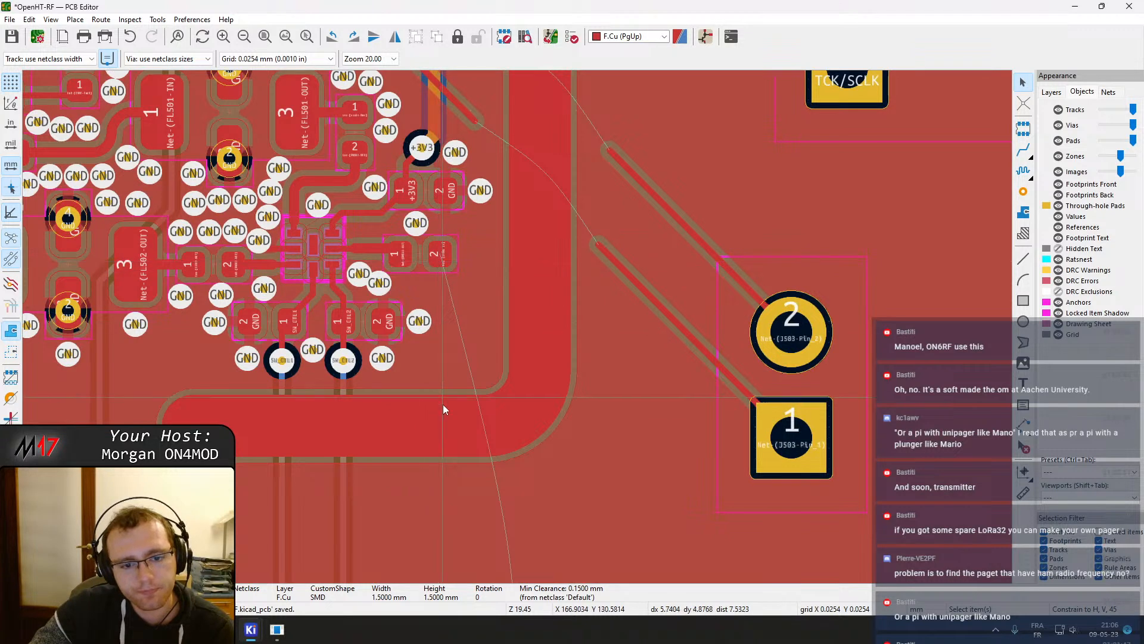
click(434, 426)
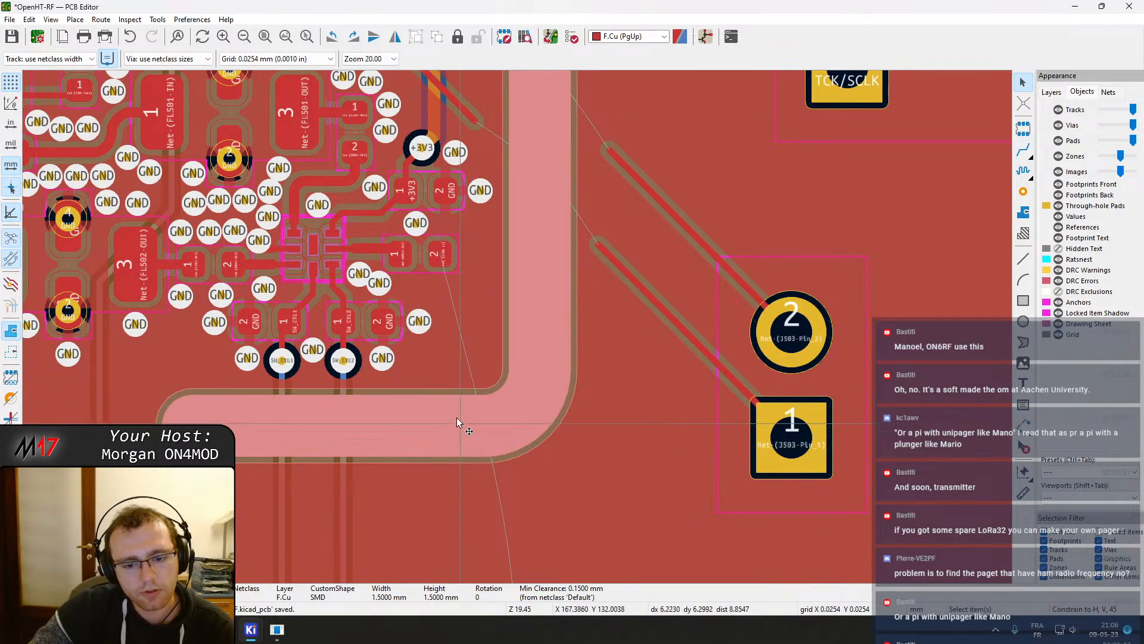
scroll(431, 445, down, 2)
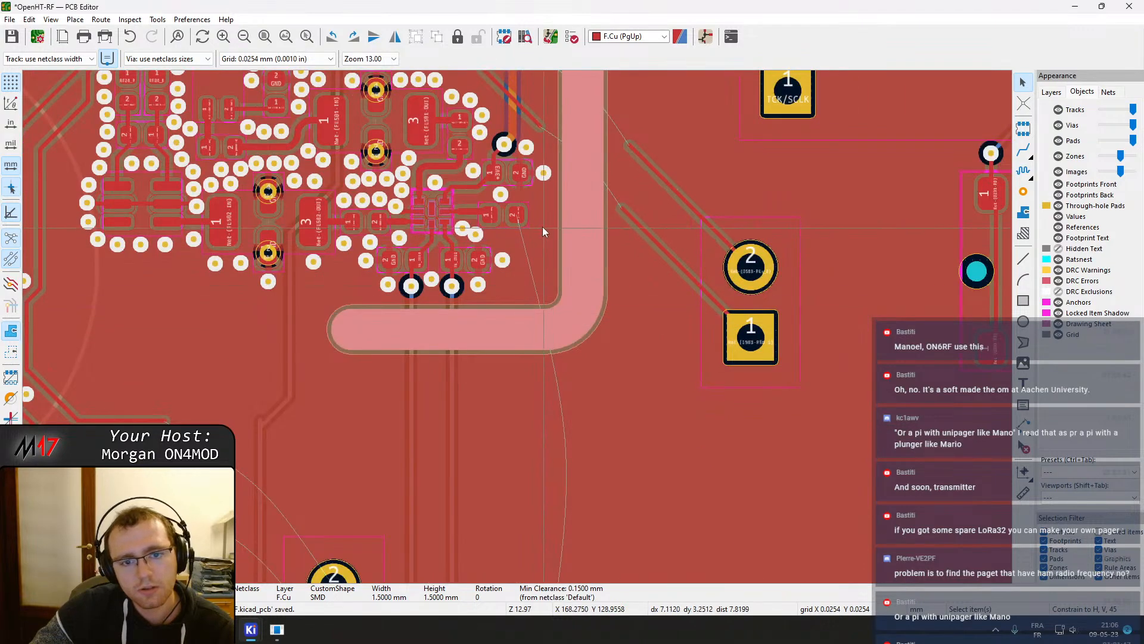
scroll(518, 328, down, 2)
scroll(517, 326, up, 6)
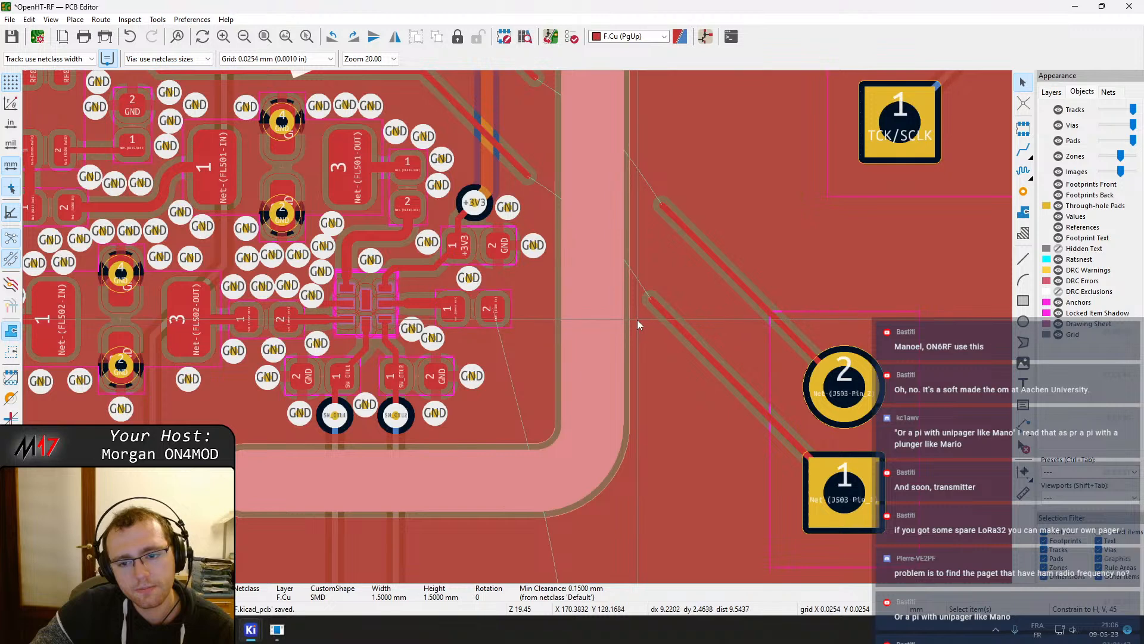
scroll(637, 320, down, 4)
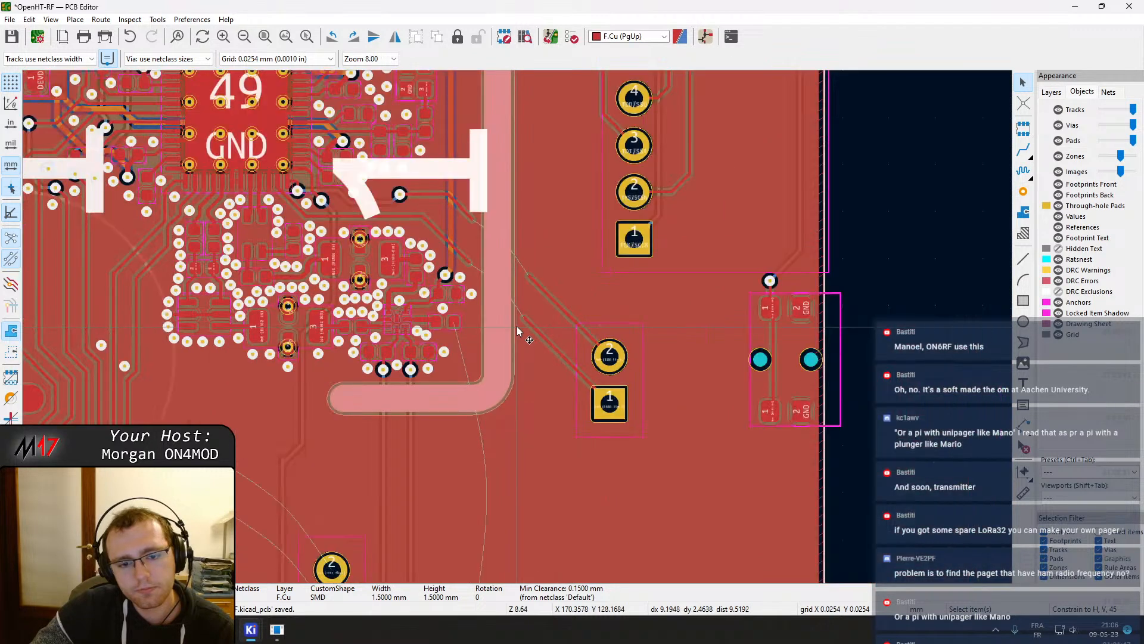
click(616, 382)
drag(615, 382, 631, 358)
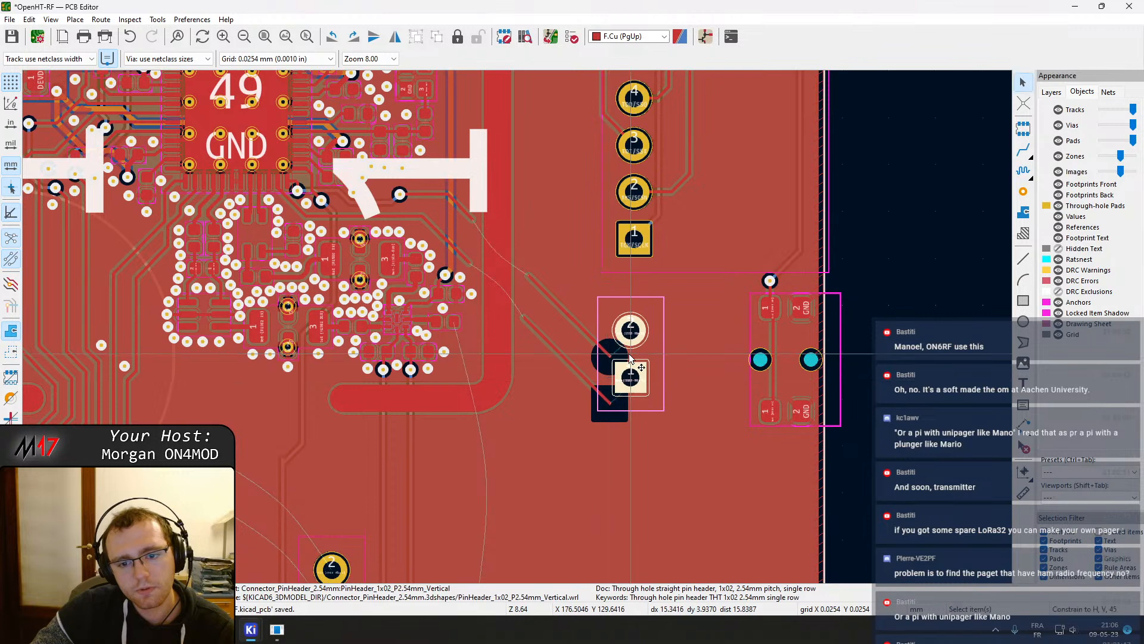
click(585, 331)
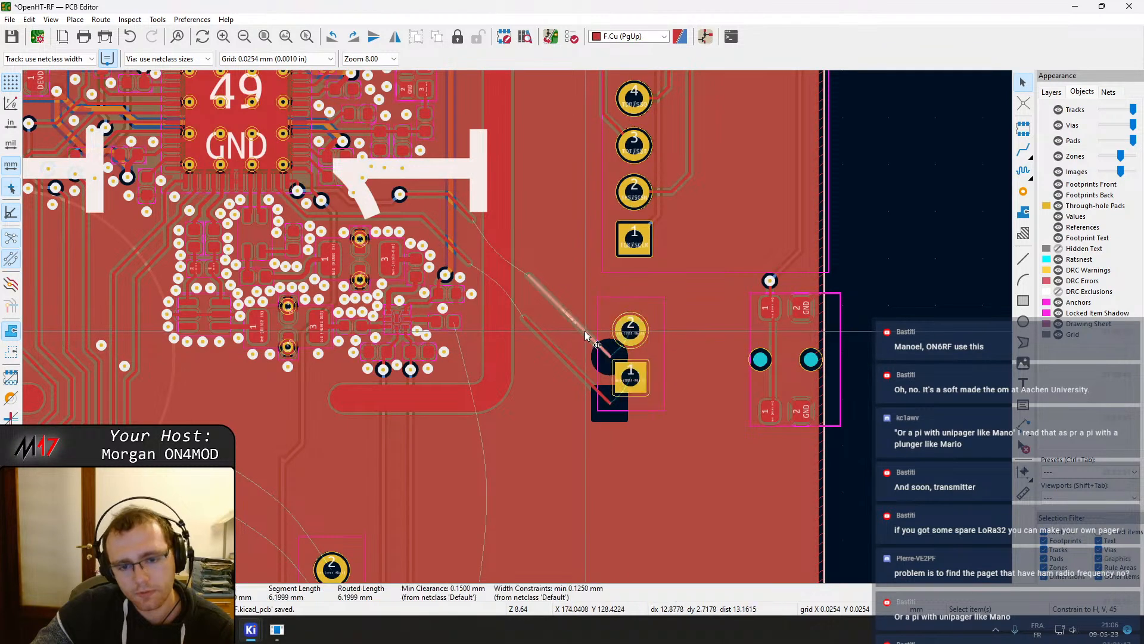
click(559, 349)
key(Escape)
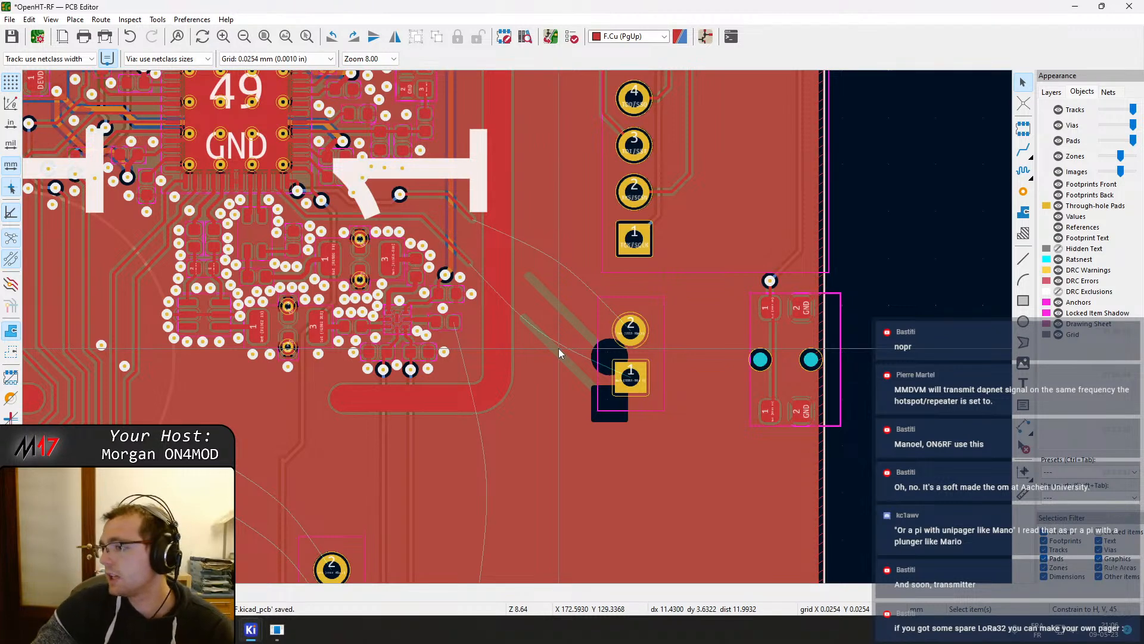
Drag the GND via below the filter's output pad slightly to the left
middle_drag(328, 361, 614, 298)
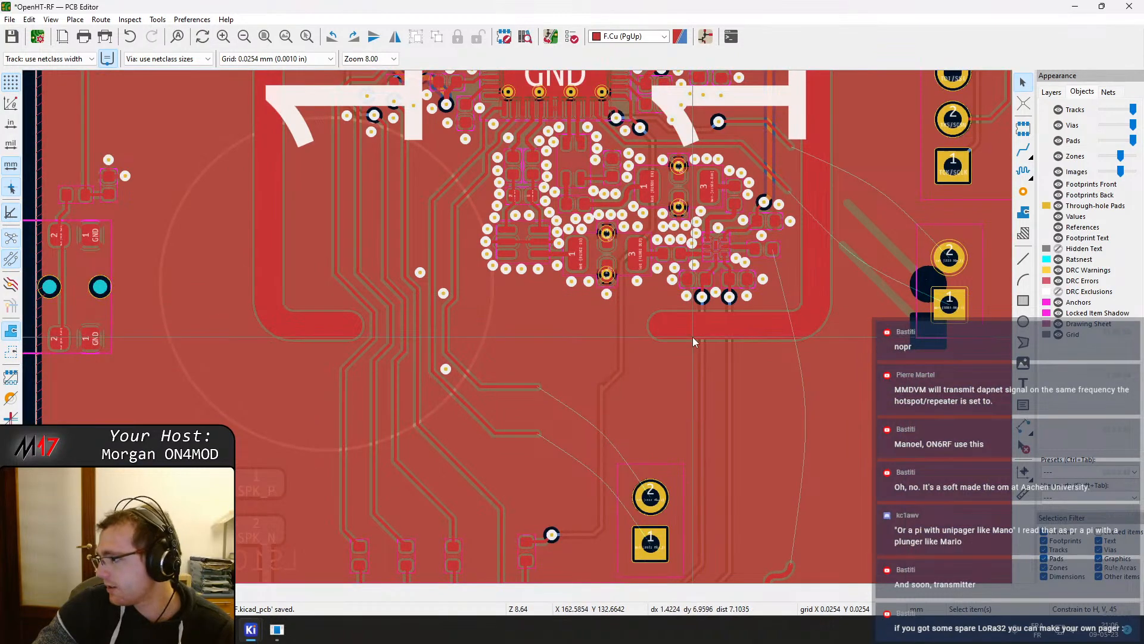
scroll(692, 320, up, 3)
middle_drag(426, 396, 626, 288)
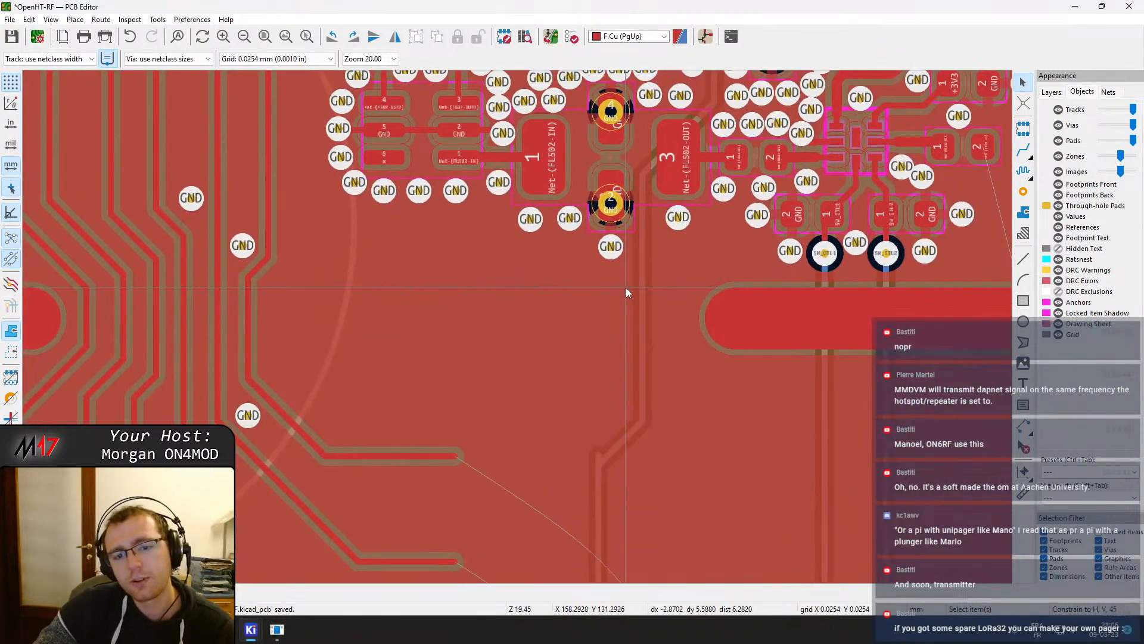
scroll(626, 288, down, 1)
scroll(542, 292, up, 2)
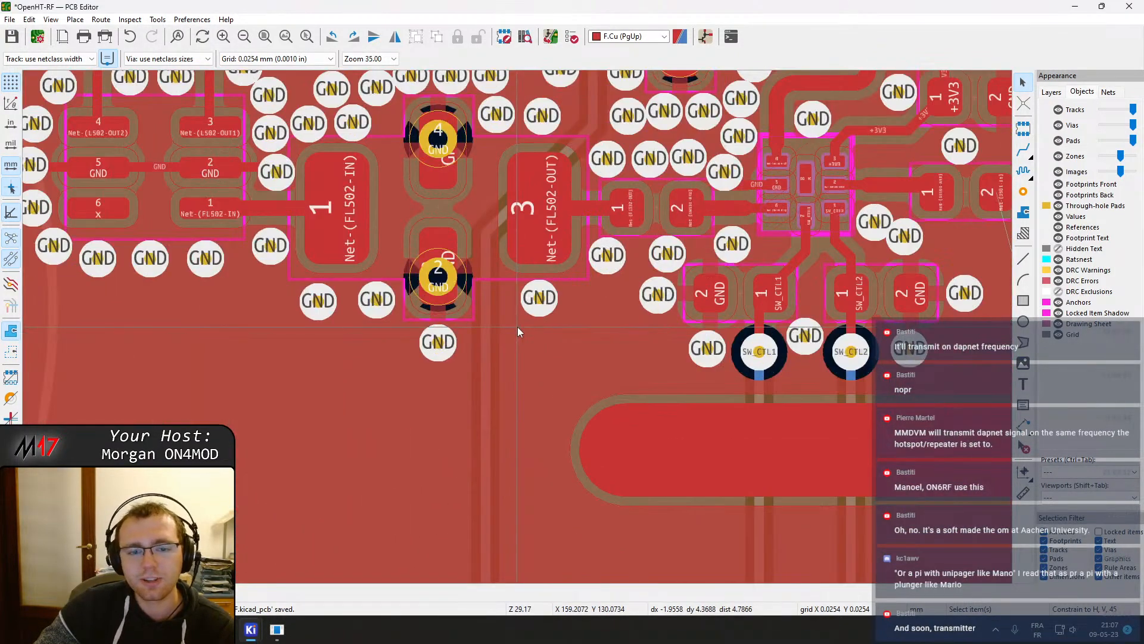
click(536, 307)
key(d)
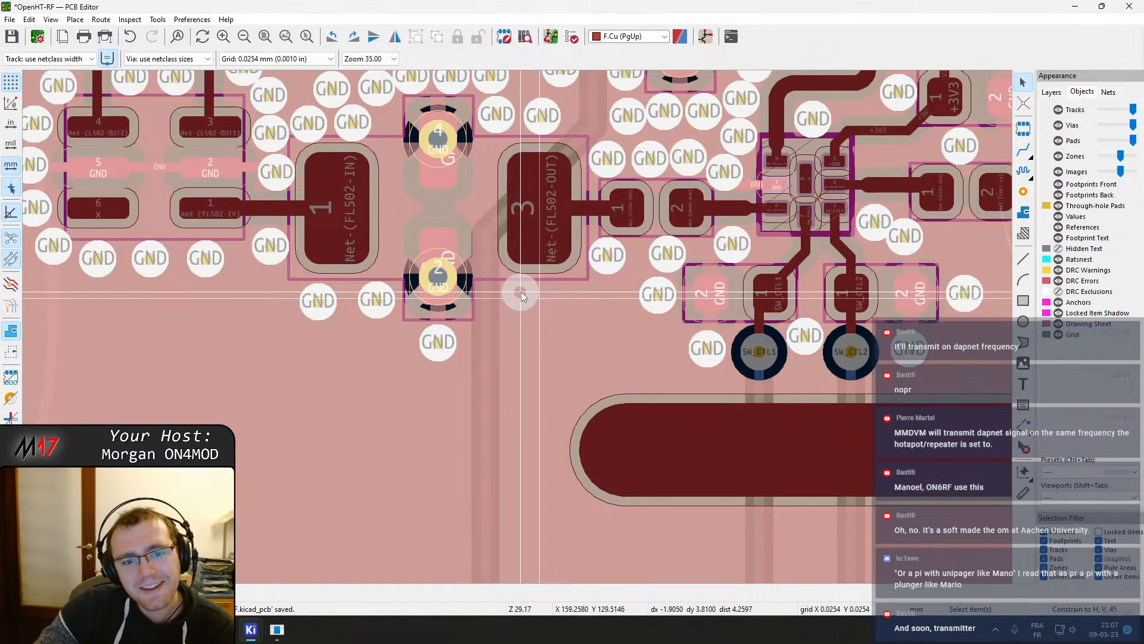
click(519, 298)
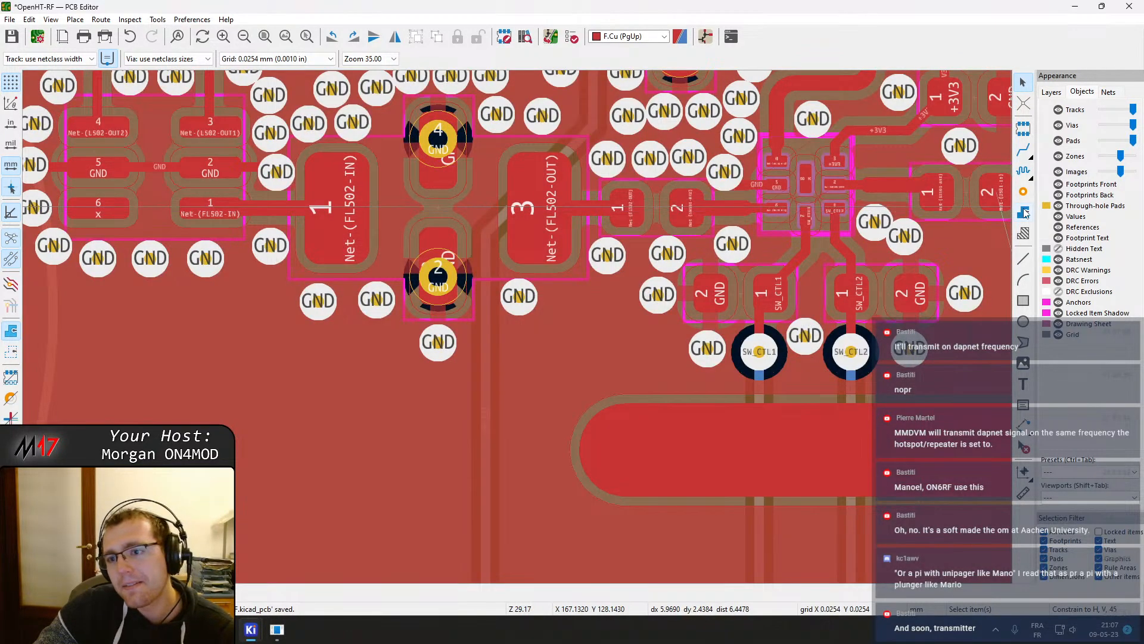
Add GND stitching vias along the shield pad edge below the filters, nudge one into line, and refill zones
click(1023, 192)
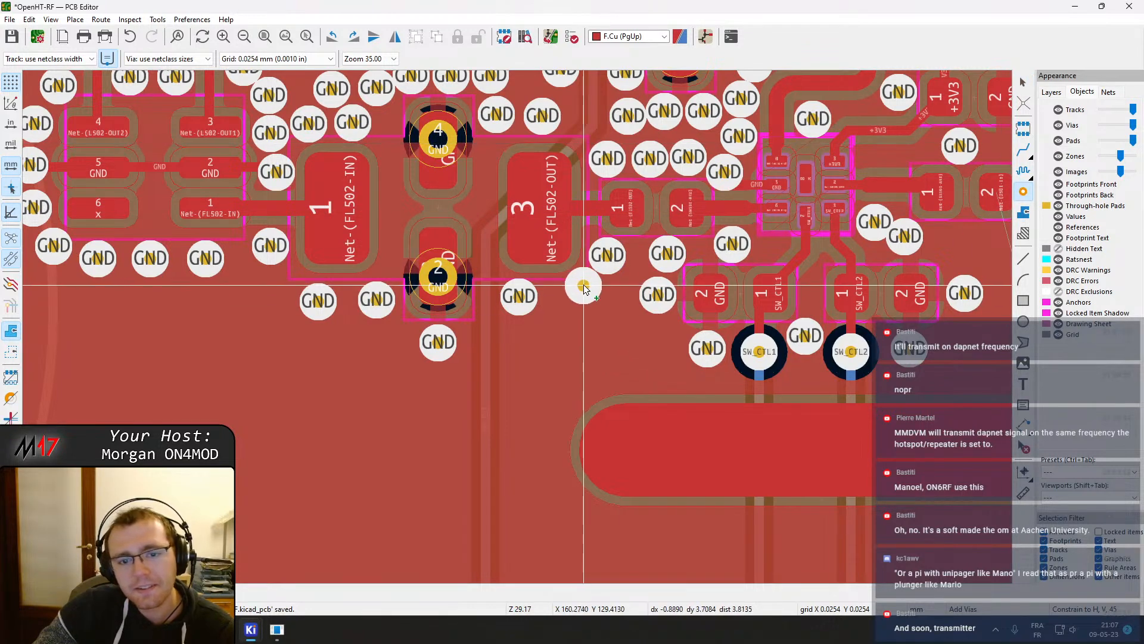
click(563, 300)
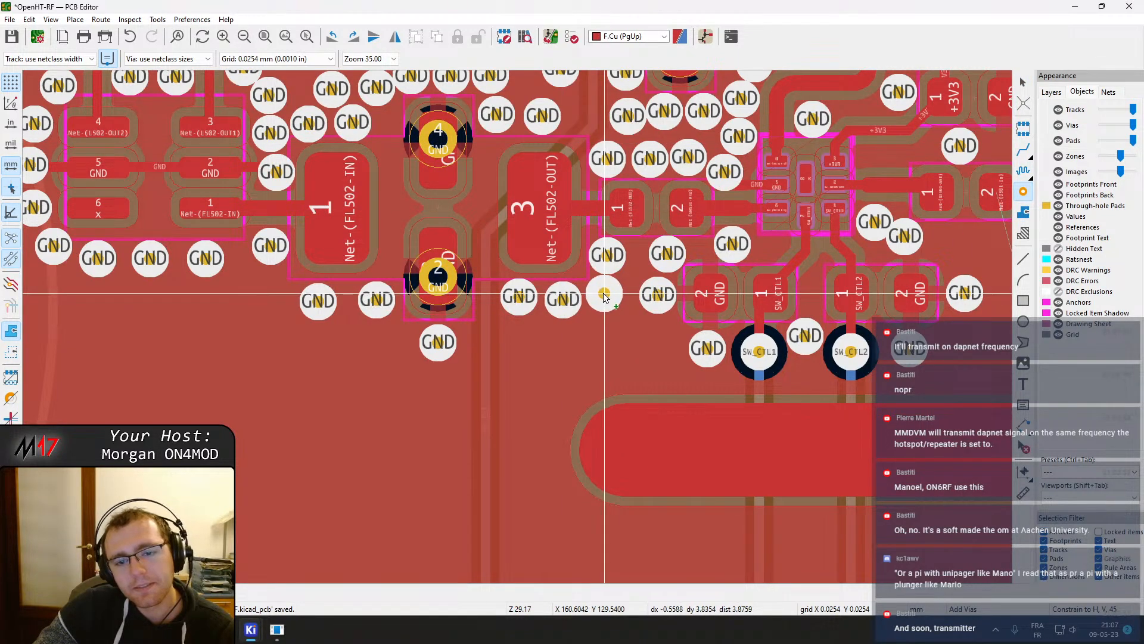
click(601, 295)
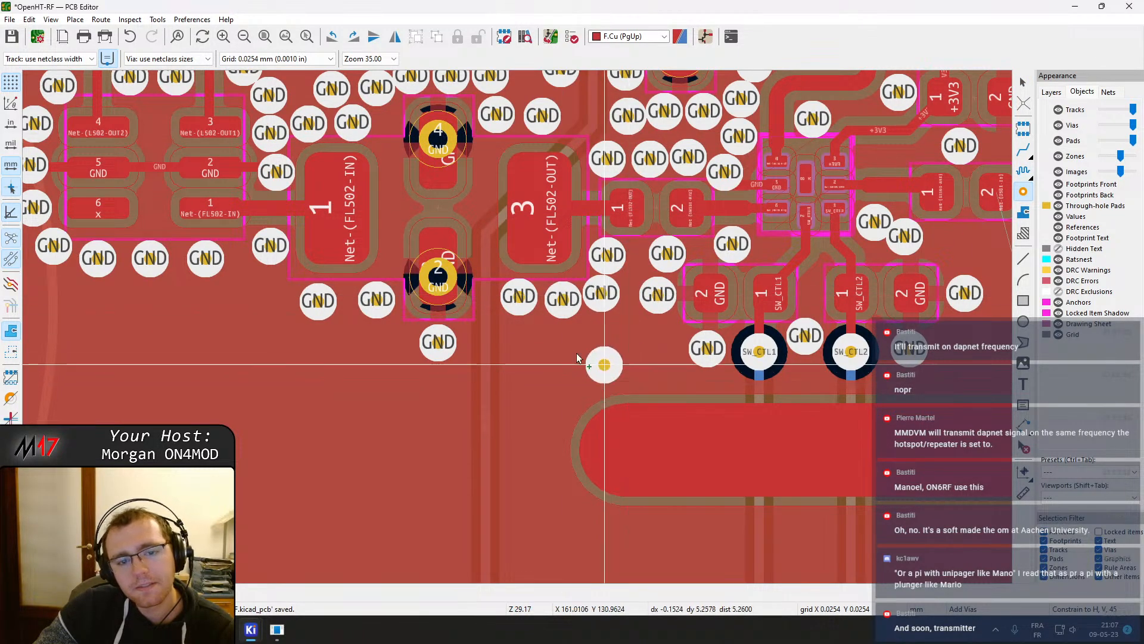
click(273, 295)
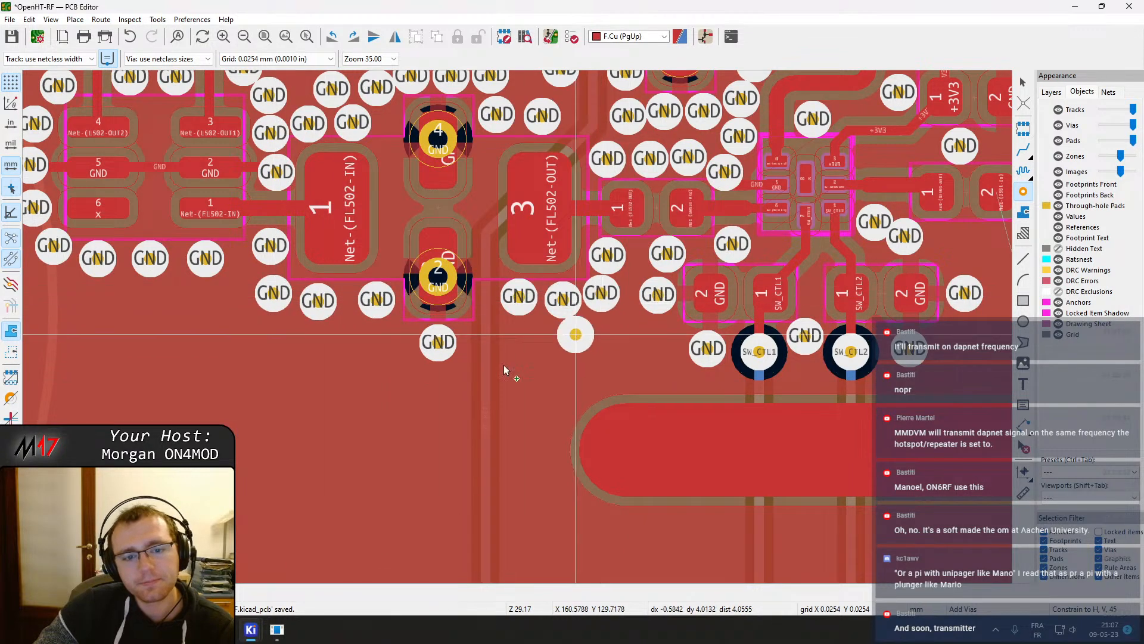
click(398, 340)
right_click(448, 366)
click(458, 375)
drag(439, 344, 412, 338)
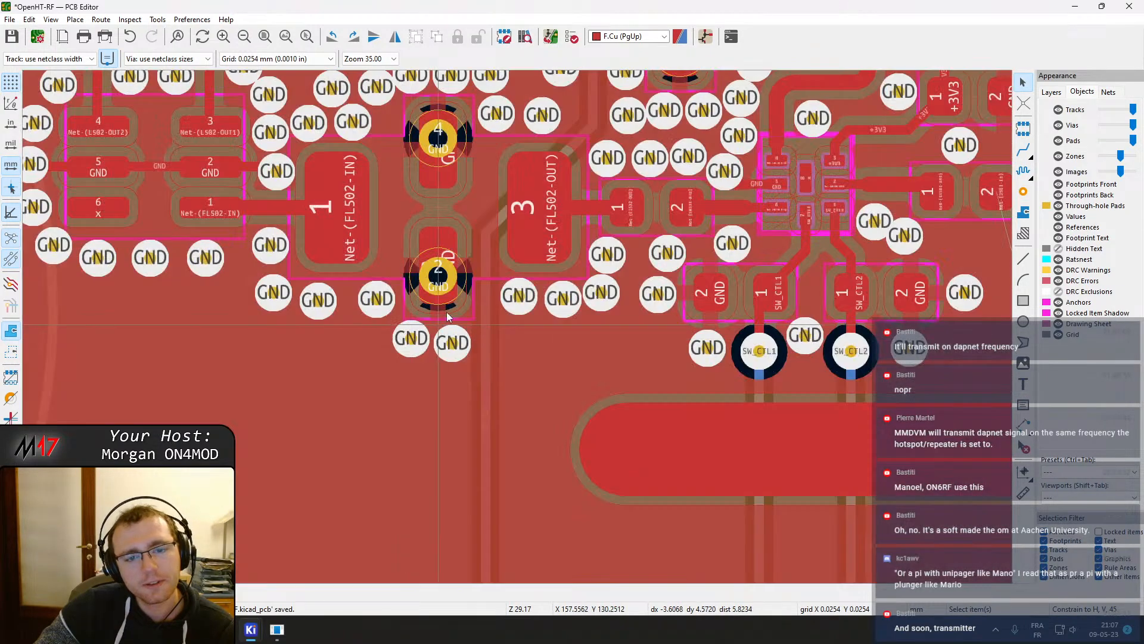
scroll(552, 297, down, 3)
scroll(565, 310, up, 1)
key(b)
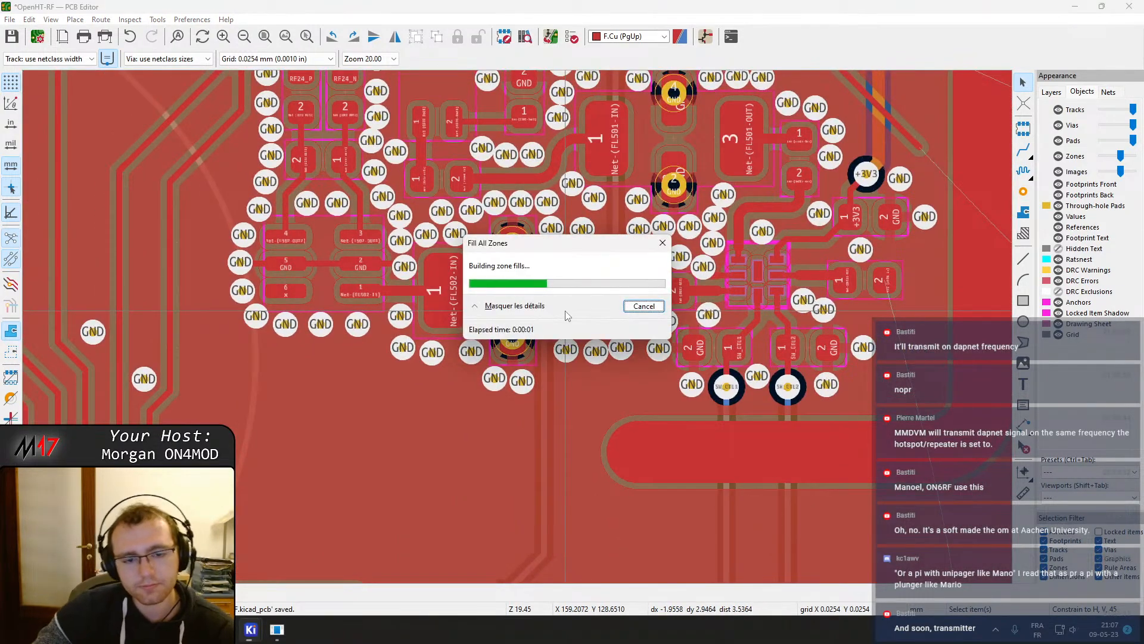
Drag the row of GND vias below the LC filter footprint closer together into an even line
scroll(330, 332, up, 3)
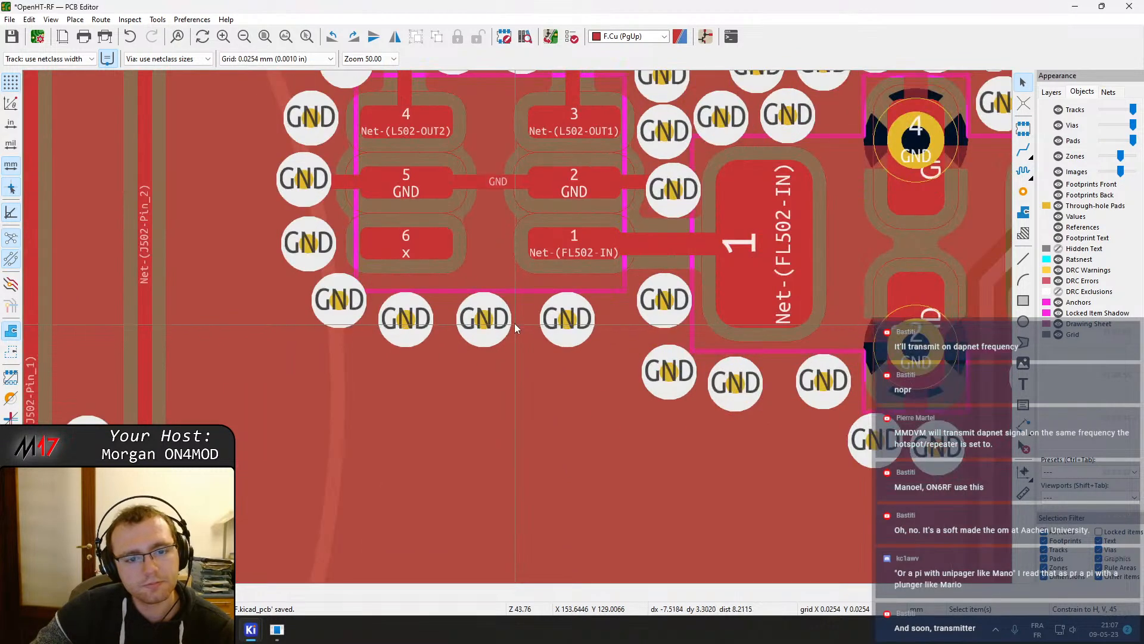
drag(359, 304, 326, 298)
drag(316, 253, 311, 238)
drag(424, 321, 389, 320)
drag(484, 320, 451, 320)
drag(568, 320, 515, 319)
Add another GND via near the filter's pad 1 and reposition the neighbouring stitching vias around it
click(1023, 192)
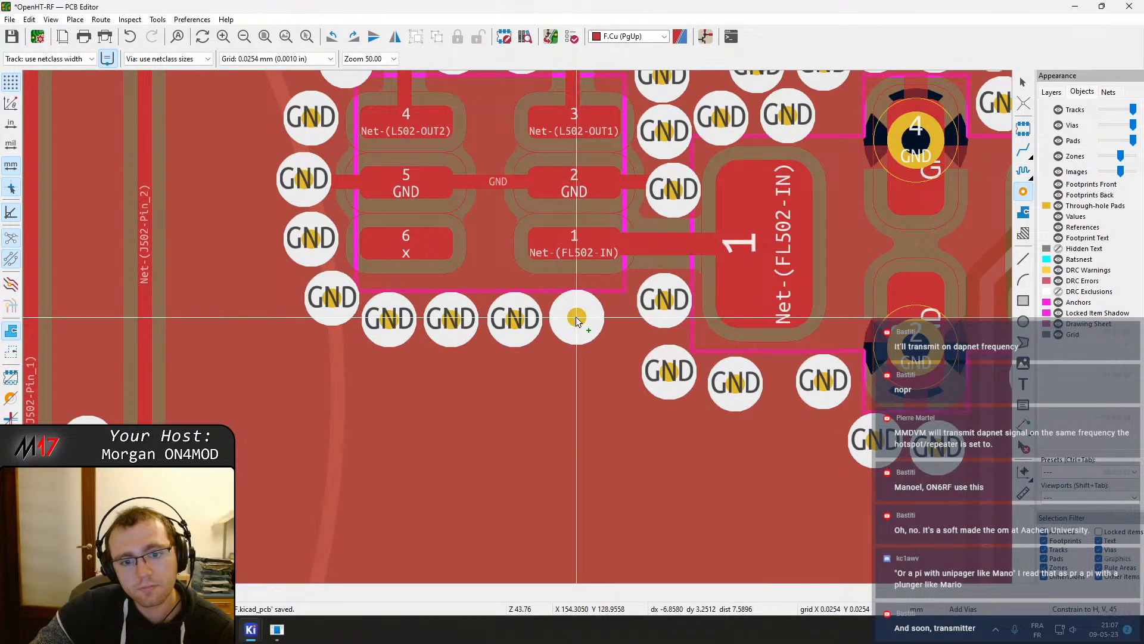
click(576, 318)
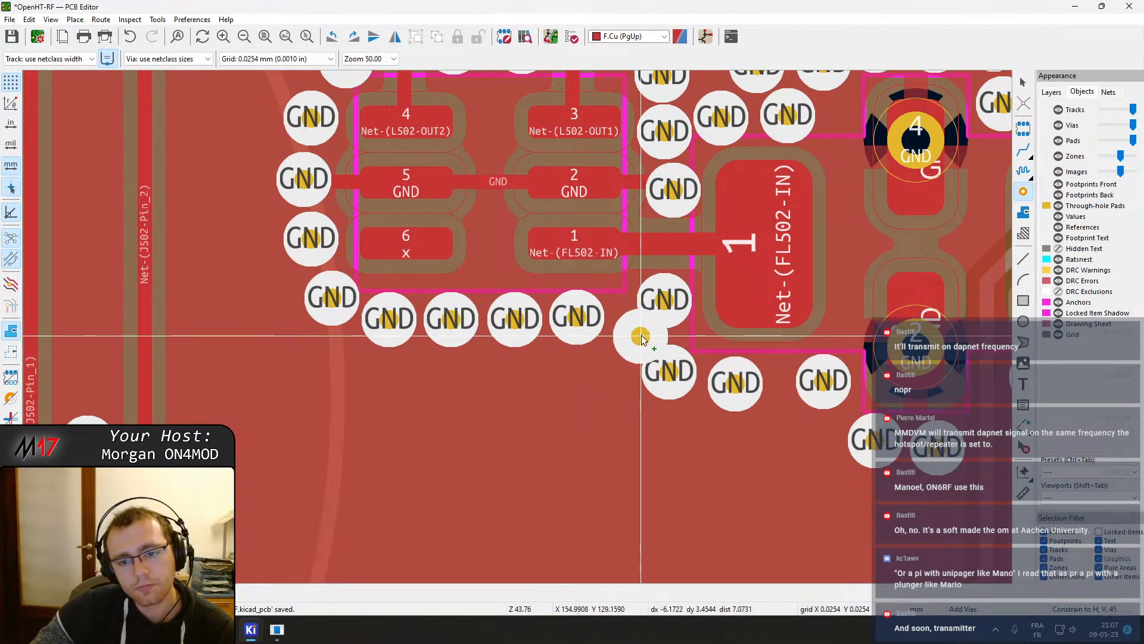
right_click(640, 341)
click(666, 350)
drag(665, 309, 679, 293)
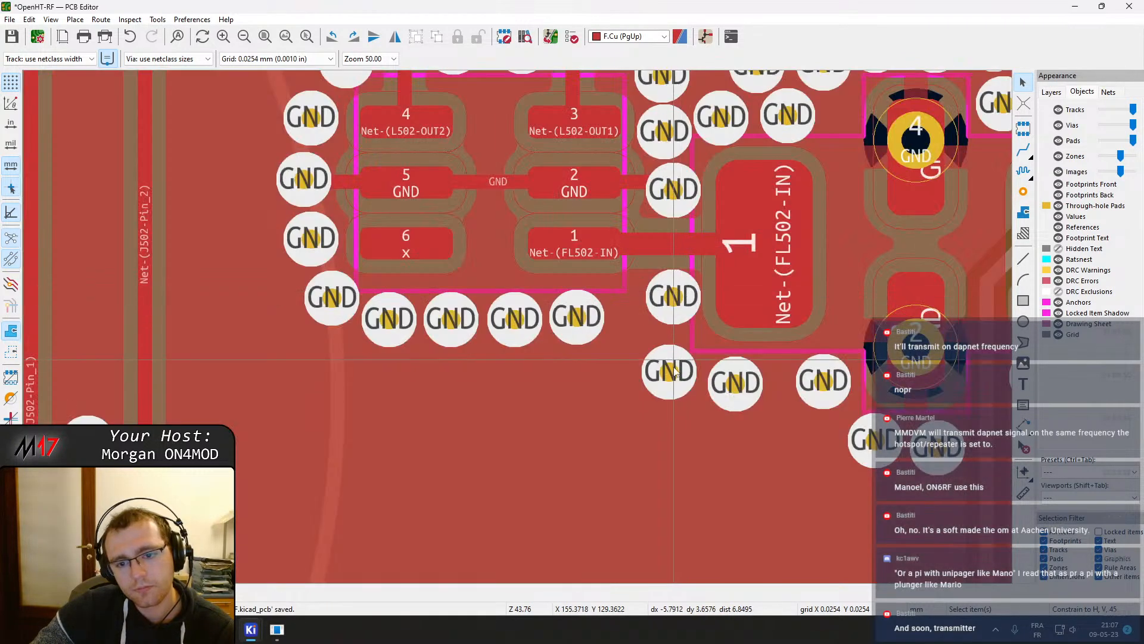
drag(735, 383, 757, 380)
drag(669, 374, 698, 384)
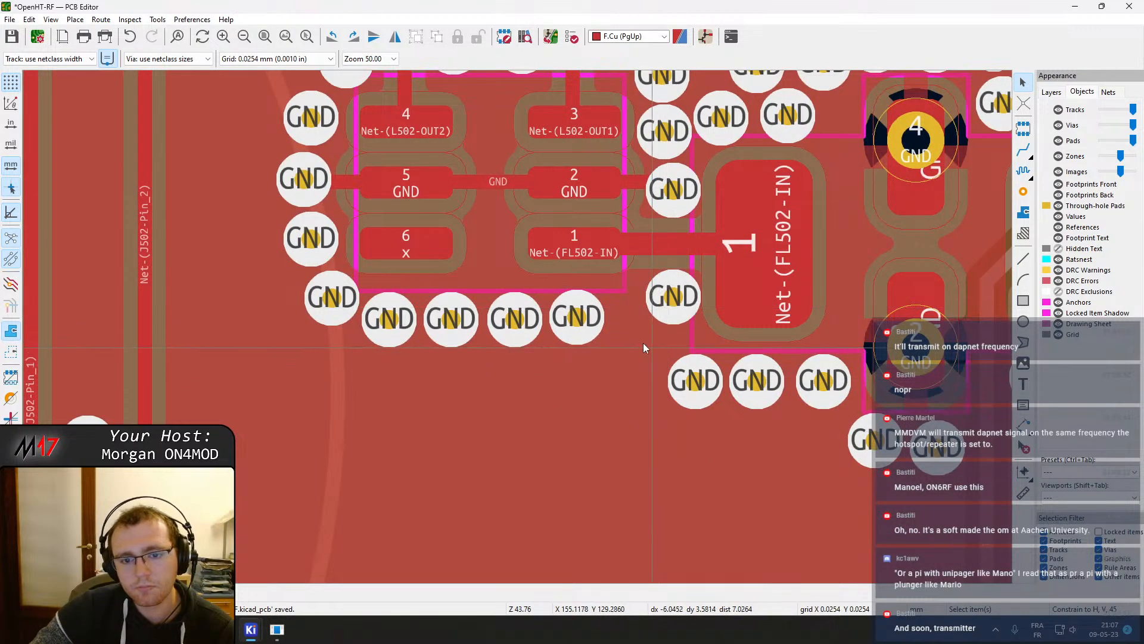
mouse_move(672, 310)
mouse_down()
mouse_move(663, 300)
mouse_move(660, 311)
mouse_up()
scroll(660, 311, down, 5)
scroll(517, 327, down, 1)
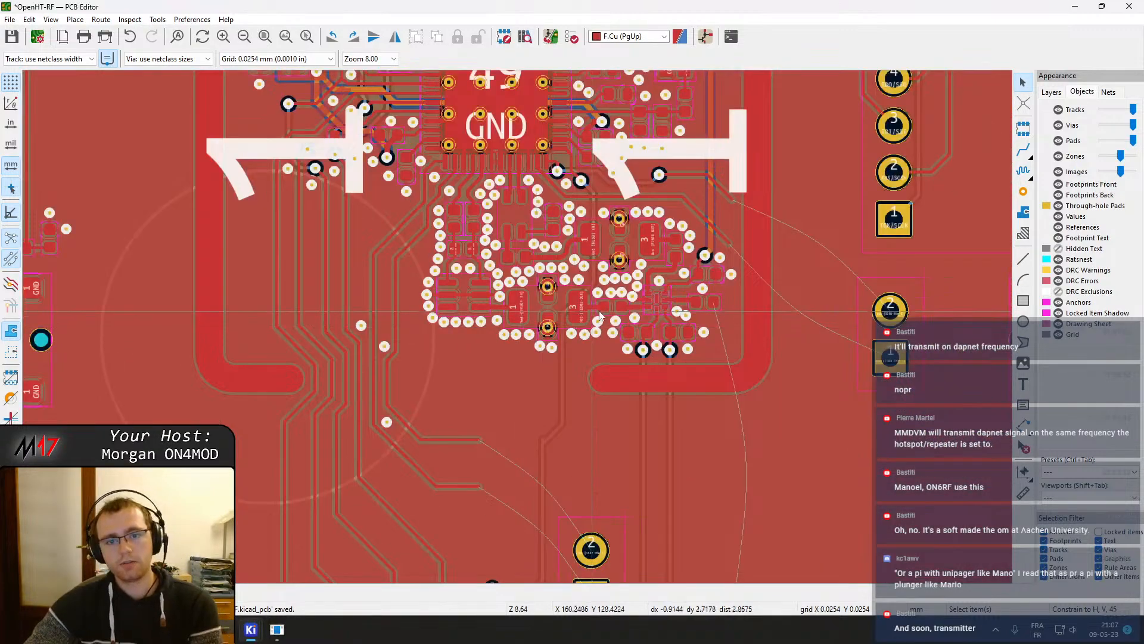
Open the shield pad's properties to review its clearance overrides and custom shape primitives, then cancel
scroll(700, 317, up, 2)
scroll(517, 326, up, 1)
scroll(517, 327, down, 1)
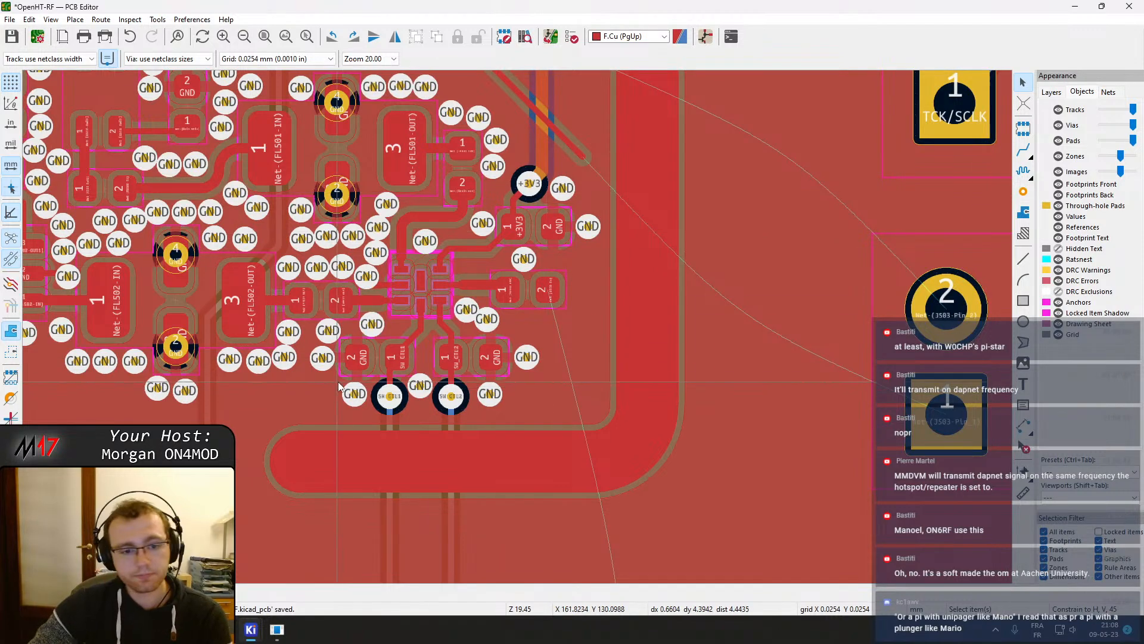
scroll(549, 397, down, 2)
middle_drag(492, 338, 749, 327)
click(757, 340)
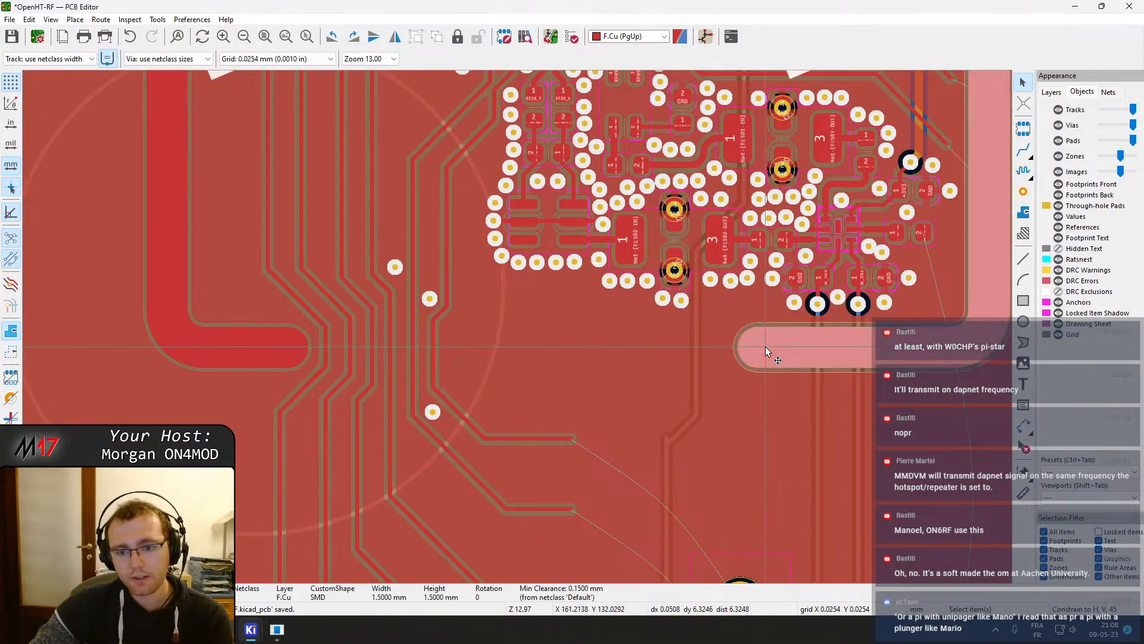
scroll(765, 345, down, 2)
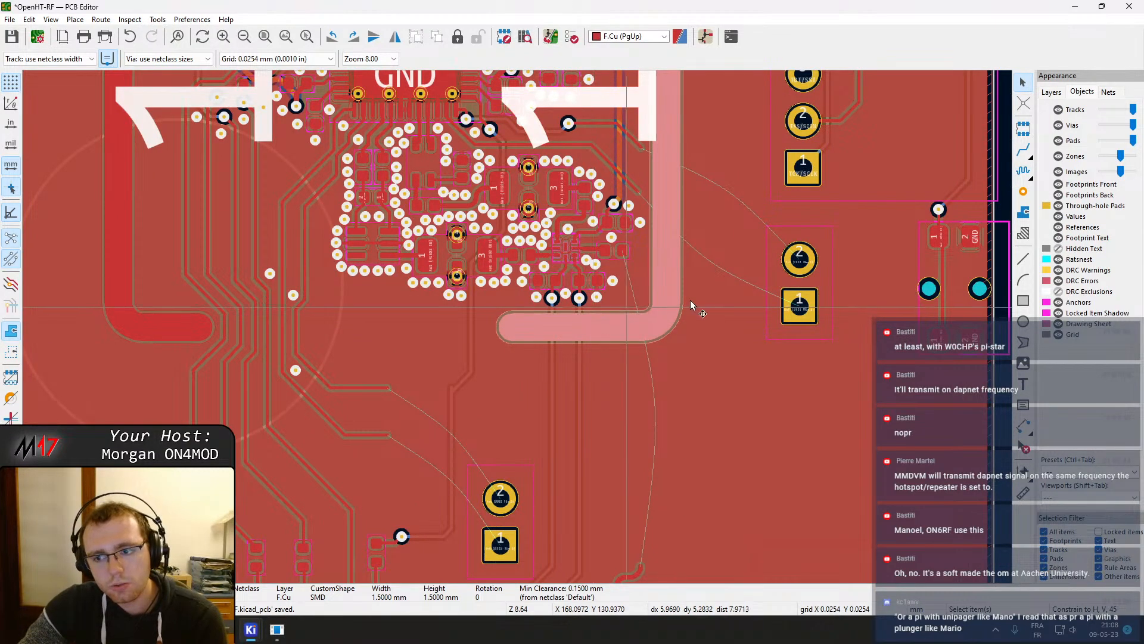
scroll(628, 259, up, 3)
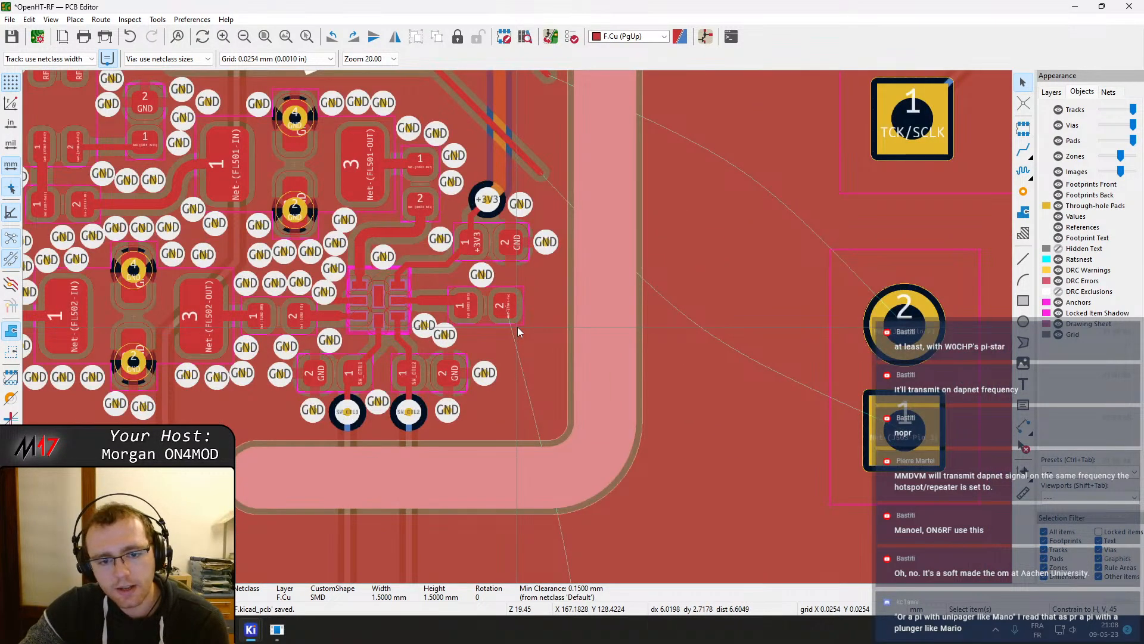
double_click(441, 484)
click(393, 152)
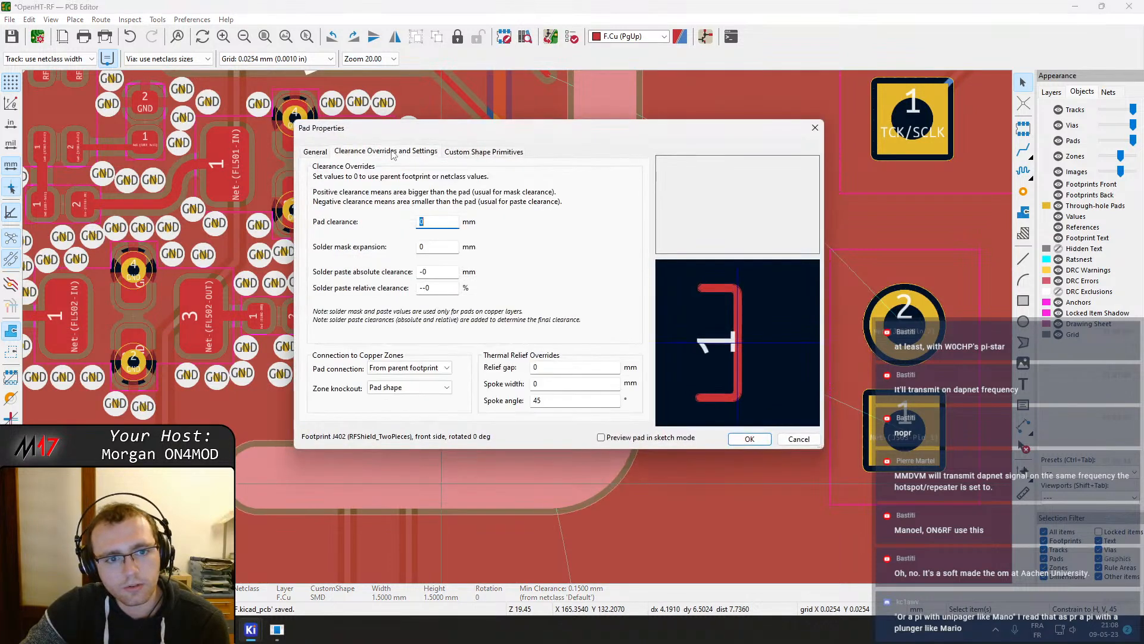
click(473, 153)
click(805, 442)
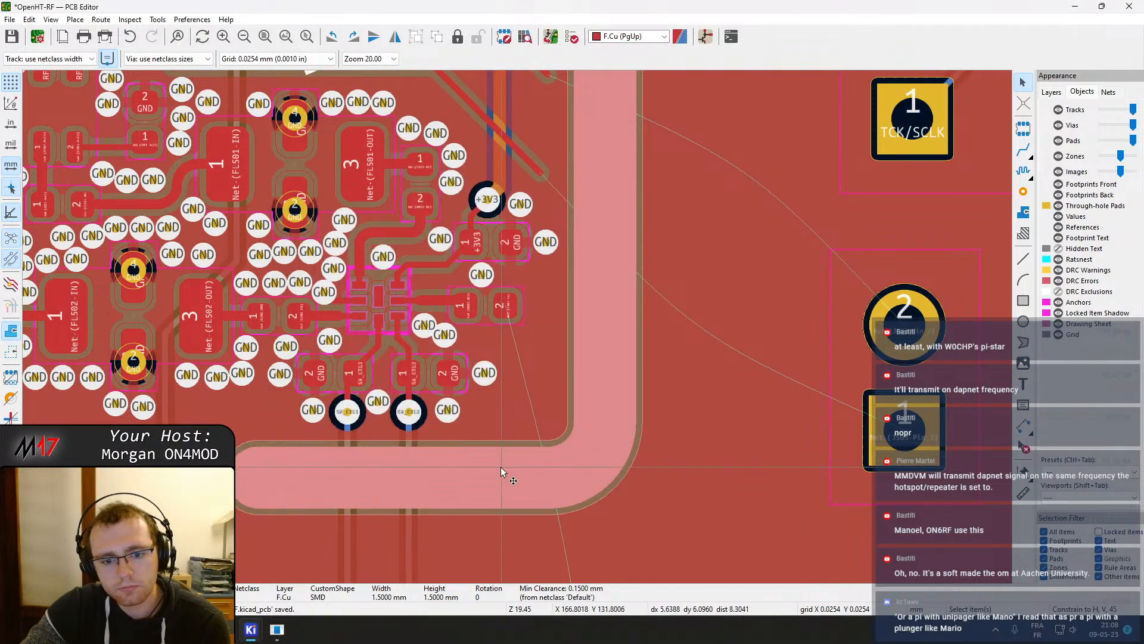
Open the RF shield footprint in the footprint editor, placed beside the board layout
scroll(510, 334, down, 3)
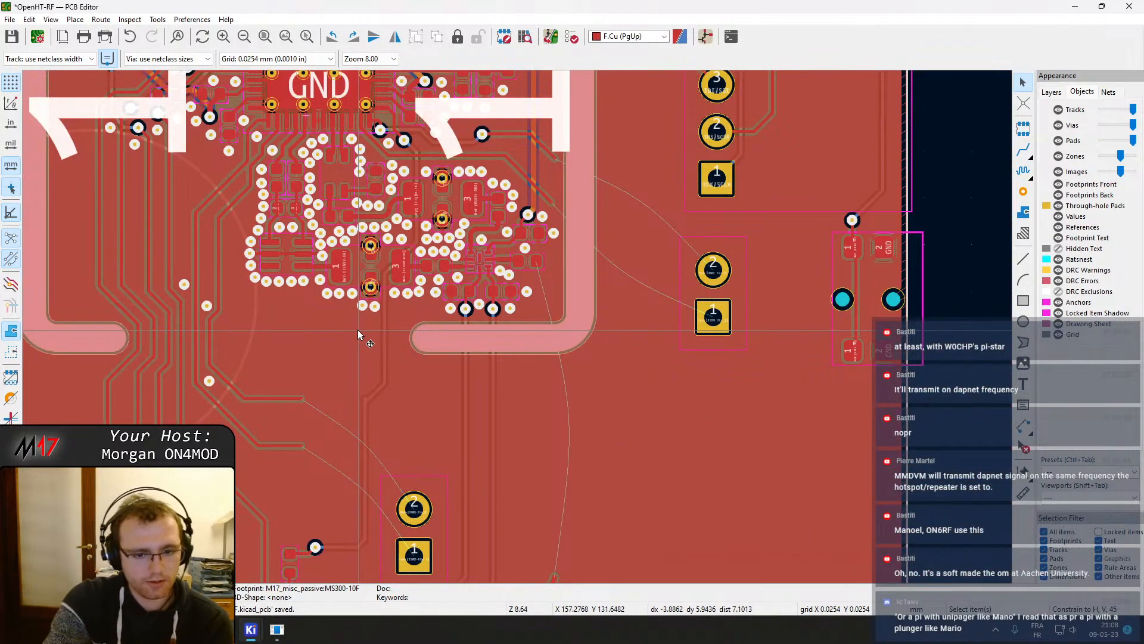
double_click(358, 334)
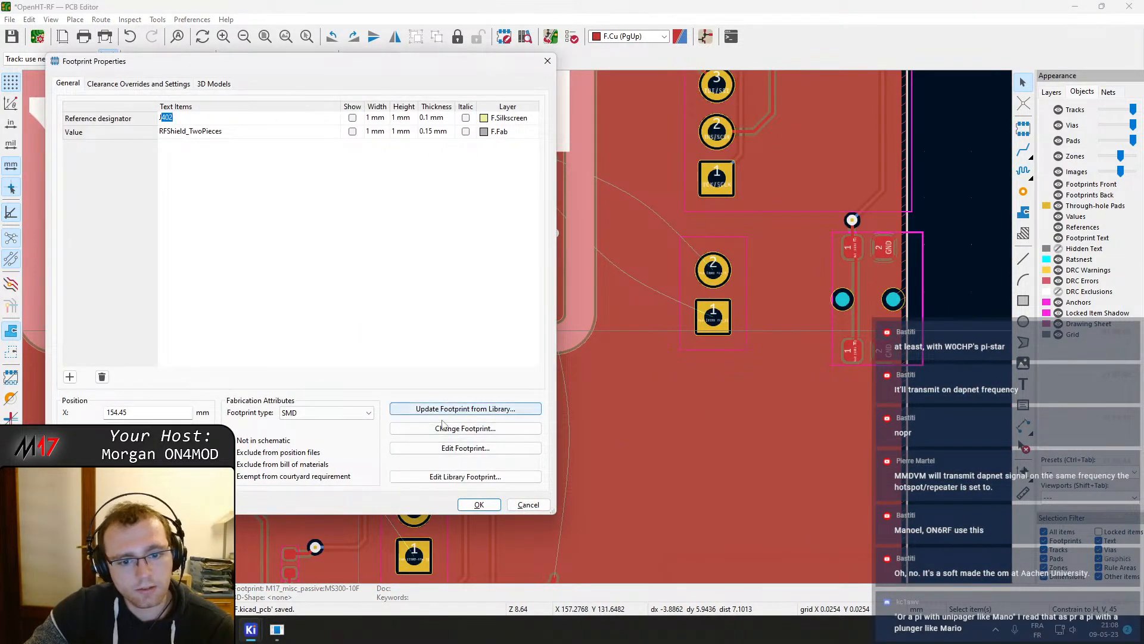
click(465, 448)
drag(440, 5, 1143, 160)
click(922, 160)
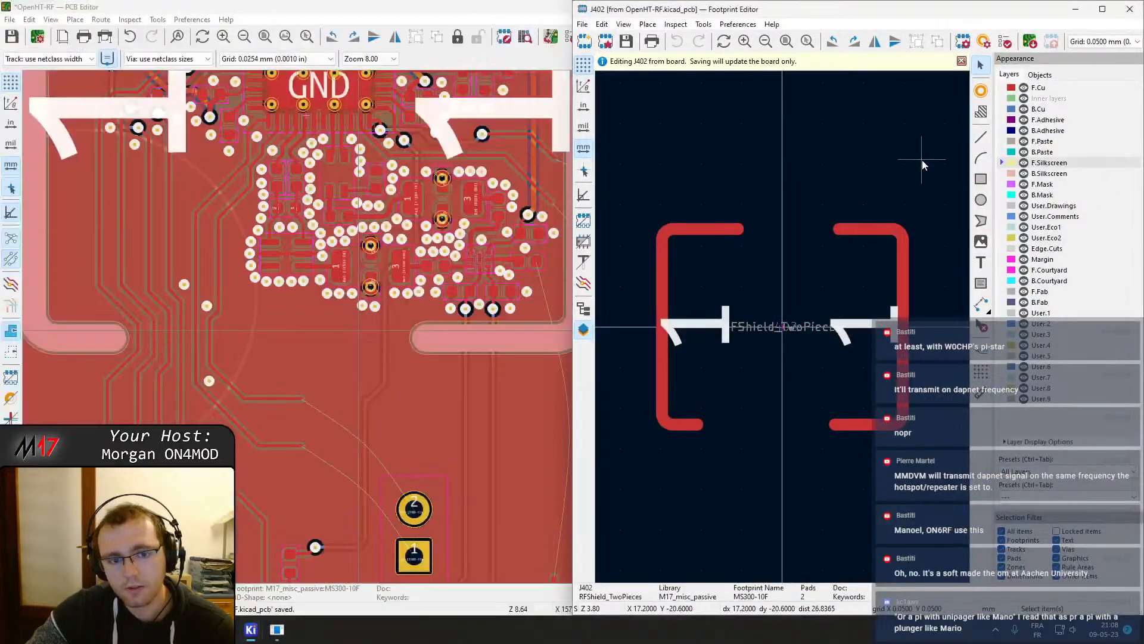
Edit the right shield pad's custom shape primitives, setting the bottom segment's start X to -23.35 mm
click(902, 358)
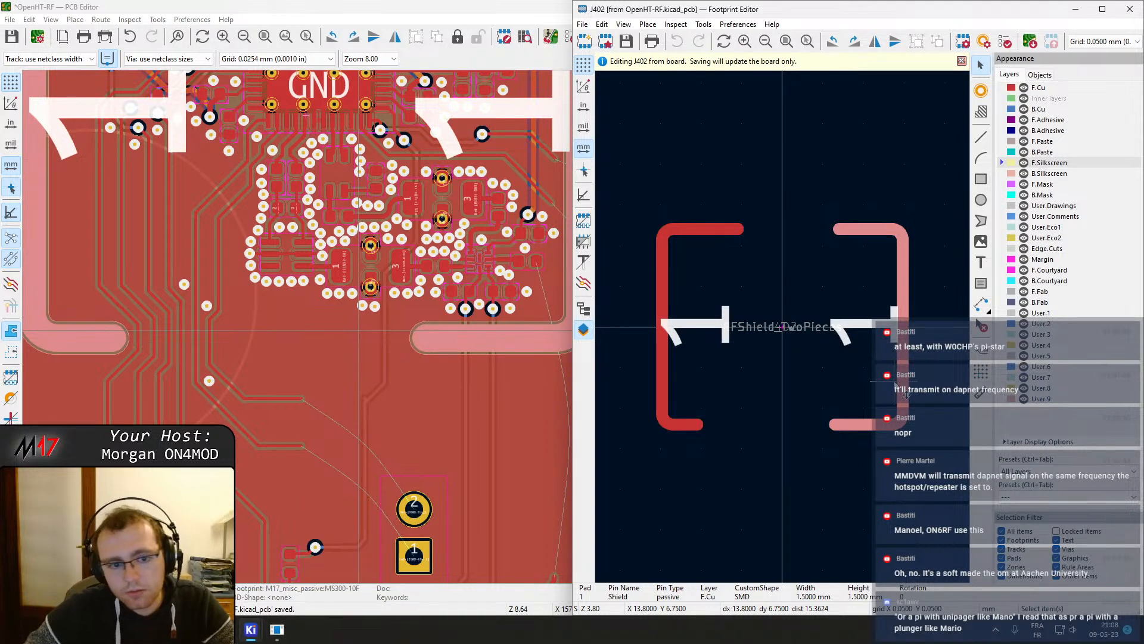
click(749, 366)
click(846, 425)
double_click(846, 426)
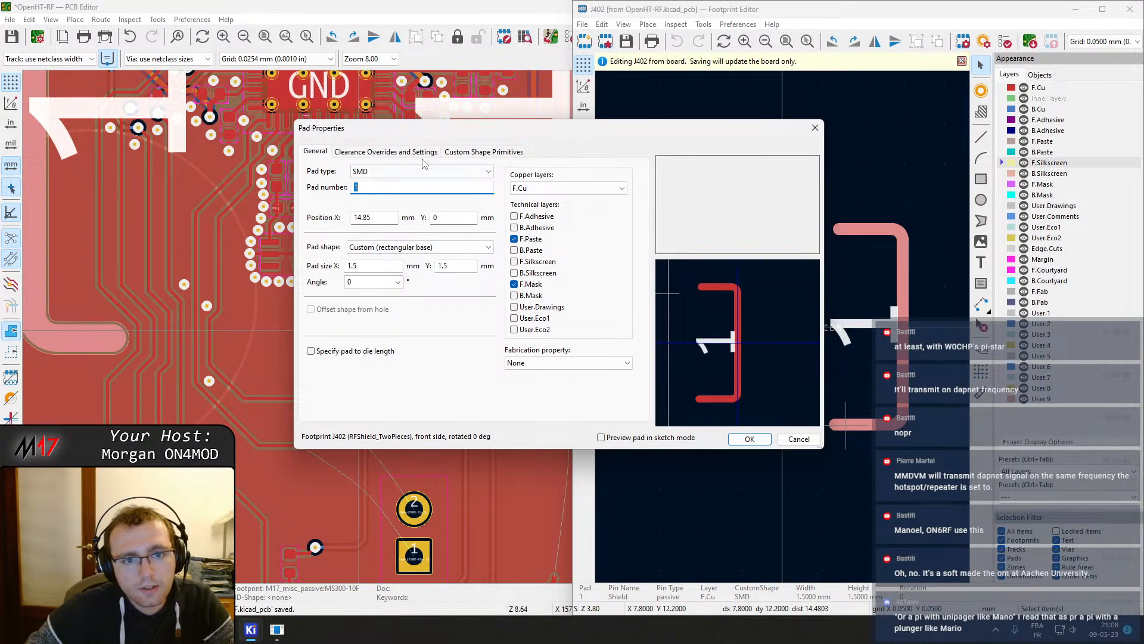
click(471, 152)
click(417, 151)
click(453, 152)
click(434, 225)
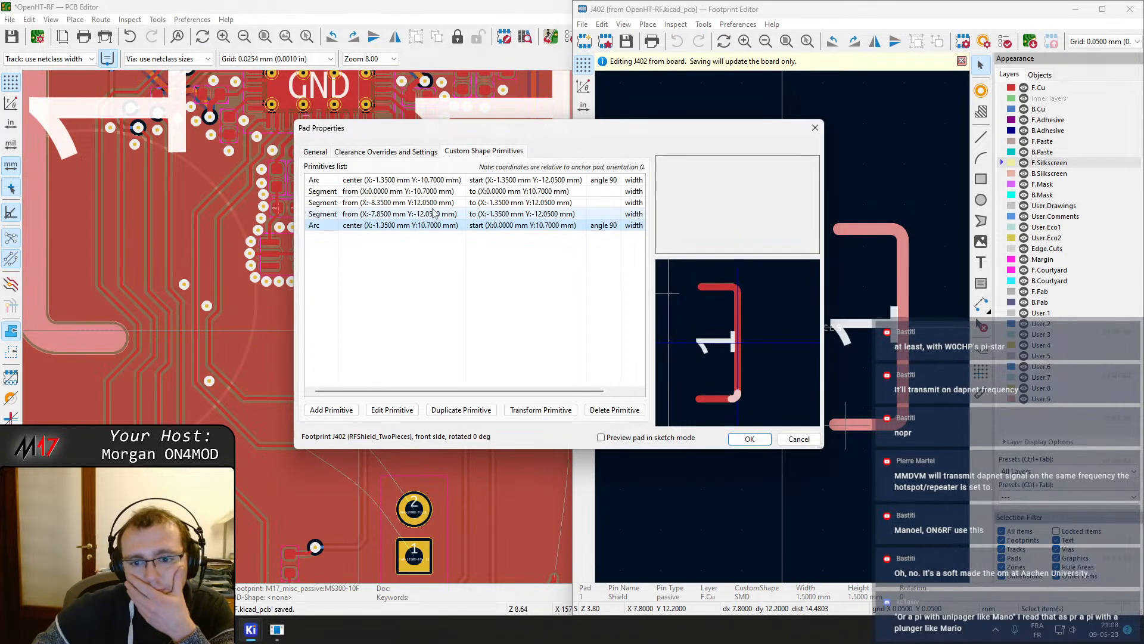
click(433, 210)
click(430, 192)
click(429, 181)
click(428, 195)
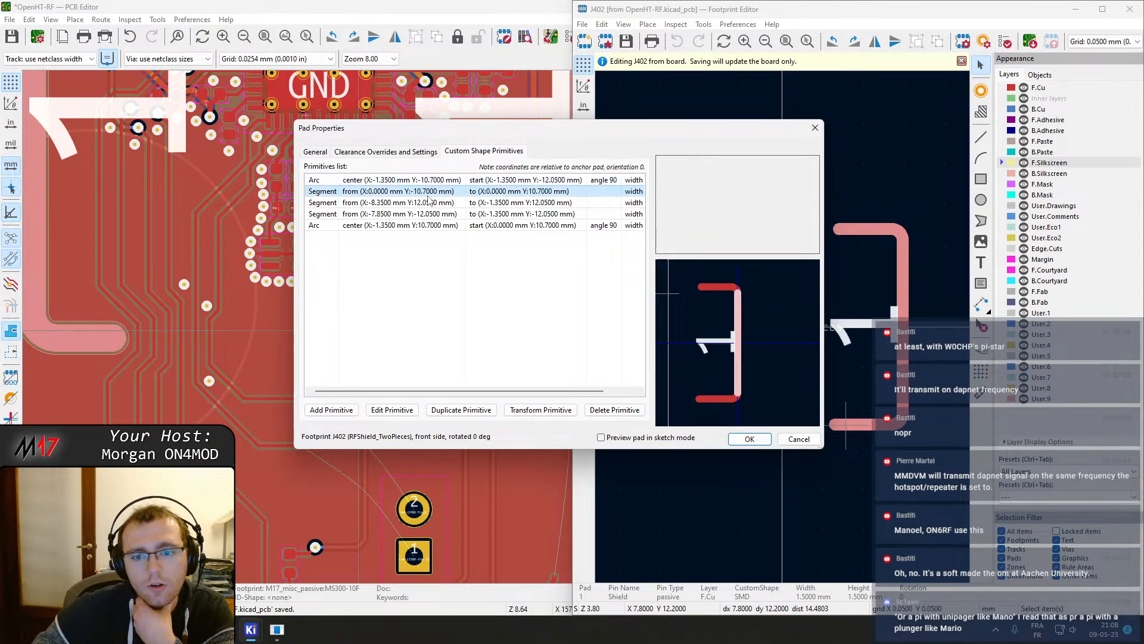
click(423, 203)
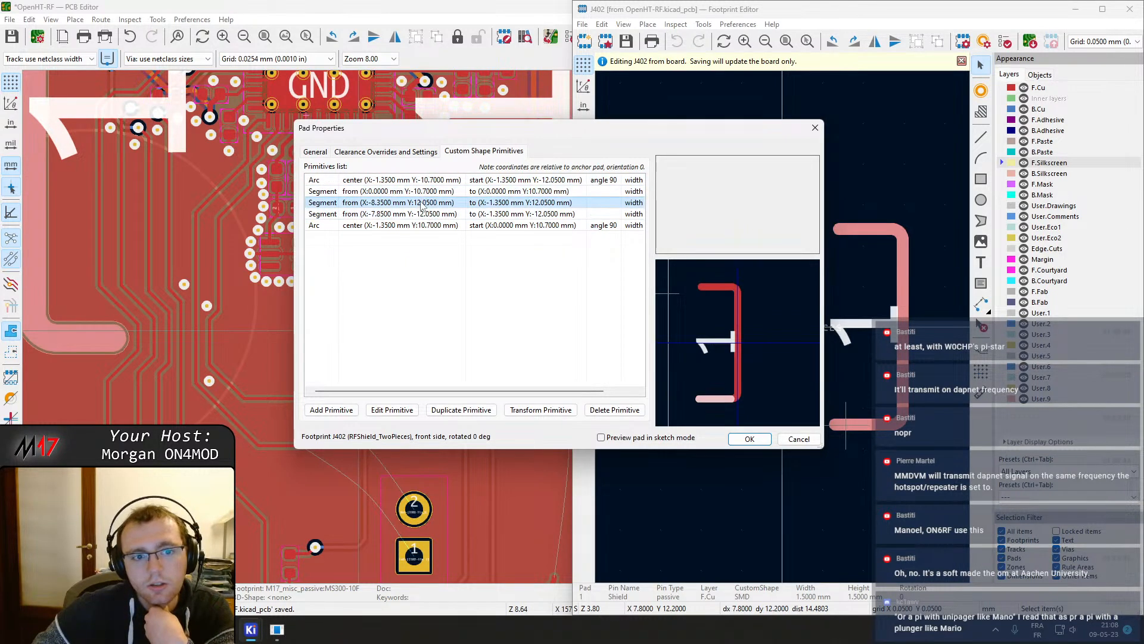
double_click(422, 203)
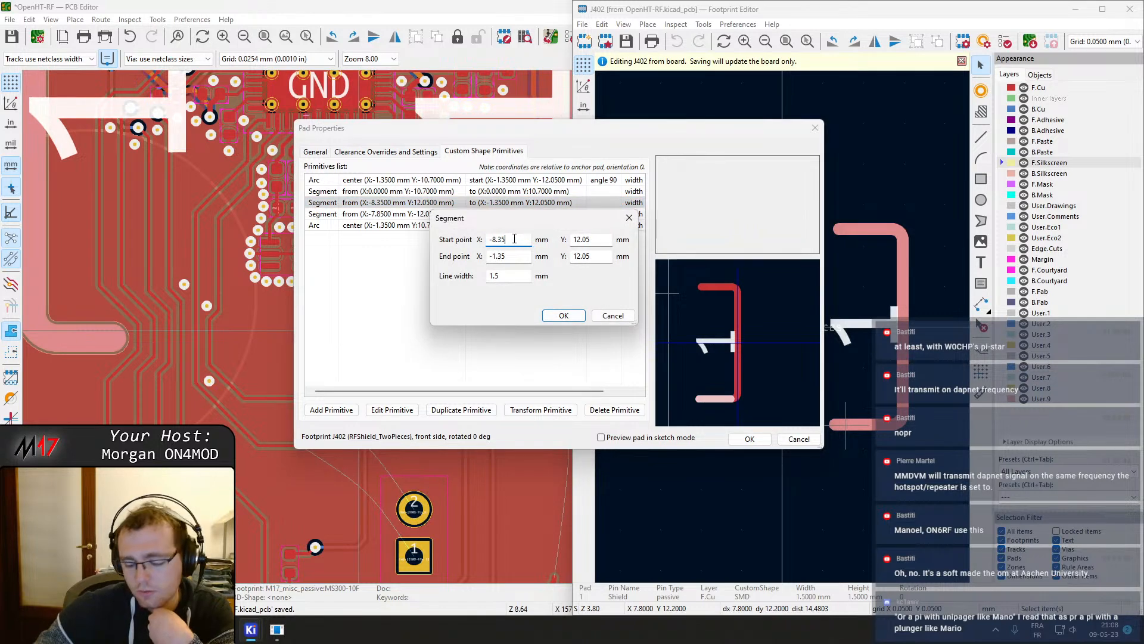
click(563, 315)
click(750, 439)
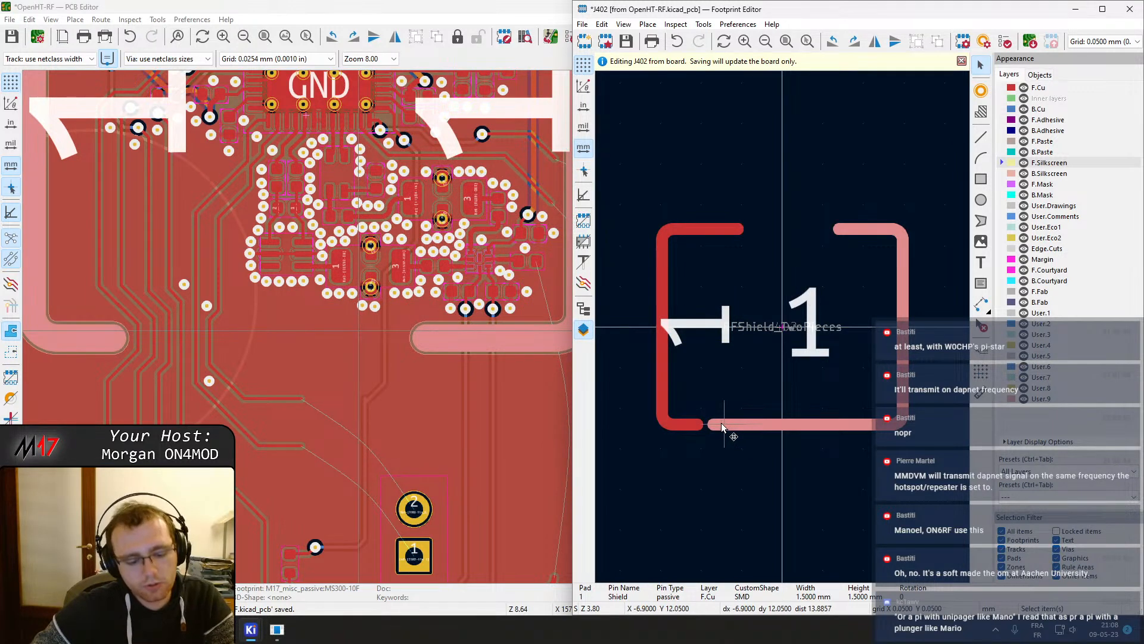
Set that bottom segment's start X to -15.35 mm and save the footprint to the board
double_click(717, 419)
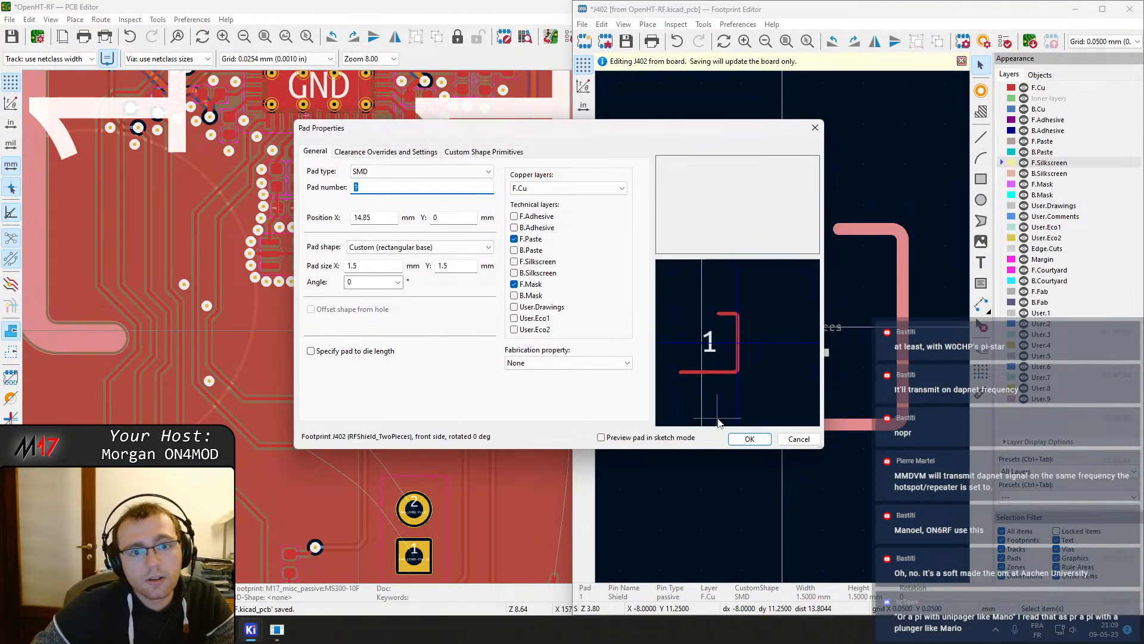
click(449, 152)
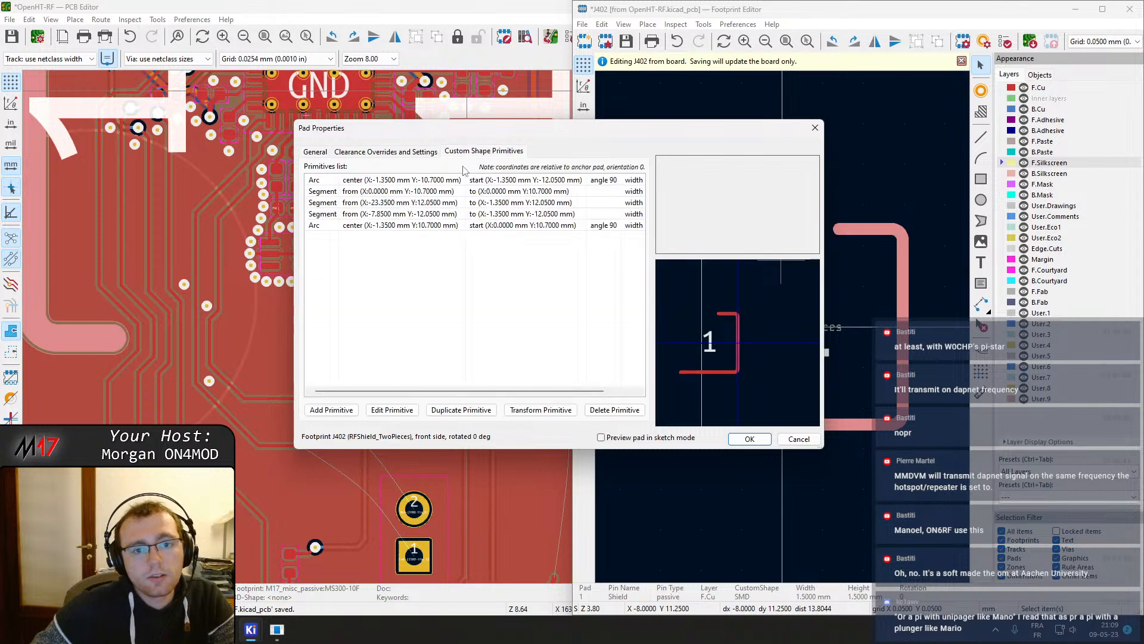
click(438, 206)
double_click(432, 206)
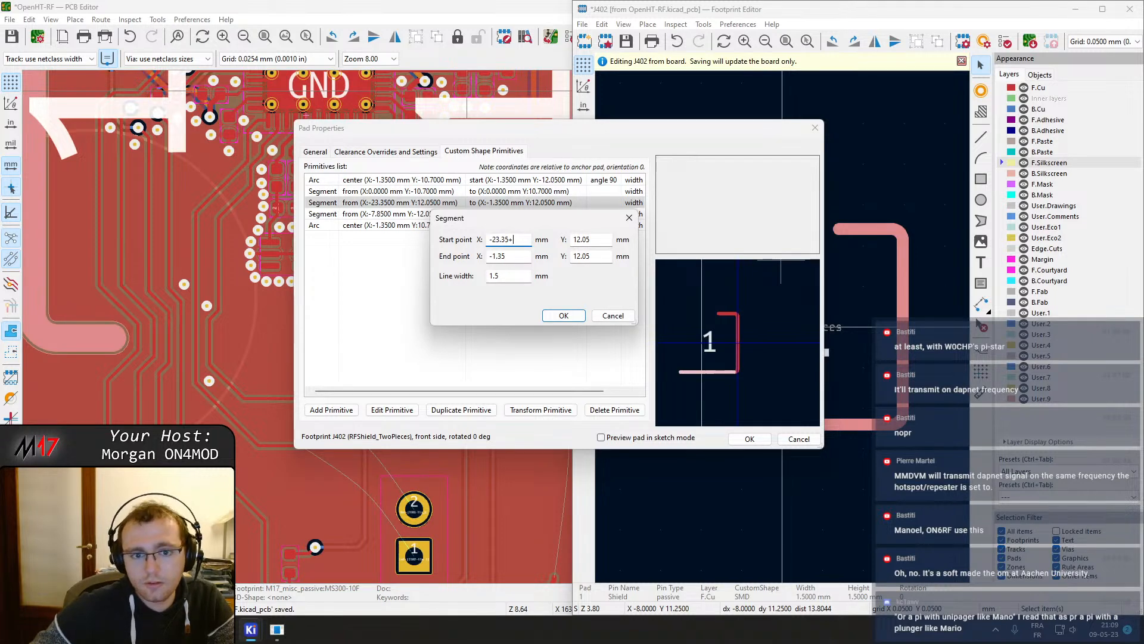
click(567, 316)
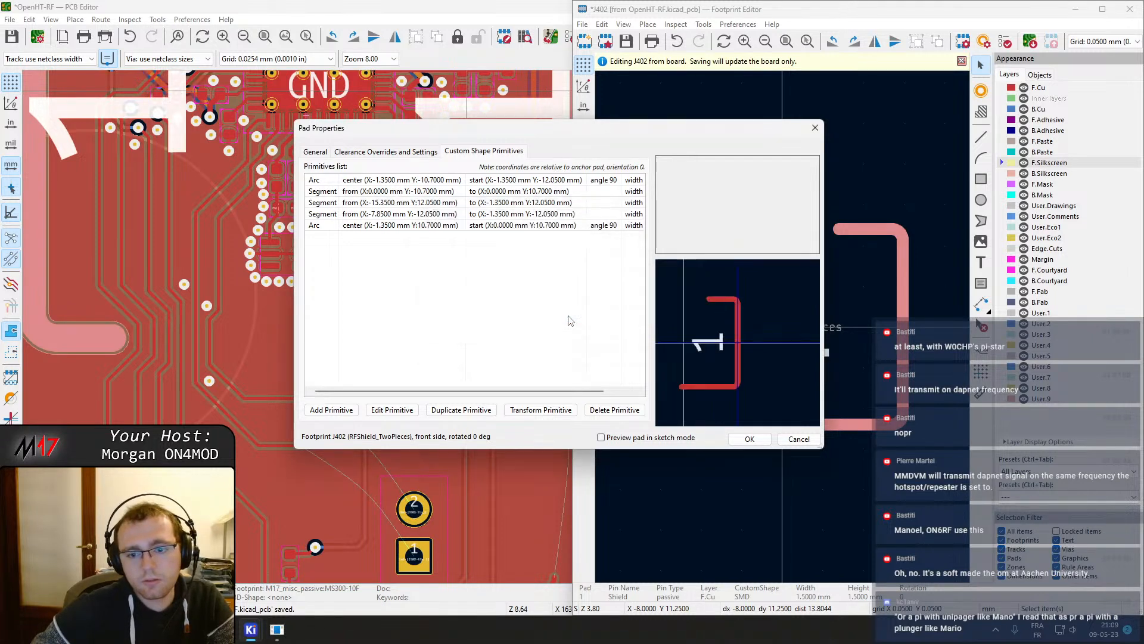
click(749, 439)
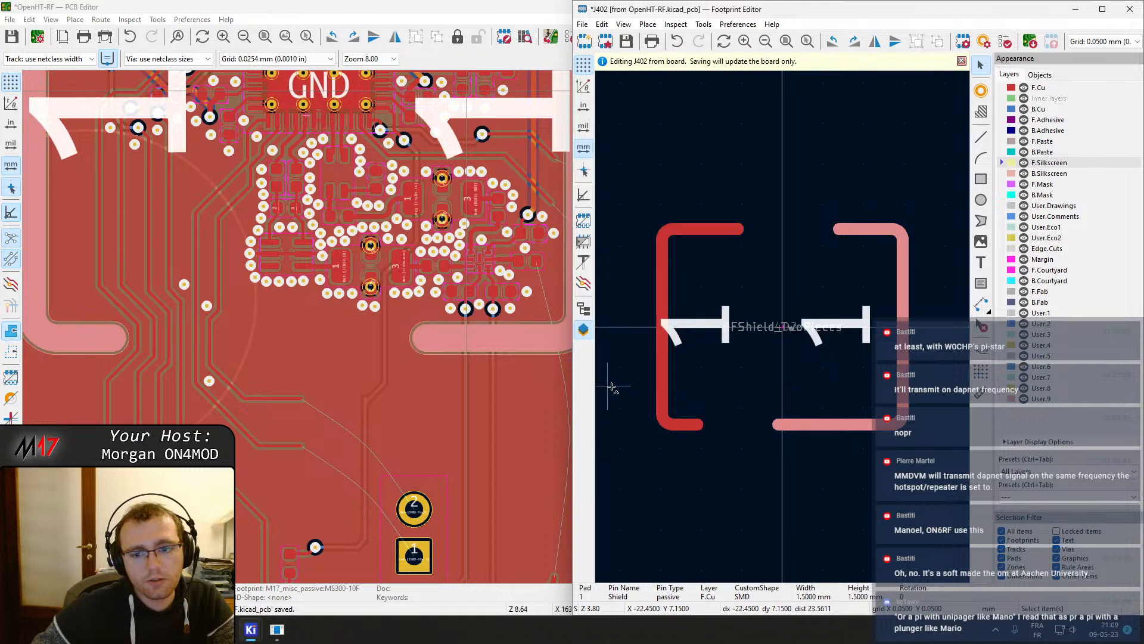
key(ctrl+s)
Review the pad's arc primitive, then set the bottom segment's start X to -18.35 mm
double_click(799, 424)
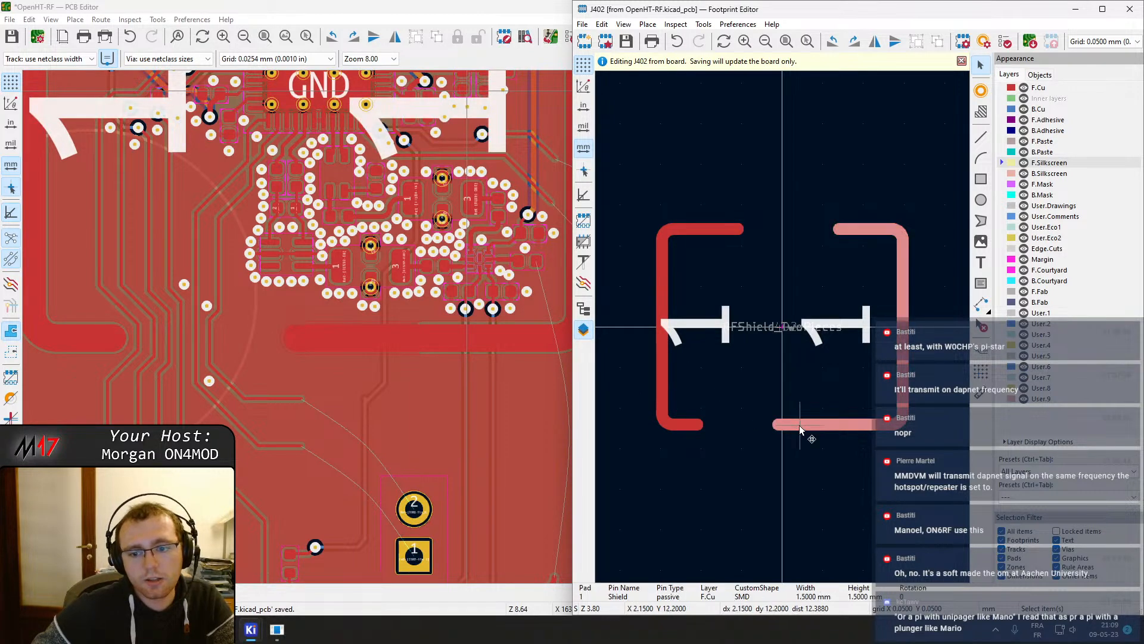
click(483, 152)
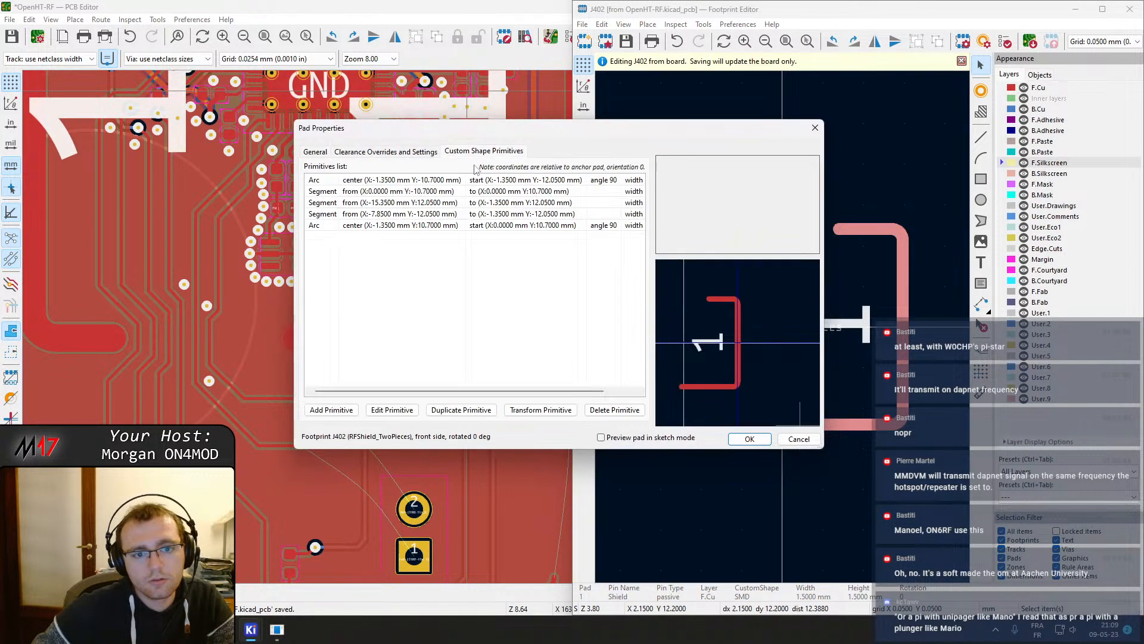
click(378, 180)
double_click(387, 180)
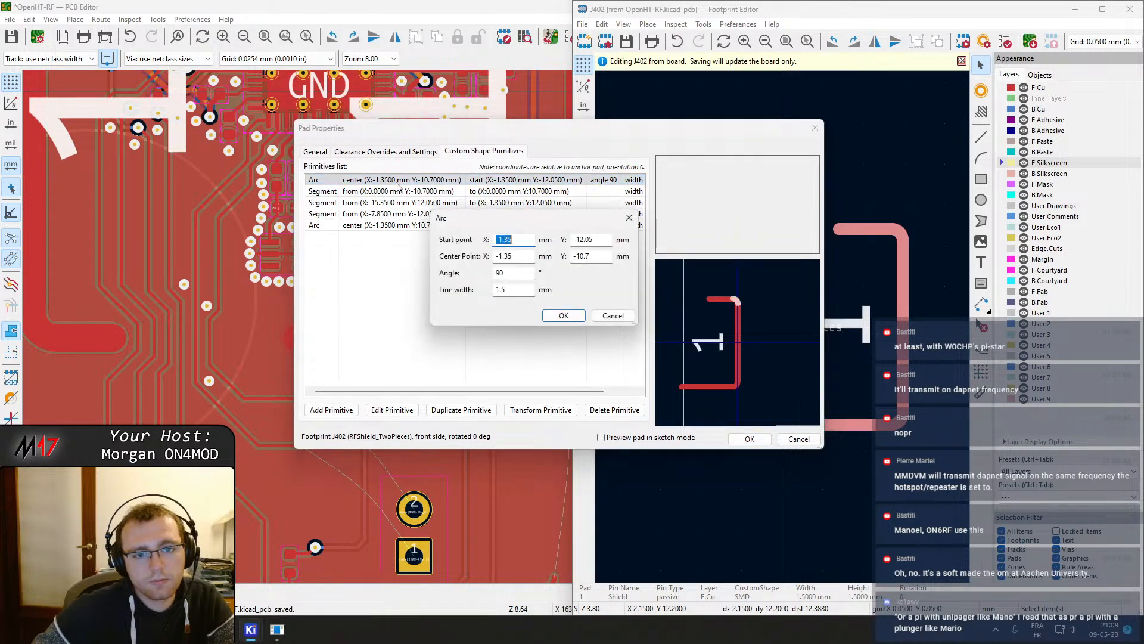
click(596, 316)
click(459, 191)
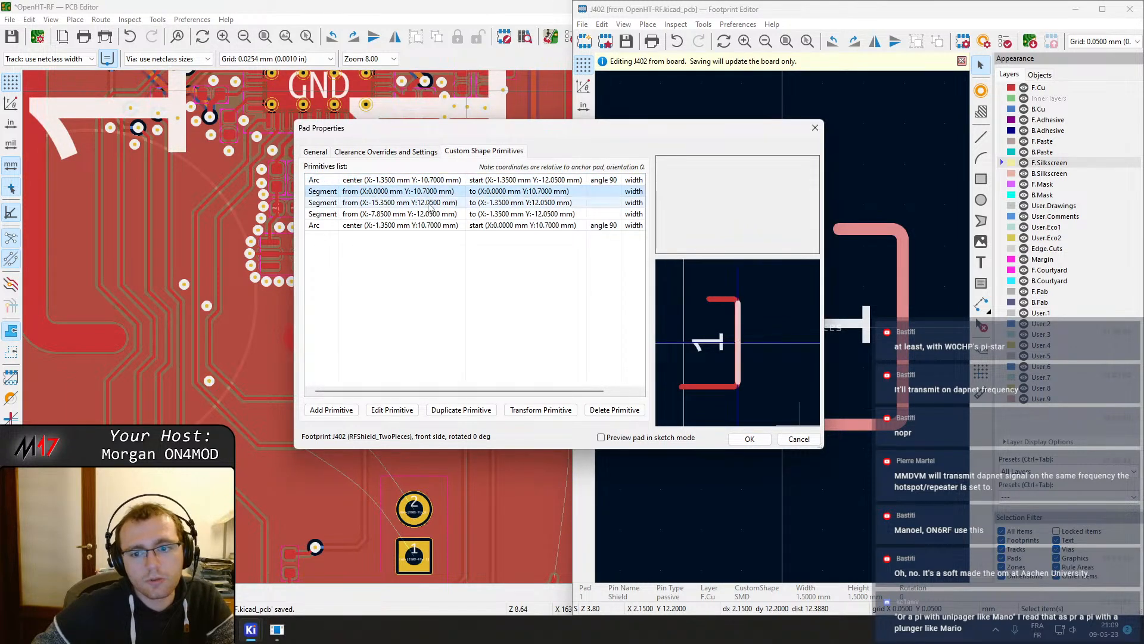
click(435, 214)
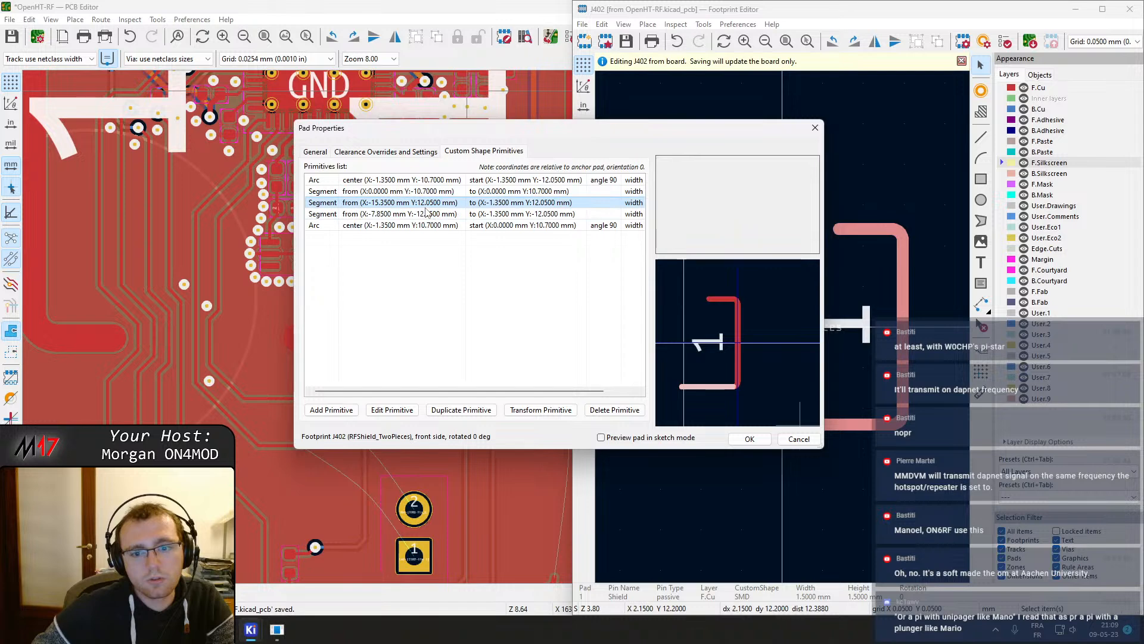
double_click(471, 203)
click(521, 244)
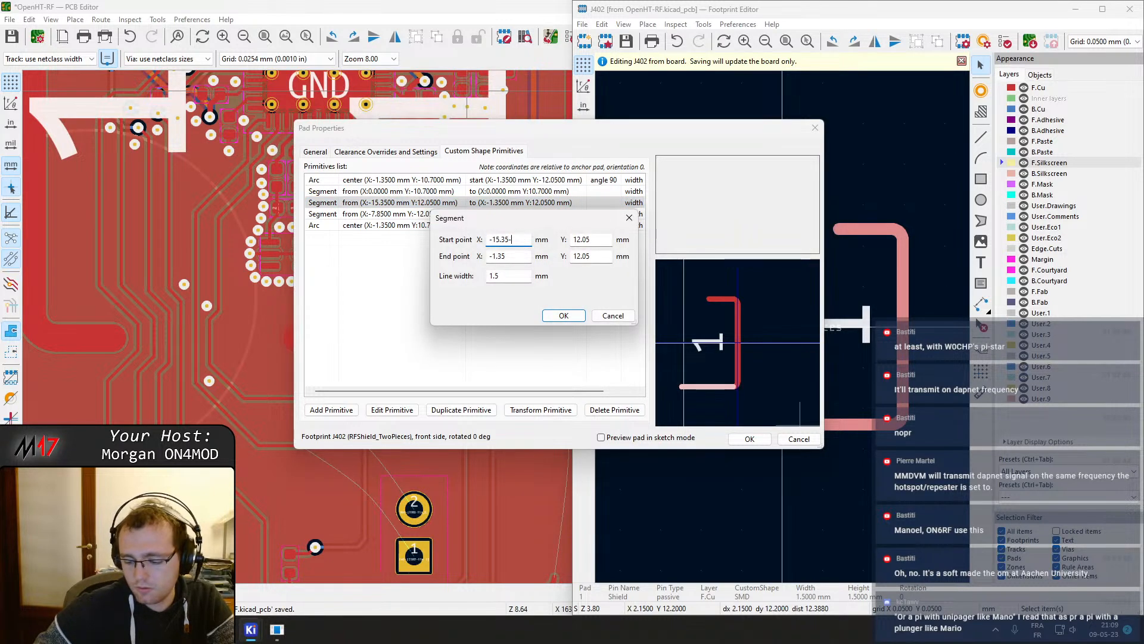
text(-3)
key(Return)
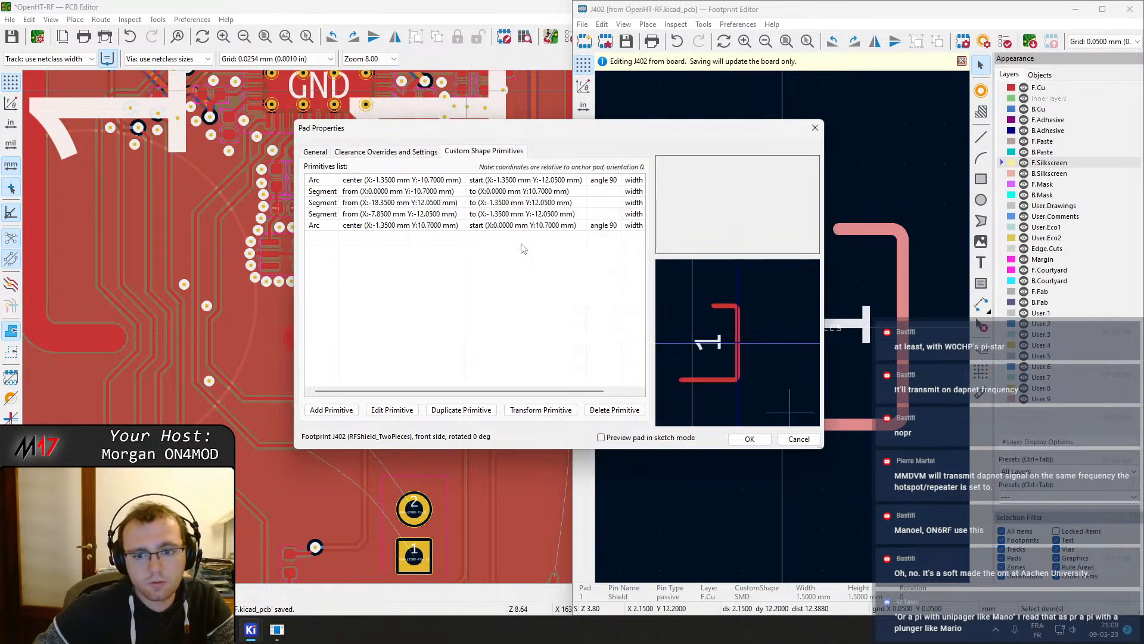
click(766, 439)
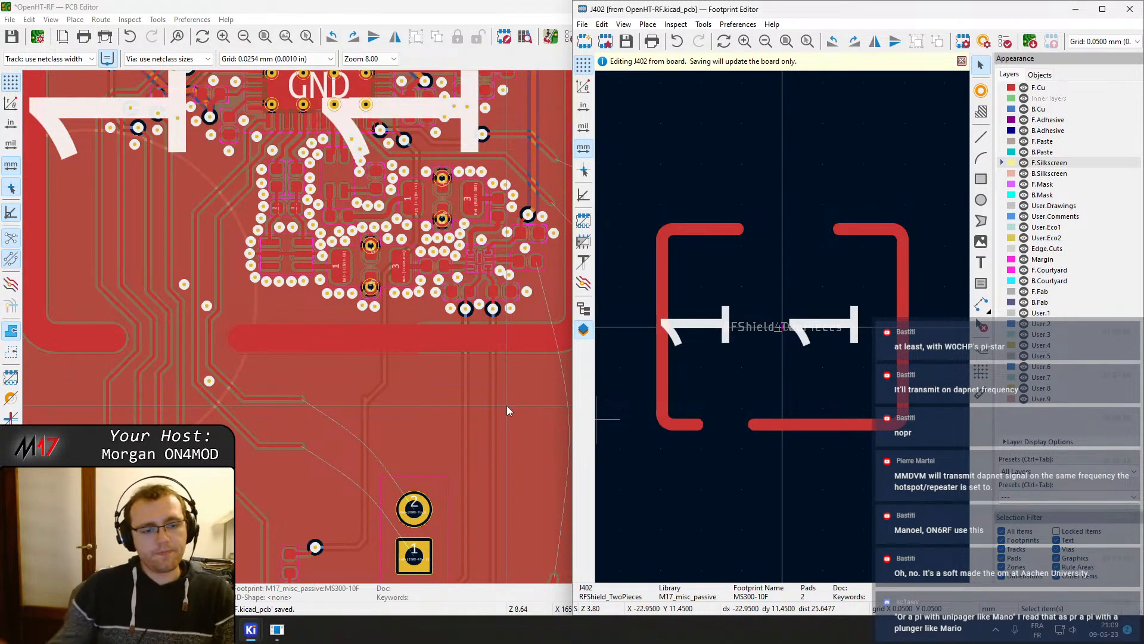
Refill all zones on the board and inspect the reshaped shield pad around the module
scroll(506, 410, up, 2)
click(286, 3)
key(b)
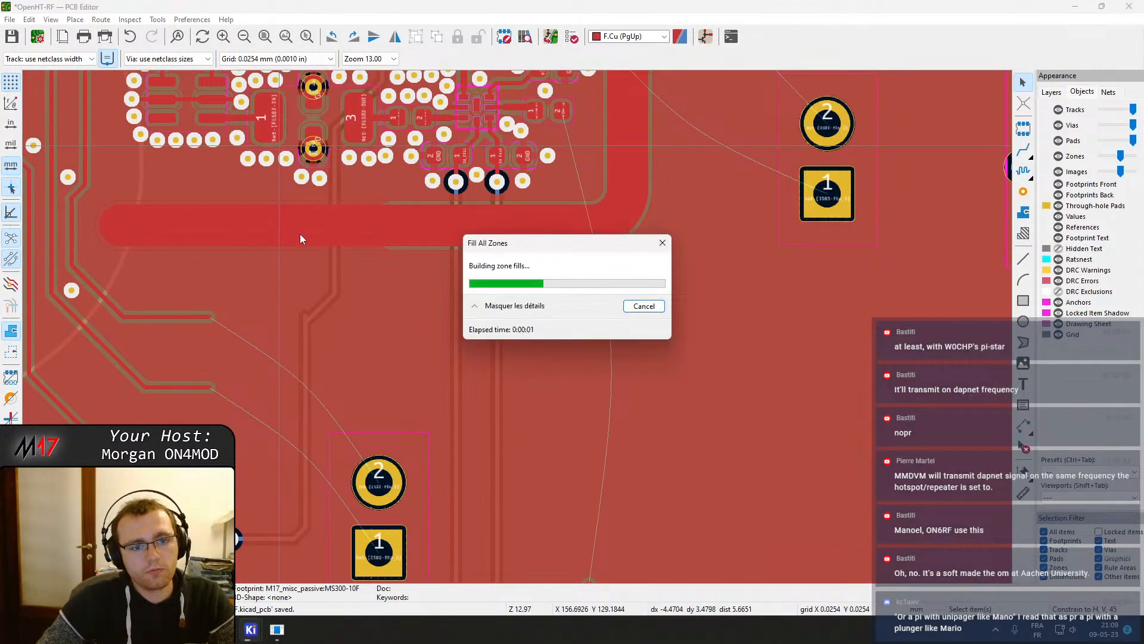
scroll(299, 234, down, 2)
middle_drag(538, 301, 438, 444)
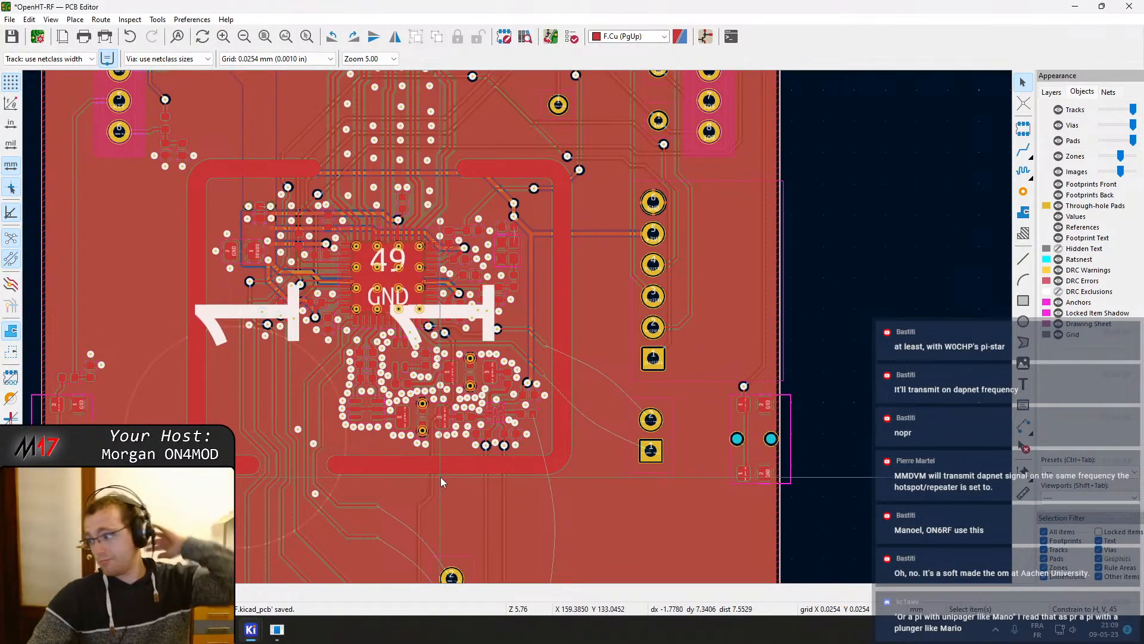
middle_drag(546, 455, 527, 445)
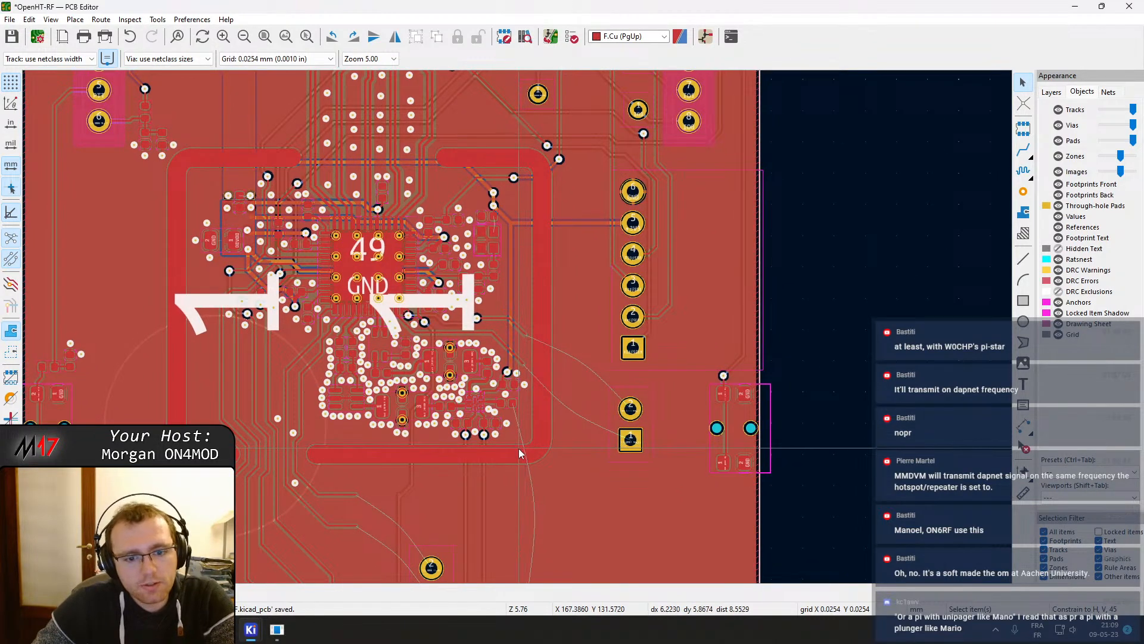
click(423, 456)
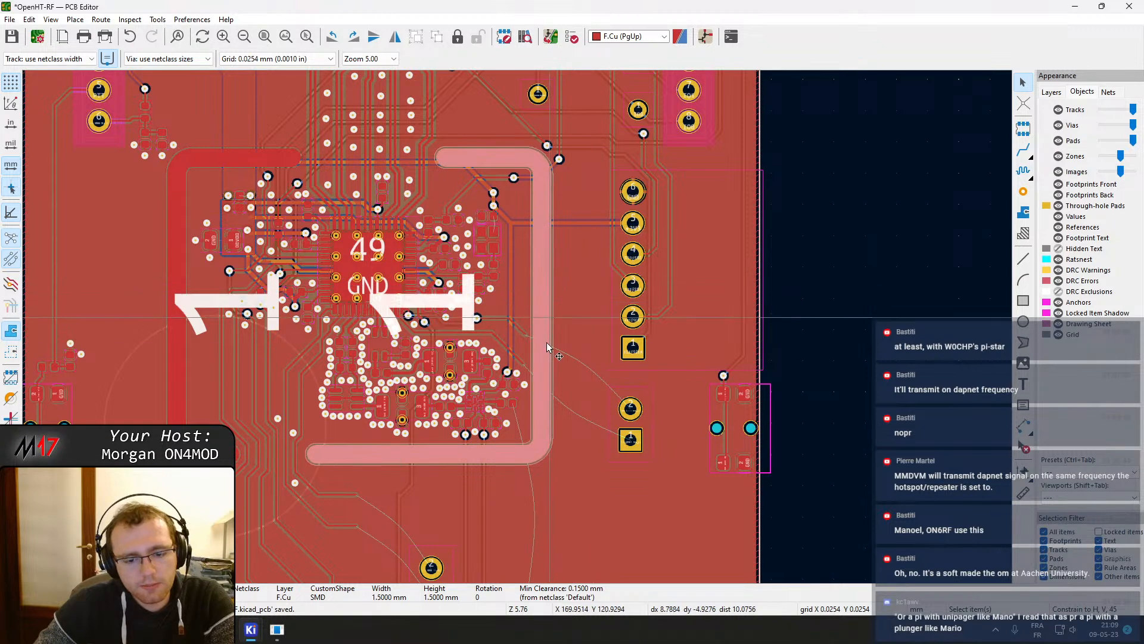
mouse_move(250, 630)
click(356, 587)
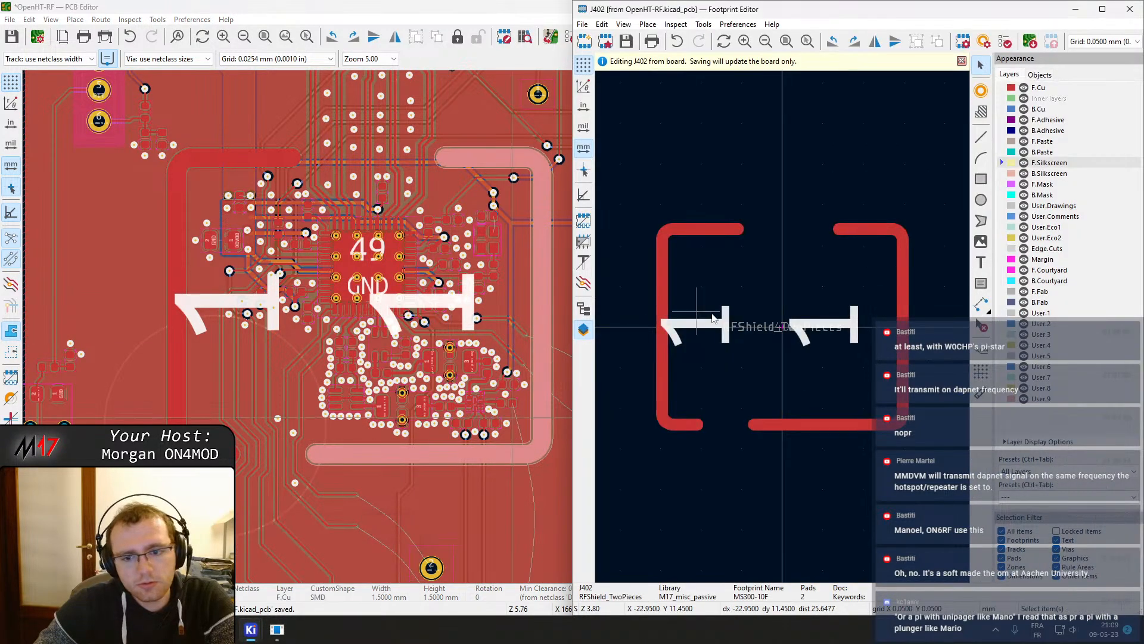
key(Delete)
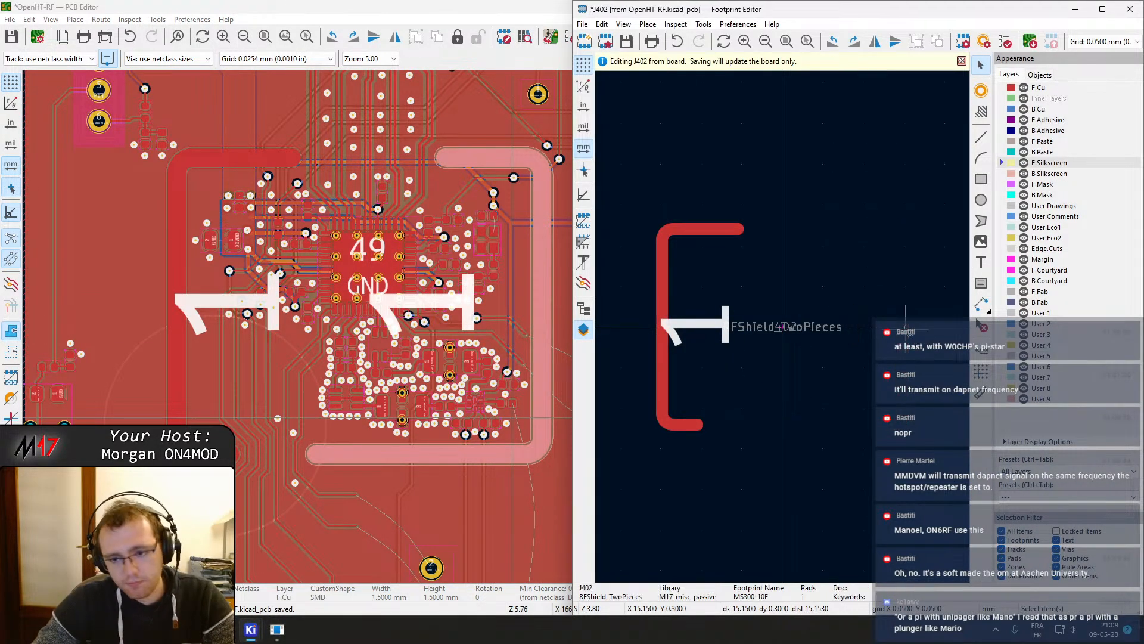
key(ctrl+z)
Try to move the right shield pad in the footprint, then undo the changes
click(906, 333)
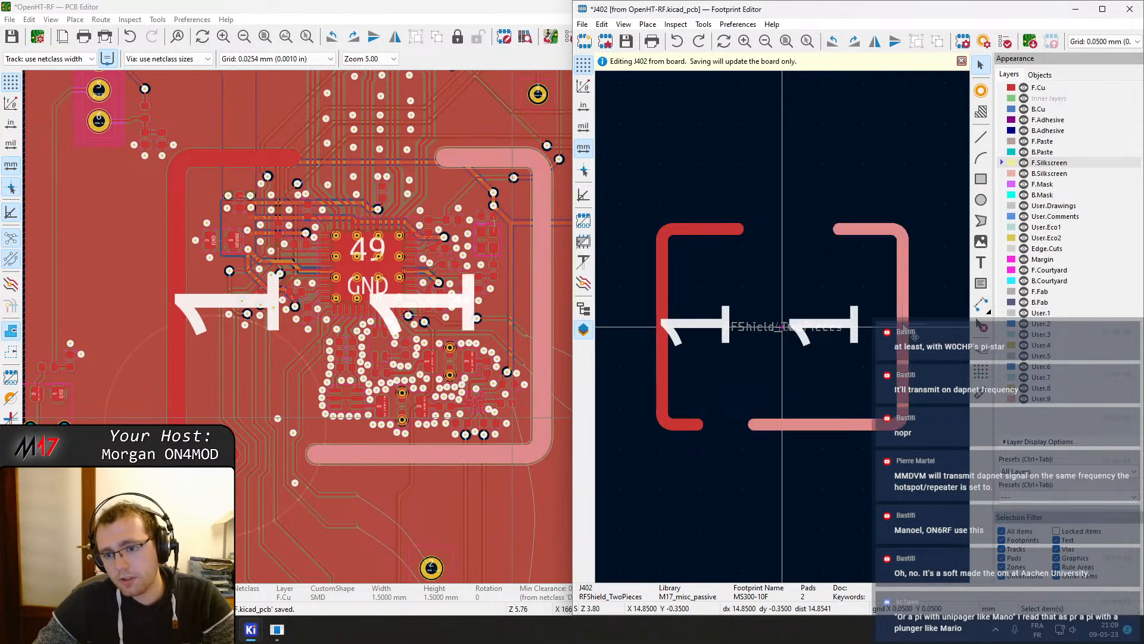
key(m)
click(903, 327)
key(Escape)
click(901, 338)
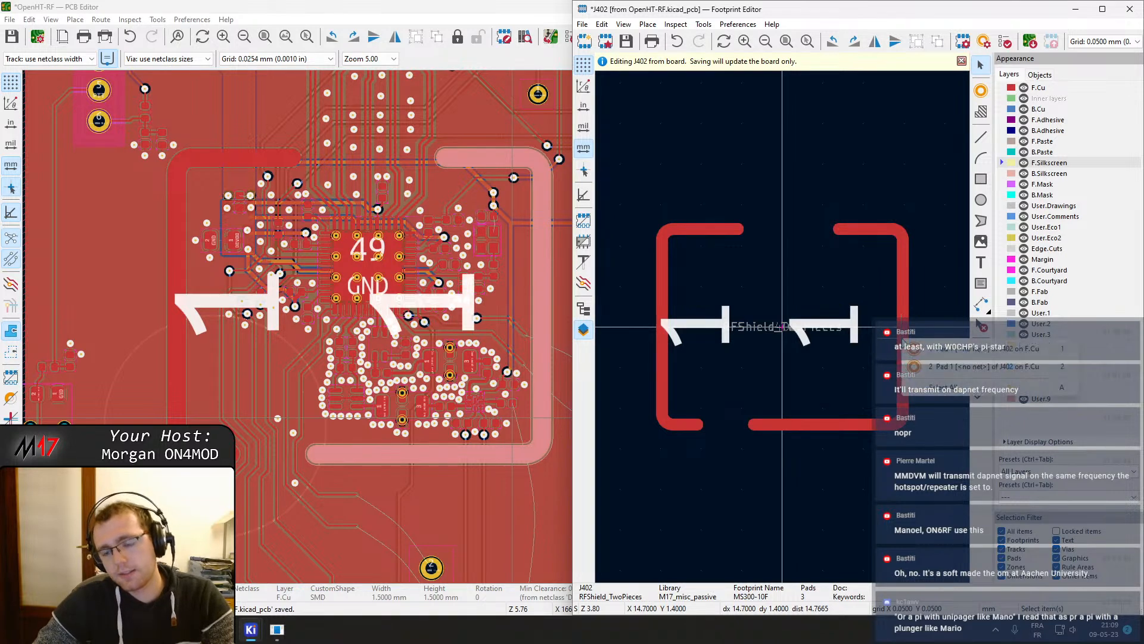
key(Escape)
key(ctrl+z)
key(ctrl+z)
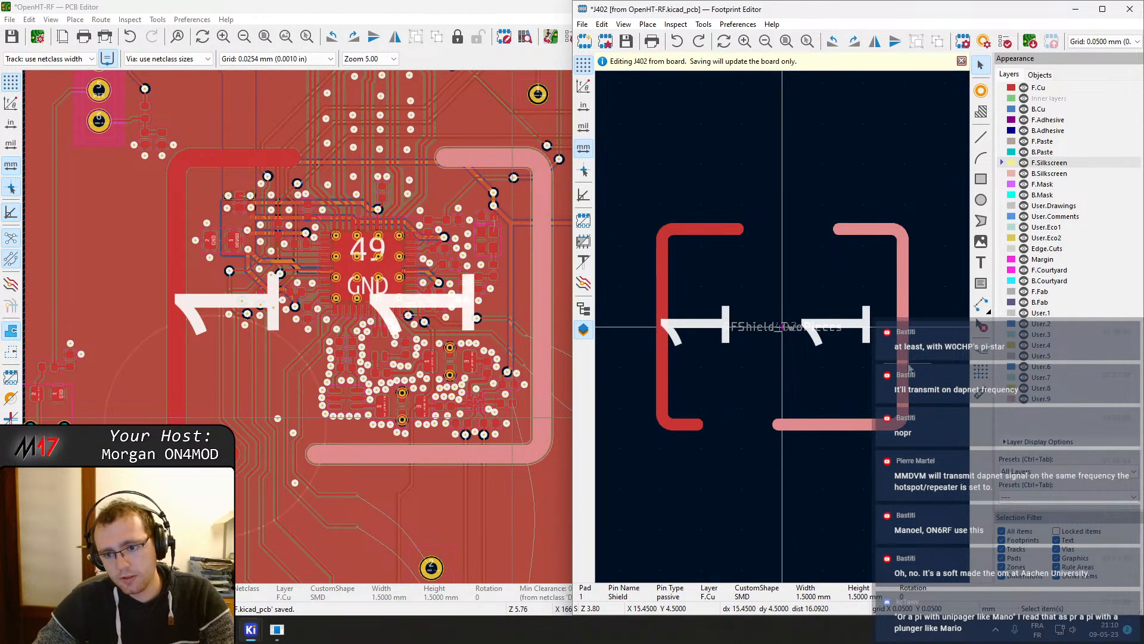
key(ctrl+y)
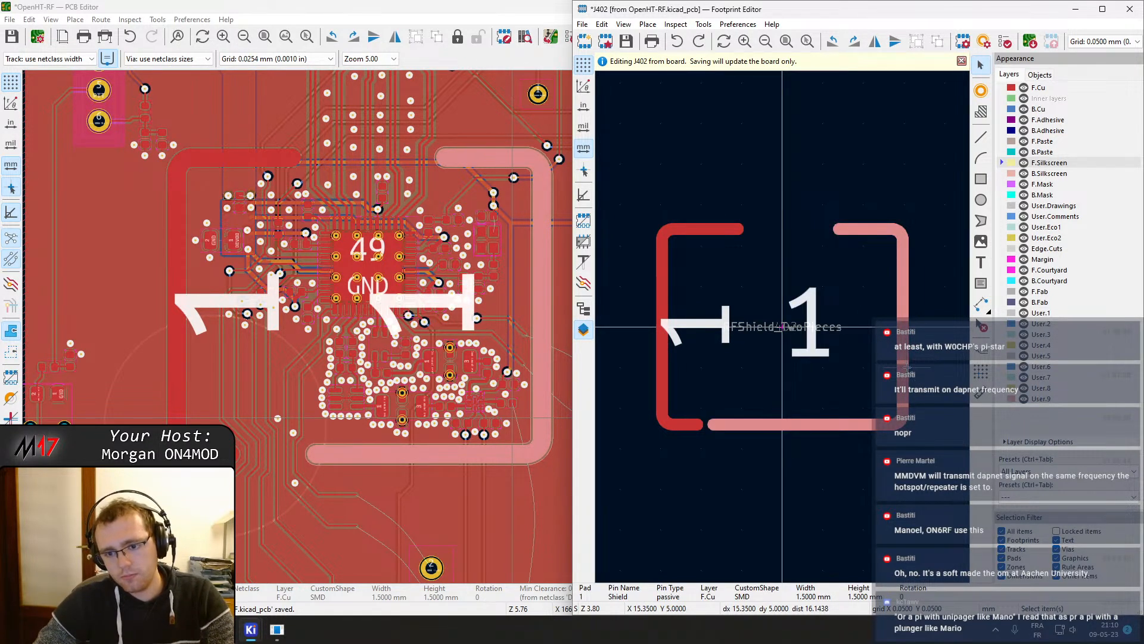
key(ctrl+z)
key(ctrl+z)
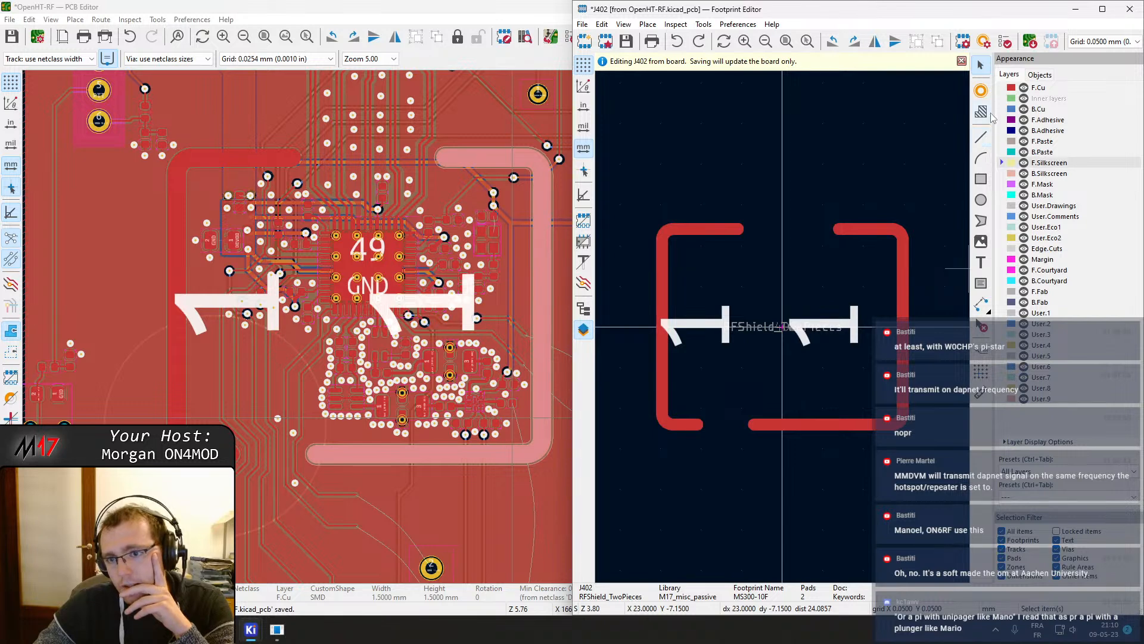
Place a new pad 2 below the shield outline in the footprint and select it
click(982, 90)
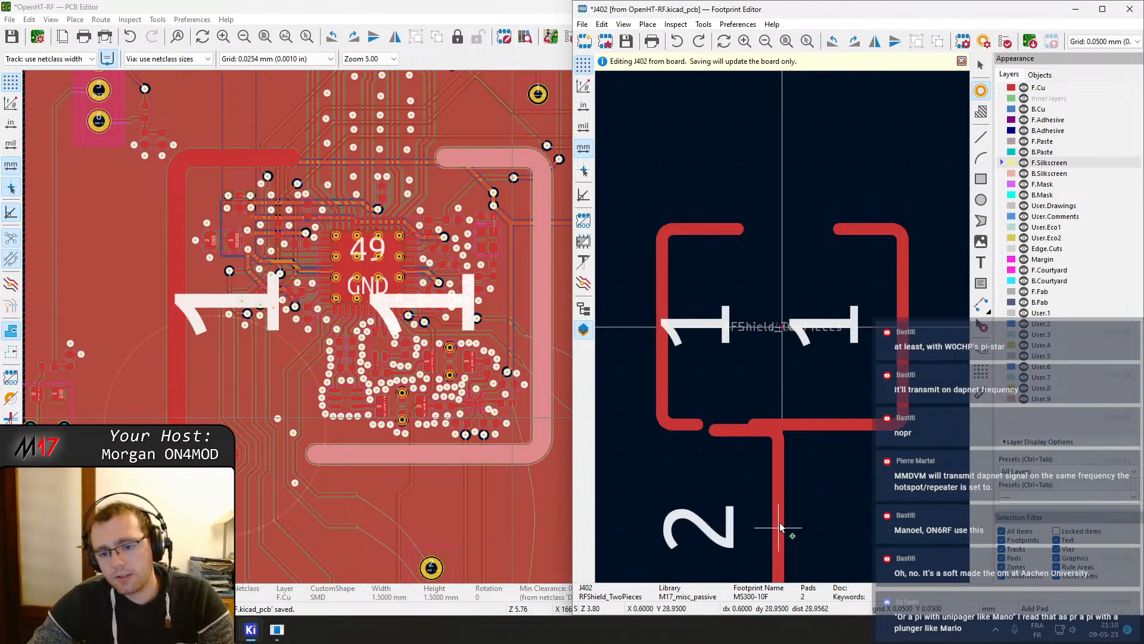
scroll(774, 441, down, 5)
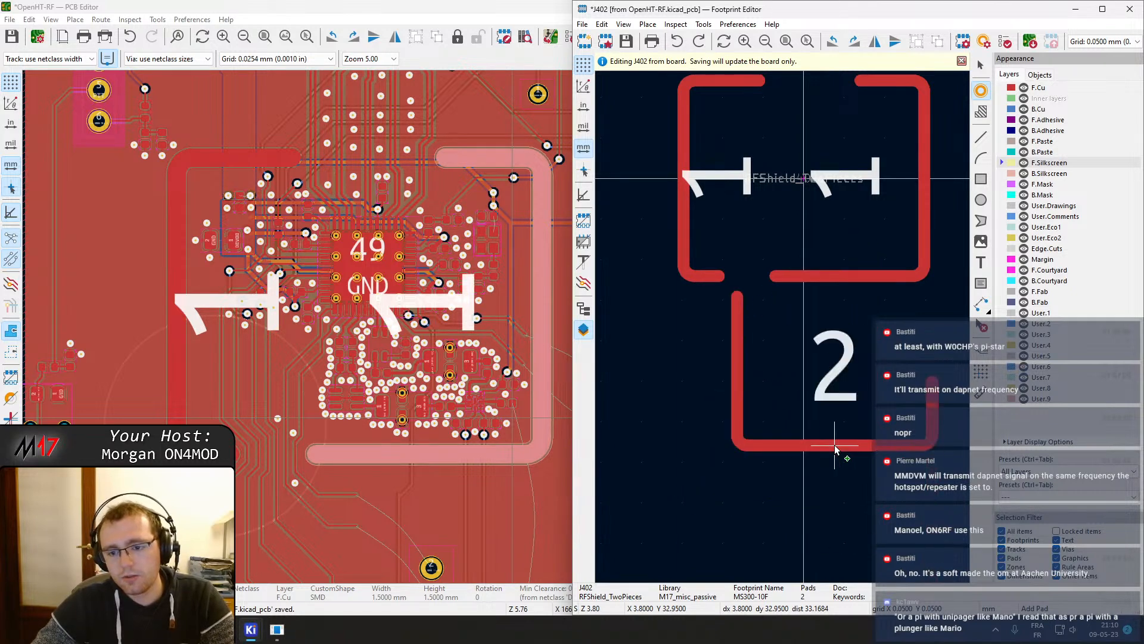
right_click(832, 441)
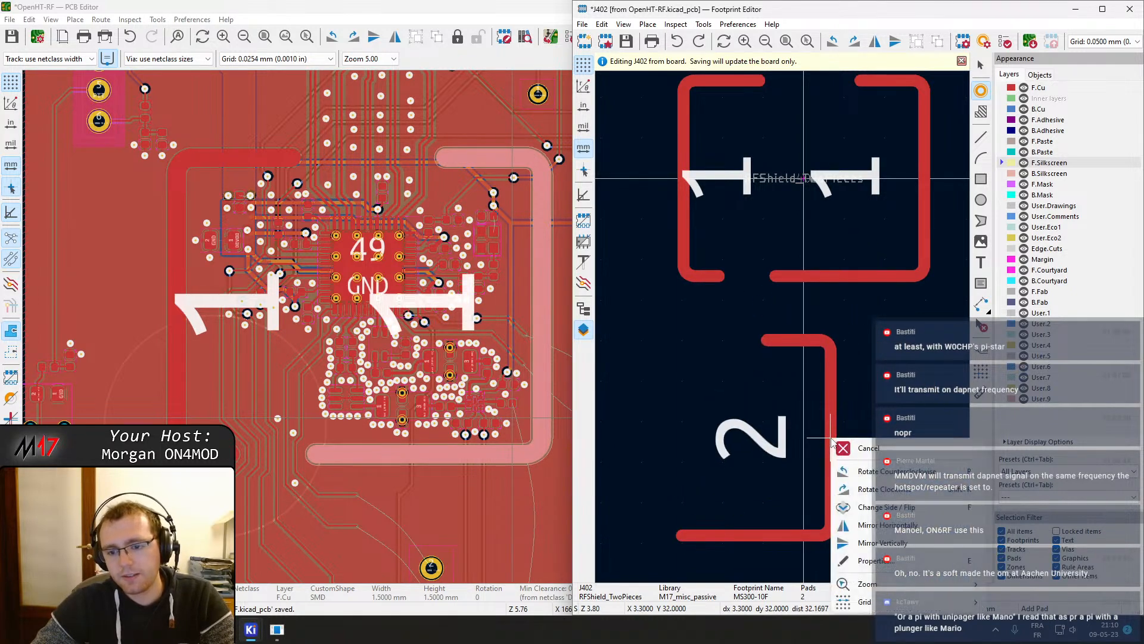
click(854, 447)
click(982, 96)
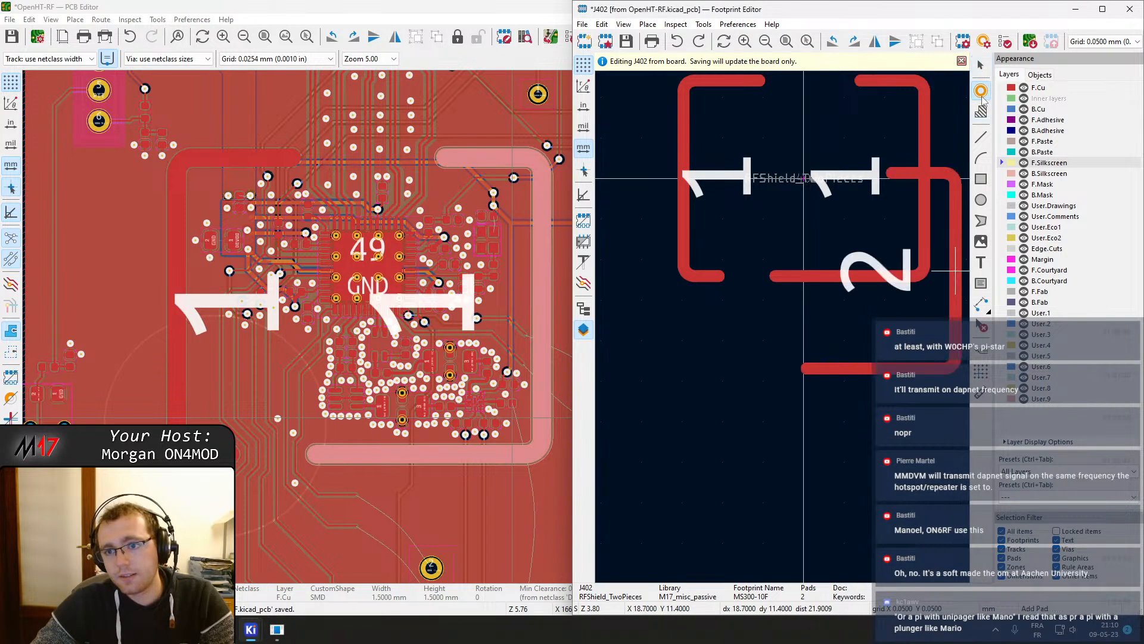
click(780, 397)
key(Escape)
key(Escape)
click(780, 396)
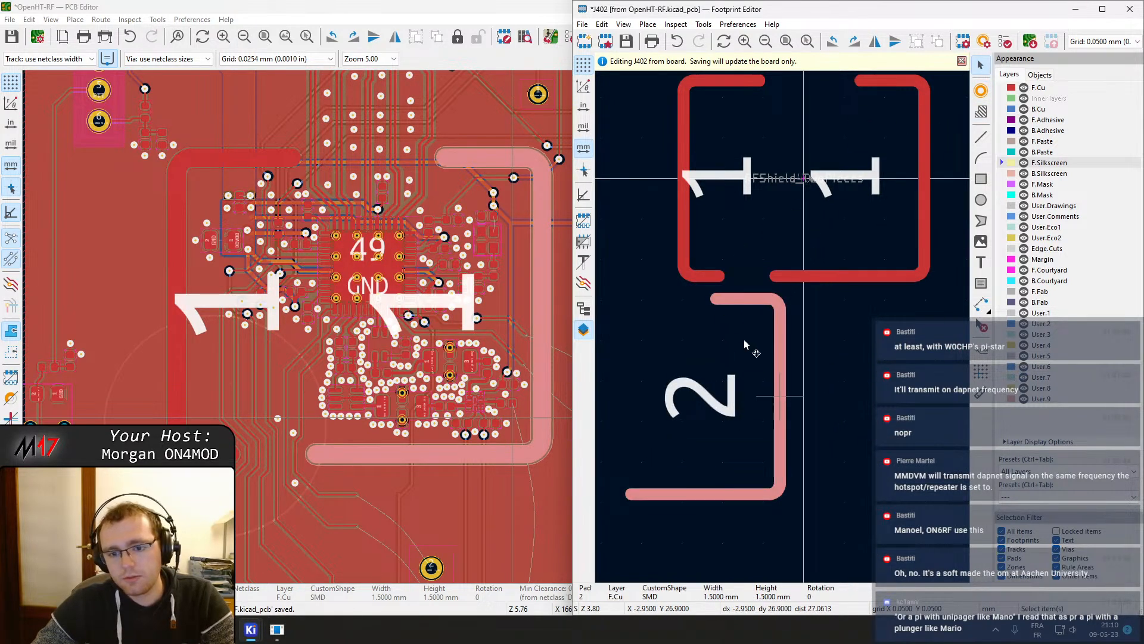
Review the new pad's custom shape primitives in its properties
key(e)
click(498, 152)
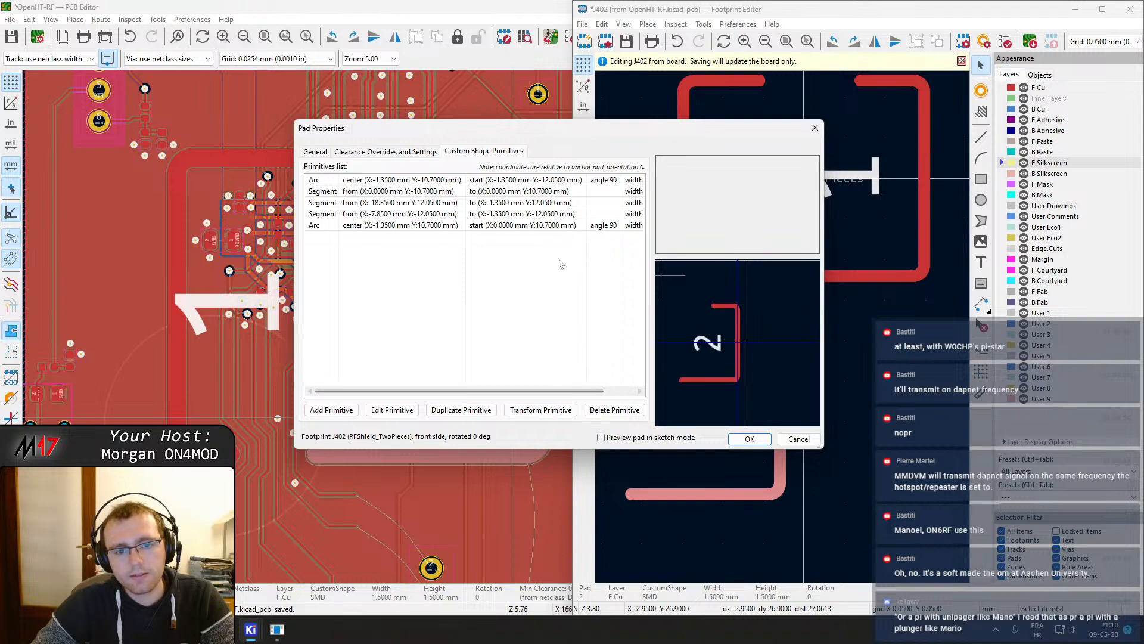
click(749, 438)
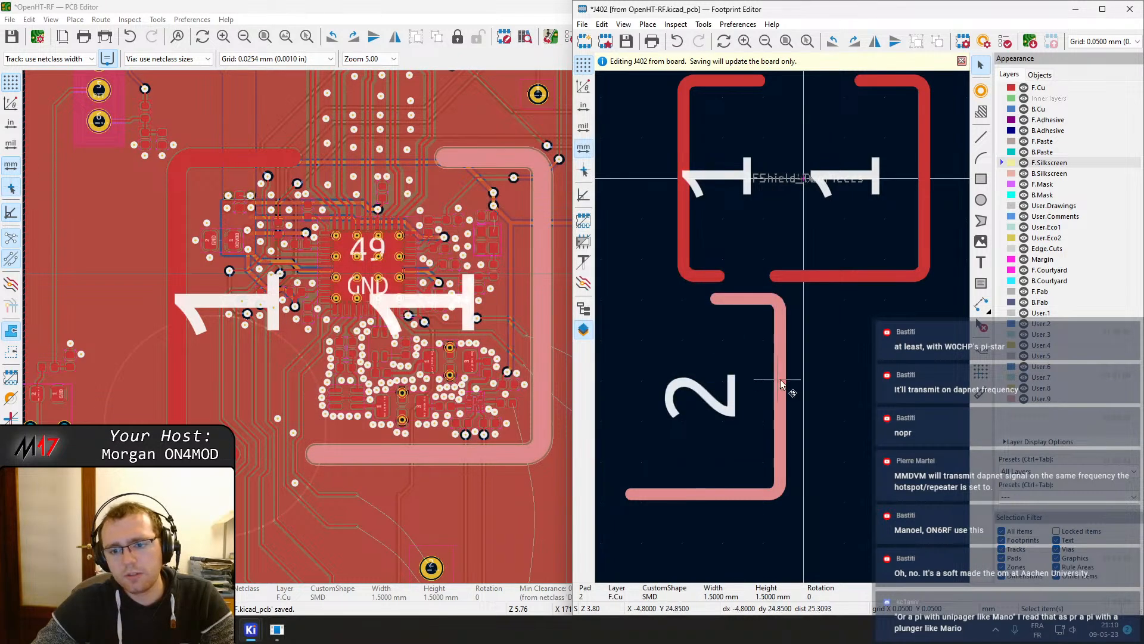
Move pad 2 to about X 14.85 mm, Y 0 and delete all its primitives except the bottom segment and bottom arc
drag(780, 398, 923, 179)
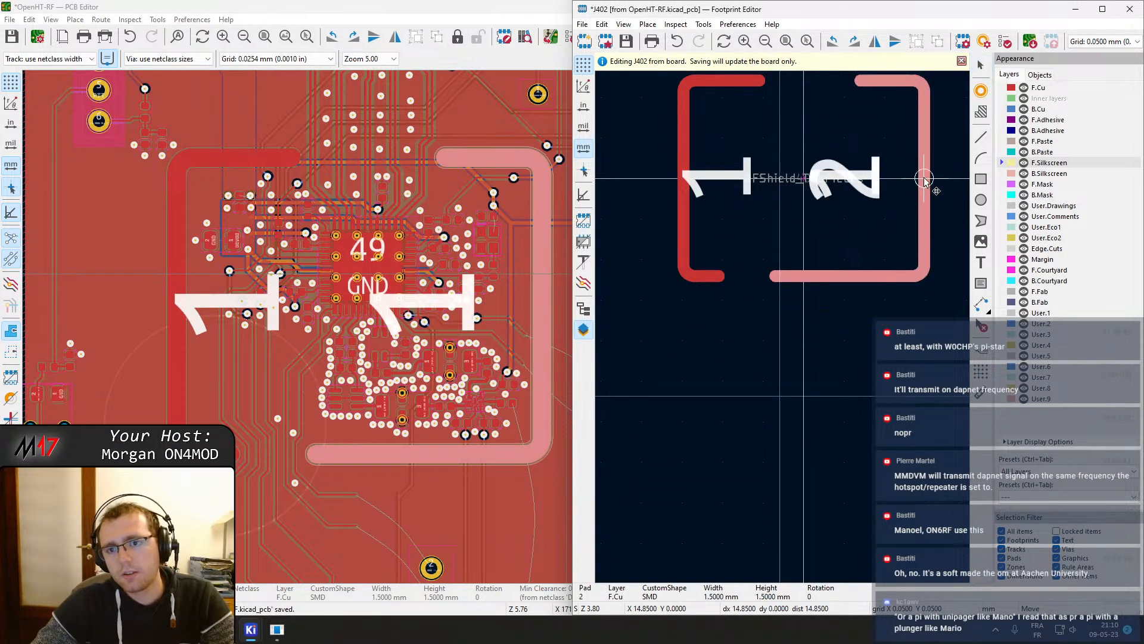
double_click(921, 188)
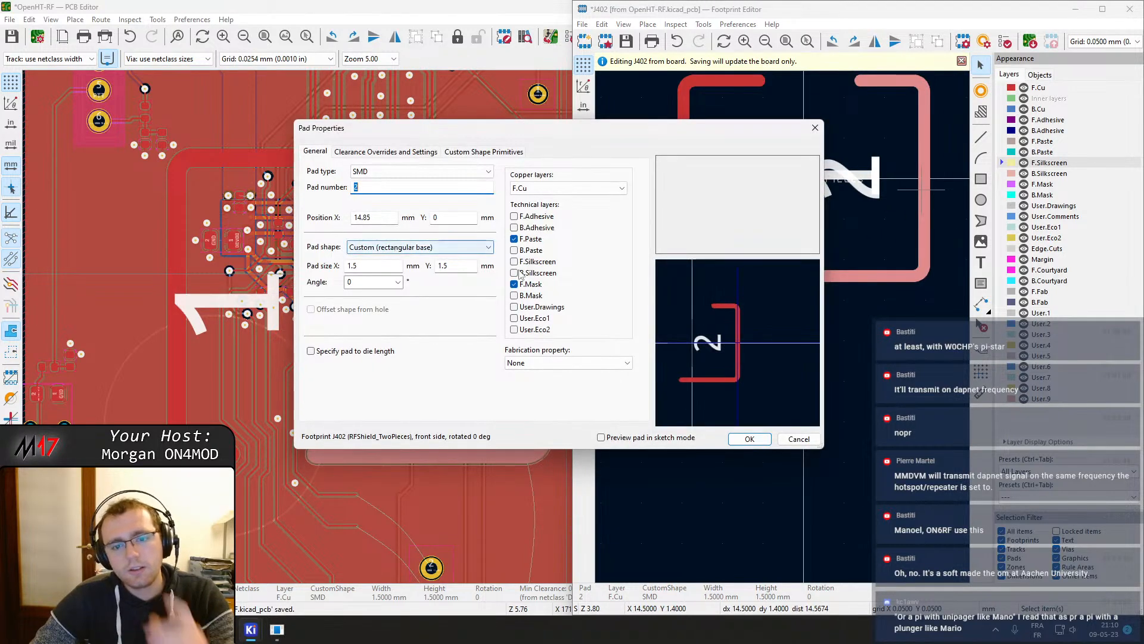
click(484, 152)
click(418, 180)
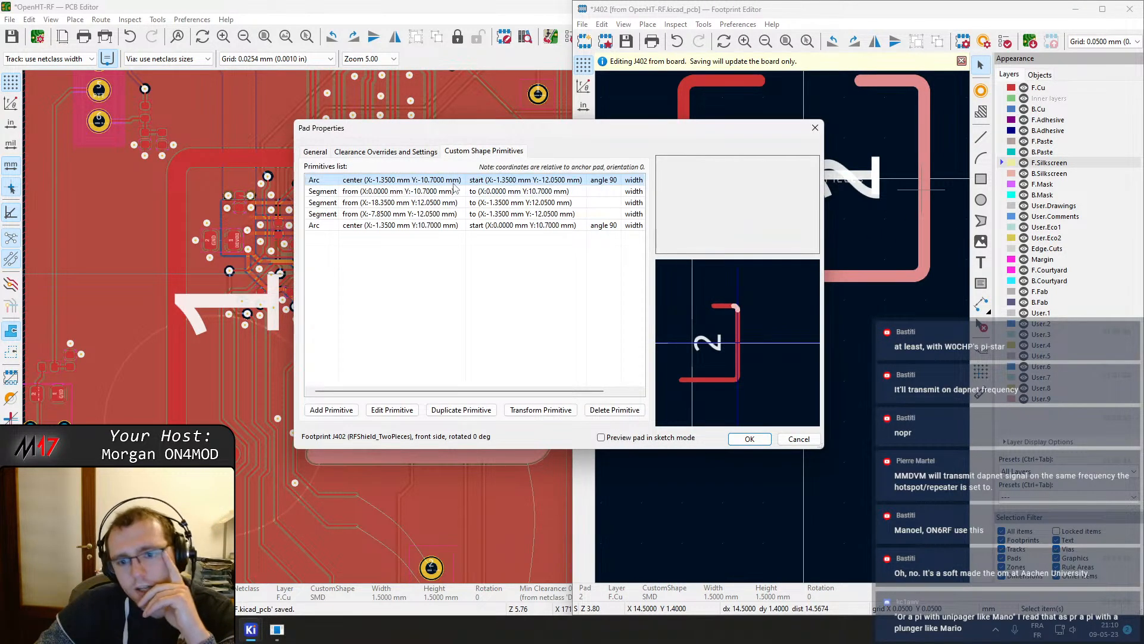
click(614, 410)
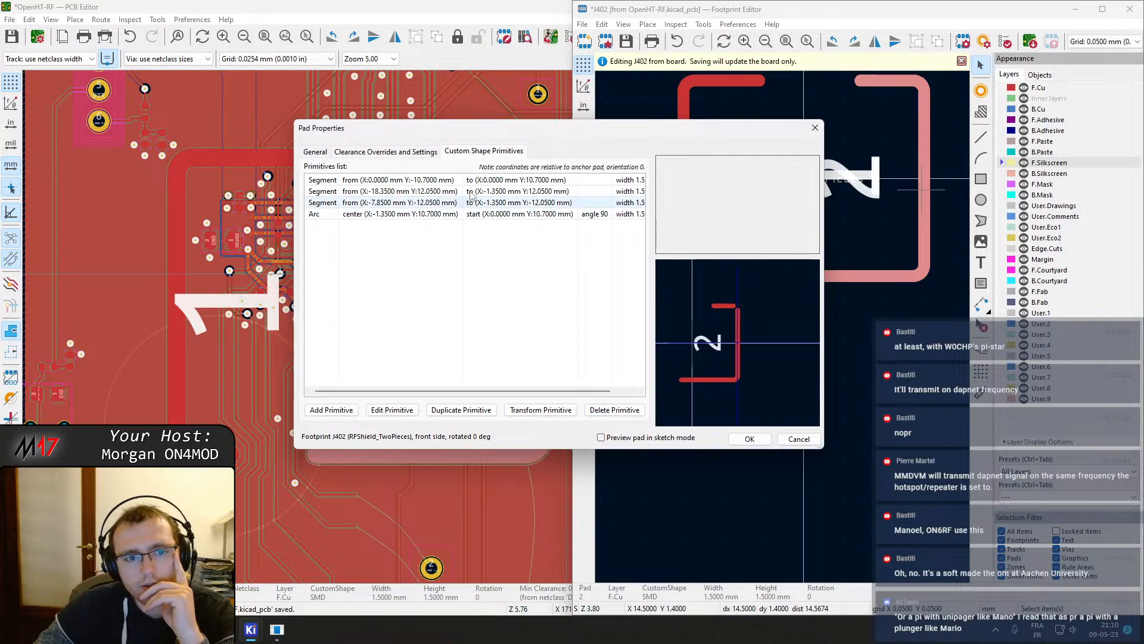
click(528, 192)
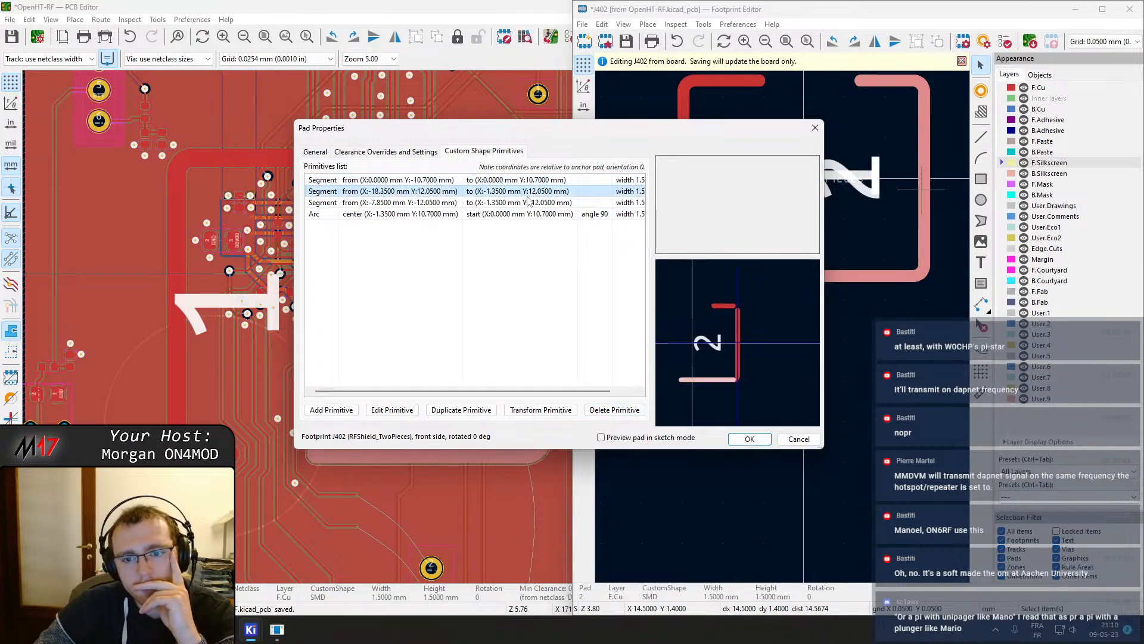
click(535, 203)
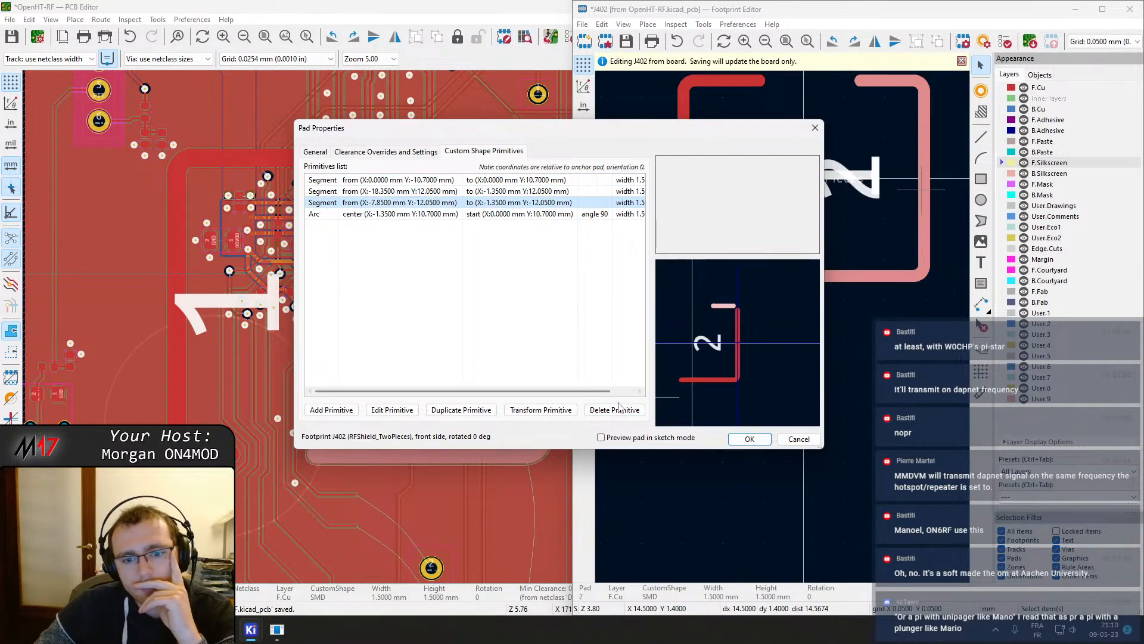
click(615, 411)
click(527, 203)
click(525, 191)
click(519, 180)
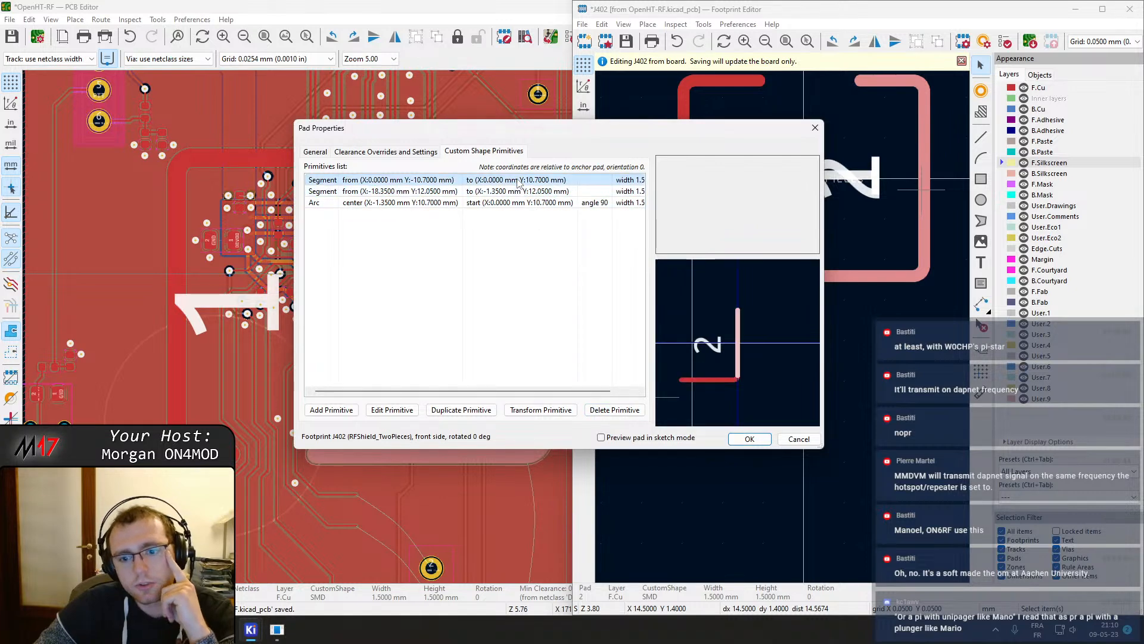
click(618, 410)
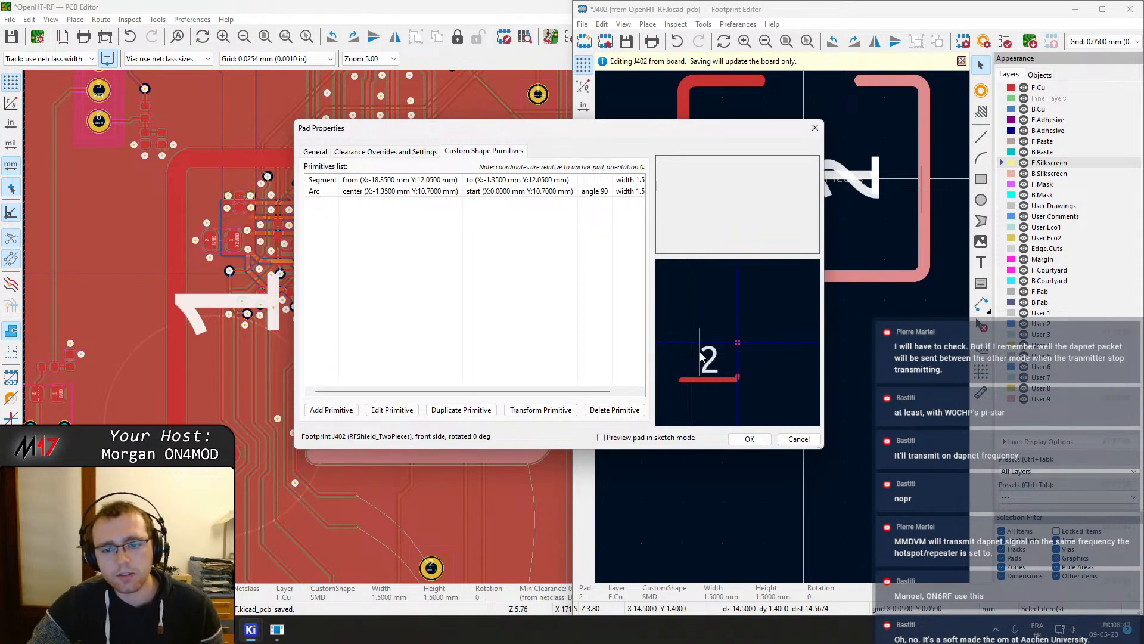
Inspect the remaining primitives of pad 2 in the list and the shape preview
scroll(734, 348, up, 5)
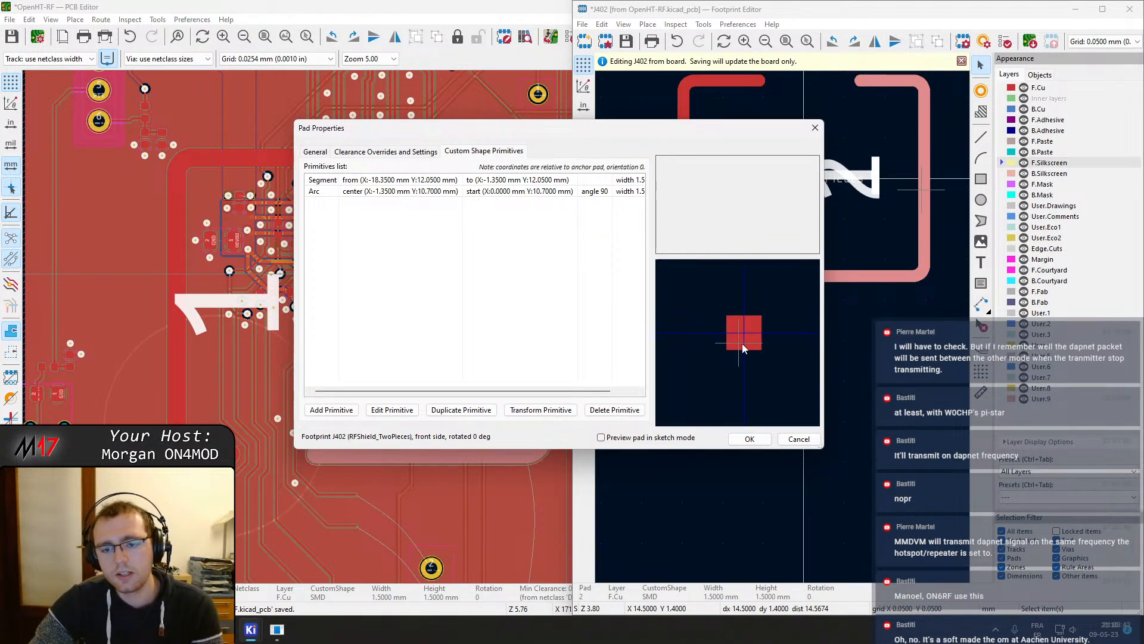
scroll(739, 346, down, 5)
scroll(754, 346, up, 2)
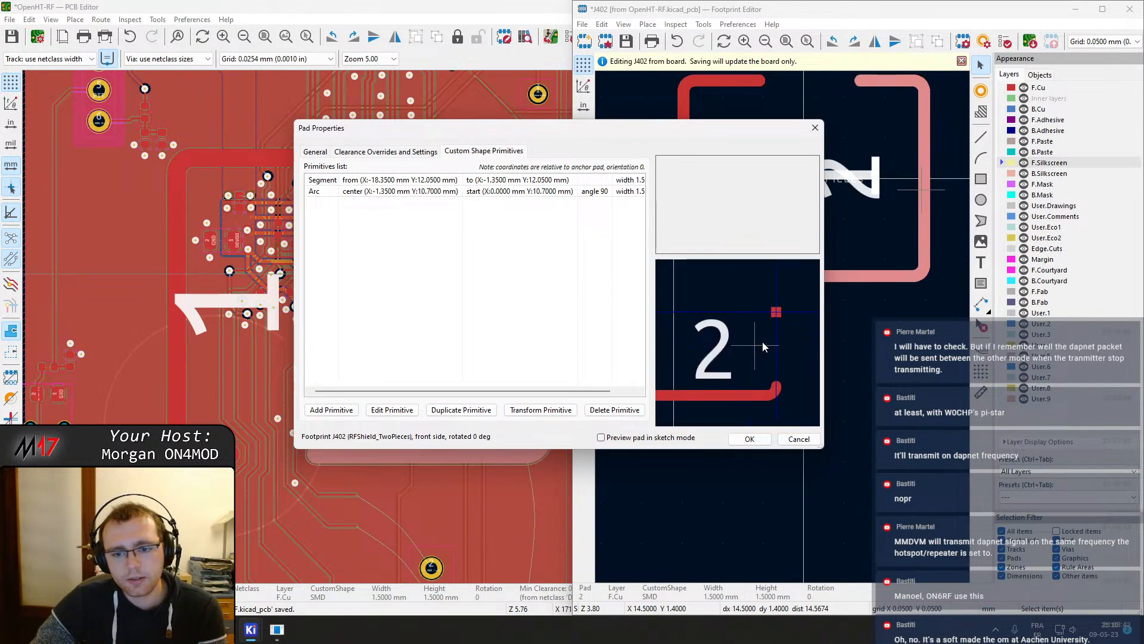
scroll(775, 338, up, 2)
scroll(626, 338, down, 1)
scroll(738, 344, down, 2)
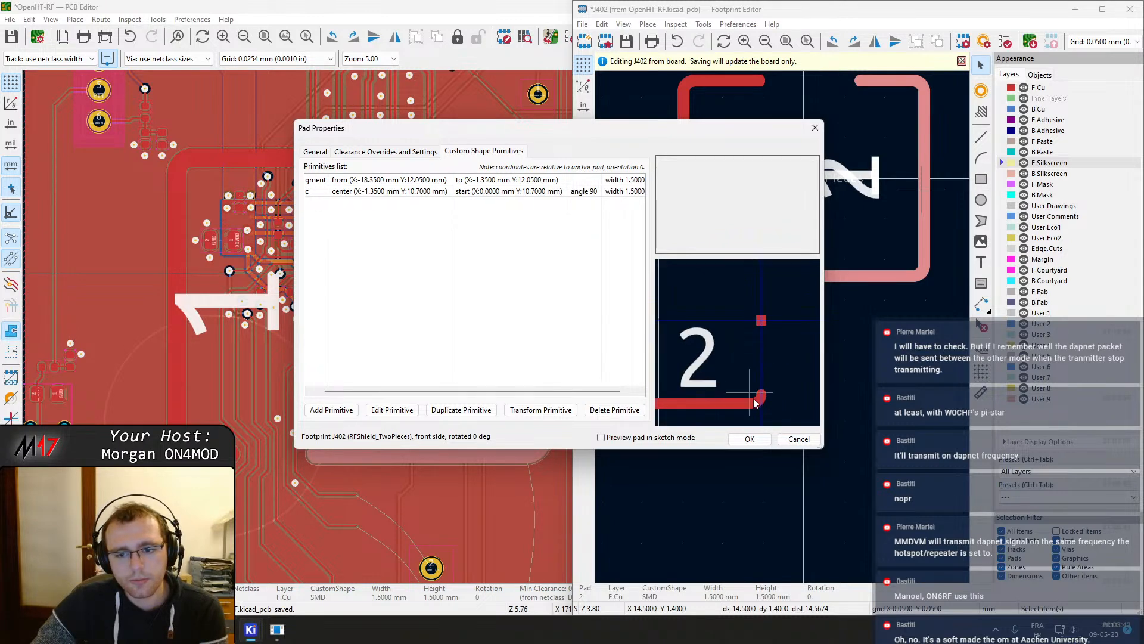
click(407, 195)
click(401, 183)
click(409, 196)
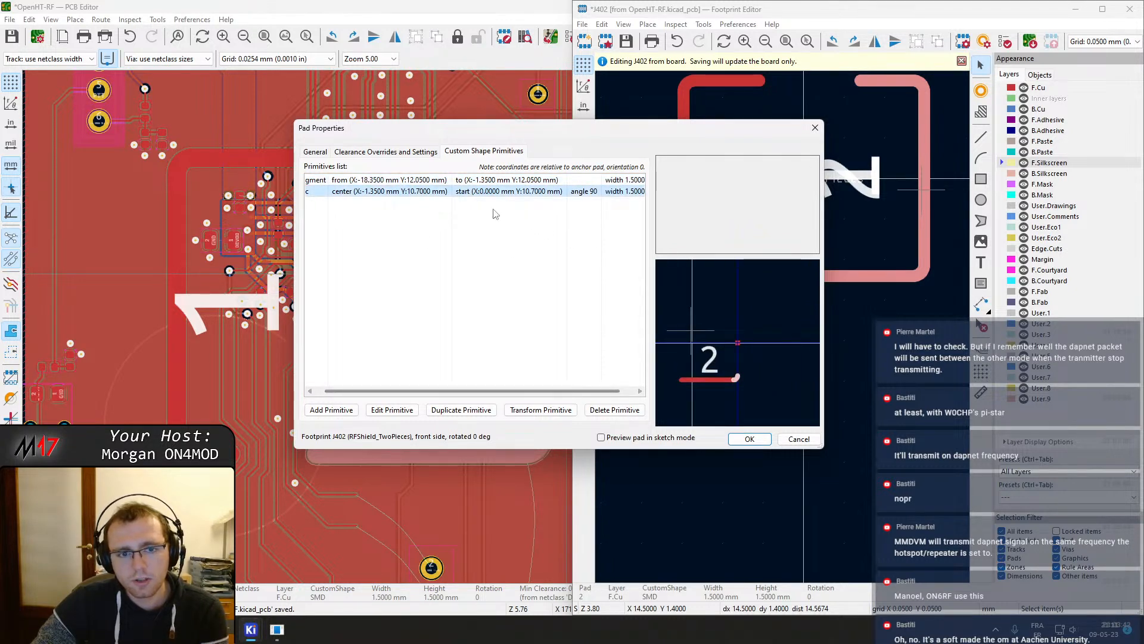
click(478, 182)
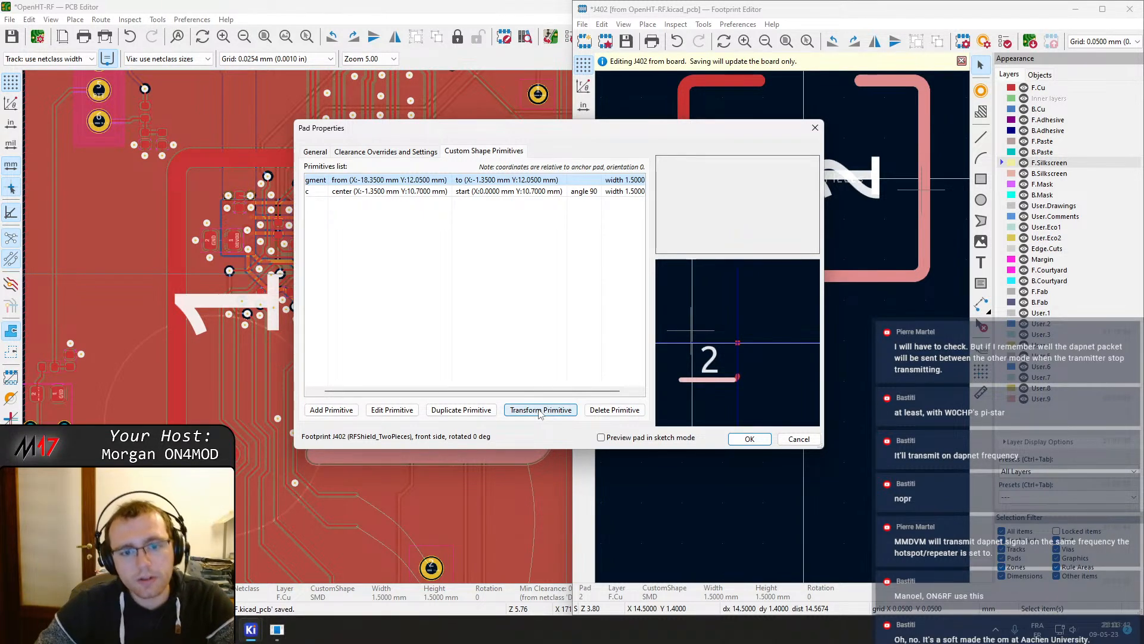
double_click(429, 179)
click(613, 315)
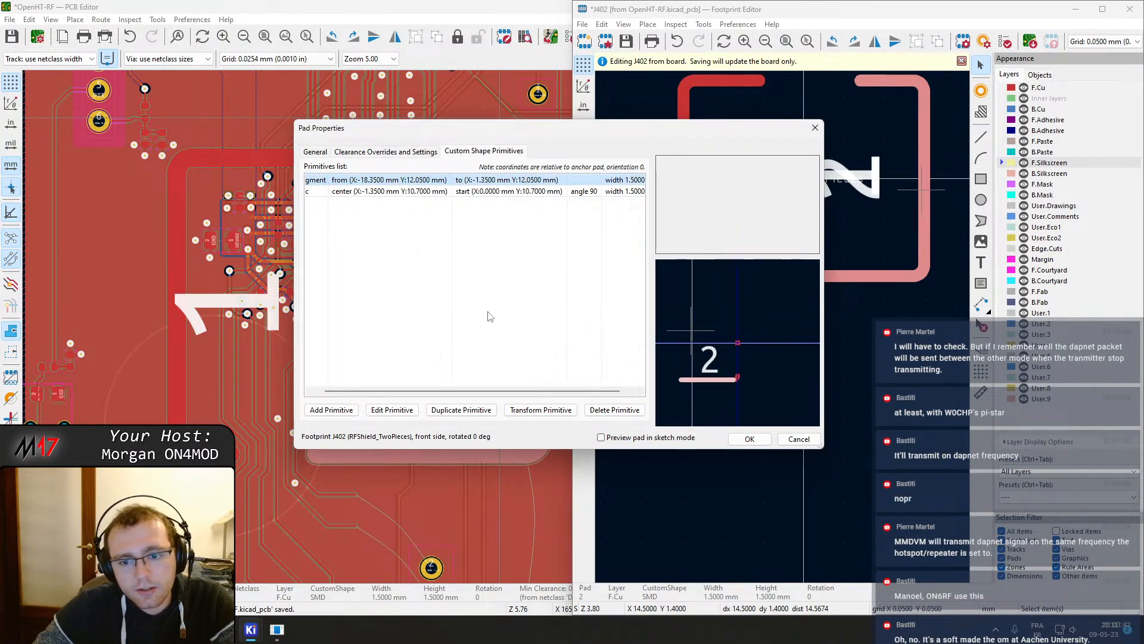
scroll(504, 386, left, 1)
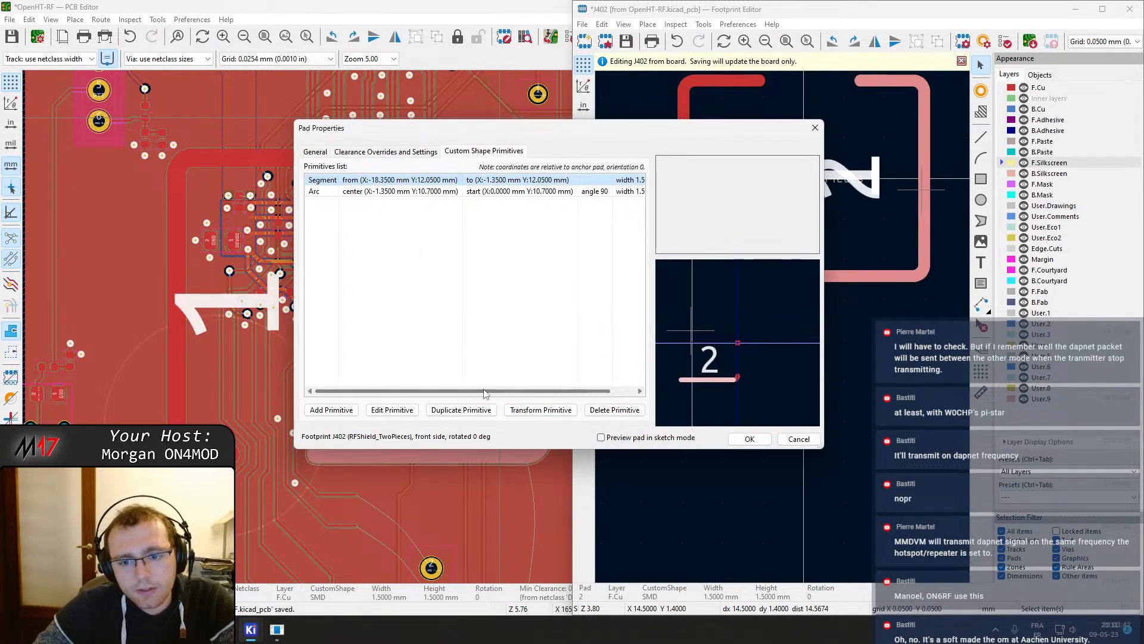
Transform the bottom segment primitive by a move vector of X 10 mm and Y -12.05 mm
click(540, 410)
drag(534, 239, 478, 242)
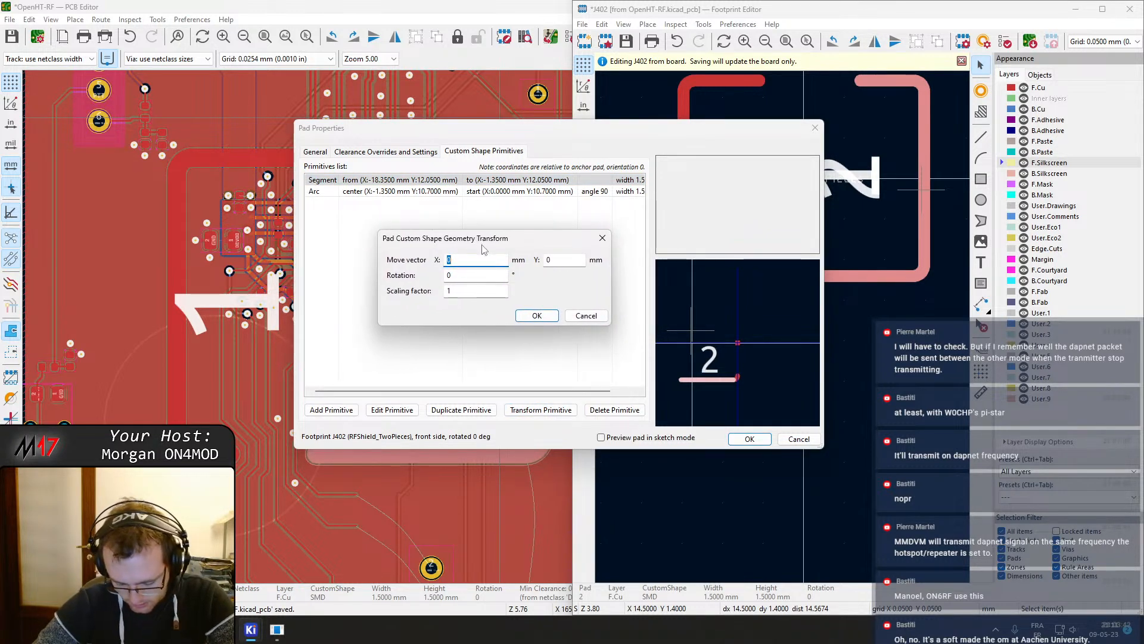
click(560, 259)
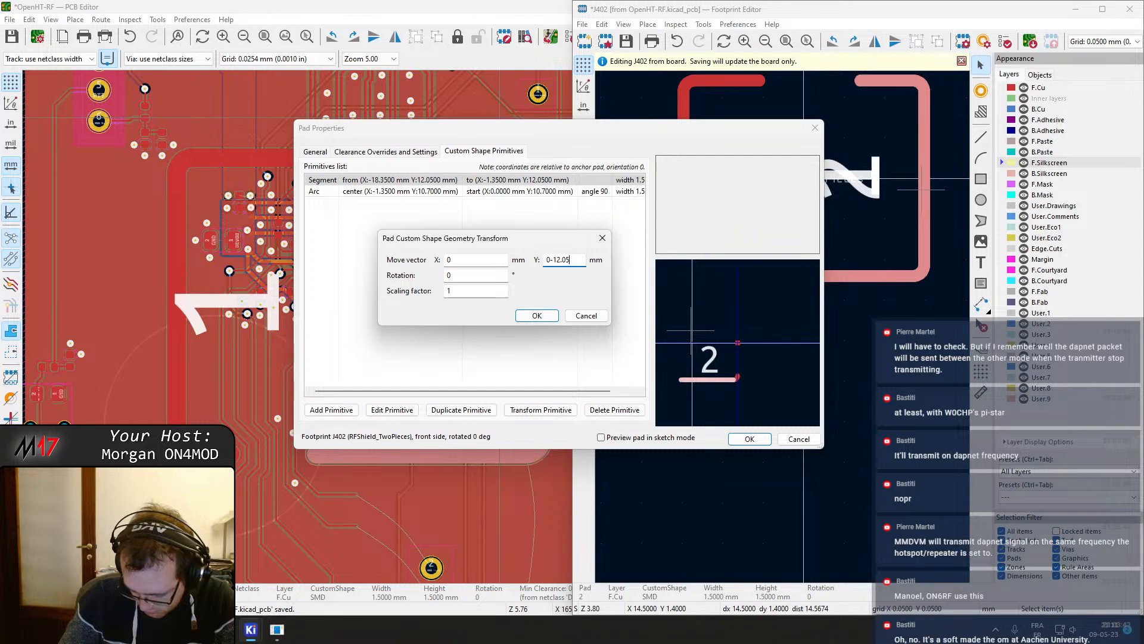
click(490, 260)
drag(490, 260, 439, 273)
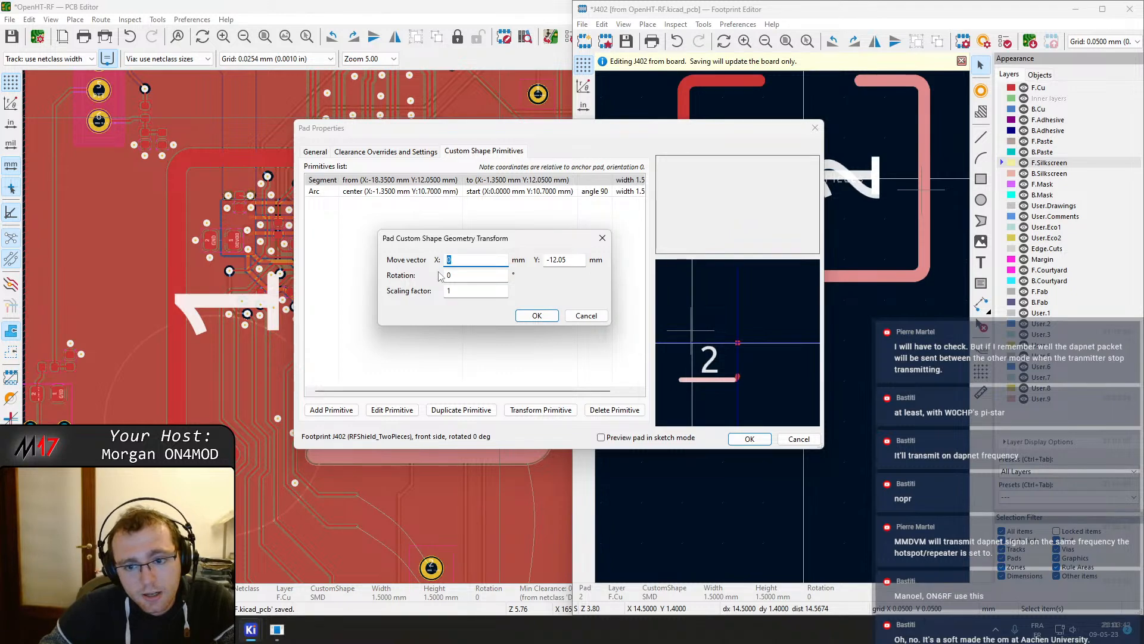
text(10)
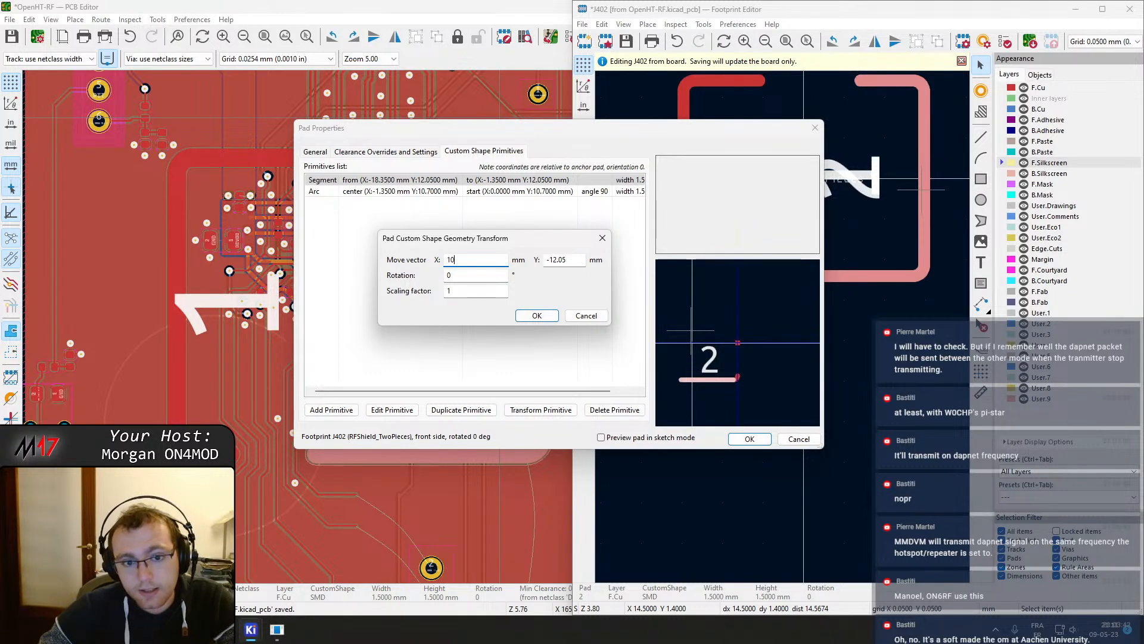
click(537, 316)
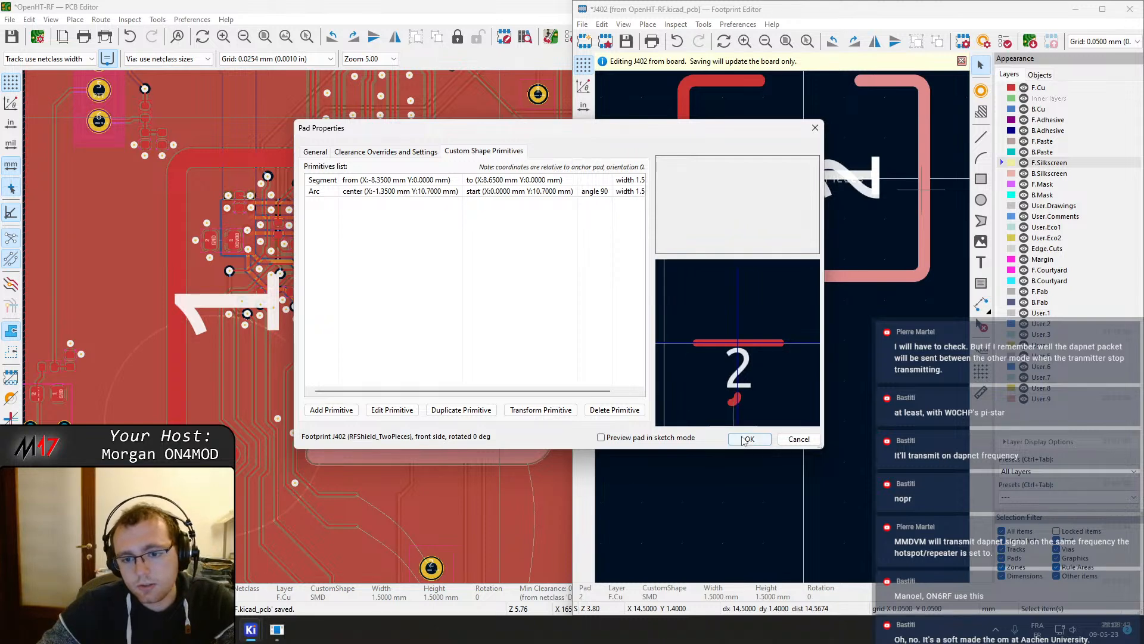
Transform the arc primitive by the same move vector, X 10 mm and Y -12.05 mm, and apply the pad changes
click(503, 191)
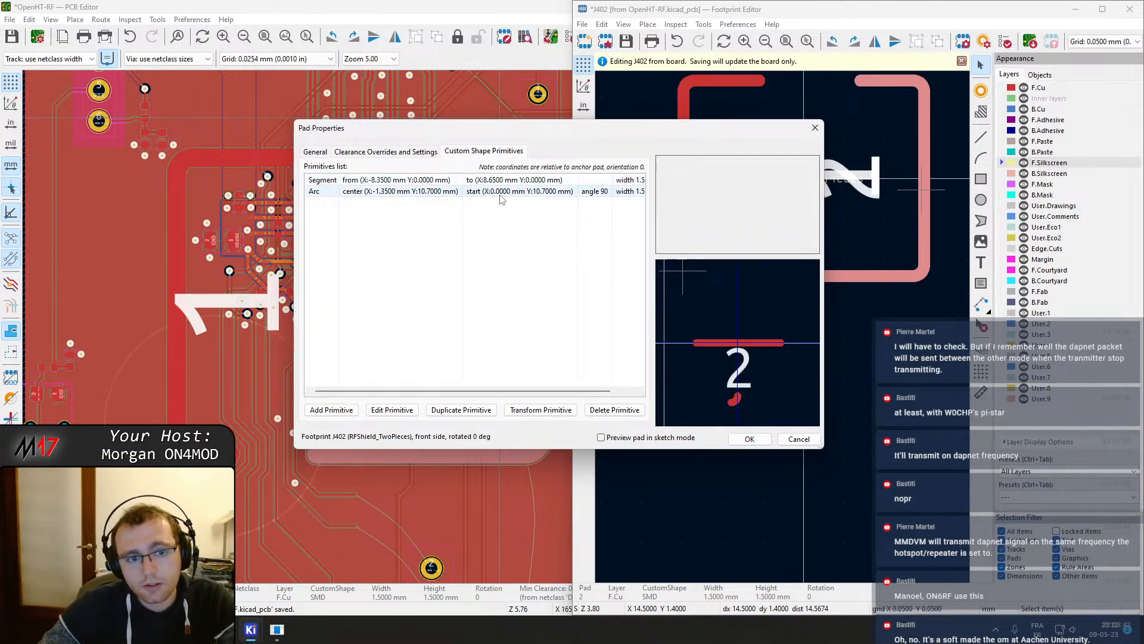
click(392, 410)
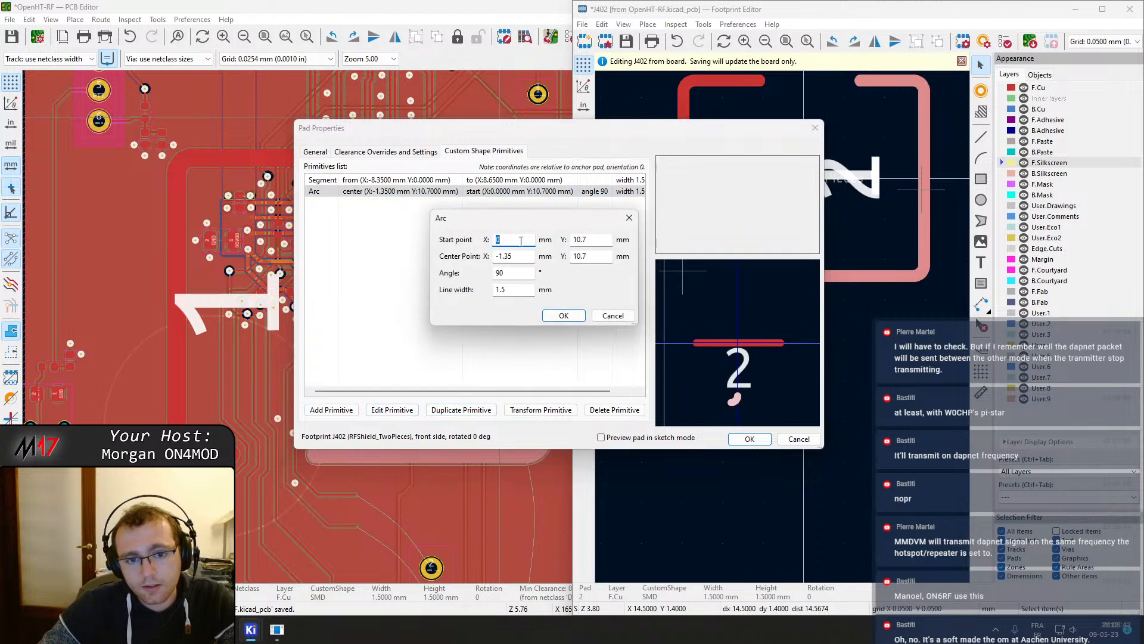
click(613, 316)
click(540, 410)
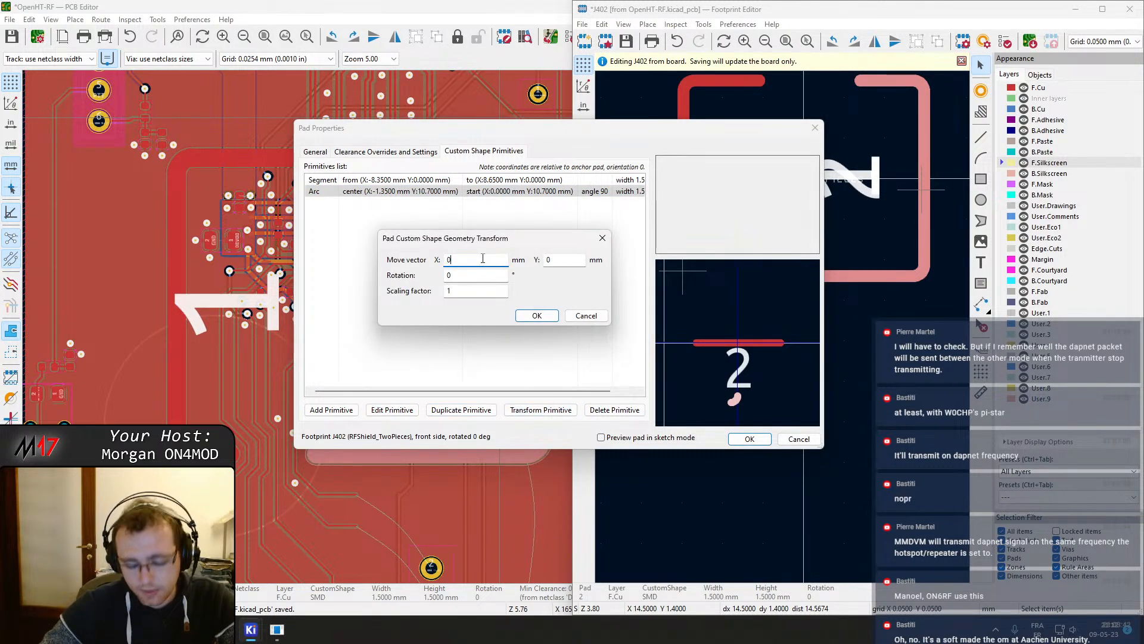
text(+10)
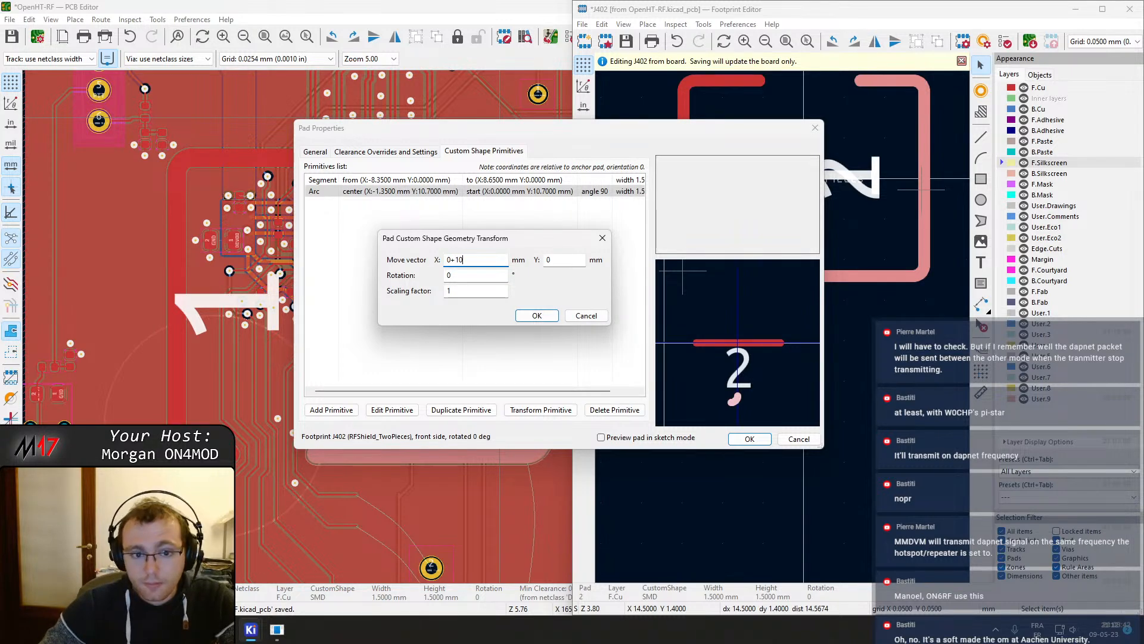
key(Tab)
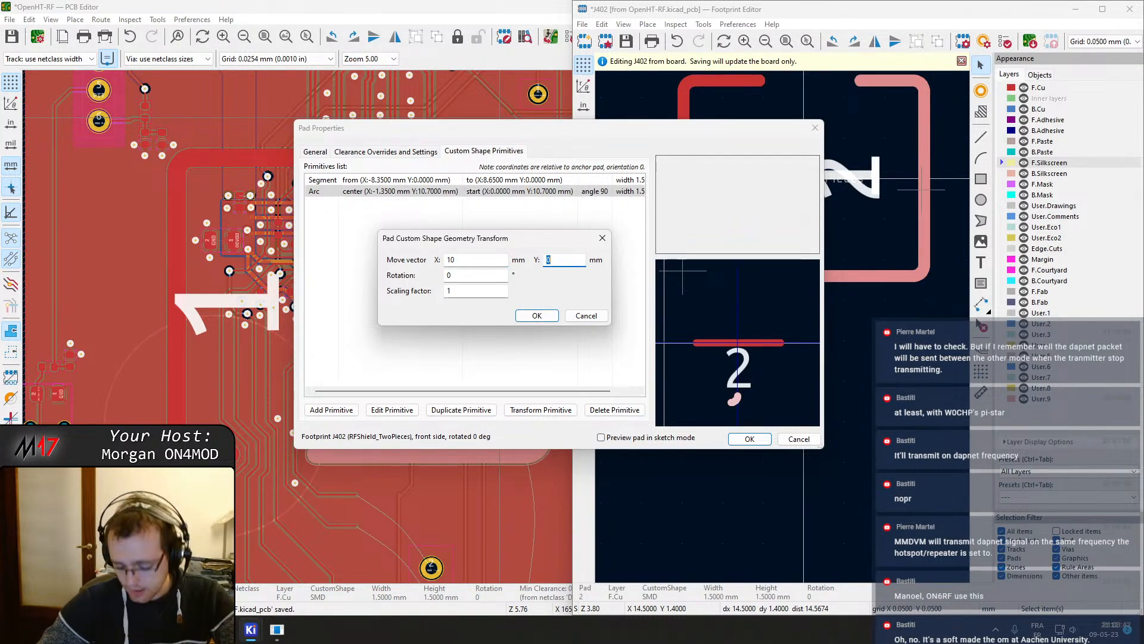
text(-12.05)
click(528, 314)
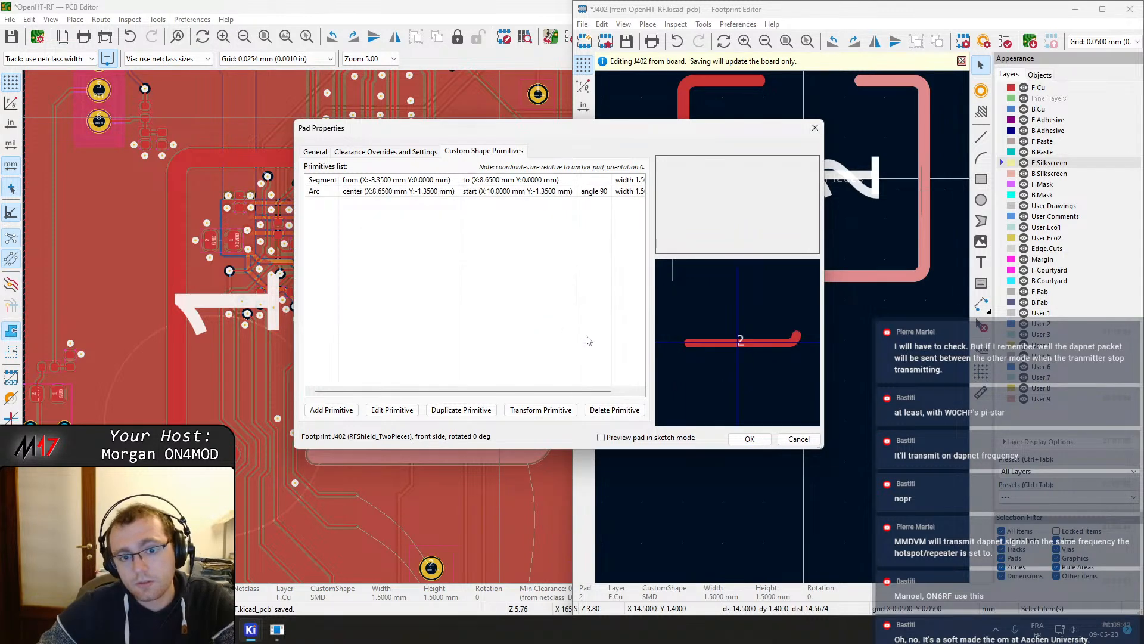
click(750, 438)
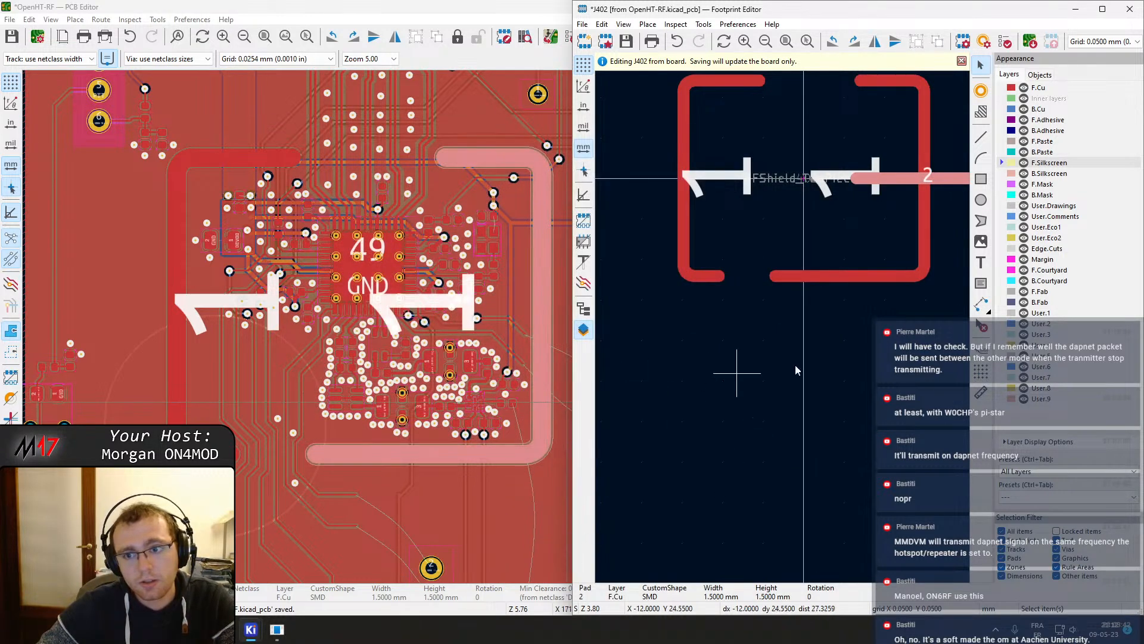
Select pad 2 of the shield footprint and move it exactly by X -10 mm and Y 12.05 mm
middle_drag(802, 362, 545, 480)
right_click(709, 301)
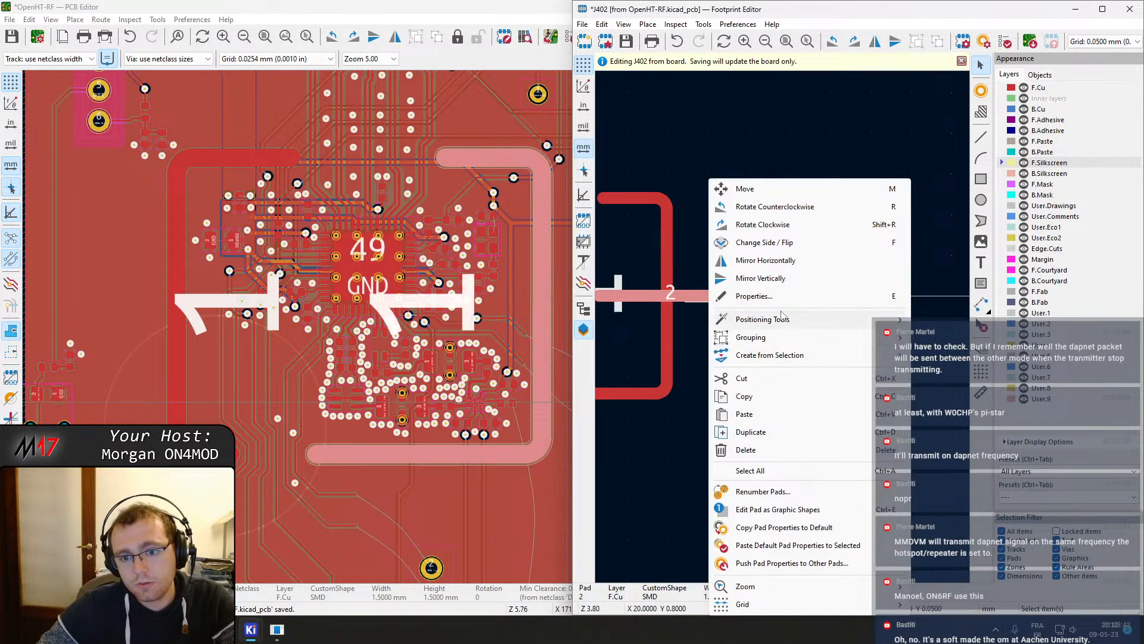
click(948, 320)
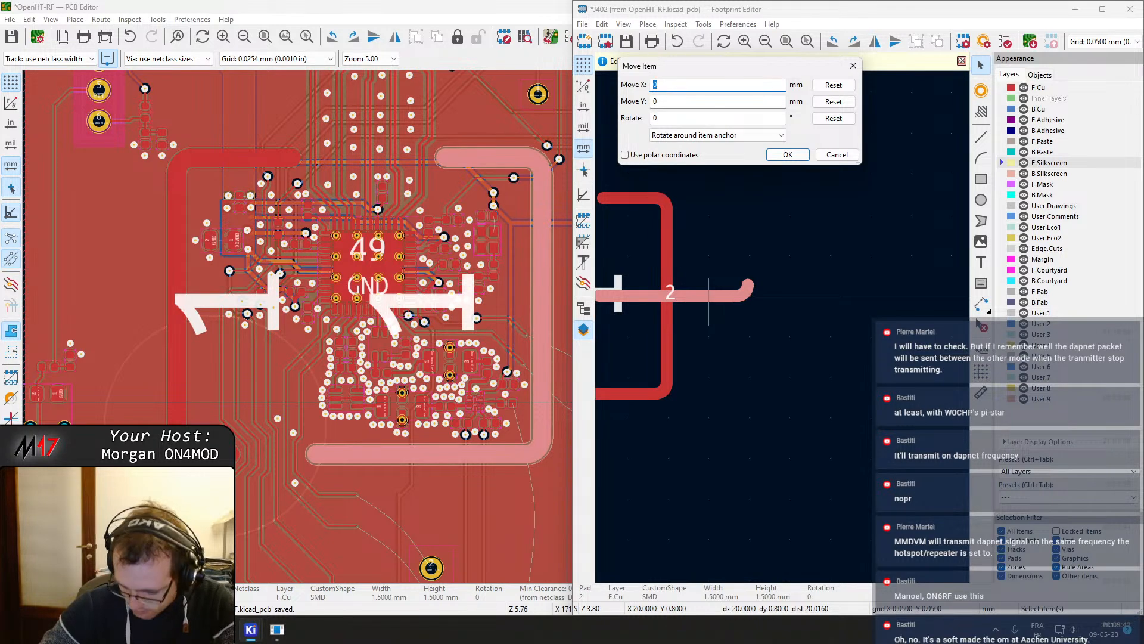
text(-10)
click(677, 104)
text(12.05)
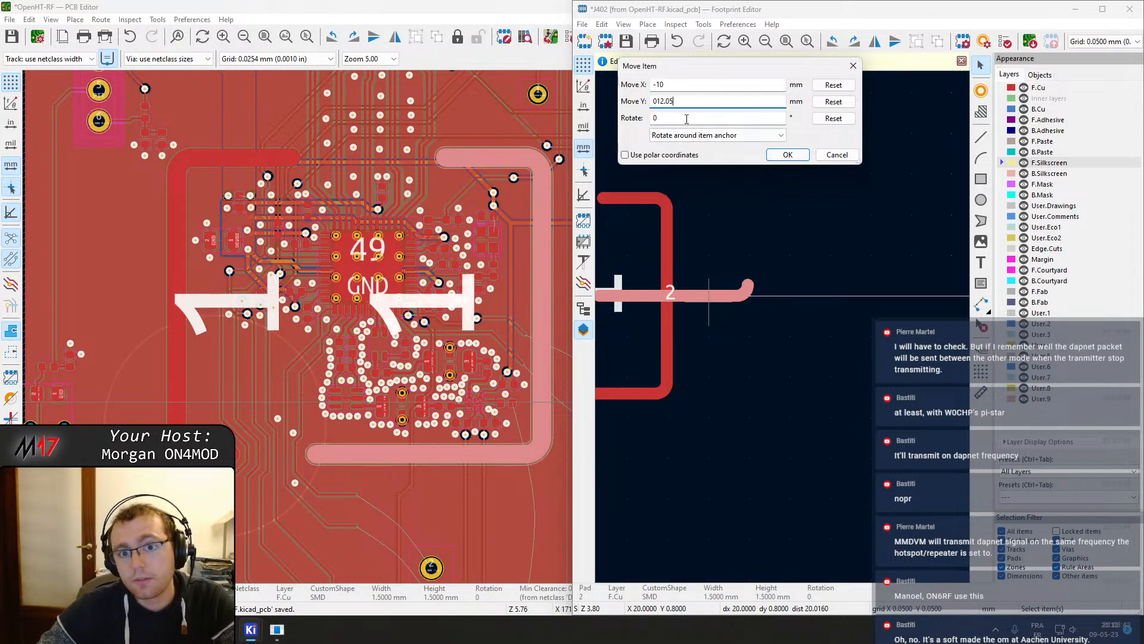
click(781, 156)
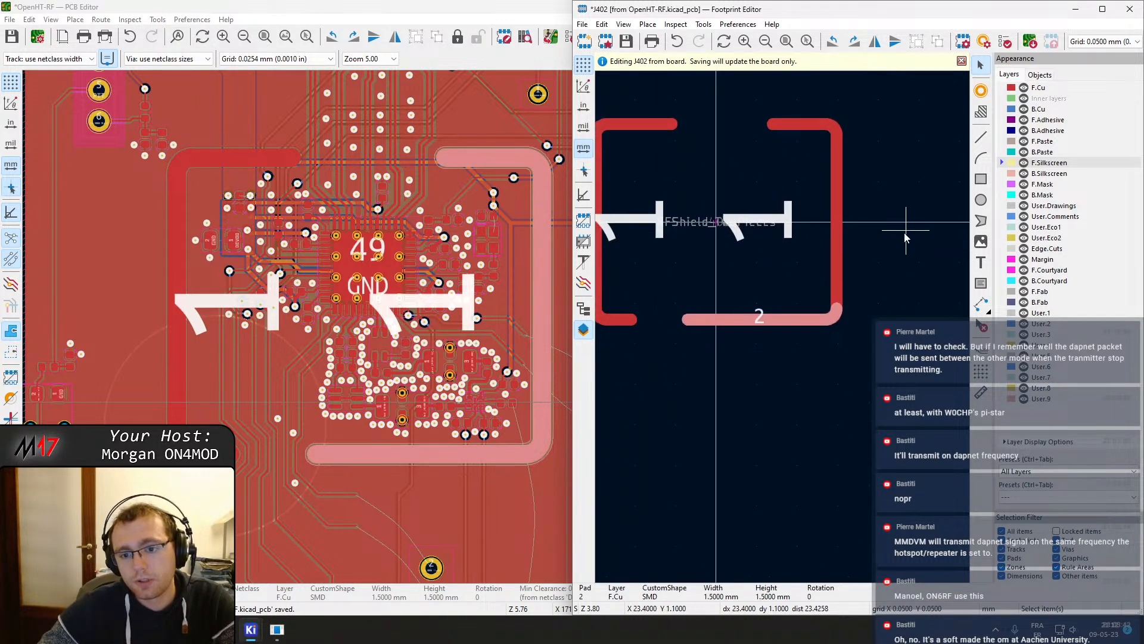
Delete the bottom segment primitive from pad 1's custom shape and apply the pad change
middle_drag(791, 281, 799, 298)
click(860, 270)
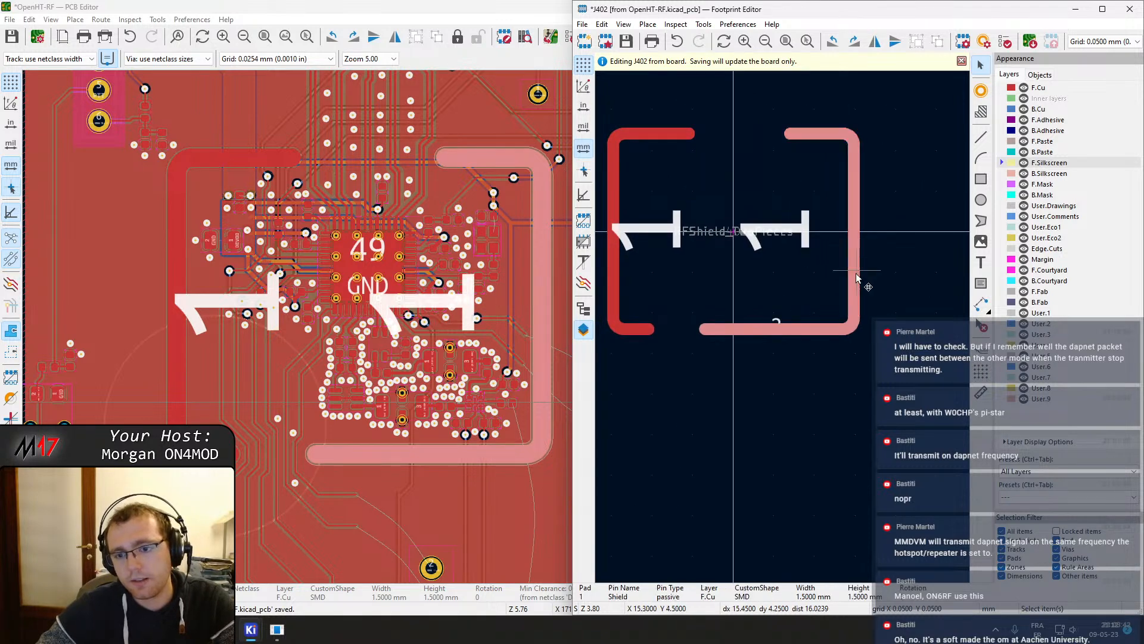
double_click(860, 270)
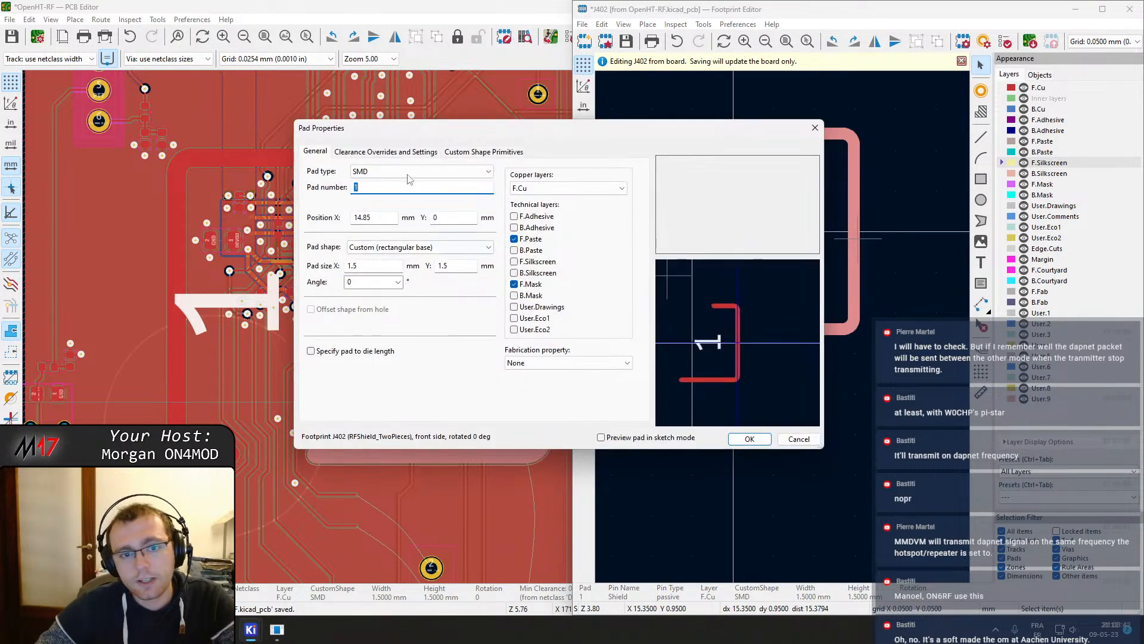
click(484, 151)
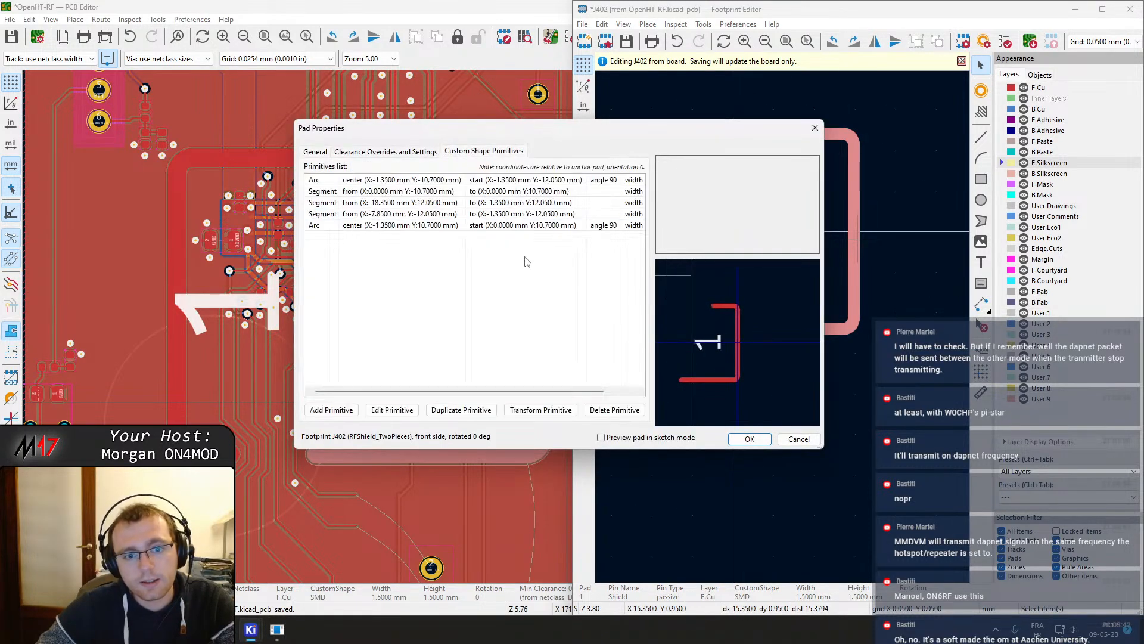
click(493, 203)
click(615, 409)
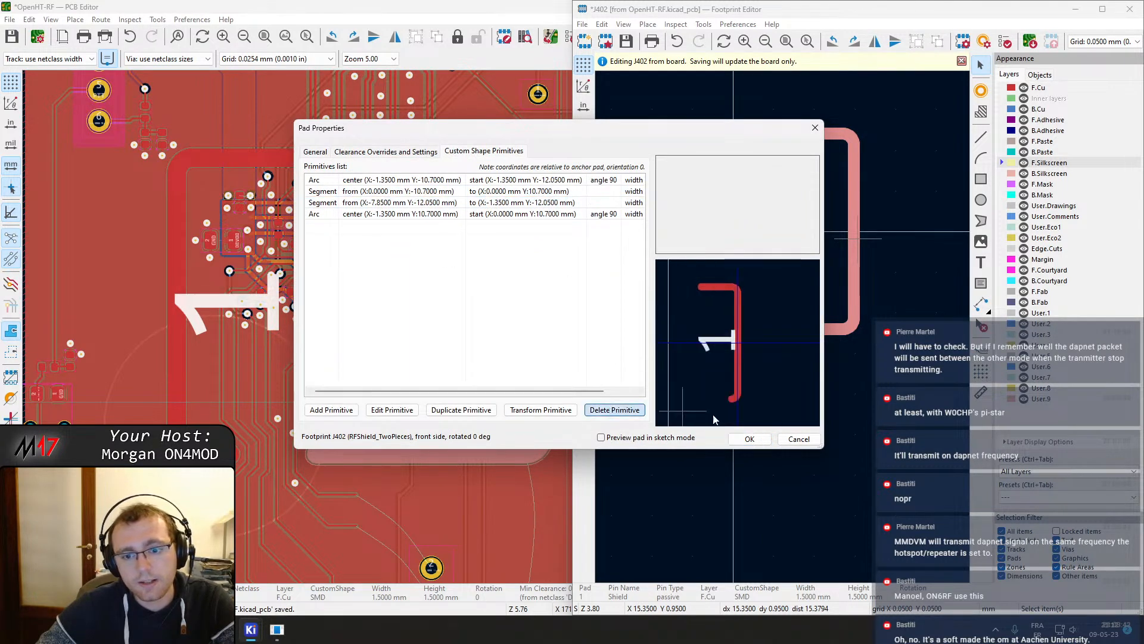
click(749, 439)
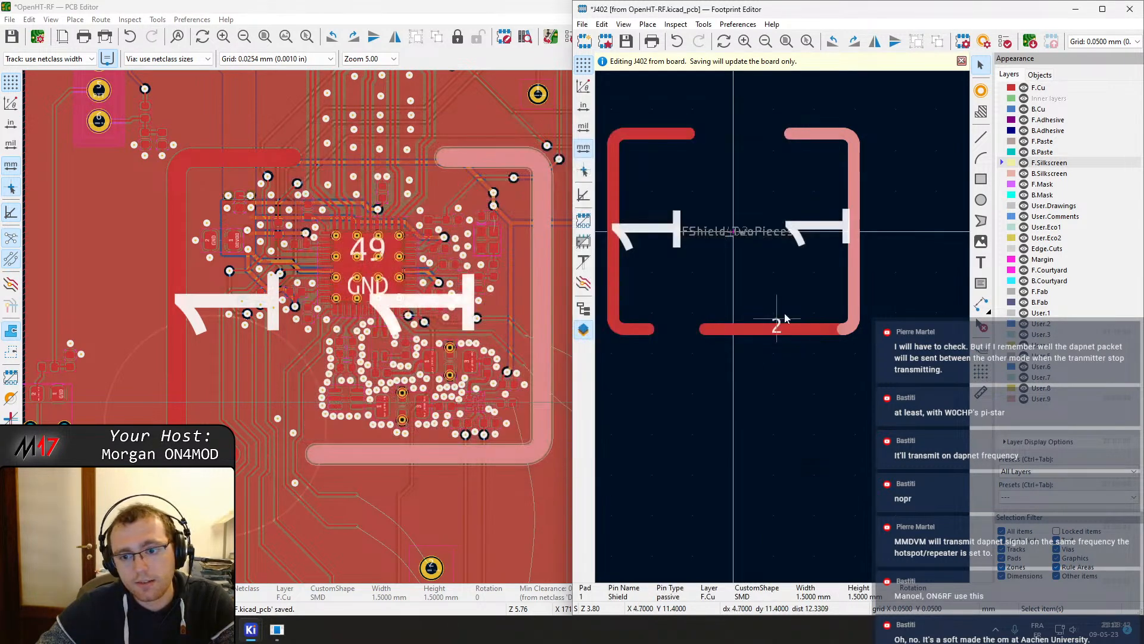
Renumber the moved bottom shield pad as 1
double_click(776, 344)
text(1)
click(742, 440)
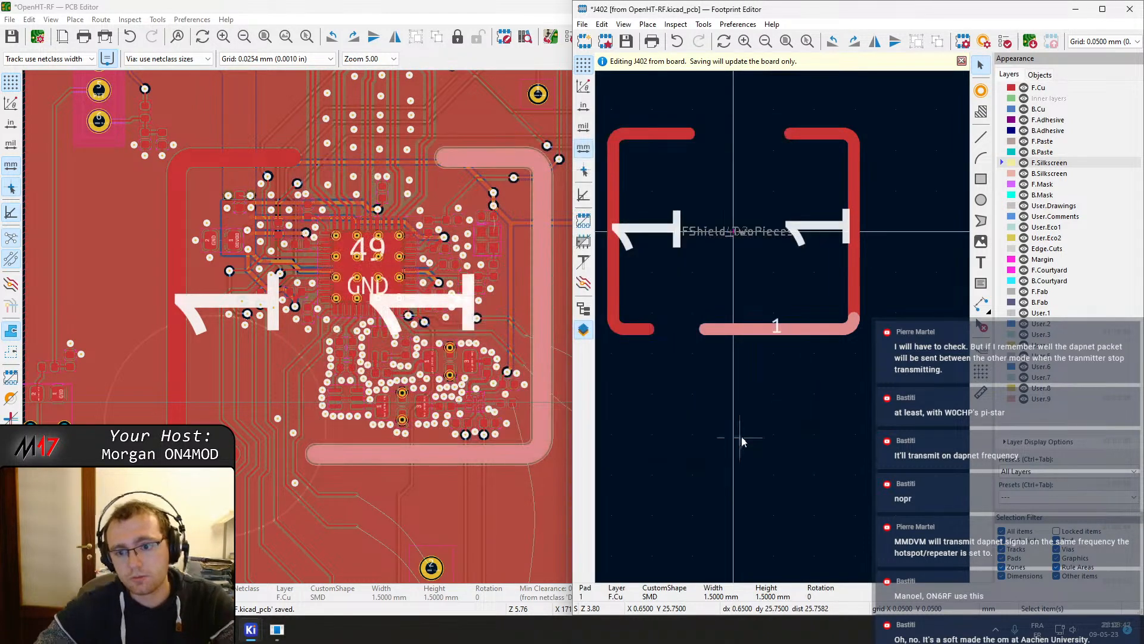
click(741, 440)
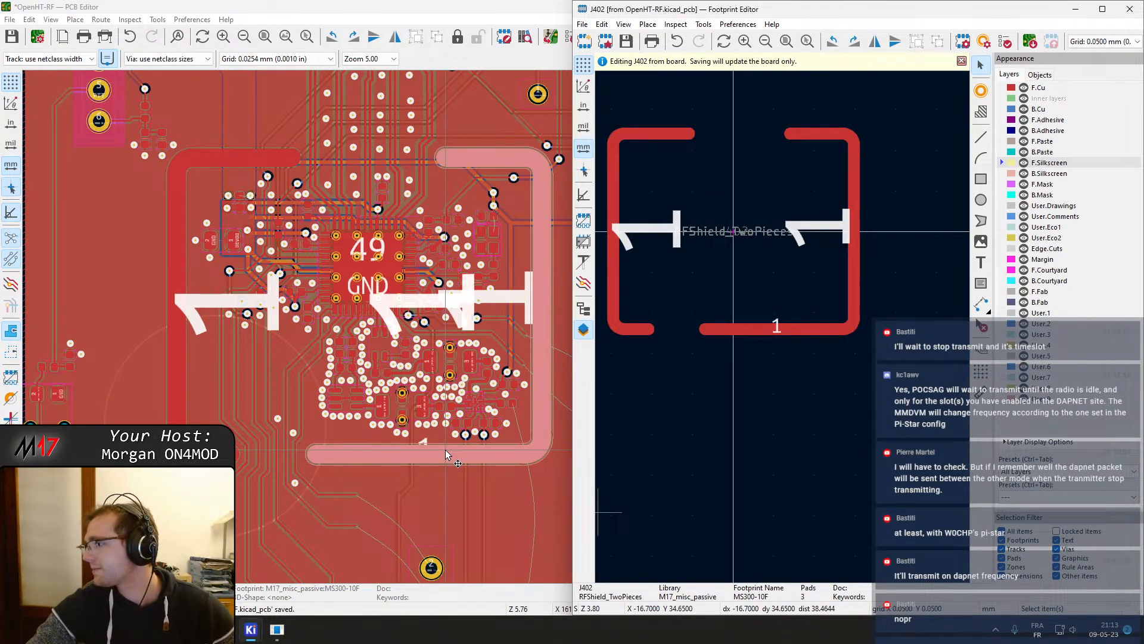
Inspect the properties of the updated bottom shield pad on the board
scroll(517, 326, up, 2)
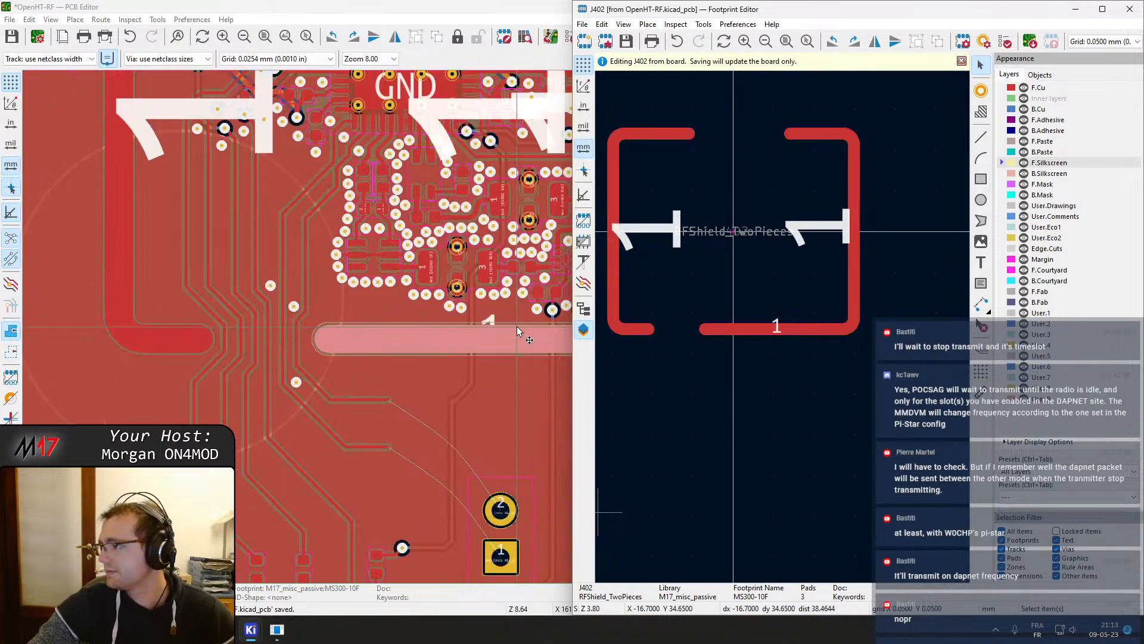
click(534, 317)
double_click(545, 326)
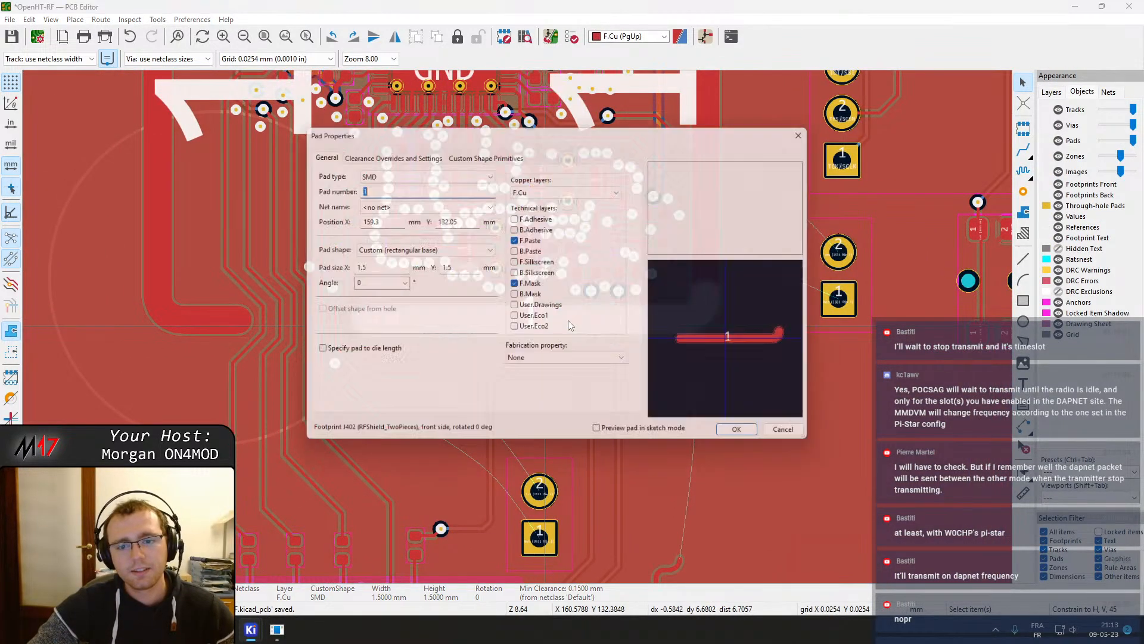
click(799, 439)
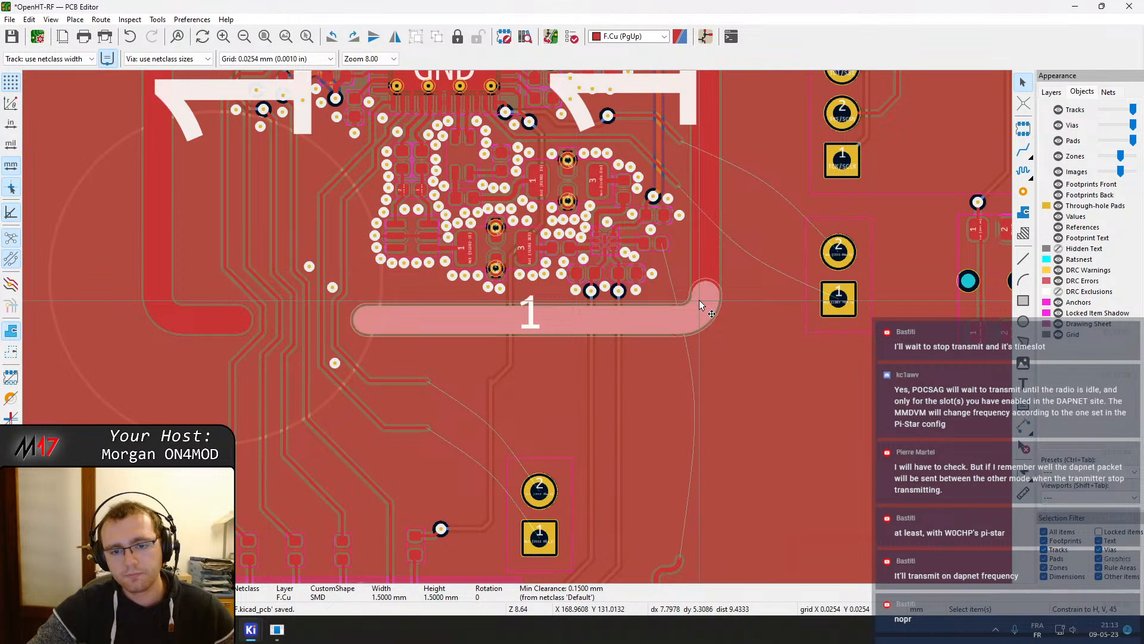
scroll(684, 303, up, 3)
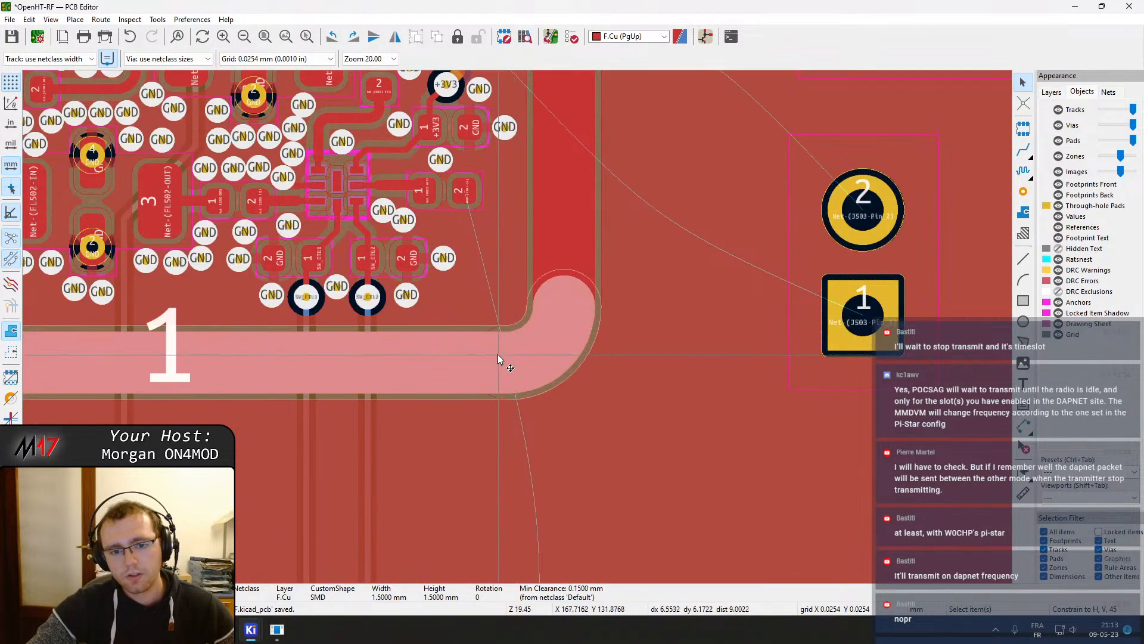
double_click(526, 350)
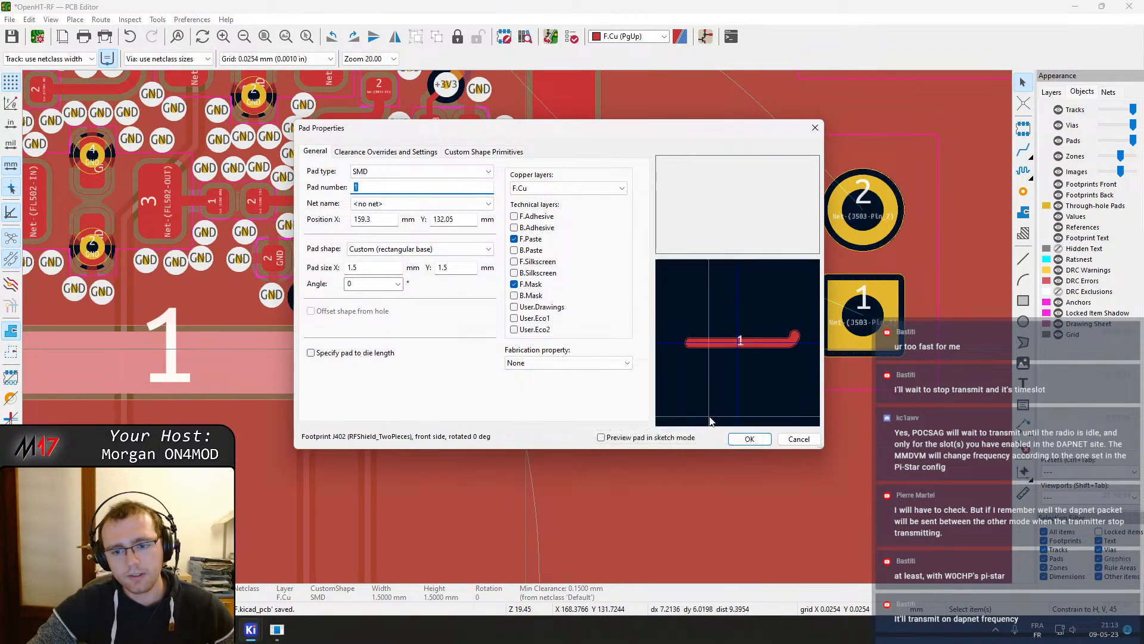
click(799, 439)
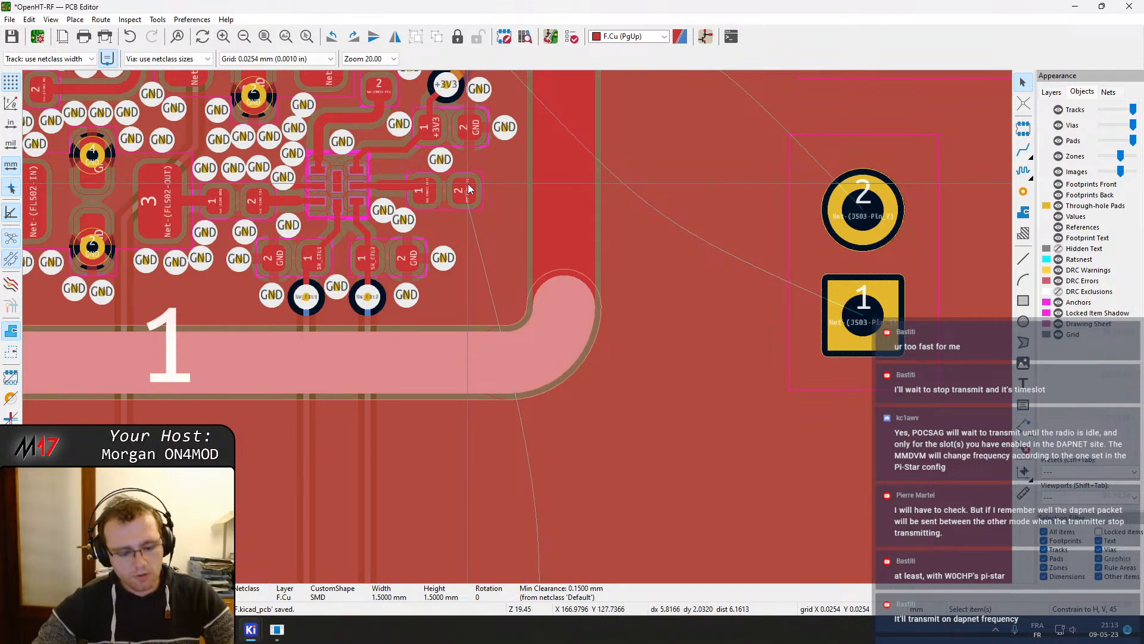
scroll(469, 190, up, 2)
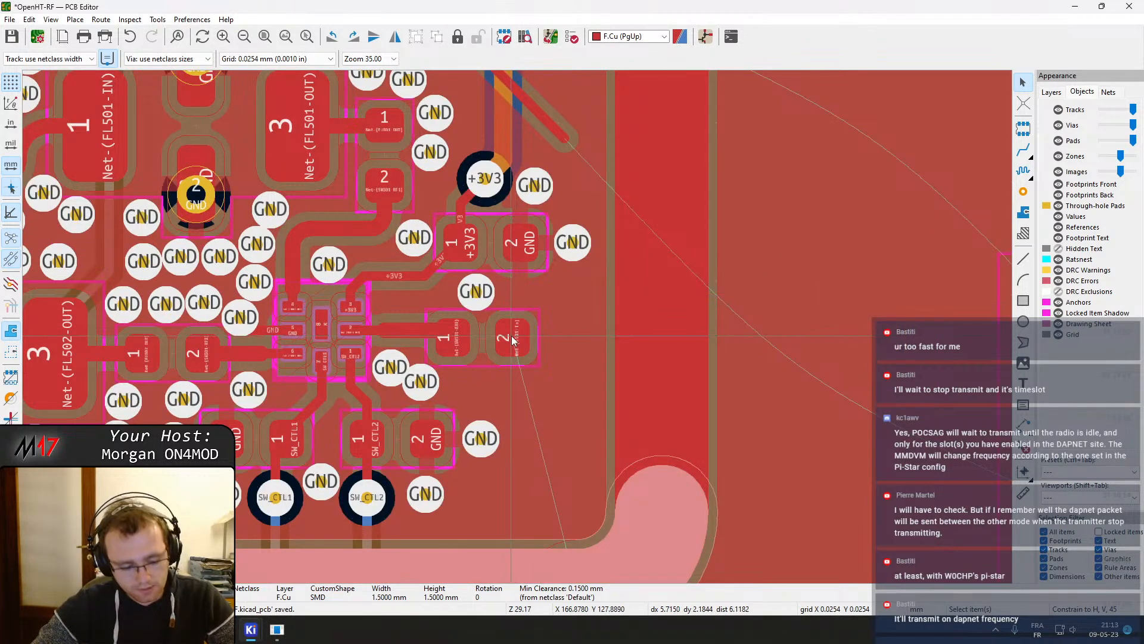
key(x)
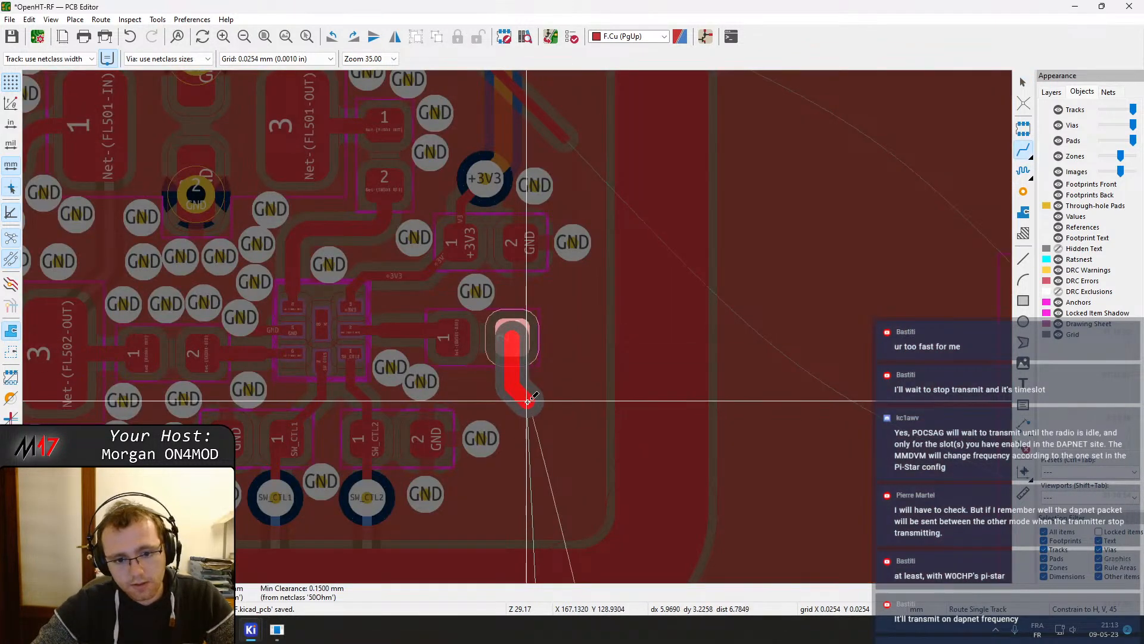
right_click(526, 387)
click(577, 309)
right_click(529, 385)
click(577, 306)
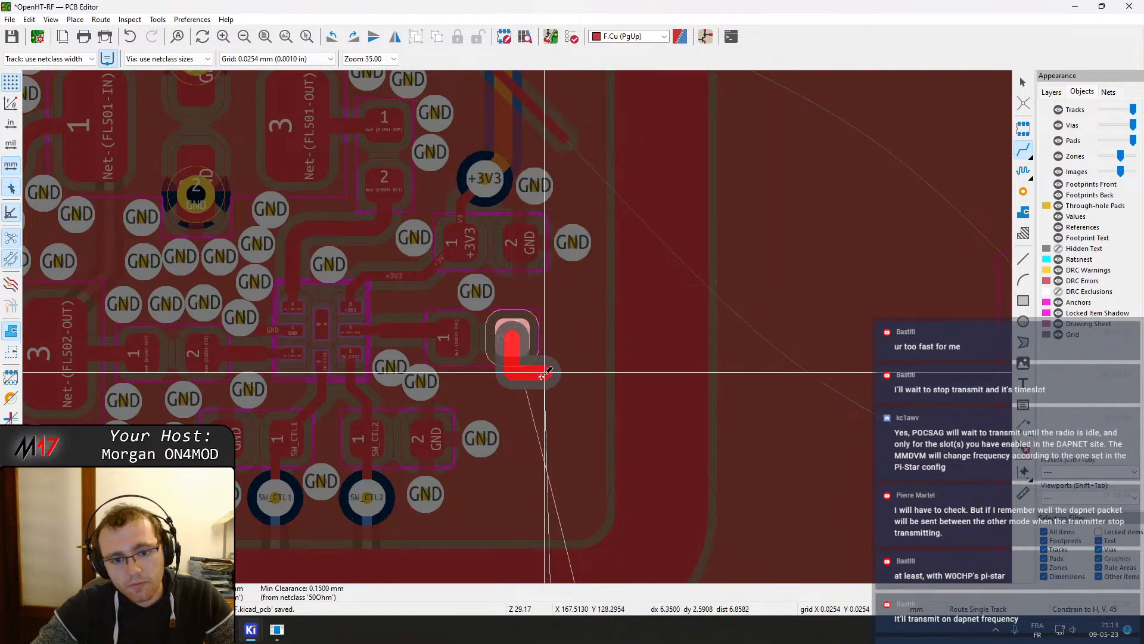
right_click(529, 388)
click(577, 360)
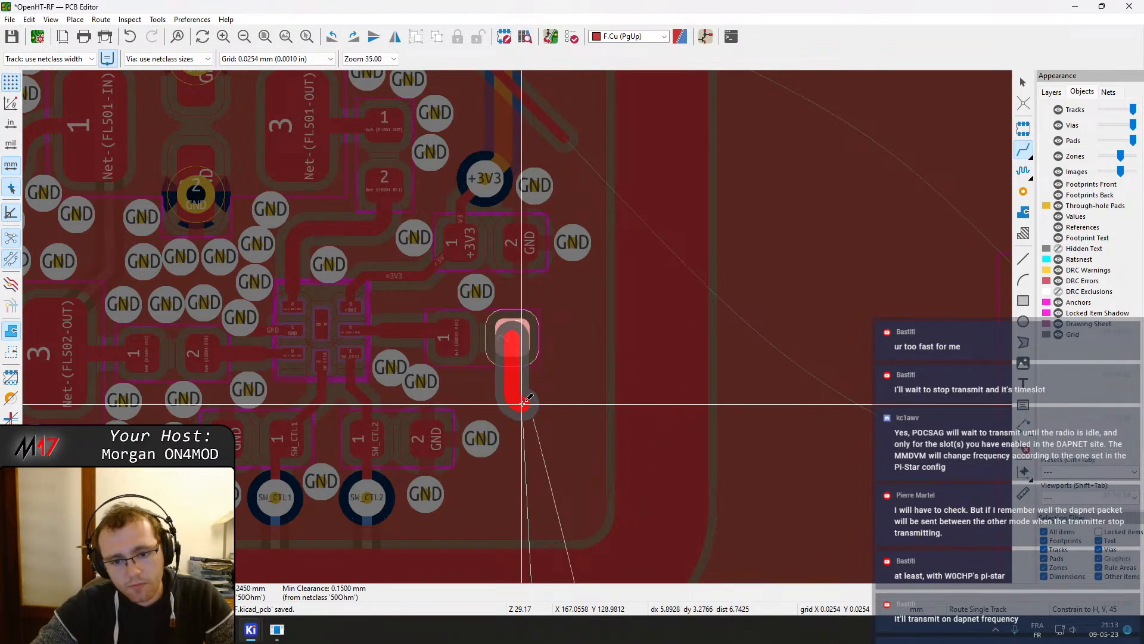
key(Escape)
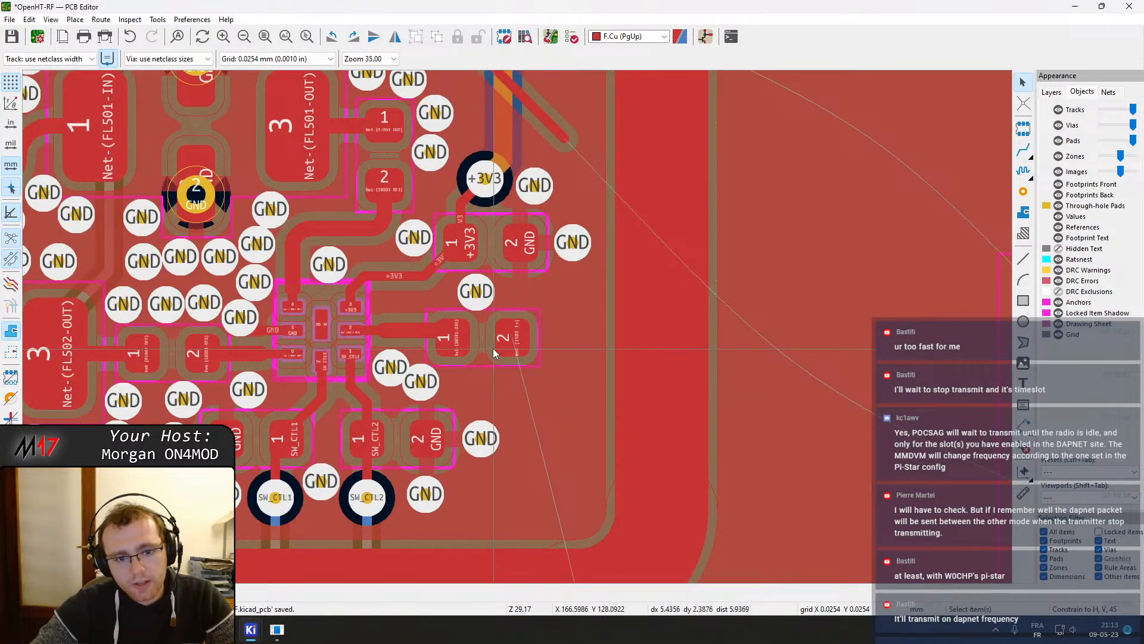
Move the antenna capacitor slightly to the right, next to the RF switch
click(486, 341)
key(m)
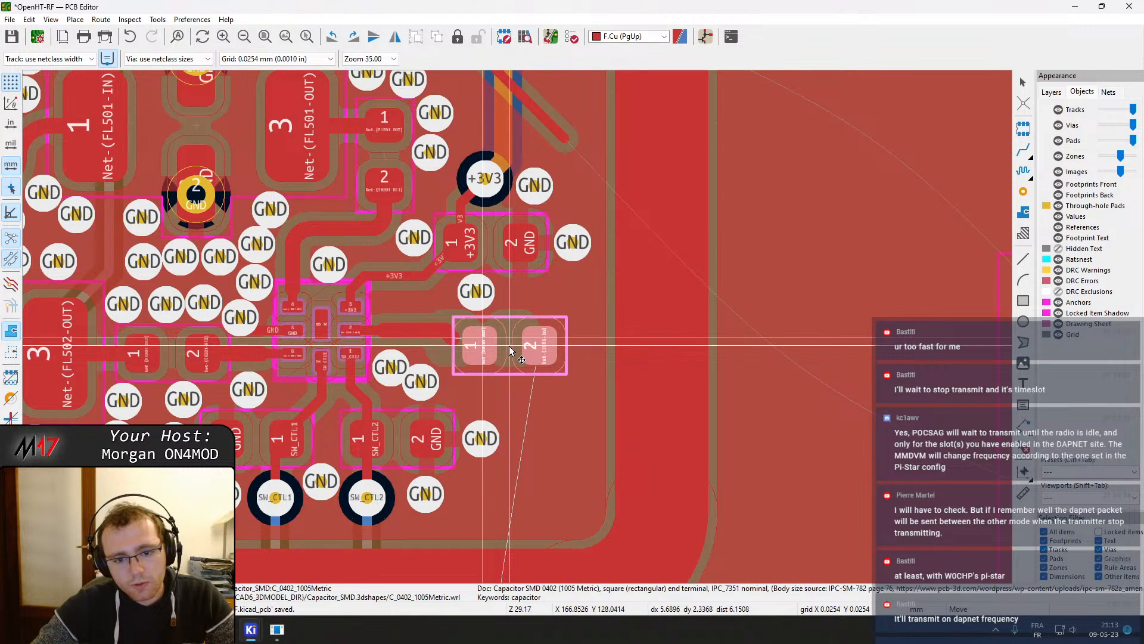
click(510, 352)
Route a track from the switch's antenna pin 2 to the capacitor's pad 1
key(x)
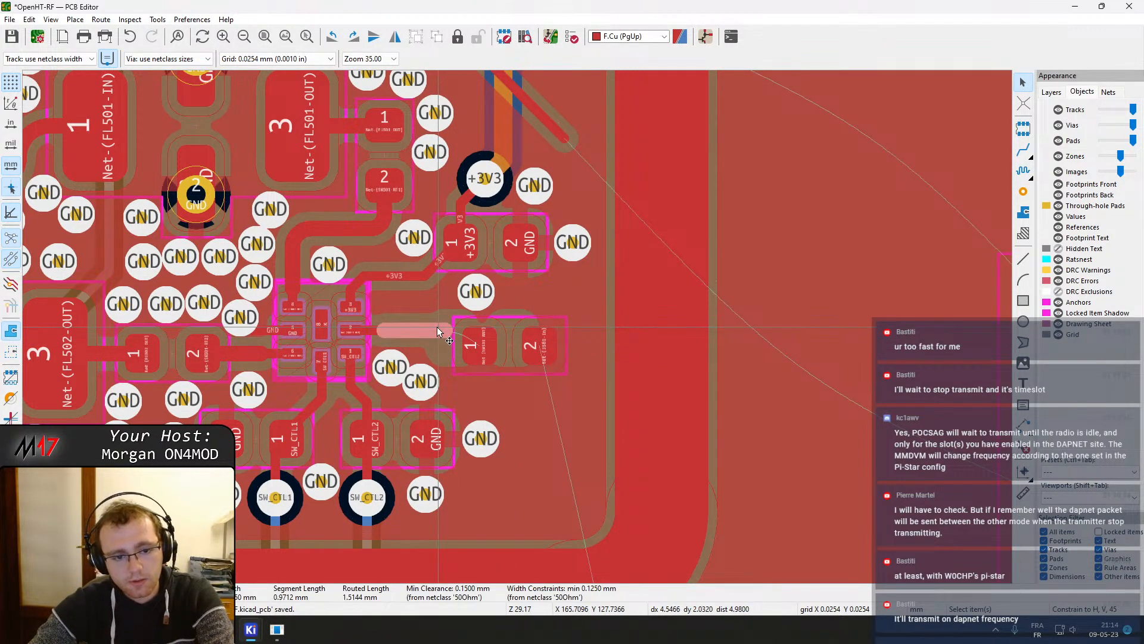
key(Escape)
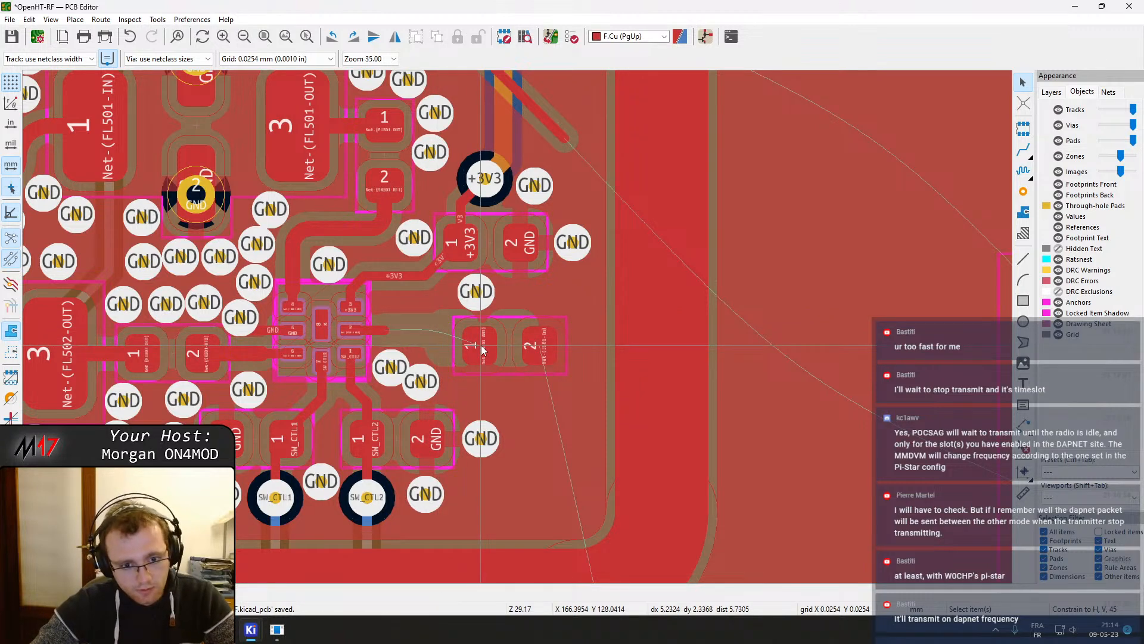
key(x)
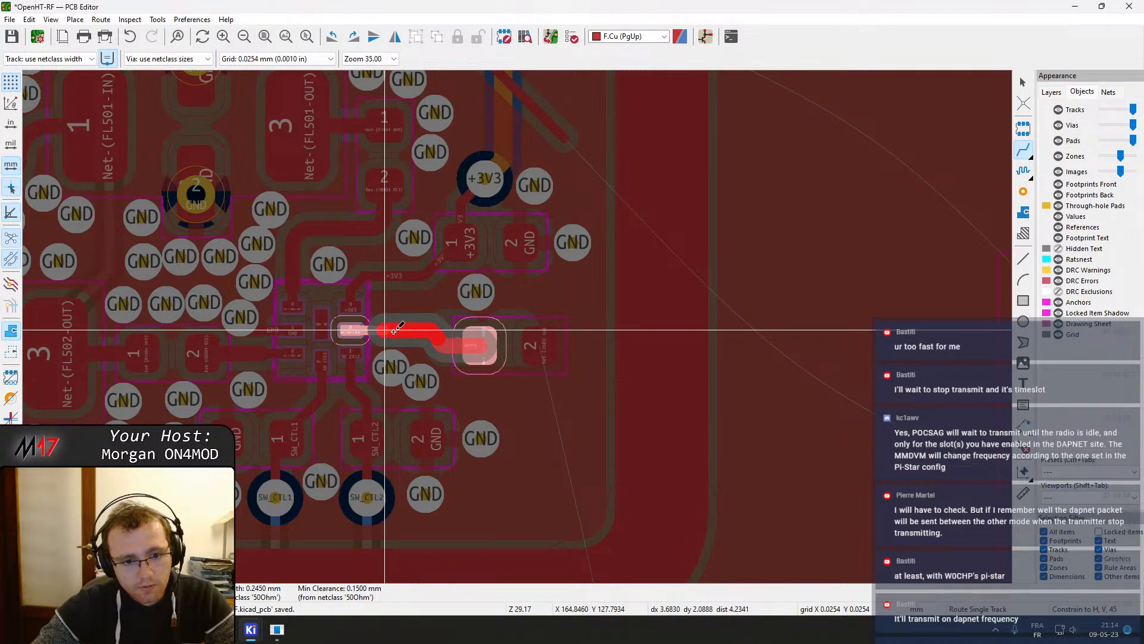
scroll(378, 330, up, 4)
key(Escape)
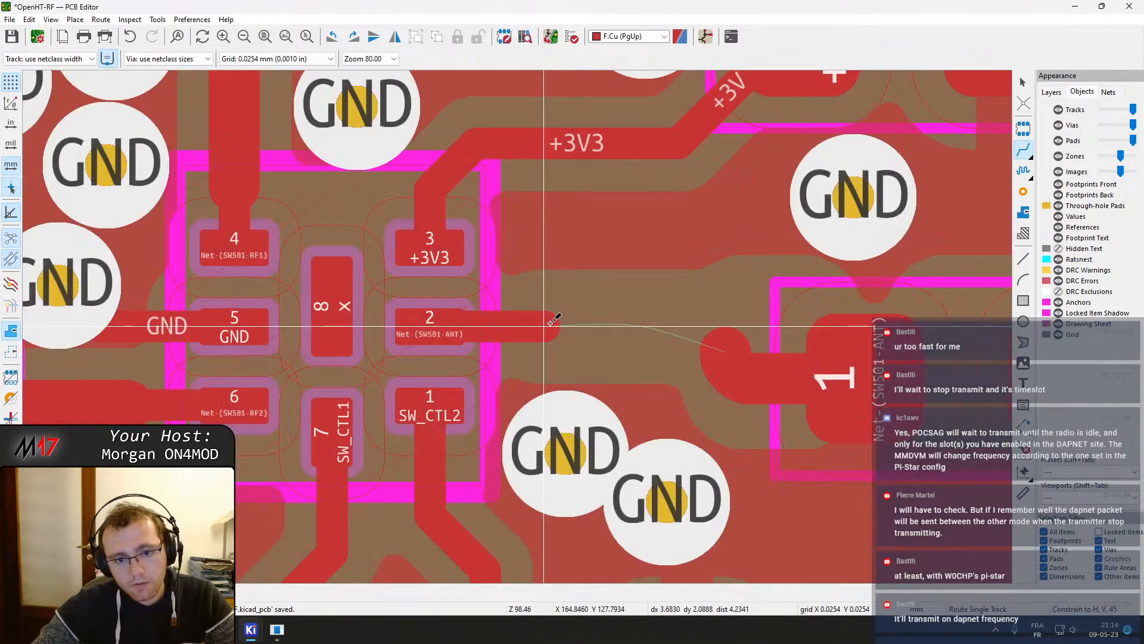
click(570, 323)
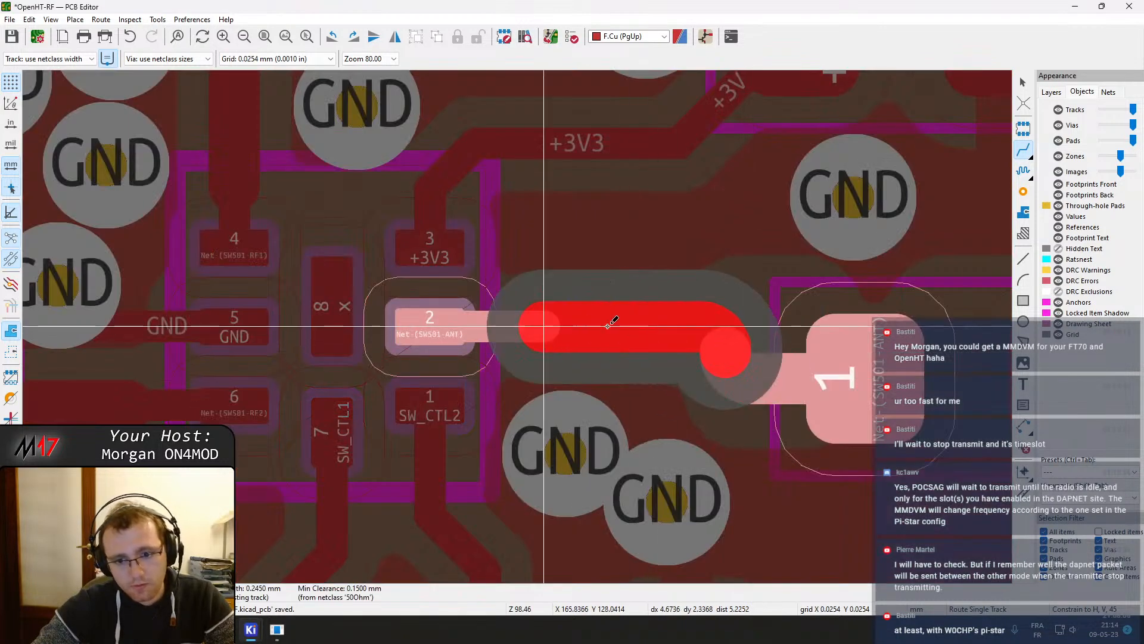
click(568, 326)
key(Escape)
Select and delete the track segments between the switch and the capacitor
middle_drag(761, 351, 498, 263)
click(466, 249)
key(a)
key(Delete)
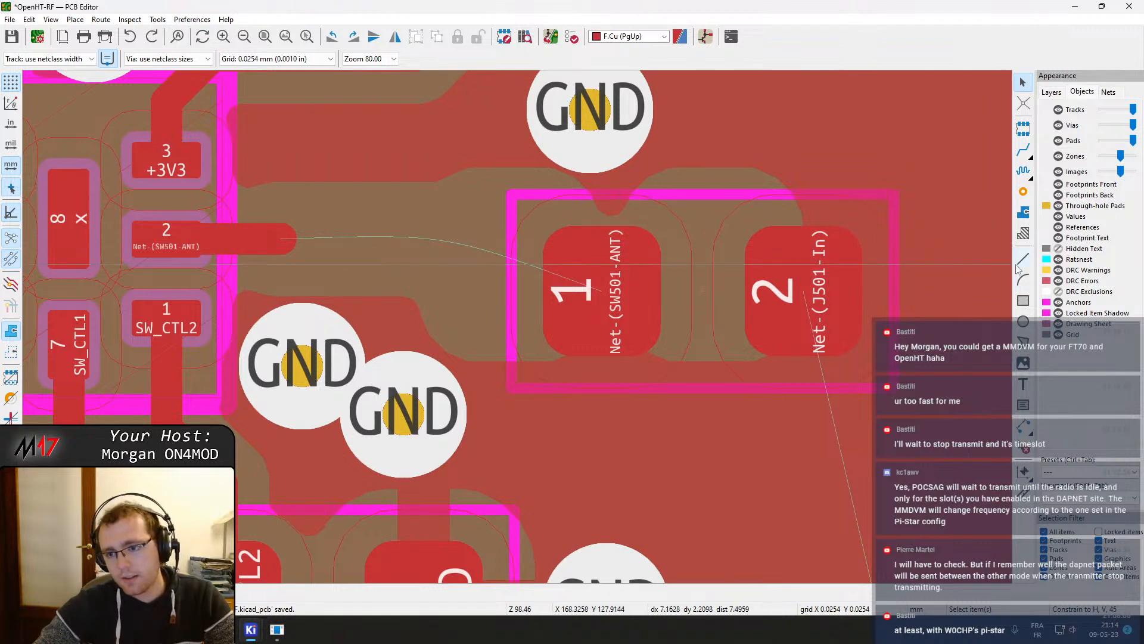
right_click(284, 238)
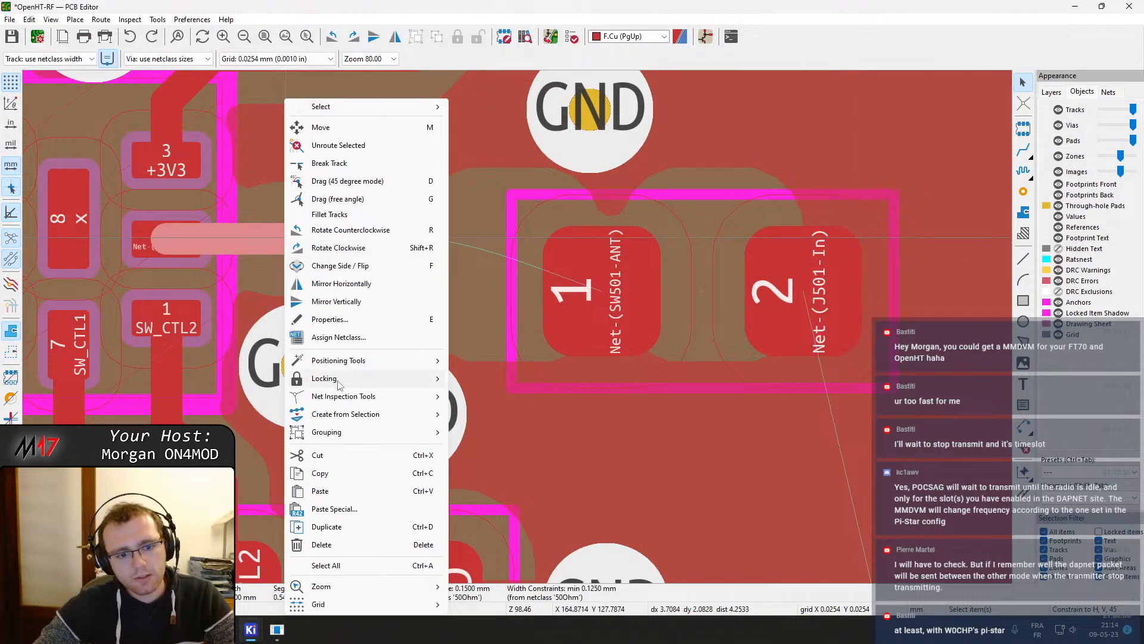
mouse_move(339, 382)
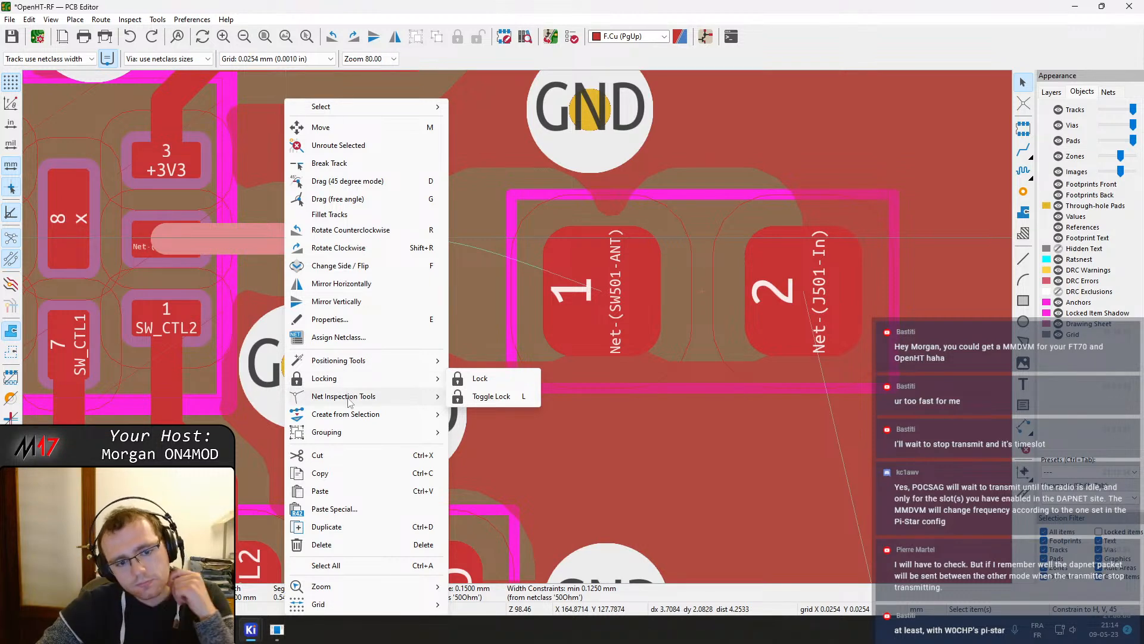
key(Escape)
Route an arc-cornered track from the RF switch's antenna pin 2 to the antenna capacitor's pad 1
drag(286, 238, 267, 238)
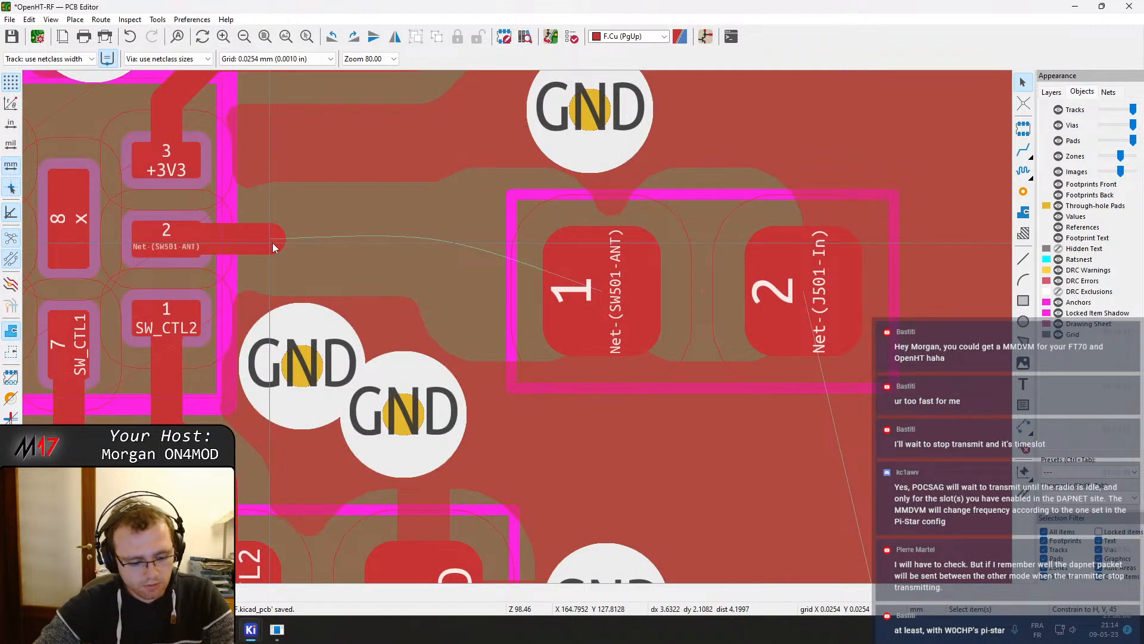
key(x)
right_click(318, 248)
click(384, 486)
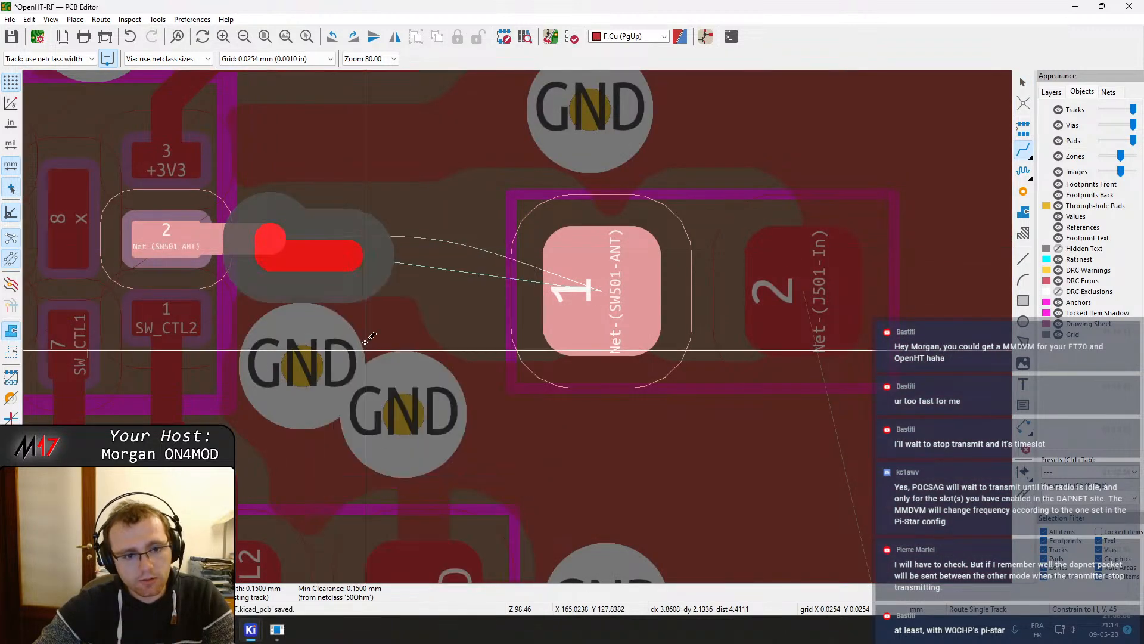
right_click(345, 259)
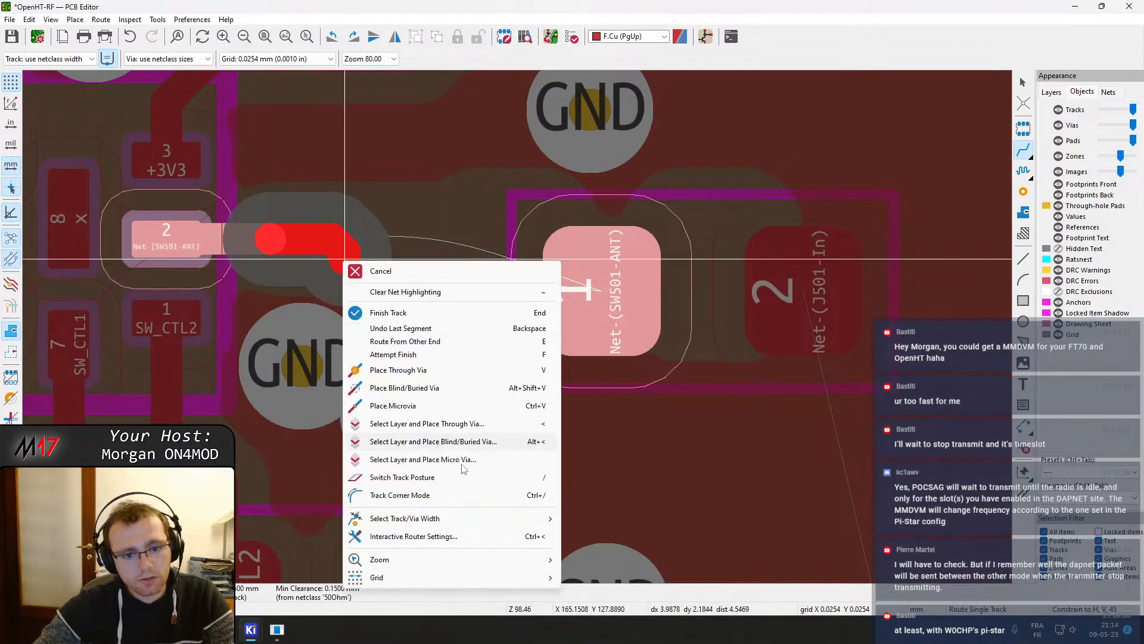
click(442, 496)
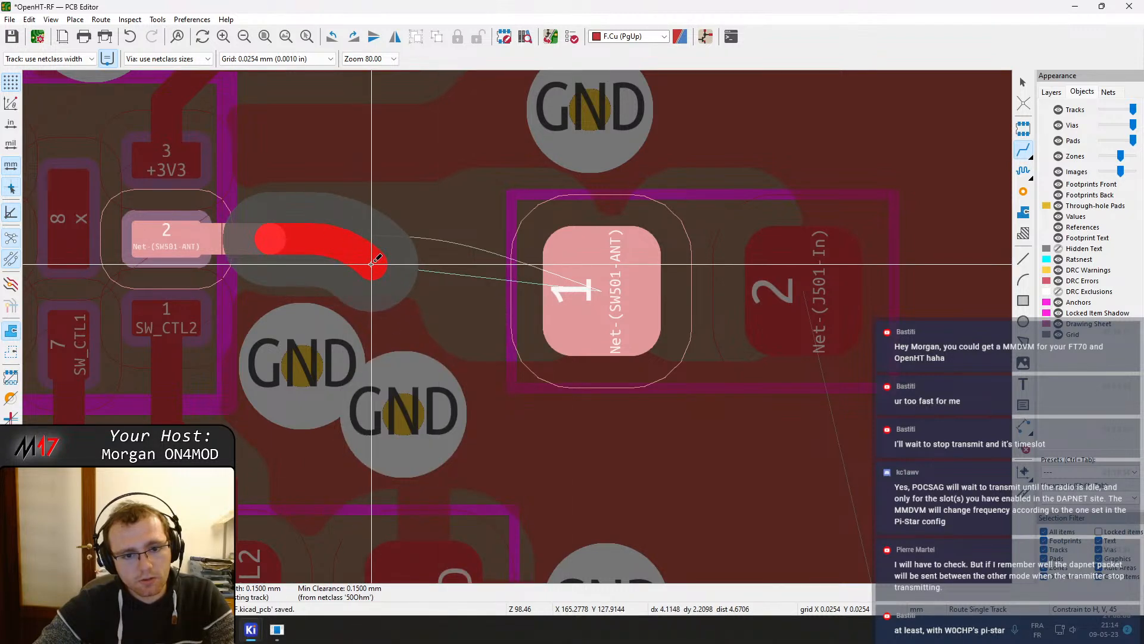
click(372, 263)
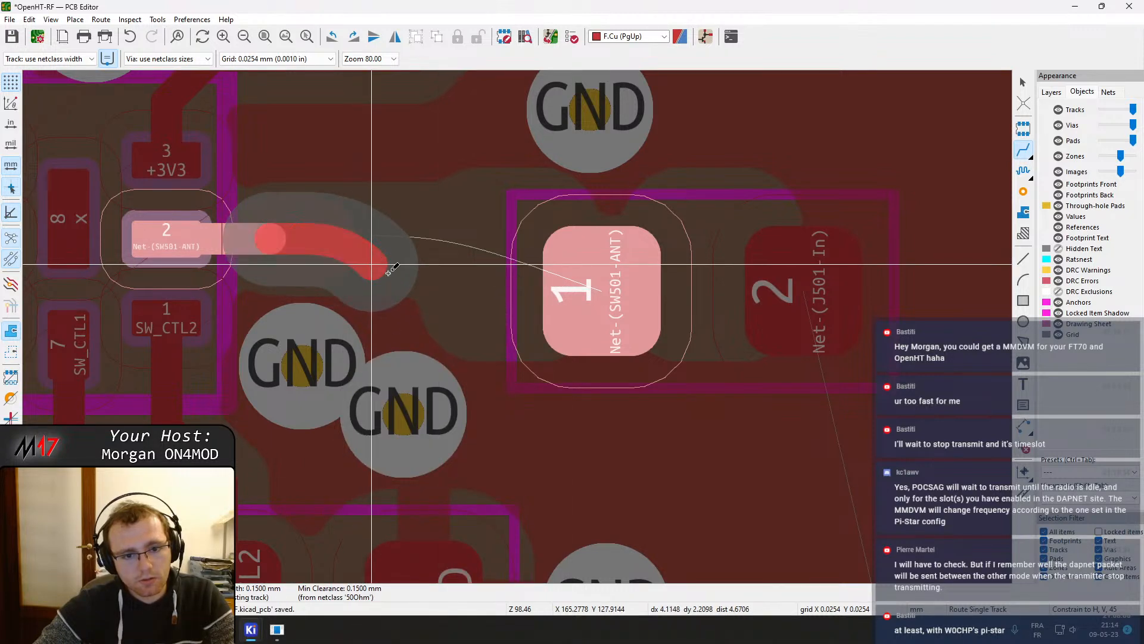
click(578, 296)
Refill the board's copper zones
scroll(519, 331, down, 2)
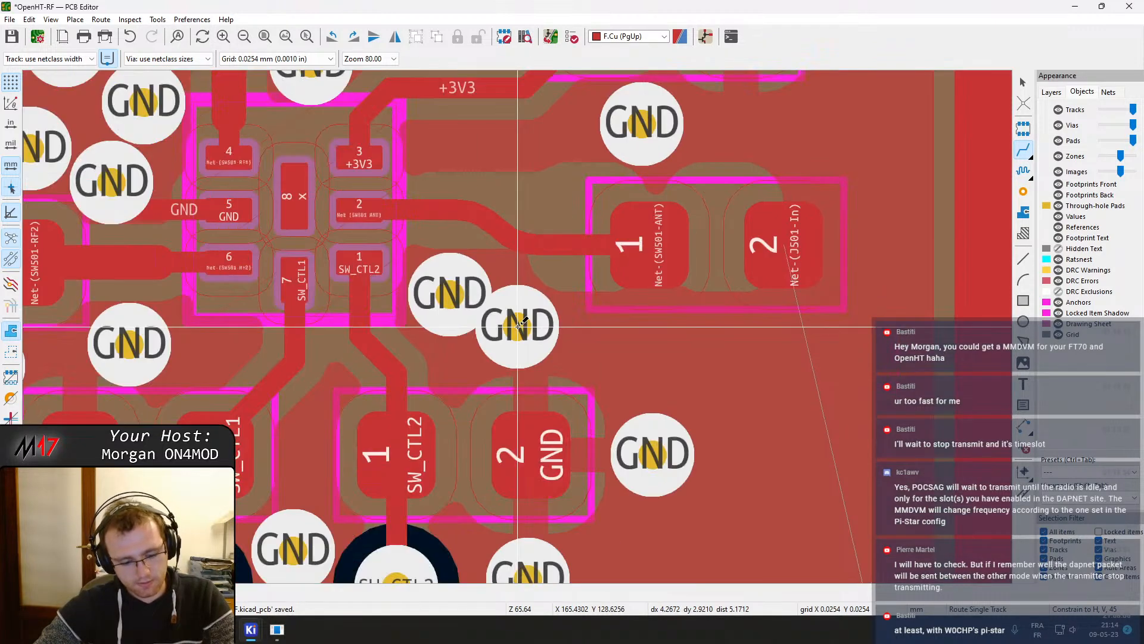
key(b)
middle_drag(675, 295, 571, 302)
scroll(571, 315, down, 2)
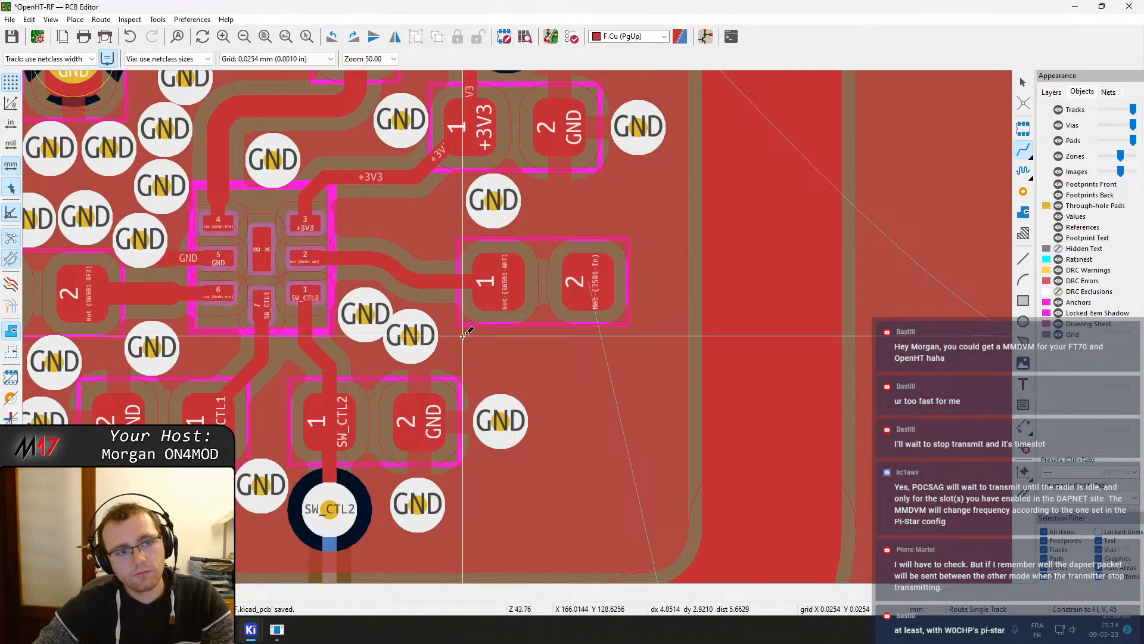
middle_drag(500, 357, 453, 280)
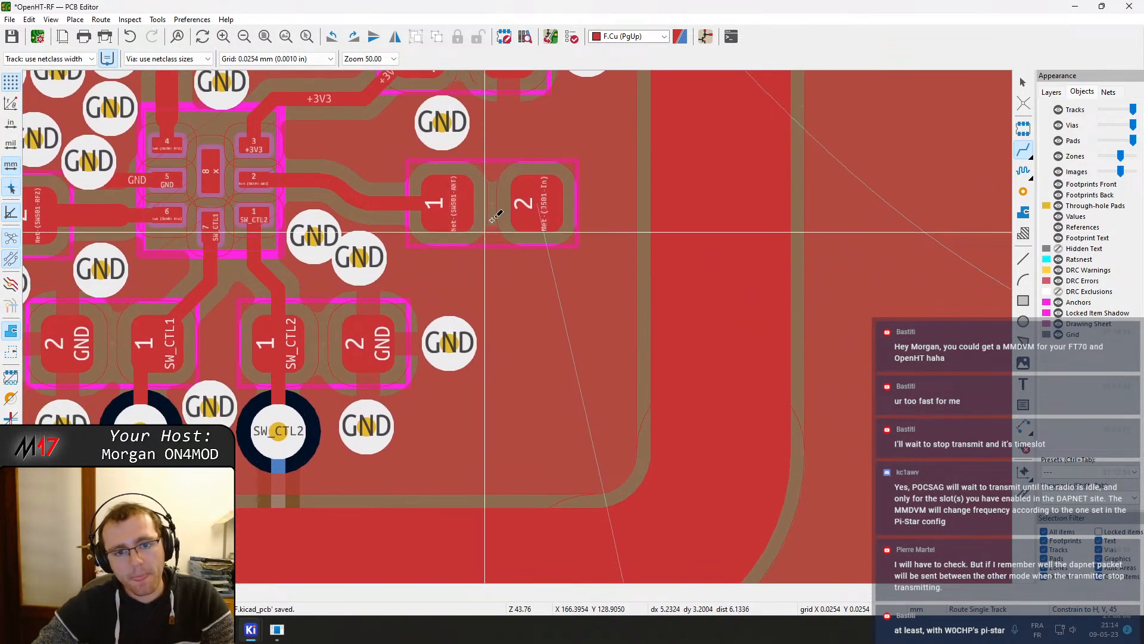
Route an arc-cornered track from the capacitor's pad 2 down toward the antenna connector
click(540, 206)
right_click(534, 368)
click(569, 273)
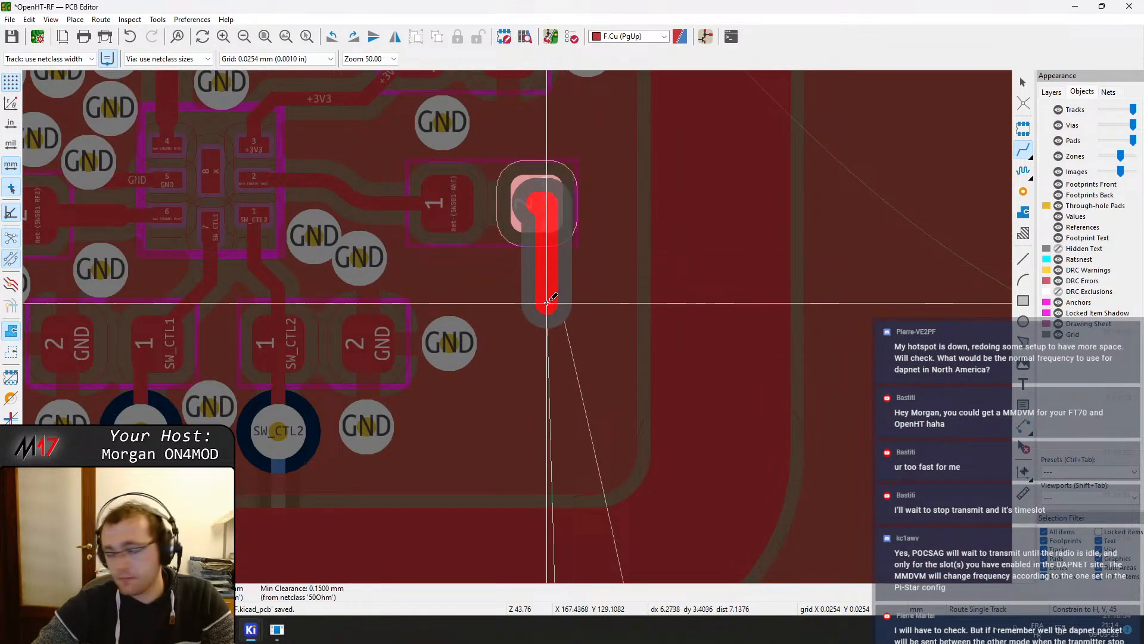
right_click(548, 289)
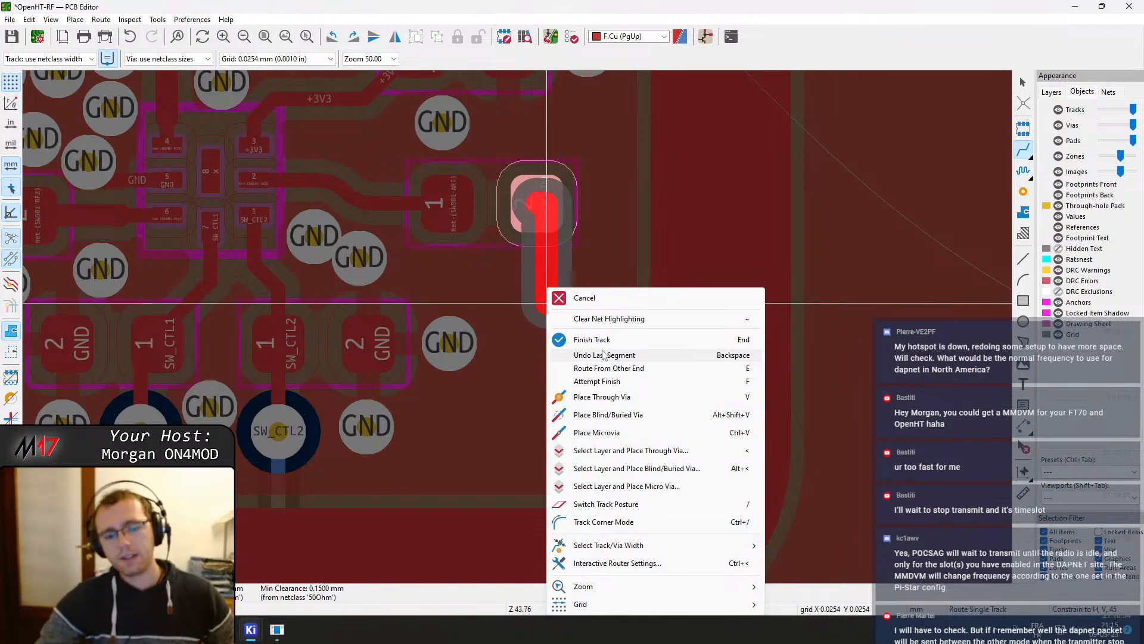
click(615, 519)
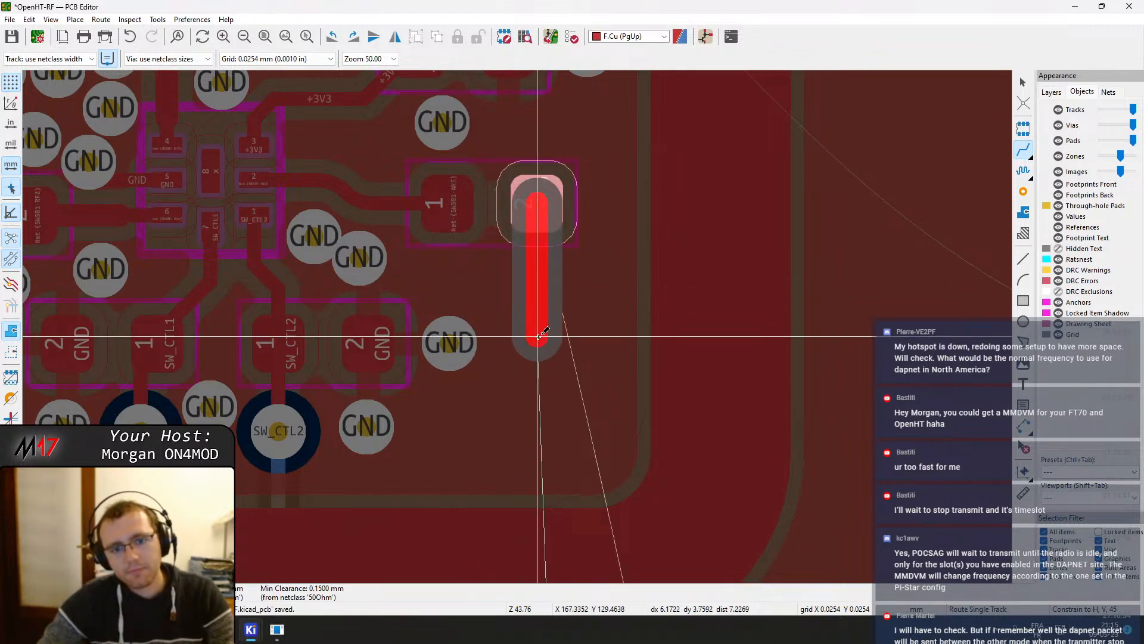
right_click(538, 337)
click(608, 245)
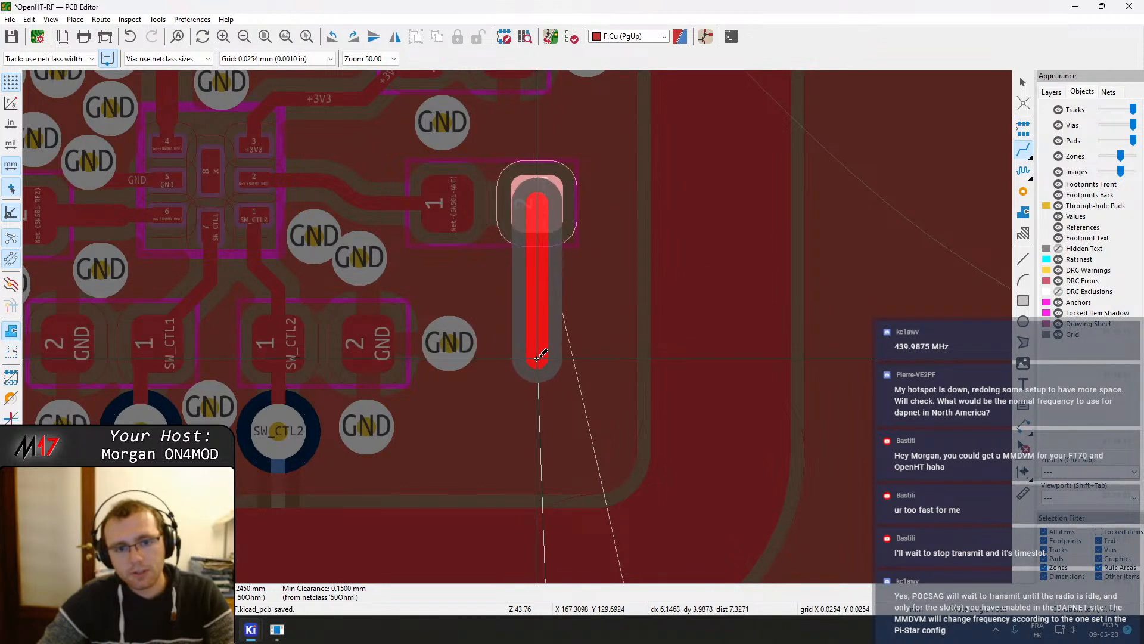
click(536, 363)
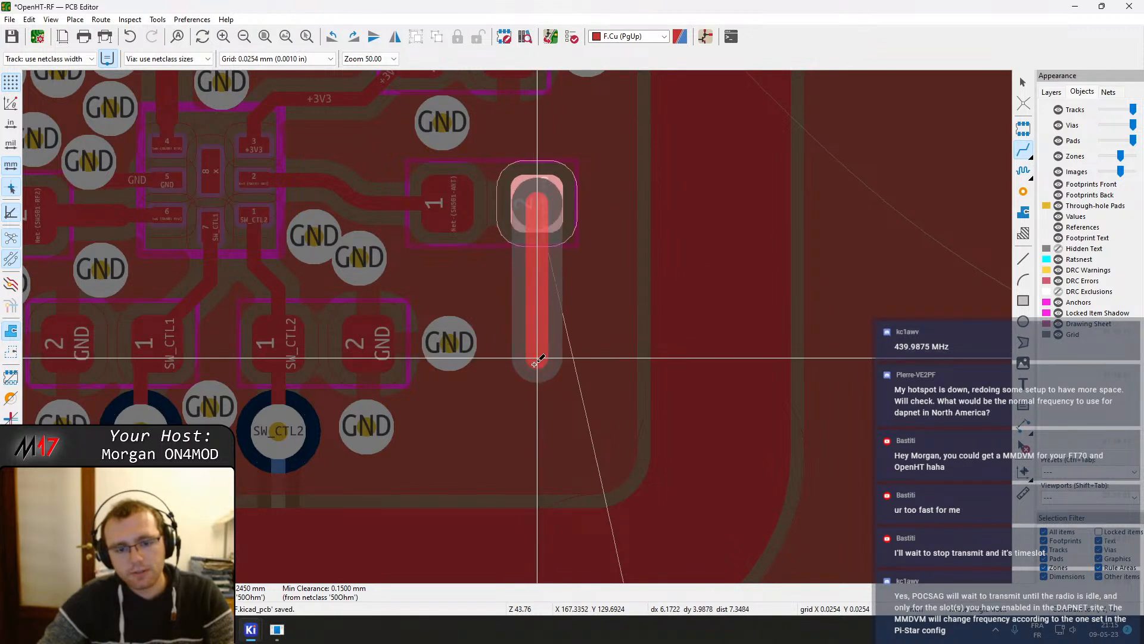
click(508, 398)
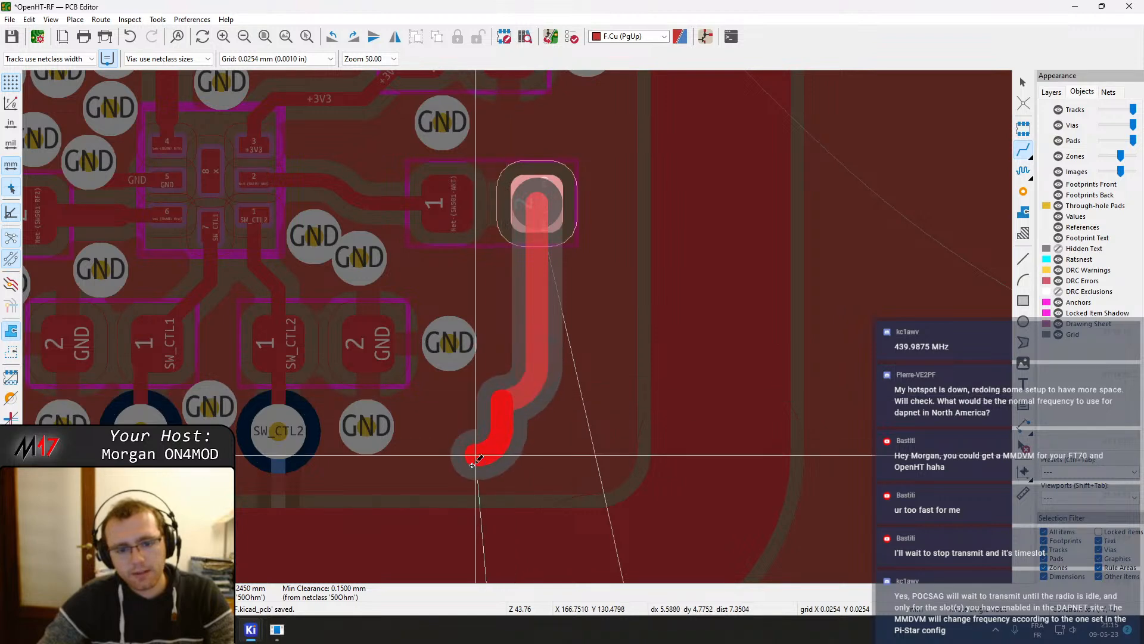
key(/)
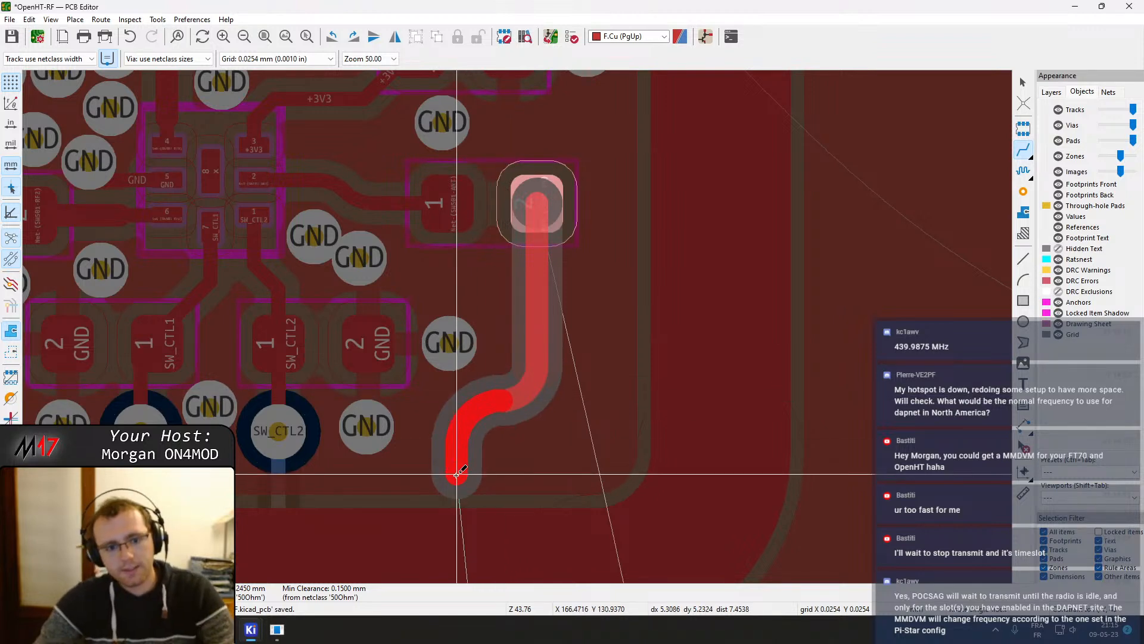
click(455, 475)
key(Escape)
Delete the newly routed track segments below the capacitor
scroll(455, 475, down, 2)
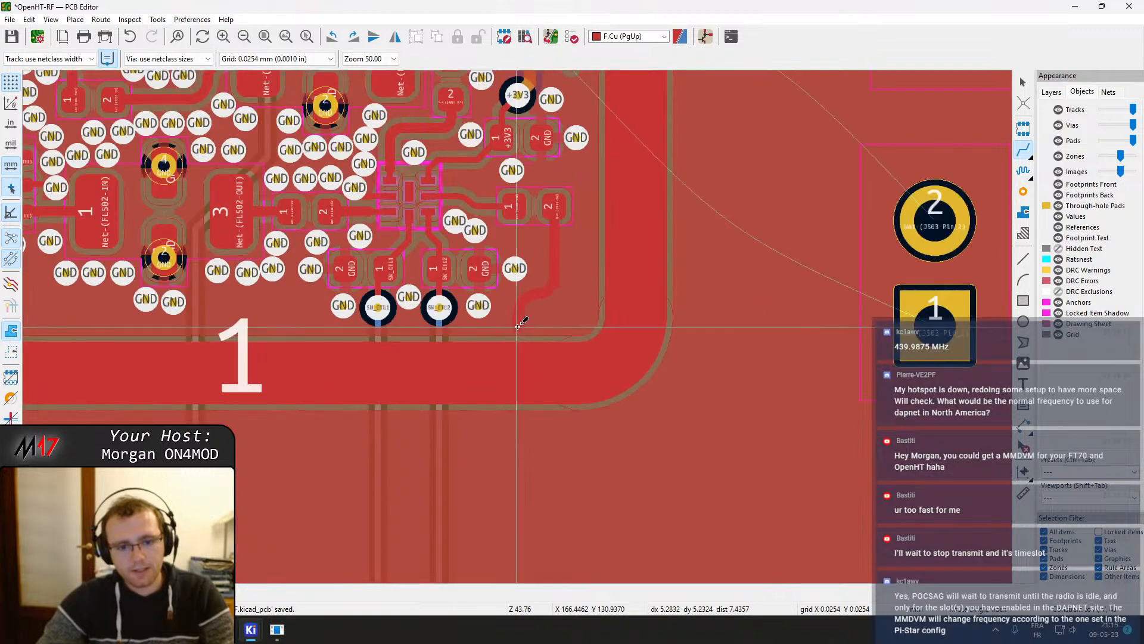
middle_drag(531, 332, 538, 208)
scroll(538, 208, down, 6)
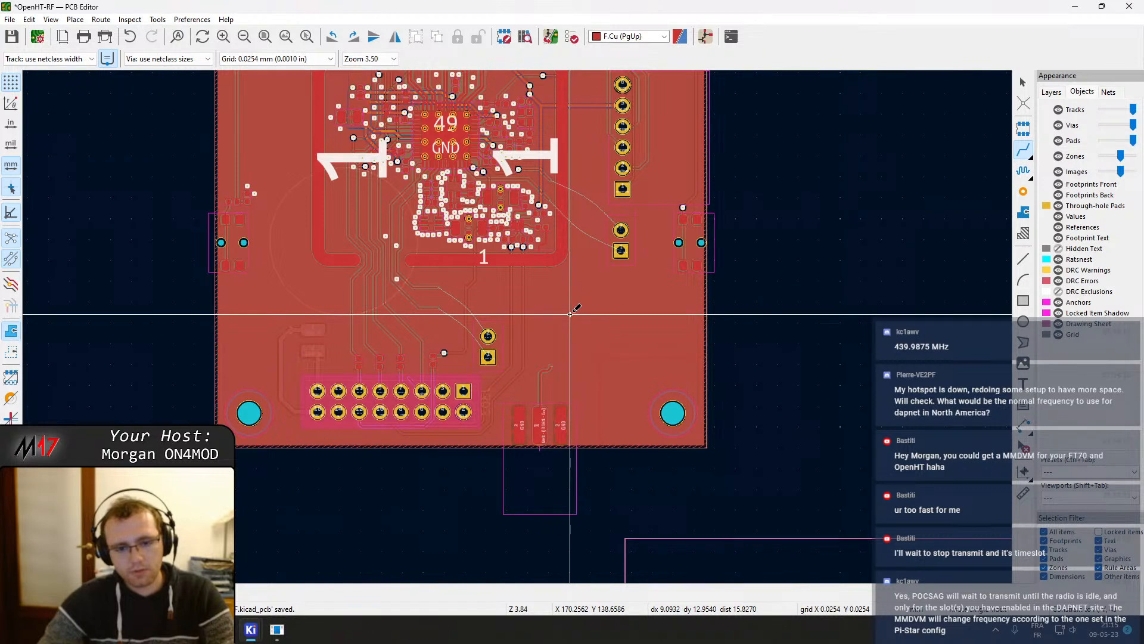
scroll(570, 314, up, 2)
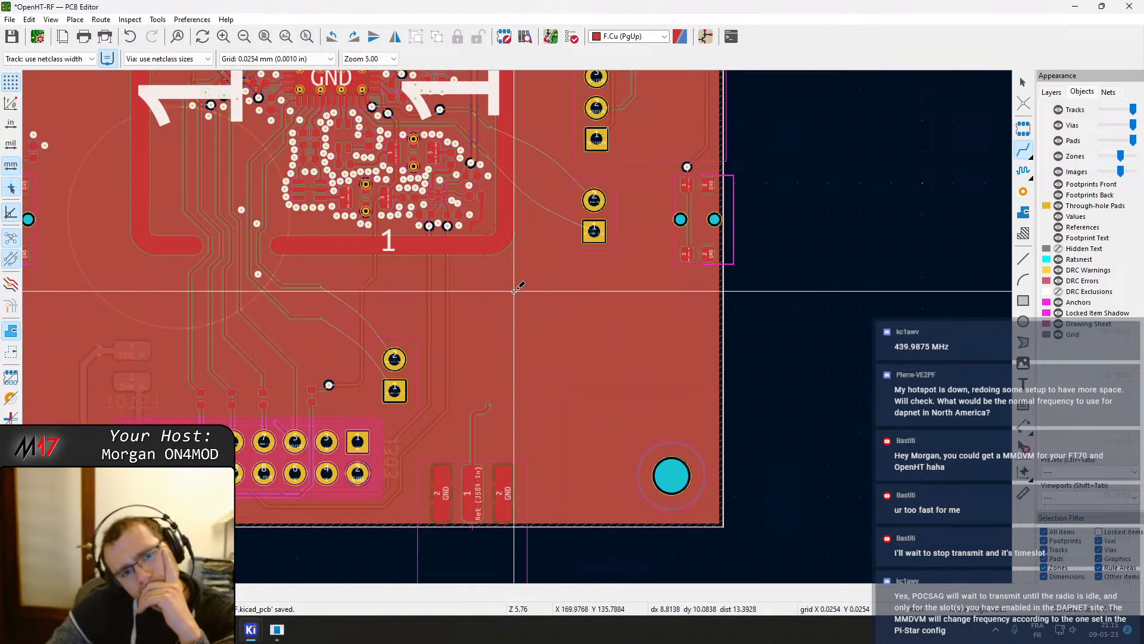
scroll(523, 319, down, 2)
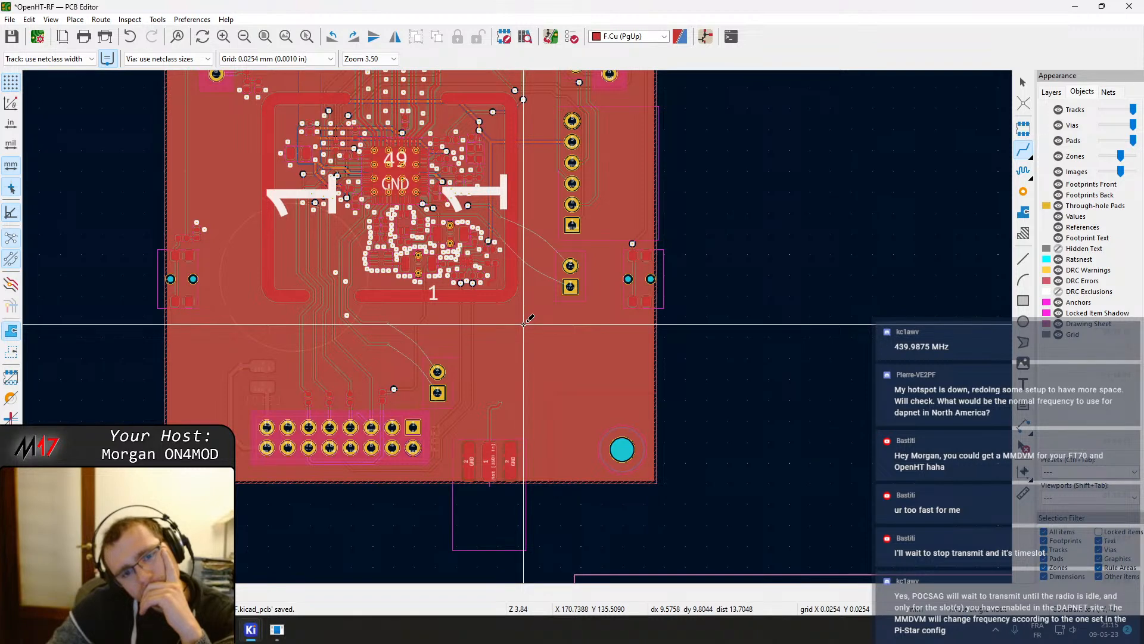
scroll(523, 324, up, 7)
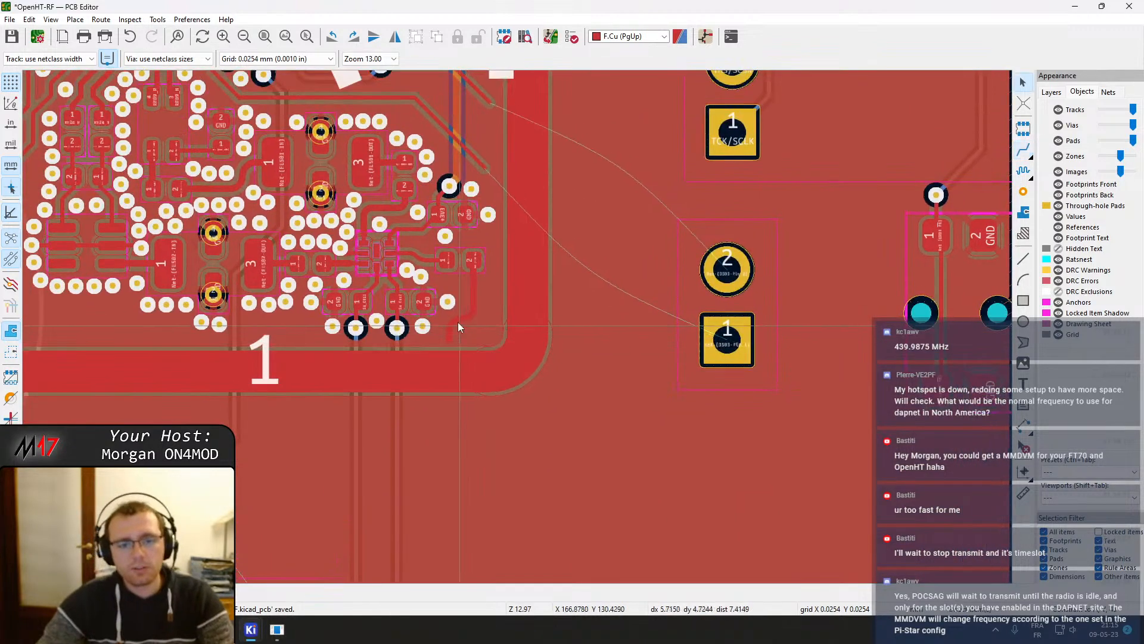
click(455, 328)
click(453, 326)
key(Delete)
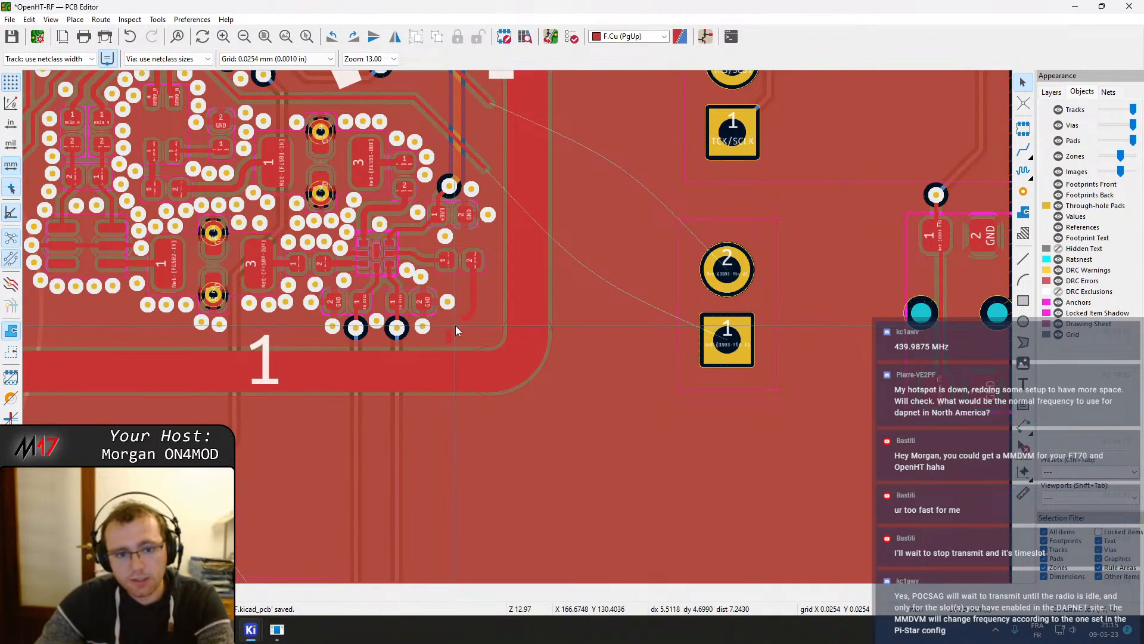
click(449, 339)
key(Delete)
click(467, 313)
key(Delete)
click(474, 301)
key(Delete)
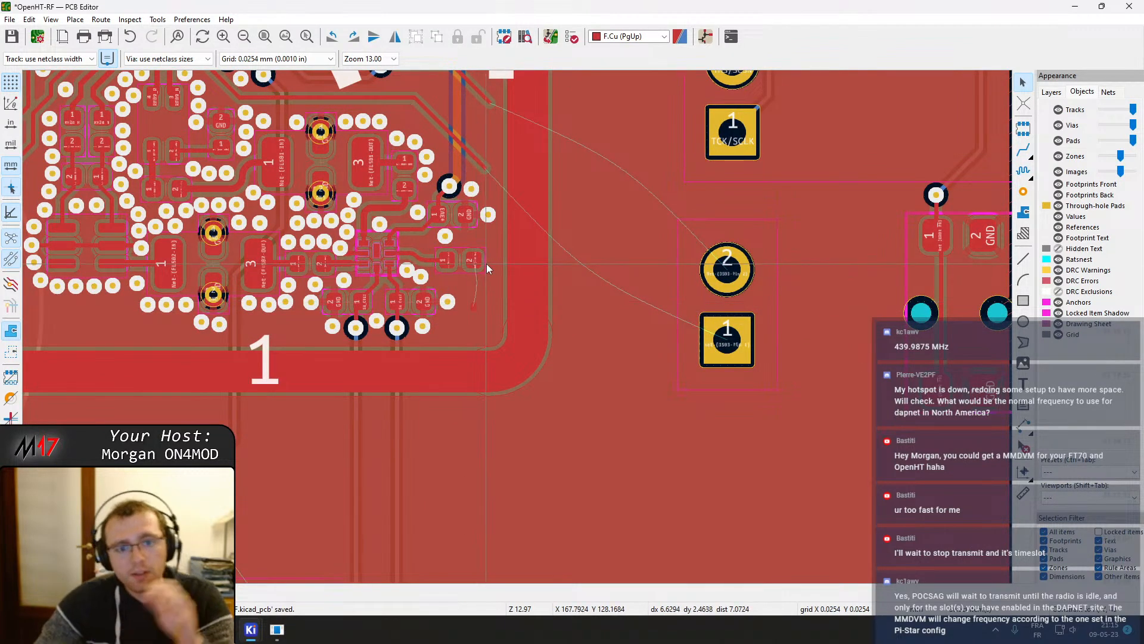
click(474, 307)
key(Delete)
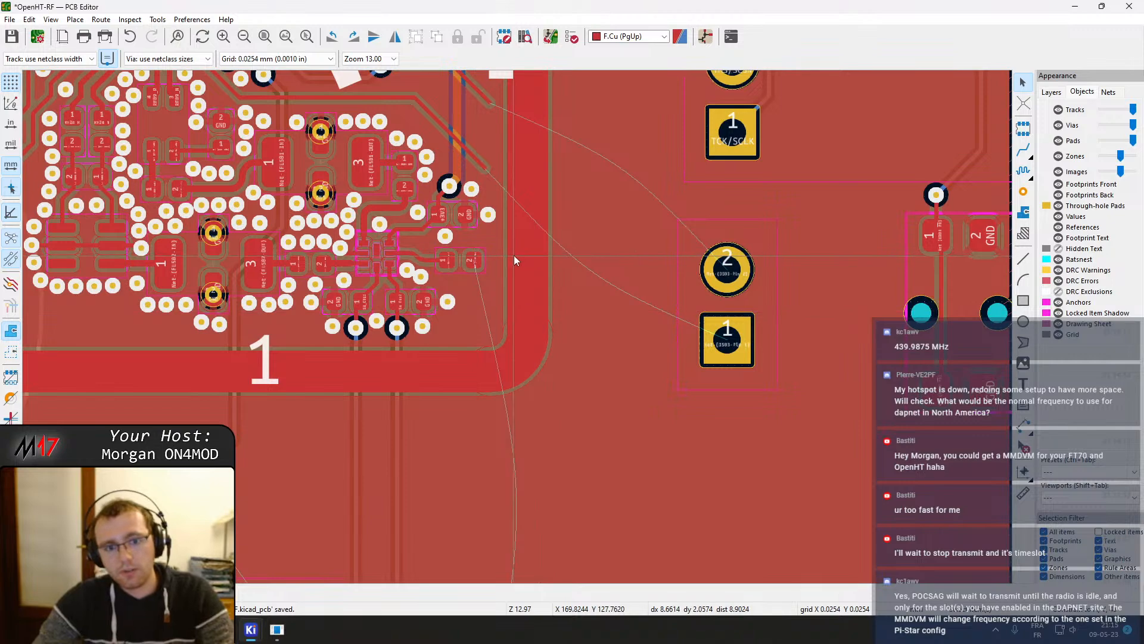
Inspect the top RF shield pad piece running beside the antenna path
scroll(516, 328, up, 3)
scroll(489, 383, down, 5)
middle_drag(504, 441, 522, 415)
middle_drag(584, 462, 605, 194)
scroll(582, 212, up, 5)
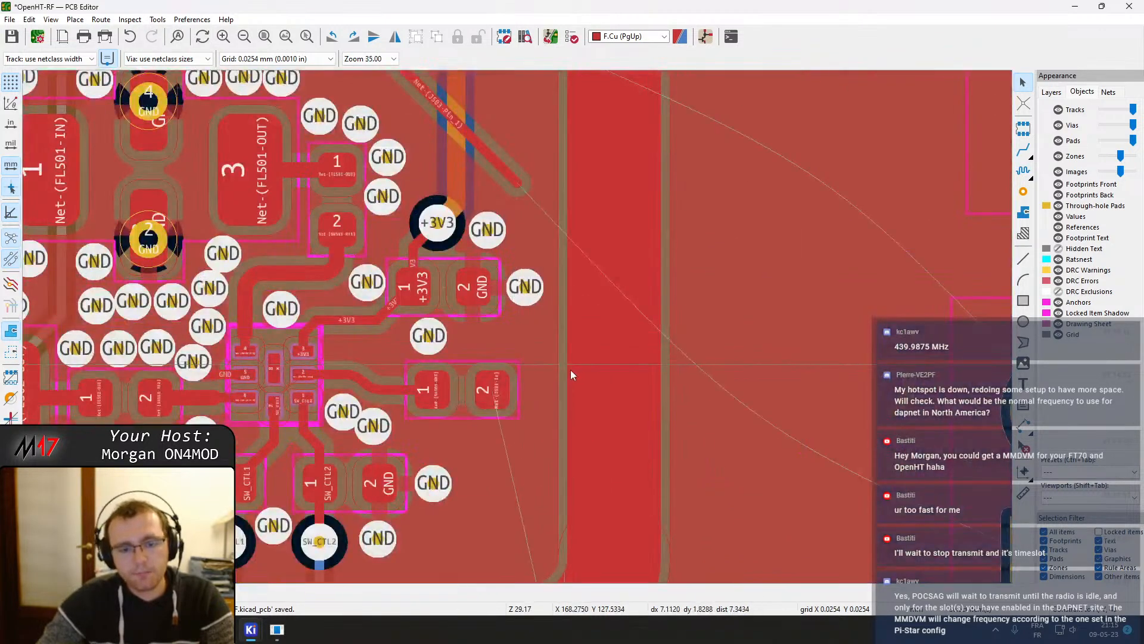
double_click(595, 416)
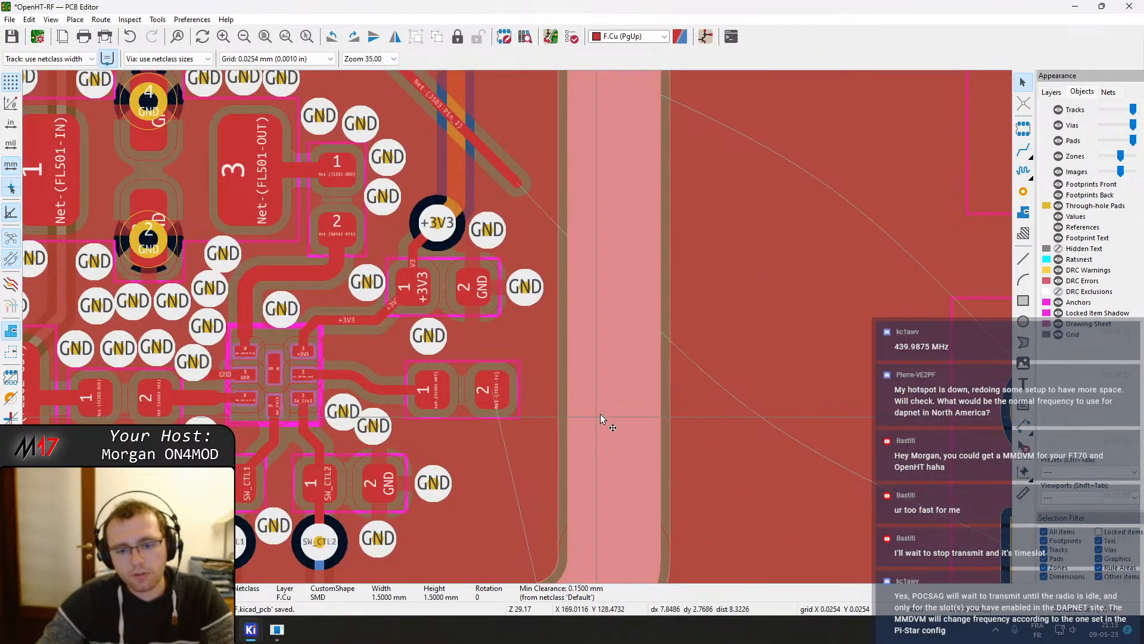
key(Escape)
scroll(536, 417, down, 3)
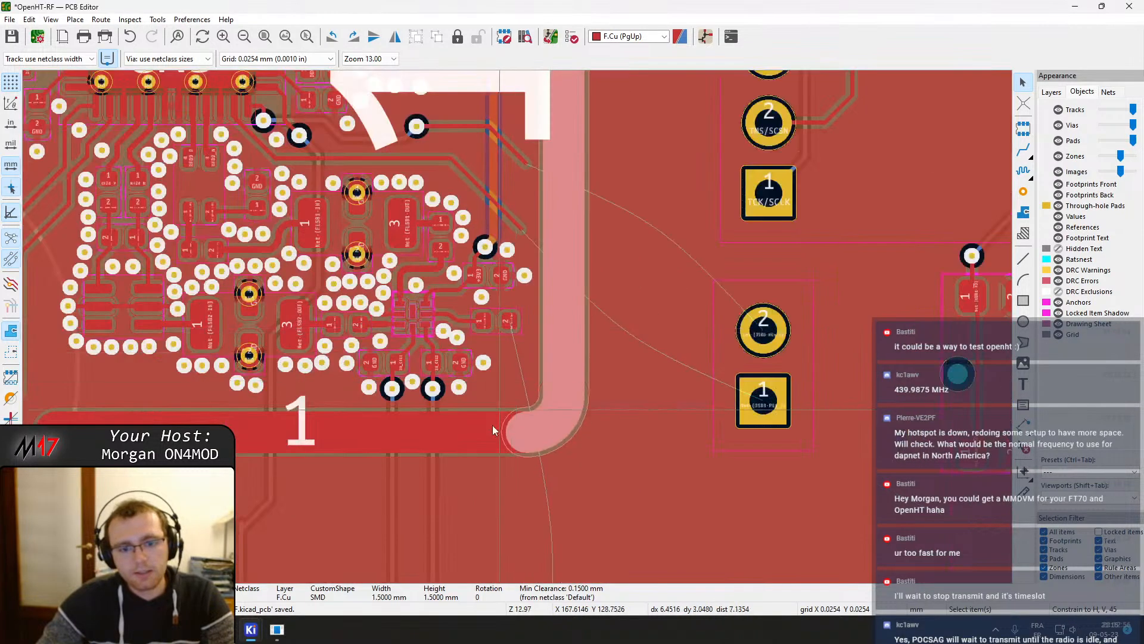
Edit the top shield pad's custom shape: delete its lower arc primitive and set the vertical segment's end Y to 7.7 mm
double_click(568, 344)
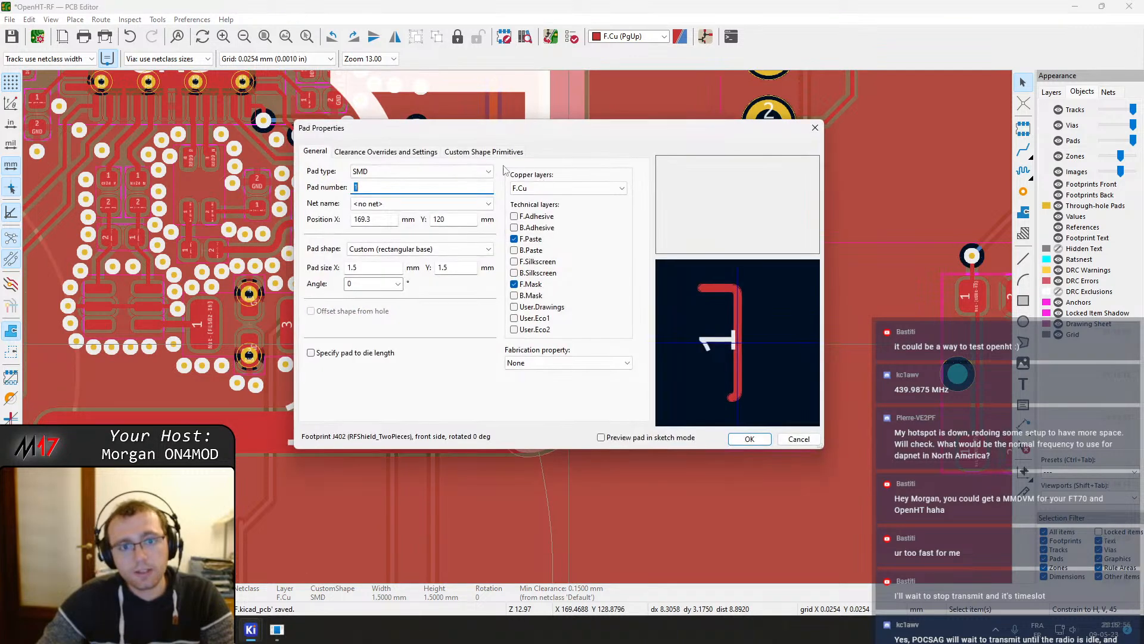
click(507, 152)
click(513, 179)
click(518, 214)
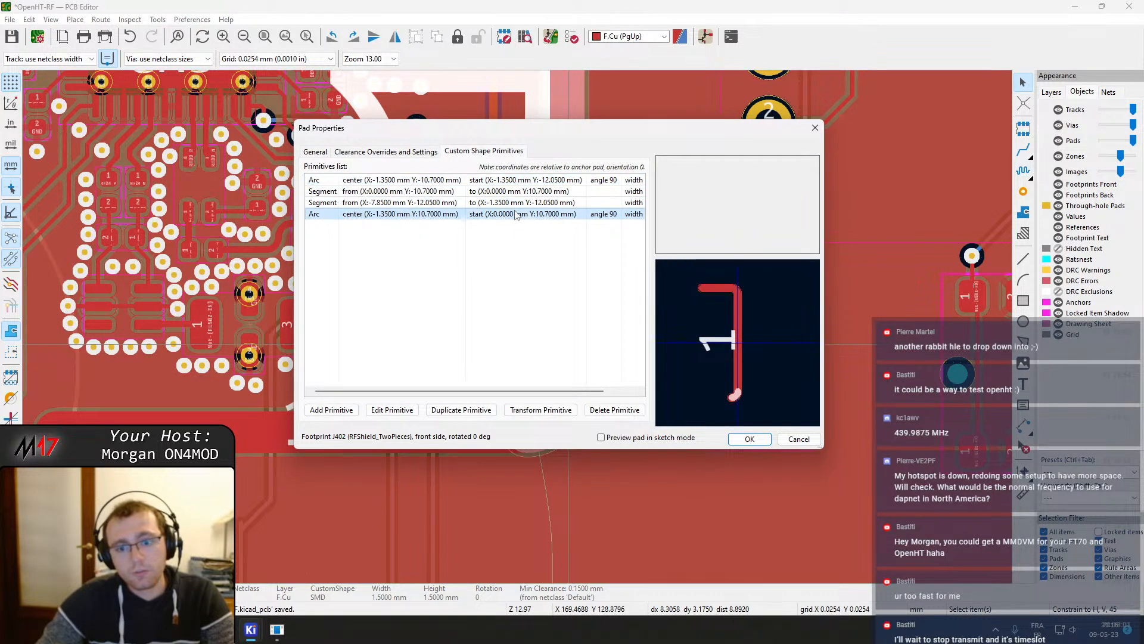
click(614, 409)
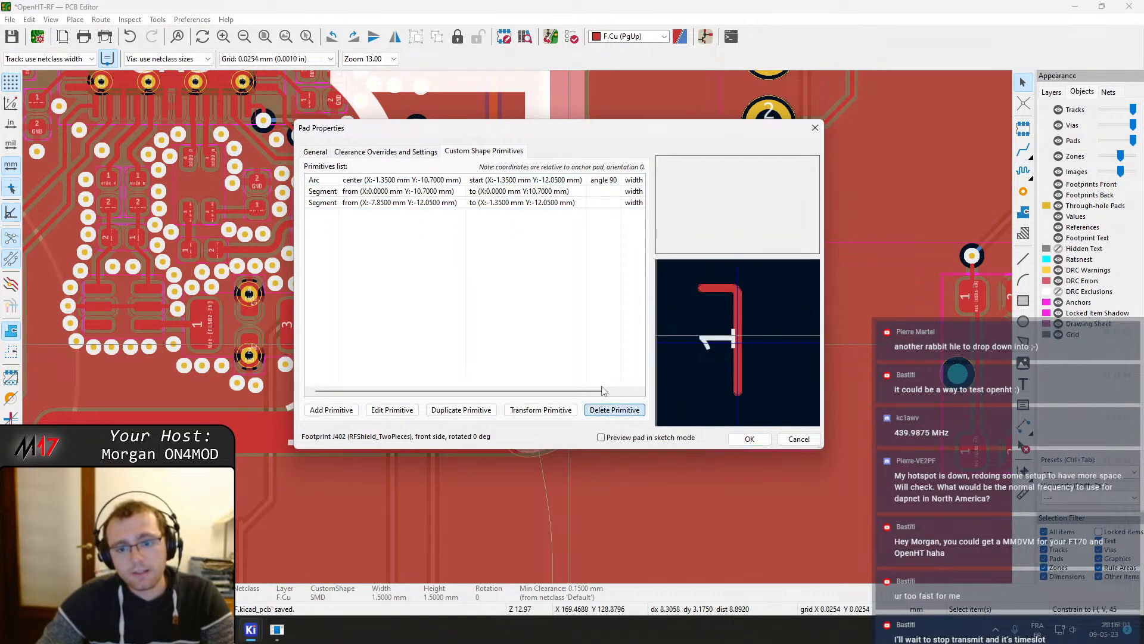
click(509, 191)
double_click(509, 190)
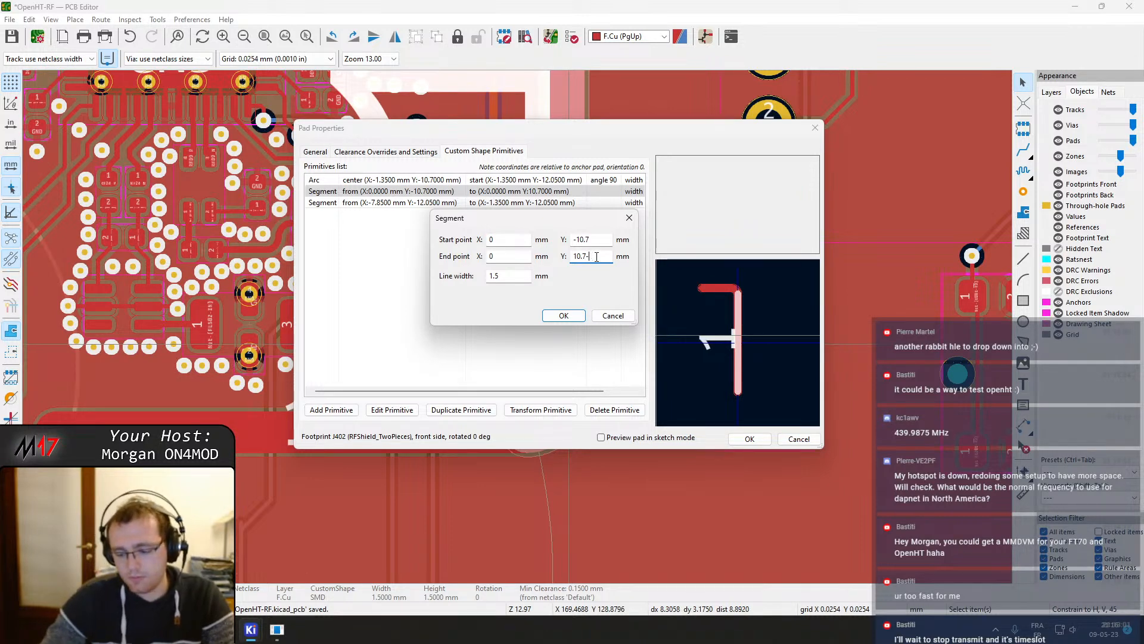
click(564, 315)
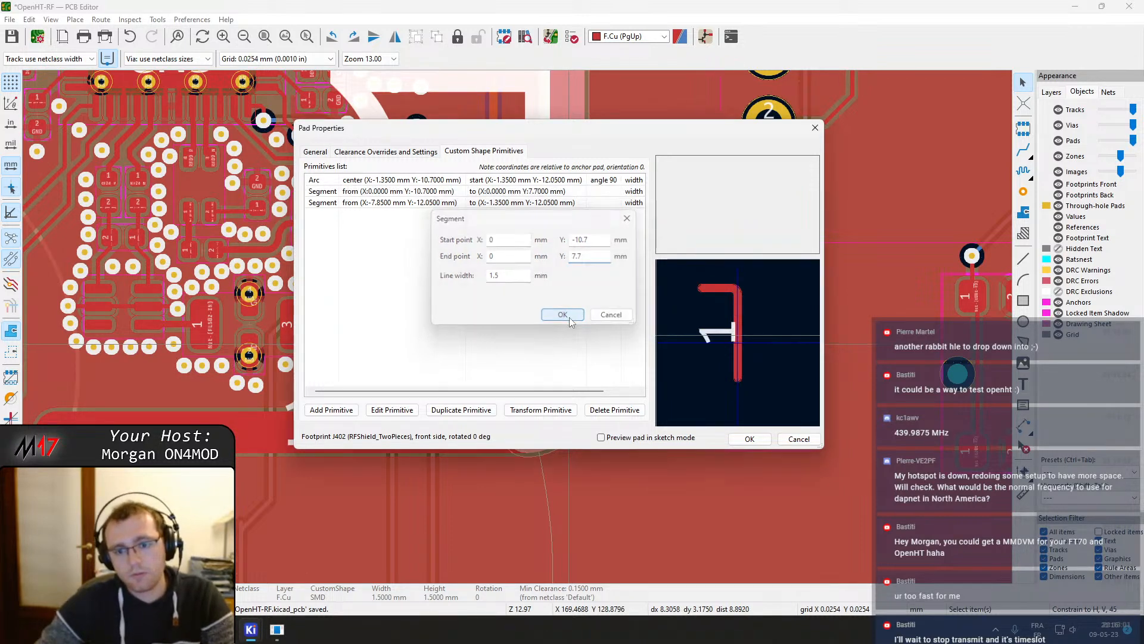
click(749, 439)
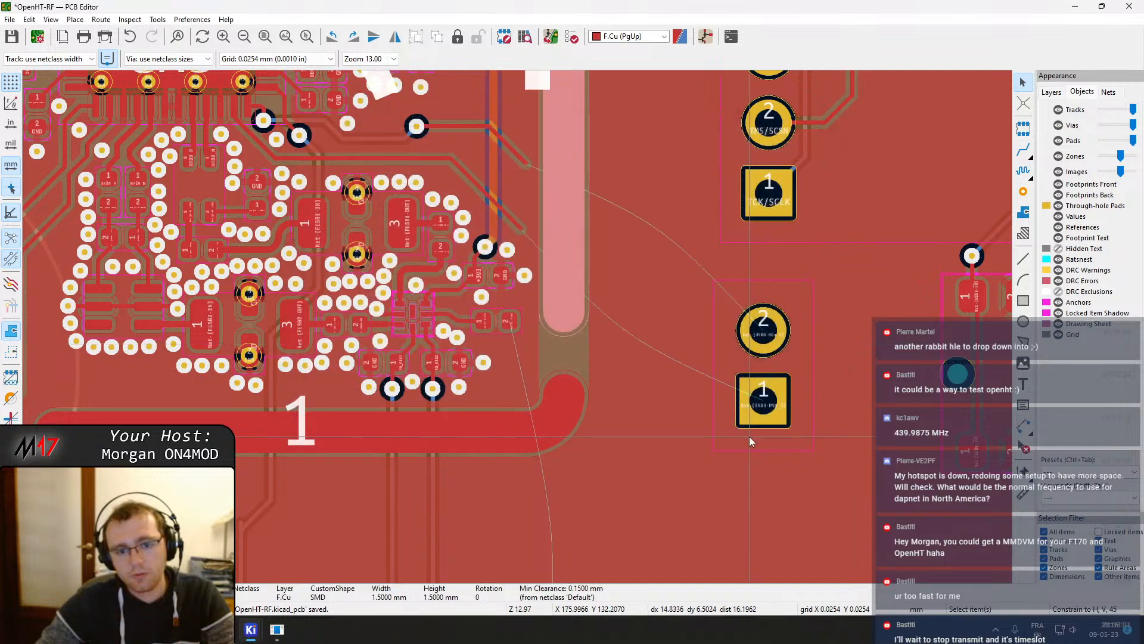
Add a segment primitive to the lower shield pad from X 10, Y -1.35 mm to X 10, Y -2 mm
click(563, 383)
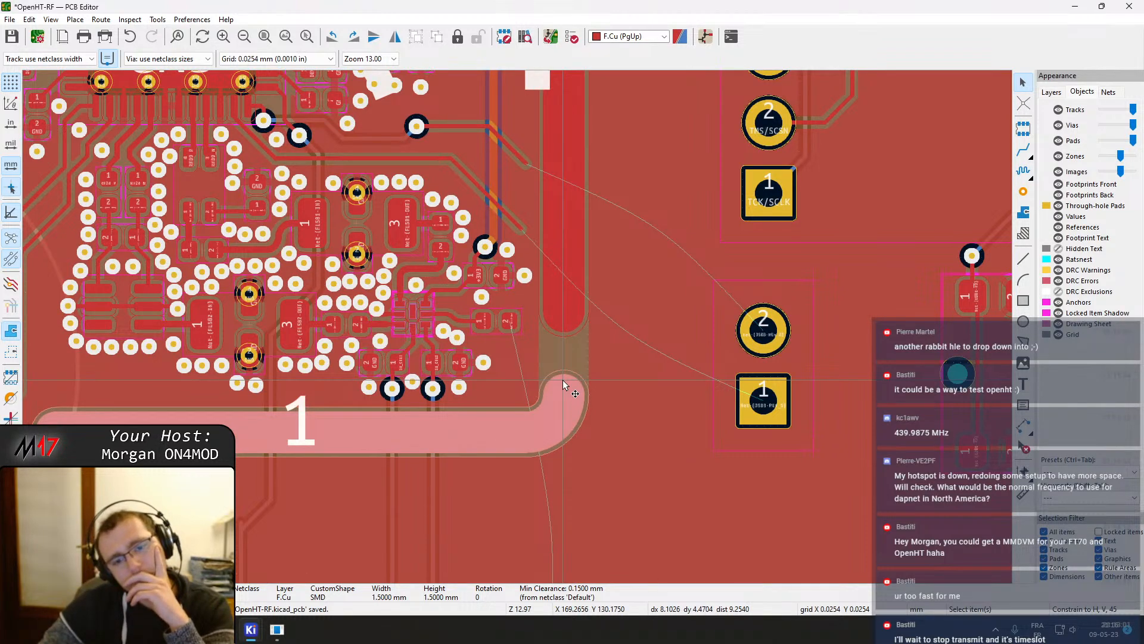
double_click(563, 380)
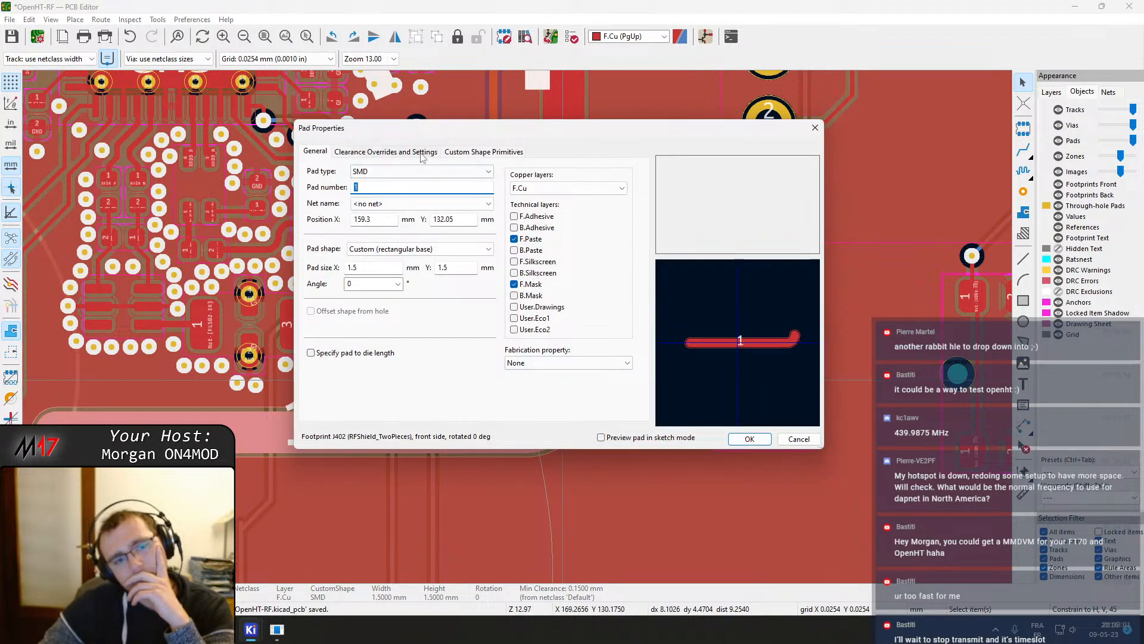
click(454, 152)
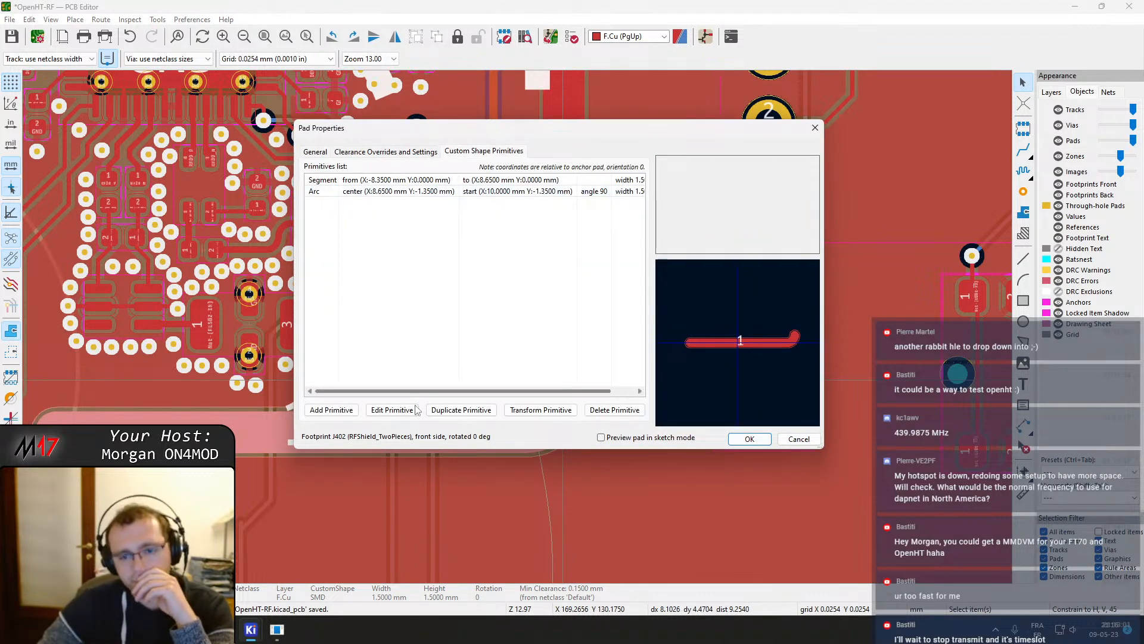
click(335, 410)
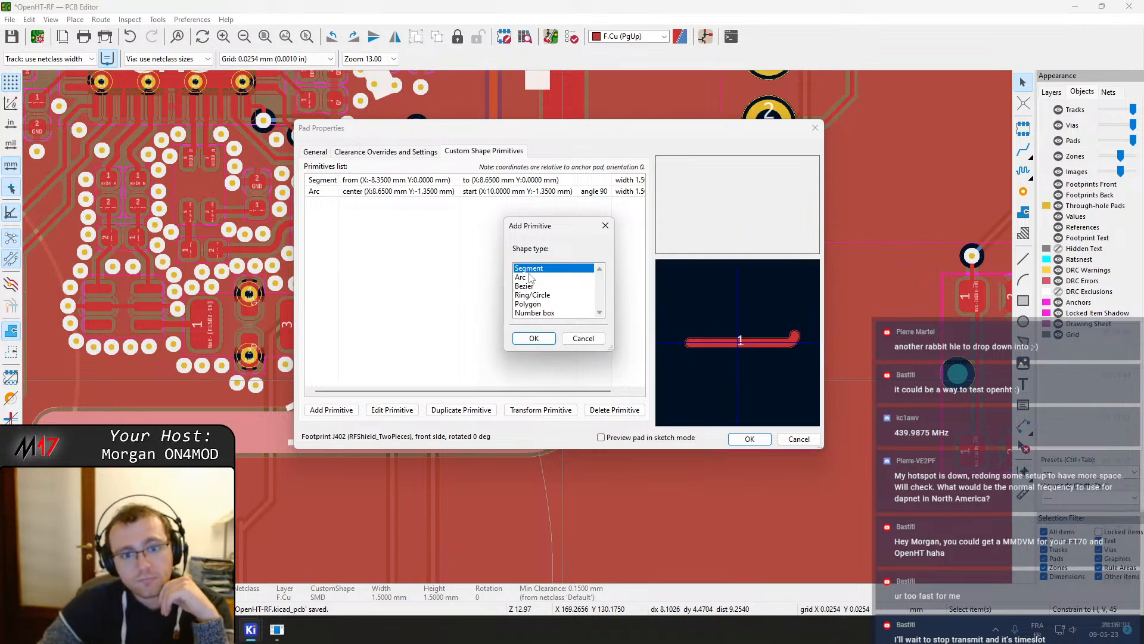
click(533, 339)
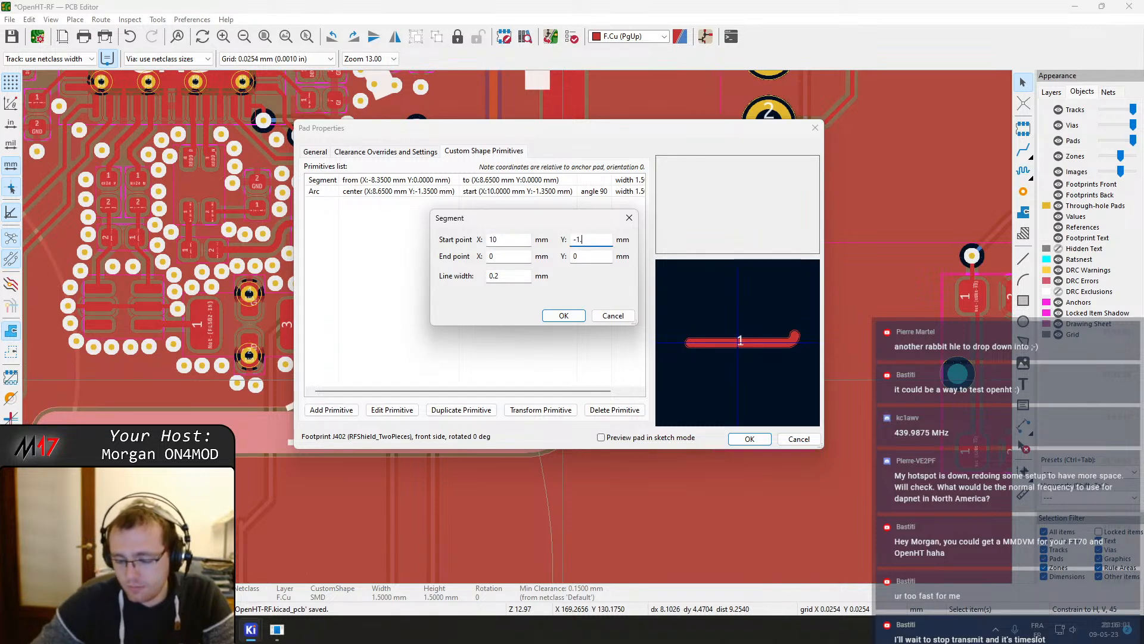
click(506, 261)
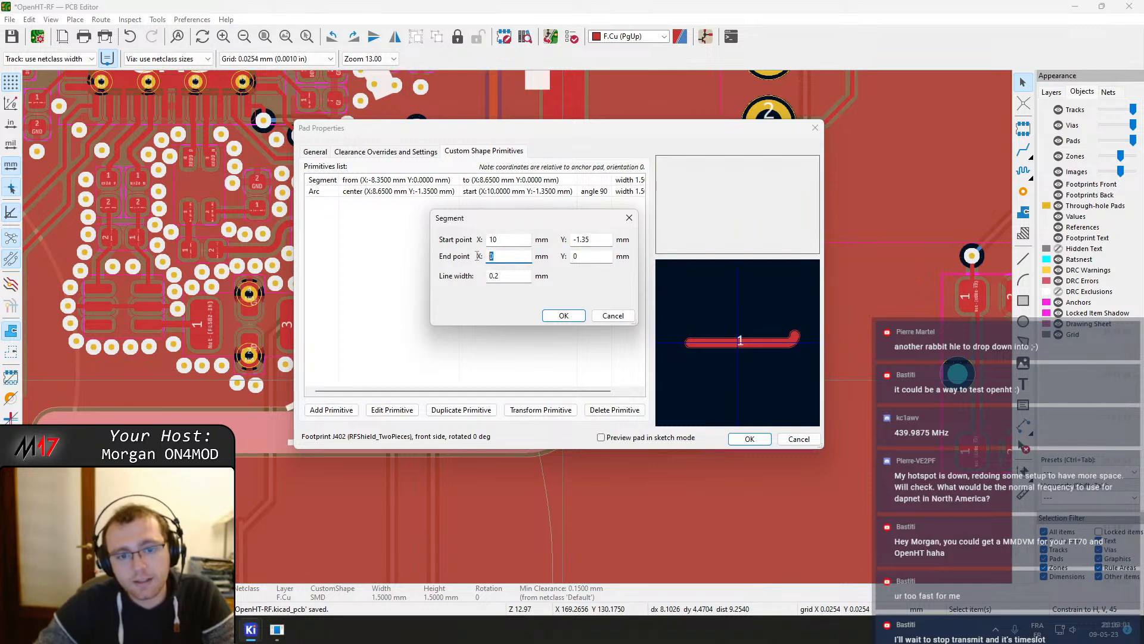
text(10)
key(Tab)
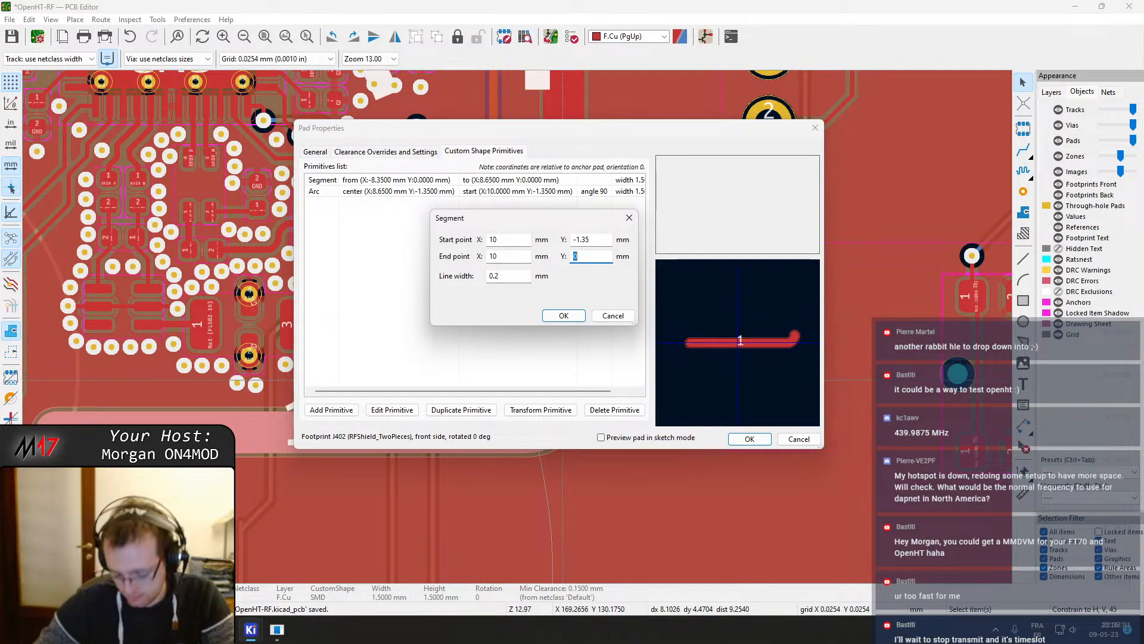
text(-2)
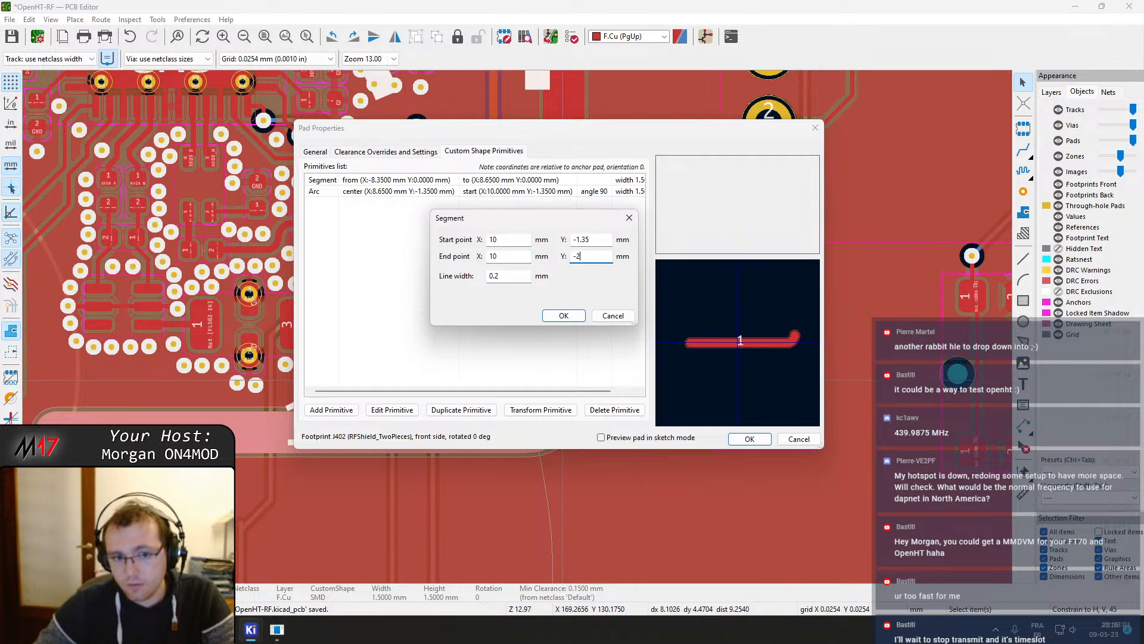
click(564, 315)
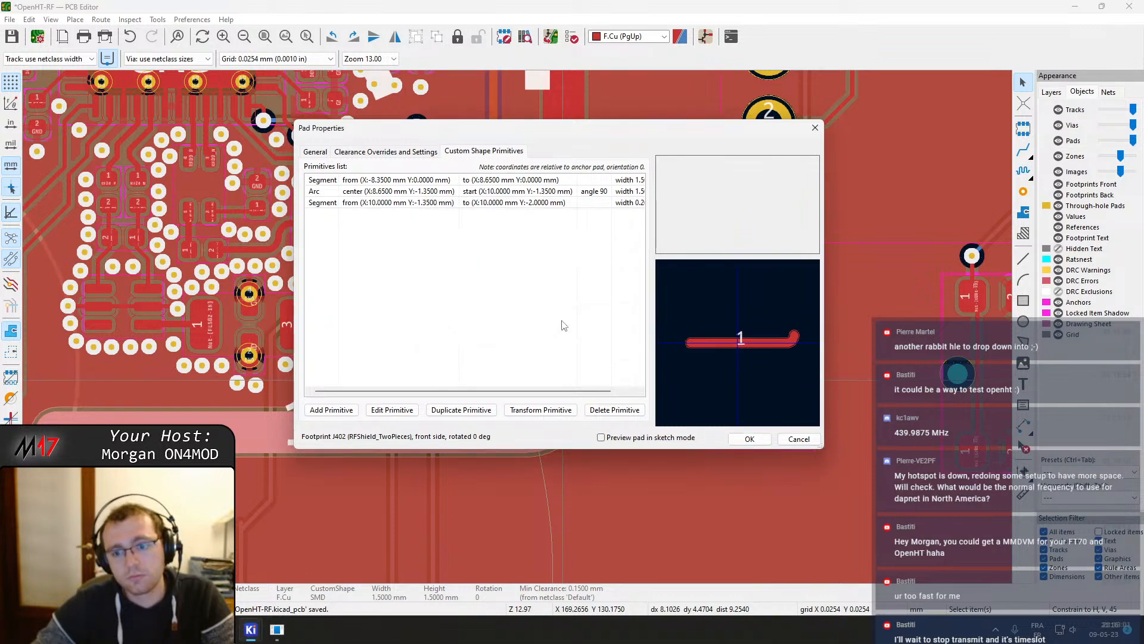
Set the new segment's line width to 1.5 mm and apply the pad changes
click(559, 204)
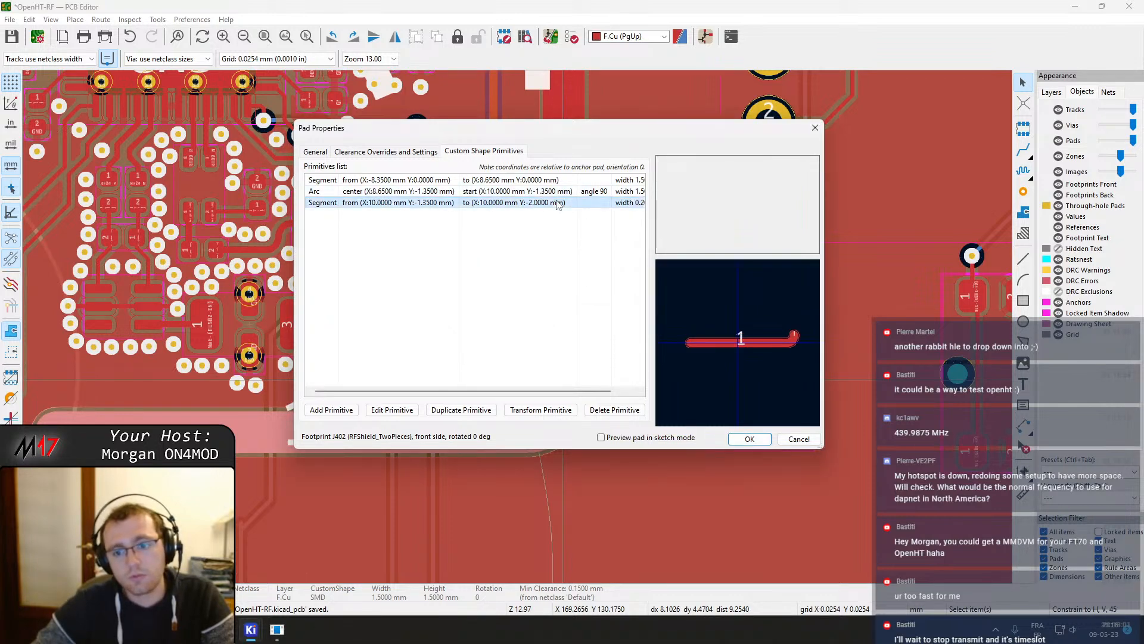
double_click(525, 204)
text(1.5)
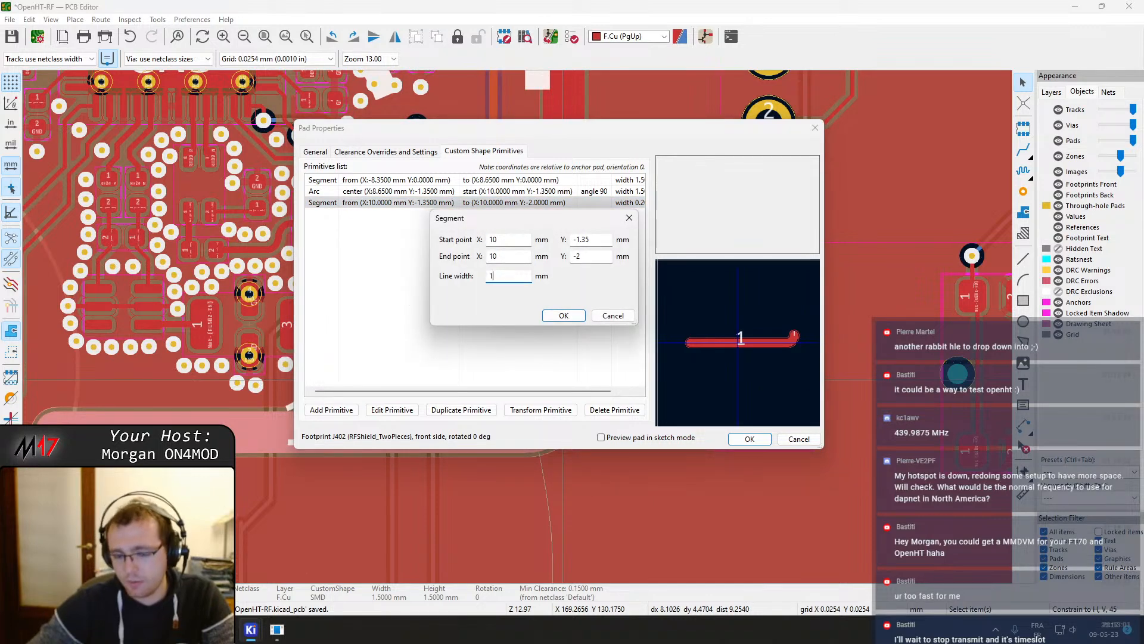
click(518, 257)
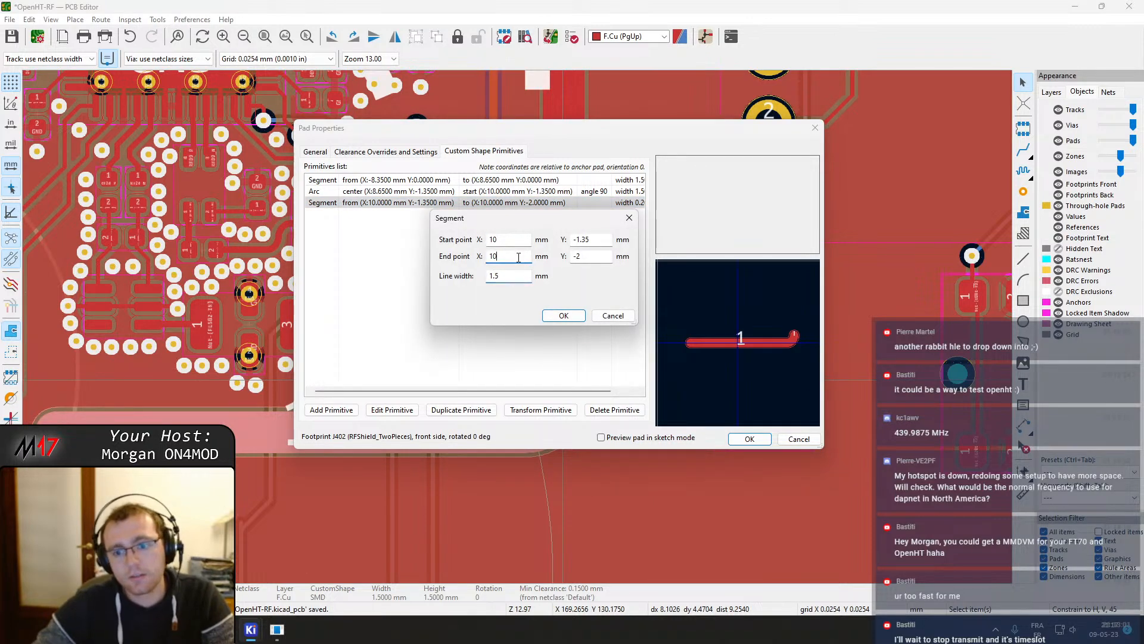
click(560, 315)
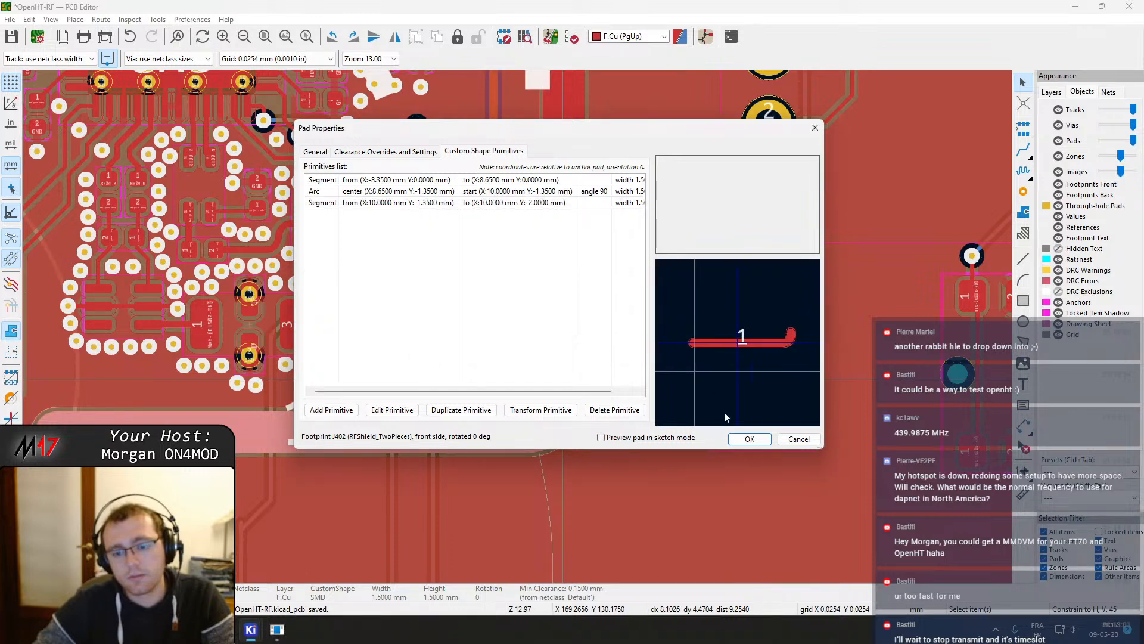
click(749, 442)
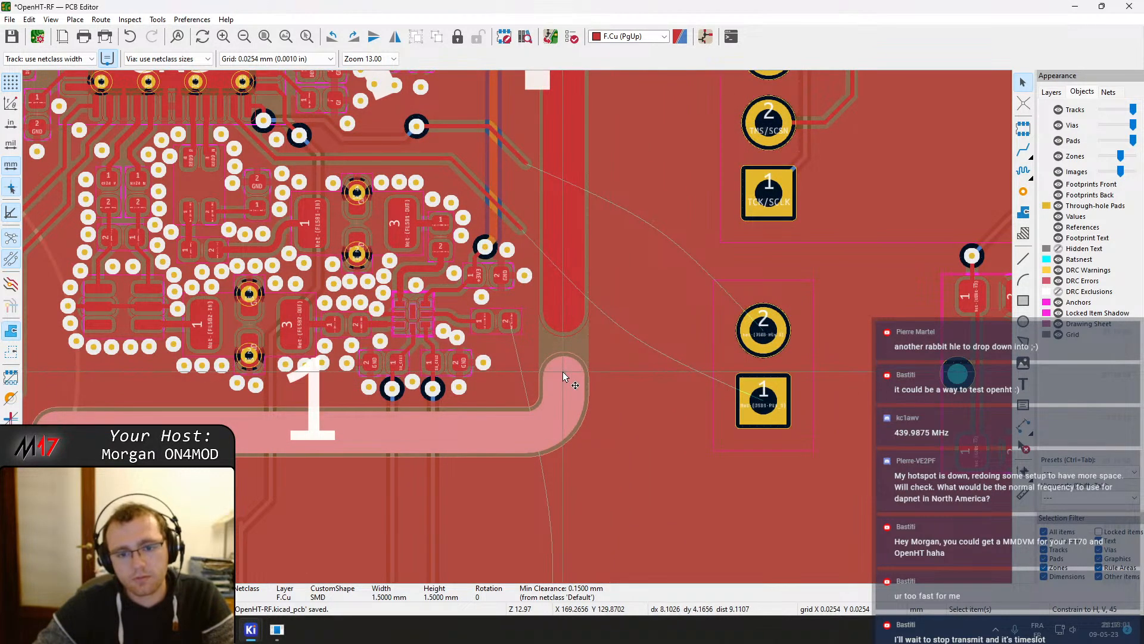
Set the lower shield pad's new segment end Y to -3 mm
double_click(563, 371)
click(484, 151)
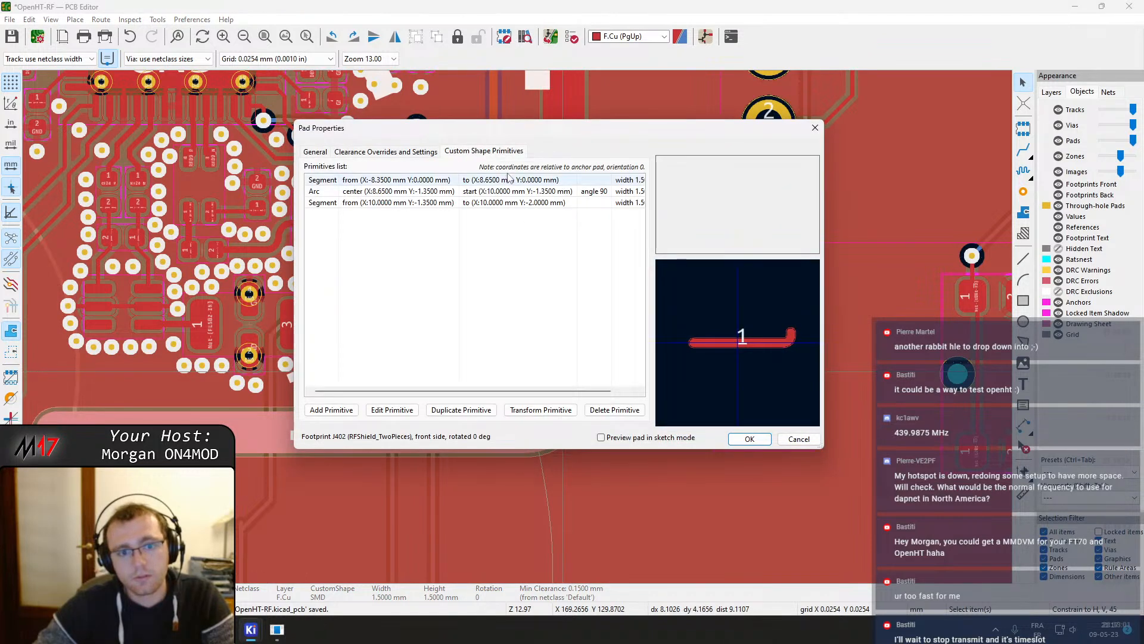
double_click(511, 194)
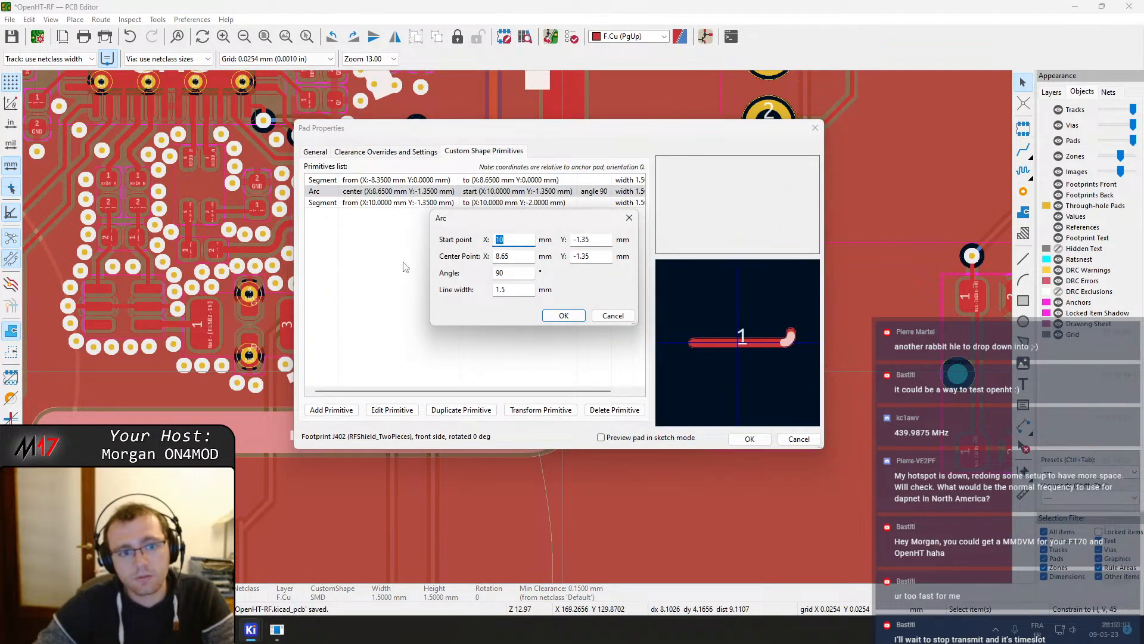
key(Escape)
click(382, 203)
double_click(396, 205)
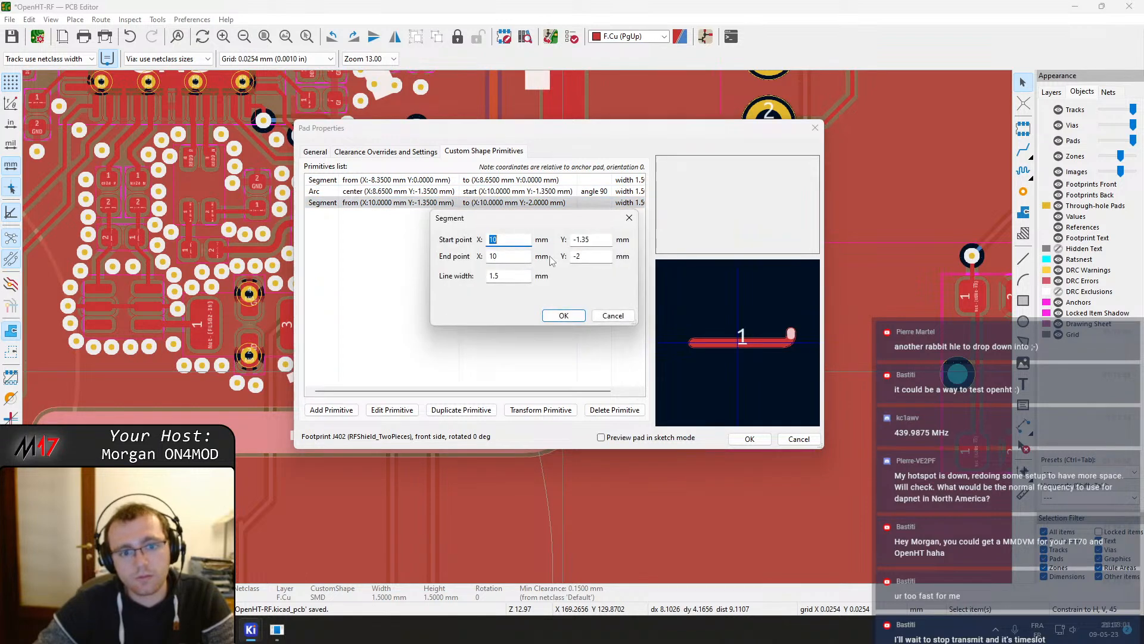
double_click(595, 256)
text(-3)
key(Return)
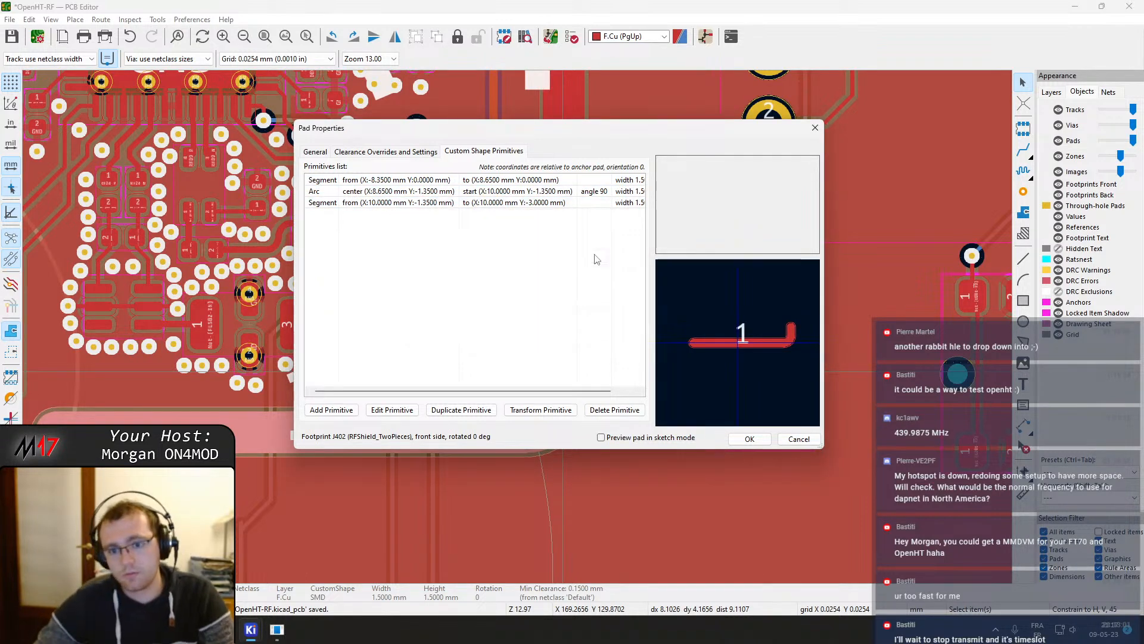
click(756, 440)
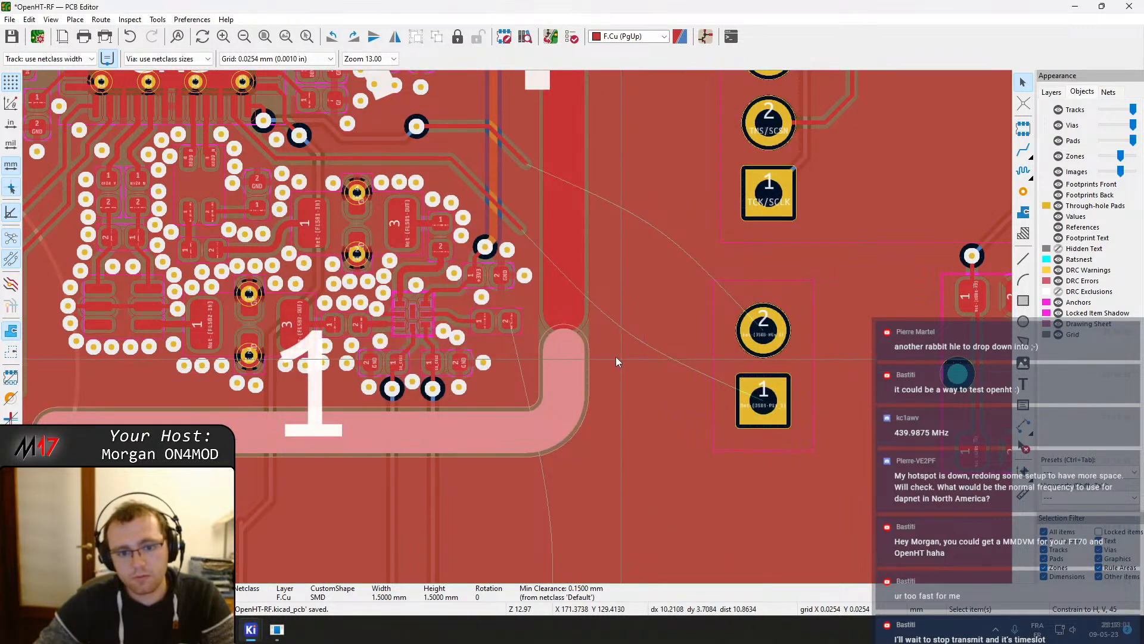
Set the lower shield pad's vertical segment end Y to -2.5 mm and apply
scroll(595, 344, up, 2)
double_click(473, 332)
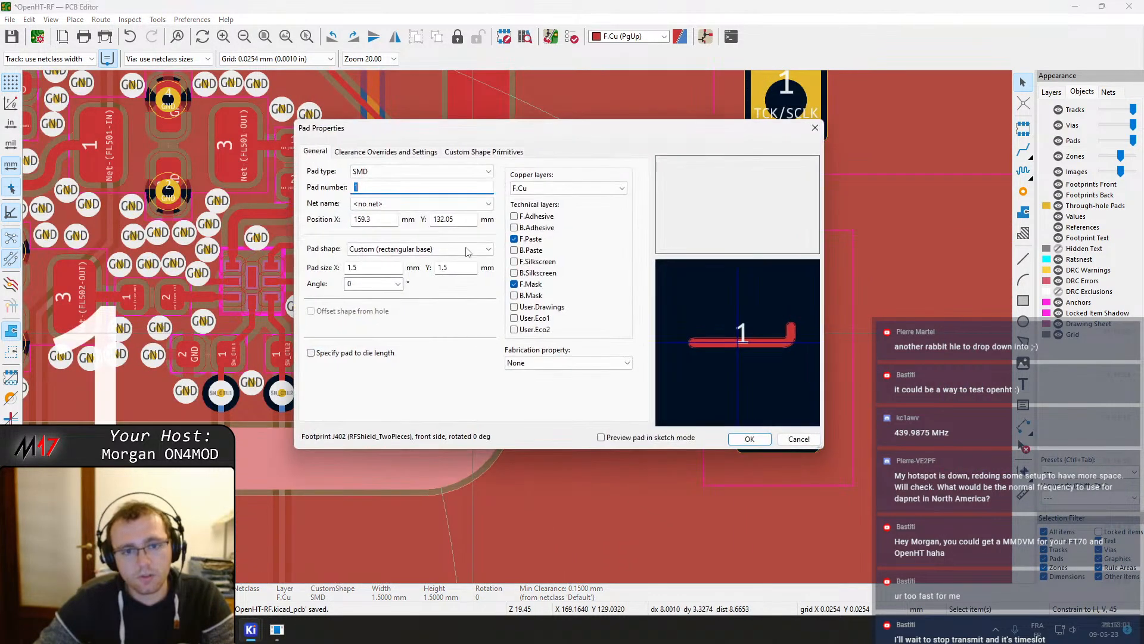
click(484, 151)
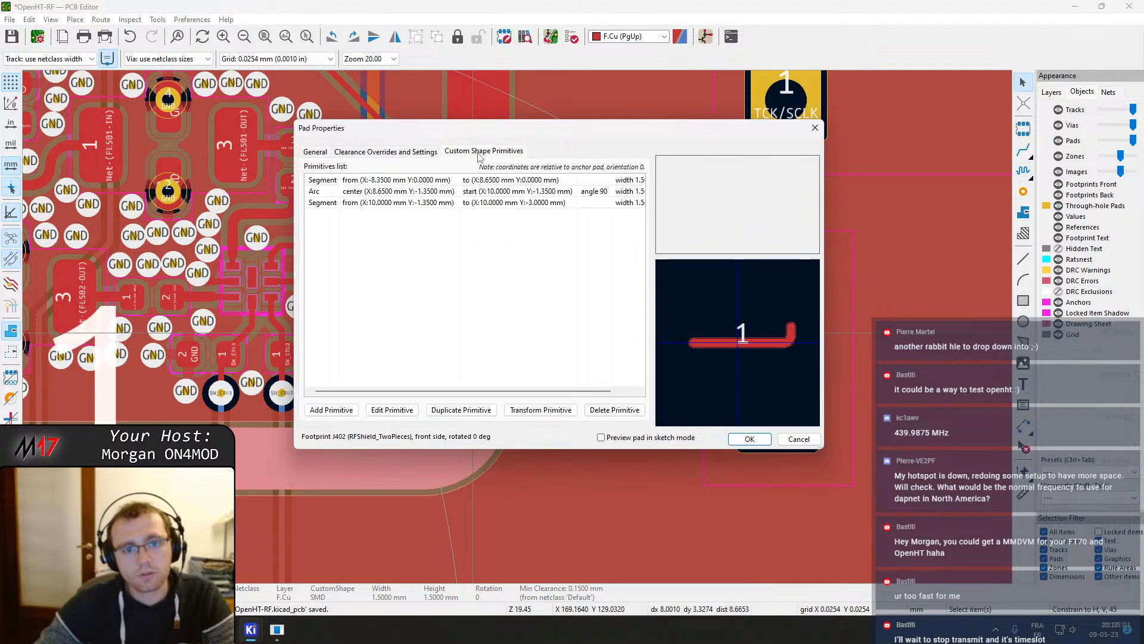
click(520, 192)
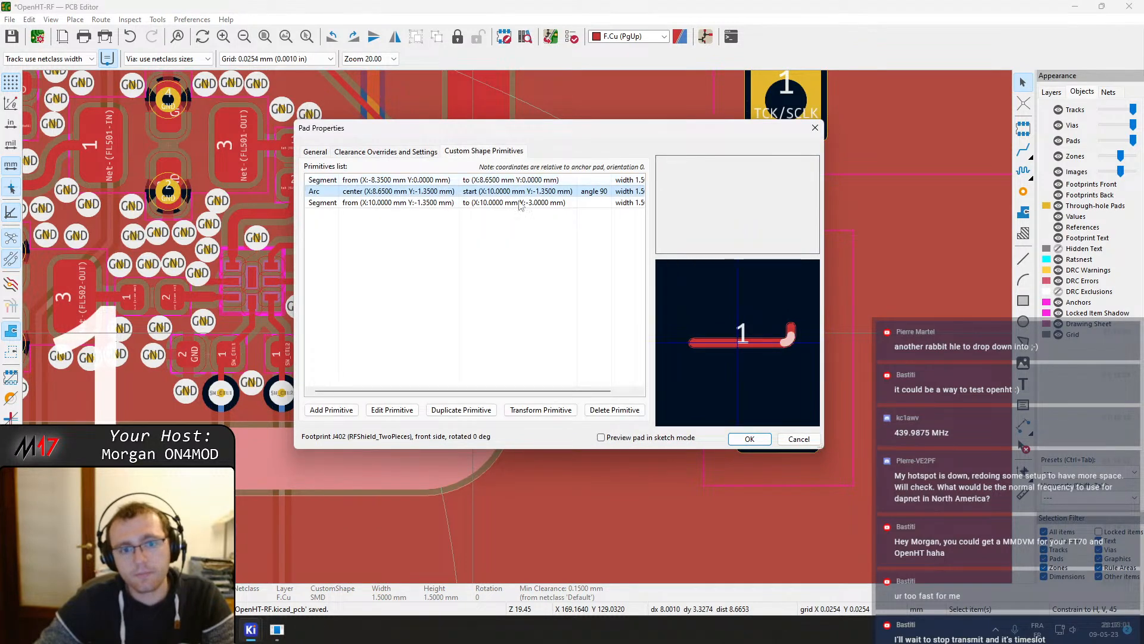
double_click(511, 203)
click(595, 257)
key(BackSpace)
text(5)
key(Return)
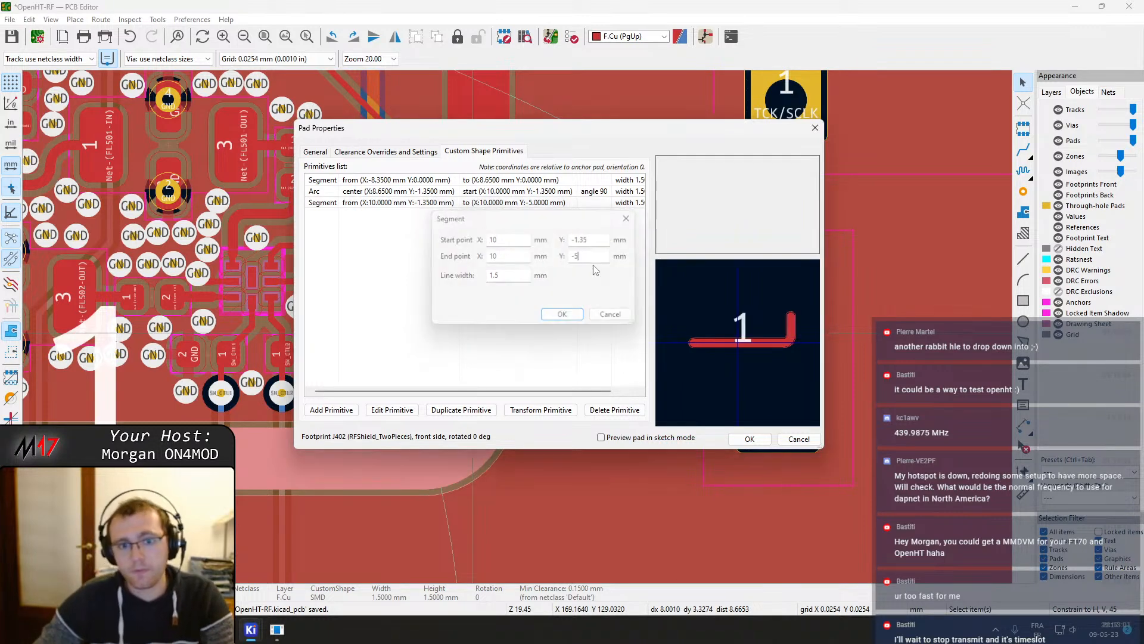
double_click(536, 202)
click(574, 256)
text(20.)
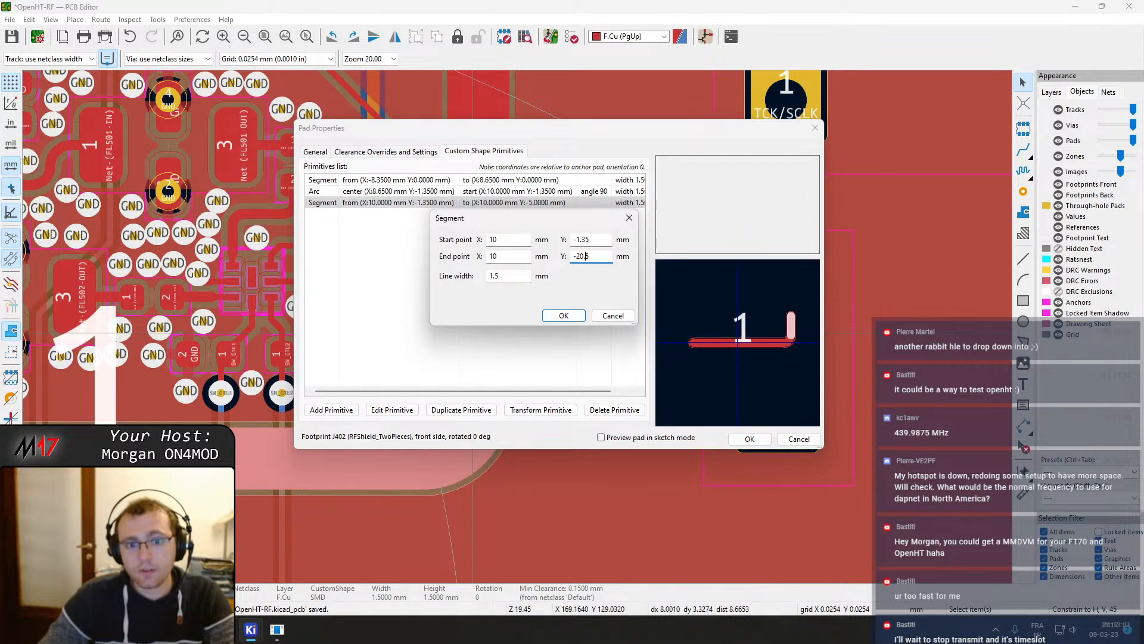
text(.)
key(Return)
click(739, 437)
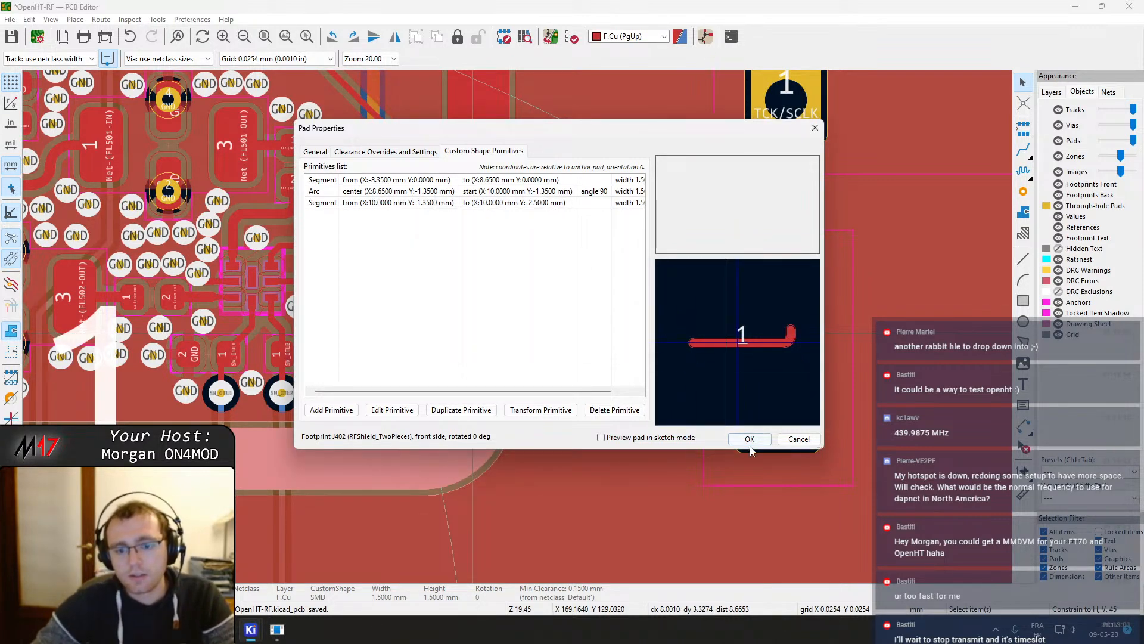
Shorten the upper shield pad's vertical segment by setting its end Y to 6 mm
double_click(486, 290)
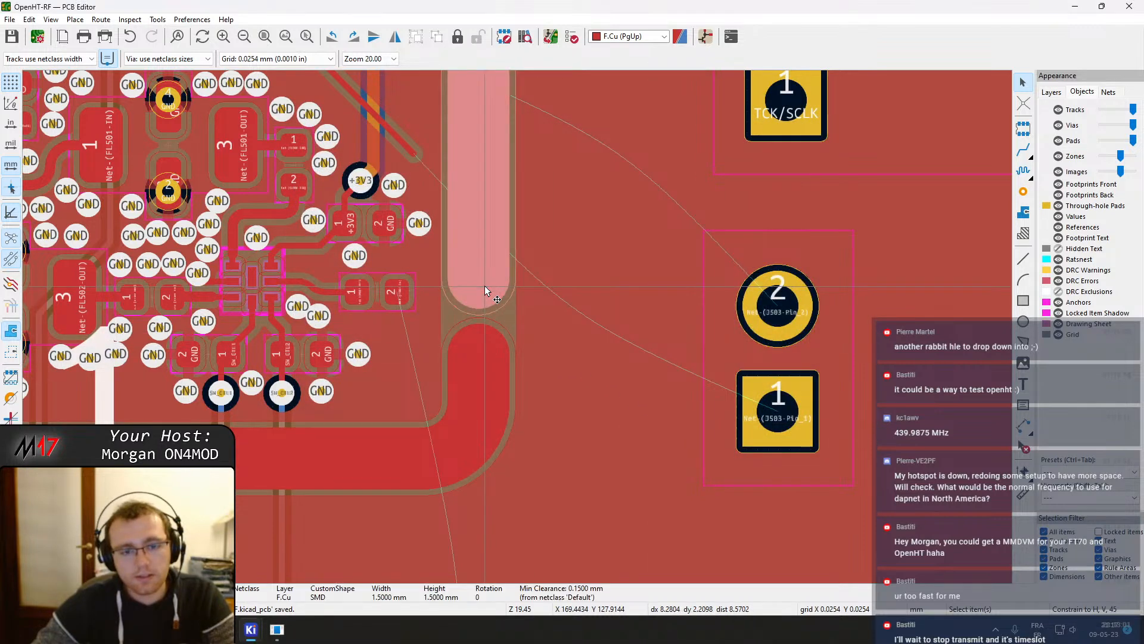
click(484, 151)
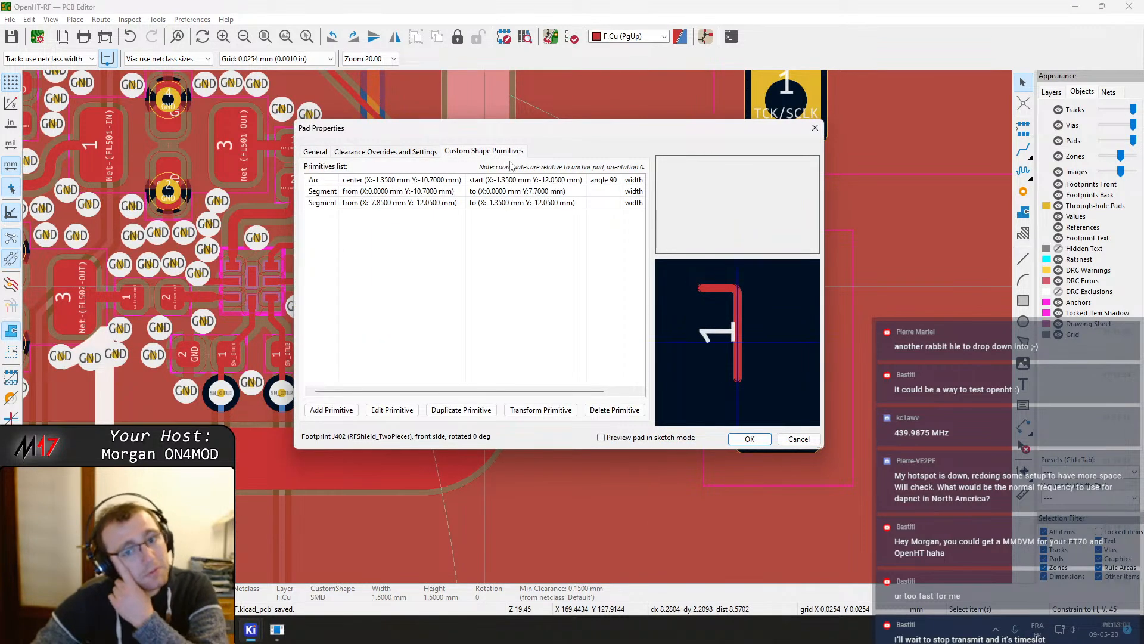
click(513, 180)
click(524, 191)
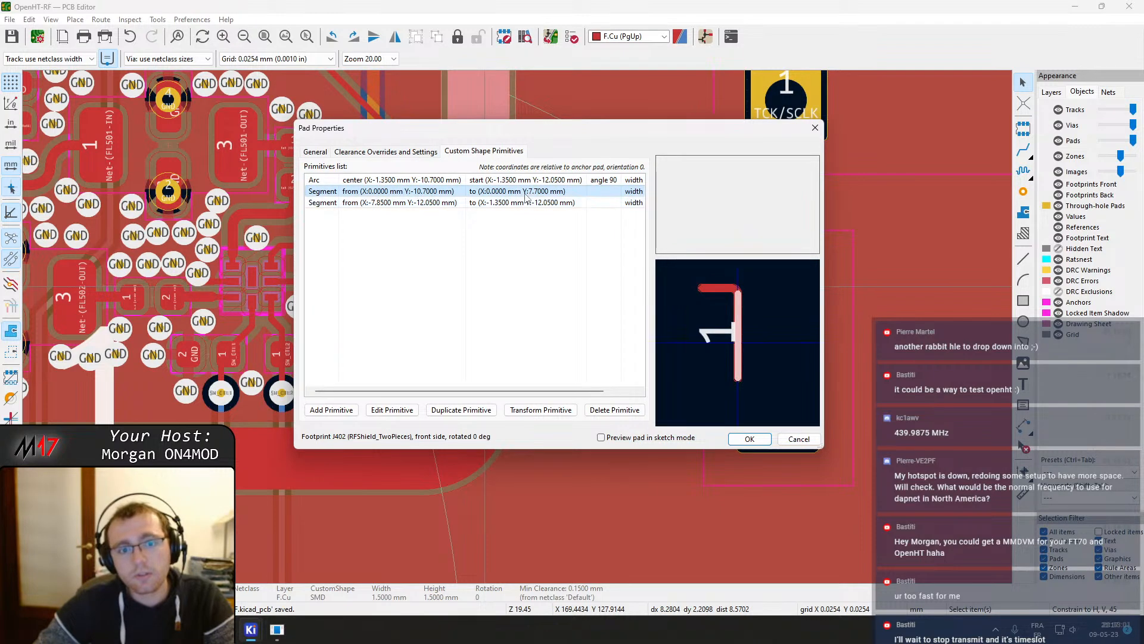
double_click(527, 194)
click(596, 256)
key(BackSpace)
key(BackSpace)
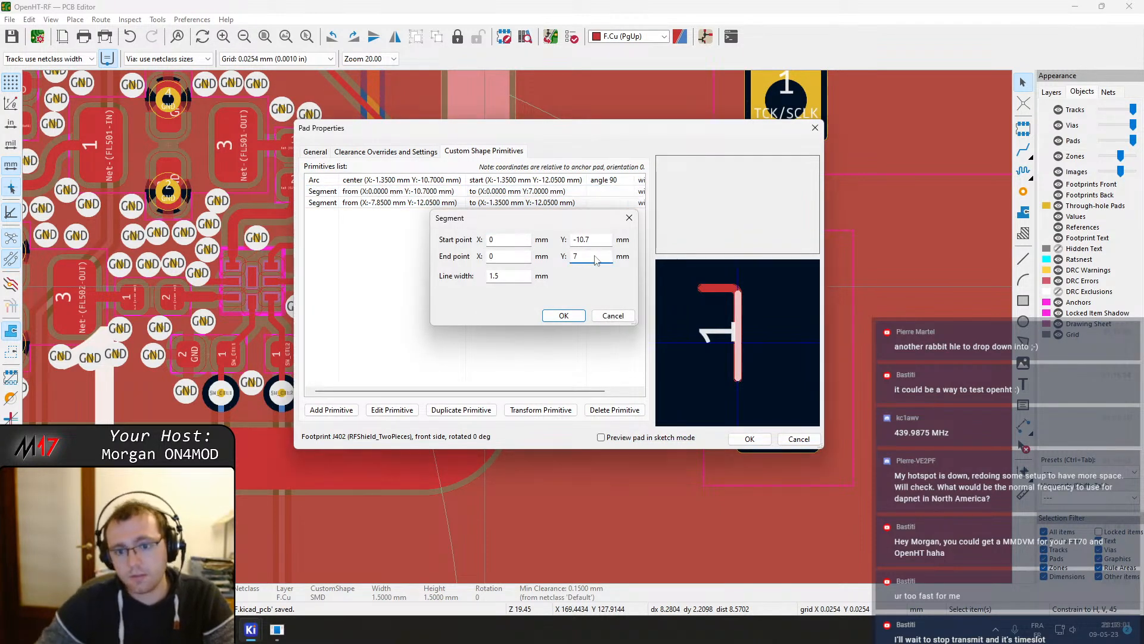
key(Return)
double_click(538, 194)
drag(588, 257, 559, 258)
text(6)
key(Return)
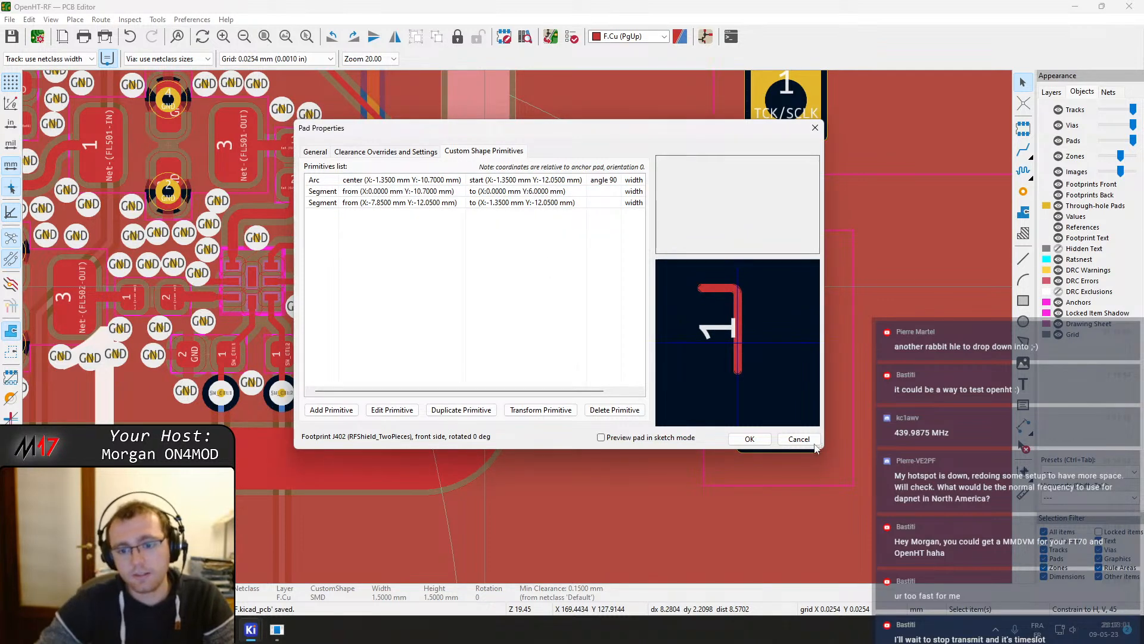
click(750, 438)
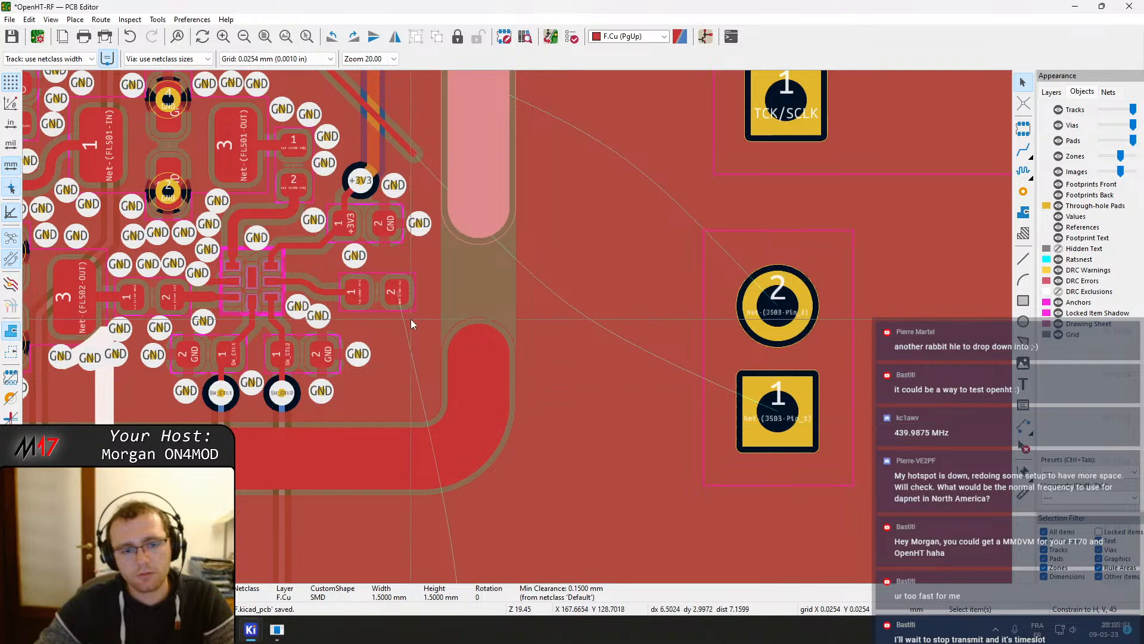
Route a track from the filter's output pad down to the input pin of the J501 antenna connector
key(x)
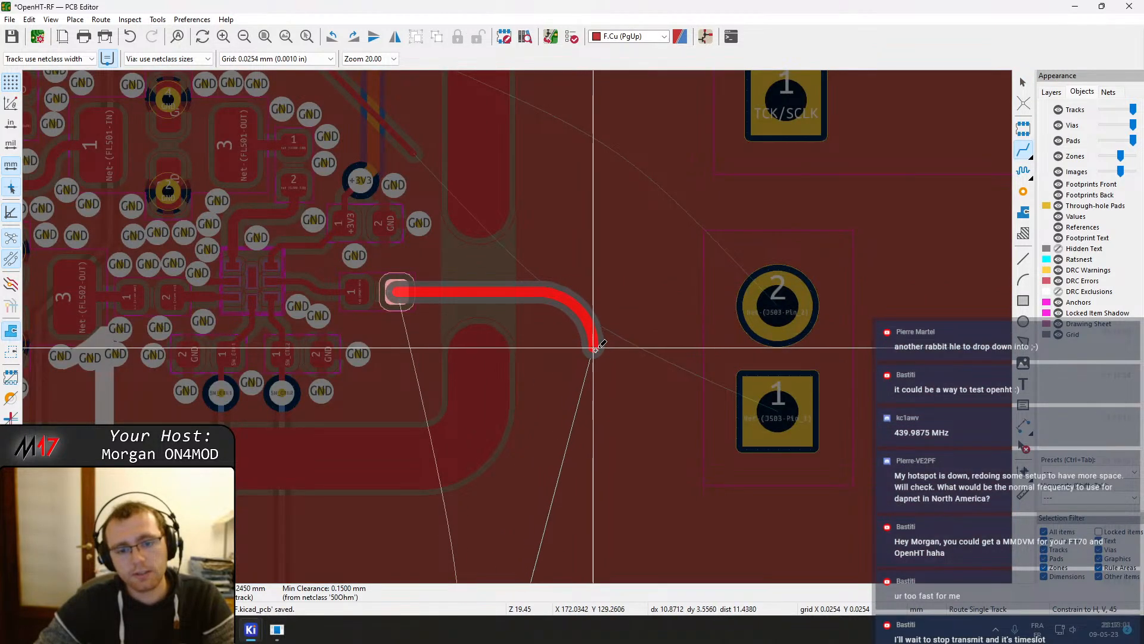
scroll(594, 346, down, 3)
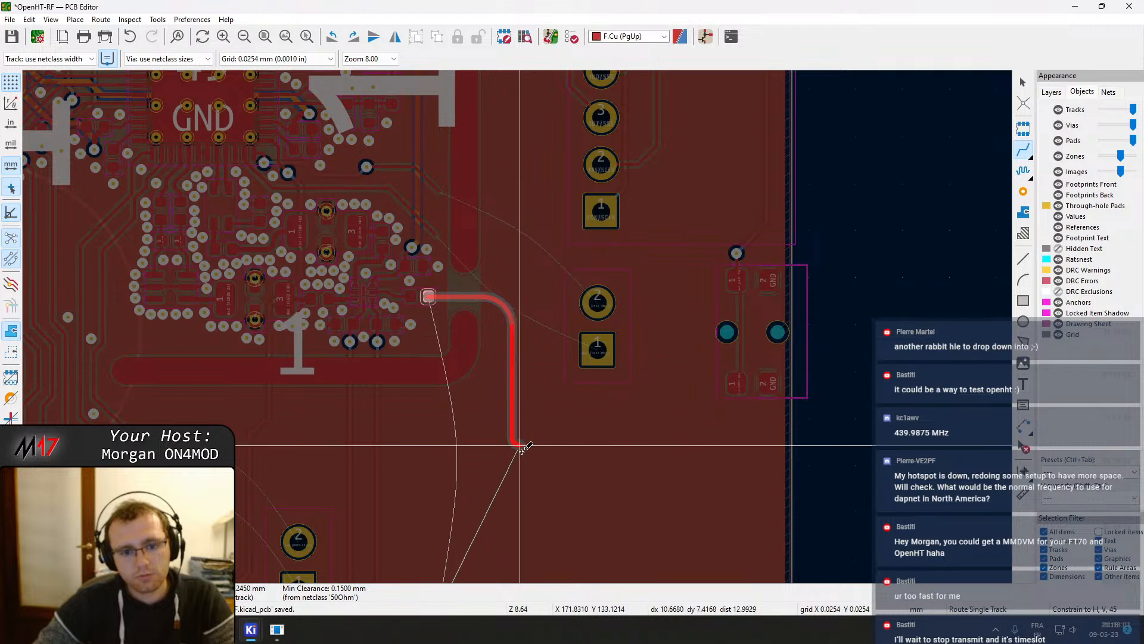
middle_drag(521, 440, 493, 212)
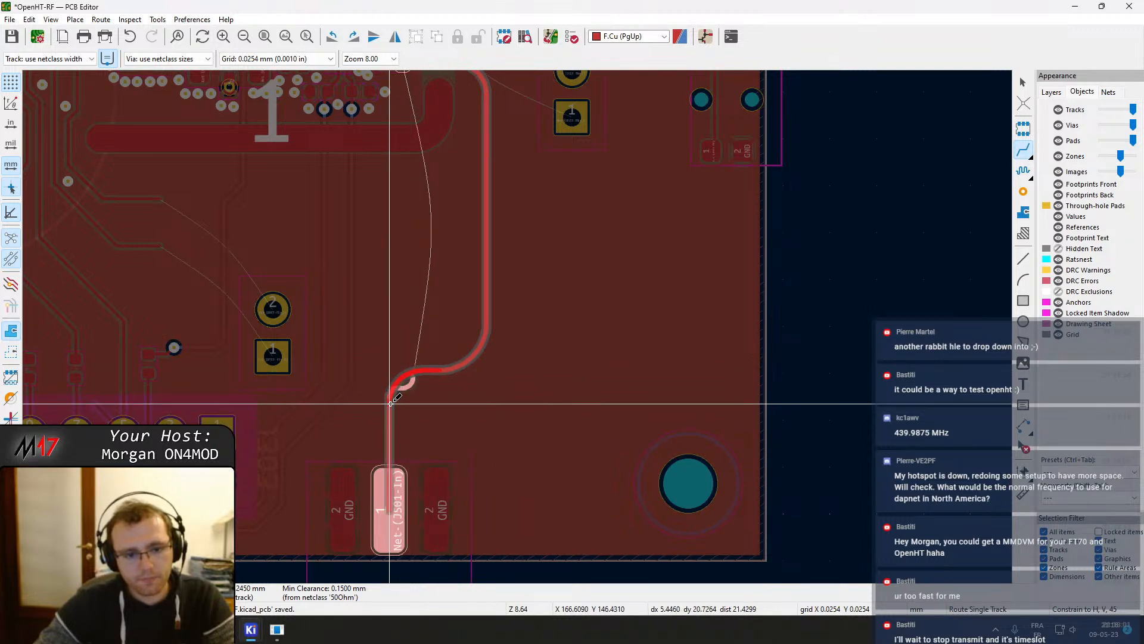
scroll(390, 403, up, 5)
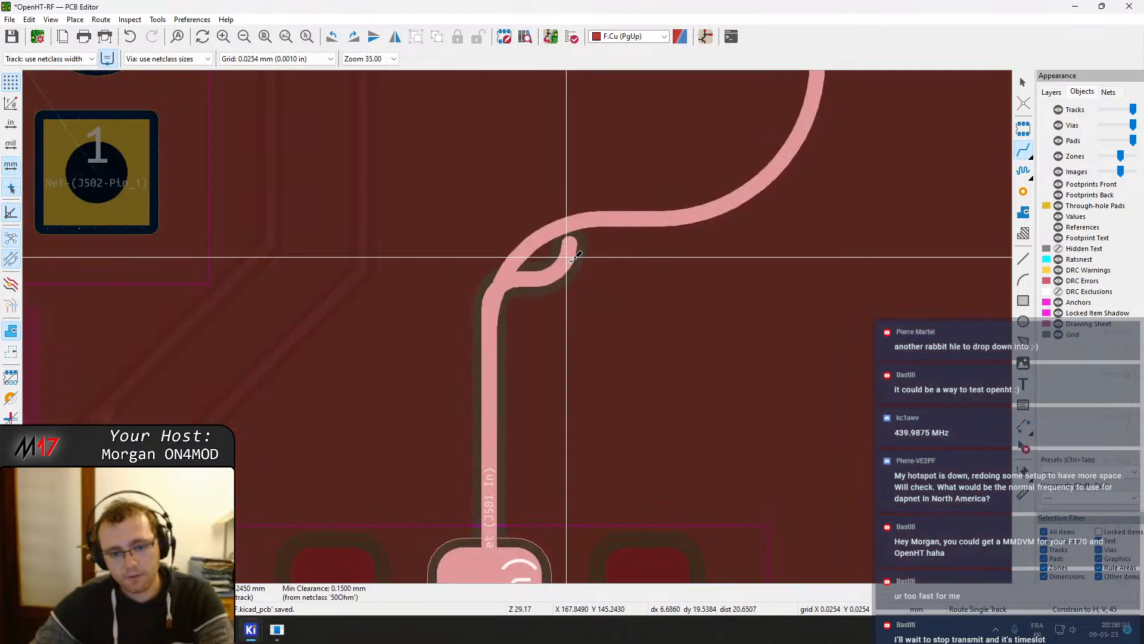
key(Escape)
key(Escape)
Delete the leftover stub segments at the track's bend above the J501 connector
click(570, 260)
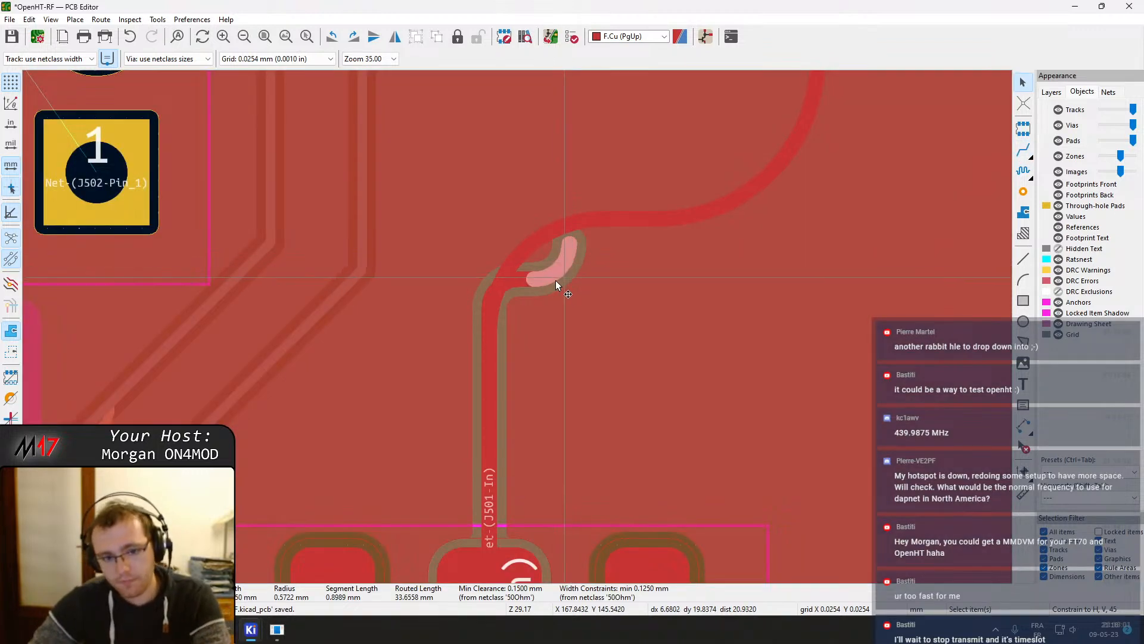
key(Delete)
click(524, 277)
click(526, 285)
key(Delete)
Refill the copper zones around the new RF track to the J501 connector
click(483, 307)
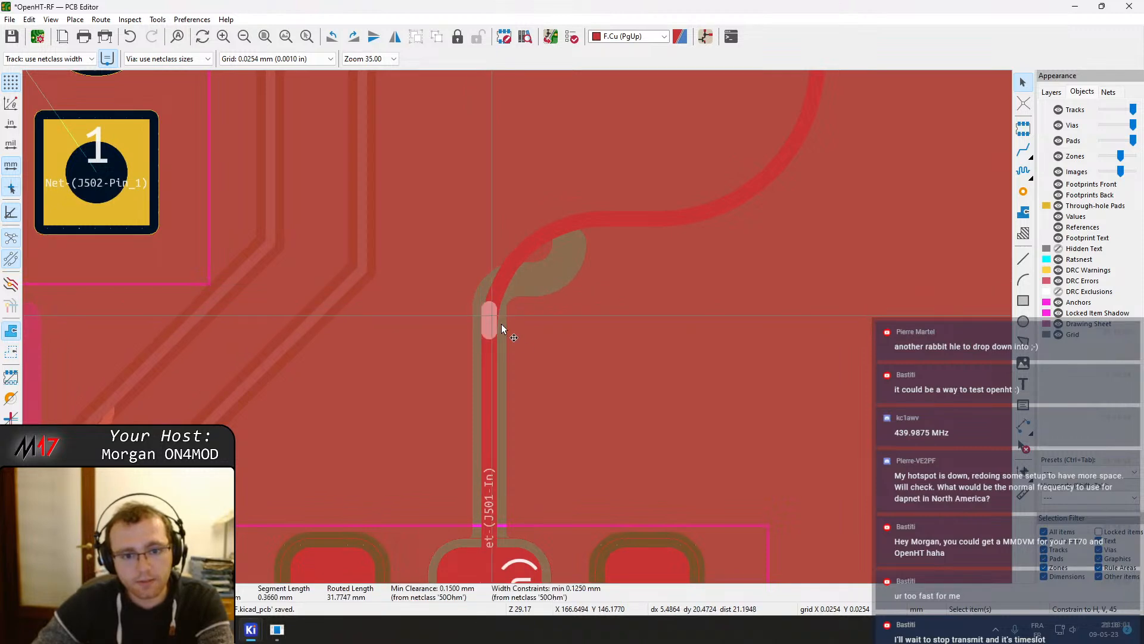
scroll(517, 327, down, 3)
middle_drag(592, 260, 581, 357)
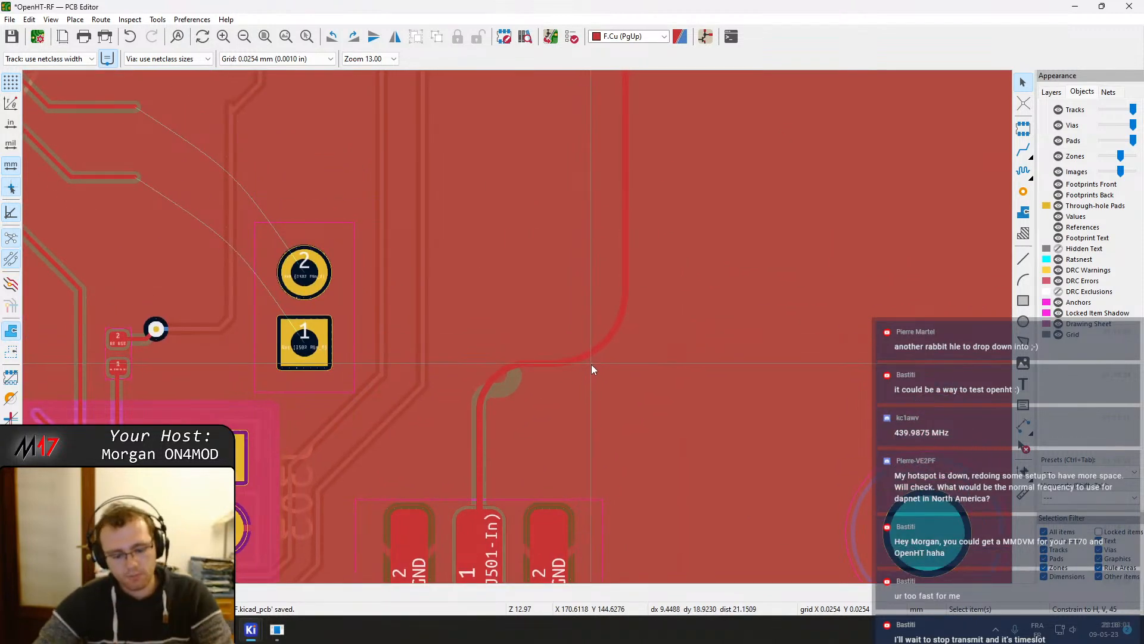
key(b)
scroll(514, 320, down, 3)
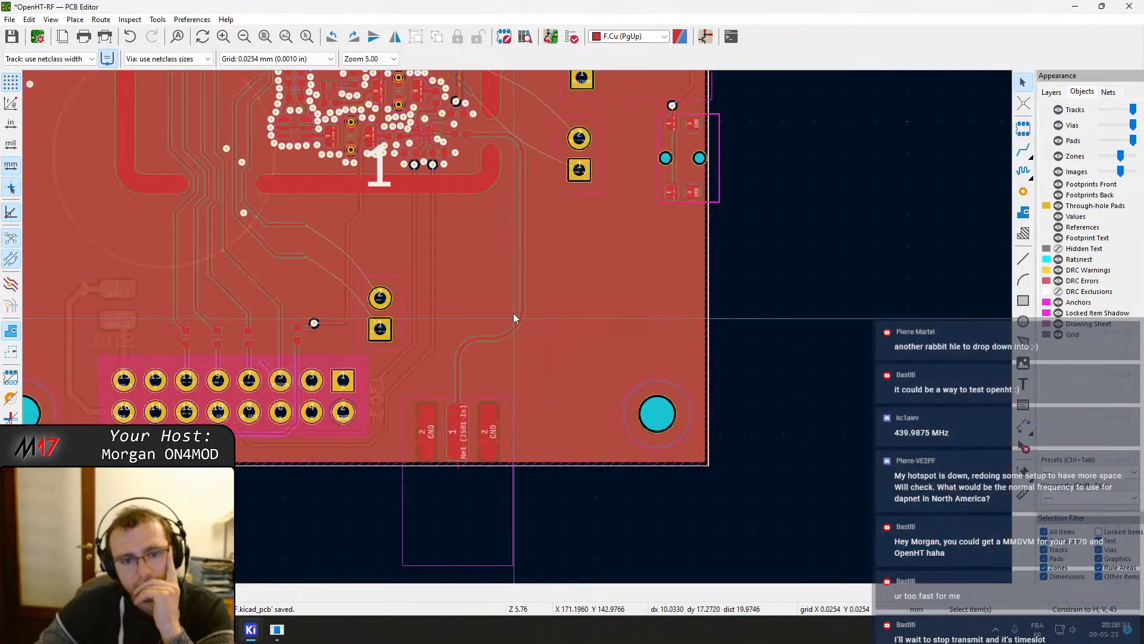
scroll(508, 147, up, 3)
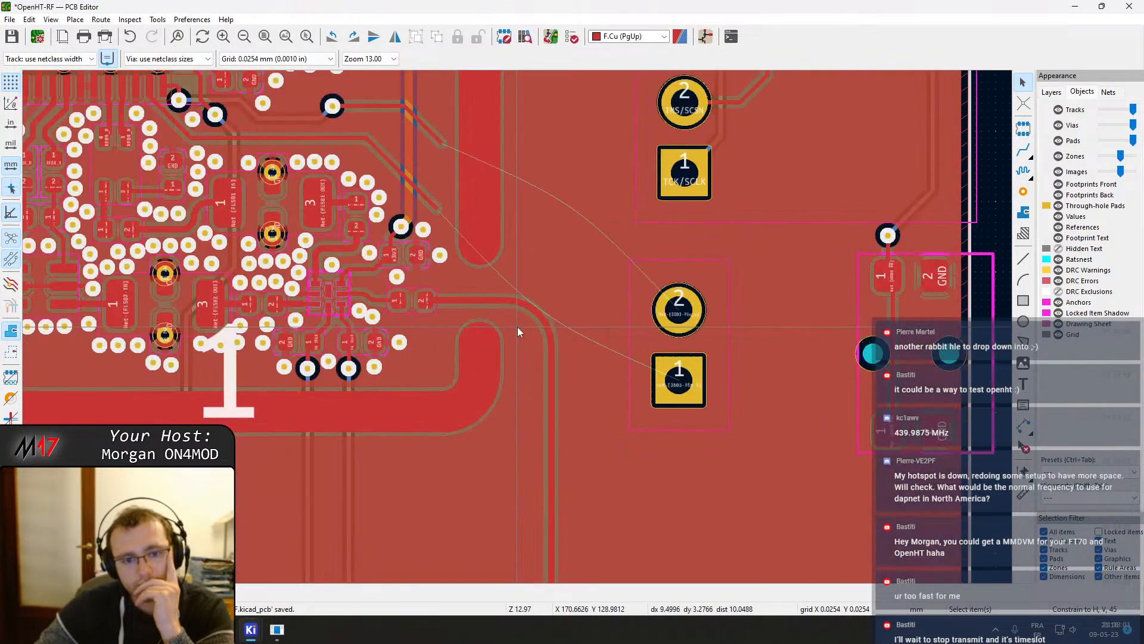
scroll(517, 326, up, 2)
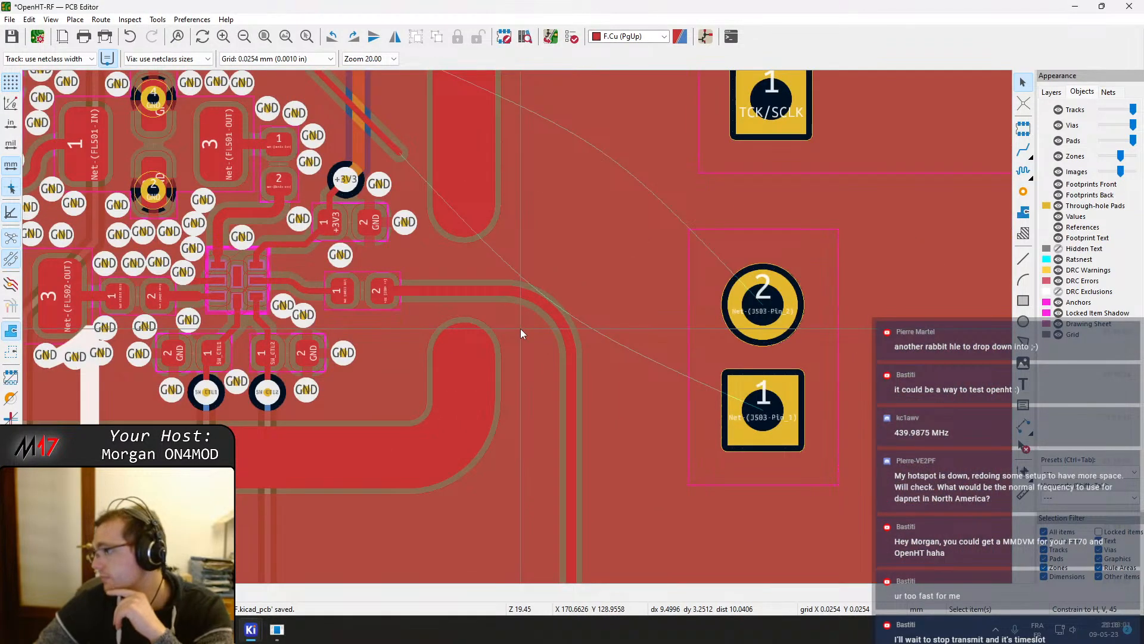
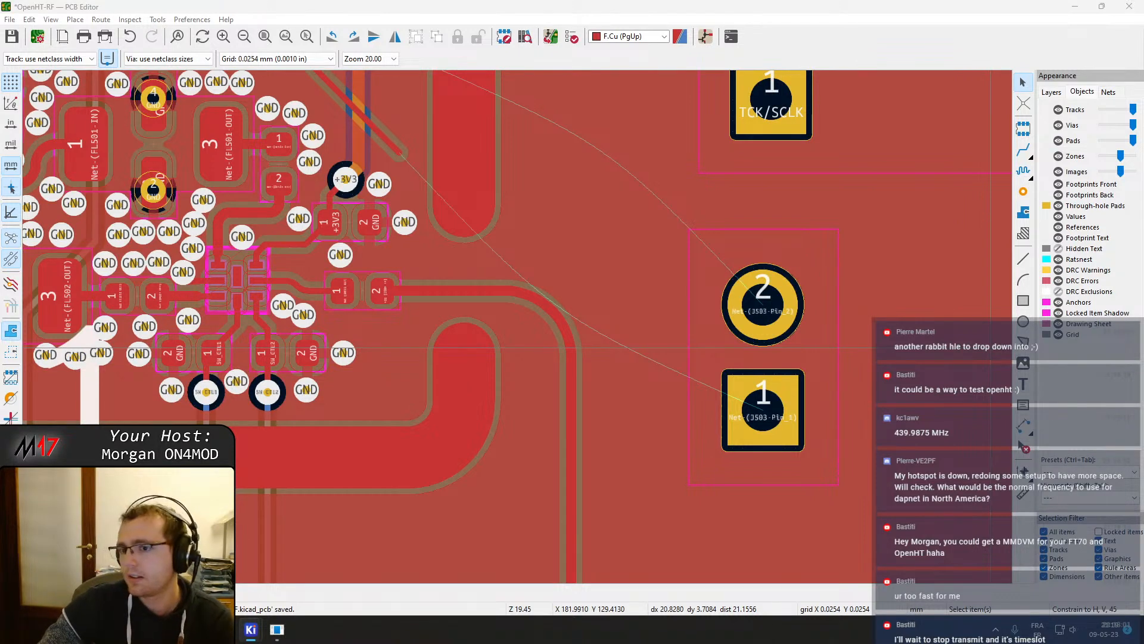
Place GND stitching vias around the series pads between the SW501 antenna net and the J501 input
click(1023, 191)
scroll(527, 320, up, 4)
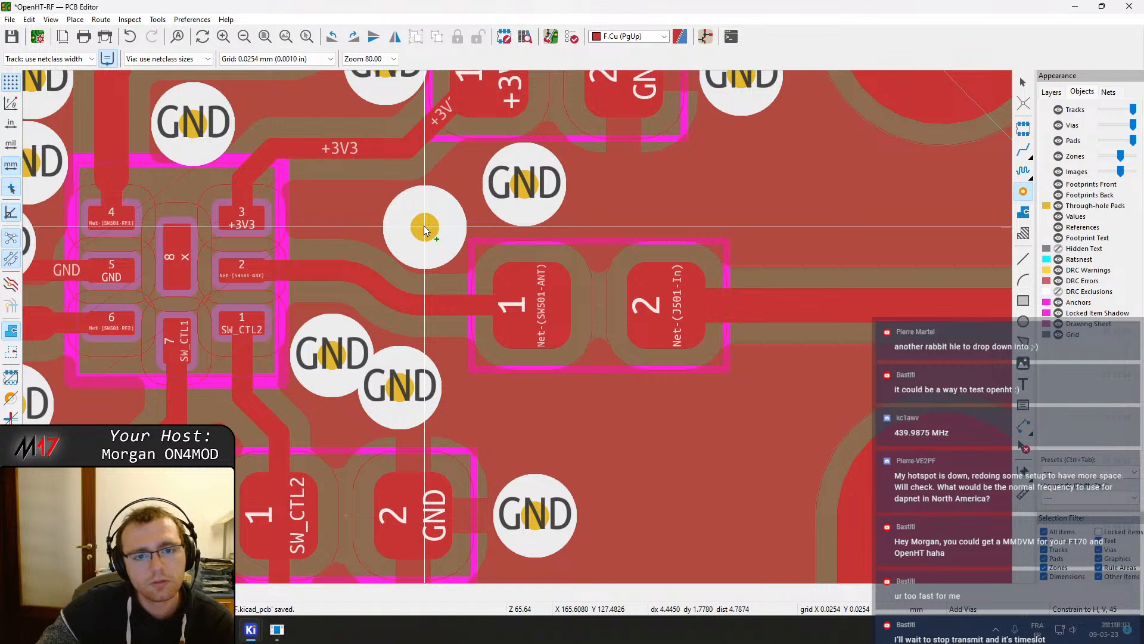
click(424, 224)
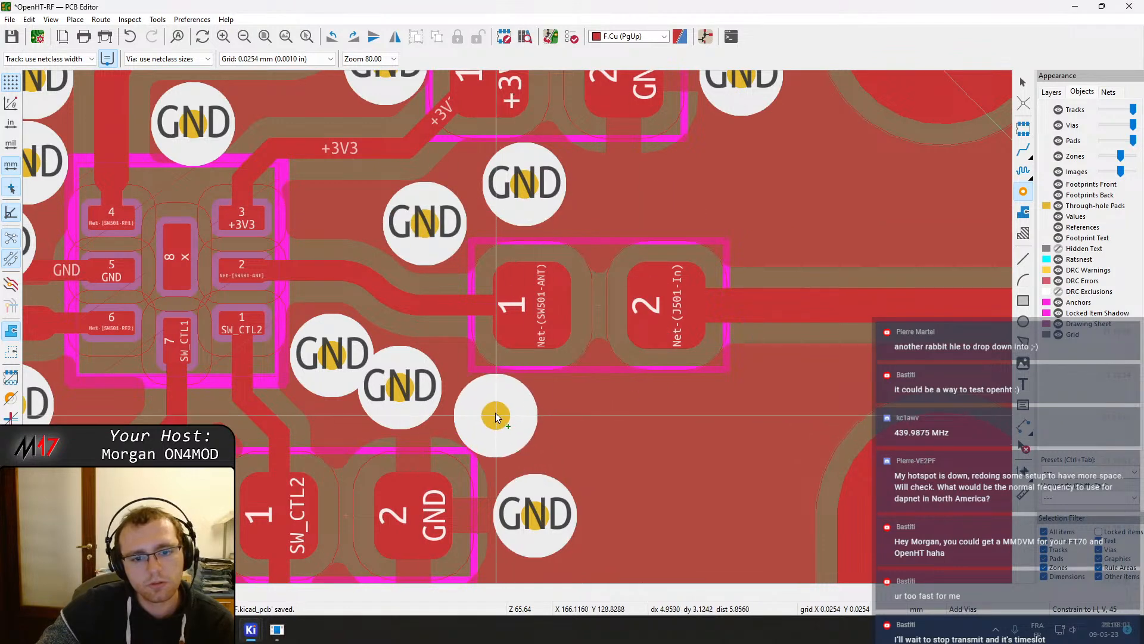
click(500, 408)
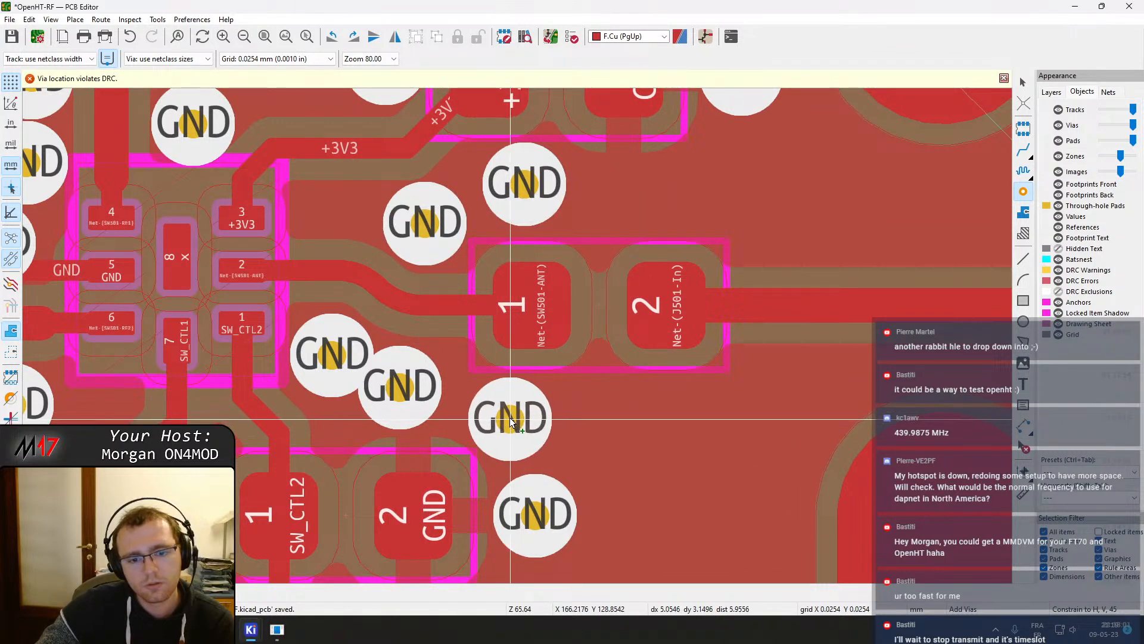
click(508, 420)
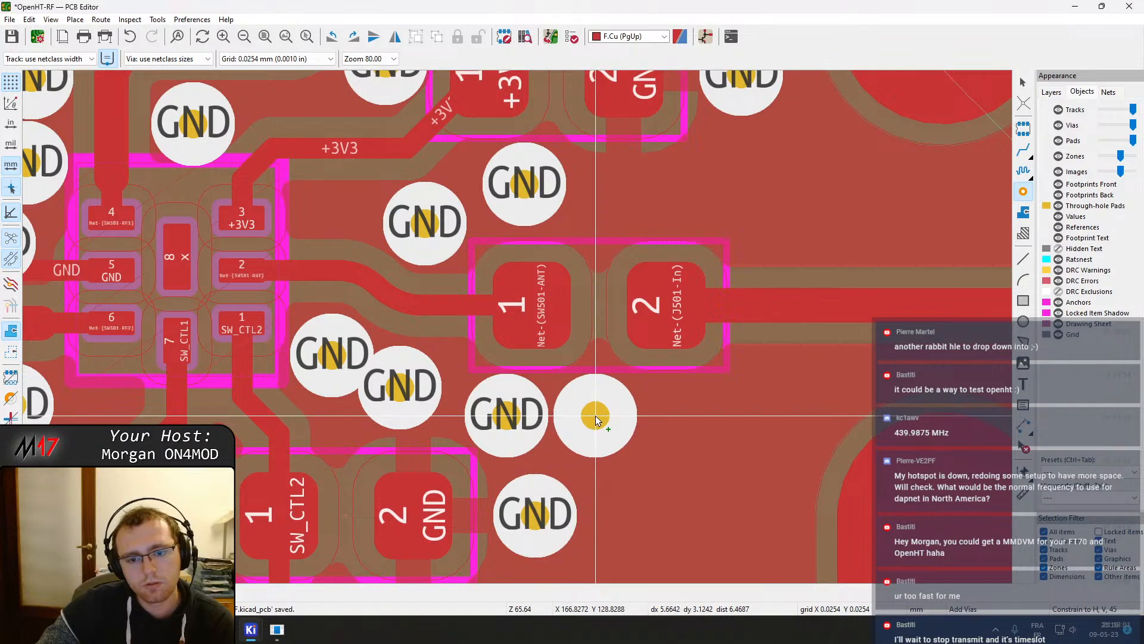
click(597, 417)
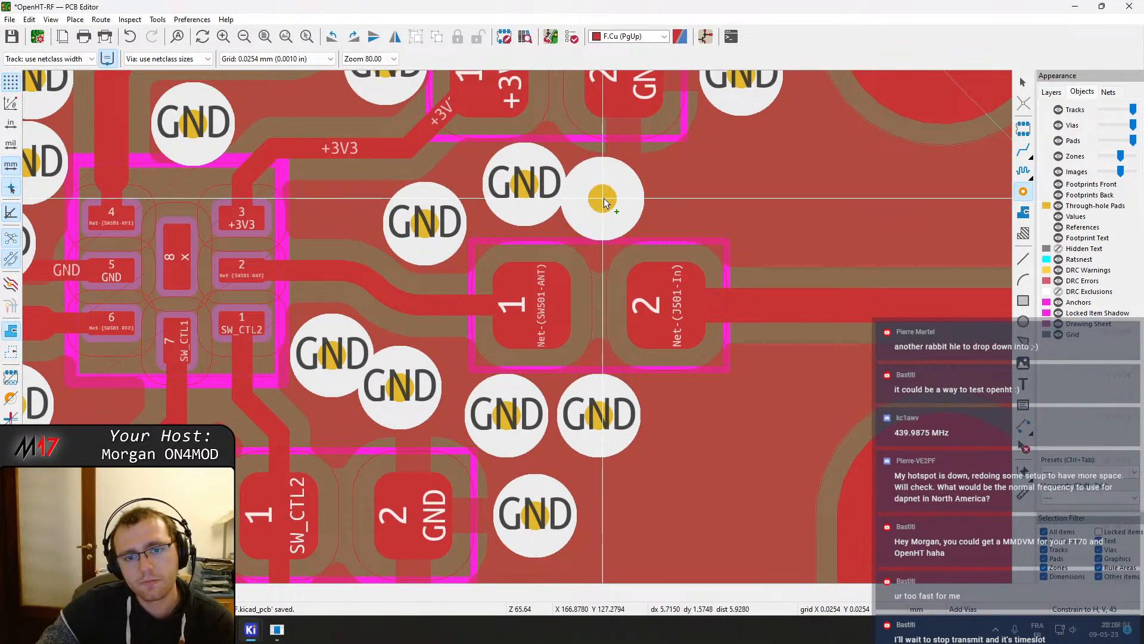
click(617, 192)
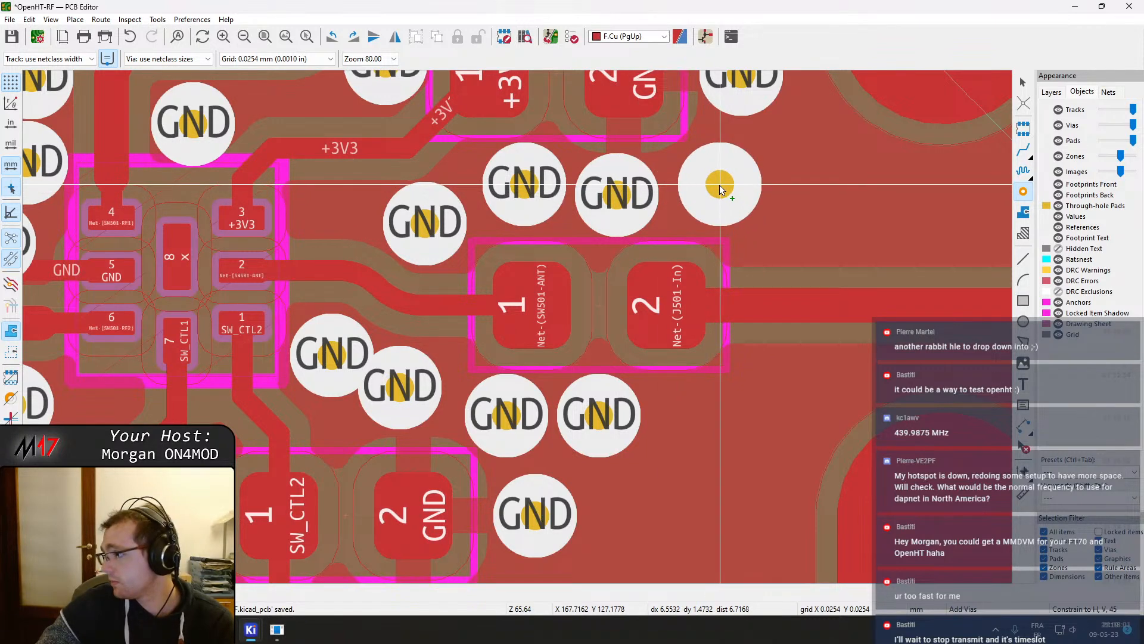
click(723, 176)
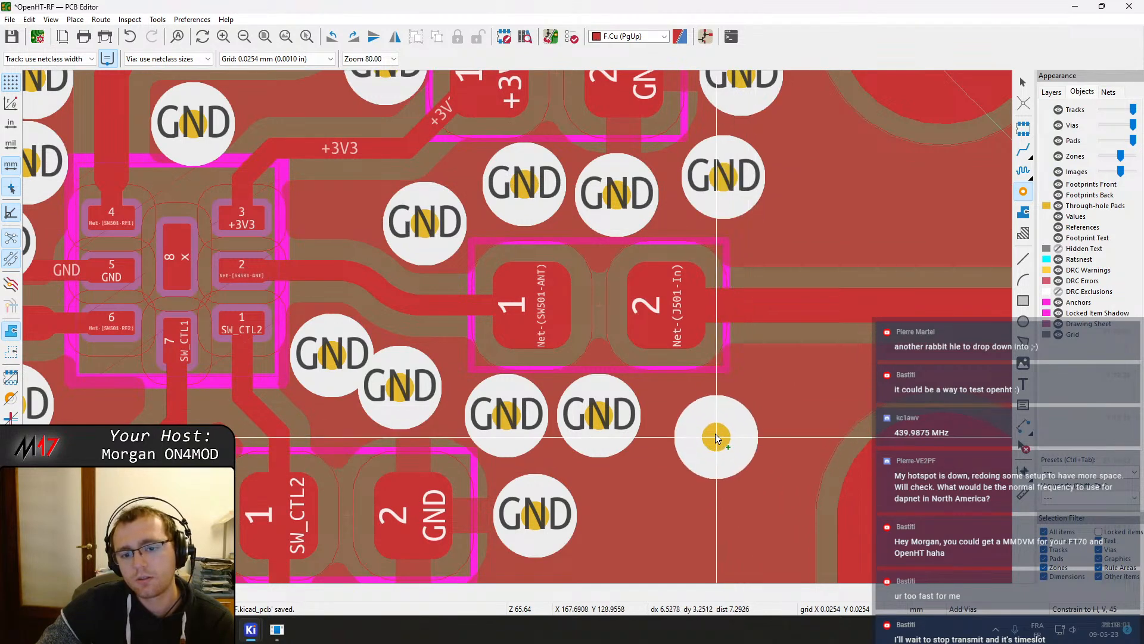
click(702, 423)
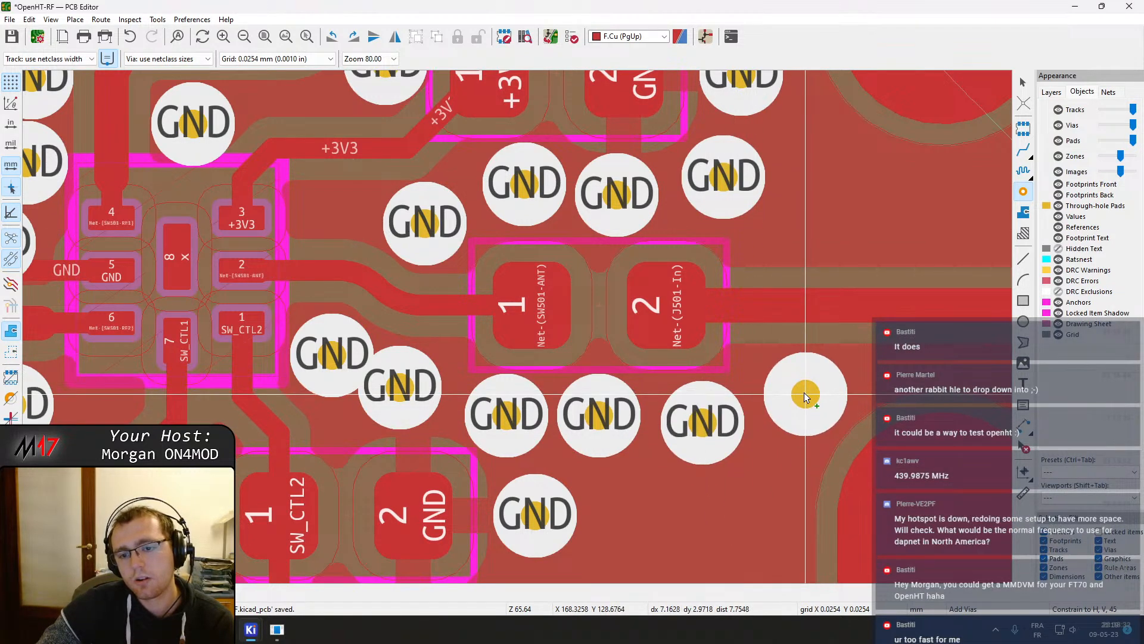
click(804, 395)
Add more GND stitching vias along both sides of the RF track heading toward J501
middle_drag(948, 328, 685, 416)
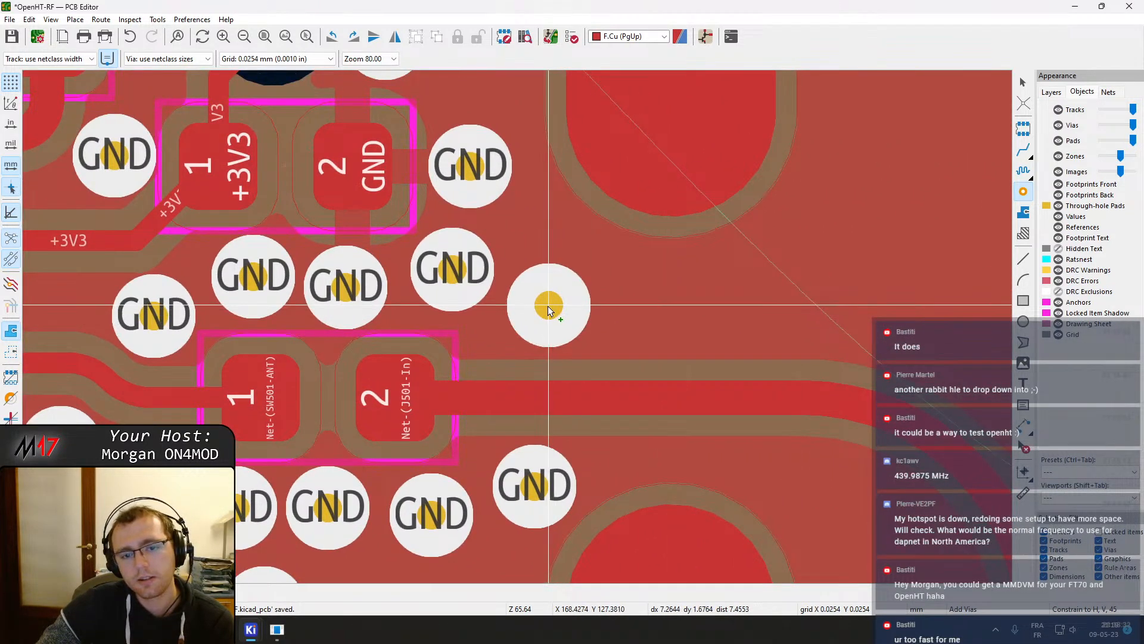
click(547, 306)
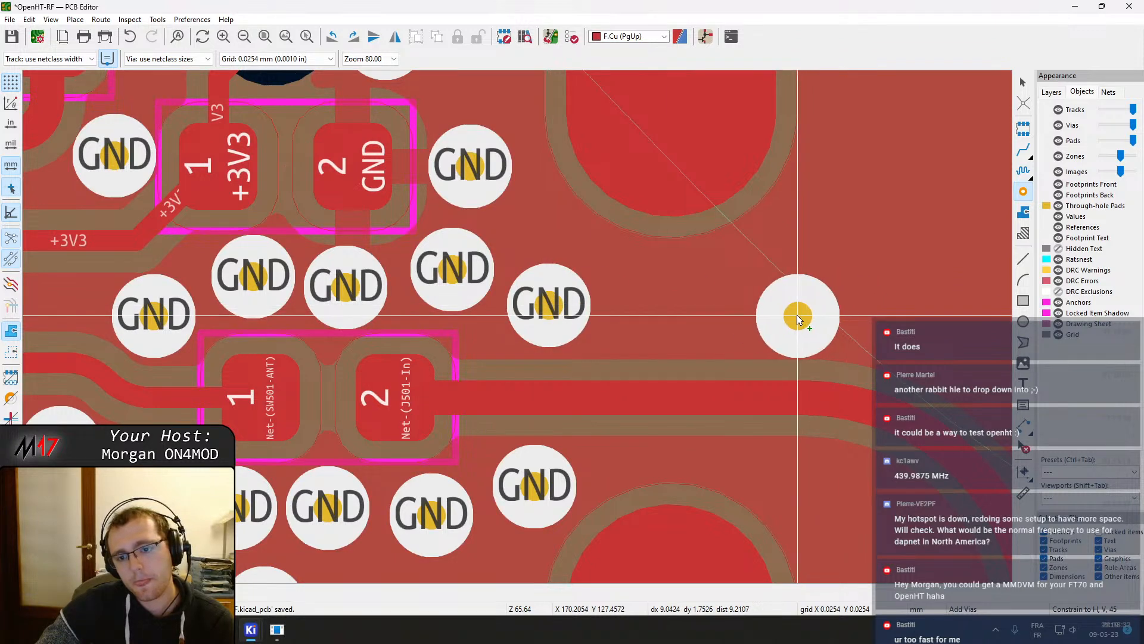
click(799, 316)
click(799, 478)
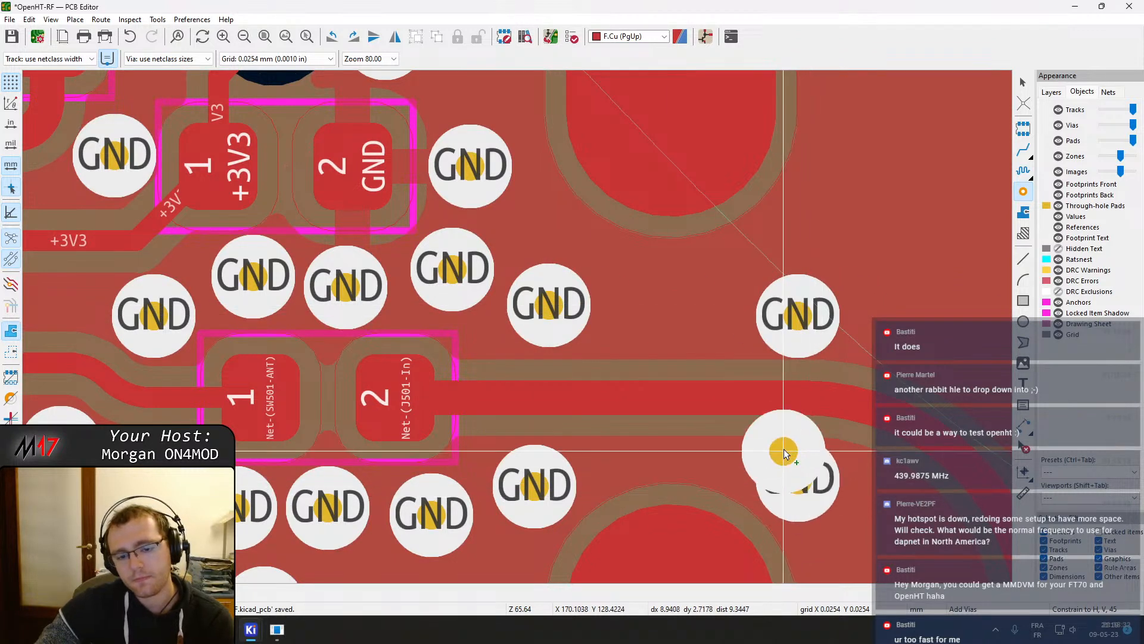
key(Escape)
Reposition the new stitching vias so they line up evenly beside the RF track and pads
drag(541, 484, 563, 480)
drag(802, 488, 771, 487)
click(805, 316)
middle_drag(772, 388, 666, 197)
click(325, 328)
middle_drag(242, 339, 311, 332)
click(210, 313)
drag(211, 313, 184, 309)
drag(292, 321, 273, 310)
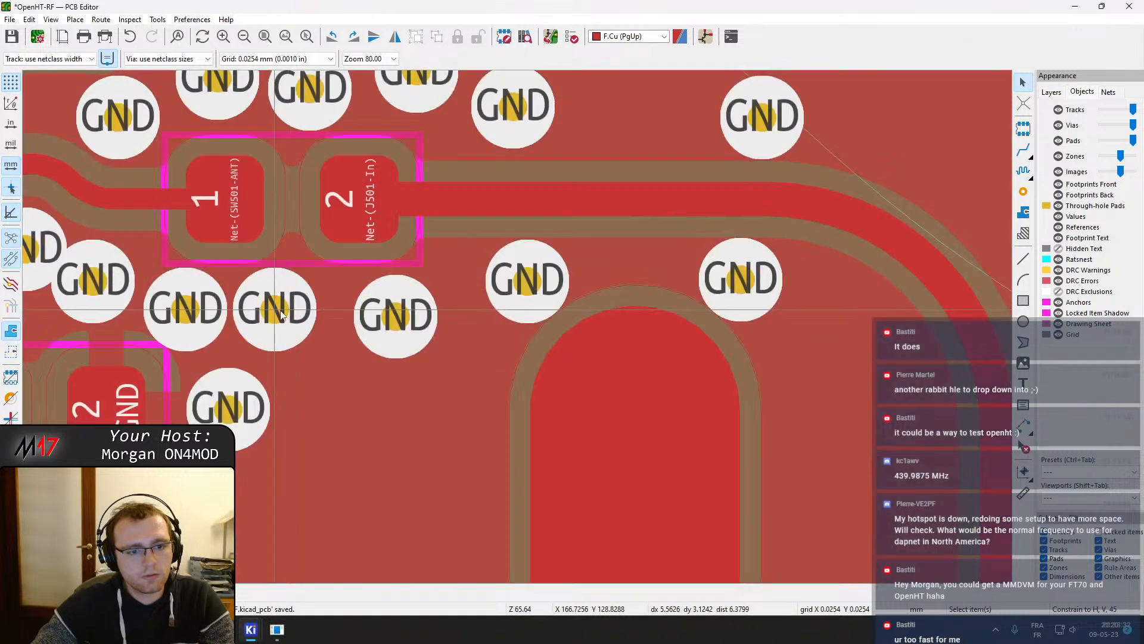
drag(396, 314, 363, 309)
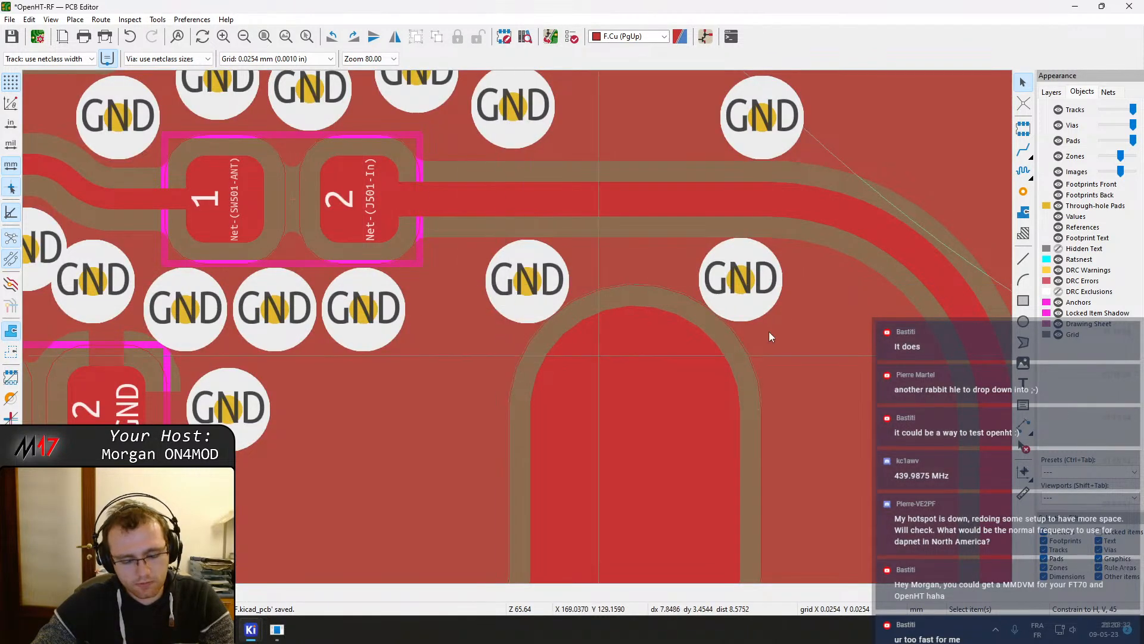
click(1024, 191)
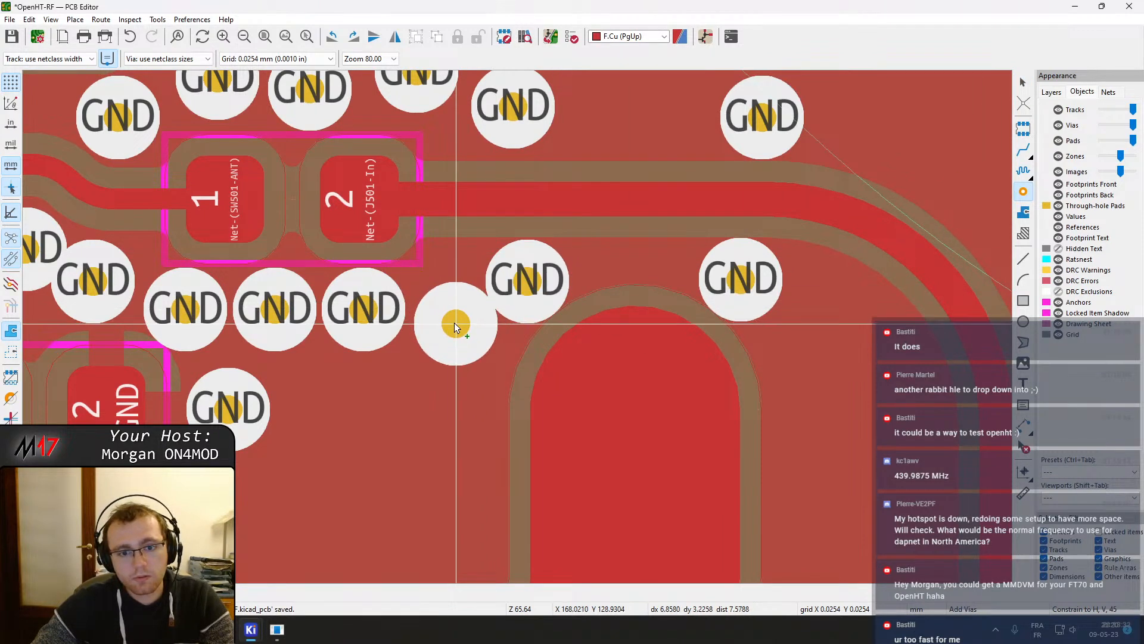
key(Escape)
scroll(512, 322, down, 3)
scroll(519, 325, up, 4)
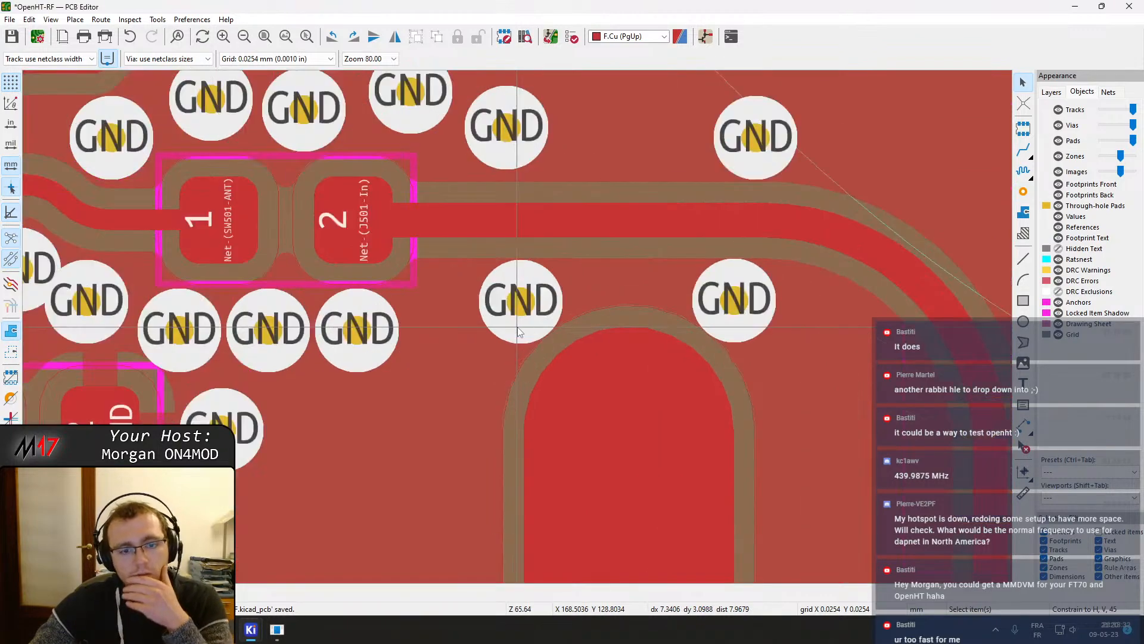
scroll(537, 316, down, 2)
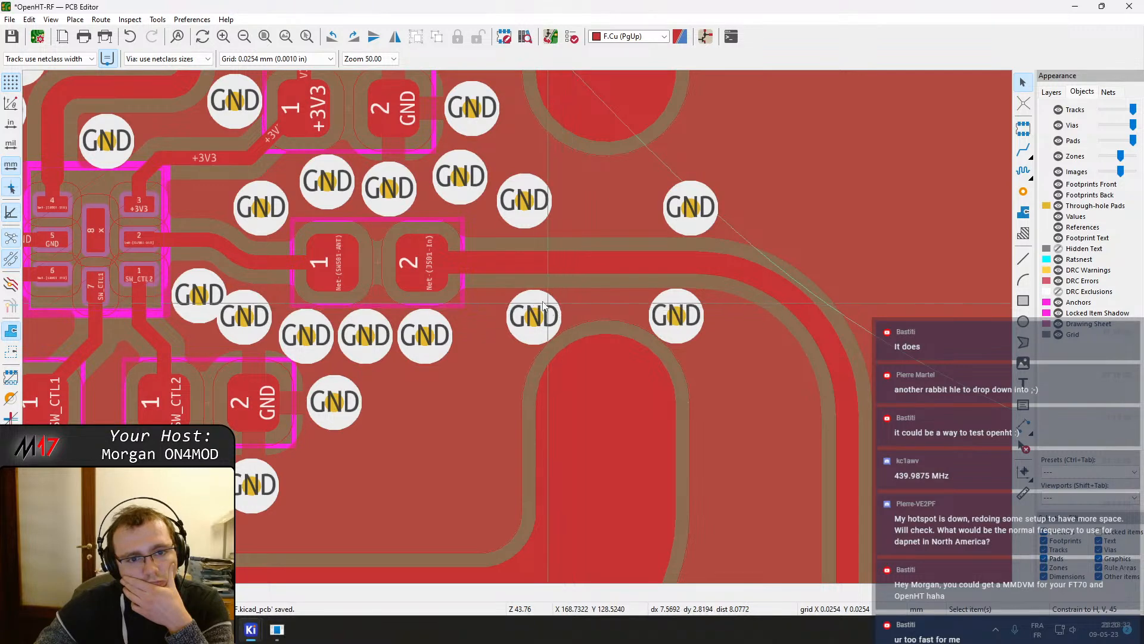
Inspect the curved and vertical segments of the RF track running down to J501
middle_drag(560, 258, 335, 255)
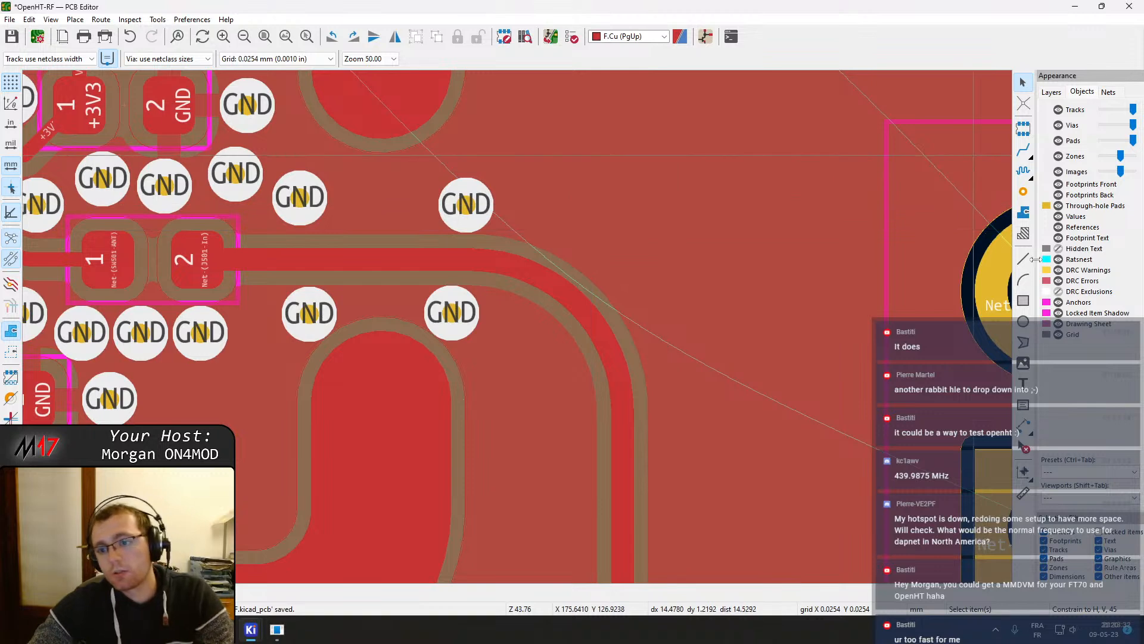
click(527, 264)
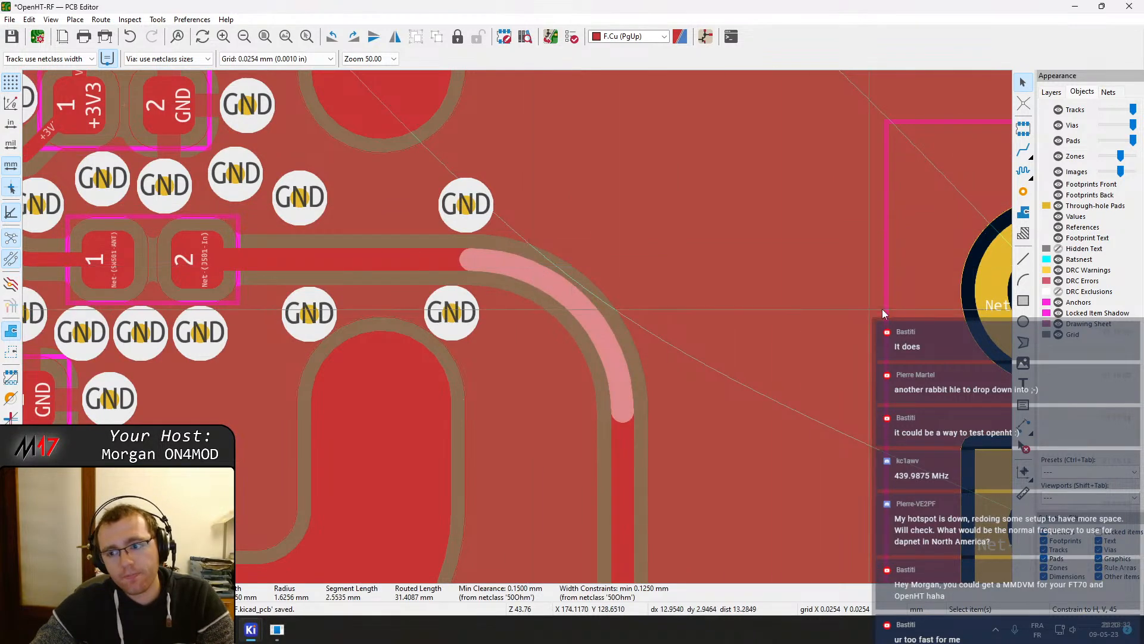
scroll(466, 353, down, 3)
middle_drag(467, 352, 521, 77)
click(528, 230)
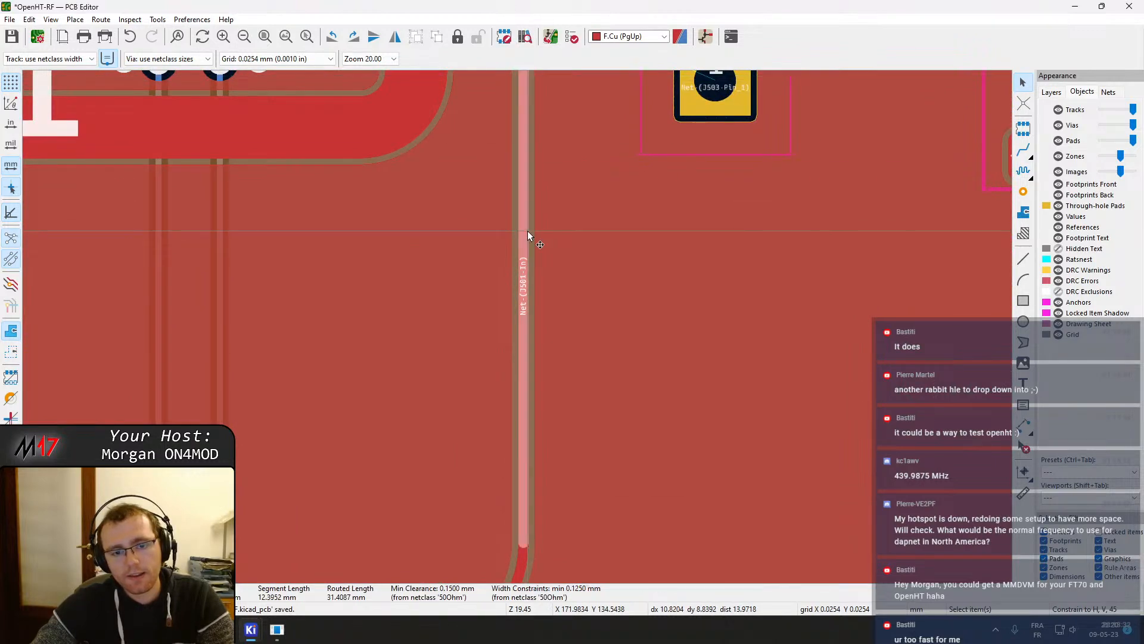
middle_drag(528, 230, 531, 315)
Place a single GND via beside the vertical RF track near the J503 connector
click(1023, 191)
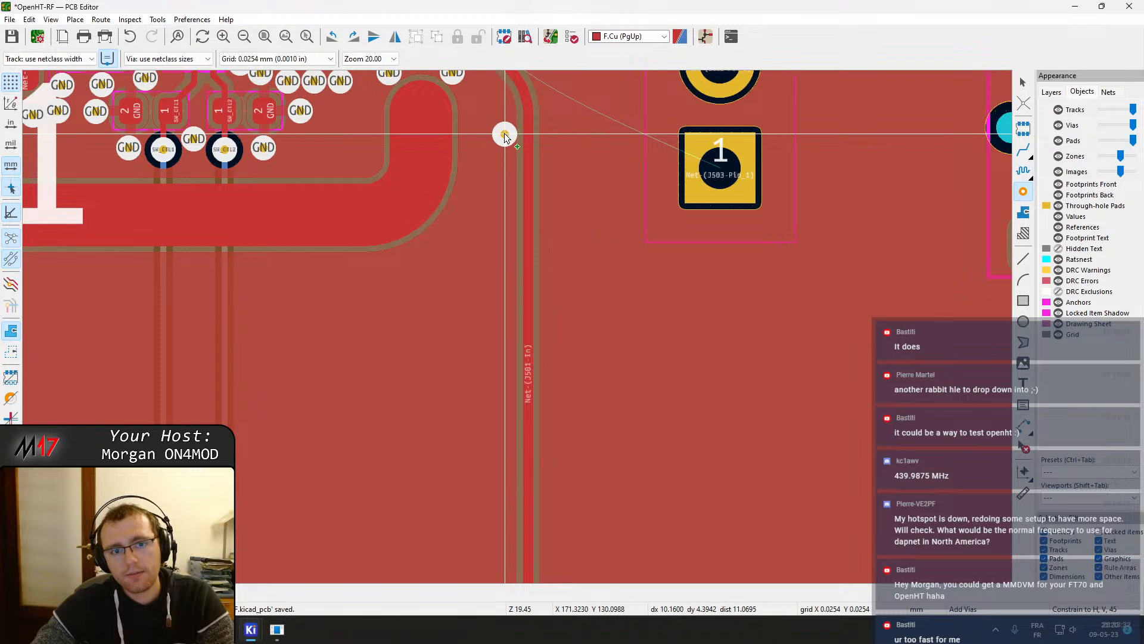
click(504, 134)
key(Escape)
Try to create a grid array from the new via with 1.5 mm vertical spacing
right_click(511, 136)
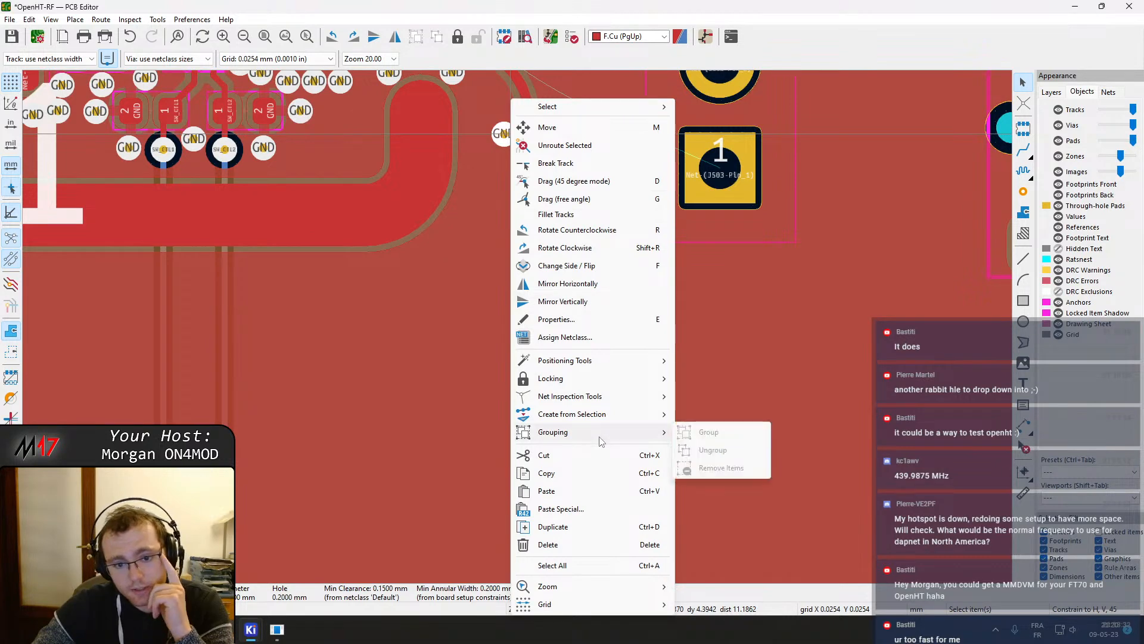
mouse_move(602, 420)
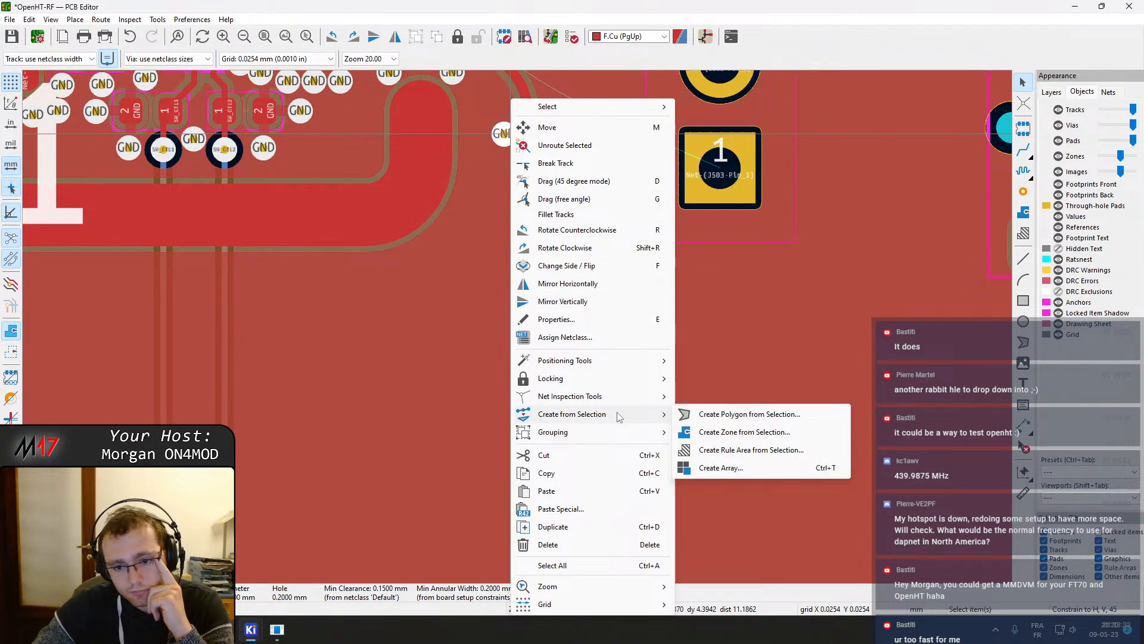
click(722, 468)
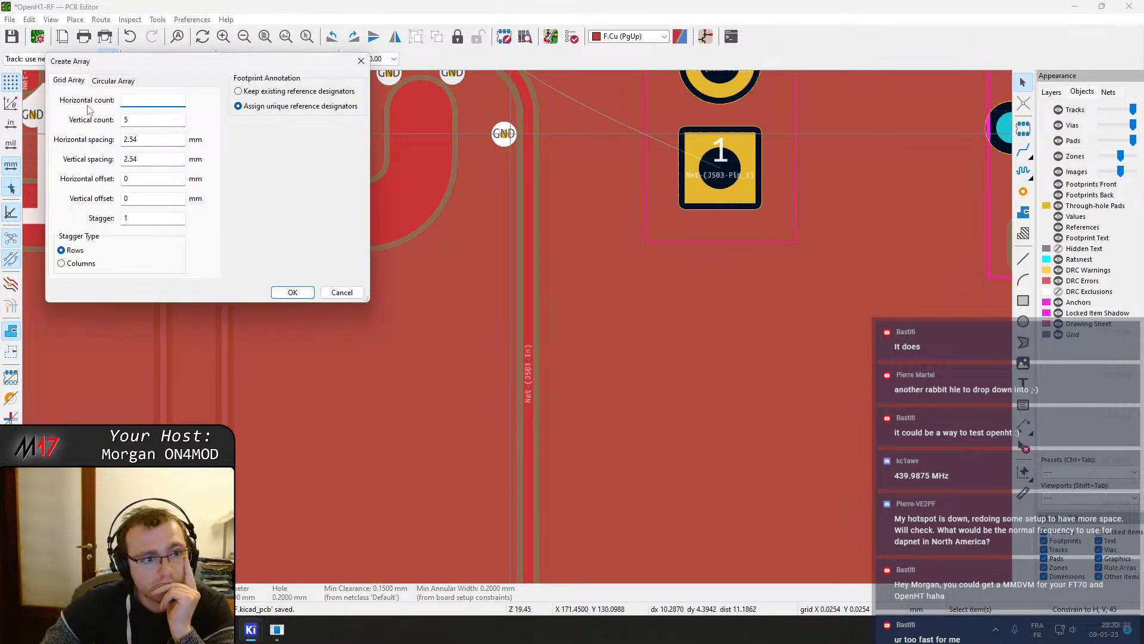
click(153, 158)
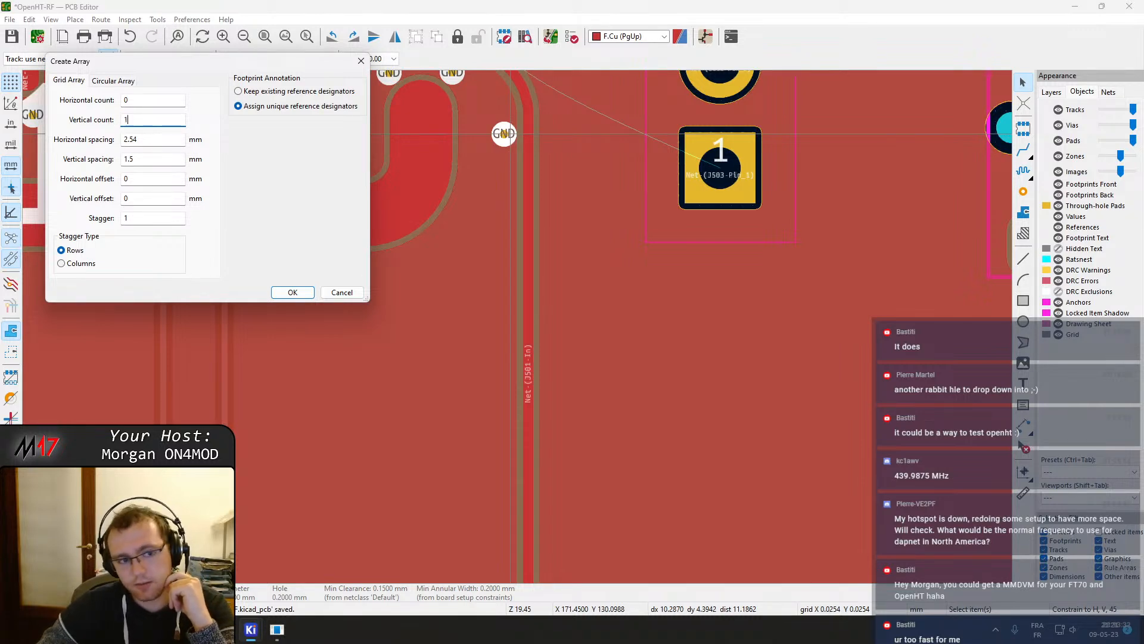
click(293, 292)
Inspect the properties of the new GND via beside the vertical RF track
scroll(449, 381, down, 5)
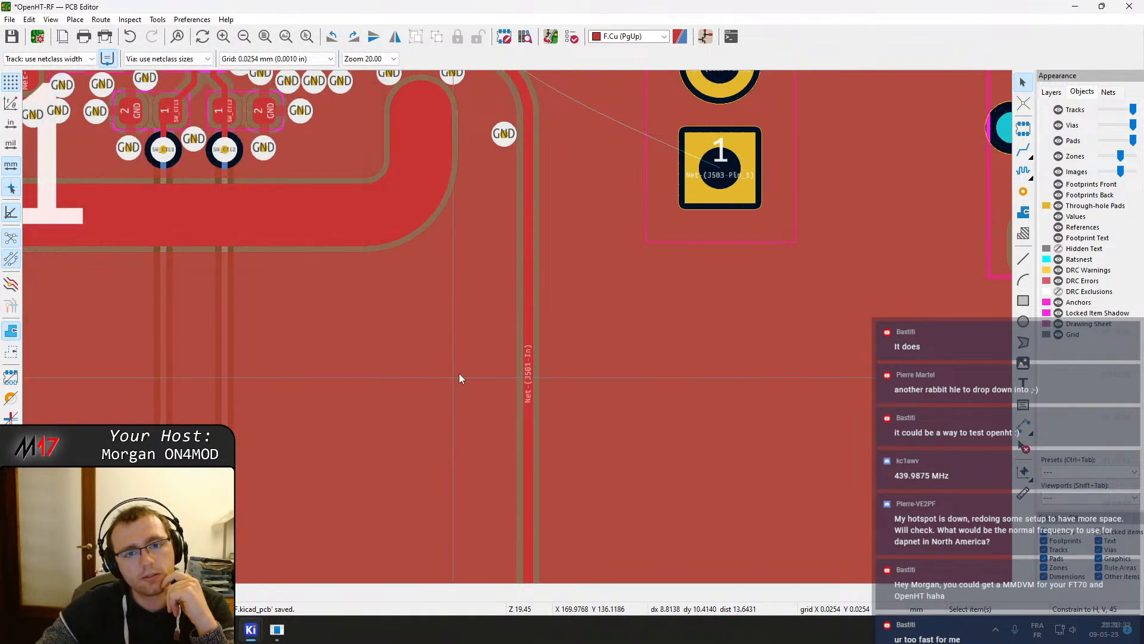
scroll(517, 326, up, 2)
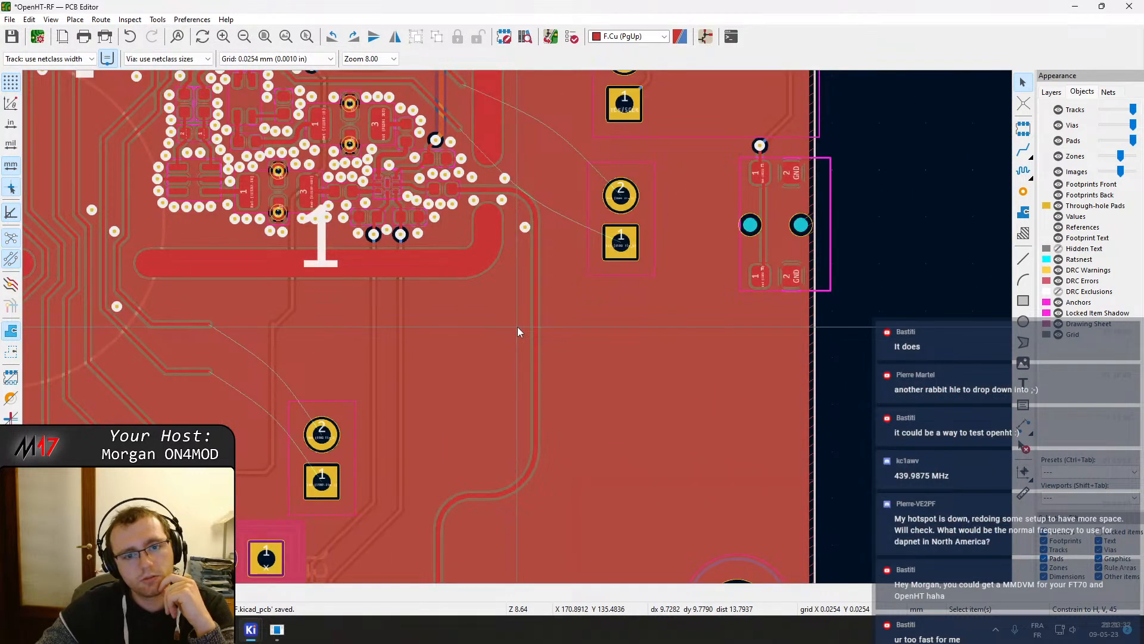
scroll(517, 326, down, 2)
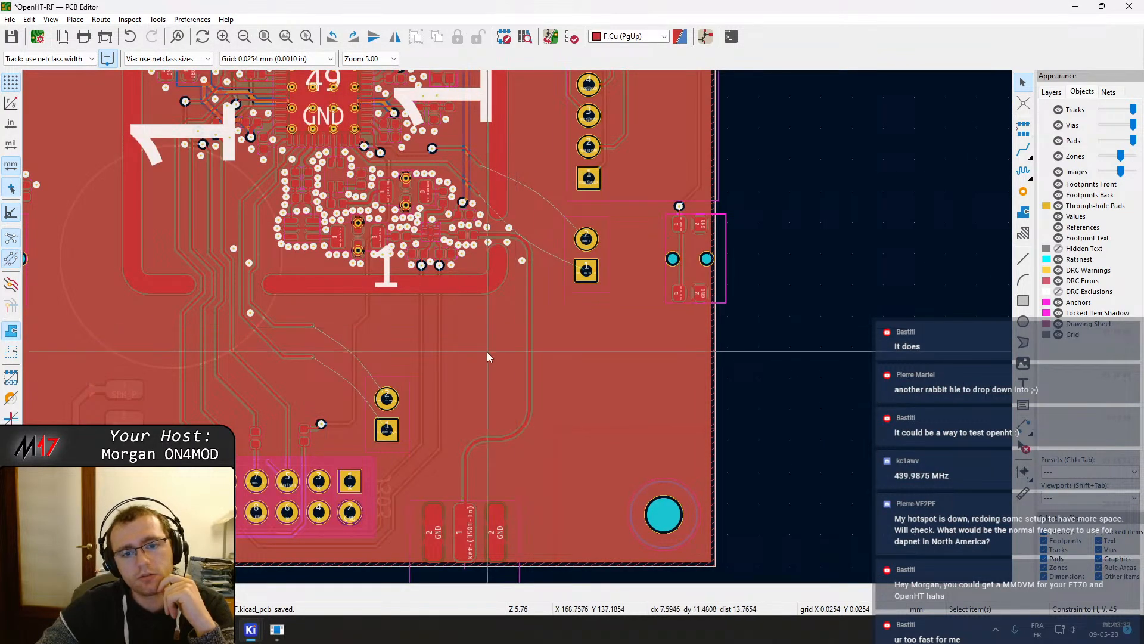
double_click(522, 260)
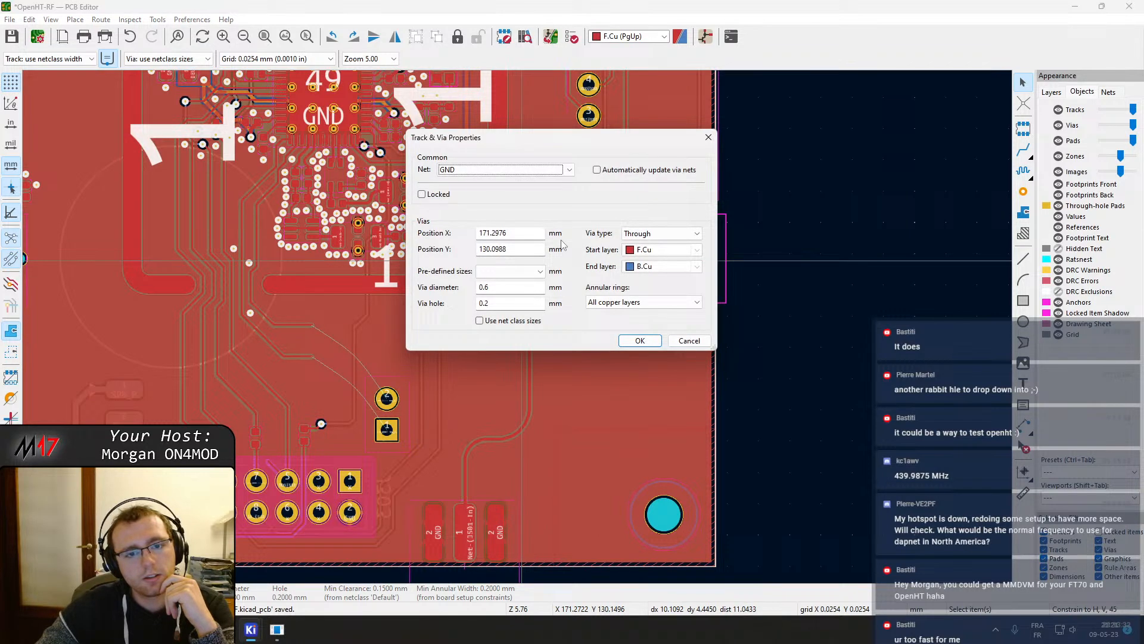
click(689, 340)
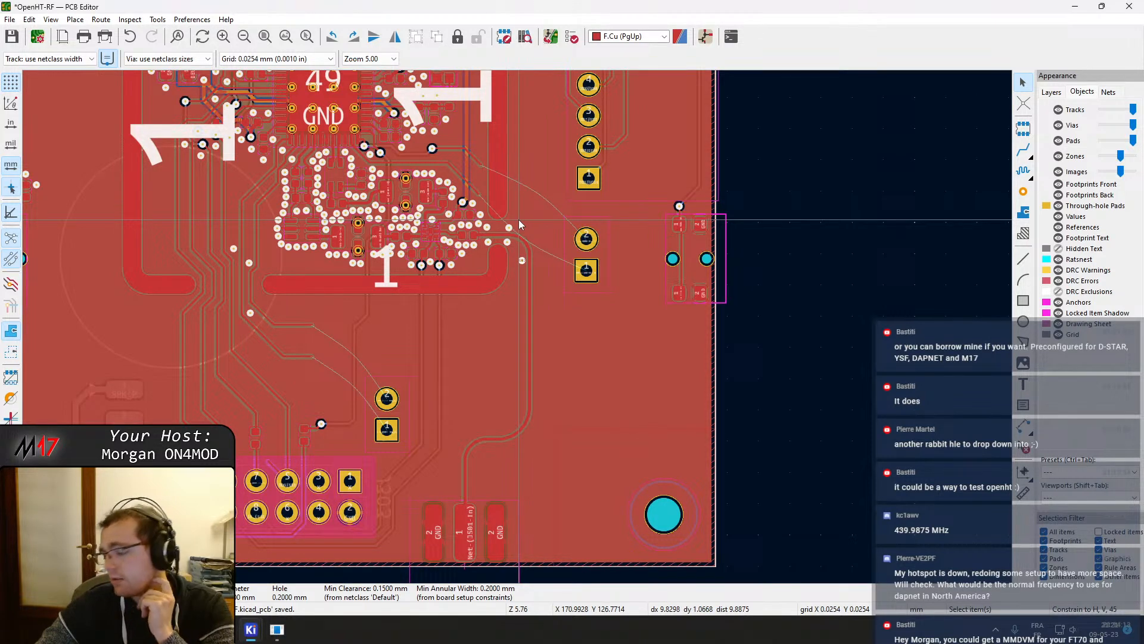
scroll(522, 261, up, 5)
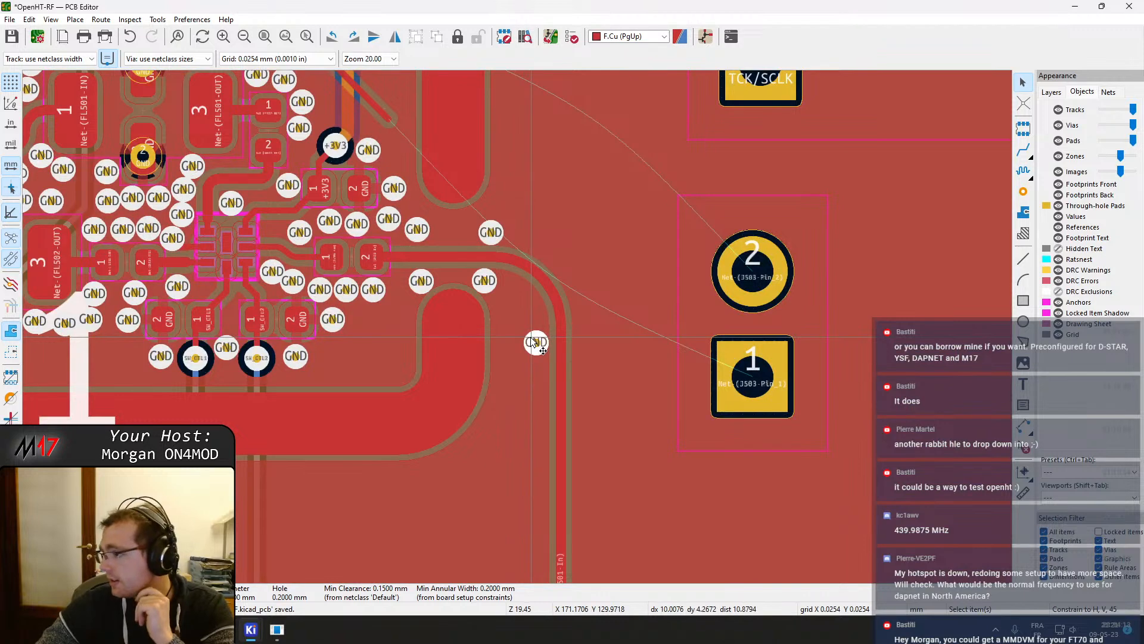
double_click(535, 342)
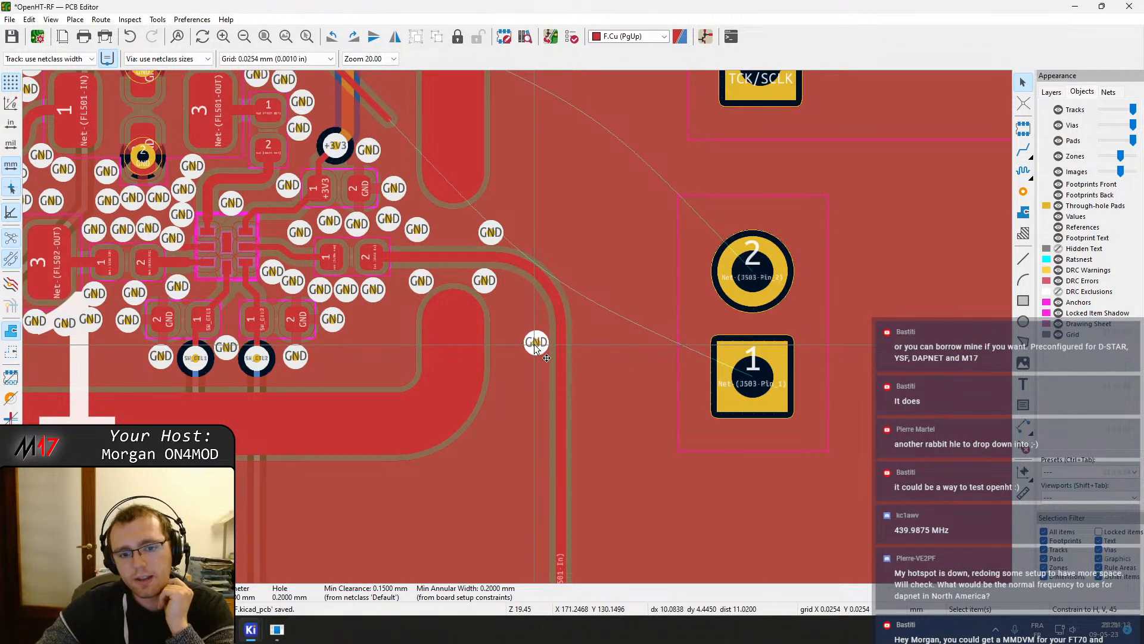
click(689, 342)
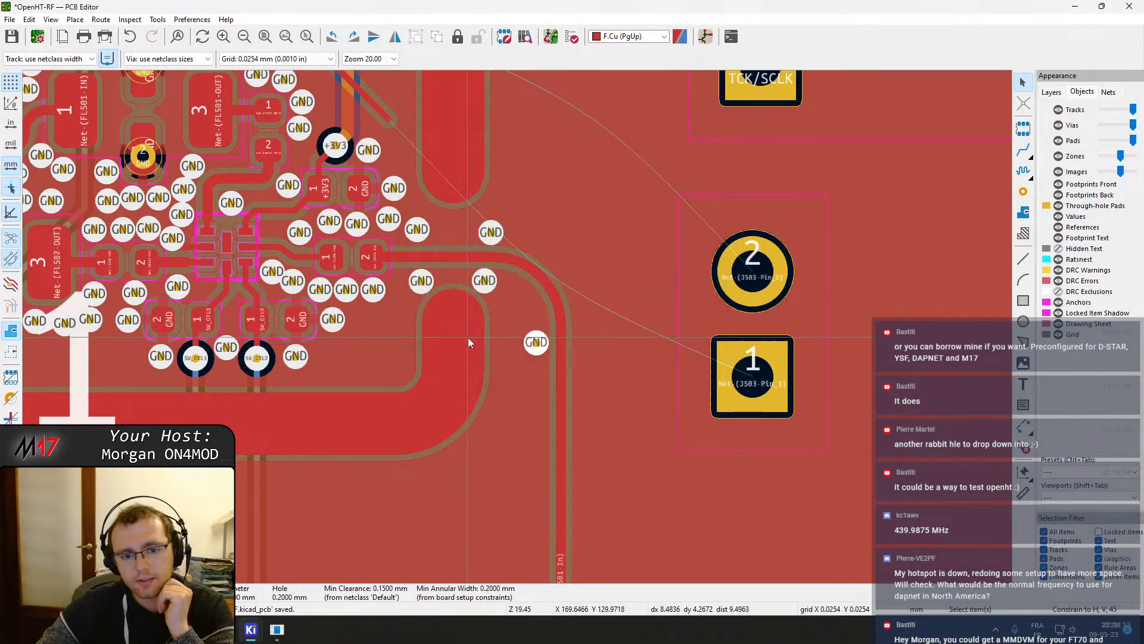
right_click(525, 348)
click(531, 344)
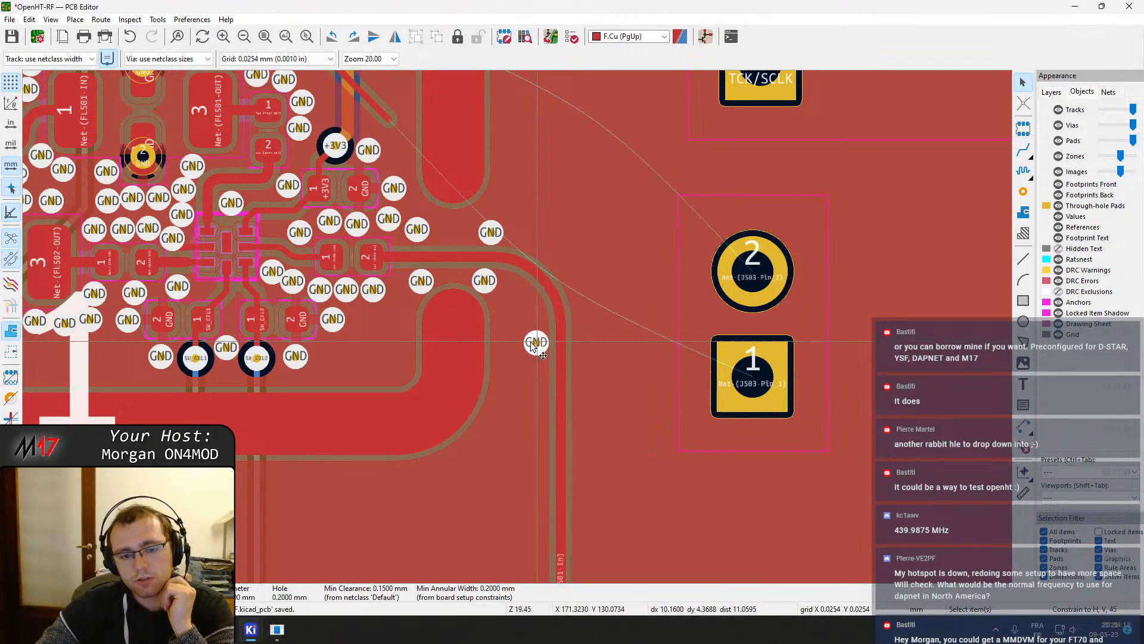
double_click(532, 343)
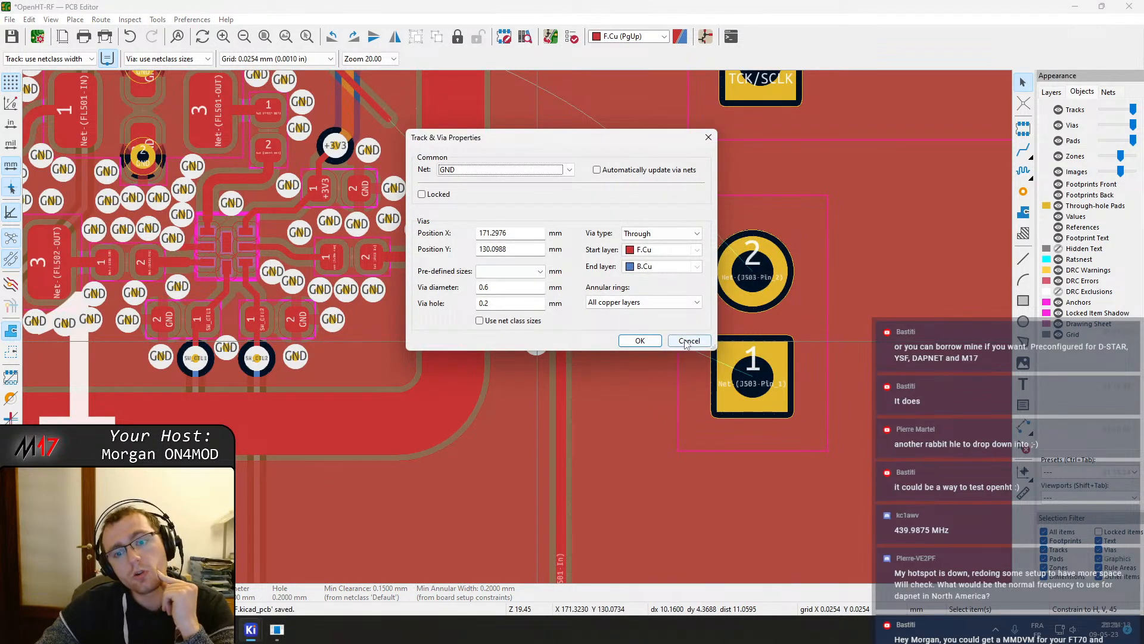
click(688, 342)
double_click(535, 349)
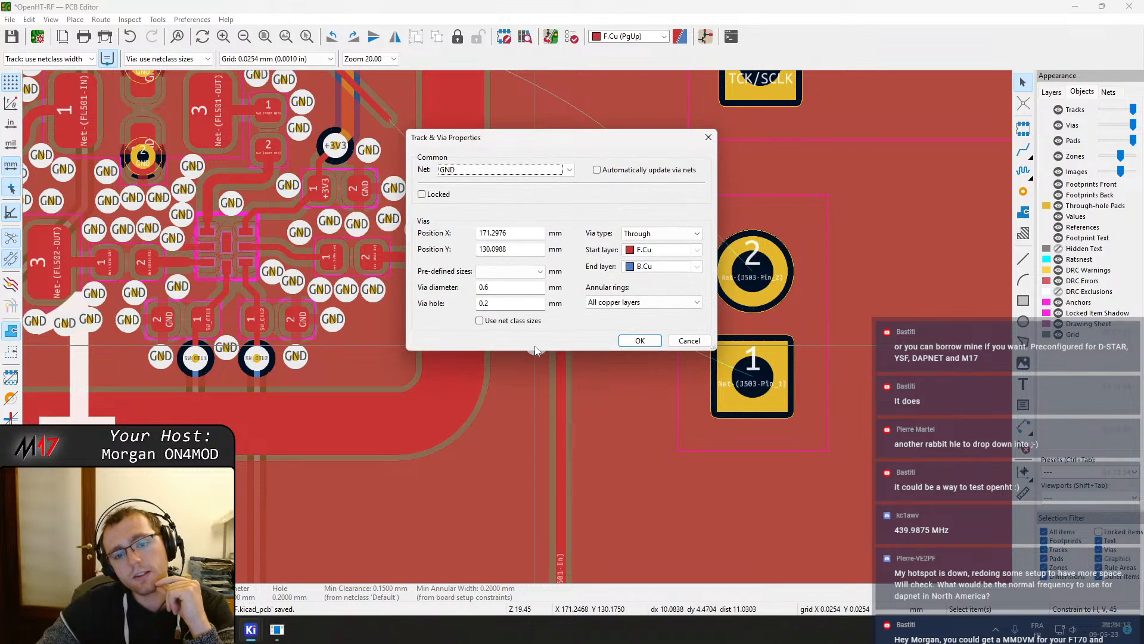
click(689, 340)
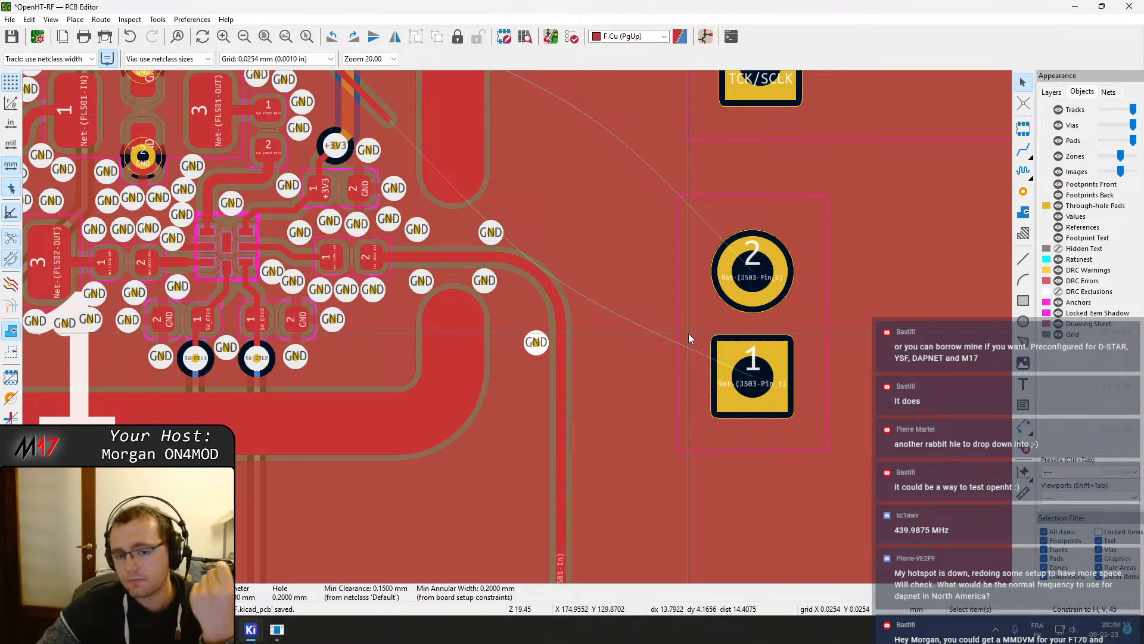
Move the GND via slightly upward beside the RF track
drag(536, 343, 536, 320)
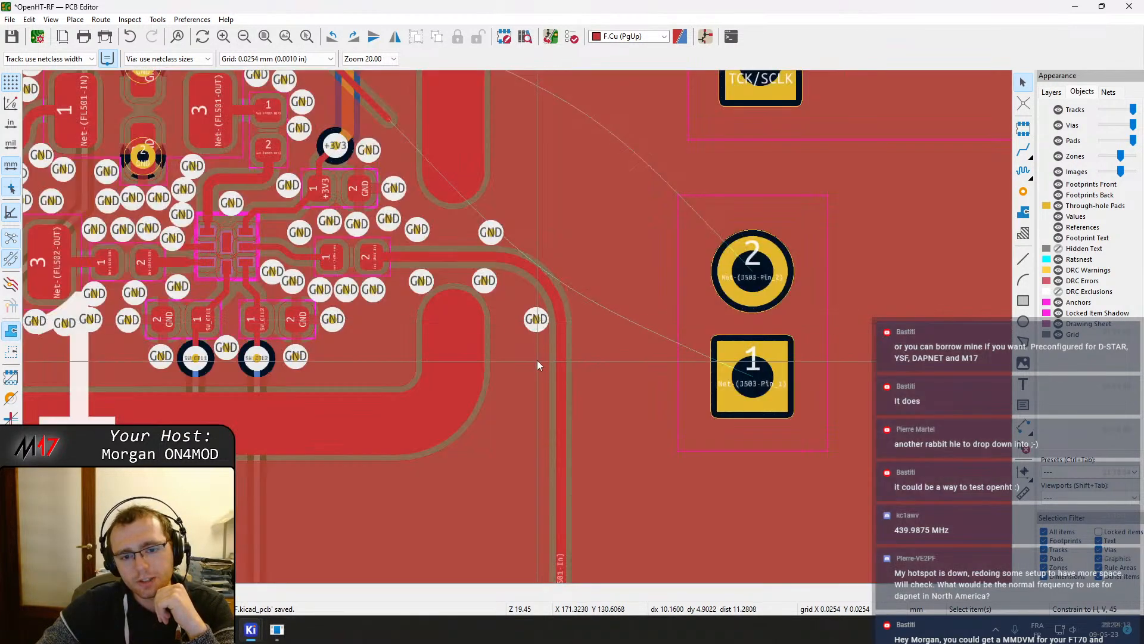
double_click(535, 324)
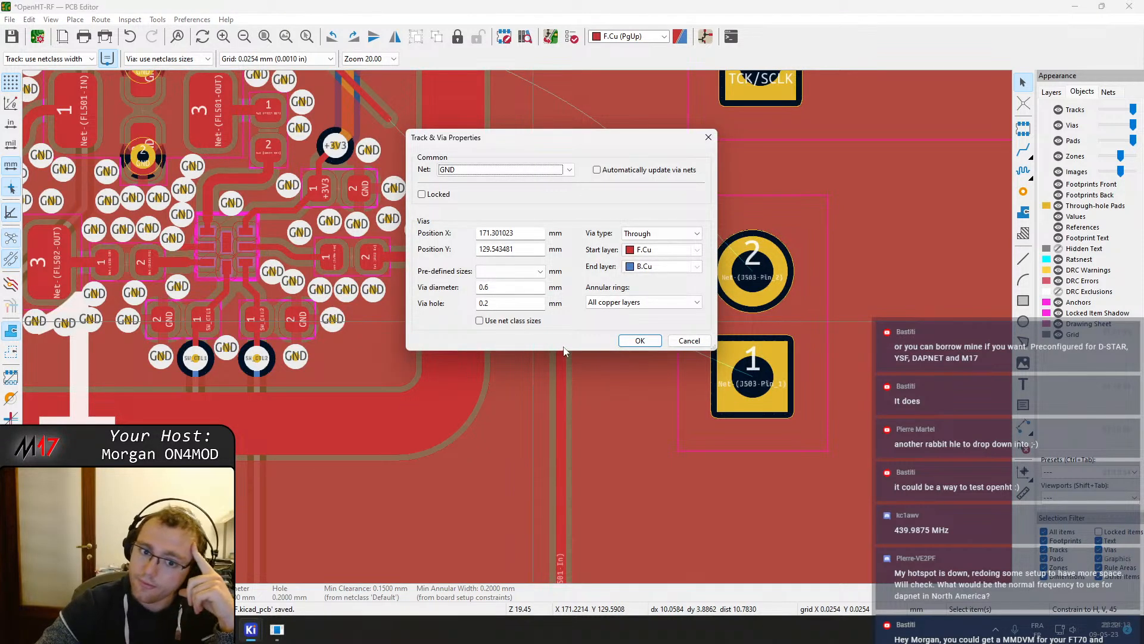
click(691, 340)
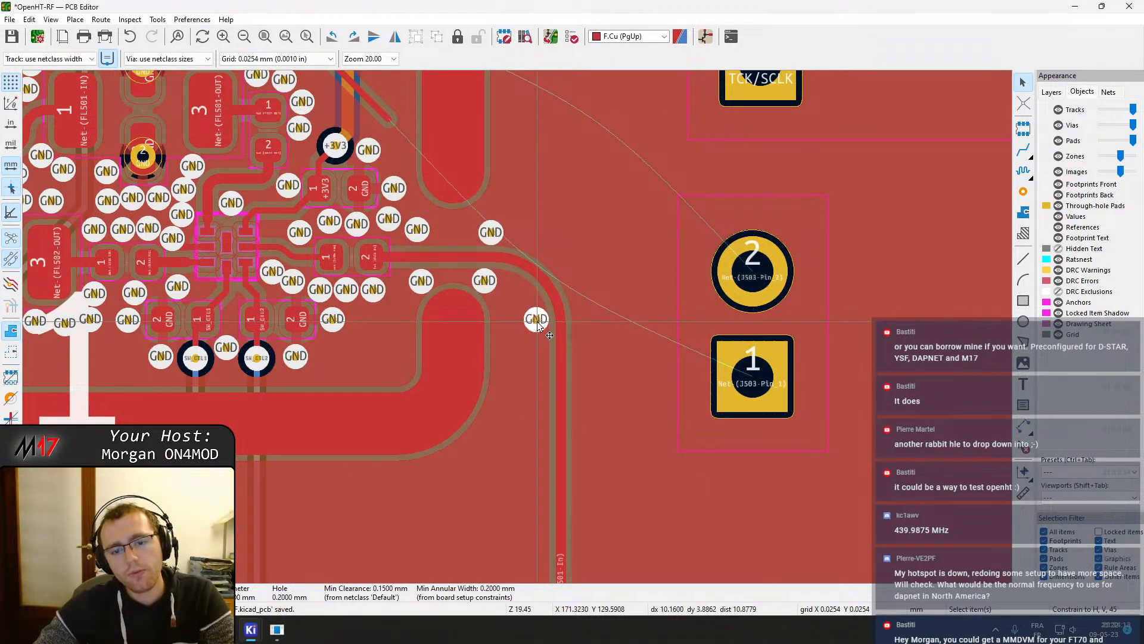
scroll(537, 322, up, 5)
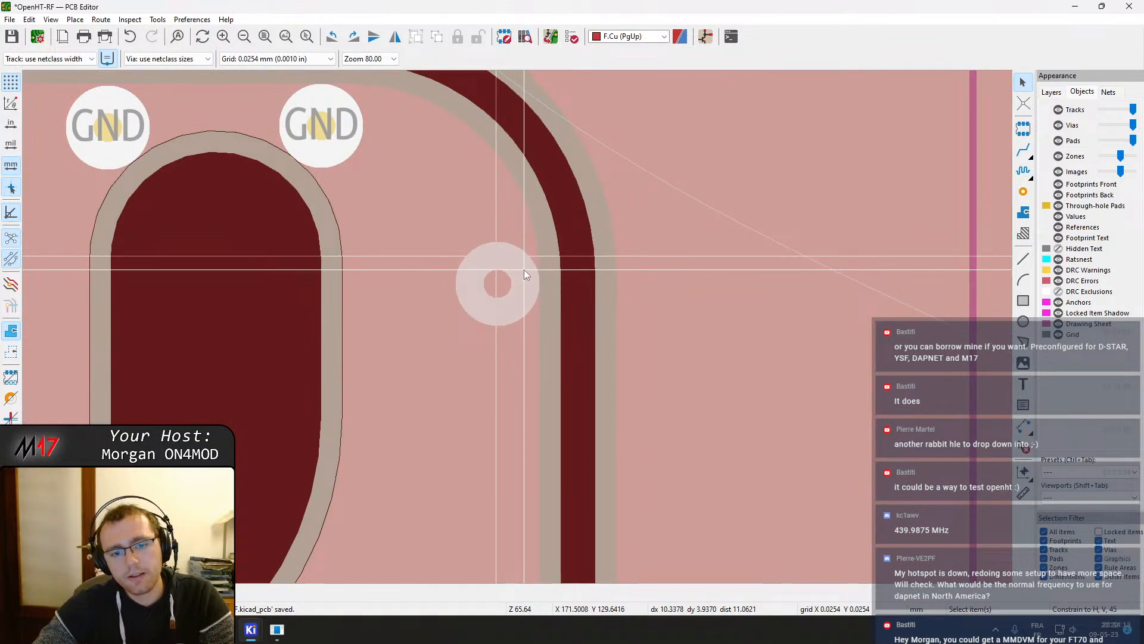
double_click(527, 265)
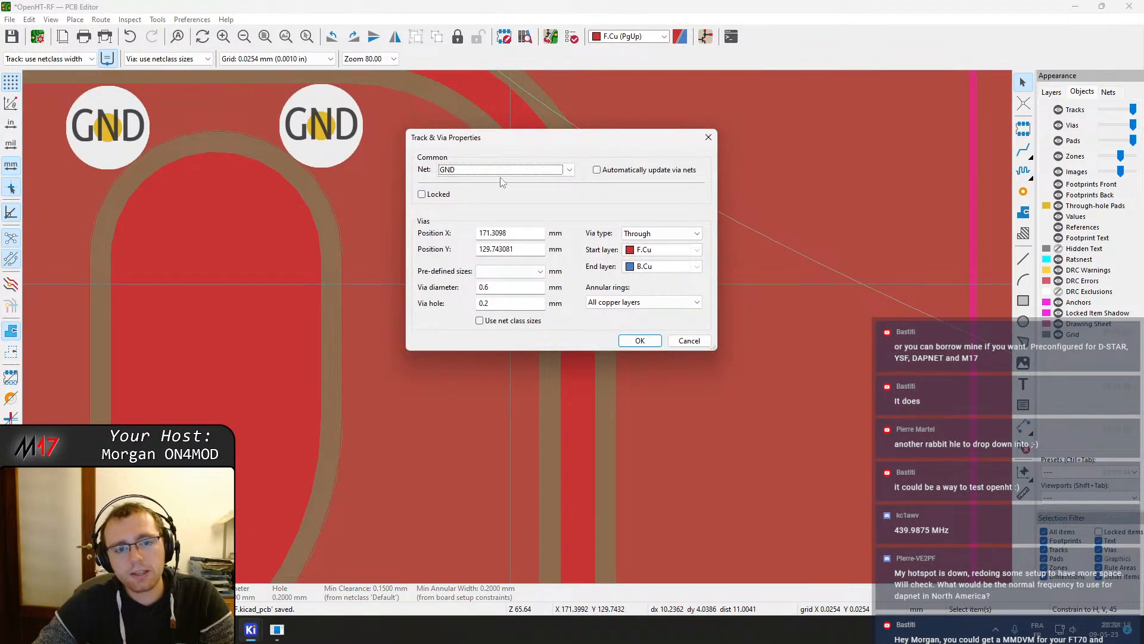
key(Escape)
Create a vertical array of 15 vias at 1.5 mm spacing from the GND via
right_click(503, 280)
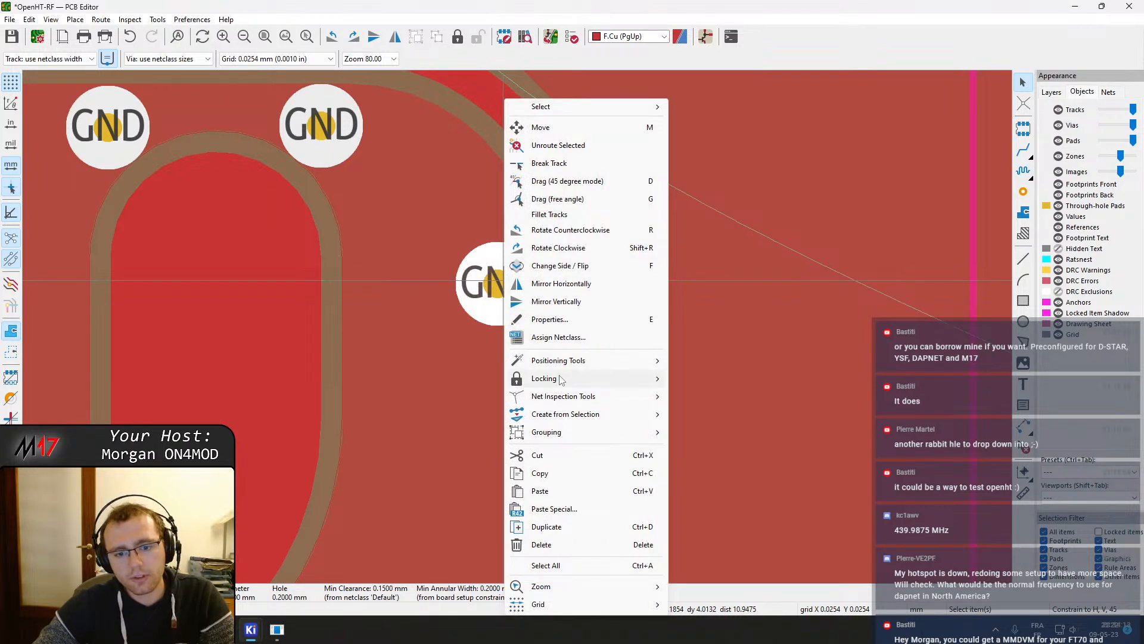
mouse_move(562, 377)
mouse_move(573, 413)
click(716, 468)
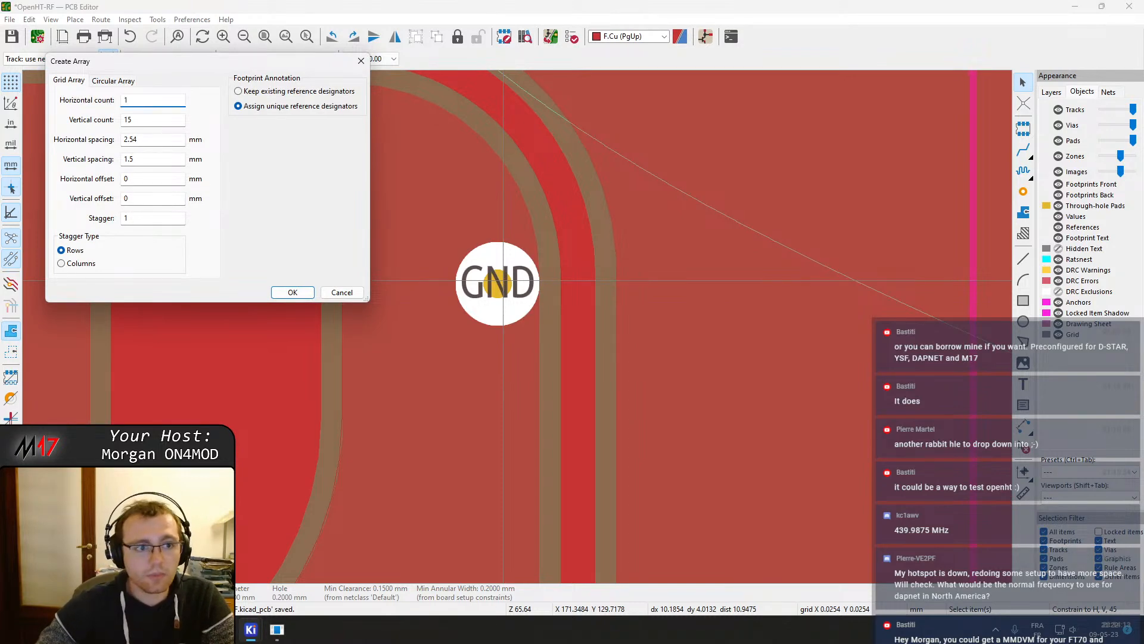
click(292, 292)
Undo the 15-via array
scroll(381, 424, down, 8)
middle_drag(547, 299, 568, 184)
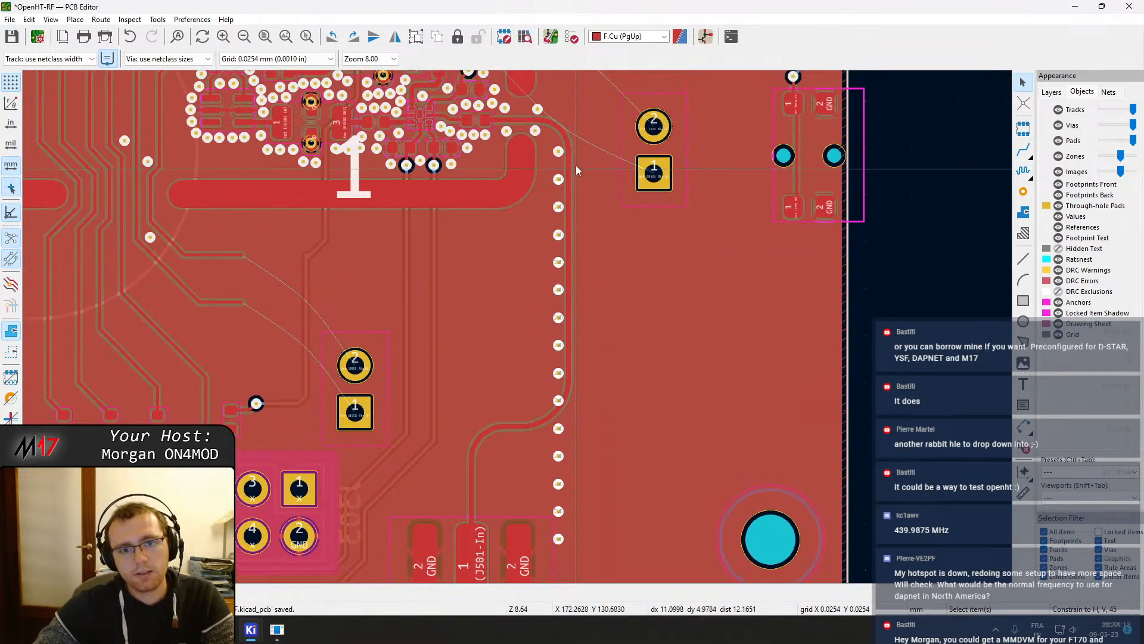
double_click(559, 151)
key(Escape)
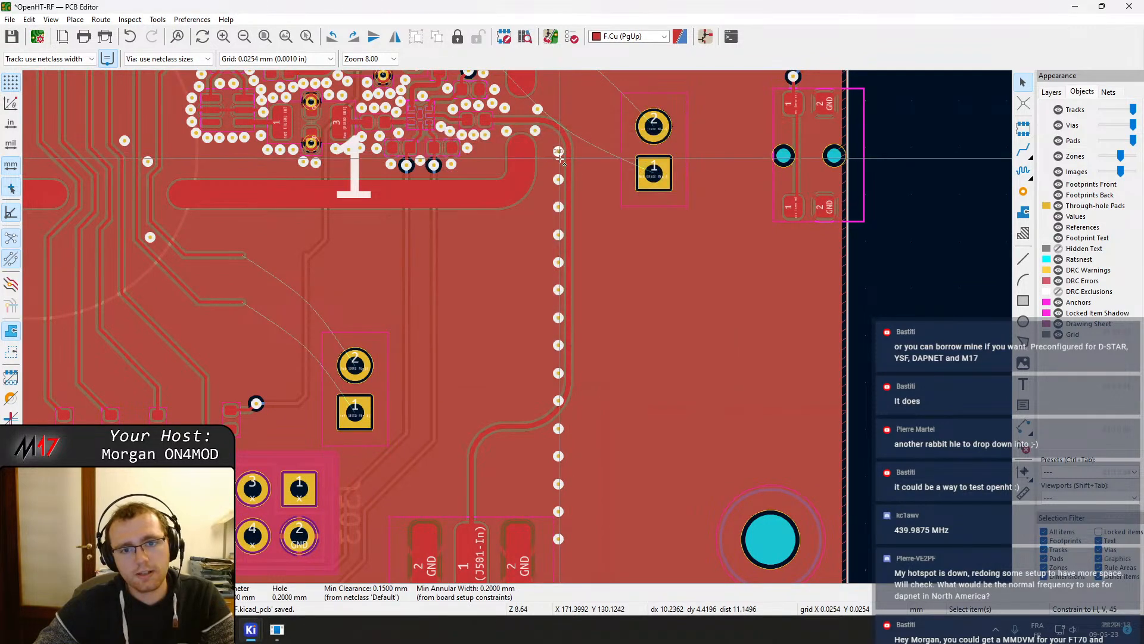
key(ctrl+z)
Create a vertical array of 13 vias at 1 mm spacing from the GND via
double_click(558, 153)
key(Escape)
right_click(559, 153)
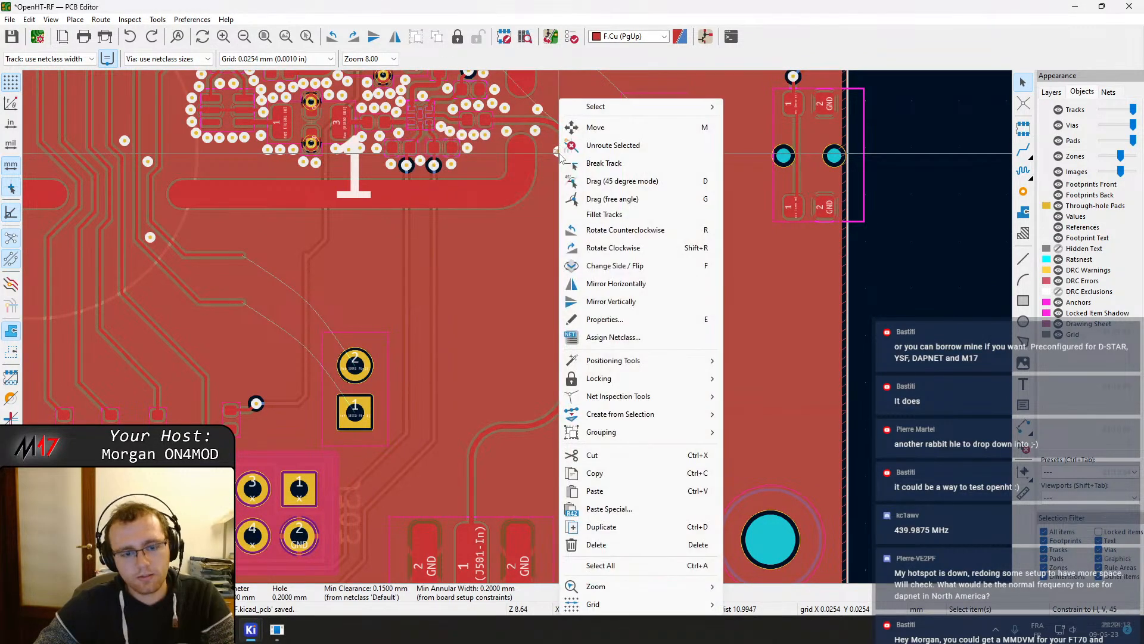
click(590, 544)
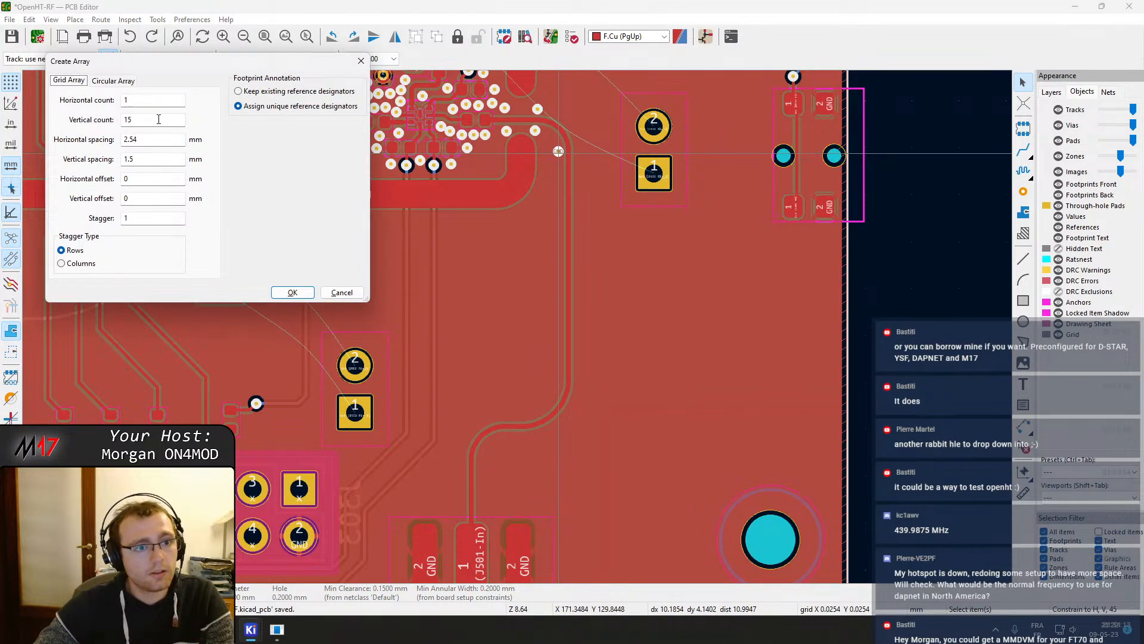
key(BackSpace)
key(BackSpace)
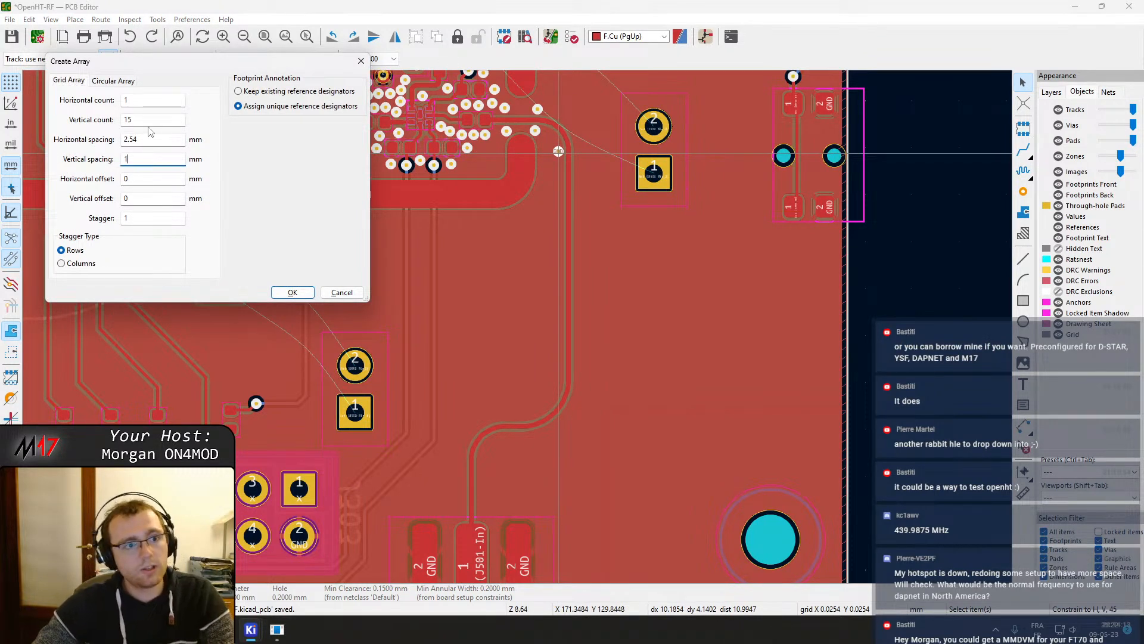
key(BackSpace)
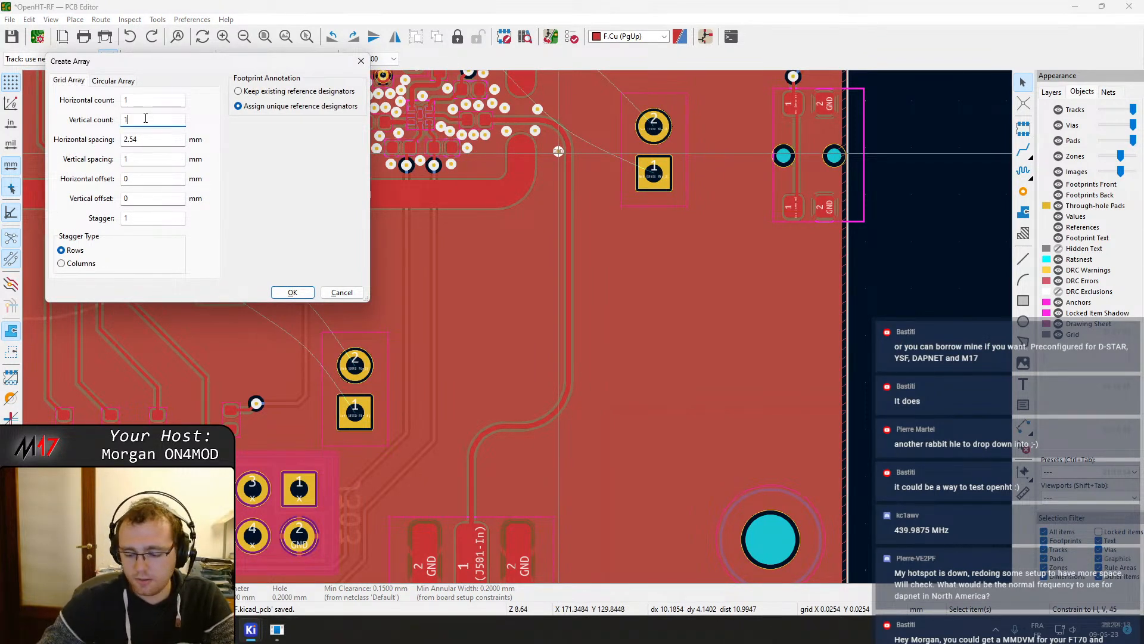
text(3)
key(Return)
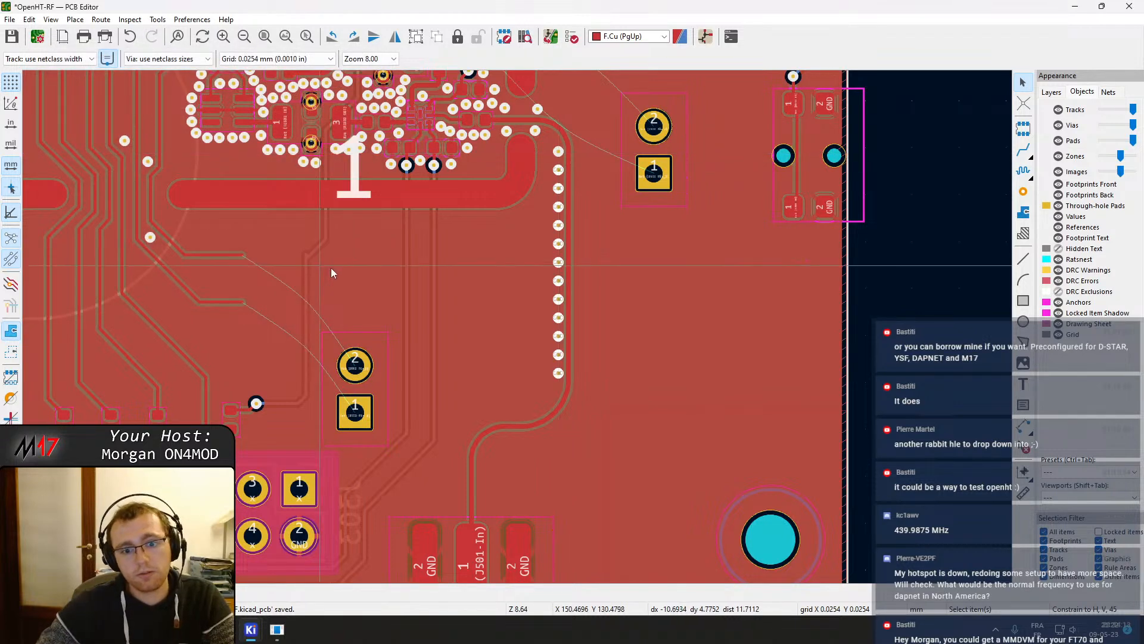
Duplicate the via column and place the copy on the other side of the RF track
middle_drag(590, 173, 525, 171)
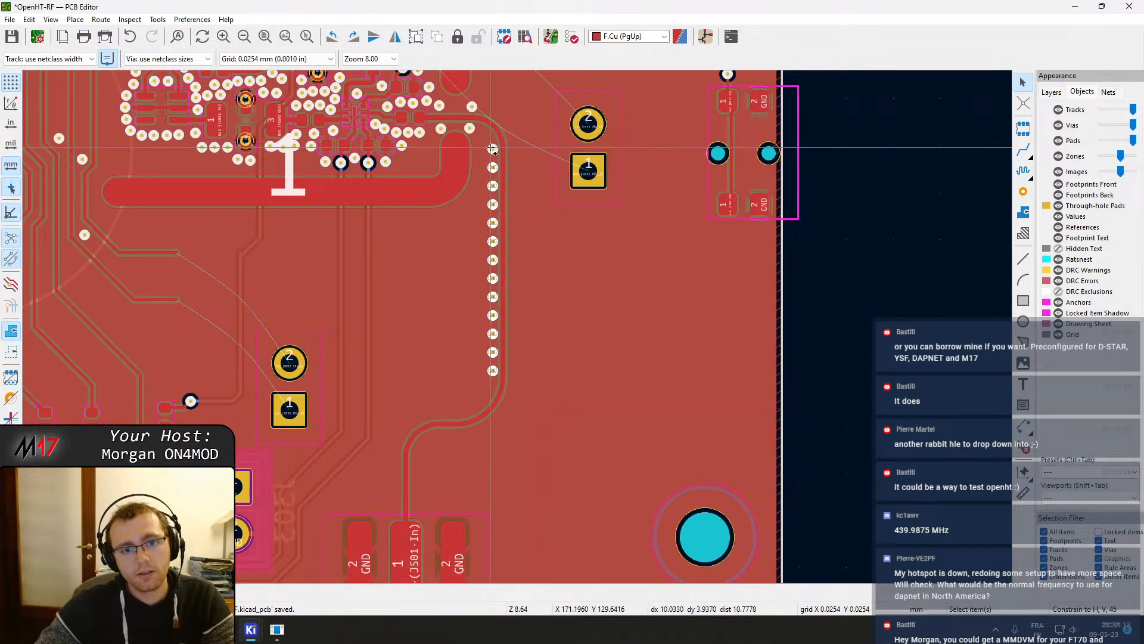
key(ctrl+d)
scroll(511, 155, up, 7)
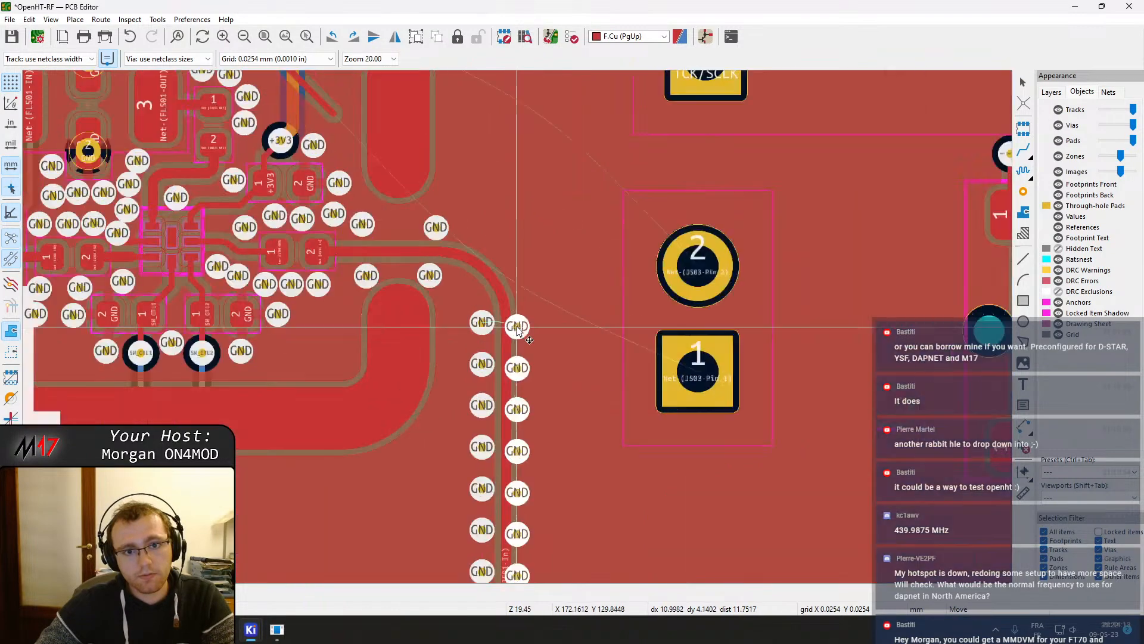
click(624, 304)
key(m)
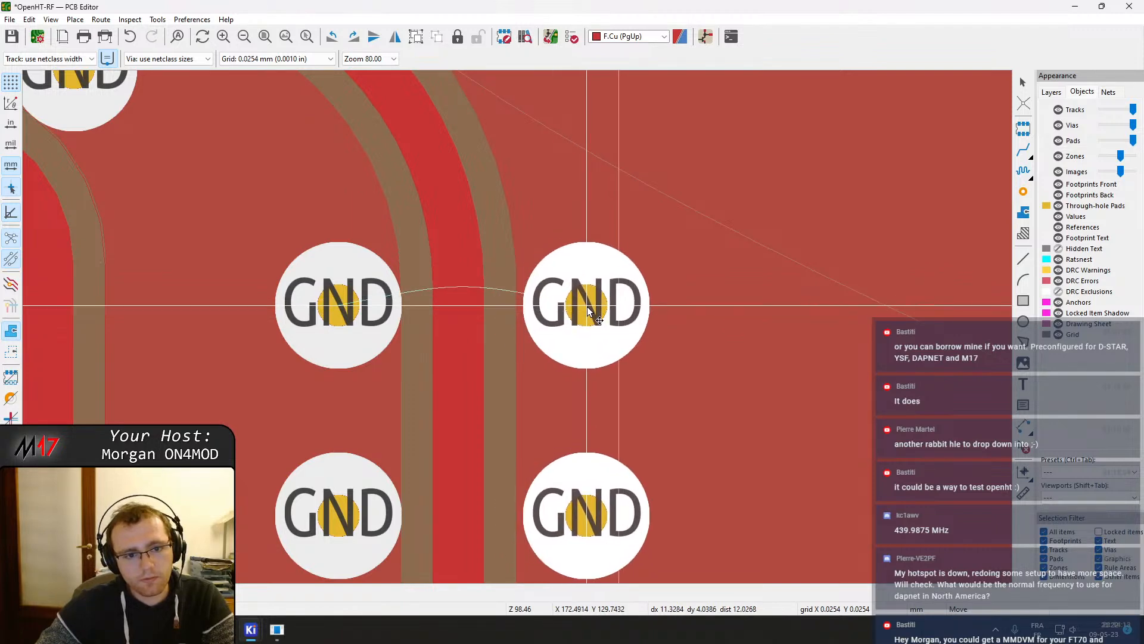
click(585, 308)
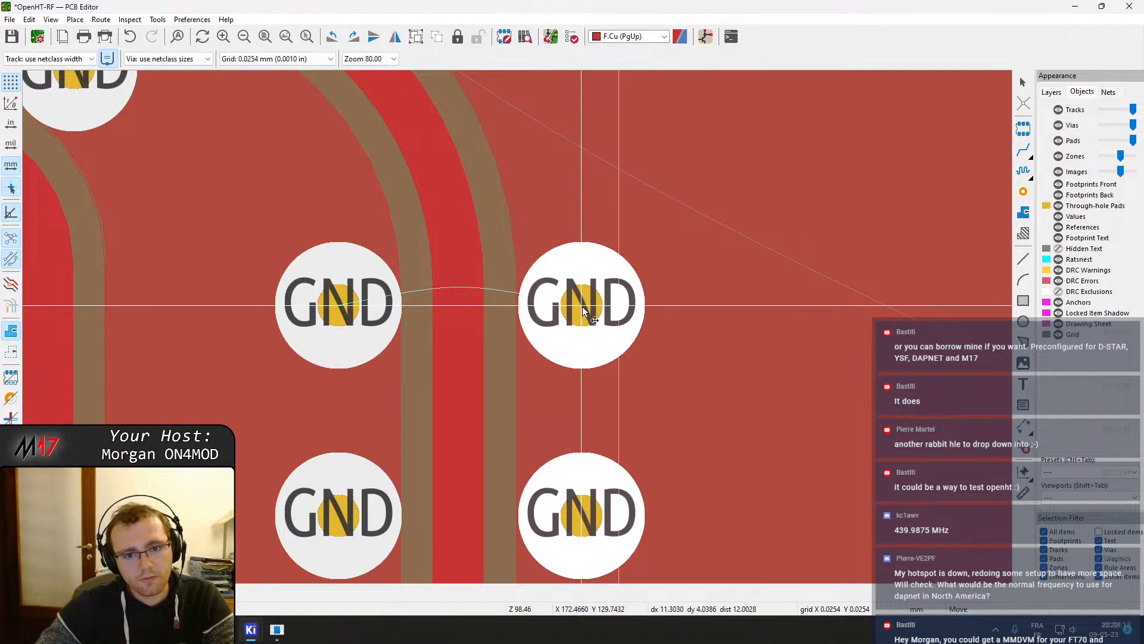
Refill all copper zones
scroll(582, 307, down, 8)
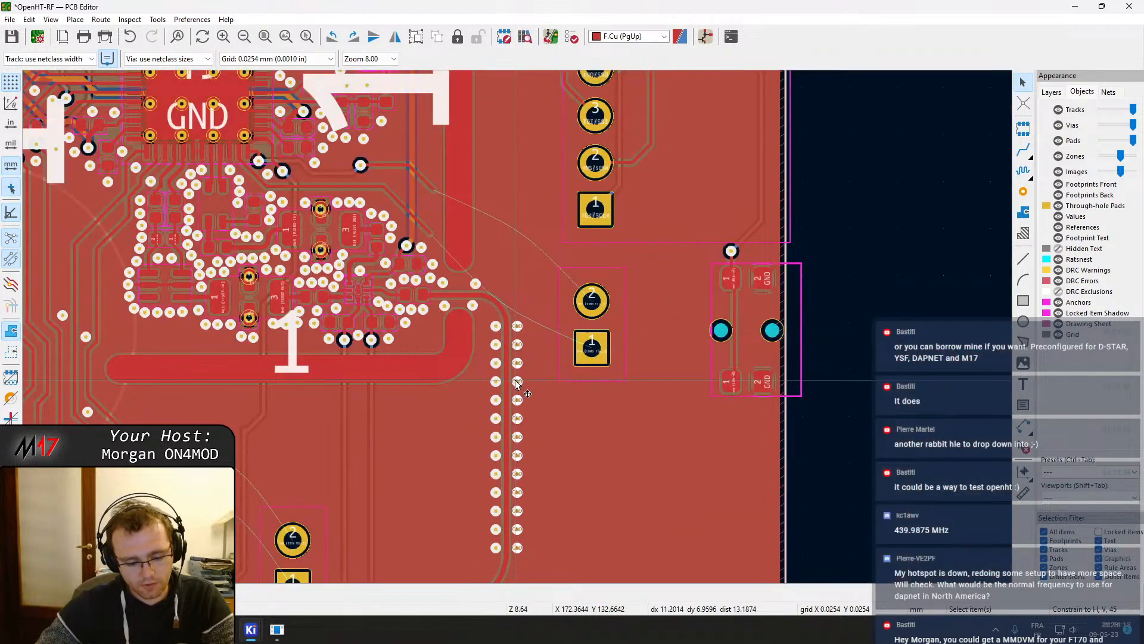
key(b)
scroll(517, 384, up, 6)
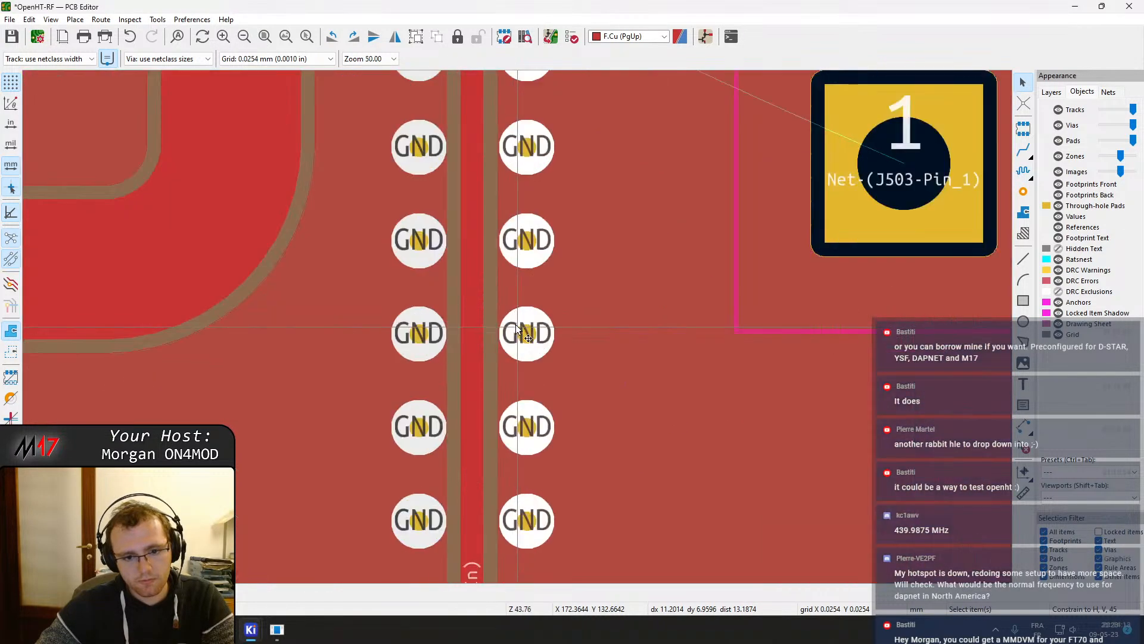
scroll(517, 327, down, 3)
middle_drag(499, 288, 508, 423)
scroll(505, 430, up, 3)
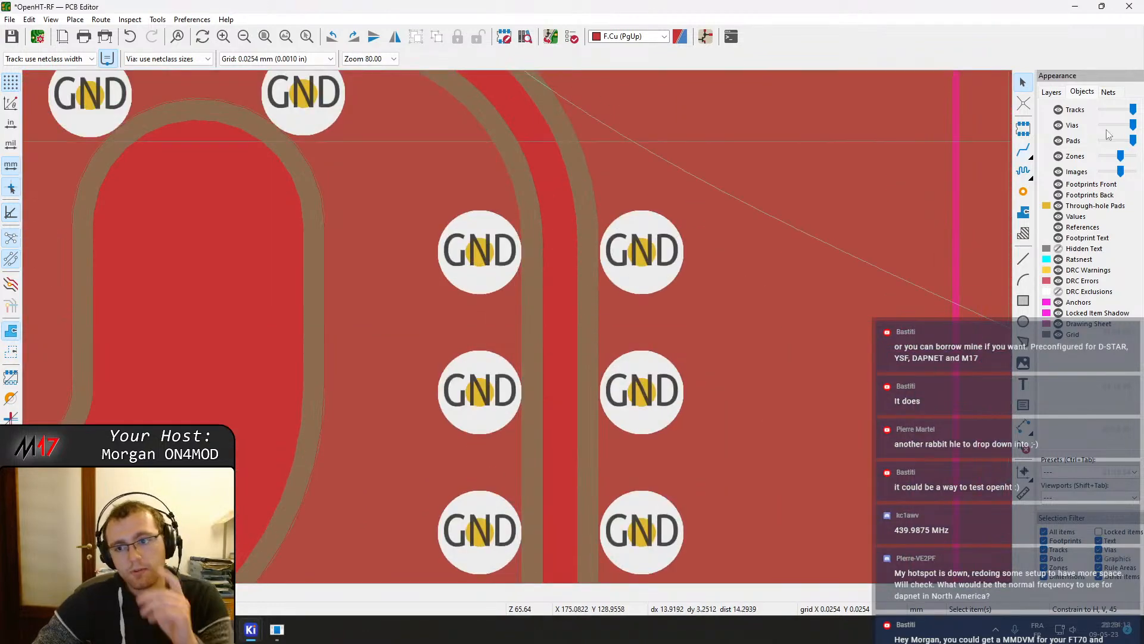
Place GND stitching vias continuing the via column around the first bend of the RF track
click(1023, 191)
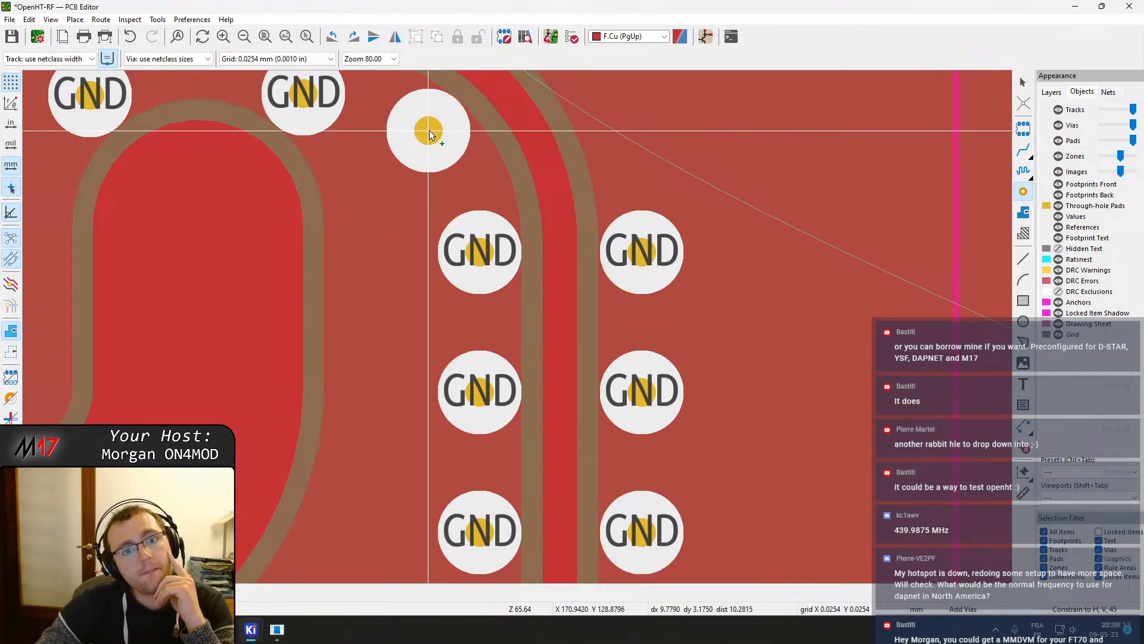
click(428, 130)
middle_drag(467, 174, 441, 305)
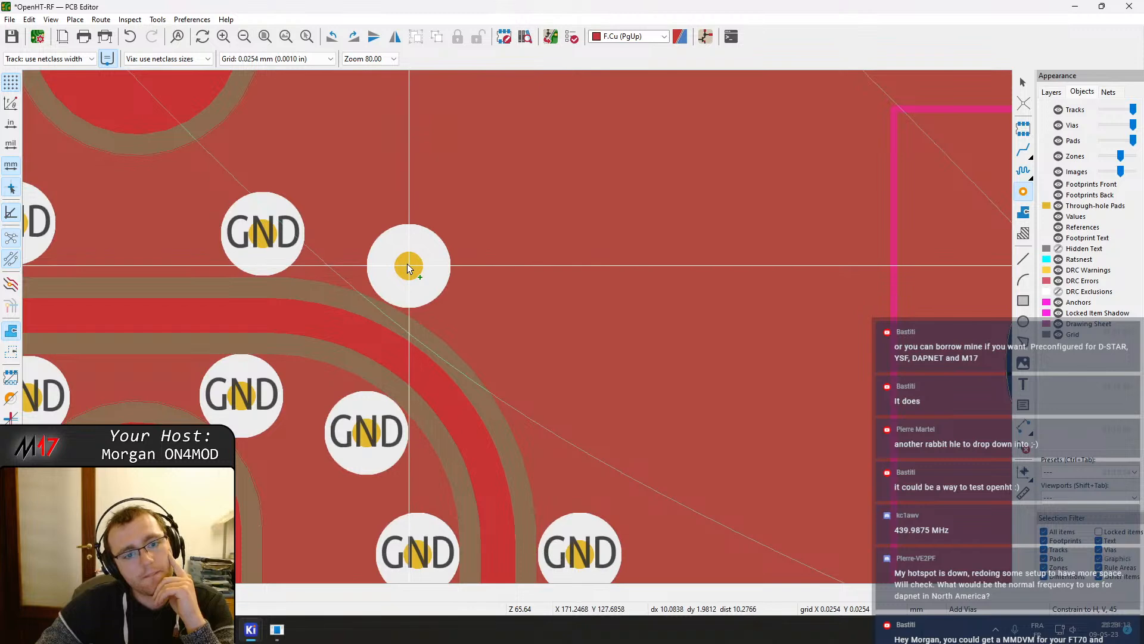
click(406, 264)
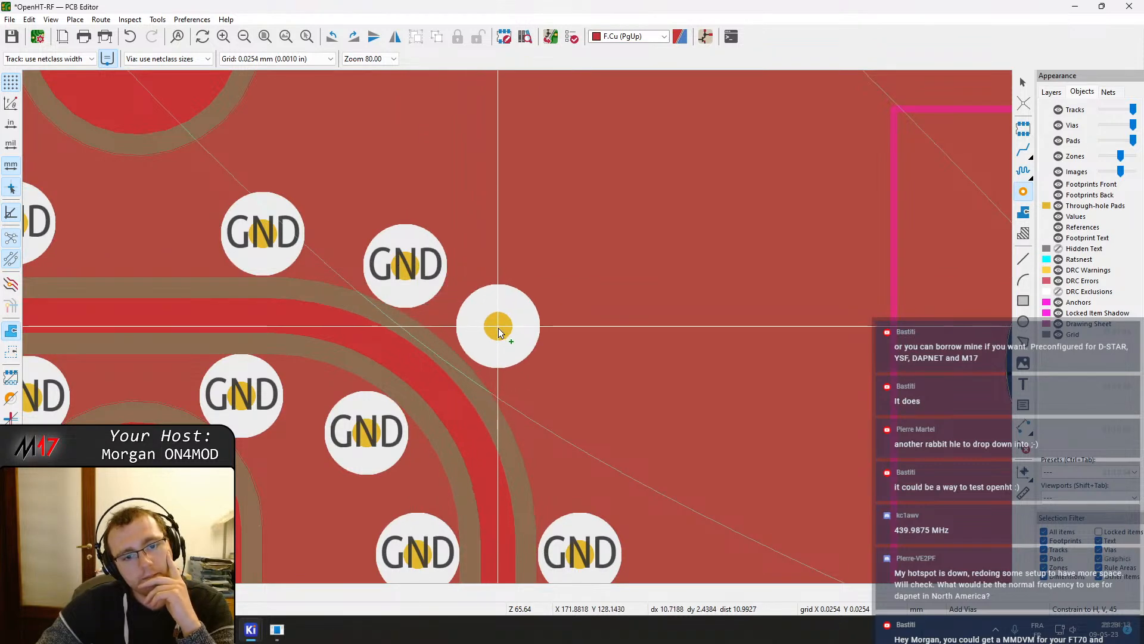
click(498, 334)
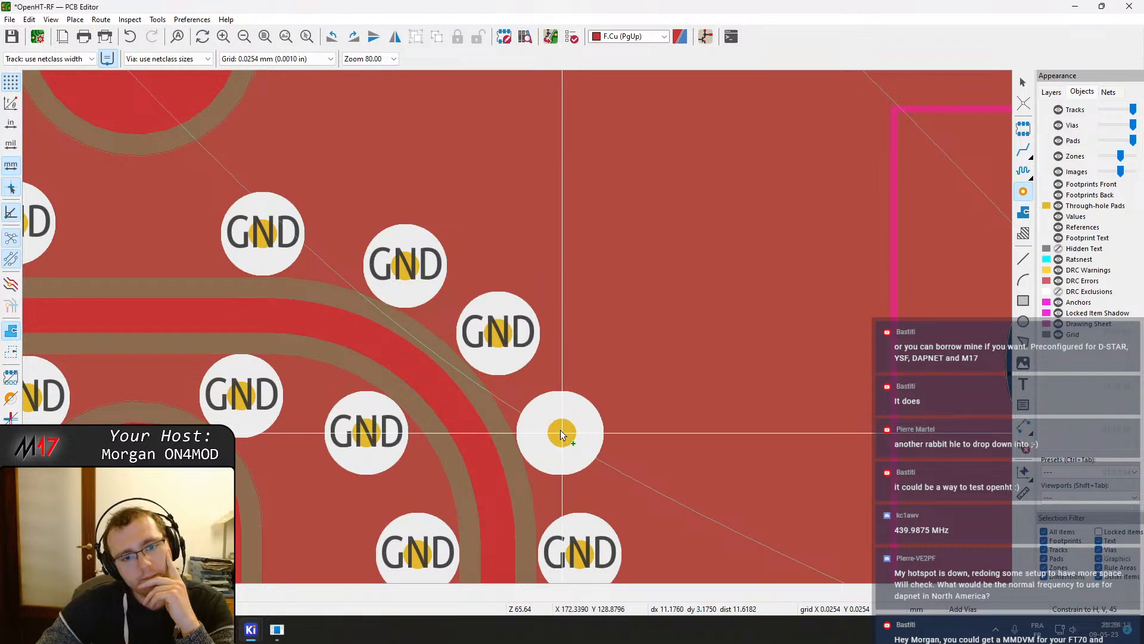
scroll(560, 437, down, 10)
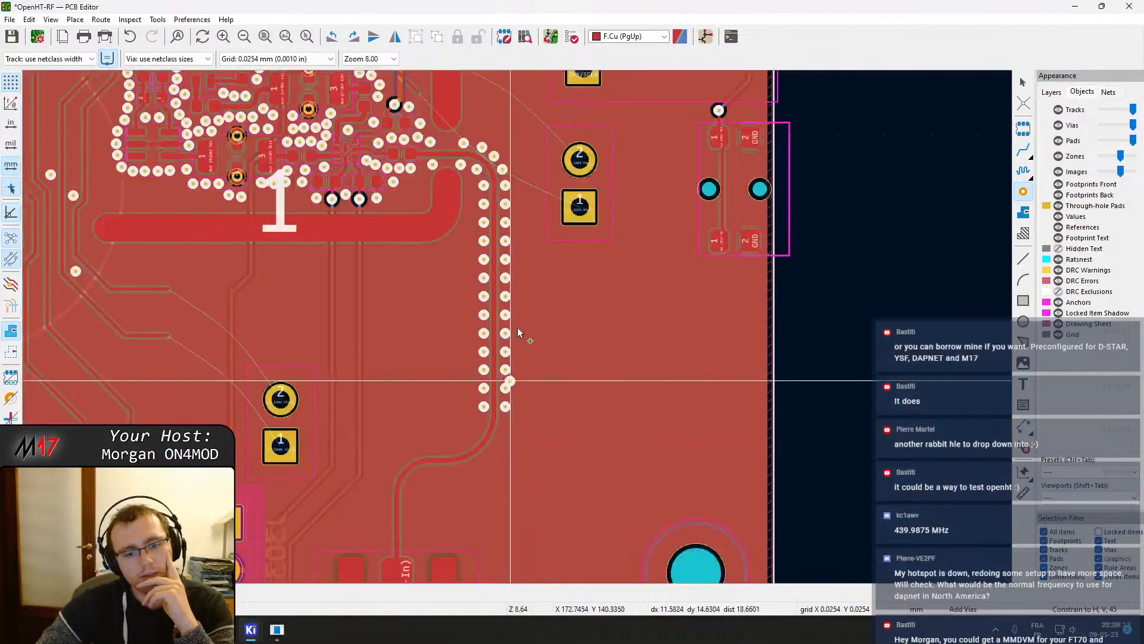
scroll(509, 391, up, 6)
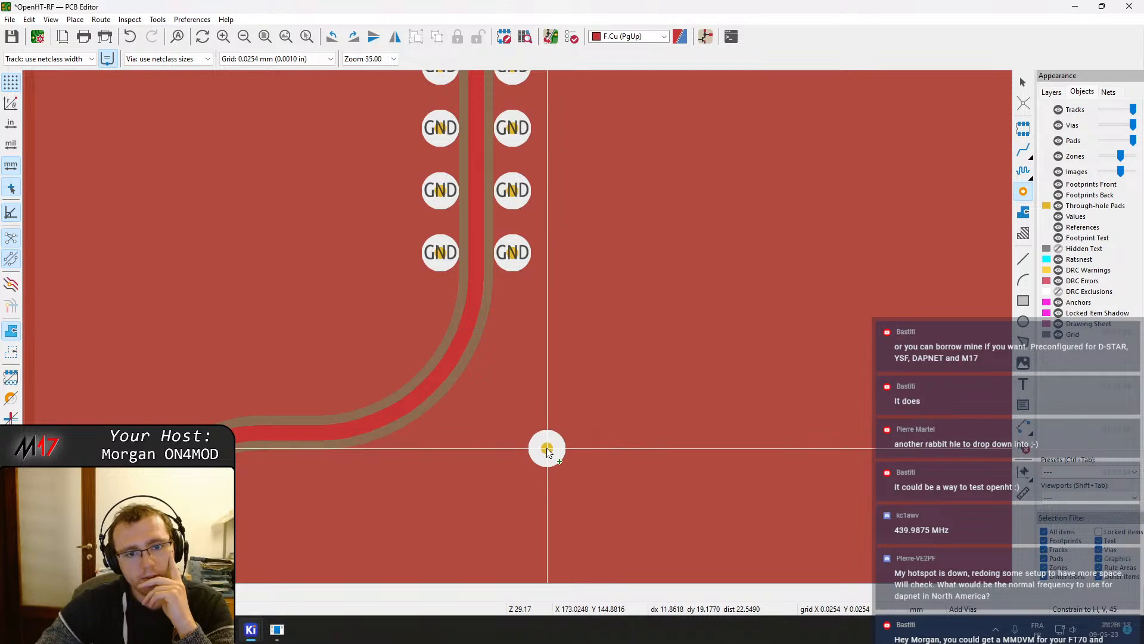
scroll(525, 333, up, 4)
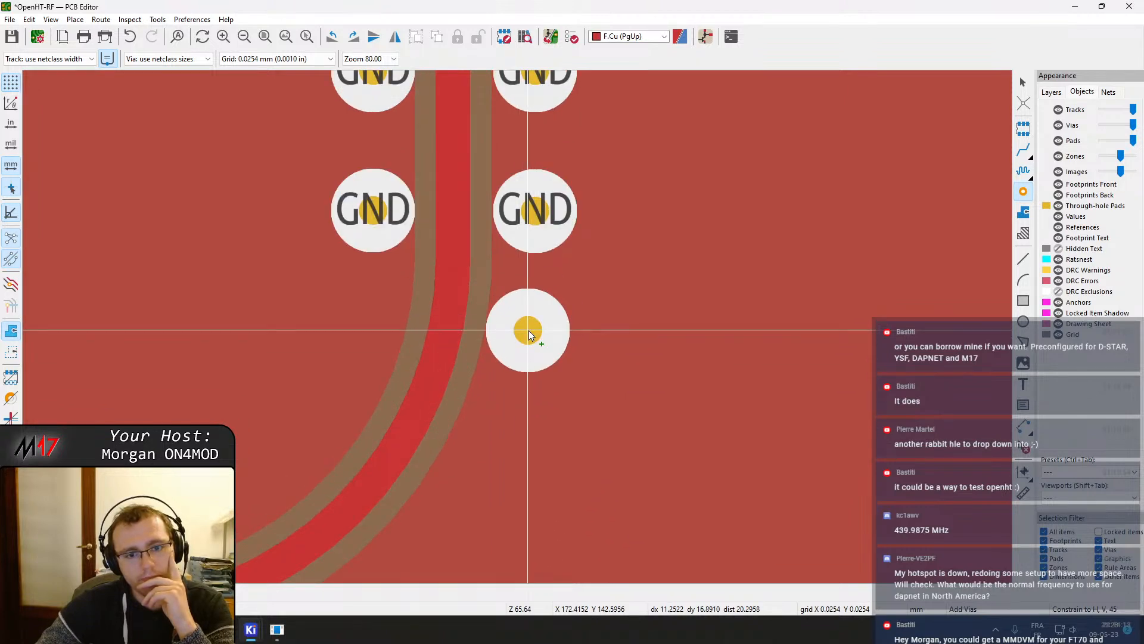
Continue the GND via row along the same side of the S-shaped RF track down toward J501
click(529, 330)
click(493, 444)
middle_drag(472, 508, 566, 368)
click(527, 399)
middle_drag(499, 446, 578, 353)
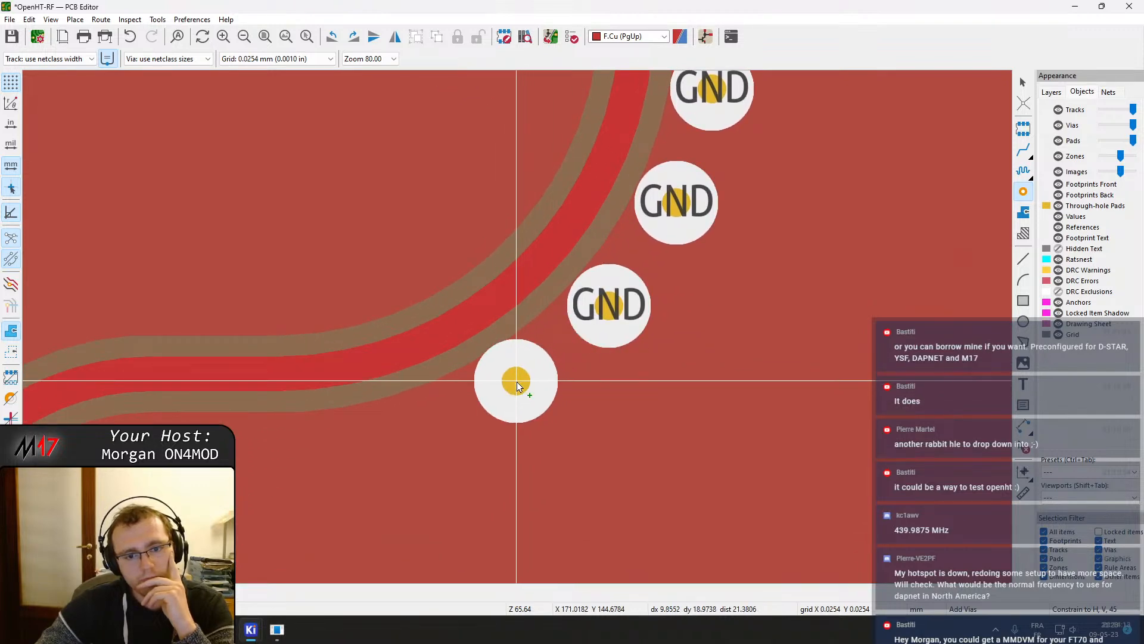
click(516, 386)
middle_drag(518, 388, 559, 344)
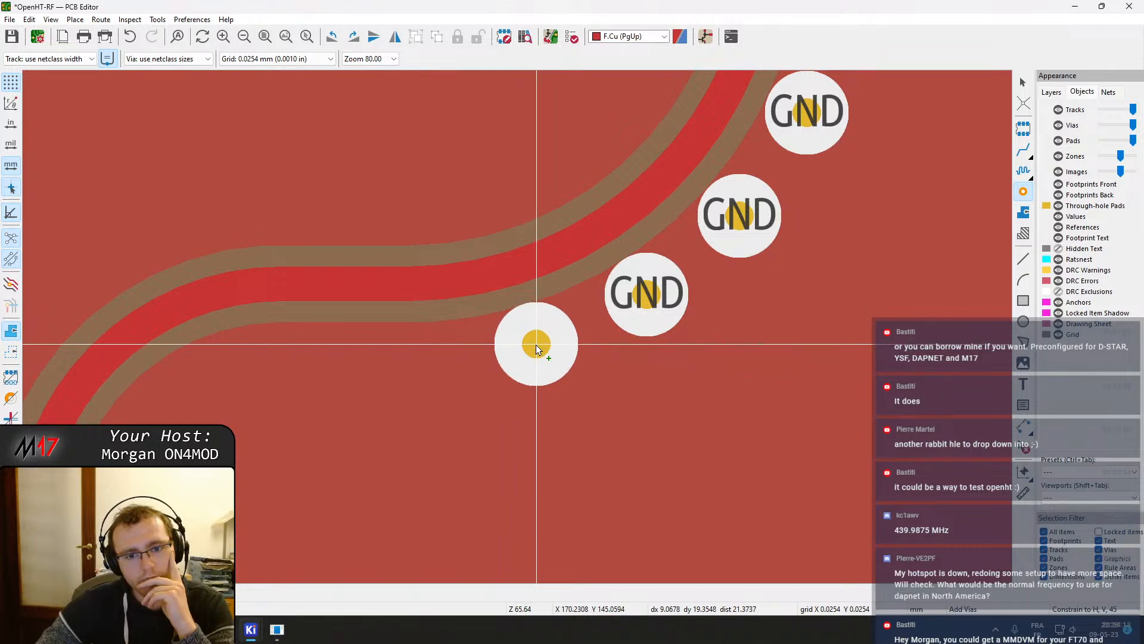
click(536, 346)
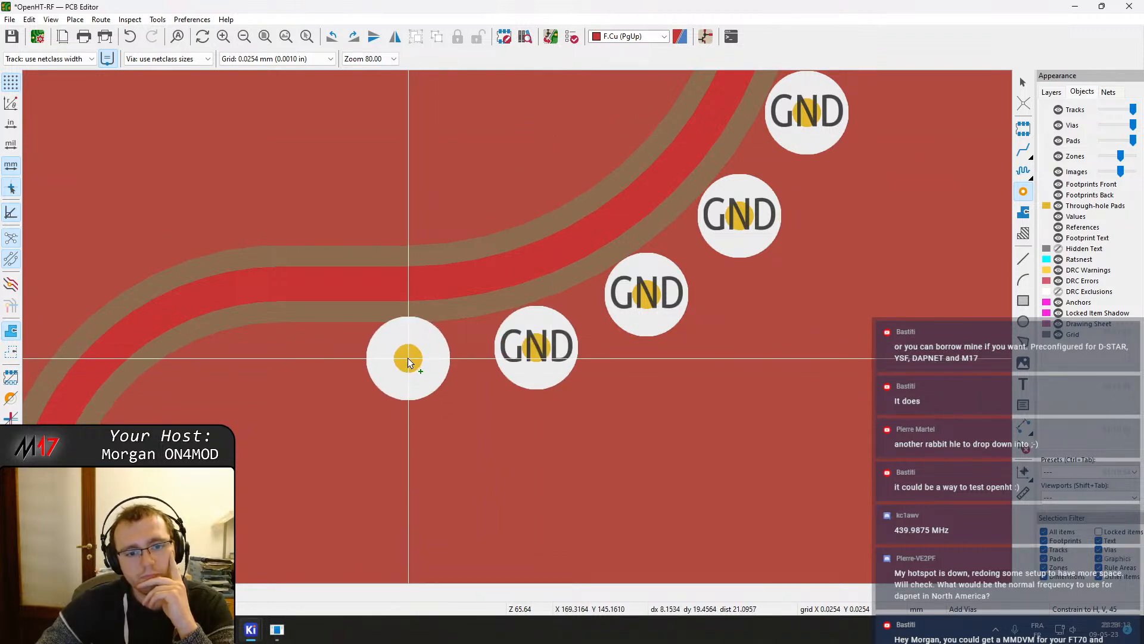
middle_drag(414, 366, 542, 321)
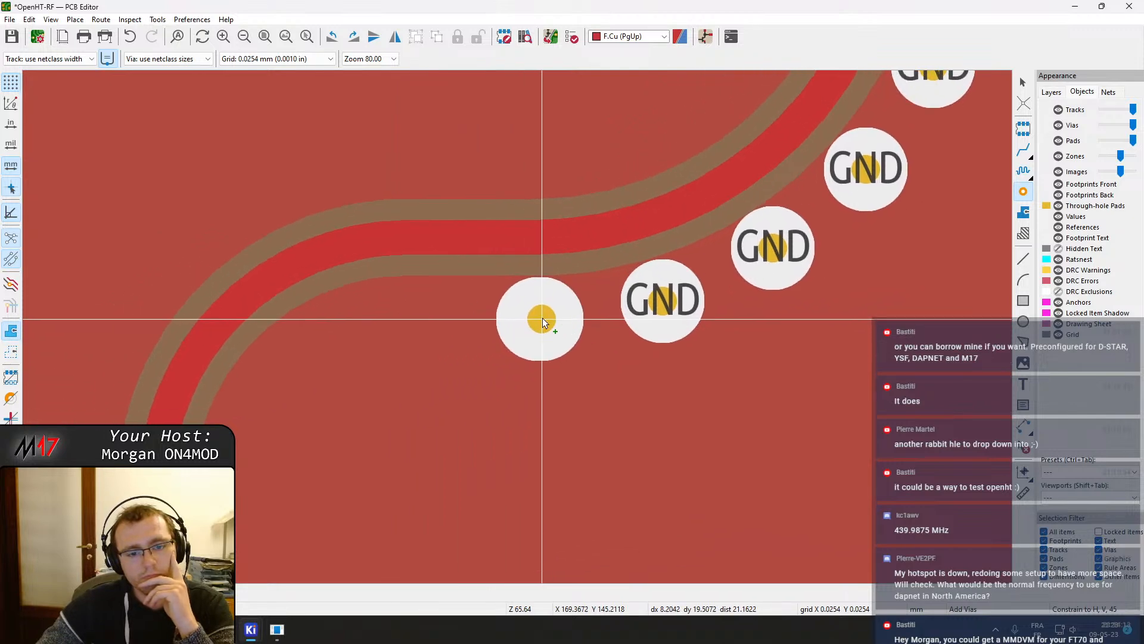
click(540, 320)
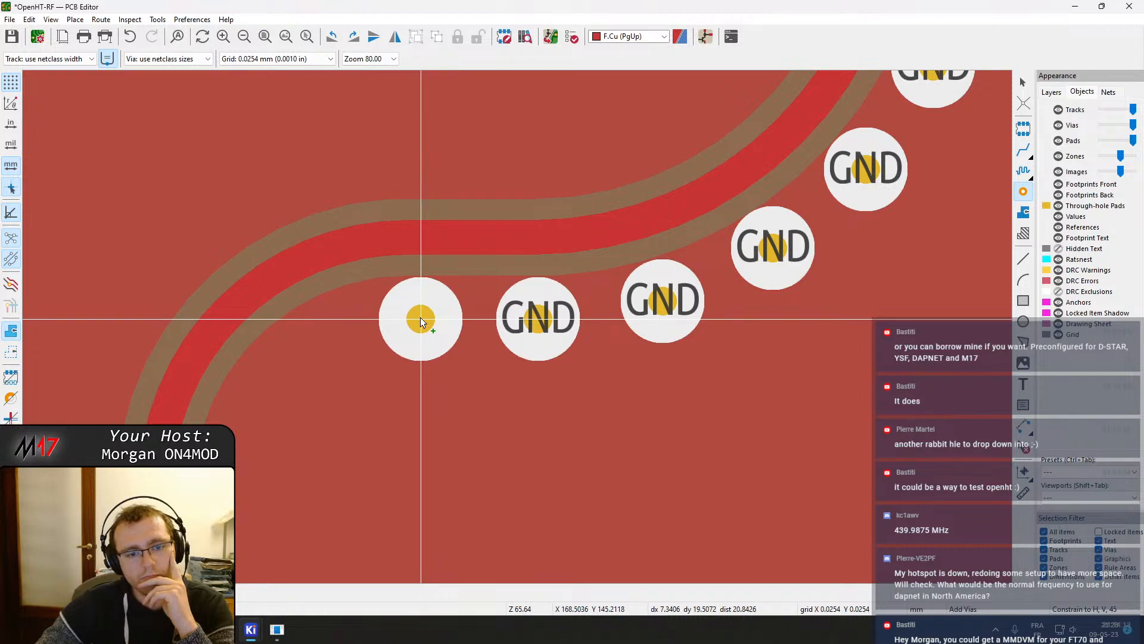
click(421, 321)
click(303, 354)
middle_drag(309, 377, 402, 249)
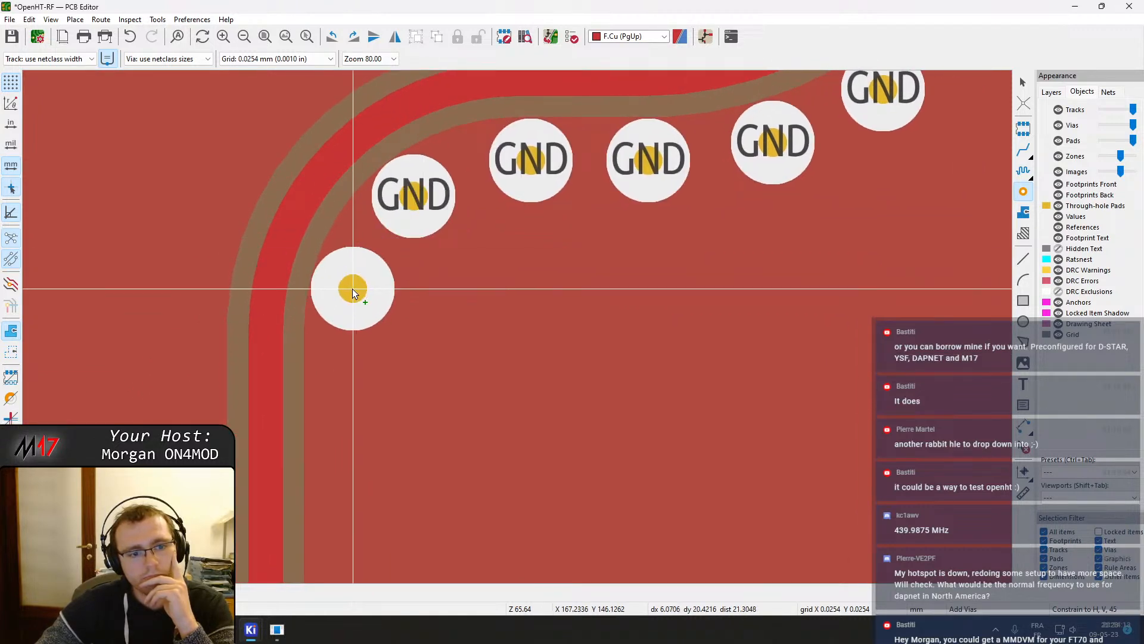
click(353, 289)
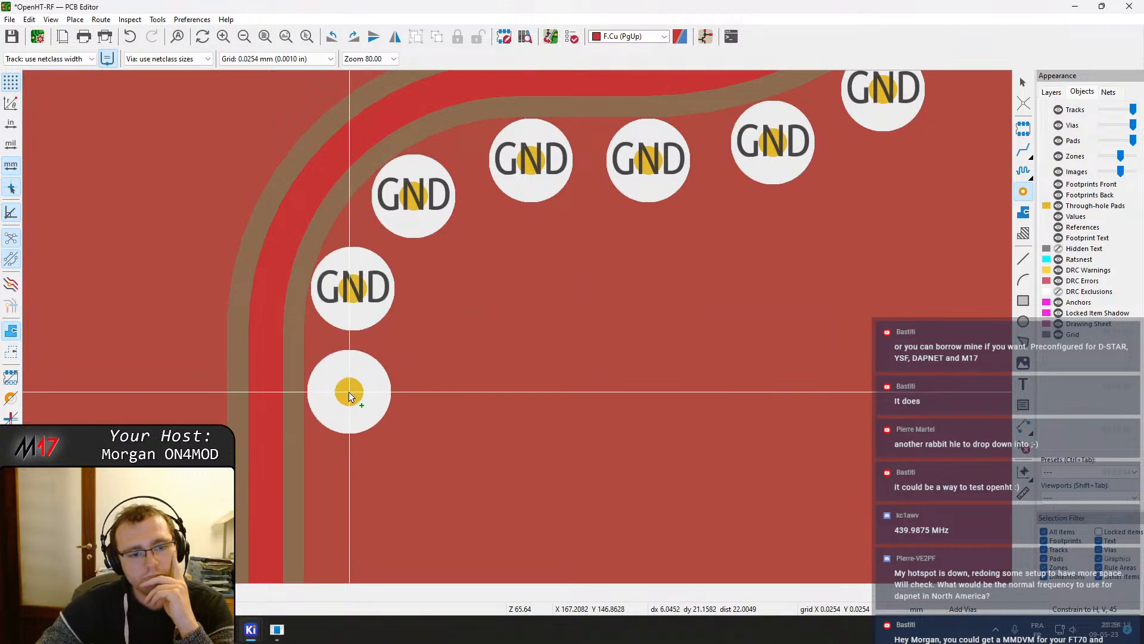
click(346, 397)
scroll(346, 396, down, 5)
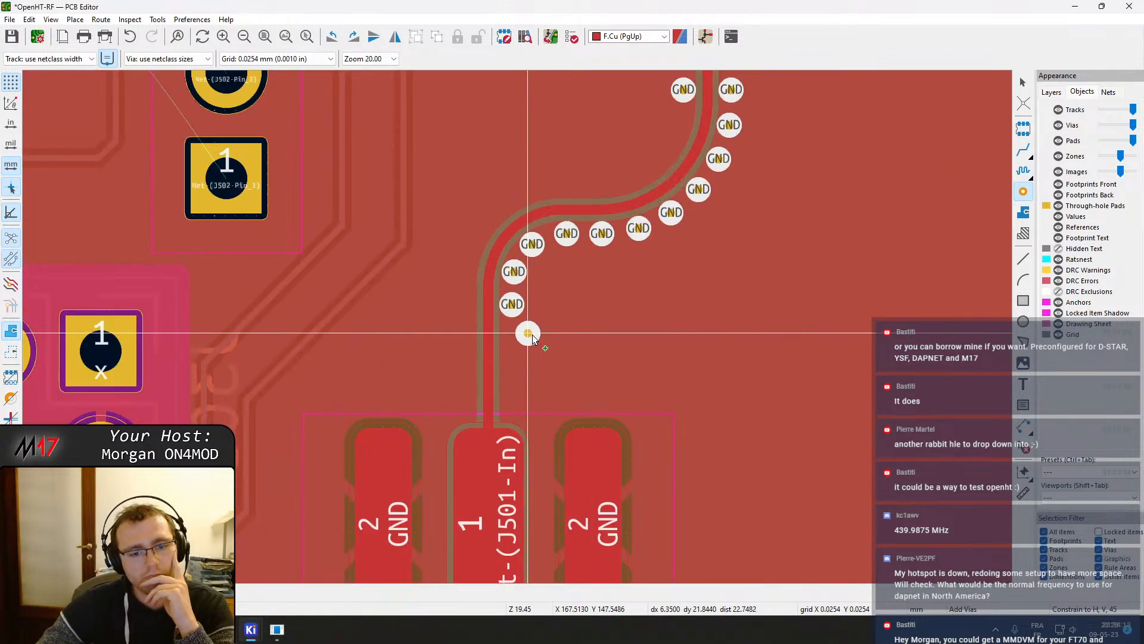
Place GND stitching vias along the opposite side of the RF track's S-bend
middle_drag(605, 214, 538, 418)
scroll(611, 331, up, 5)
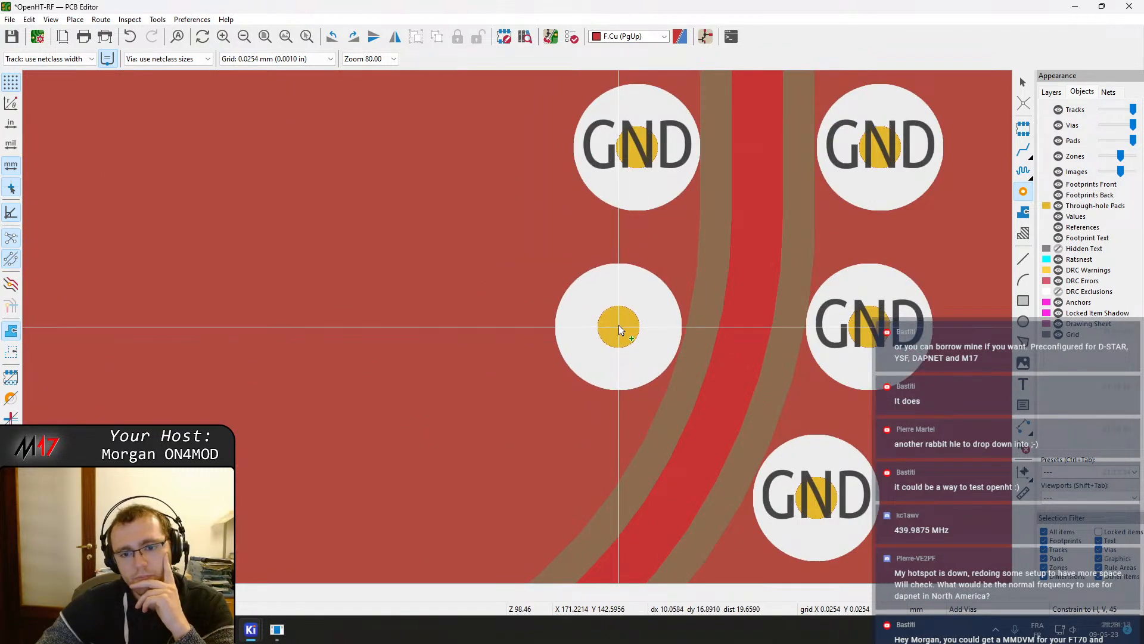
click(619, 326)
middle_drag(599, 375, 679, 199)
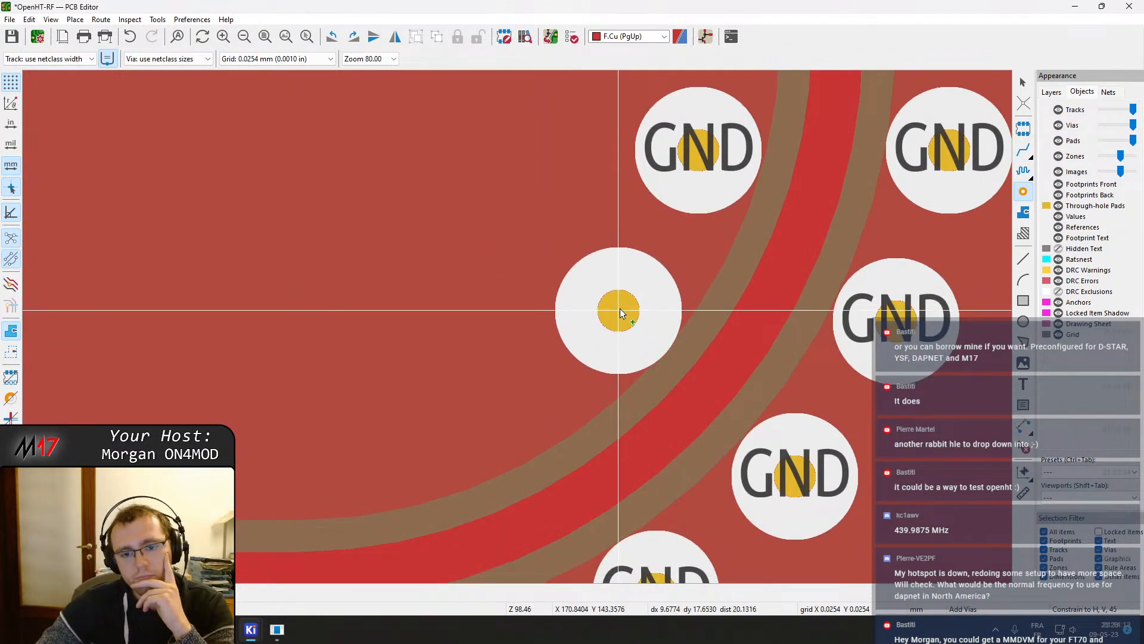
click(618, 299)
middle_drag(566, 368, 689, 197)
click(586, 244)
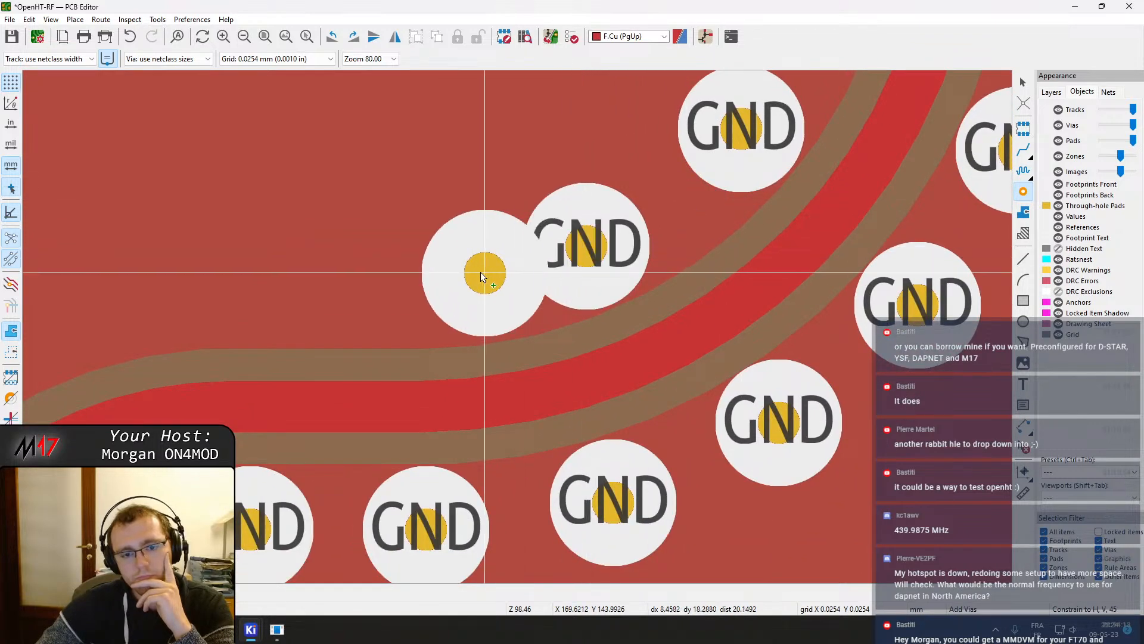
click(415, 282)
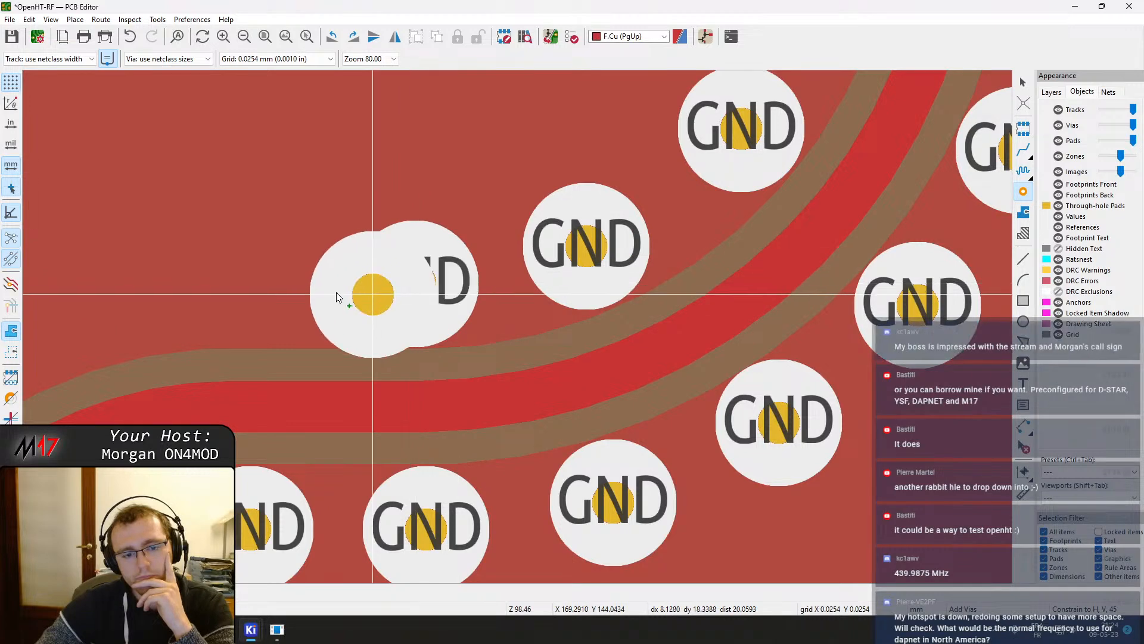
middle_drag(222, 283, 560, 206)
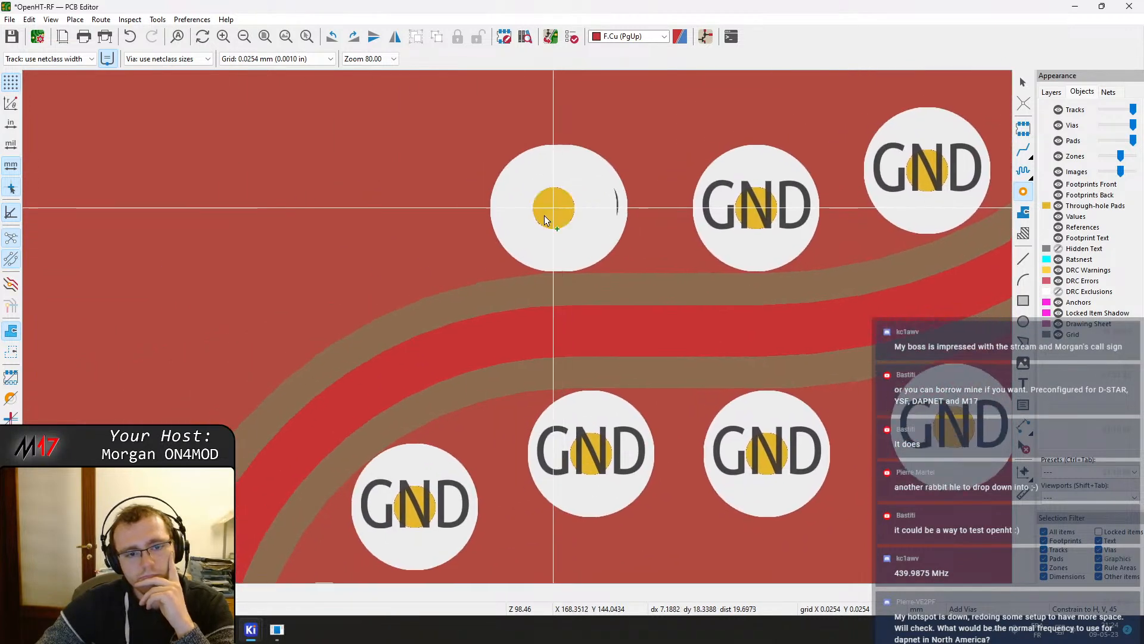
click(562, 206)
click(383, 245)
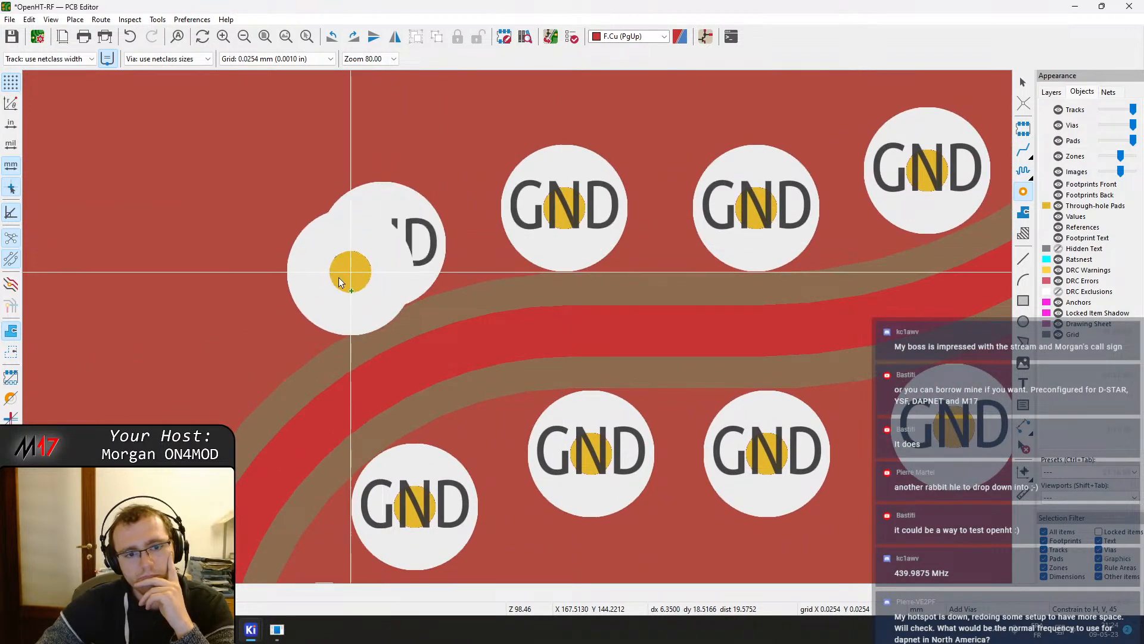
middle_drag(294, 303, 453, 155)
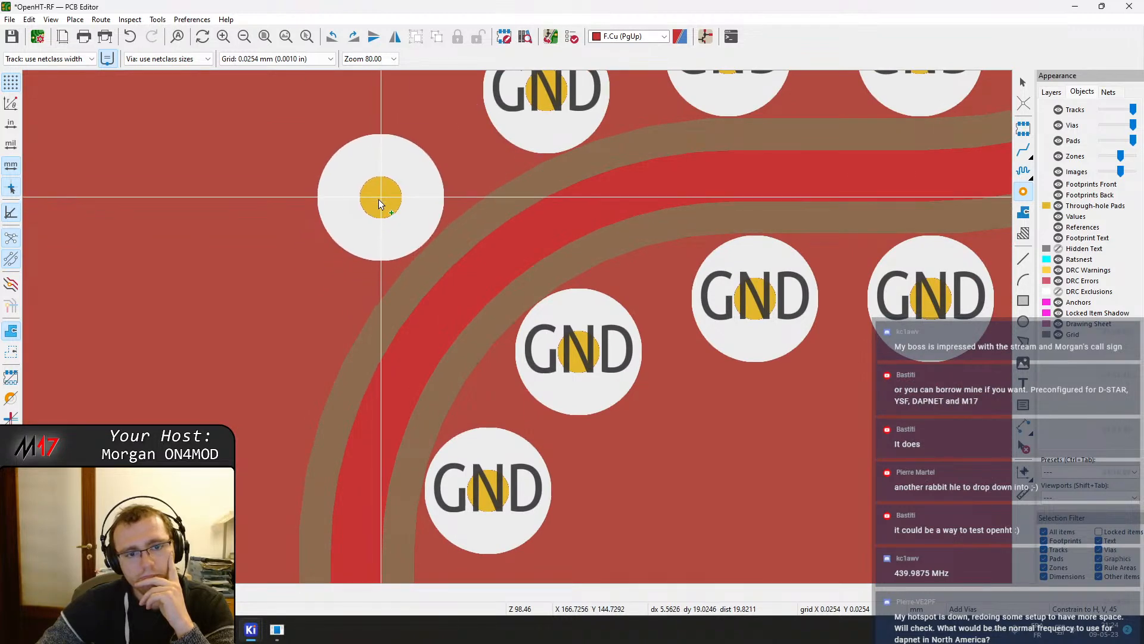
click(379, 198)
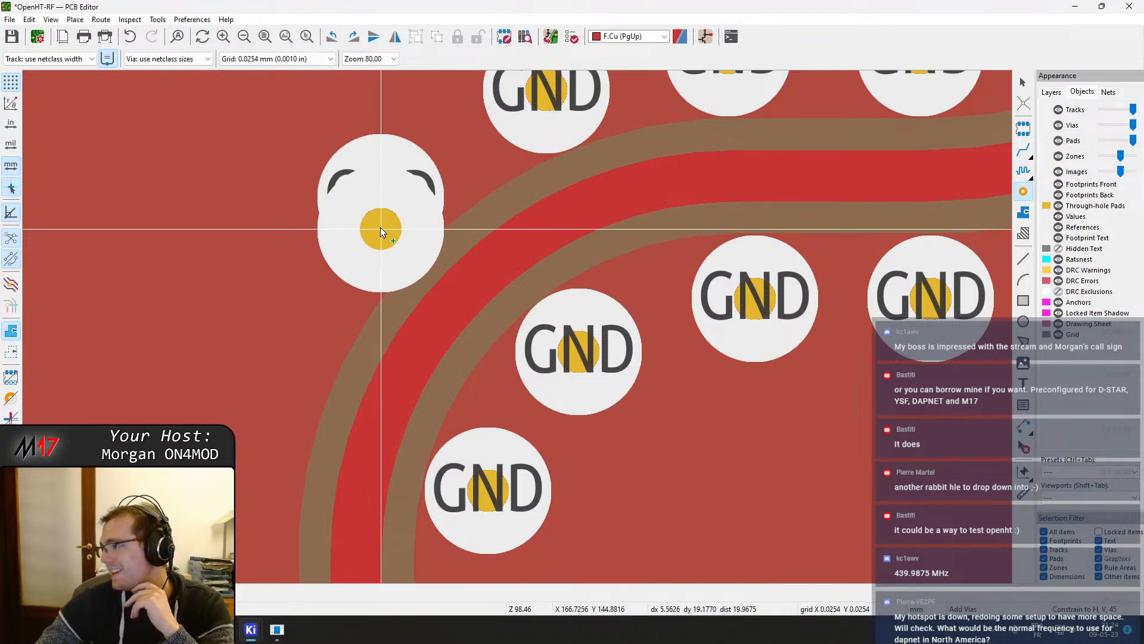
middle_drag(387, 280, 484, 179)
click(382, 235)
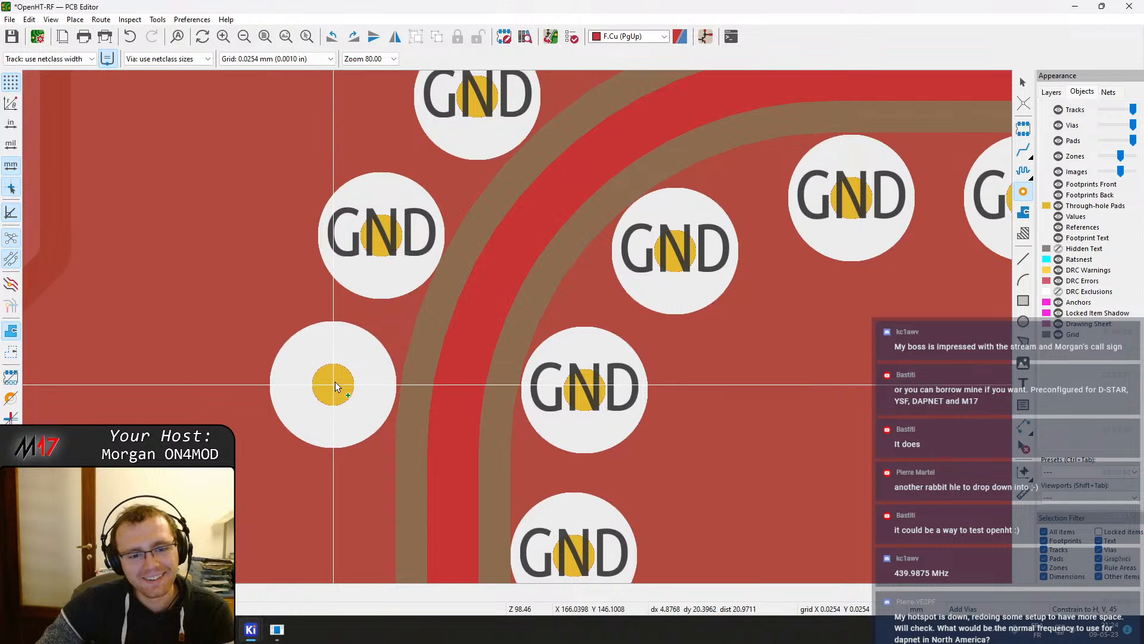
click(335, 383)
middle_drag(335, 383, 390, 204)
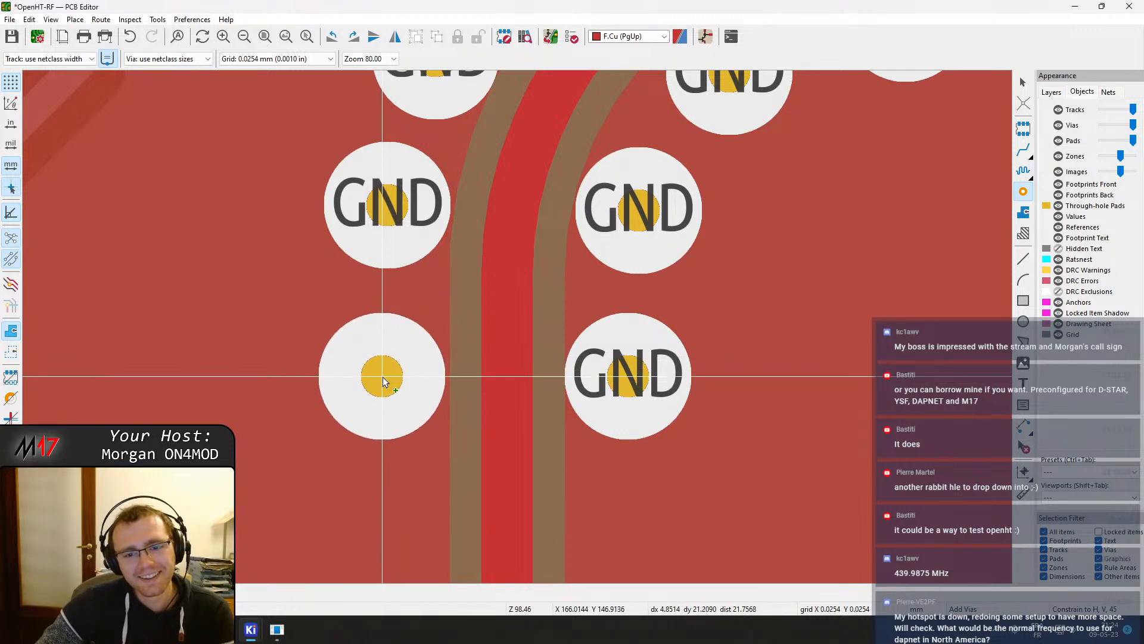
scroll(383, 376, down, 3)
scroll(542, 496, up, 3)
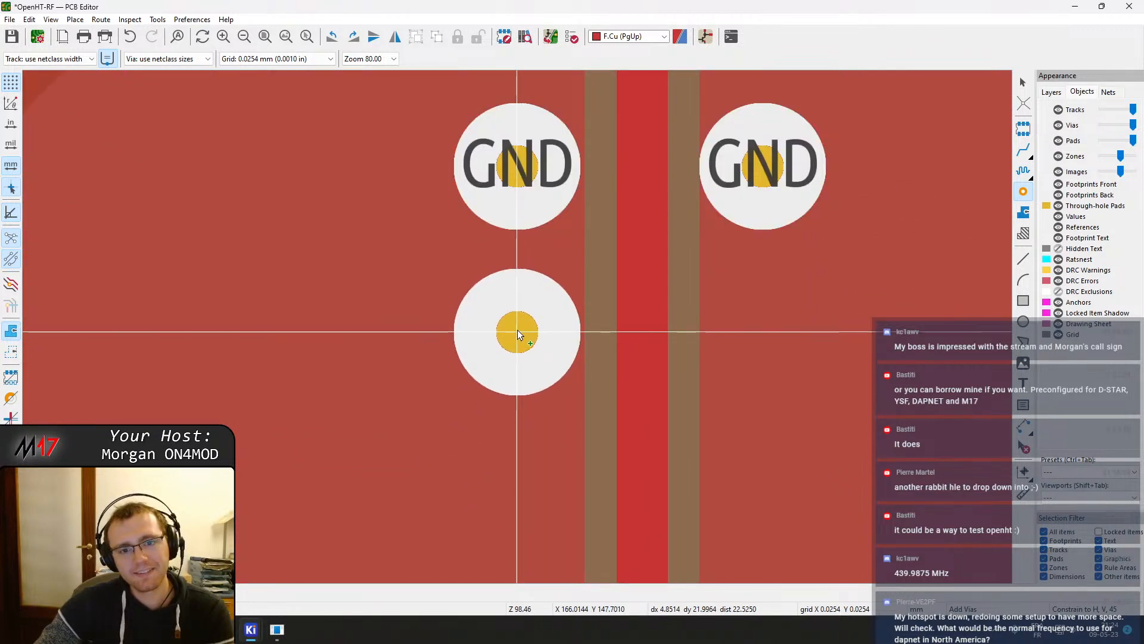
Extend both GND via rows along the straight track section down to the J501 pad, then exit the via tool
click(518, 331)
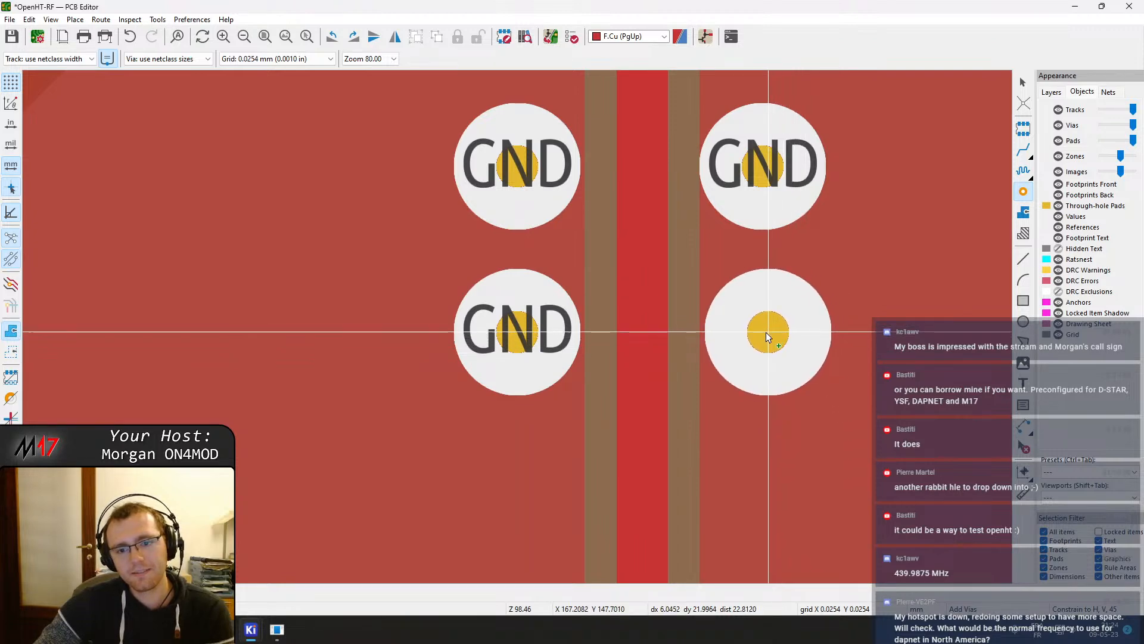
click(765, 333)
scroll(770, 304, down, 3)
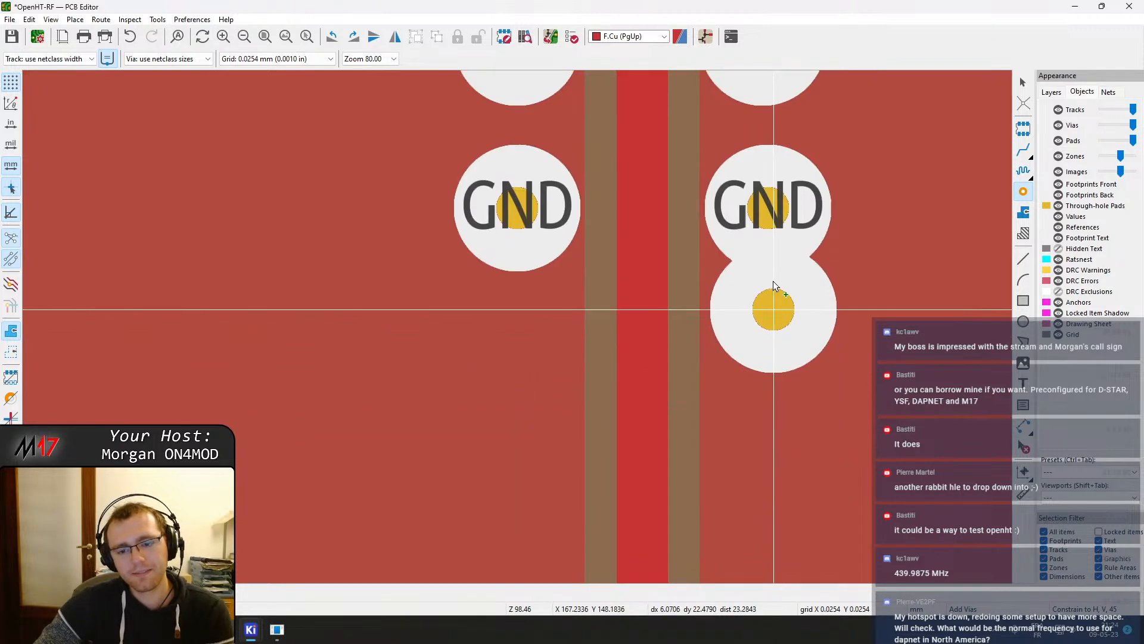
click(769, 318)
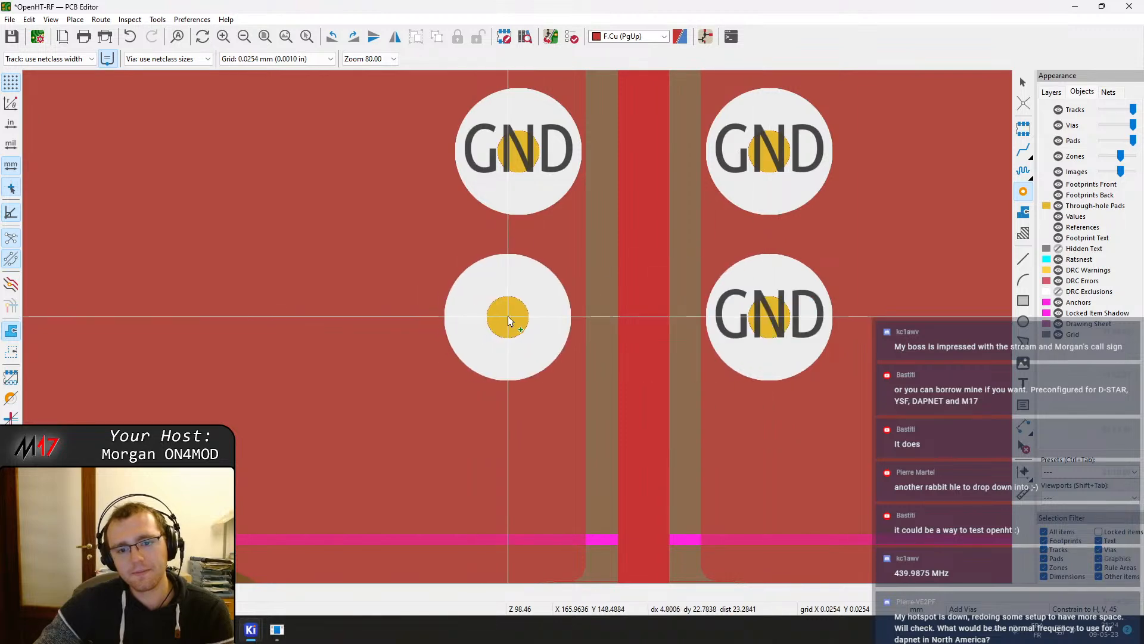
click(517, 316)
scroll(536, 300, down, 3)
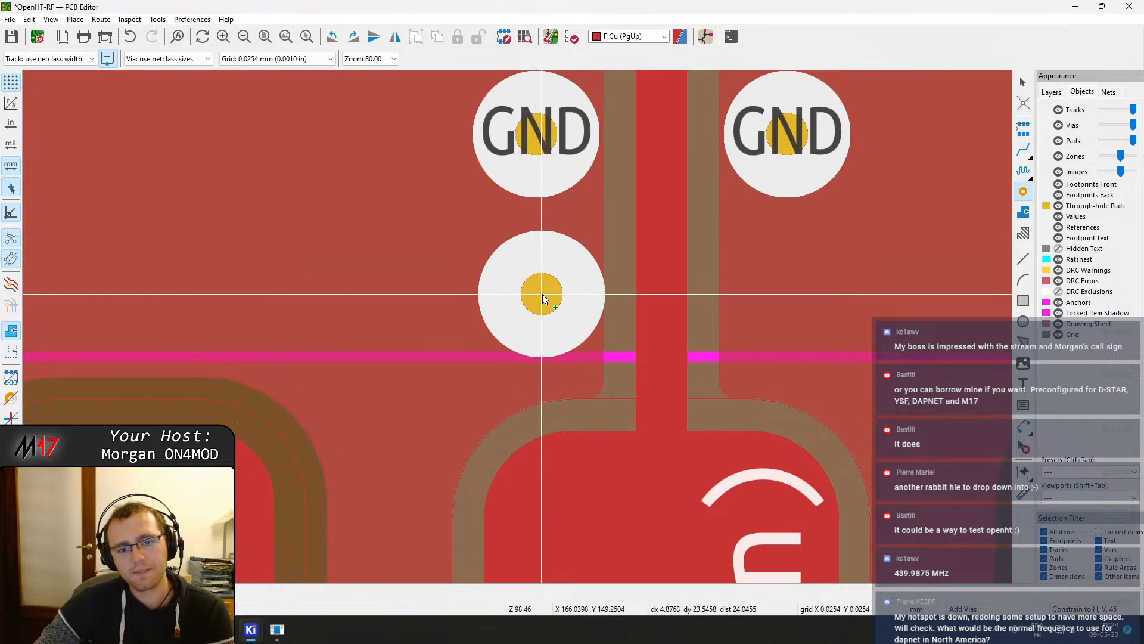
click(542, 295)
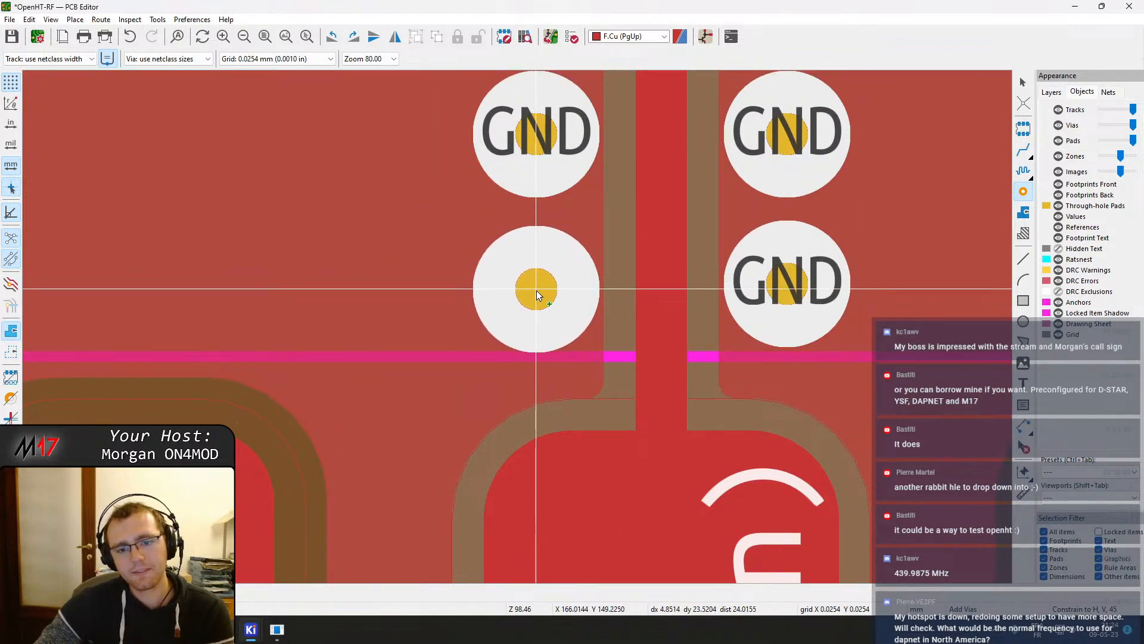
scroll(950, 230, down, 6)
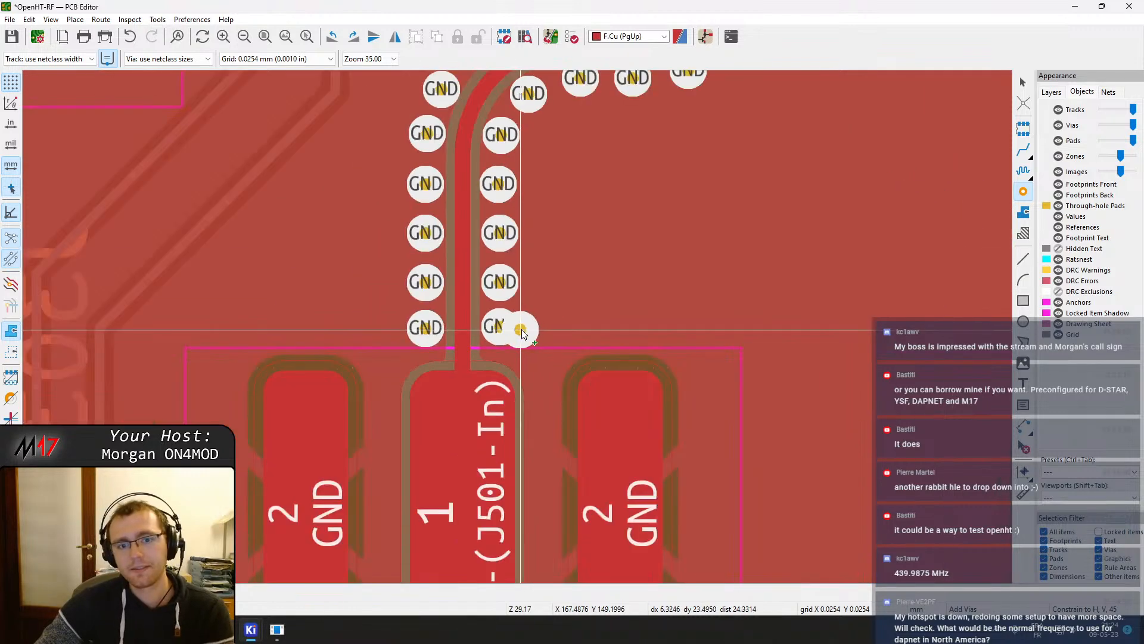
middle_drag(602, 226, 600, 557)
key(Escape)
middle_drag(630, 374, 649, 488)
scroll(652, 405, down, 1)
middle_drag(520, 374, 533, 262)
middle_drag(436, 425, 508, 391)
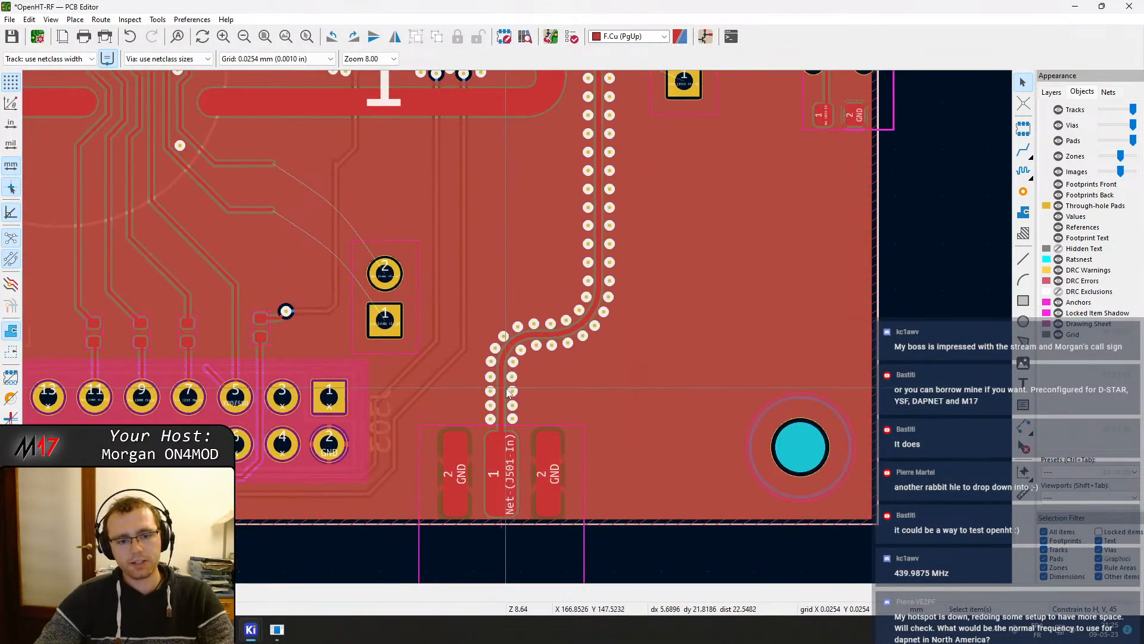
scroll(518, 369, up, 5)
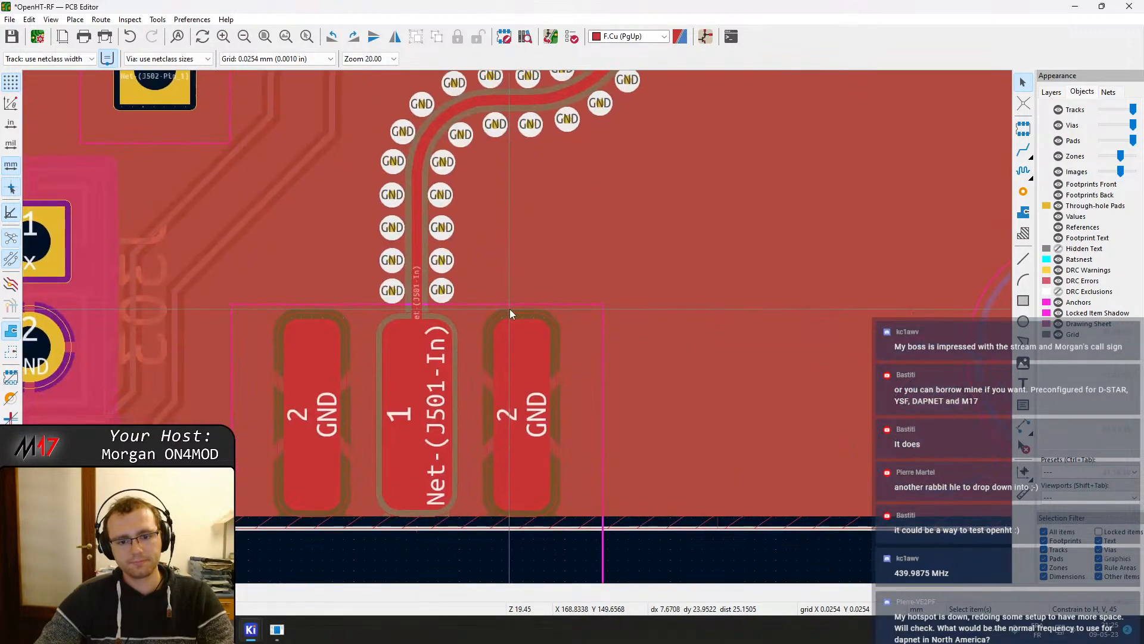
scroll(619, 199, up, 1)
click(1024, 191)
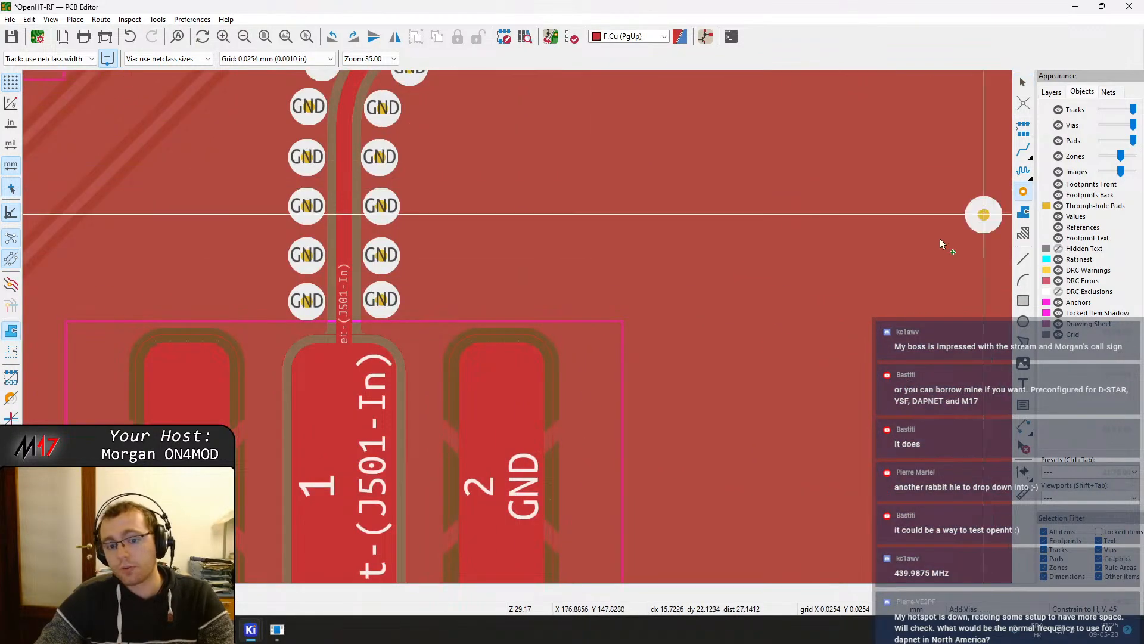
middle_drag(449, 423, 563, 157)
middle_drag(744, 149, 706, 261)
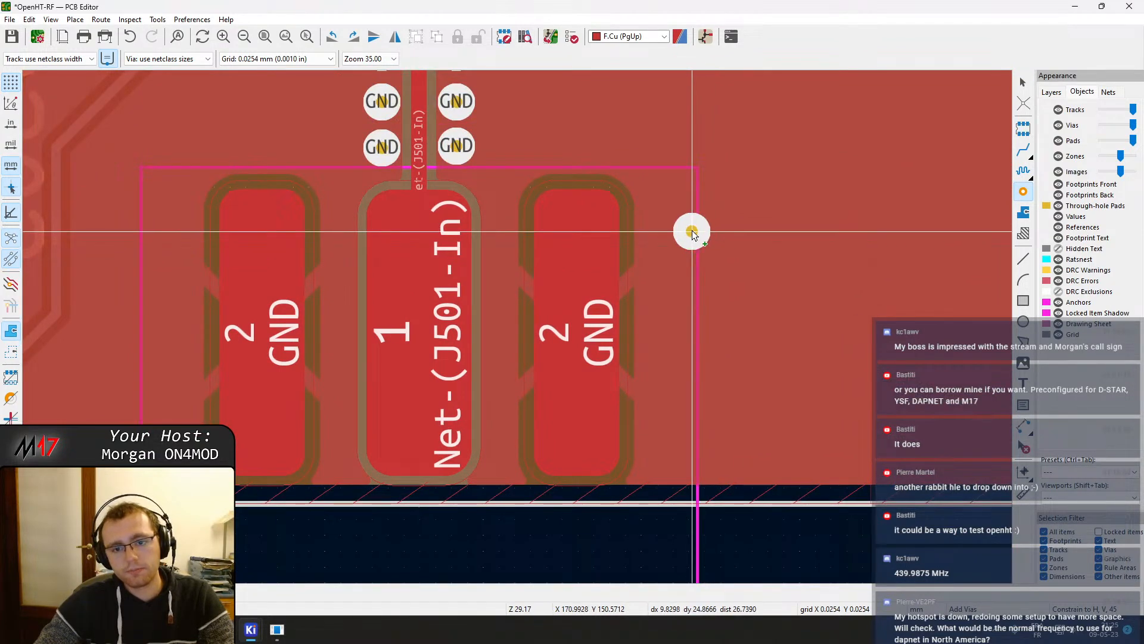
key(Escape)
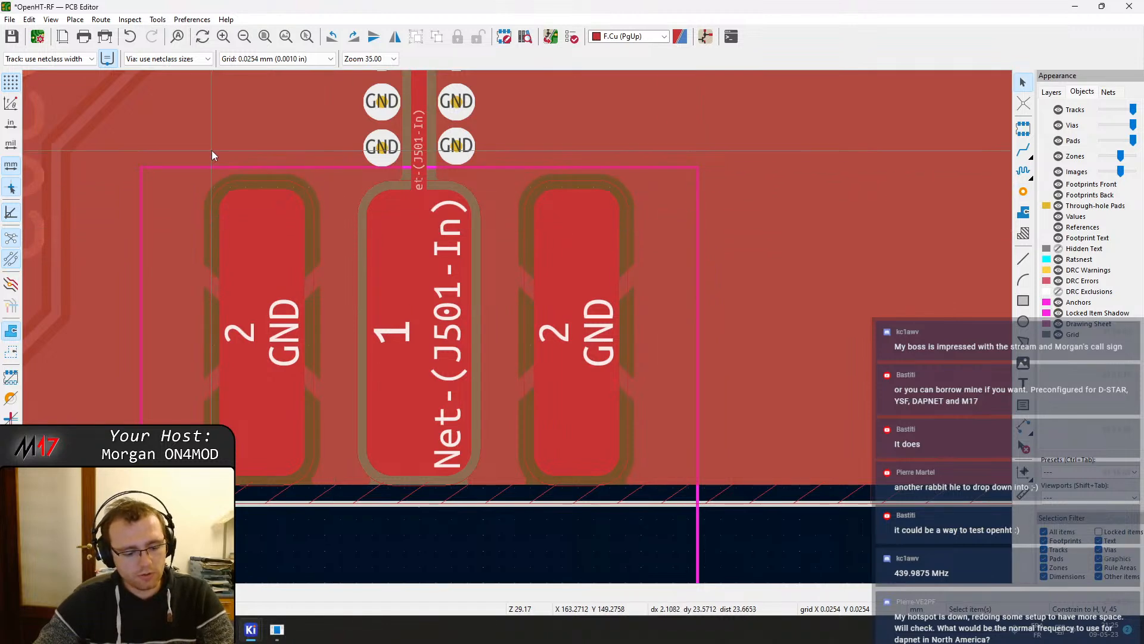
Save the board and review the RF track and J501 connector area in the 3D viewer
key(ctrl+s)
click(51, 19)
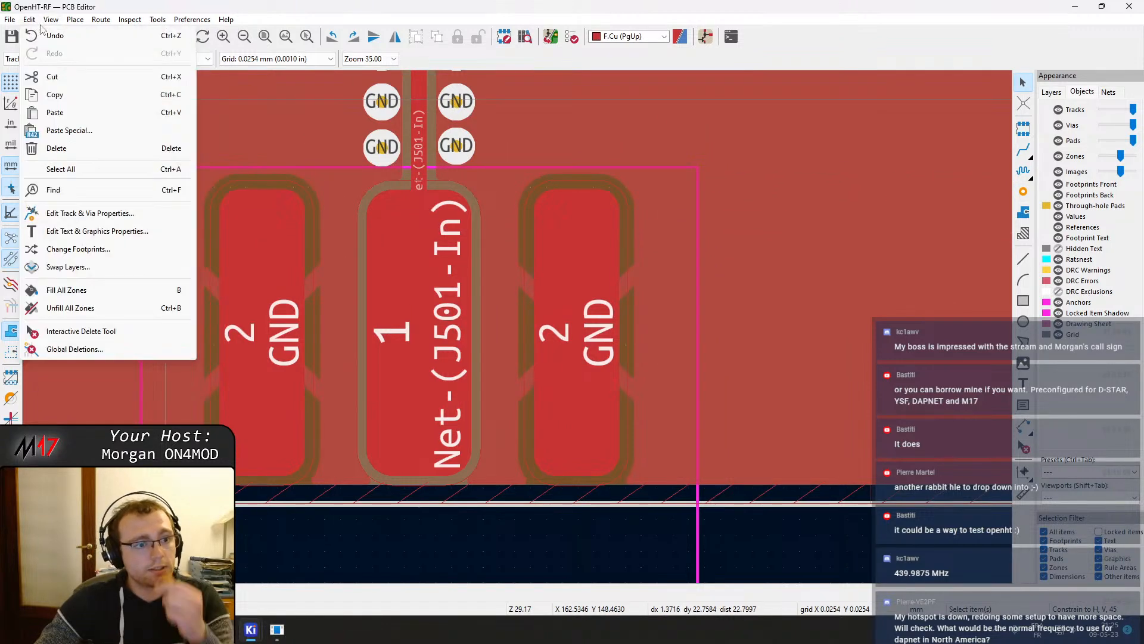
click(71, 58)
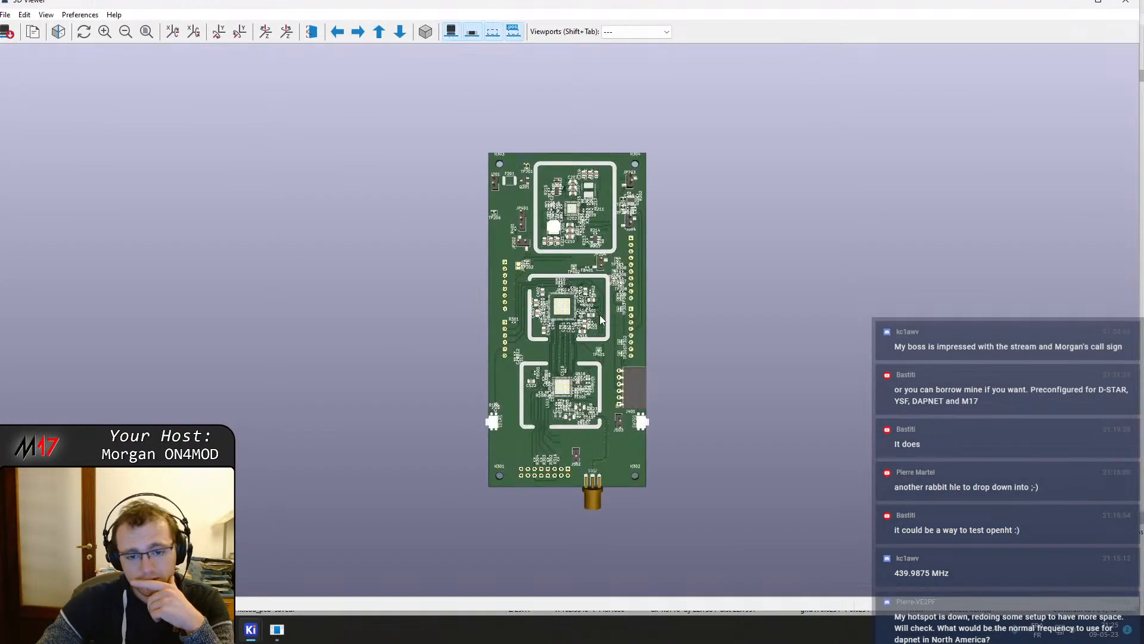
scroll(614, 488, up, 5)
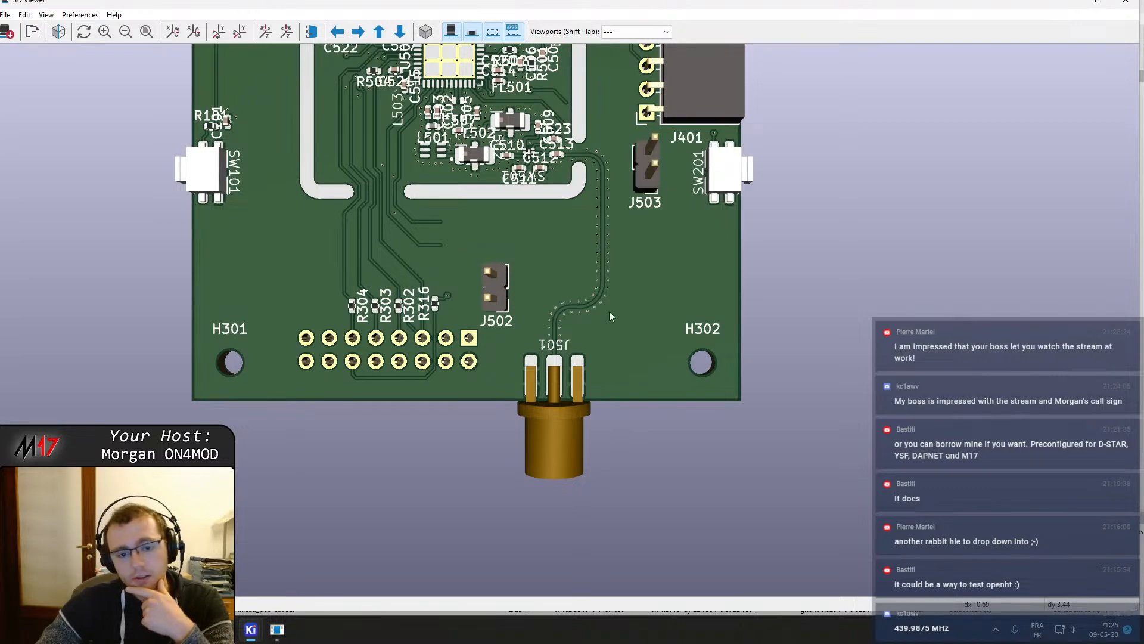
scroll(595, 359, up, 3)
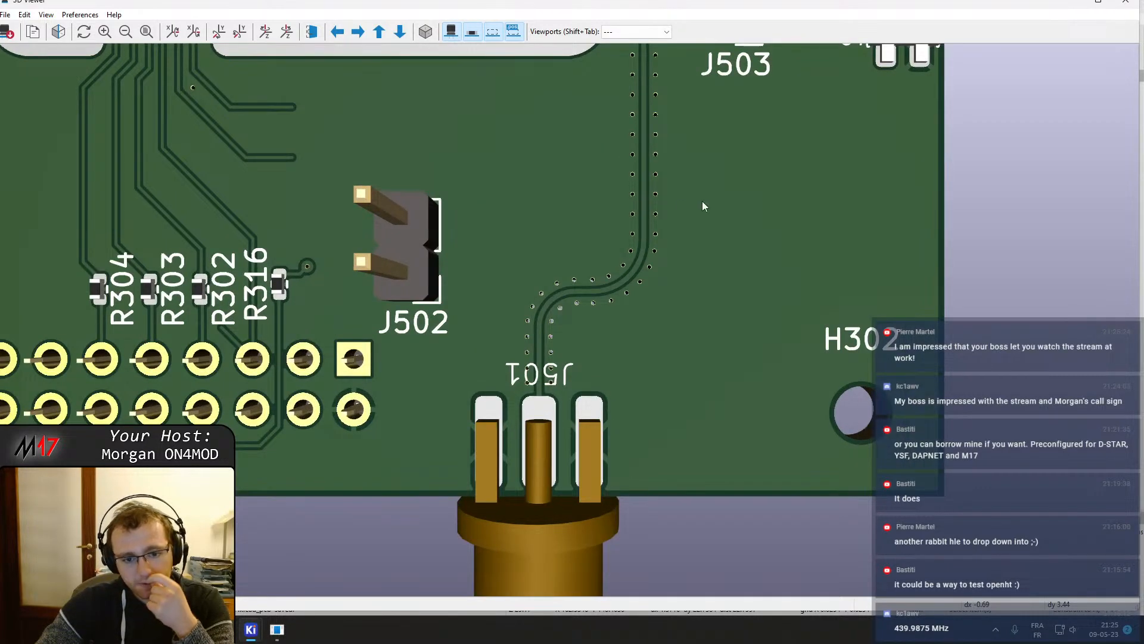
click(1132, 7)
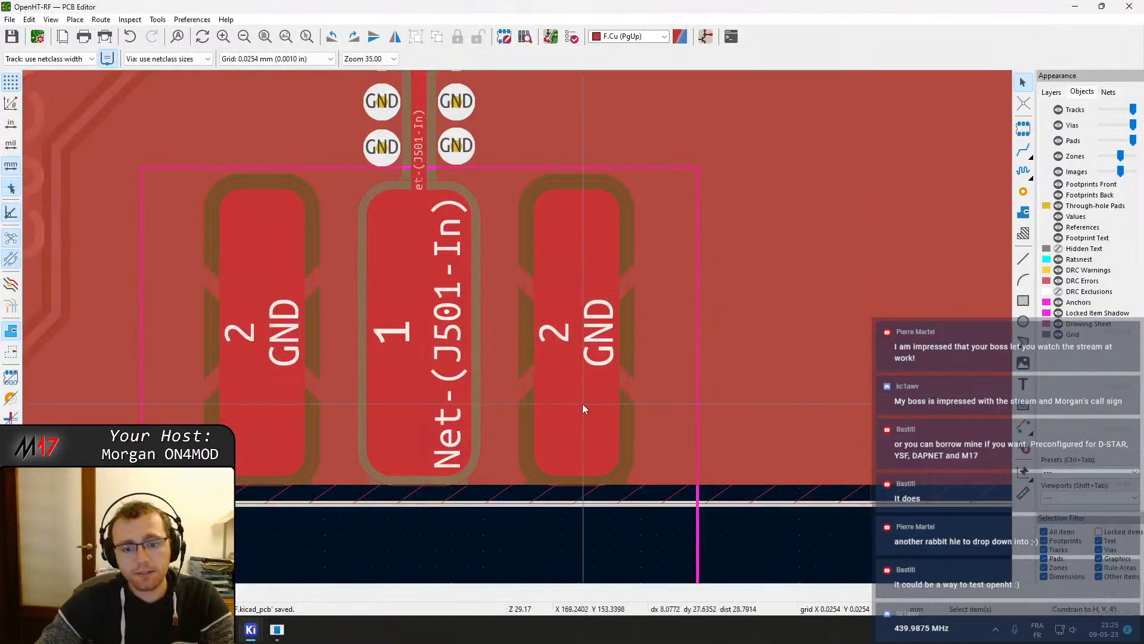
Place a GND stitching via just outside J501's right GND pad
click(1024, 190)
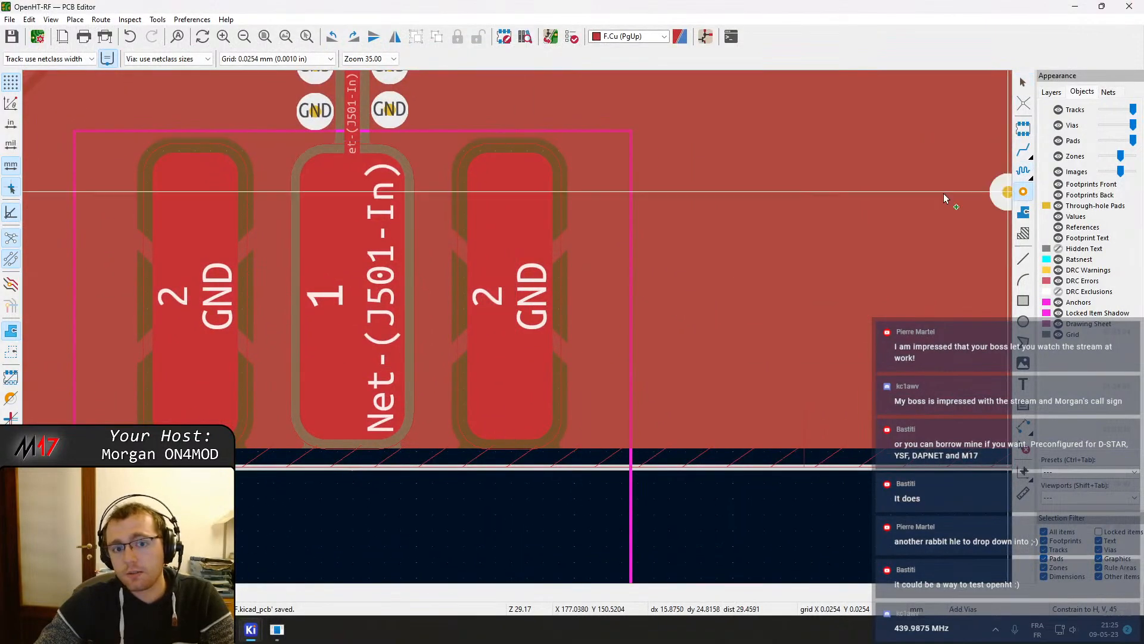
click(600, 171)
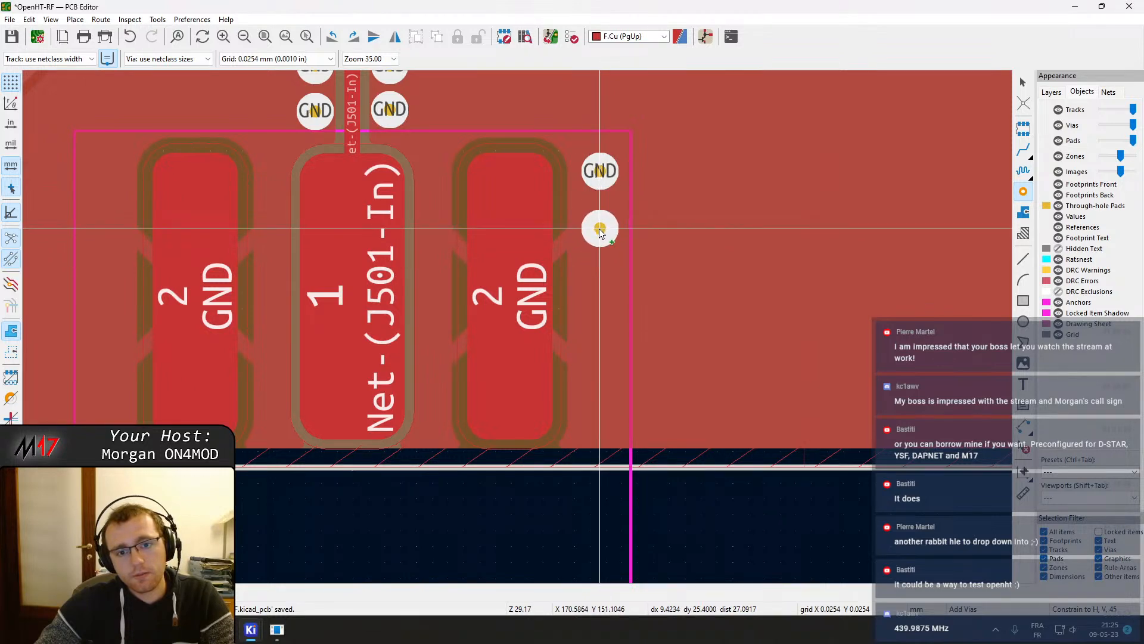
scroll(600, 173, up, 3)
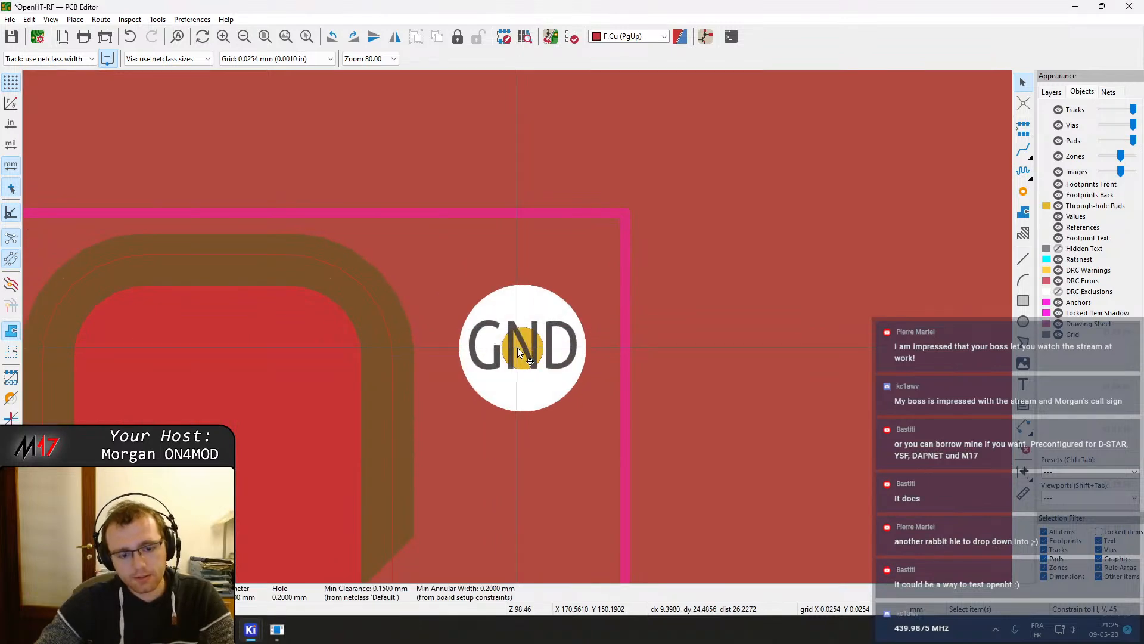
key(m)
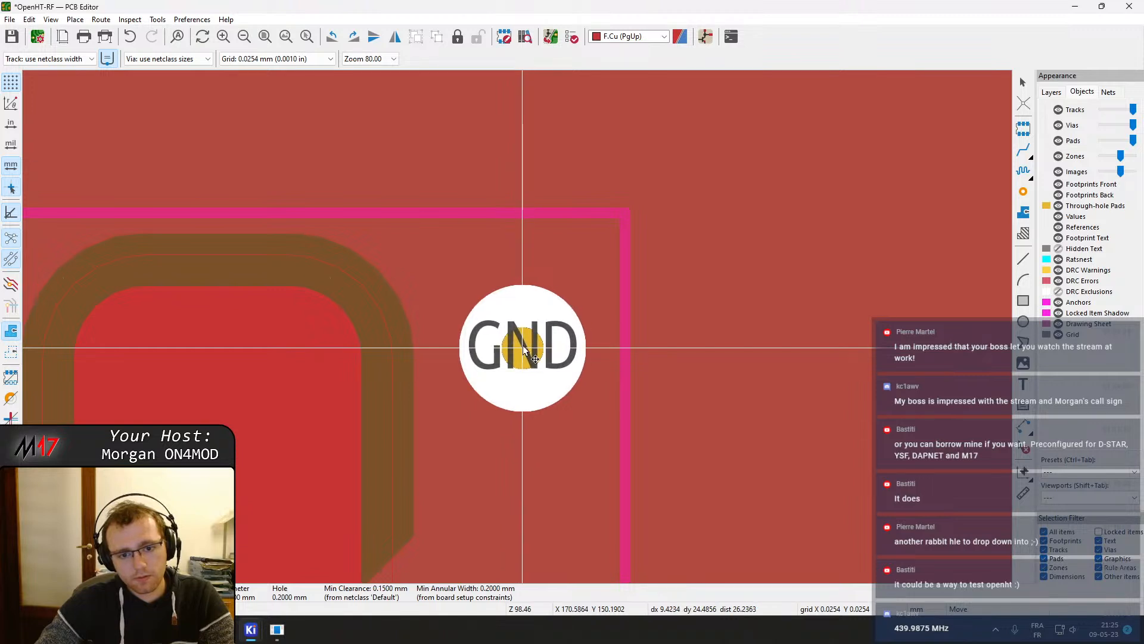
scroll(523, 350, down, 3)
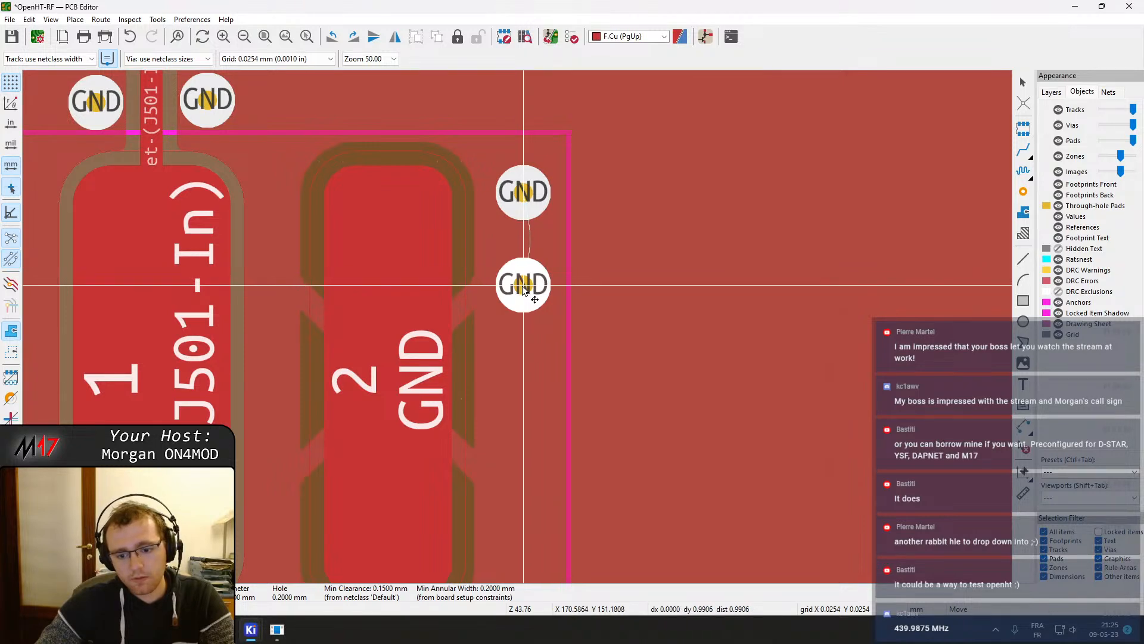
key(Escape)
Switch the grid to 0.1000 mm
right_click(524, 273)
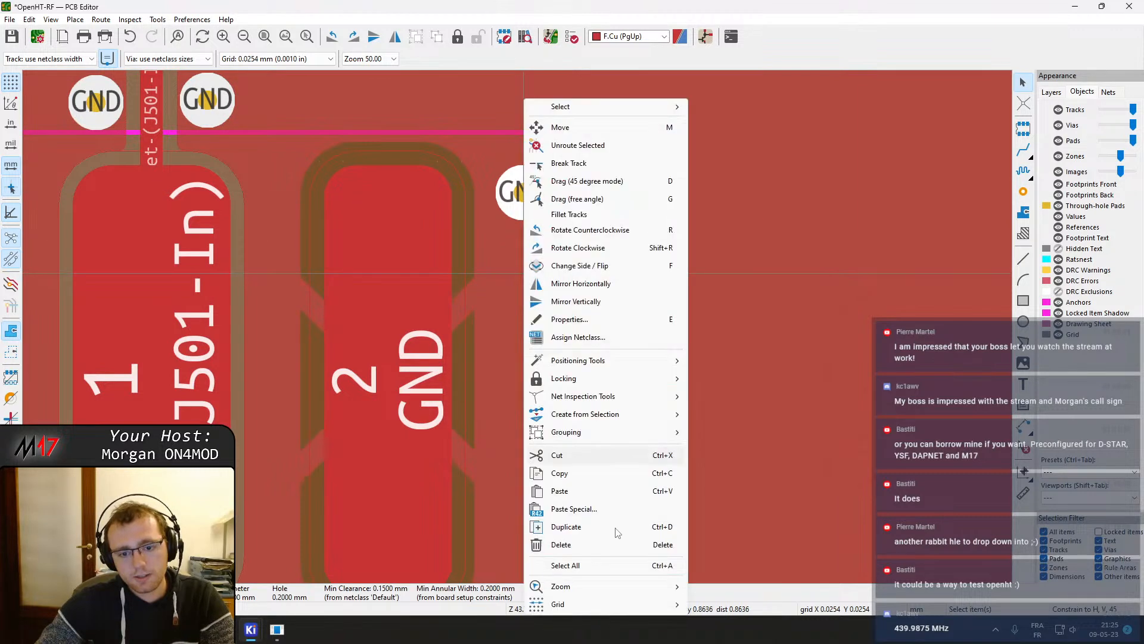
mouse_move(598, 606)
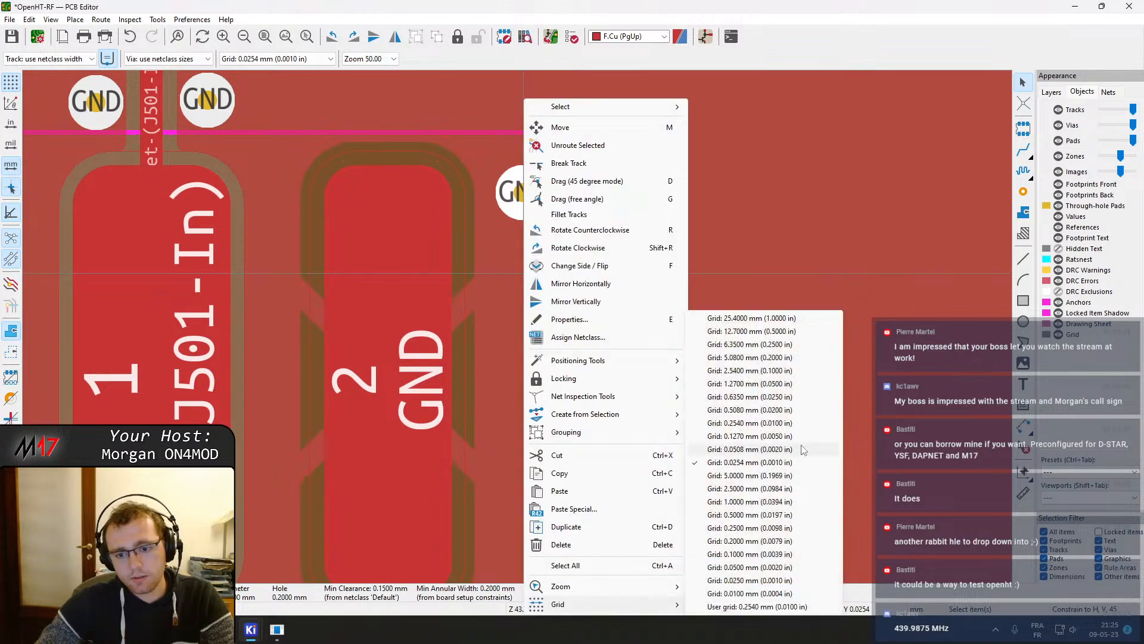
click(750, 555)
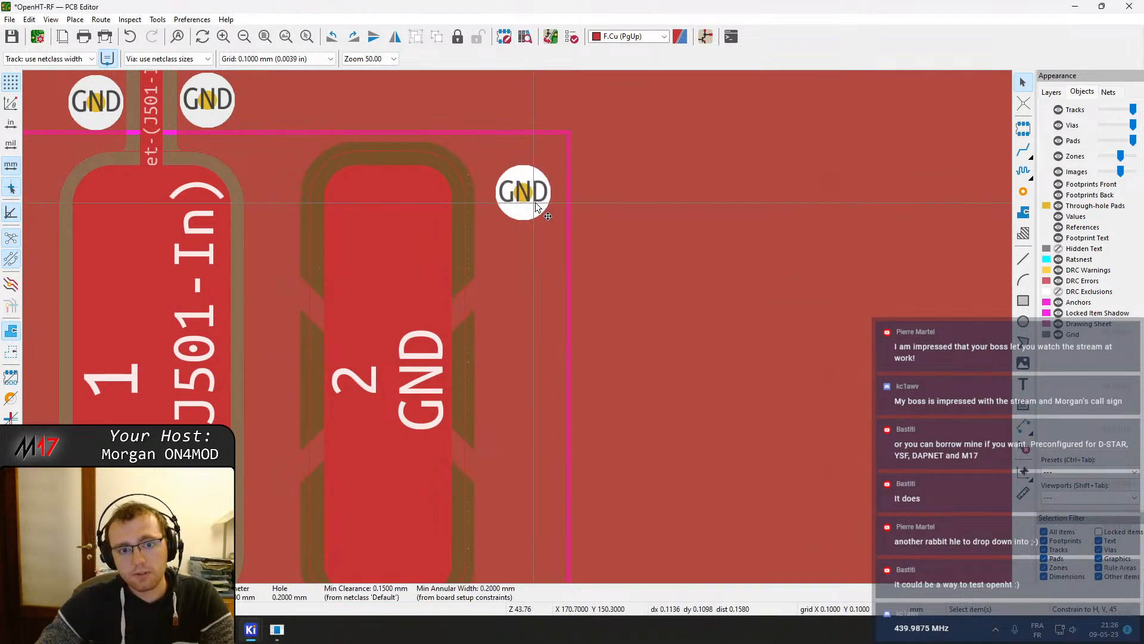
Move the new GND via so it snaps onto the 0.1 mm grid beside the right GND pad
key(m)
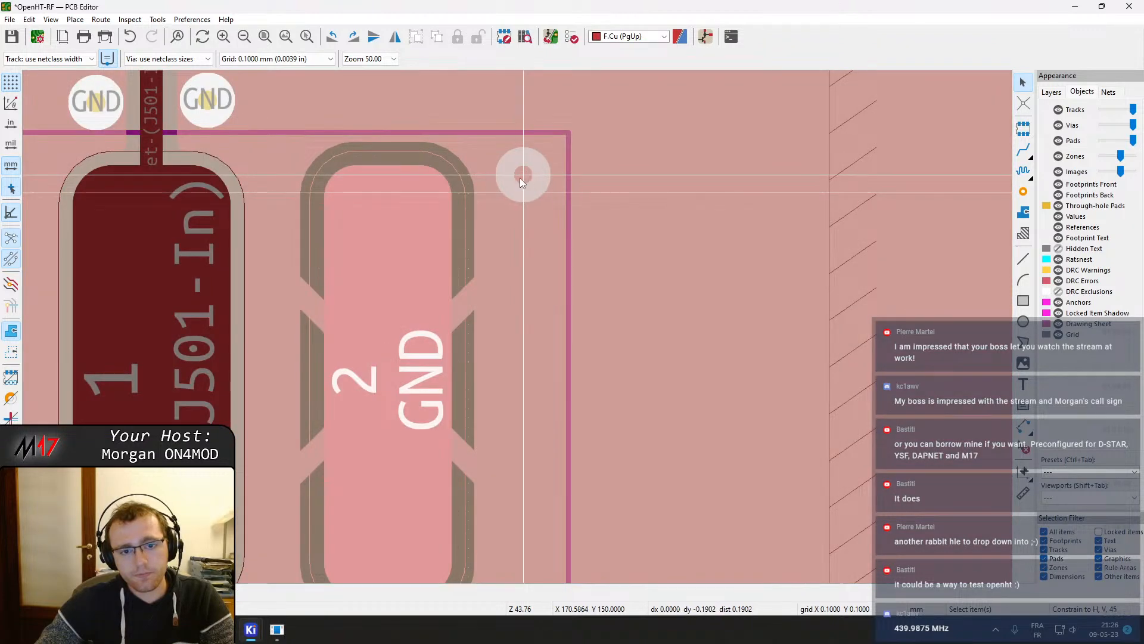
click(523, 177)
click(527, 180)
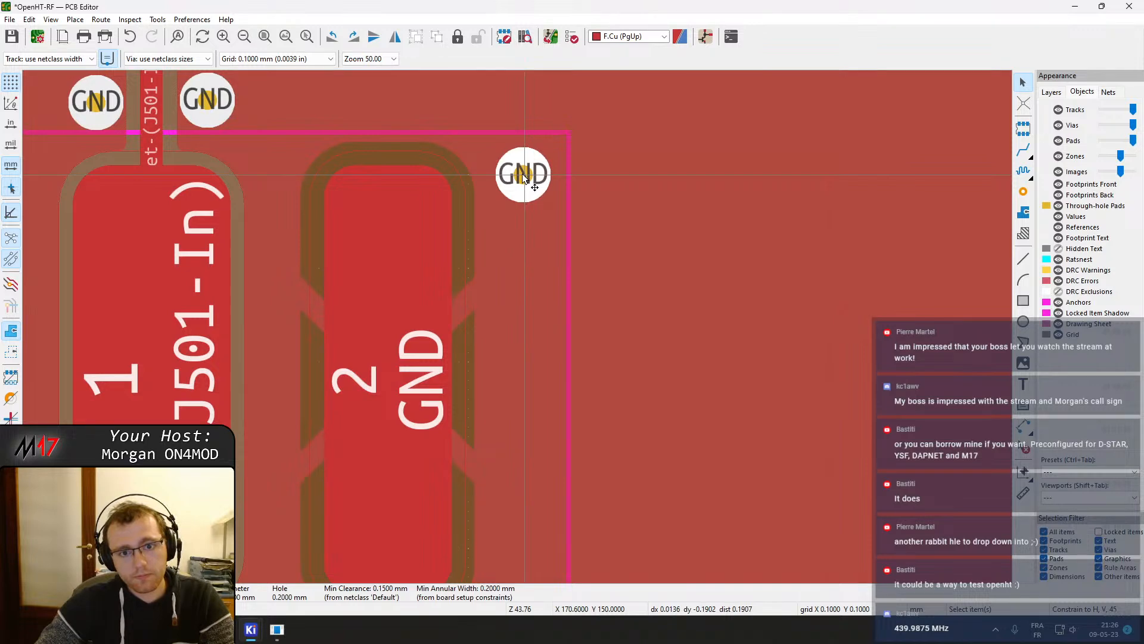
key(m)
click(636, 143)
key(m)
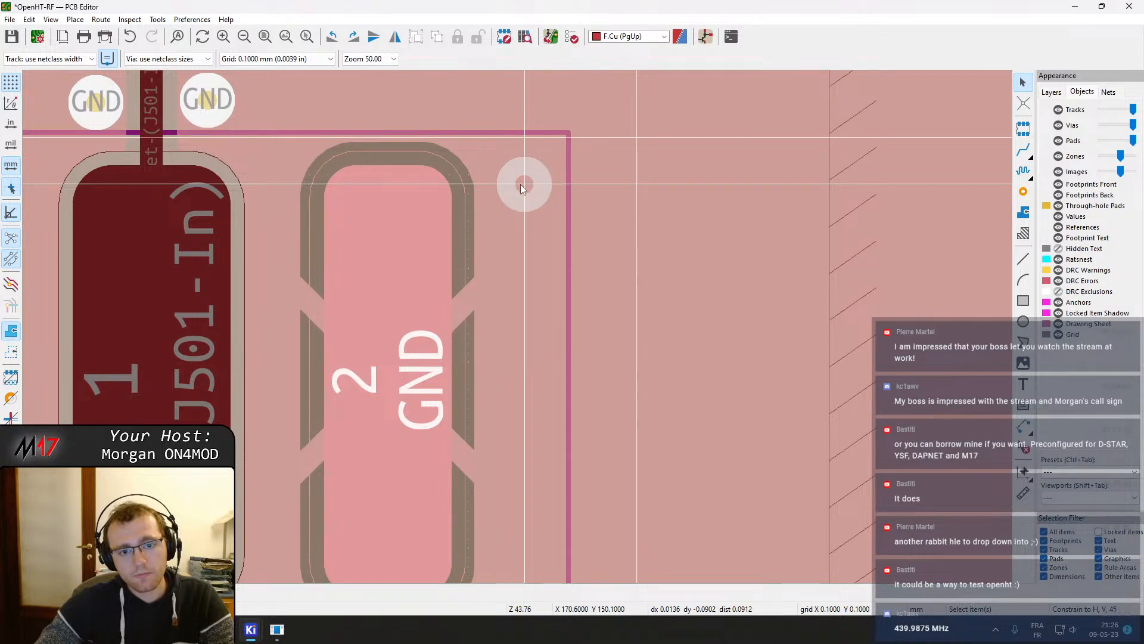
click(521, 187)
Duplicate the via four times to form a vertical column along the right GND pad of J501
key(ctrl+d)
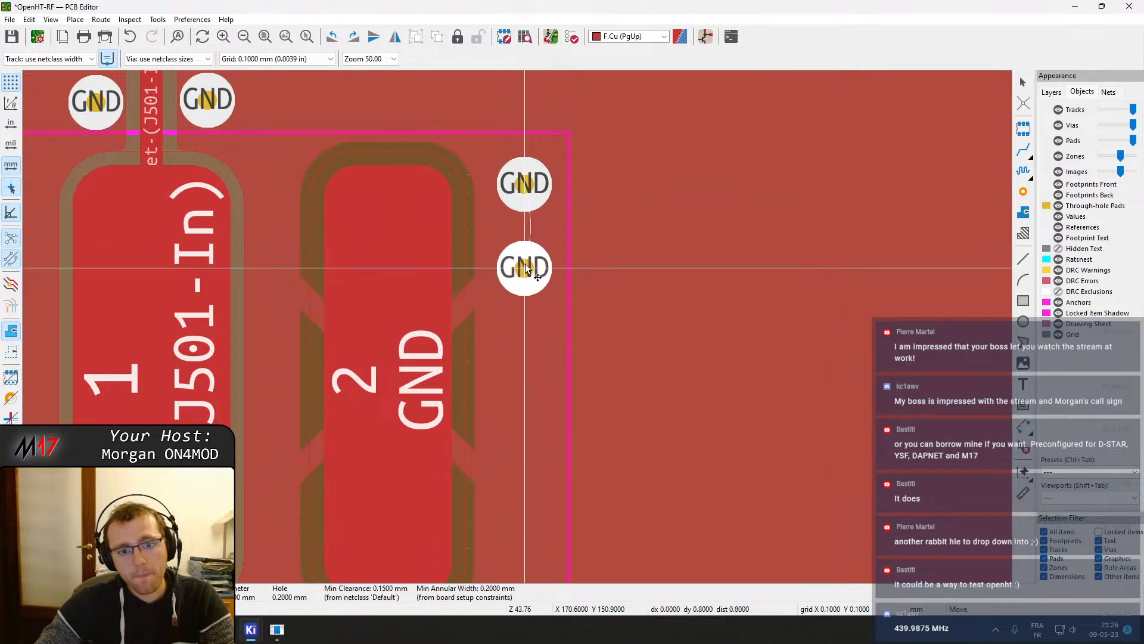
click(526, 281)
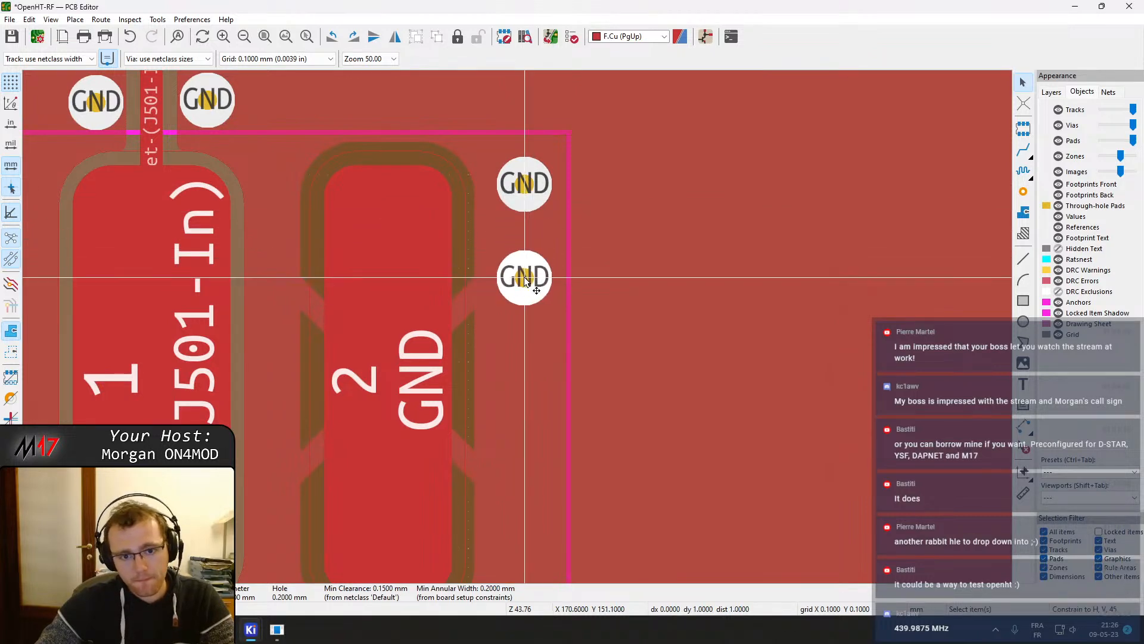
key(ctrl+d)
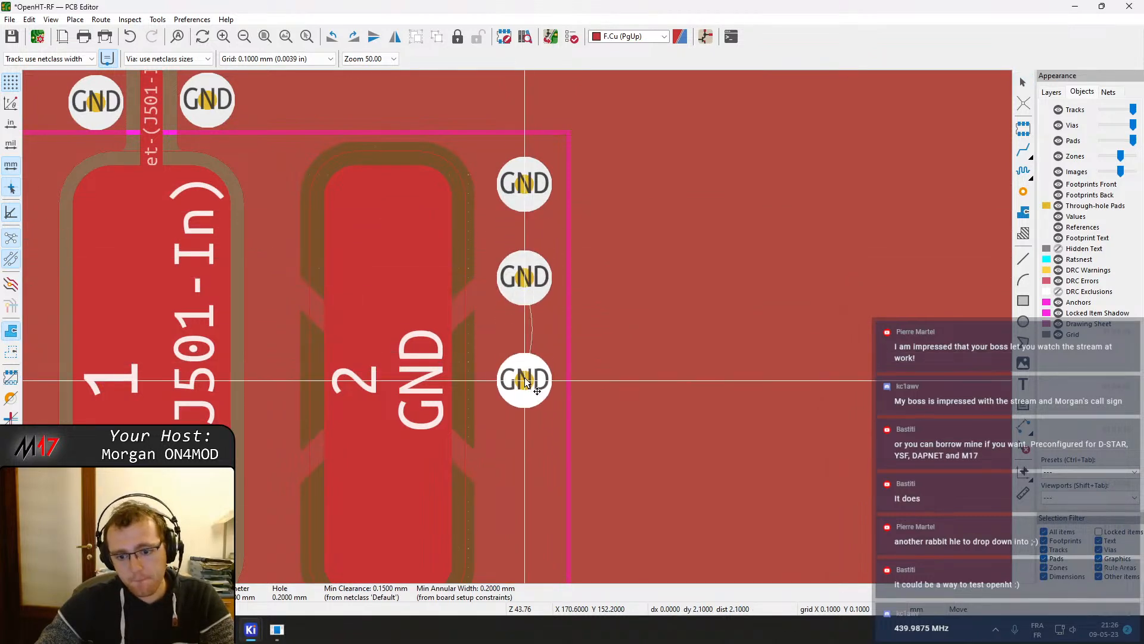
click(527, 372)
key(ctrl+d)
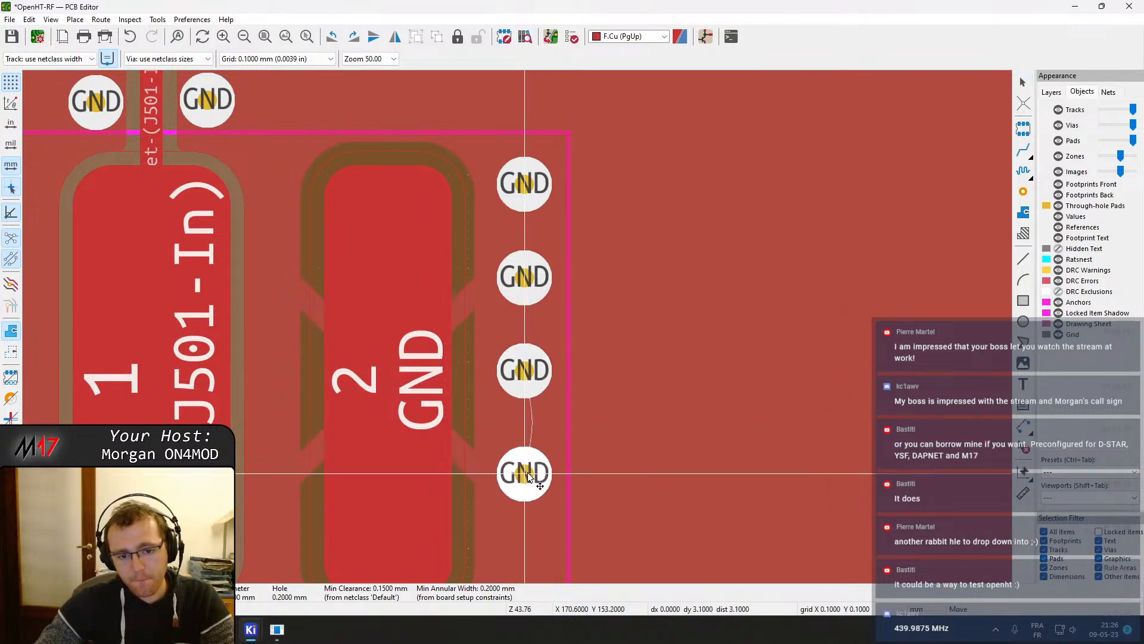
click(527, 467)
middle_drag(529, 478, 534, 282)
key(ctrl+d)
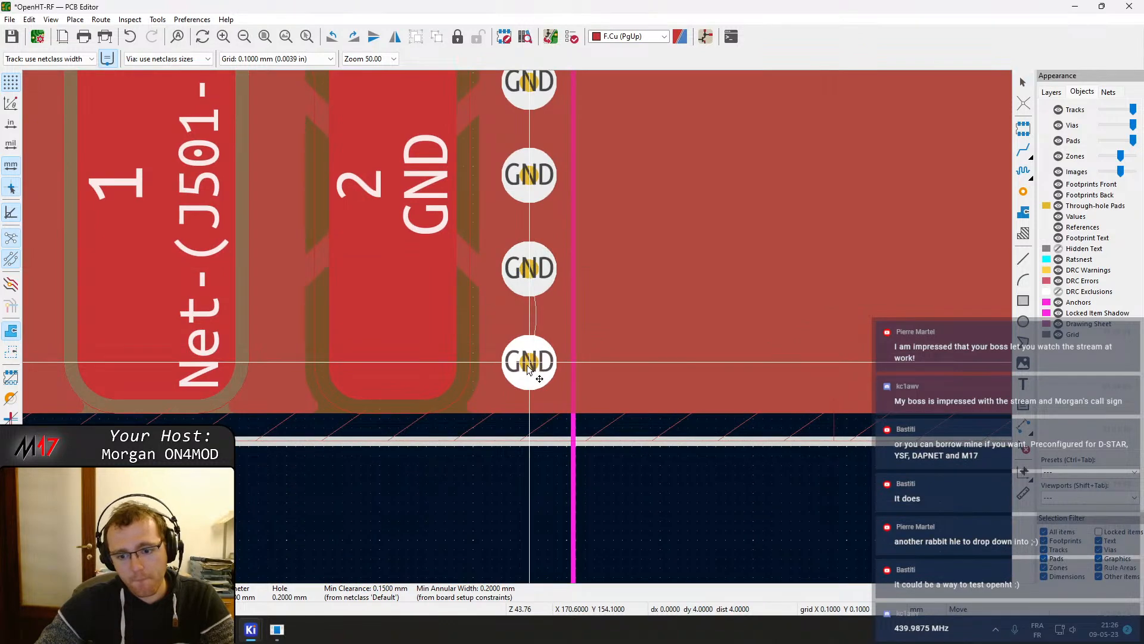
click(526, 368)
Paste a matching column of GND vias along the outside of J501's left GND pad and save the board
middle_drag(433, 299, 701, 271)
key(ctrl+v)
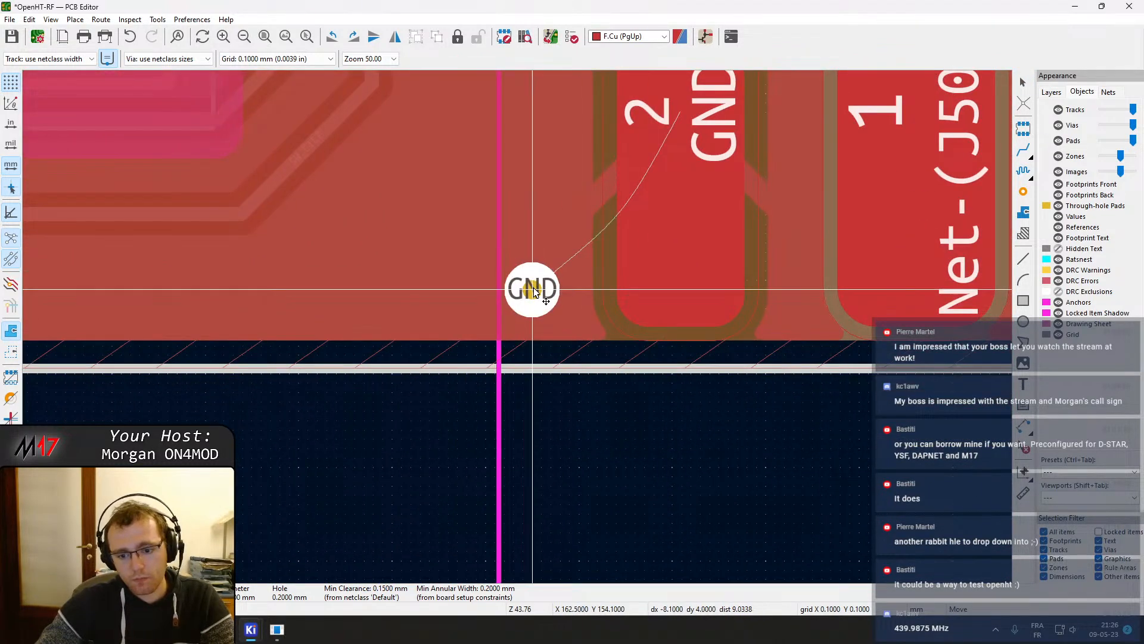
click(542, 290)
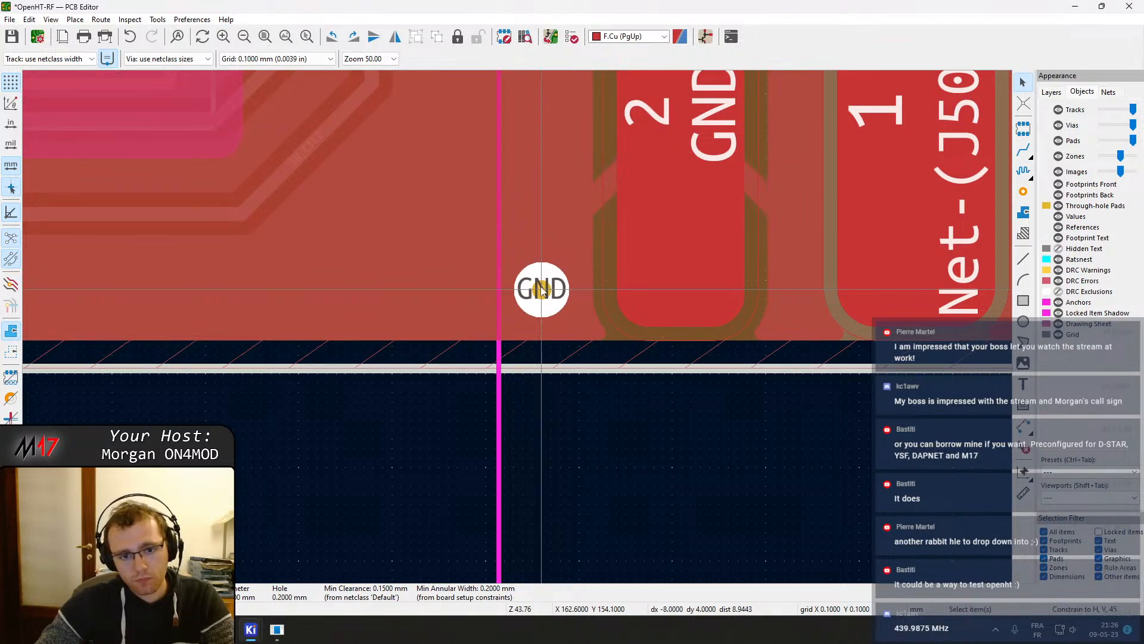
key(ctrl+v)
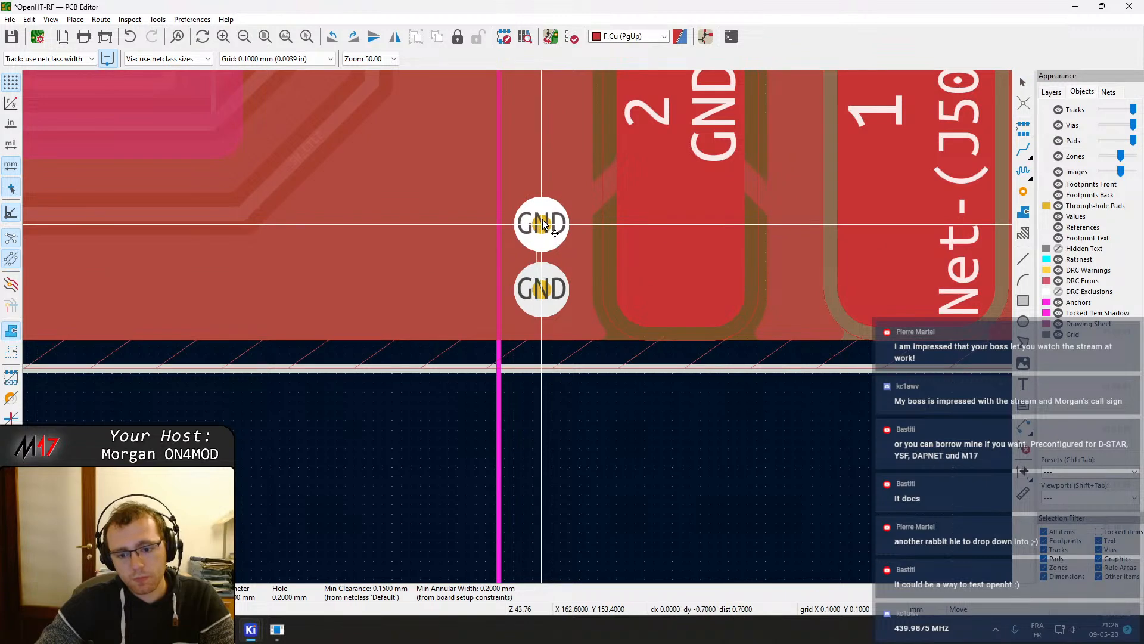
click(543, 202)
middle_drag(542, 201, 554, 327)
key(ctrl+v)
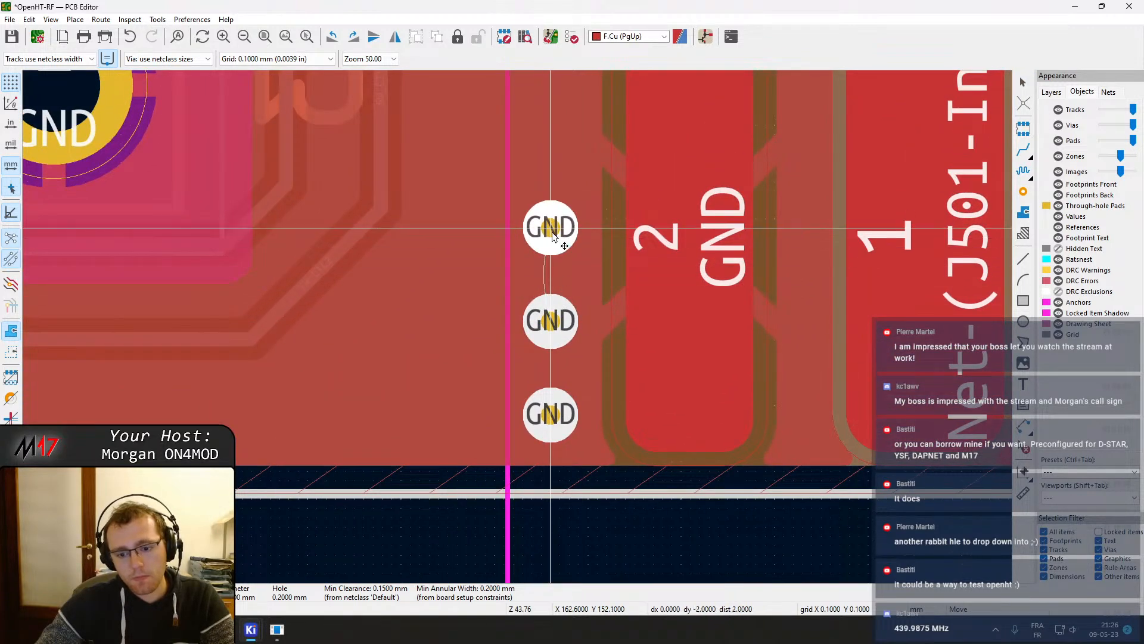
middle_drag(552, 229, 567, 340)
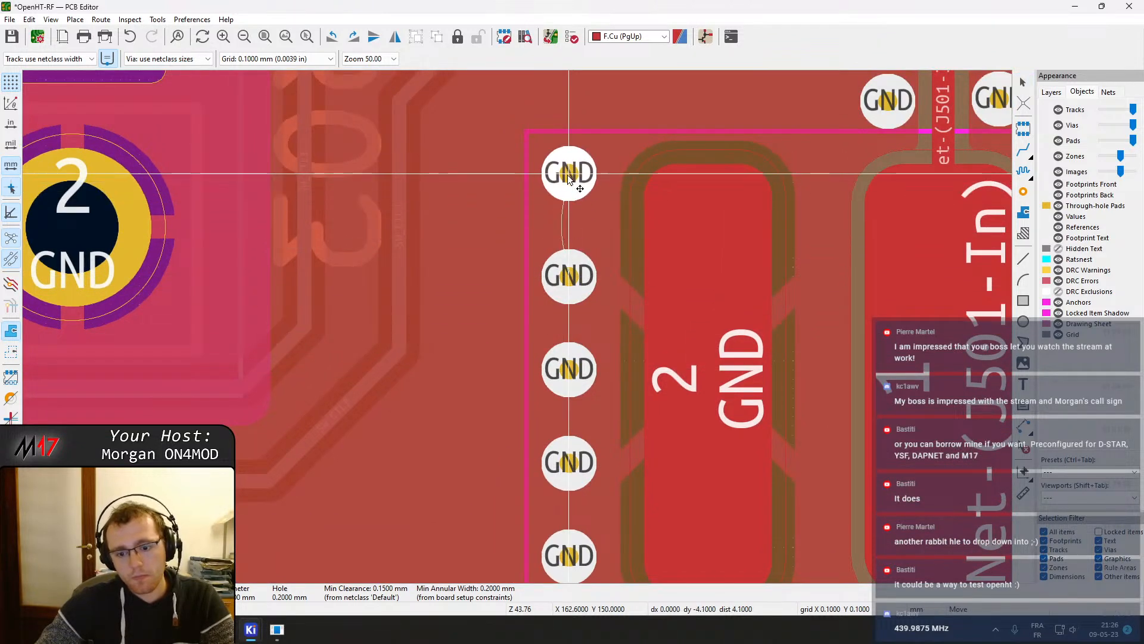
click(568, 182)
scroll(592, 377, down, 3)
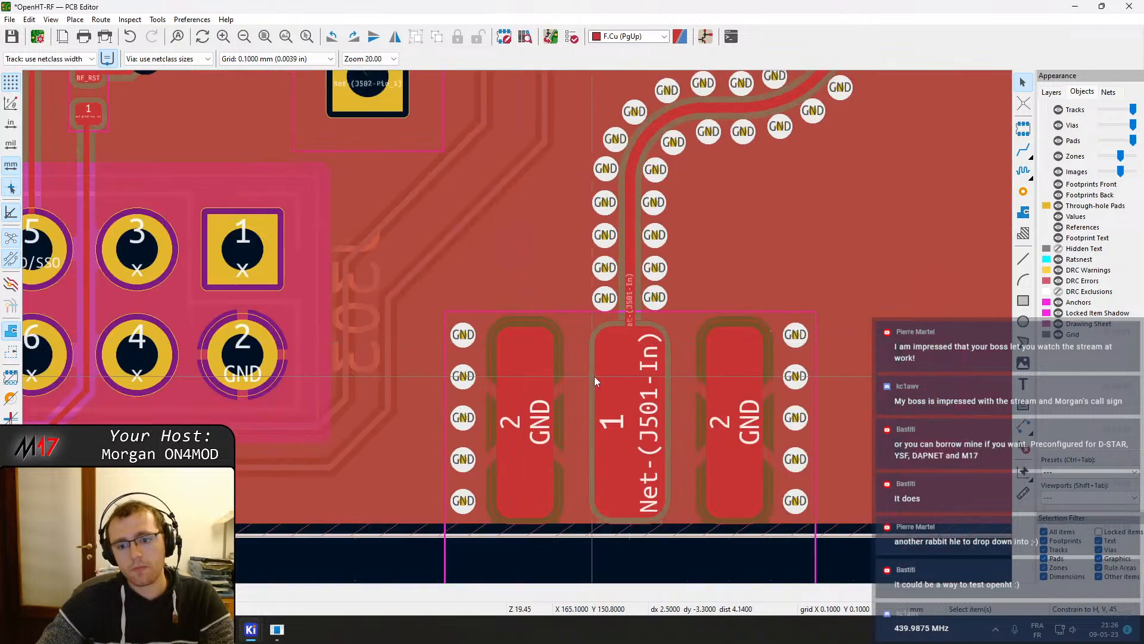
key(ctrl+s)
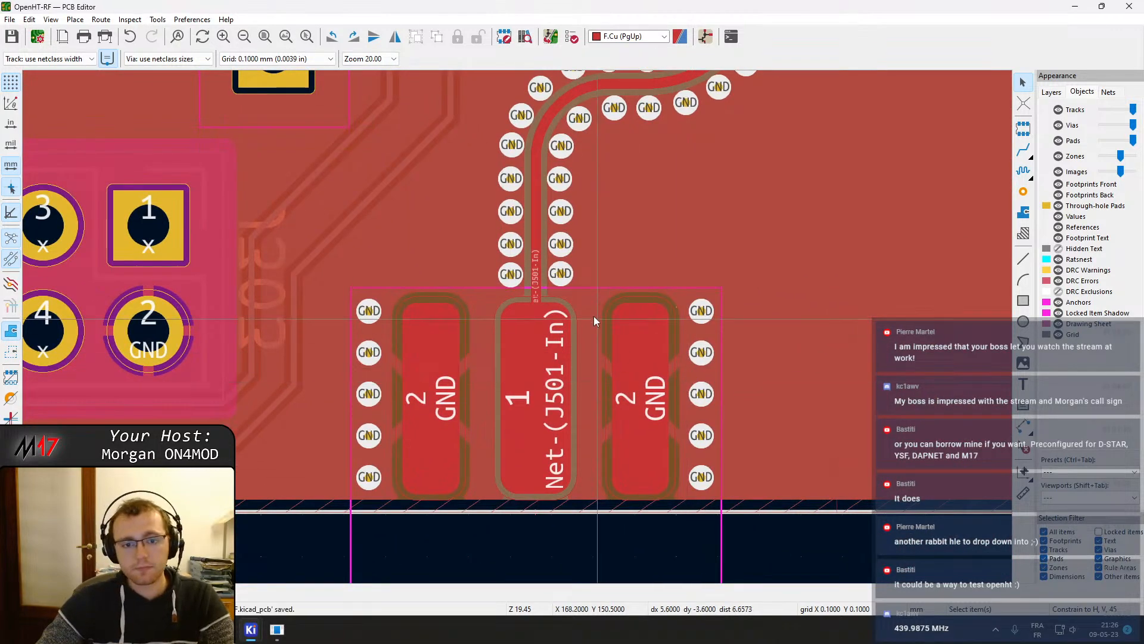
scroll(524, 299, down, 2)
scroll(522, 308, down, 2)
scroll(545, 312, up, 4)
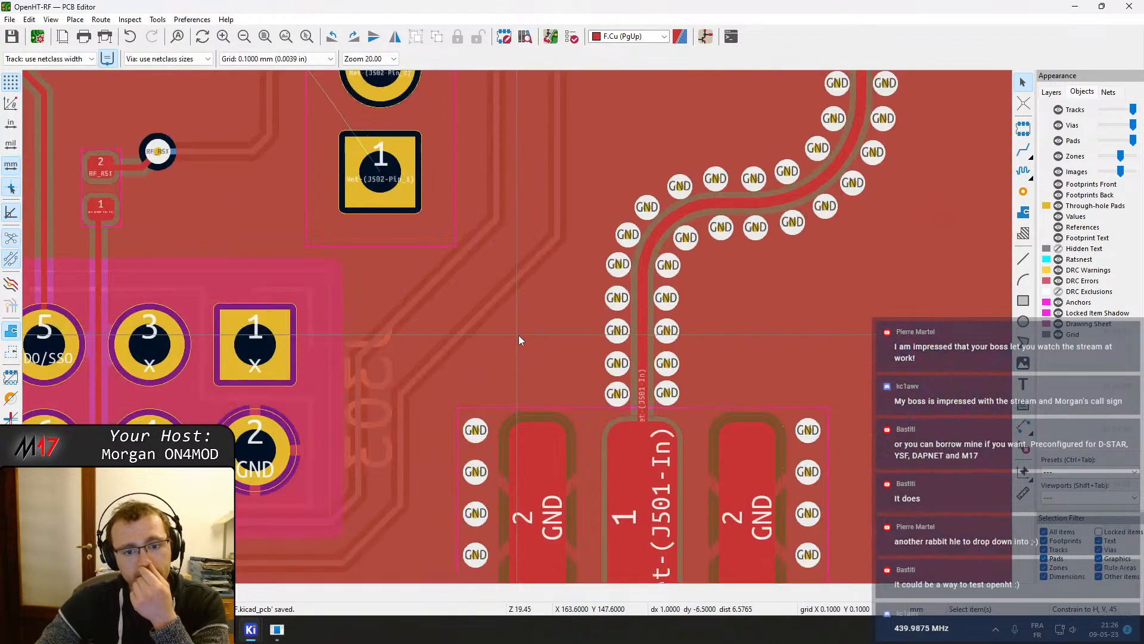
middle_drag(459, 343, 602, 198)
middle_drag(361, 430, 413, 409)
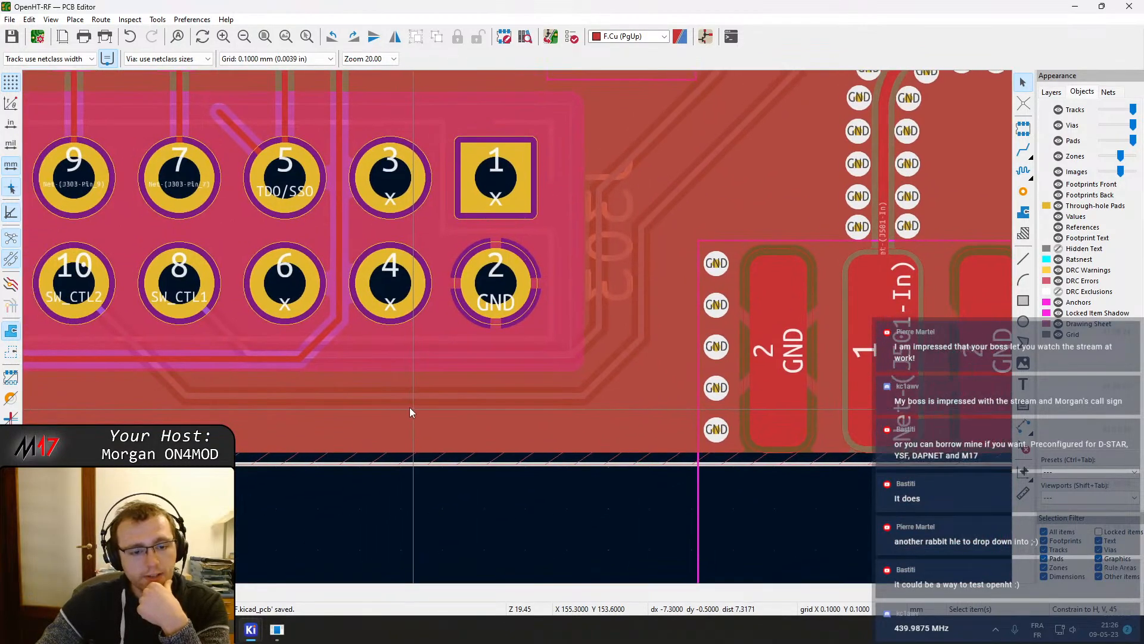
Delete the selected item beneath the J303 header's lower pin row
click(384, 395)
key(Delete)
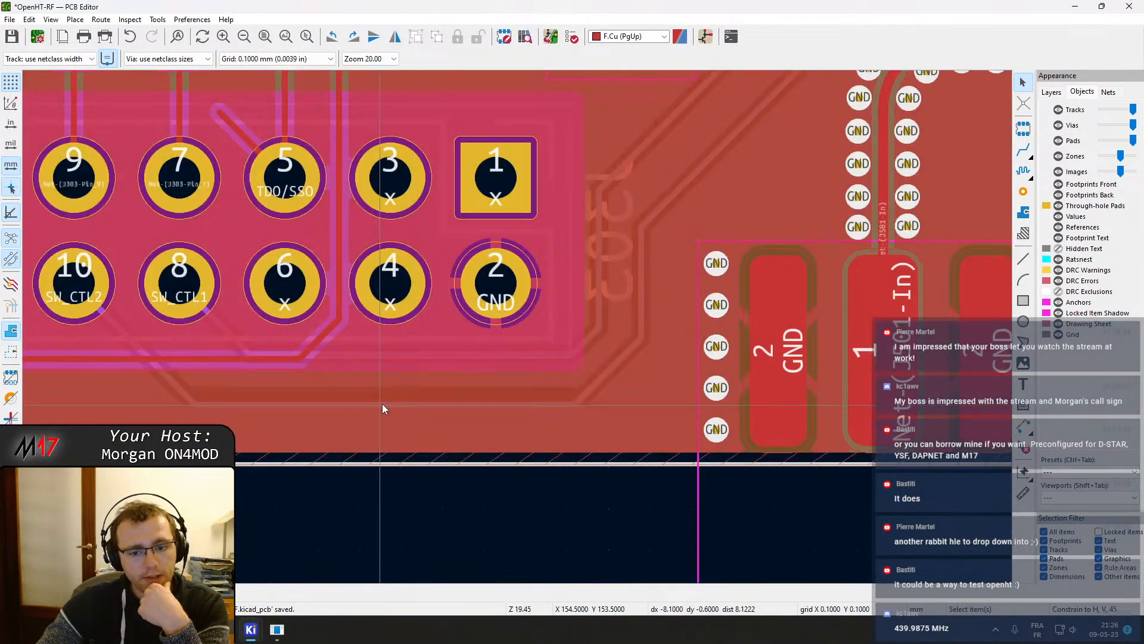
click(1023, 192)
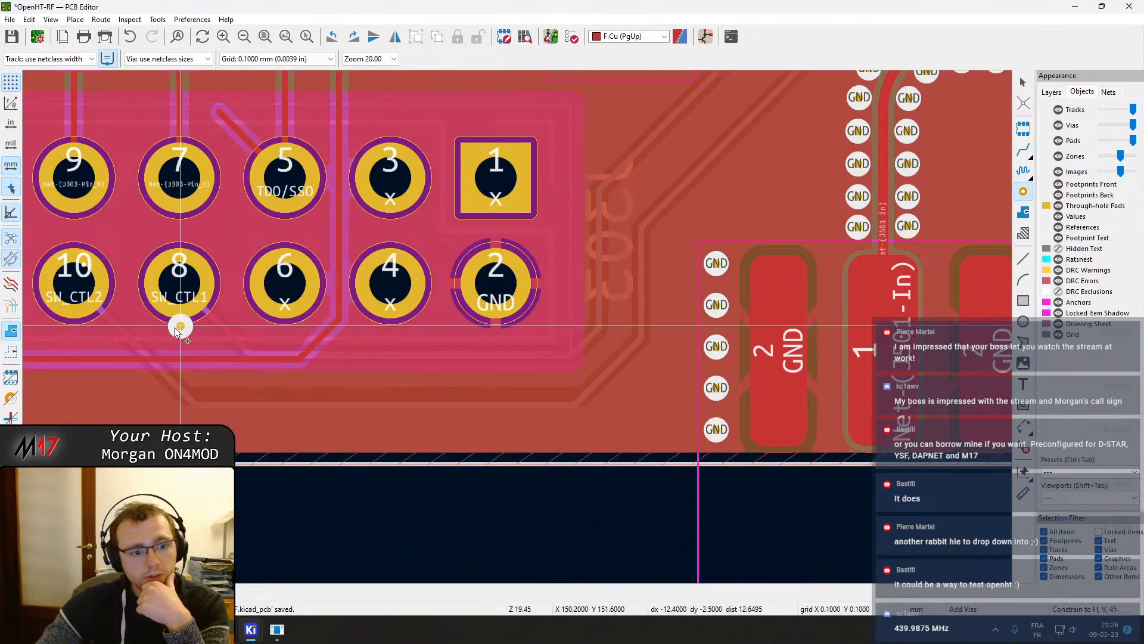
click(213, 380)
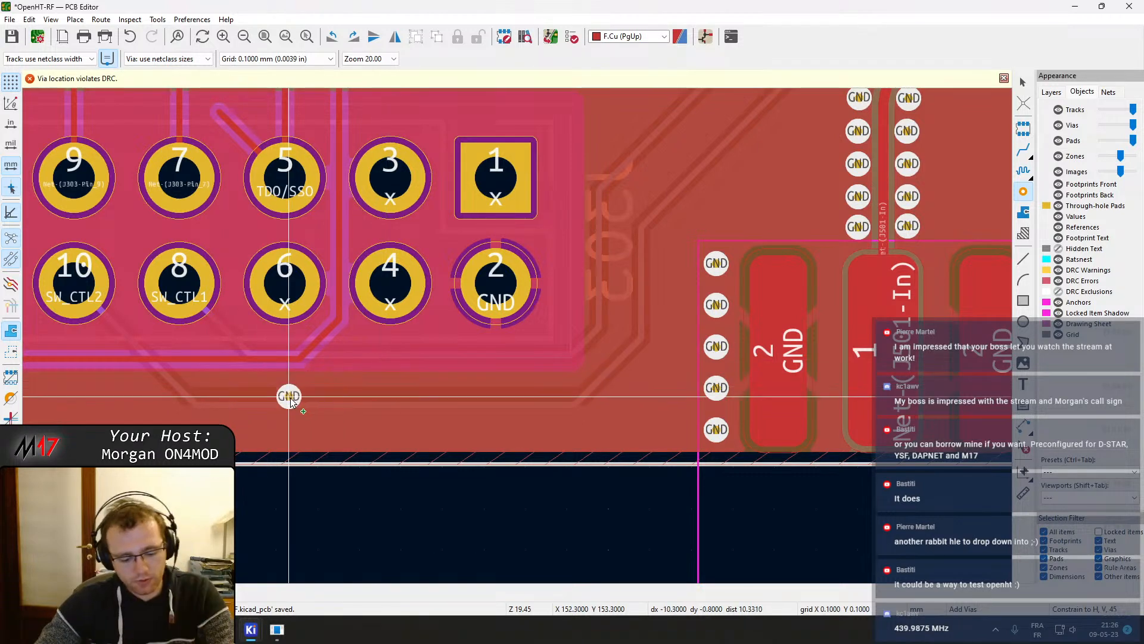
key(b)
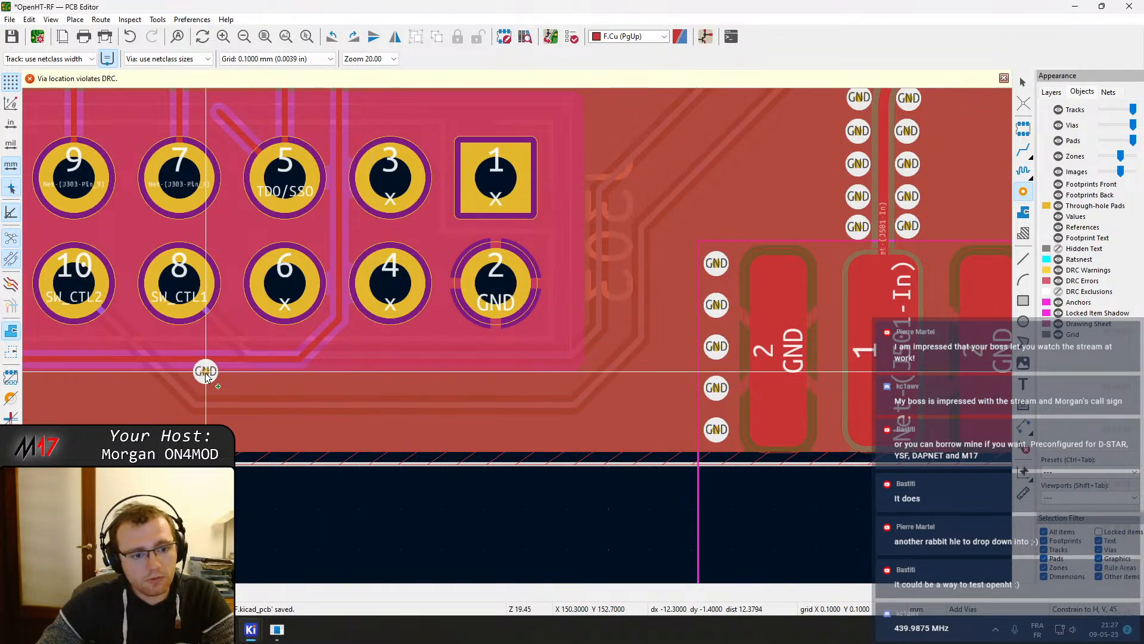
scroll(205, 373, up, 5)
scroll(563, 368, down, 5)
key(Escape)
Drag the tracks running beneath the J303 header pins to tighten their routing, then refill the zones
click(494, 315)
key(d)
click(505, 308)
scroll(293, 303, up, 5)
click(446, 335)
key(d)
click(463, 329)
scroll(471, 331, down, 1)
middle_drag(646, 353, 182, 259)
key(b)
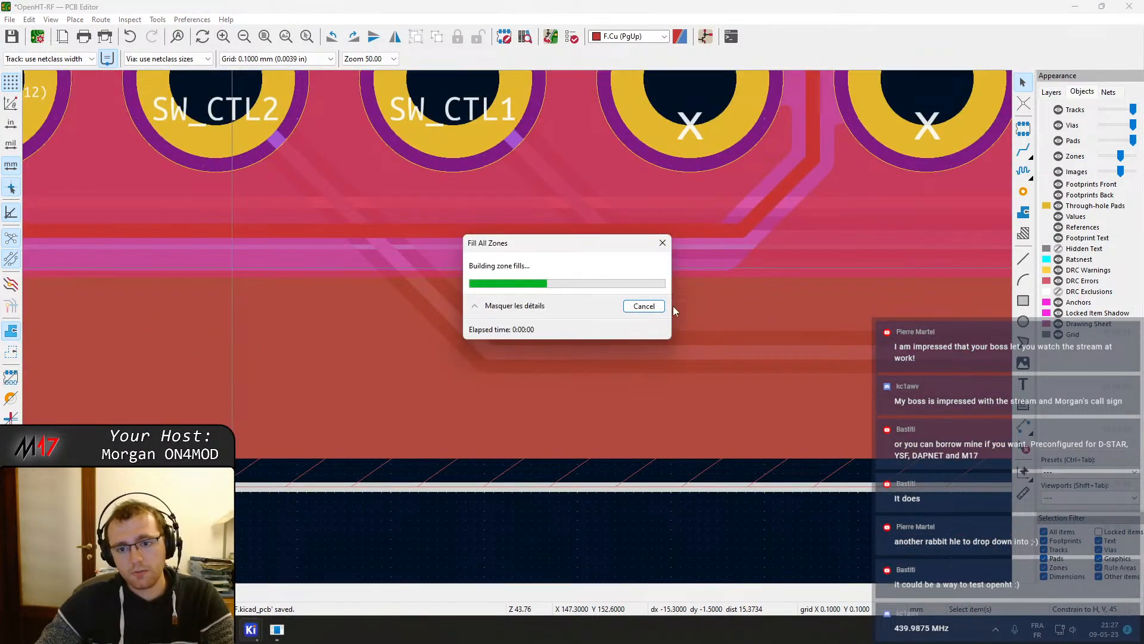
Place three GND stitching vias in the copper strip beneath the J303 header pins and save the board
click(1024, 192)
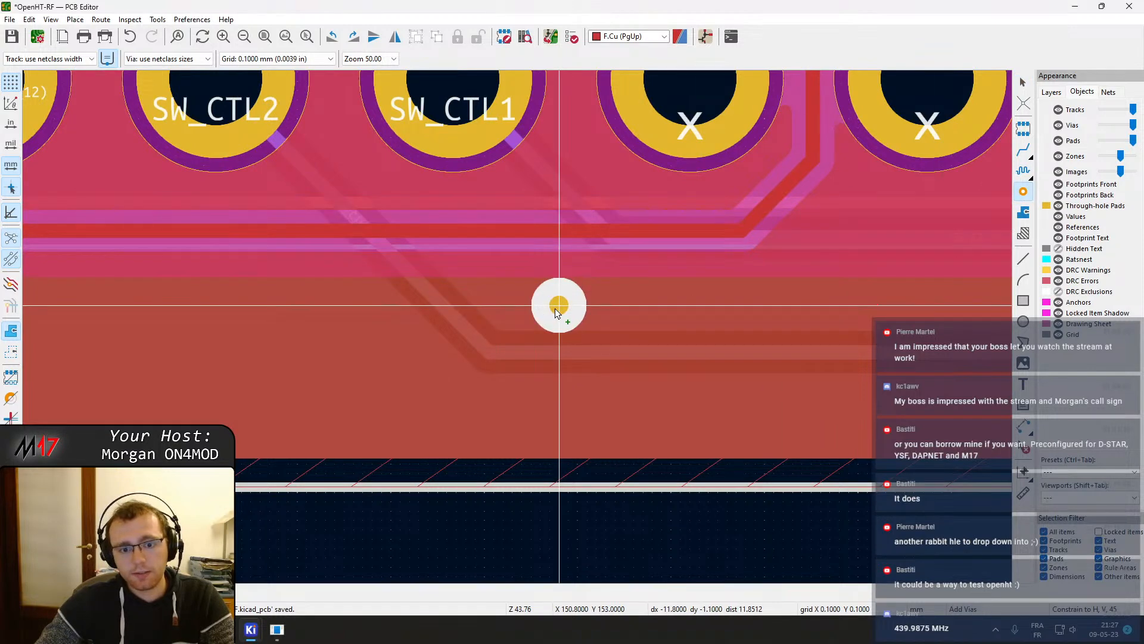
click(387, 311)
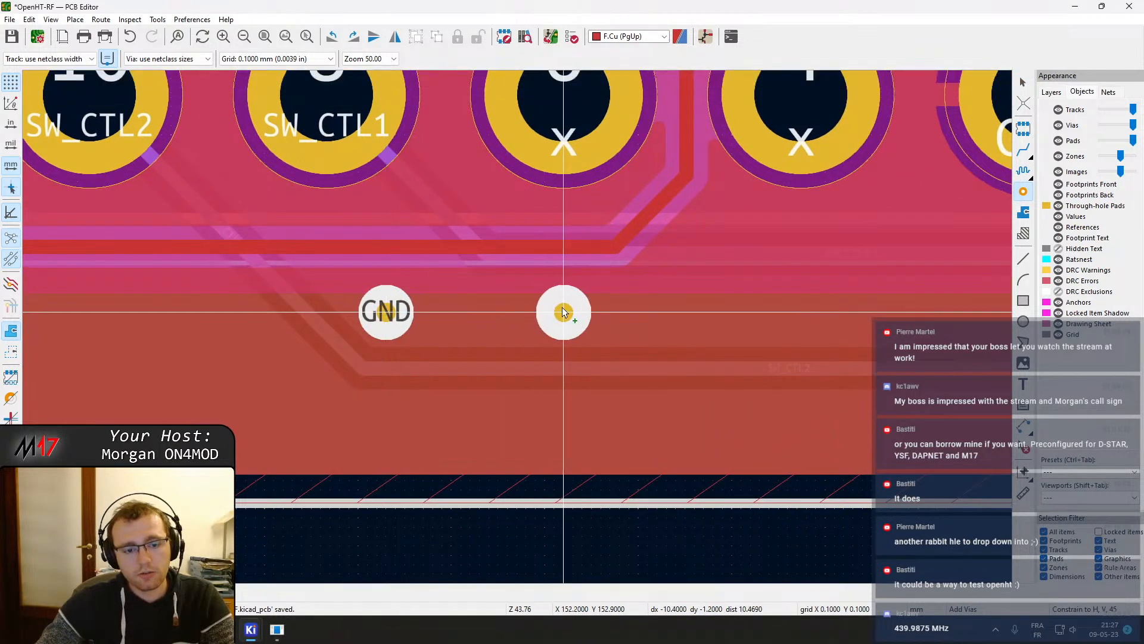
click(739, 311)
middle_drag(935, 311, 266, 348)
click(480, 346)
scroll(561, 286, down, 4)
scroll(520, 310, up, 1)
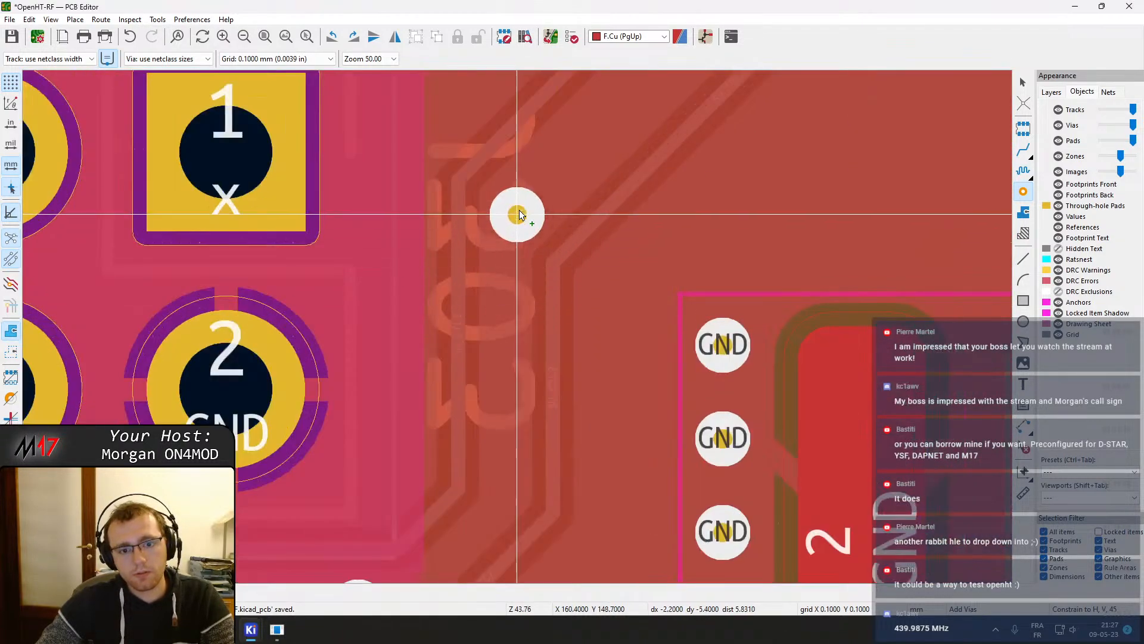
scroll(518, 327, down, 10)
scroll(517, 326, up, 4)
scroll(517, 327, down, 4)
middle_drag(510, 273, 537, 535)
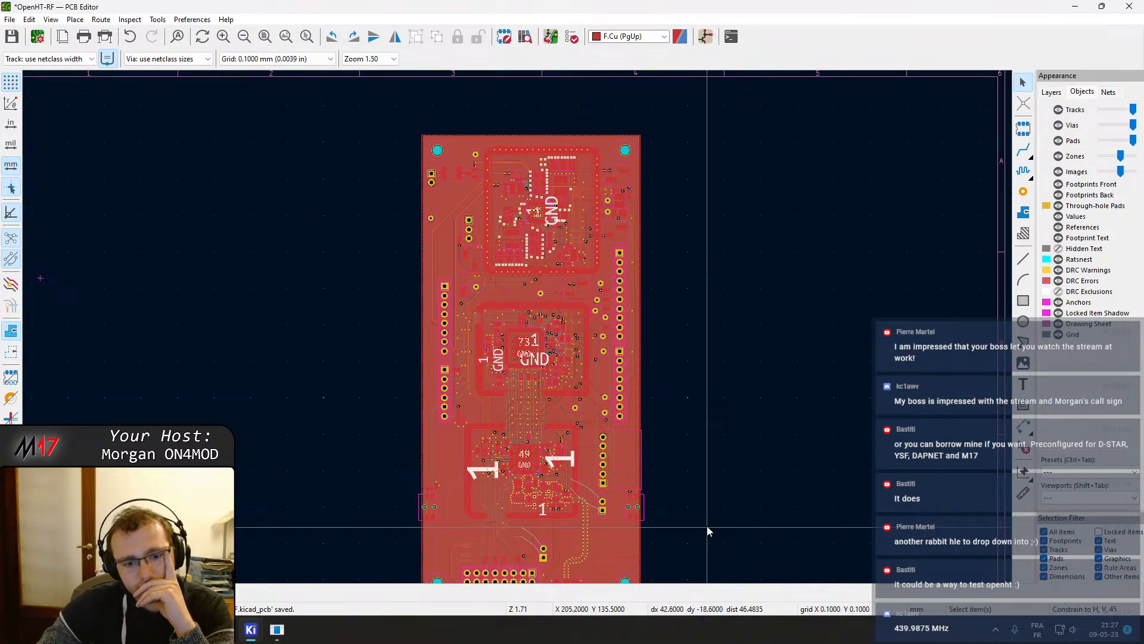
middle_drag(710, 397, 722, 410)
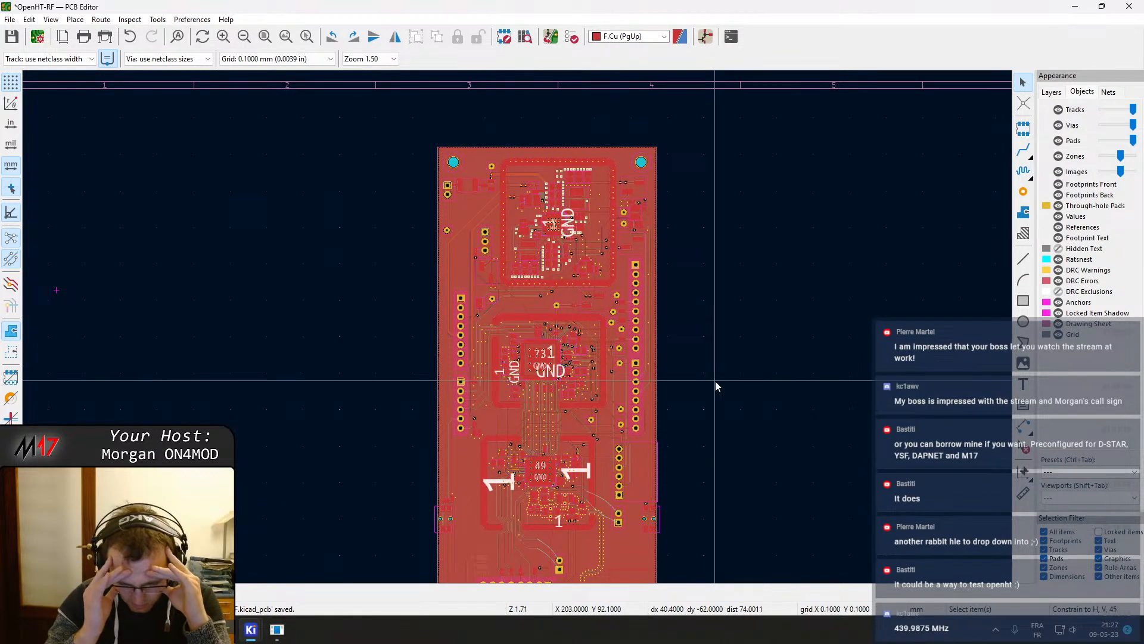
key(ctrl+s)
Set the end point Y of the RF shield pad's vertical segment primitive to 6.3 mm
middle_drag(655, 485, 651, 368)
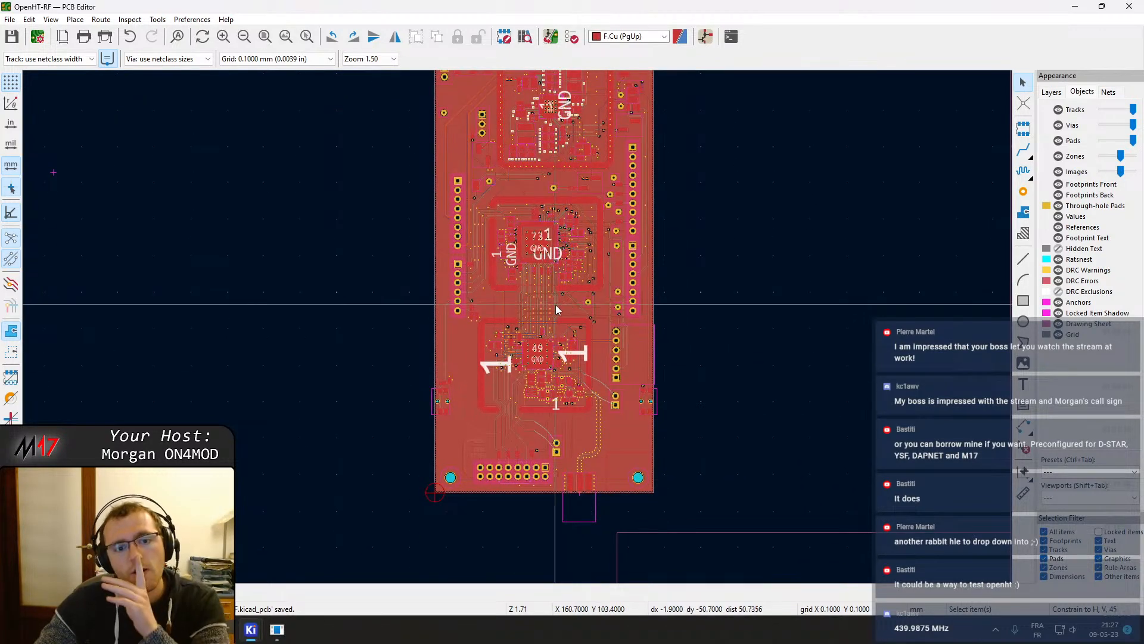
scroll(517, 326, up, 5)
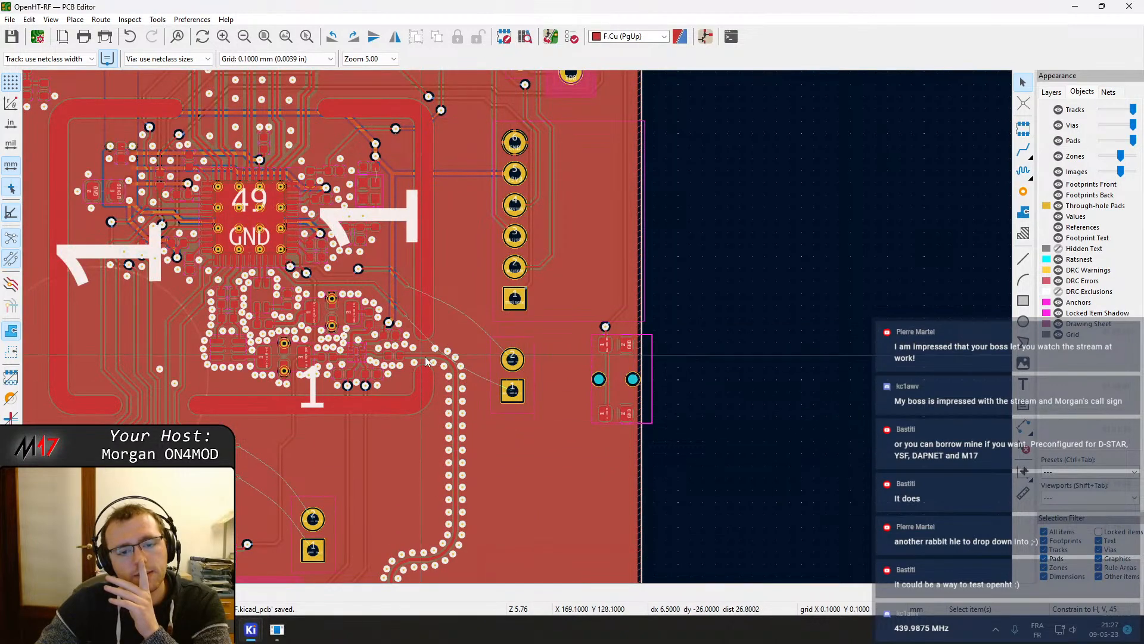
scroll(444, 511, up, 5)
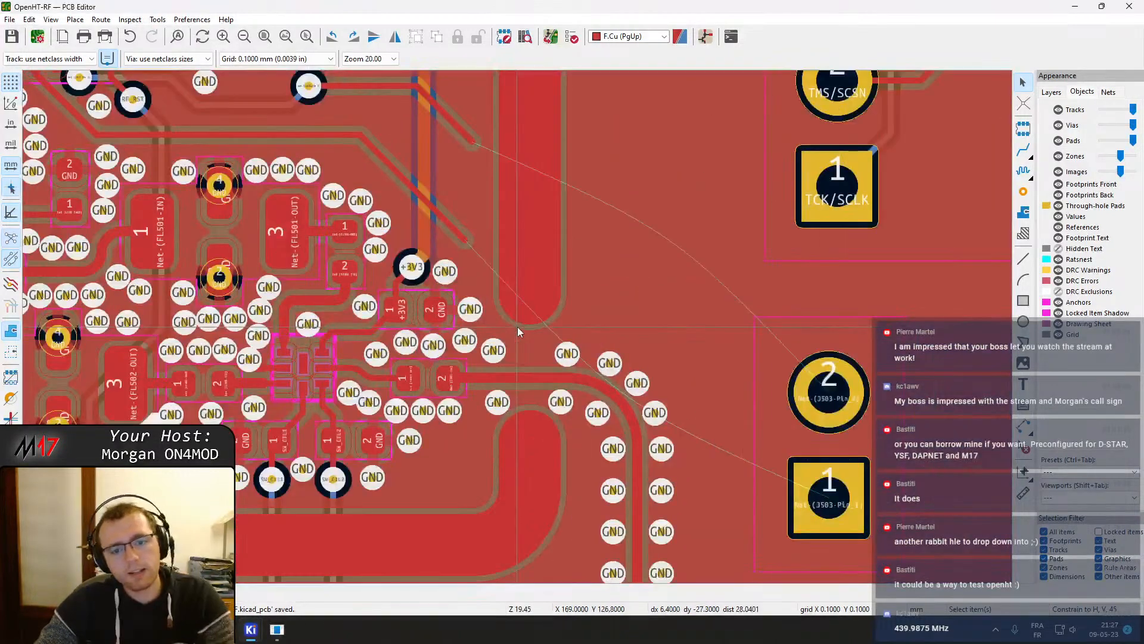
click(520, 298)
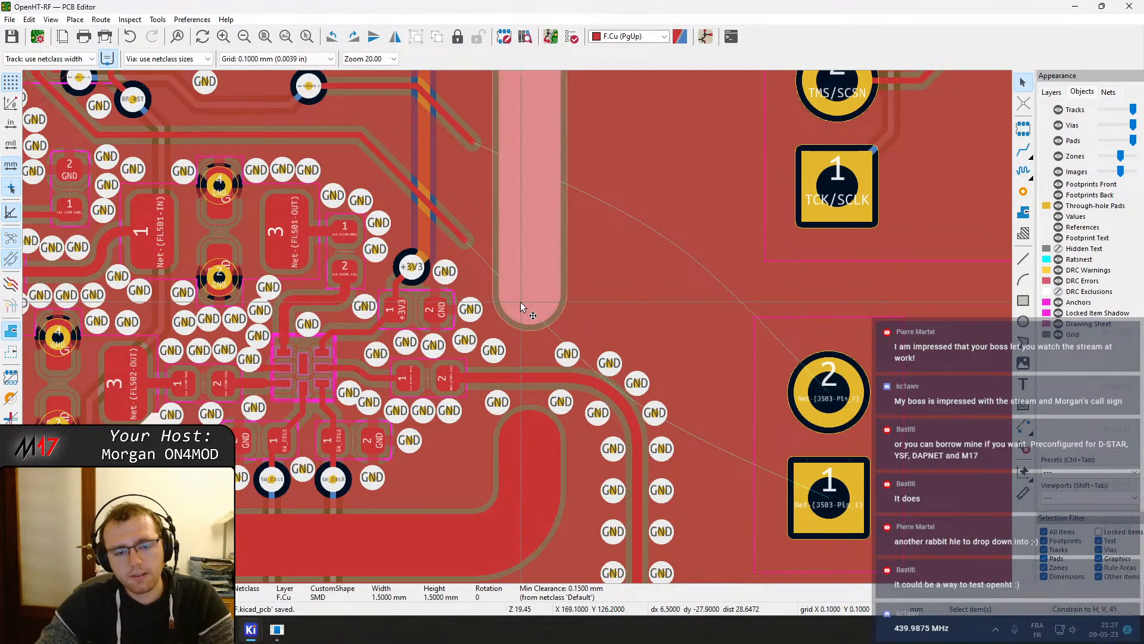
double_click(521, 306)
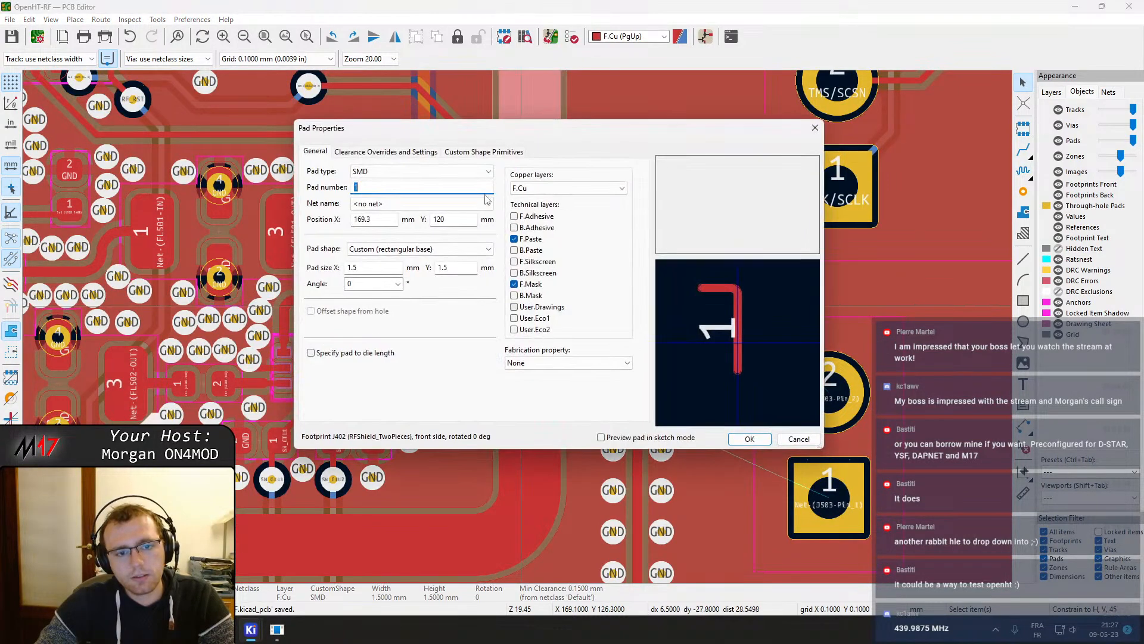
click(513, 152)
click(484, 192)
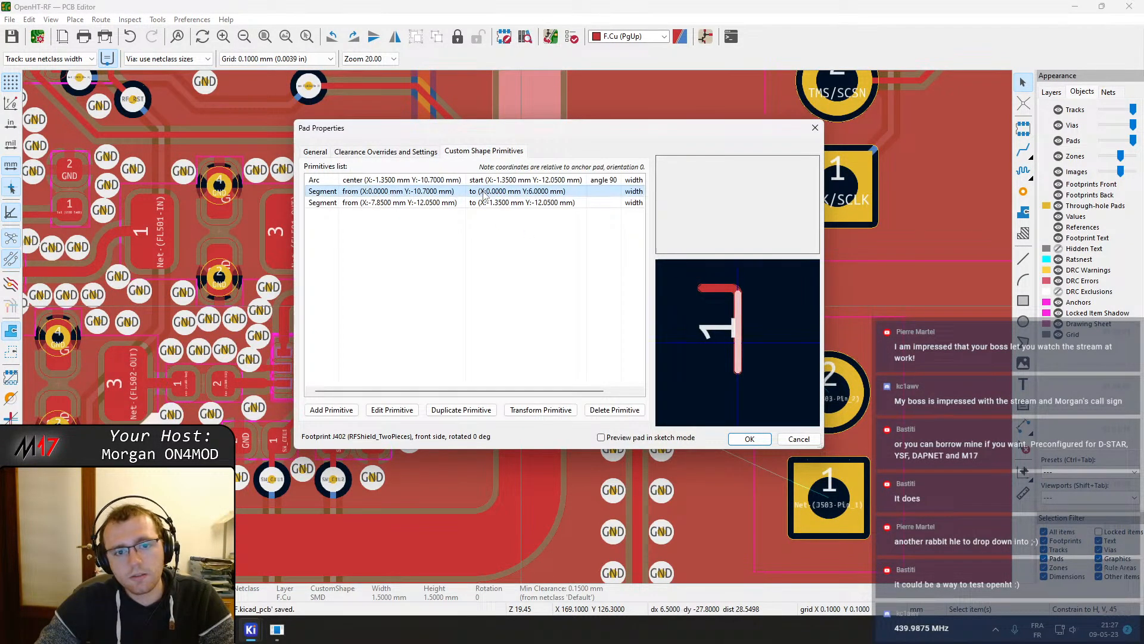
double_click(484, 191)
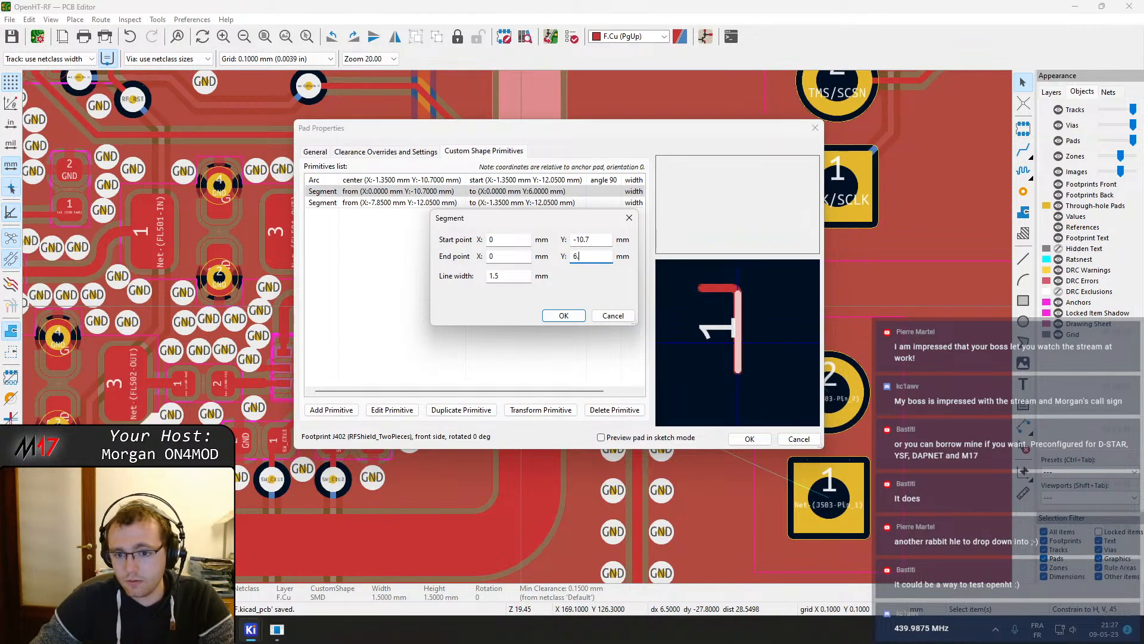
key(Return)
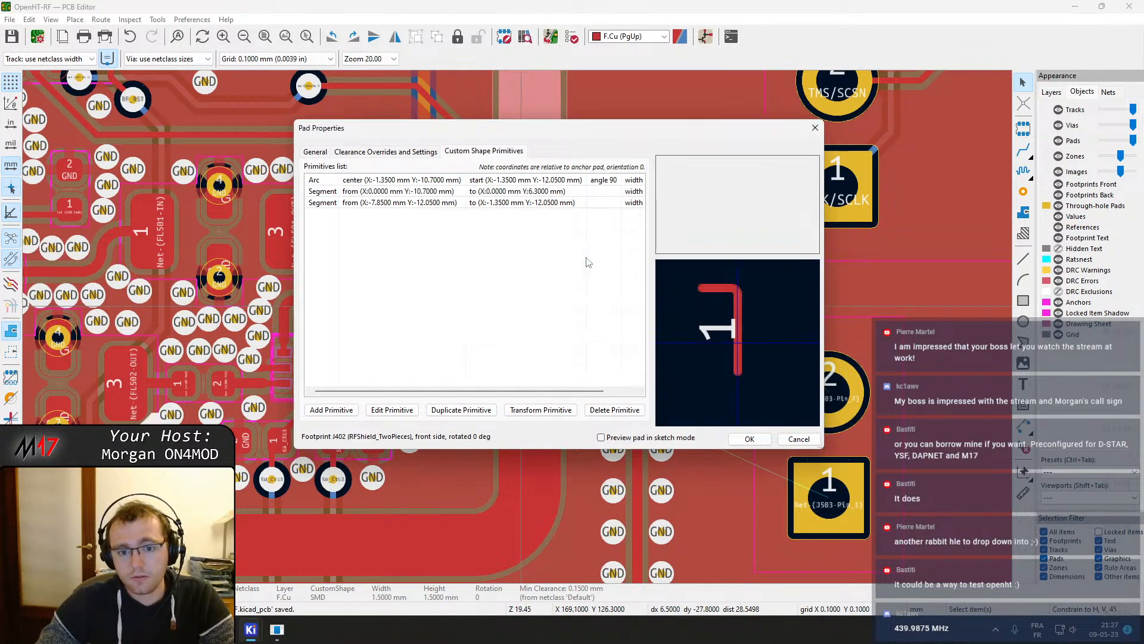
click(749, 439)
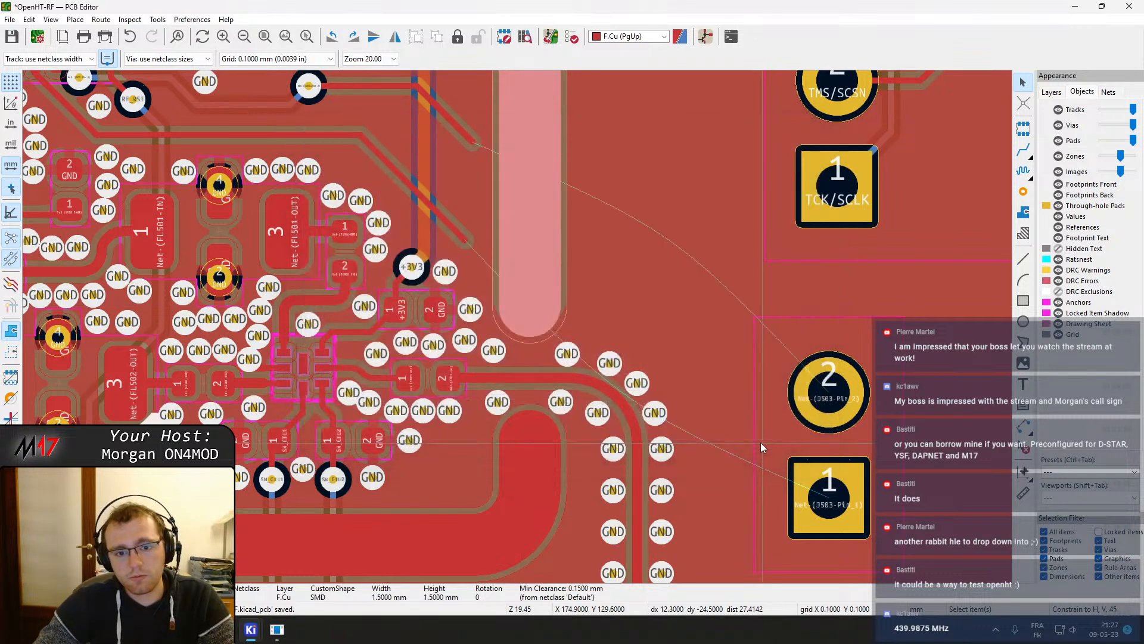
Set the same shield pad segment's end point Y to 6.45 mm and refill the zones
double_click(520, 282)
click(484, 151)
click(523, 192)
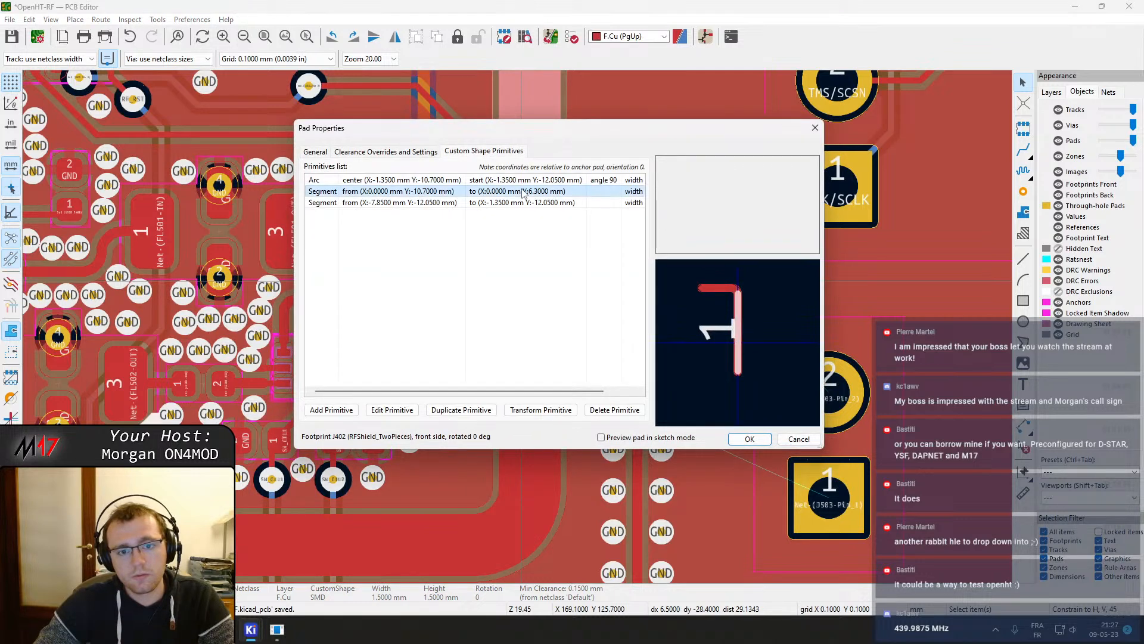
double_click(523, 192)
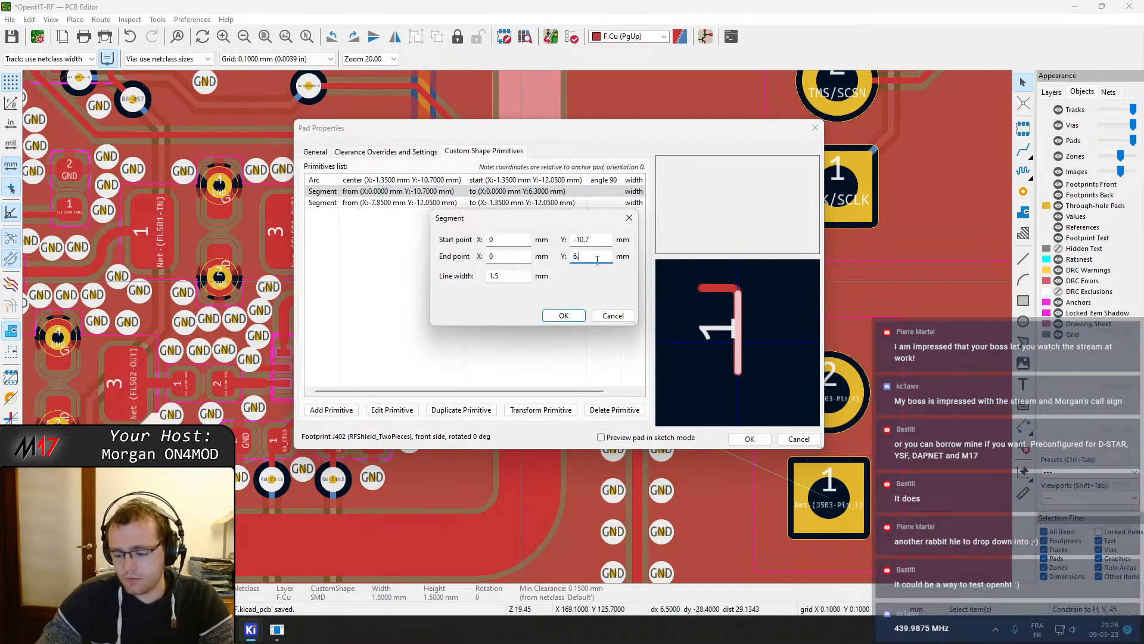
text(45)
key(Return)
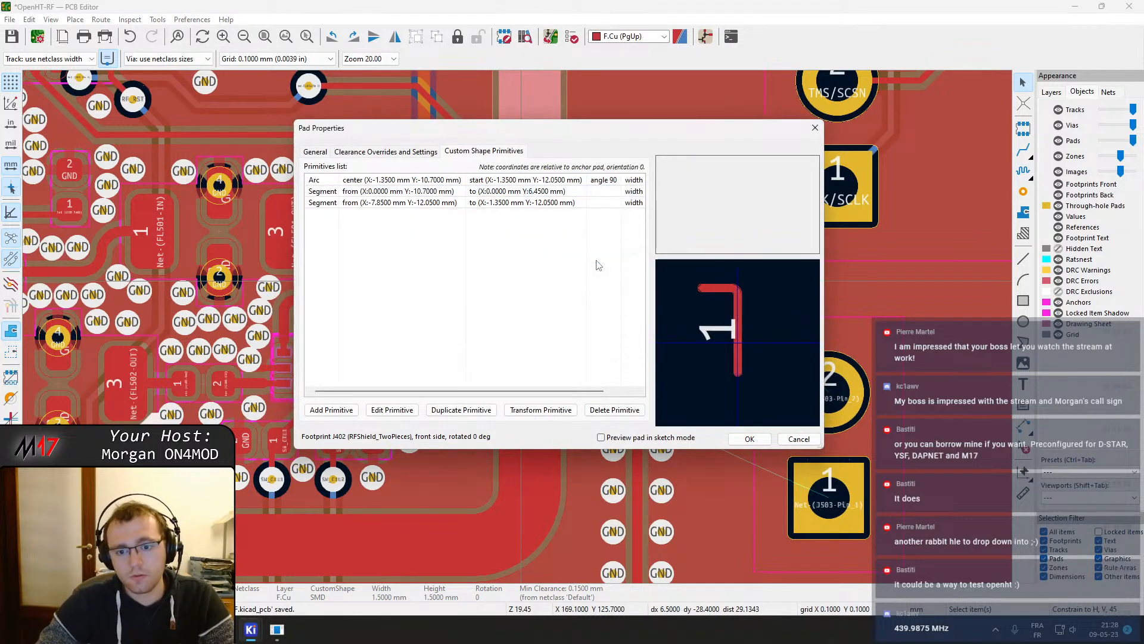
click(747, 439)
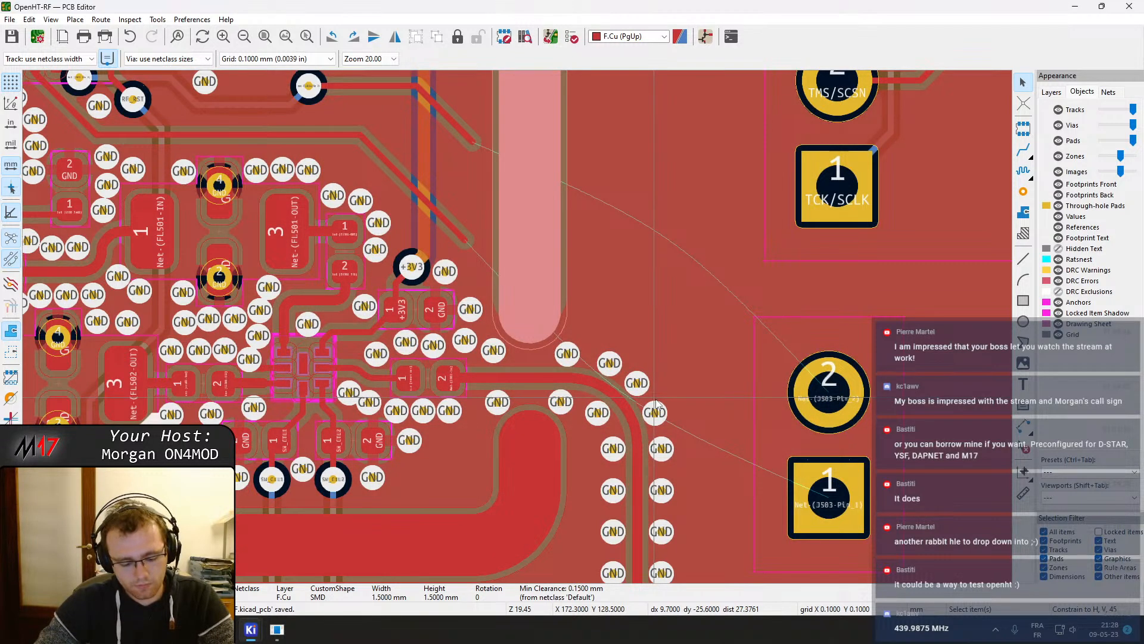
key(b)
Inspect the shortened shield pad's clearance to the nearby tracks and GND vias
scroll(596, 369, up, 3)
drag(492, 321, 447, 307)
drag(211, 312, 242, 315)
scroll(293, 326, down, 1)
scroll(598, 347, down, 6)
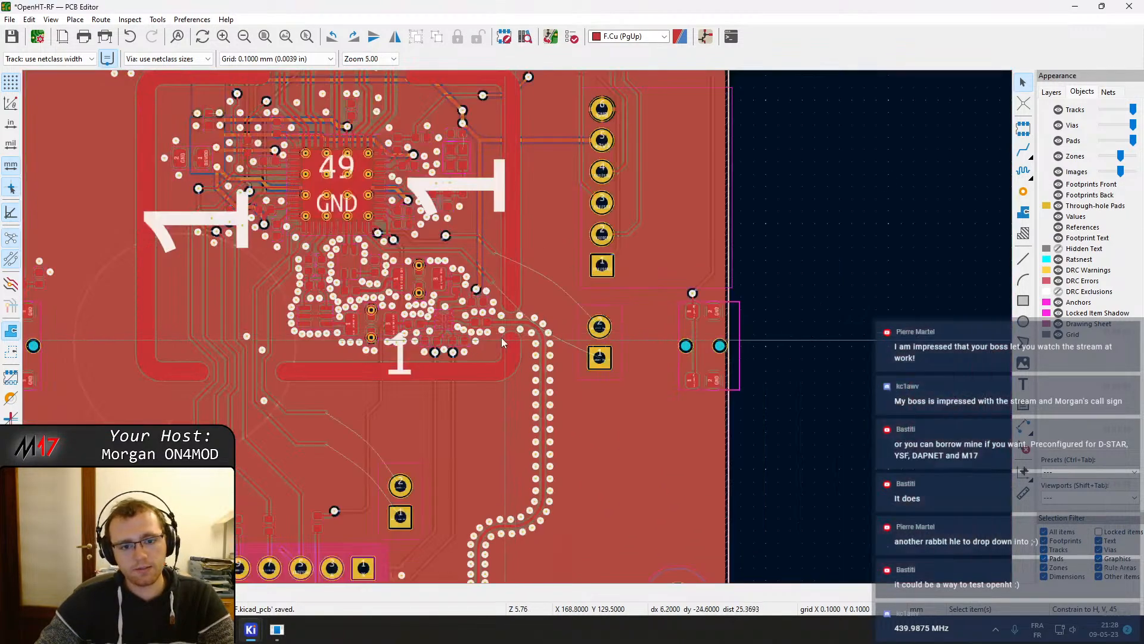
middle_drag(501, 338, 522, 360)
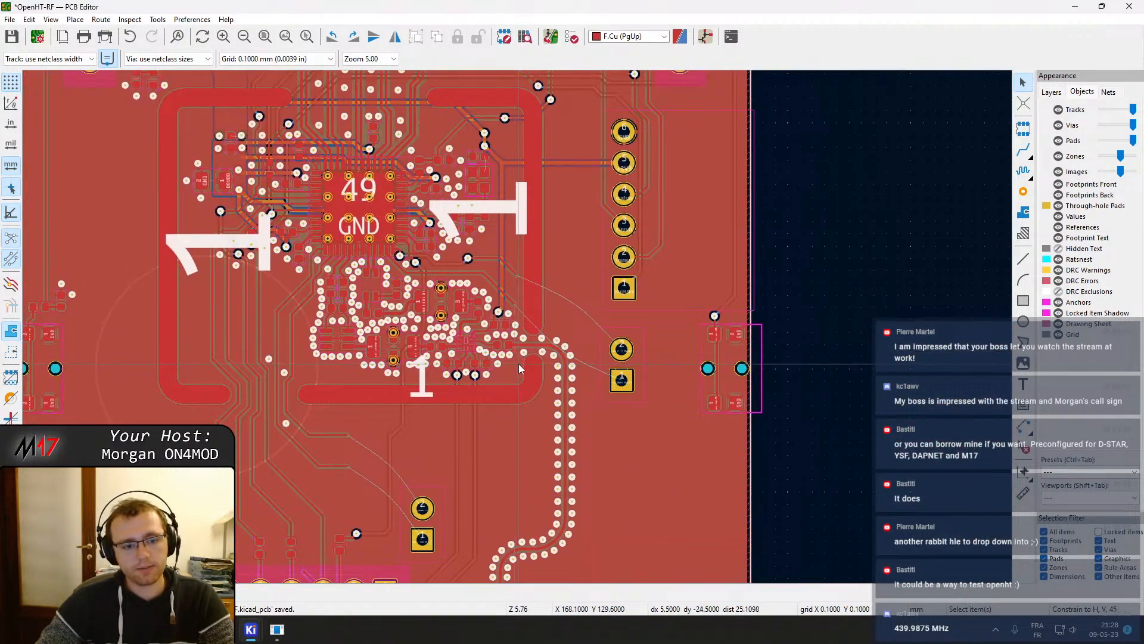
middle_drag(465, 355, 406, 391)
scroll(406, 391, up, 6)
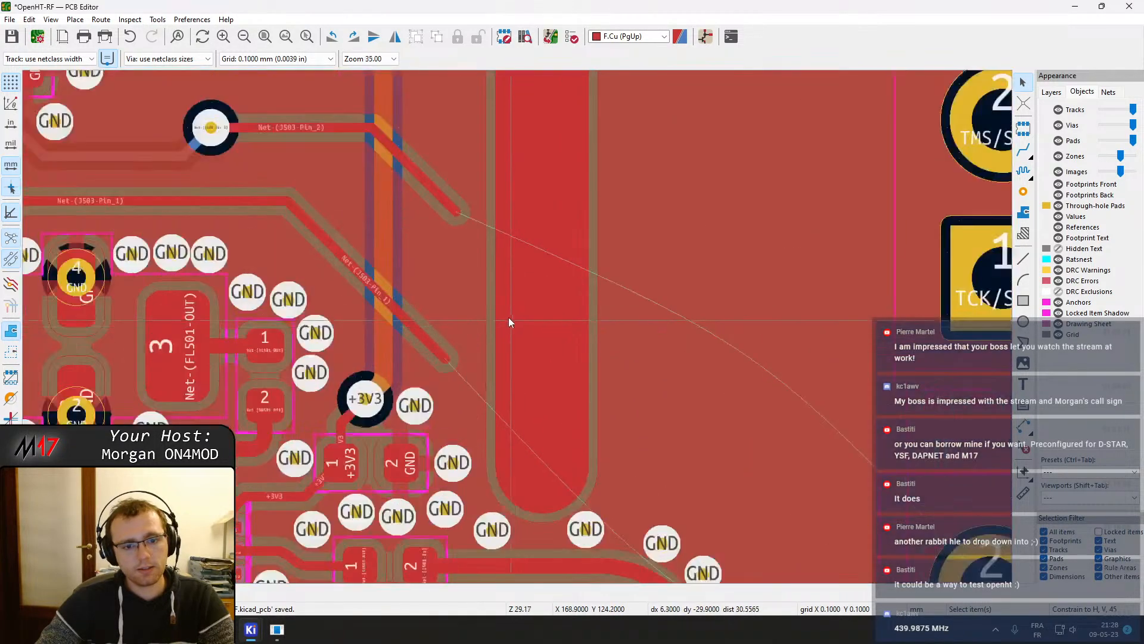
End the Net-(J503-Pin_2) track in a via beside the shield pad, delete the leftover stub and refill the zones
middle_drag(453, 210, 471, 285)
key(x)
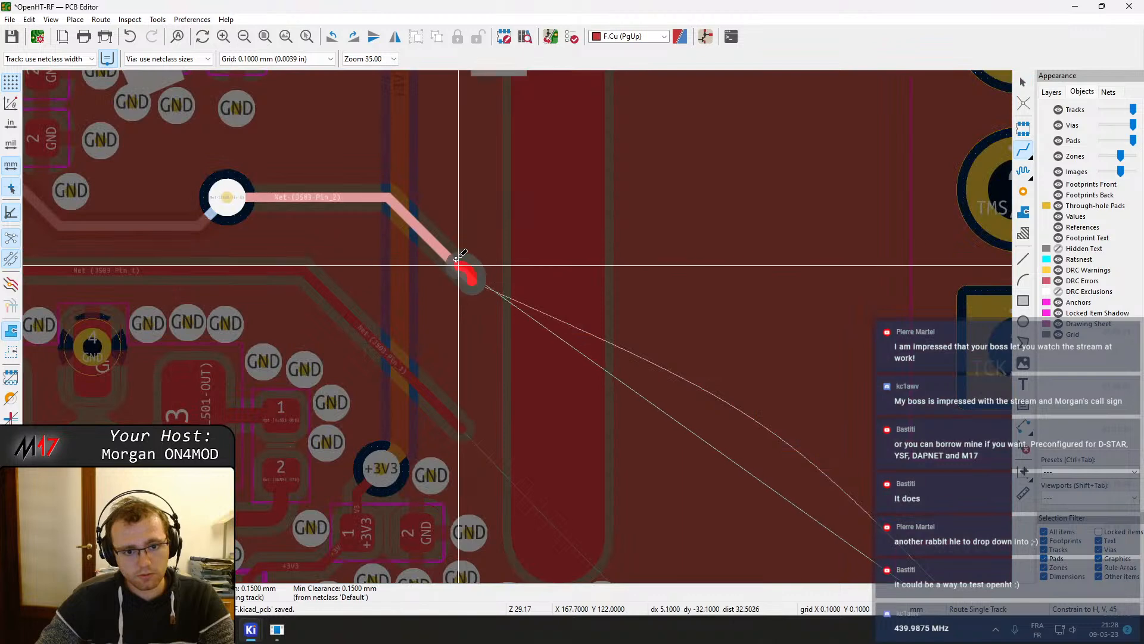
key(Escape)
key(Escape)
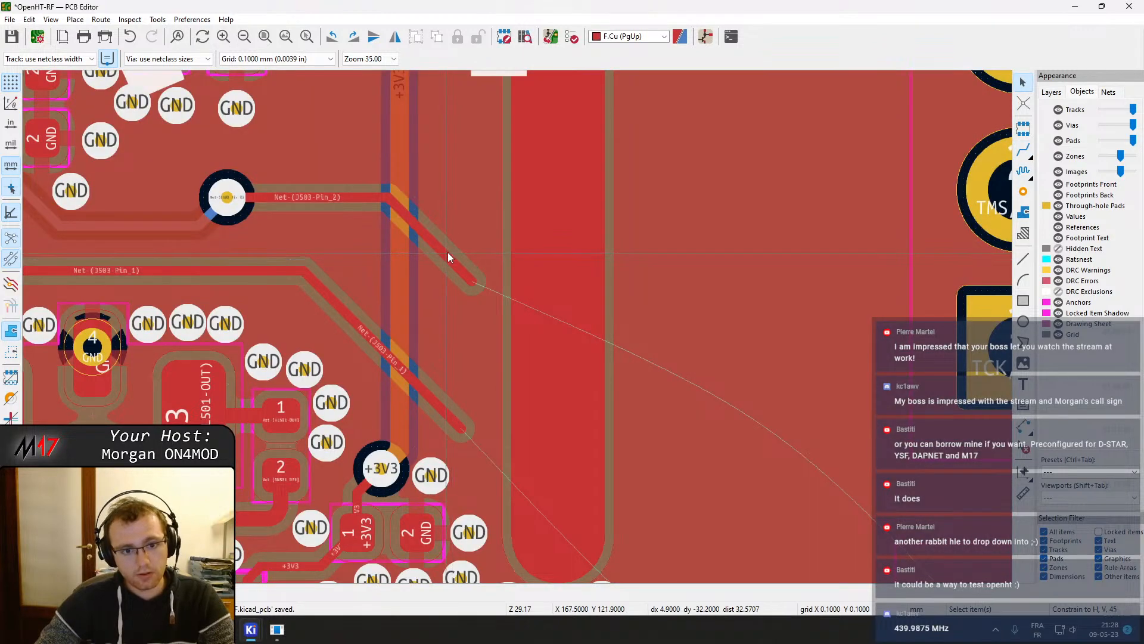
key(x)
right_click(445, 254)
click(504, 494)
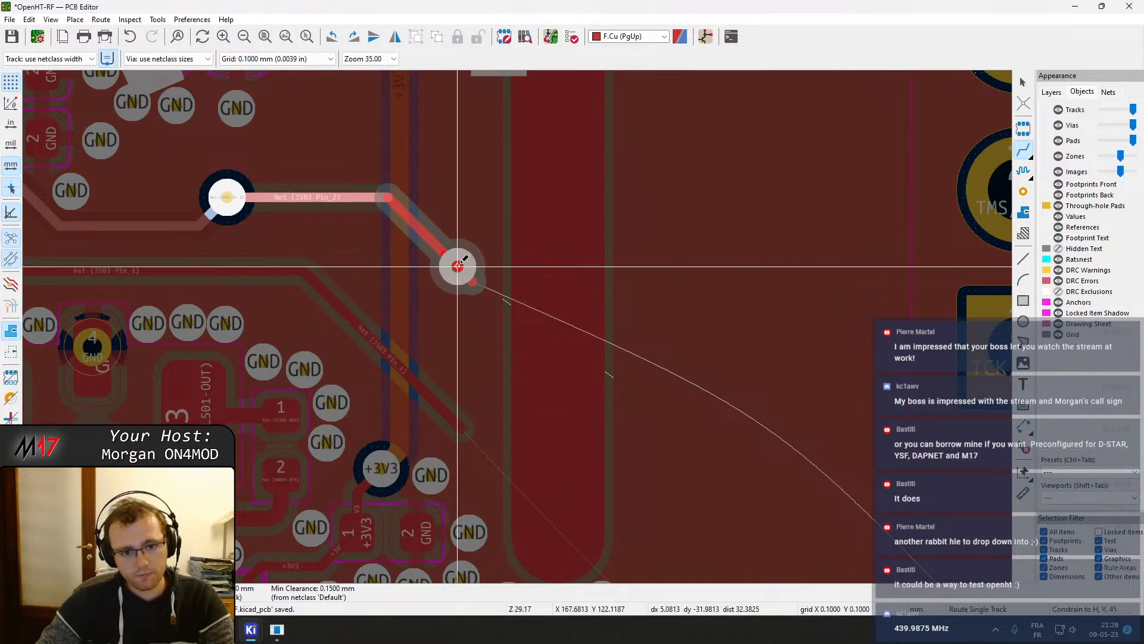
click(458, 266)
key(Escape)
click(474, 281)
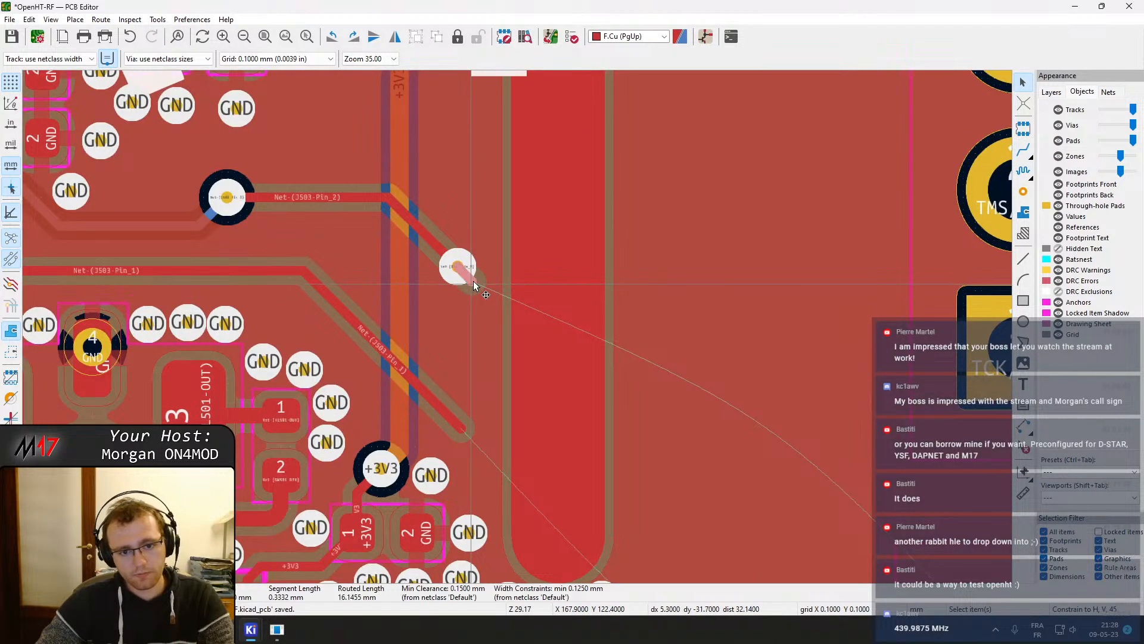
key(Delete)
key(b)
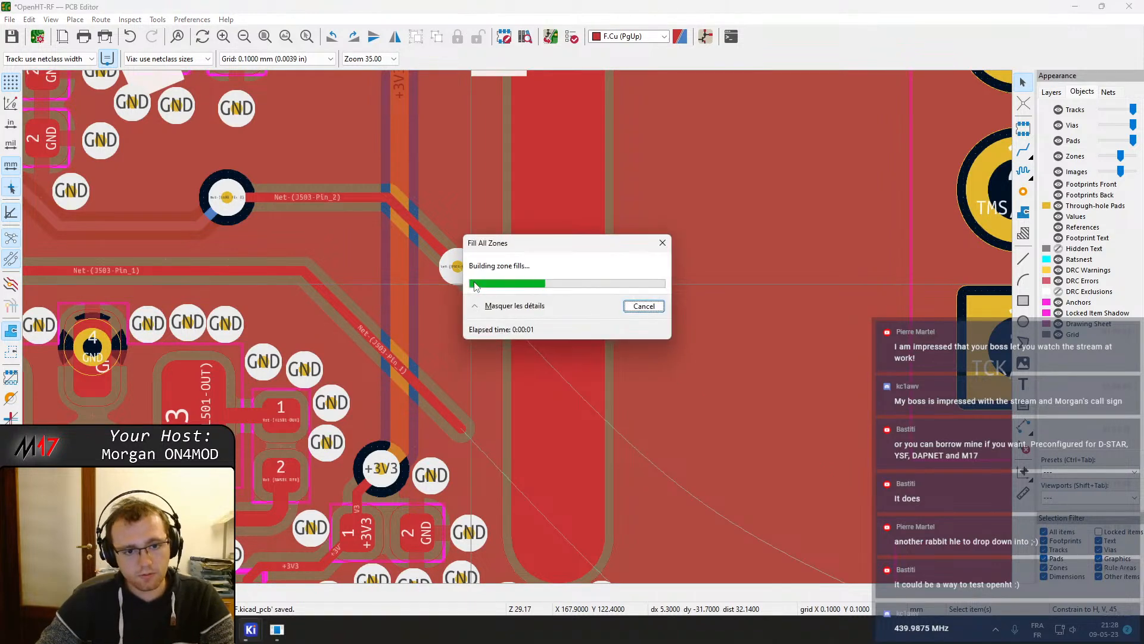
Route the Net-(J503-Pin_1) track into a new via beside the shield pad and remove the leftover stub
key(x)
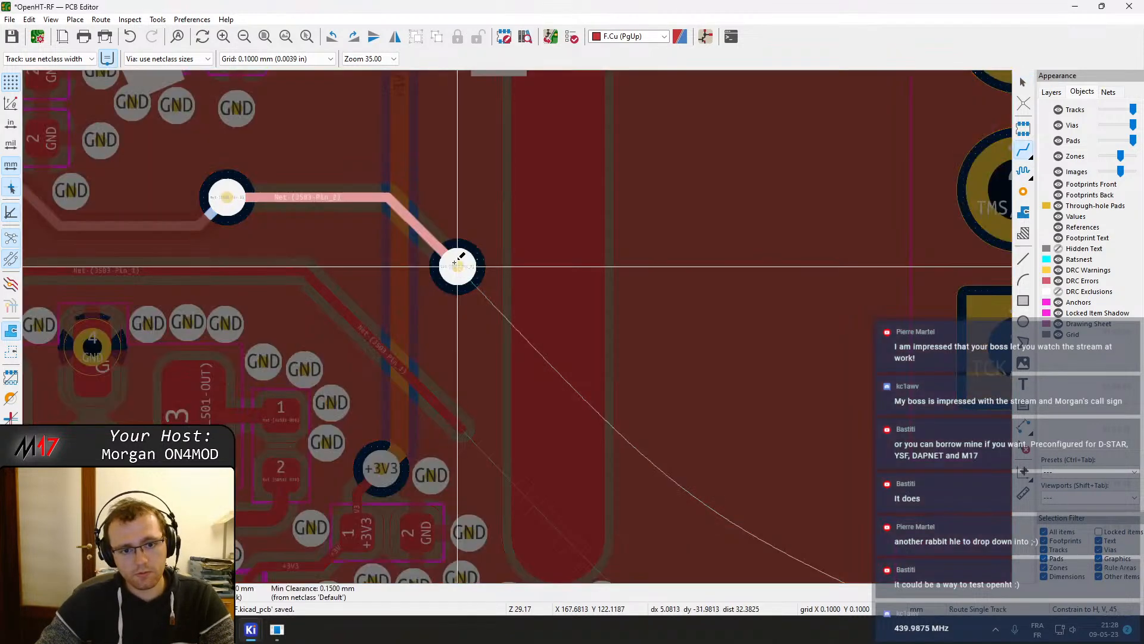
key(Escape)
key(x)
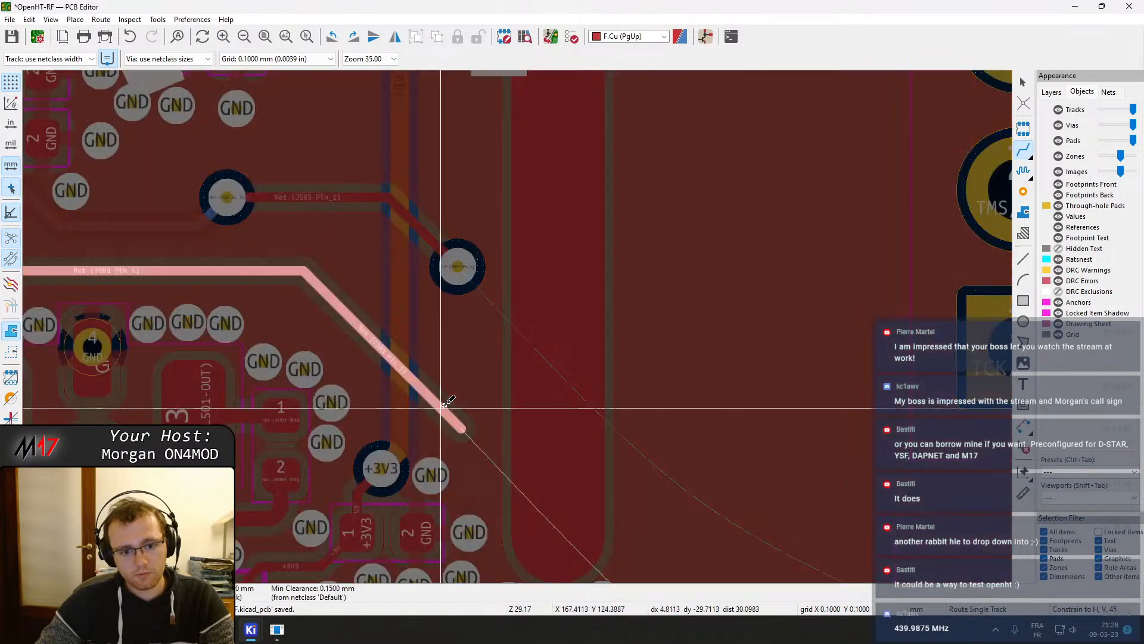
key(v)
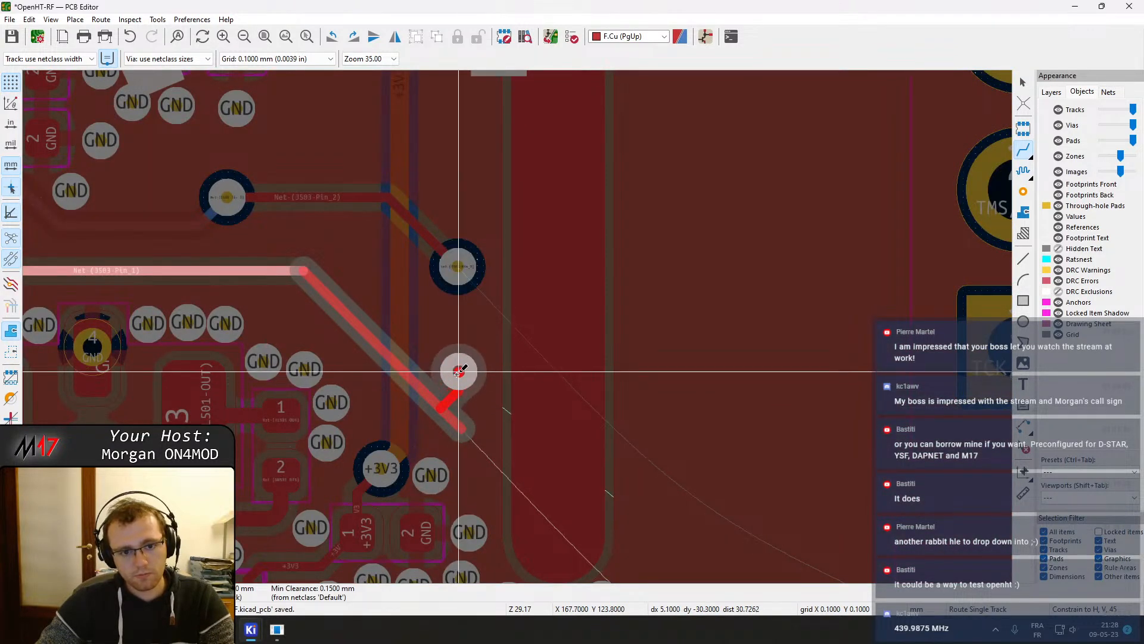
click(459, 371)
key(Escape)
key(Escape)
click(456, 398)
key(e)
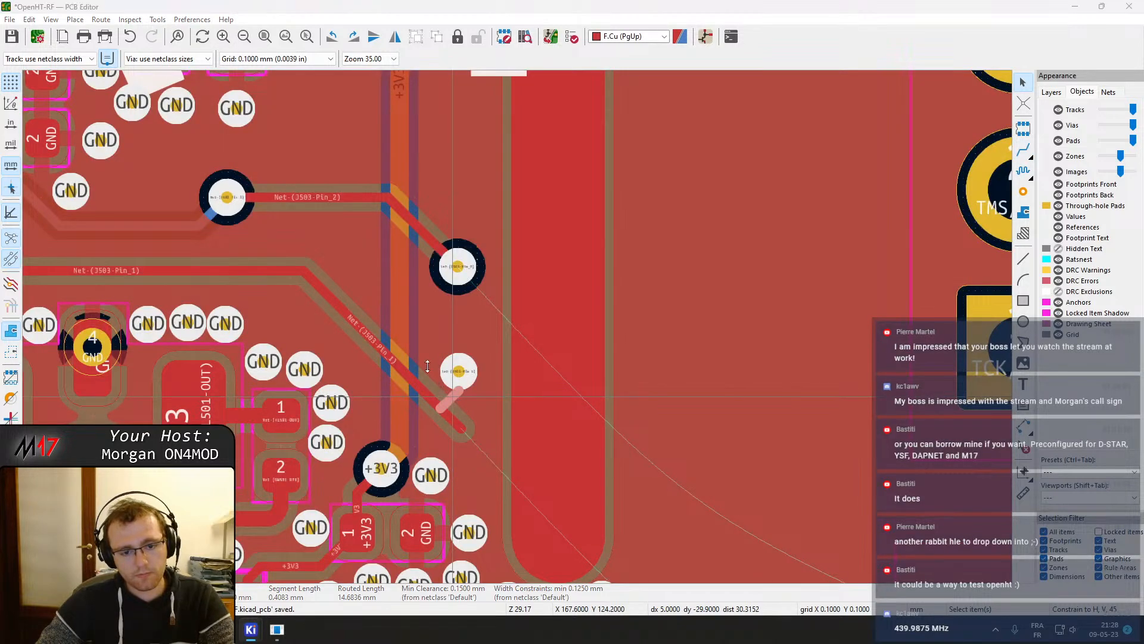
key(Return)
Reshape the Net-(J503-Pin_1) track into a horizontal approach to its via, nudge the vertical track and refill the zones
scroll(463, 425, up, 3)
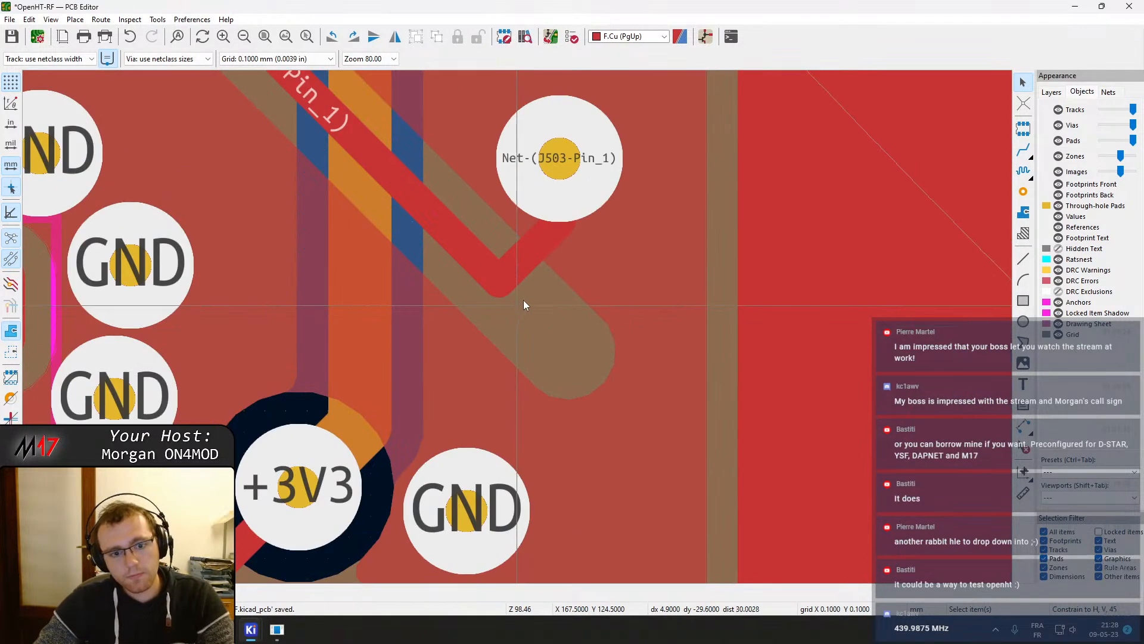
drag(482, 255, 534, 156)
middle_drag(462, 149, 546, 449)
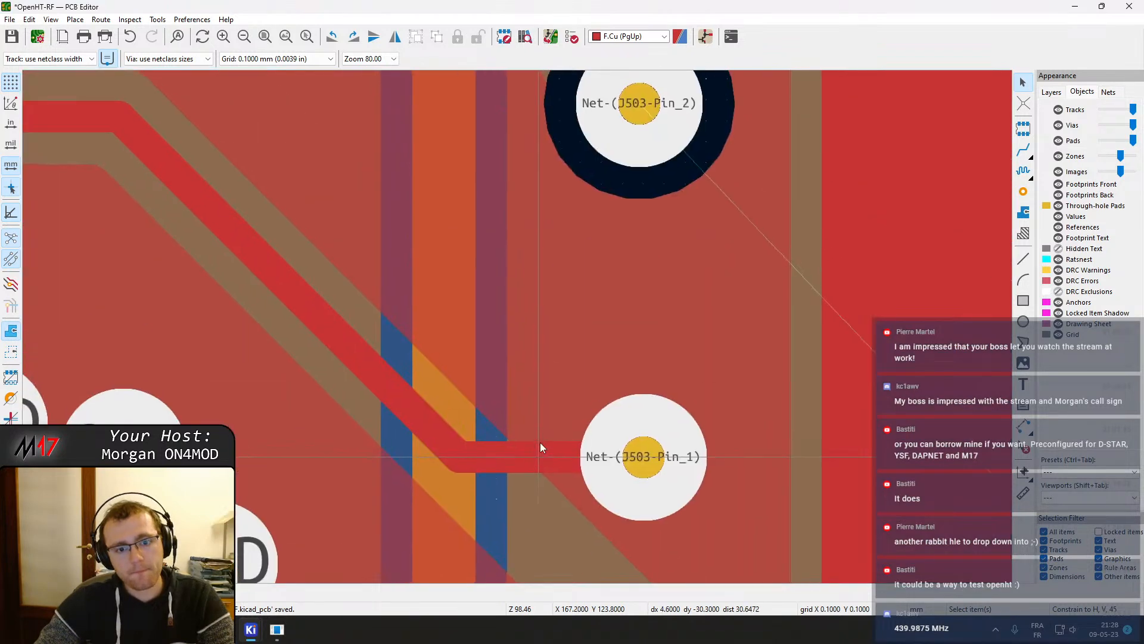
scroll(517, 310, down, 3)
click(492, 321)
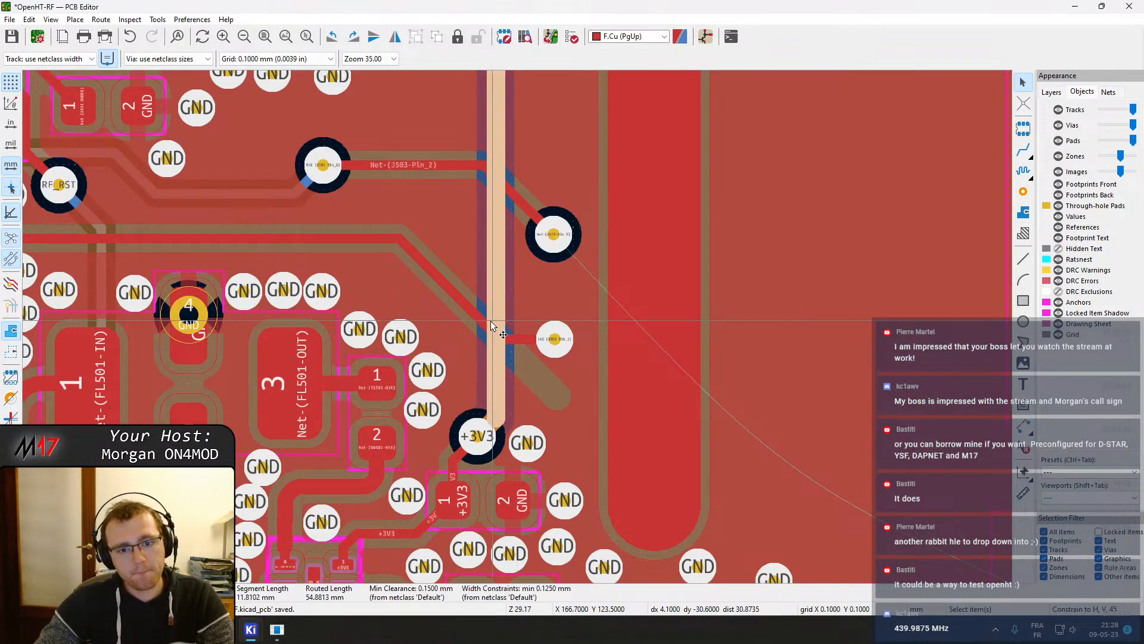
drag(478, 314, 487, 314)
key(b)
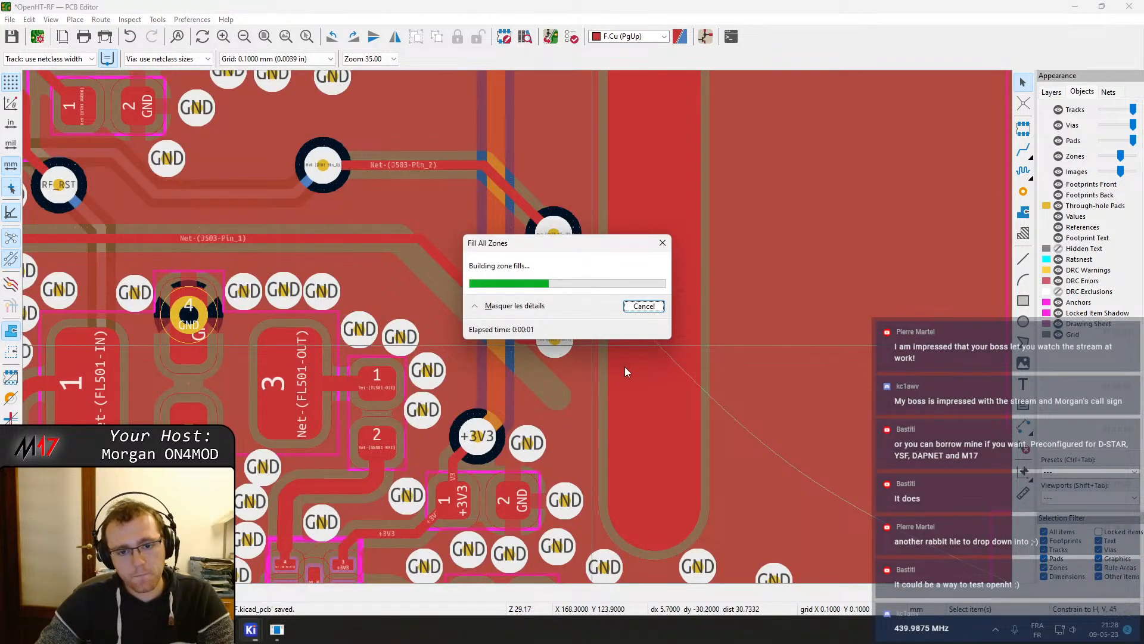
On B.Cu, route the Net-(J503-Pin_1) track from the new via to pin 1 of J503 and refill the zones
middle_drag(624, 366, 536, 355)
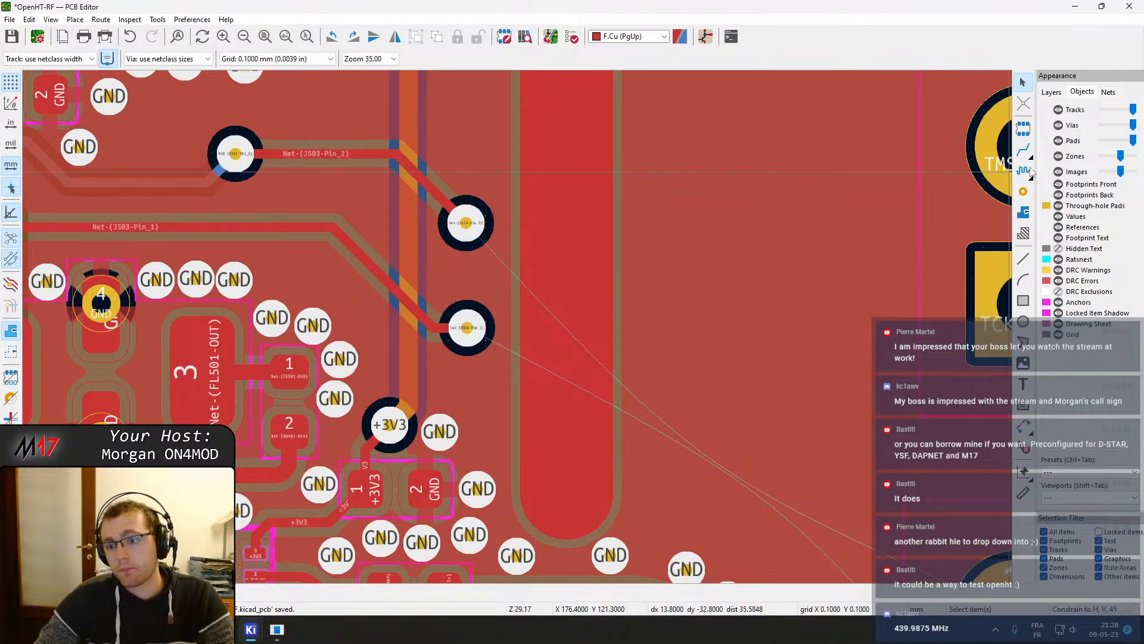
click(1050, 92)
click(1077, 138)
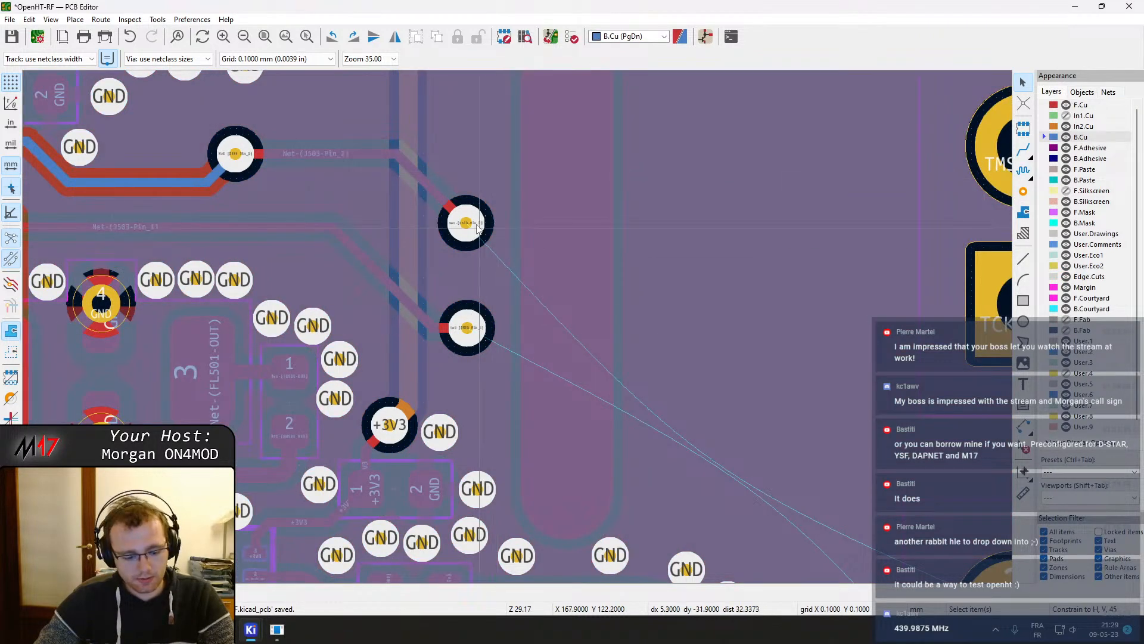
key(x)
click(767, 401)
middle_drag(433, 250, 558, 308)
click(364, 198)
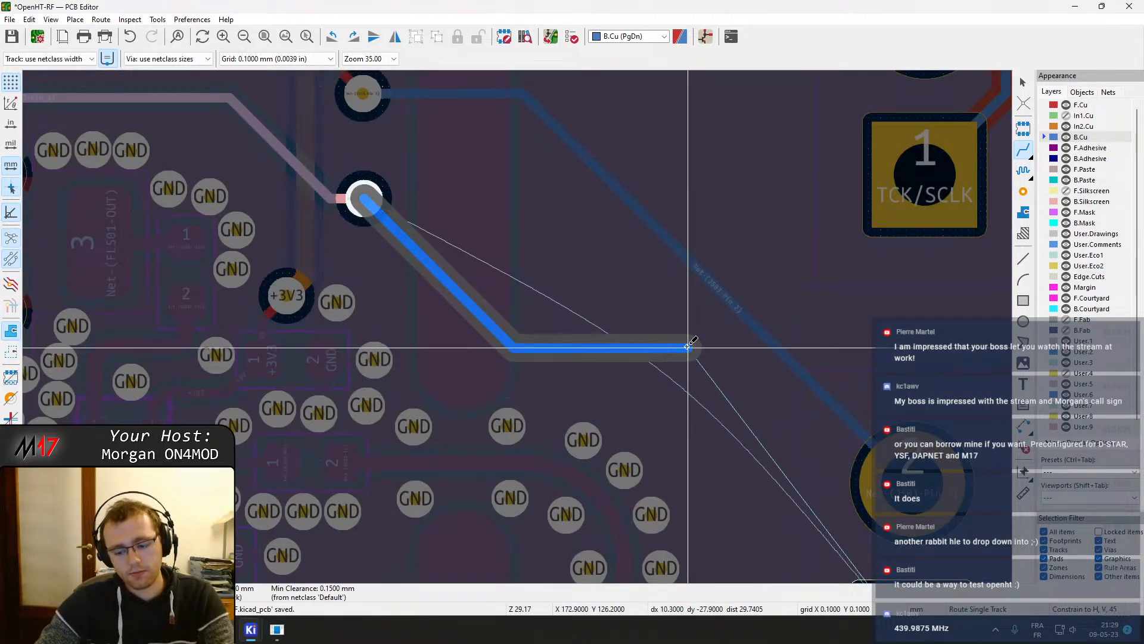
click(636, 335)
middle_drag(758, 468, 604, 277)
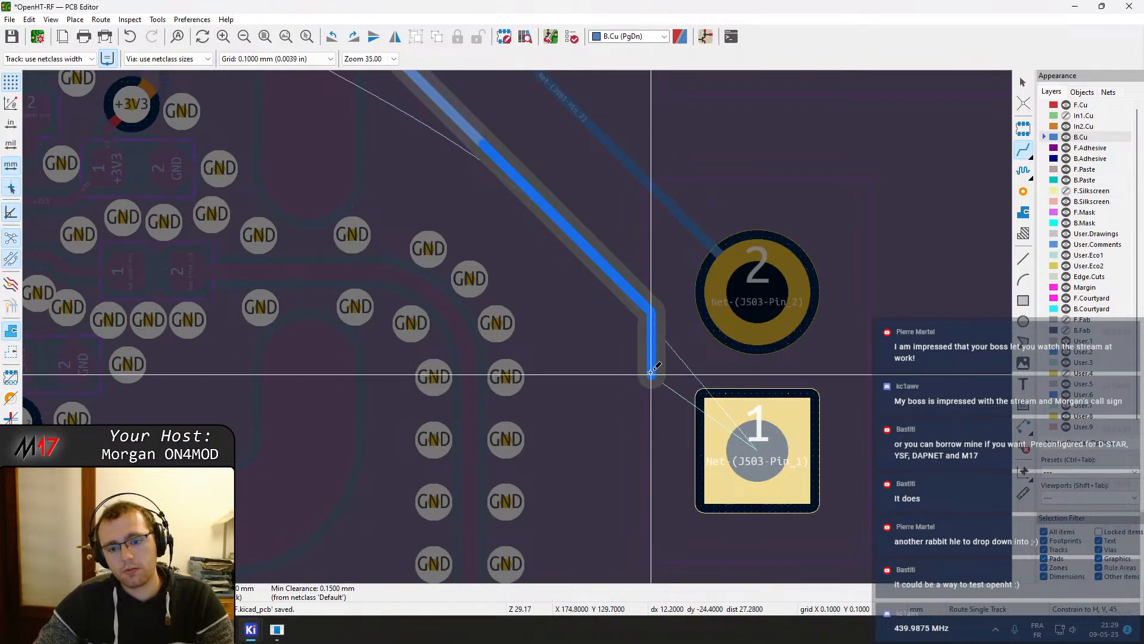
click(757, 442)
key(F4)
key(F4)
key(b)
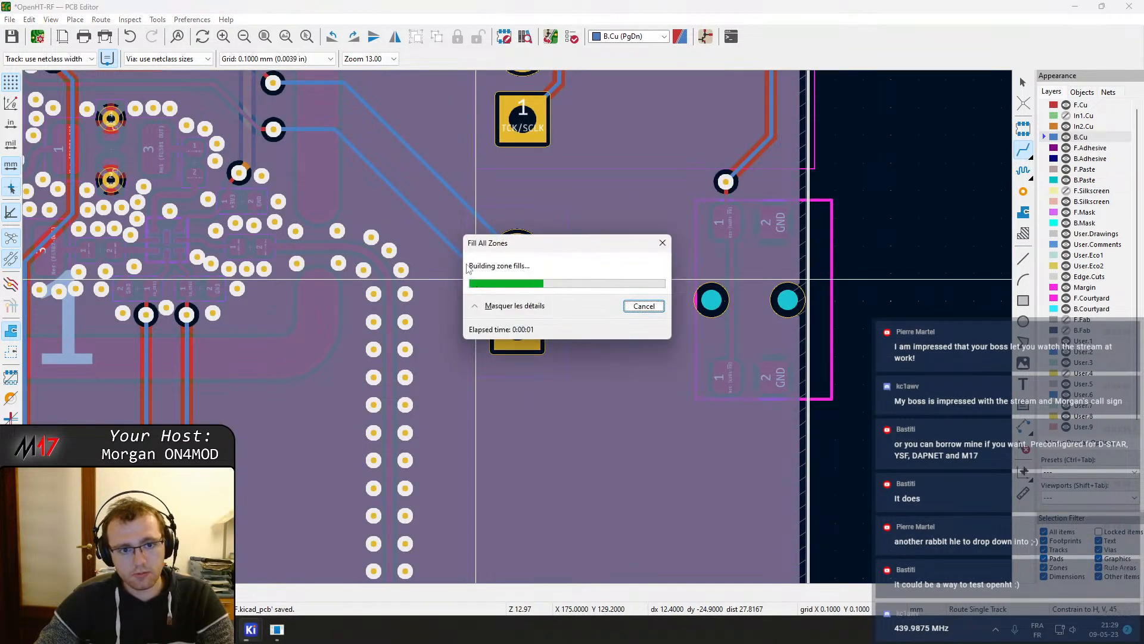
Drag the B.Cu Net-(J503-Pin_2) track segments near the RF_RST via into a new path and refill the zones
scroll(465, 249, up, 2)
scroll(518, 326, down, 4)
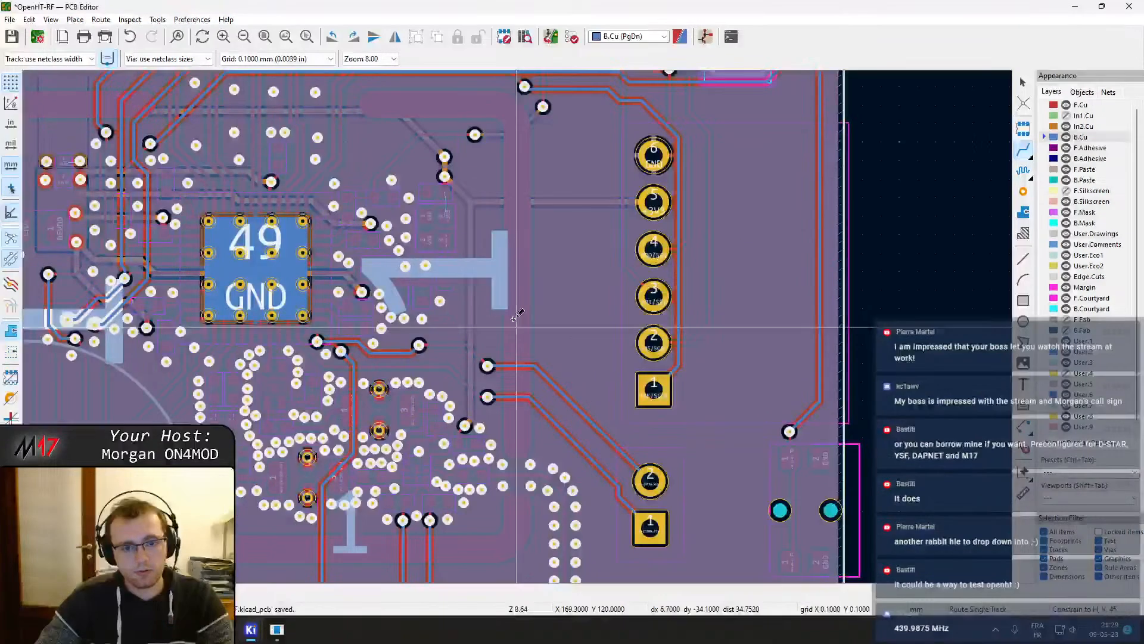
scroll(475, 326, up, 5)
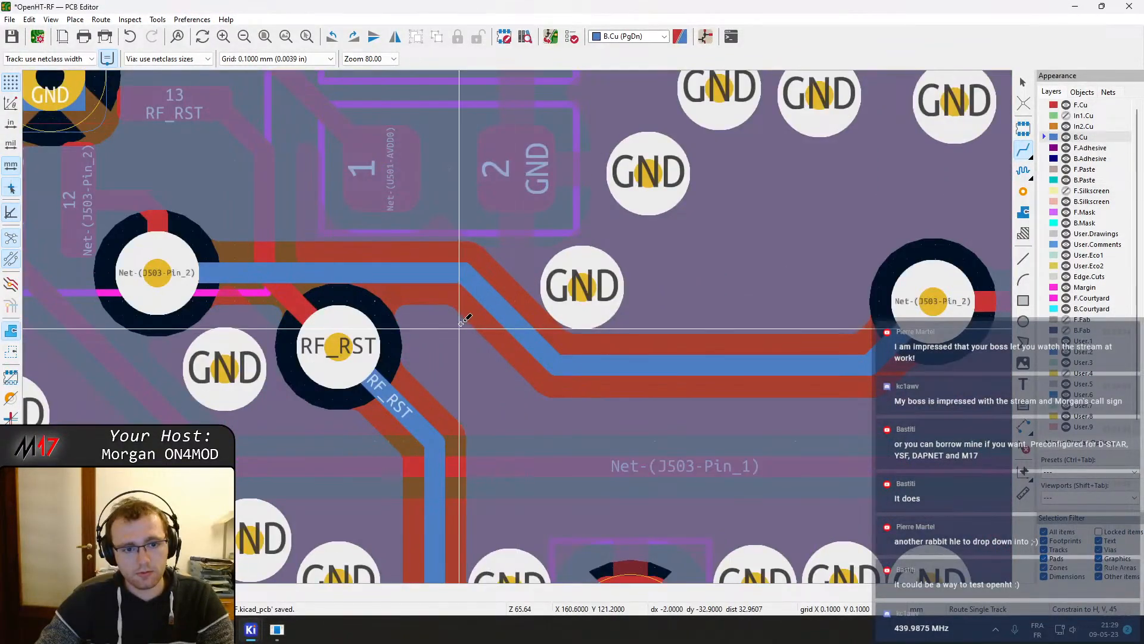
key(Escape)
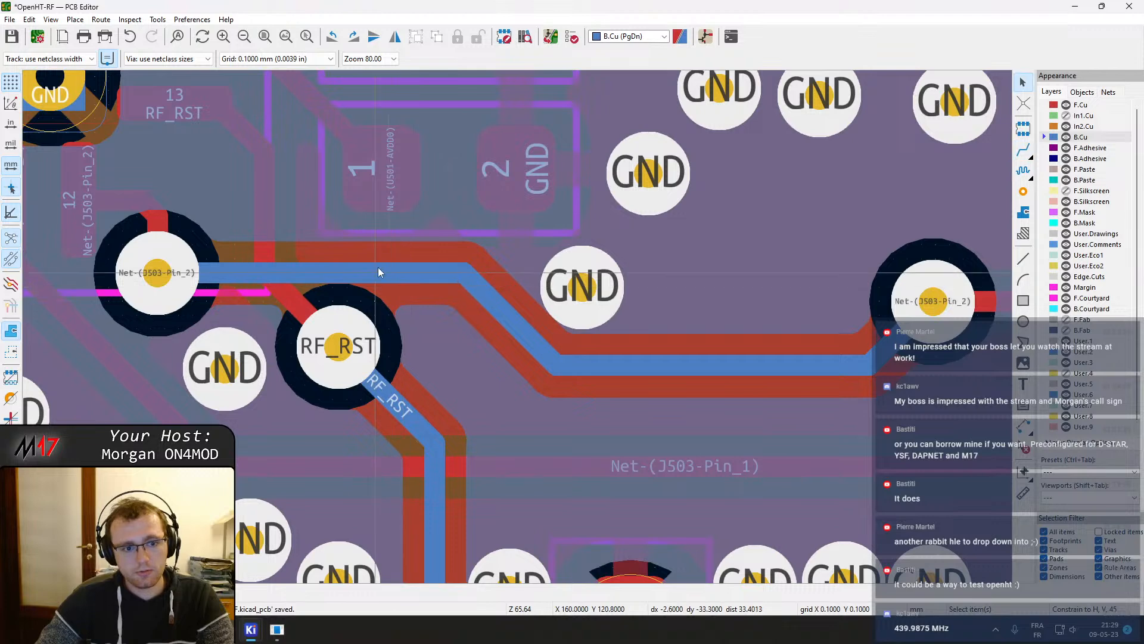
middle_drag(378, 267, 475, 300)
click(416, 295)
drag(414, 297, 413, 244)
key(b)
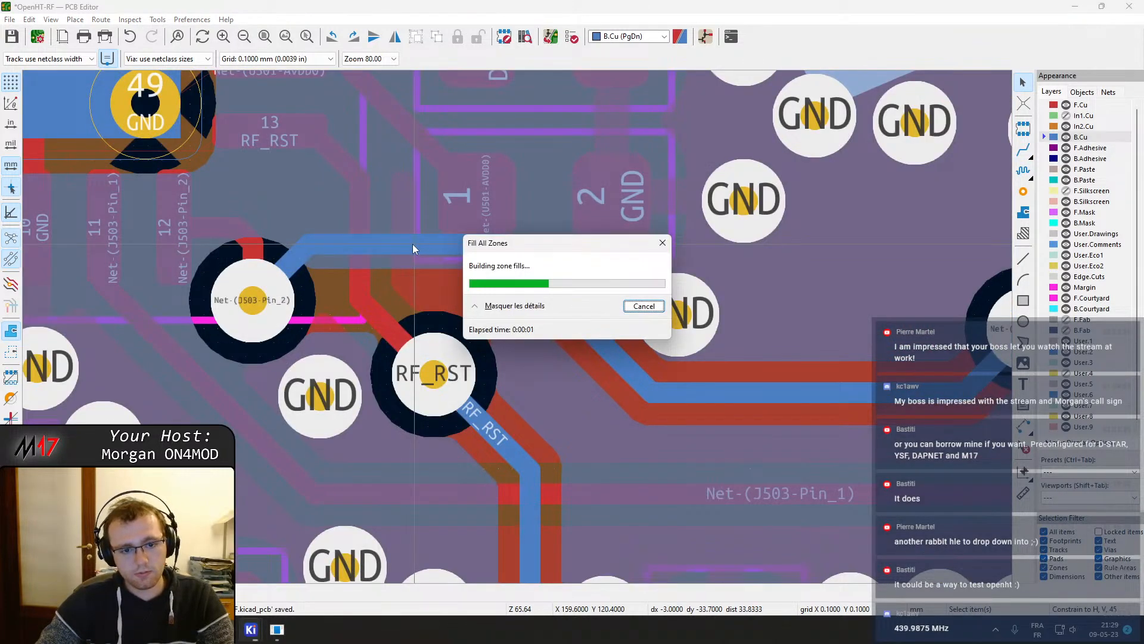
Open the 3D viewer of the board
scroll(412, 244, down, 4)
middle_drag(394, 374, 611, 503)
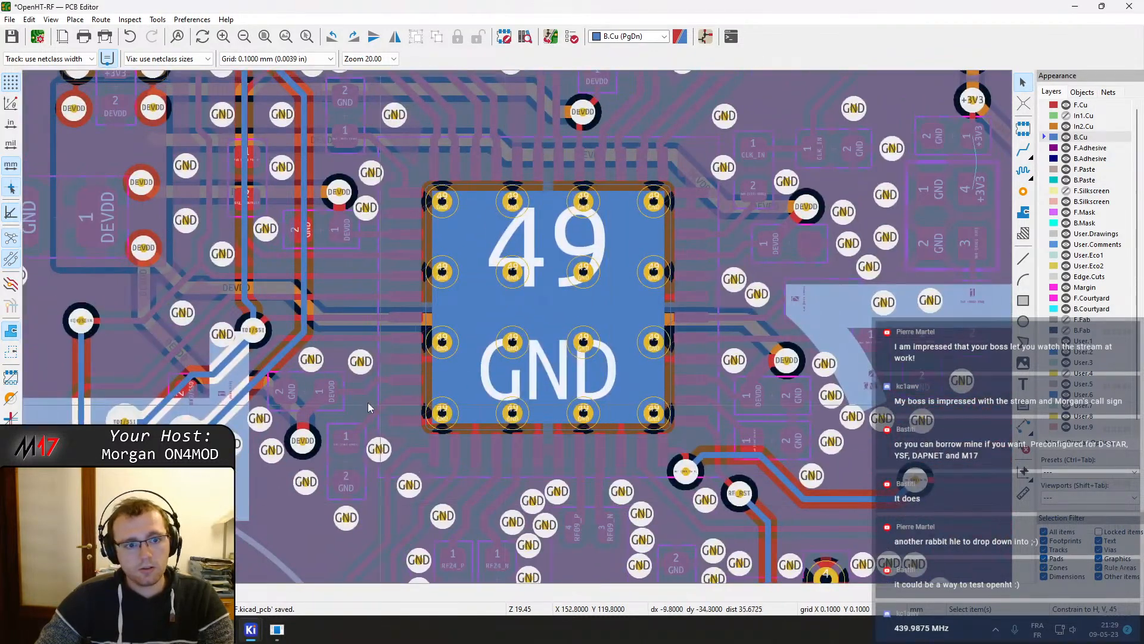
scroll(535, 313, down, 4)
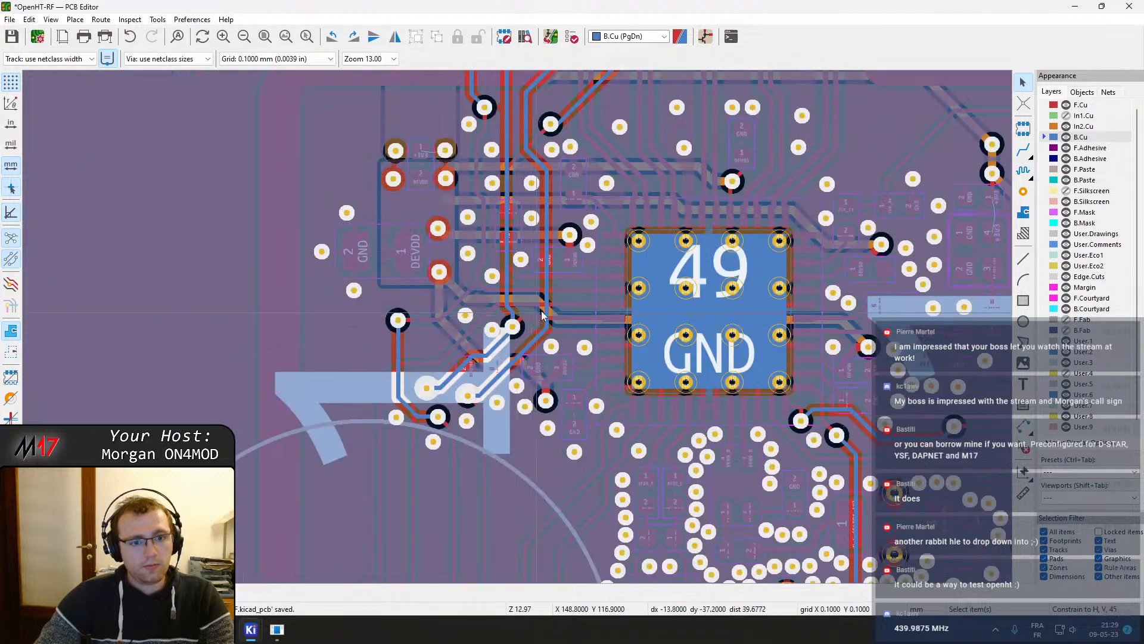
middle_drag(630, 260, 462, 480)
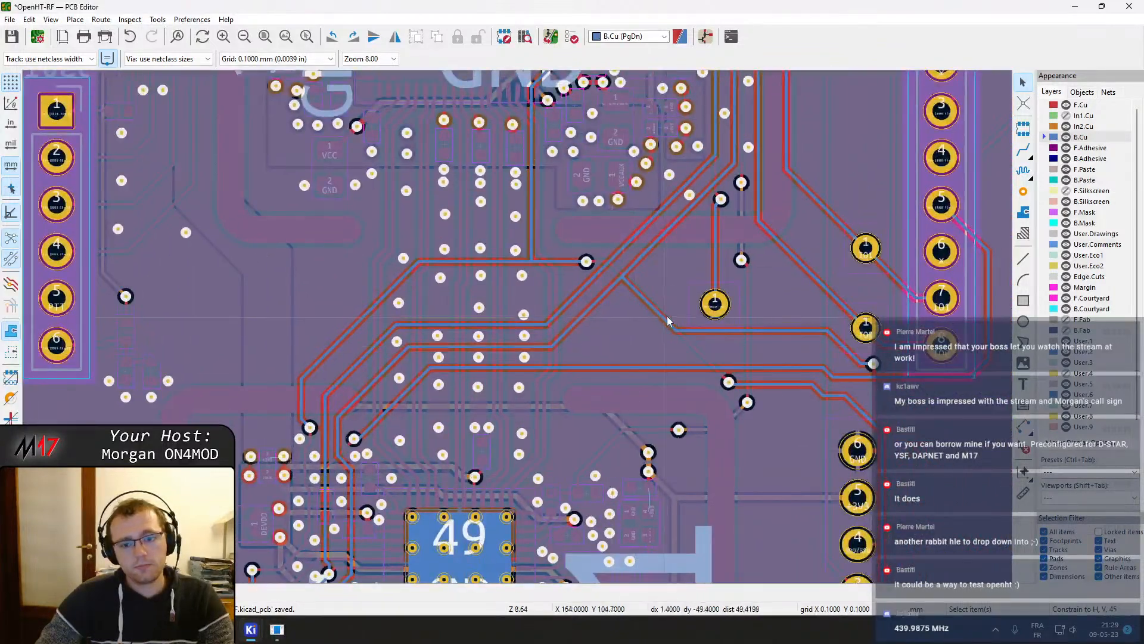
middle_drag(790, 294, 721, 463)
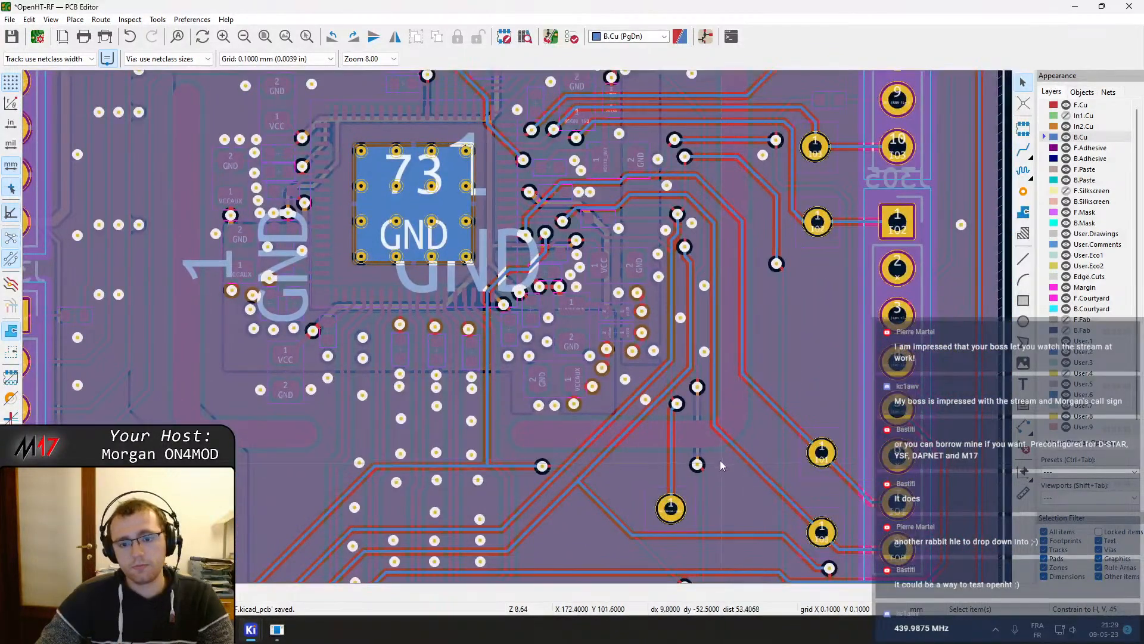
scroll(725, 378, down, 5)
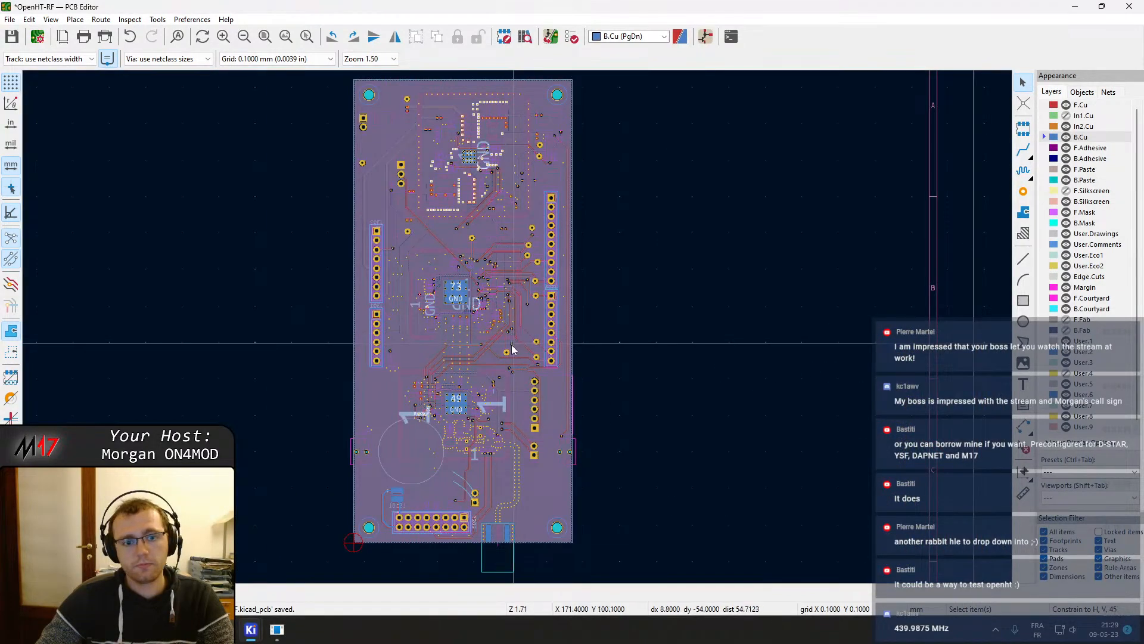
scroll(525, 343, up, 2)
scroll(524, 342, down, 2)
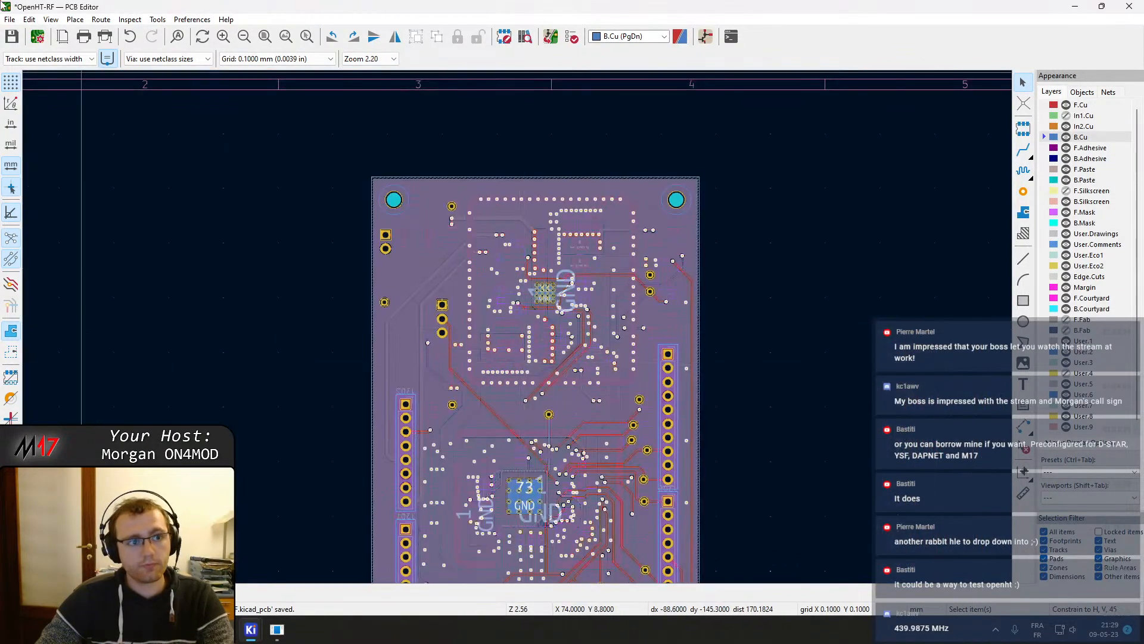
click(50, 20)
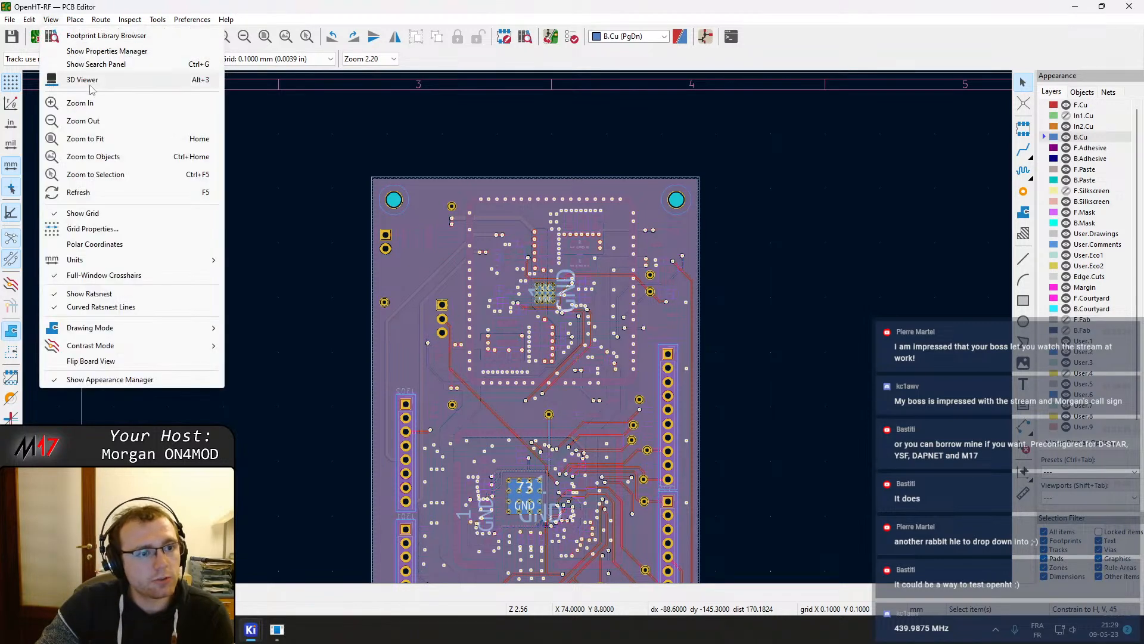
click(65, 64)
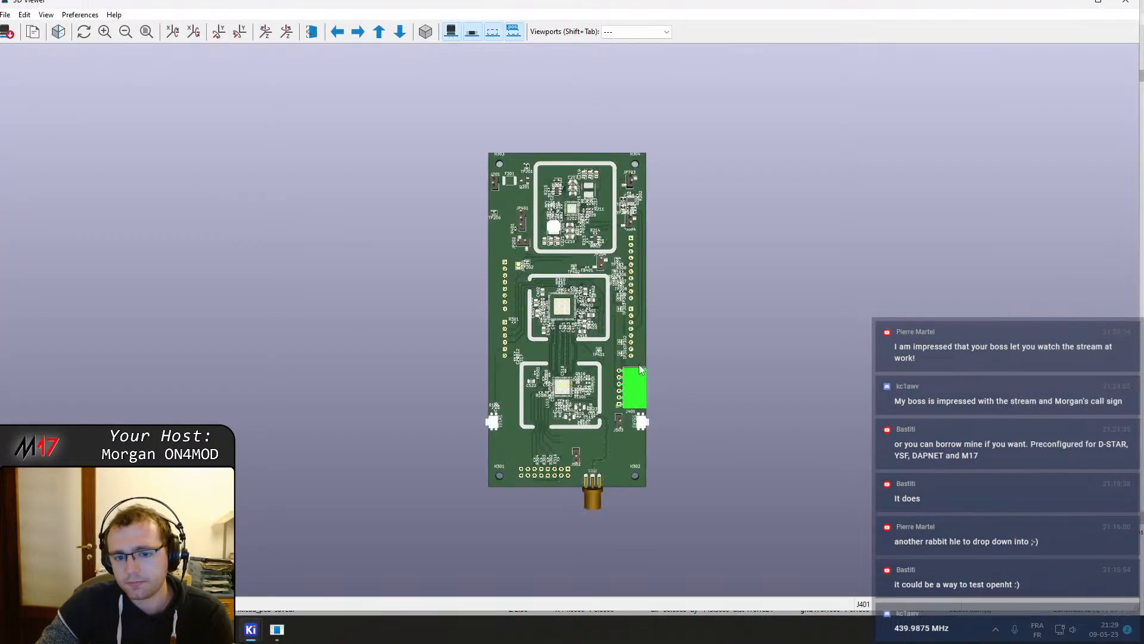
Examine the 3D board around the RF shields, J503 and the J501 antenna connector
scroll(584, 375, up, 4)
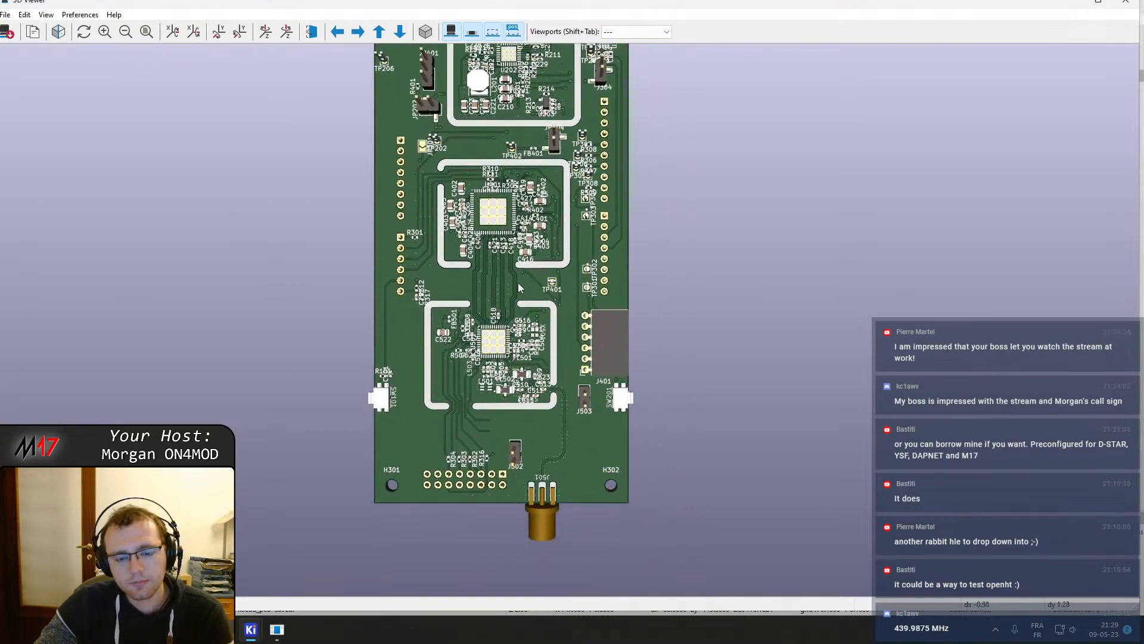
drag(549, 415, 528, 262)
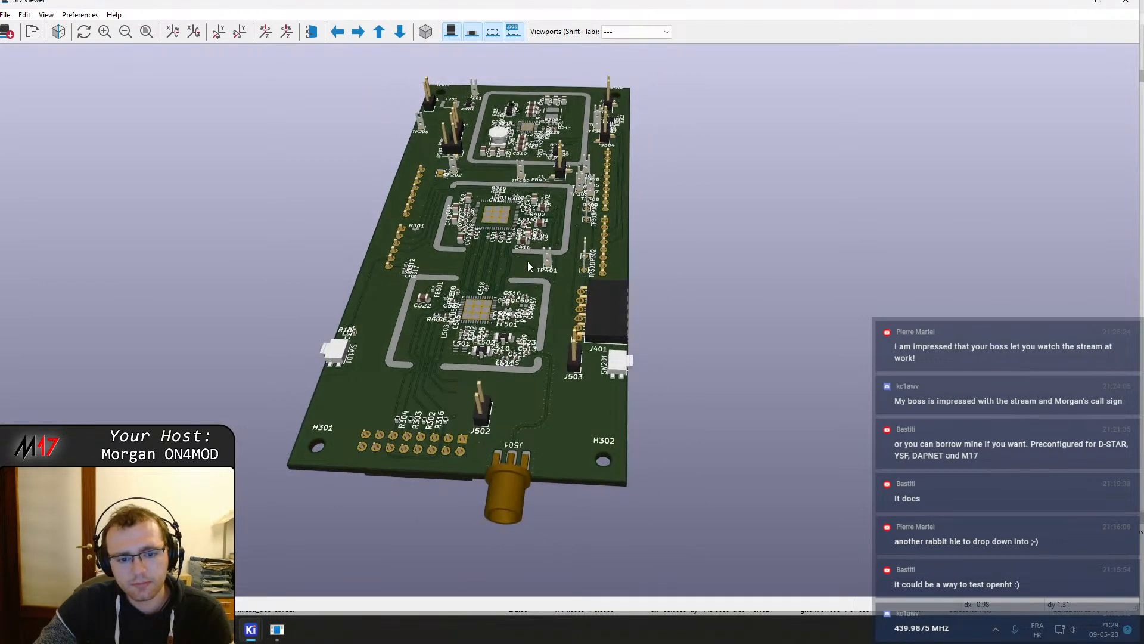
drag(442, 451, 425, 516)
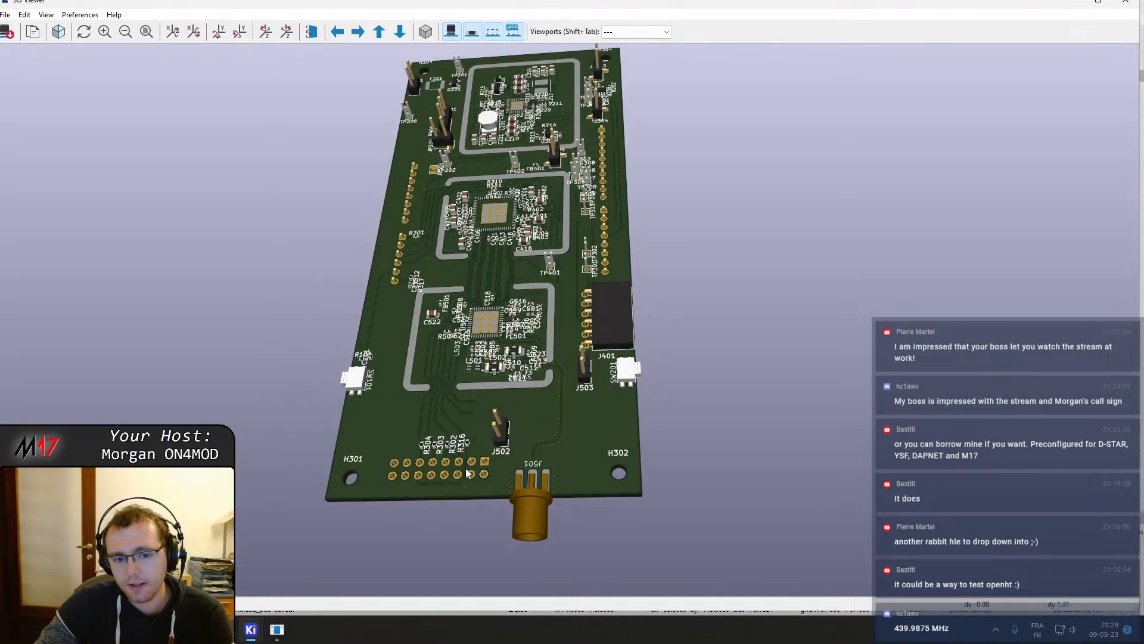
middle_drag(479, 324, 502, 384)
drag(525, 363, 652, 312)
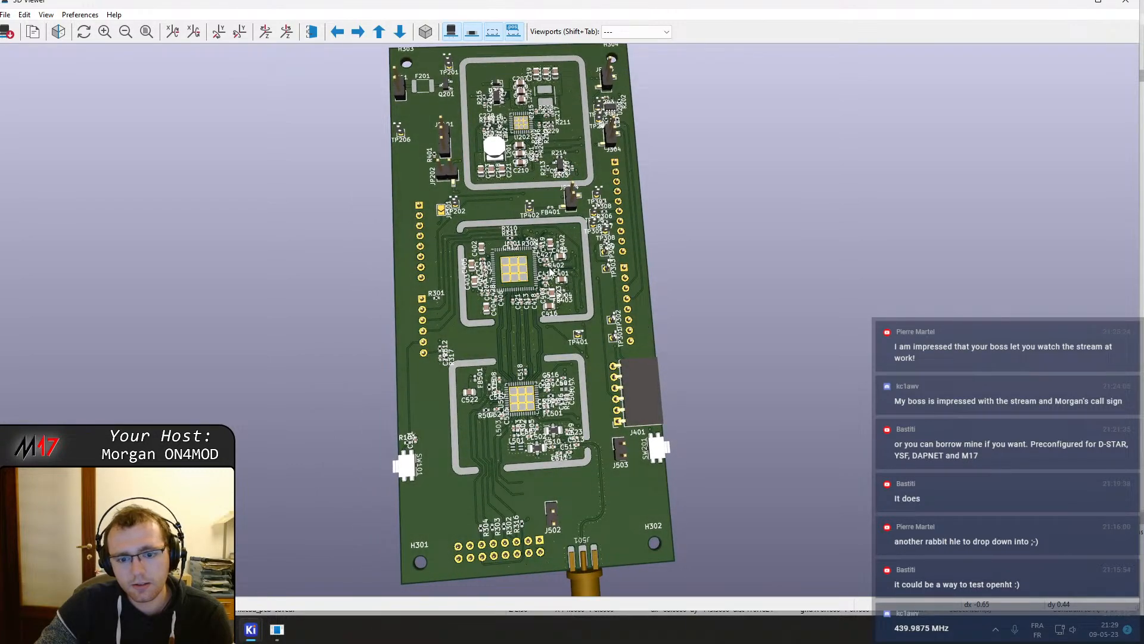
middle_drag(407, 123, 534, 382)
scroll(534, 383, up, 3)
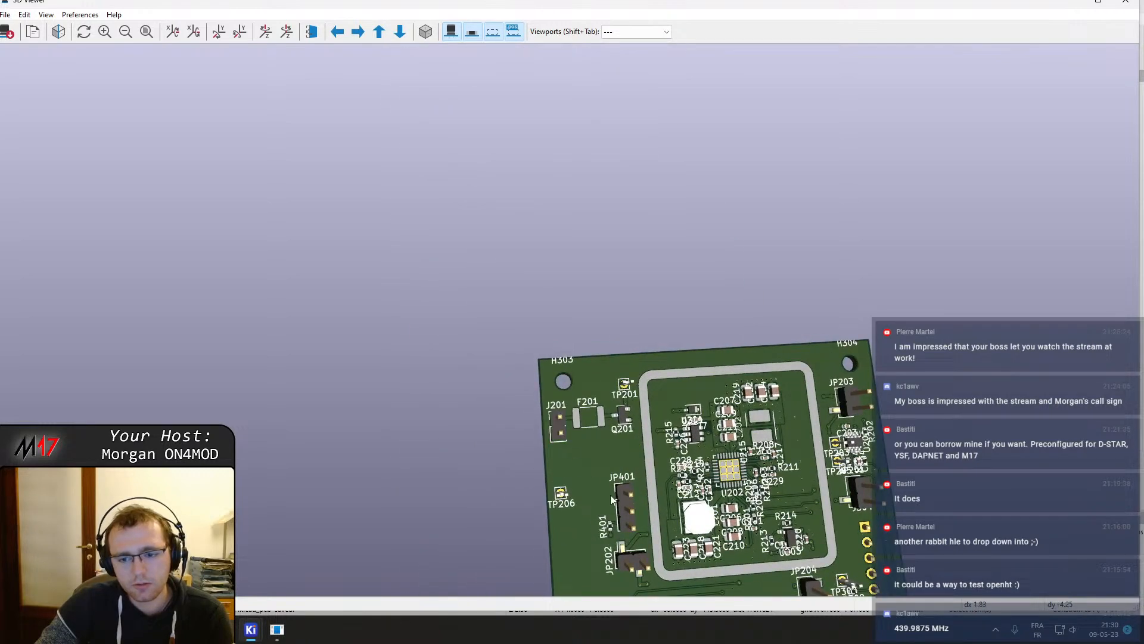
middle_drag(575, 430, 437, 242)
drag(517, 478, 491, 444)
middle_drag(491, 443, 419, 192)
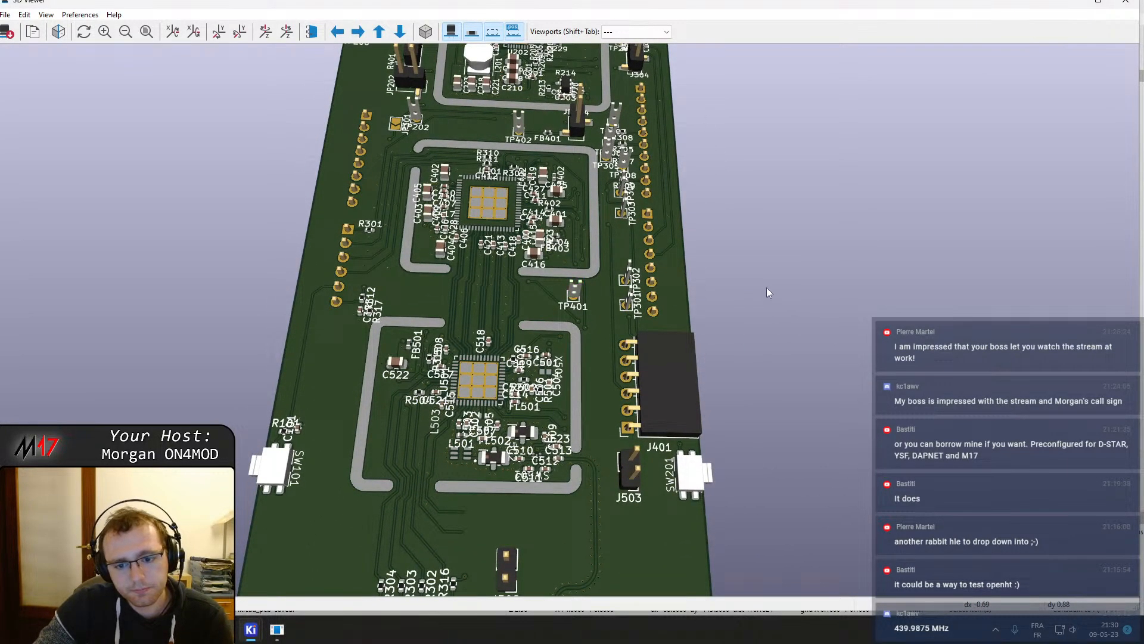
middle_drag(756, 331, 792, 360)
scroll(577, 233, down, 1)
middle_drag(543, 219, 558, 487)
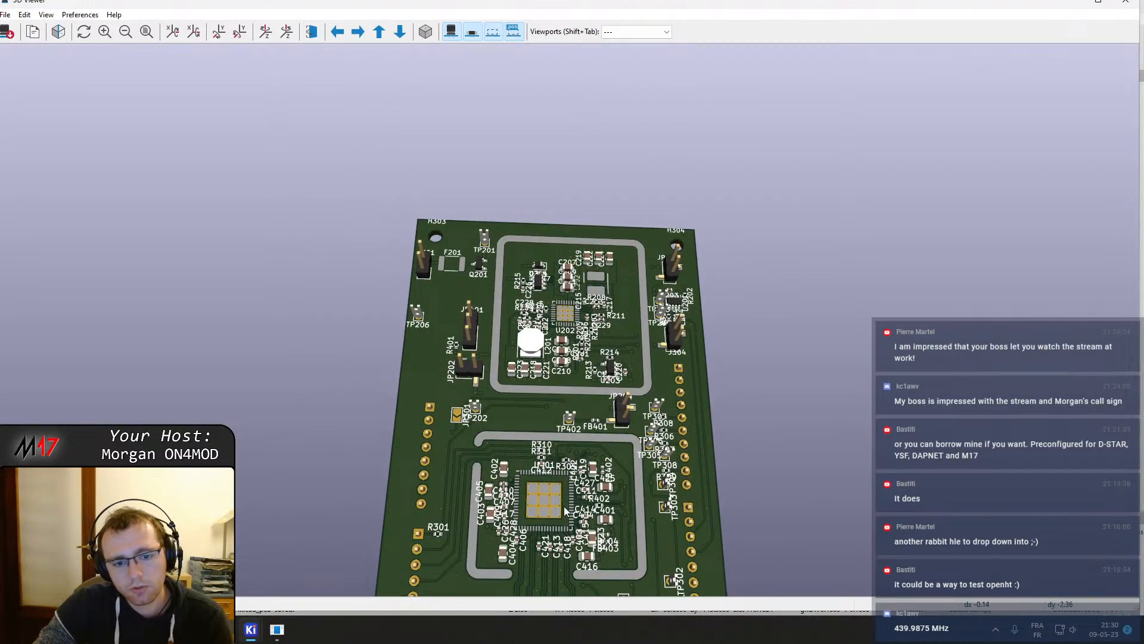
middle_drag(561, 468, 553, 112)
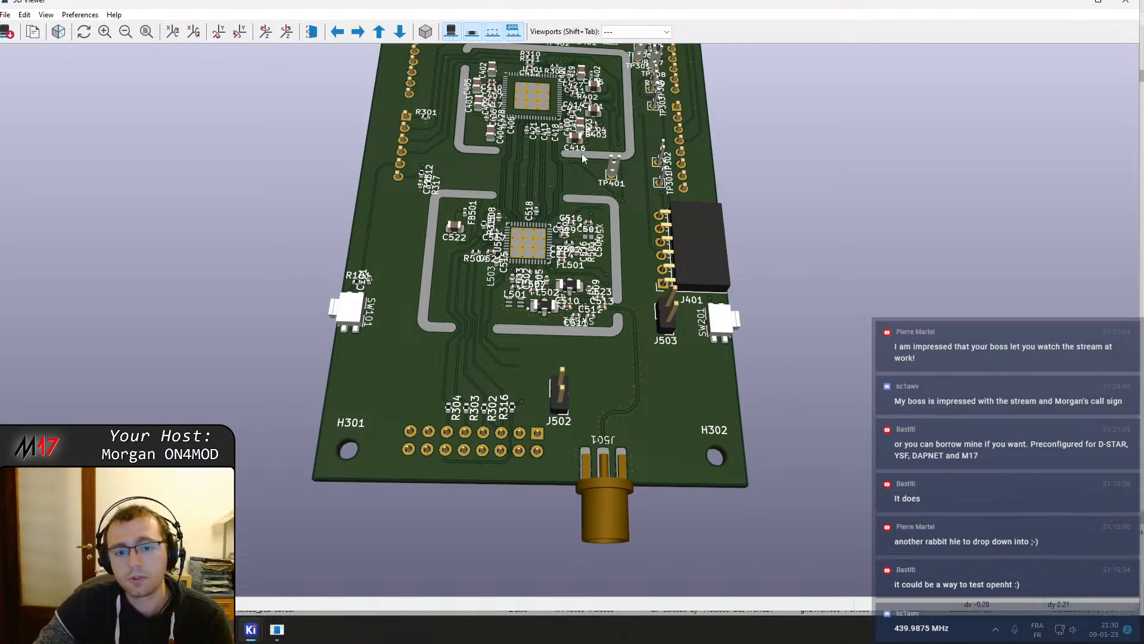
middle_drag(578, 158, 584, 484)
scroll(559, 439, down, 1)
drag(553, 338, 531, 95)
drag(567, 405, 607, 292)
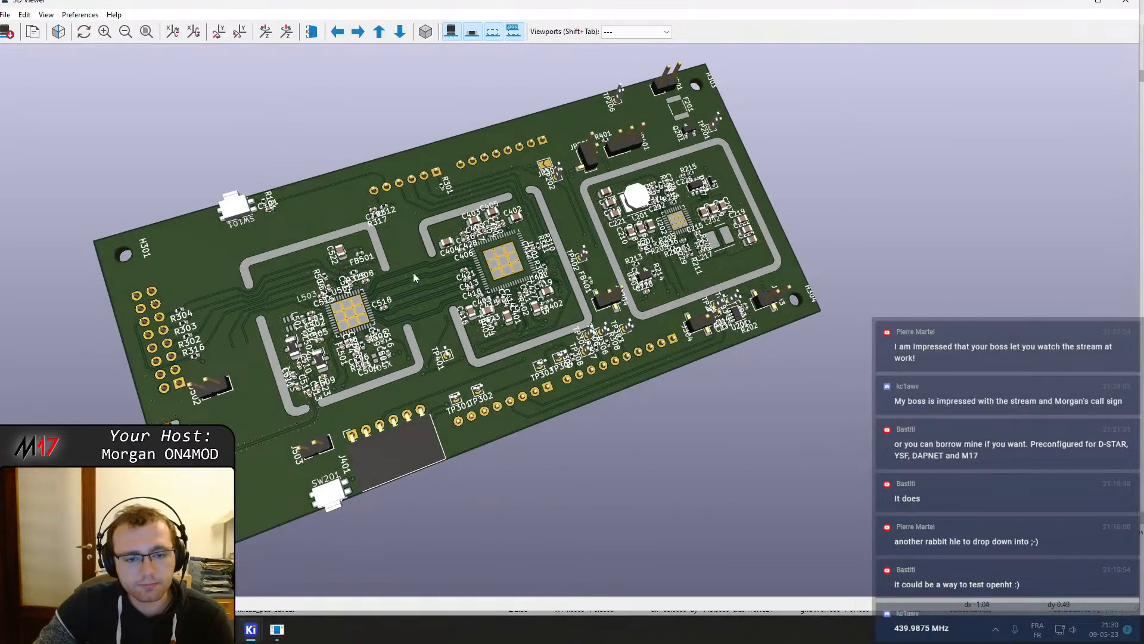
scroll(409, 273, up, 5)
scroll(454, 393, up, 1)
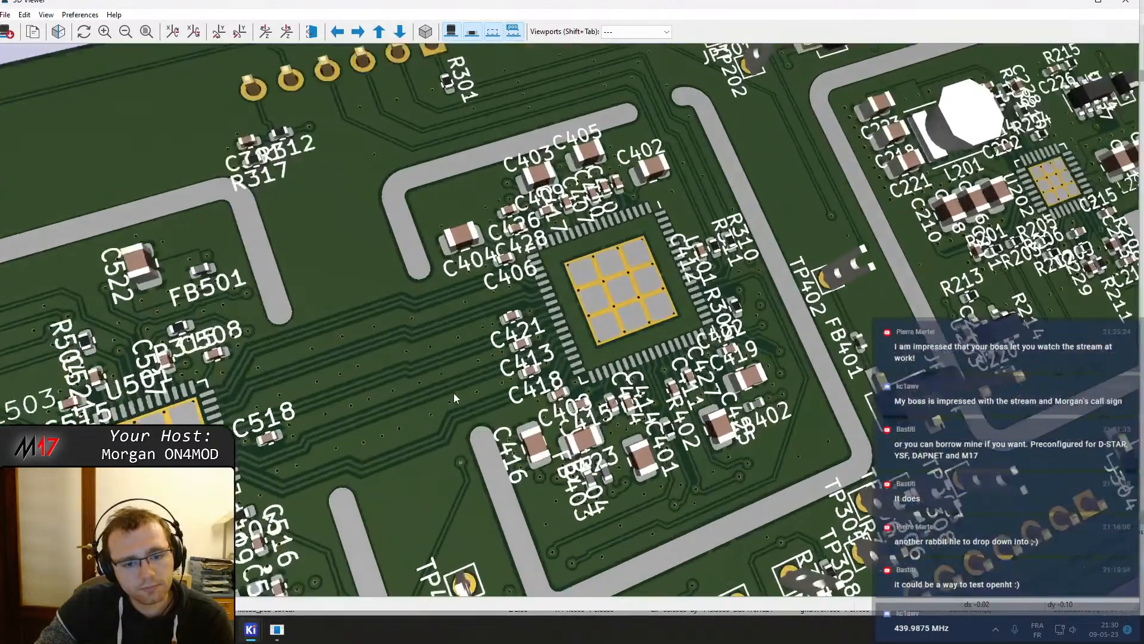
Inspect the 3D board from a wider angle around the RF shield frames, test points and lower connectors
middle_drag(476, 362, 788, 247)
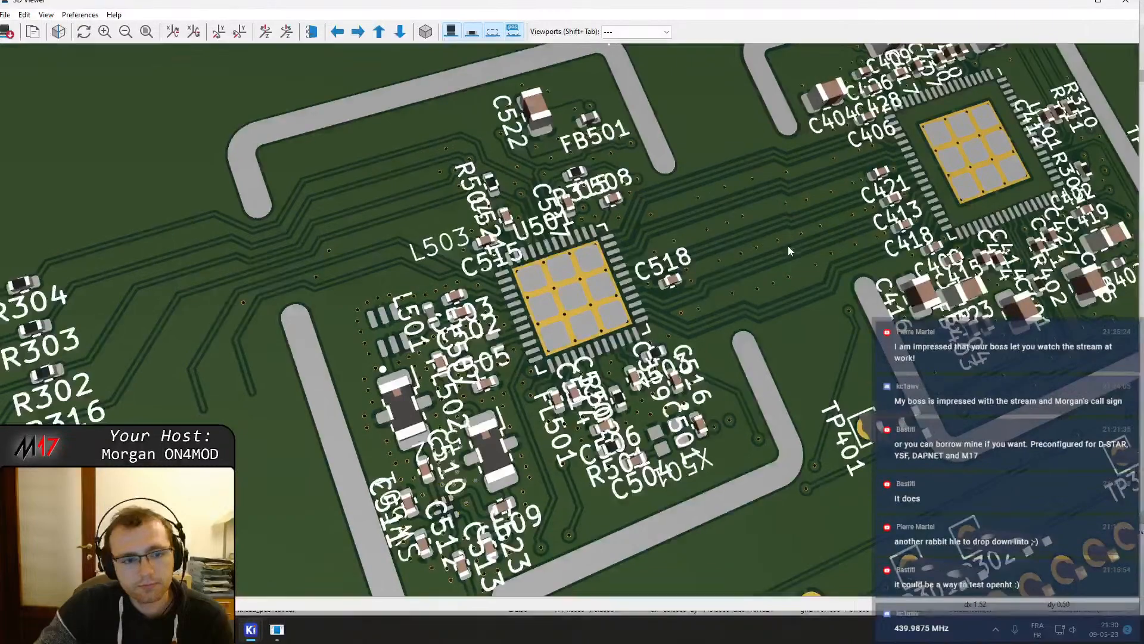
scroll(787, 246, down, 3)
scroll(754, 324, down, 1)
middle_drag(802, 301, 597, 469)
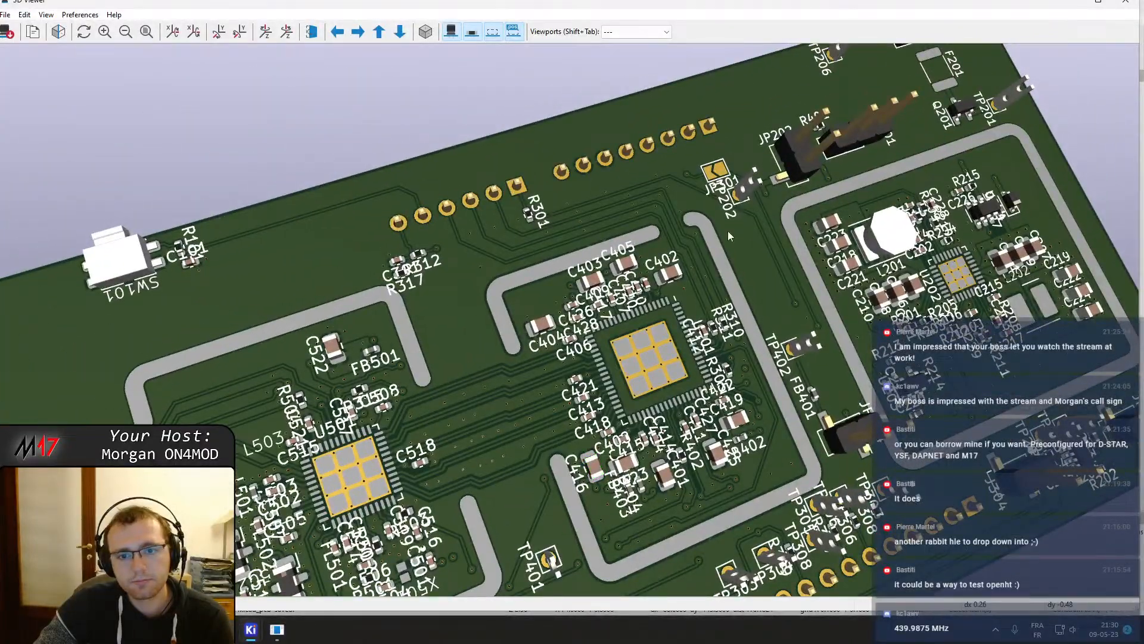
middle_drag(595, 468, 593, 315)
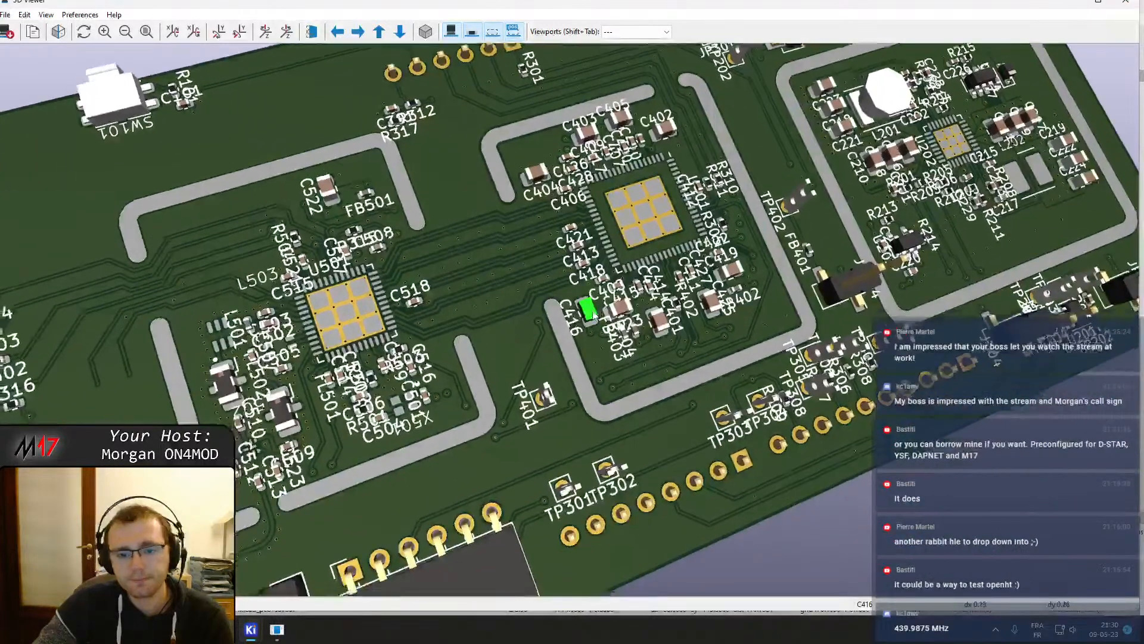
scroll(602, 417, down, 1)
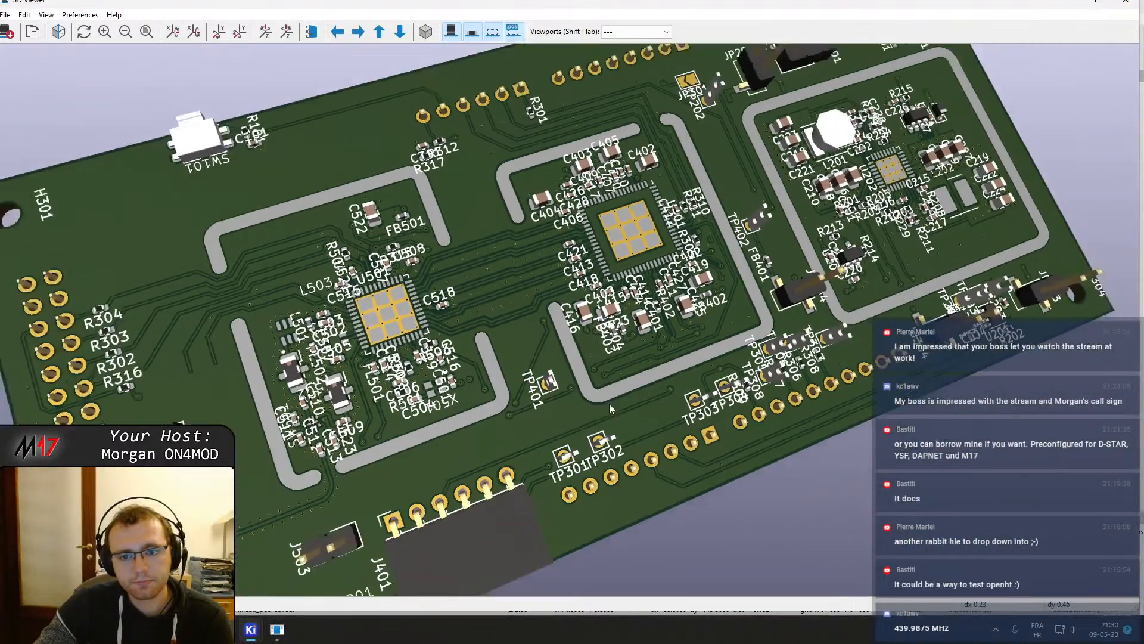
scroll(609, 403, down, 1)
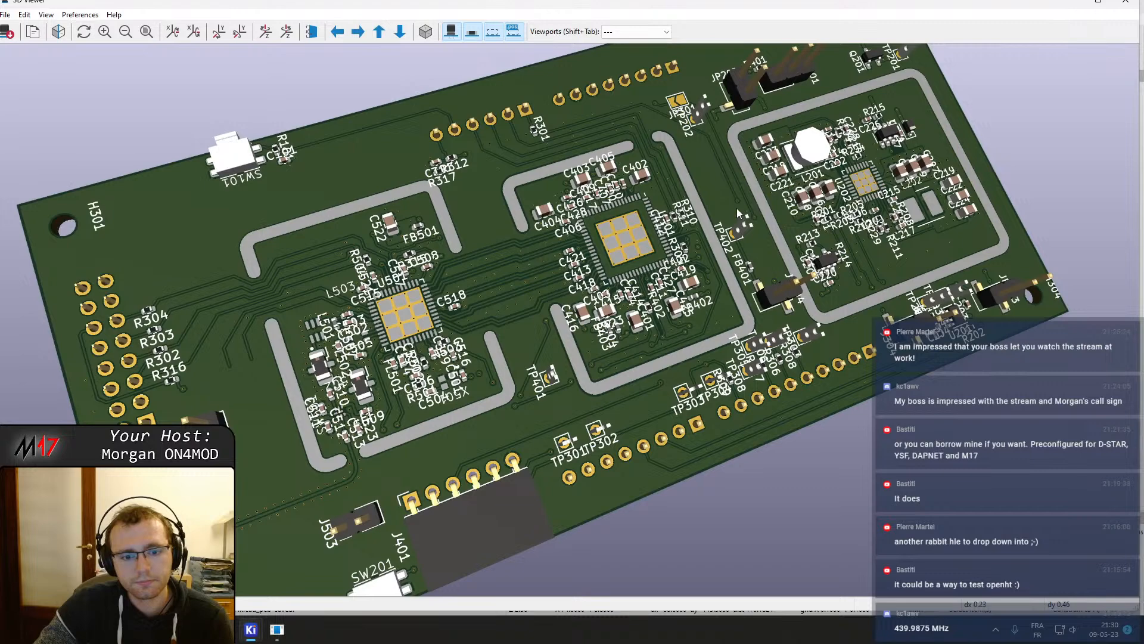
Close the 3D viewer and open the Digi-Key home page in a new browser tab
click(1125, 2)
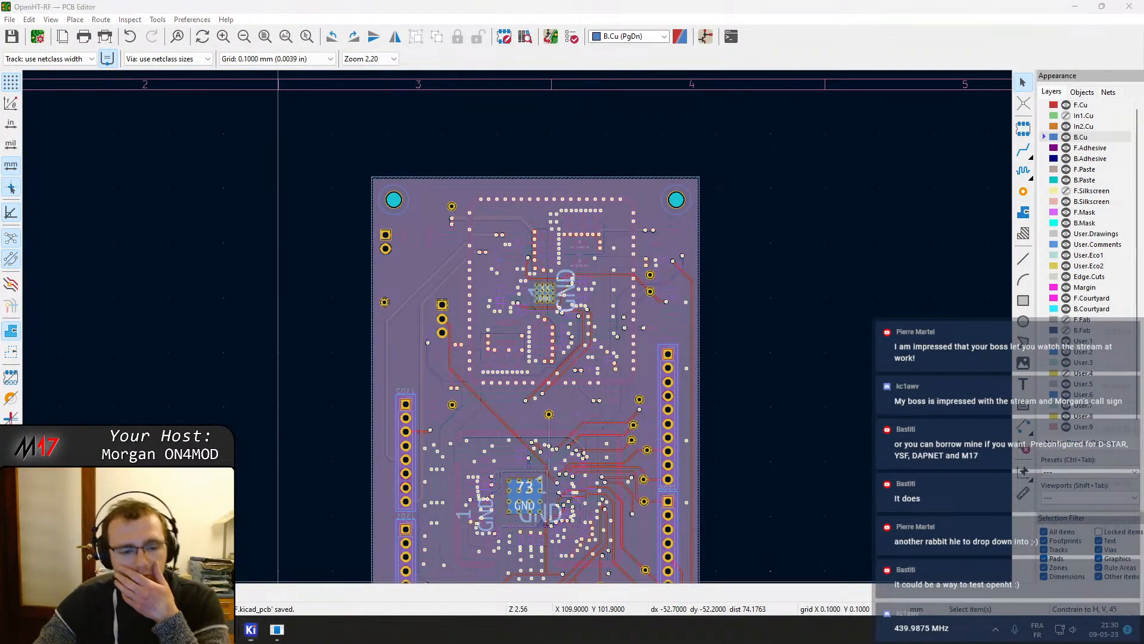
key(alt+Tab)
click(361, 12)
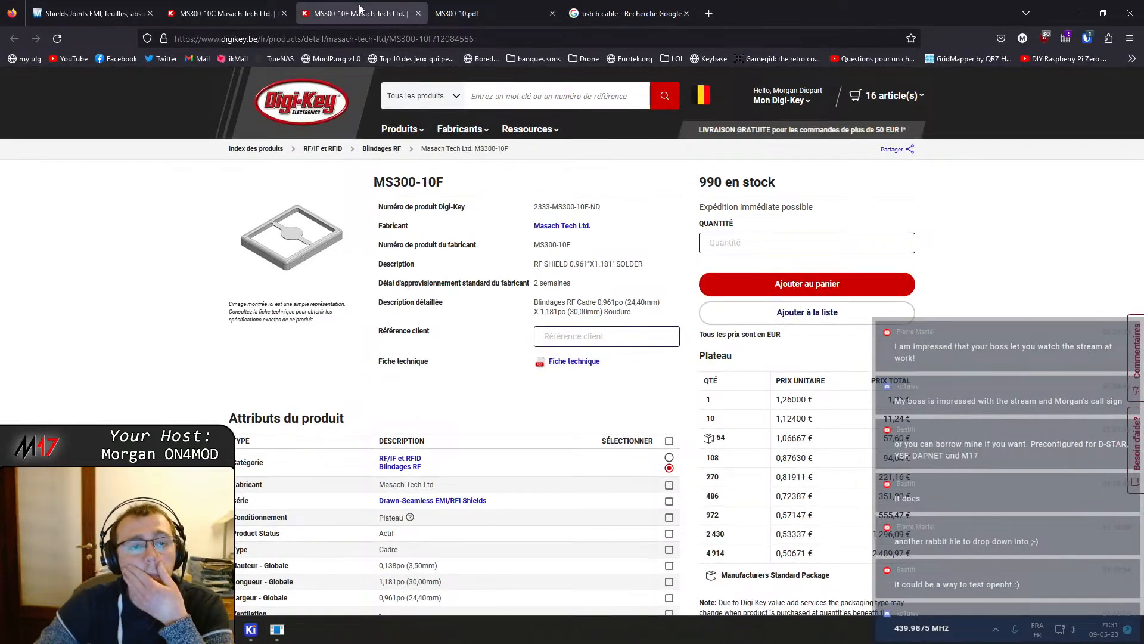
click(283, 13)
click(418, 13)
click(418, 14)
middle_click(325, 109)
click(334, 13)
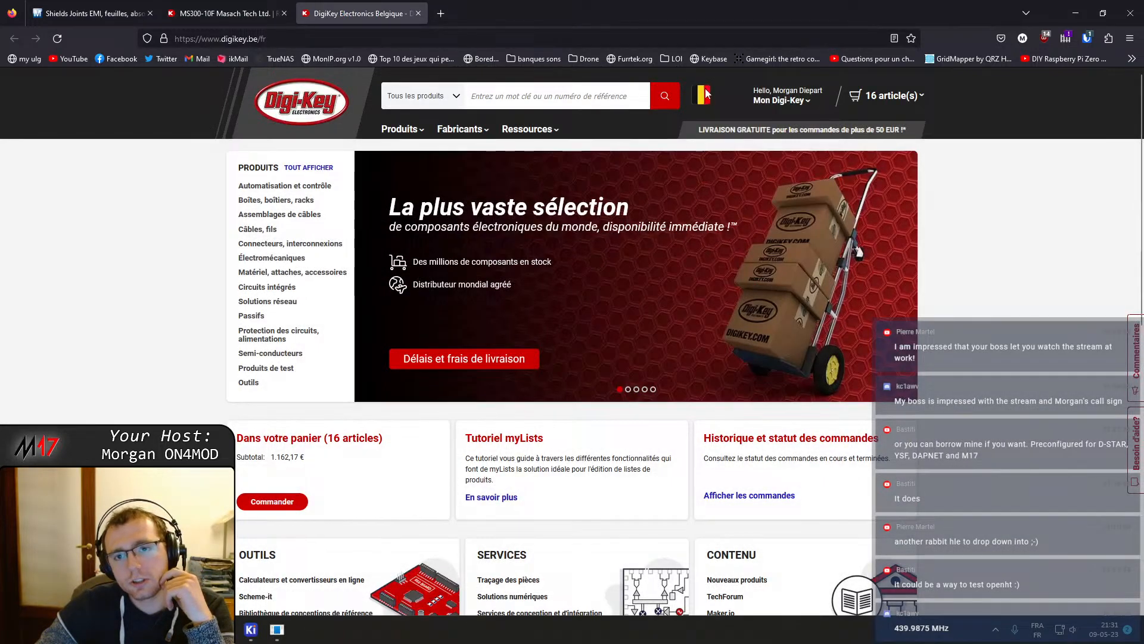
Switch the Digi-Key site language to English
click(704, 95)
click(730, 196)
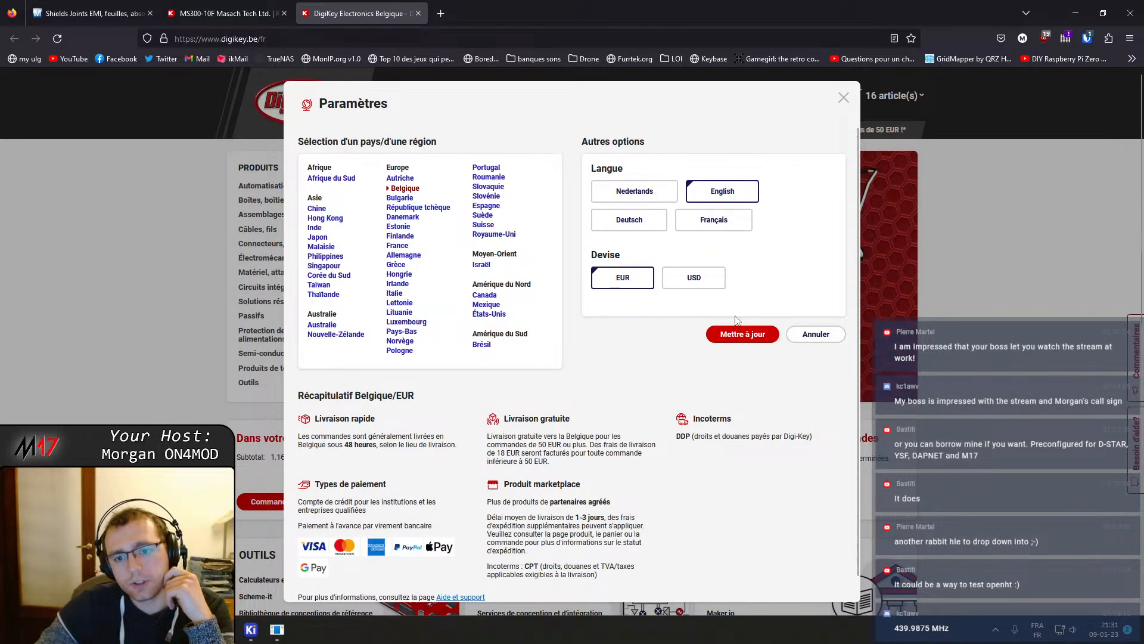
click(743, 333)
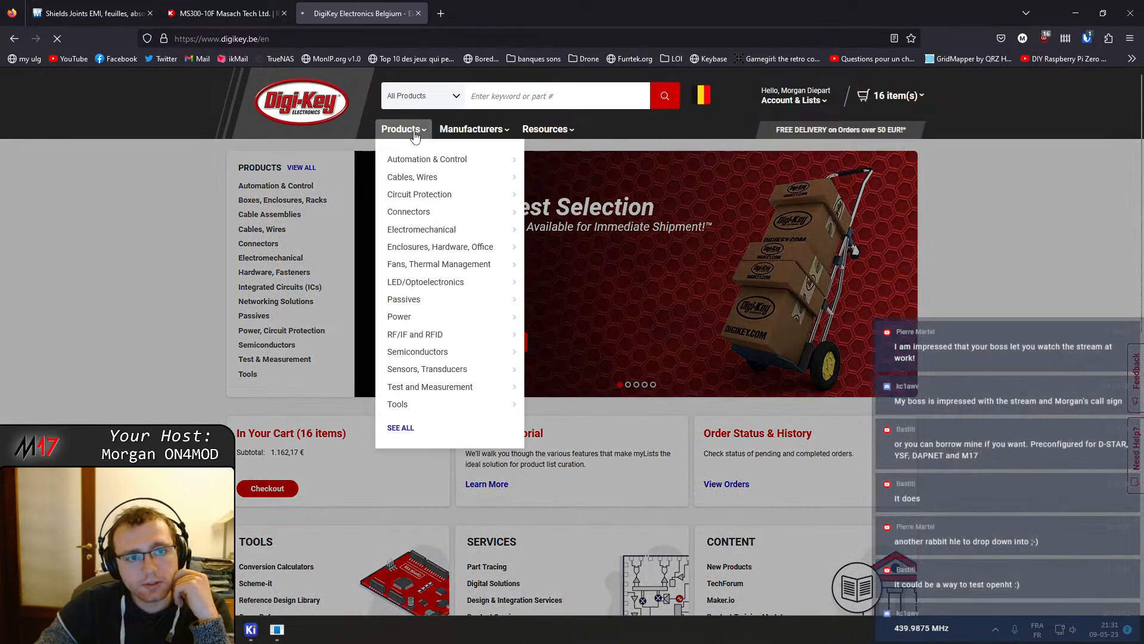
Search Digi-Key for TVS diode and open the TVS Diodes category
click(411, 130)
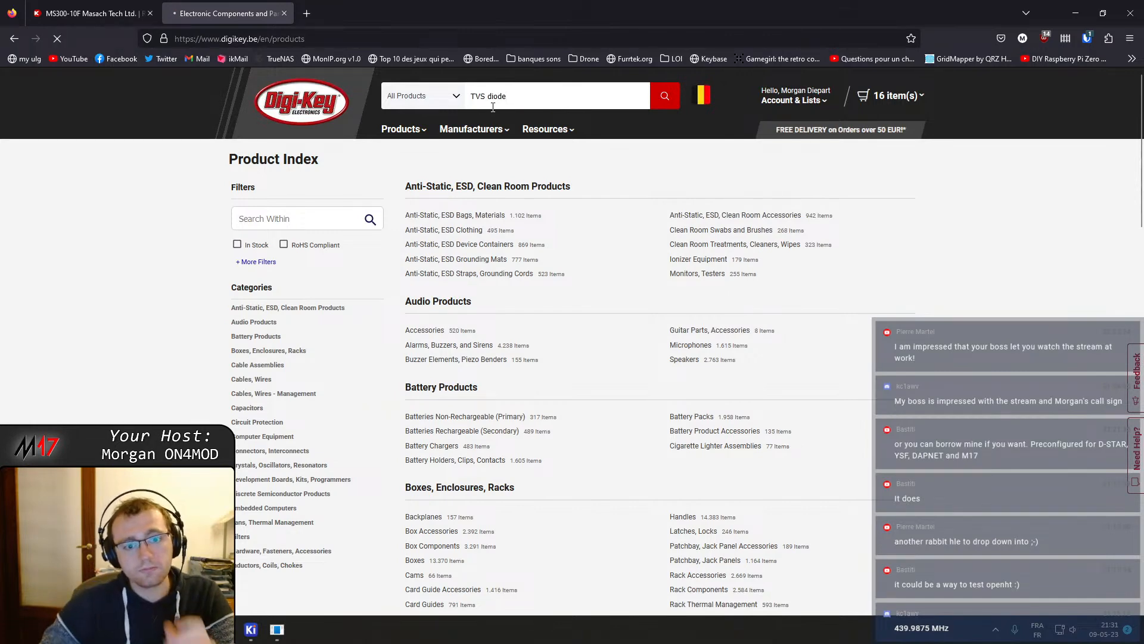
key(Return)
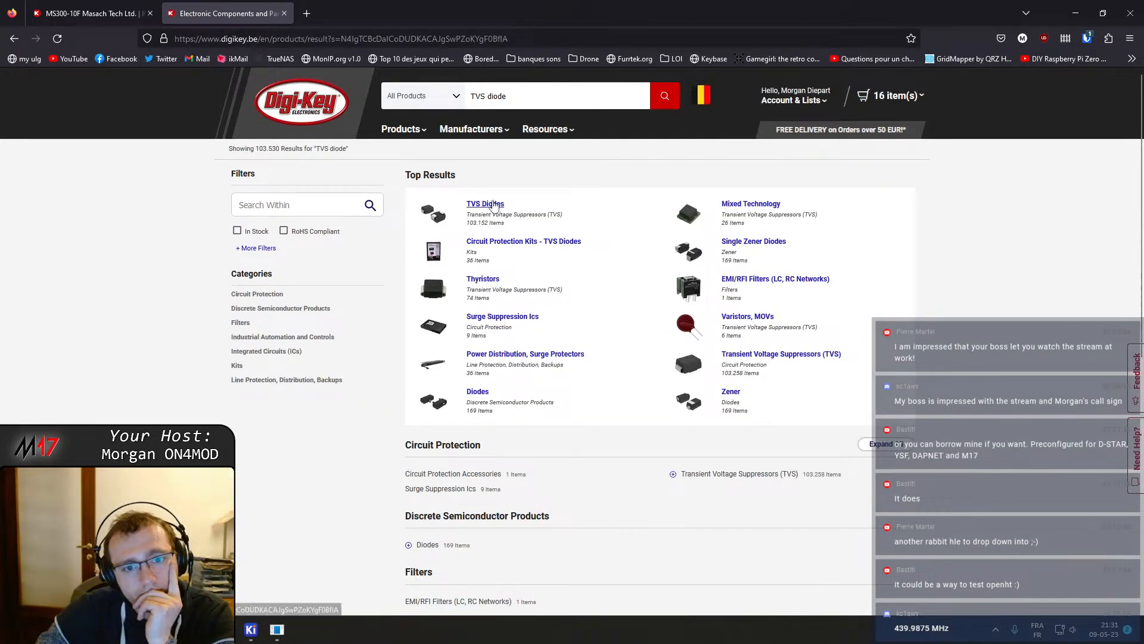
click(494, 206)
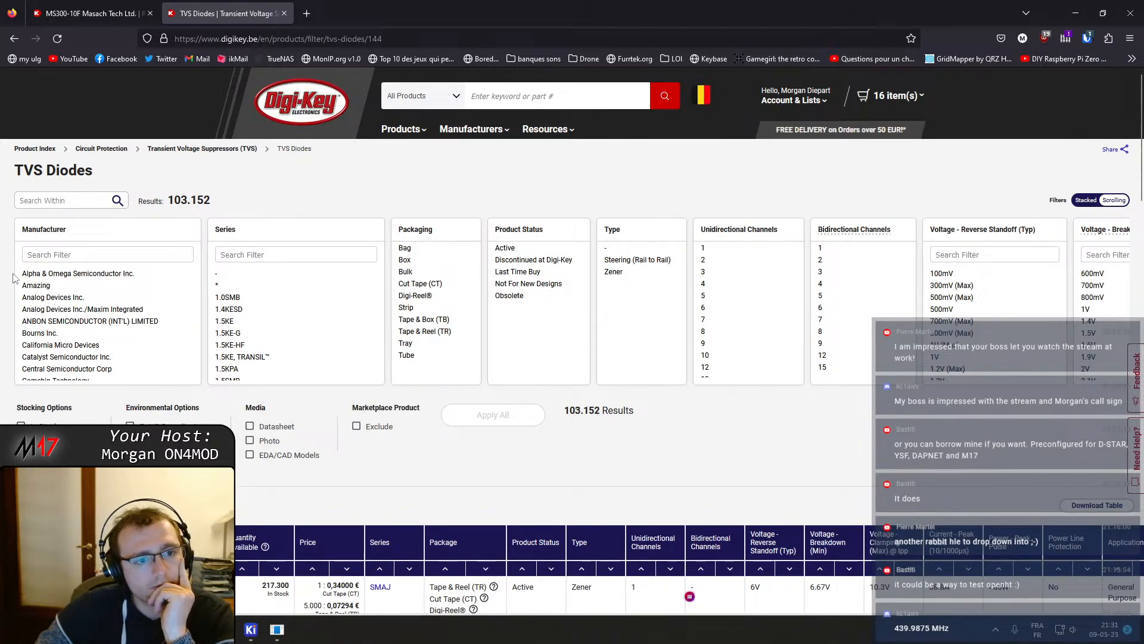
Filter the TVS diodes to in-stock parts with Active product status and apply the filters
click(21, 425)
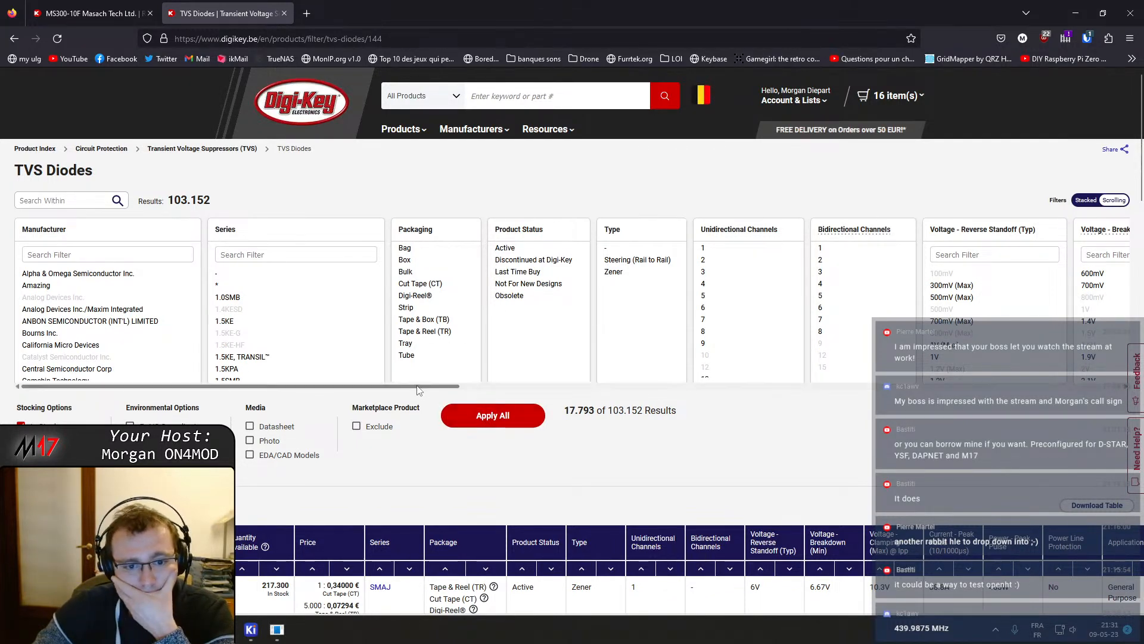
drag(419, 390, 976, 404)
scroll(821, 311, down, 3)
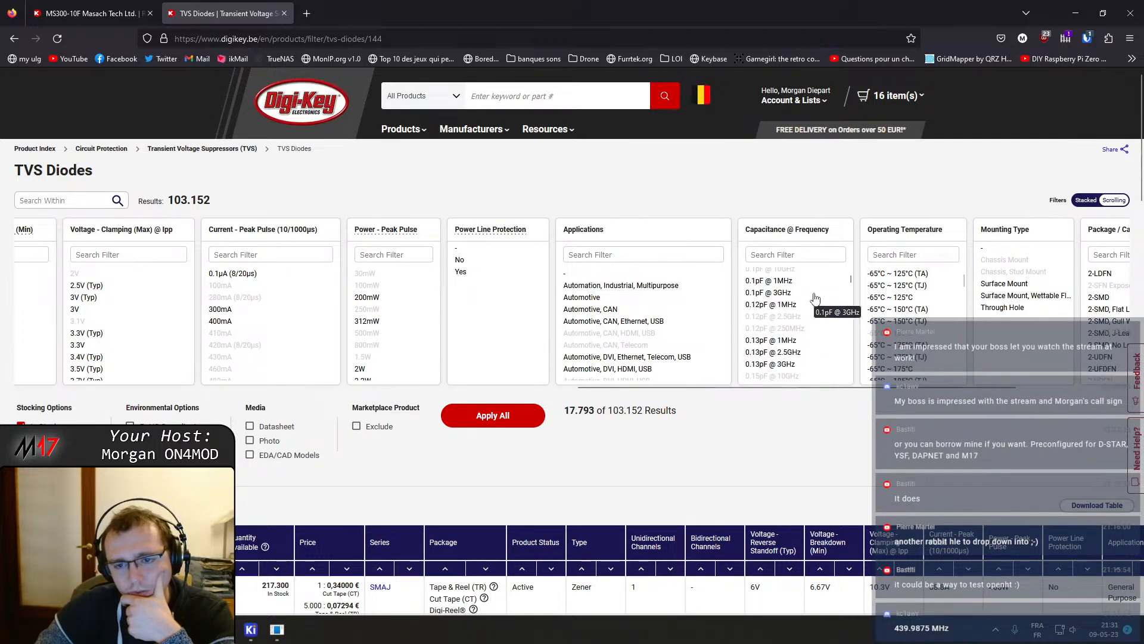
scroll(816, 298, down, 1)
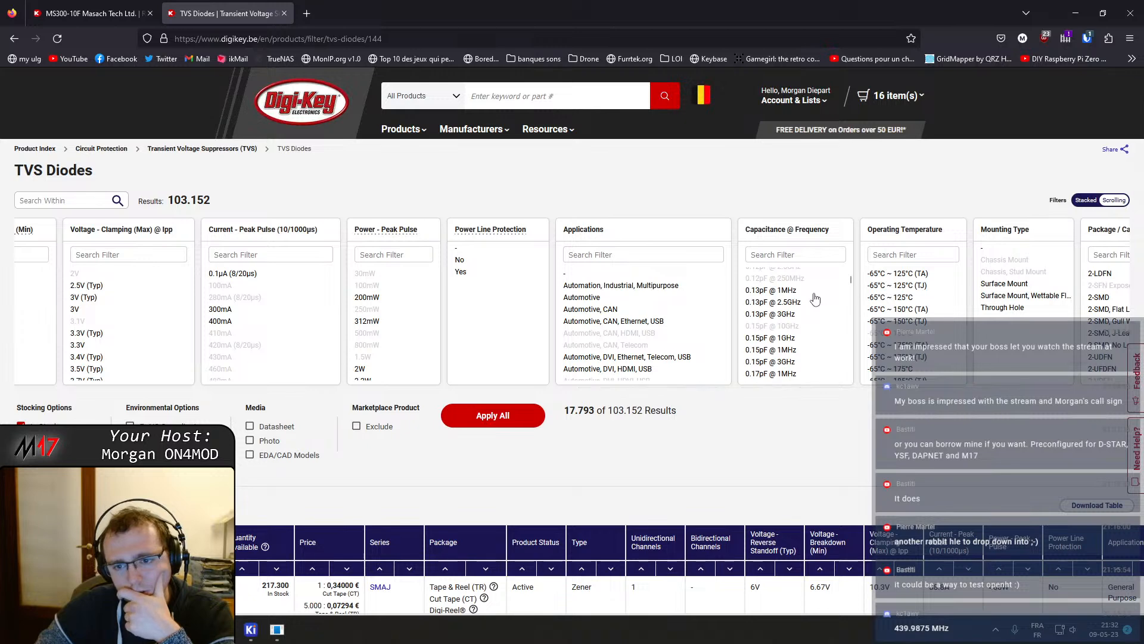
scroll(815, 298, down, 4)
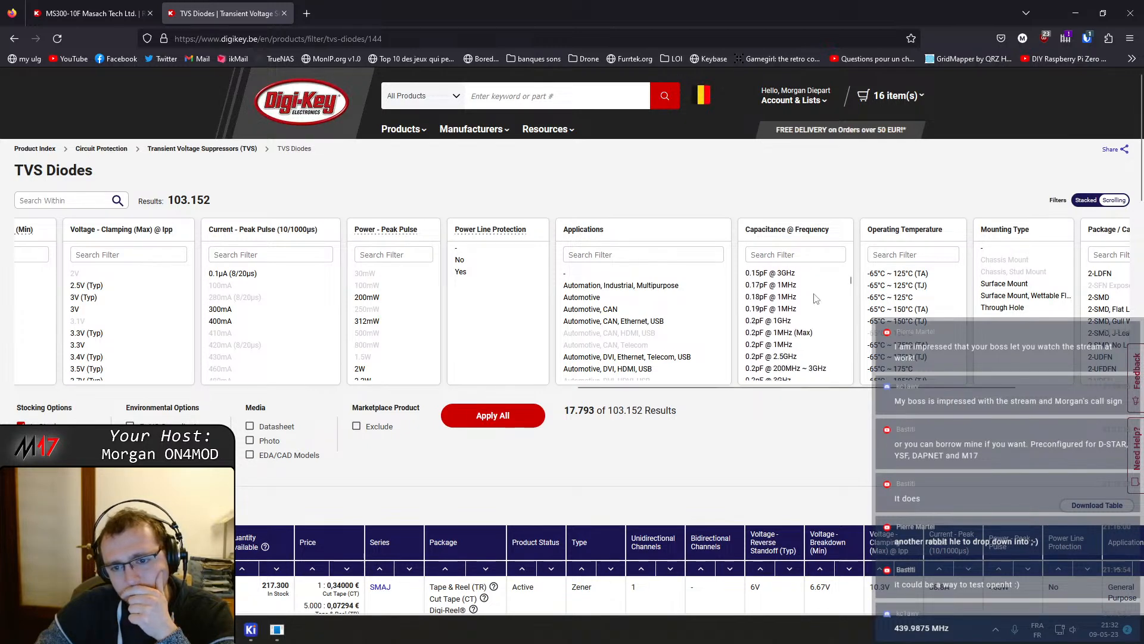
scroll(815, 298, down, 3)
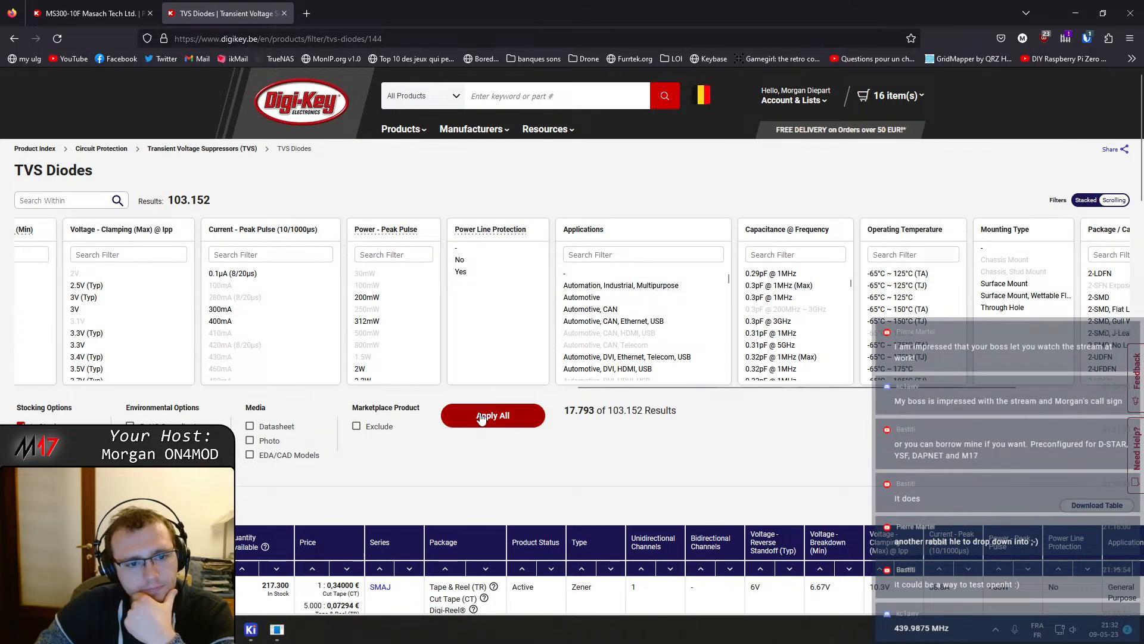
drag(581, 386, 2, 413)
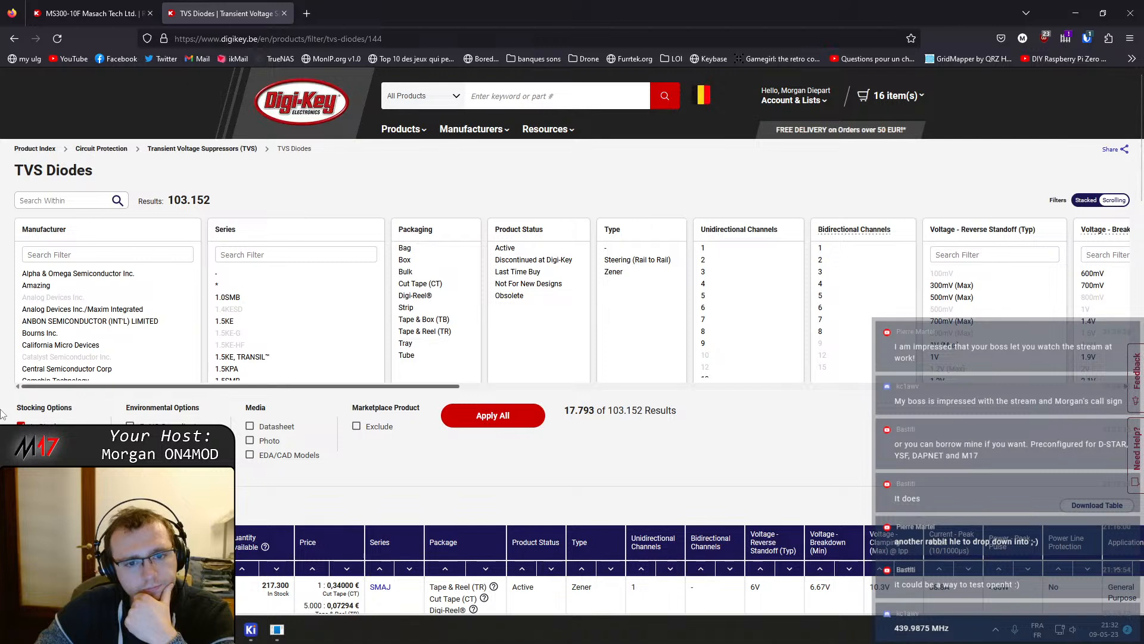
click(507, 248)
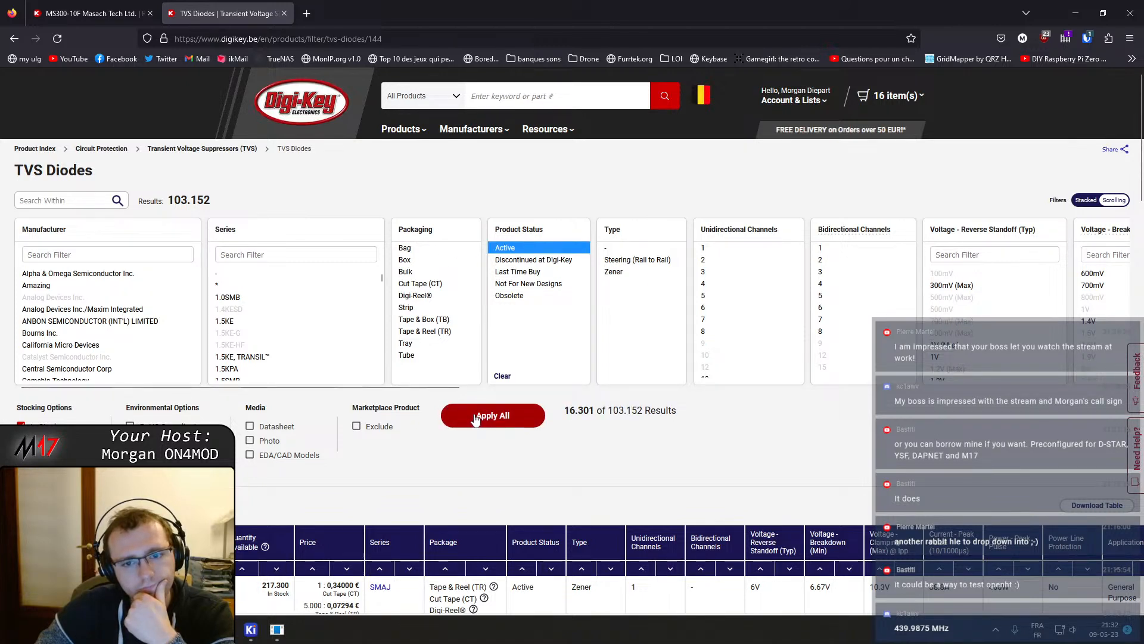
click(492, 415)
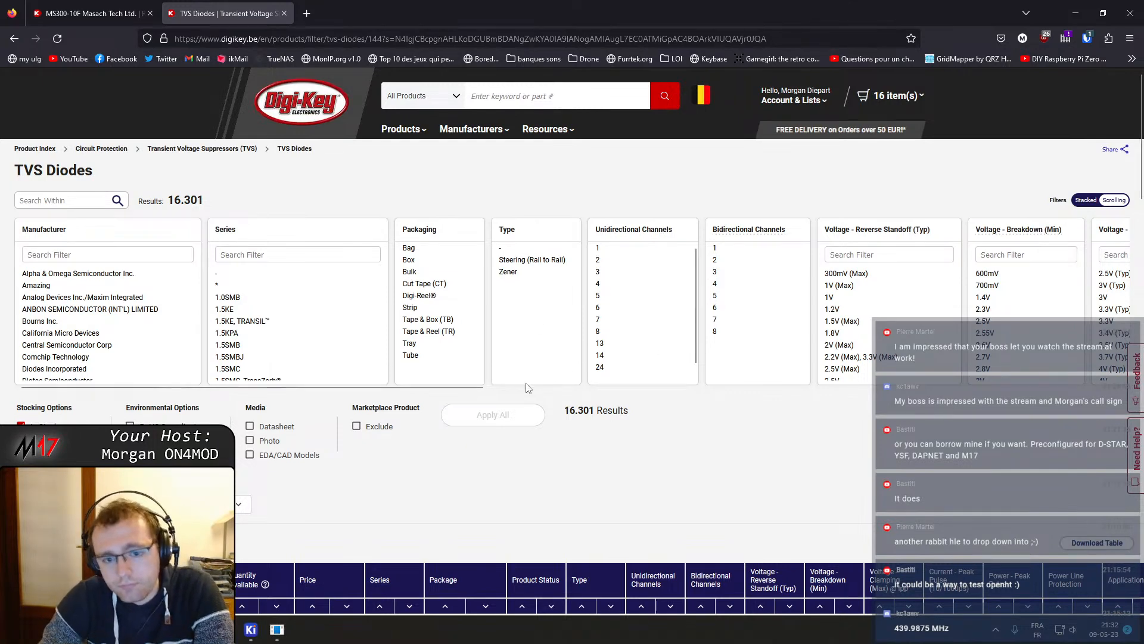
Browse the TVS diode filter columns such as clamping voltage, capacitance, mounting type and package
scroll(572, 371, right, 4)
scroll(628, 366, right, 2)
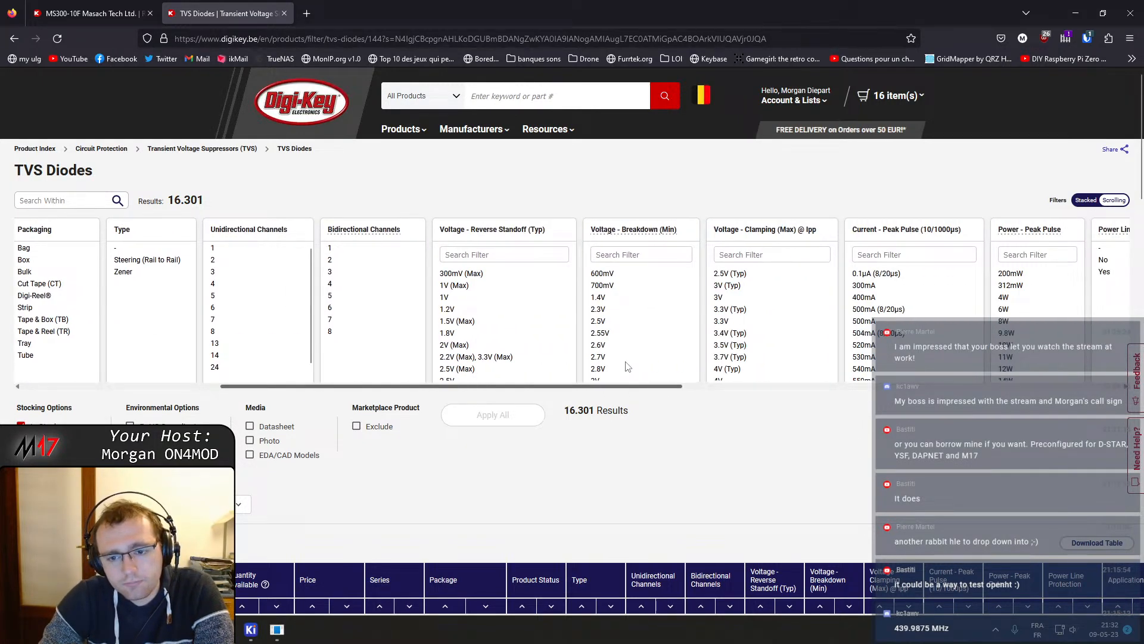
scroll(627, 366, right, 1)
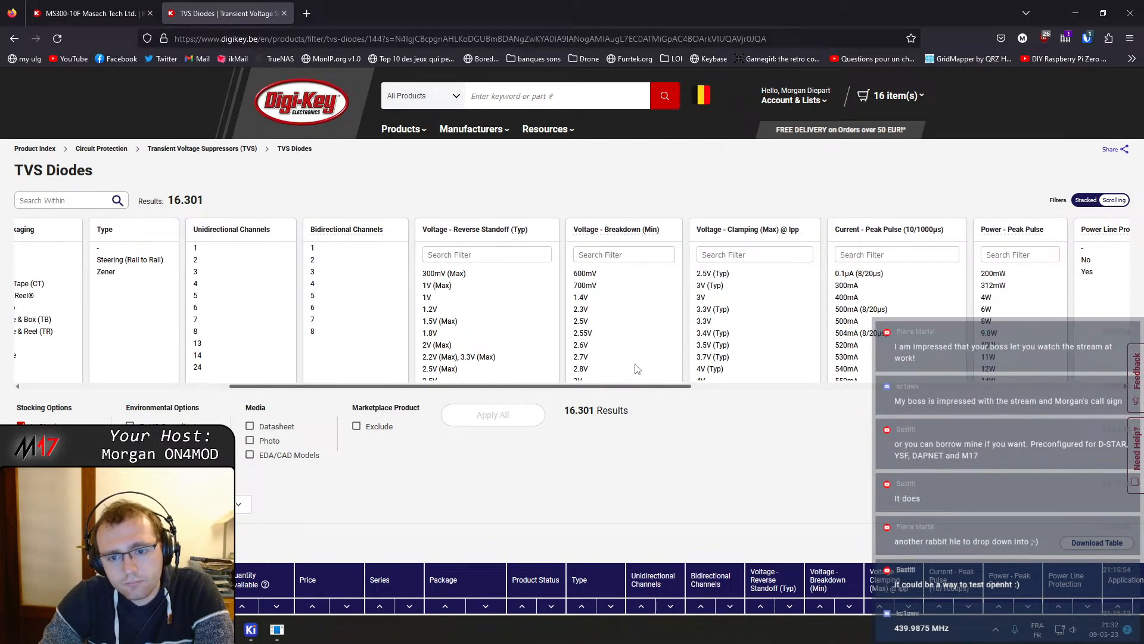
scroll(652, 370, right, 1)
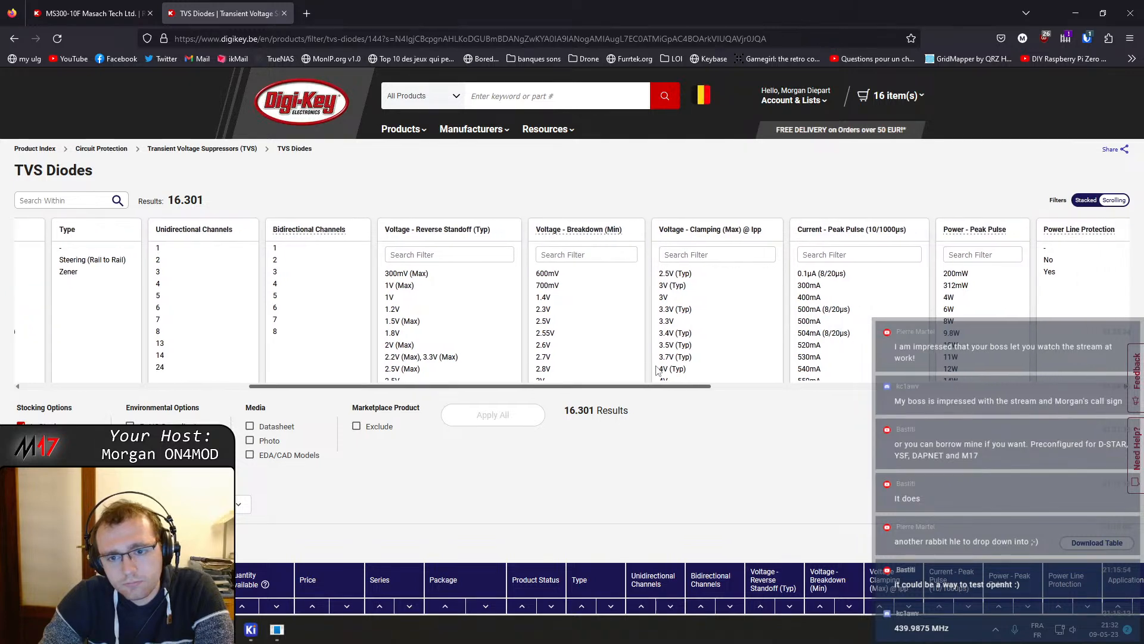
scroll(662, 371, right, 3)
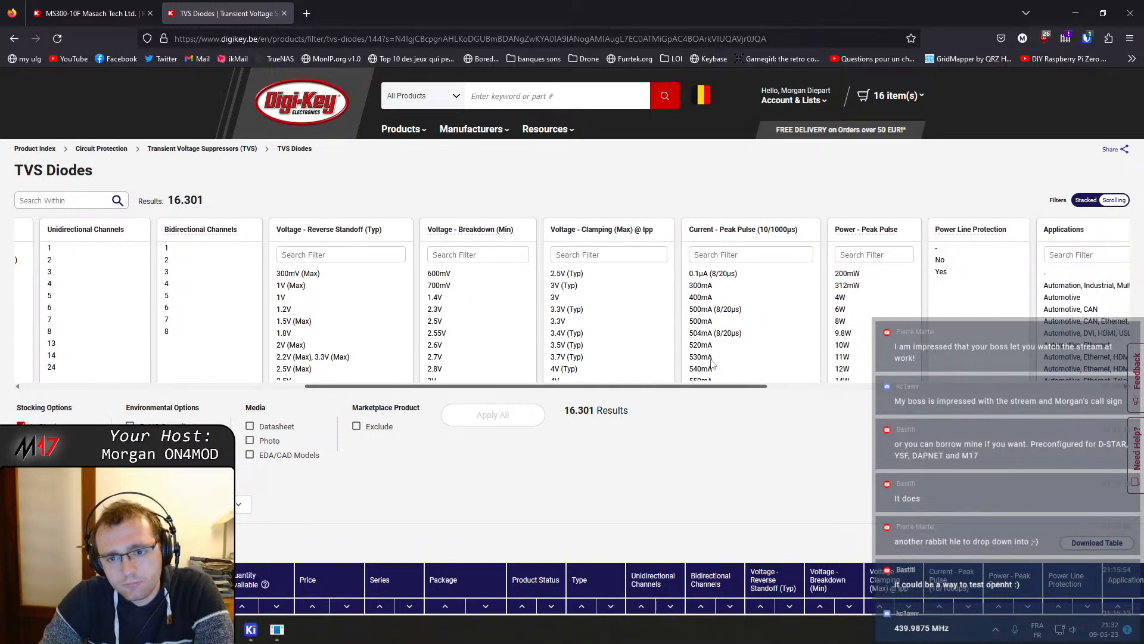
scroll(724, 361, right, 1)
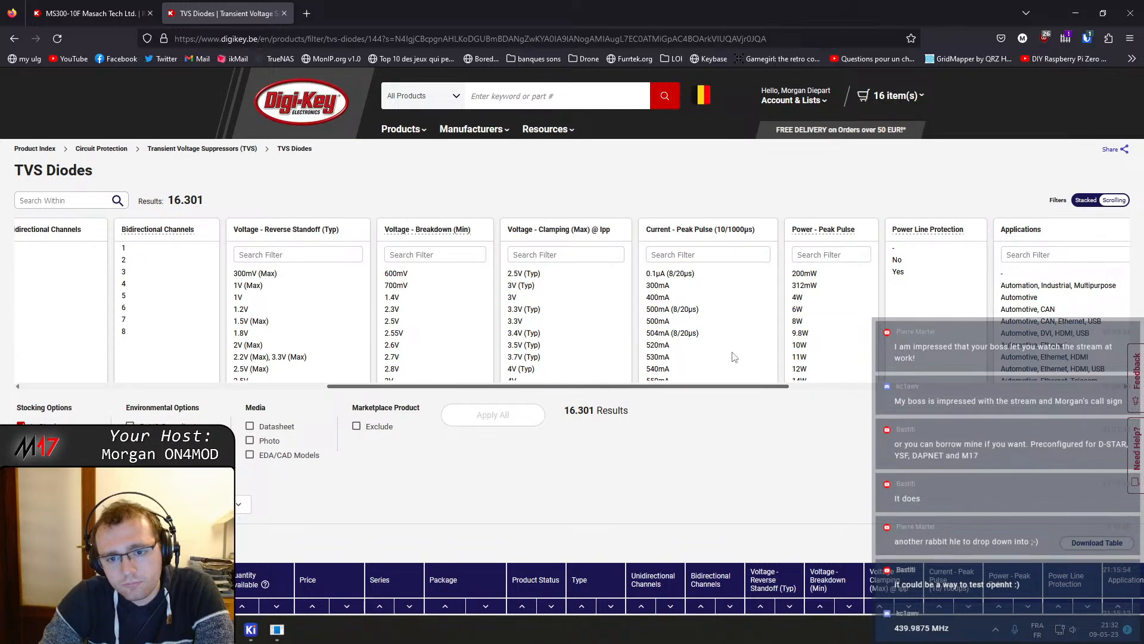
scroll(734, 356, right, 1)
scroll(727, 338, down, 2)
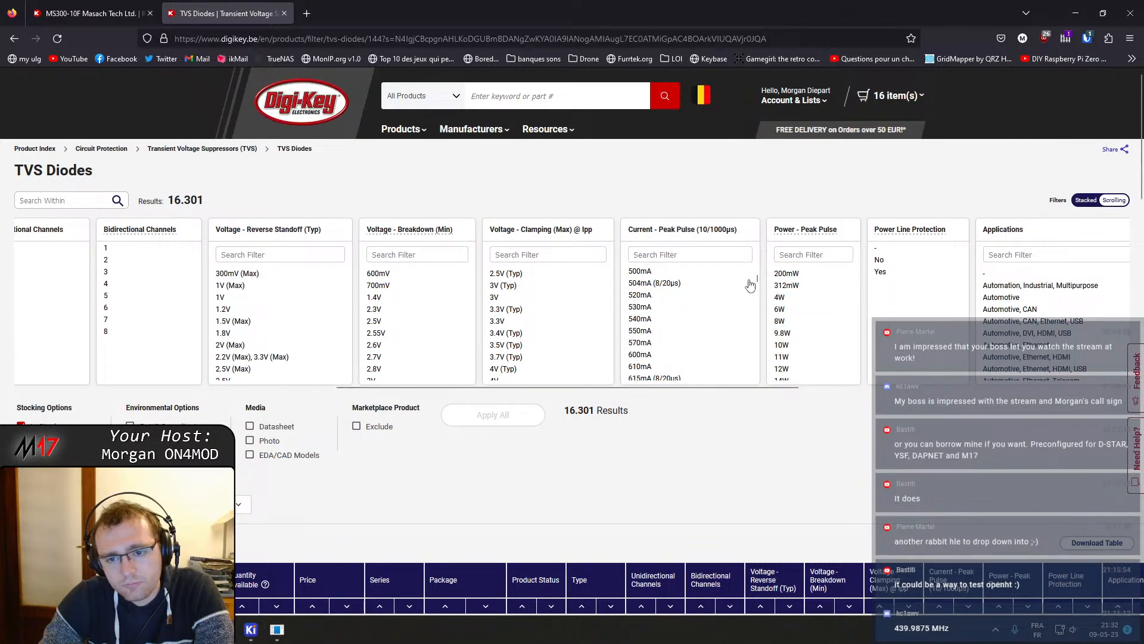
scroll(757, 285, up, 2)
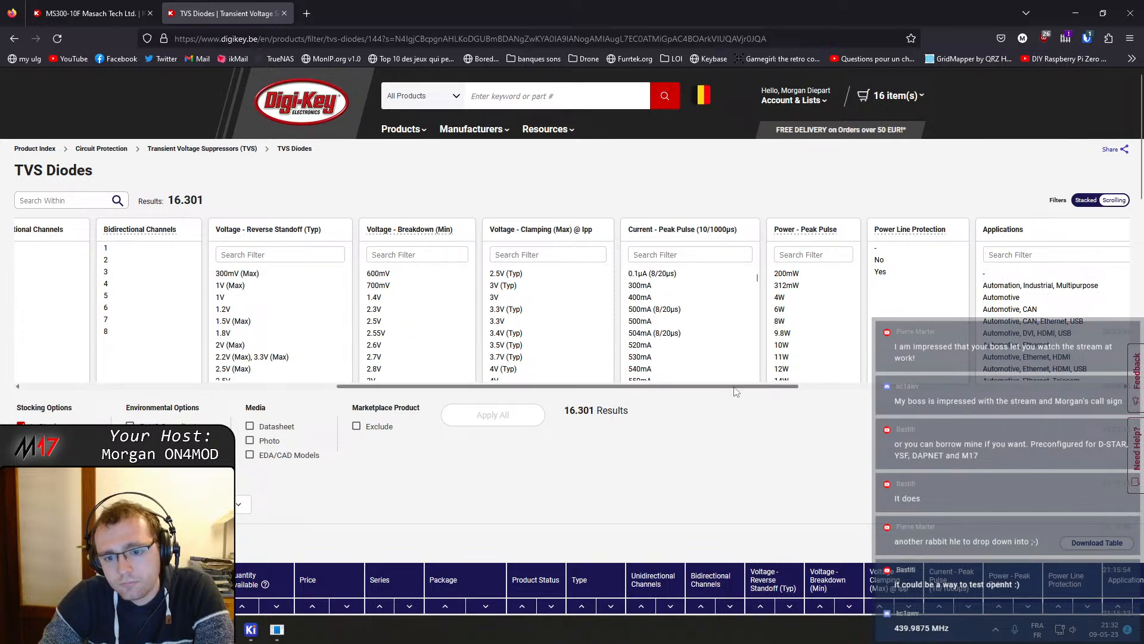
drag(736, 386, 946, 367)
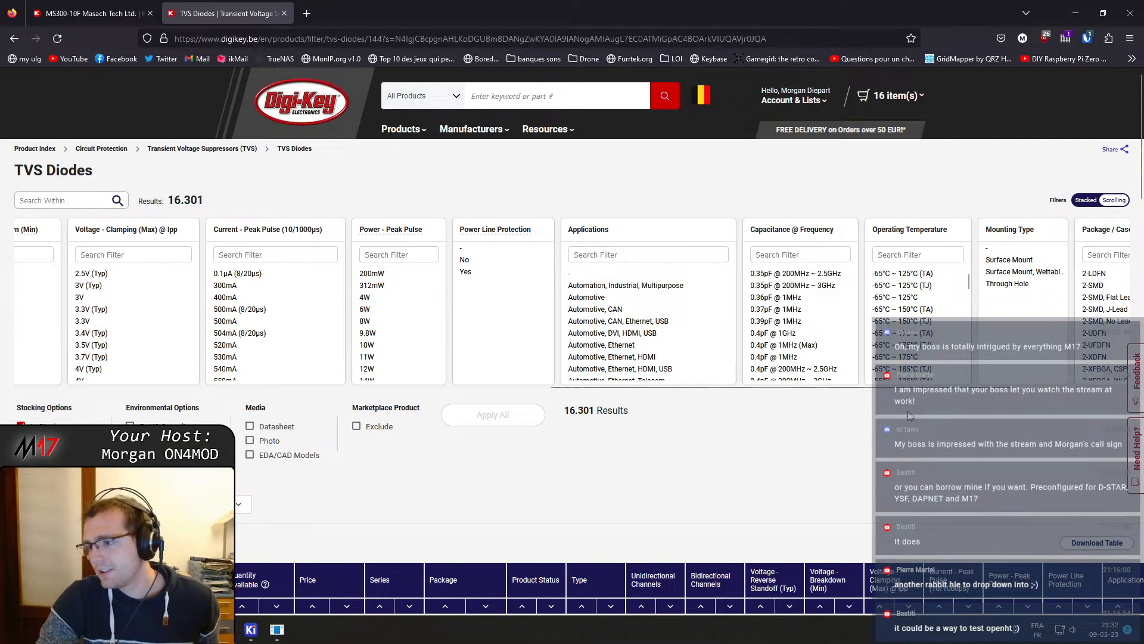
scroll(1035, 377, right, 3)
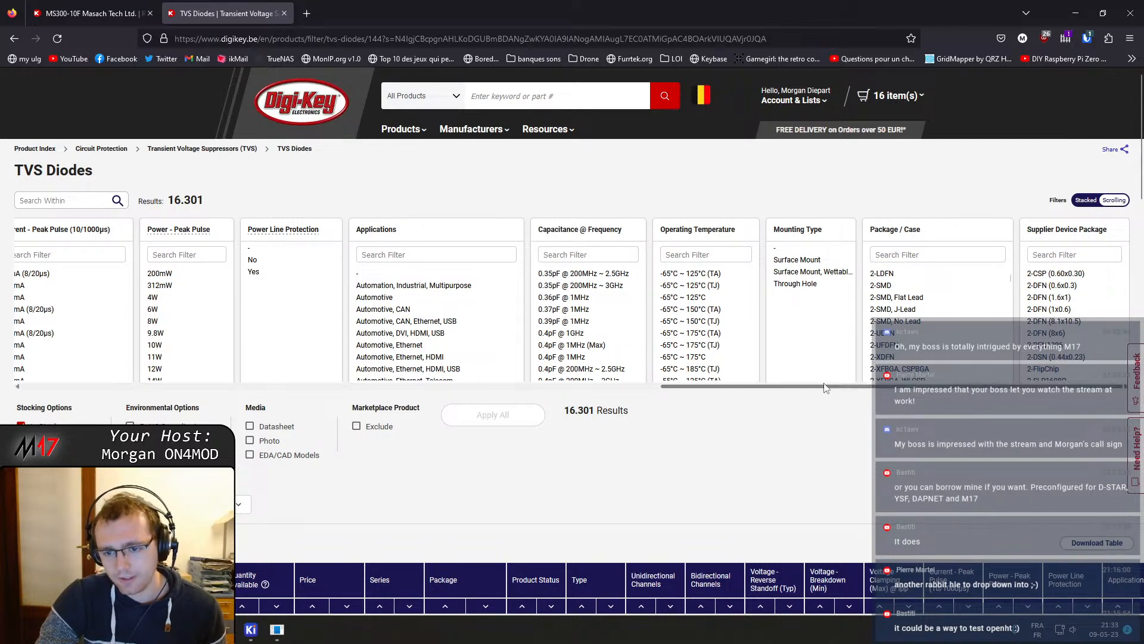
scroll(774, 394, left, 20)
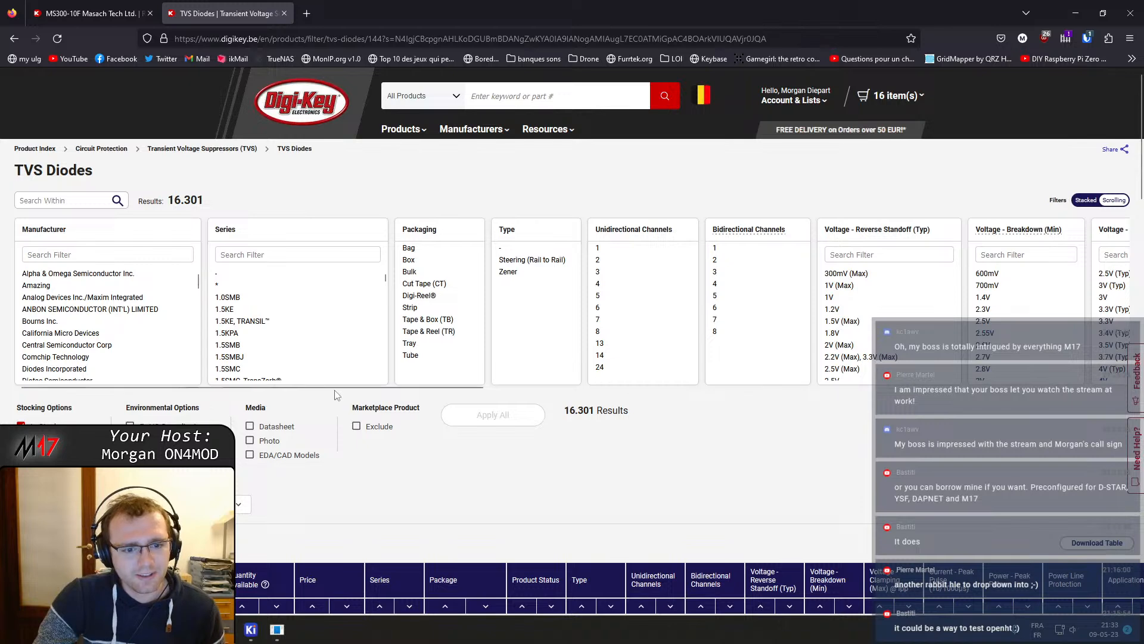
Sort the filtered TVS diode results by quantity available, descending
scroll(250, 420, down, 1)
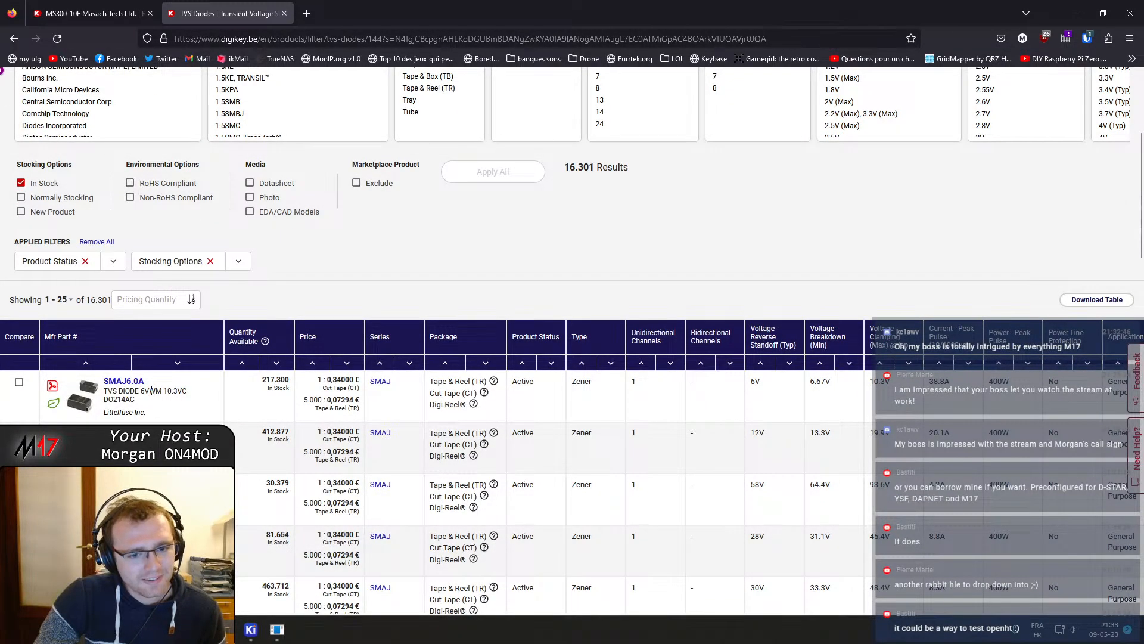
scroll(374, 398, down, 3)
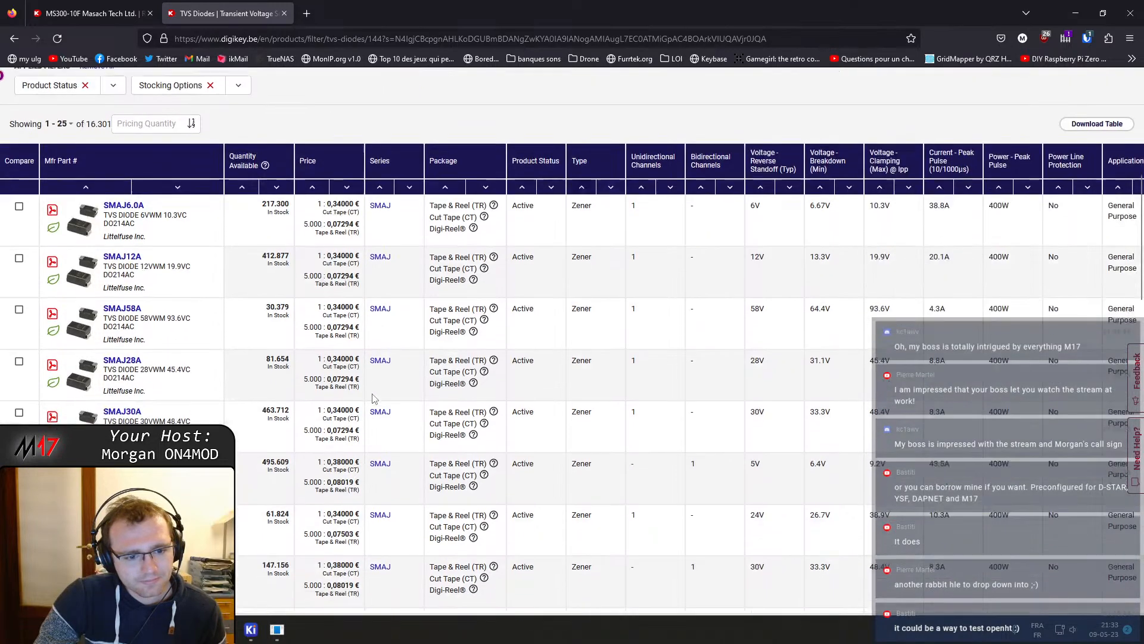
click(242, 181)
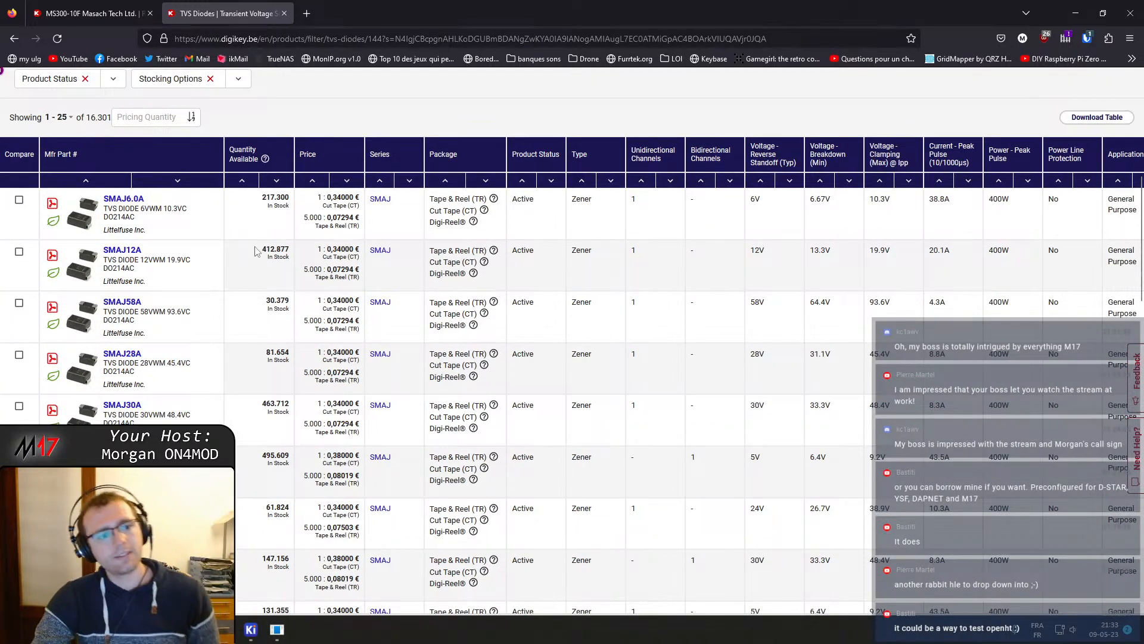
click(277, 180)
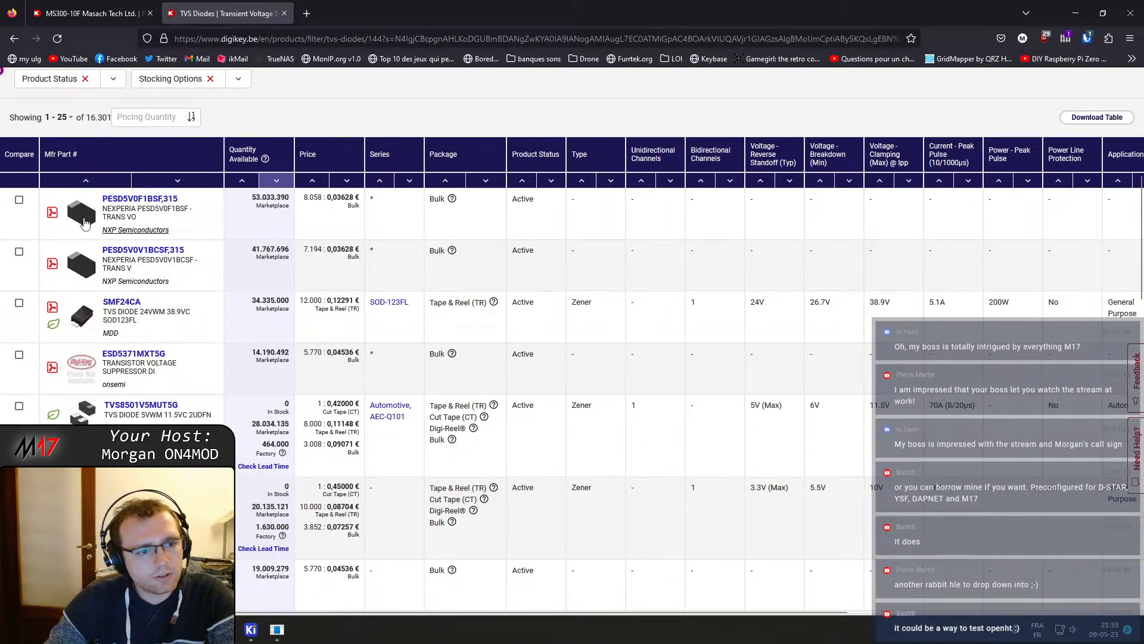
Scroll through the sorted TVS diode results, previewing the package images of the listed parts
mouse_move(83, 219)
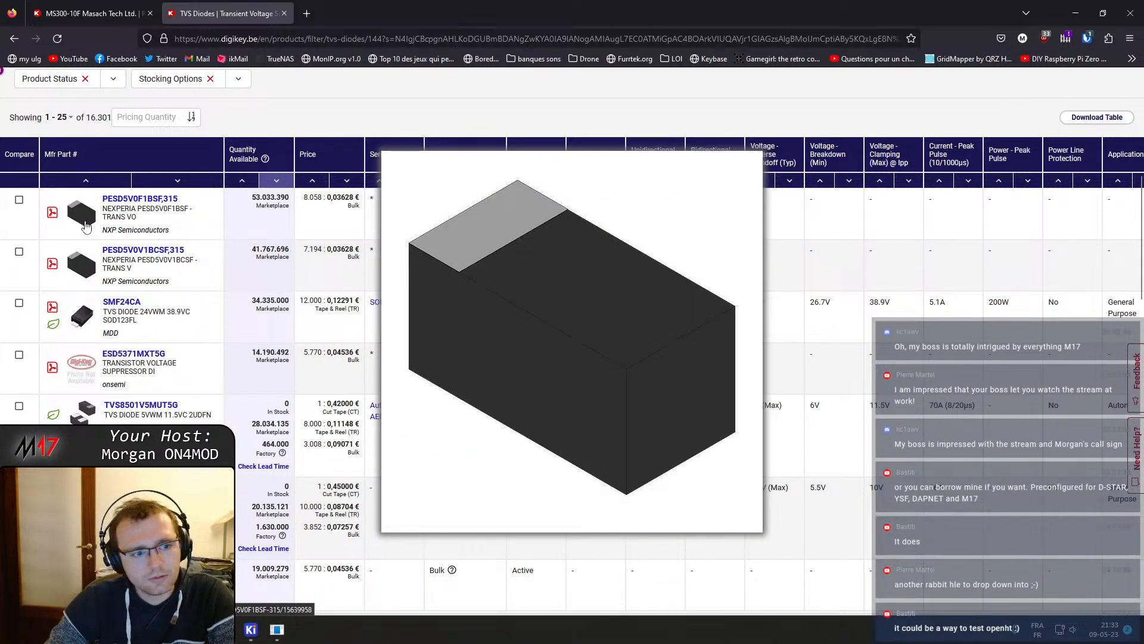
mouse_move(84, 316)
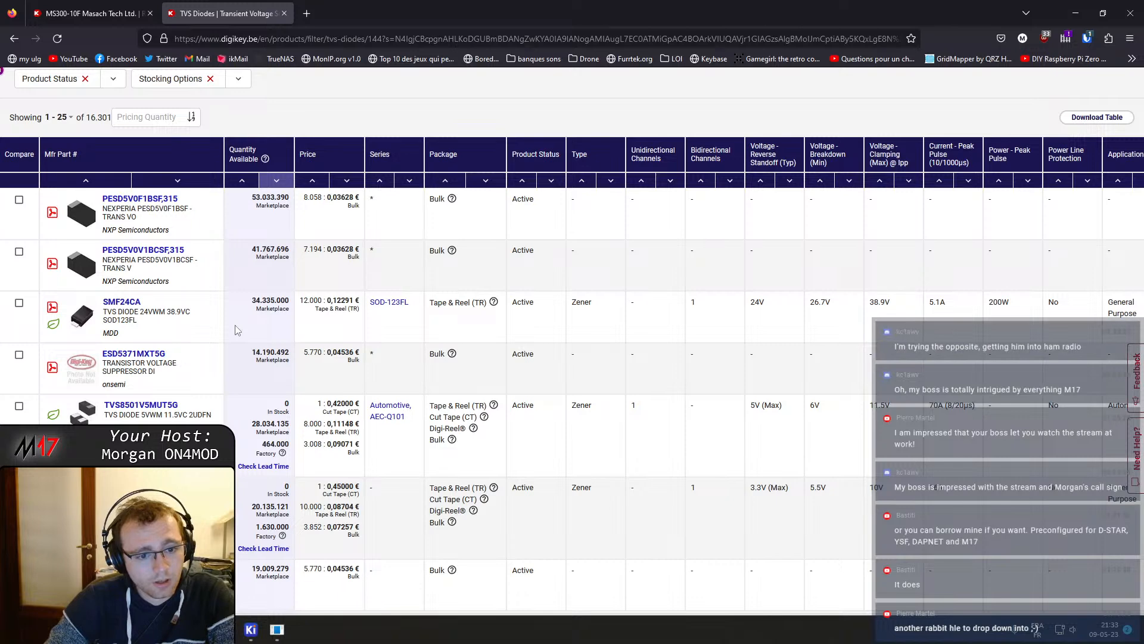
scroll(242, 339, down, 1)
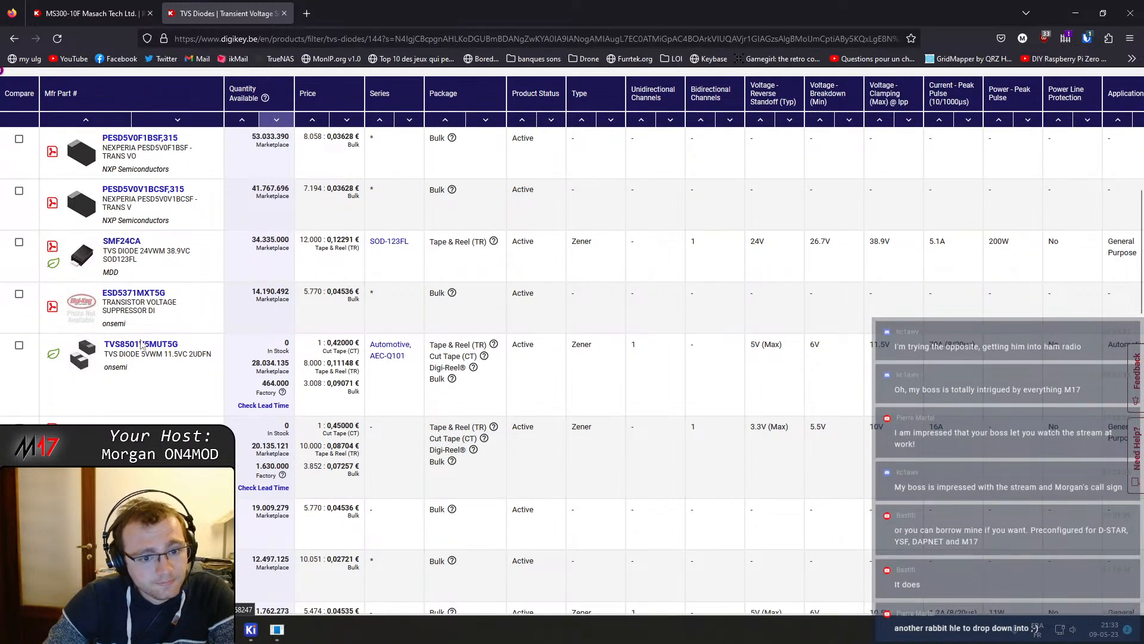
mouse_move(82, 353)
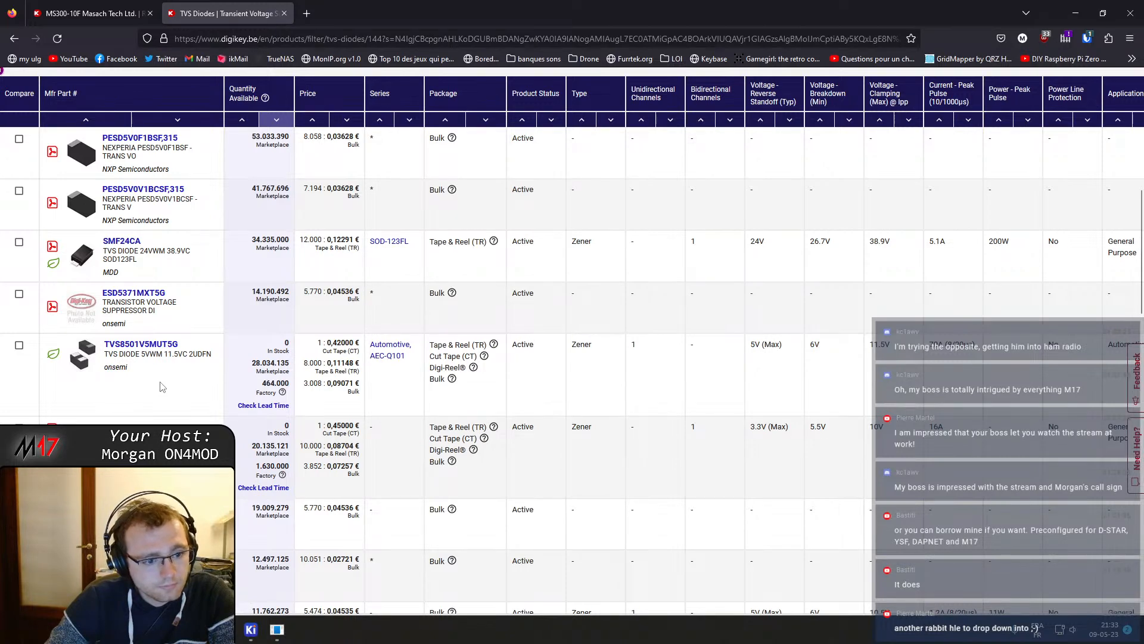
scroll(159, 387, down, 4)
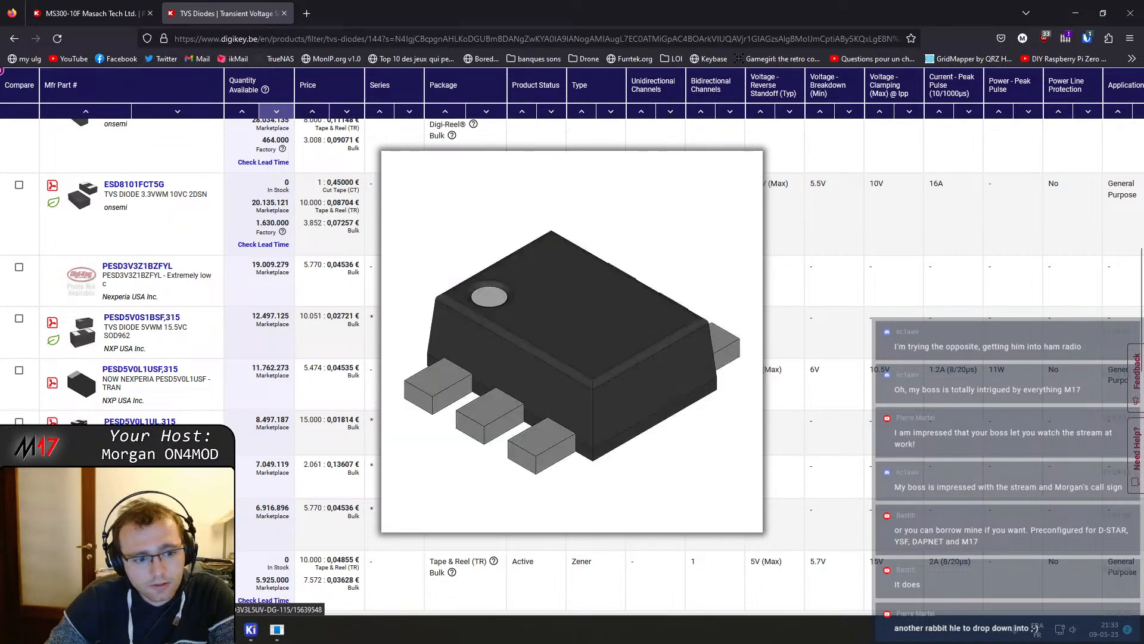
mouse_move(81, 477)
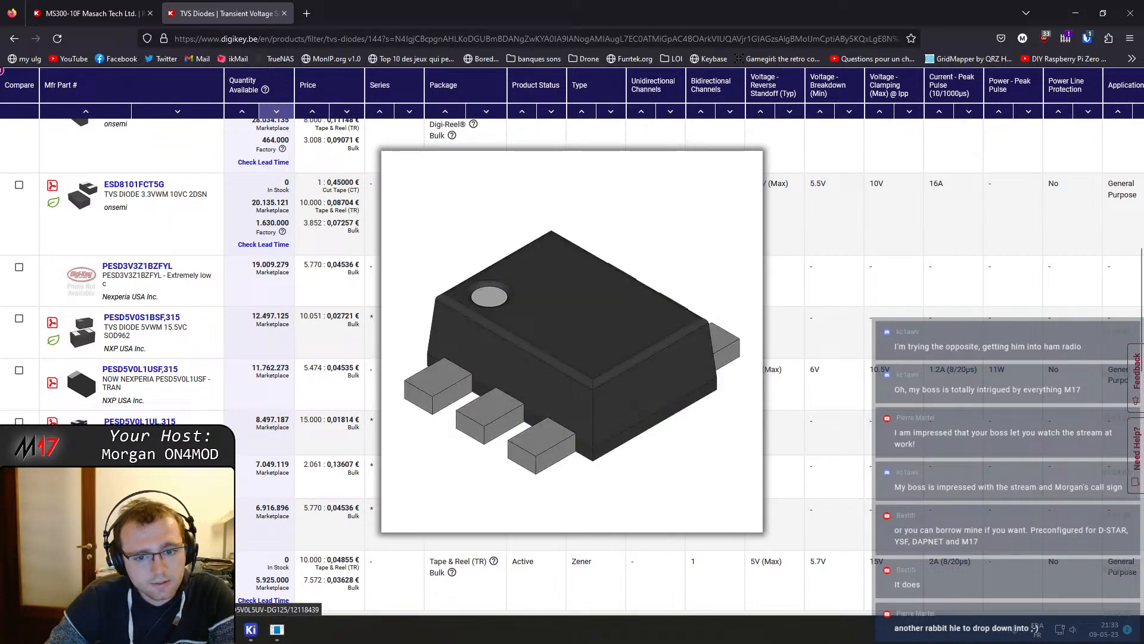
scroll(82, 477, down, 1)
scroll(82, 476, down, 3)
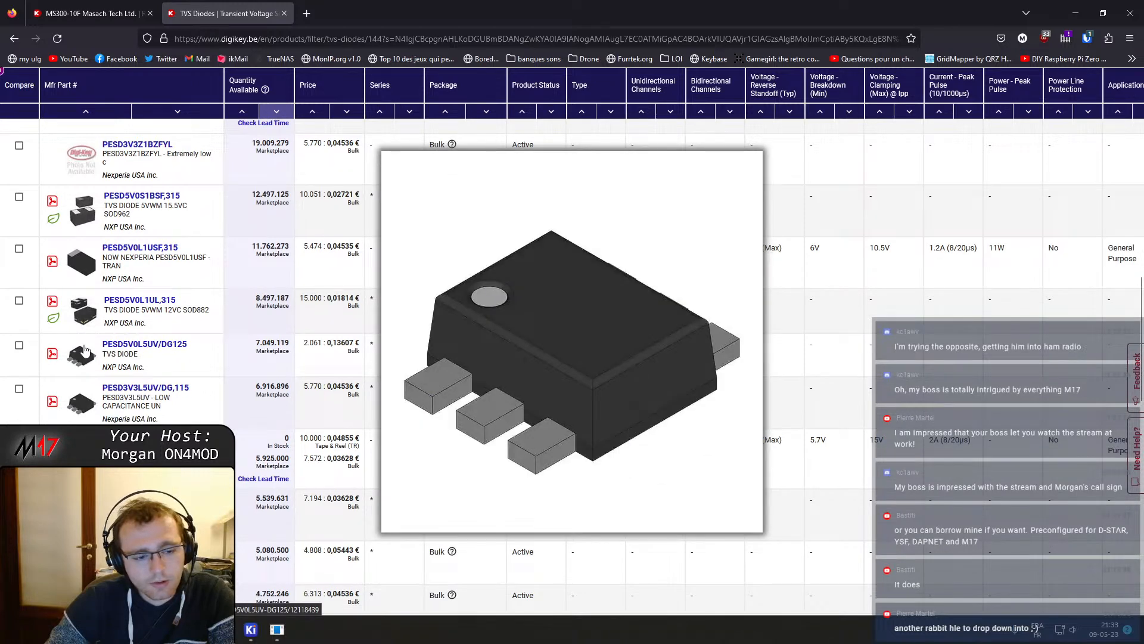
scroll(90, 361, down, 2)
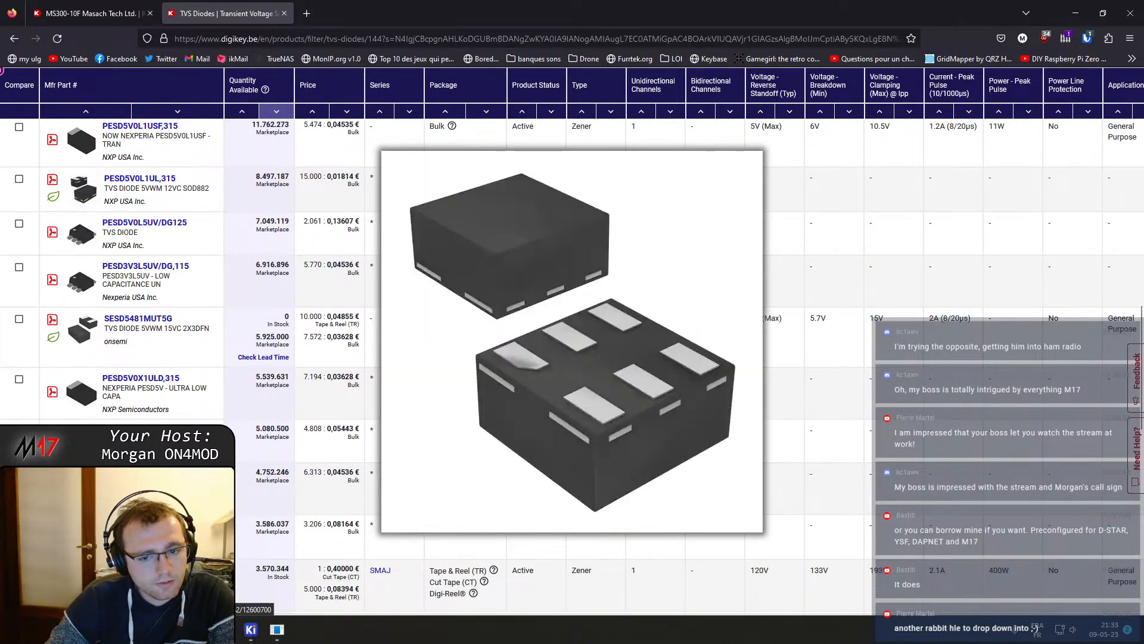
scroll(82, 518, down, 3)
mouse_move(81, 526)
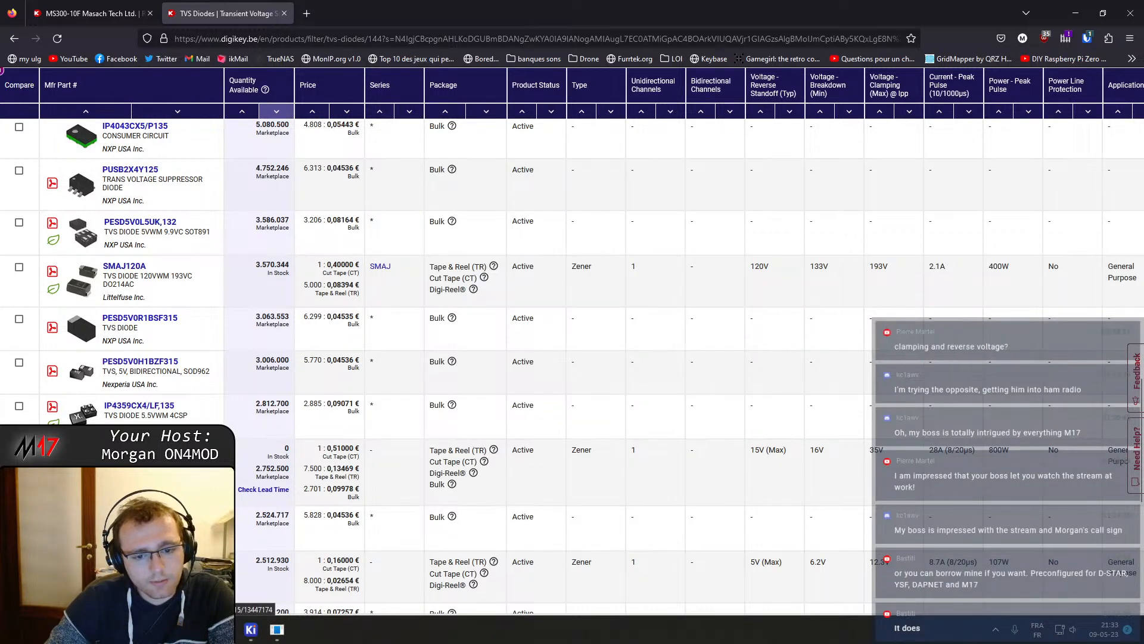
Open the PESD24VS2UQ,115 product page in a new tab, review its details, and return to the results
middle_click(136, 516)
click(365, 3)
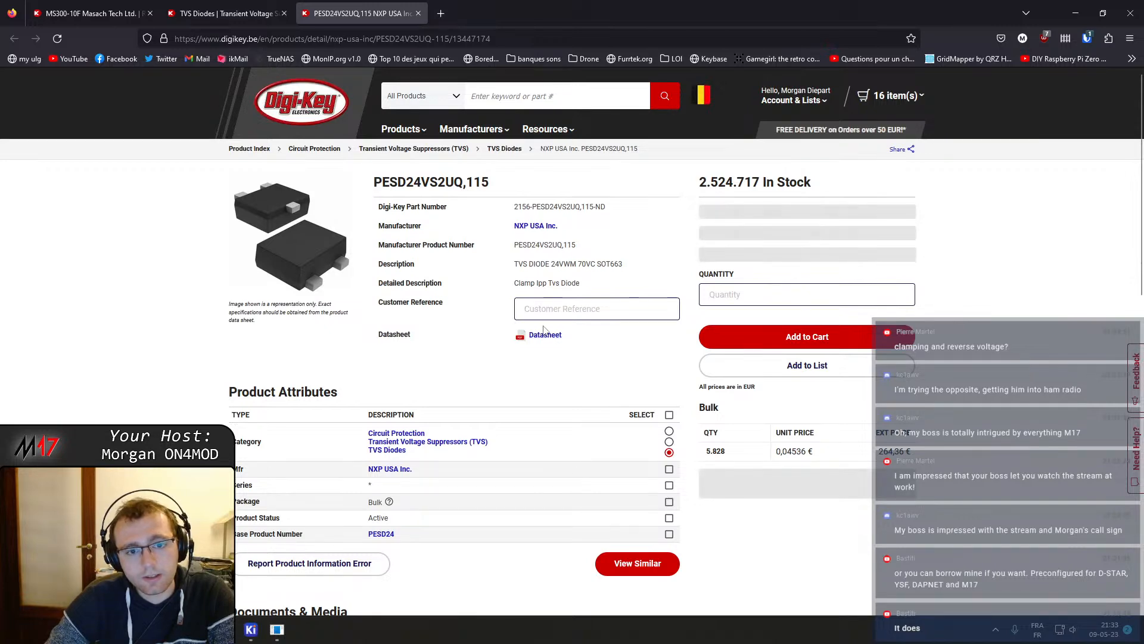
scroll(539, 337, down, 8)
scroll(525, 354, down, 4)
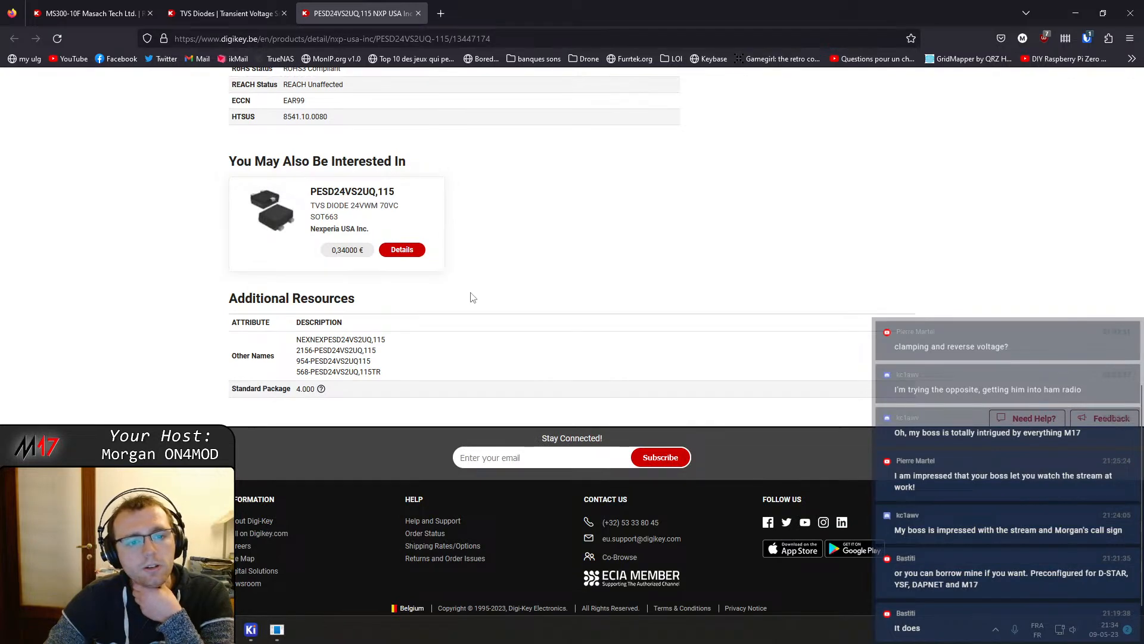
scroll(471, 295, up, 11)
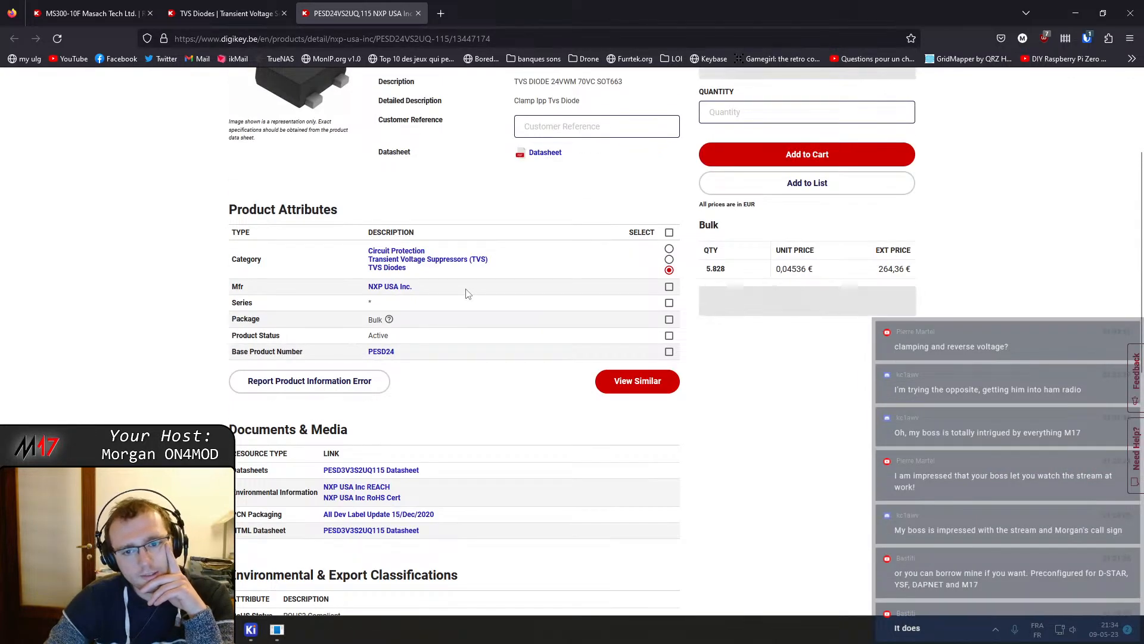
scroll(459, 292, up, 3)
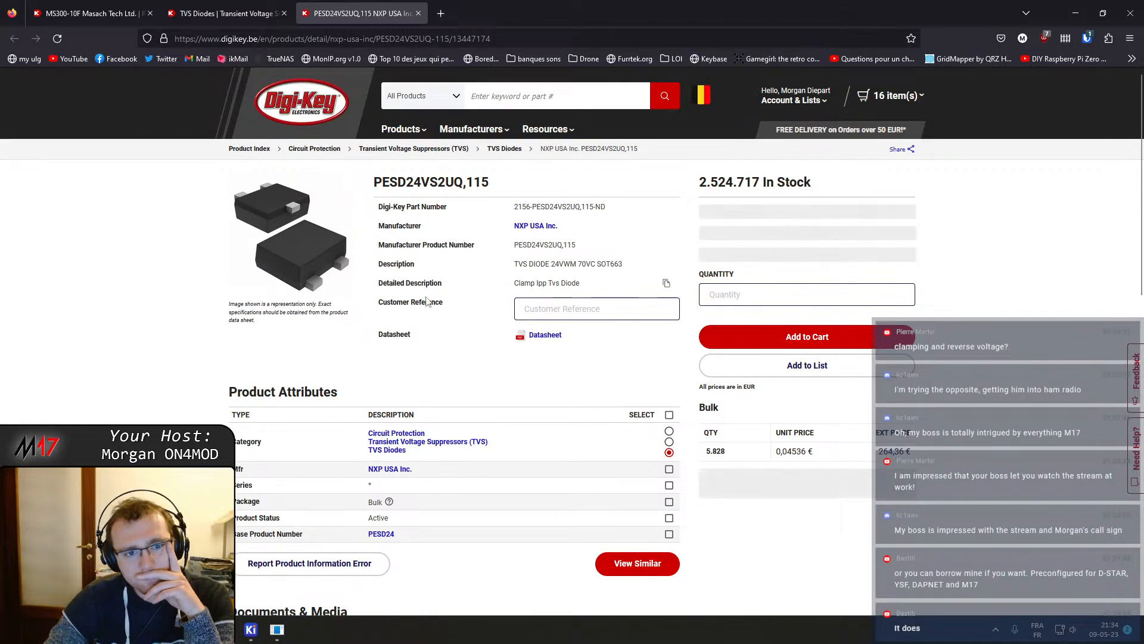
scroll(431, 285, down, 7)
scroll(418, 325, down, 5)
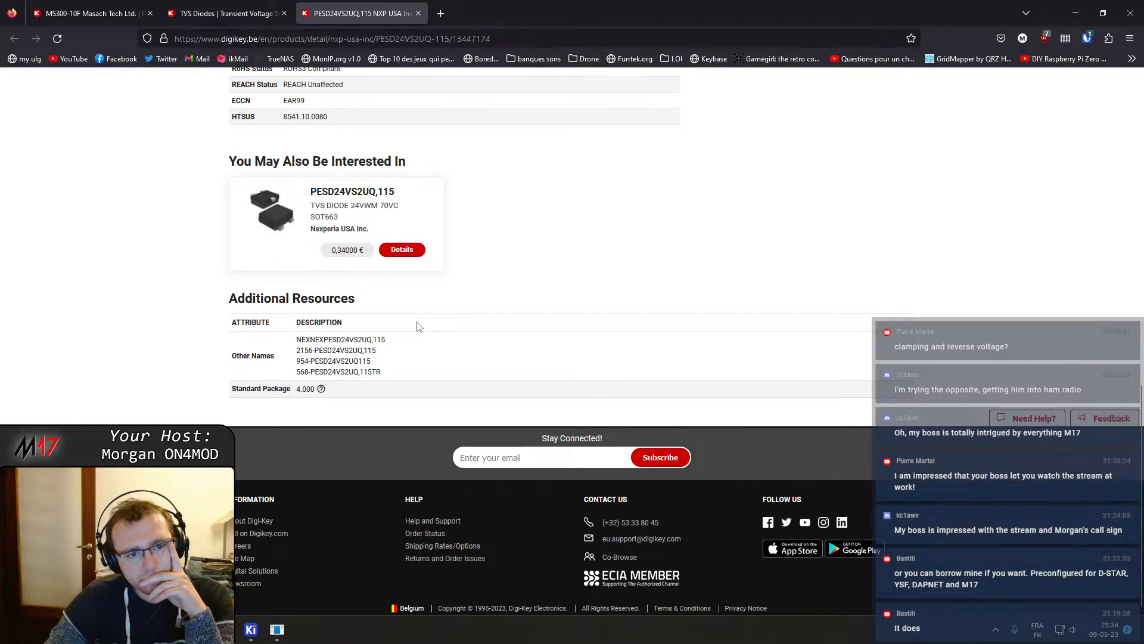
scroll(417, 325, up, 4)
click(227, 13)
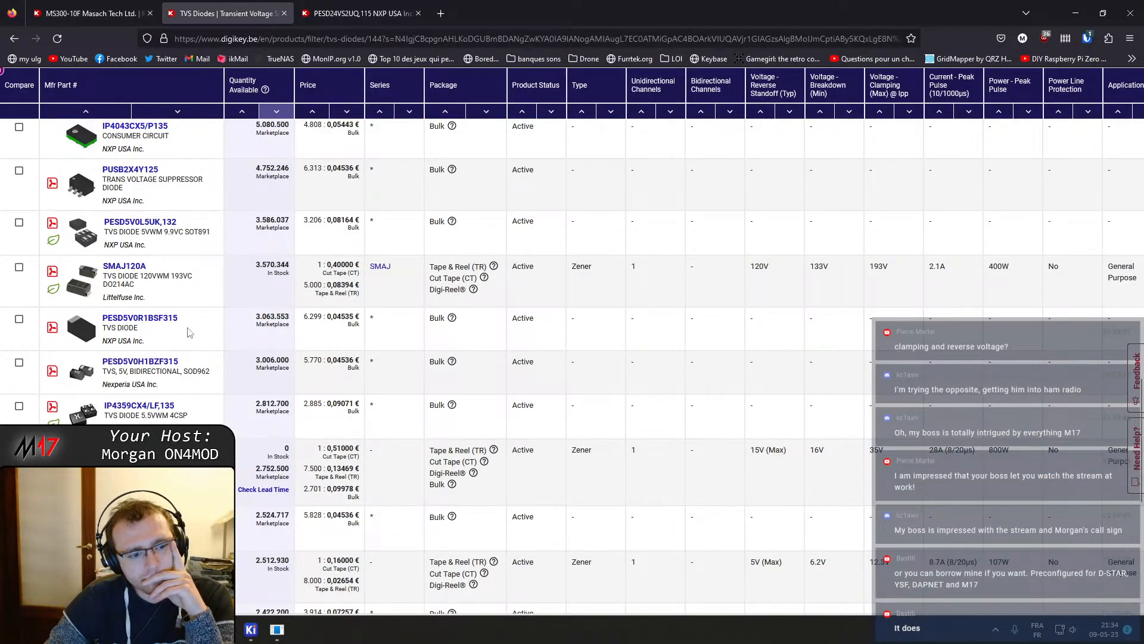
Filter the TVS diode results to 1 bidirectional channel and apply the filter
scroll(159, 390, down, 2)
scroll(145, 409, up, 15)
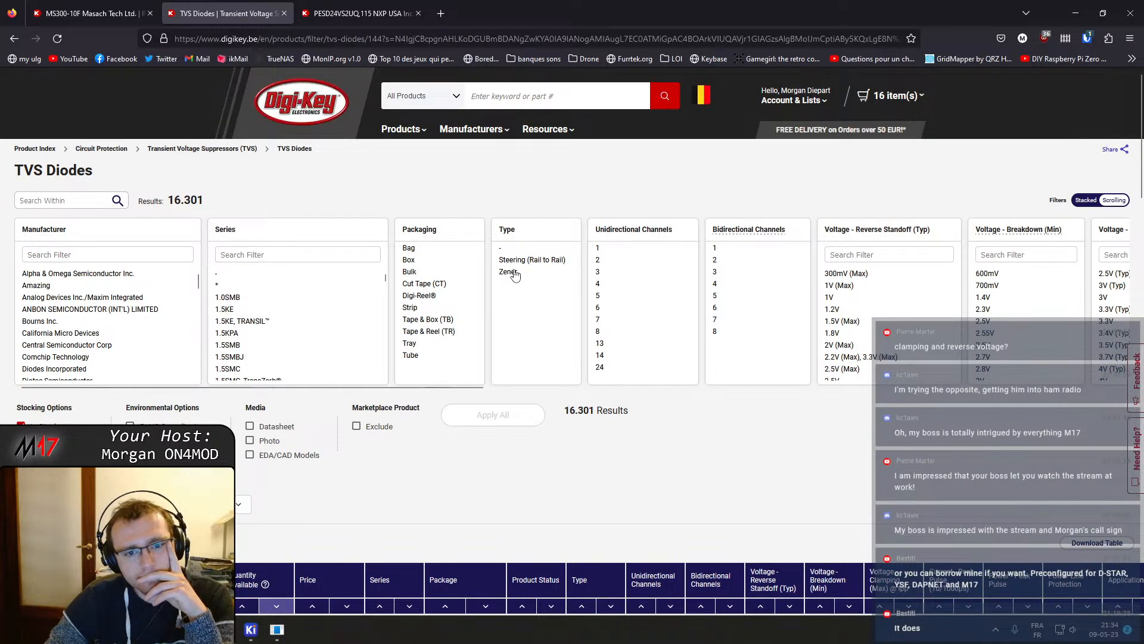
click(722, 248)
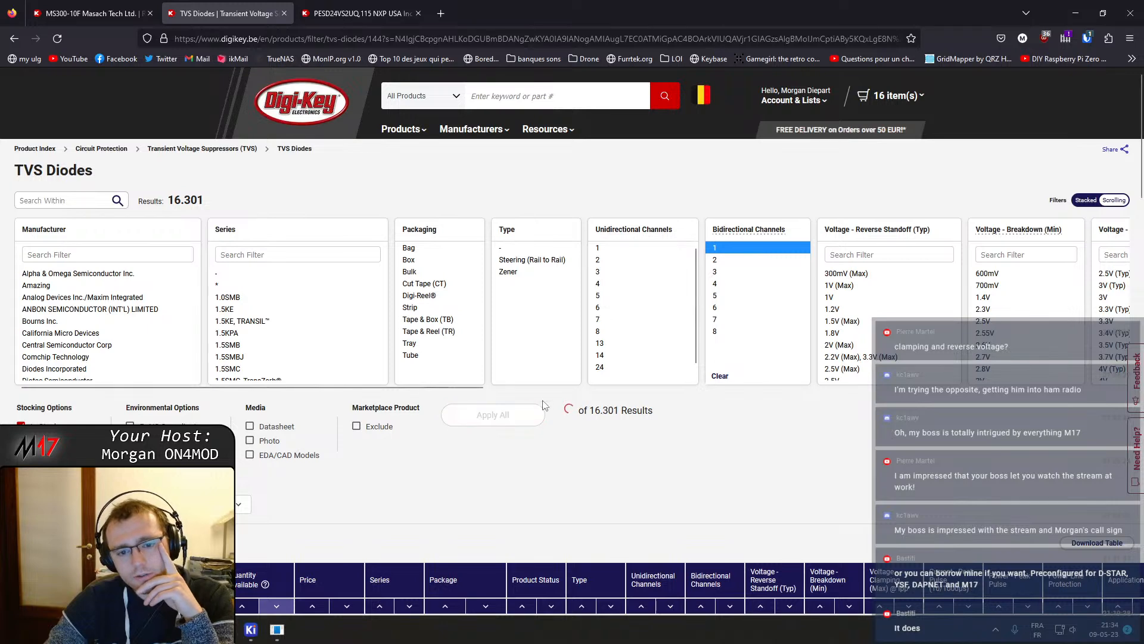
click(493, 417)
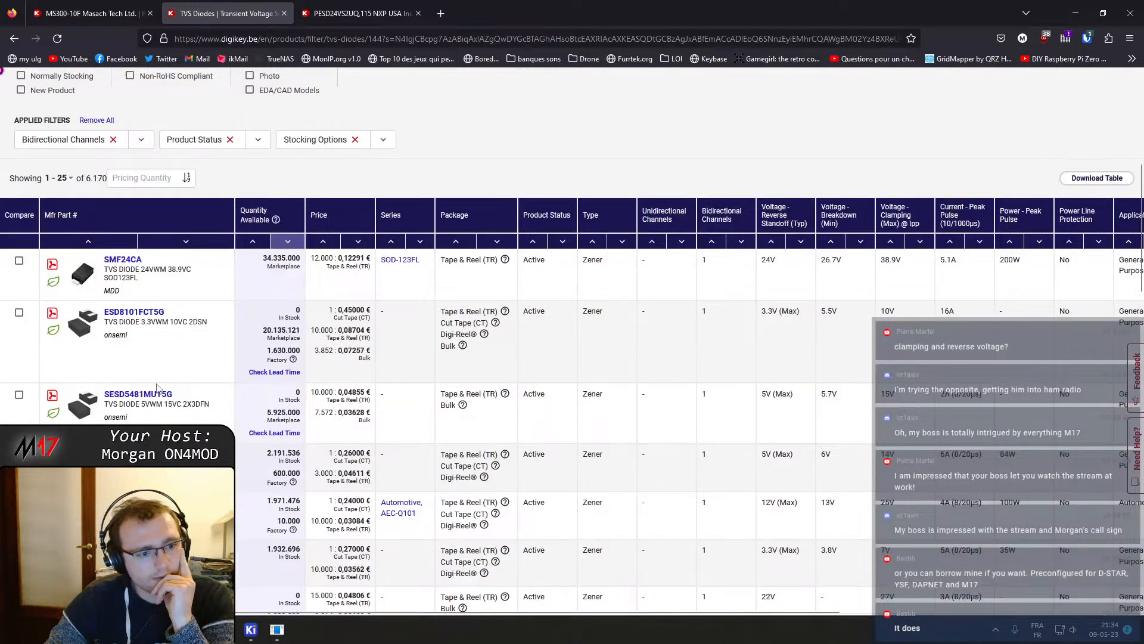
Open the SMF24CA product page in a new tab and then its datasheet
scroll(119, 274, down, 3)
mouse_move(77, 388)
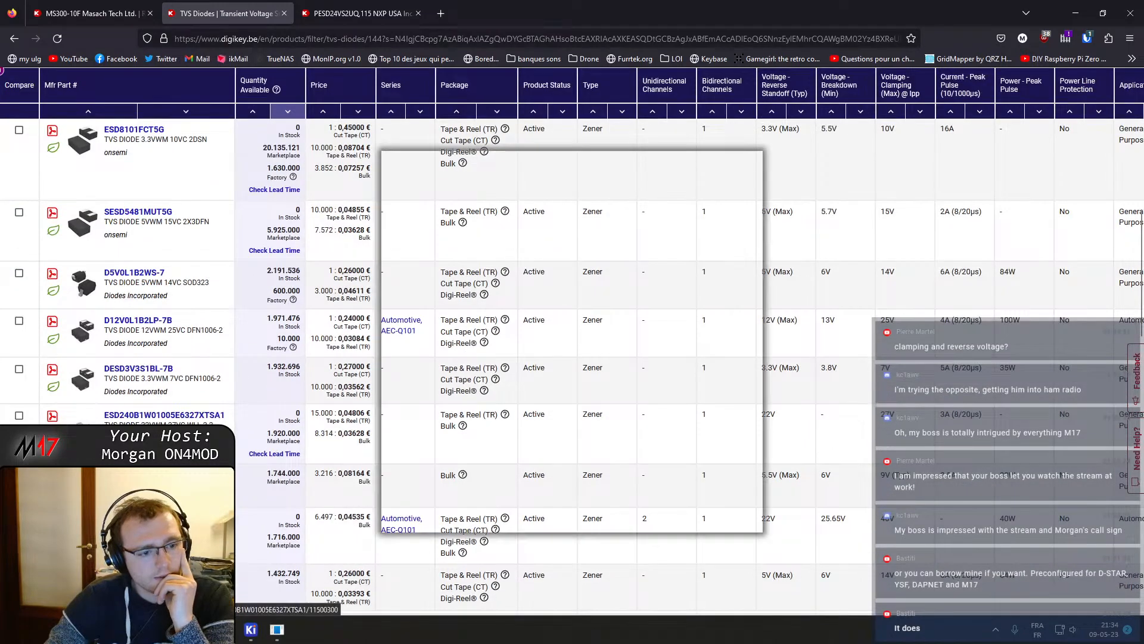
scroll(118, 329, up, 4)
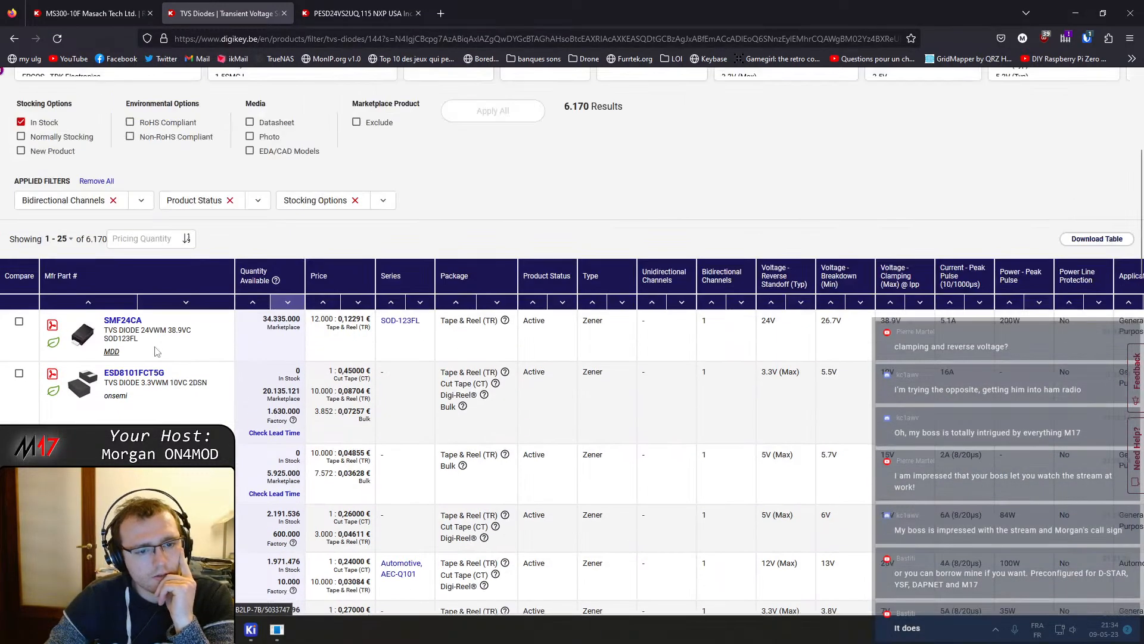
middle_click(122, 320)
click(356, 14)
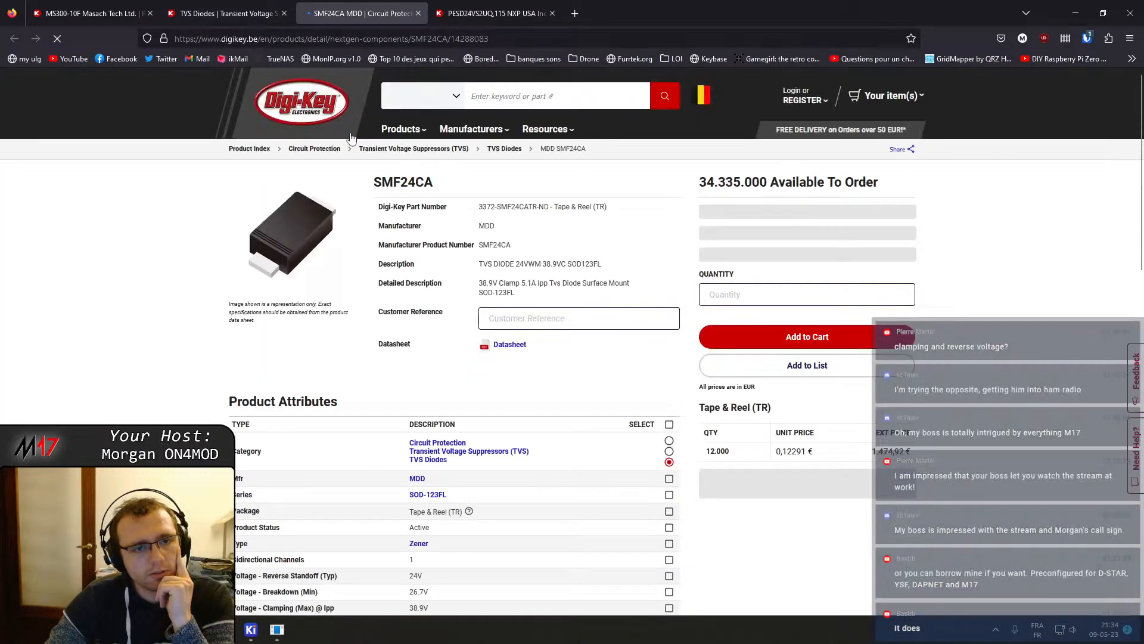
click(504, 345)
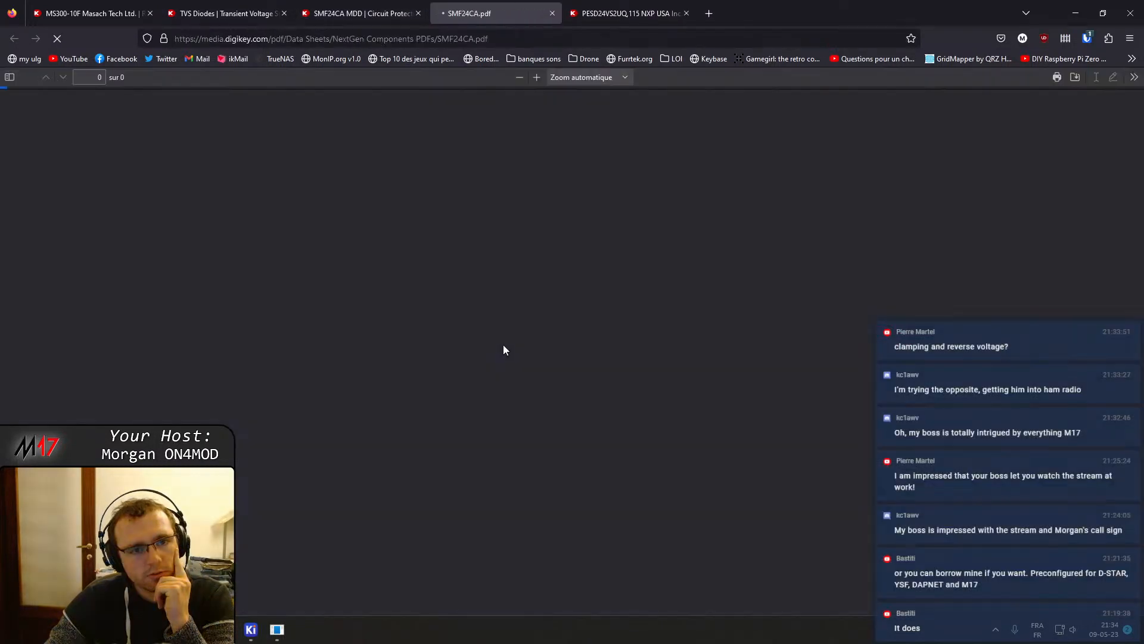
Read through the SMF24CA datasheet's pad layout, dimensions, ratings and electrical characteristics, then return to the results
scroll(512, 349, down, 20)
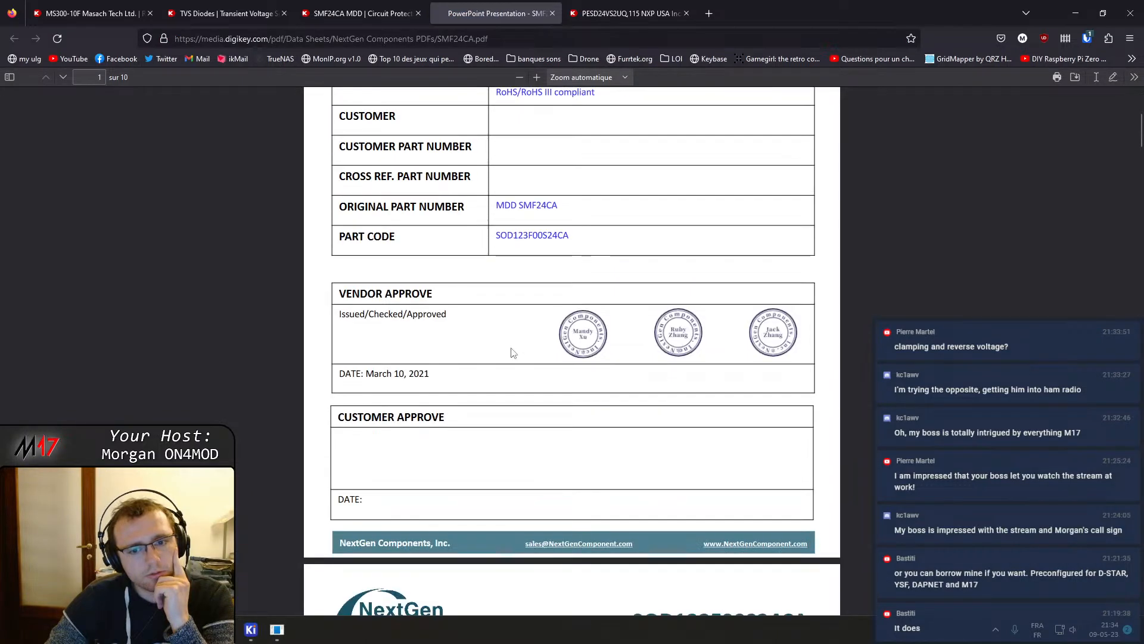
scroll(521, 369, down, 12)
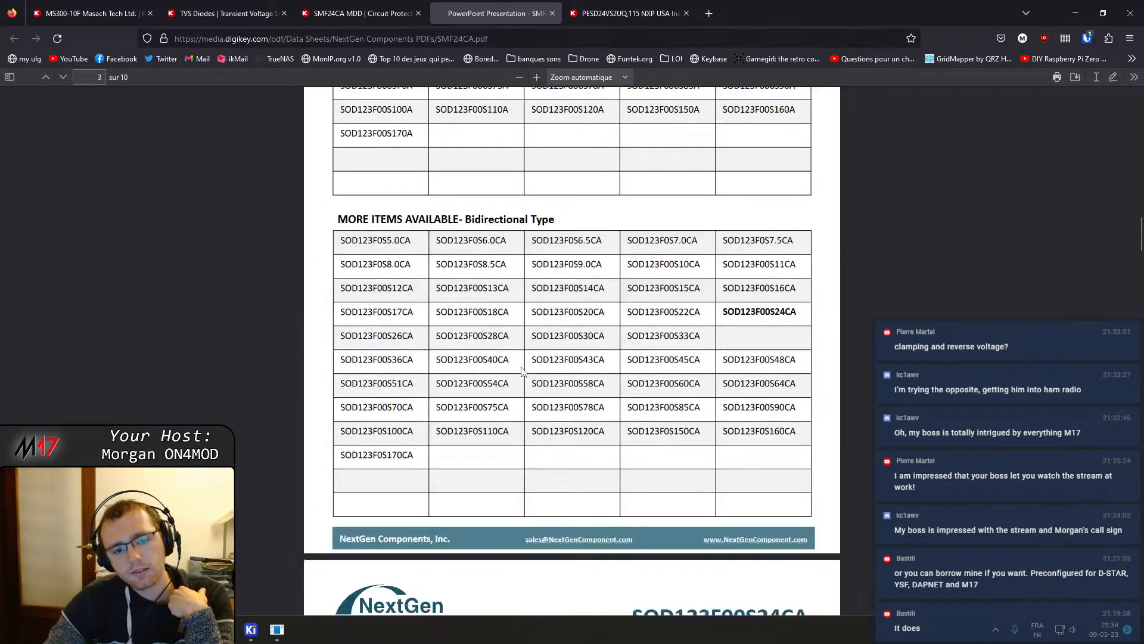
scroll(520, 364, down, 7)
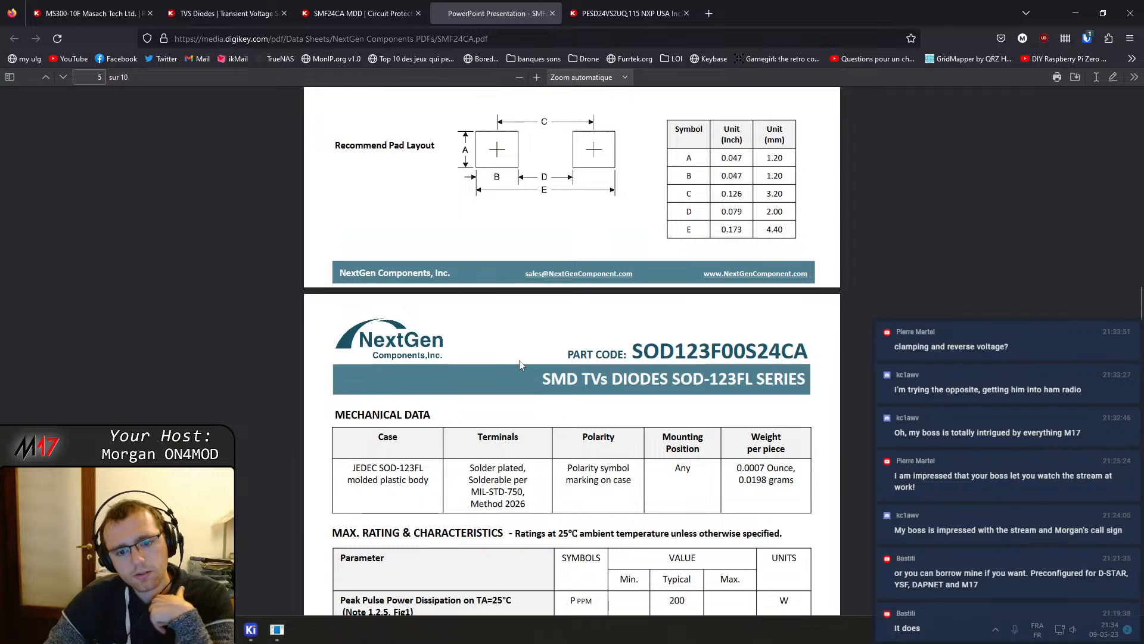
scroll(520, 365, down, 12)
scroll(519, 365, down, 15)
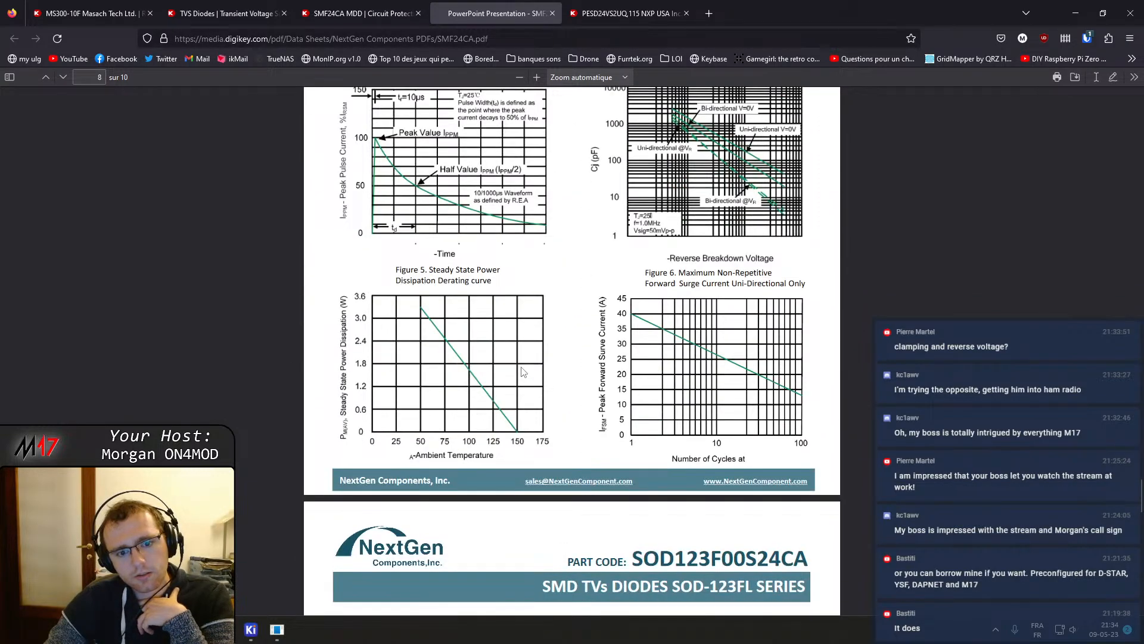
scroll(522, 372, down, 15)
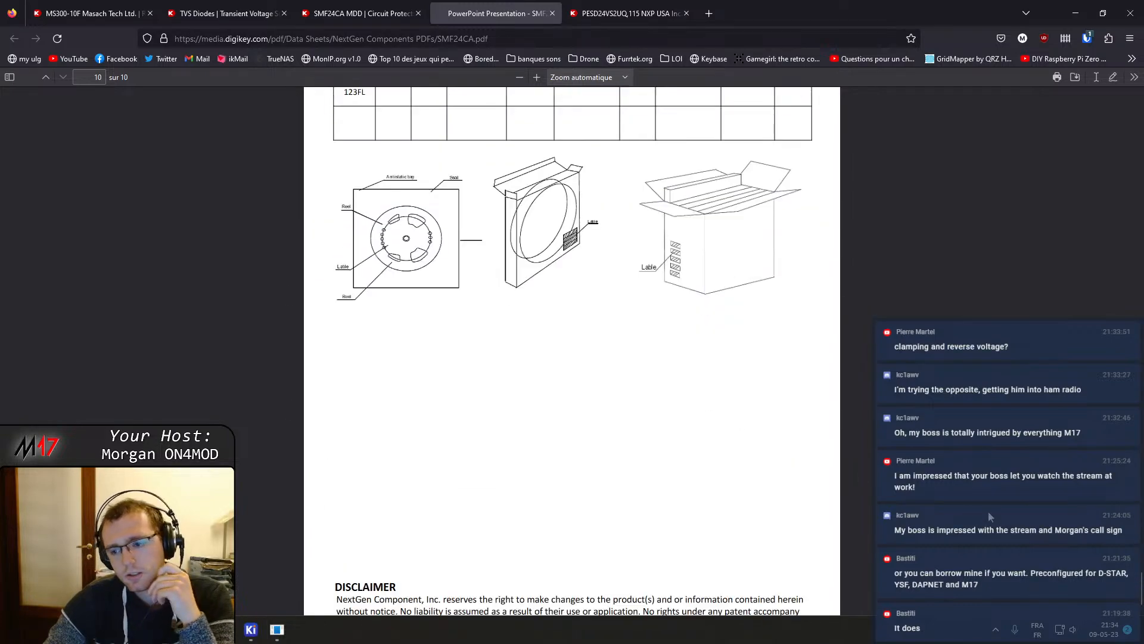
drag(1141, 588, 1130, 100)
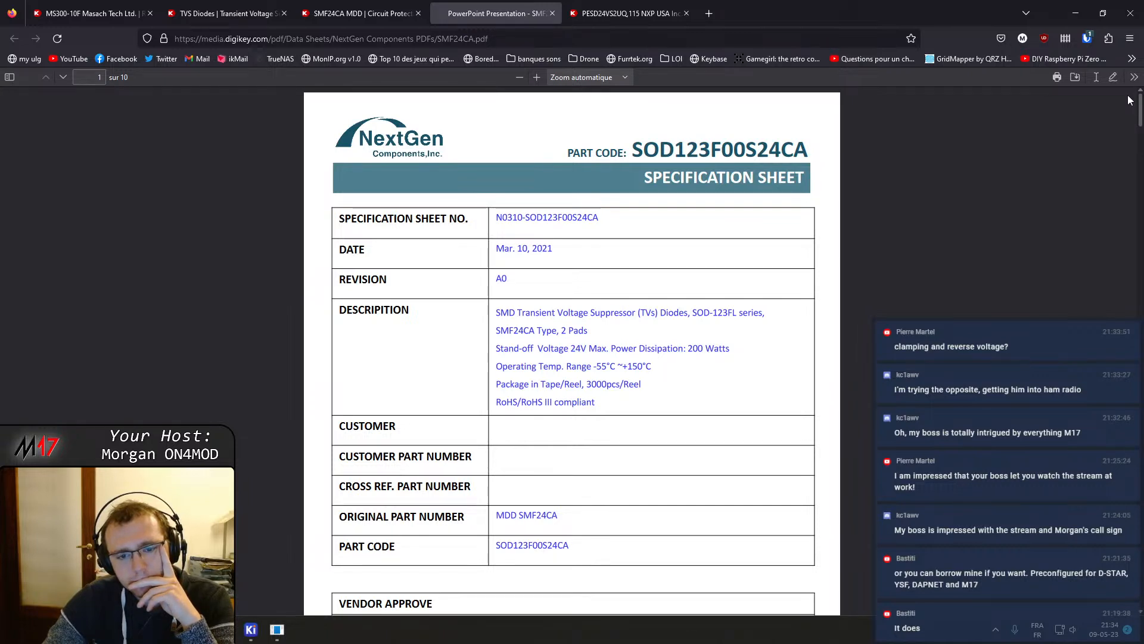
drag(1136, 108, 1138, 218)
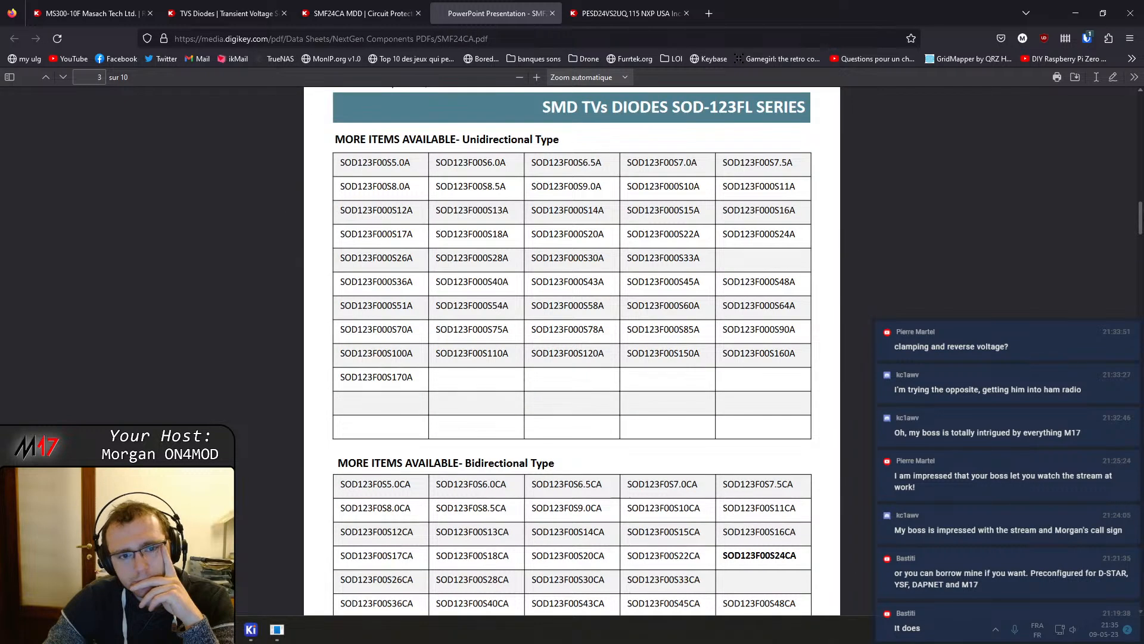
scroll(572, 350, down, 4)
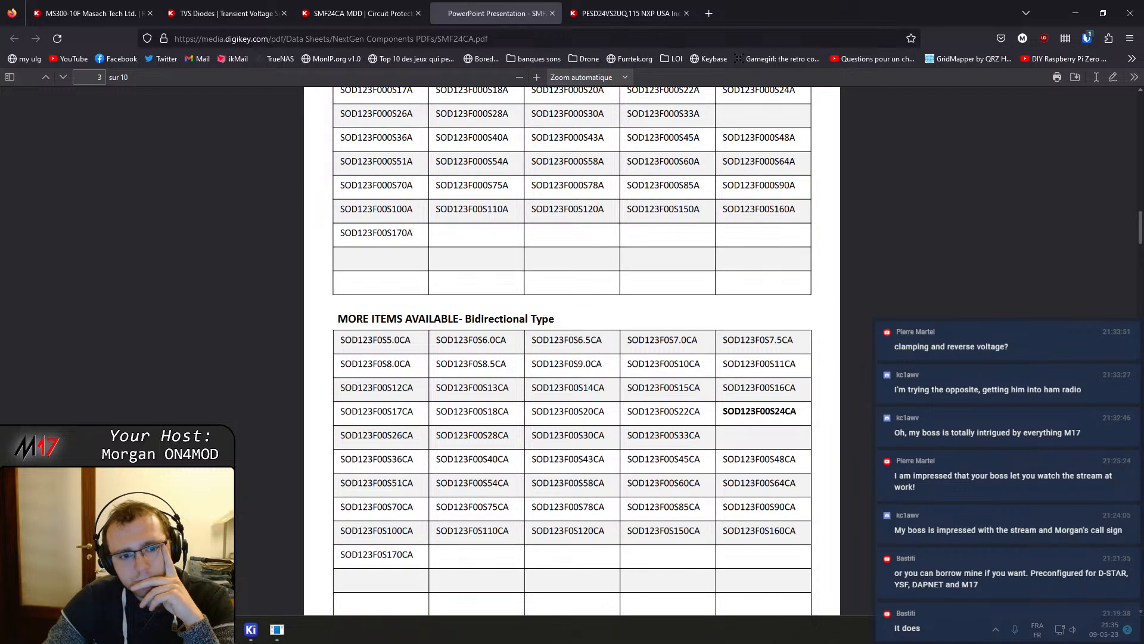
scroll(572, 351, down, 12)
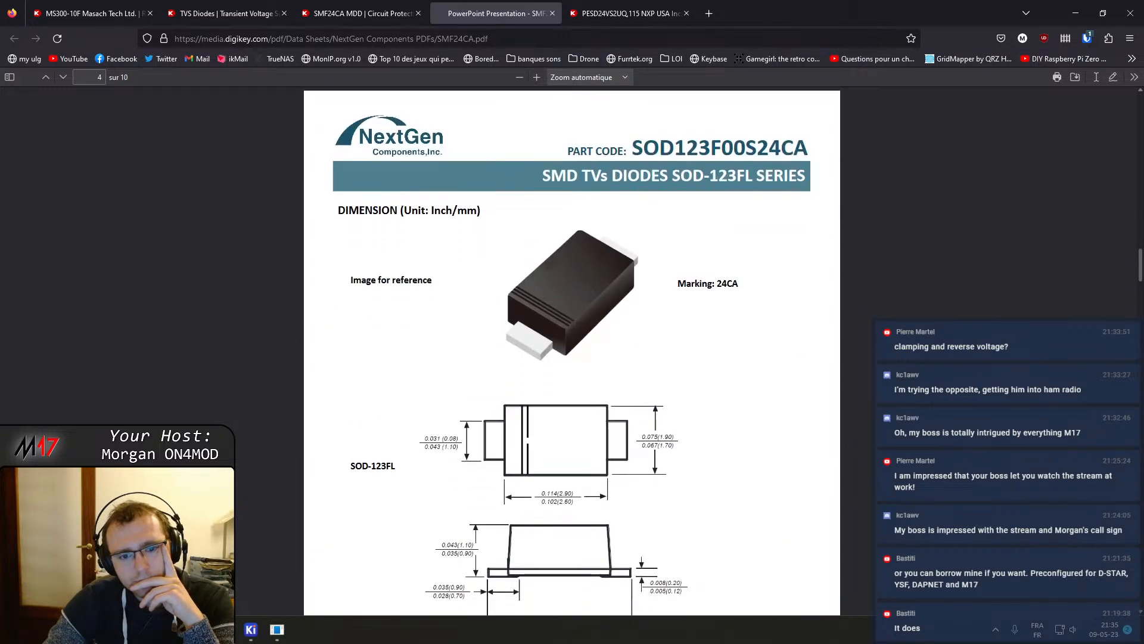
scroll(572, 350, down, 10)
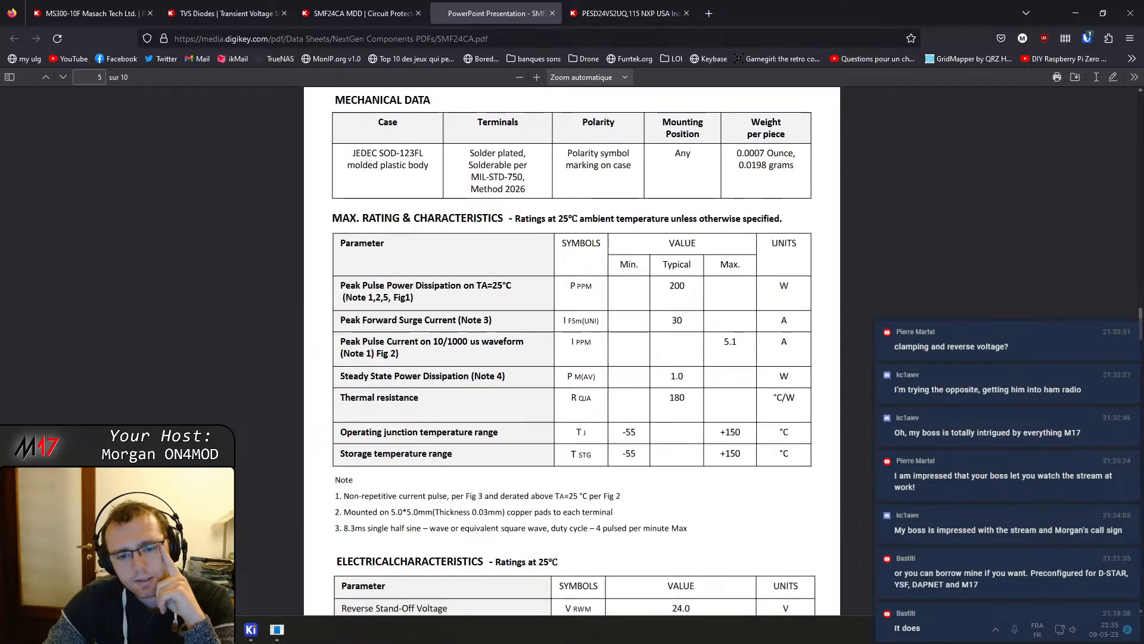
scroll(572, 350, up, 3)
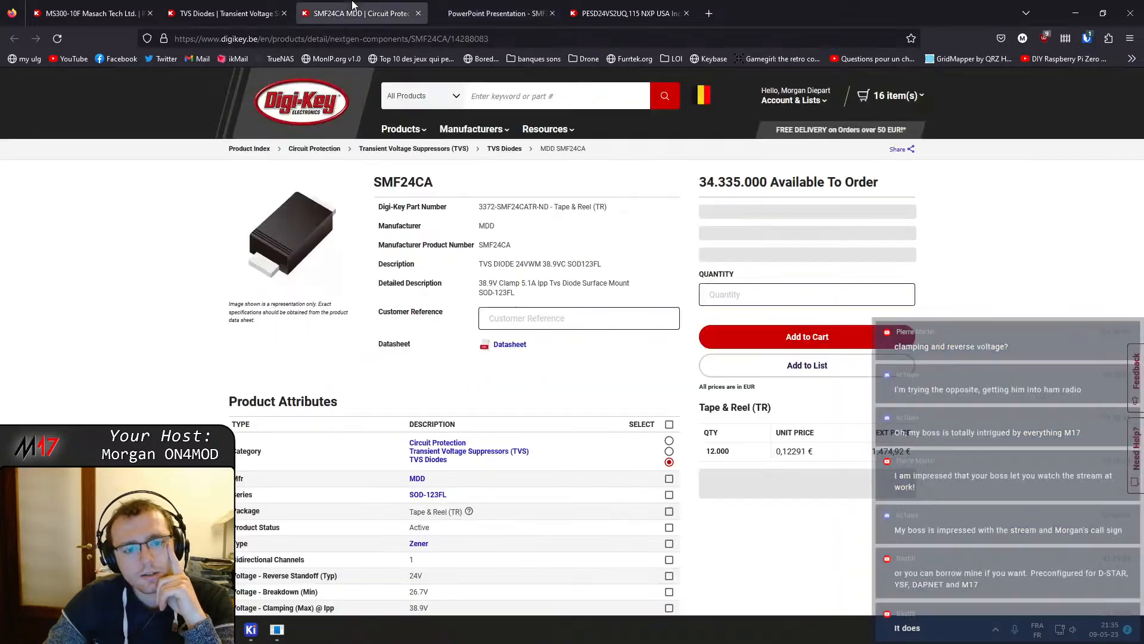
click(358, 13)
click(225, 13)
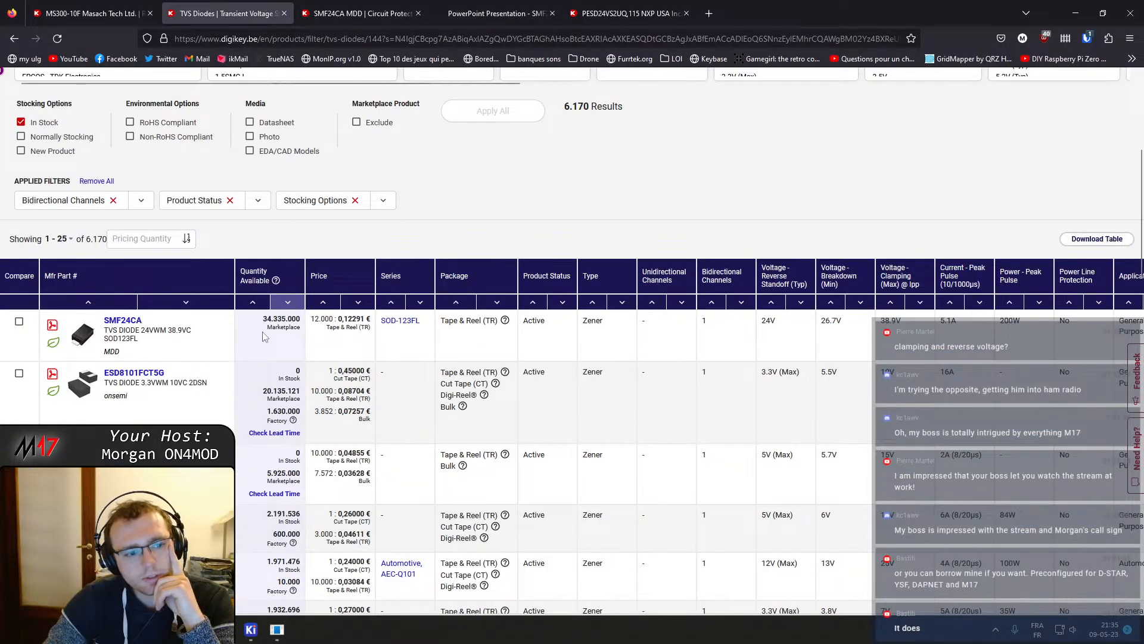
Open the D5V0L1B2WS-7 product page in a new tab
scroll(251, 327, down, 3)
middle_click(134, 333)
click(342, 19)
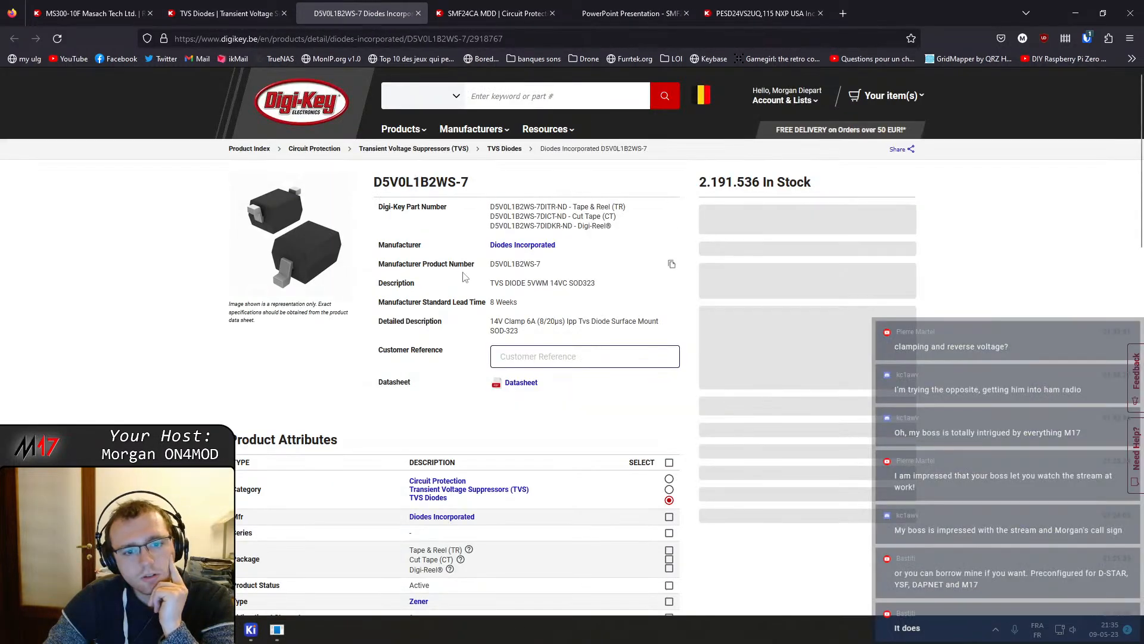
Open the D5V0L1B2WS-7 datasheet in a new tab and switch to it
click(514, 382)
click(379, 4)
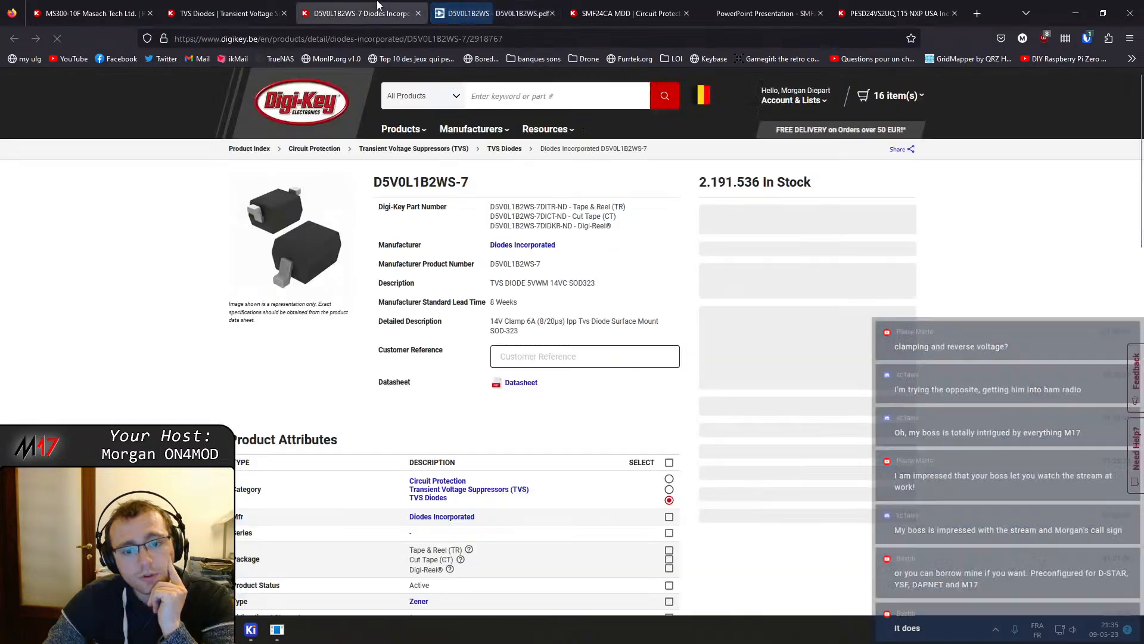
click(483, 4)
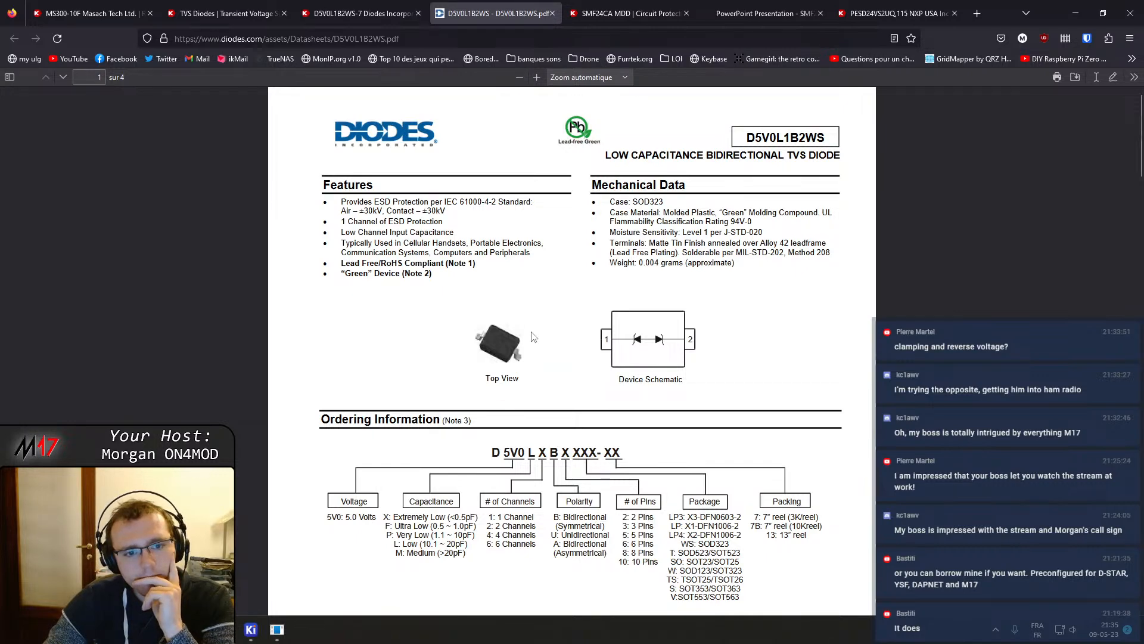
Review the SMF24CA product page's attributes and documents section for comparison
click(571, 19)
scroll(596, 325, down, 12)
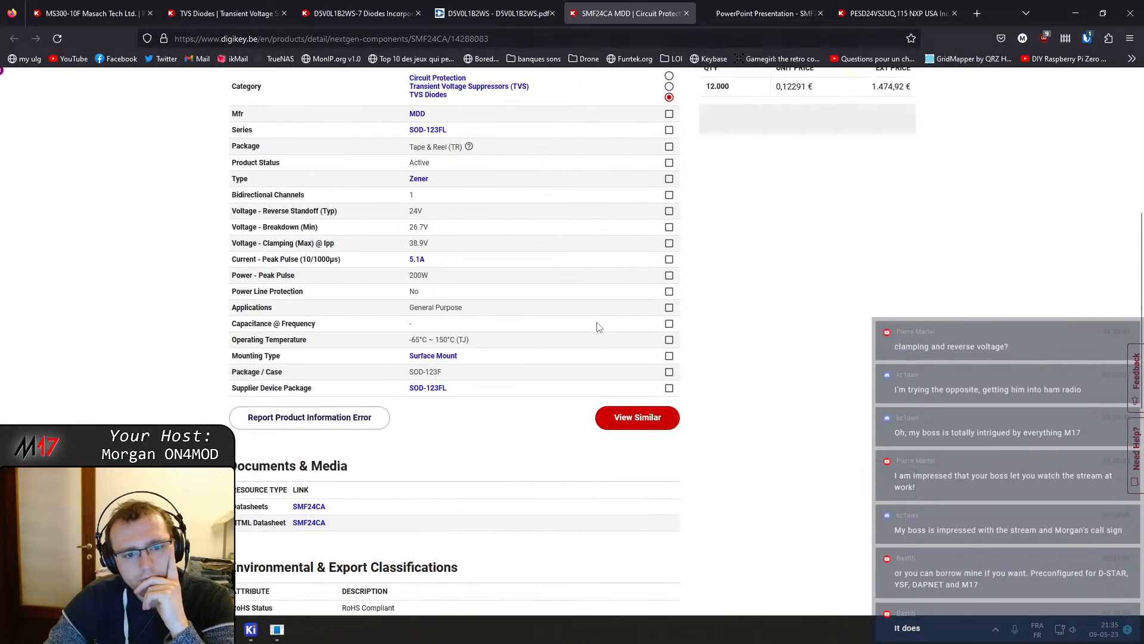
scroll(597, 322, up, 3)
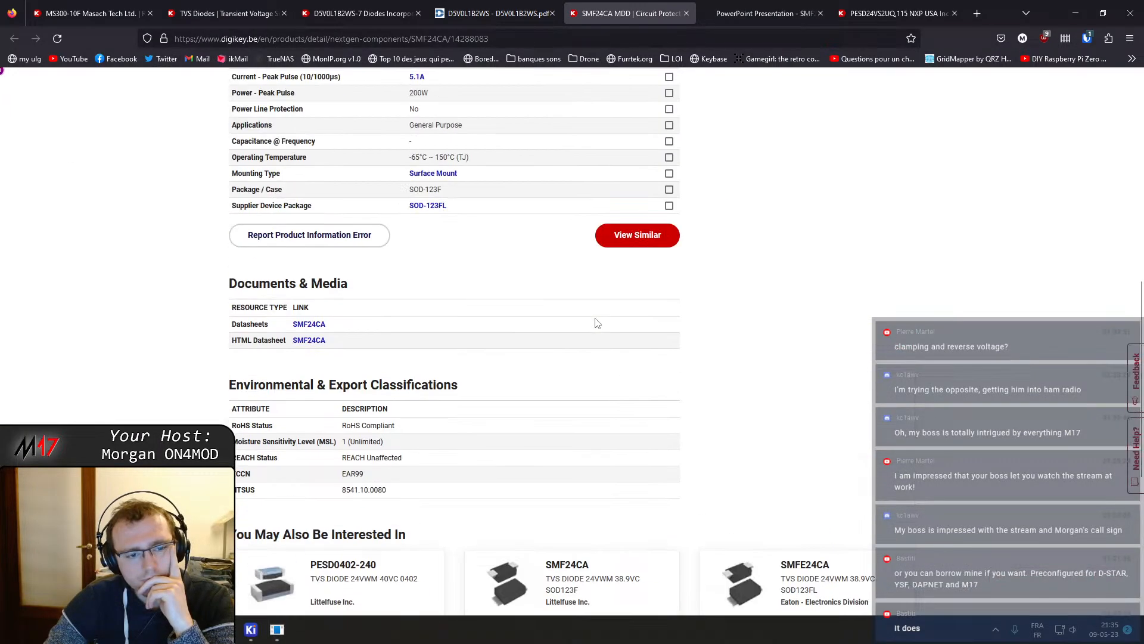
scroll(593, 314, up, 7)
Read through the D5V0L1B2WS datasheet's ordering information, ratings, electrical characteristics, package dimensions and suggested pad layout
click(497, 13)
scroll(549, 262, down, 5)
scroll(548, 262, up, 5)
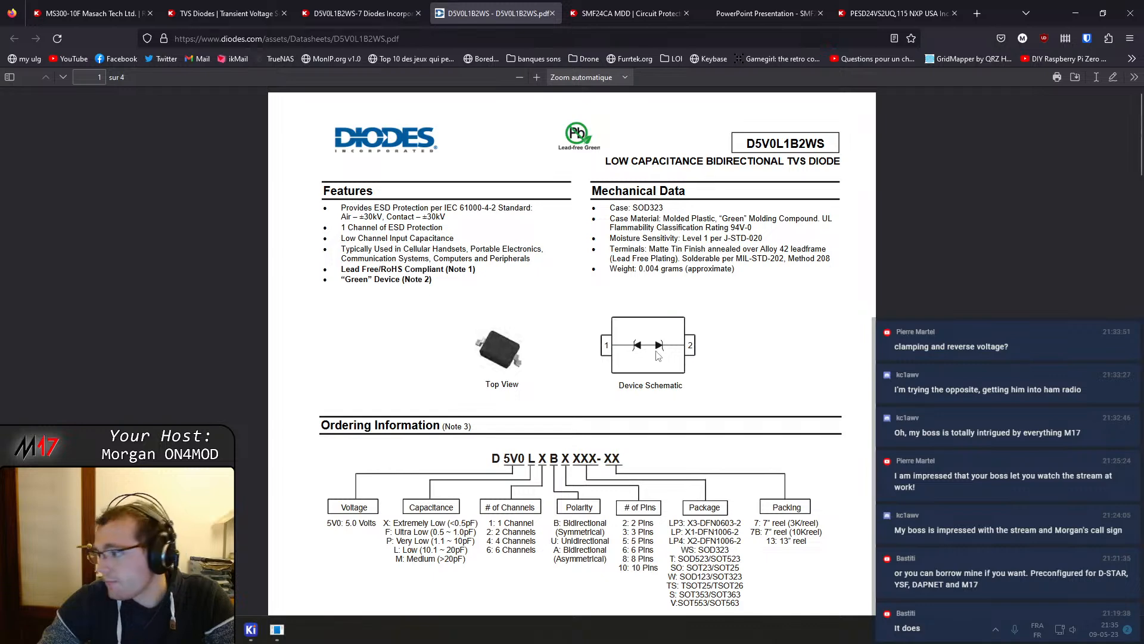
scroll(655, 352, down, 8)
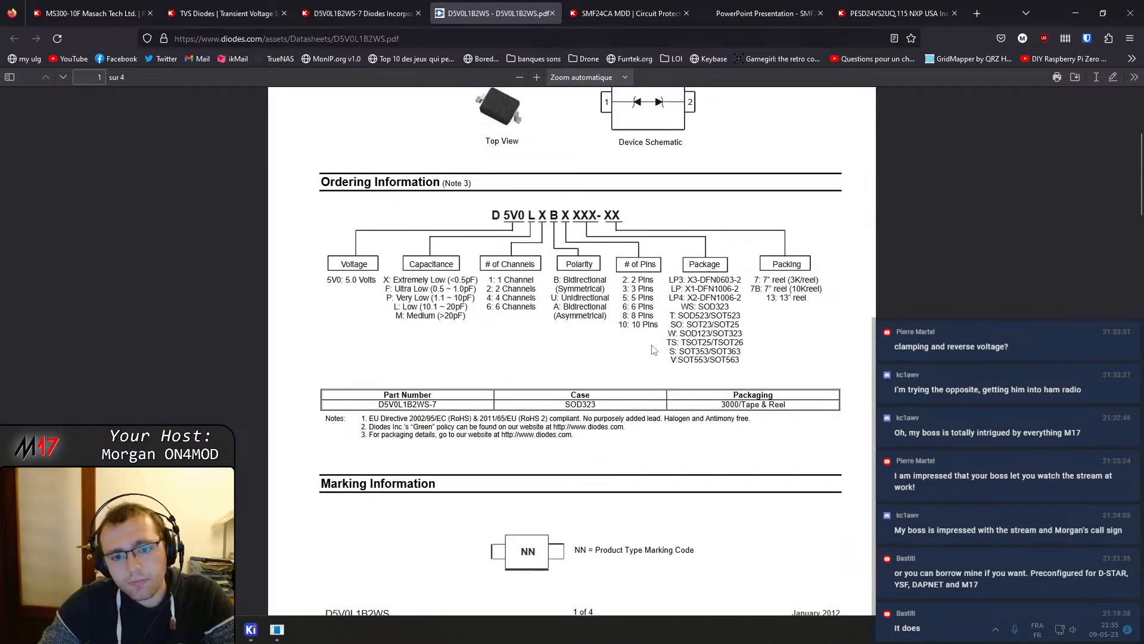
scroll(652, 346, up, 5)
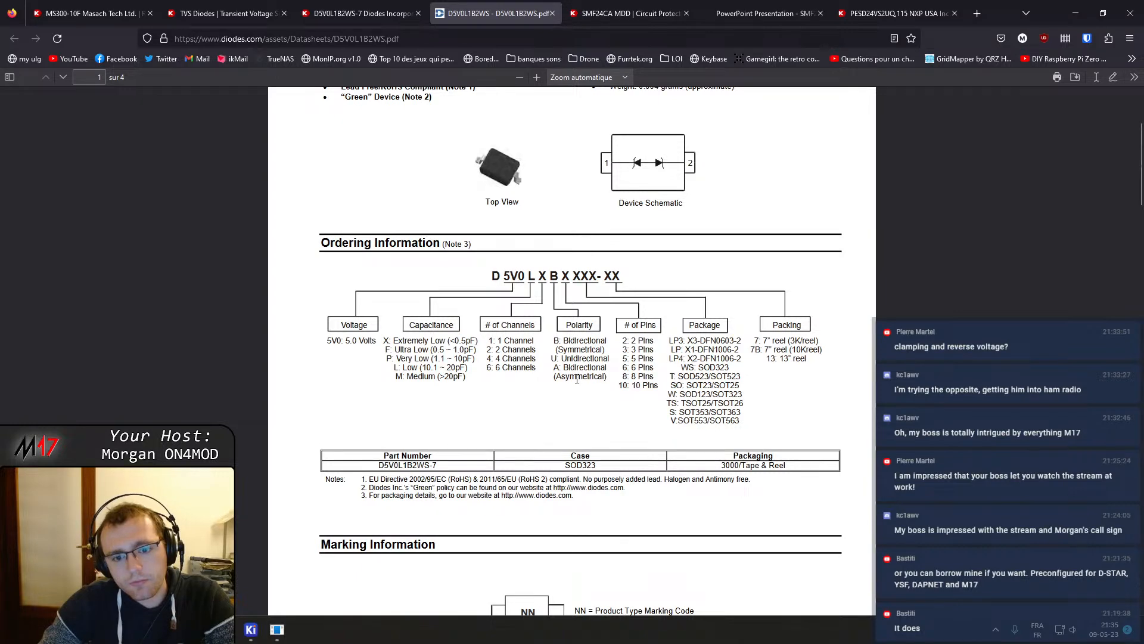
scroll(577, 379, down, 10)
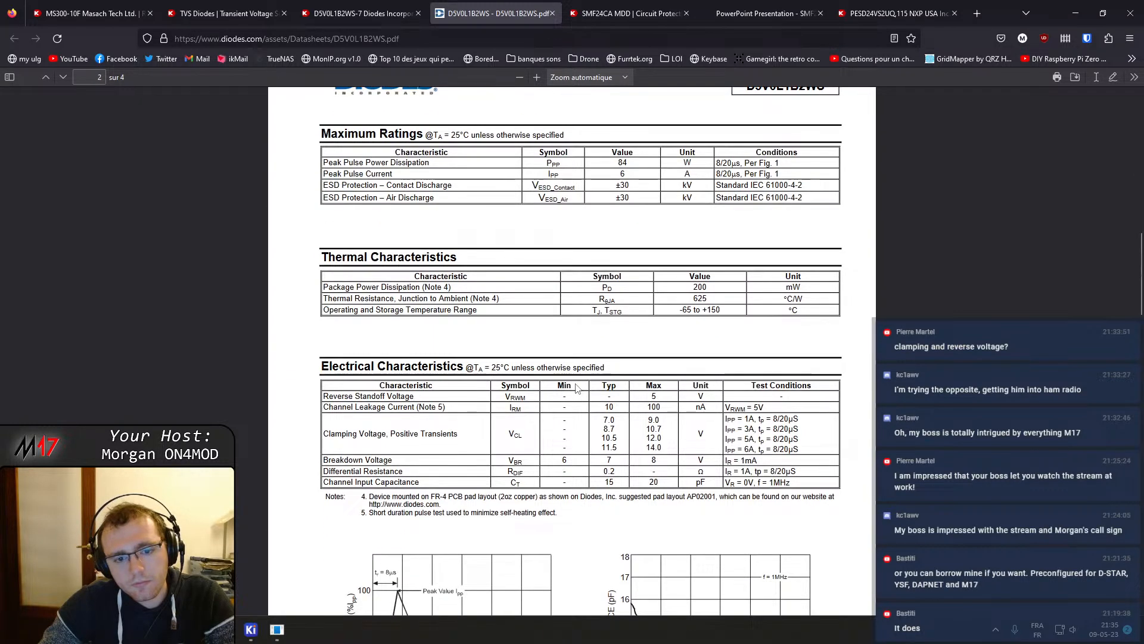
scroll(401, 458, down, 10)
scroll(402, 461, down, 5)
scroll(403, 463, up, 3)
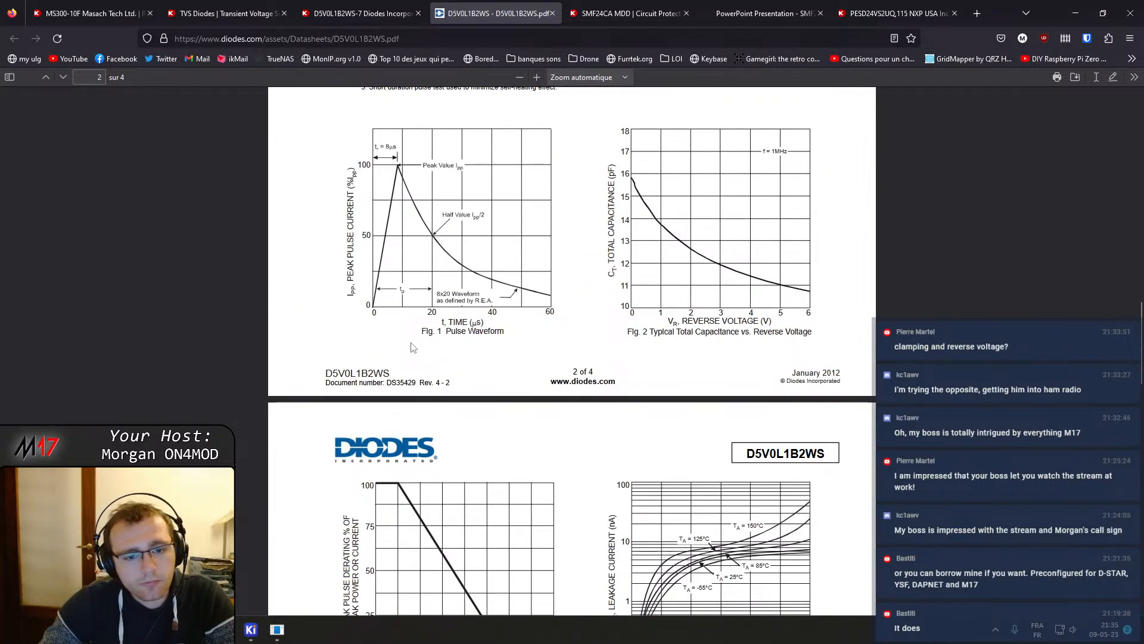
scroll(417, 357, down, 1)
scroll(417, 357, down, 10)
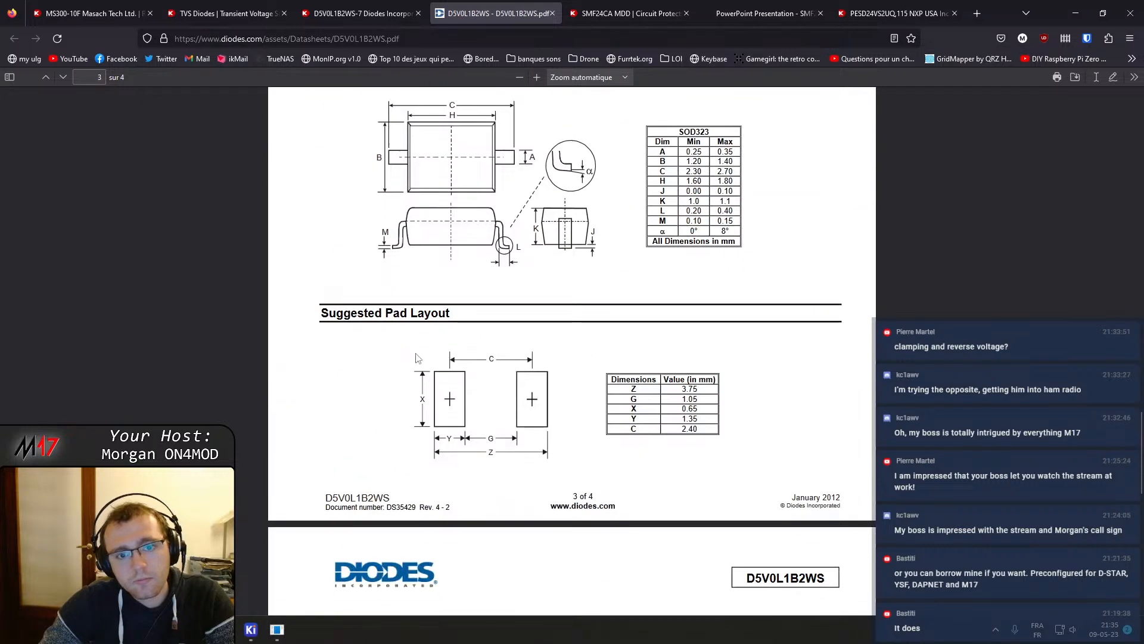
Return to the filtered TVS diode results and scroll through the list of parts
click(348, 6)
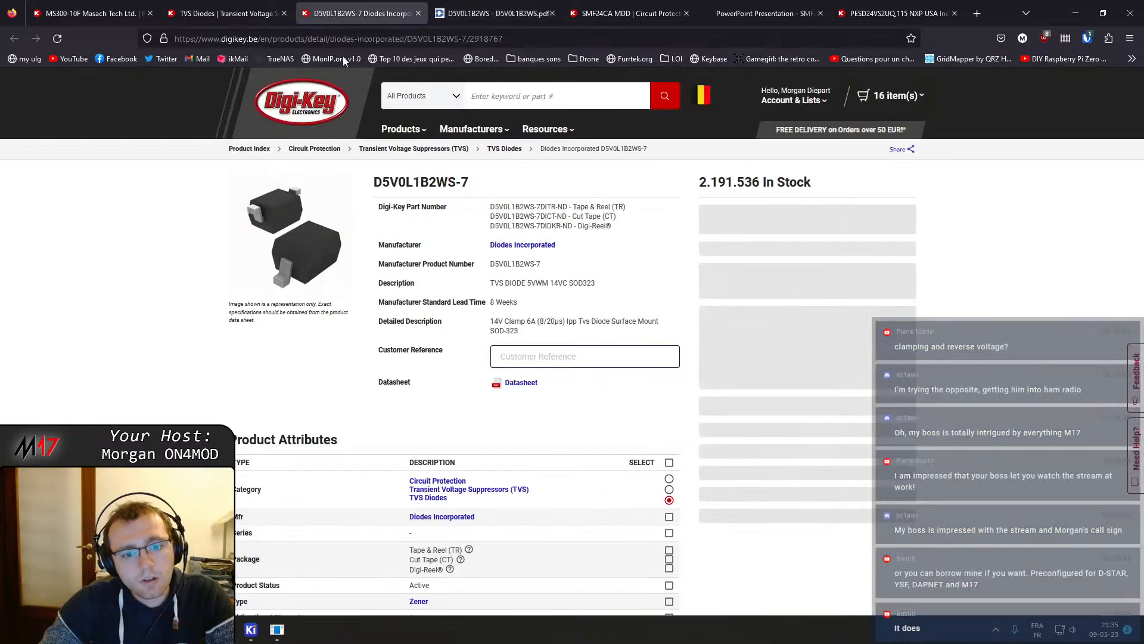
click(262, 13)
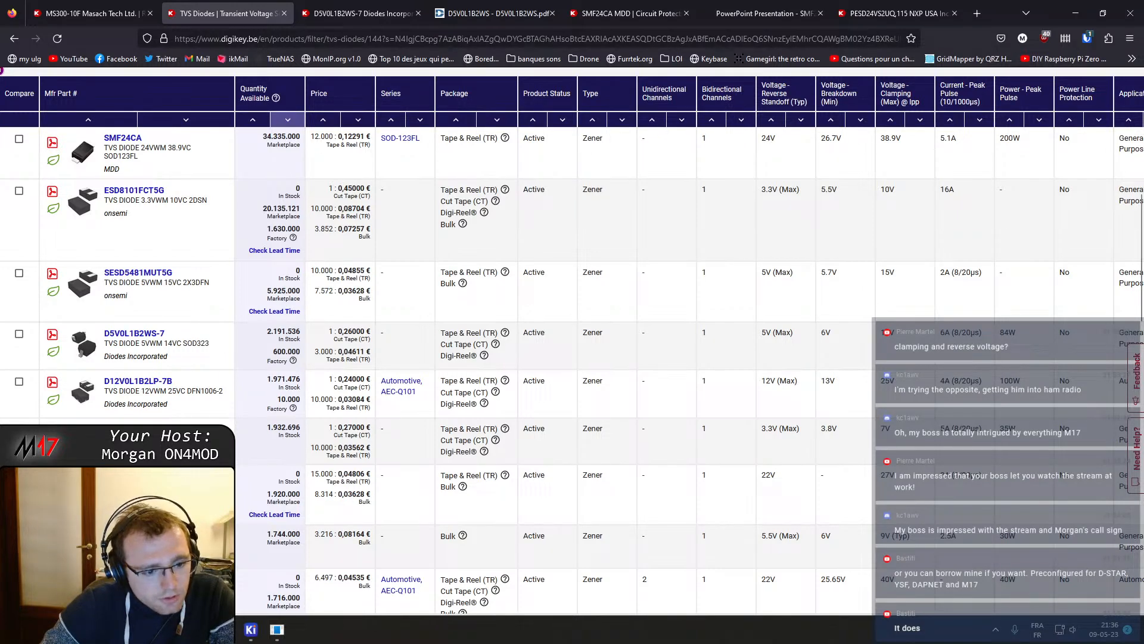
scroll(161, 391, down, 2)
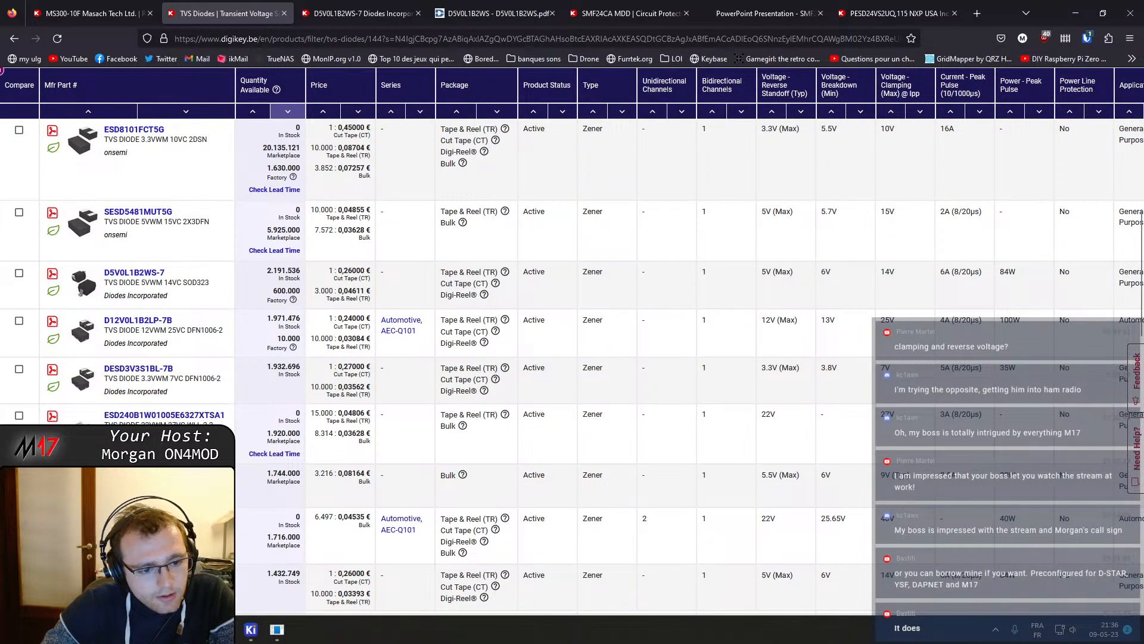
scroll(161, 391, down, 3)
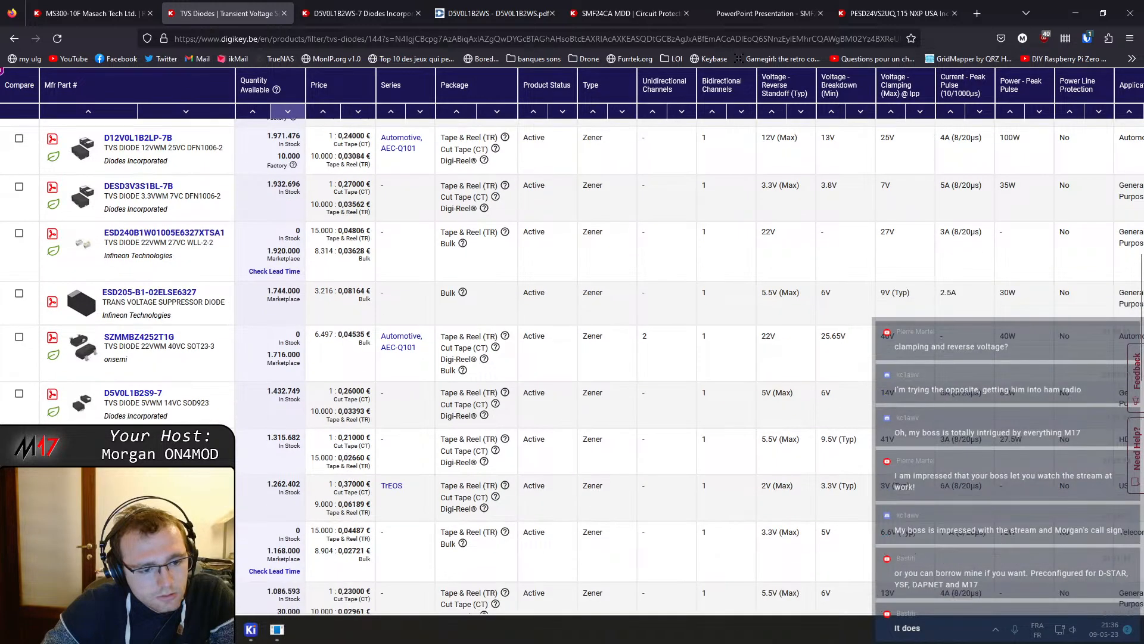
Open the PESD2V0Y1BSFYL product page in a new tab and view its datasheet
middle_click(138, 486)
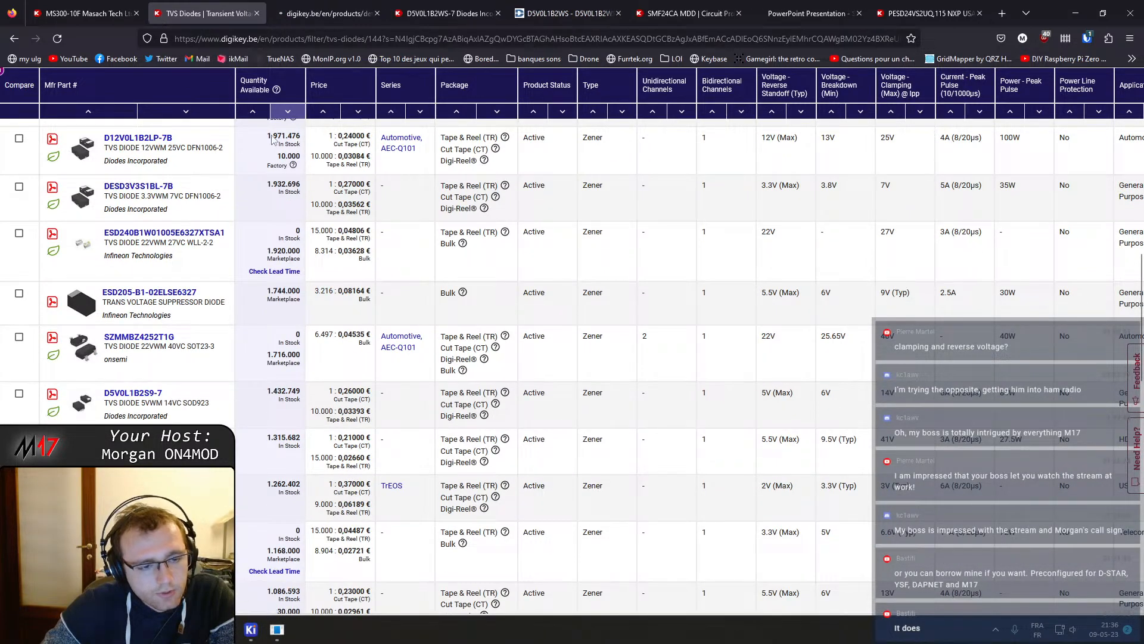
click(301, 6)
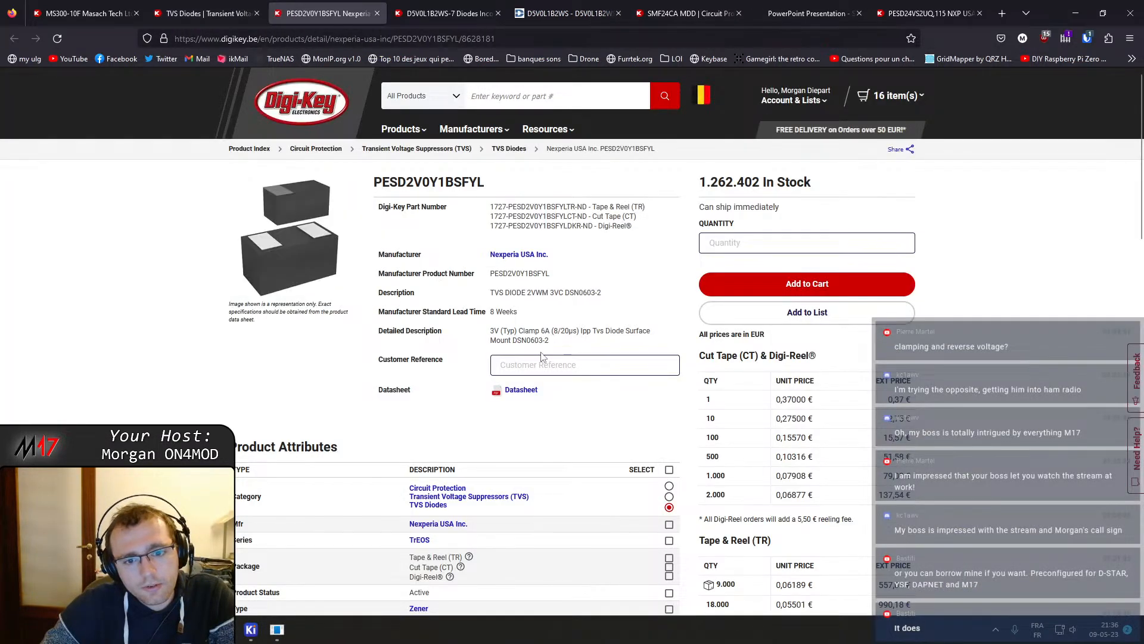
click(521, 390)
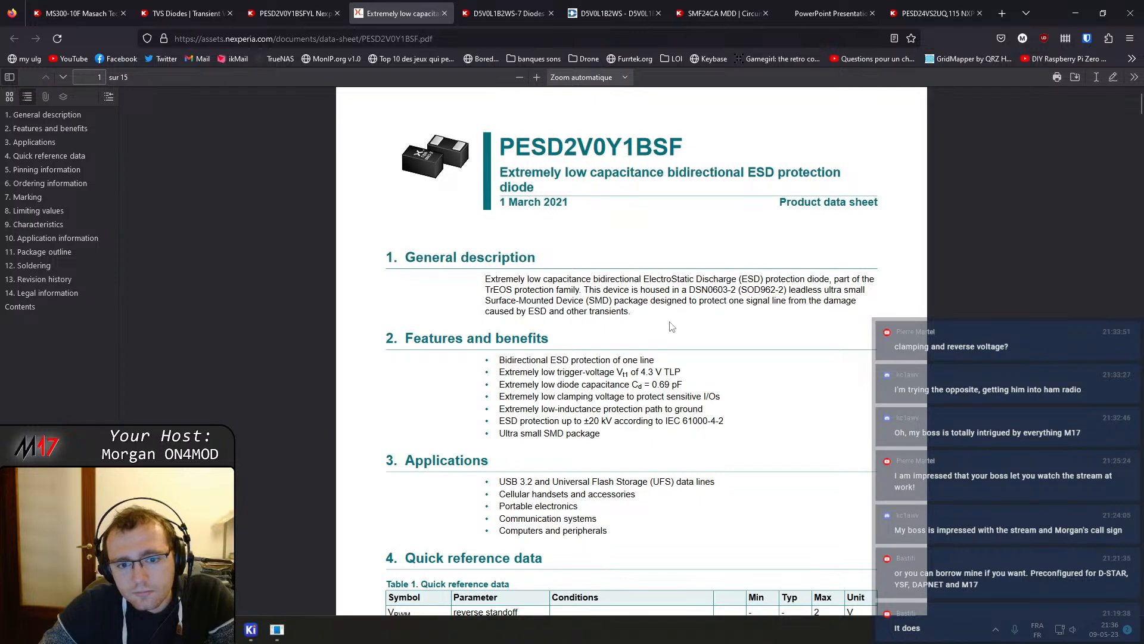
scroll(672, 326, down, 3)
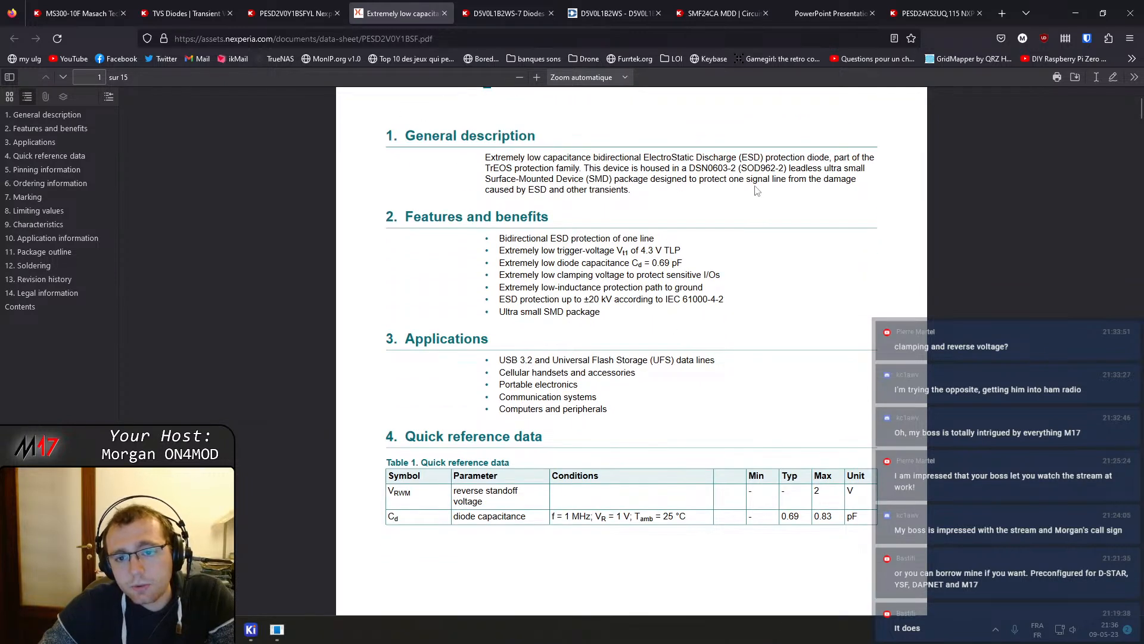
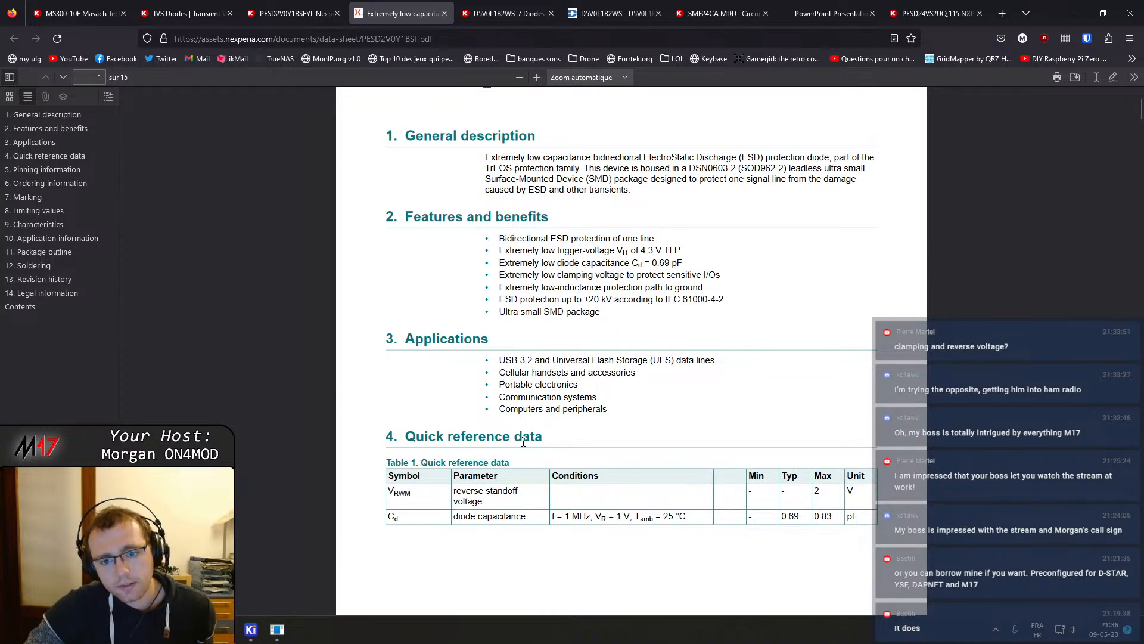
Read through the PESD2V0Y1BSF datasheet's description, ratings, characteristics, eye diagrams and clamping curves
scroll(519, 432, down, 4)
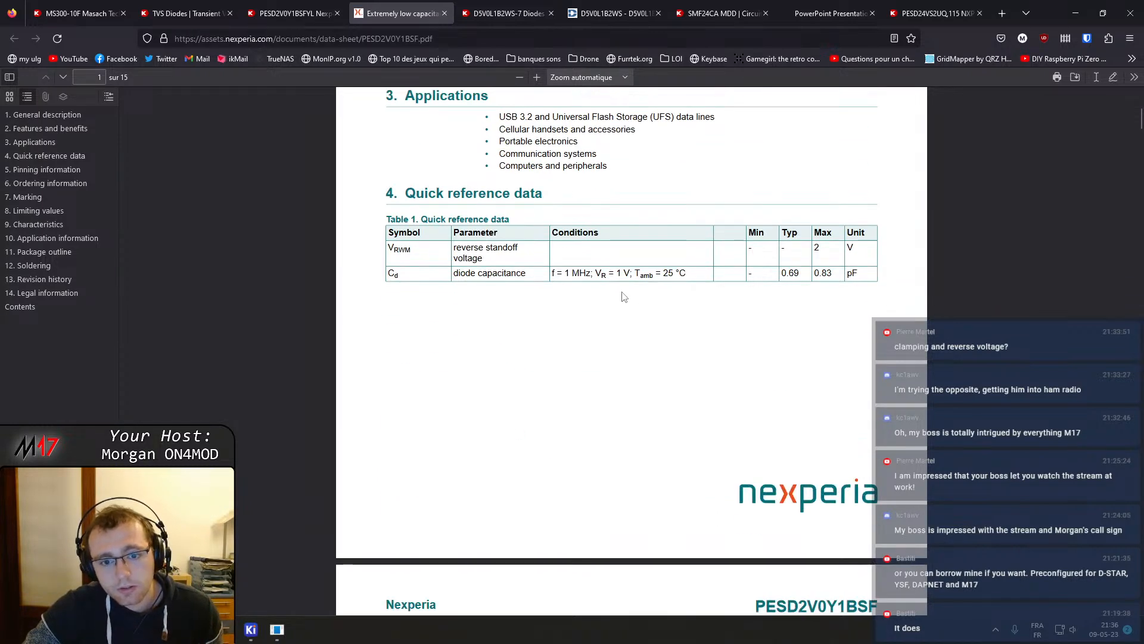
scroll(614, 272, down, 1)
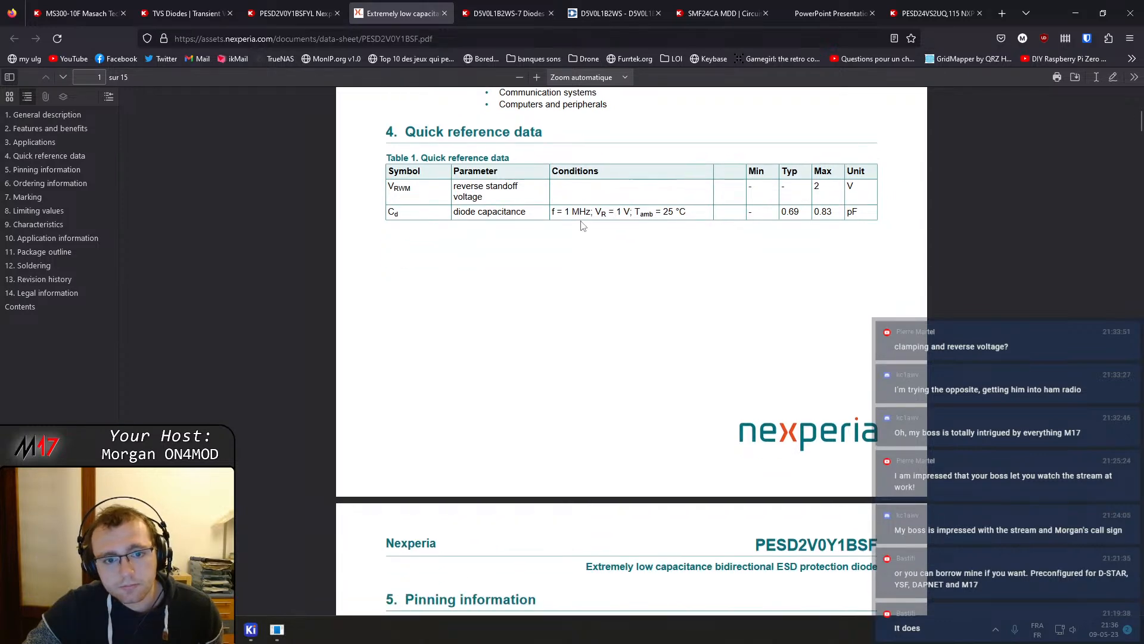
scroll(582, 225, down, 5)
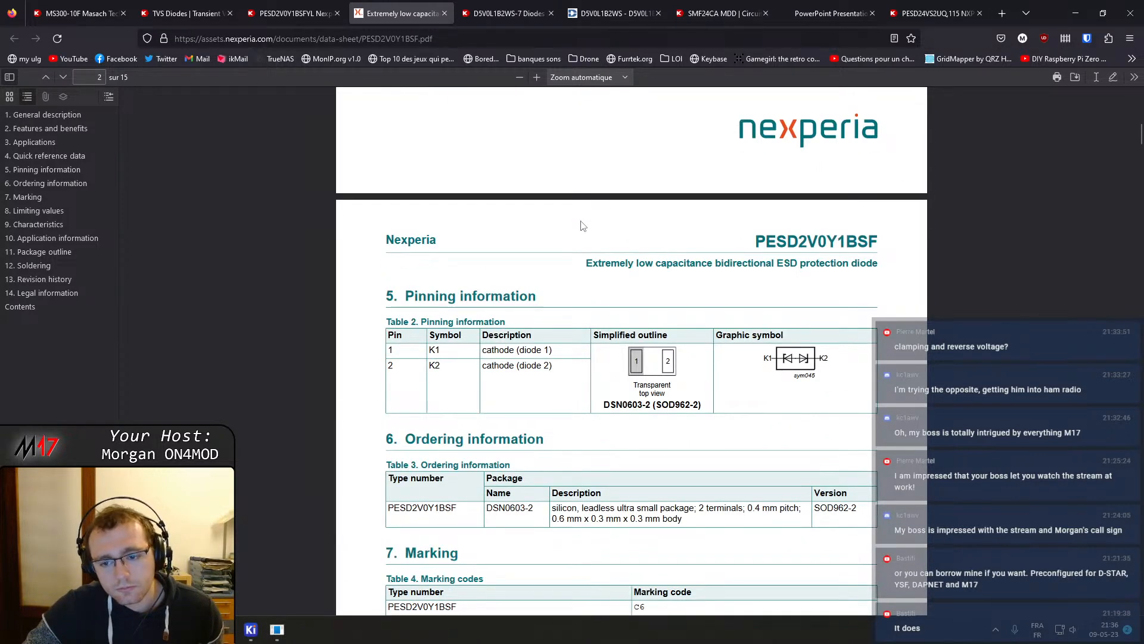
scroll(583, 231, down, 4)
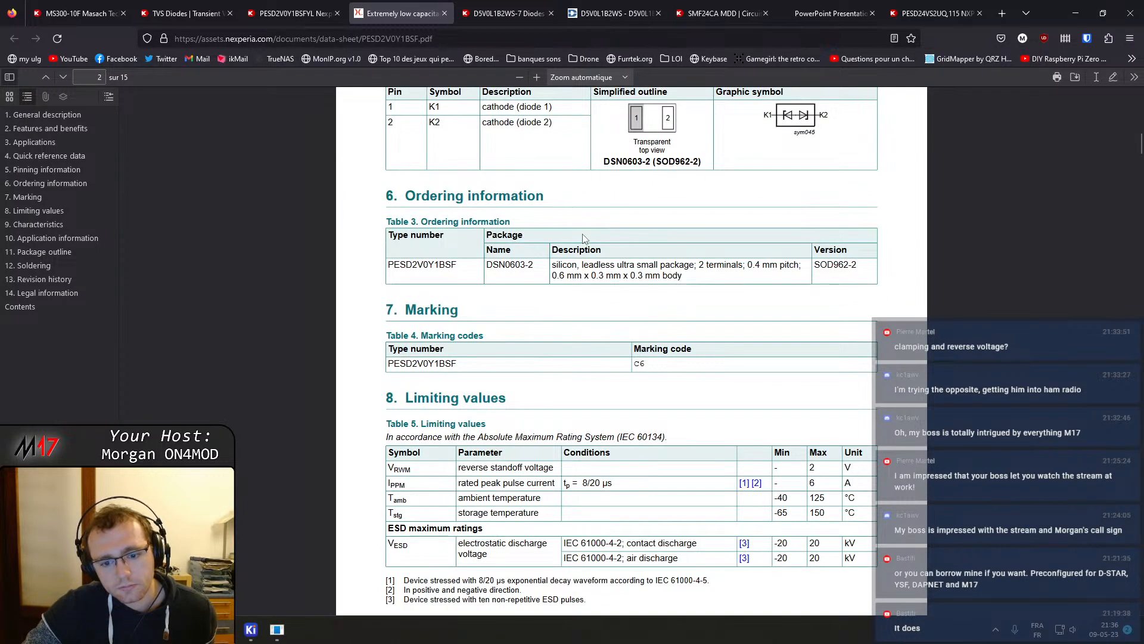
scroll(583, 237, down, 18)
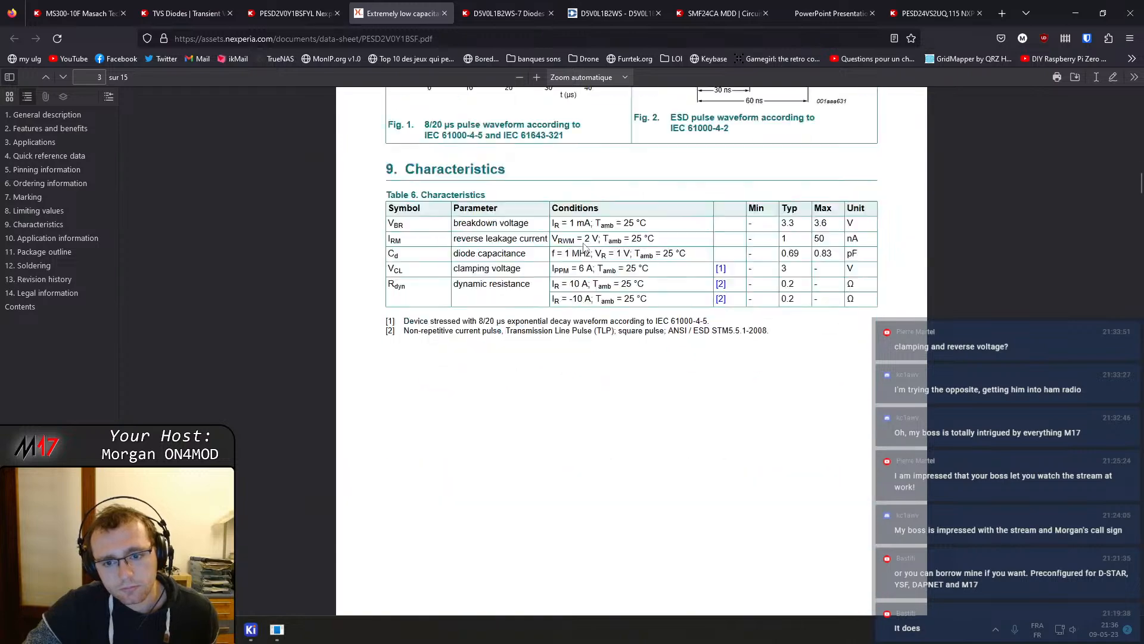
scroll(582, 248, down, 10)
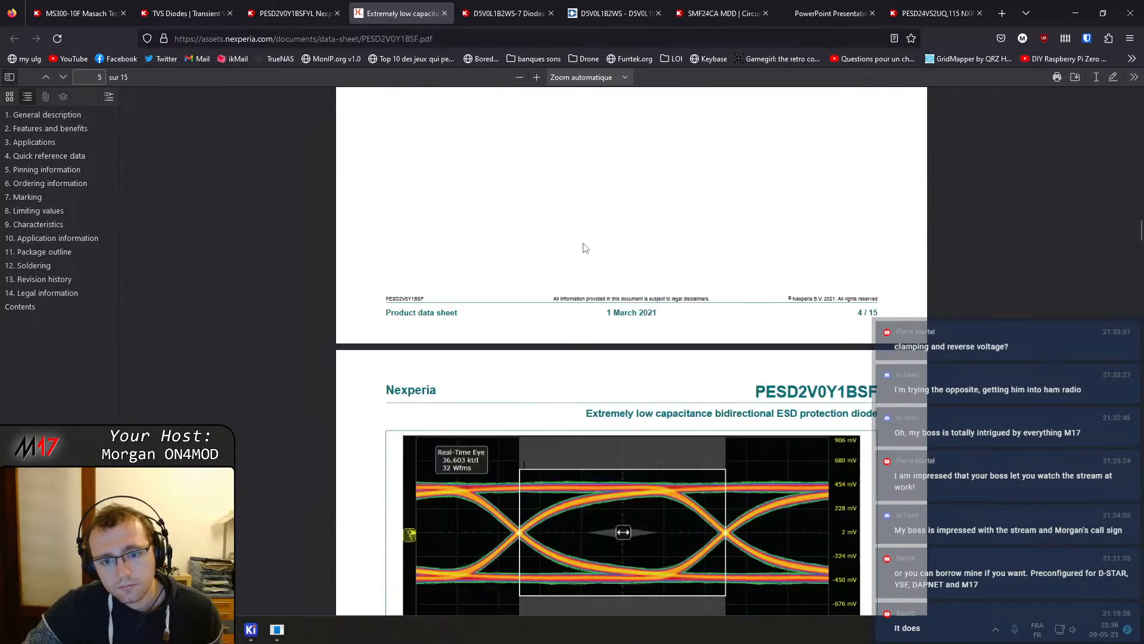
scroll(584, 247, down, 6)
scroll(583, 246, down, 11)
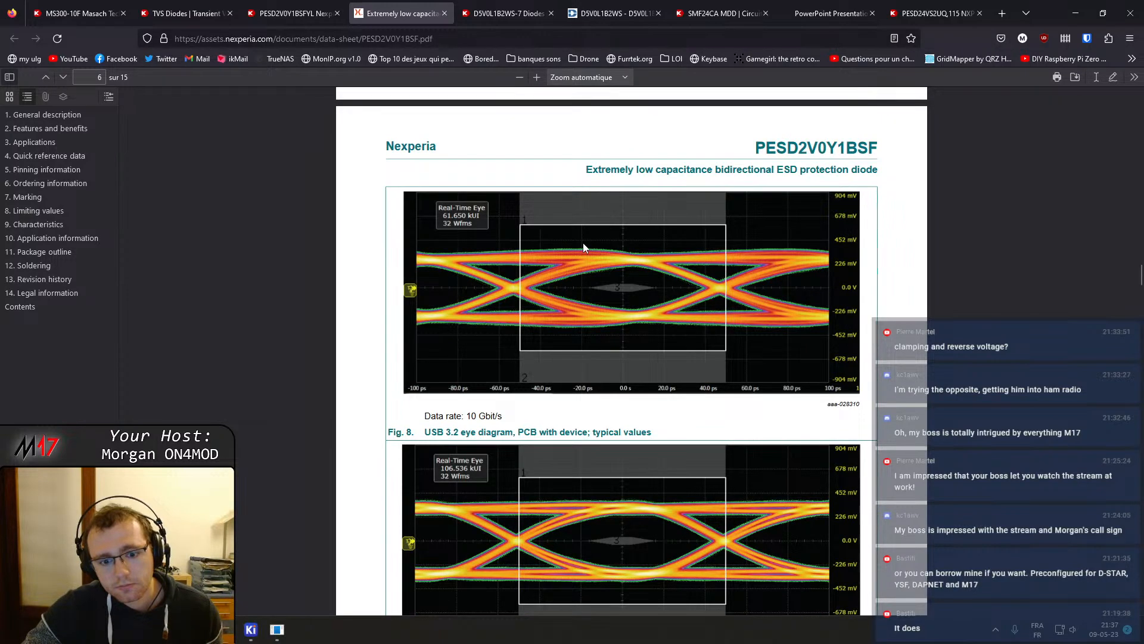
scroll(583, 247, down, 4)
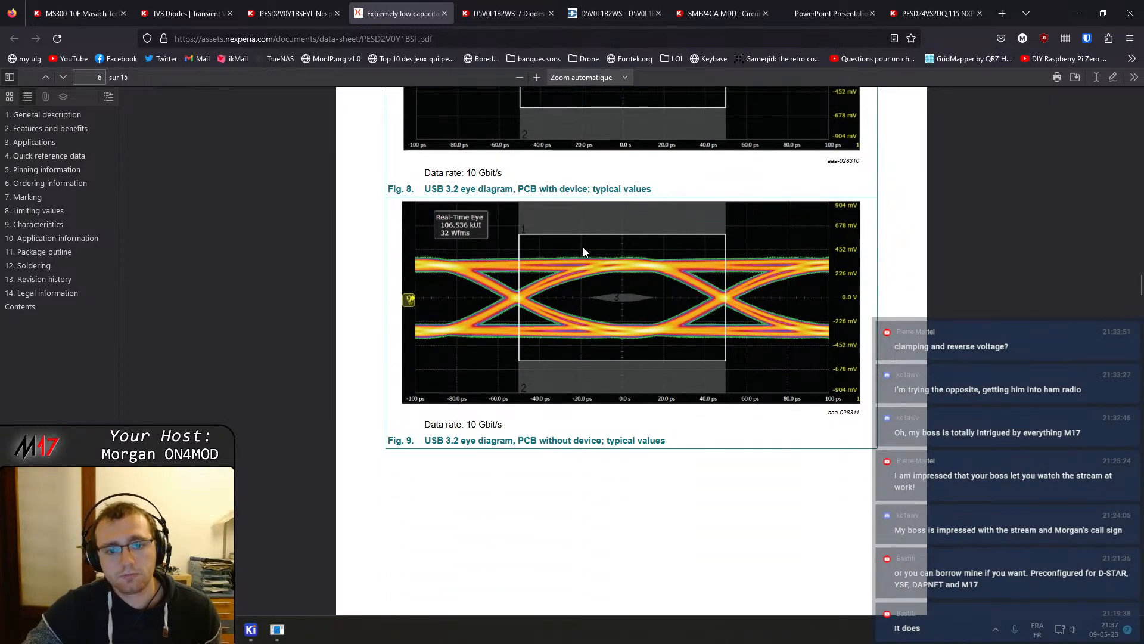
scroll(583, 248, down, 8)
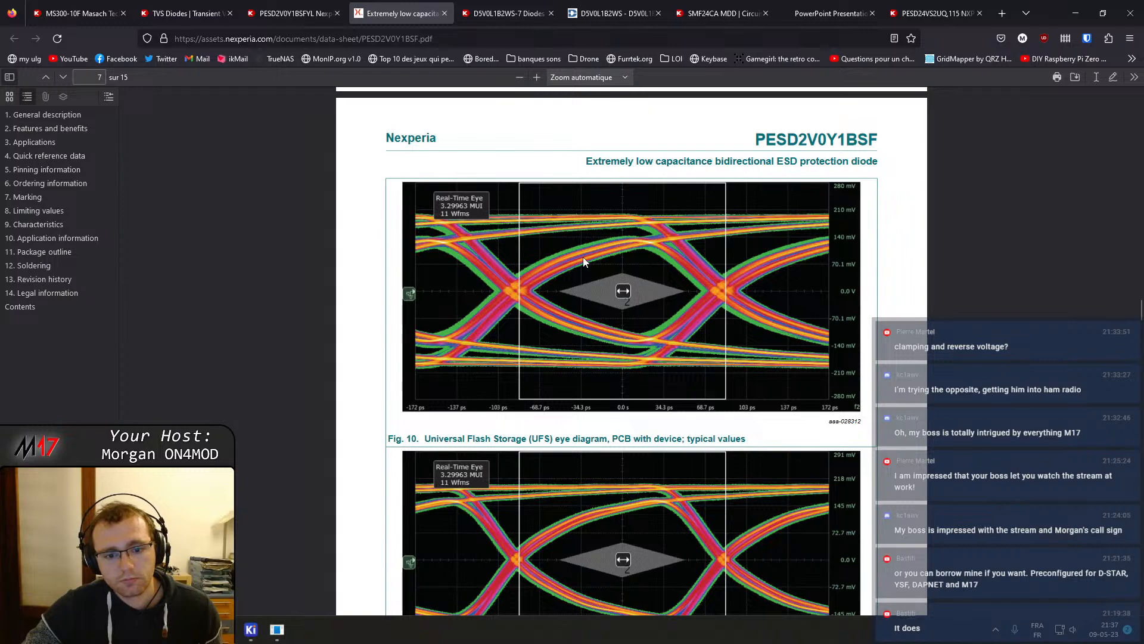
scroll(583, 262, down, 14)
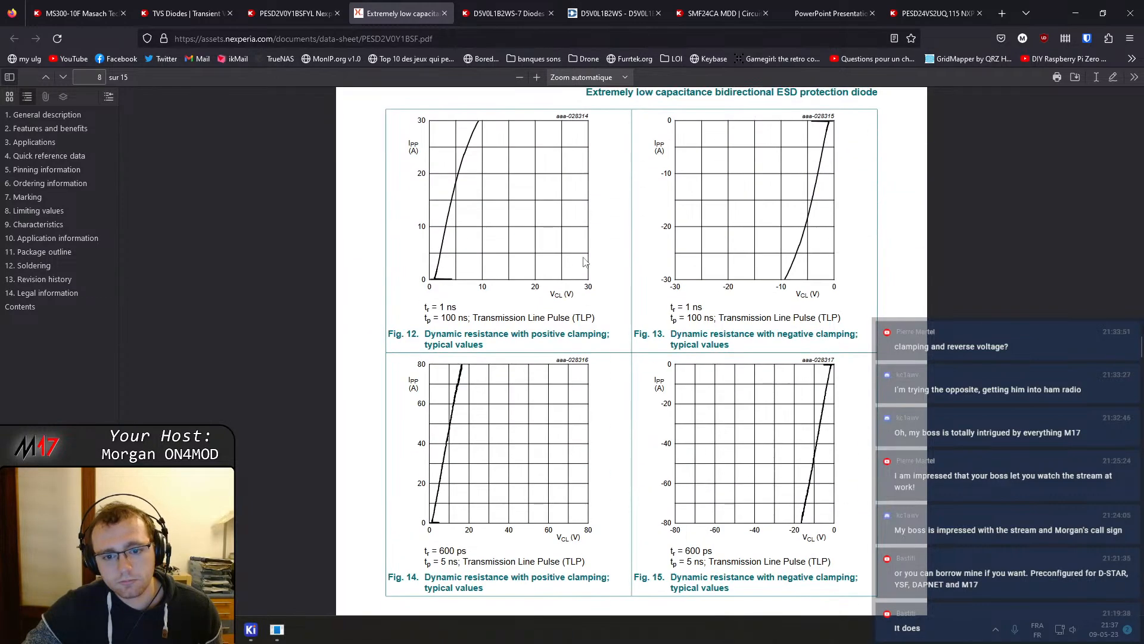
scroll(584, 260, down, 12)
scroll(585, 257, up, 6)
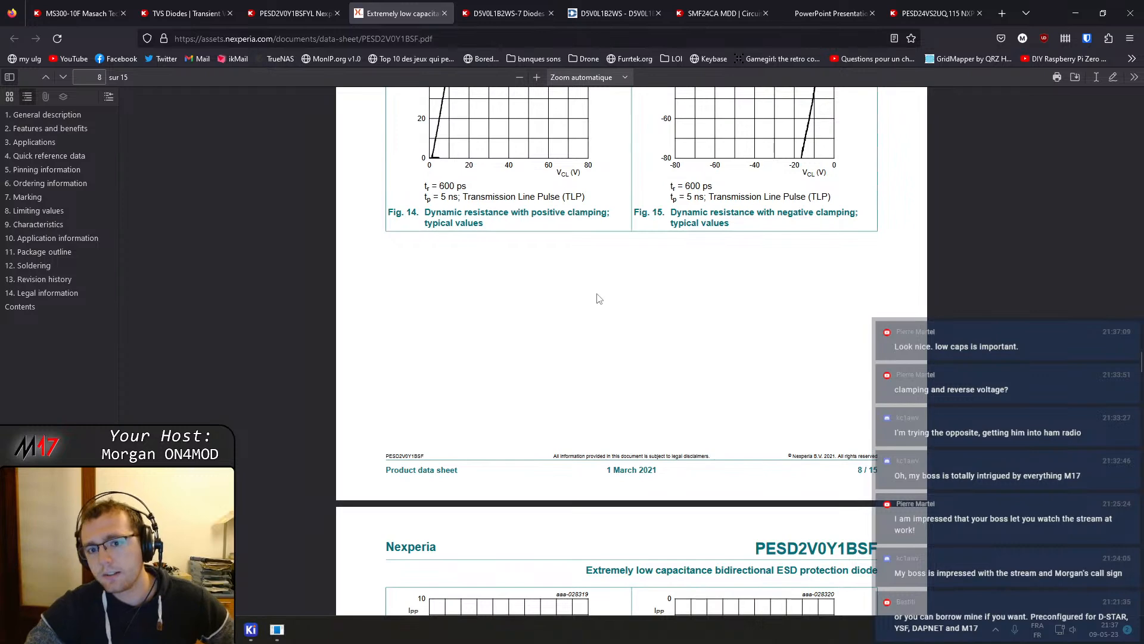
scroll(602, 298, up, 5)
scroll(685, 268, up, 10)
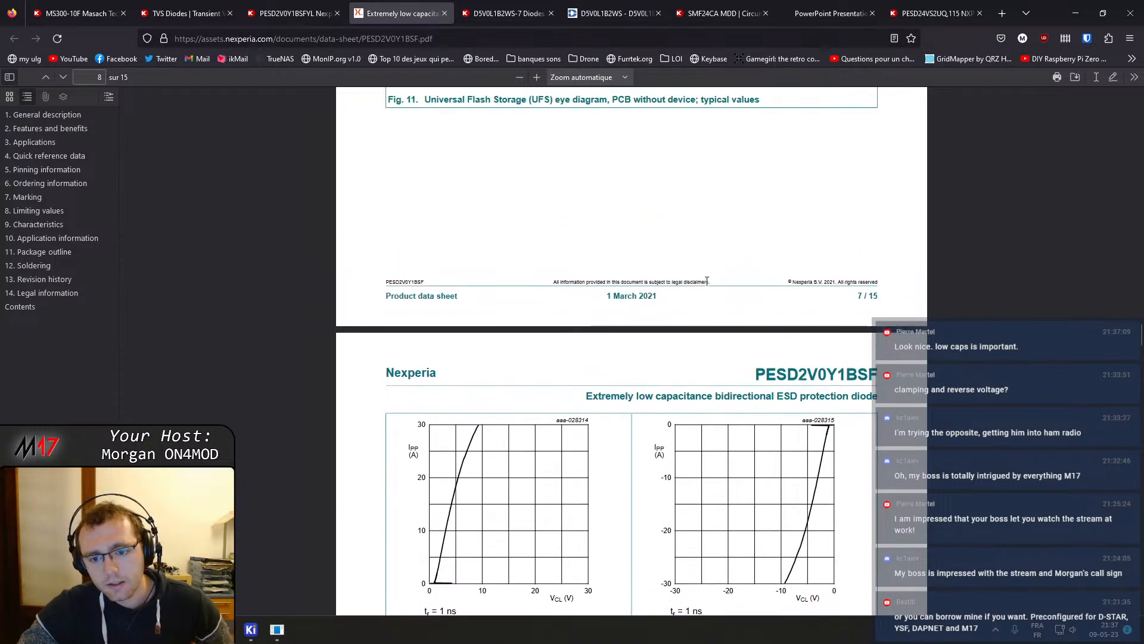
scroll(655, 298, down, 3)
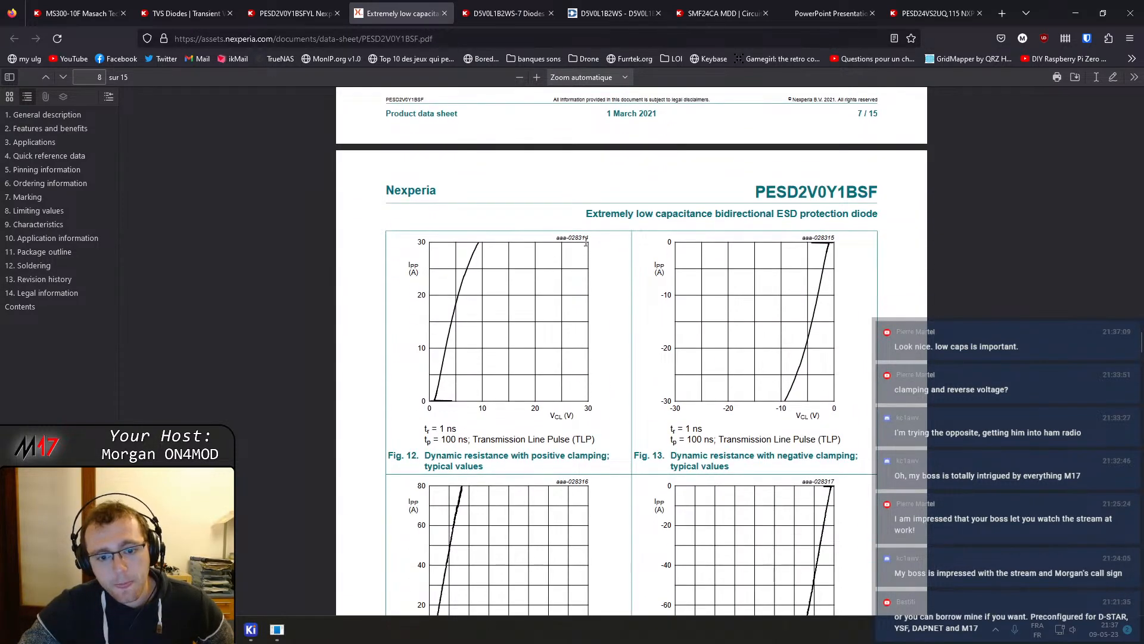
Return to the filtered TVS diode results, open the D5V0L1B2S9-7 product page in a new tab and open its datasheet
key(ctrl+shift+Tab)
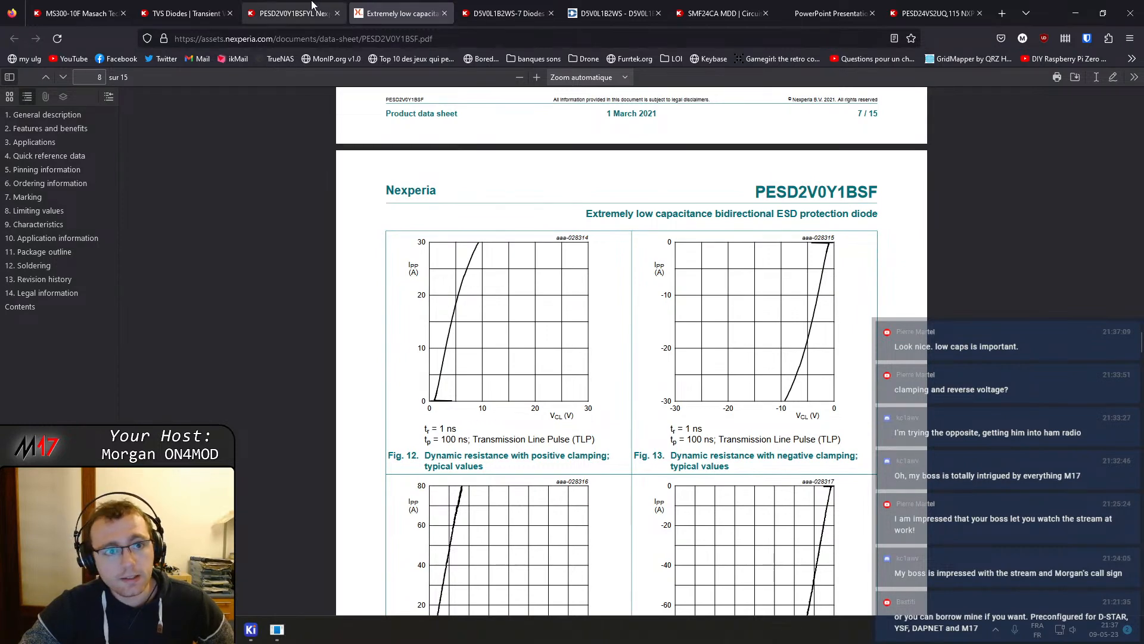
scroll(528, 319, down, 2)
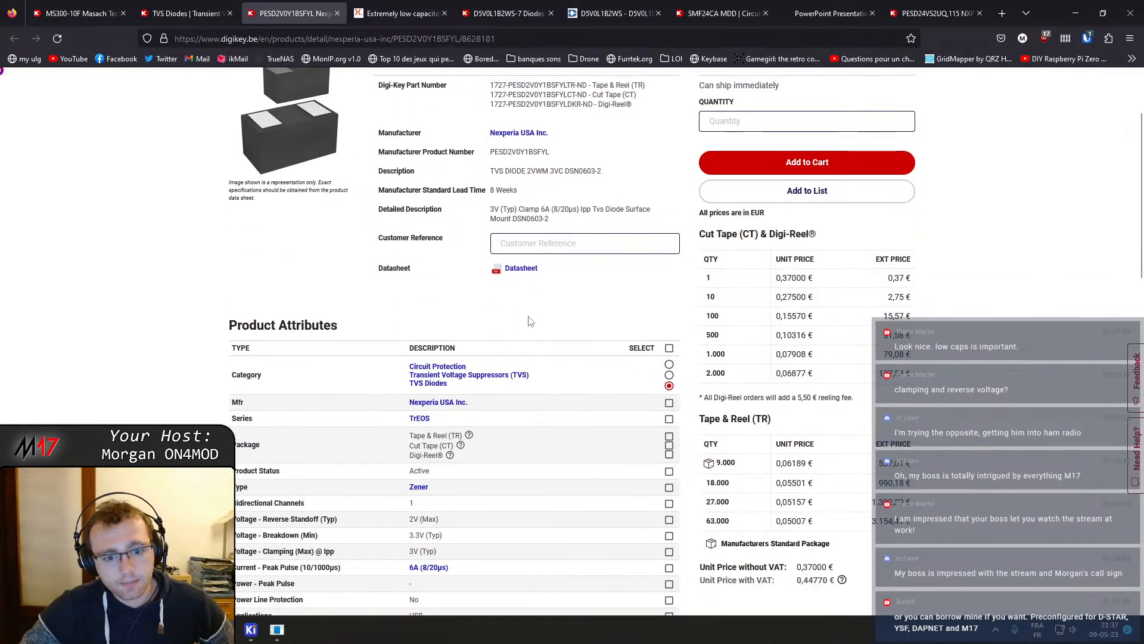
key(ctrl+shift+Tab)
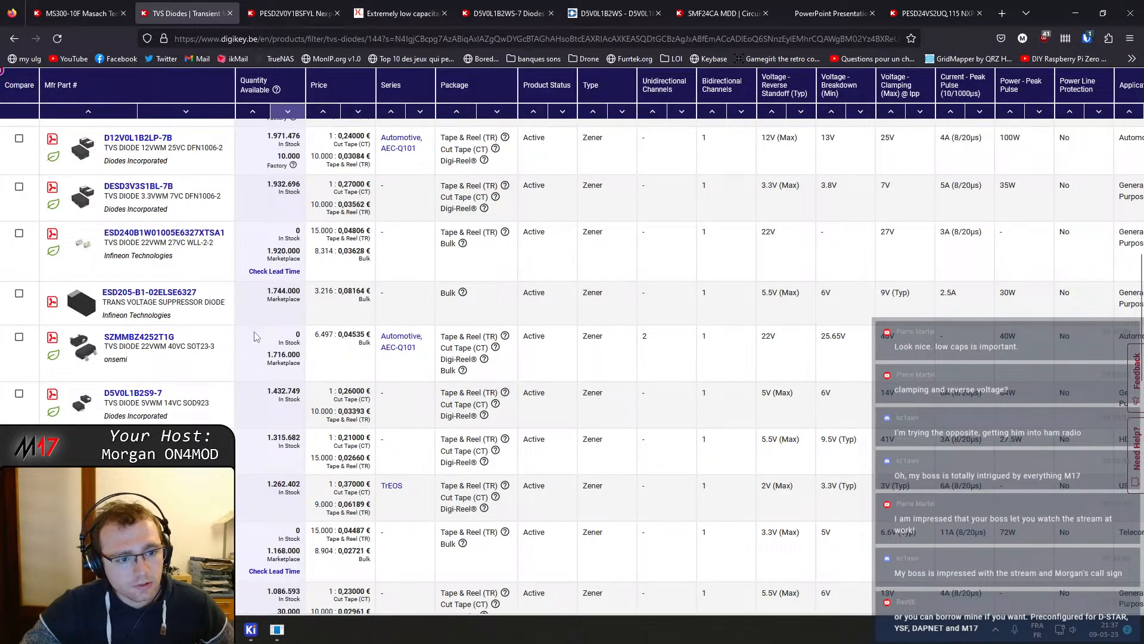
middle_click(138, 395)
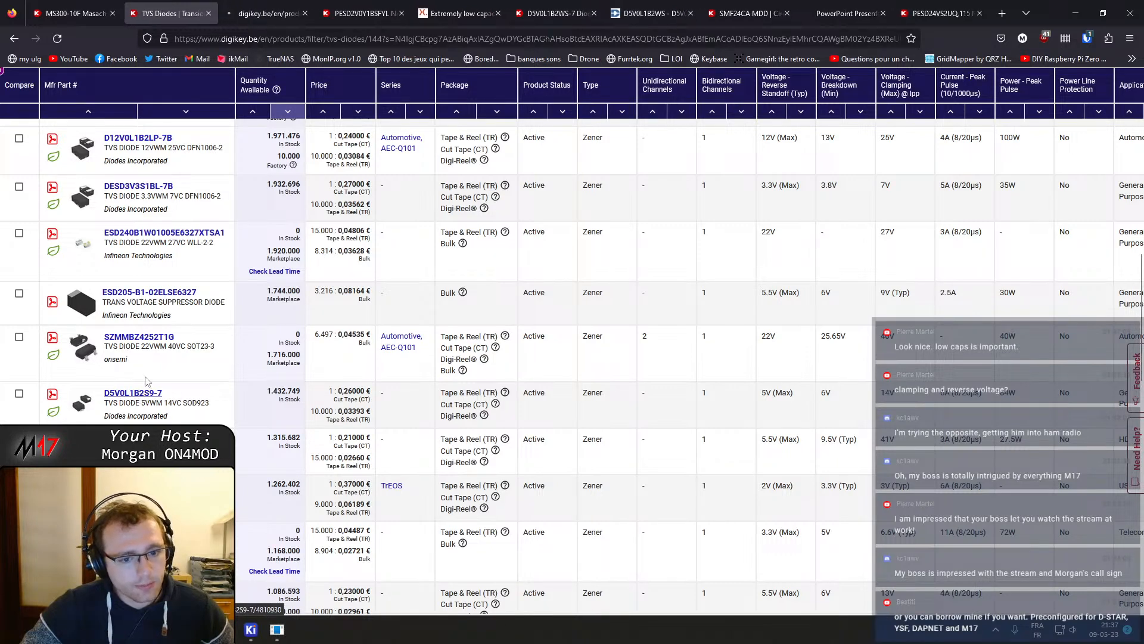
click(269, 11)
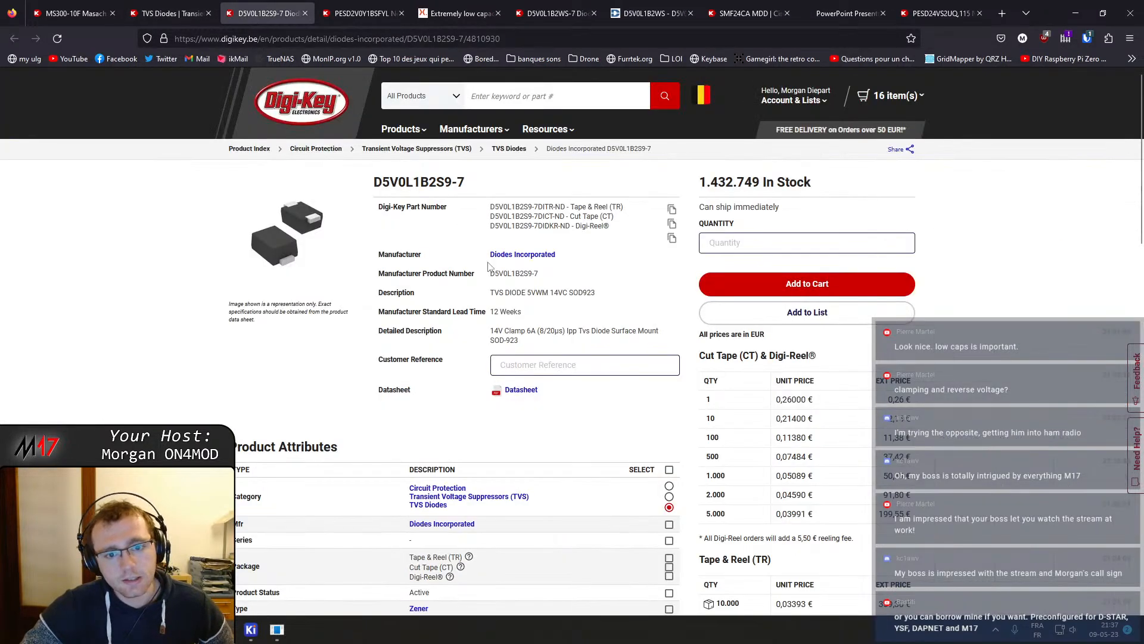
click(520, 391)
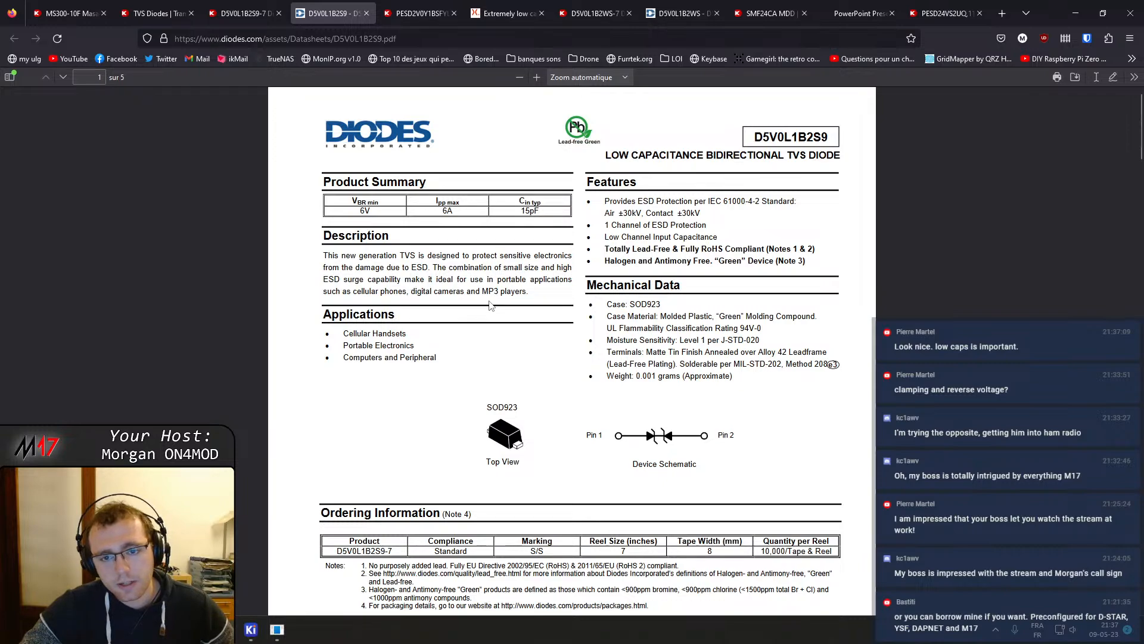
Read through the D5V0L1B2S9 datasheet's summary, ratings, electrical characteristics, curves and suggested pad layout
scroll(643, 358, down, 3)
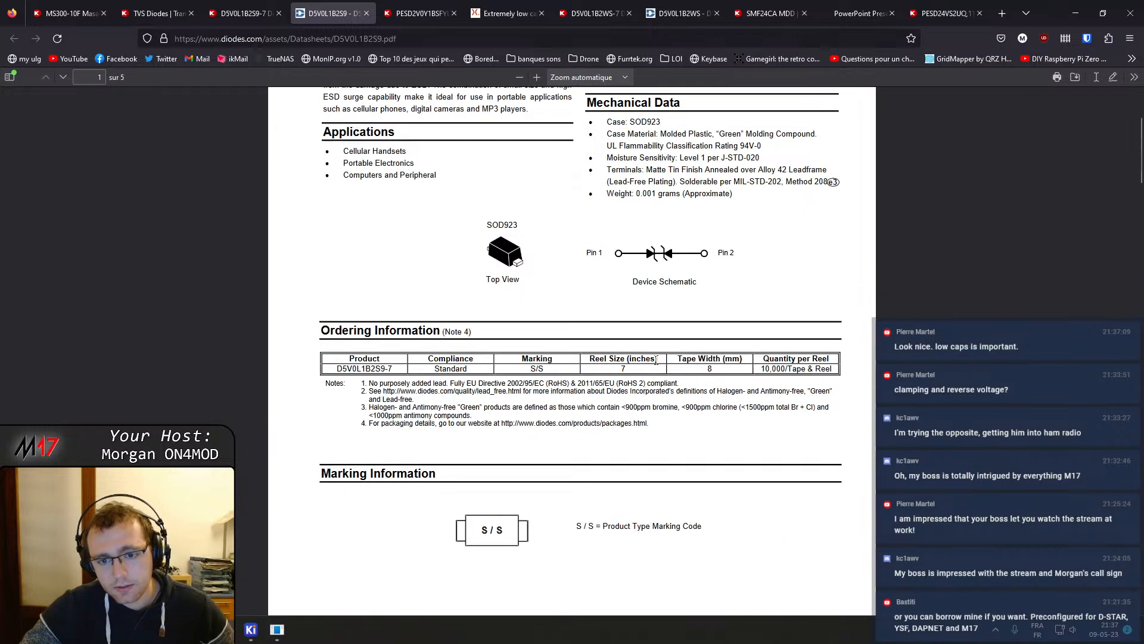
scroll(653, 353, down, 10)
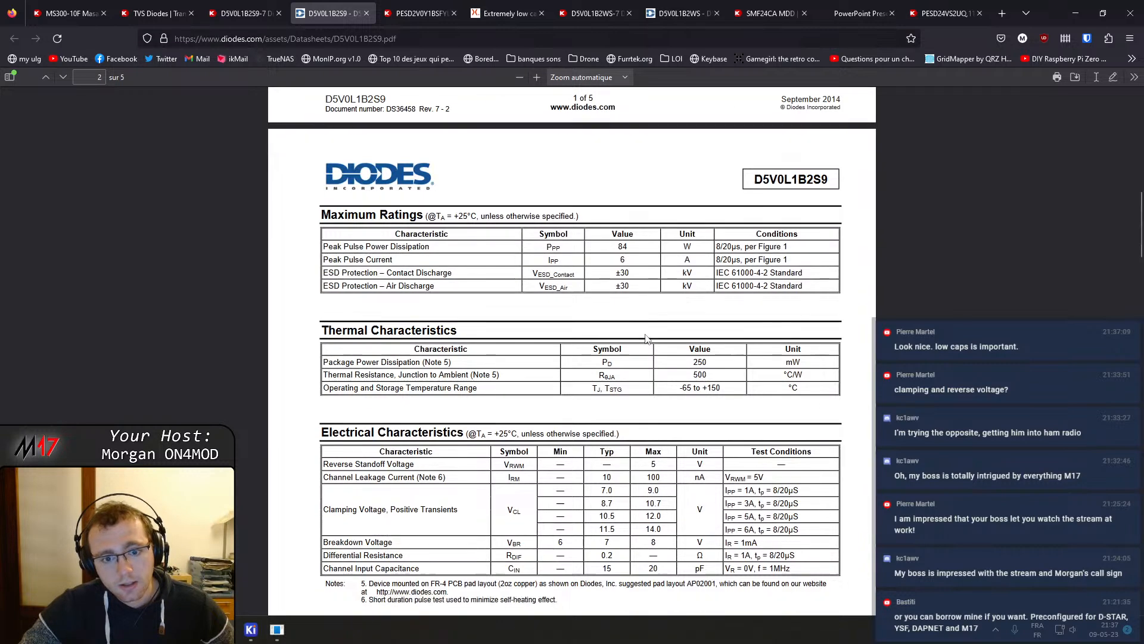
scroll(647, 339, down, 18)
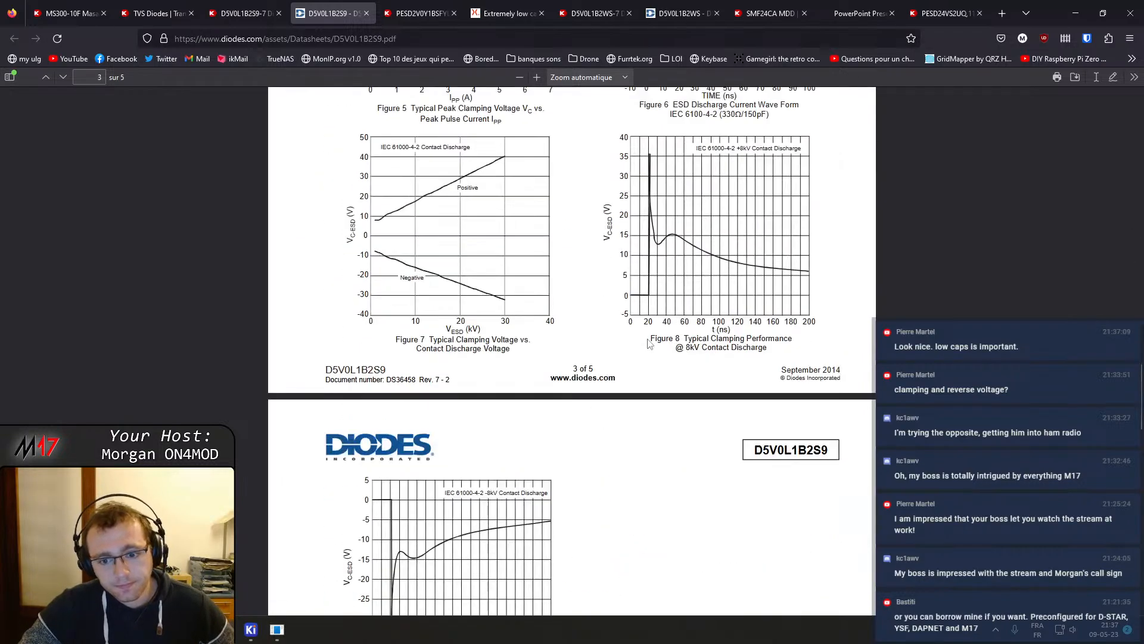
scroll(649, 344, down, 15)
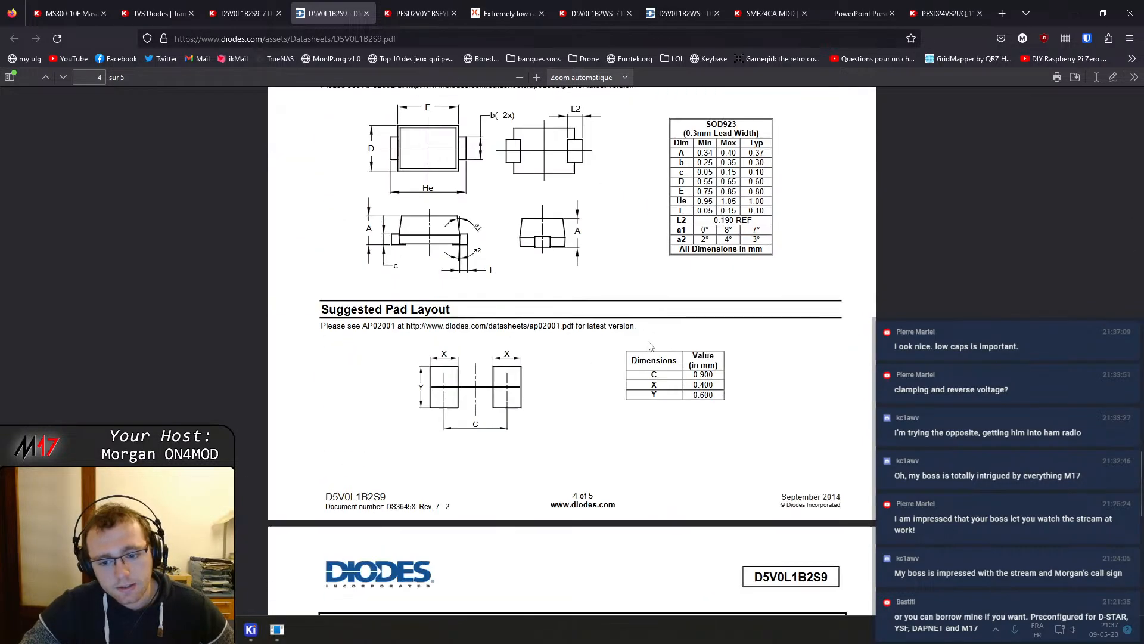
scroll(651, 346, up, 20)
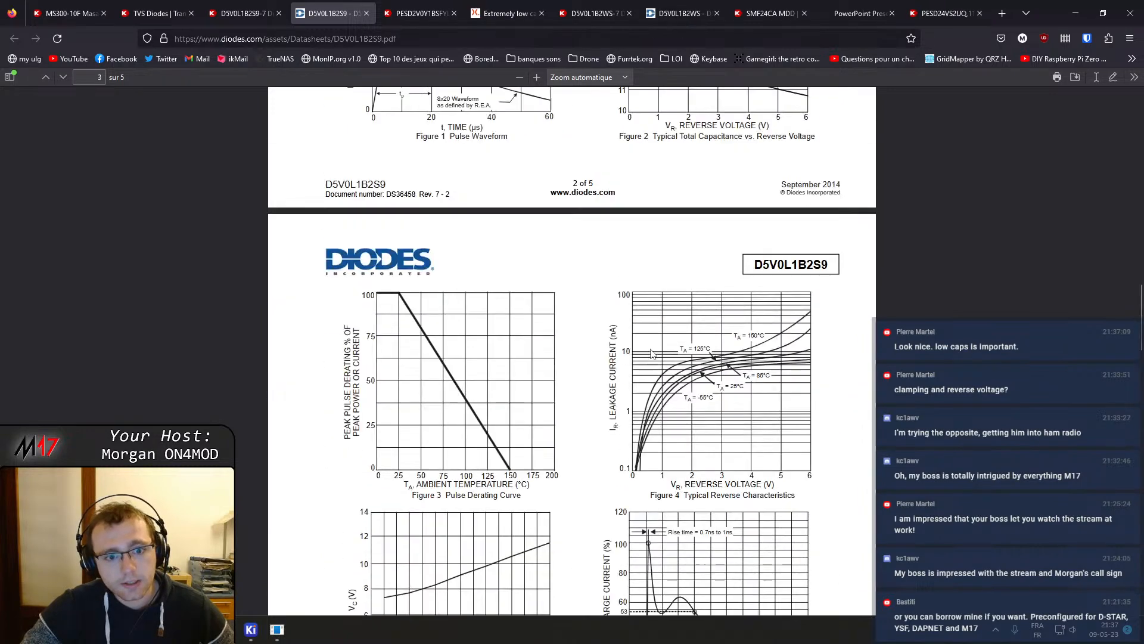
scroll(642, 347, up, 5)
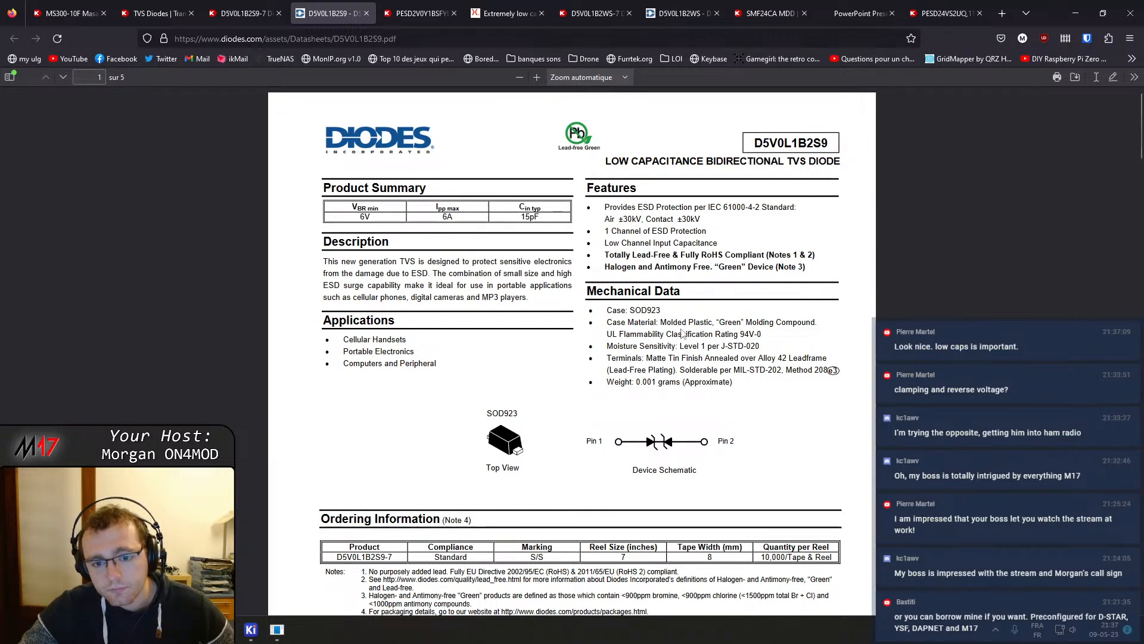
scroll(590, 352, down, 3)
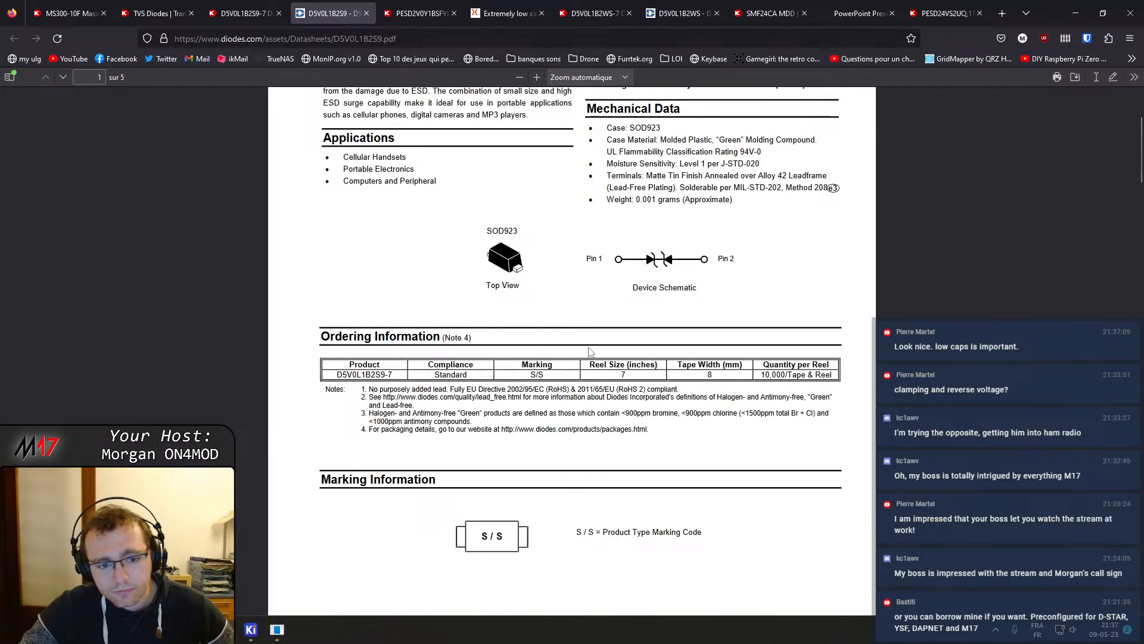
Scroll through the D5V0L1B2S9-7 product page's documents, classifications and additional resources
click(274, 3)
scroll(345, 359, down, 14)
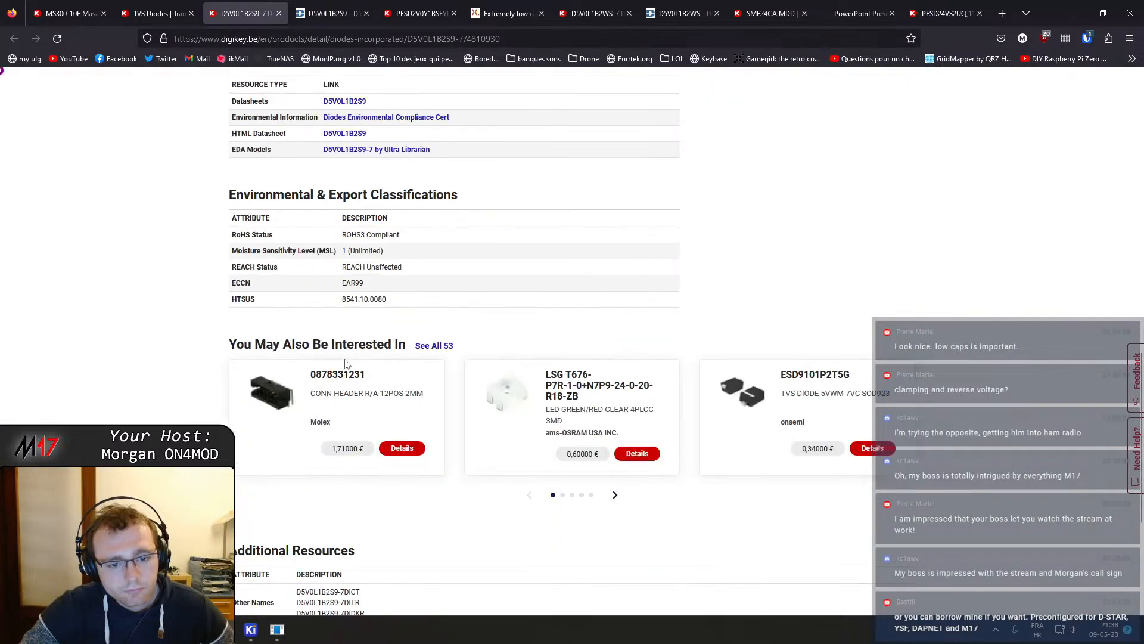
scroll(345, 360, down, 4)
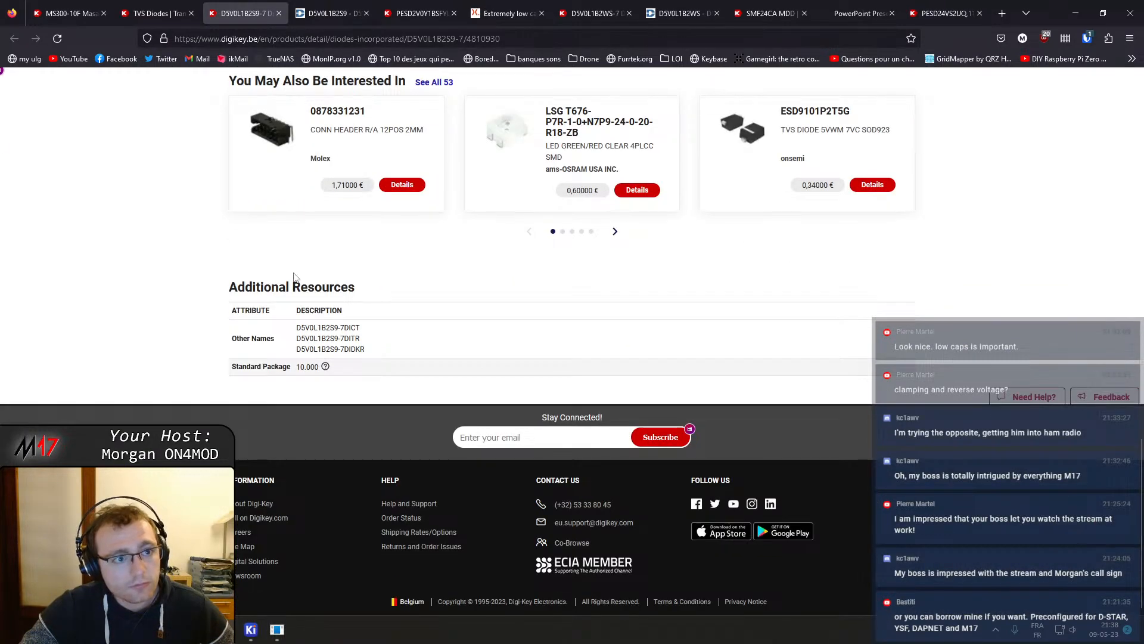
Return to the filtered TVS diode results and scroll further down the list of parts
click(158, 13)
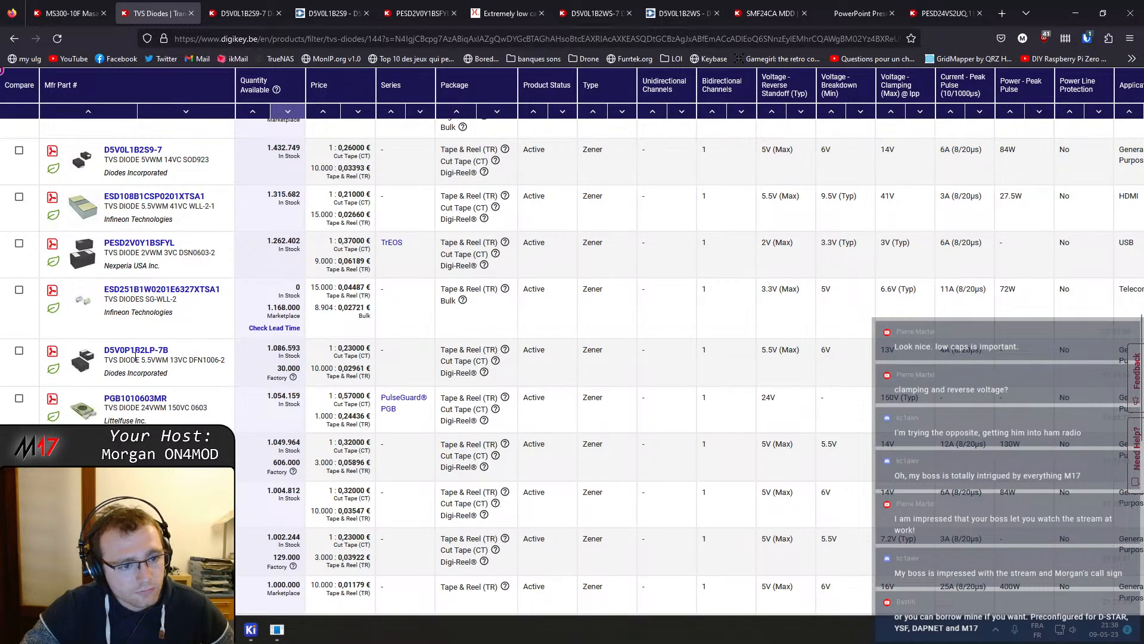
scroll(133, 356, down, 1)
scroll(188, 418, down, 1)
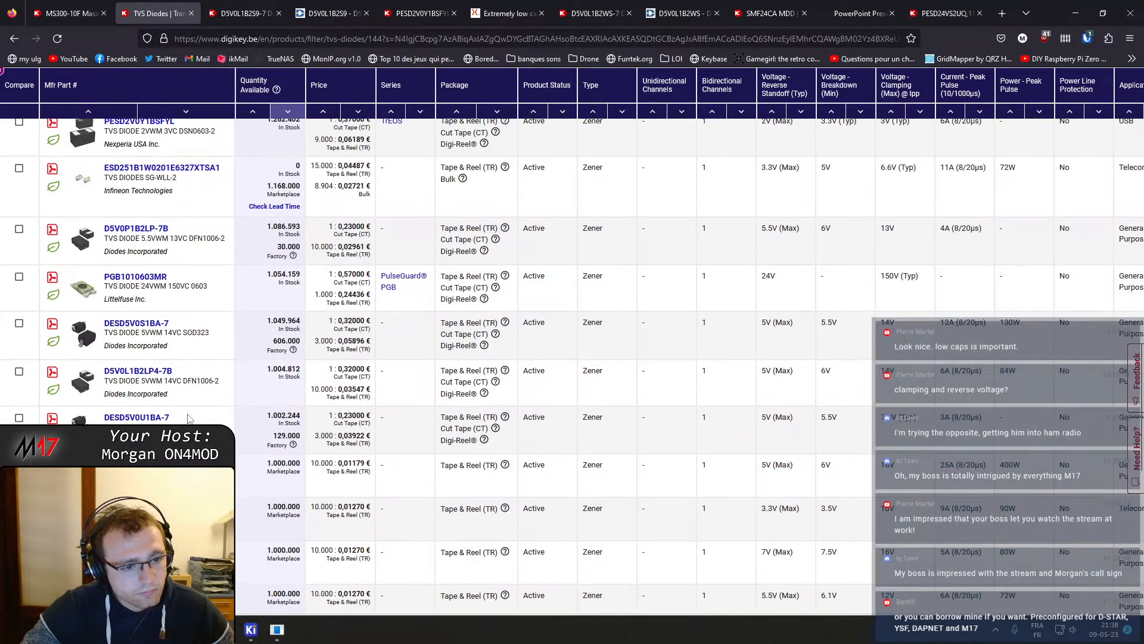
scroll(188, 419, down, 1)
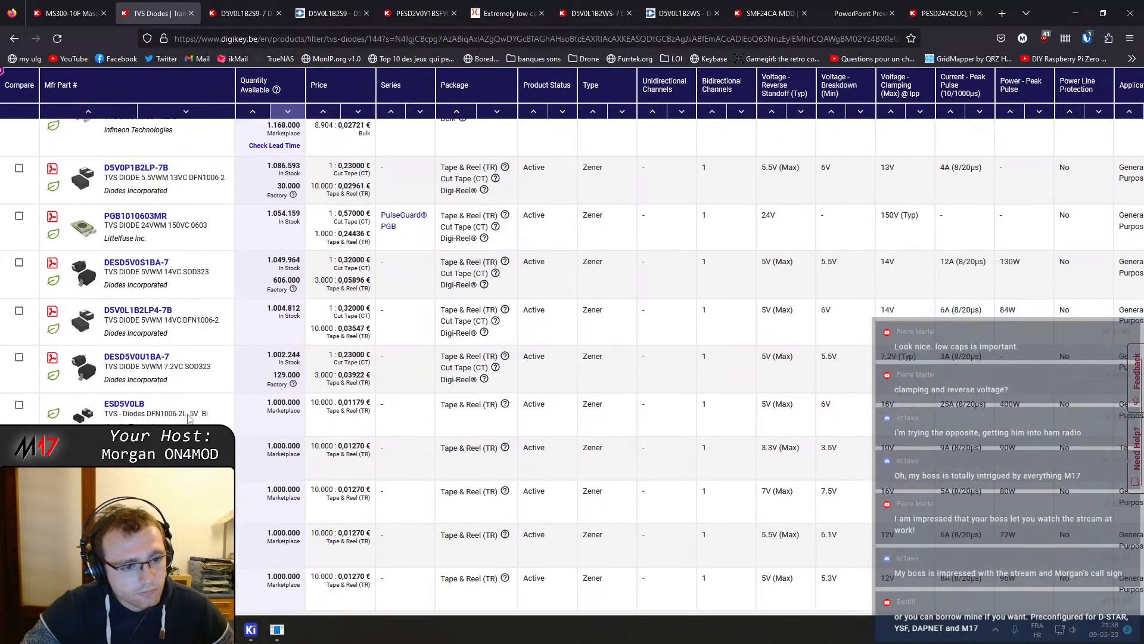
Open the DESD5V0U1BA-7 product page in a new tab and view its details
middle_click(146, 357)
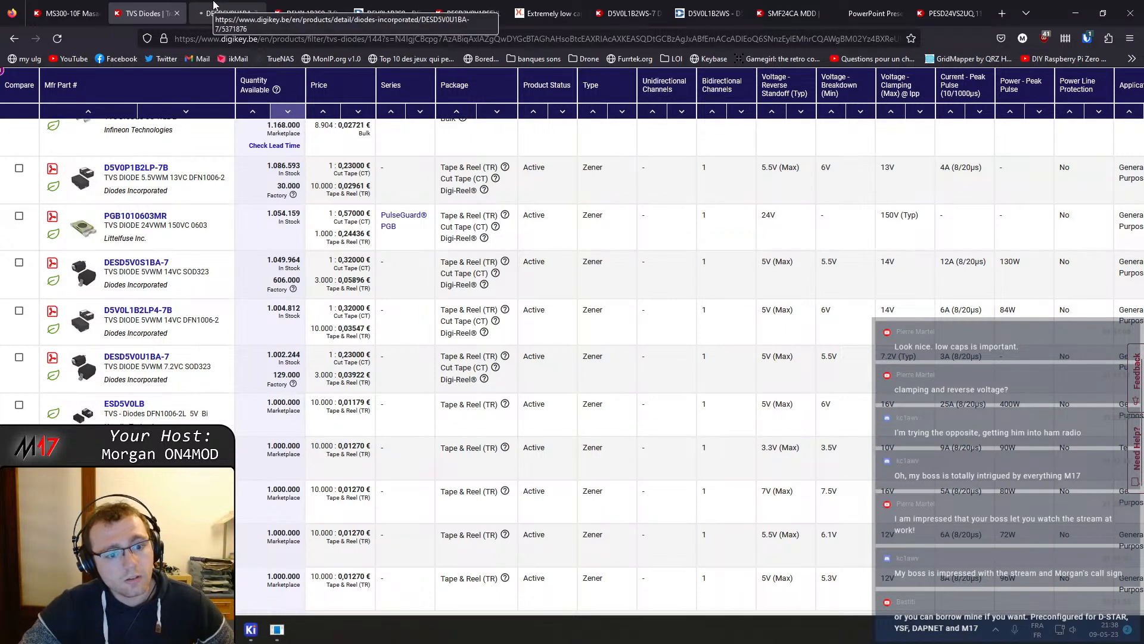
click(213, 5)
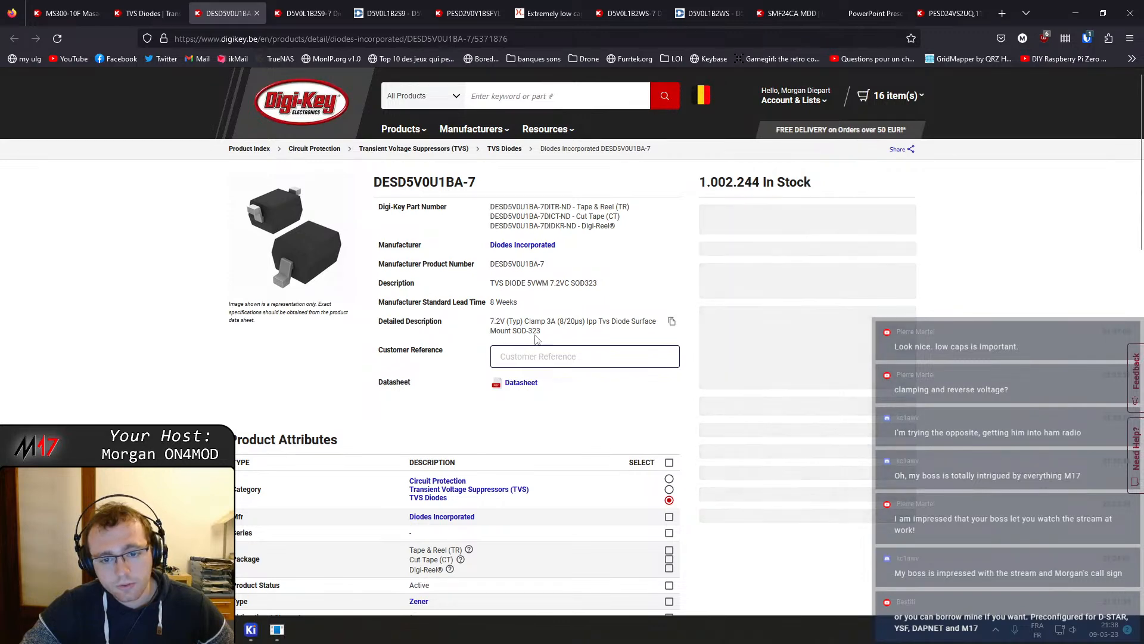
click(170, 7)
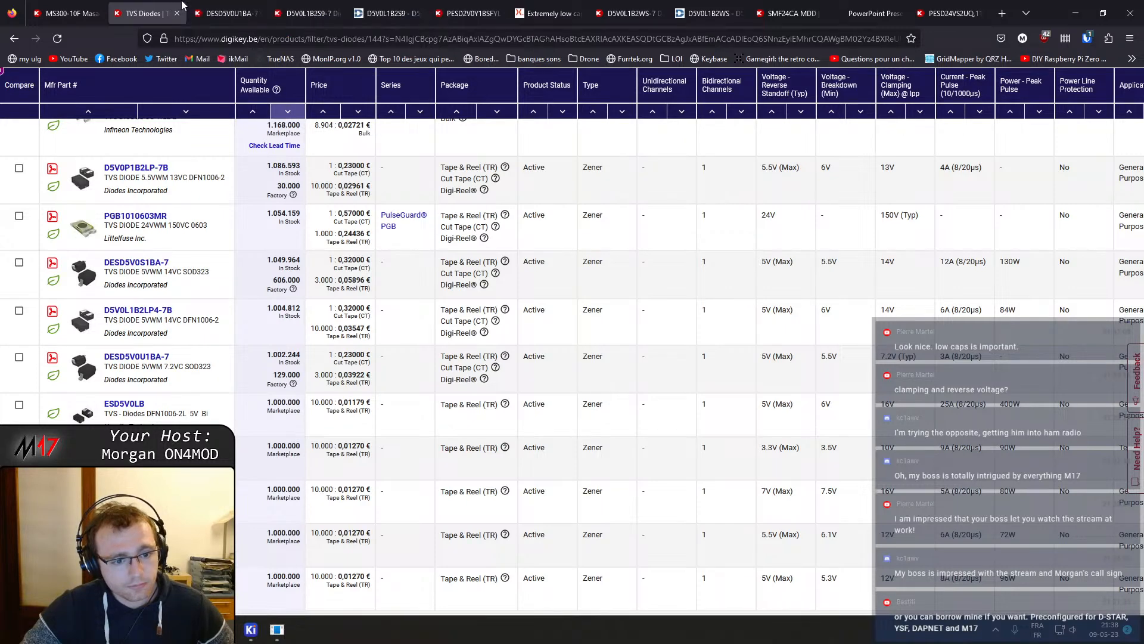
click(224, 12)
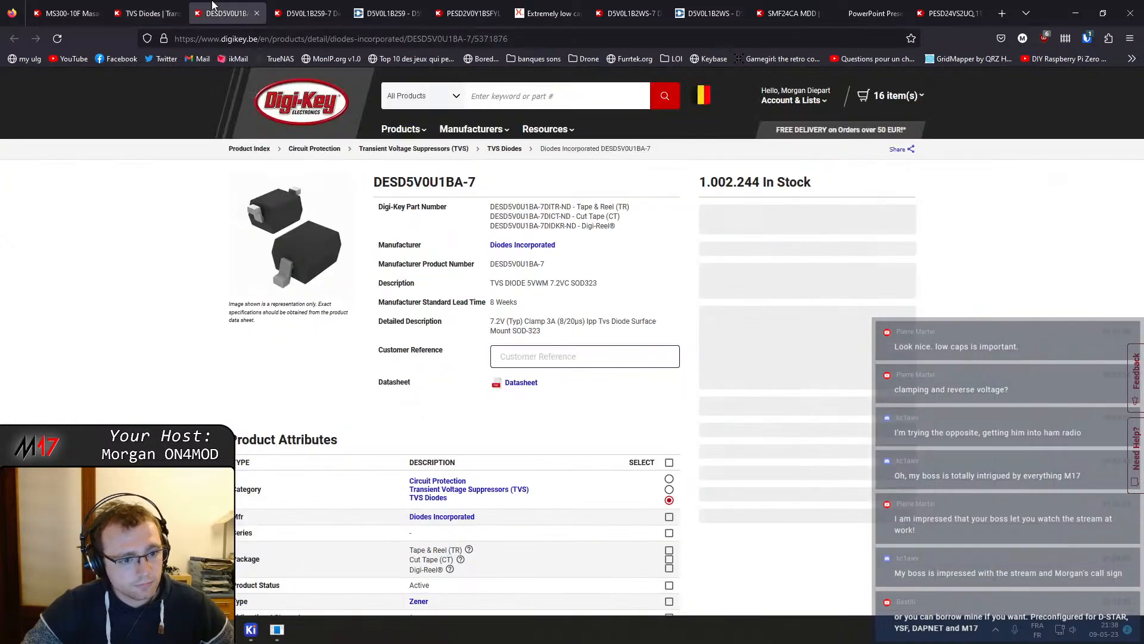
Open the DESD5V0U1BA datasheet and read through its ratings, electrical characteristics, curves and package outline dimensions
click(521, 383)
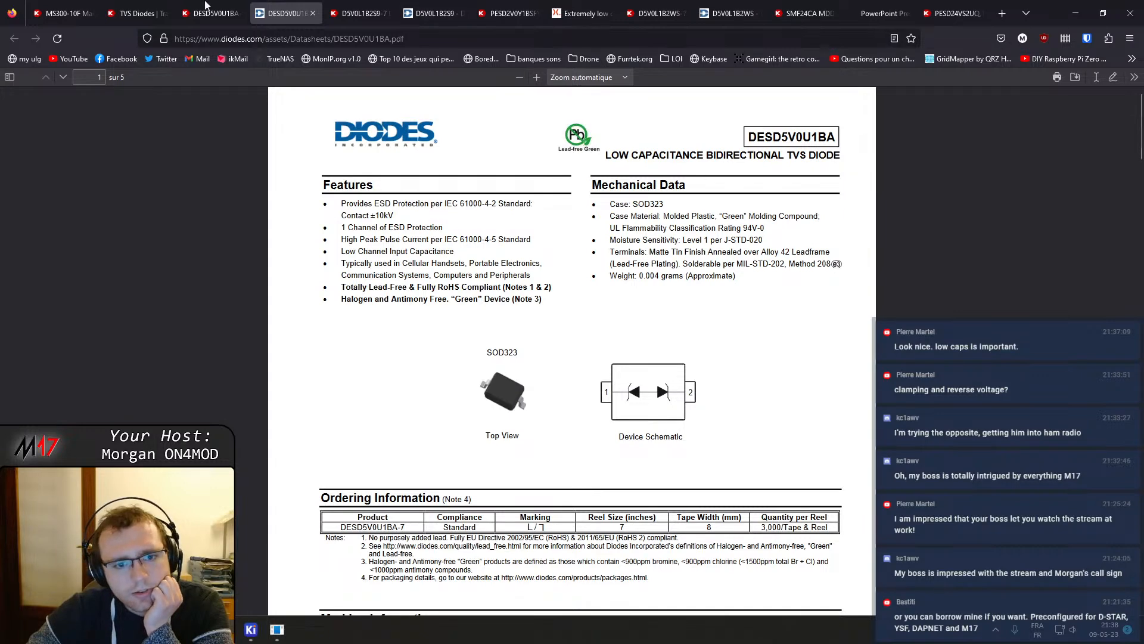
scroll(426, 407, down, 3)
scroll(427, 407, down, 9)
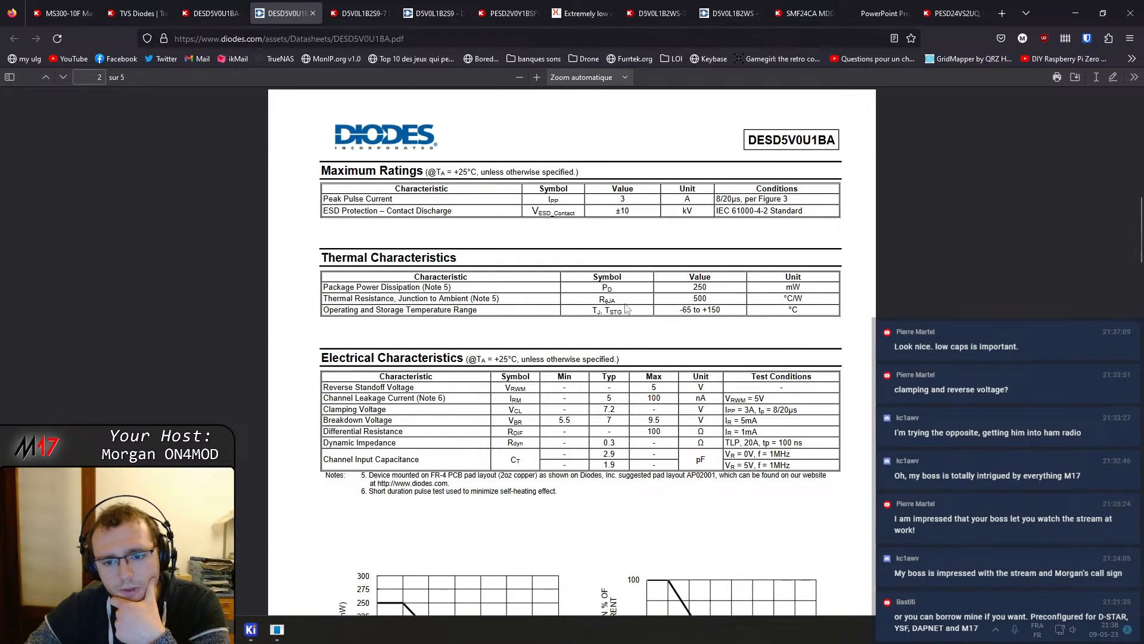
scroll(398, 274, down, 2)
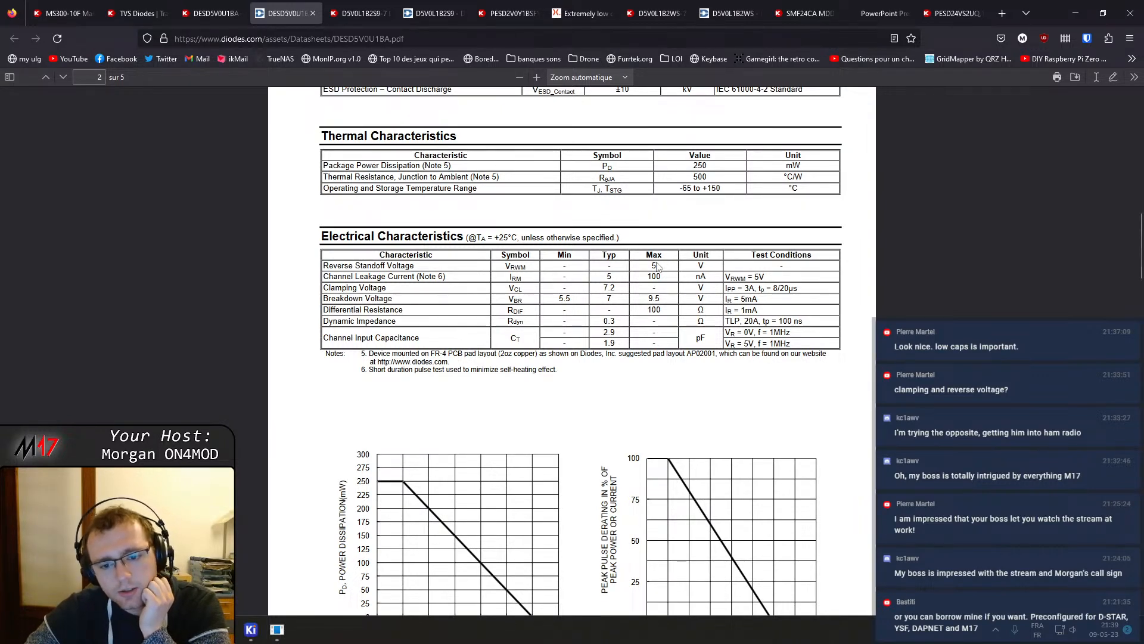
scroll(658, 266, down, 2)
scroll(658, 267, up, 1)
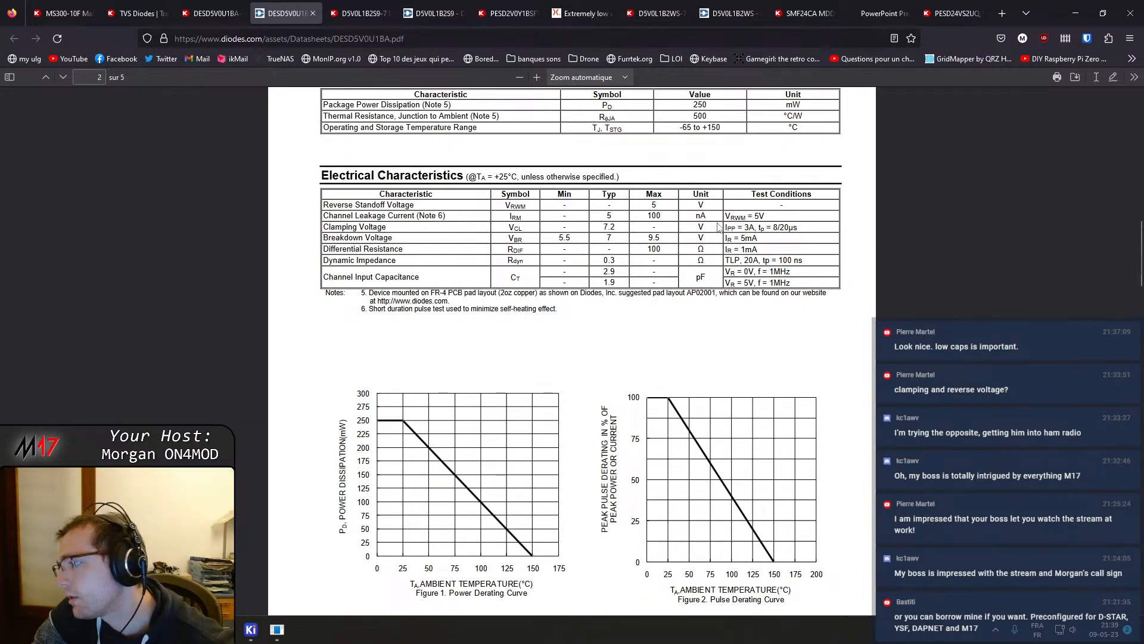
scroll(678, 286, down, 10)
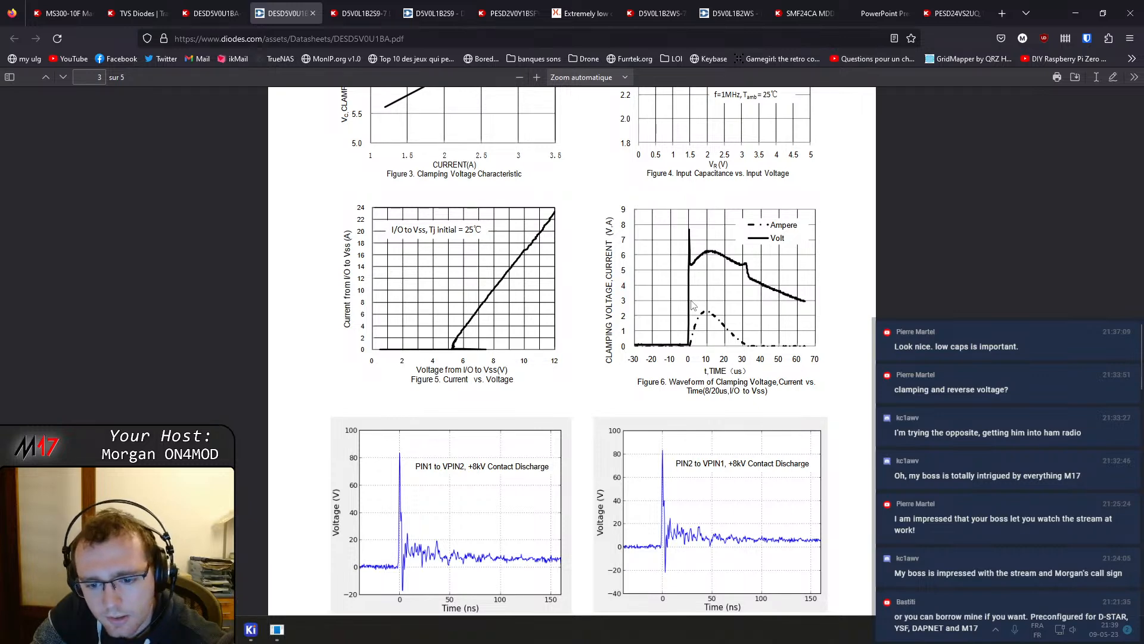
scroll(694, 305, down, 3)
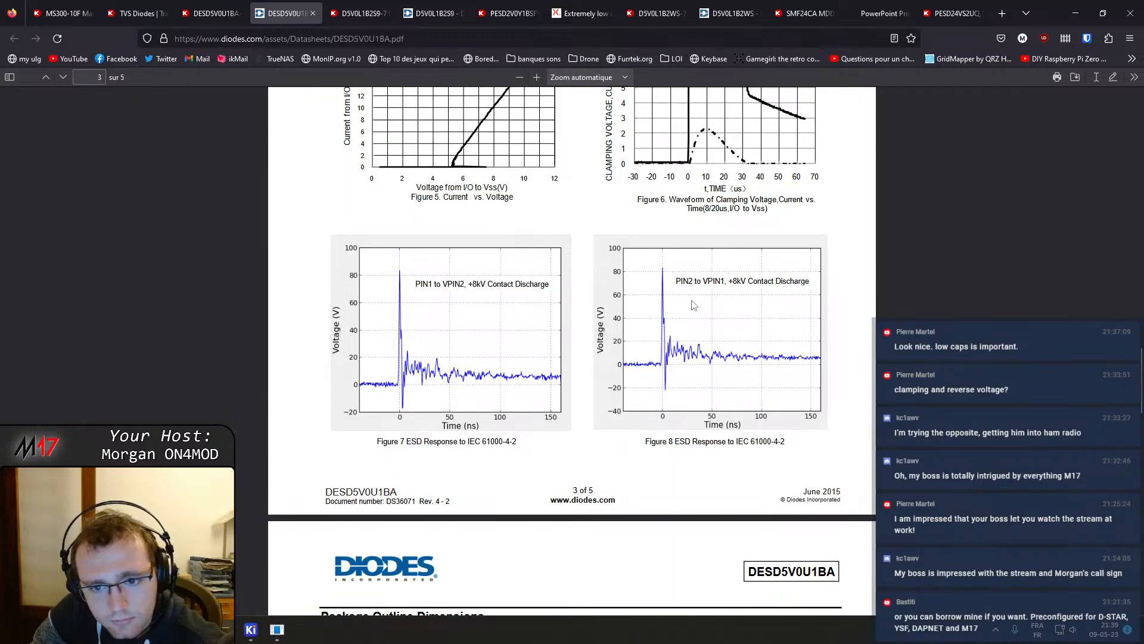
scroll(695, 301, up, 4)
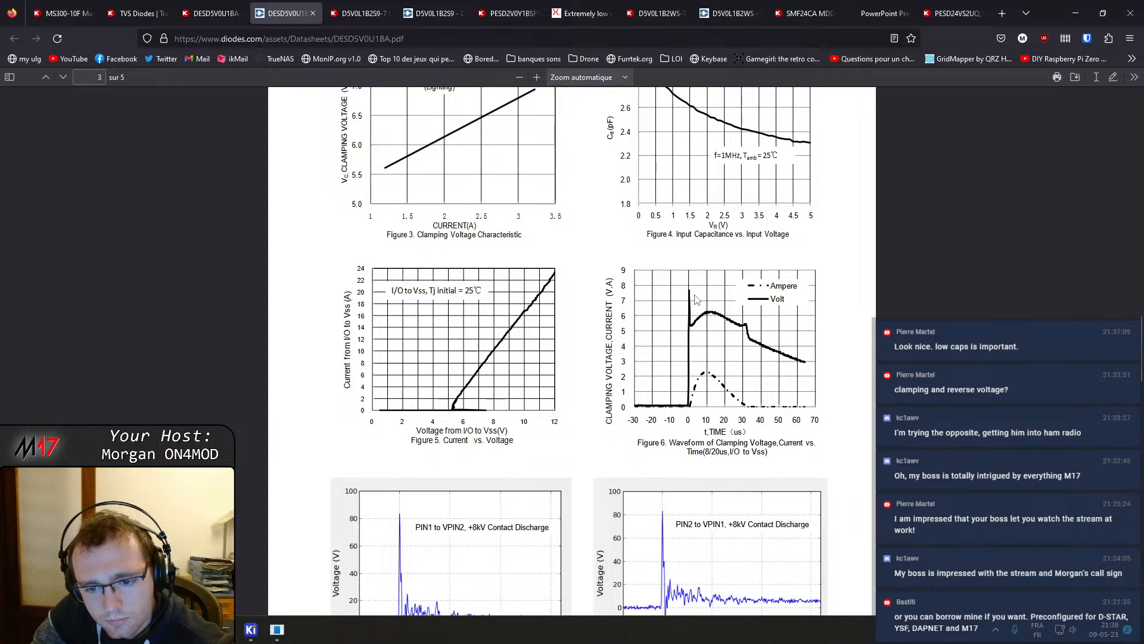
scroll(696, 300, down, 2)
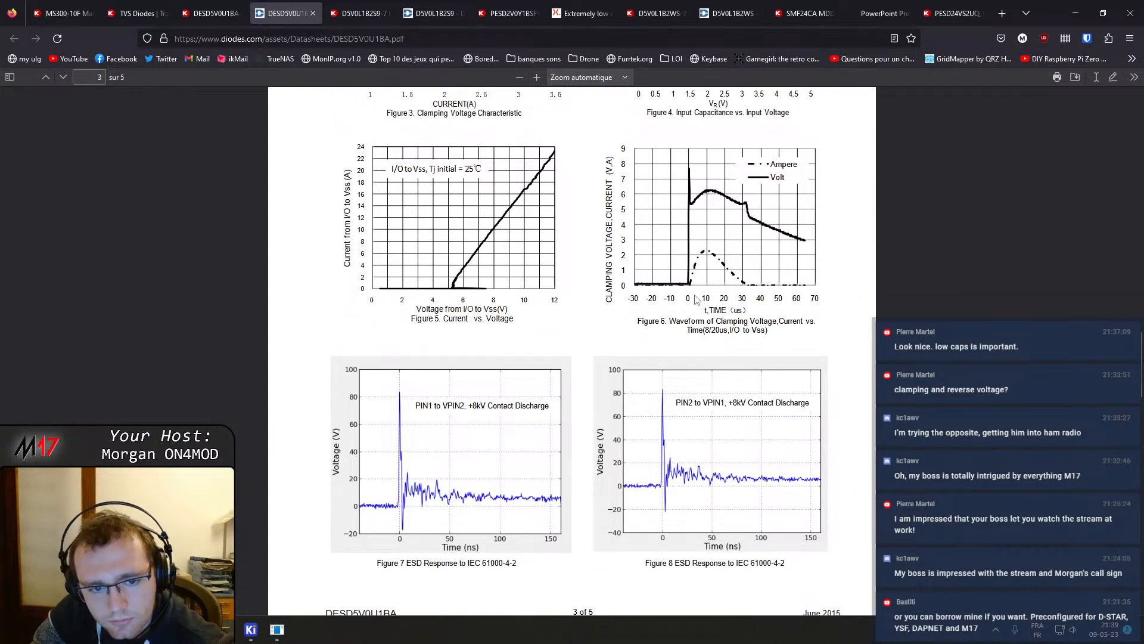
scroll(710, 289, down, 9)
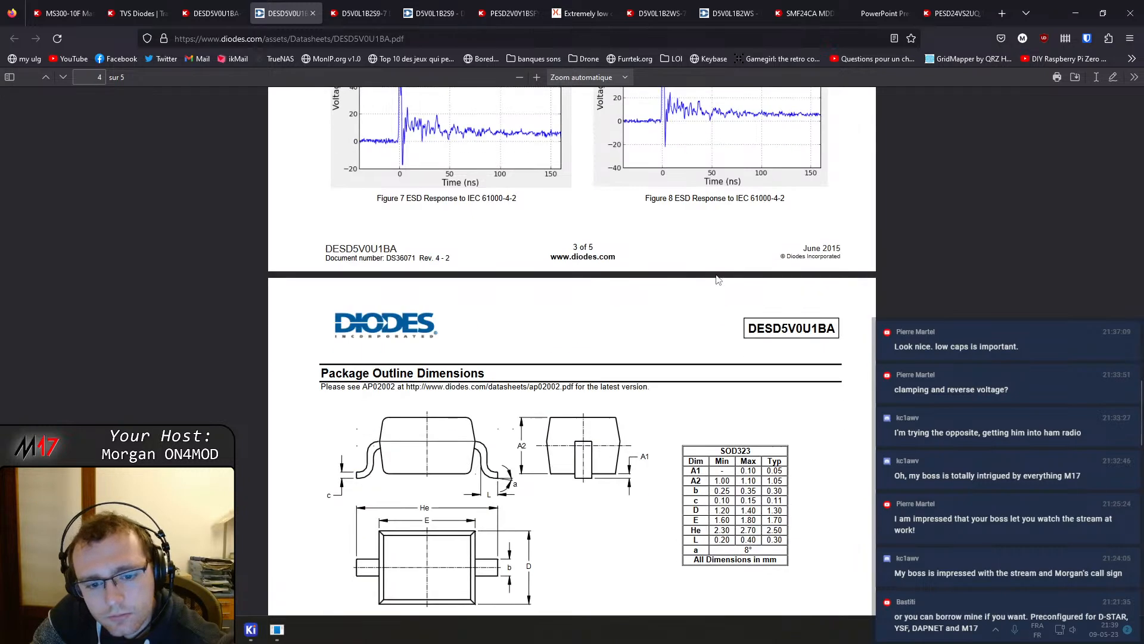
Search Google in a new tab for "TVS diode selection guide" and open the Analog Devices and Texas Instruments results in background tabs
click(1002, 13)
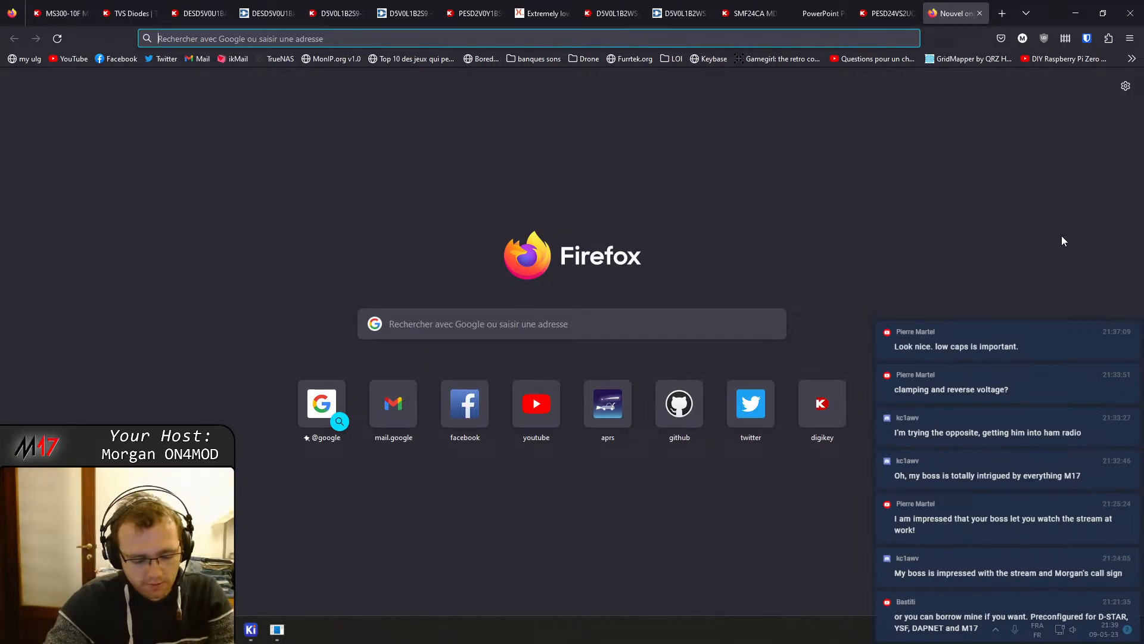
text(TVS diode selection guide)
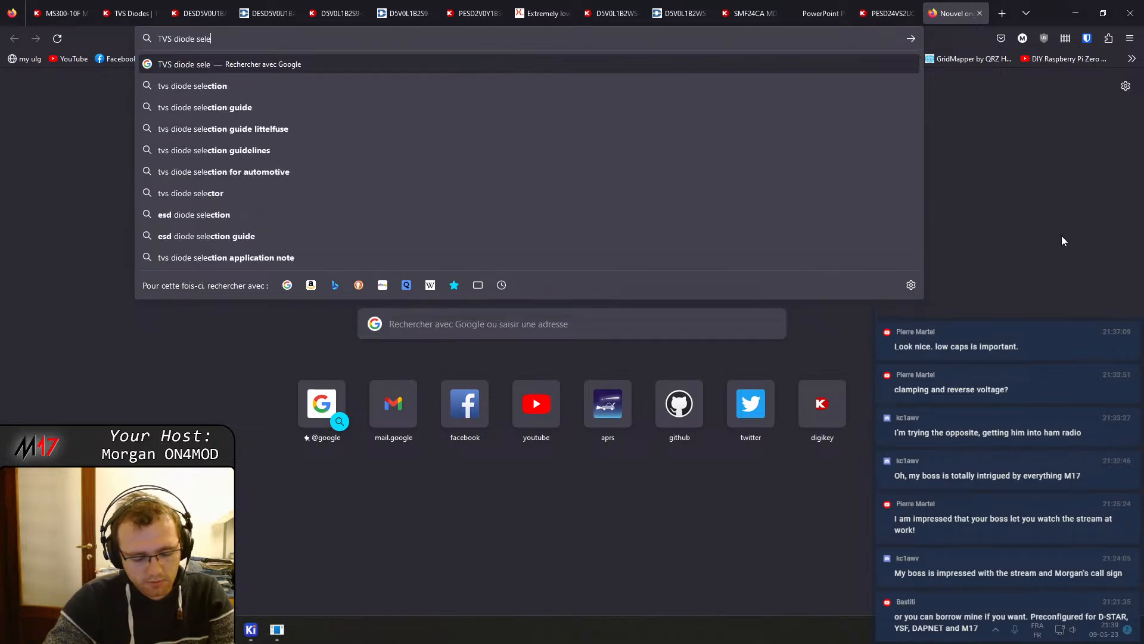
key(Return)
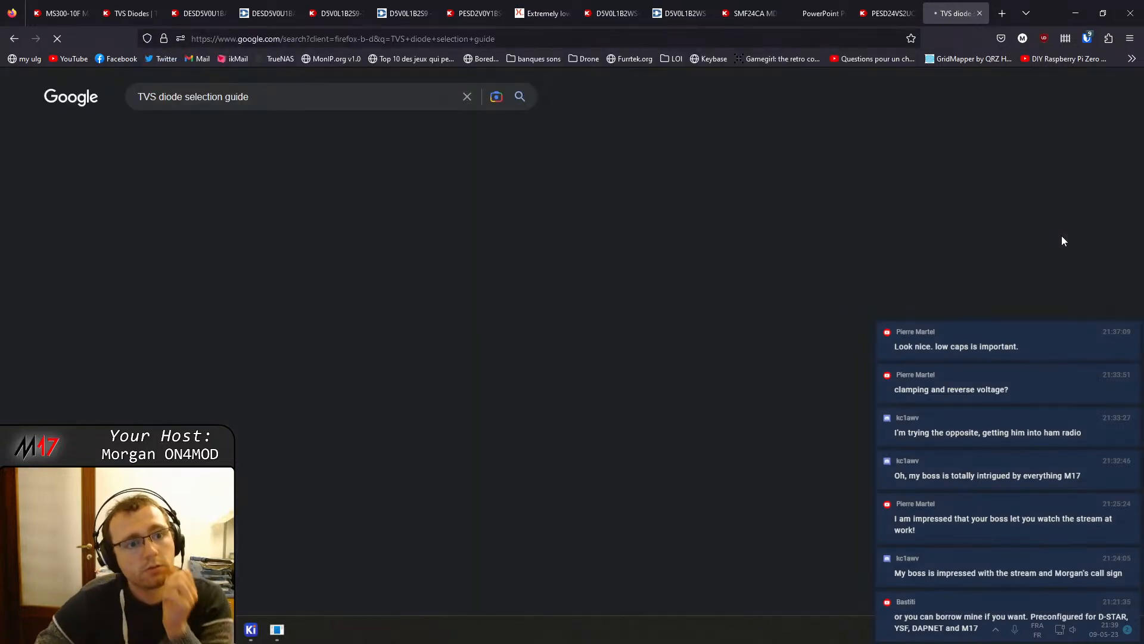
middle_click(282, 207)
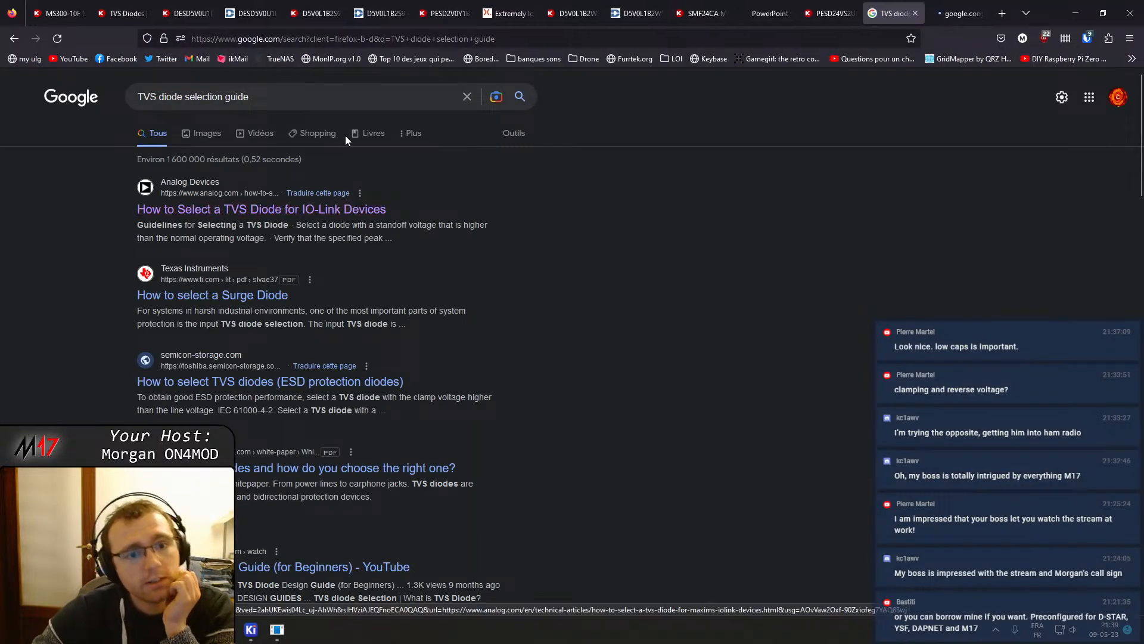
middle_click(250, 296)
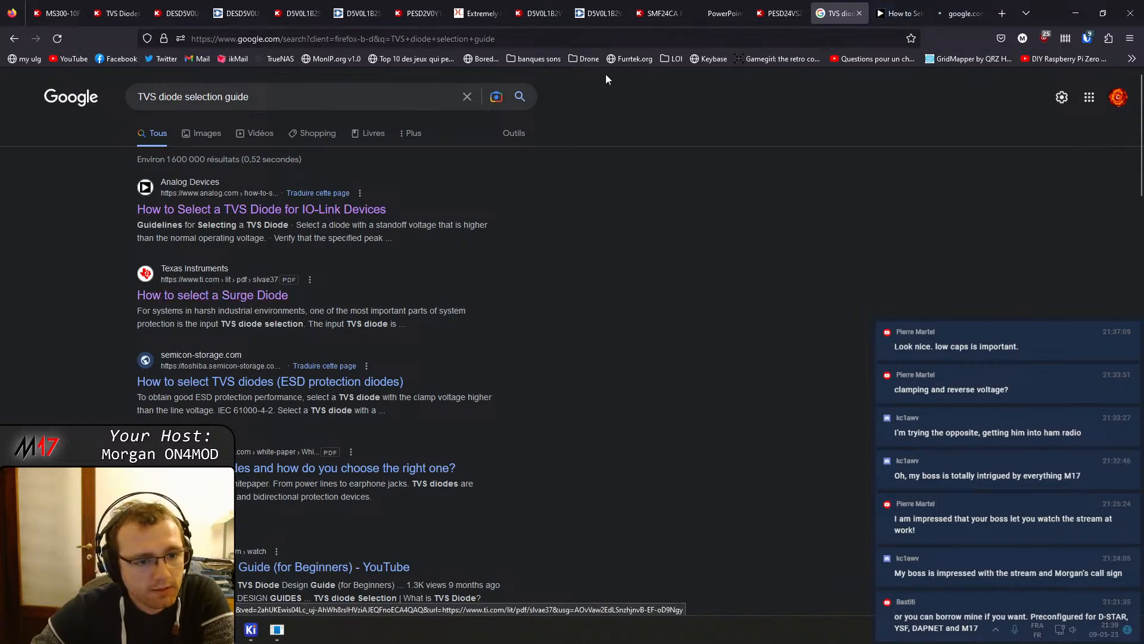
Switch to the Analog Devices TVS diode article and decline its cookies
key(ctrl+Tab)
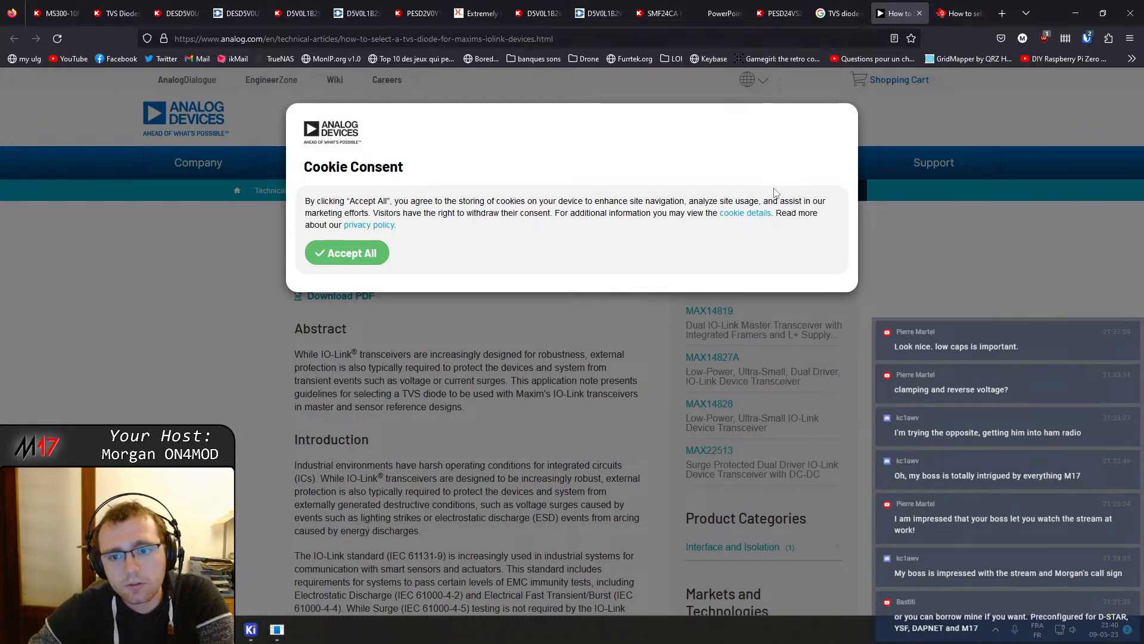
click(745, 214)
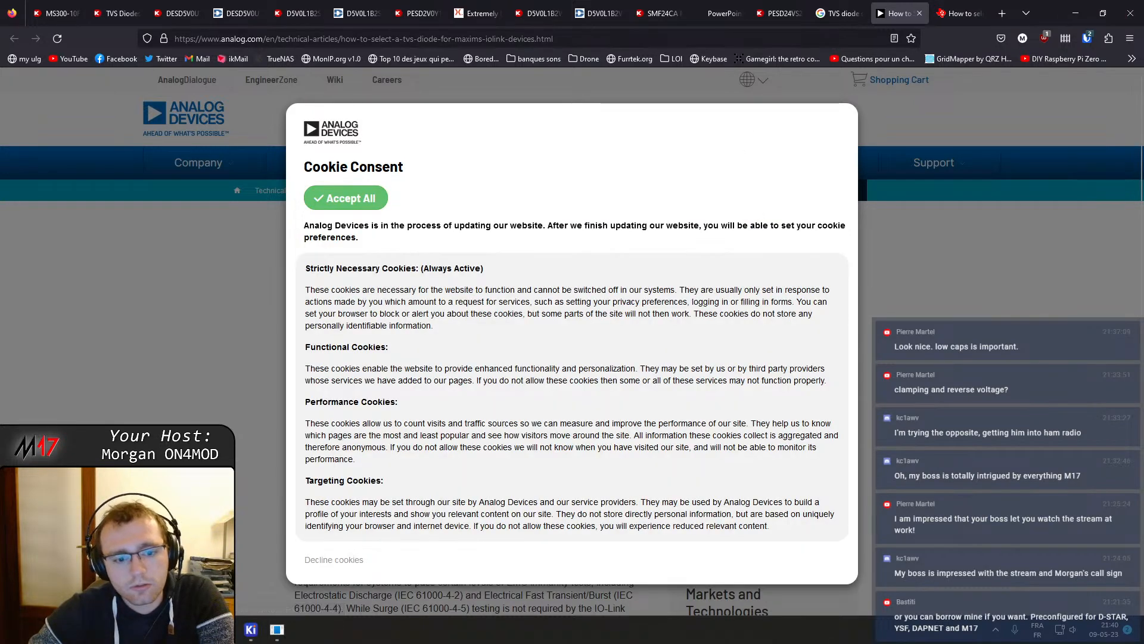
drag(355, 562, 329, 557)
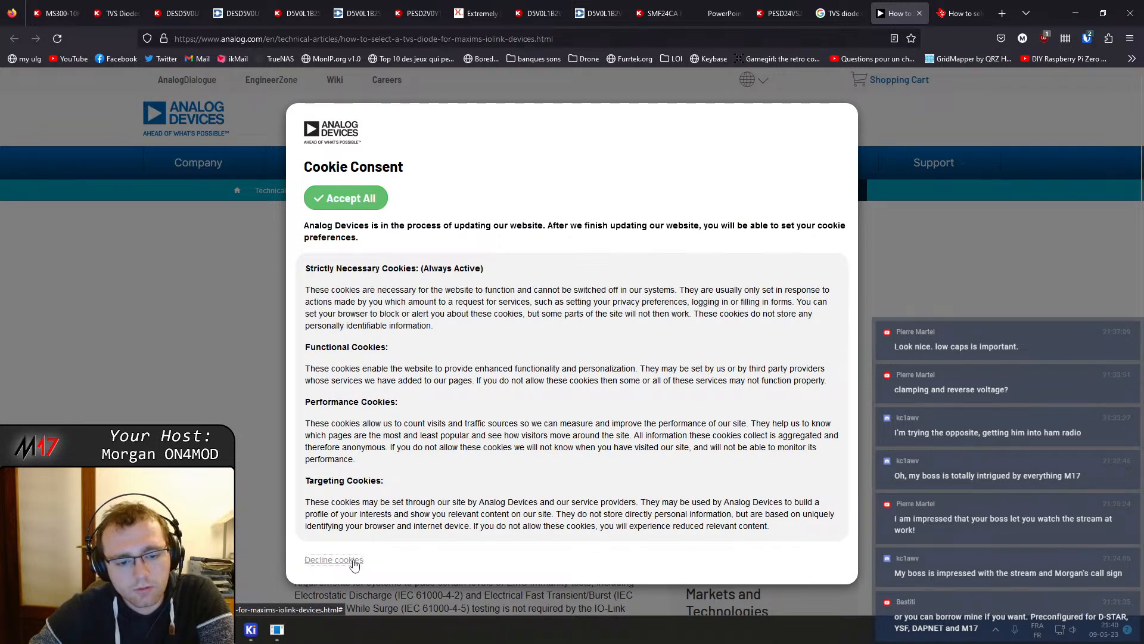
click(334, 560)
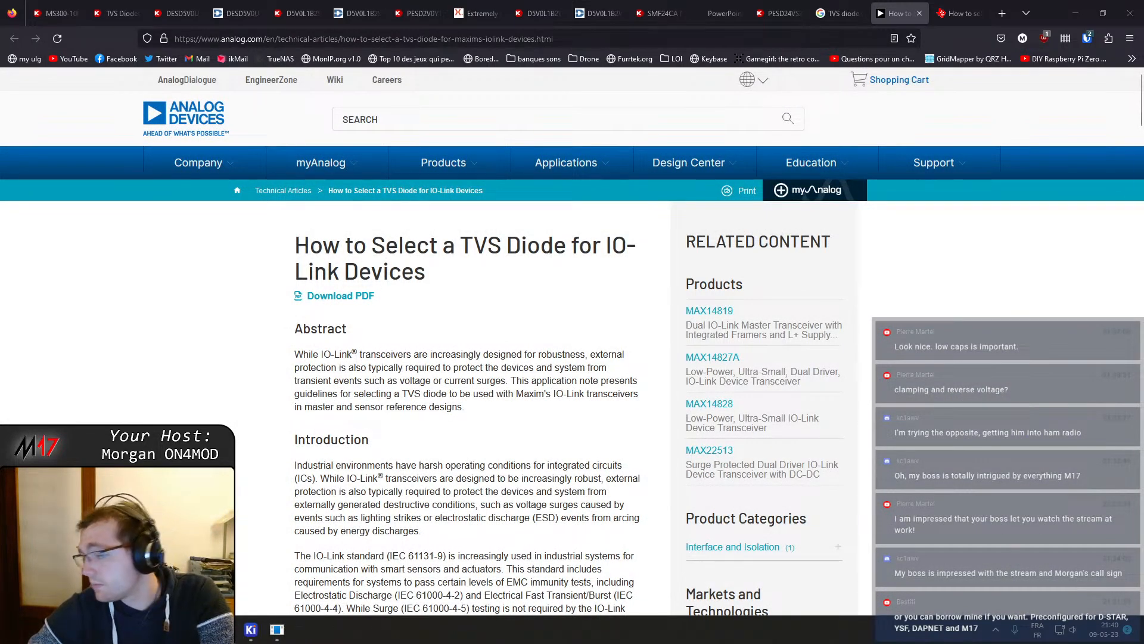
Read through the article's introduction, transient protection and TVS diode terminology sections
scroll(524, 357, down, 2)
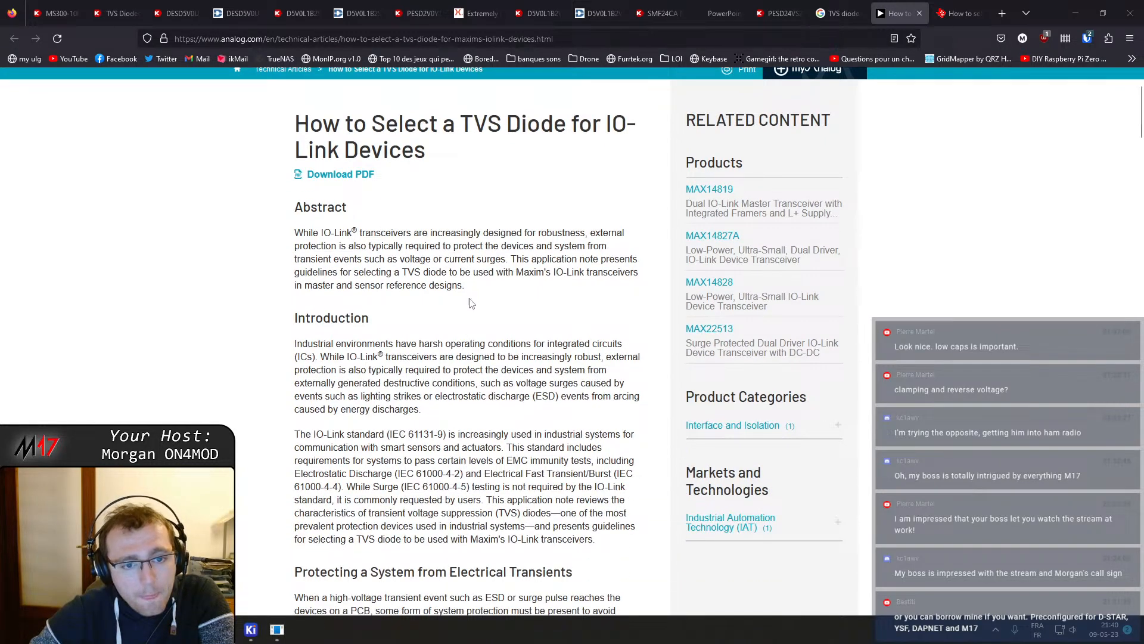
scroll(466, 278, down, 7)
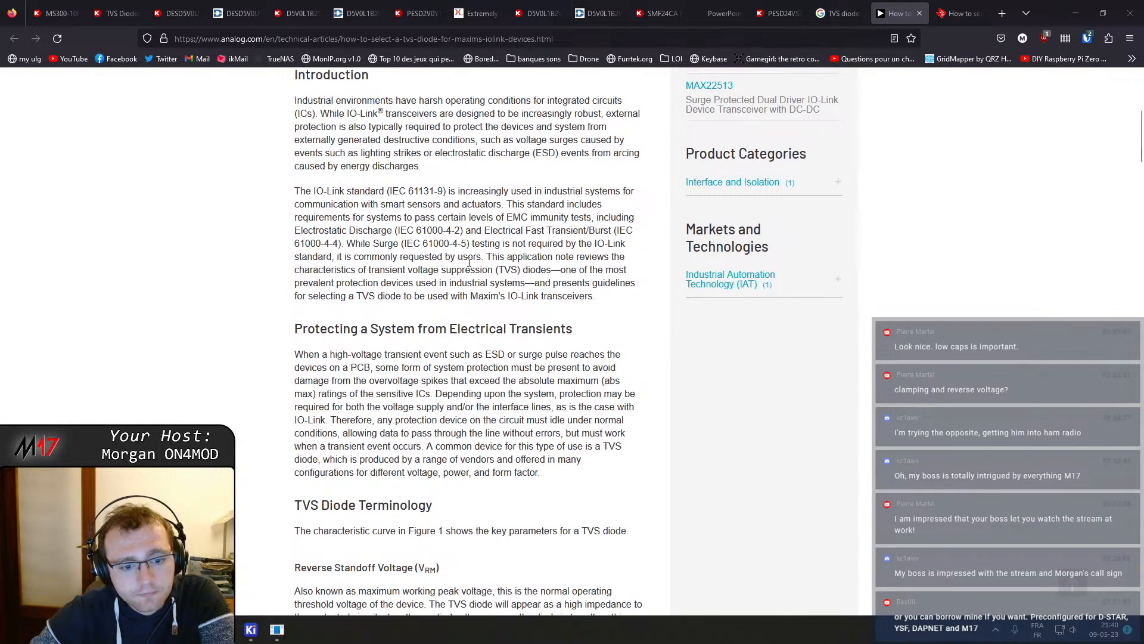
scroll(469, 262, down, 2)
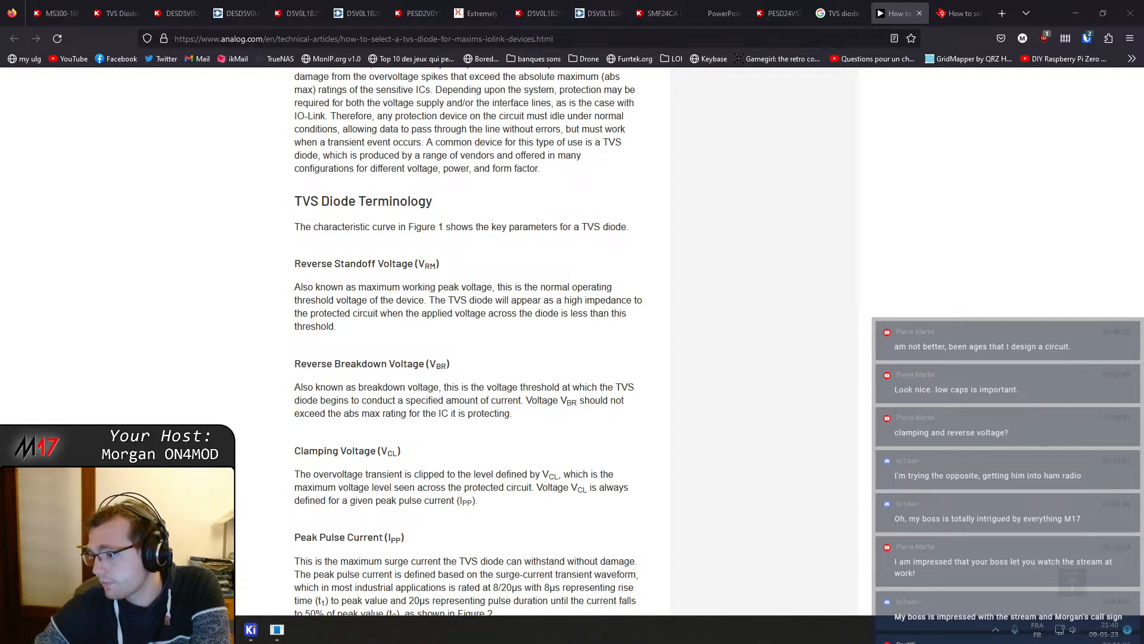
scroll(388, 348, down, 1)
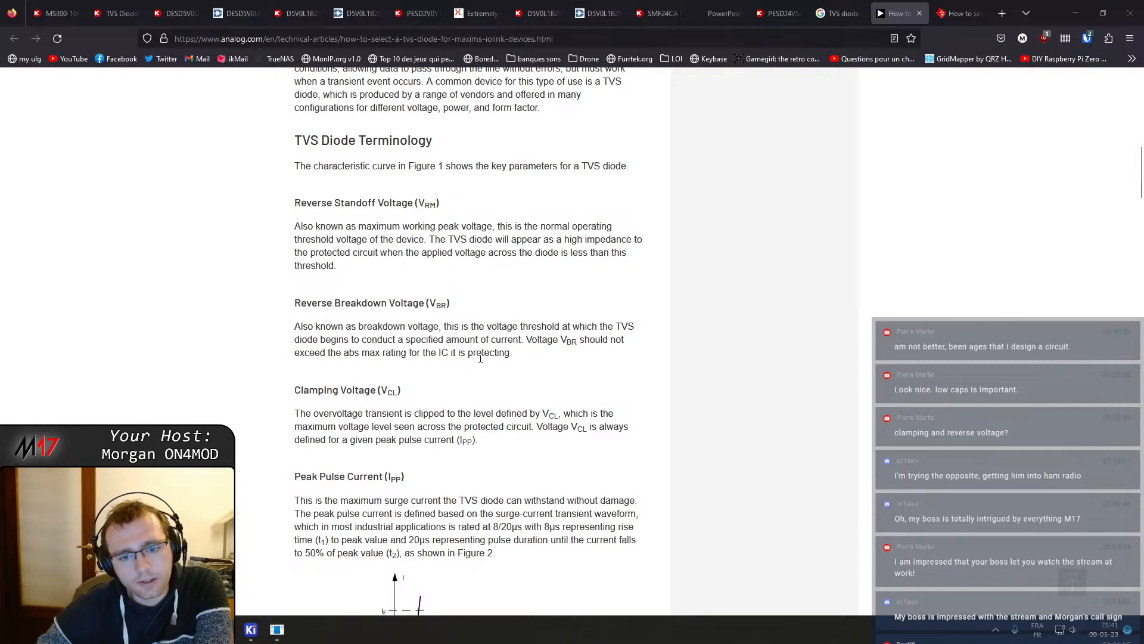
double_click(480, 356)
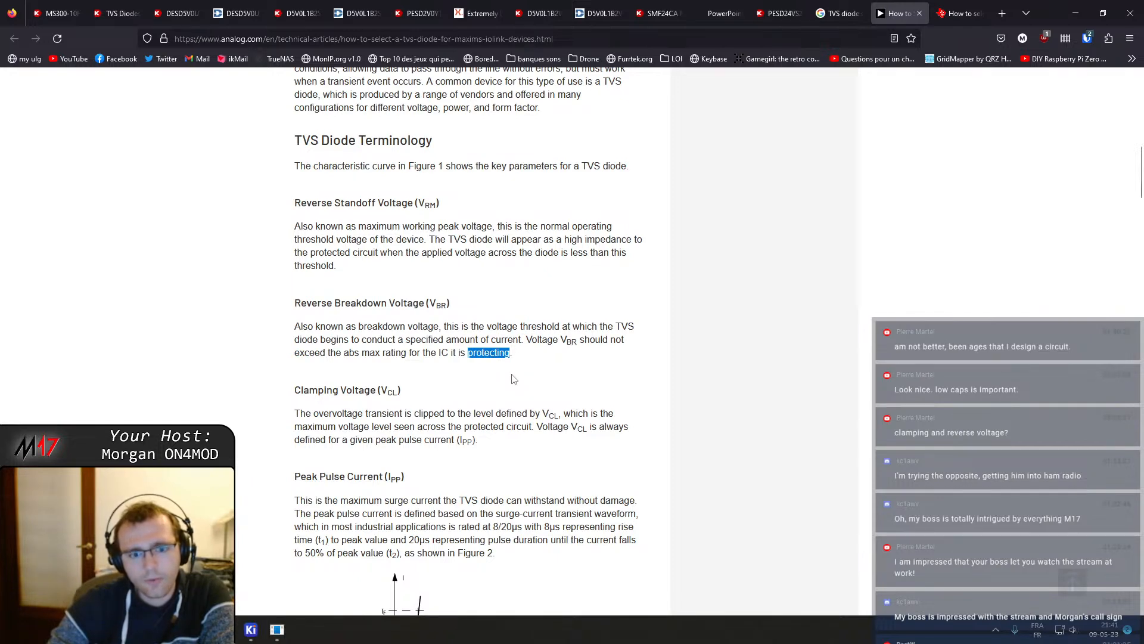
scroll(423, 366, down, 1)
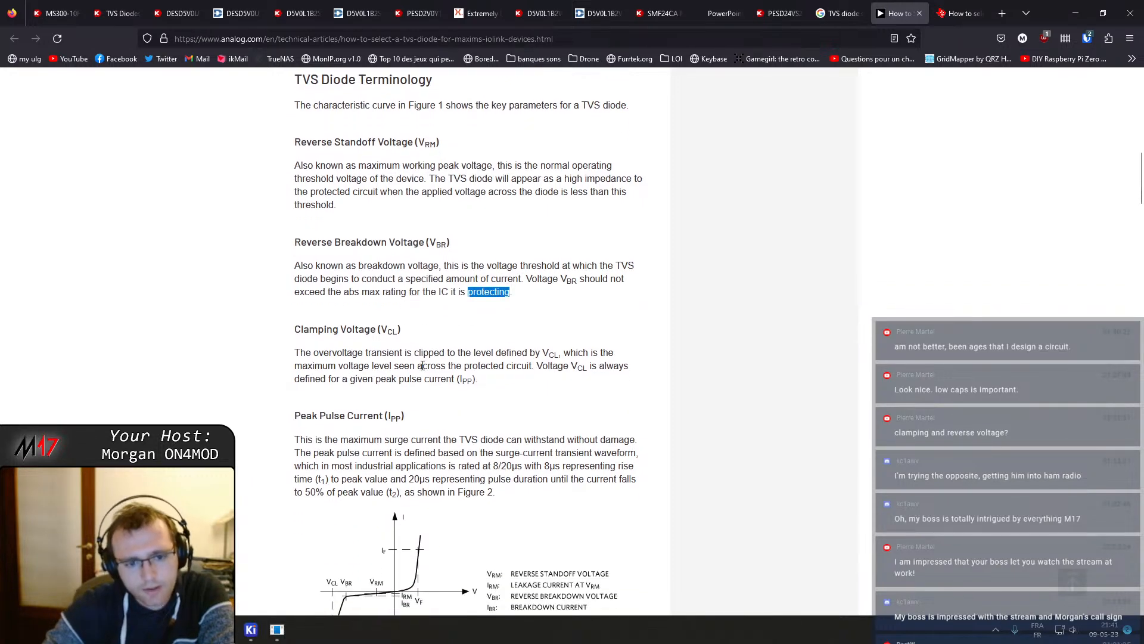
scroll(423, 366, down, 1)
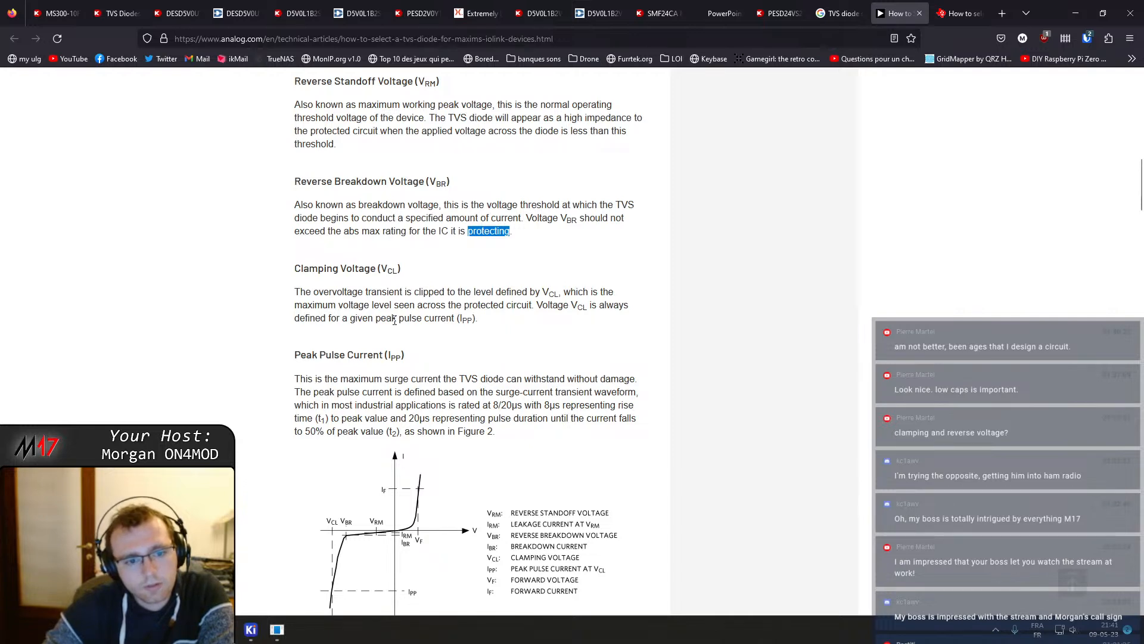
scroll(389, 330, down, 2)
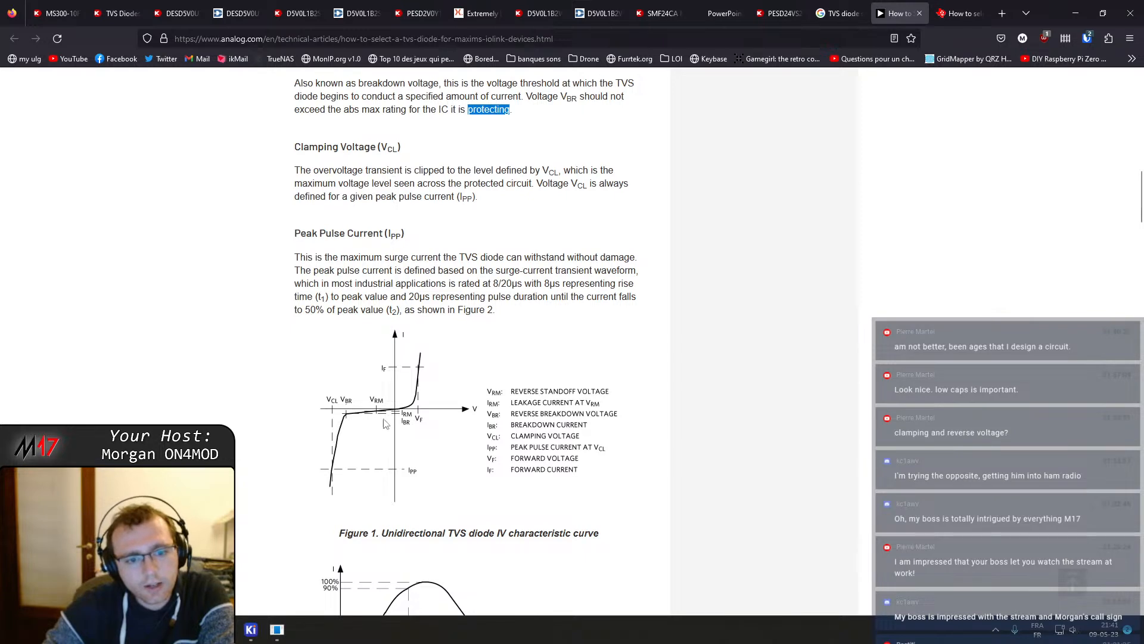
scroll(394, 426, down, 3)
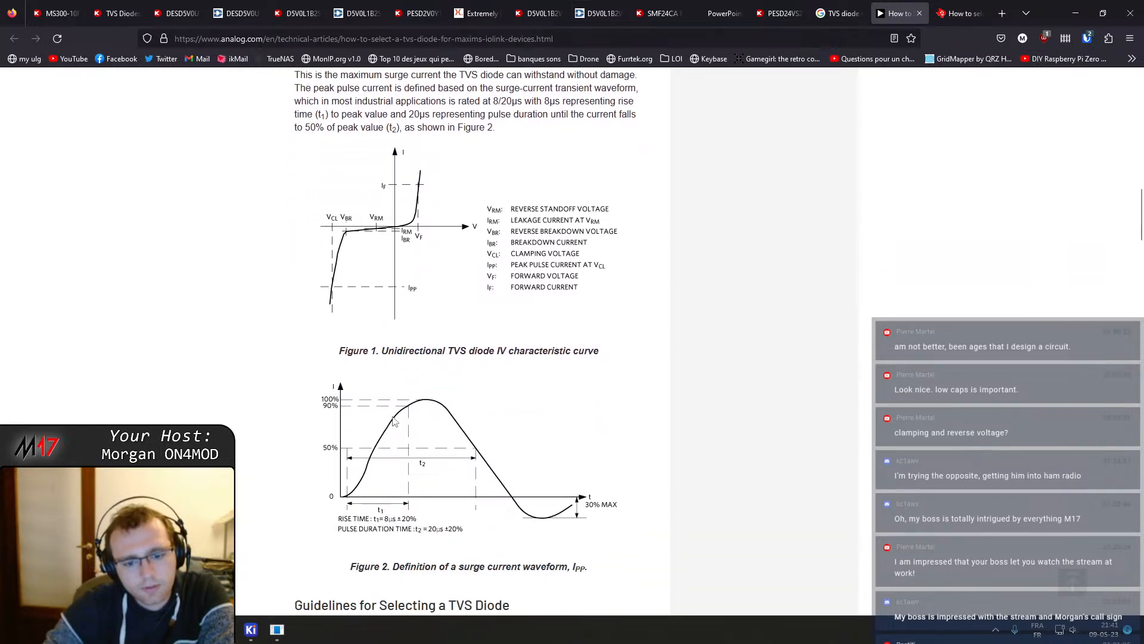
scroll(393, 419, up, 1)
Open the unidirectional TVS diode IV characteristic curve image in a new tab, save it, and view it enlarged
right_click(356, 284)
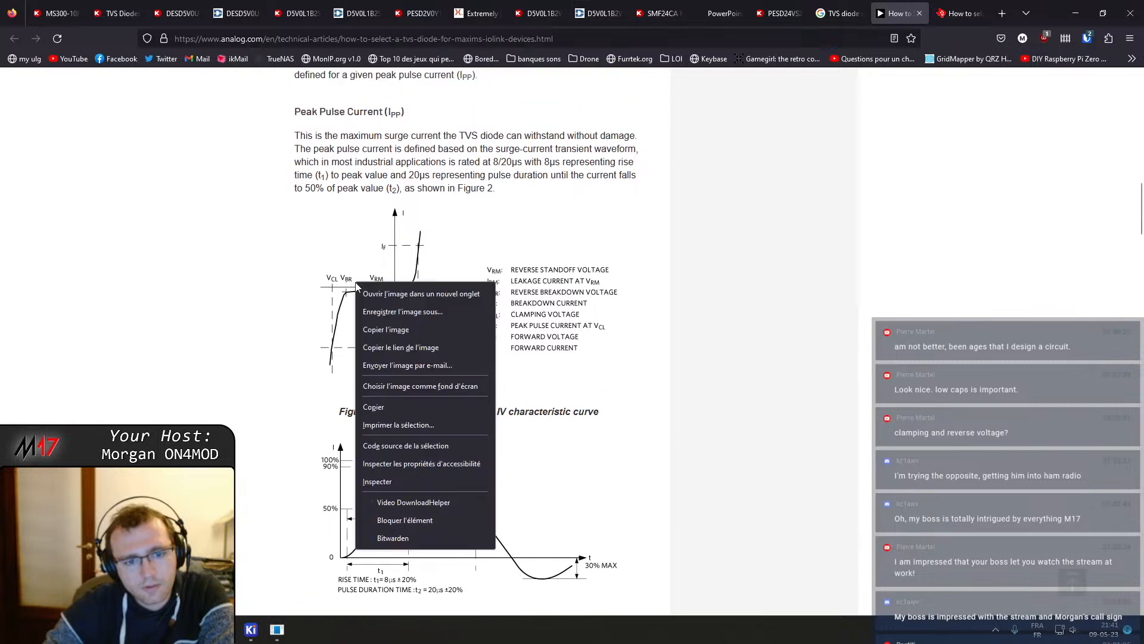
click(396, 299)
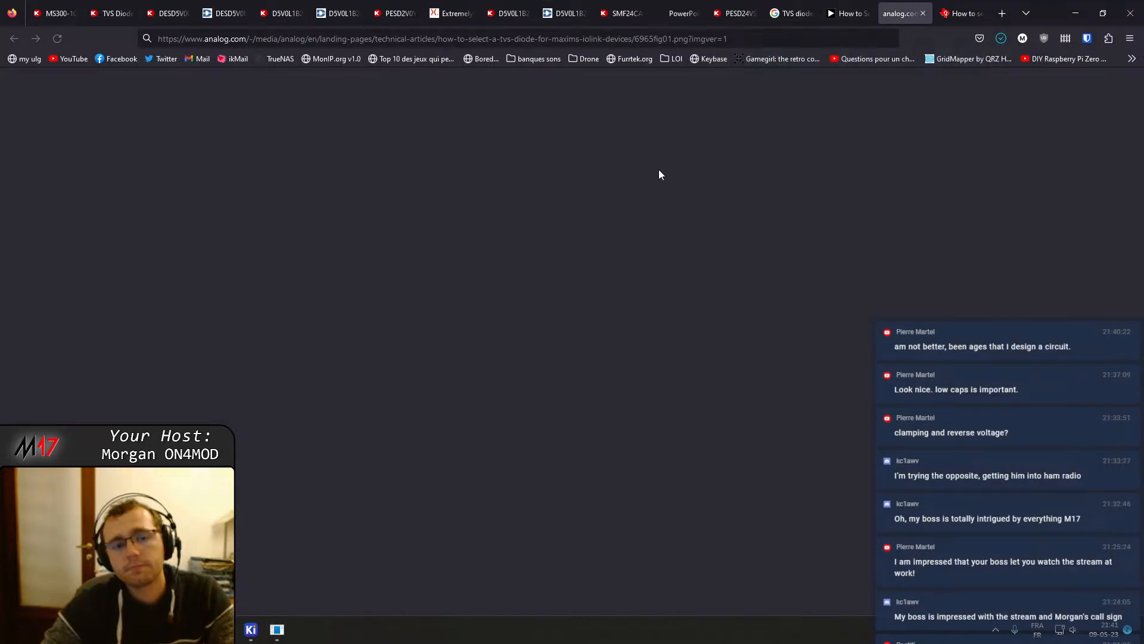
key(ctrl+s)
click(897, 72)
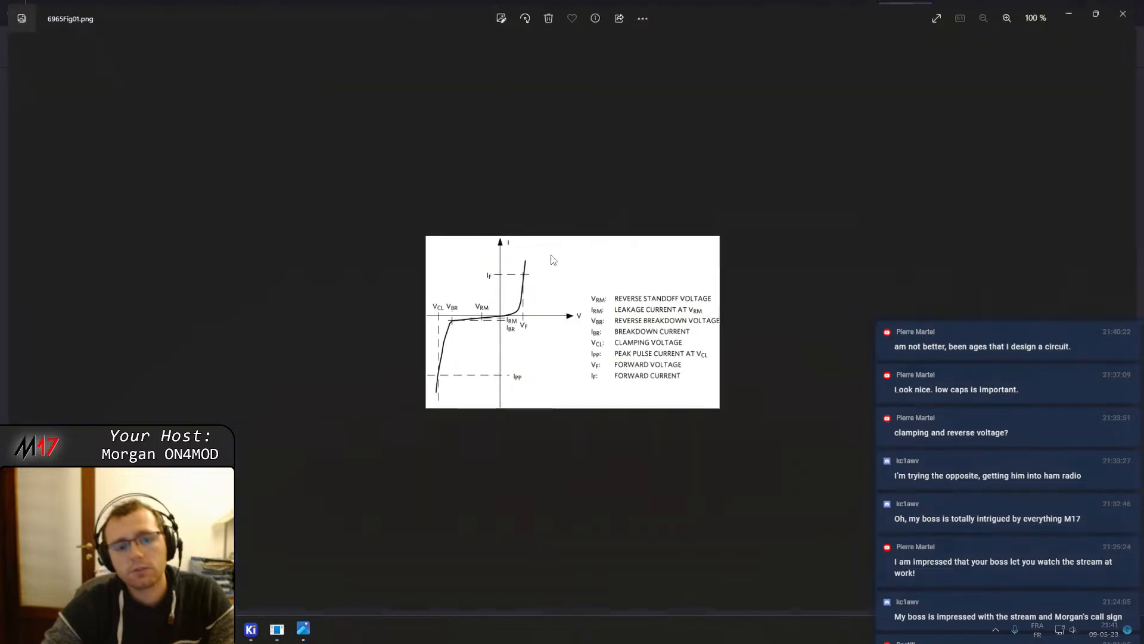
scroll(550, 298, up, 6)
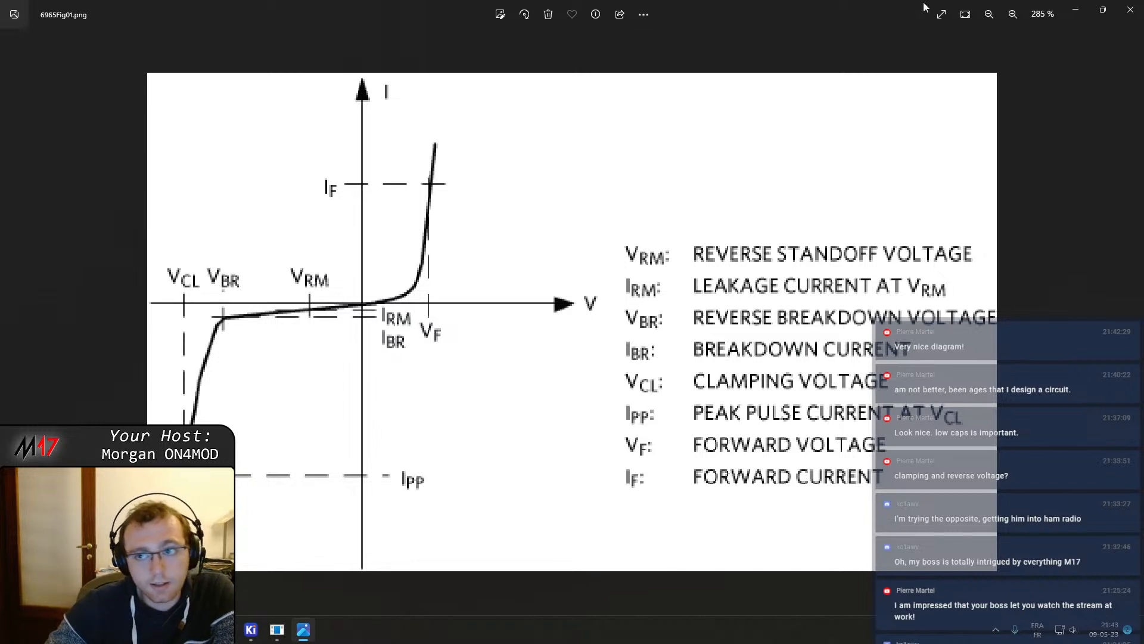
click(1073, 7)
Search Google in a new tab for "at86rf215"
click(1002, 13)
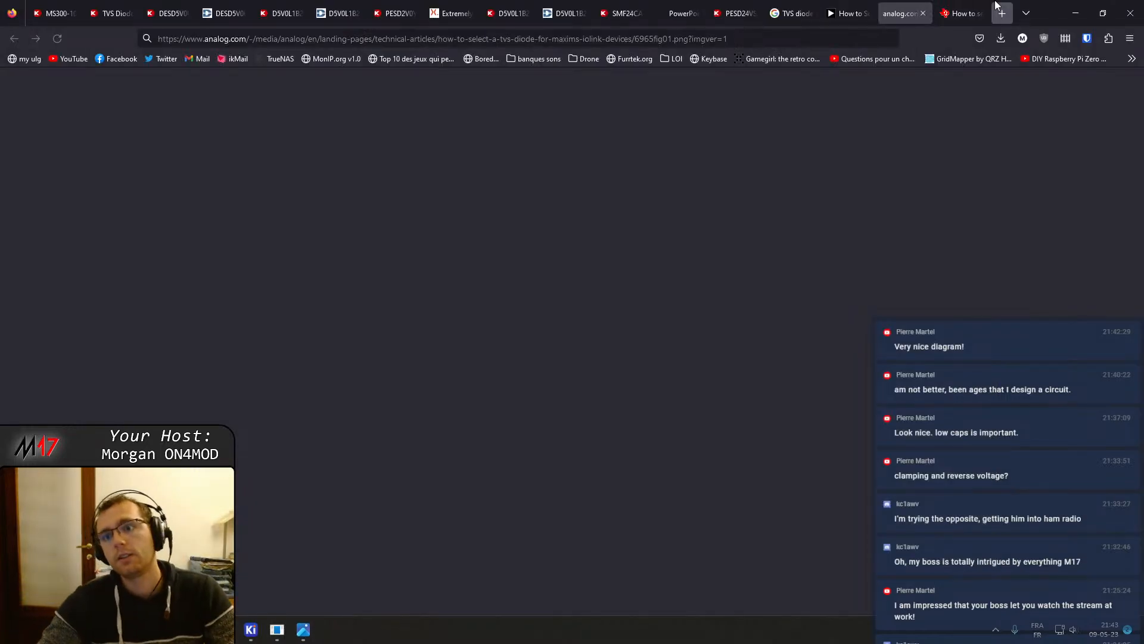
text(at85)
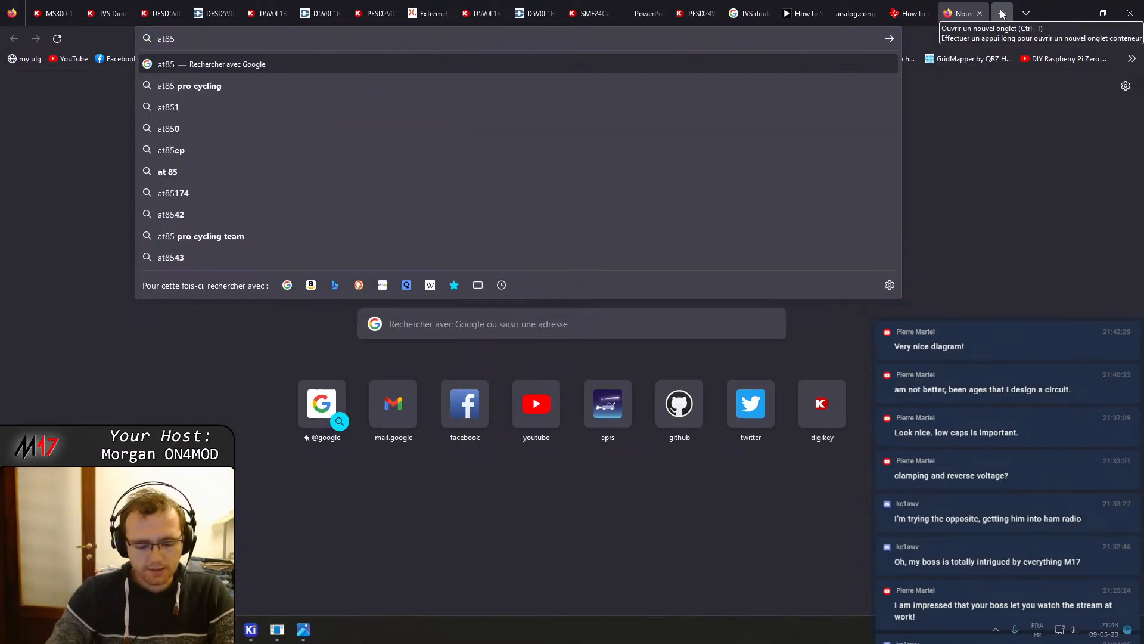
key(BackSpace)
text(6+)
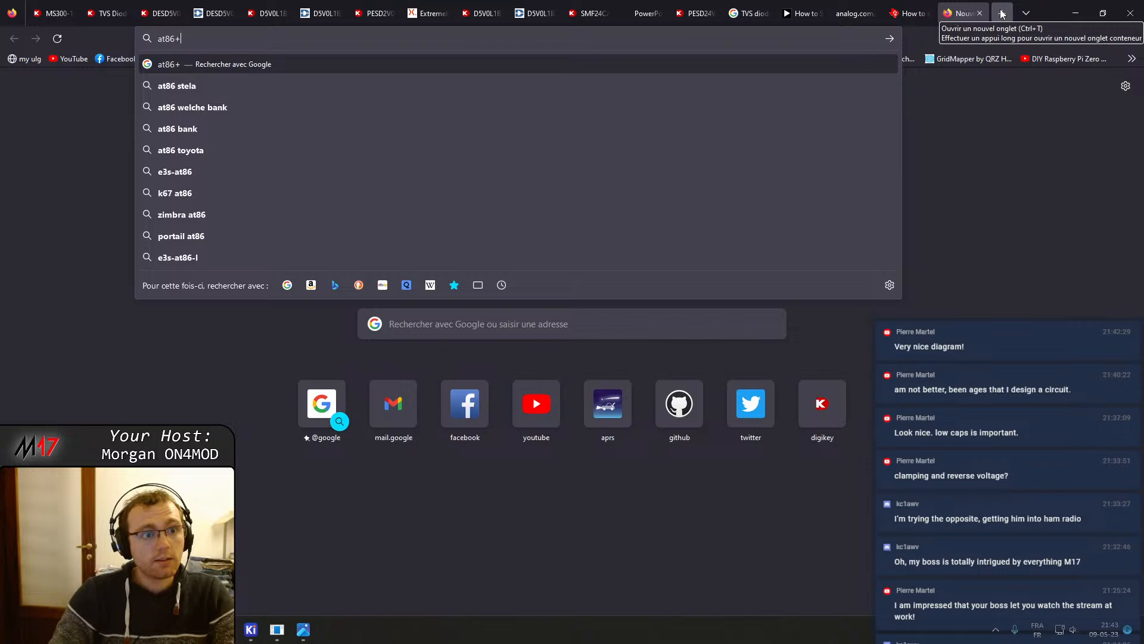
text(f215)
key(Return)
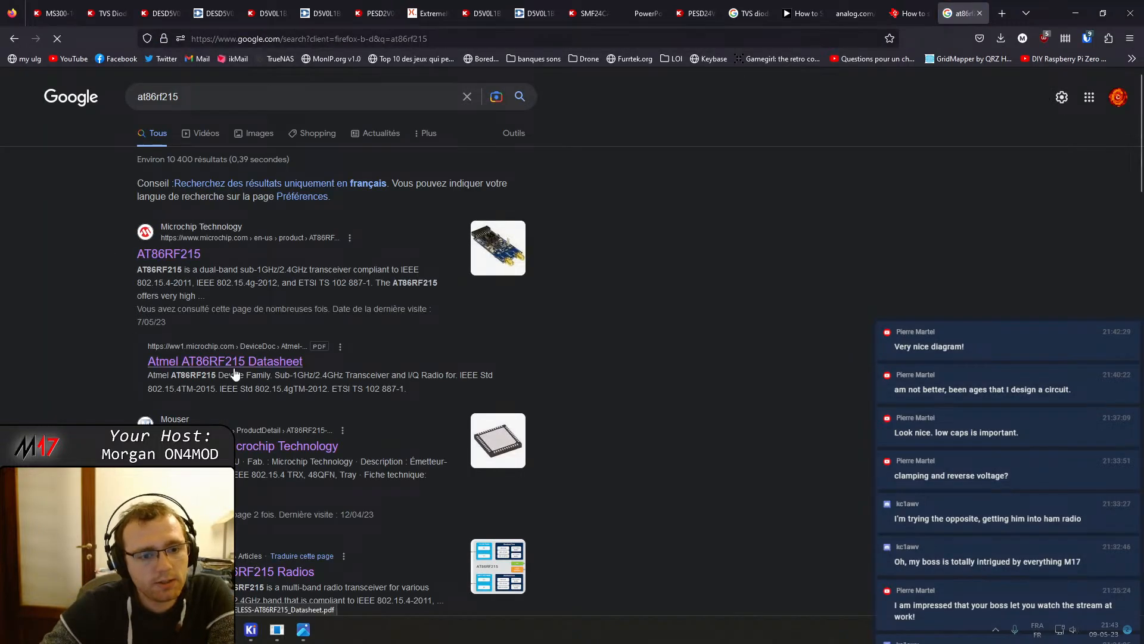
Open the Atmel AT86RF215 datasheet from the search results and jump to its Electrical Characteristics section
click(232, 365)
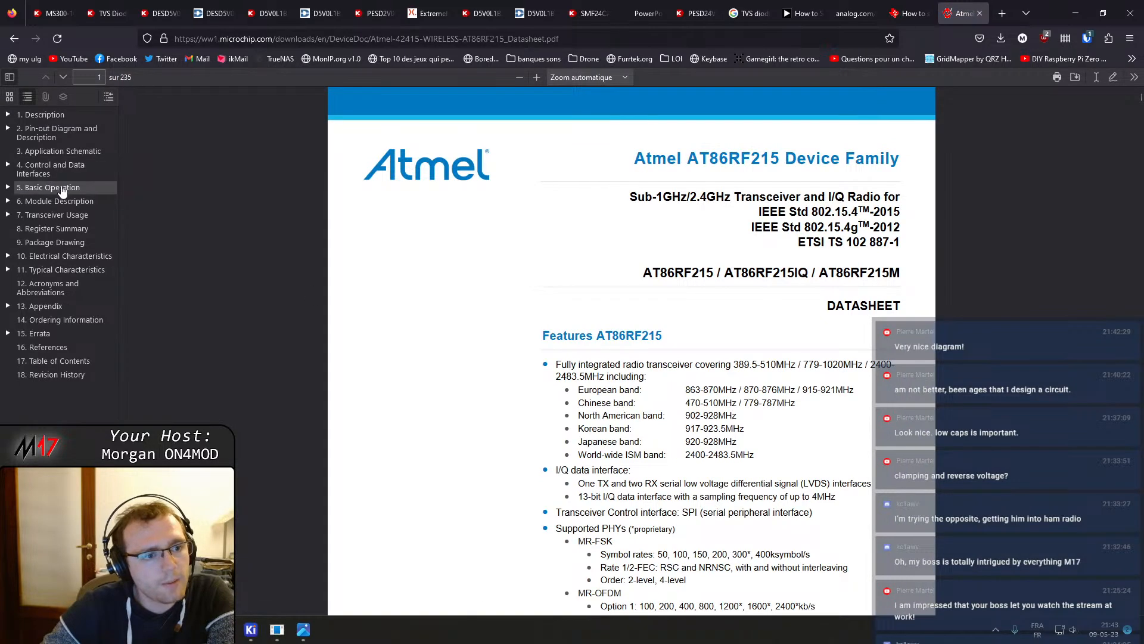
click(64, 261)
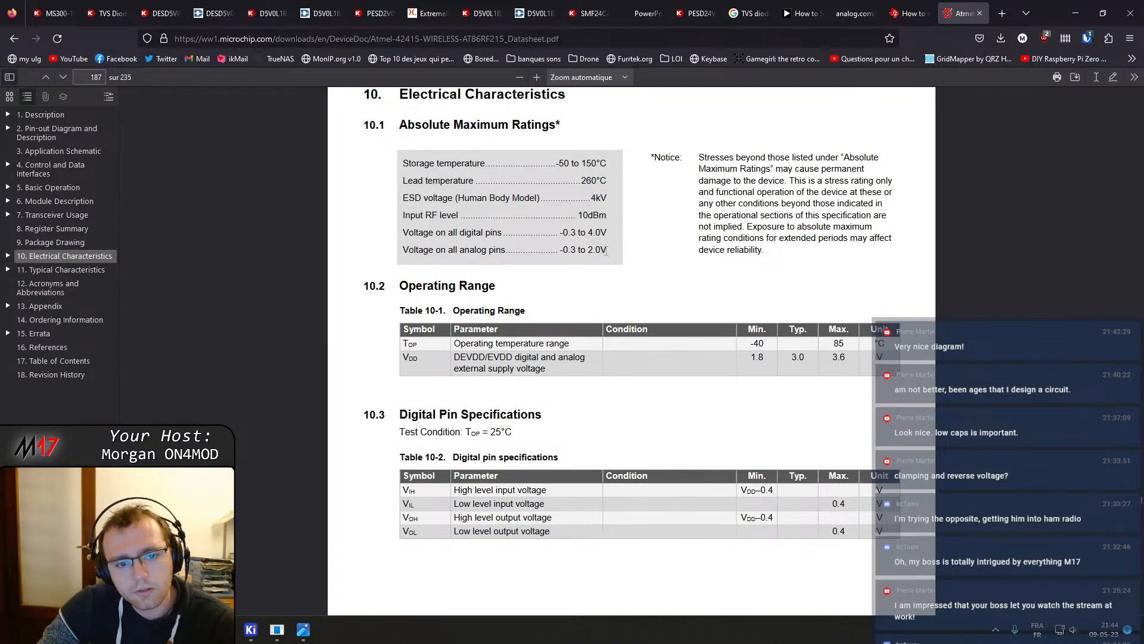
Review the datasheet's absolute maximum ratings and operating range tables, highlighting the analog pin and supply voltage limits
drag(599, 251, 588, 251)
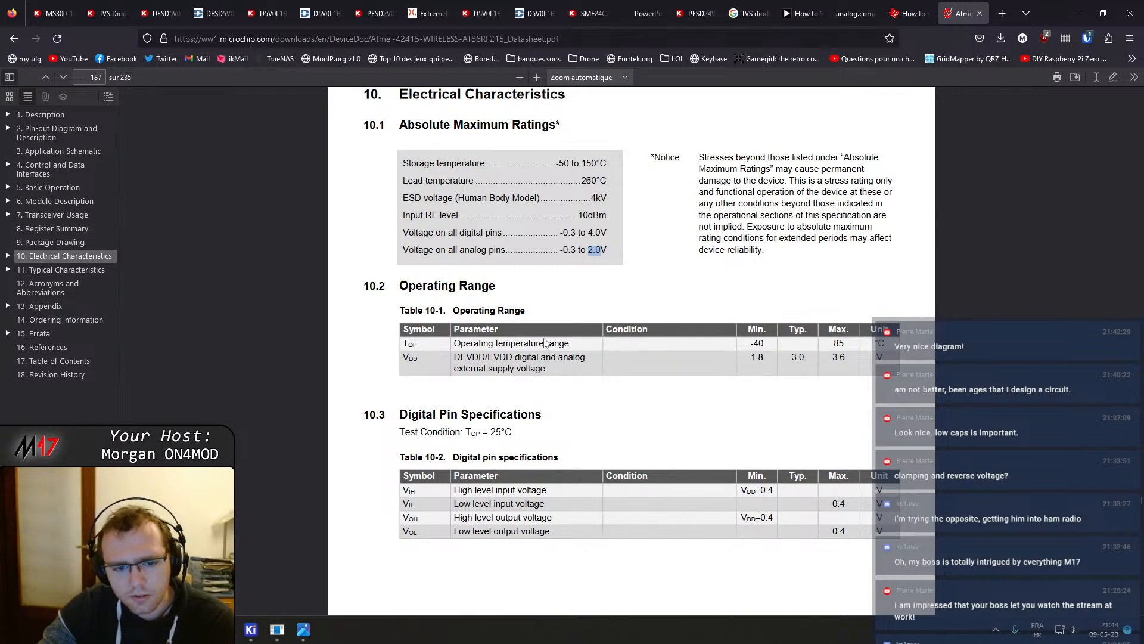
scroll(559, 429, down, 2)
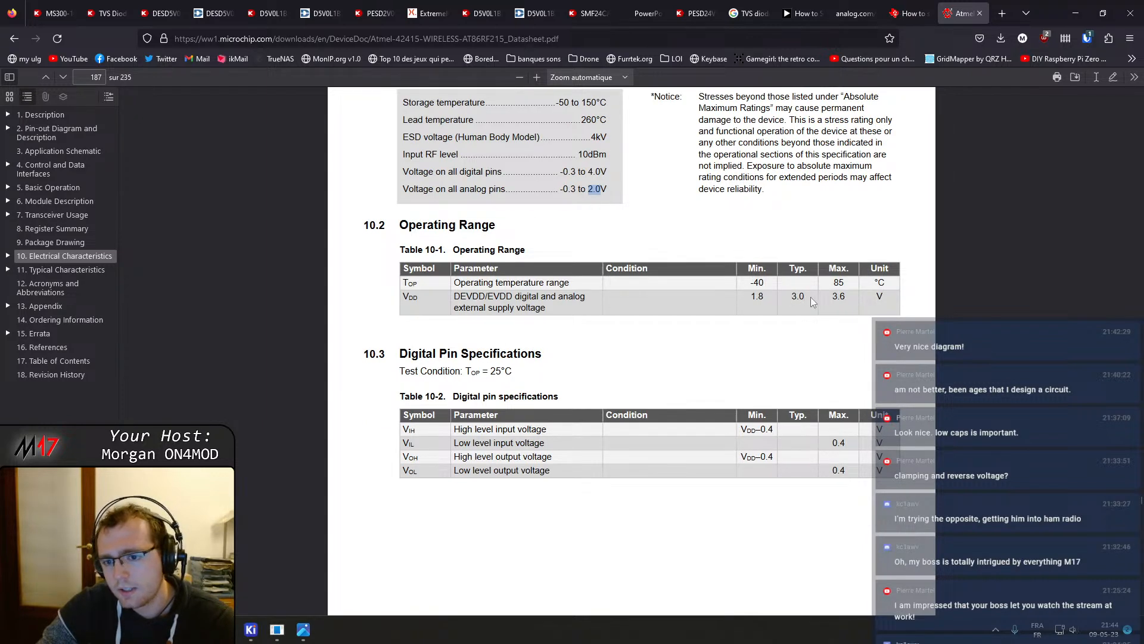
drag(849, 298, 833, 300)
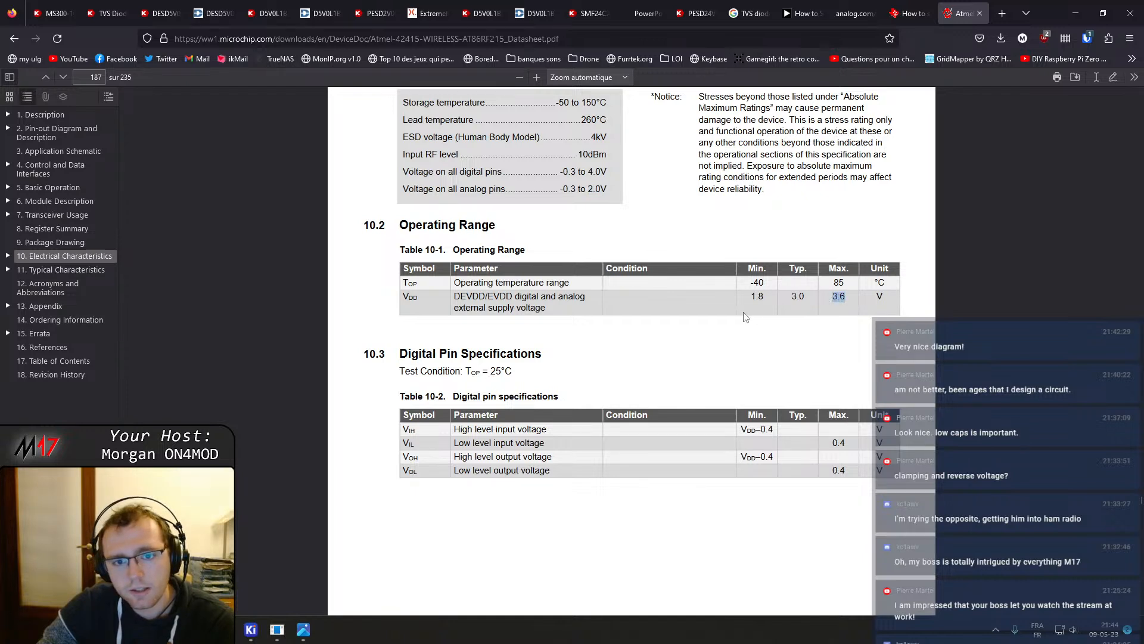
scroll(744, 316, up, 1)
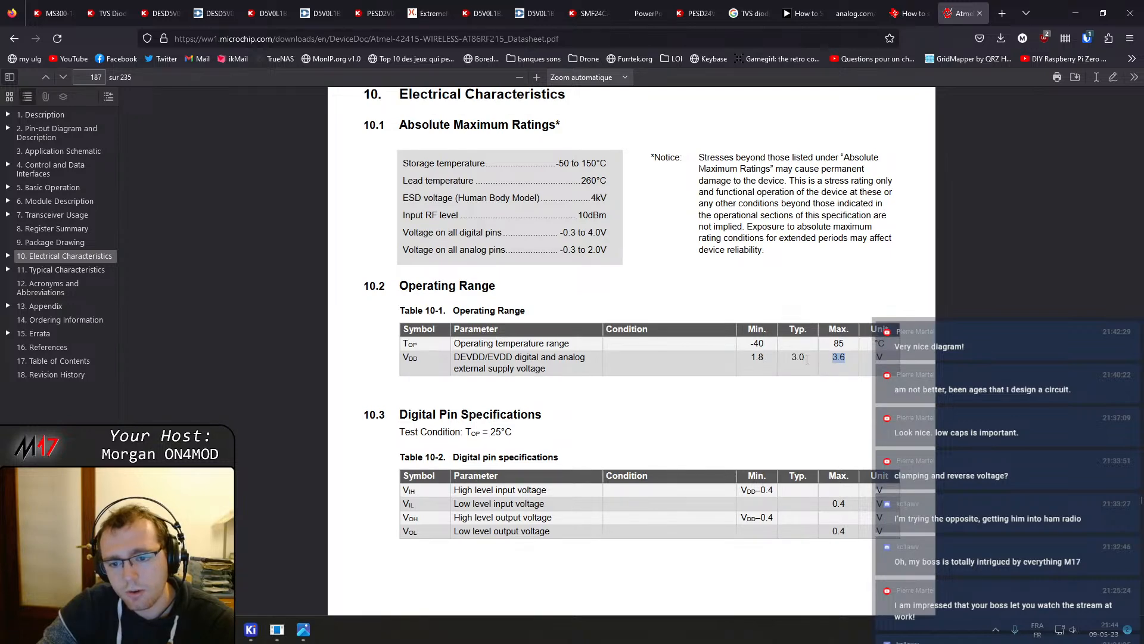
scroll(651, 379, down, 3)
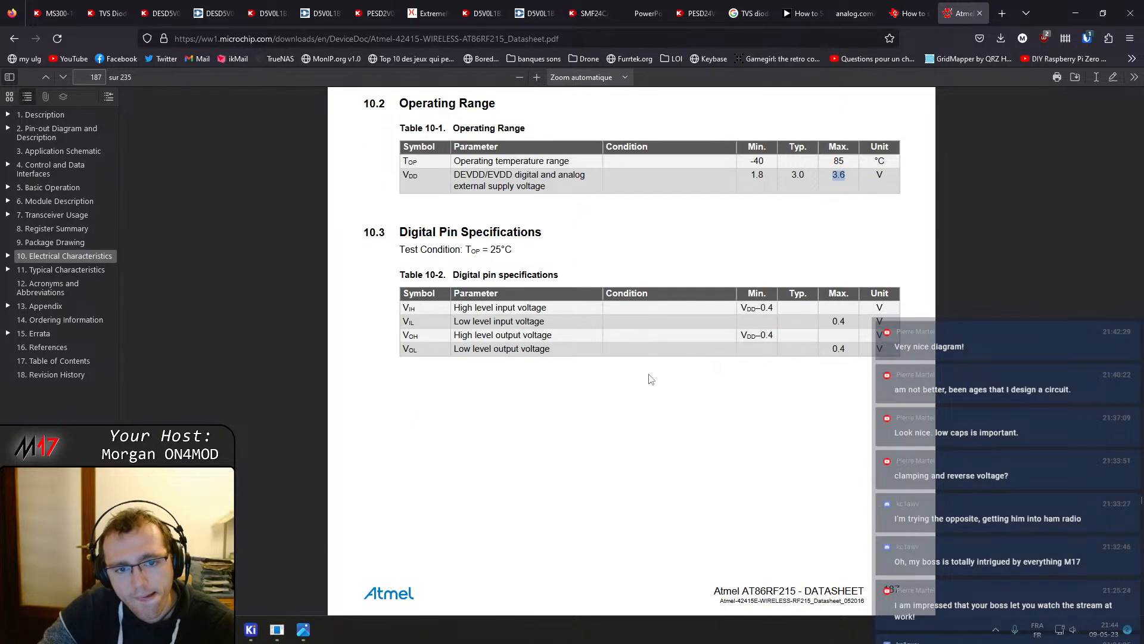
scroll(651, 379, down, 1)
scroll(651, 379, up, 1)
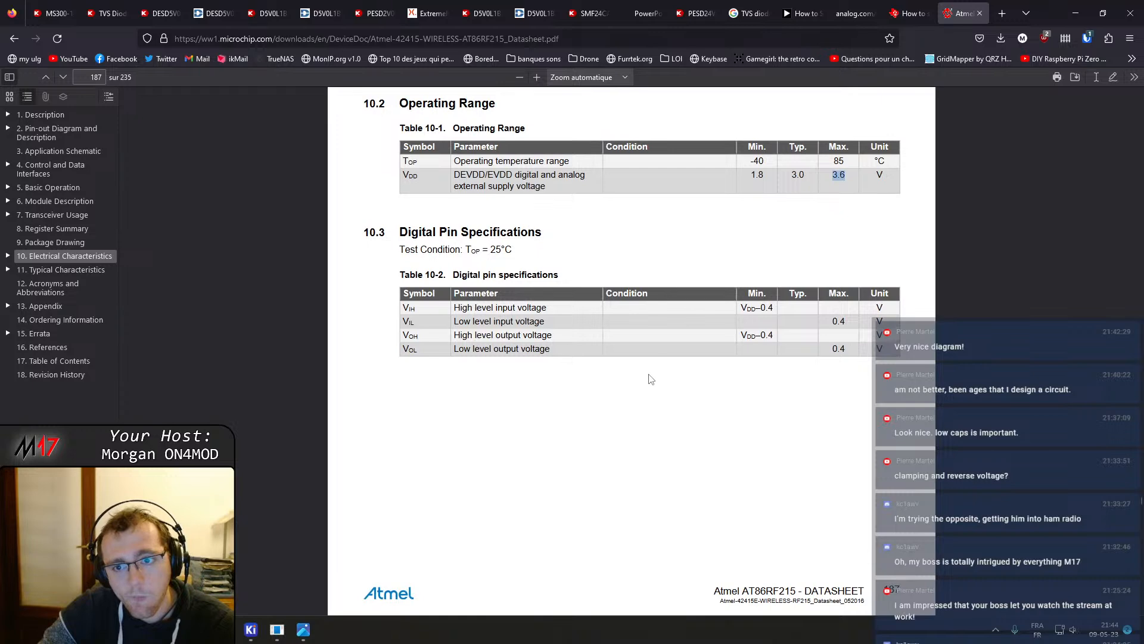
scroll(651, 379, down, 6)
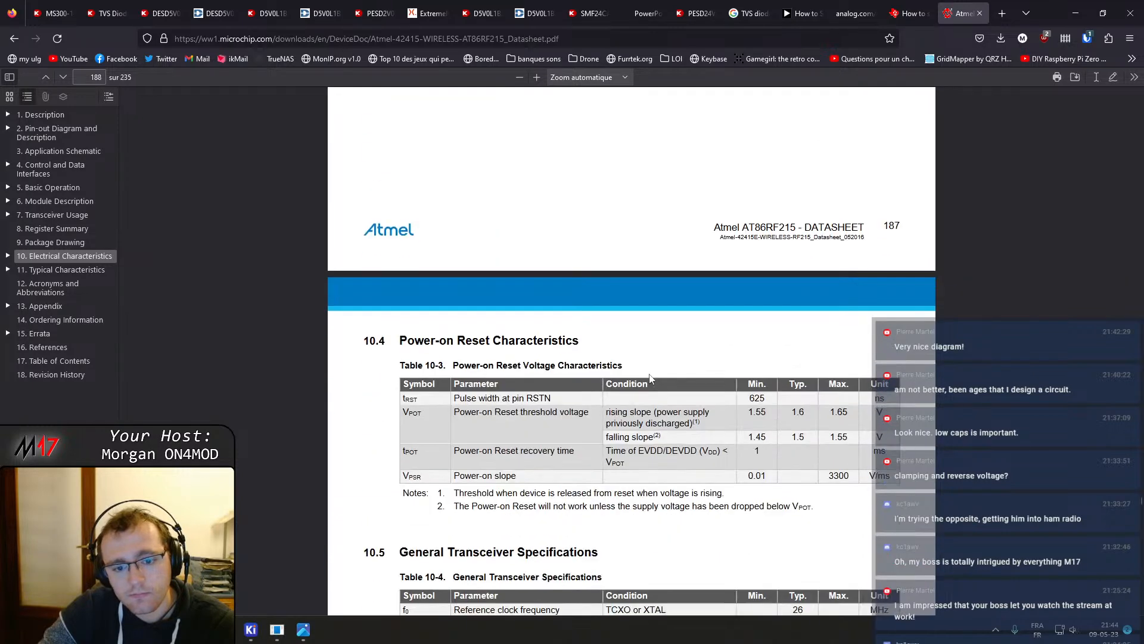
Scroll through the datasheet's power-on reset, transceiver, transmitter and receiver characteristics tables
scroll(649, 377, down, 2)
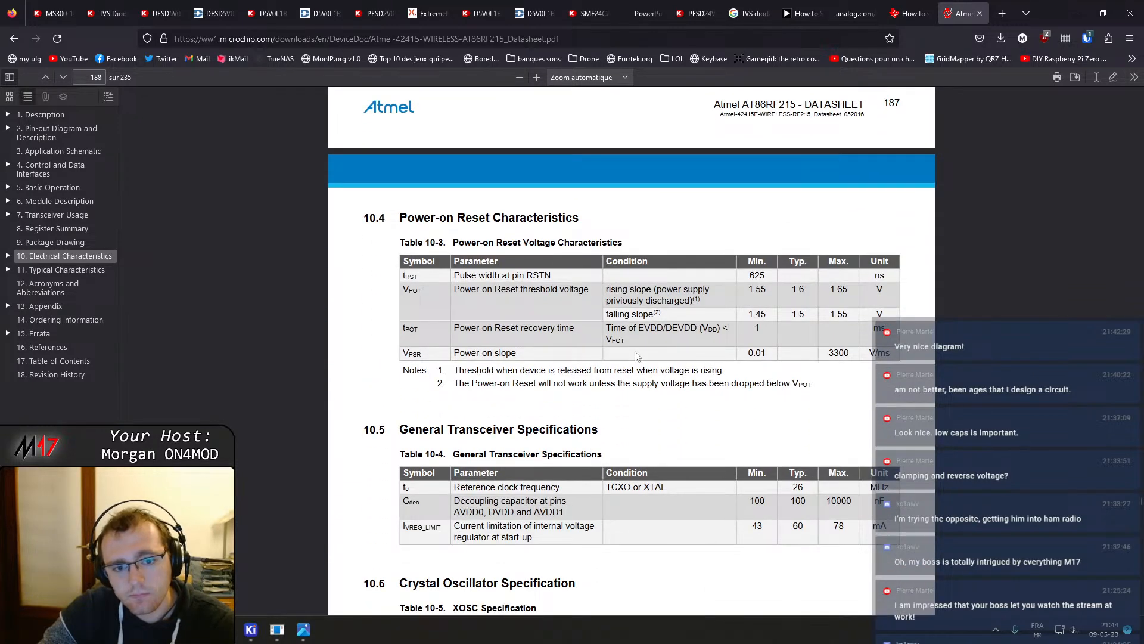
scroll(515, 278, down, 1)
scroll(515, 277, down, 4)
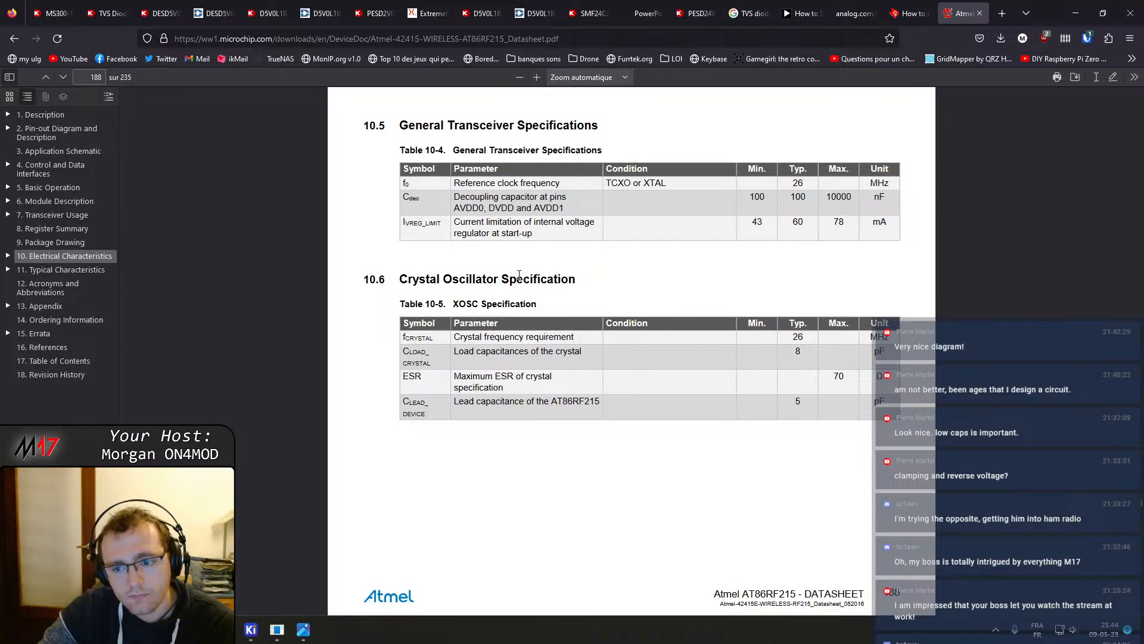
scroll(530, 276, down, 7)
scroll(530, 276, down, 15)
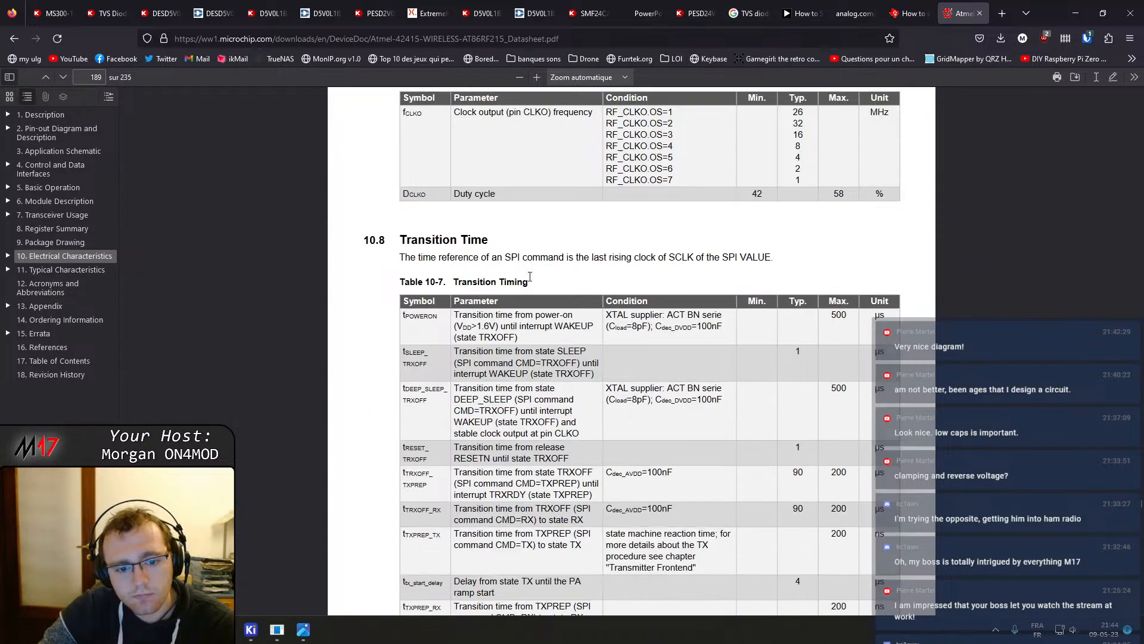
scroll(532, 279, down, 6)
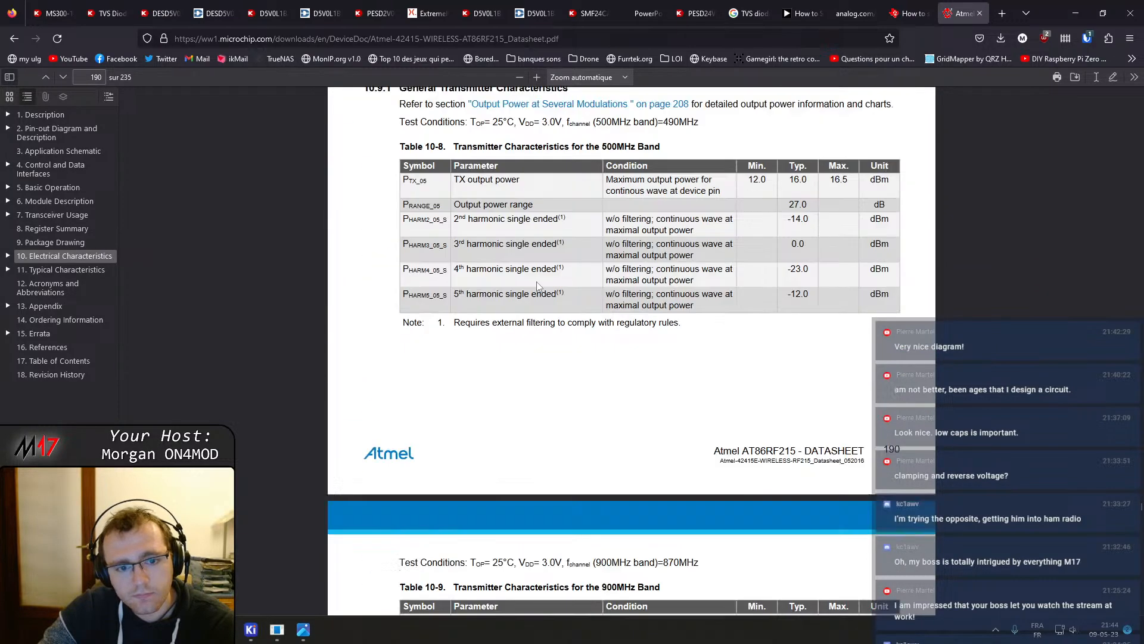
scroll(541, 291, down, 5)
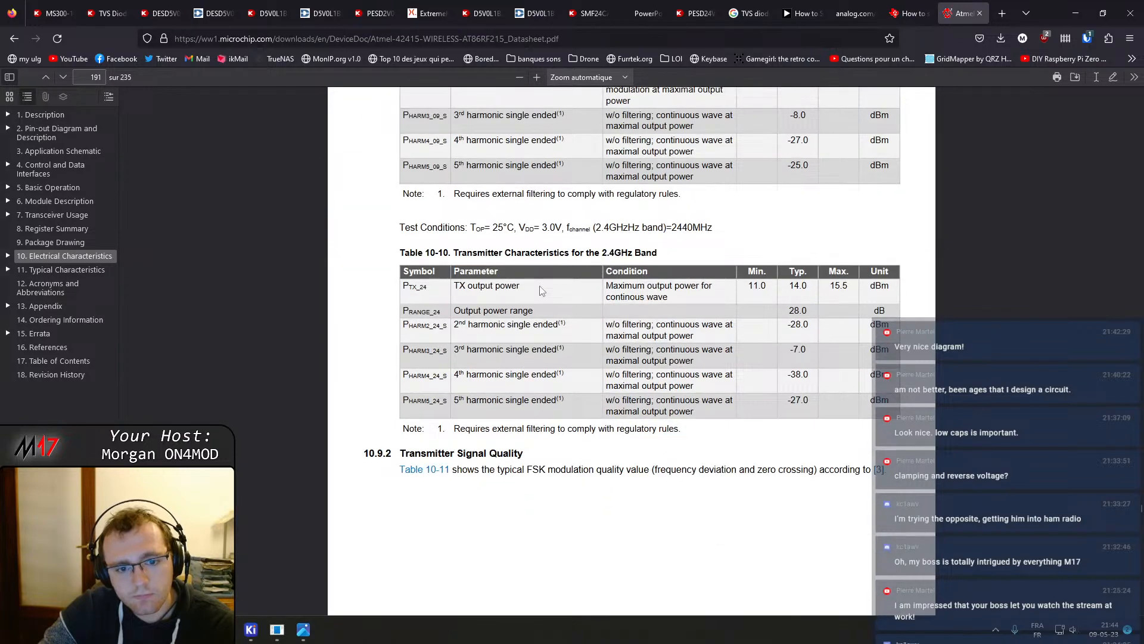
scroll(541, 290, down, 10)
scroll(541, 291, down, 4)
scroll(543, 287, up, 5)
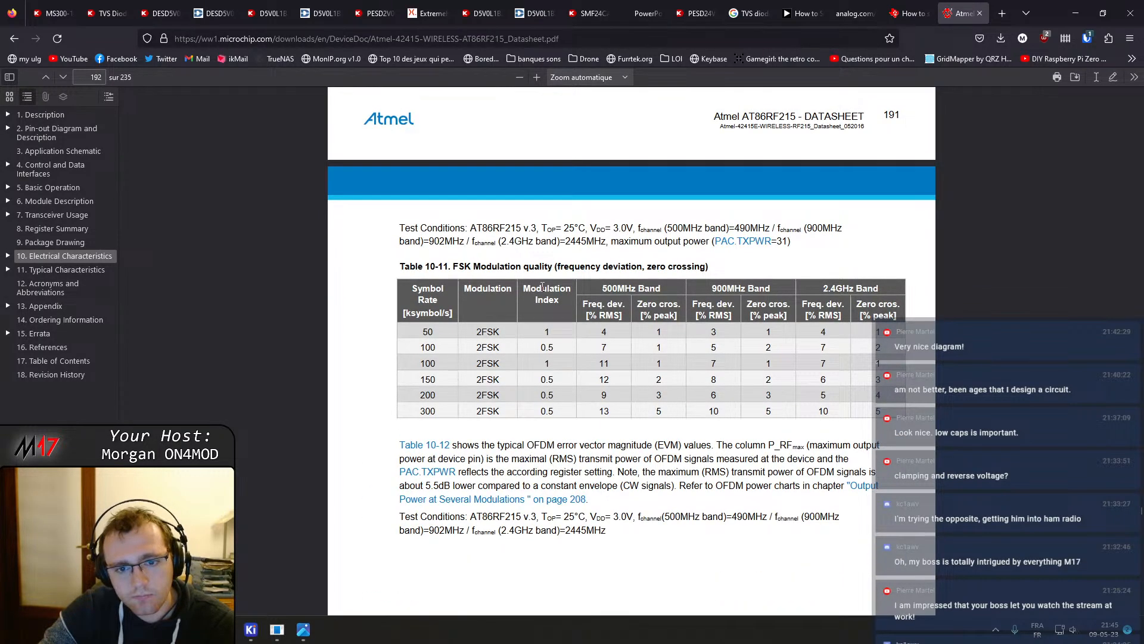
scroll(542, 288, down, 20)
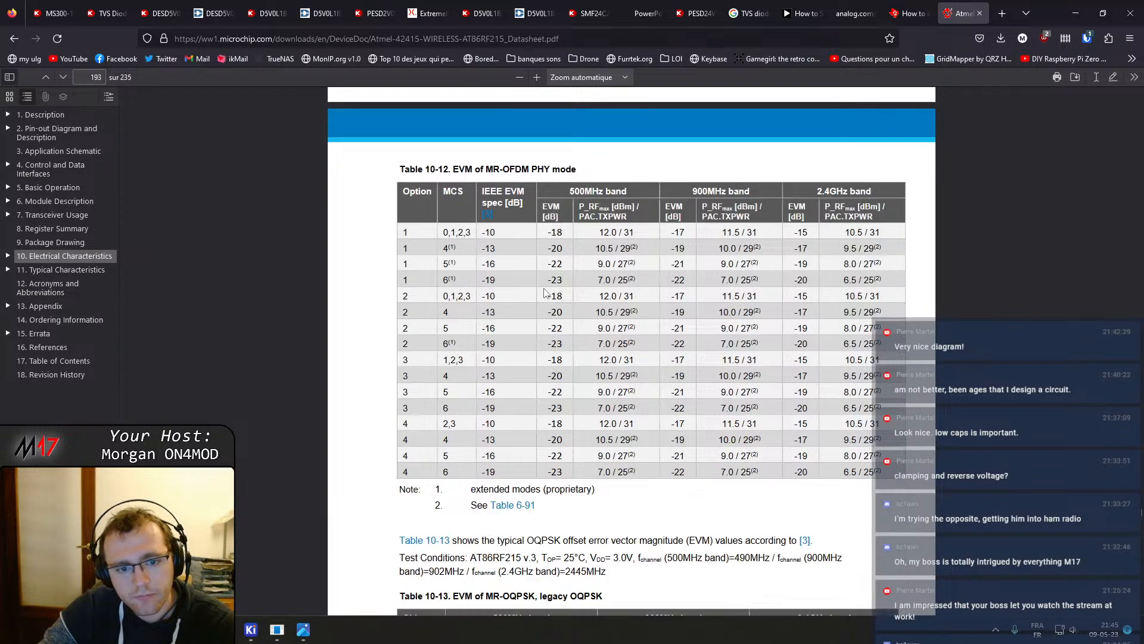
scroll(544, 287, down, 5)
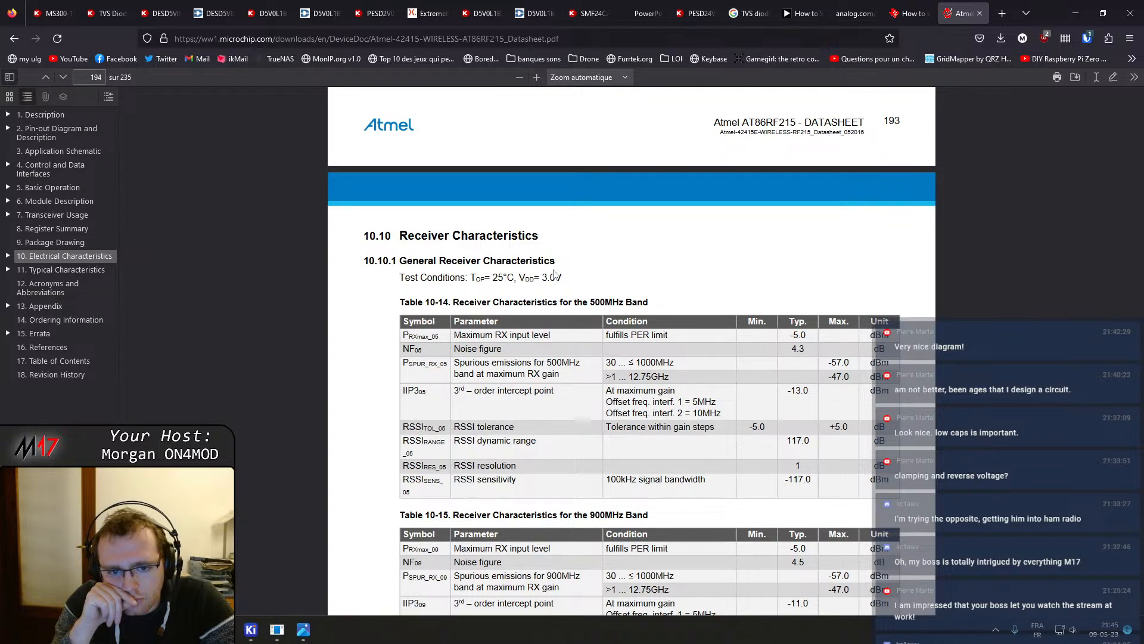
scroll(652, 356, down, 4)
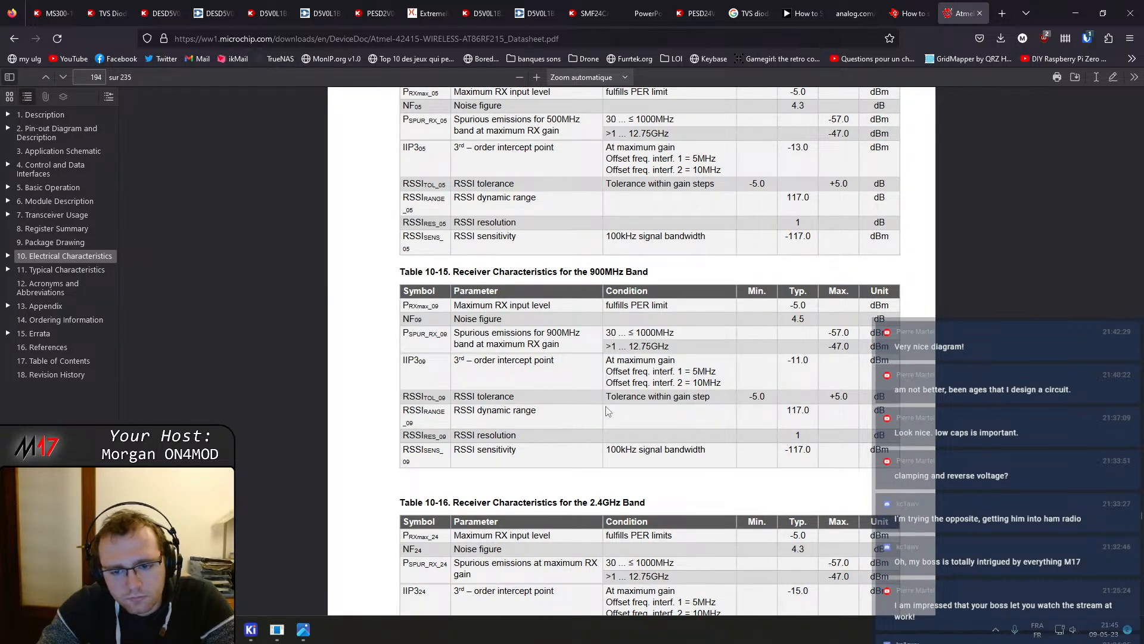
scroll(607, 412, down, 3)
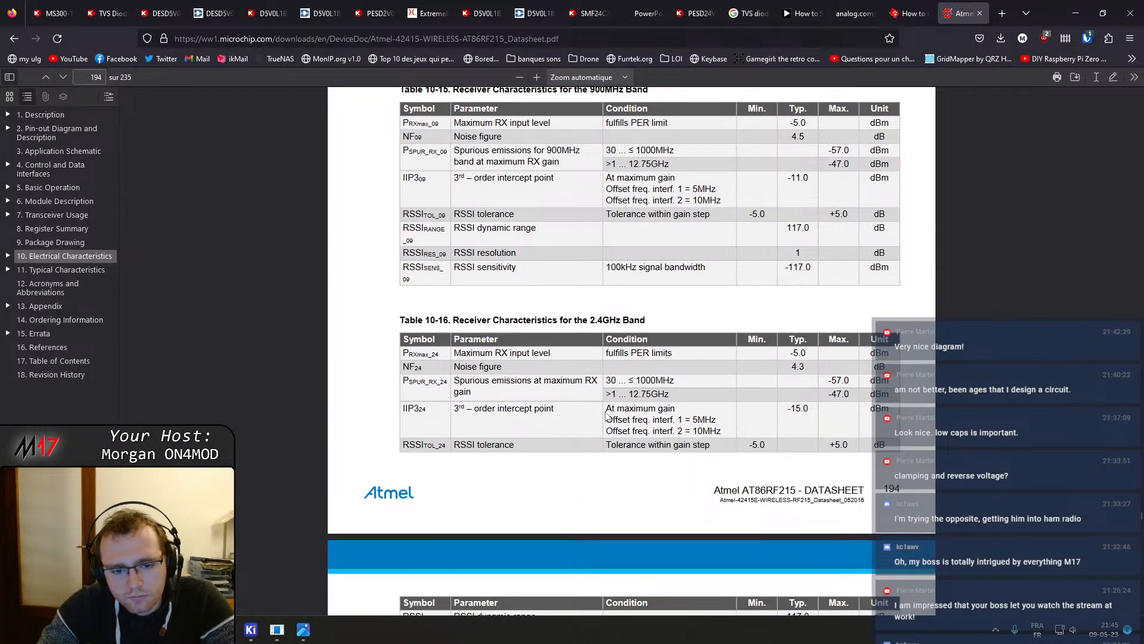
scroll(601, 418, down, 1)
scroll(601, 417, down, 4)
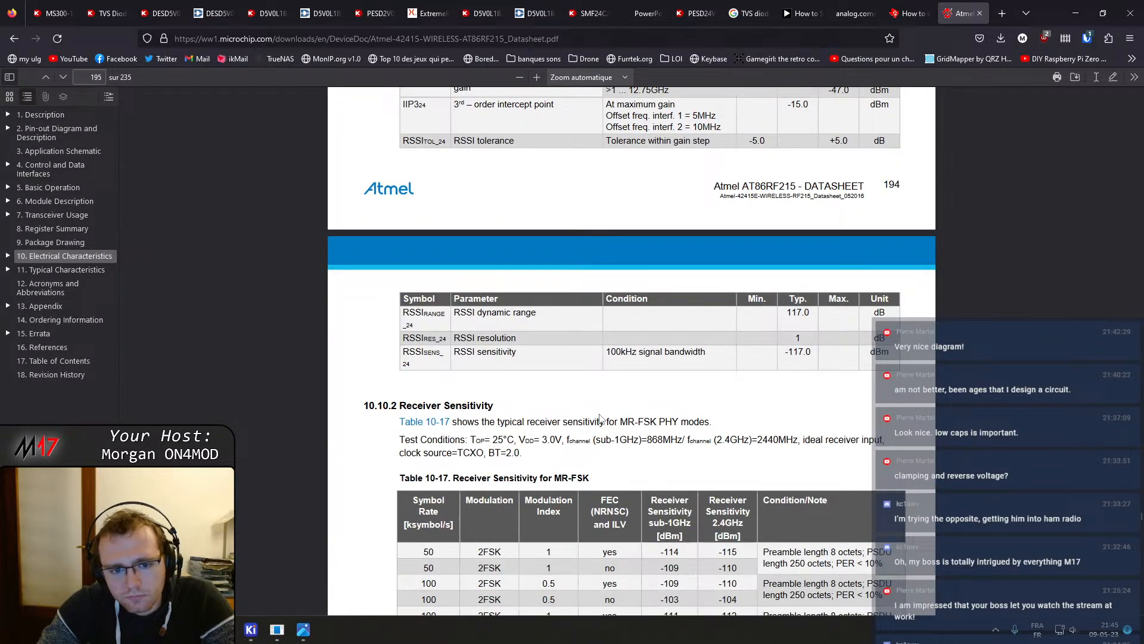
scroll(600, 418, down, 2)
scroll(516, 452, down, 10)
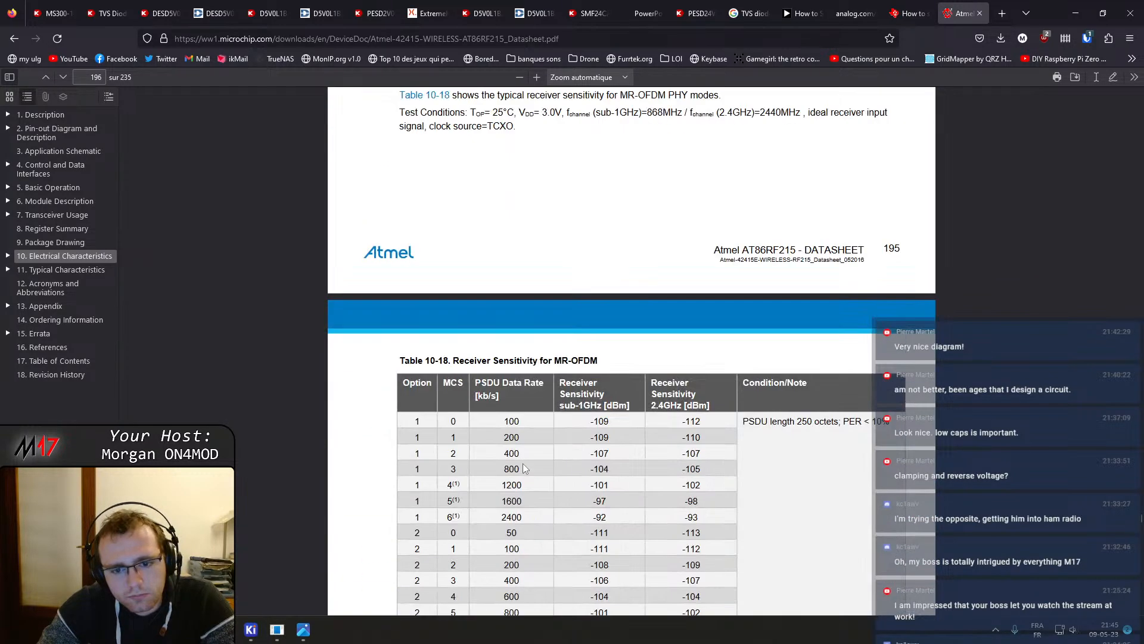
scroll(524, 470, down, 20)
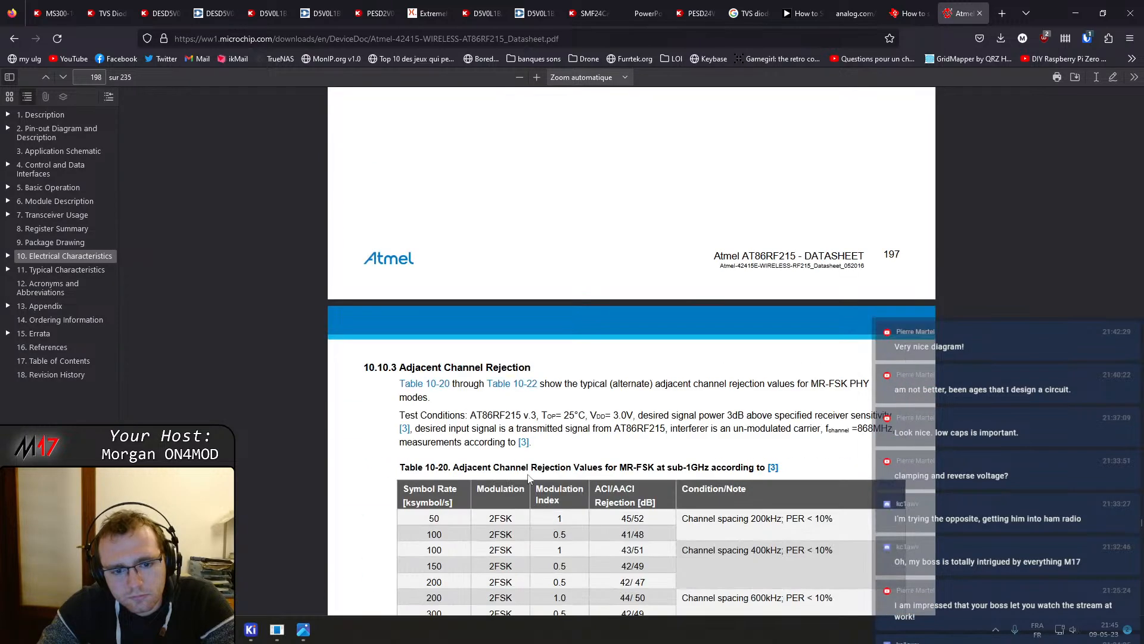
scroll(528, 477, down, 10)
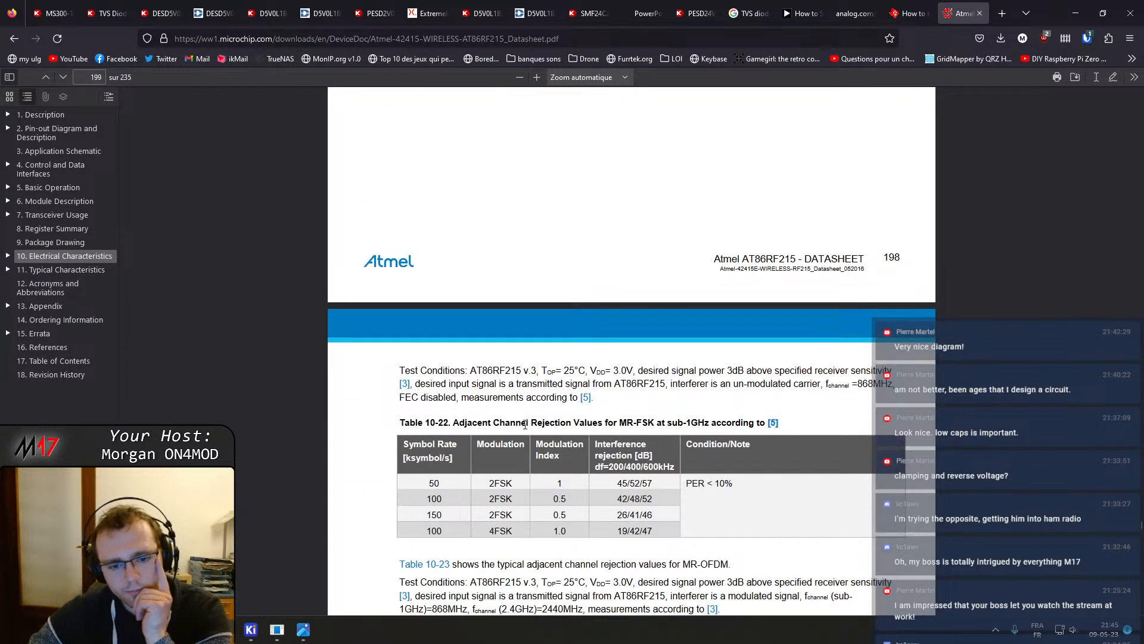
scroll(525, 426, down, 7)
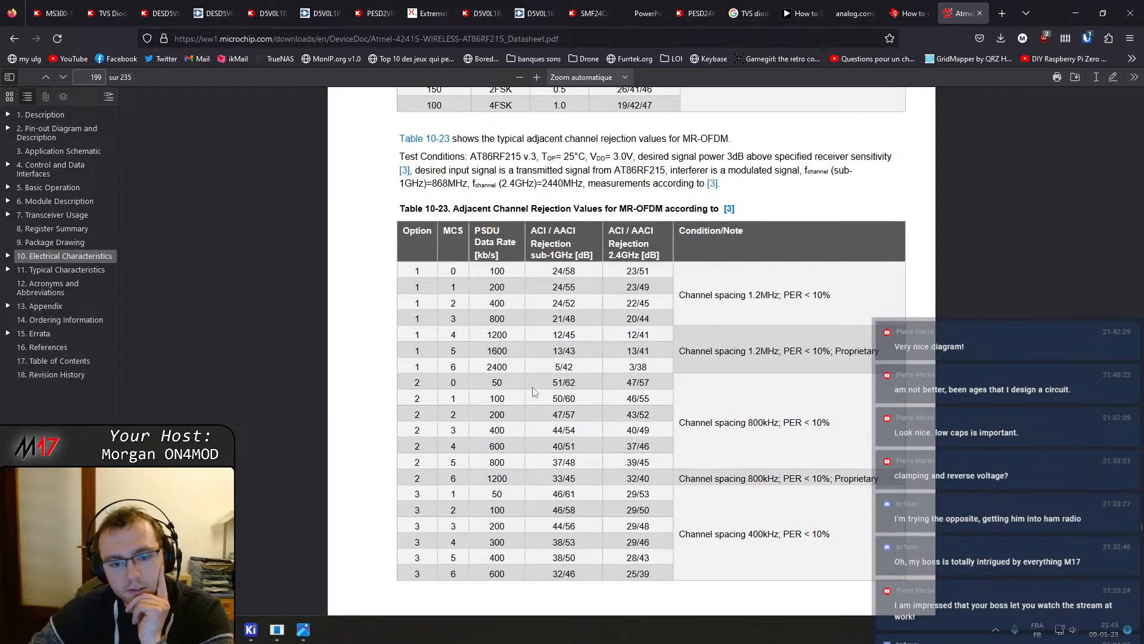
scroll(538, 387, down, 3)
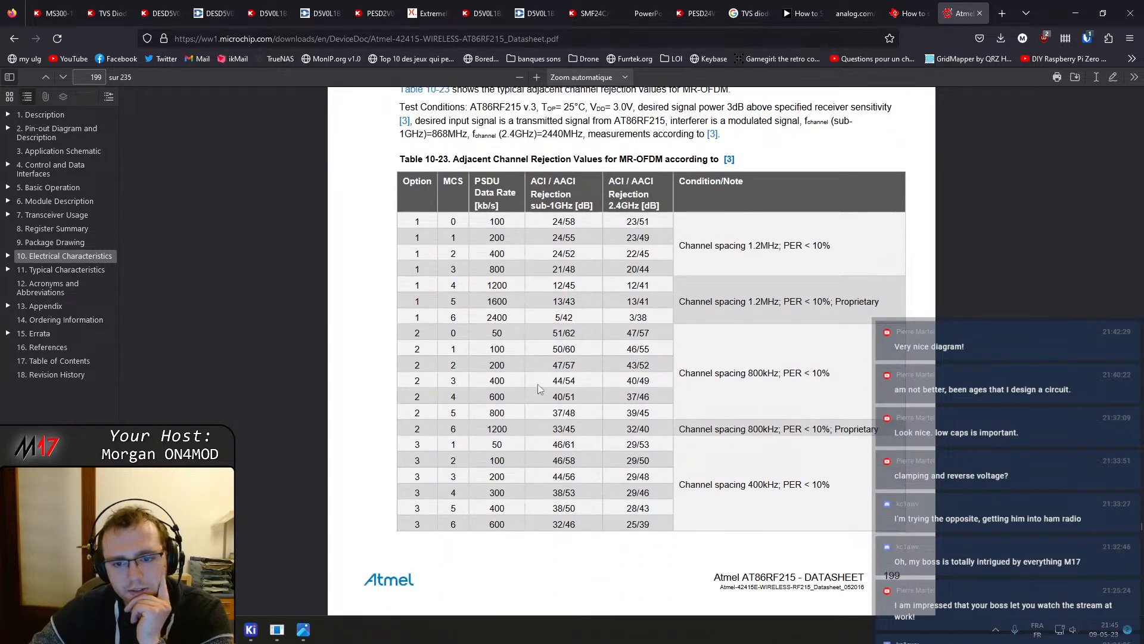
scroll(548, 394, down, 7)
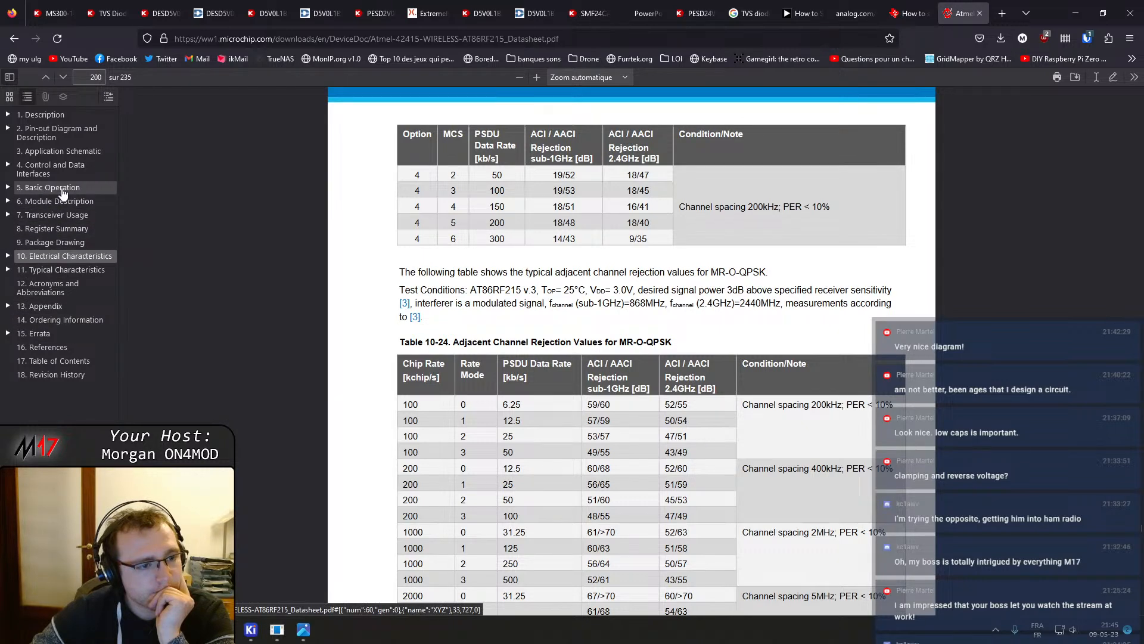
Navigate to the Pin-out Diagram and Description section and read through the pin description table
click(71, 167)
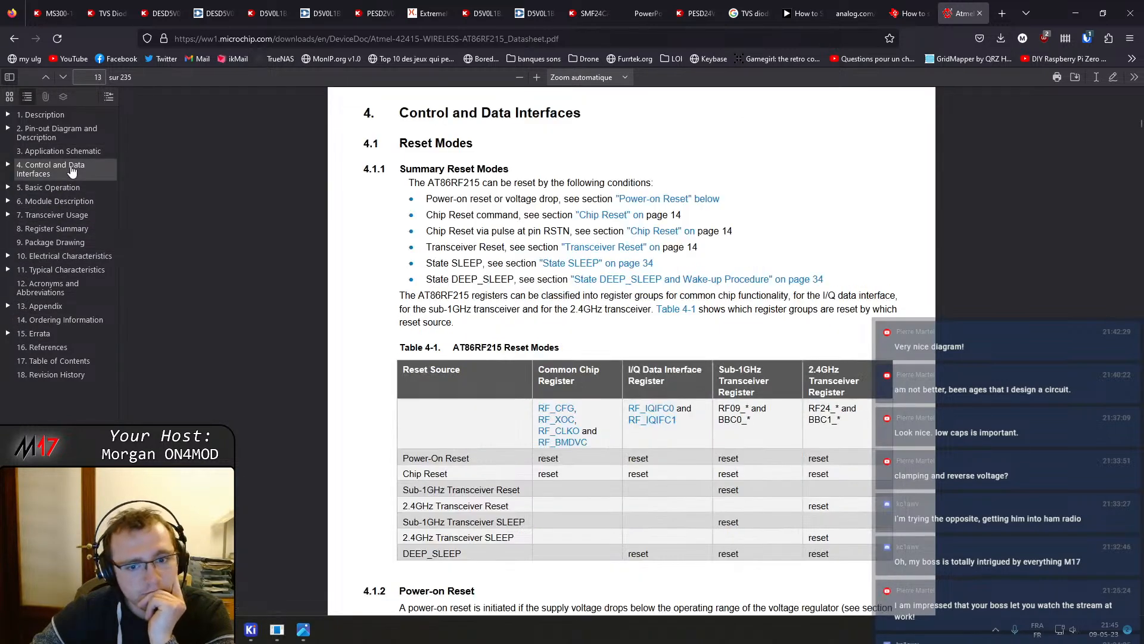
click(60, 151)
click(57, 132)
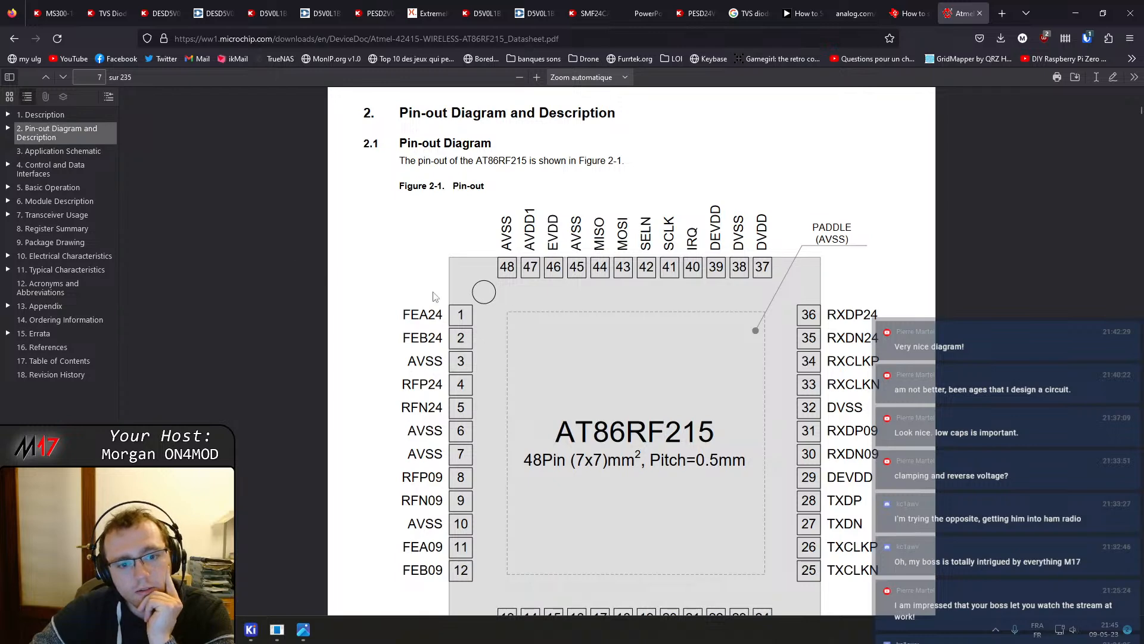
scroll(516, 300, down, 10)
scroll(514, 298, down, 4)
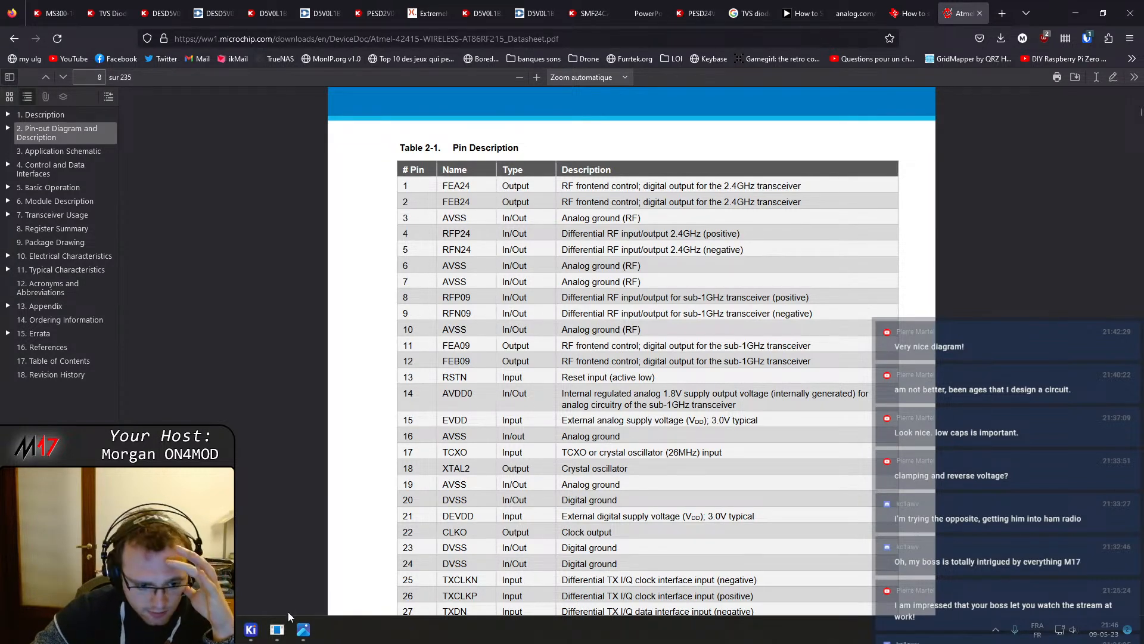
Switch to the PCB editor to inspect the board close up around the RF area, then return to the datasheet
mouse_move(251, 629)
click(314, 565)
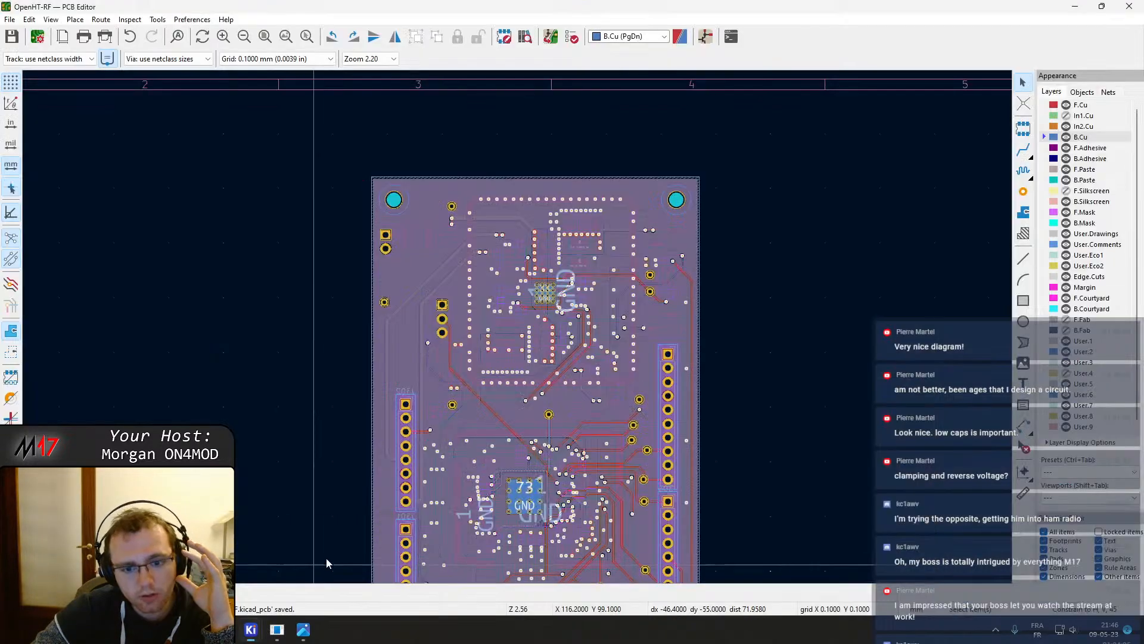
scroll(506, 259, up, 3)
scroll(517, 326, up, 8)
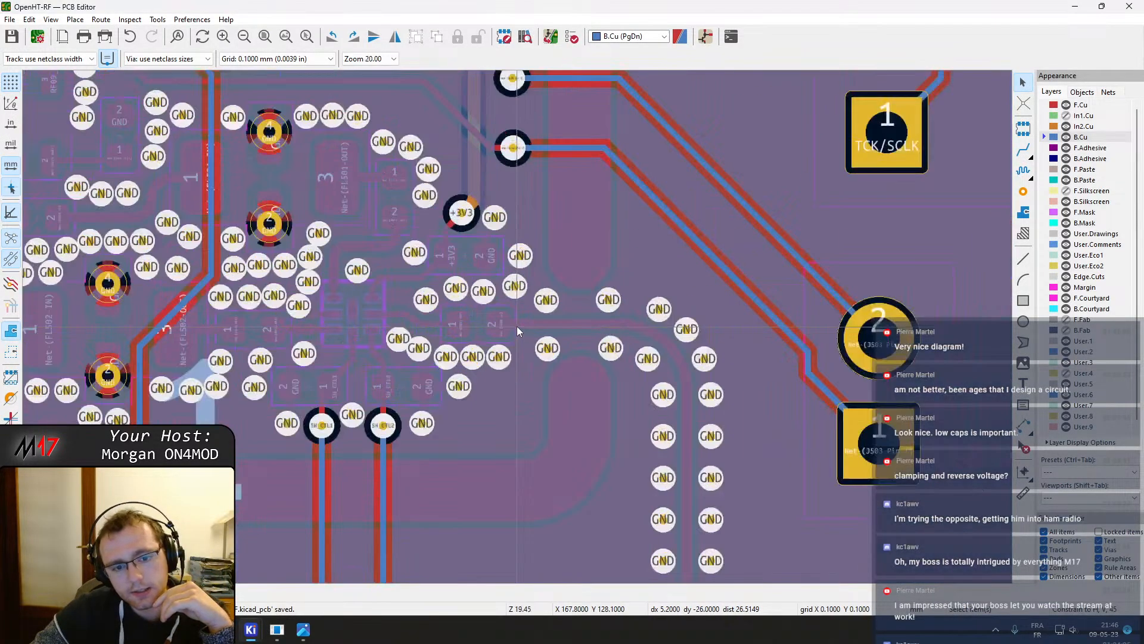
click(362, 323)
mouse_move(277, 630)
click(277, 566)
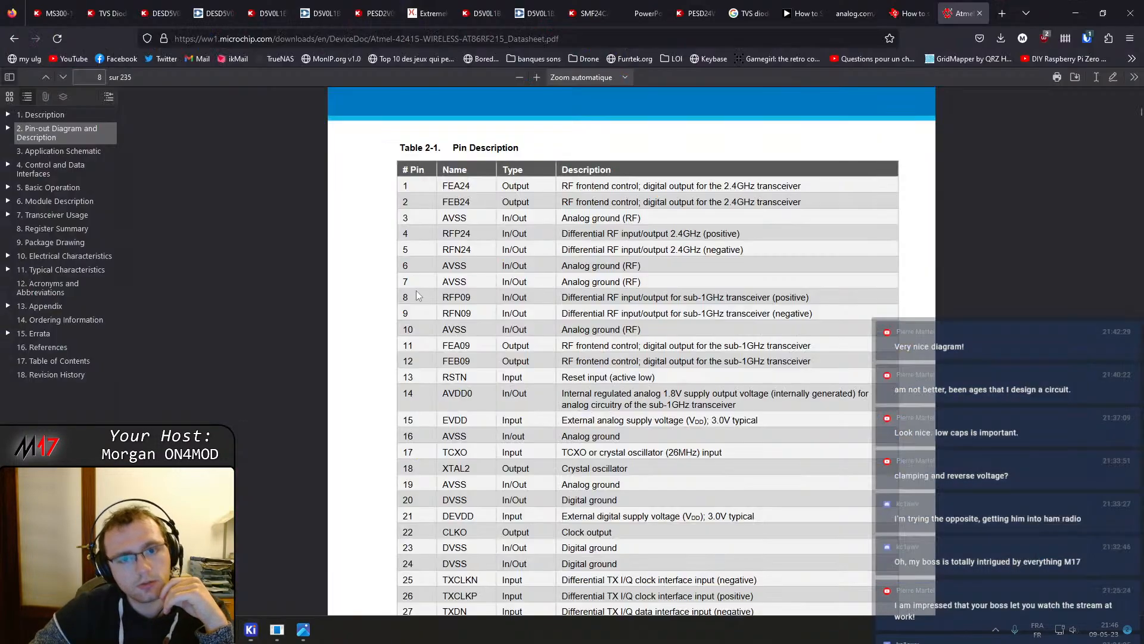
Search Google in a new tab for "rfsw8008" and open the Qorvo RFSW8008 product page
click(992, 8)
text(rfs)
text(008)
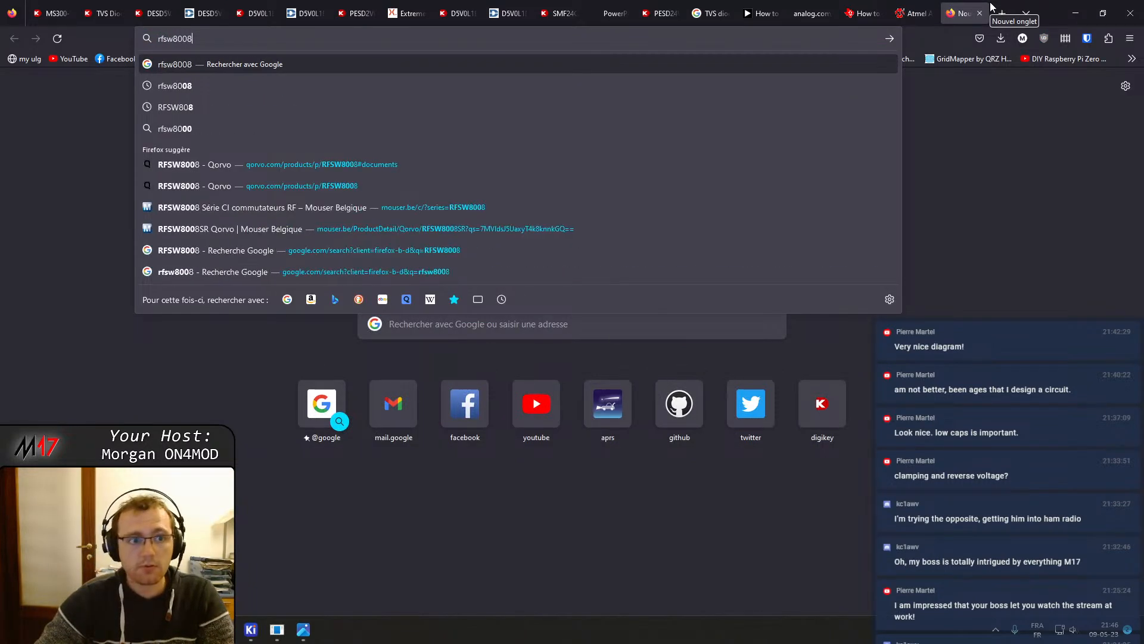
key(Return)
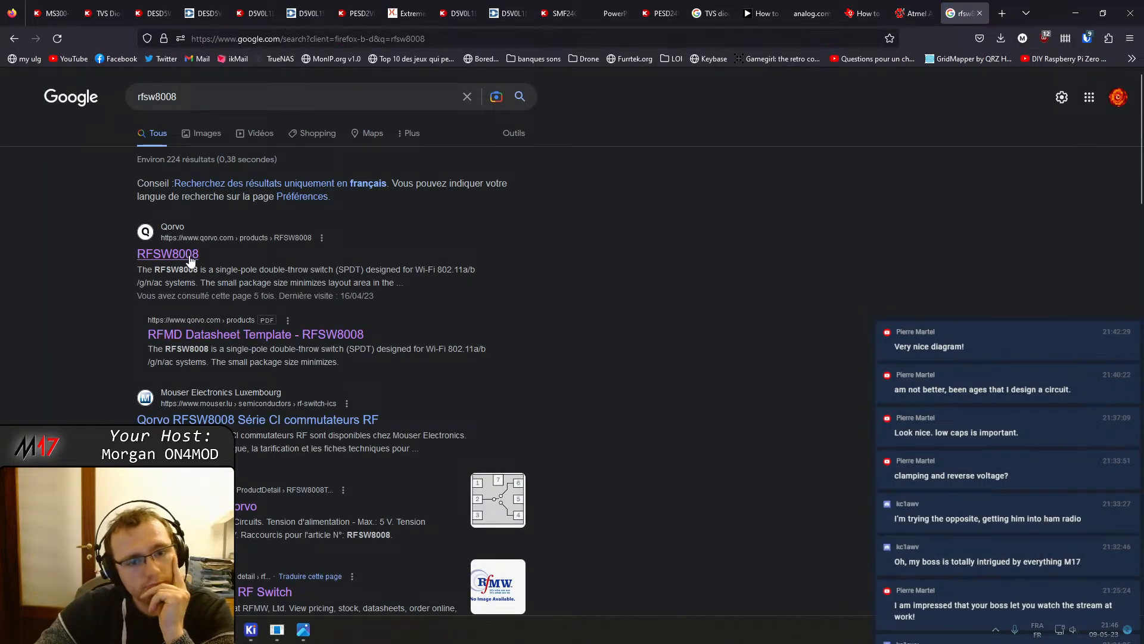
click(179, 254)
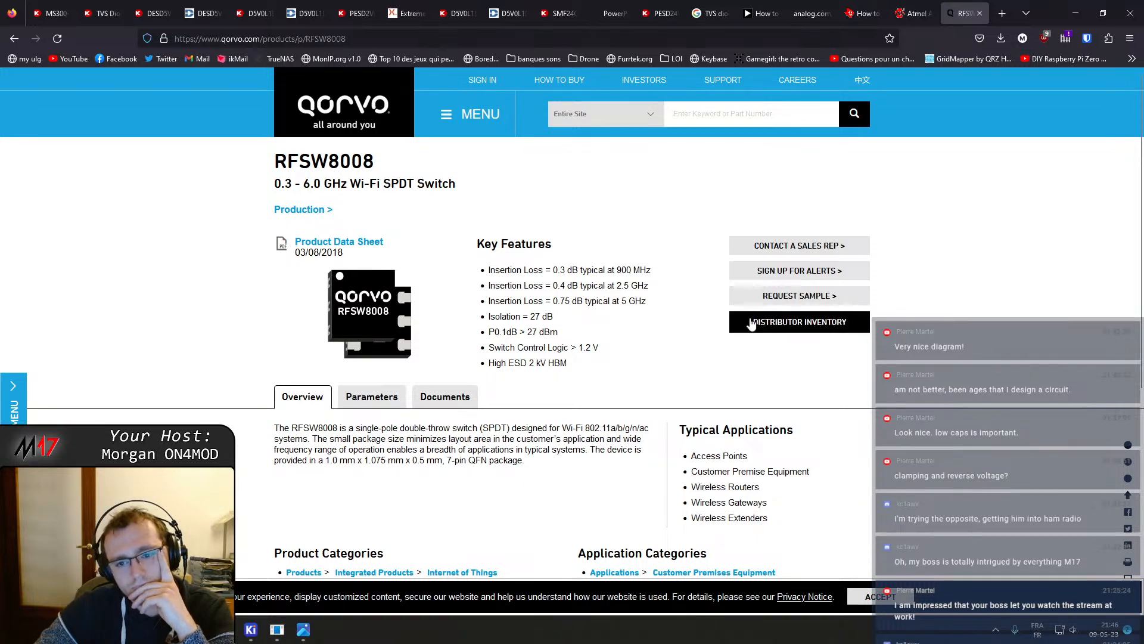
Open the RFSW8008 product data sheet PDF from the Qorvo product page
scroll(572, 241, down, 1)
click(345, 184)
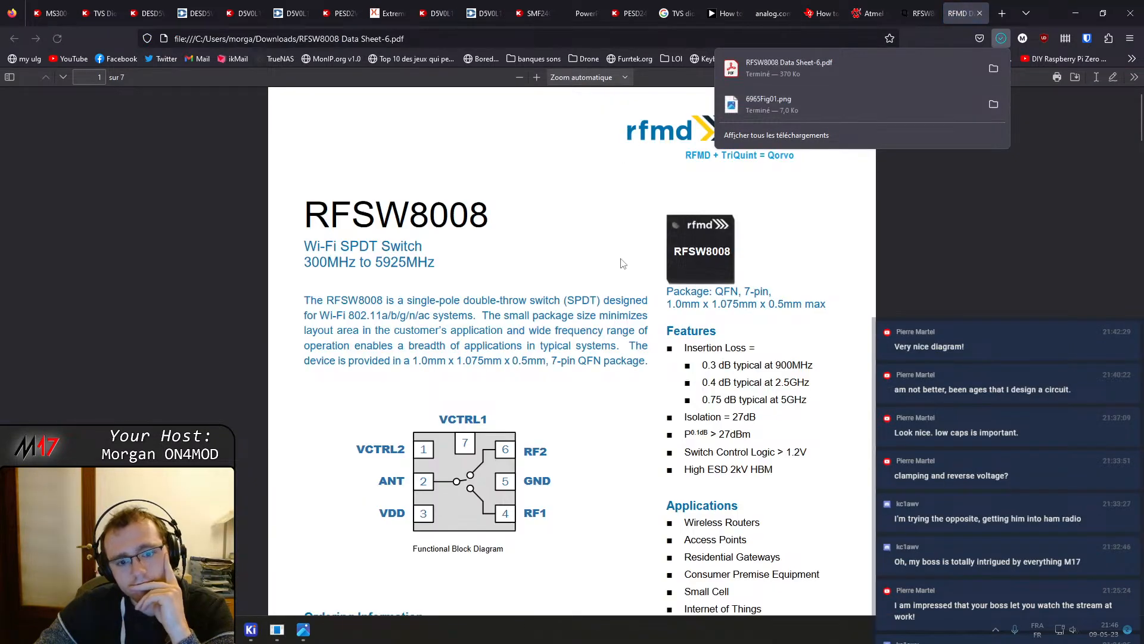
click(618, 400)
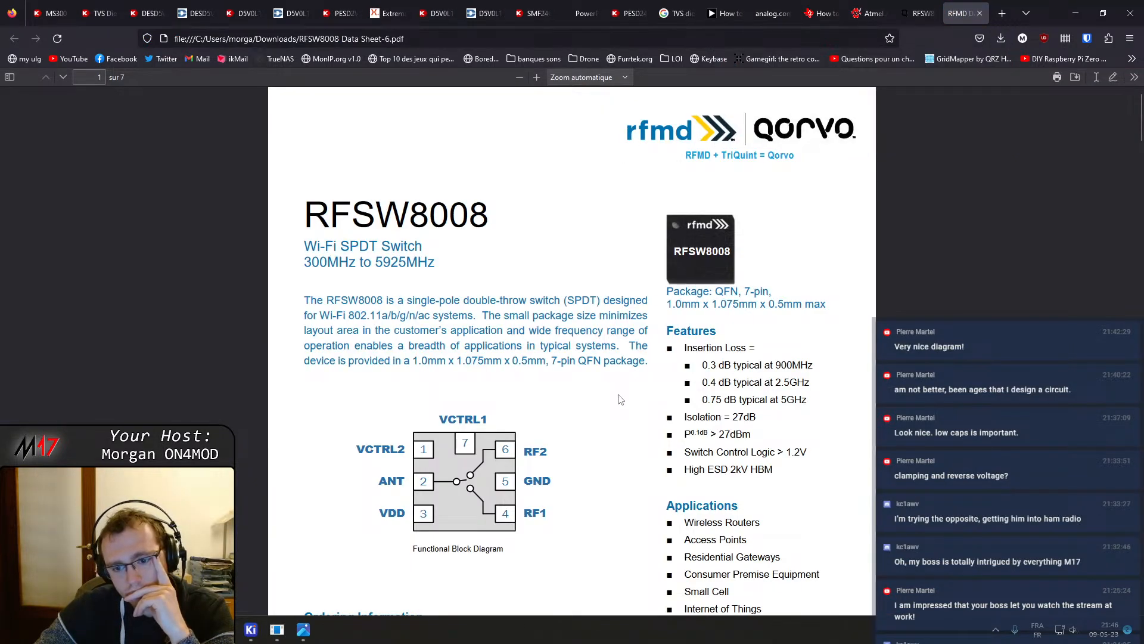
Scroll through the RFSW8008 datasheet's features, absolute maximum ratings, operating parameters and switch control logic truth table
scroll(620, 399, down, 2)
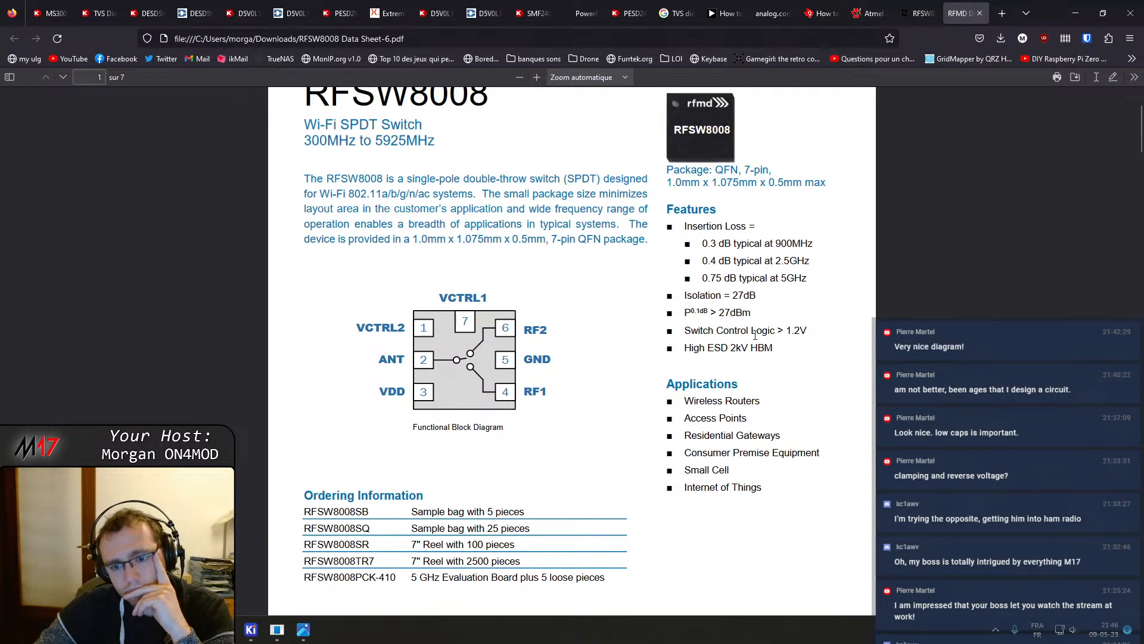
scroll(700, 396, down, 10)
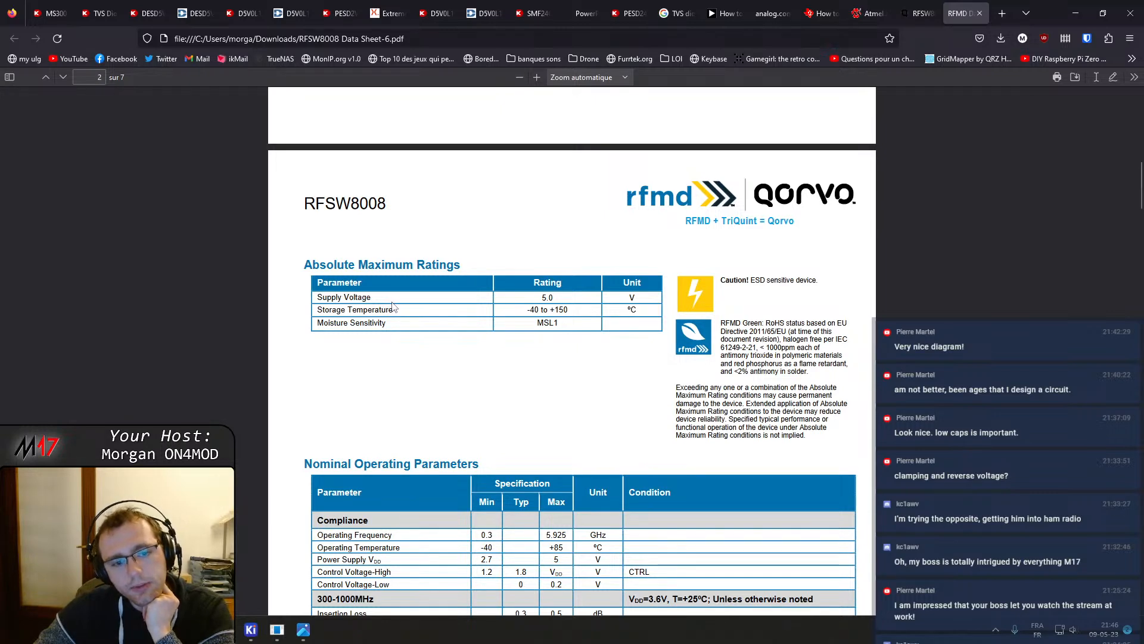
scroll(393, 307, down, 3)
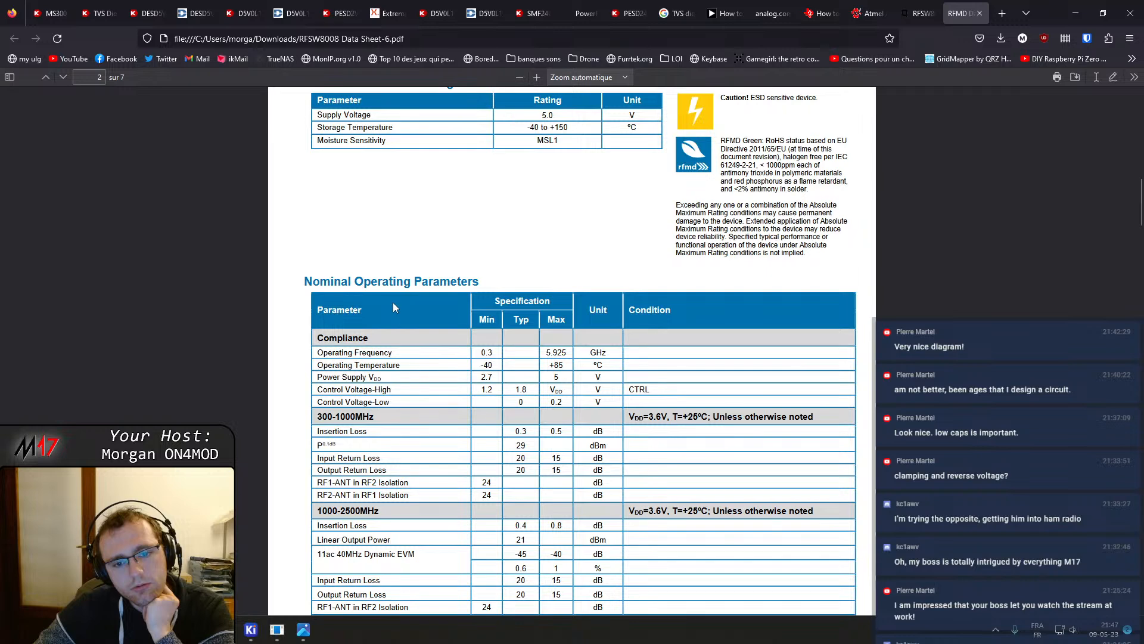
scroll(392, 308, down, 3)
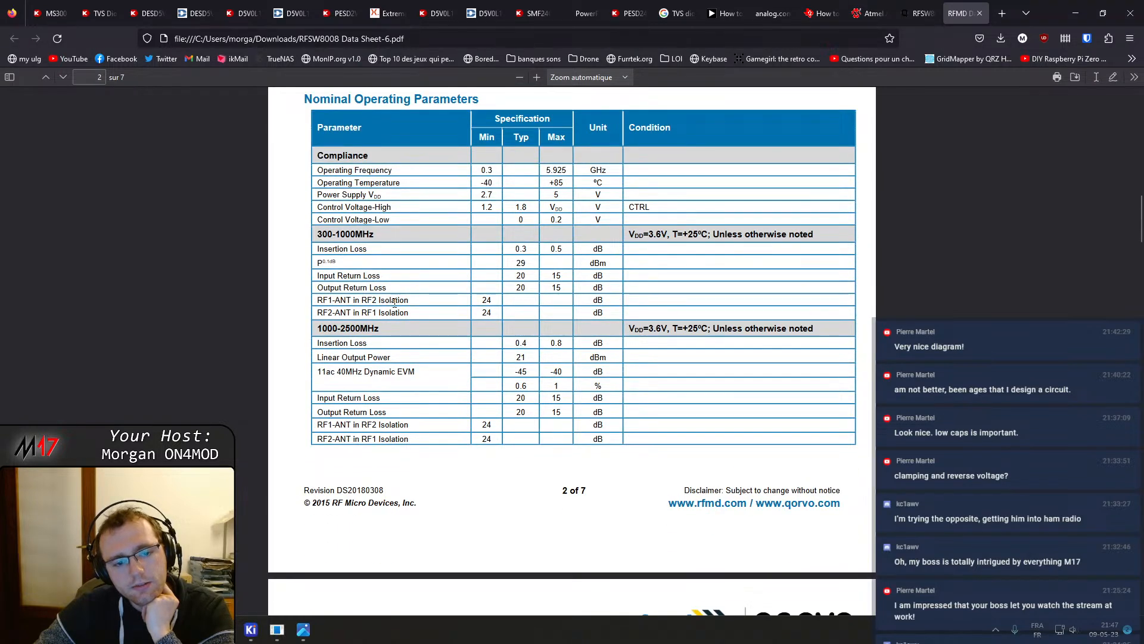
scroll(394, 302, up, 14)
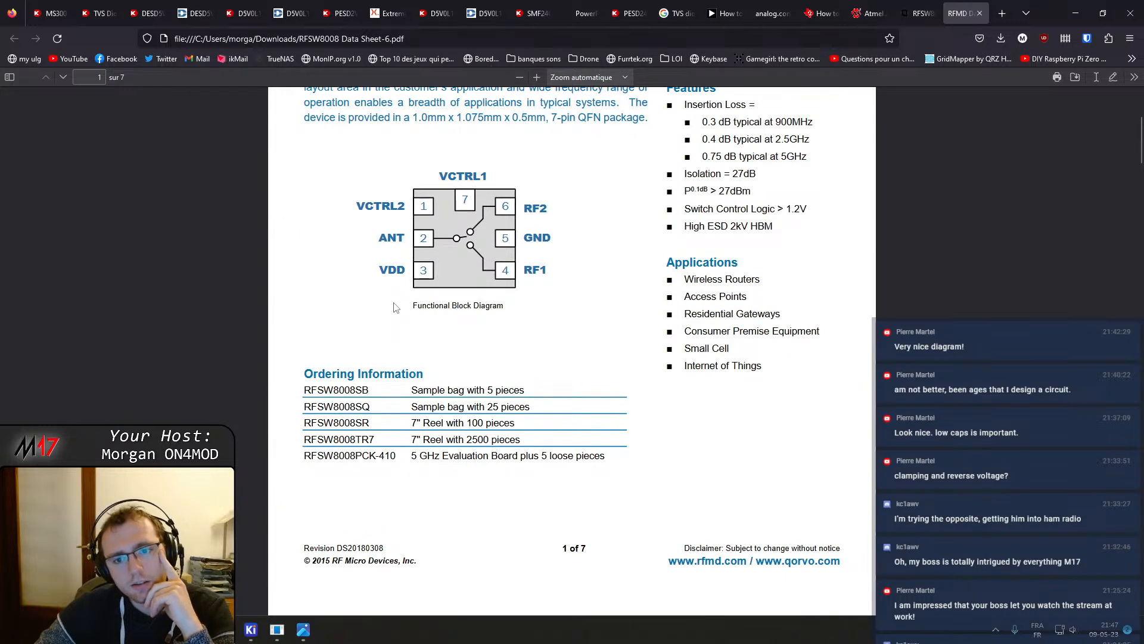
scroll(393, 307, up, 3)
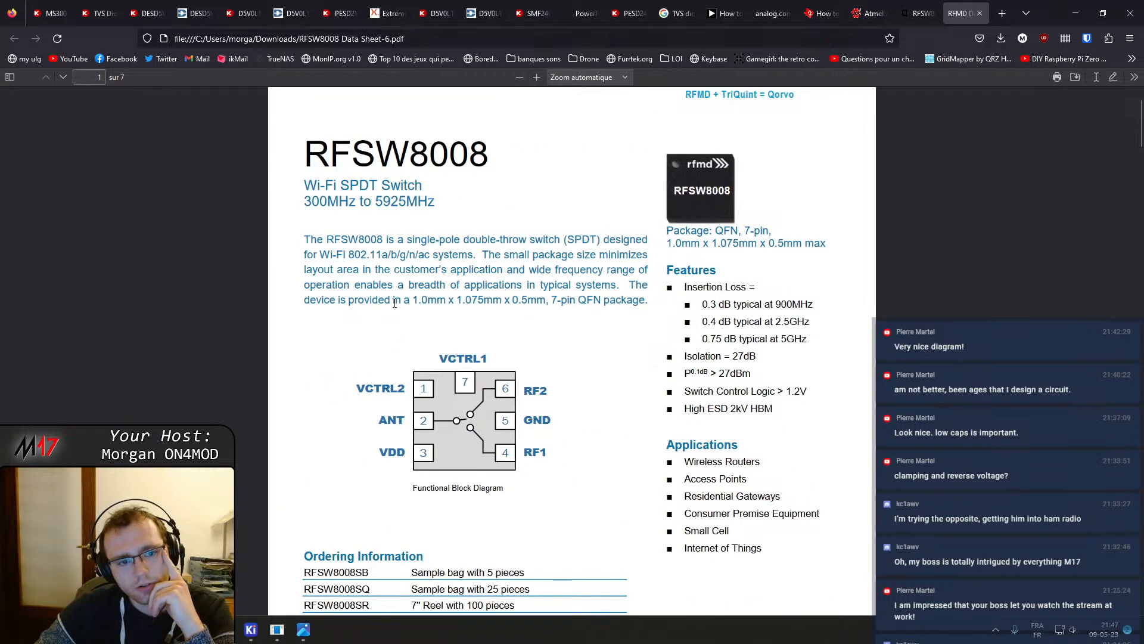
scroll(395, 302, up, 1)
scroll(440, 276, down, 13)
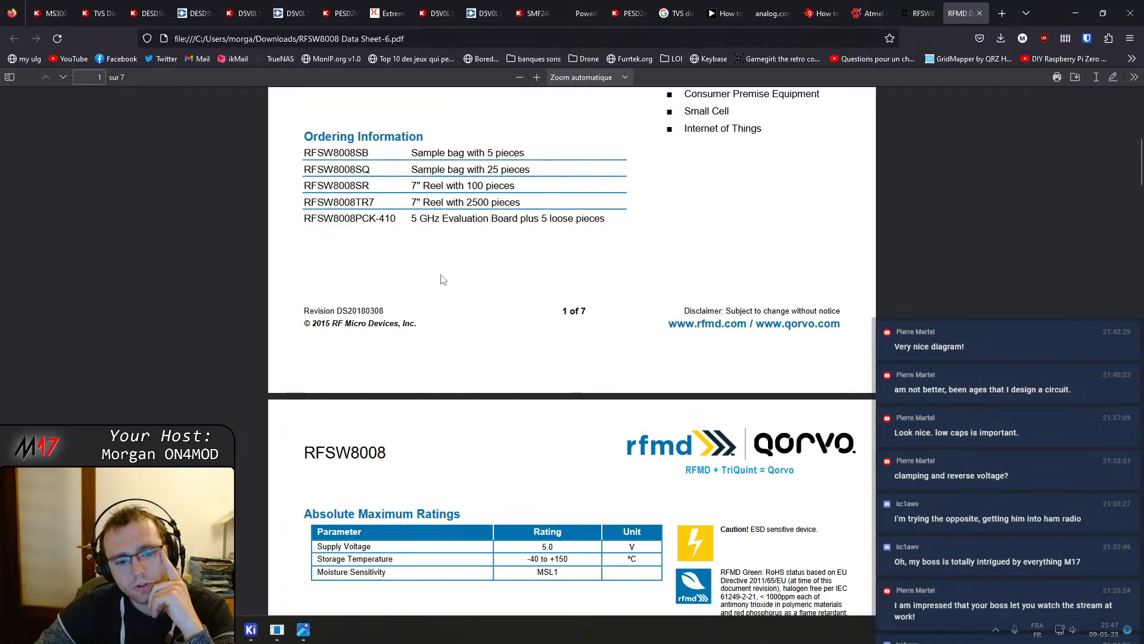
scroll(443, 283, down, 7)
scroll(442, 291, down, 8)
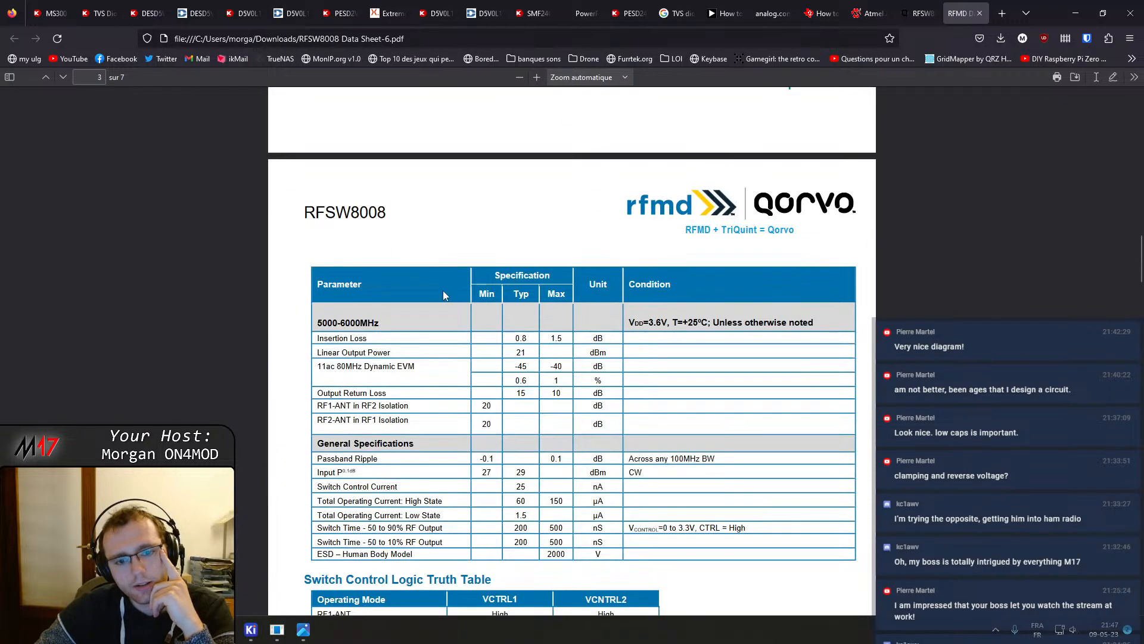
scroll(442, 296, down, 9)
scroll(442, 299, up, 8)
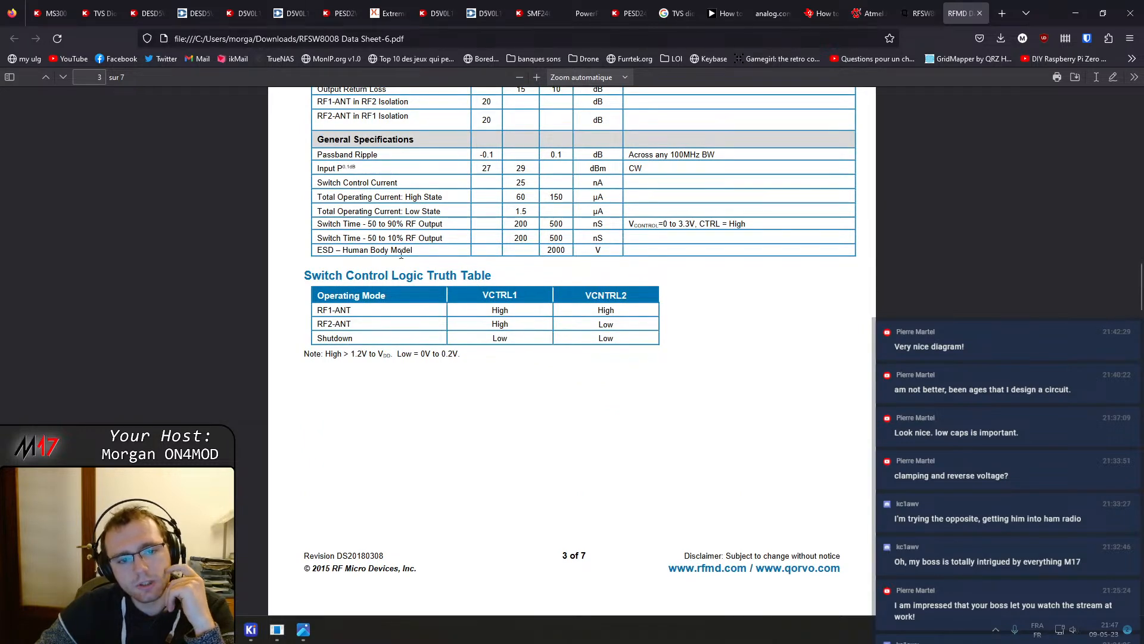
Highlight the ESD human body model rating in the RFSW8008 general specifications table
double_click(556, 250)
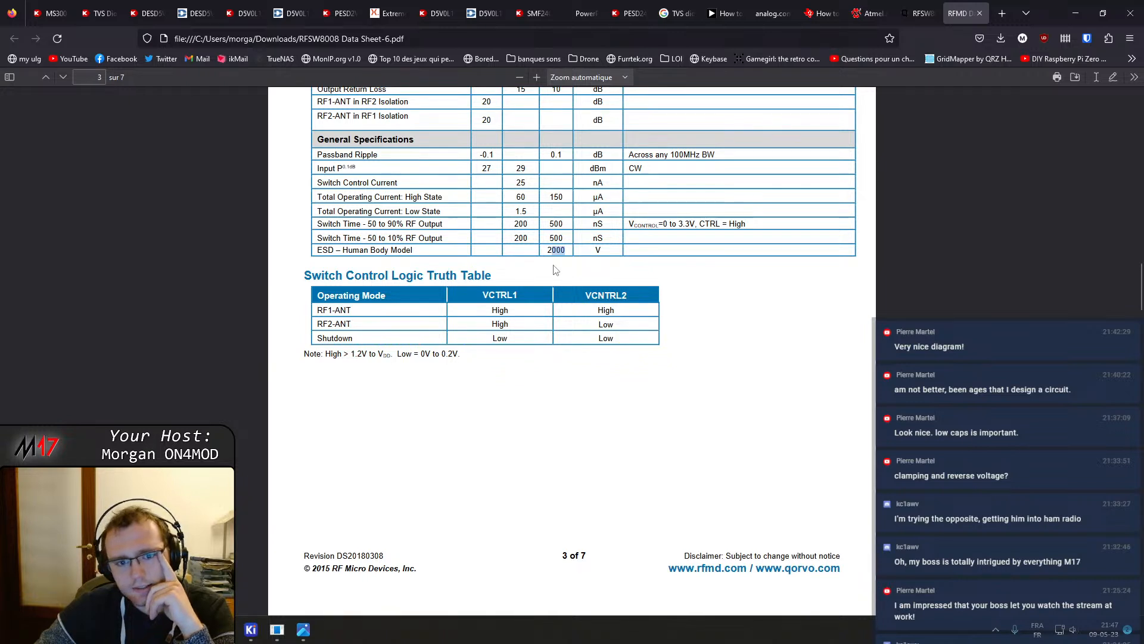
scroll(553, 267, up, 2)
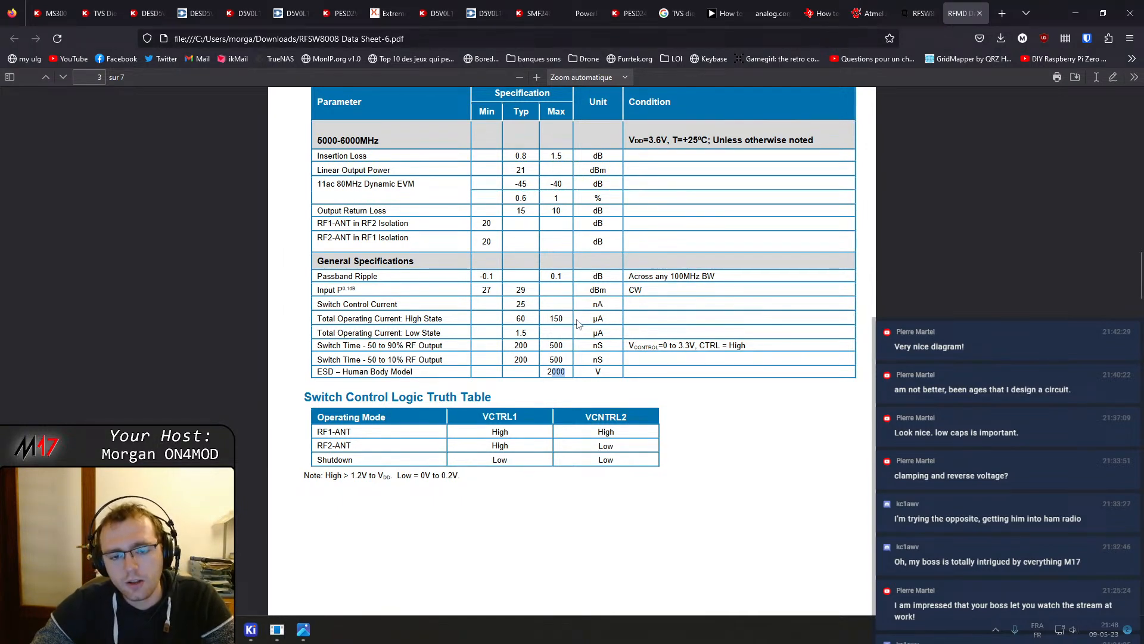
click(553, 372)
drag(554, 372, 567, 374)
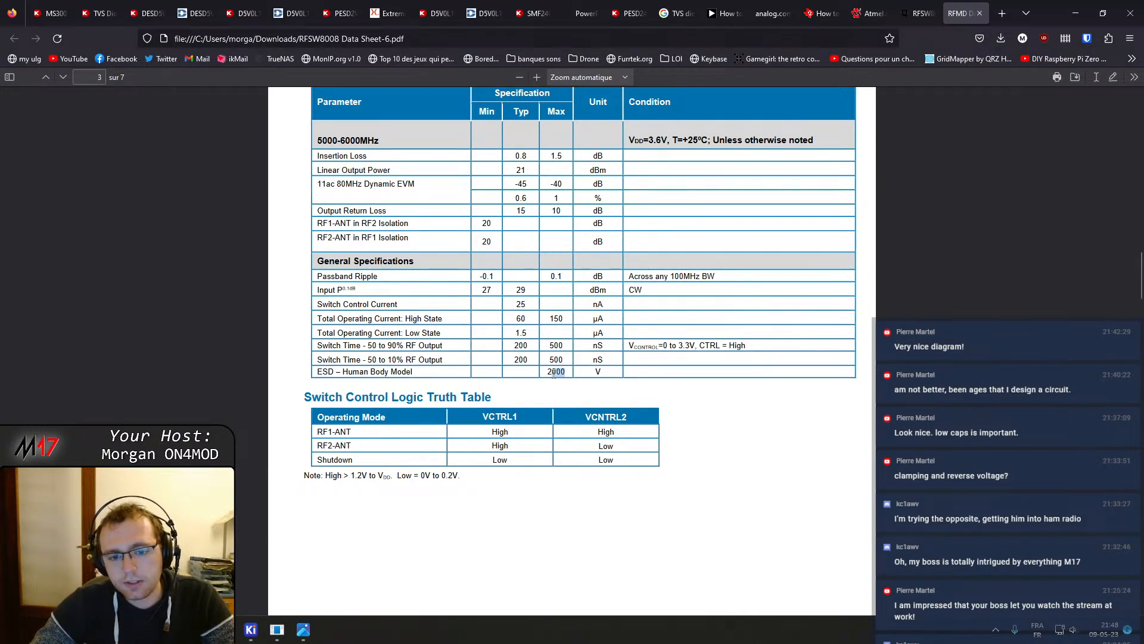
click(593, 396)
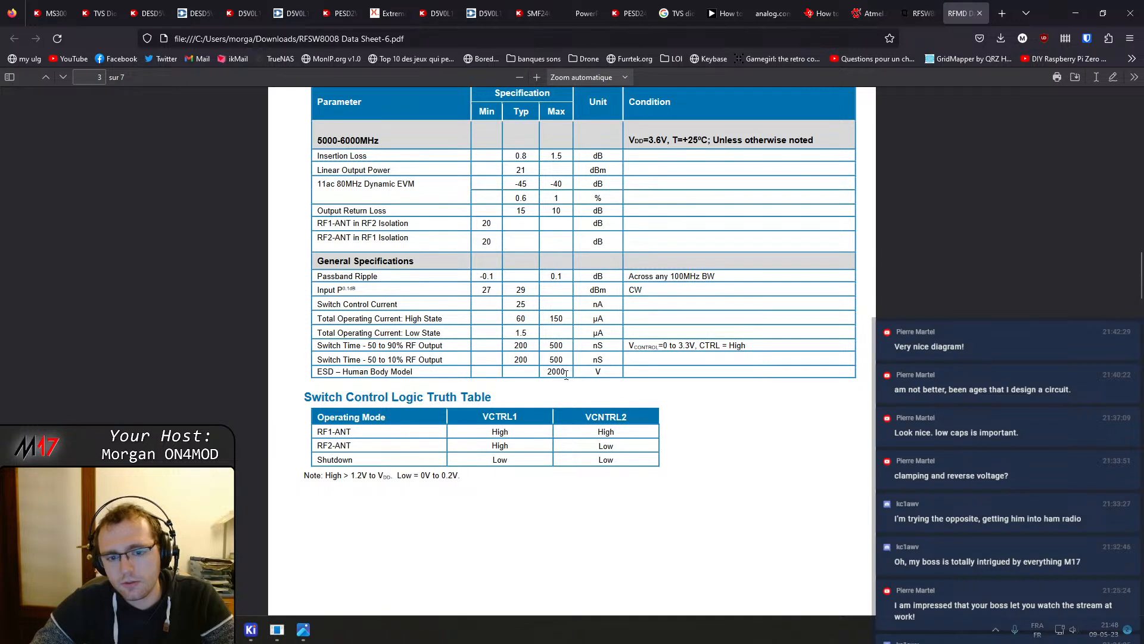
drag(564, 375, 546, 373)
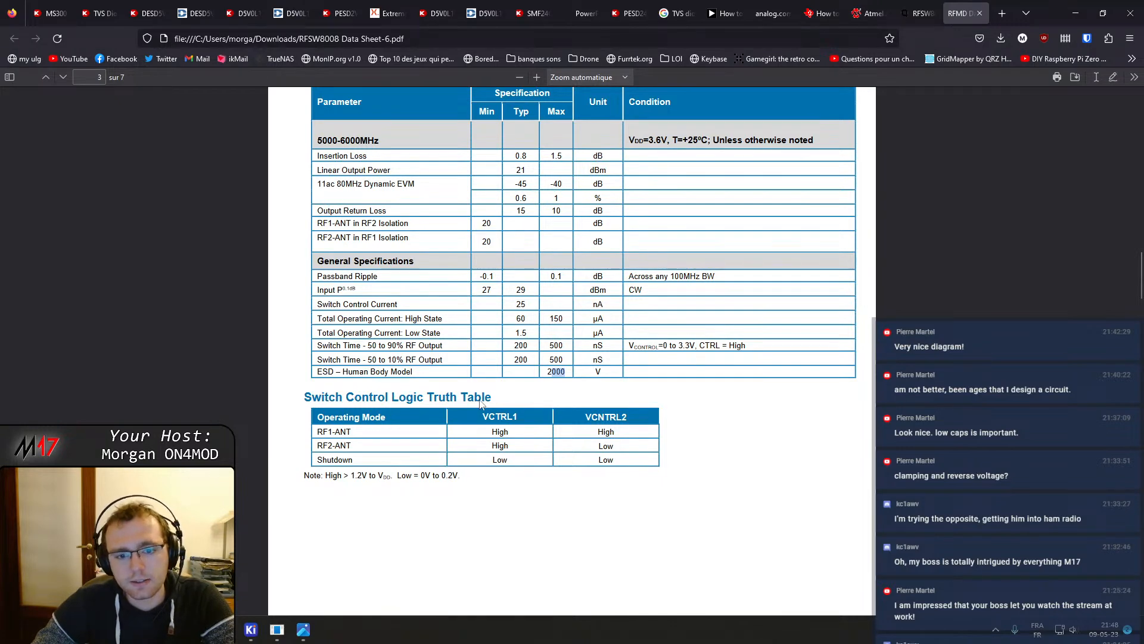
triple_click(387, 372)
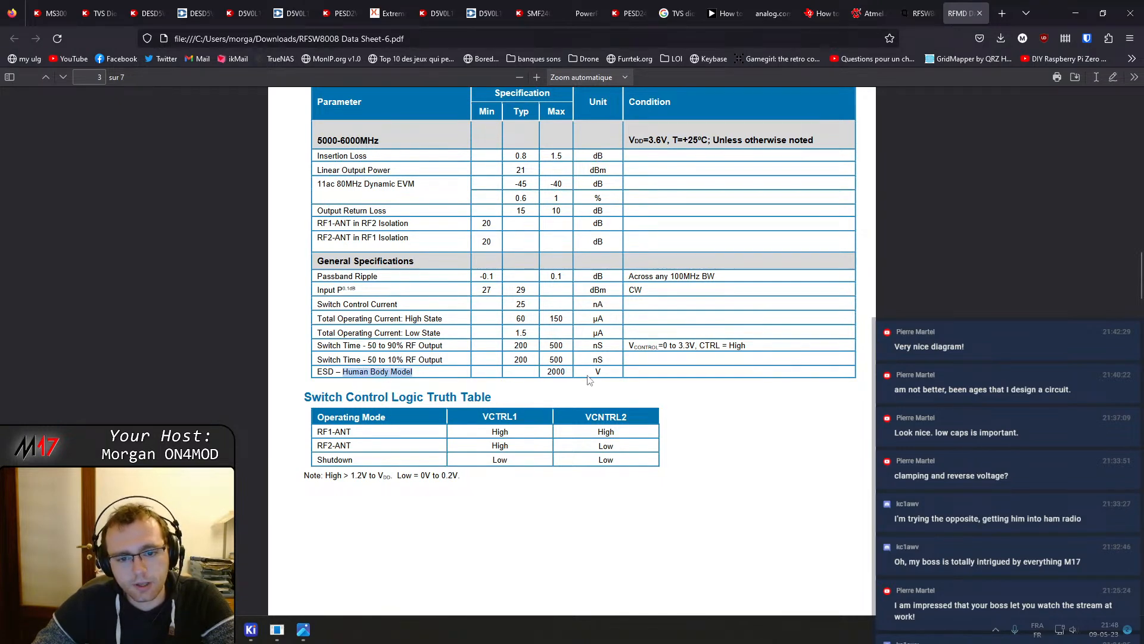
click(559, 380)
drag(552, 372, 573, 377)
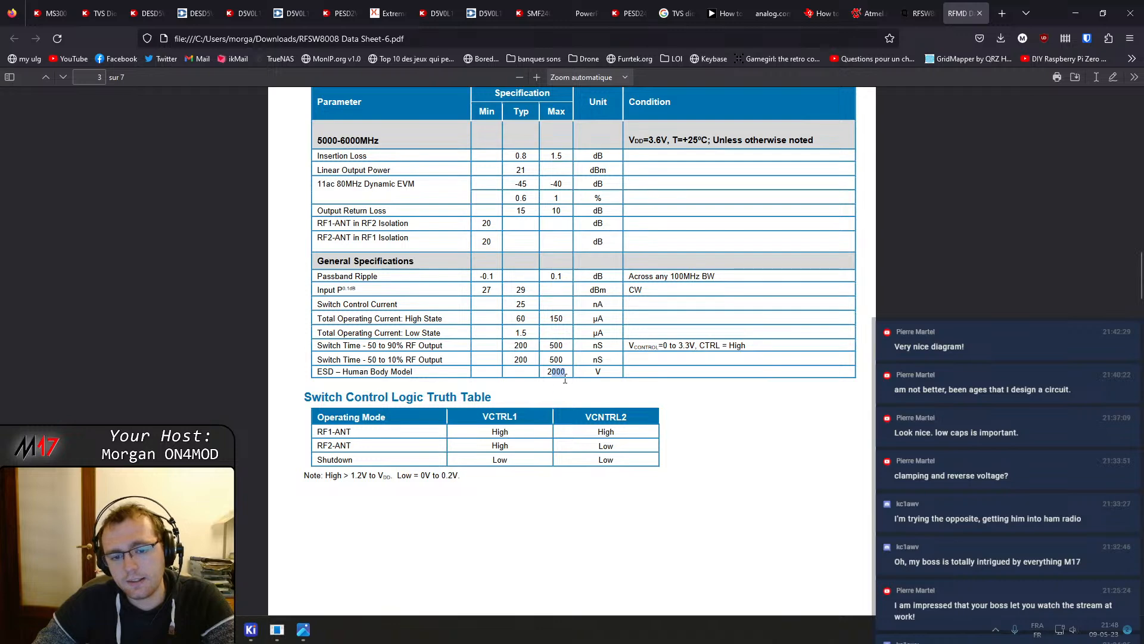
Scroll to the RFSW8008 applications schematic and back to the specifications table
scroll(522, 418, down, 1)
scroll(522, 418, down, 10)
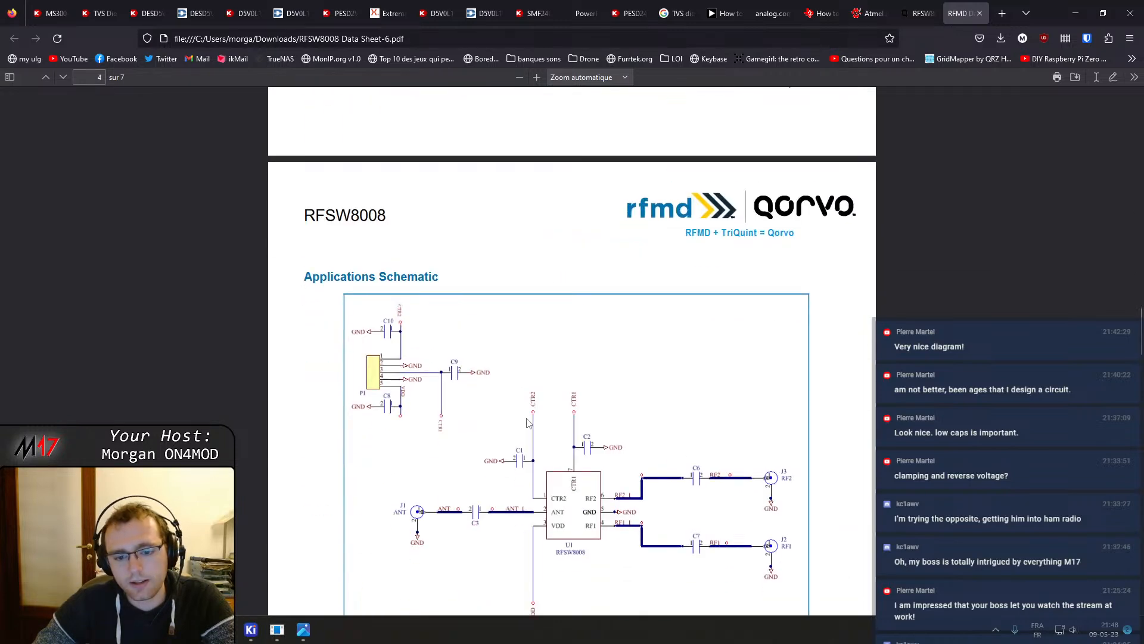
scroll(527, 423, down, 2)
scroll(527, 423, up, 10)
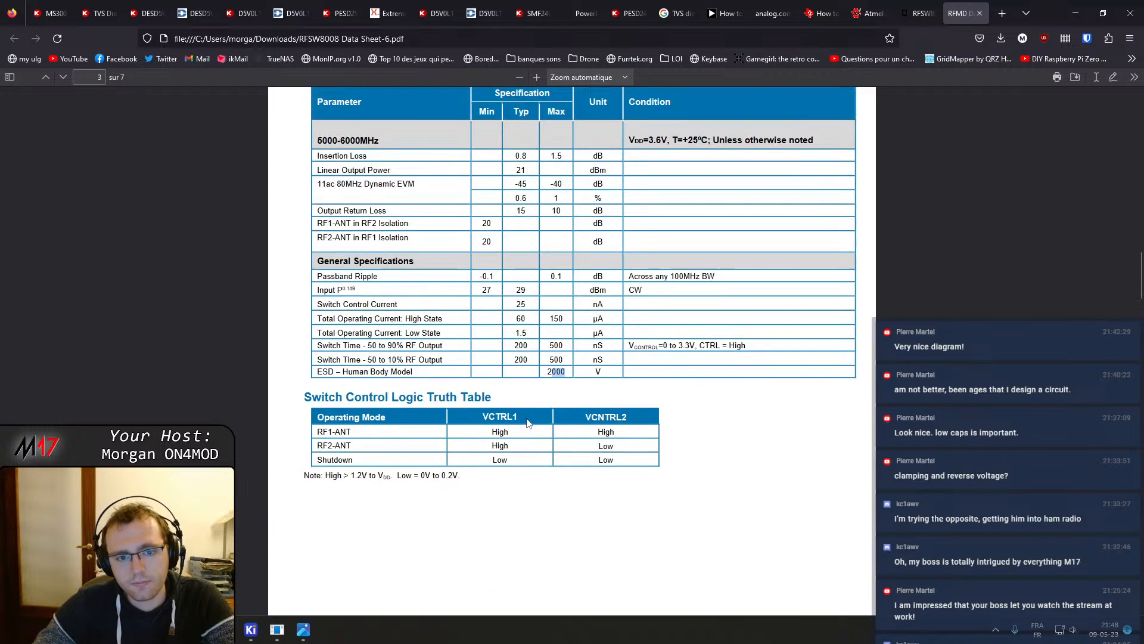
Filter the Digi-Key TVS diodes list by clamping voltage 4V, 4.8V and 4.9V (Typ) and apply the filters
click(625, 12)
click(549, 6)
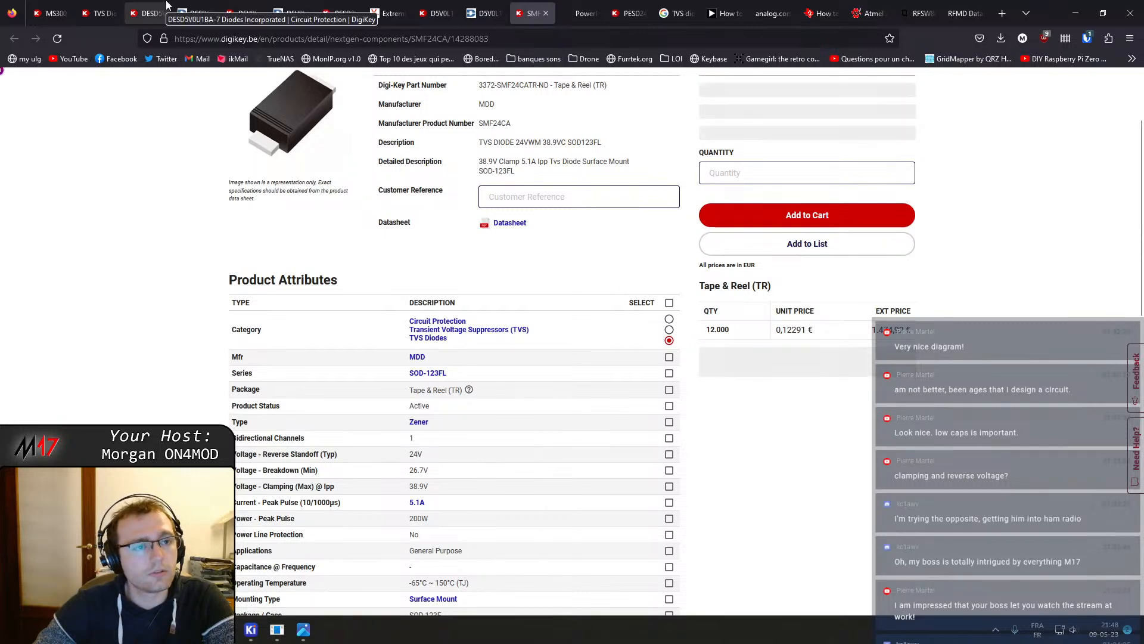
click(97, 12)
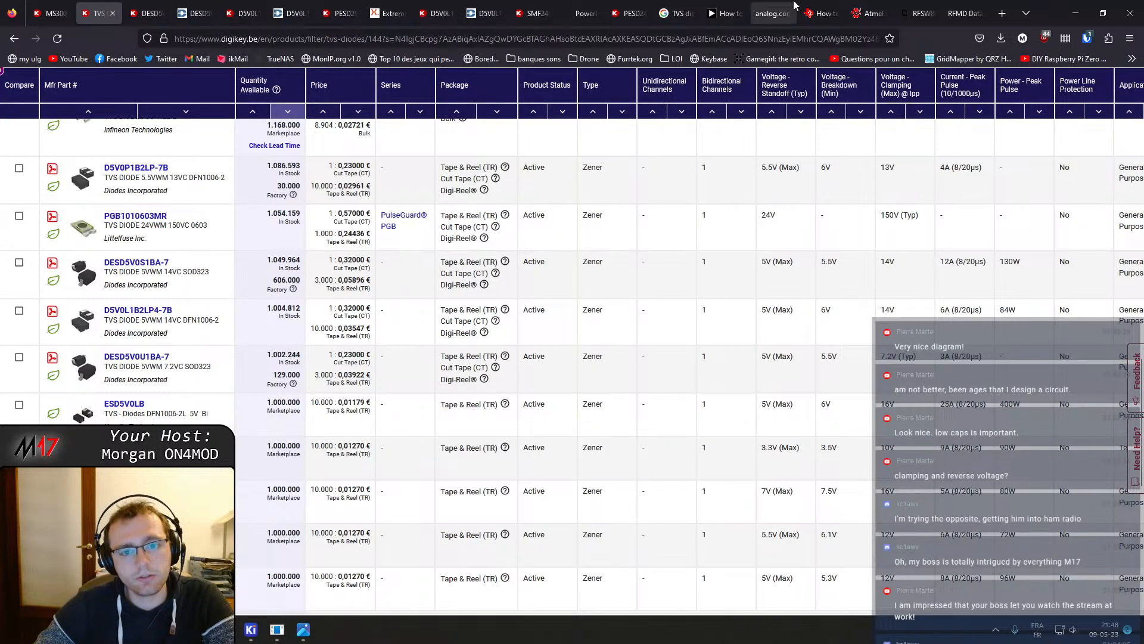
scroll(690, 150, up, 5)
scroll(690, 152, up, 10)
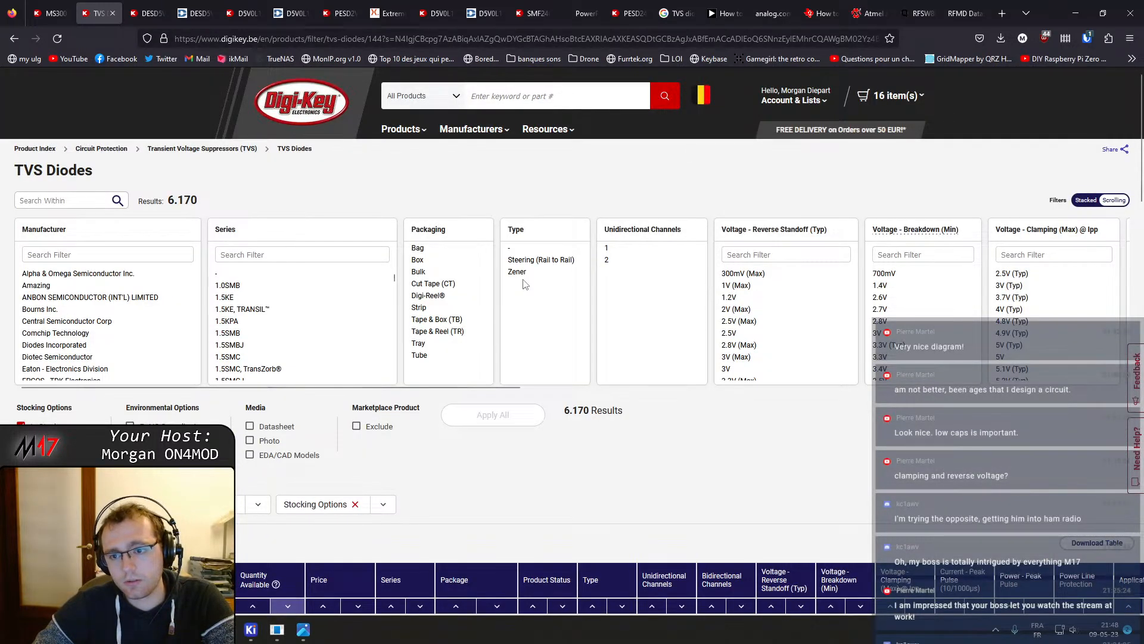
drag(434, 387, 689, 387)
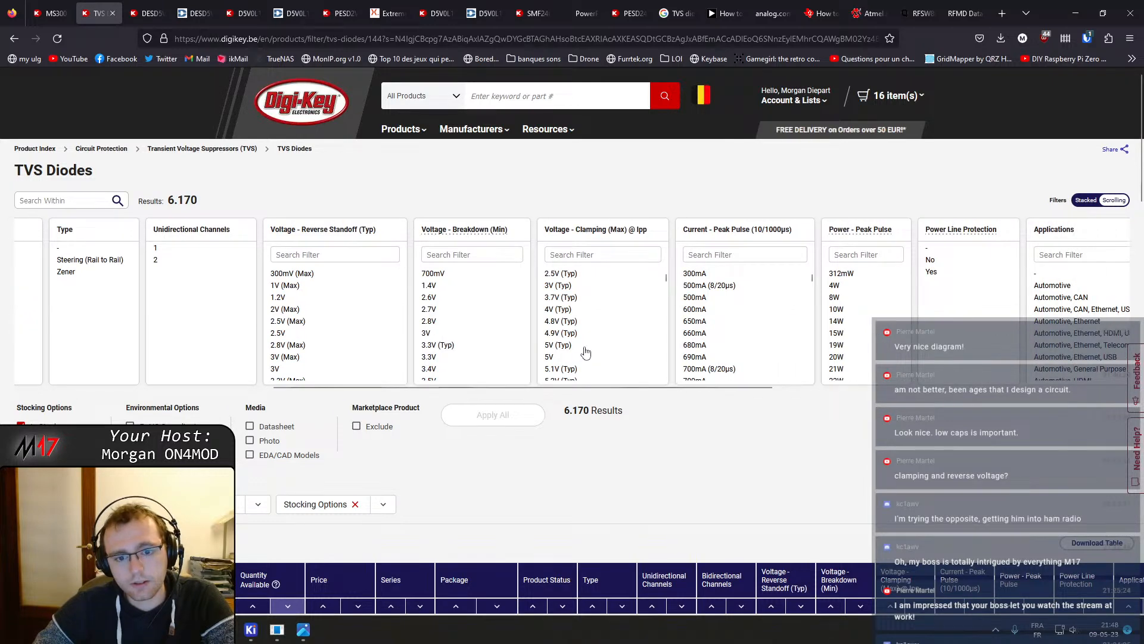
click(574, 333)
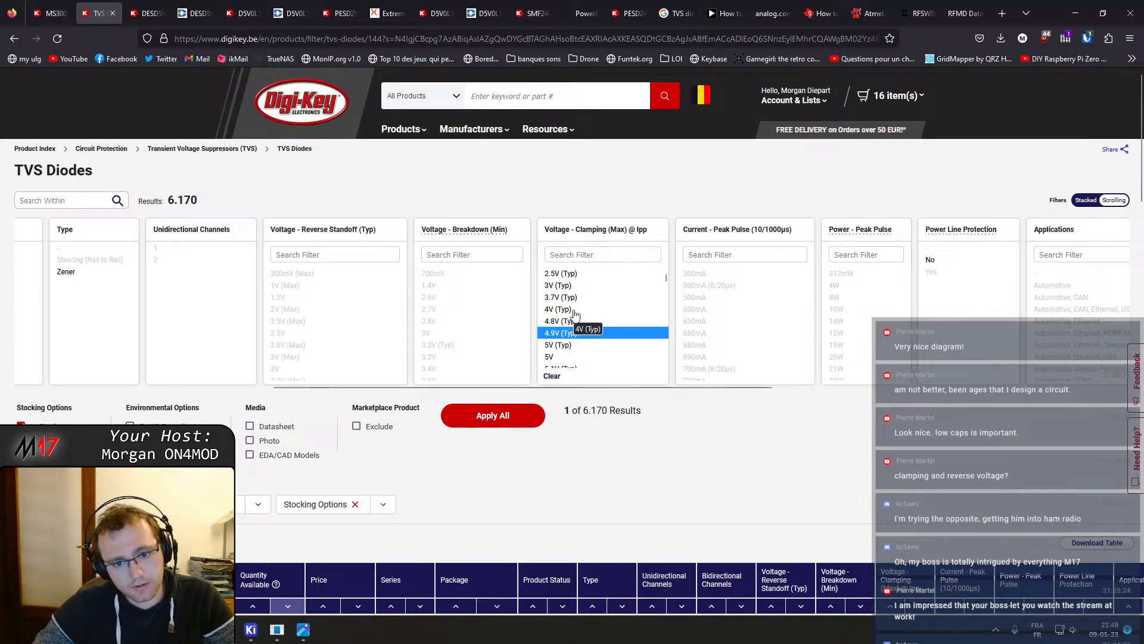
shift+click(560, 310)
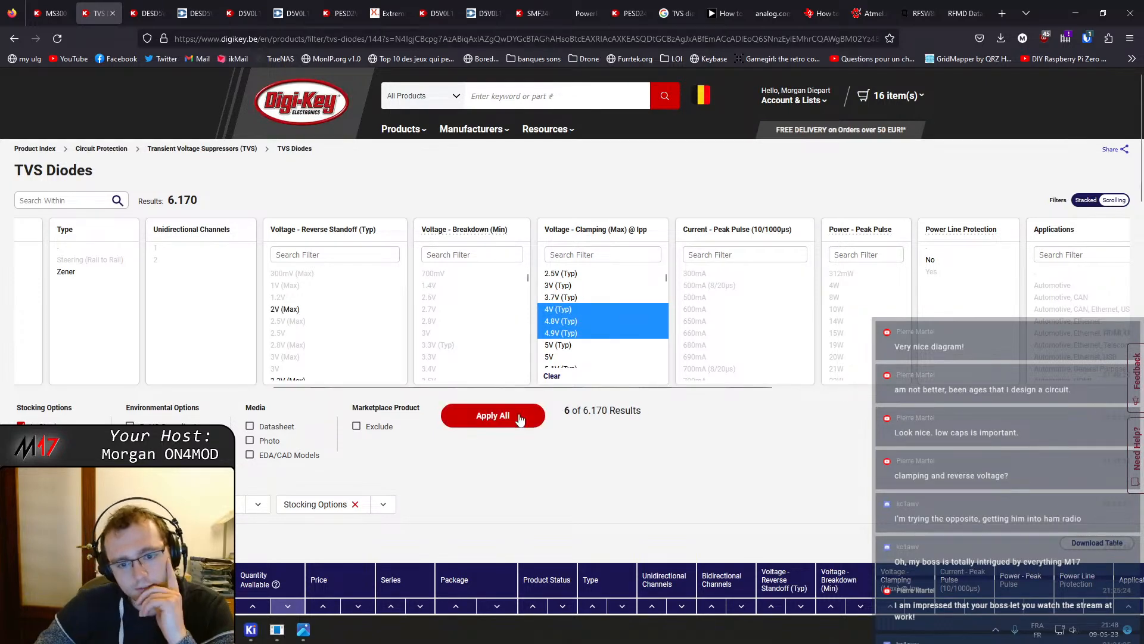
scroll(612, 331, down, 2)
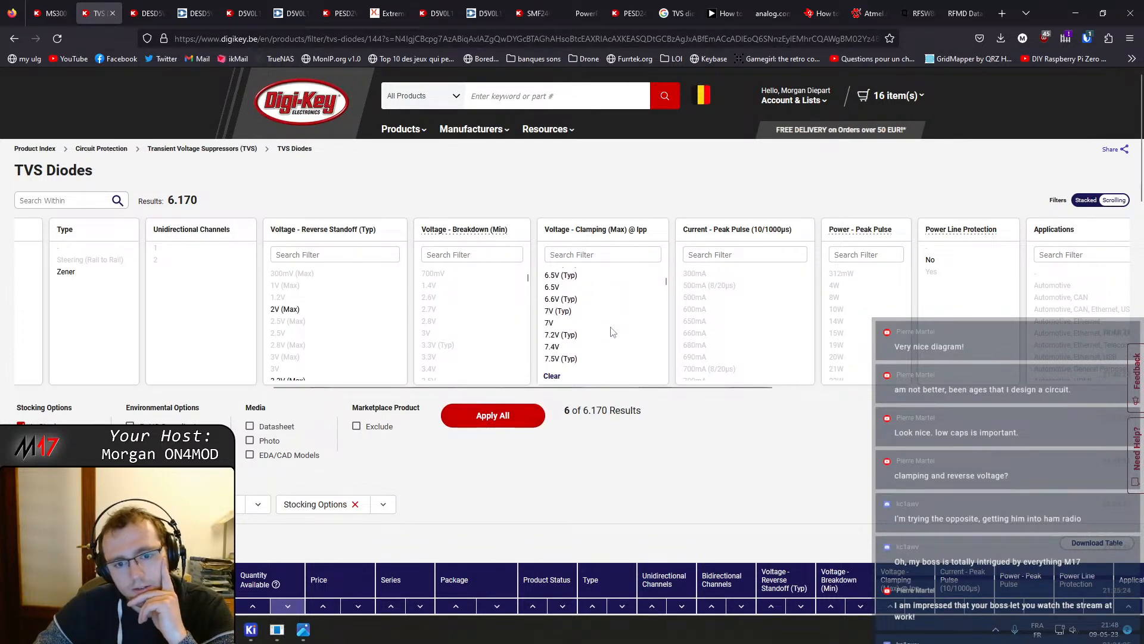
scroll(613, 331, up, 1)
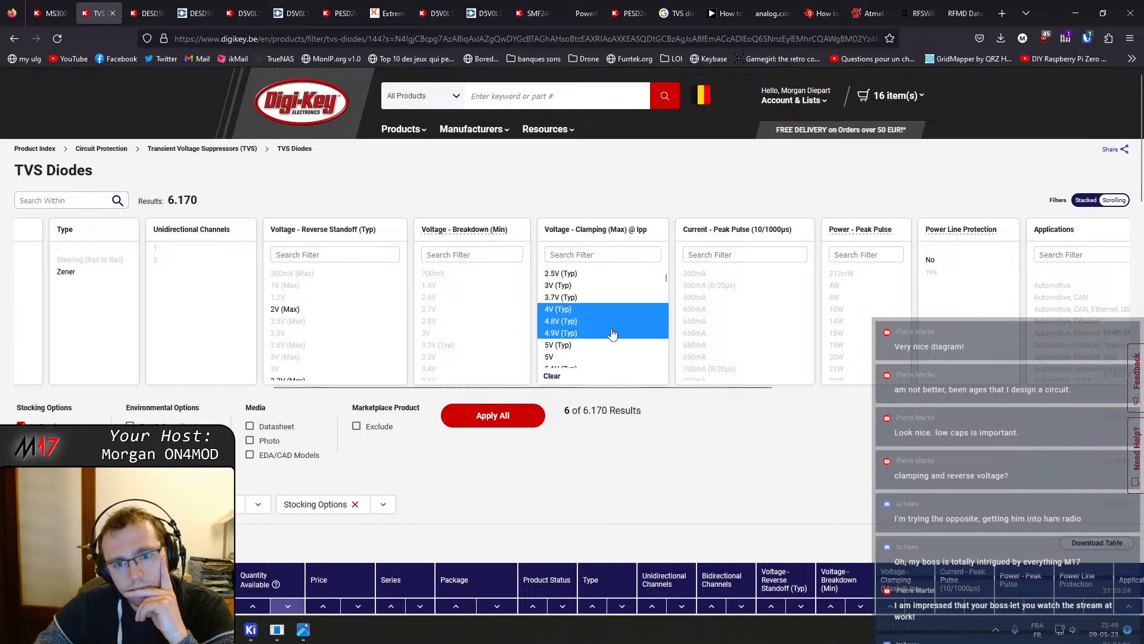
click(468, 409)
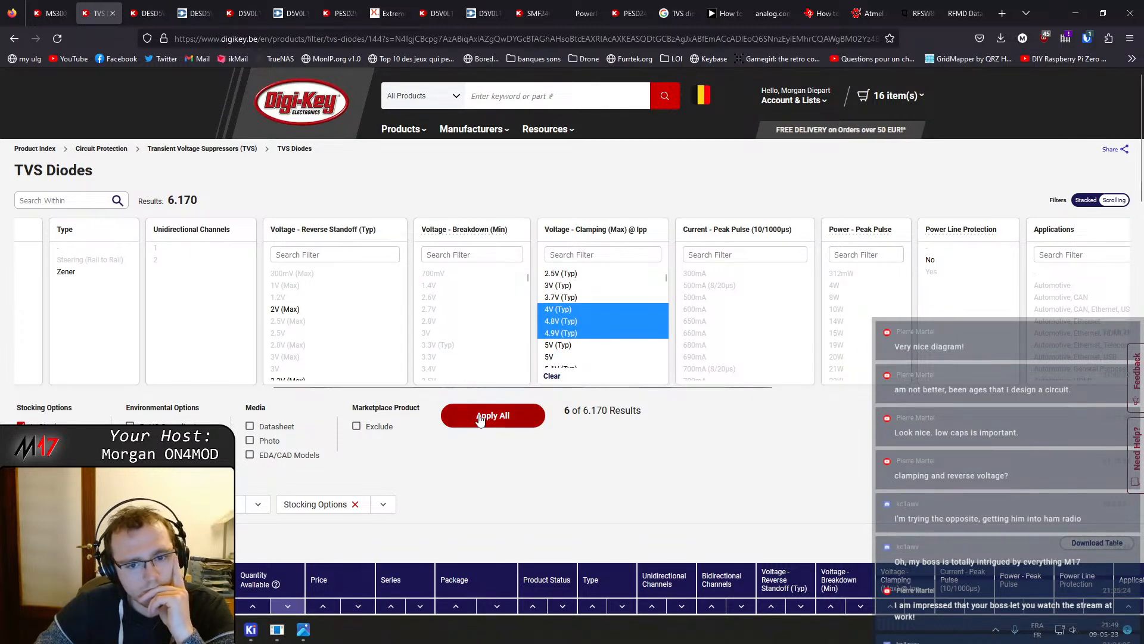
Review the filtered TVS diode results and return to the RFSW8008 datasheet tab
scroll(456, 424, down, 5)
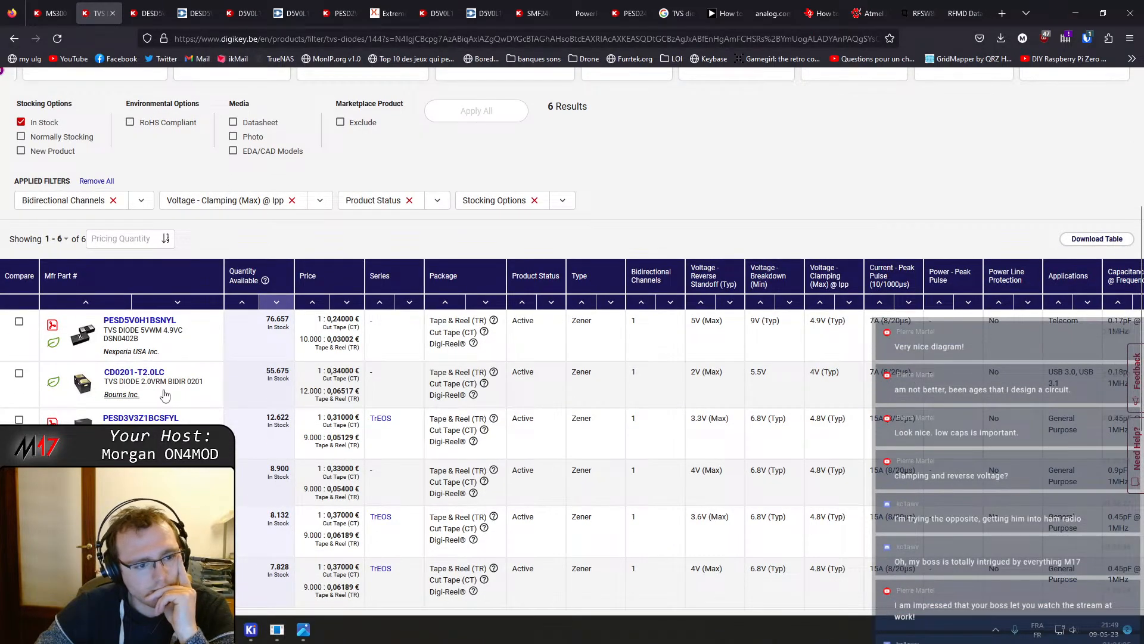
scroll(167, 397, down, 3)
scroll(167, 397, up, 6)
scroll(167, 396, up, 1)
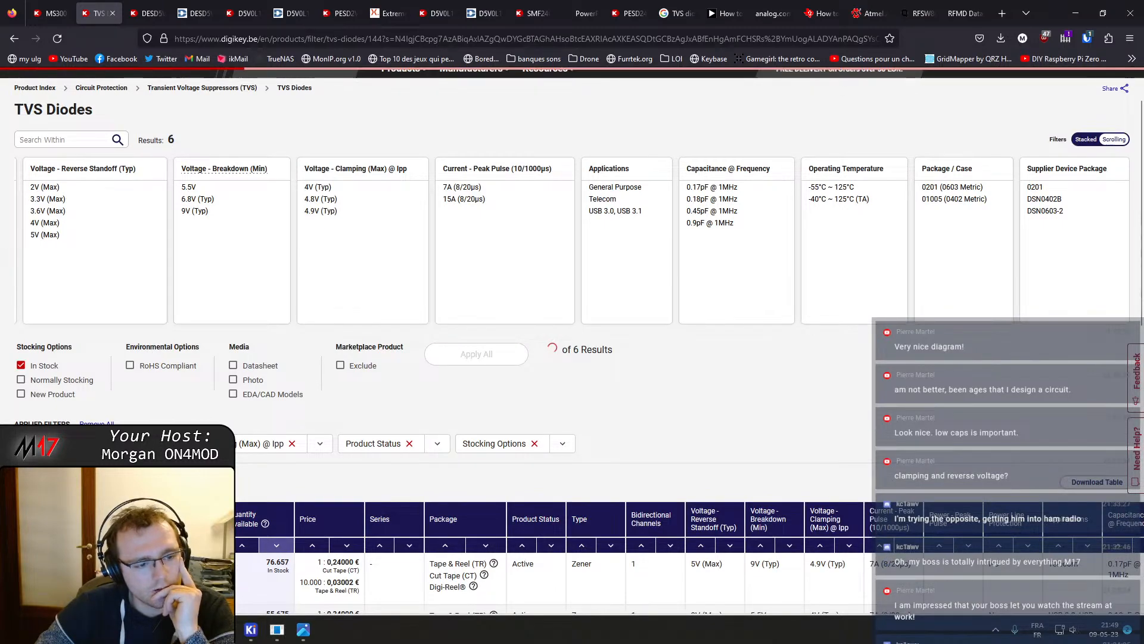
scroll(572, 334, down, 5)
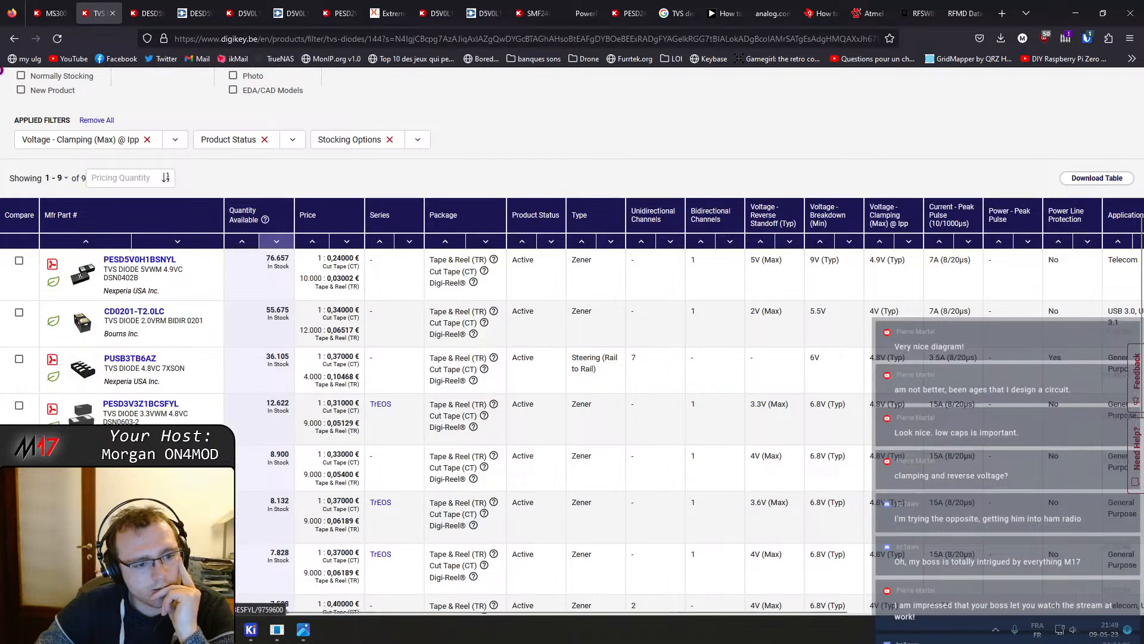
scroll(179, 355, up, 6)
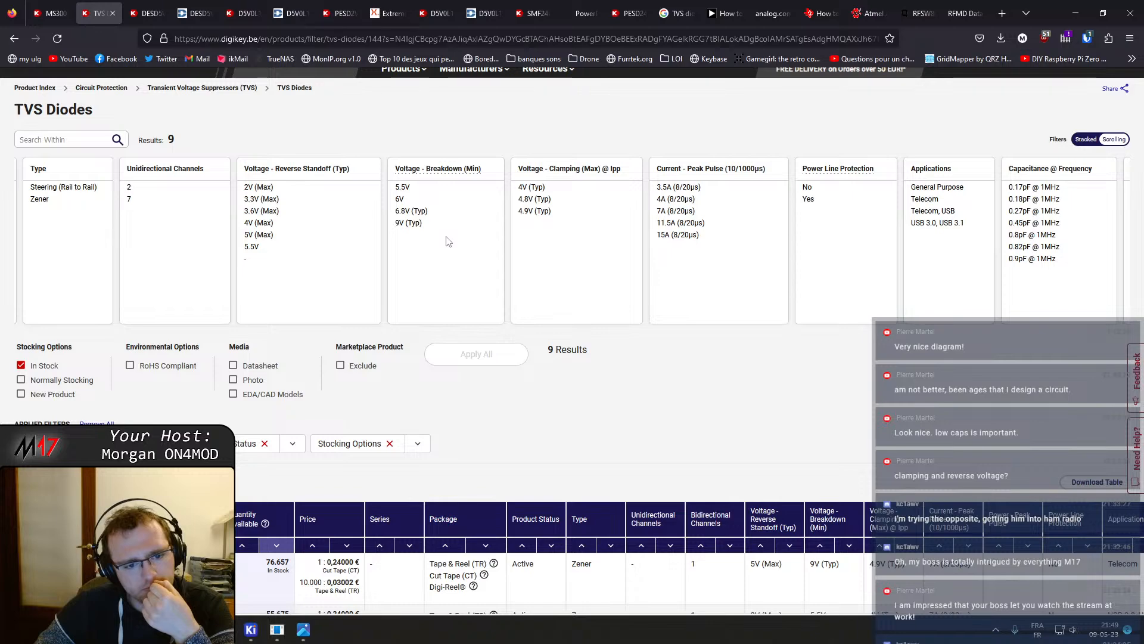
scroll(249, 455, down, 4)
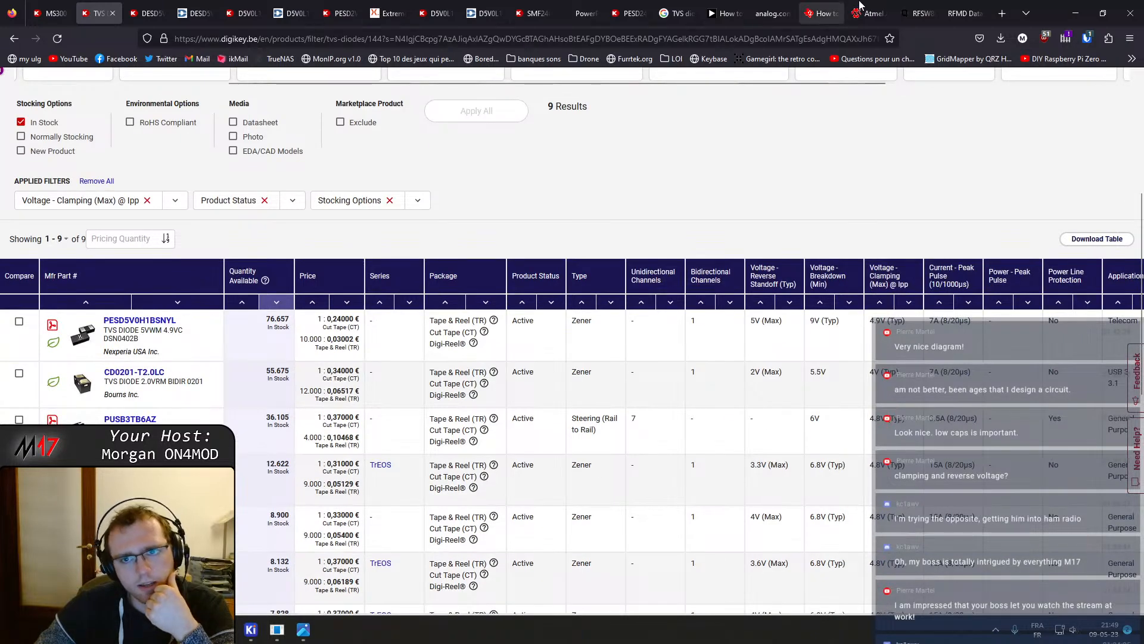
click(925, 6)
click(961, 7)
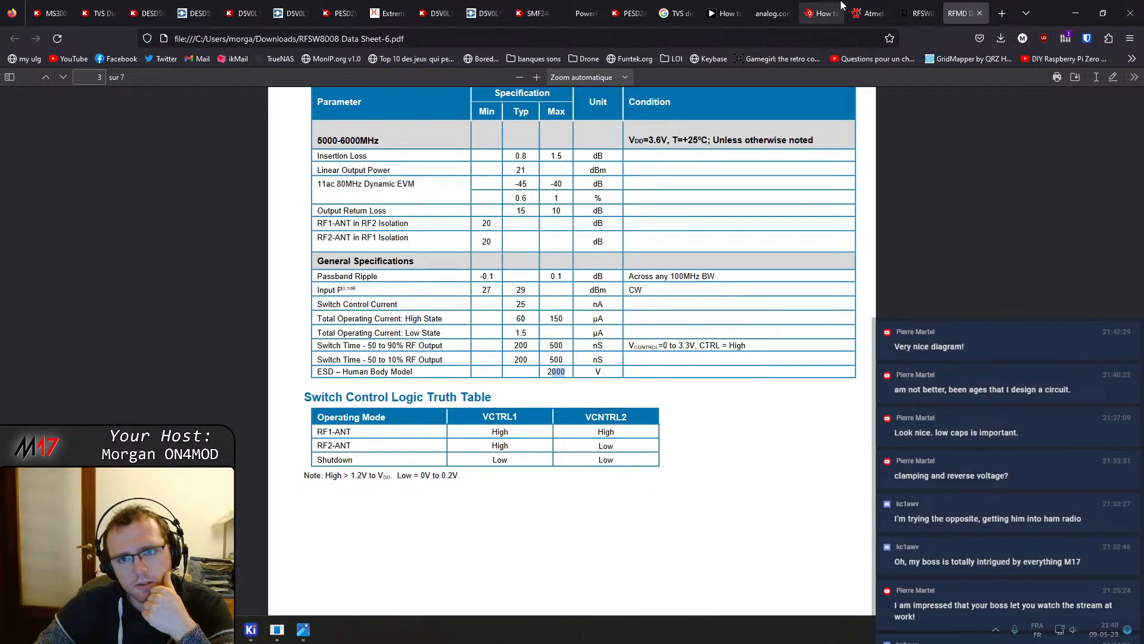
Switch between the analog.com TVS selection article and the filtered Digi-Key TVS diode results
click(822, 7)
click(769, 5)
click(726, 14)
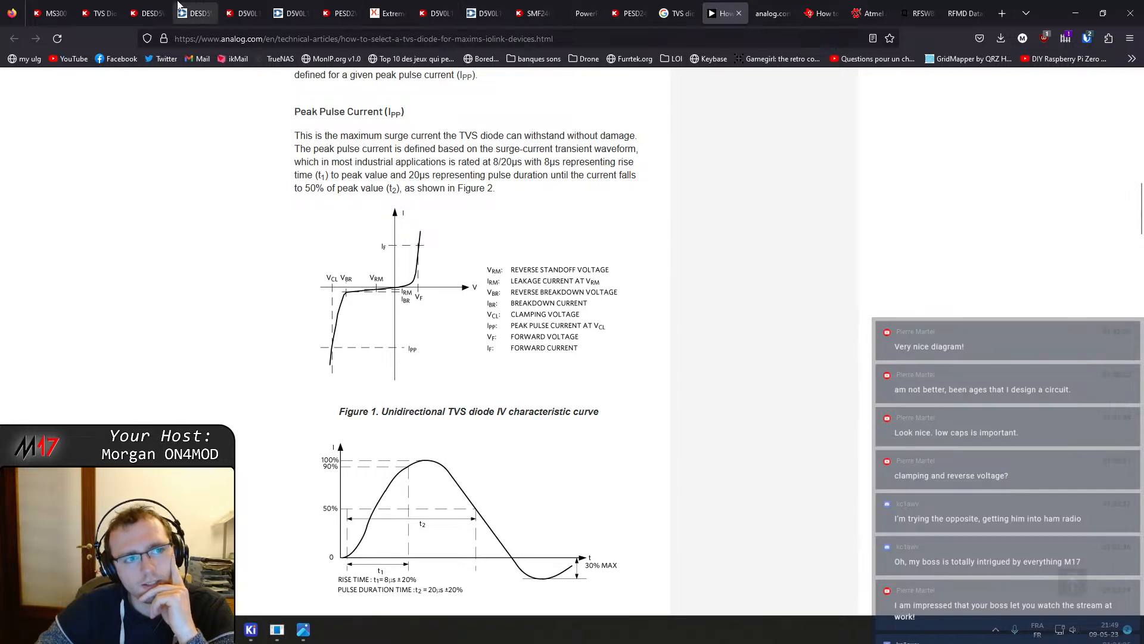
click(96, 14)
click(134, 11)
click(95, 13)
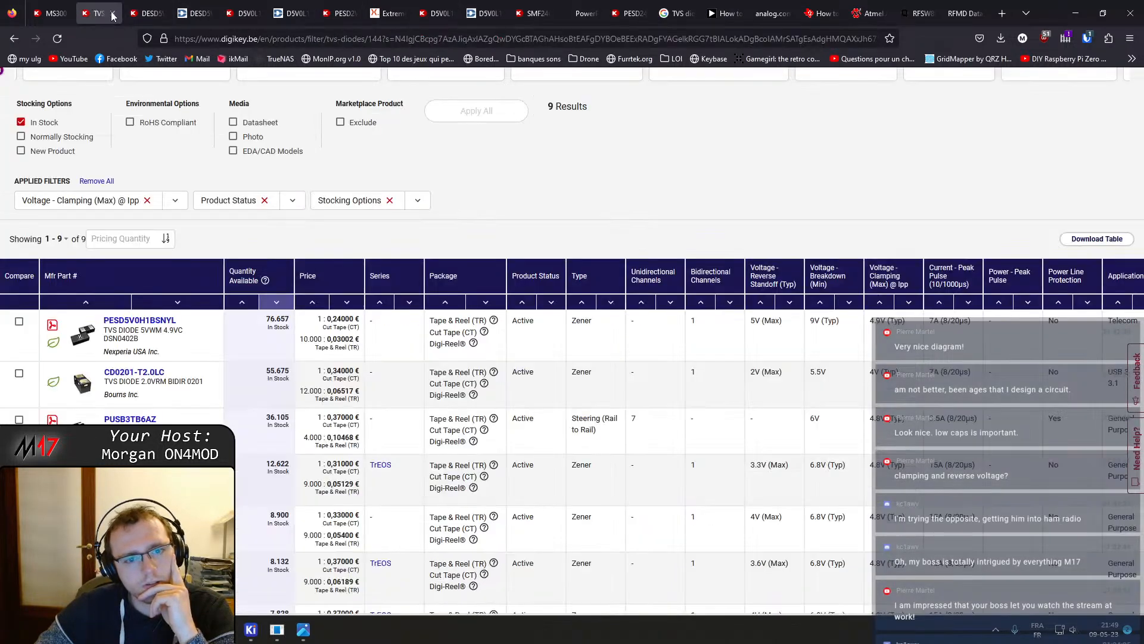
scroll(474, 240, up, 5)
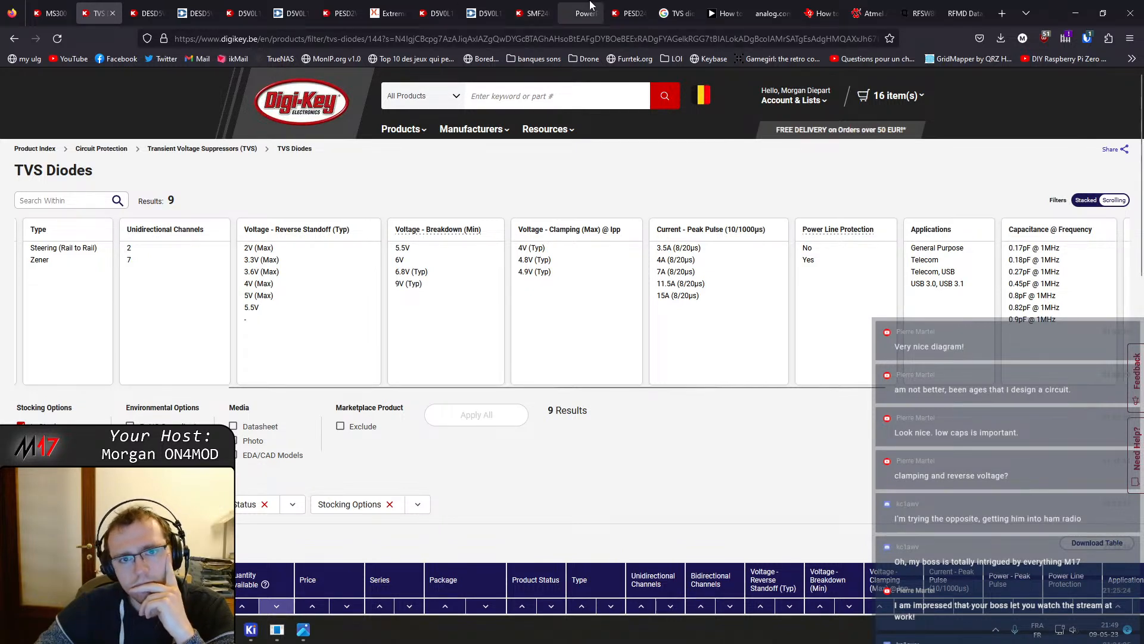
Read through the TI surge diode application note's TVS specification sections
click(817, 13)
scroll(655, 227, down, 15)
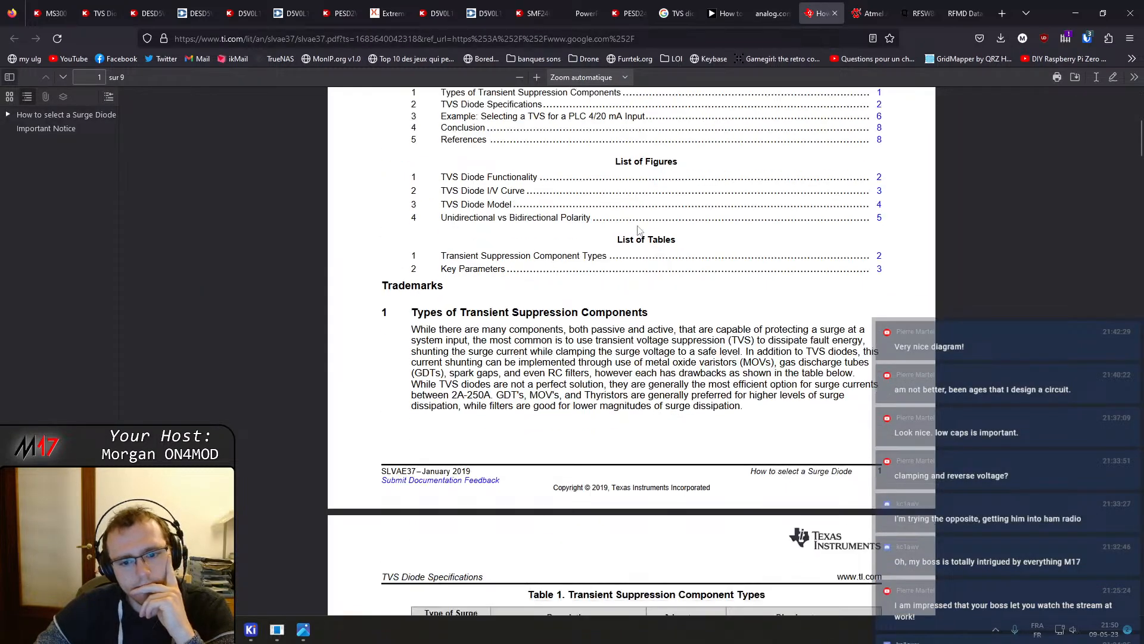
scroll(646, 242, down, 5)
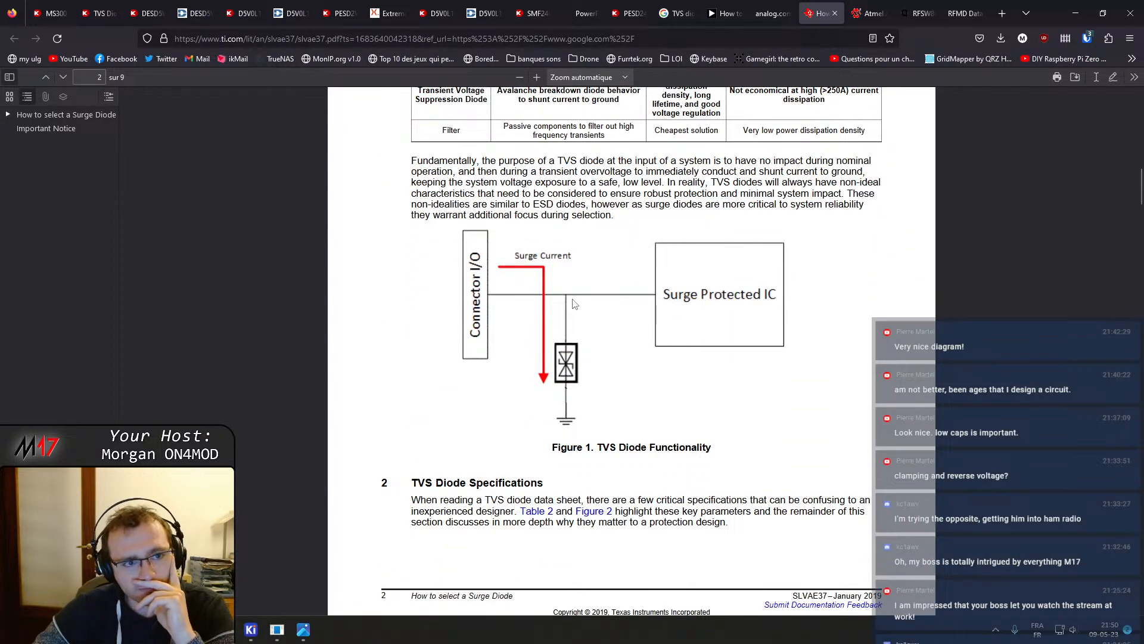
scroll(574, 304, down, 2)
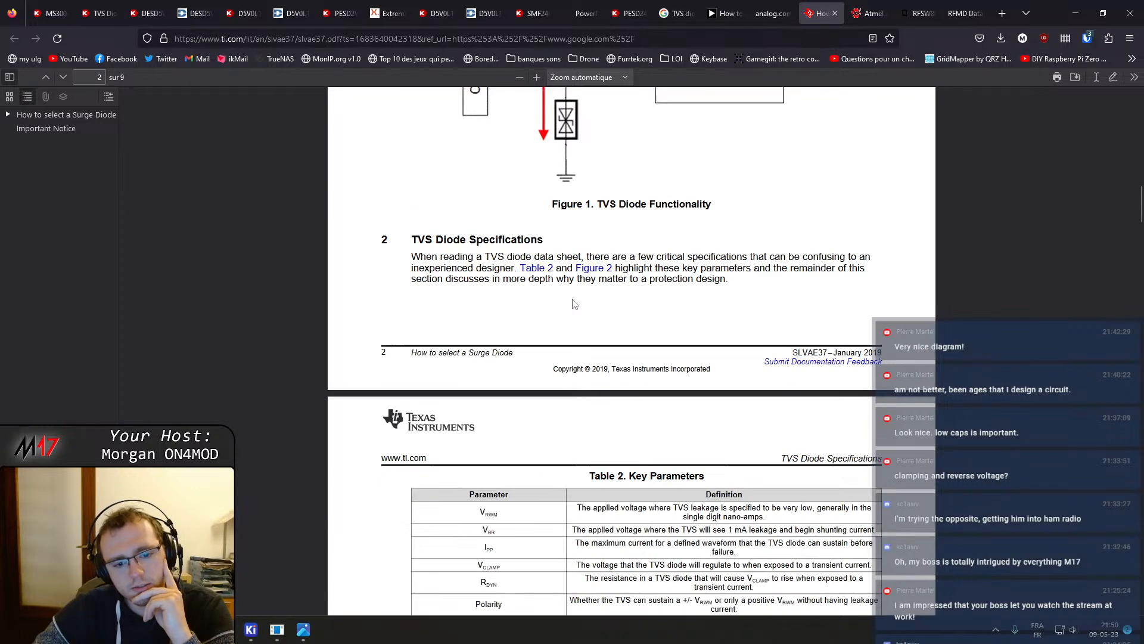
scroll(574, 304, down, 7)
scroll(574, 304, down, 3)
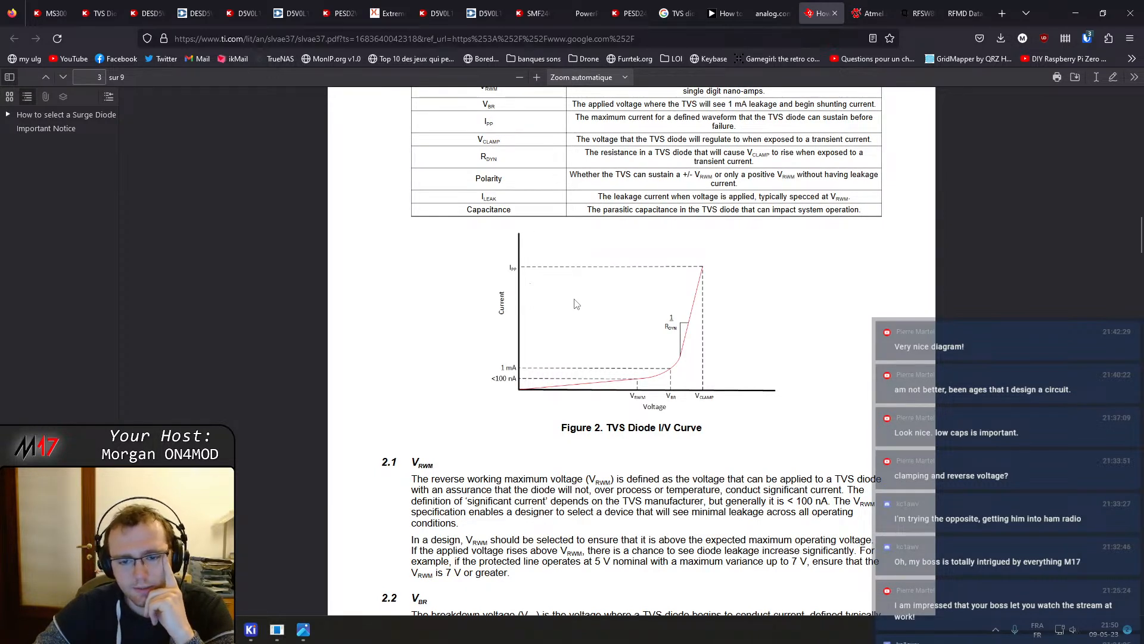
scroll(575, 304, down, 3)
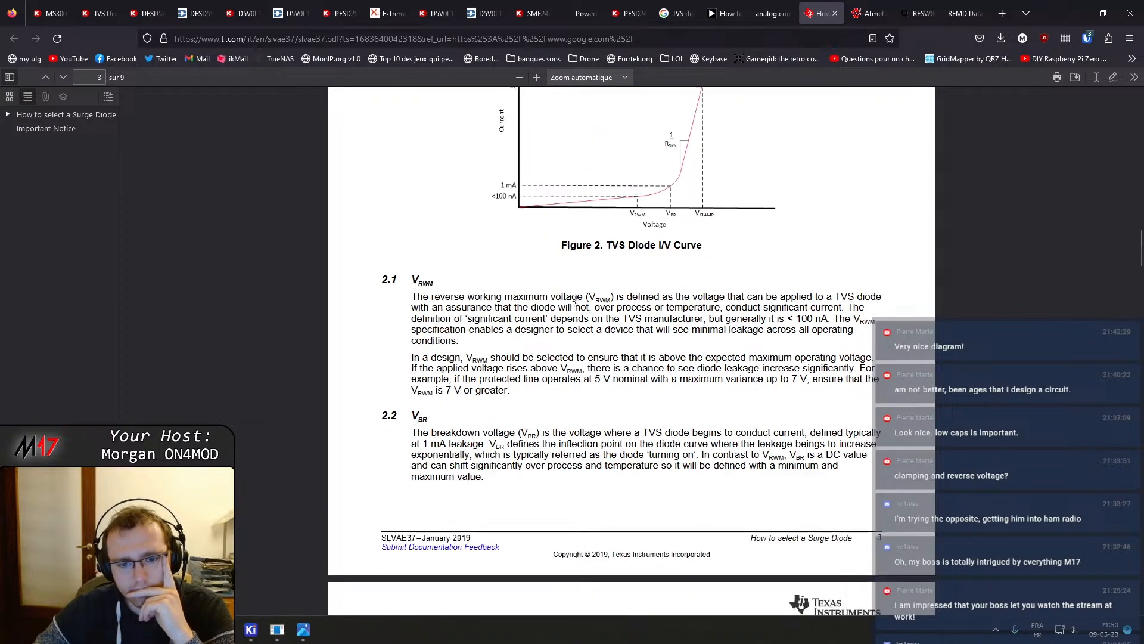
scroll(576, 296, down, 13)
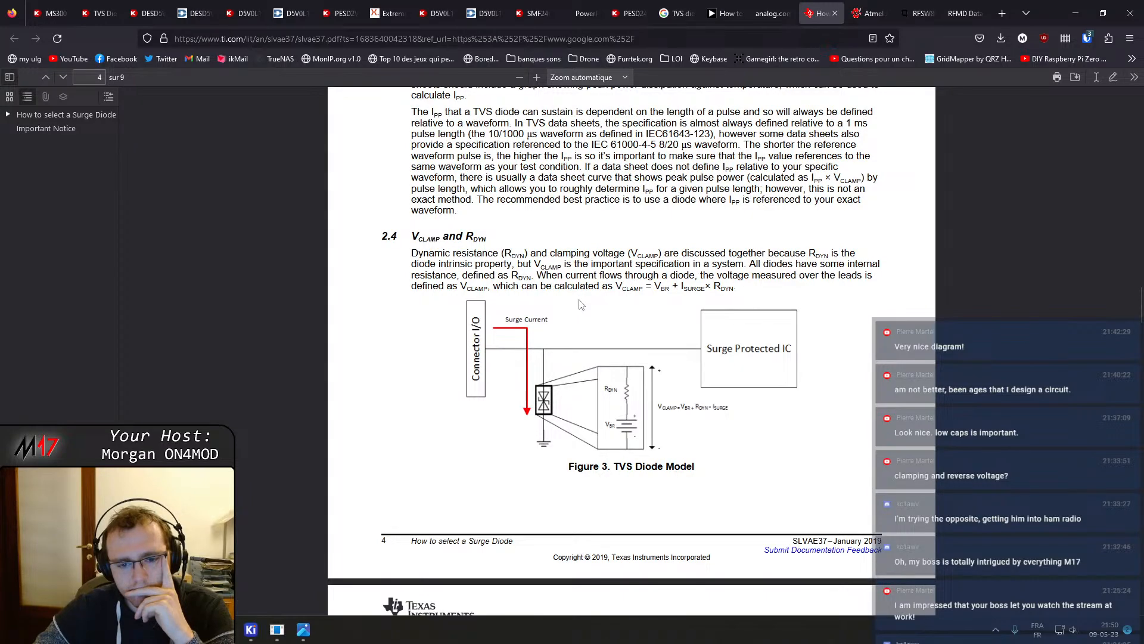
scroll(582, 305, down, 15)
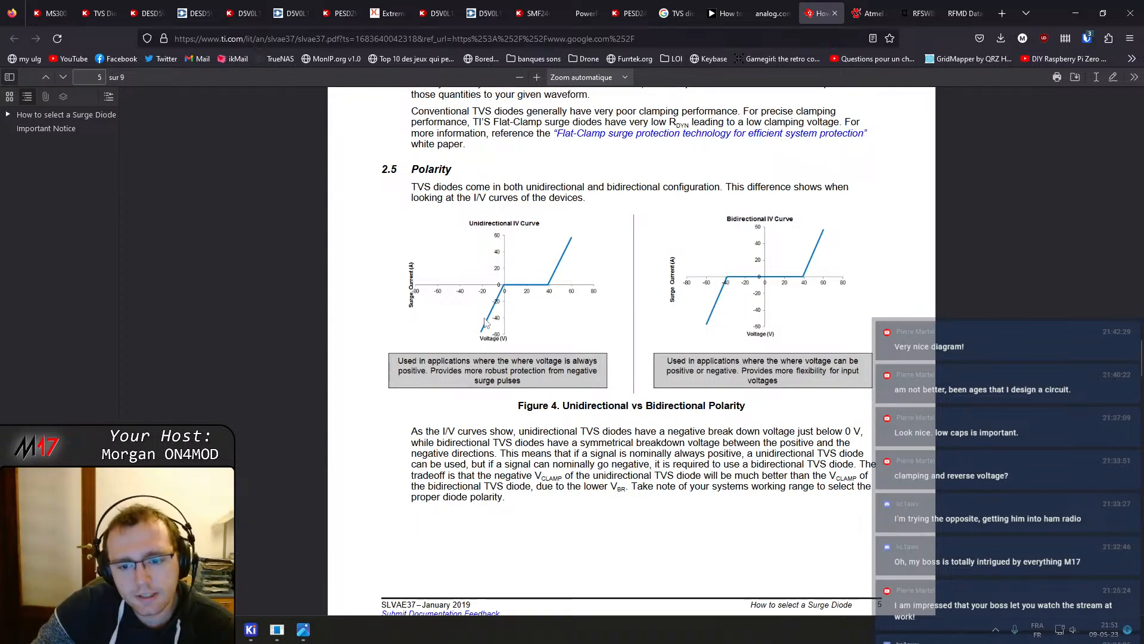
Bring up the RFShield_TwoPieces footprint editor window and close it
mouse_move(255, 635)
click(284, 606)
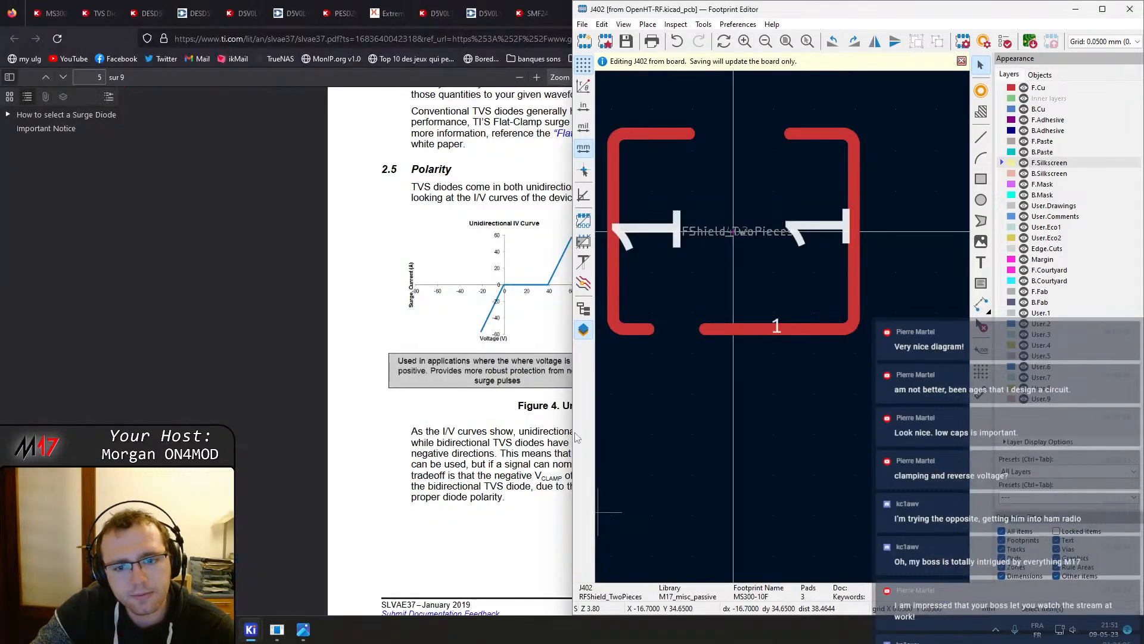
click(1132, 6)
Open the OpenHT-RF PCB editor and select the 0402 capacitor beside the RF switch footprint
mouse_move(251, 628)
click(265, 574)
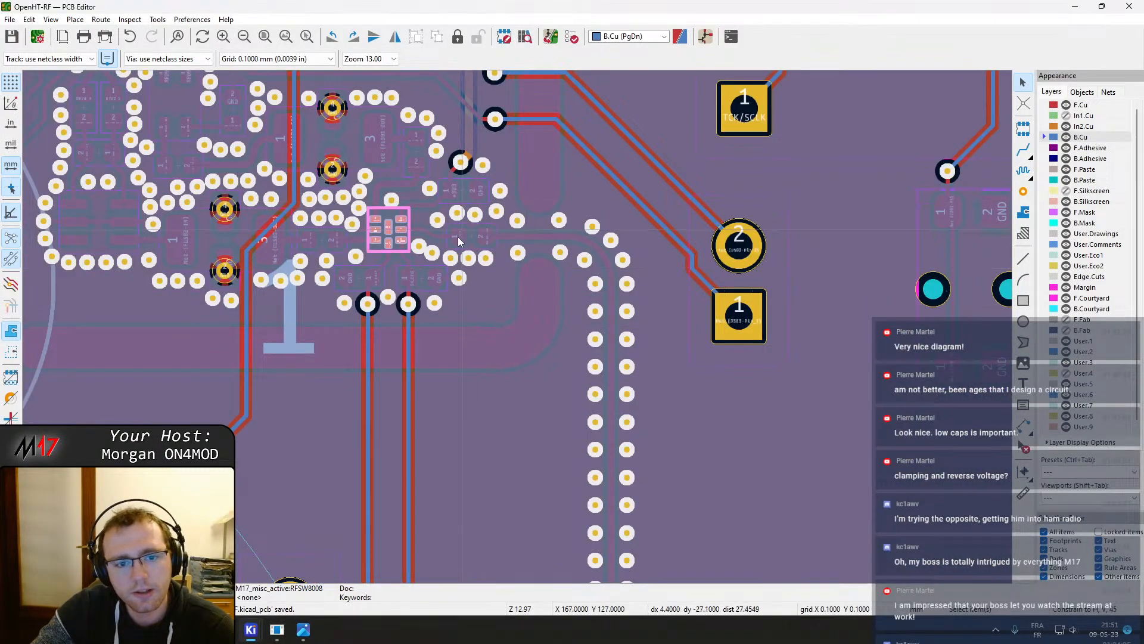
click(472, 236)
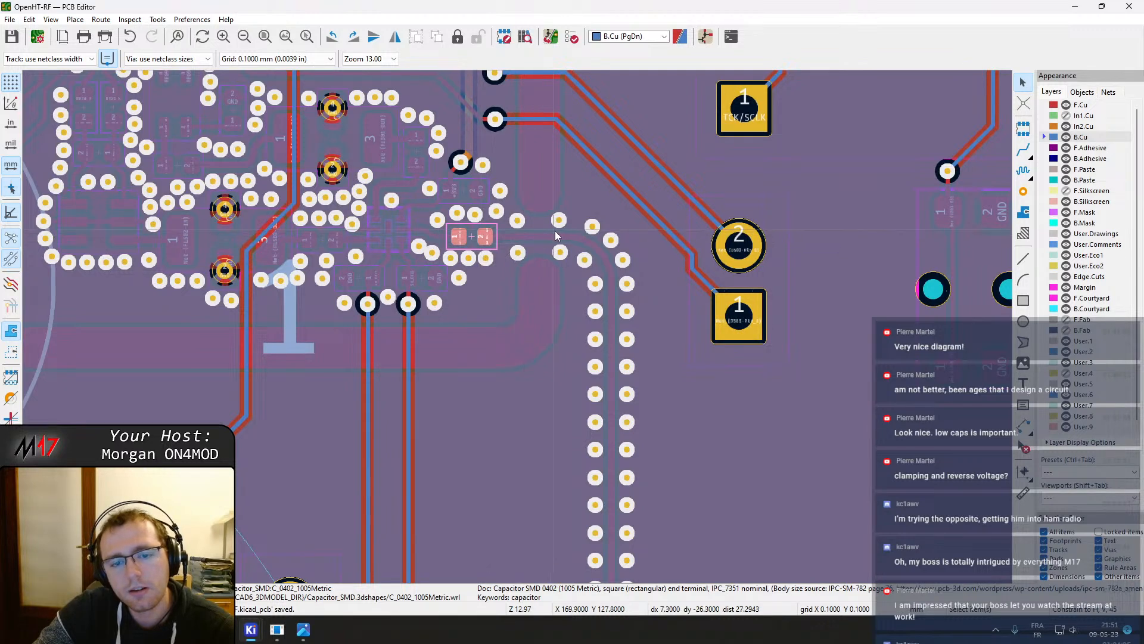
Read the TI application note's polarity, leakage and PLC example TVS selection sections
click(225, 630)
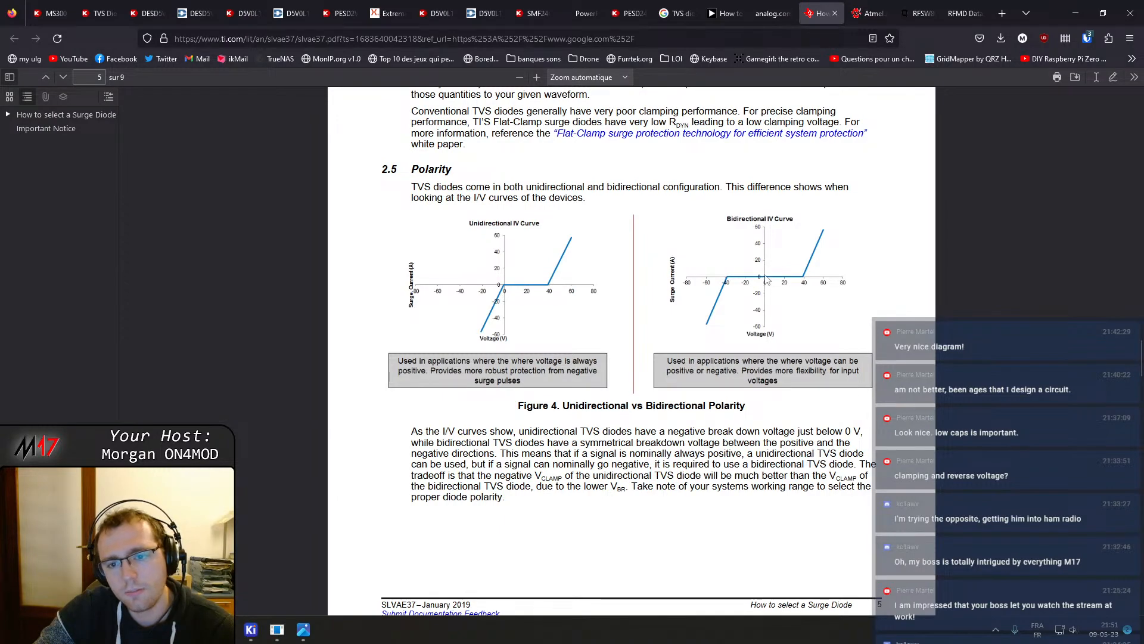
scroll(767, 280, down, 3)
scroll(640, 285, down, 4)
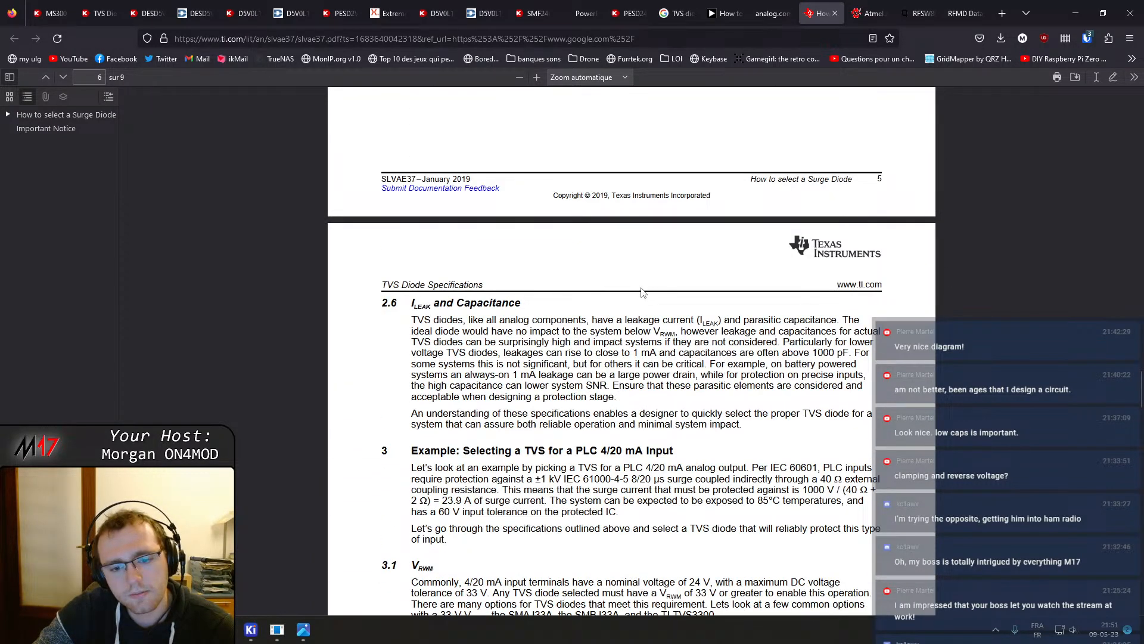
scroll(642, 292, down, 3)
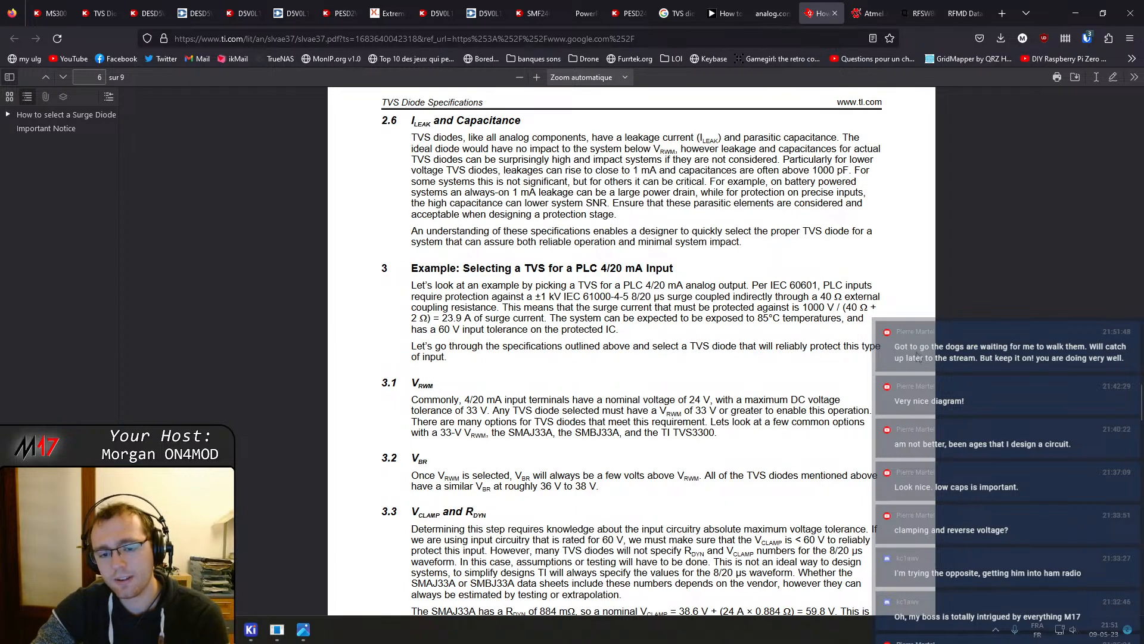
scroll(692, 286, down, 1)
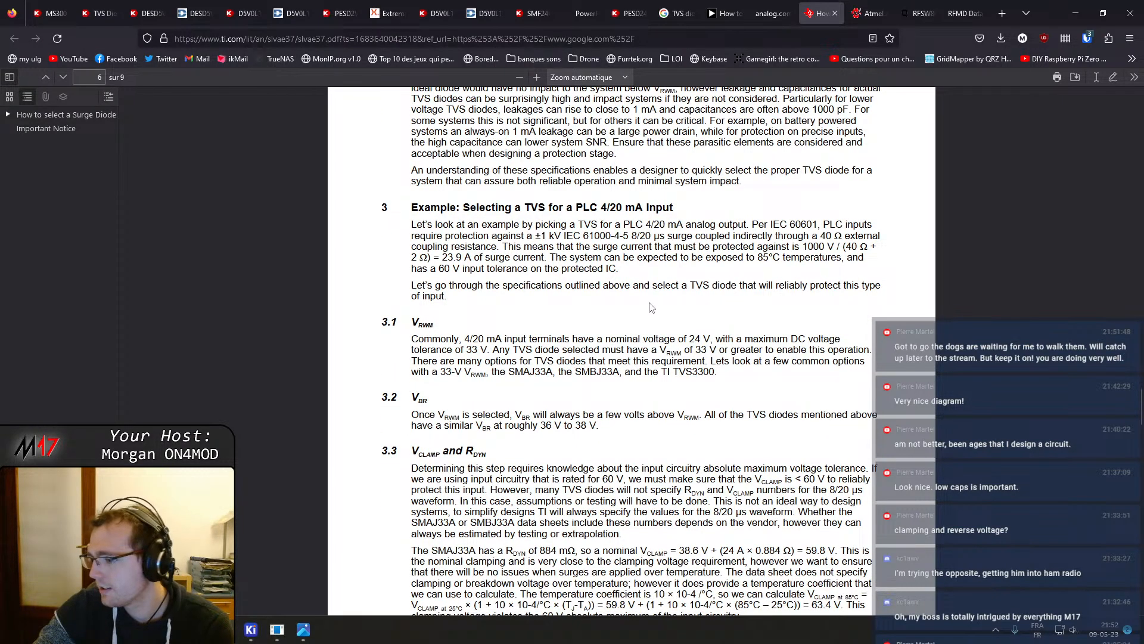
scroll(651, 305, down, 1)
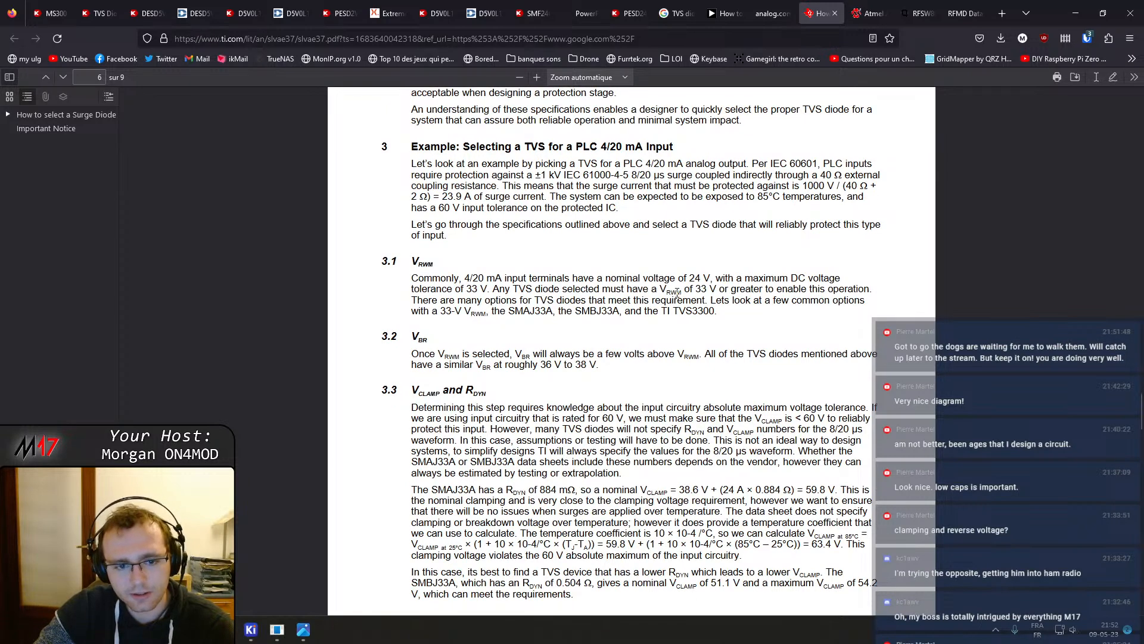
scroll(651, 295, down, 1)
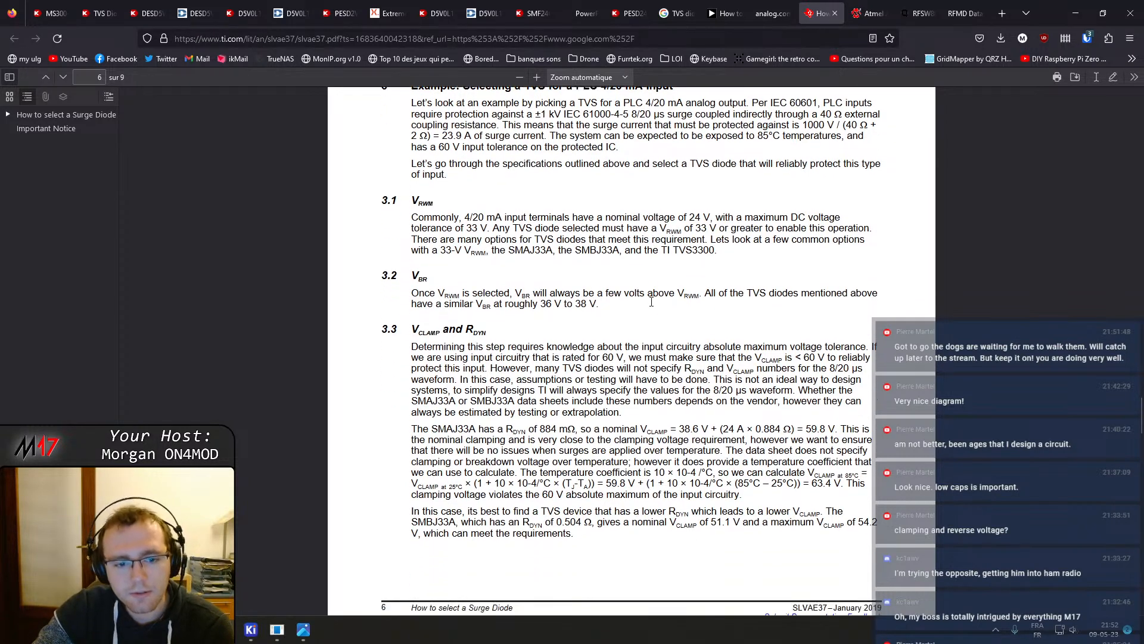
Glance over the analog.com TVS guidelines and the PESD product page, then return to the Digi-Key list
click(773, 13)
scroll(577, 330, down, 7)
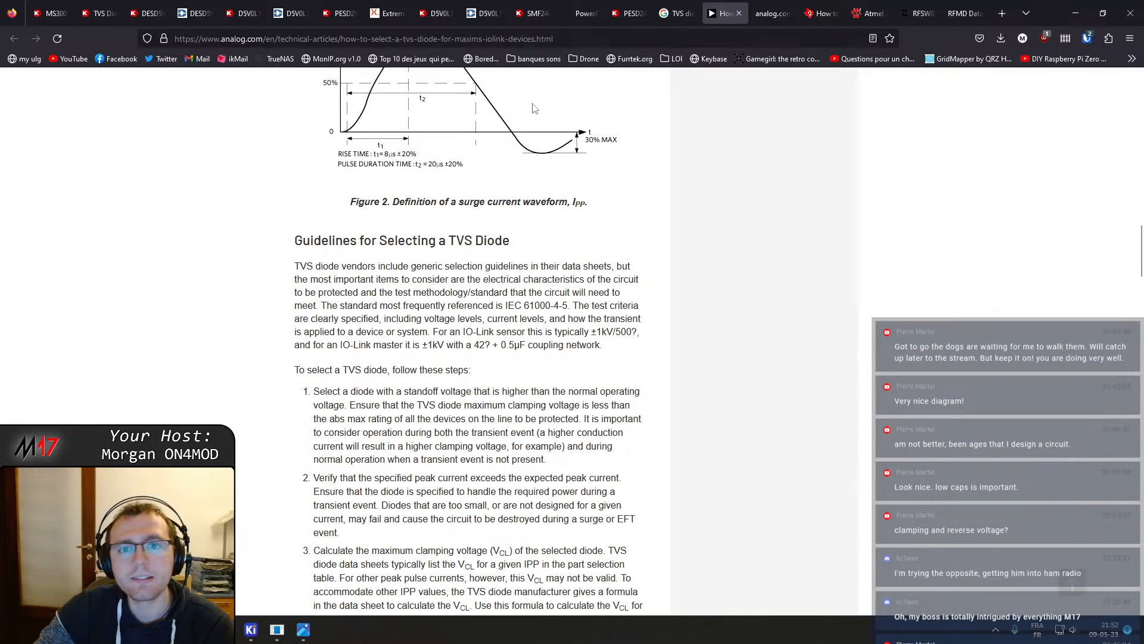
click(629, 13)
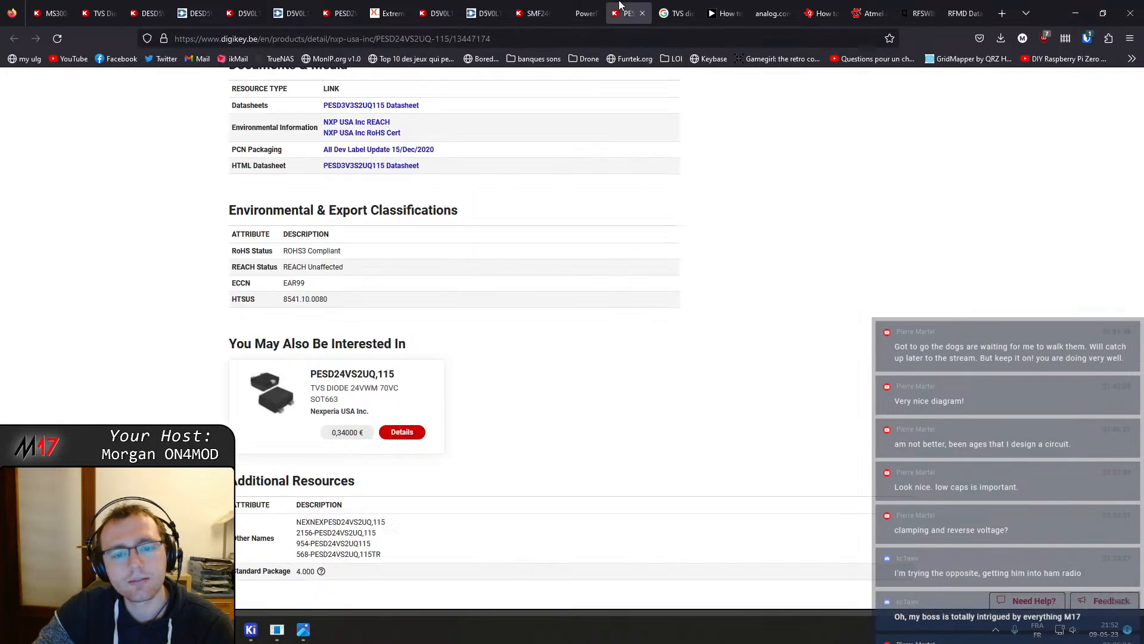
click(99, 13)
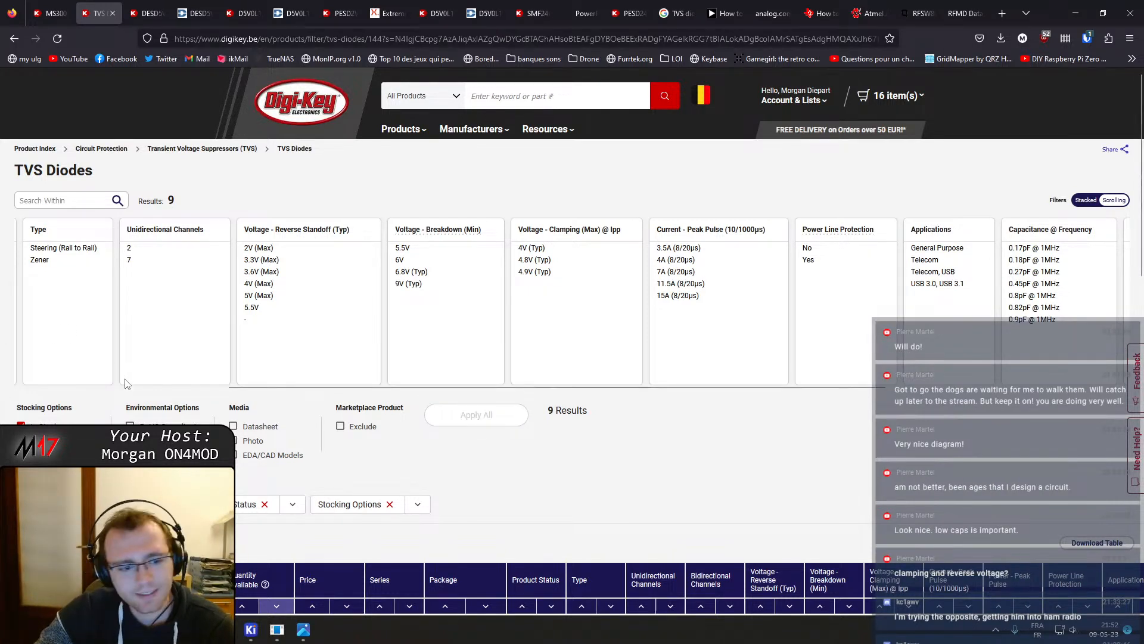
Remove all applied filters from the Digi-Key TVS diode list and browse the clamping voltage values
click(147, 504)
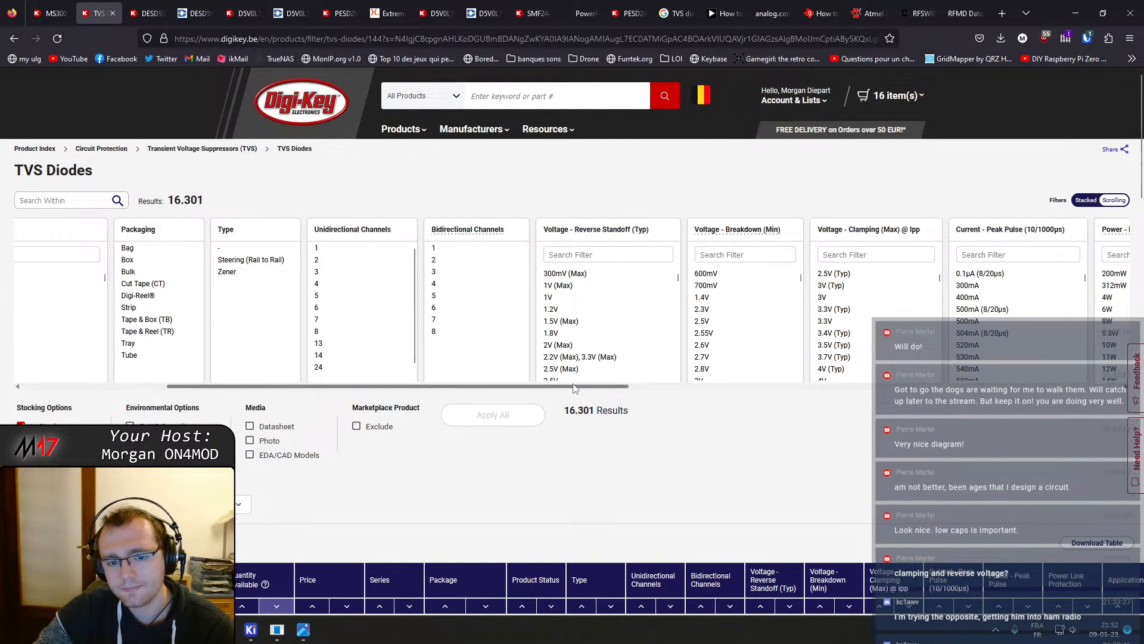
drag(575, 388, 686, 388)
scroll(649, 334, down, 10)
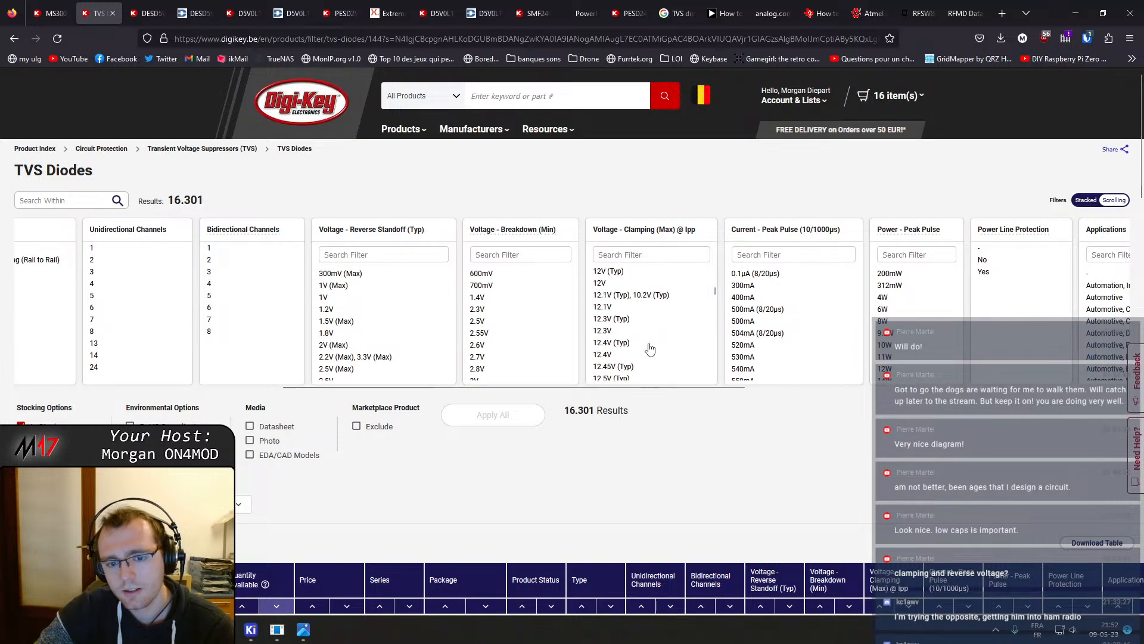
scroll(654, 352, down, 15)
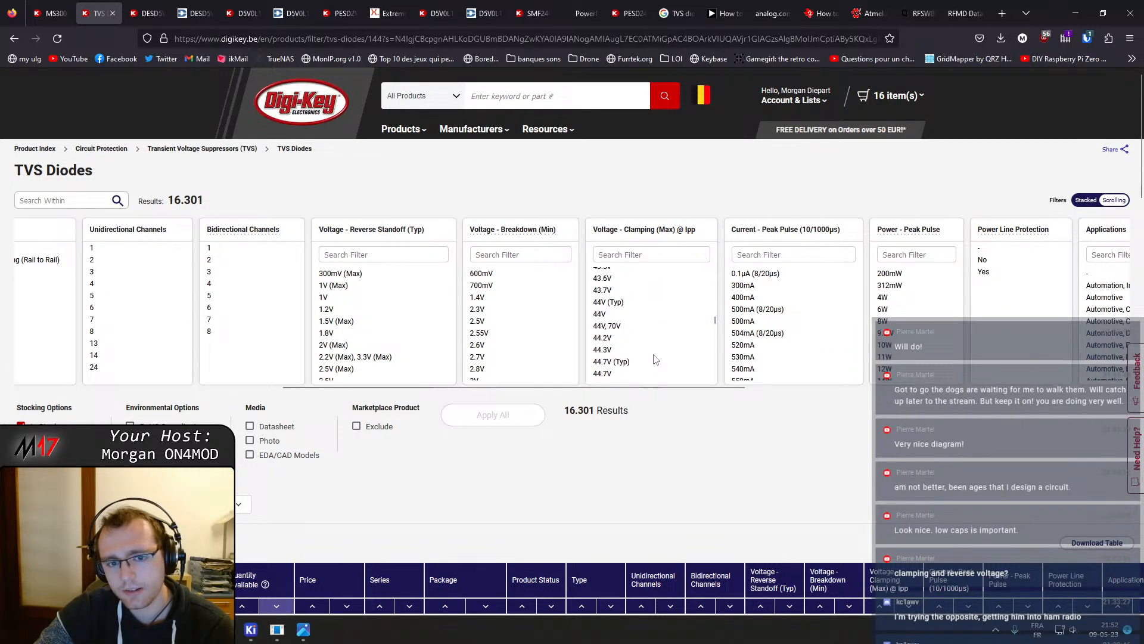
scroll(654, 361, down, 4)
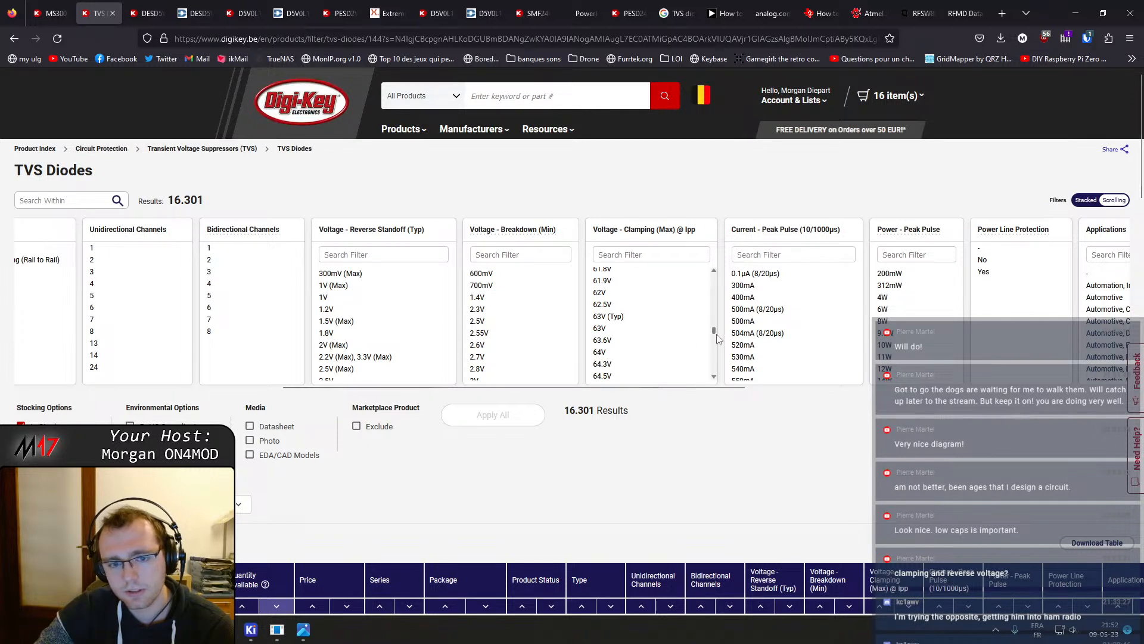
drag(716, 335, 717, 381)
middle_click(210, 150)
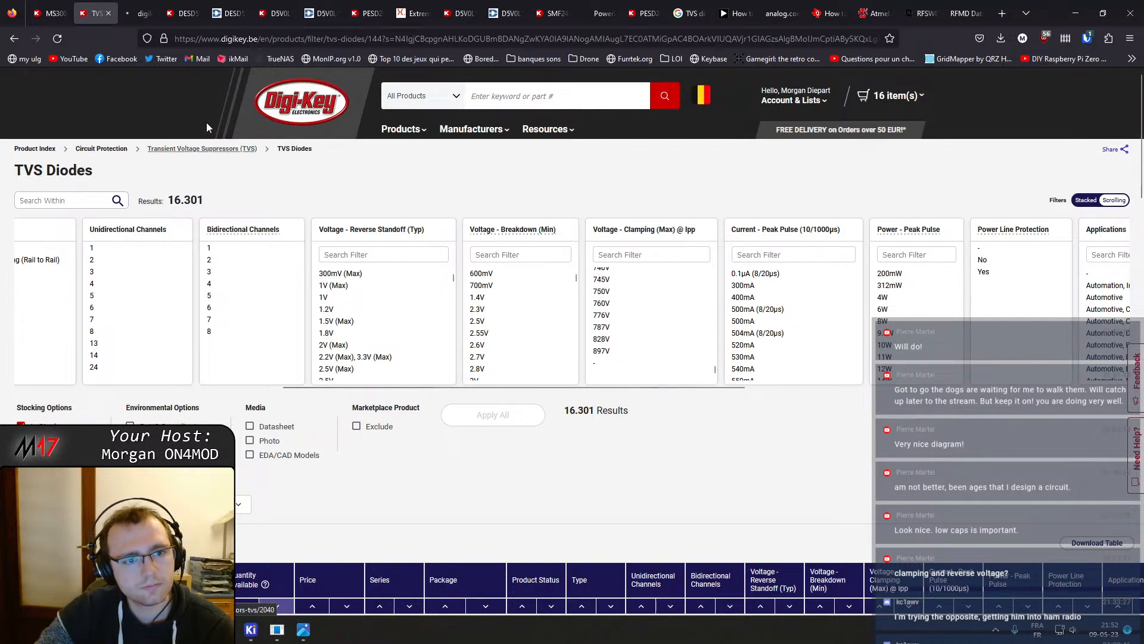
click(156, 7)
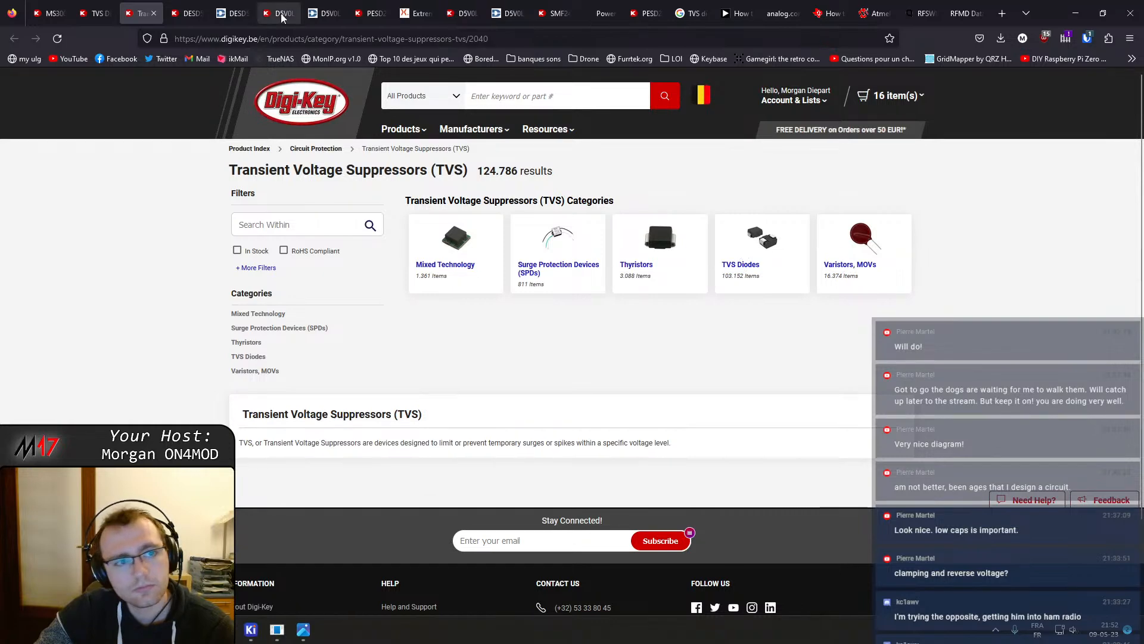
click(187, 13)
click(143, 8)
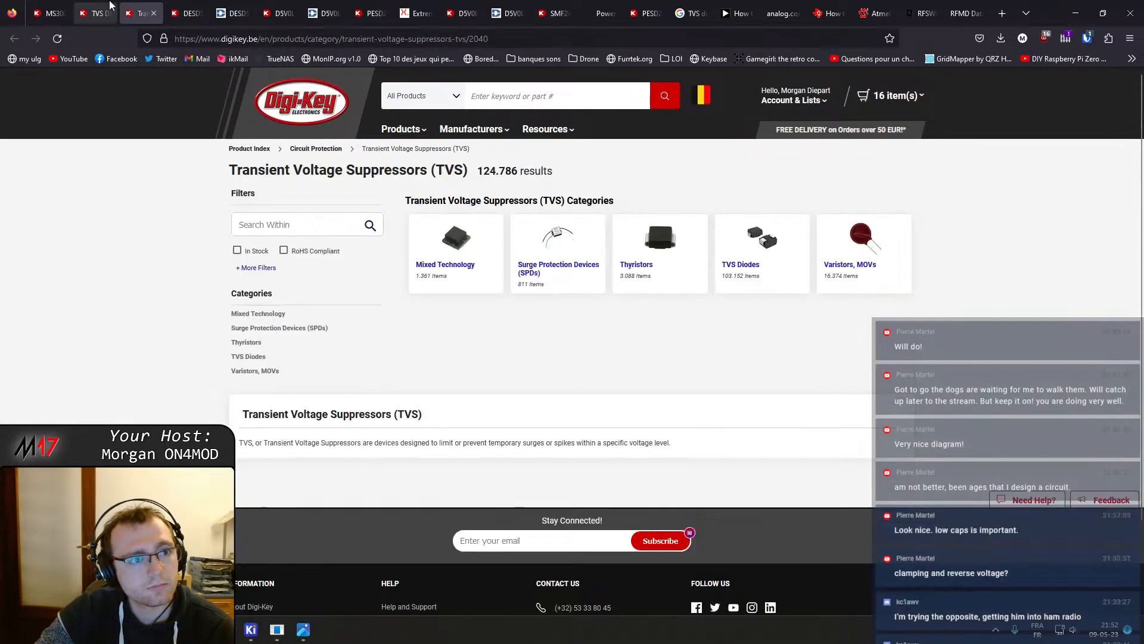
click(101, 5)
middle_click(141, 5)
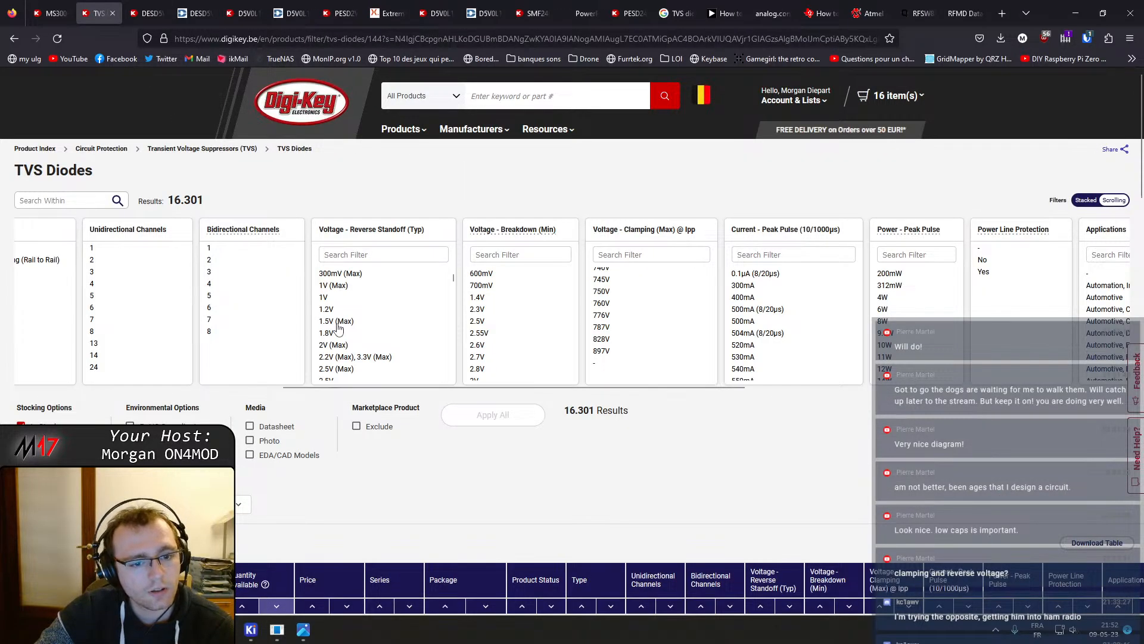
Filter the Digi-Key TVS diode list by reverse standoff voltages from about 3.3V to 4.5V, apply the filters, and scroll to the results
drag(358, 387, 304, 388)
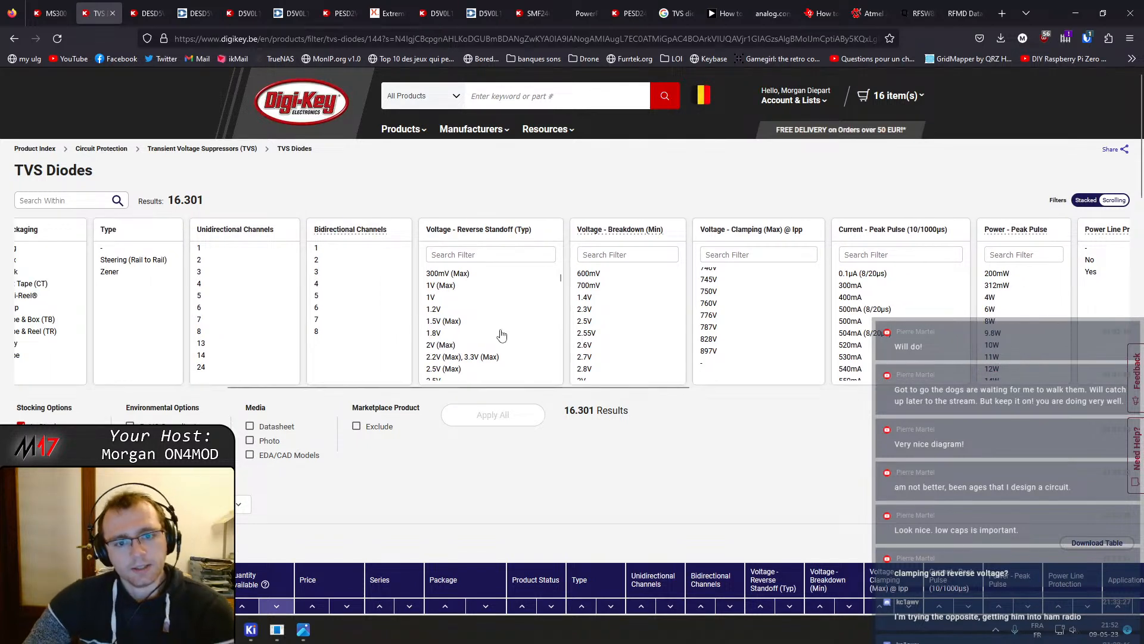
scroll(501, 333, down, 2)
scroll(500, 333, down, 1)
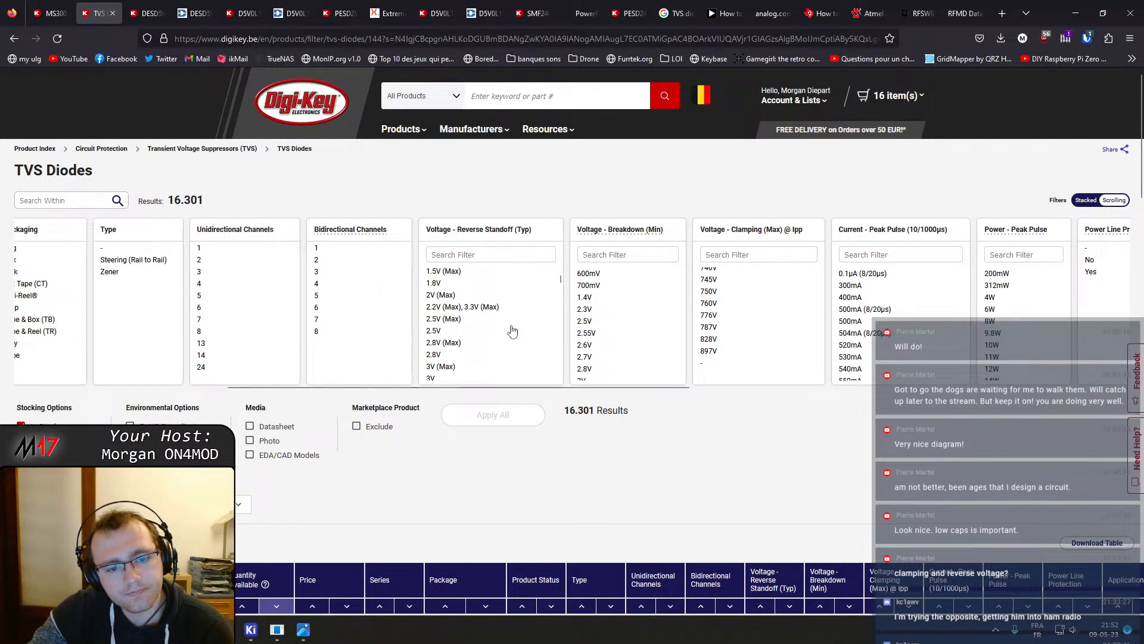
scroll(512, 331, down, 3)
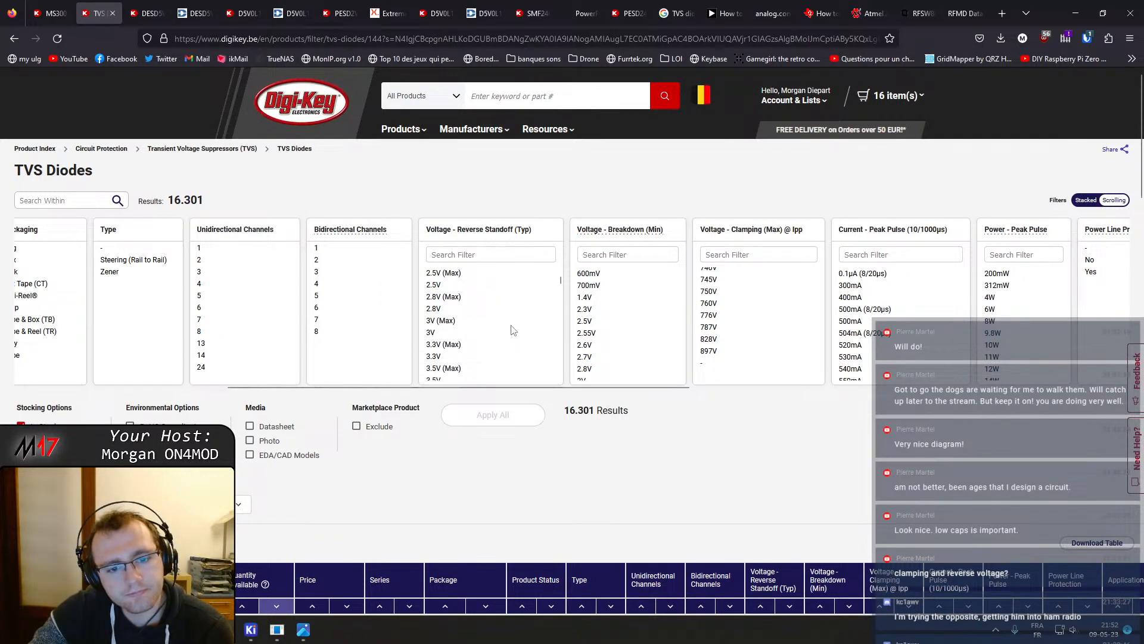
click(460, 329)
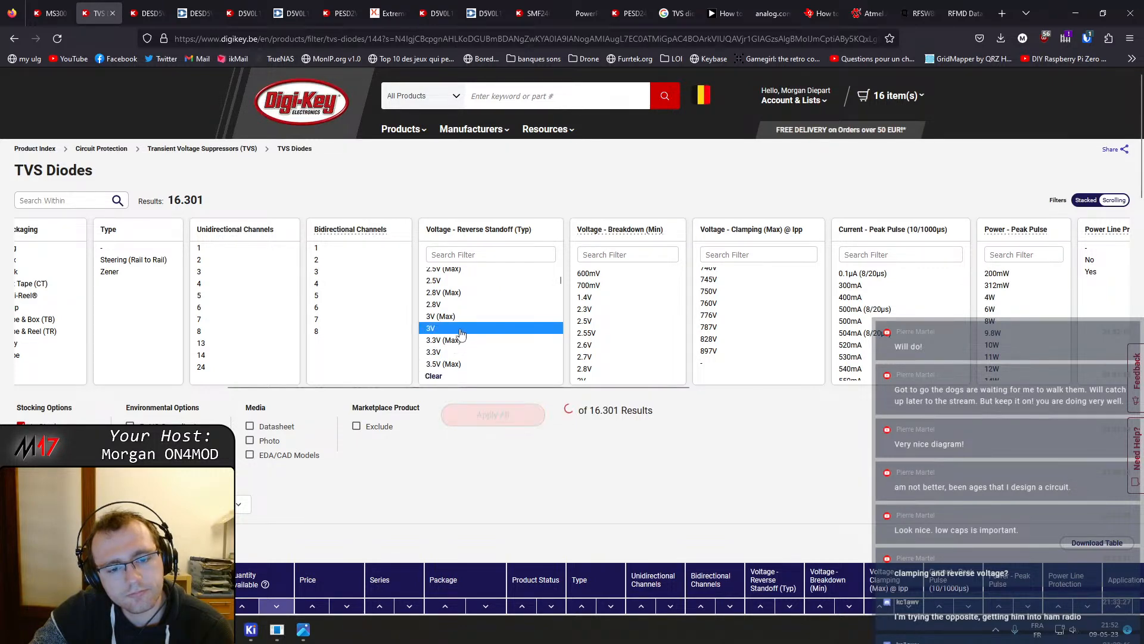
scroll(460, 332, down, 3)
click(452, 291)
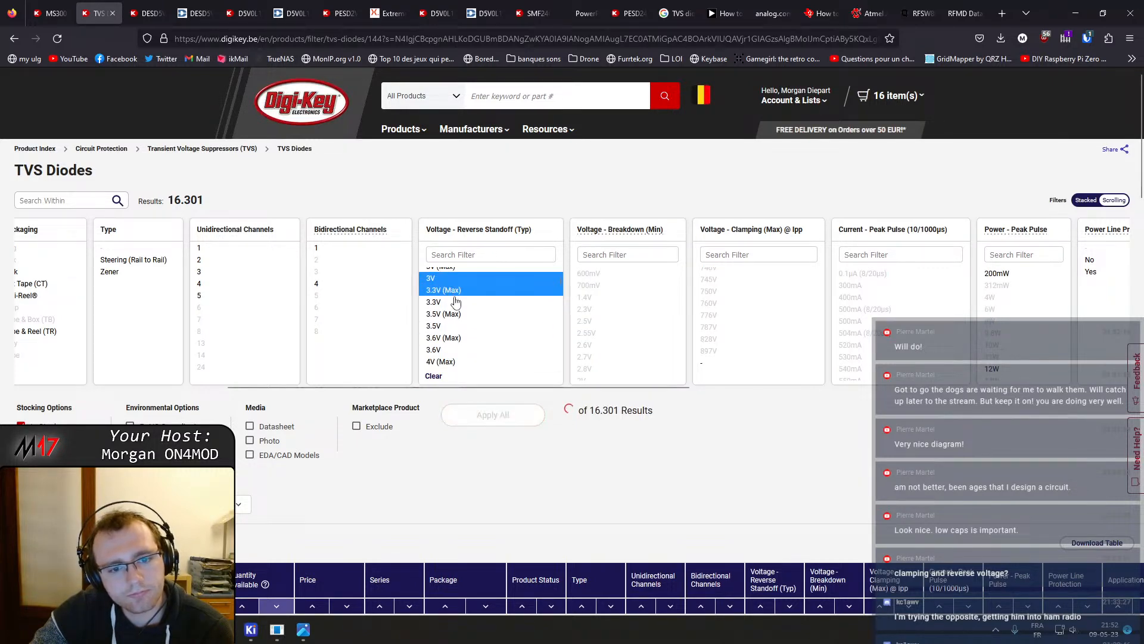
click(432, 376)
click(448, 302)
scroll(462, 329, down, 3)
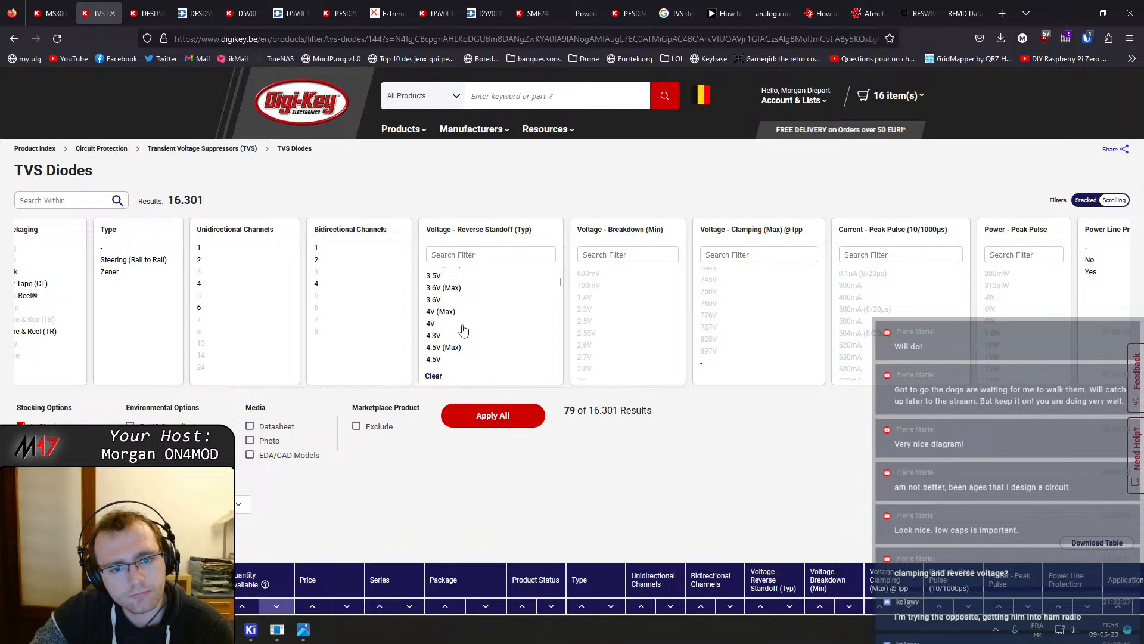
scroll(459, 332, down, 3)
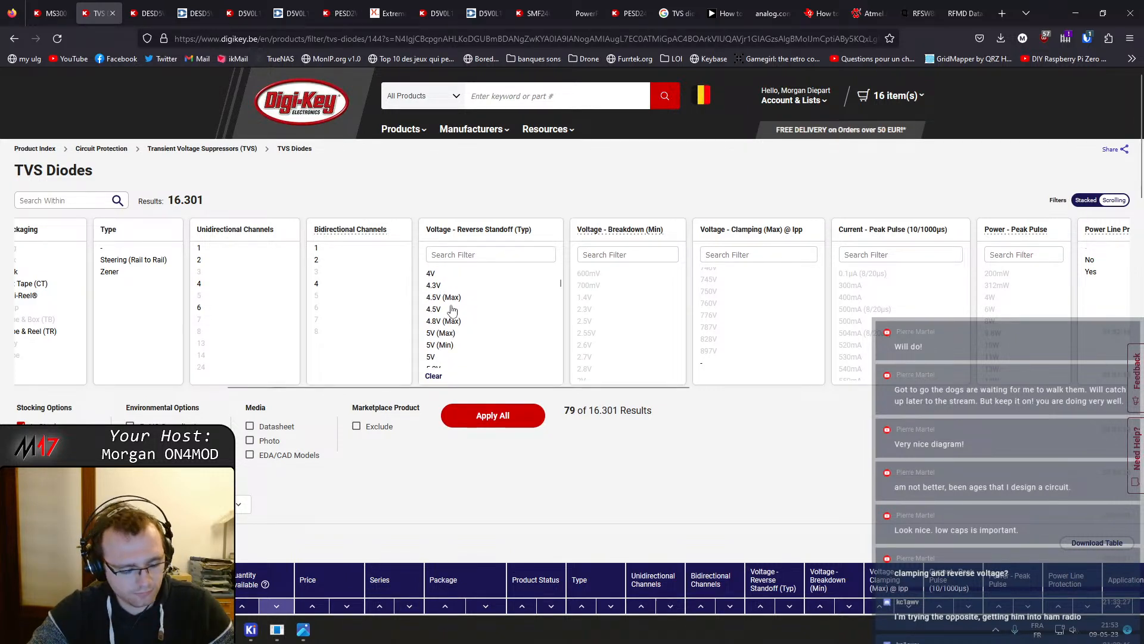
shift+click(452, 310)
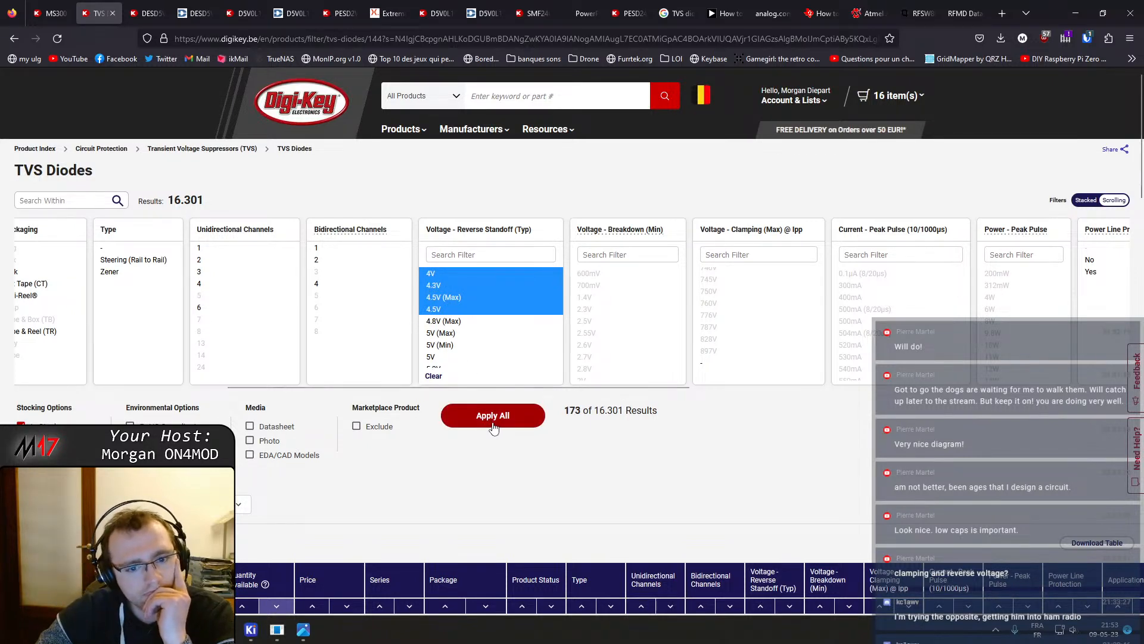
click(458, 414)
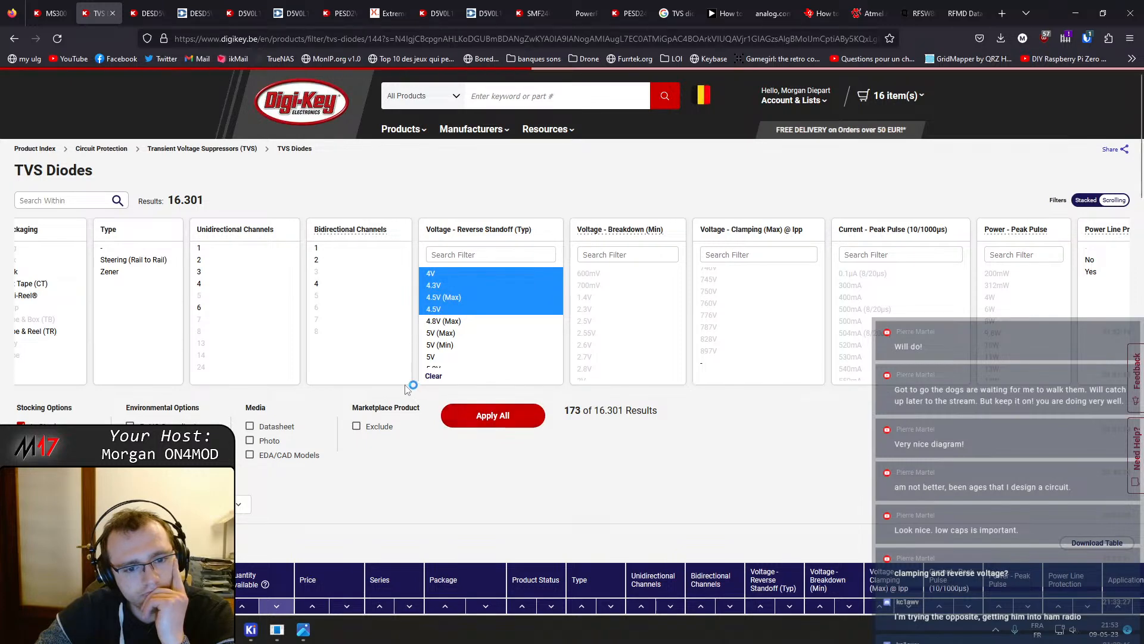
drag(410, 389, 301, 420)
scroll(305, 438, down, 5)
scroll(304, 438, down, 3)
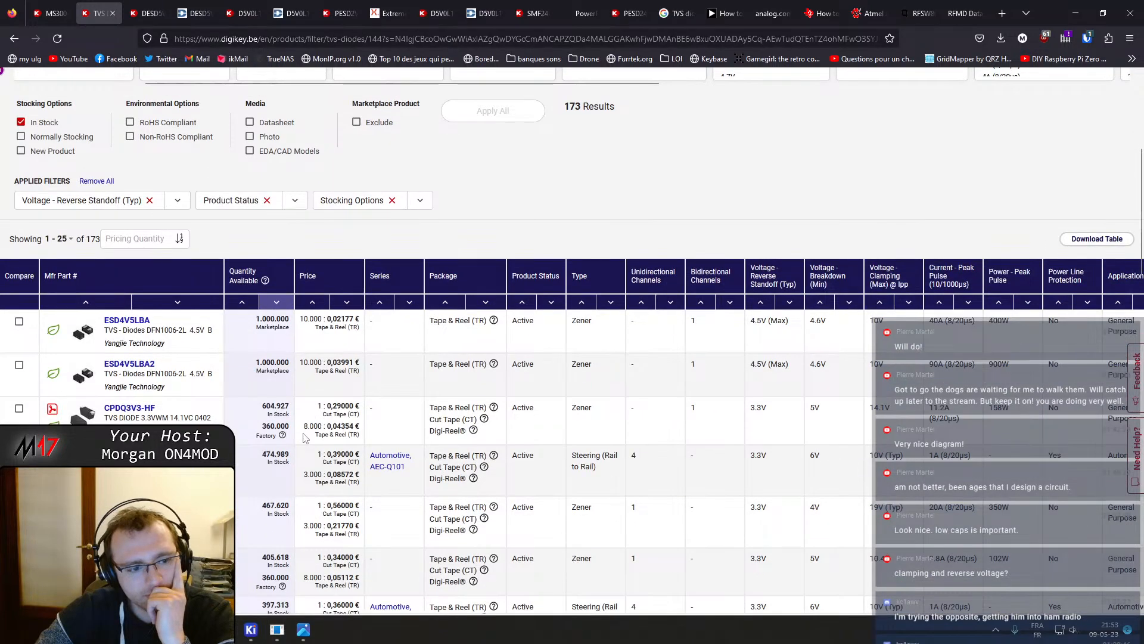
Search Google in a new tab for "which TVS diode rf signal pcb" and open the Altium PCB design guidelines article
click(1002, 13)
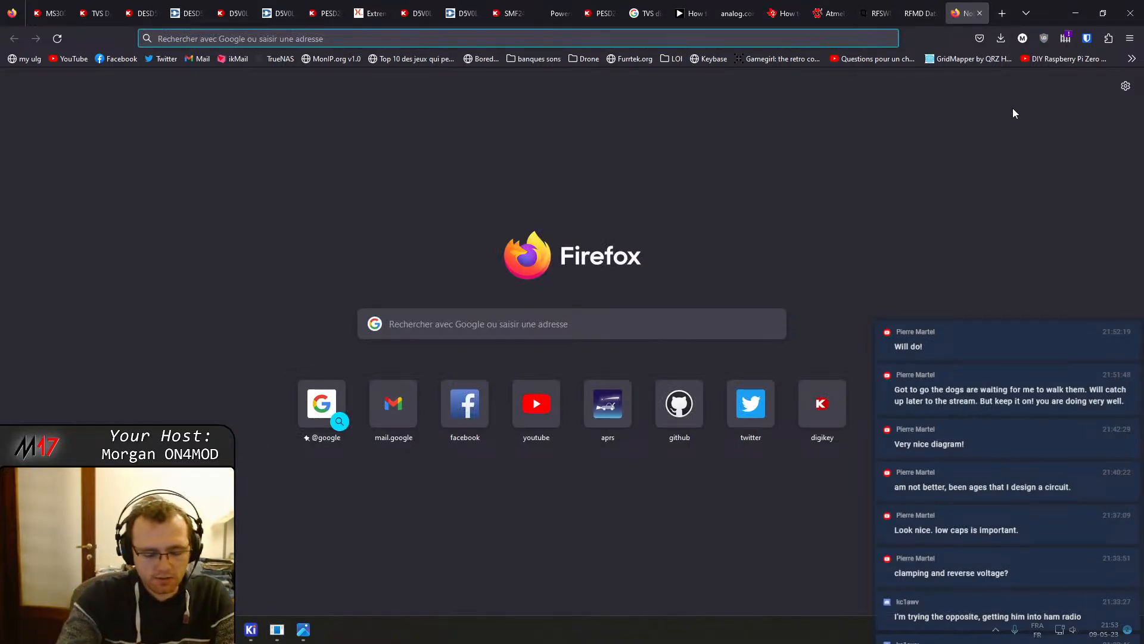
text(whic)
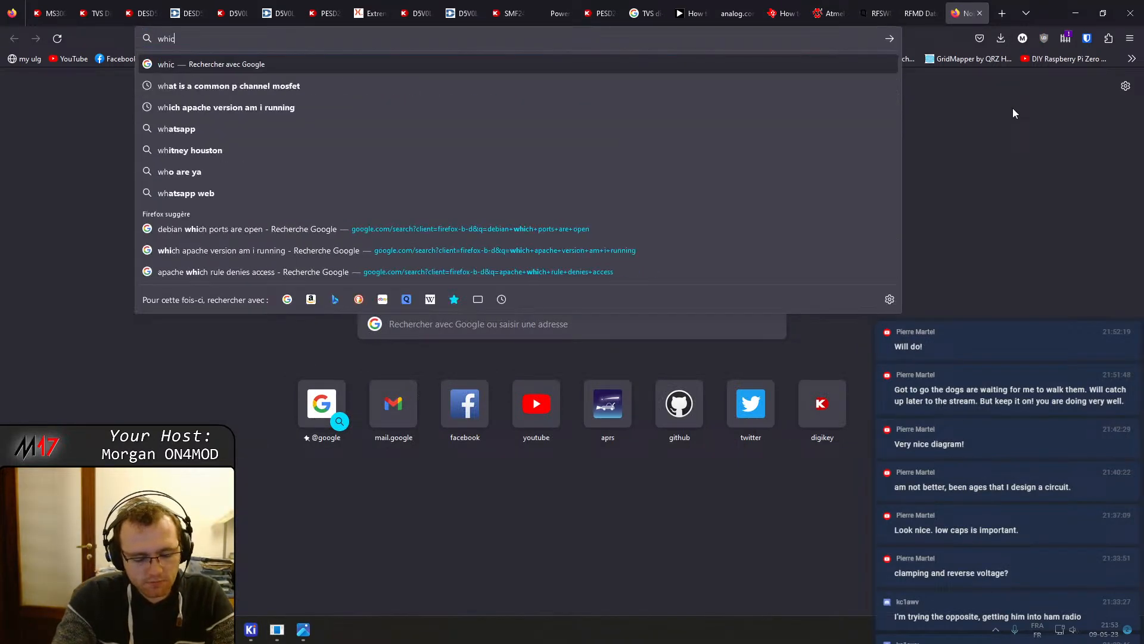
text(h TVS diode )
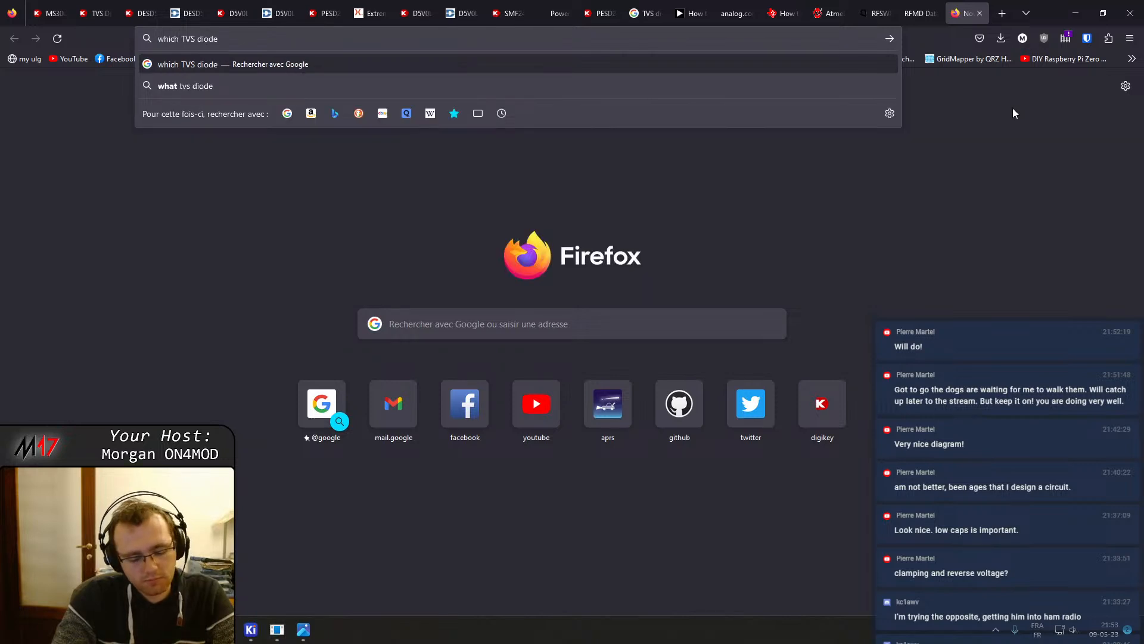
text(rf)
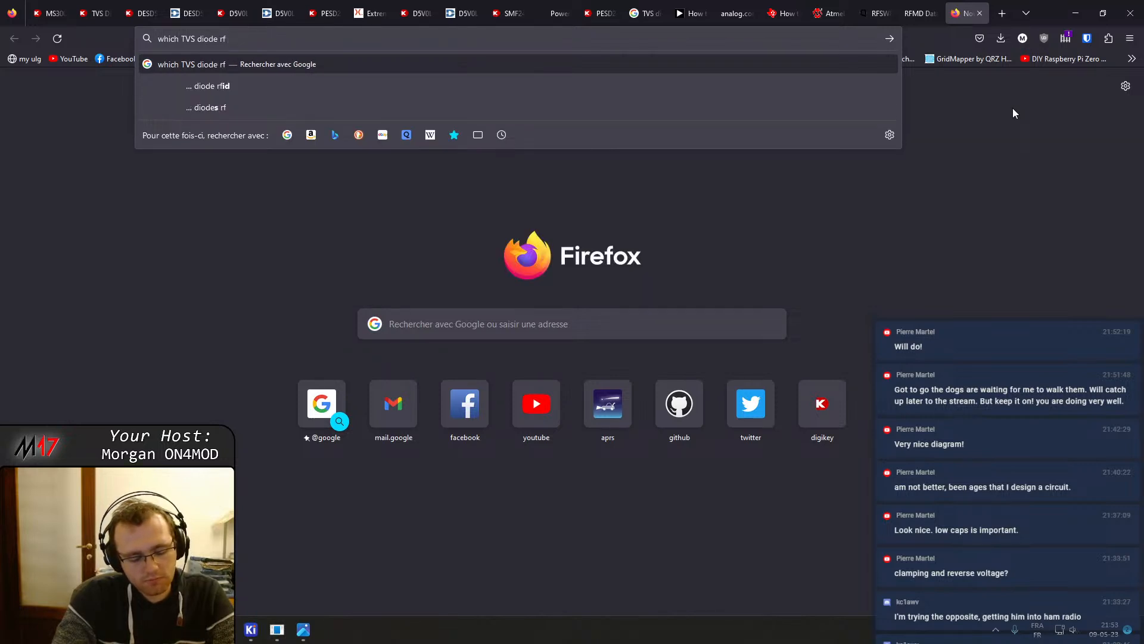
text( signal pcb)
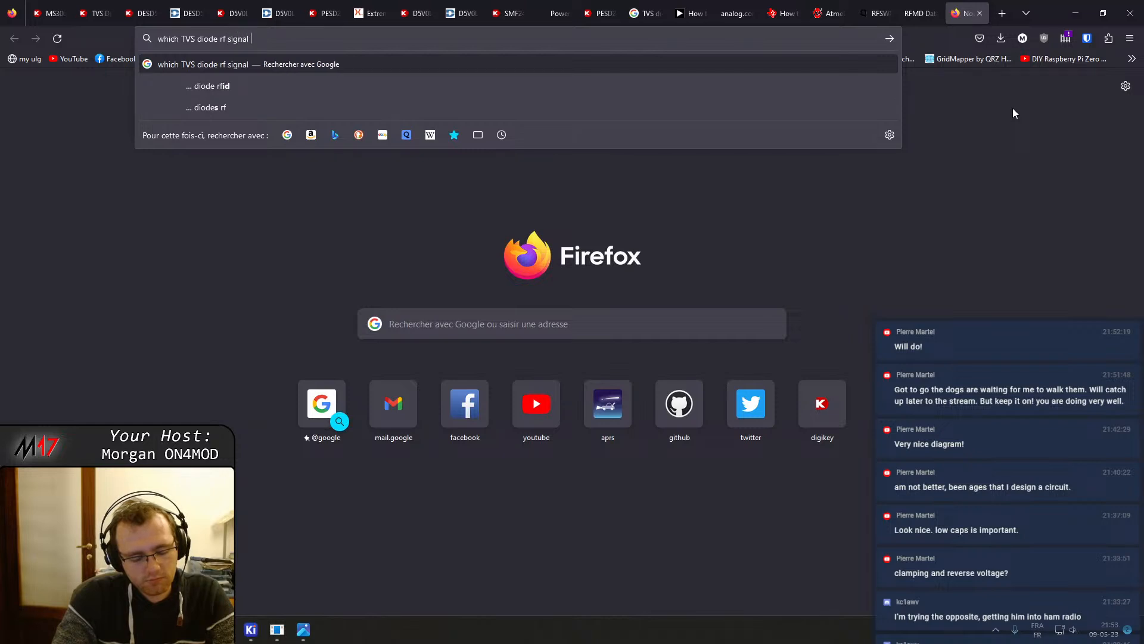
key(Return)
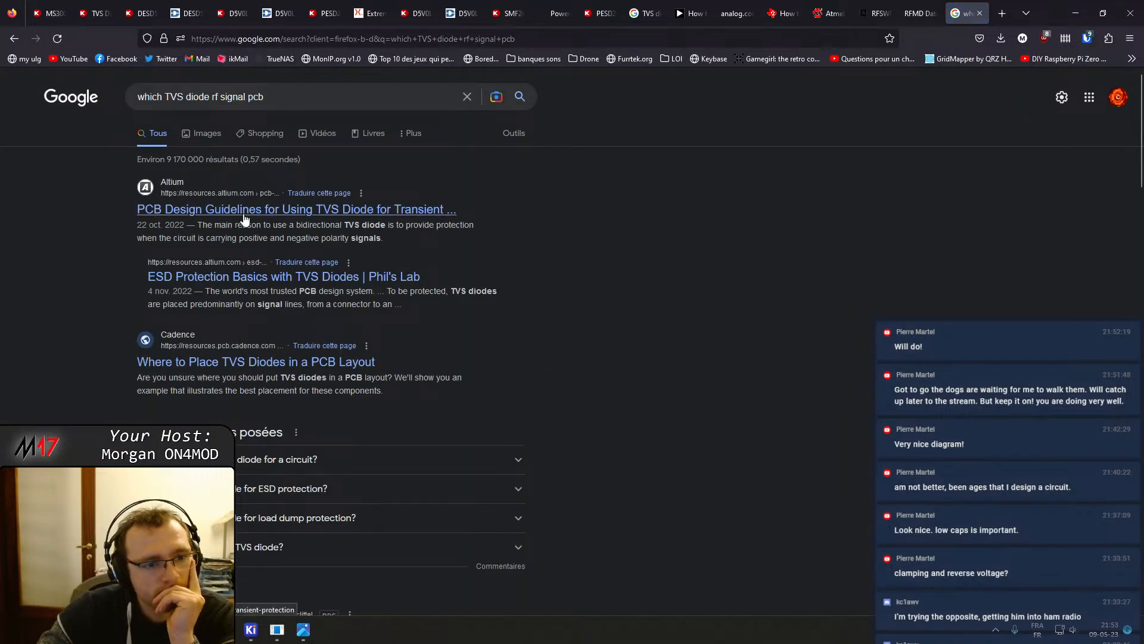
middle_click(243, 210)
click(944, 7)
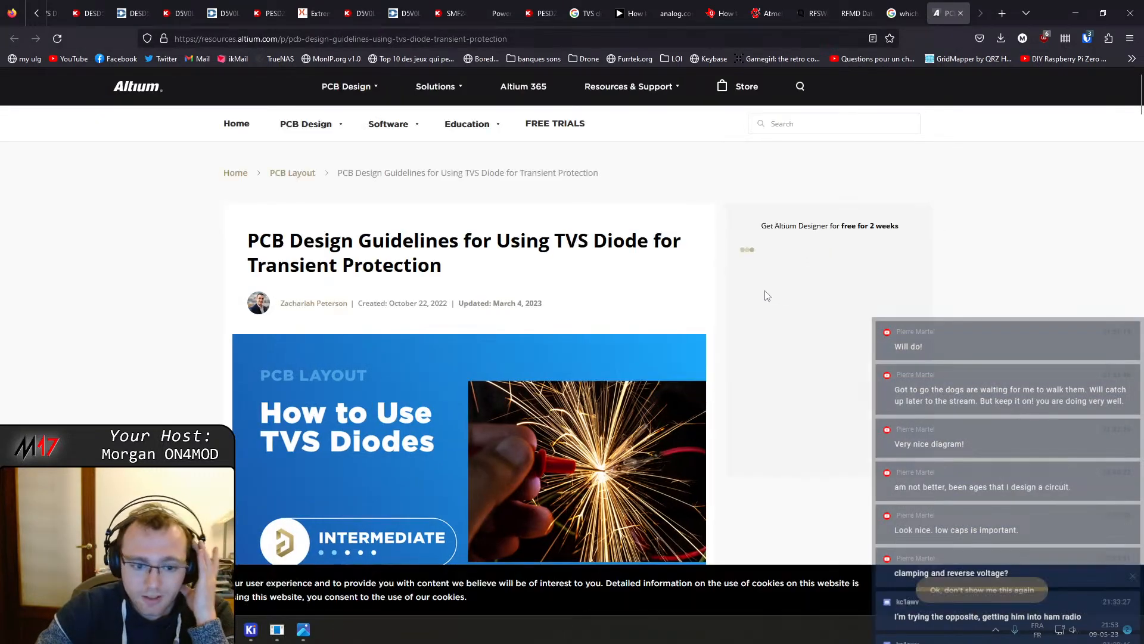
Read the Altium article's sections on how TVS diodes work, choosing one, and bidirectional versus unidirectional types
scroll(544, 324, down, 6)
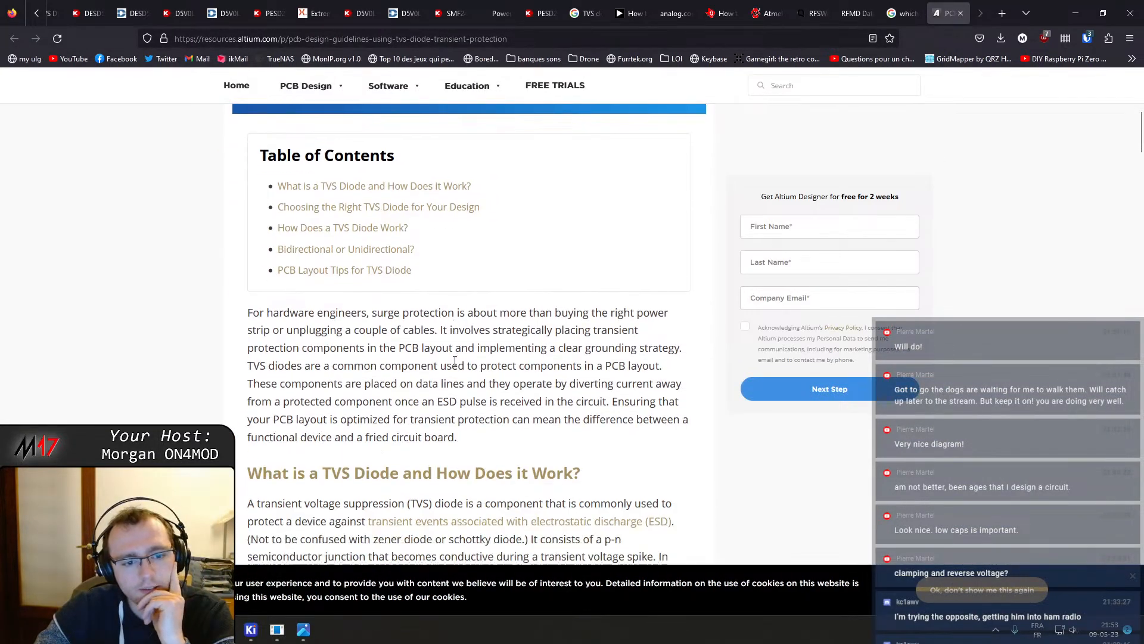
scroll(465, 350, down, 4)
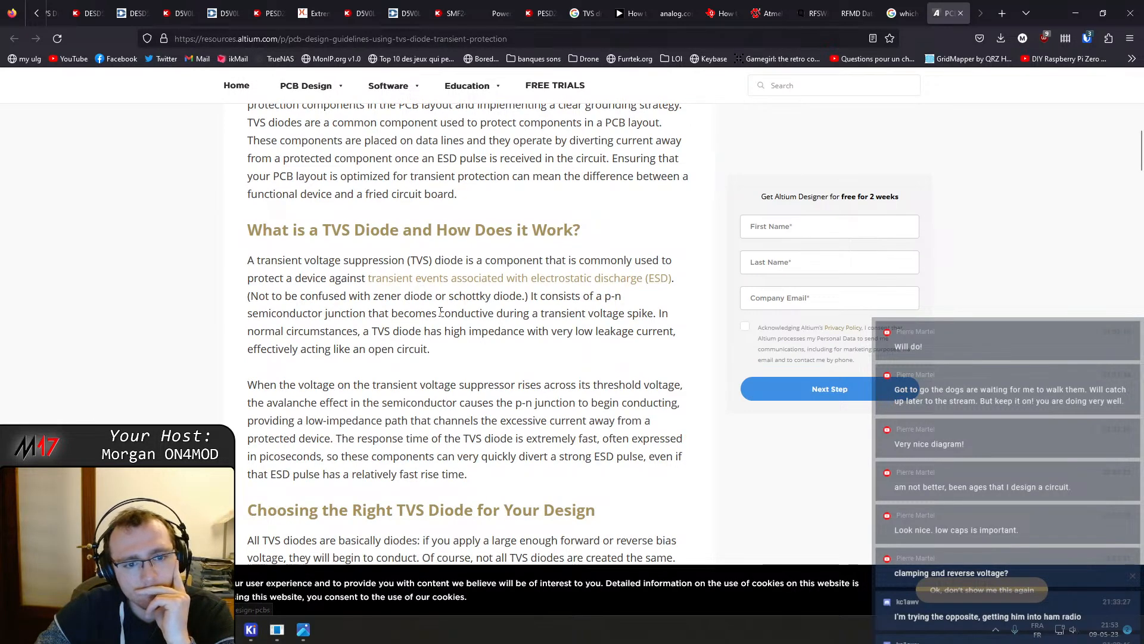
scroll(459, 334, down, 1)
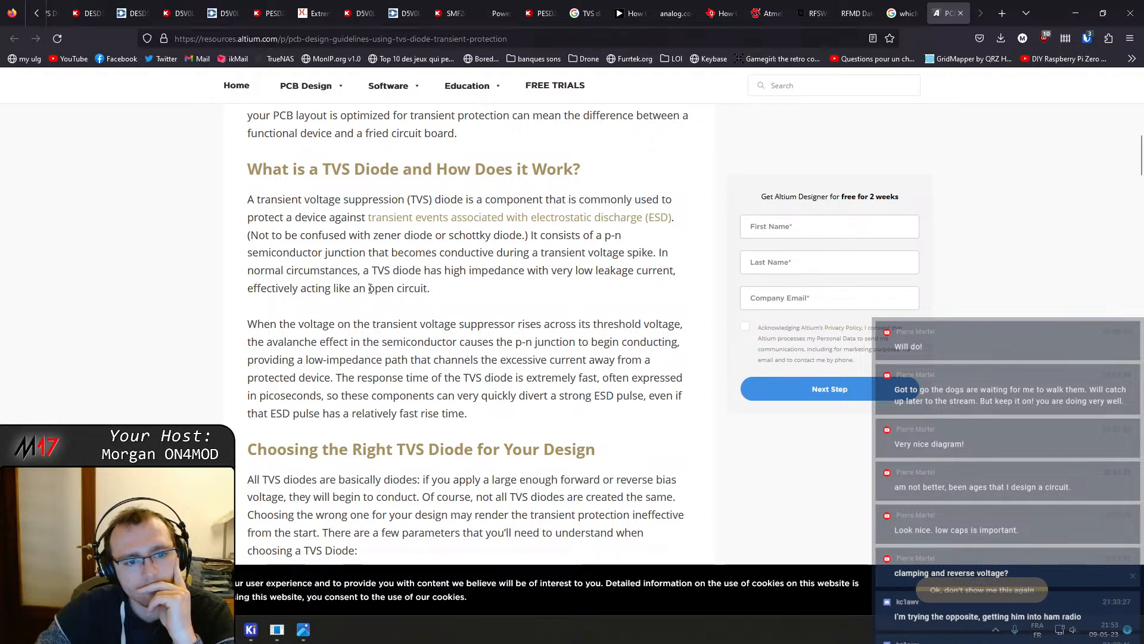
scroll(465, 285, down, 1)
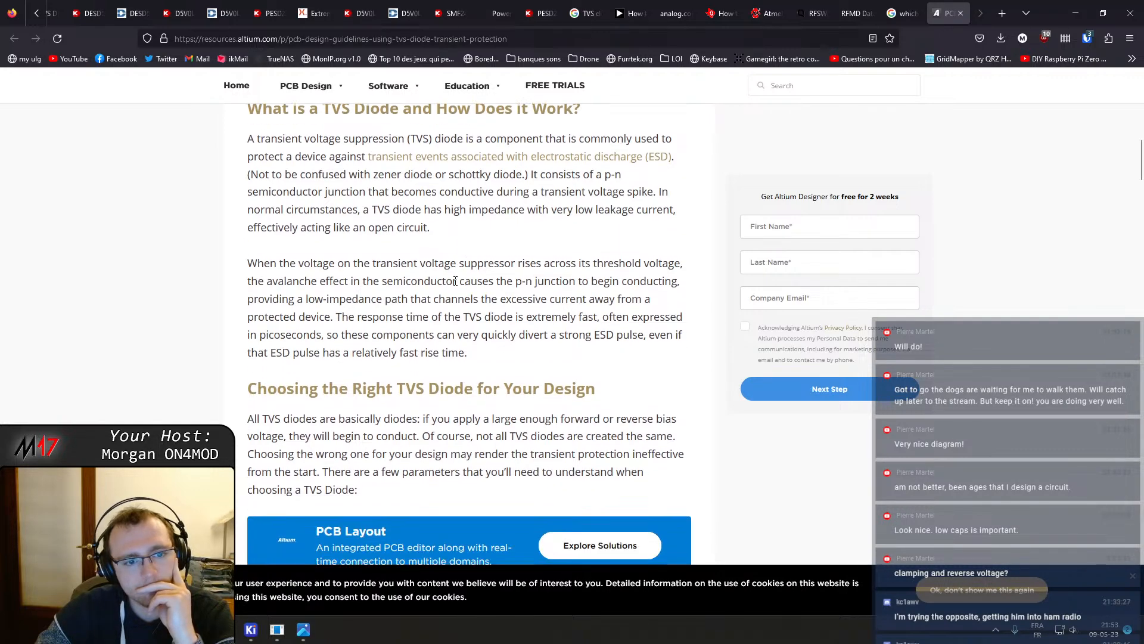
scroll(425, 269, down, 4)
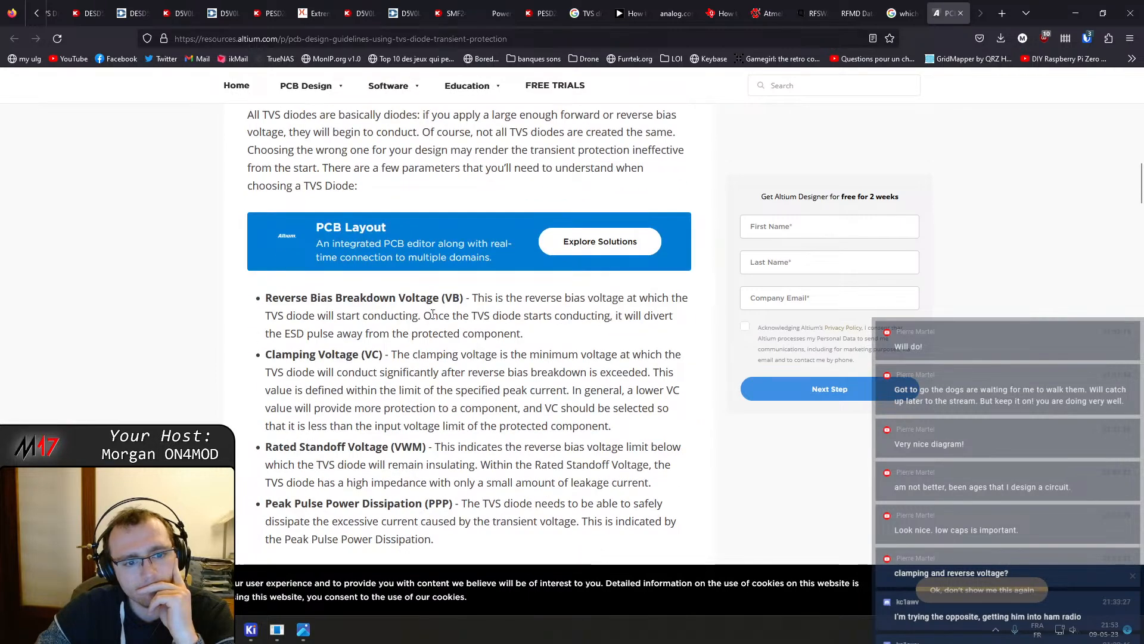
scroll(549, 309, down, 8)
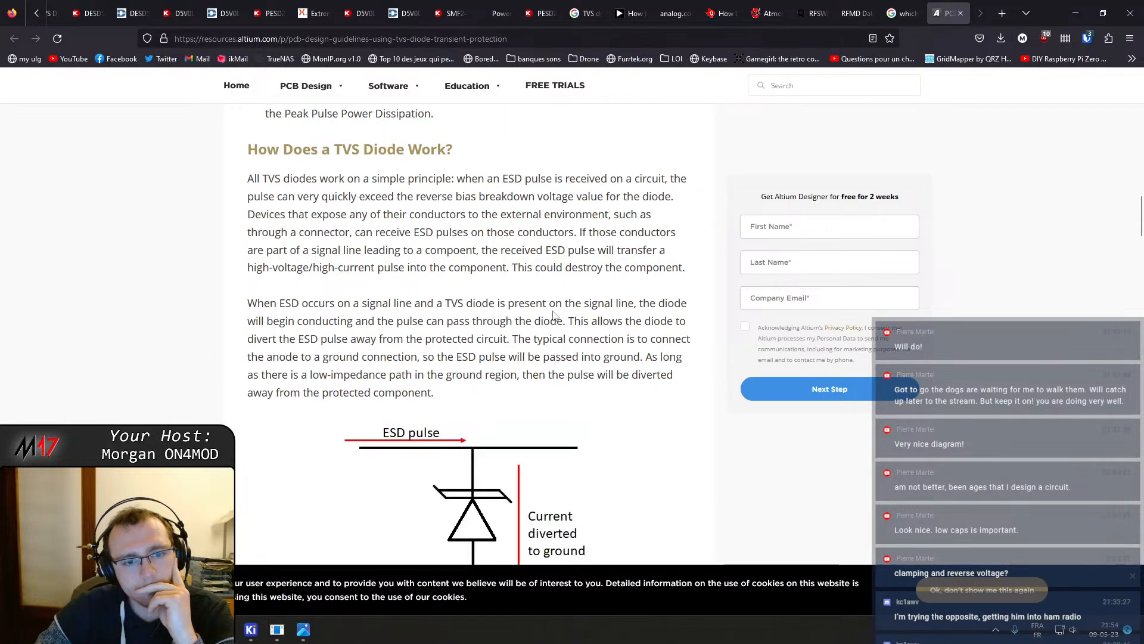
scroll(553, 316, down, 5)
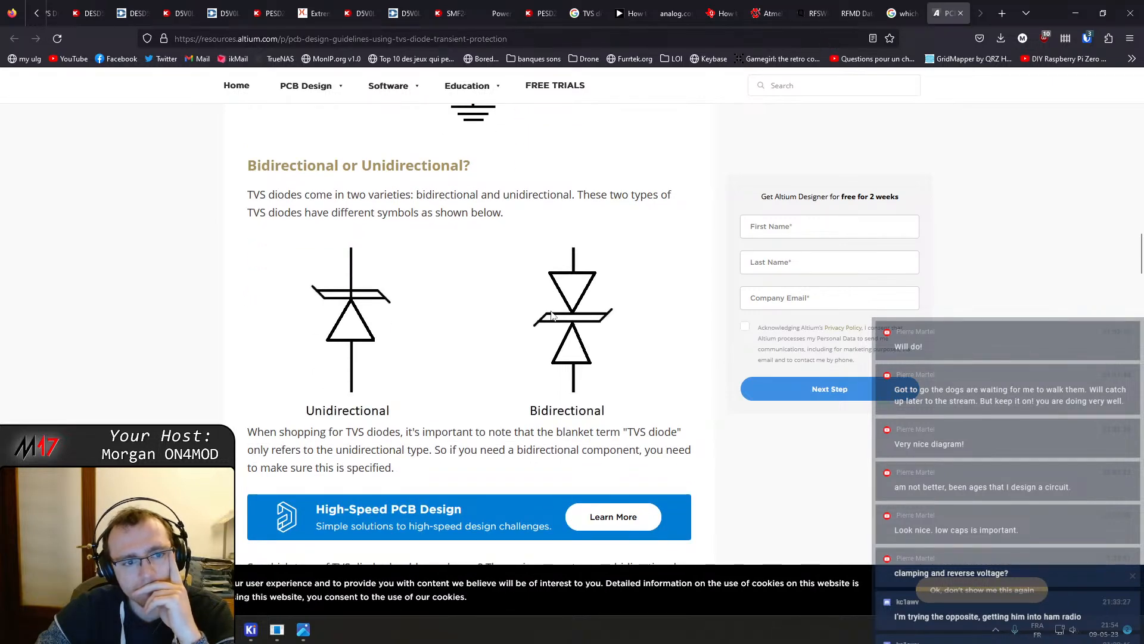
scroll(552, 316, down, 3)
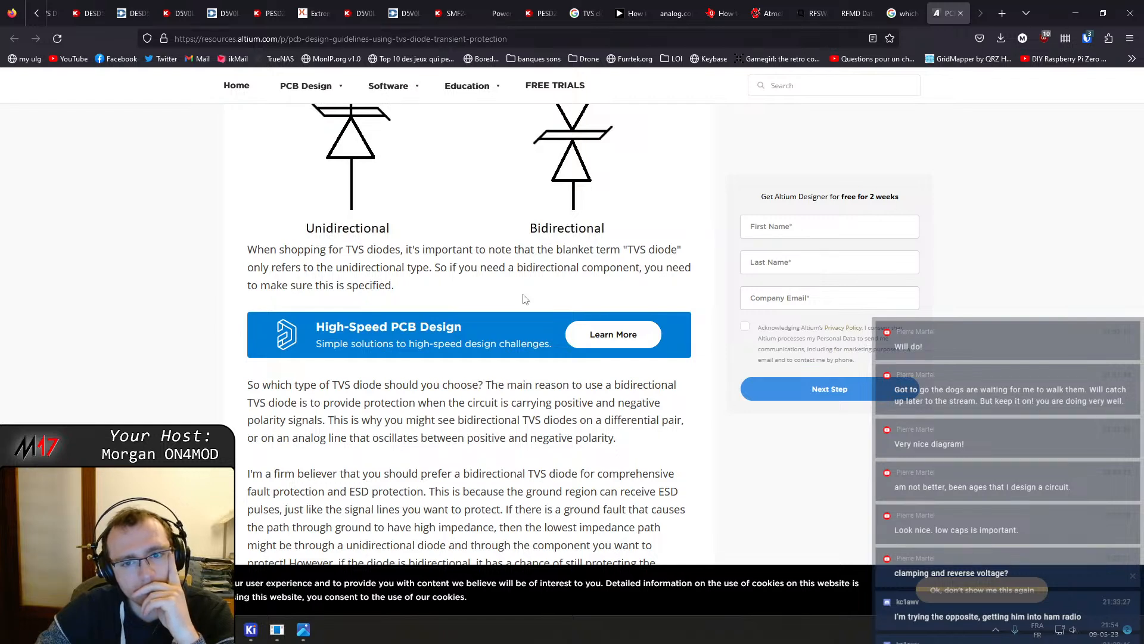
scroll(523, 299, down, 3)
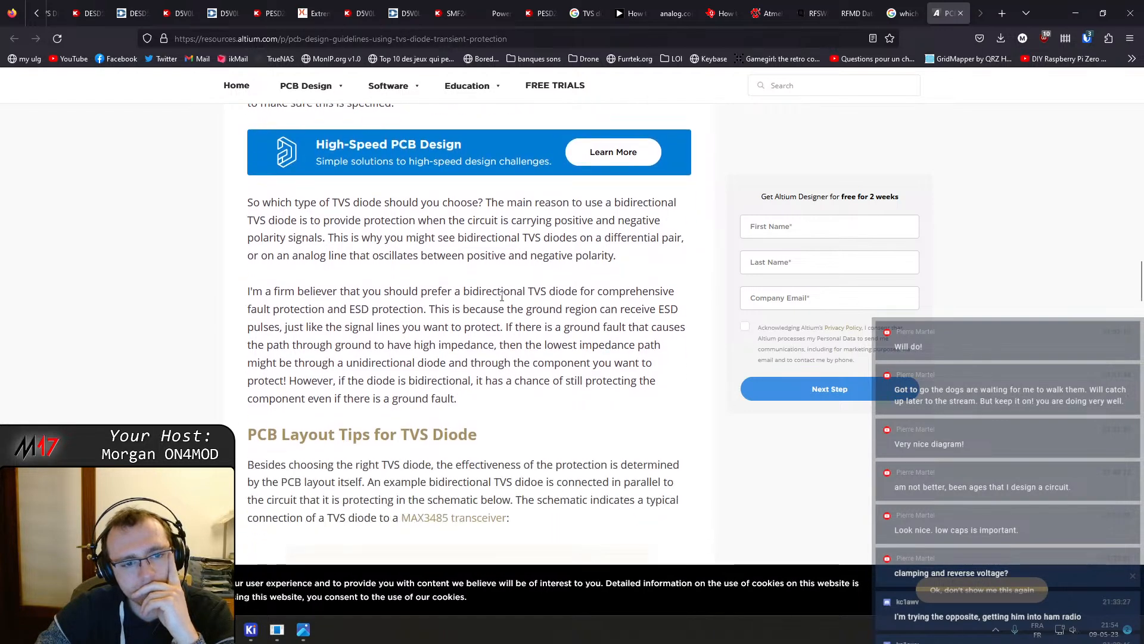
scroll(360, 212, down, 5)
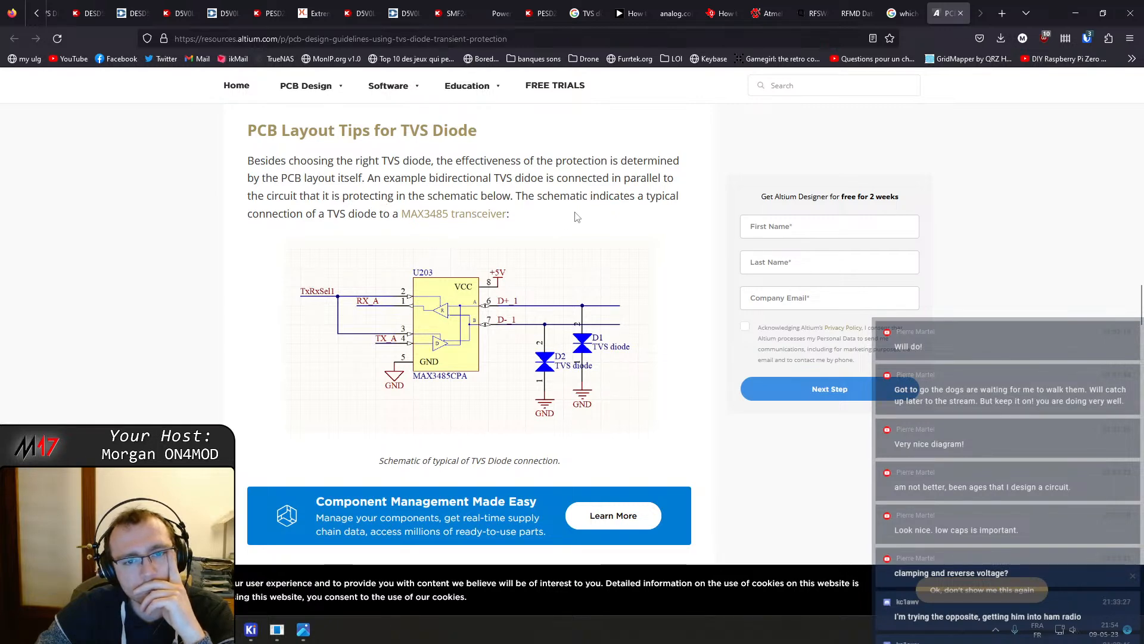
scroll(484, 258, down, 5)
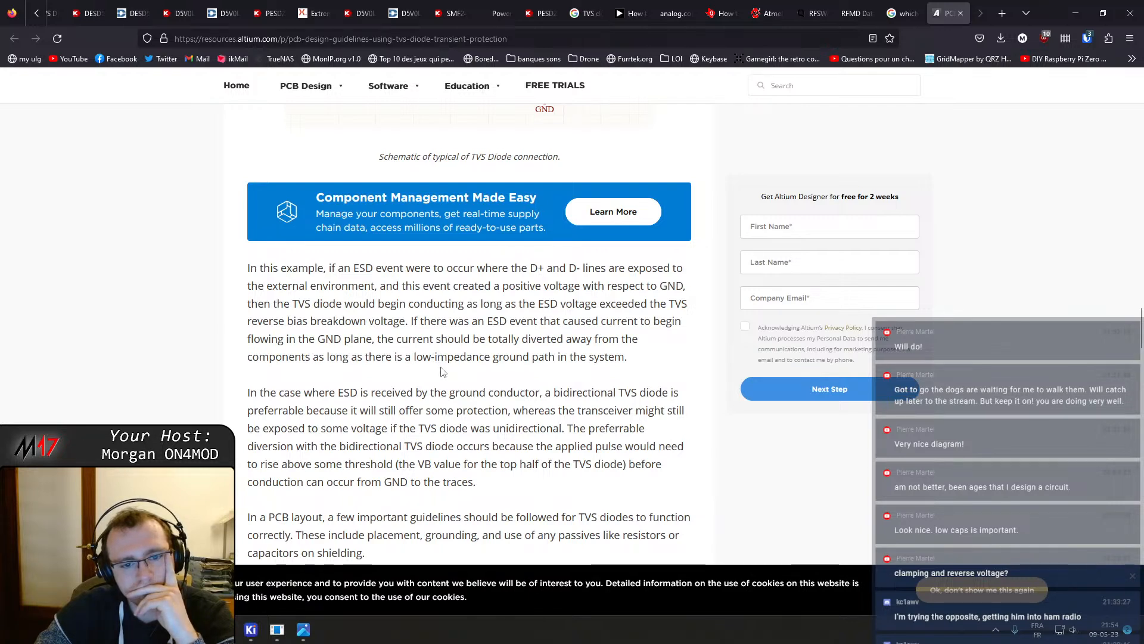
scroll(443, 373, down, 1)
scroll(443, 374, down, 2)
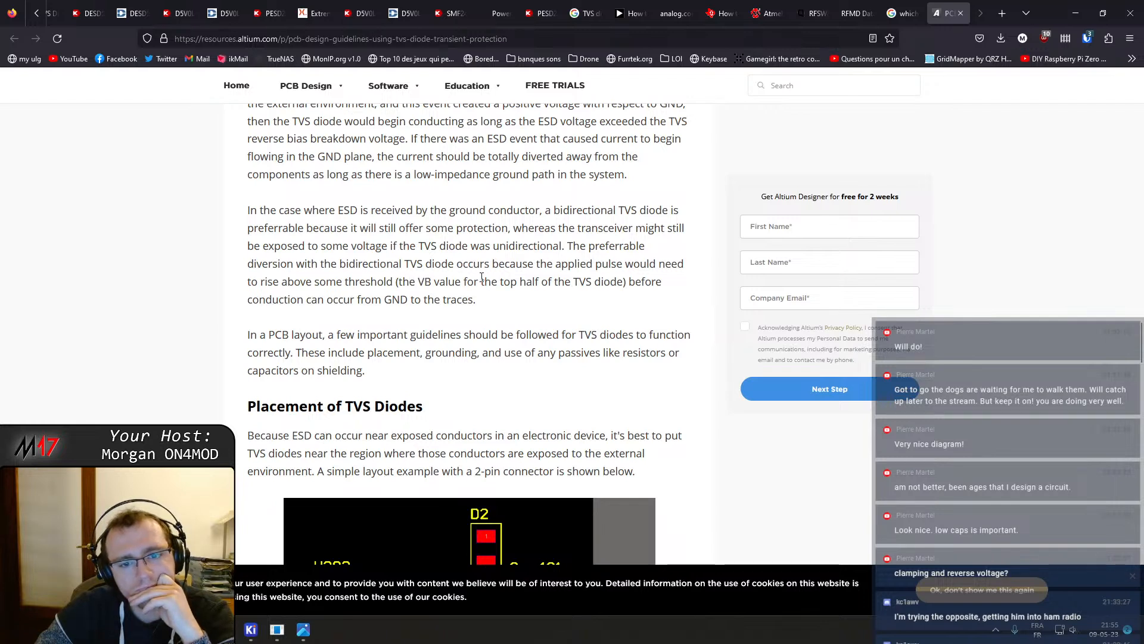
scroll(482, 277, down, 2)
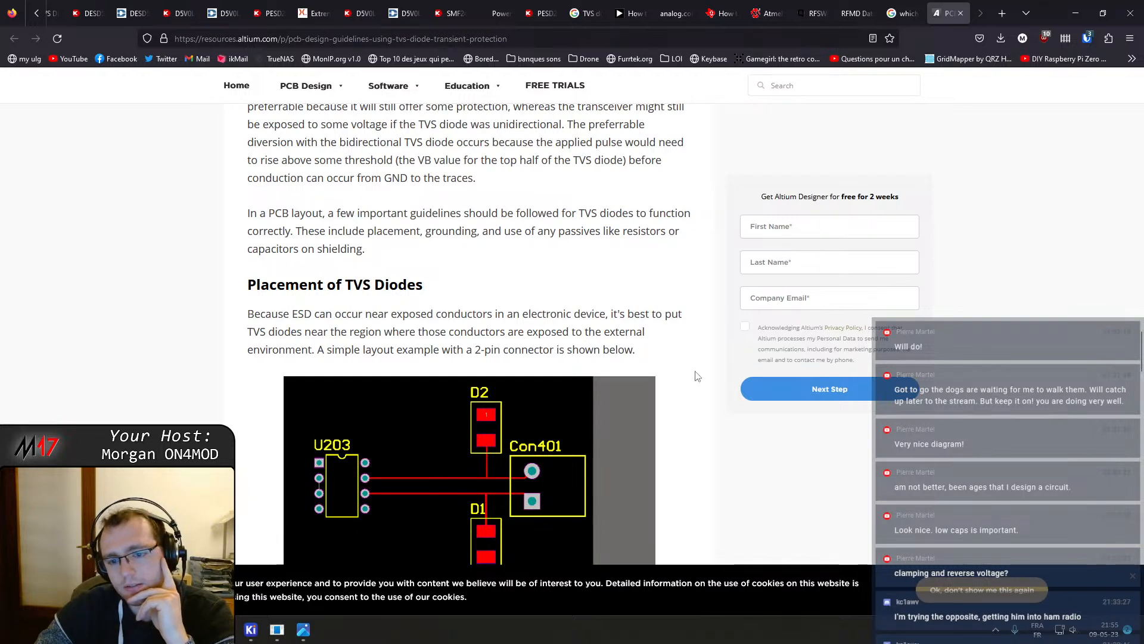
Read the article's PCB layout tips on TVS diode placement and eliminating passives on connector shielding
drag(353, 341, 149, 341)
click(352, 335)
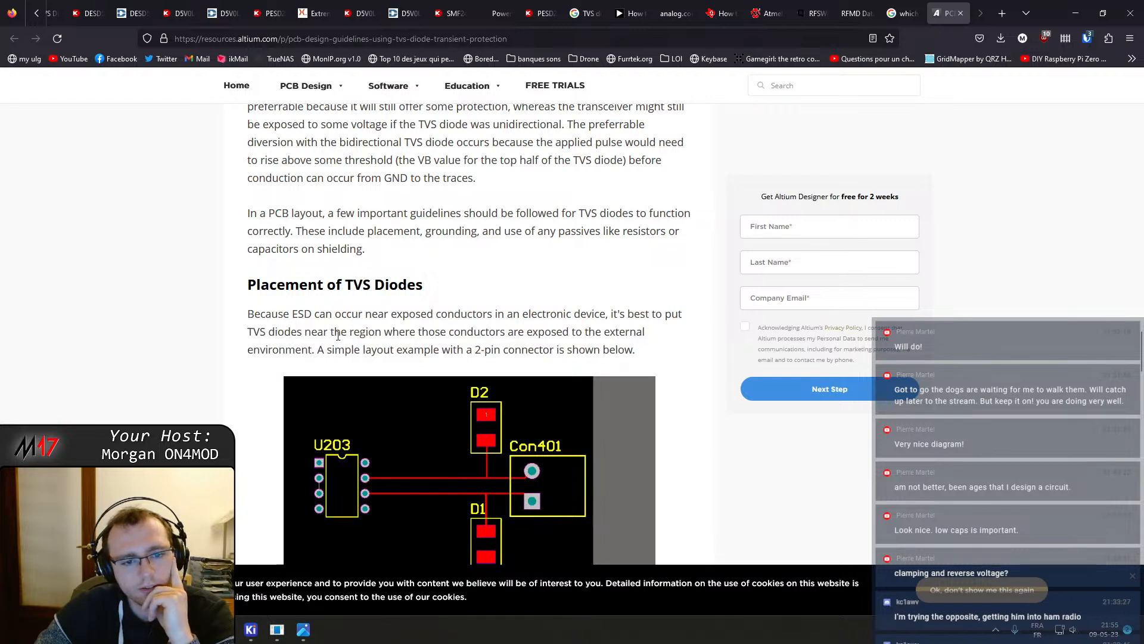
scroll(218, 350, down, 2)
scroll(218, 350, down, 2)
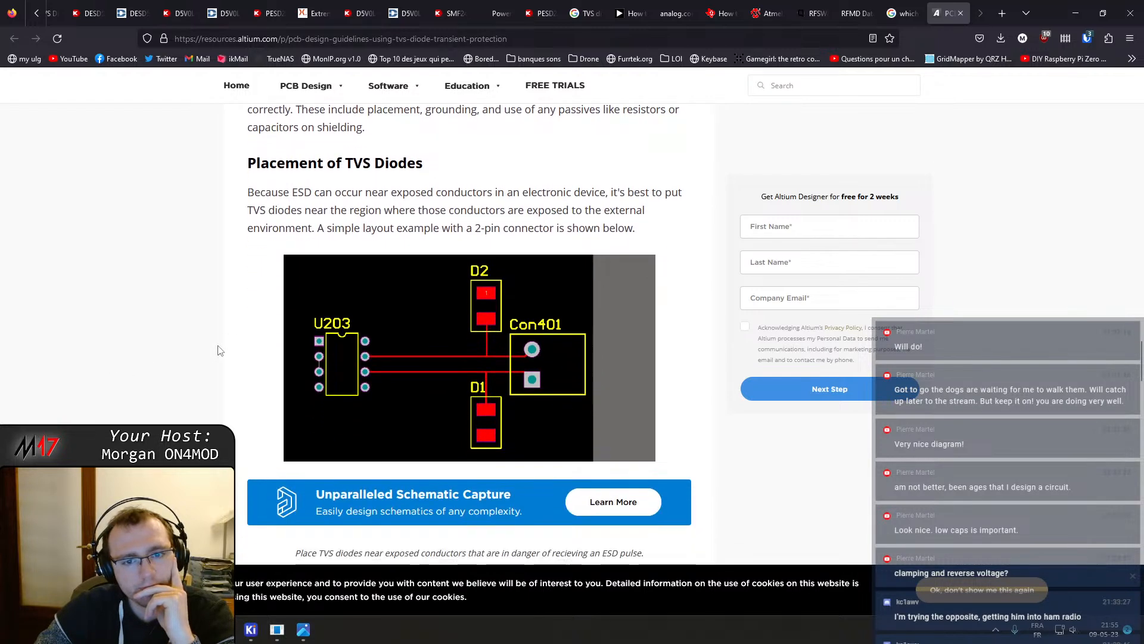
scroll(218, 351, down, 5)
scroll(219, 349, down, 3)
scroll(218, 348, down, 7)
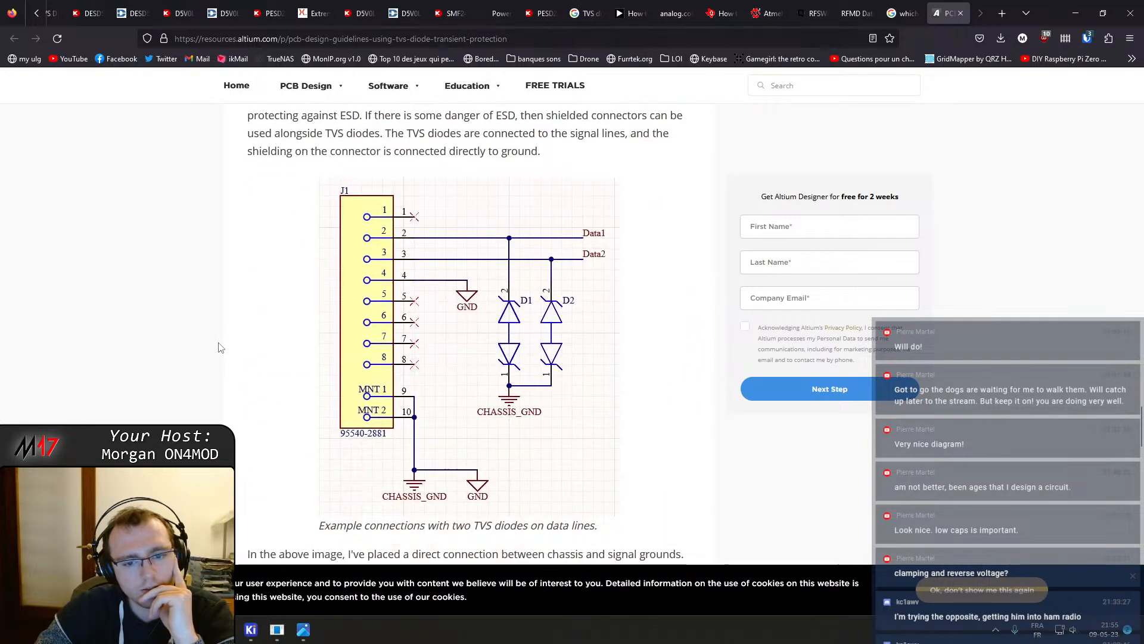
scroll(218, 348, up, 3)
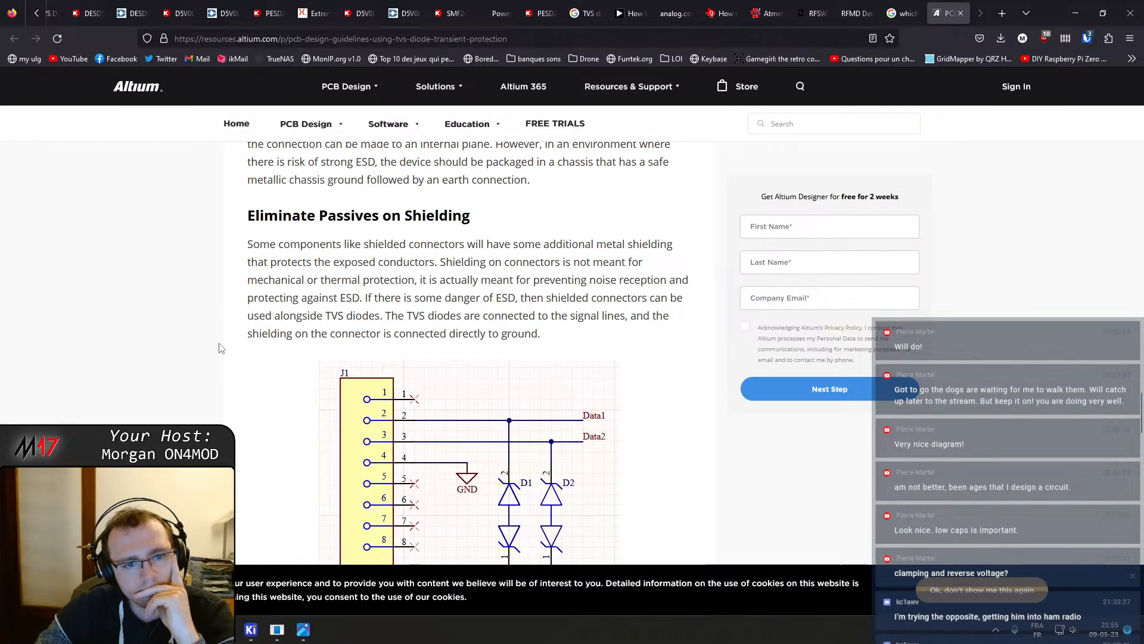
scroll(219, 348, down, 1)
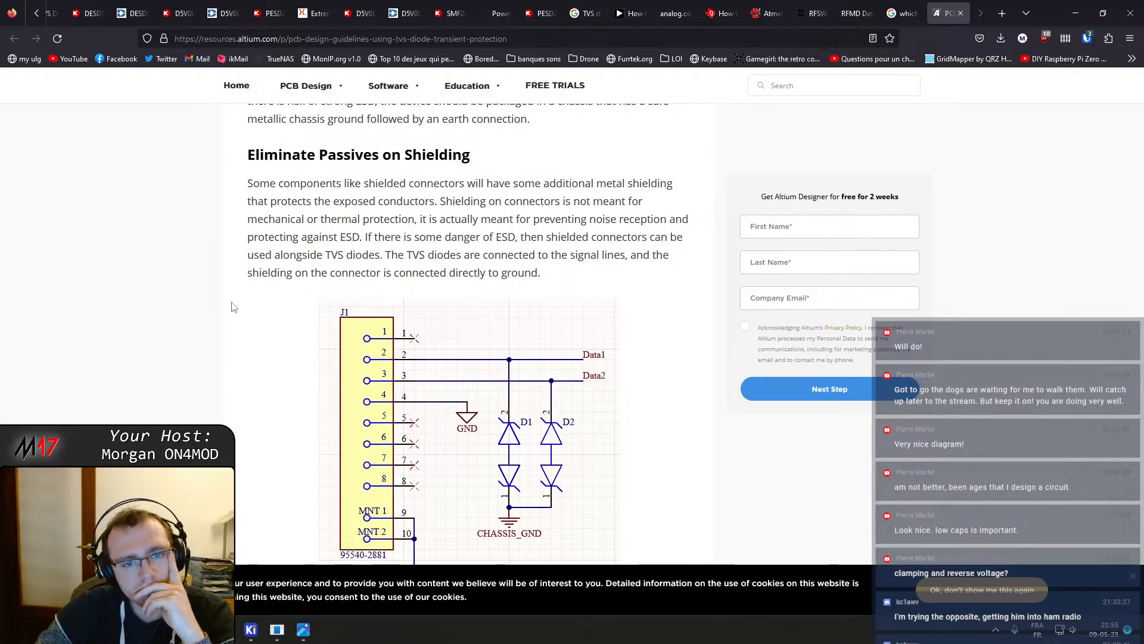
Scroll through the Altium article's example diagram of two TVS diodes on connector data lines
scroll(234, 307, down, 1)
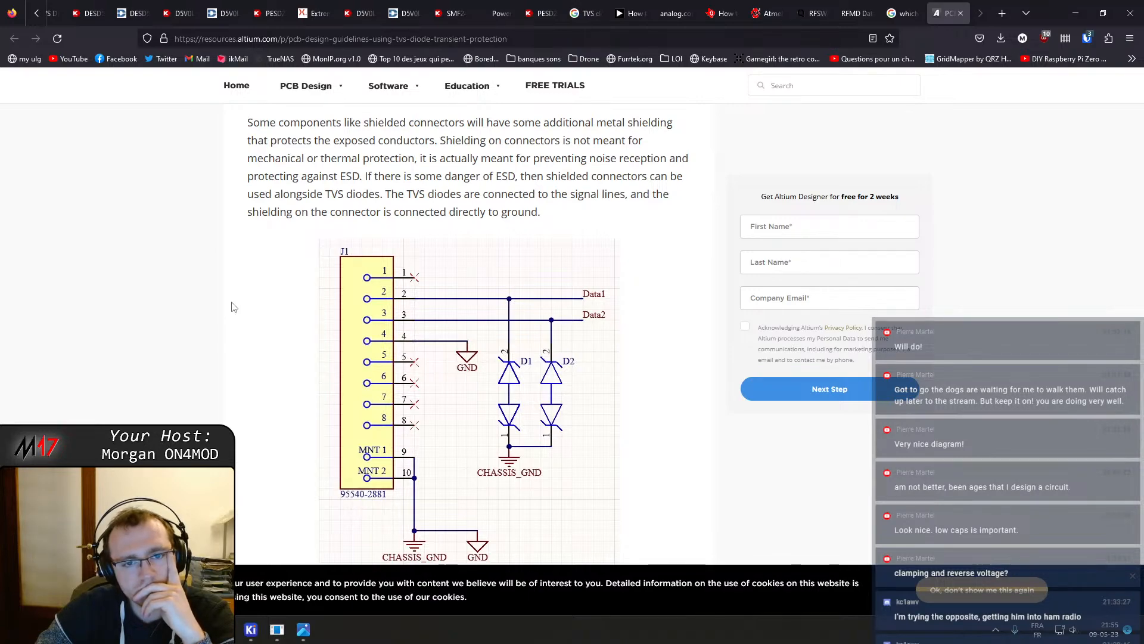
scroll(234, 307, down, 20)
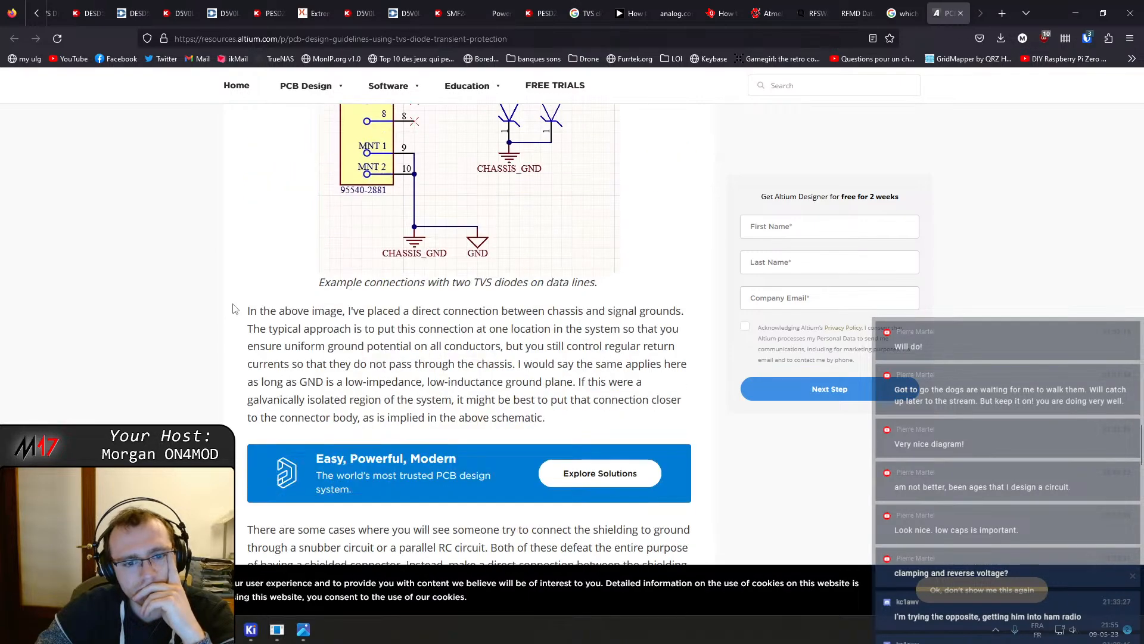
scroll(236, 306, up, 15)
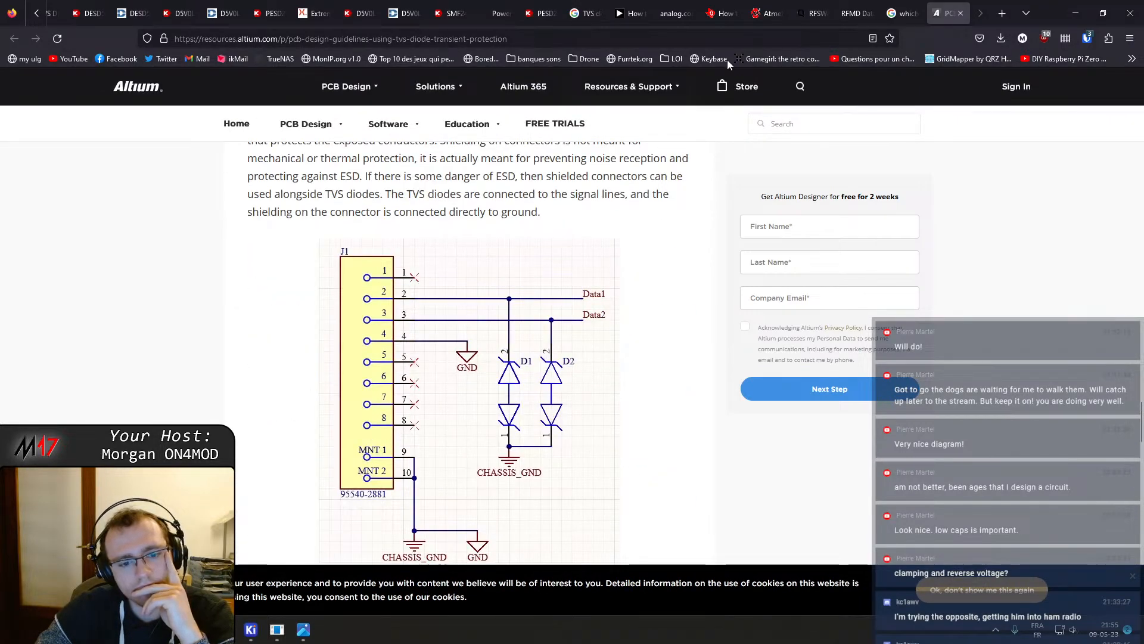
Return to the Google results and search for "which TVS diode rf signal"
click(901, 13)
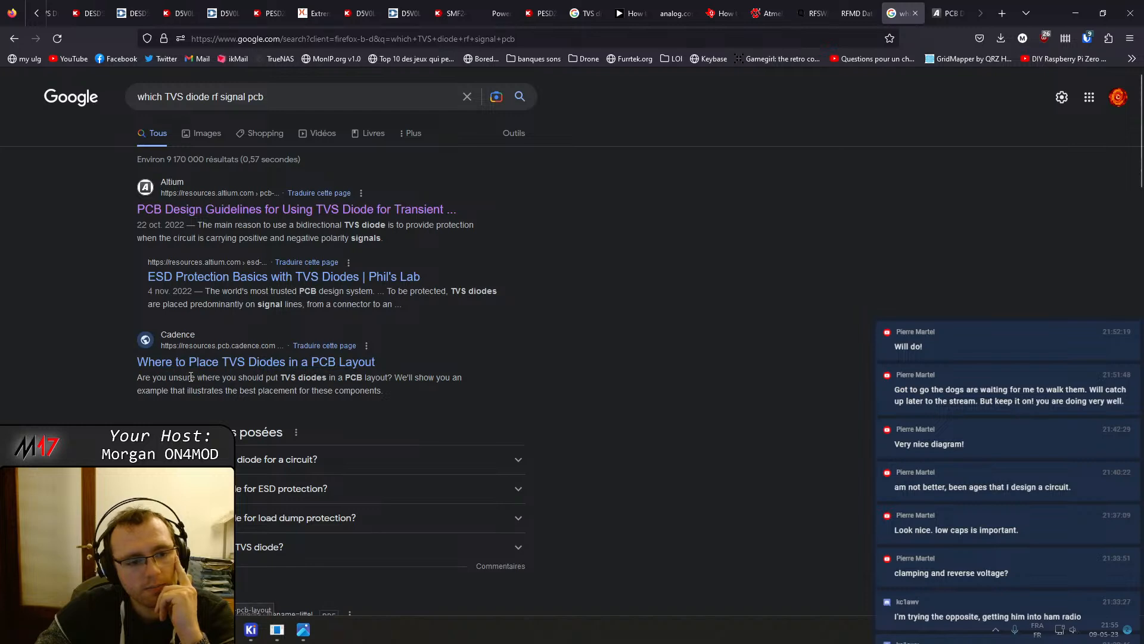
scroll(196, 373, down, 2)
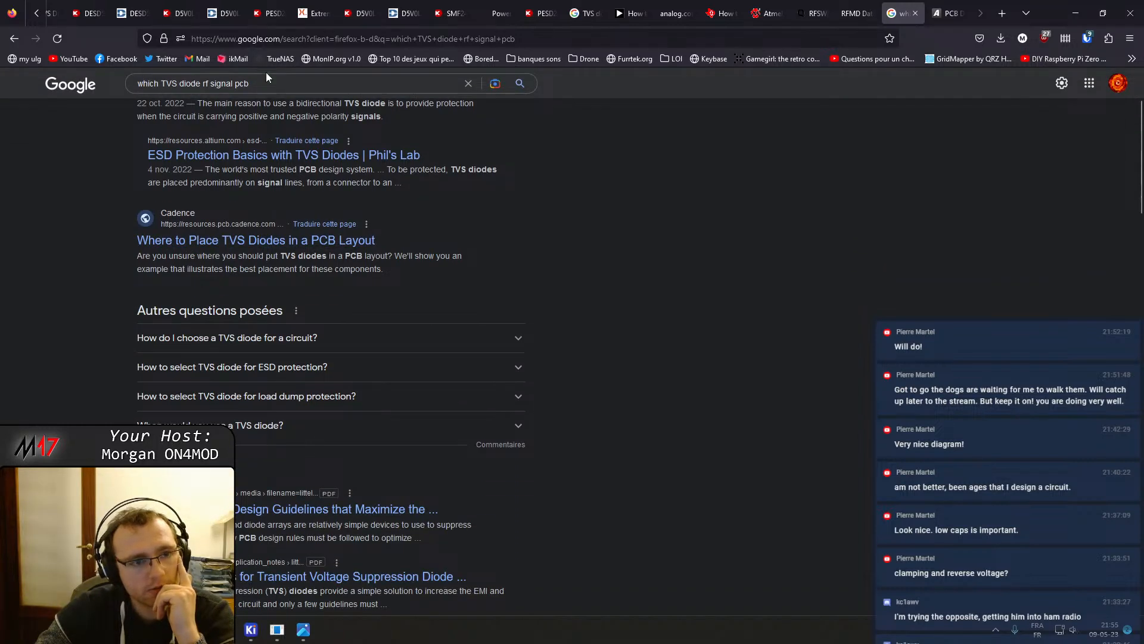
click(265, 83)
key(BackSpace)
key(BackSpace)
key(BackSpace)
key(Return)
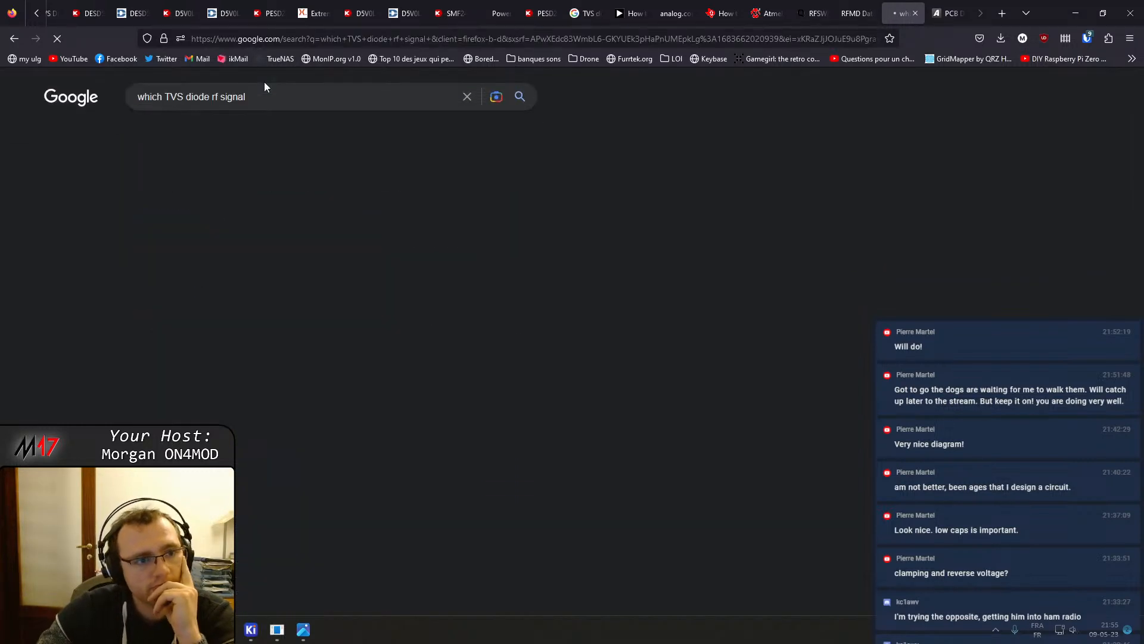
Open the Silicon Labs forum thread "Choosing a TVS for ESD protection of RF switch" and read the question and answers
middle_click(243, 213)
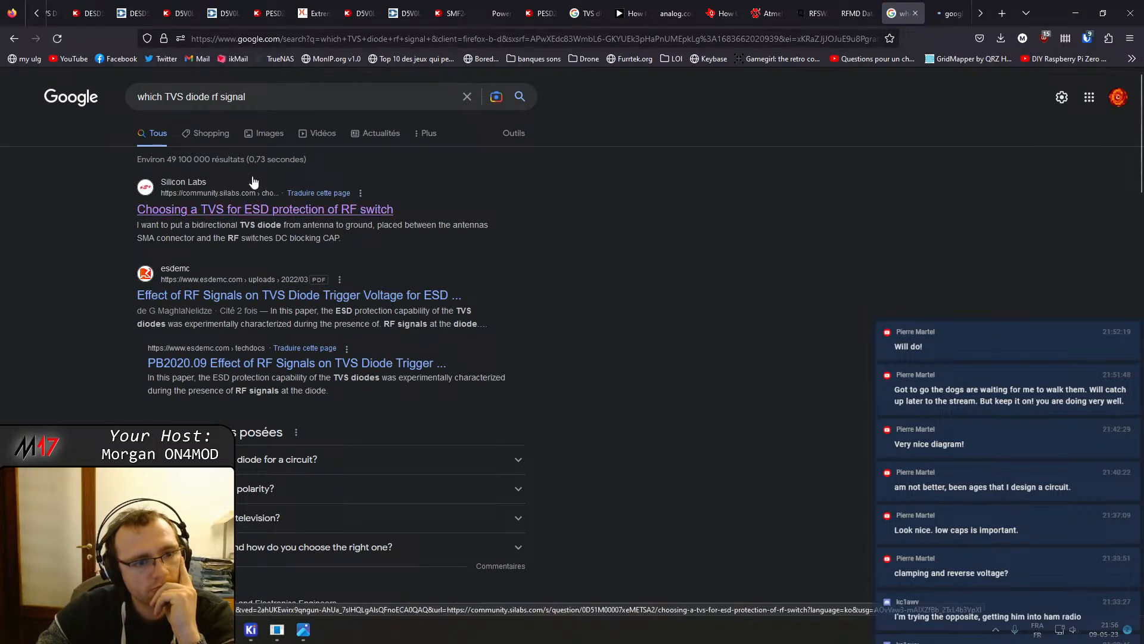
click(947, 13)
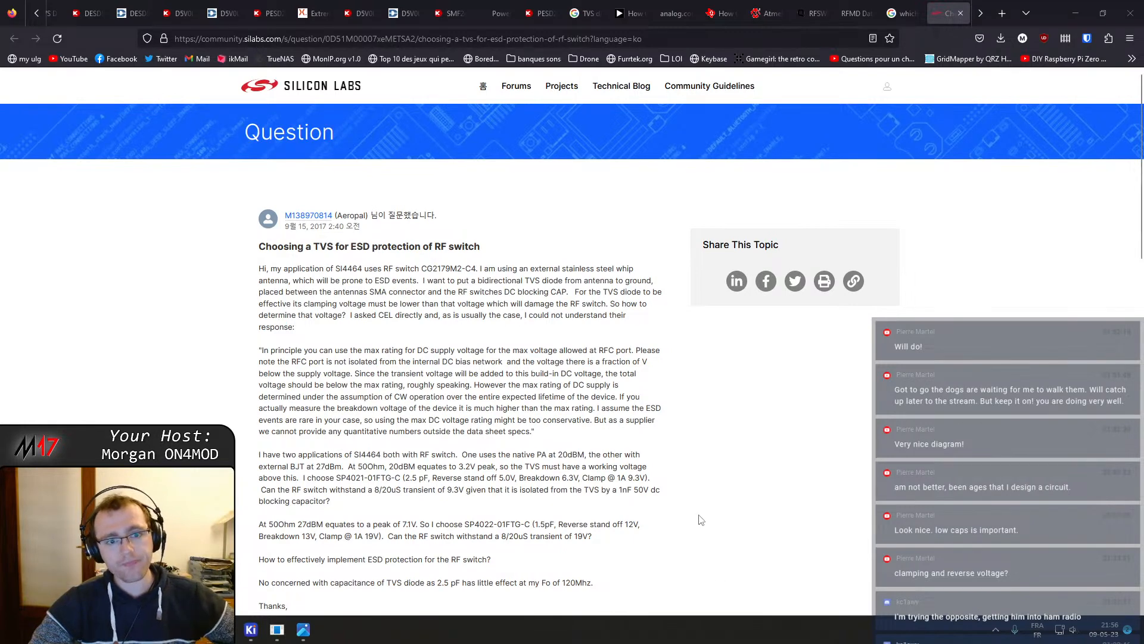
scroll(701, 519, down, 2)
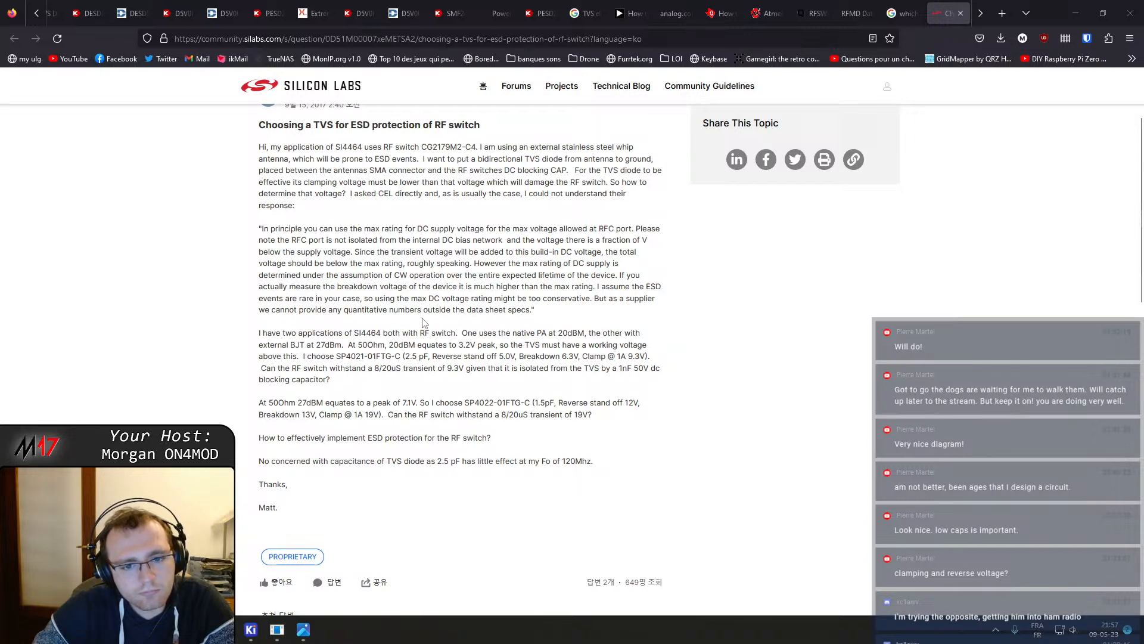
scroll(483, 320, down, 1)
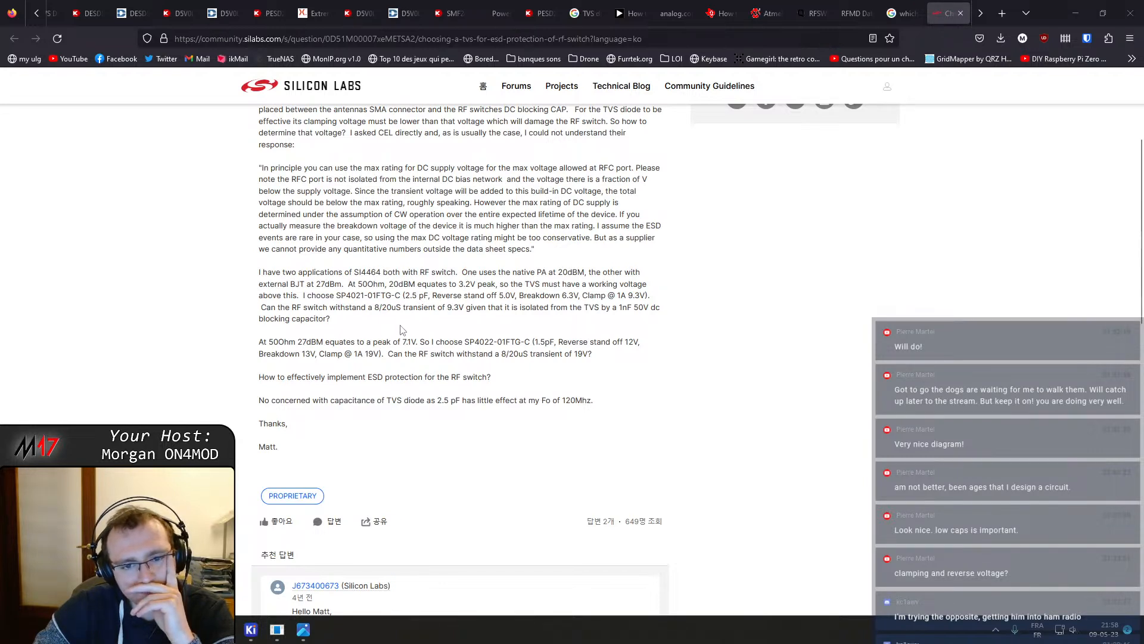
scroll(403, 331, down, 4)
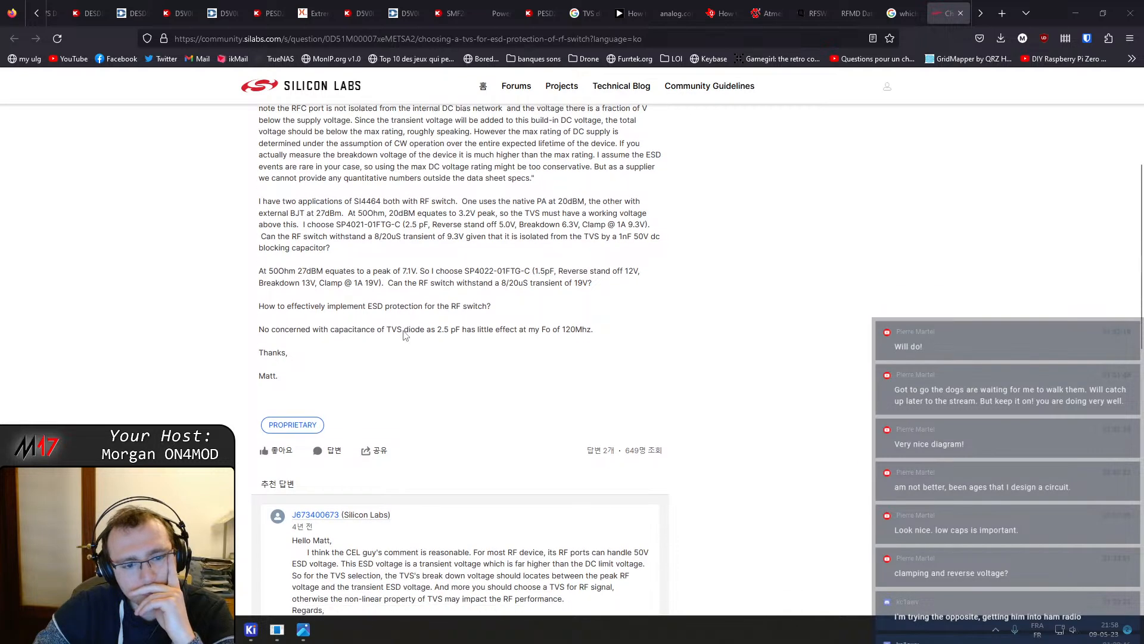
scroll(402, 343, down, 2)
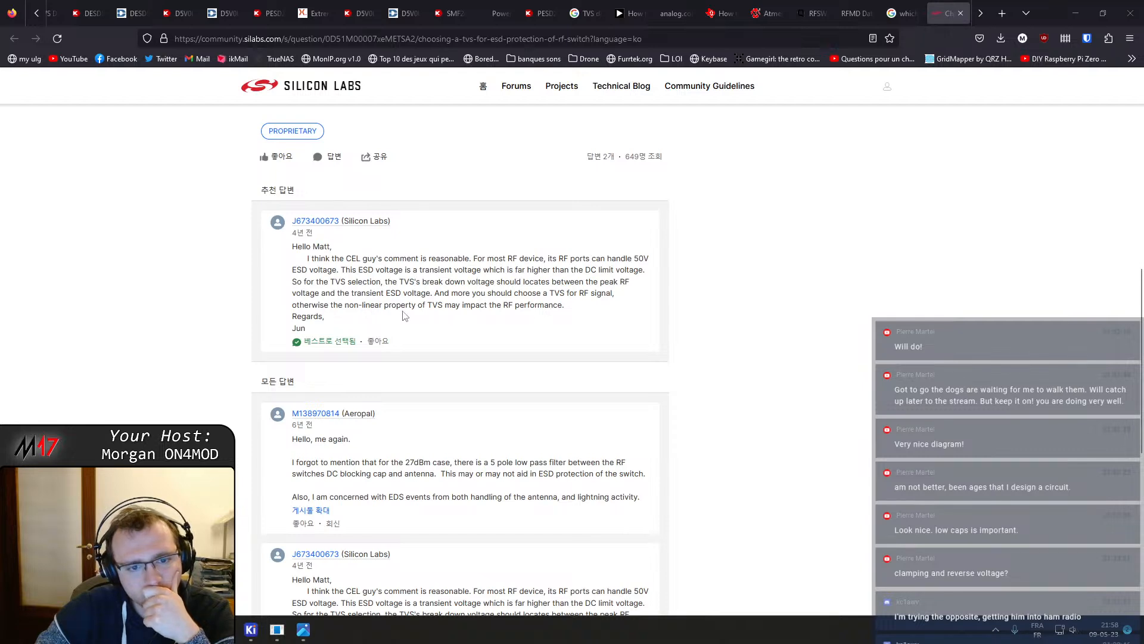
scroll(471, 323, down, 1)
scroll(471, 323, down, 3)
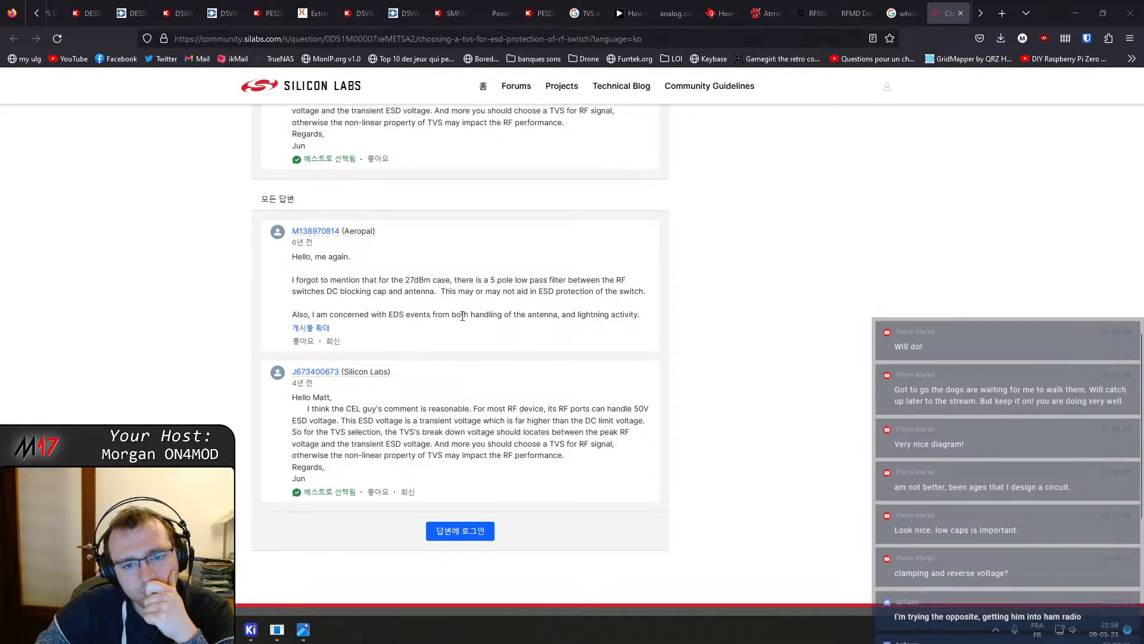
scroll(462, 315, down, 1)
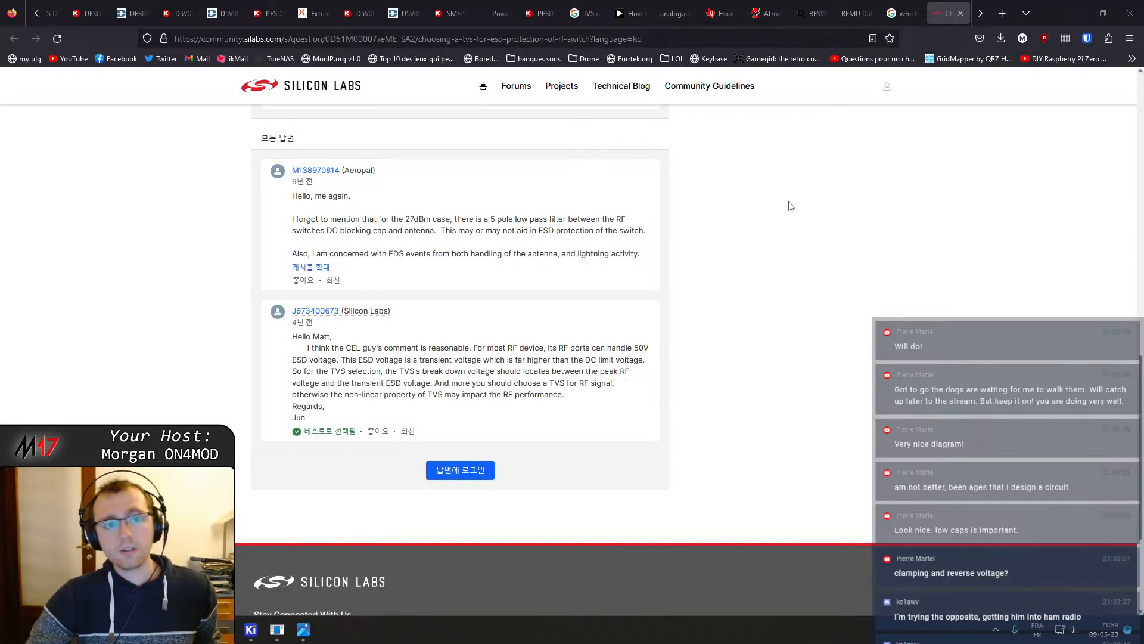
scroll(320, 22, up, 2)
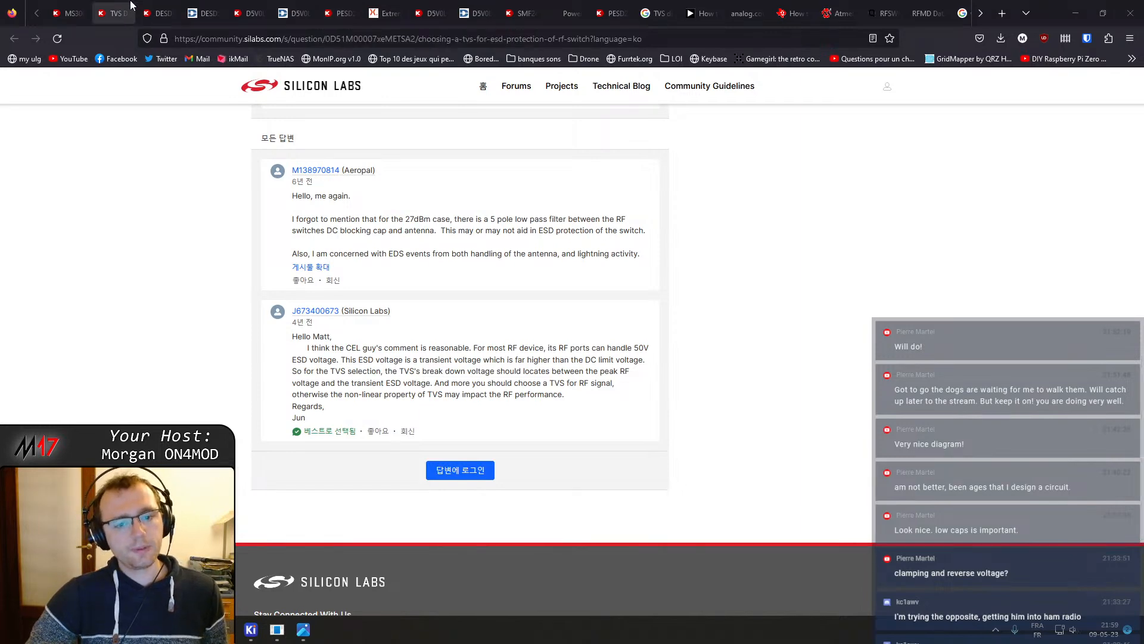
Back on the Digi-Key TVS diode list, clear and reapply the reverse standoff voltage filter from 3.3V to 4.5V
click(115, 13)
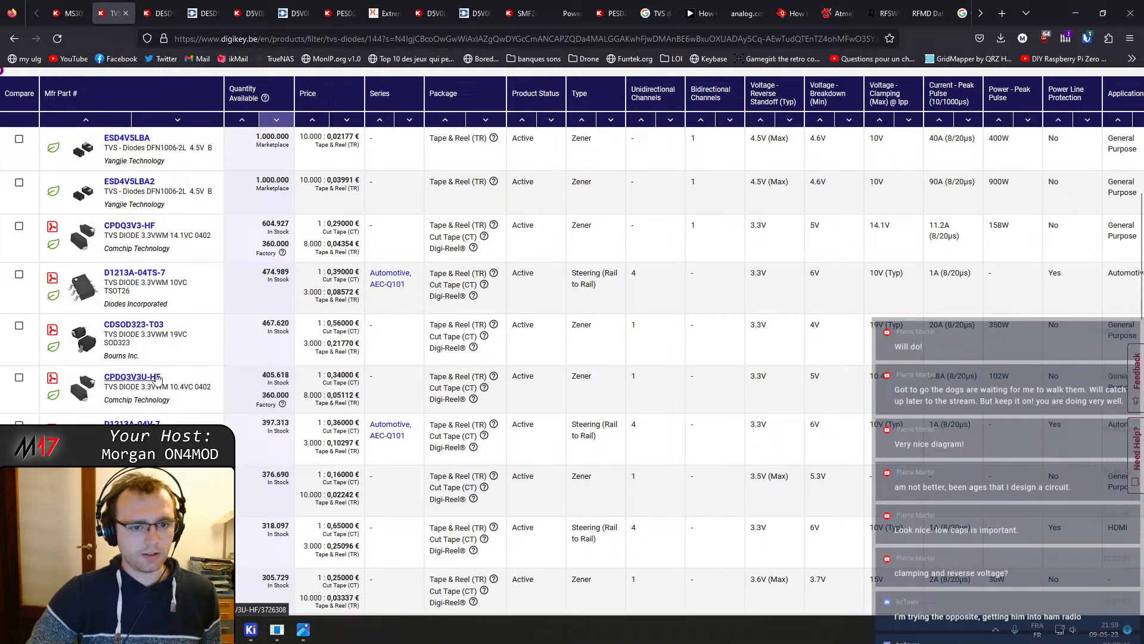
scroll(215, 375, up, 7)
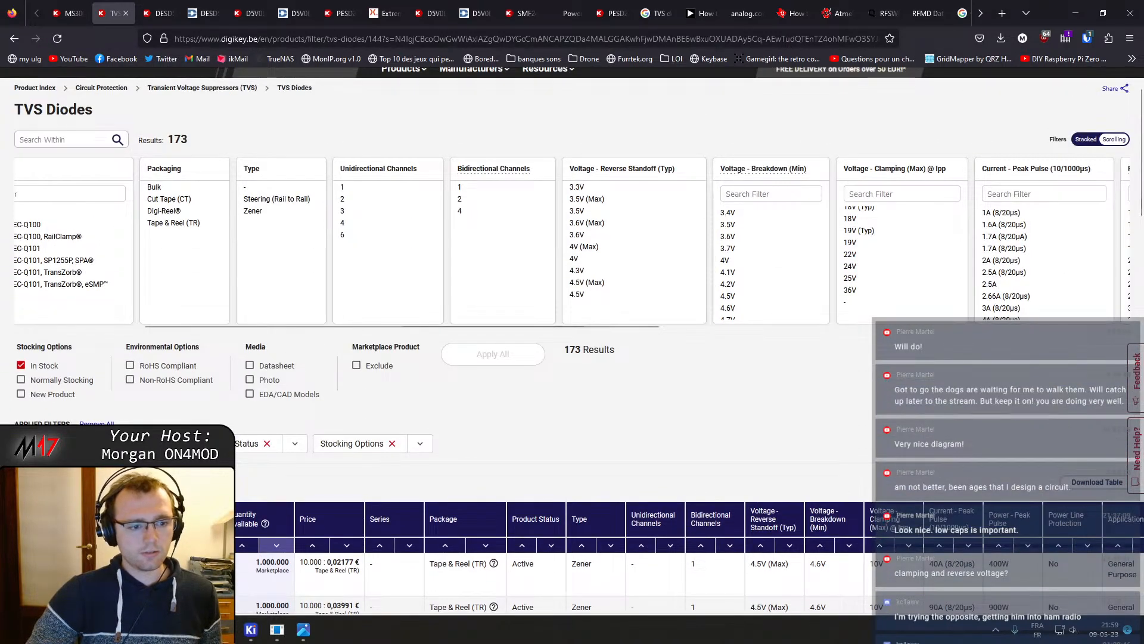
click(150, 444)
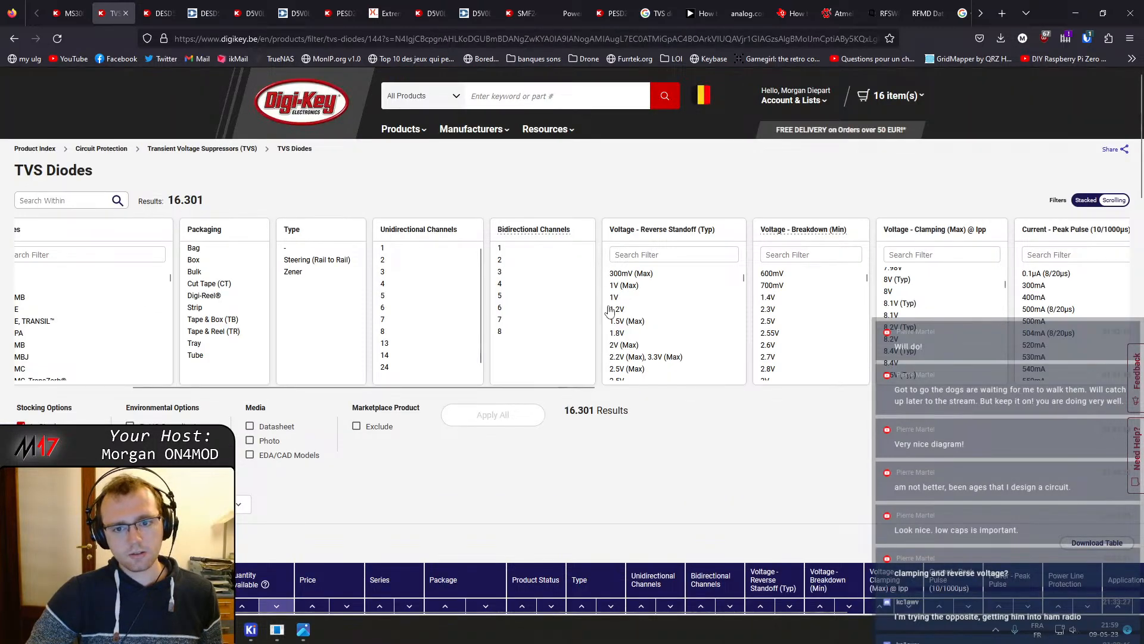
drag(577, 386, 636, 388)
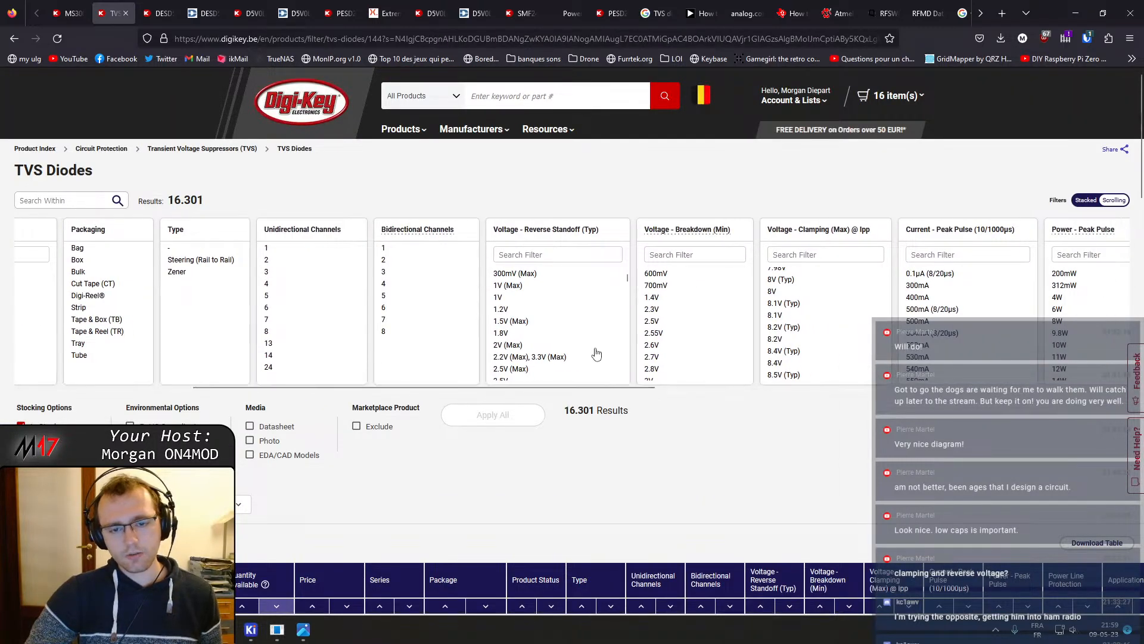
scroll(584, 312, down, 3)
scroll(581, 311, down, 1)
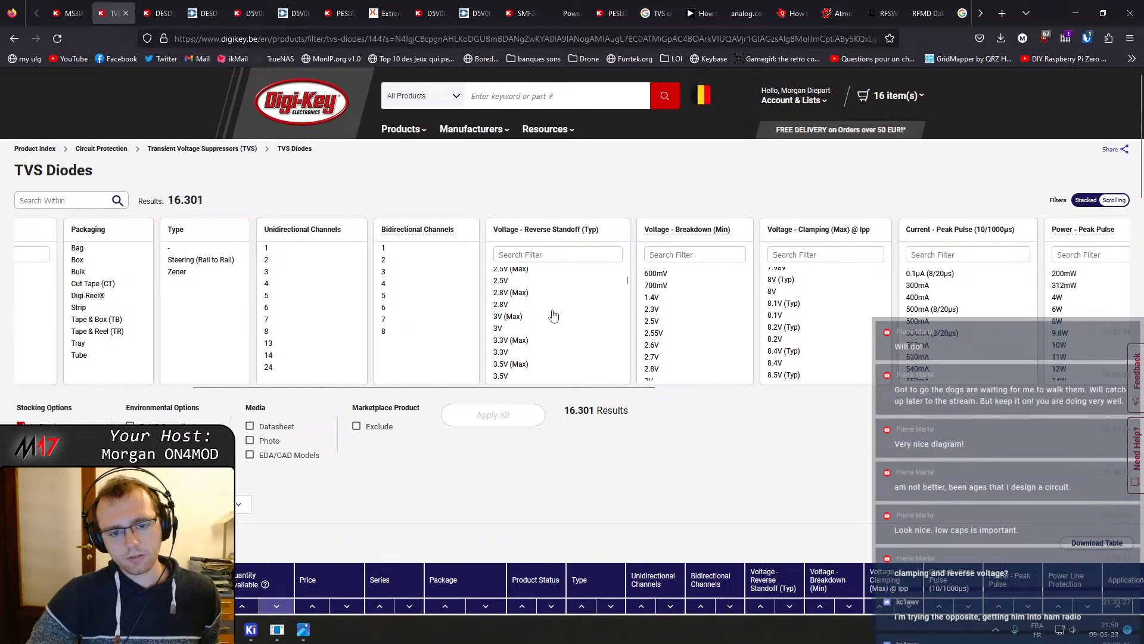
click(514, 353)
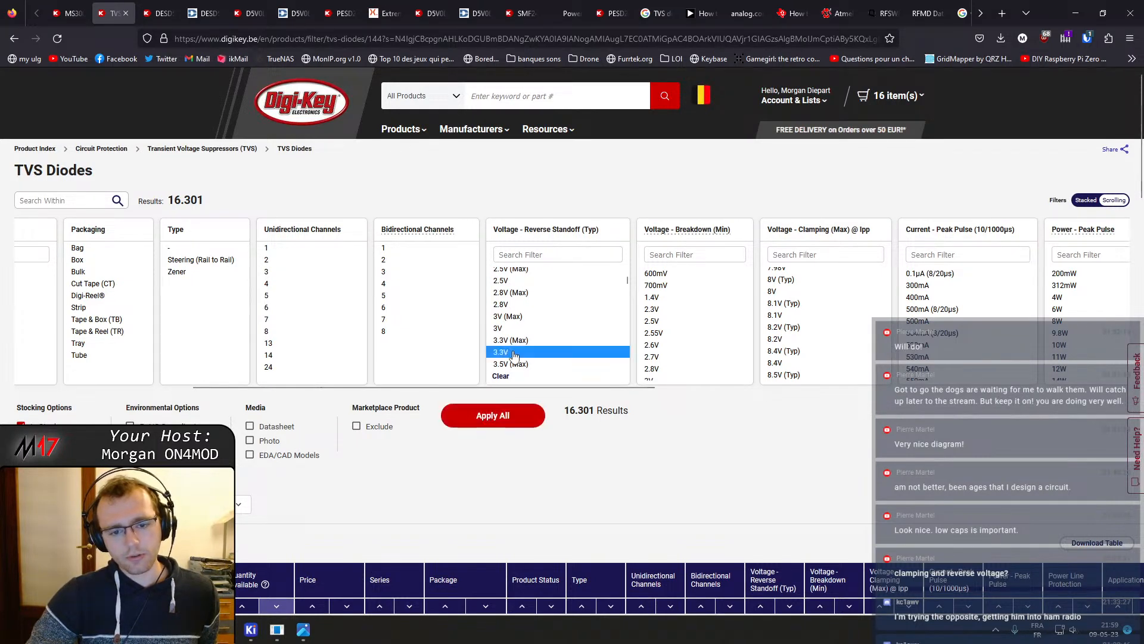
scroll(569, 328, down, 2)
scroll(571, 327, down, 2)
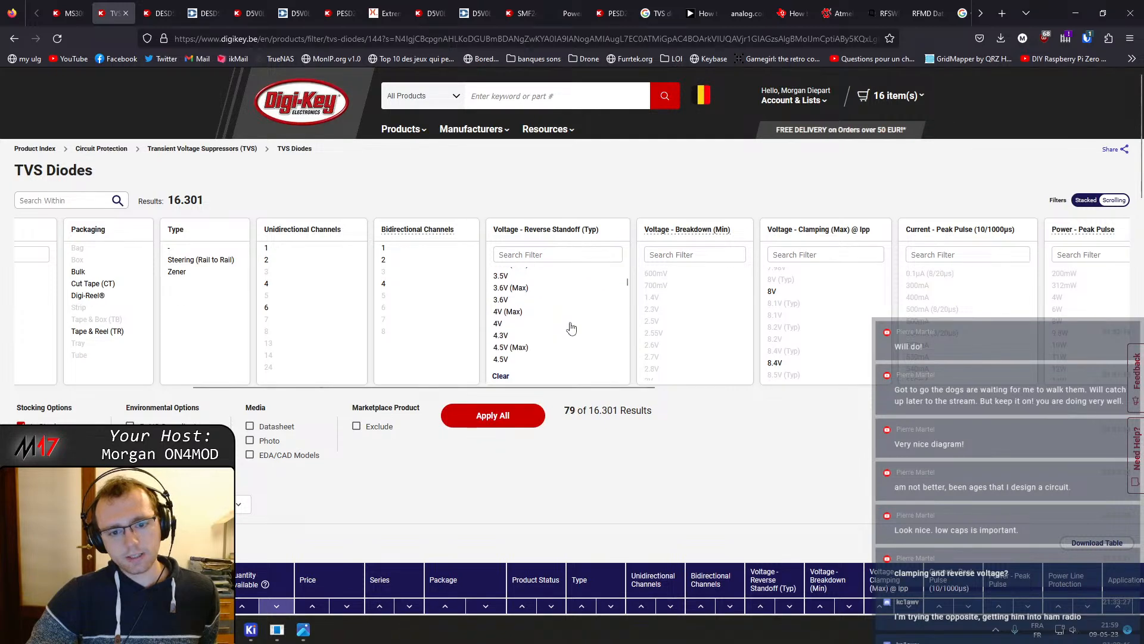
scroll(539, 337, down, 2)
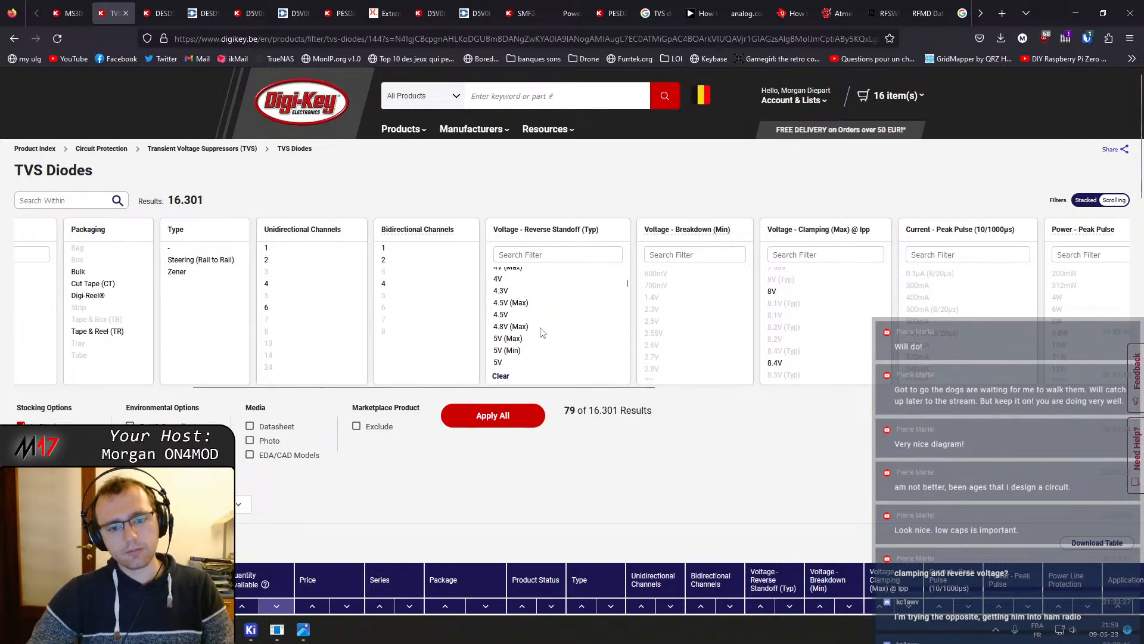
shift+click(505, 309)
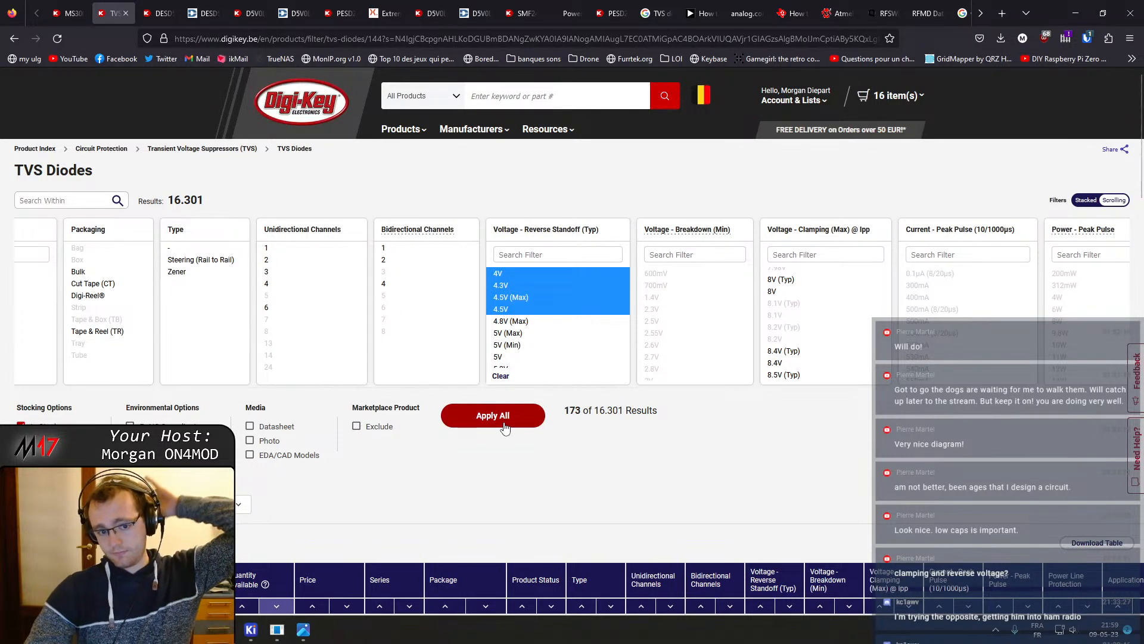
click(504, 417)
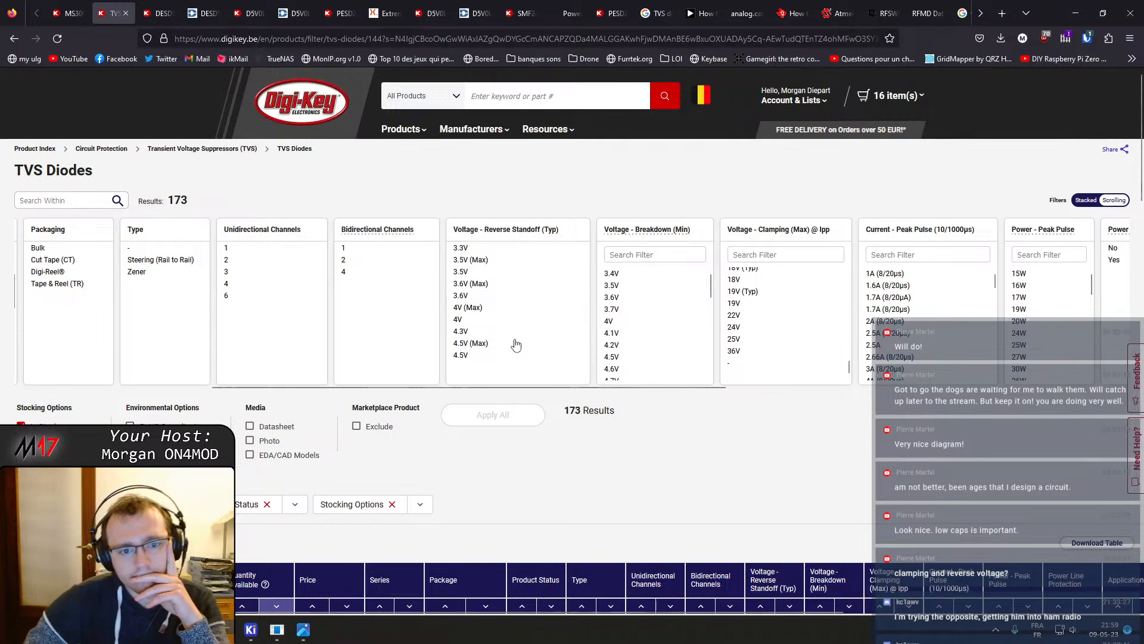
Filter the packaging to Bulk and Cut Tape (CT), apply the filters, and scroll to the results
scroll(317, 364, down, 4)
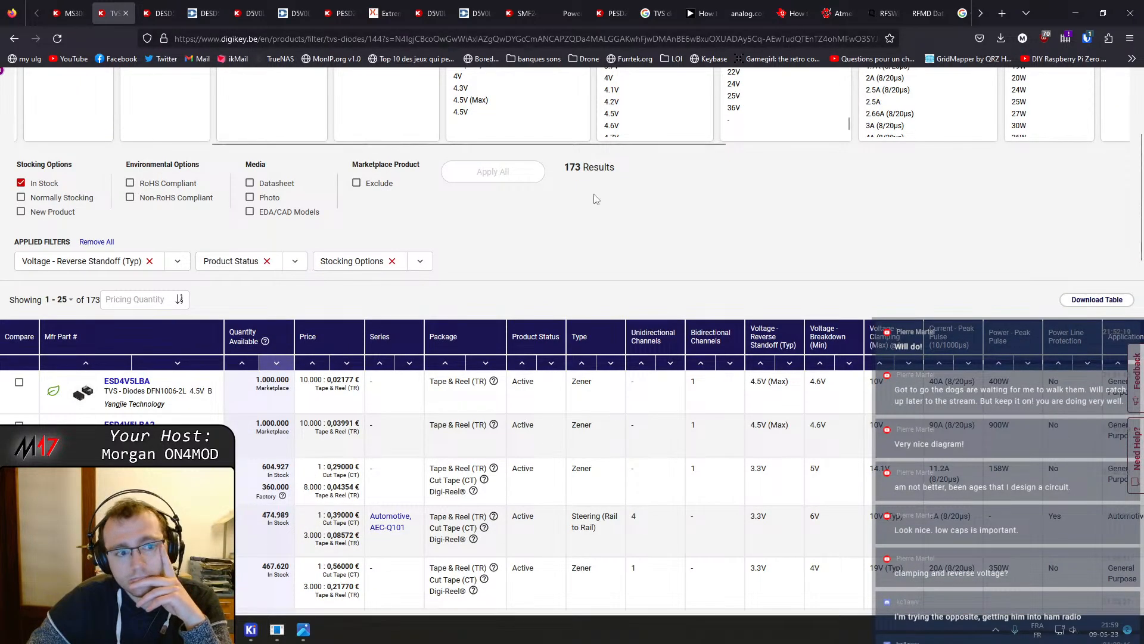
scroll(319, 361, up, 3)
drag(684, 325, 99, 348)
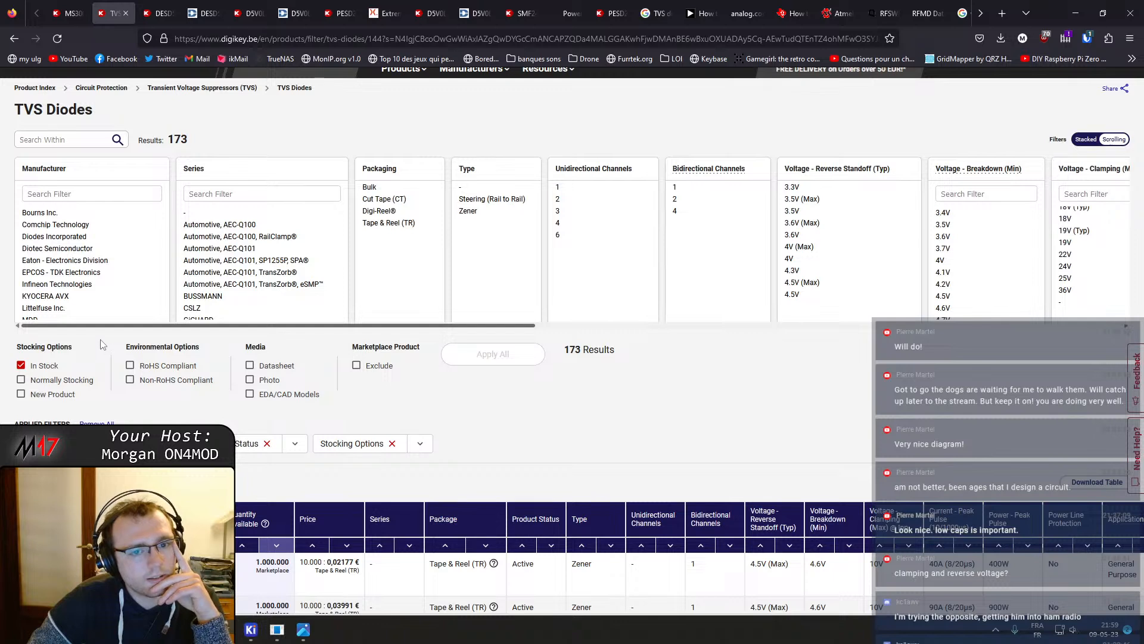
click(384, 200)
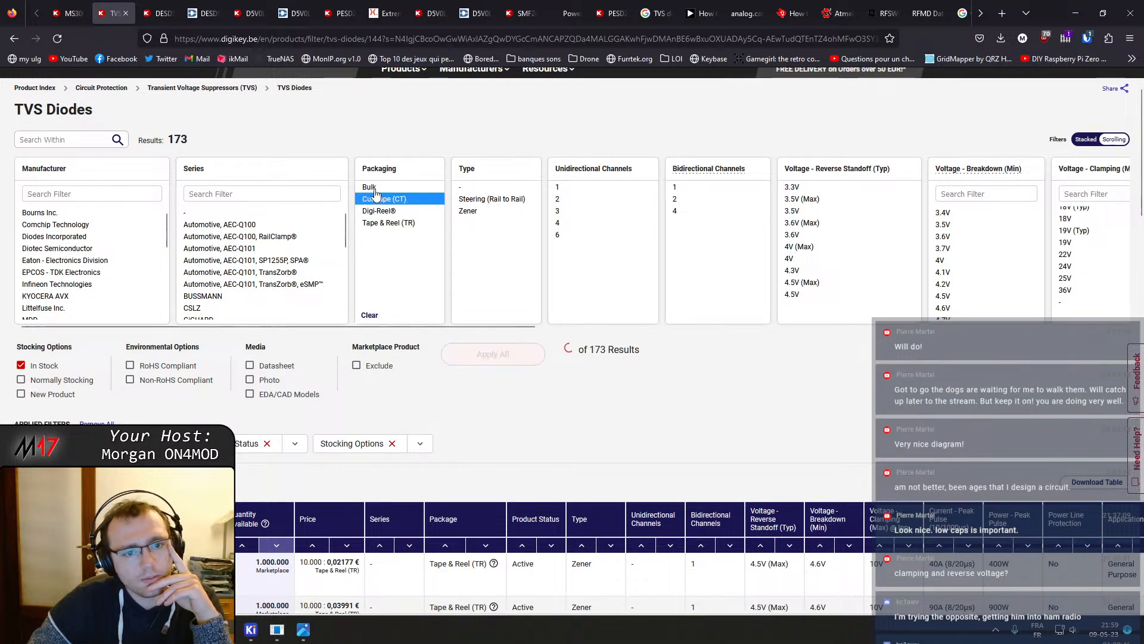
click(370, 186)
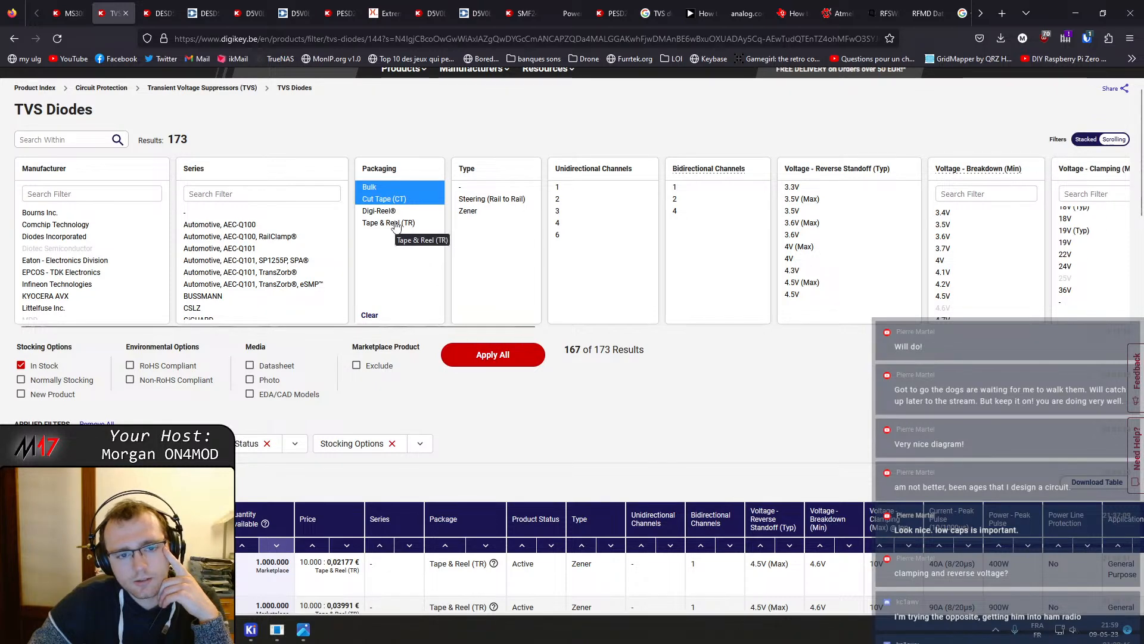
click(484, 357)
scroll(465, 340, down, 5)
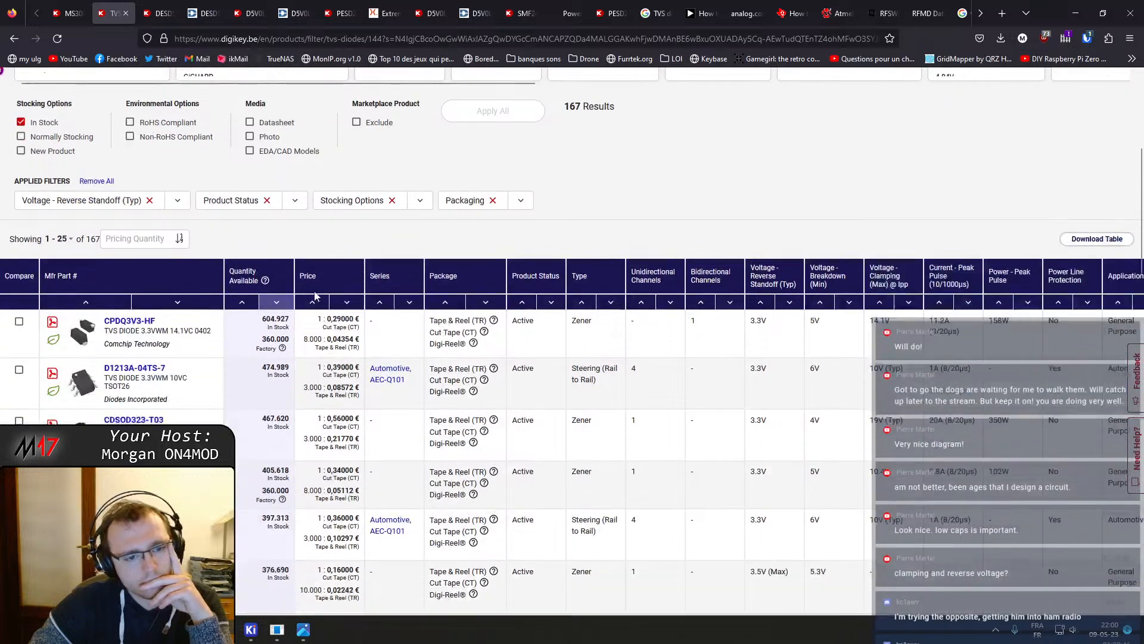
Open the CPDQ3V3-HF product page and its datasheet
mouse_move(83, 332)
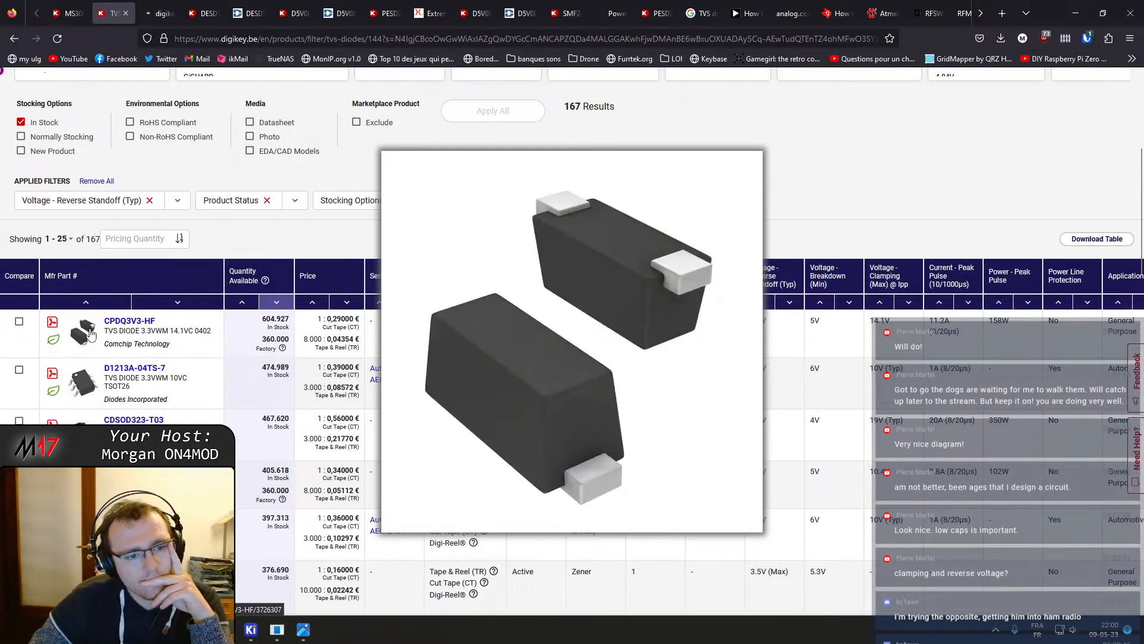
click(90, 333)
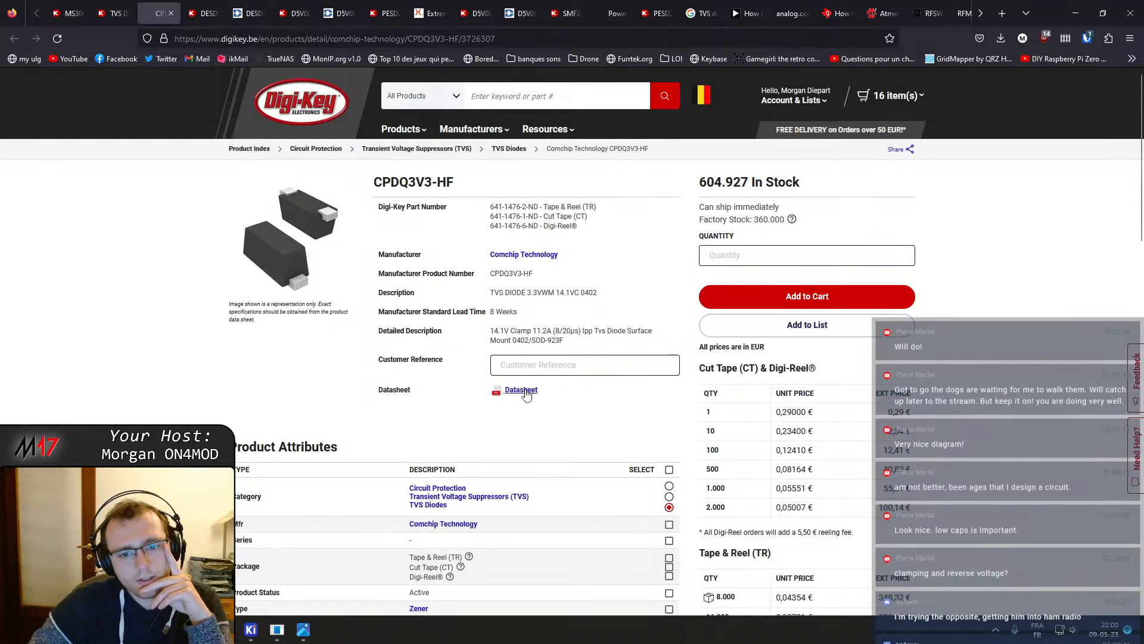
click(524, 391)
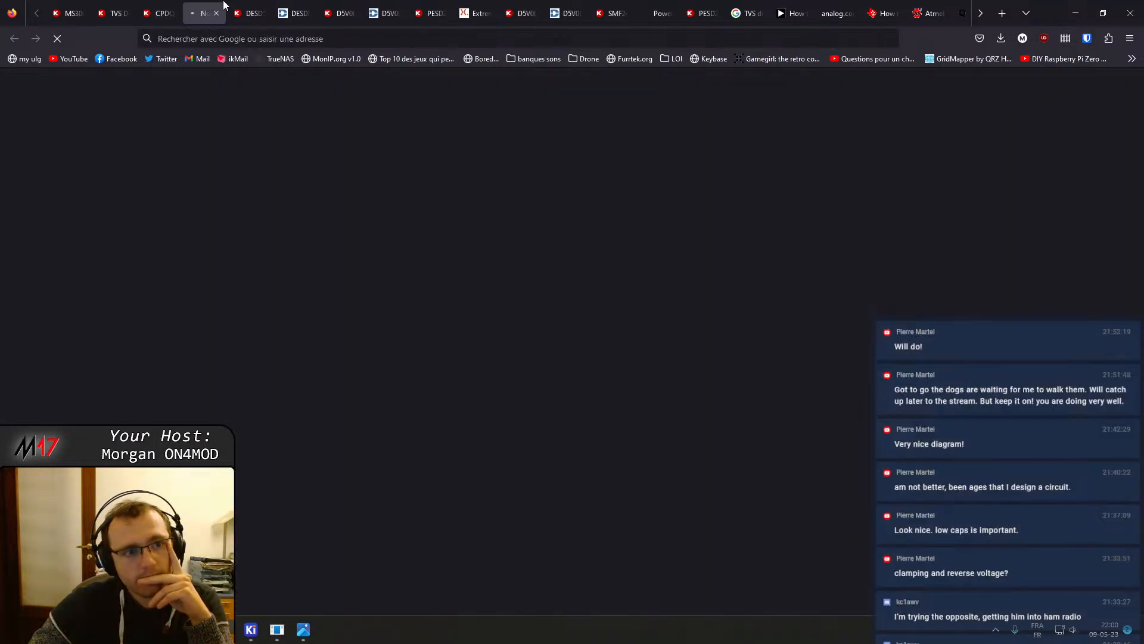
Review the CPDQ3V3-HF product attributes and the datasheet's features and mechanical data
click(173, 11)
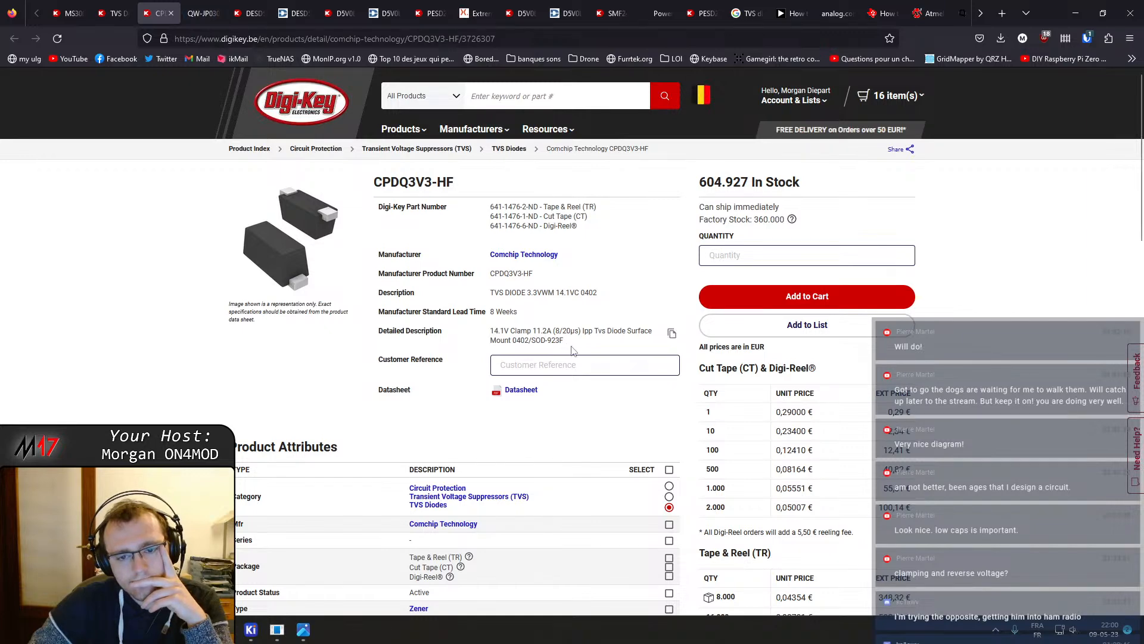
scroll(571, 348, down, 6)
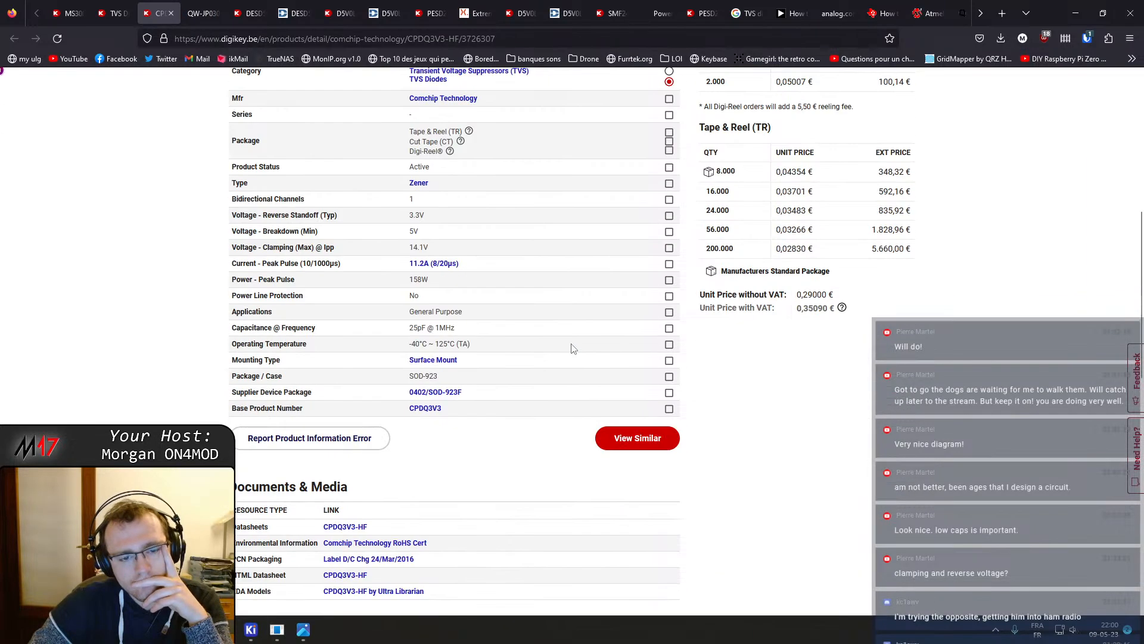
key(ctrl+Tab)
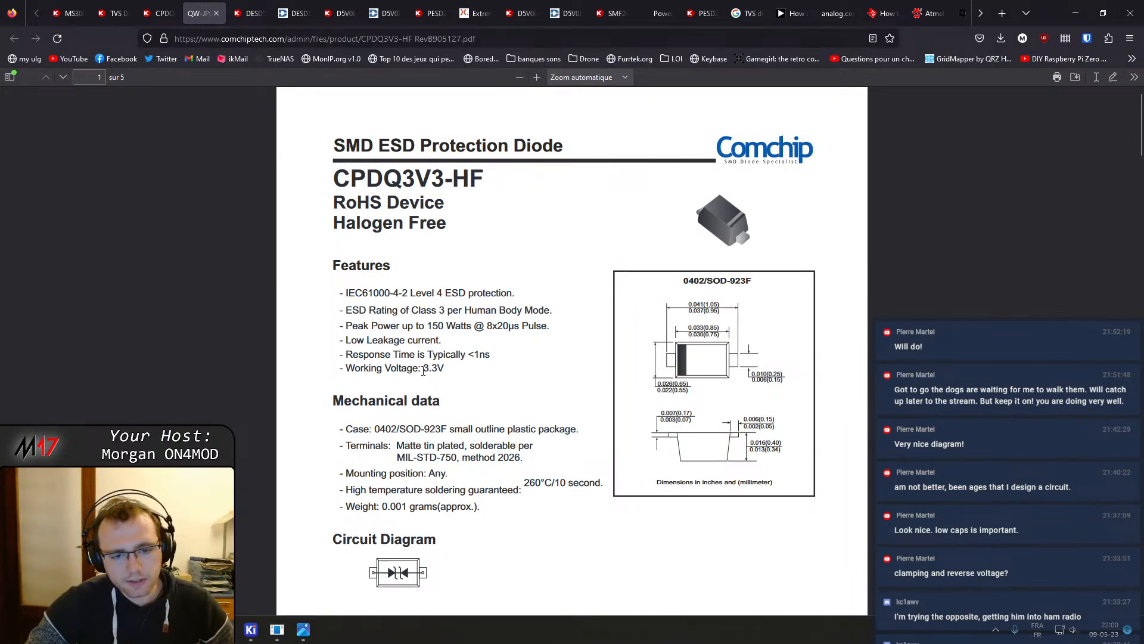
scroll(429, 372, down, 2)
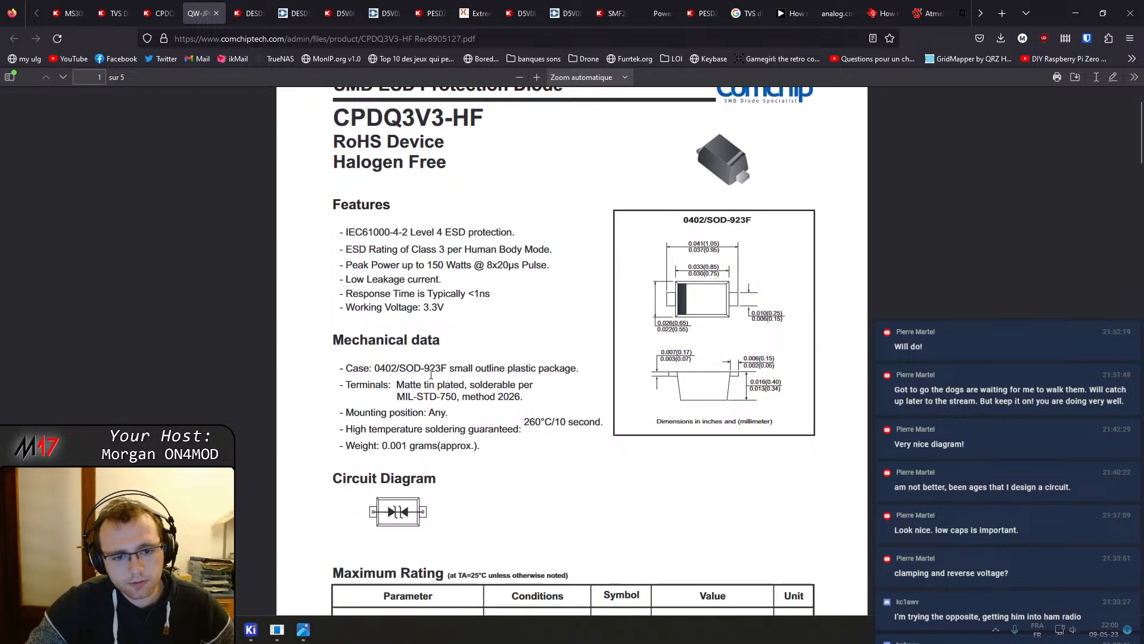
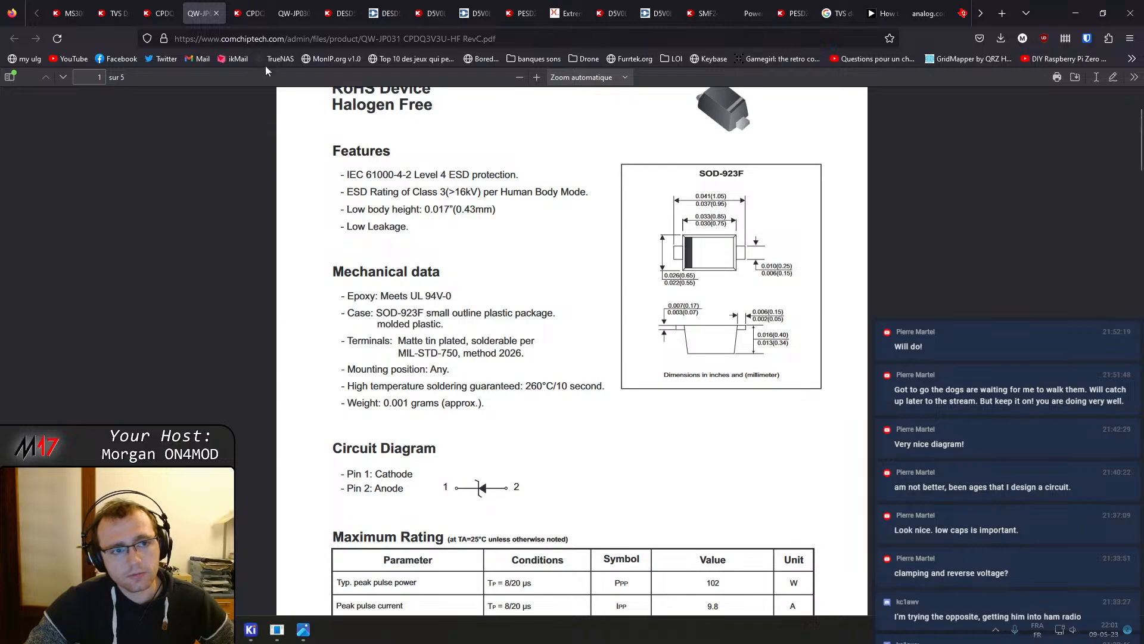
Compare the features, mechanical data and maximum ratings in the CPDQ3V3-HF and CPDQ3V3U-HF datasheets
click(240, 6)
click(278, 5)
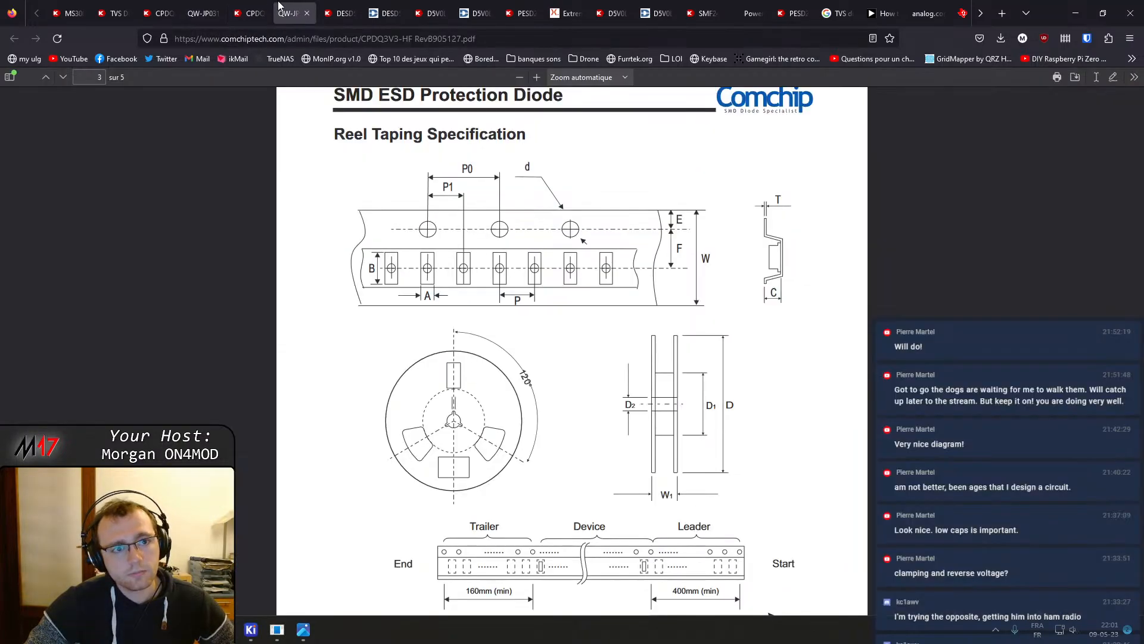
drag(278, 6, 245, 7)
scroll(337, 229, up, 15)
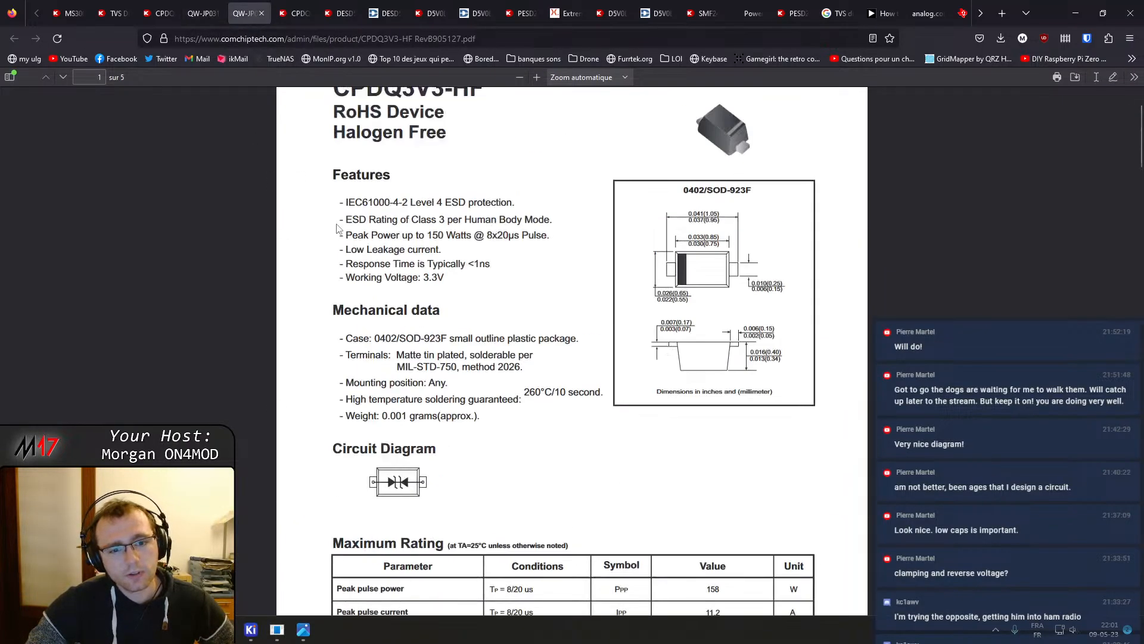
scroll(337, 228, up, 2)
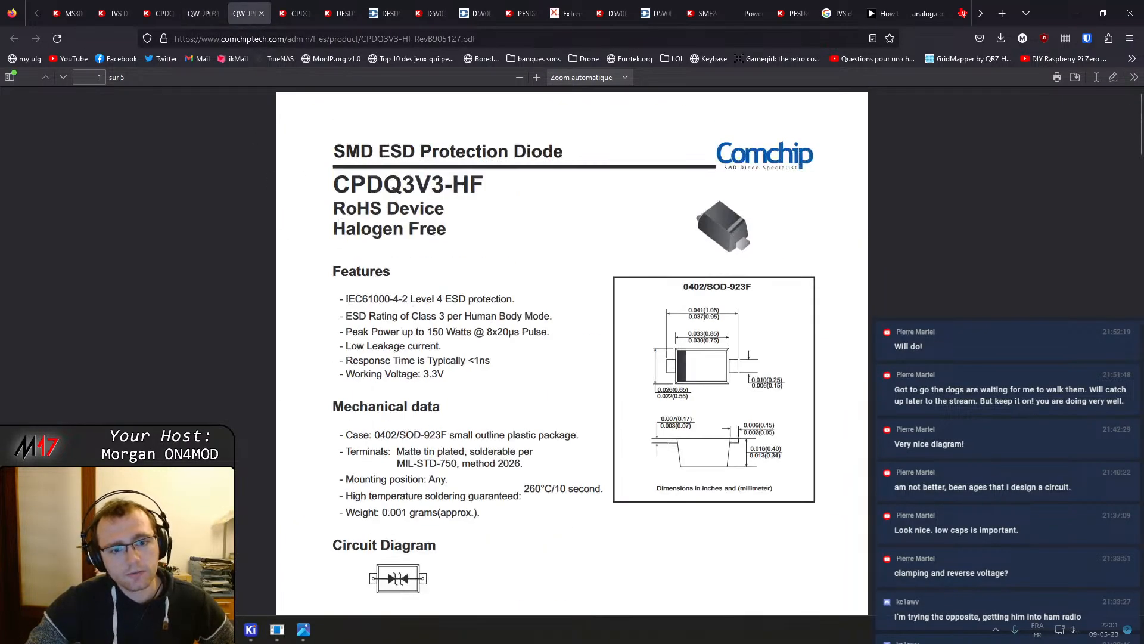
click(214, 4)
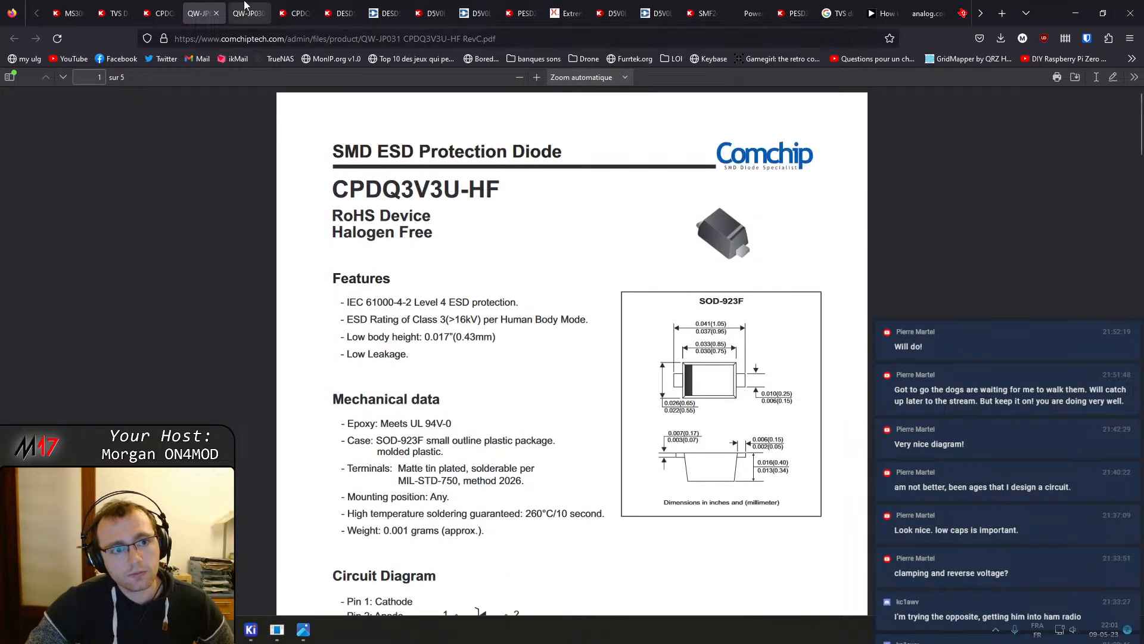
click(244, 6)
click(206, 7)
click(252, 6)
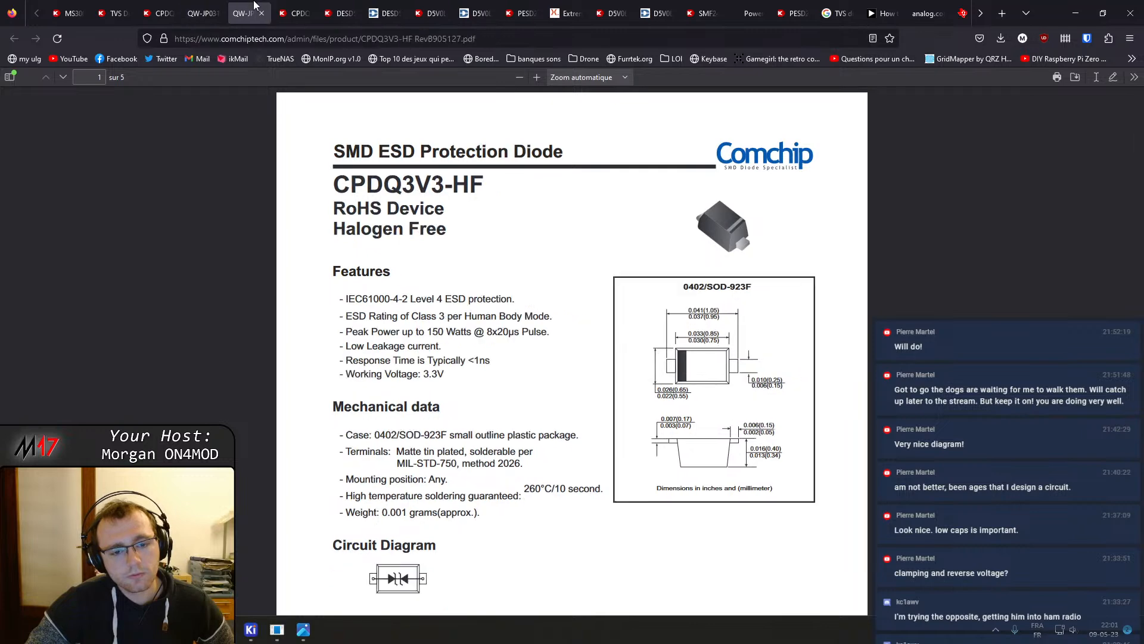
click(202, 8)
scroll(423, 330, down, 6)
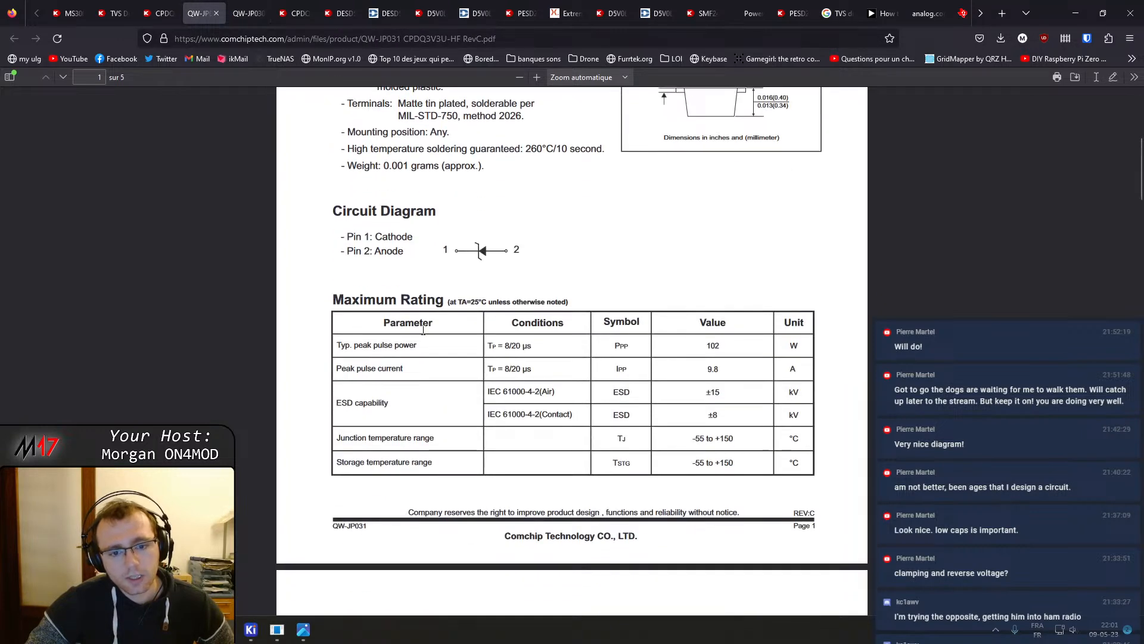
click(245, 12)
scroll(376, 254, down, 5)
scroll(376, 253, up, 1)
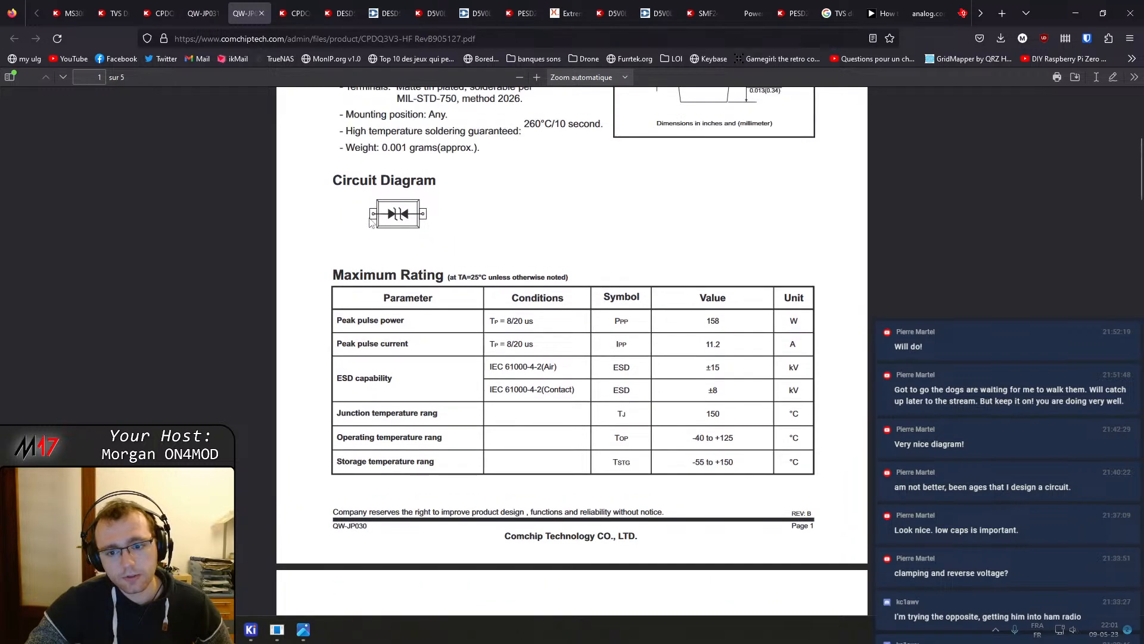
click(224, 7)
click(234, 7)
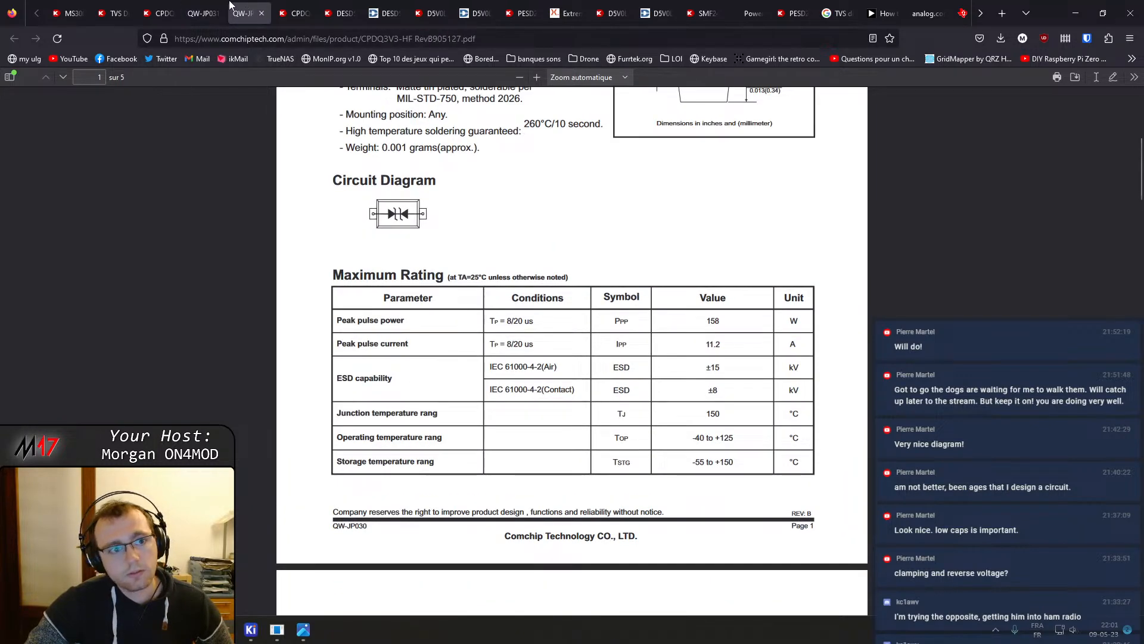
mouse_move(230, 5)
mouse_down()
mouse_move(209, 180)
mouse_move(219, 88)
mouse_move(301, 5)
mouse_move(241, 8)
mouse_up()
click(205, 9)
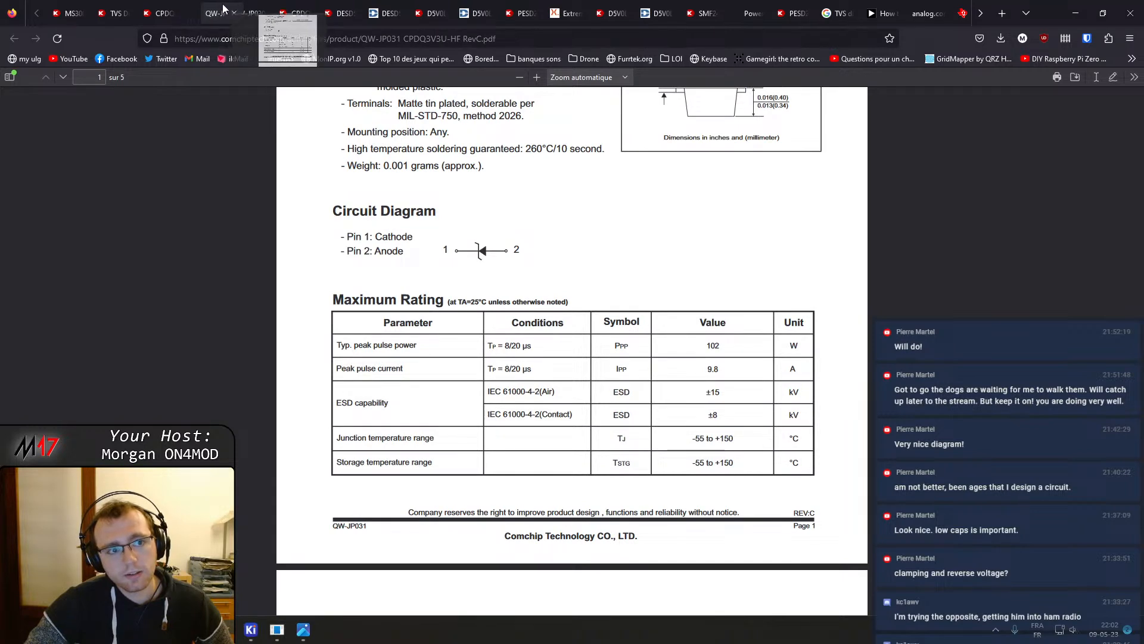
click(240, 9)
click(205, 9)
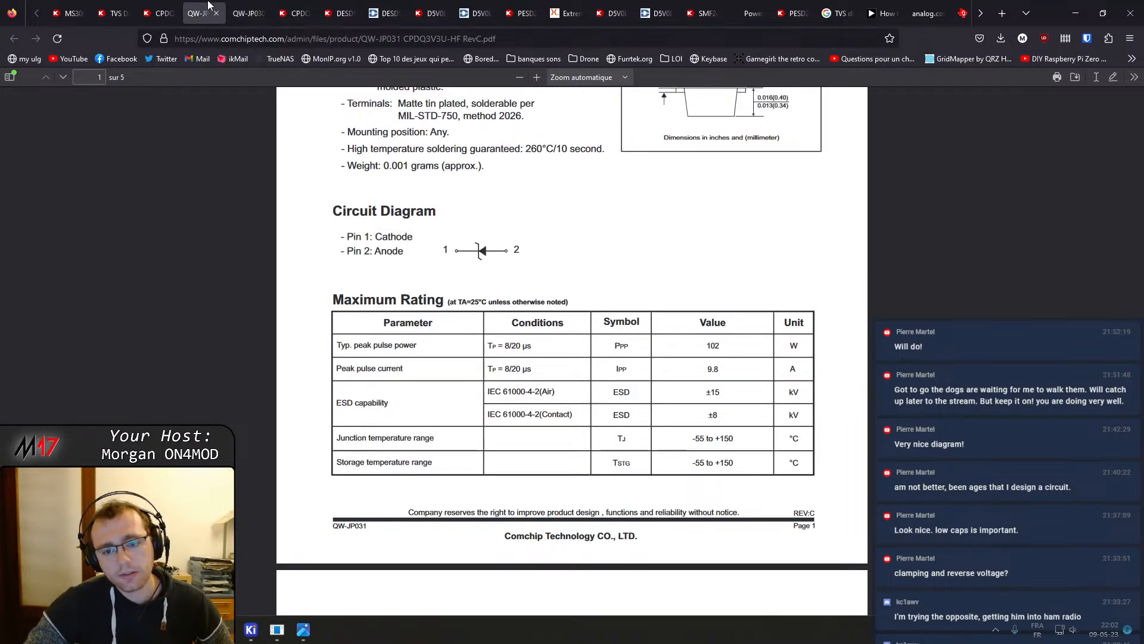
click(242, 7)
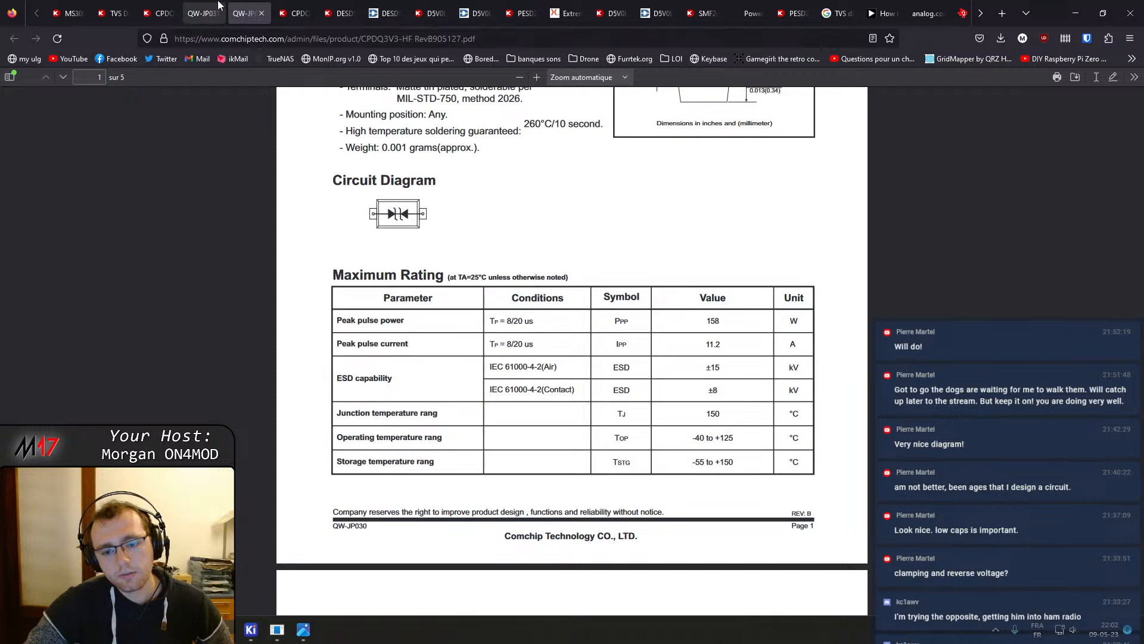
click(219, 6)
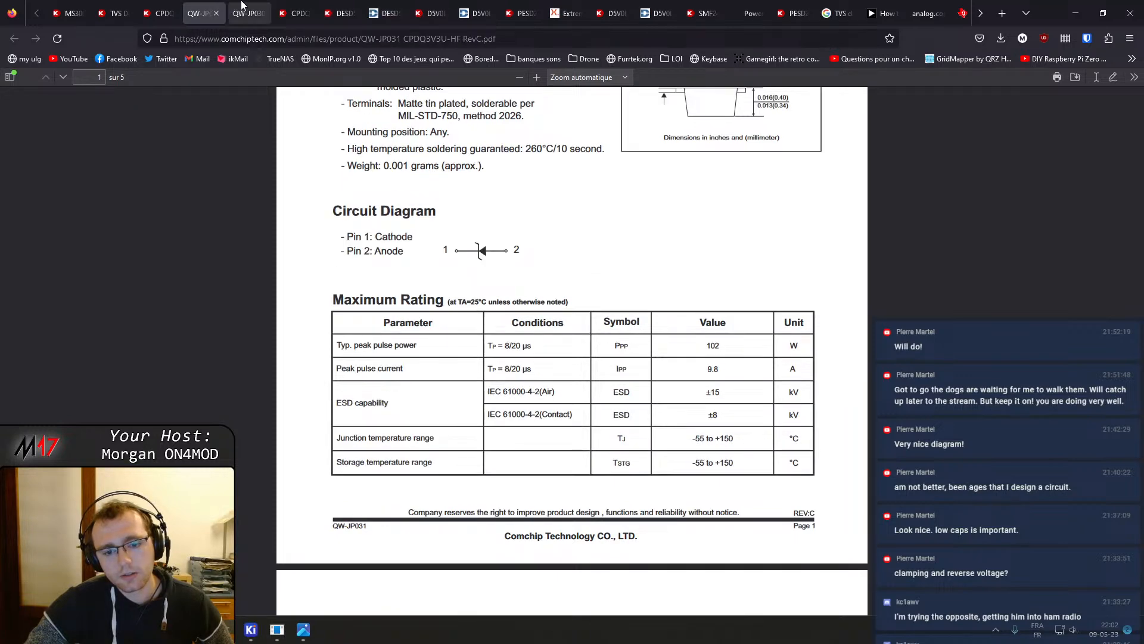
scroll(348, 238, down, 5)
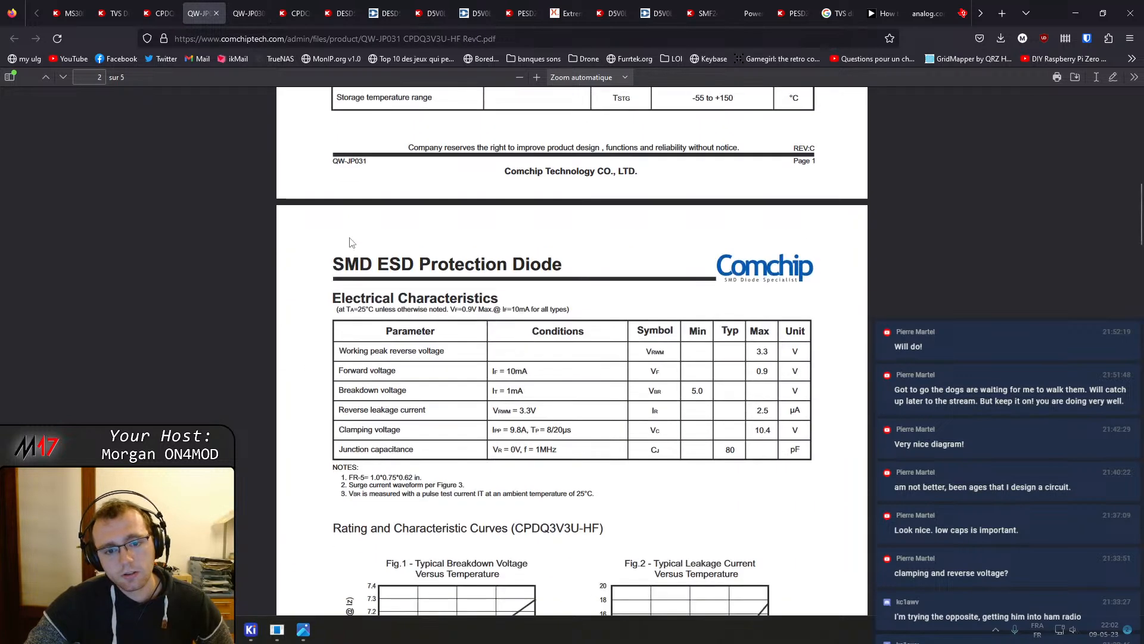
Check the CPDQ3V3U-HF Digi-Key product attributes, then return to the CPDQ3V3-HF datasheet
click(171, 10)
scroll(297, 227, down, 6)
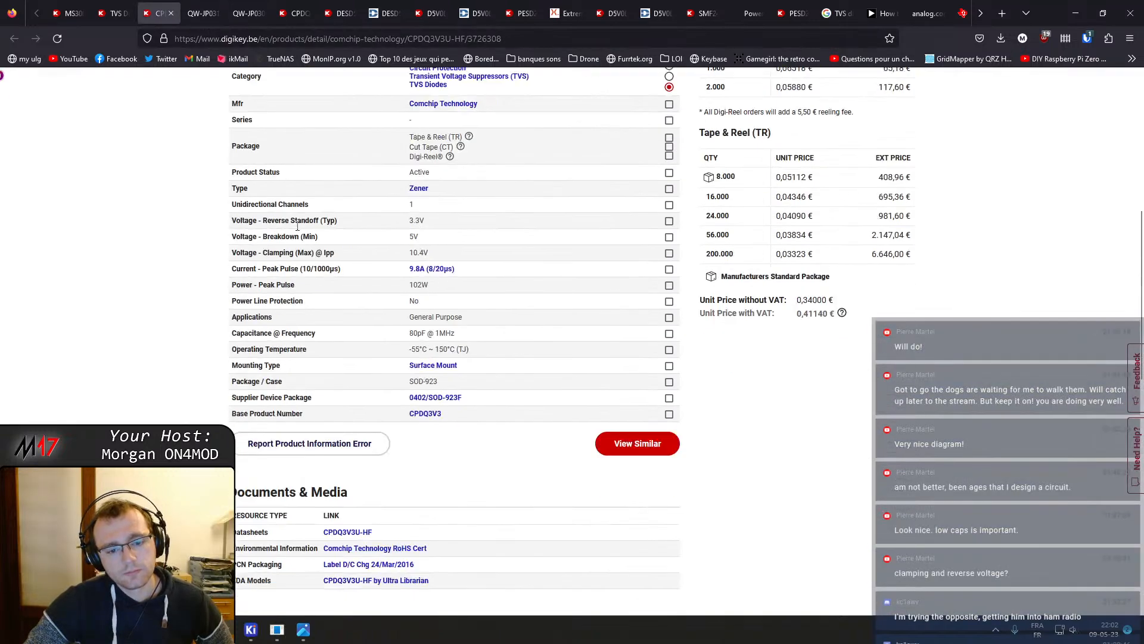
scroll(299, 223, up, 6)
click(253, 11)
scroll(337, 224, down, 5)
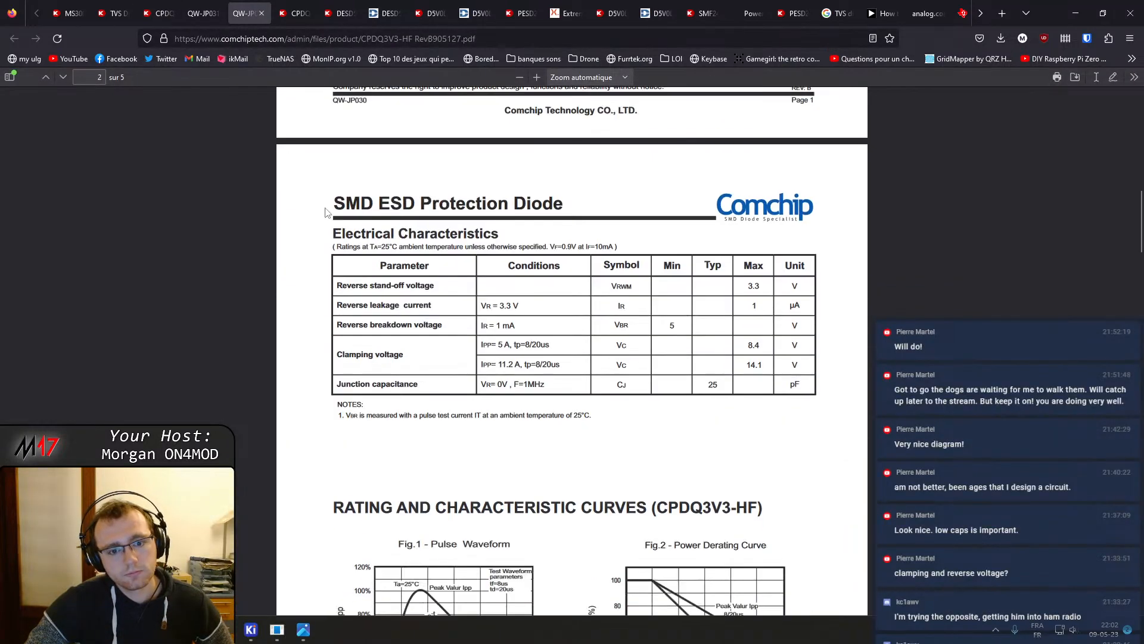
Compare the electrical characteristics tables of the CPDQ3V3-HF and CPDQ3V3U-HF datasheets
click(205, 11)
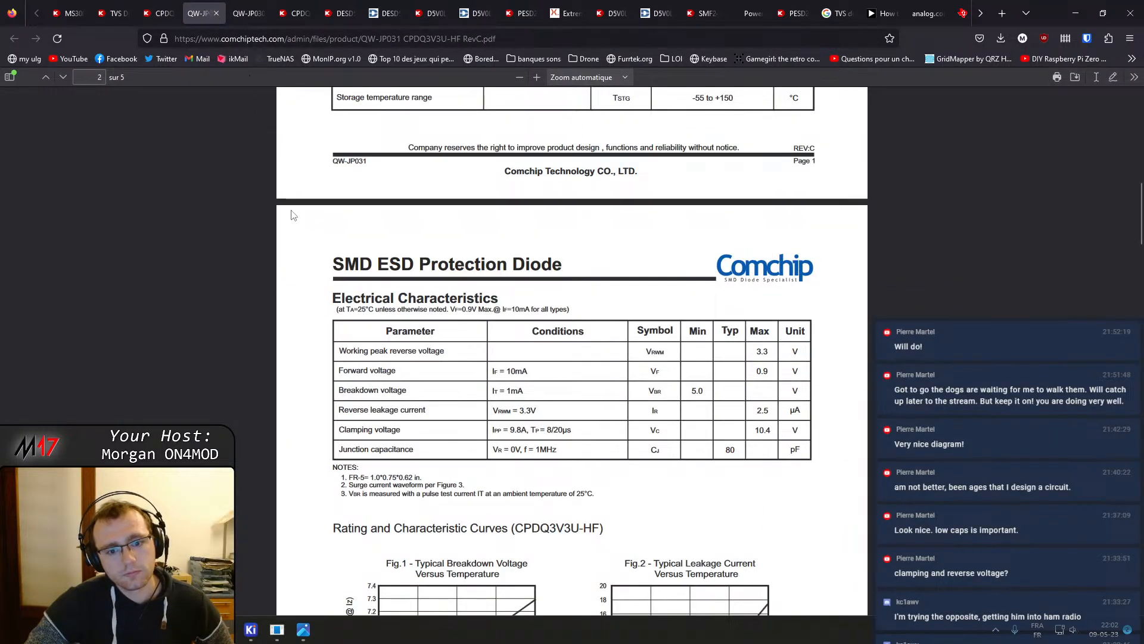
scroll(293, 216, down, 1)
click(247, 10)
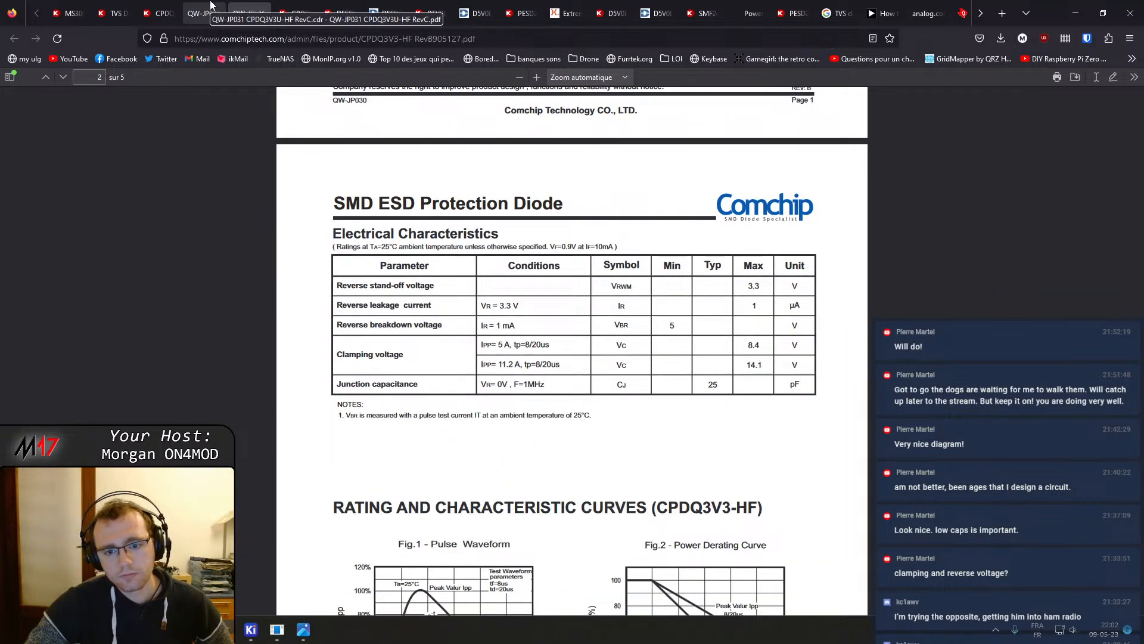
click(210, 5)
key(ctrl+Tab)
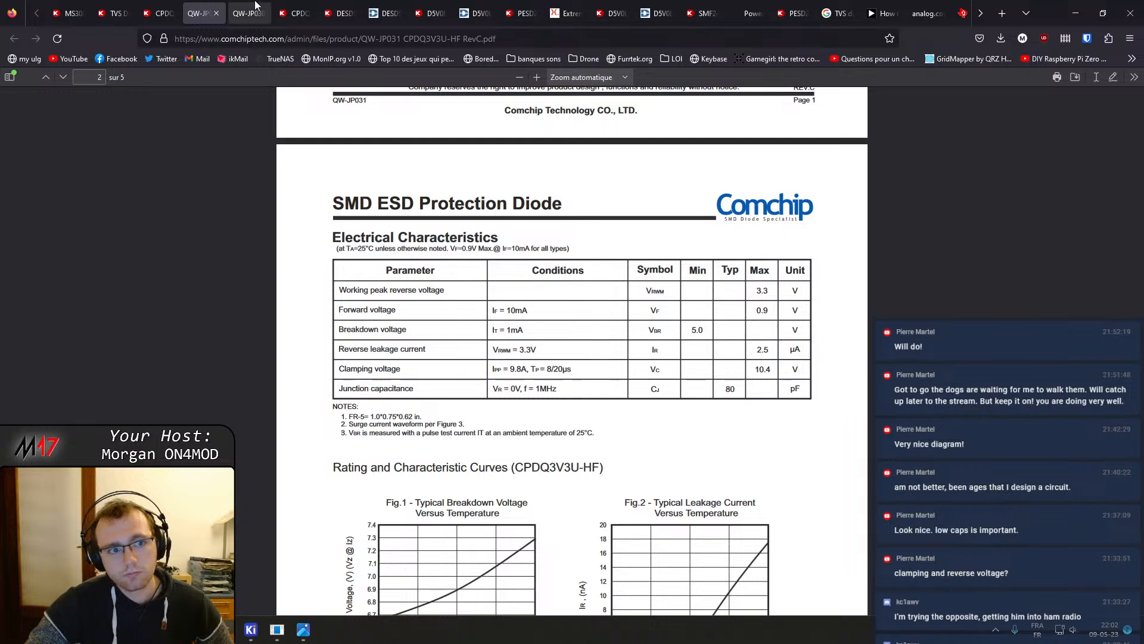
right_click(209, 4)
key(Escape)
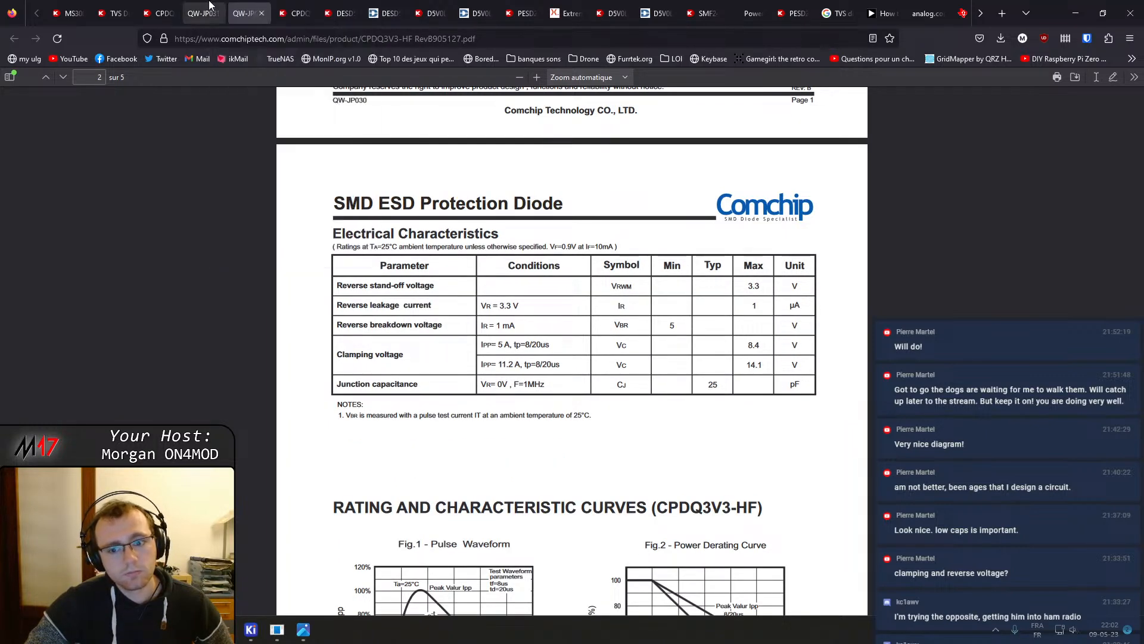
key(ctrl+shift+Tab)
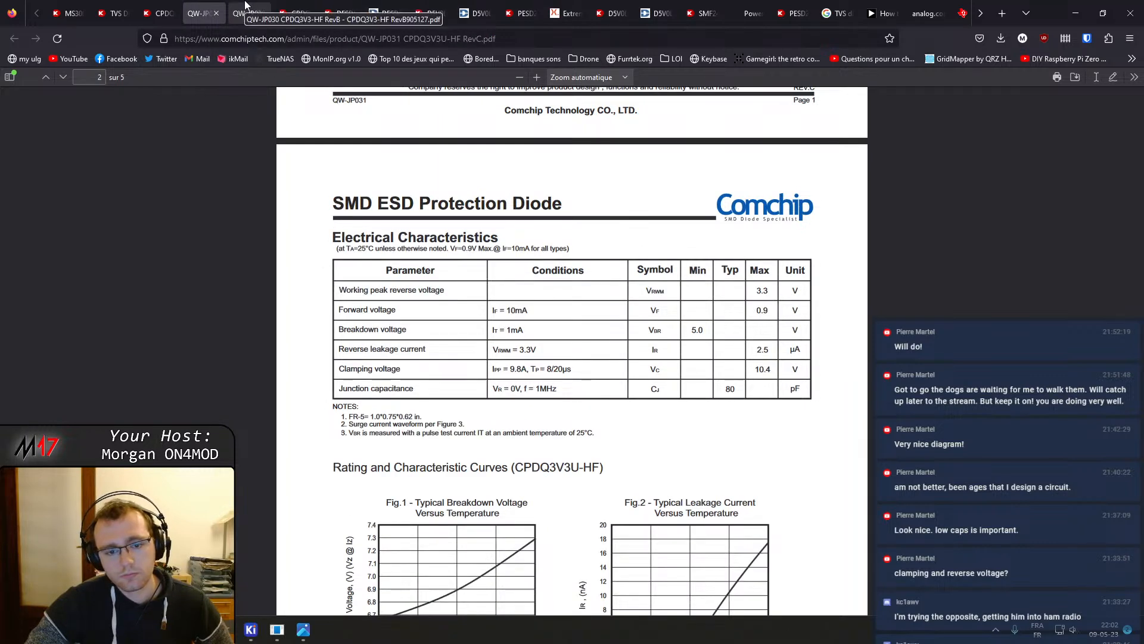
click(245, 5)
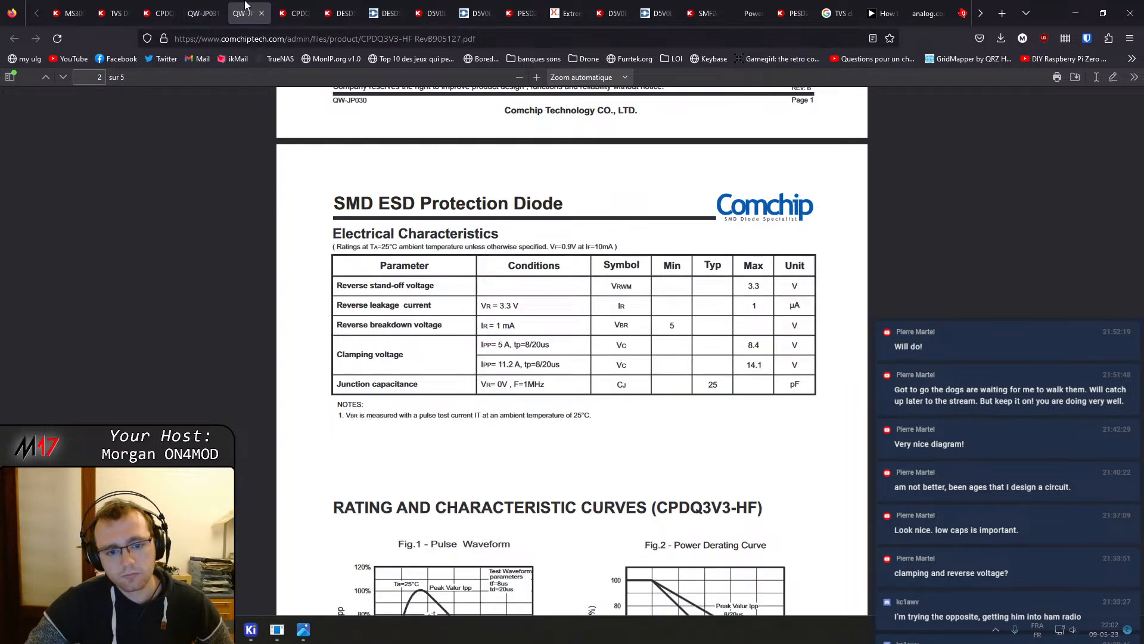
click(217, 7)
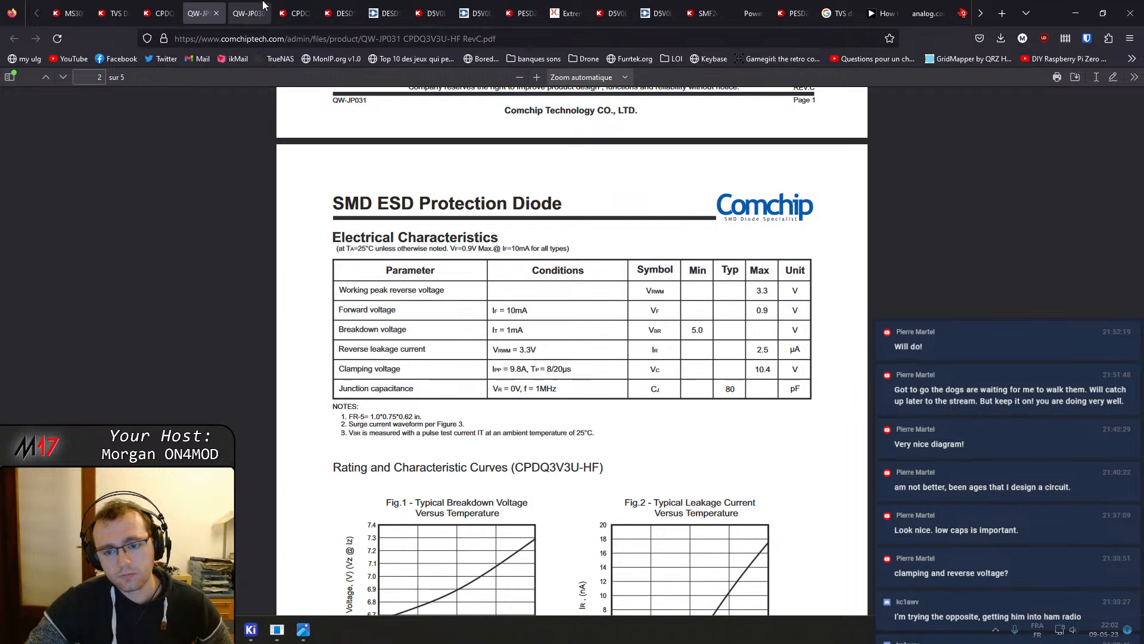
click(229, 4)
click(210, 4)
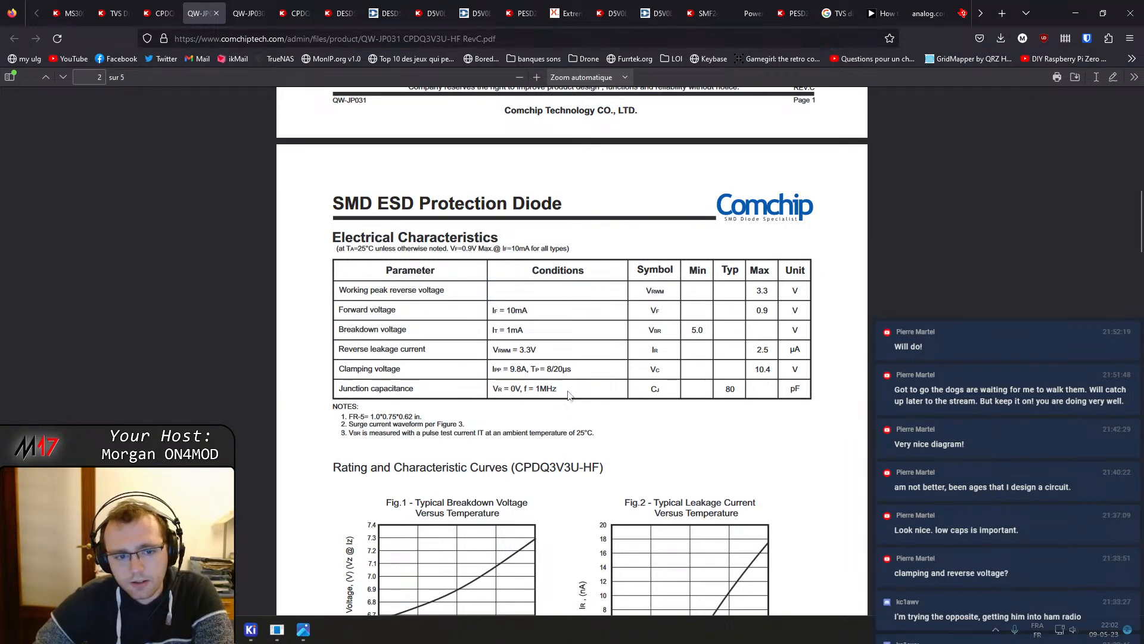
Read through the CPDQ3V3U-HF datasheet's characteristic curves, tape specification, suggested pad layout and packaging
scroll(743, 391, down, 5)
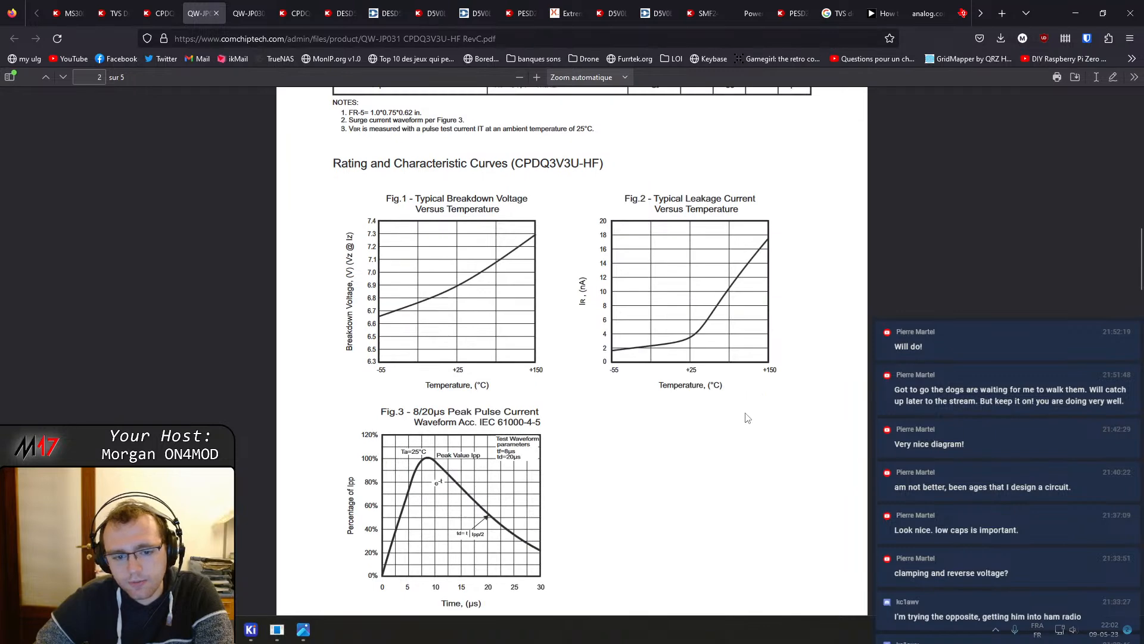
scroll(748, 417, up, 6)
scroll(745, 403, down, 7)
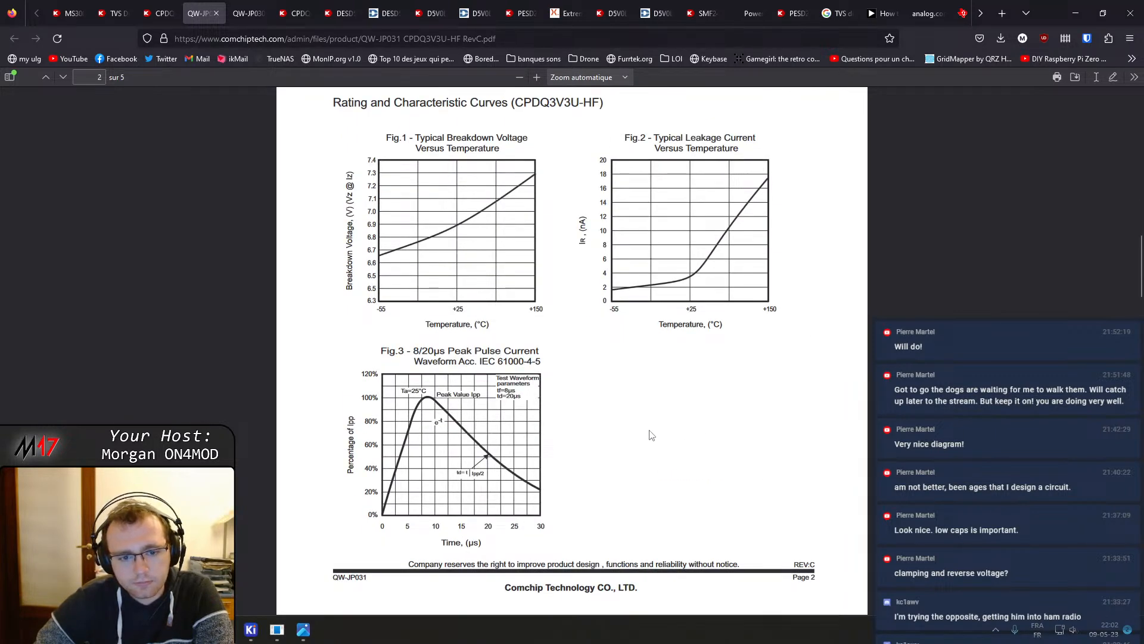
scroll(479, 444, down, 6)
scroll(482, 447, down, 20)
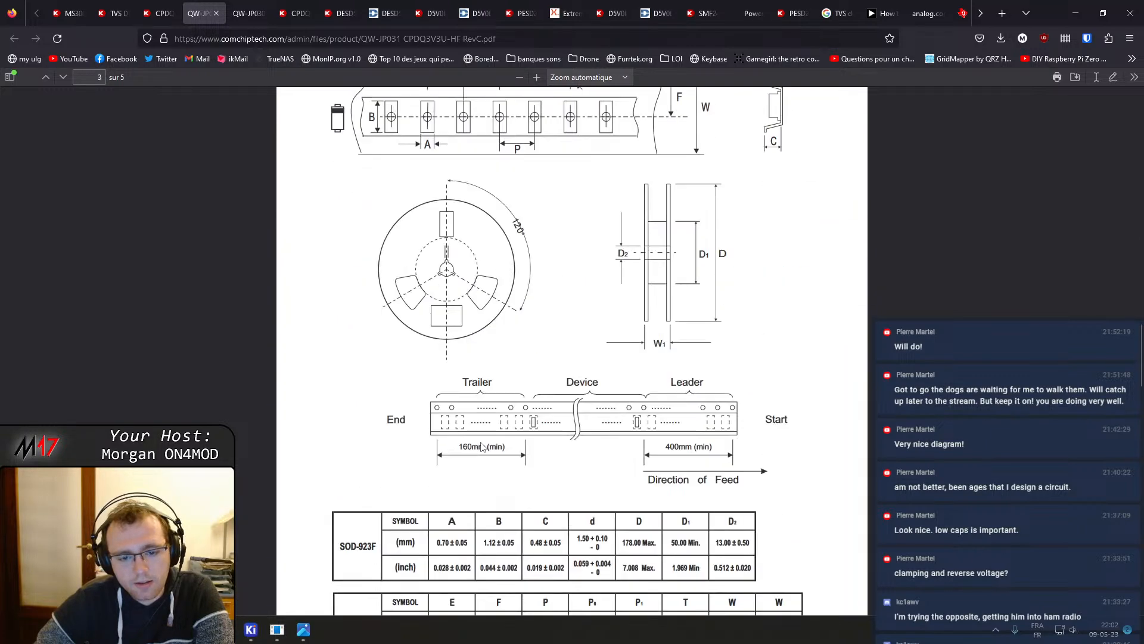
scroll(492, 464, down, 6)
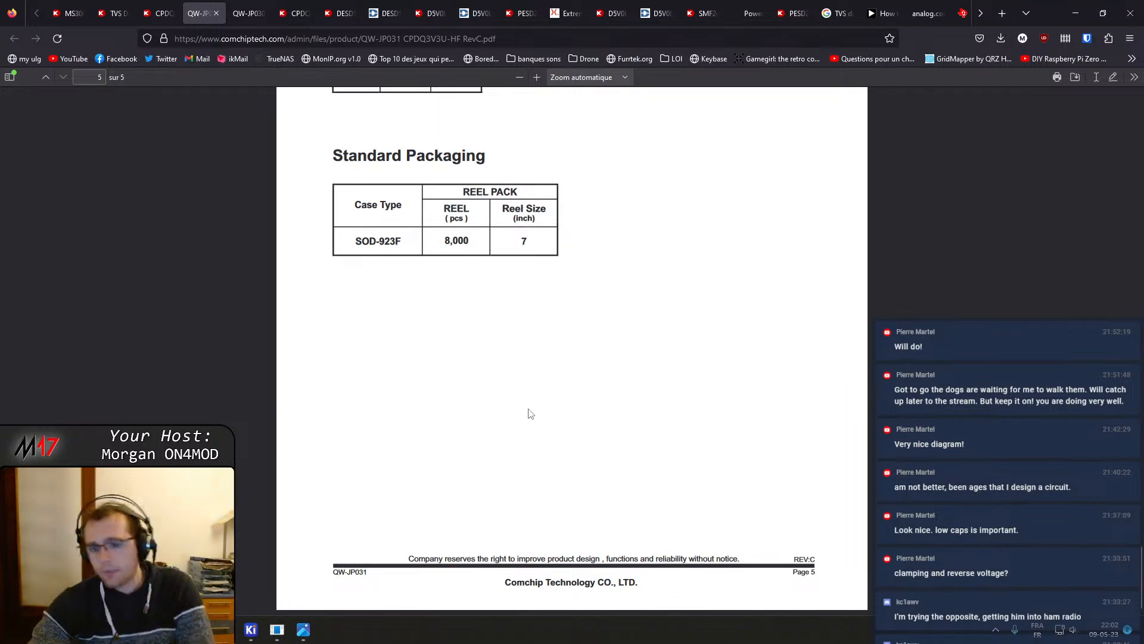
scroll(530, 414, up, 7)
scroll(493, 354, down, 3)
scroll(615, 296, up, 20)
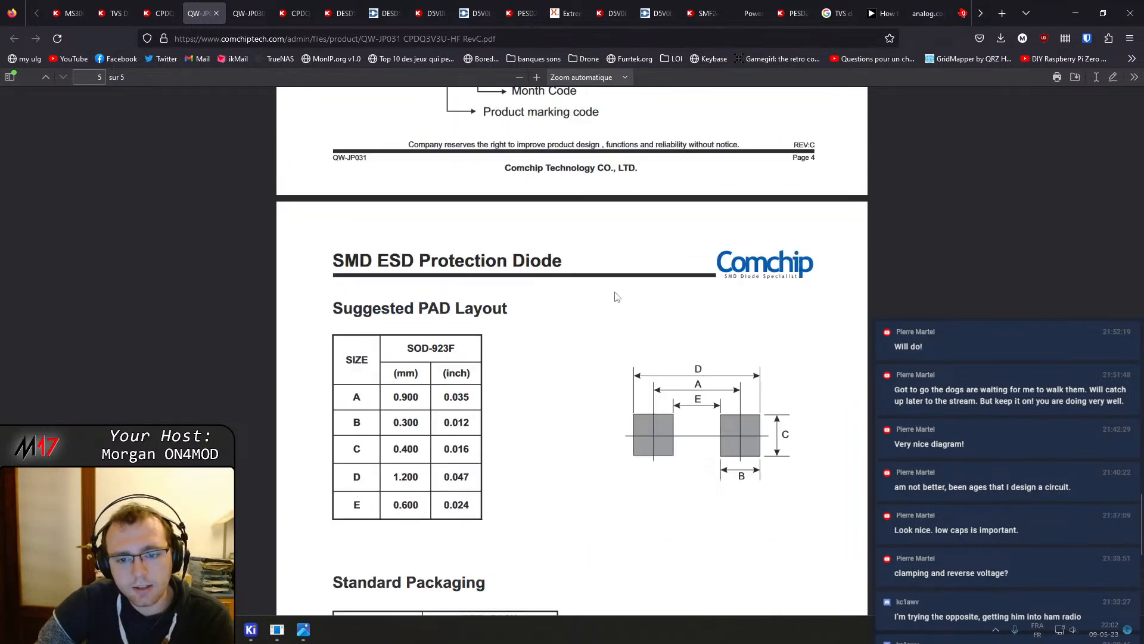
scroll(619, 296, up, 15)
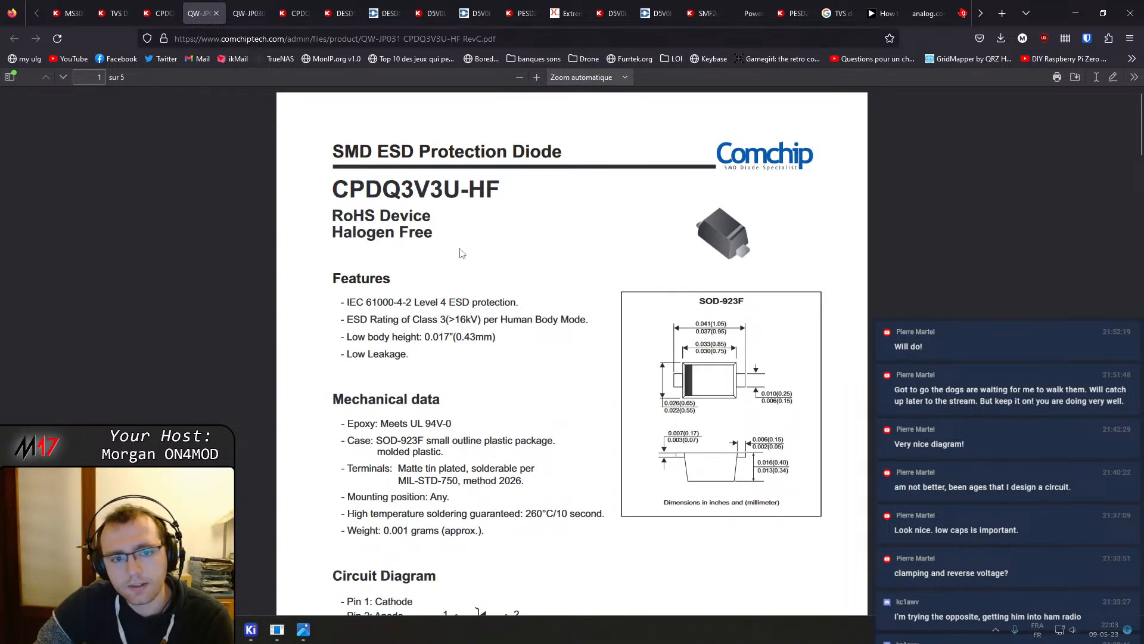
Back on the Digi-Key TVS diode results, open the DF2S5.6FS,L3M product page and its datasheet
click(174, 5)
click(113, 13)
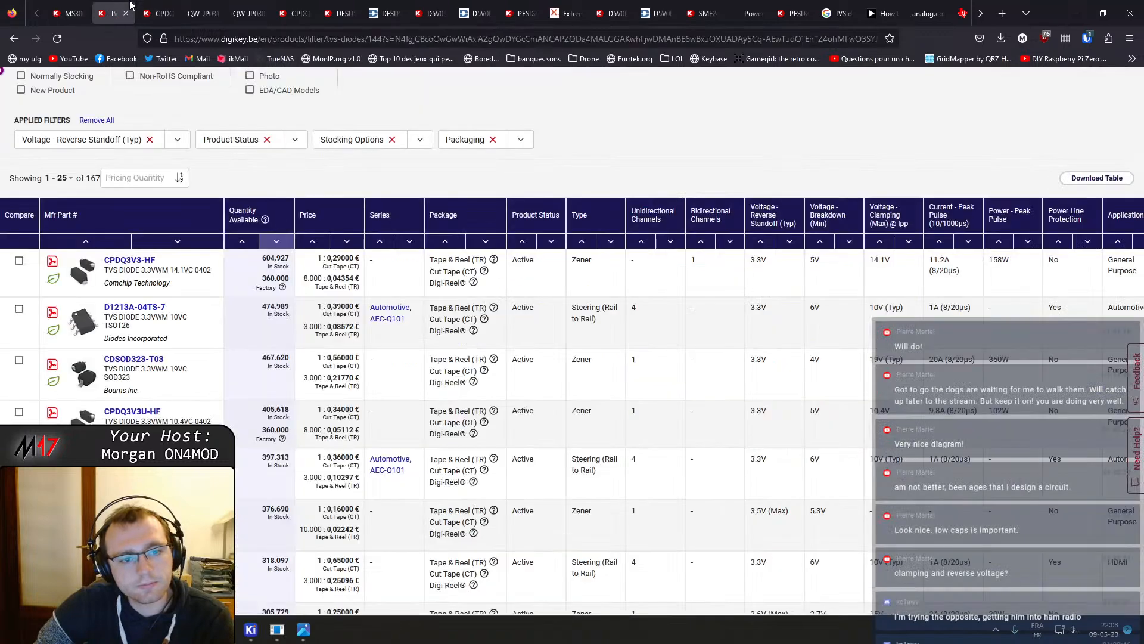
scroll(174, 421, down, 1)
scroll(174, 421, down, 1)
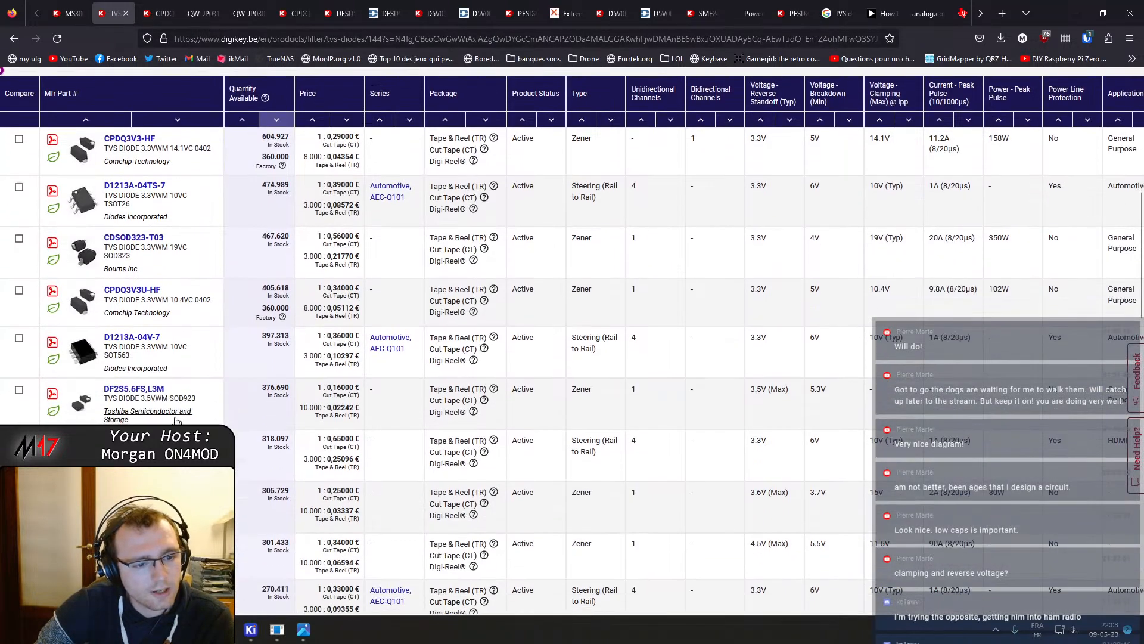
click(154, 390)
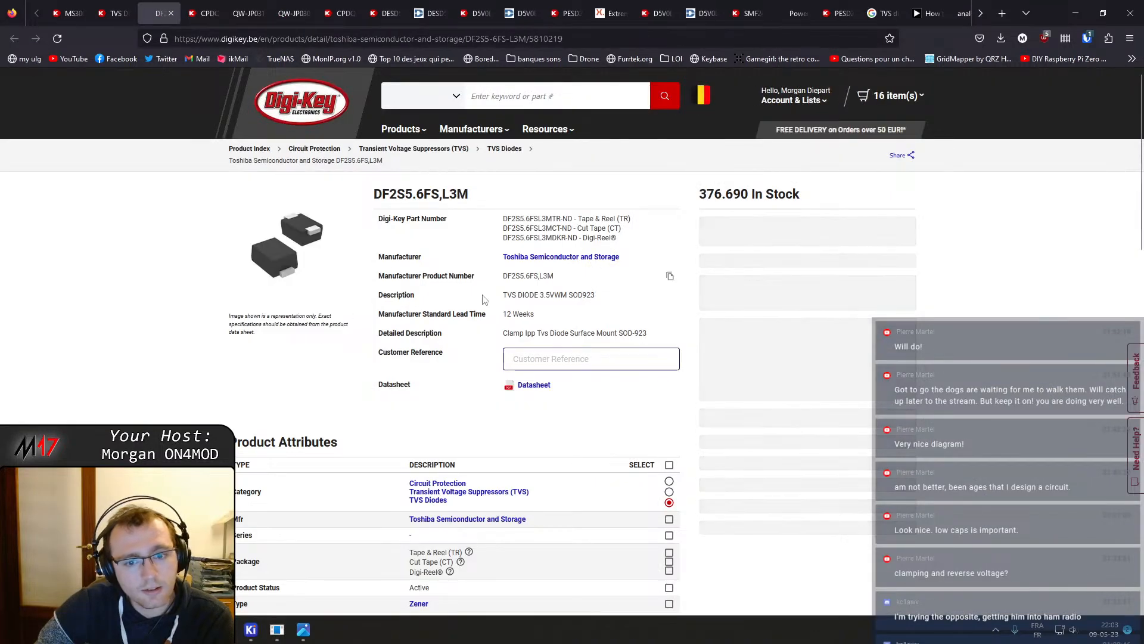
click(534, 384)
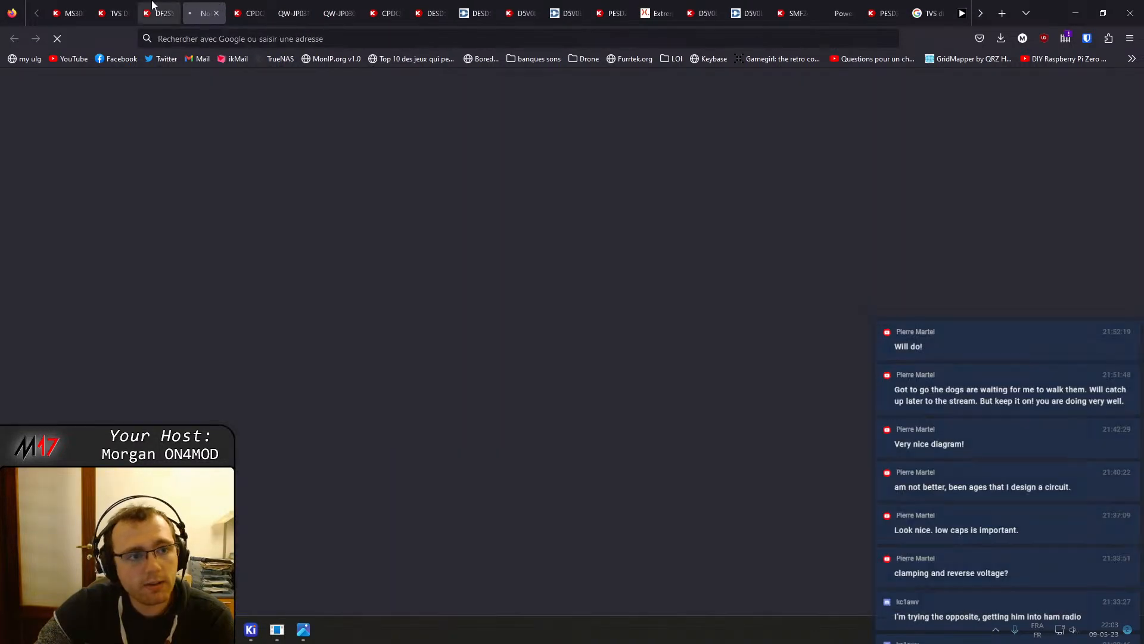
Review the DF2S5.6FS datasheet's absolute maximum ratings and electrical characteristics
scroll(451, 367, down, 5)
scroll(451, 367, down, 7)
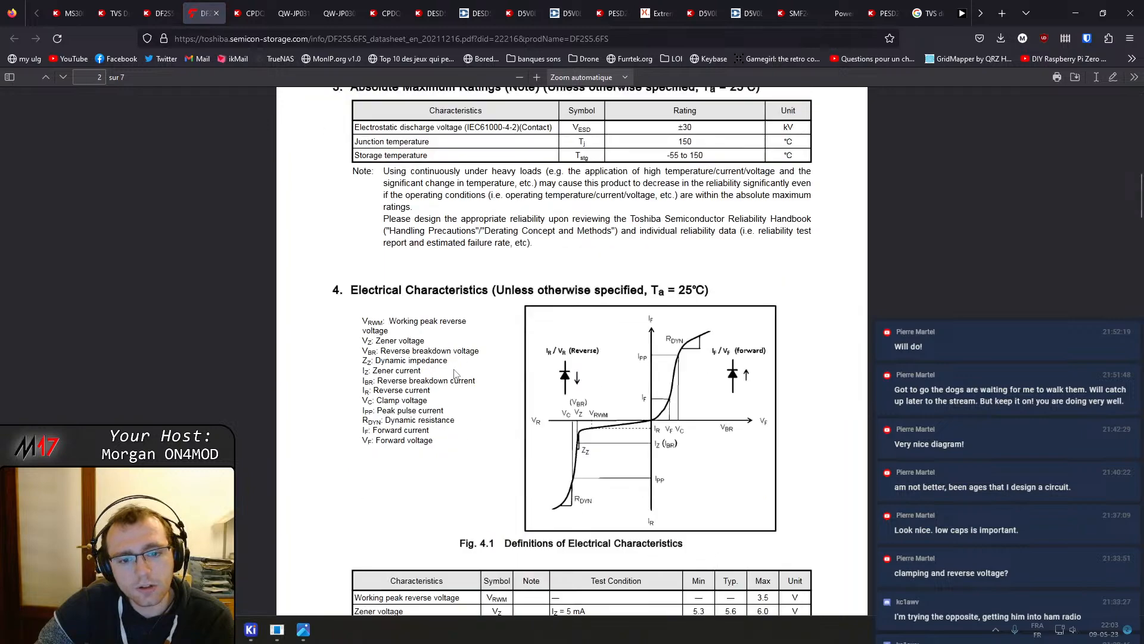
scroll(542, 226, down, 7)
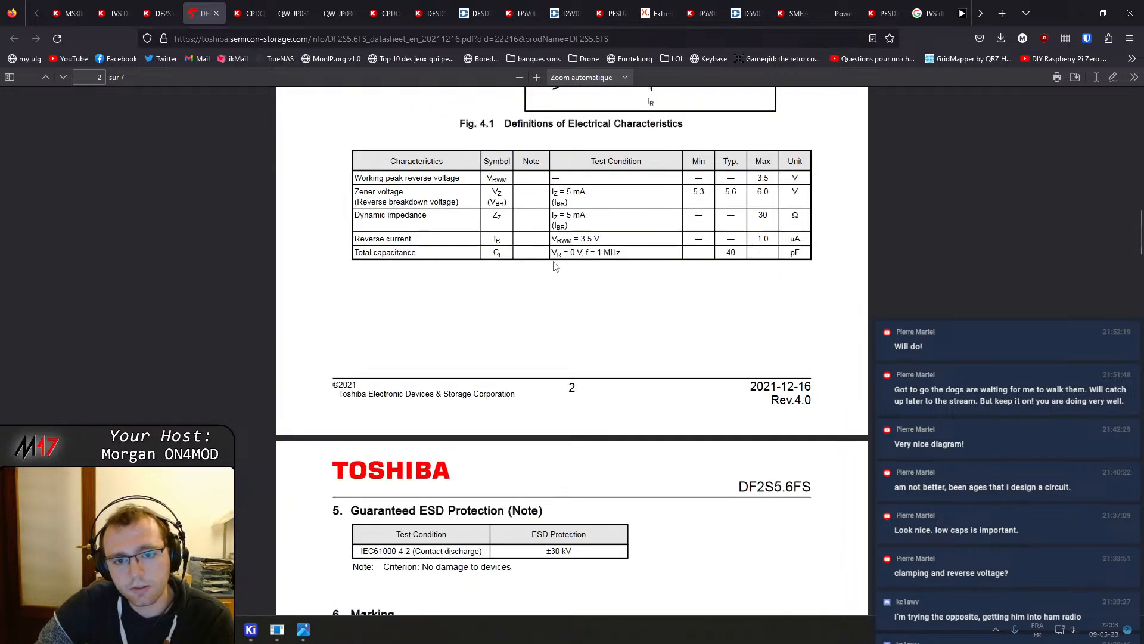
Compare the electrical characteristics tables of the DF2S5.6FS, CPDQ3V3U-HF and CPDQ3V3-HF datasheets across their open tabs
scroll(557, 266, up, 5)
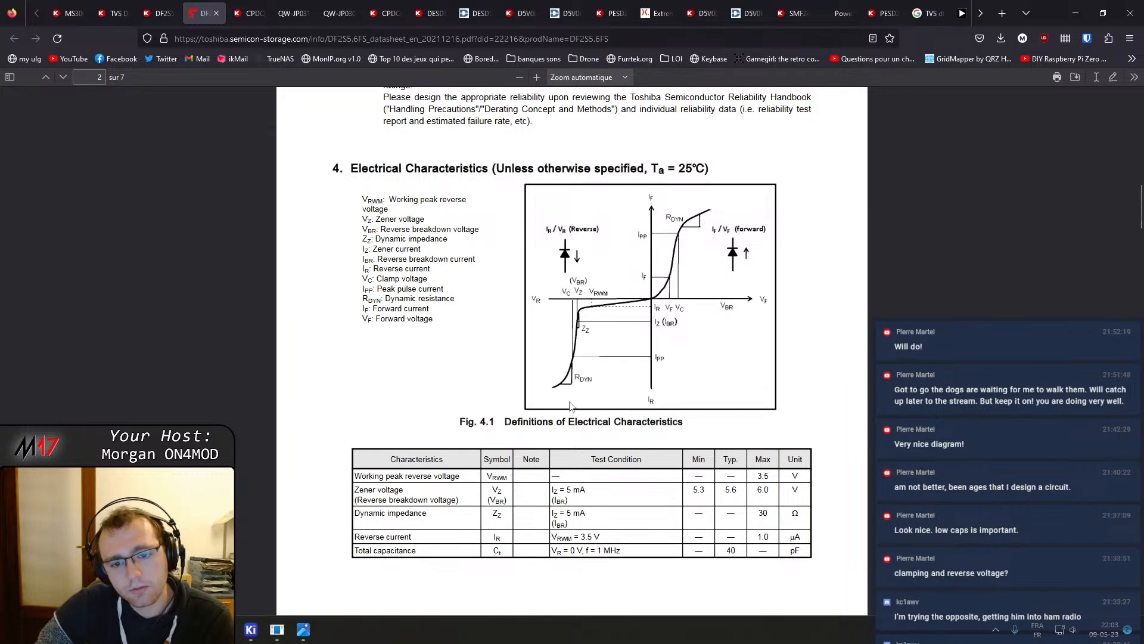
scroll(570, 404, up, 2)
scroll(572, 387, down, 3)
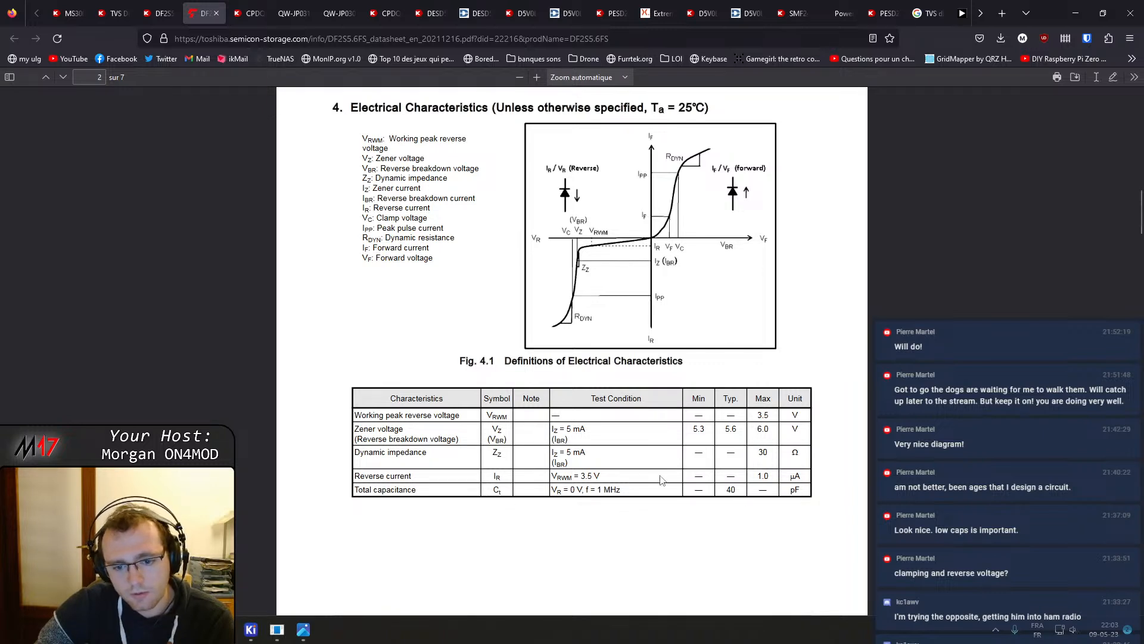
click(160, 13)
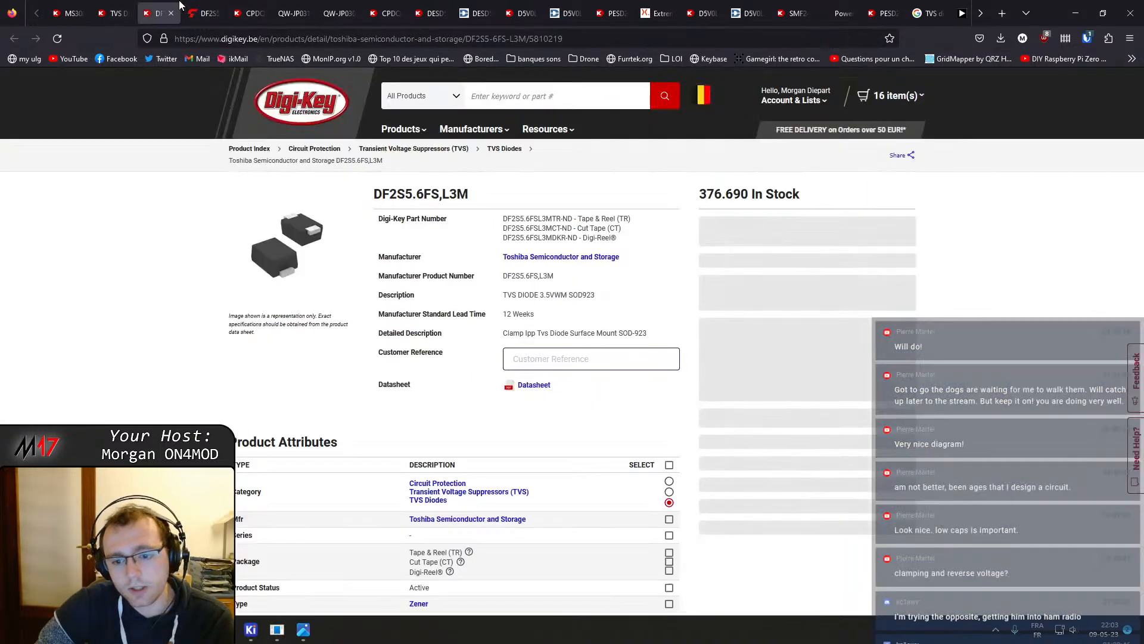
click(292, 14)
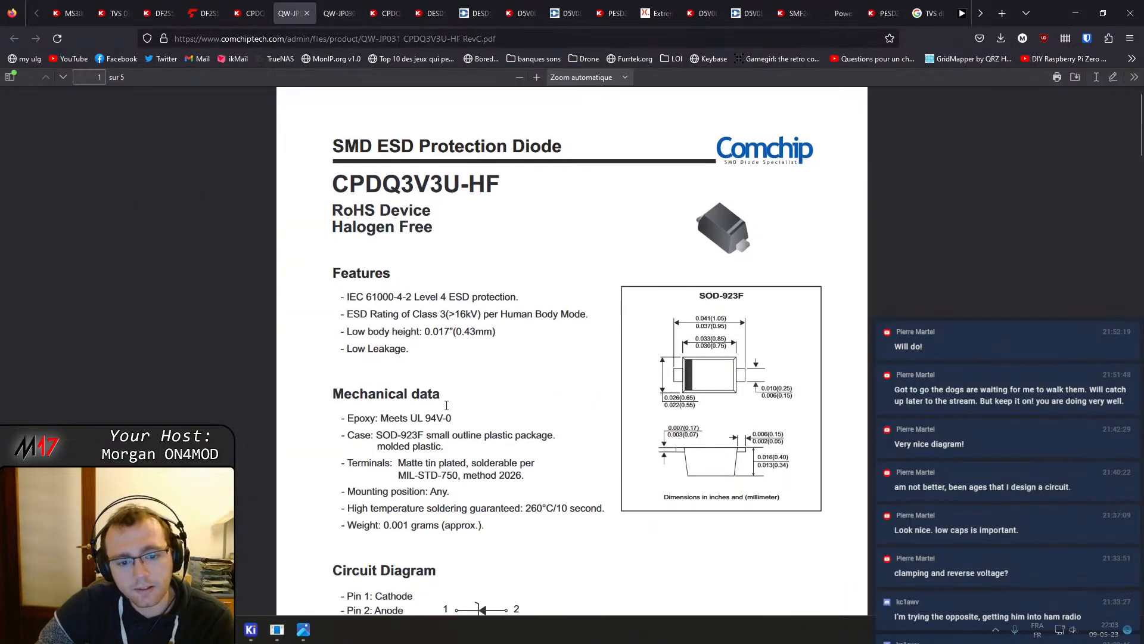
scroll(448, 410, down, 5)
scroll(451, 414, down, 5)
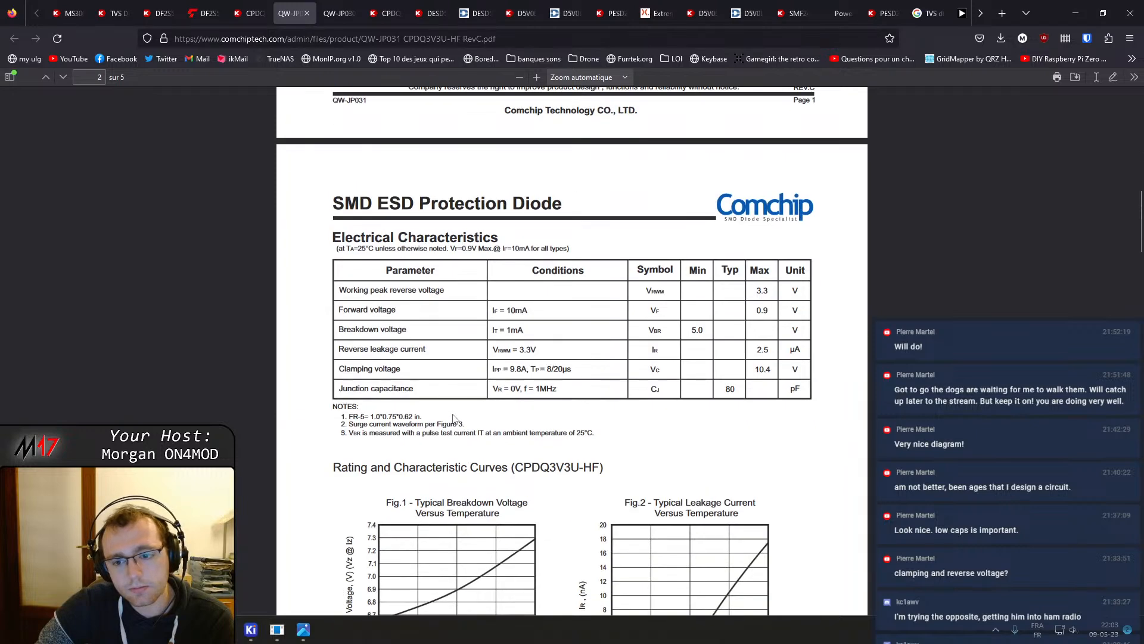
click(337, 13)
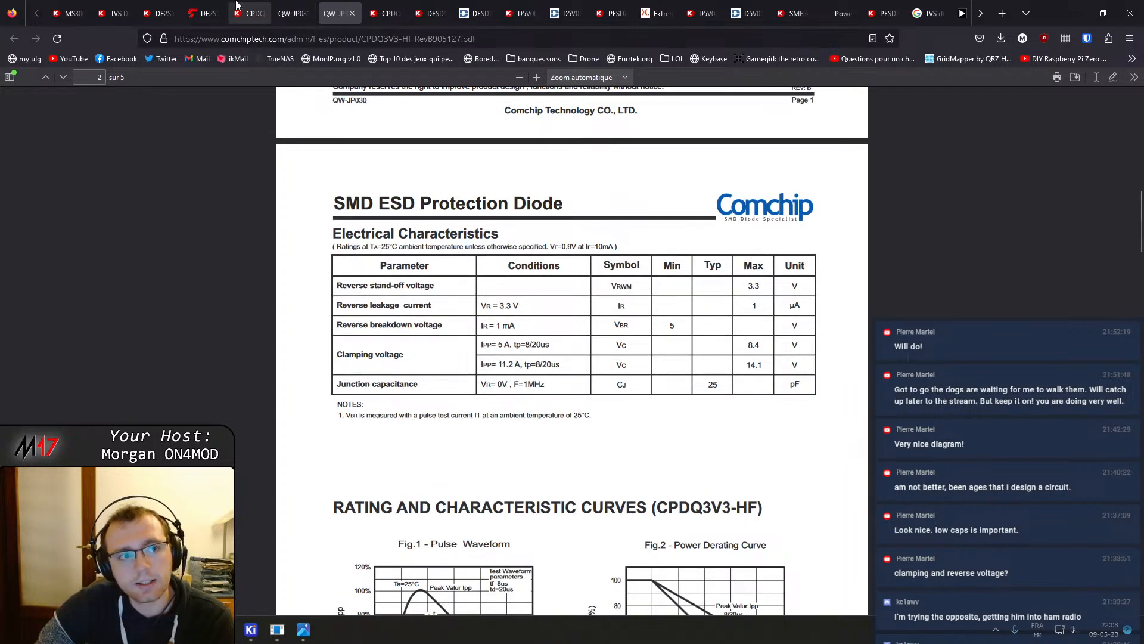
click(254, 5)
click(191, 4)
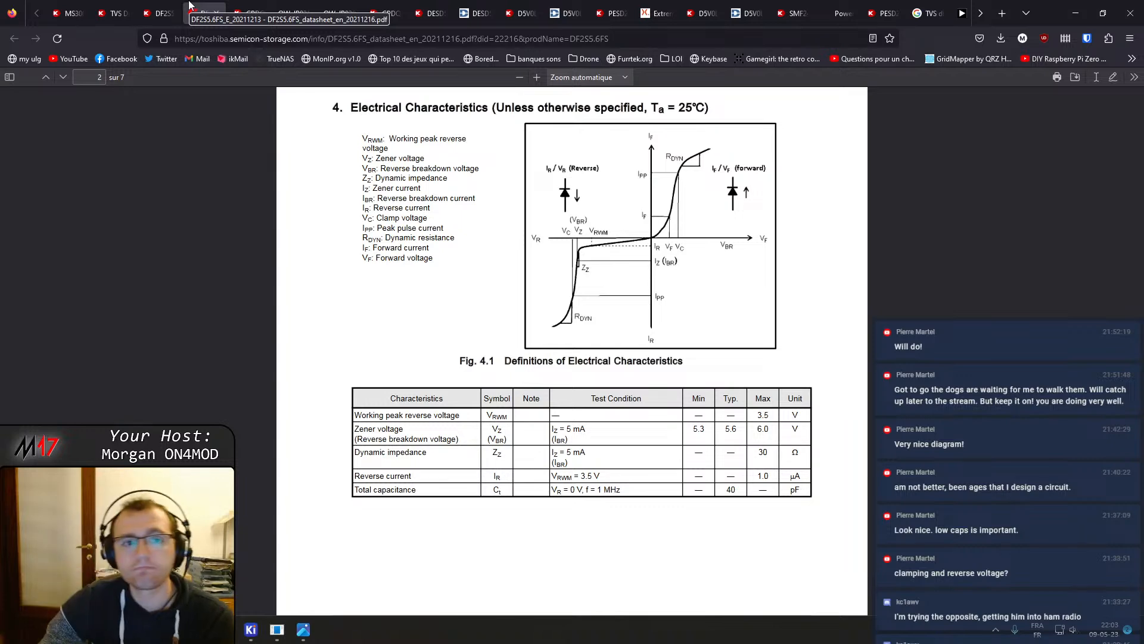
click(144, 6)
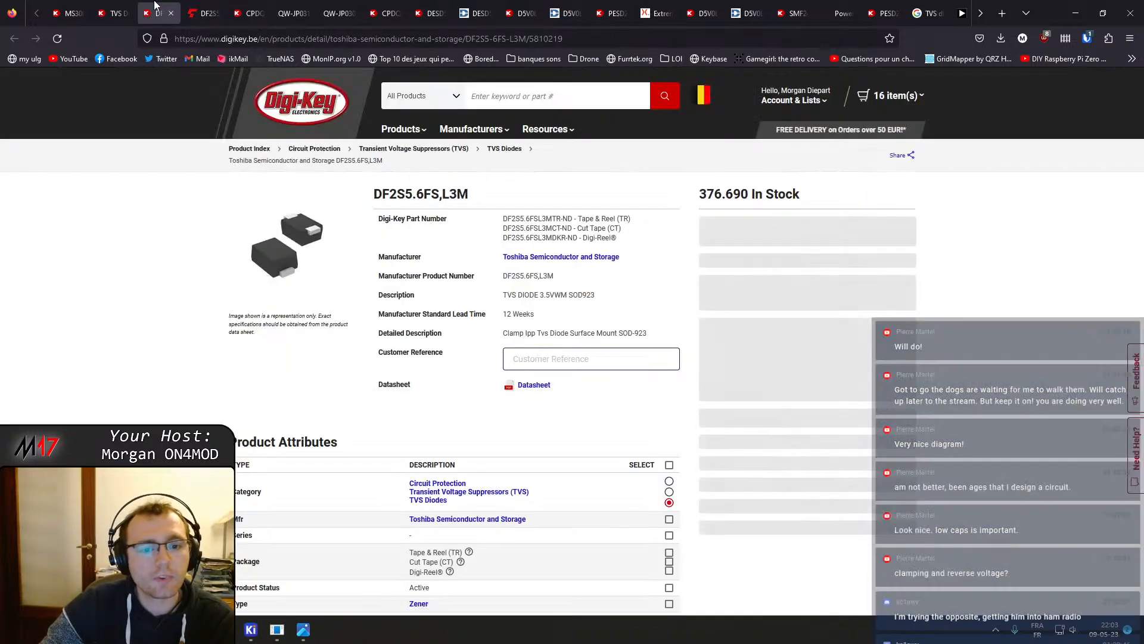
Browse the Digi-Key TVS diode results sorted by capacitance, scanning across columns such as clamping voltage, capacitance and applications
click(113, 12)
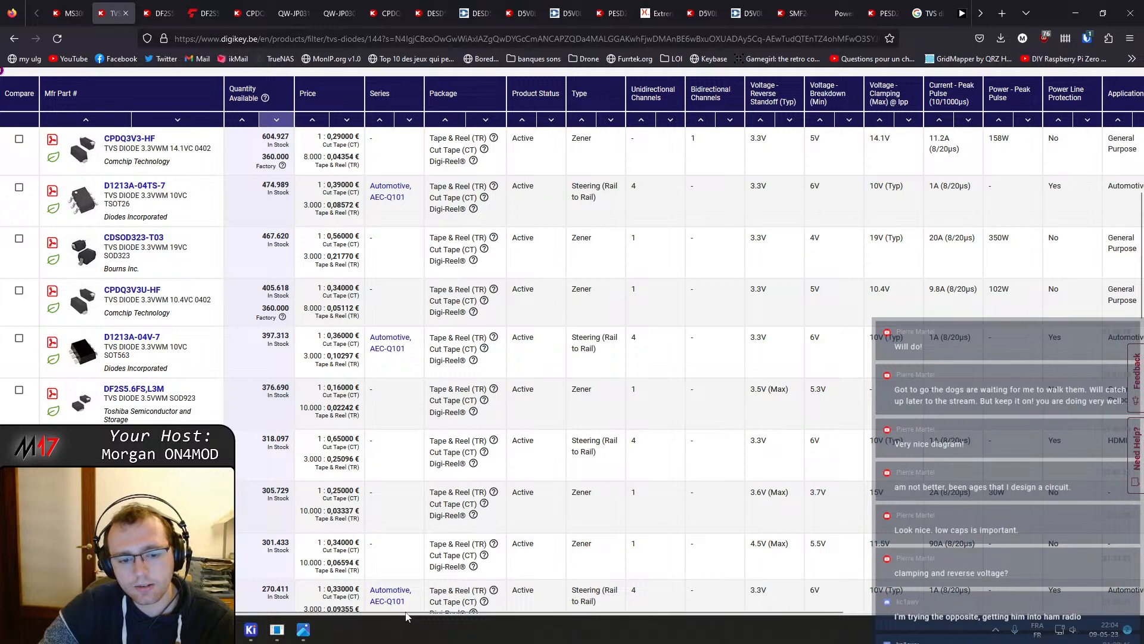
drag(409, 614, 666, 596)
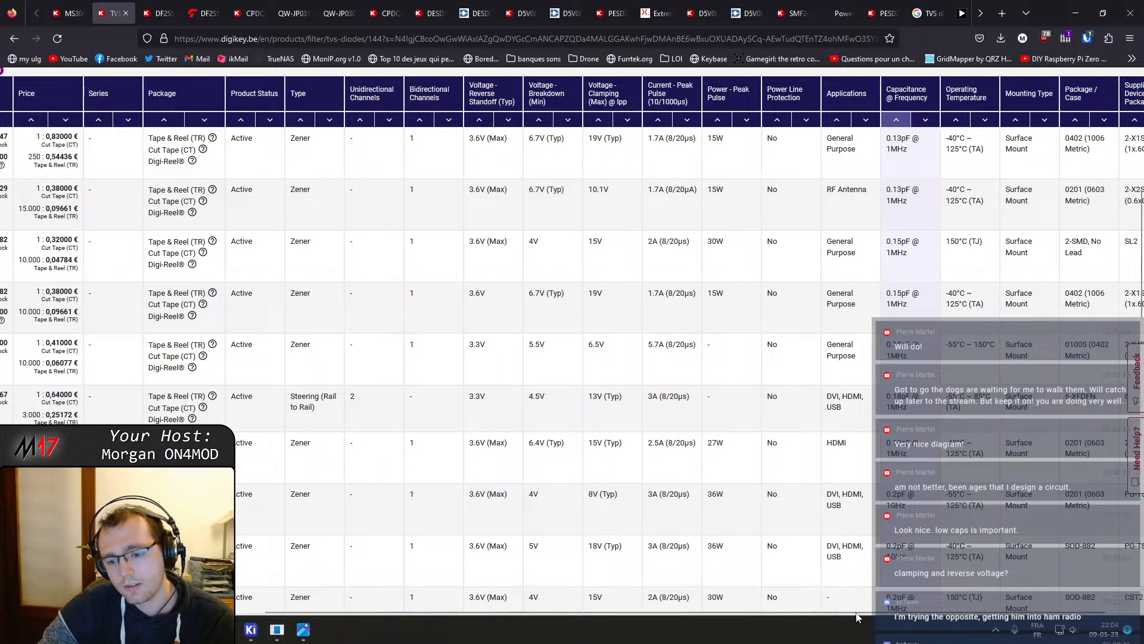
drag(857, 614, 774, 636)
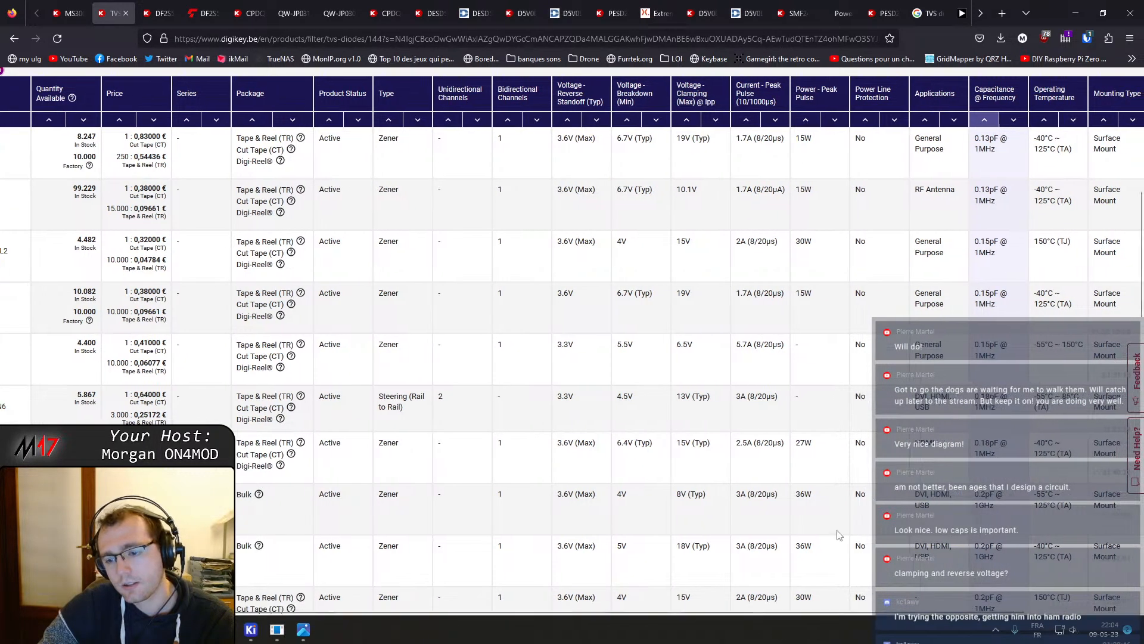
scroll(838, 534, down, 1)
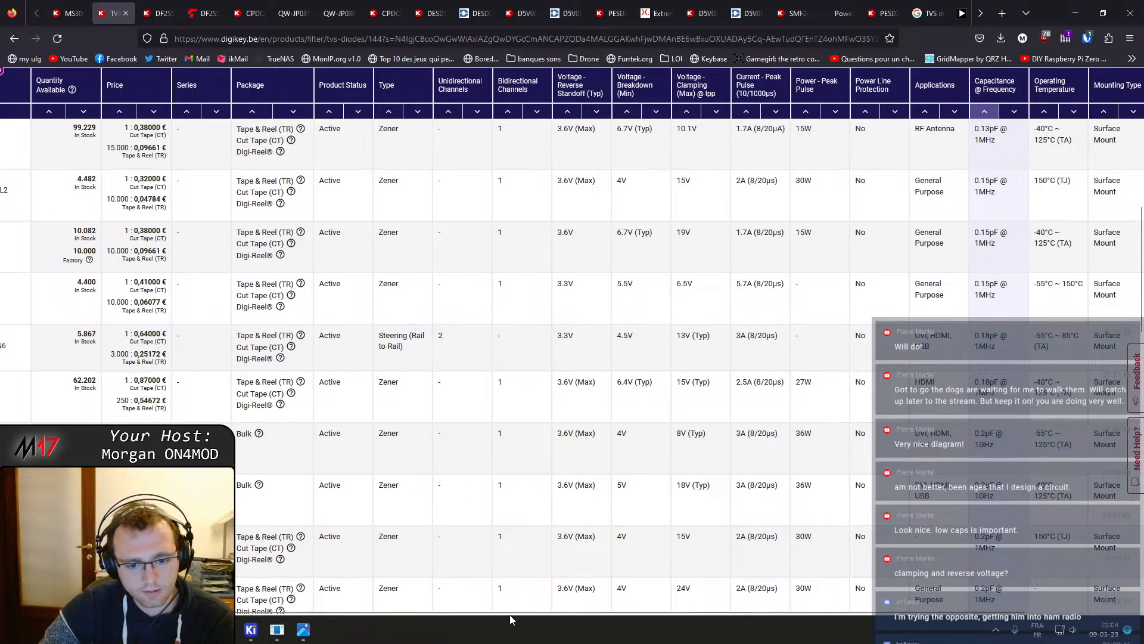
drag(505, 612, 341, 609)
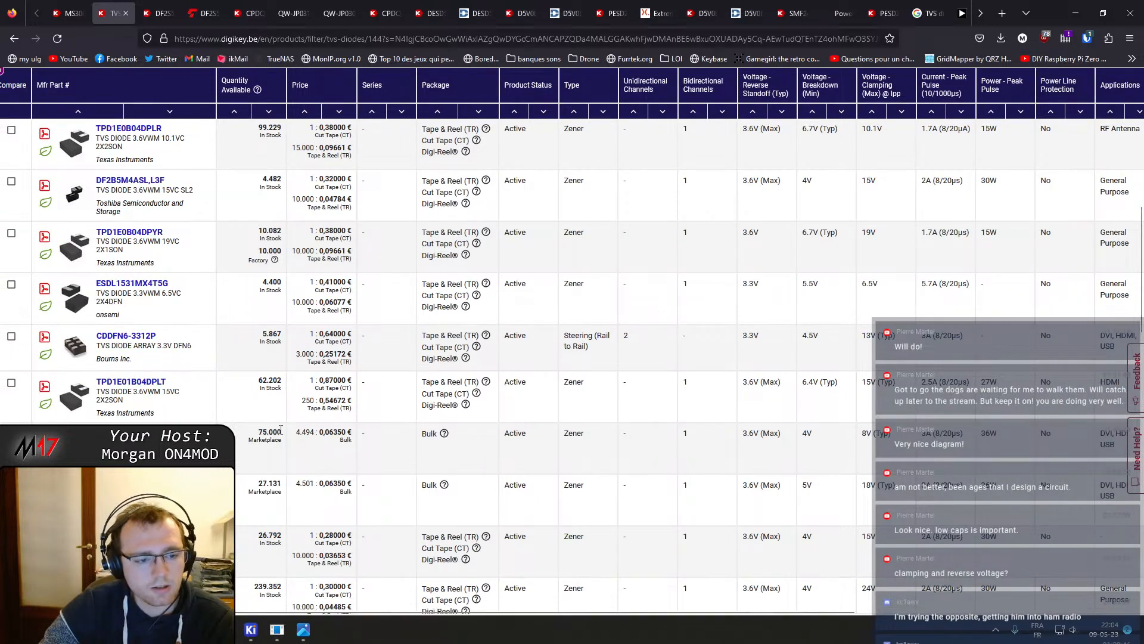
scroll(326, 445, down, 1)
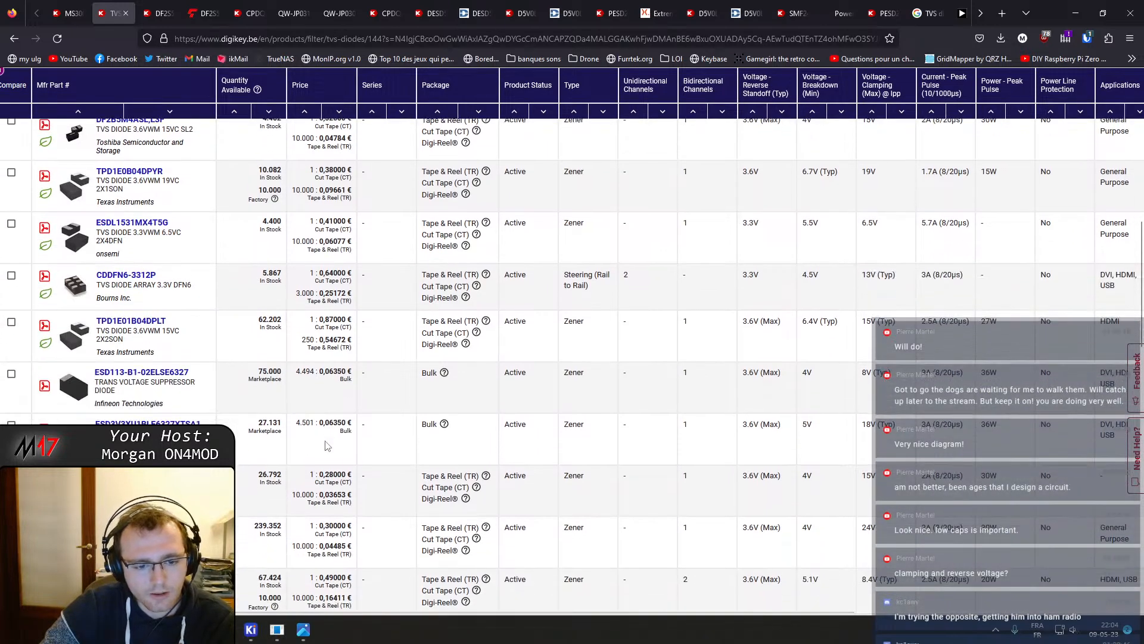
scroll(492, 618, right, 5)
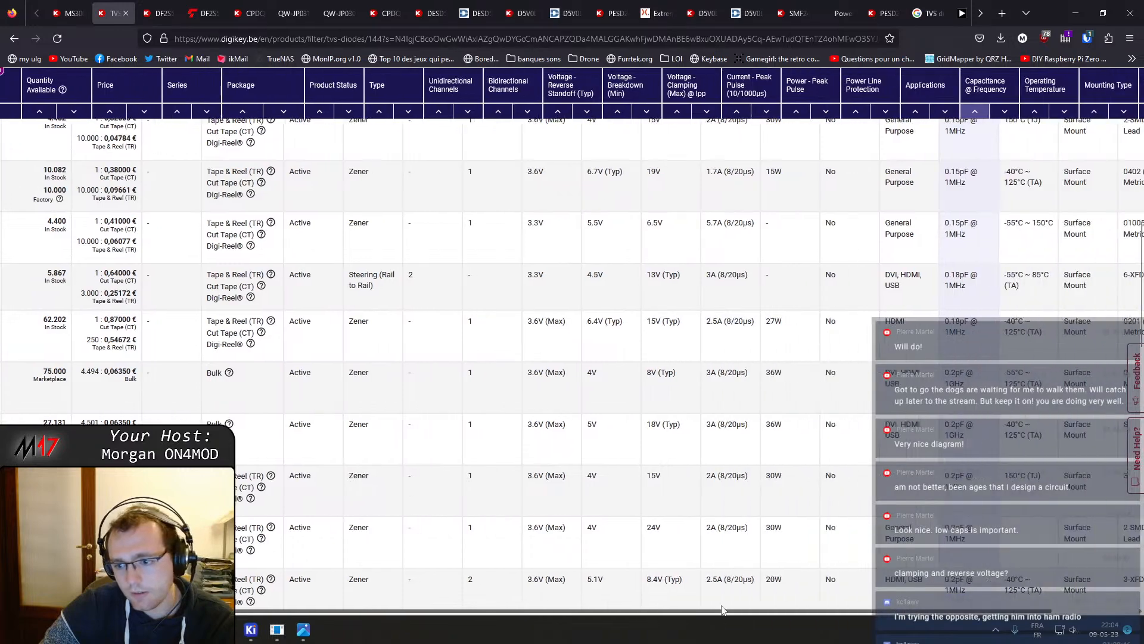
scroll(890, 488, down, 6)
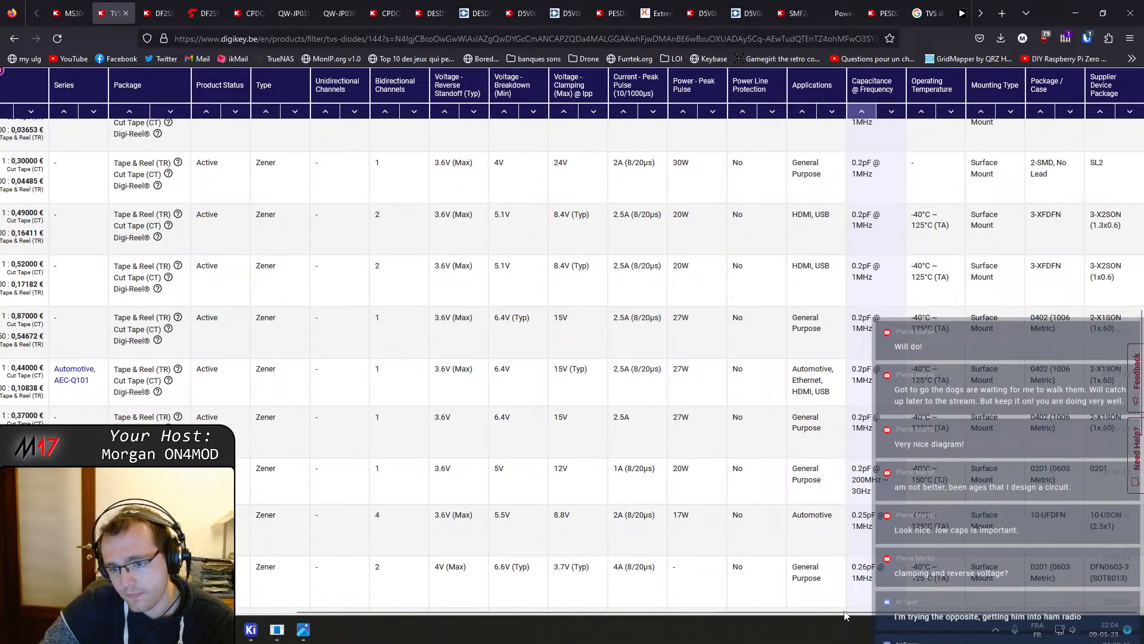
drag(847, 614, 519, 615)
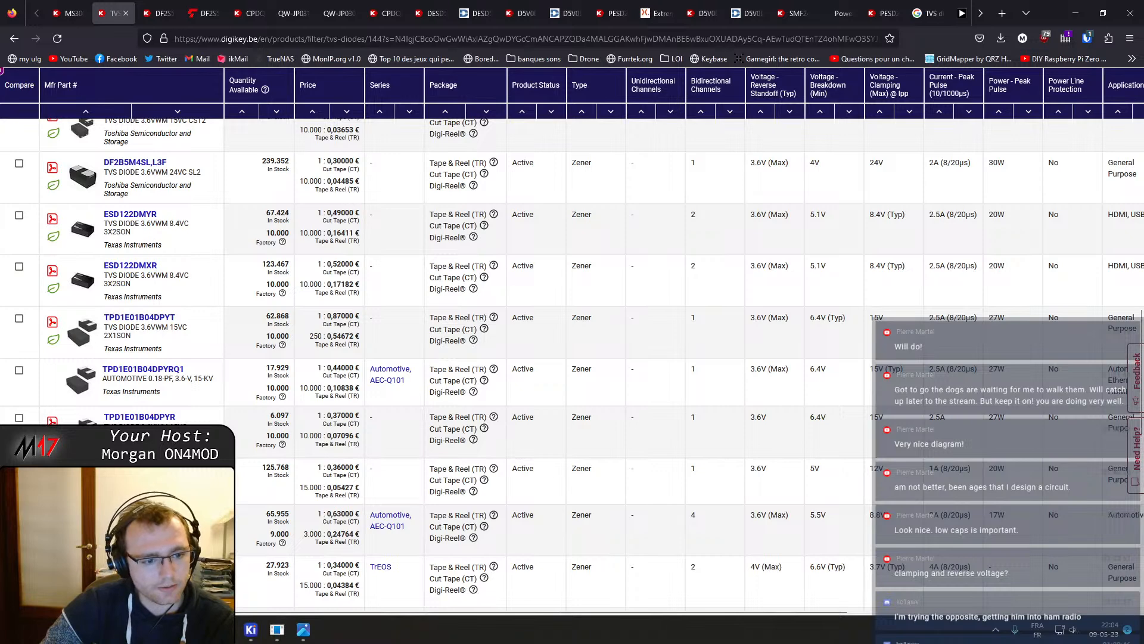
Open the ESDARF02-1BU2CK product page in a new tab and then its datasheet
middle_click(139, 469)
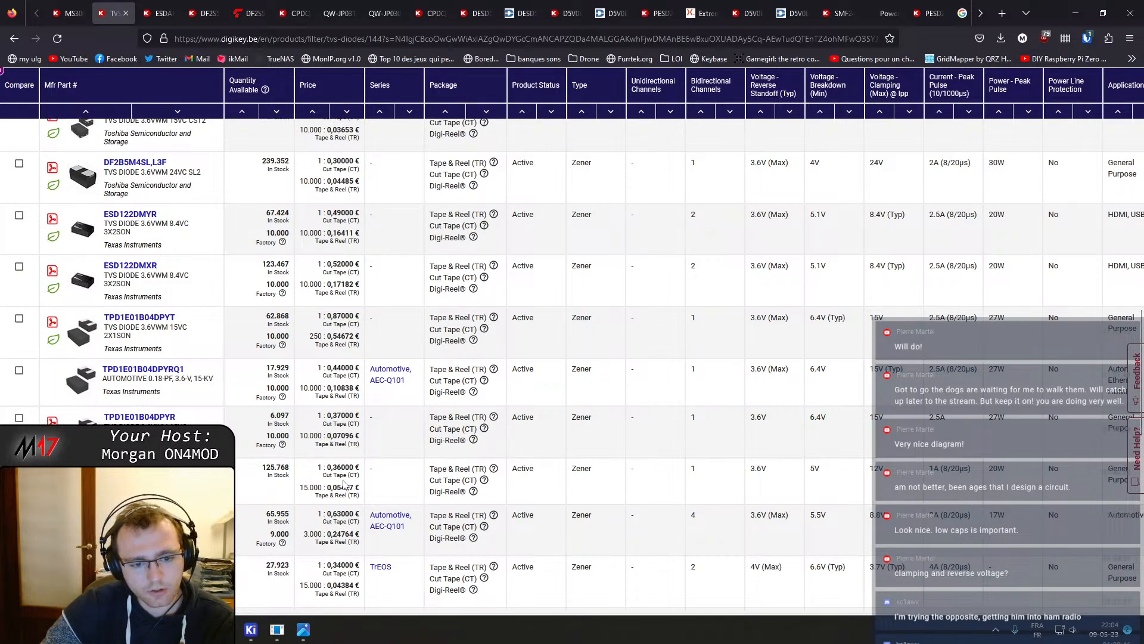
click(159, 13)
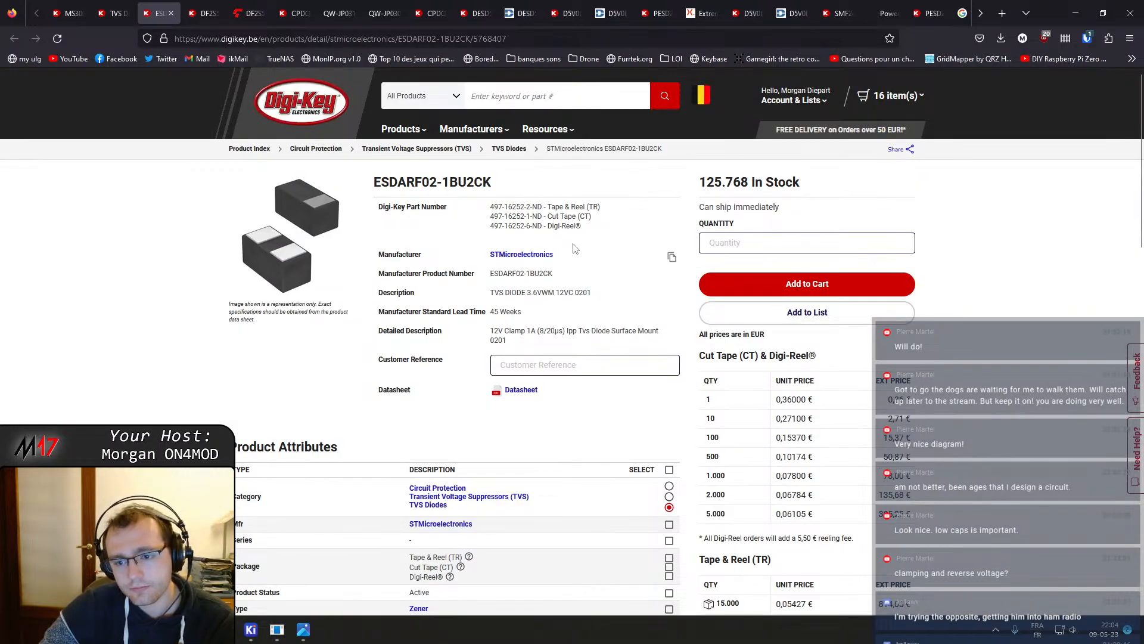
click(523, 391)
click(190, 8)
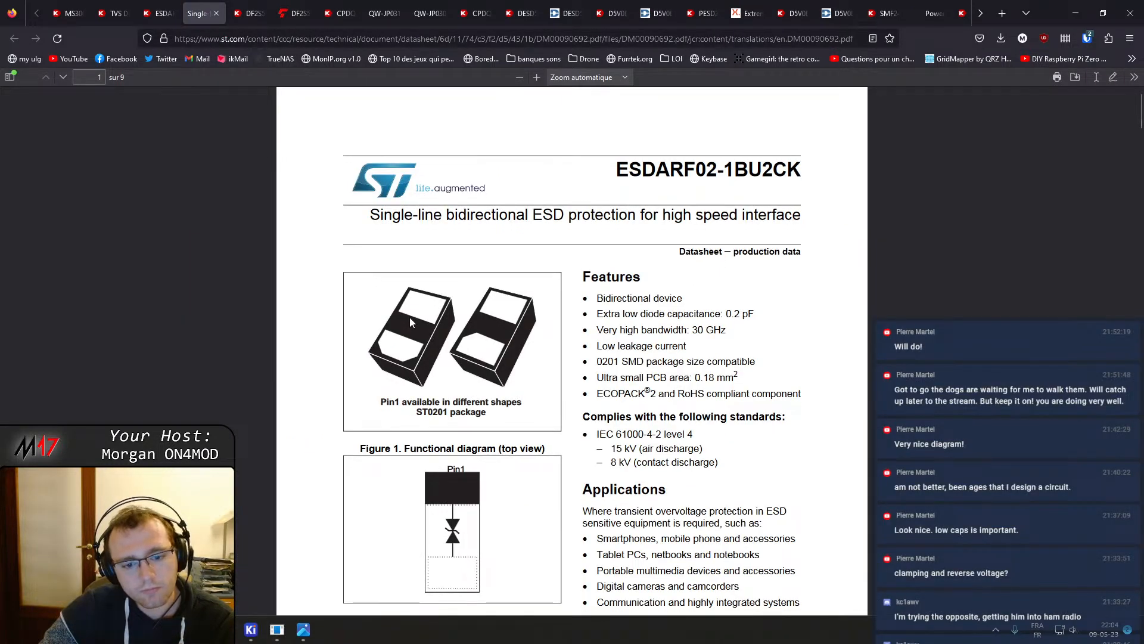
Read the ESDARF02-1BU2CK datasheet's features, electrical characteristics, ESD and S21 curves, and 0201 package dimensions
scroll(411, 322, down, 3)
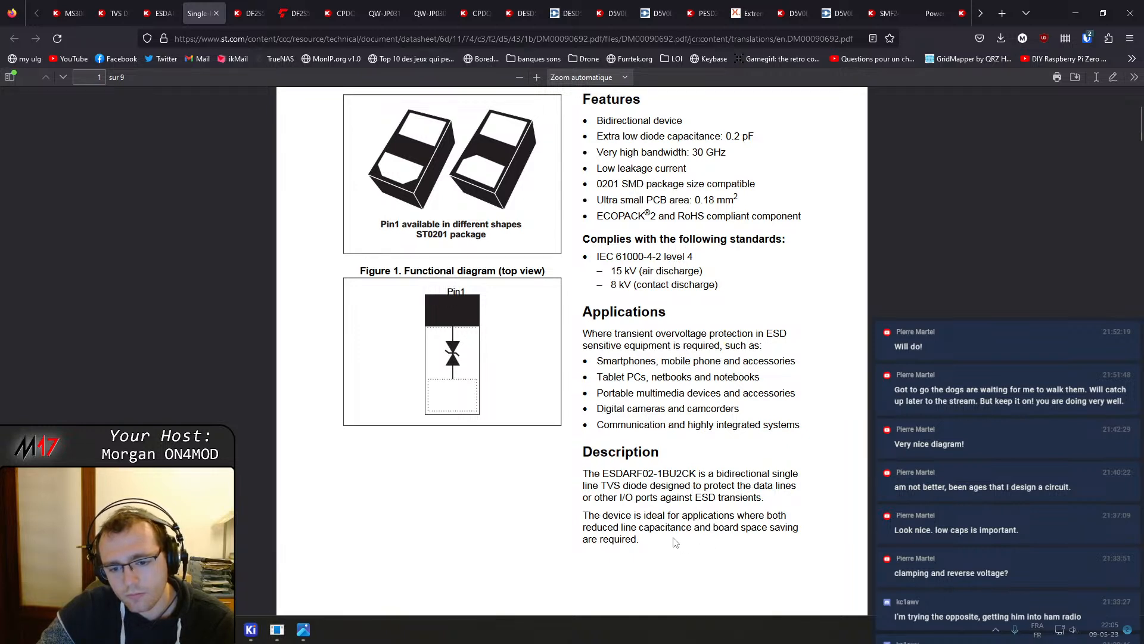
scroll(700, 528, up, 2)
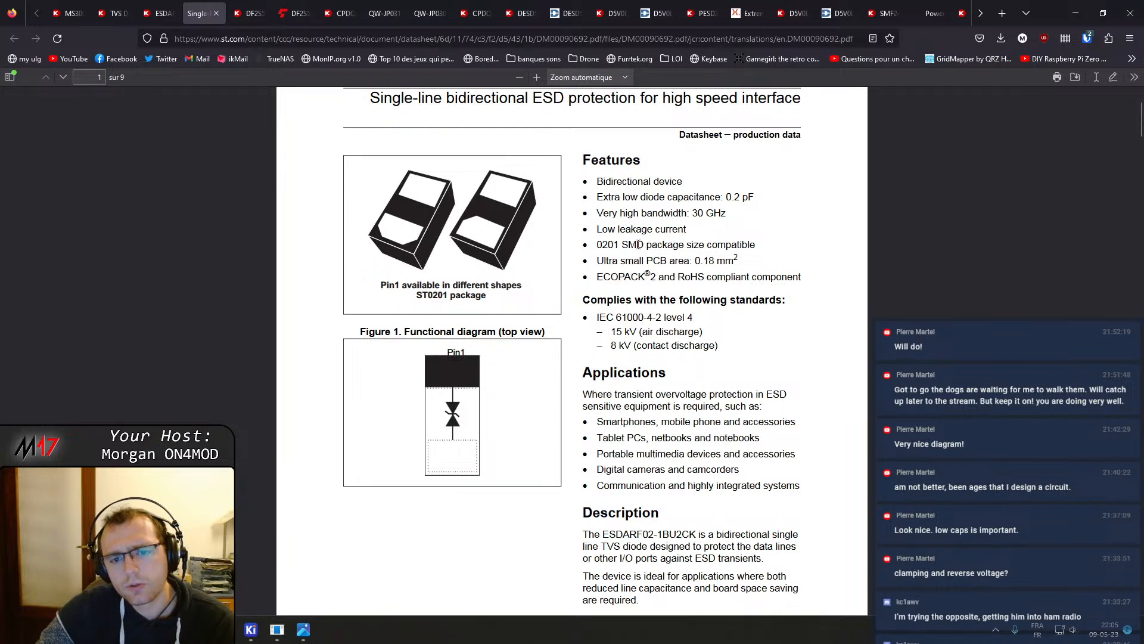
scroll(639, 244, down, 10)
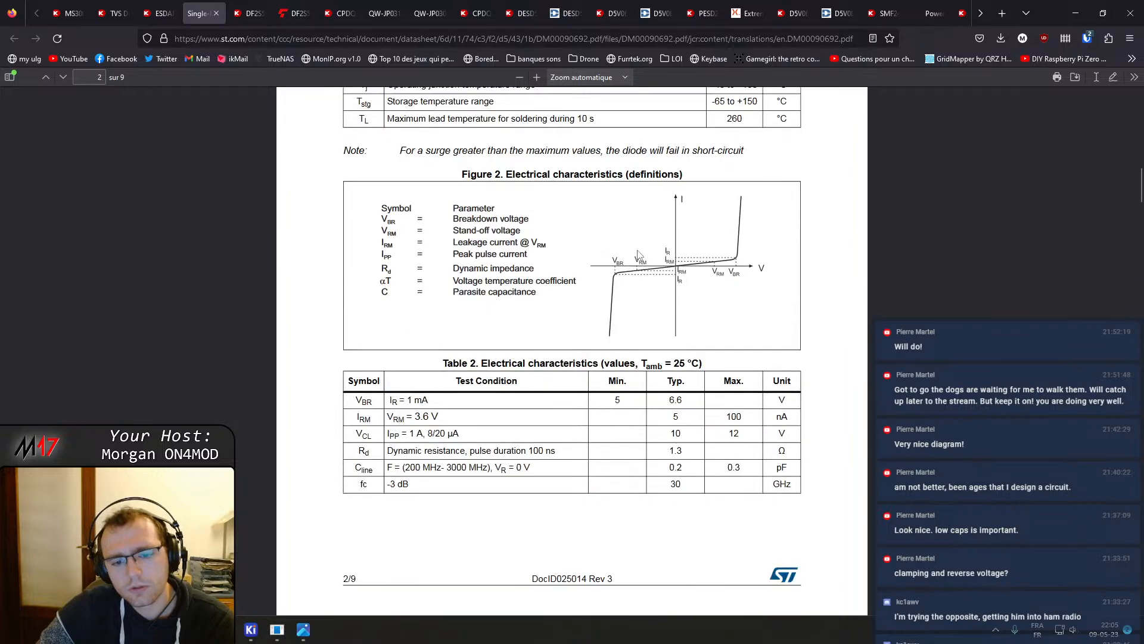
scroll(640, 261, up, 15)
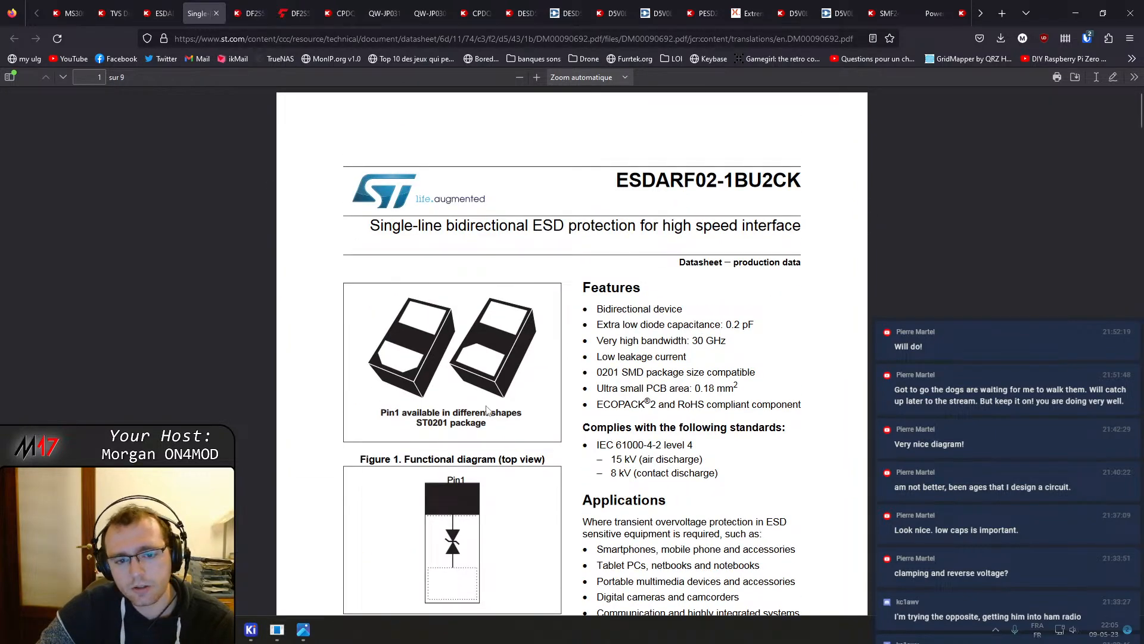
scroll(494, 420, down, 10)
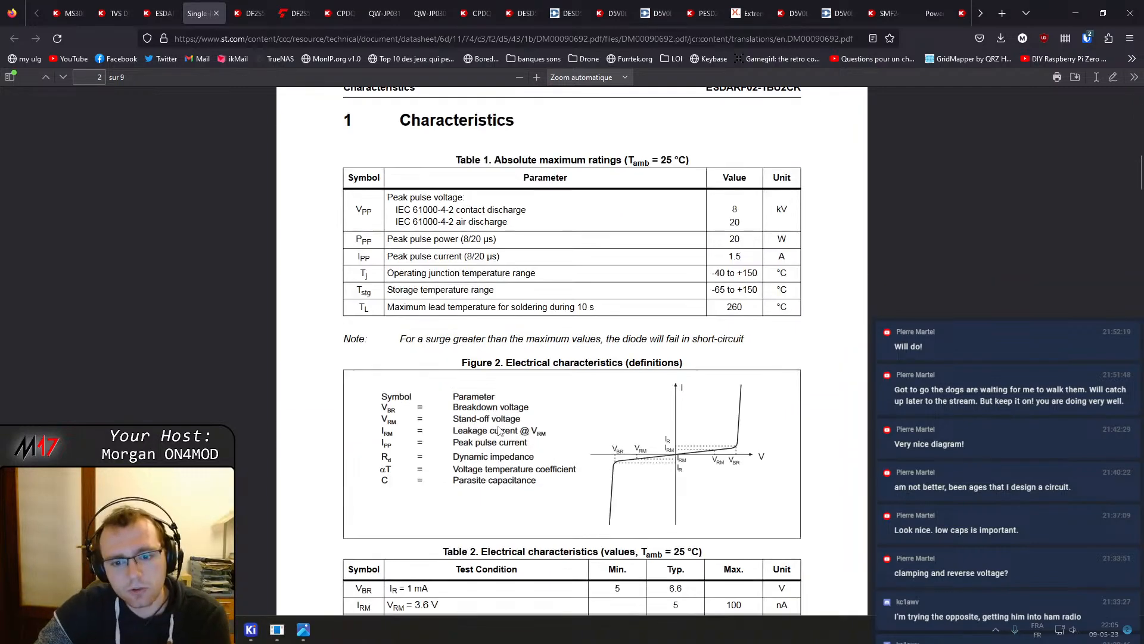
scroll(499, 424, down, 7)
scroll(500, 421, down, 9)
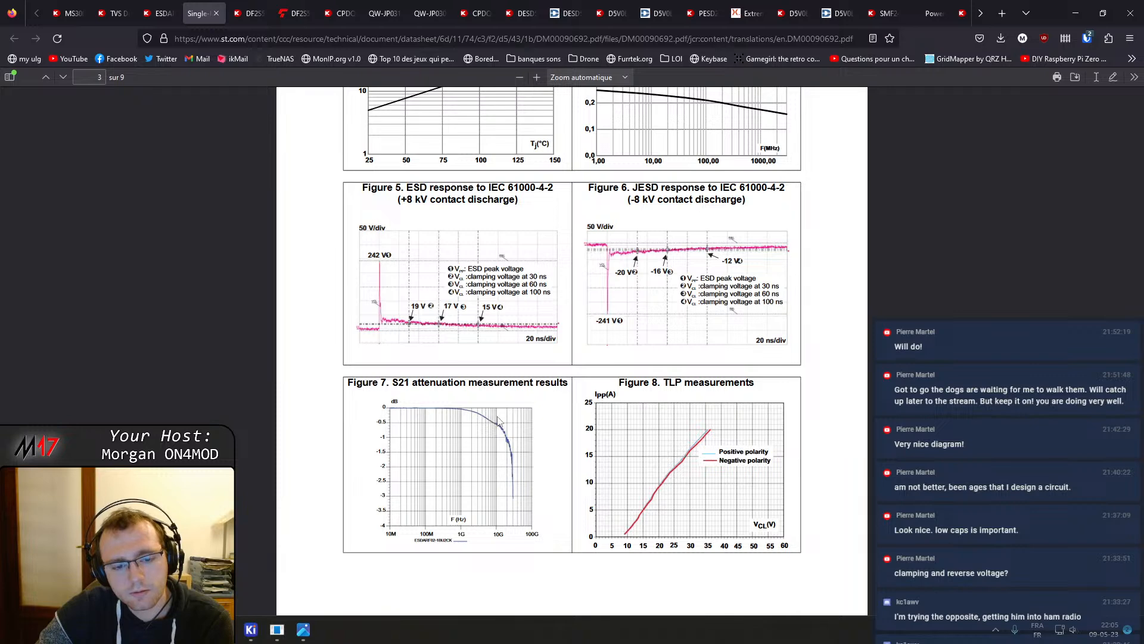
scroll(498, 421, down, 2)
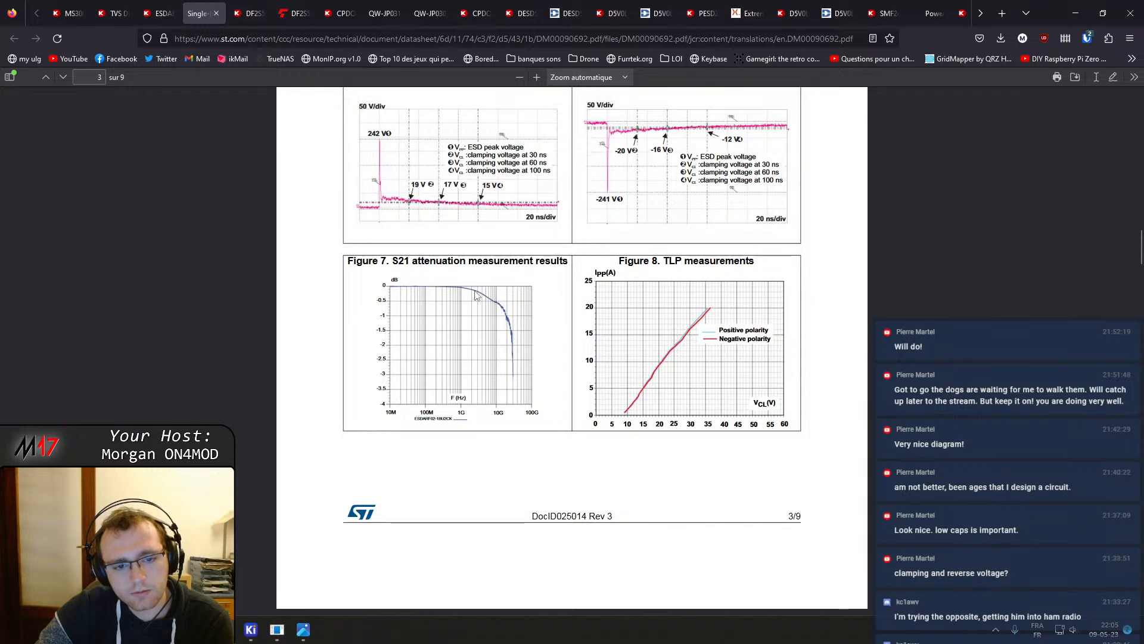
scroll(476, 296, down, 15)
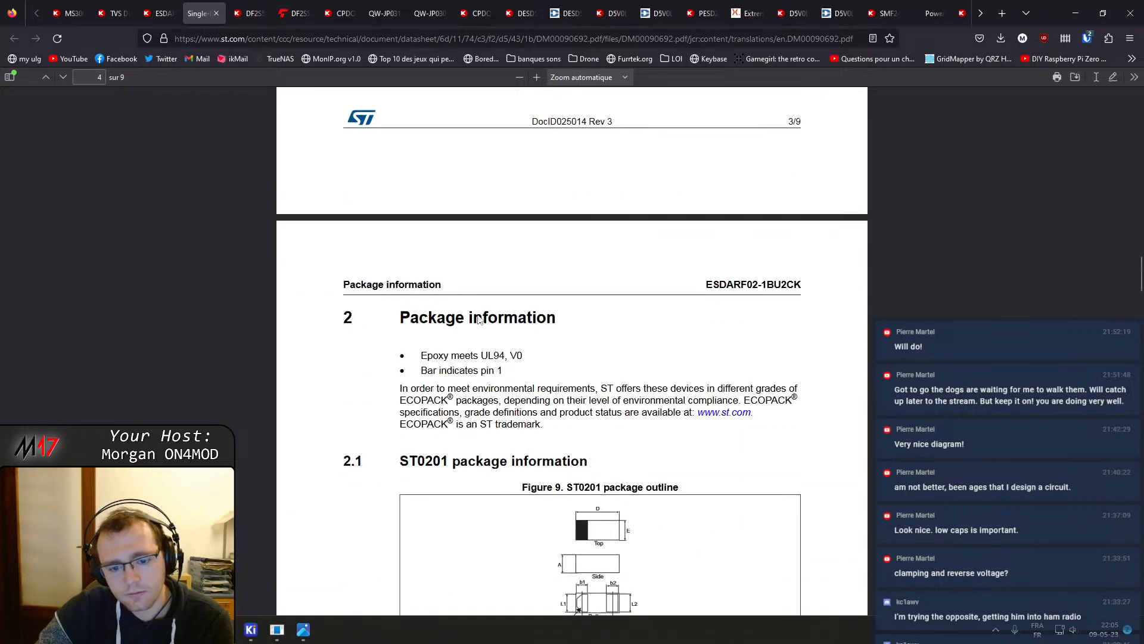
scroll(477, 318, down, 4)
scroll(378, 204, up, 6)
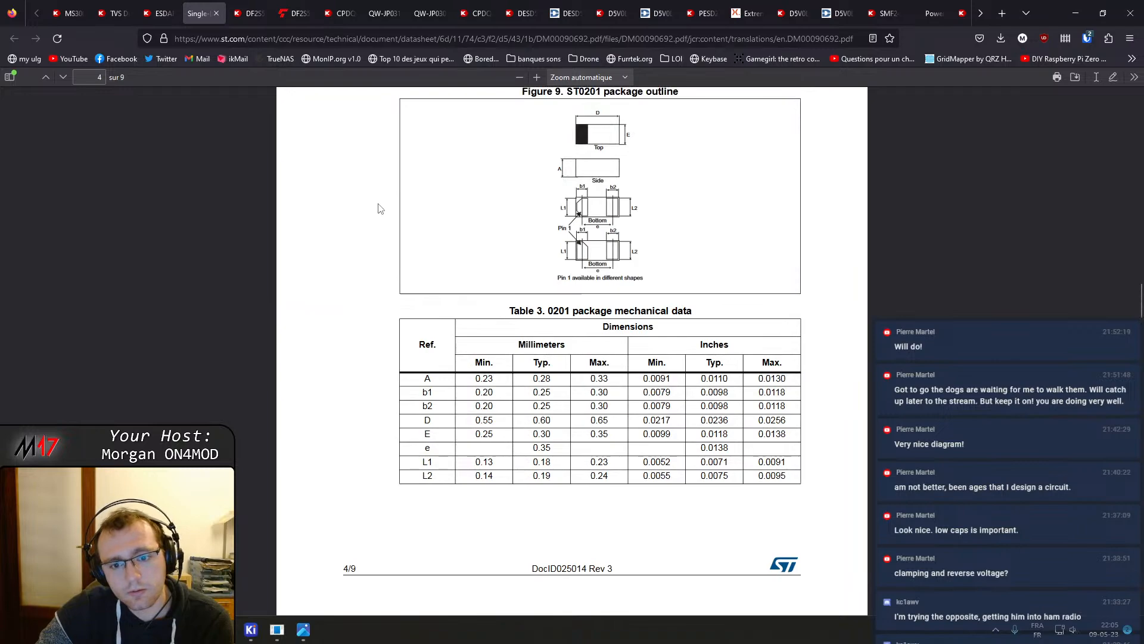
Back on the TVS diode results, open TPD1E0B04DPLR, DF2B5M4ASL,L3F, TPD1E0B04DPYR and ESDL1531MX4T5G in new tabs
key(ctrl+shift+Tab)
key(ctrl+shift+Tab)
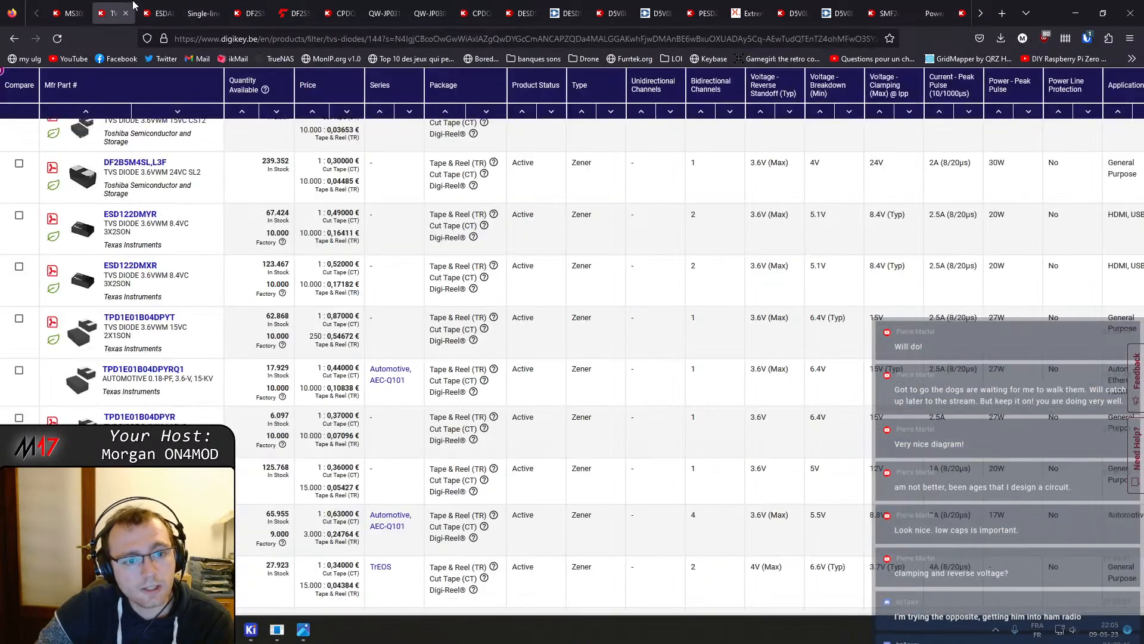
scroll(256, 316, up, 10)
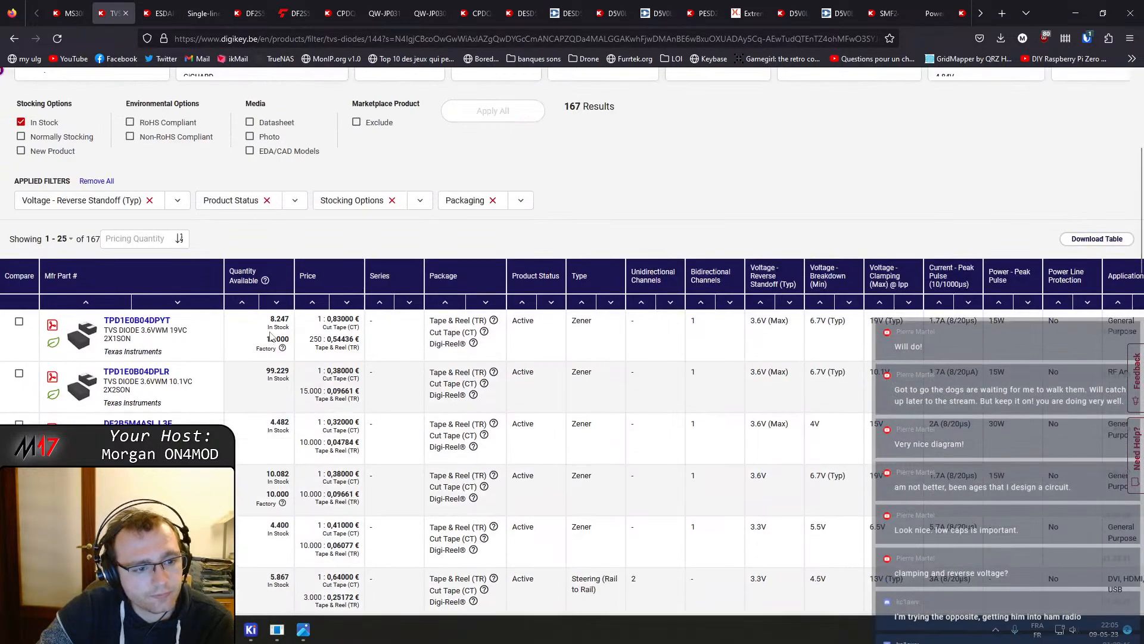
scroll(421, 346, down, 1)
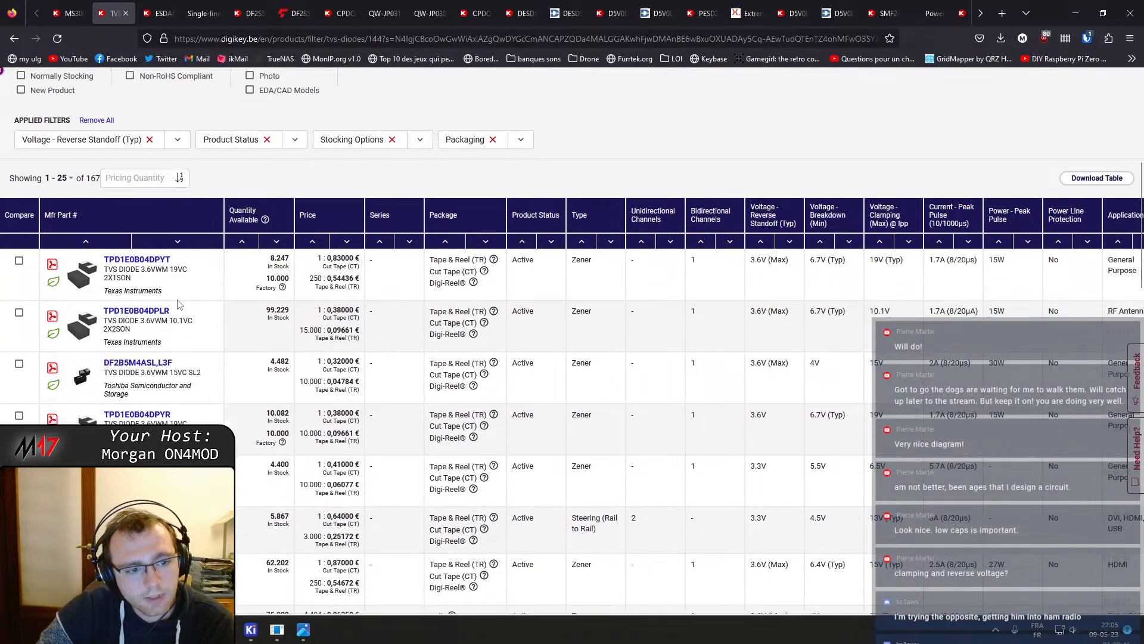
middle_click(136, 314)
middle_click(137, 367)
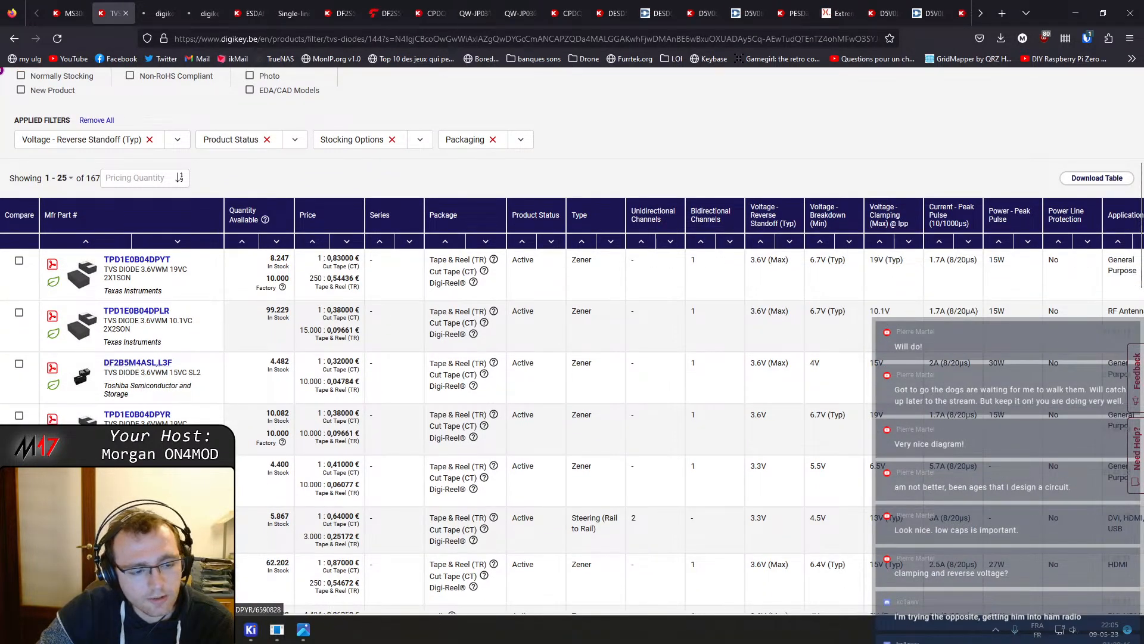
middle_click(156, 416)
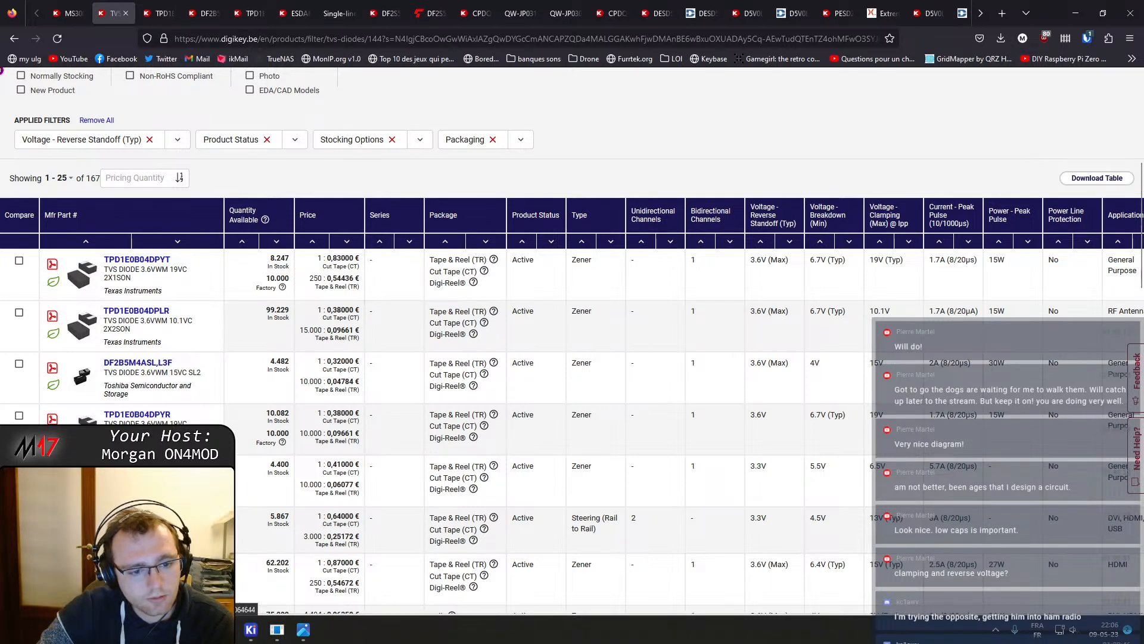
scroll(139, 409, down, 2)
middle_click(139, 405)
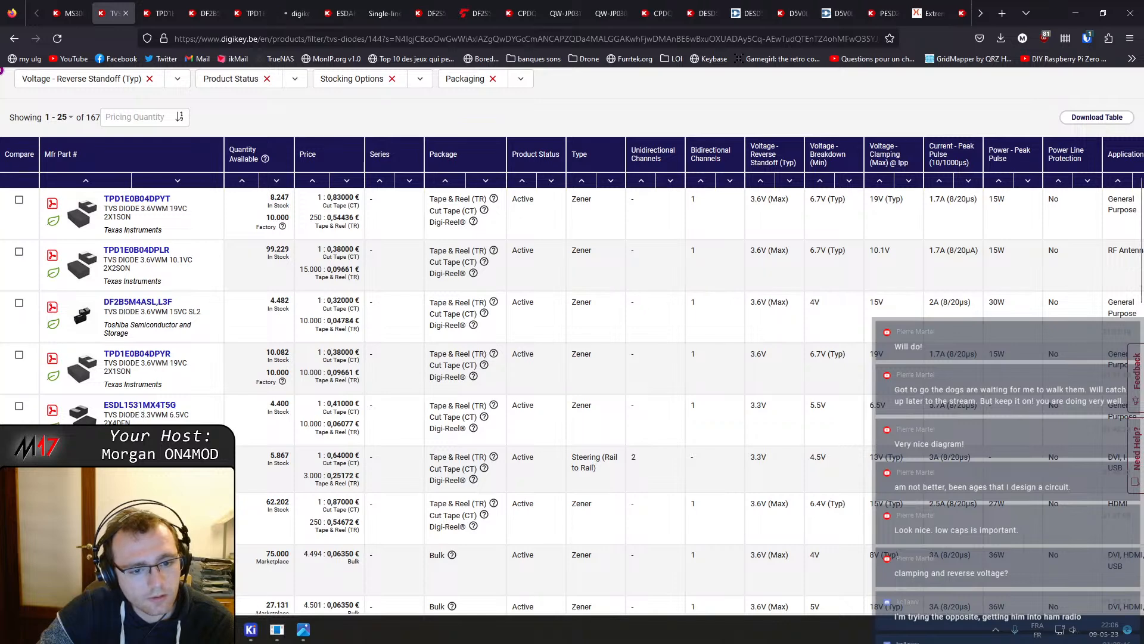
Scroll further through the TVS diode results and open DF2B5M4CT,L3F in a new tab
scroll(140, 406, down, 2)
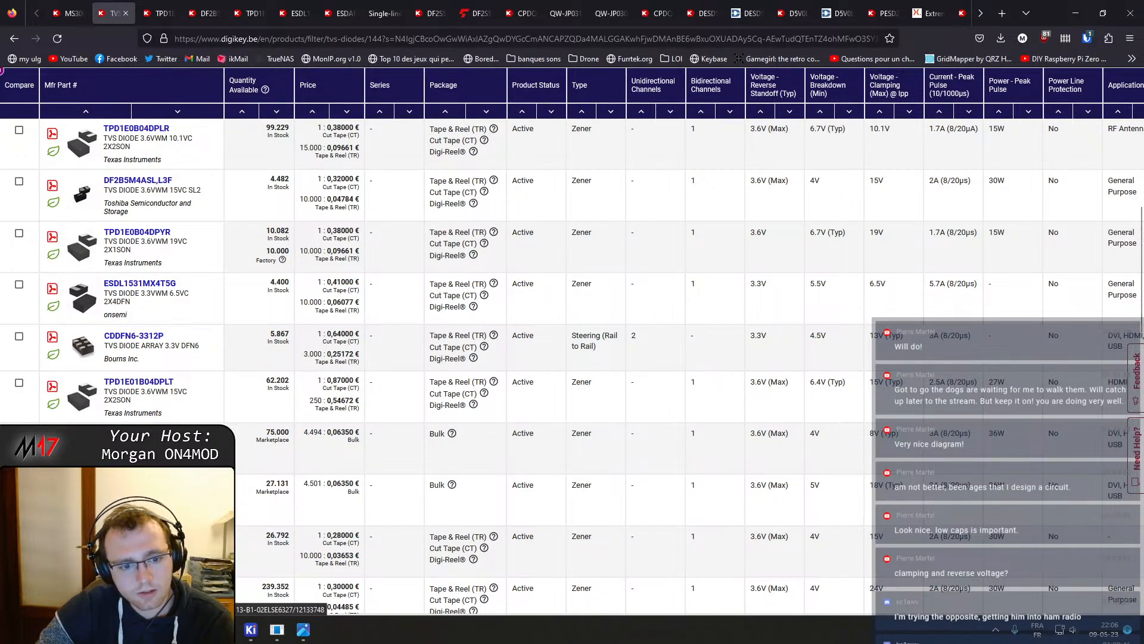
scroll(160, 418, down, 3)
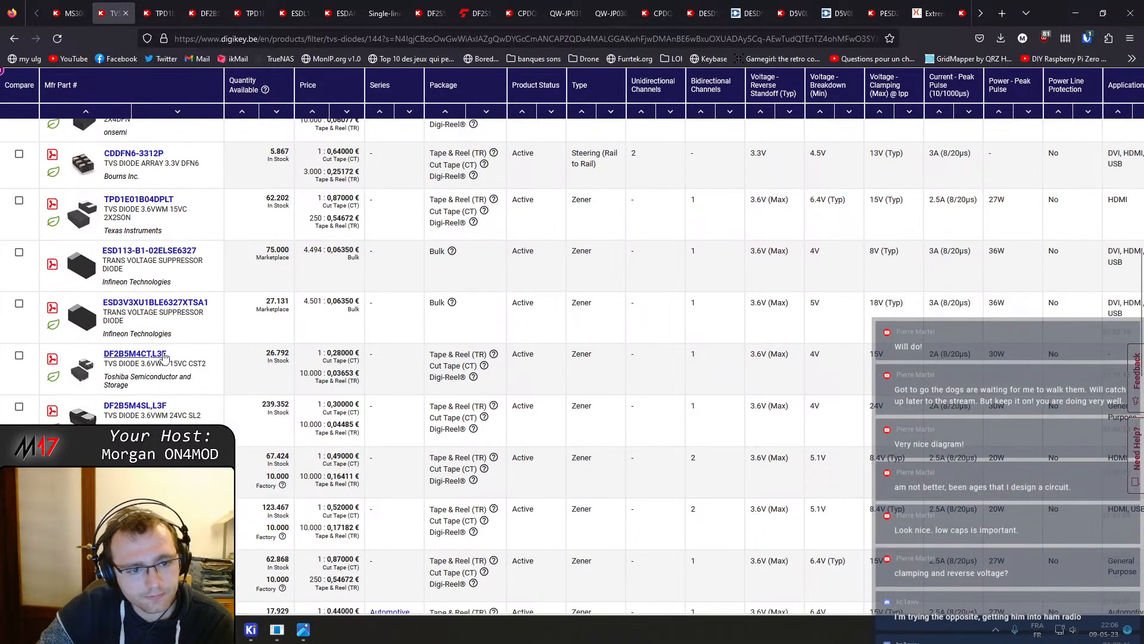
middle_click(164, 356)
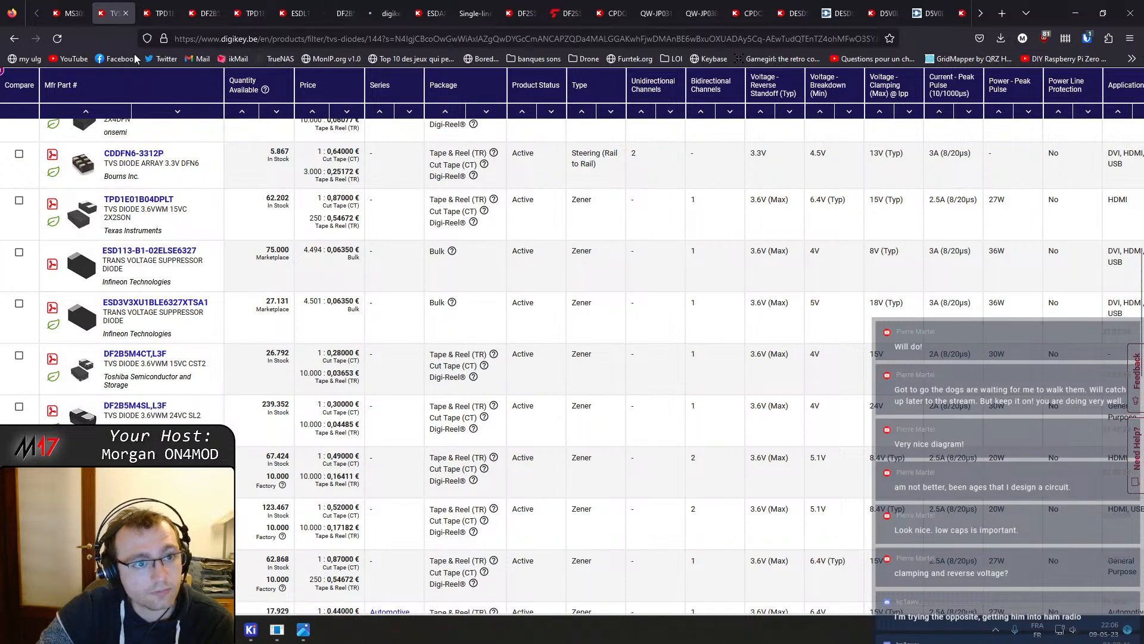
Open the TPD1E0B04DPLR datasheet and read its features, typical characteristic curves and detailed feature description
click(151, 10)
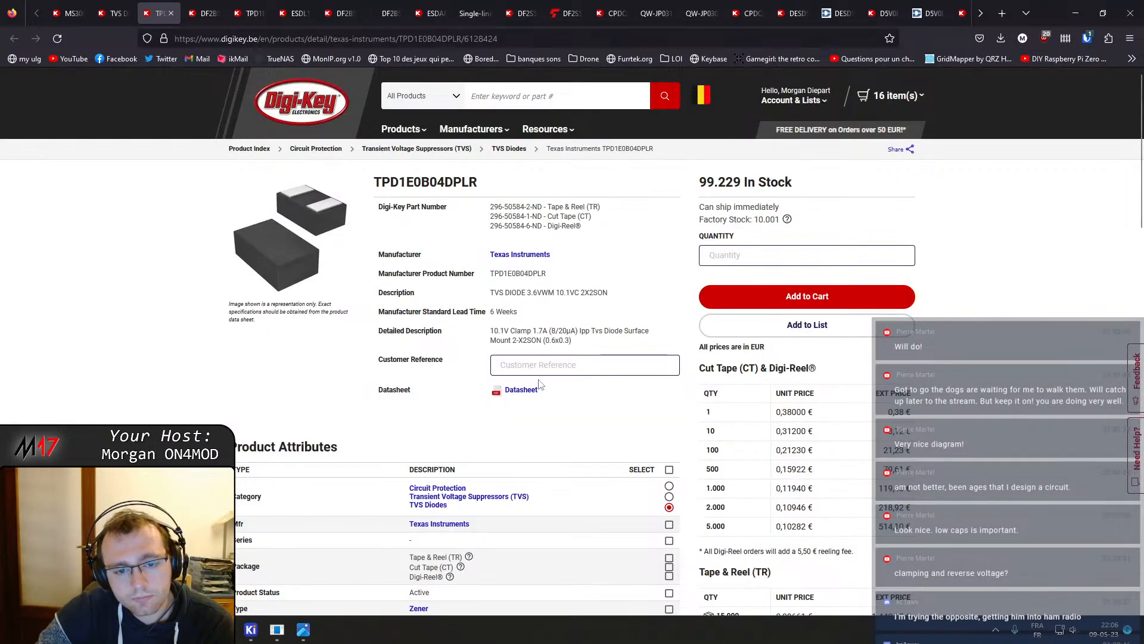
click(522, 391)
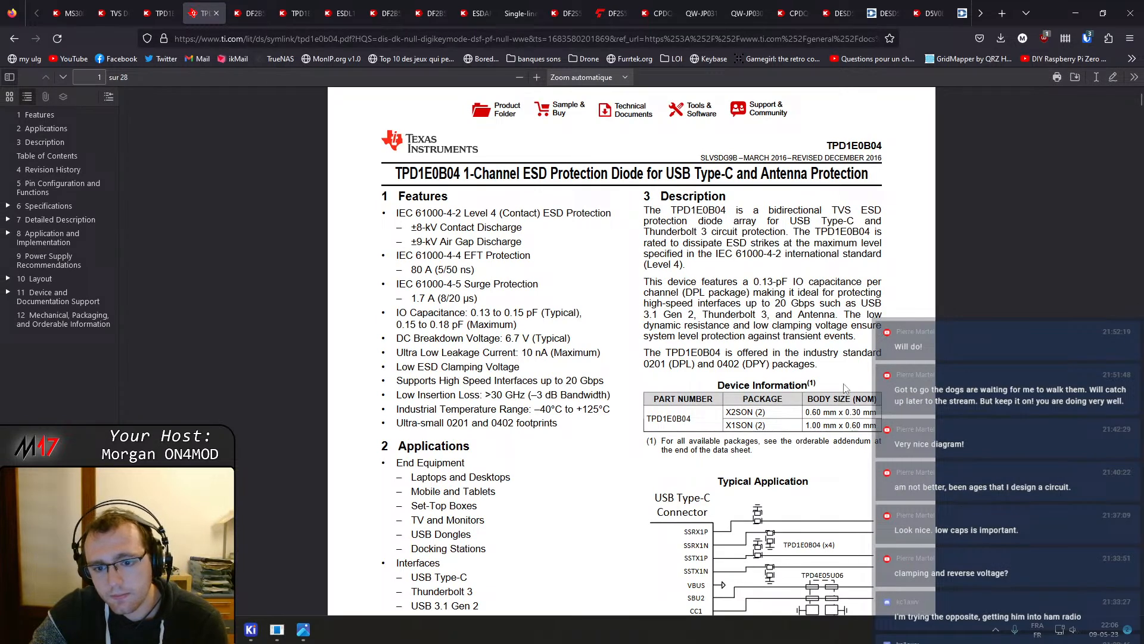
scroll(858, 417, down, 3)
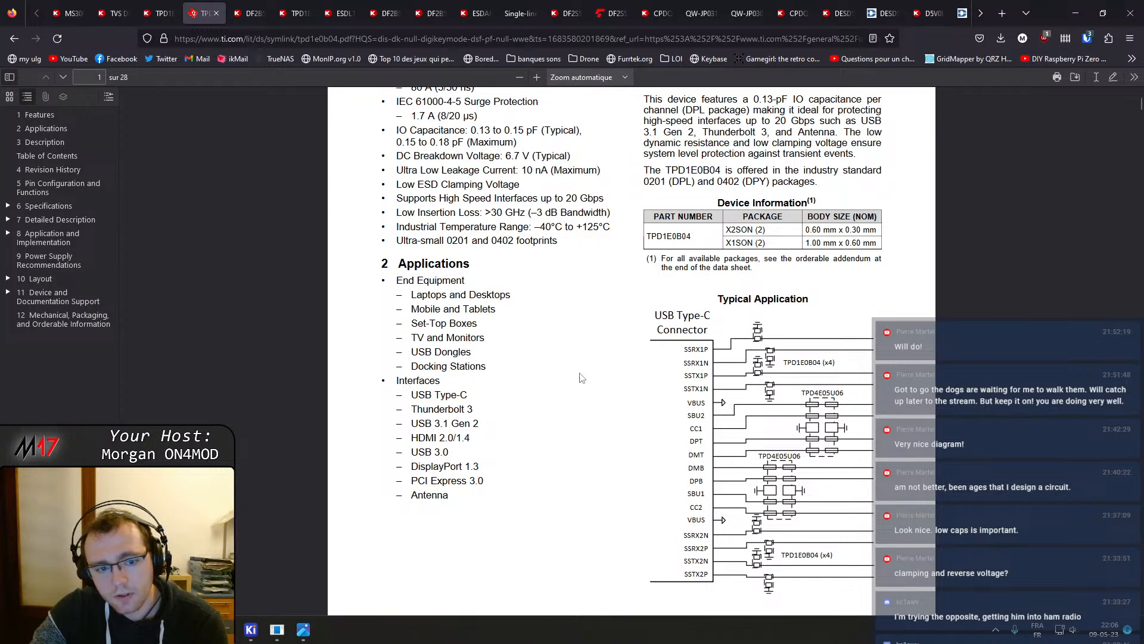
scroll(582, 377, up, 1)
scroll(625, 387, up, 1)
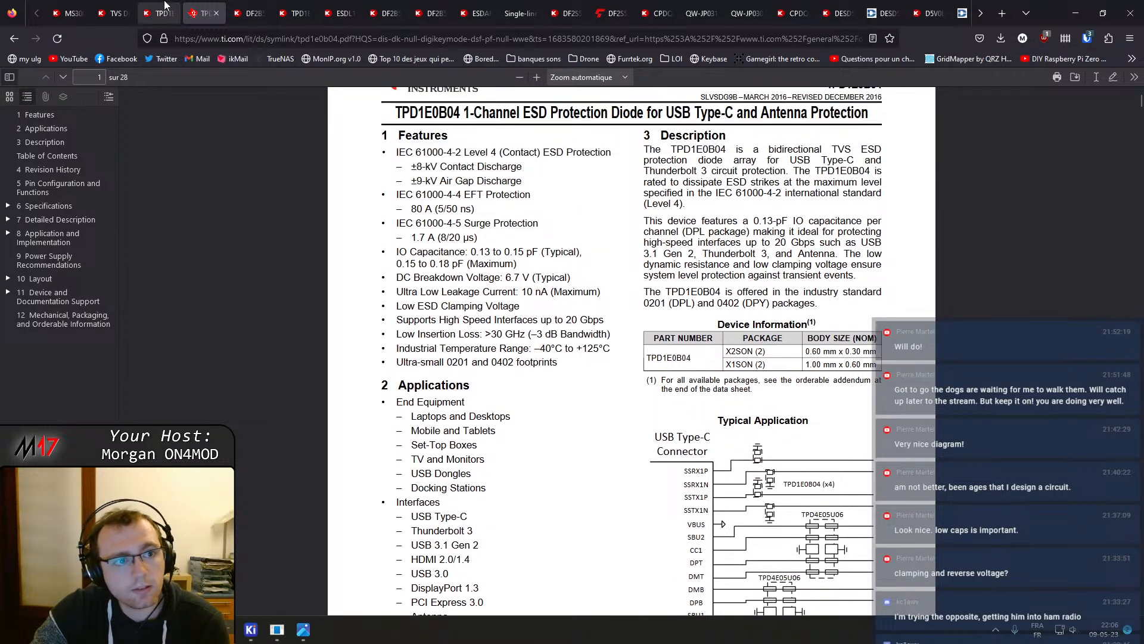
scroll(435, 276, up, 1)
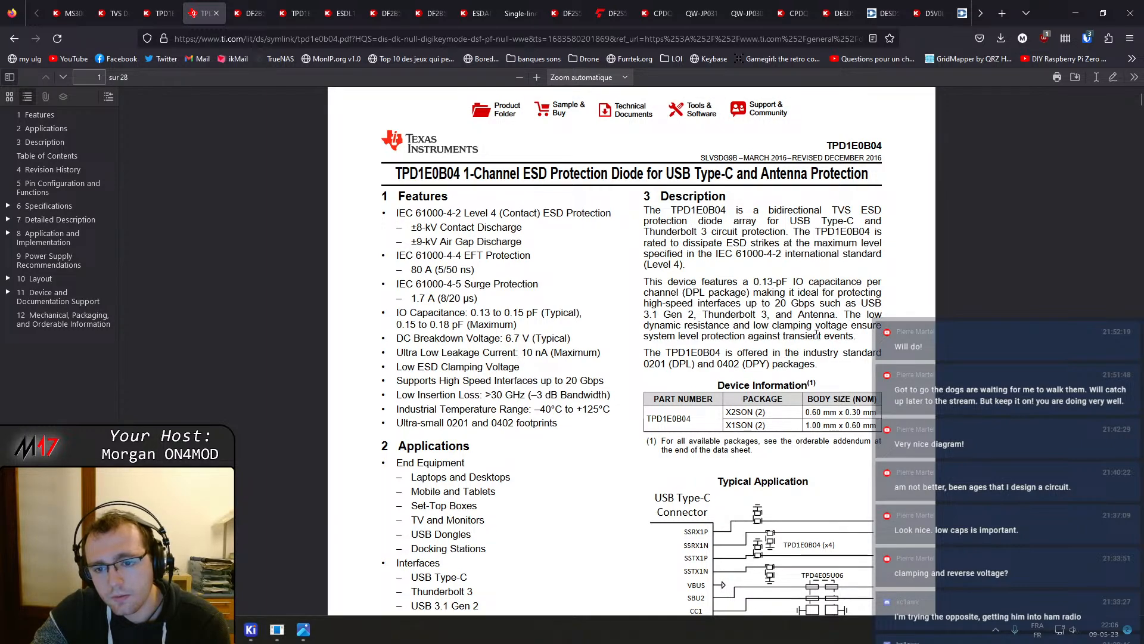
scroll(827, 351, down, 5)
scroll(828, 351, down, 15)
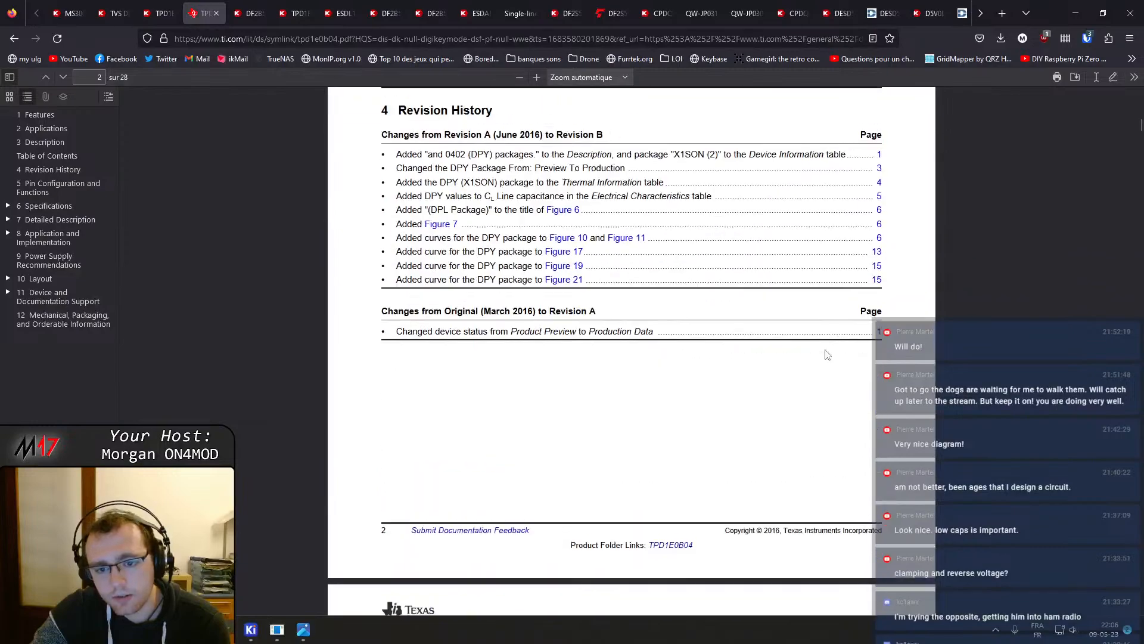
scroll(825, 357, down, 15)
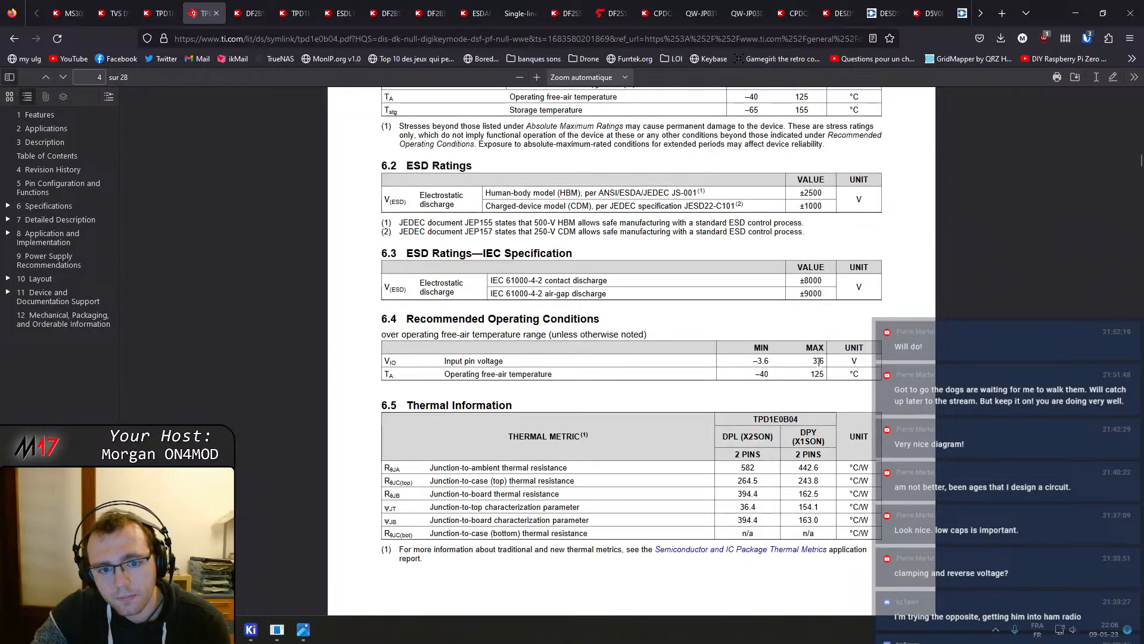
scroll(817, 371, down, 8)
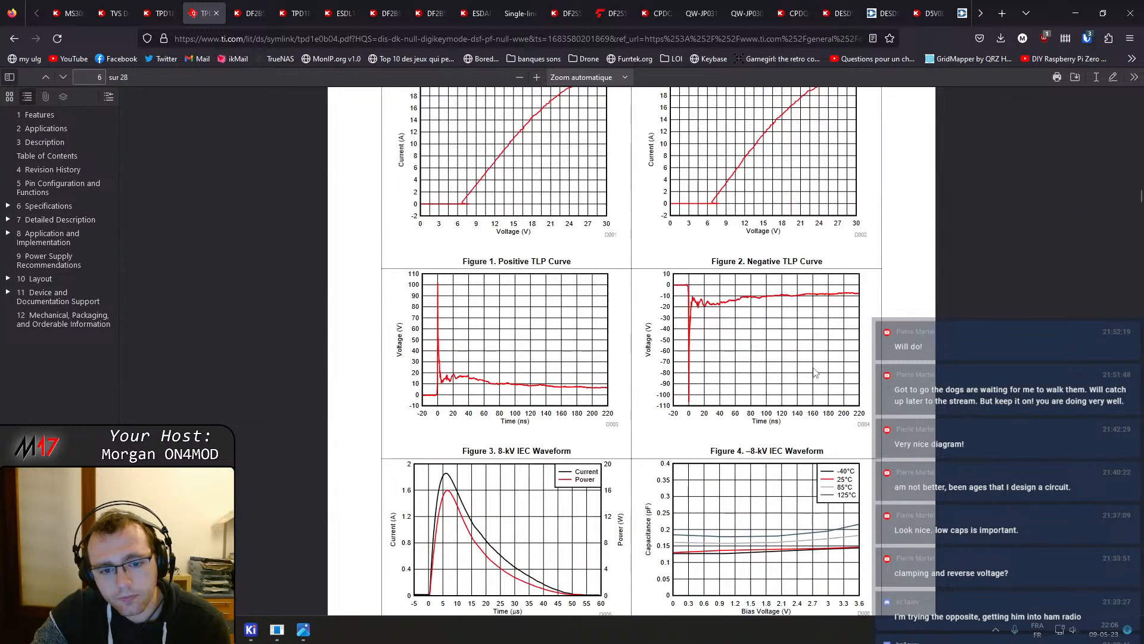
scroll(816, 373, up, 2)
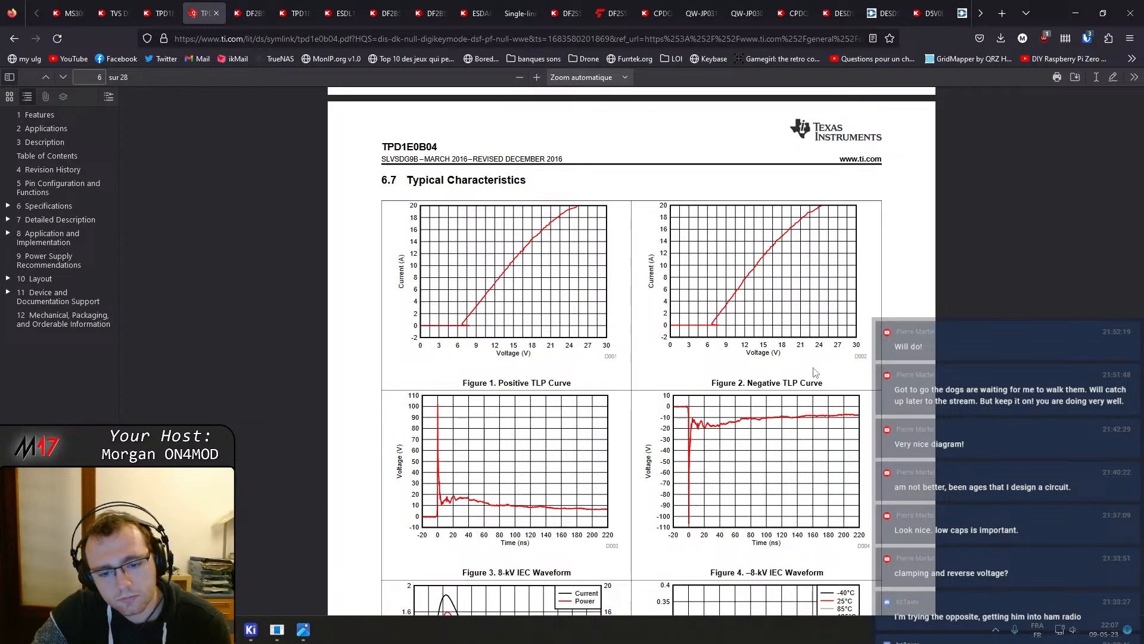
scroll(815, 372, down, 3)
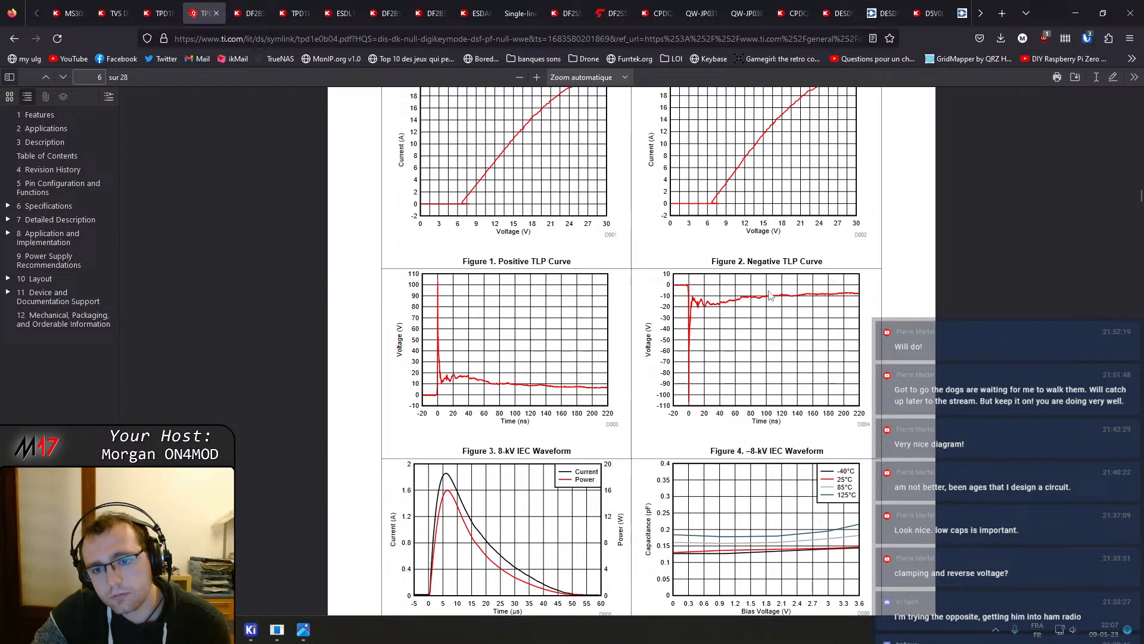
scroll(769, 295, up, 3)
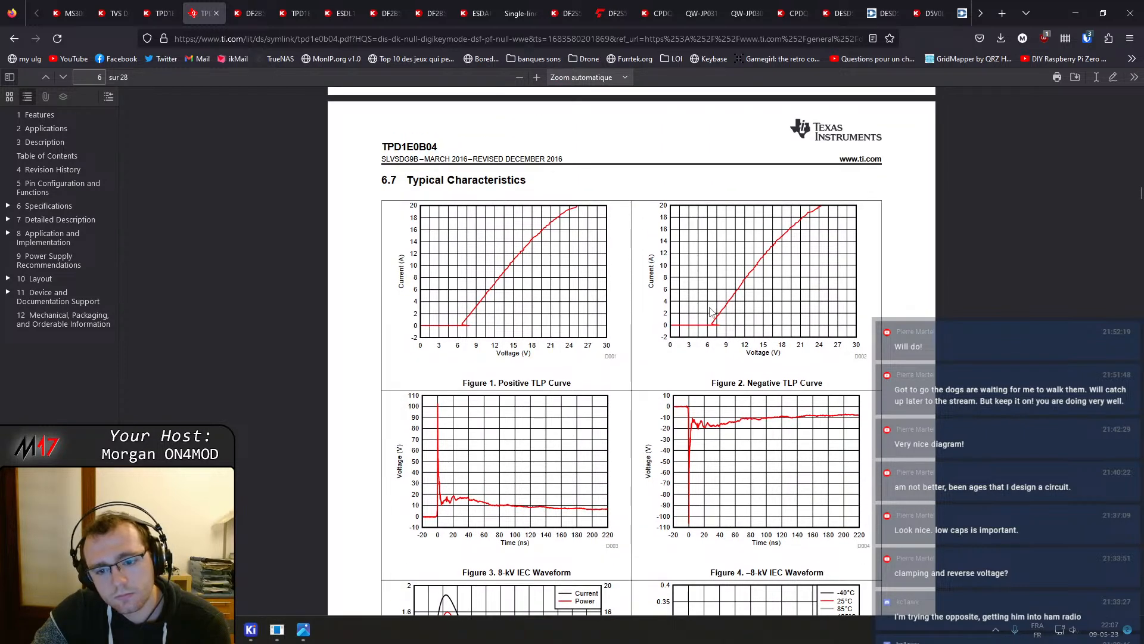
scroll(709, 316, down, 3)
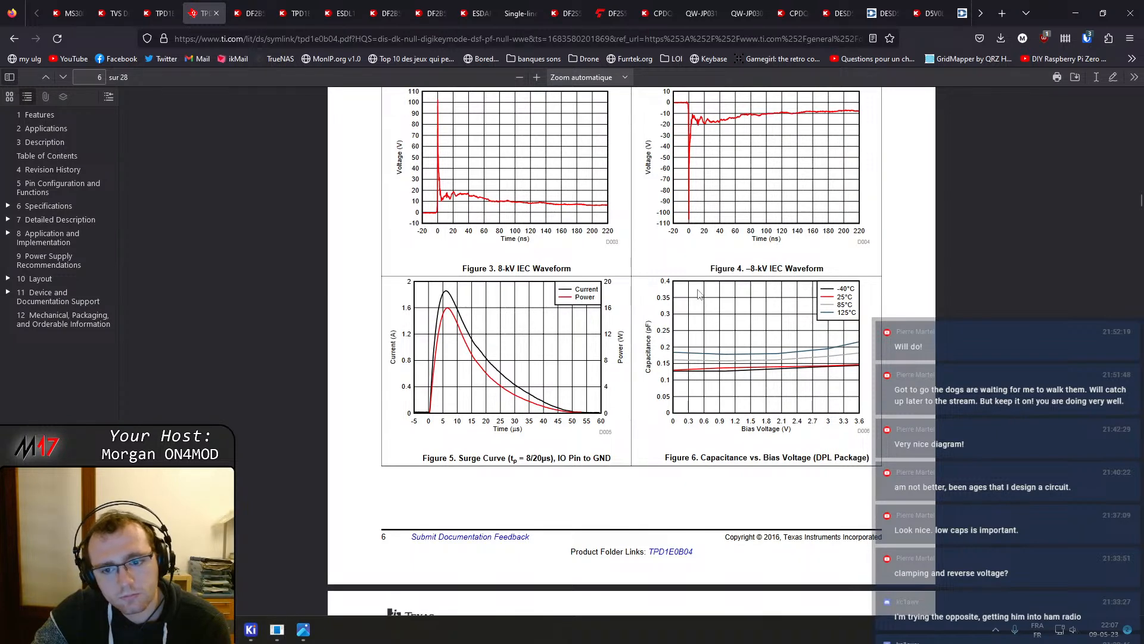
scroll(715, 381, down, 4)
scroll(717, 389, down, 1)
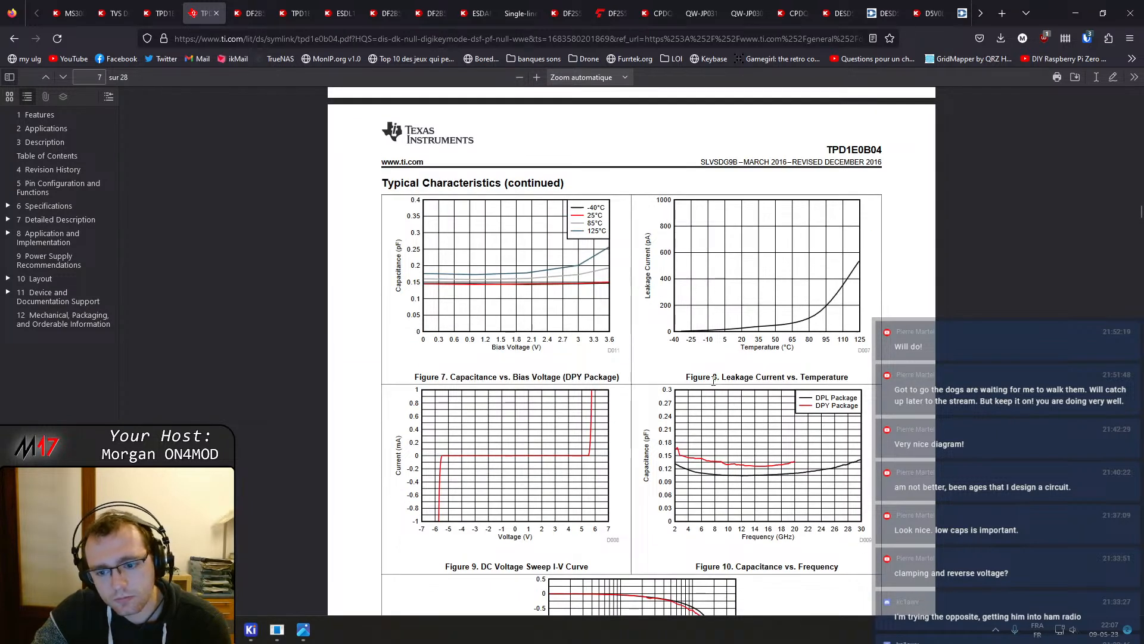
scroll(714, 380, down, 8)
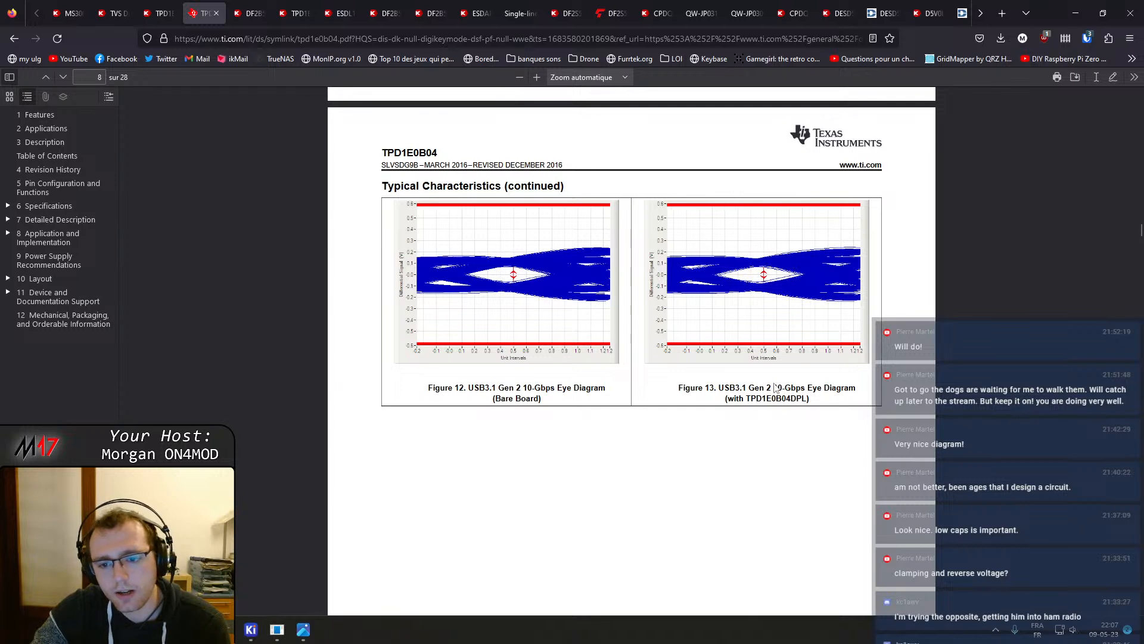
scroll(739, 390, down, 10)
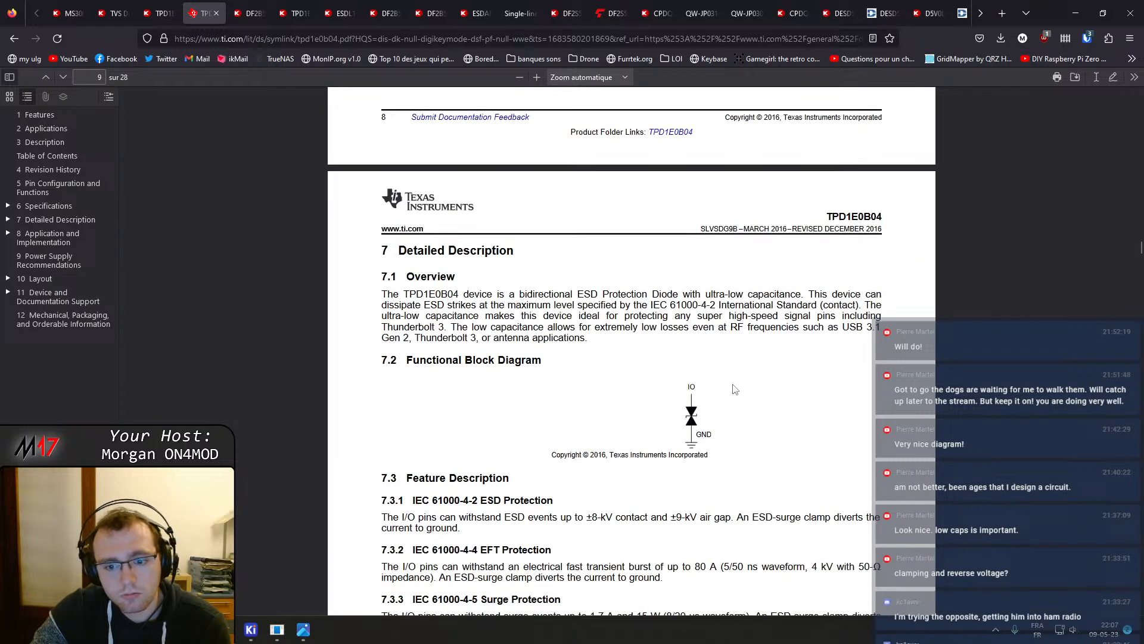
scroll(478, 421, down, 3)
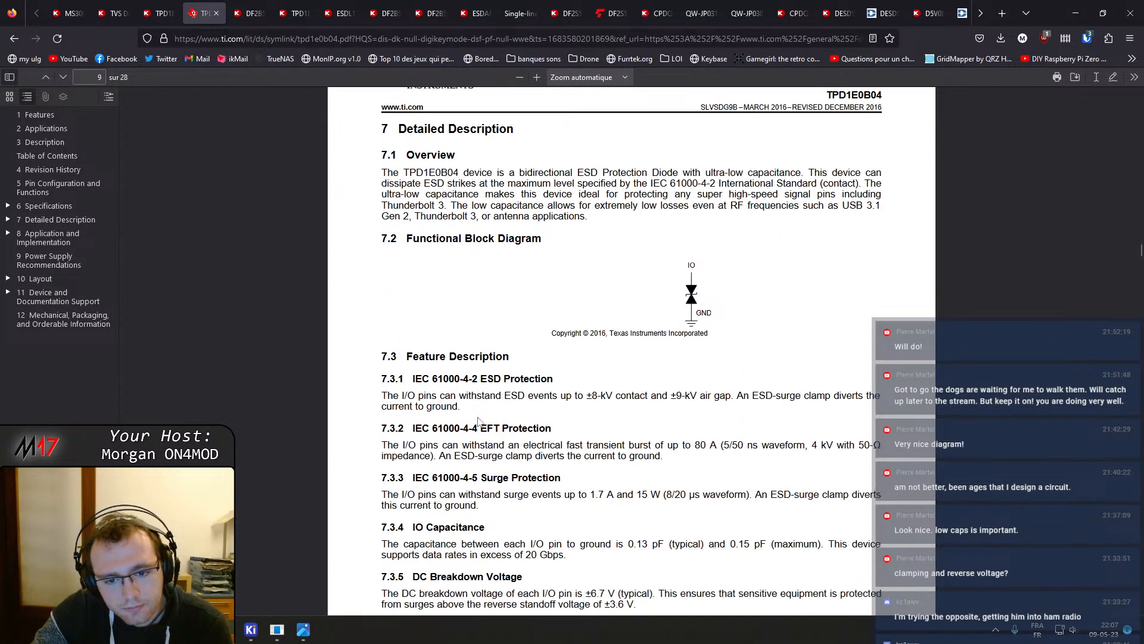
scroll(479, 422, down, 3)
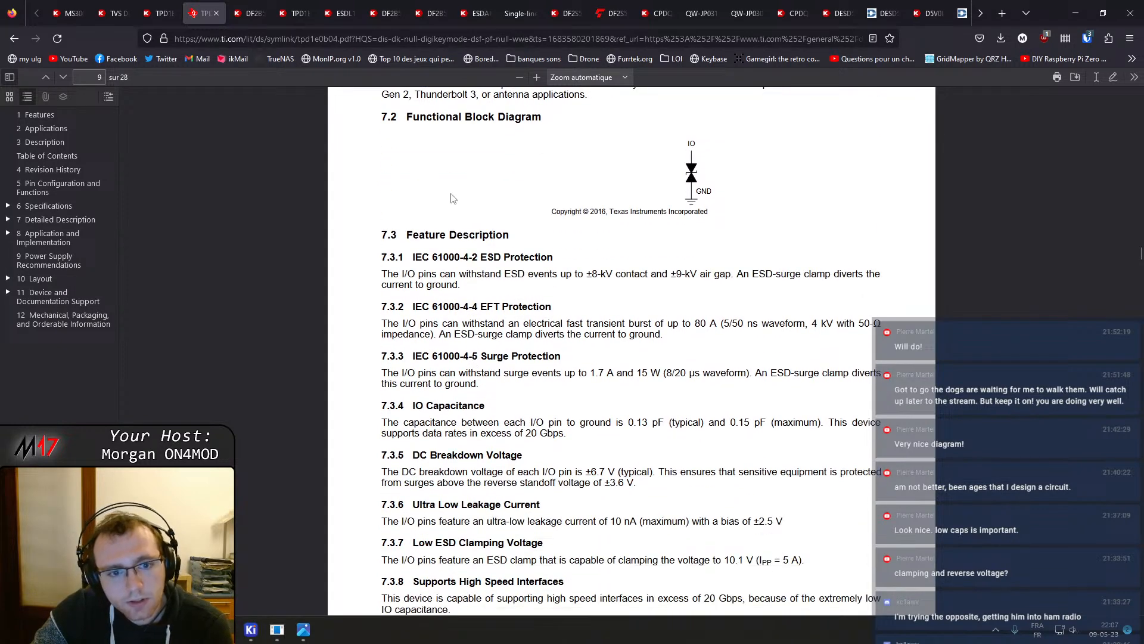
Open the DF2B5M4ASL,L3F datasheet and read its features, quick reference data, clamp and TLP curves, and maximum ratings
click(247, 13)
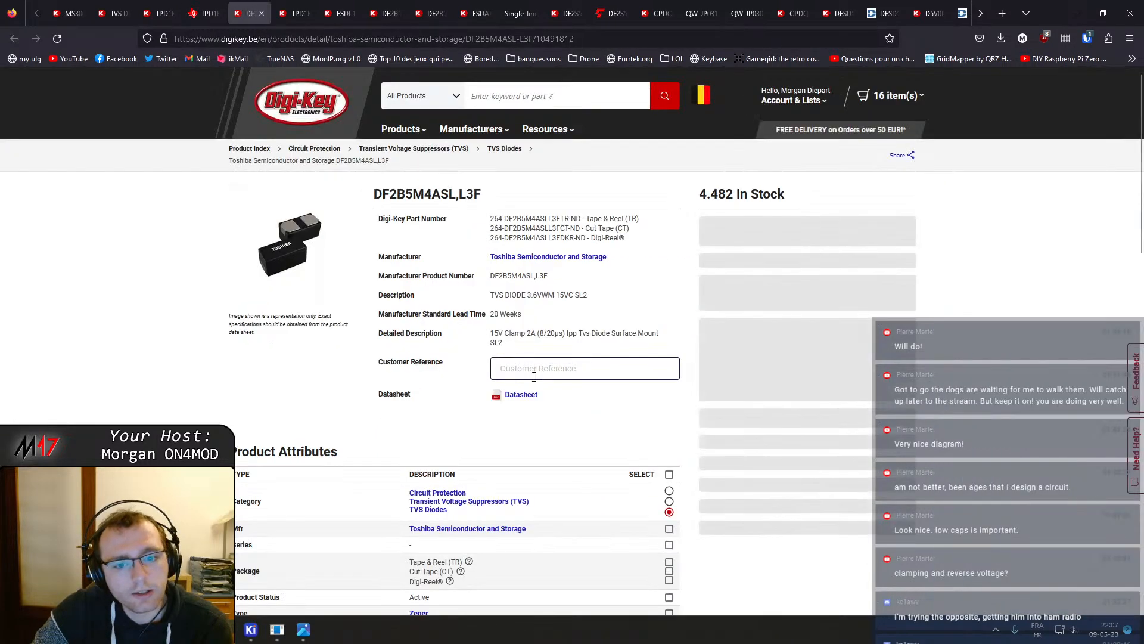
click(532, 399)
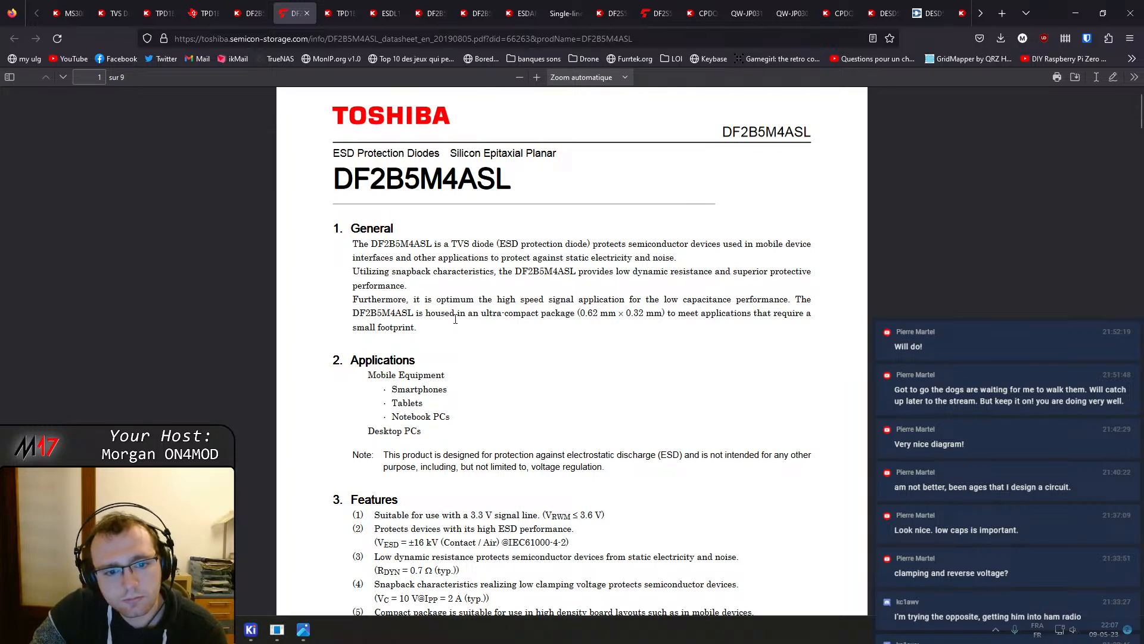
scroll(487, 324, down, 3)
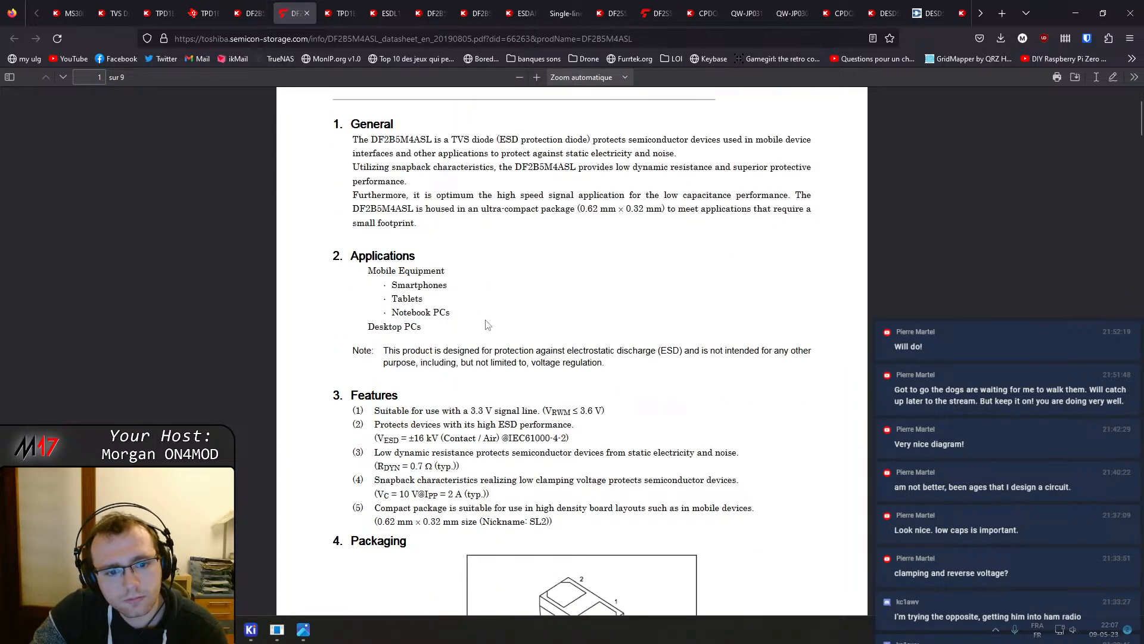
scroll(475, 301, down, 1)
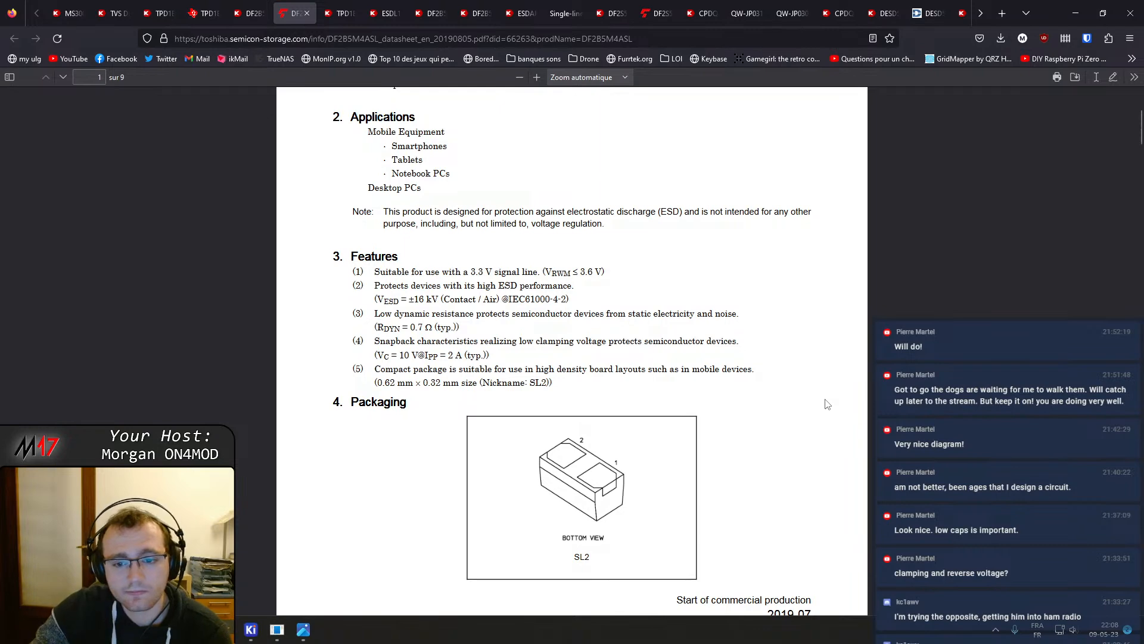
scroll(627, 388, down, 10)
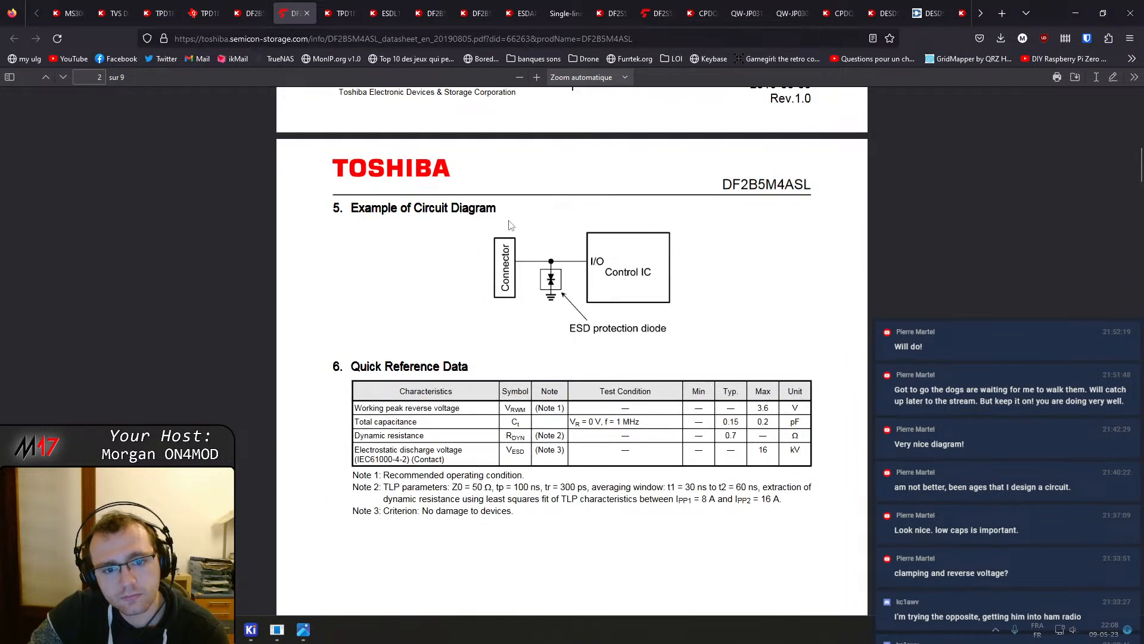
scroll(513, 287, down, 2)
scroll(513, 287, down, 2)
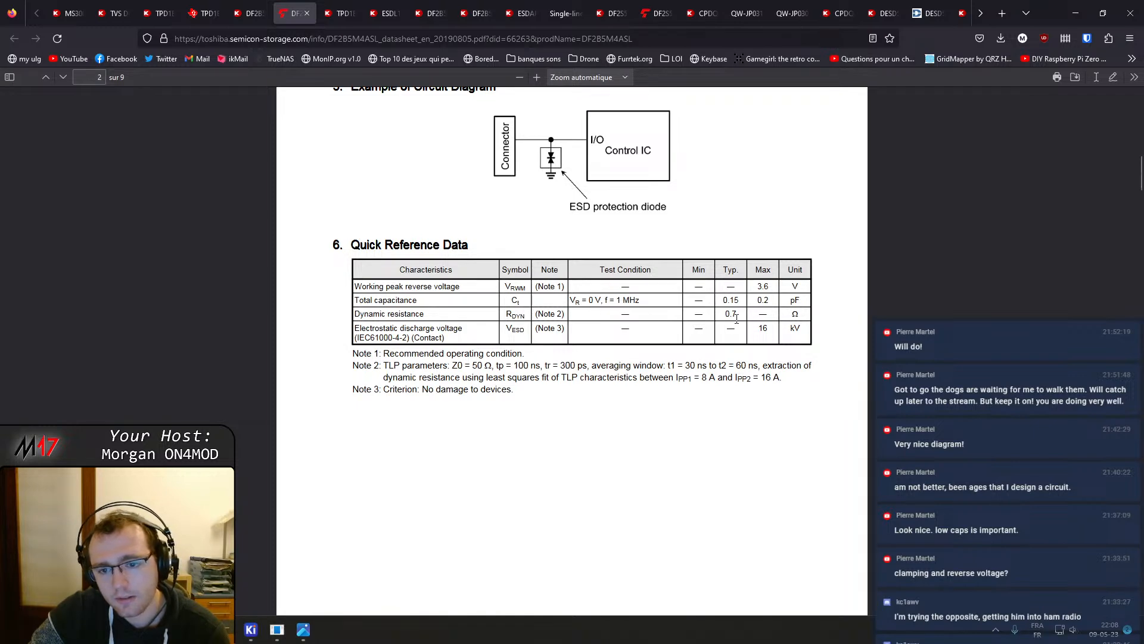
scroll(737, 322, down, 5)
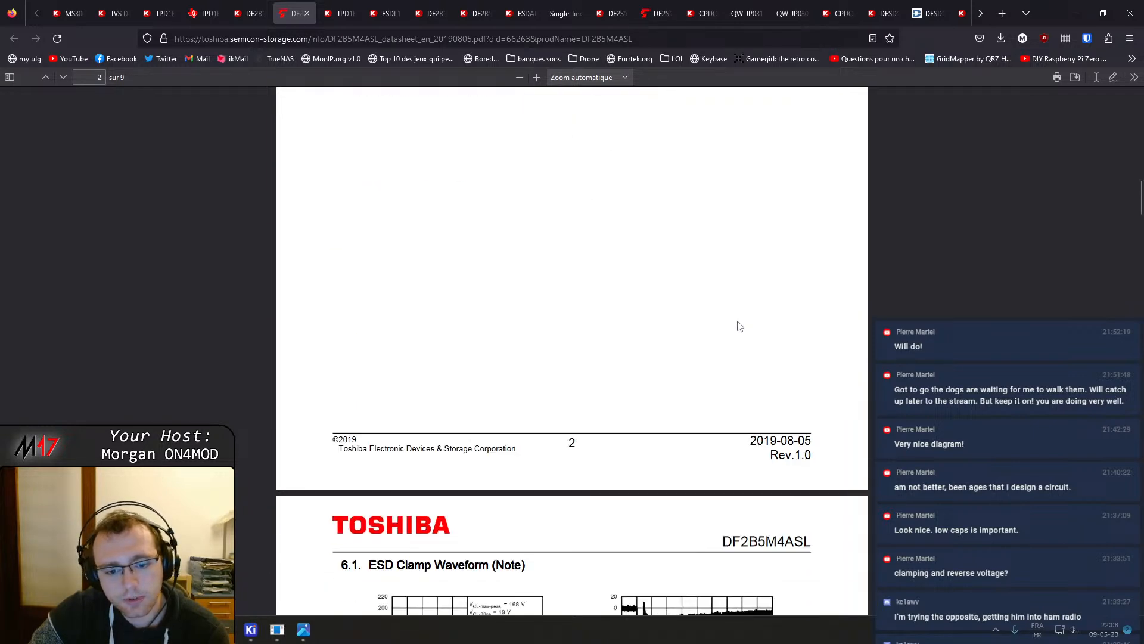
scroll(496, 294, down, 5)
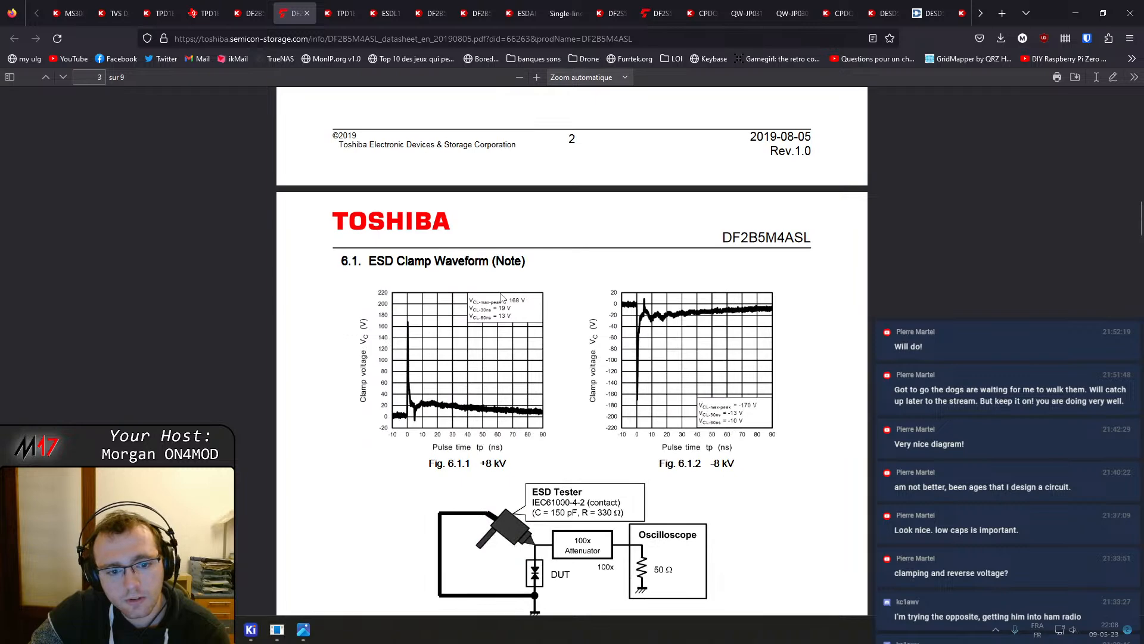
scroll(646, 359, down, 4)
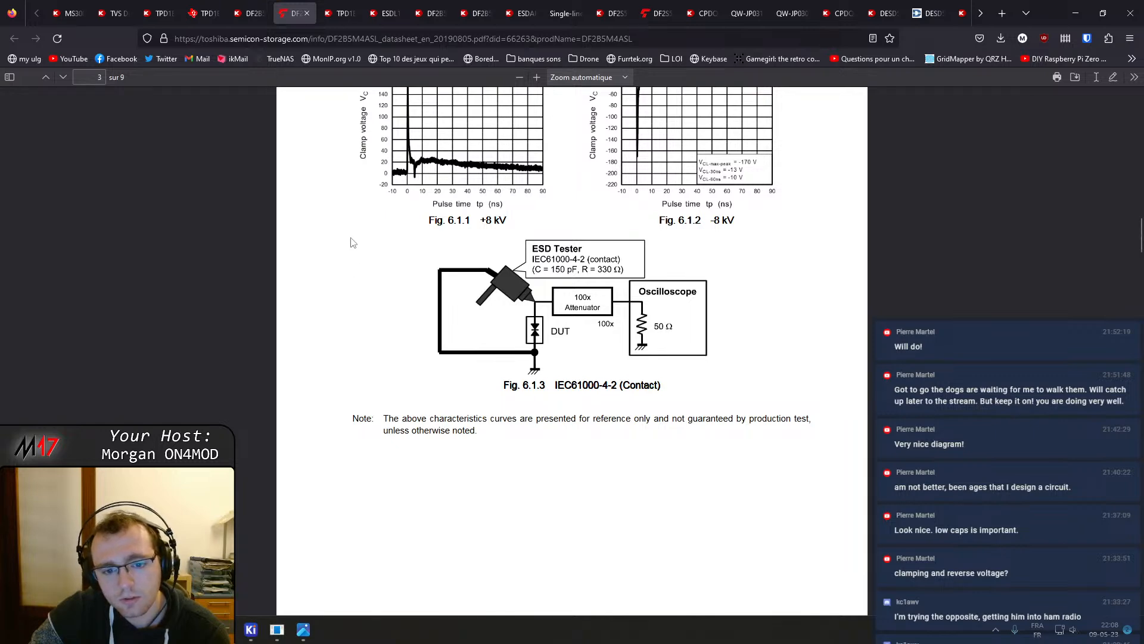
scroll(473, 306, down, 6)
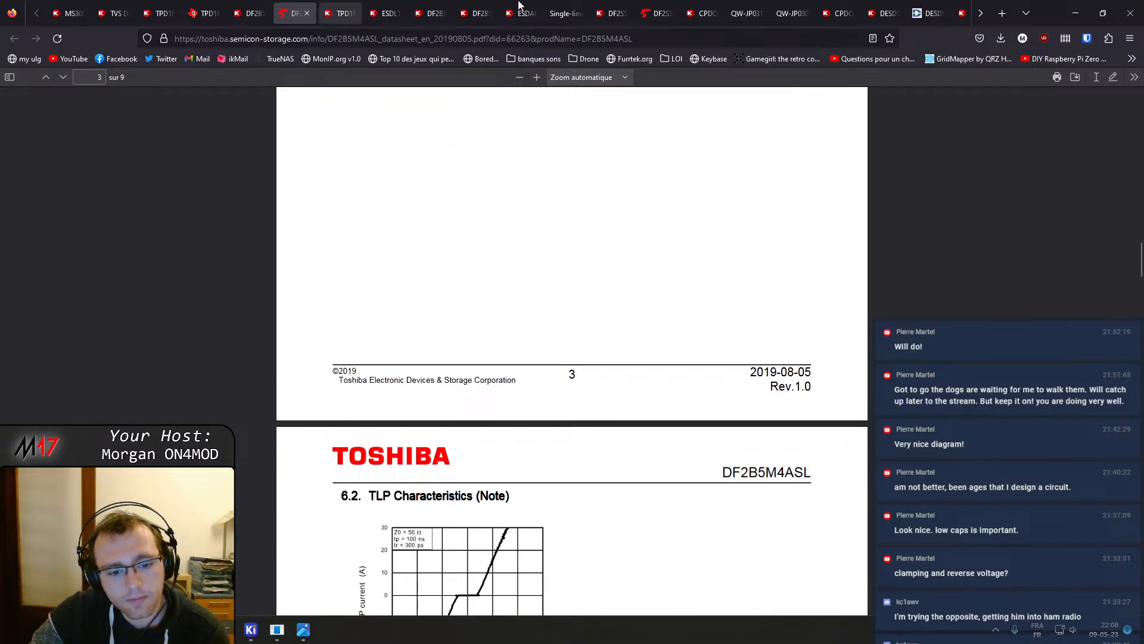
scroll(470, 404, down, 5)
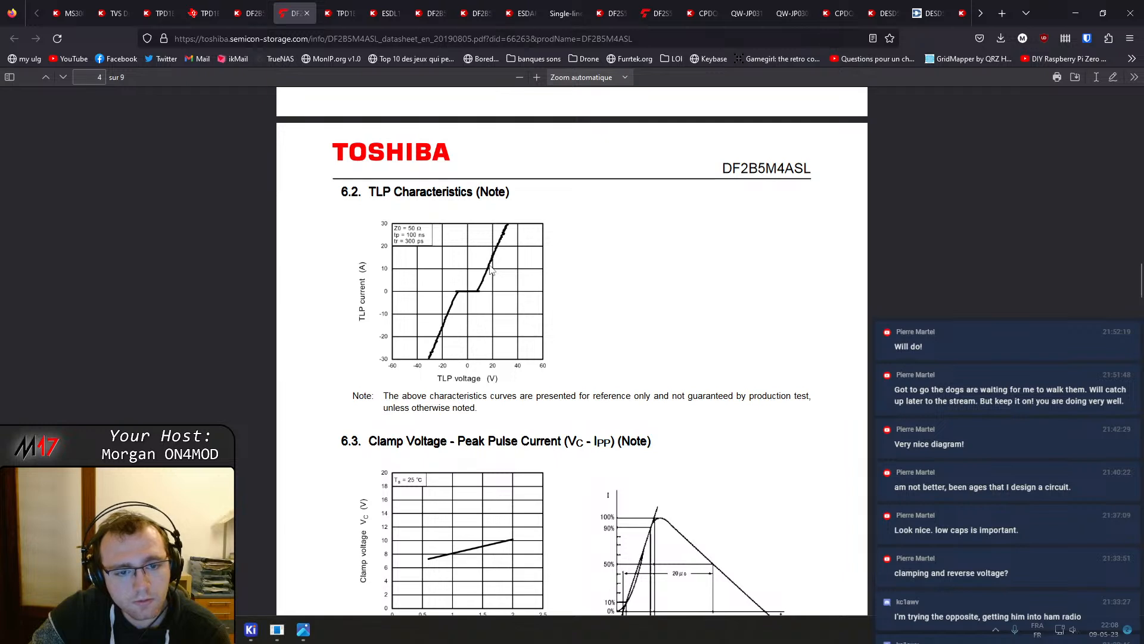
scroll(508, 340, down, 2)
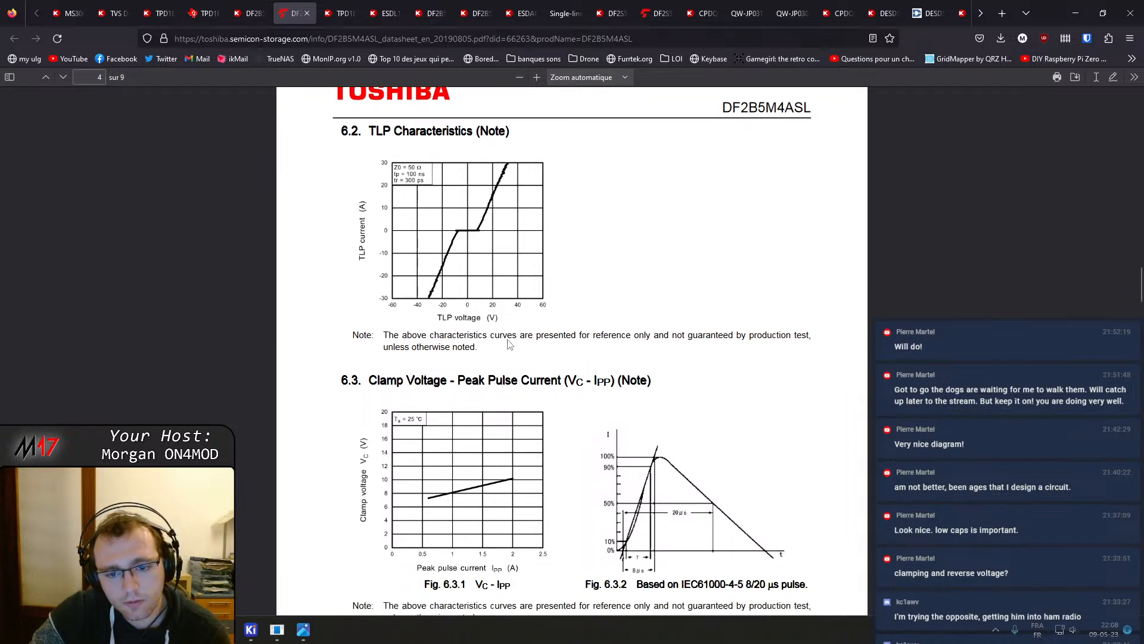
scroll(524, 310, down, 9)
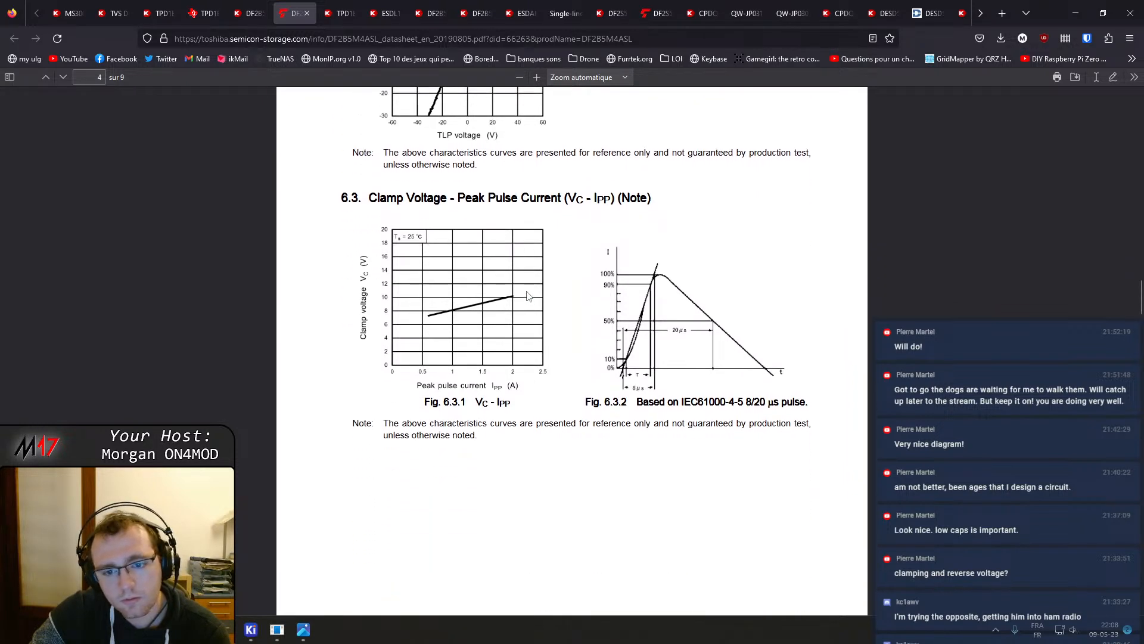
scroll(527, 292, down, 5)
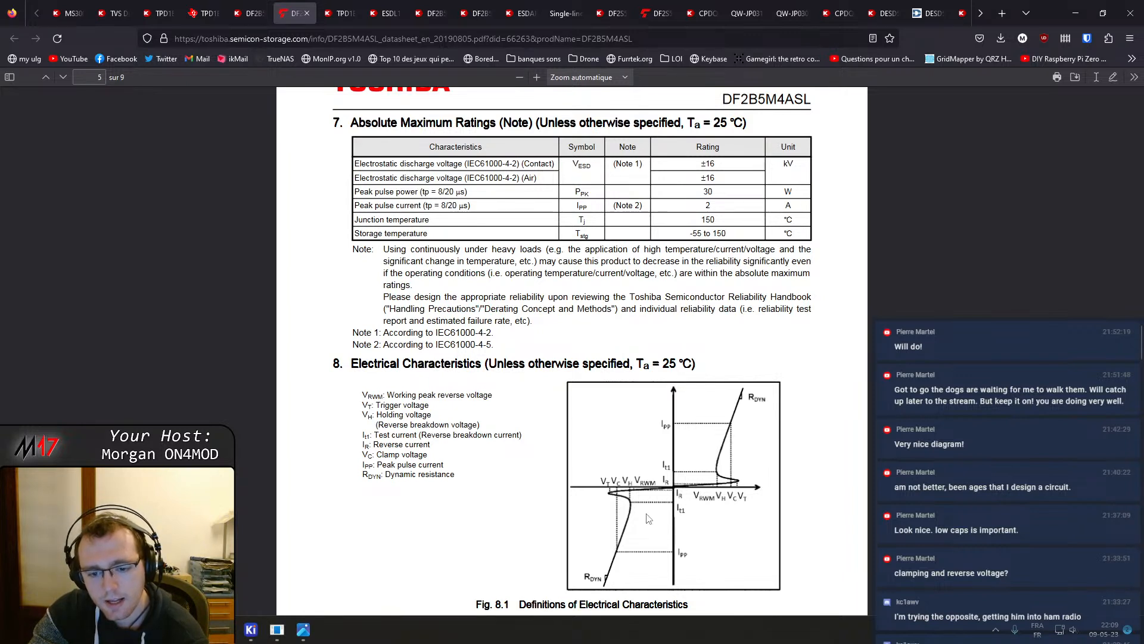
scroll(638, 507, down, 1)
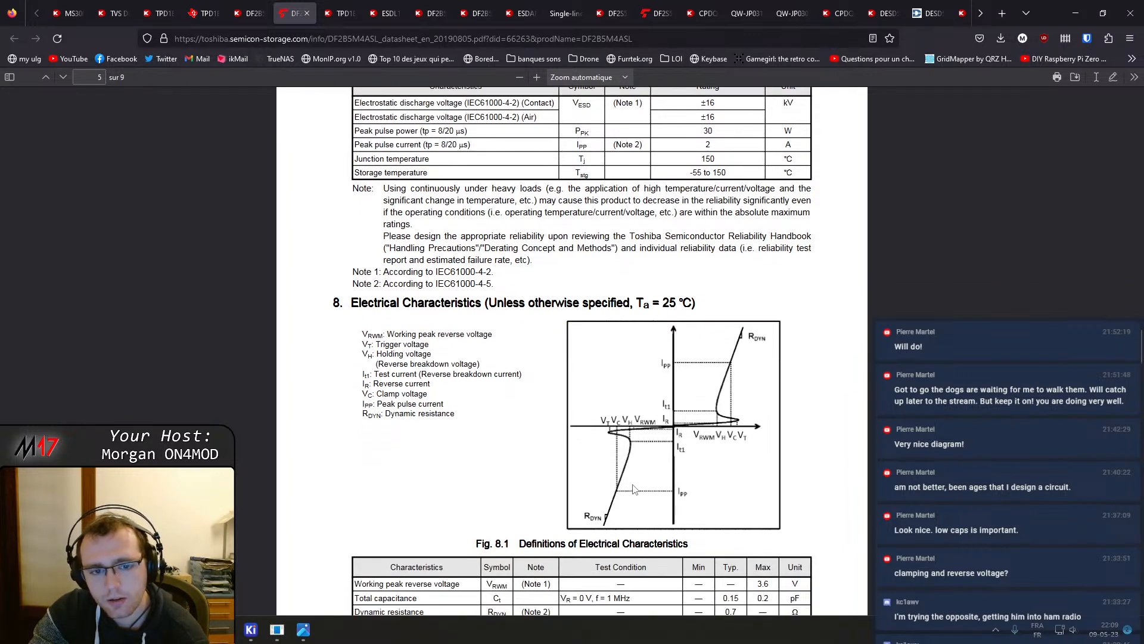
Read the DF2B5M4ASL datasheet's electrical characteristic definitions, characteristics table and I-V and reverse current curves
scroll(644, 466, down, 1)
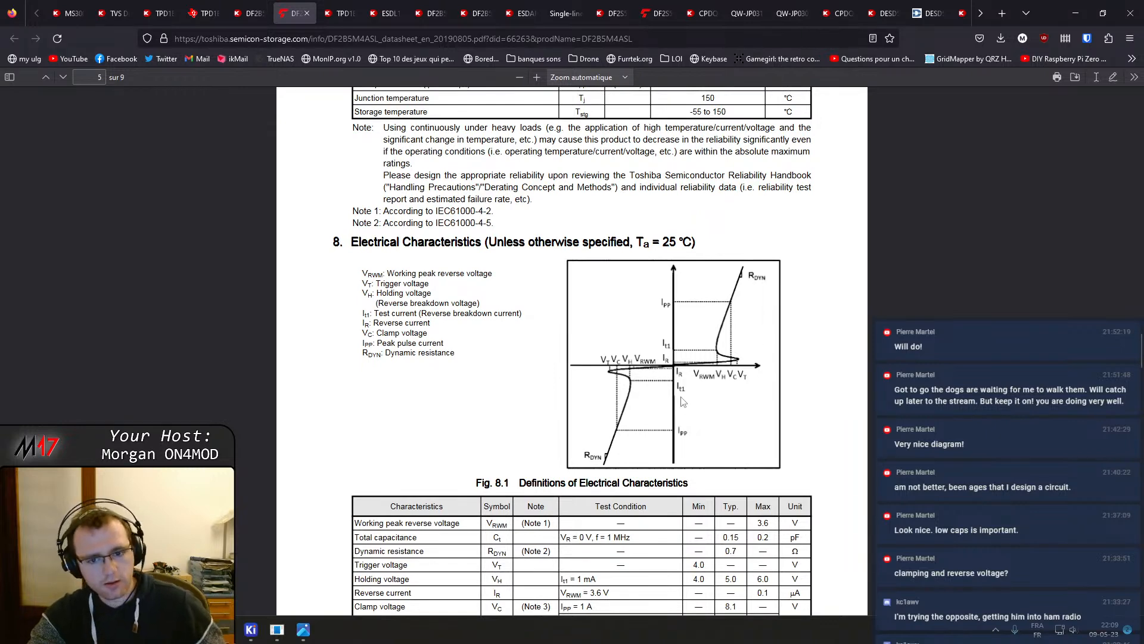
ctrl+scroll(684, 402, up, 5)
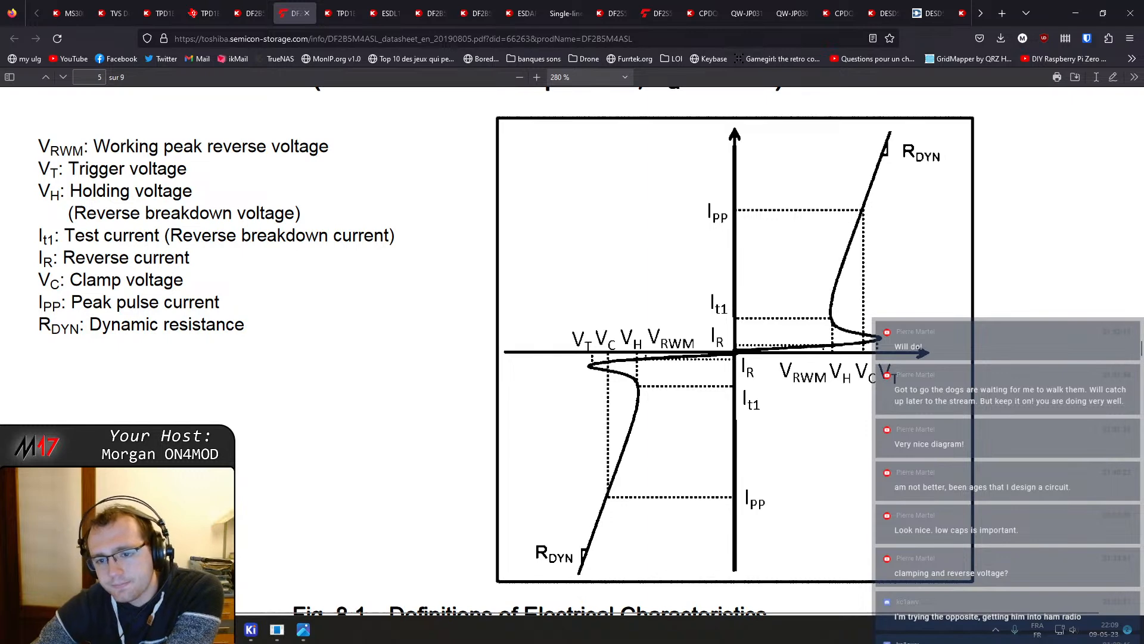
scroll(721, 357, down, 4)
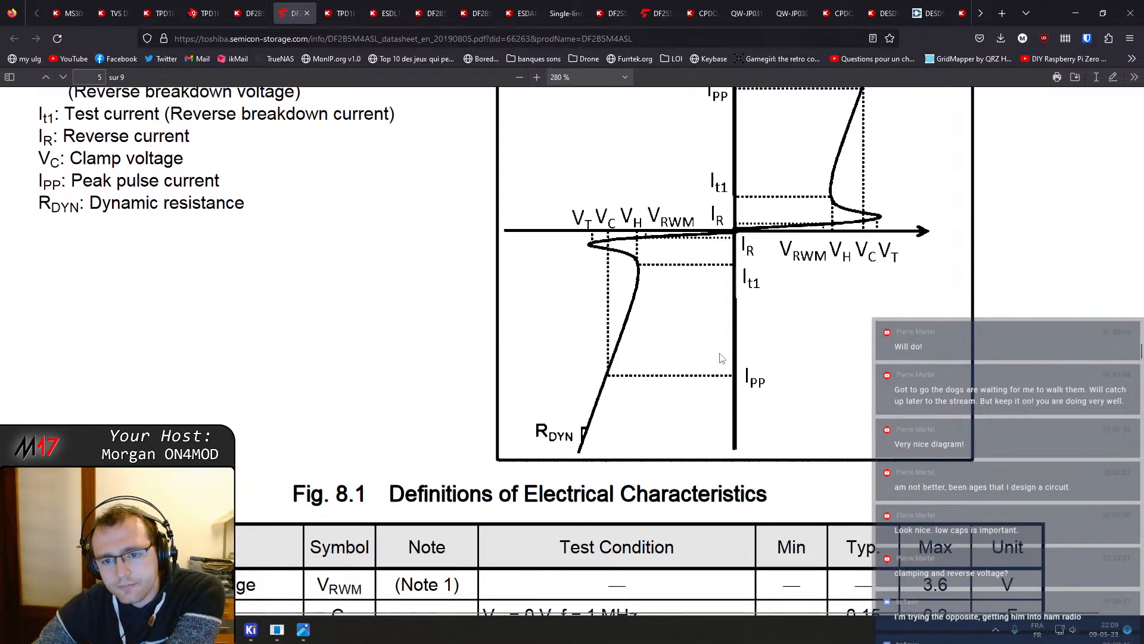
scroll(721, 357, down, 2)
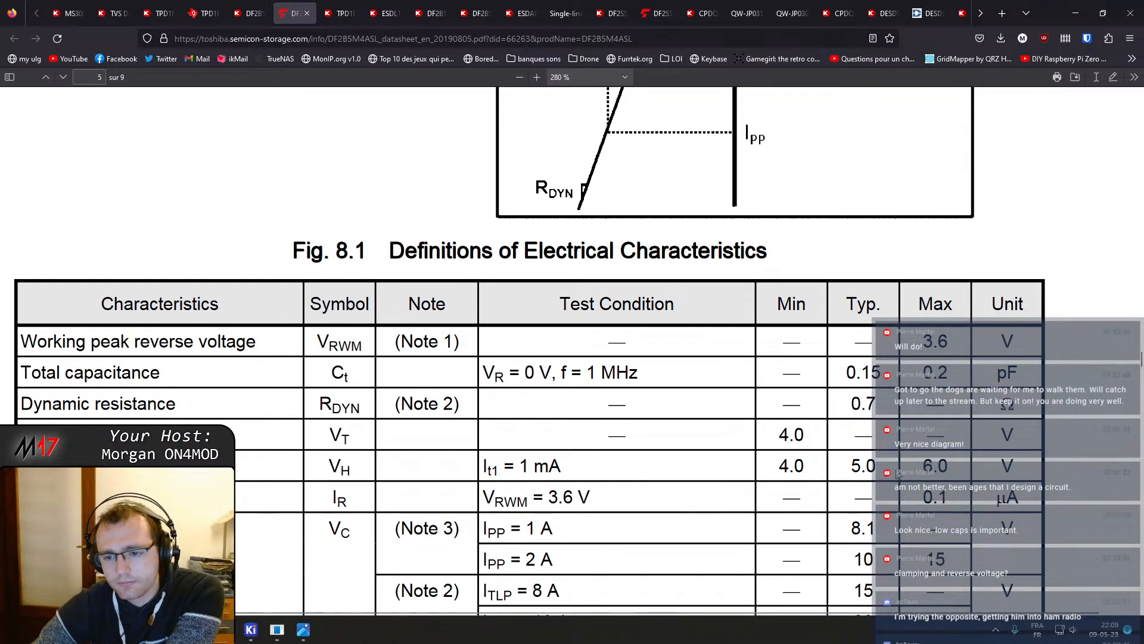
scroll(898, 474, up, 5)
scroll(667, 363, down, 1)
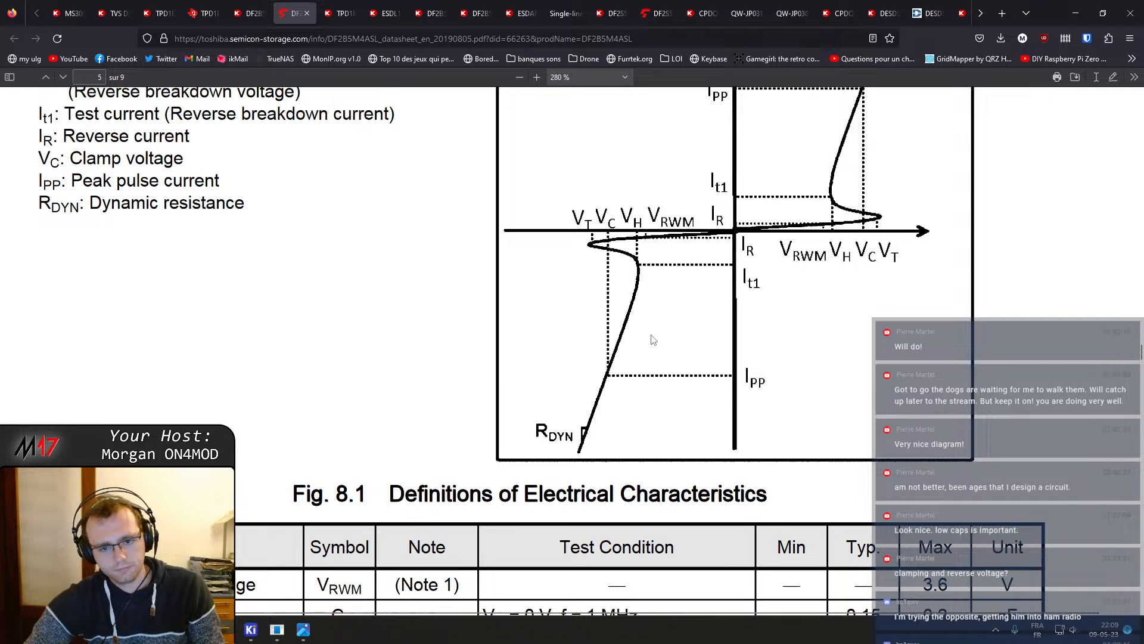
ctrl+scroll(652, 340, down, 4)
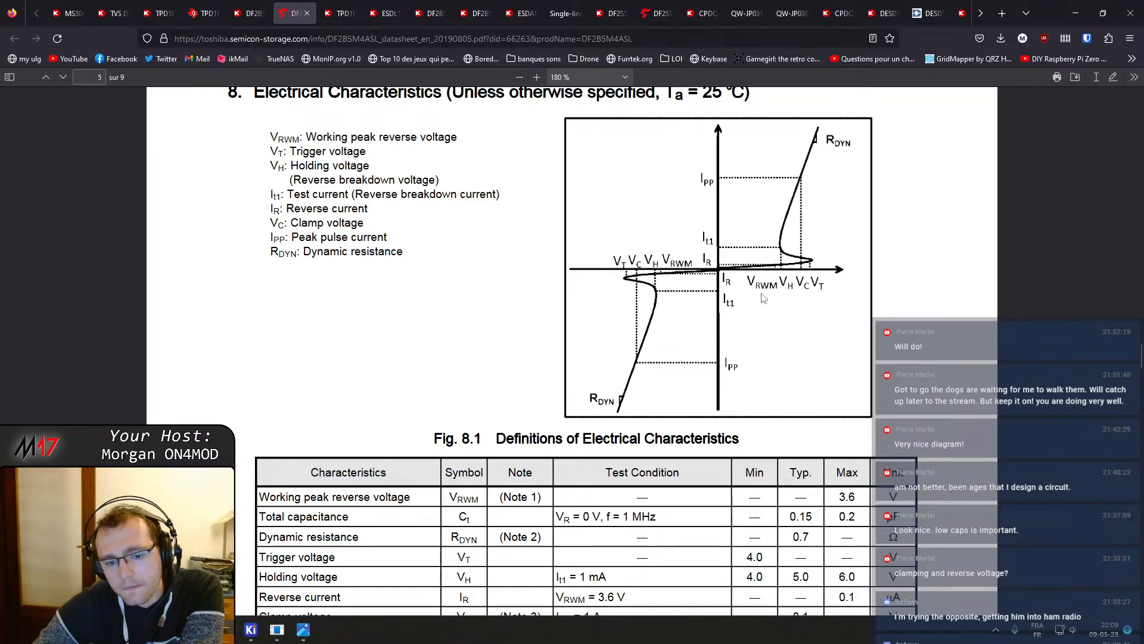
scroll(764, 298, down, 10)
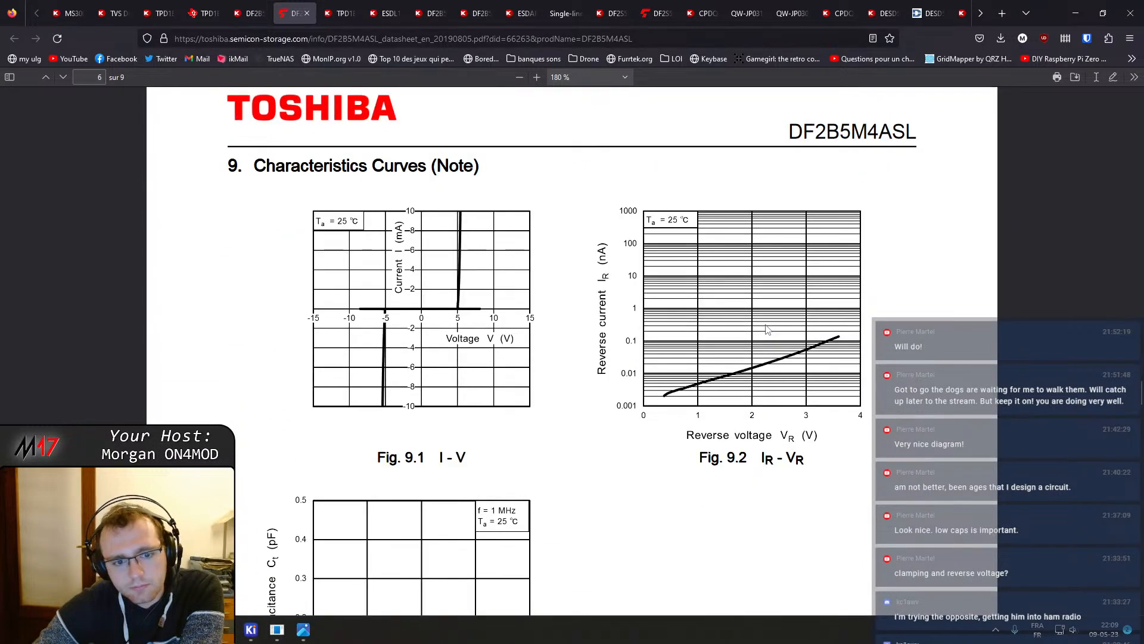
scroll(767, 330, up, 7)
scroll(772, 332, down, 6)
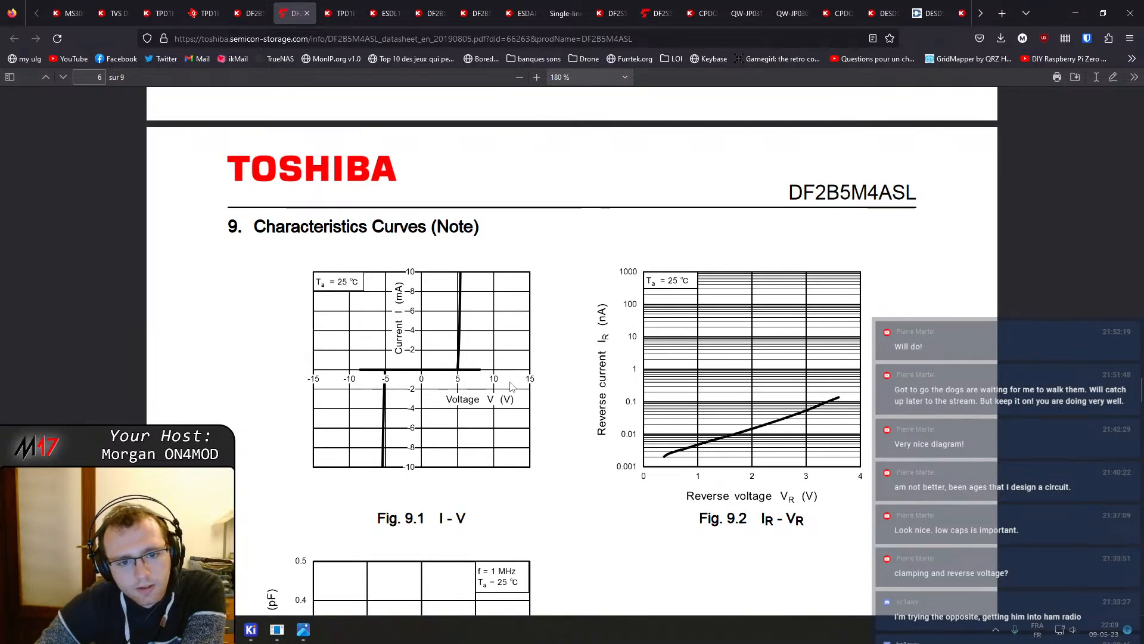
scroll(511, 386, up, 10)
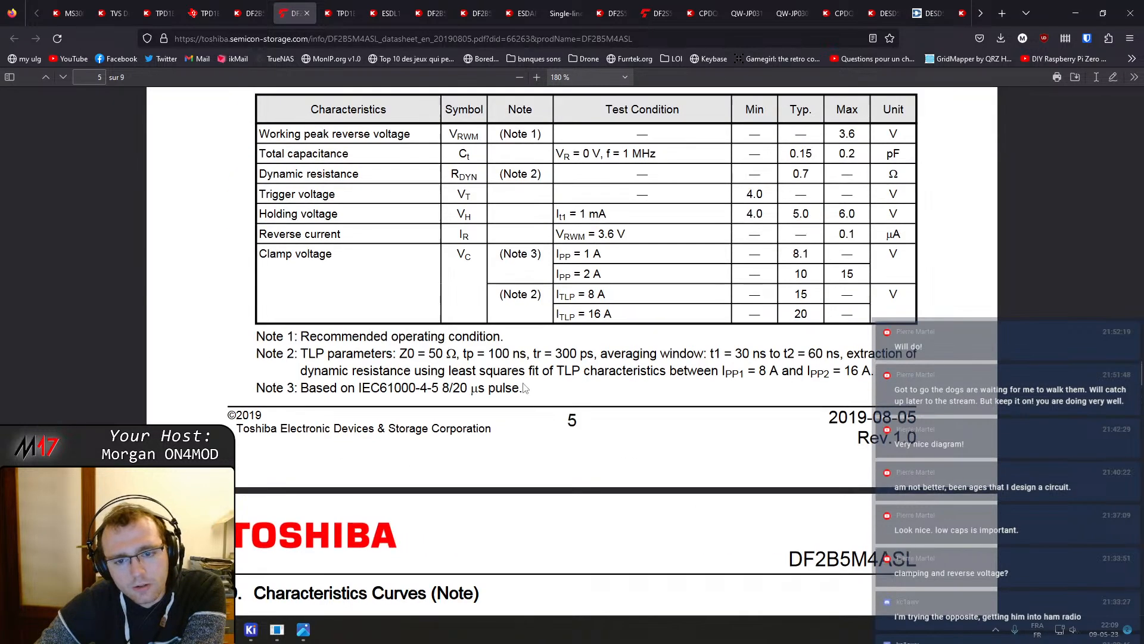
Open the TPD1E0B04DPYR and ESDL1531MX4T5G datasheets and read the TPD1E0B04 features and typical application
click(340, 13)
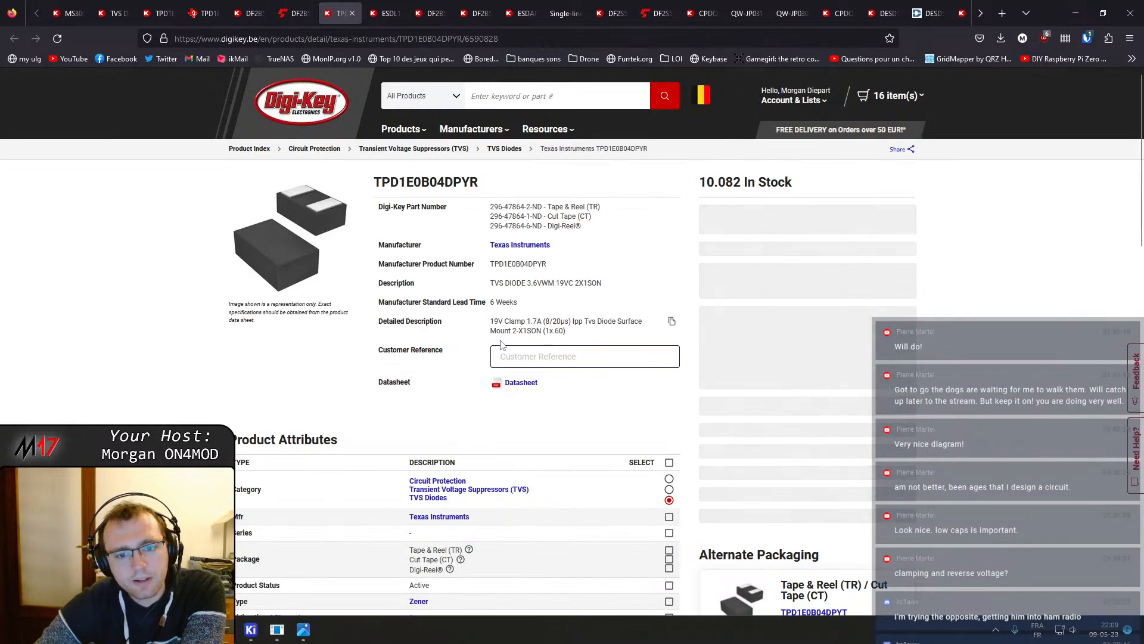
click(519, 385)
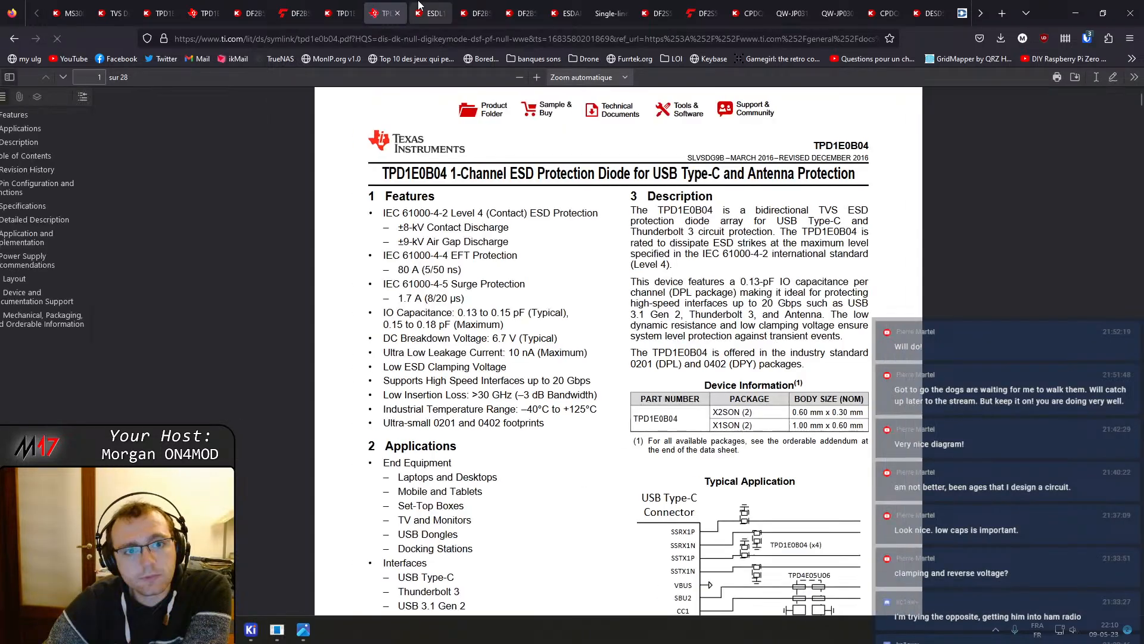
click(420, 8)
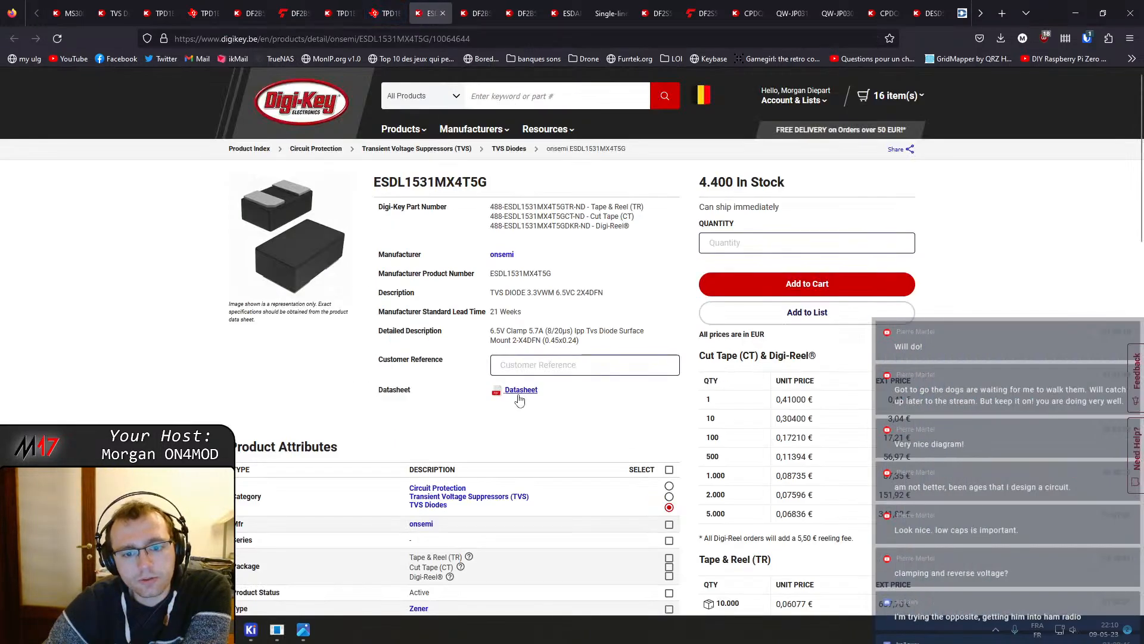
click(515, 390)
click(392, 19)
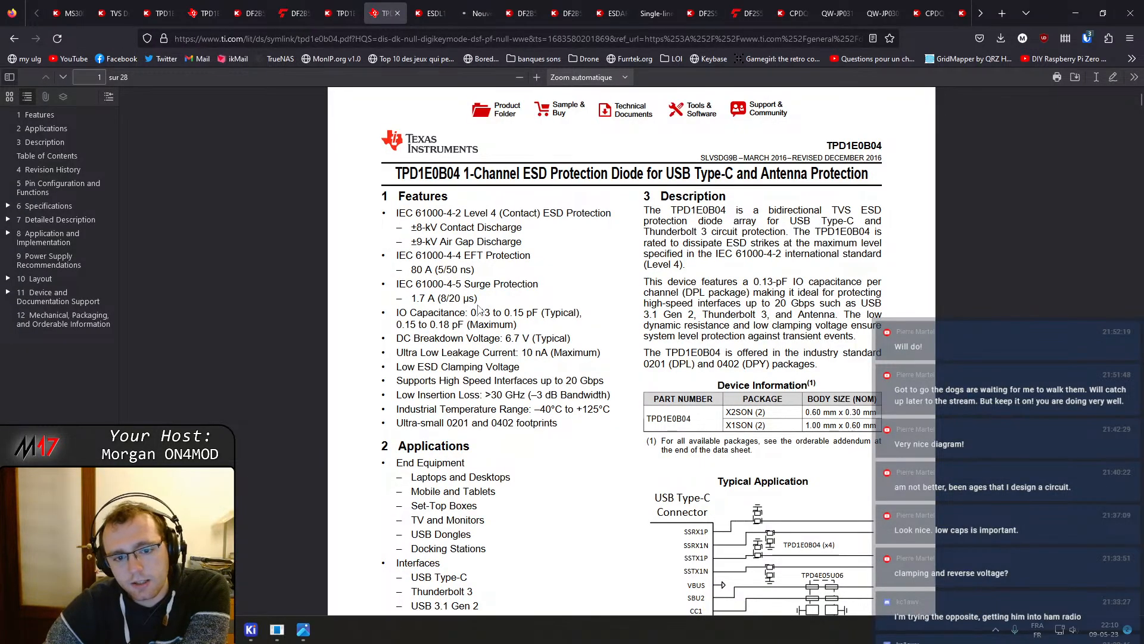
scroll(719, 241, down, 5)
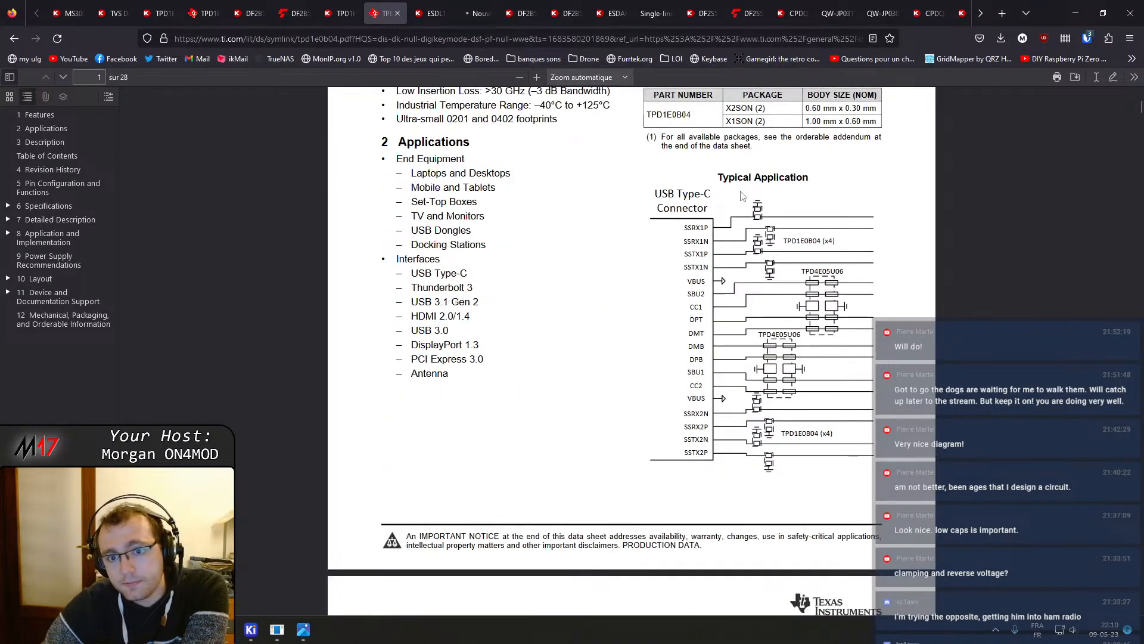
scroll(743, 197, up, 4)
Return to the DF2B5M4ASL datasheet and review its quick reference data, features and compact package size
click(343, 13)
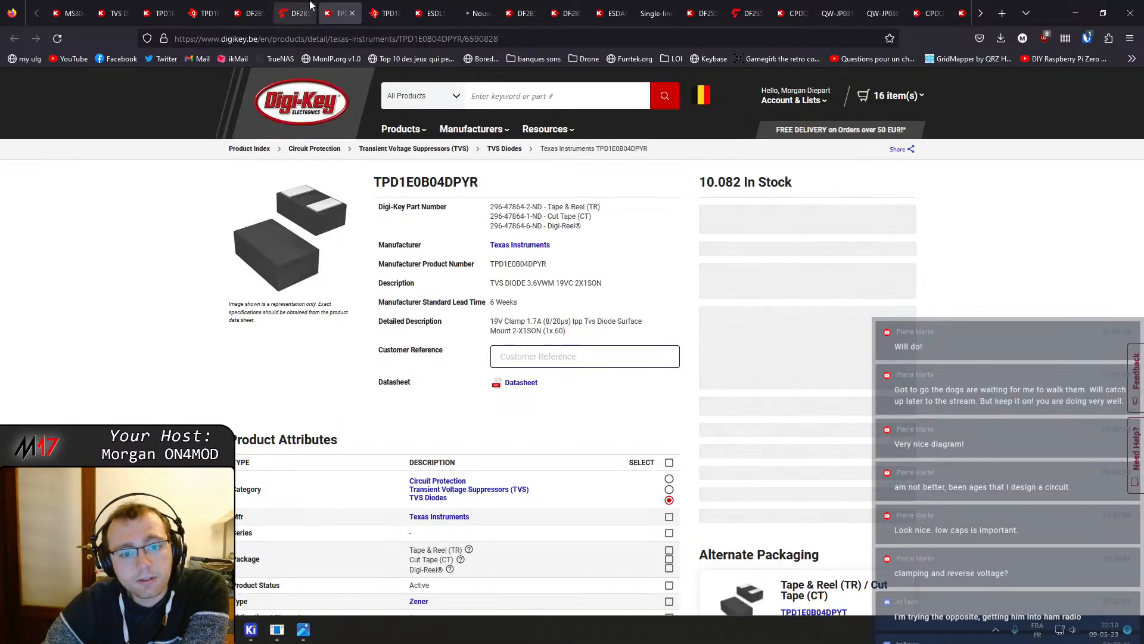
click(297, 14)
scroll(499, 292, up, 5)
scroll(498, 292, up, 20)
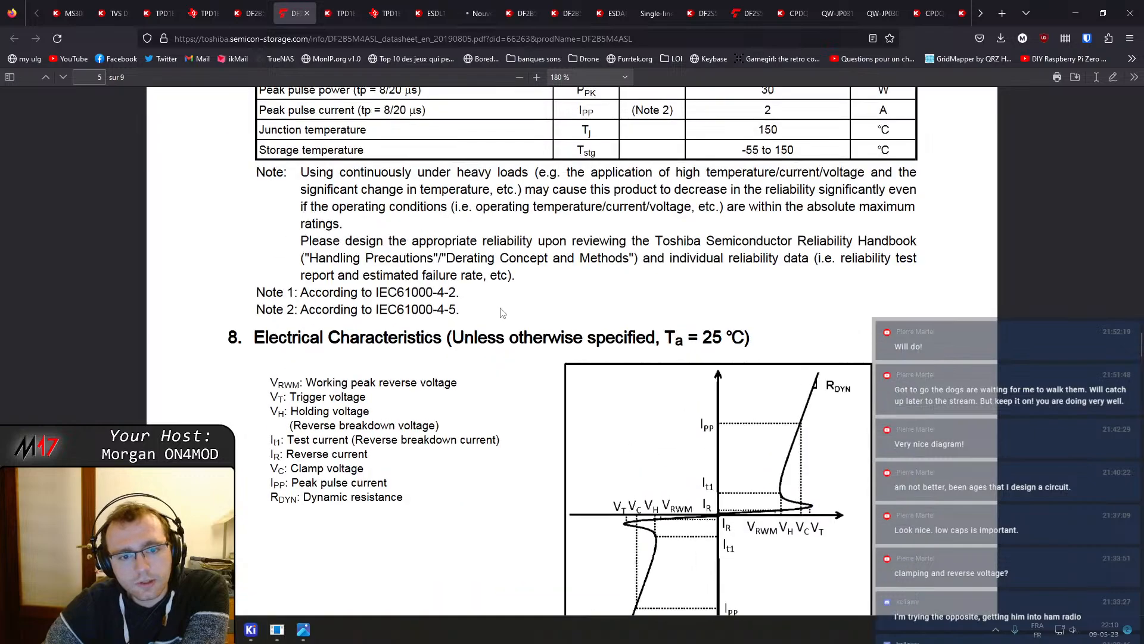
scroll(518, 317, up, 15)
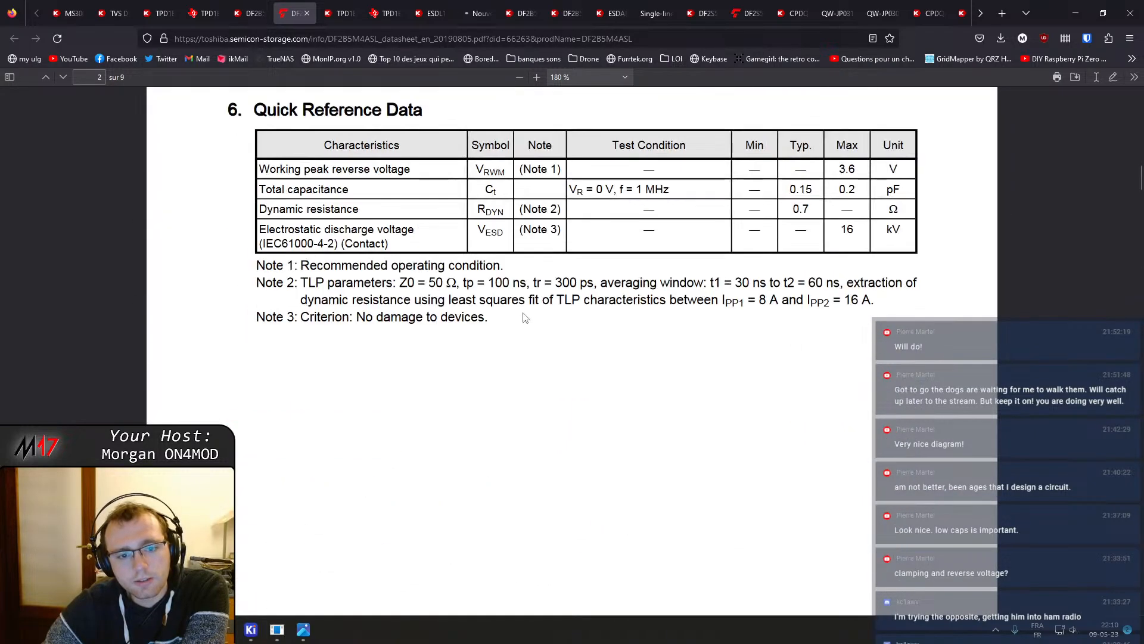
scroll(535, 315, down, 4)
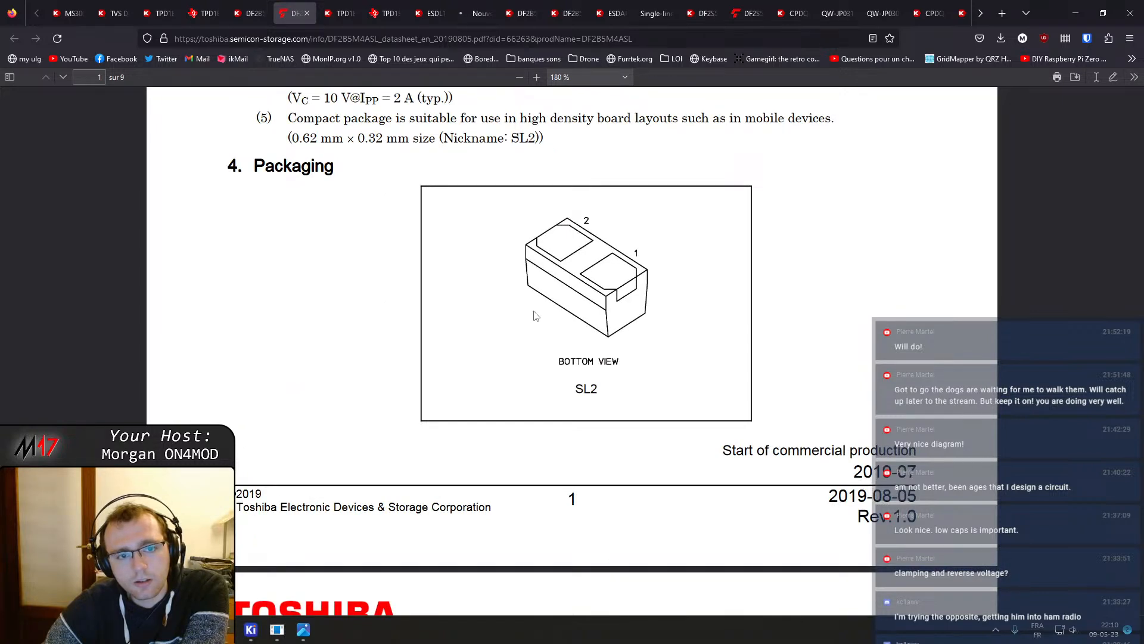
scroll(535, 315, up, 3)
scroll(534, 316, up, 3)
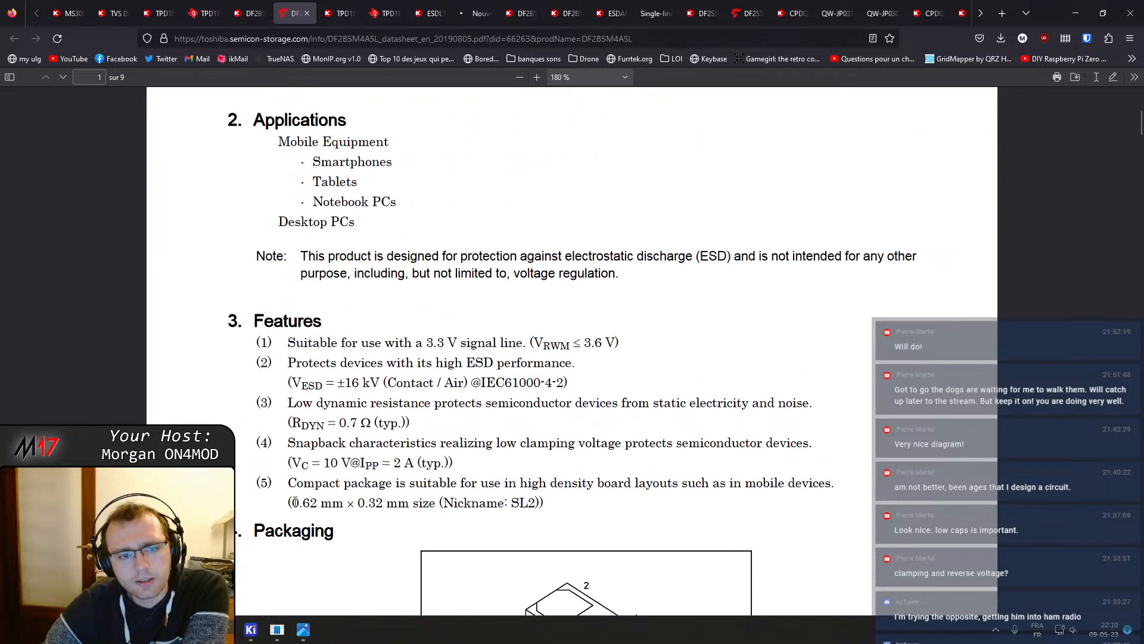
drag(295, 502, 385, 506)
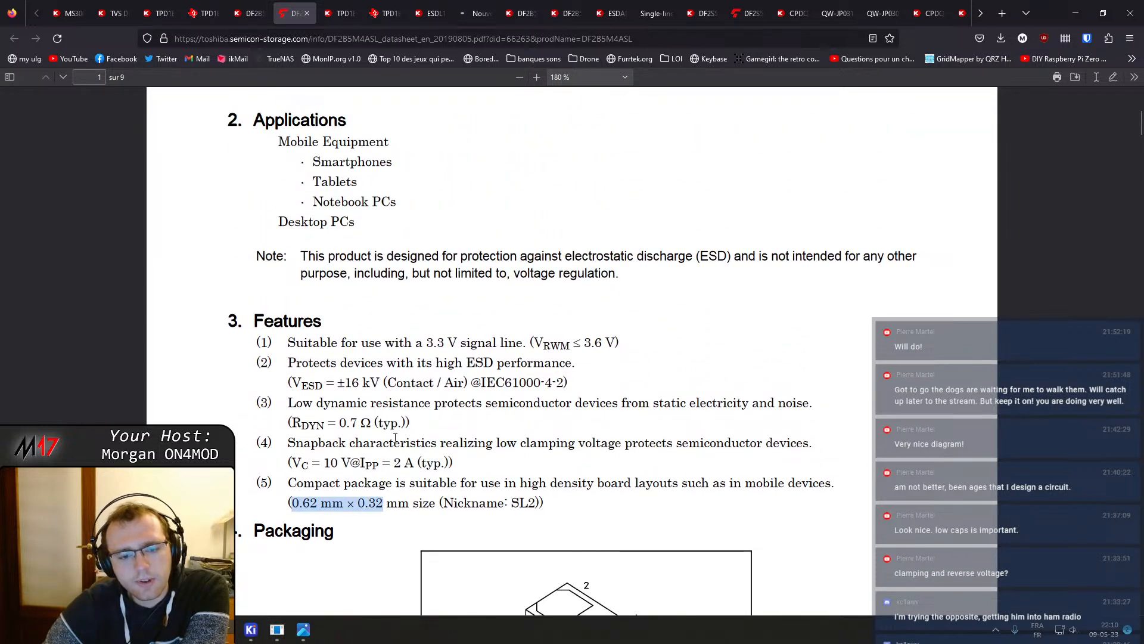
scroll(395, 438, up, 6)
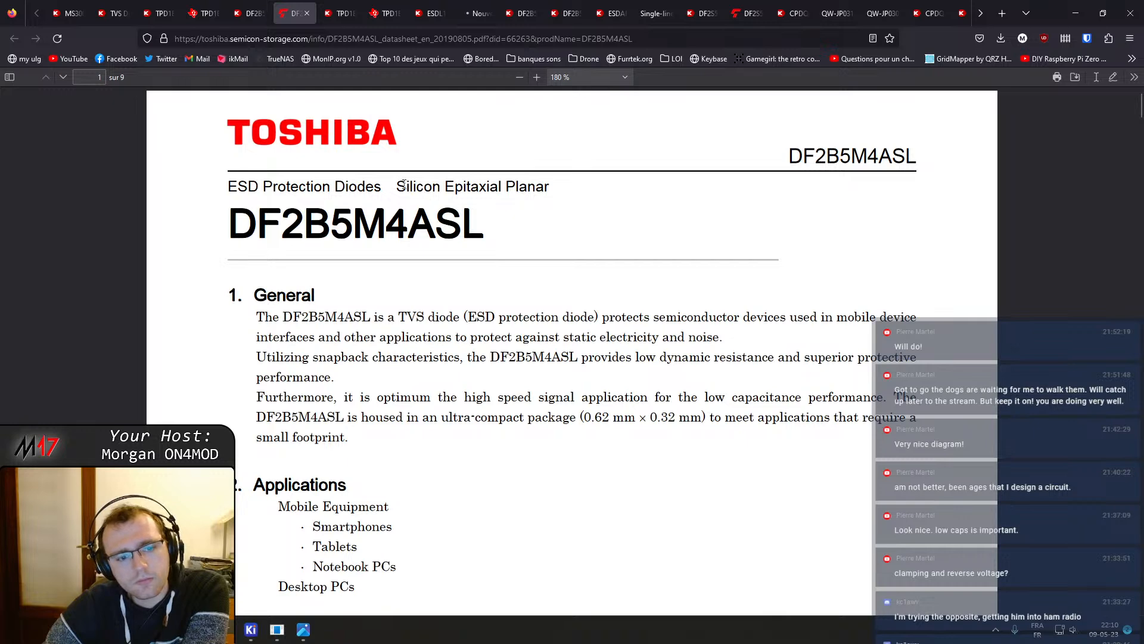
scroll(448, 360, down, 6)
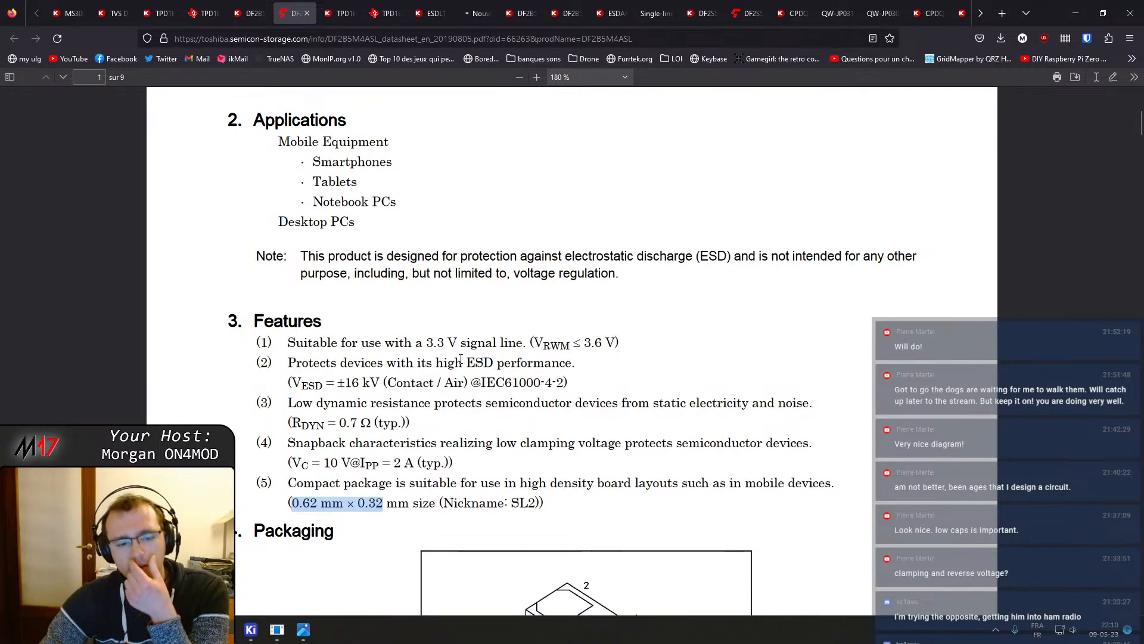
Compare the TPD1E0B04DPYR product attributes with its datasheet features, pin configuration and specifications
click(347, 5)
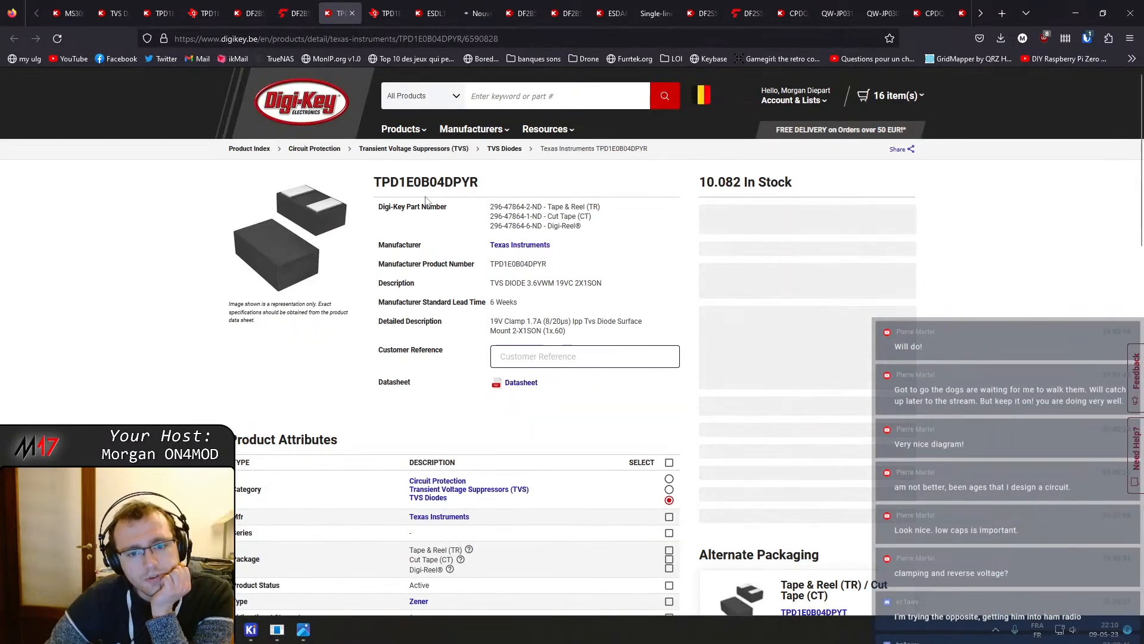
click(530, 390)
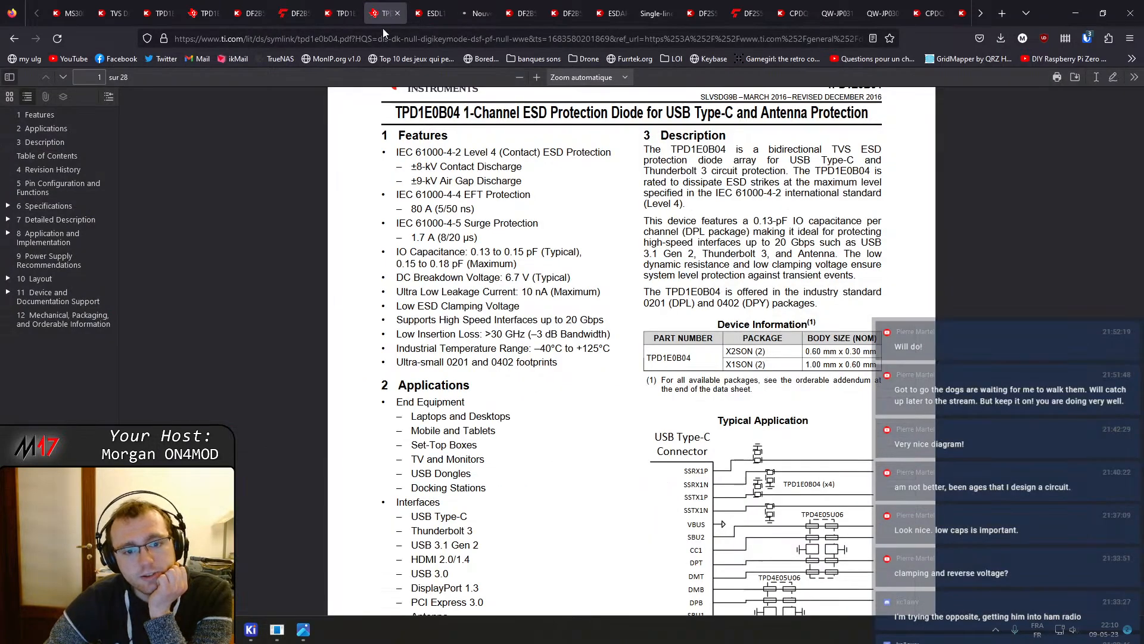
click(344, 6)
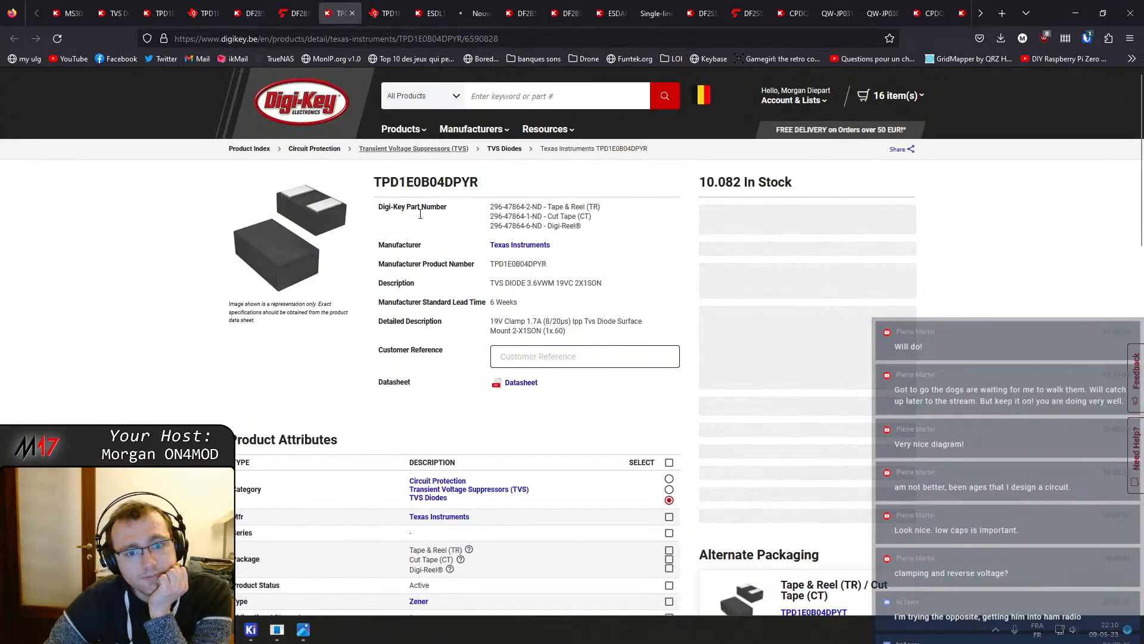
scroll(251, 334, down, 3)
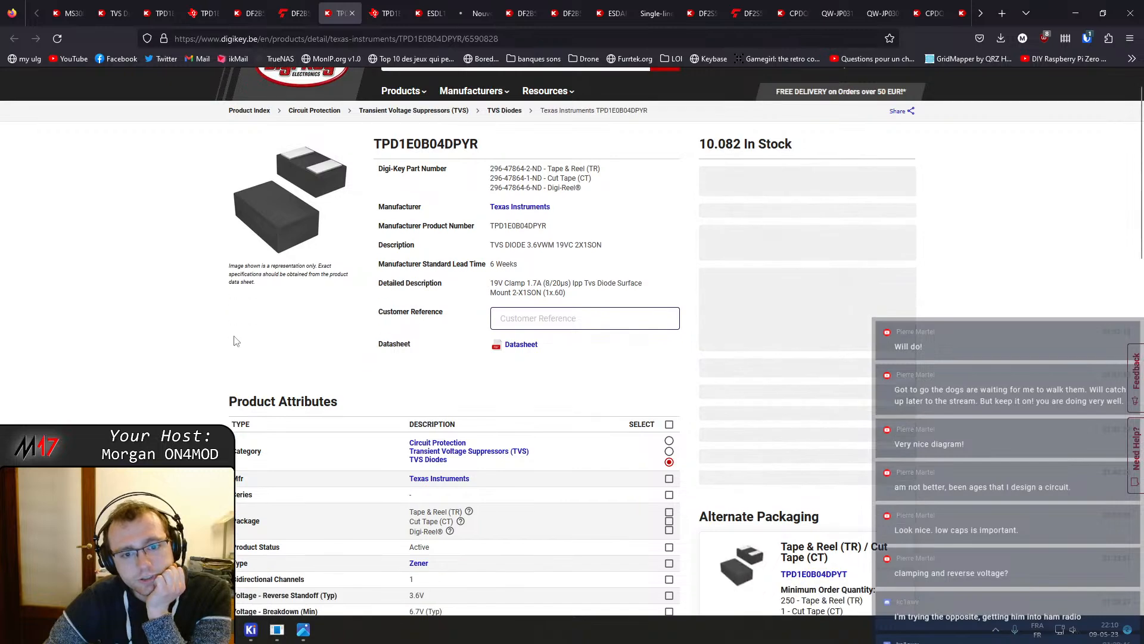
scroll(255, 331, down, 2)
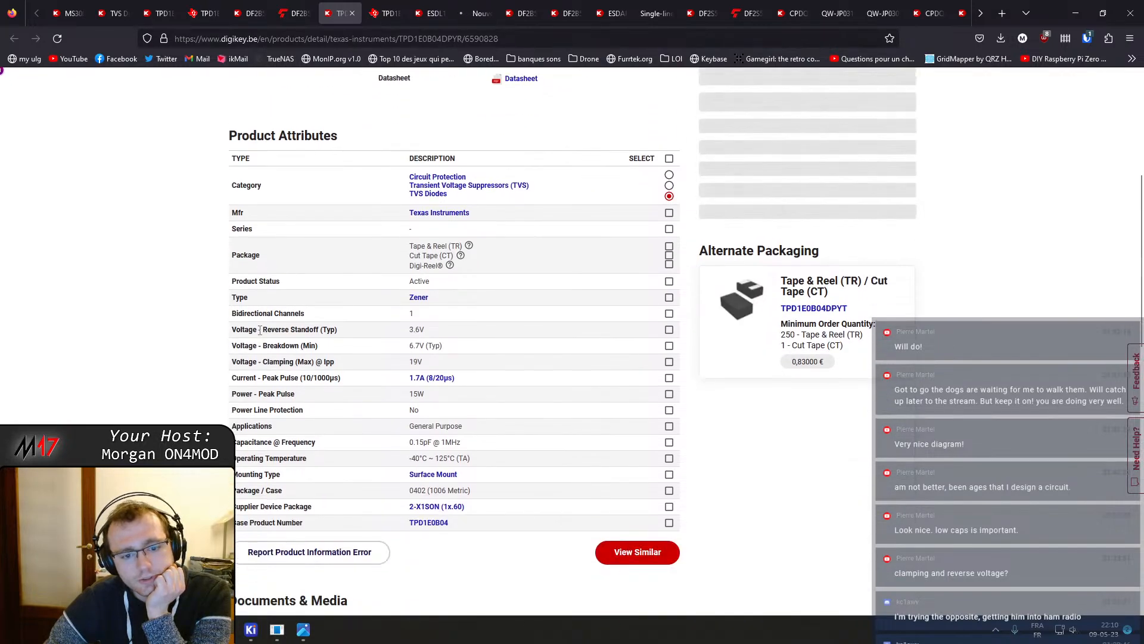
click(384, 13)
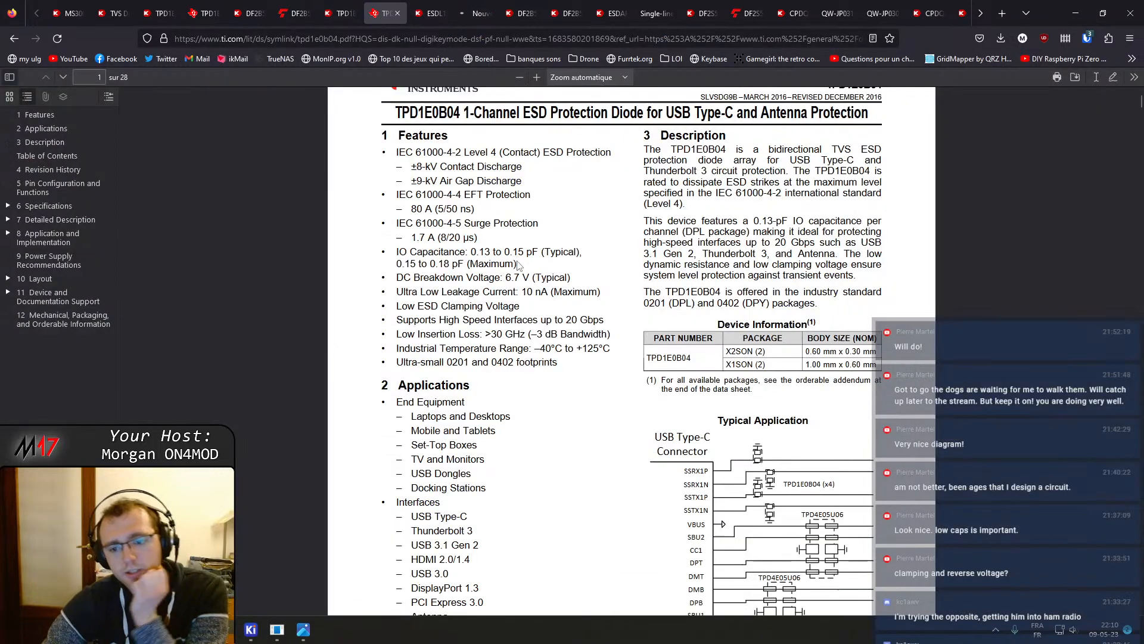
scroll(510, 240, down, 2)
scroll(510, 241, up, 3)
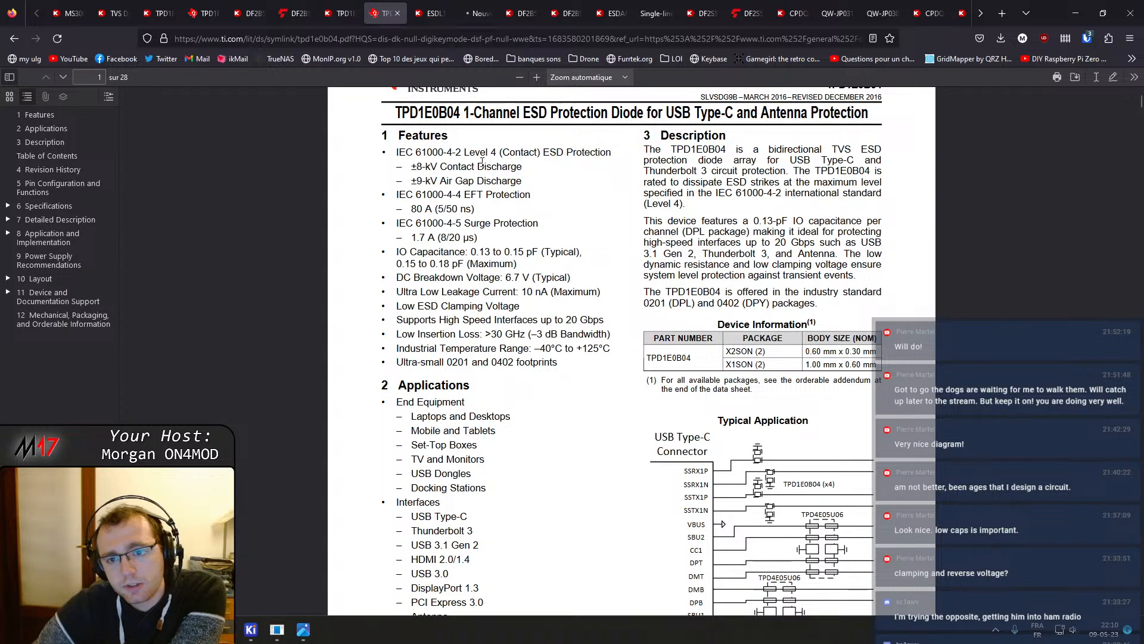
scroll(482, 160, down, 20)
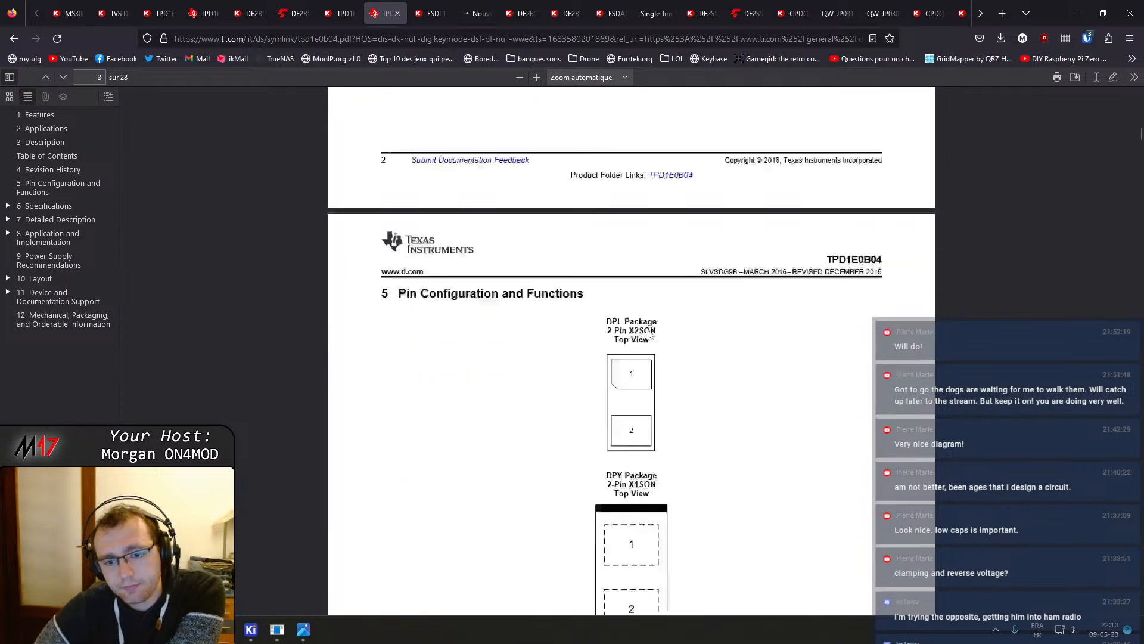
scroll(651, 336, down, 12)
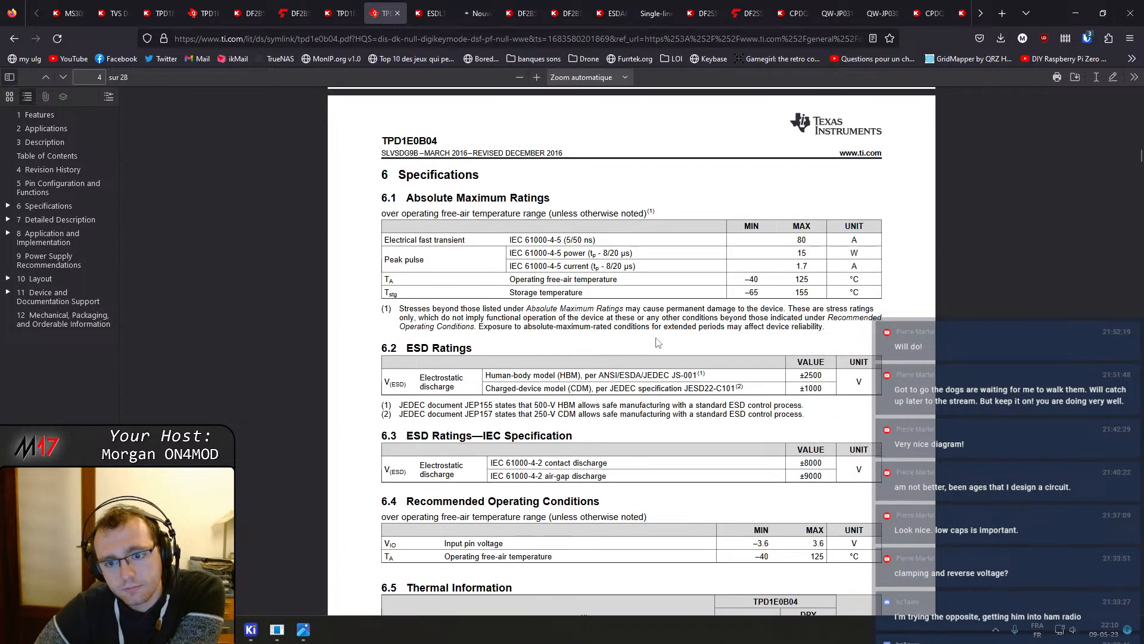
Flip through the TPD1E0B04 detailed description and the TPD1E0B04DPLR, DF2B5M4ASL,L3F and ESDL1531MX4T5G product pages
click(203, 13)
scroll(499, 434, up, 3)
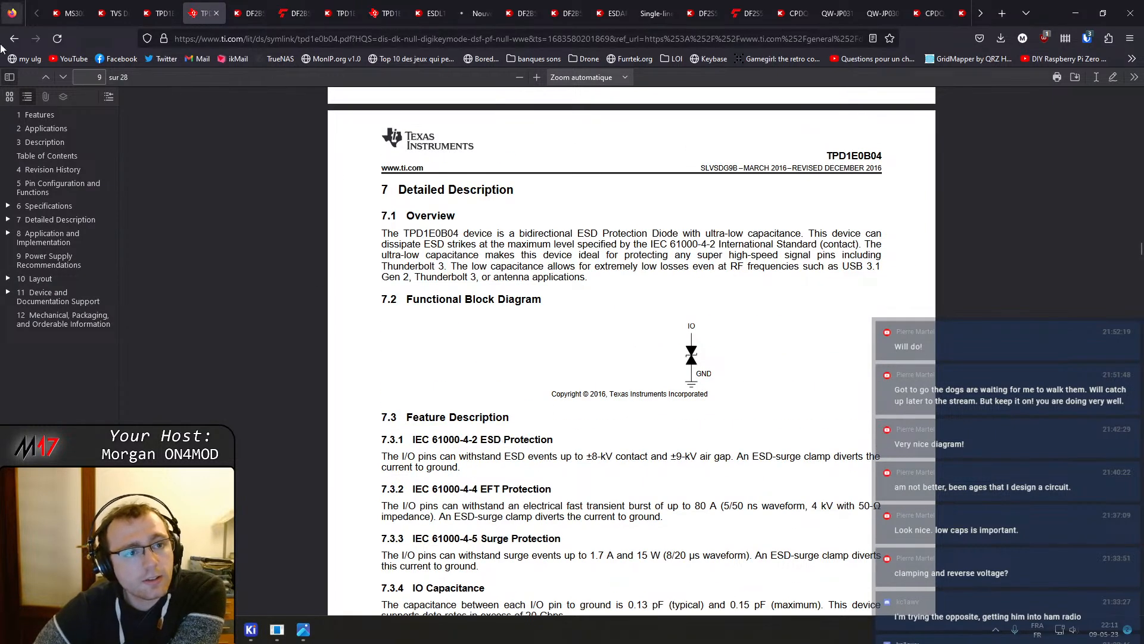
click(158, 13)
scroll(547, 478, down, 5)
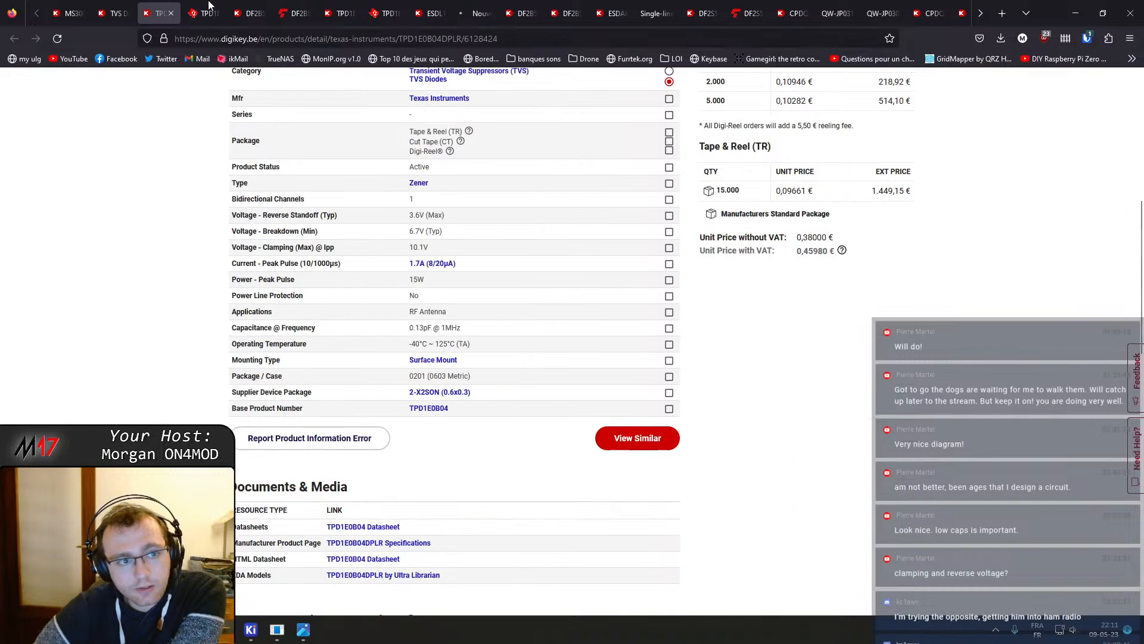
click(171, 13)
click(171, 13)
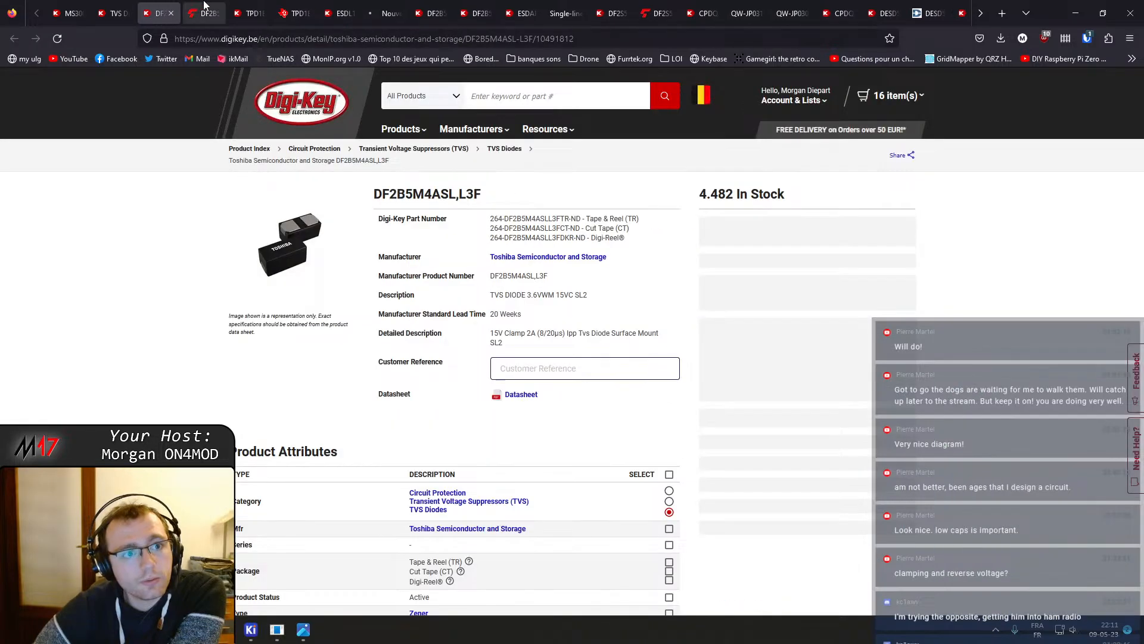
click(329, 6)
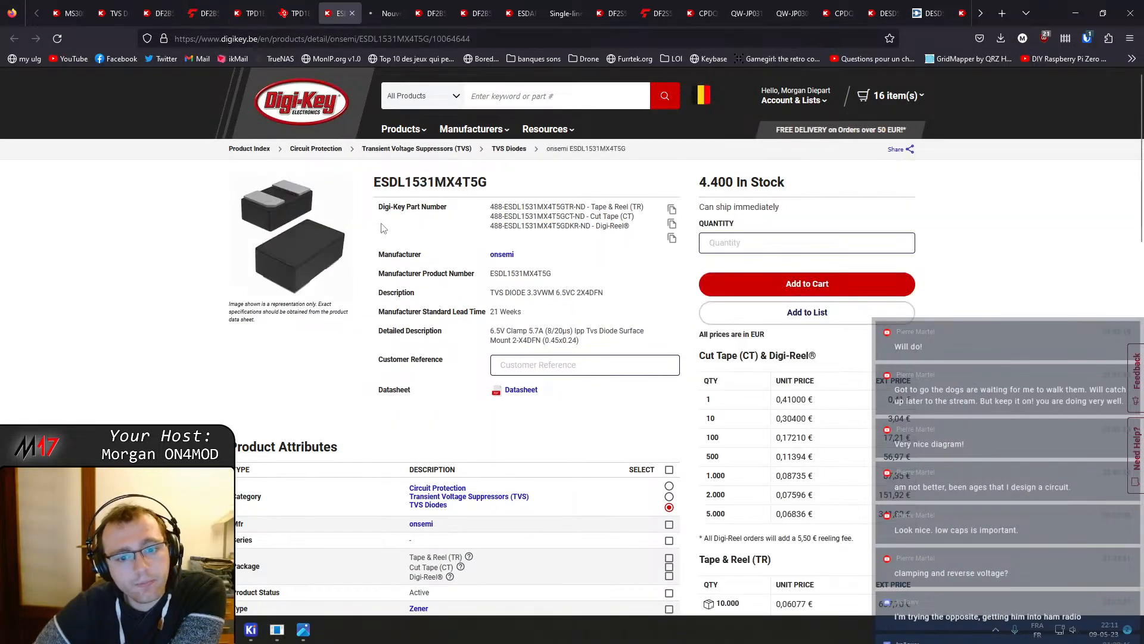
Switch to the DF2B5M4CT,L3F product page and review its product attributes such as capacitance and clamping voltage
scroll(378, 451, down, 5)
scroll(378, 448, up, 5)
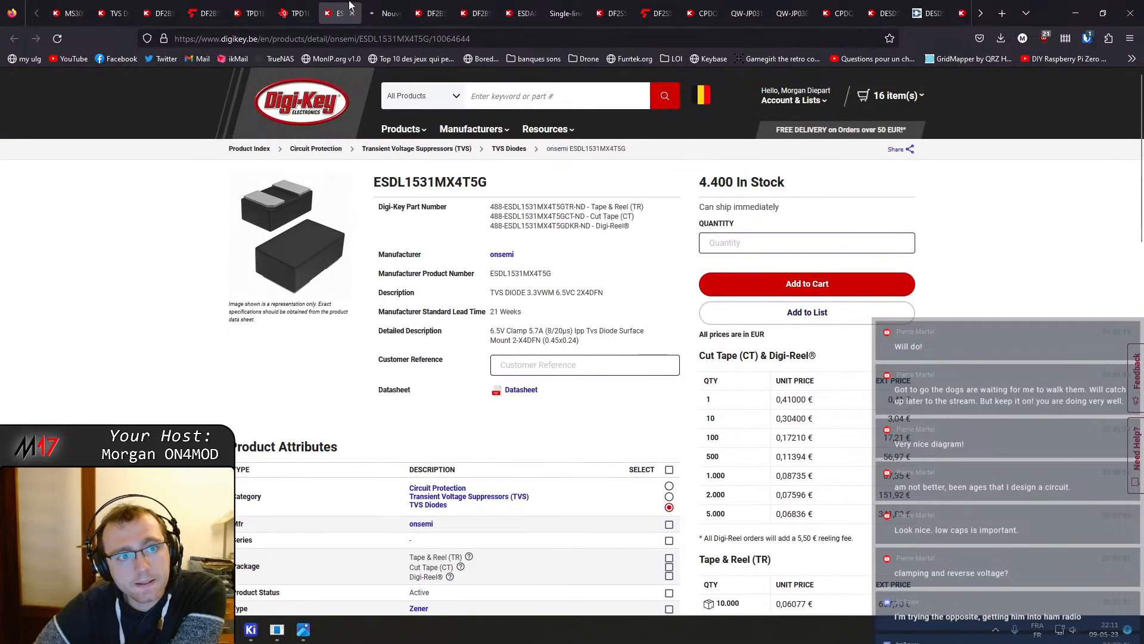
click(387, 13)
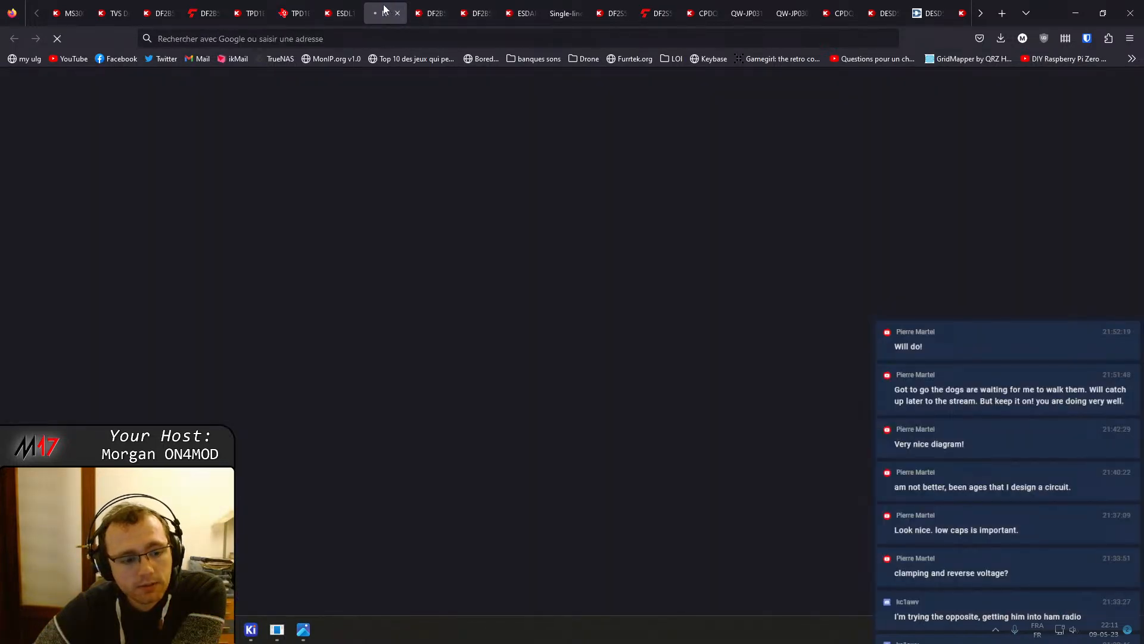
key(ctrl+Tab)
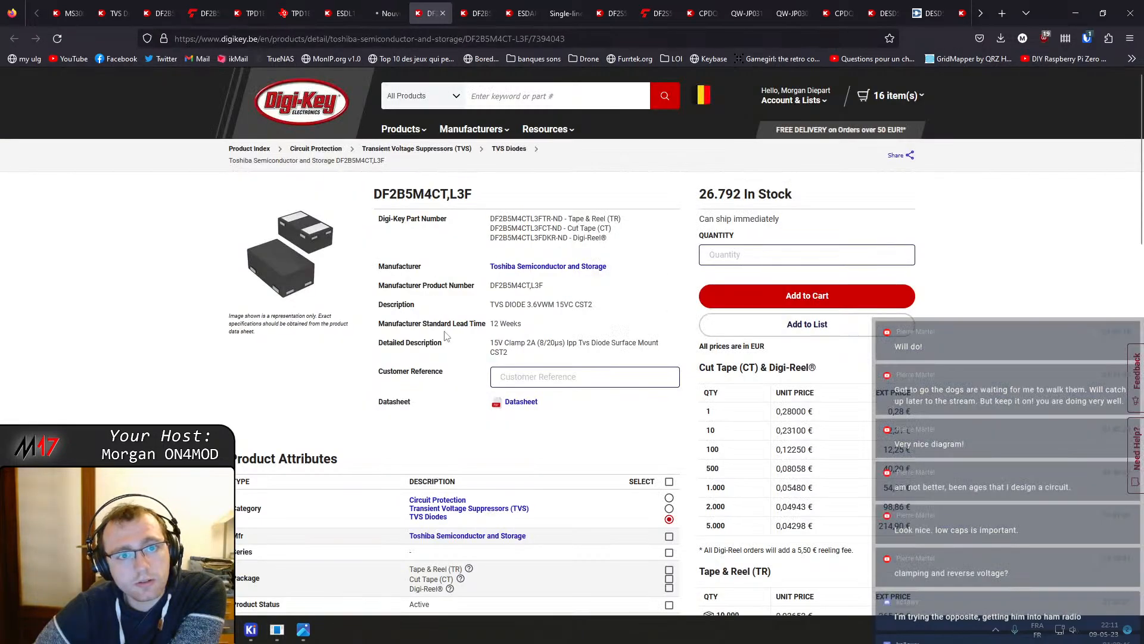
scroll(512, 365, down, 5)
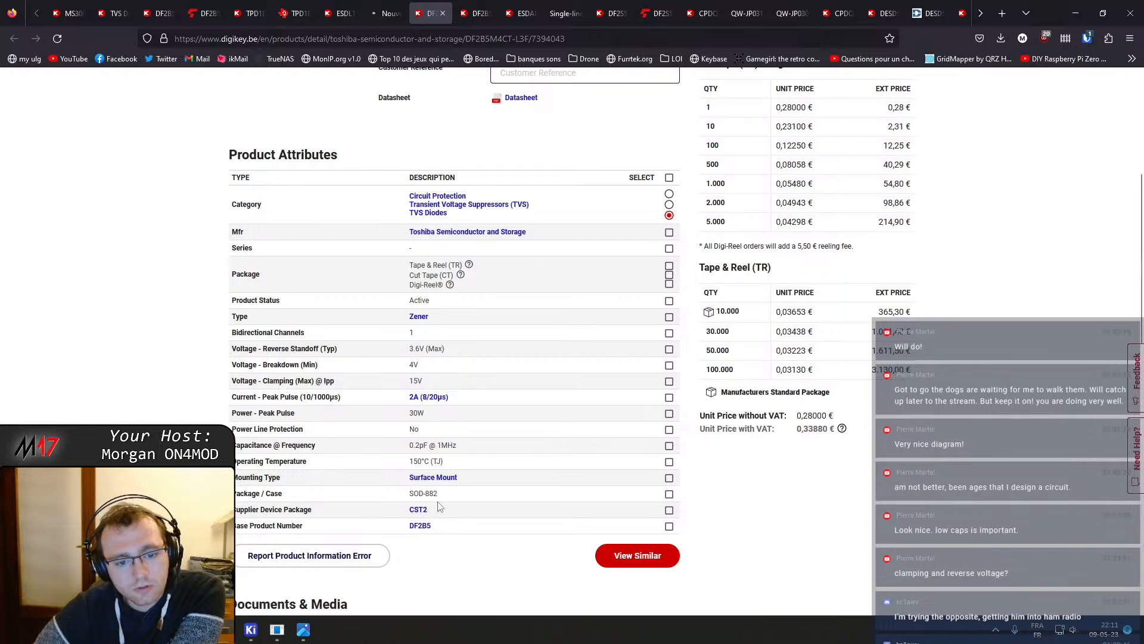
scroll(438, 507, up, 5)
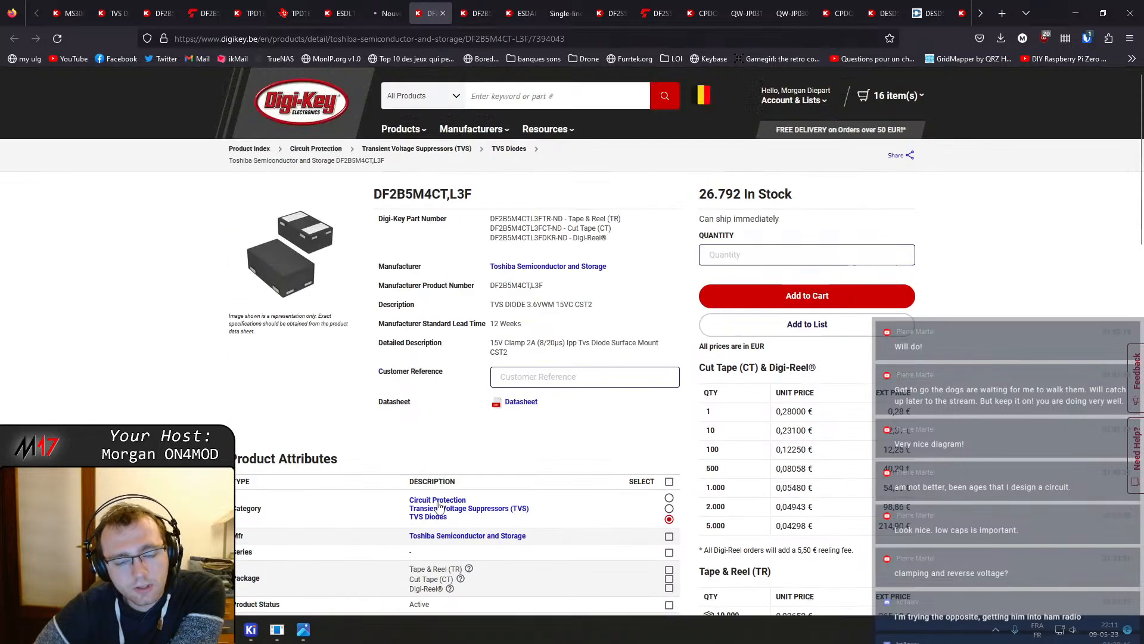
Open the DF2B5M4CT and DF2B5M4SL datasheets in new tabs from their product pages
middle_click(525, 402)
click(479, 13)
click(524, 13)
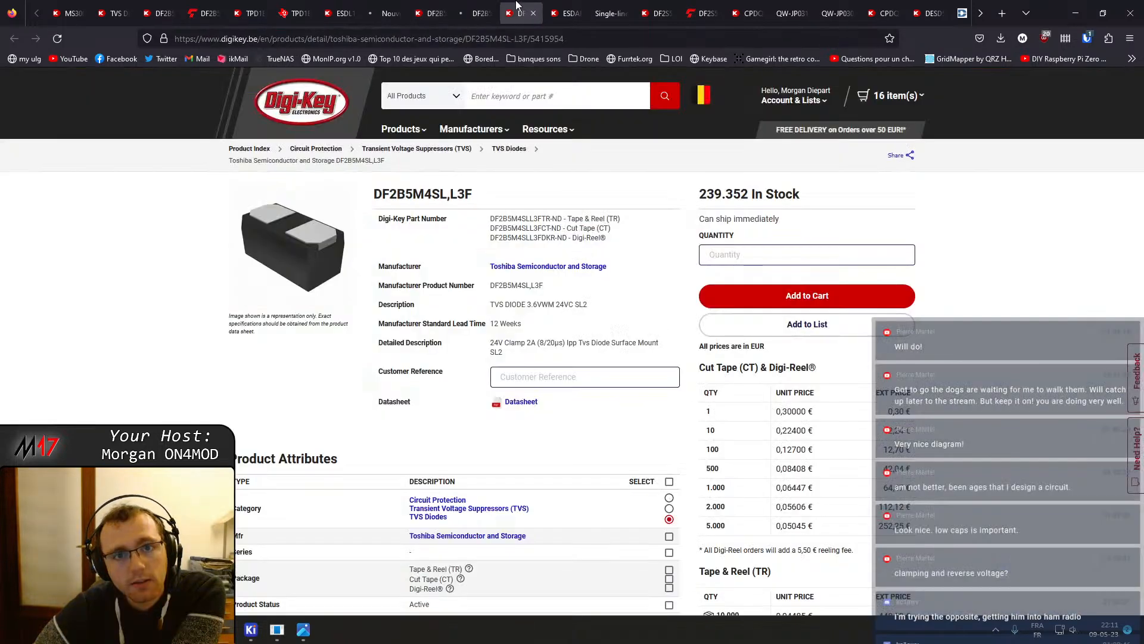
middle_click(516, 406)
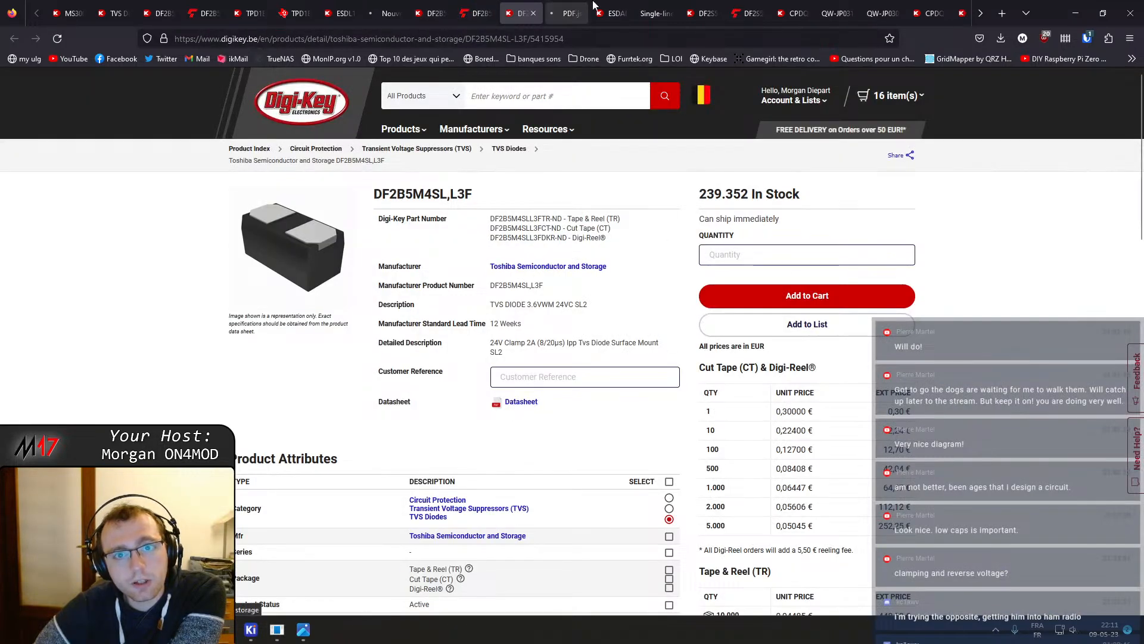
Close the ESDARF02-1BU2CK product page and its ST datasheet tabs
click(600, 8)
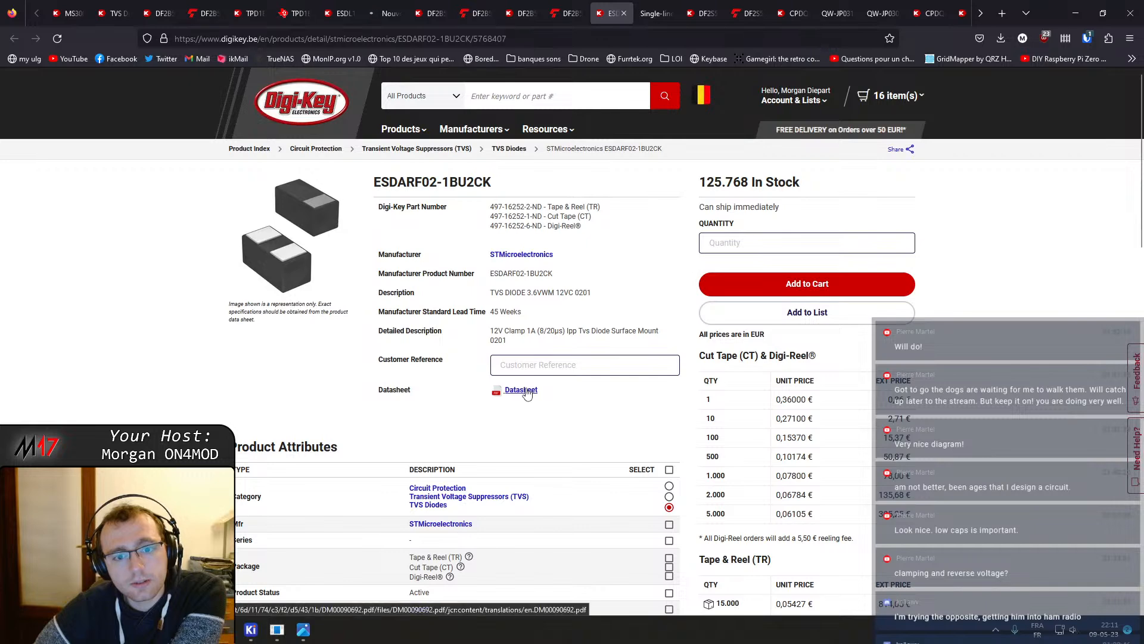
middle_click(609, 6)
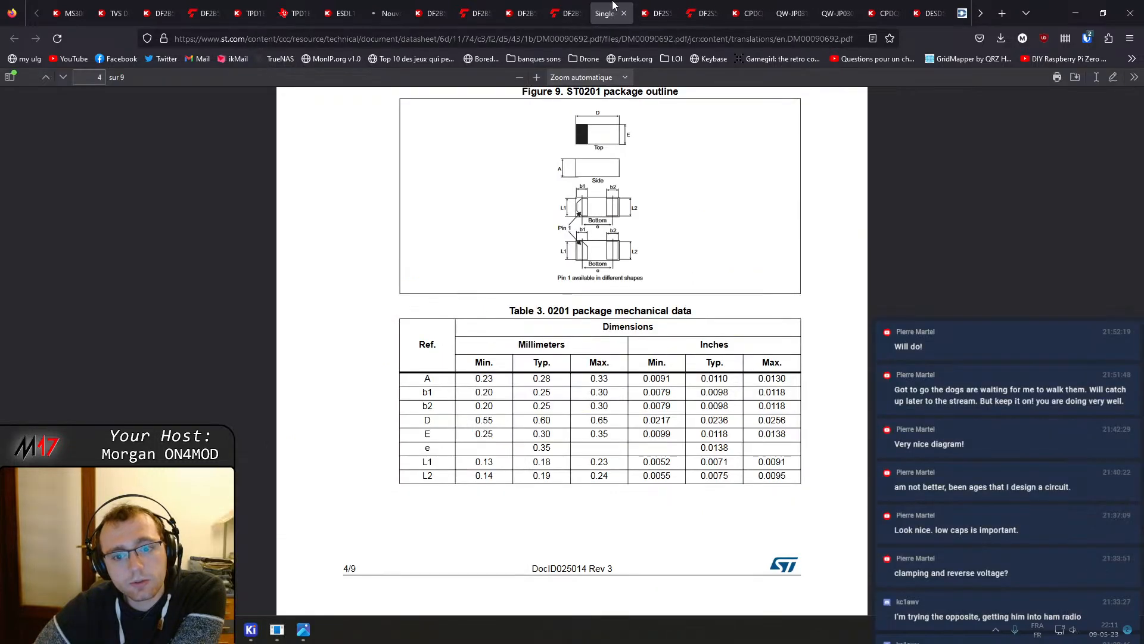
middle_click(612, 4)
Return to the DF2B5M4SL,L3F product page and review its product attributes
click(572, 7)
click(522, 9)
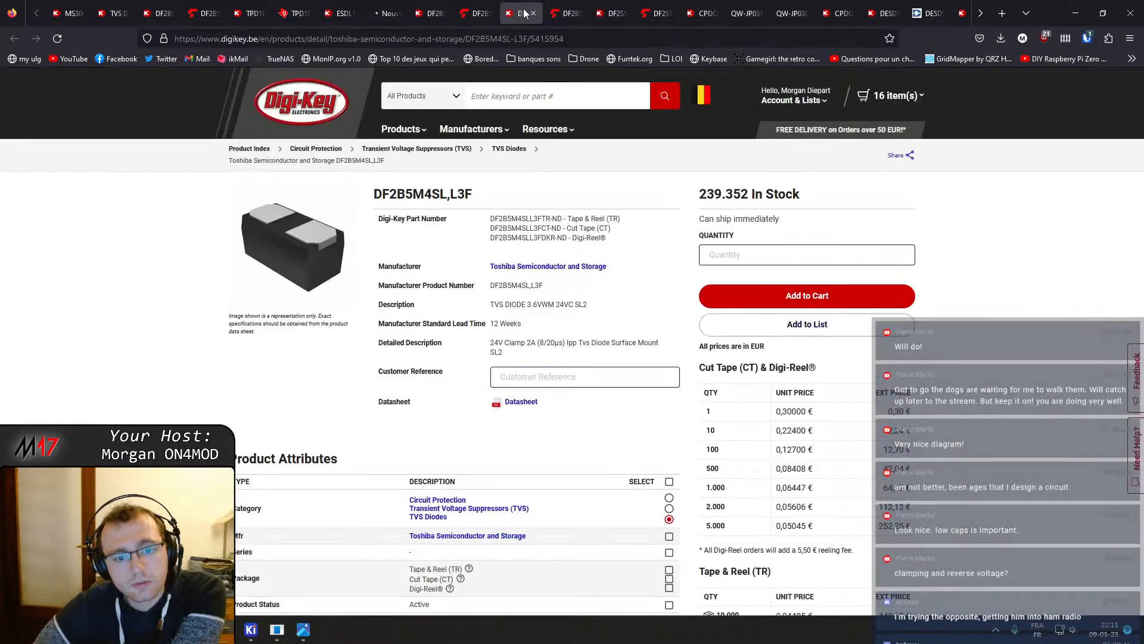
scroll(524, 373, down, 5)
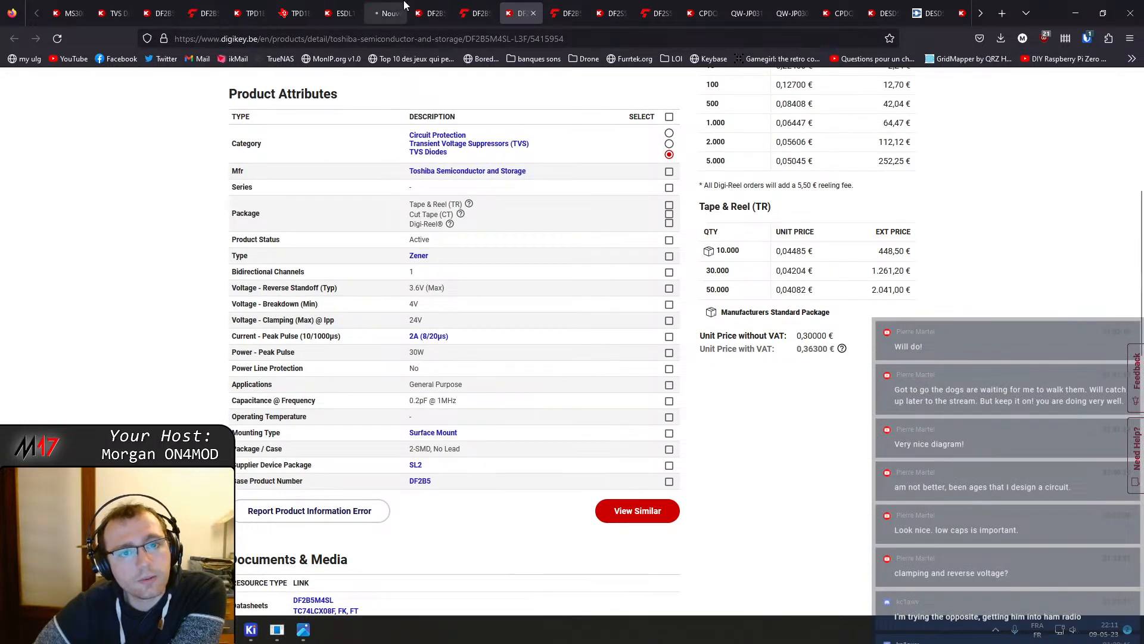
Read through the DF2B5M4CT datasheet's quick reference data, ratings, electrical characteristics and capacitance curves
click(476, 12)
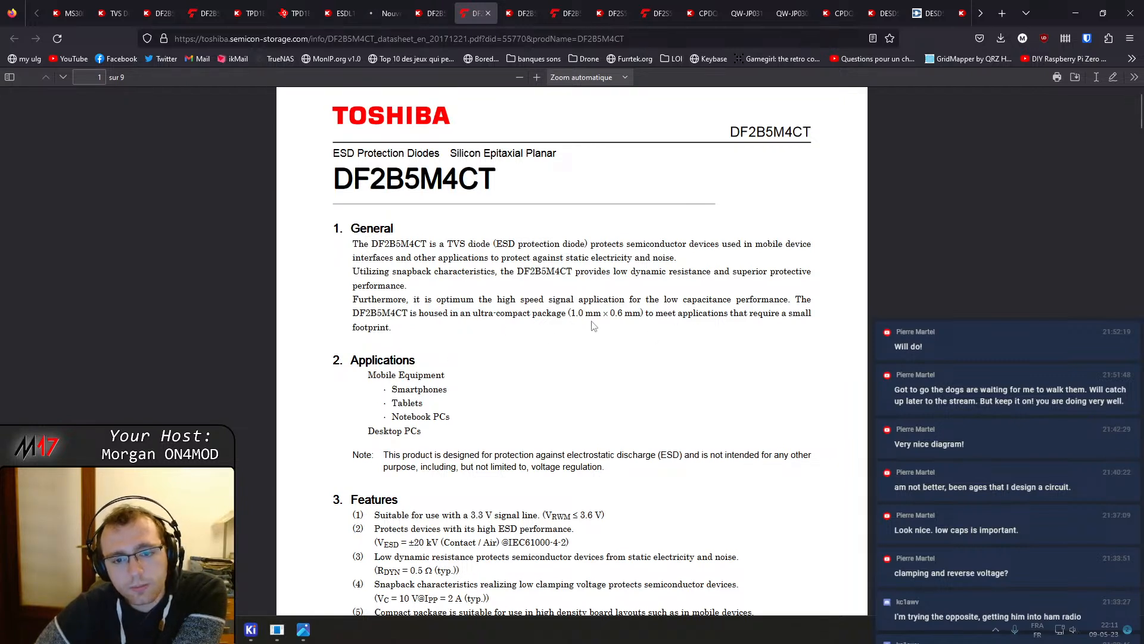
scroll(626, 330, down, 1)
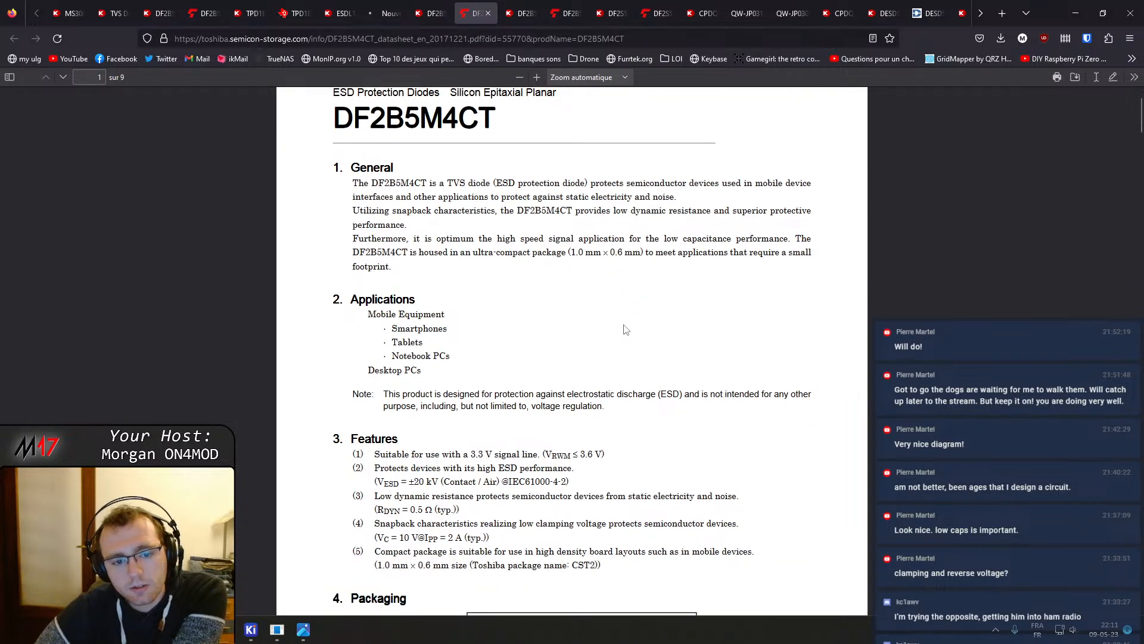
scroll(626, 329, down, 9)
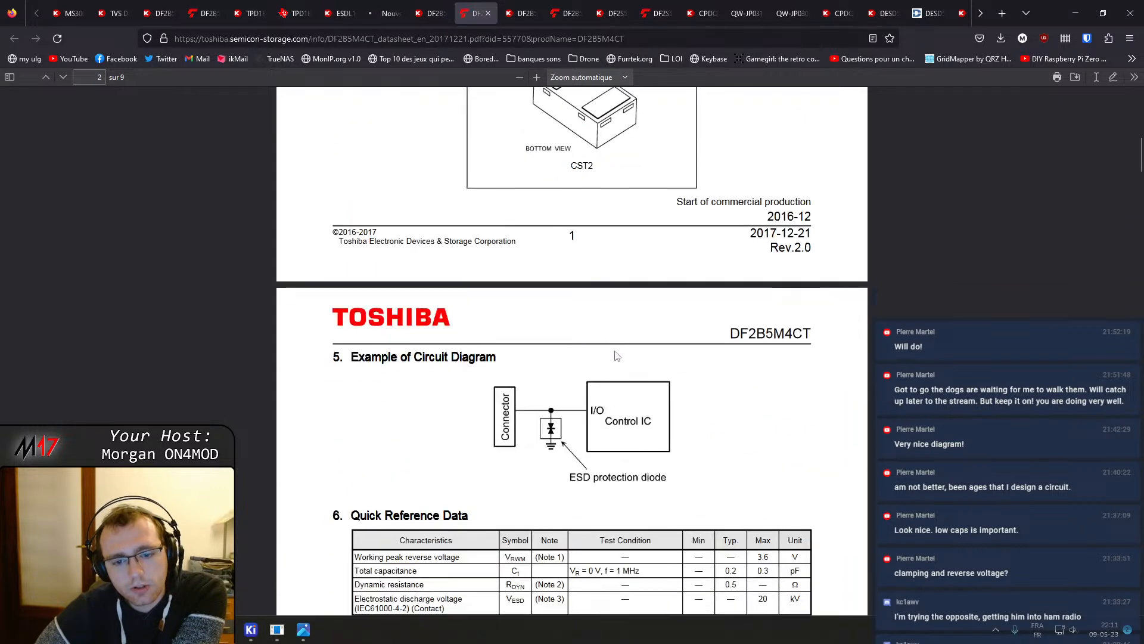
scroll(617, 355, down, 4)
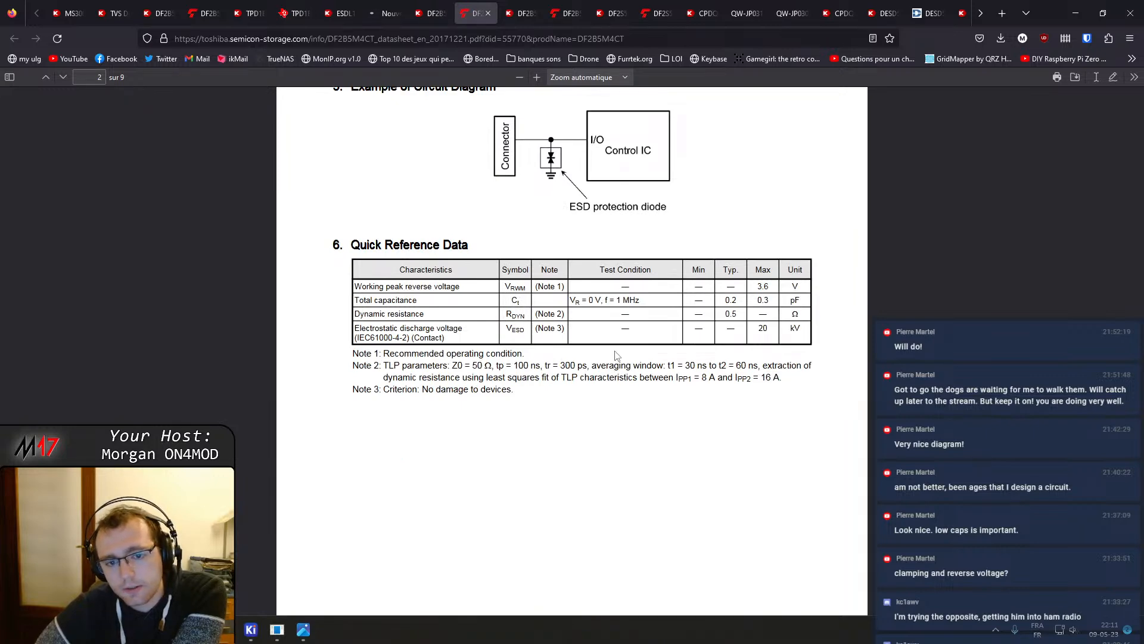
scroll(580, 320, down, 10)
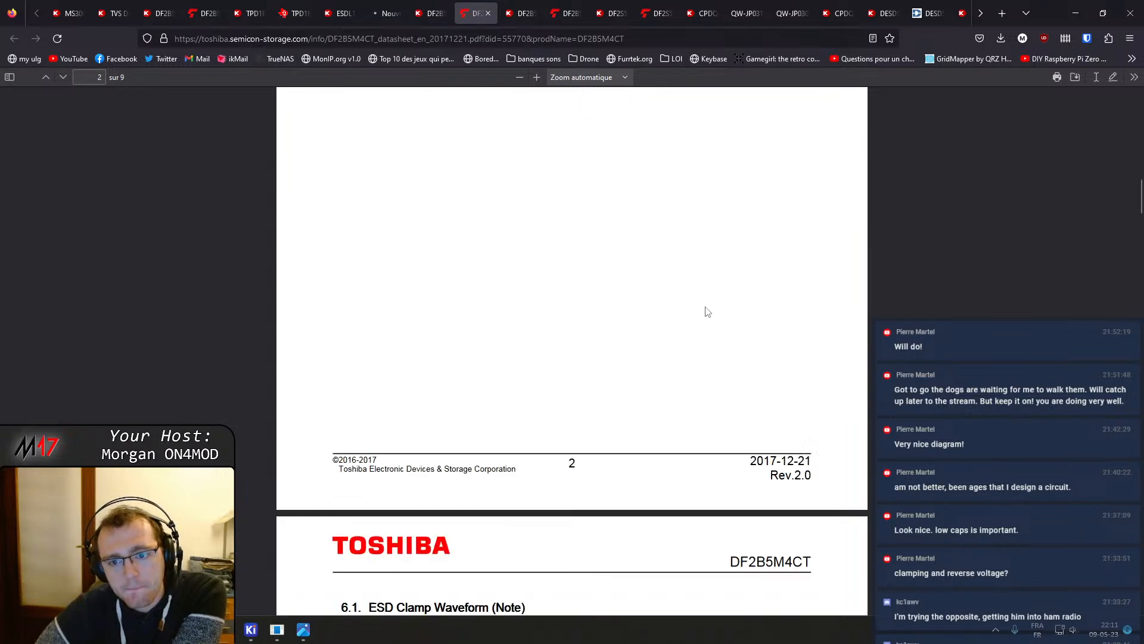
scroll(568, 370, down, 5)
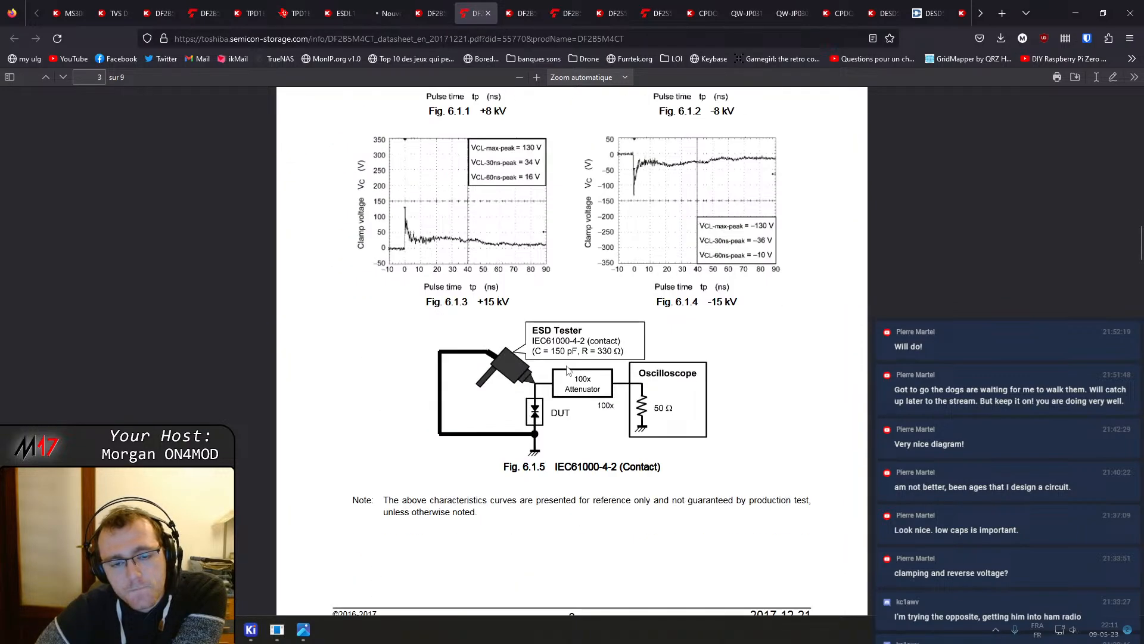
scroll(567, 370, down, 18)
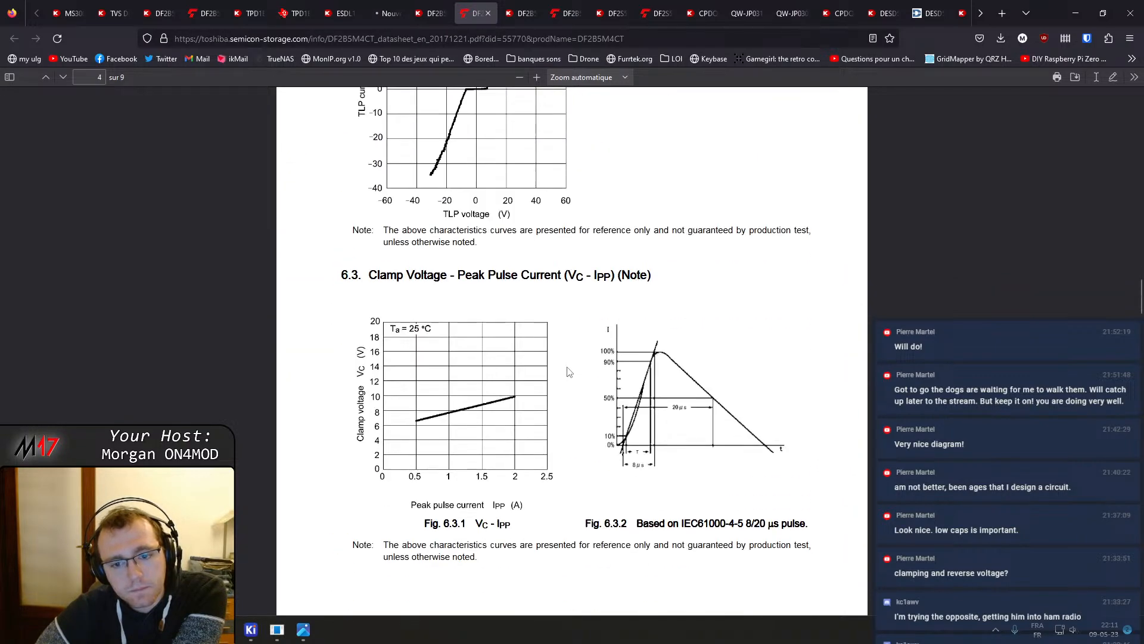
scroll(569, 369, down, 8)
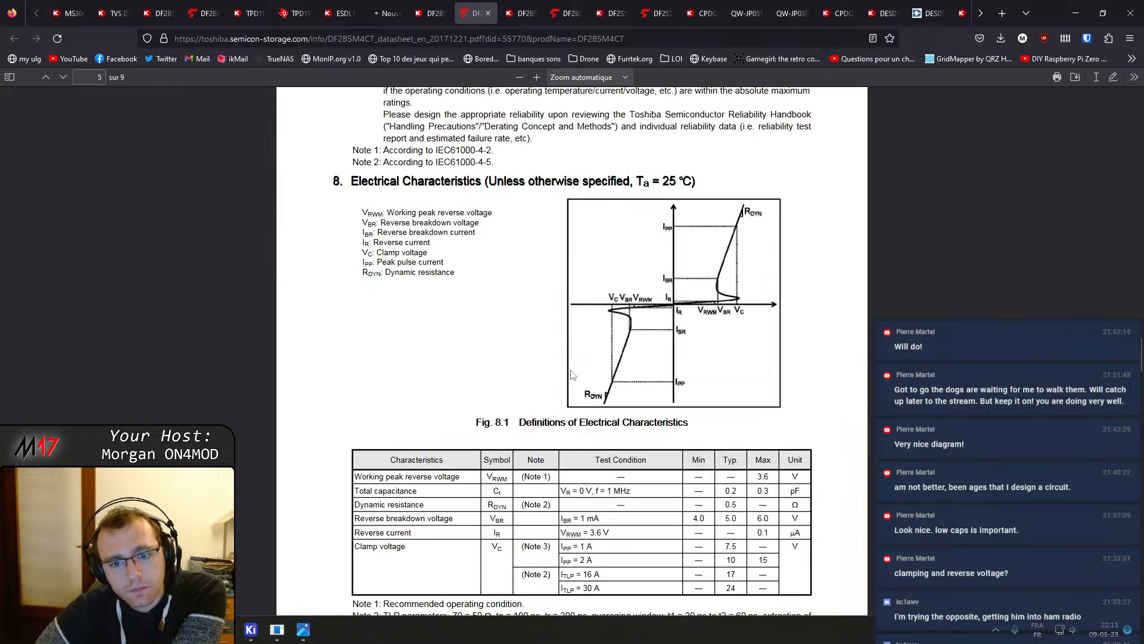
scroll(571, 374, up, 5)
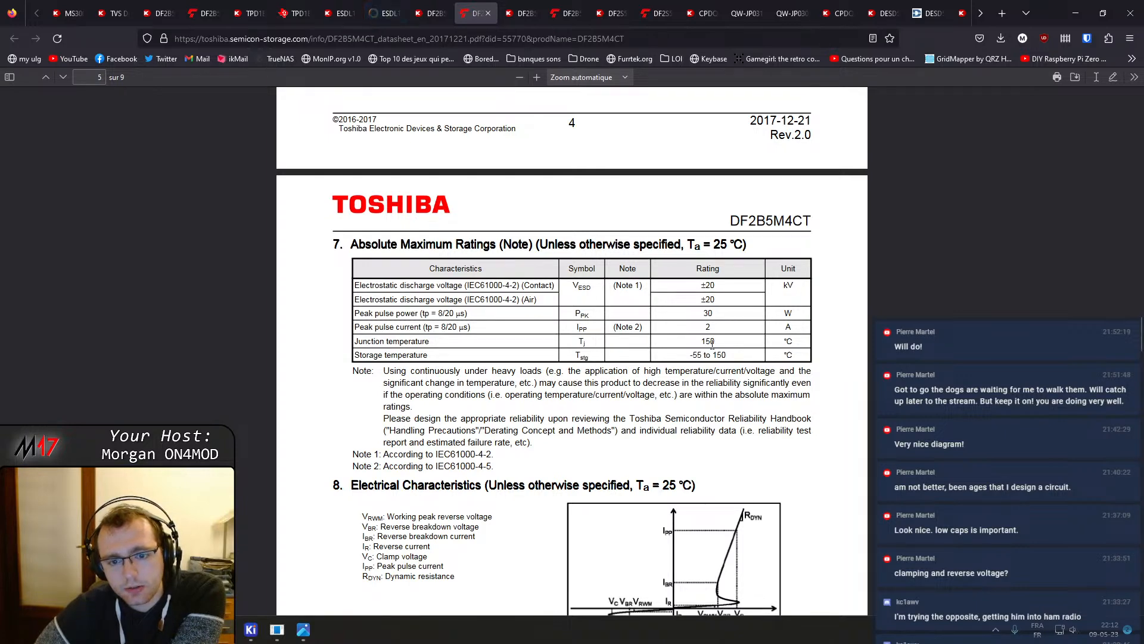
scroll(737, 399, down, 8)
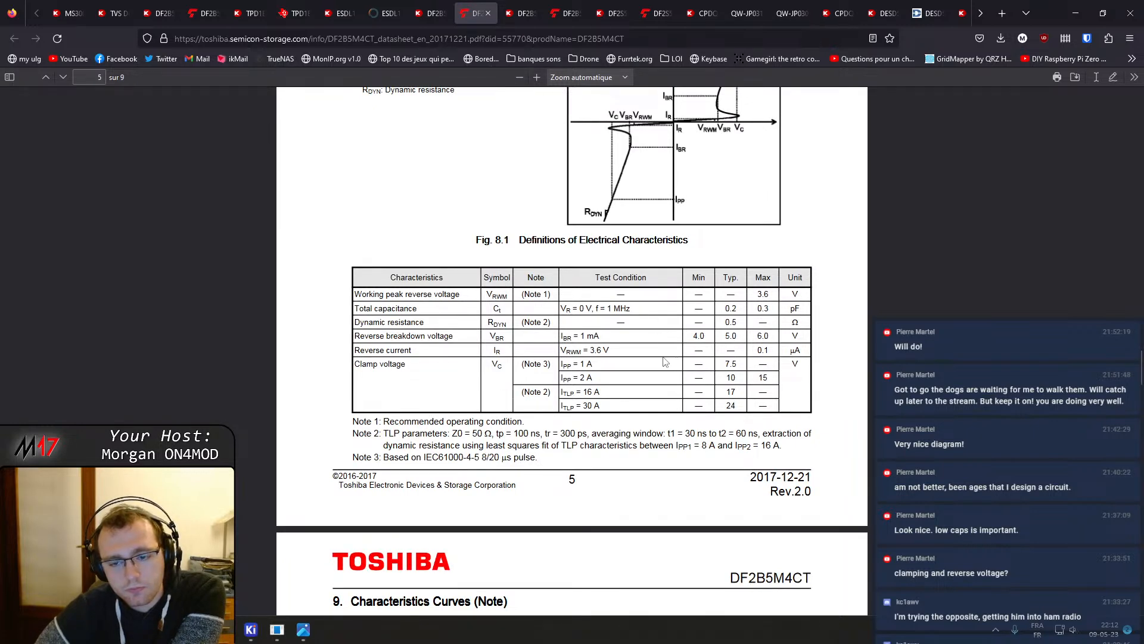
scroll(665, 361, down, 7)
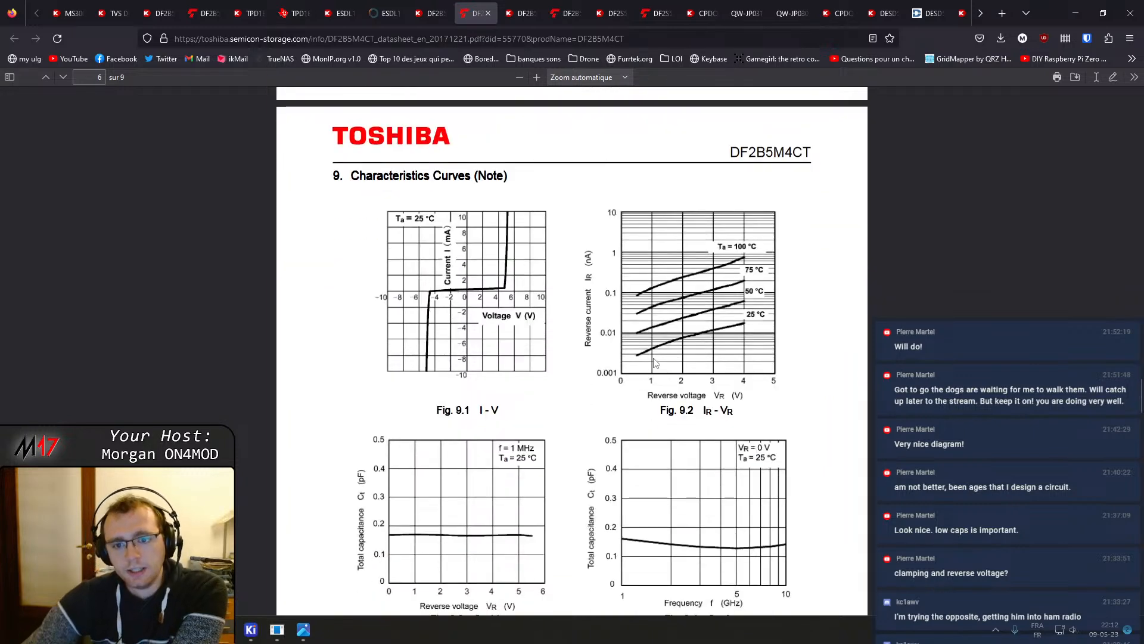
scroll(653, 362, down, 4)
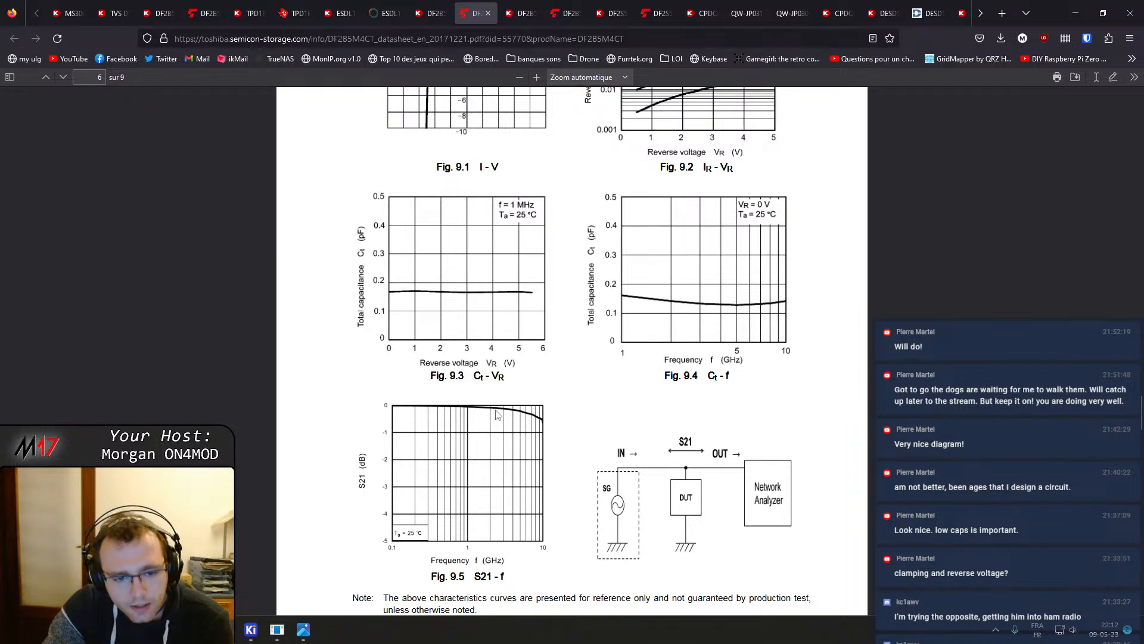
scroll(498, 412, up, 10)
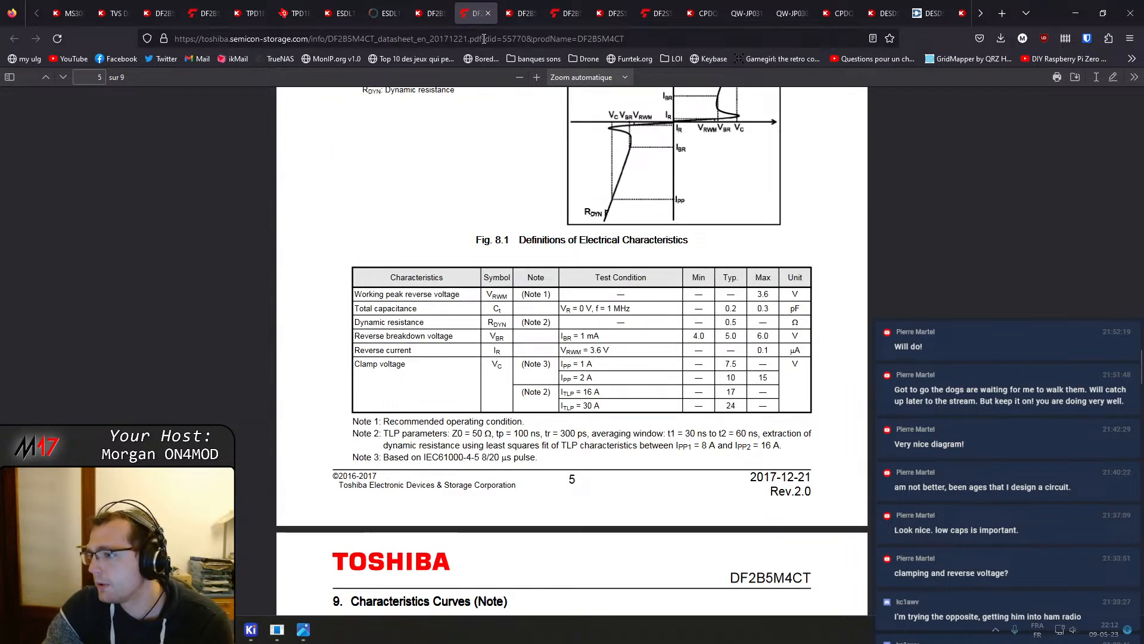
Flip between the DF2B5M4CT product page and its datasheet tabs
click(438, 12)
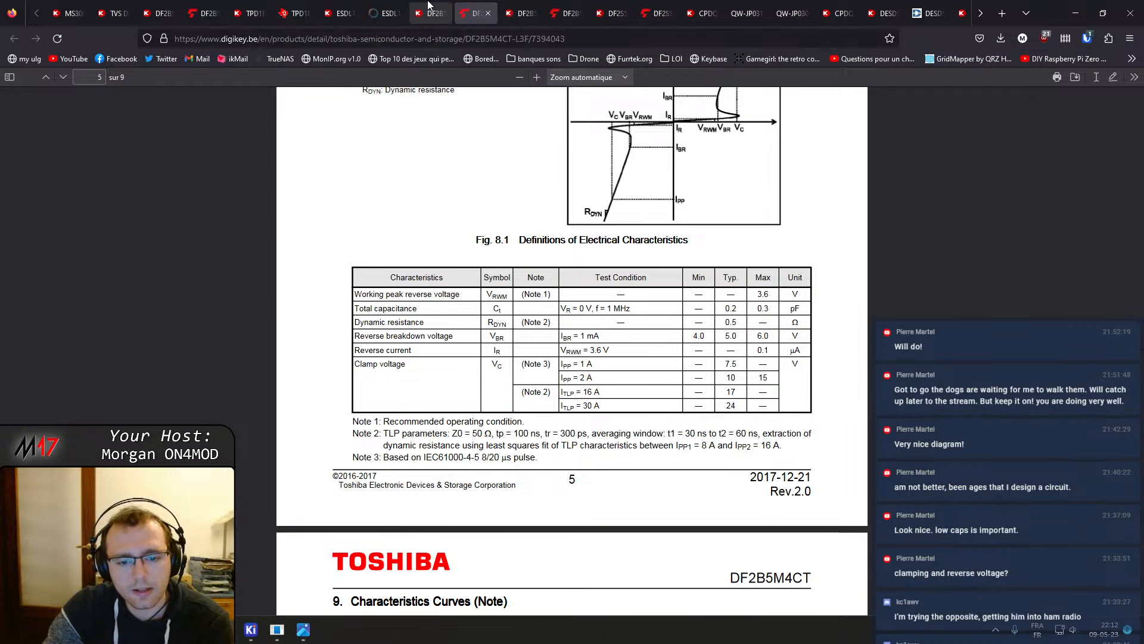
click(464, 6)
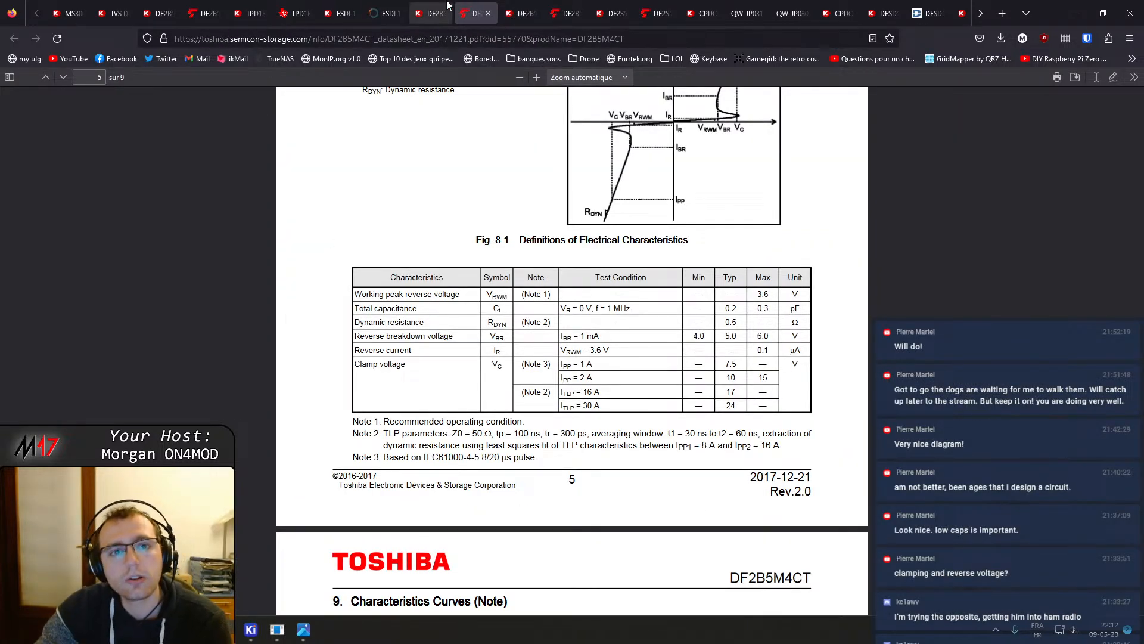
click(431, 12)
click(477, 12)
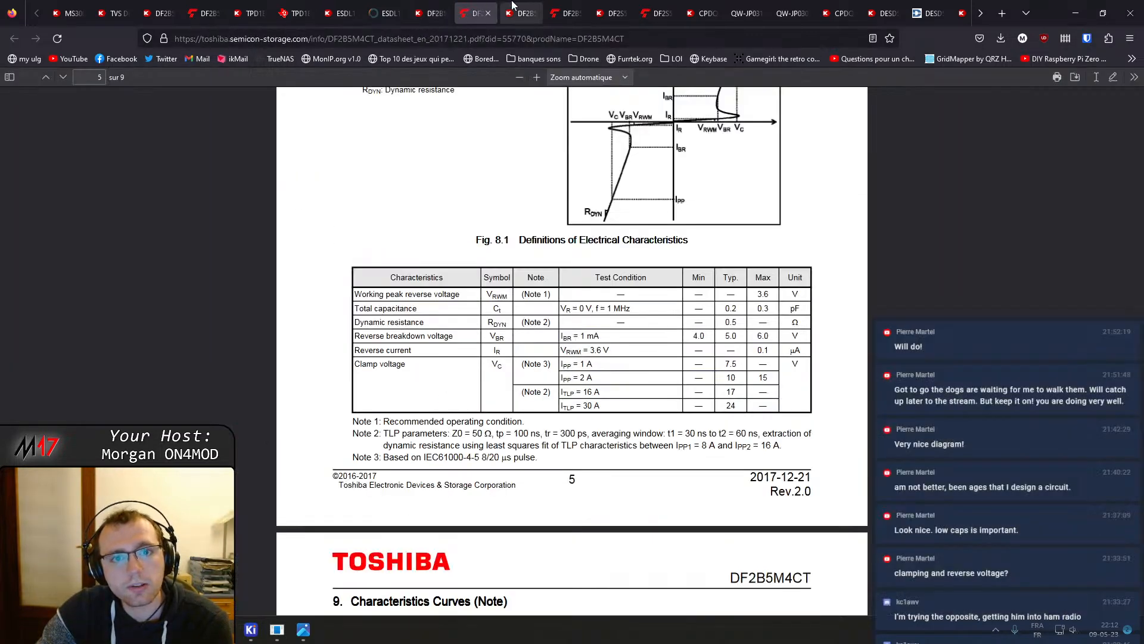
Close the DF2B5M4SL datasheet and product page tabs and switch to the DF2S5.6FS datasheet
click(522, 12)
click(566, 6)
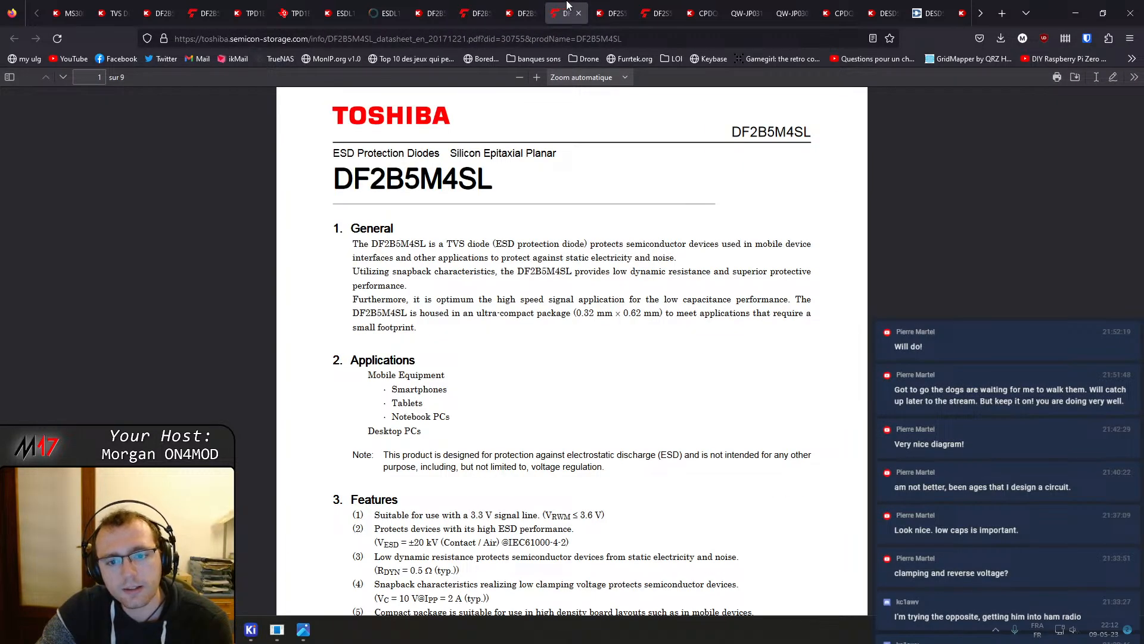
middle_click(568, 4)
middle_click(519, 4)
click(564, 4)
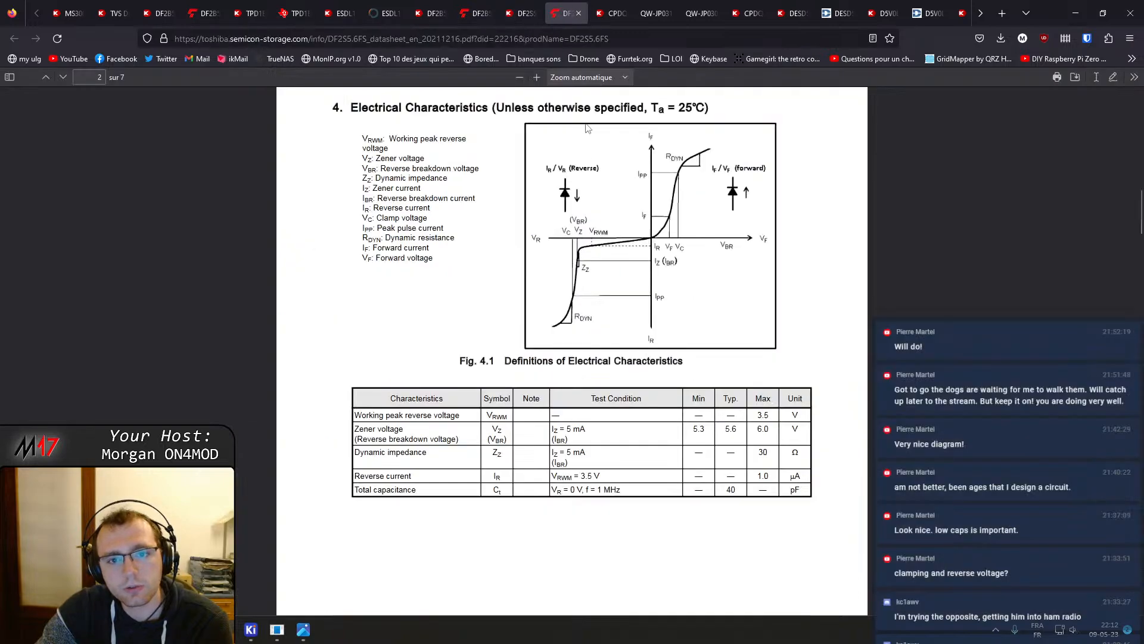
Skim the DF2S5.6FS datasheet's ratings, electrical characteristics and land pattern dimensions, and close its tab
drag(1140, 213, 1125, 83)
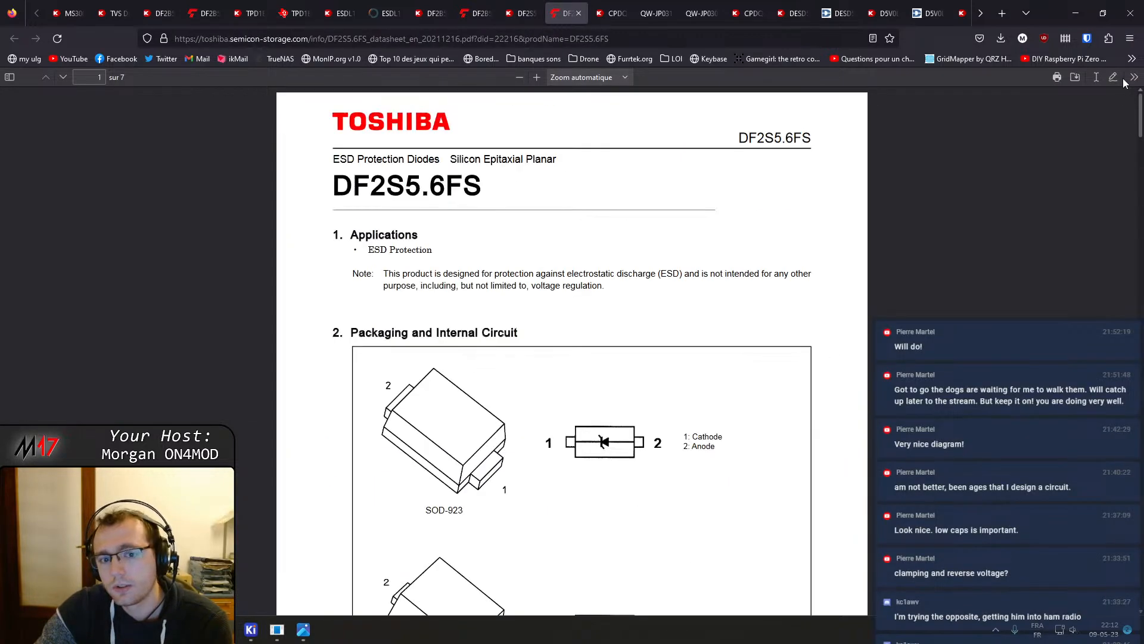
scroll(728, 336, down, 15)
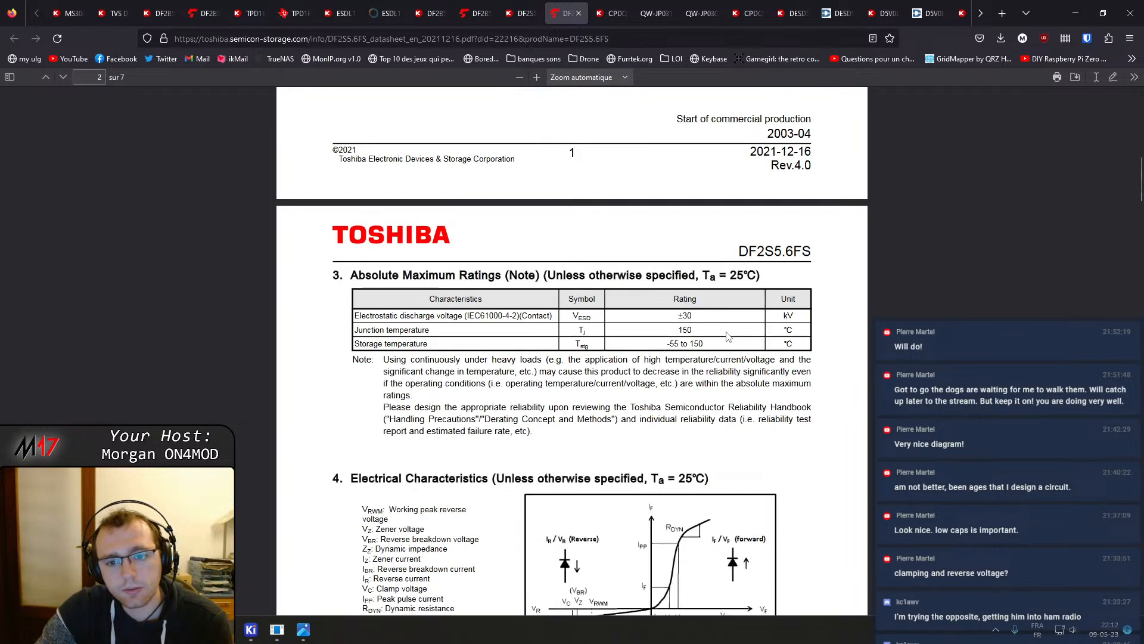
scroll(727, 336, down, 10)
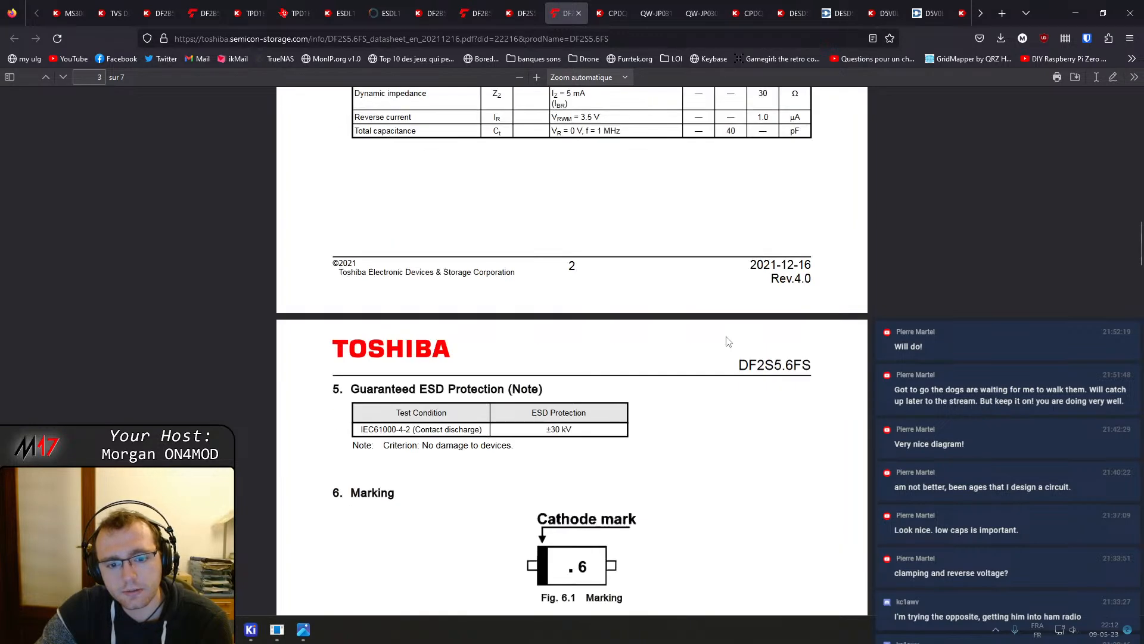
scroll(728, 341, down, 5)
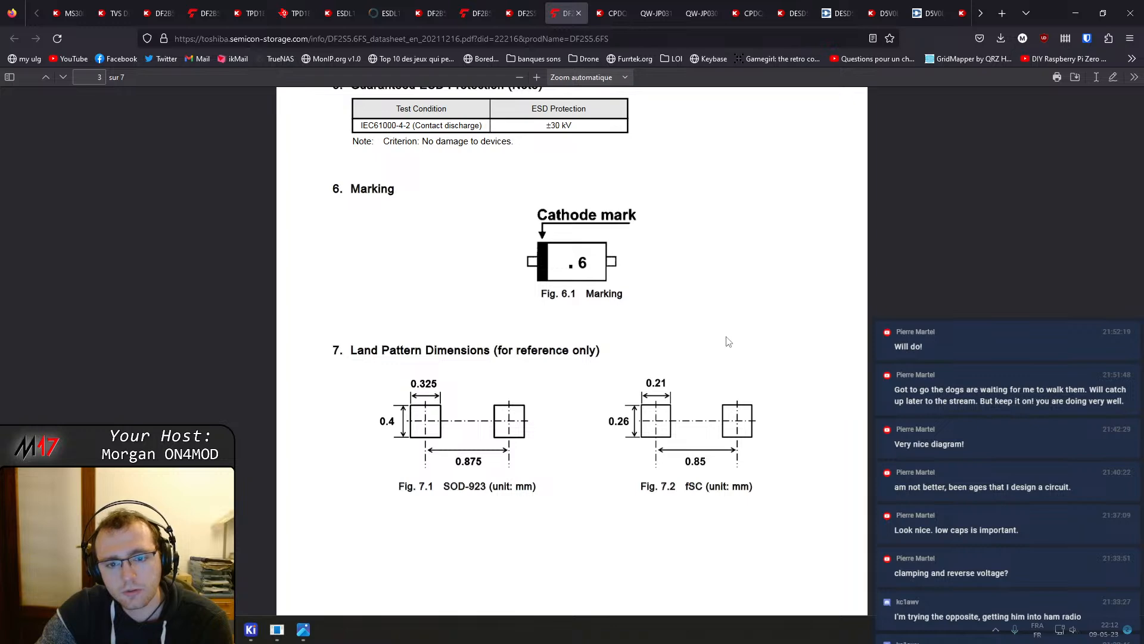
scroll(728, 341, down, 20)
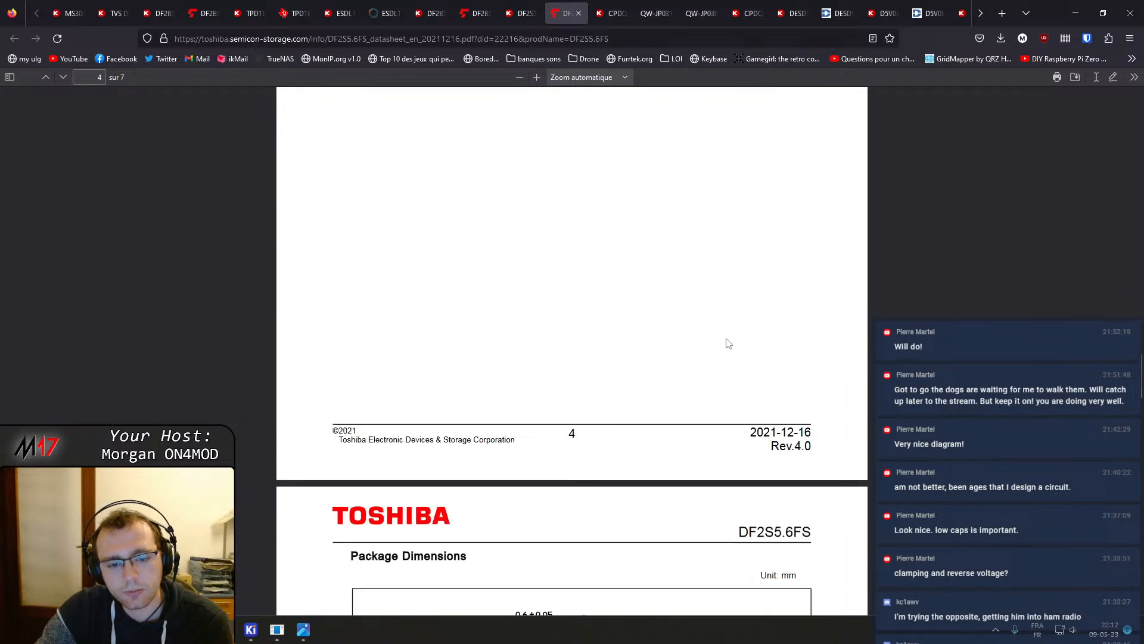
middle_click(519, 3)
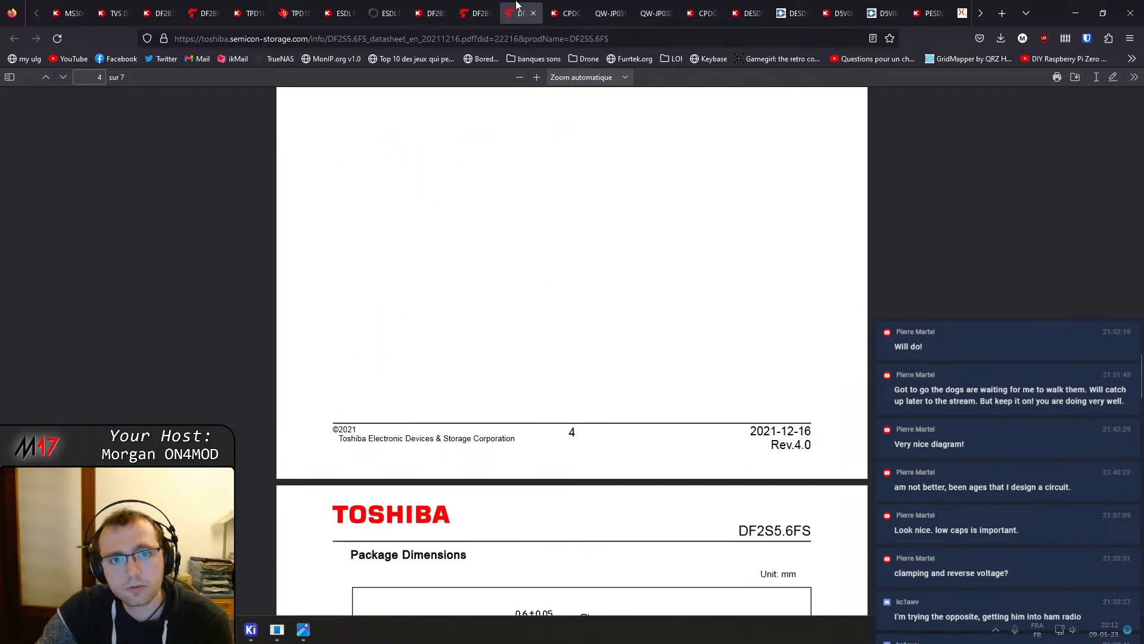
Close the DF2S5.6FS datasheet tab and review the CPDQ3V3U-HF product attributes
middle_click(517, 3)
scroll(506, 404, down, 6)
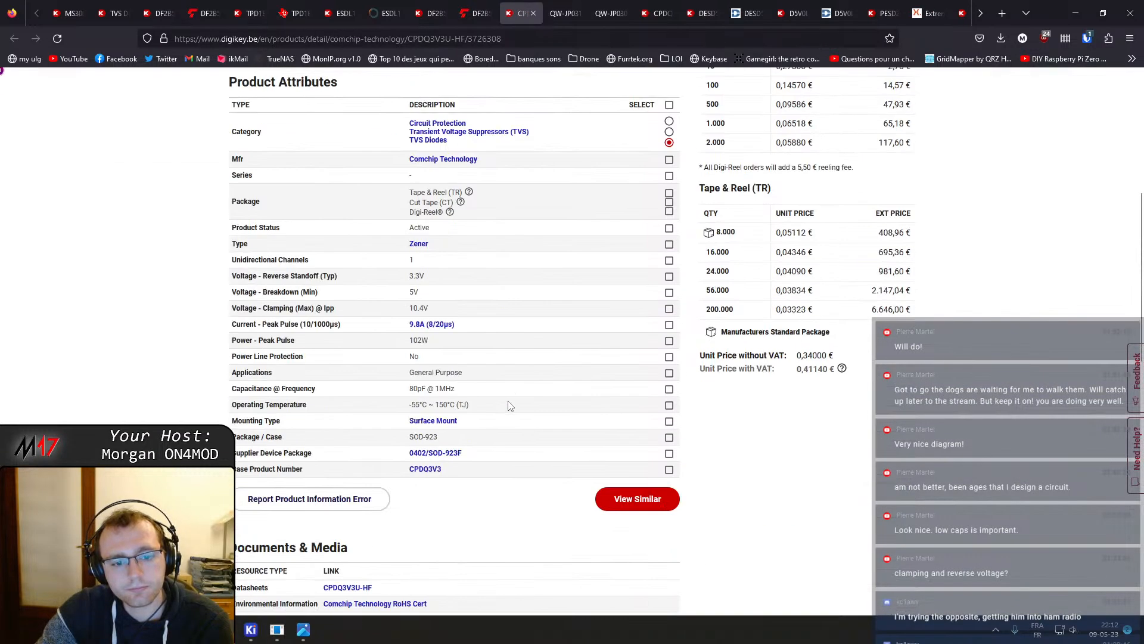
Read through the CPDQ3V3U-HF datasheet's electrical characteristics, curves, taping specification, pad layout and maximum ratings
key(ctrl+Tab)
scroll(559, 341, down, 2)
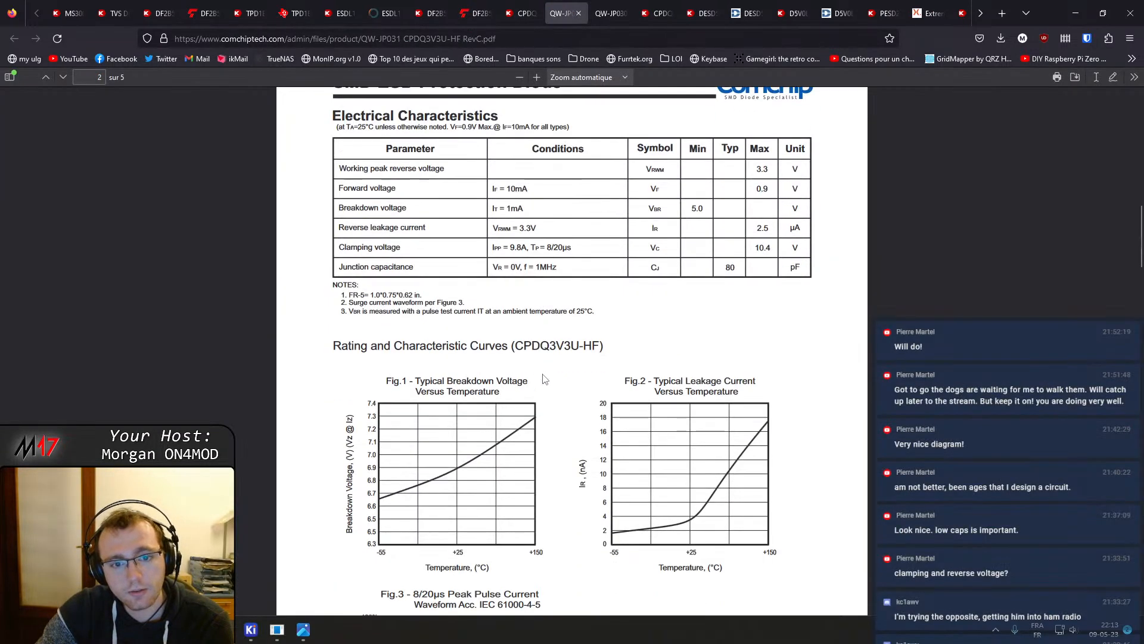
scroll(560, 344, down, 3)
scroll(563, 346, up, 1)
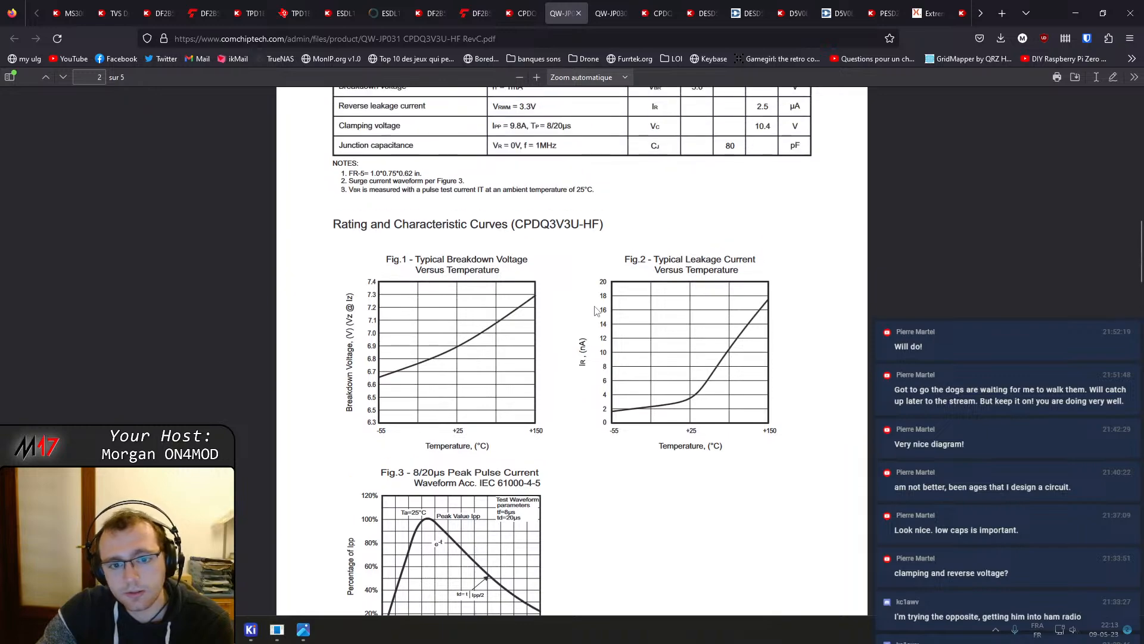
scroll(602, 340, down, 18)
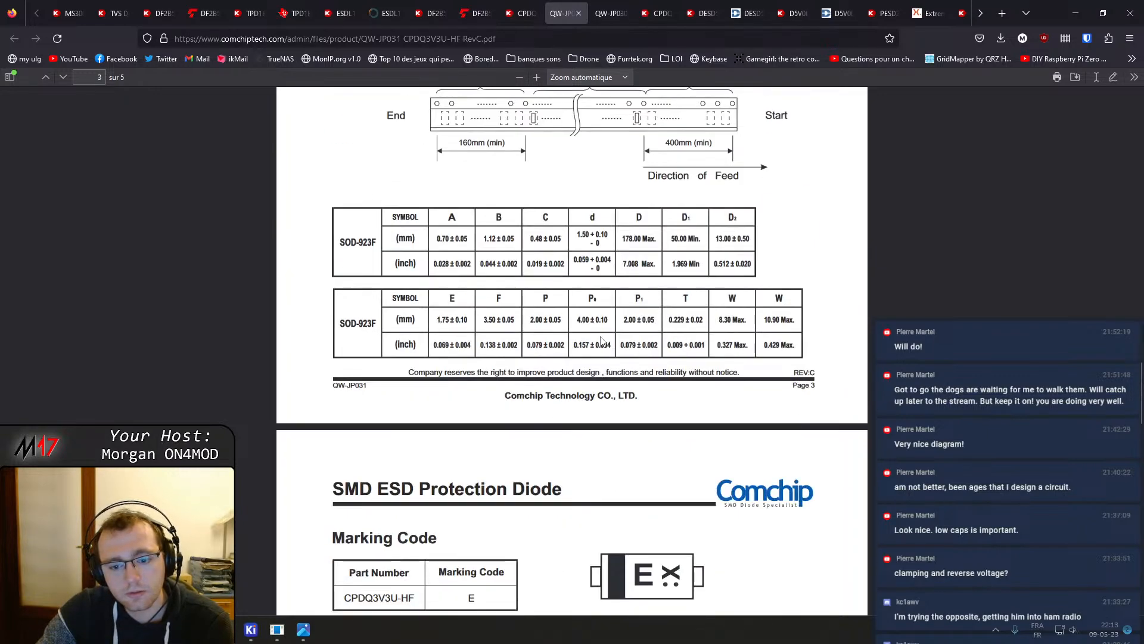
scroll(601, 339, down, 2)
scroll(602, 341, up, 5)
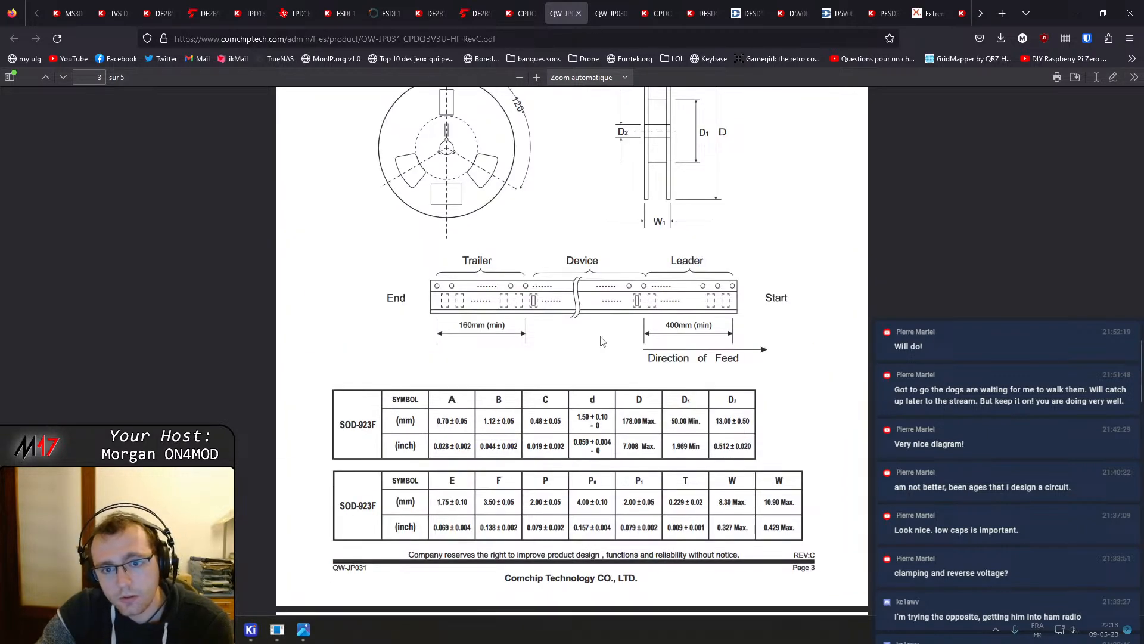
scroll(414, 382, down, 14)
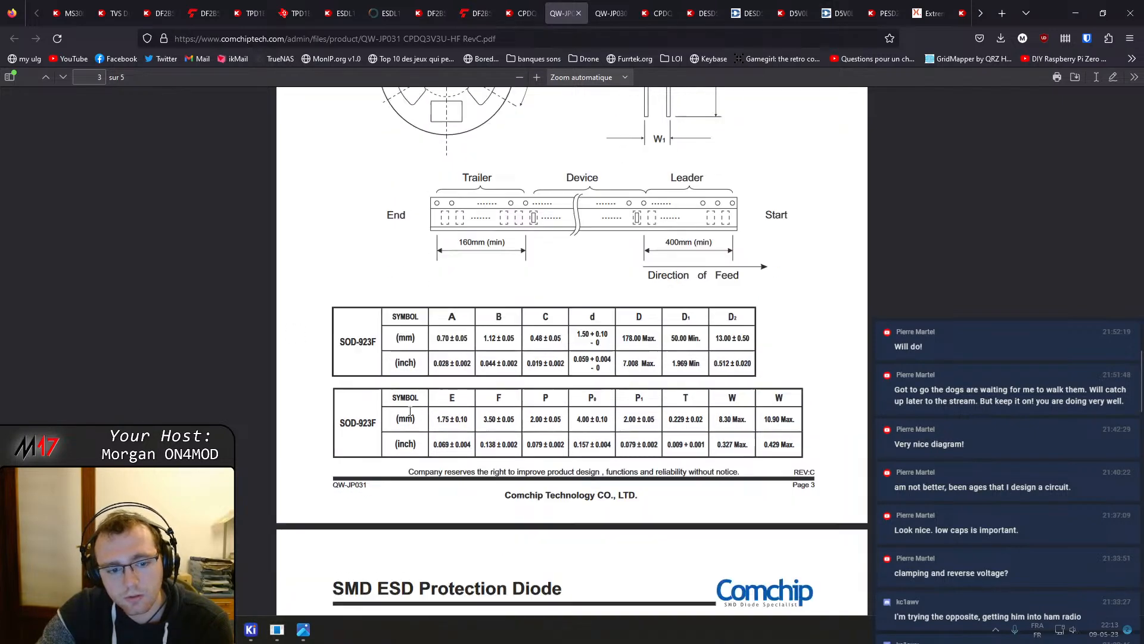
scroll(412, 408, down, 10)
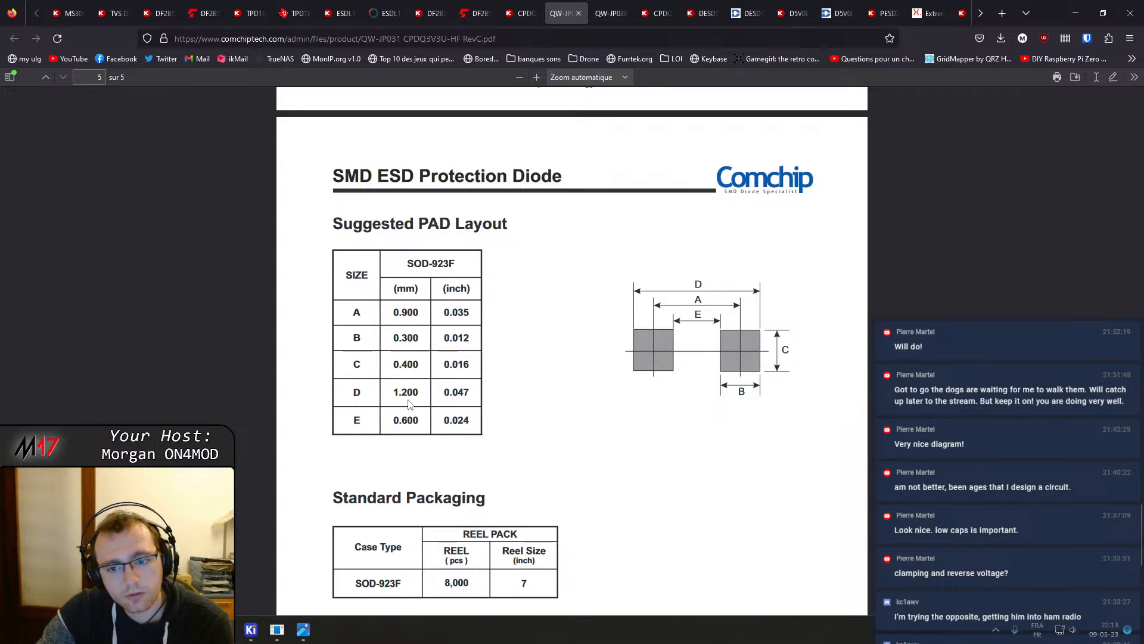
scroll(414, 395, down, 6)
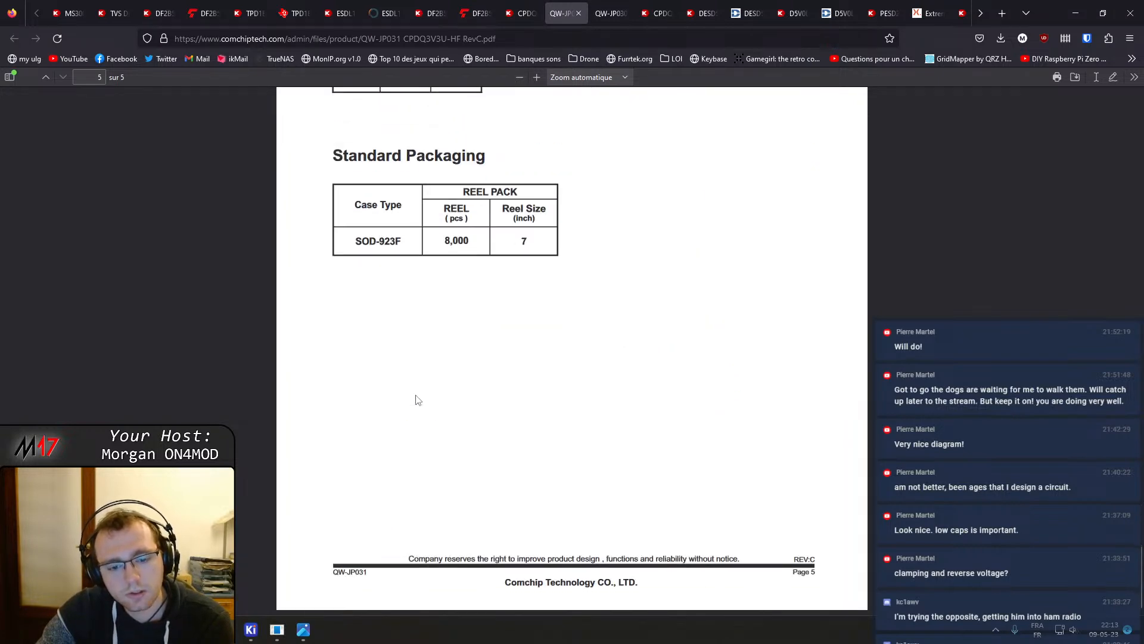
scroll(528, 302, up, 20)
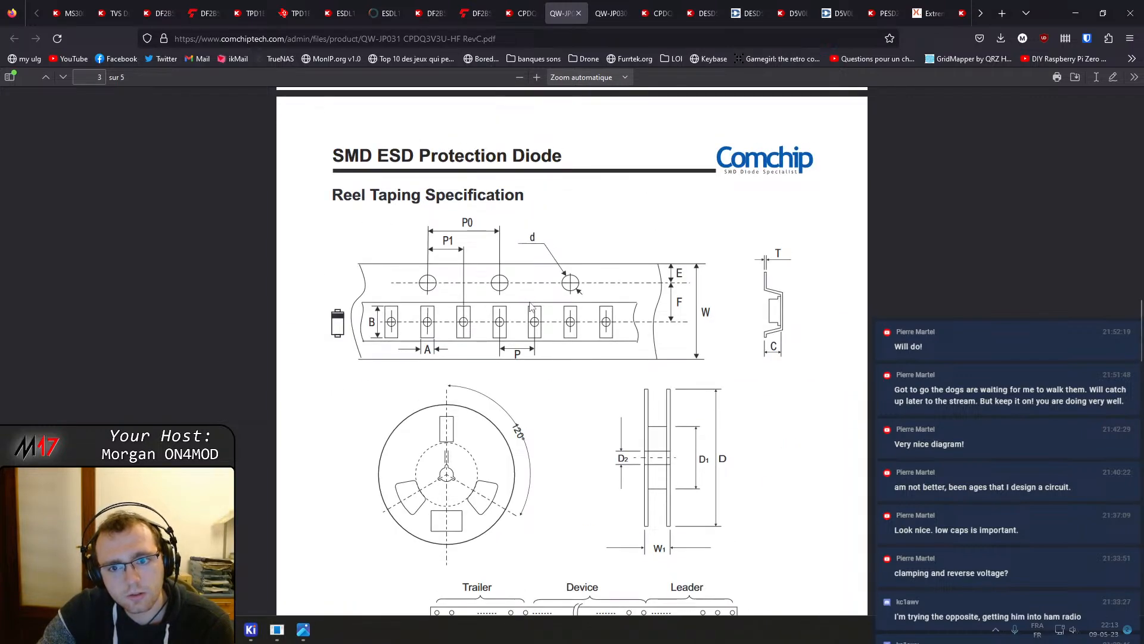
scroll(532, 308, up, 20)
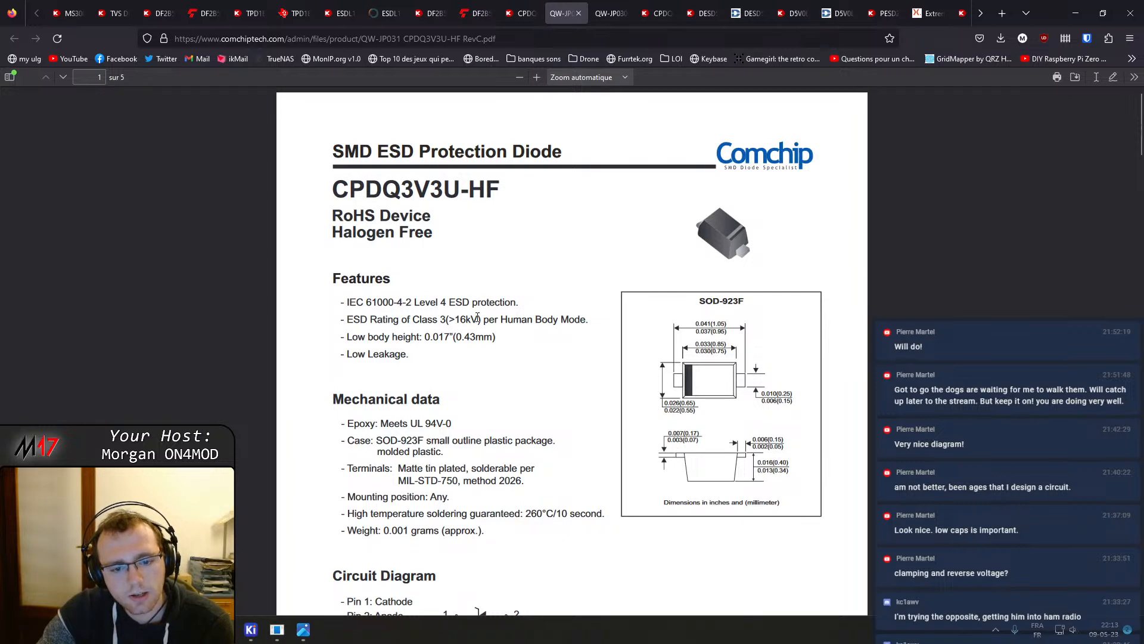
scroll(477, 316, down, 4)
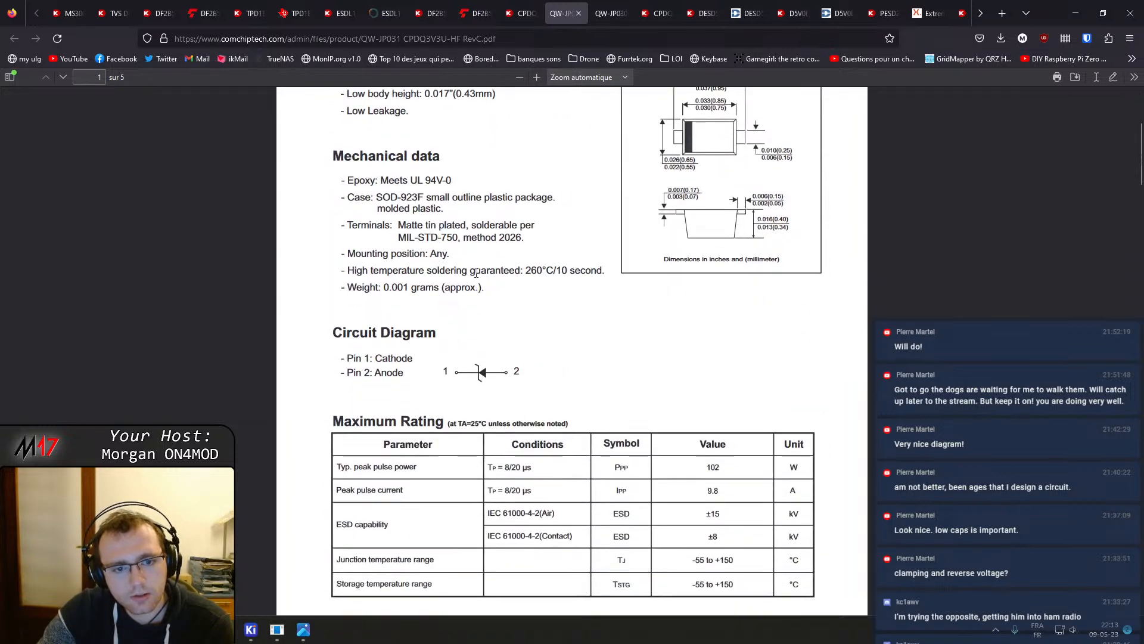
scroll(476, 273, down, 5)
scroll(533, 232, up, 1)
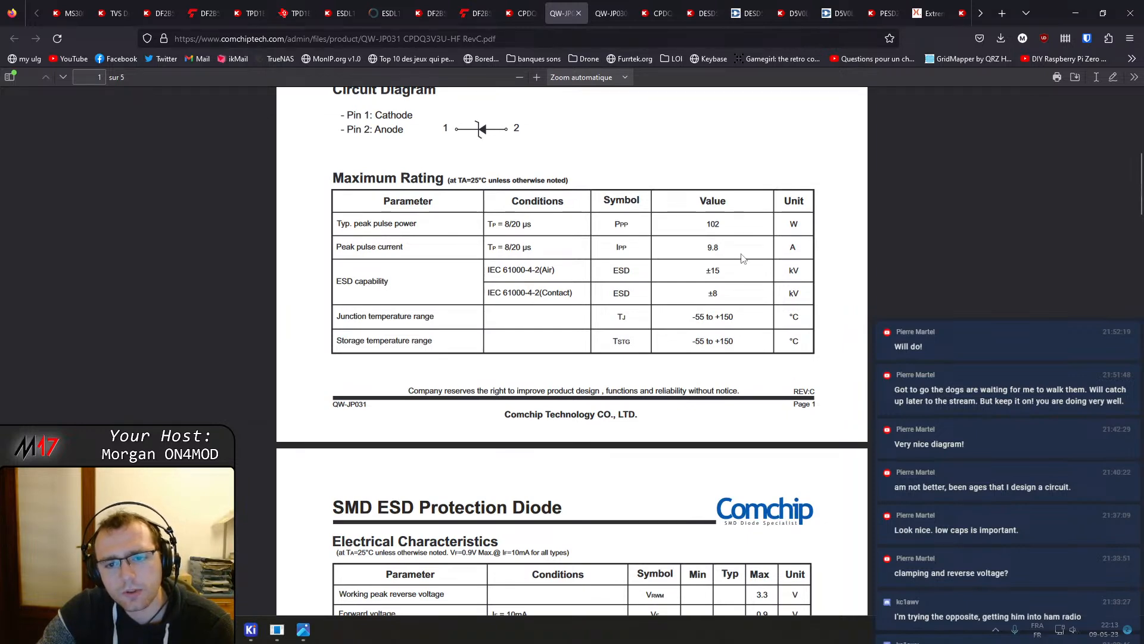
scroll(735, 258, down, 6)
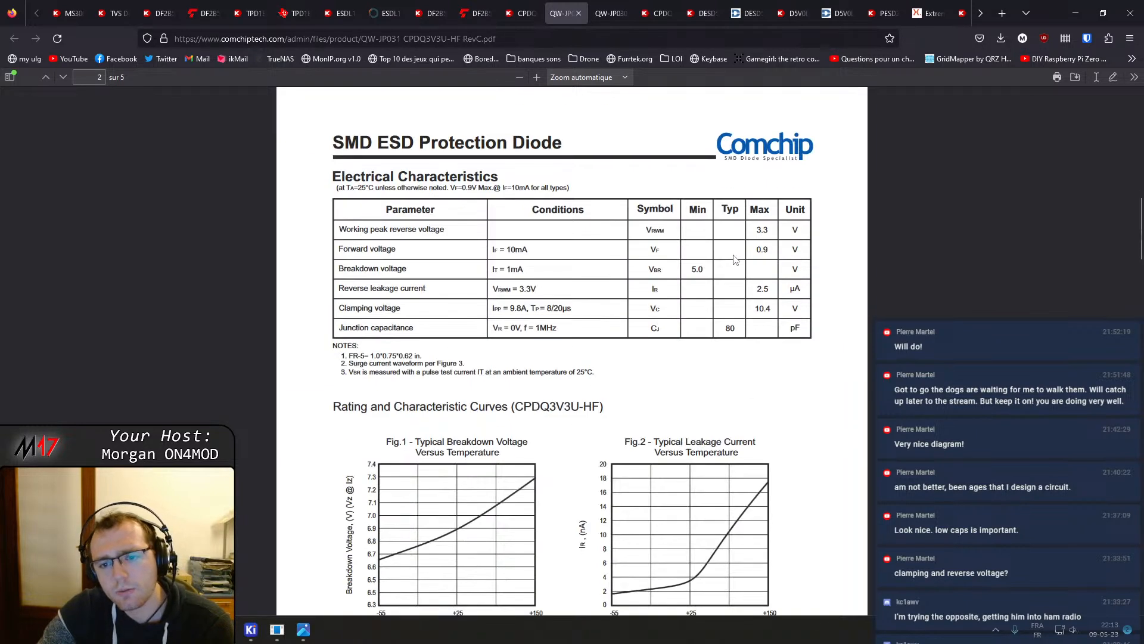
Close the CPDQ3V3U-HF and CPDQ3V3-HF datasheet and product page tabs after checking the CPDQ3V3-HF attributes
middle_click(550, 5)
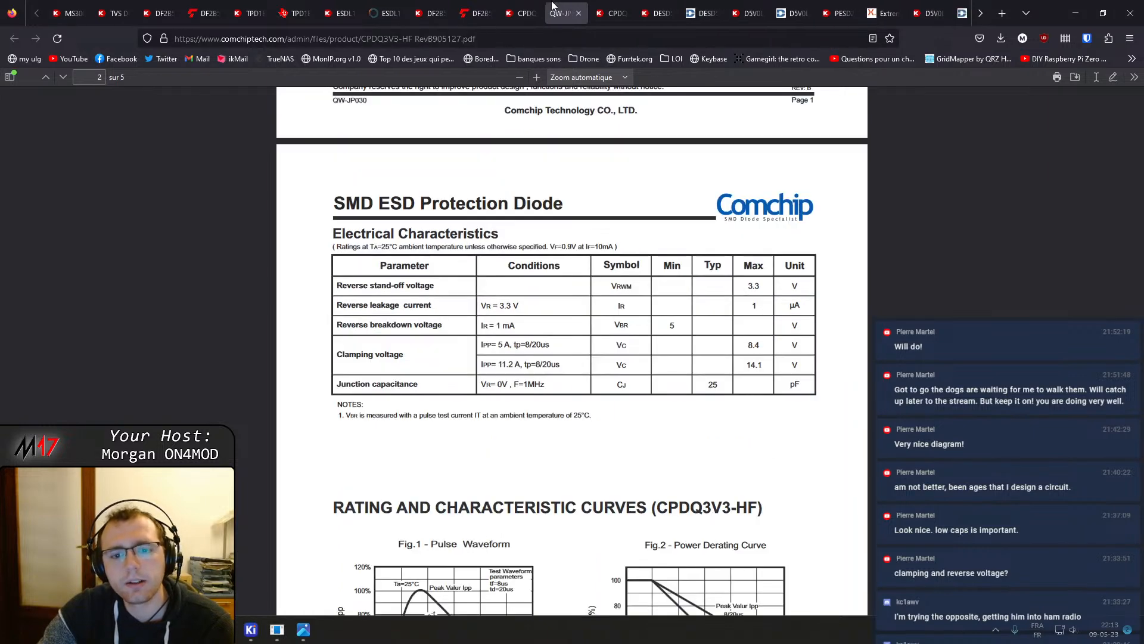
middle_click(550, 5)
click(571, 6)
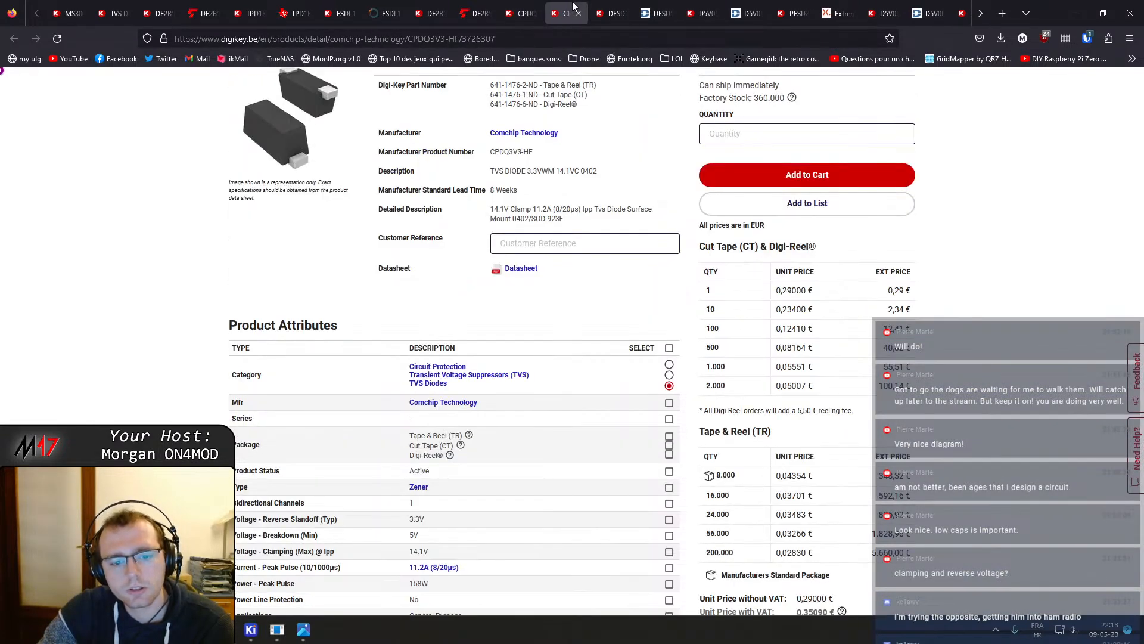
scroll(542, 472, down, 3)
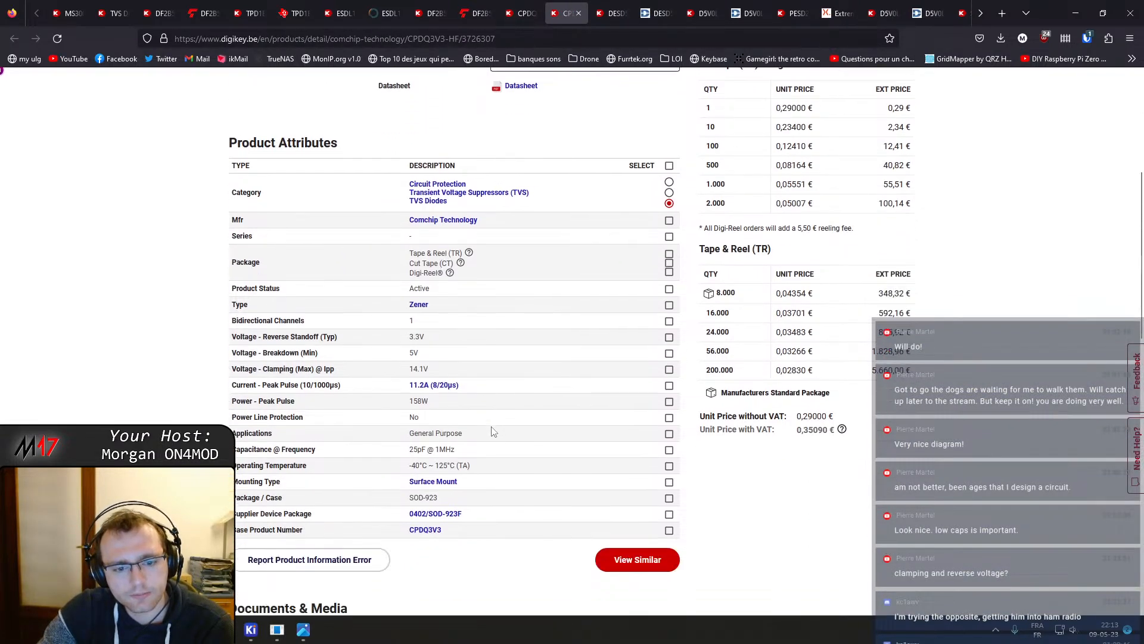
key(ctrl+w)
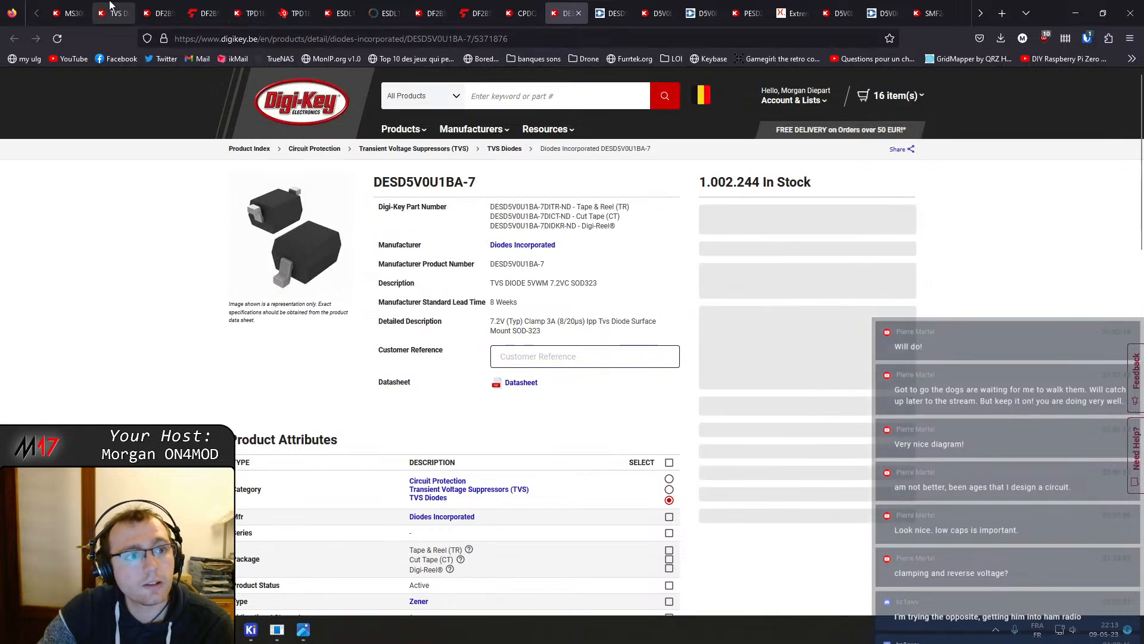
Review the DF2B5M4ASL product attributes and close its product page and datasheet tabs
click(67, 13)
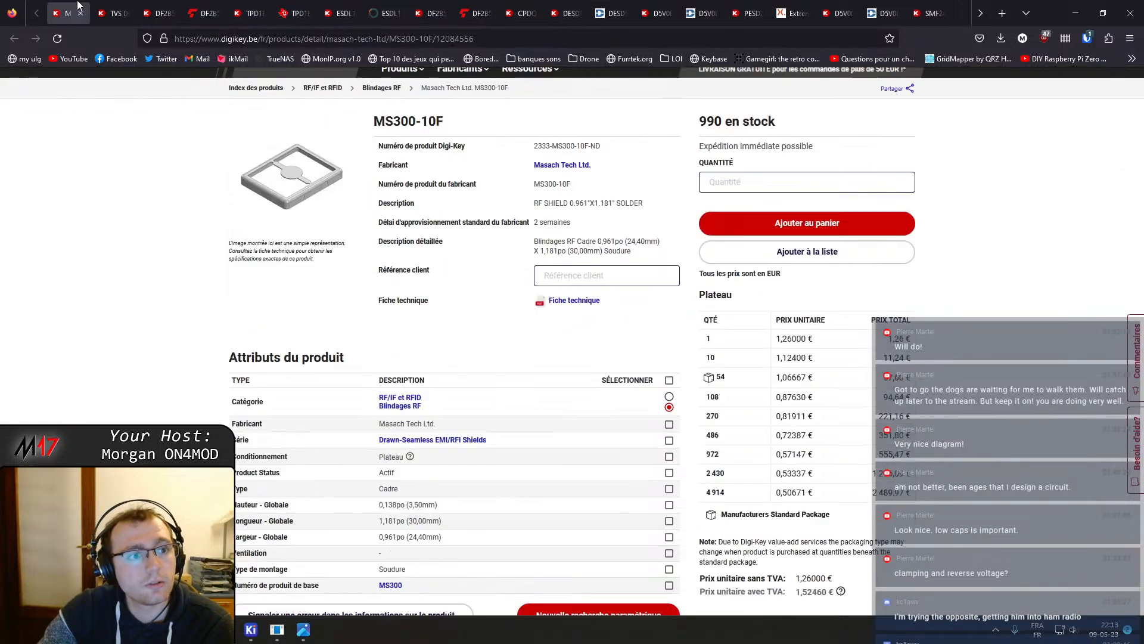
click(149, 12)
scroll(316, 301, down, 5)
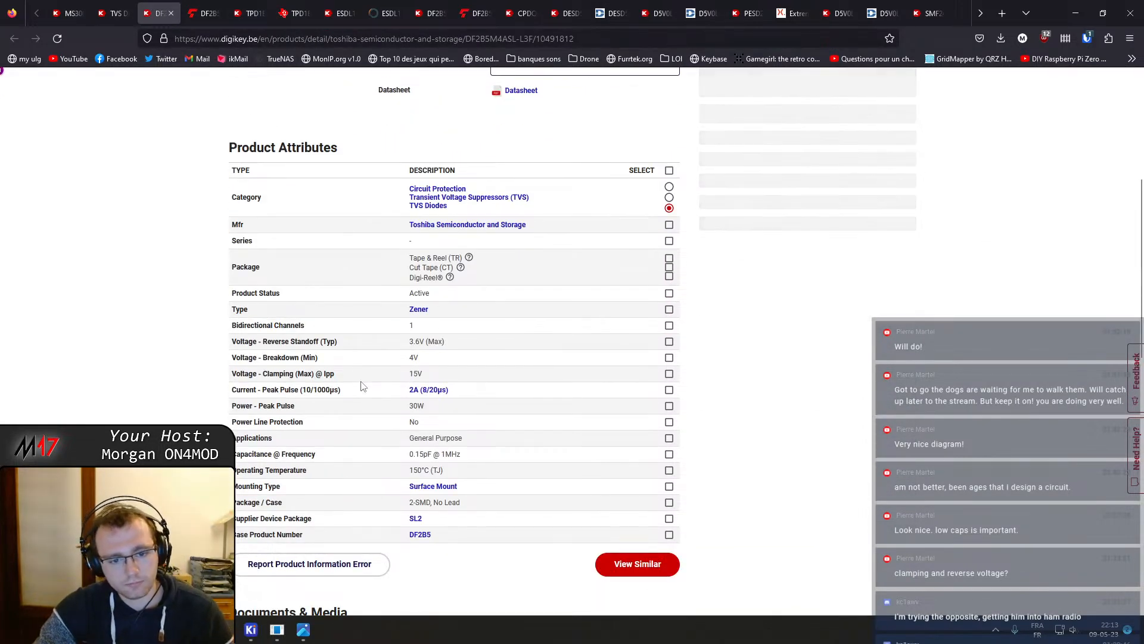
key(ctrl+w)
key(ctrl+w)
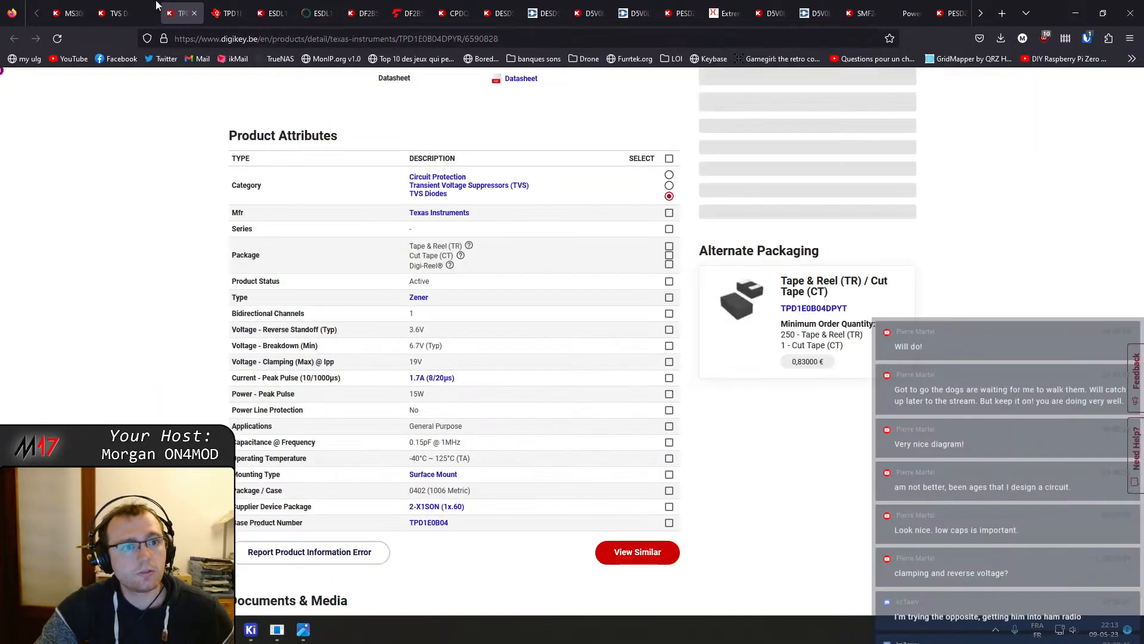
Compare the TPD1E0B04DPYR product attributes with its datasheet specifications
scroll(405, 358, down, 2)
scroll(401, 324, up, 6)
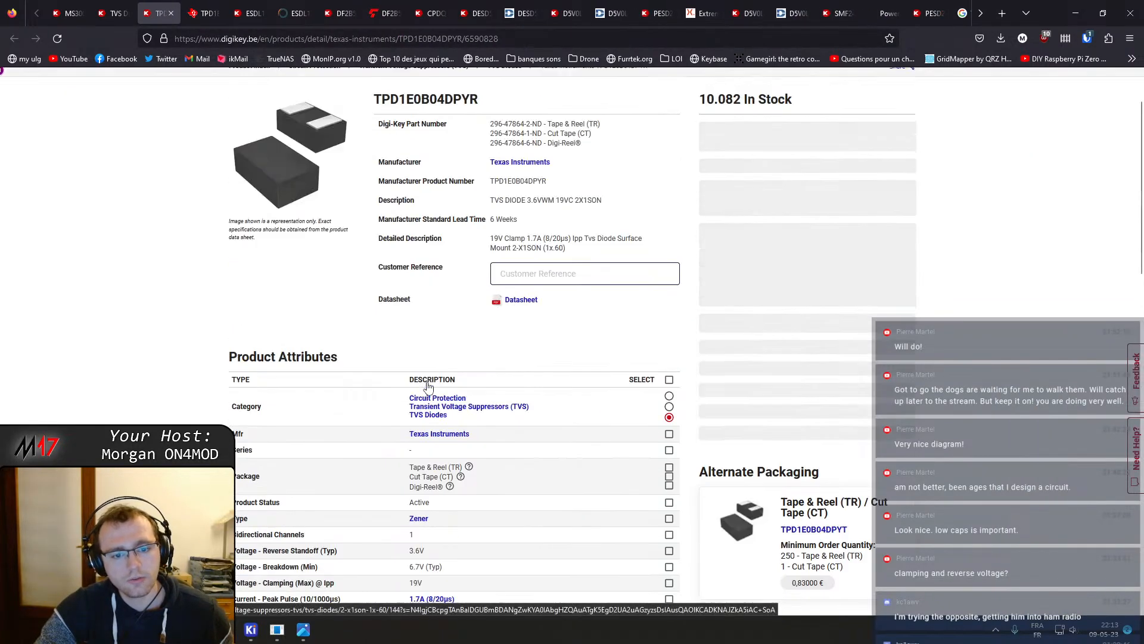
key(ctrl+Tab)
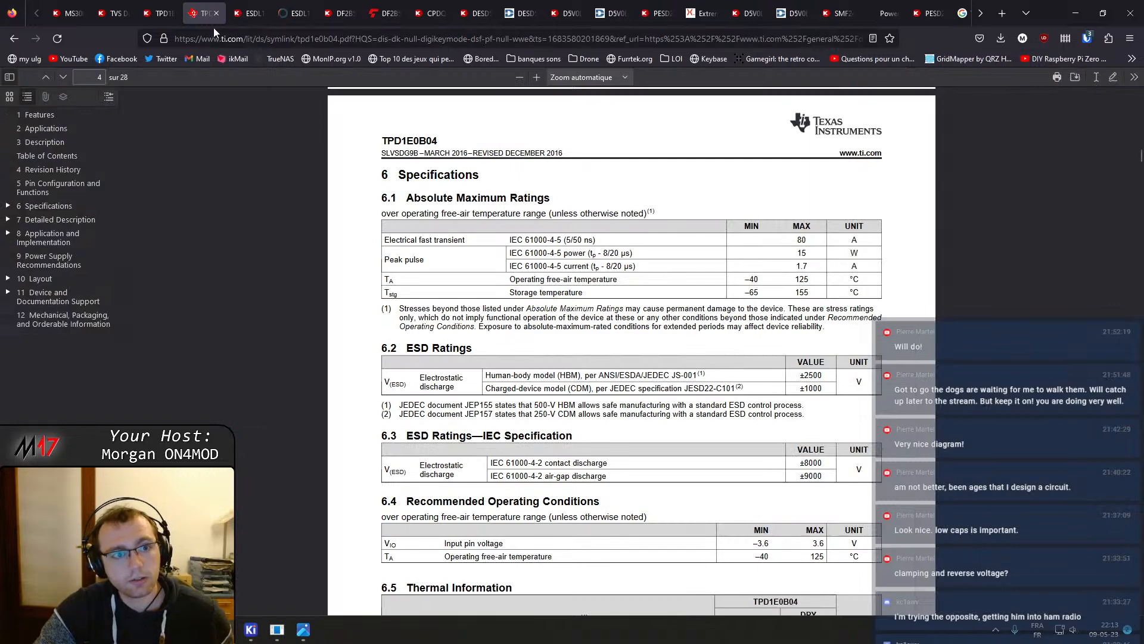
Review the ESDL1531MX4T5G product attributes and read through its datasheet, including capacitance curves and package footprint
key(ctrl+Tab)
scroll(446, 493, down, 5)
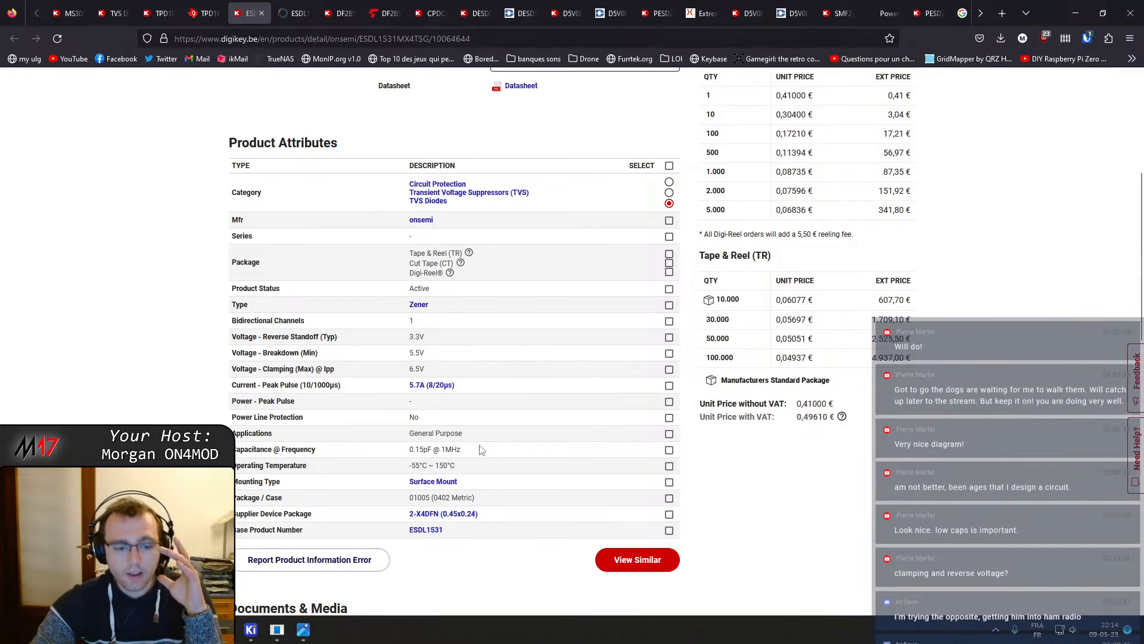
click(298, 7)
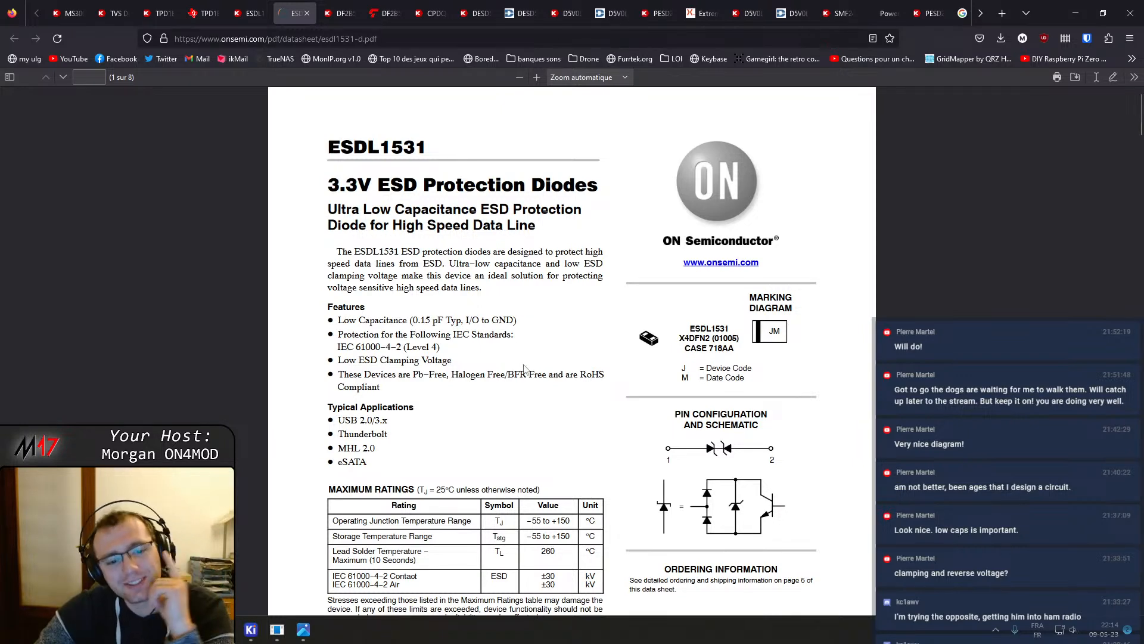
scroll(525, 373, down, 1)
scroll(525, 373, down, 10)
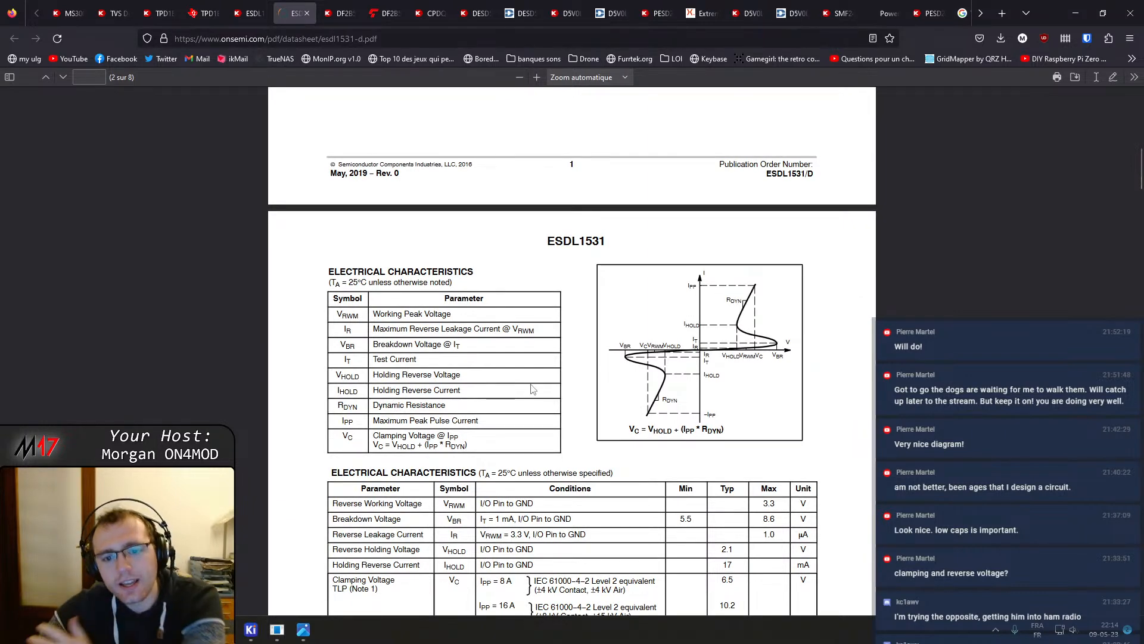
scroll(533, 389, down, 3)
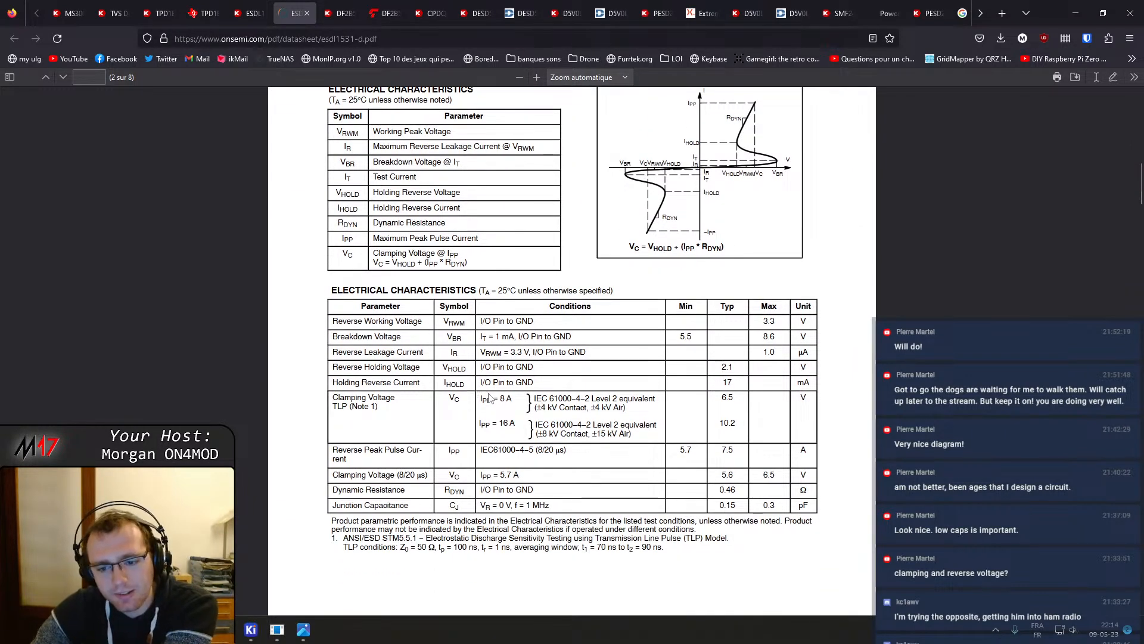
scroll(489, 397, down, 10)
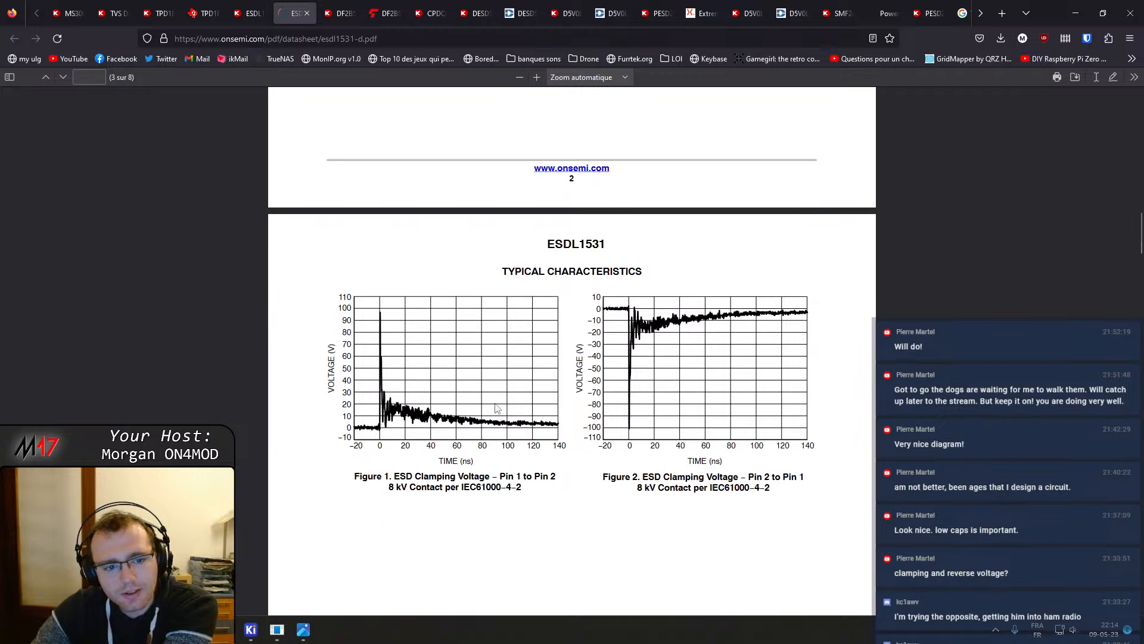
scroll(495, 408, down, 17)
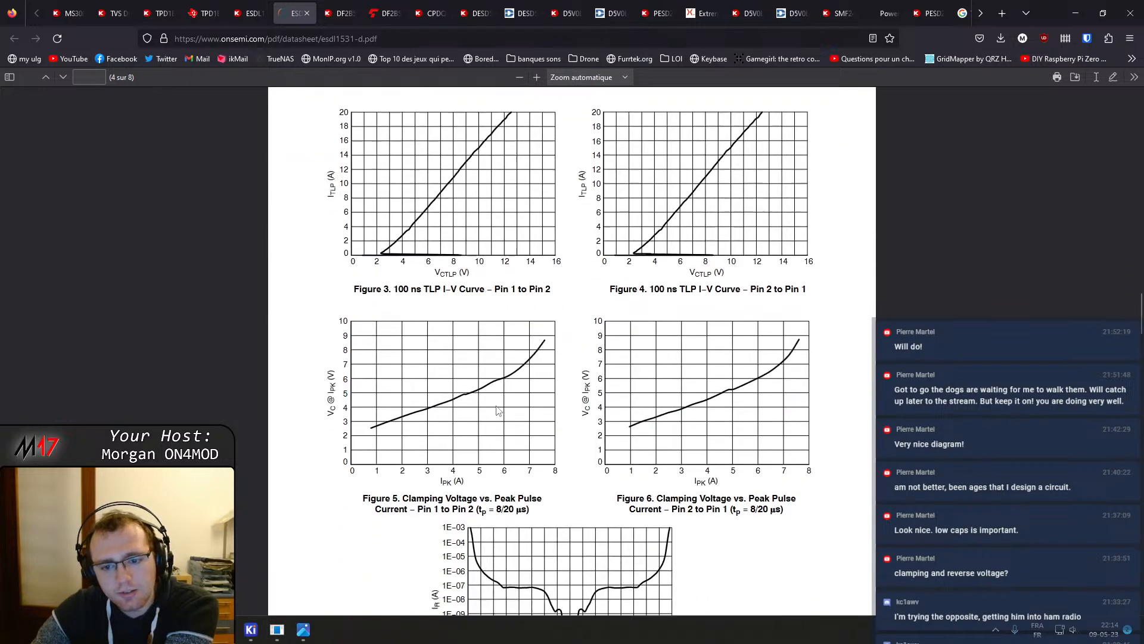
scroll(497, 410, down, 6)
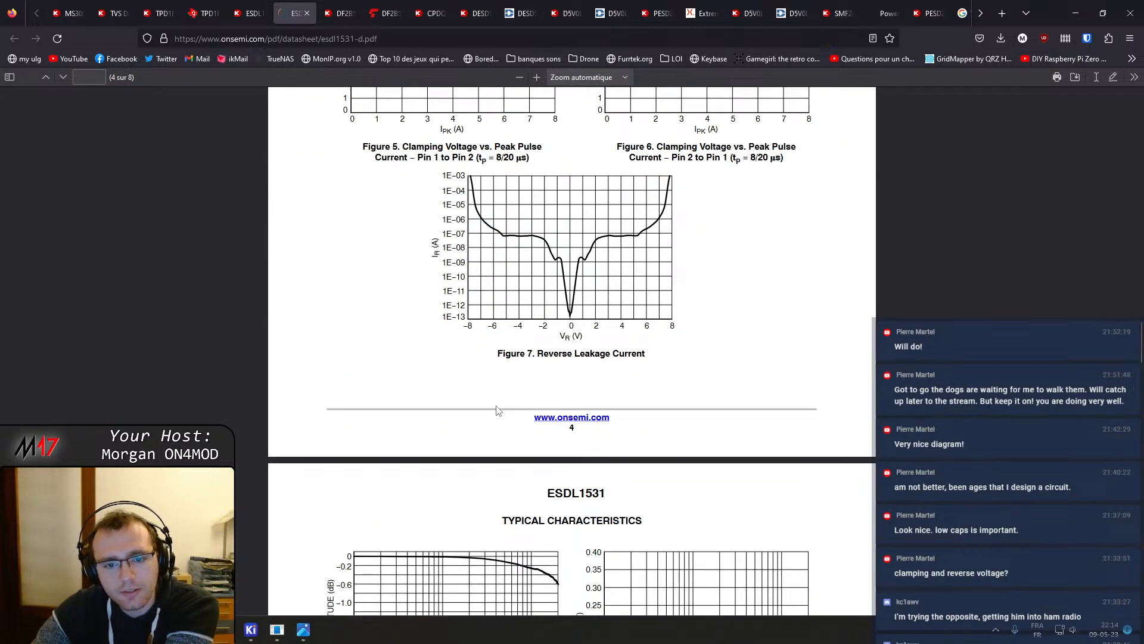
scroll(497, 410, down, 7)
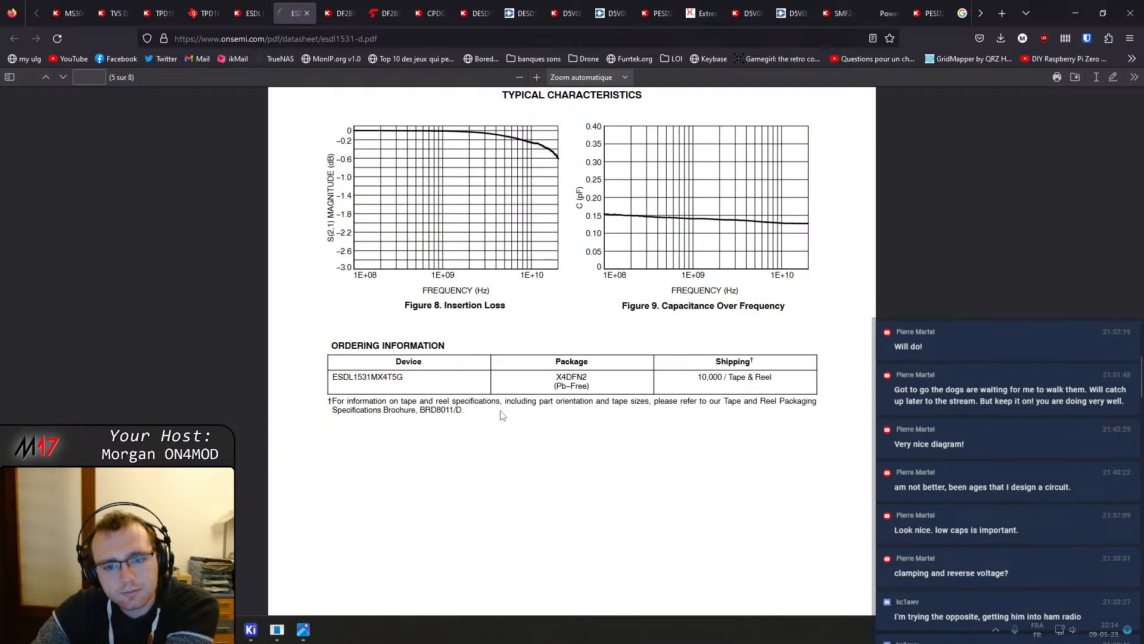
scroll(501, 415, down, 12)
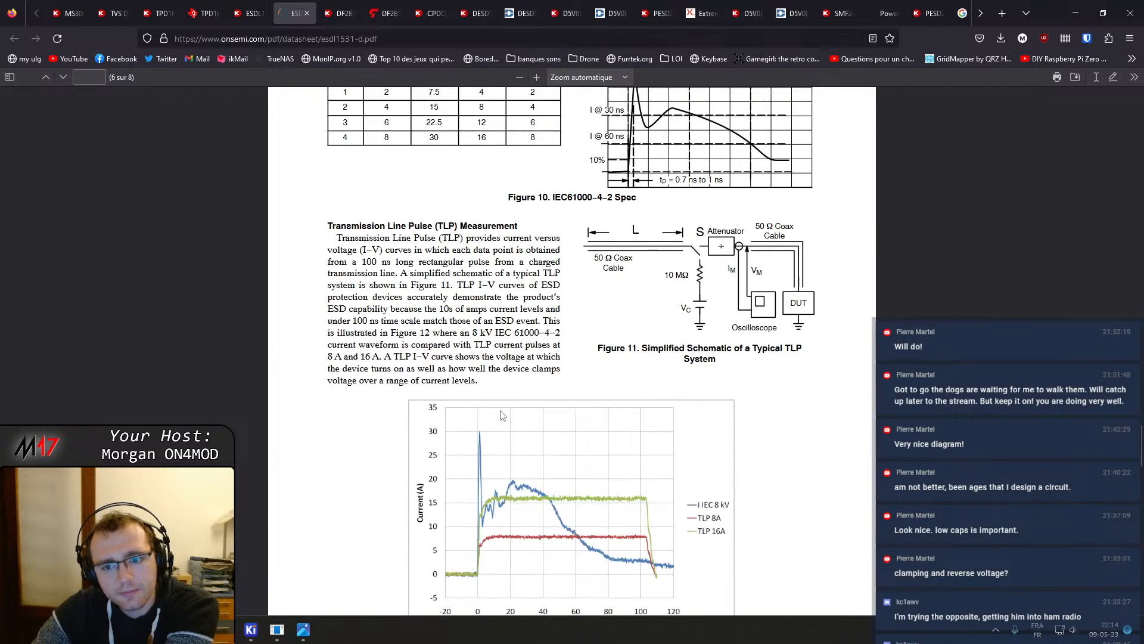
scroll(501, 415, down, 6)
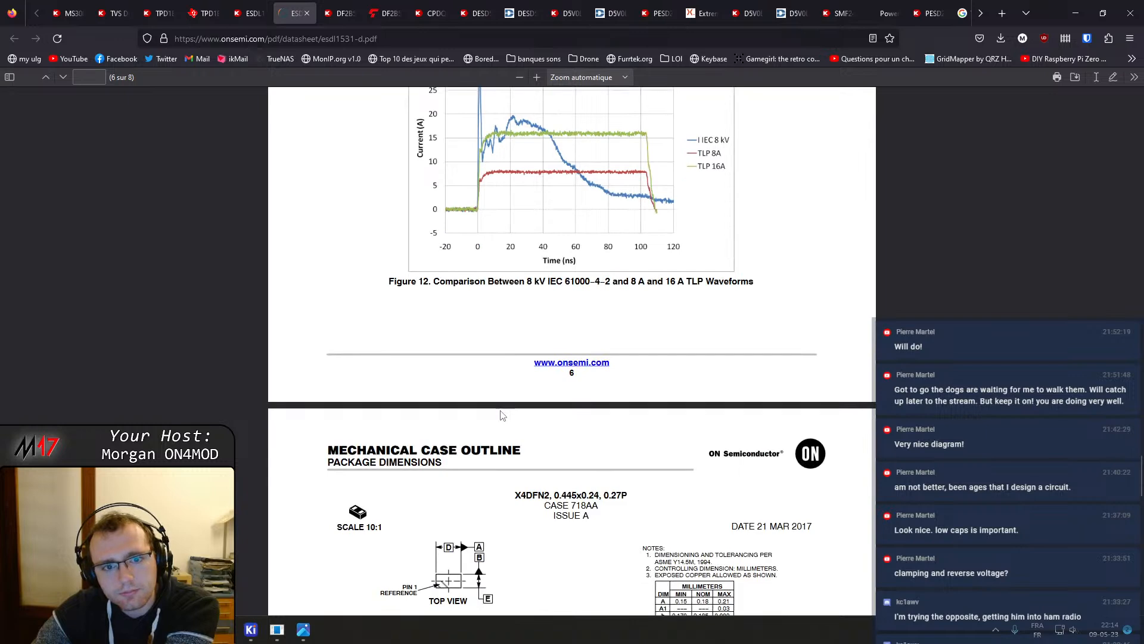
scroll(500, 416, down, 5)
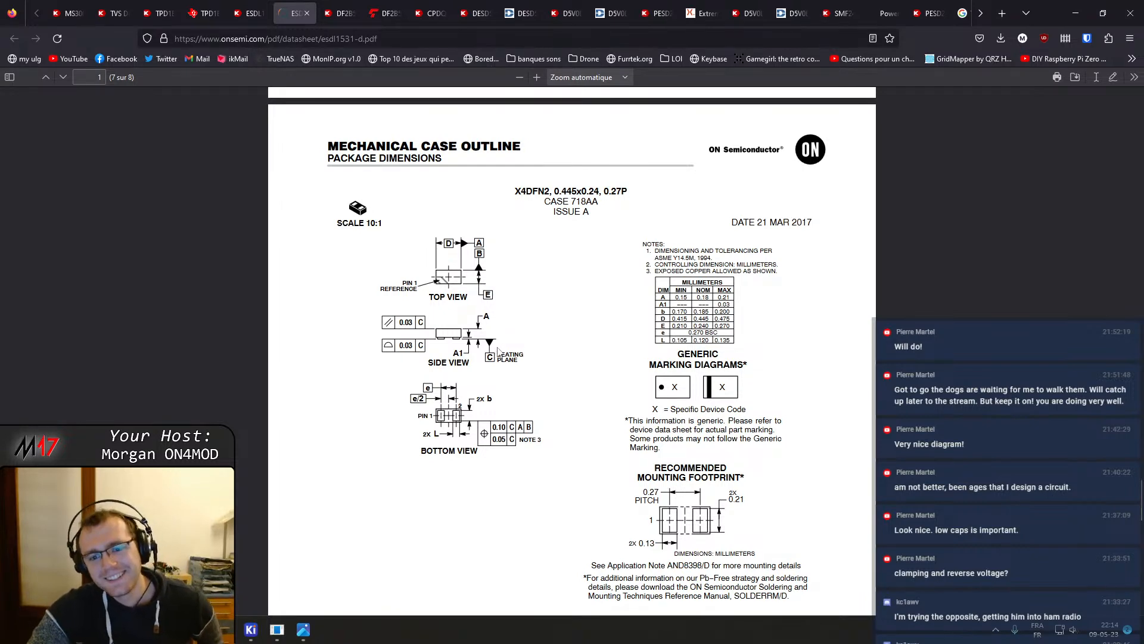
Close the ESDL1531MX4T5G product page tab
click(307, 13)
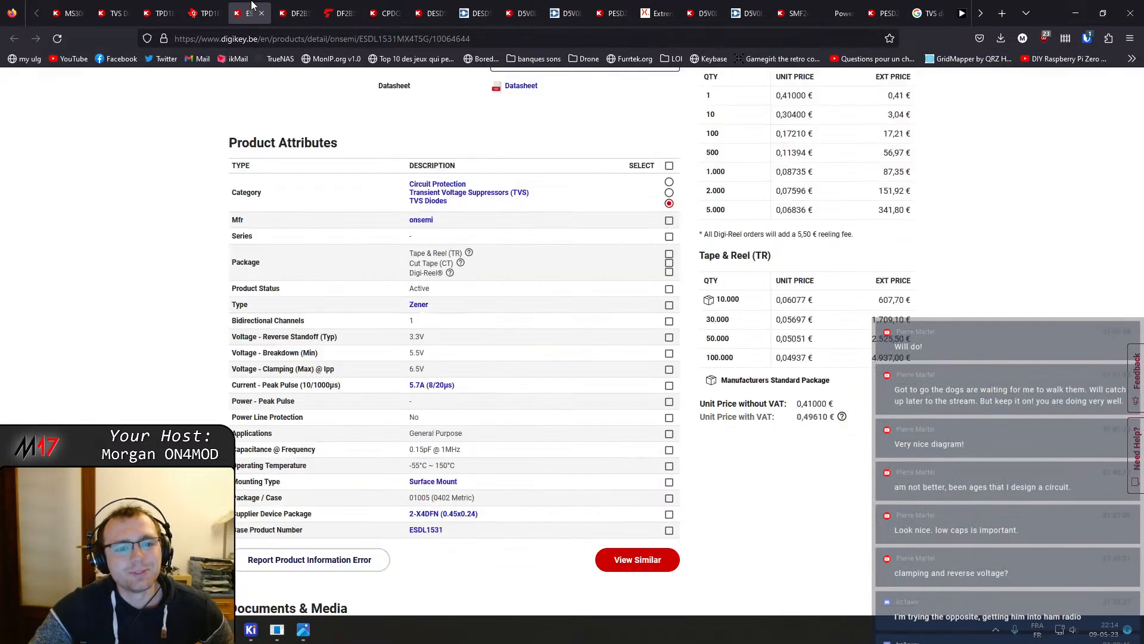
click(261, 13)
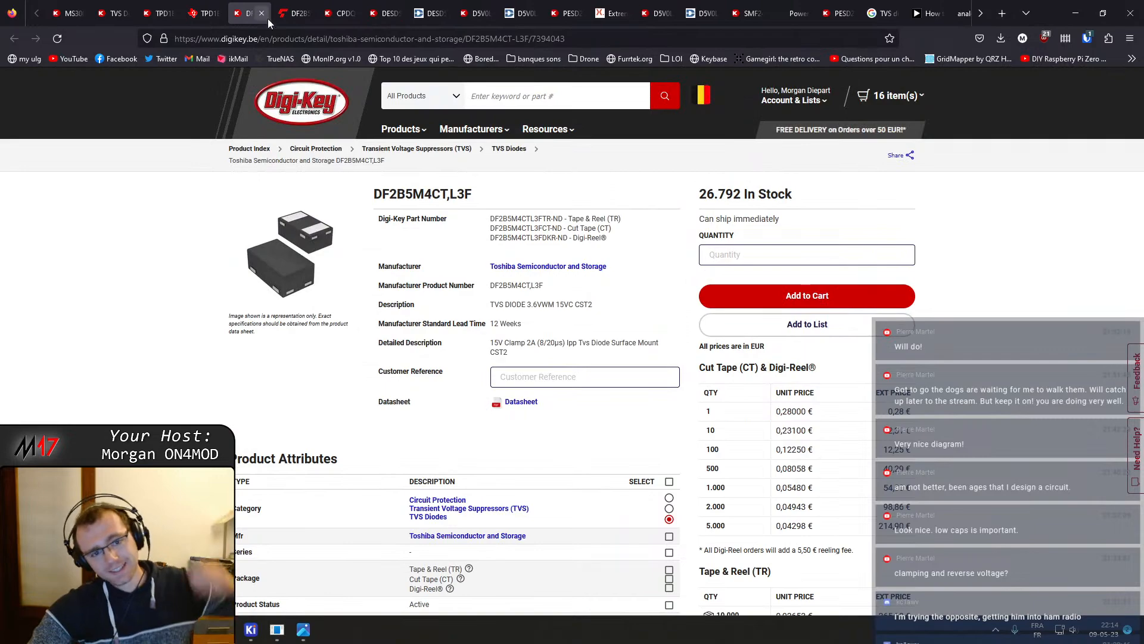
Review the DF2B5M4CT,L3F product attributes and the electrical characteristics table in its datasheet
scroll(413, 389, down, 3)
scroll(413, 388, down, 3)
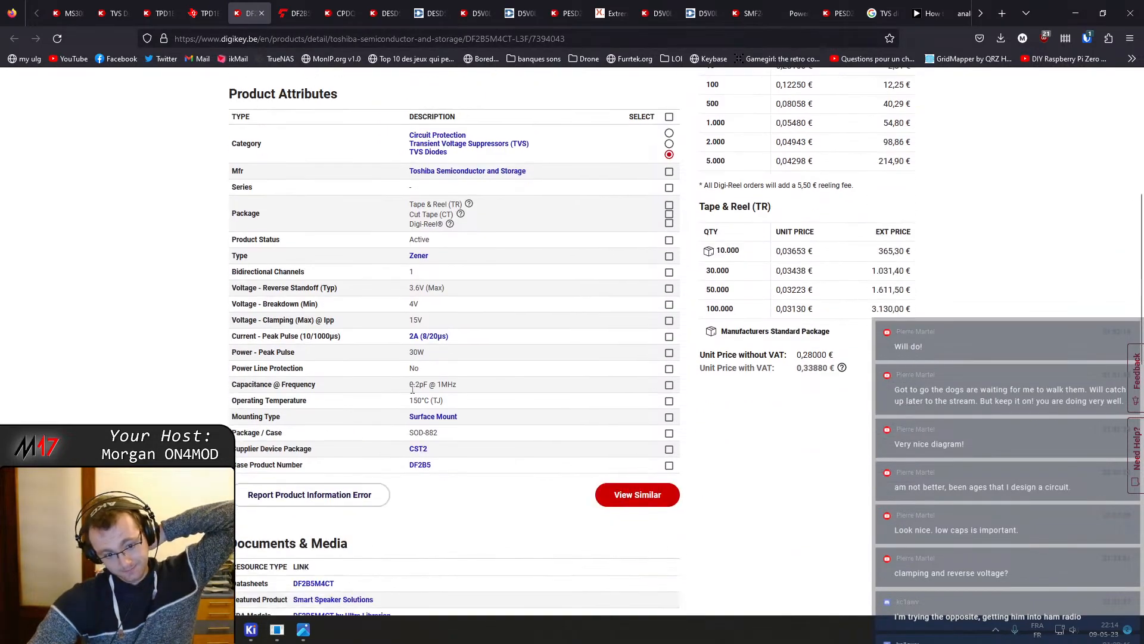
scroll(435, 433, up, 6)
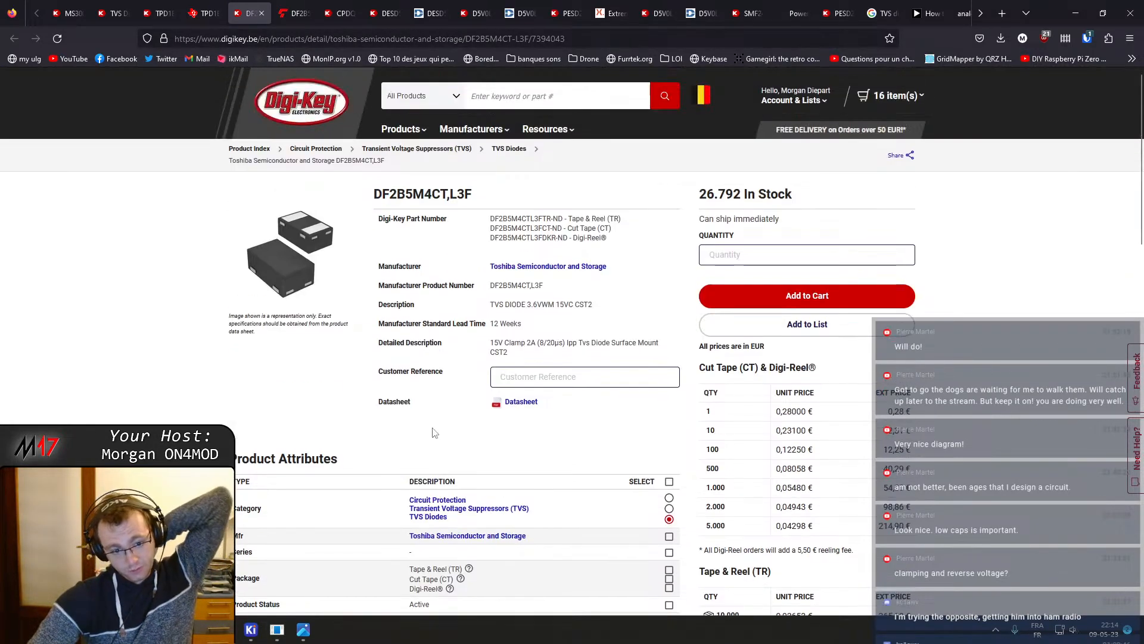
click(293, 6)
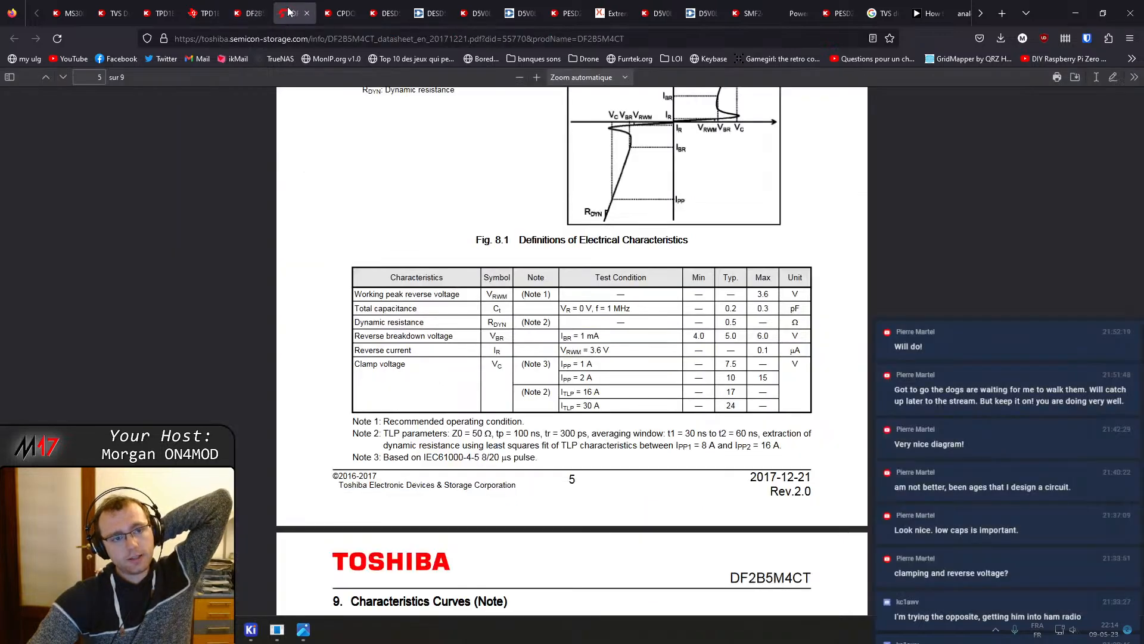
Review the CPDQ3V3U-HF product attributes, including capacitance, and close its product page tab
click(336, 6)
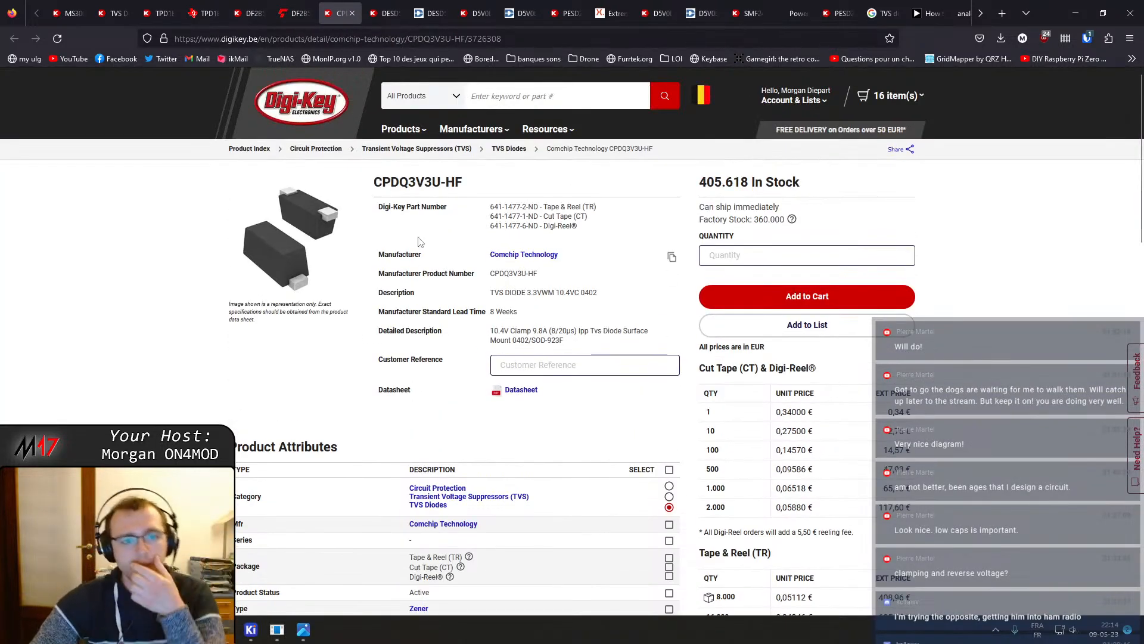
click(384, 13)
click(348, 6)
scroll(494, 377, down, 5)
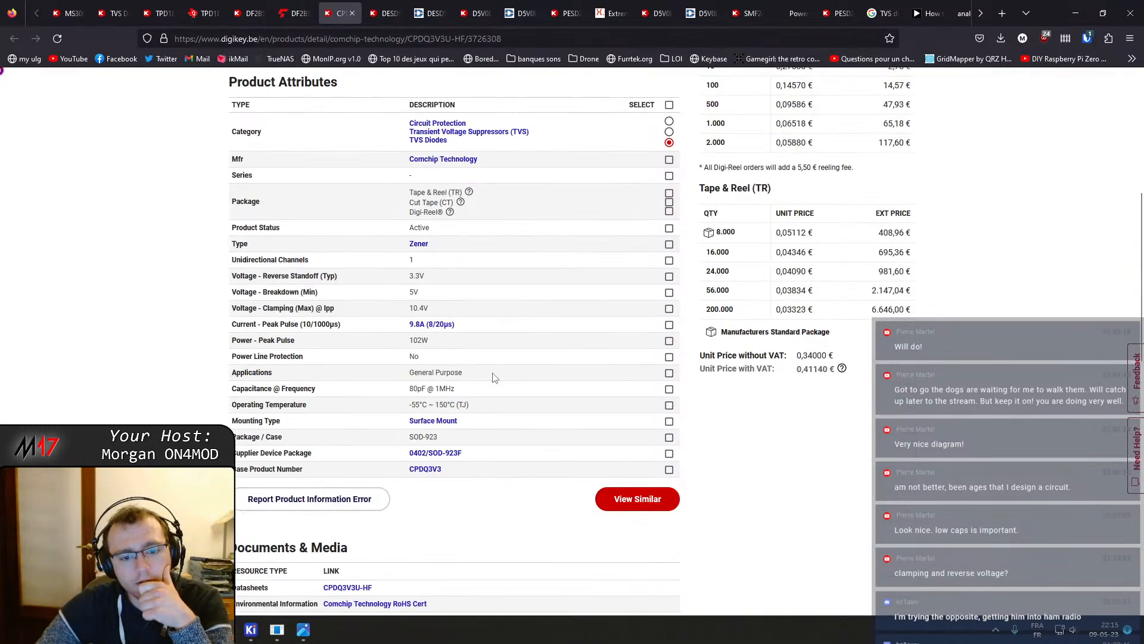
click(351, 13)
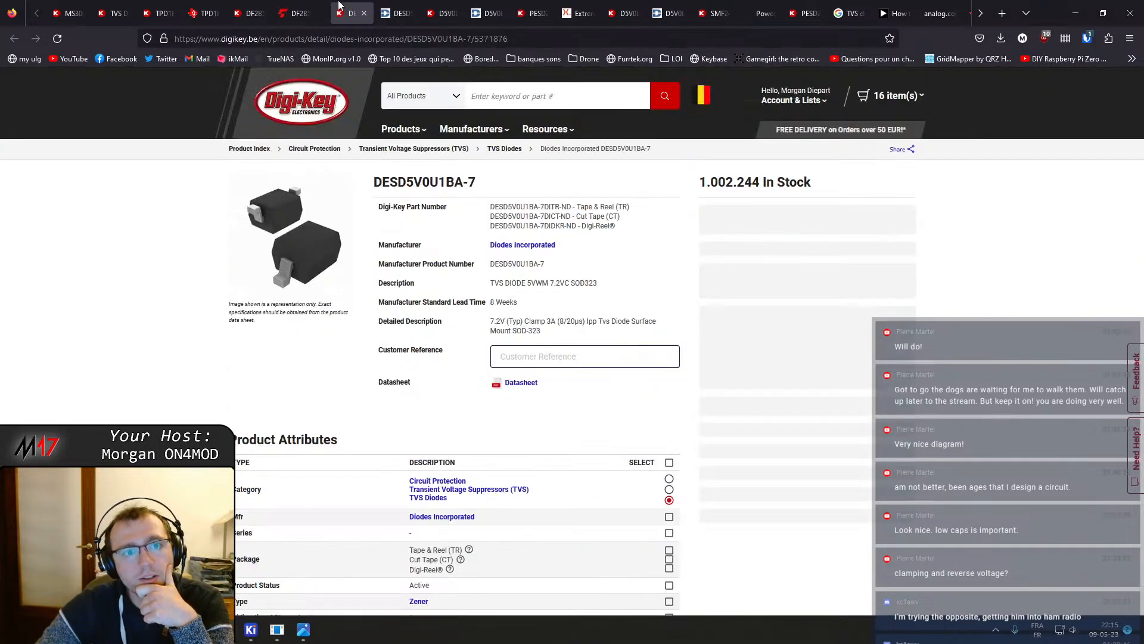
Review the DESD5V0U1BA-7 product attributes and open its datasheet
scroll(358, 318, down, 4)
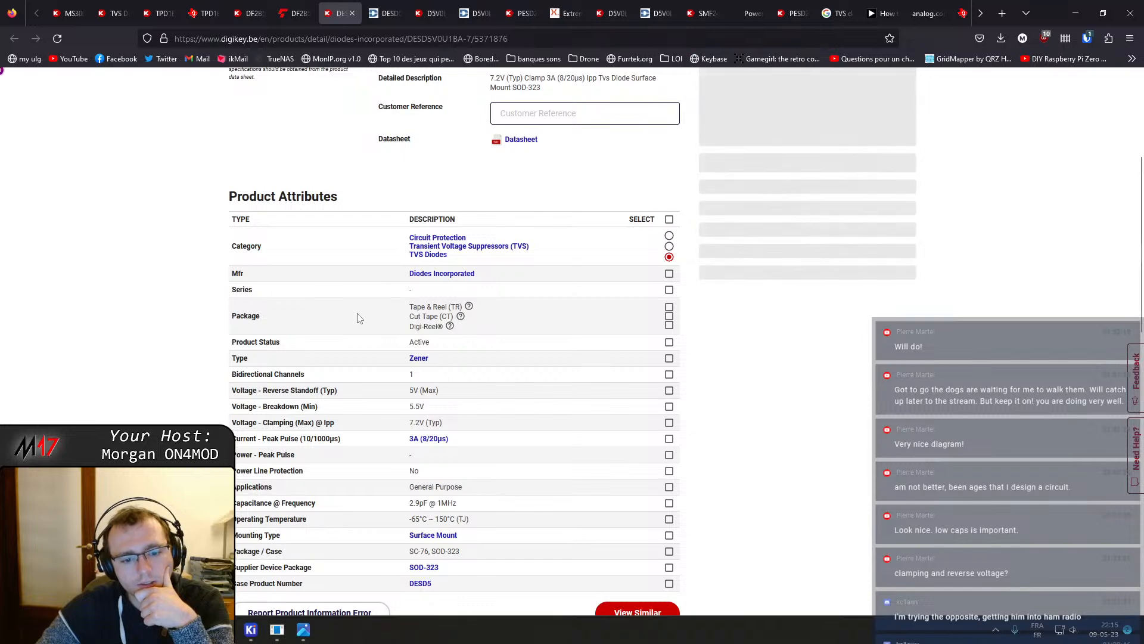
scroll(360, 319, up, 4)
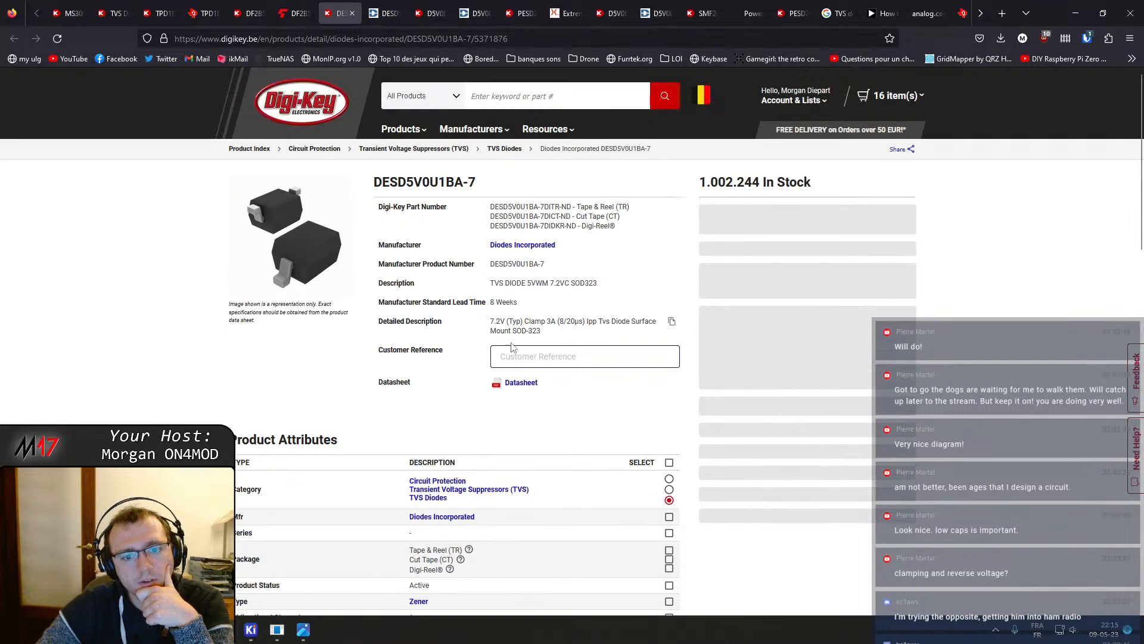
click(522, 389)
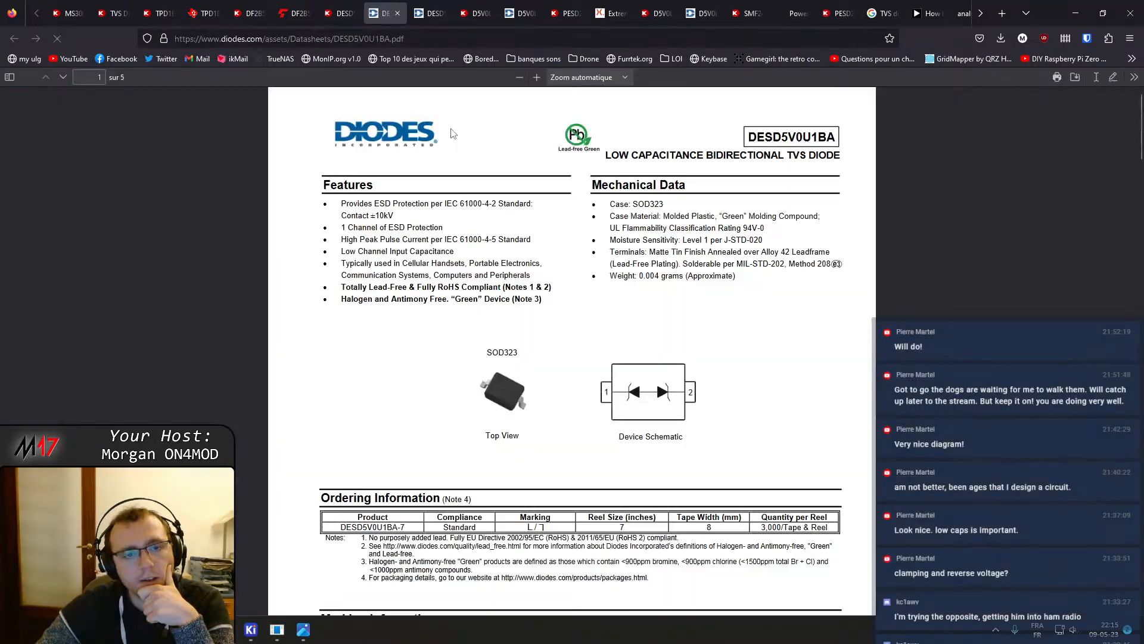
Close the duplicate DESD product tab, glance at the D5V0L1B2S9-7 attributes and close that product page
click(441, 7)
middle_click(442, 3)
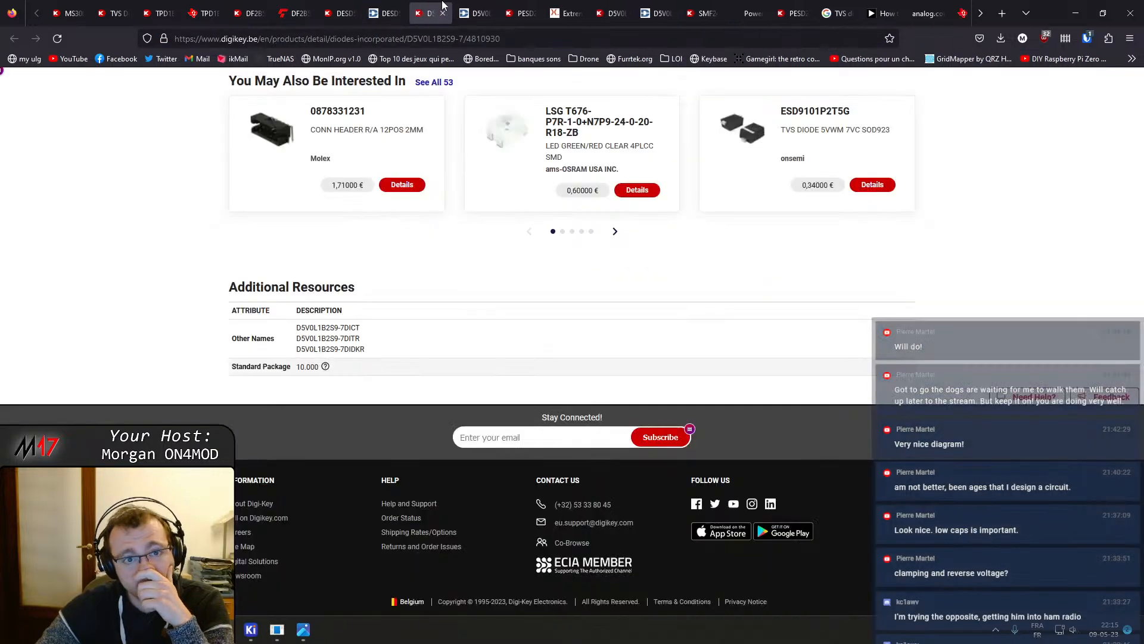
scroll(417, 188, up, 14)
scroll(451, 244, down, 8)
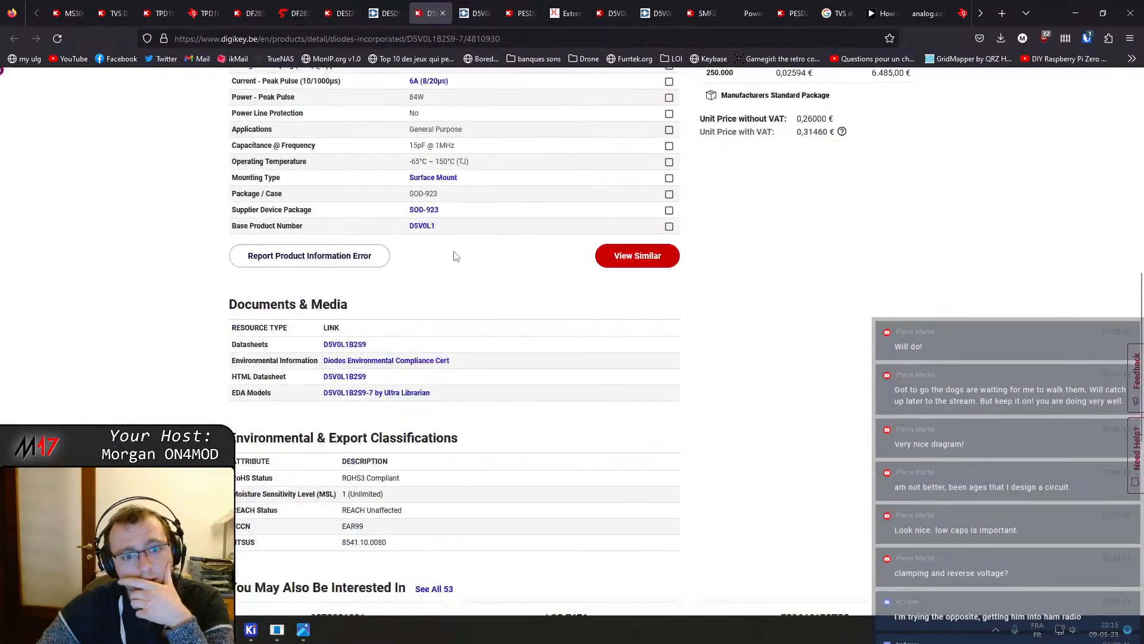
click(442, 13)
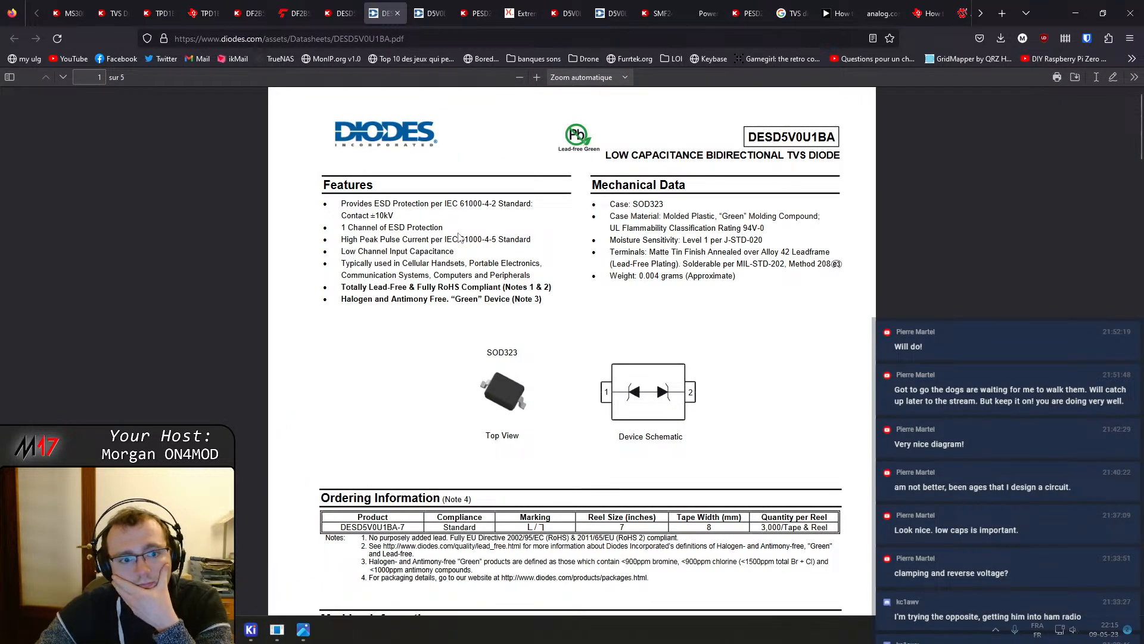
Read the DESD5V0U1BA datasheet's electrical characteristics, capacitance curves and package outline, then close the datasheet tab
scroll(459, 236, down, 15)
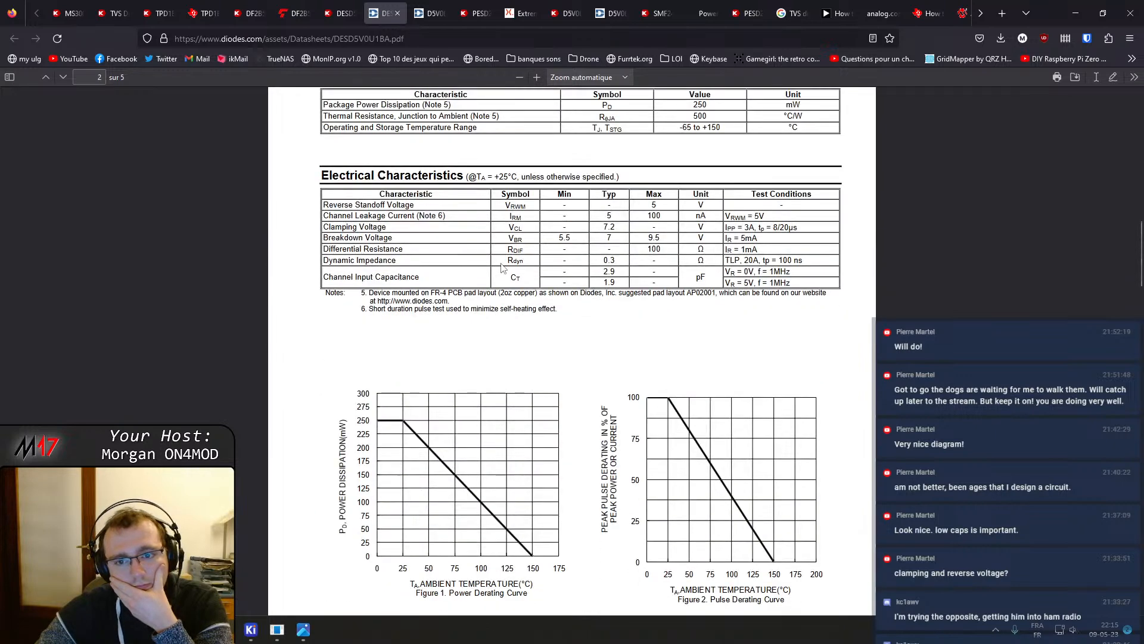
scroll(516, 270, up, 1)
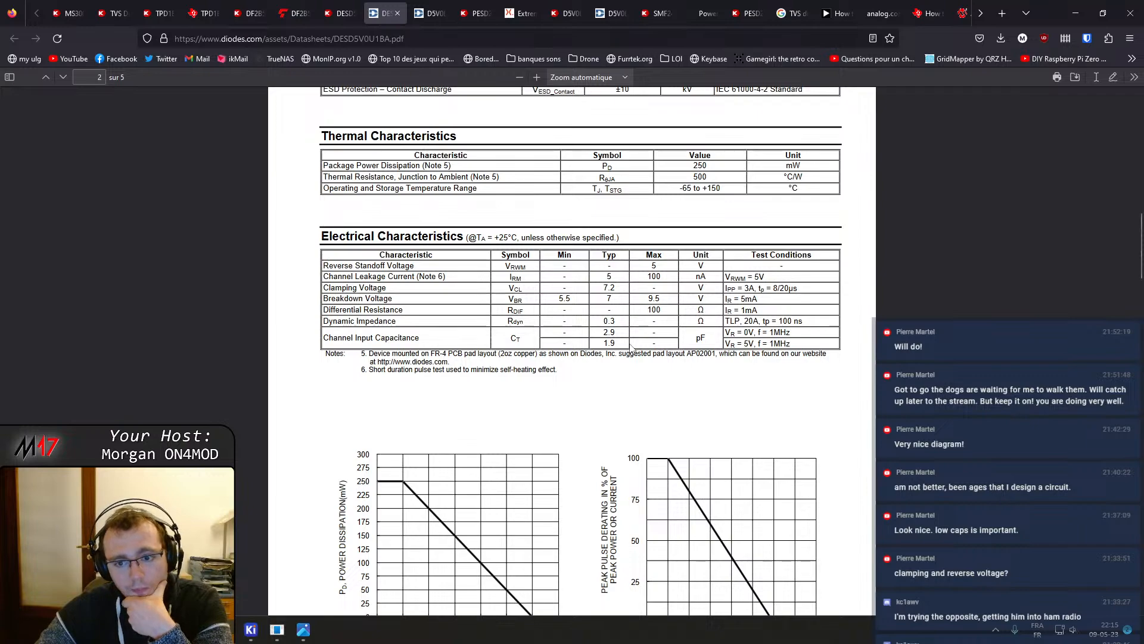
scroll(631, 349, down, 10)
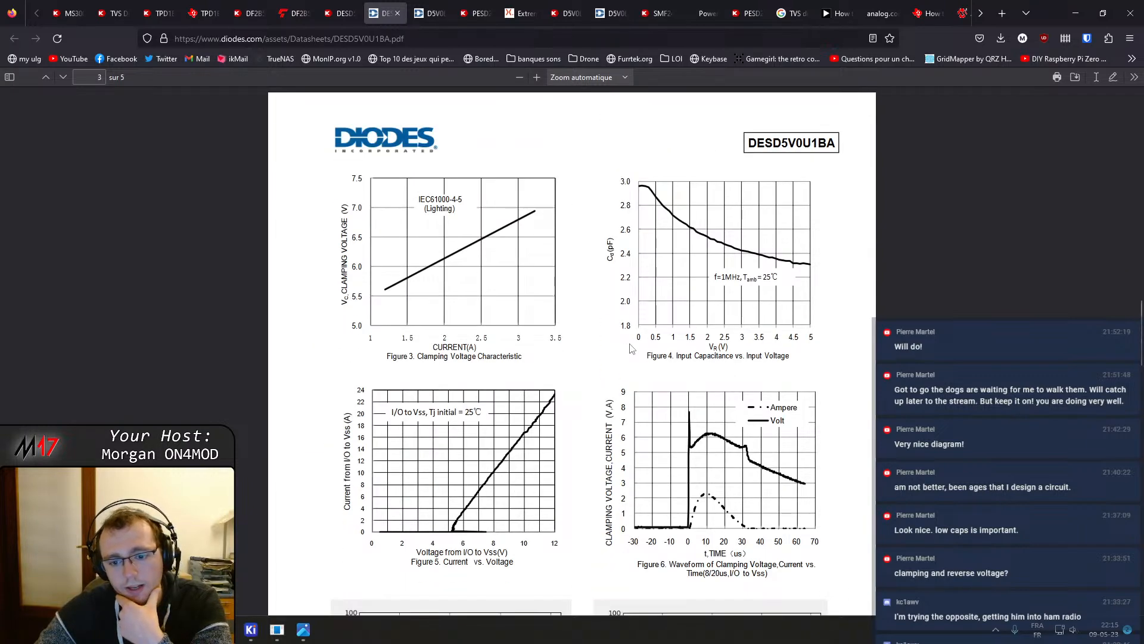
scroll(632, 349, down, 15)
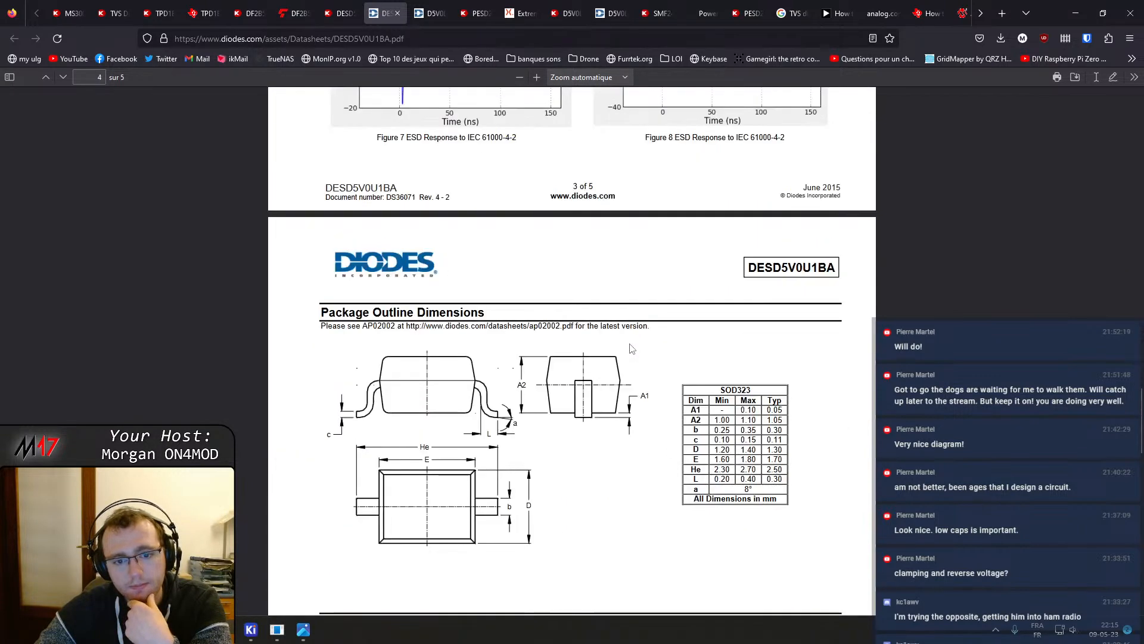
scroll(632, 349, up, 10)
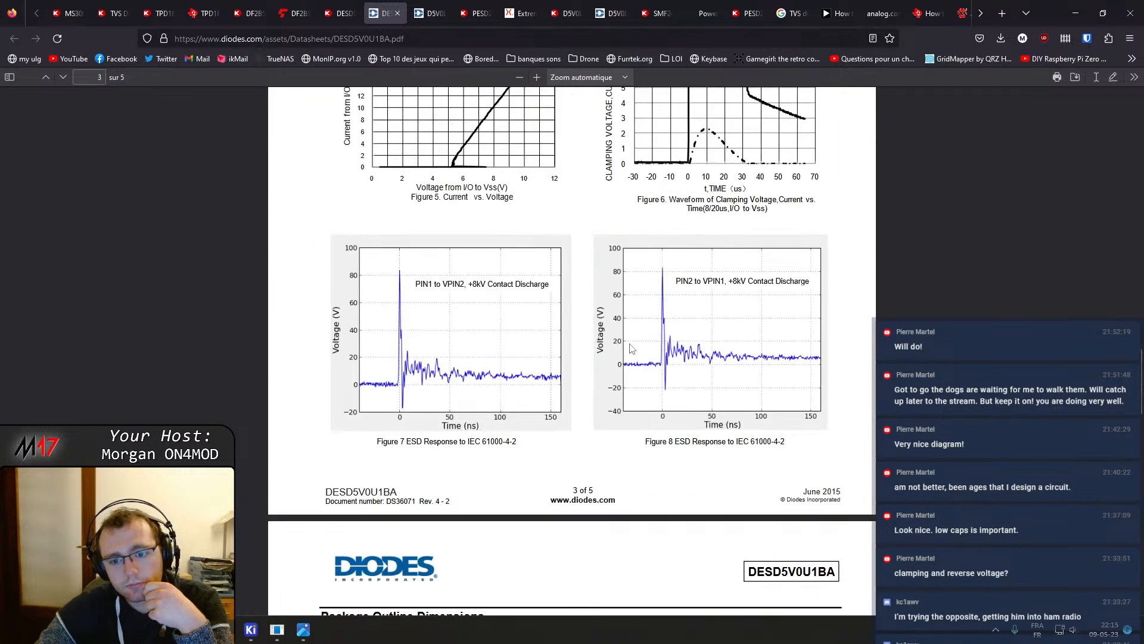
scroll(632, 348, up, 4)
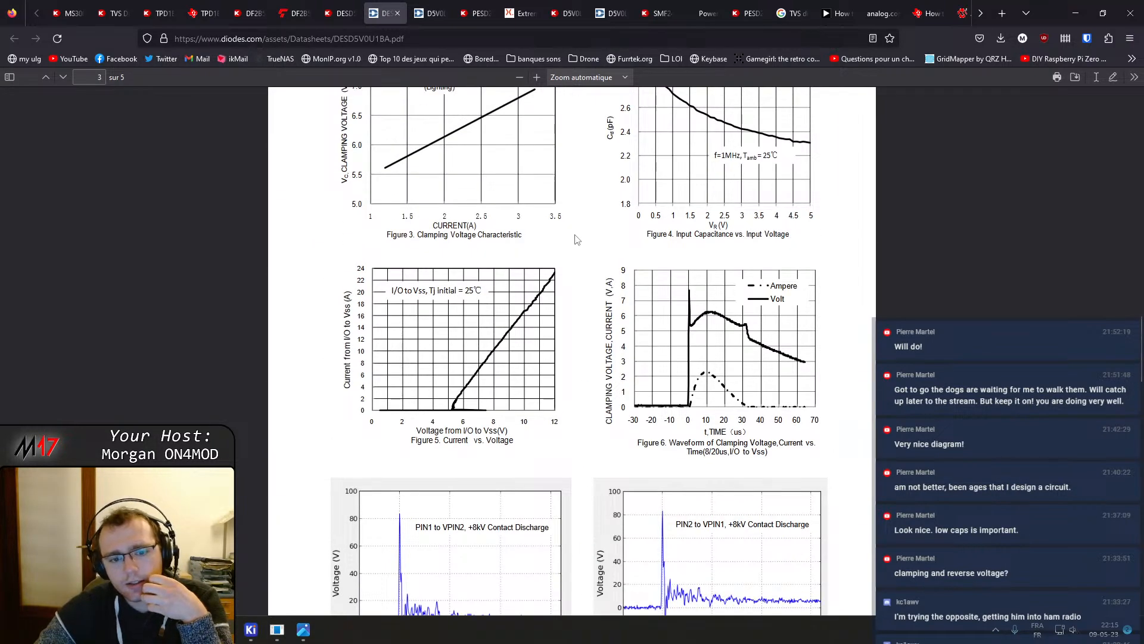
scroll(581, 242, up, 10)
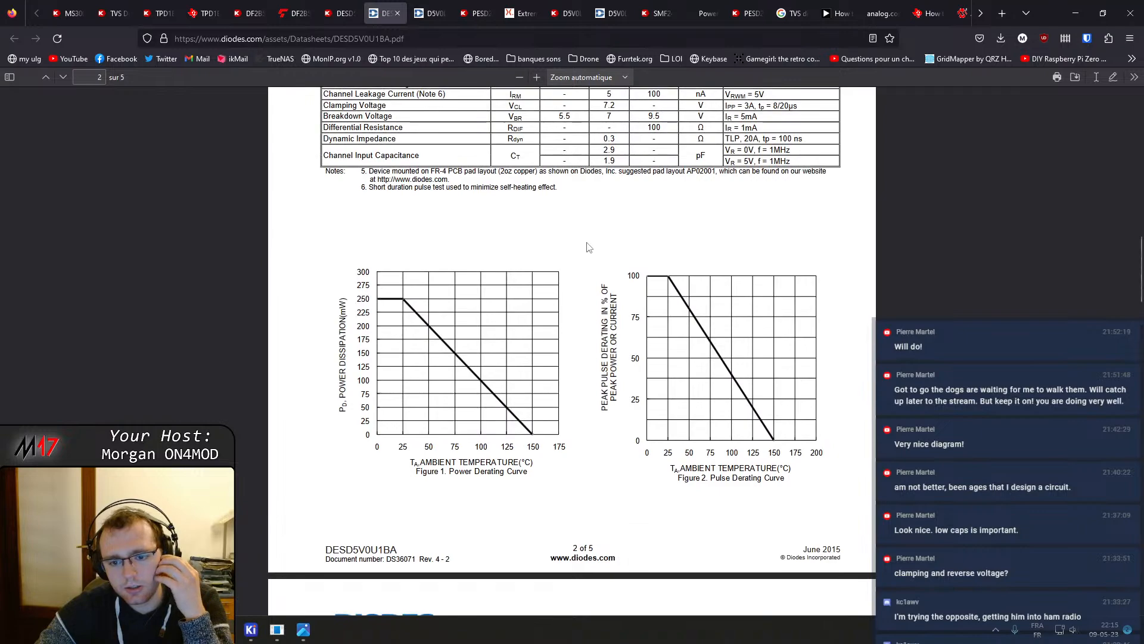
scroll(588, 246, up, 5)
click(398, 13)
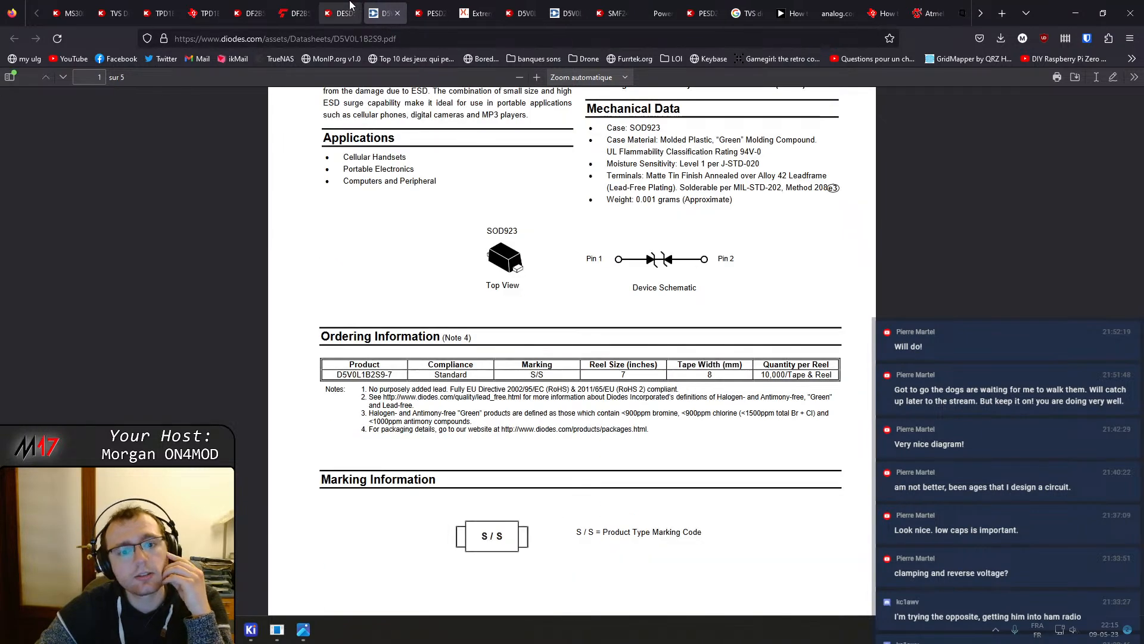
Close the D5V0L1B2S9 datasheet tab
click(350, 5)
click(385, 6)
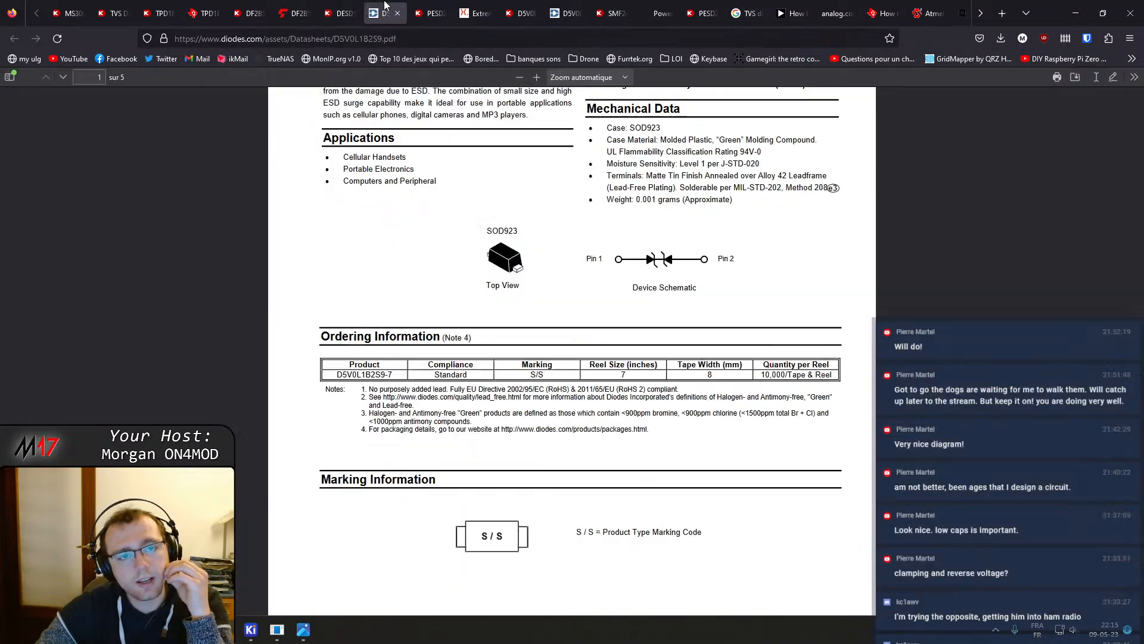
click(397, 13)
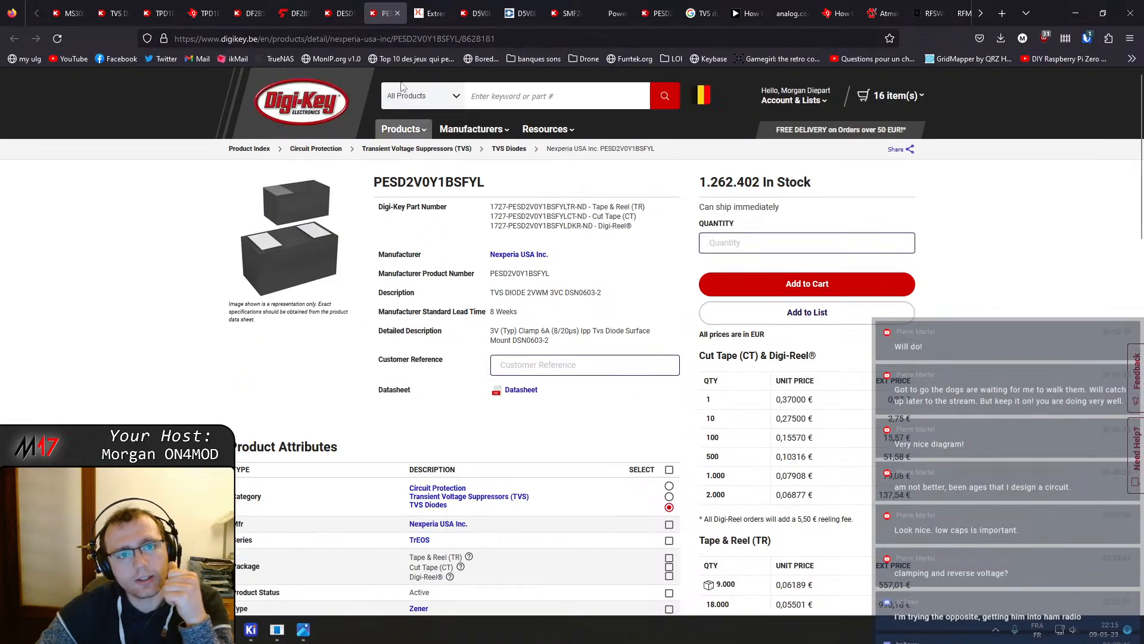
Open the PESD2V0Y1BSF datasheet and read through its application information, clamping curves and TDR plot
click(432, 6)
scroll(477, 256, down, 20)
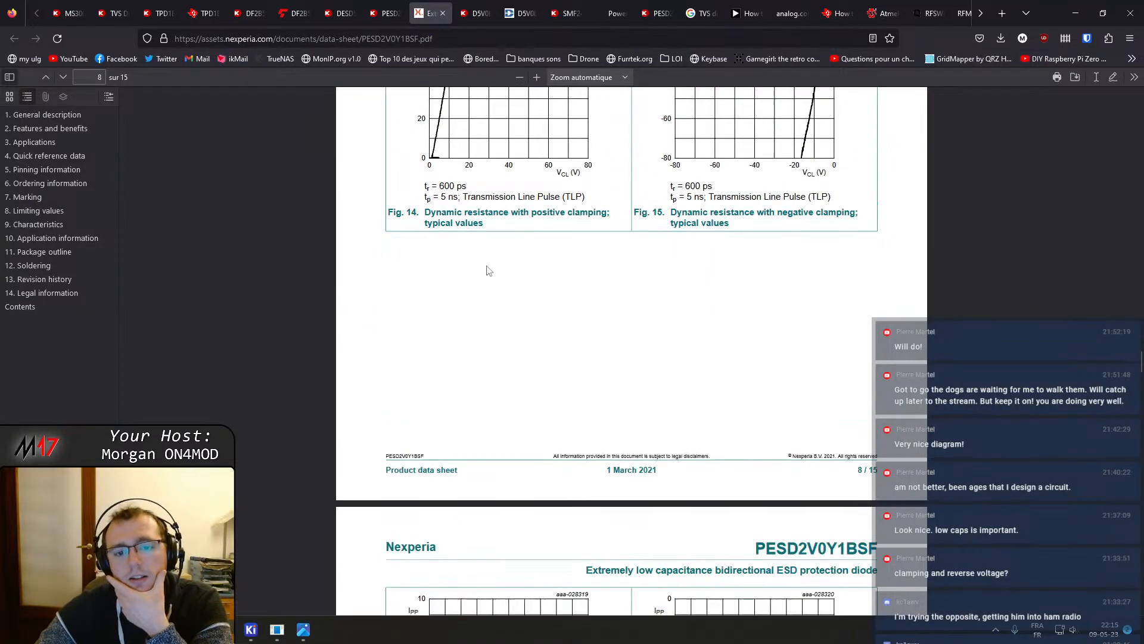
scroll(502, 296, down, 5)
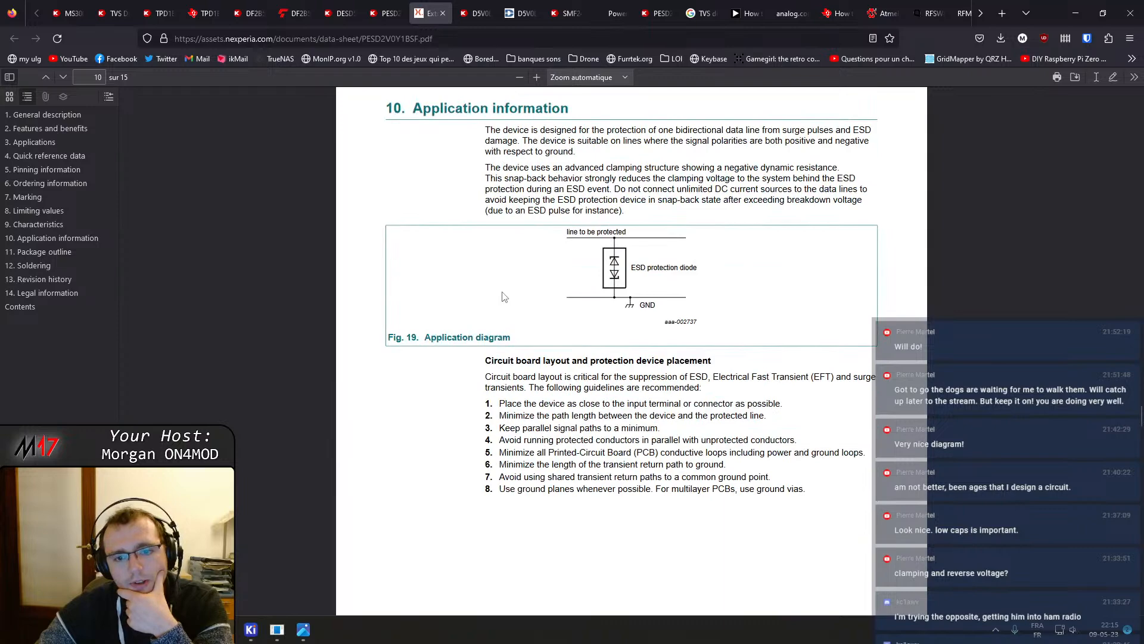
scroll(504, 297, up, 12)
scroll(567, 451, down, 10)
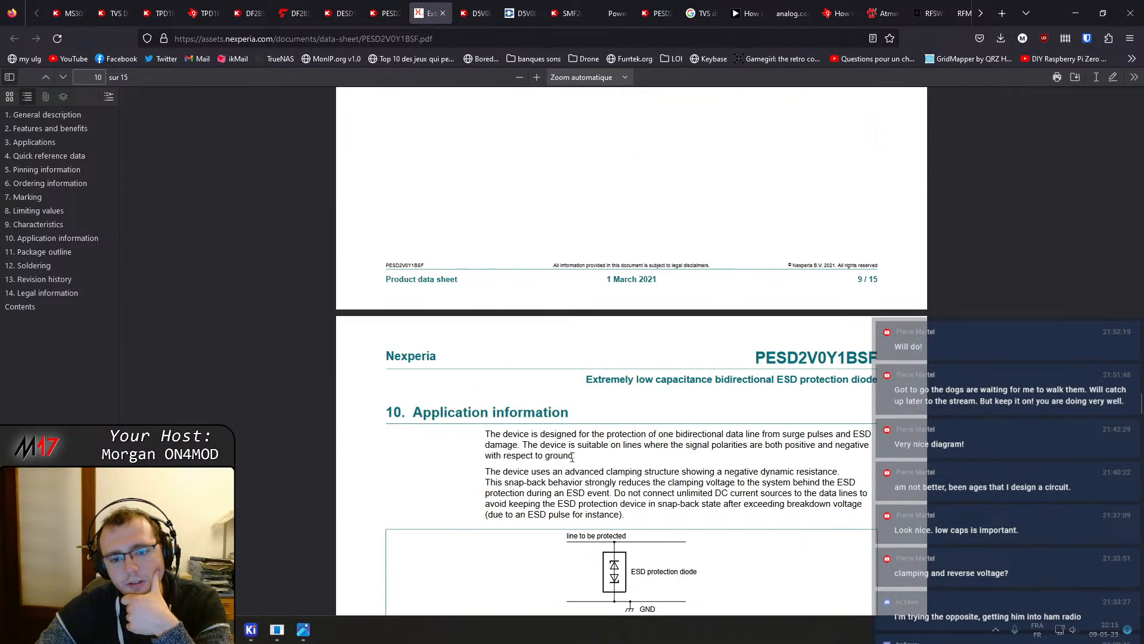
scroll(573, 462, up, 12)
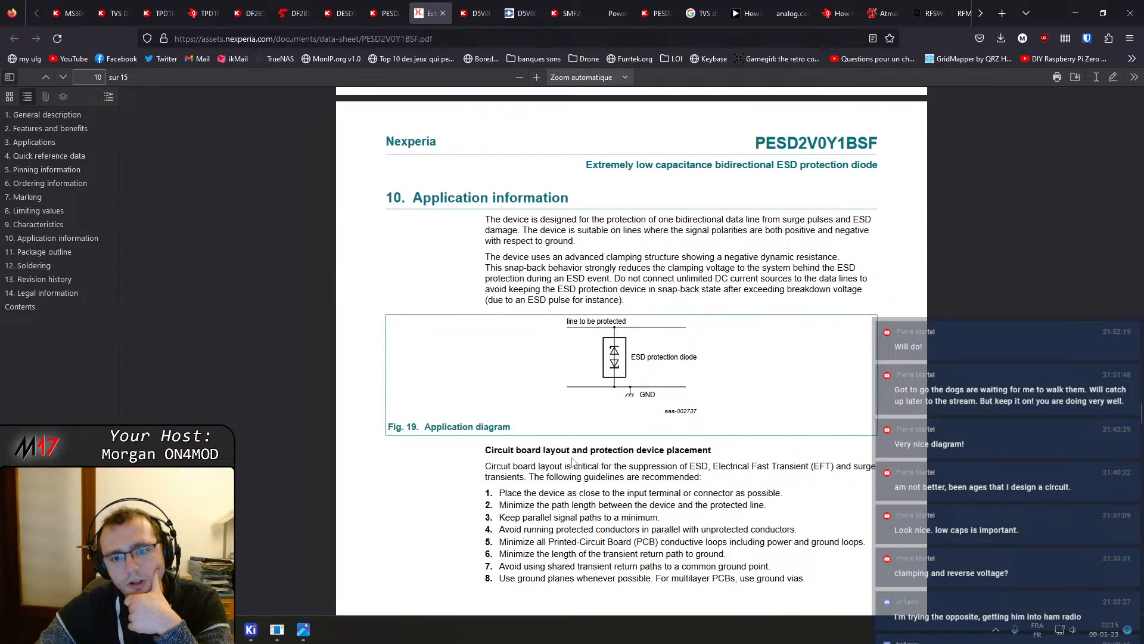
scroll(574, 463, up, 10)
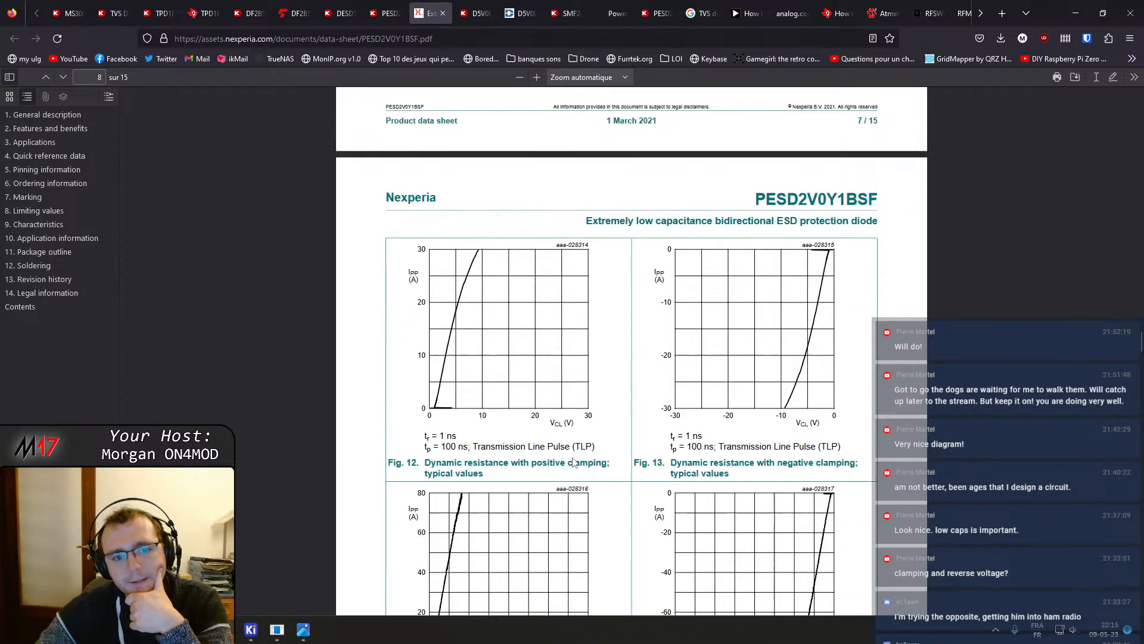
scroll(574, 459, up, 15)
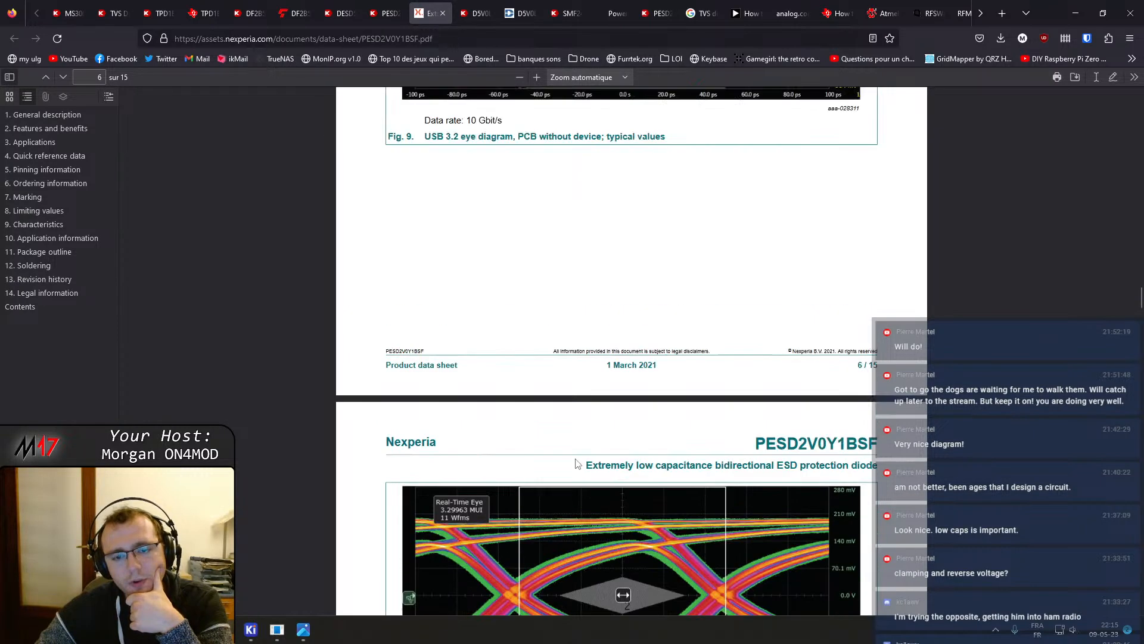
scroll(553, 323, up, 20)
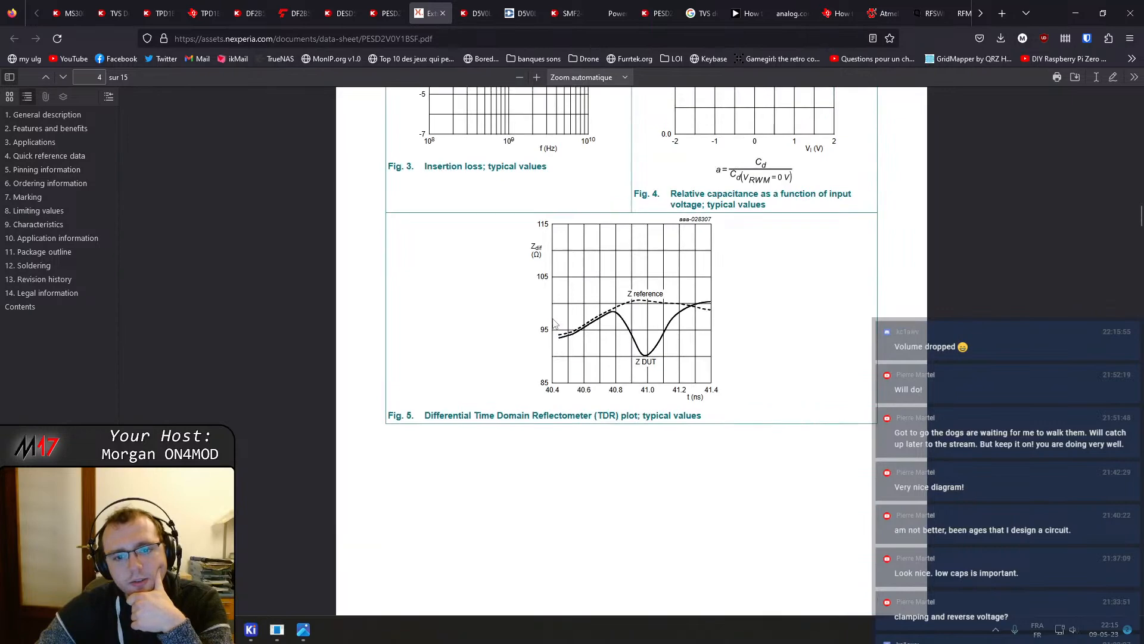
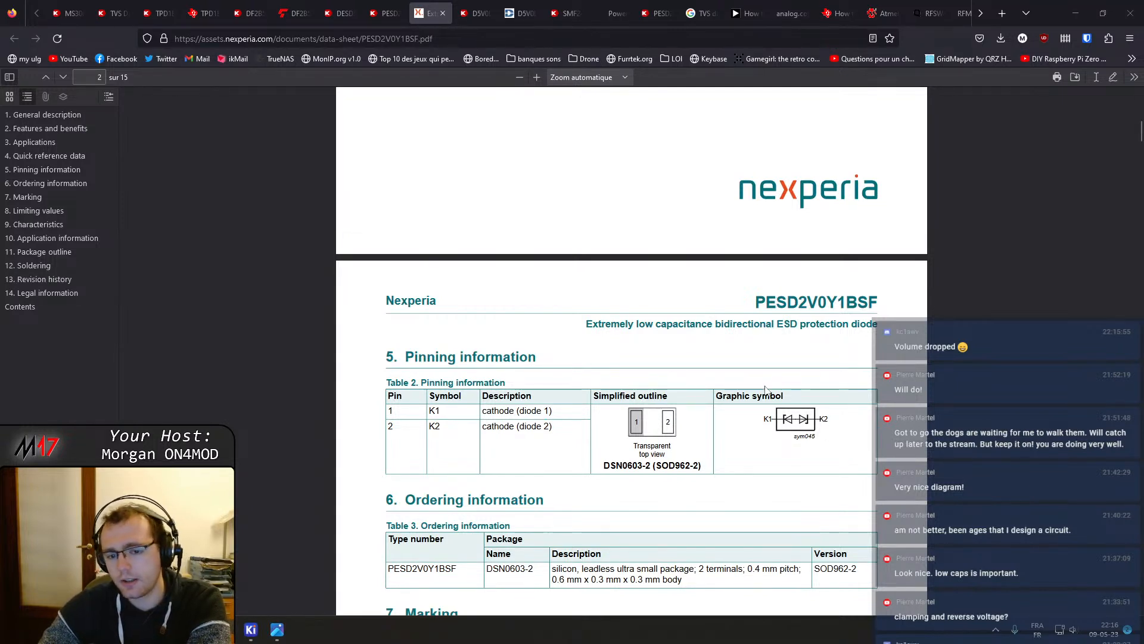
Scroll through the PESD2V0Y1BSF datasheet, examining its limiting values, characteristics and eye-diagram figures
scroll(593, 371, down, 3)
scroll(577, 315, down, 3)
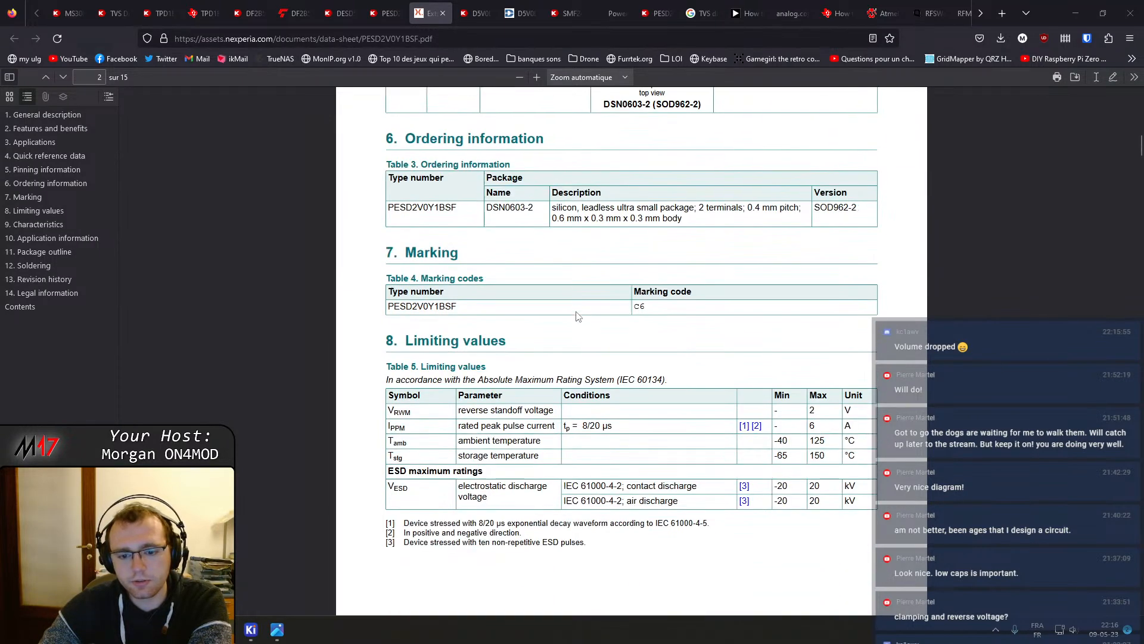
scroll(577, 316, down, 4)
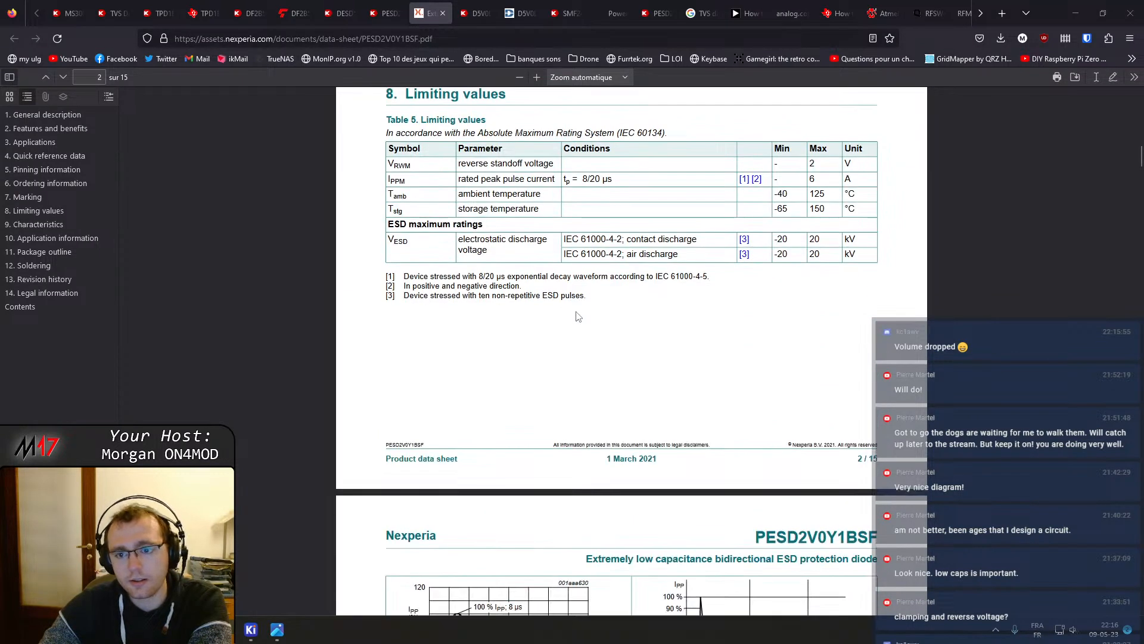
scroll(577, 316, down, 5)
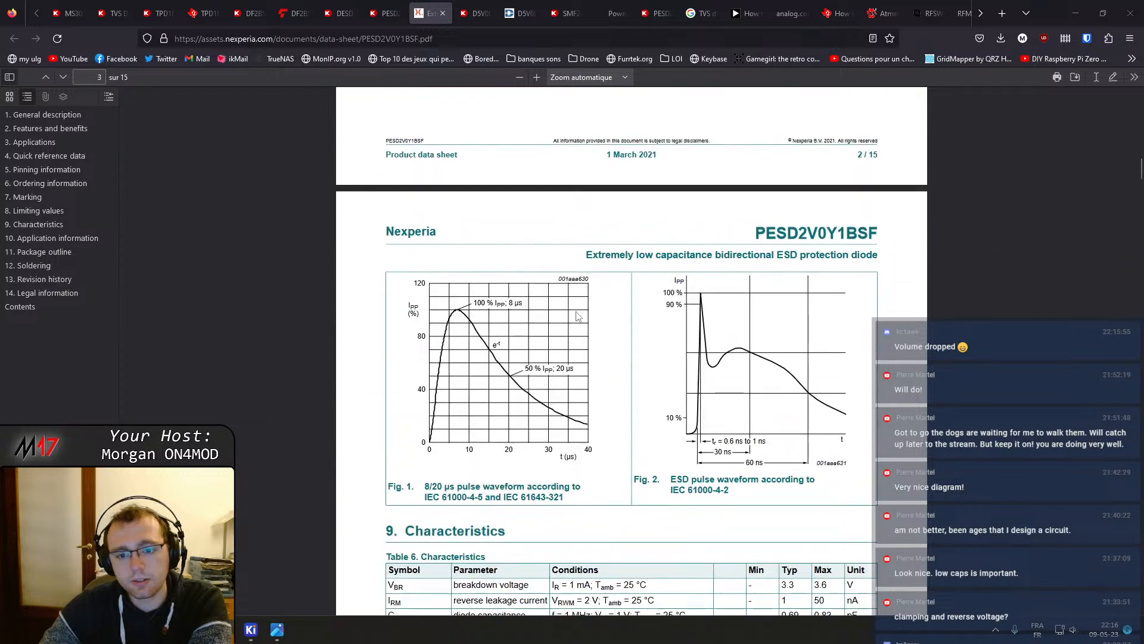
scroll(577, 316, down, 14)
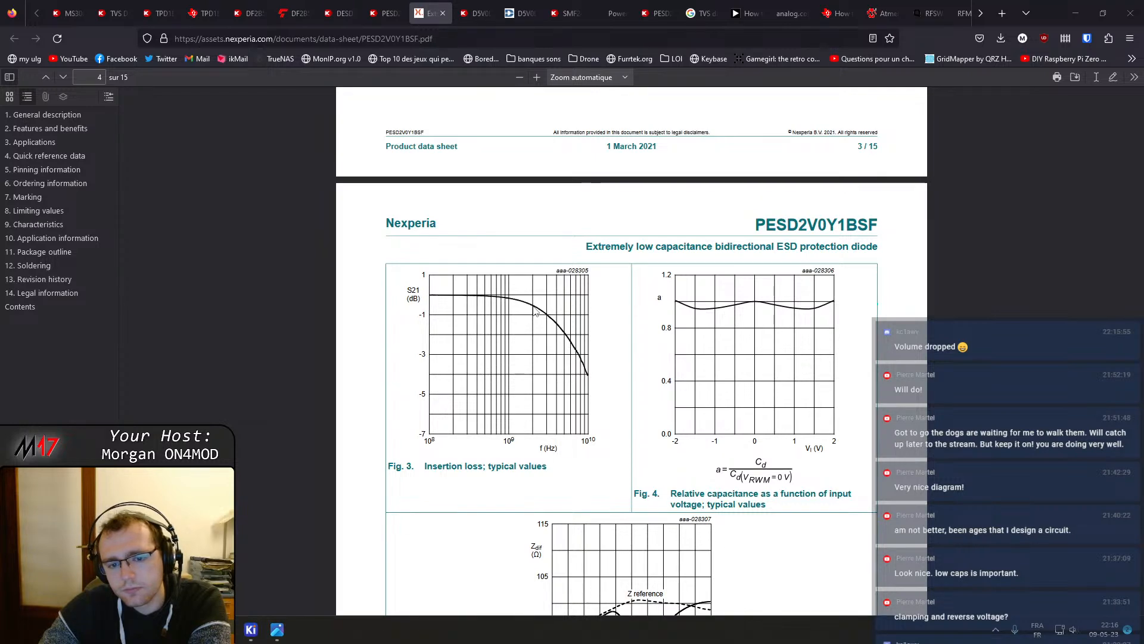
scroll(535, 312, down, 4)
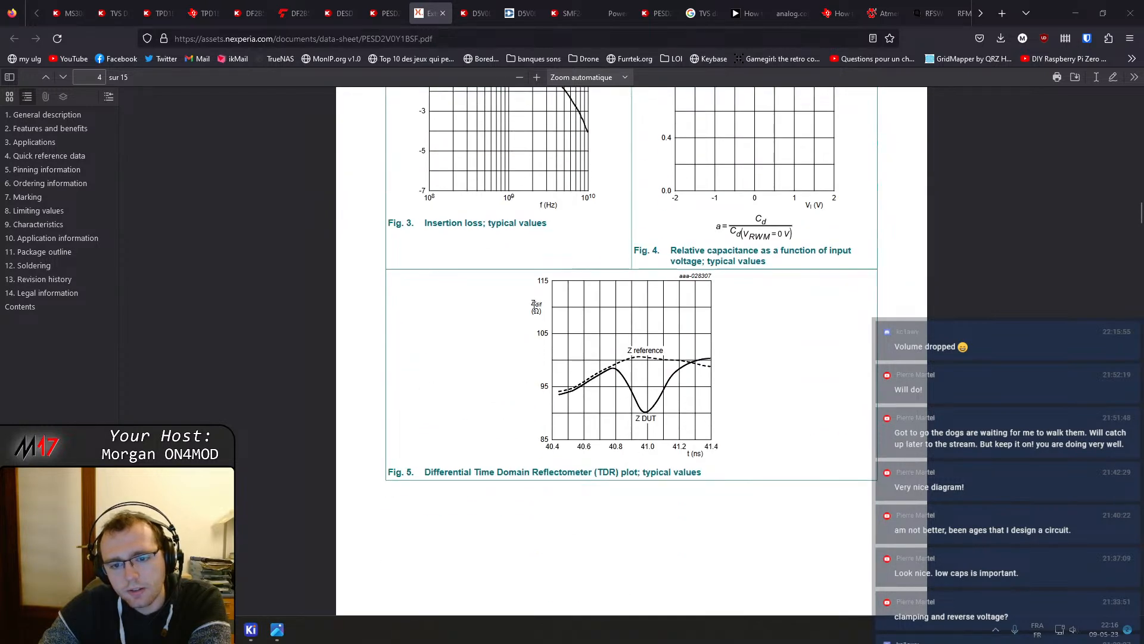
scroll(535, 307, down, 20)
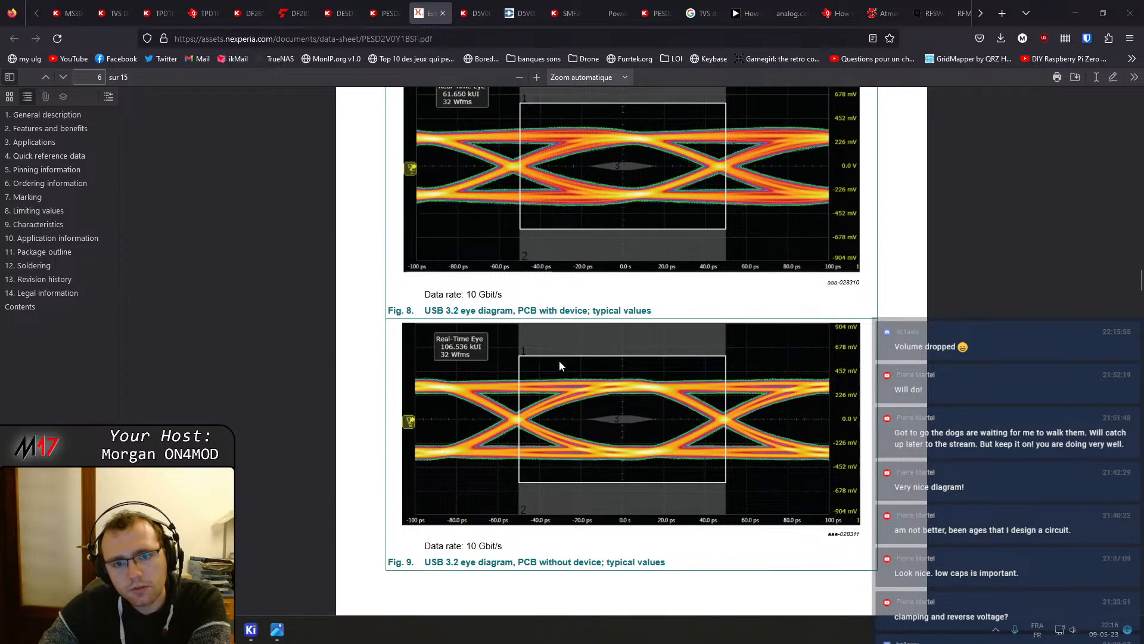
scroll(560, 360, down, 7)
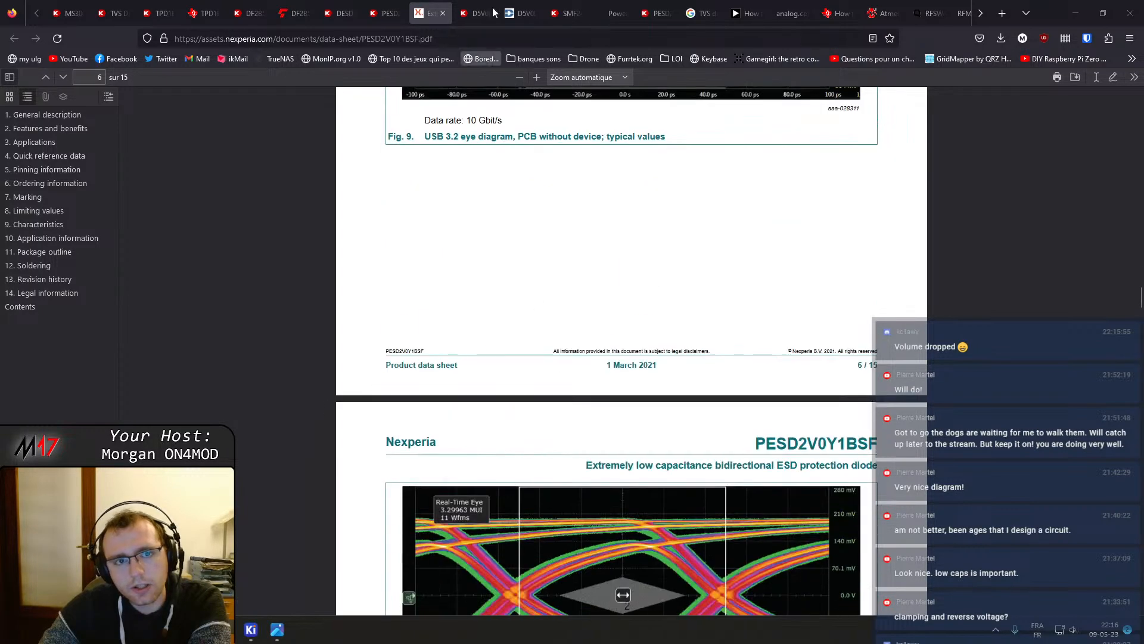
scroll(522, 258, down, 6)
scroll(522, 258, down, 4)
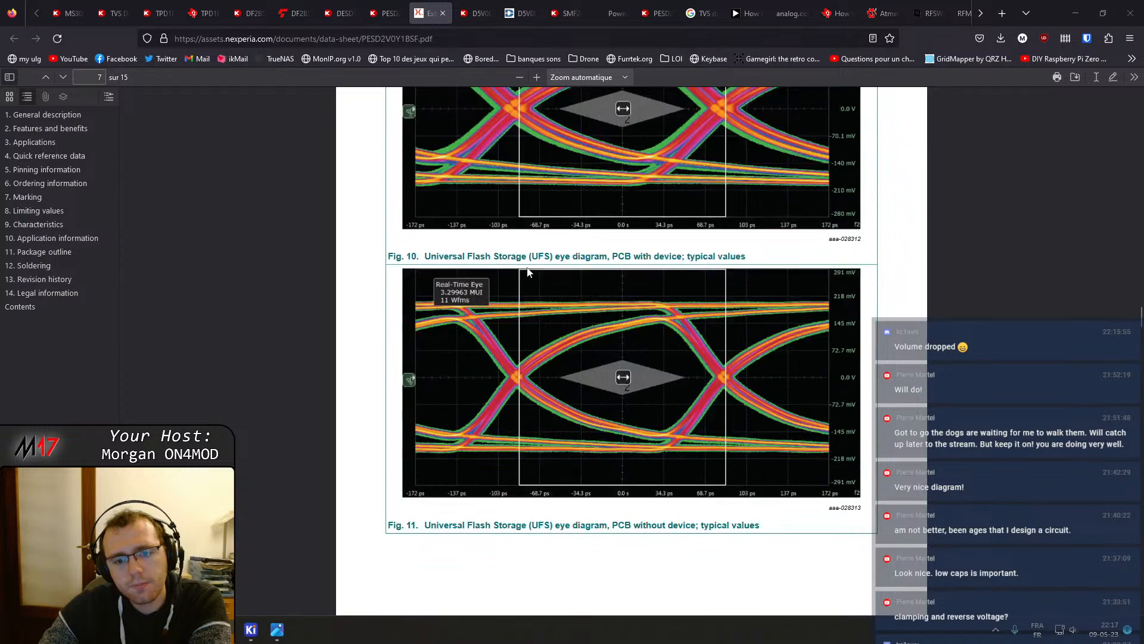
scroll(529, 280, down, 20)
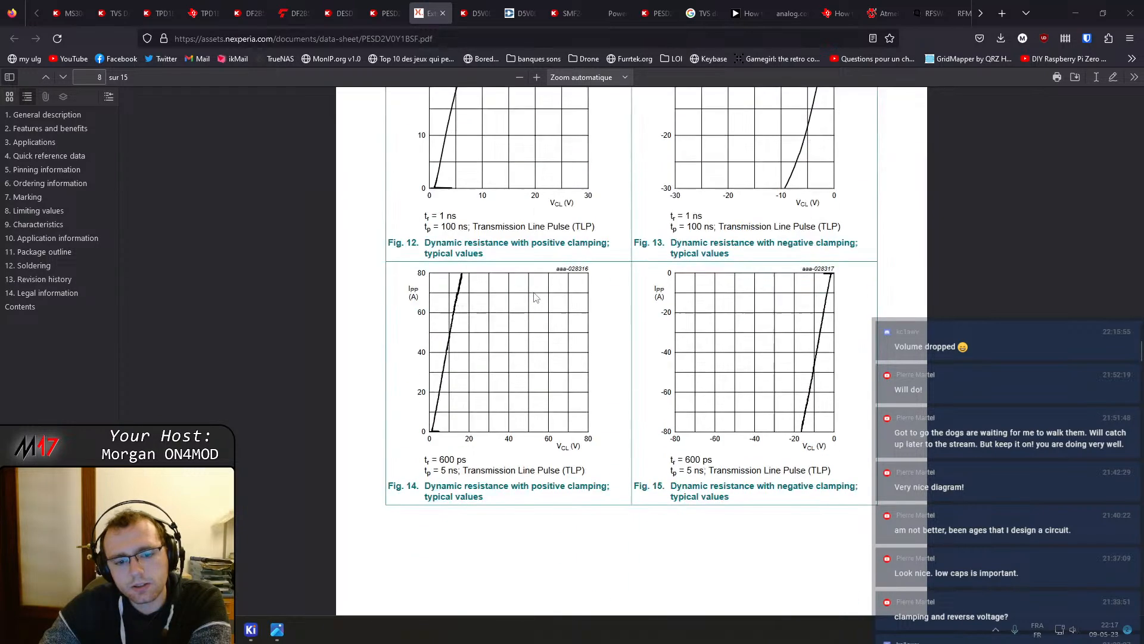
scroll(325, 9, down, 4)
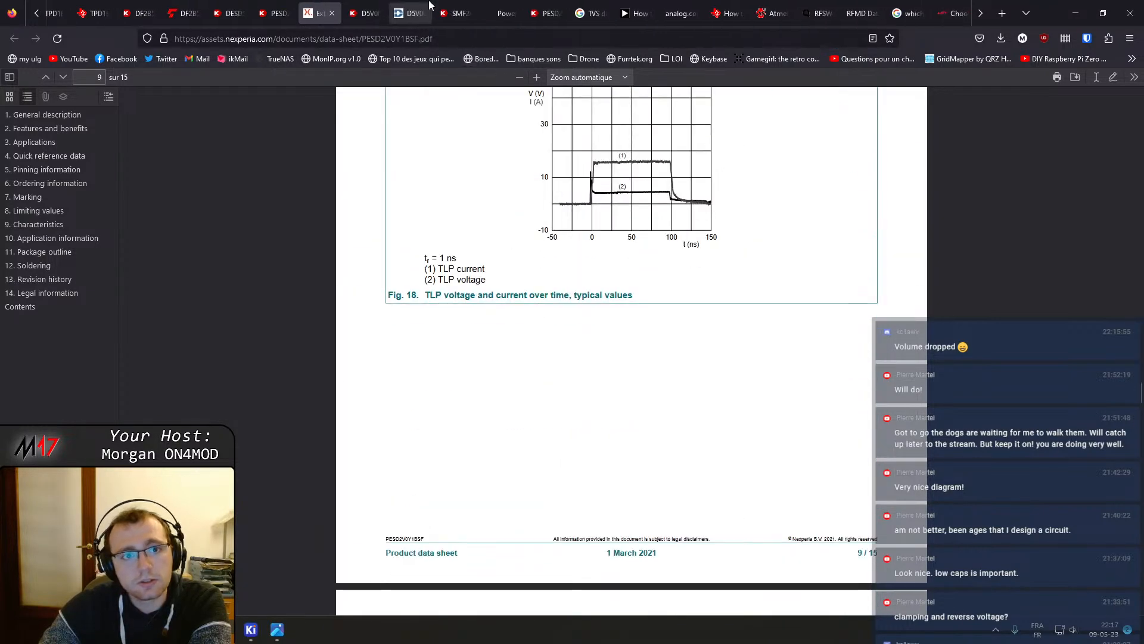
Review the PESD2V0Y1BSFYL Digi-Key listing's product attributes and close its tab
click(309, 5)
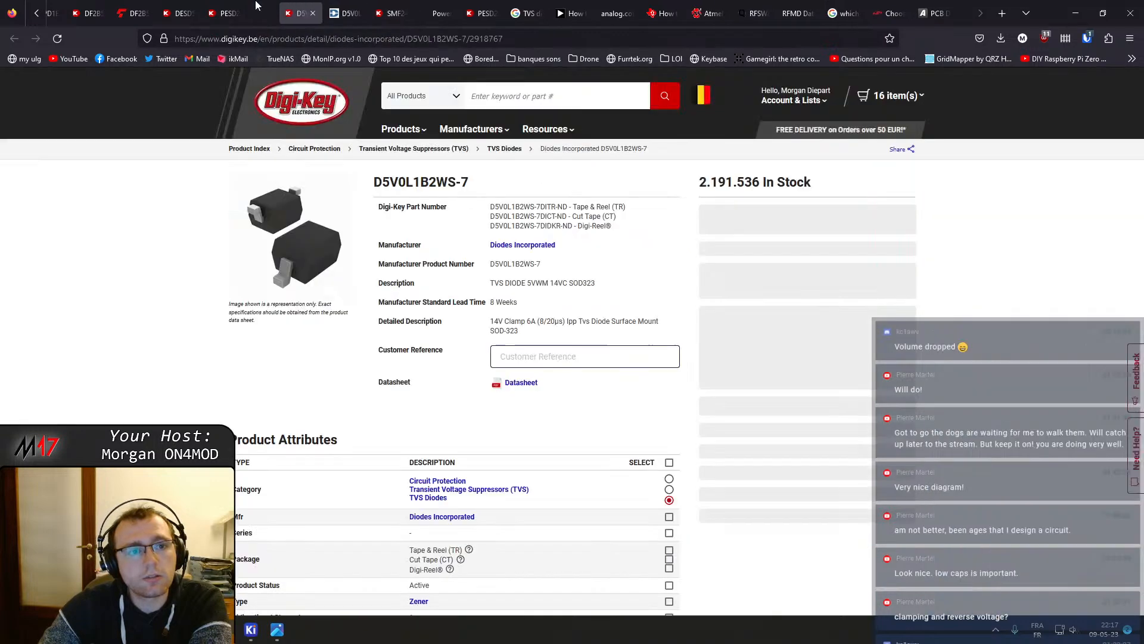
click(227, 4)
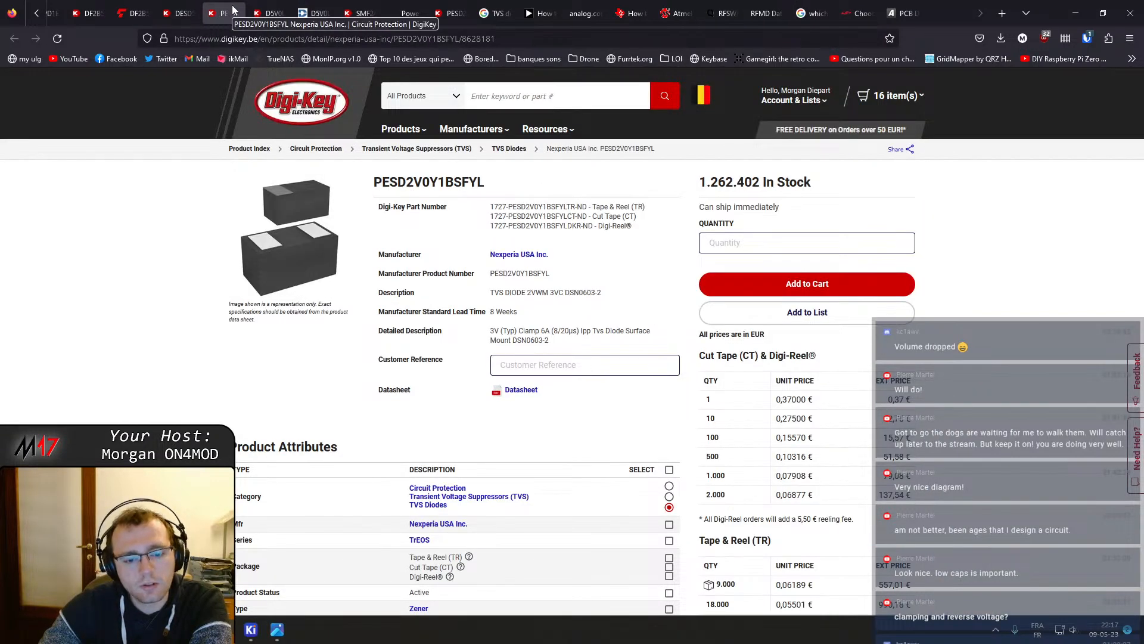
scroll(232, 9, up, 1)
scroll(305, 439, down, 5)
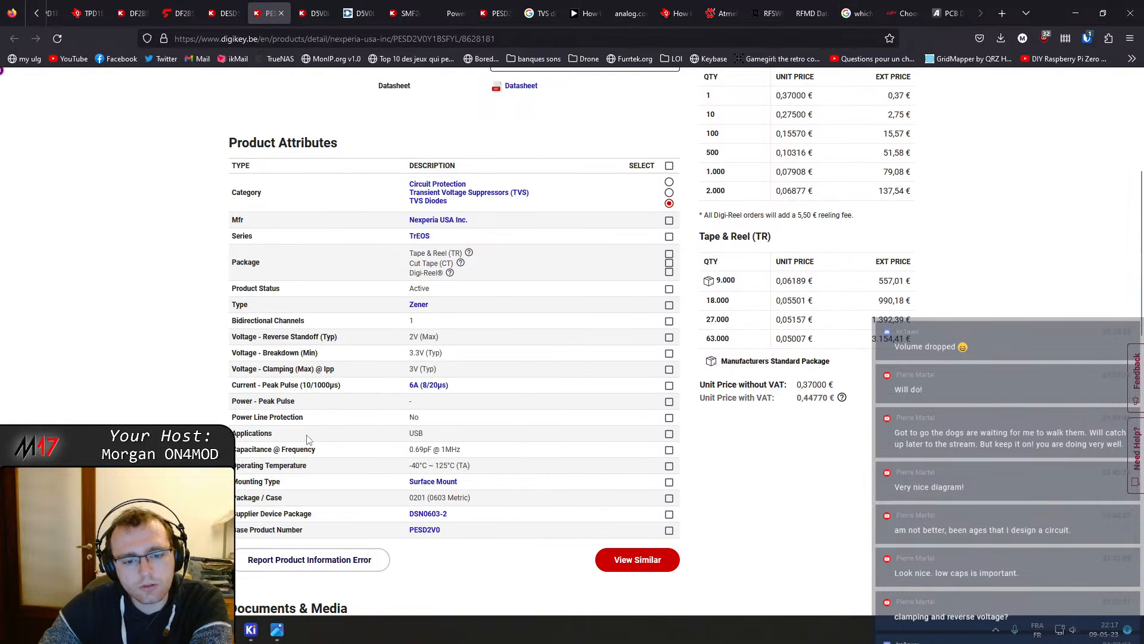
middle_click(268, 5)
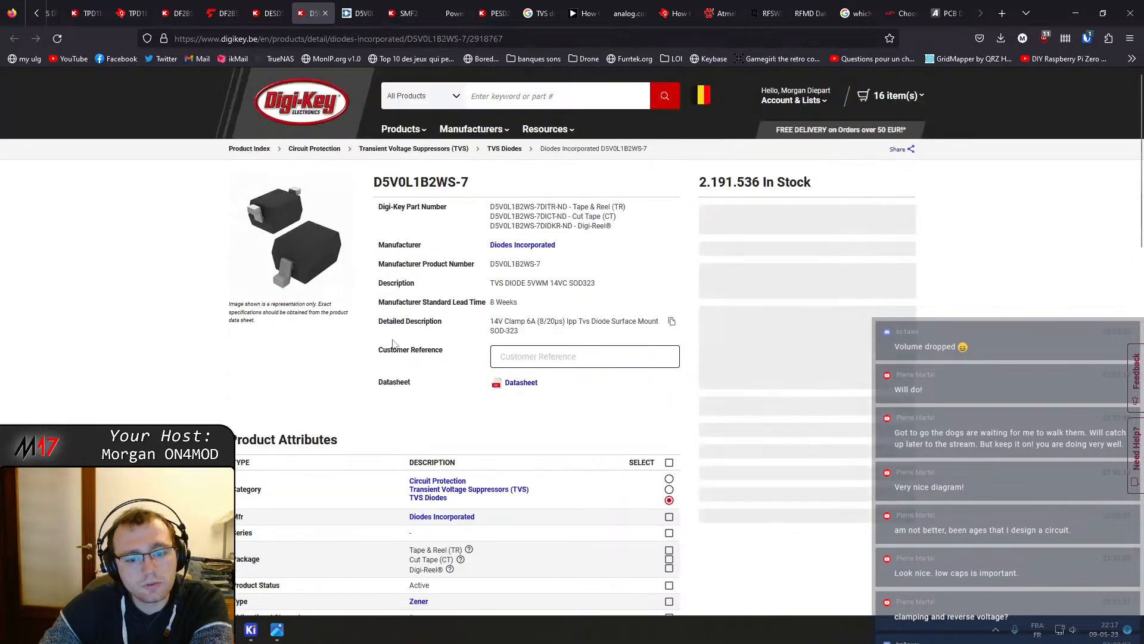
Check the D5V0L1B2WS-7 and PESD24VS2UQ,115 Digi-Key listings and close the tabs no longer needed
scroll(409, 361, down, 6)
scroll(433, 427, up, 6)
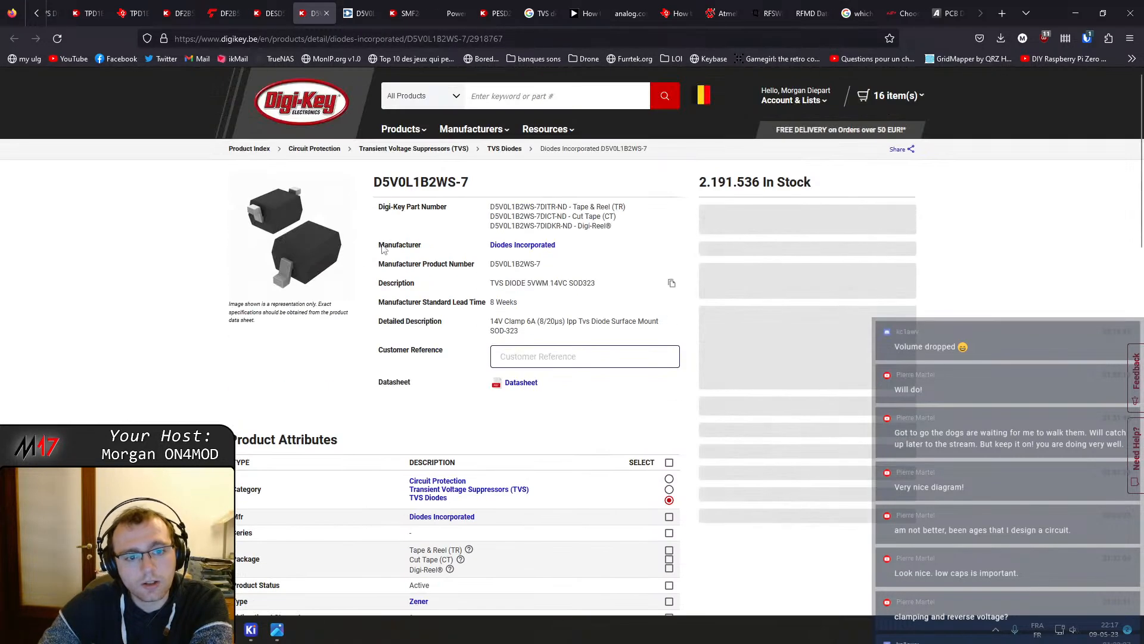
scroll(518, 9, up, 2)
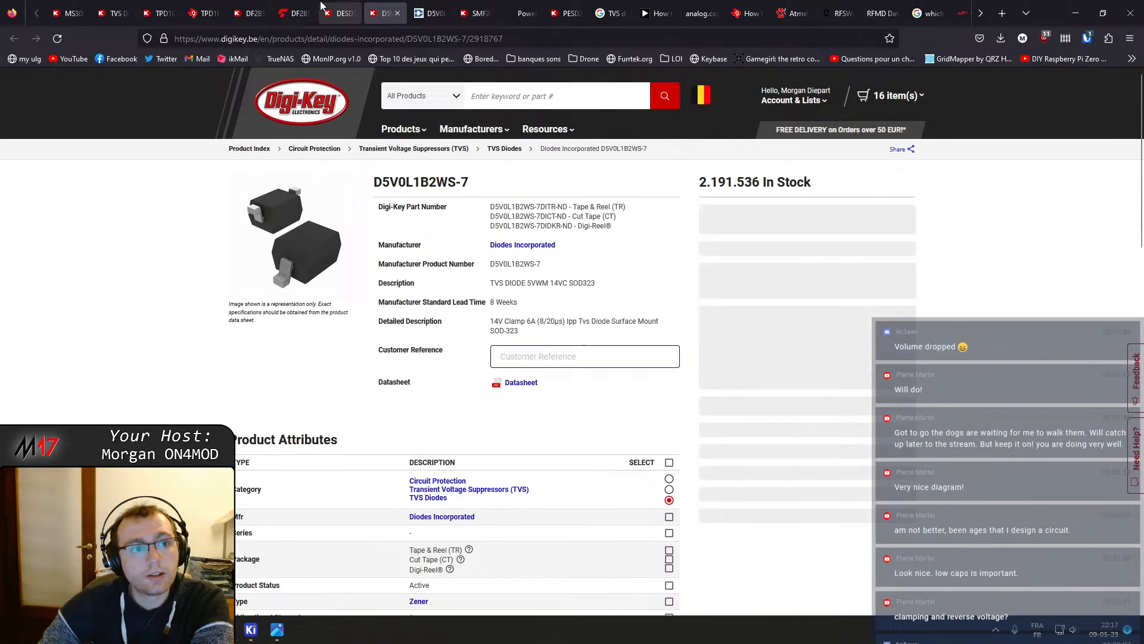
click(563, 6)
middle_click(595, 7)
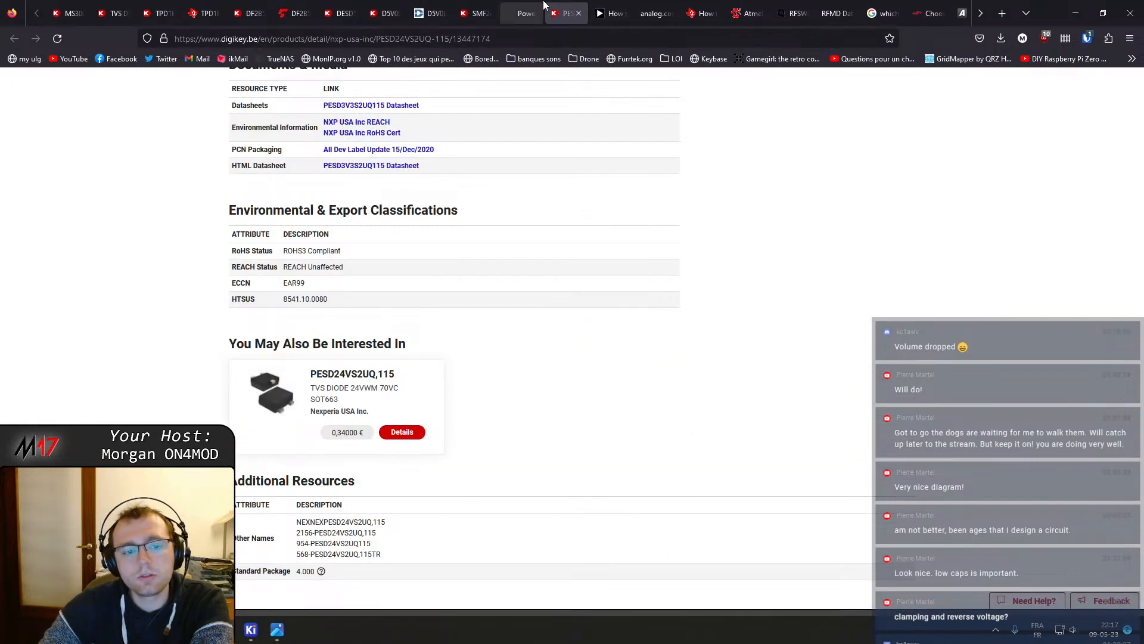
scroll(524, 220, up, 5)
scroll(543, 211, up, 2)
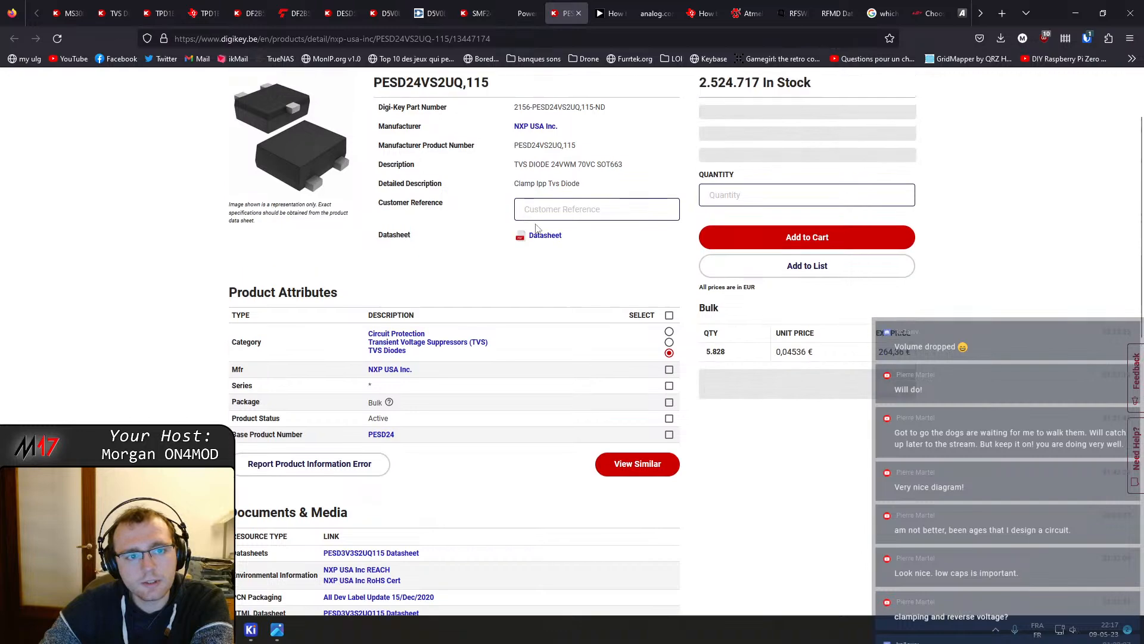
middle_click(572, 3)
Read the SMF24CA datasheet's pad layout, dimensions, maximum ratings and electrical characteristics
click(525, 7)
scroll(490, 284, up, 6)
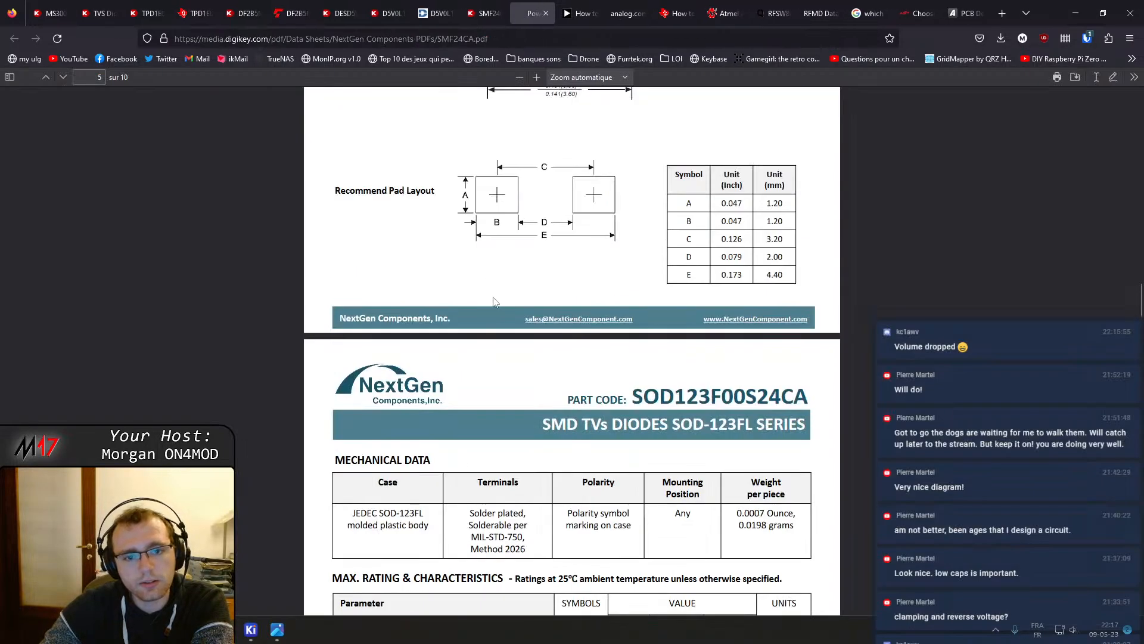
drag(1139, 305, 1137, 107)
scroll(711, 357, down, 10)
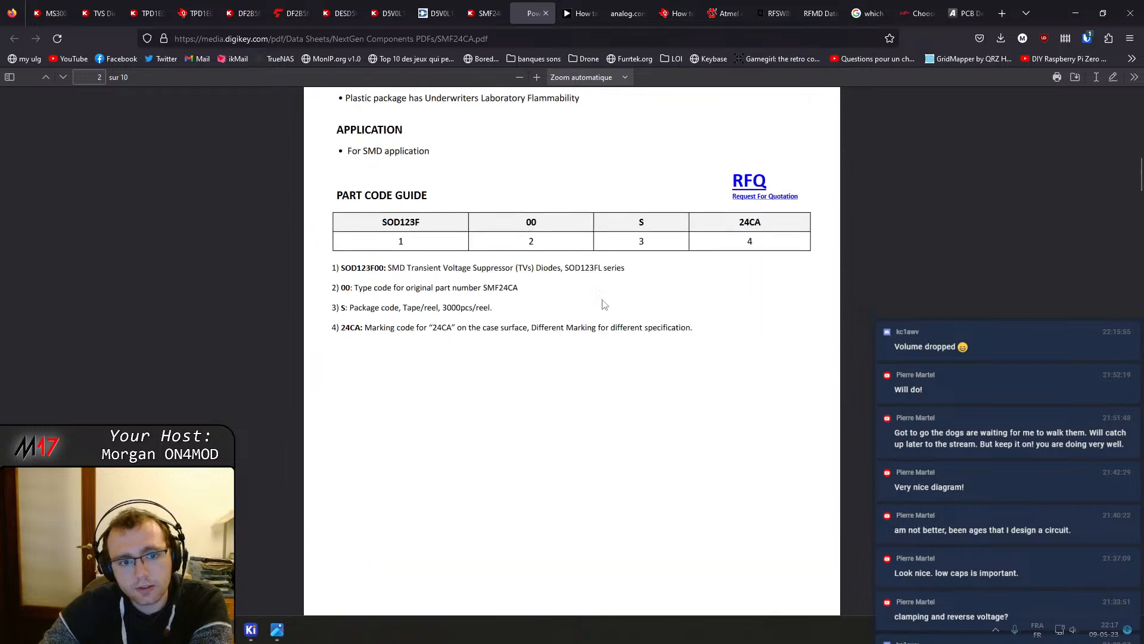
scroll(605, 305, down, 15)
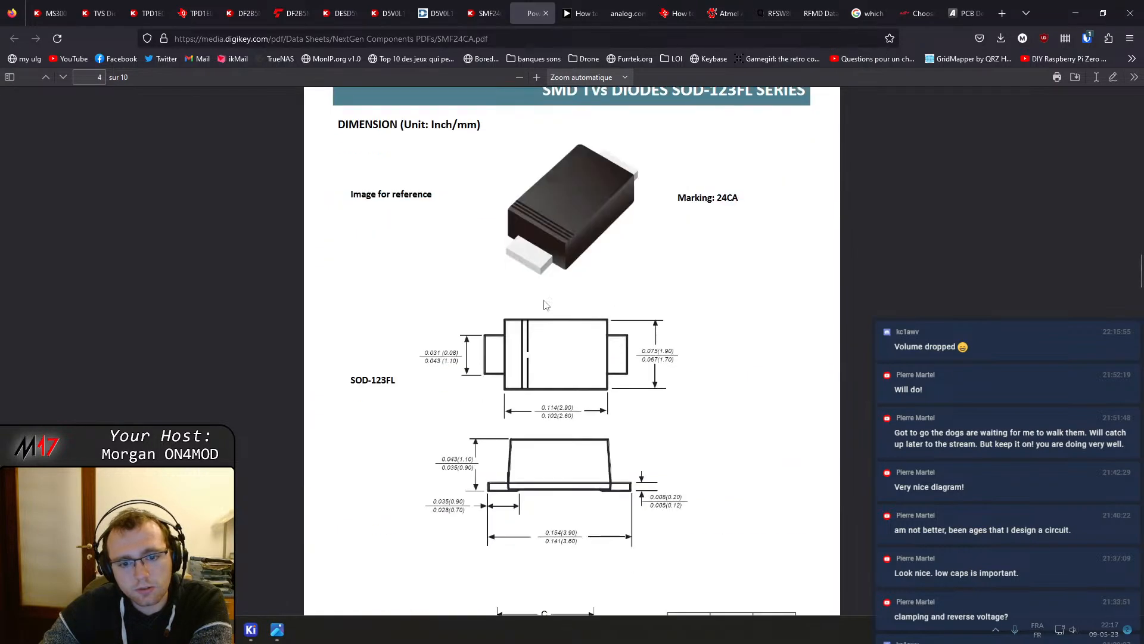
scroll(540, 428, down, 10)
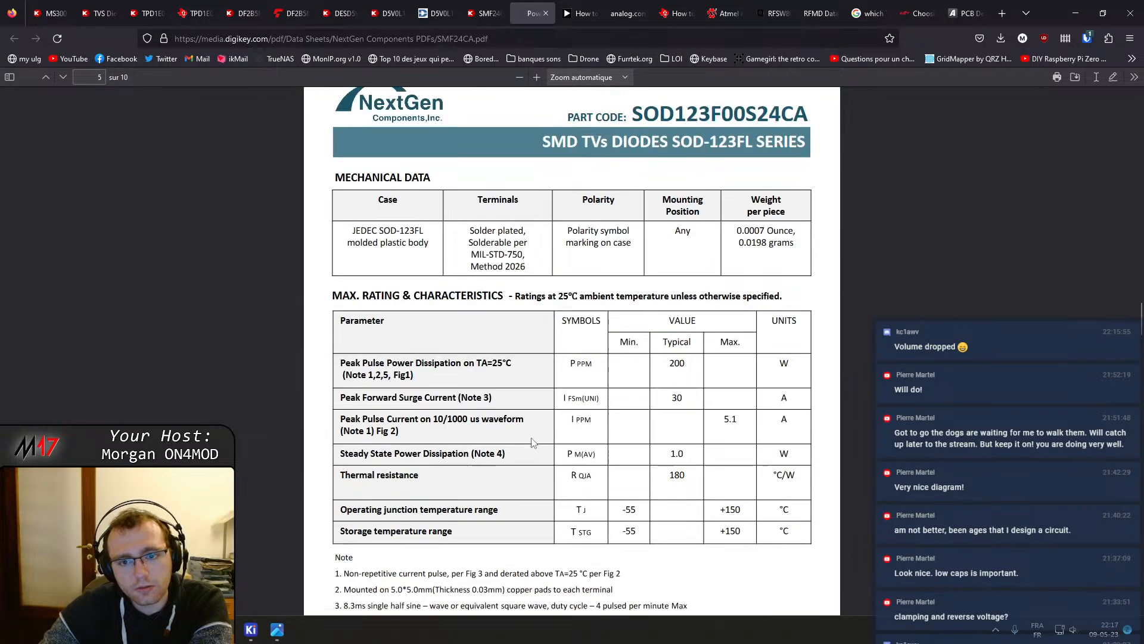
scroll(541, 427, up, 5)
scroll(540, 427, down, 5)
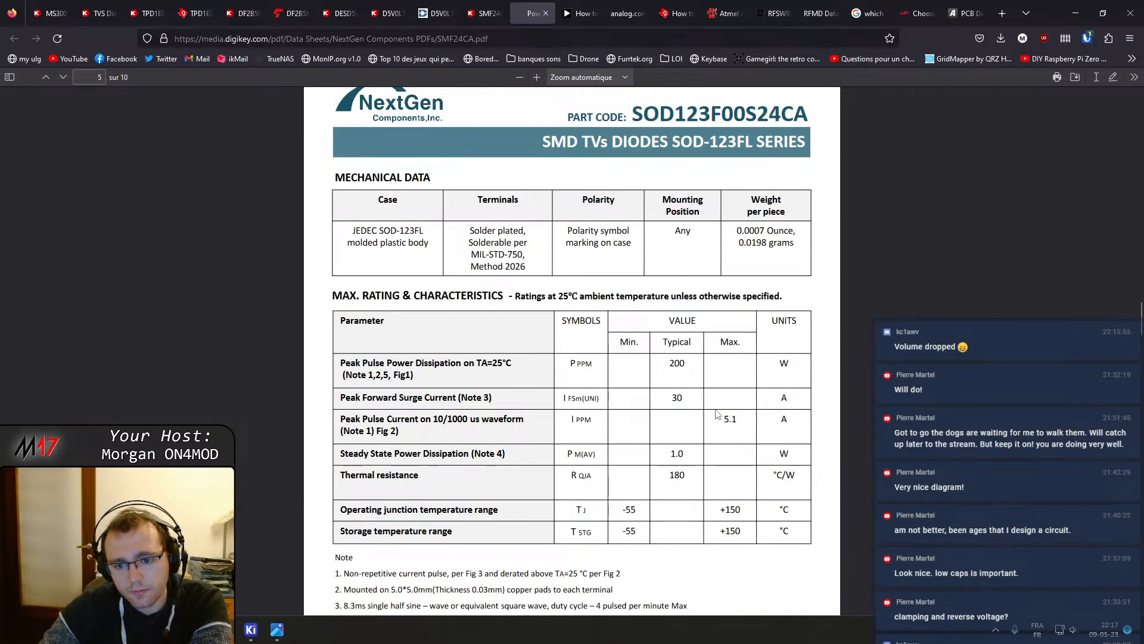
scroll(717, 415, down, 12)
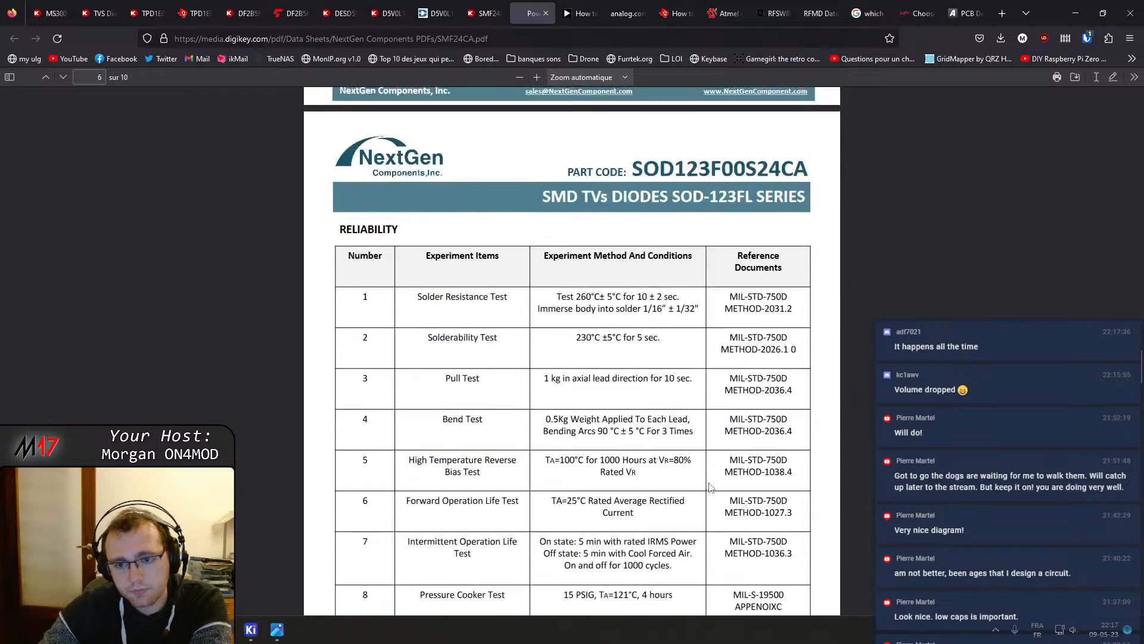
scroll(710, 487, up, 4)
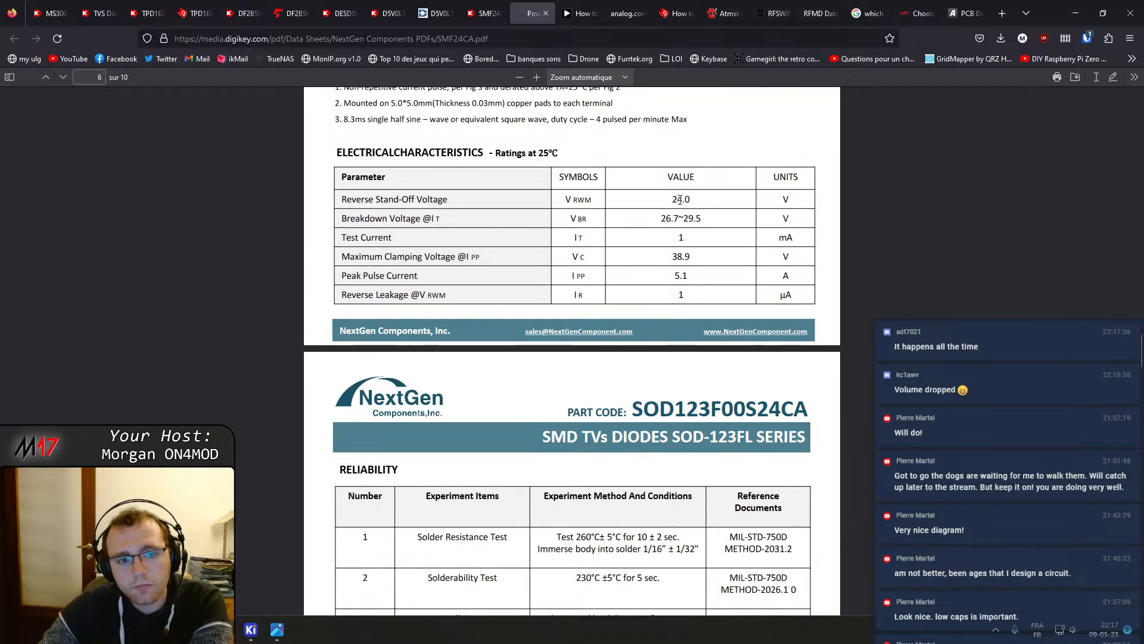
Review the SMF24CA listing and the D5V0L1B2WS electrical characteristics, and close the tabs of those parts
click(545, 13)
click(506, 13)
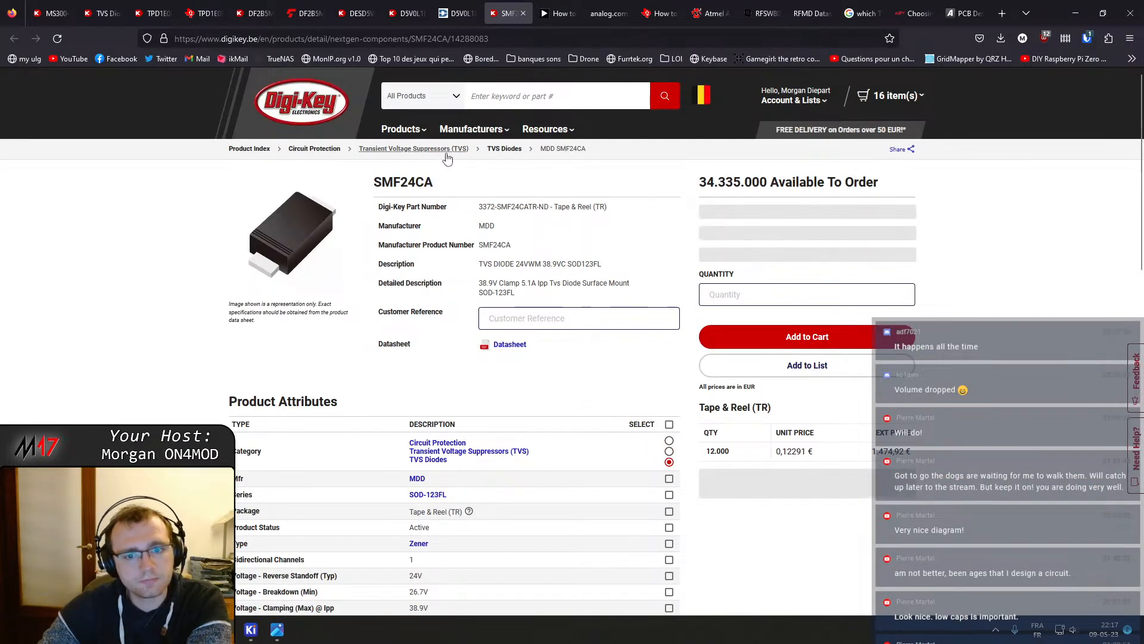
click(523, 13)
click(457, 6)
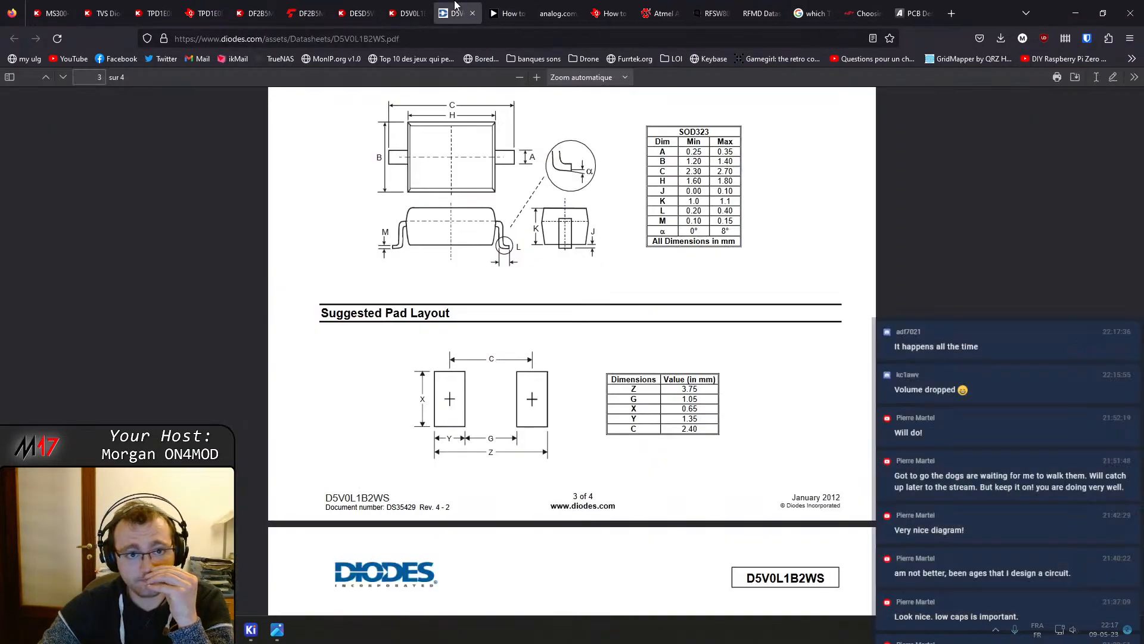
scroll(525, 362, up, 10)
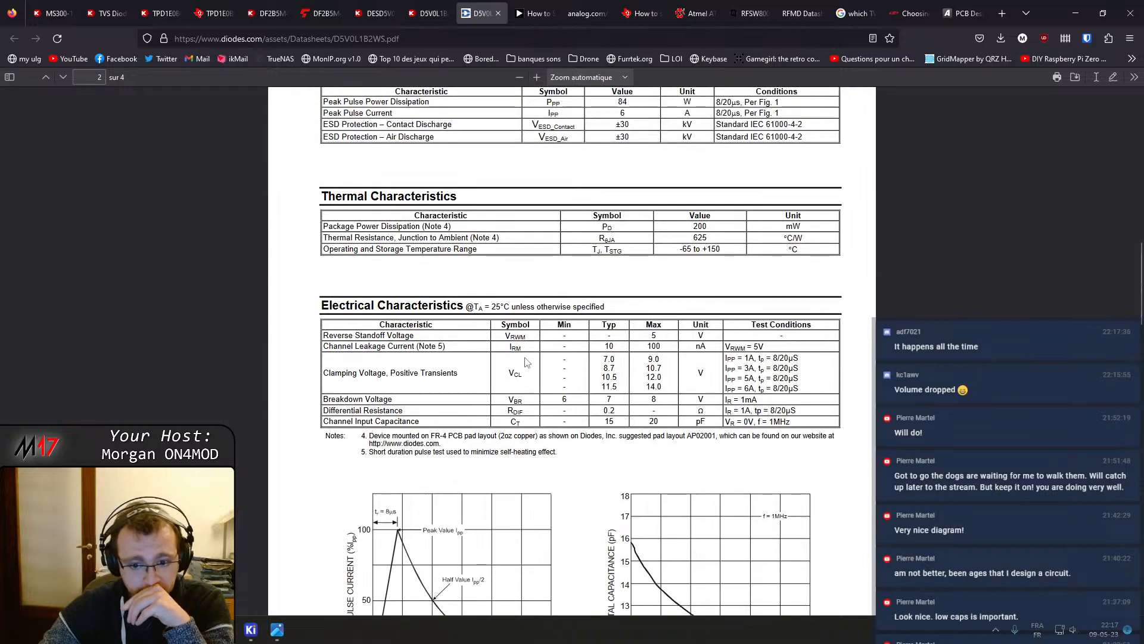
middle_click(468, 5)
middle_click(436, 5)
Check the DESD5V0U1BA-7 product attributes on Digi-Key and close its tab
click(380, 5)
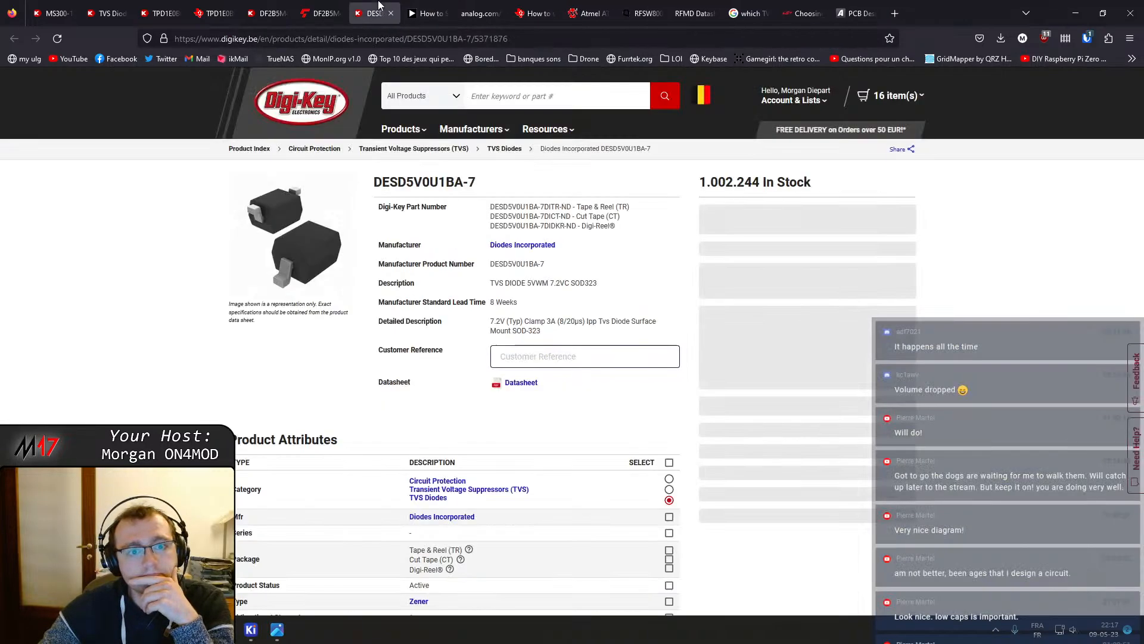
scroll(497, 327, down, 5)
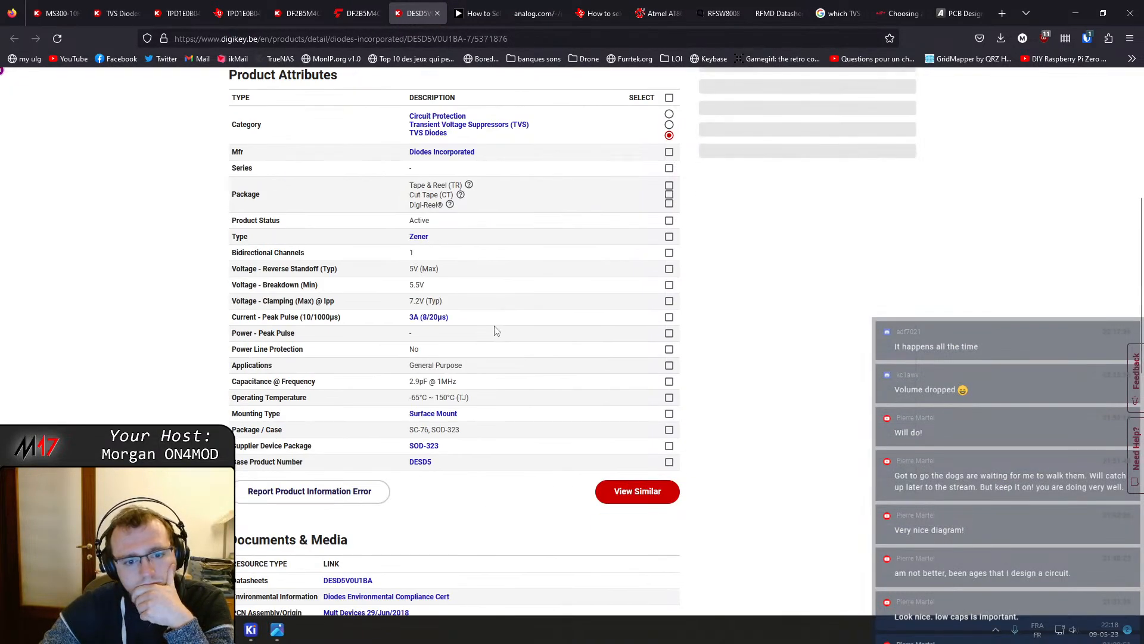
middle_click(411, 5)
Compare the DF2B5M4CT and TPD1E0B04 datasheets' absolute maximum ratings, electrical characteristics and TLP curves
click(301, 6)
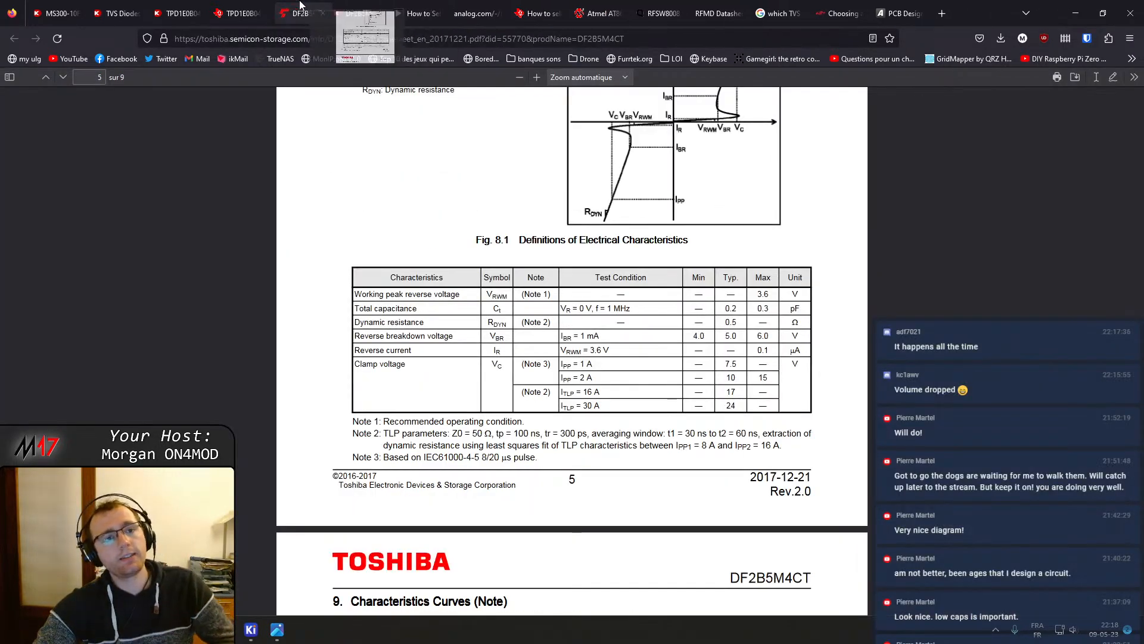
scroll(465, 351, up, 7)
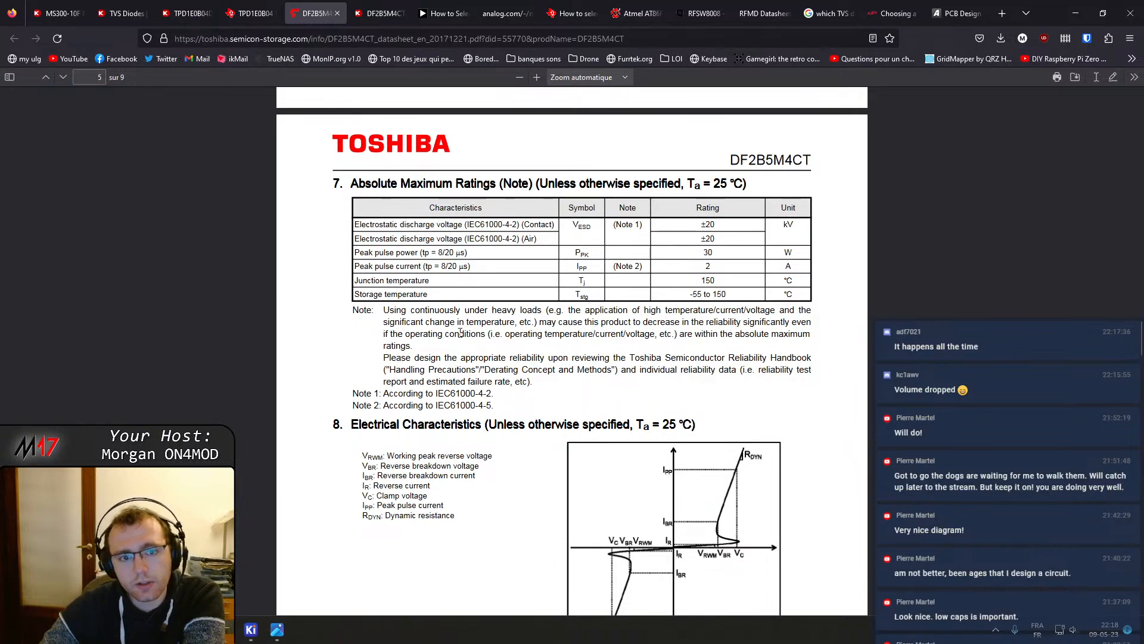
scroll(460, 332, up, 12)
click(251, 13)
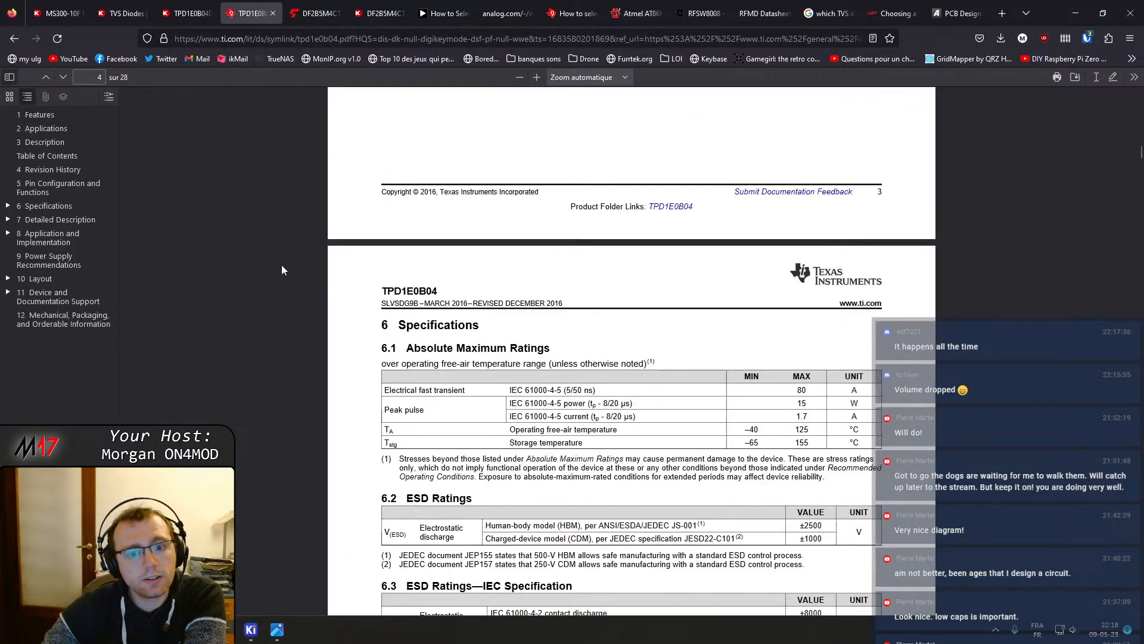
scroll(278, 264, up, 20)
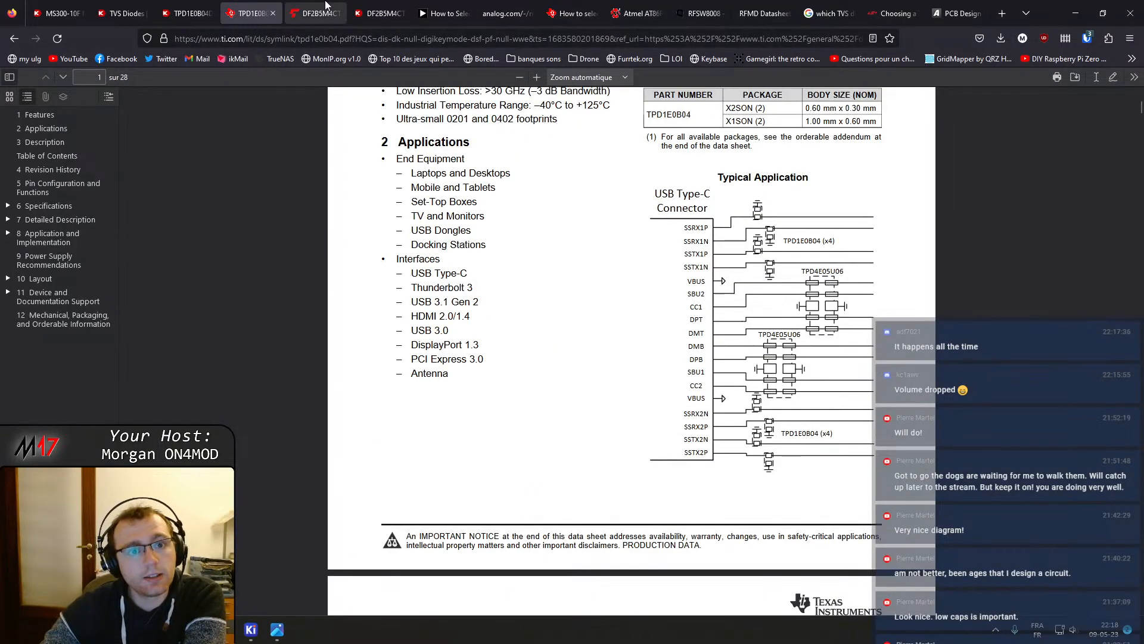
click(325, 5)
scroll(436, 317, down, 8)
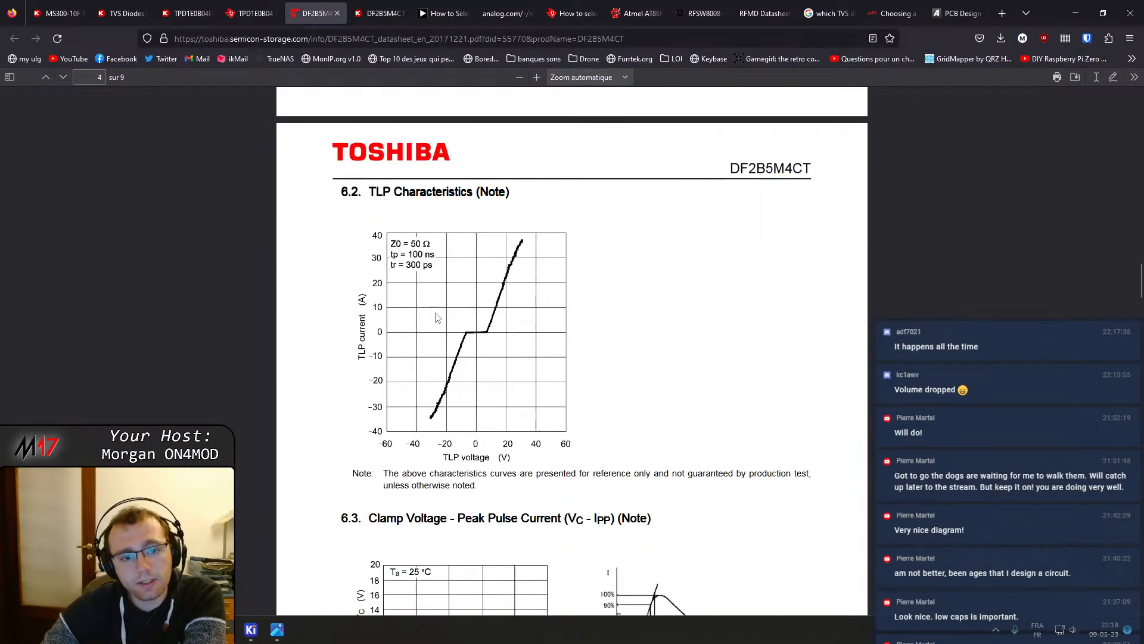
Read through the DF2B5M4CT datasheet's clamp voltage curves, absolute maximum ratings and electrical characteristics
scroll(436, 317, down, 9)
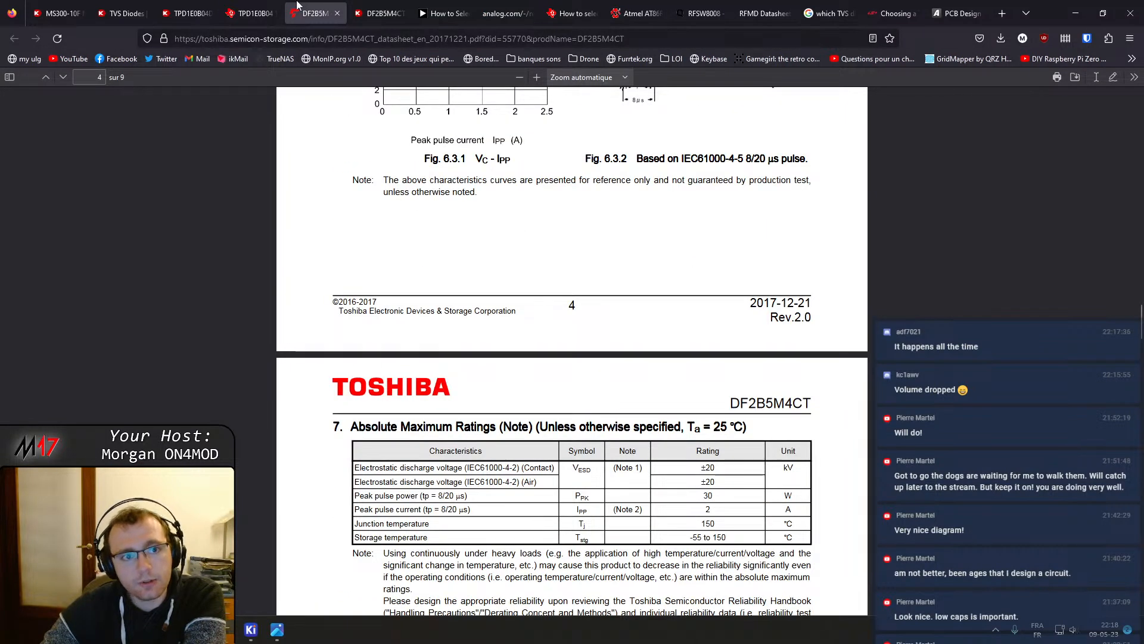
scroll(779, 548, down, 8)
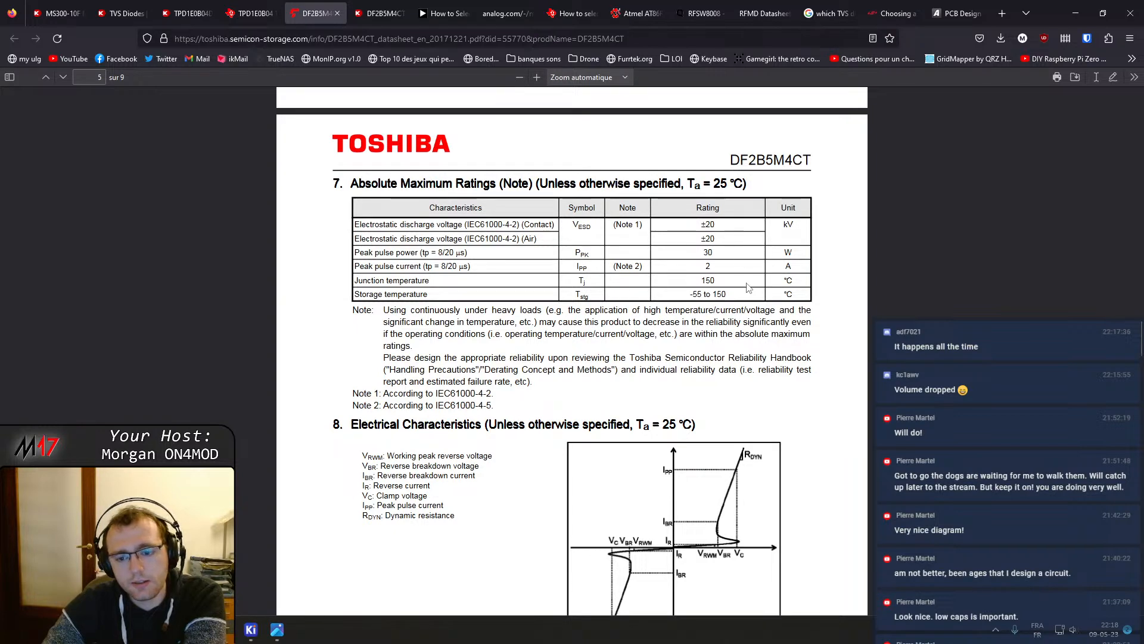
scroll(749, 288, down, 3)
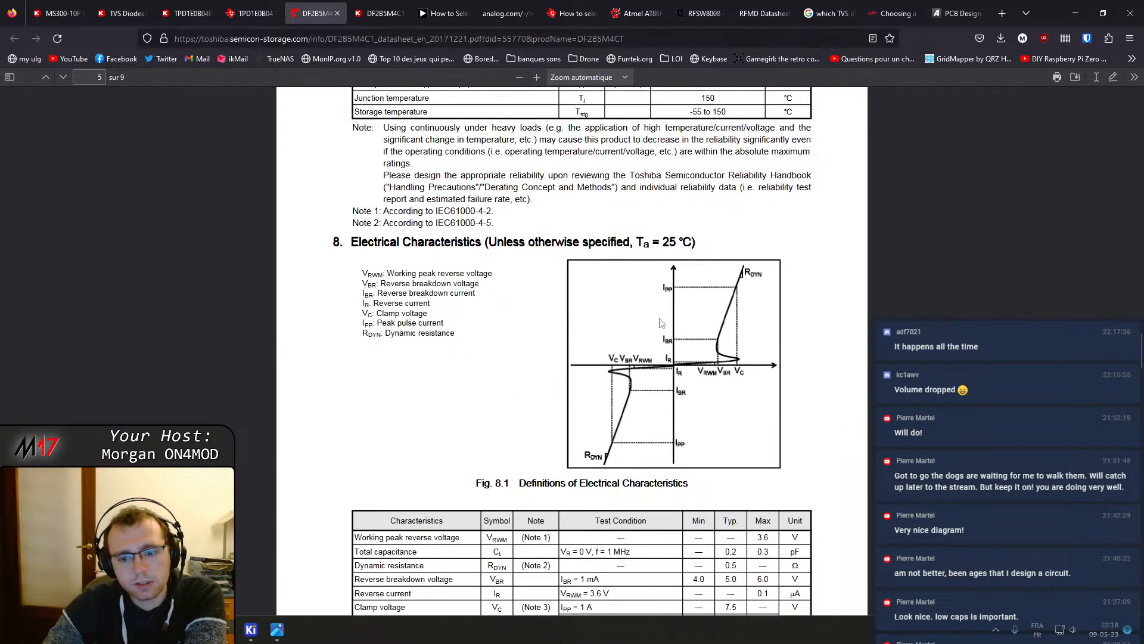
scroll(661, 323, down, 3)
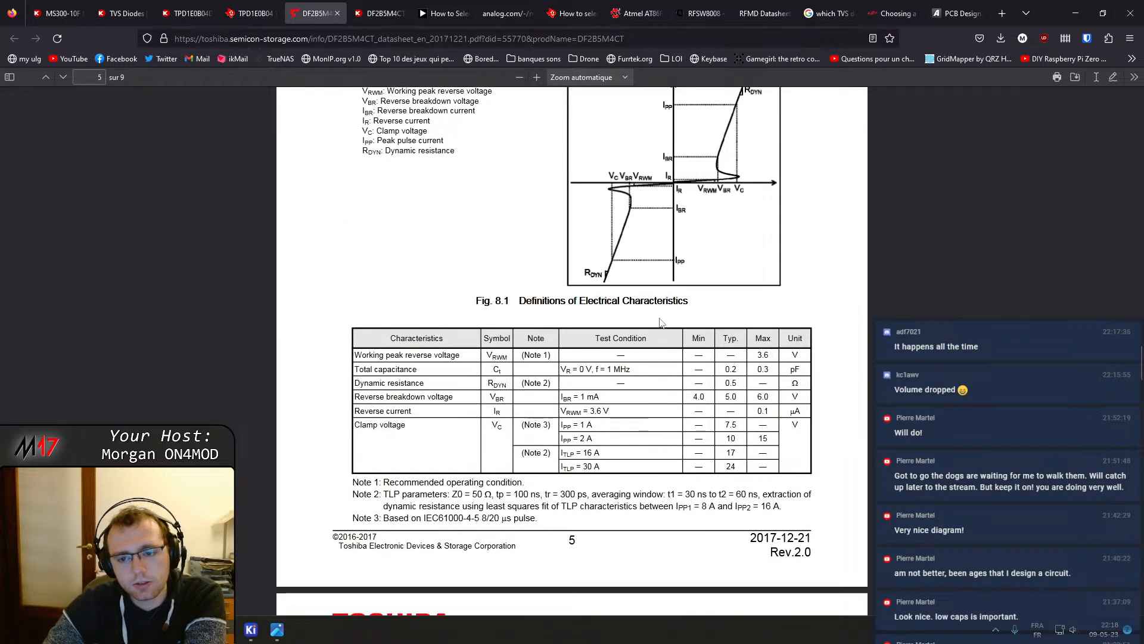
Switch to the TPD1E0B04 datasheet and read its absolute maximum ratings, ESD ratings and electrical characteristics
click(268, 13)
scroll(392, 235, down, 20)
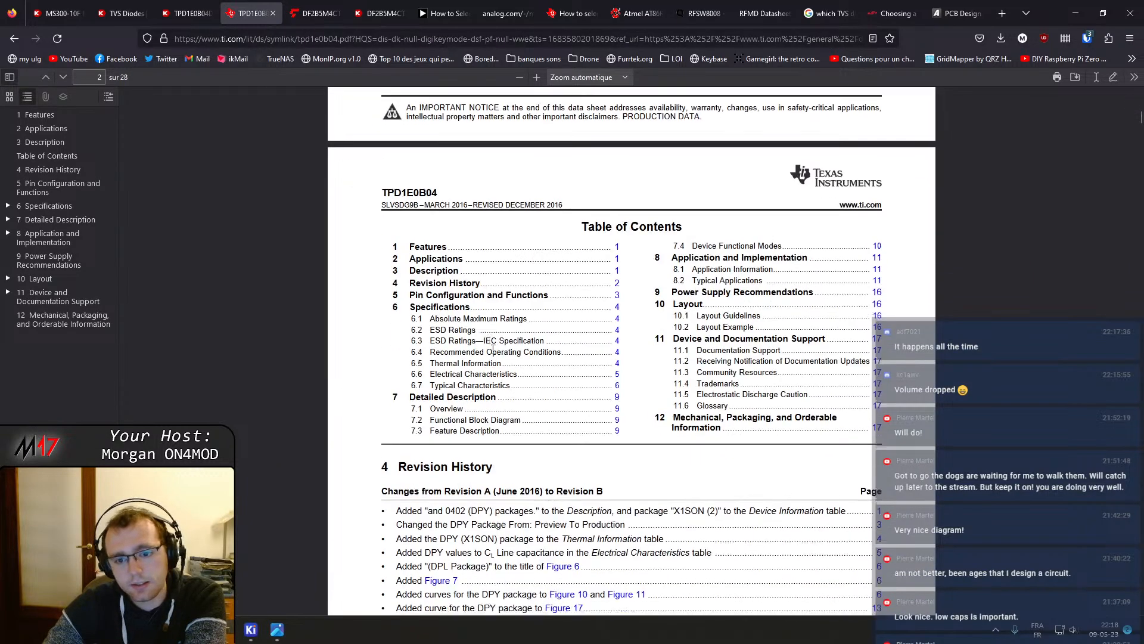
scroll(502, 364, down, 7)
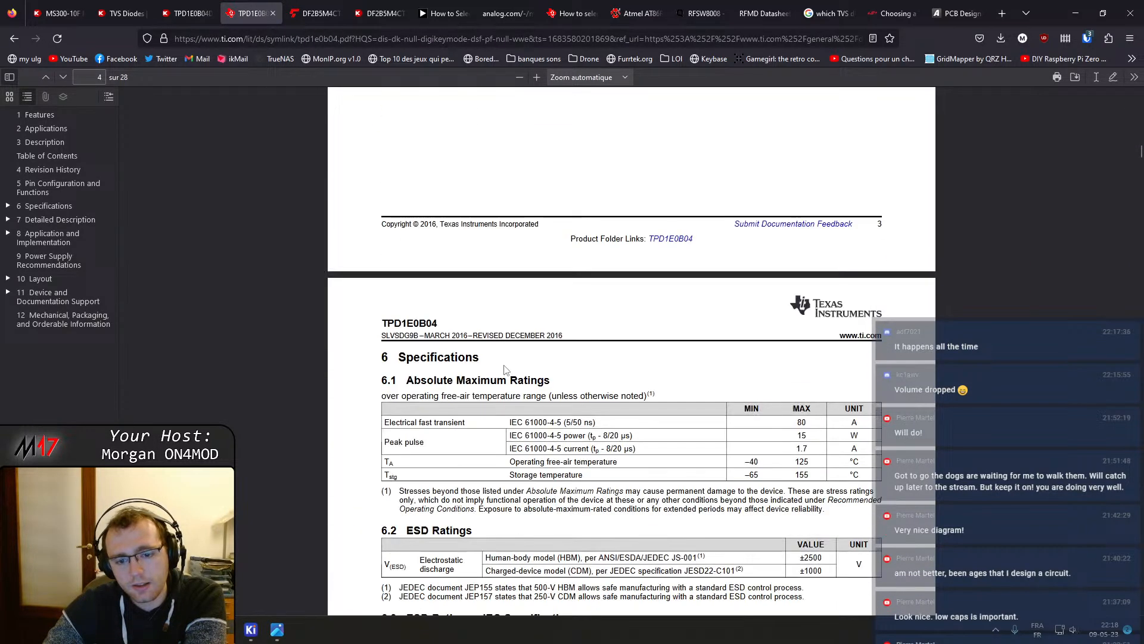
scroll(510, 374, down, 5)
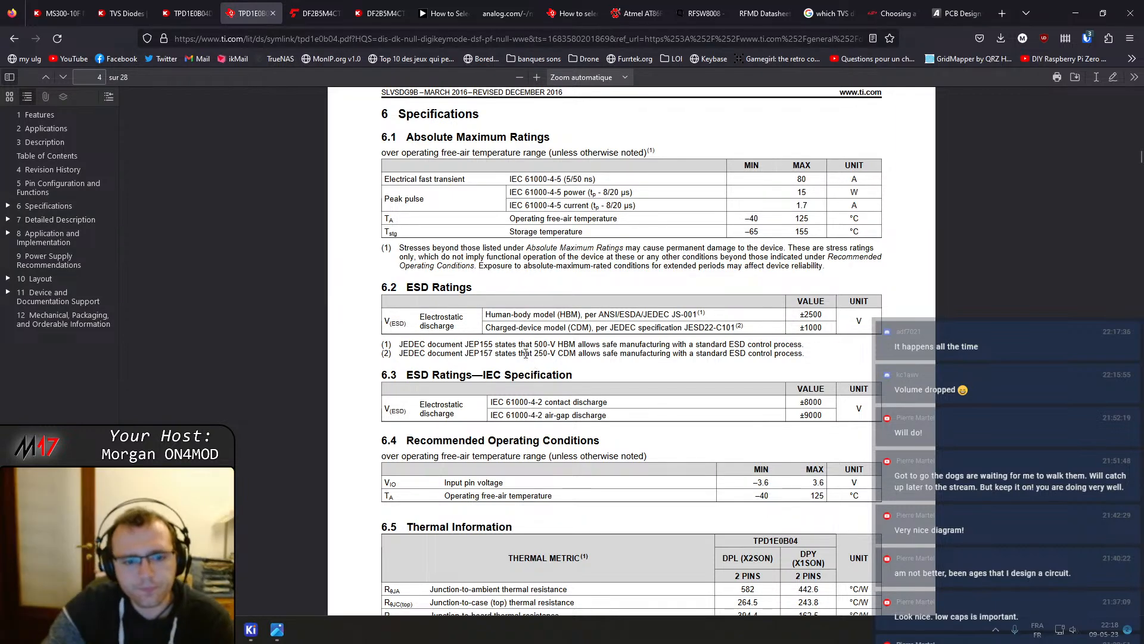
scroll(485, 389, down, 1)
scroll(485, 388, down, 5)
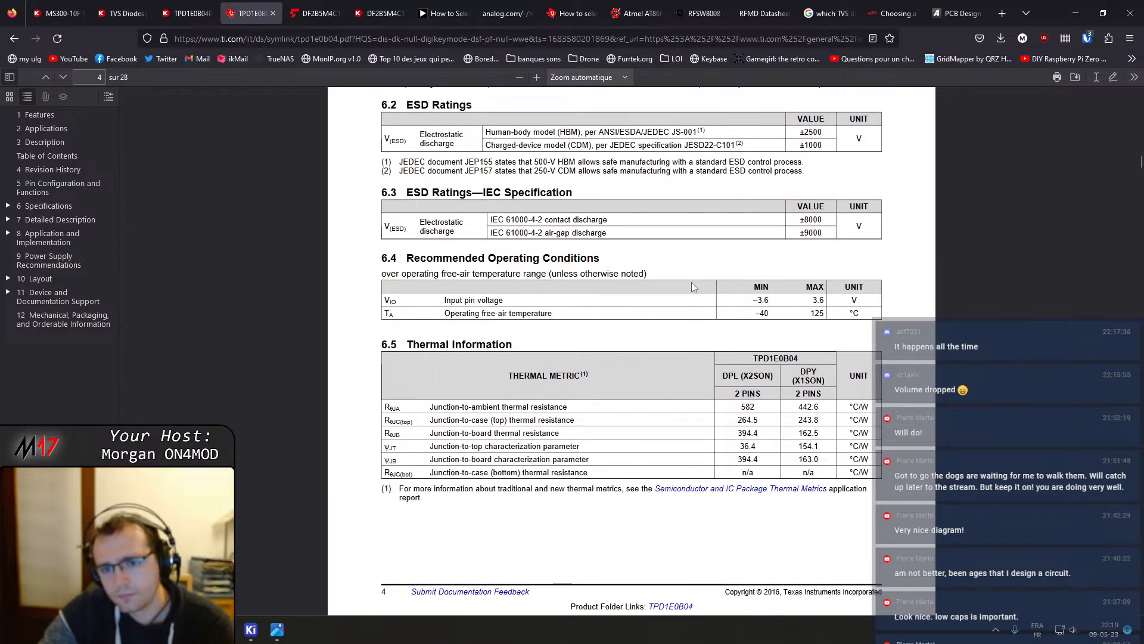
scroll(525, 292, down, 8)
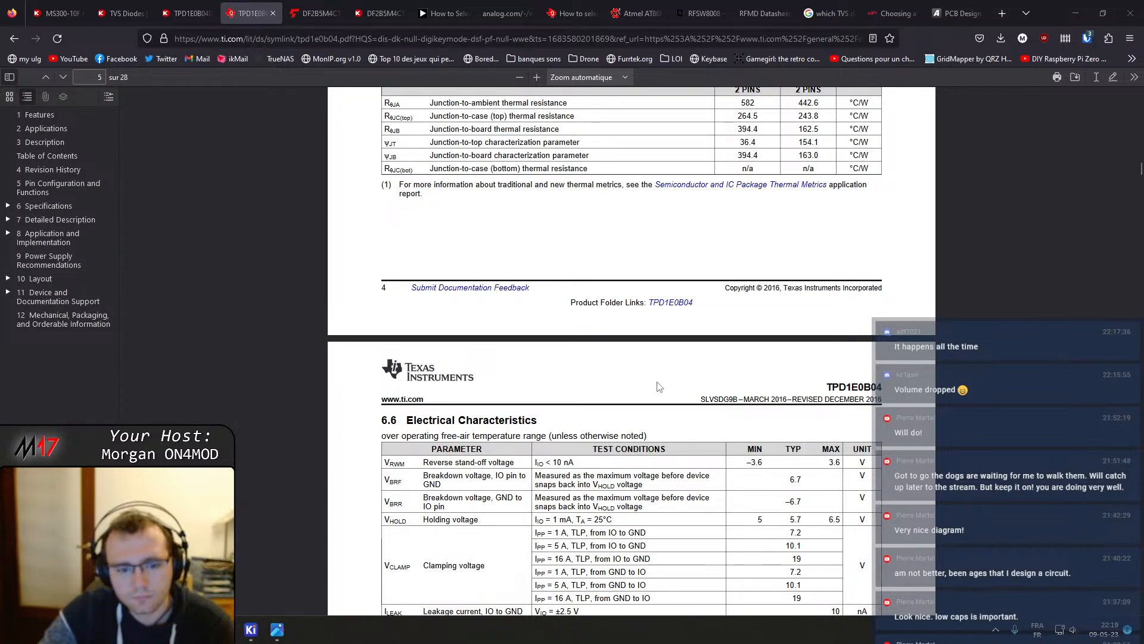
scroll(659, 387, down, 3)
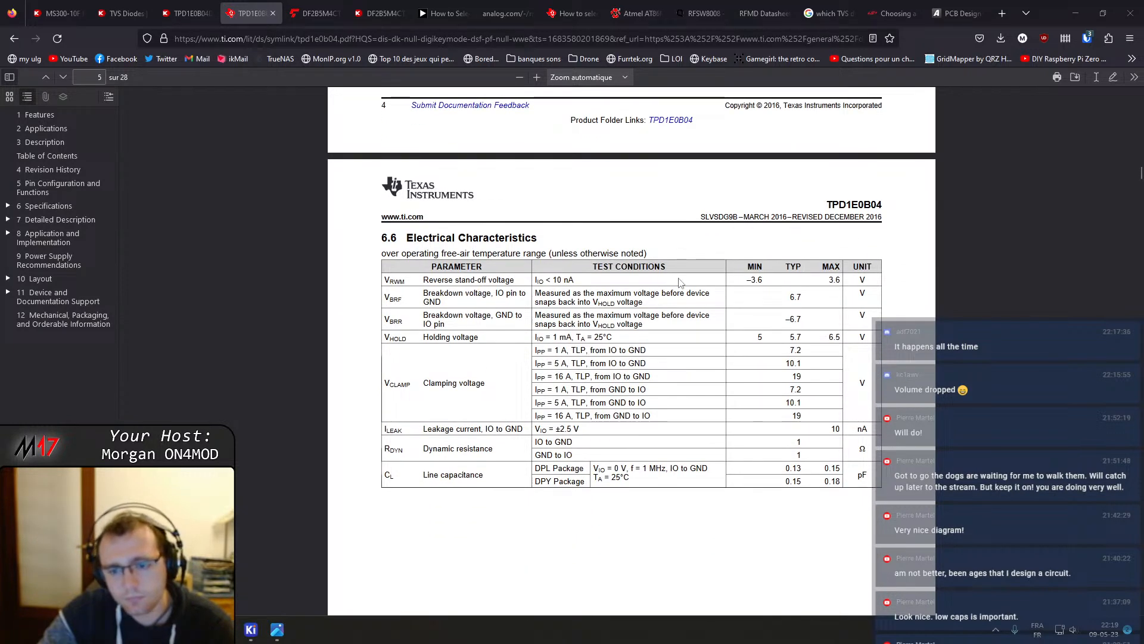
Flip between the DF2B5M4CT and TPD1E0B04 datasheets to compare their ratings and characteristics
click(313, 13)
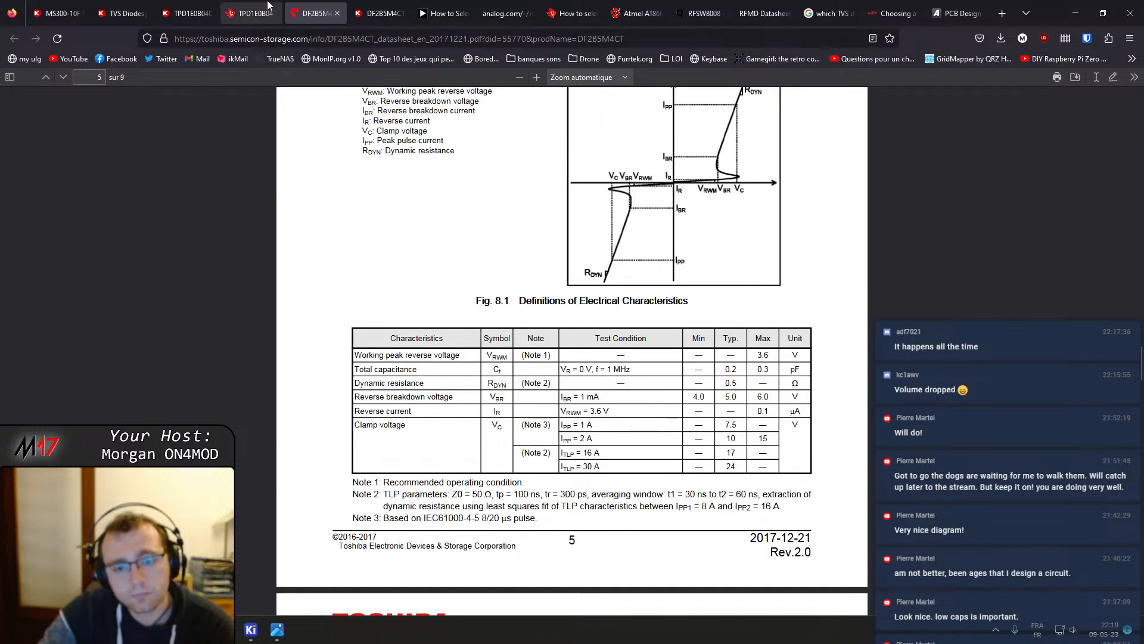
click(250, 13)
key(ctrl+Tab)
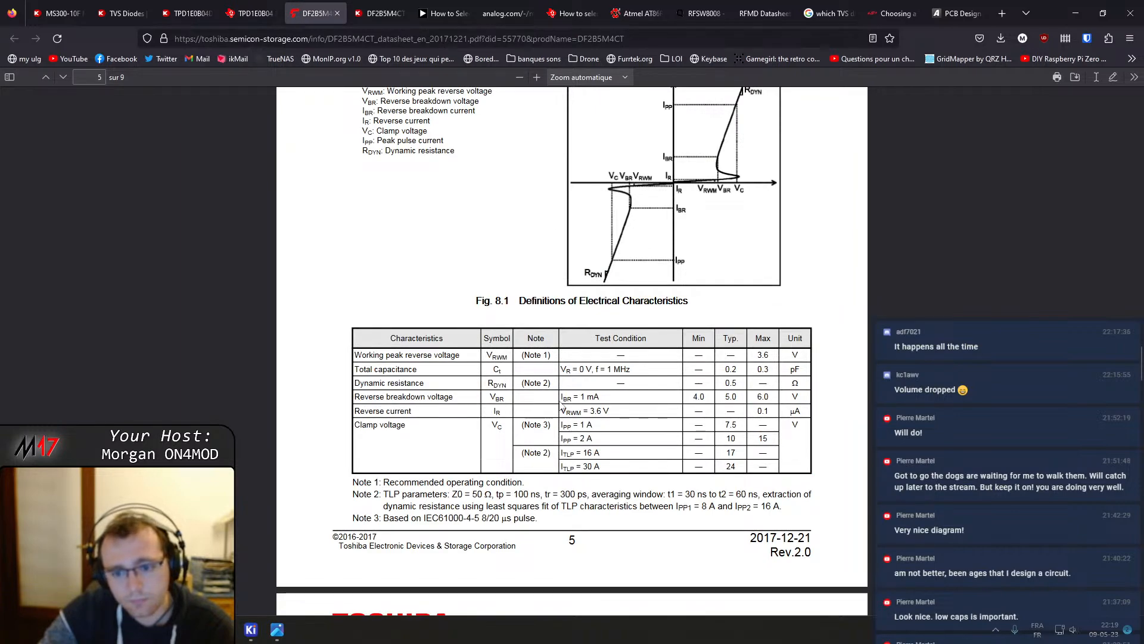
scroll(574, 301, up, 5)
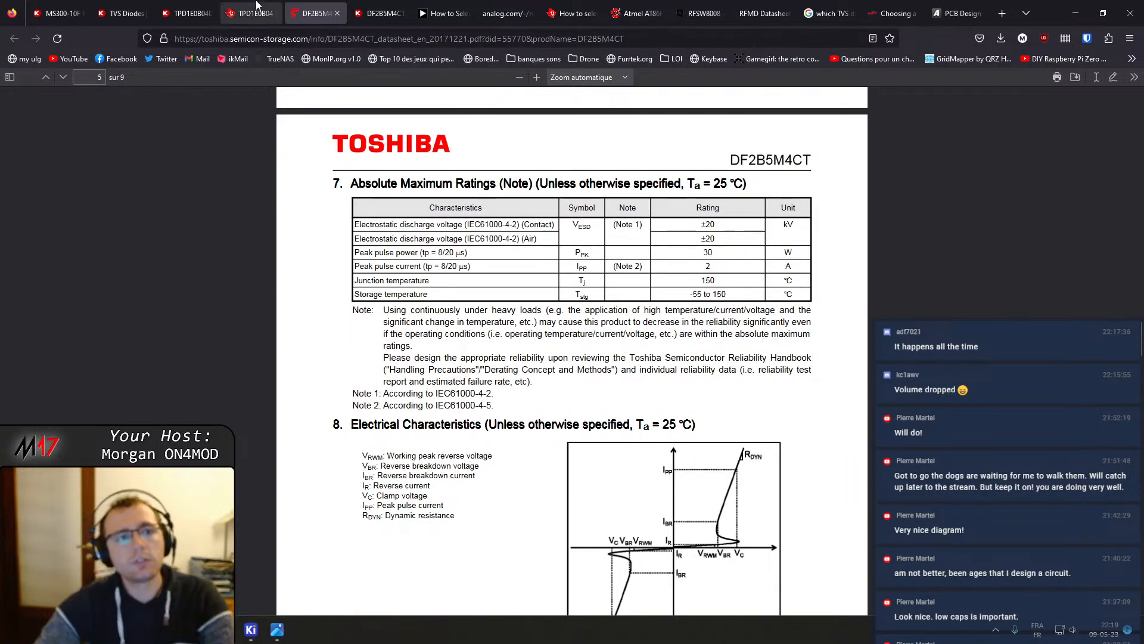
key(ctrl+shift+Tab)
scroll(308, 108, up, 3)
key(ctrl+Tab)
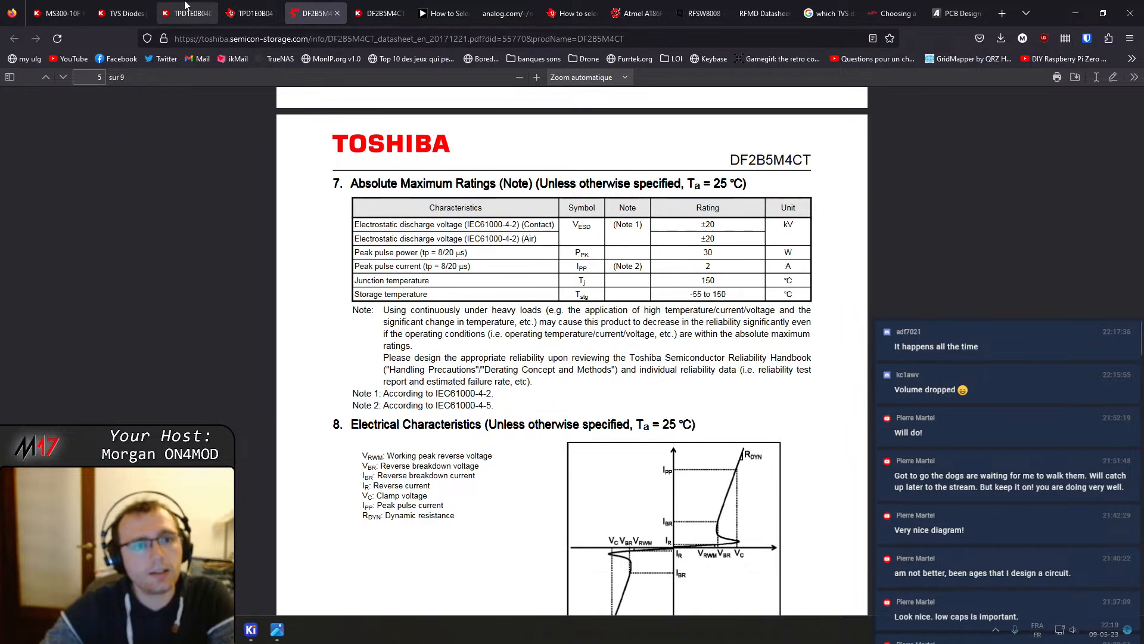
Bring up the DF2B5M4CT Digi-Key listing and close both TPD1E0B04 tabs
drag(373, 8, 306, 9)
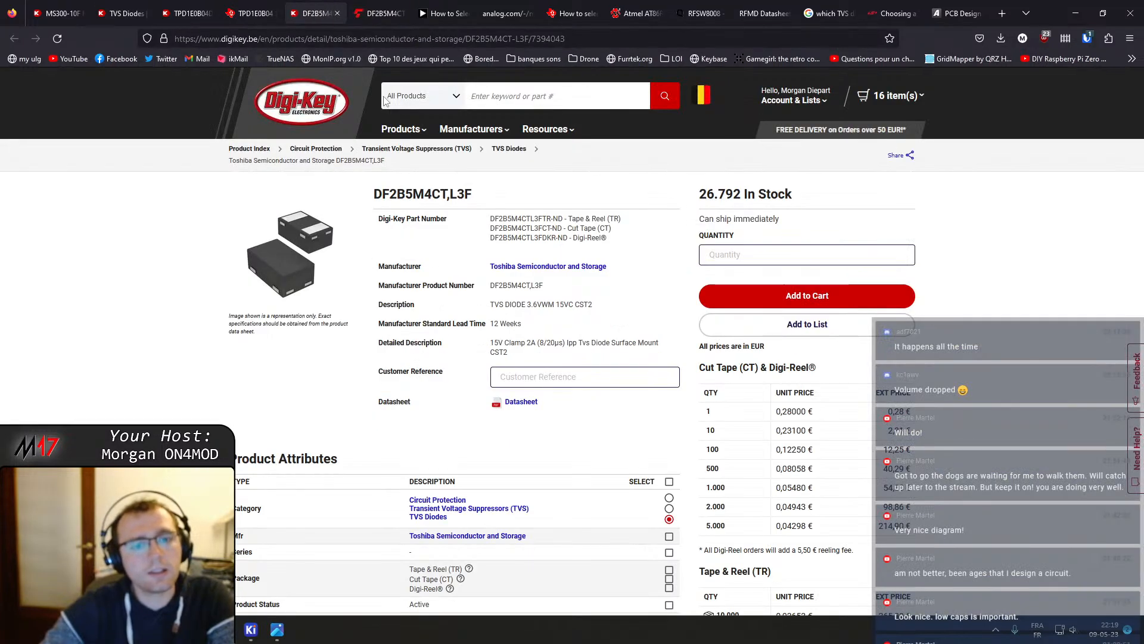
middle_click(229, 9)
middle_click(193, 9)
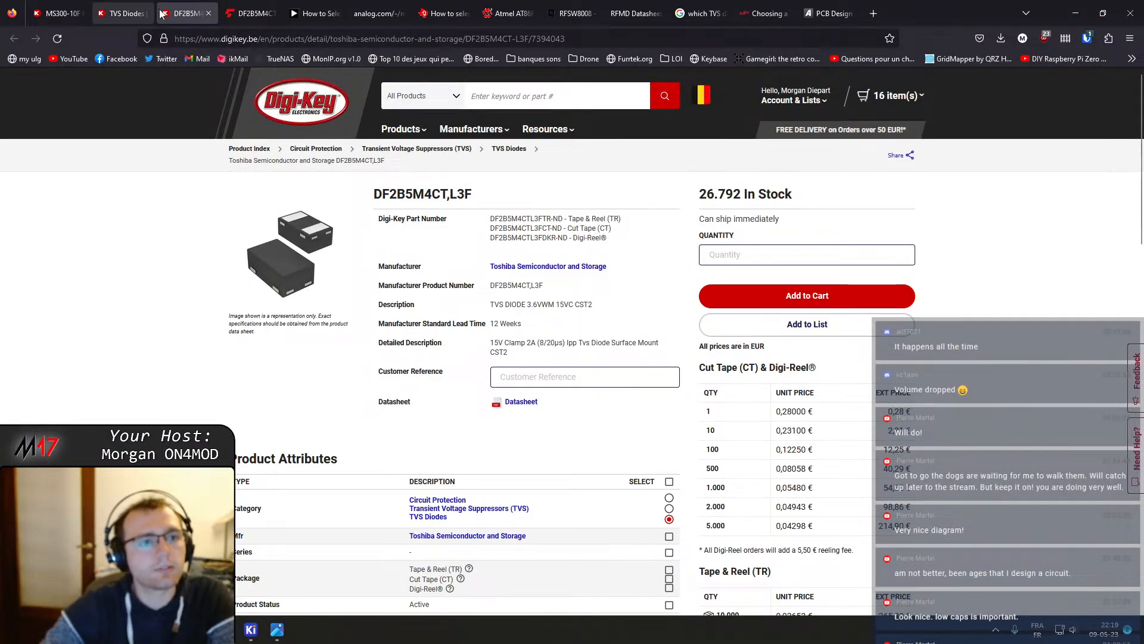
Select the DF2B5M4CT,L3F part number, then open the RF sheet of the OpenHT-RF schematic
double_click(434, 195)
drag(475, 196, 378, 189)
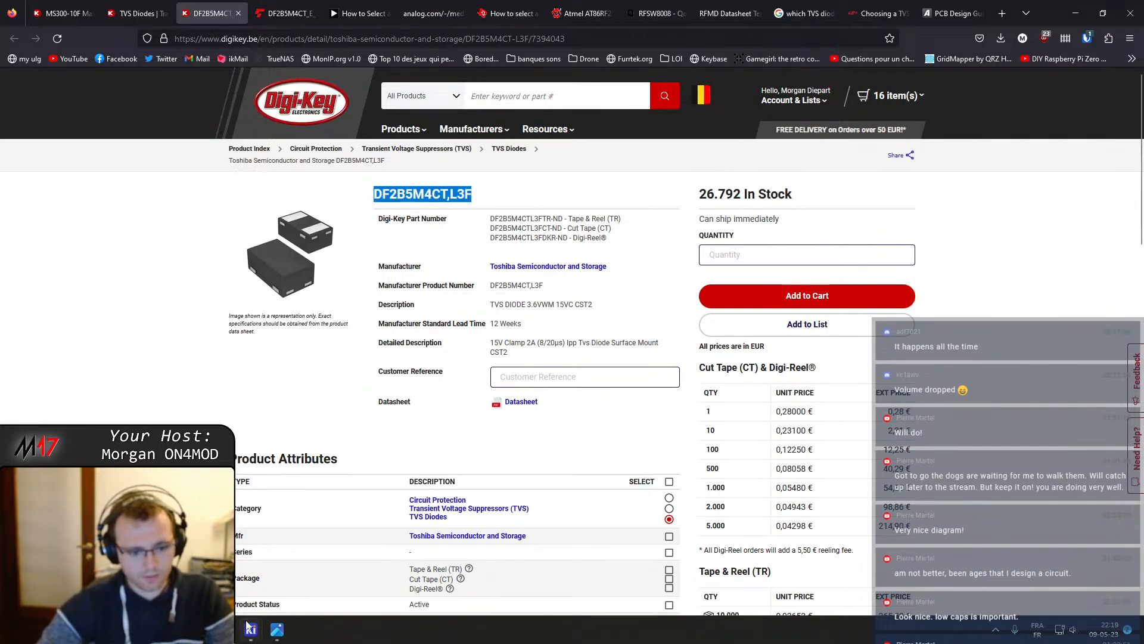
click(266, 635)
mouse_move(250, 630)
click(331, 569)
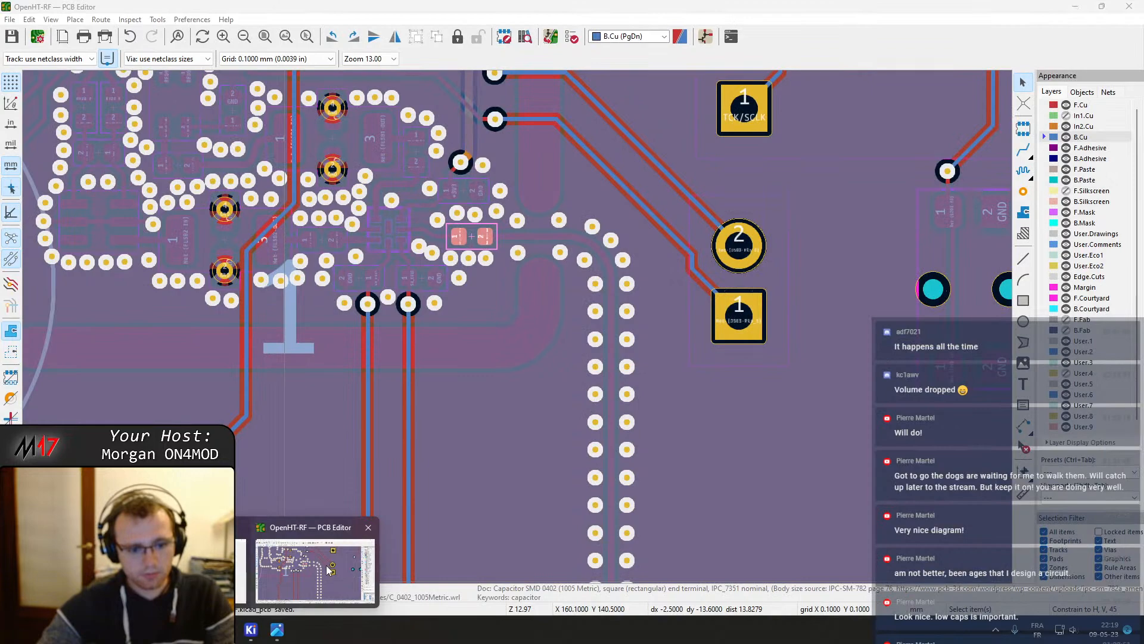
click(316, 566)
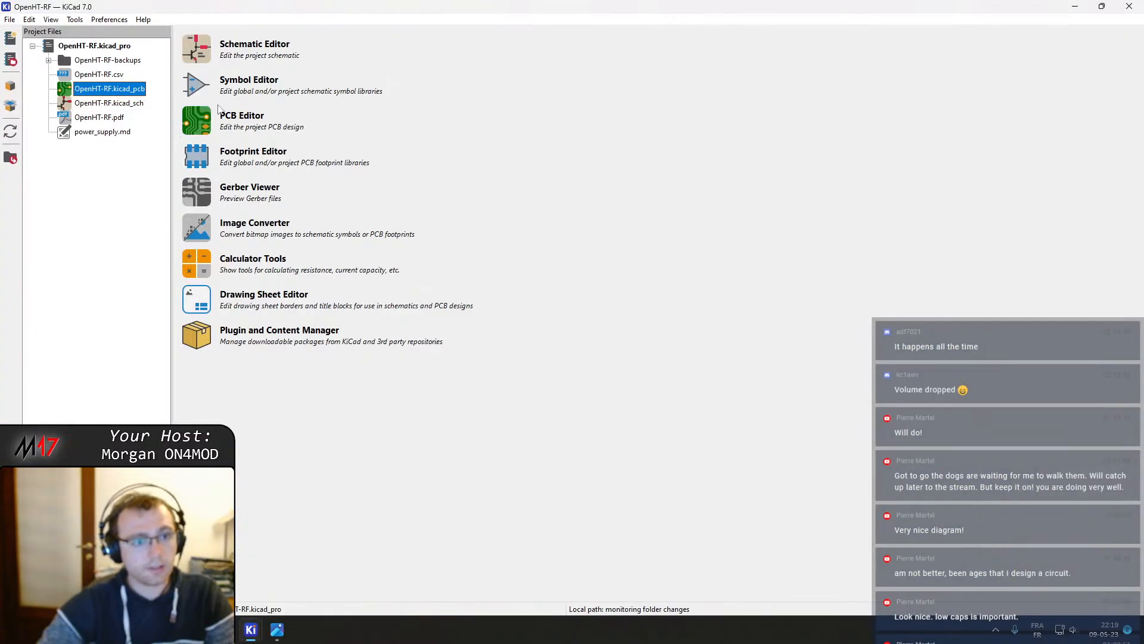
click(196, 49)
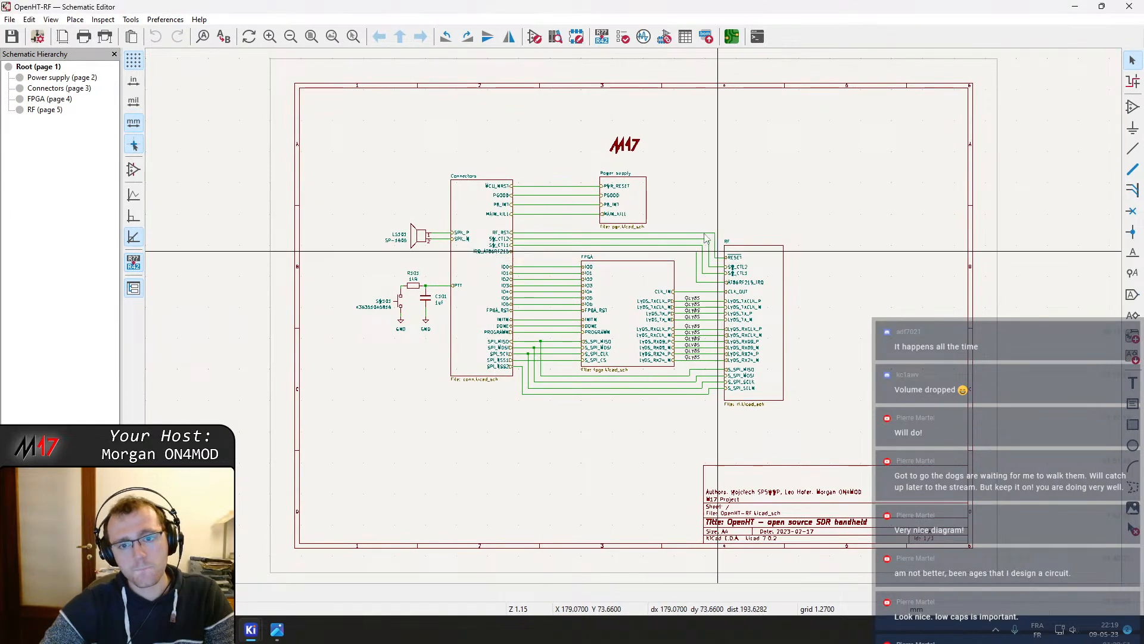
double_click(762, 265)
Move the J501 antenna connector and its ground further right, lengthening the RF line after C513
scroll(640, 324, up, 6)
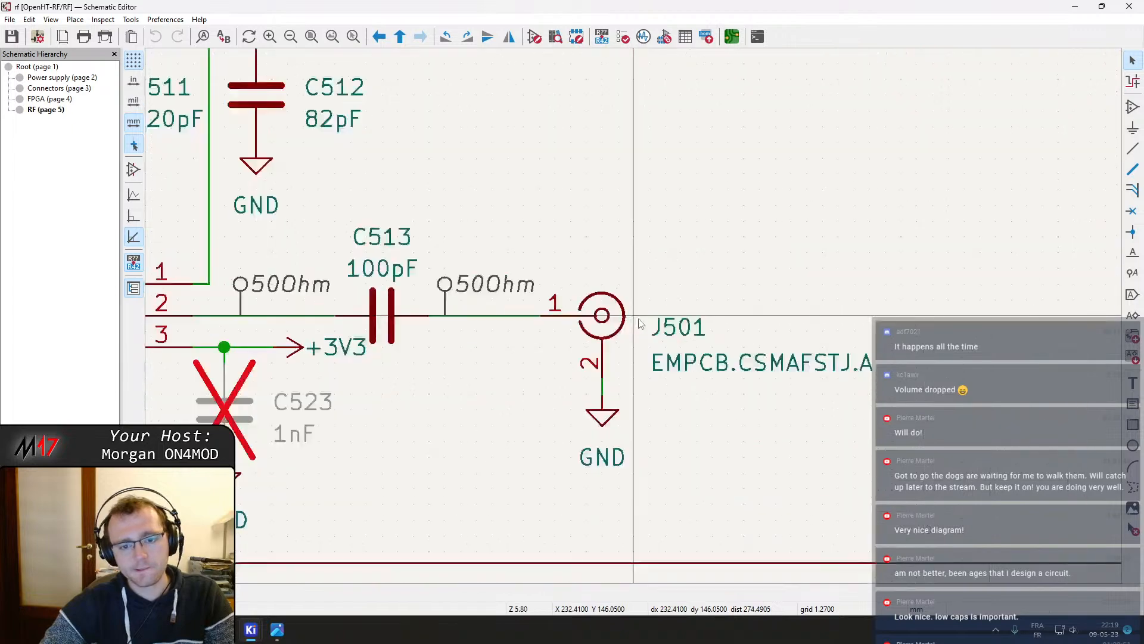
drag(775, 464, 592, 248)
drag(603, 310, 889, 312)
middle_drag(861, 210, 745, 205)
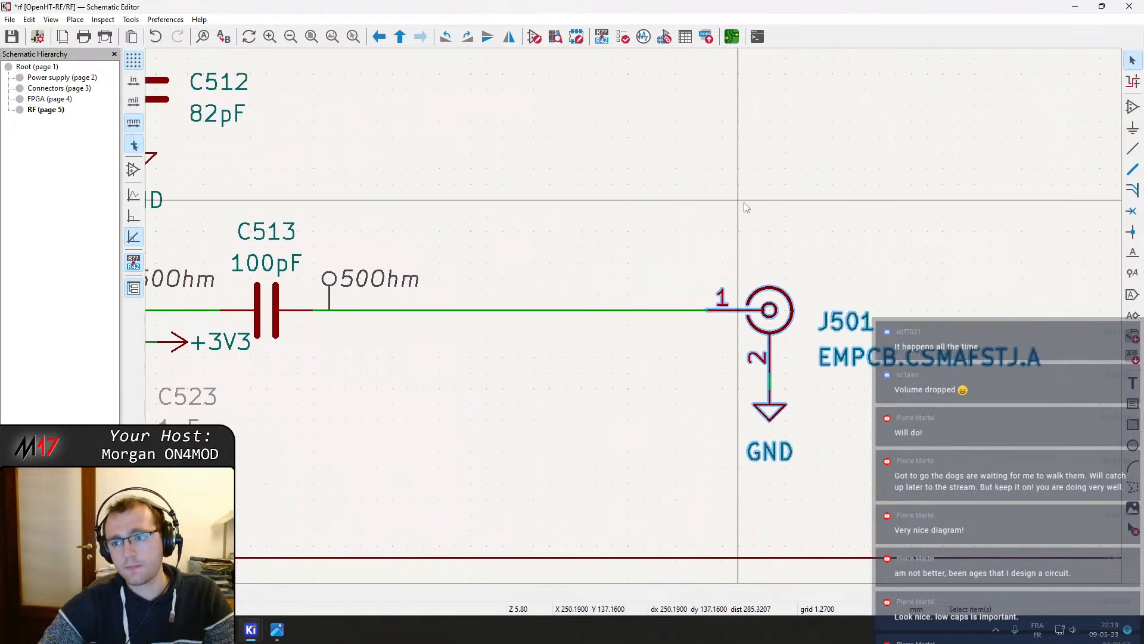
Start adding a symbol, search the library for TVS and browse the Power_Protection and Diode results
click(1134, 104)
click(504, 203)
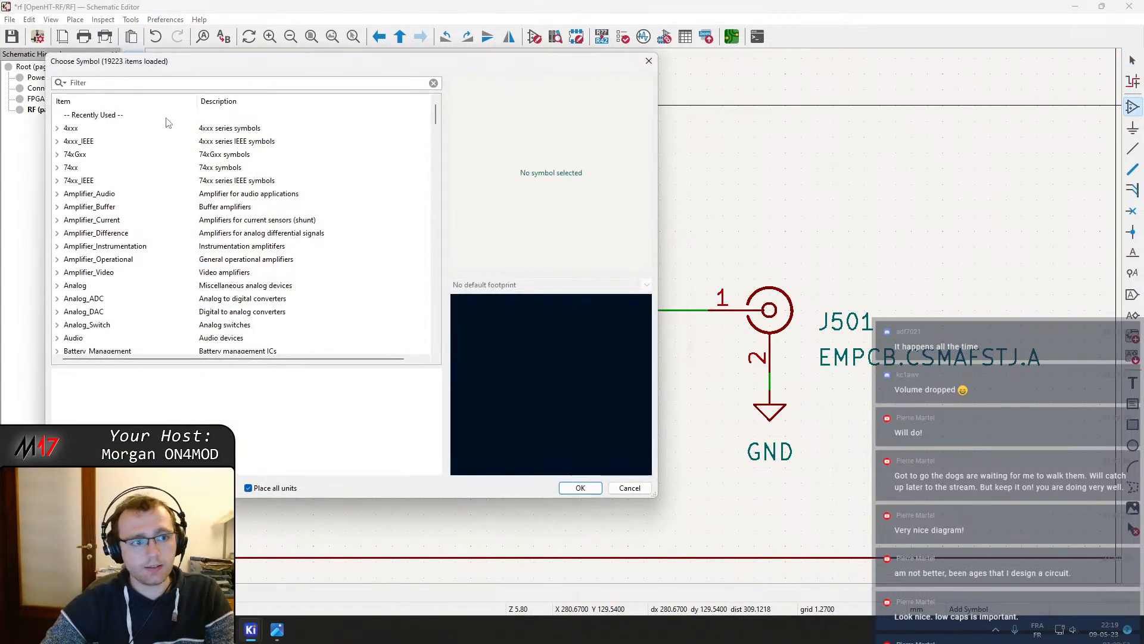
text(T)
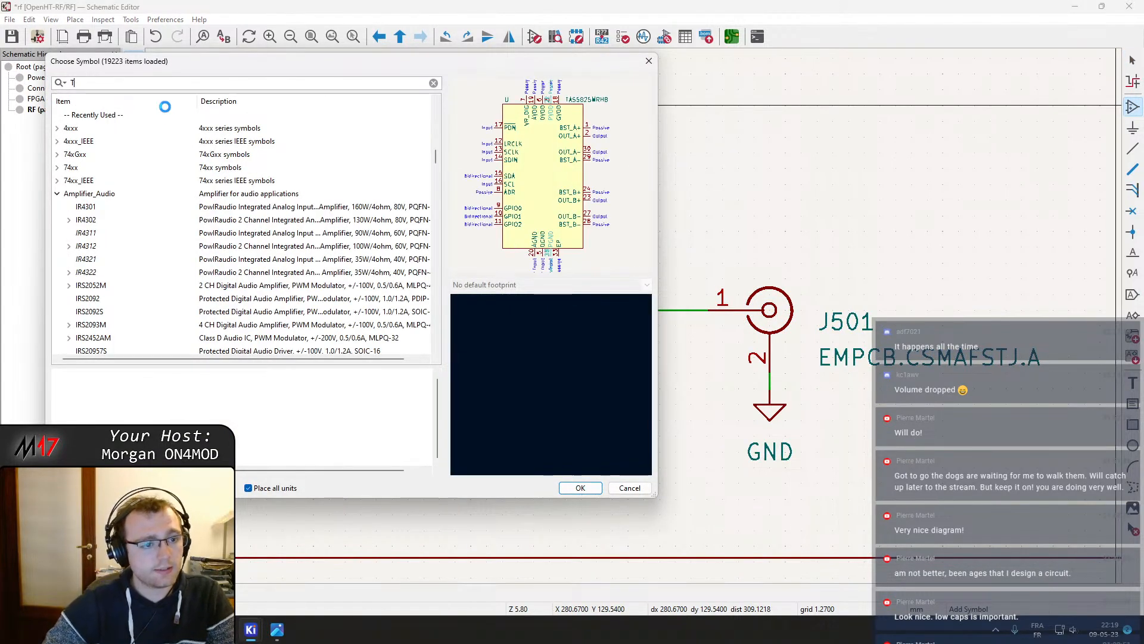
text(VS)
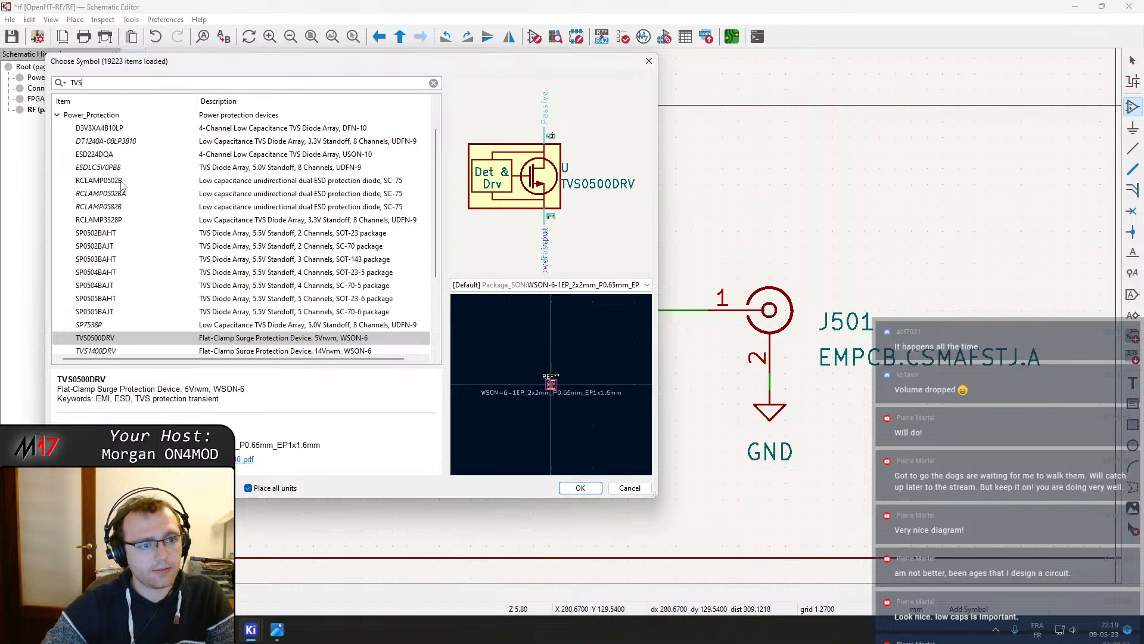
scroll(143, 175, down, 3)
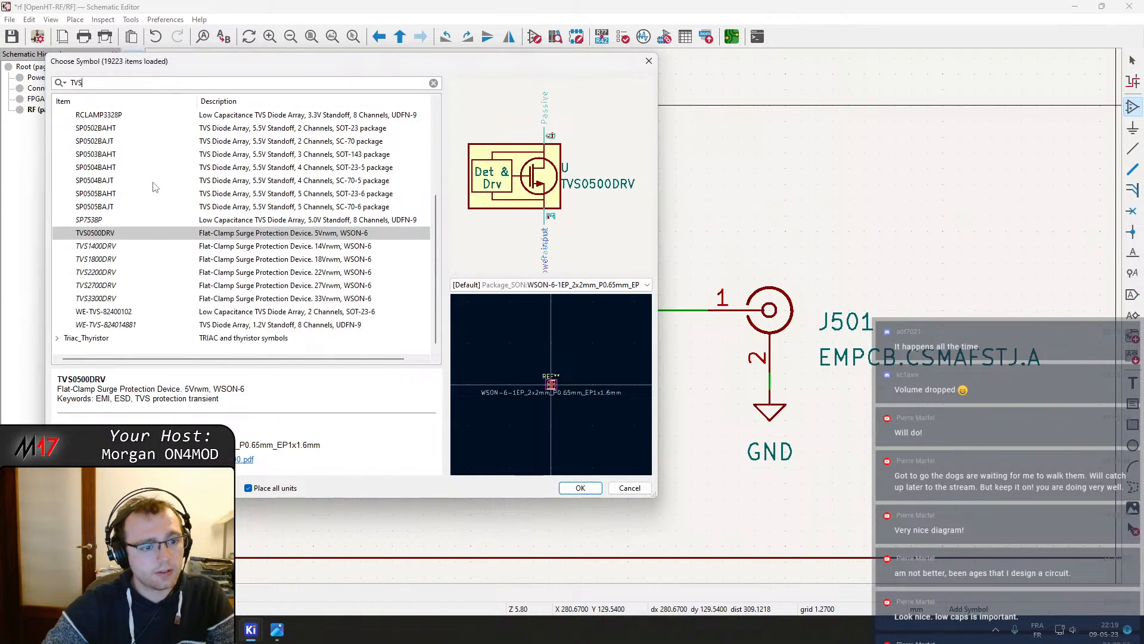
scroll(78, 334, up, 4)
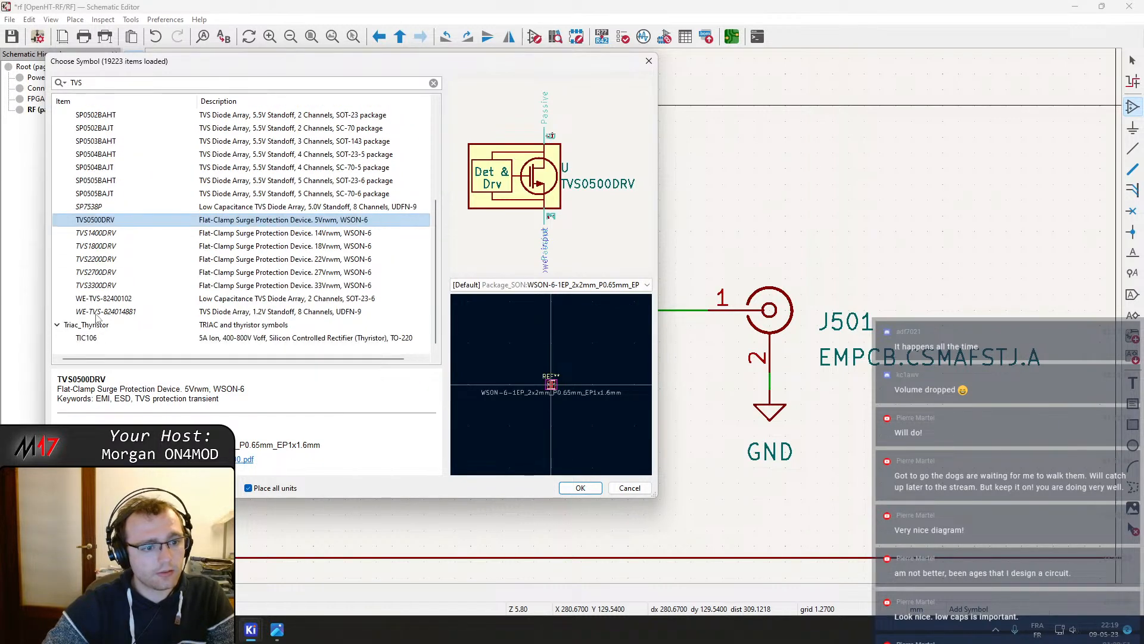
click(58, 128)
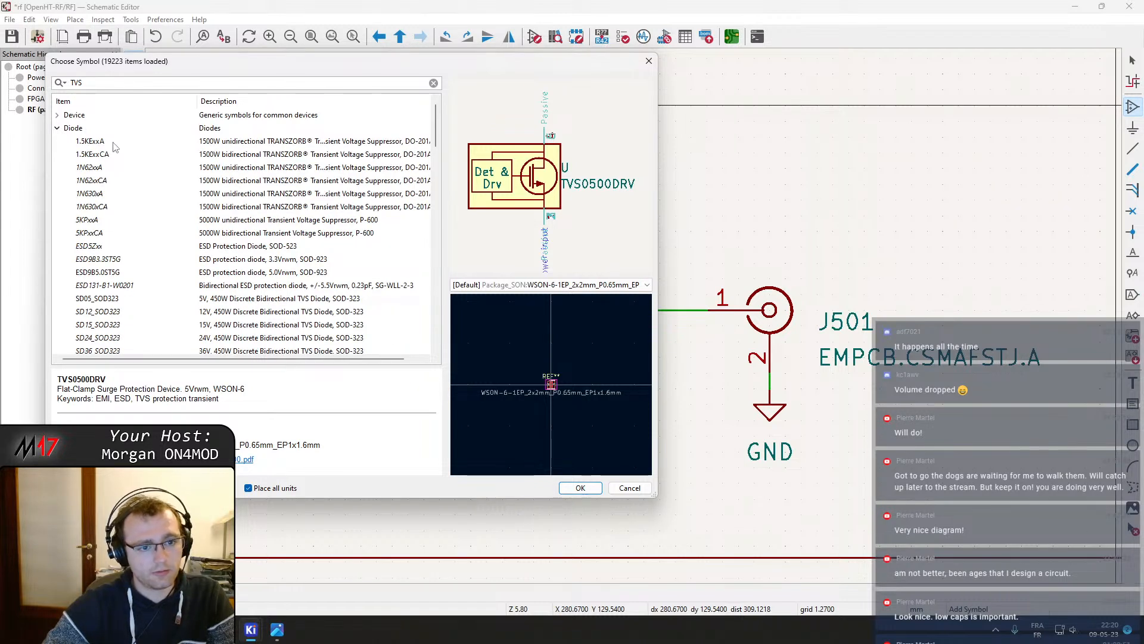
click(152, 140)
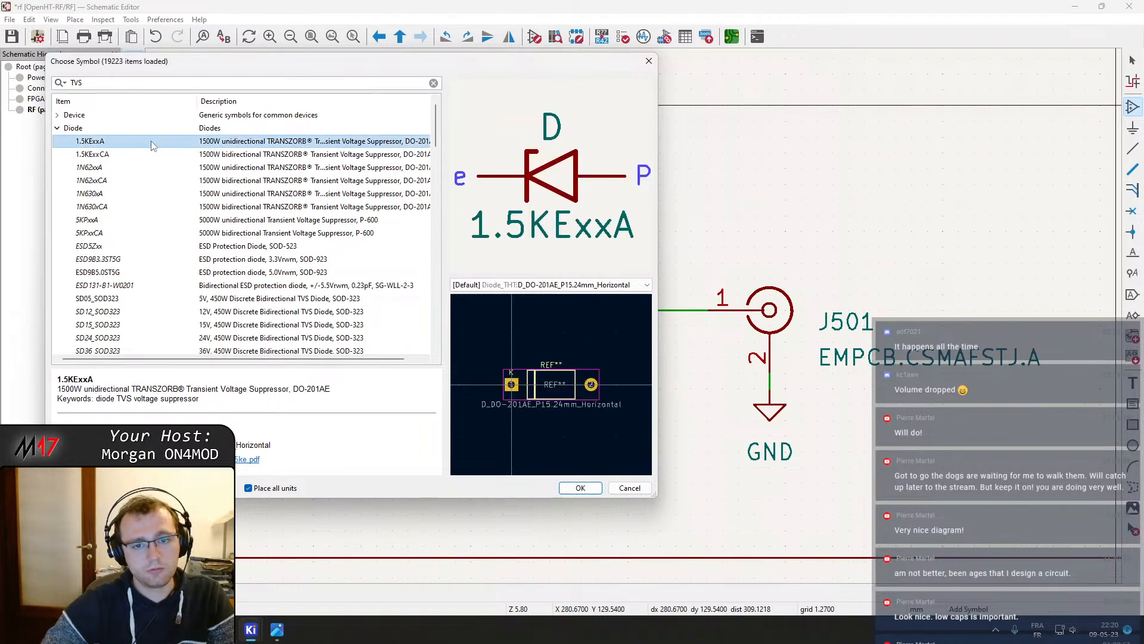
key(Down)
key(Down)
key(Down)
key(Down)
key(Down)
key(Down)
key(Down)
key(Down)
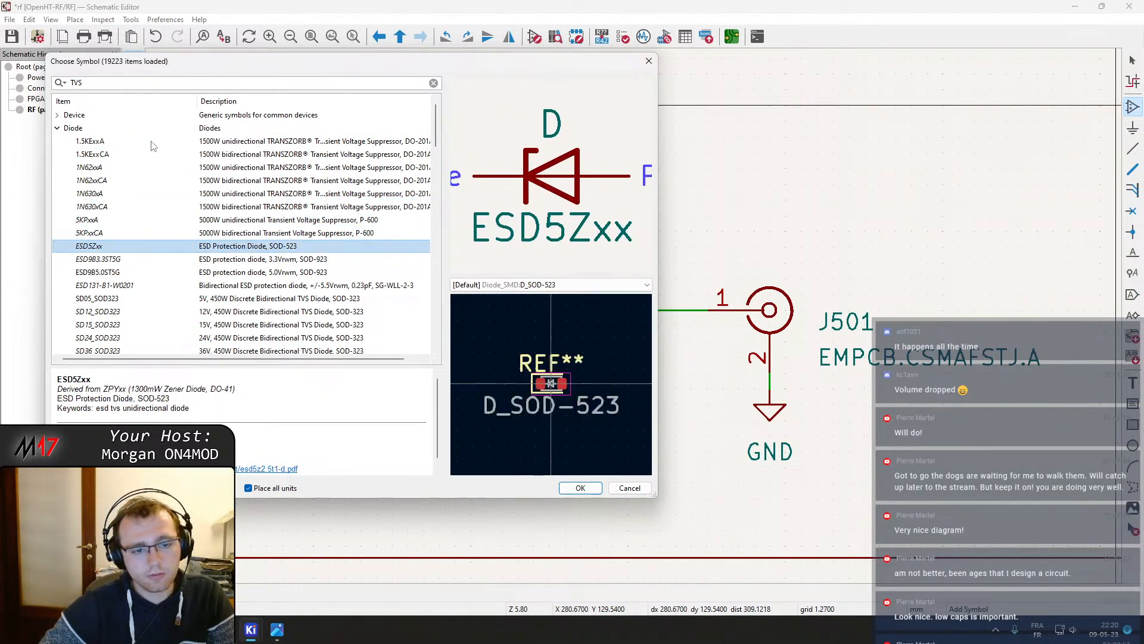
key(Down)
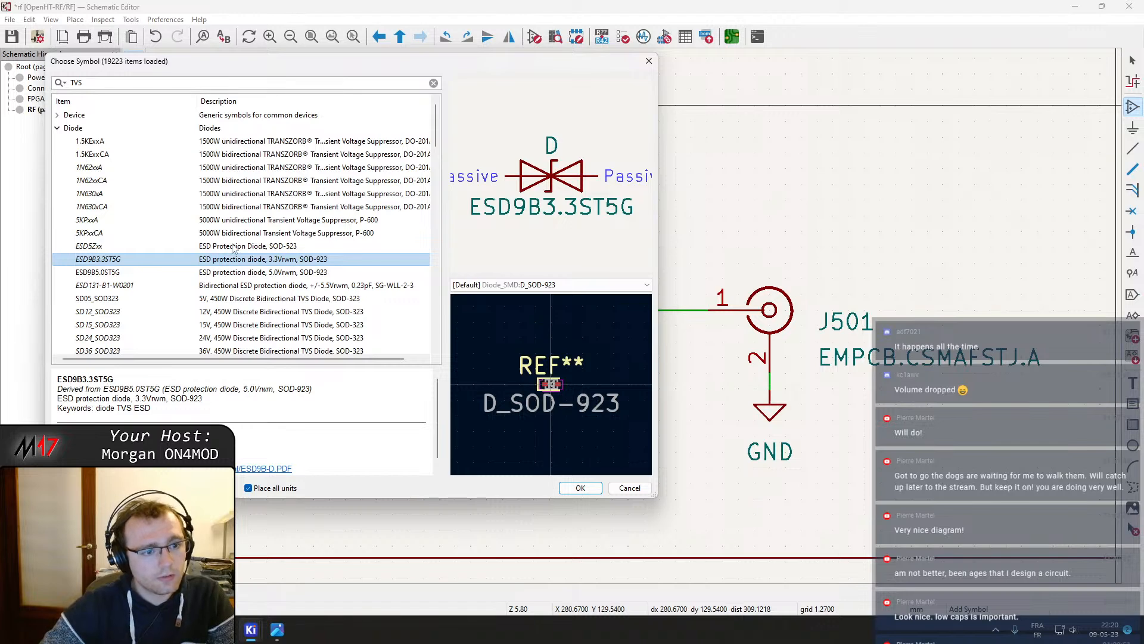
Place a D_TVS bidirectional TVS diode from the Device library, rotated vertically, below the RF line between C513 and J501
click(58, 115)
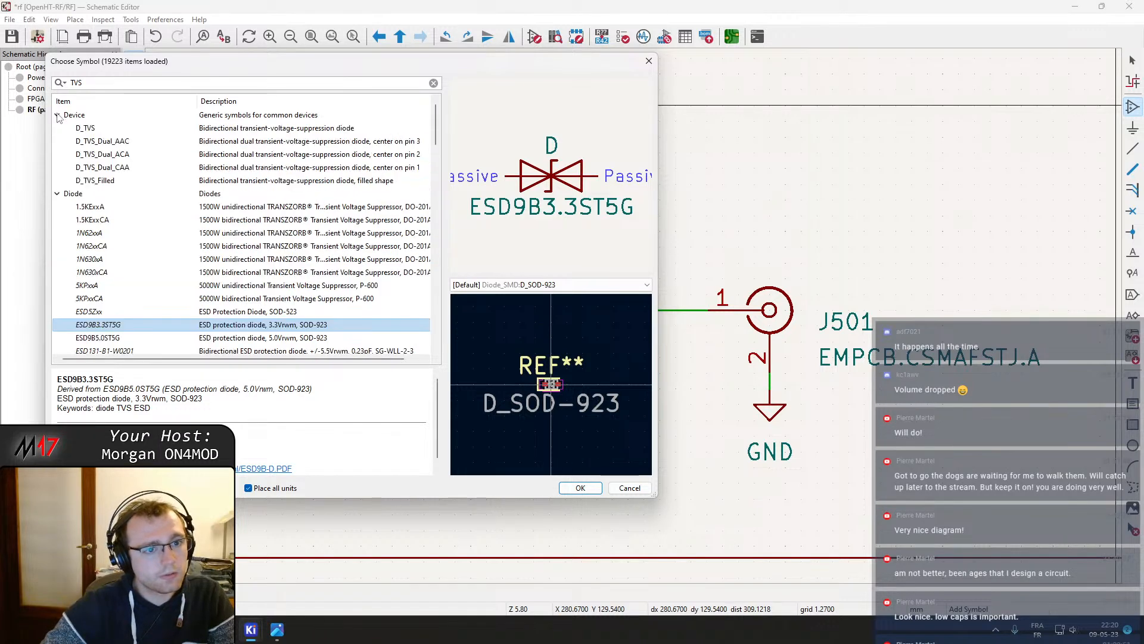
click(94, 130)
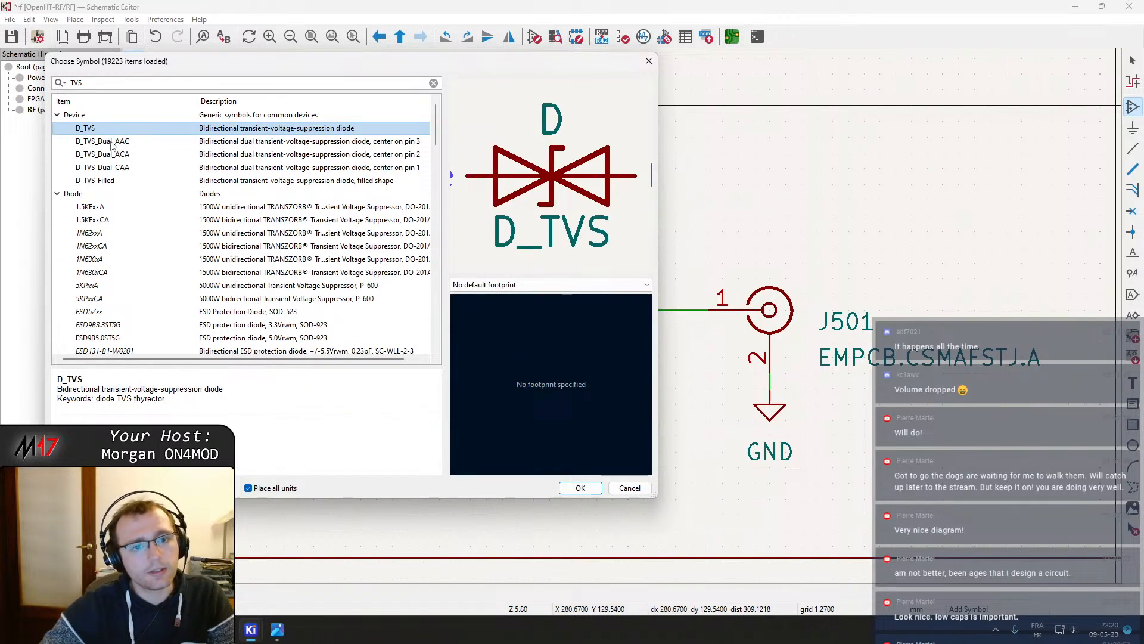
click(112, 144)
click(121, 154)
click(127, 169)
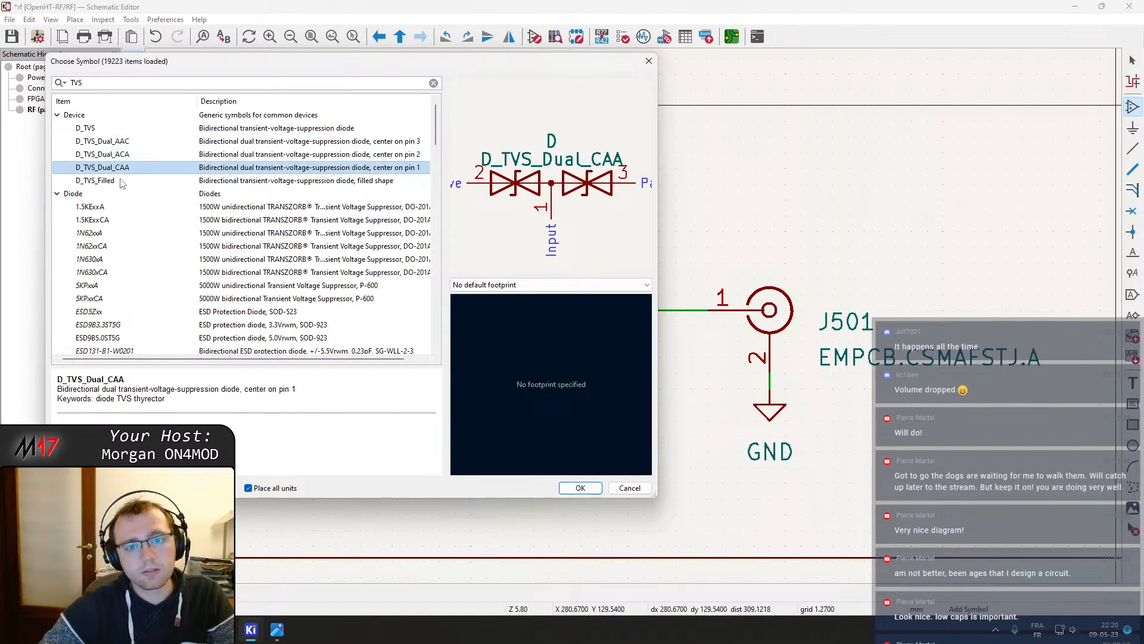
click(120, 179)
double_click(105, 131)
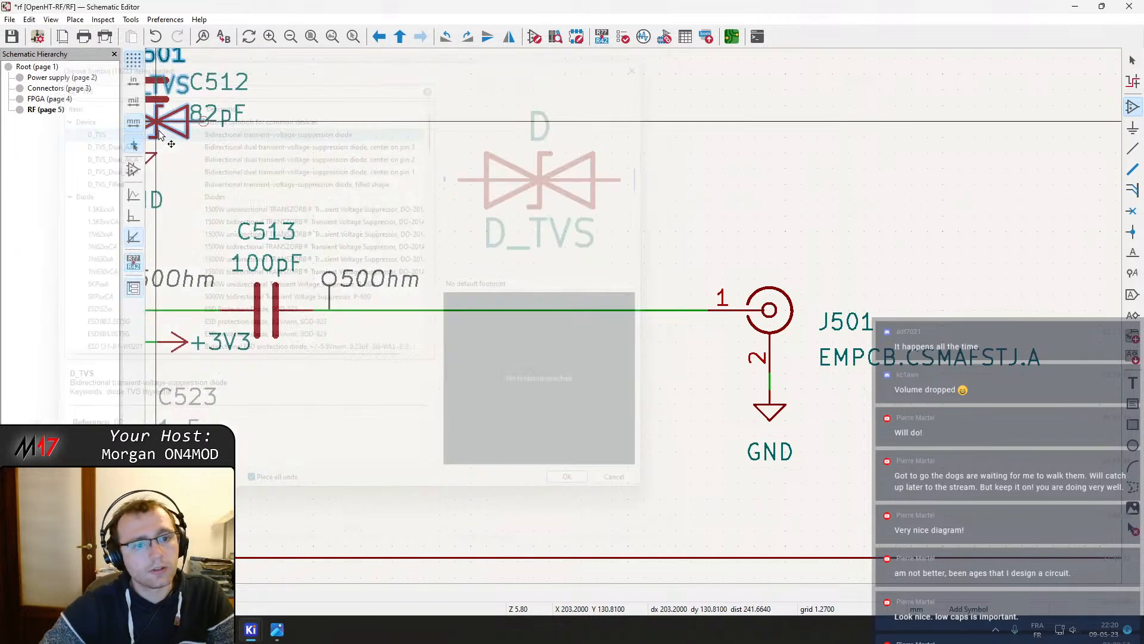
key(r)
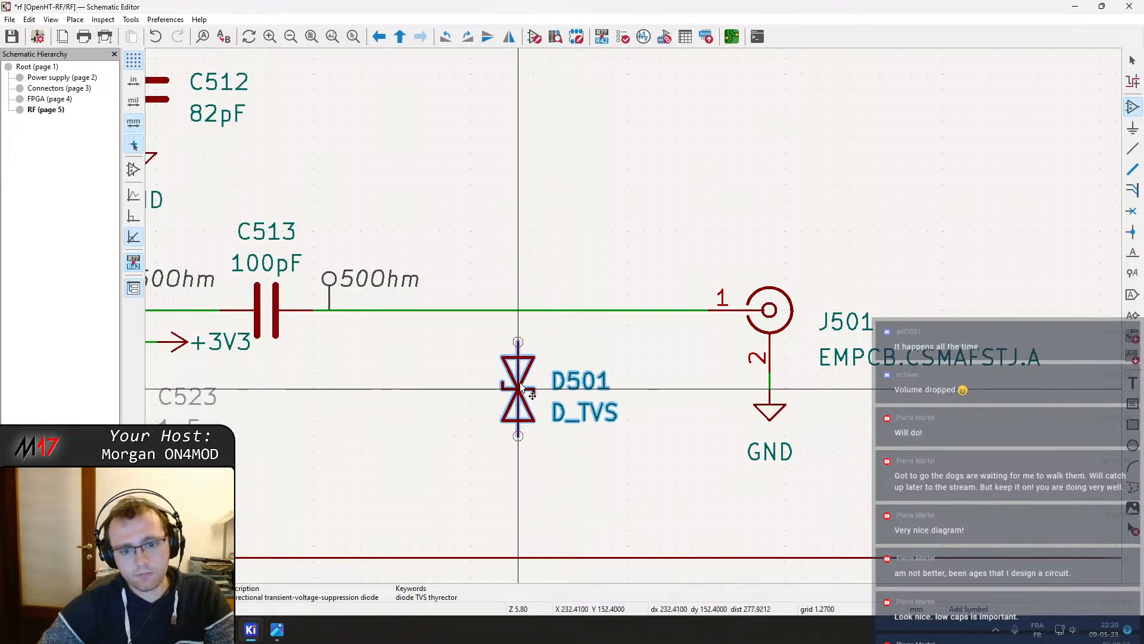
click(510, 387)
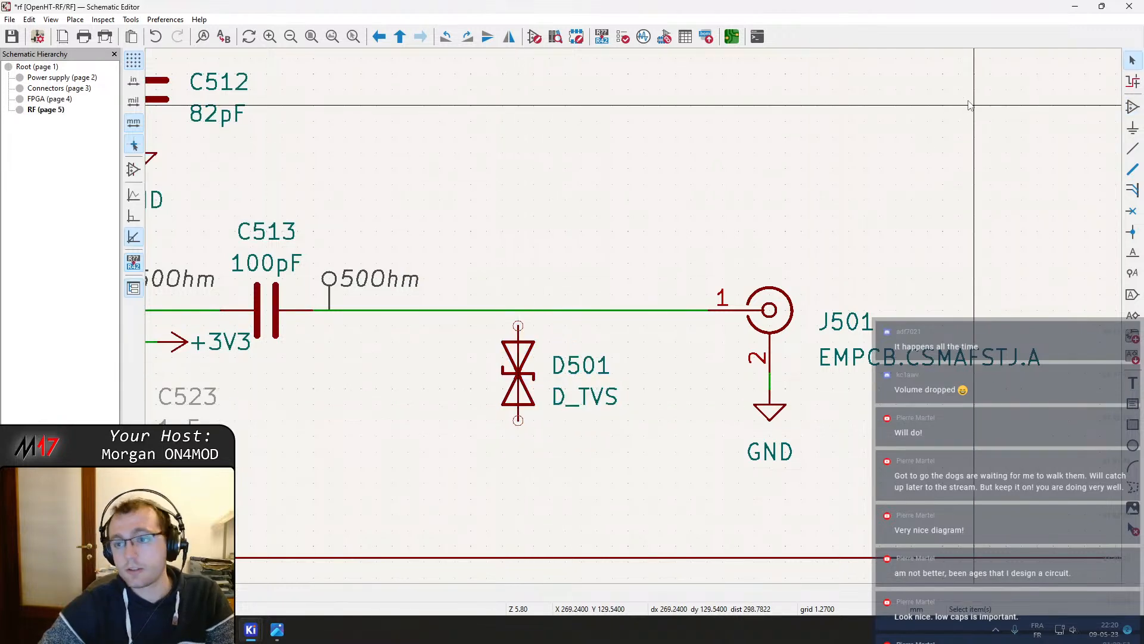
Search the symbol library for DF2B5M4C and close the symbol chooser
key(a)
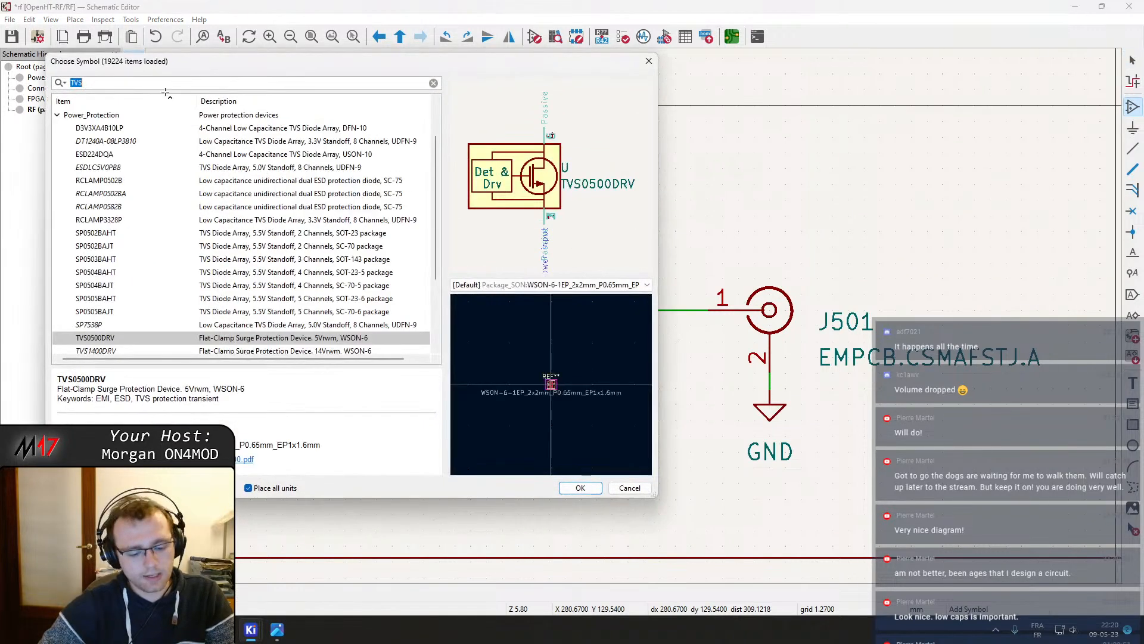
text(DF2B5M4CT,L3F)
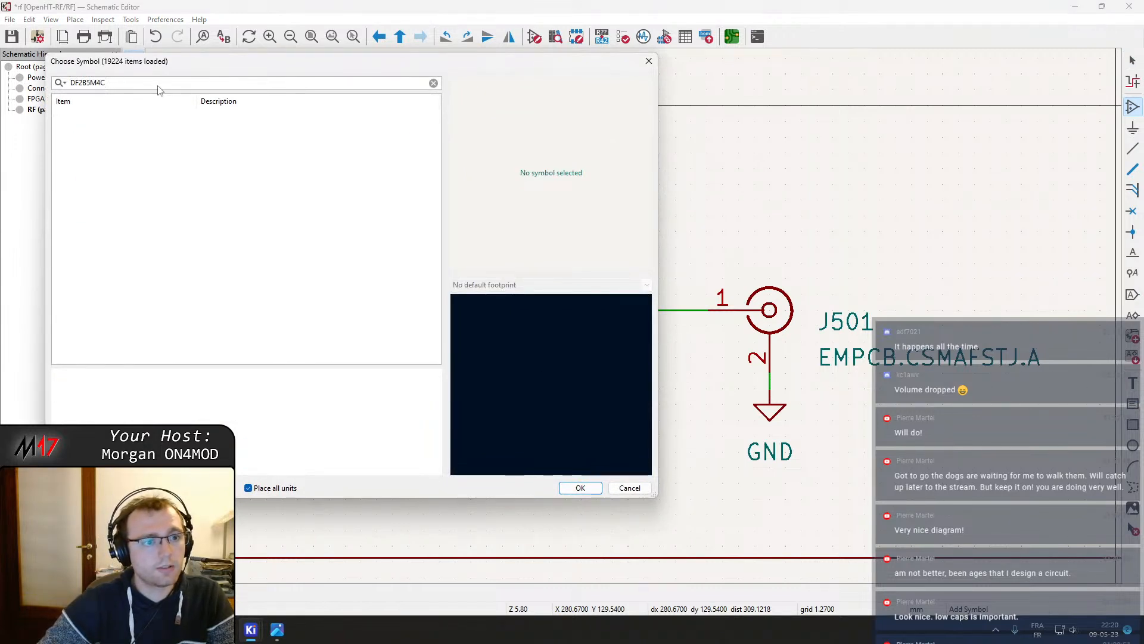
key(Escape)
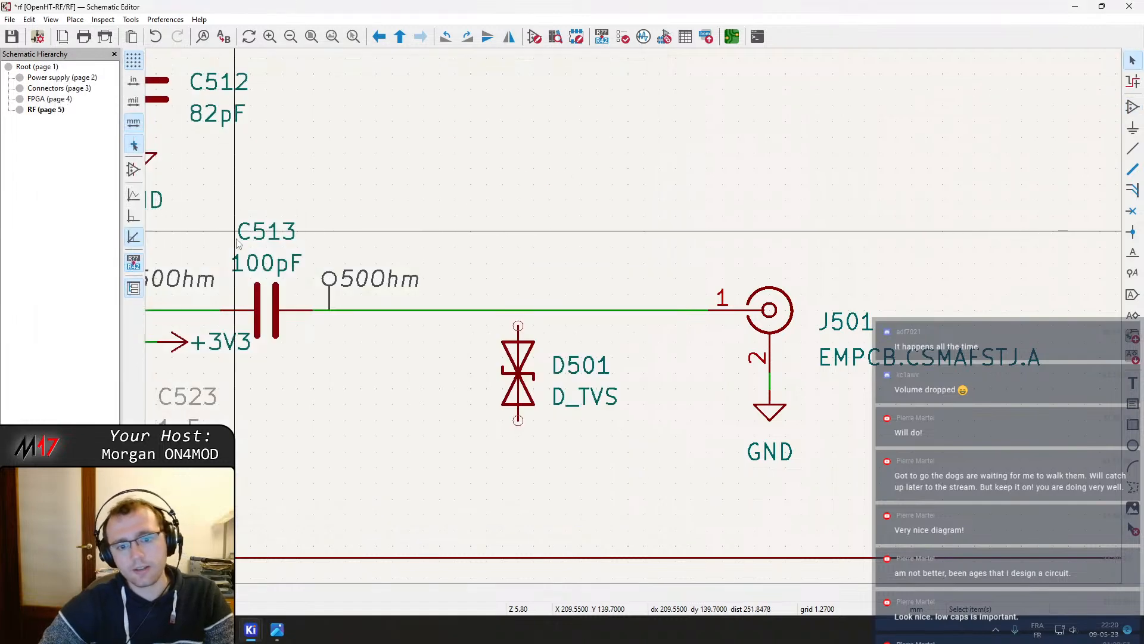
Open D501's properties and add an MPN field with the value DF2B5M4CT,L3F
double_click(517, 375)
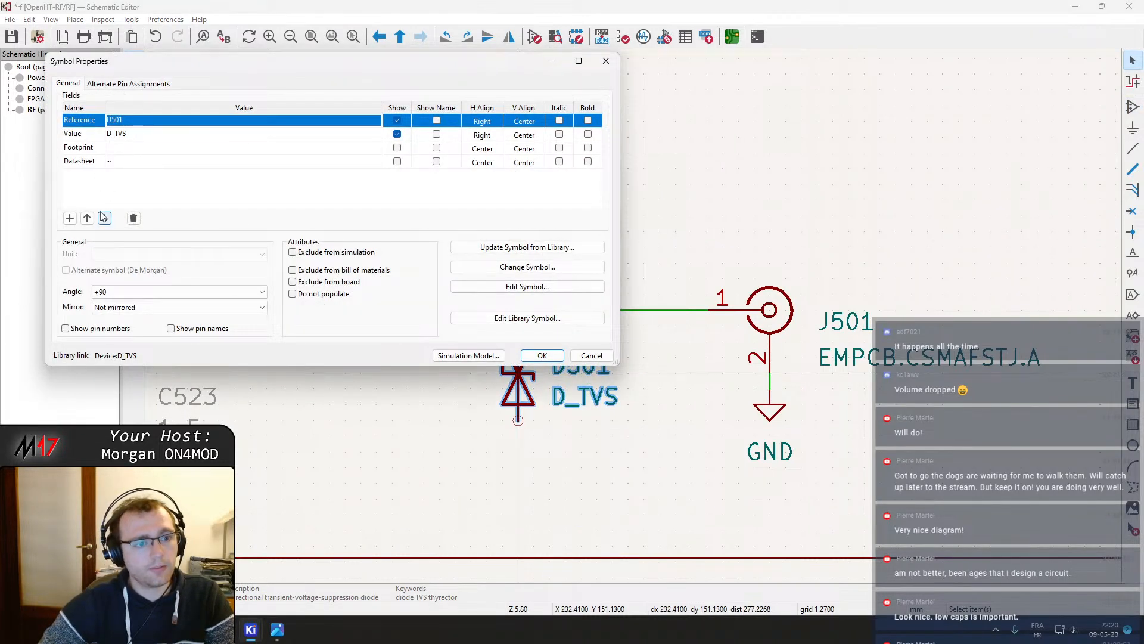
click(70, 218)
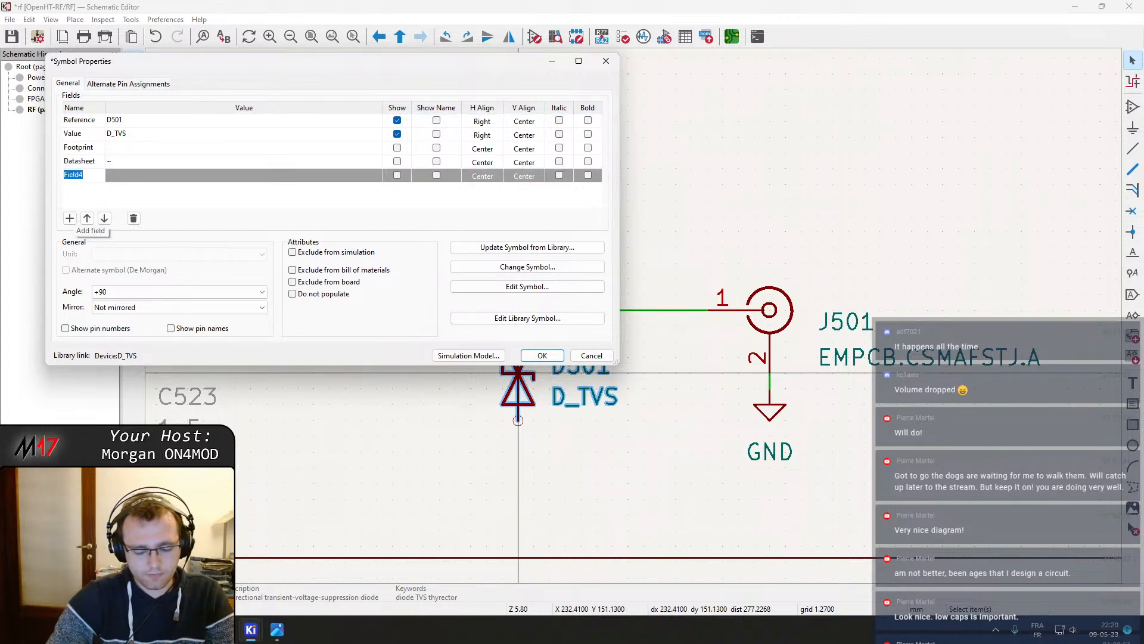
text(MPN)
key(Return)
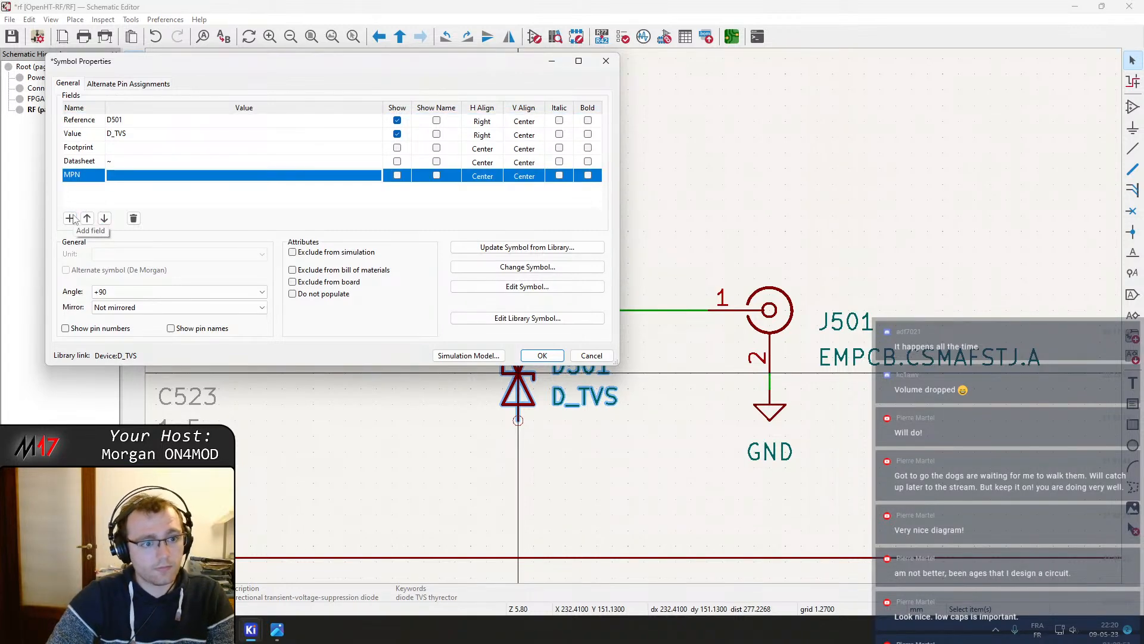
click(128, 177)
text(DF2B5M4CT,L3F)
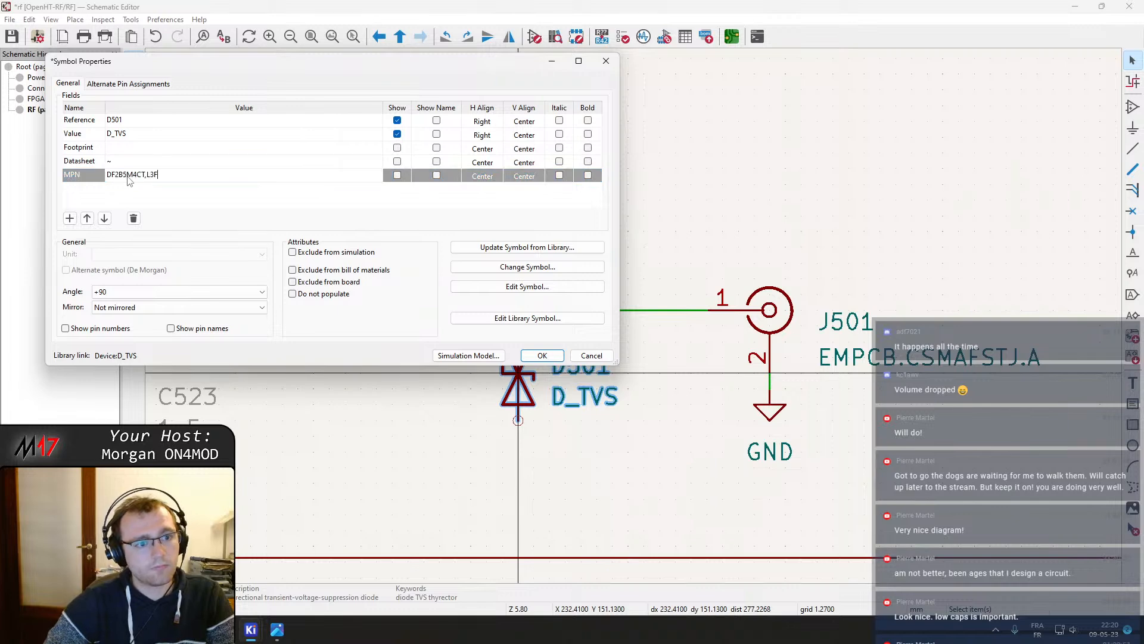
key(Return)
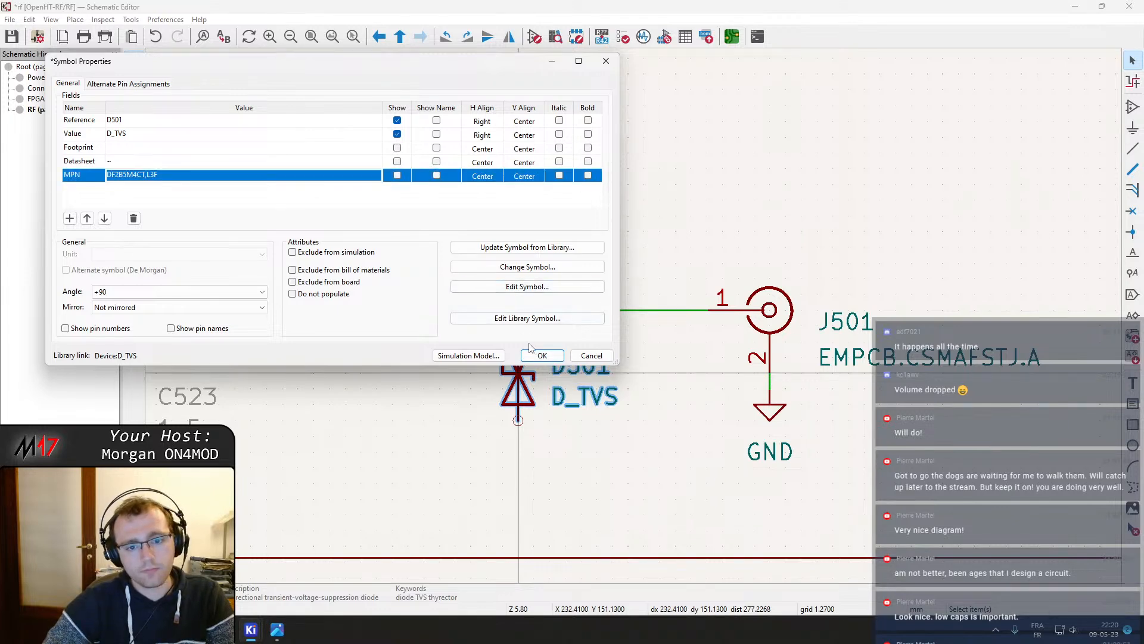
Check the DF2B5M4CT datasheet in the browser, then return to the schematic properties dialog
key(alt+Tab)
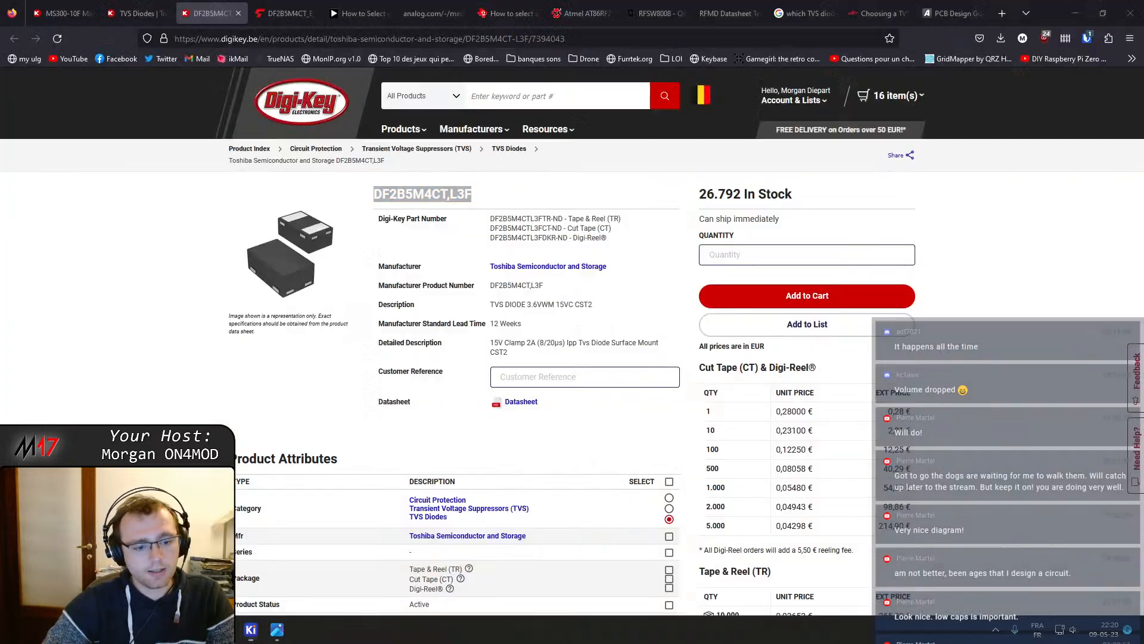
click(280, 14)
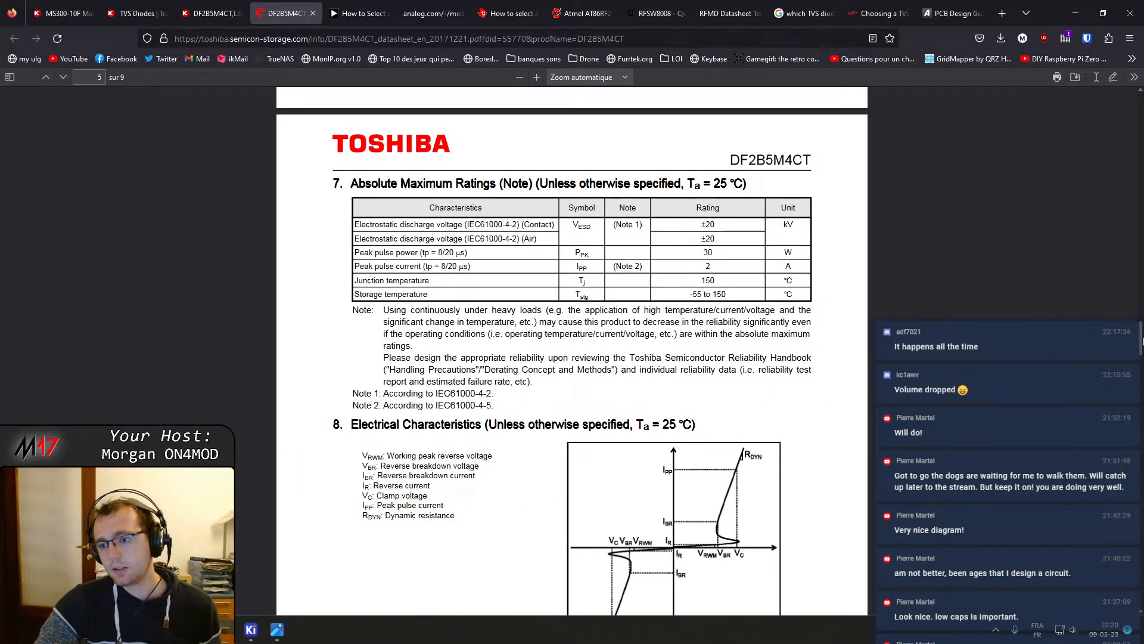
drag(1141, 339, 1120, 112)
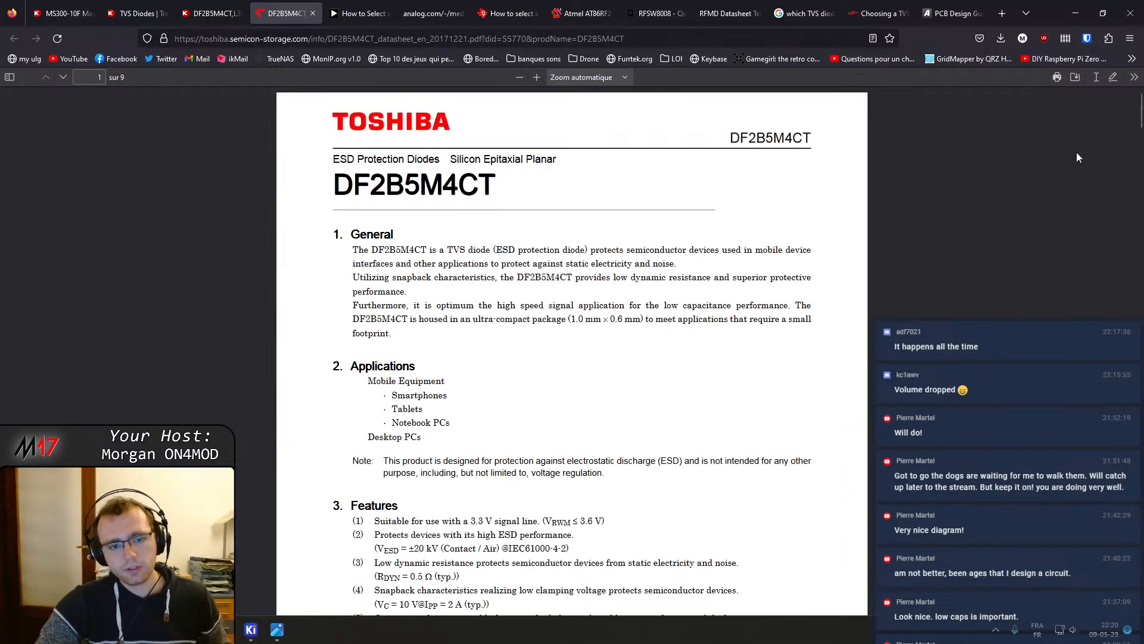
mouse_move(250, 633)
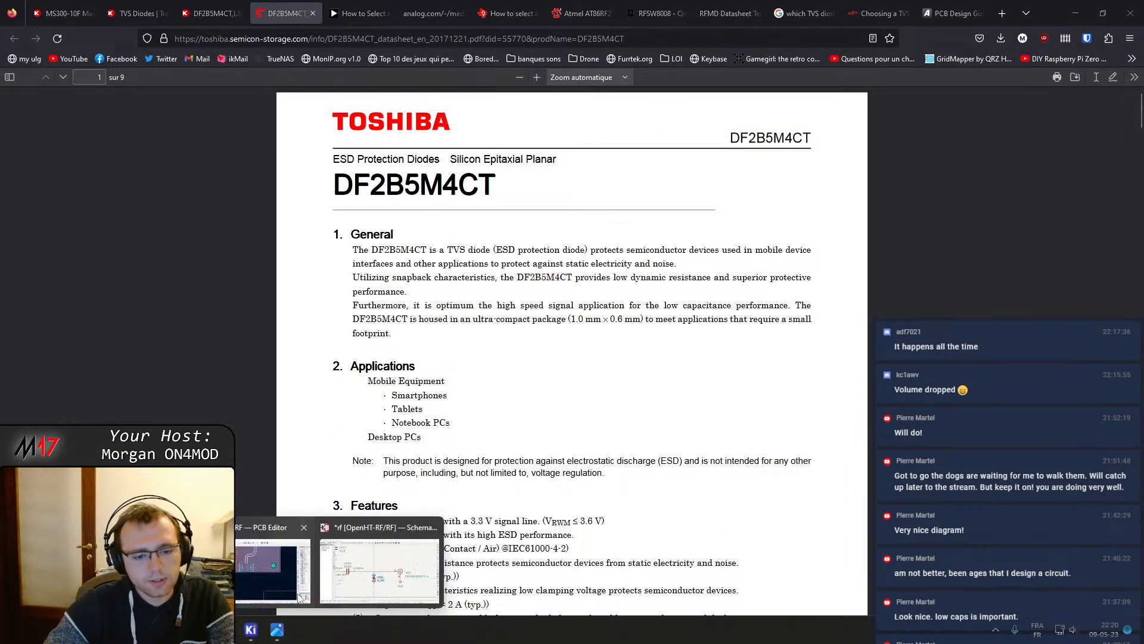
click(382, 557)
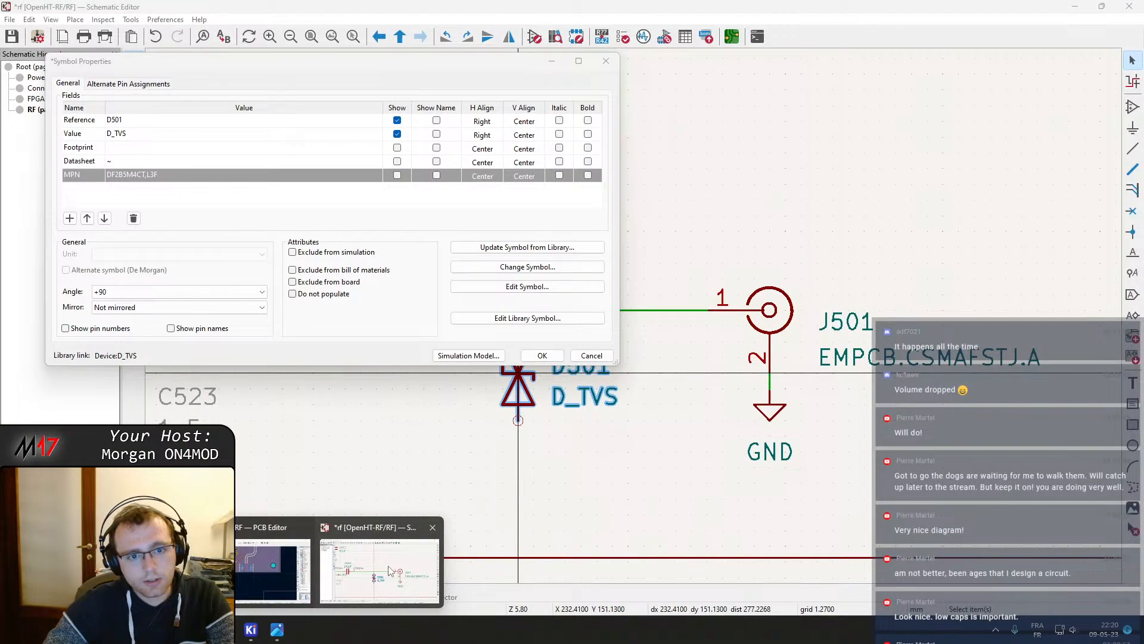
Open the footprint library browser from D501's footprint field and browse the Diode_SMD footprints
click(374, 147)
click(374, 148)
click(377, 147)
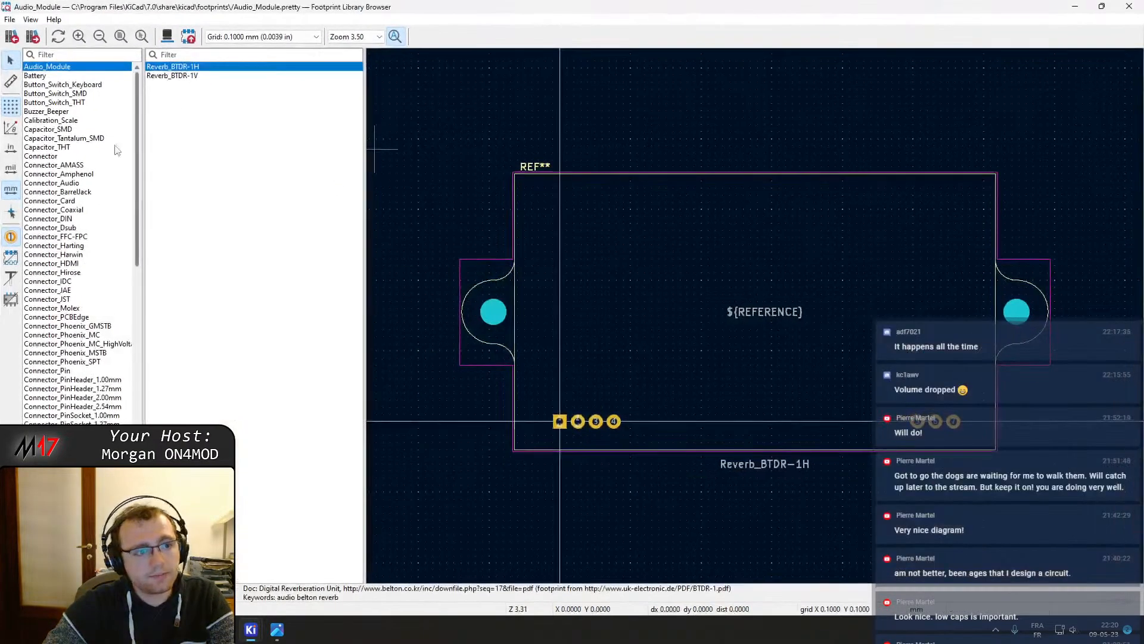
scroll(73, 173, down, 6)
scroll(74, 173, down, 6)
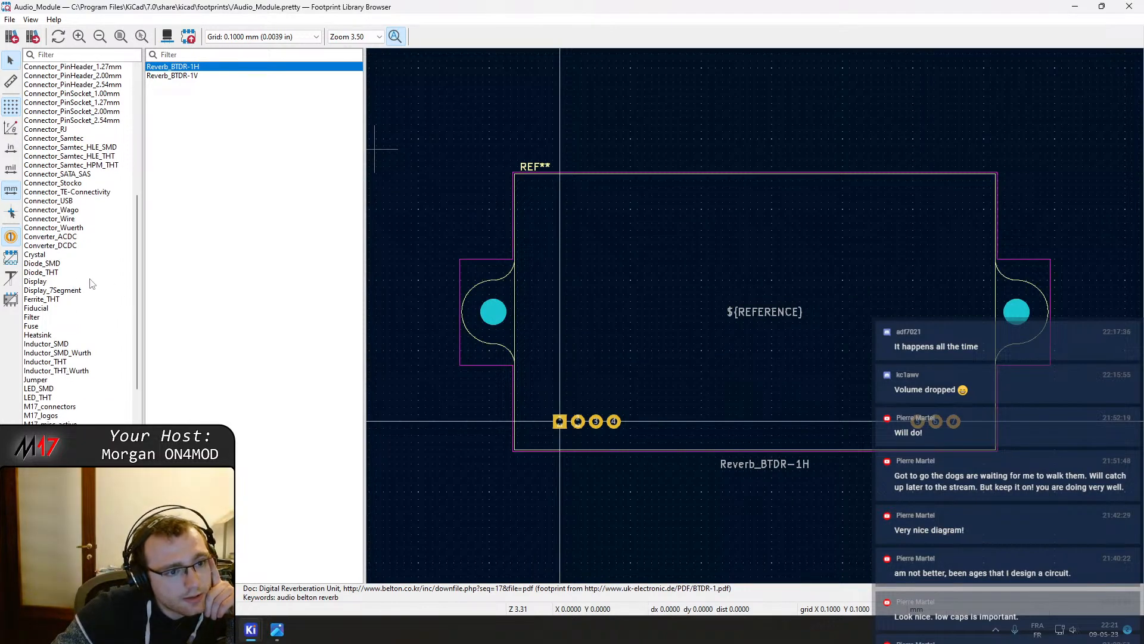
click(49, 265)
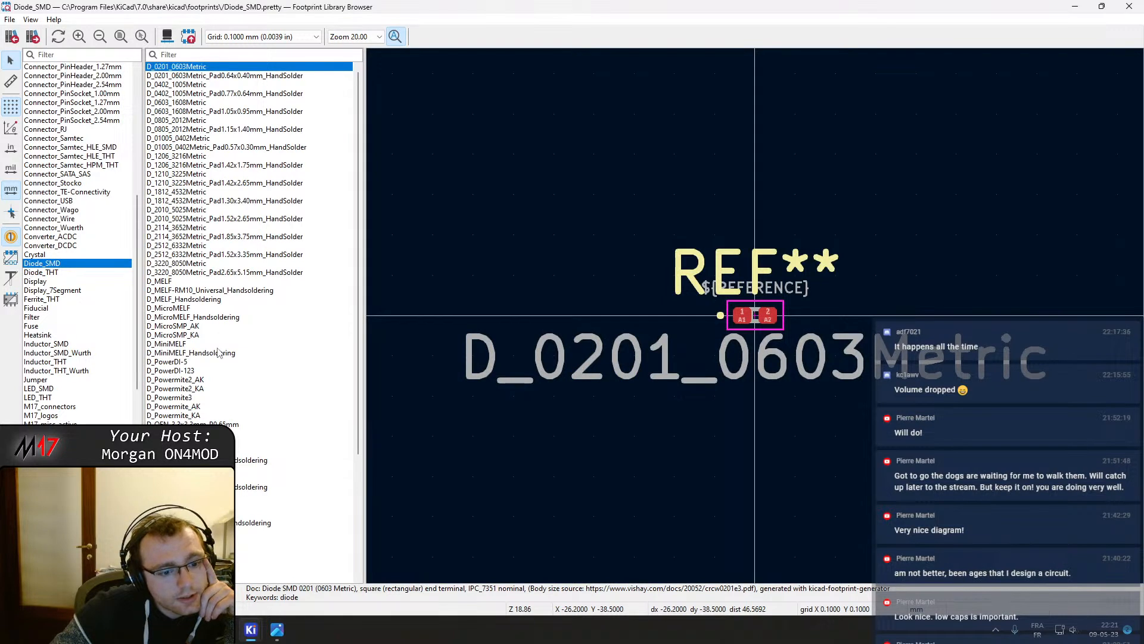
scroll(218, 352, down, 6)
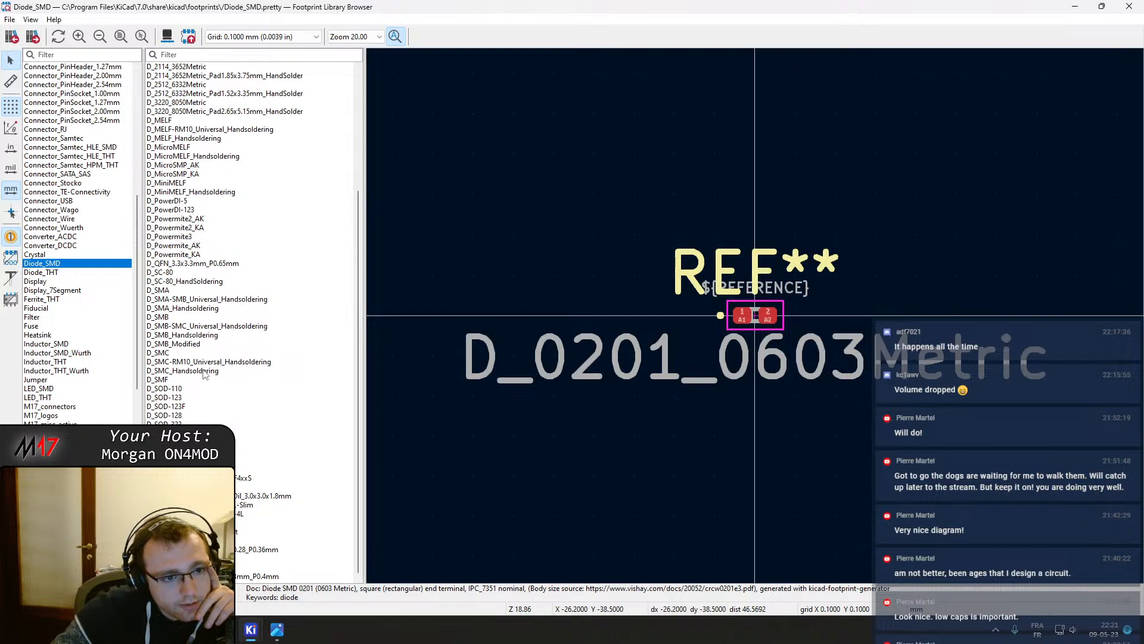
scroll(203, 374, up, 2)
click(185, 327)
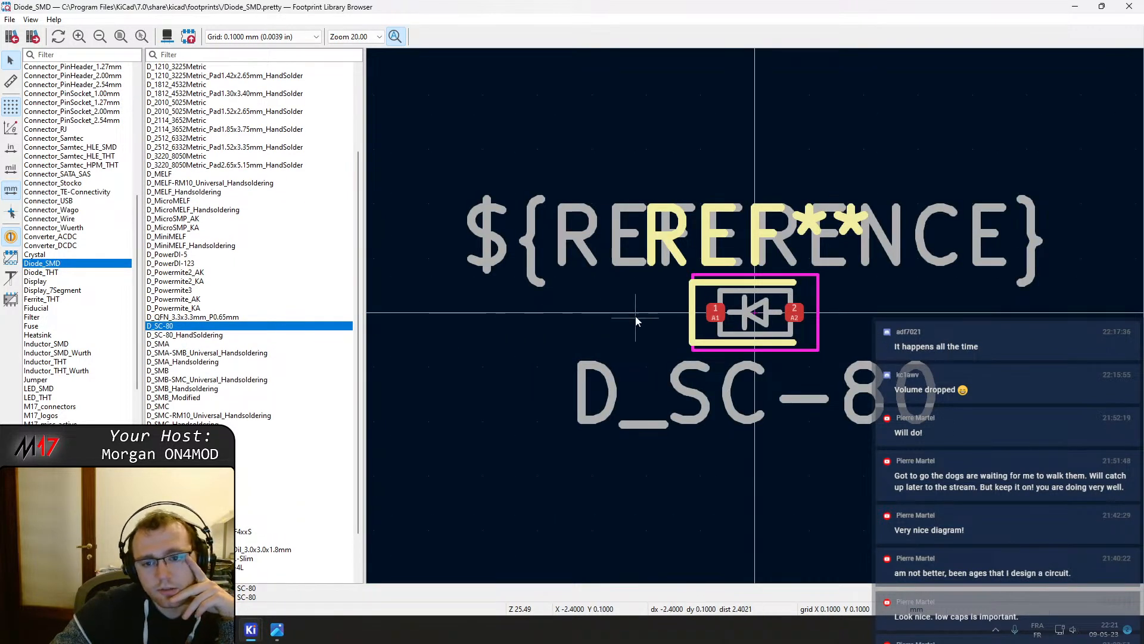
scroll(231, 262, up, 3)
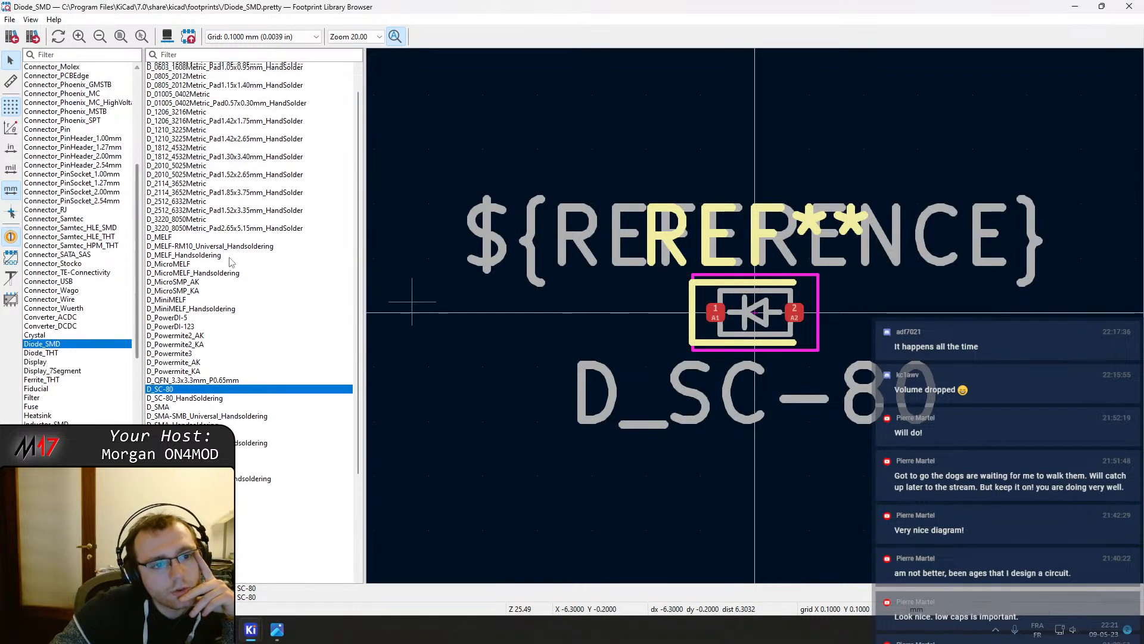
scroll(231, 262, up, 2)
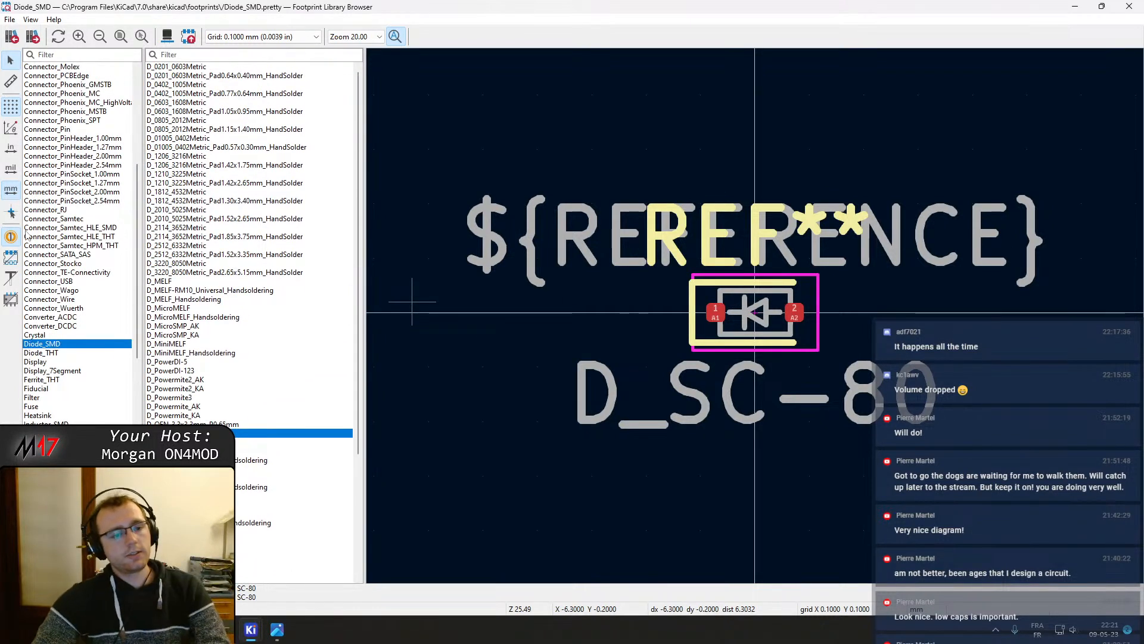
Filter the footprint libraries for M17 and assign M17_misc_passive:2450FB15A050 as D501's footprint, closing the dialog
click(59, 56)
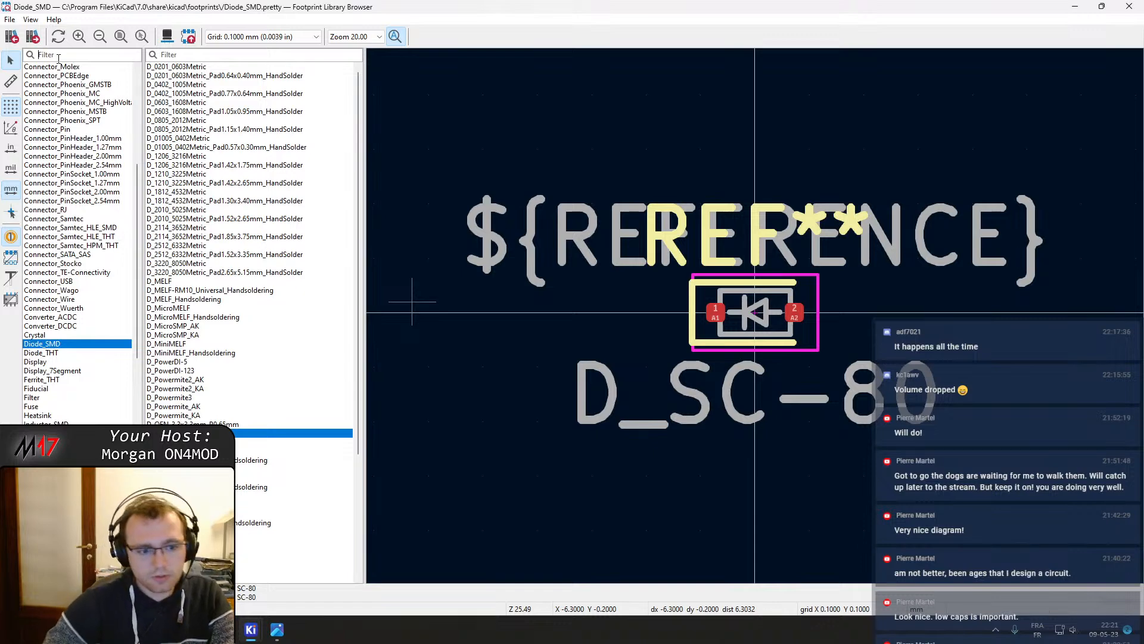
text(M)
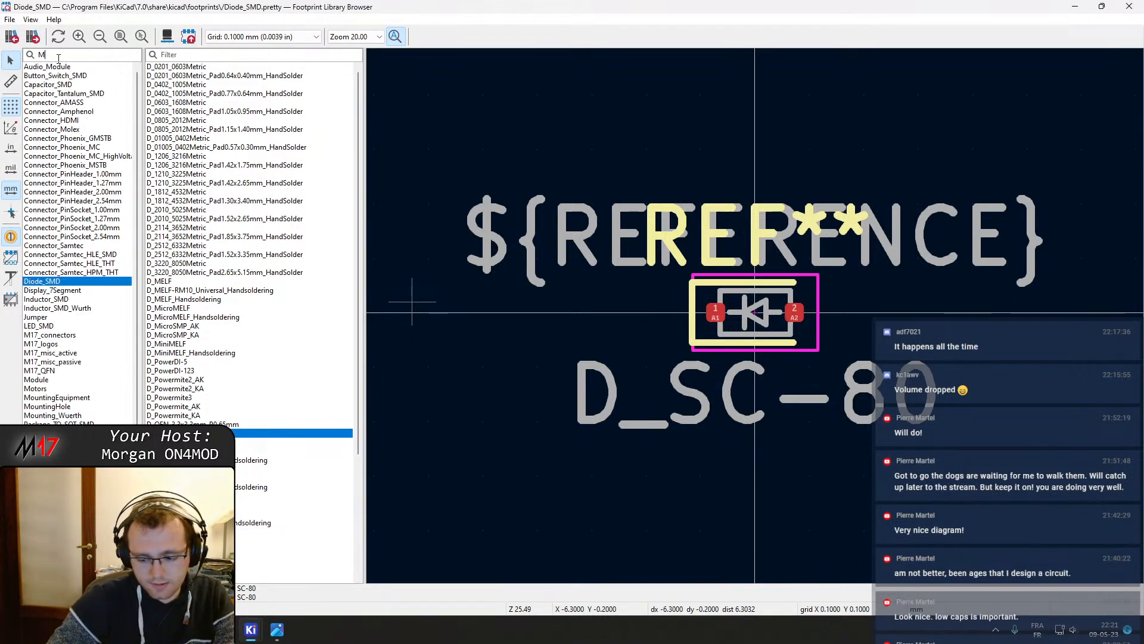
text(17)
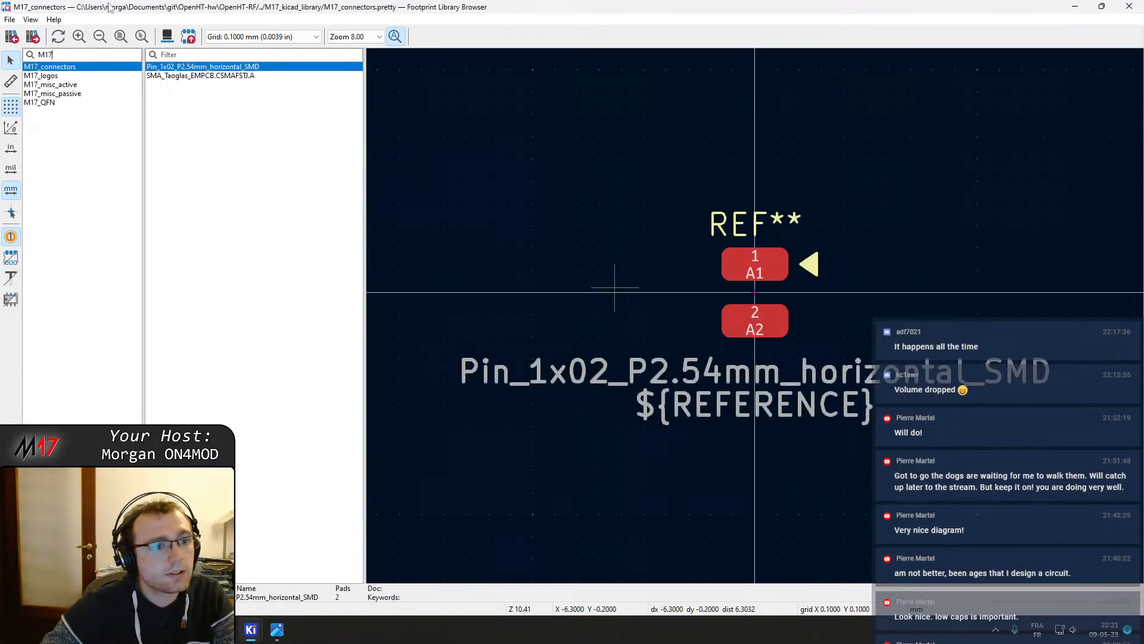
click(63, 93)
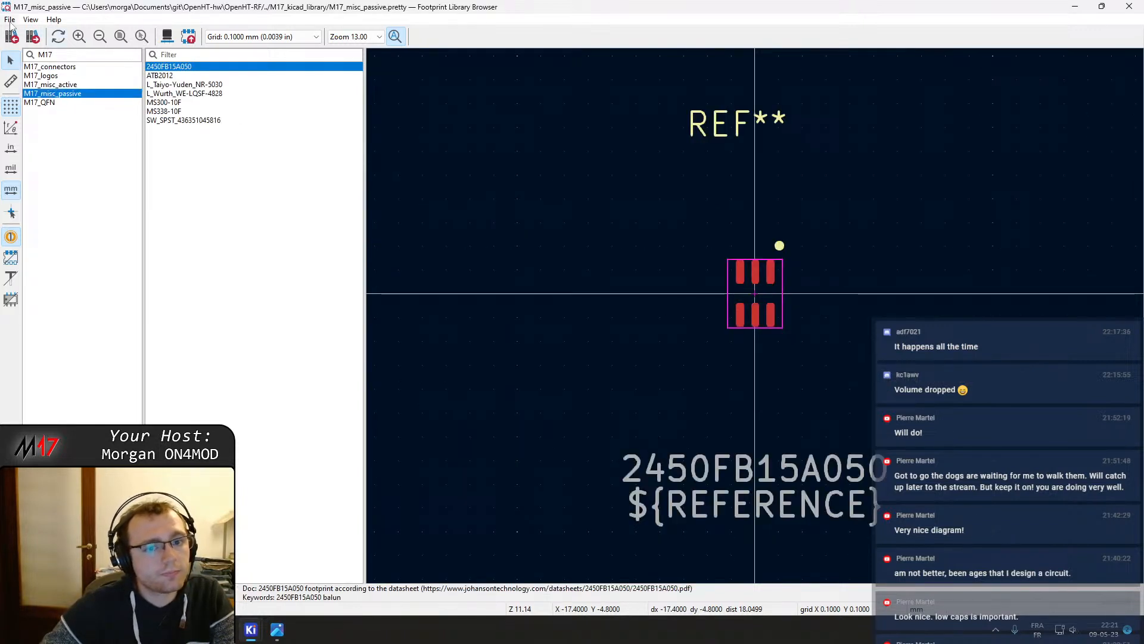
double_click(202, 68)
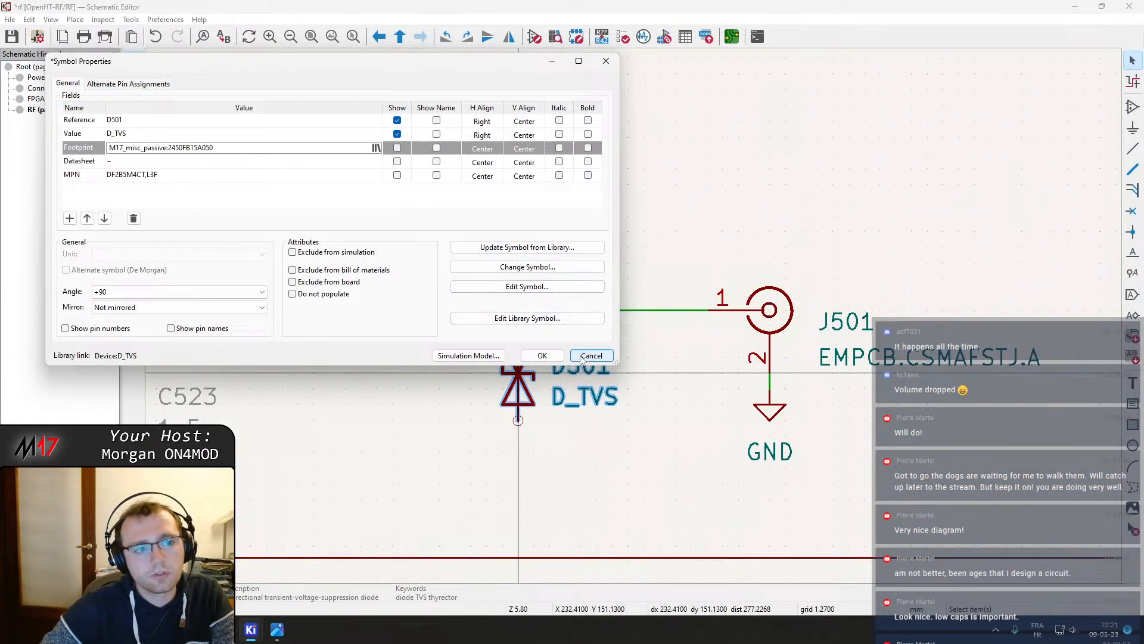
click(240, 153)
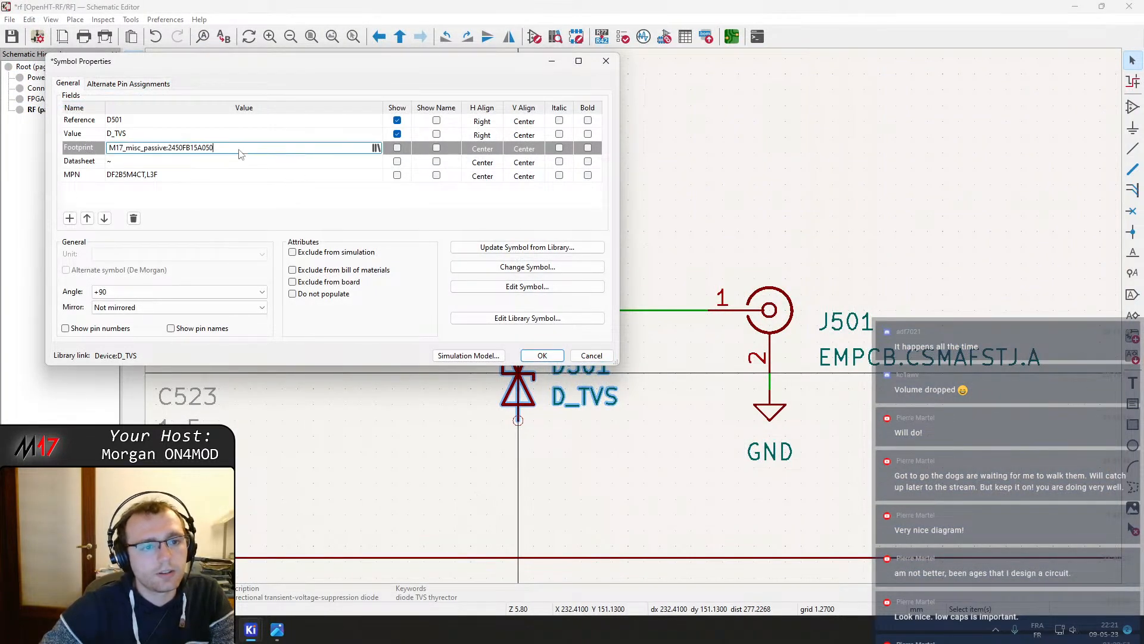
key(Return)
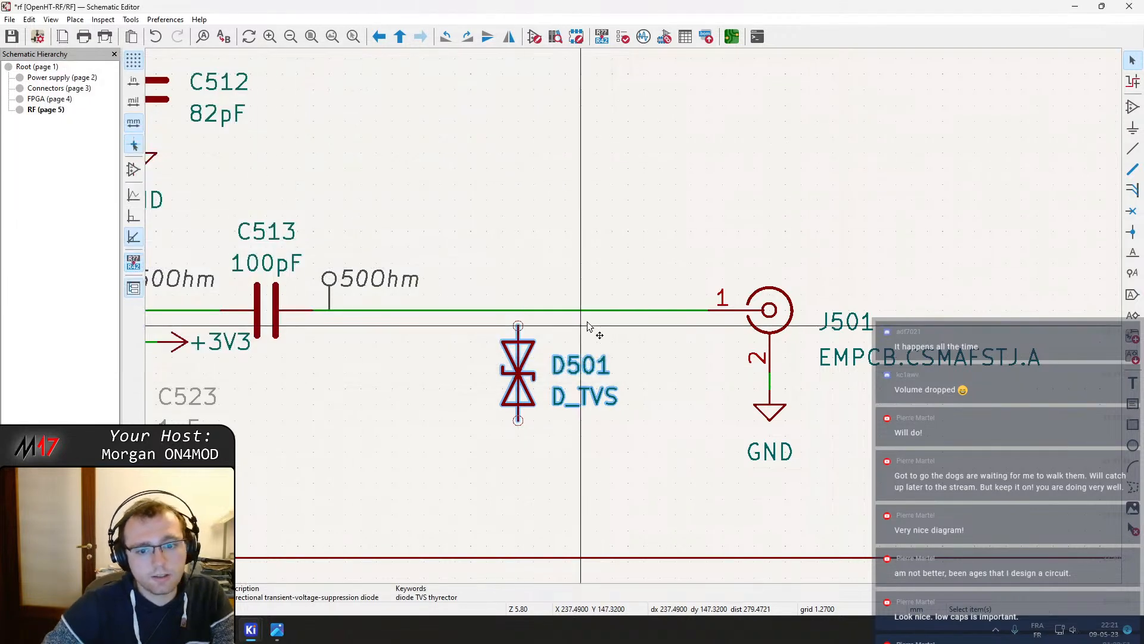
Reopen D501's properties and add an MPN field set to DF2B5M4CT,L3F
double_click(524, 368)
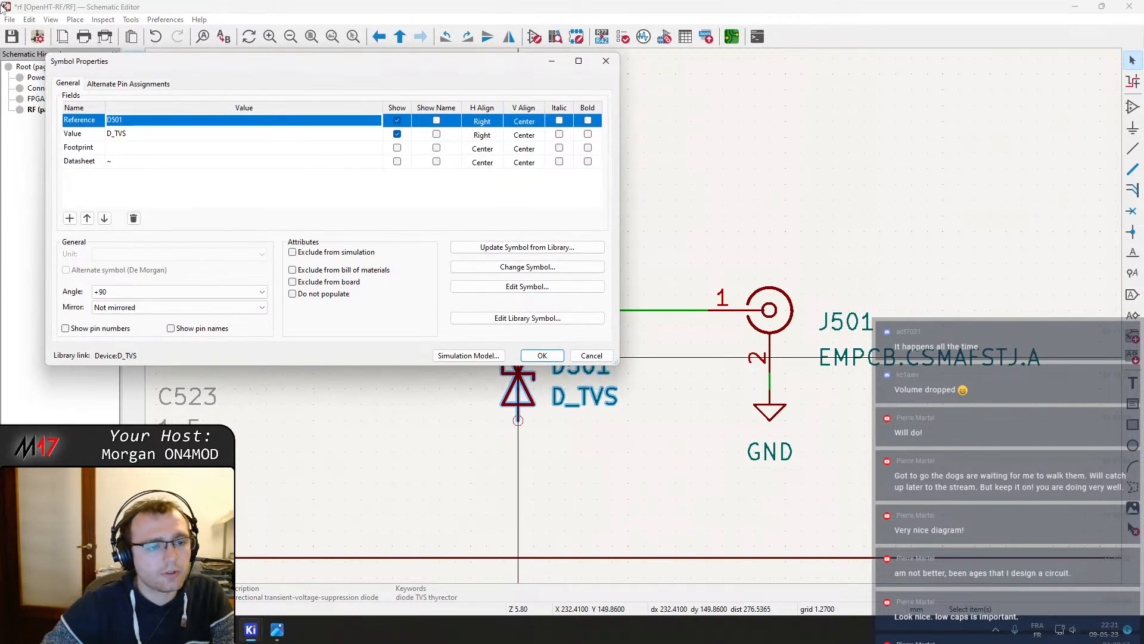
click(70, 218)
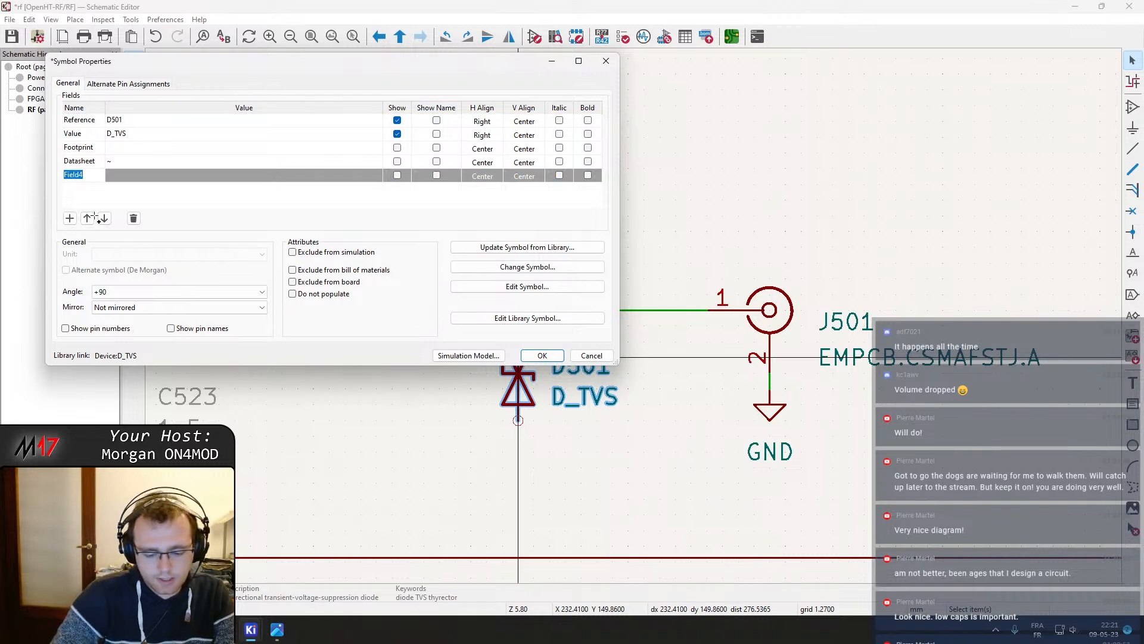
key(Tab)
text(DF2B5M4CT,L3F)
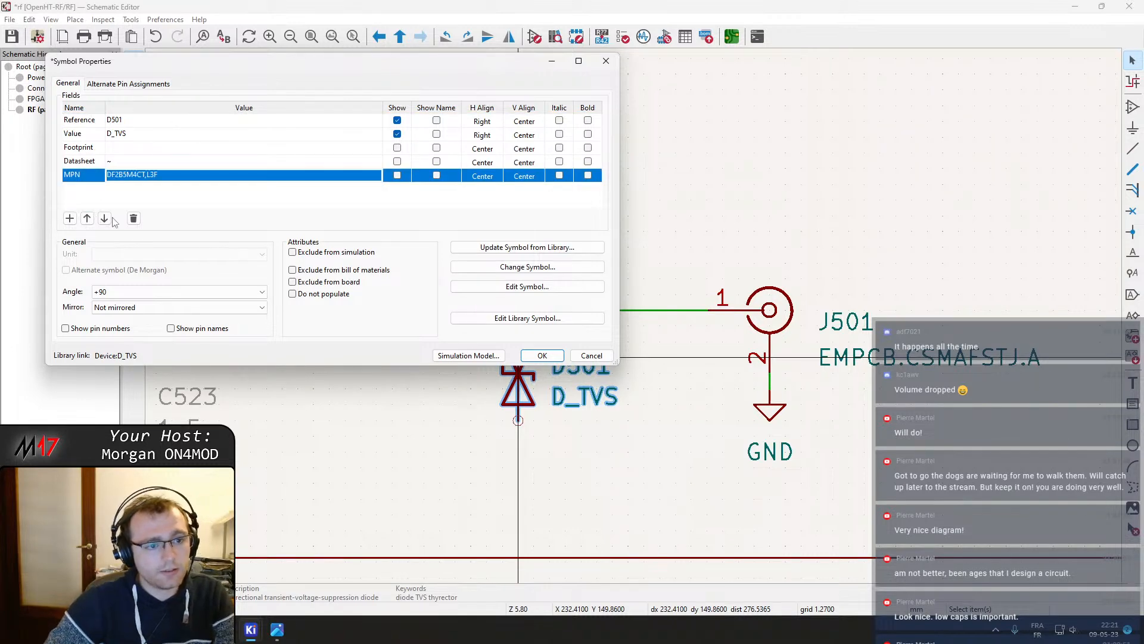
key(alt+Tab)
click(292, 38)
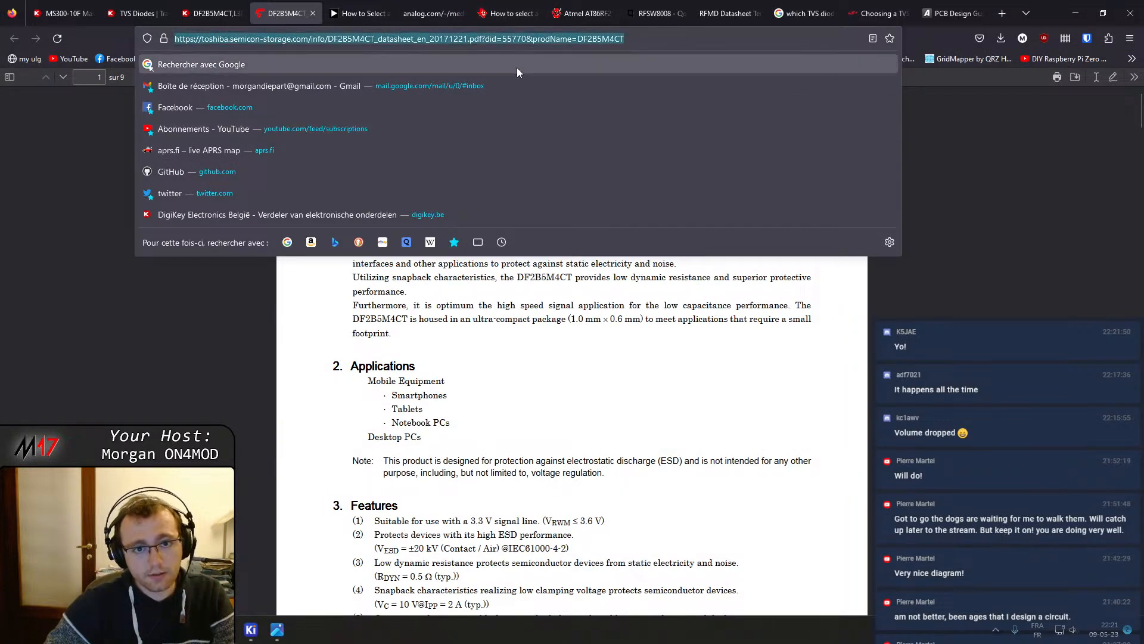
click(482, 39)
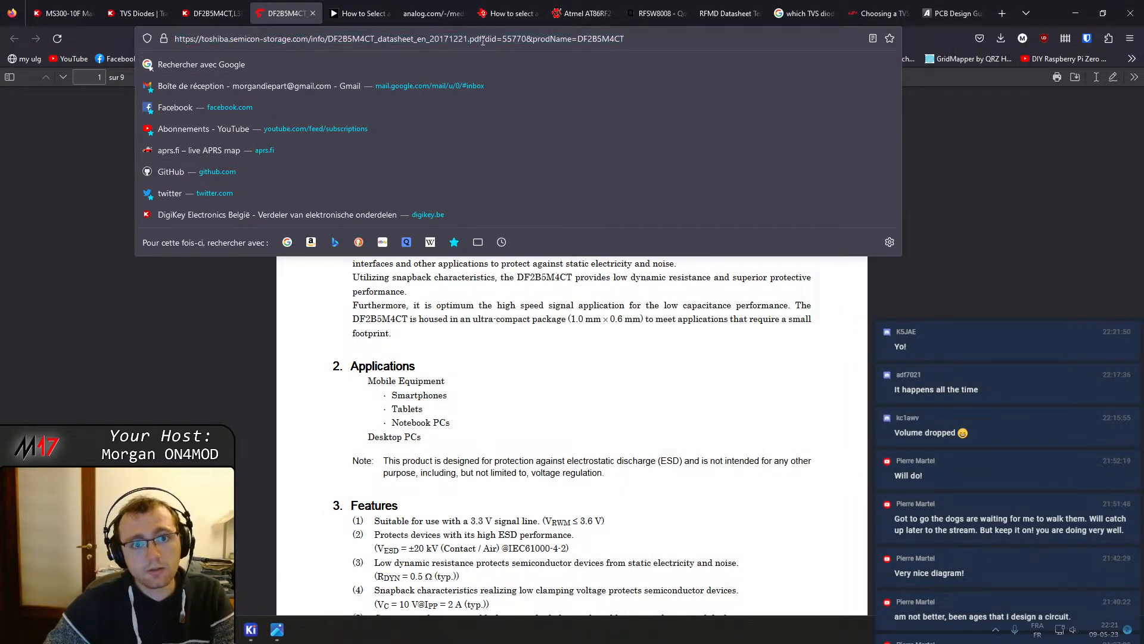
drag(483, 40, 735, 65)
key(BackSpace)
key(Return)
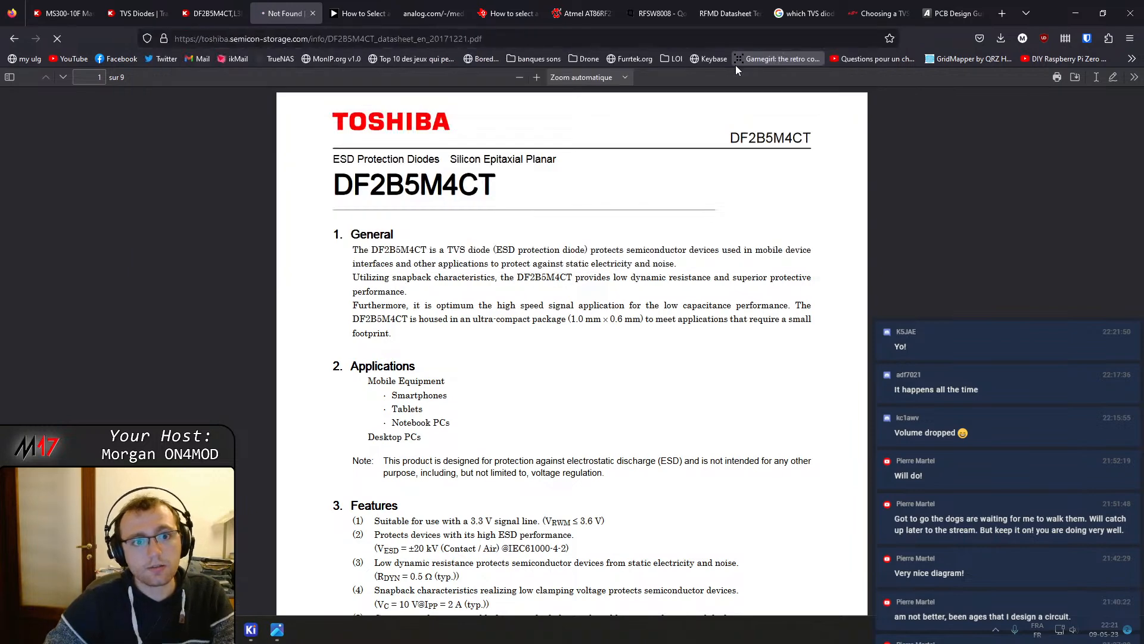
key(alt+Left)
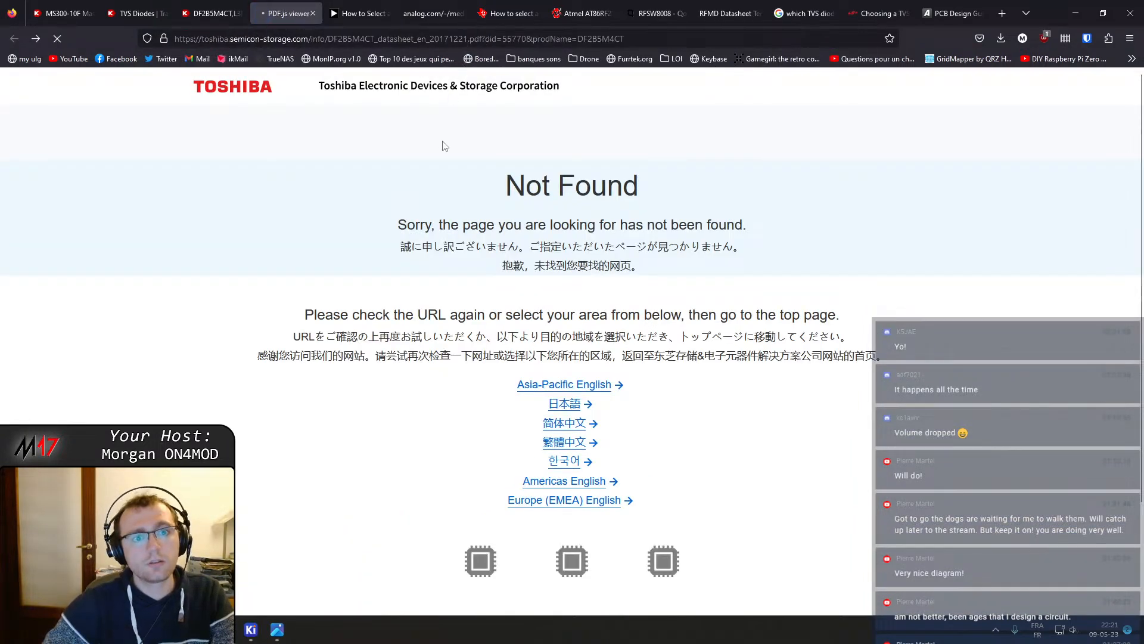
click(500, 37)
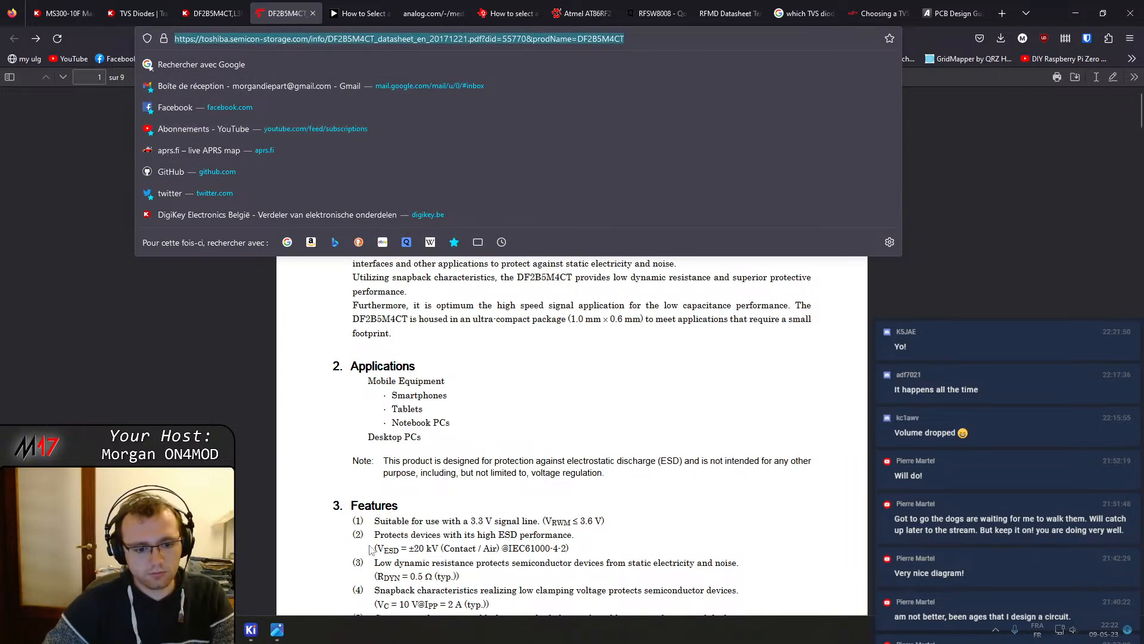
click(251, 629)
click(390, 569)
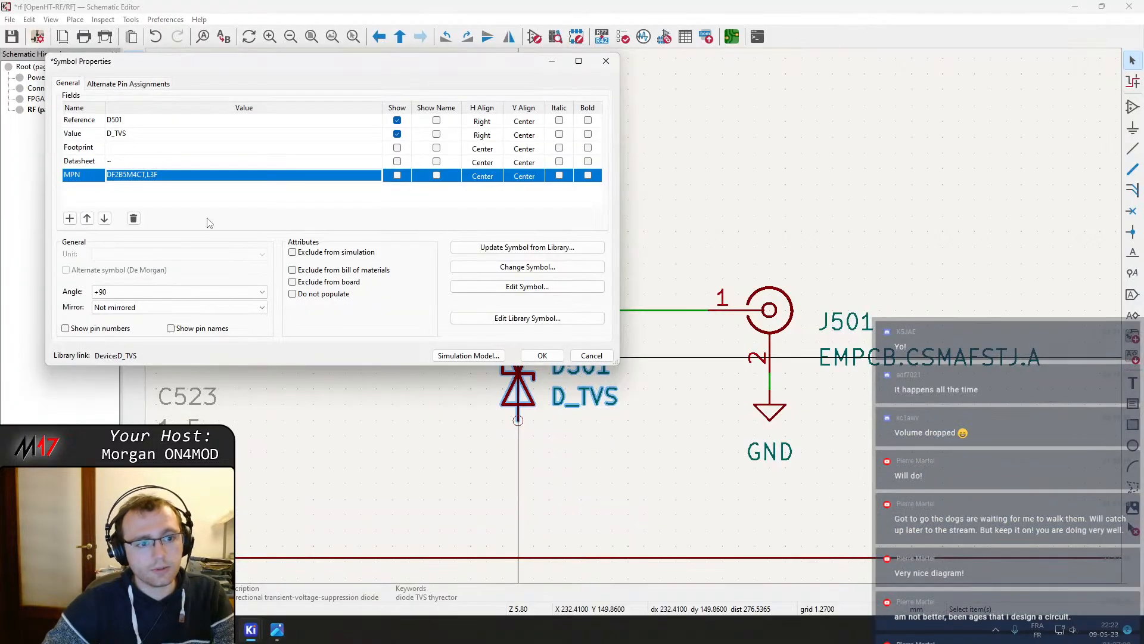
click(165, 165)
click(160, 147)
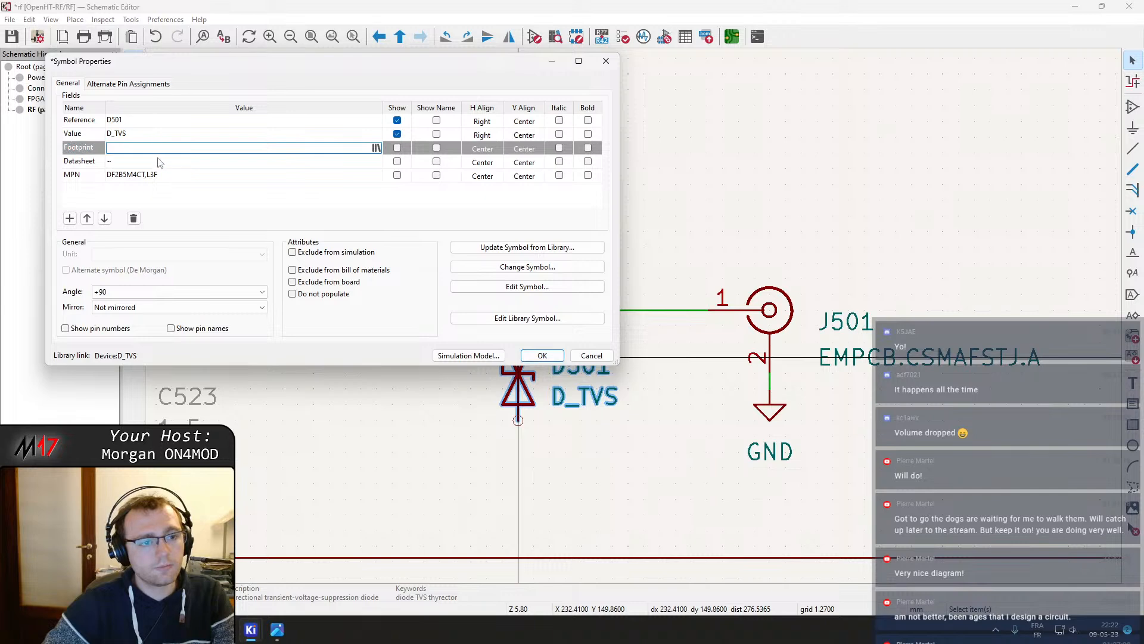
click(160, 162)
click(159, 161)
click(152, 150)
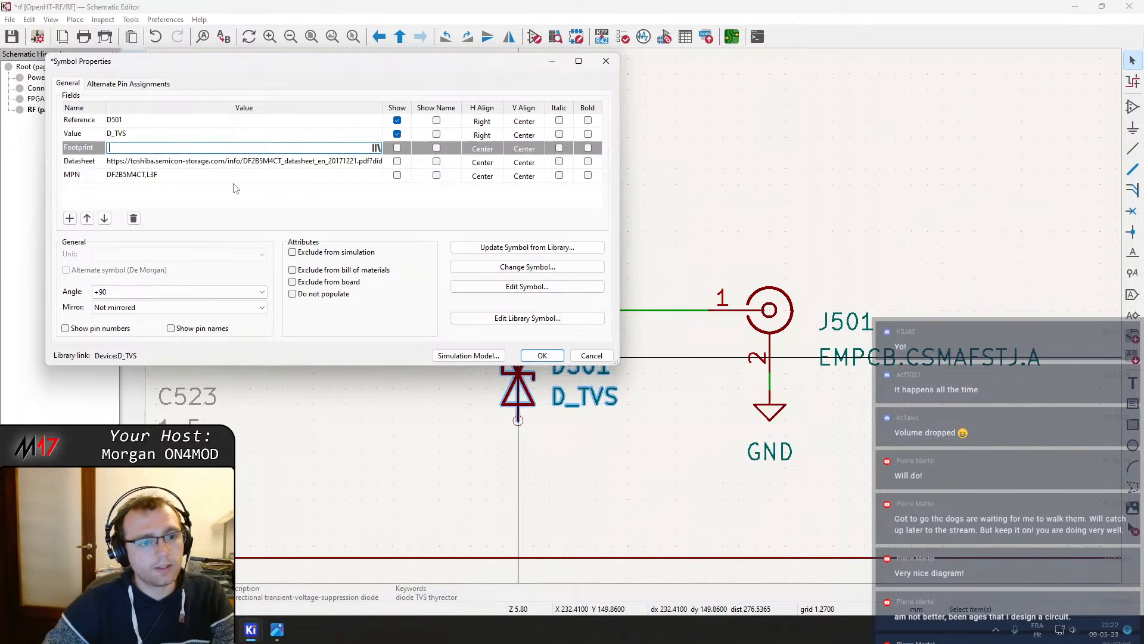
click(536, 359)
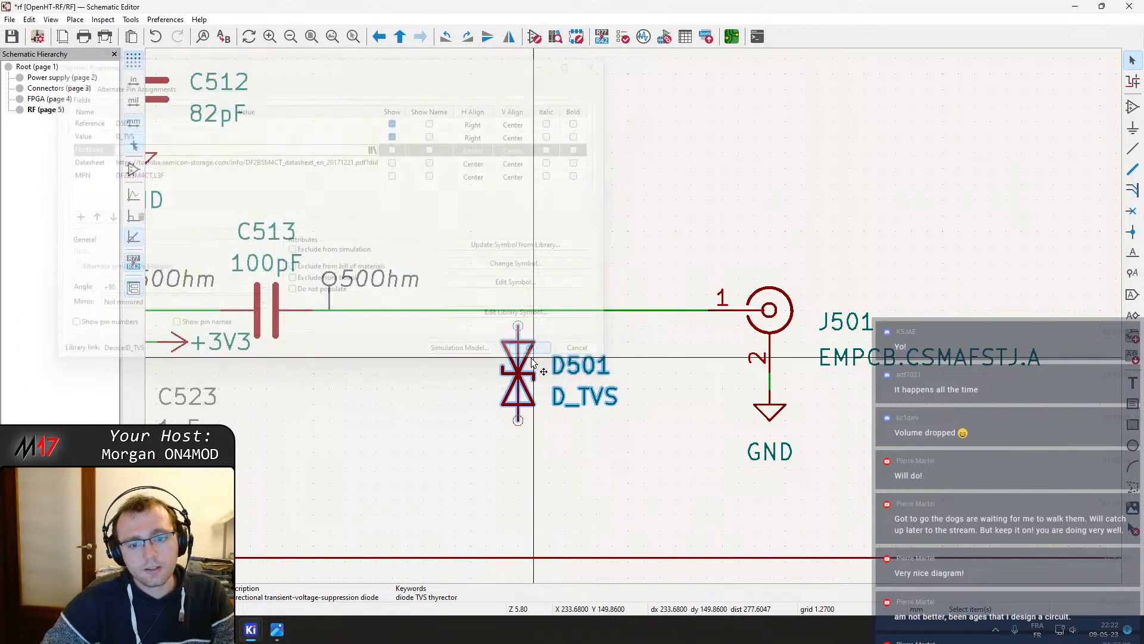
Duplicate a GND symbol and place it below D501
click(768, 417)
key(ctrl+d)
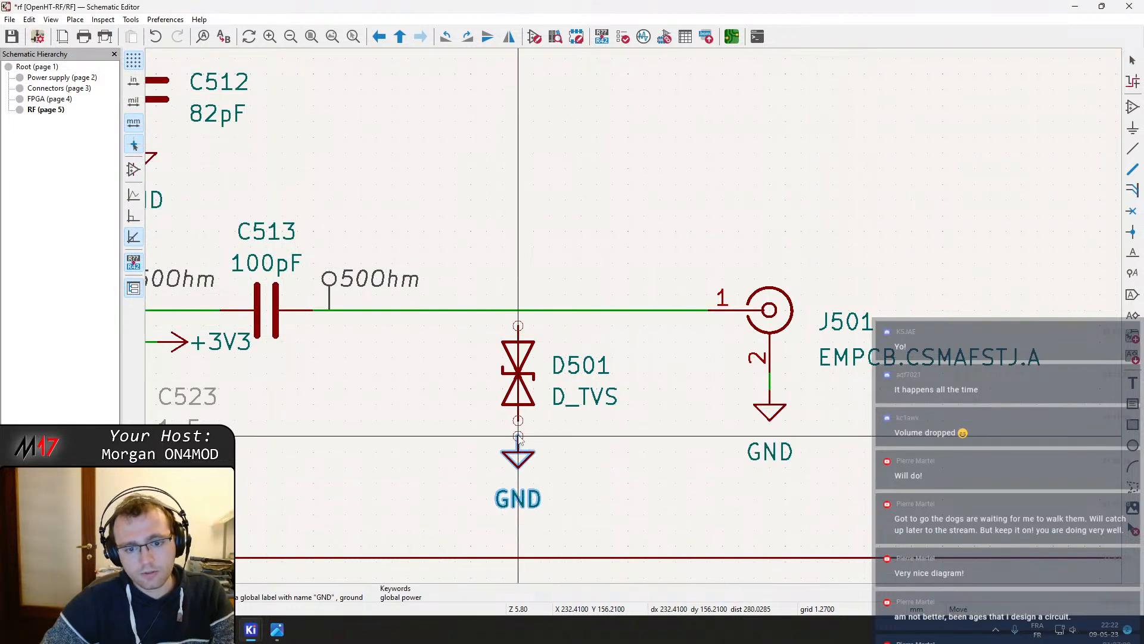
click(518, 436)
click(520, 437)
Wire D501's lower pin to the new GND and its upper pin to the RF line
click(519, 422)
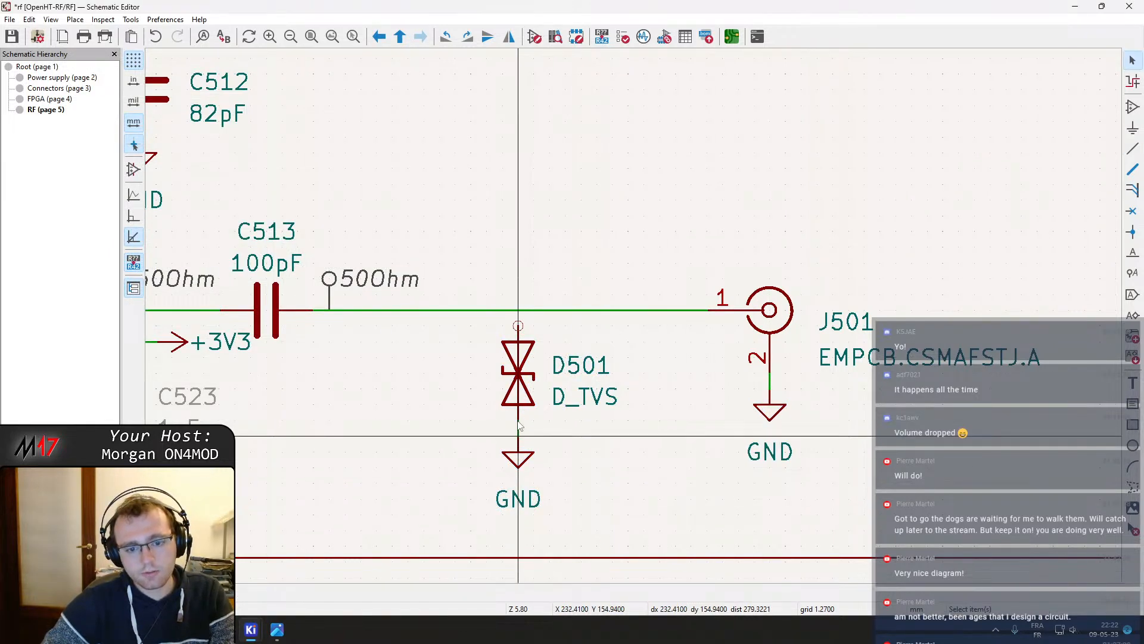
click(518, 327)
click(518, 311)
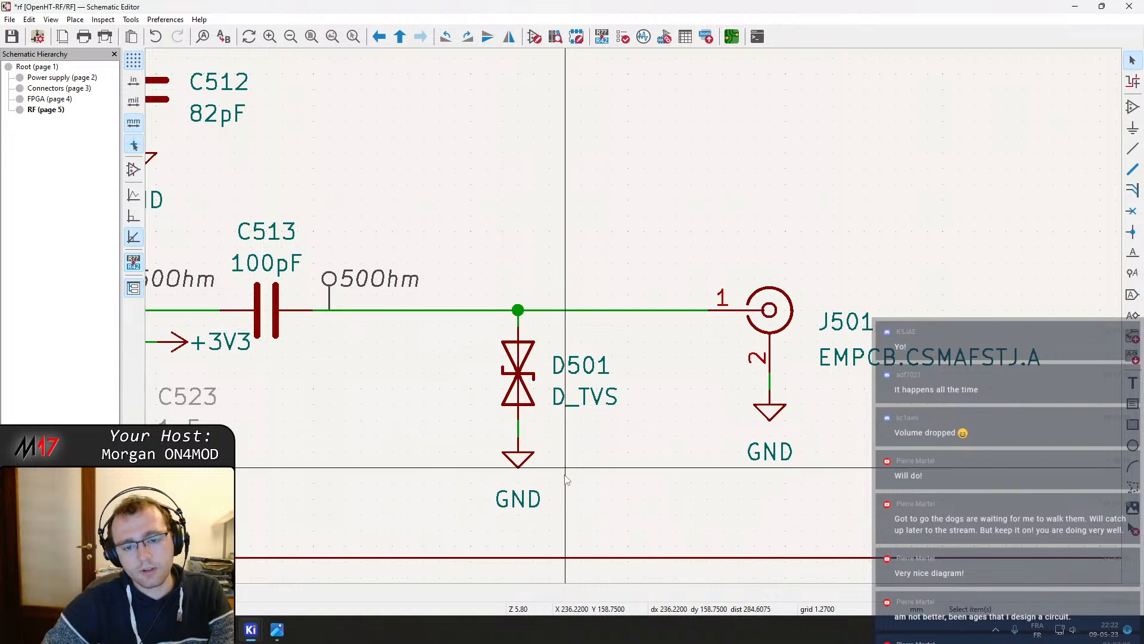
Move D501 beside J501 and mirror it horizontally so its labels sit on the left
key(m)
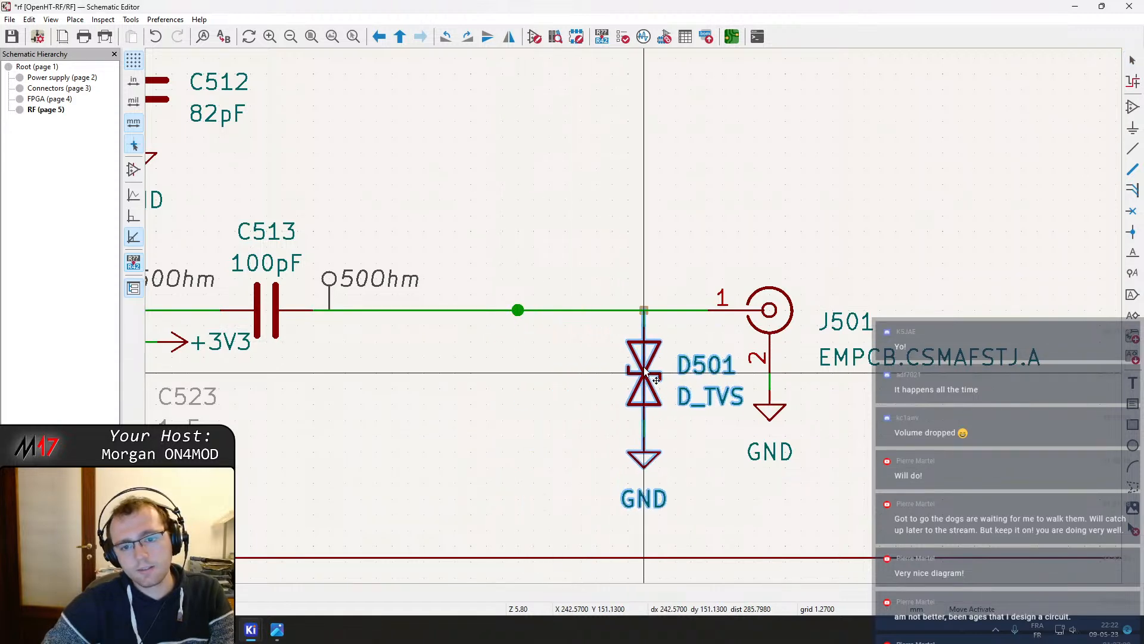
click(644, 366)
click(644, 367)
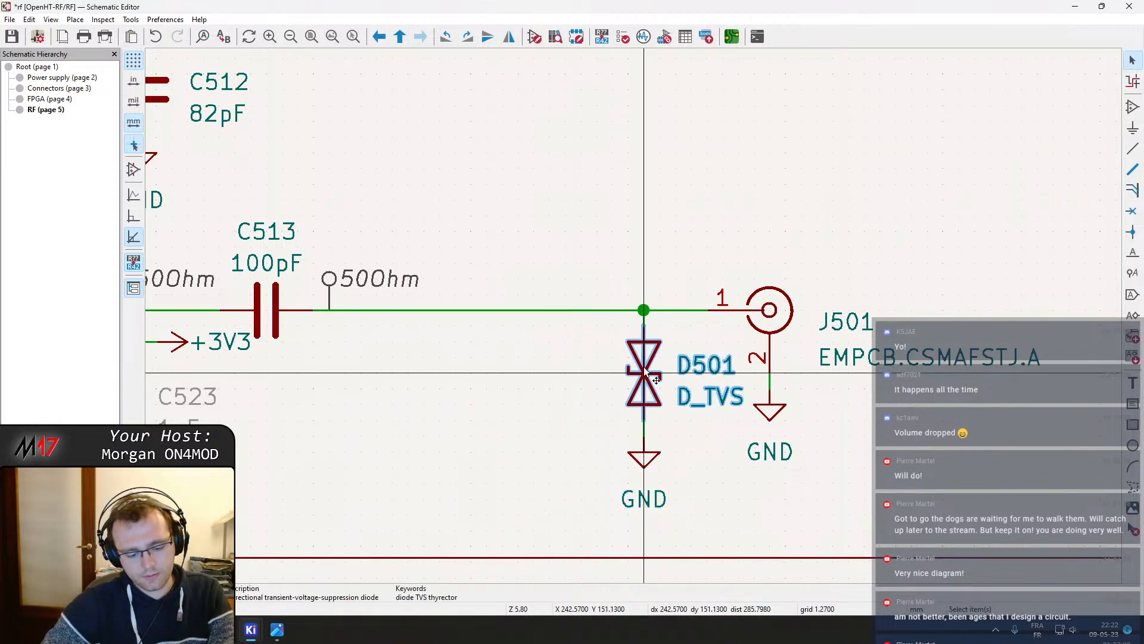
key(y)
key(y)
key(x)
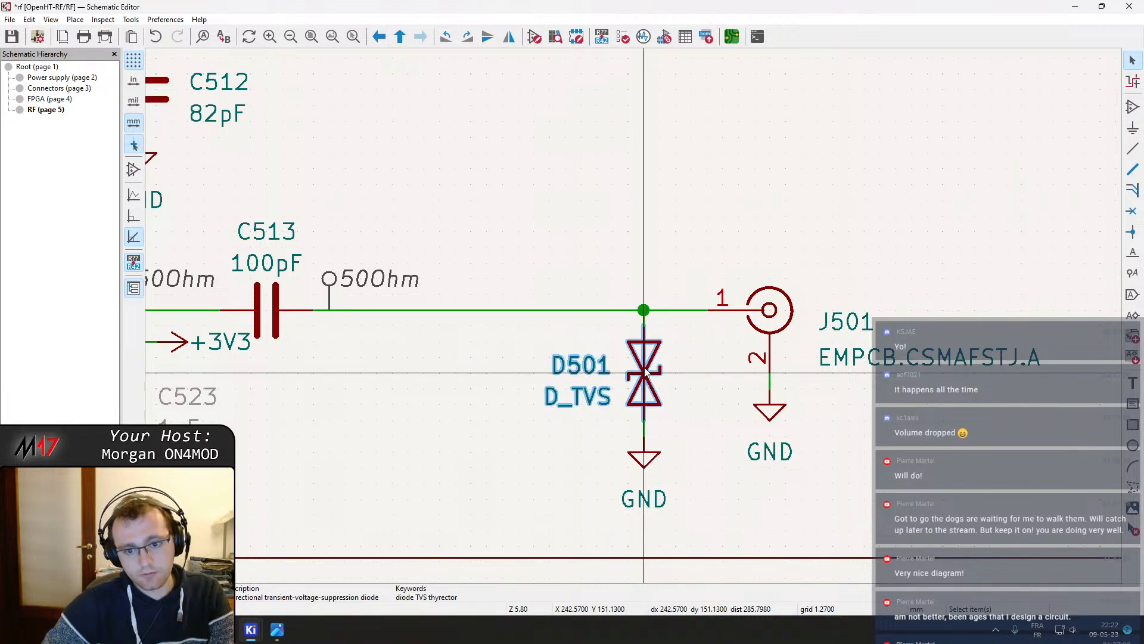
drag(666, 498, 569, 348)
drag(661, 378, 676, 378)
click(659, 245)
Move J501's GND symbol down to line up with D501's GND and save the schematic
scroll(661, 247, down, 5)
scroll(596, 289, up, 7)
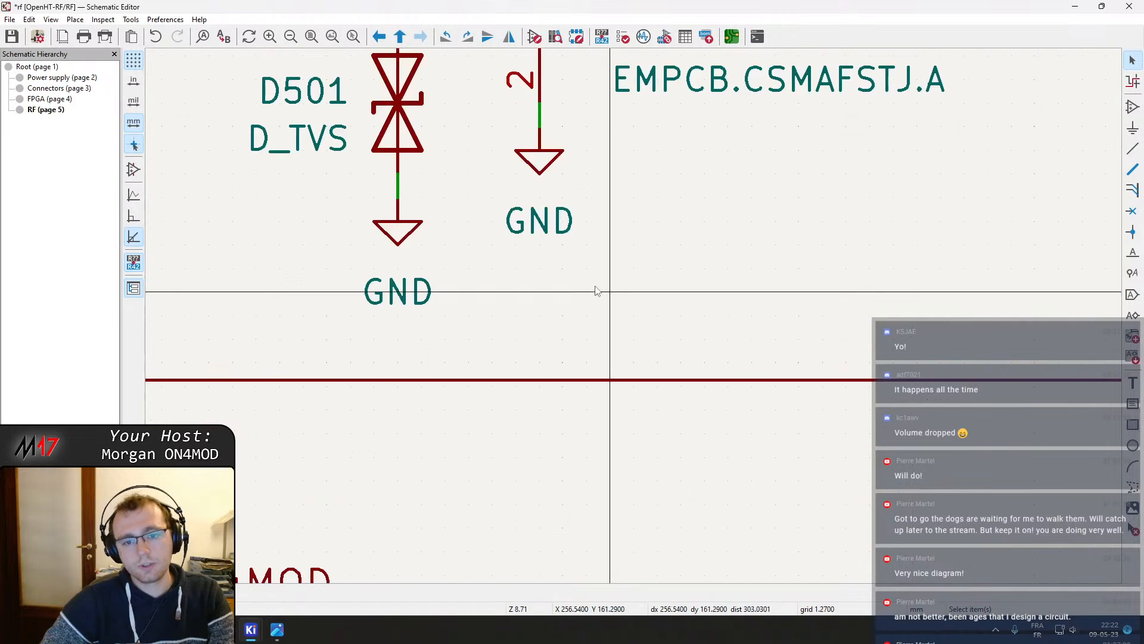
click(538, 163)
middle_drag(488, 155, 514, 301)
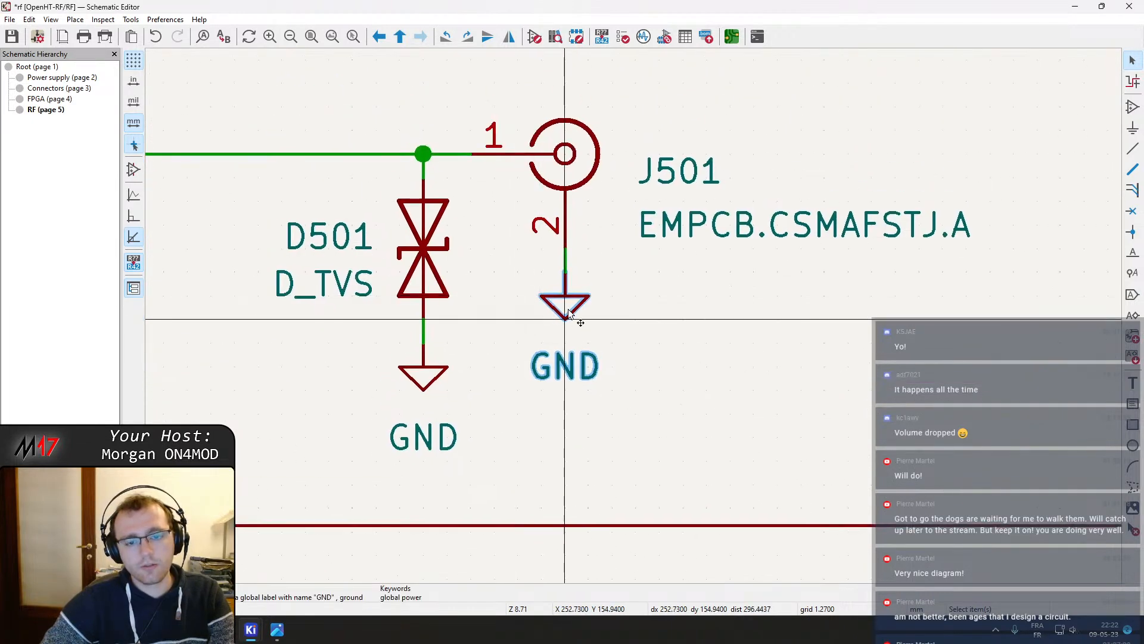
drag(568, 308, 568, 344)
scroll(557, 295, down, 4)
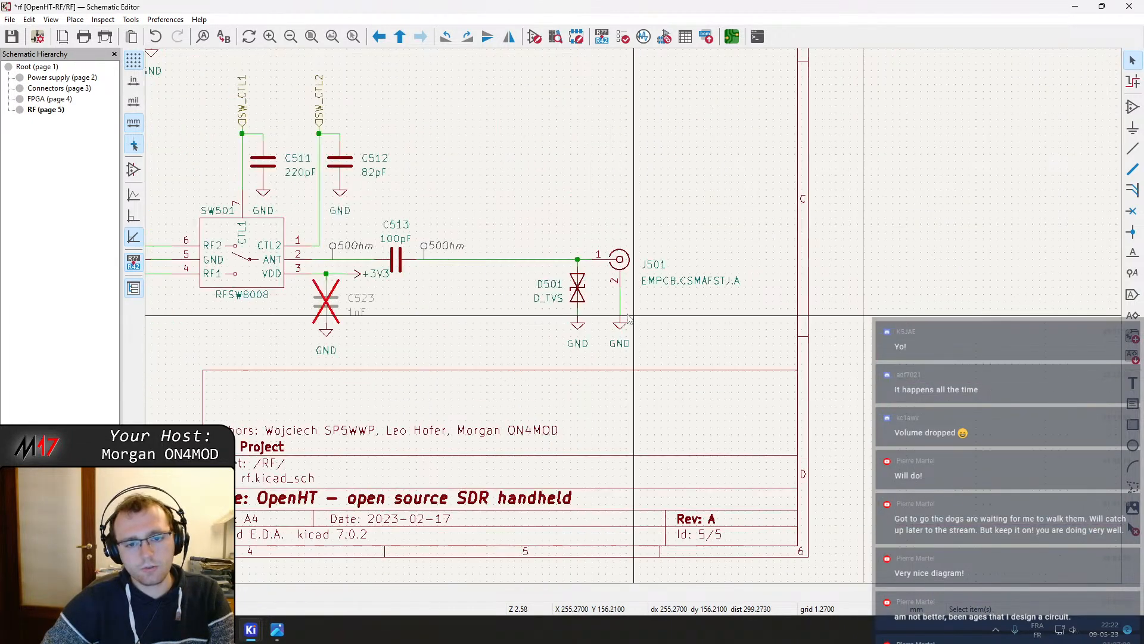
key(ctrl+s)
scroll(571, 321, up, 1)
middle_drag(571, 320, 606, 318)
drag(745, 374, 510, 232)
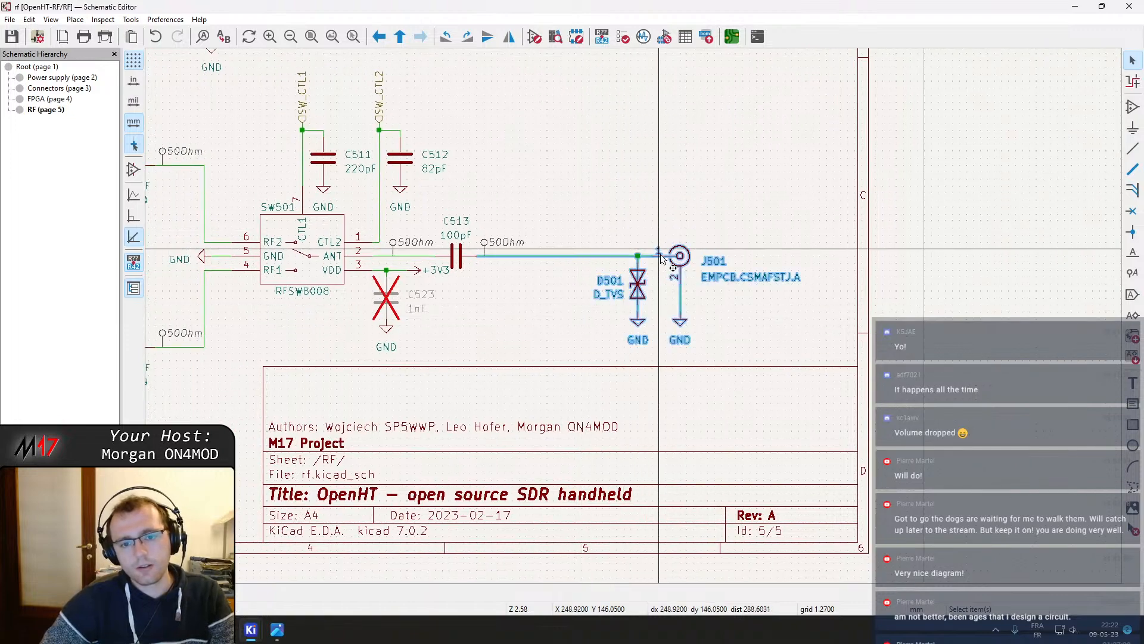
mouse_move(681, 260)
mouse_down()
mouse_move(669, 260)
mouse_move(682, 260)
mouse_up()
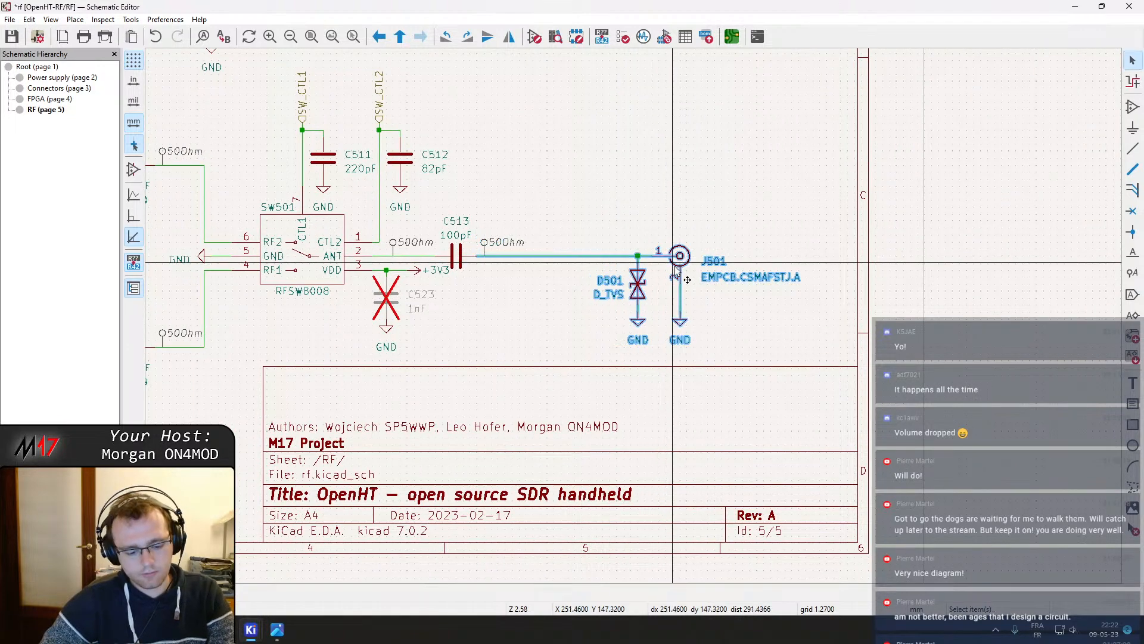
key(ctrl+z)
Move J501 together with its GND symbol closer to D501
drag(739, 356, 668, 231)
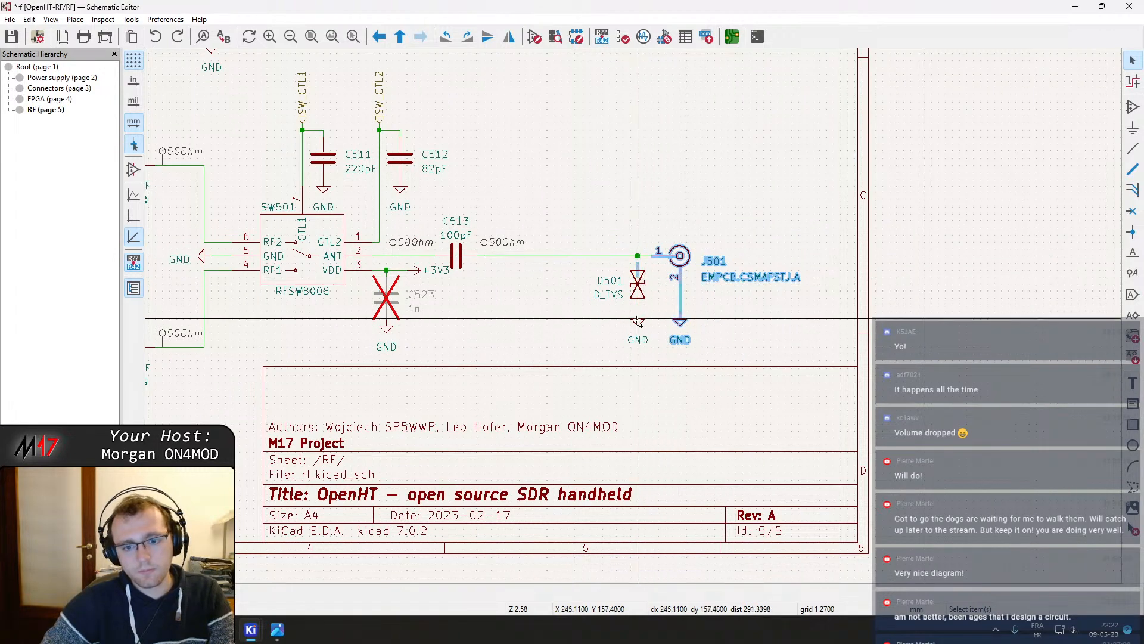
shift+click(639, 338)
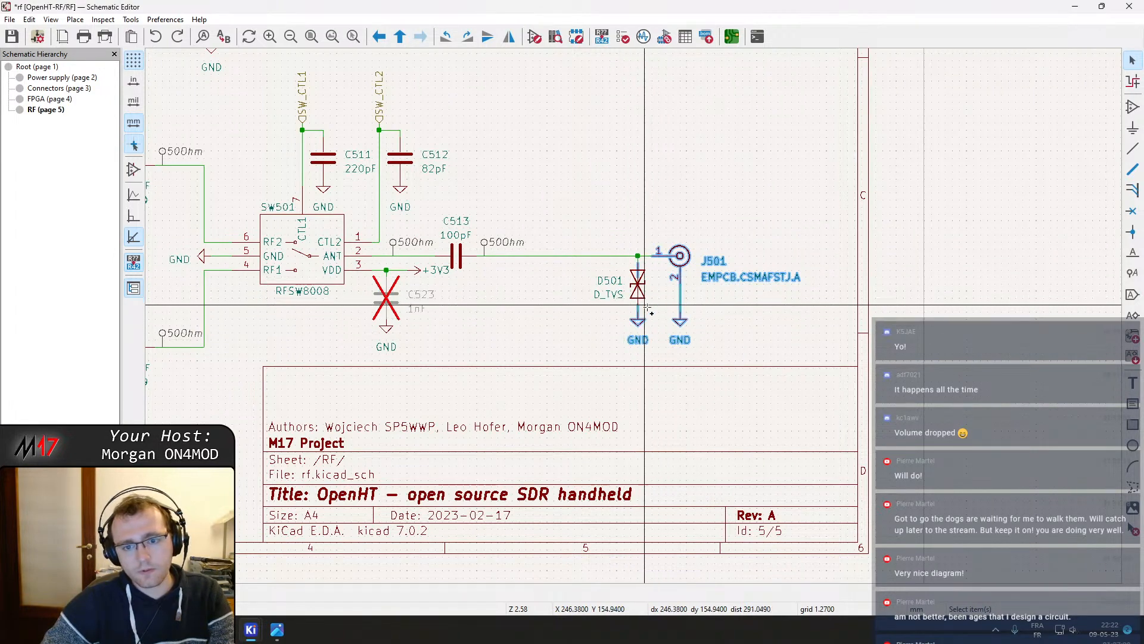
mouse_move(611, 277)
shift+mouse_down()
mouse_move(661, 334)
mouse_move(610, 273)
shift+mouse_up()
key(m)
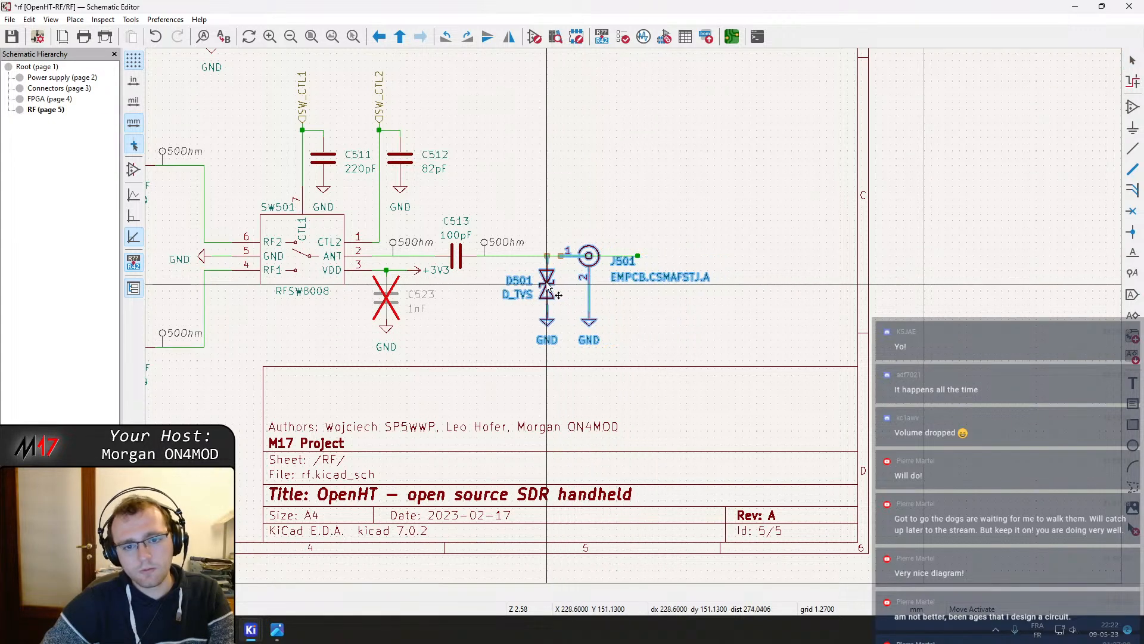
click(563, 261)
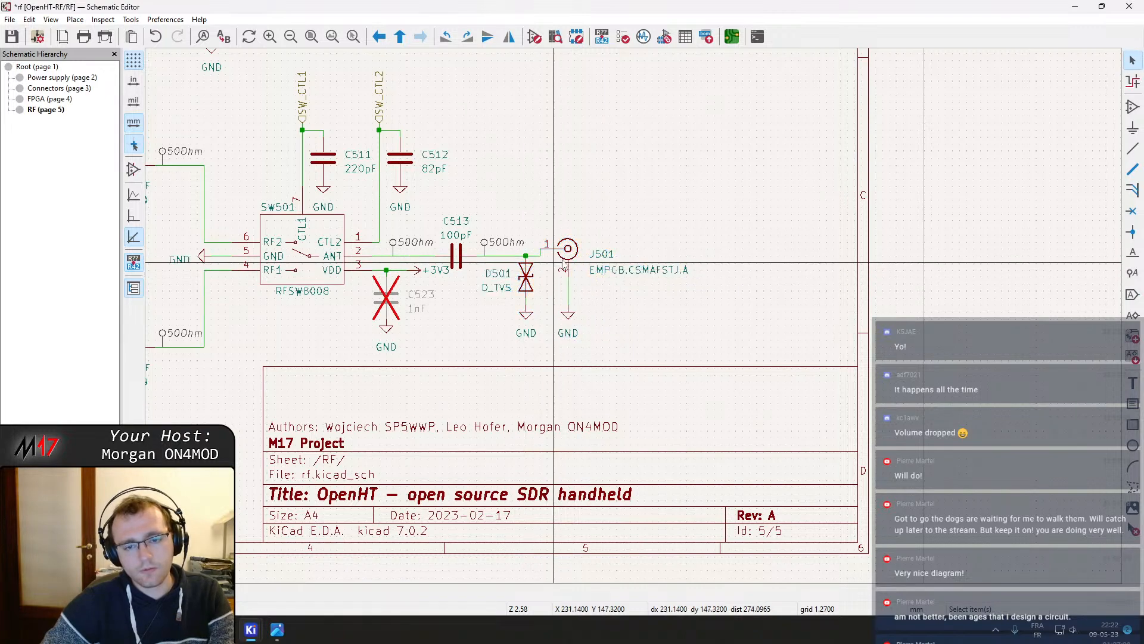
Shift D501 and its GND symbol down slightly below the RF line junction
scroll(563, 266, up, 3)
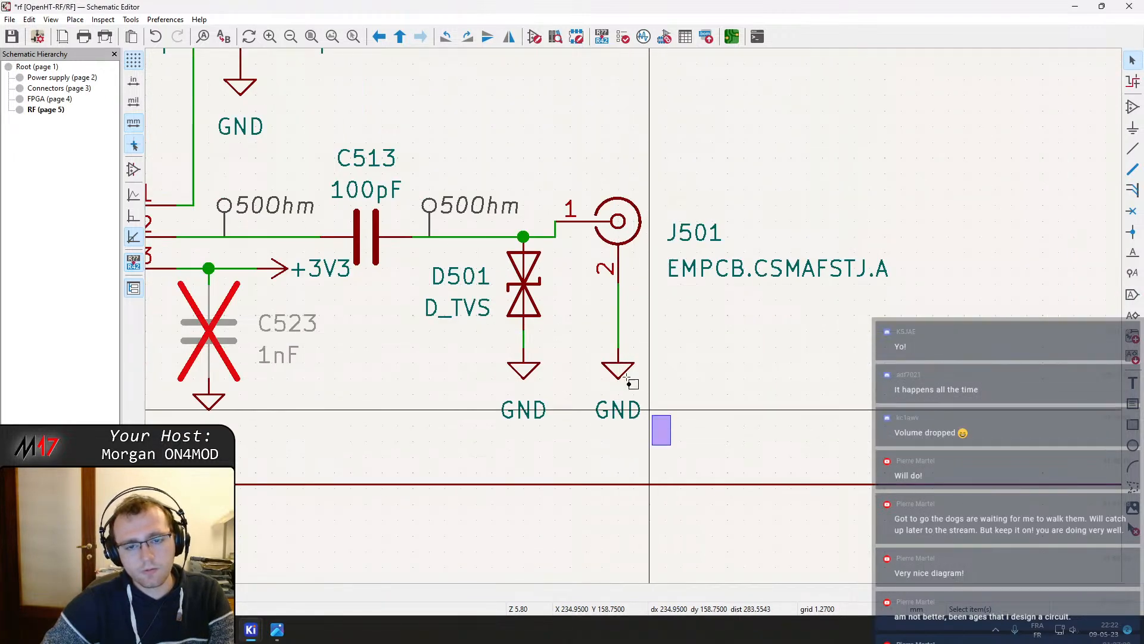
drag(626, 376, 527, 295)
click(526, 296)
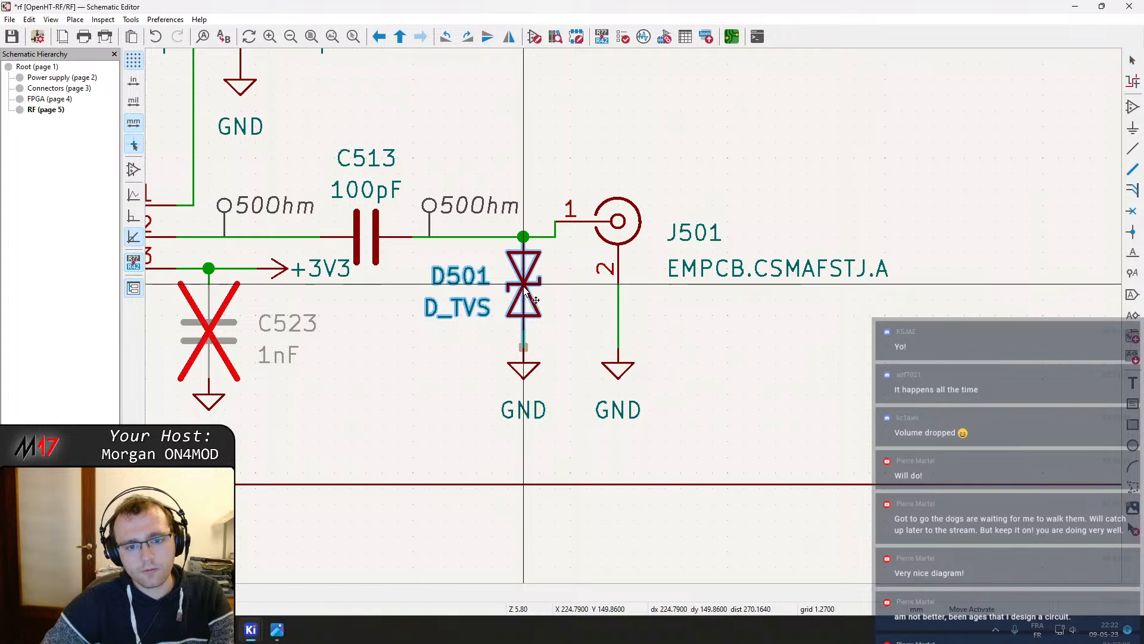
click(528, 368)
drag(528, 368, 525, 359)
click(527, 275)
drag(527, 276, 527, 303)
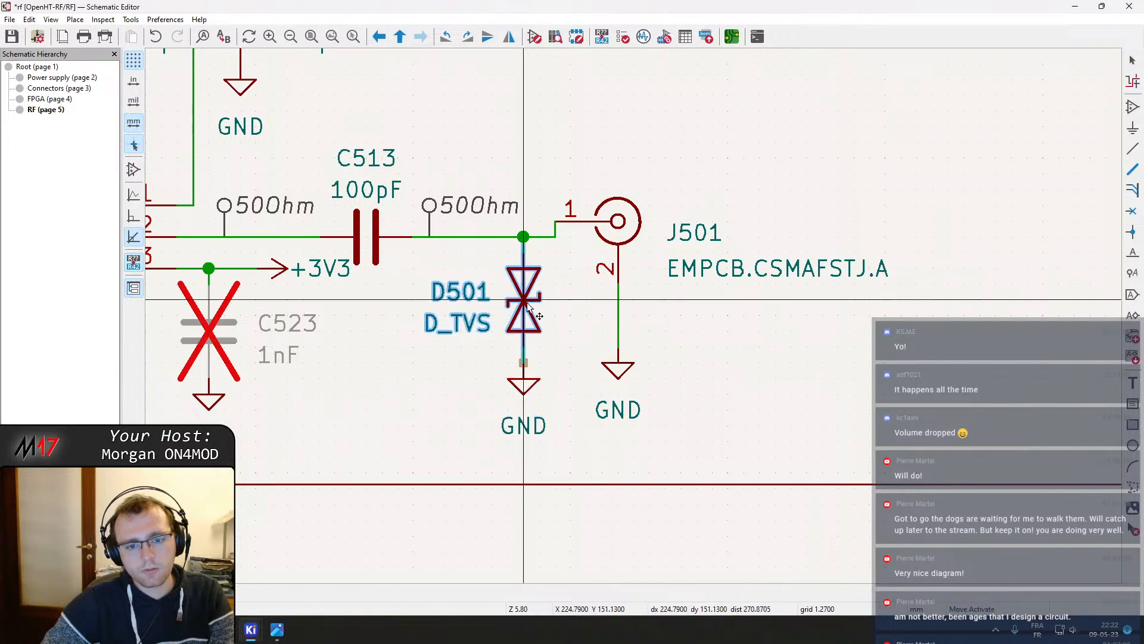
Raise J501 so pin 1 sits level with the RF line, then save the schematic
mouse_move(609, 374)
mouse_down()
mouse_move(618, 348)
mouse_move(619, 361)
mouse_up()
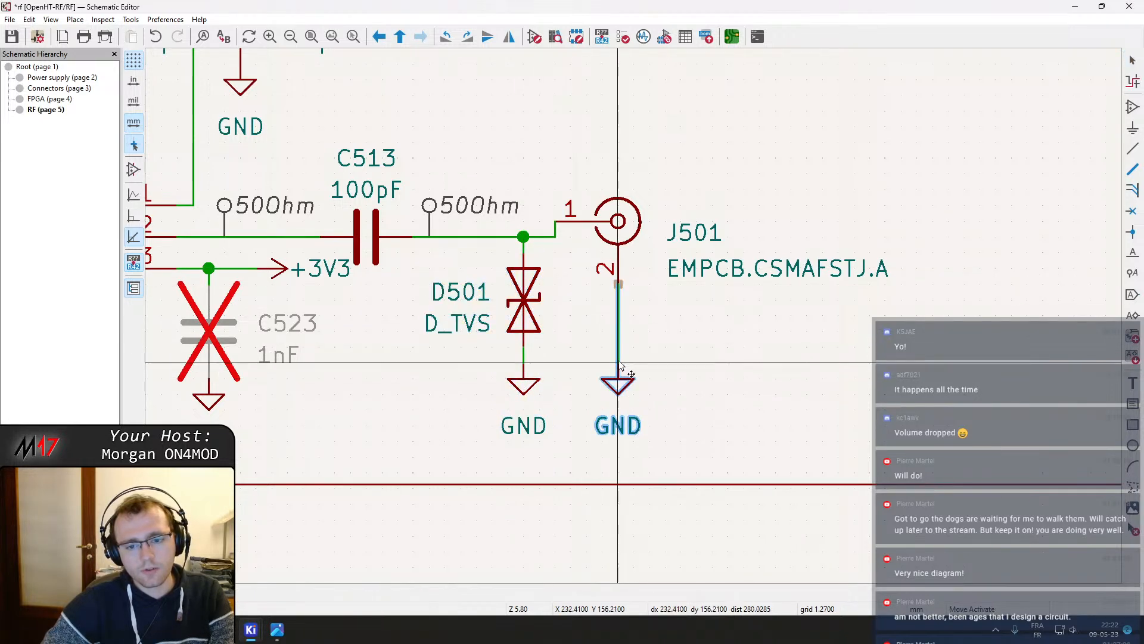
drag(619, 222, 618, 237)
click(650, 173)
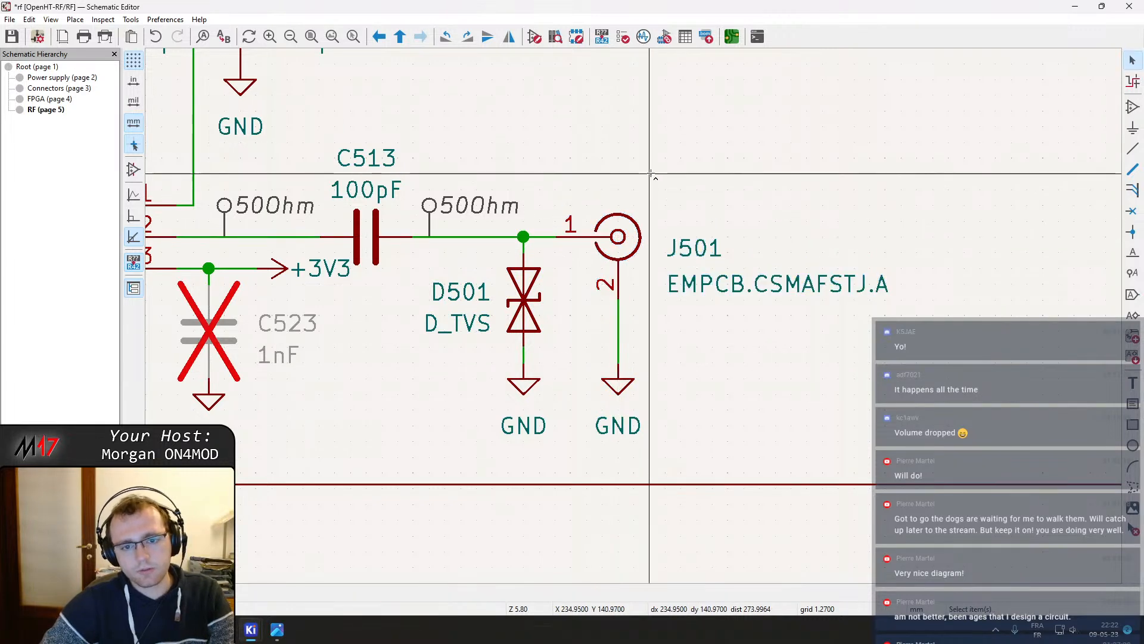
key(ctrl+s)
Switch to the PCB Editor to view the RF connector area, then close it
scroll(650, 173, down, 3)
scroll(606, 252, down, 1)
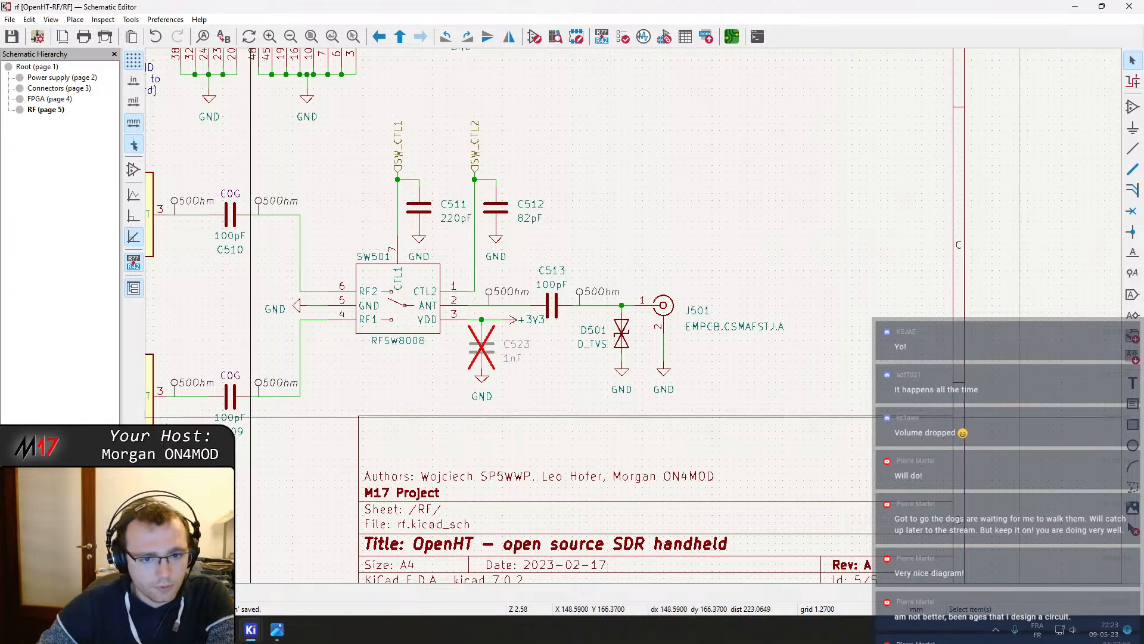
mouse_move(247, 625)
click(272, 569)
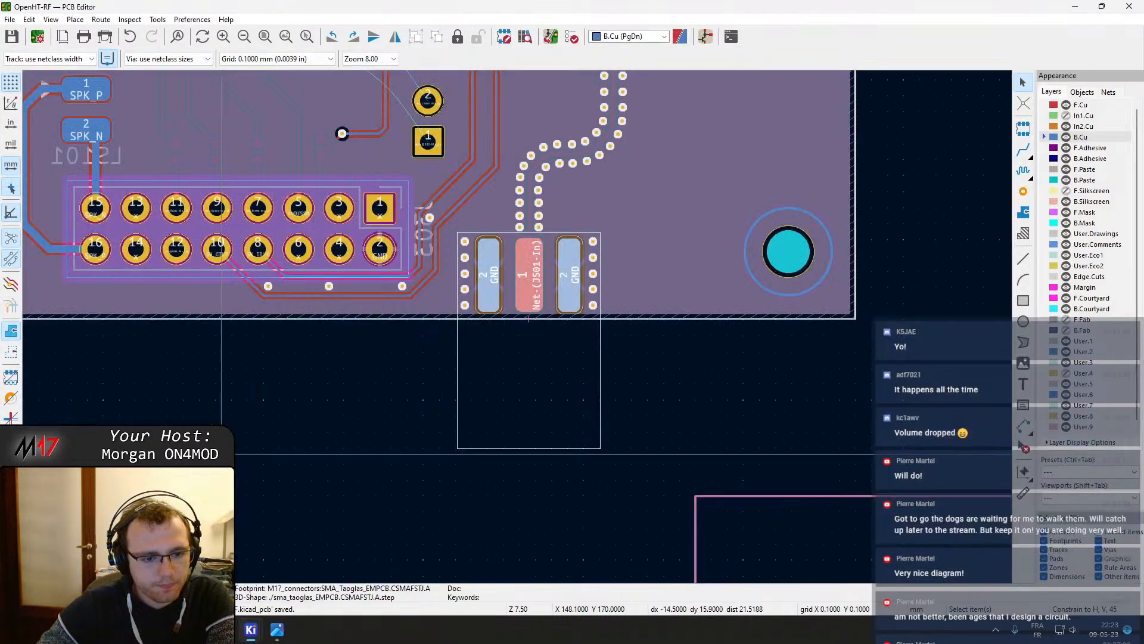
click(1130, 6)
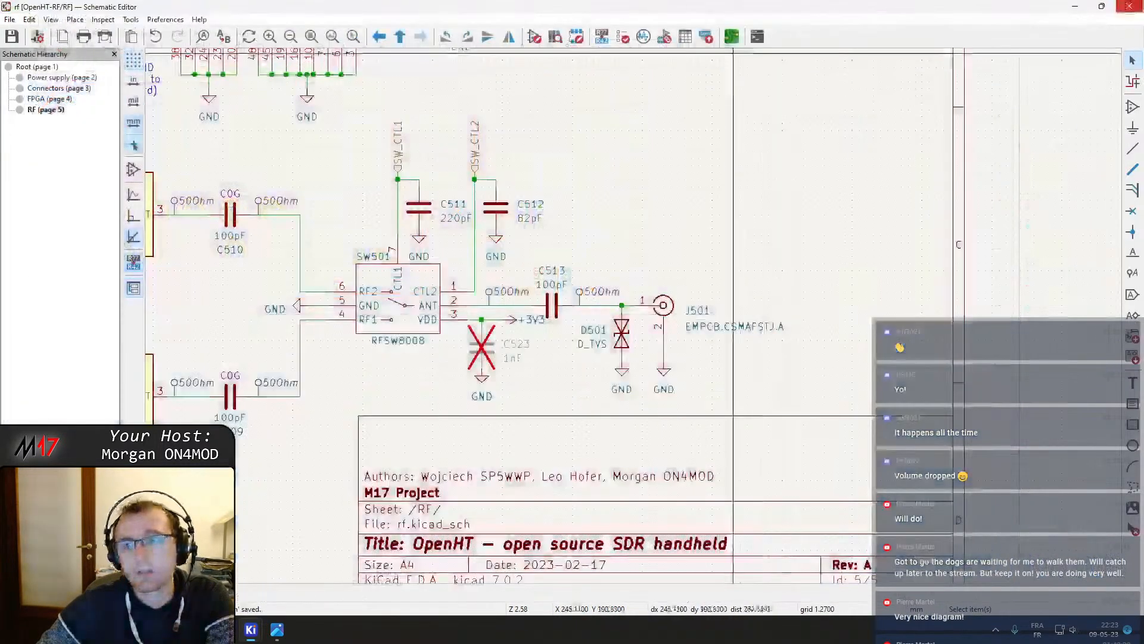
Close the Schematic Editor and open the Footprint Editor from the project manager
click(1130, 6)
click(252, 629)
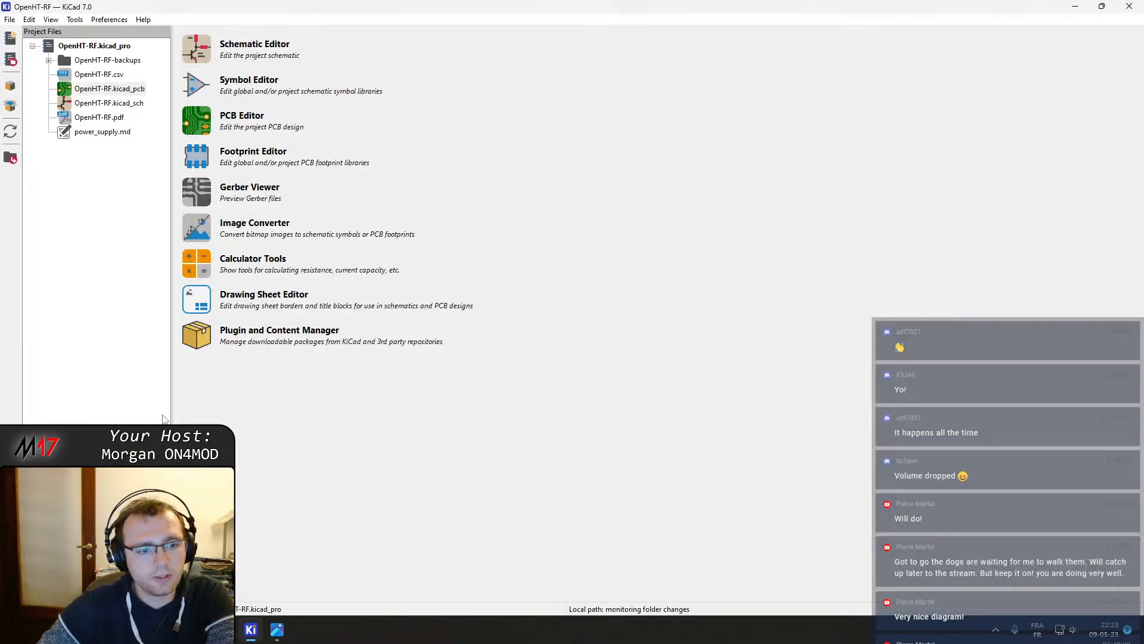
click(200, 125)
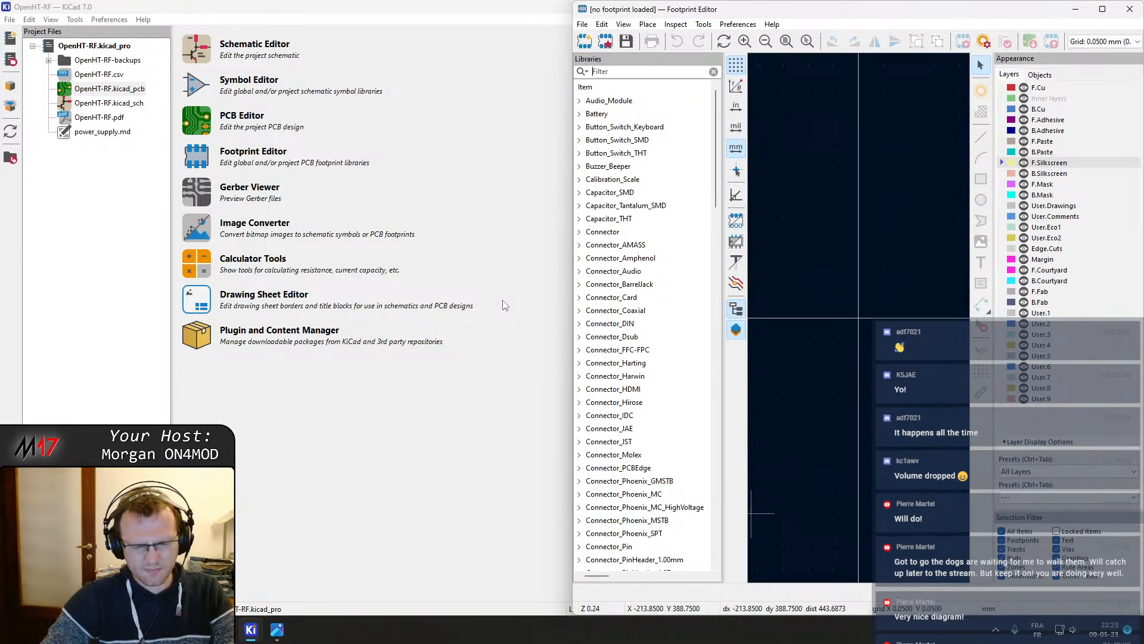
Create a new SMD footprint named D_Toshiba_CST2 in the M17_misc_passive library, checking the package name in the datasheet
text(17)
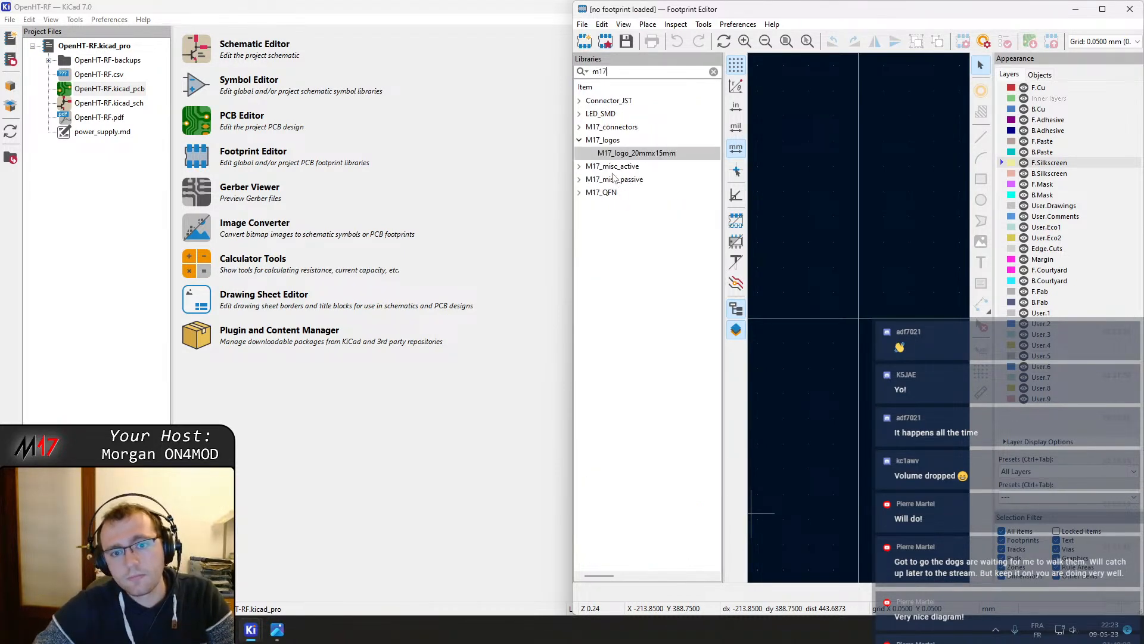
click(617, 180)
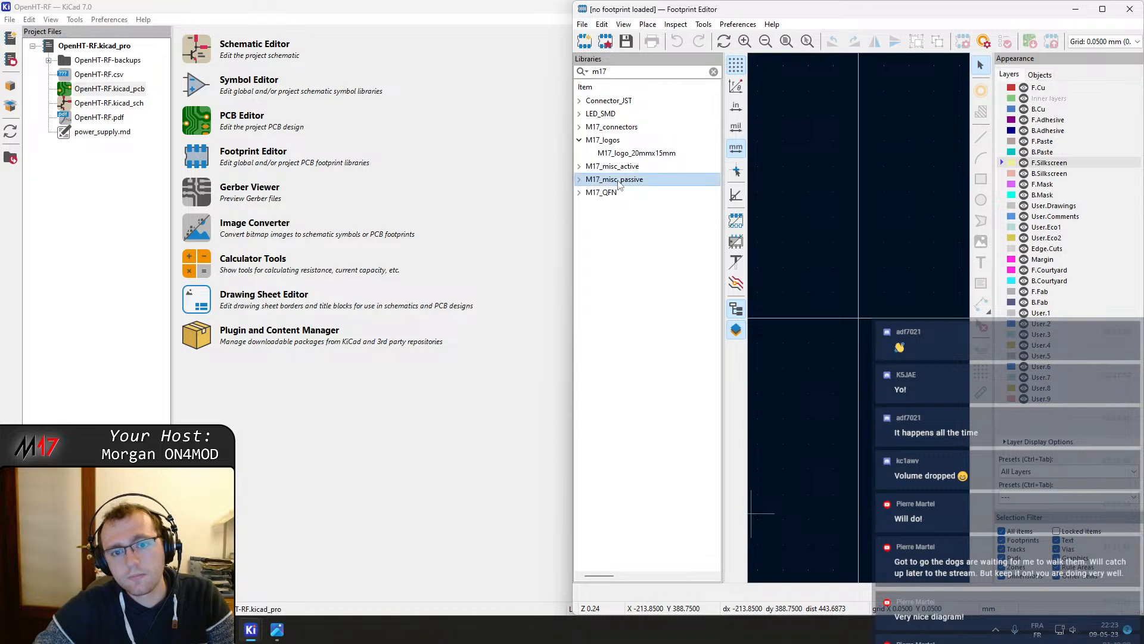
click(585, 181)
right_click(593, 179)
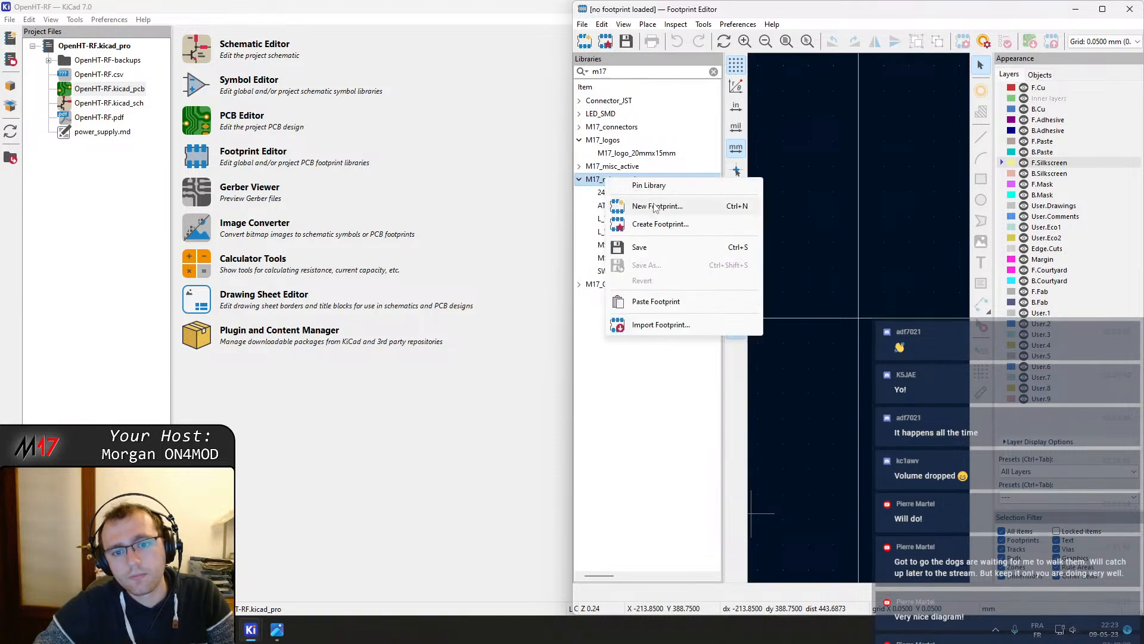
click(655, 207)
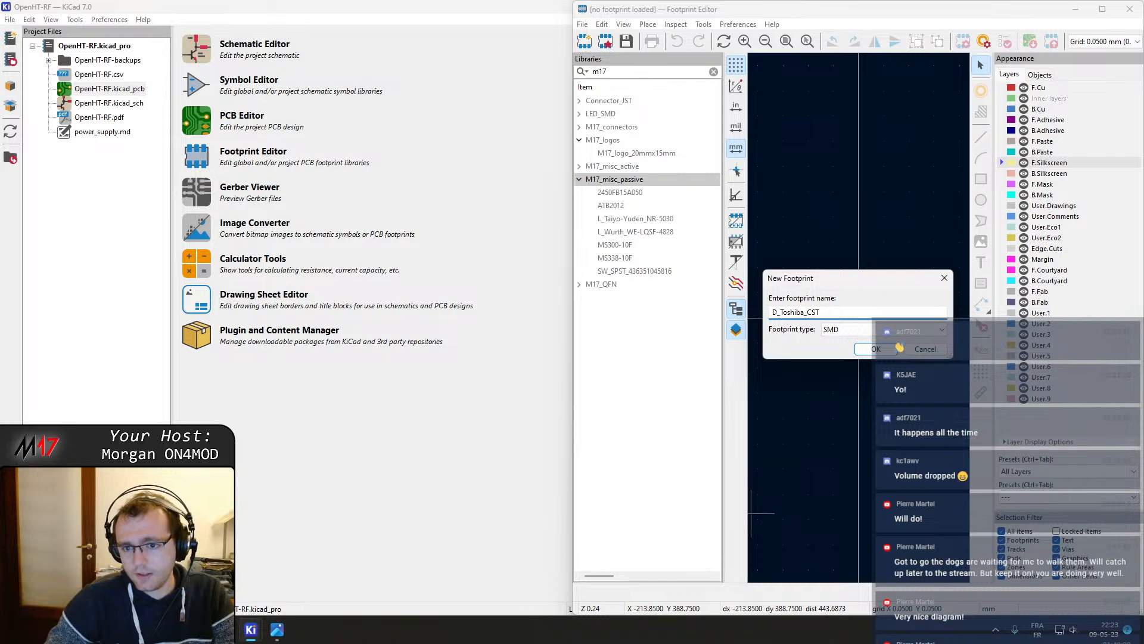
key(alt+Tab)
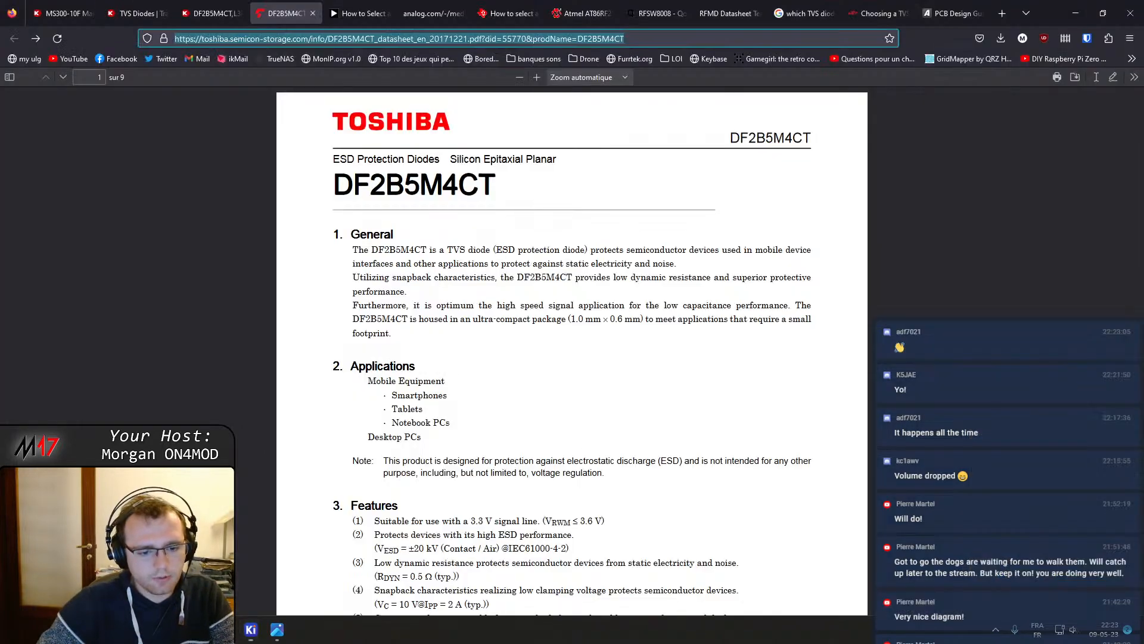
scroll(555, 339, down, 6)
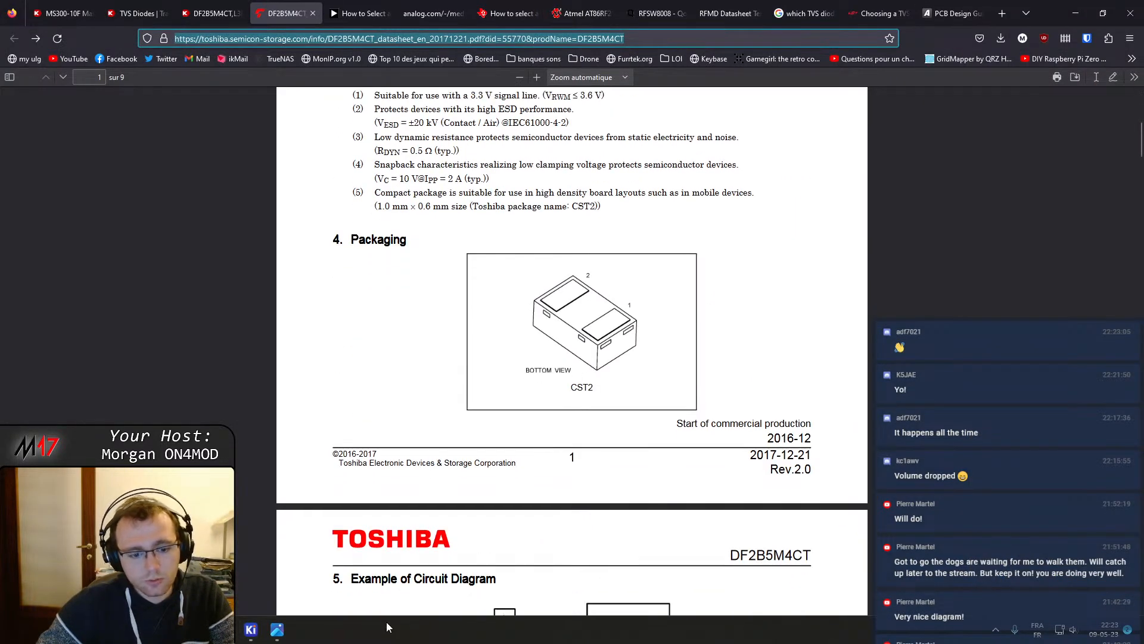
mouse_move(249, 633)
click(314, 581)
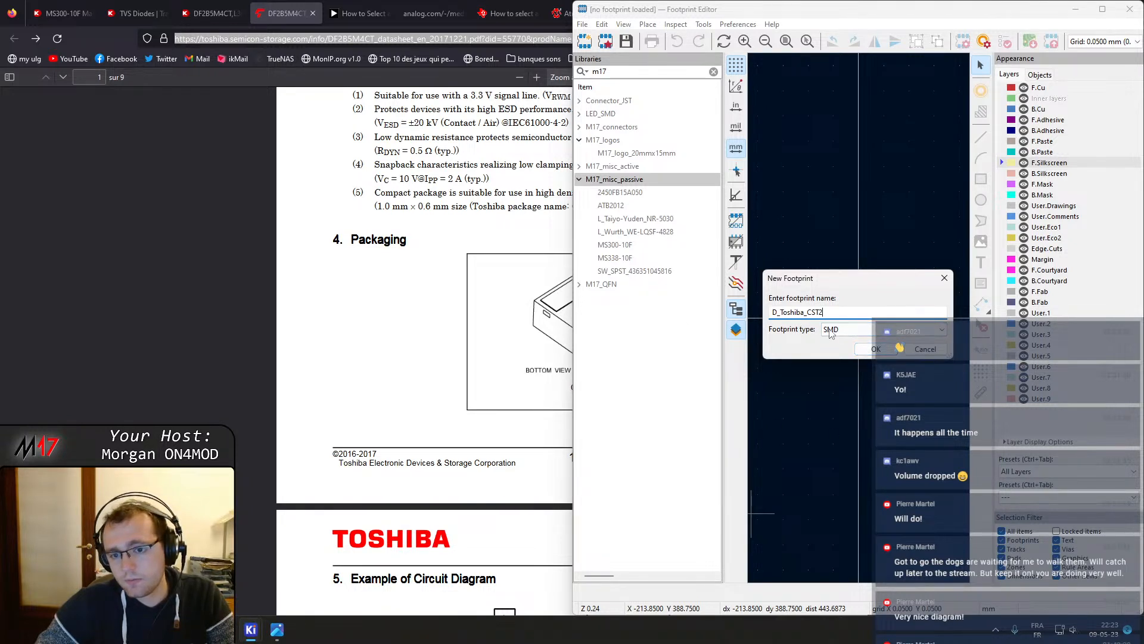
click(875, 349)
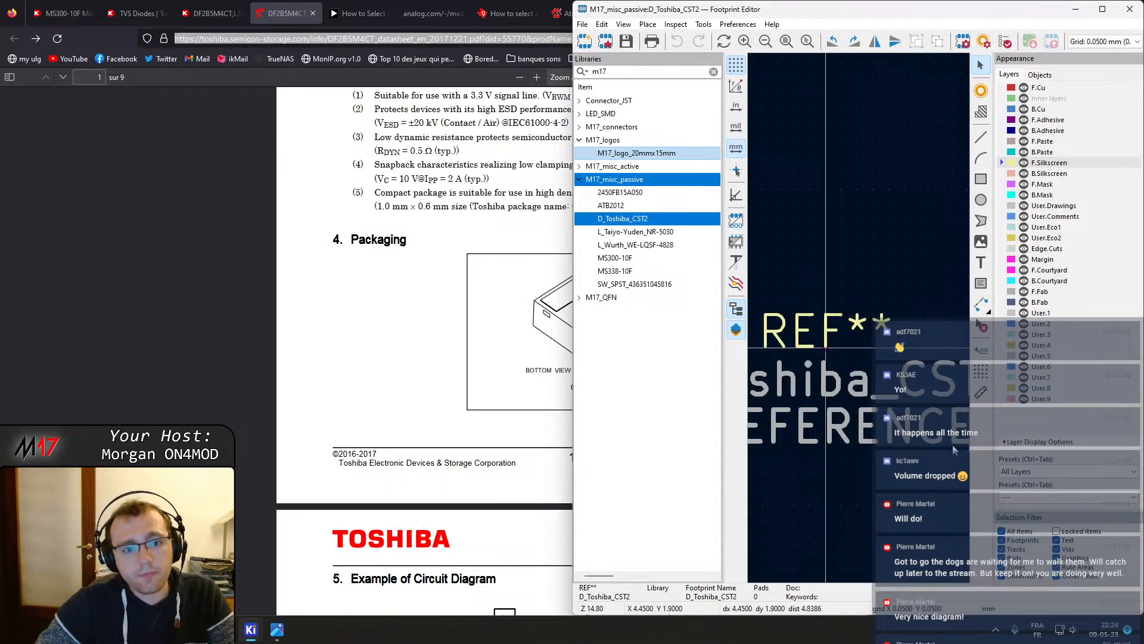
Arrange the datasheet browser and the Footprint Editor side by side
click(452, 334)
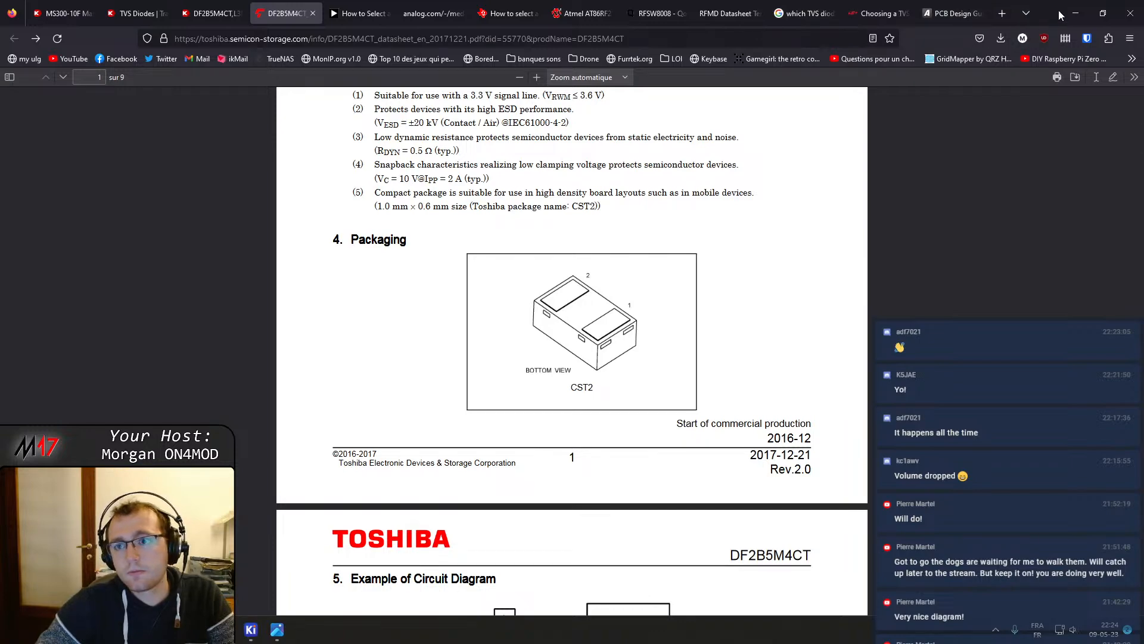
drag(1059, 17, 27, 305)
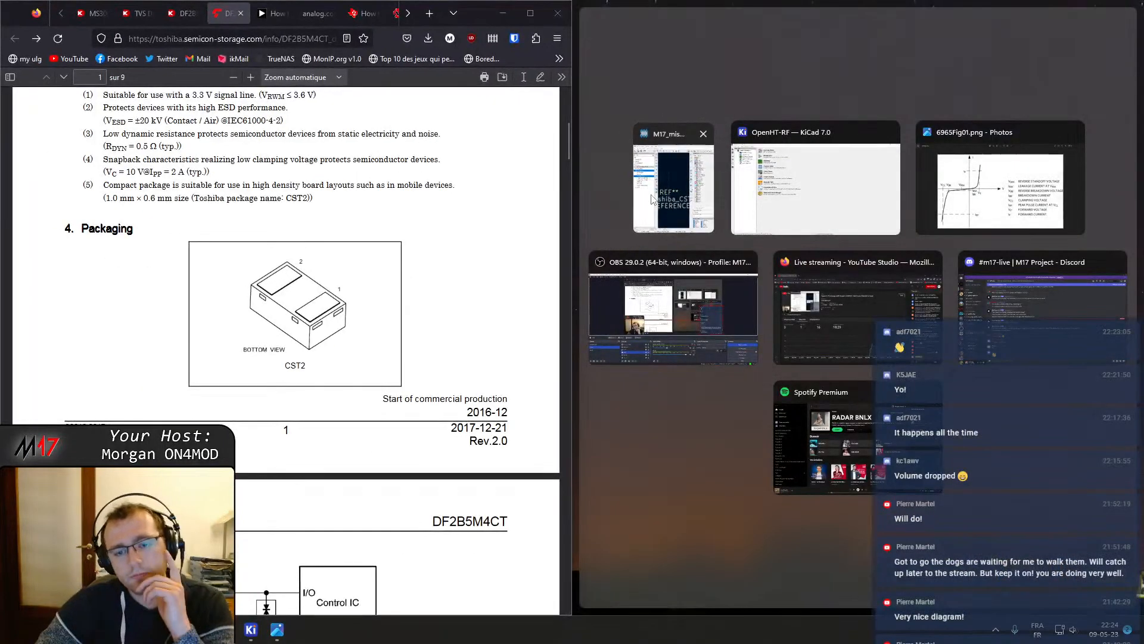
click(987, 171)
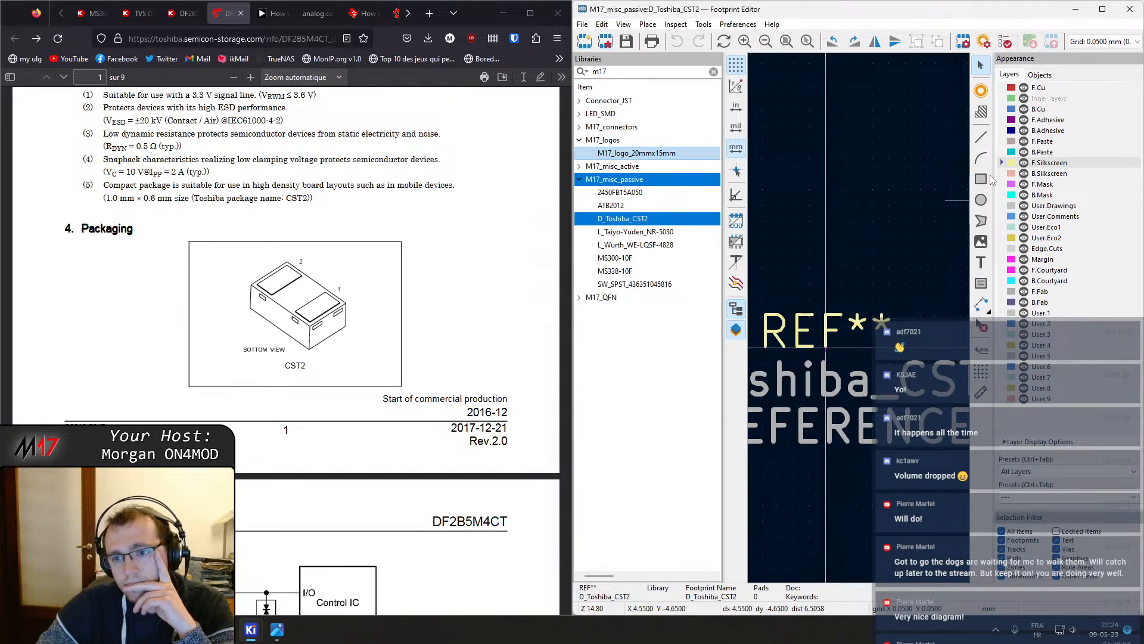
Place two pads, numbered 1 and 2, in the new footprint
click(980, 91)
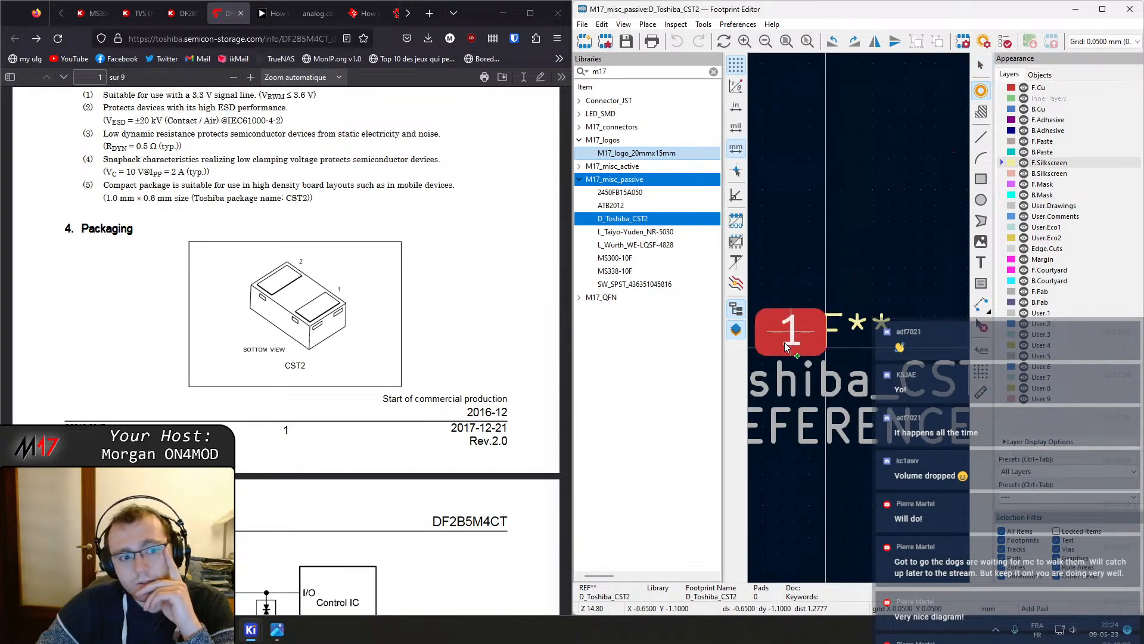
click(918, 352)
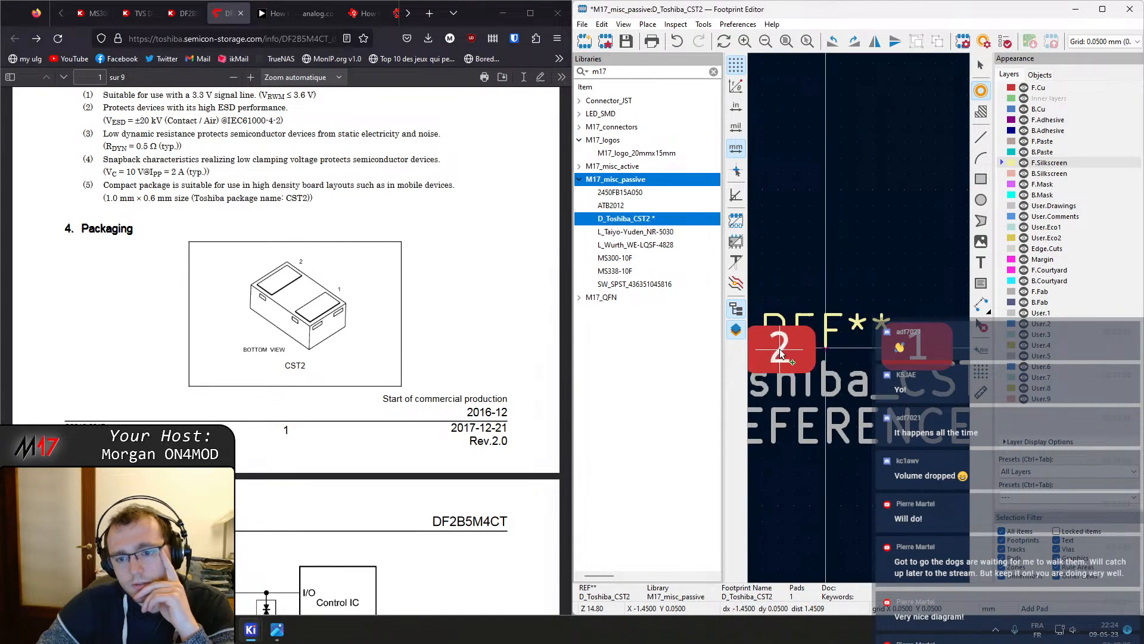
click(781, 352)
key(Escape)
Scroll through the datasheet to the recommended land pattern dimensions
scroll(224, 415, down, 12)
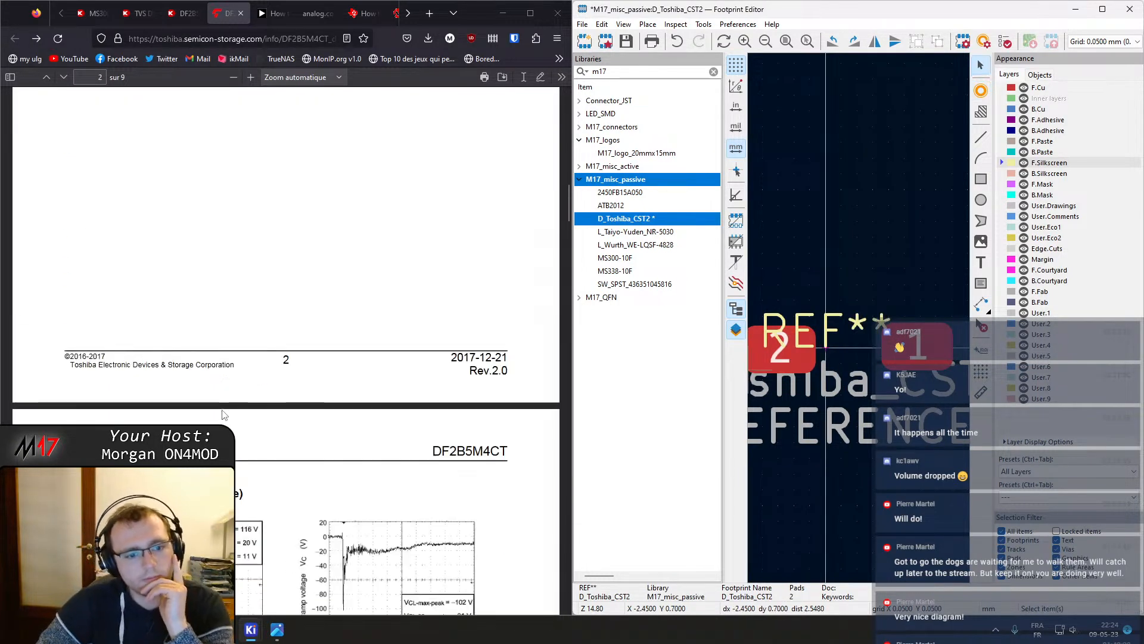
scroll(223, 415, down, 12)
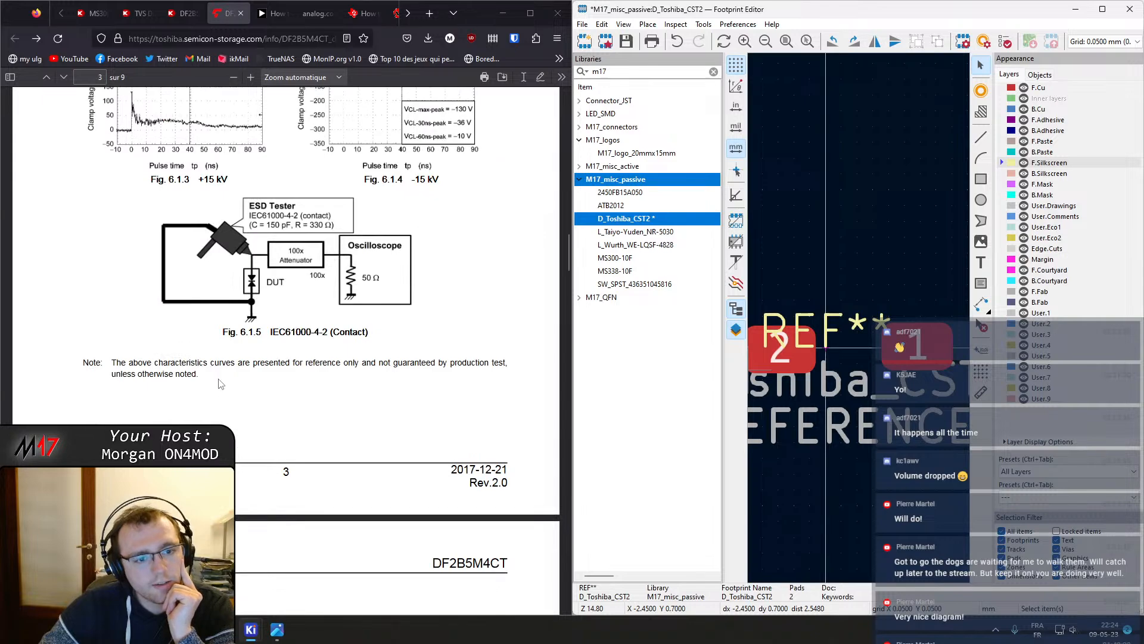
scroll(220, 384, down, 18)
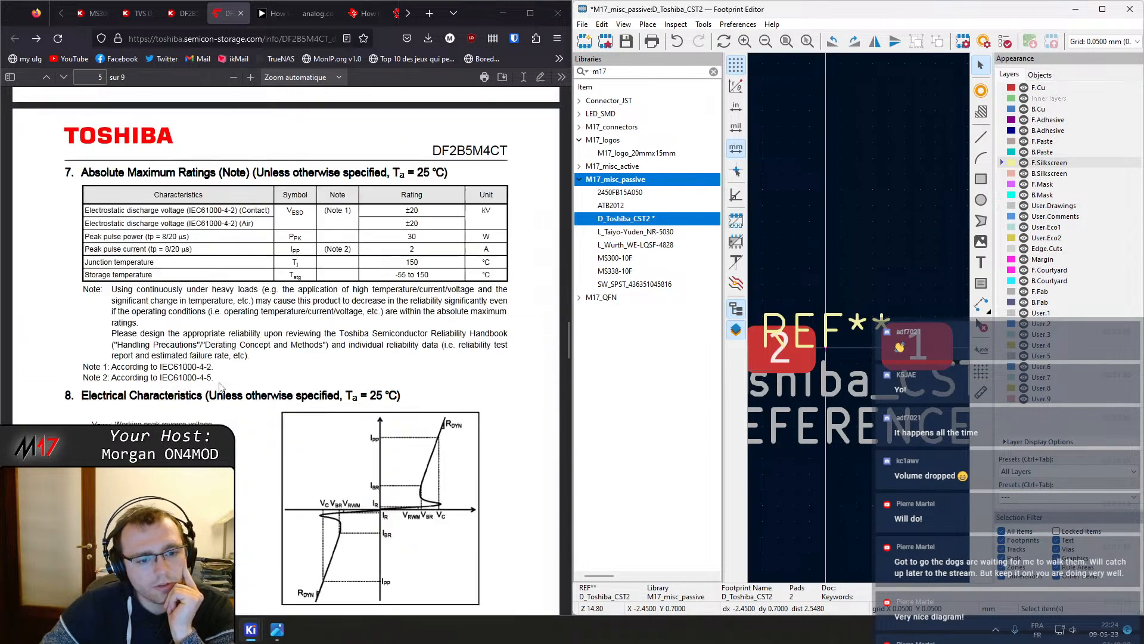
scroll(221, 385, down, 18)
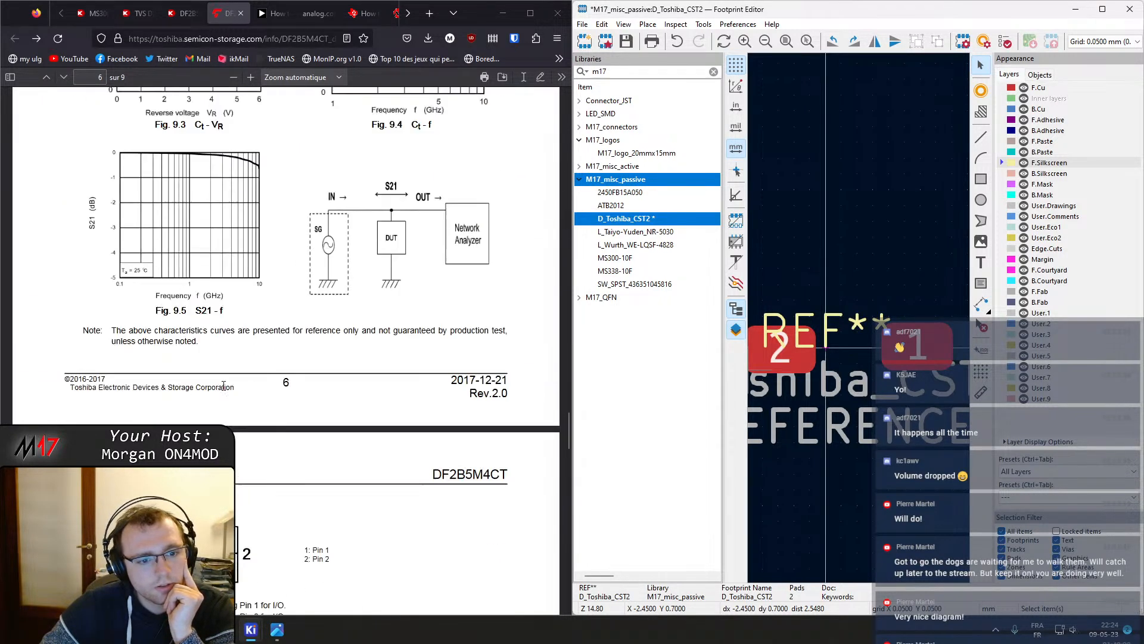
scroll(224, 385, down, 10)
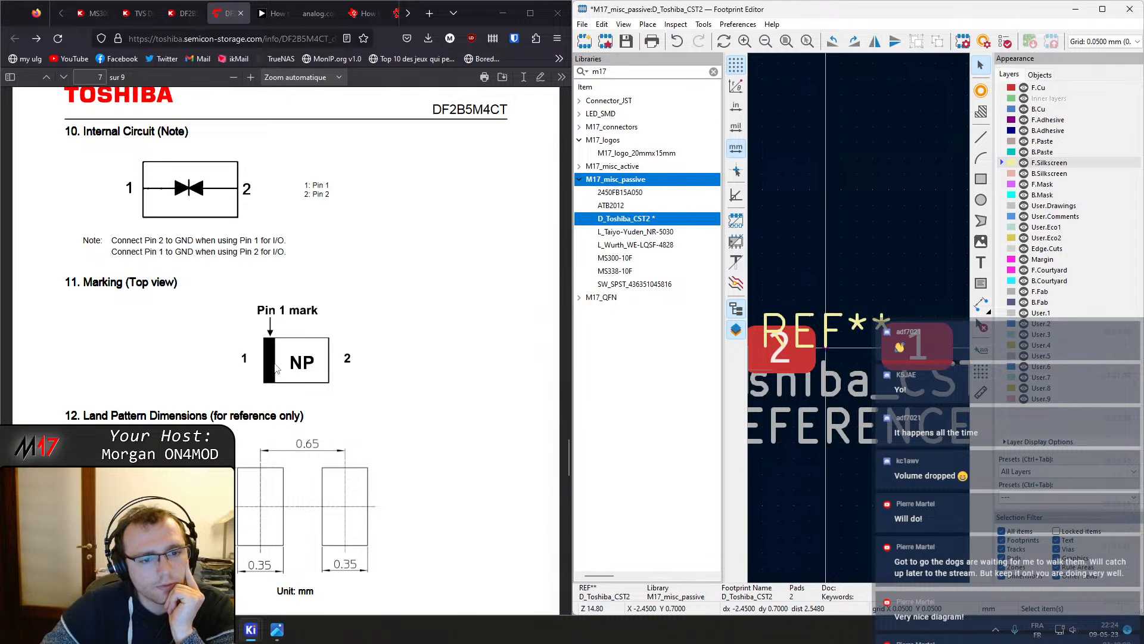
scroll(412, 382, down, 3)
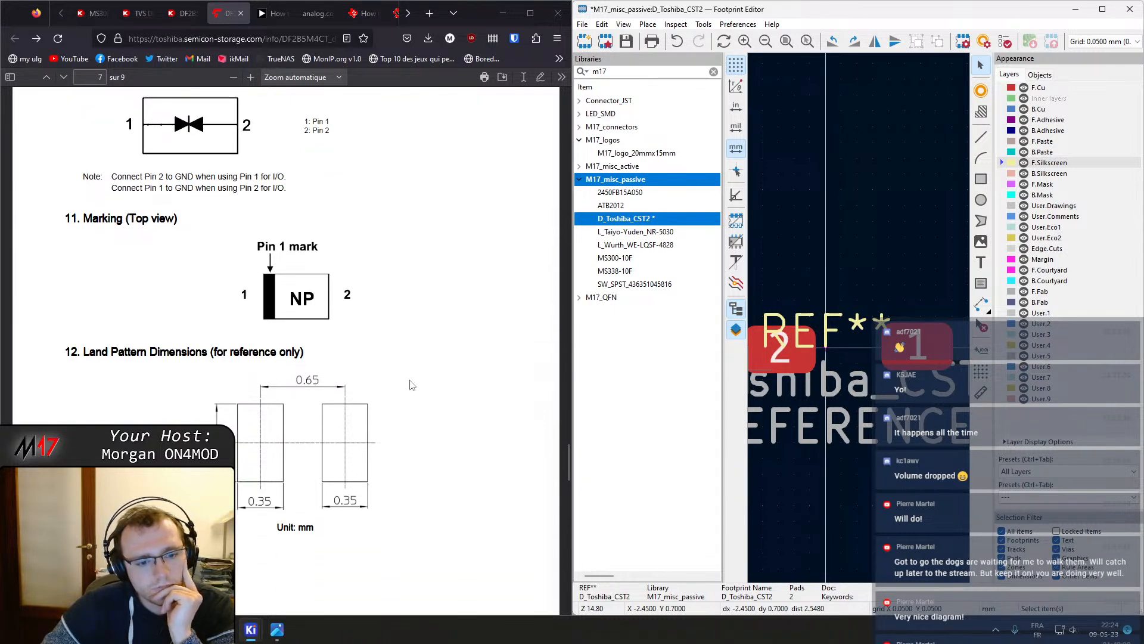
shift+scroll(860, 289, down, 2)
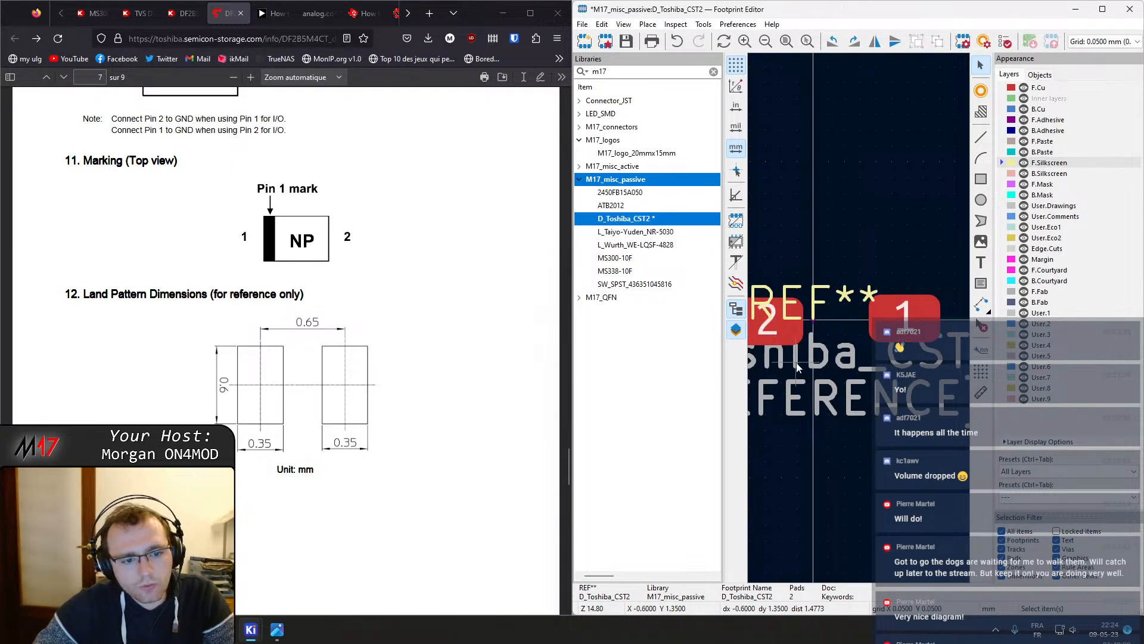
Set pad 2's size to 0.35 mm wide by 0.6 mm high
scroll(797, 377, left, 2)
double_click(857, 316)
key(Escape)
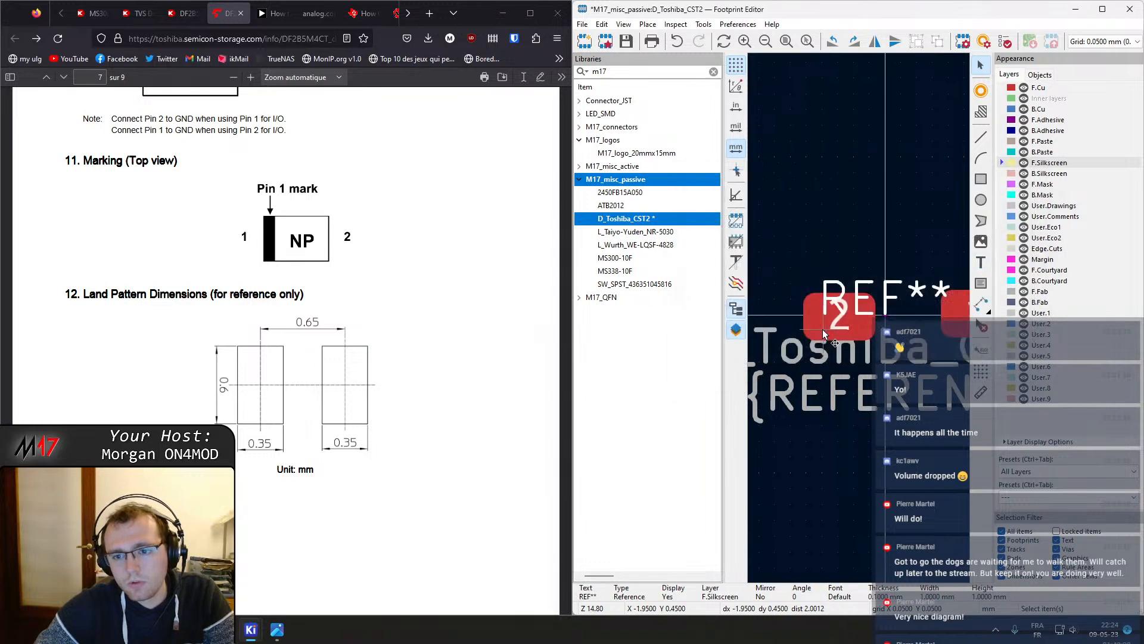
double_click(823, 329)
drag(437, 128, 511, 133)
click(539, 301)
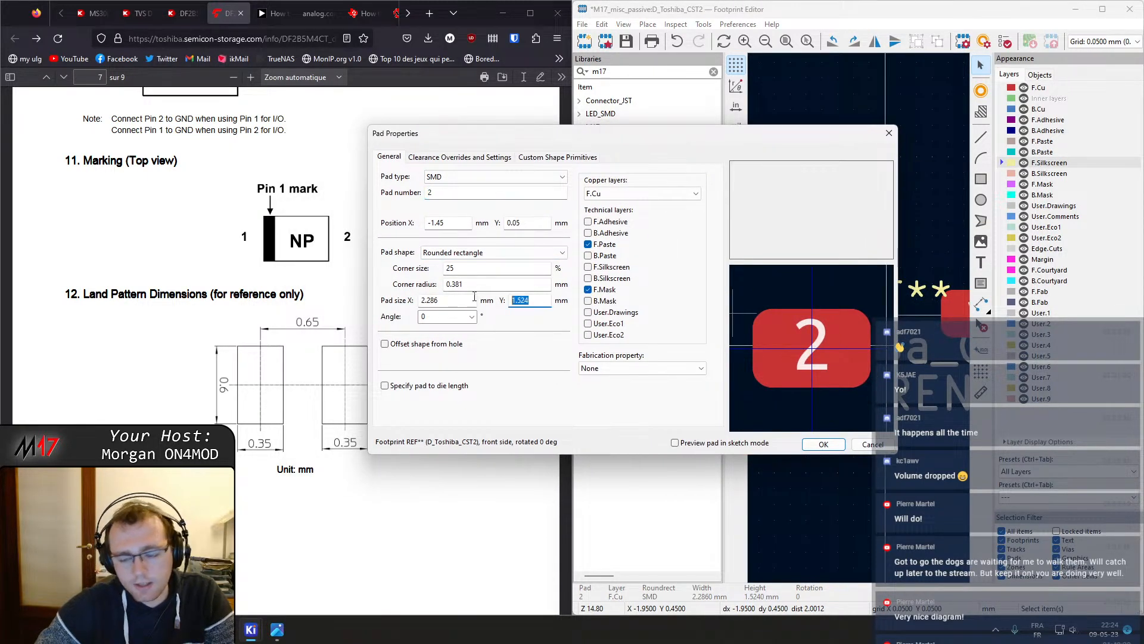
text(.9)
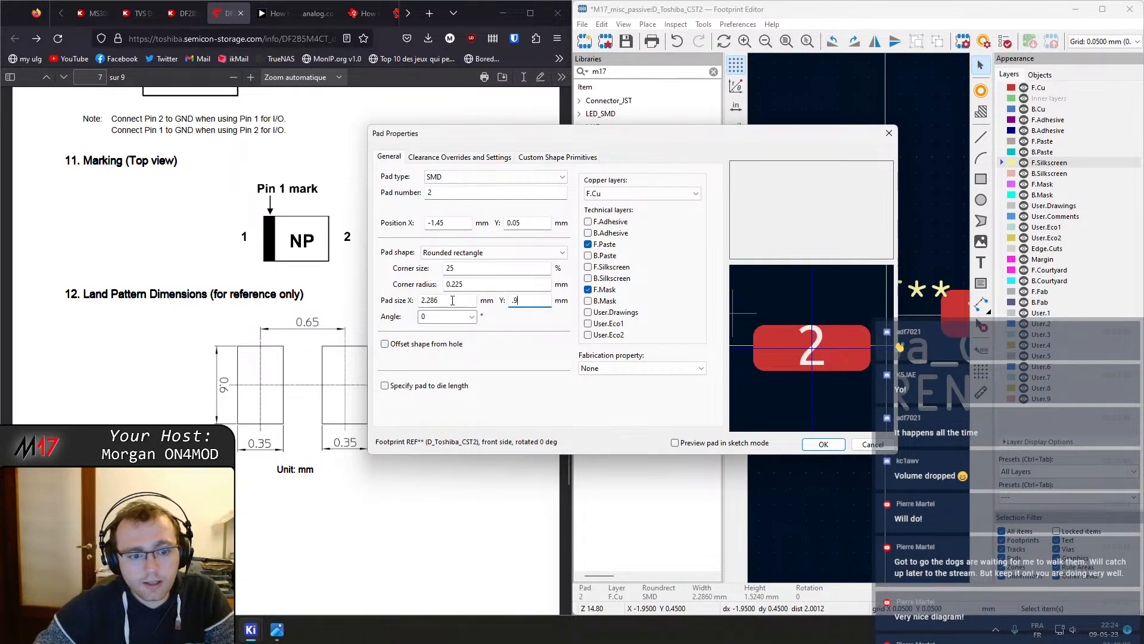
click(452, 301)
text(.35)
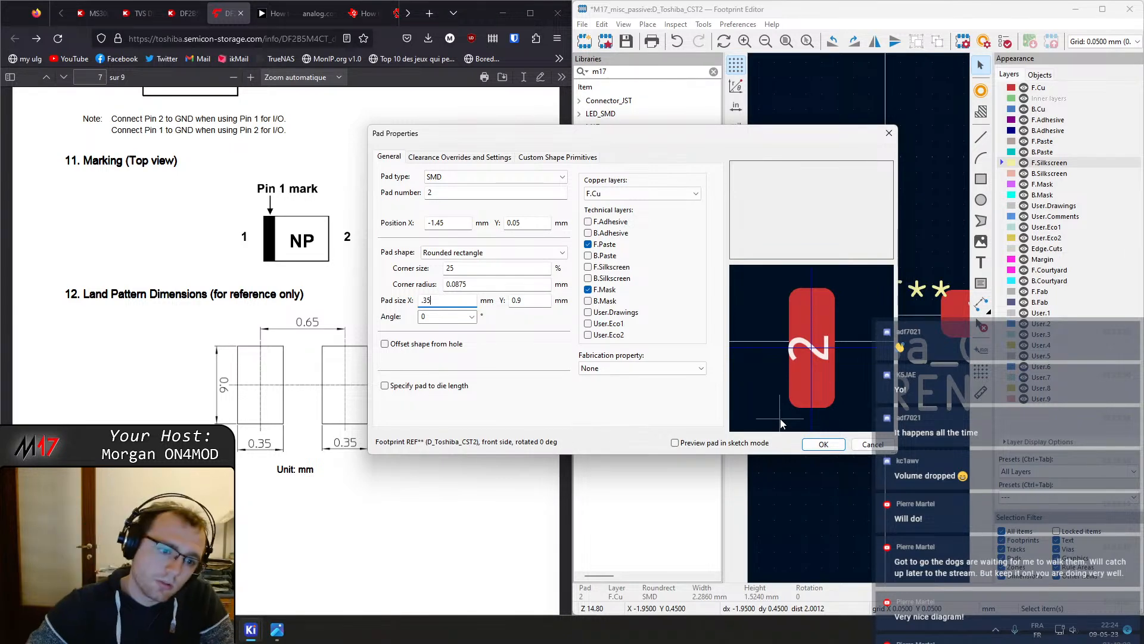
click(525, 300)
text(.9)
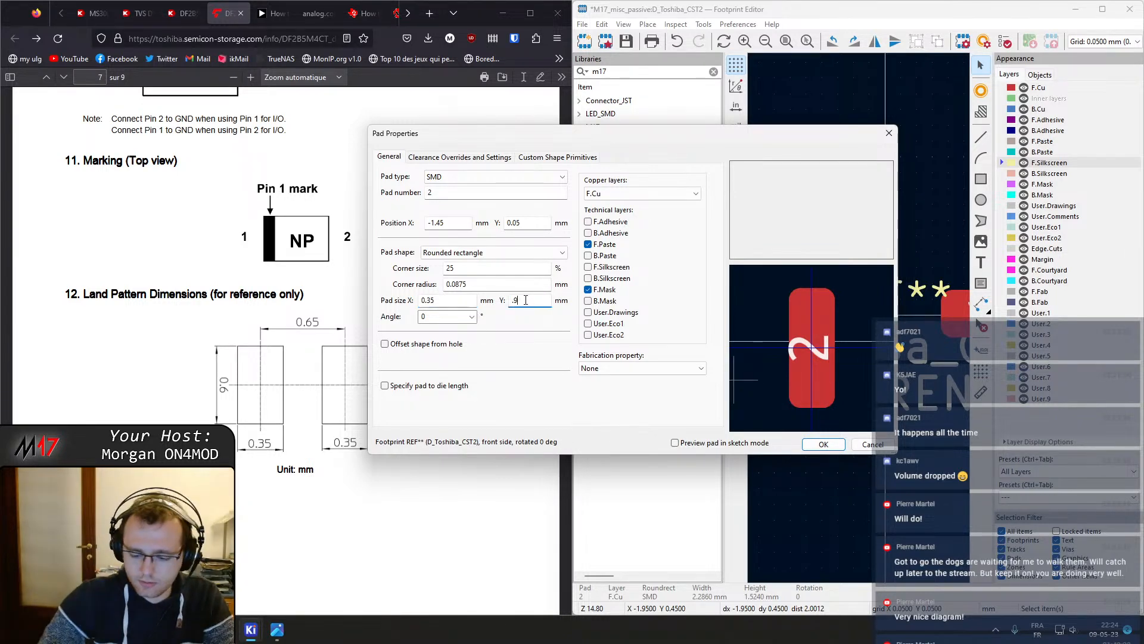
text(6)
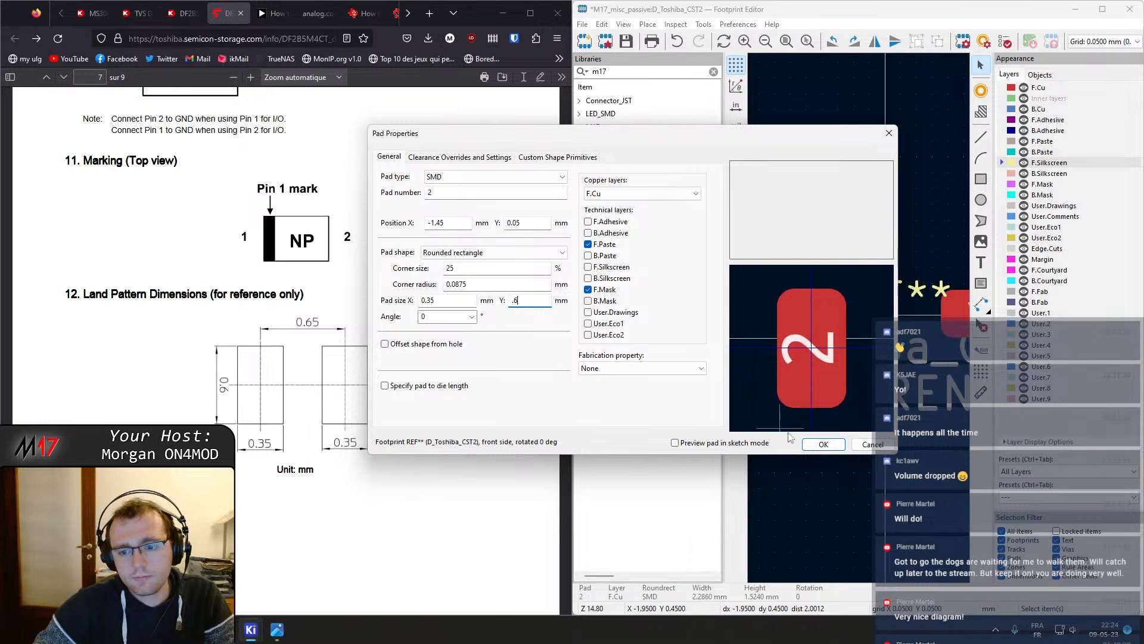
click(823, 444)
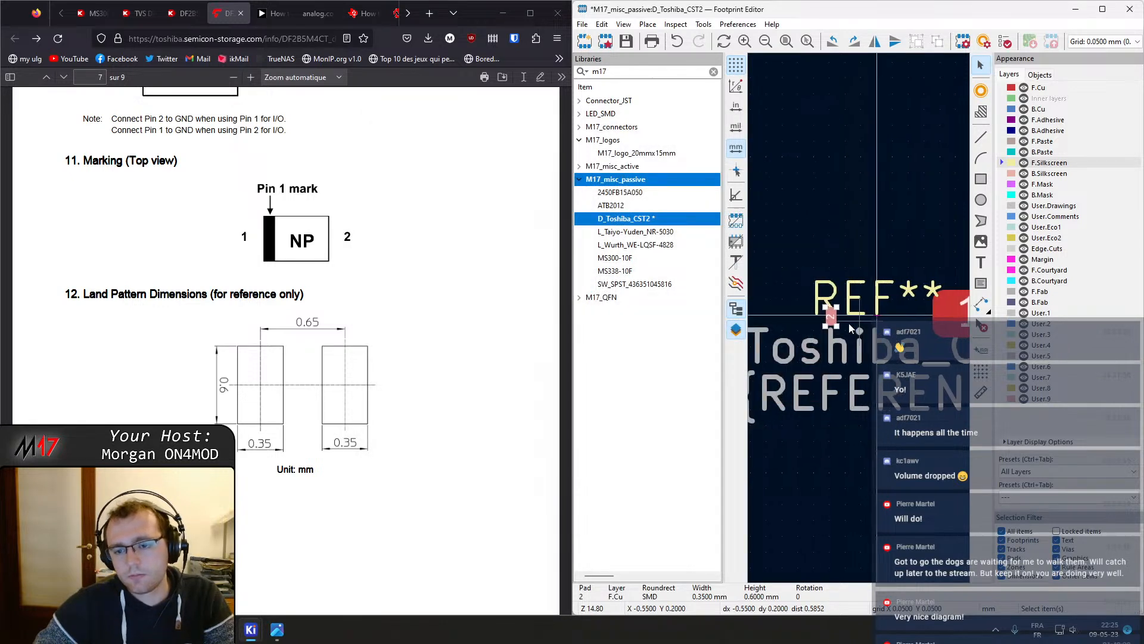
Set pad 1's size to 0.35 mm wide by 0.6 mm high
double_click(946, 312)
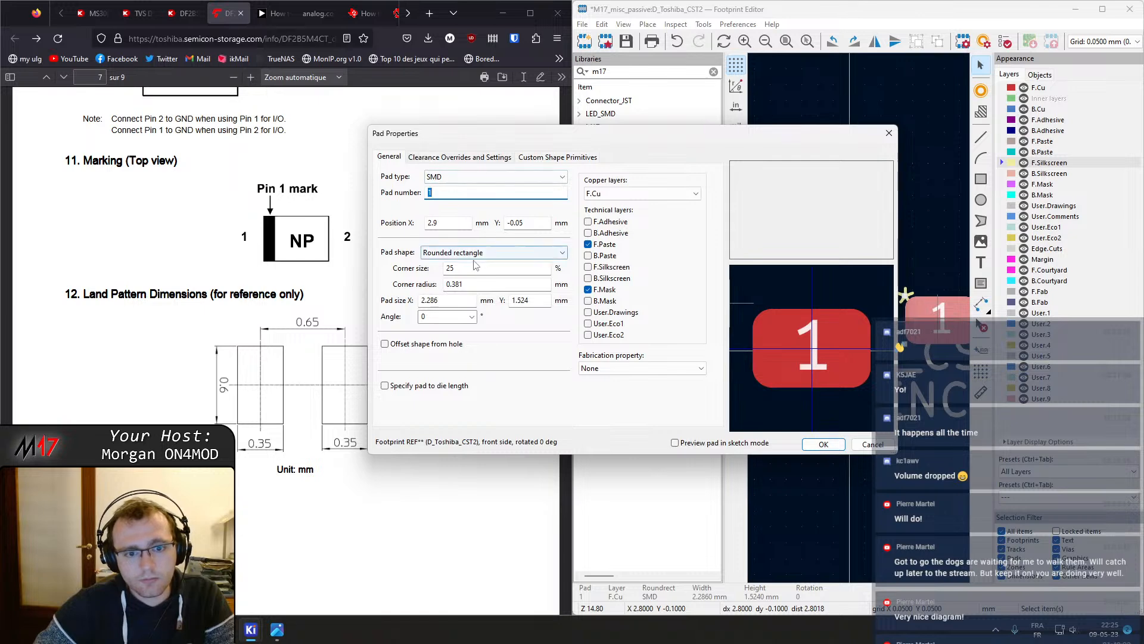
drag(485, 134, 560, 133)
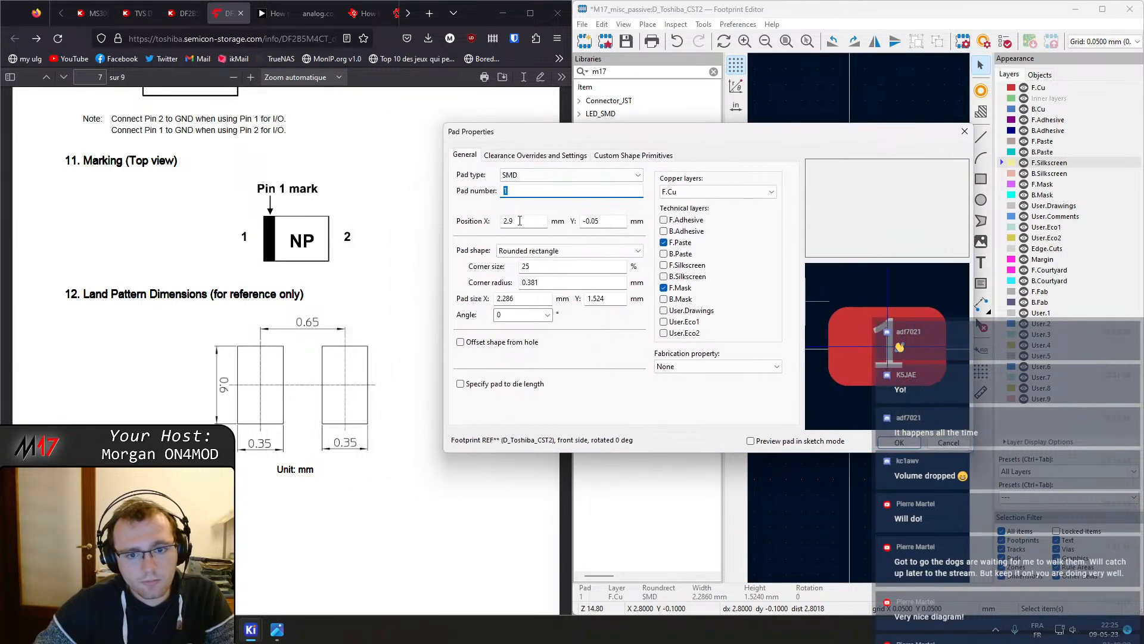
click(525, 299)
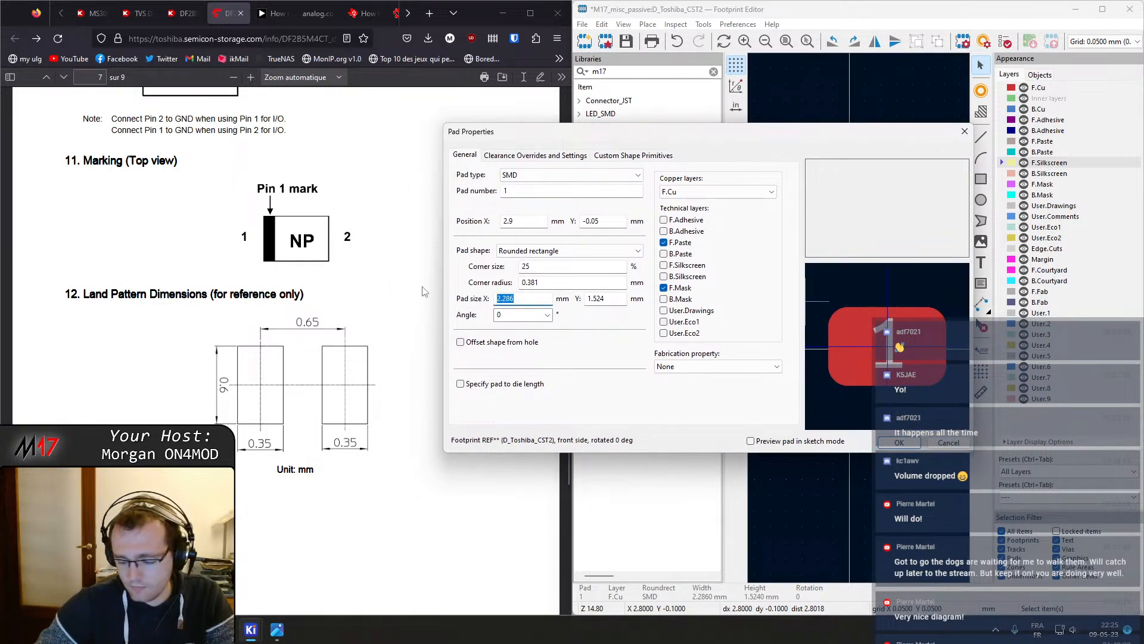
text(0.6)
key(Tab)
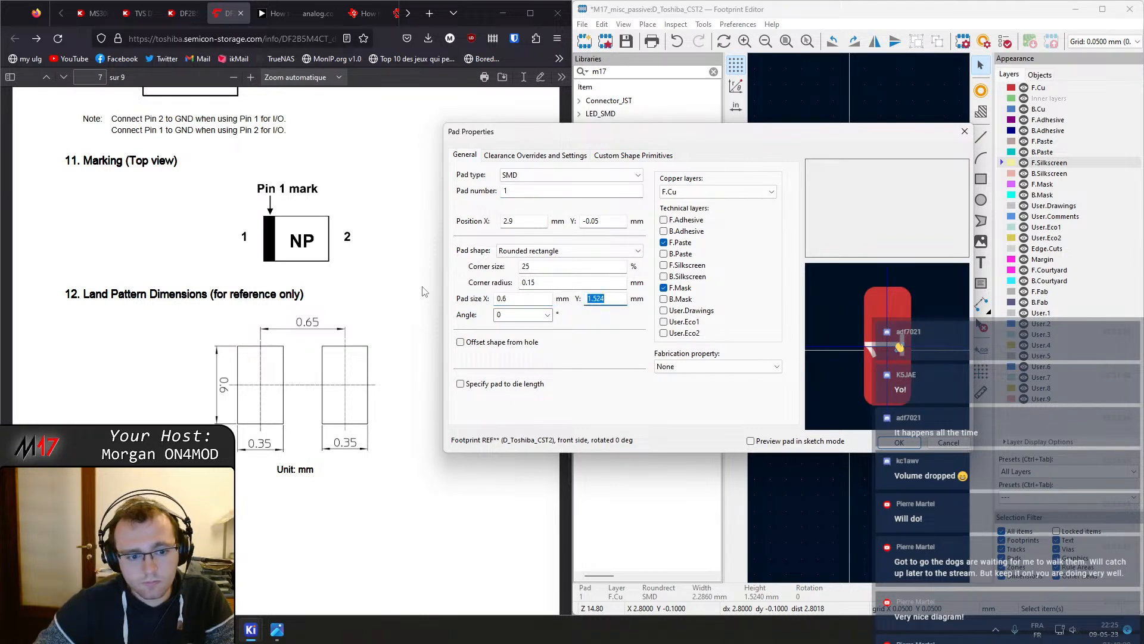
text(.35)
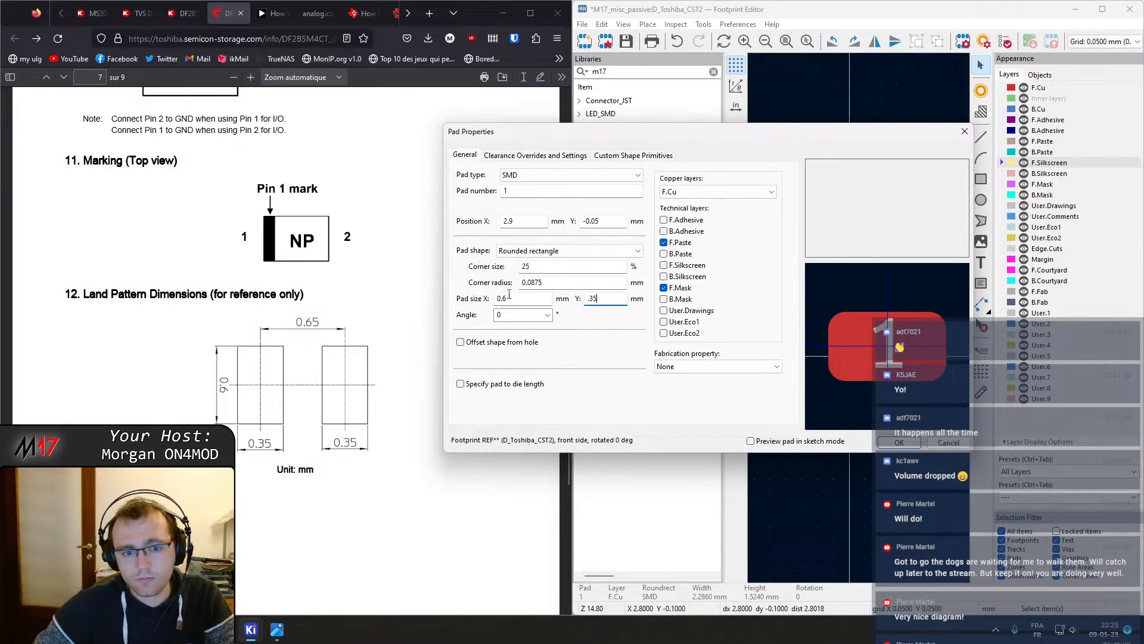
double_click(509, 298)
text(0.35)
key(Tab)
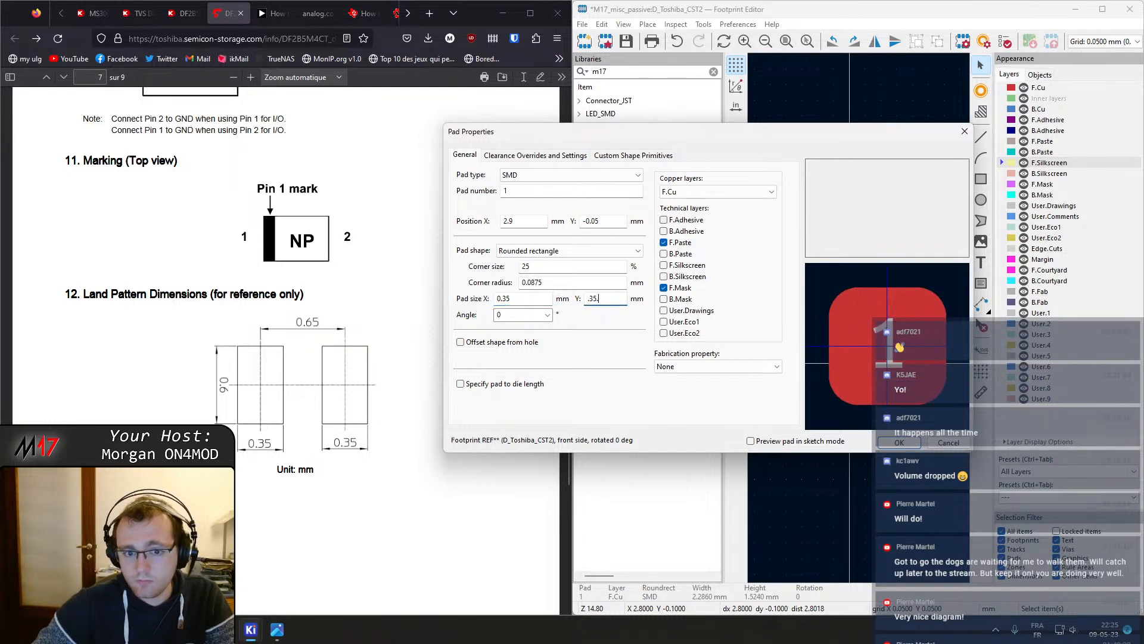
text(.6)
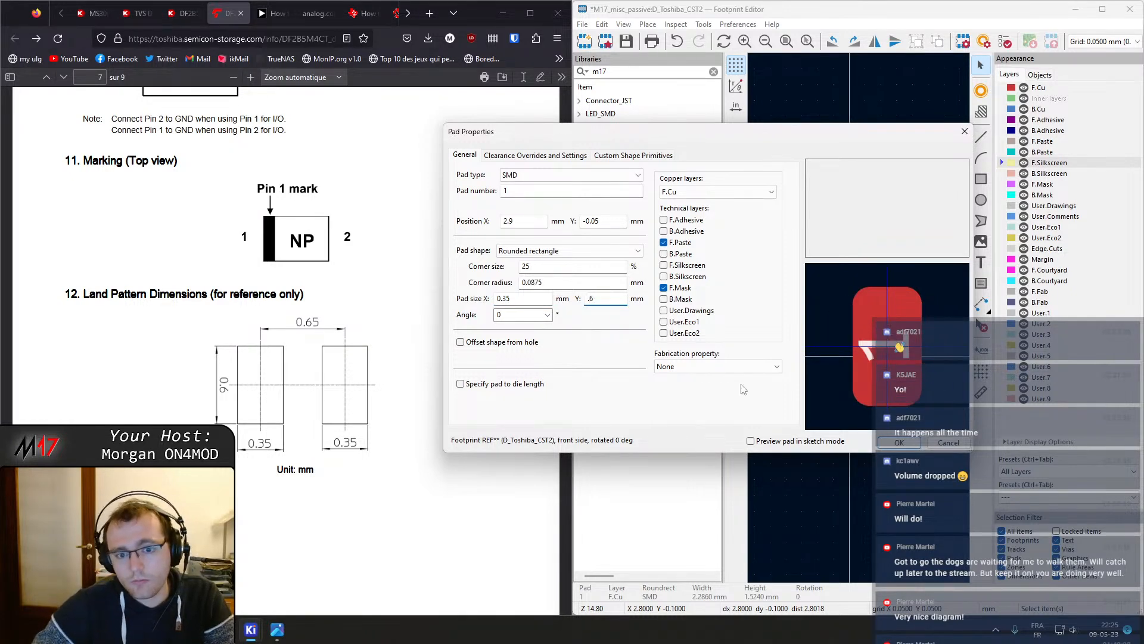
click(901, 442)
scroll(920, 328, up, 2)
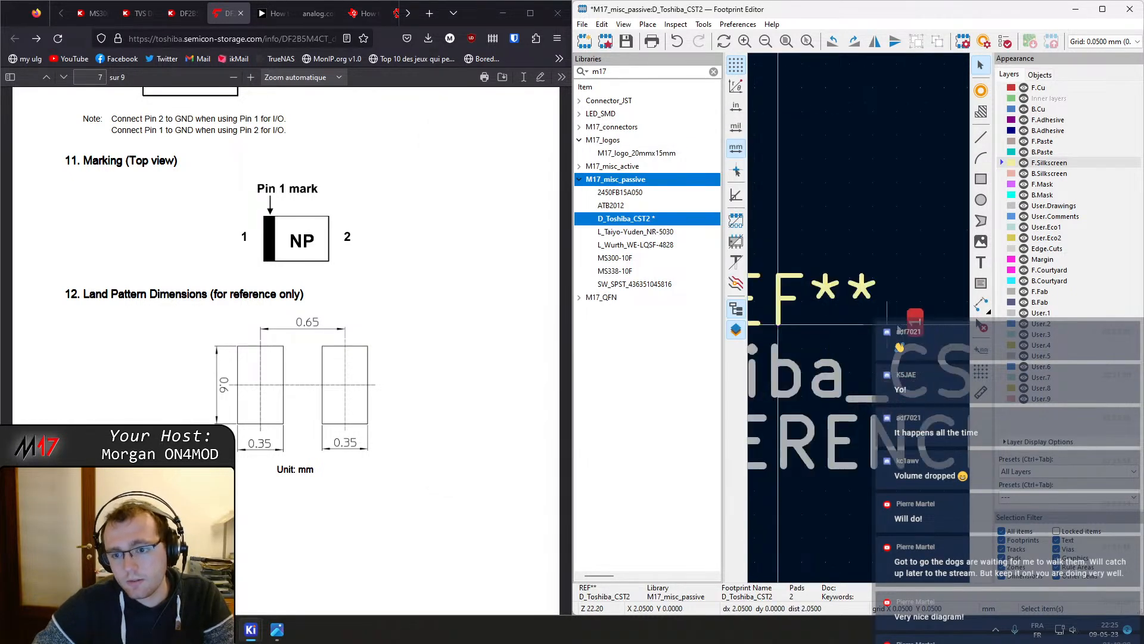
Move pad 1 next to the origin and set its X position to half the 0.65 mm pad pitch
drag(919, 328, 808, 329)
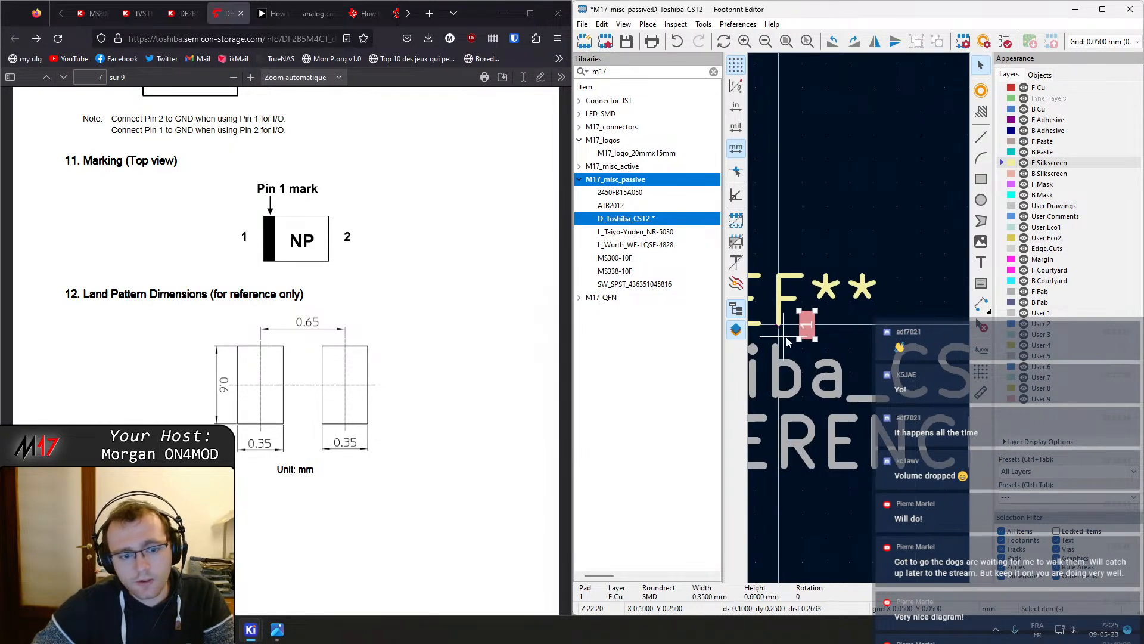
middle_drag(783, 337, 823, 340)
double_click(849, 332)
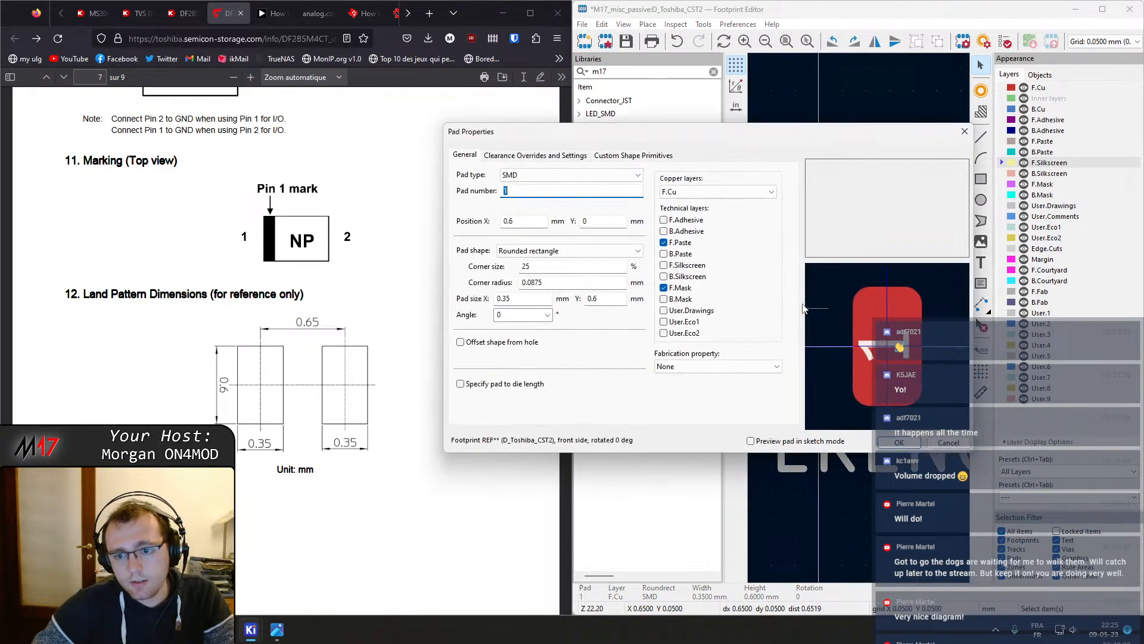
double_click(542, 227)
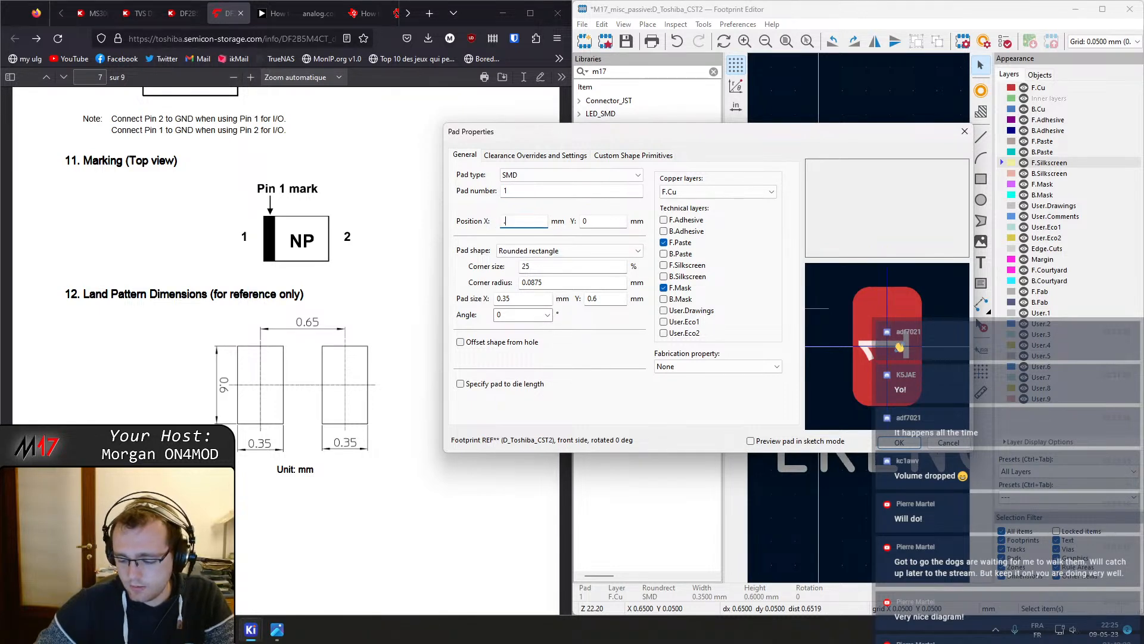
key(Return)
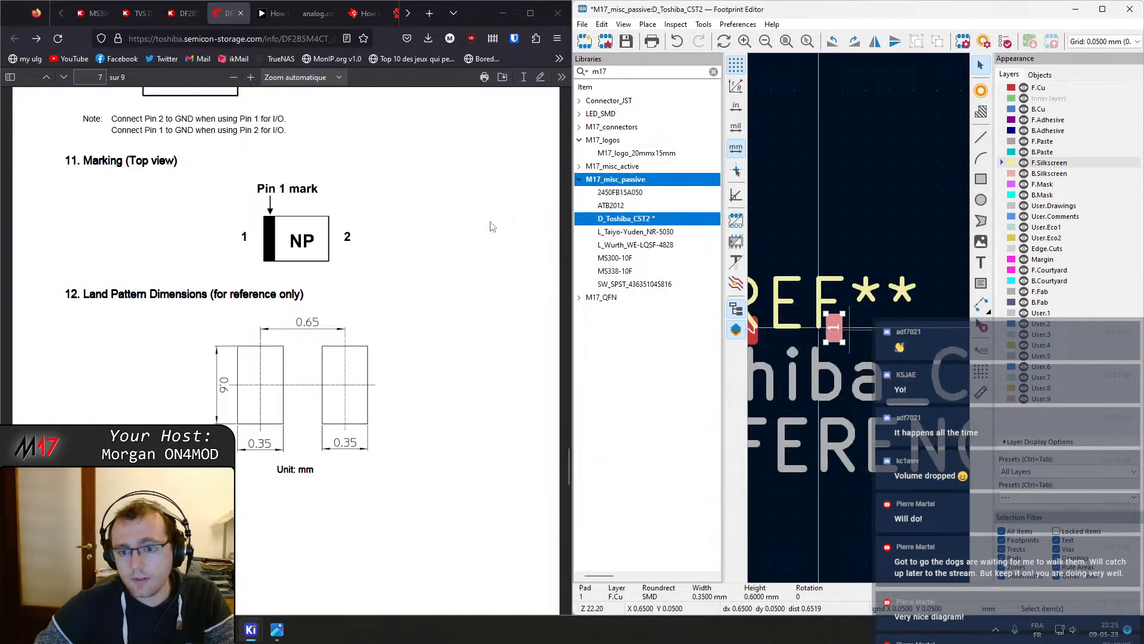
Set pad 2's X position to -.5*.65 mm and align its Y position with pad 1
scroll(860, 319, up, 2)
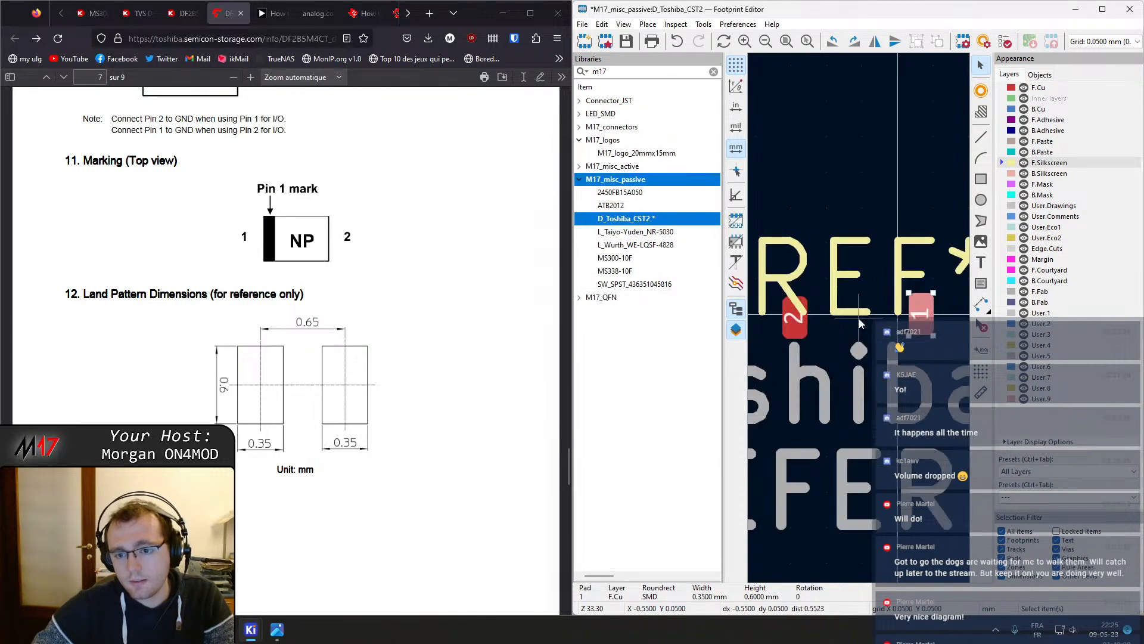
double_click(793, 319)
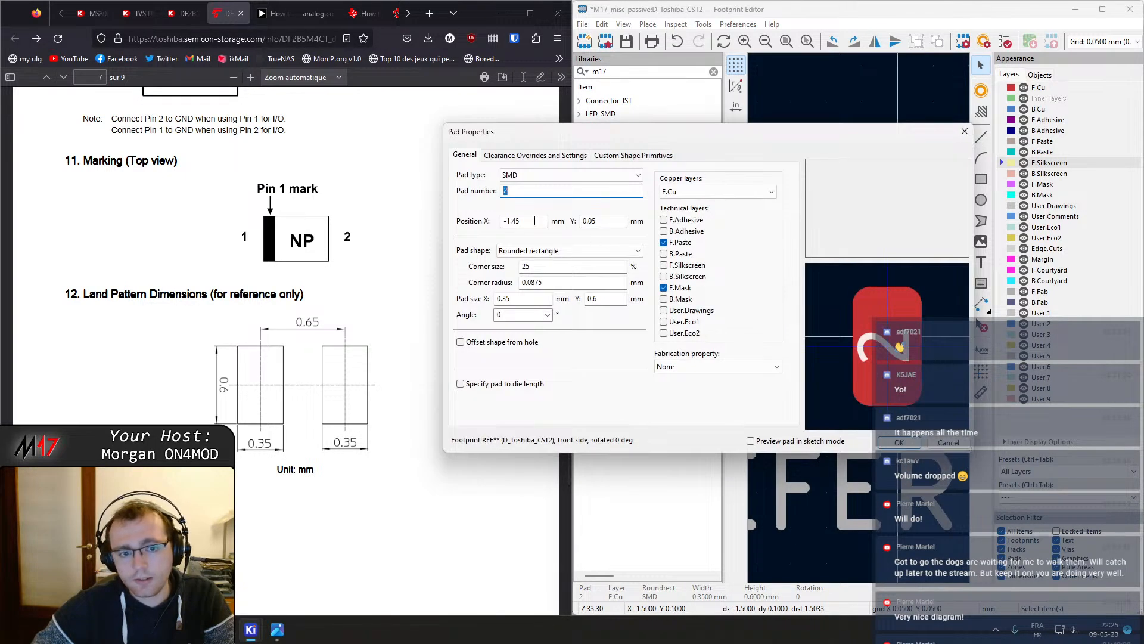
double_click(534, 221)
text(-.5*.65)
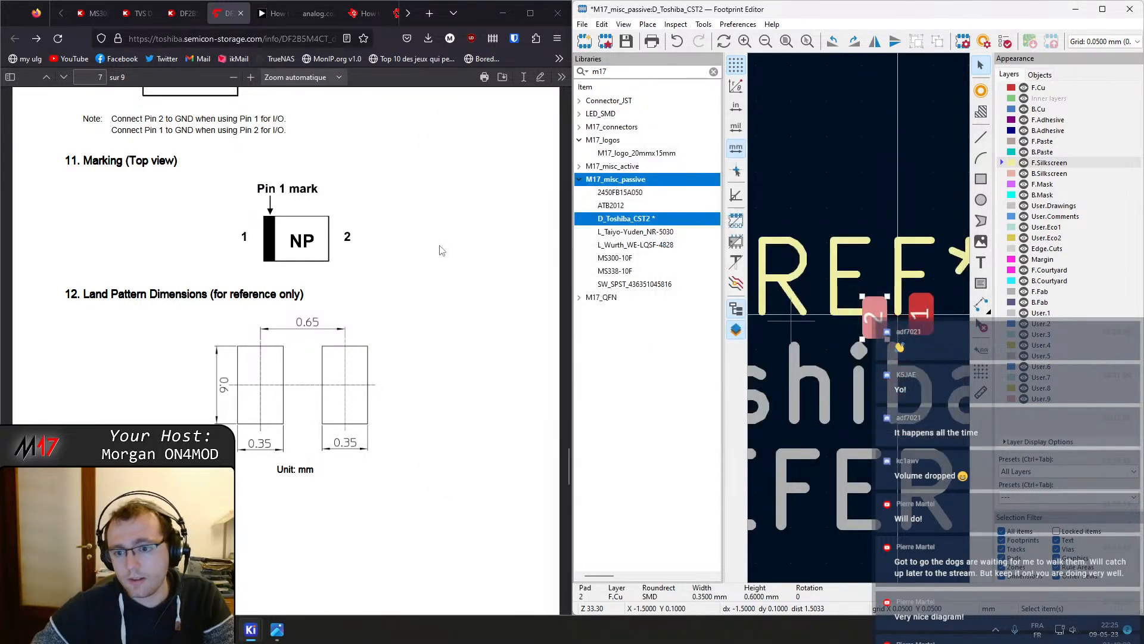
scroll(923, 300, up, 1)
double_click(785, 363)
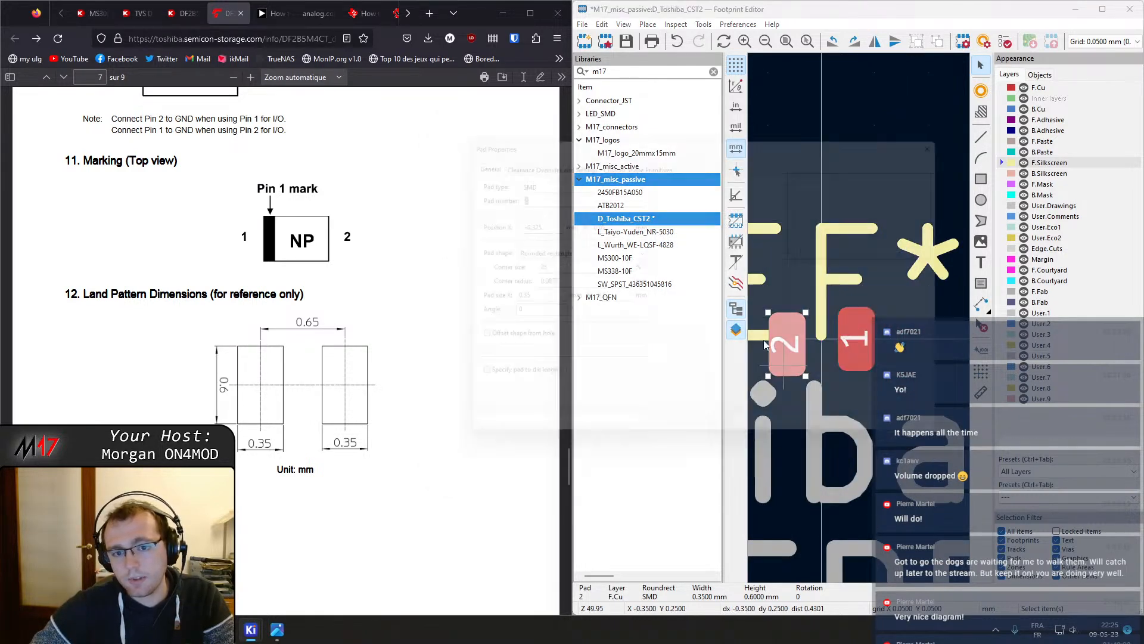
double_click(590, 221)
key(Return)
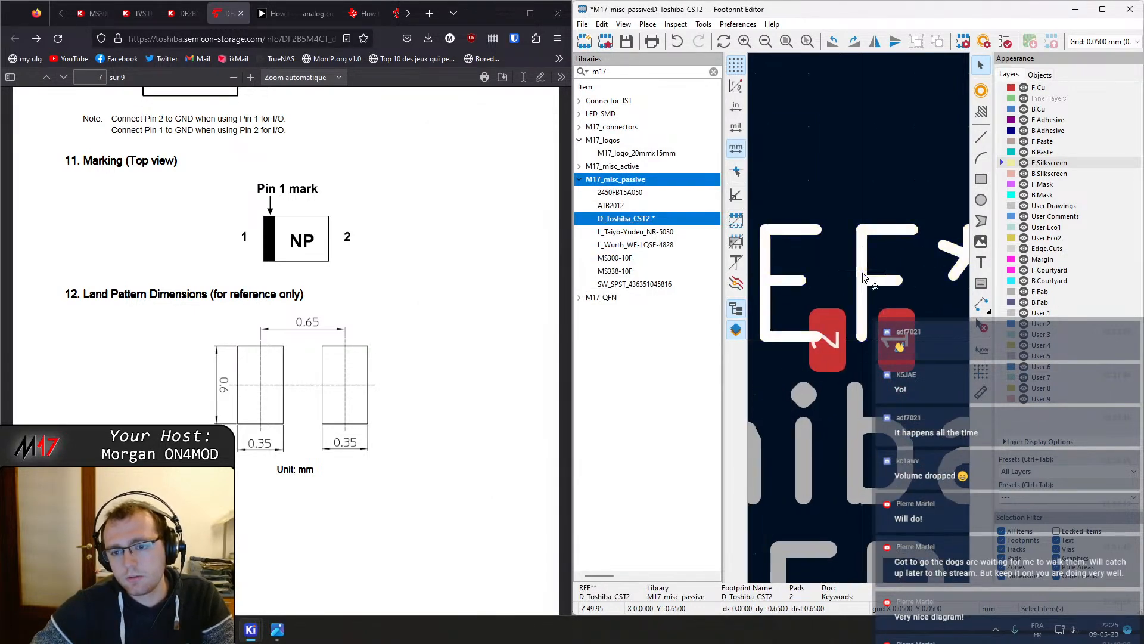
Move the REF** reference text up above the two pads
double_click(863, 273)
key(Return)
drag(862, 271, 864, 192)
scroll(864, 192, down, 8)
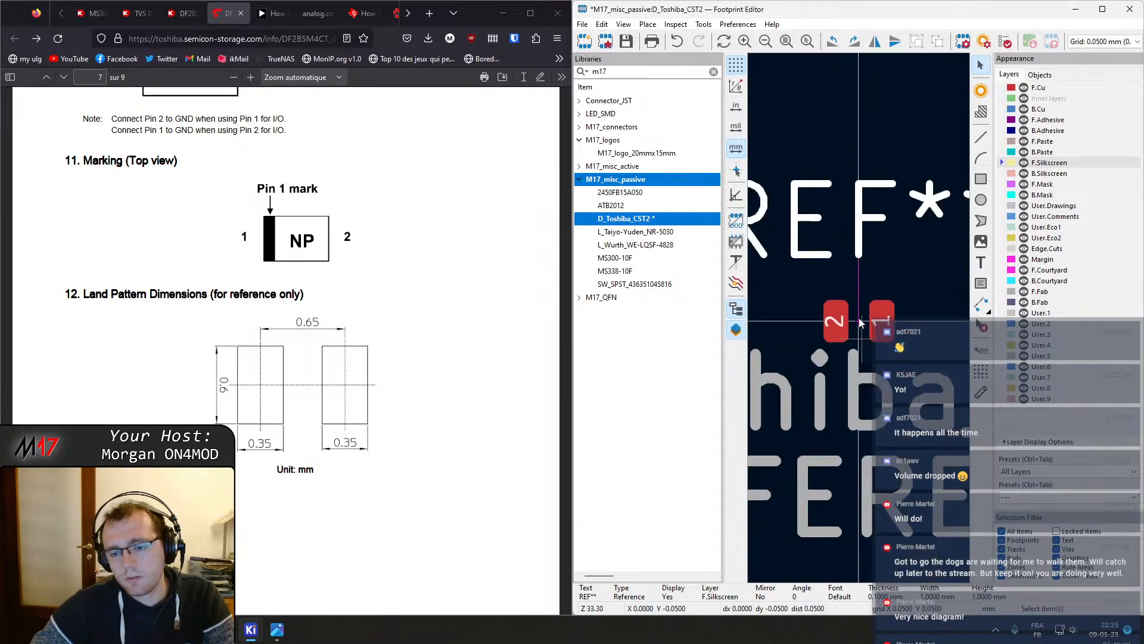
scroll(864, 344, up, 11)
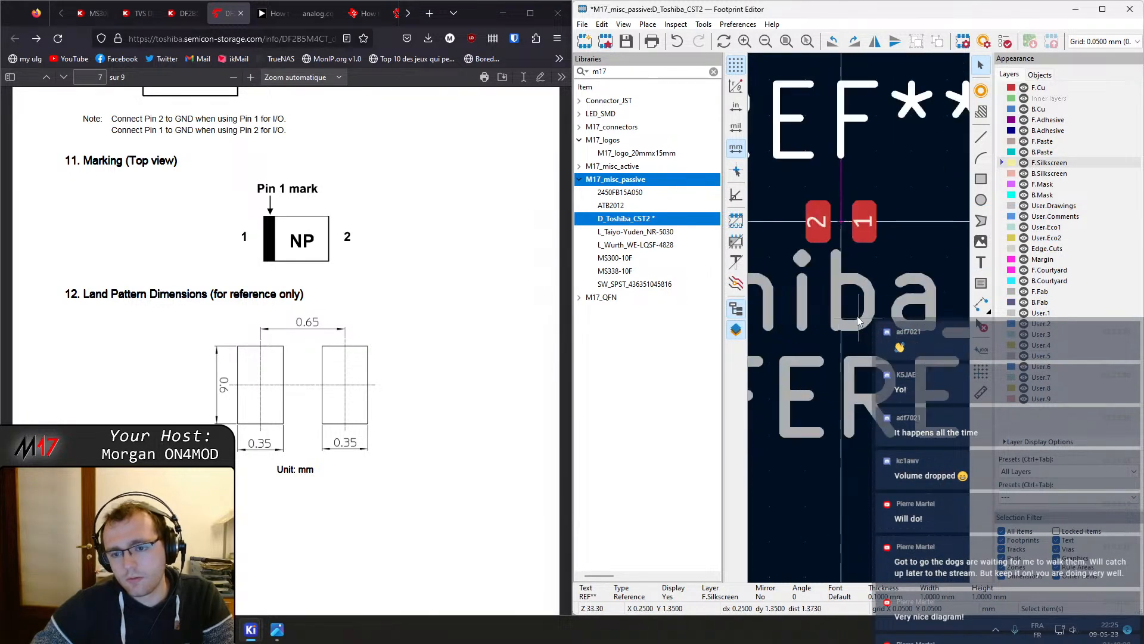
scroll(860, 317, down, 2)
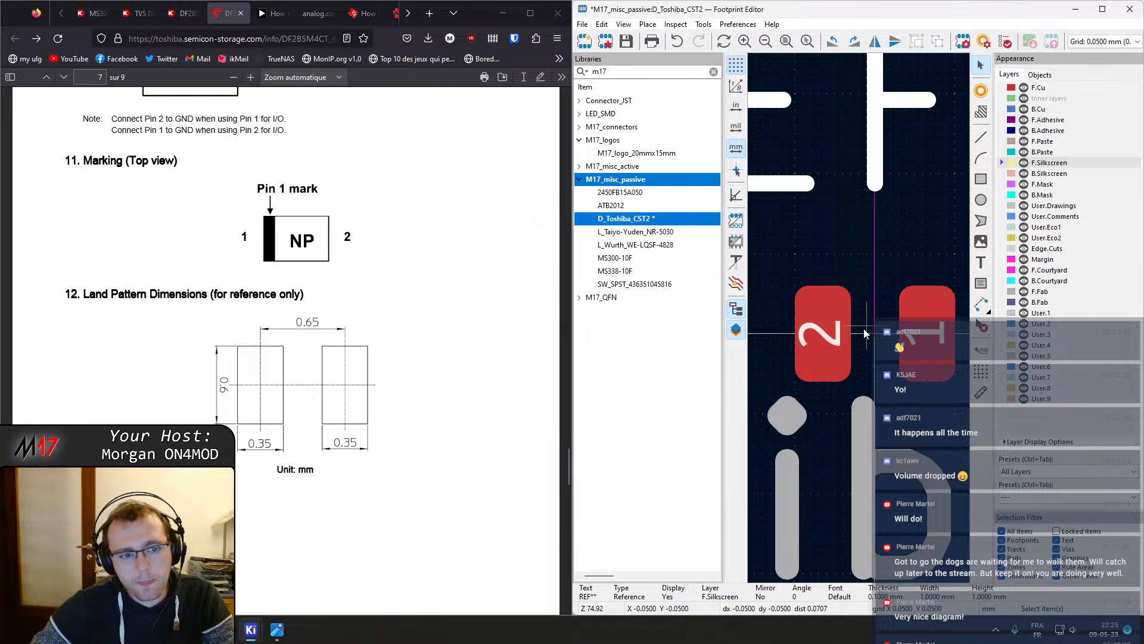
scroll(868, 333, down, 2)
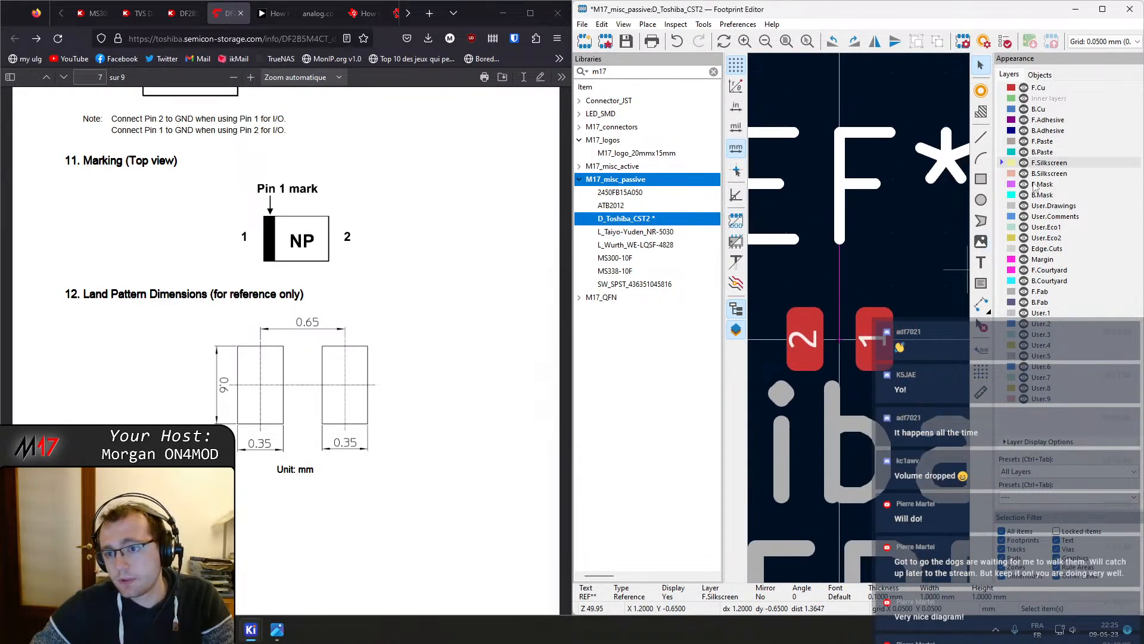
Draw silkscreen line segments along the top, right side and bottom around pad 1
click(981, 137)
click(840, 286)
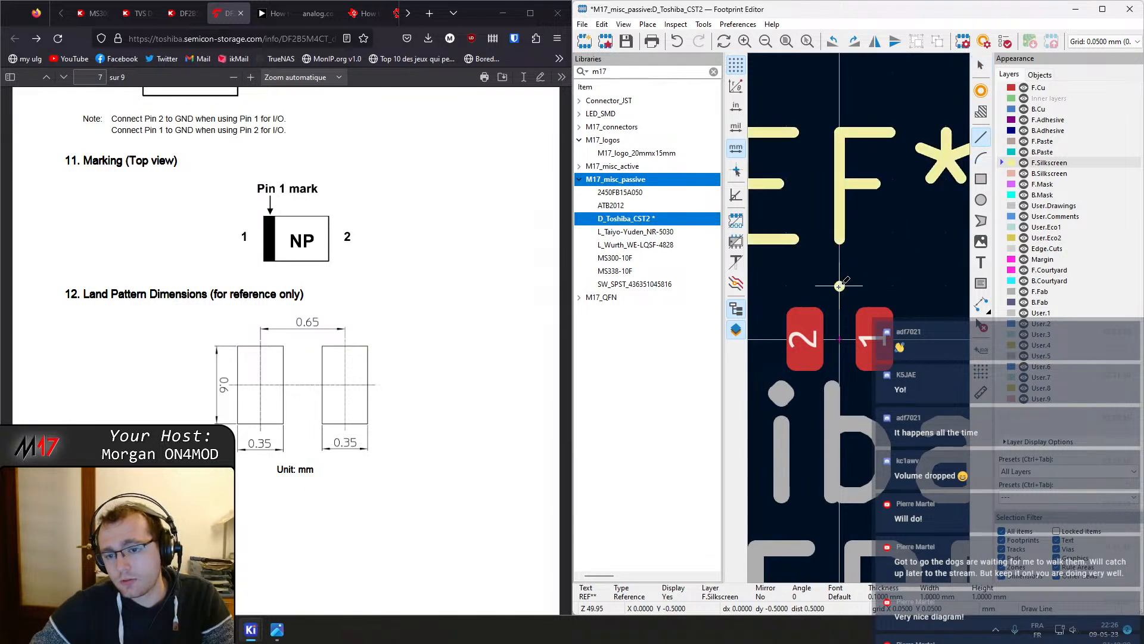
click(921, 286)
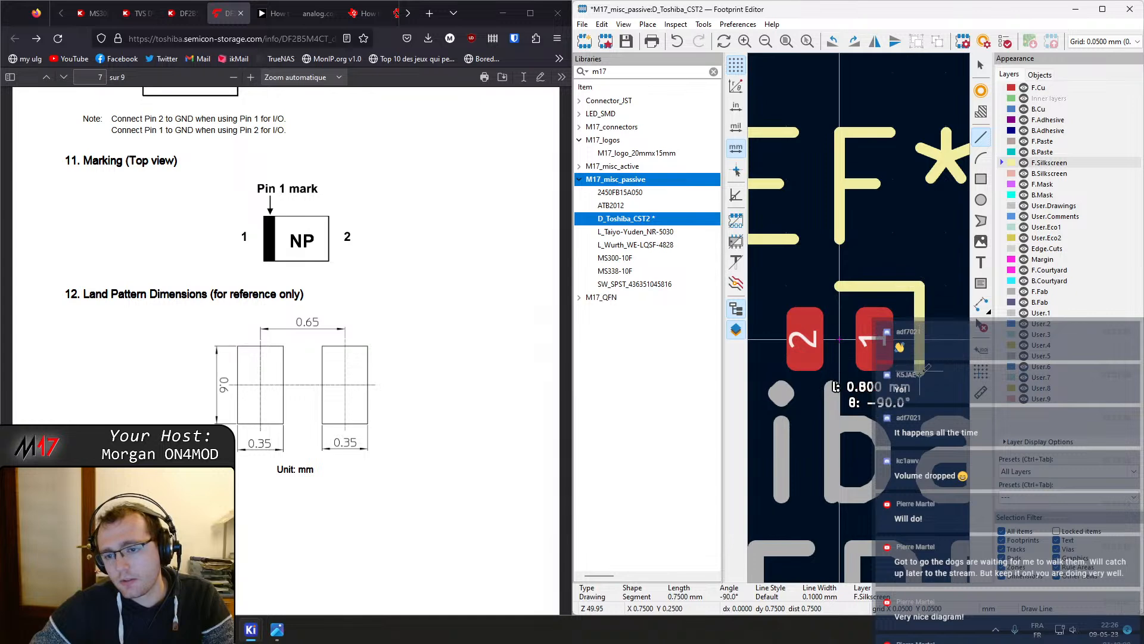
click(920, 382)
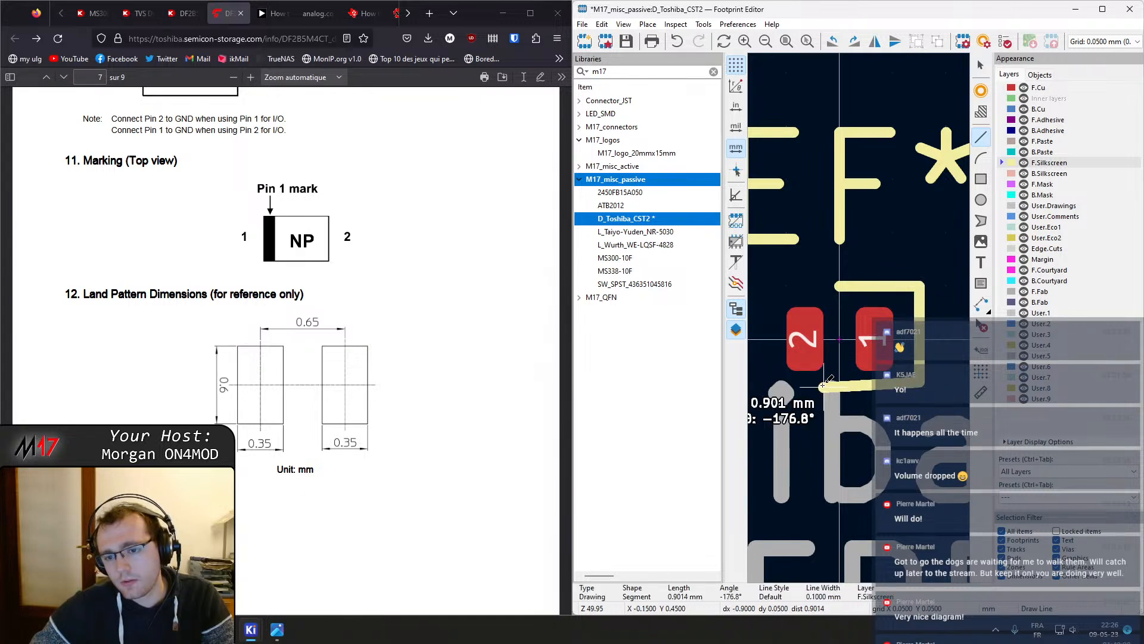
click(819, 381)
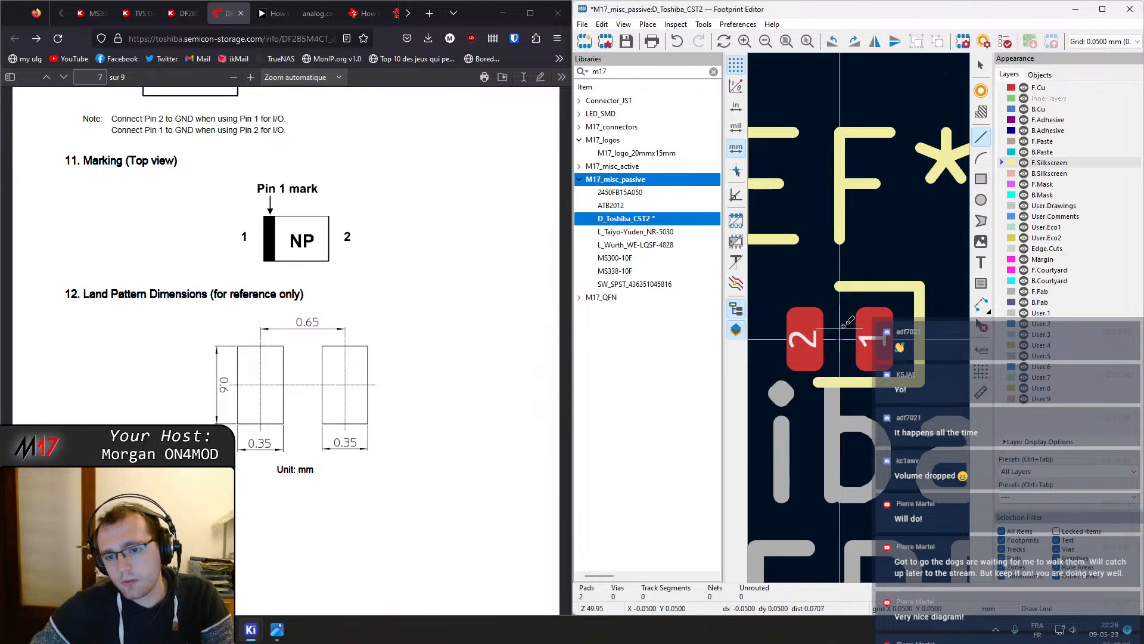
key(Escape)
key(Escape)
Extend the top silkscreen line leftwards to about 0.9 mm long
click(835, 285)
drag(839, 287, 817, 286)
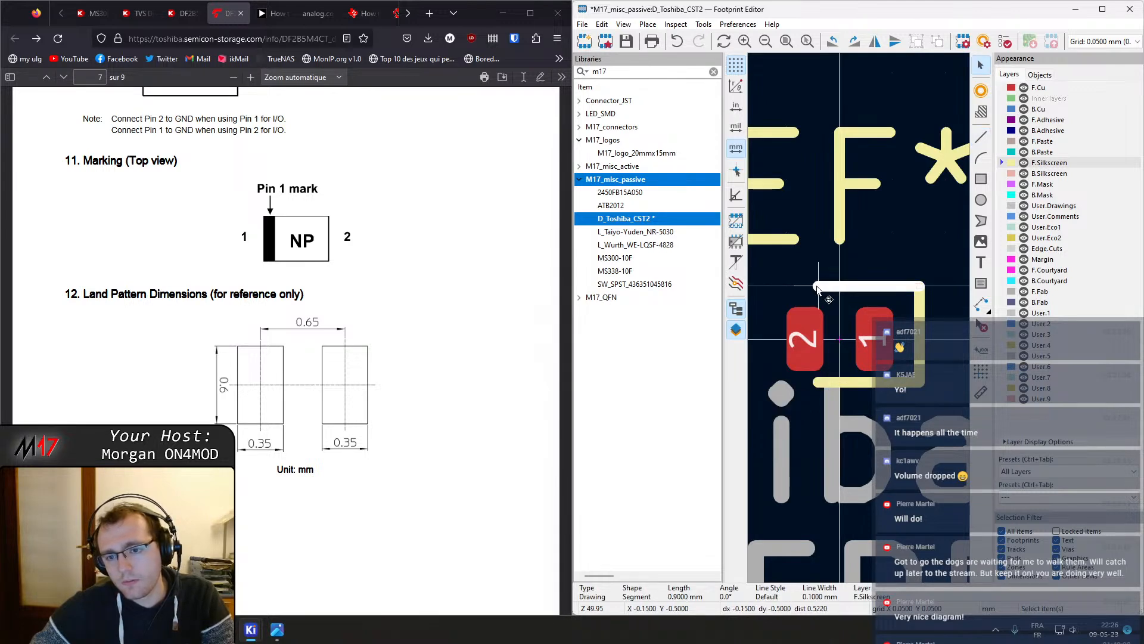
scroll(858, 382, up, 2)
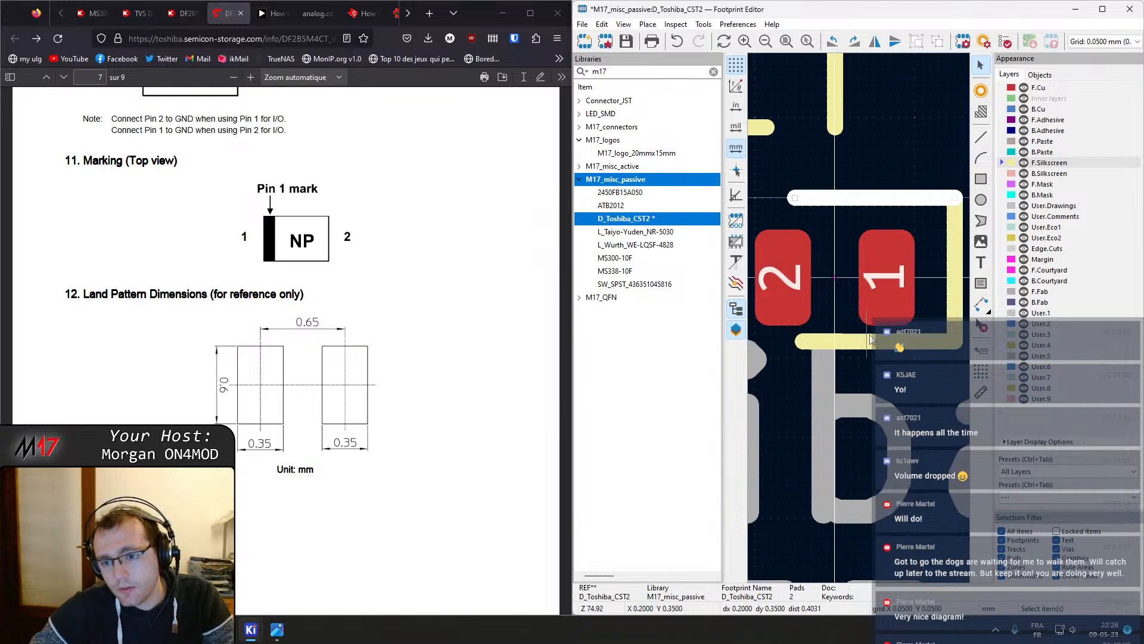
Move the bottom silkscreen line slightly downward
click(890, 340)
key(m)
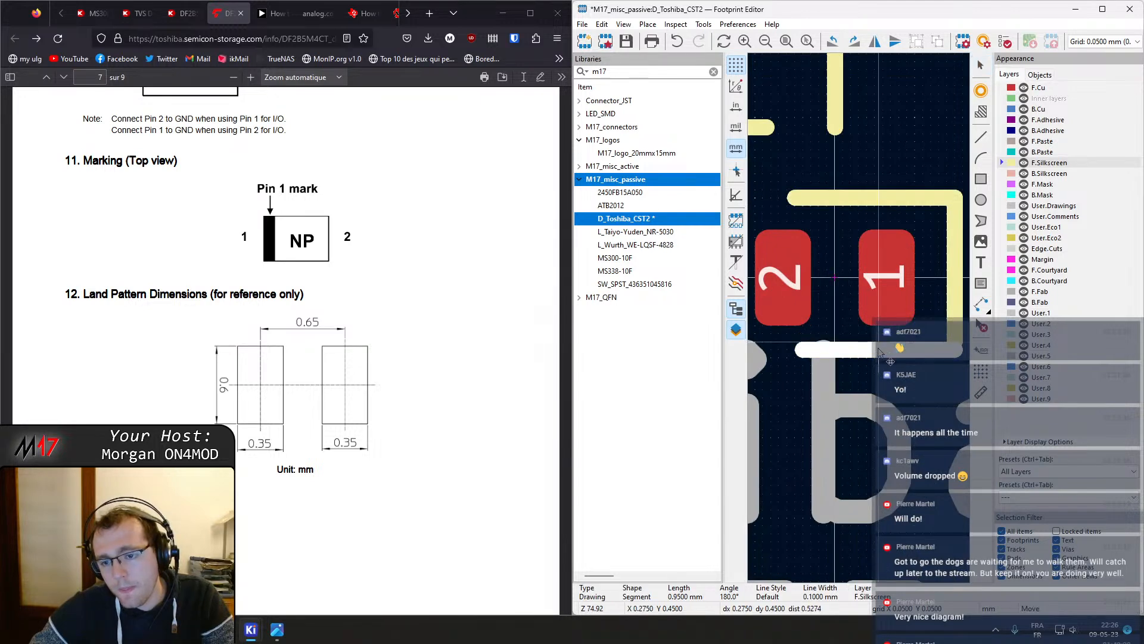
click(878, 350)
click(892, 198)
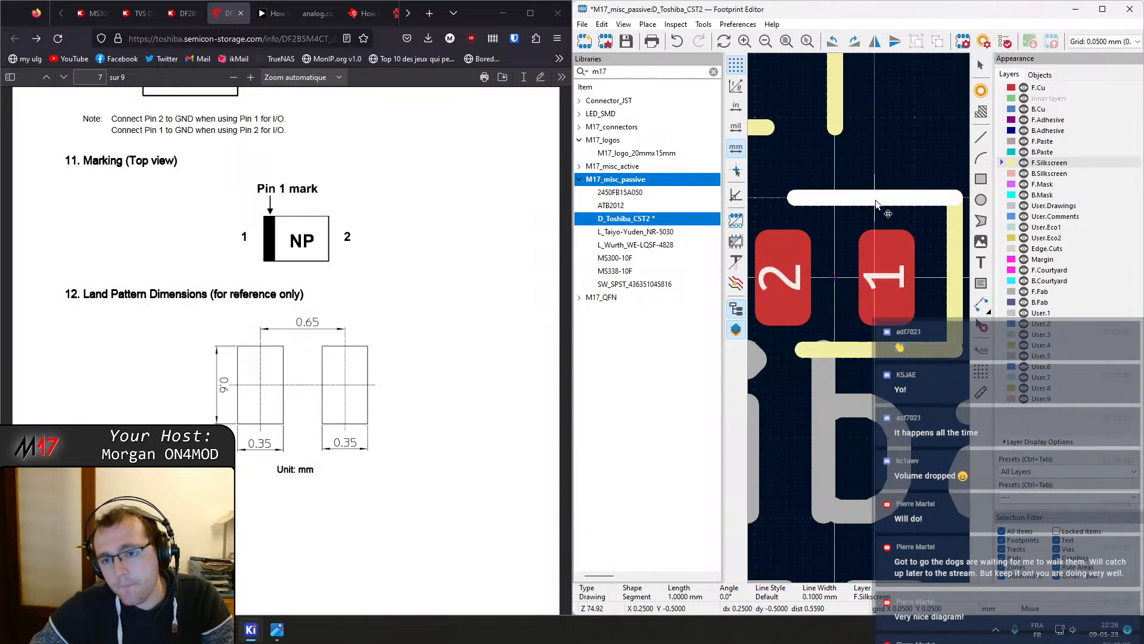
click(877, 204)
click(908, 175)
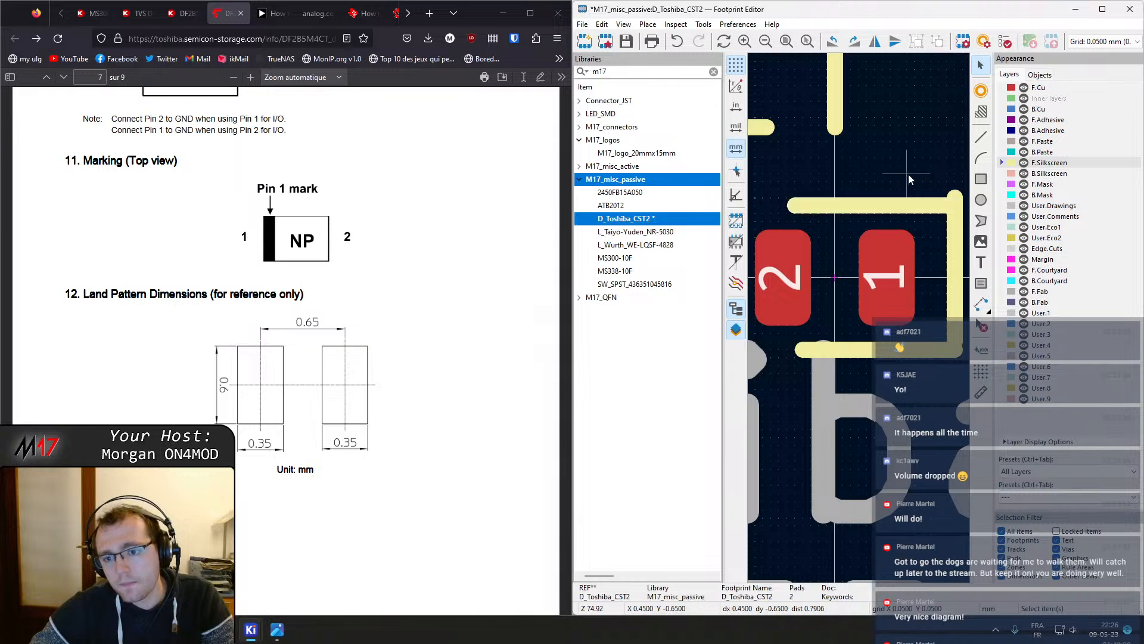
middle_drag(908, 174, 884, 162)
double_click(852, 191)
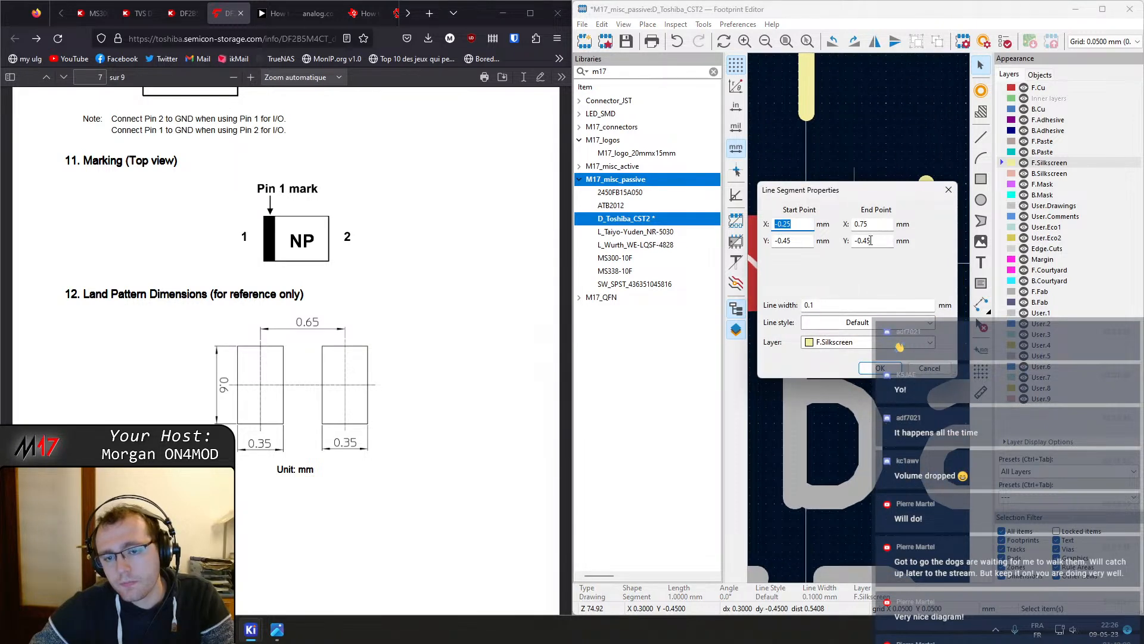
key(Tab)
text(-)
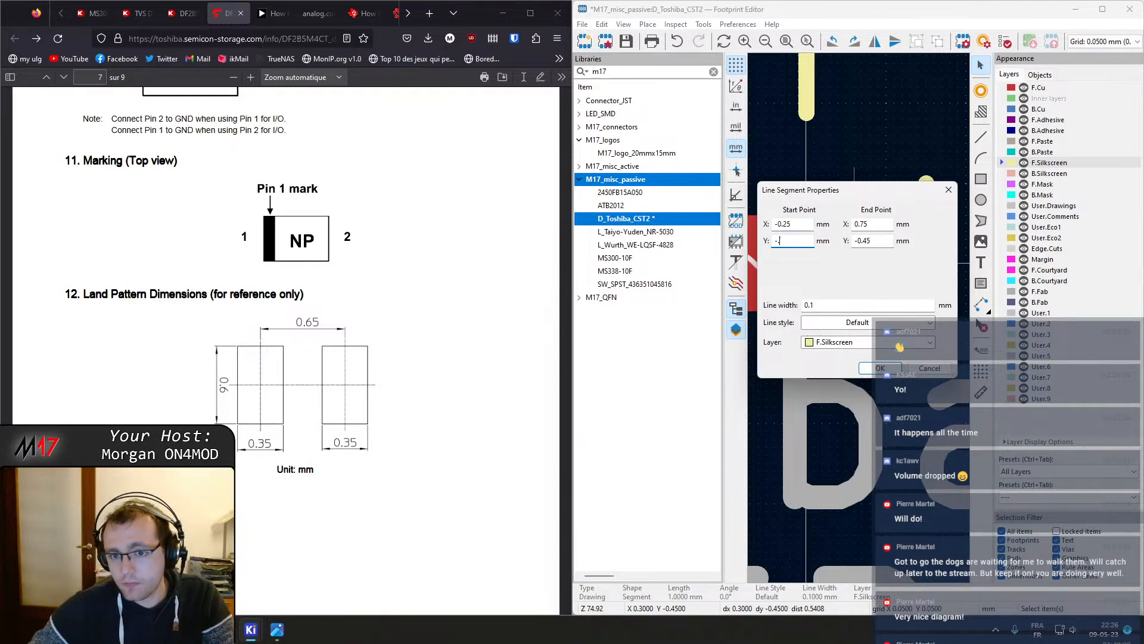
key(Return)
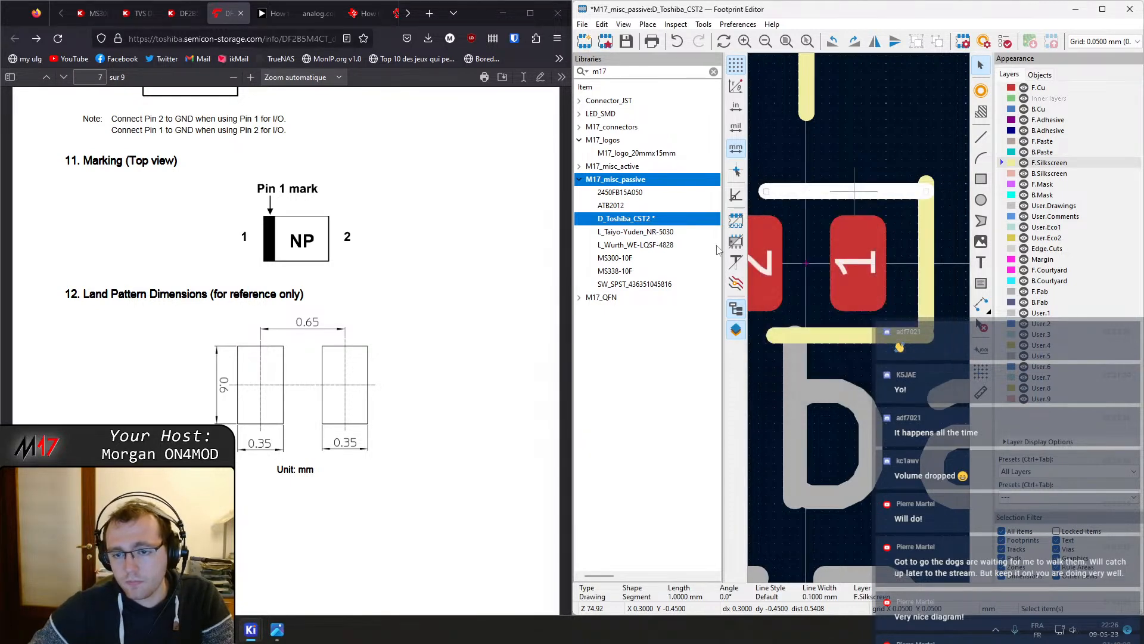
Set both endpoints of the top silkscreen line to Y -0.5 mm
key(e)
key(Tab)
text(-)
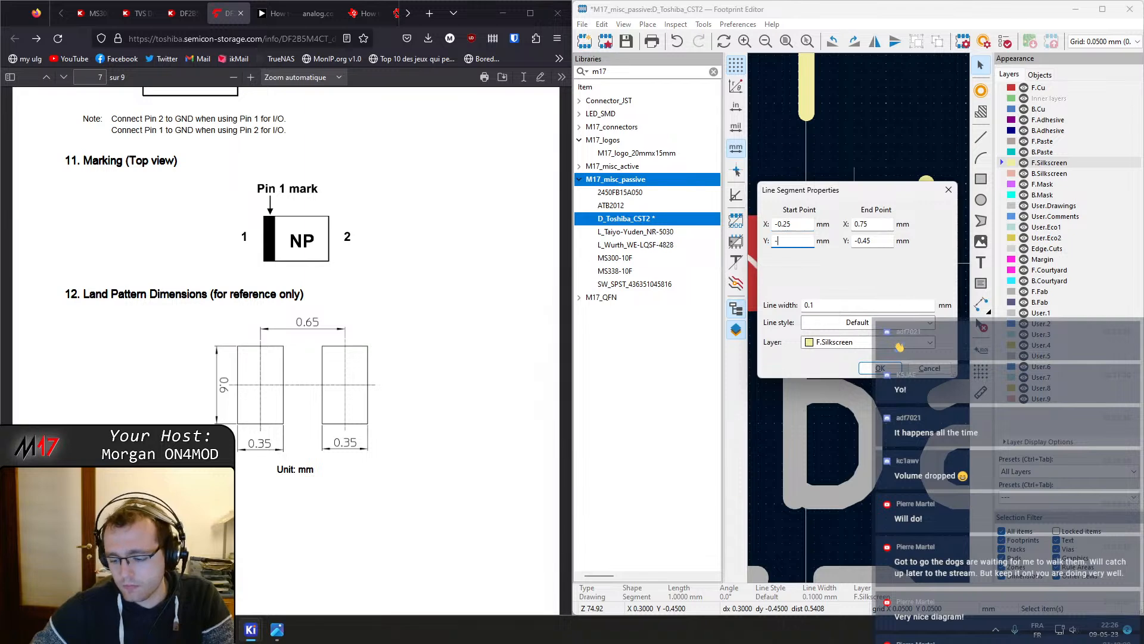
text(0.5)
key(Tab)
key(Tab)
text(-)
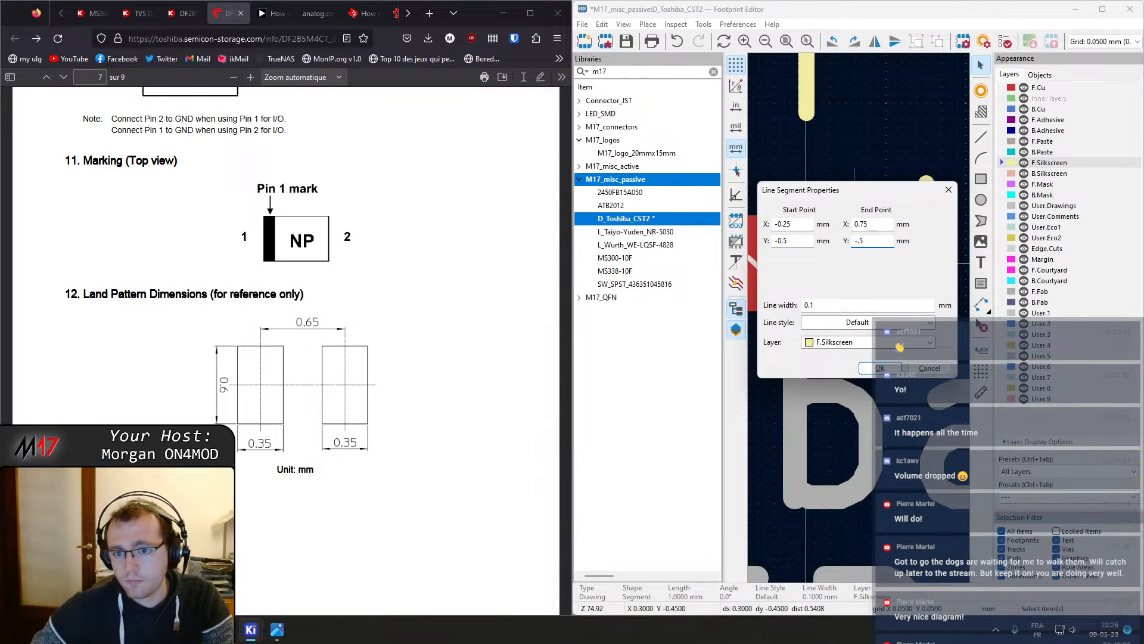
text(.5)
key(Return)
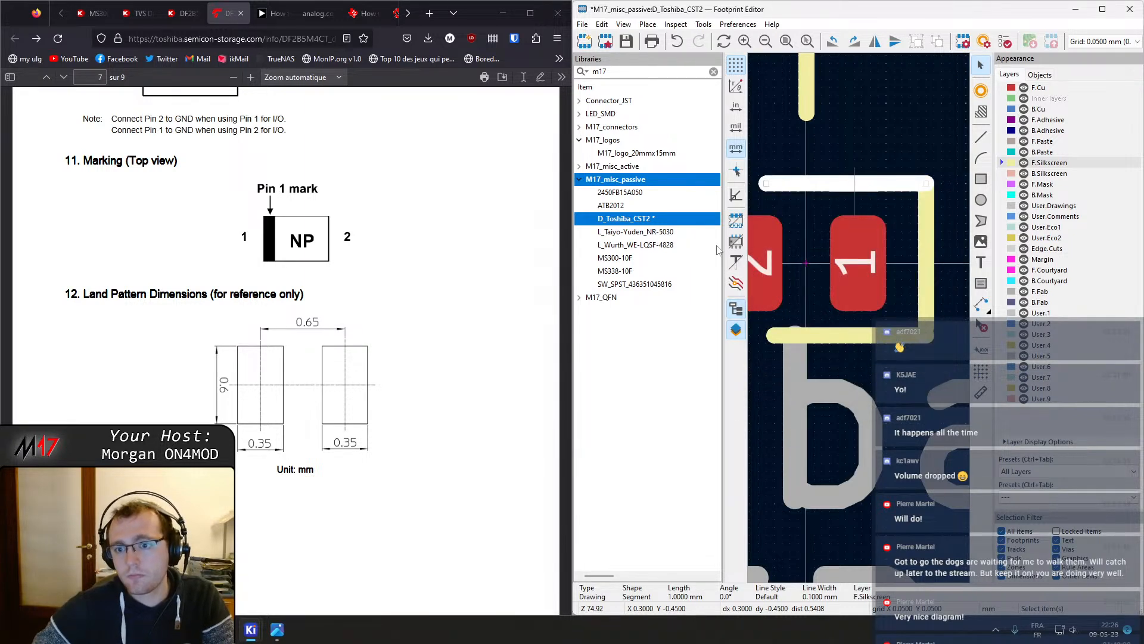
Set both endpoints of the bottom silkscreen line to Y 0.5 mm
click(836, 334)
key(e)
key(Tab)
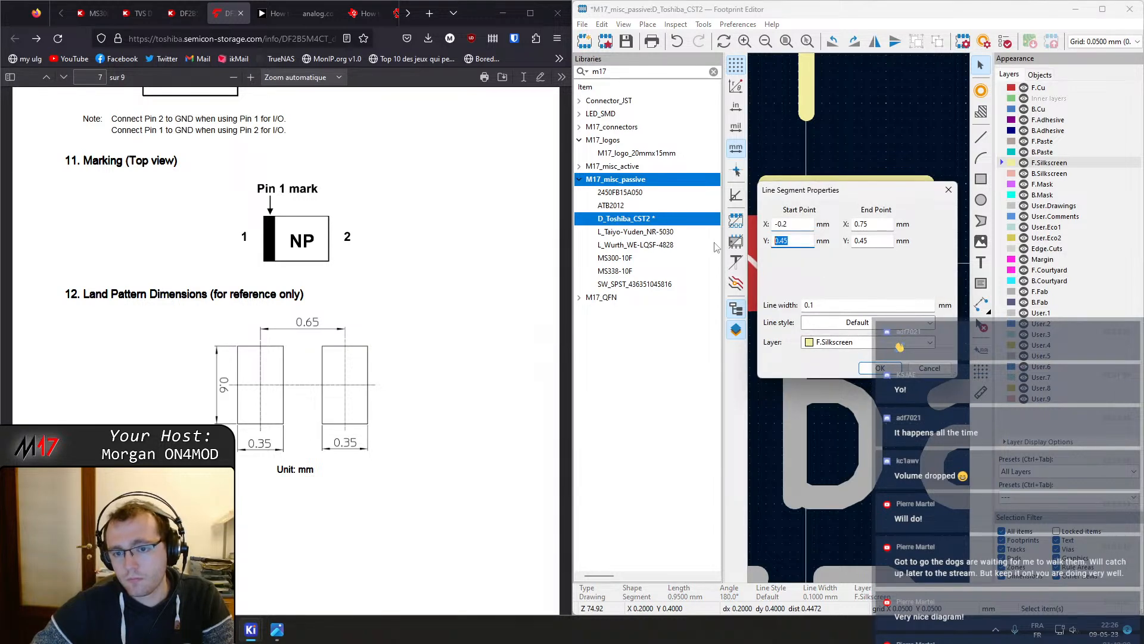
text(0.5)
key(Tab)
key(Tab)
text(.5)
key(Return)
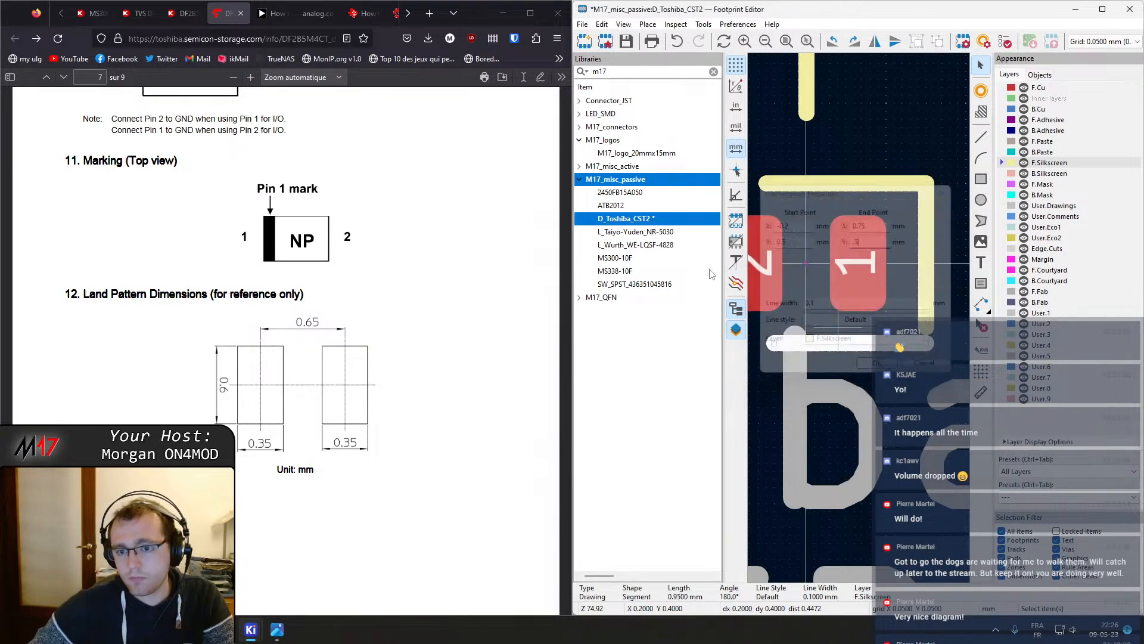
Inspect the silkscreen lines around pad 1 and their endpoint coordinates
click(903, 306)
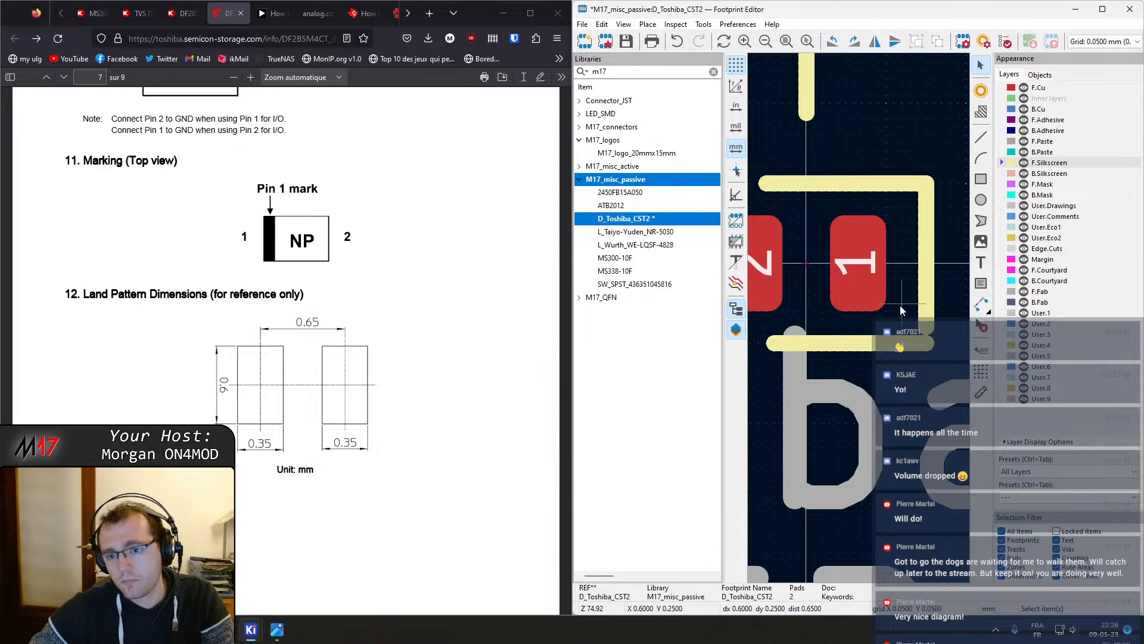
mouse_move(893, 305)
middle_down()
mouse_move(945, 322)
mouse_move(898, 310)
middle_up()
click(933, 316)
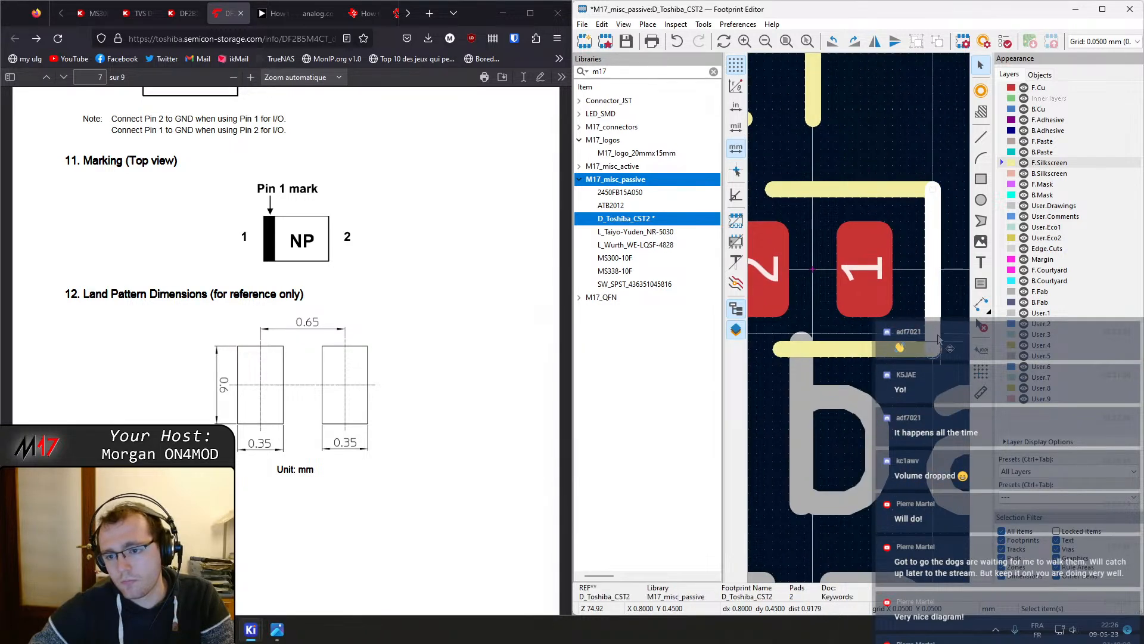
click(883, 200)
scroll(884, 200, down, 3)
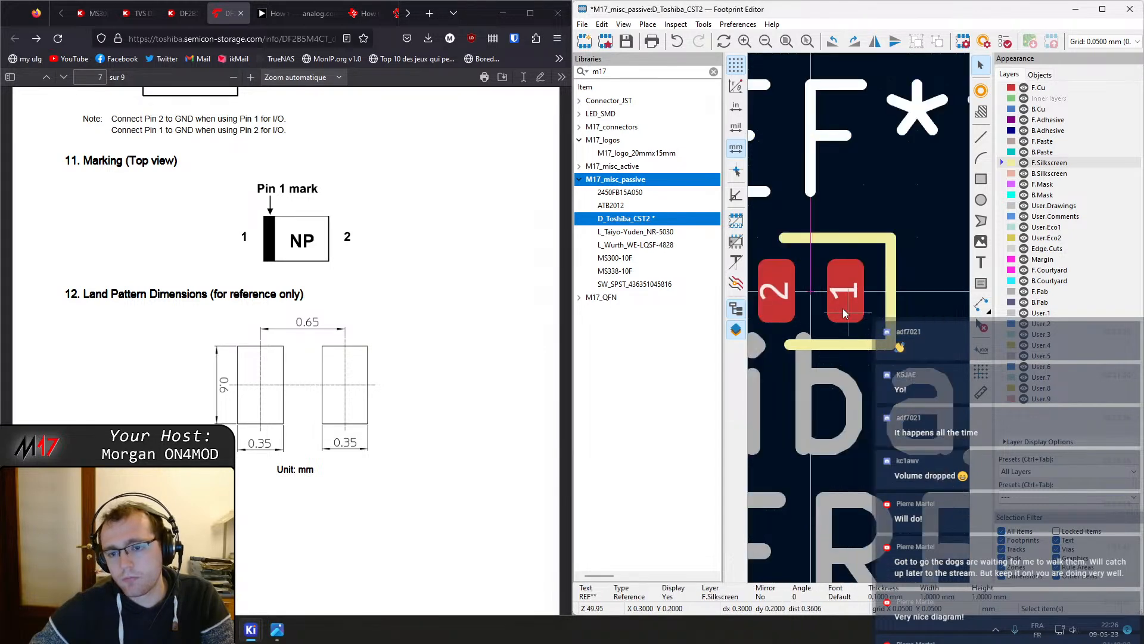
scroll(843, 308, up, 3)
click(811, 202)
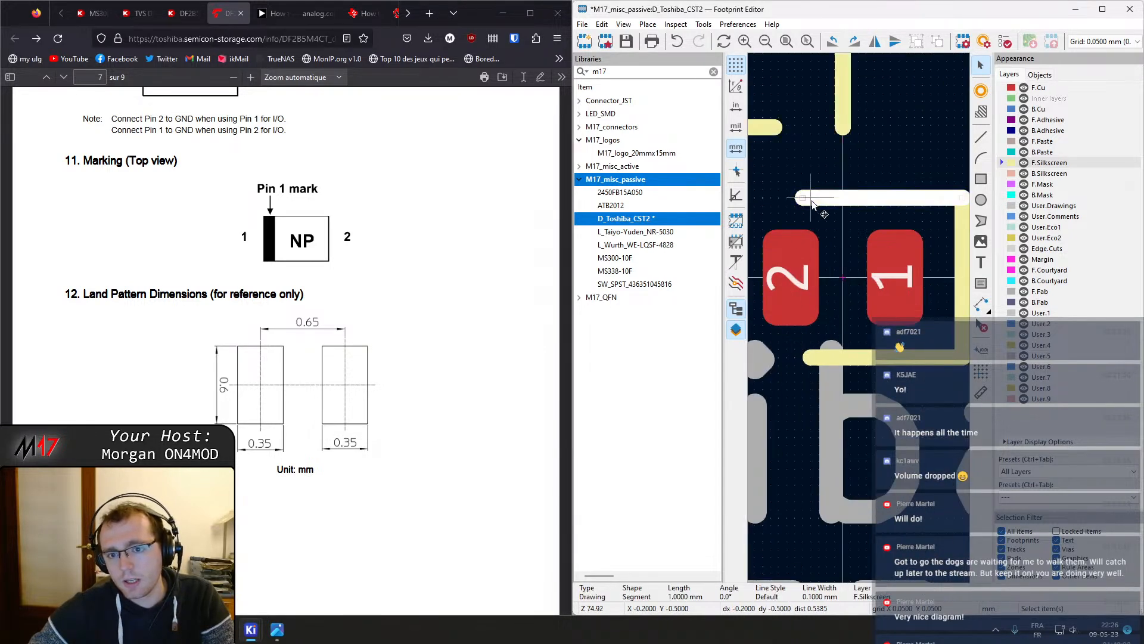
double_click(818, 359)
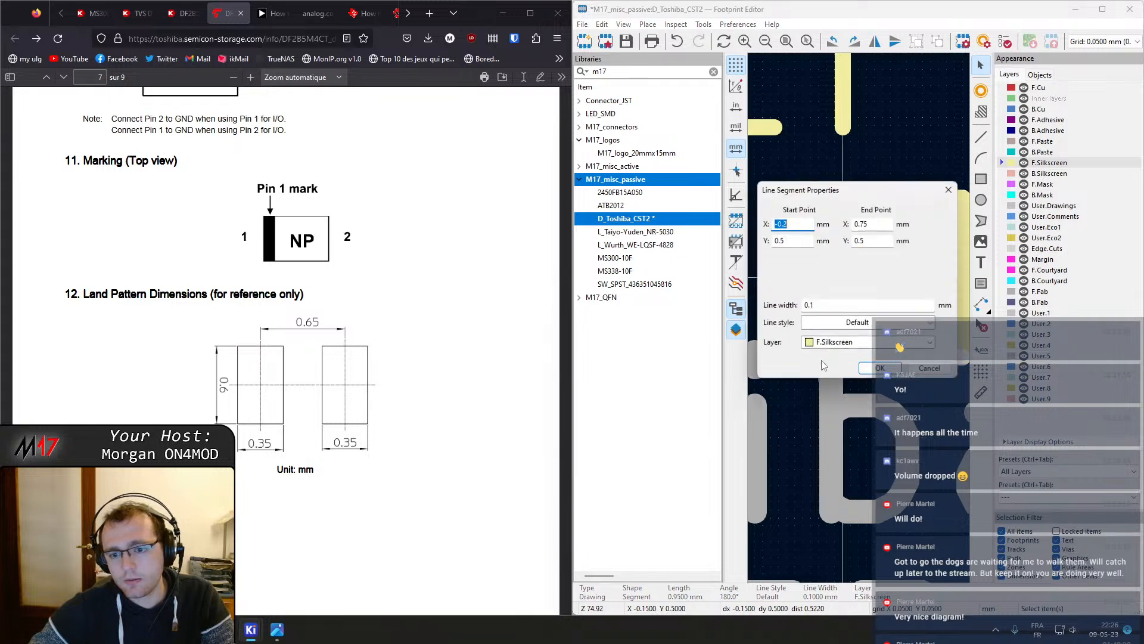
key(Escape)
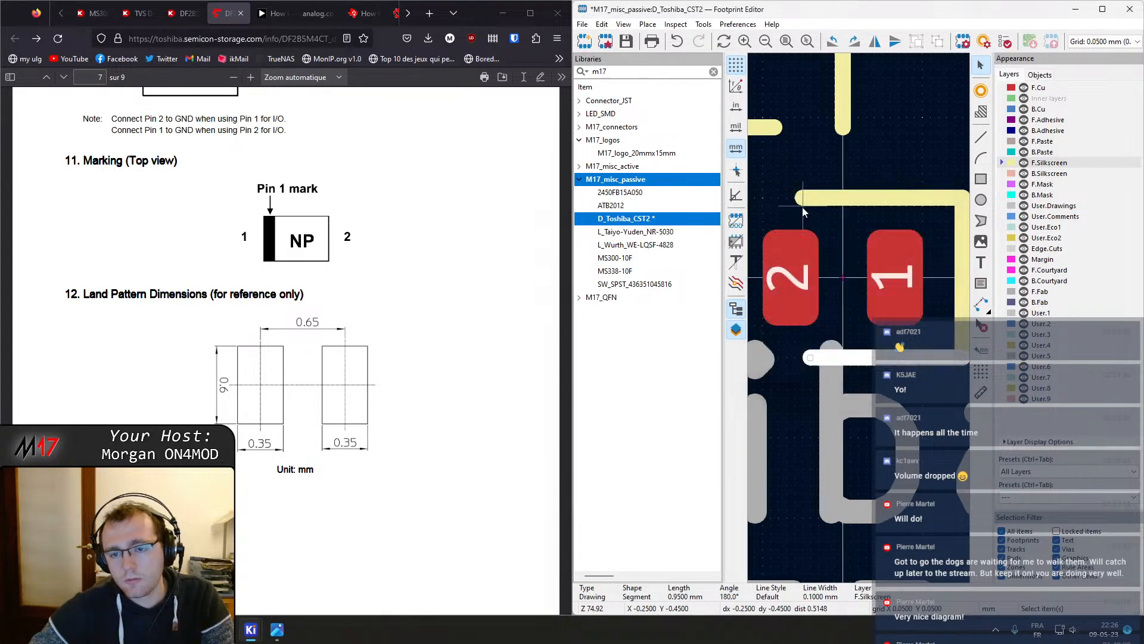
Confirm the top silkscreen line's properties and save the footprint
double_click(812, 200)
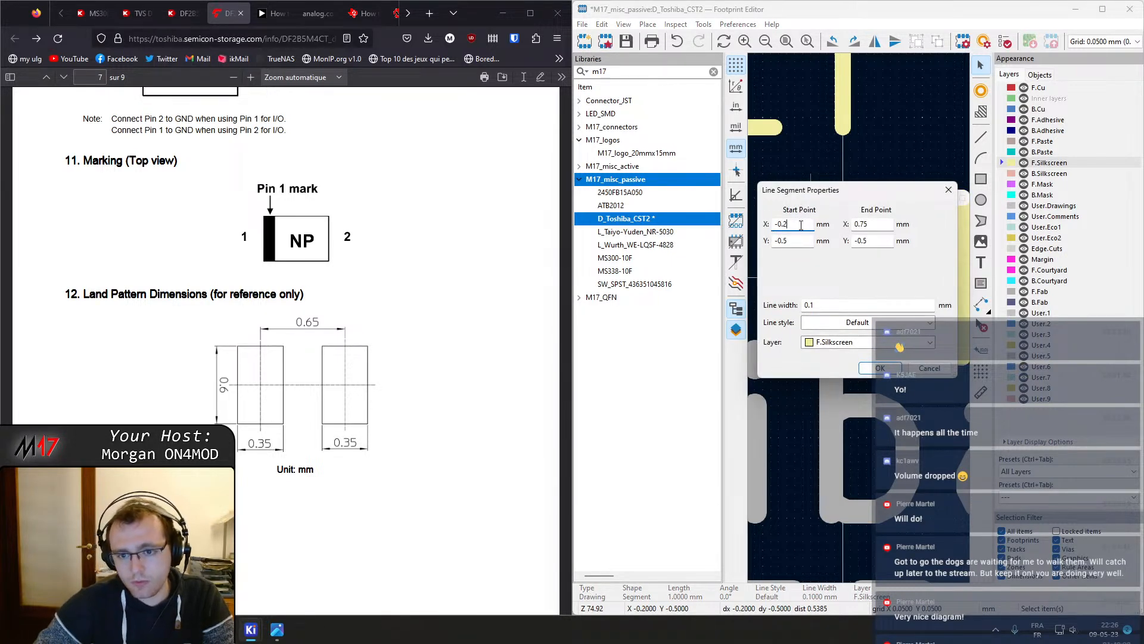
key(Return)
key(ctrl+s)
click(838, 119)
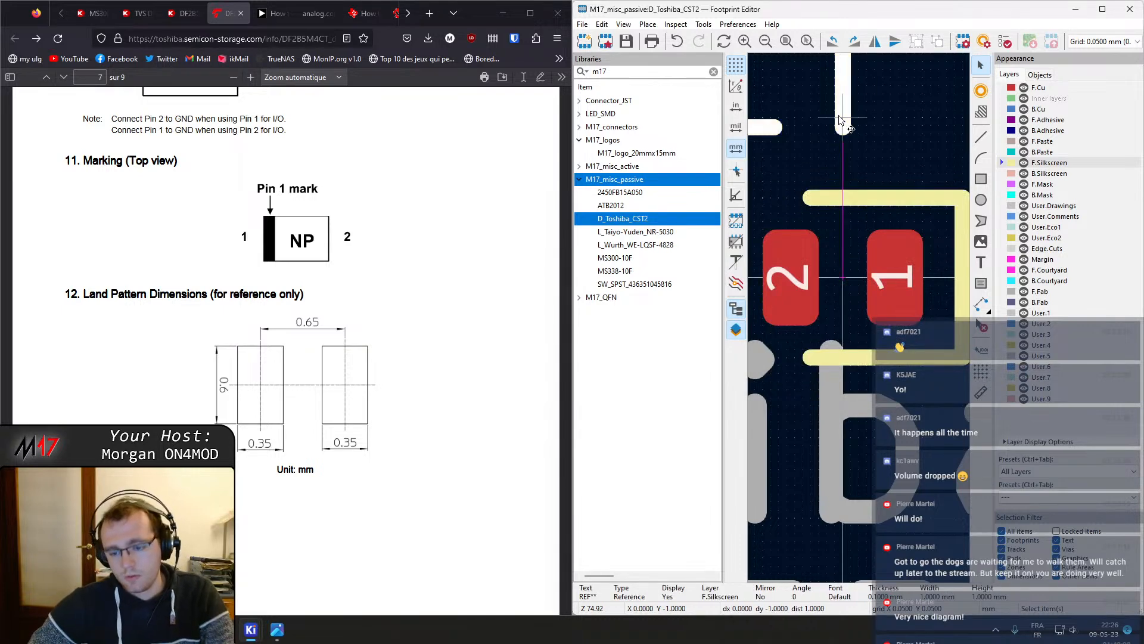
key(Delete)
scroll(912, 334, down, 3)
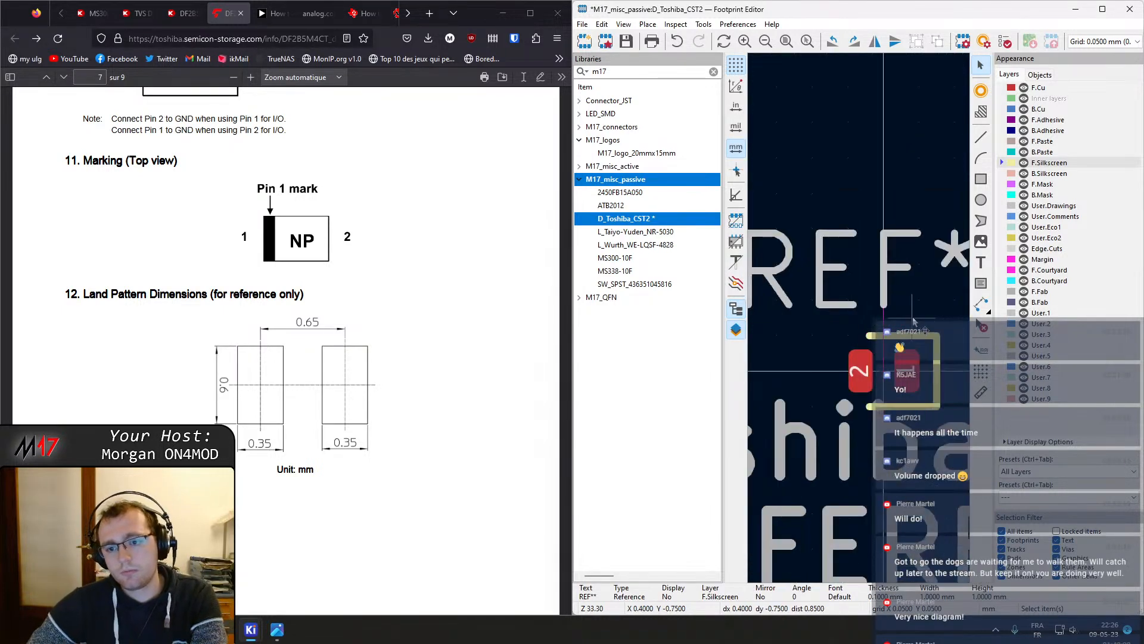
scroll(916, 349, up, 1)
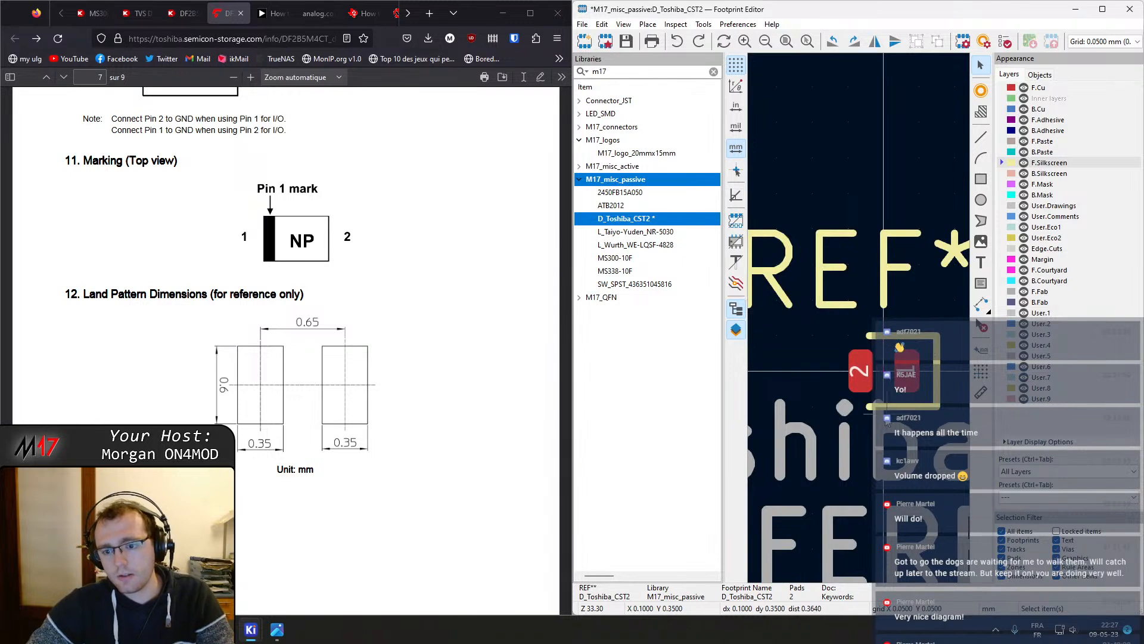
key(ctrl+z)
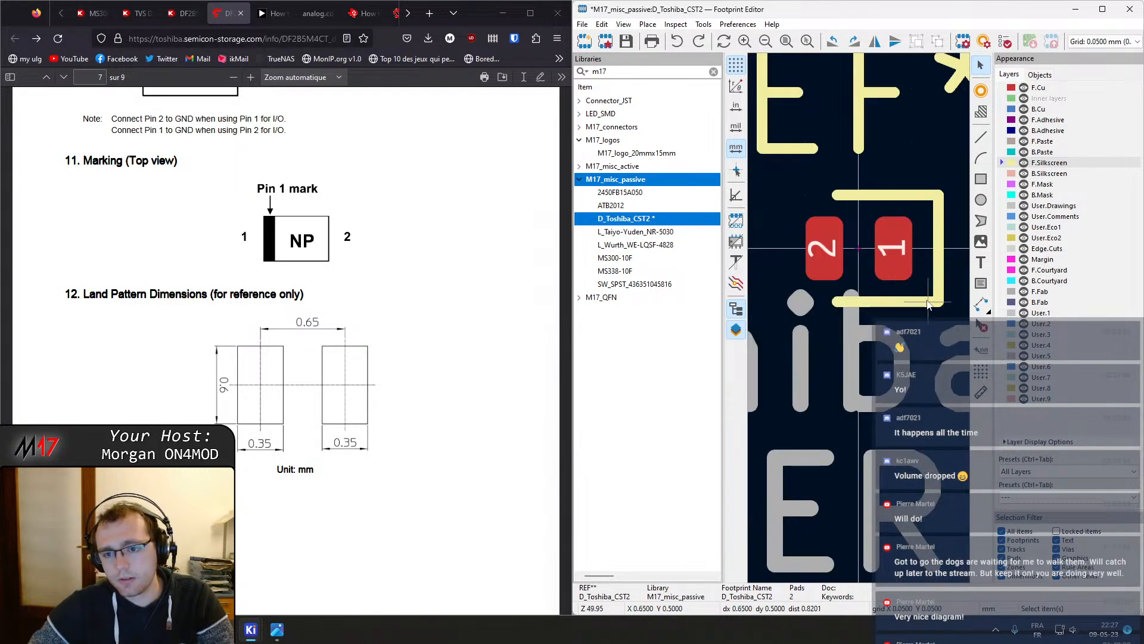
Bring the Footprint Editor back, maximize its window and save the footprint
mouse_move(251, 629)
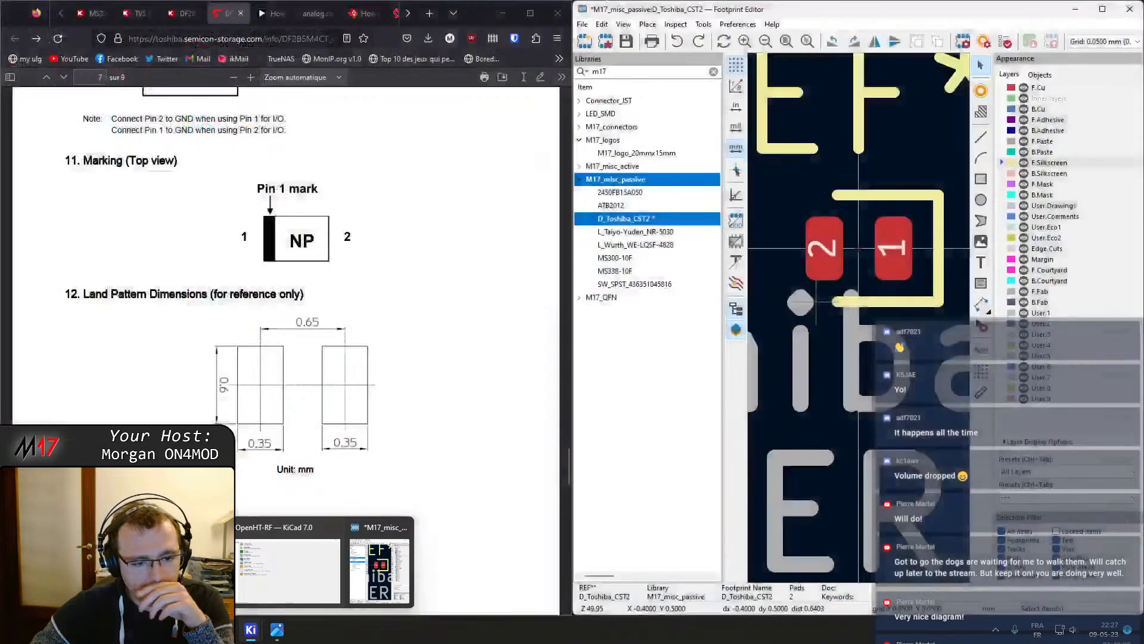
mouse_move(274, 571)
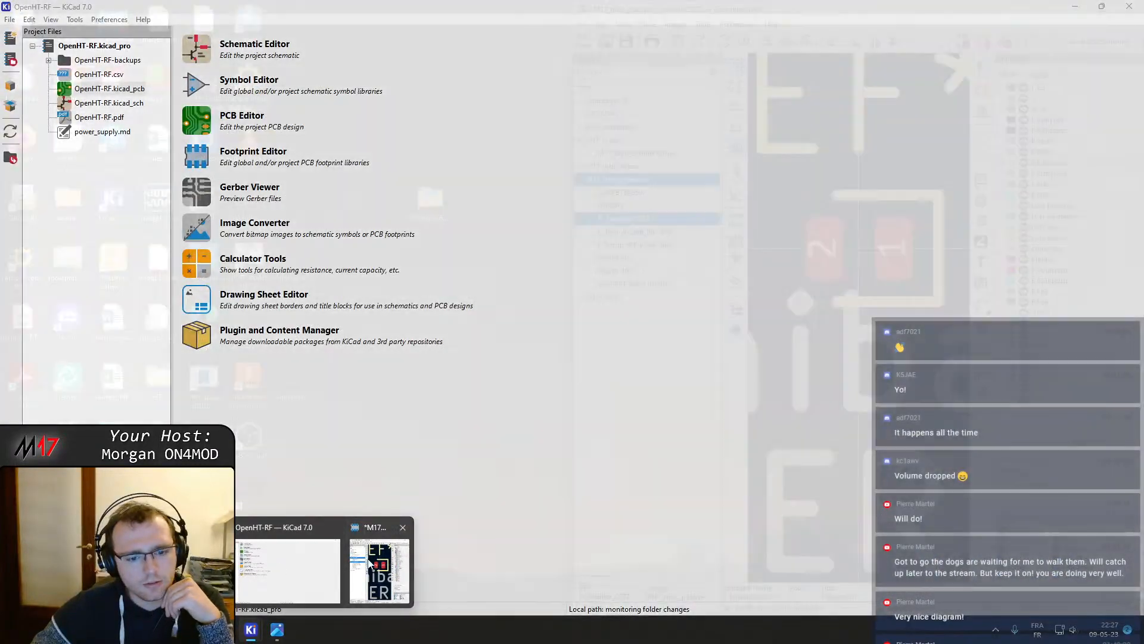
click(380, 571)
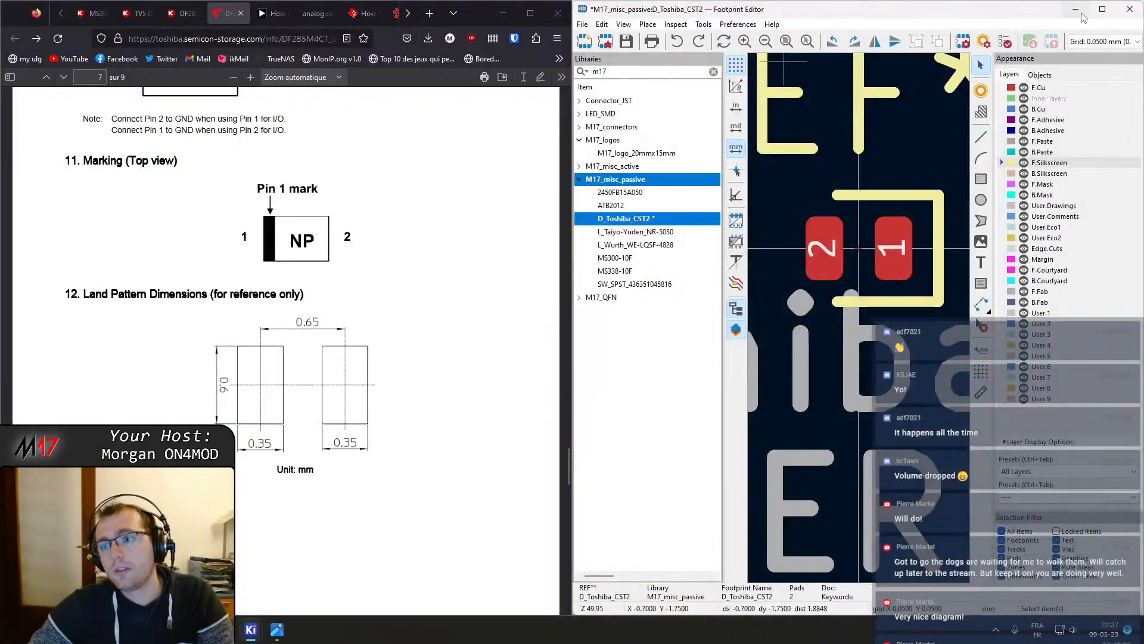
click(1102, 10)
key(ctrl+s)
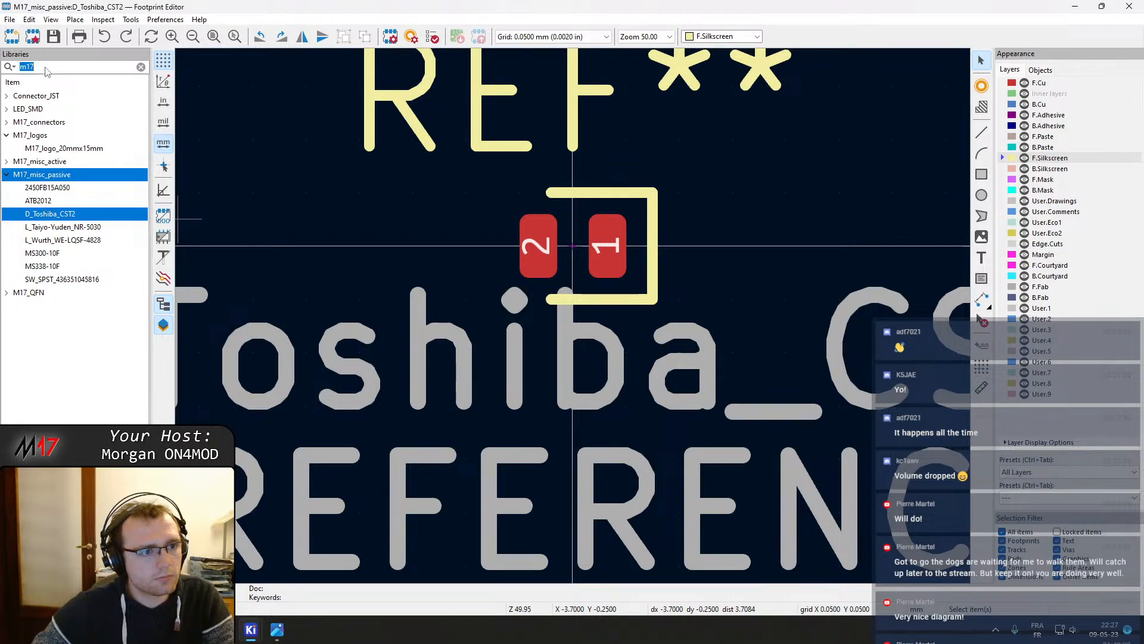
Filter the footprint libraries for diode and view the D_SOD-110 and D_SOD-123F footprints
text(diode)
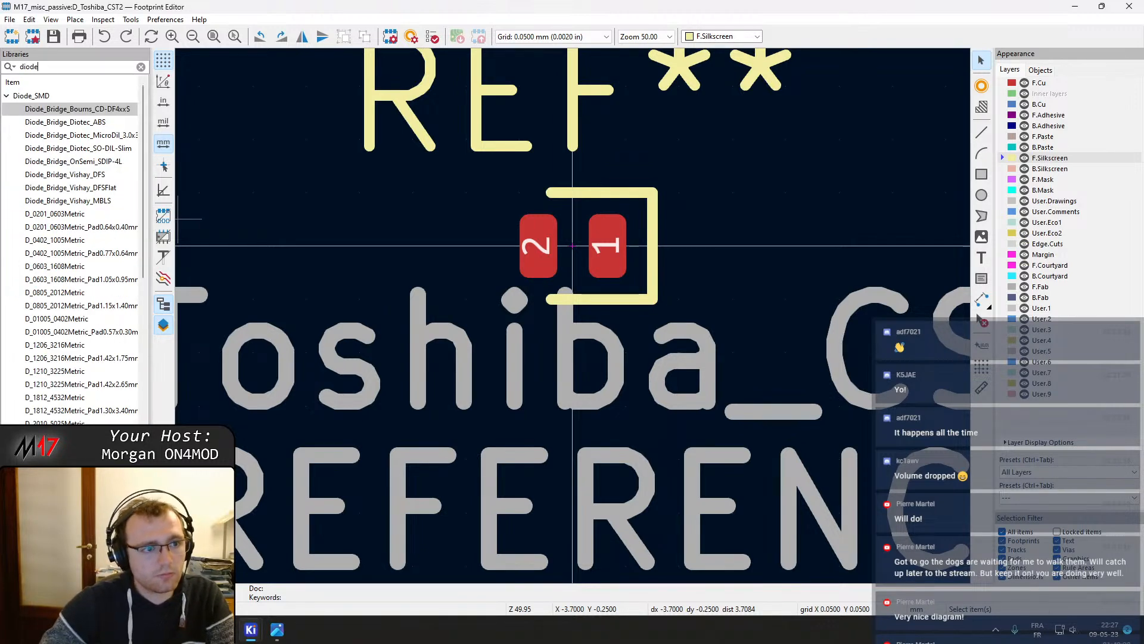
scroll(104, 339, down, 7)
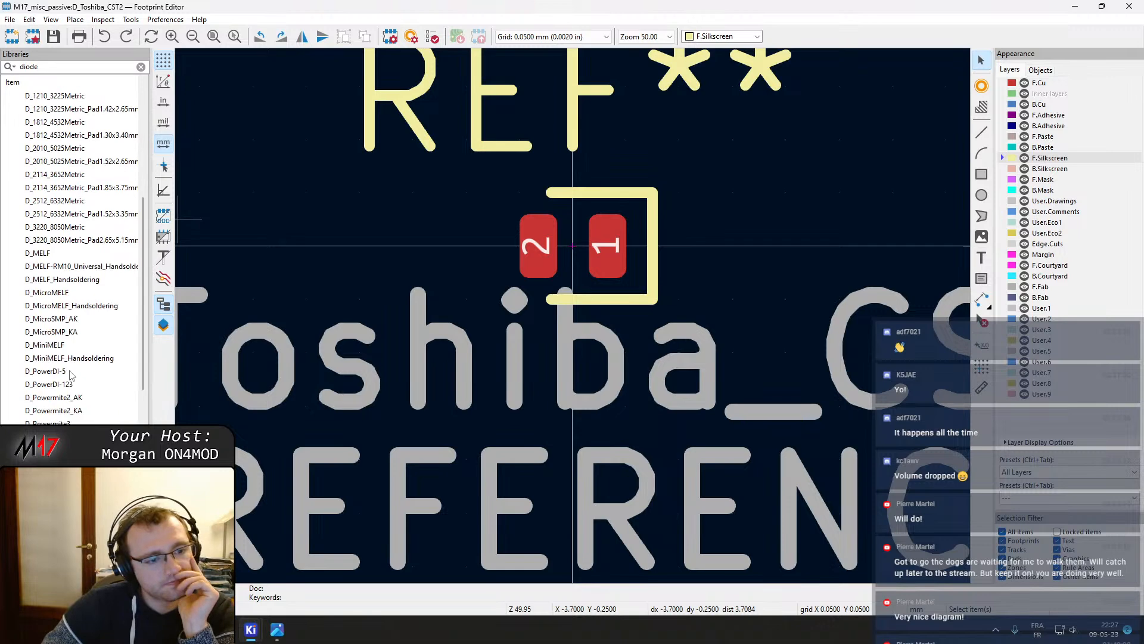
scroll(71, 374, down, 6)
double_click(58, 412)
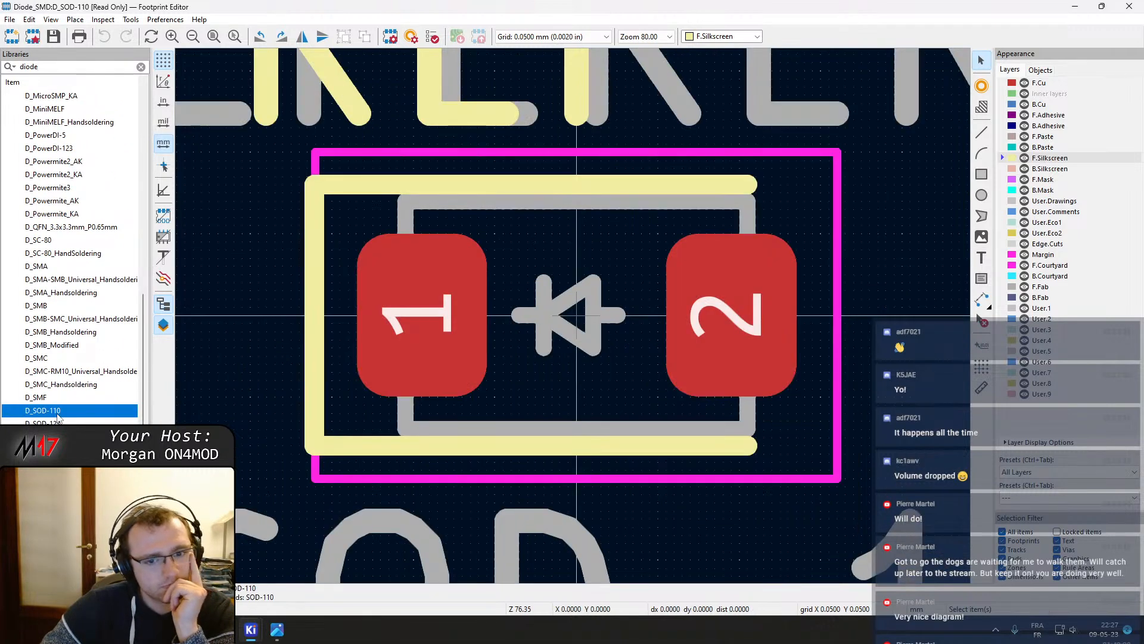
scroll(58, 417, down, 1)
scroll(390, 420, down, 3)
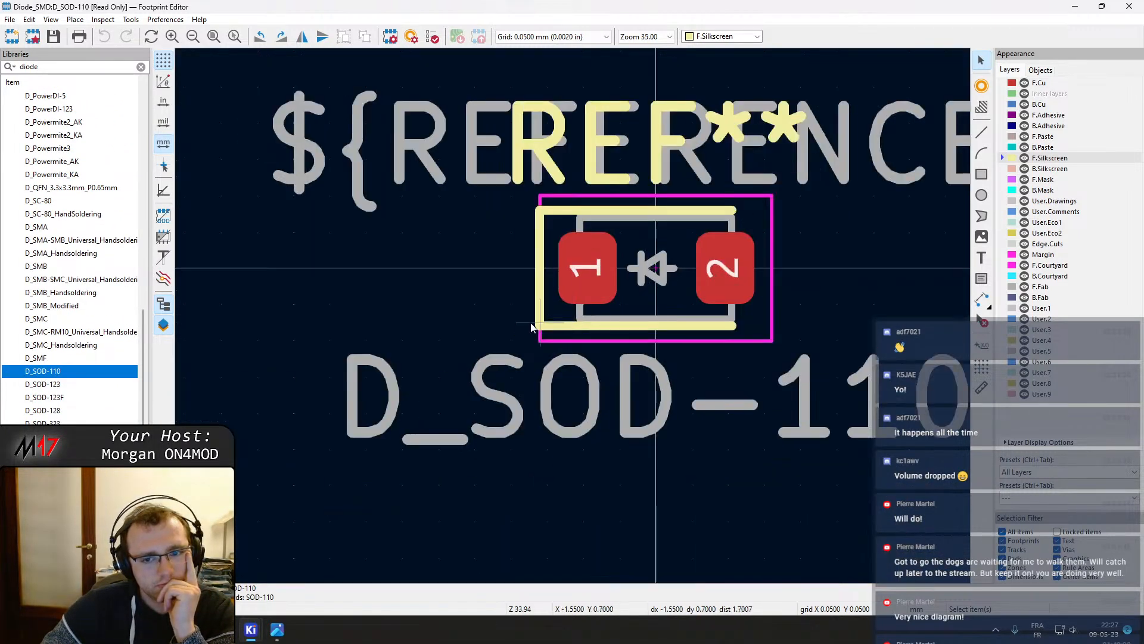
double_click(54, 386)
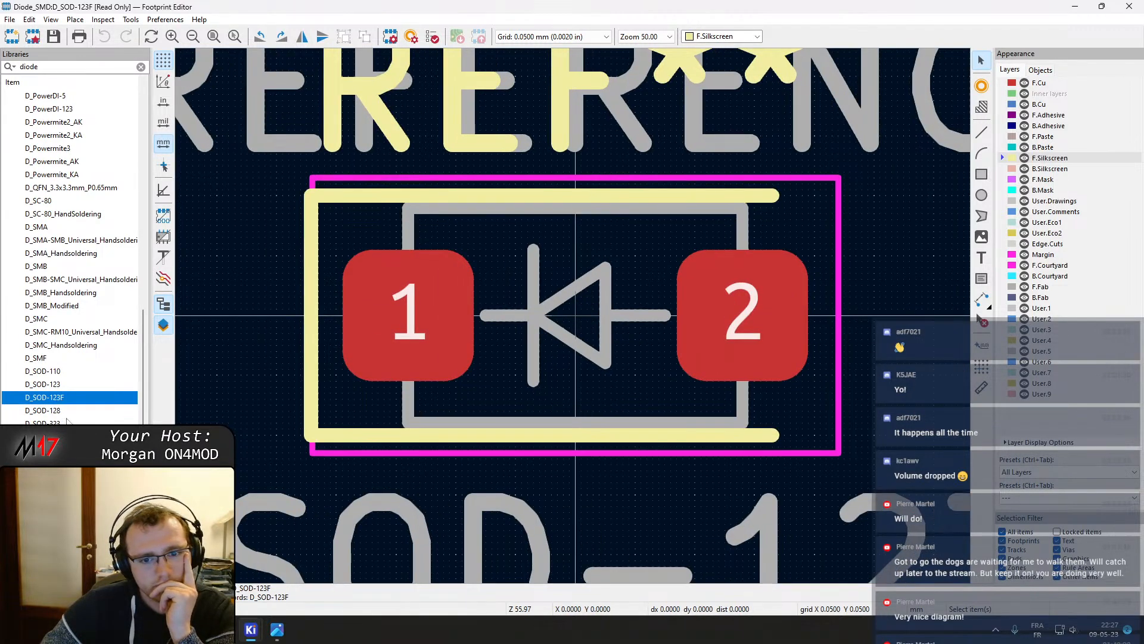
Open the D_SOD-323 footprint and examine the lines of its diode symbol
double_click(47, 422)
click(446, 207)
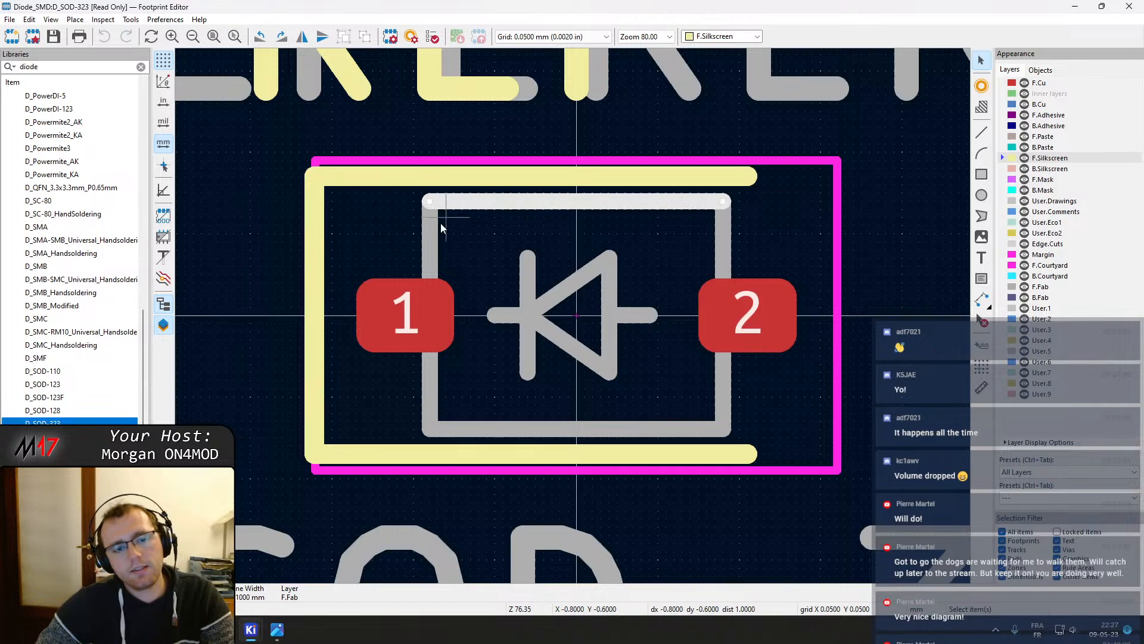
shift+click(430, 233)
shift+click(534, 312)
shift+click(508, 317)
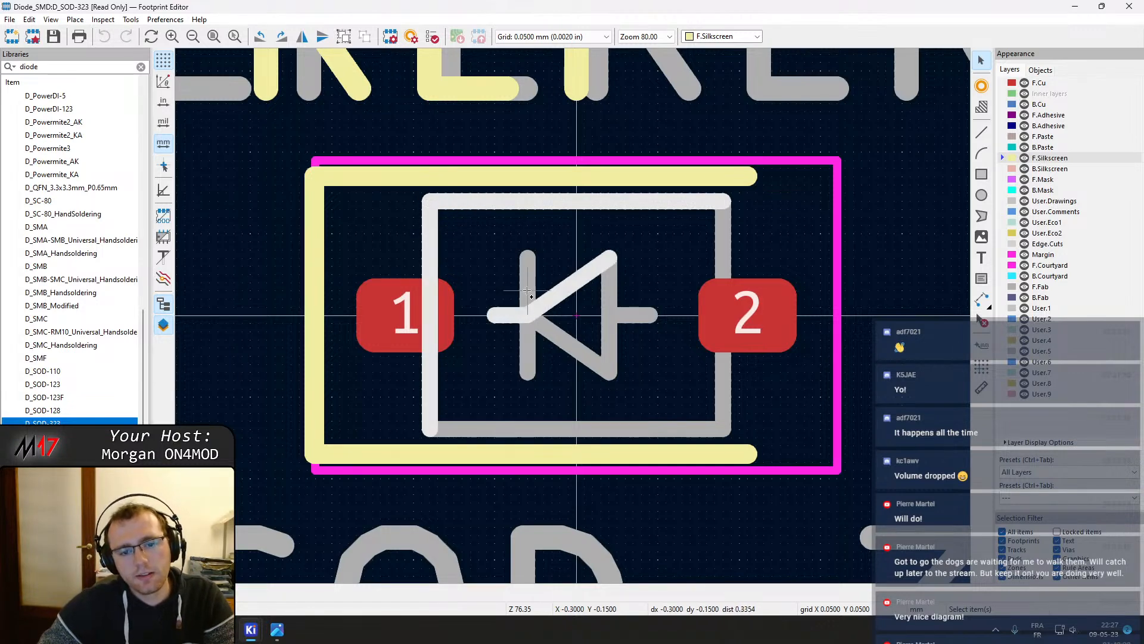
shift+click(528, 343)
shift+click(572, 348)
shift+click(625, 317)
shift+click(609, 343)
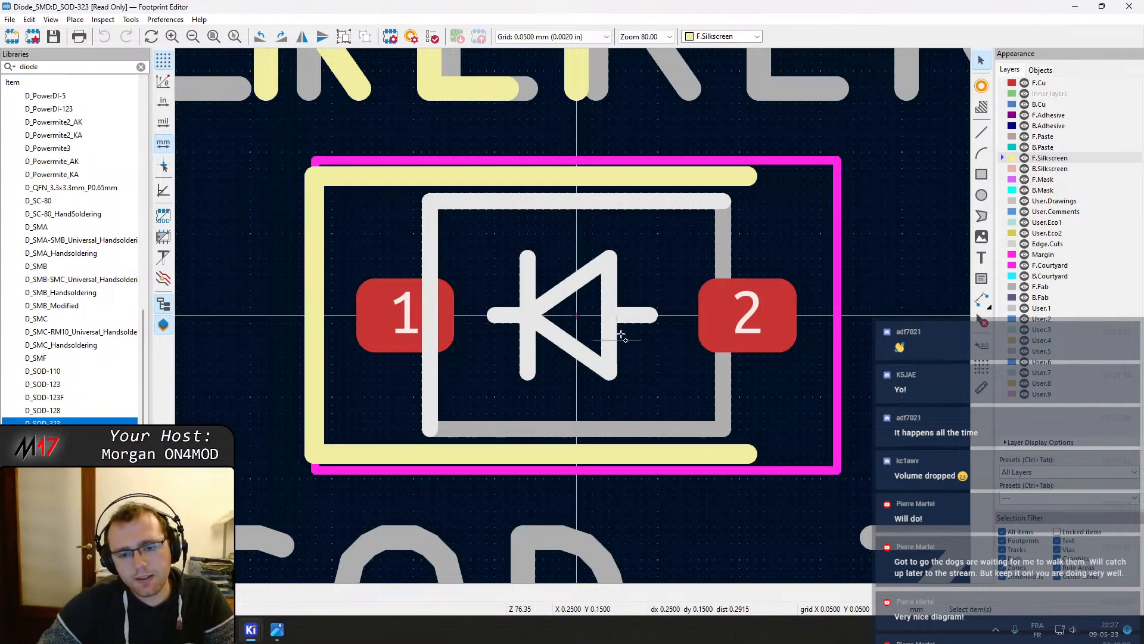
shift+click(723, 244)
shift+click(657, 429)
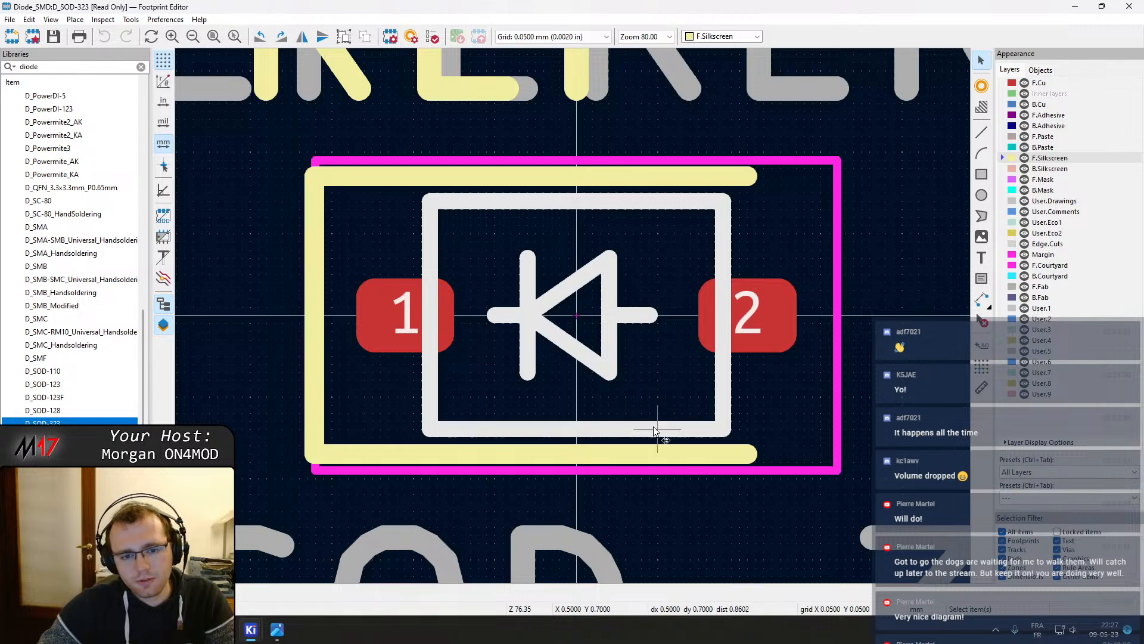
click(579, 316)
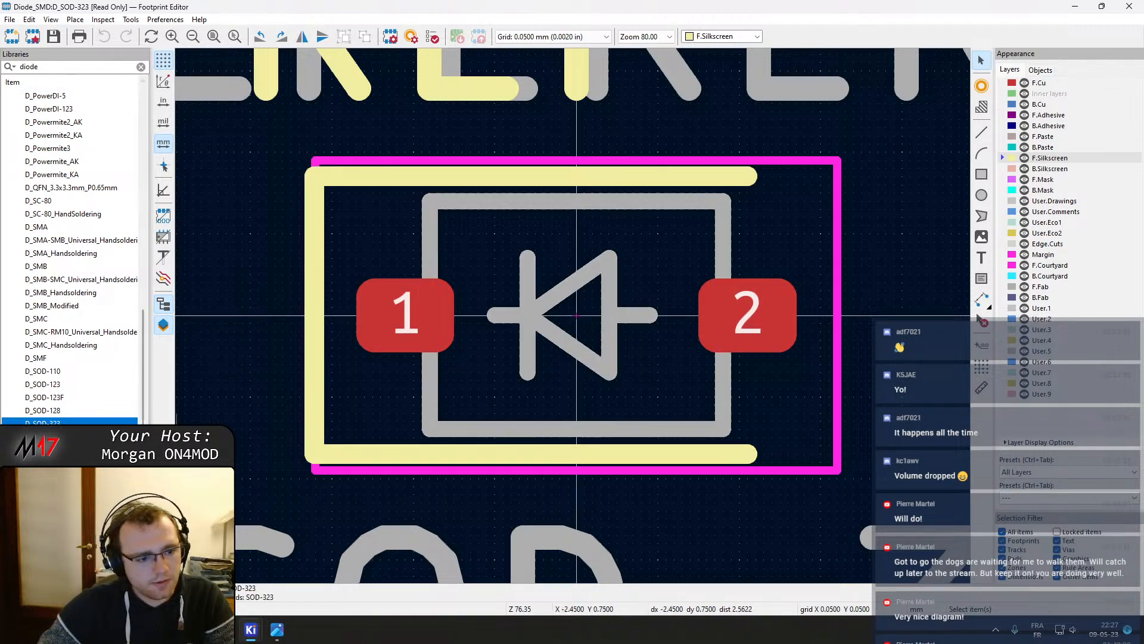
View the D_SOD-323_HandSoldering footprint and scroll back through the diode list
double_click(65, 436)
double_click(65, 449)
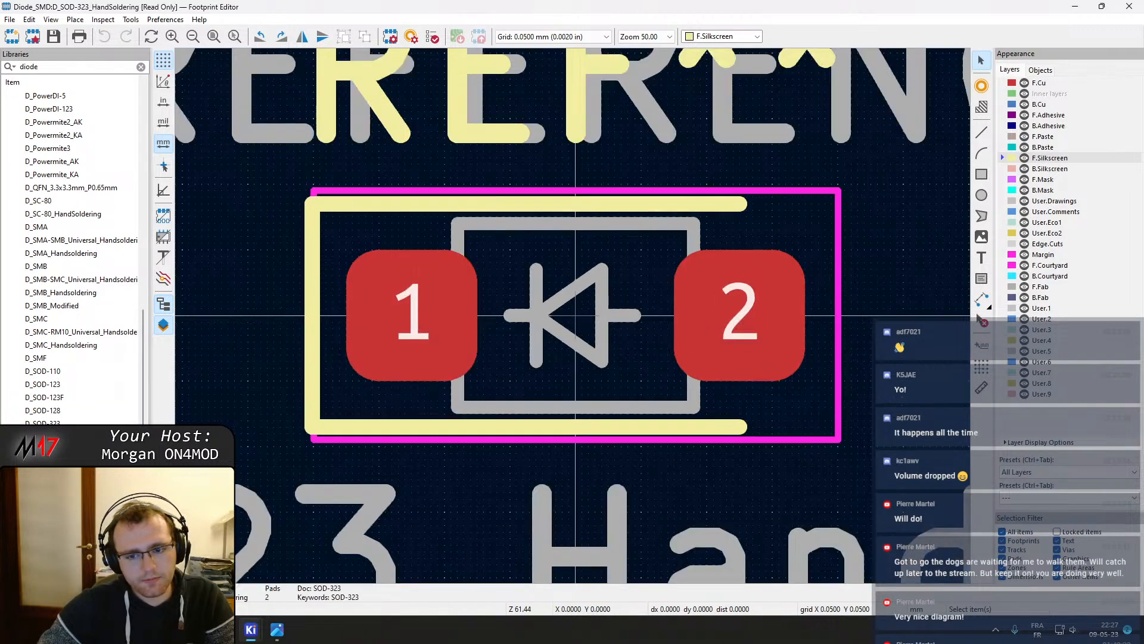
scroll(71, 251, up, 7)
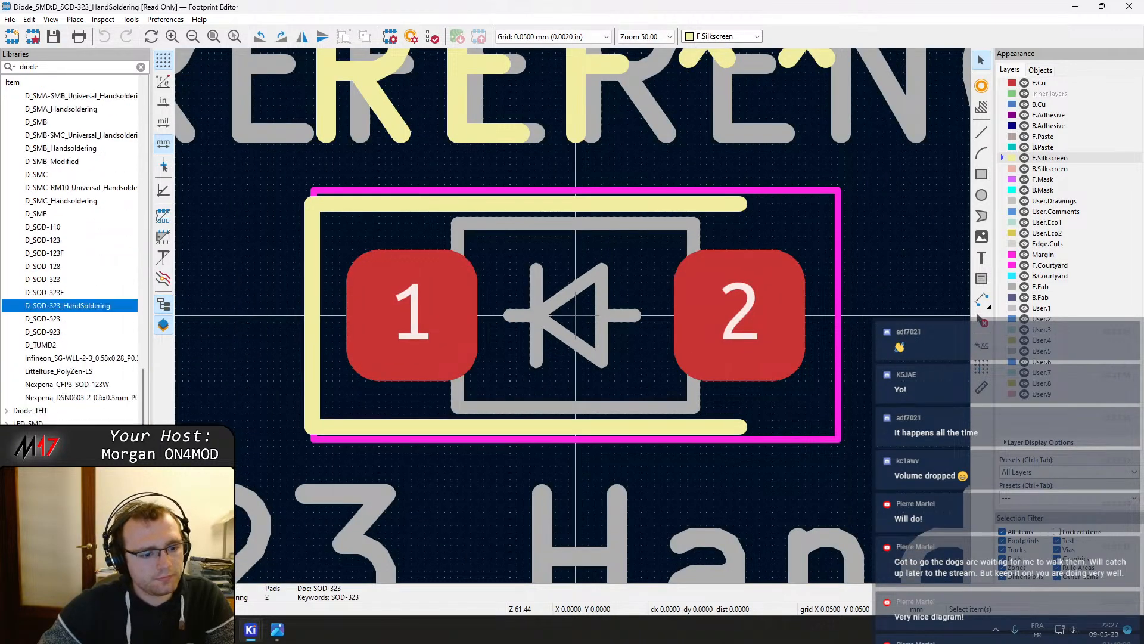
scroll(72, 250, up, 7)
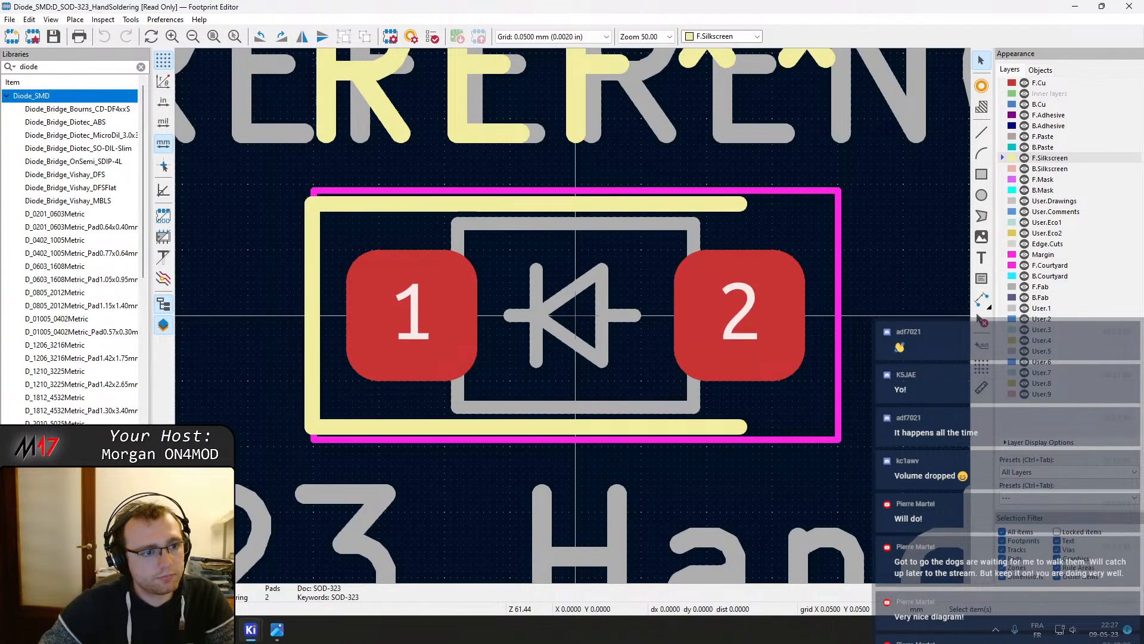
Filter the libraries for M17 and expand the M17_misc_passive library
double_click(36, 67)
text(M17)
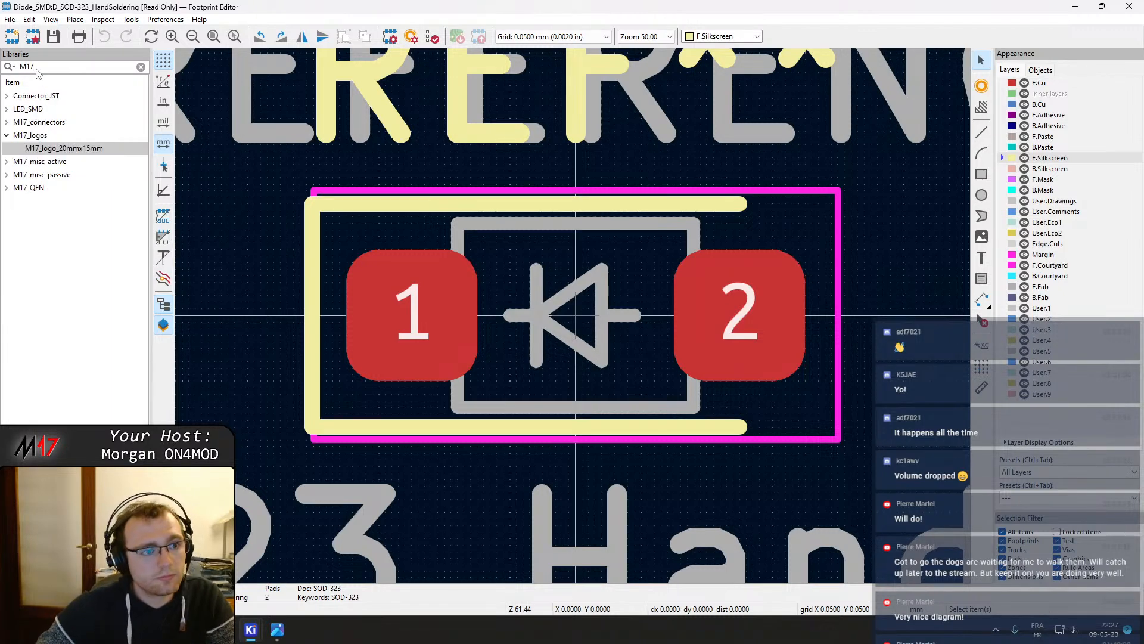
click(8, 173)
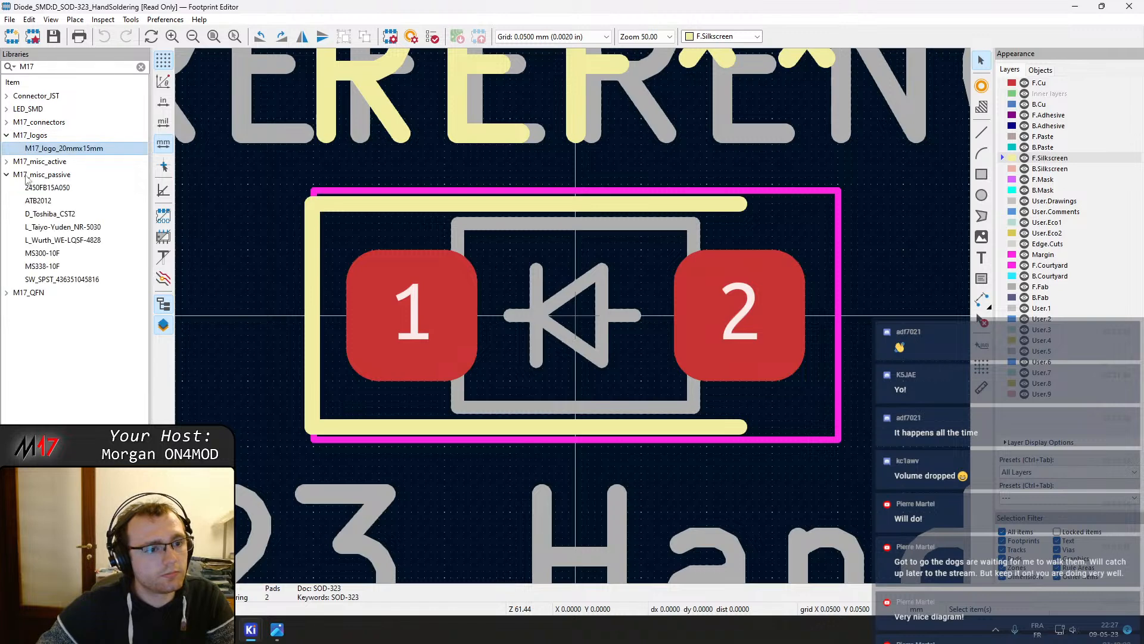
Open the D_Toshiba_CST2 footprint and delete its silkscreen diode symbol drawing
double_click(52, 214)
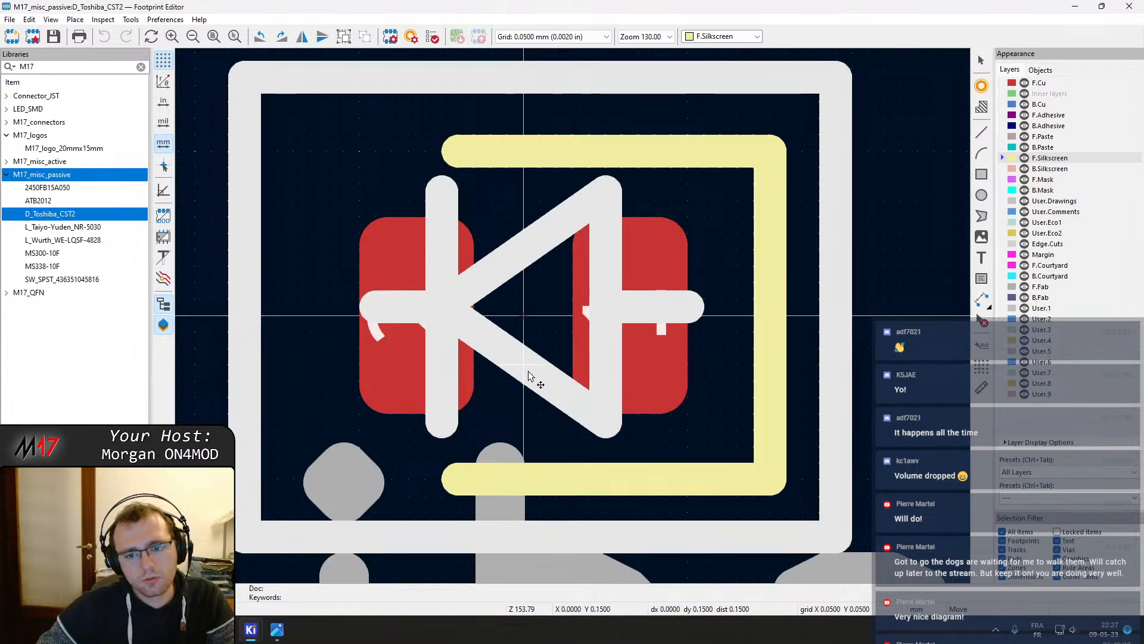
scroll(530, 374, down, 3)
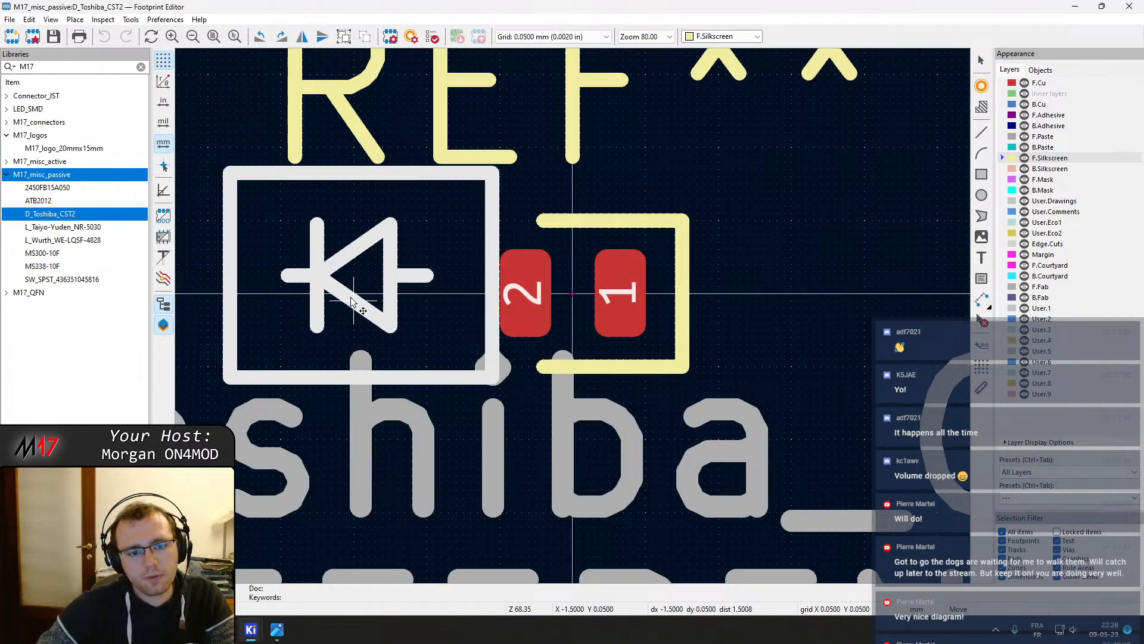
key(Delete)
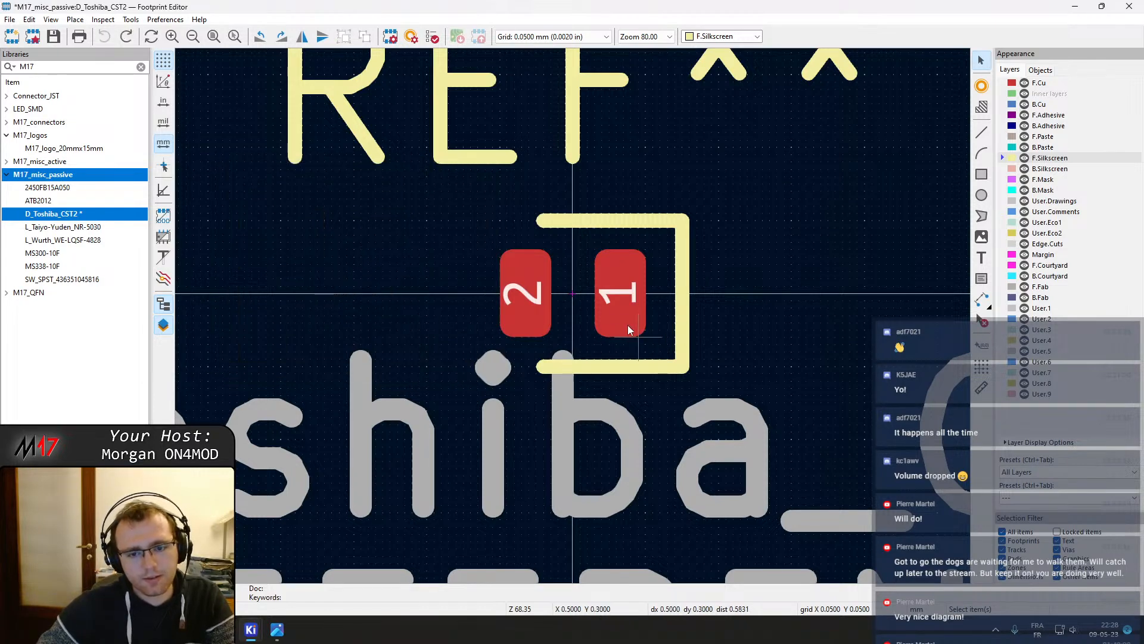
Review the datasheet's internal circuit, pin 1 marking and land pattern dimensions for the package
scroll(569, 312, up, 2)
scroll(567, 307, down, 3)
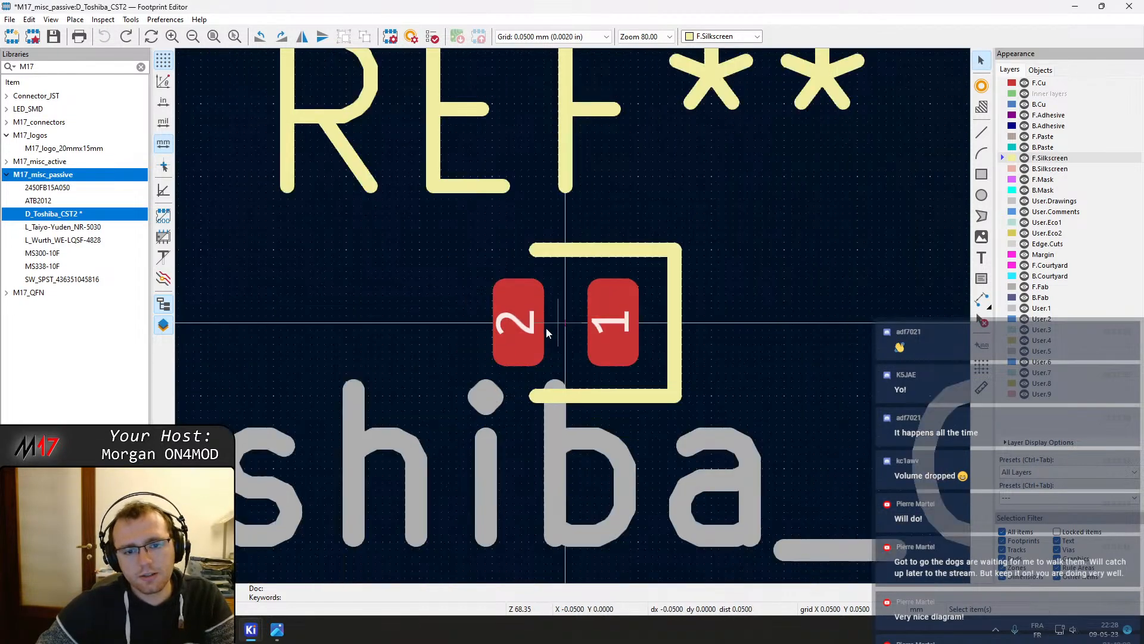
scroll(574, 321, up, 3)
middle_drag(713, 306, 667, 315)
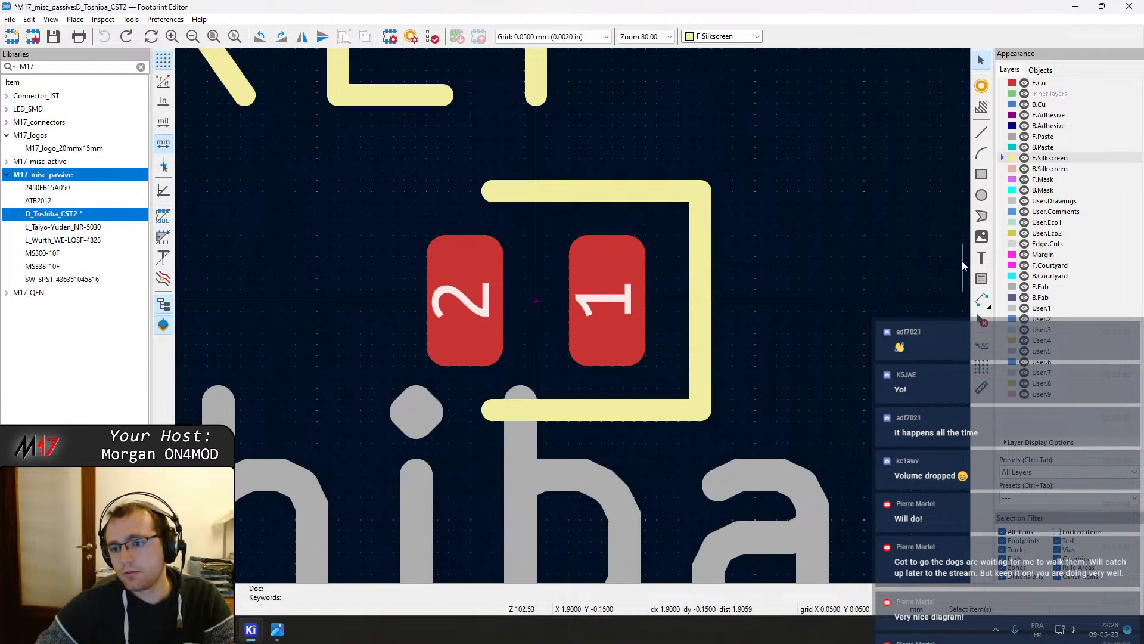
click(1042, 266)
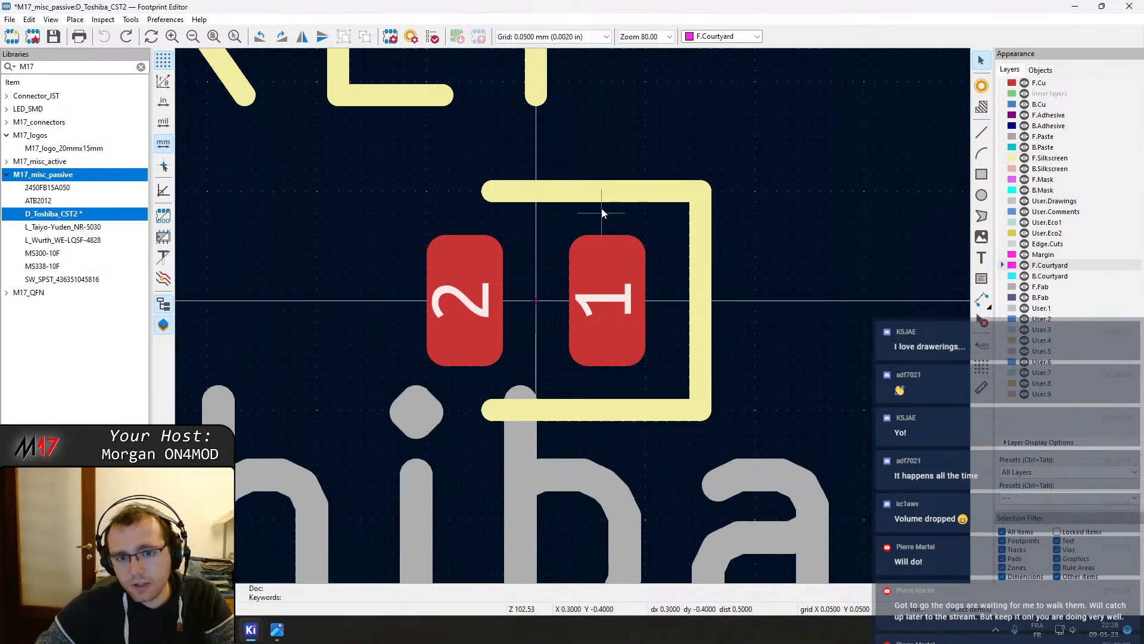
click(609, 191)
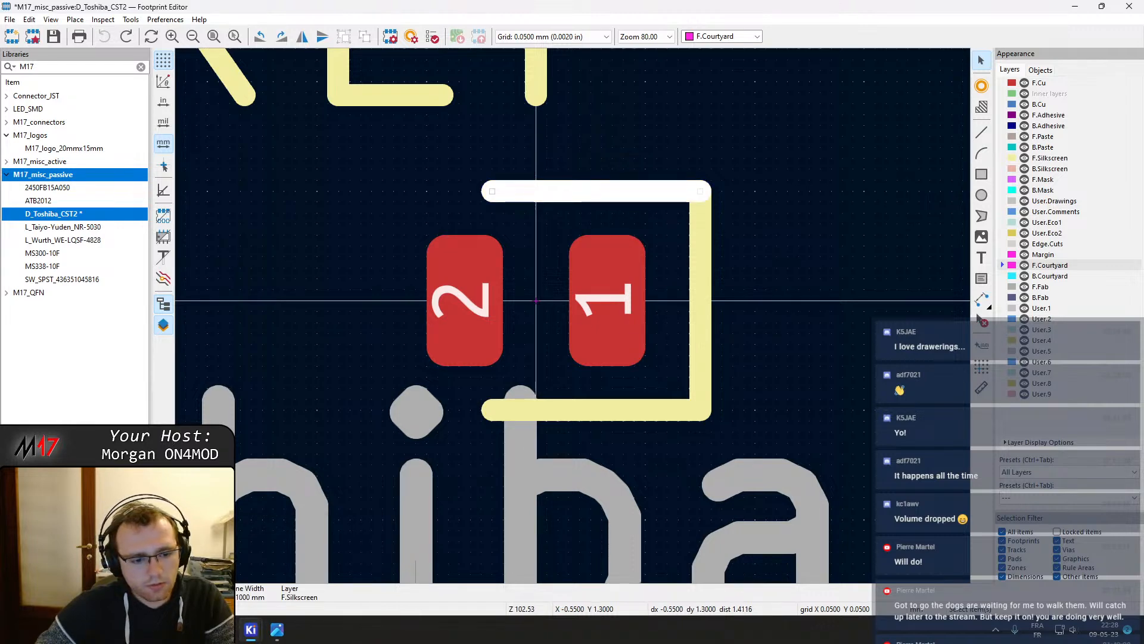
key(alt+Tab)
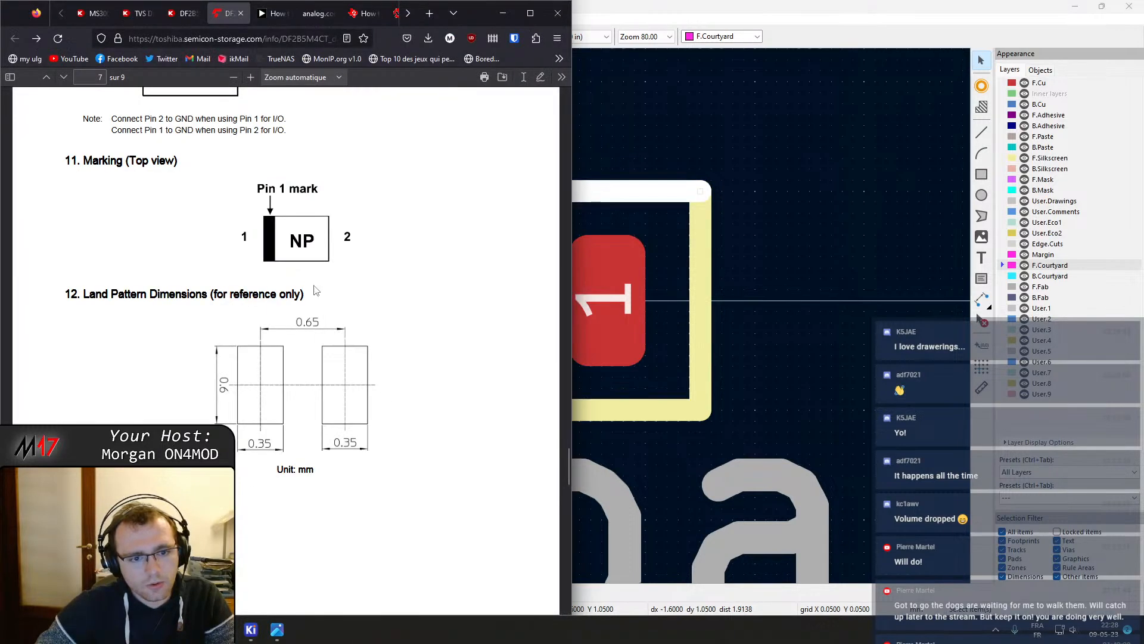
scroll(319, 286, up, 5)
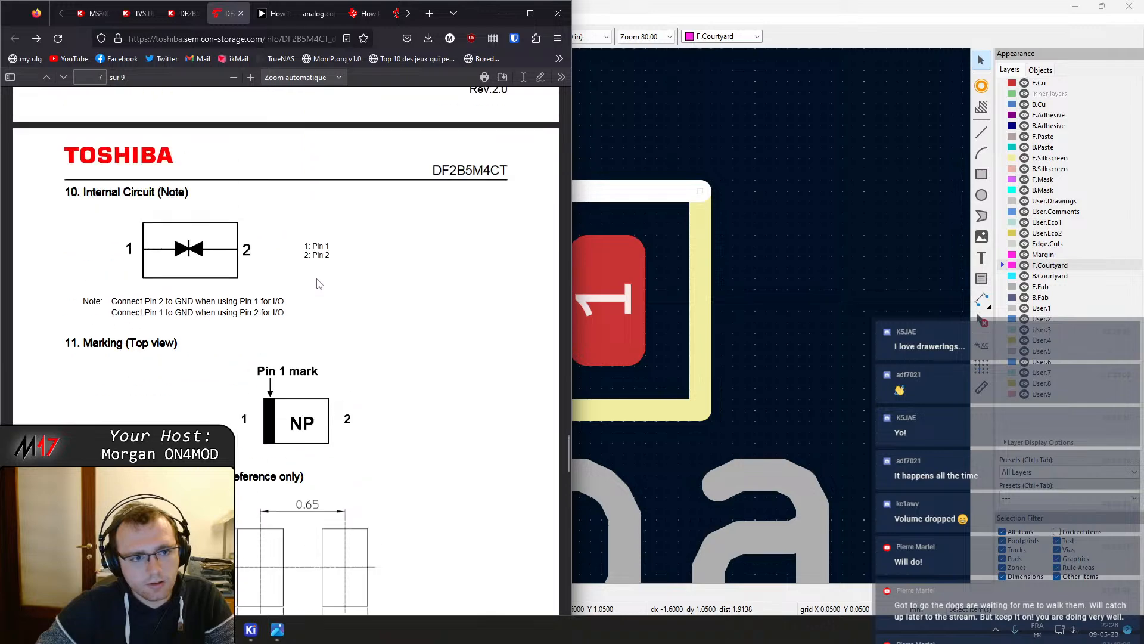
scroll(319, 285, up, 18)
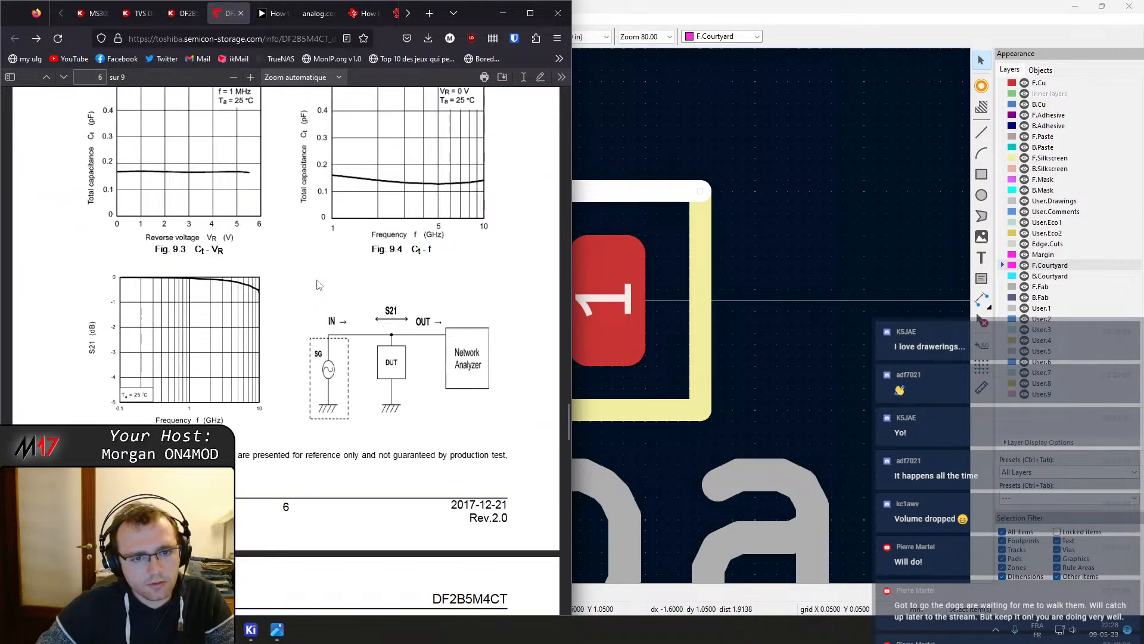
scroll(322, 290, down, 10)
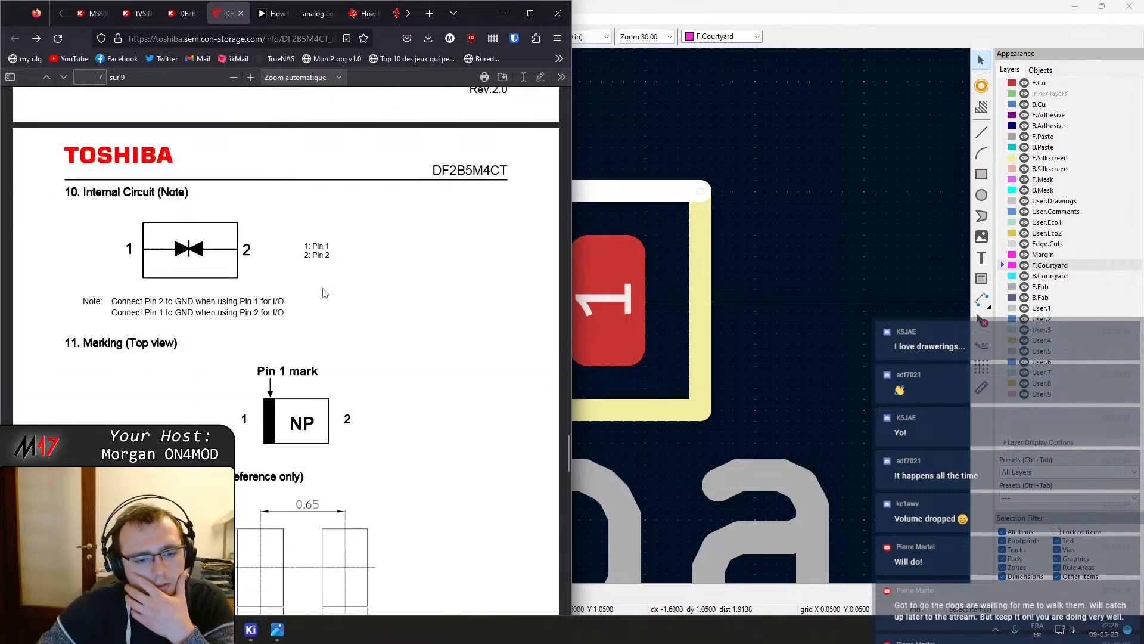
scroll(325, 293, down, 6)
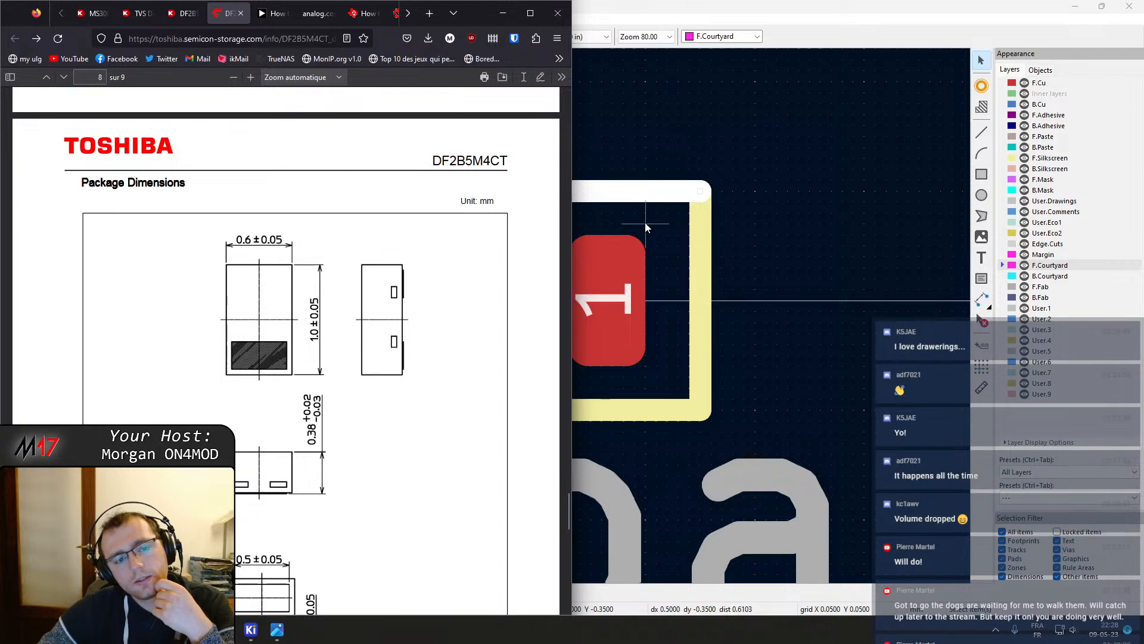
click(646, 192)
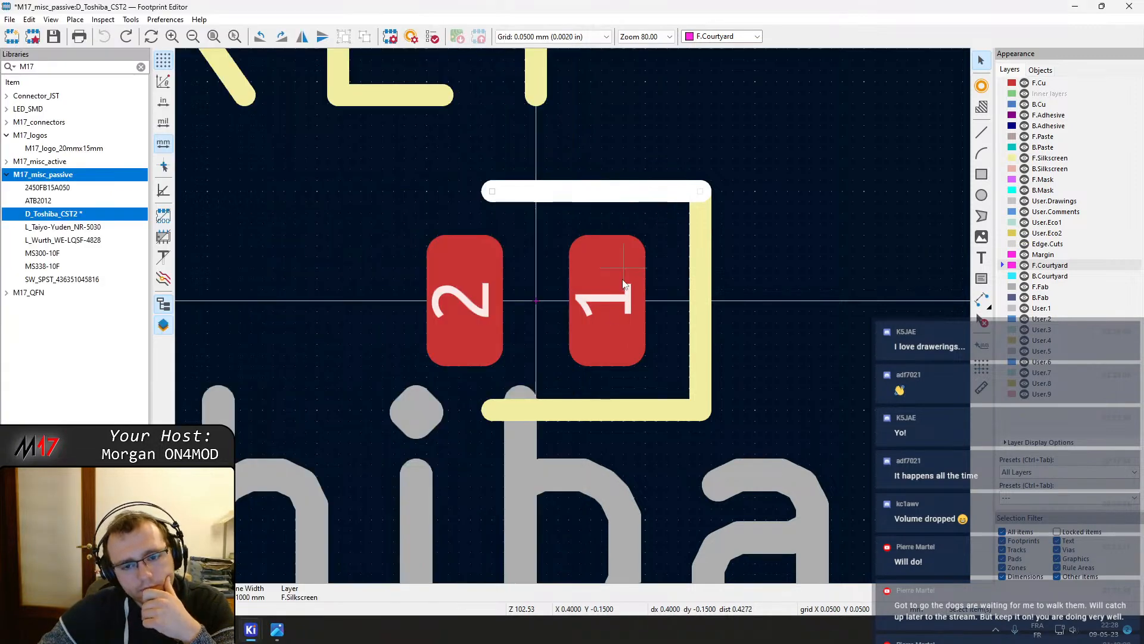
Move the bottom silkscreen line to Y 0.45 mm by setting both its start and end Y
double_click(634, 410)
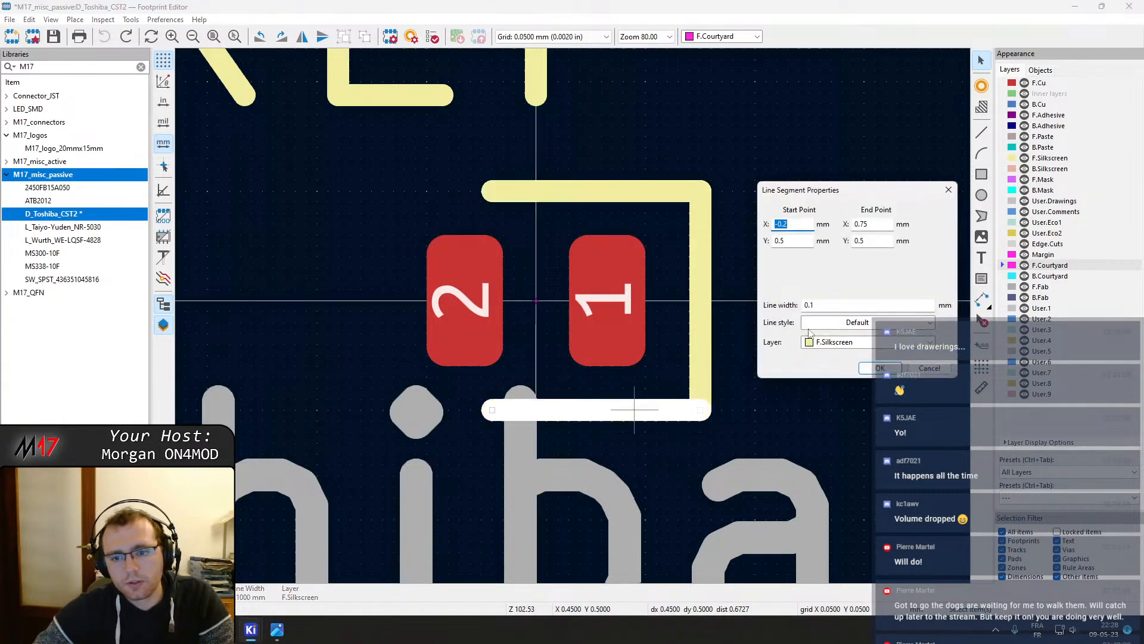
click(781, 241)
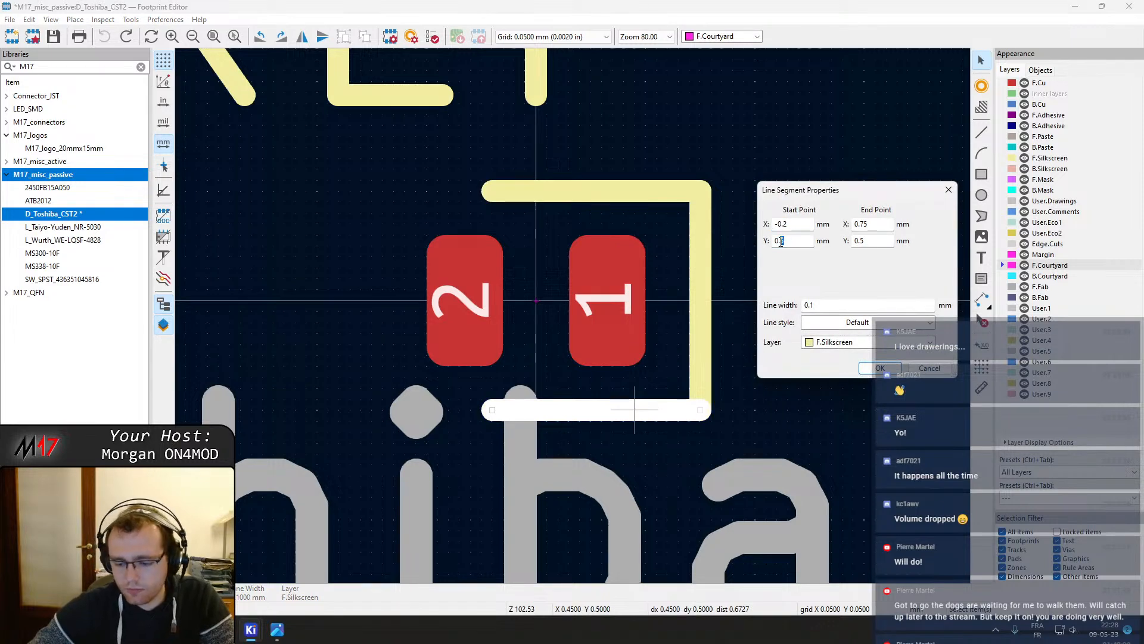
text(4)
key(Return)
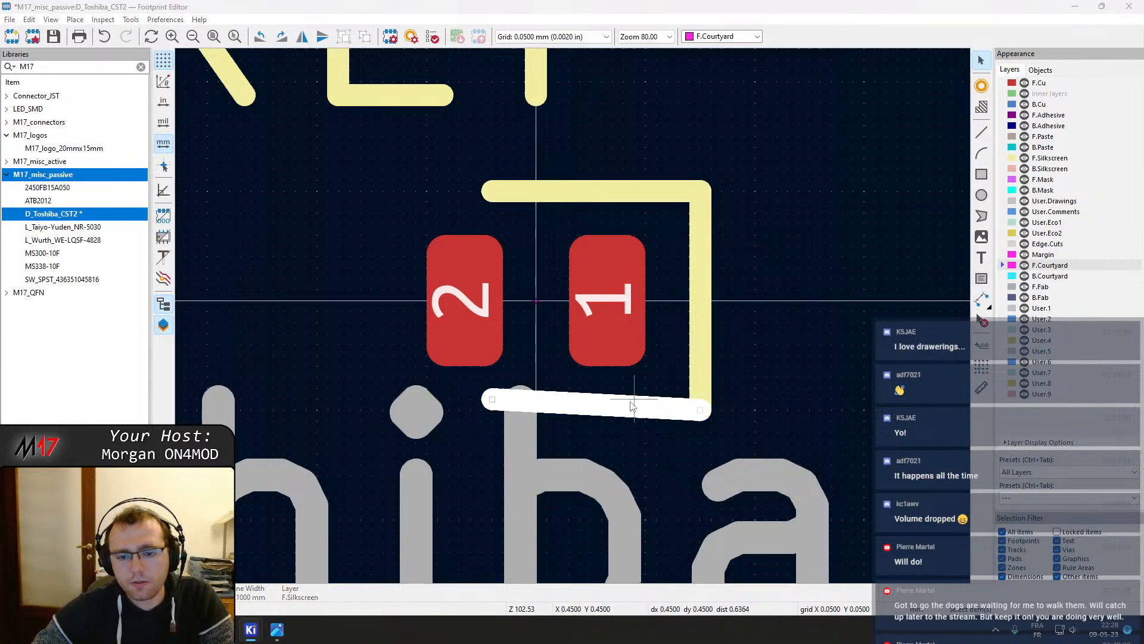
double_click(633, 406)
click(875, 241)
key(BackSpace)
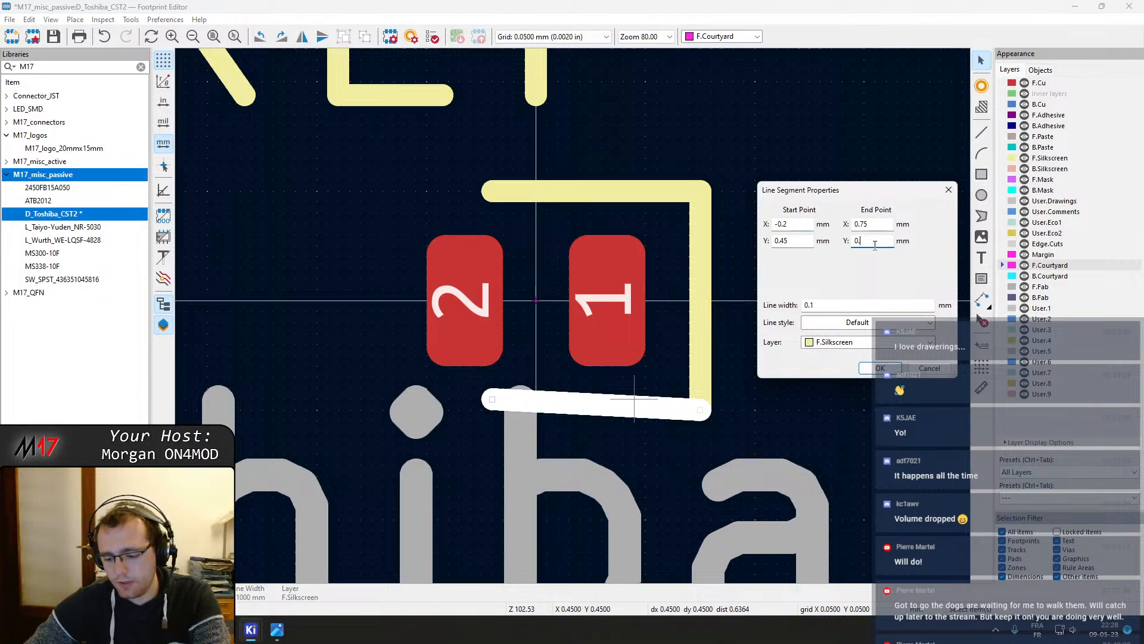
text(45)
key(Return)
Move the top silkscreen line to Y -0.45 mm by setting both its start and end Y
double_click(635, 200)
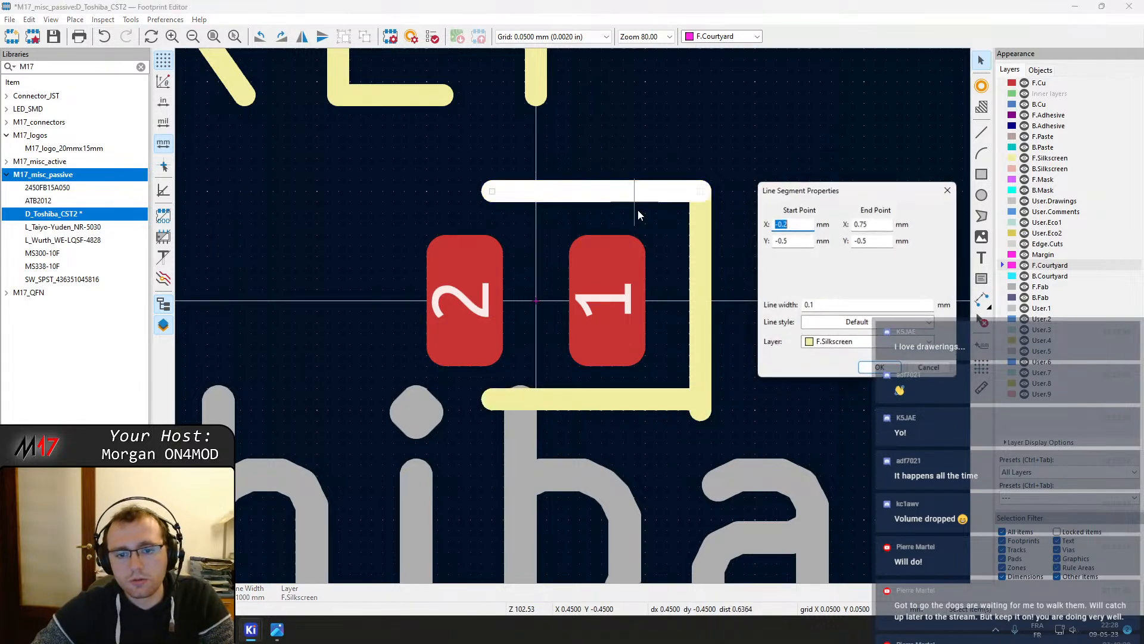
click(807, 240)
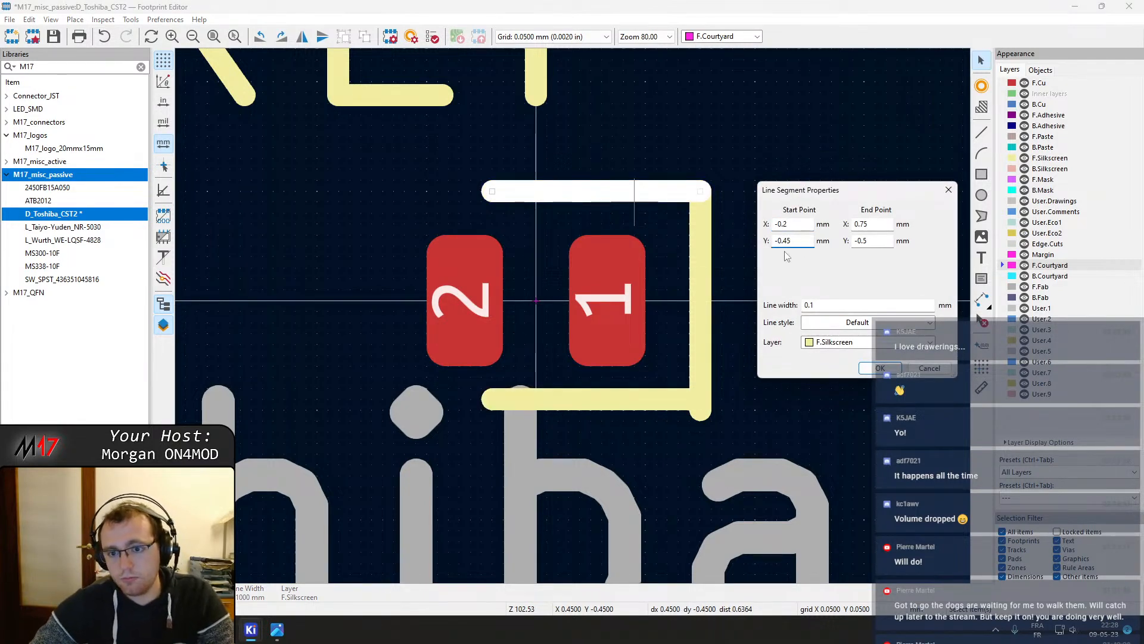
click(874, 240)
key(Return)
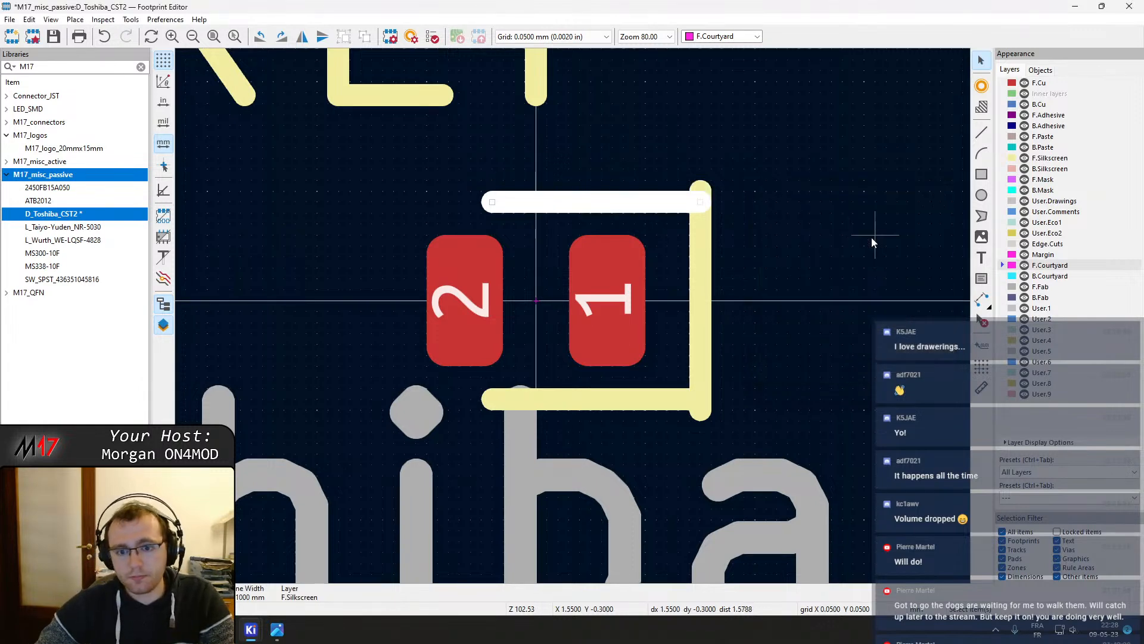
click(701, 200)
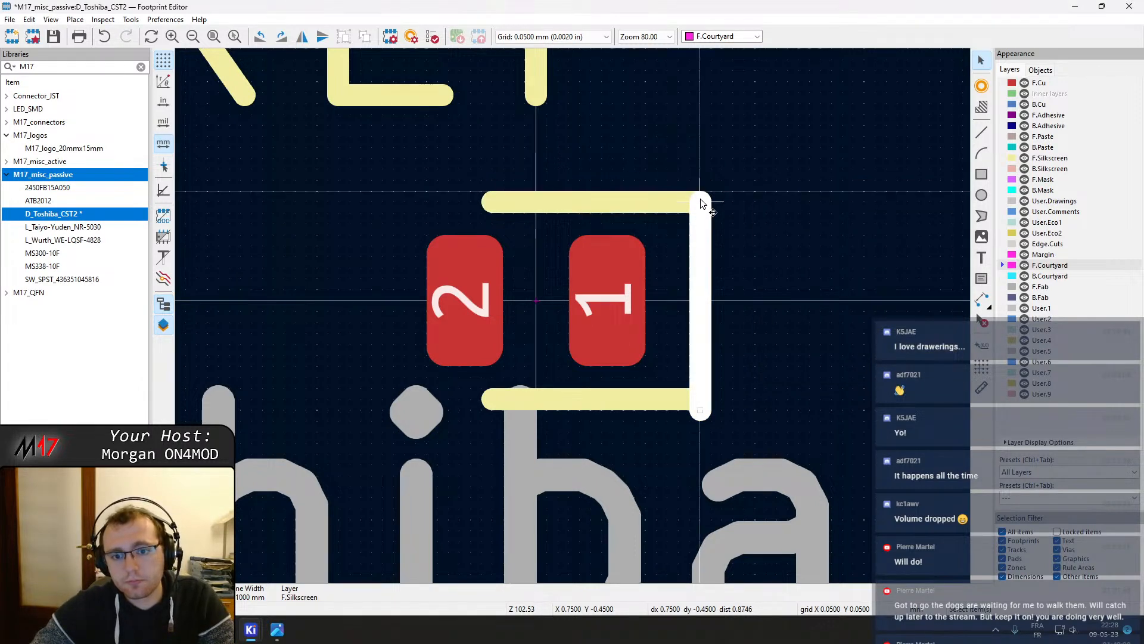
key(Escape)
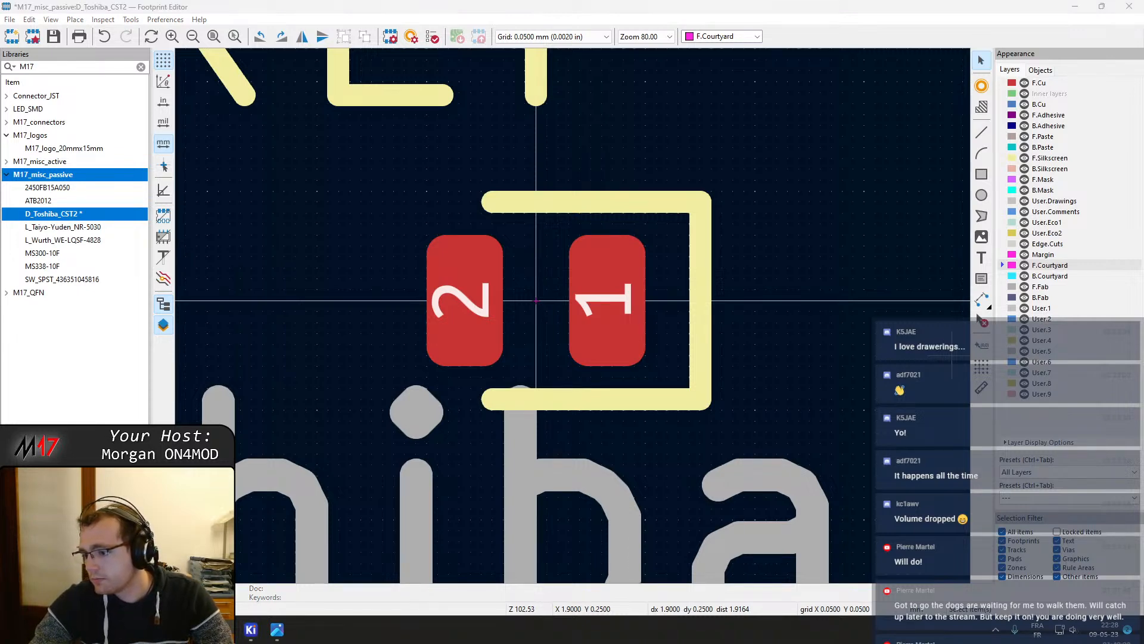
Save the edited footprint
scroll(567, 312, down, 2)
scroll(517, 344, up, 1)
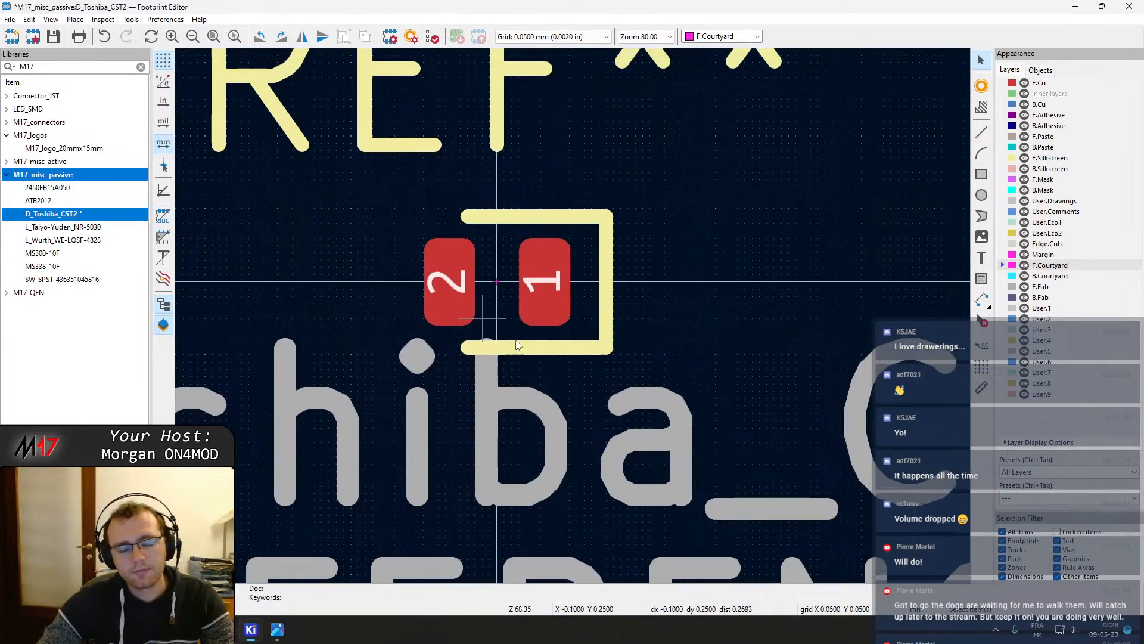
scroll(516, 344, up, 1)
key(ctrl+s)
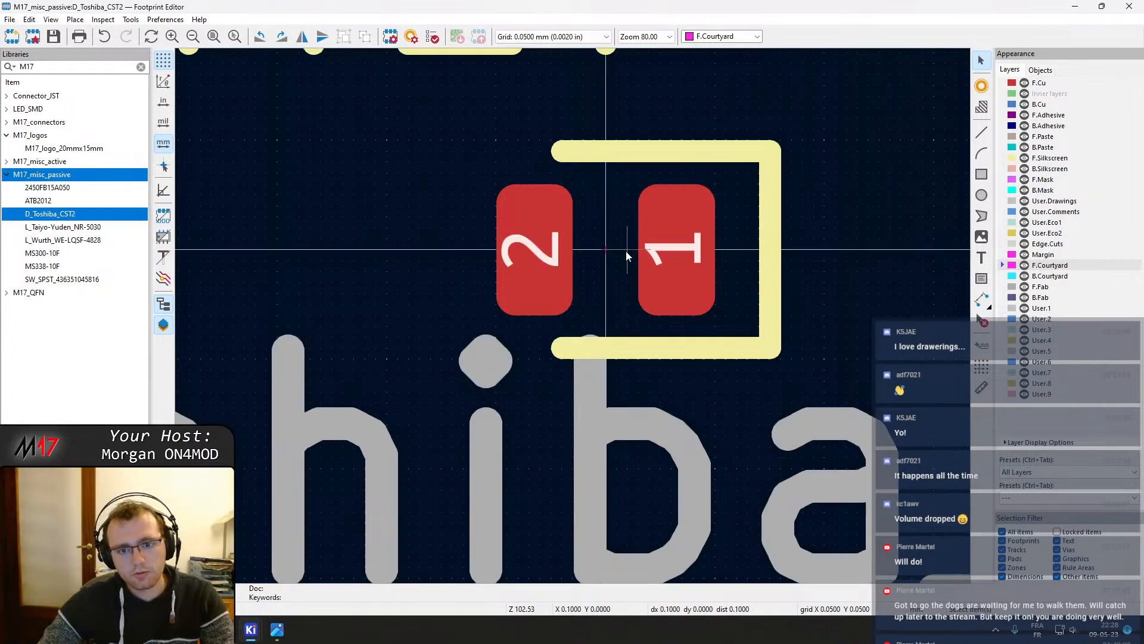
Draw a courtyard rectangle about 1.6 × 0.95 mm around the pads and silkscreen outline
middle_drag(626, 252, 620, 322)
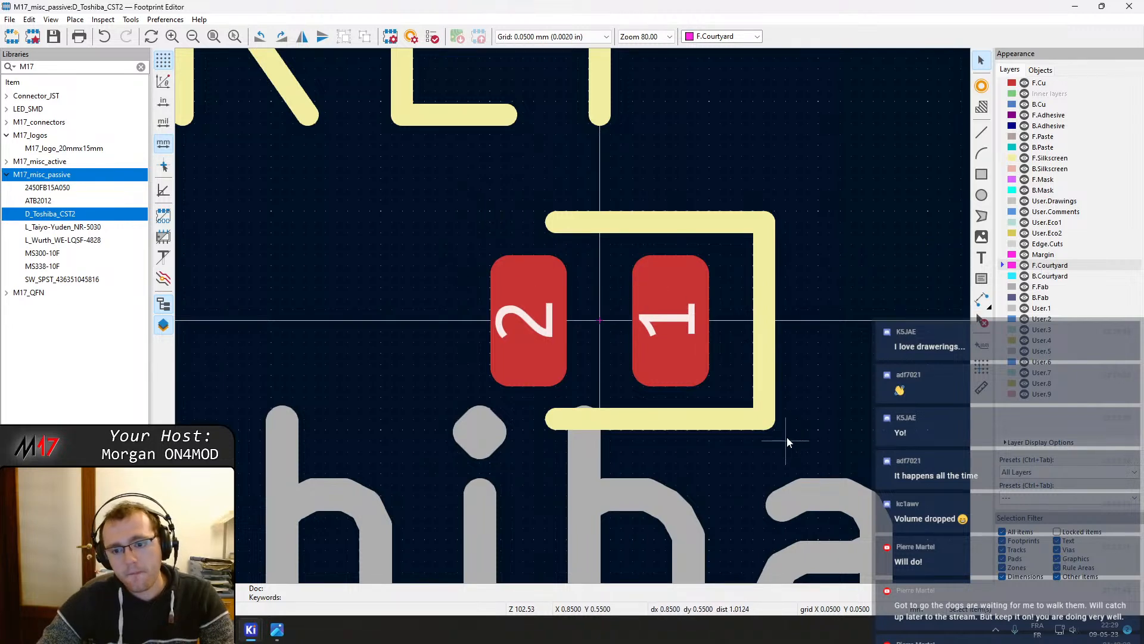
mouse_move(778, 430)
mouse_down()
mouse_move(729, 362)
mouse_move(836, 415)
mouse_up()
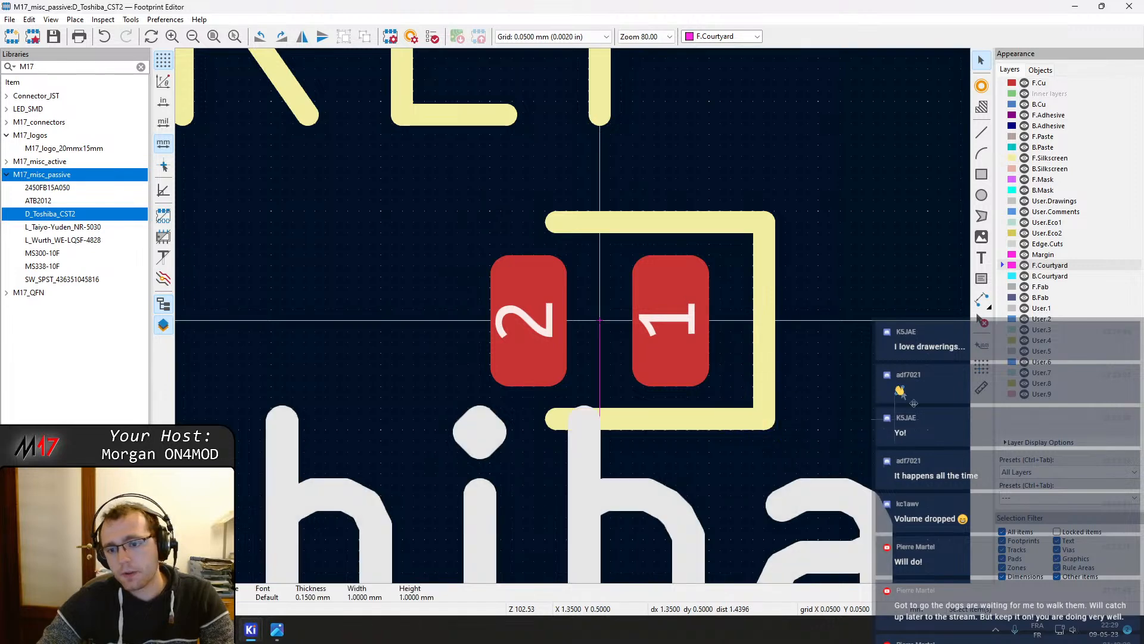
click(982, 174)
click(775, 210)
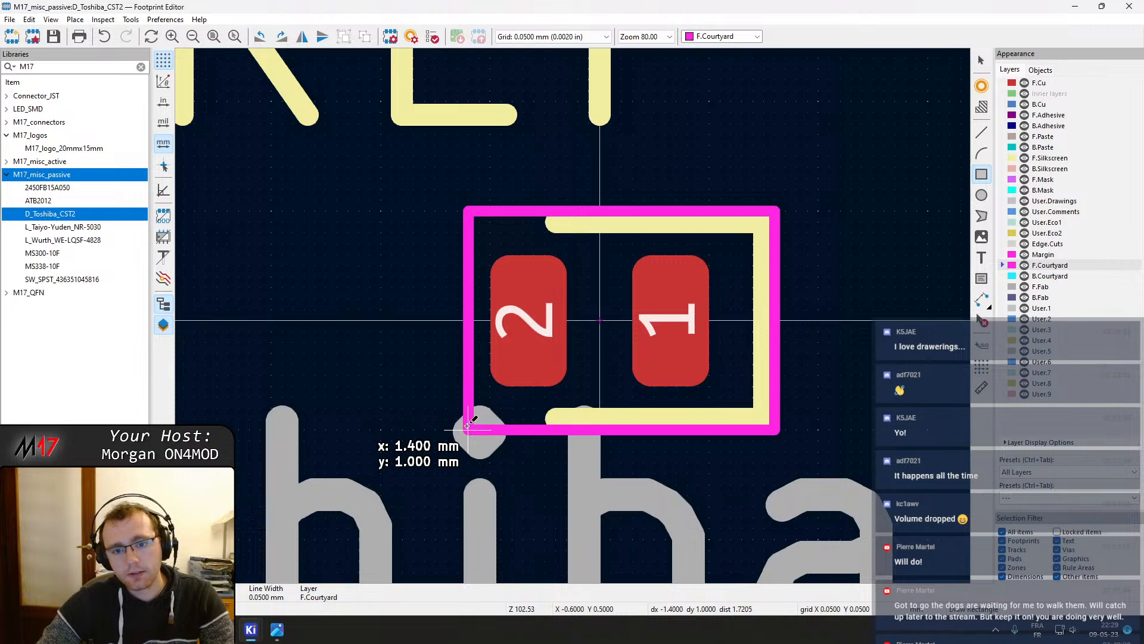
click(425, 420)
key(Escape)
Enlarge the courtyard rectangle outward on all four sides and save the footprint
drag(599, 420, 600, 442)
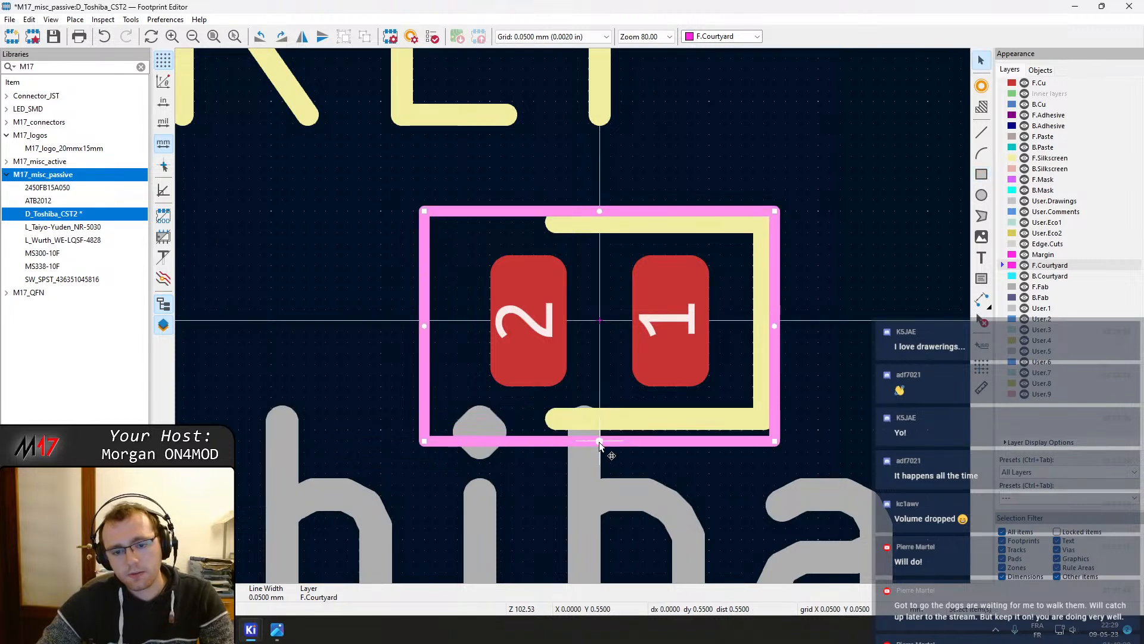
drag(775, 326, 787, 329)
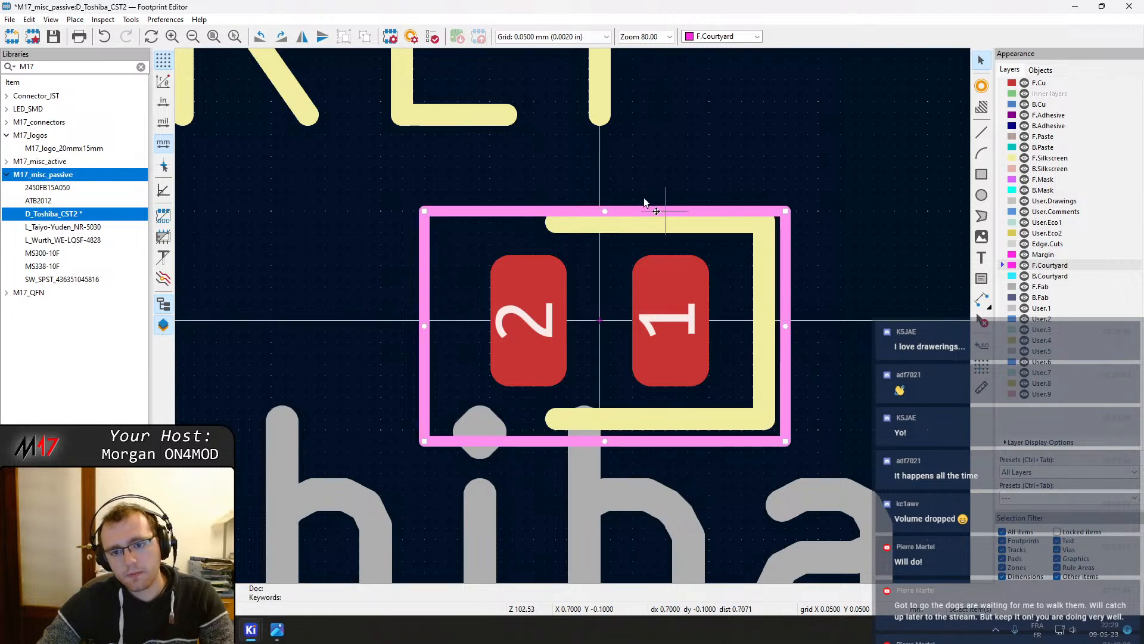
drag(605, 211, 602, 204)
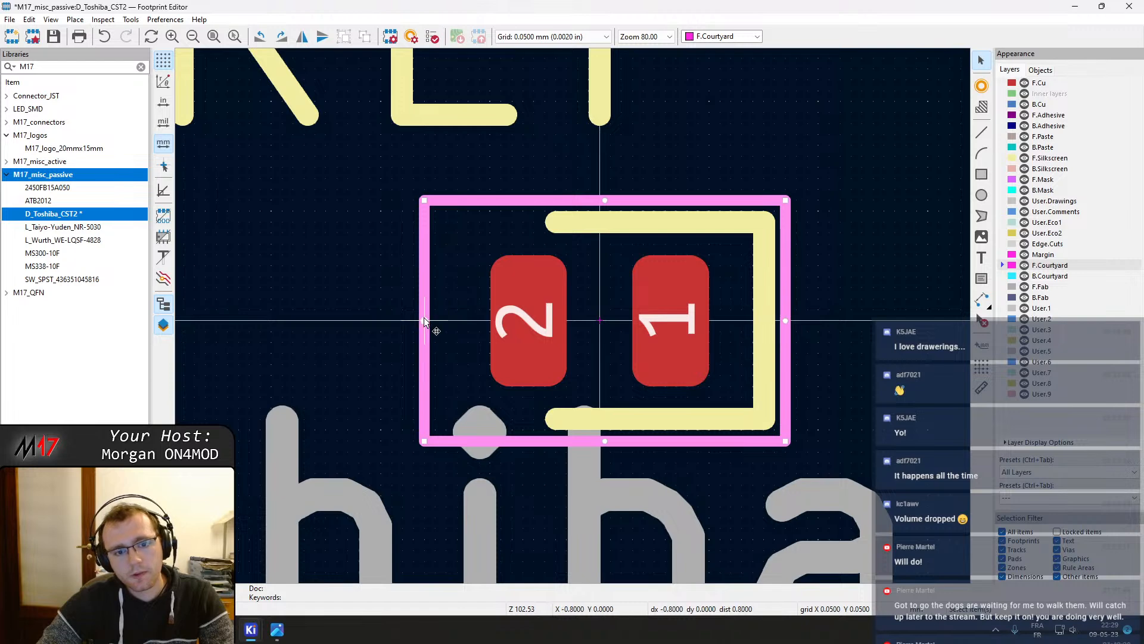
drag(424, 320, 414, 320)
click(831, 374)
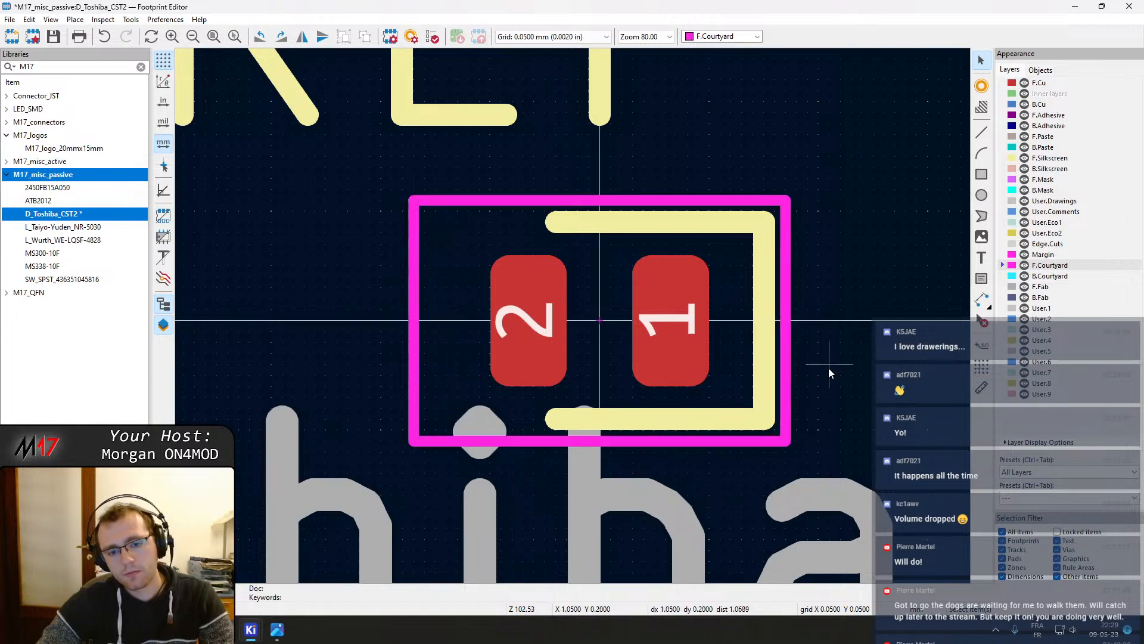
key(ctrl+s)
Switch to the KiCad project manager and open the OpenHT-RF schematic in the Schematic Editor
scroll(573, 322, down, 3)
scroll(574, 316, down, 1)
scroll(573, 316, up, 2)
middle_drag(611, 276, 714, 275)
scroll(712, 292, down, 3)
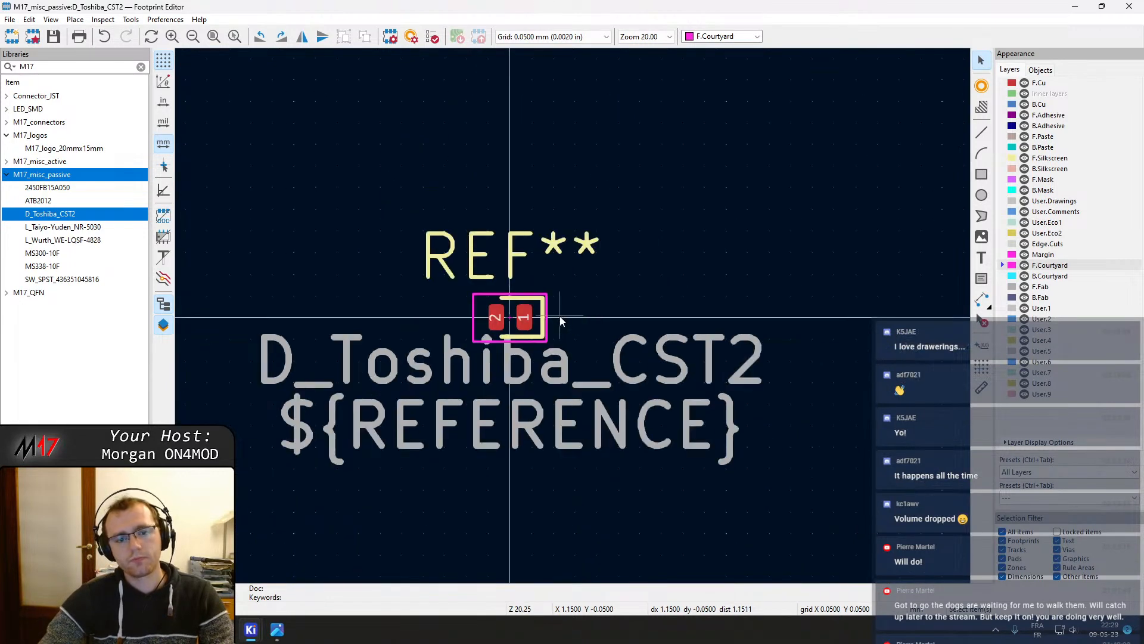
scroll(560, 322, up, 2)
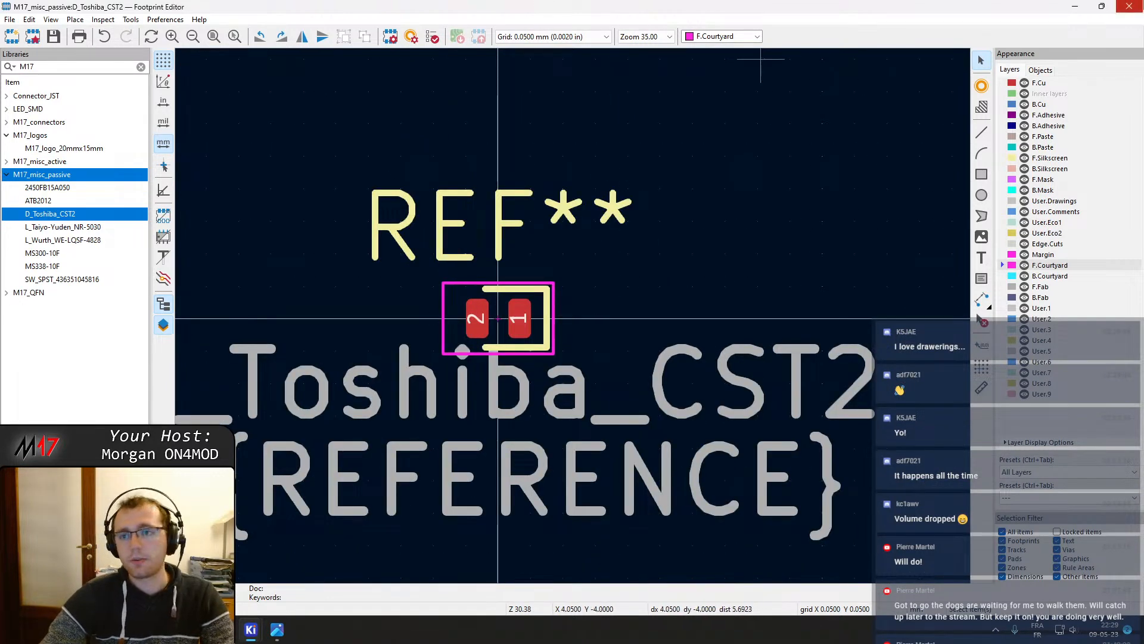
mouse_move(241, 630)
click(230, 580)
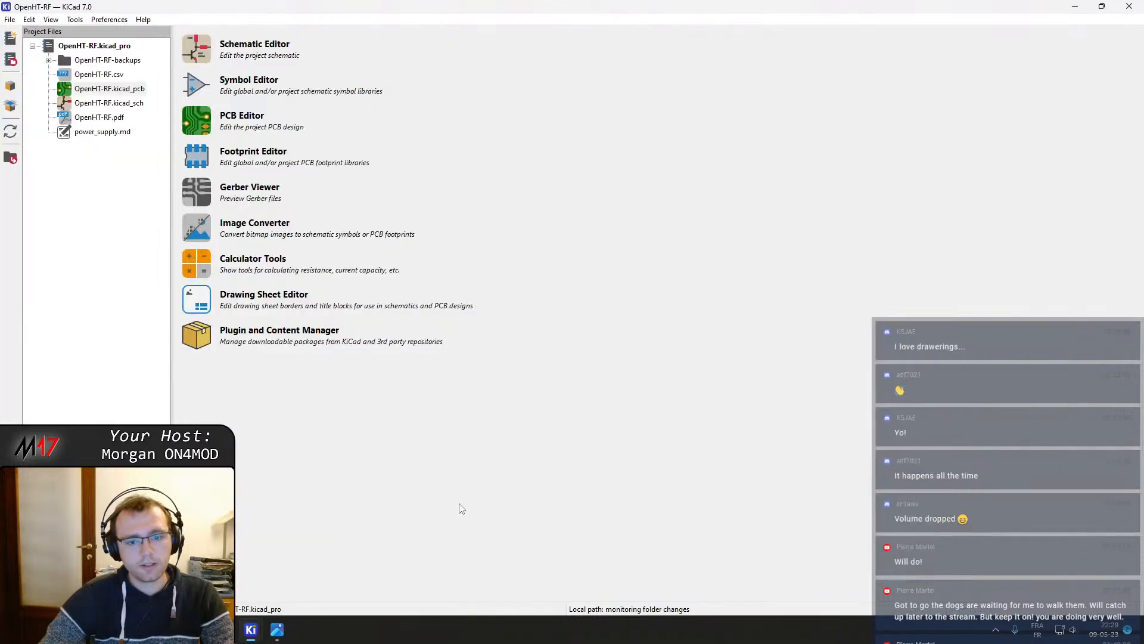
click(200, 66)
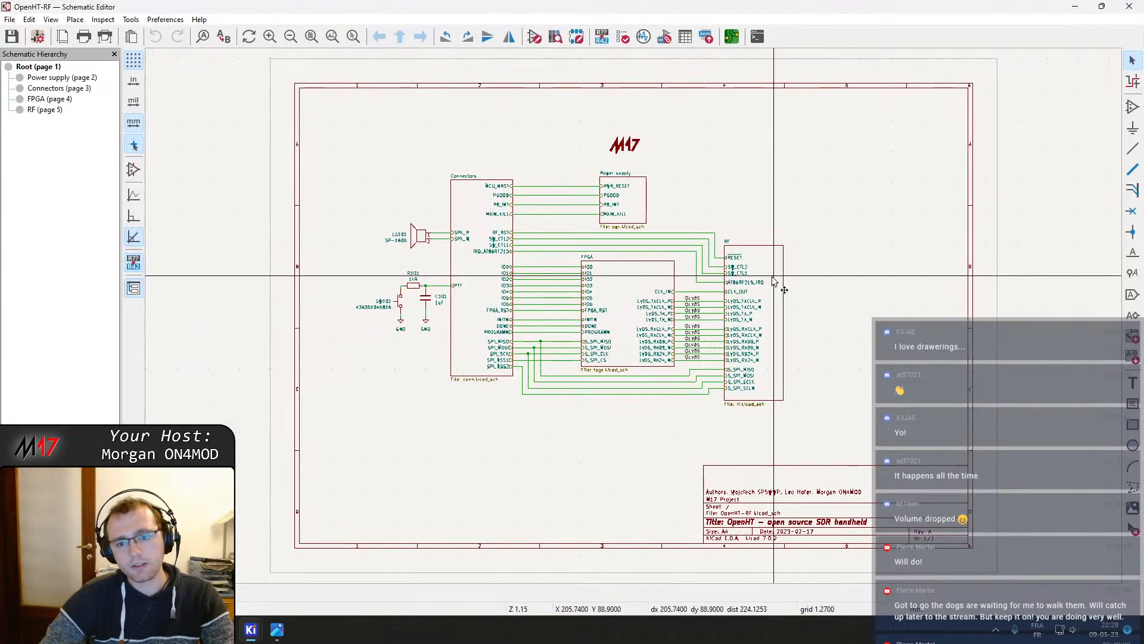
Enter the RF sheet, assign the M17_misc_passive footprint D_Toshiba_CST2 to diode D501, and save the schematic
double_click(774, 280)
scroll(752, 348, up, 5)
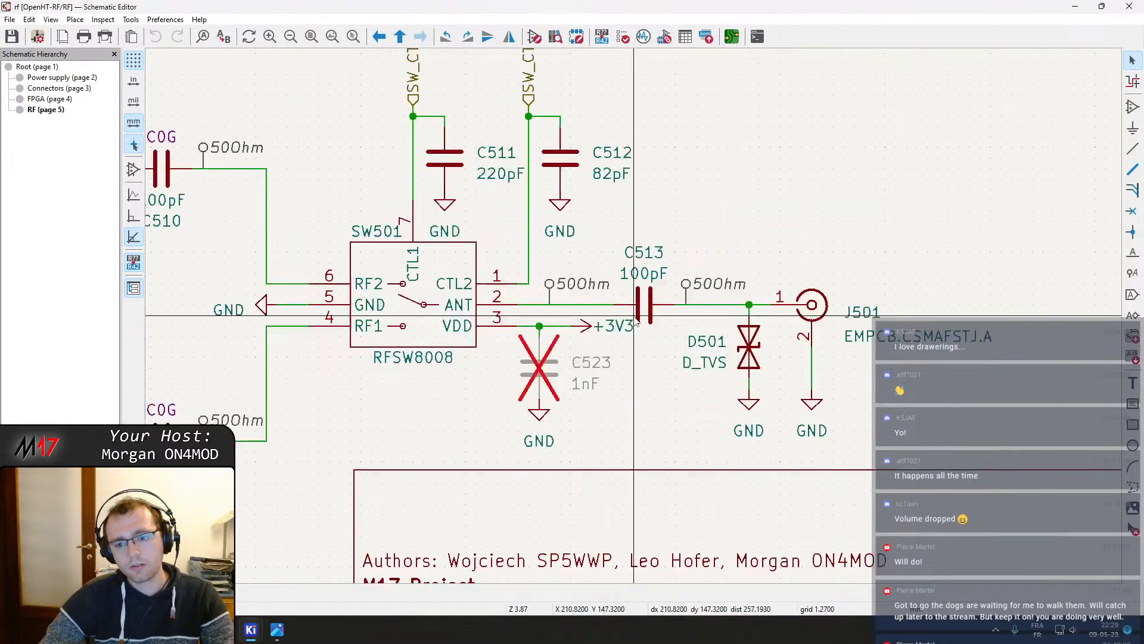
double_click(754, 351)
click(375, 148)
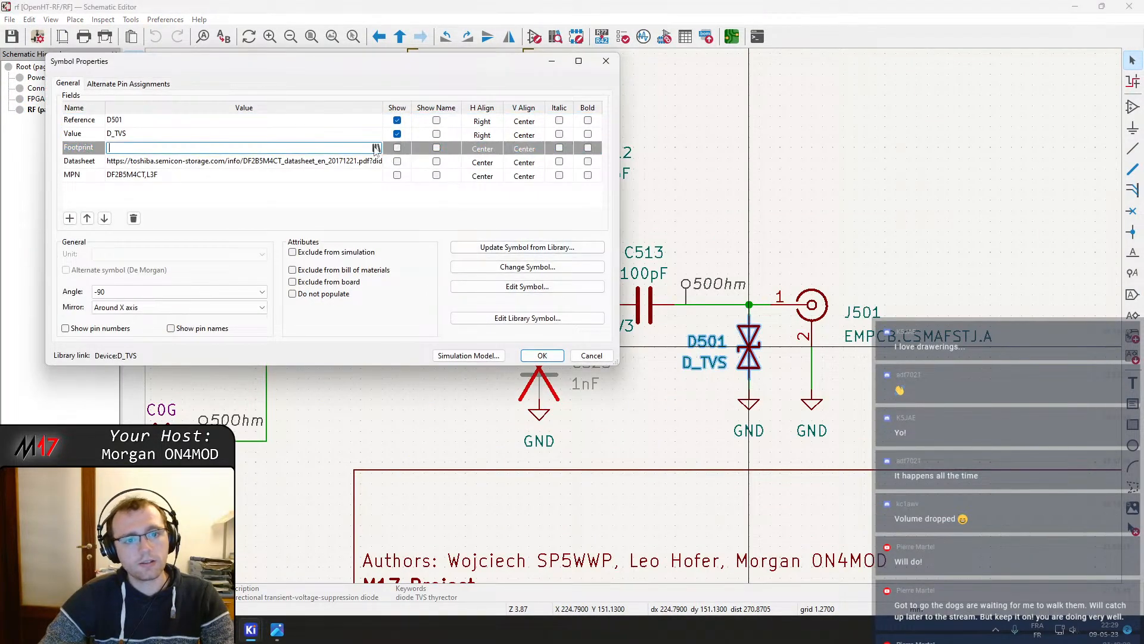
click(376, 147)
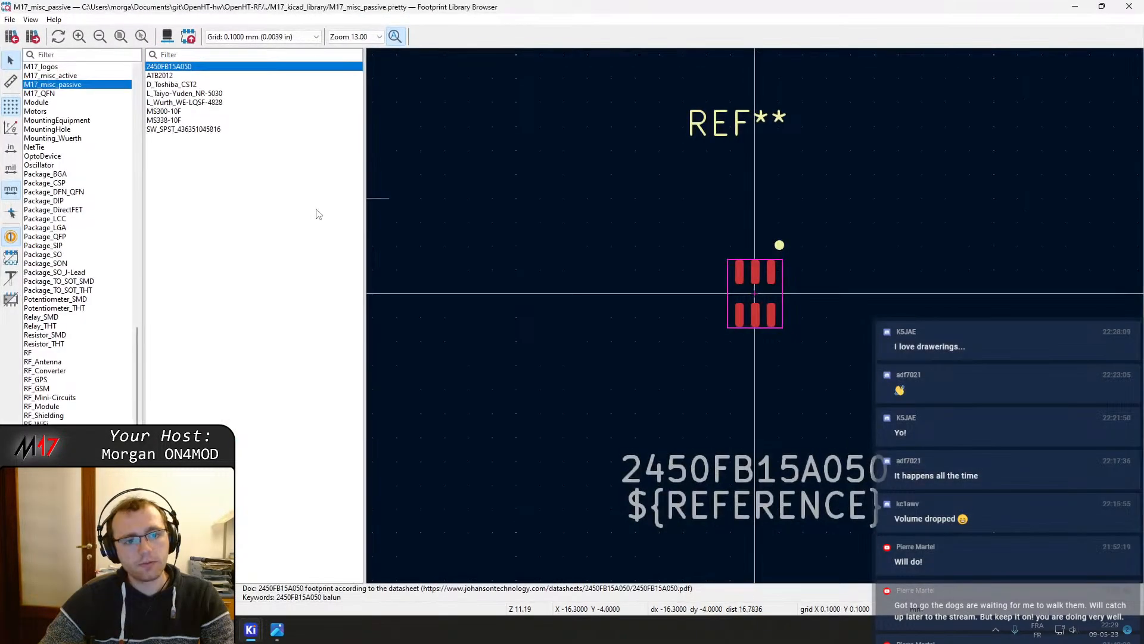
double_click(174, 85)
click(541, 356)
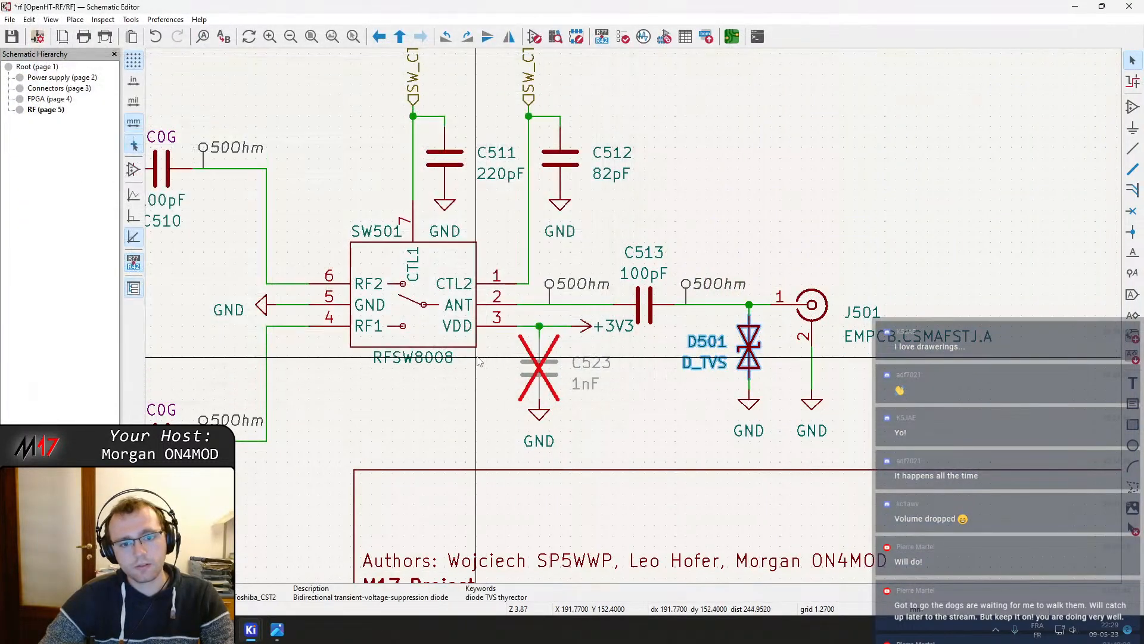
key(ctrl+s)
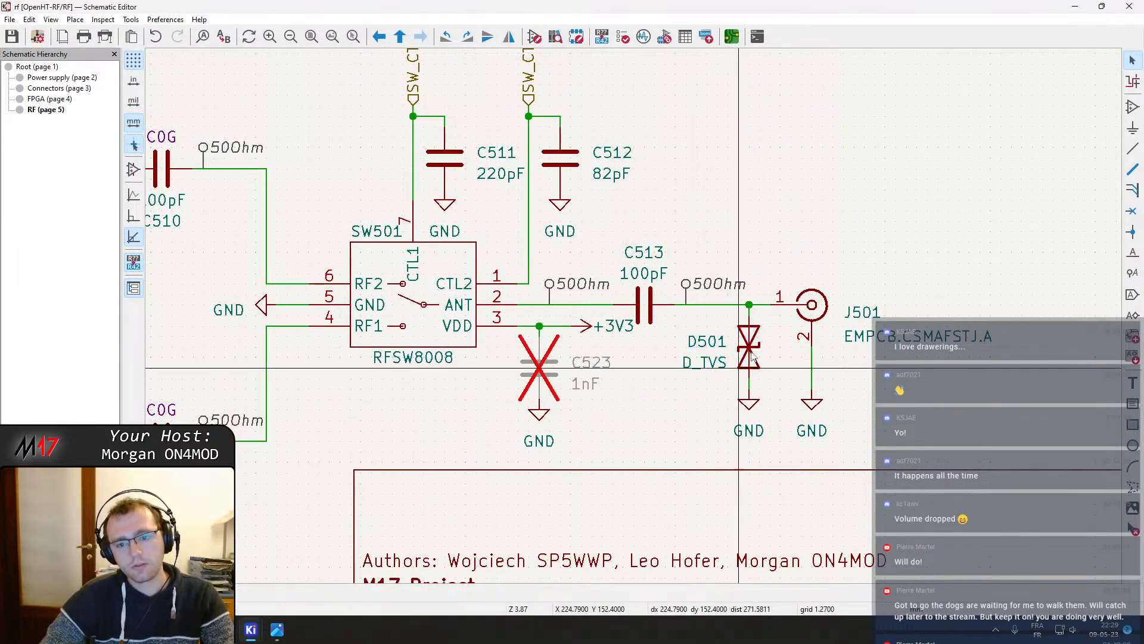
Close the Schematic Editor and open the board in the PCB Editor from the project manager
scroll(849, 91, up, 2)
click(1130, 6)
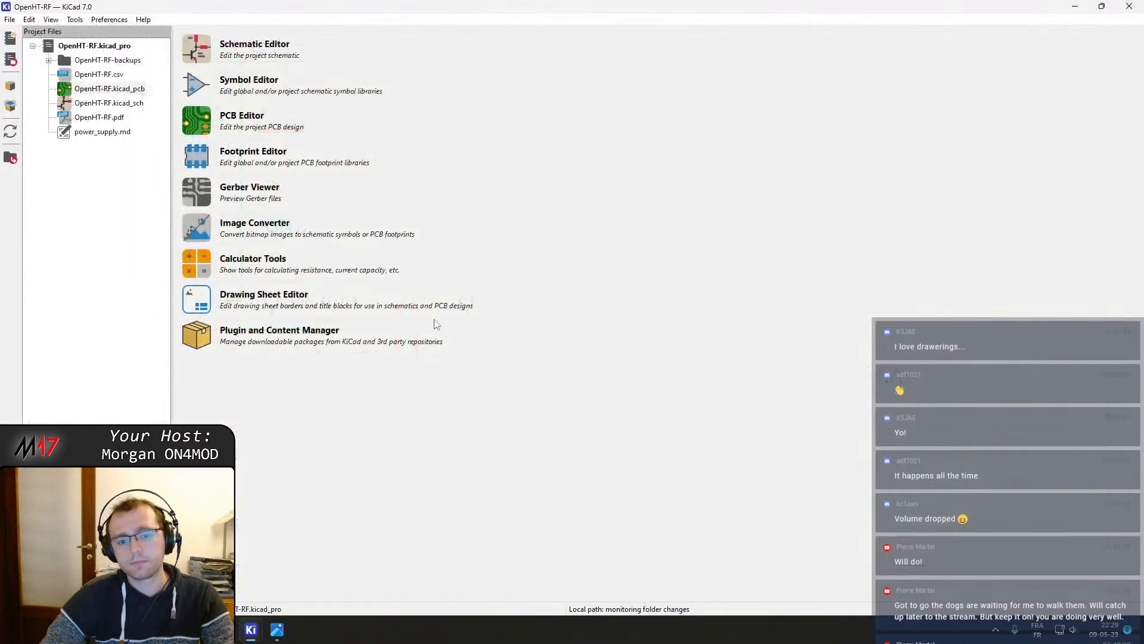
click(191, 130)
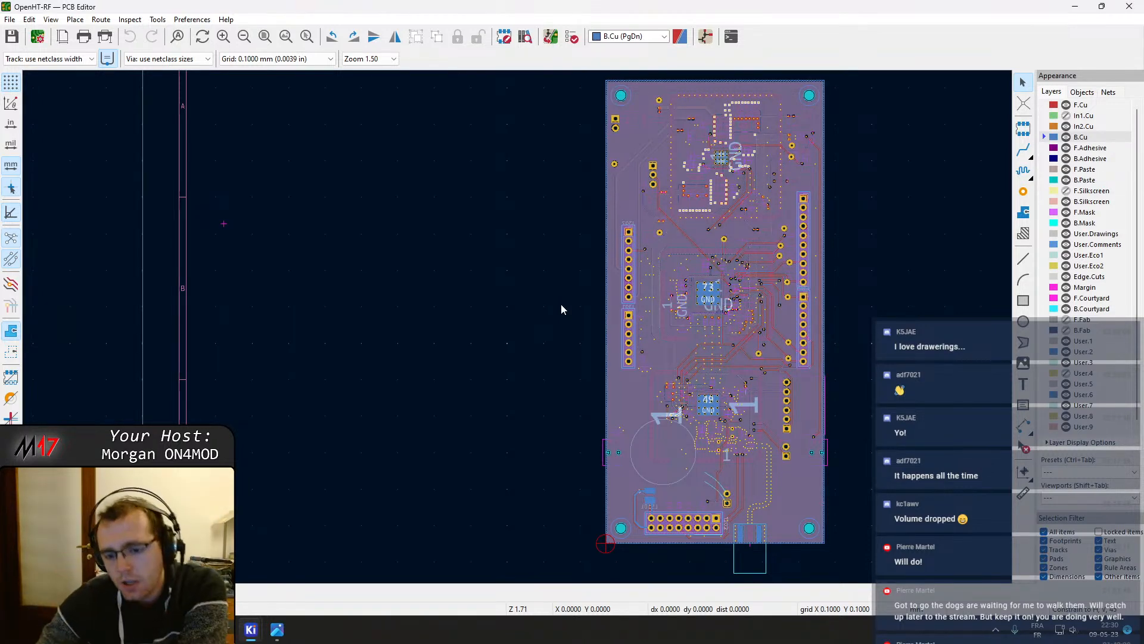
middle_drag(750, 376, 689, 355)
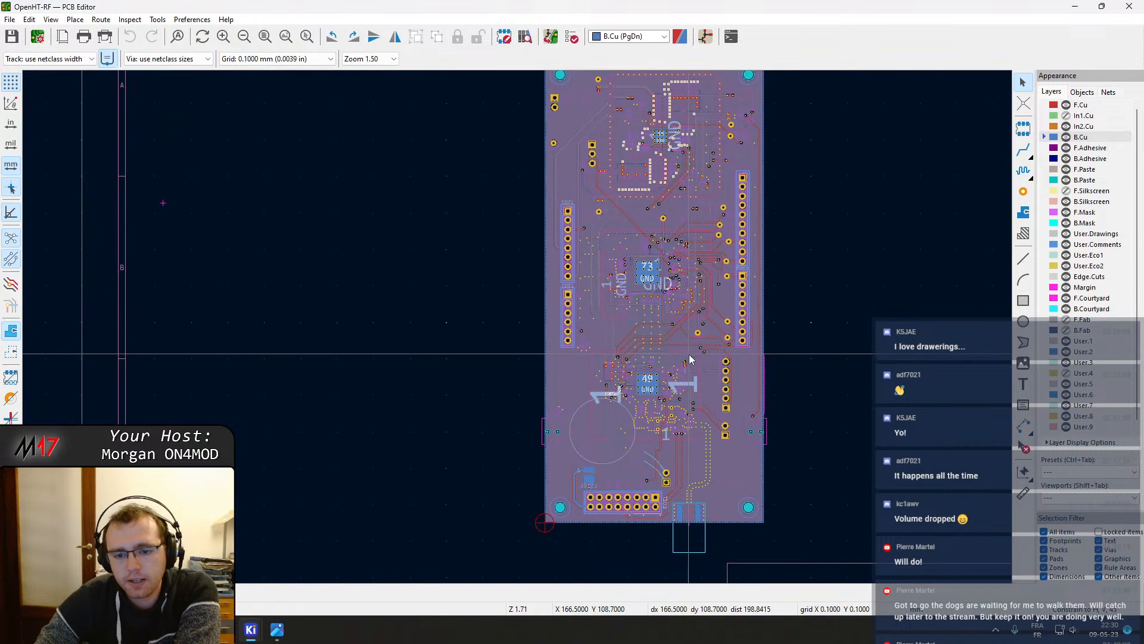
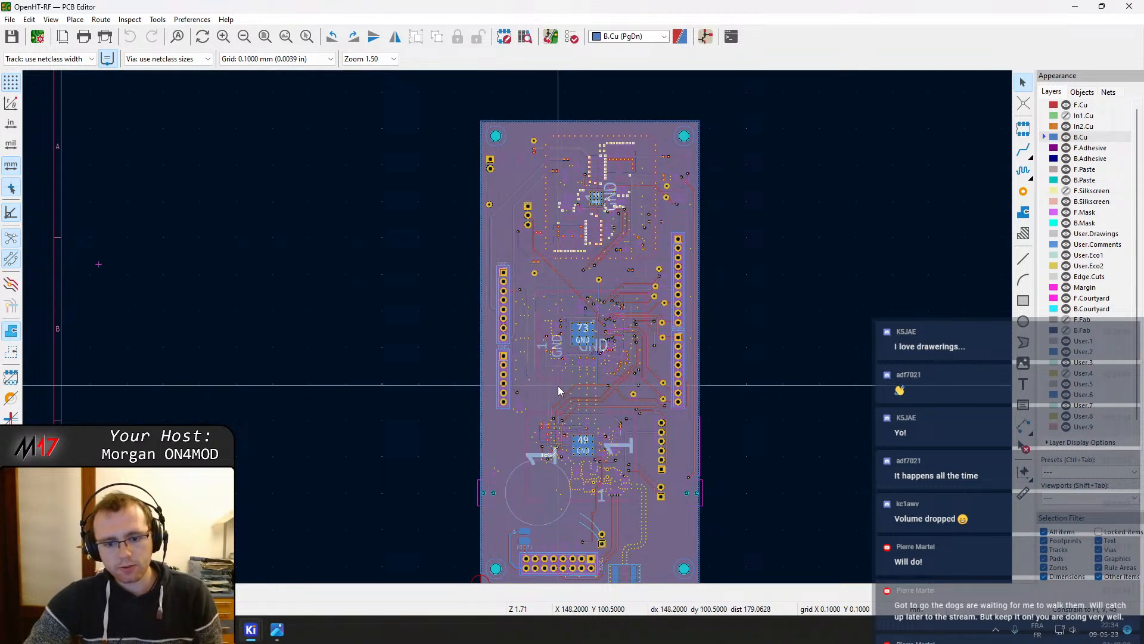
Switch to Firefox and search Google for 2S lithium battery in a new tab
click(167, 630)
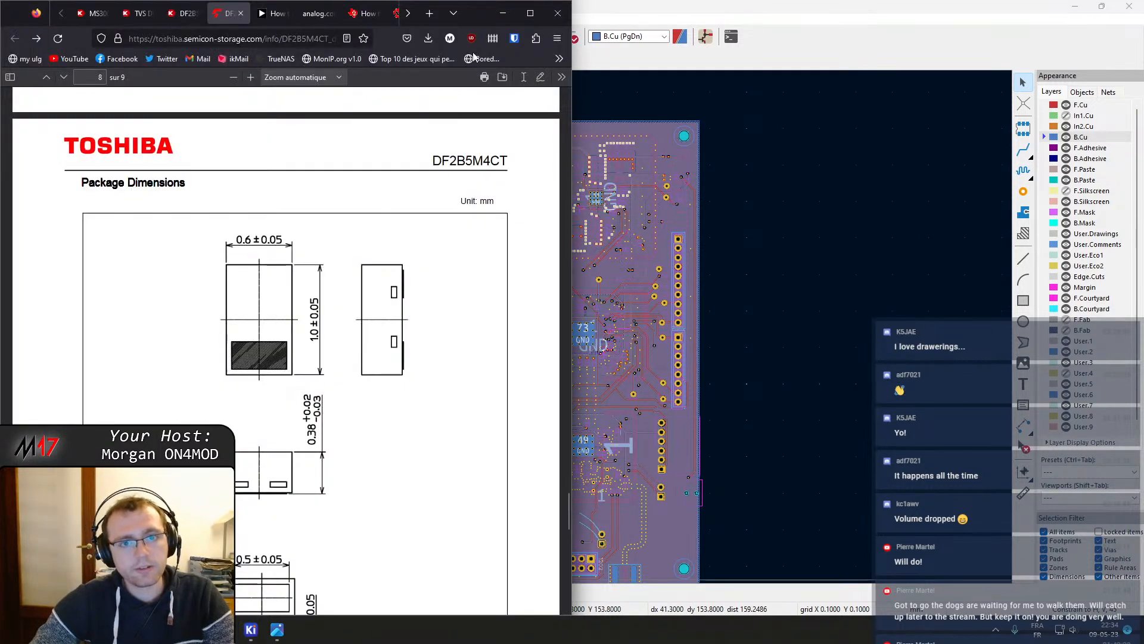
click(537, 12)
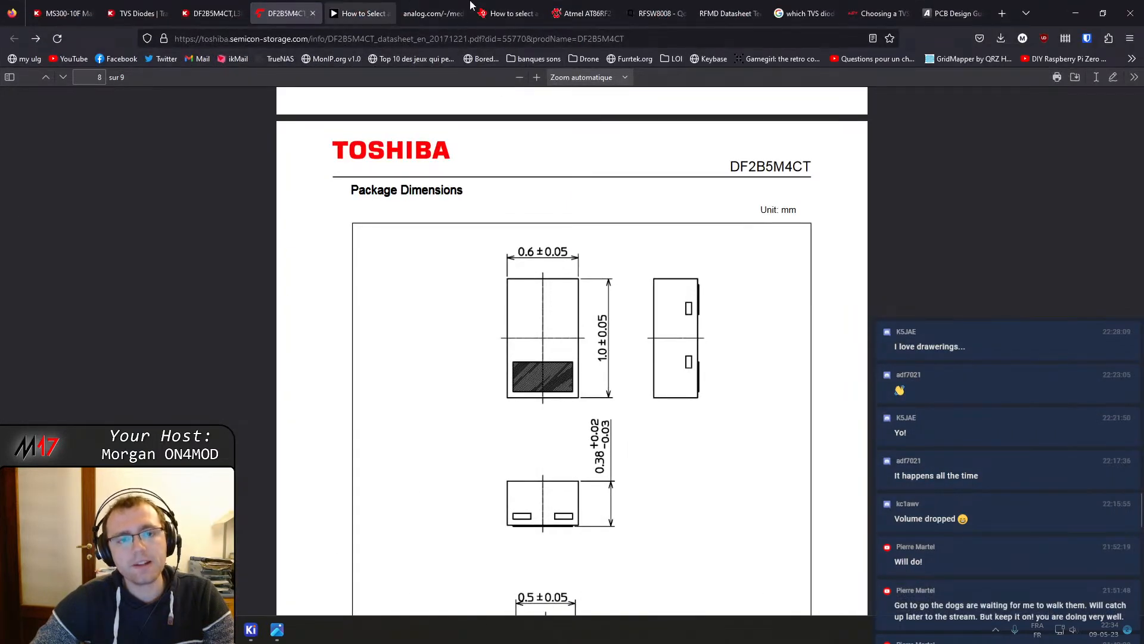
click(1006, 6)
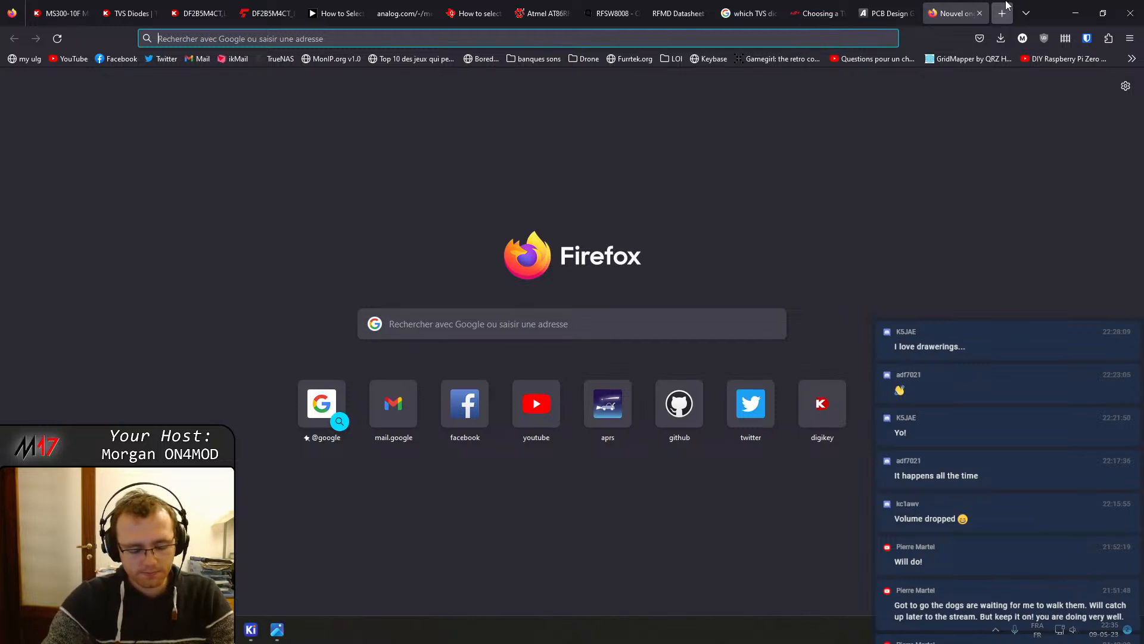
text(2S li)
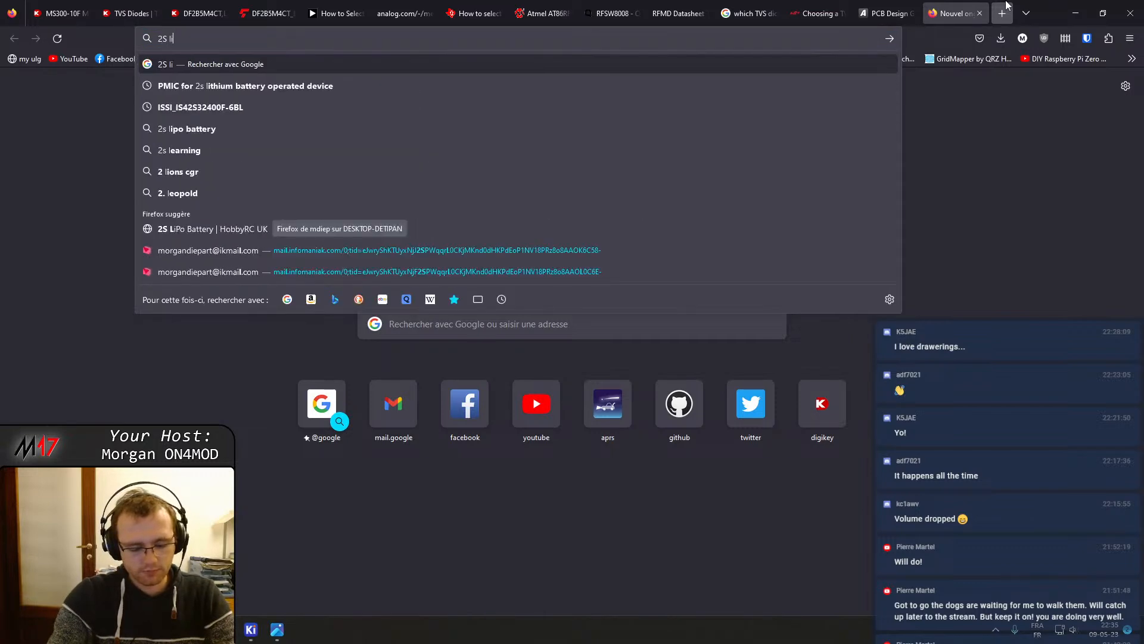
text(thium battery)
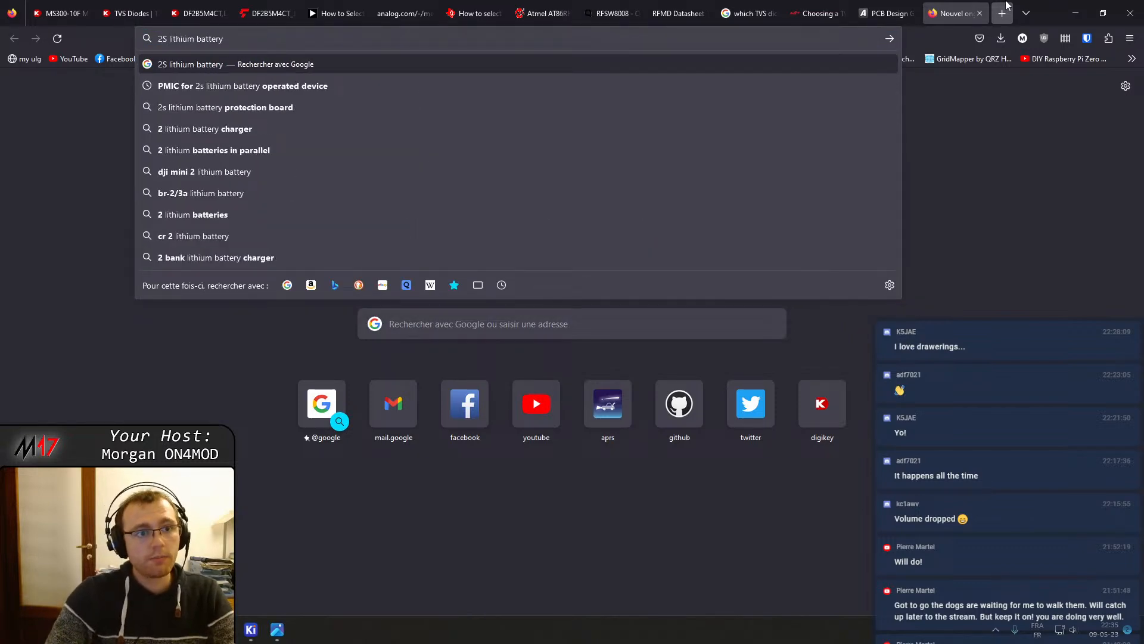
key(Return)
Open mouser.be in a new tab and search the site for lithium battery
click(1005, 5)
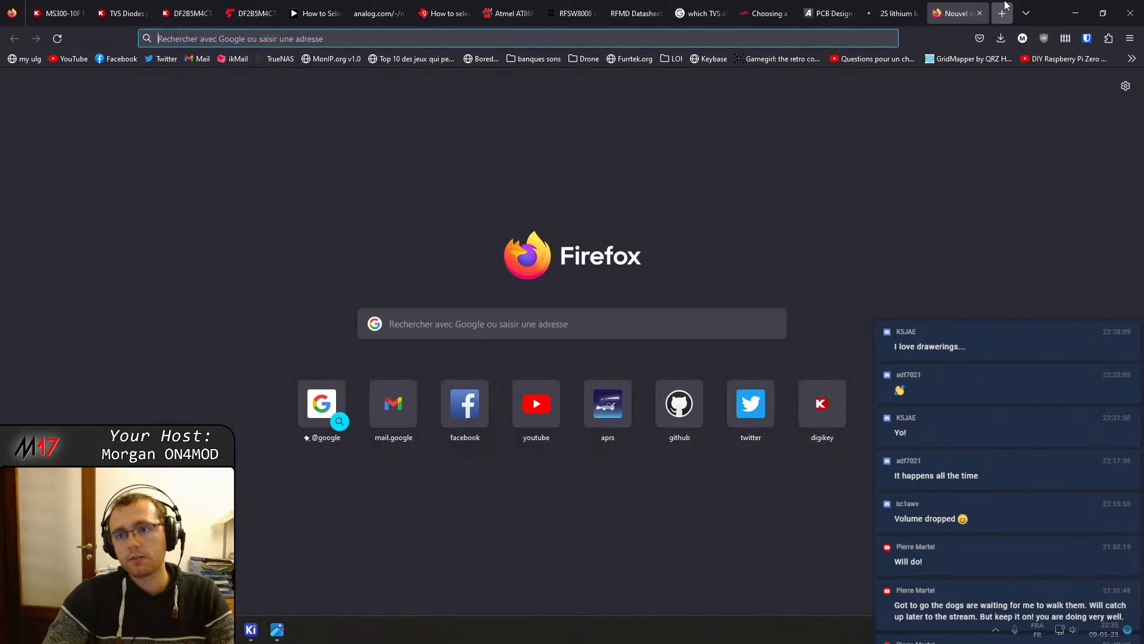
text(mous)
key(Return)
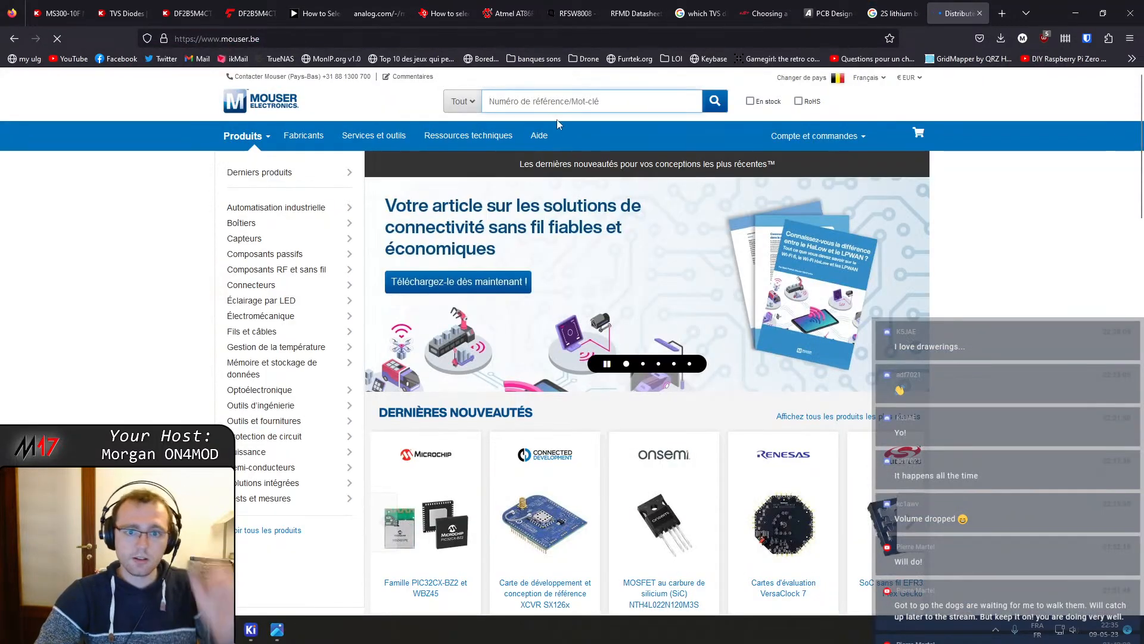
click(548, 102)
text(lithi)
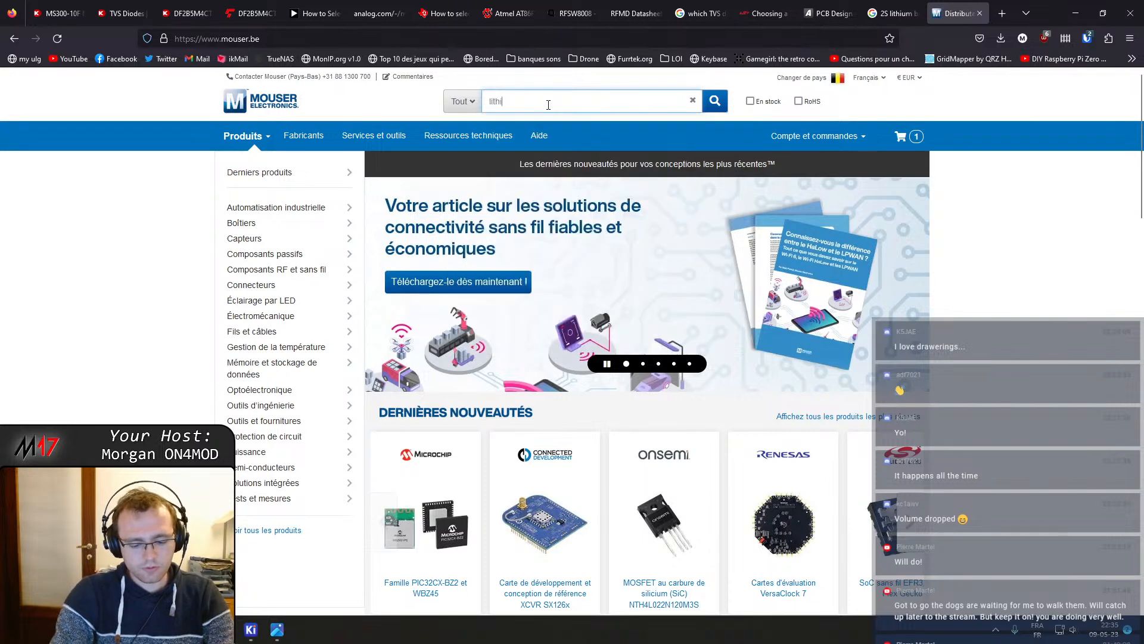
text(um battery)
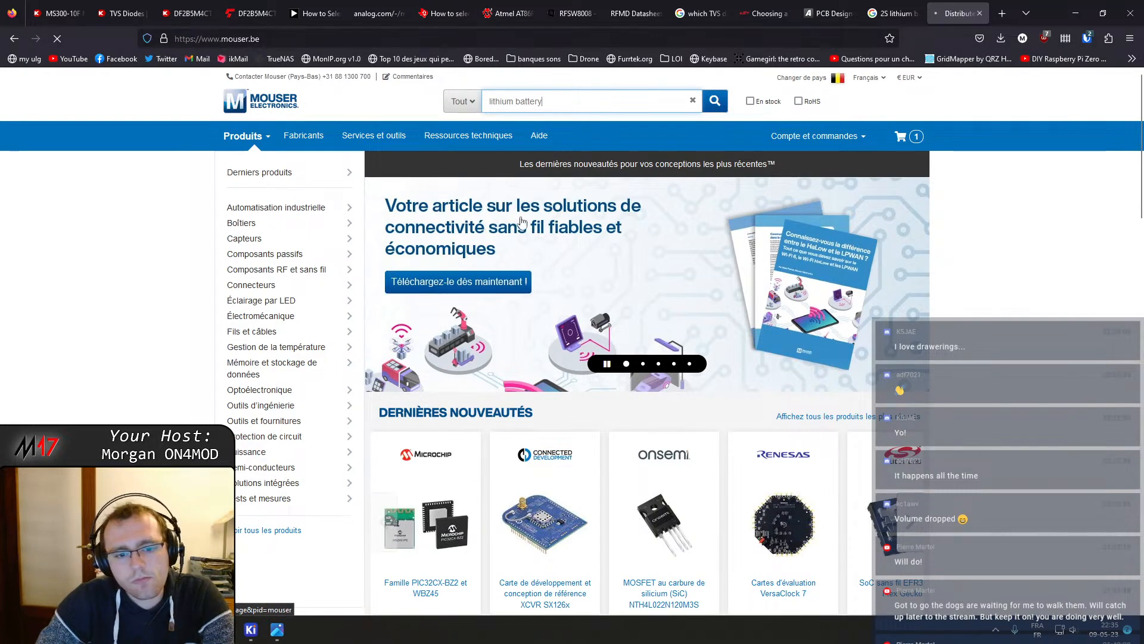
key(Return)
Browse the lithium battery results and preview the first battery pack's product image
scroll(3, 153, down, 3)
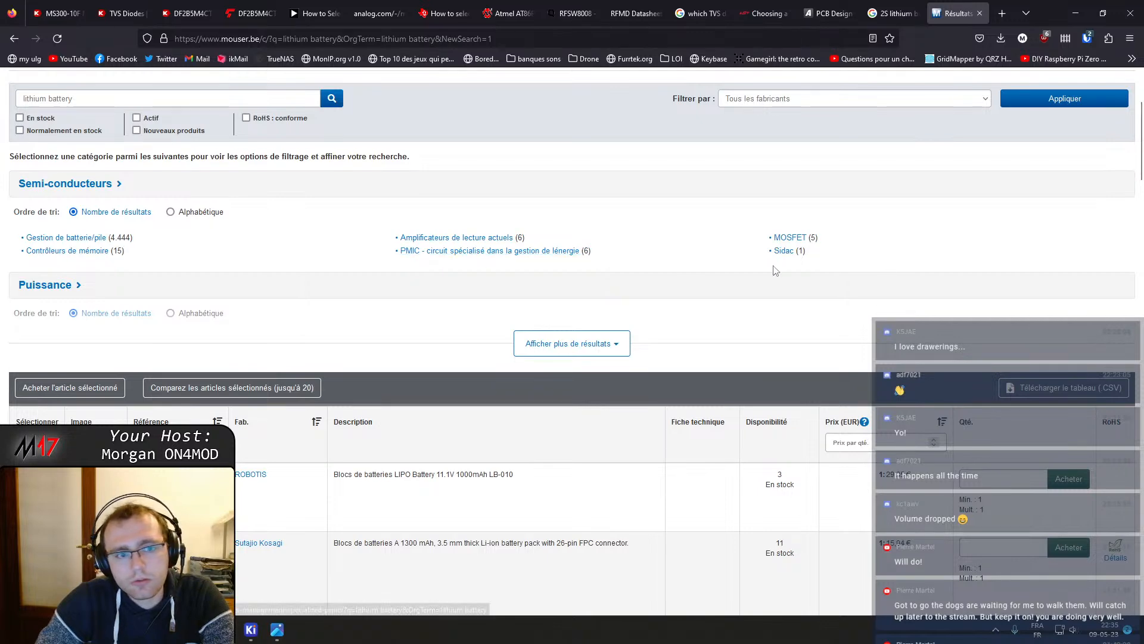
scroll(191, 180, up, 3)
scroll(191, 276, down, 5)
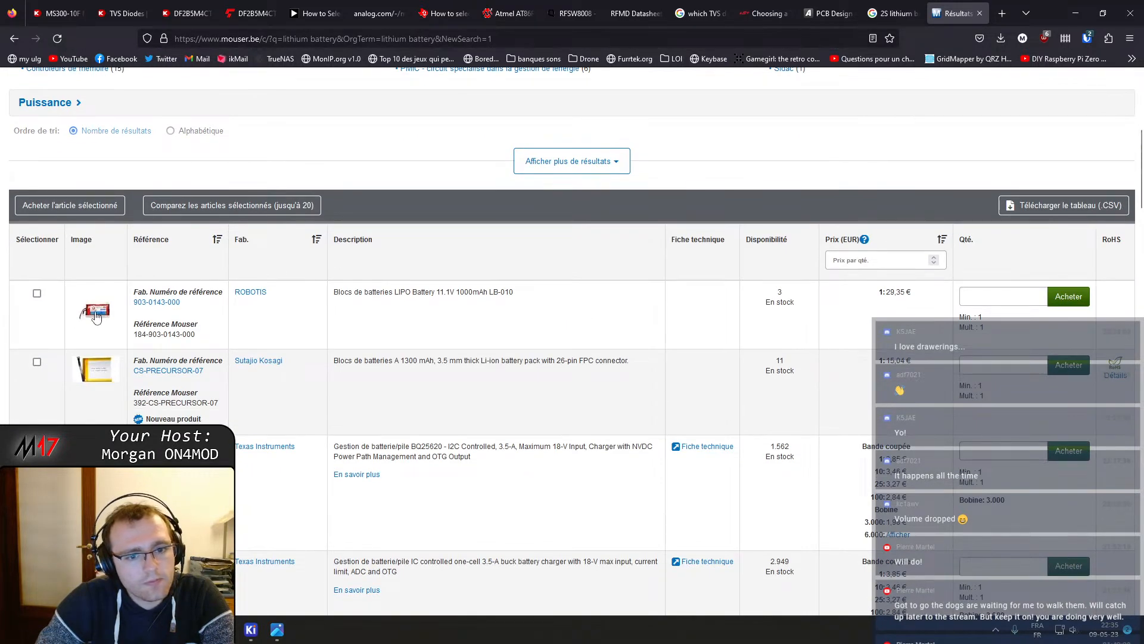
click(97, 317)
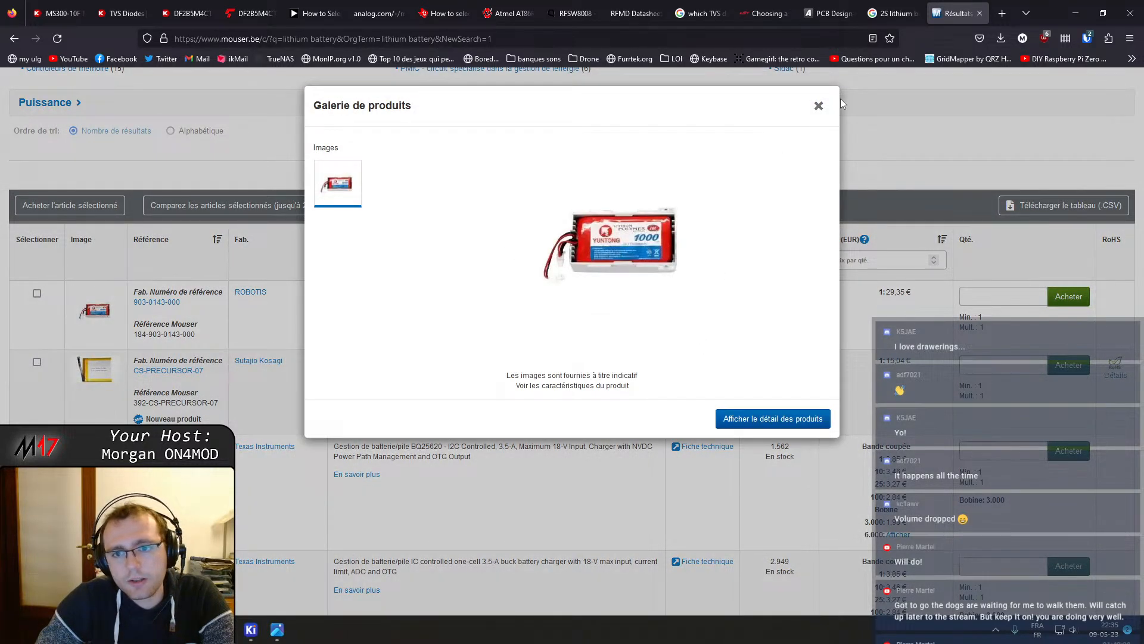
click(818, 106)
Open the battery packs category and filter output voltage to the 7.2 V through 7.6 V range
click(172, 303)
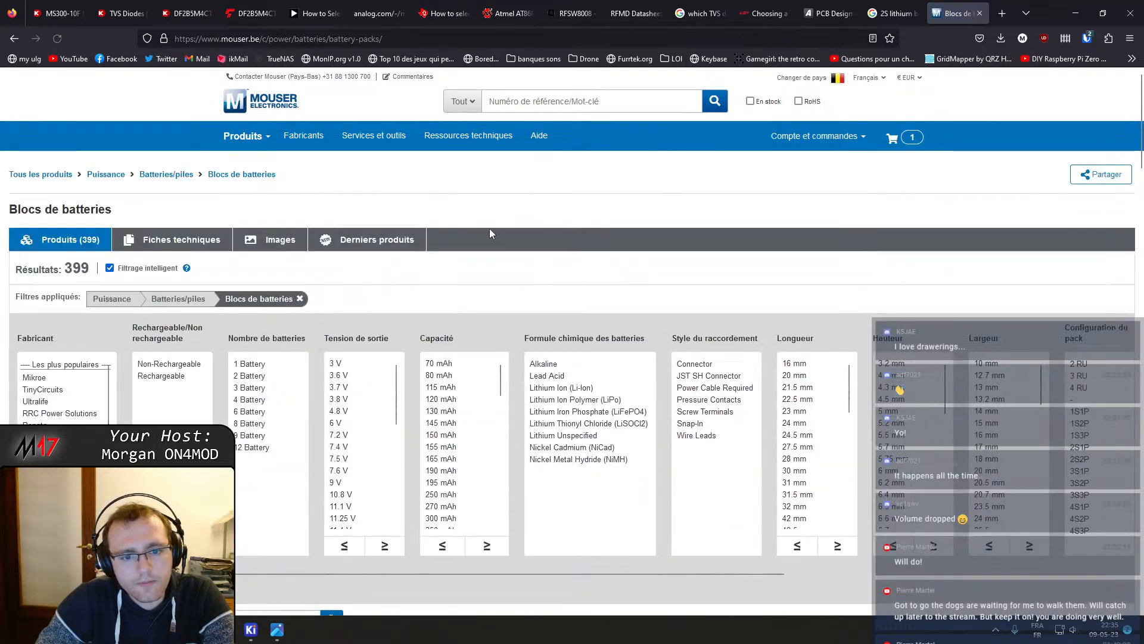
scroll(495, 278, down, 2)
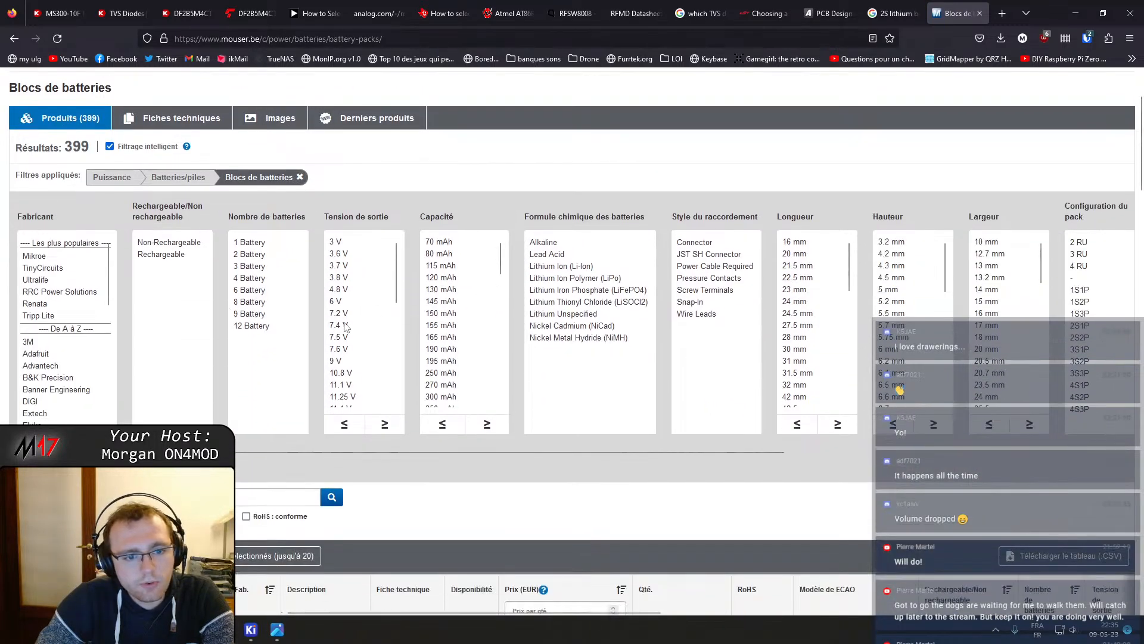
click(351, 313)
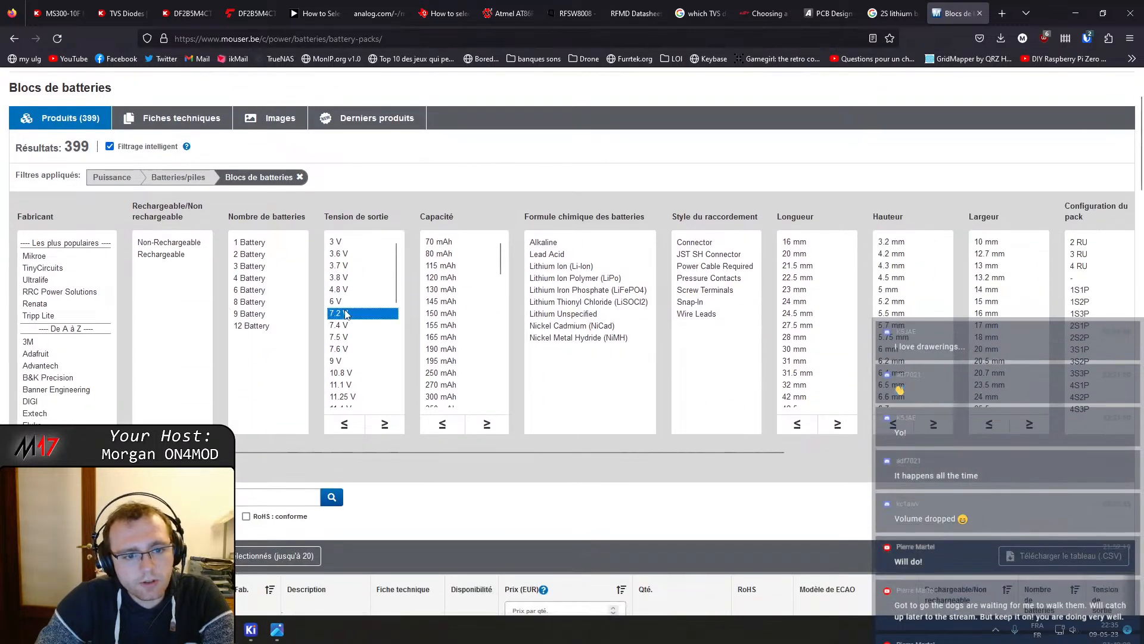
shift+click(347, 350)
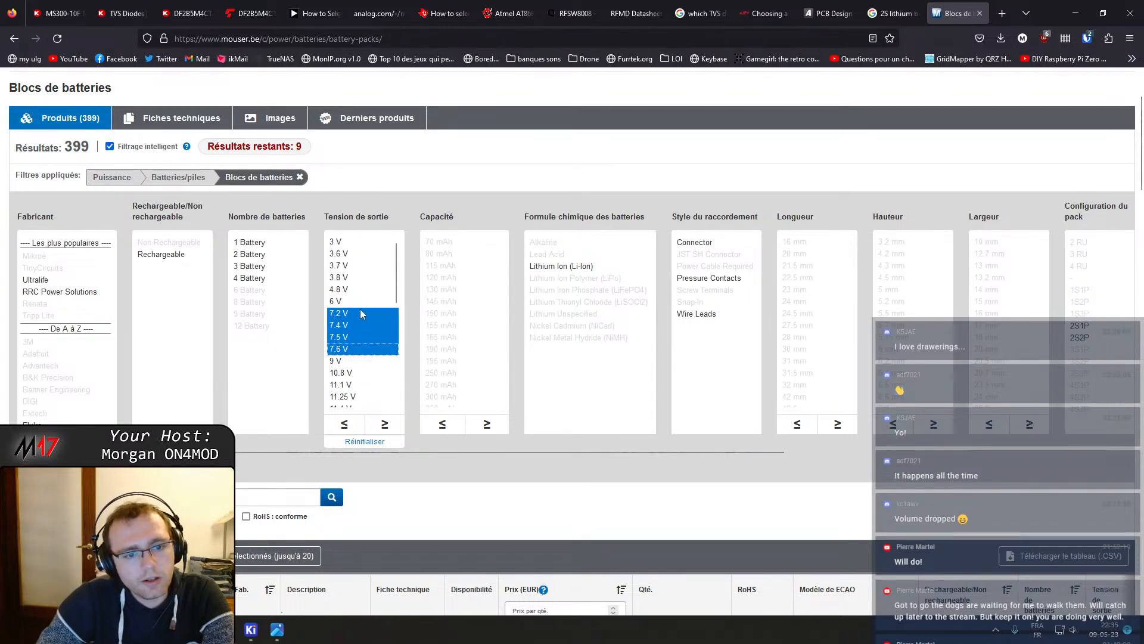
click(119, 467)
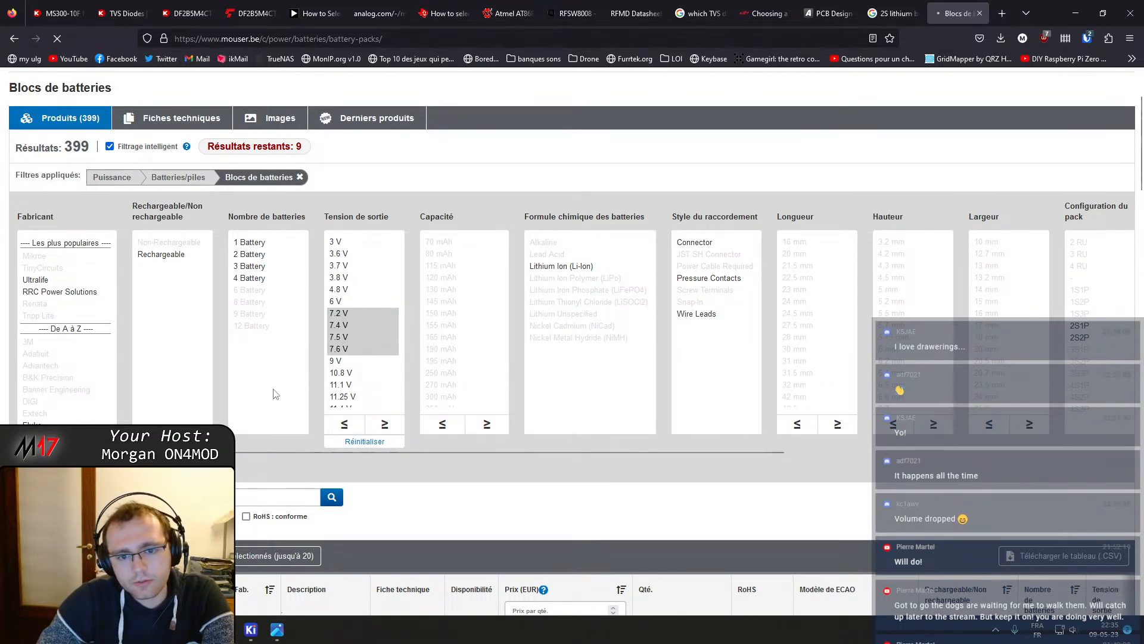
Open the Ultralife UBBL24-FL, UBBL24-FL-TH, UBBL20-FL, UBBL20-C1 and UBBL24-C1 battery packs in new tabs
scroll(188, 245, down, 15)
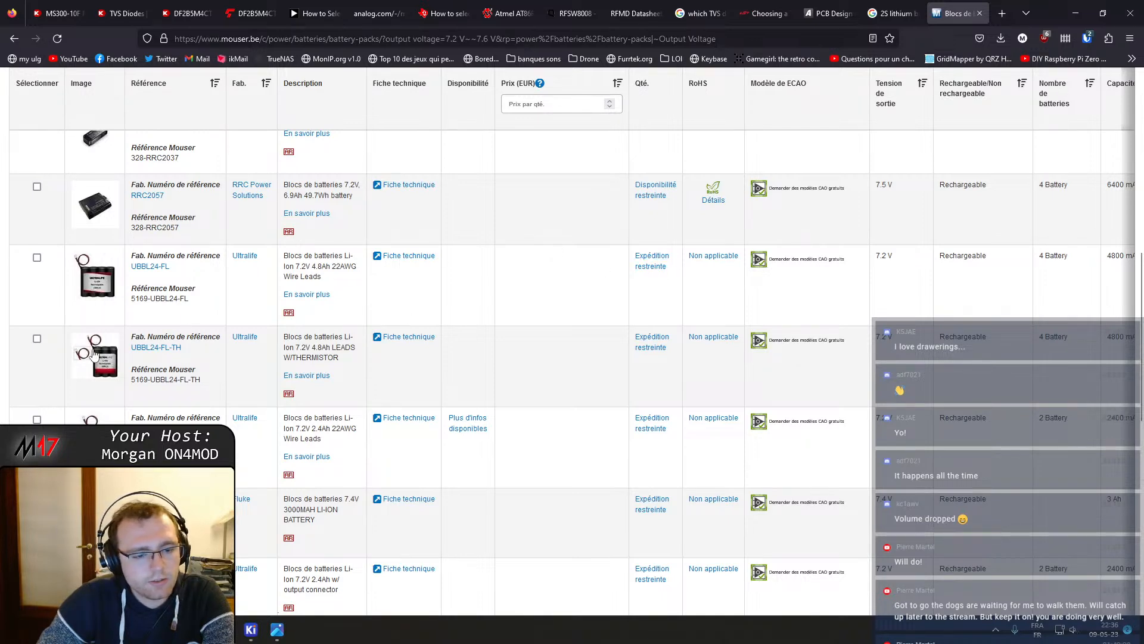
middle_click(152, 266)
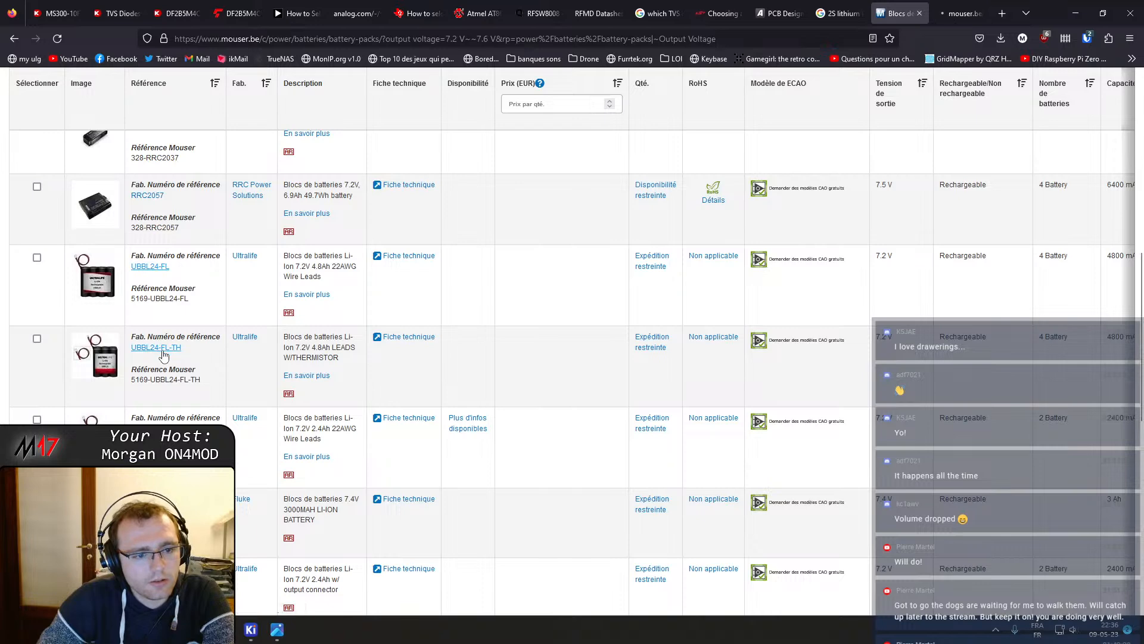
middle_click(156, 347)
middle_click(151, 429)
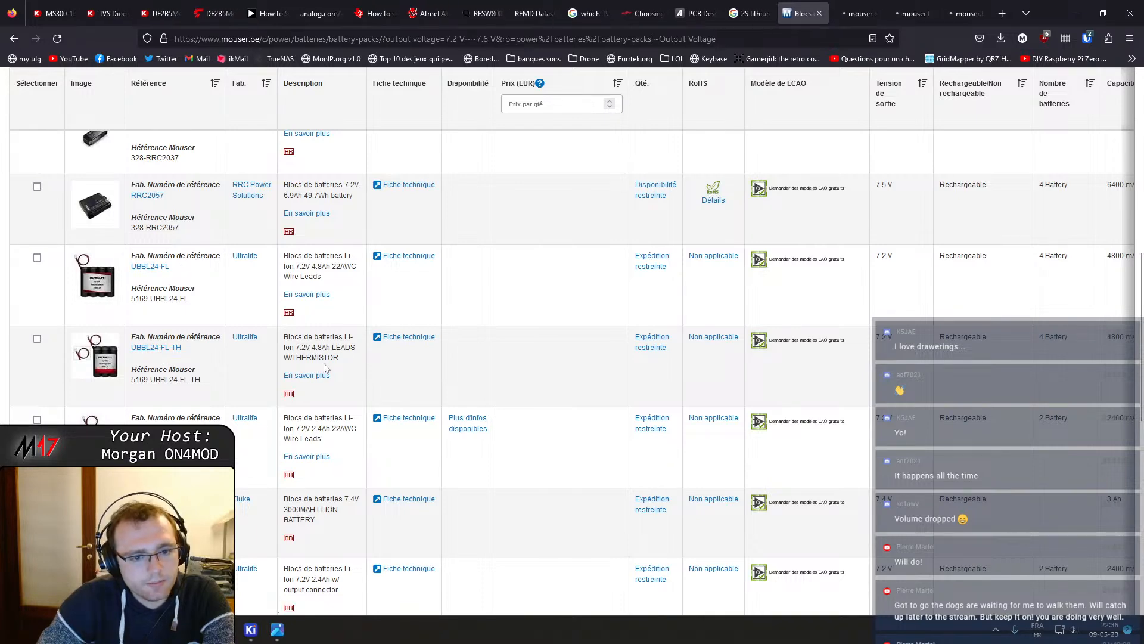
scroll(318, 311, down, 3)
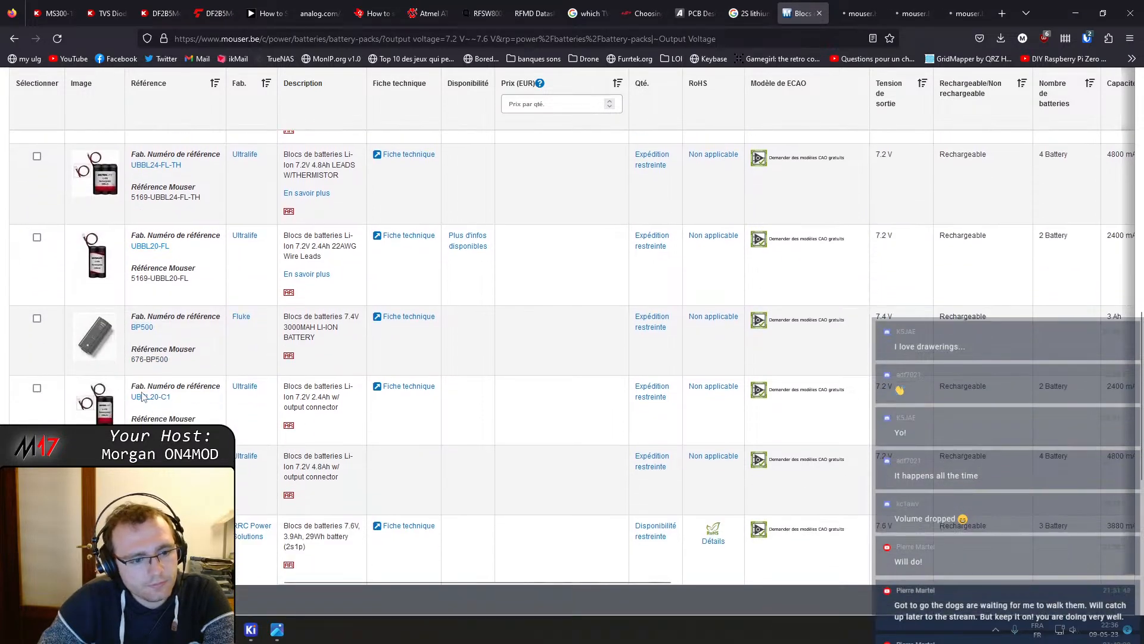
middle_click(144, 398)
middle_click(149, 466)
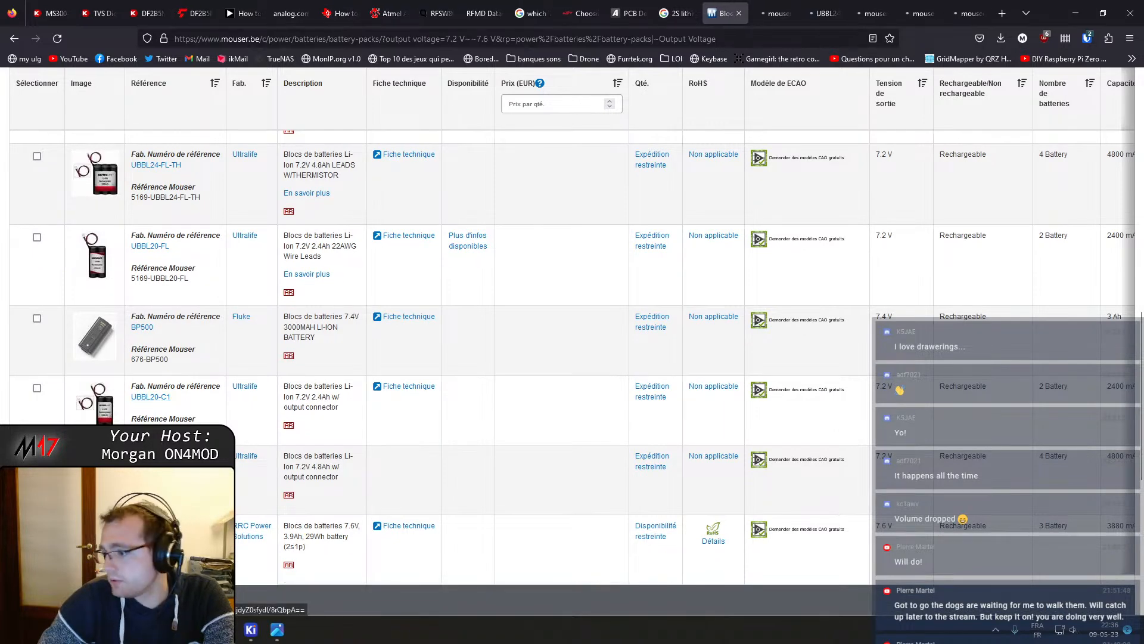
Review the opened Ultralife battery pack pages, their images and characteristics tables
key(ctrl+Tab)
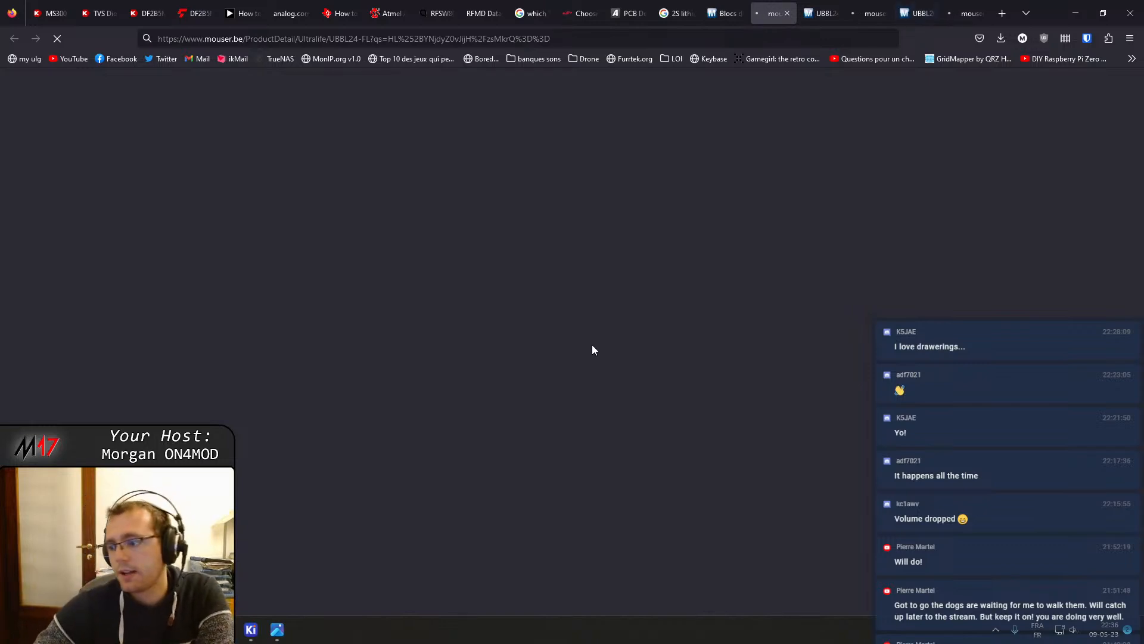
click(815, 7)
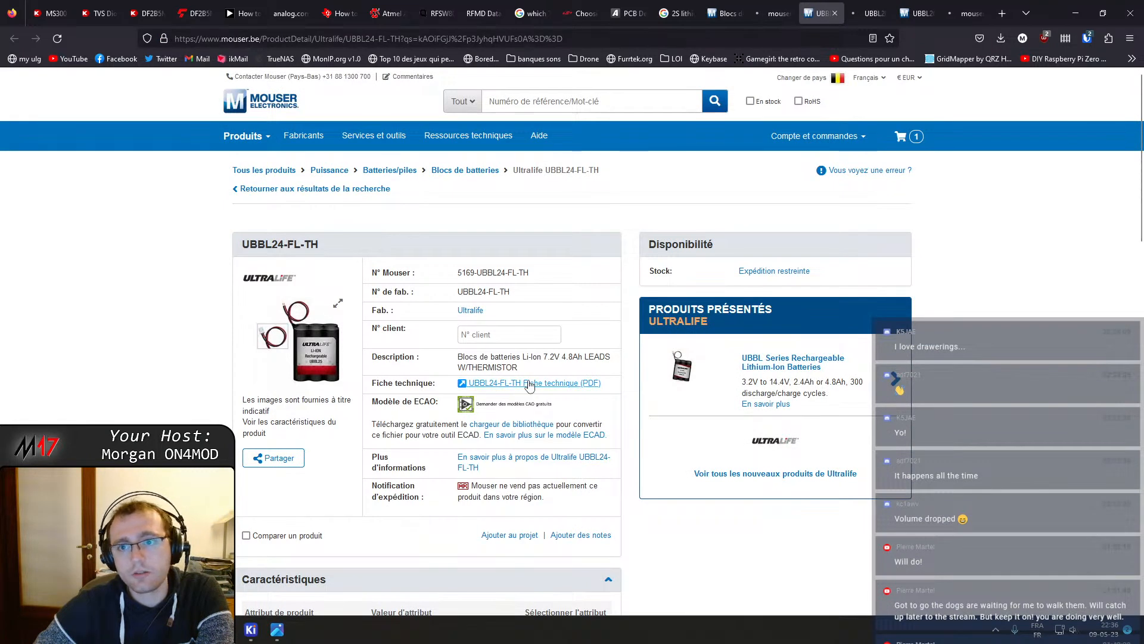
click(779, 6)
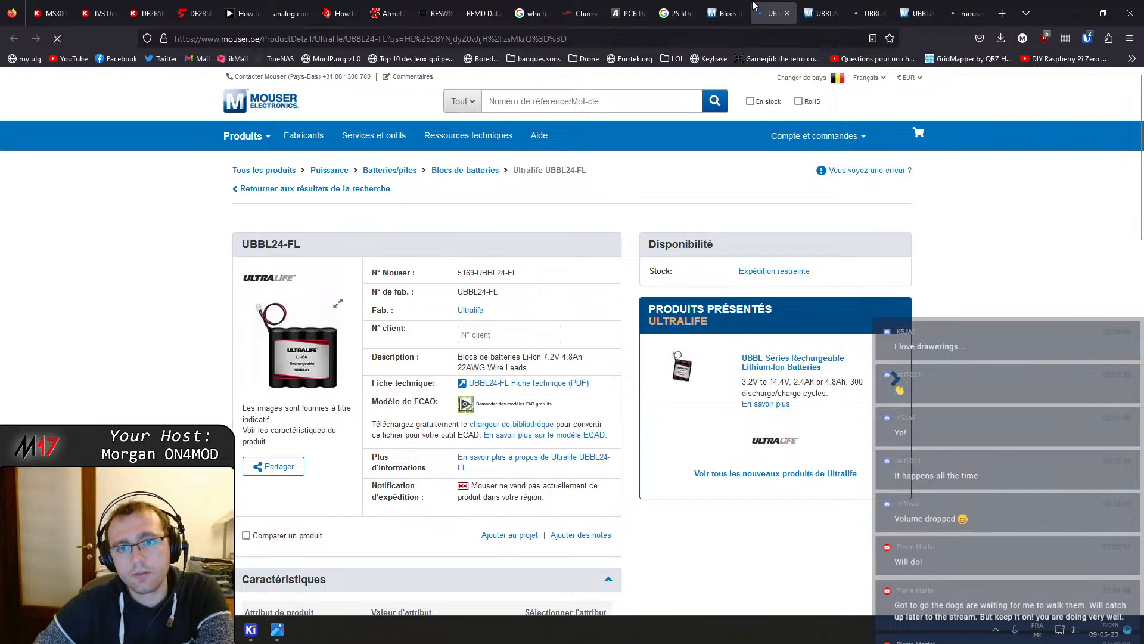
click(817, 7)
click(867, 7)
click(918, 13)
click(965, 13)
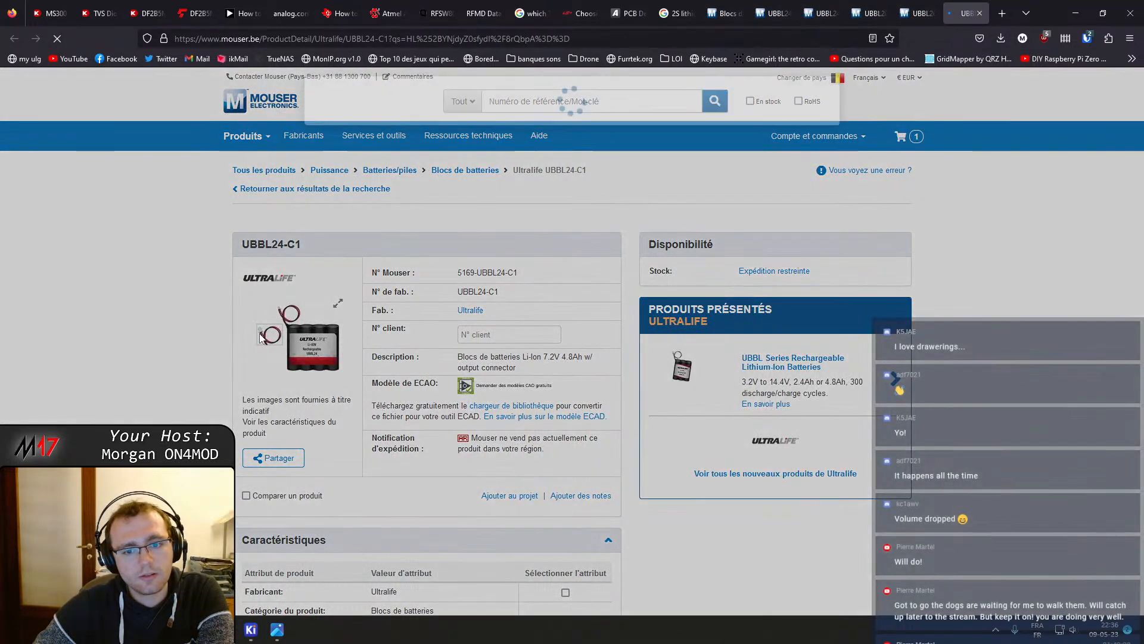
click(261, 337)
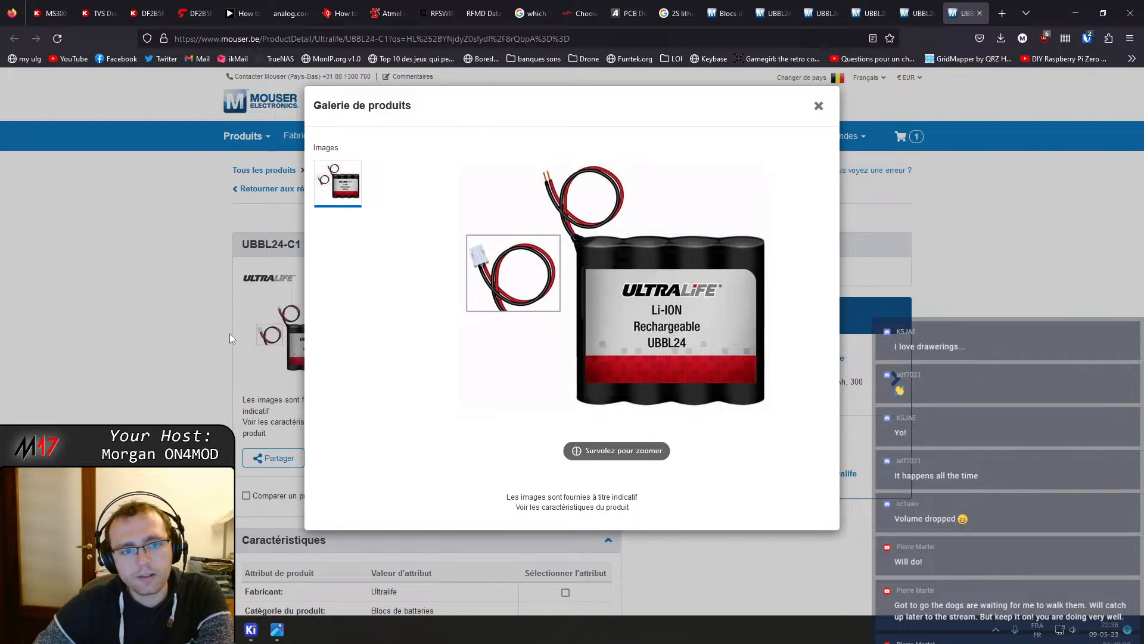
click(187, 345)
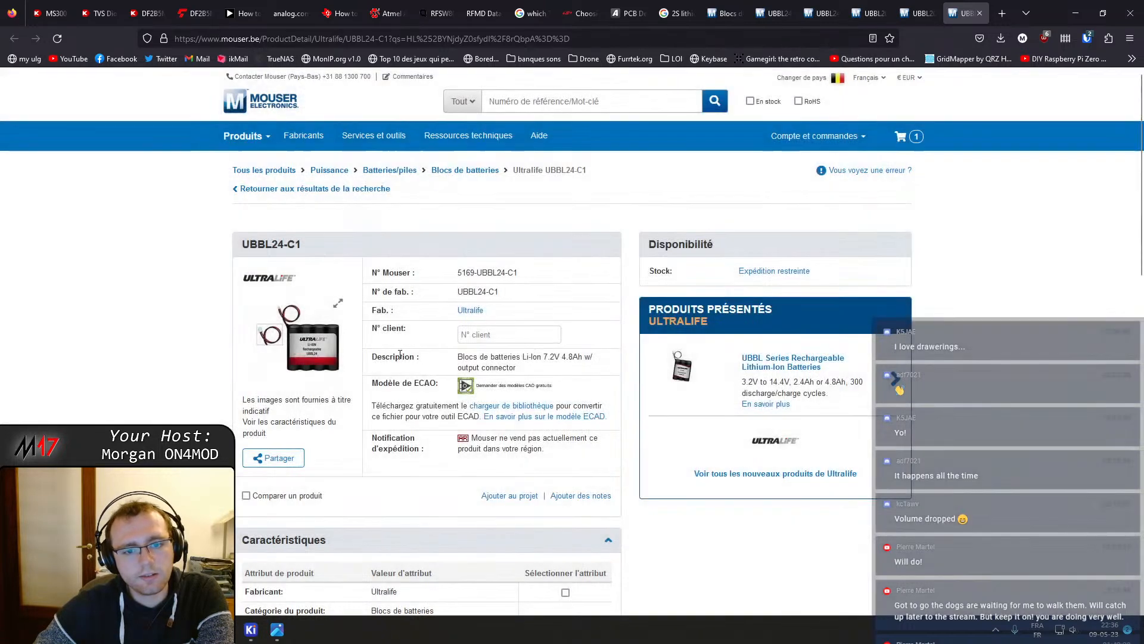
scroll(523, 339, down, 1)
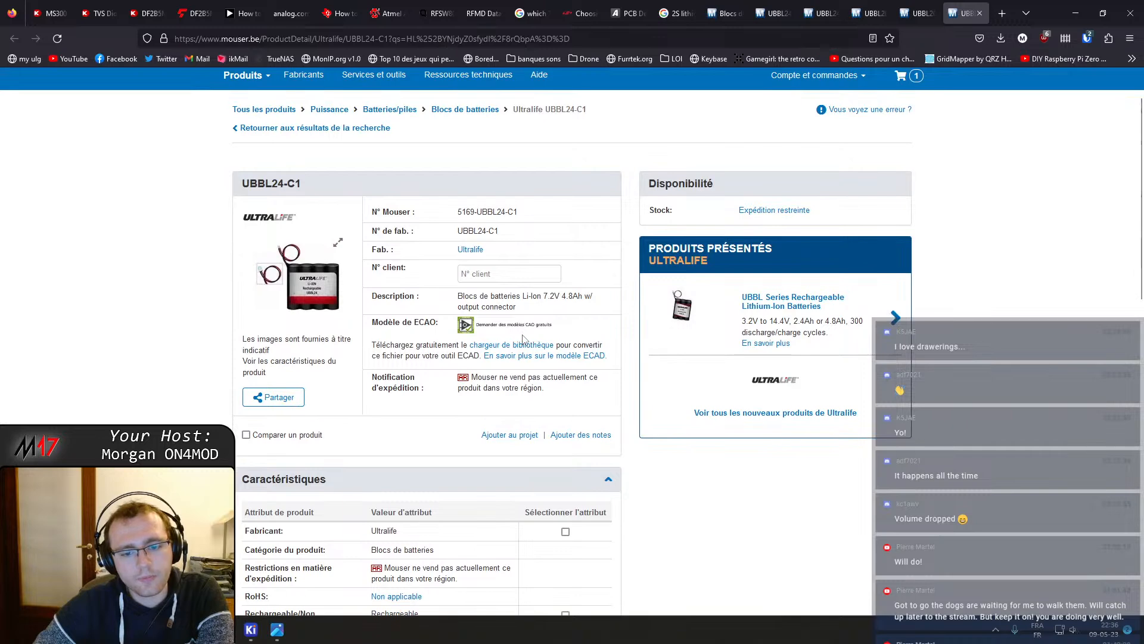
scroll(491, 275, down, 5)
scroll(491, 276, up, 4)
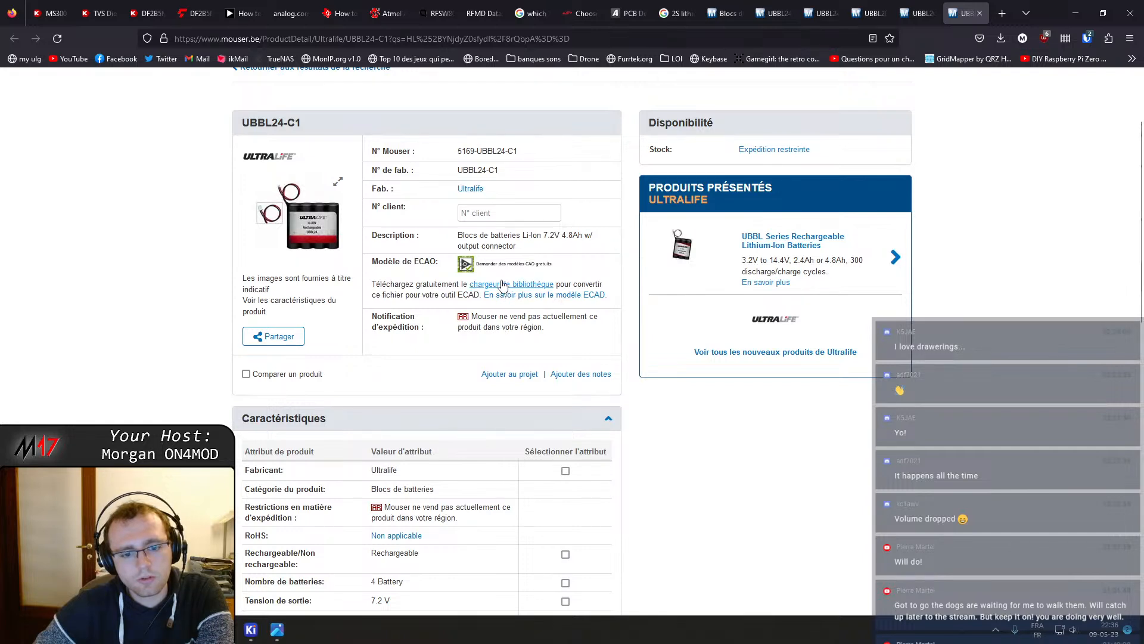
scroll(270, 442, down, 5)
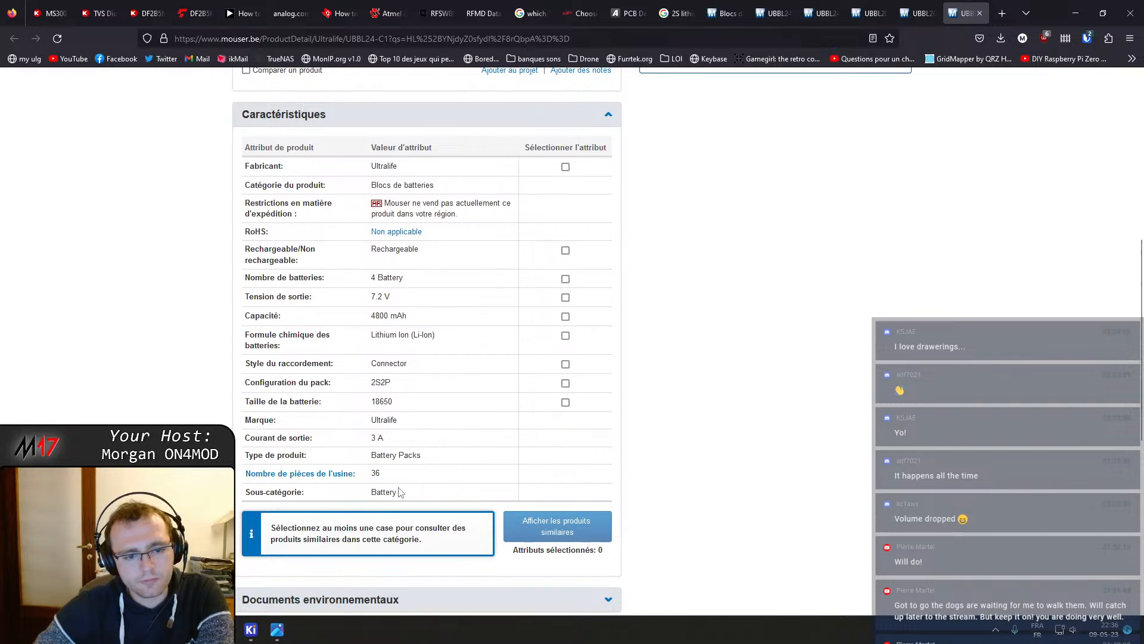
click(924, 5)
scroll(429, 367, down, 5)
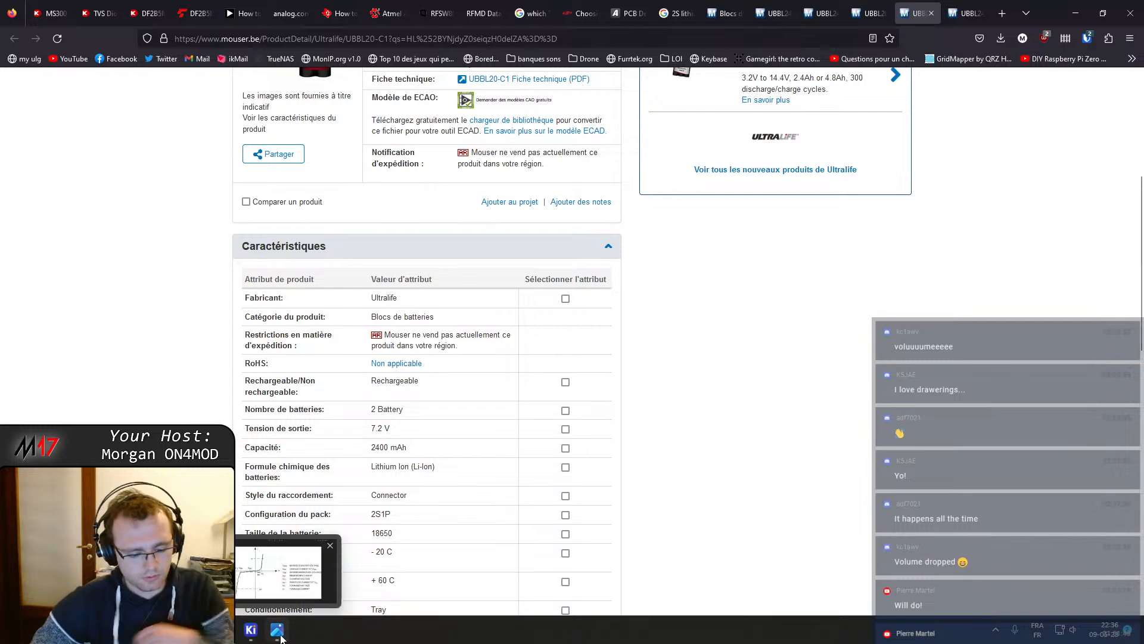
Launch OneNote from the Start menu search
key(super)
text(onenote)
key(Return)
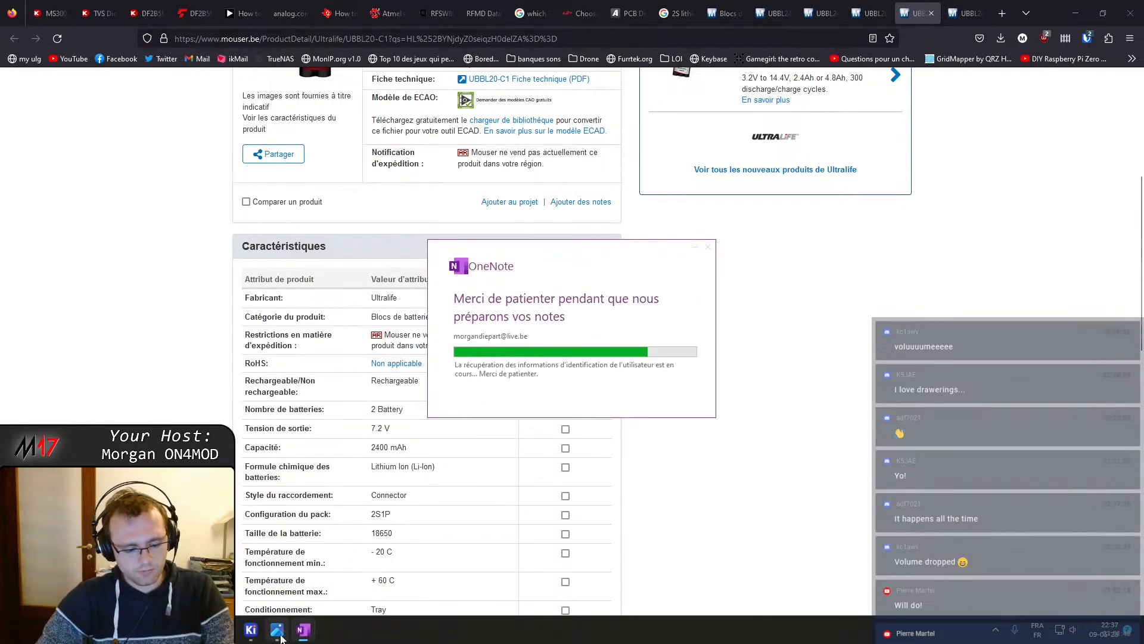
Open the Windows Sound settings dialog from the Start menu search
key(super)
key(super)
key(super)
text(sn)
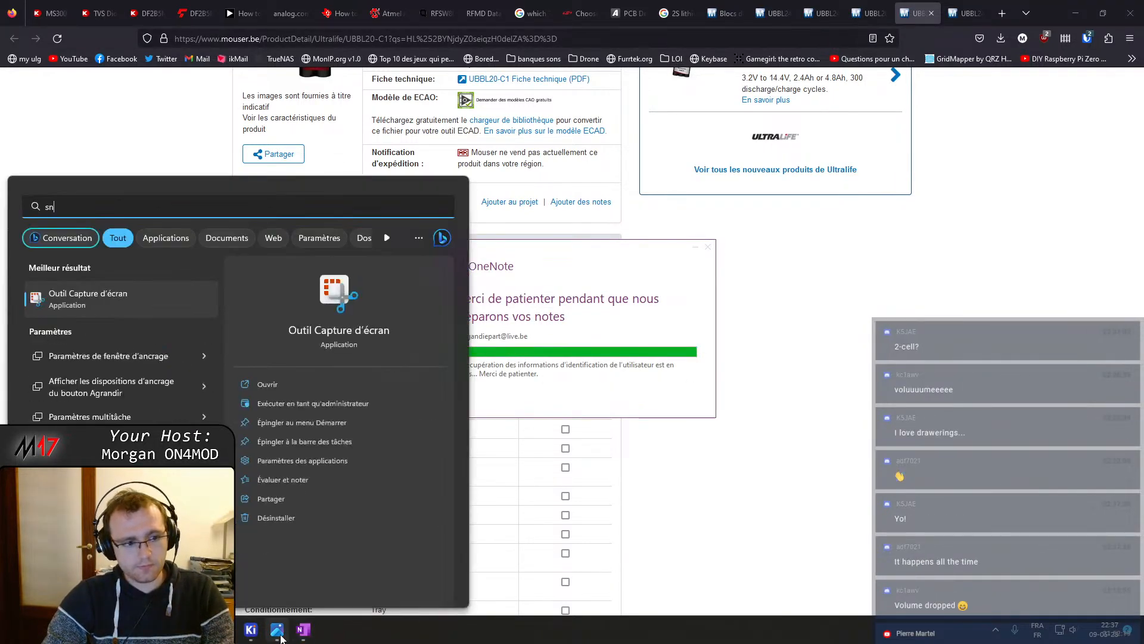
text(on)
key(Return)
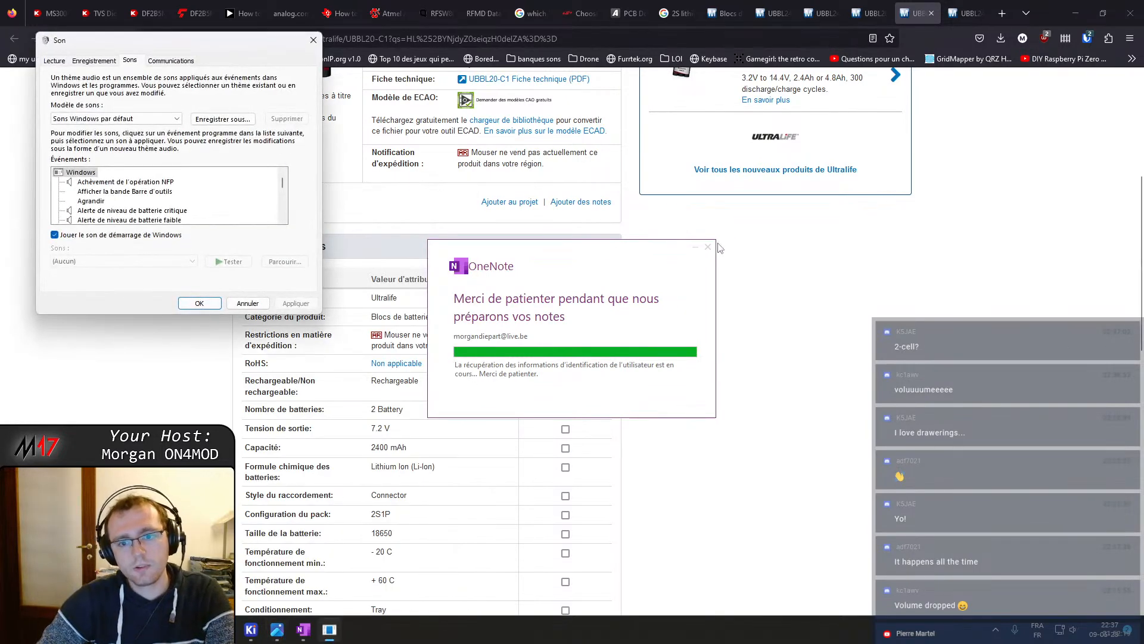
Close the OneNote window along with the Sound settings dialog
click(708, 248)
click(571, 396)
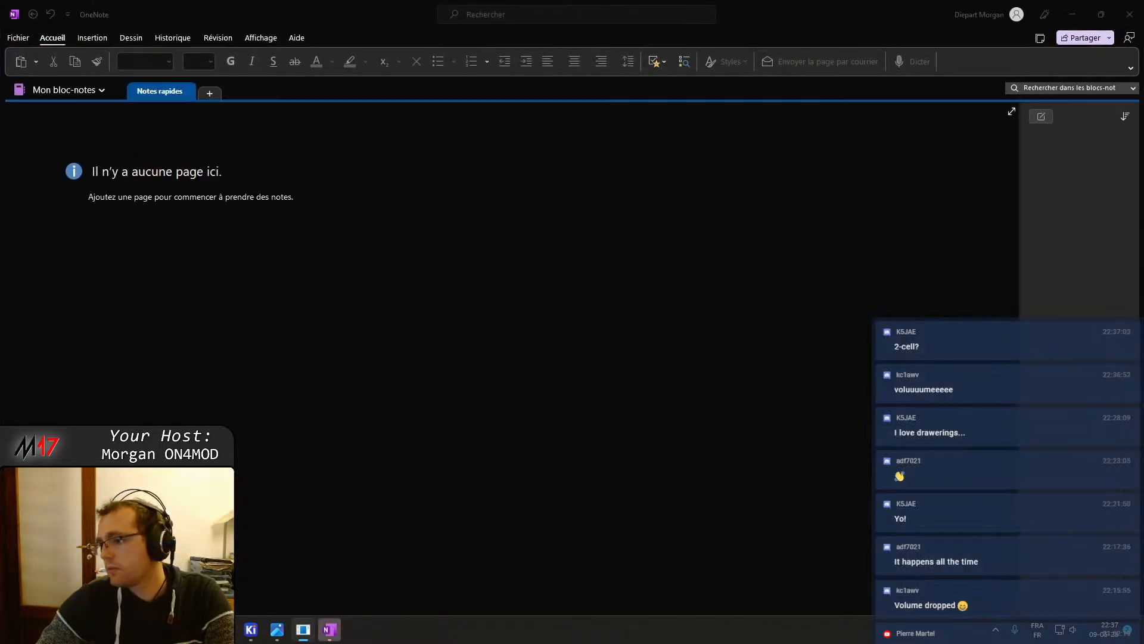
click(1129, 13)
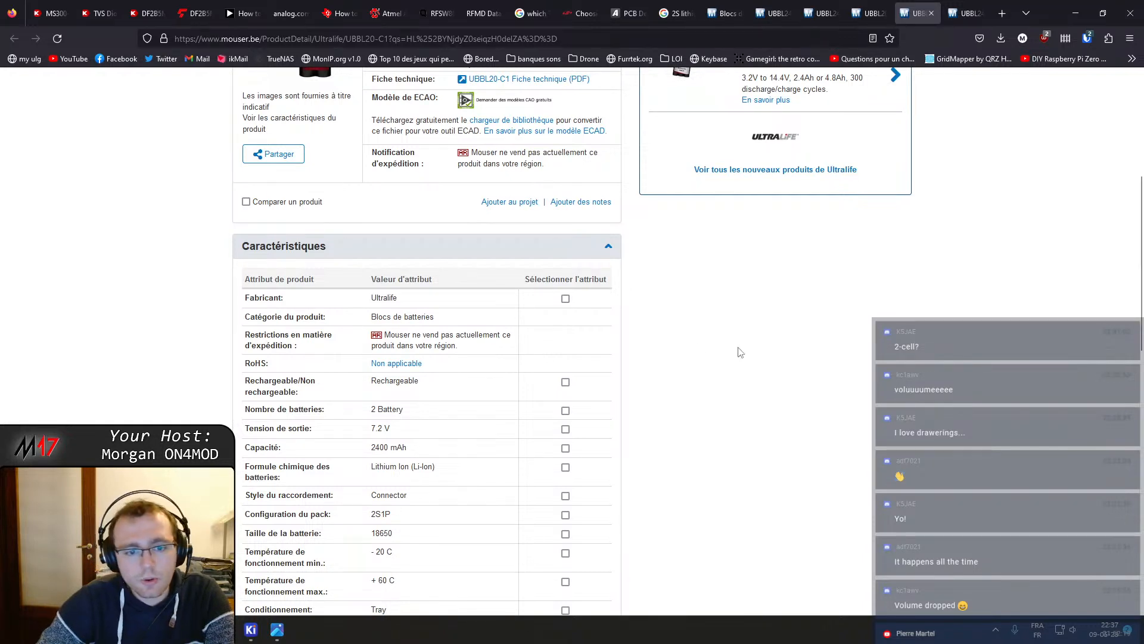
Open the UBBL20-C1 technical datasheet PDF in a new tab and switch to it
scroll(515, 416, down, 2)
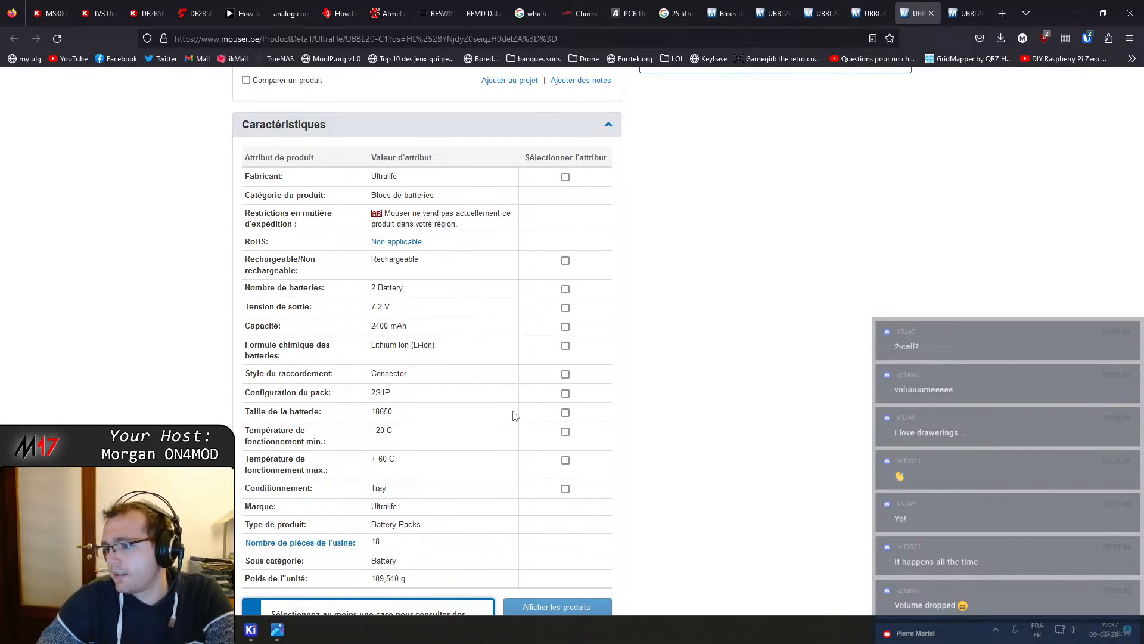
scroll(503, 406, up, 6)
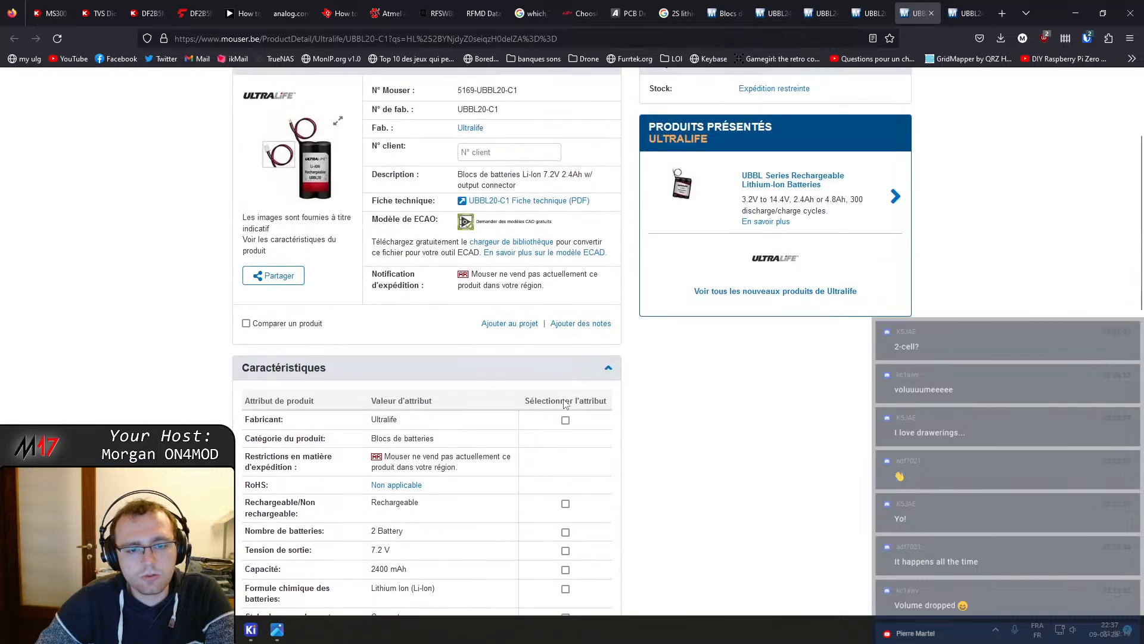
scroll(411, 299, down, 2)
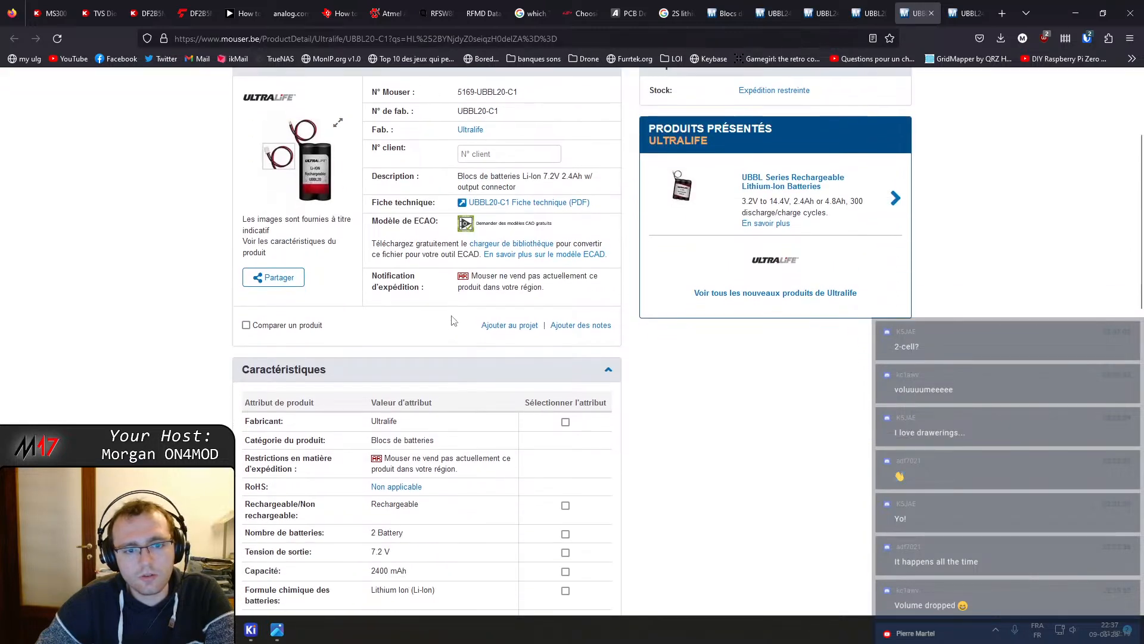
middle_click(514, 201)
key(ctrl+Tab)
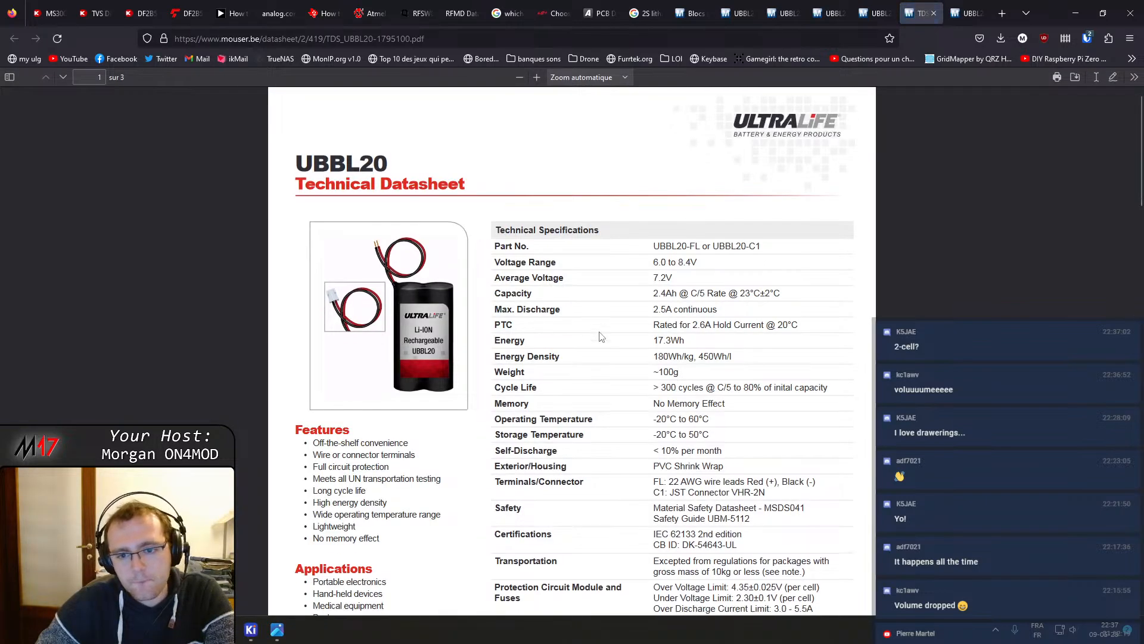
Search Google for the datasheet's connector name, JST Connector VHR-2N
scroll(601, 336, down, 1)
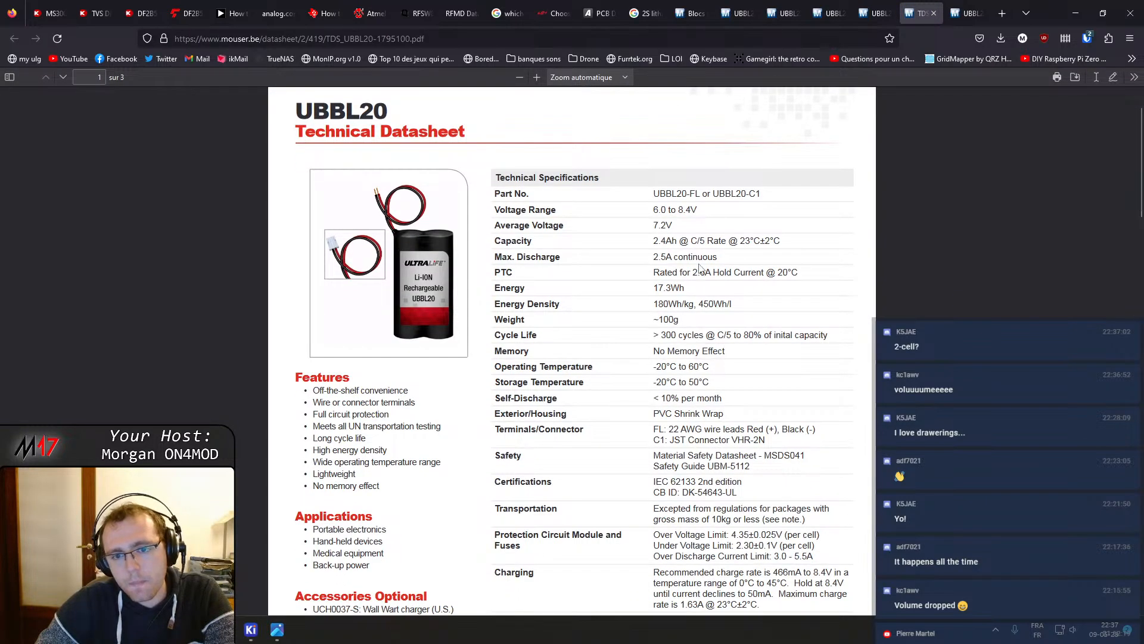
scroll(404, 287, down, 4)
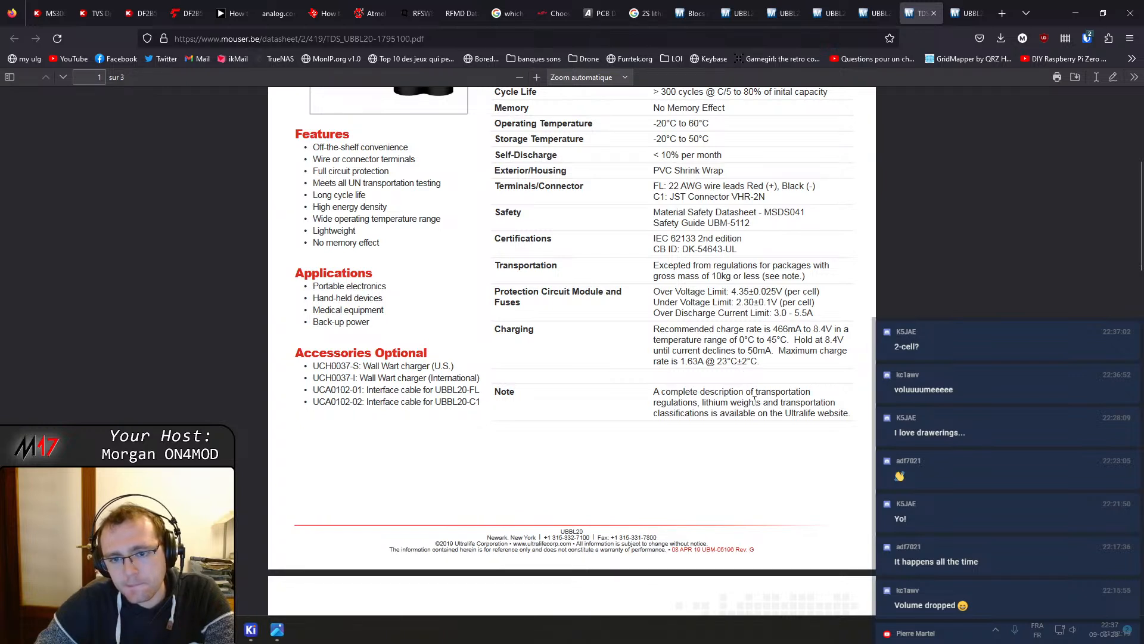
scroll(715, 357, up, 2)
scroll(607, 309, up, 2)
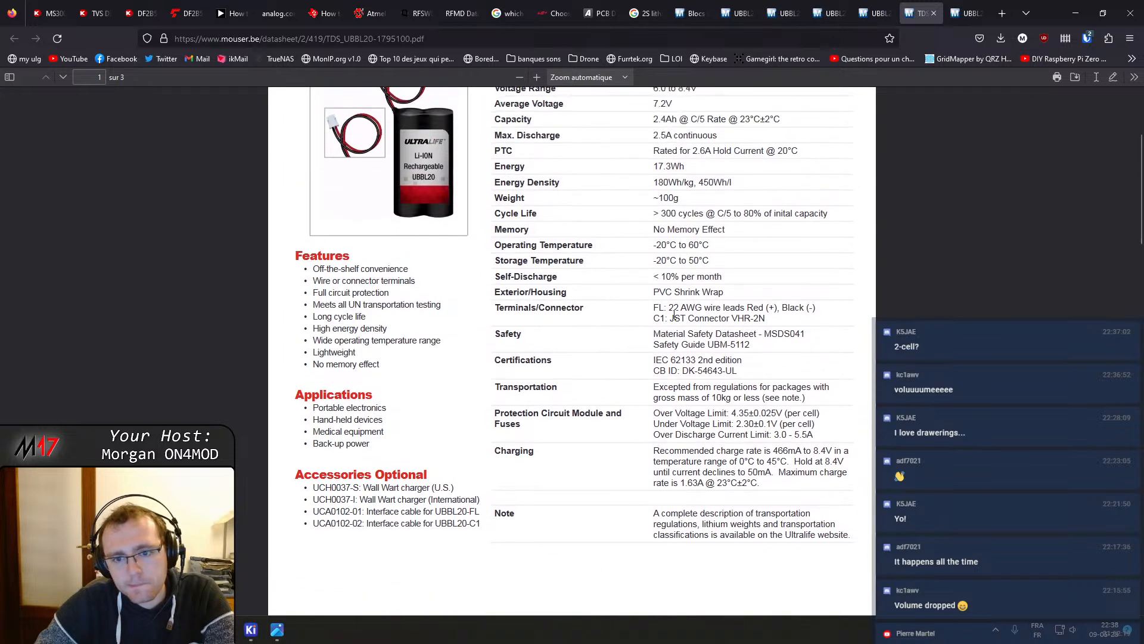
scroll(674, 314, up, 1)
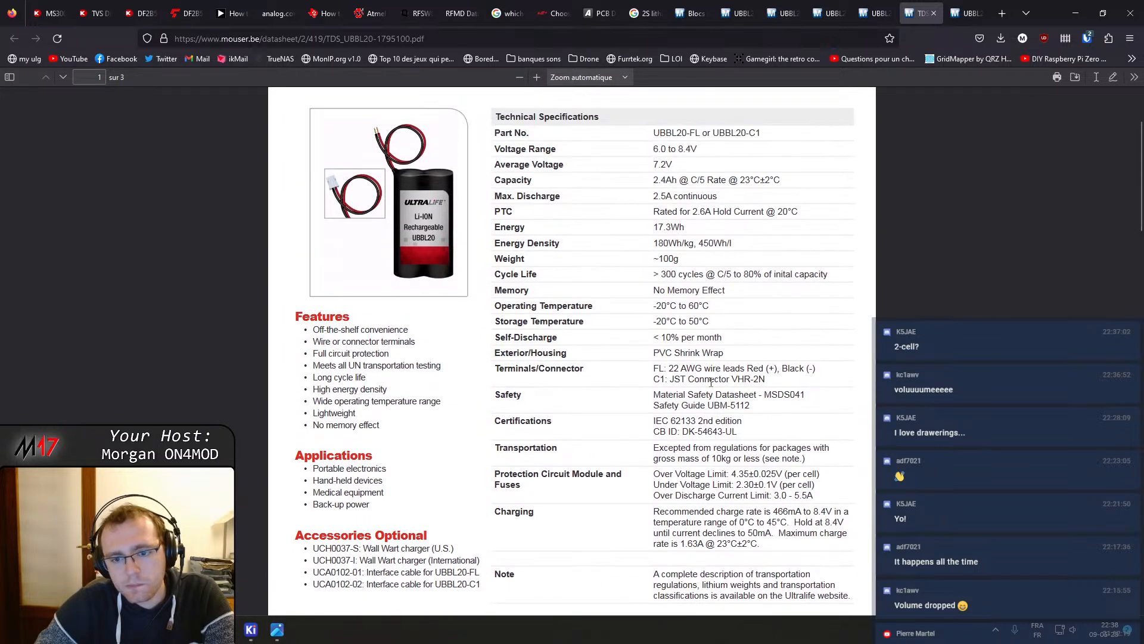
drag(765, 380, 670, 379)
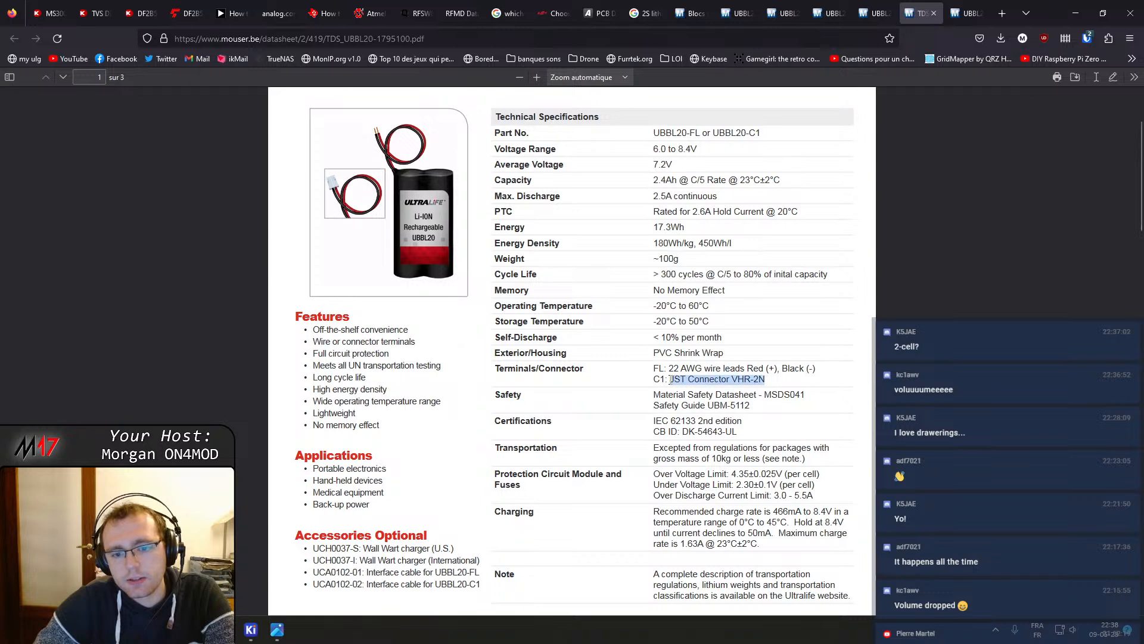
right_click(671, 380)
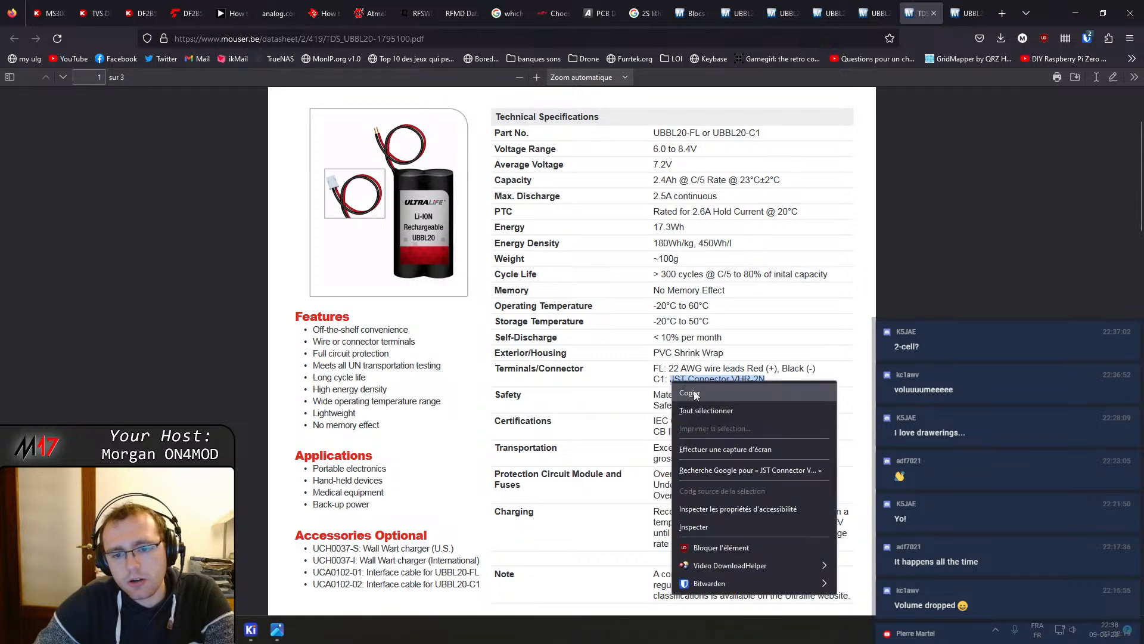
click(775, 470)
Switch through the open tabs to the Google results for the JST connector
click(852, 5)
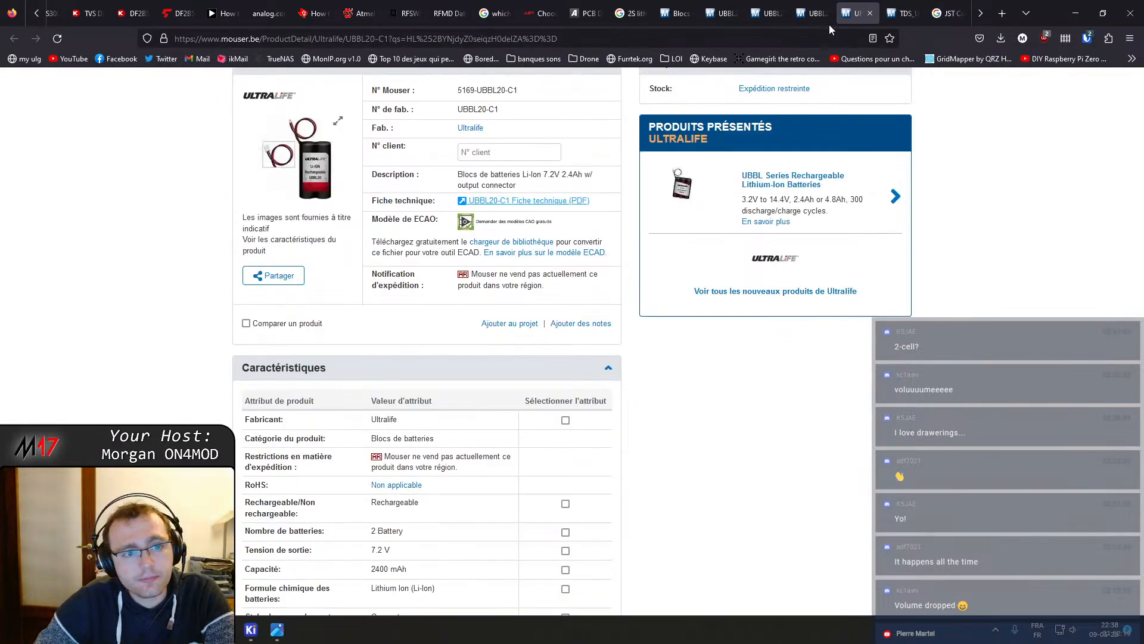
click(920, 6)
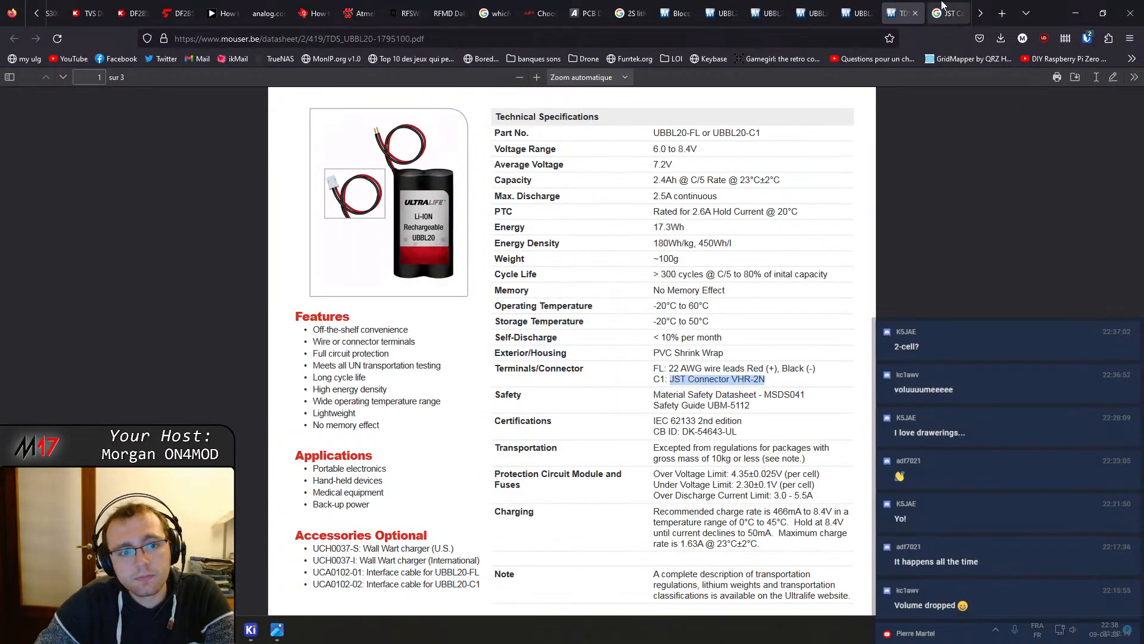
click(945, 12)
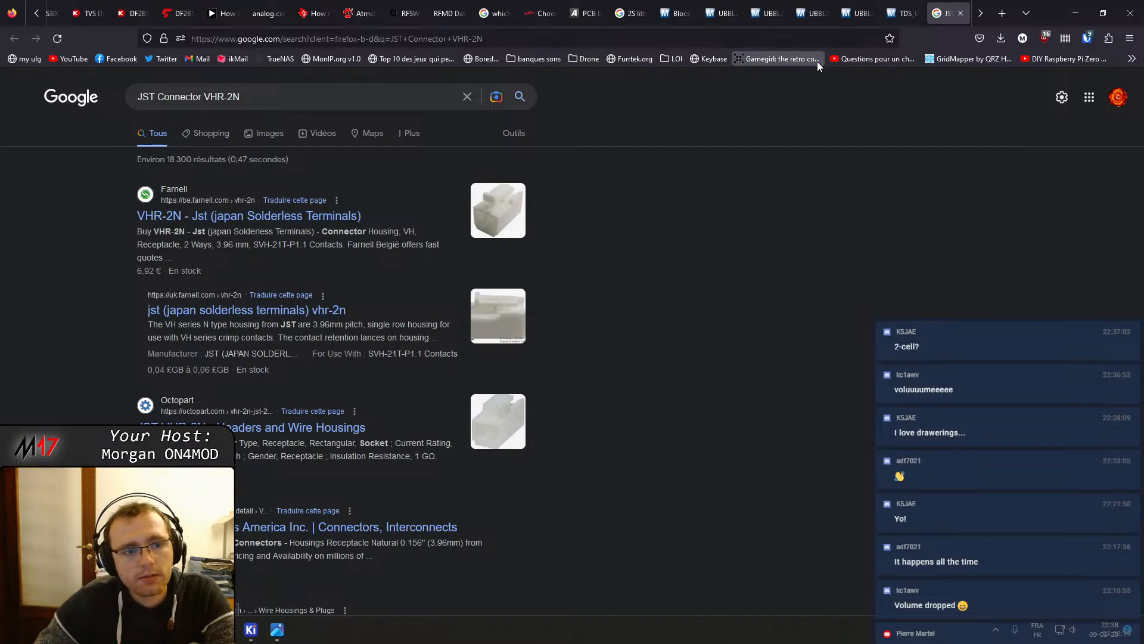
Examine the UBBL24-FL product page and its enlarged product image
click(821, 7)
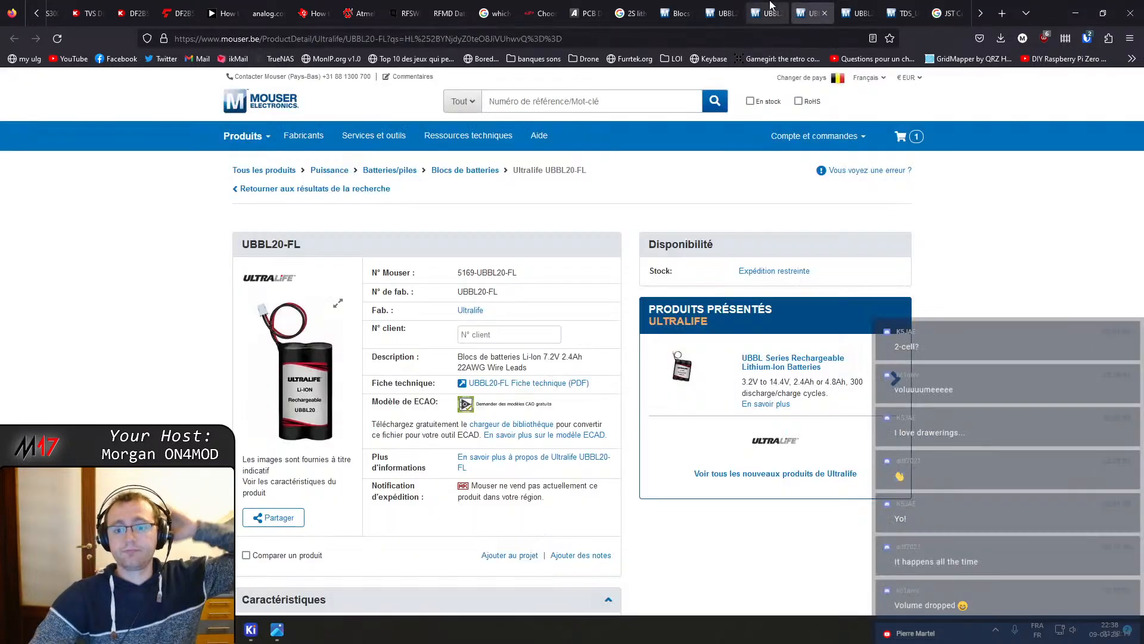
click(769, 8)
click(718, 7)
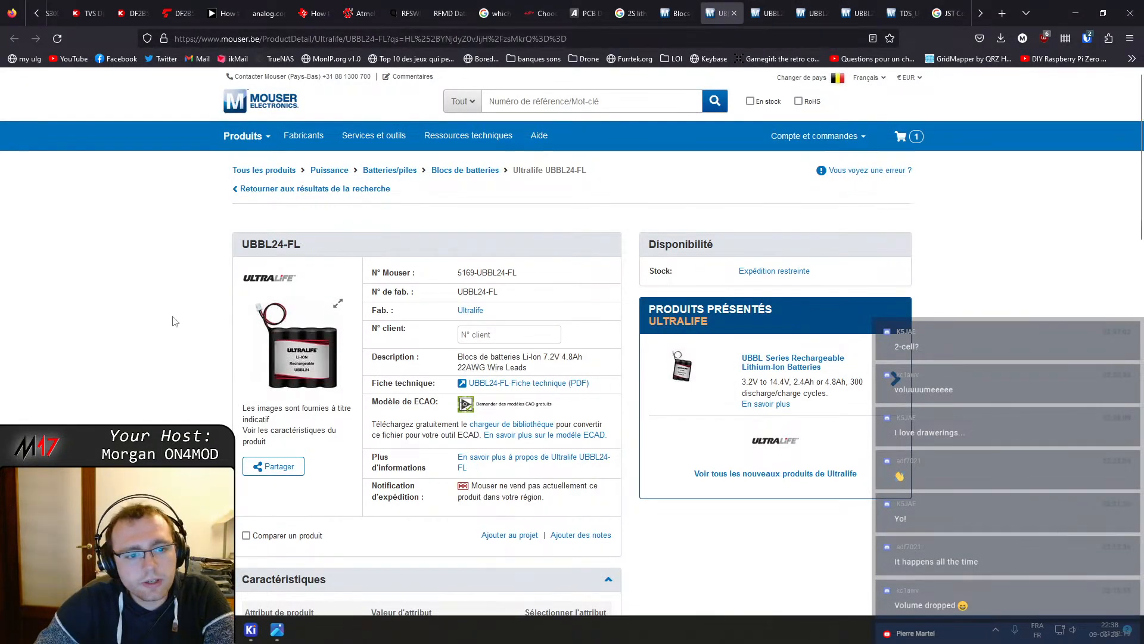
click(292, 318)
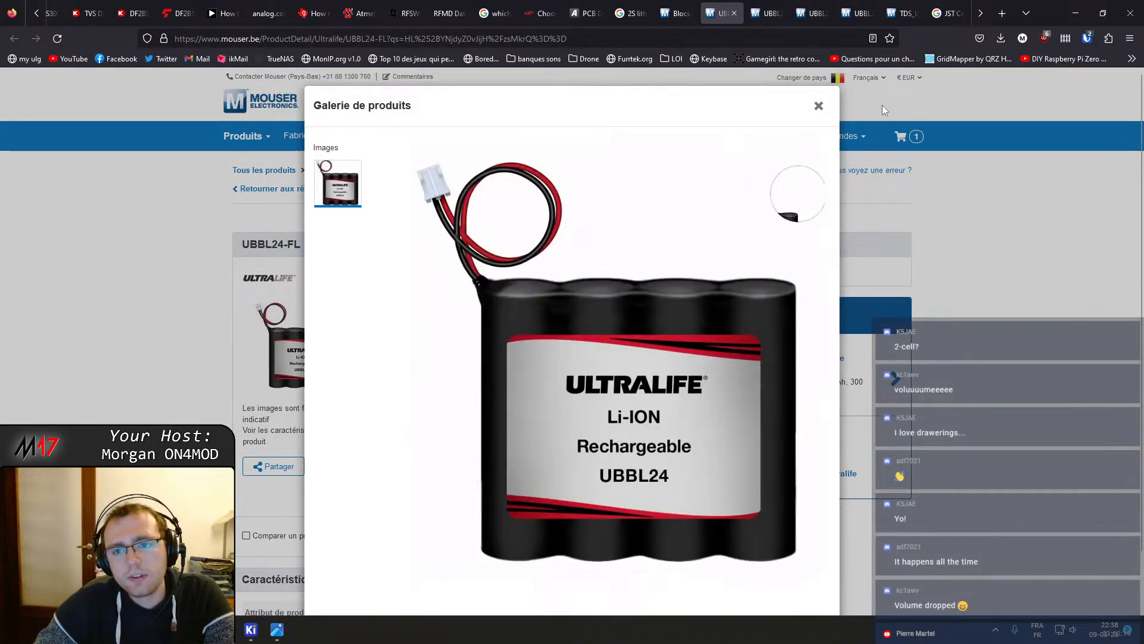
click(818, 107)
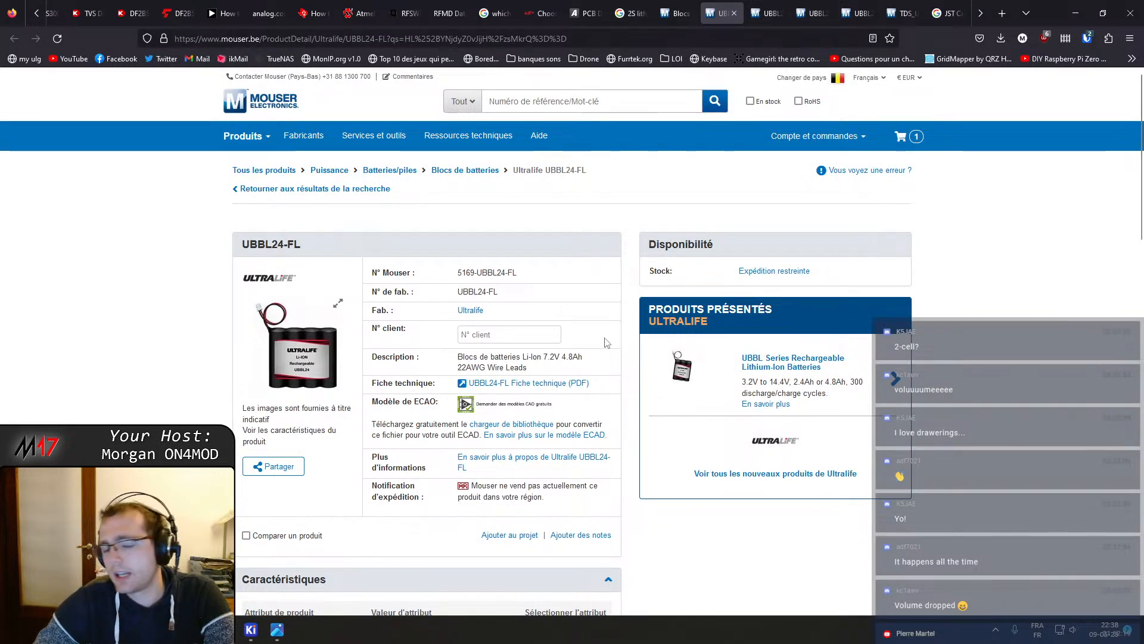
scroll(620, 179, down, 2)
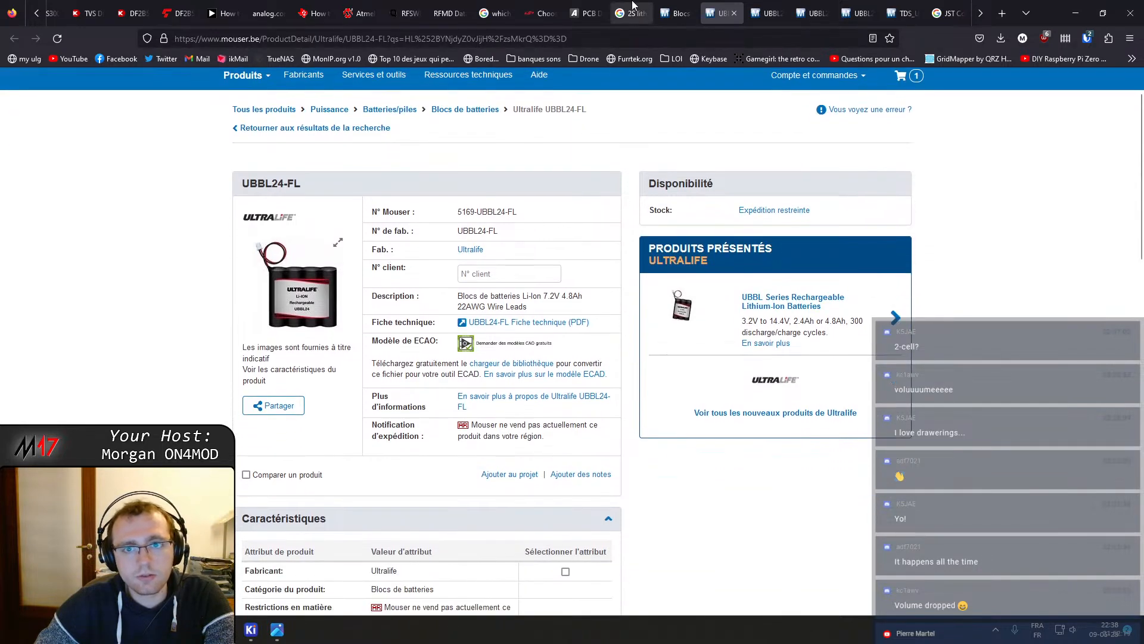
Close the Mouser battery pack search results tab
click(676, 13)
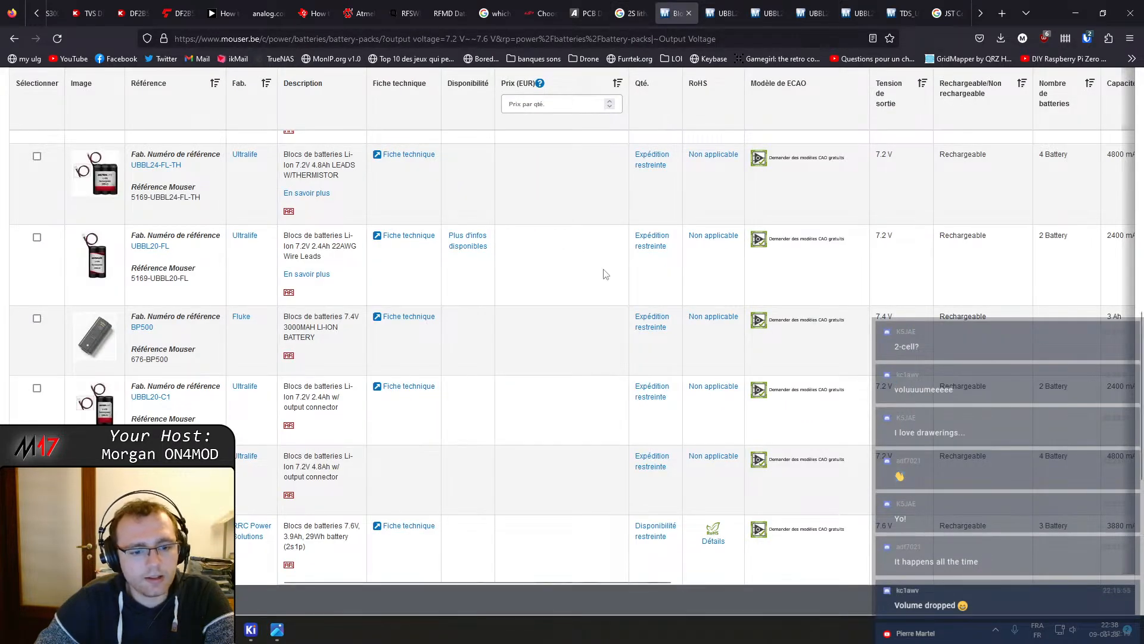
scroll(738, 536, up, 6)
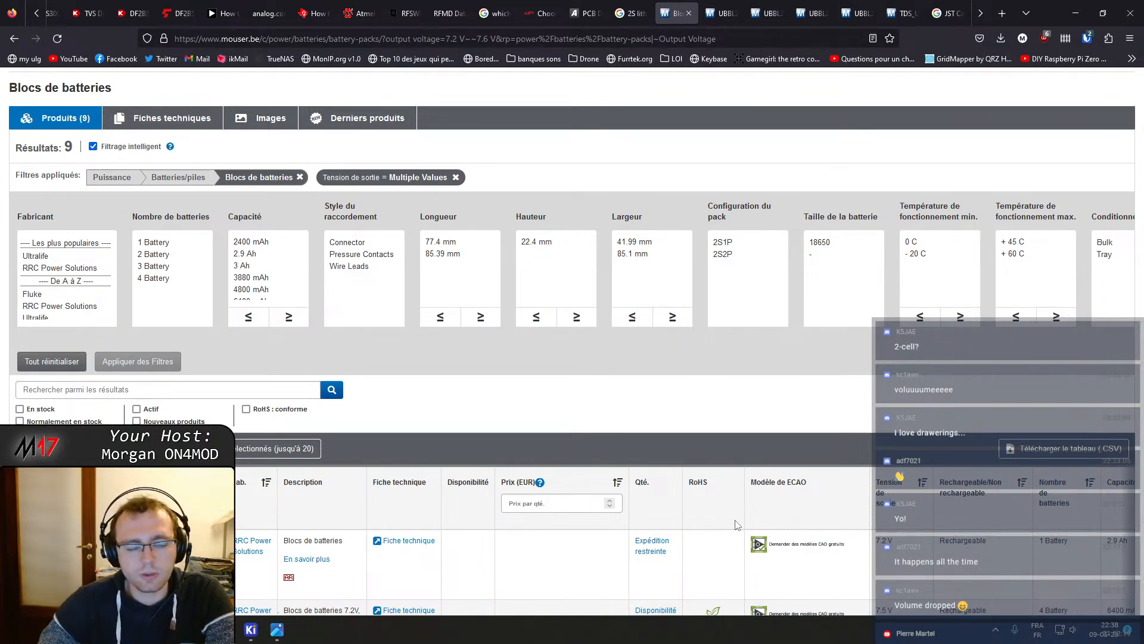
middle_click(678, 4)
Review the UBBL24-C1 product page and the JST VHR-2N connector search results
click(646, 5)
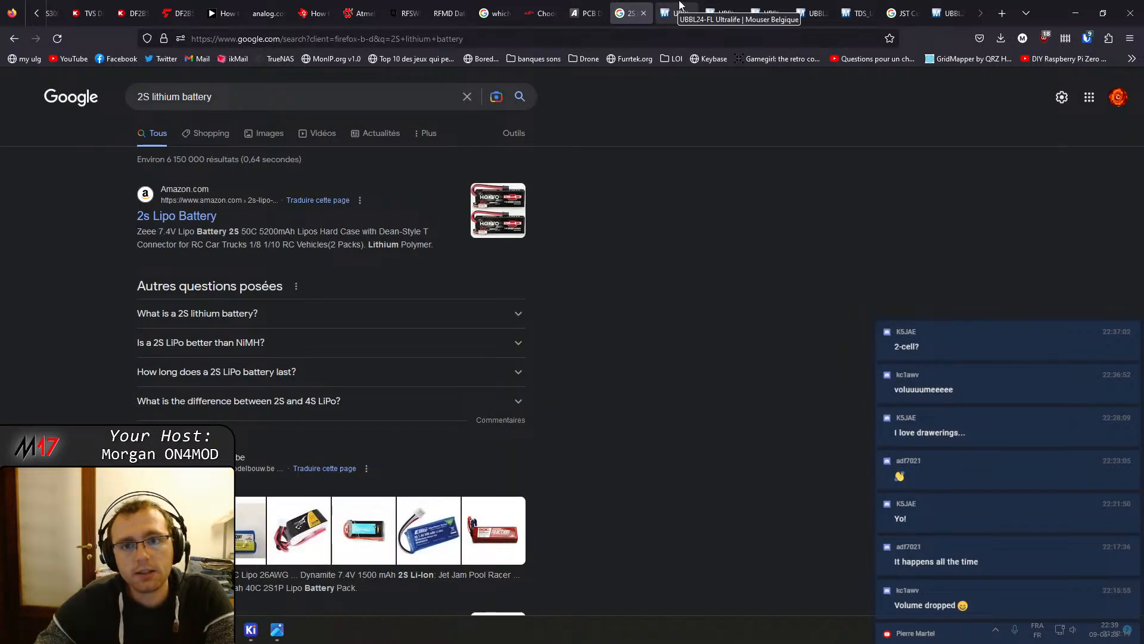
click(940, 4)
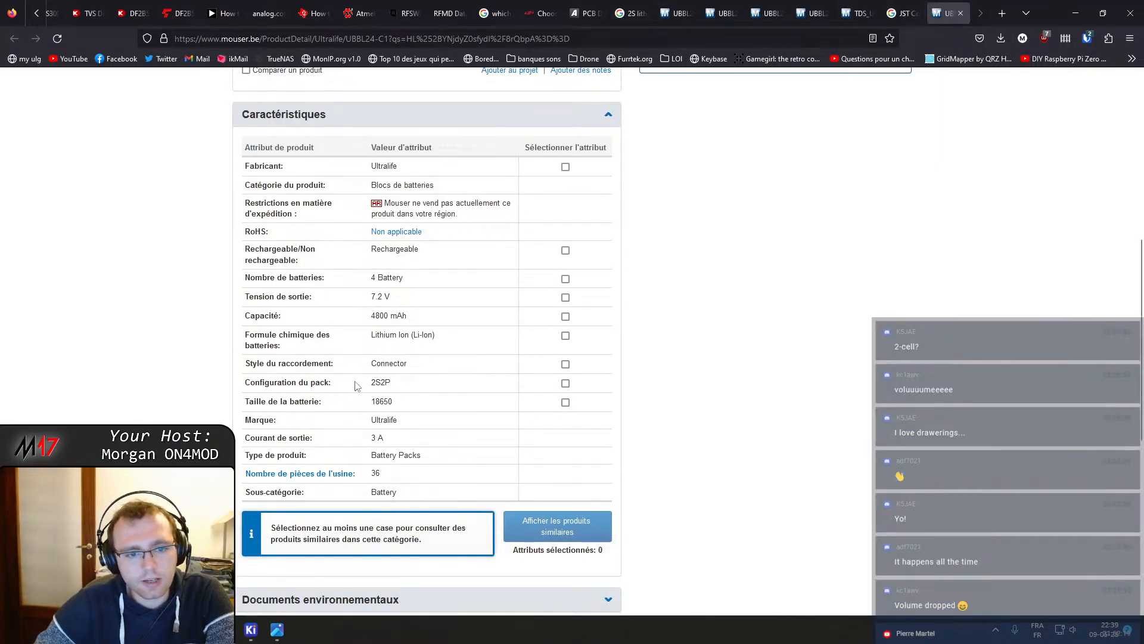
scroll(391, 358, up, 5)
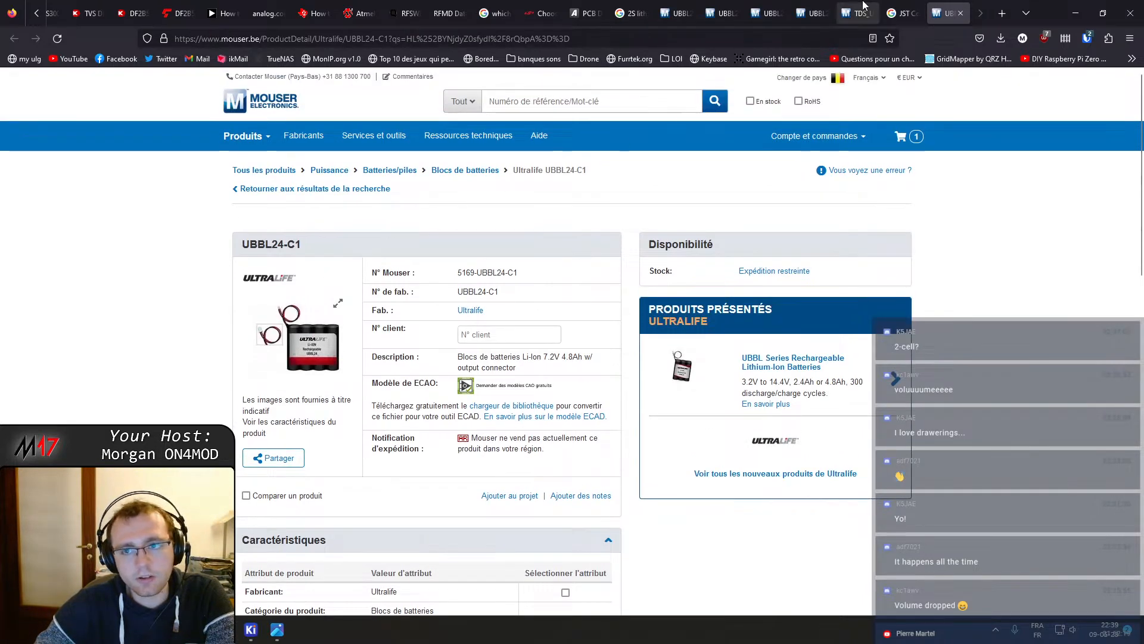
click(918, 5)
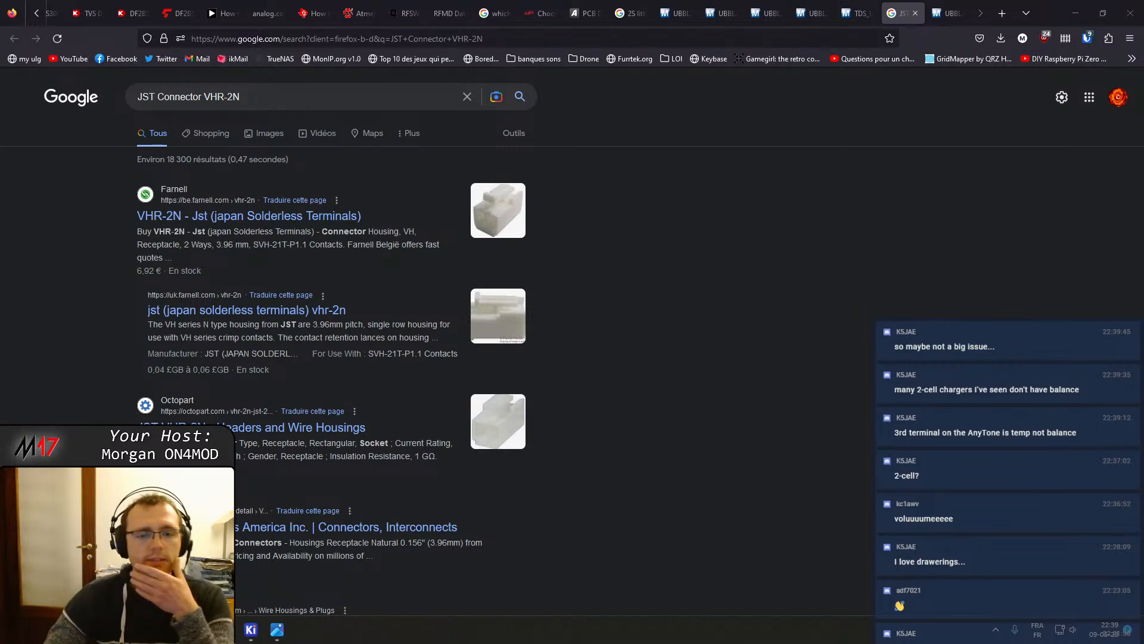
scroll(495, 474, down, 8)
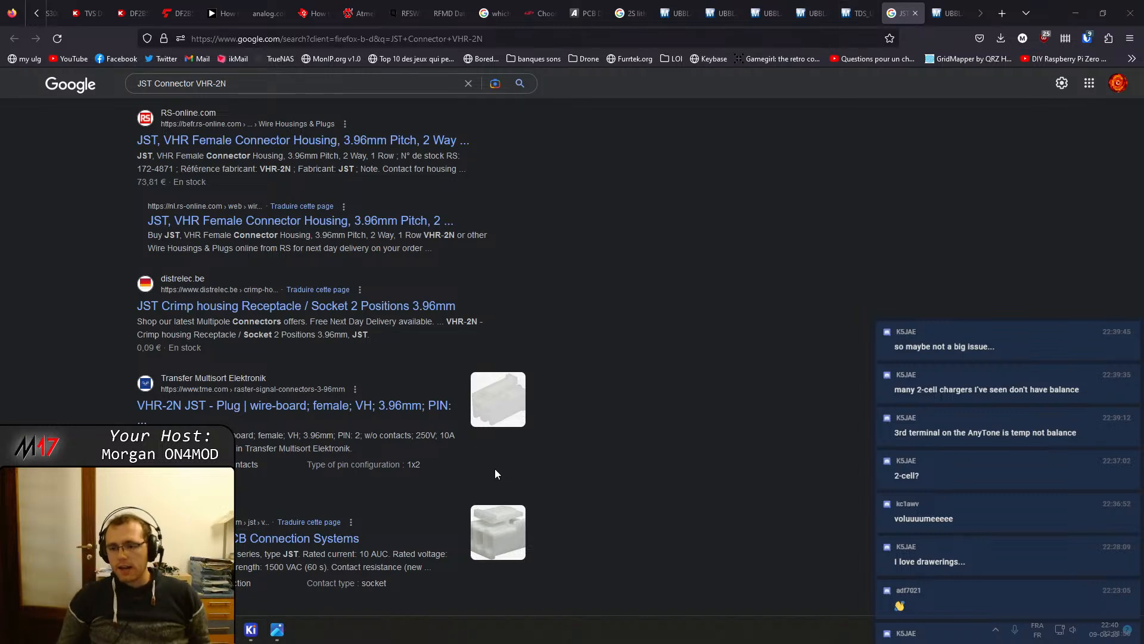
Search Google for 2S lithium battery in a new tab
click(1001, 8)
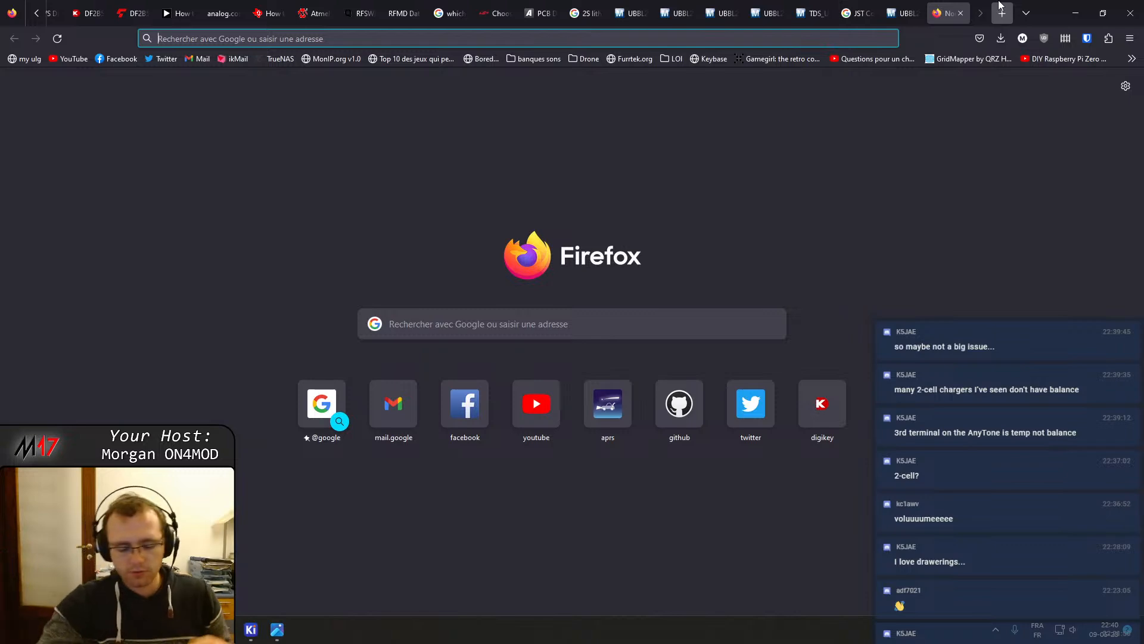
text(2s lithium)
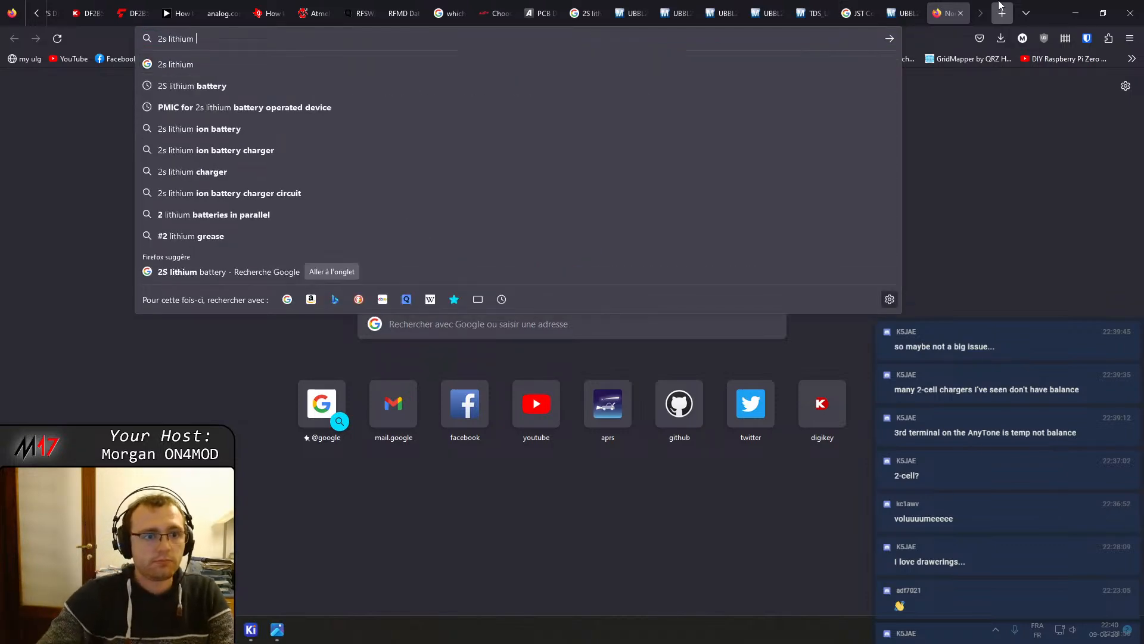
key(Down)
key(Return)
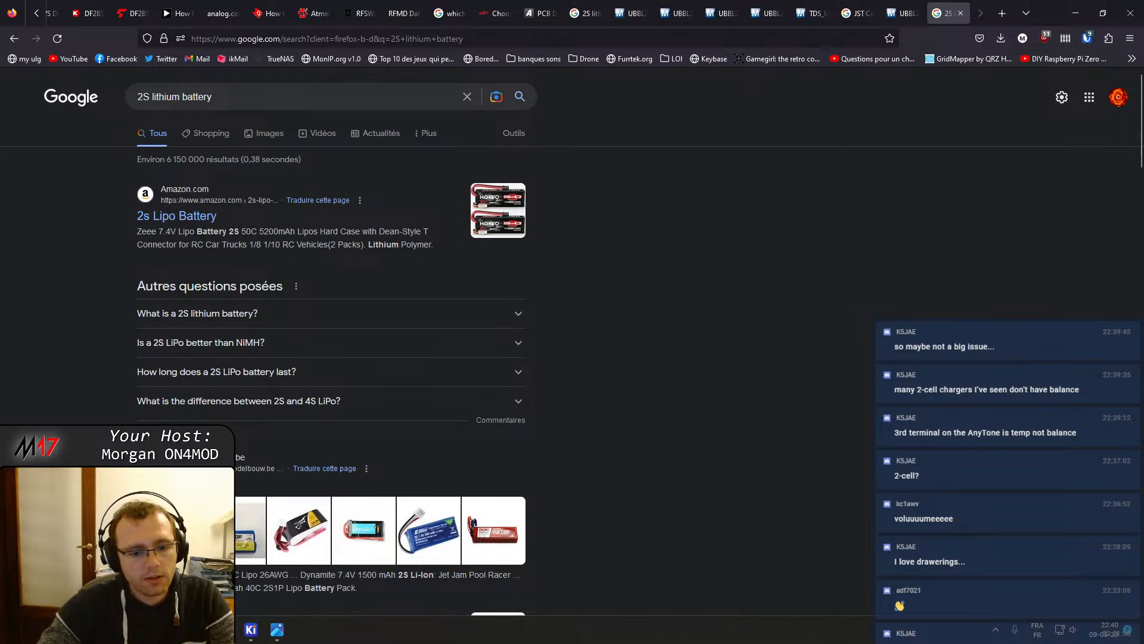
Open the Amazon, MaxAmps, Overlander and 7.4V LP503048 2S LiPo battery results in new tabs
middle_click(198, 213)
scroll(252, 226, down, 5)
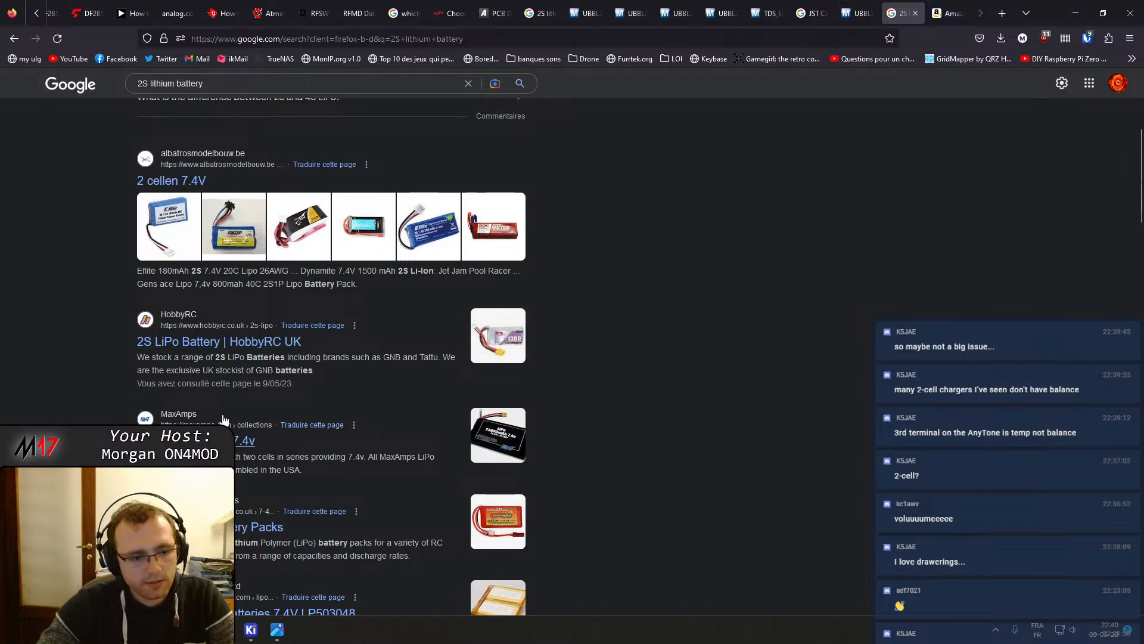
middle_click(197, 440)
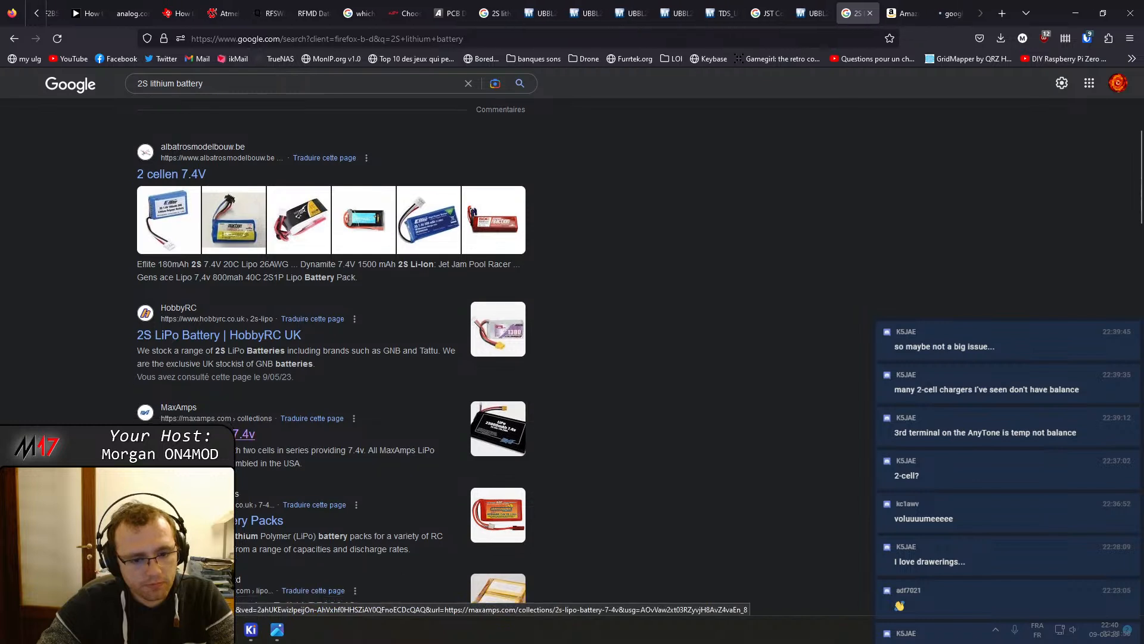
scroll(197, 440, down, 2)
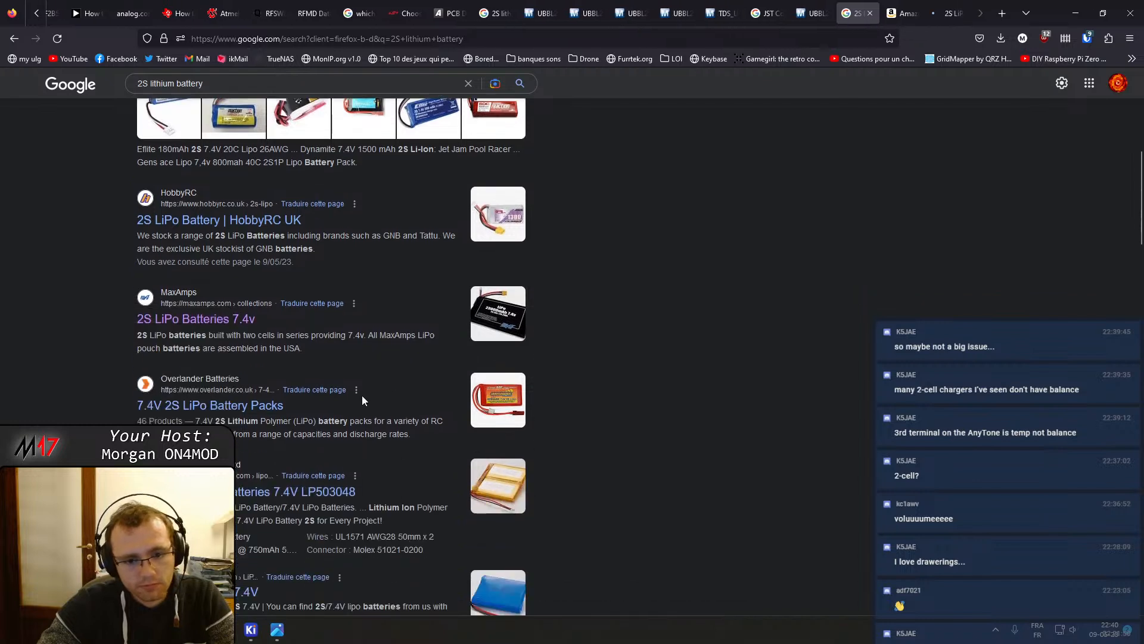
middle_click(222, 405)
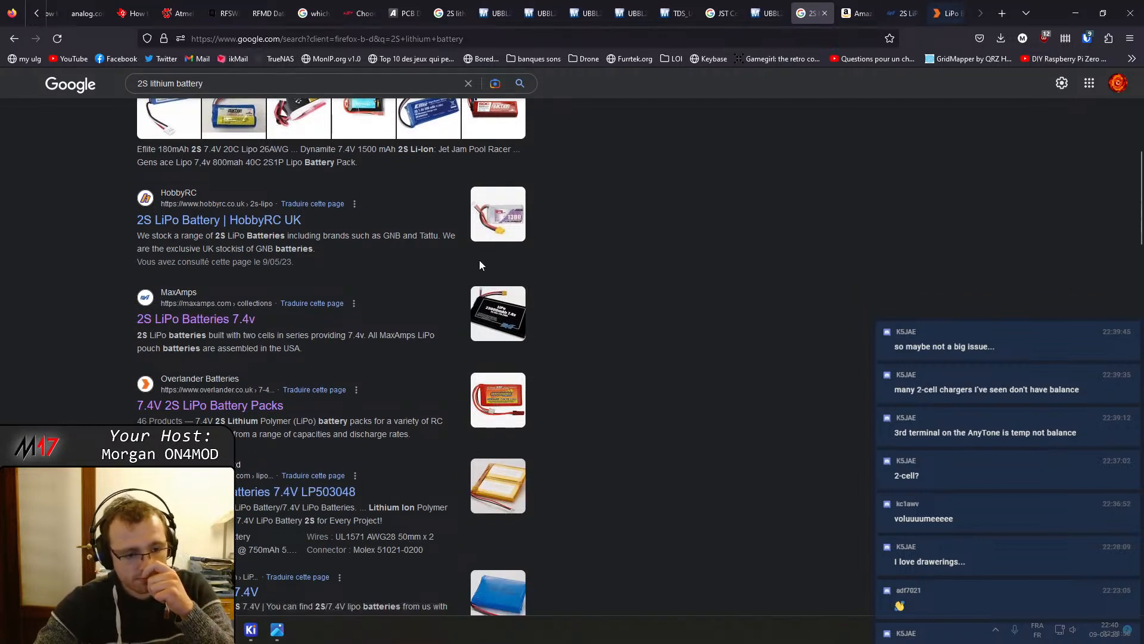
middle_click(268, 489)
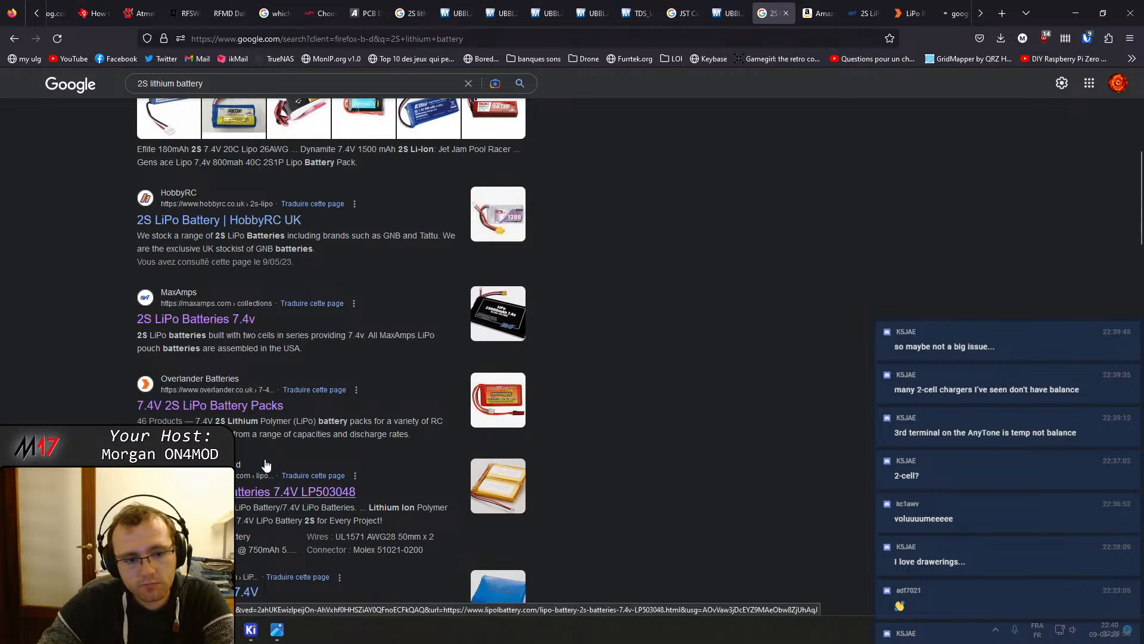
Browse the Amazon 2S LiPo battery search results down to the page navigation
click(812, 13)
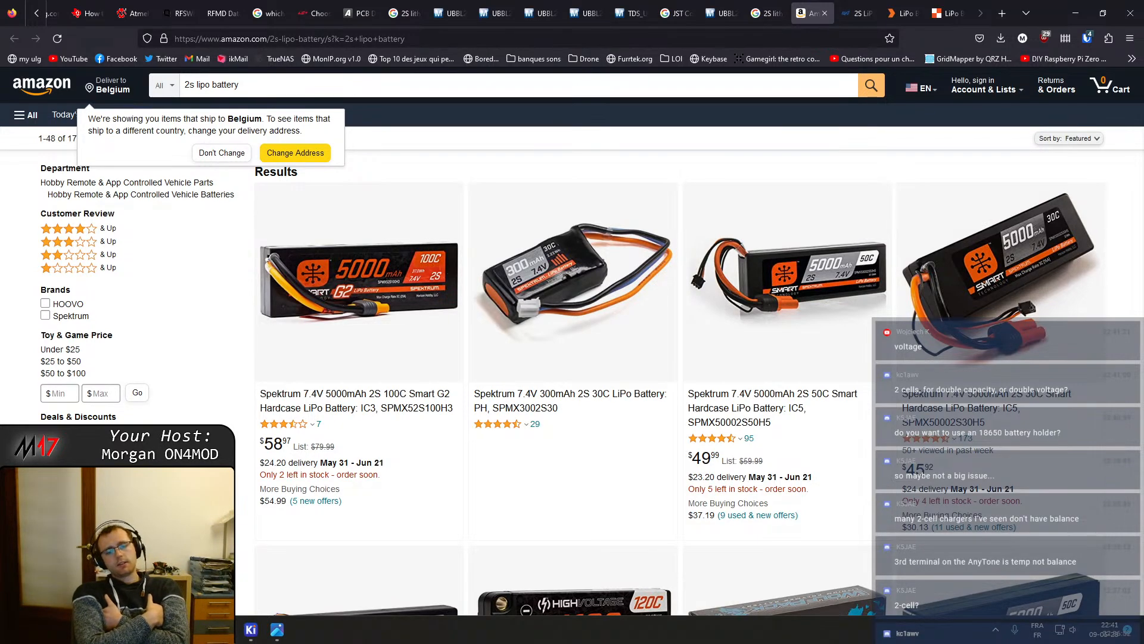
scroll(800, 483, down, 10)
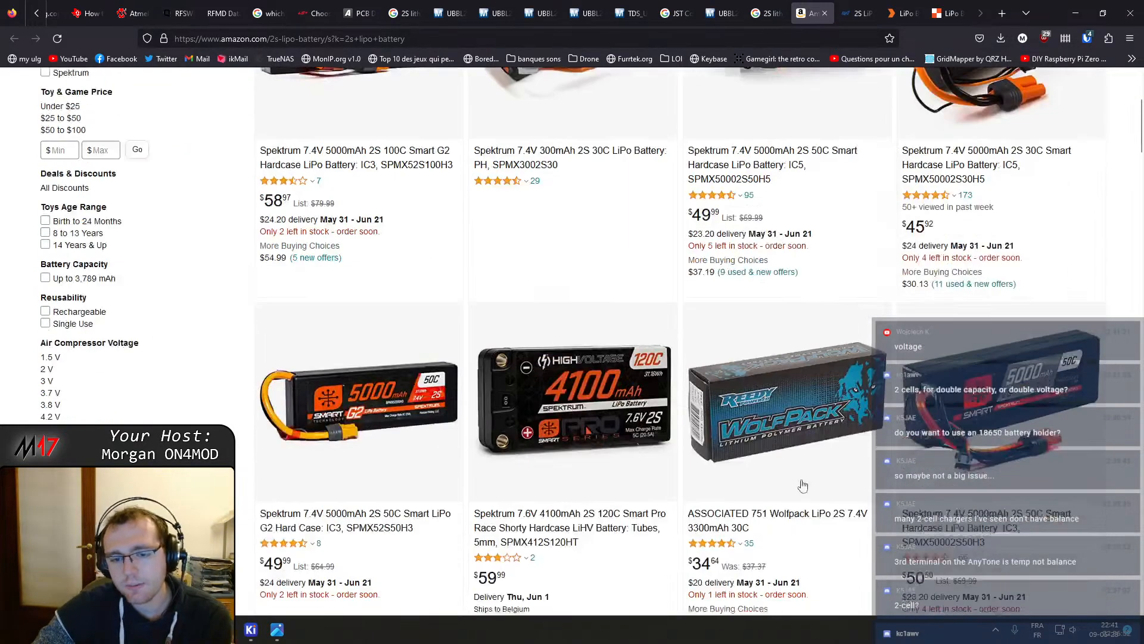
scroll(801, 482, down, 2)
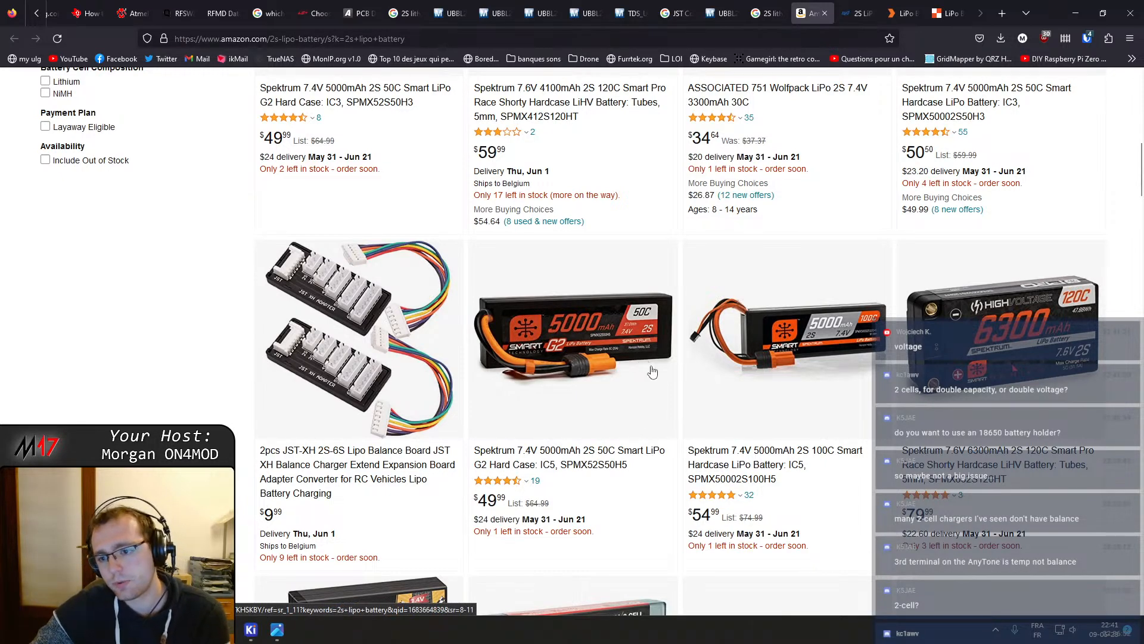
scroll(652, 372, down, 5)
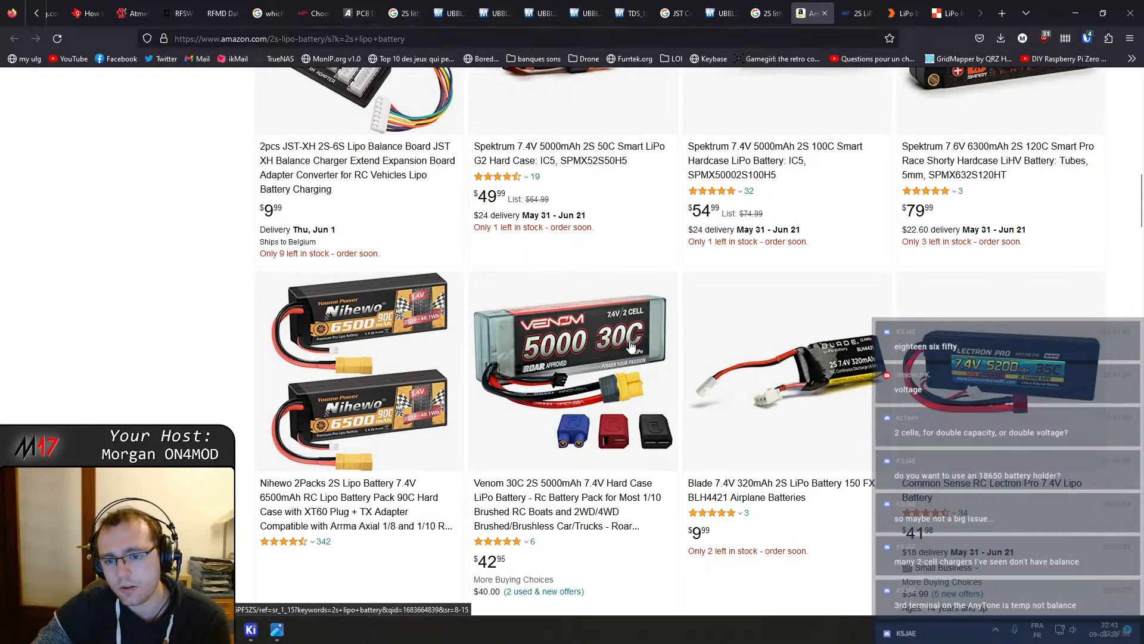
scroll(631, 345, down, 8)
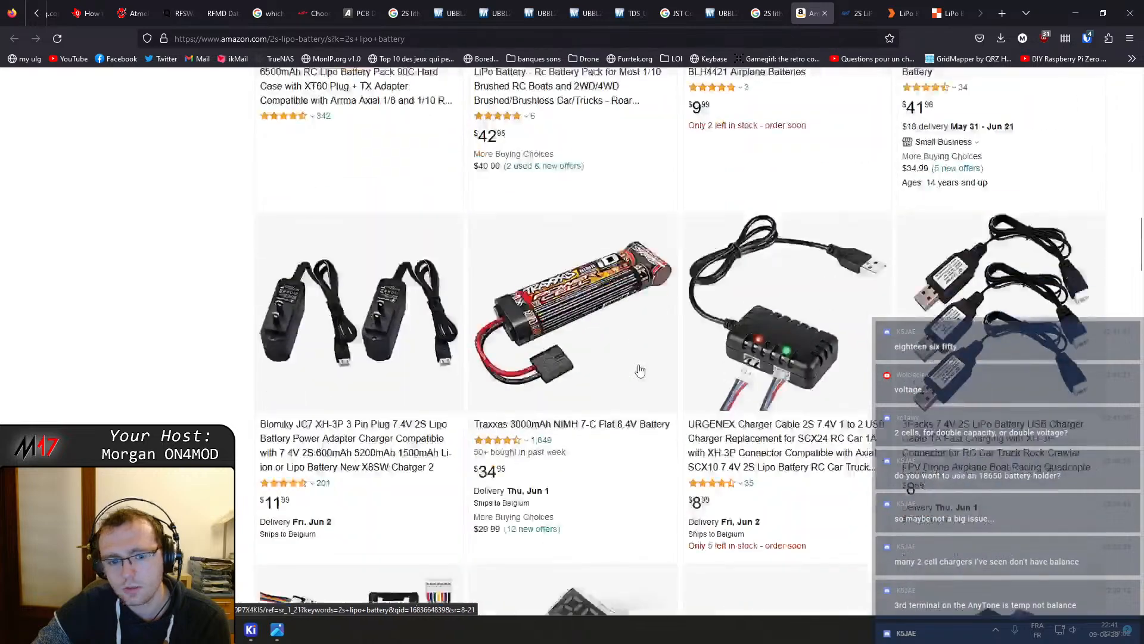
scroll(640, 369, down, 7)
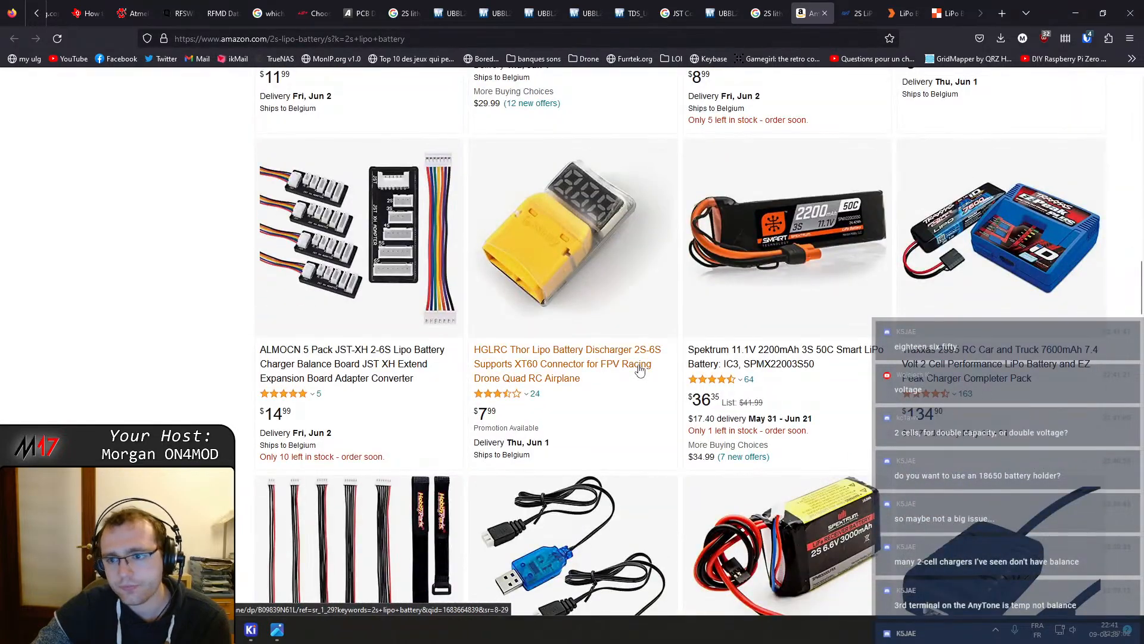
scroll(640, 369, down, 7)
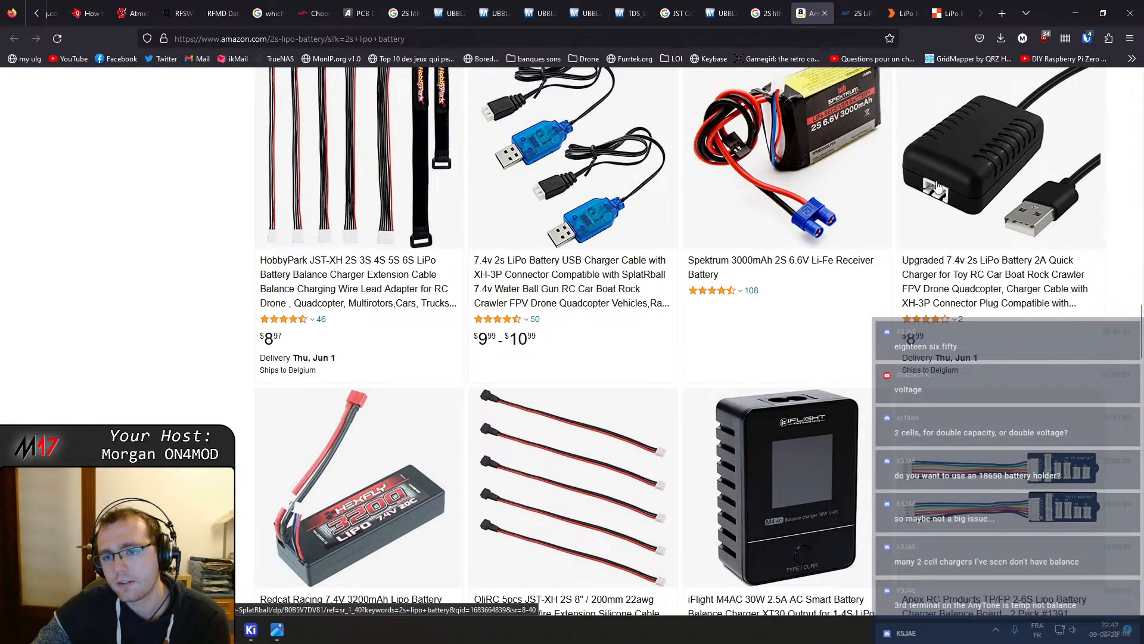
scroll(945, 193, down, 8)
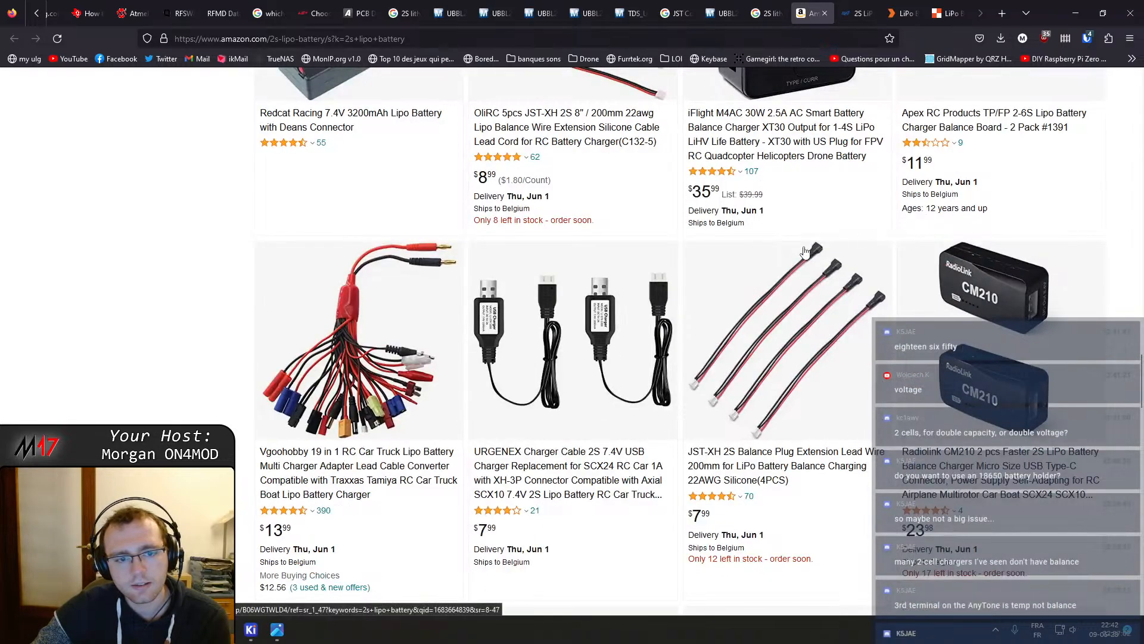
scroll(805, 250, down, 5)
scroll(804, 252, down, 5)
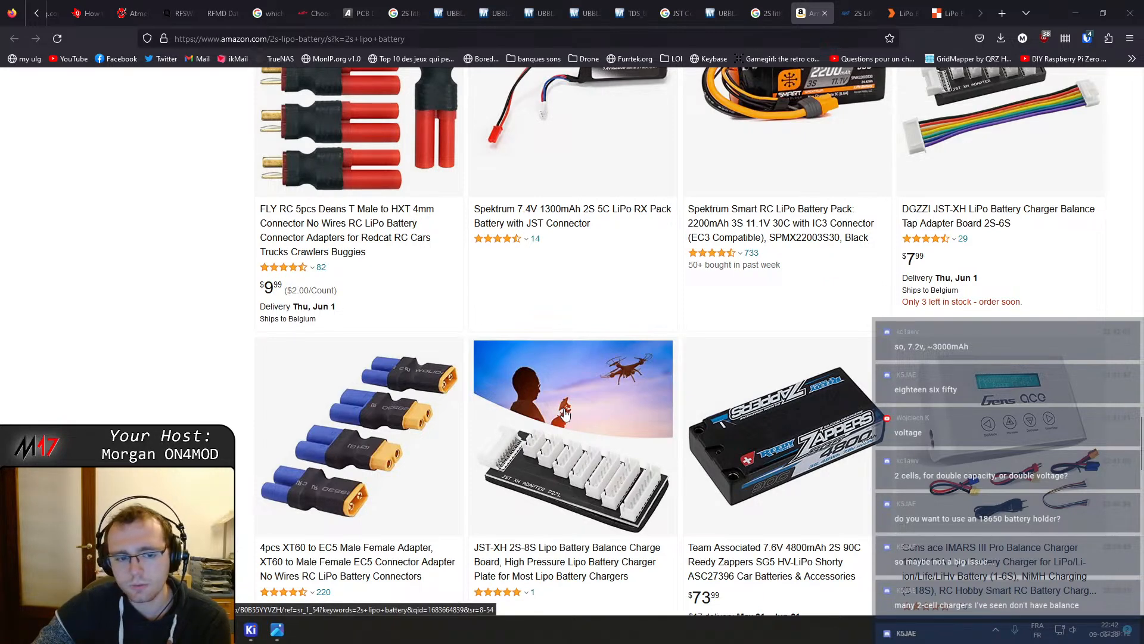
scroll(565, 413, down, 7)
scroll(569, 422, down, 5)
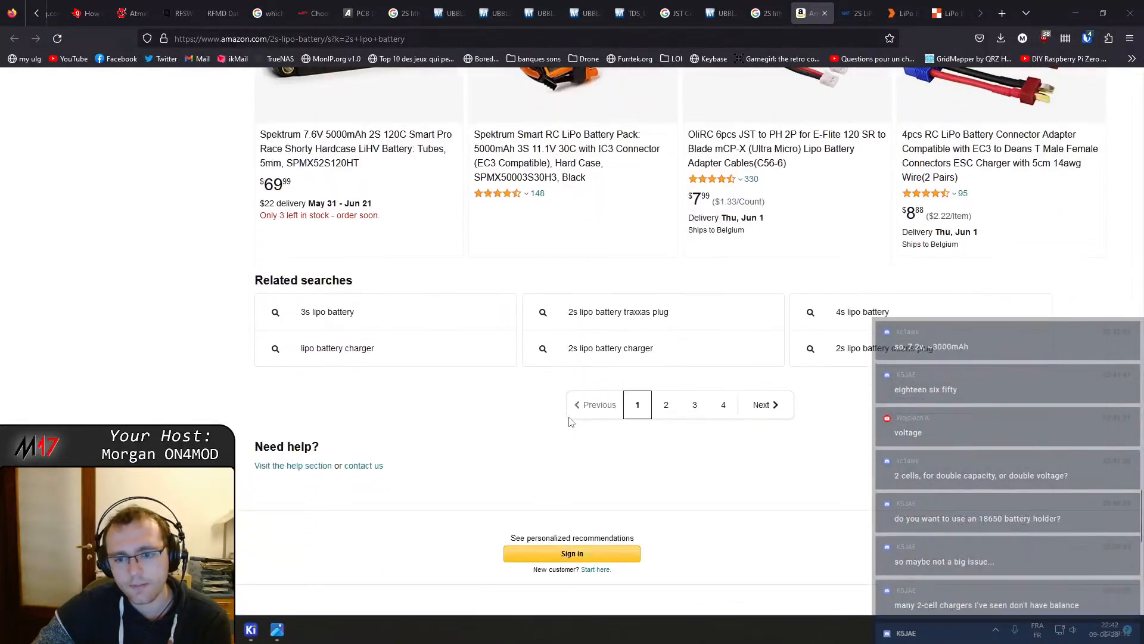
scroll(602, 391, up, 3)
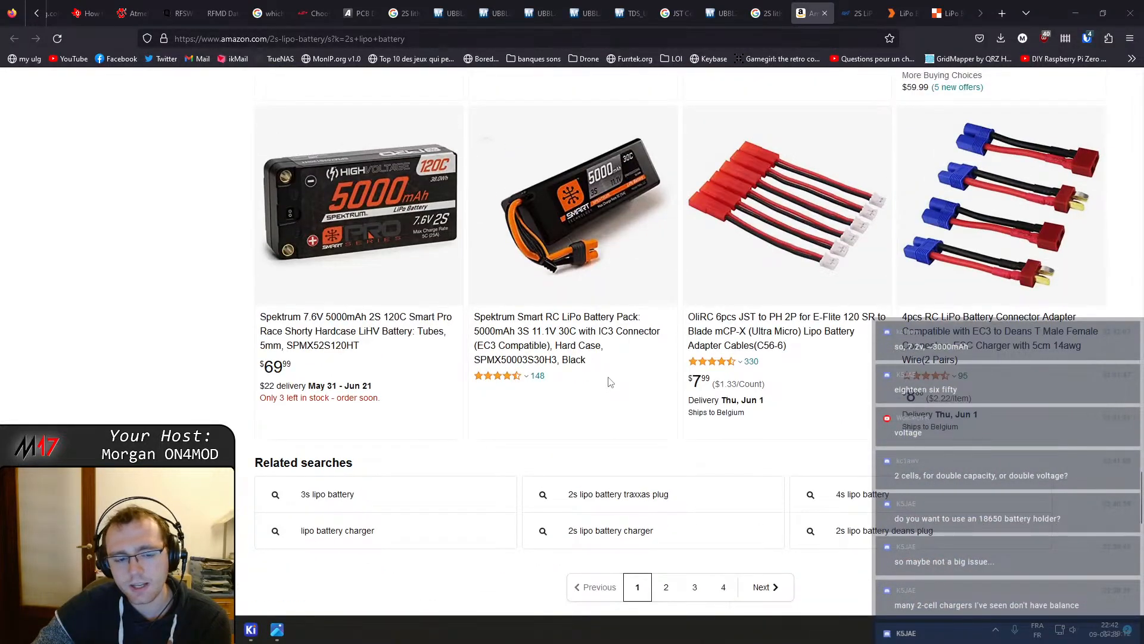
scroll(611, 381, down, 3)
Browse the MaxAmps 2S LiPo 7.4v battery collection
click(859, 13)
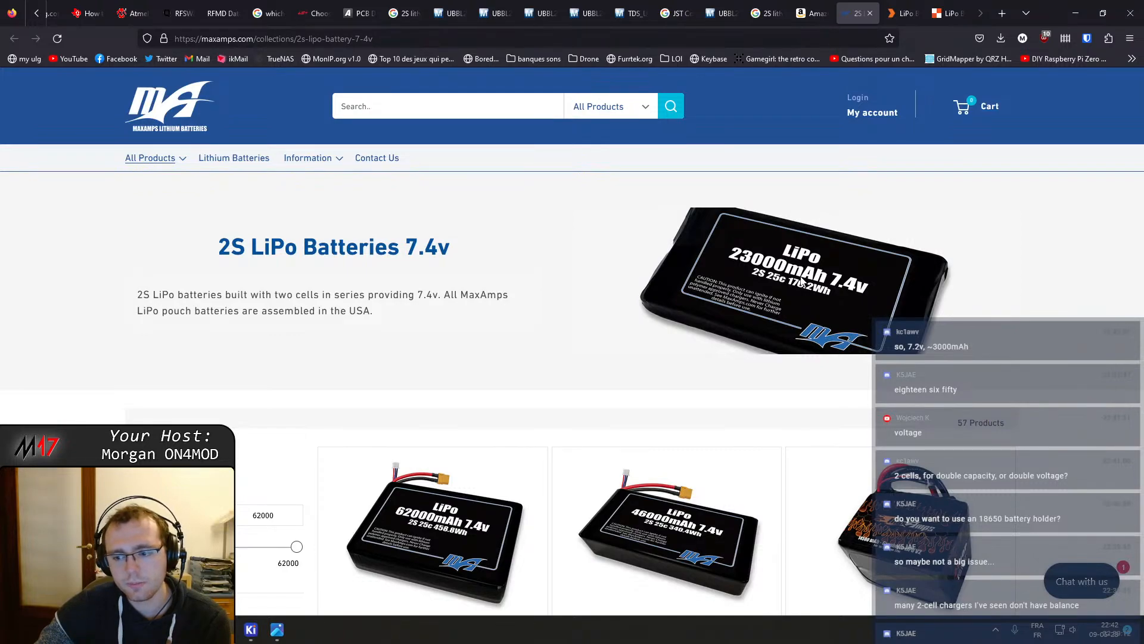
scroll(801, 280, down, 9)
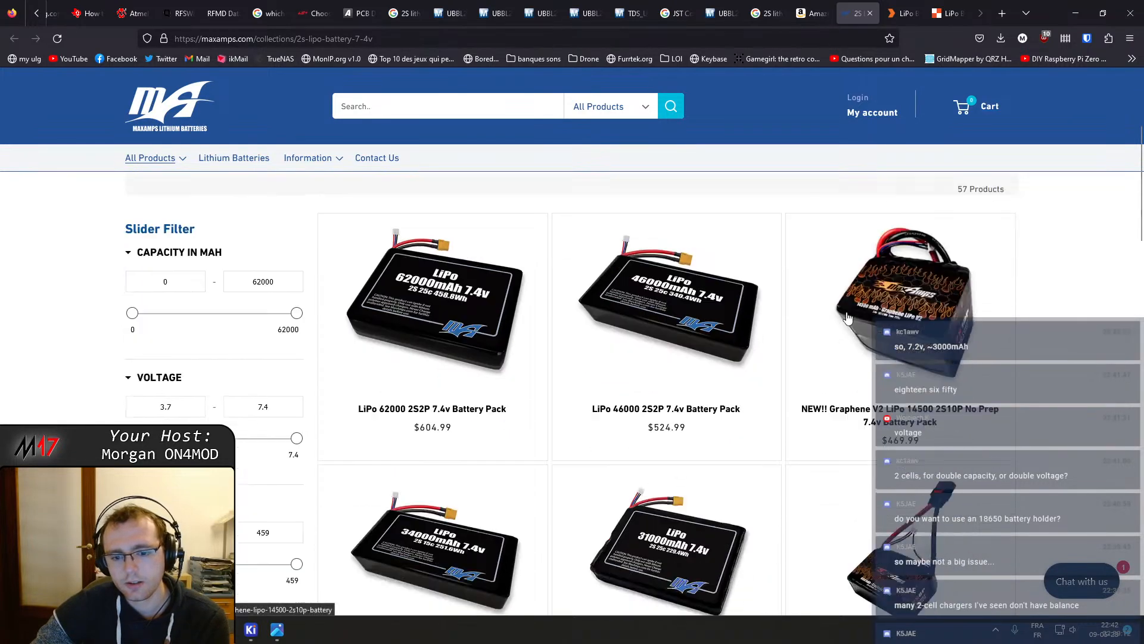
scroll(861, 340, down, 9)
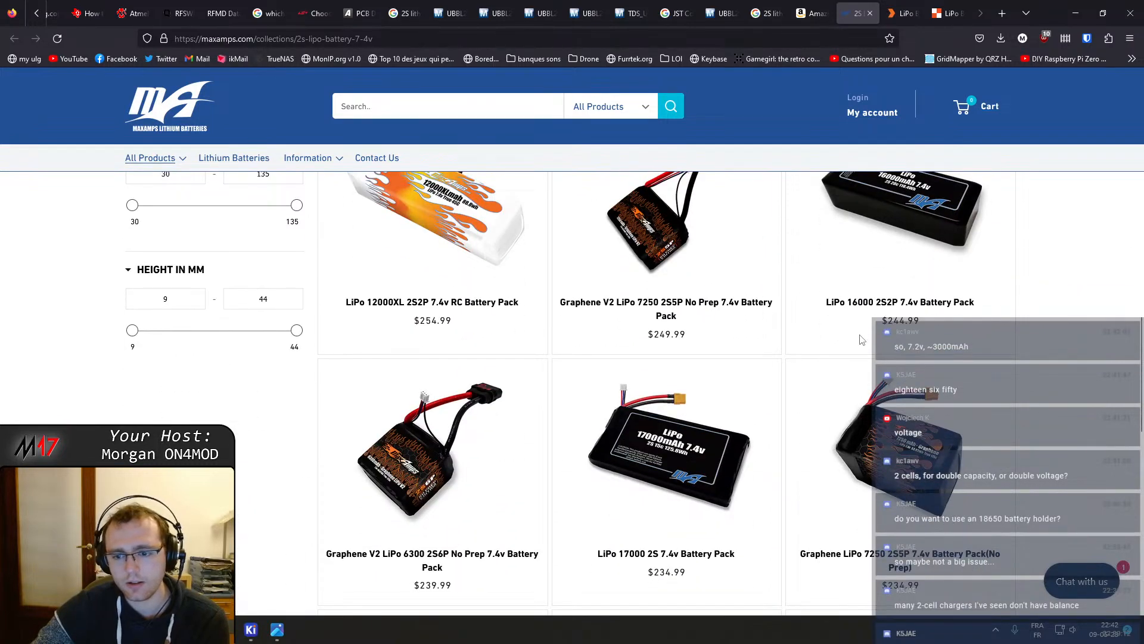
scroll(863, 344, down, 3)
scroll(864, 342, down, 10)
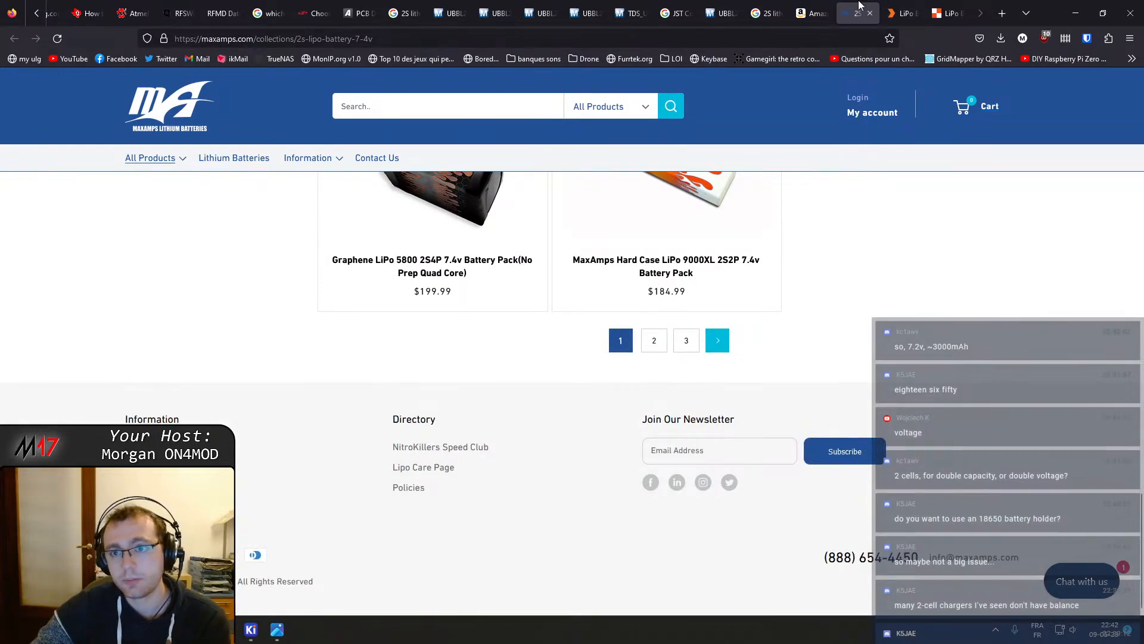
Browse the Overlander 7.4V 2S LiPo battery listings, then close that tab
key(ctrl+Tab)
scroll(980, 283, down, 5)
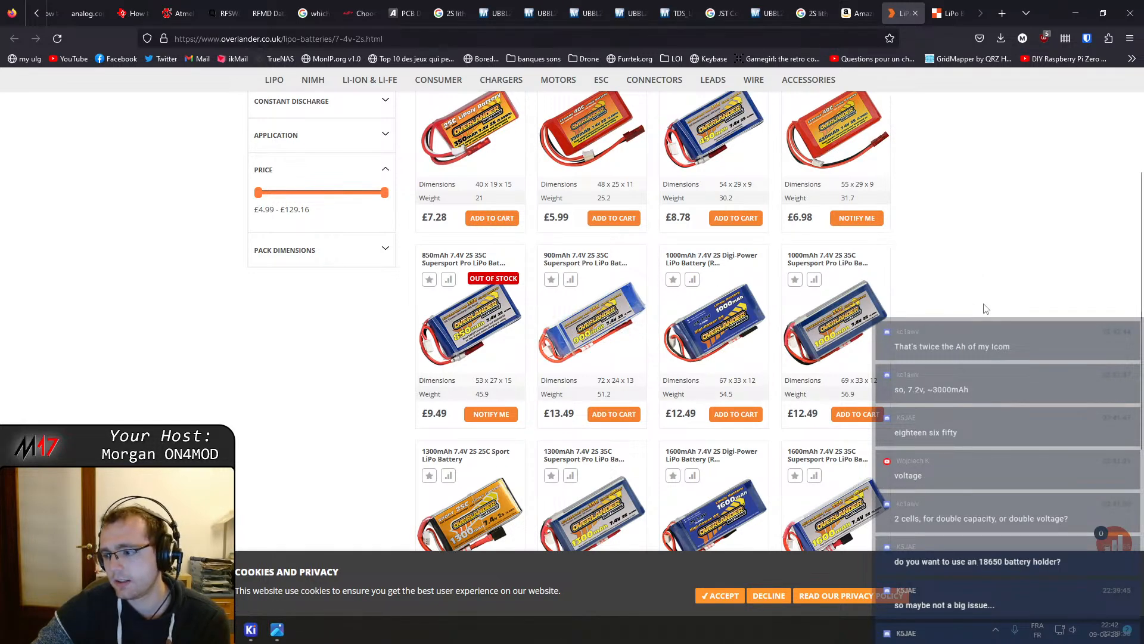
scroll(987, 309, down, 4)
scroll(986, 327, up, 5)
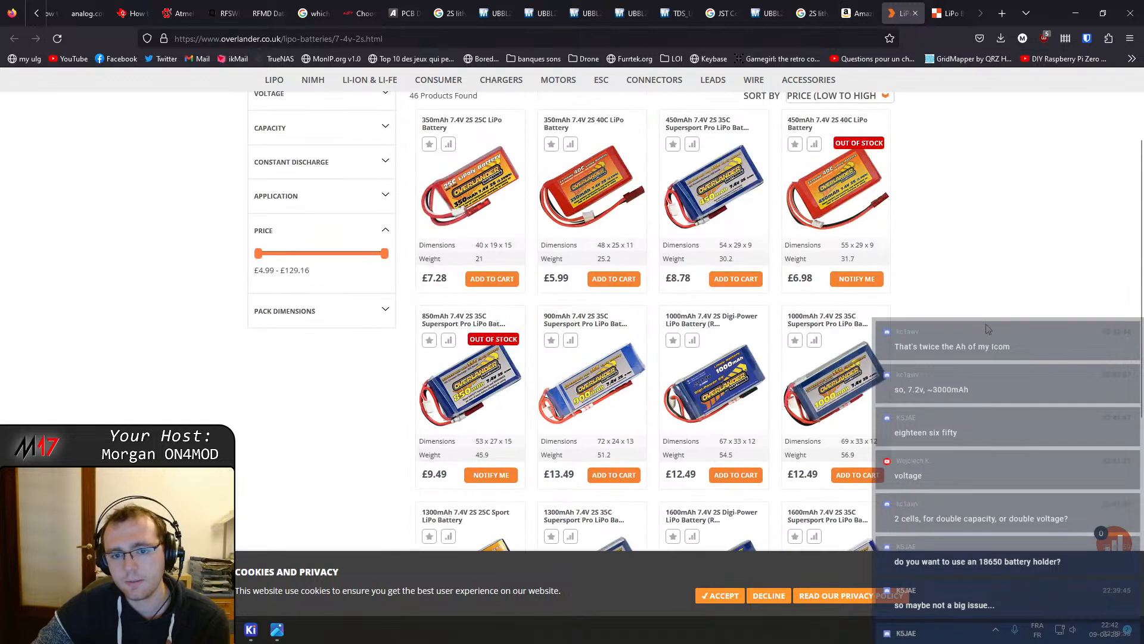
scroll(987, 329, up, 3)
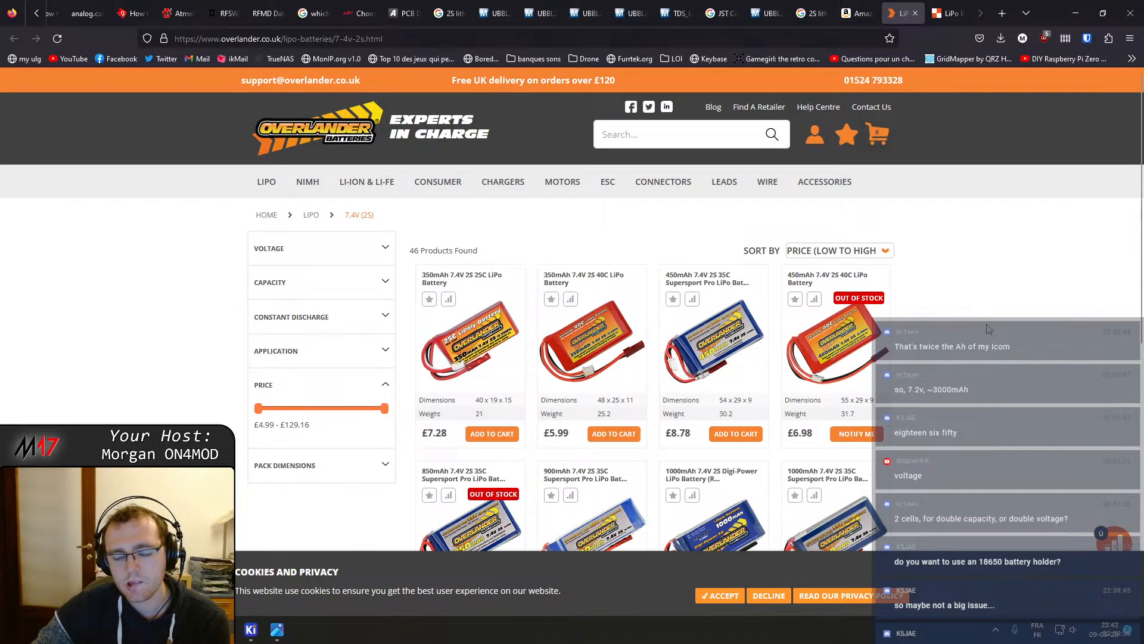
scroll(989, 329, down, 3)
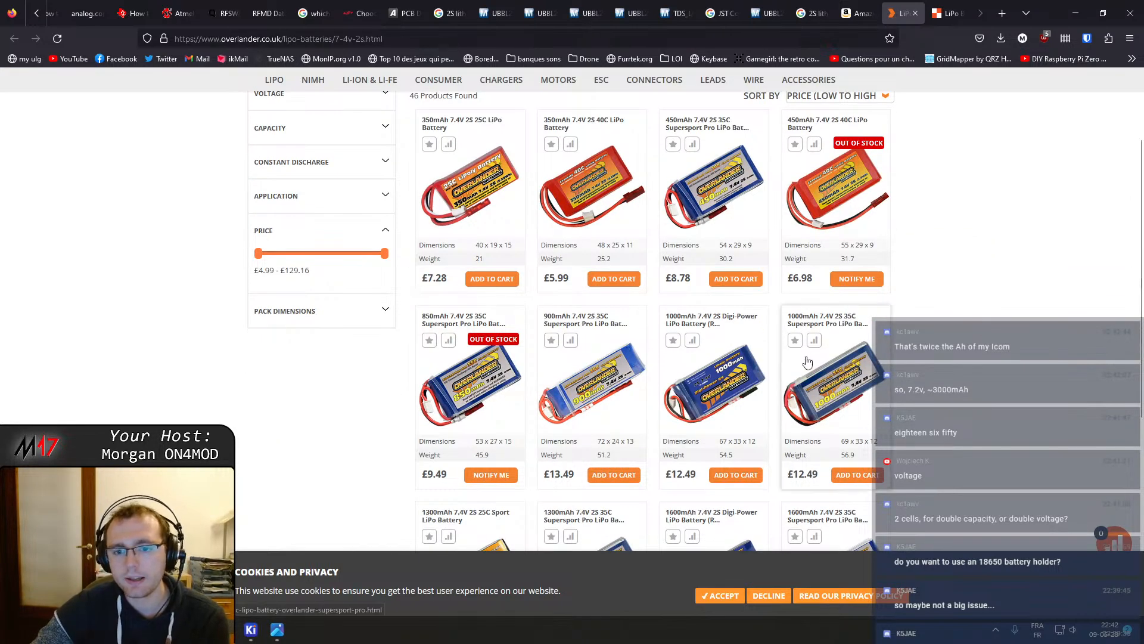
scroll(905, 366, down, 1)
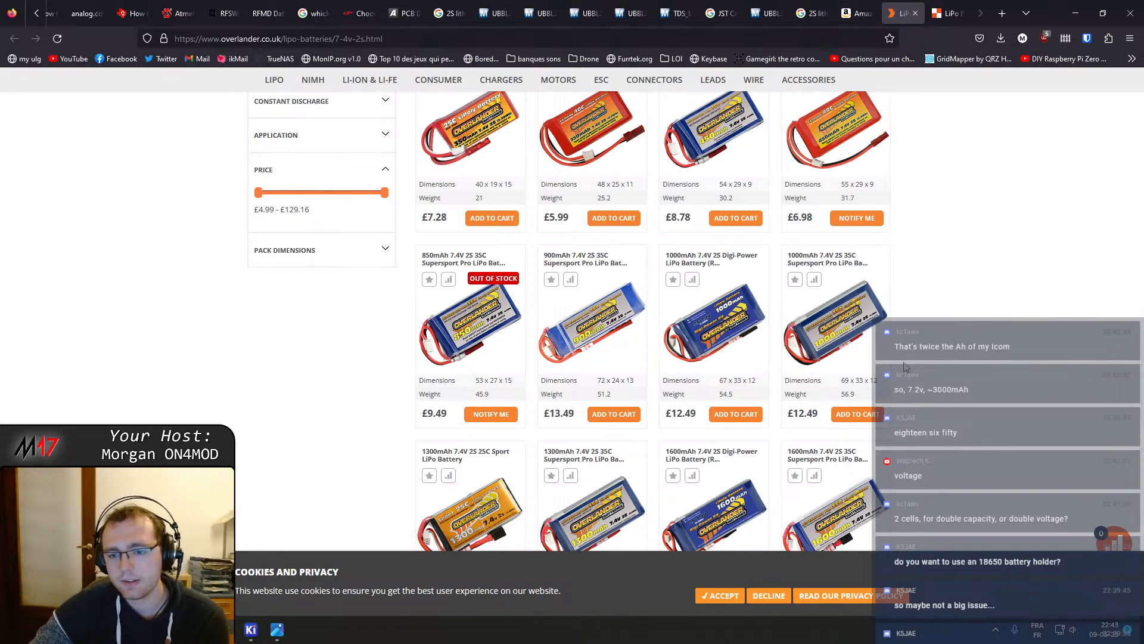
scroll(904, 366, down, 5)
scroll(904, 366, up, 2)
scroll(904, 366, up, 3)
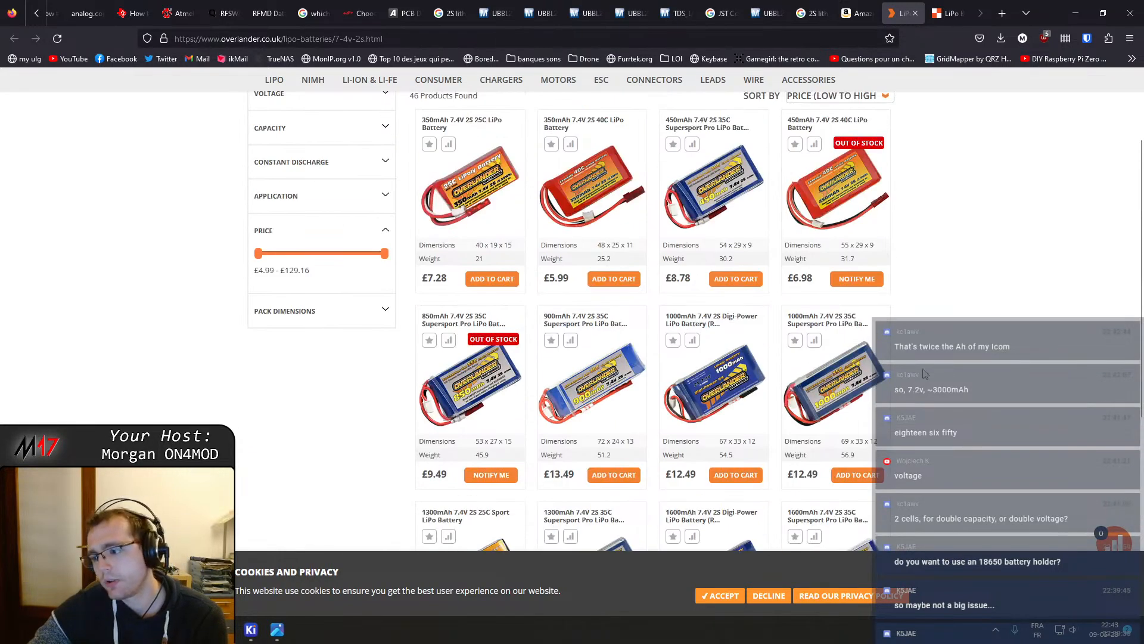
scroll(940, 362, up, 2)
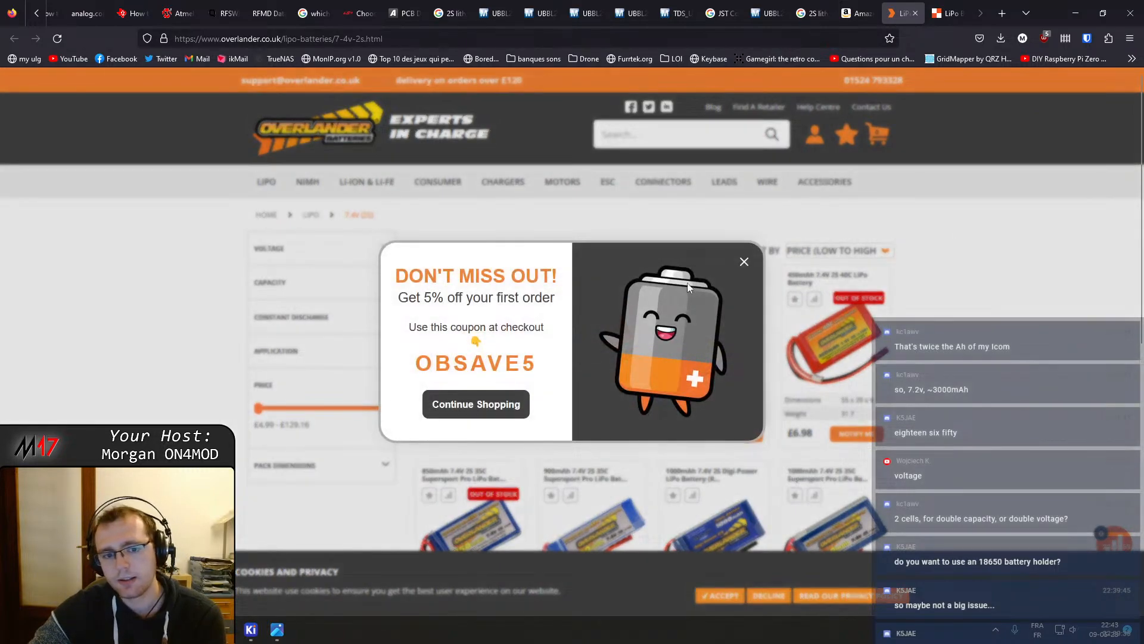
click(746, 262)
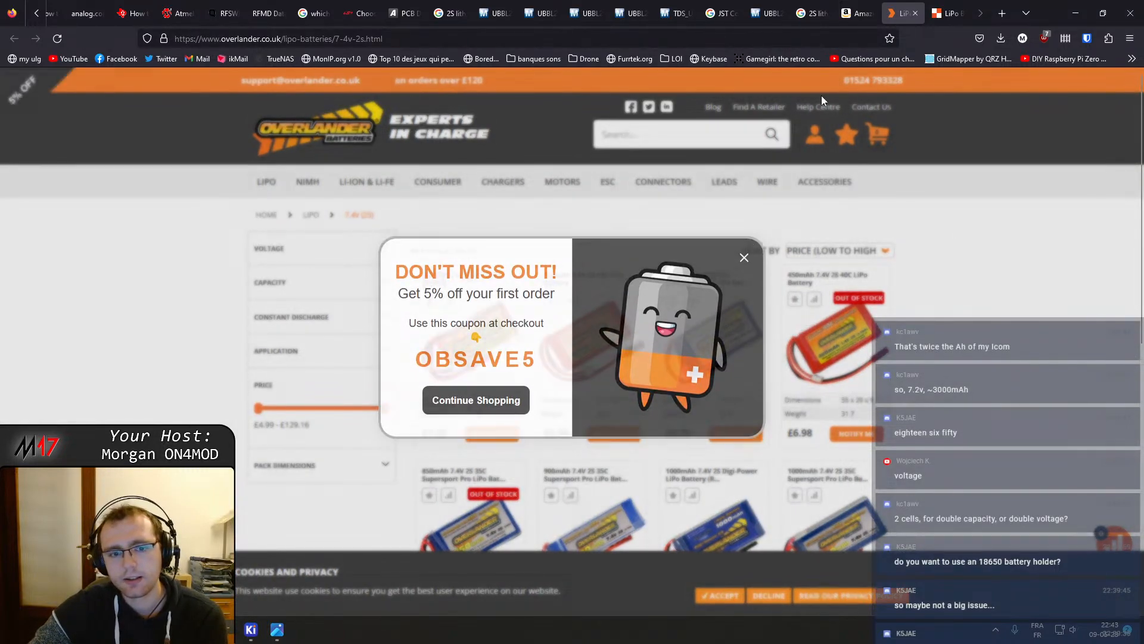
click(916, 13)
Review the LP503048 2S LiPo battery specification table
scroll(728, 209, up, 3)
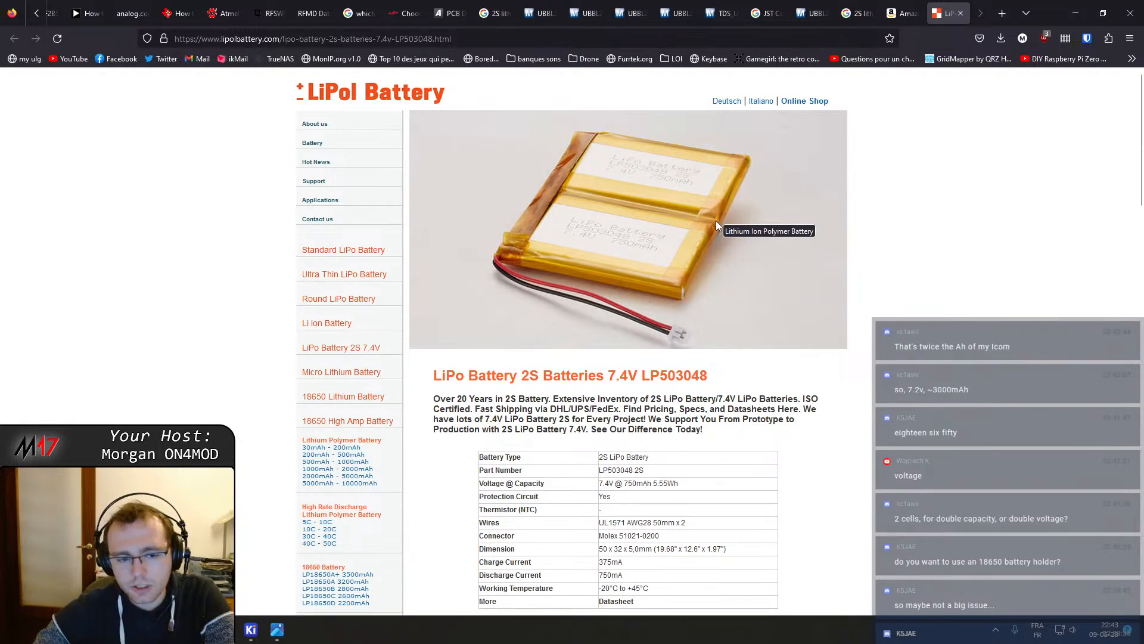
scroll(661, 370, down, 2)
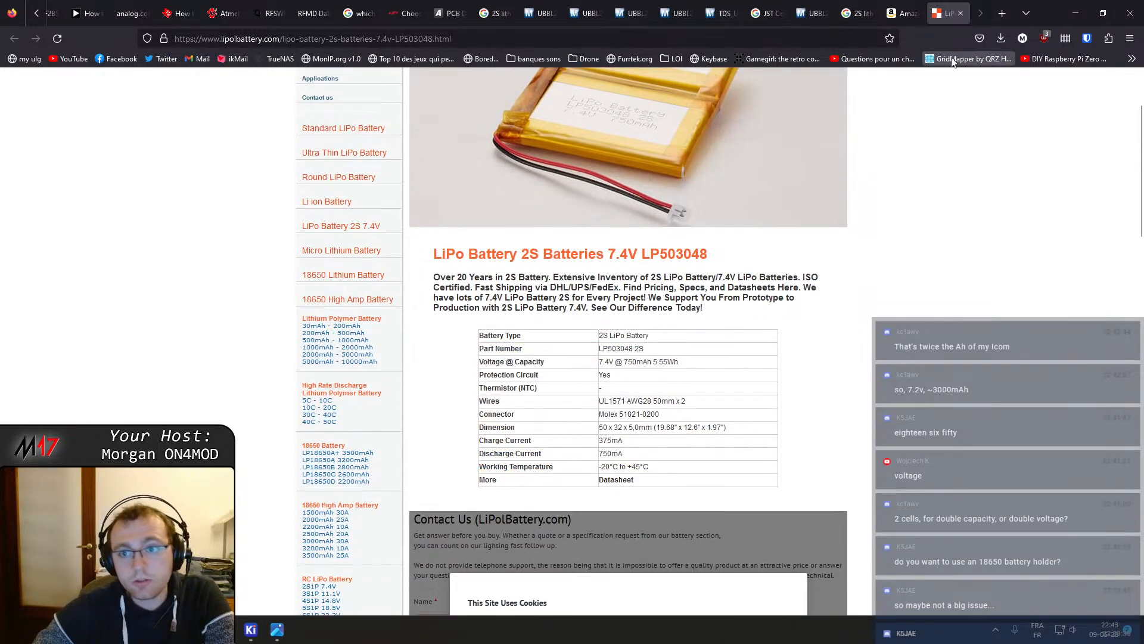
click(1011, 19)
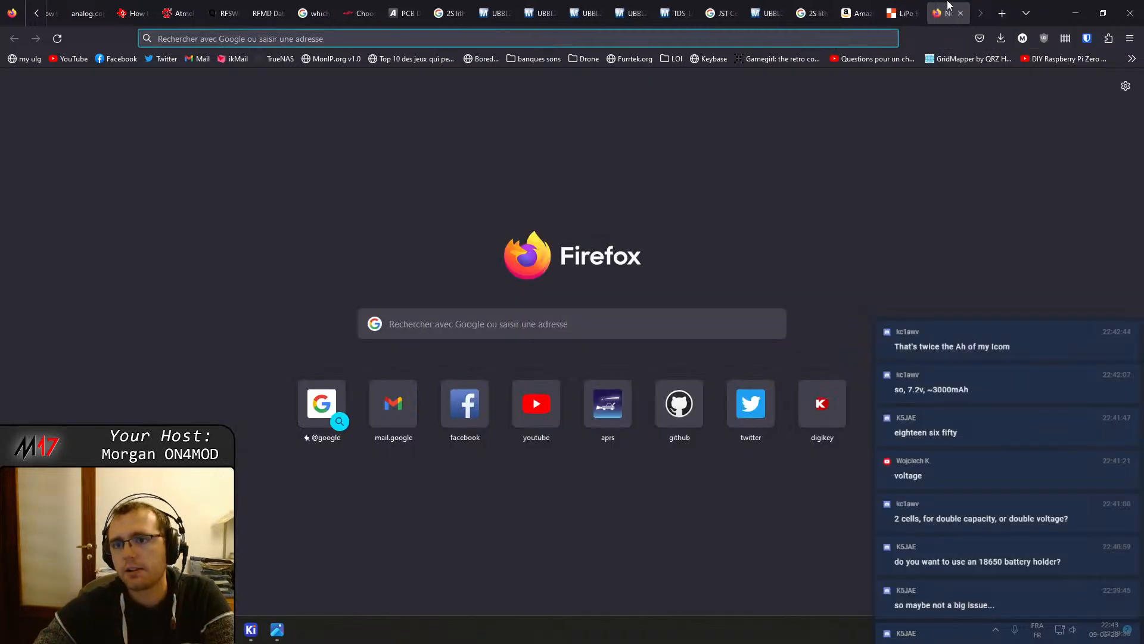
click(649, 40)
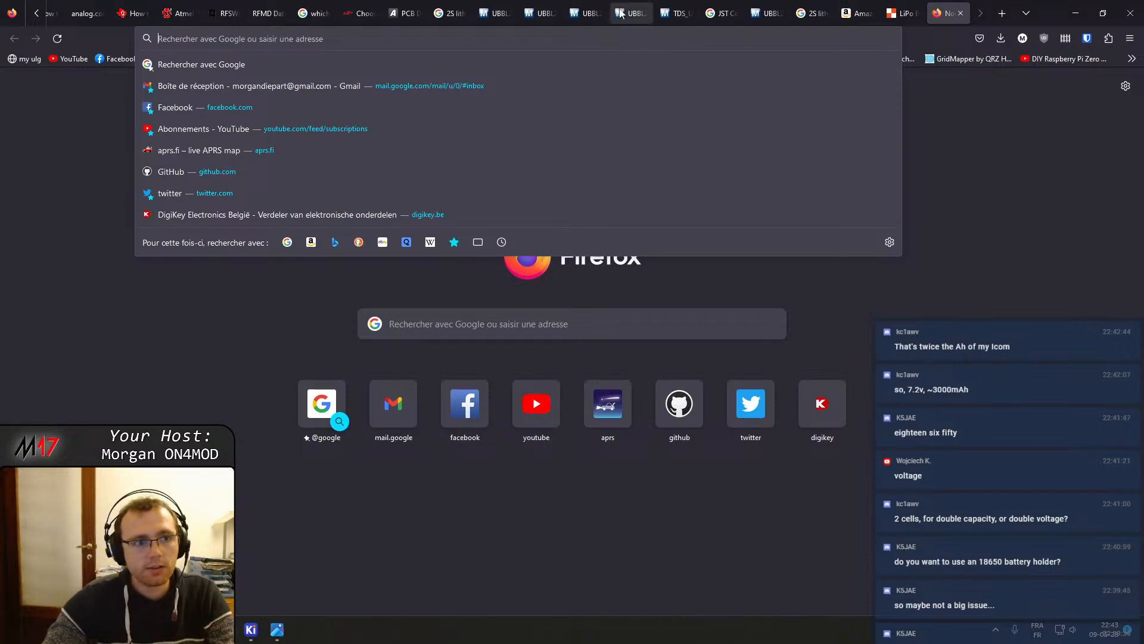
scroll(251, 12, up, 5)
click(62, 6)
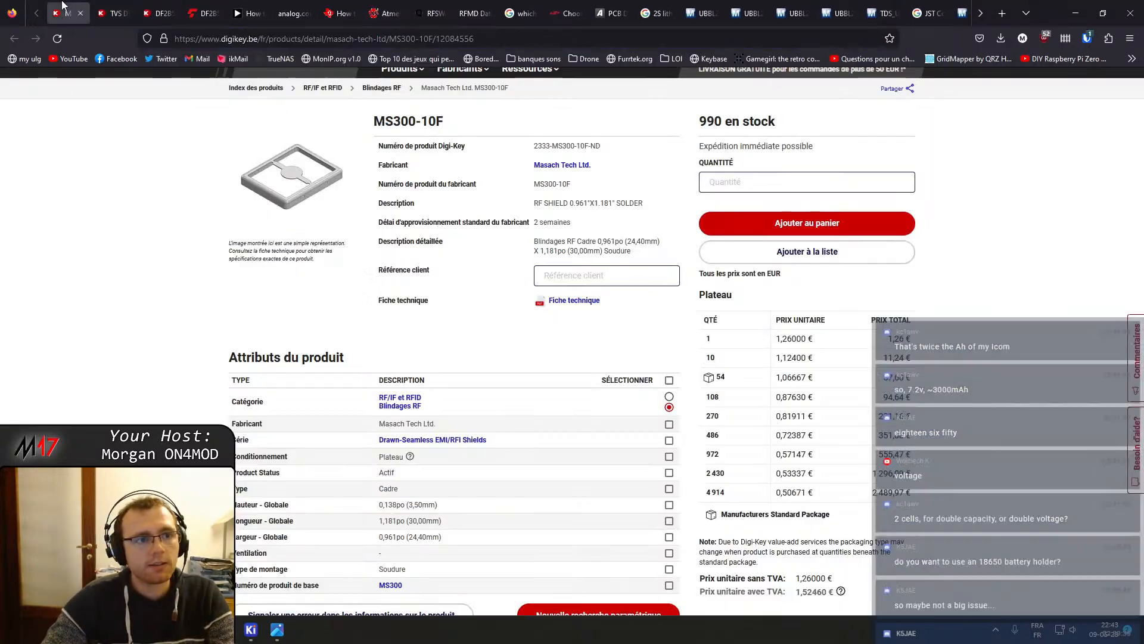
click(113, 13)
scroll(215, 185, up, 5)
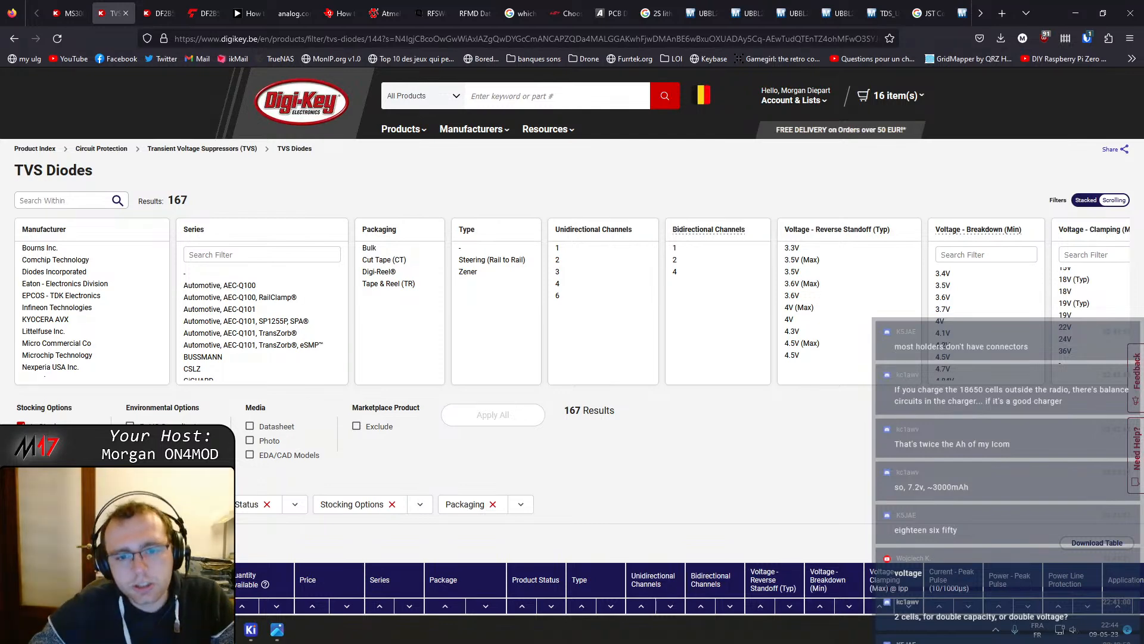
Search Google for bornier in a new tab, preview a terminal block image, and close the tab
click(1002, 10)
text(bornier)
key(Return)
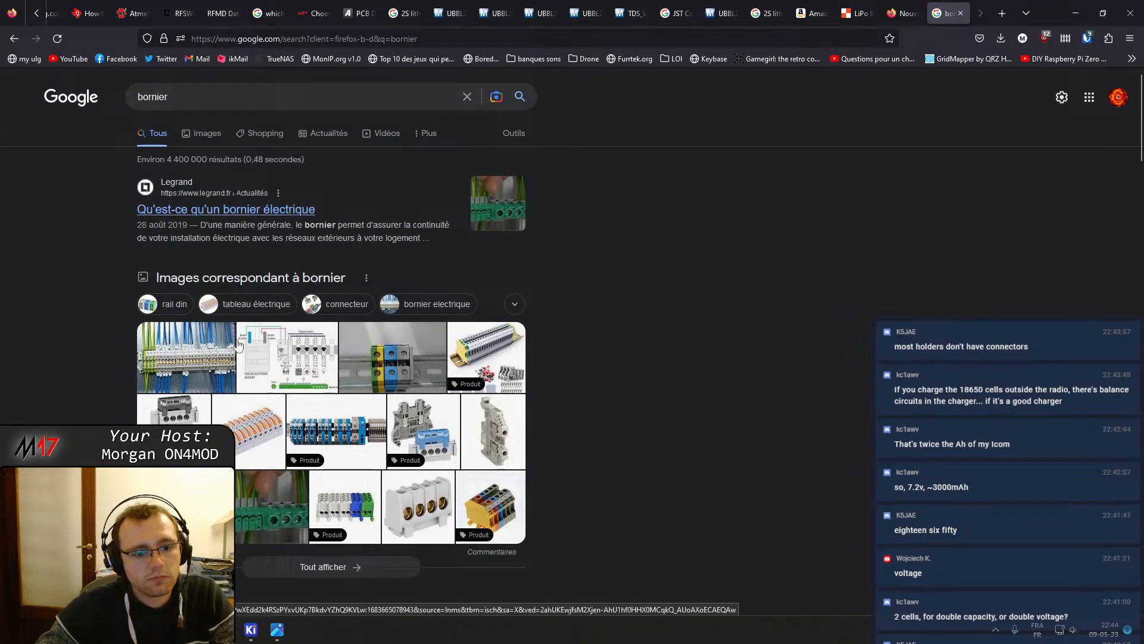
click(268, 511)
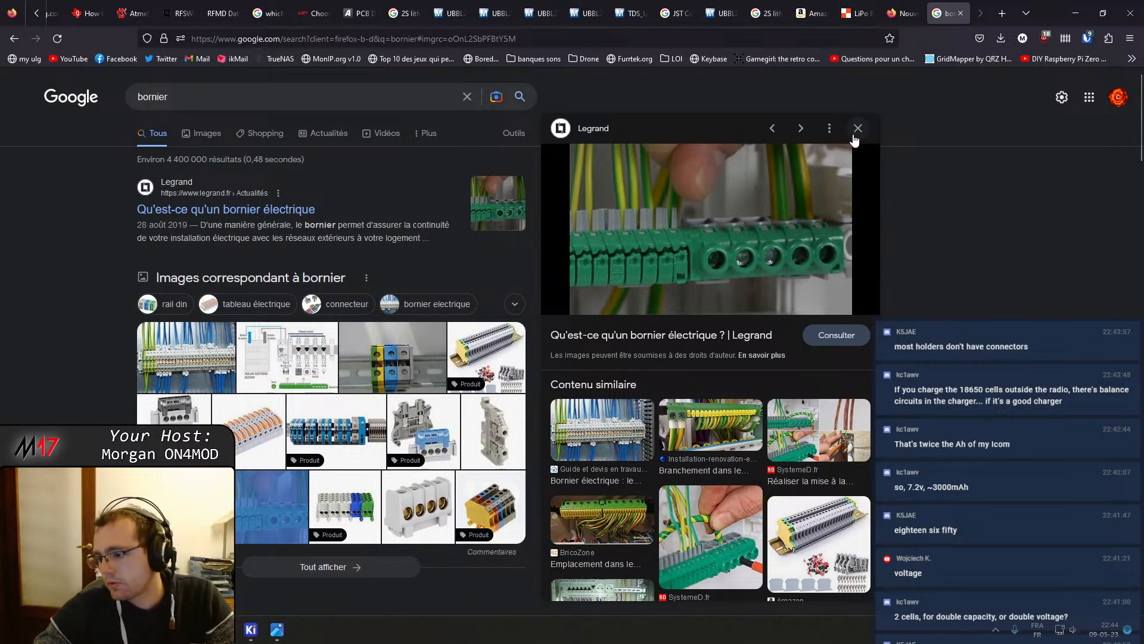
click(903, 13)
Switch through the Digi-Key tabs for the DF2B5M4CT,L3F TVS diode and MS300-10F RF shield
scroll(57, 7, up, 5)
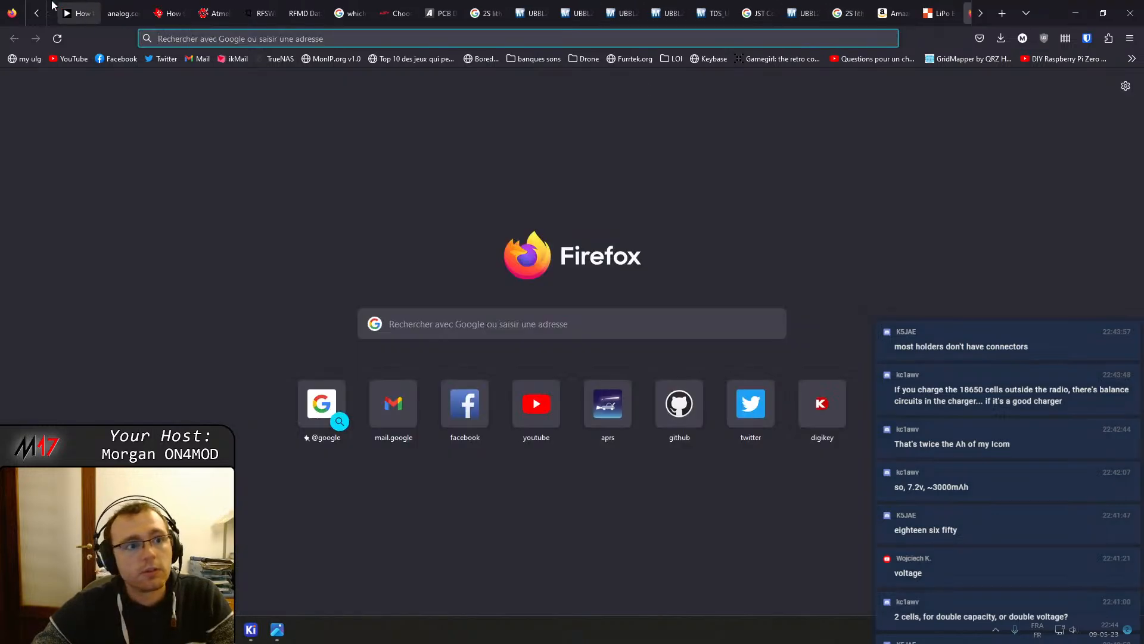
click(122, 7)
click(156, 8)
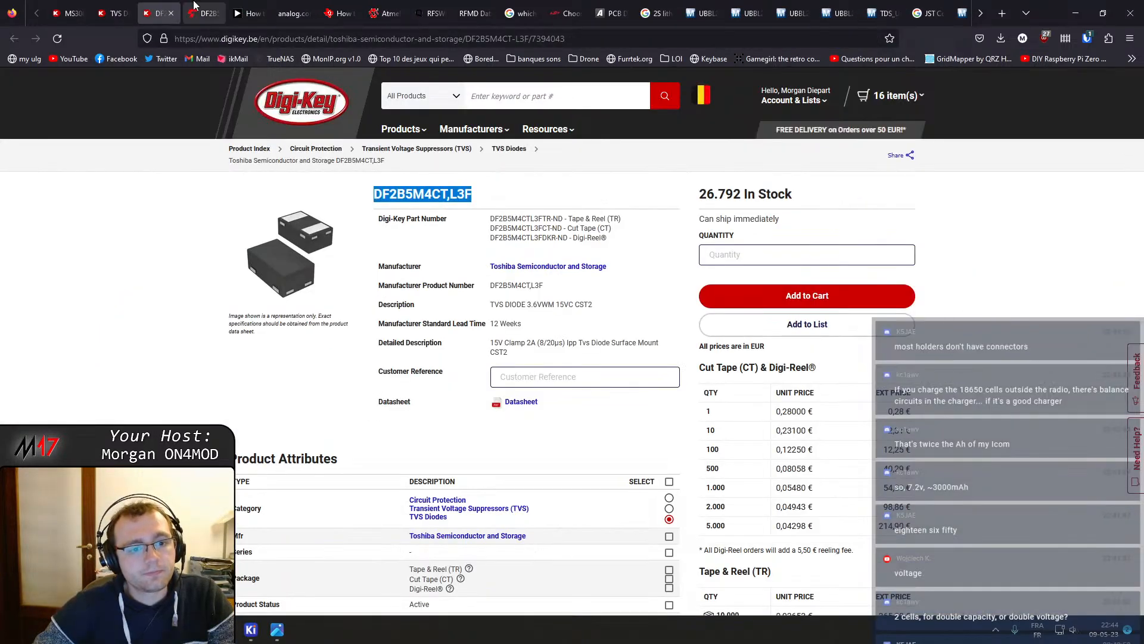
click(193, 8)
click(71, 13)
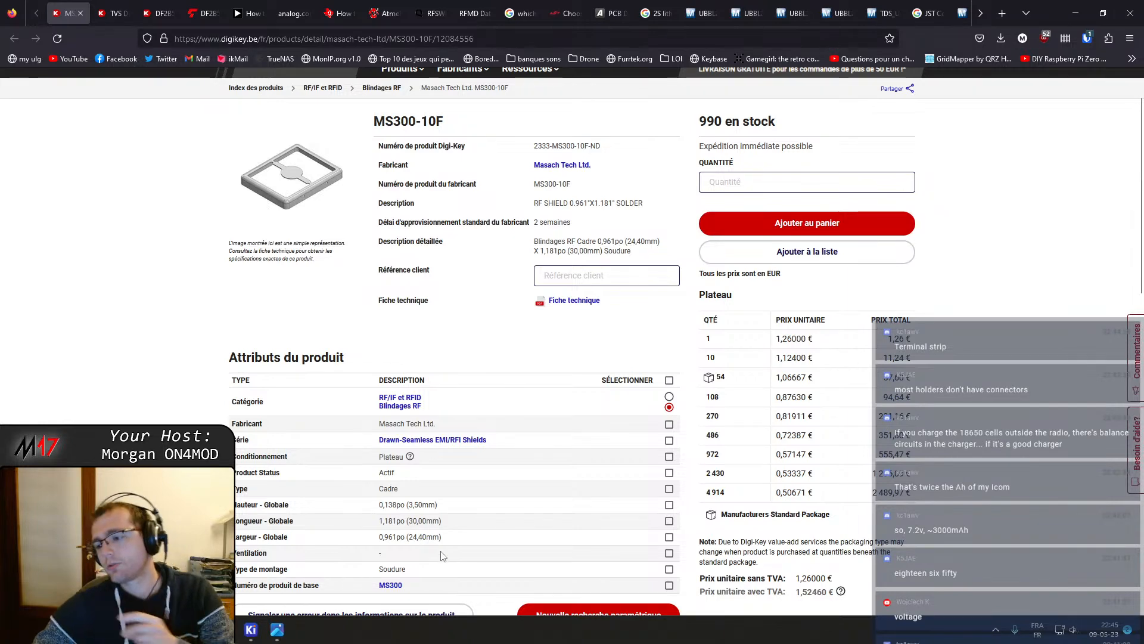
scroll(434, 340, up, 2)
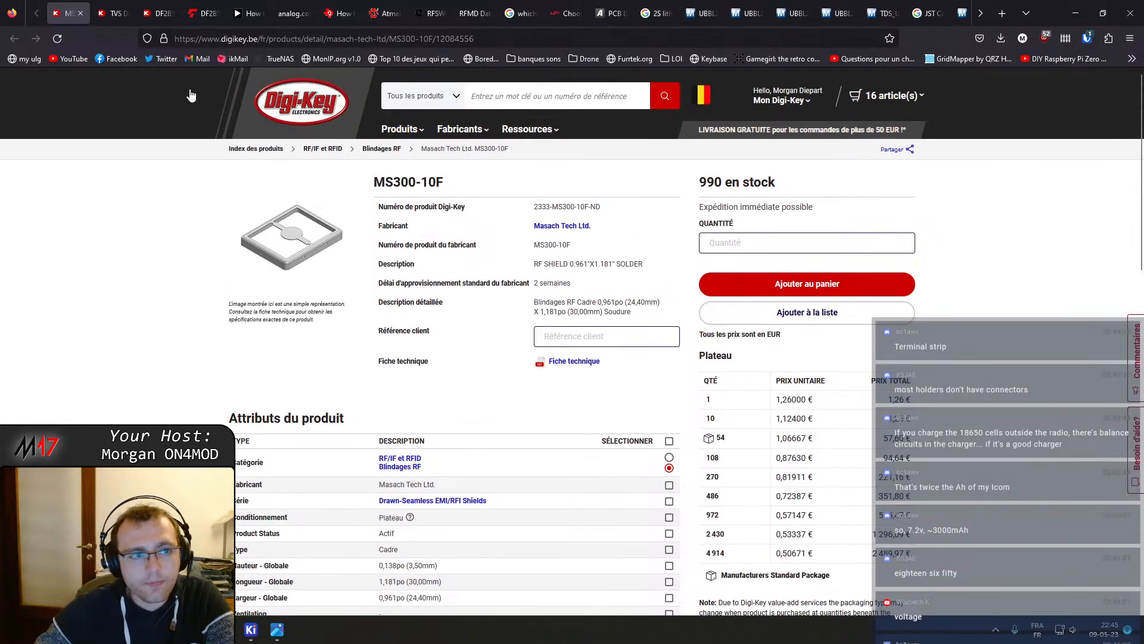
Search Digi-Key for battery holder from the TVS diodes tab
click(102, 7)
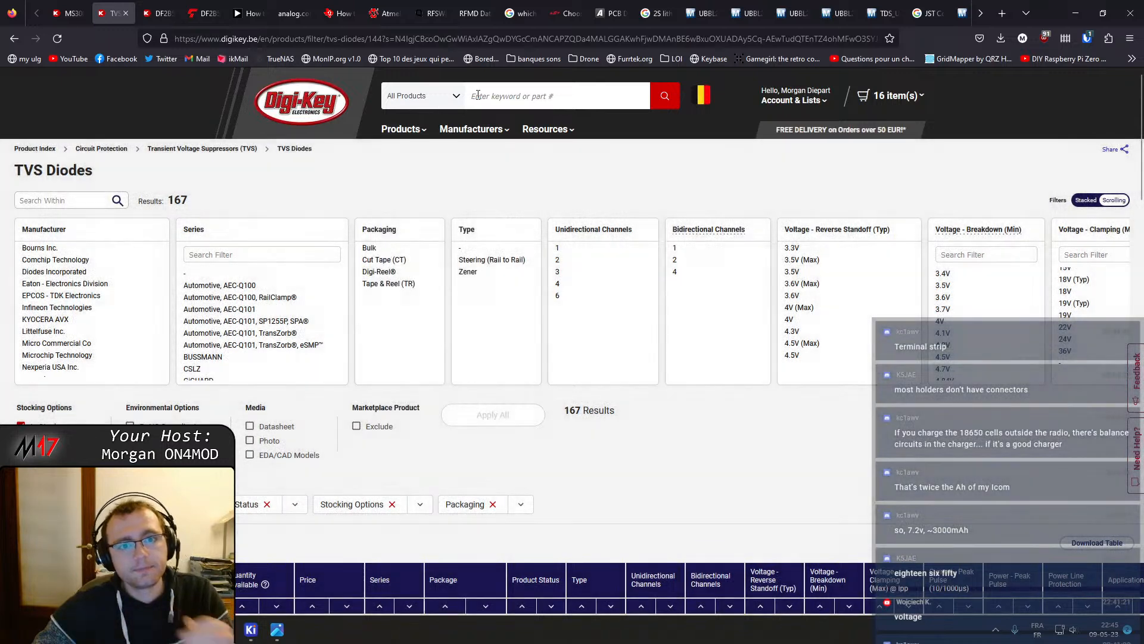
text(batteryu ho)
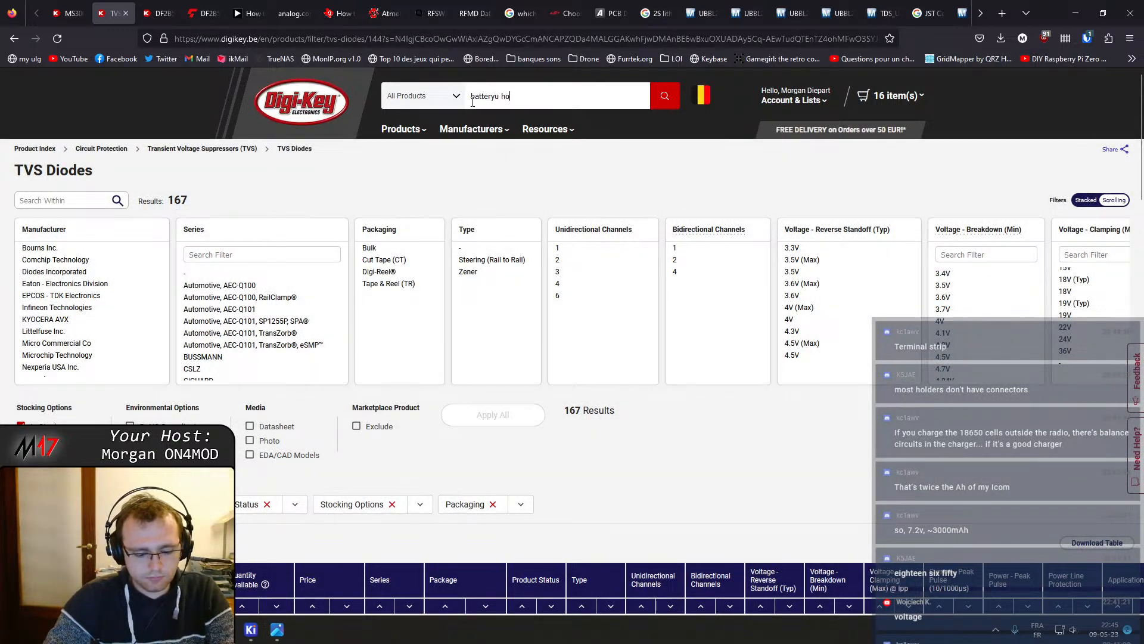
text(lder)
key(Return)
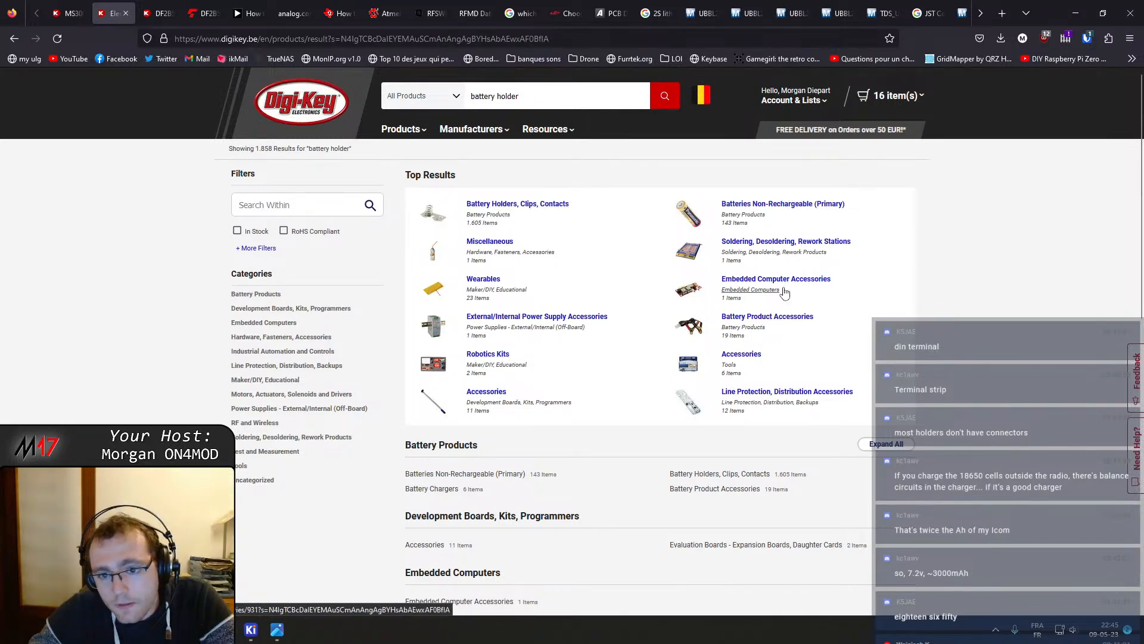
Open the Battery Holders, Clips, Contacts category in a new tab and filter to 18650 cell size and 2 cells
middle_click(536, 204)
click(173, 7)
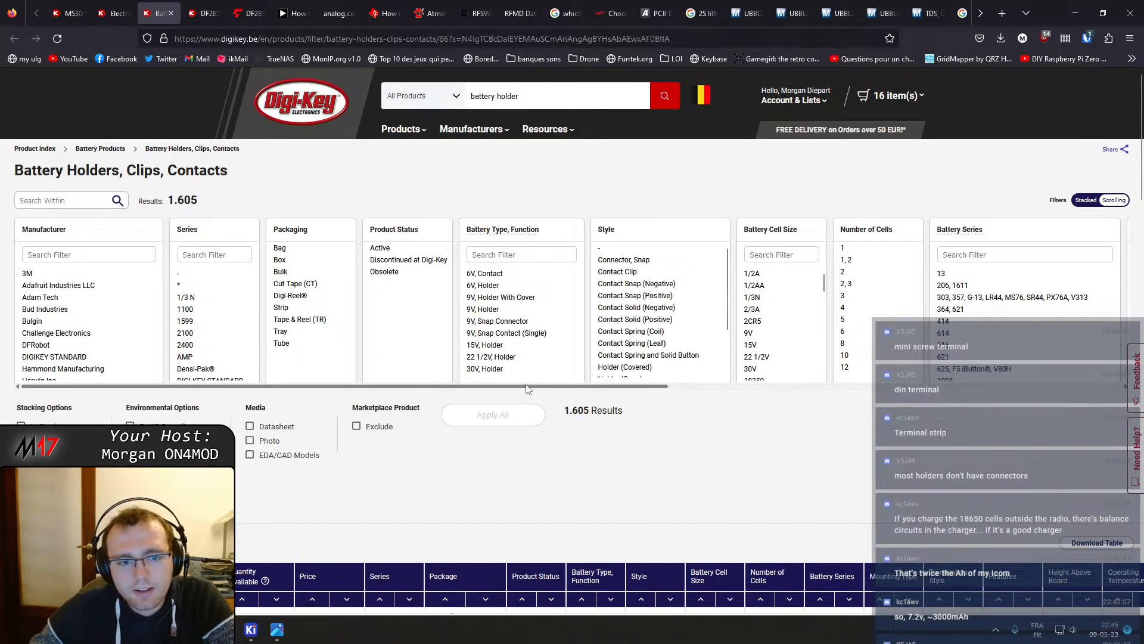
scroll(294, 386, right, 1)
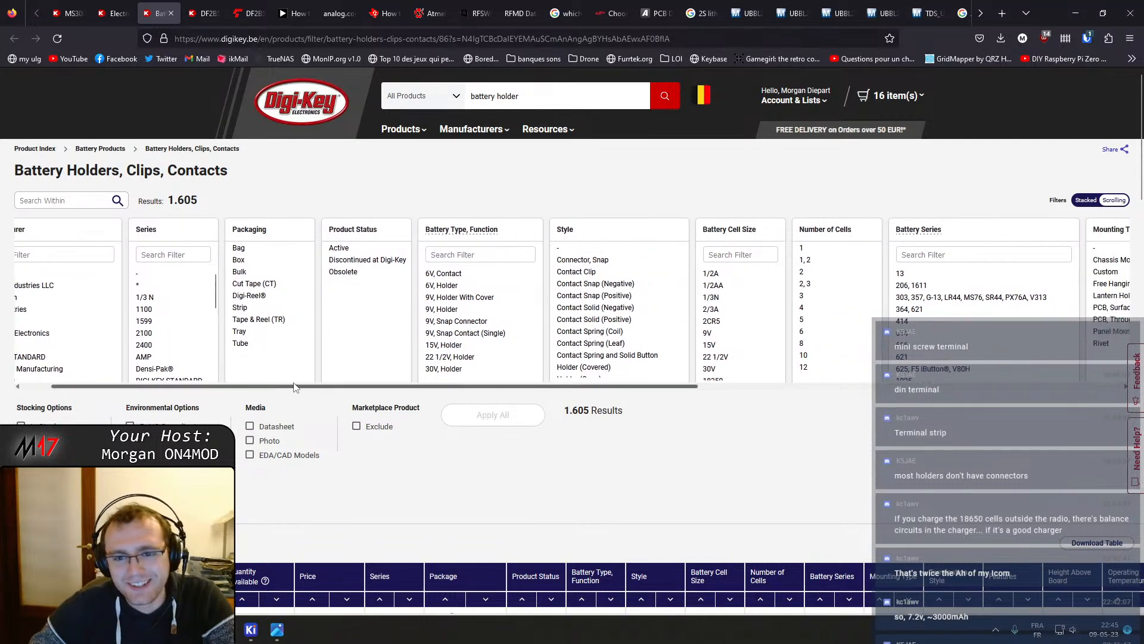
scroll(295, 386, right, 2)
scroll(629, 333, down, 2)
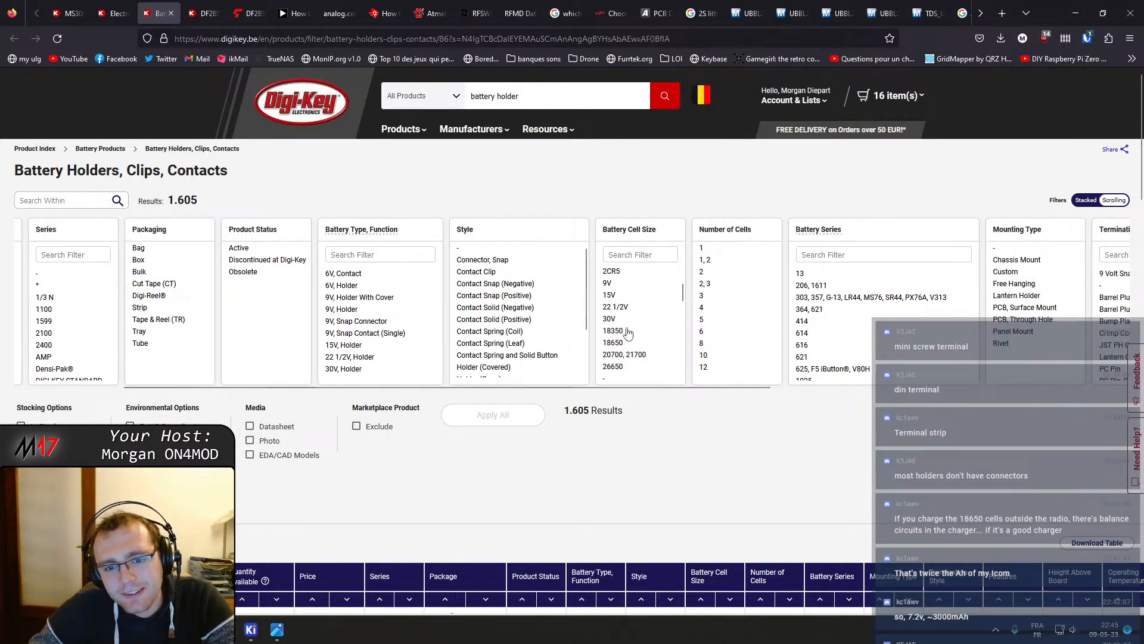
click(623, 343)
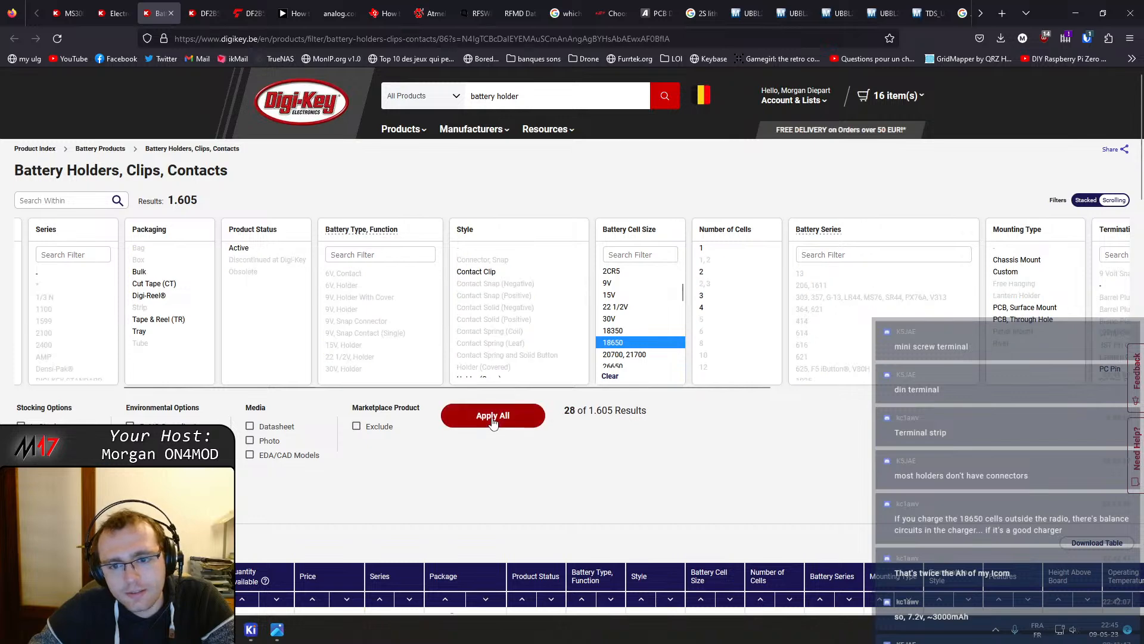
click(495, 415)
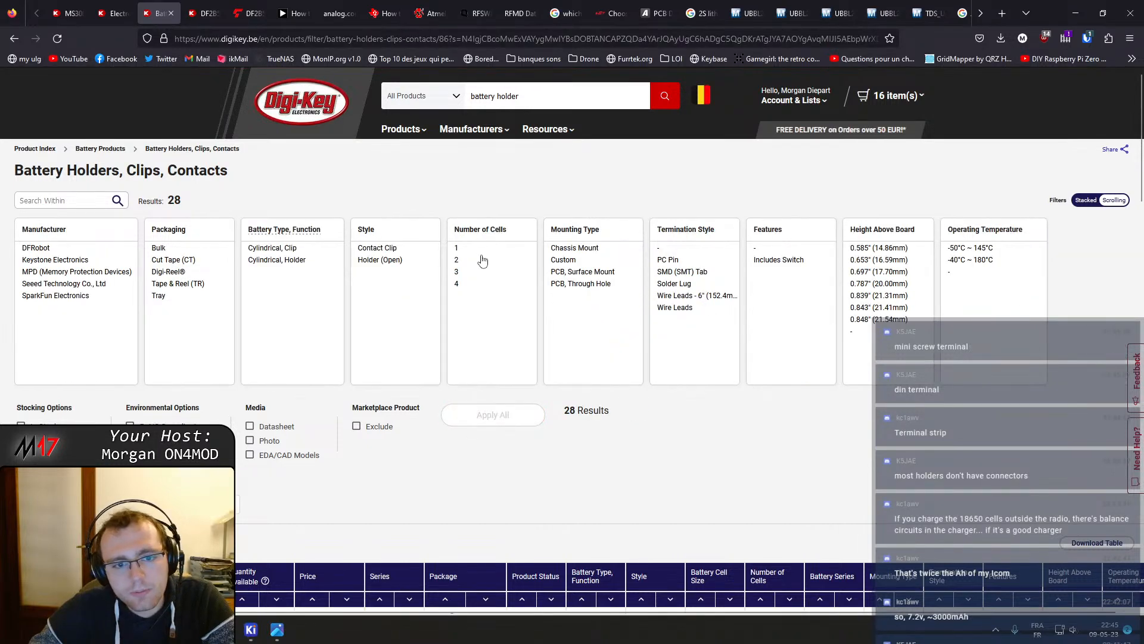
click(477, 259)
click(495, 416)
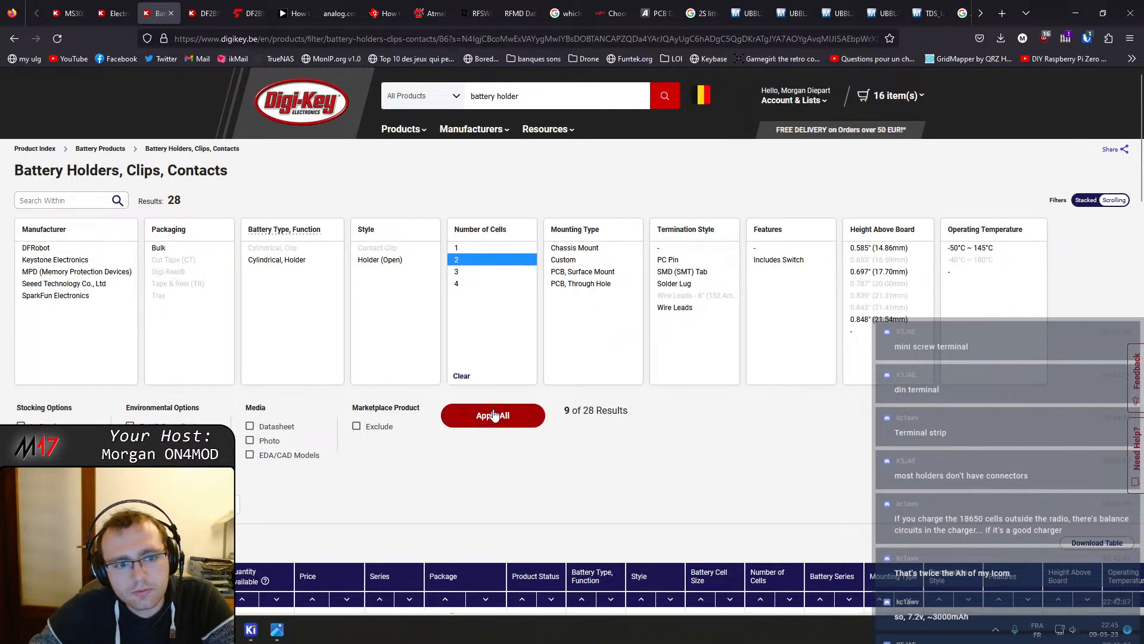
Open the Seeed Technology 114090053 two-cell 18650 wire-lead holder product page in a new tab
scroll(324, 324, down, 7)
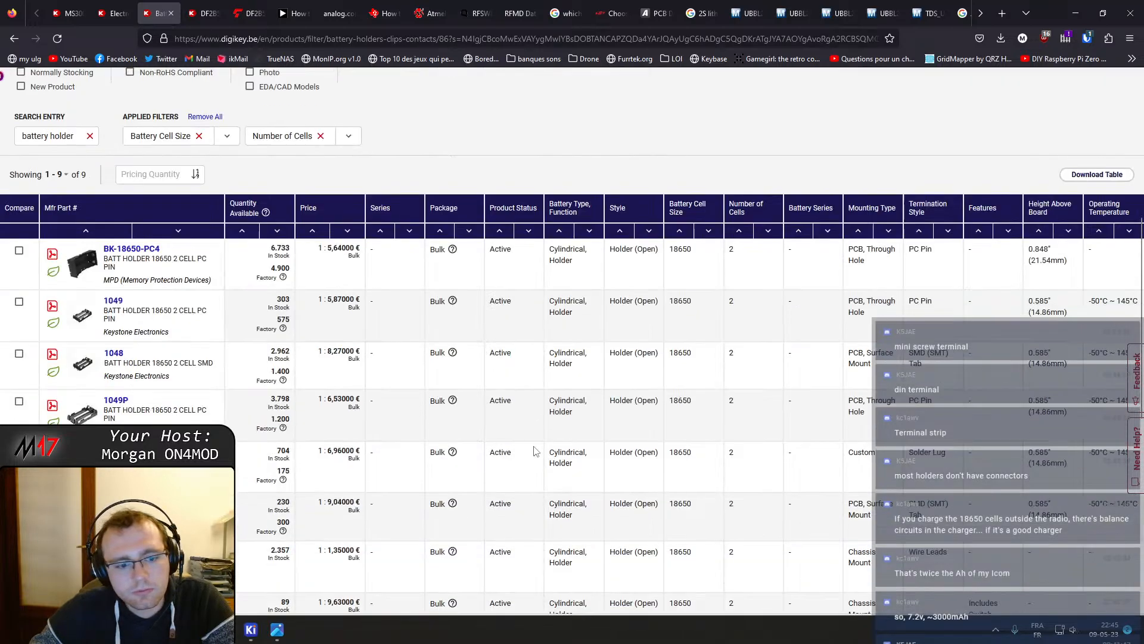
mouse_move(87, 209)
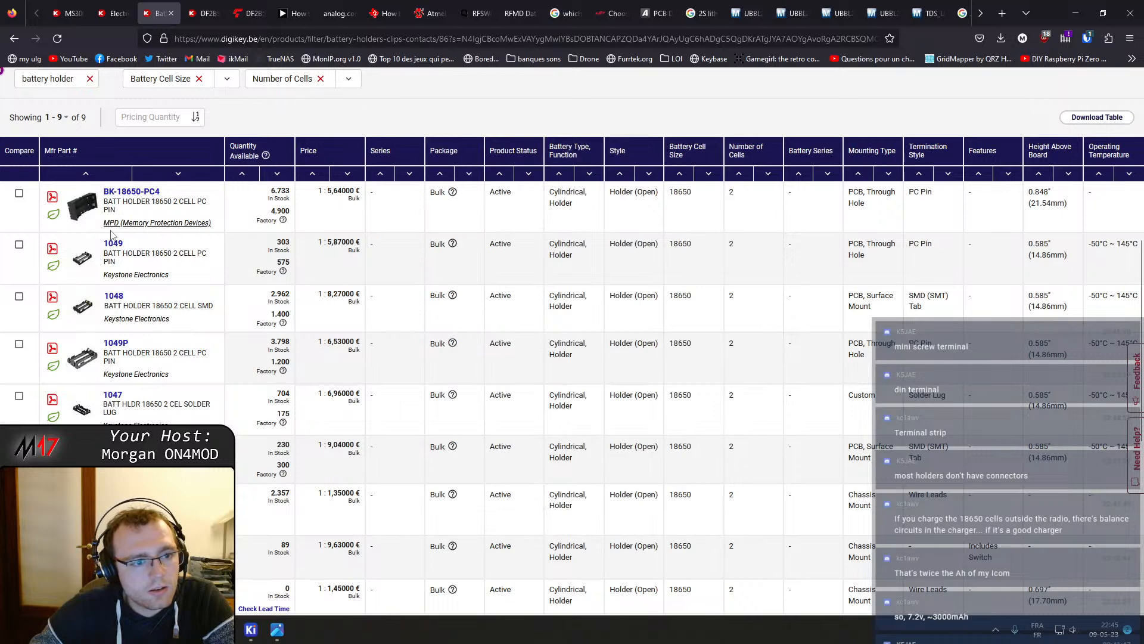
mouse_move(83, 261)
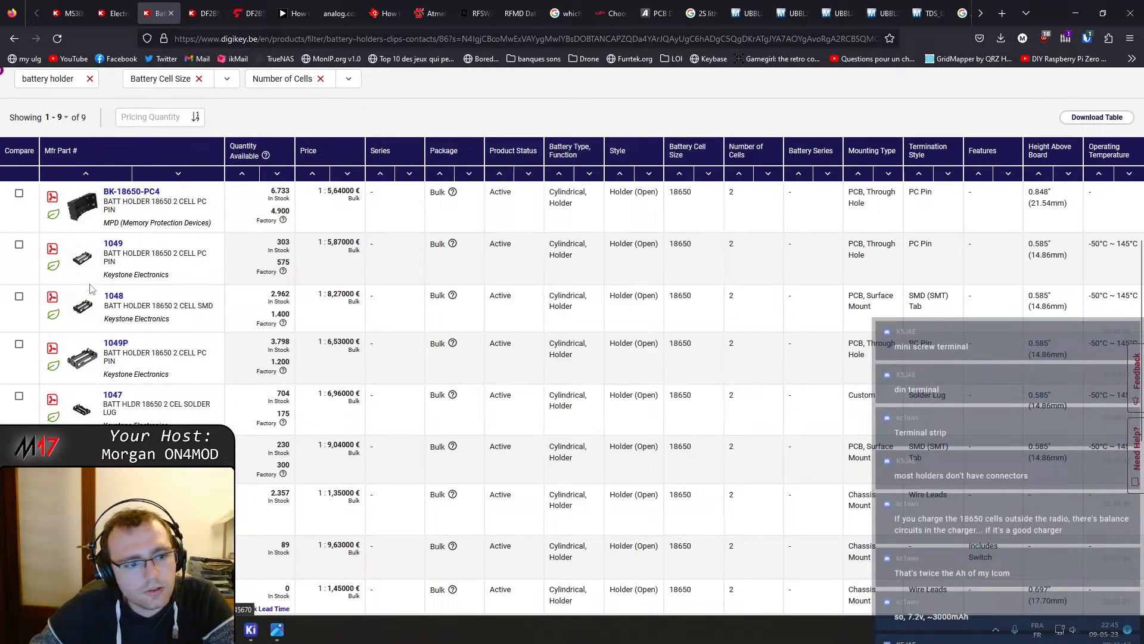
mouse_move(82, 557)
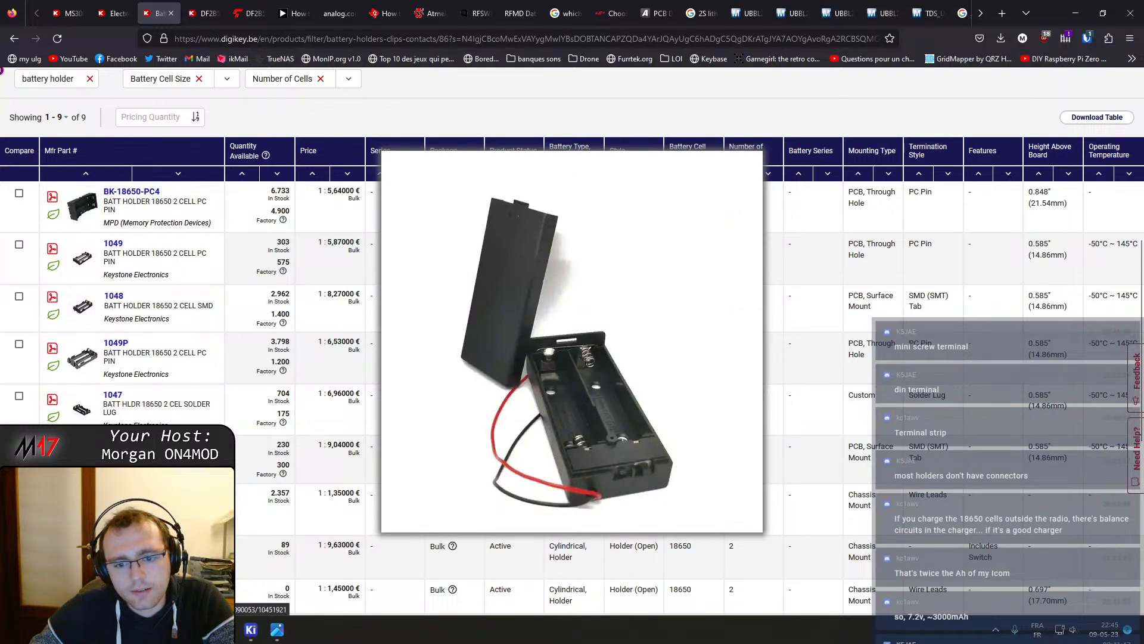
middle_click(83, 511)
scroll(82, 511, down, 1)
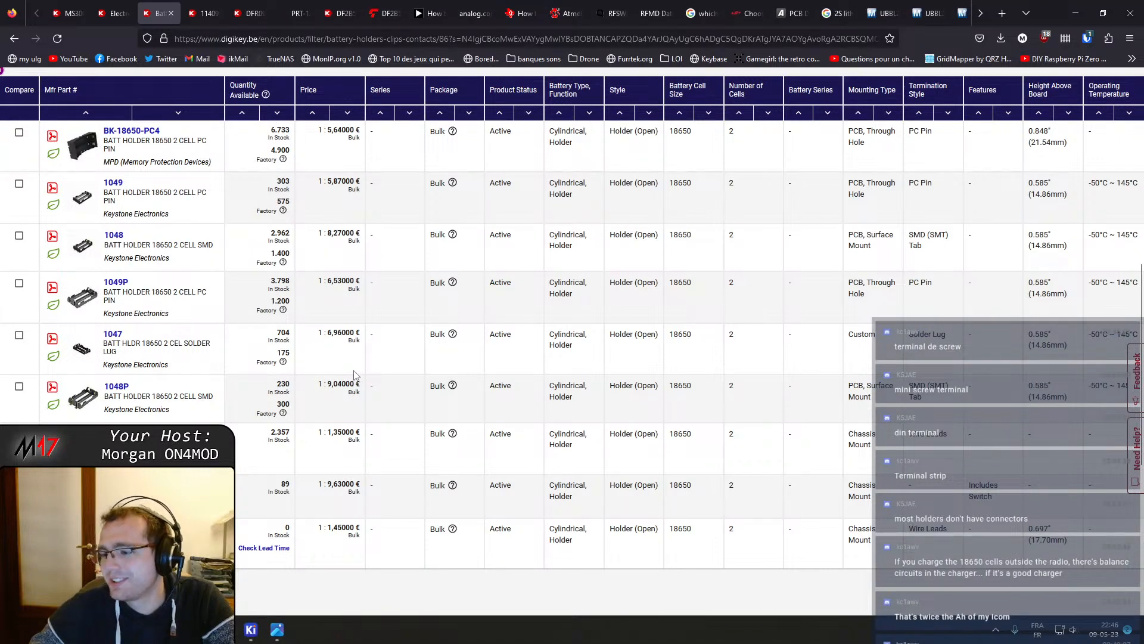
click(210, 14)
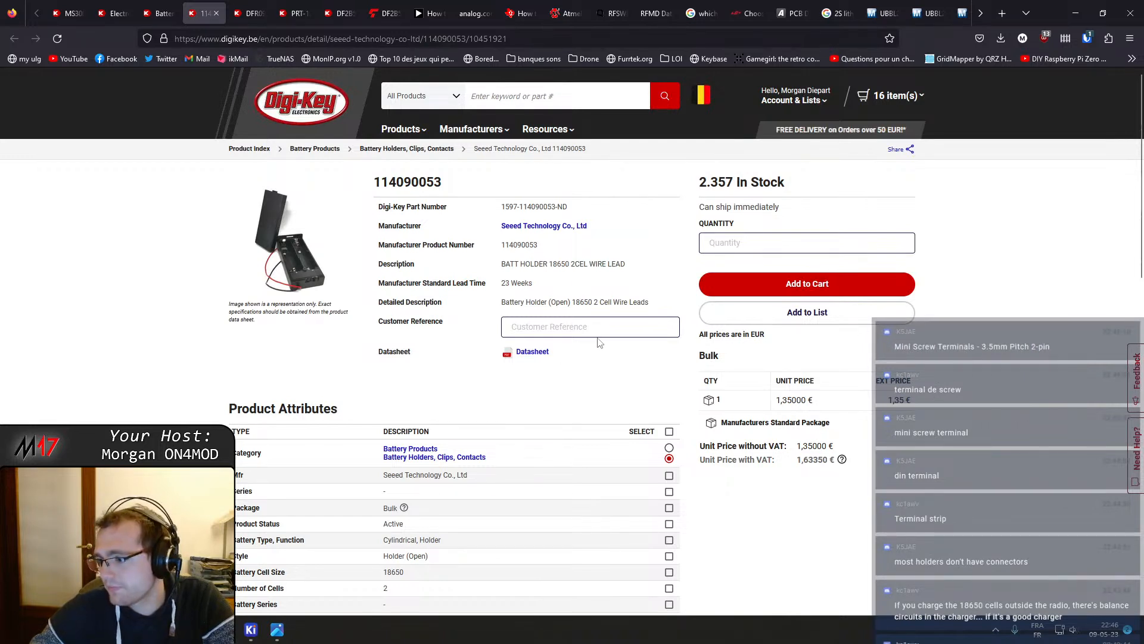
Open the holder's datasheet PDF and read through its features and part list
click(532, 354)
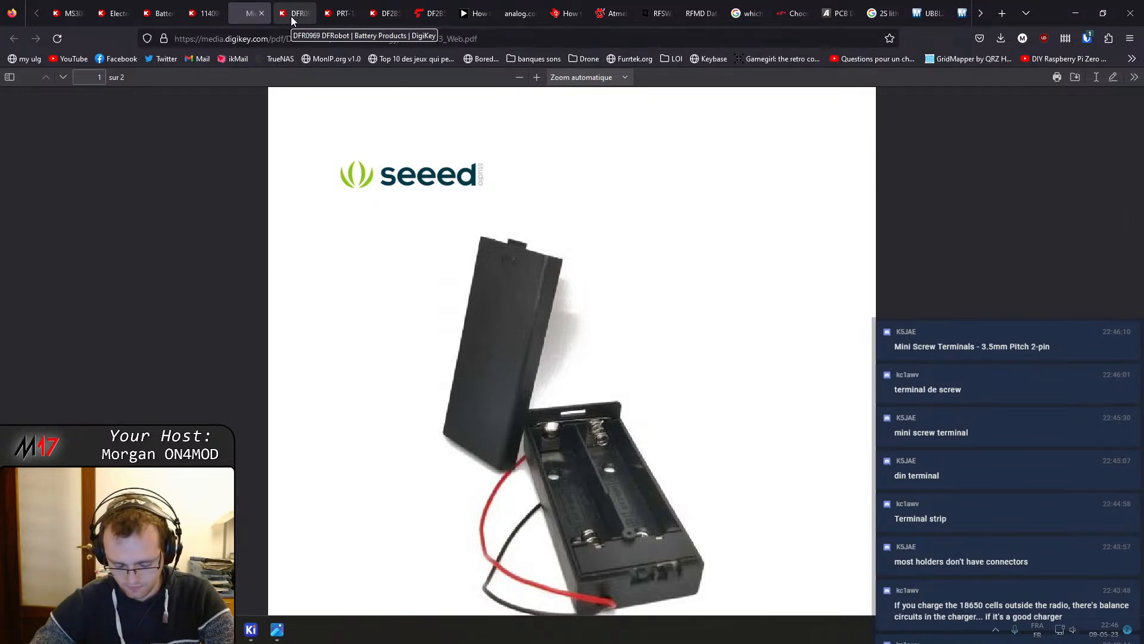
scroll(363, 220, down, 5)
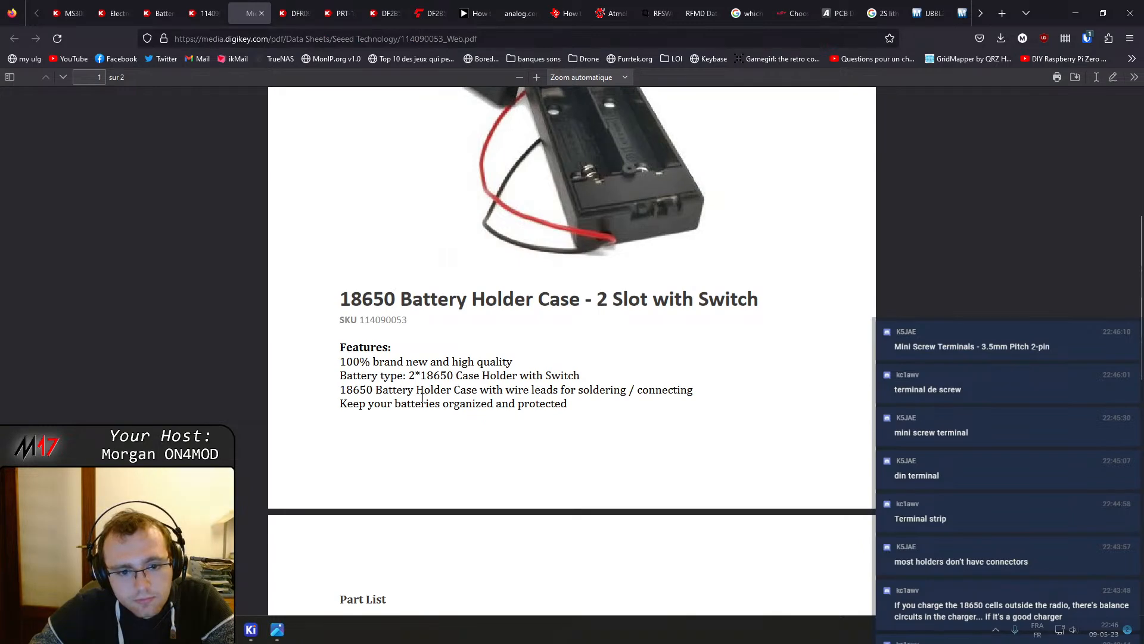
scroll(499, 394, down, 6)
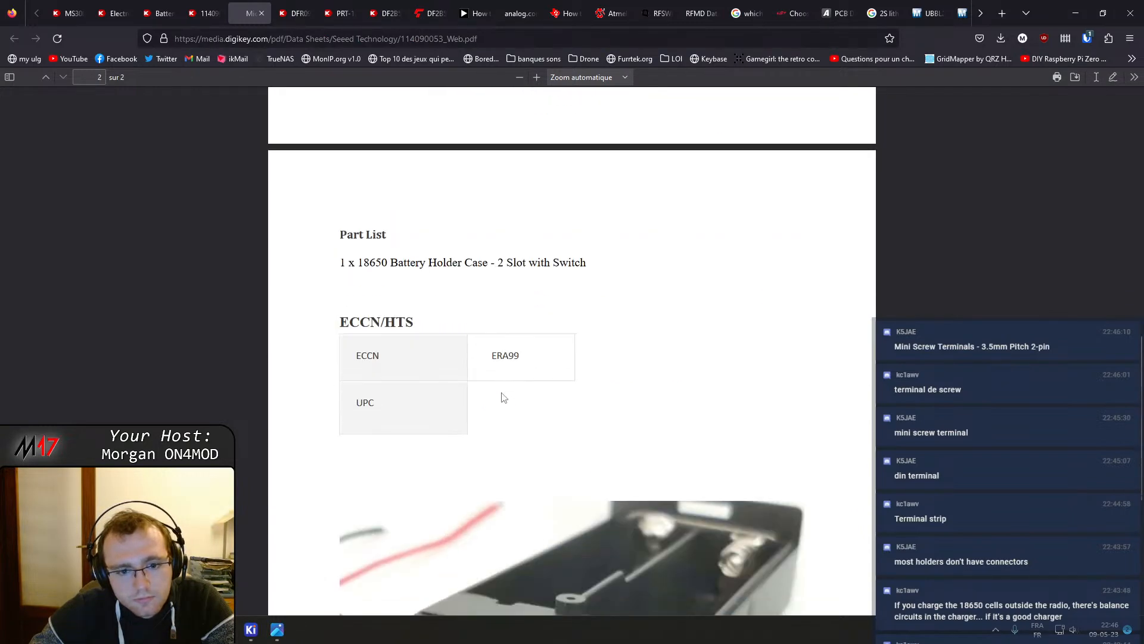
scroll(484, 335, down, 4)
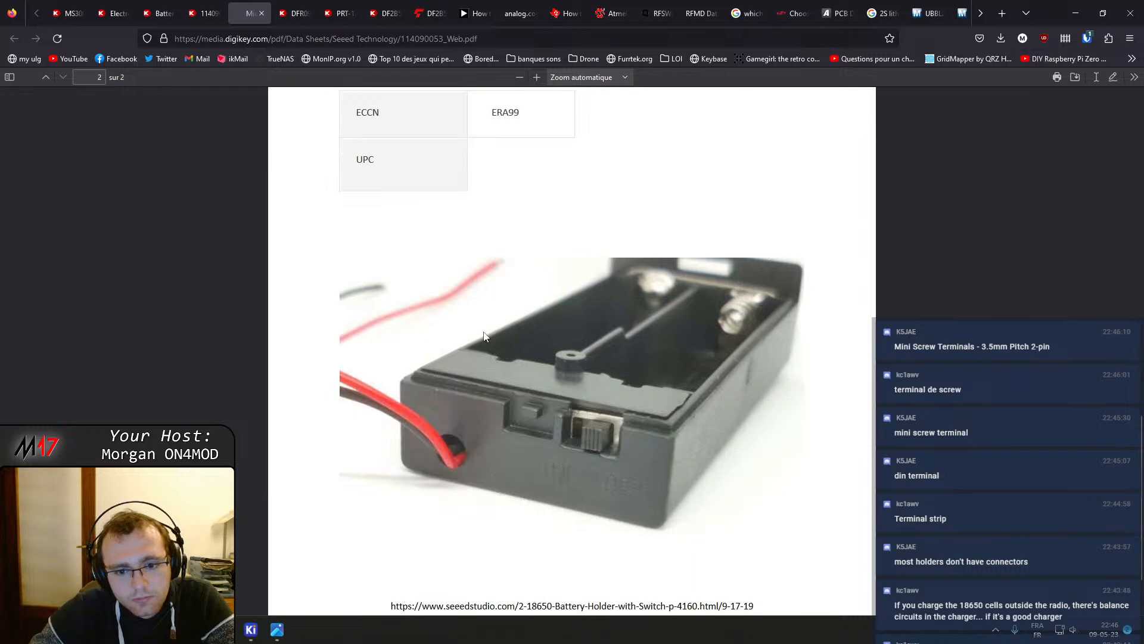
scroll(492, 348, down, 2)
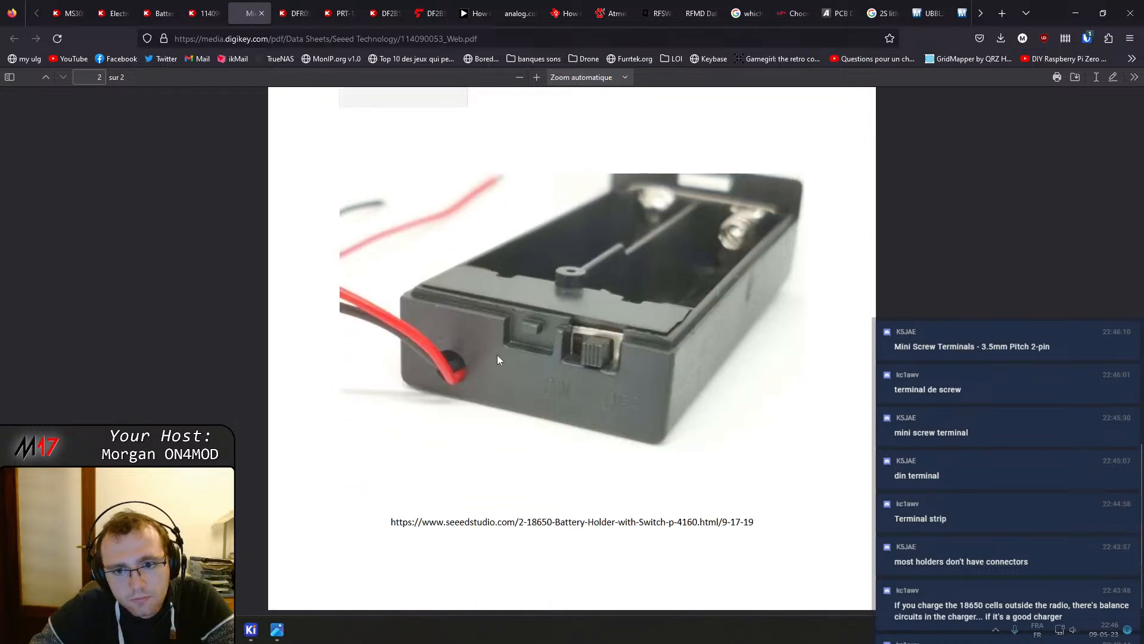
scroll(499, 359, up, 8)
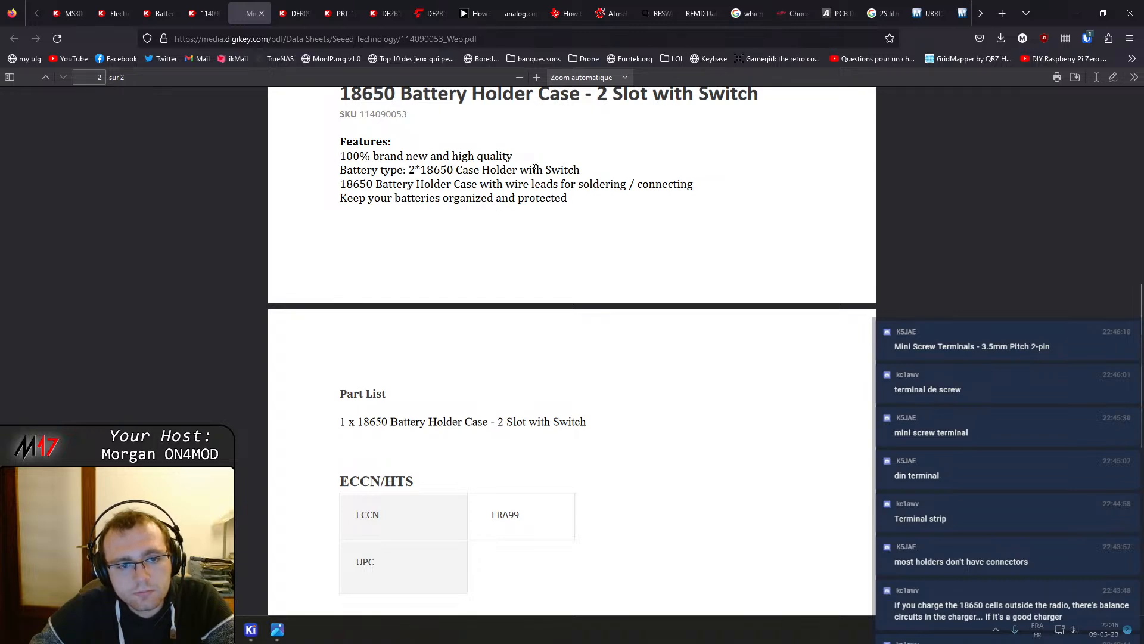
scroll(544, 188, down, 4)
scroll(549, 208, up, 12)
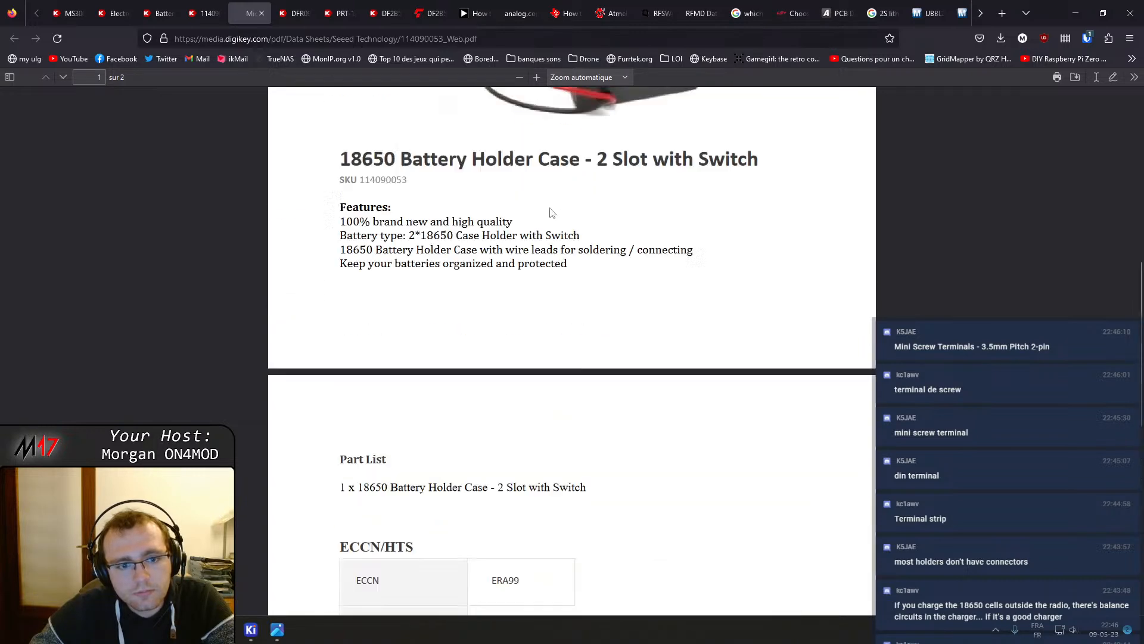
scroll(570, 442, up, 2)
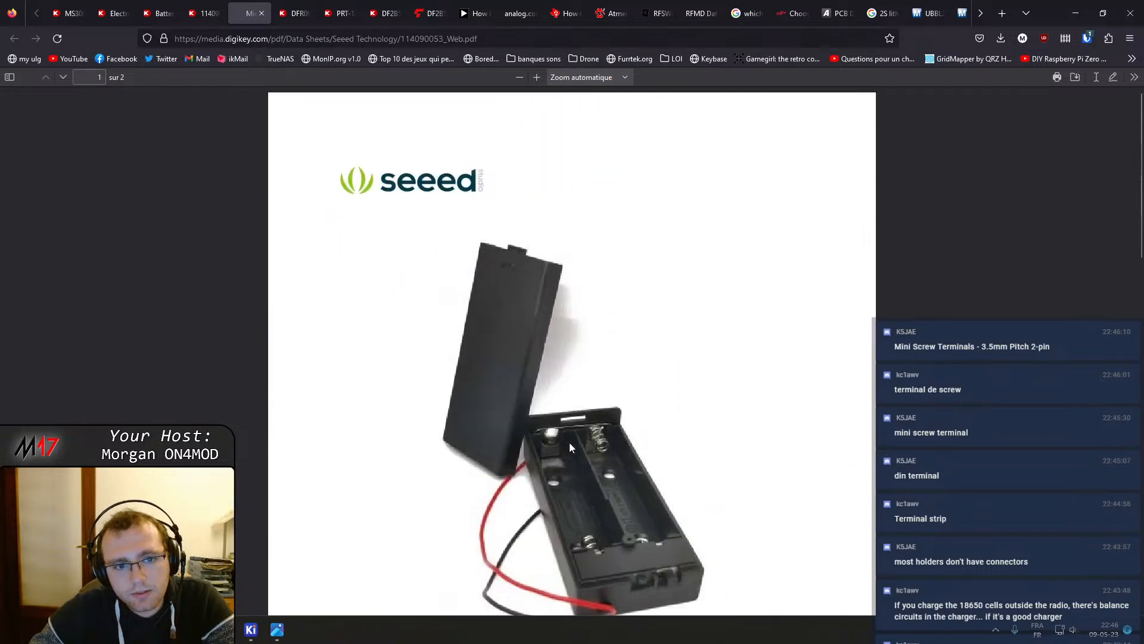
scroll(569, 442, down, 9)
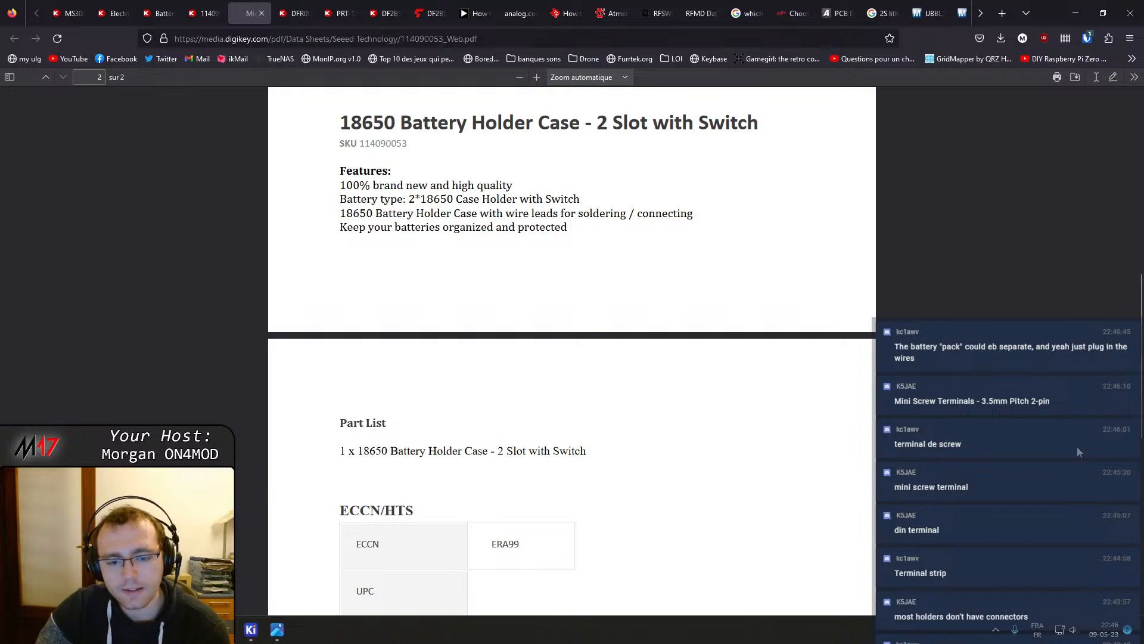
scroll(746, 372, down, 7)
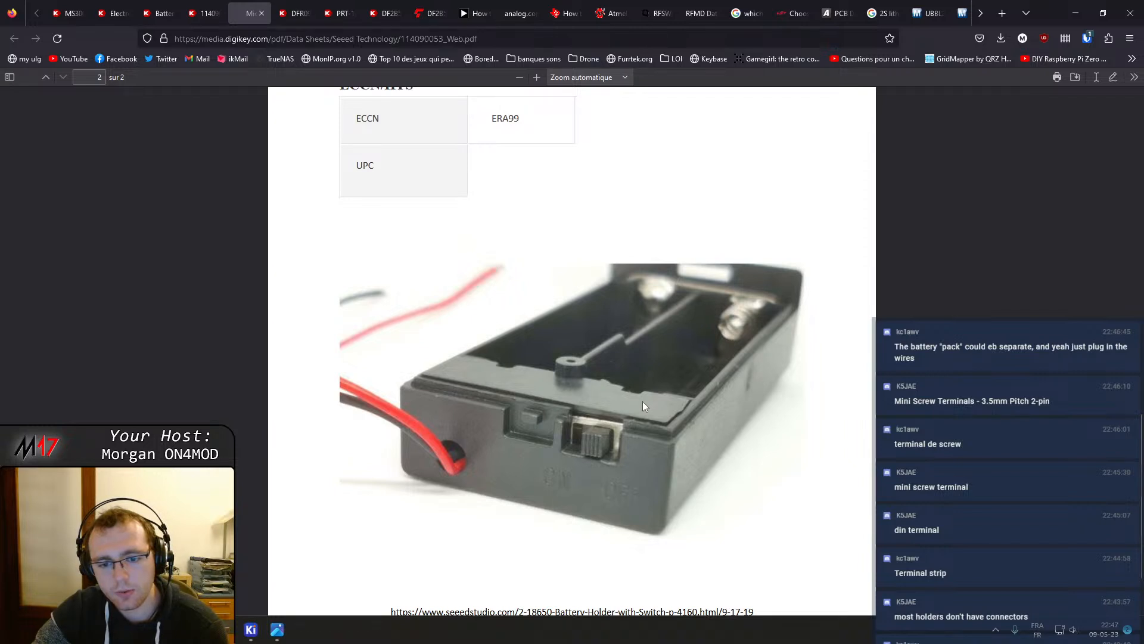
scroll(644, 407, down, 2)
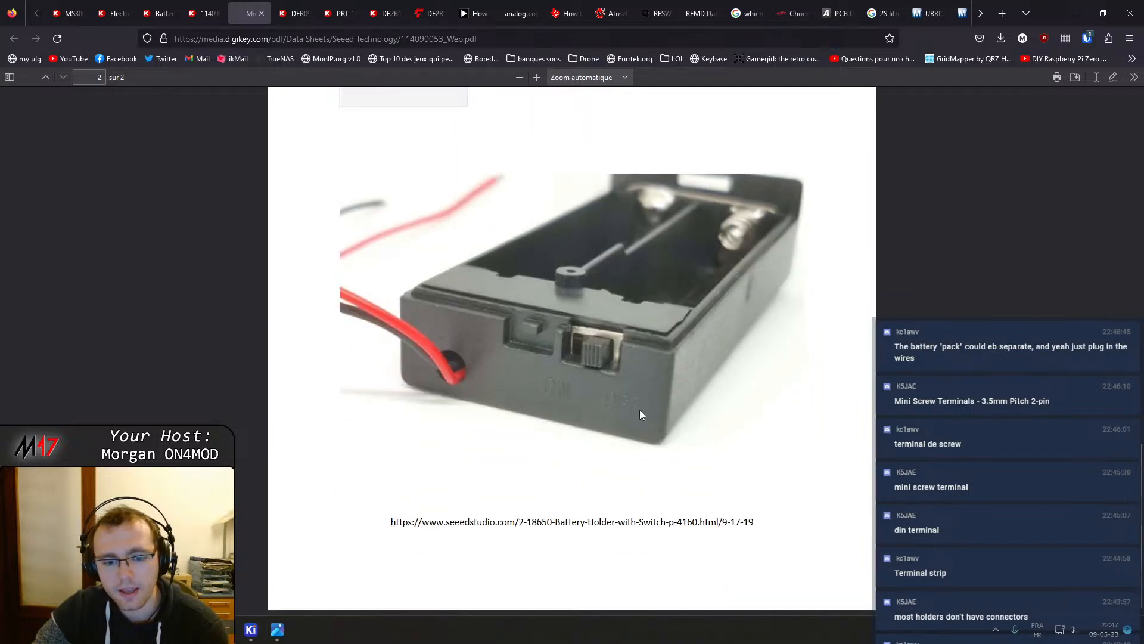
Select the Seeed Studio link in the datasheet, search Google for it, and open the Seeed Studio product page
double_click(548, 522)
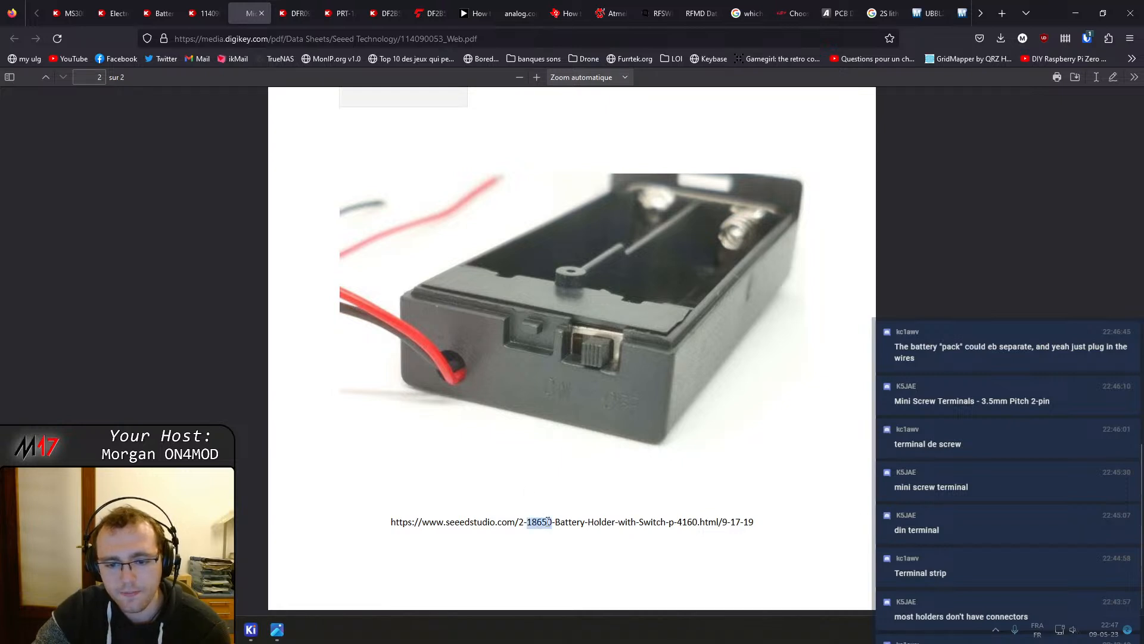
drag(392, 523, 747, 546)
drag(770, 483, 751, 527)
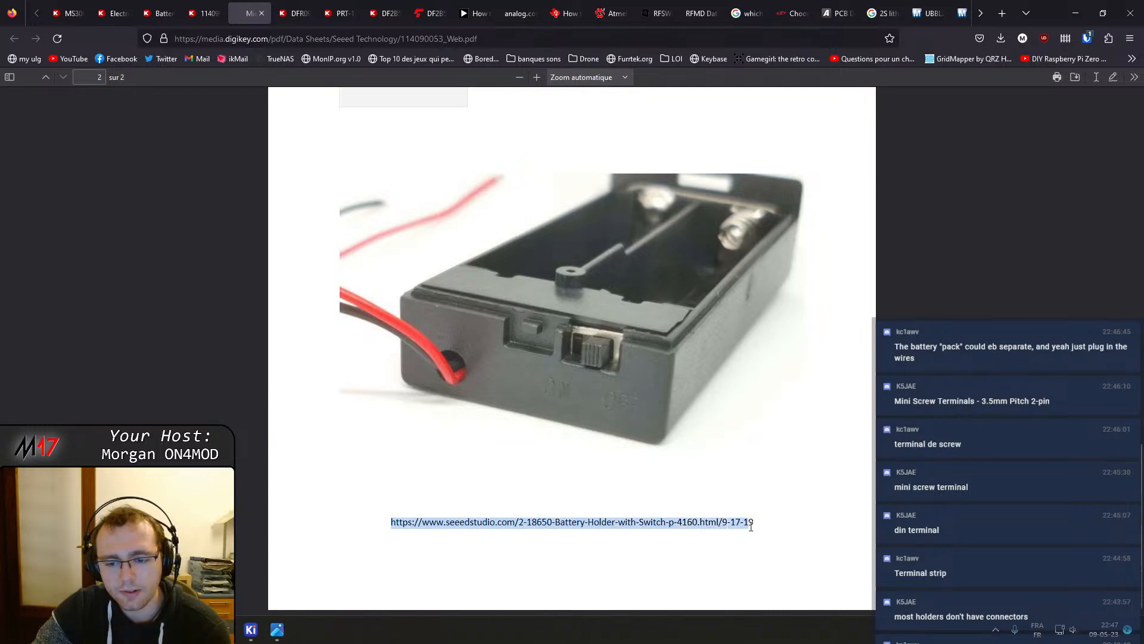
right_click(739, 522)
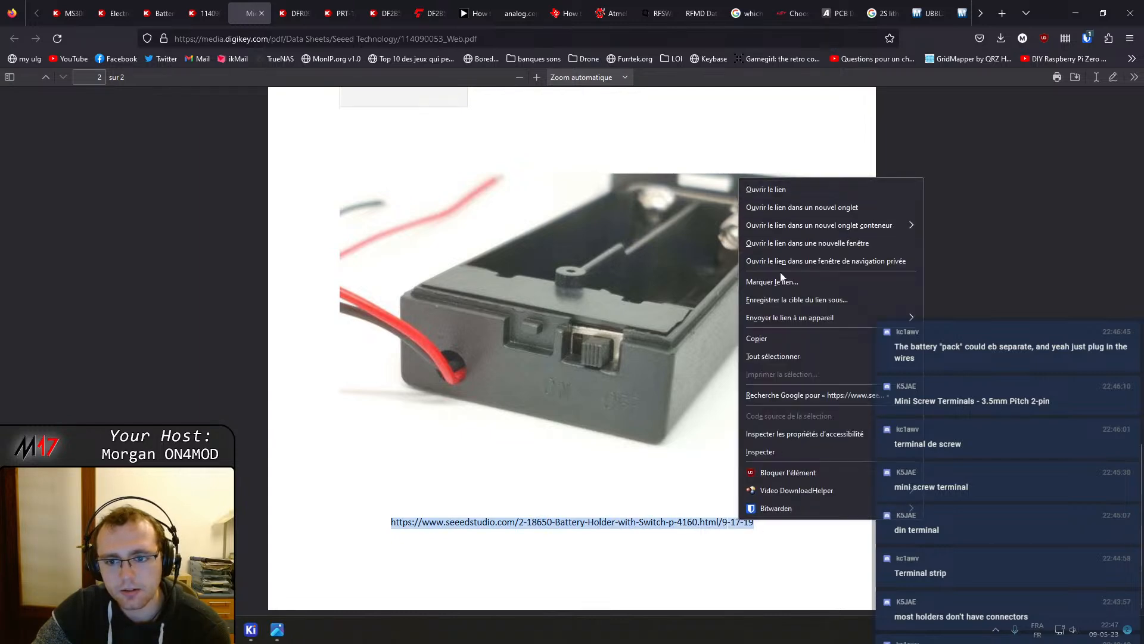
click(786, 400)
triple_click(305, 97)
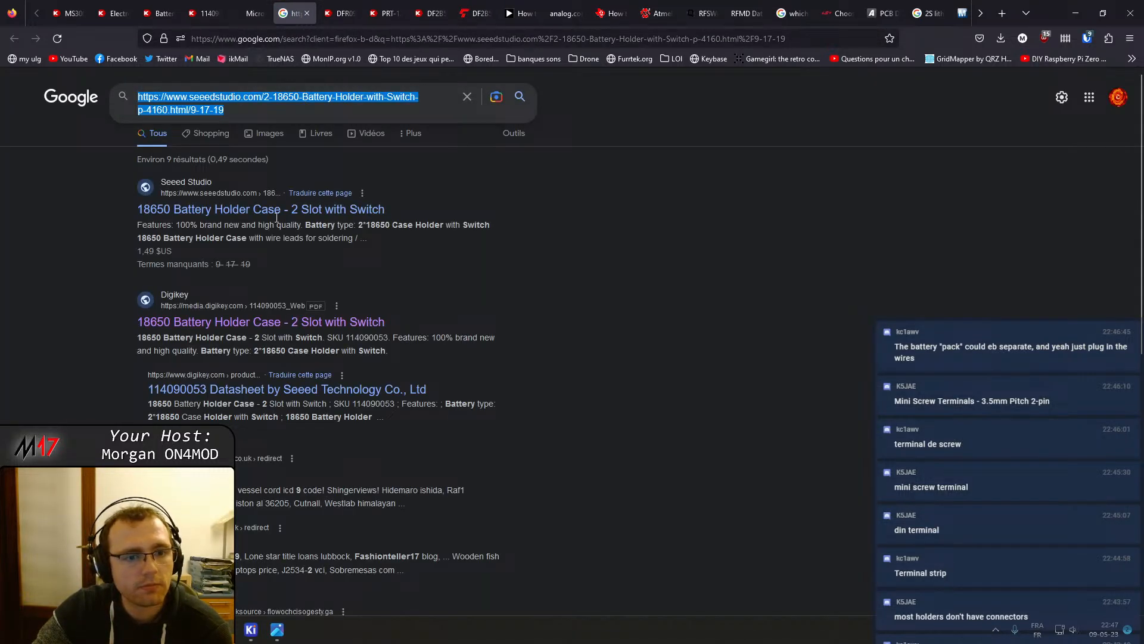
click(240, 214)
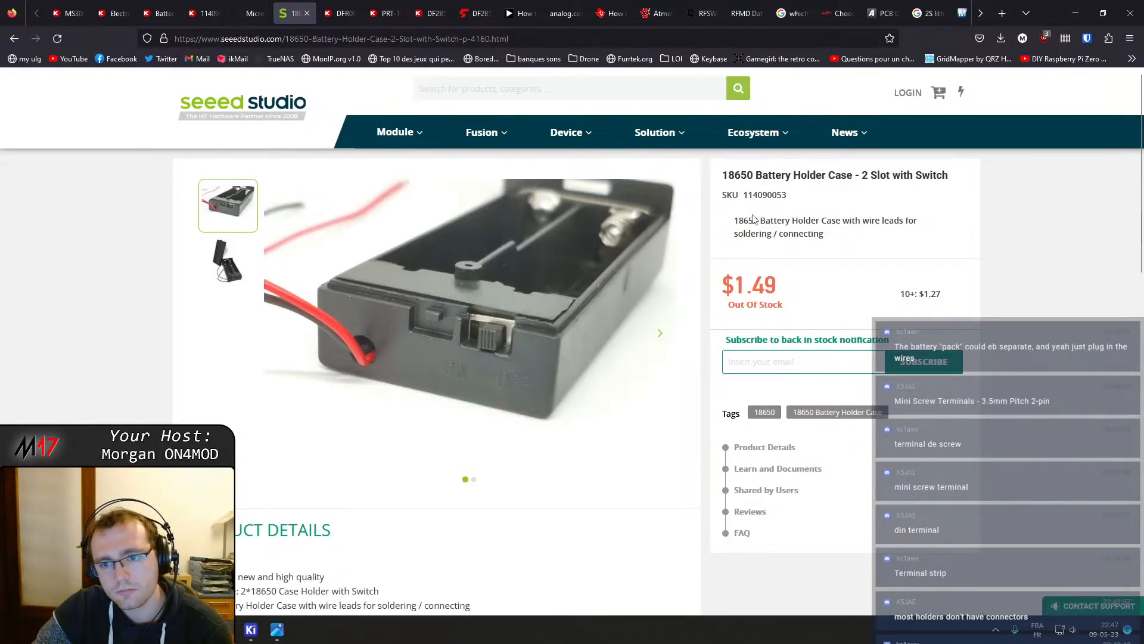
Review the Seeed Studio 18650 Battery Holder Case product details, then return to the datasheet tab
scroll(613, 280, down, 8)
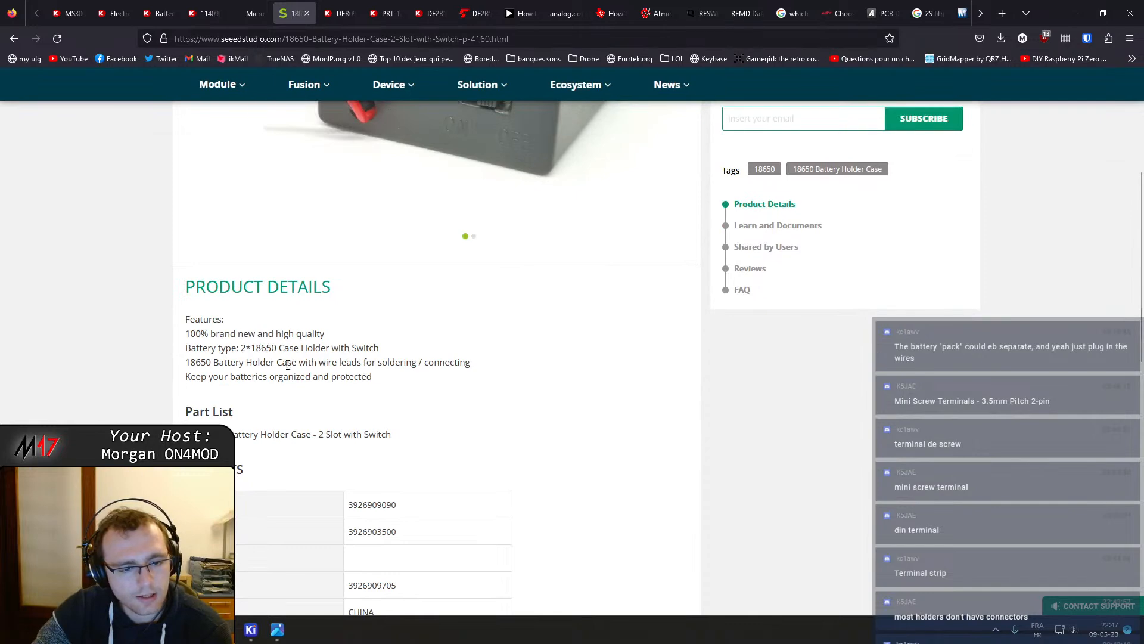
scroll(294, 357, down, 4)
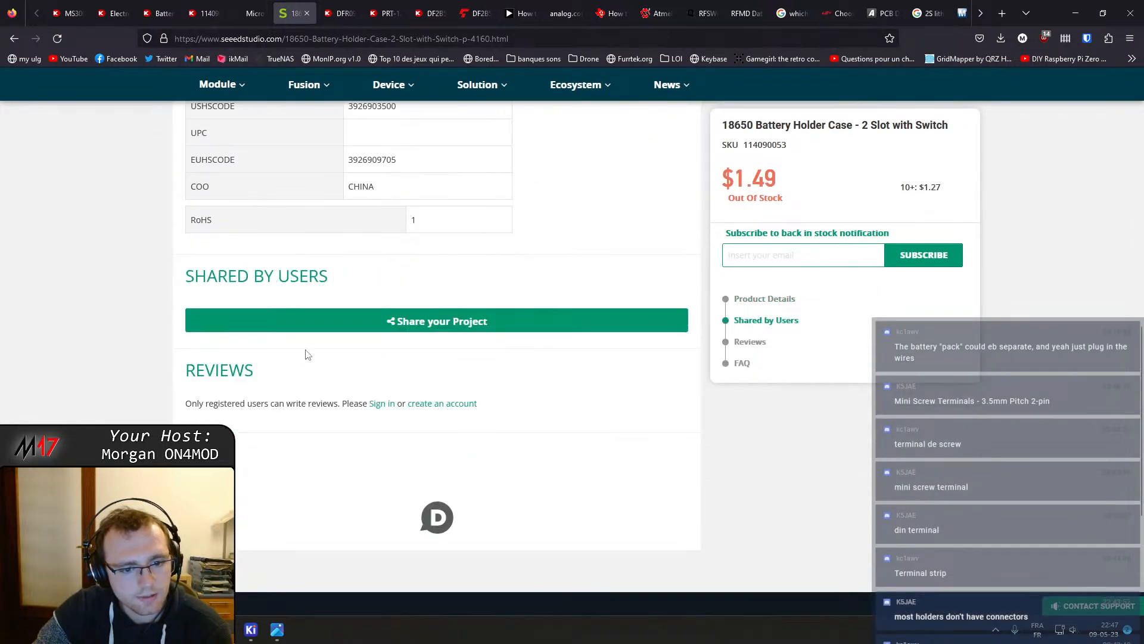
scroll(304, 355, up, 10)
click(306, 13)
scroll(396, 319, up, 8)
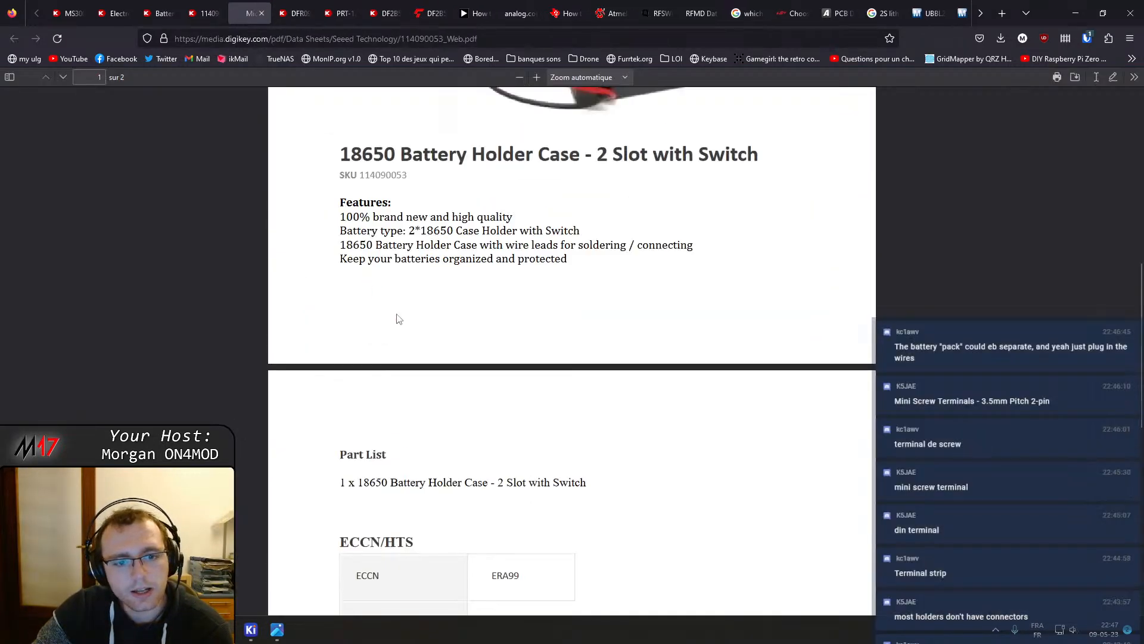
scroll(400, 322, down, 4)
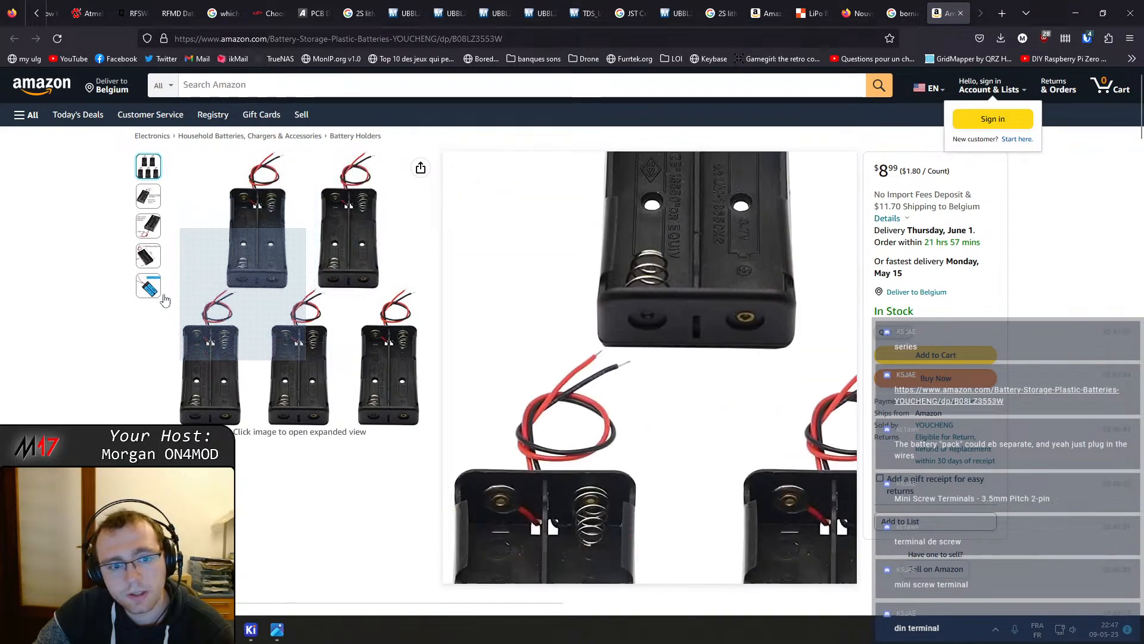
Browse the product images of the PNGKNYOCN two-slot 18650 battery clip listing
mouse_move(151, 201)
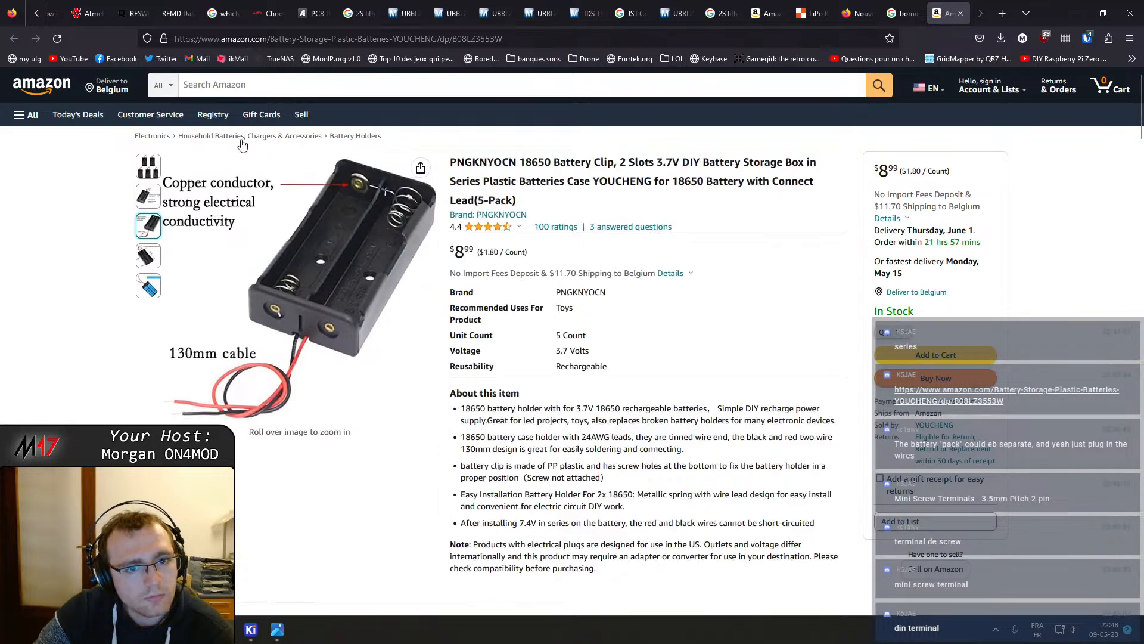
mouse_move(361, 186)
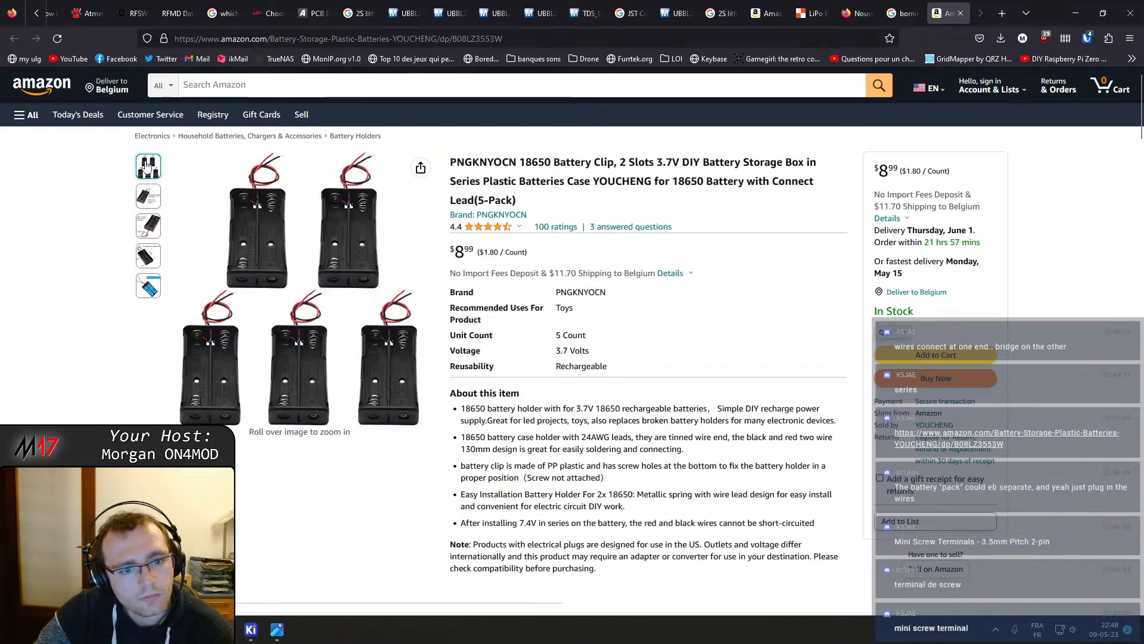
mouse_move(153, 196)
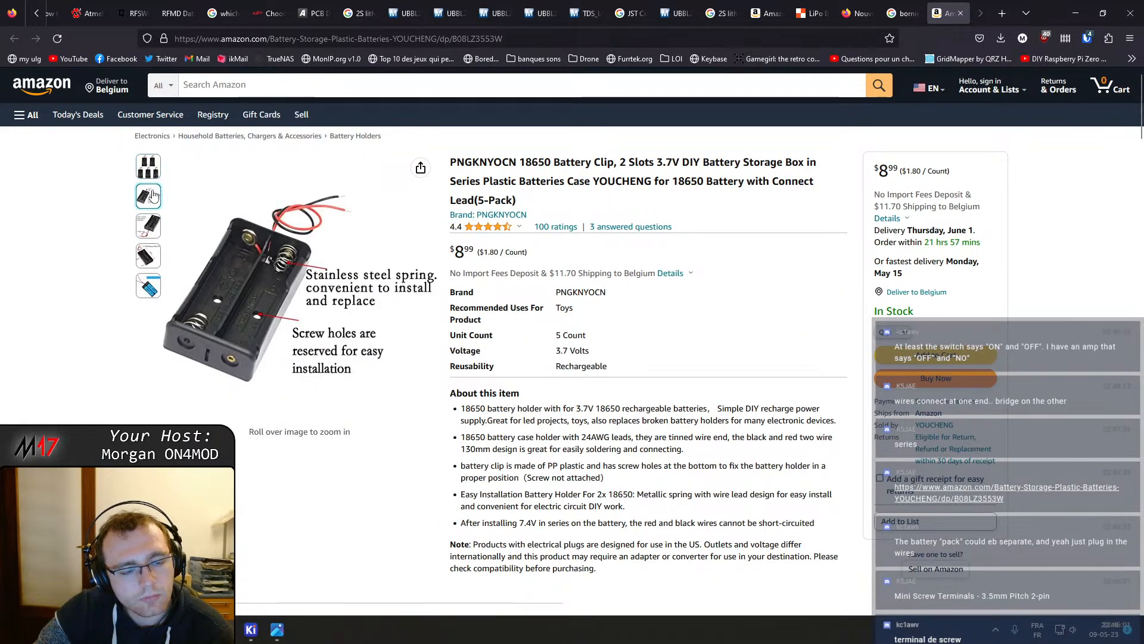
mouse_move(152, 230)
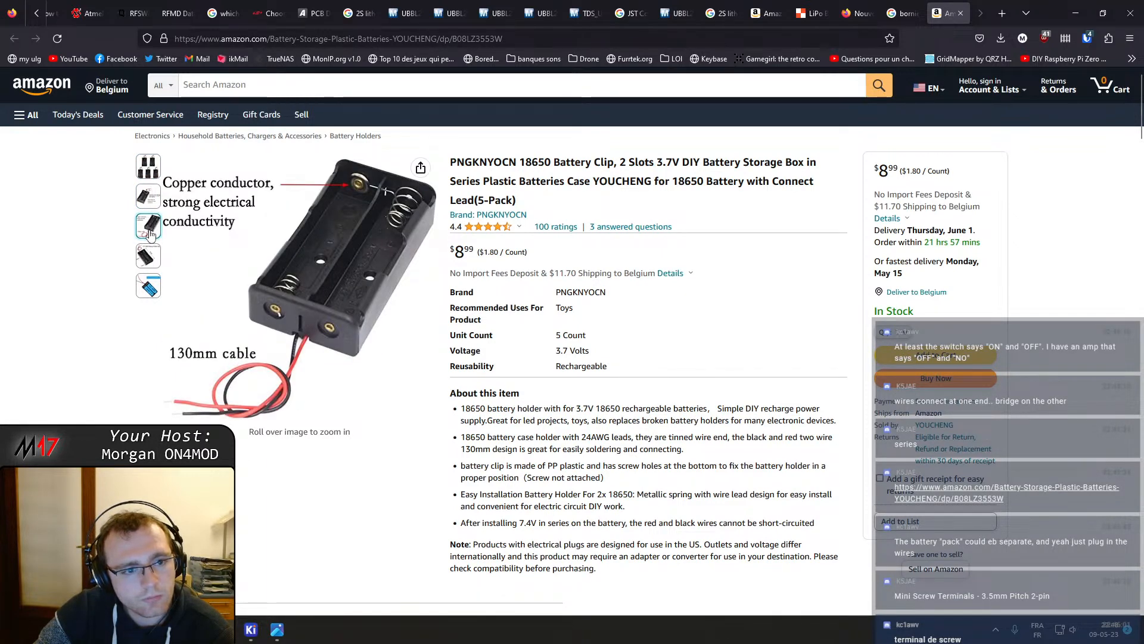
mouse_move(154, 254)
mouse_move(149, 286)
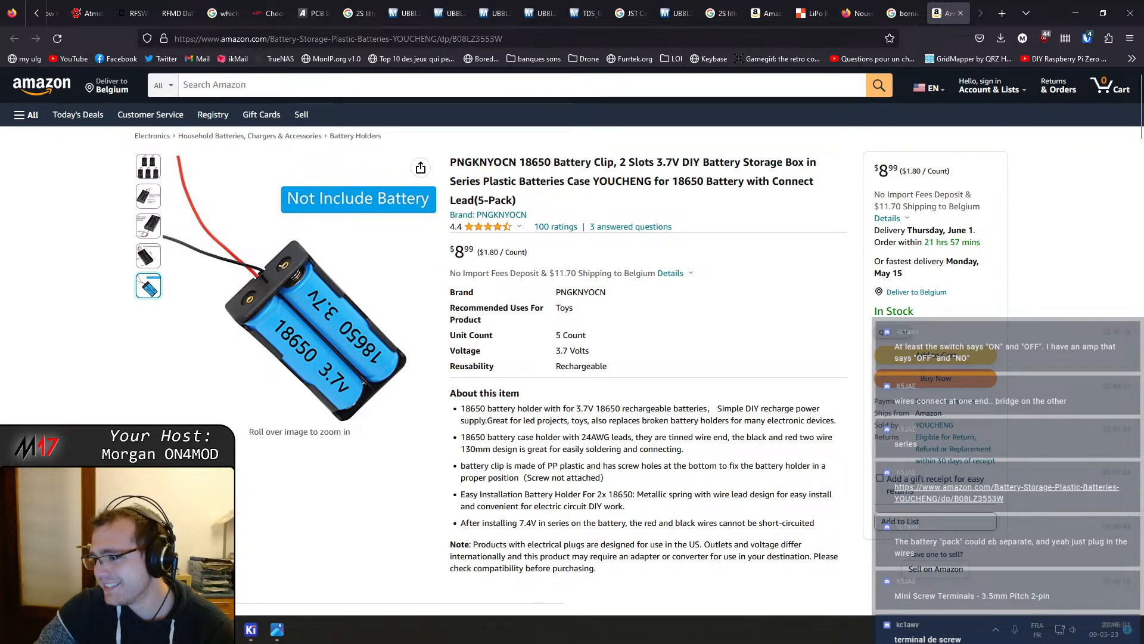
Read the listing's product information and customer questions, expanding the answers about an on/off switch, and recheck the images
scroll(728, 347, down, 4)
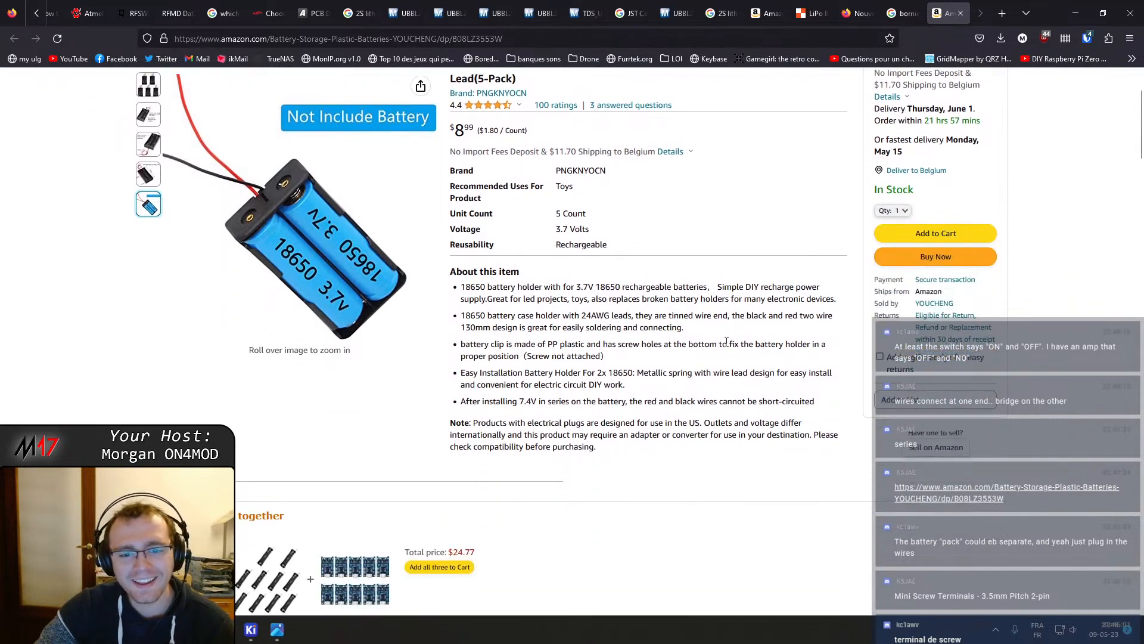
scroll(726, 344, down, 9)
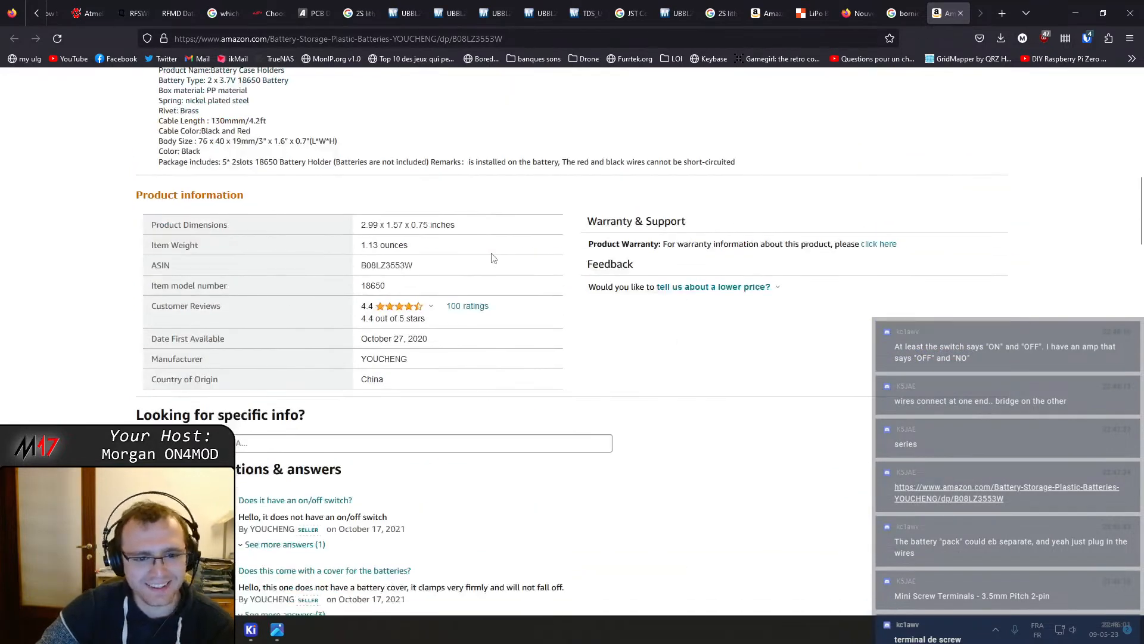
scroll(649, 286, down, 2)
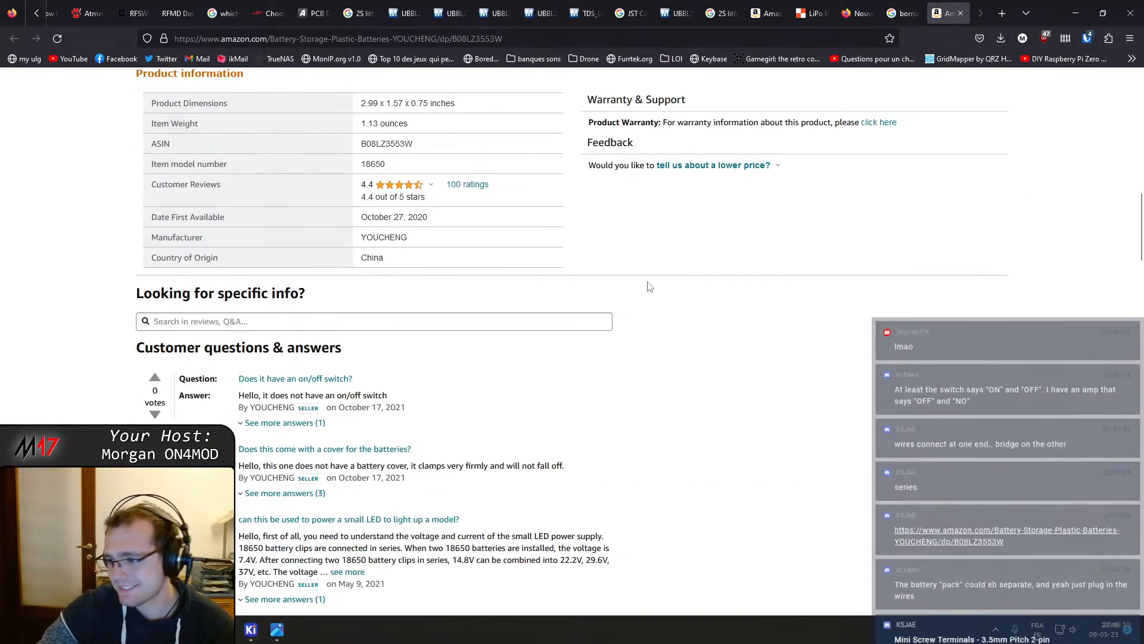
scroll(413, 308, down, 2)
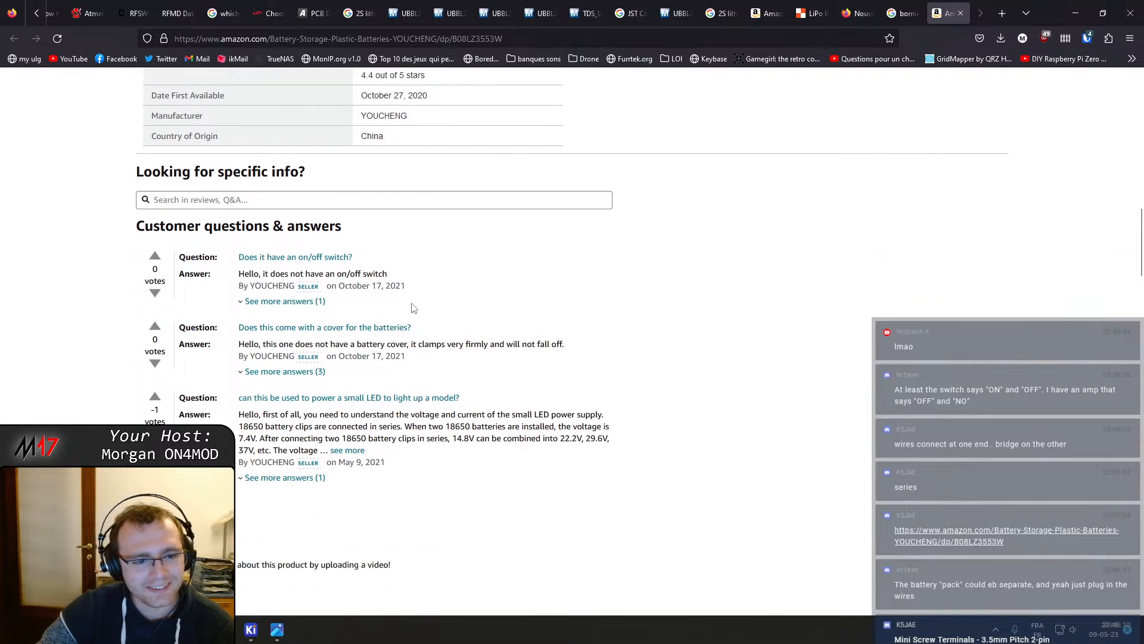
click(308, 301)
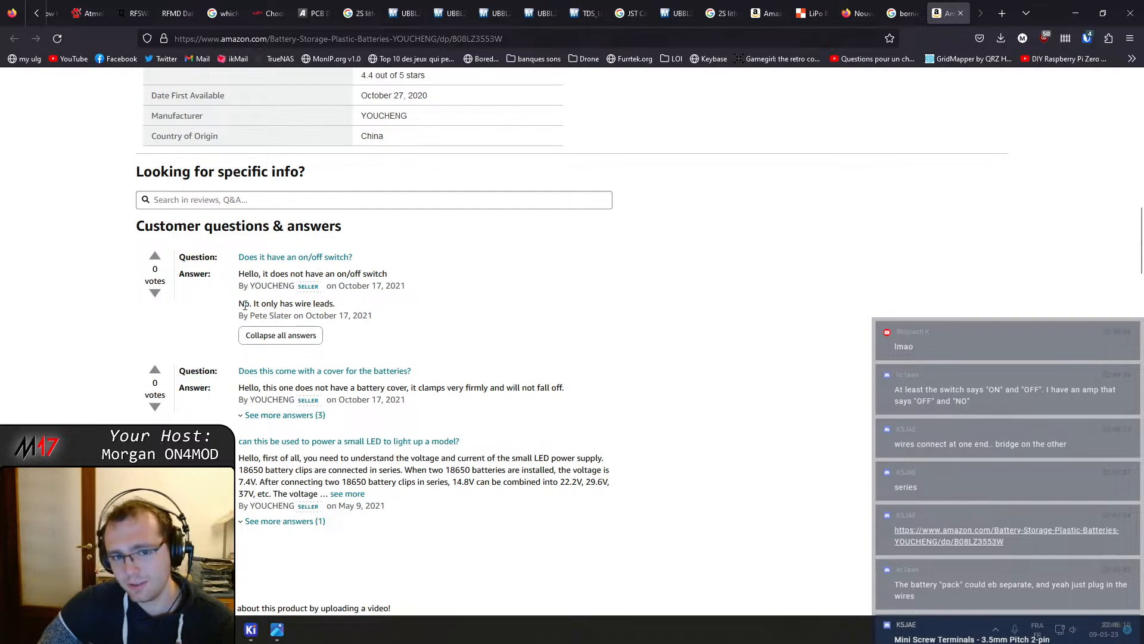
scroll(245, 305, up, 20)
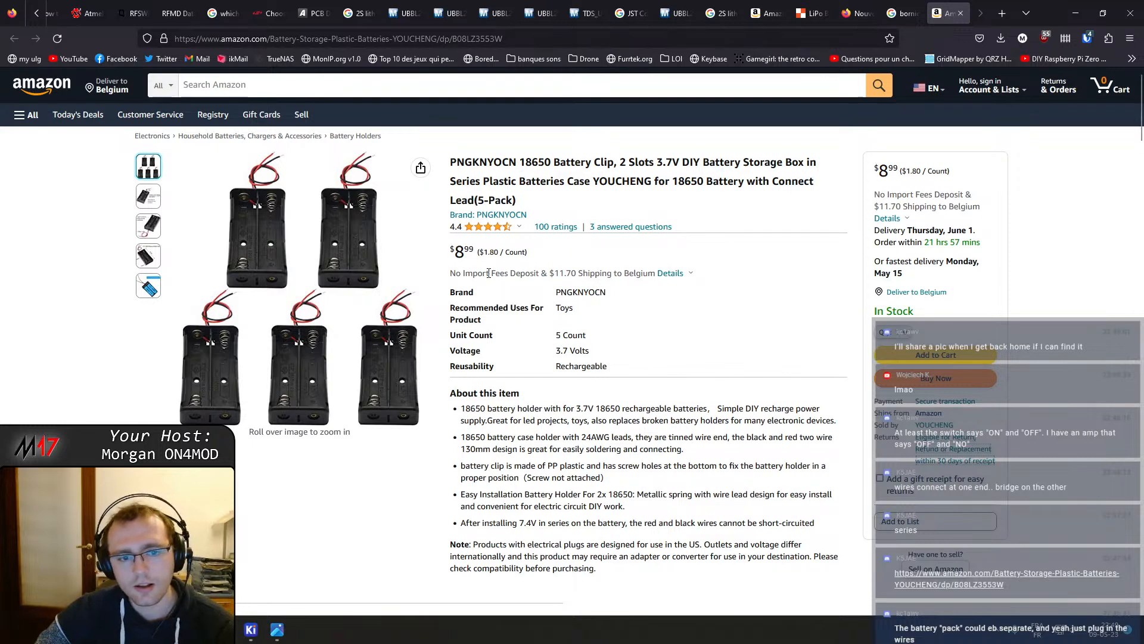
mouse_move(297, 240)
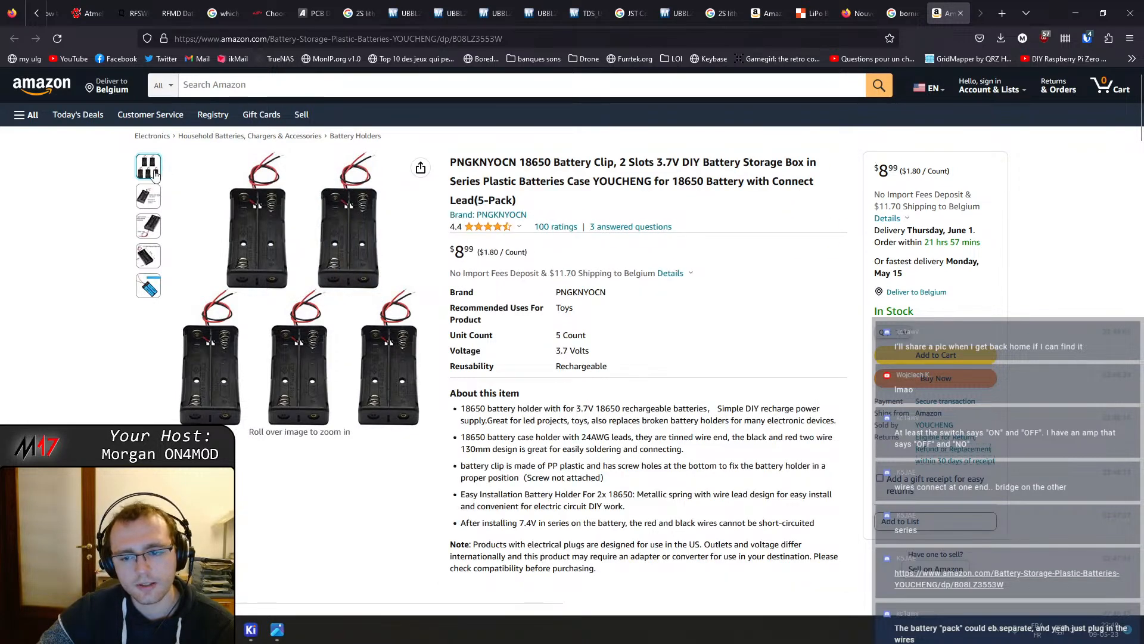
mouse_move(157, 232)
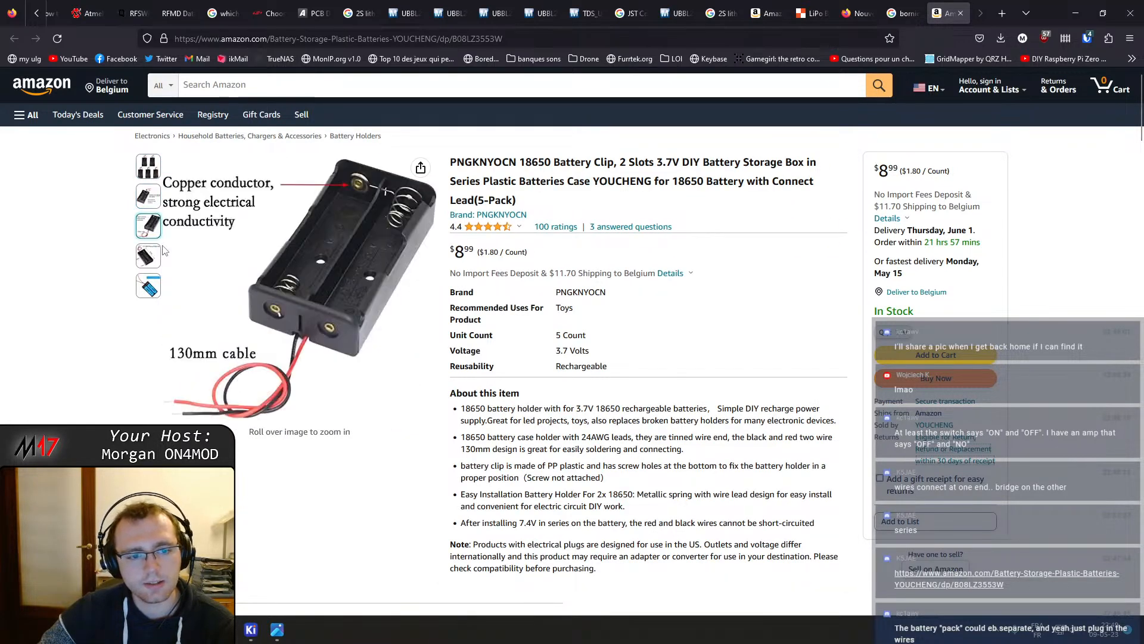
mouse_move(156, 284)
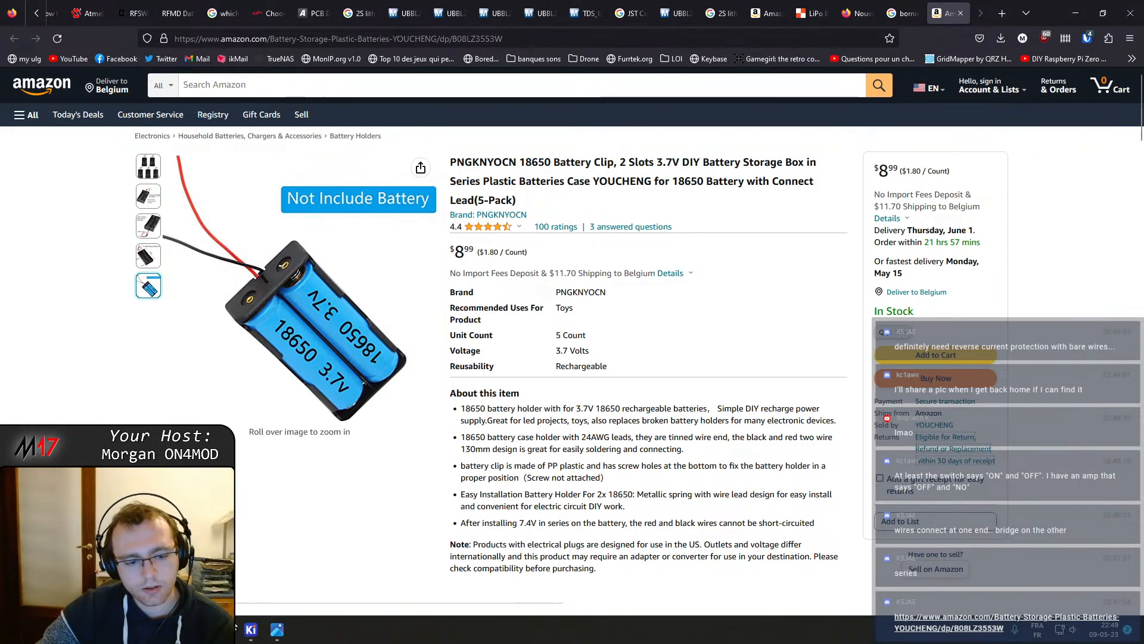
Switch to the OpenHT-RF PCB editor and inspect the +BATT battery input area and nearby components
mouse_move(250, 629)
click(353, 549)
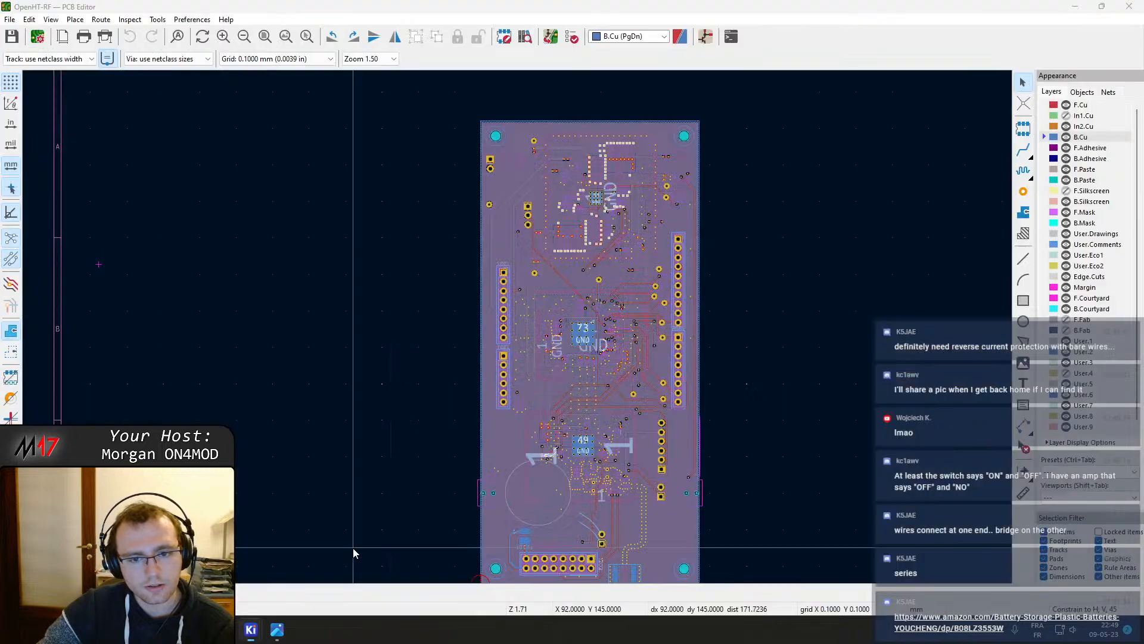
scroll(515, 322, up, 5)
scroll(517, 327, up, 4)
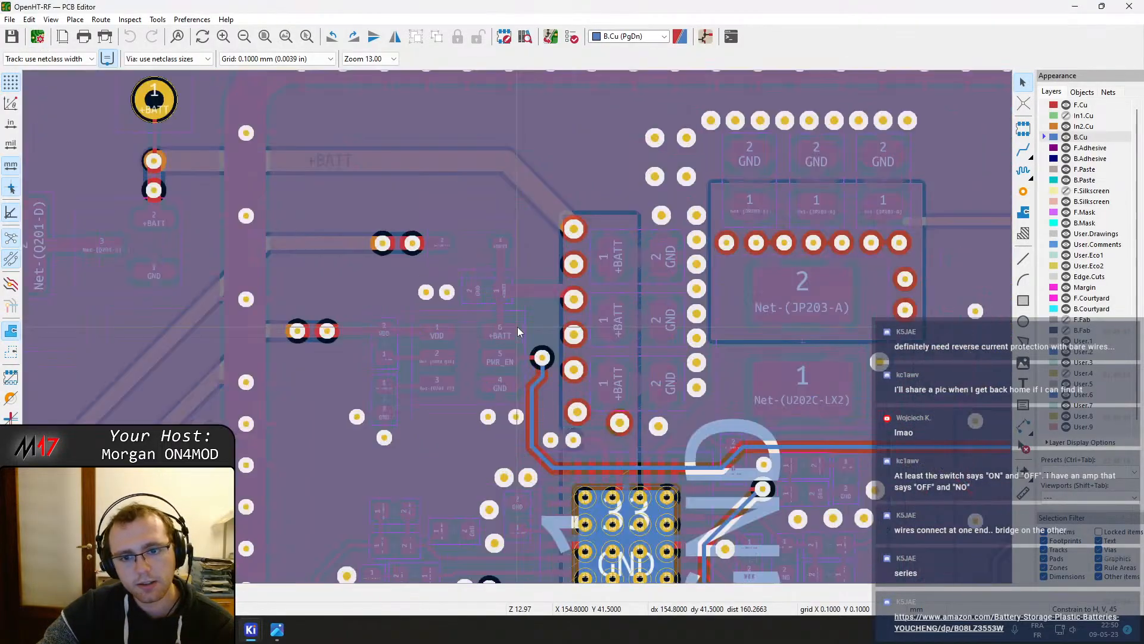
click(483, 209)
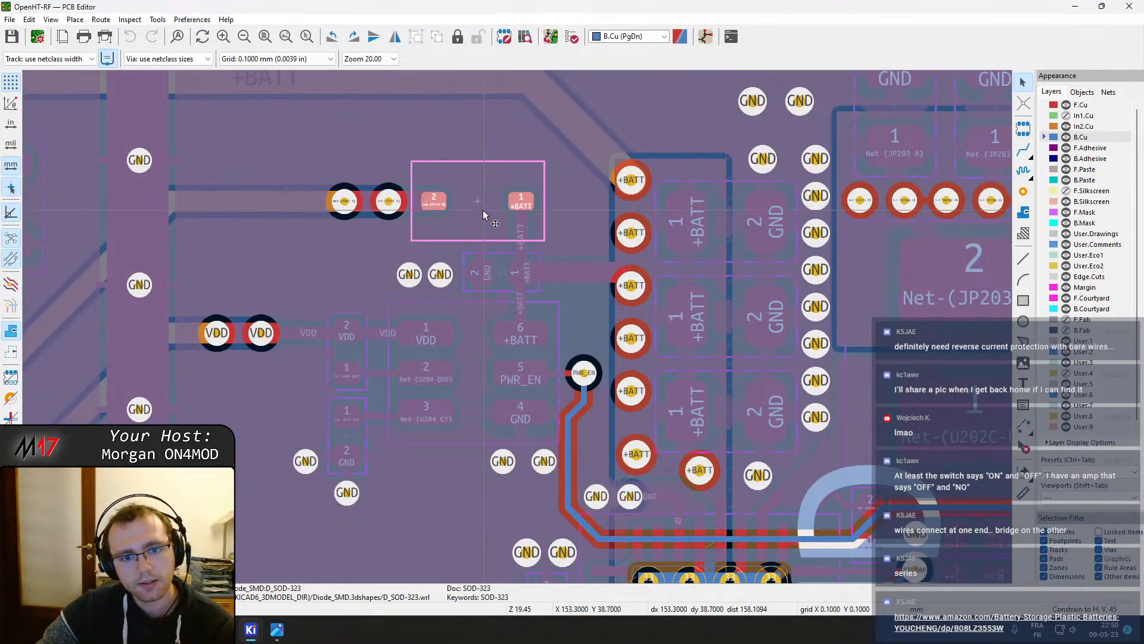
scroll(425, 380, down, 1)
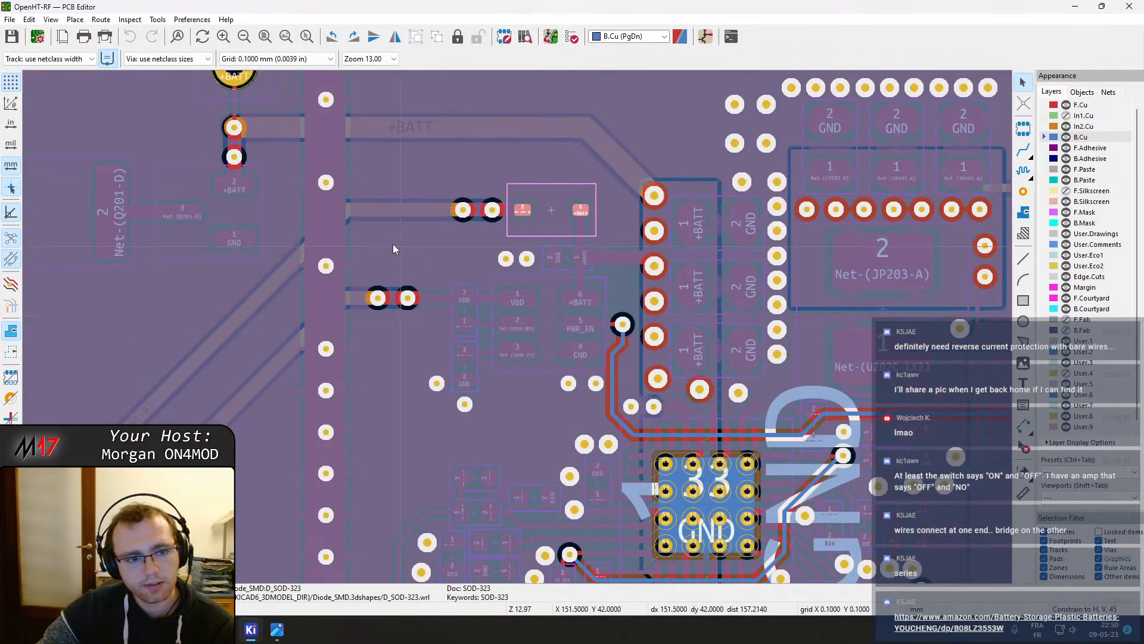
middle_drag(393, 245, 449, 291)
click(273, 263)
scroll(287, 268, down, 1)
middle_drag(287, 268, 549, 344)
click(173, 335)
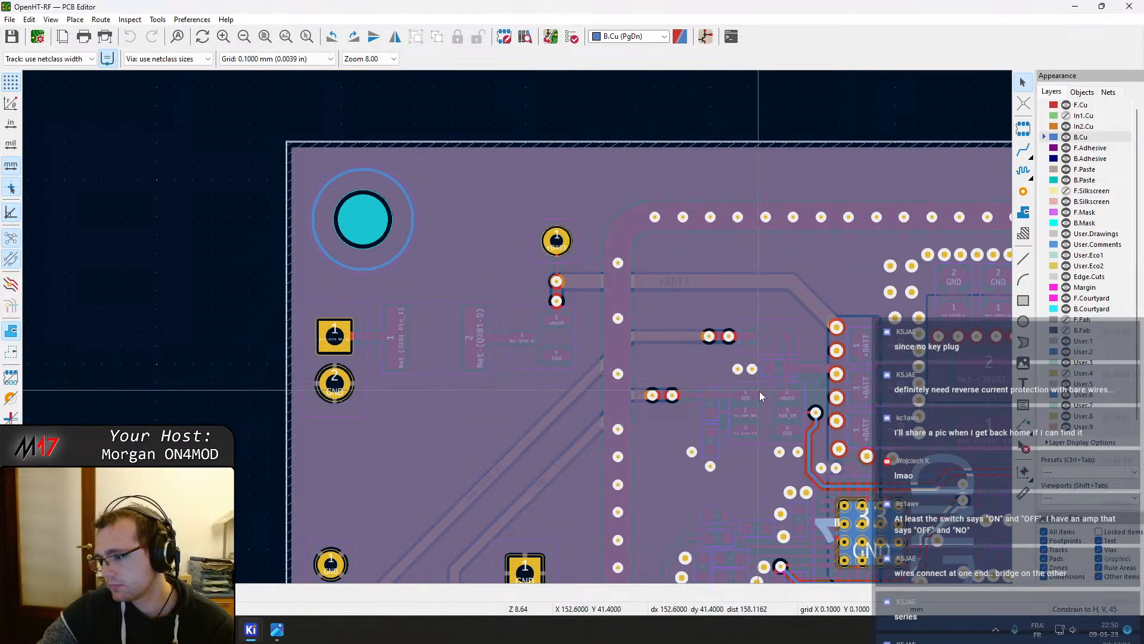
scroll(759, 391, down, 3)
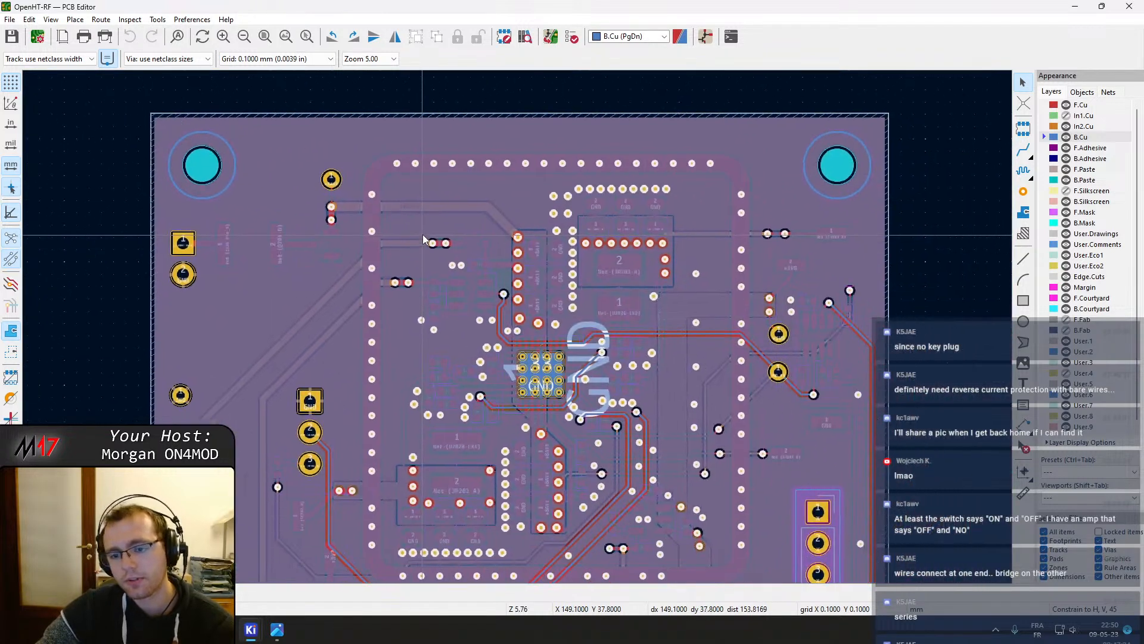
scroll(760, 339, up, 3)
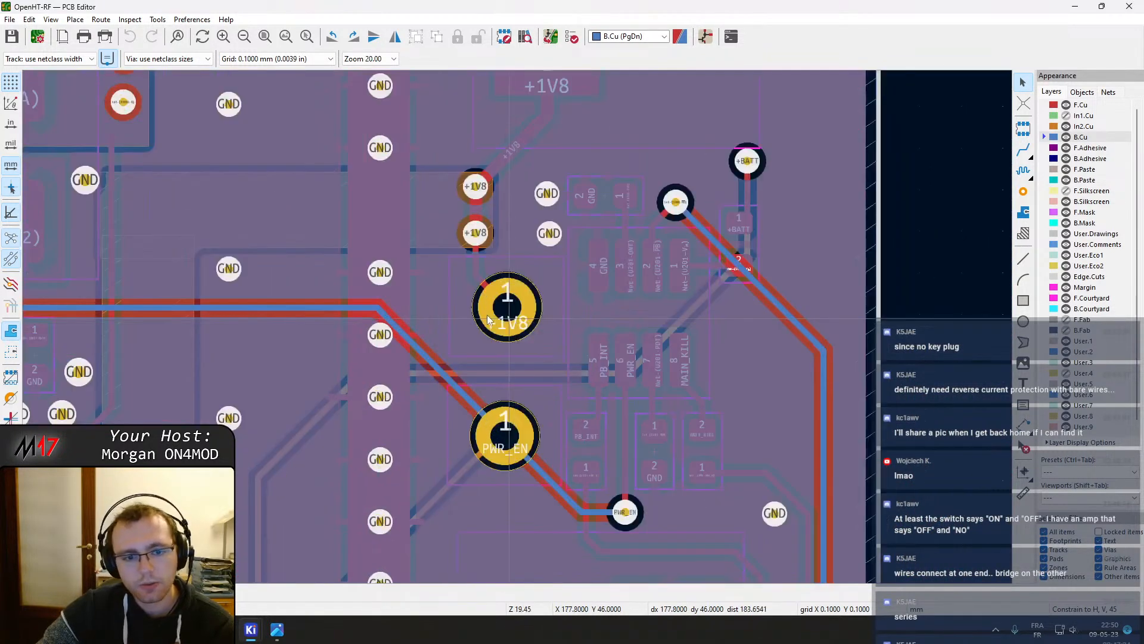
Nudge the diagonal track leading to the PWR_EN pad slightly and refill all zones
click(396, 327)
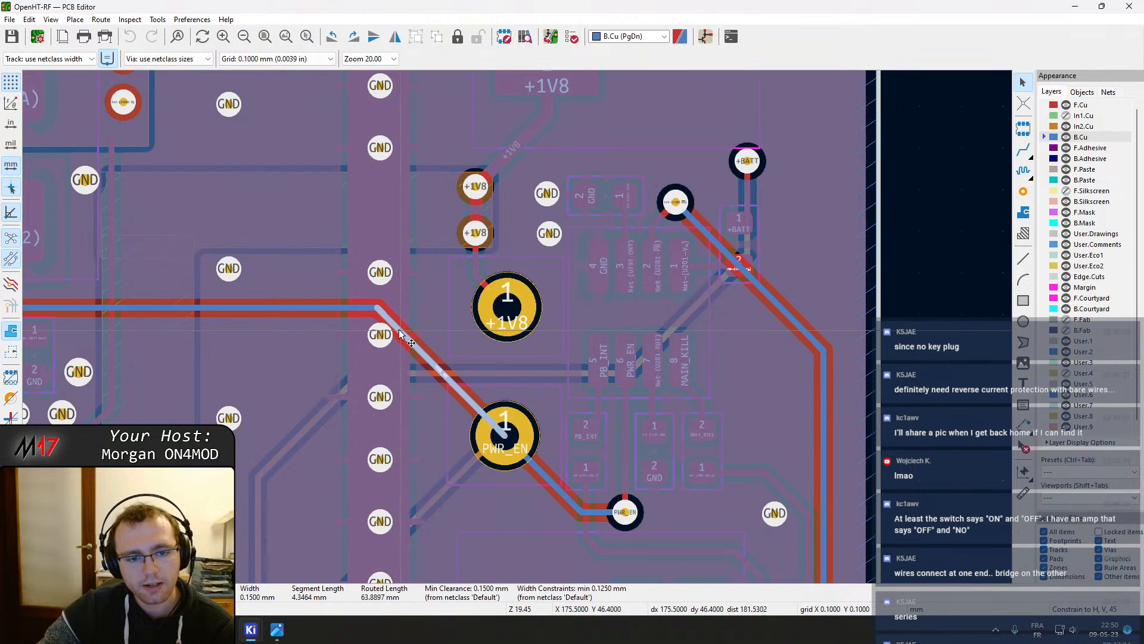
drag(401, 331, 417, 329)
key(b)
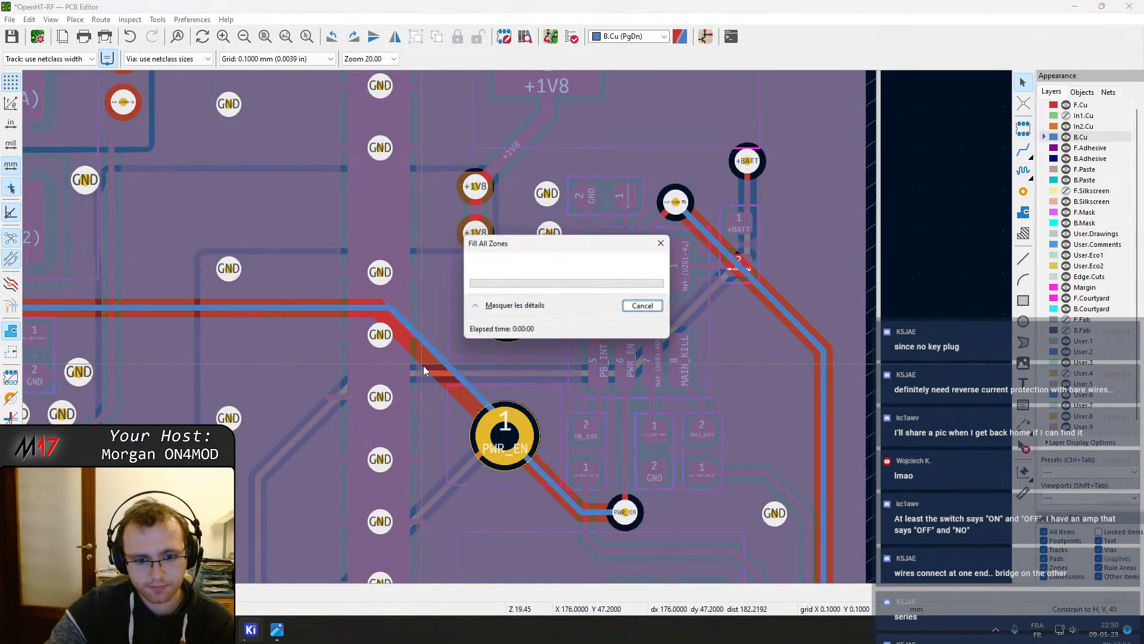
Inspect the board layout around the battery connector and PWR_EN routing
scroll(422, 362, down, 3)
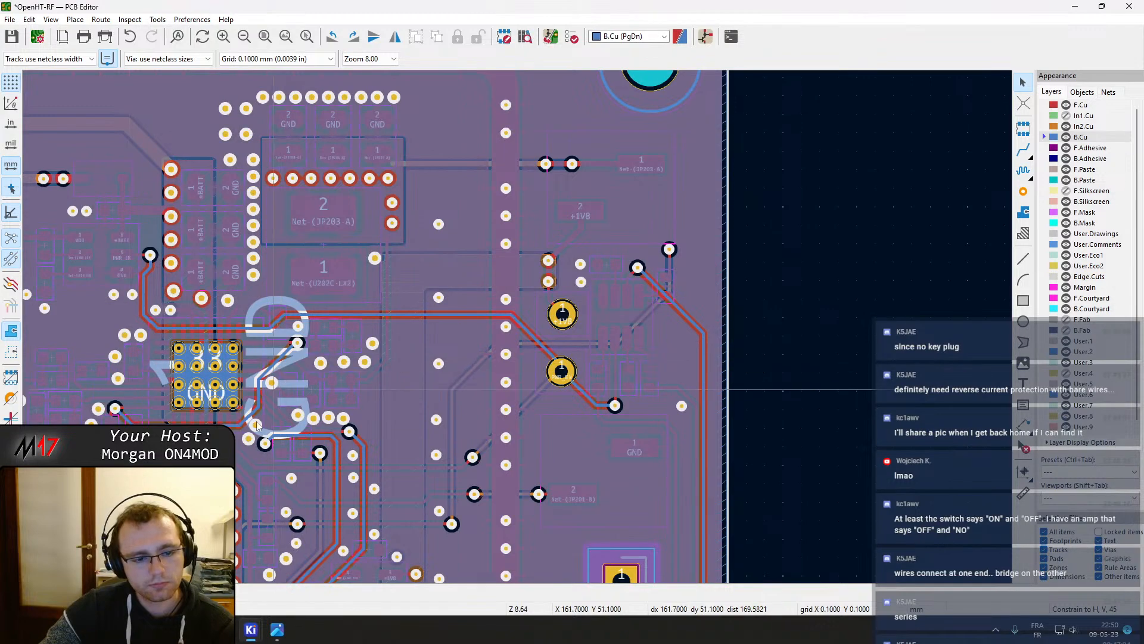
middle_drag(219, 529, 447, 162)
scroll(436, 256, down, 1)
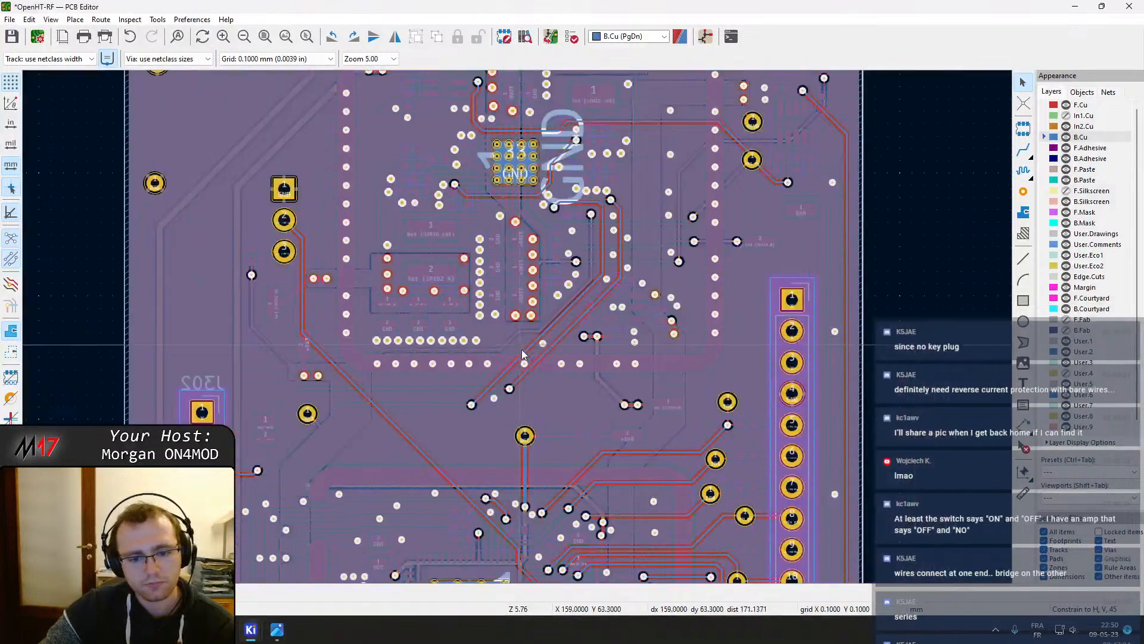
scroll(531, 474, down, 1)
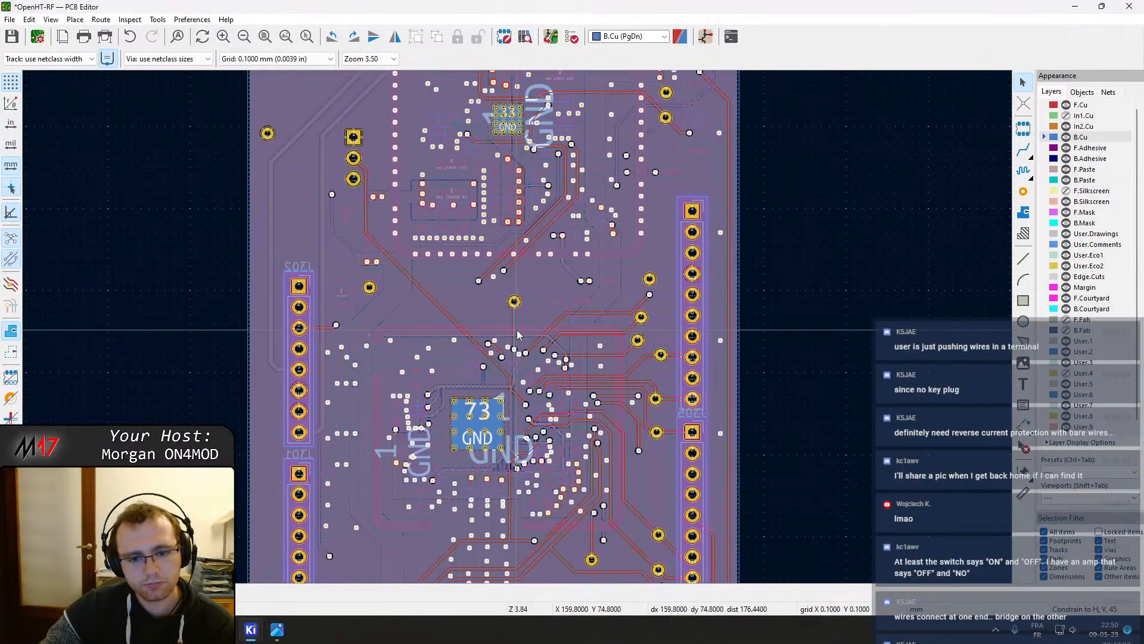
middle_drag(457, 250, 525, 455)
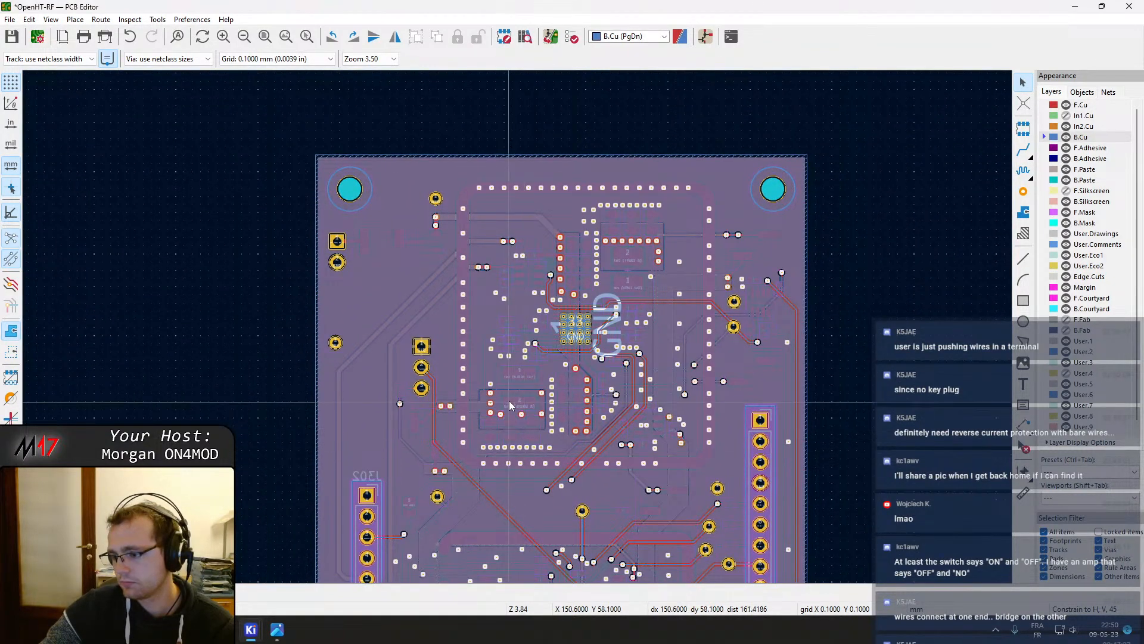
scroll(435, 290, up, 2)
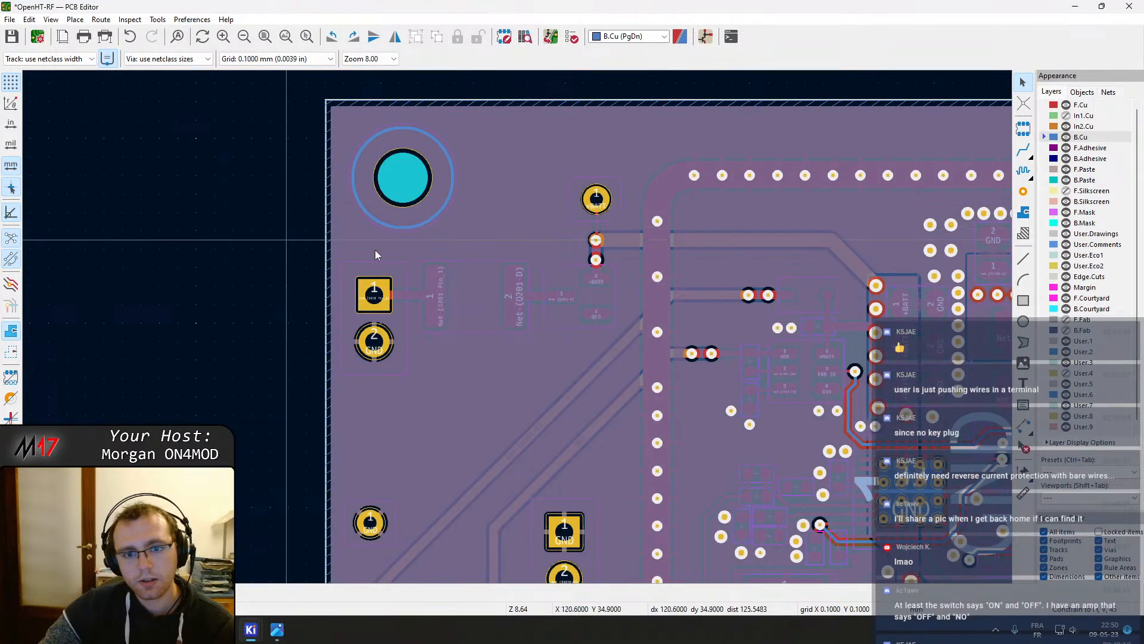
Return to Amazon and browse the Battery Holders category results
mouse_move(277, 633)
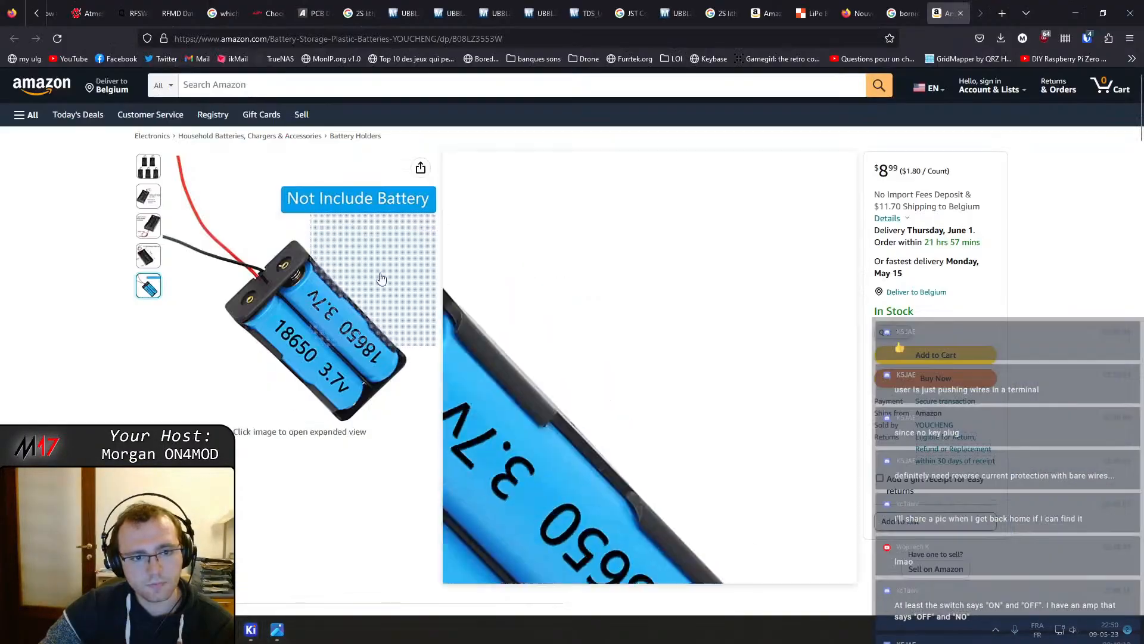
click(357, 136)
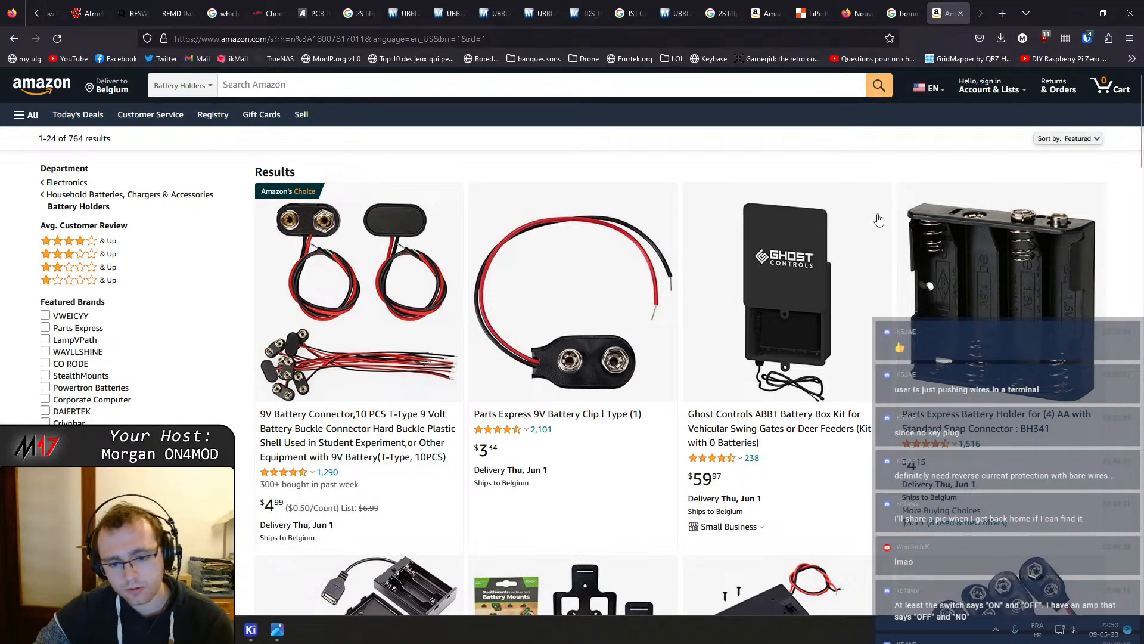
scroll(834, 250, down, 2)
scroll(798, 286, down, 1)
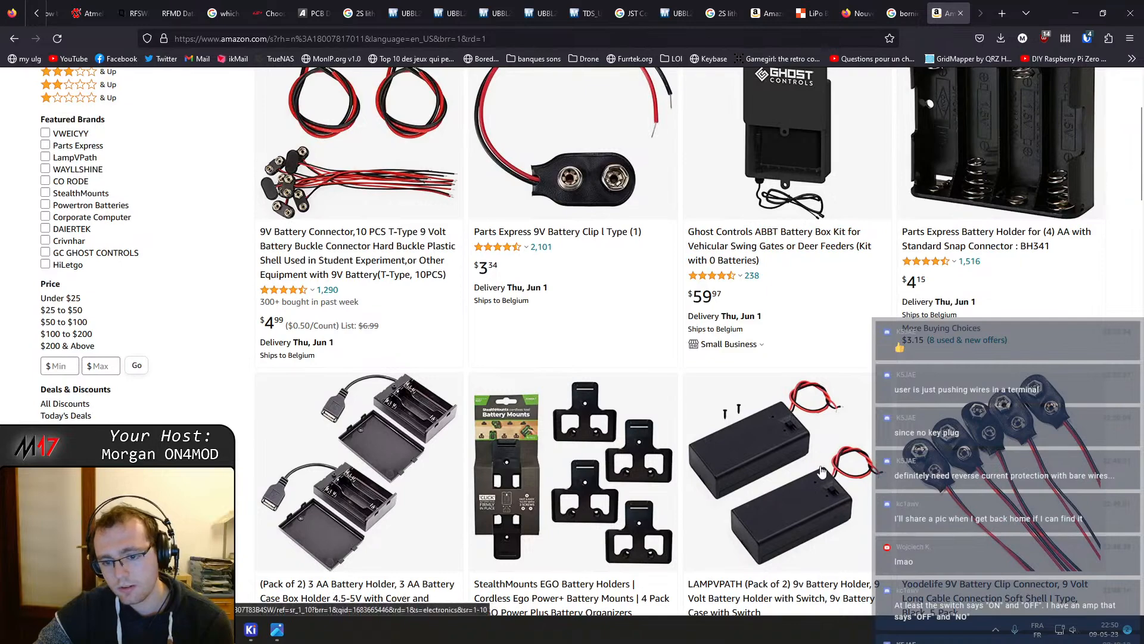
scroll(824, 388, down, 3)
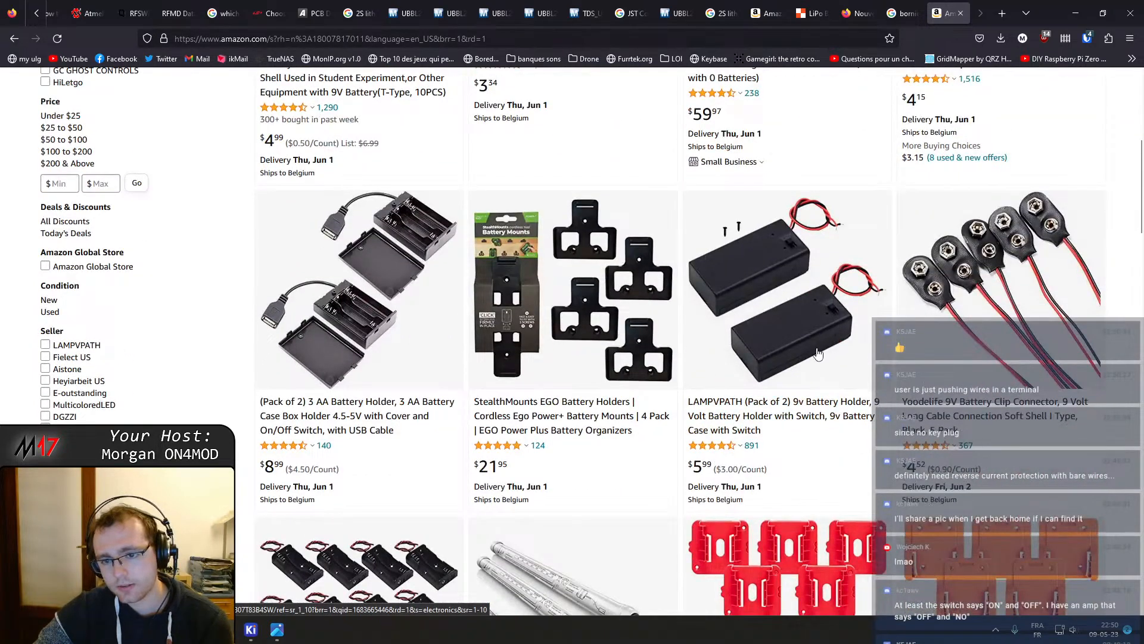
scroll(818, 349, down, 3)
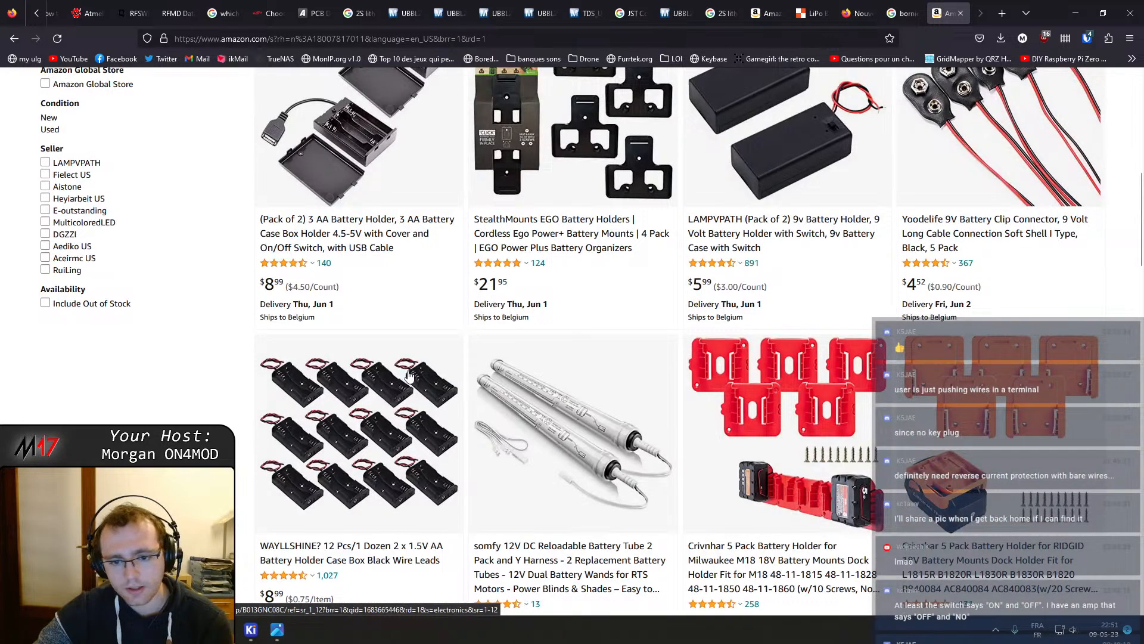
scroll(408, 375, down, 6)
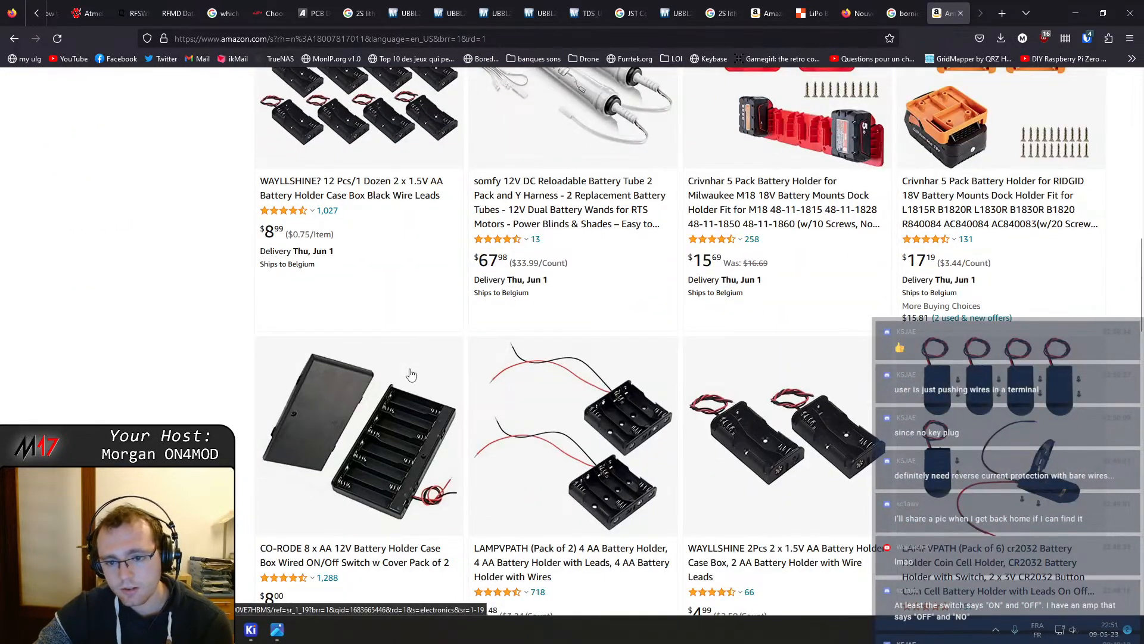
scroll(847, 468, down, 7)
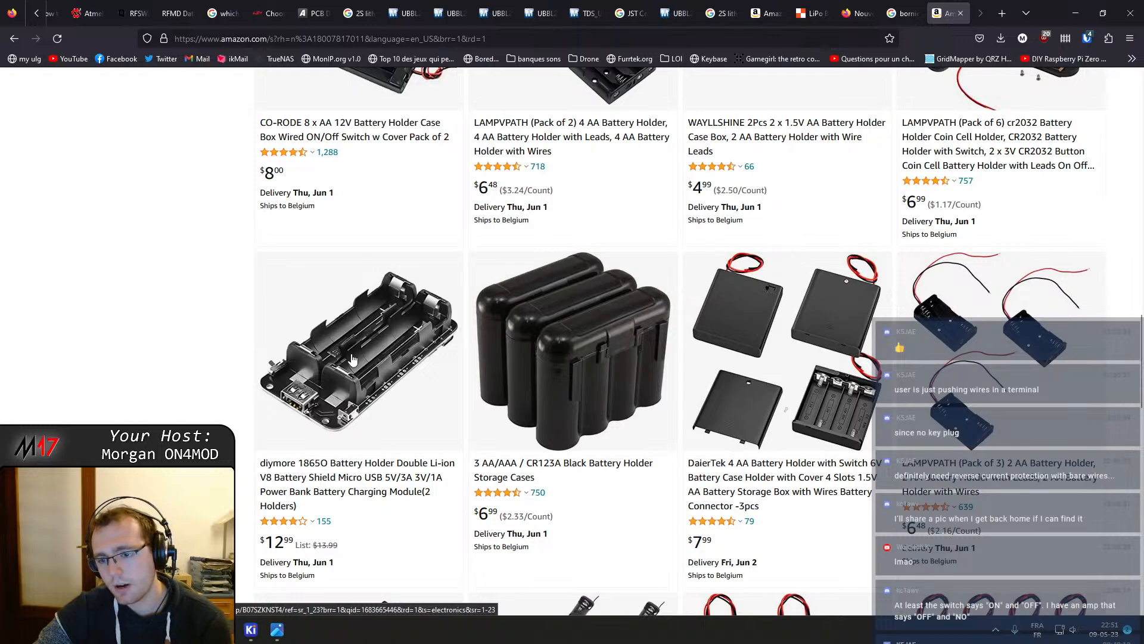
Scroll through the Battery Holders results down to the page navigation to review the holder options
scroll(399, 382, down, 5)
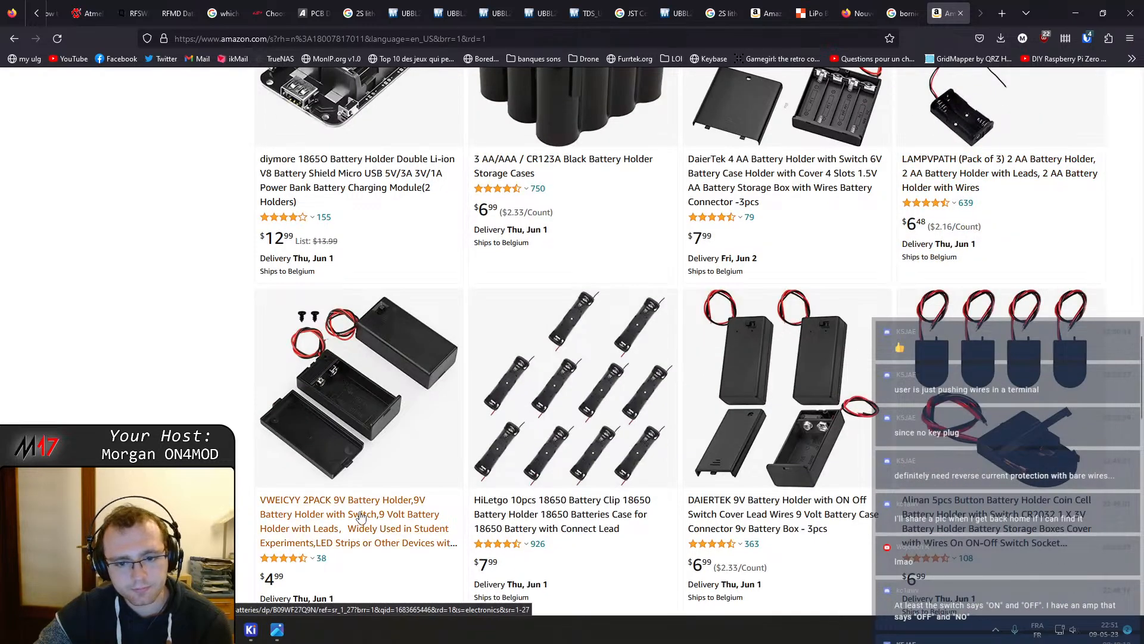
scroll(60, 366, up, 15)
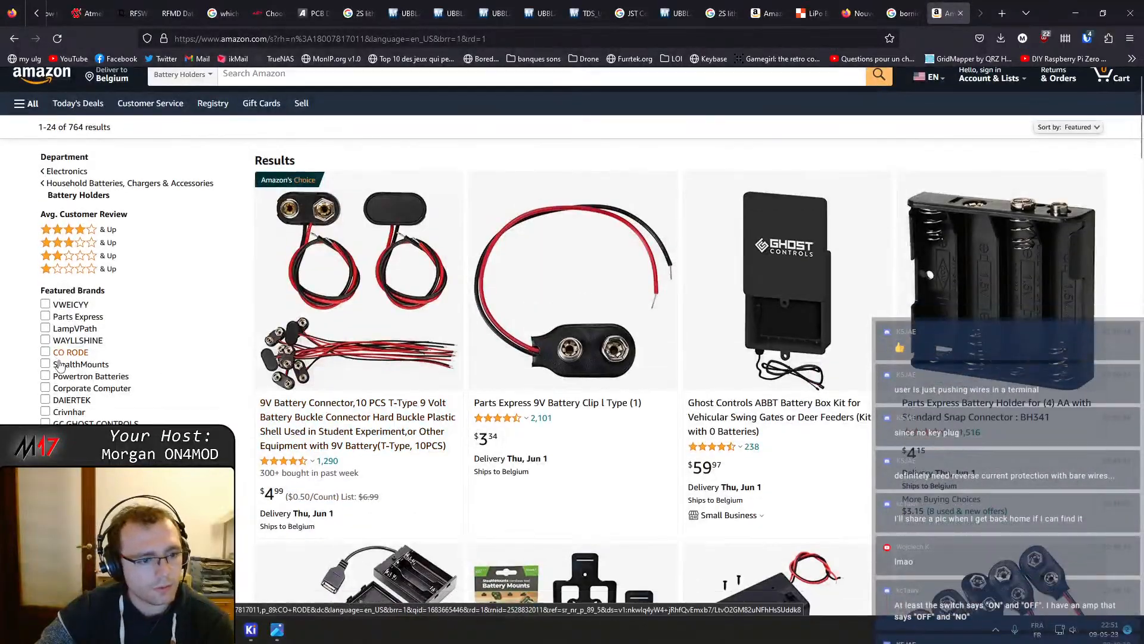
scroll(60, 366, down, 7)
scroll(65, 272, up, 3)
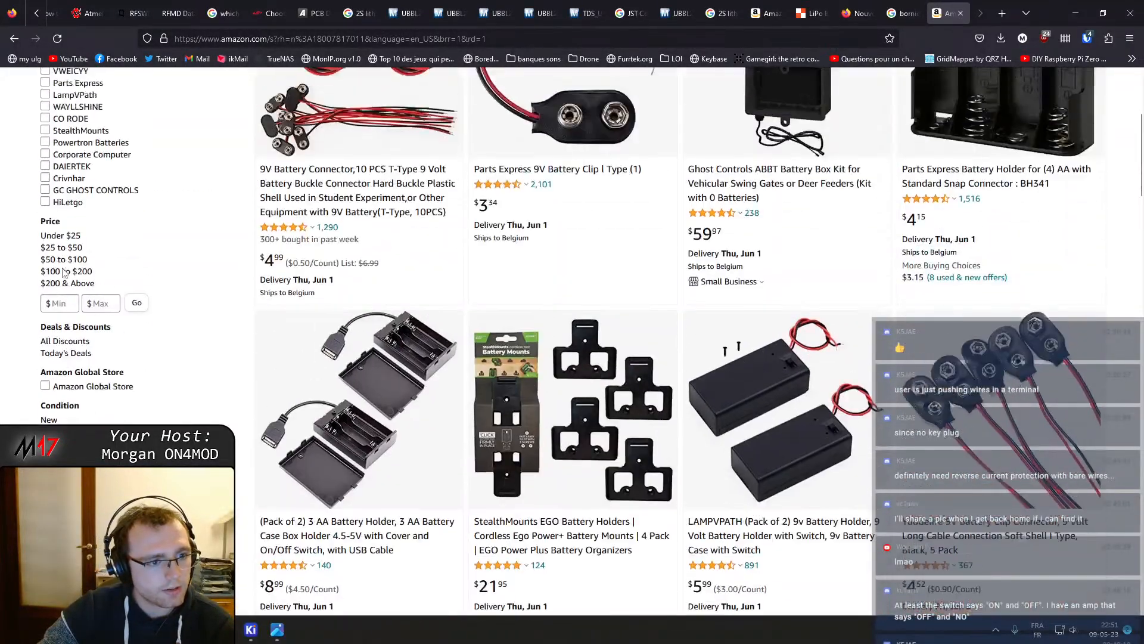
scroll(64, 273, up, 4)
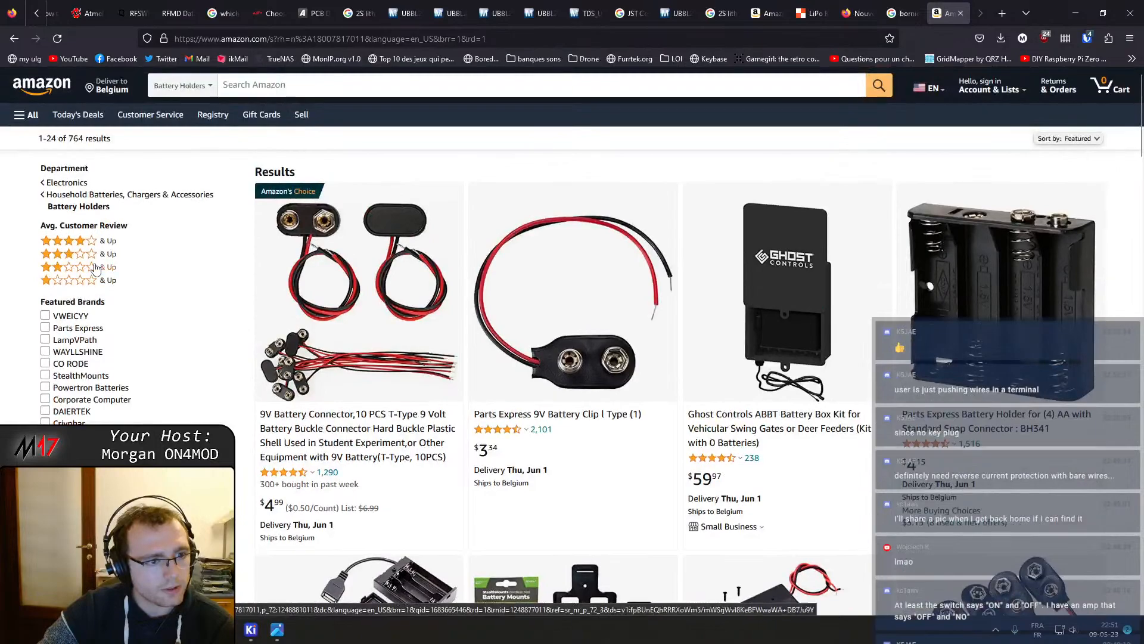
scroll(96, 268, down, 7)
scroll(84, 401, up, 5)
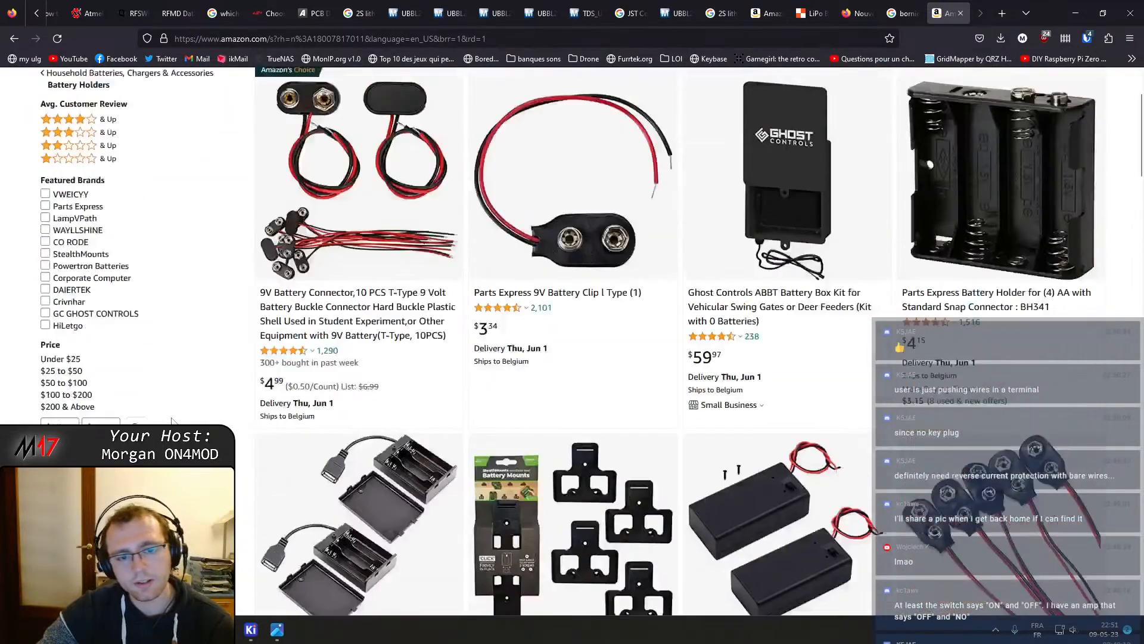
scroll(172, 422, up, 2)
scroll(703, 302, down, 1)
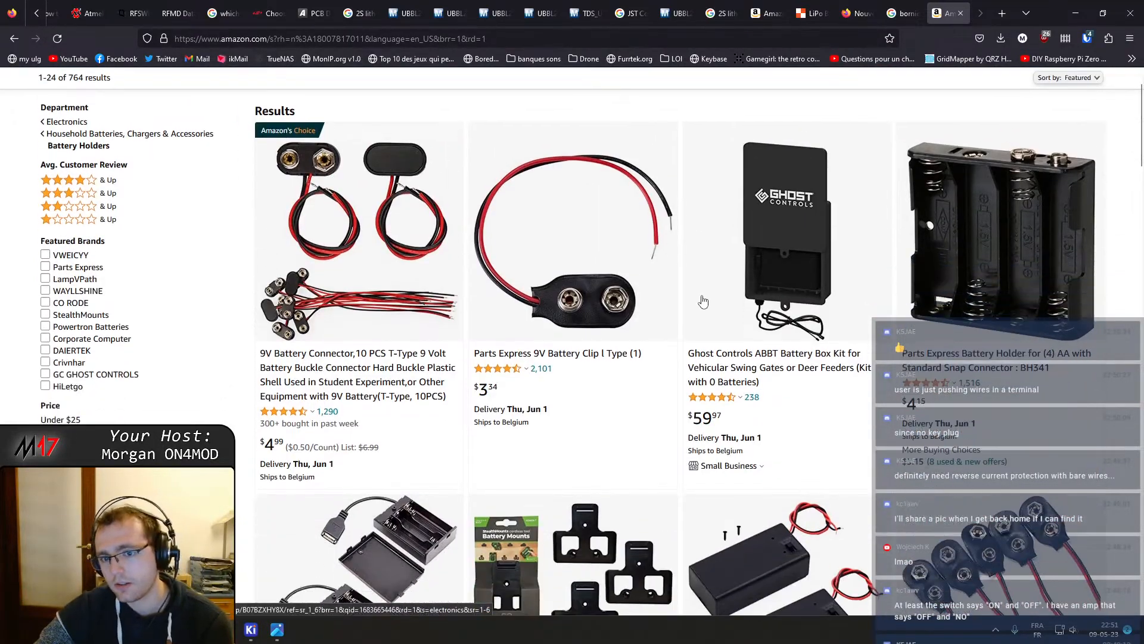
scroll(710, 307, down, 15)
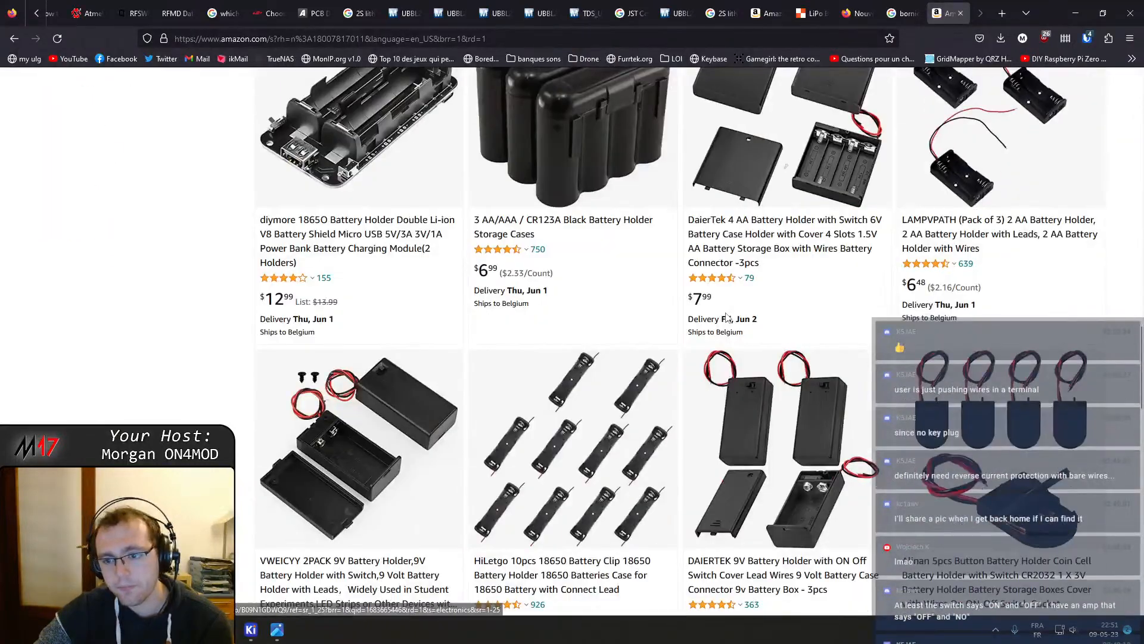
scroll(596, 382, down, 5)
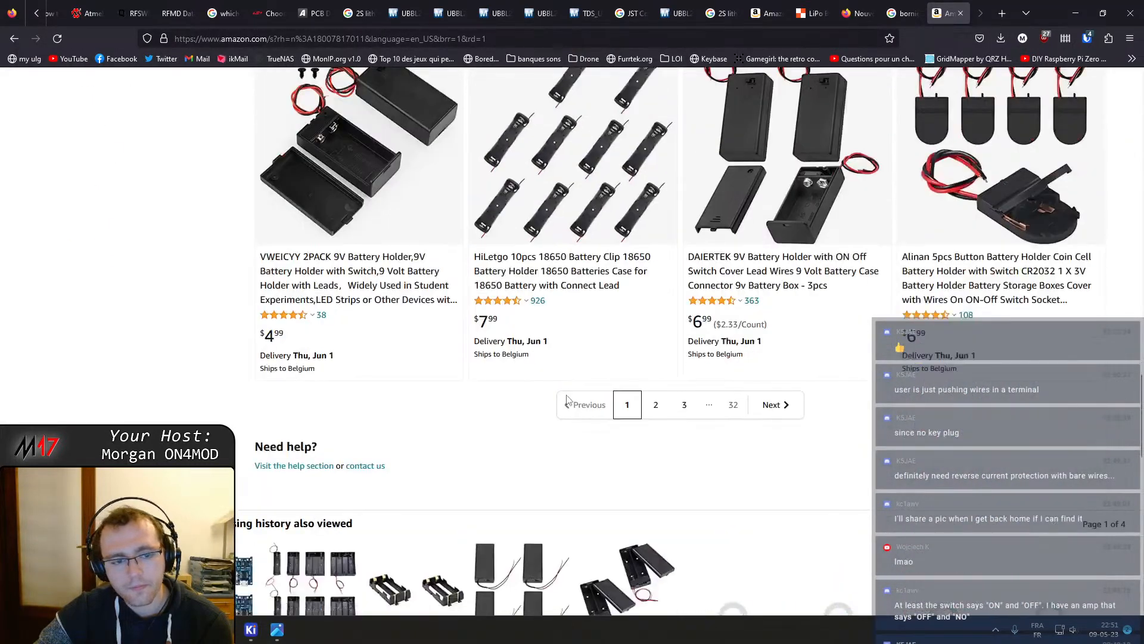
scroll(211, 210, up, 20)
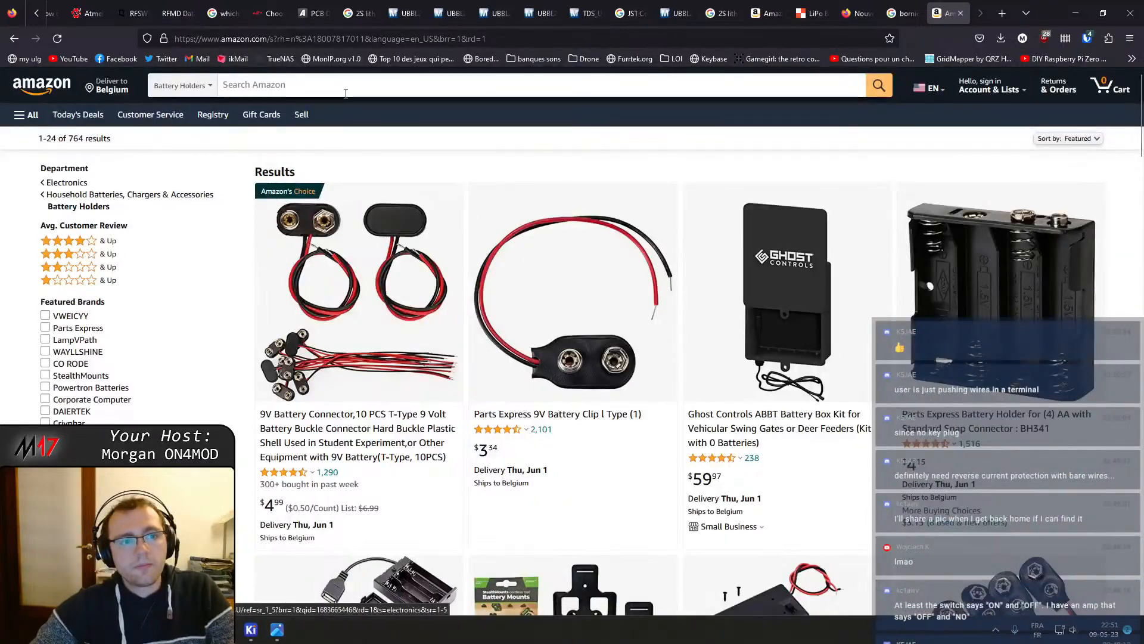
Search within the Battery Holders category for 18650 battery holder
click(346, 93)
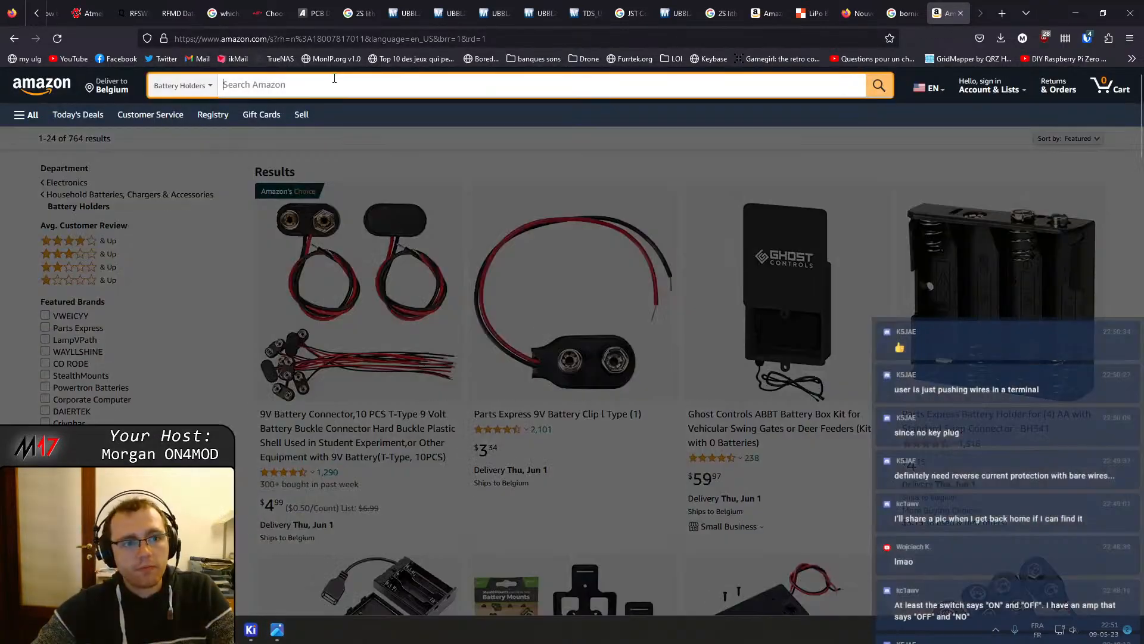
text(18650)
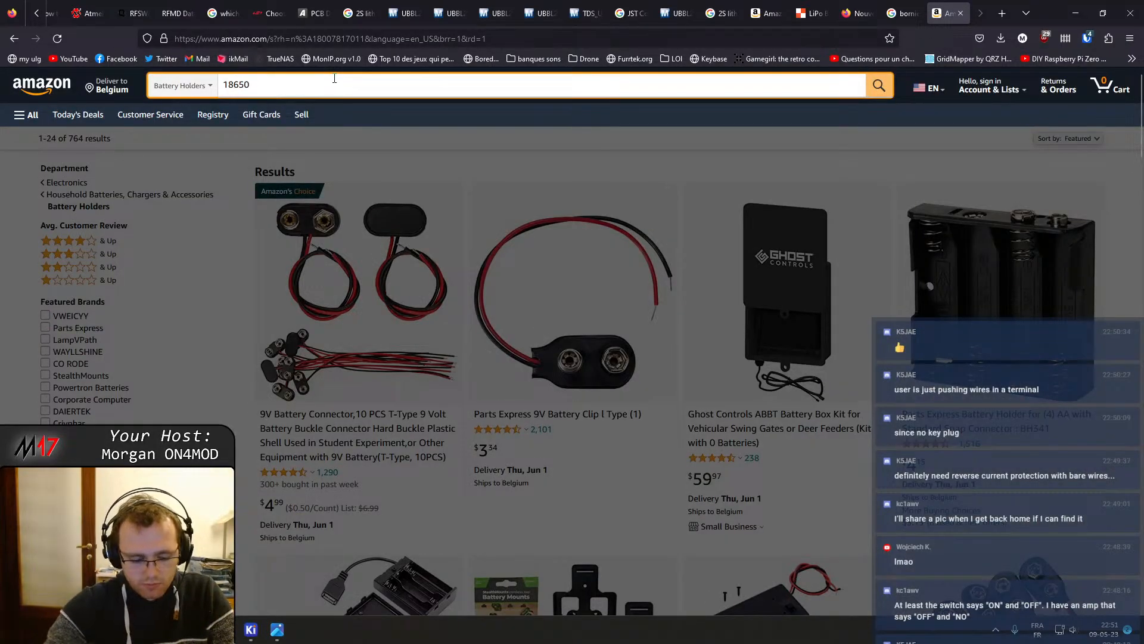
text( battery holder)
key(Return)
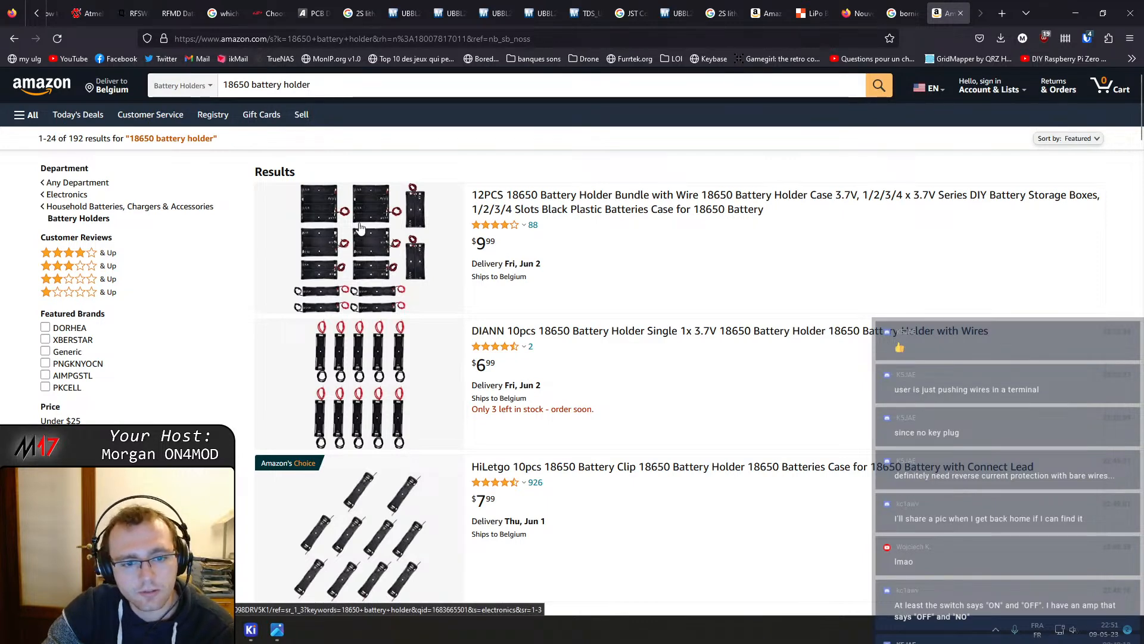
Scroll through the 18650 battery holder search results
scroll(360, 228, down, 7)
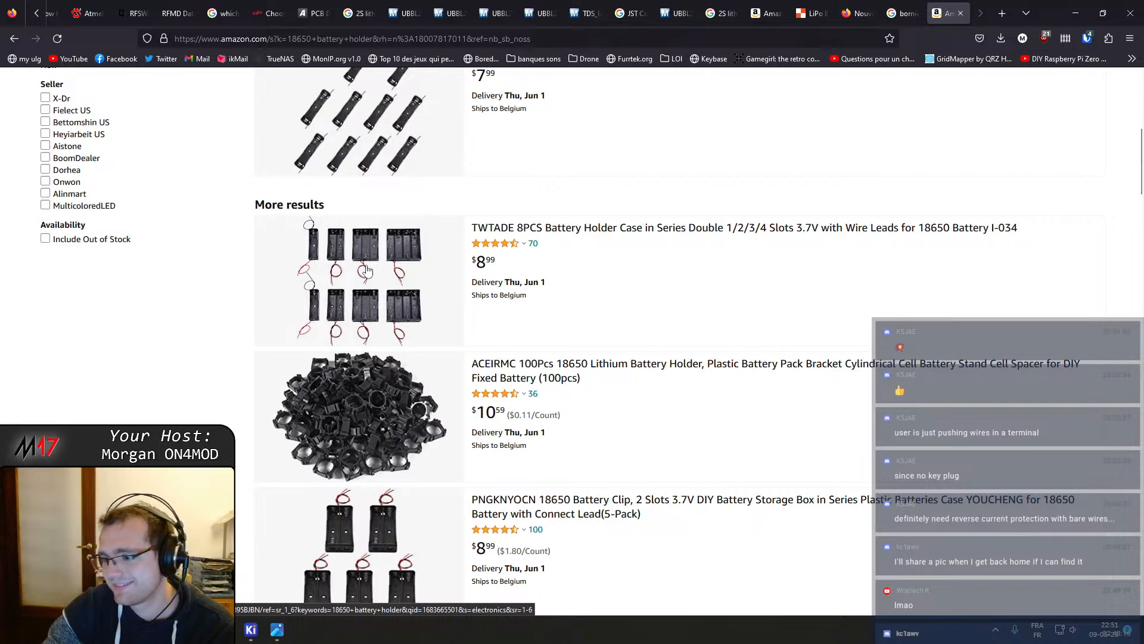
scroll(376, 292, down, 3)
scroll(385, 352, down, 8)
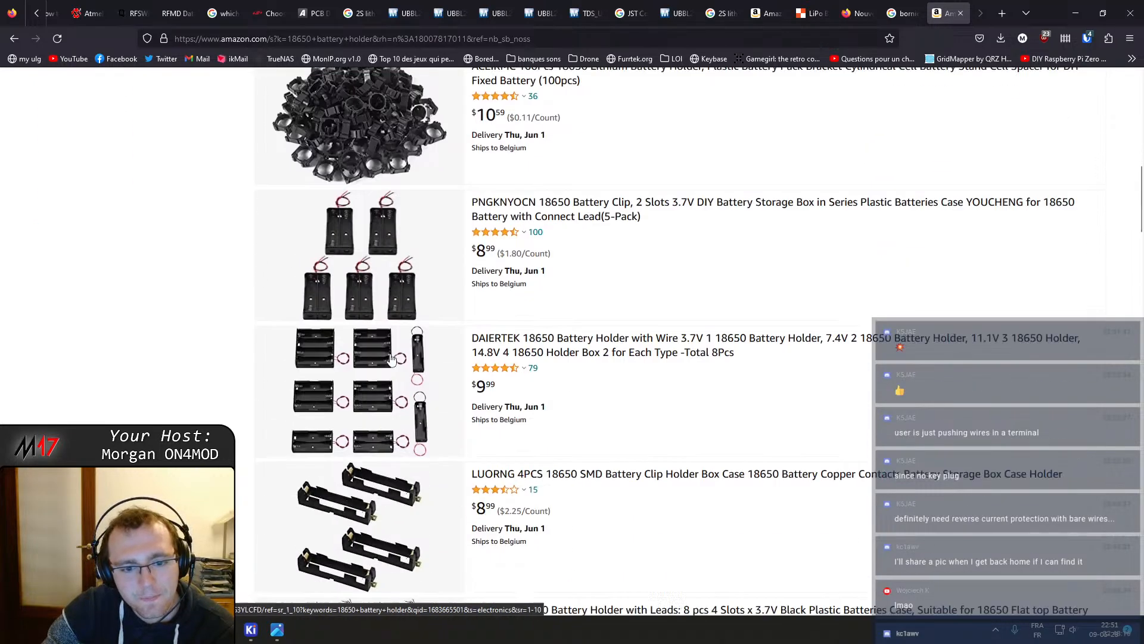
scroll(392, 360, down, 2)
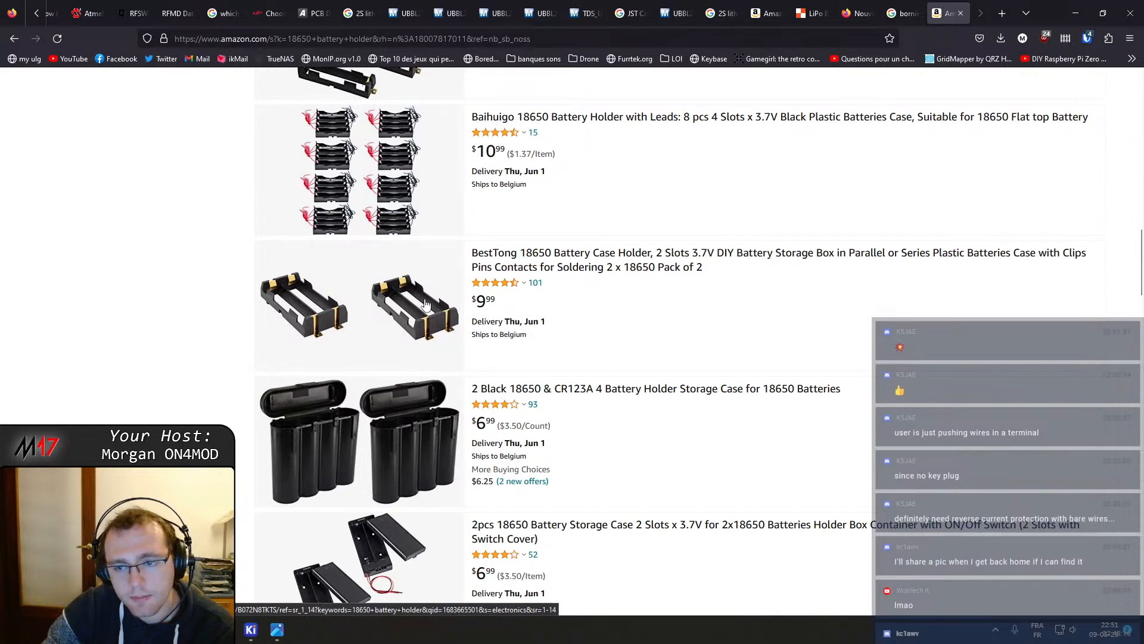
scroll(421, 310, down, 3)
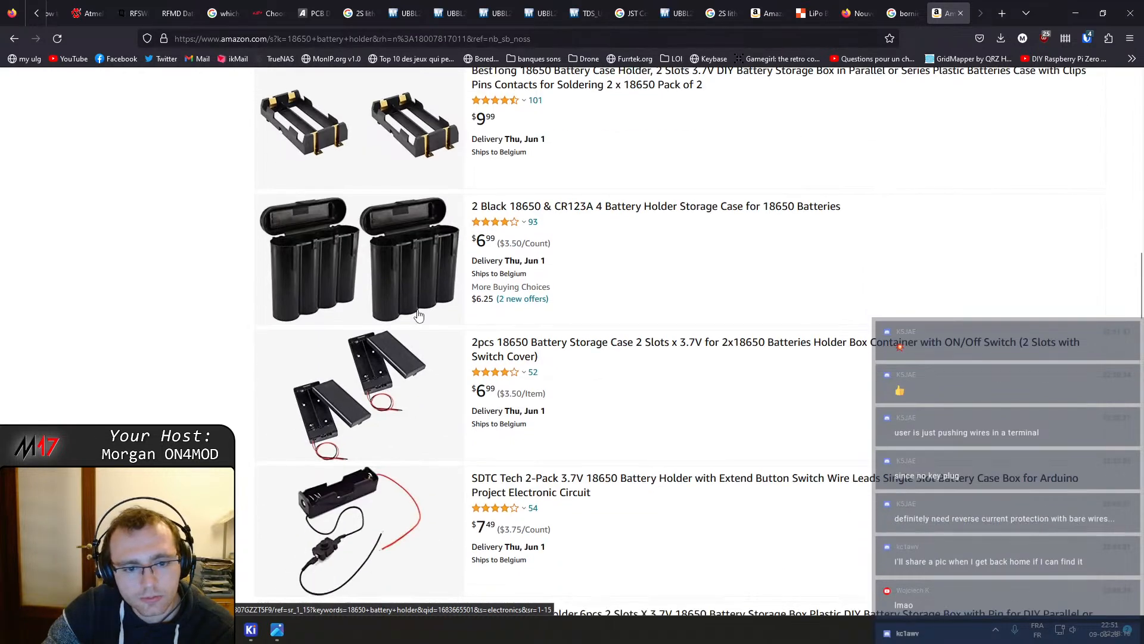
scroll(419, 314, down, 1)
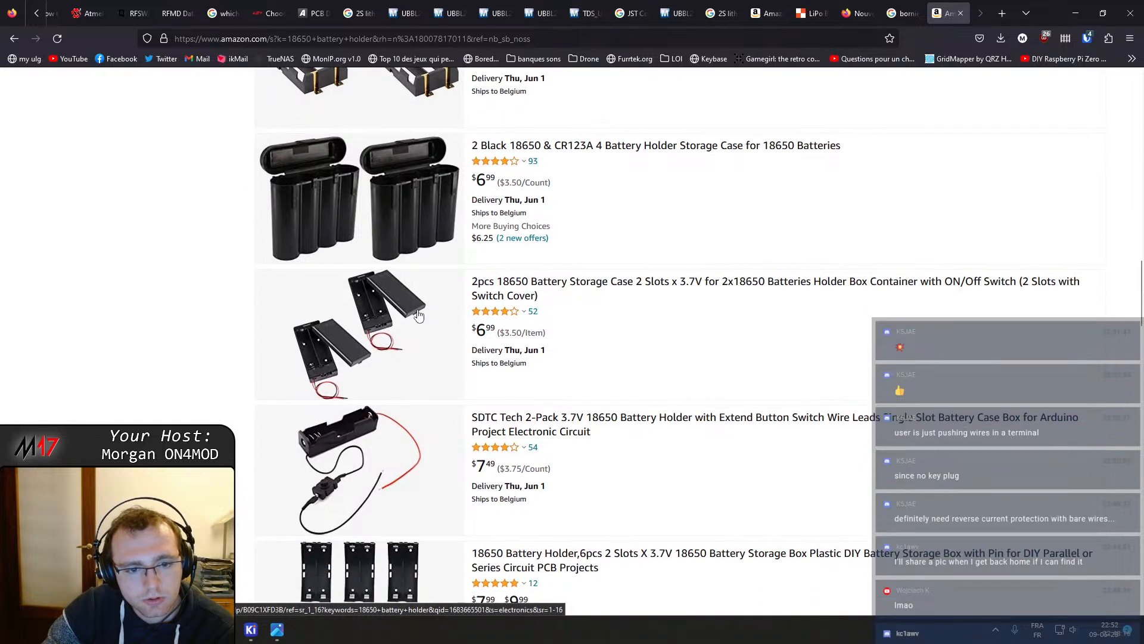
Open the 2pcs 18650 Battery Storage Case with on/off switch in a new tab and view its product images
middle_click(330, 360)
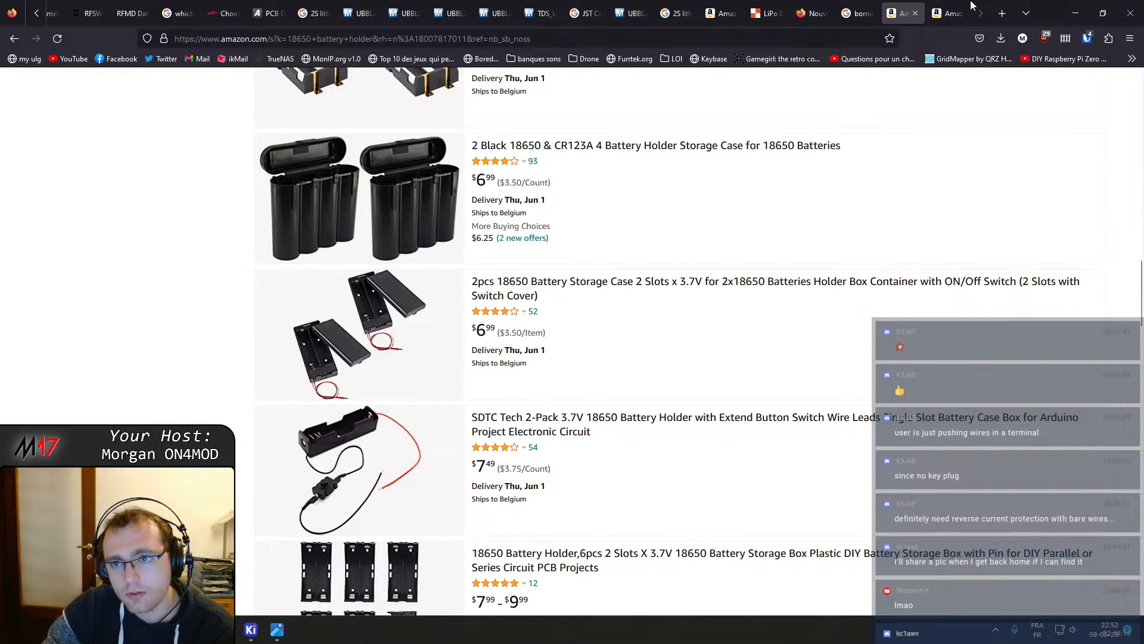
key(ctrl+Tab)
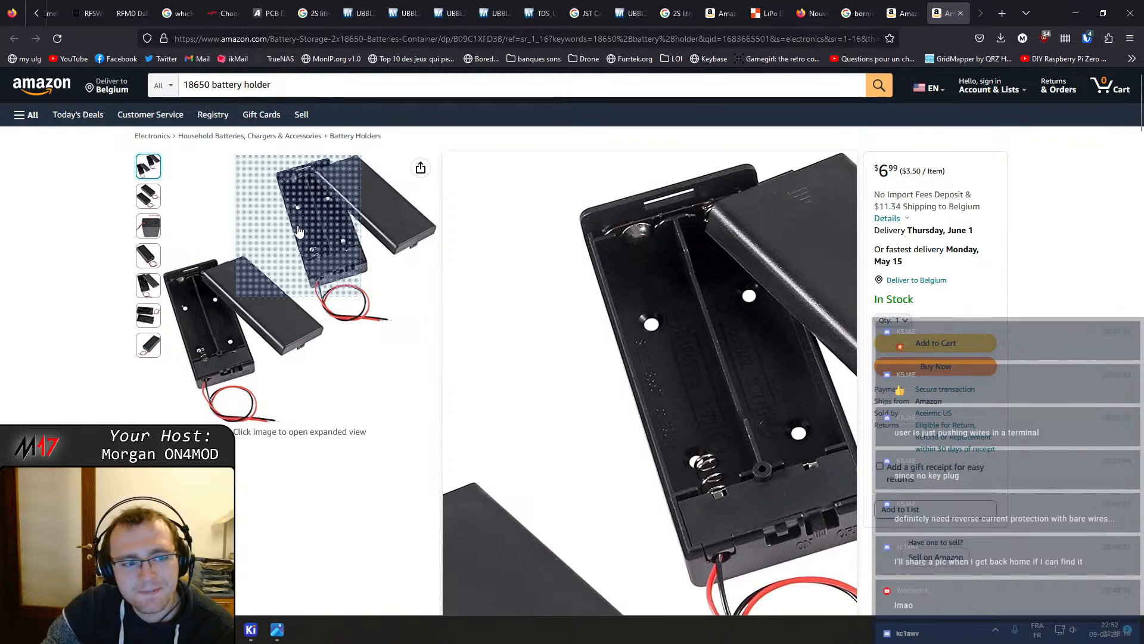
mouse_move(140, 195)
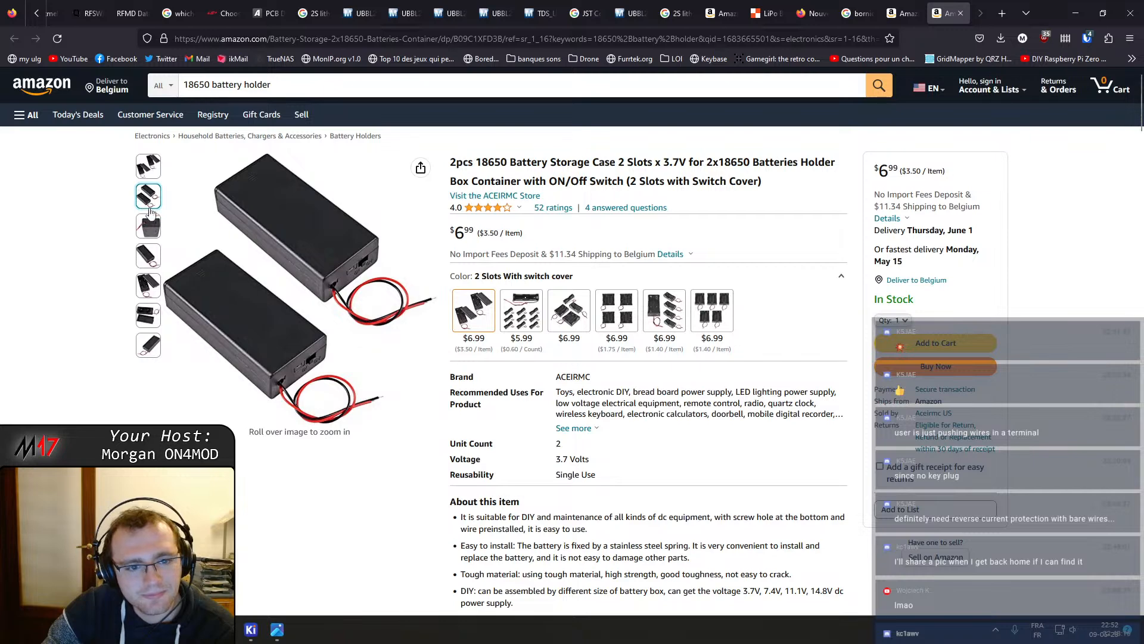
mouse_move(154, 235)
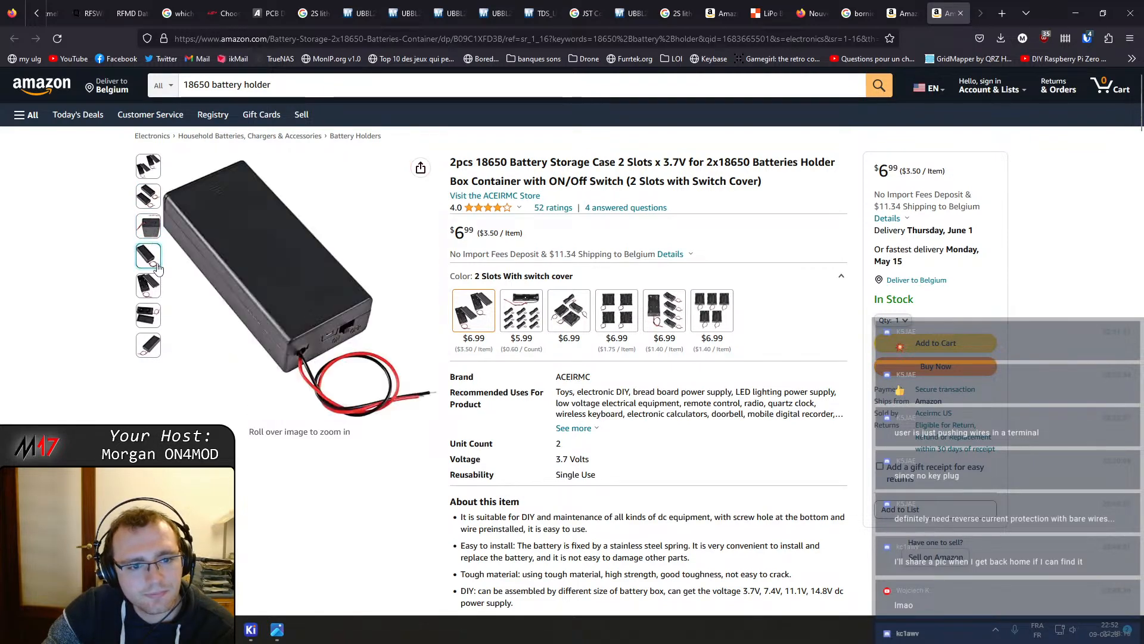
mouse_move(161, 296)
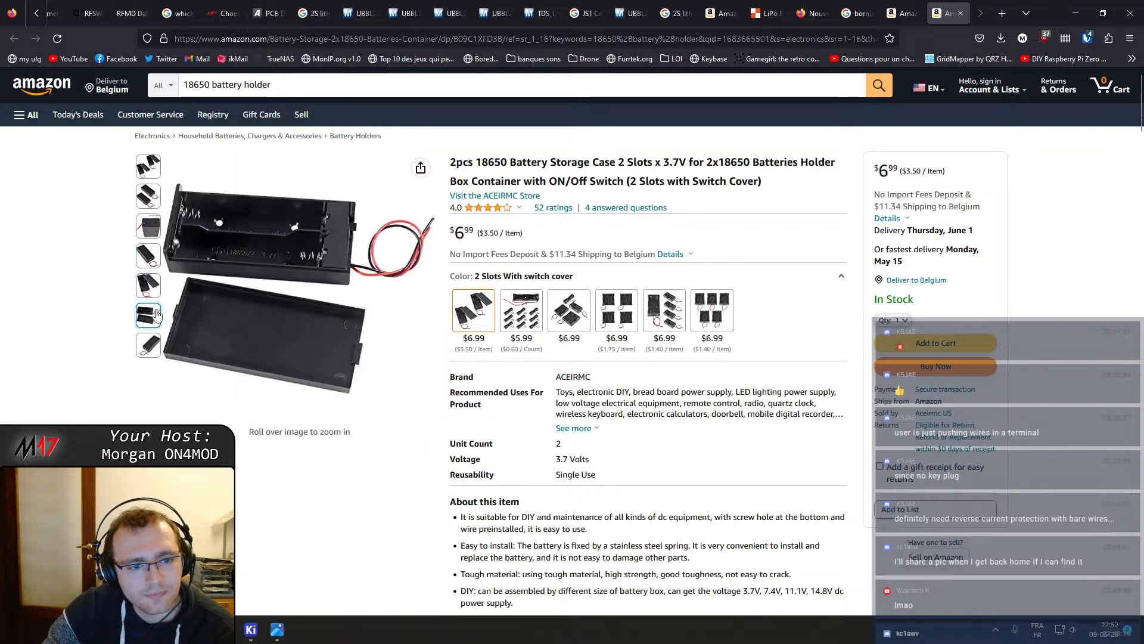
mouse_move(221, 271)
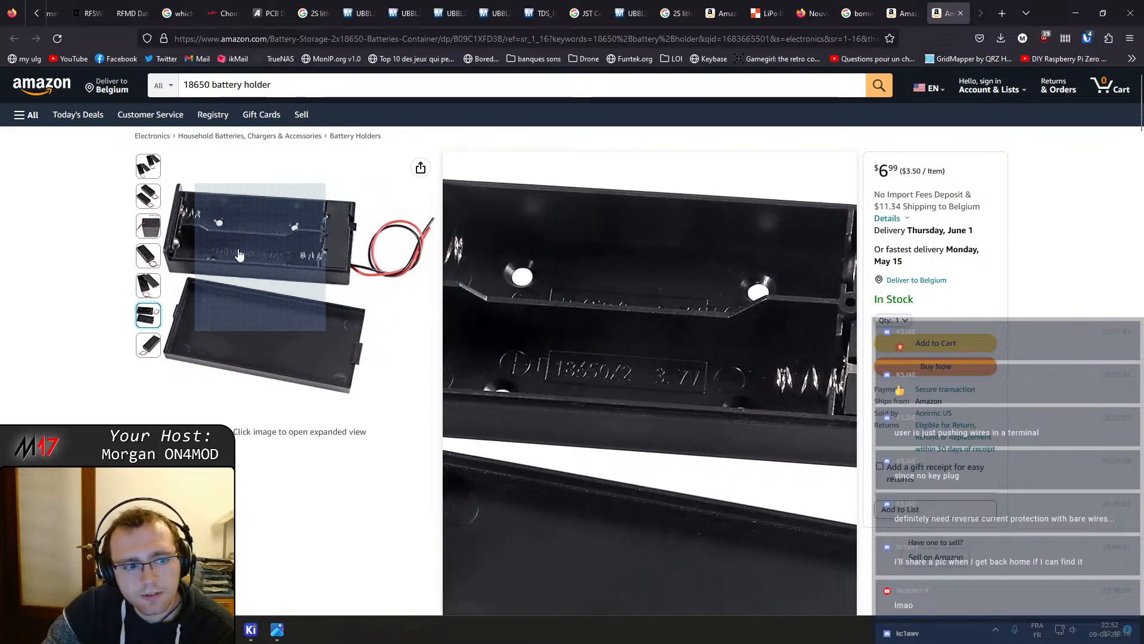
mouse_move(152, 344)
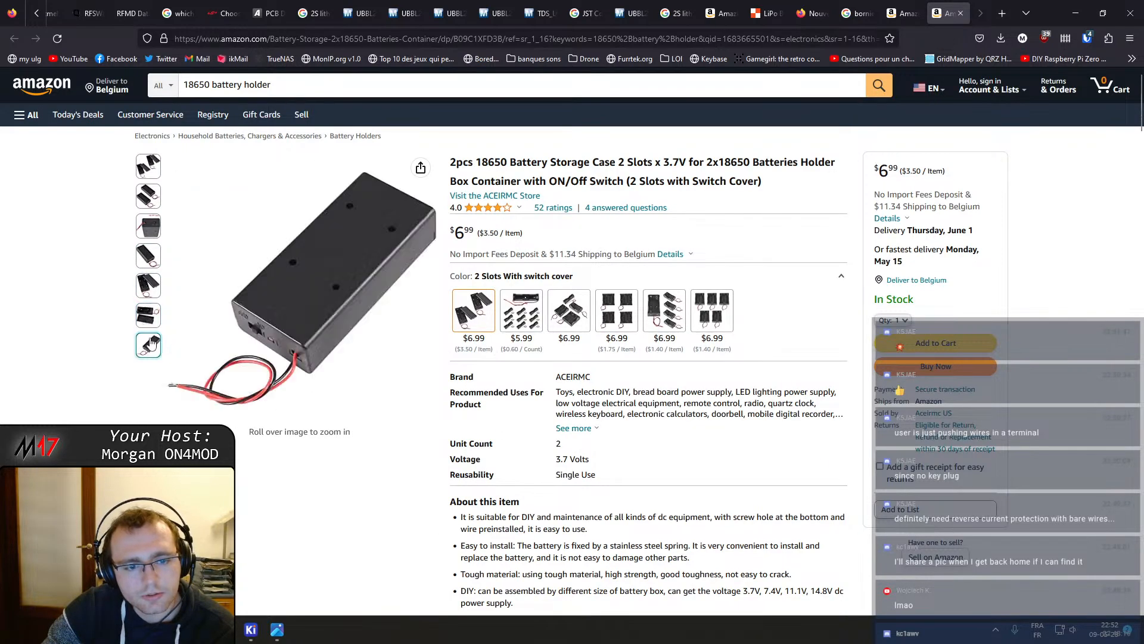
mouse_move(230, 382)
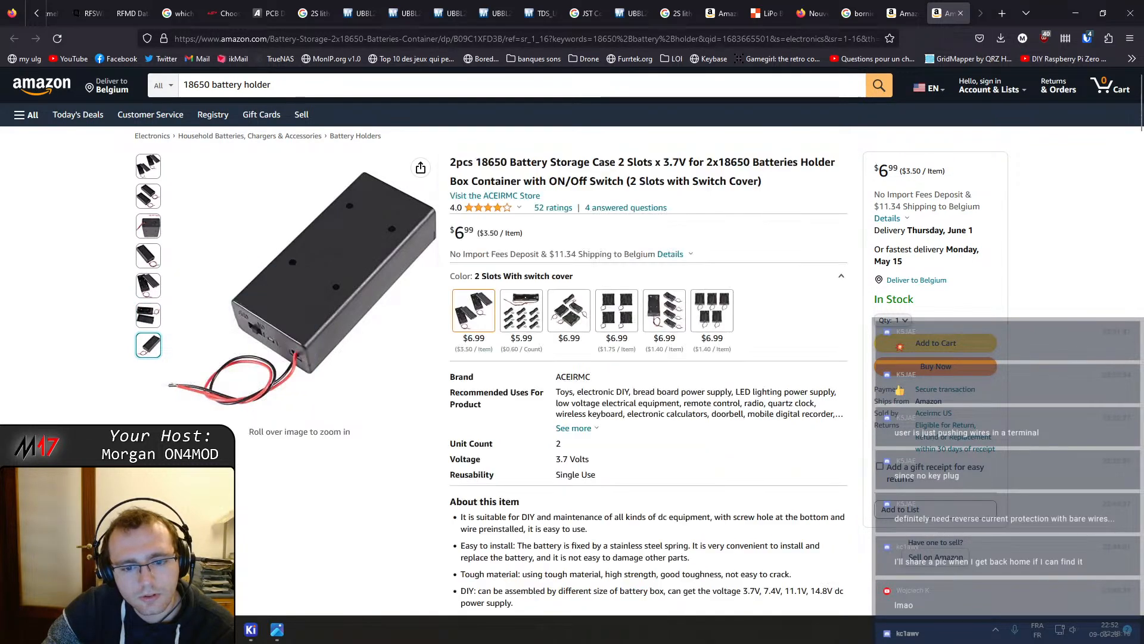
Scroll through the holder's description, specifications and customer questions
scroll(366, 524, down, 1)
scroll(367, 523, down, 5)
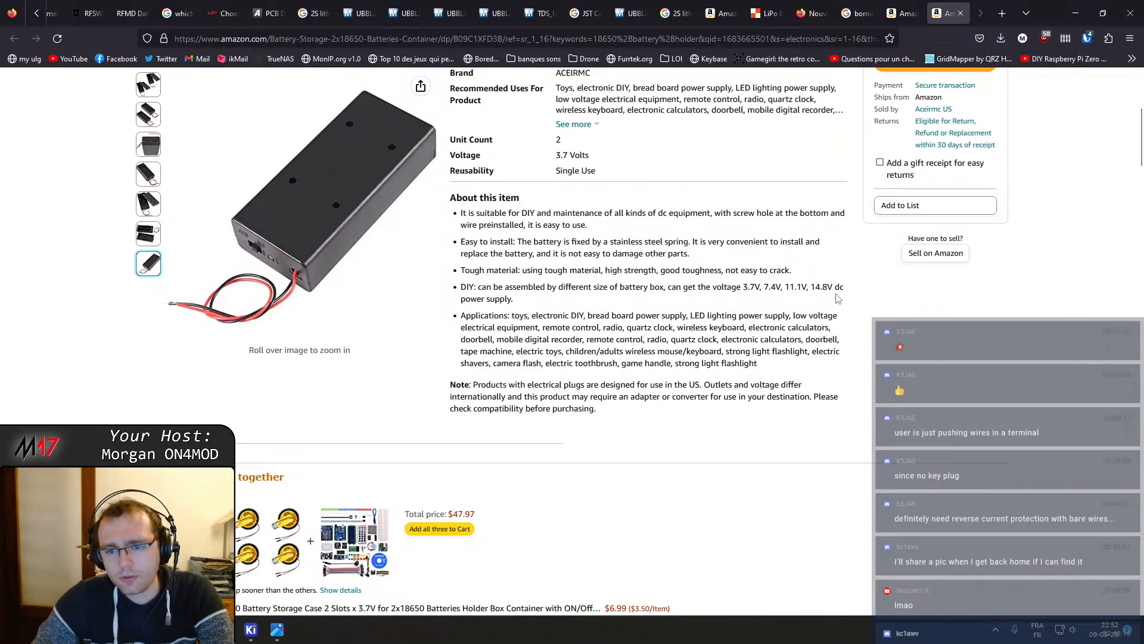
scroll(247, 257, down, 5)
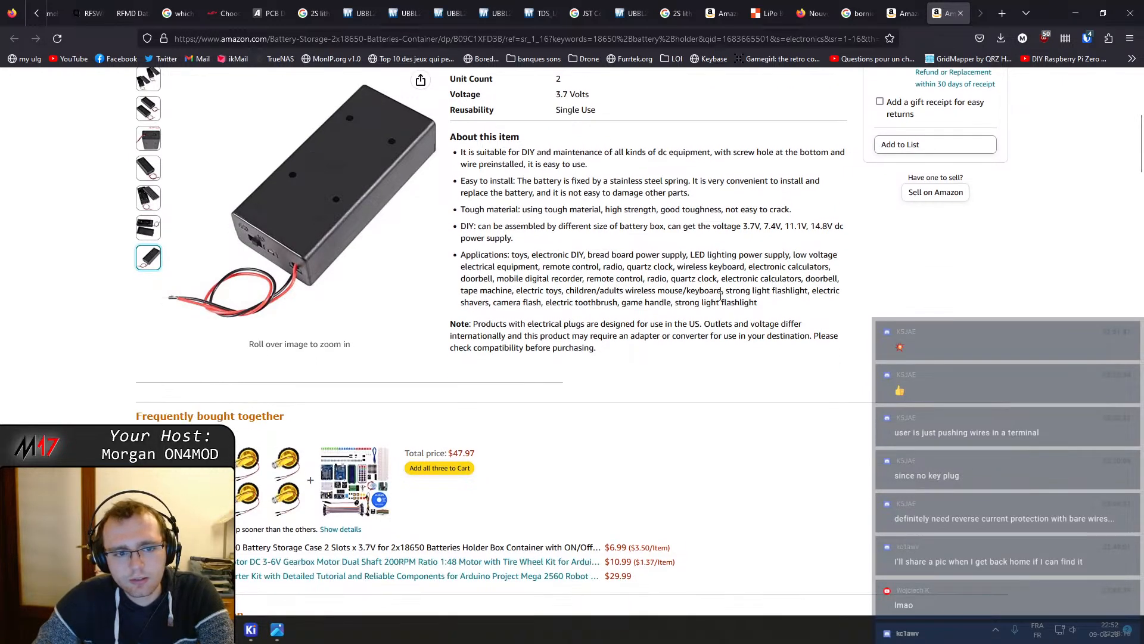
scroll(247, 258, down, 6)
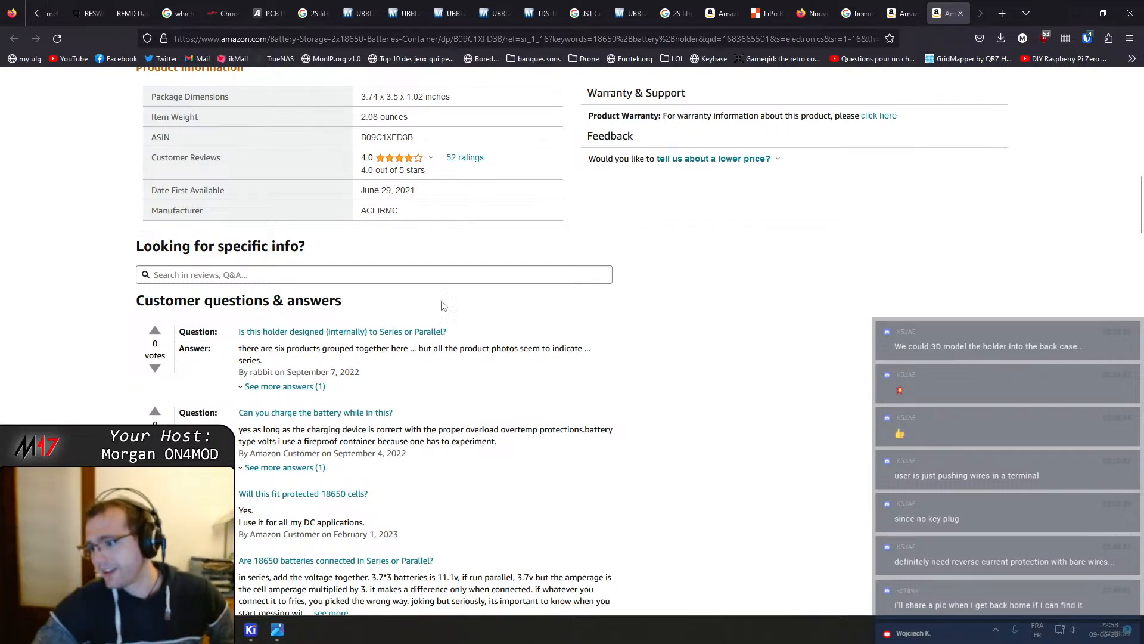
scroll(506, 292, up, 7)
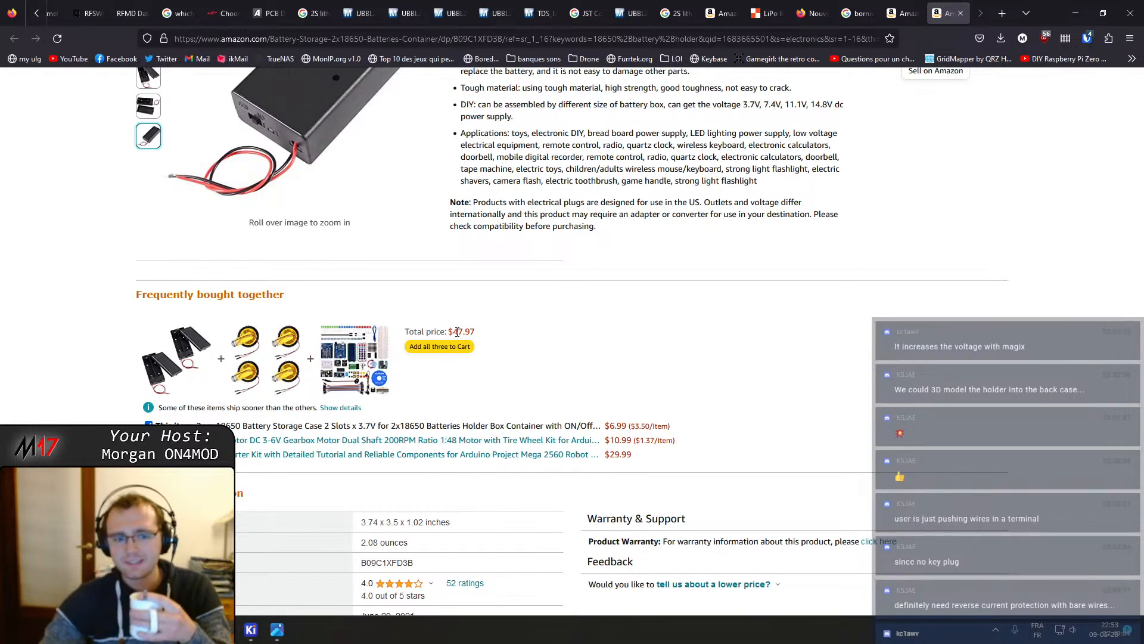
scroll(534, 363, up, 8)
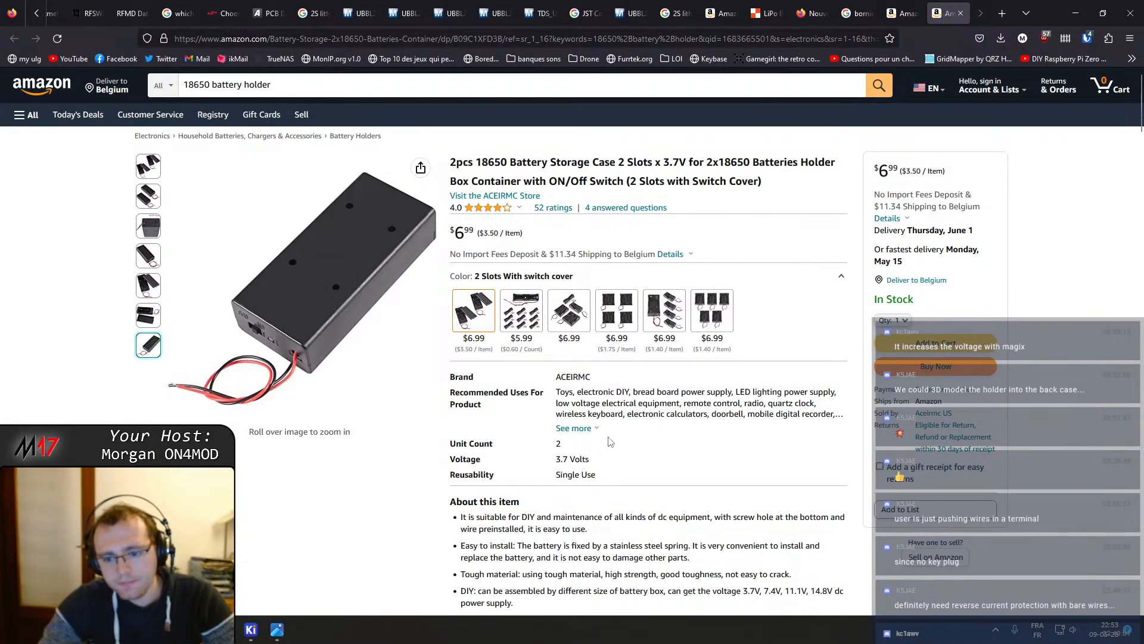
scroll(609, 442, down, 2)
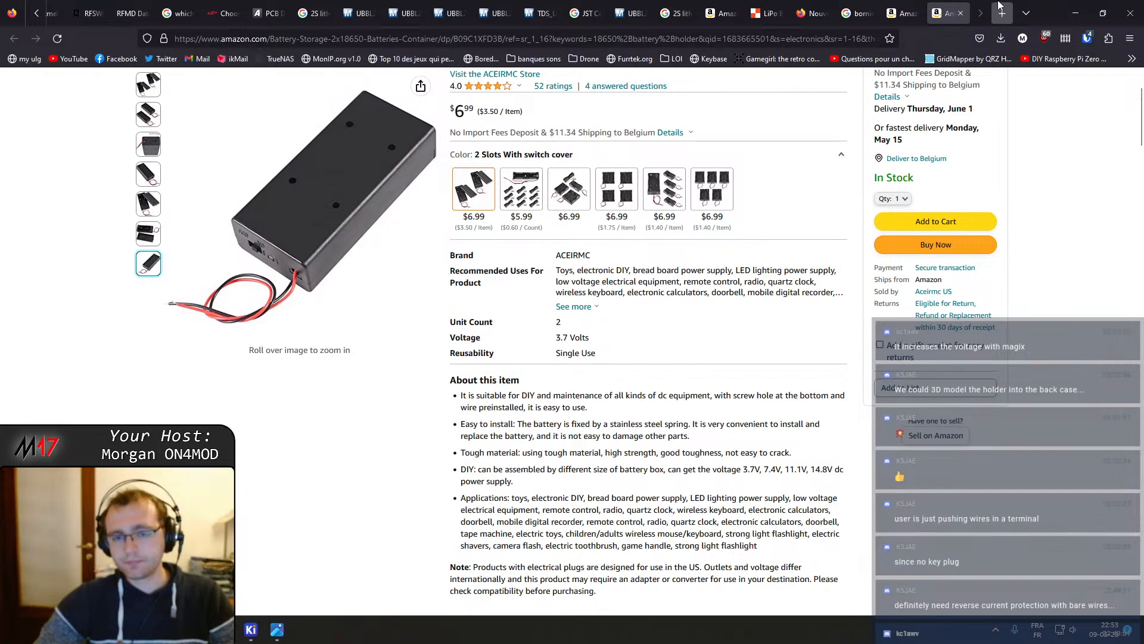
scroll(382, 6, up, 9)
Switch to the Digi-Key search tab and search all products for screw terminal
click(84, 10)
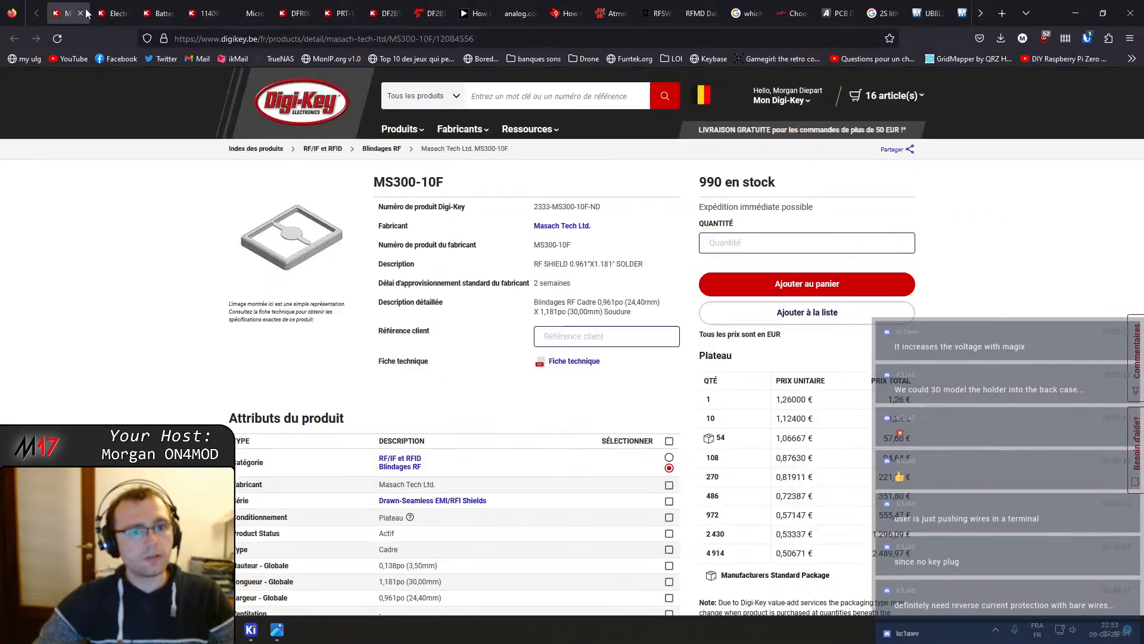
click(113, 13)
drag(521, 96, 418, 91)
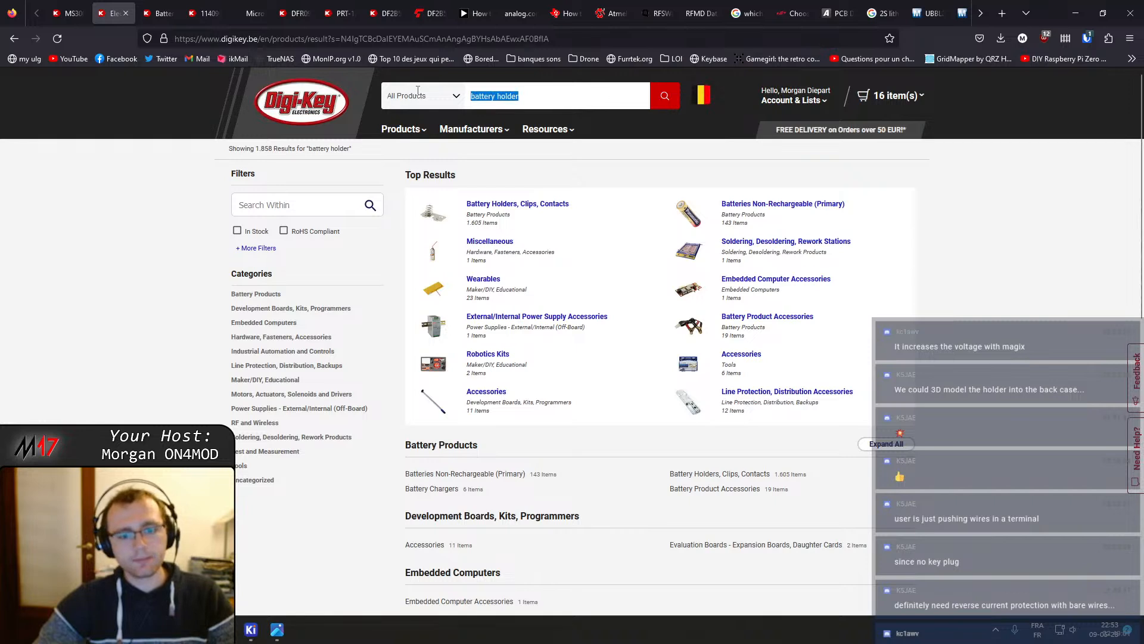
text(termi)
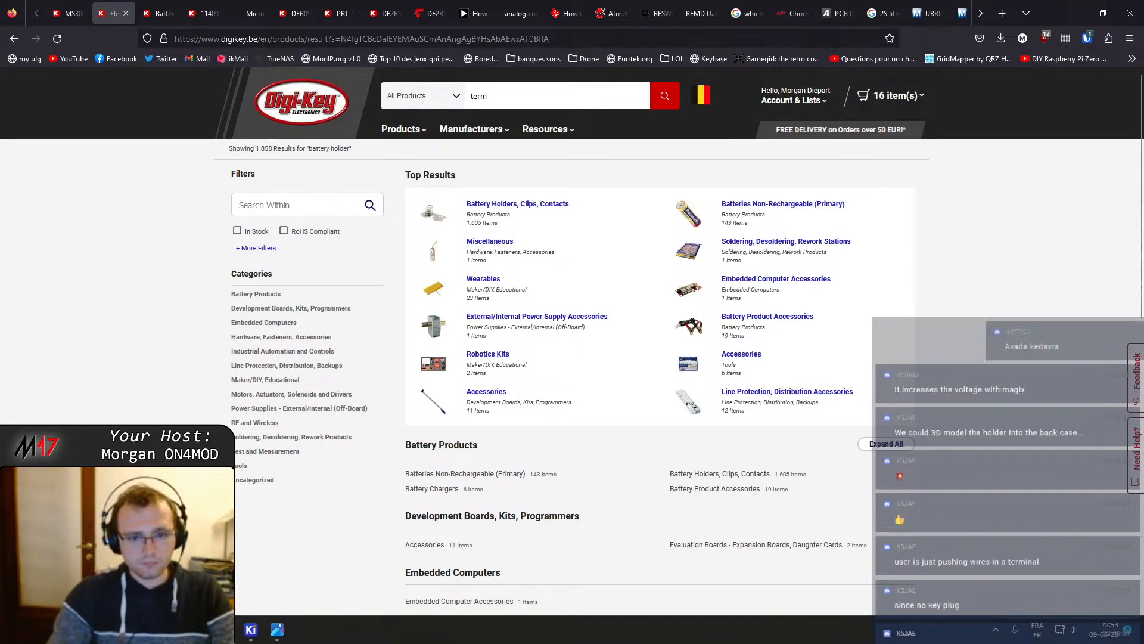
key(BackSpace)
key(BackSpace)
key(BackSpace)
key(BackSpace)
key(BackSpace)
text(scr)
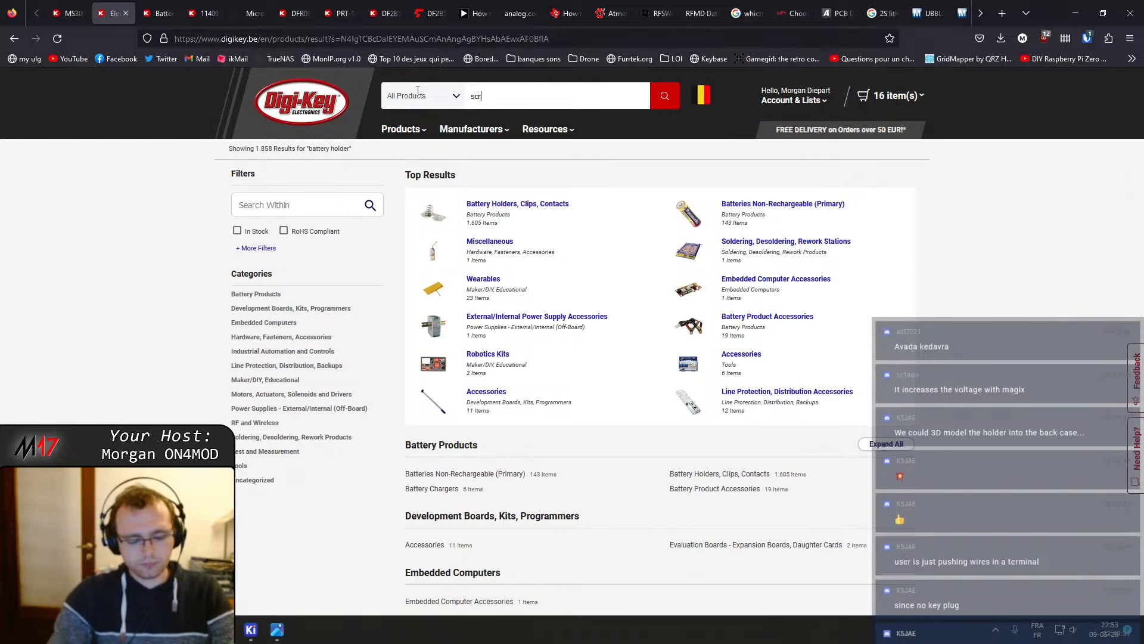
text(ew terminal)
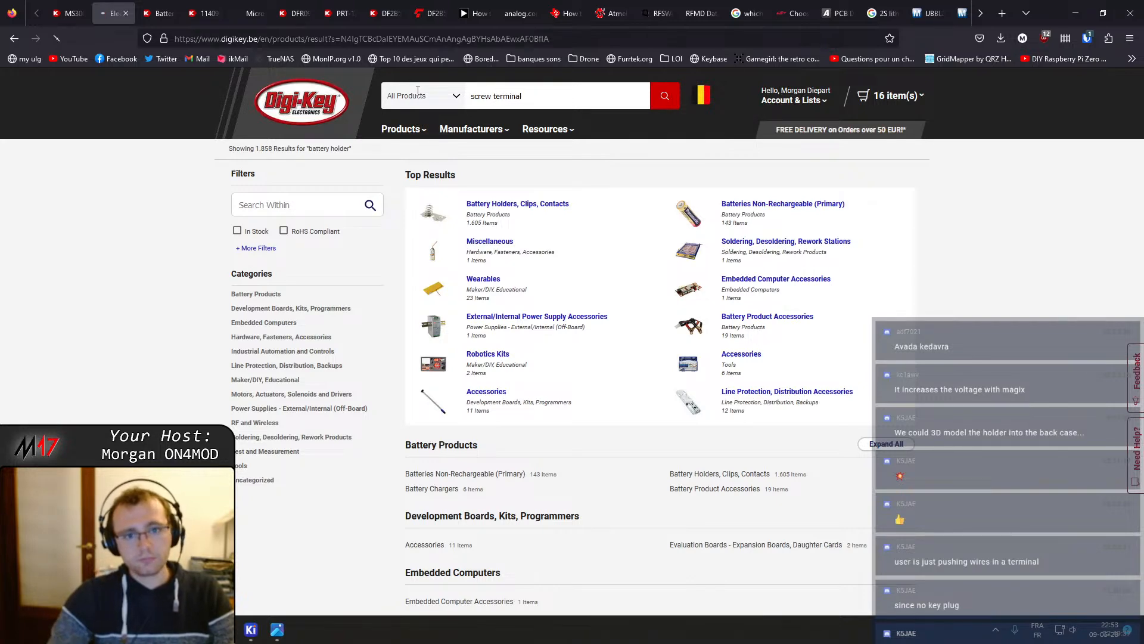
key(Return)
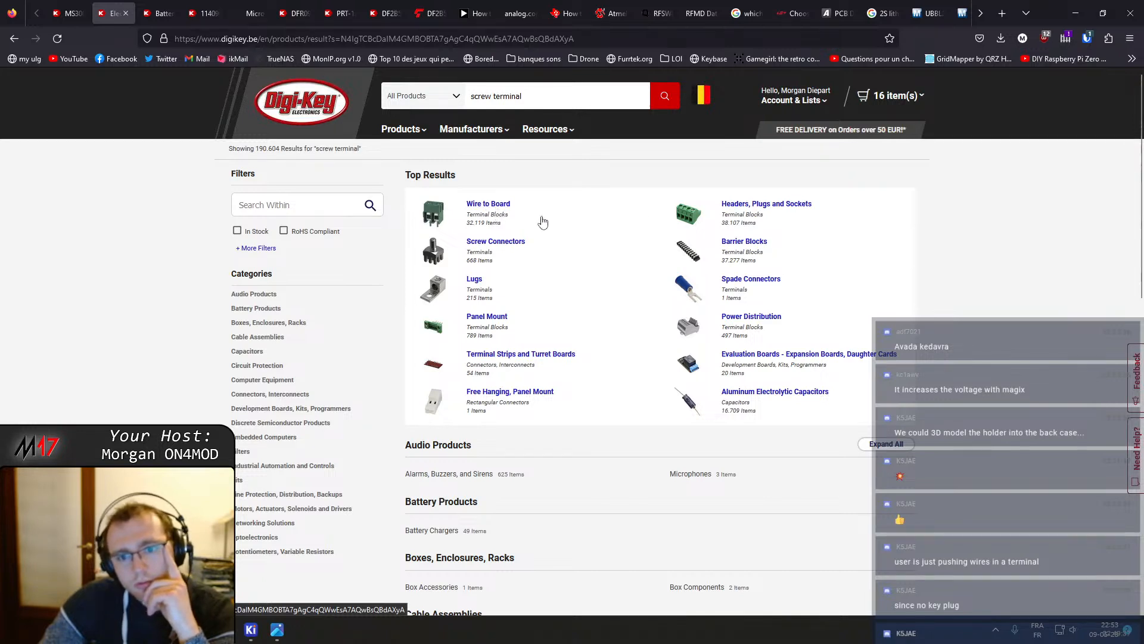
Open the Headers, Plugs and Sockets category in a new tab, then open Wire to Board and apply the screw wire termination filter
middle_click(766, 207)
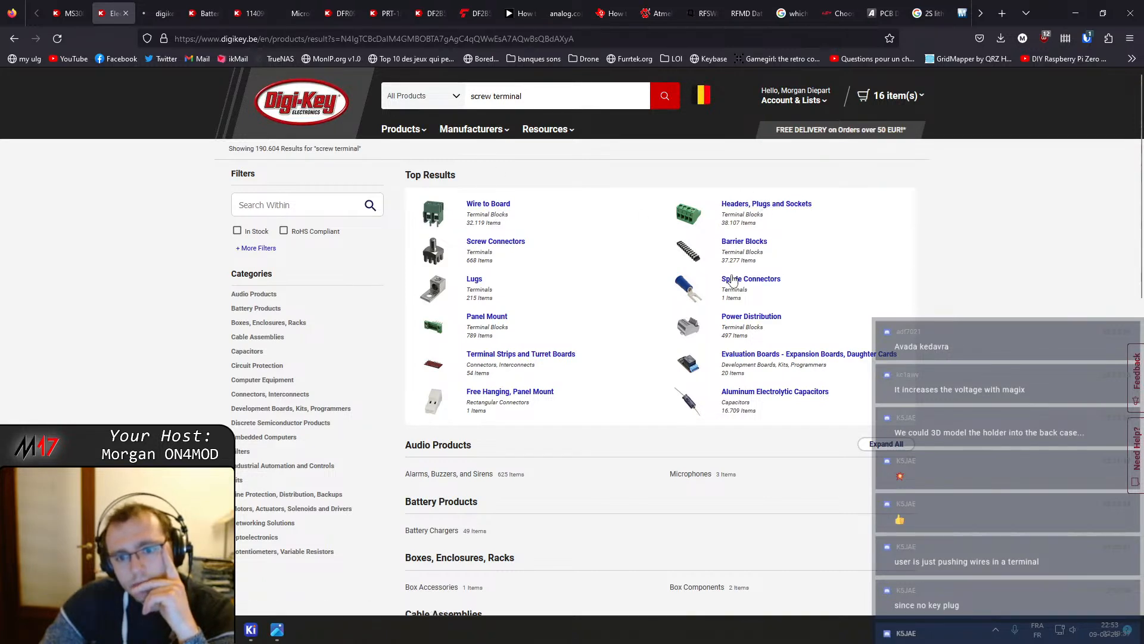
click(500, 206)
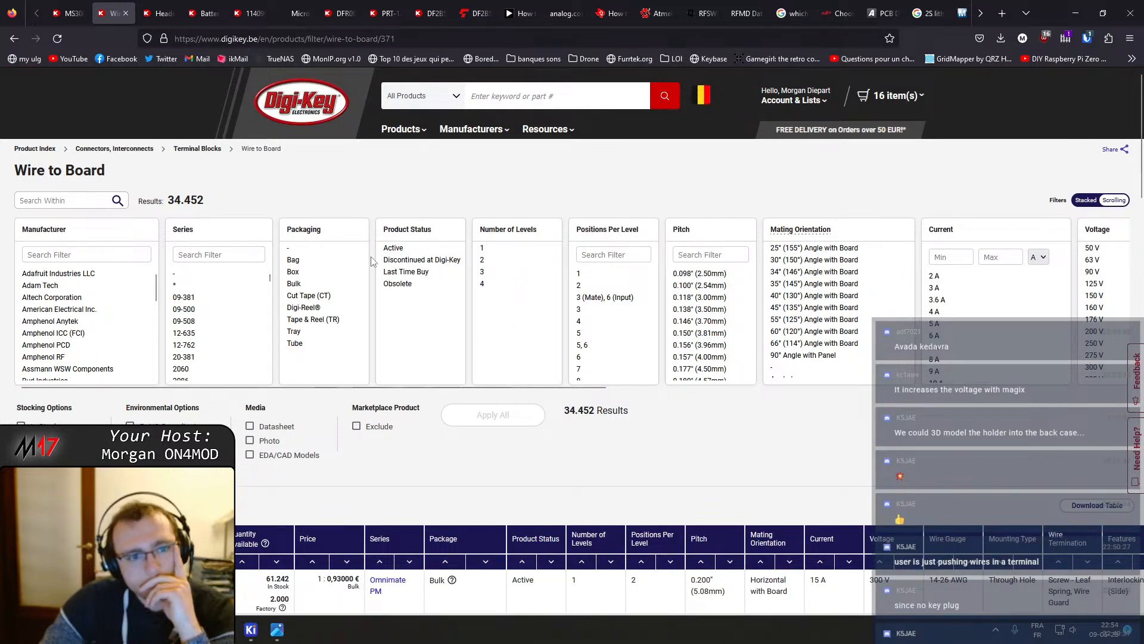
drag(271, 386, 837, 305)
scroll(837, 305, down, 2)
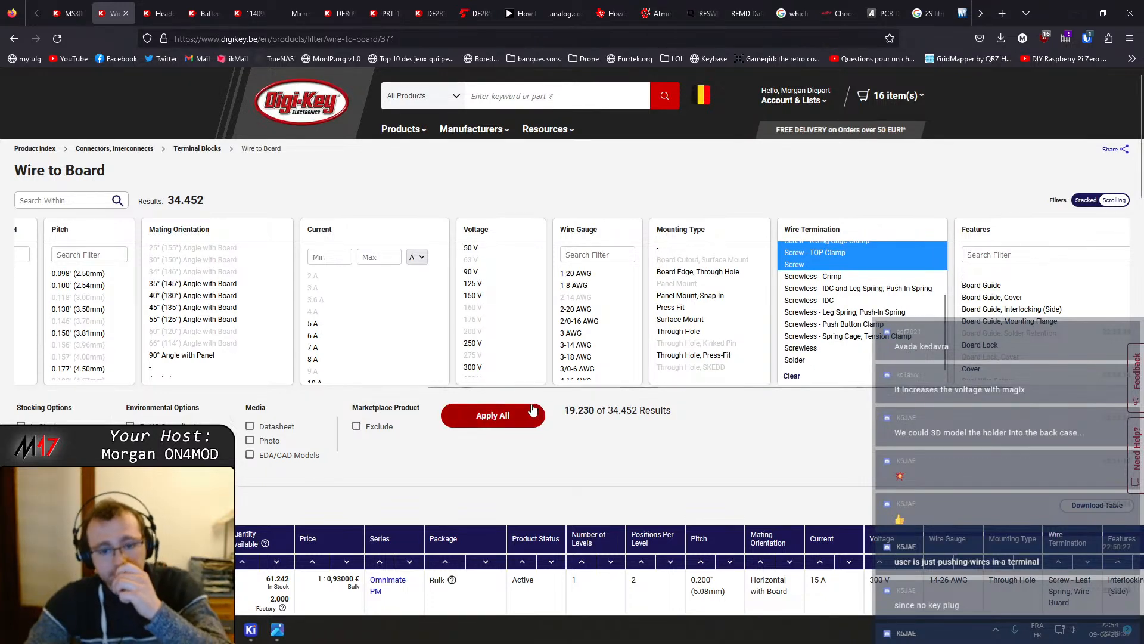
click(498, 418)
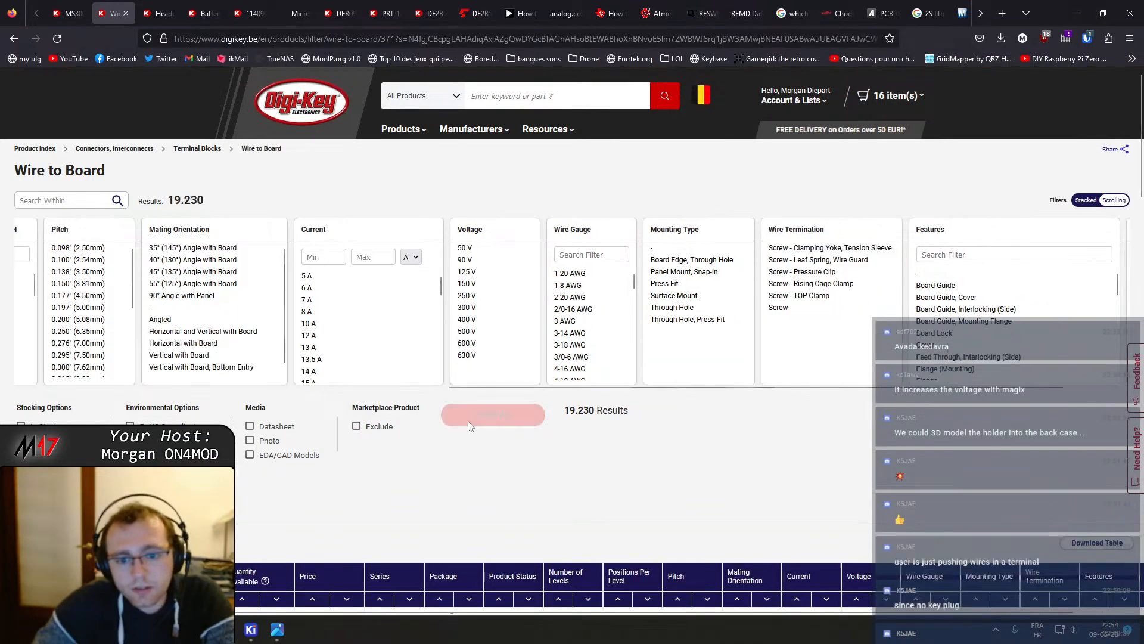
Compare pitch options in the Wire to Board filters and select the 0.138" (3.50mm) pitch
scroll(470, 424, down, 3)
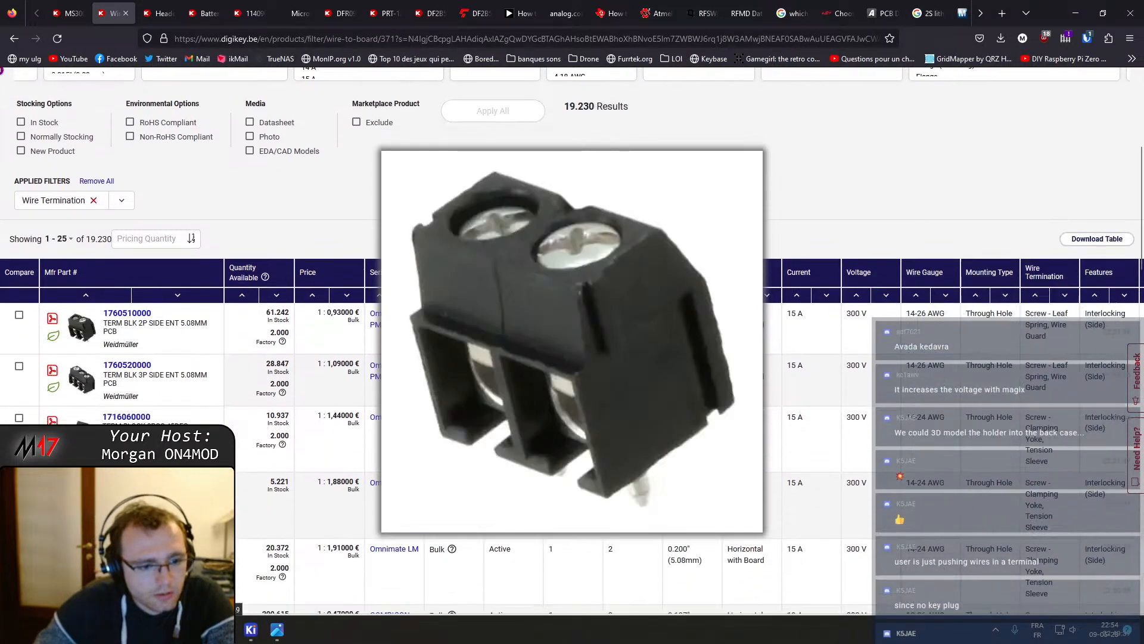
scroll(522, 377, up, 3)
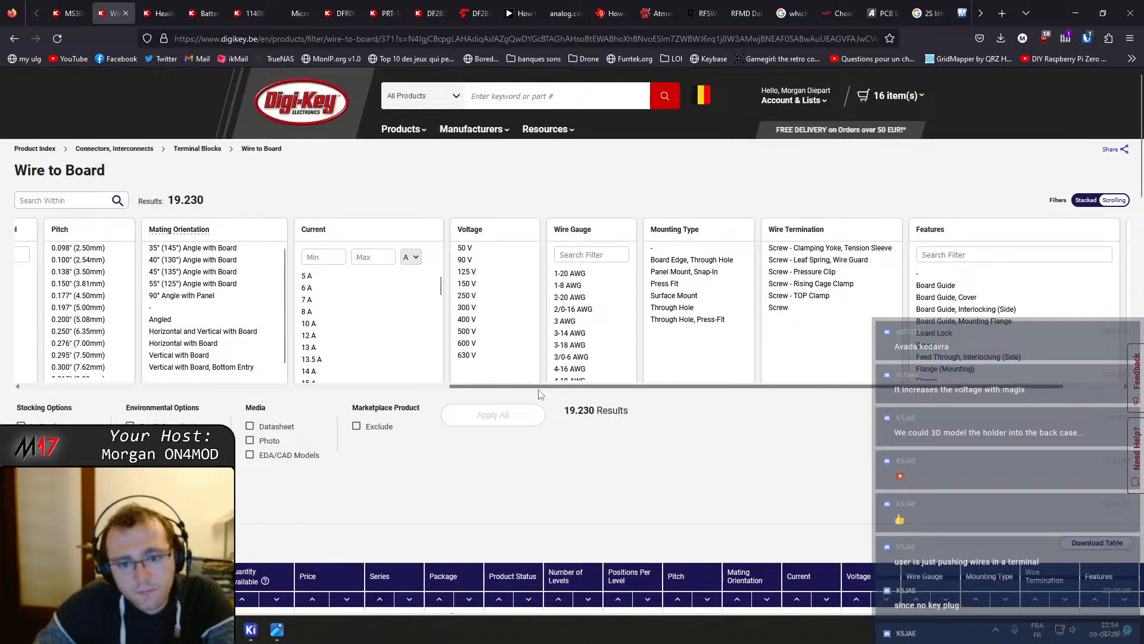
drag(522, 386, 156, 410)
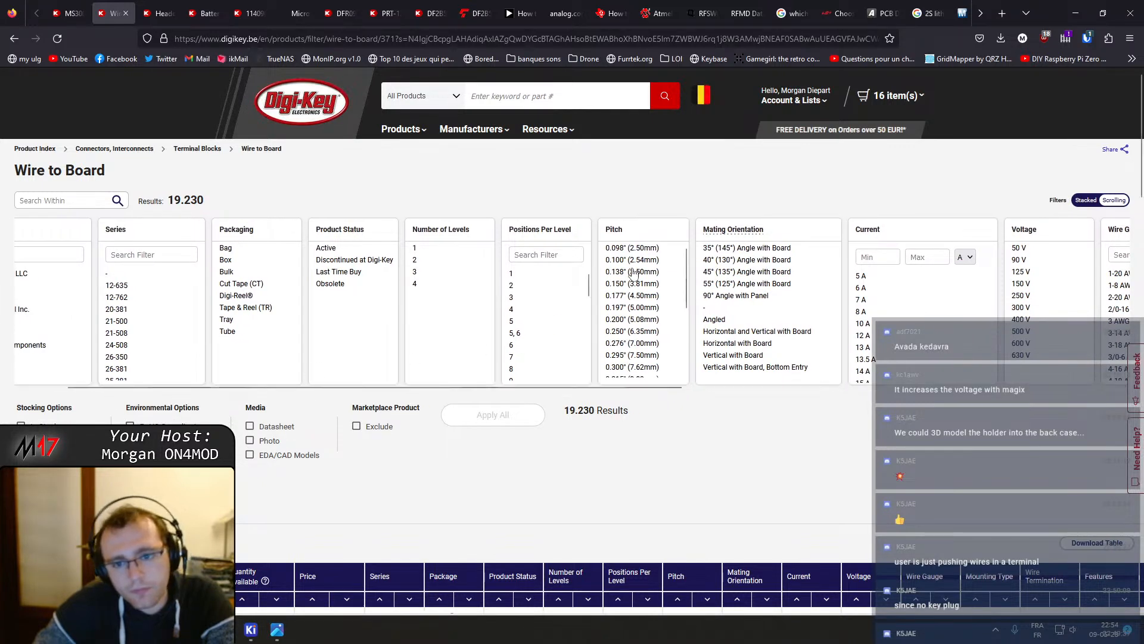
click(654, 260)
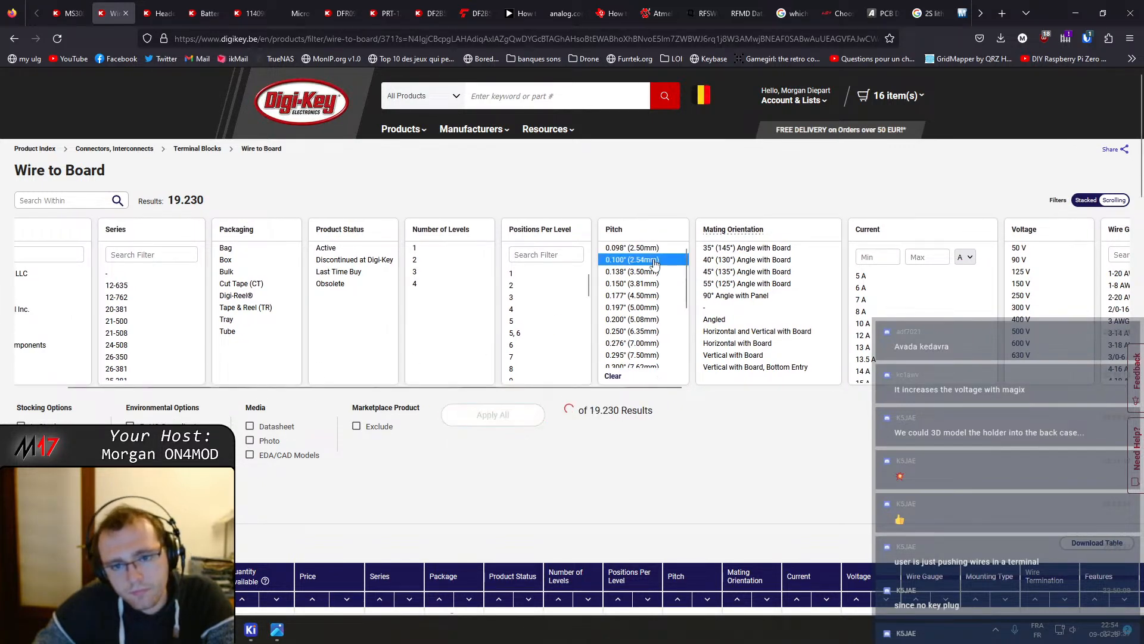
click(649, 261)
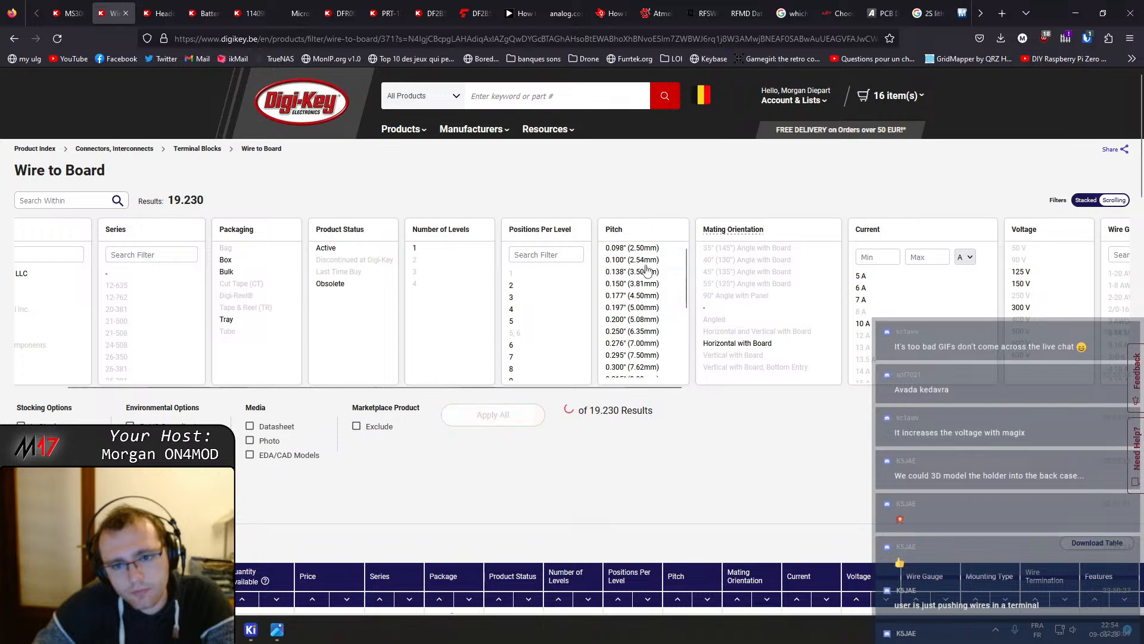
click(649, 273)
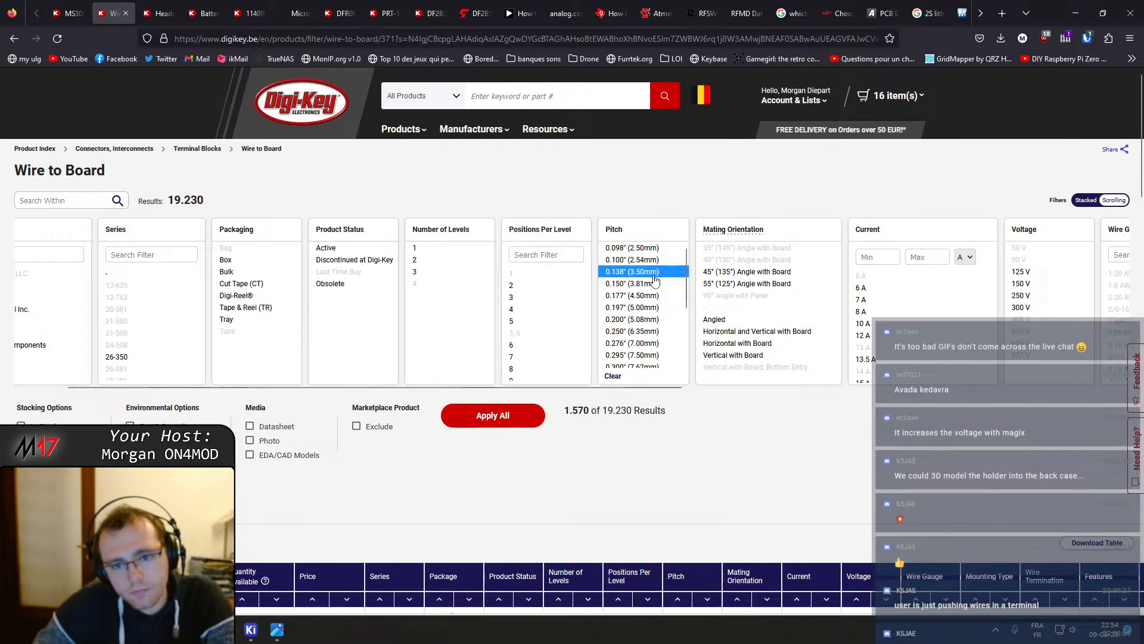
click(654, 276)
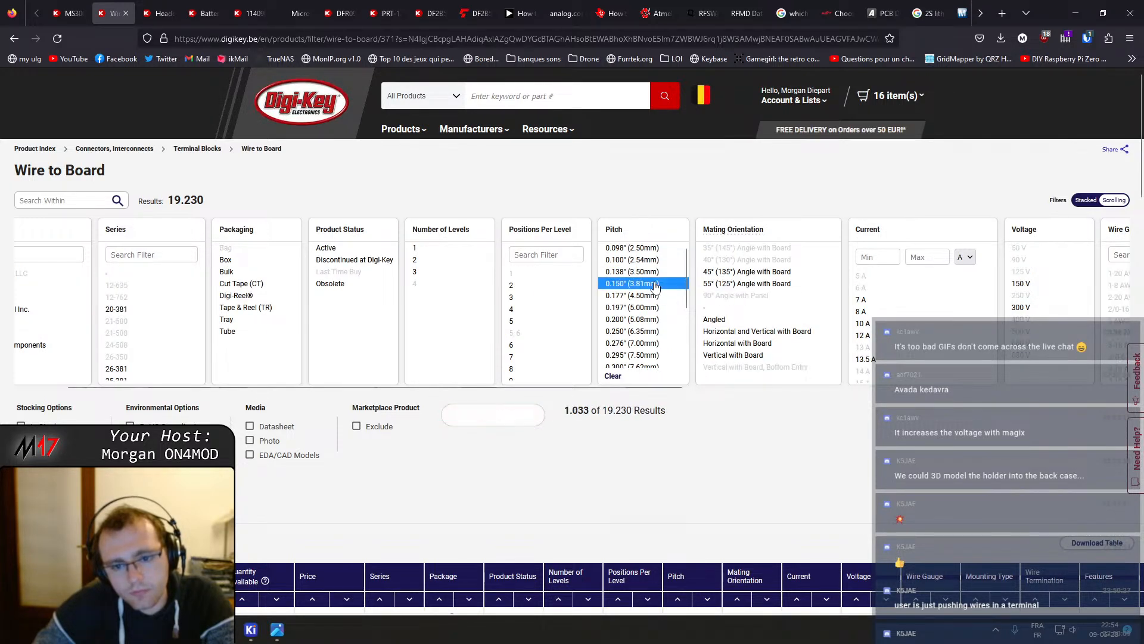
click(653, 273)
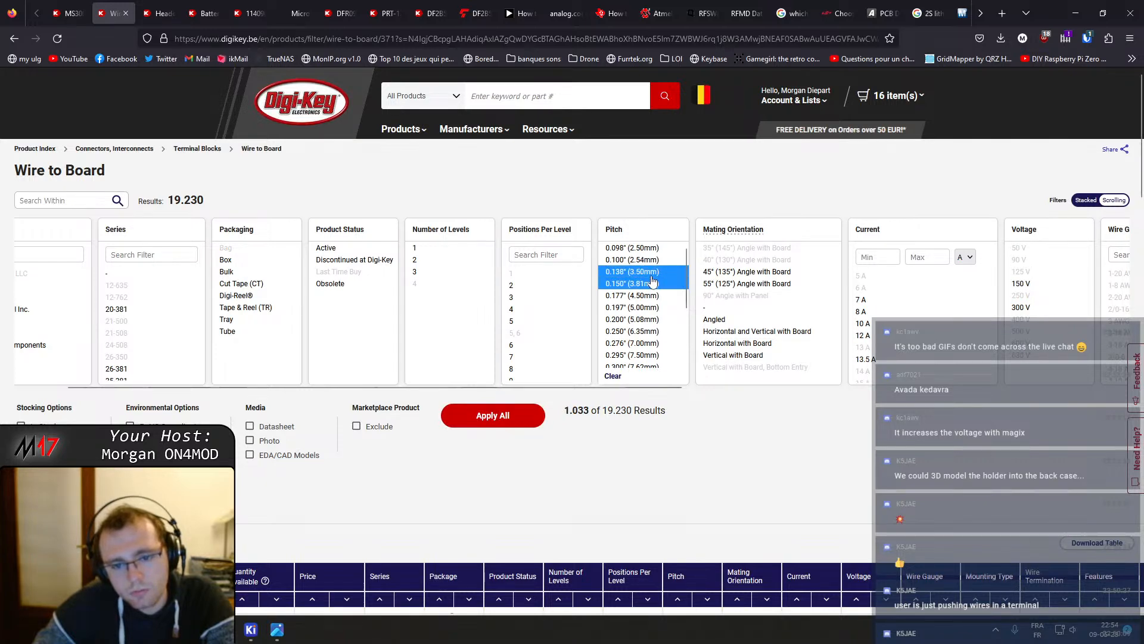
click(655, 285)
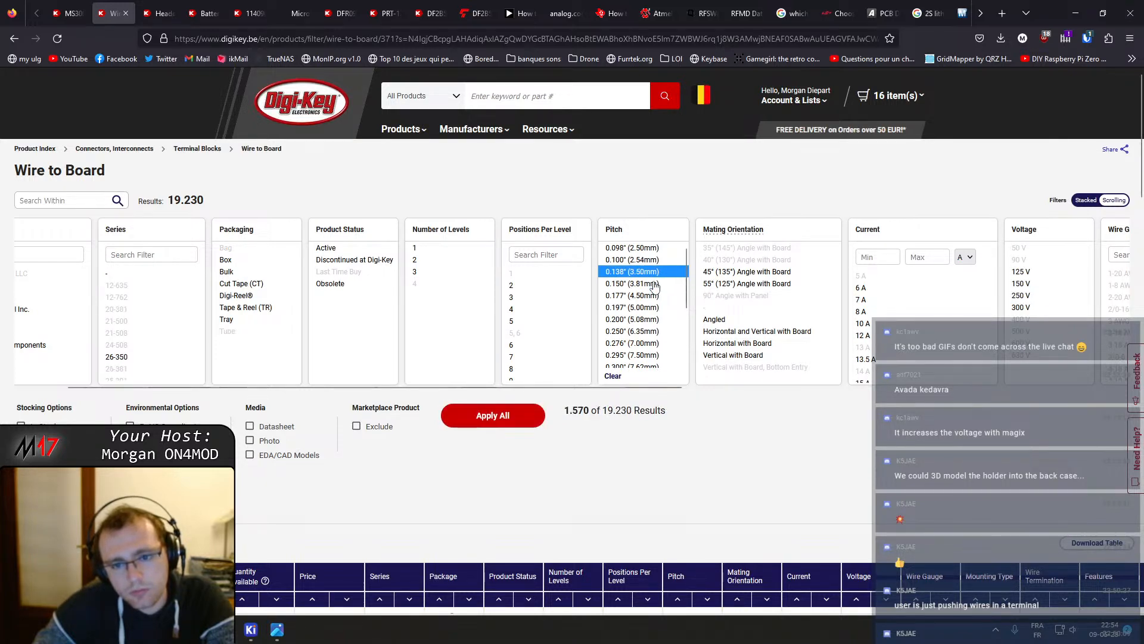
click(653, 295)
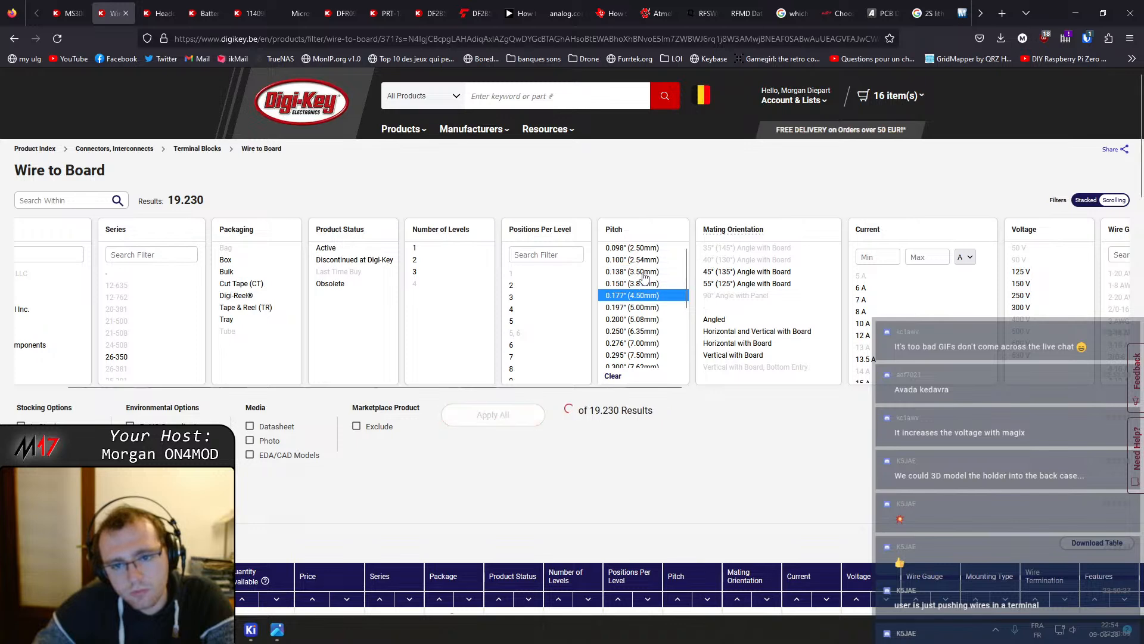
click(652, 307)
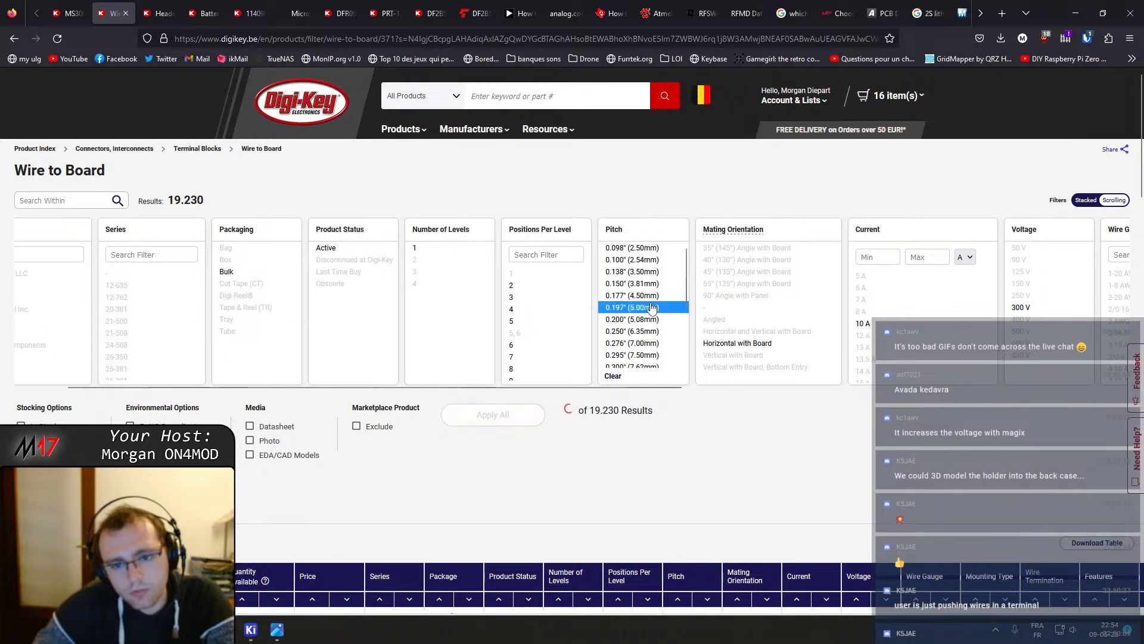
click(651, 307)
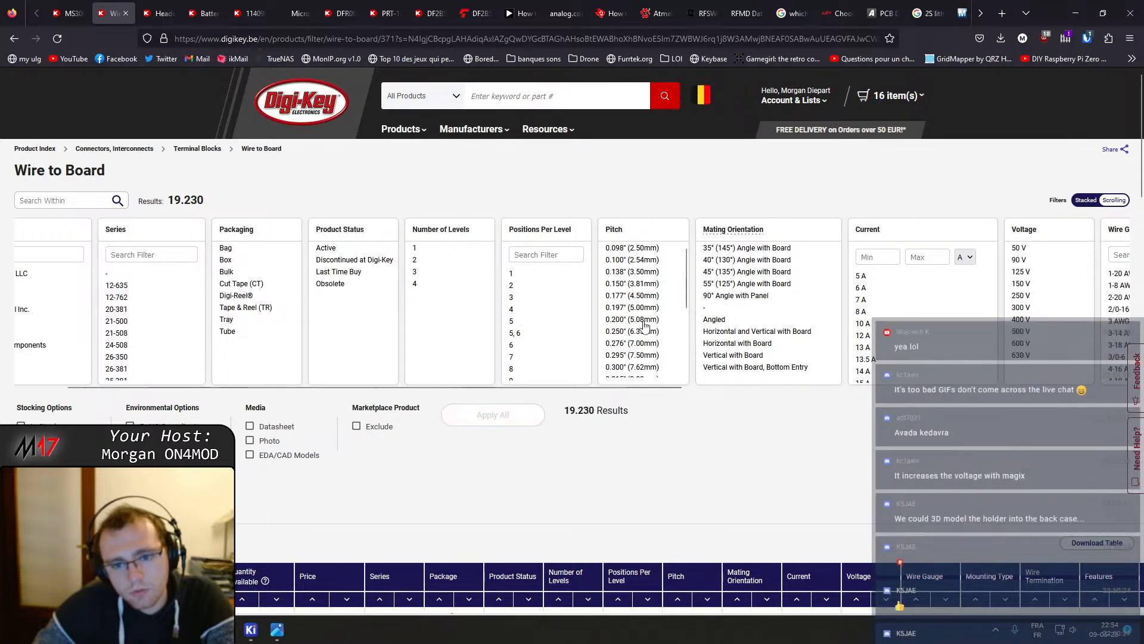
click(643, 320)
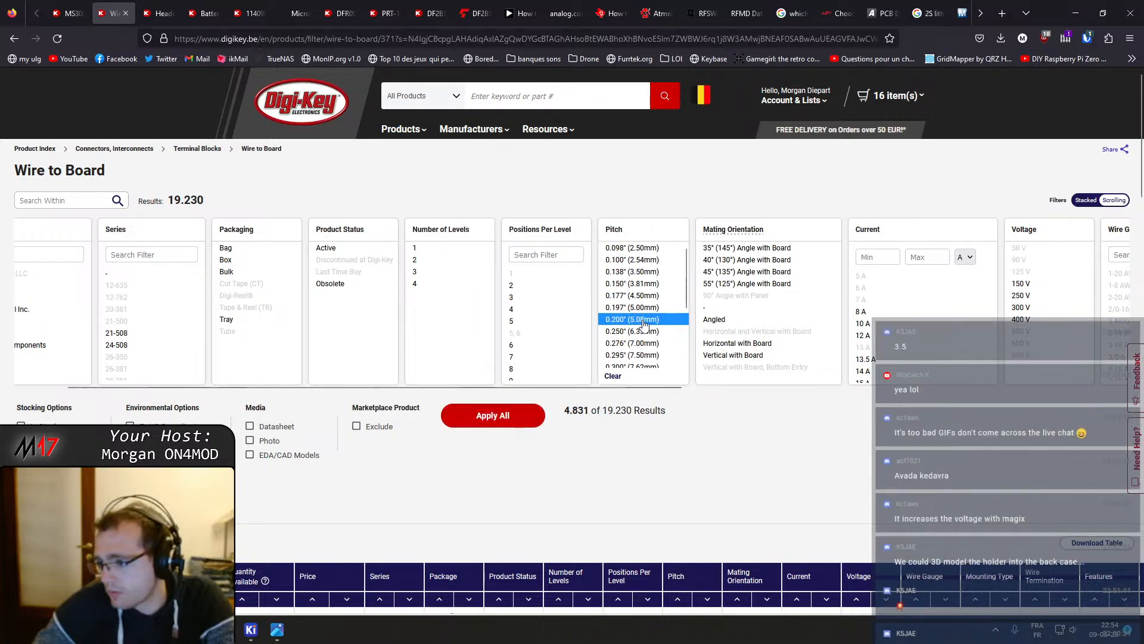
click(644, 321)
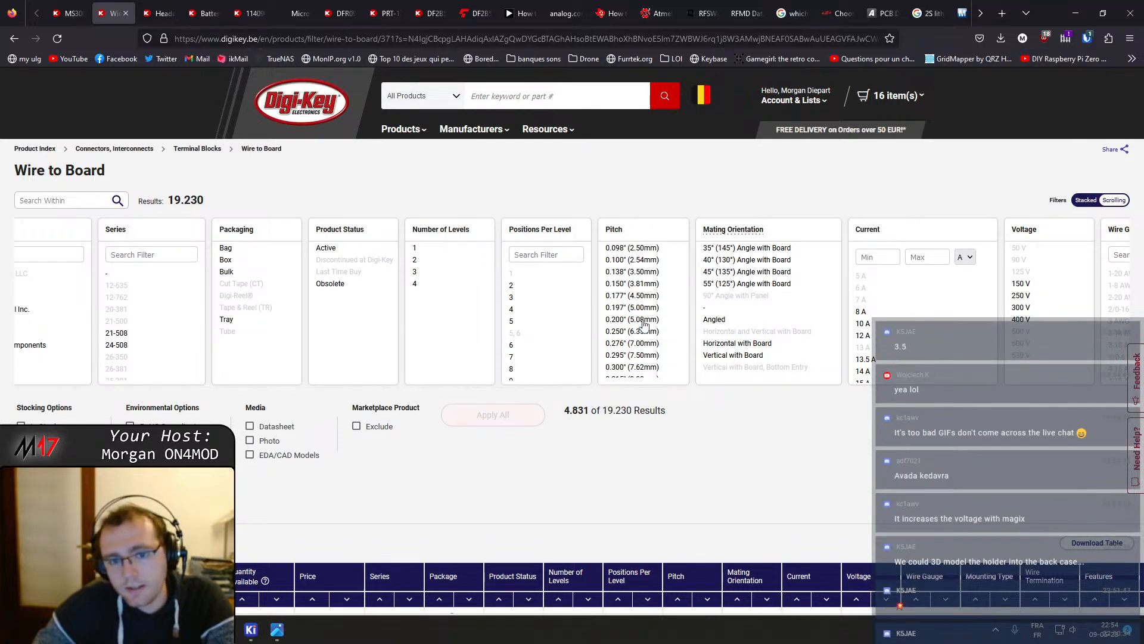
click(641, 273)
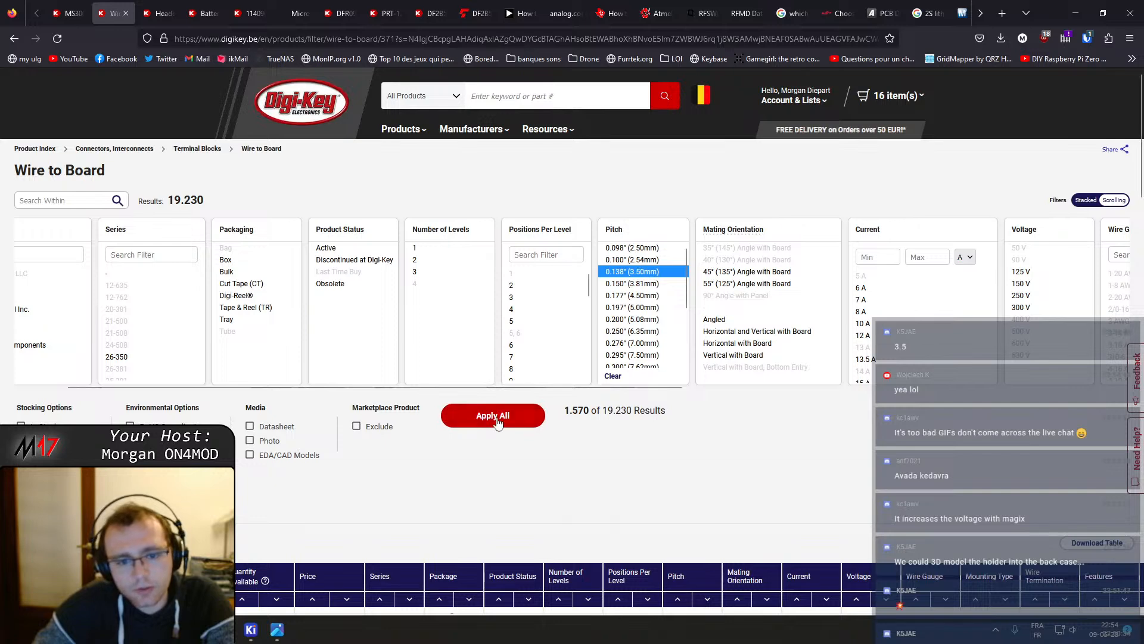
Apply the 0.138" (3.50mm) pitch filter and scroll down to the filtered terminal block results
scroll(508, 391, left, 1)
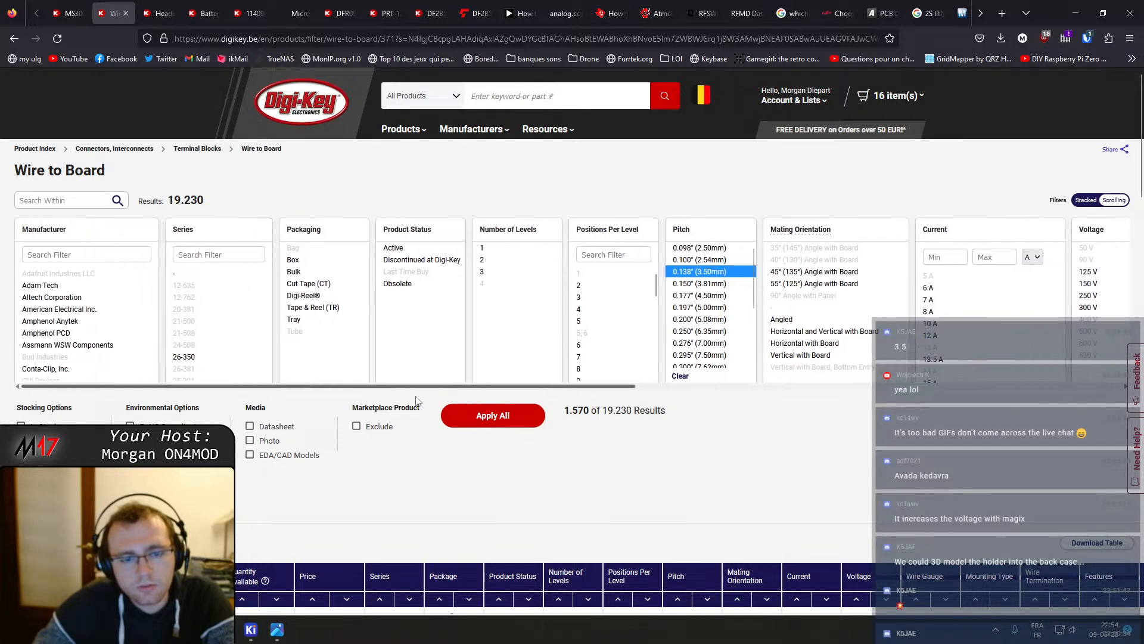
click(591, 287)
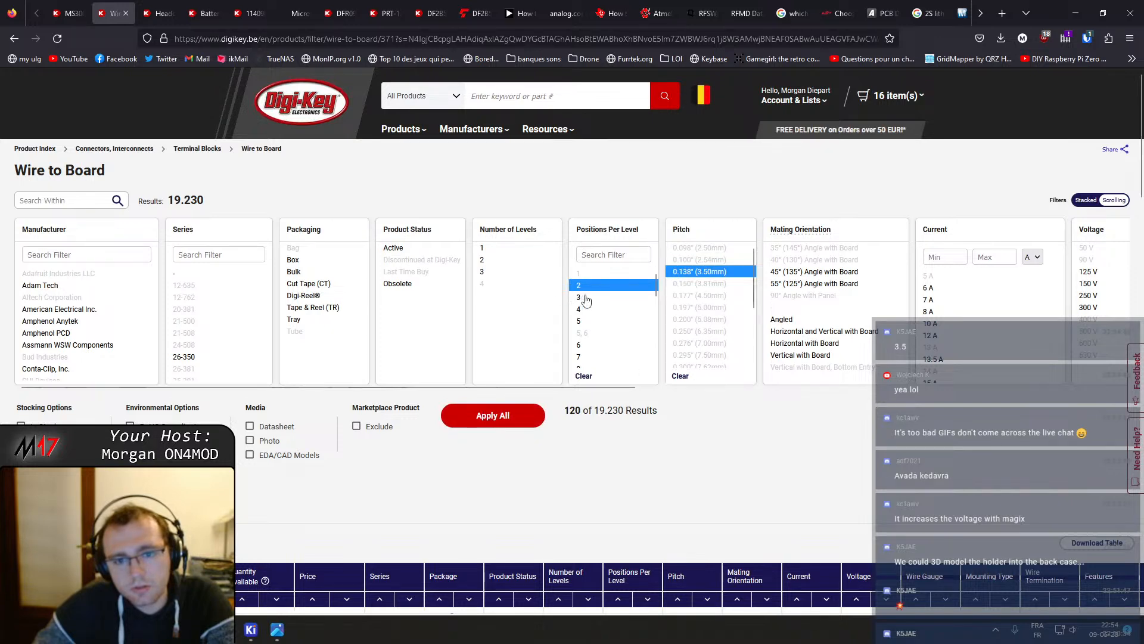
click(588, 287)
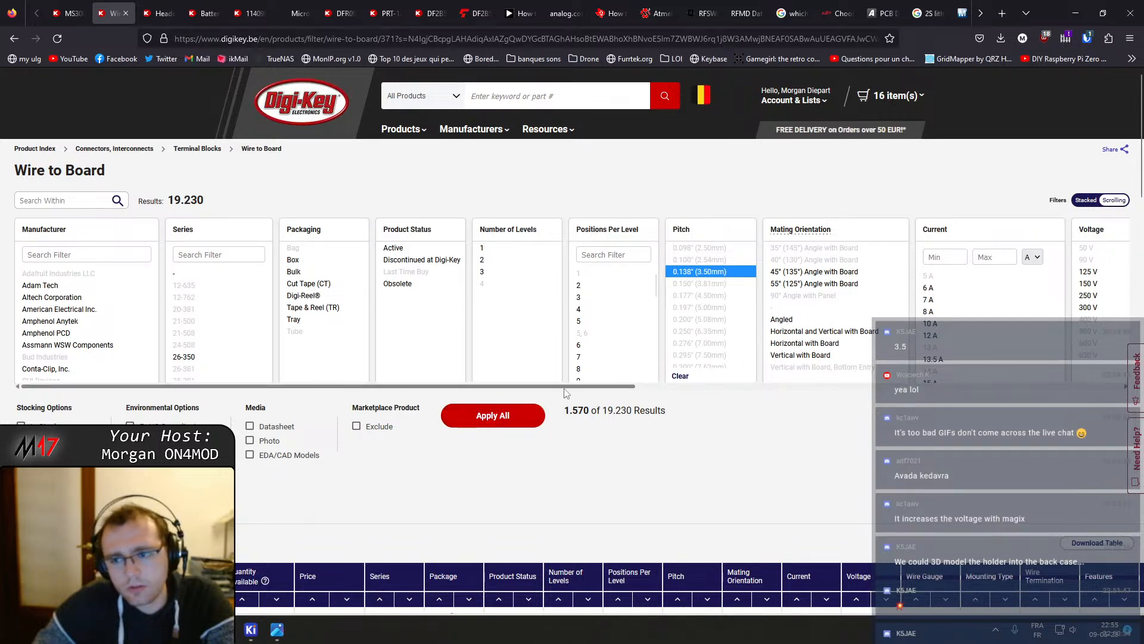
mouse_move(566, 386)
mouse_down()
mouse_move(1037, 383)
mouse_move(567, 385)
mouse_up()
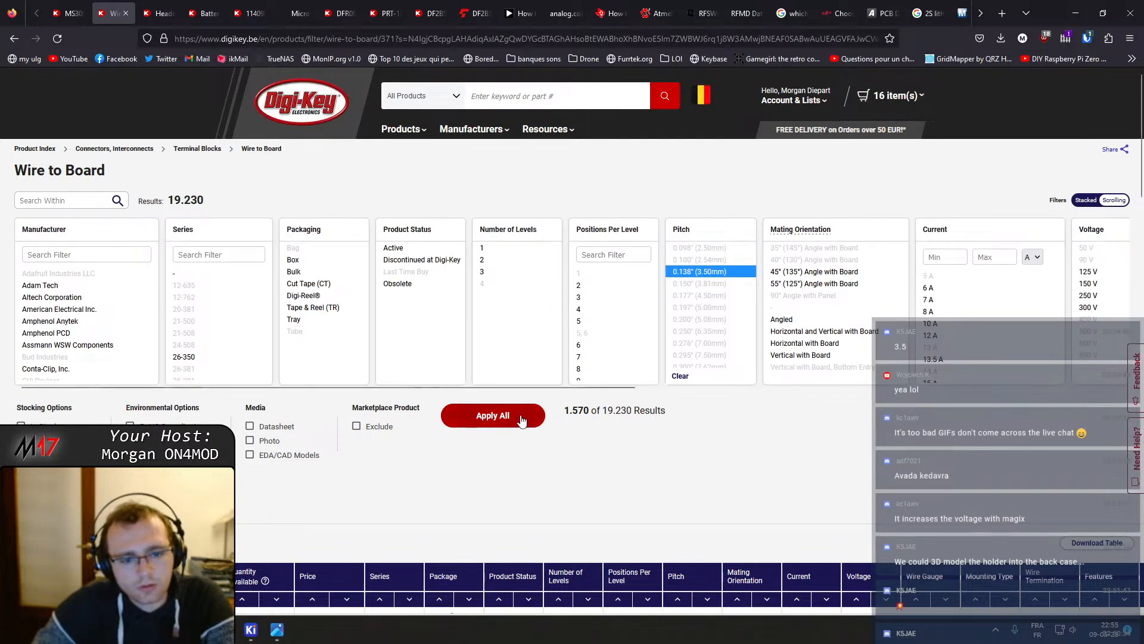
click(521, 420)
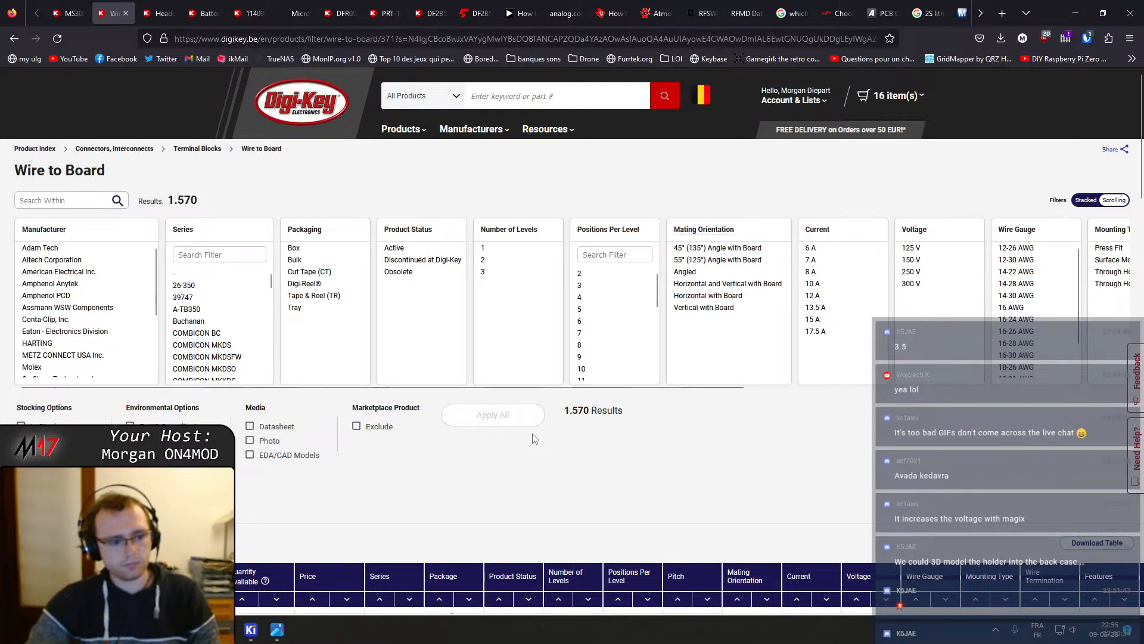
scroll(535, 439, down, 4)
mouse_move(92, 407)
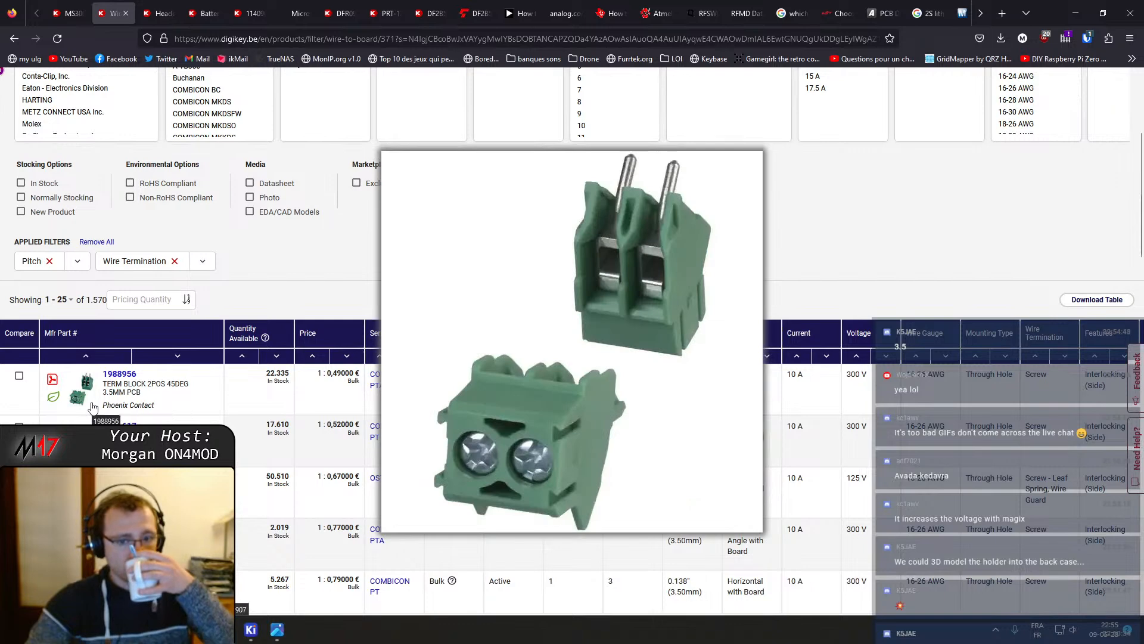
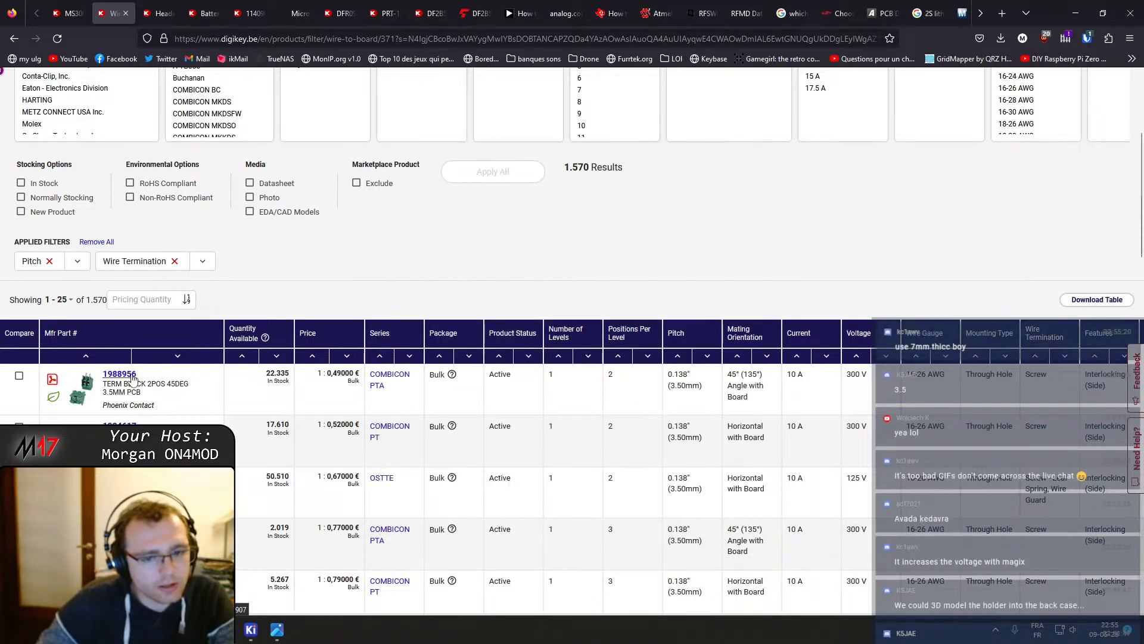
Browse the filtered 3.50 mm pitch terminal block results and move to another results page
scroll(113, 410, down, 1)
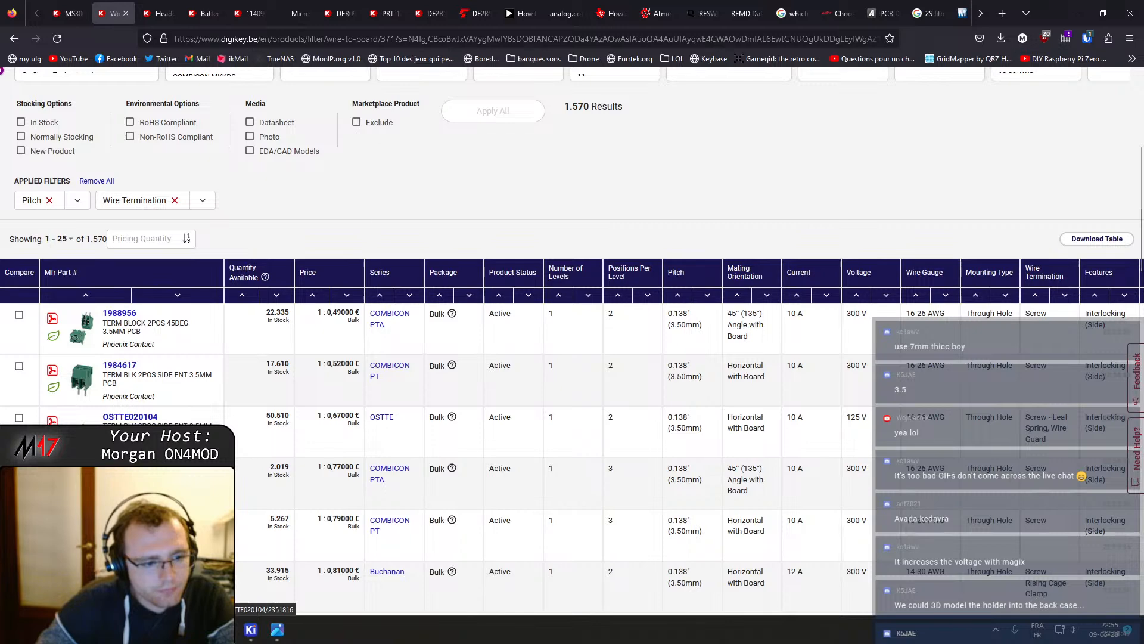
mouse_move(82, 431)
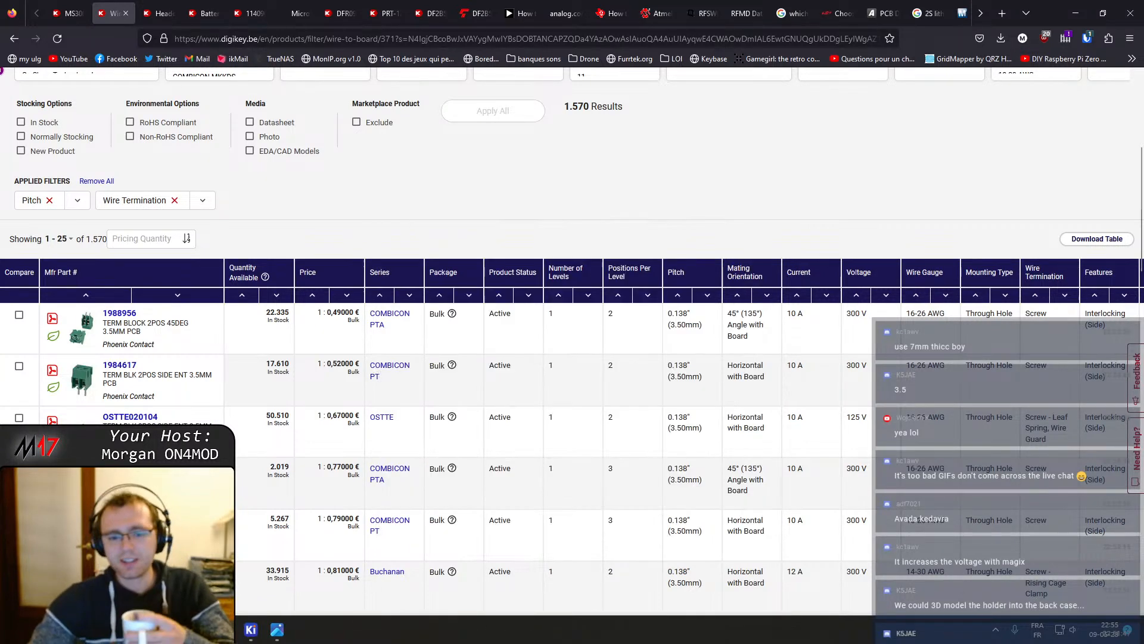
scroll(326, 429, down, 4)
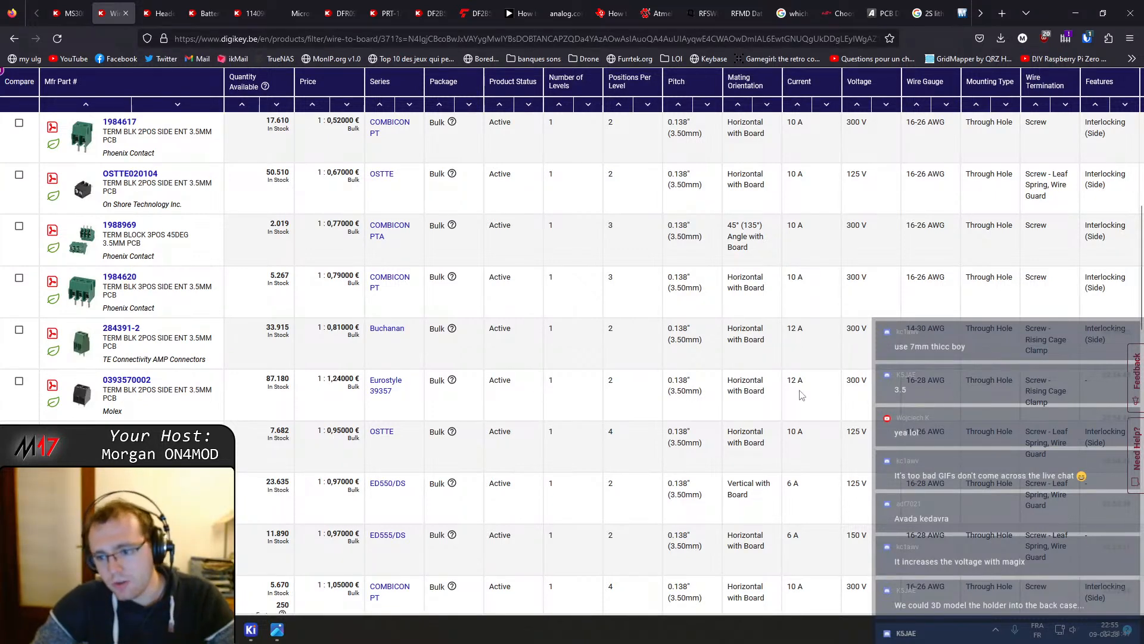
scroll(481, 430, down, 12)
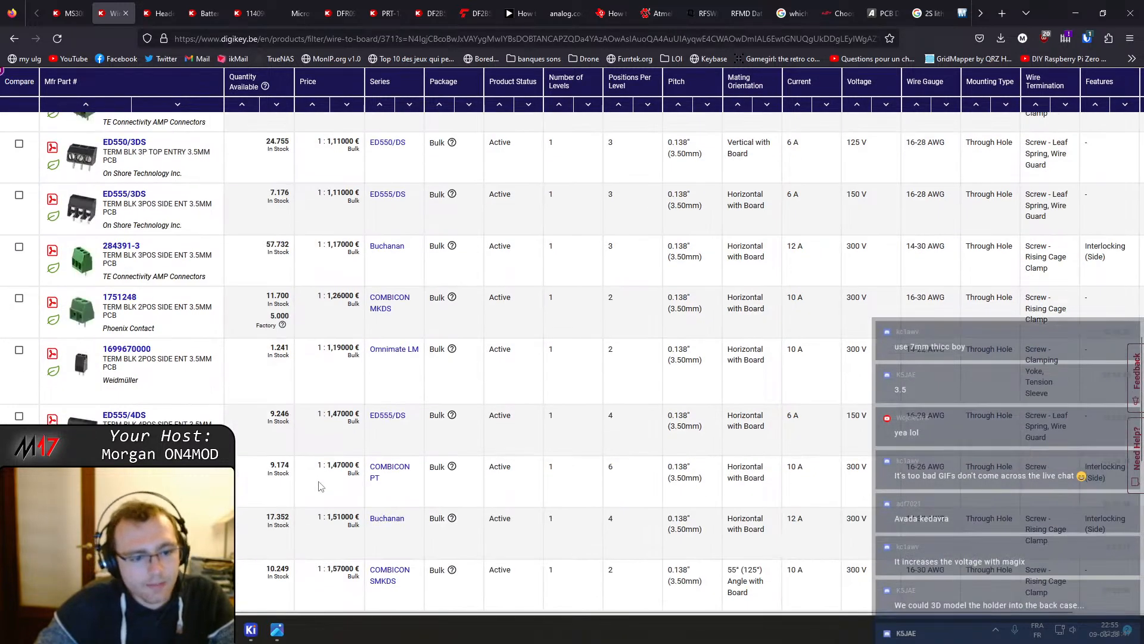
scroll(274, 477, down, 2)
click(174, 351)
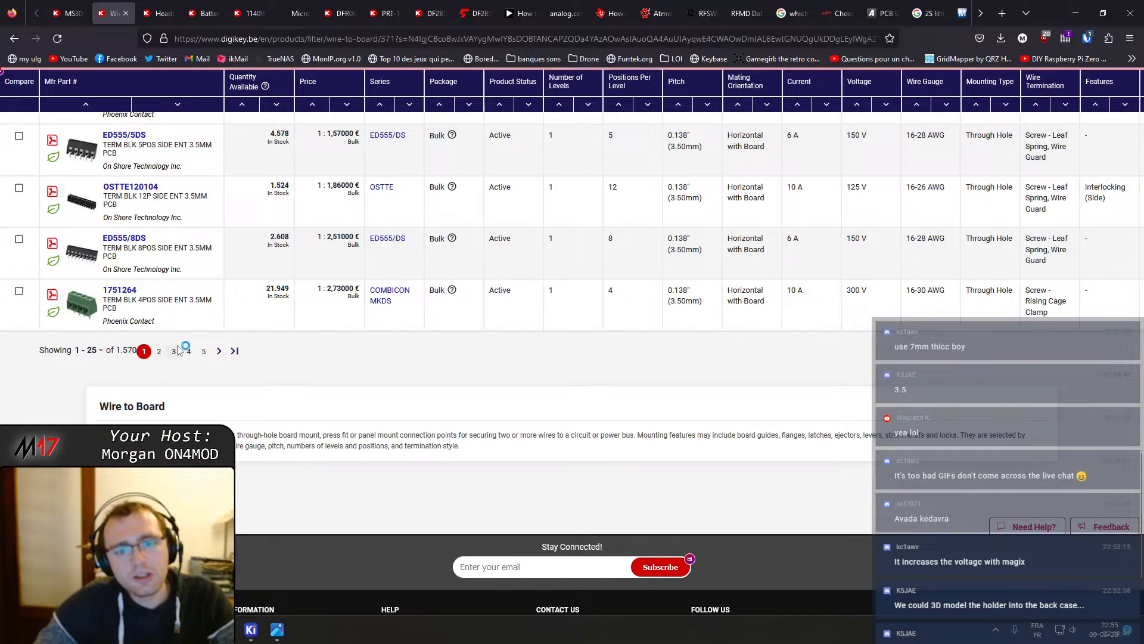
scroll(449, 365, down, 10)
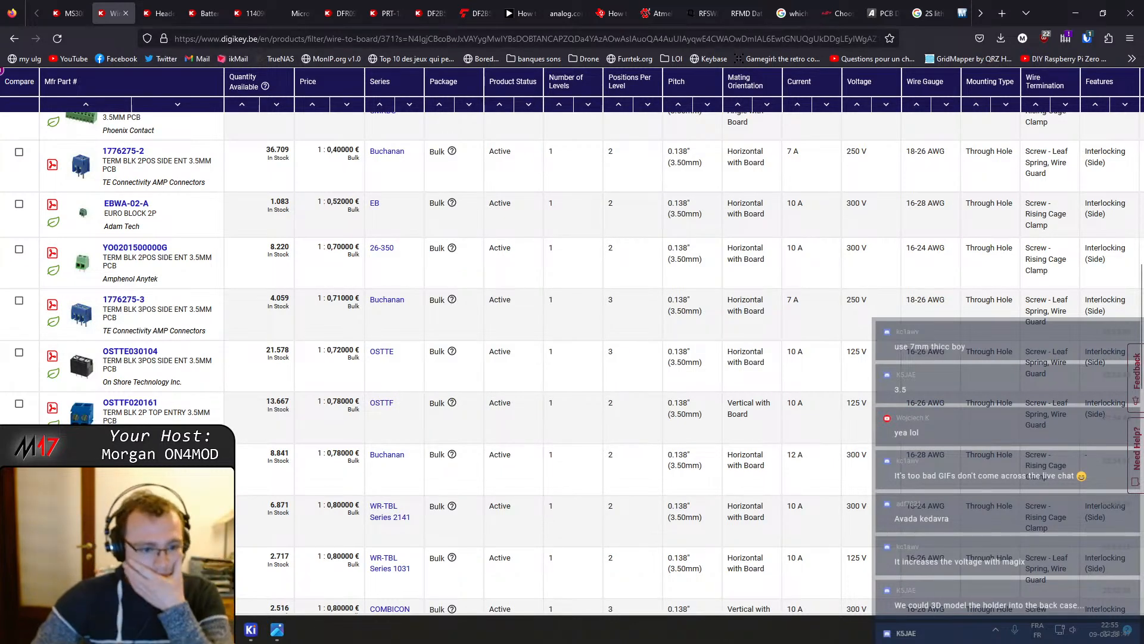
Switch to the OpenHT-RF PCB editor and select the two-pin battery connector footprint
mouse_move(251, 637)
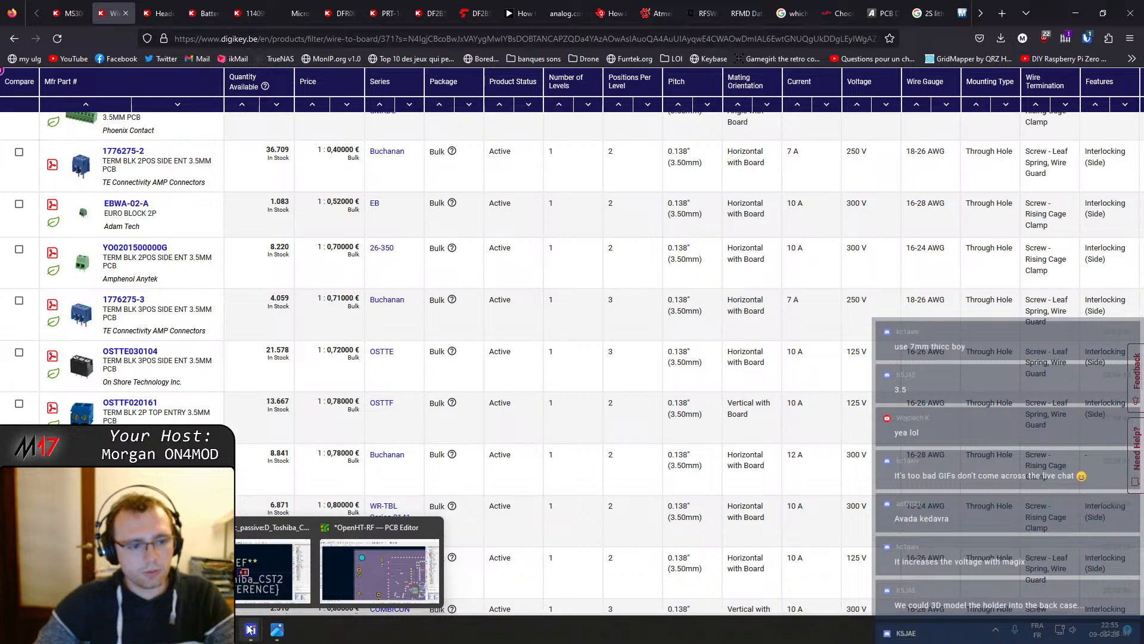
click(358, 566)
click(373, 317)
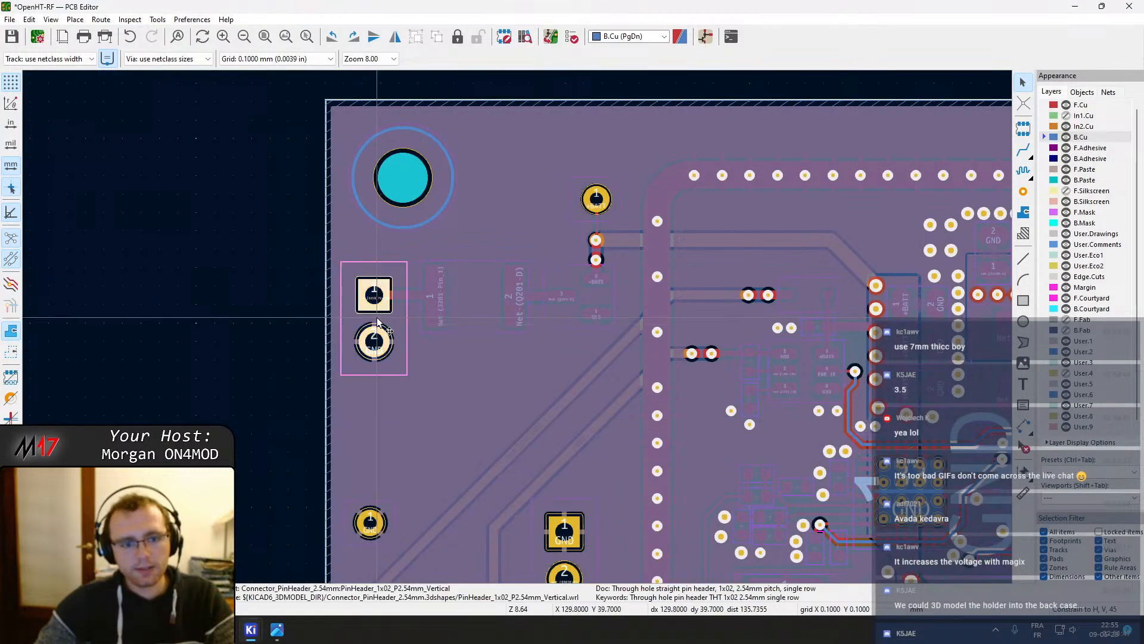
Open the Schematic Editor from the project manager and enter the Power supply sheet
mouse_move(253, 633)
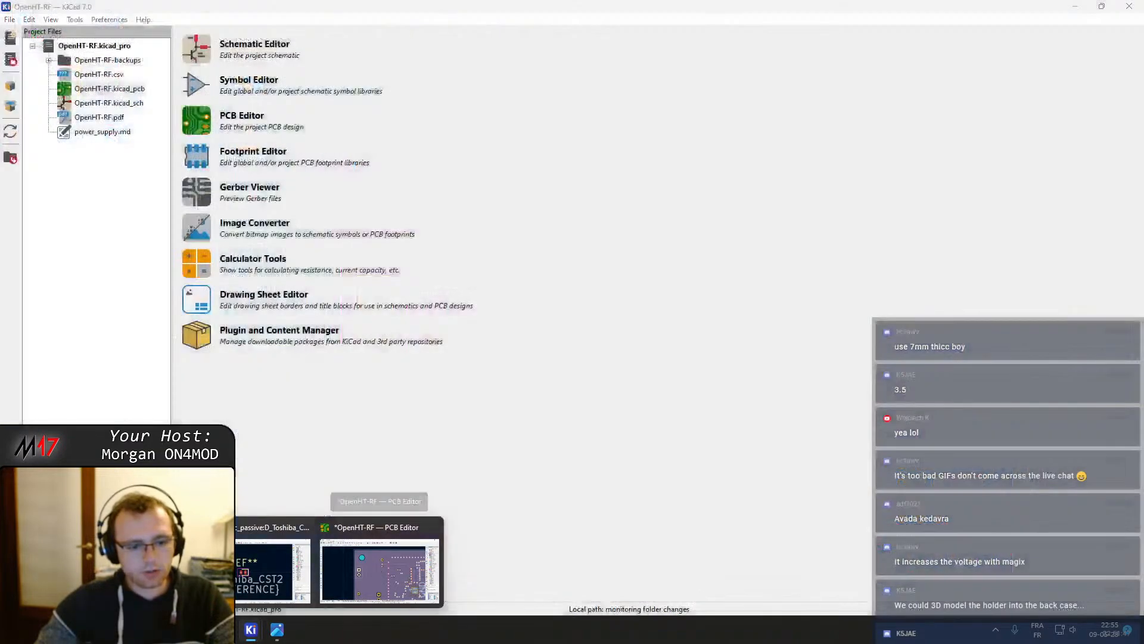
click(255, 528)
click(197, 49)
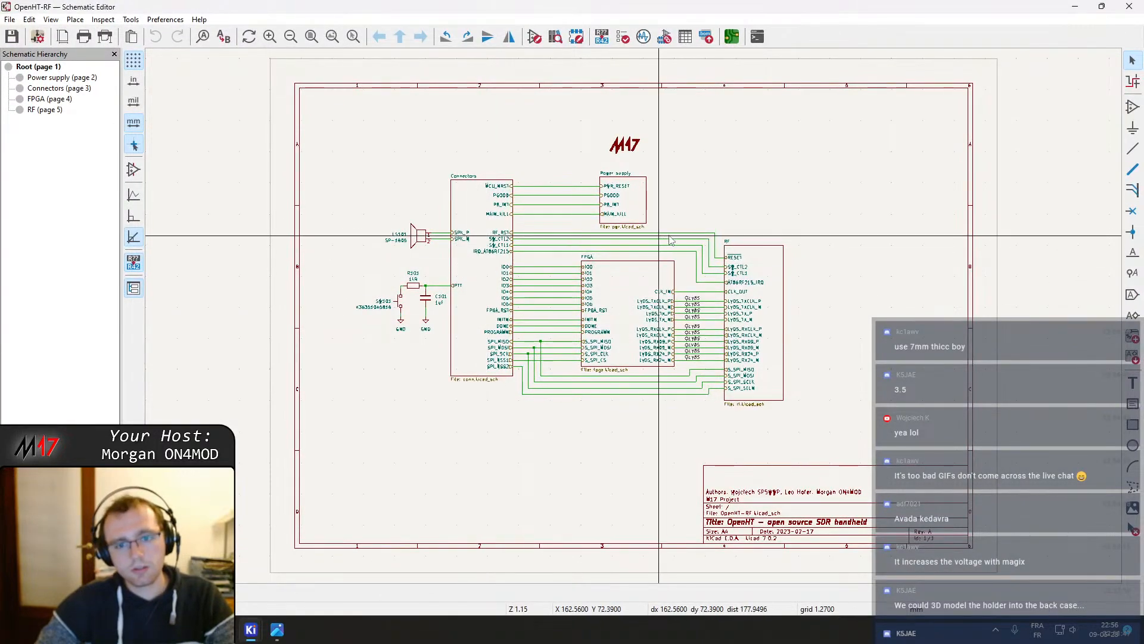
click(643, 199)
double_click(642, 199)
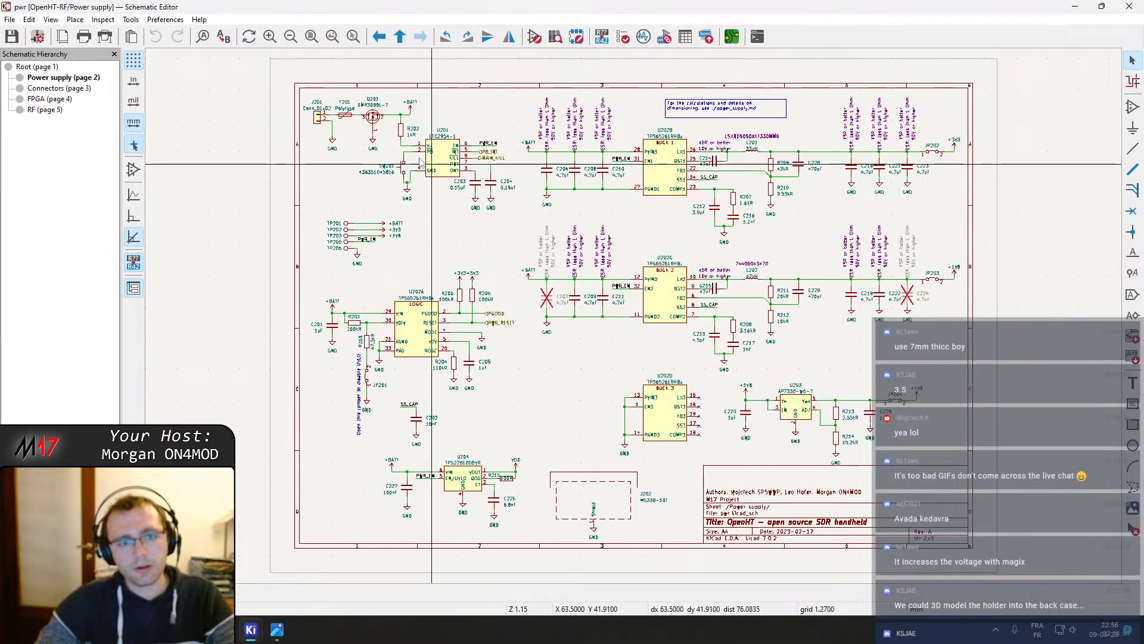
Open the properties of connector J201 and browse its assigned footprint in the footprint library
scroll(528, 383, up, 6)
click(528, 384)
double_click(528, 383)
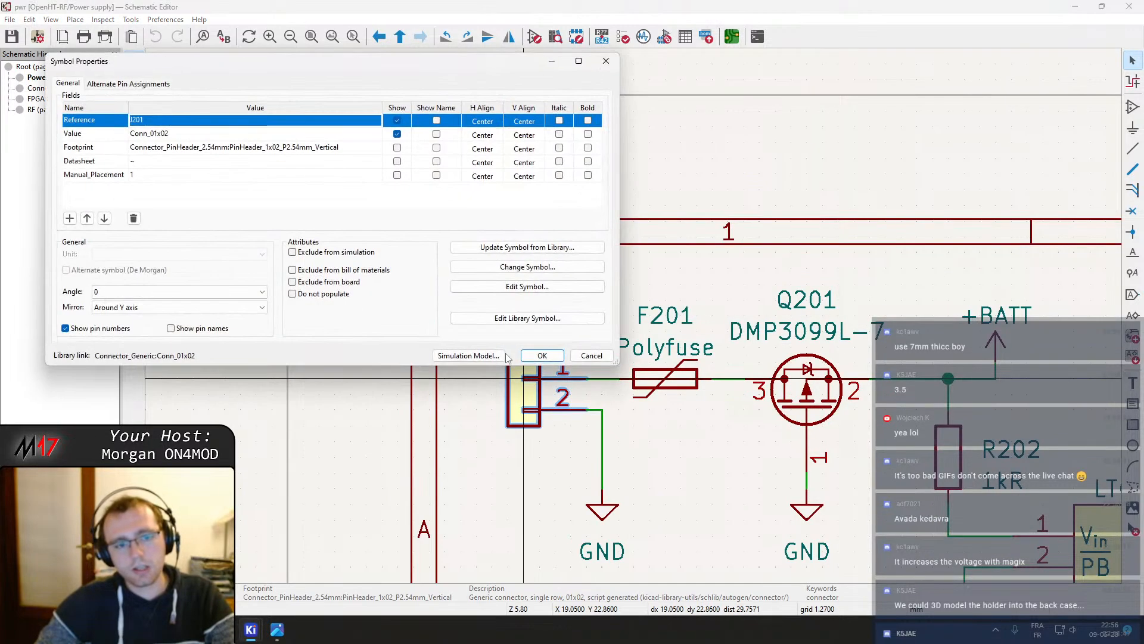
click(376, 148)
click(375, 148)
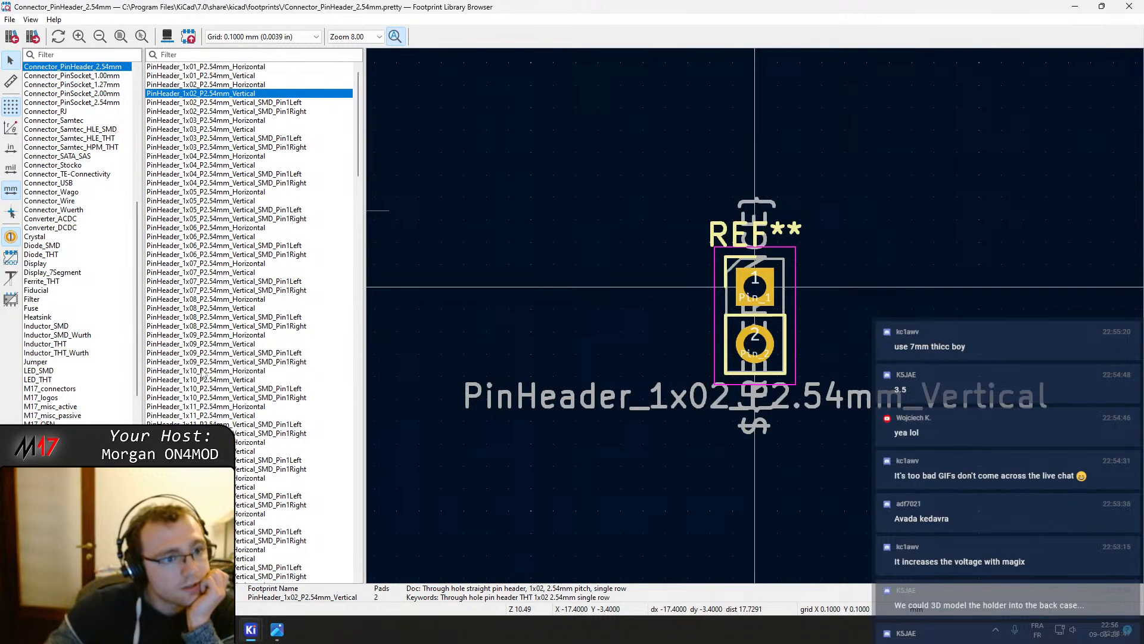
Examine the Connector_Wire and Connector_PCBEdge footprint libraries, then close the browser and the J201 properties
scroll(120, 224, up, 2)
scroll(120, 225, up, 1)
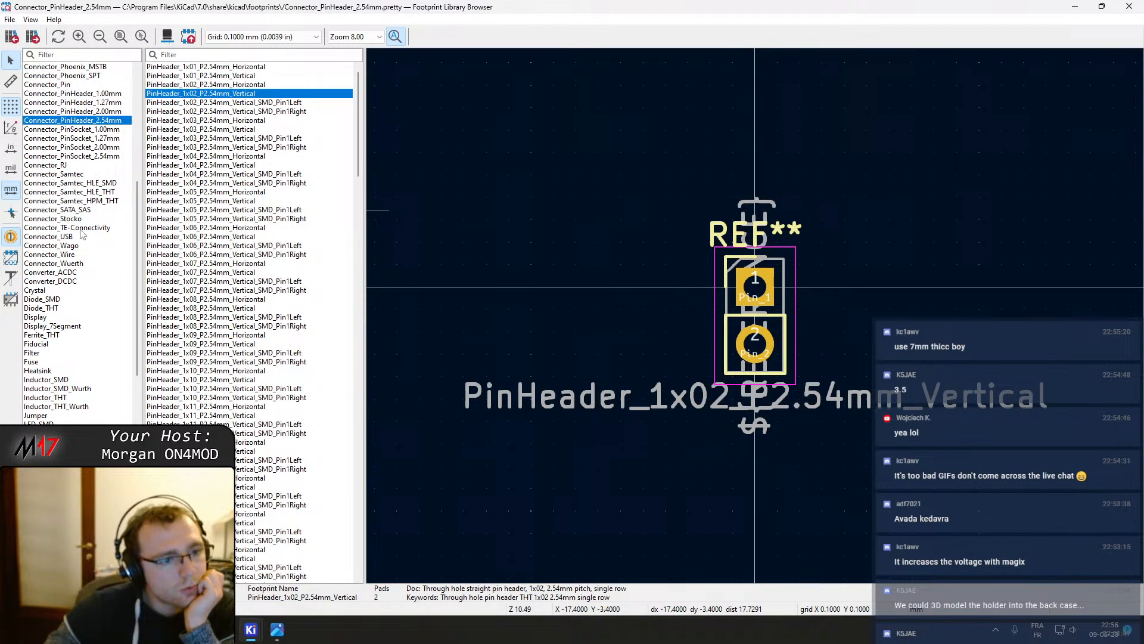
scroll(83, 251, up, 2)
click(77, 282)
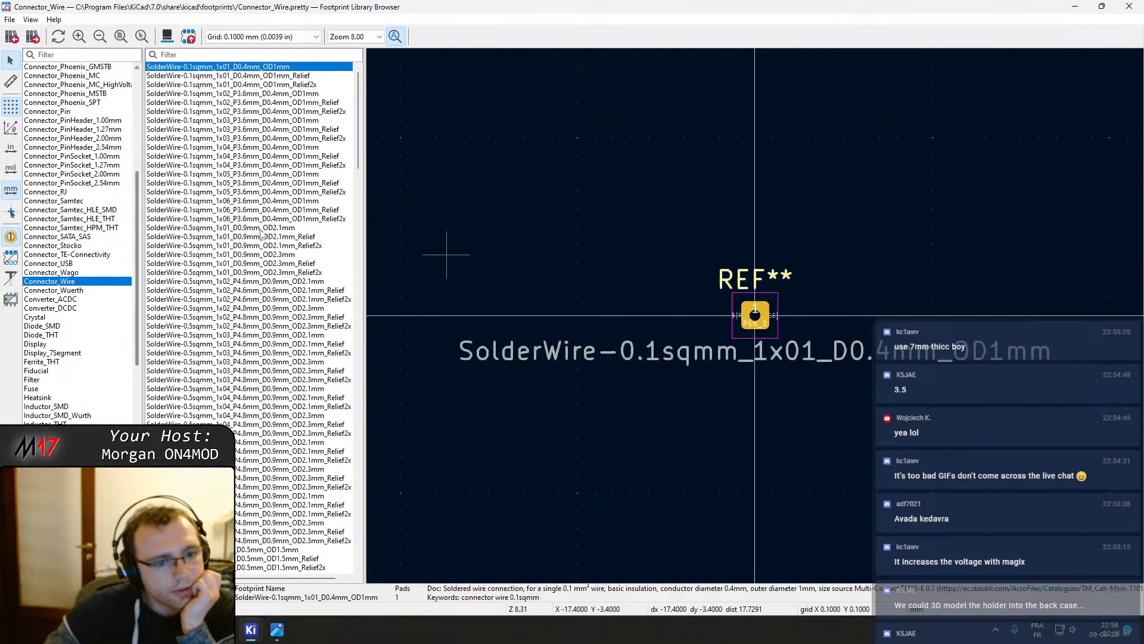
scroll(342, 221, down, 18)
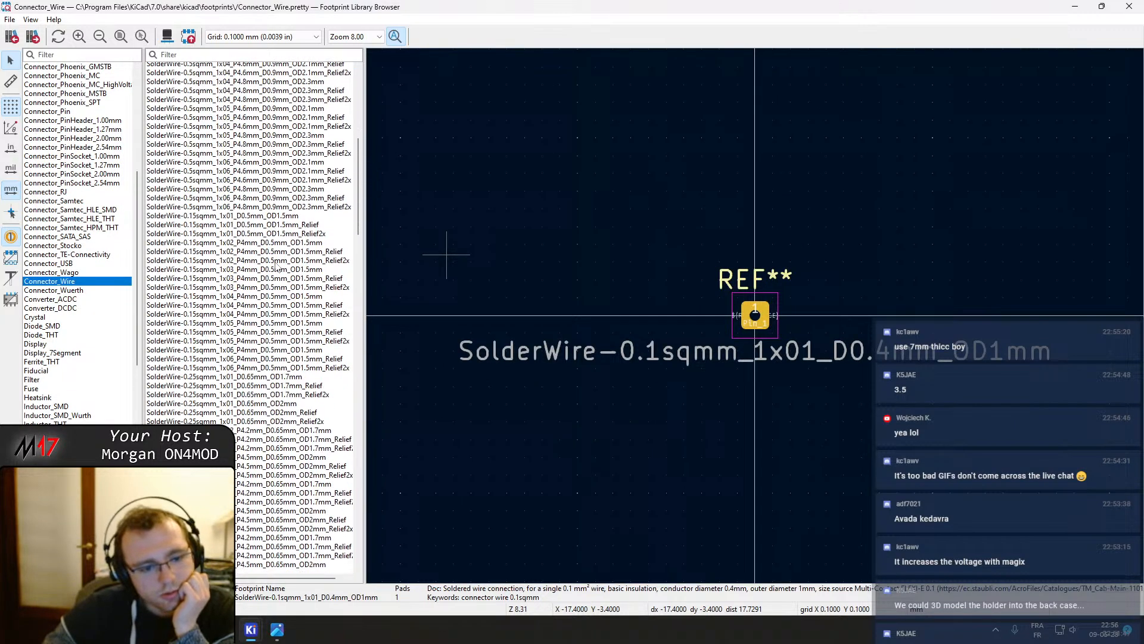
drag(360, 223, 382, 556)
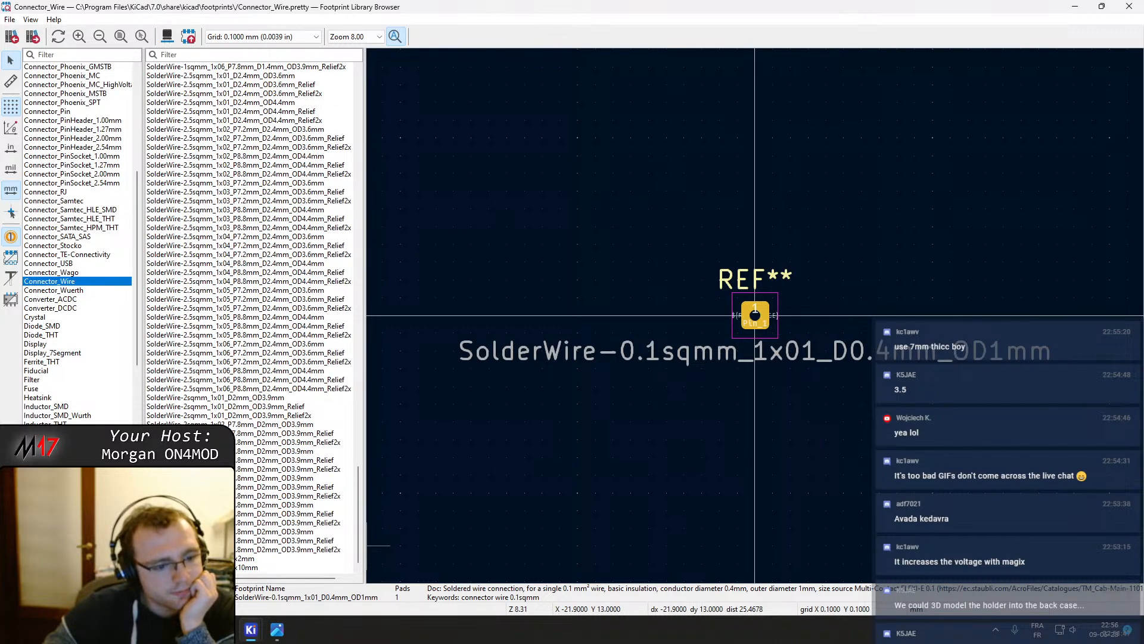
scroll(134, 359, down, 1)
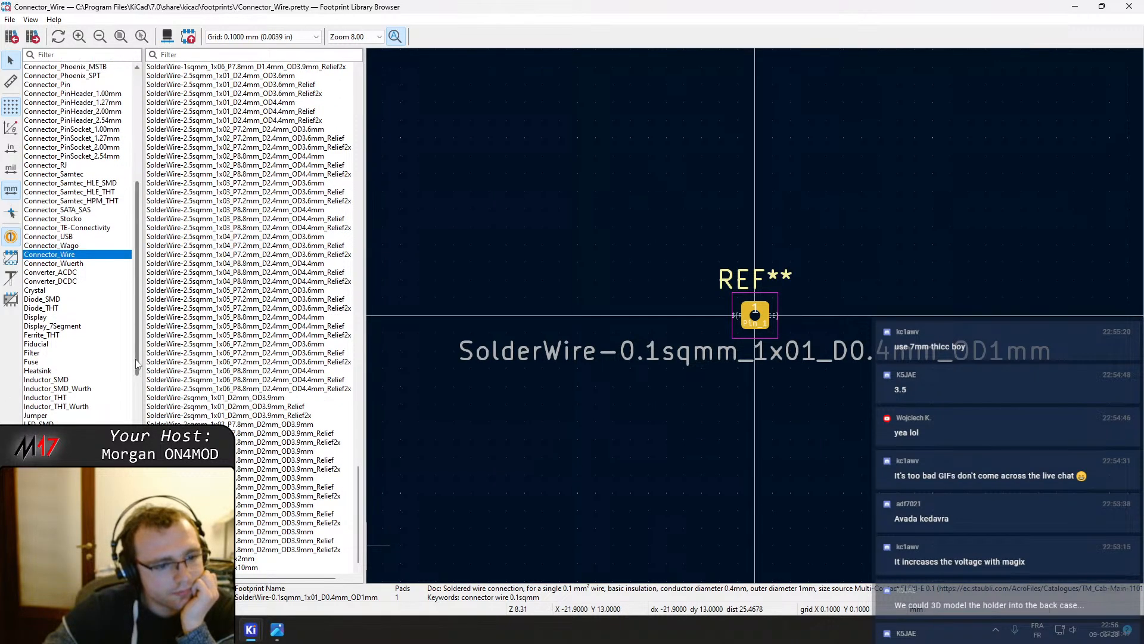
drag(135, 359, 135, 239)
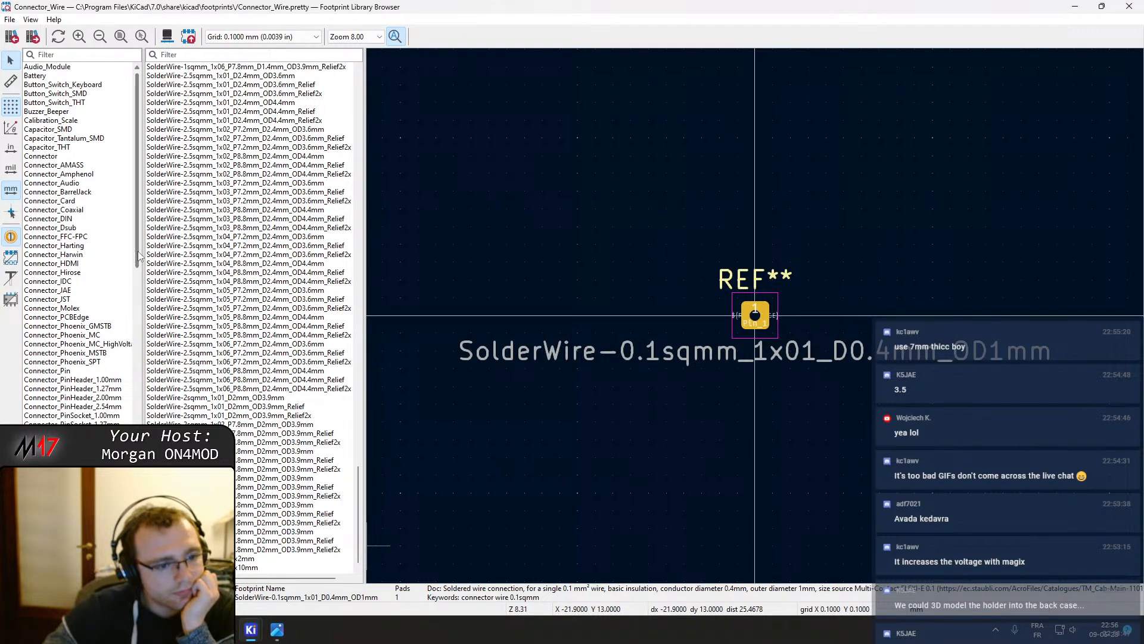
click(94, 316)
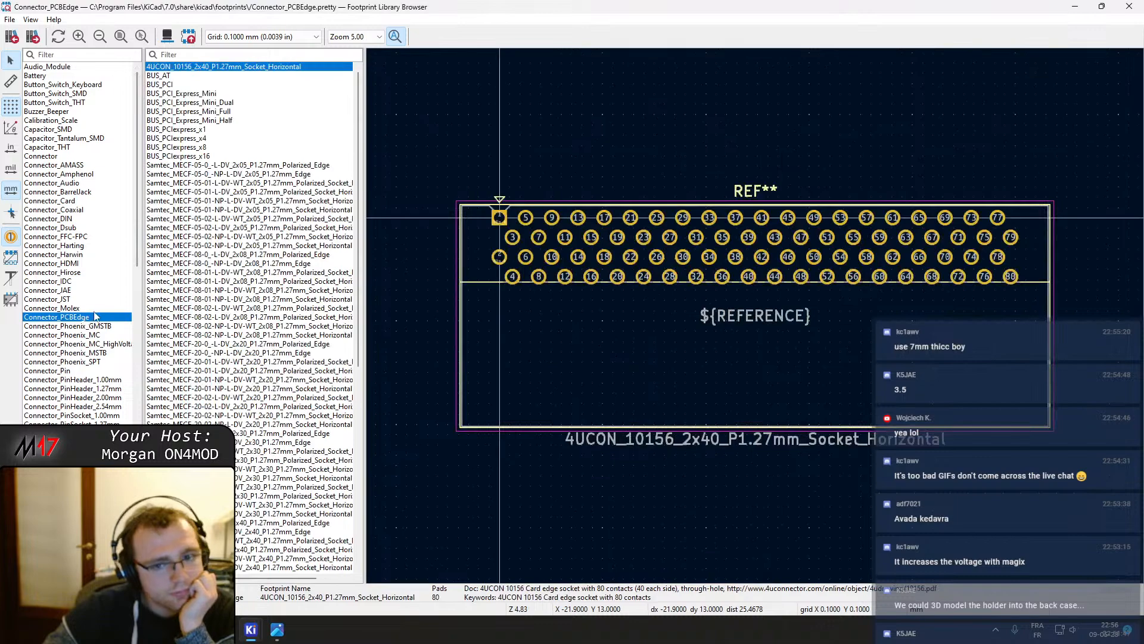
scroll(190, 297, down, 8)
click(200, 308)
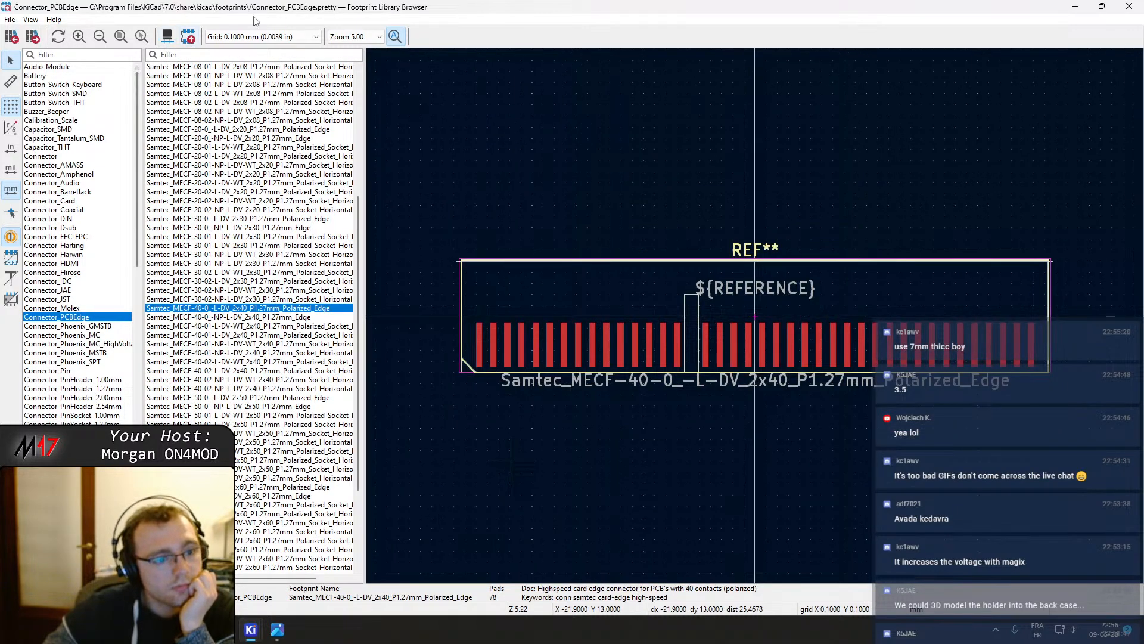
click(1130, 6)
click(610, 60)
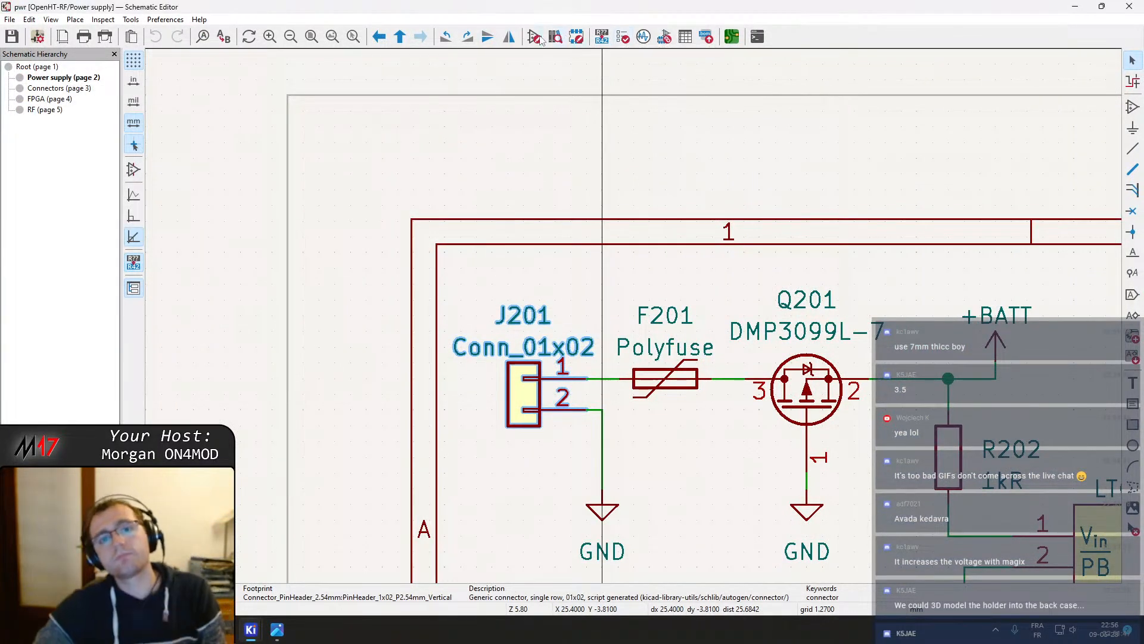
Open the Assign Footprints tool and scroll to the connector footprint assignments
click(602, 38)
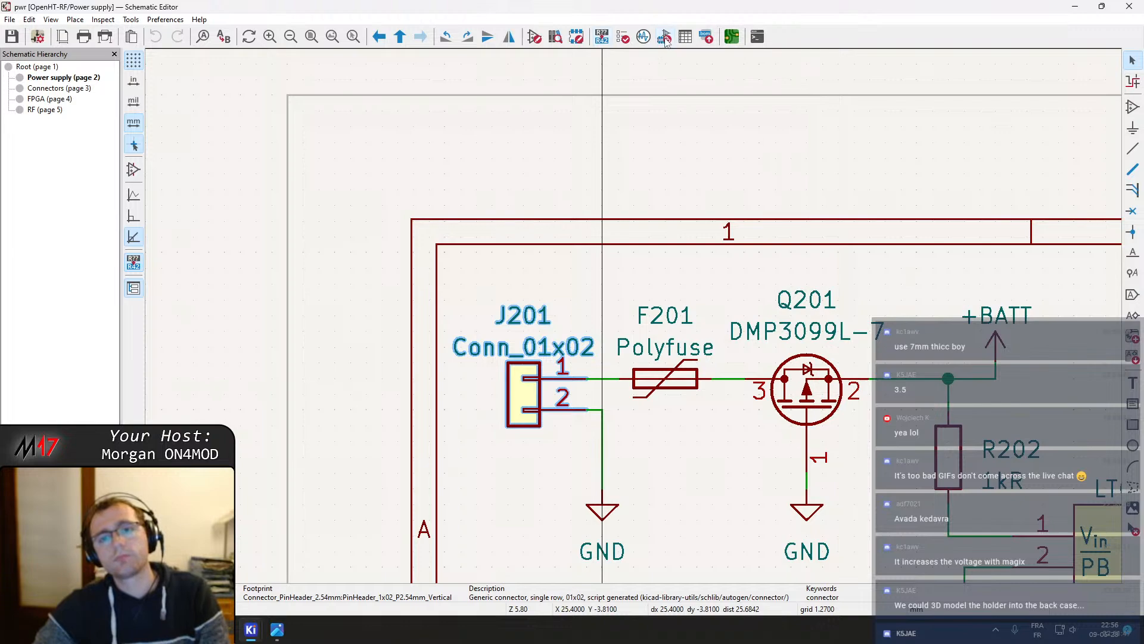
scroll(454, 220, down, 8)
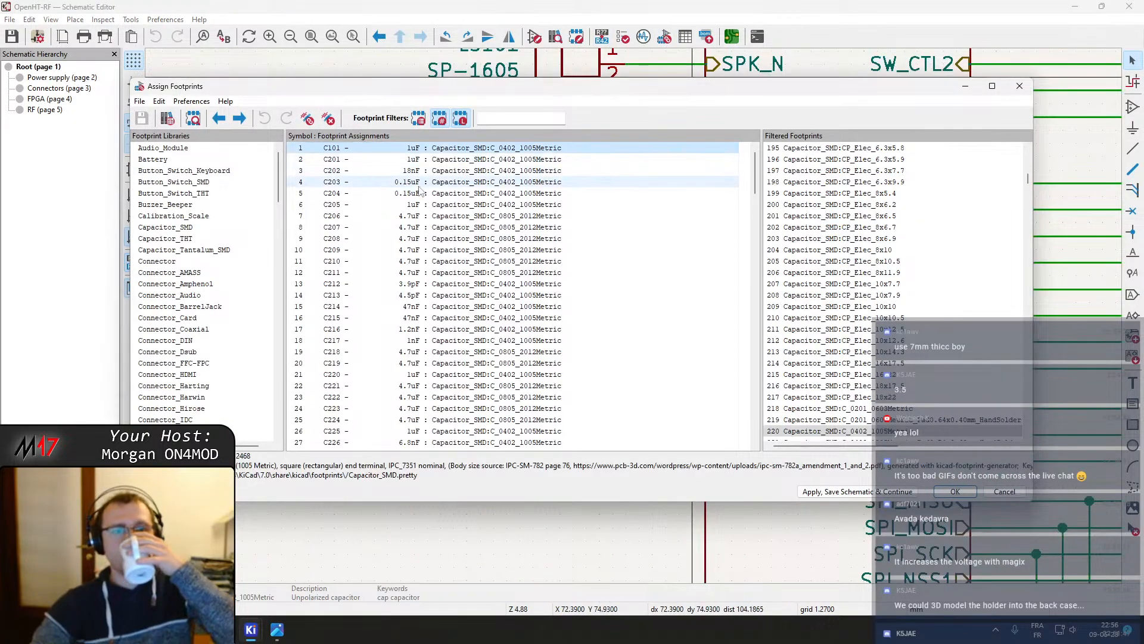
click(454, 216)
scroll(484, 271, down, 15)
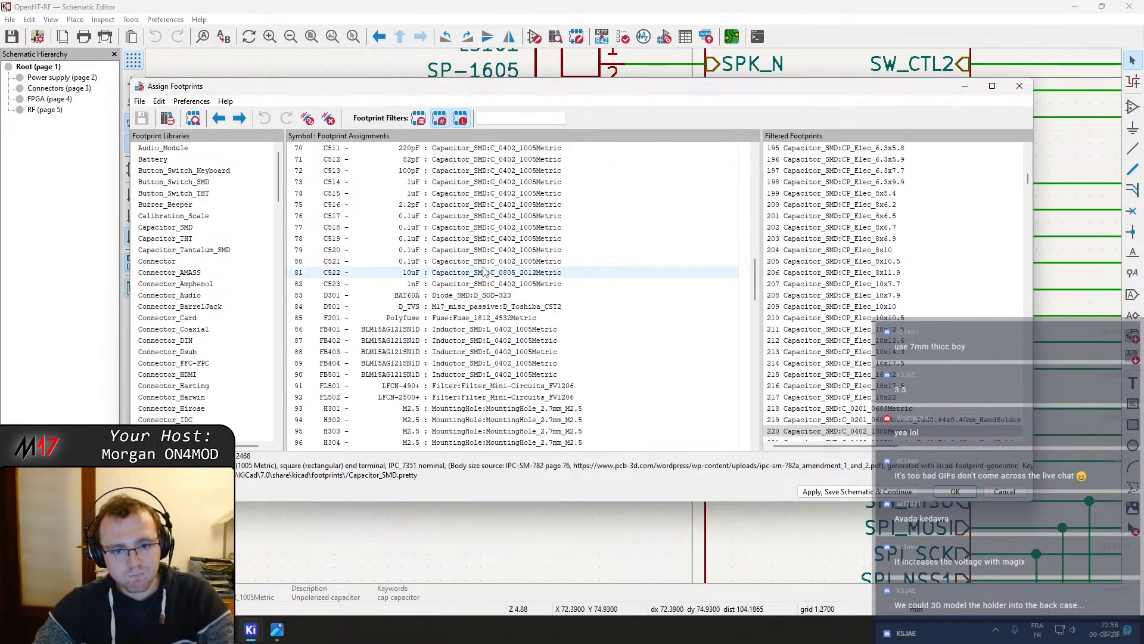
scroll(475, 286, down, 9)
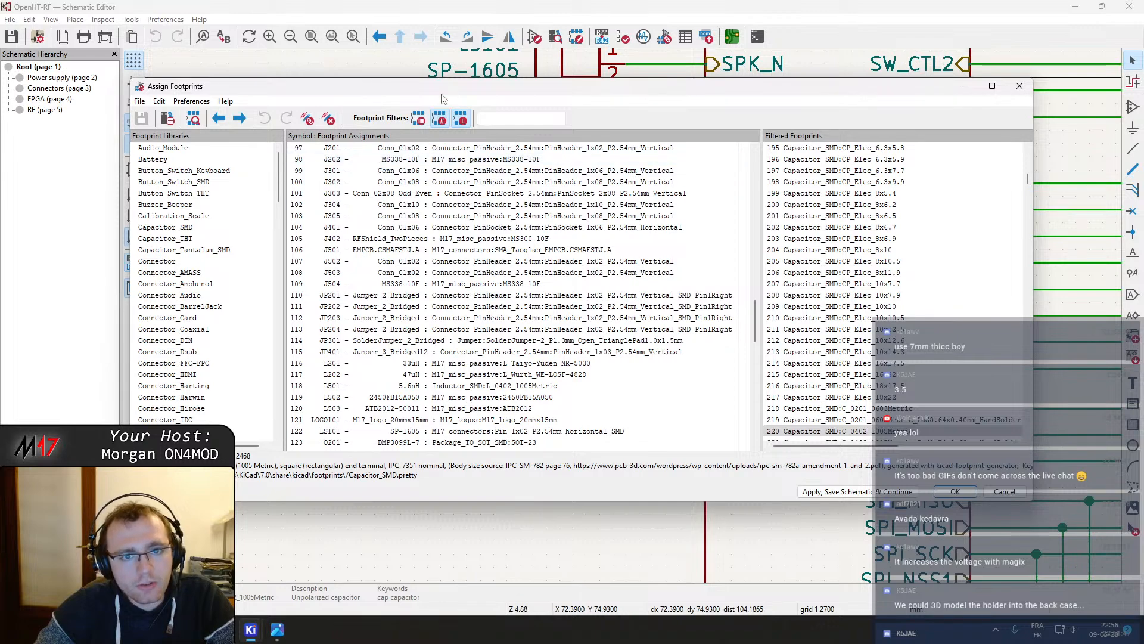
drag(444, 91, 482, 313)
scroll(460, 203, down, 1)
scroll(732, 158, down, 1)
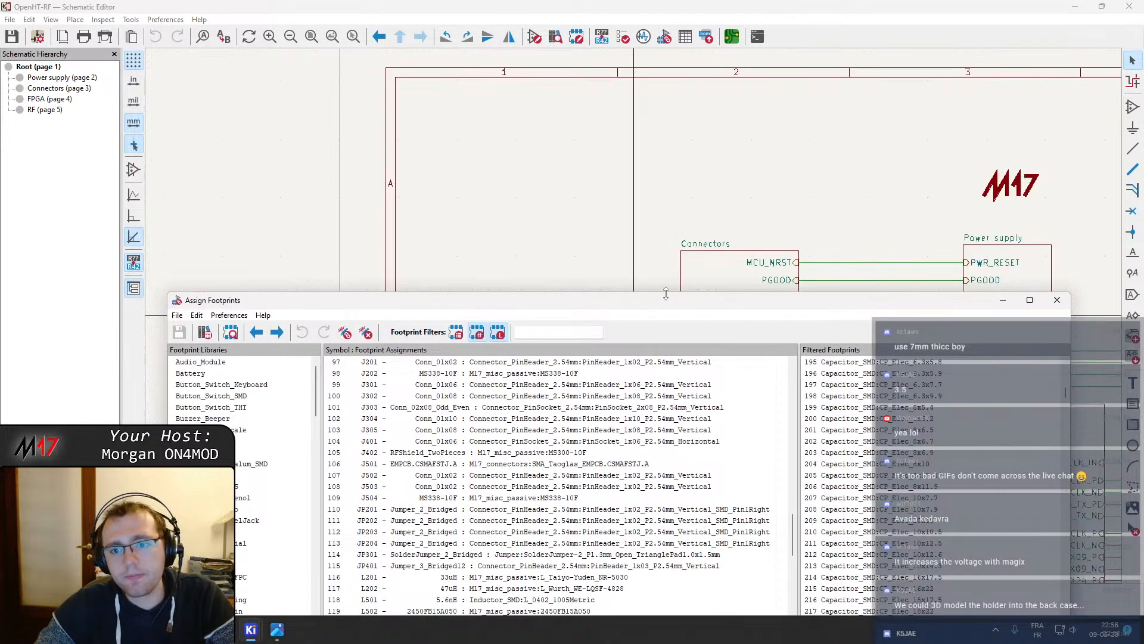
Bring the Assign Footprints window back into view and select the J201 assignment row
click(731, 276)
double_click(1043, 282)
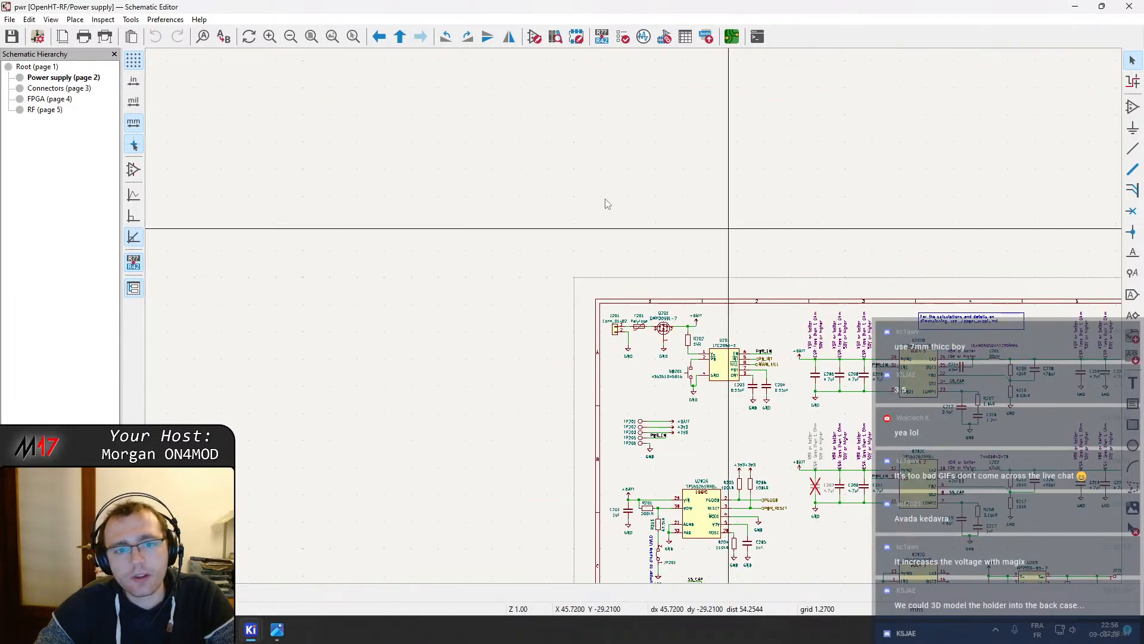
scroll(616, 331, up, 5)
mouse_move(250, 630)
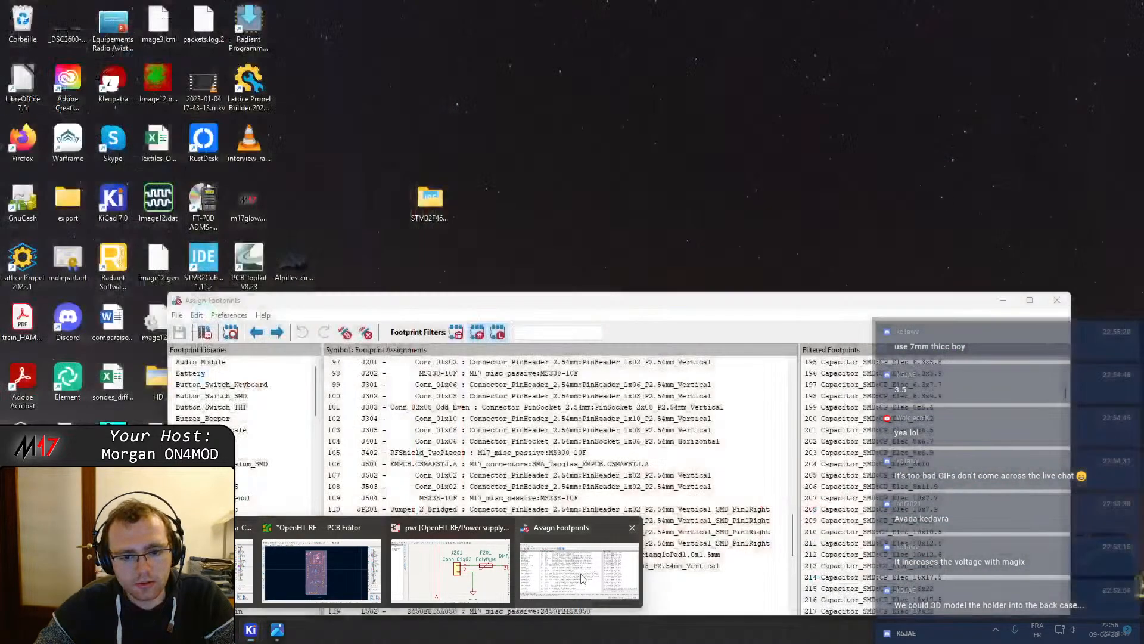
click(578, 571)
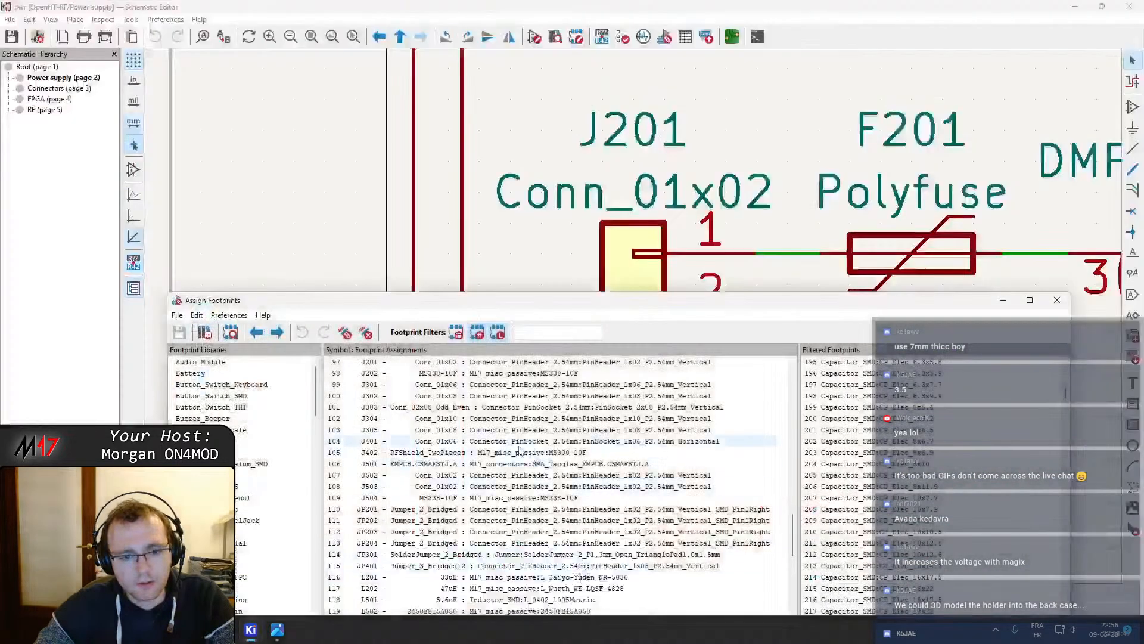
key(Up)
key(Up)
key(Up)
key(Up)
key(Up)
key(Up)
key(Up)
key(Up)
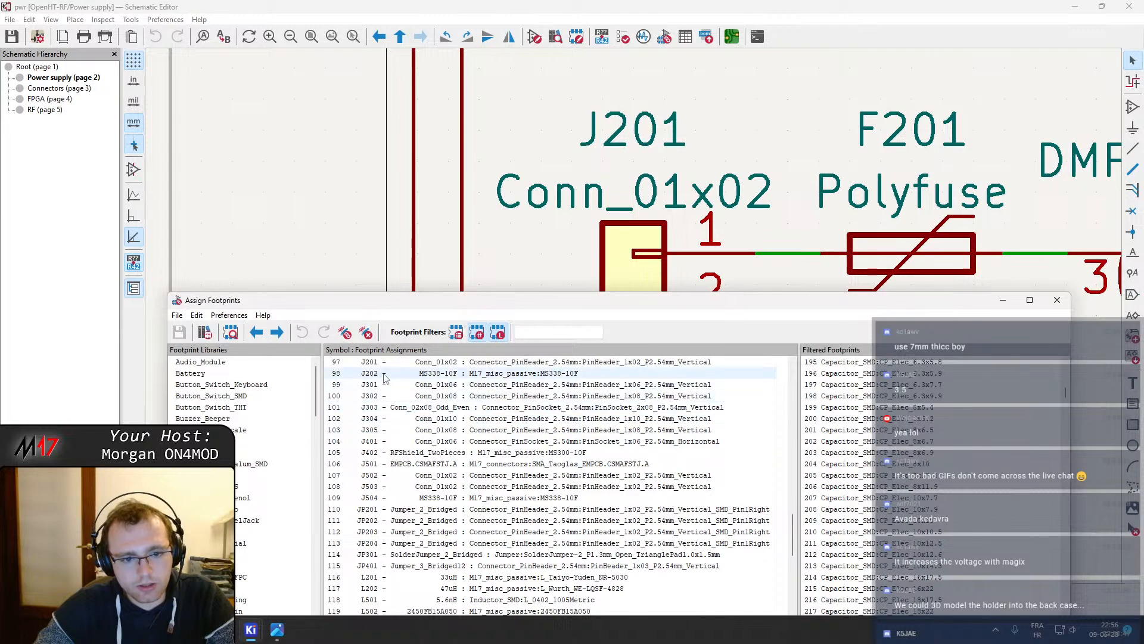
drag(500, 305, 483, 133)
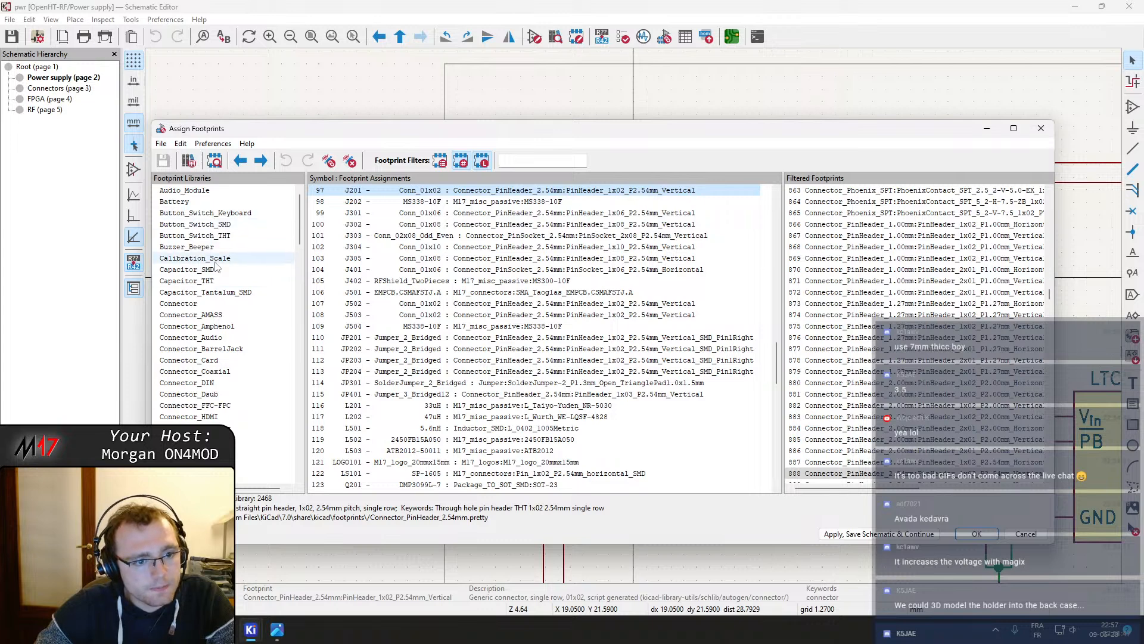
Browse the Connector, AMASS, Amphenol, Audio, DIN and Wago footprint libraries for two-pin connector footprints
click(214, 304)
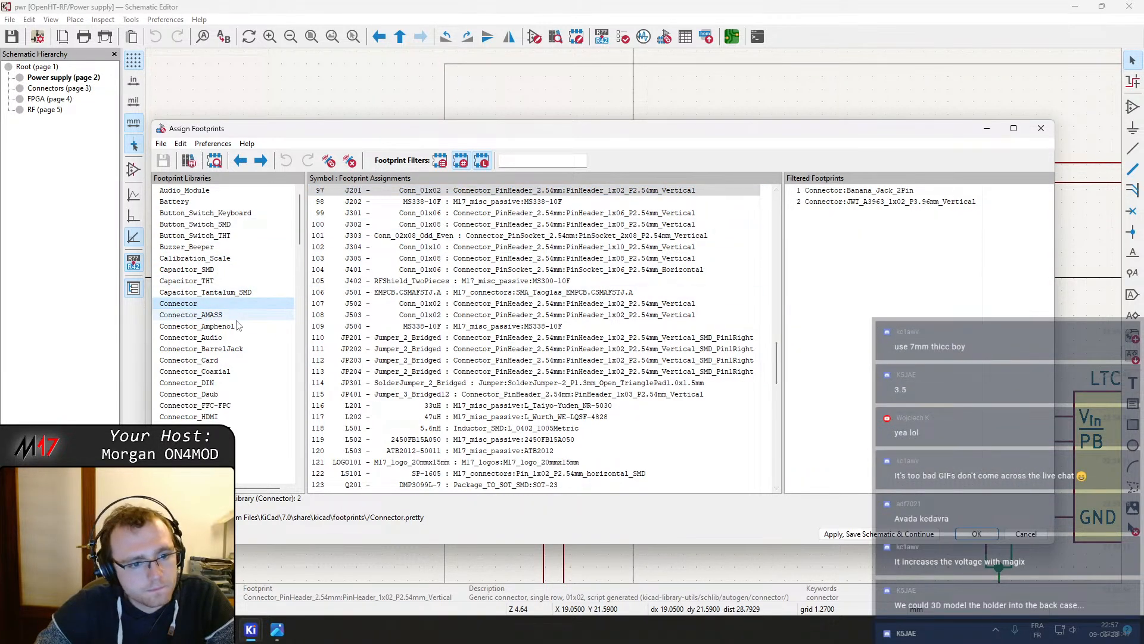
click(226, 314)
click(232, 328)
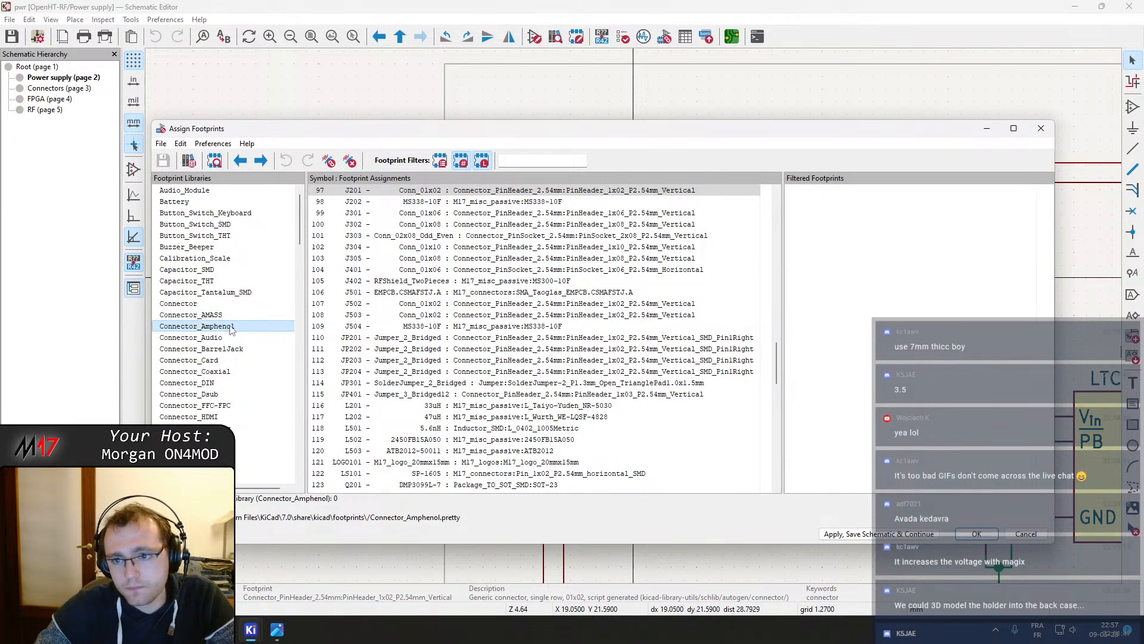
click(232, 338)
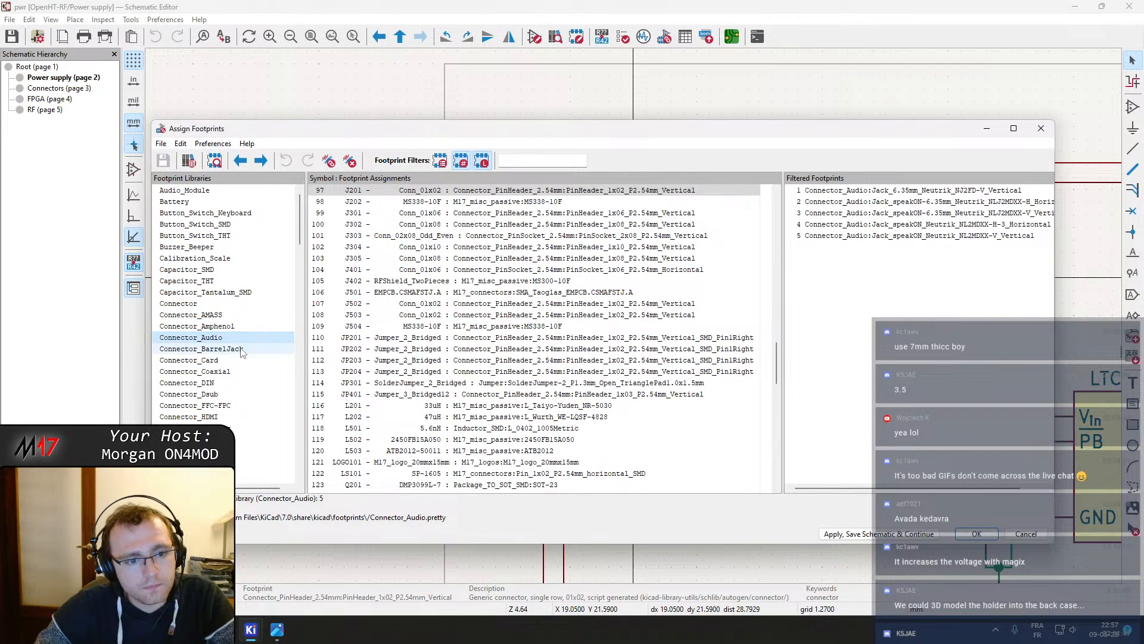
click(236, 382)
scroll(232, 384, down, 1)
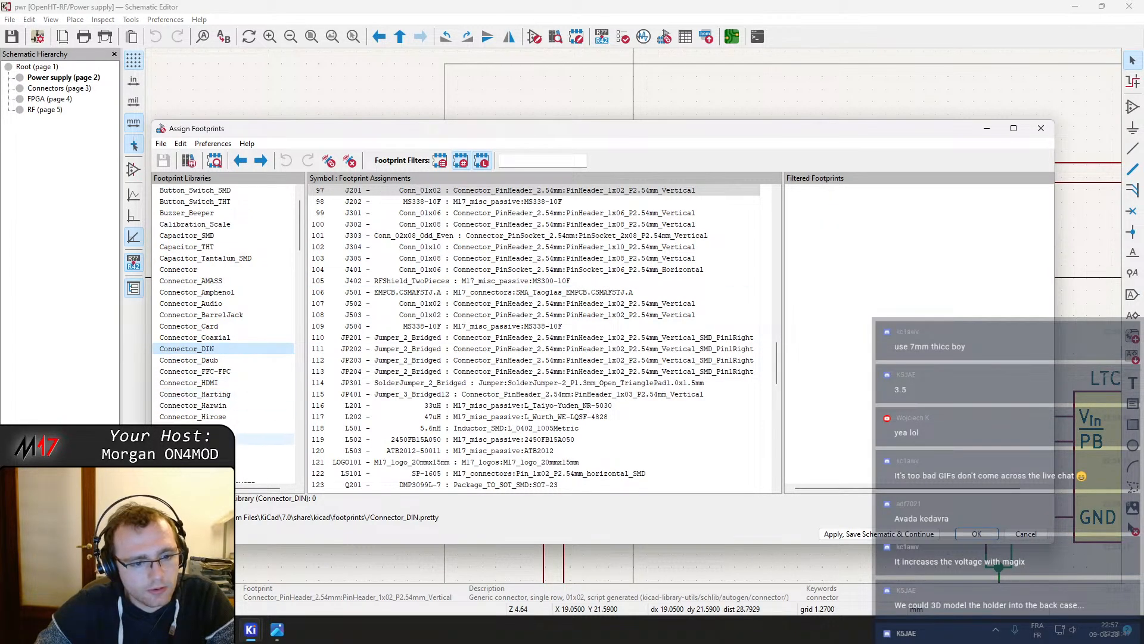
scroll(239, 400, down, 4)
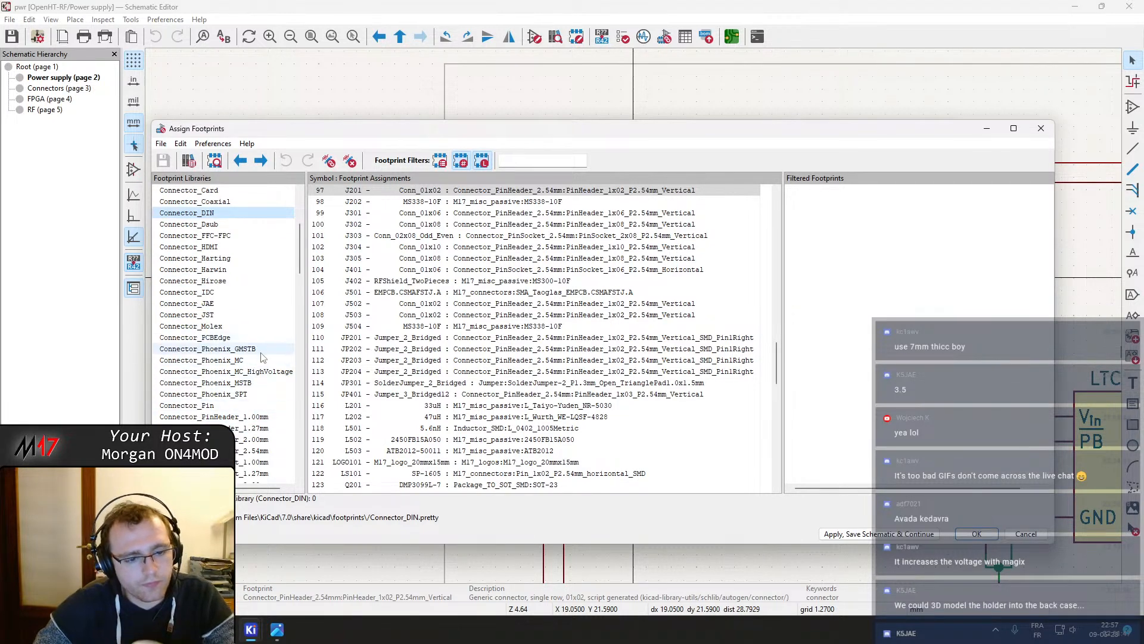
scroll(257, 375, down, 3)
scroll(267, 371, down, 2)
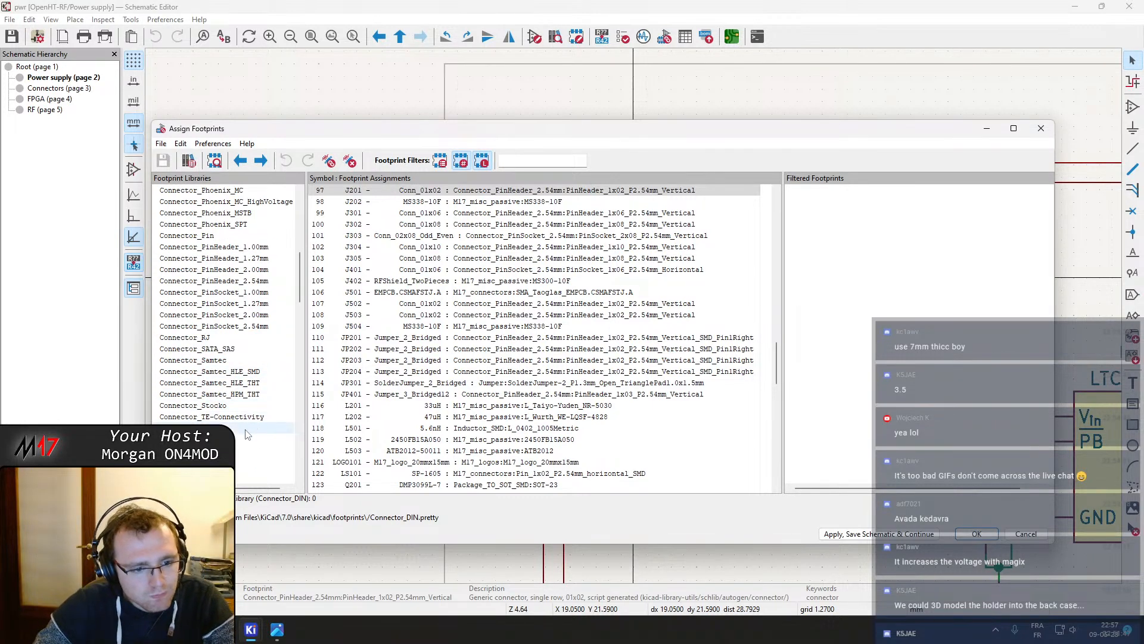
scroll(248, 432, down, 1)
click(227, 405)
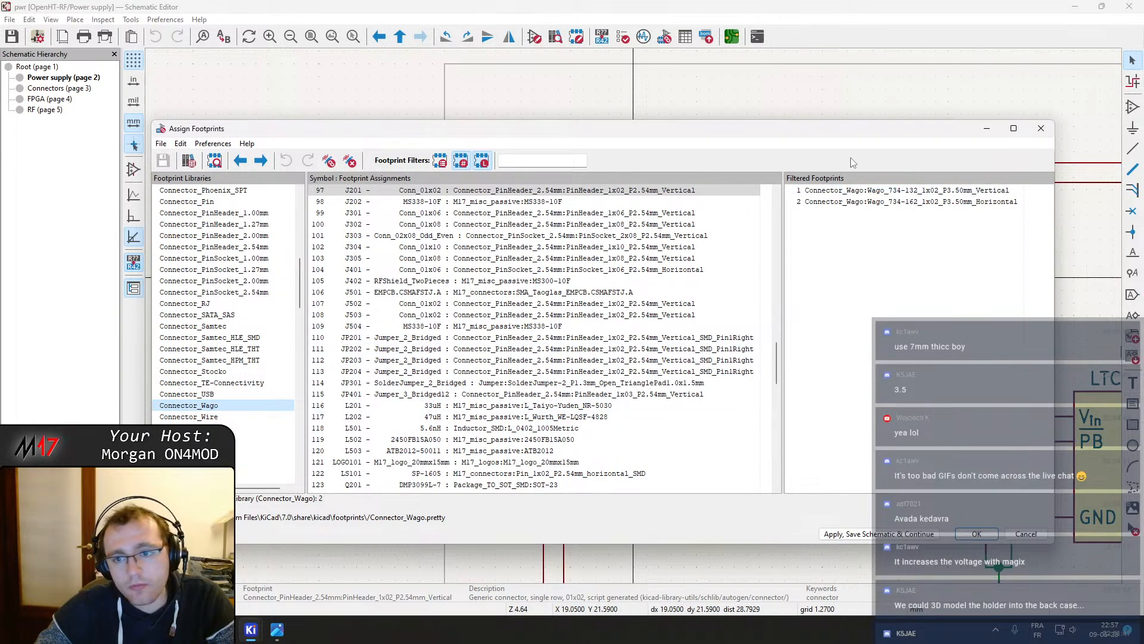
Preview the Wago 734 1x02 P3.50mm vertical and horizontal footprints in the footprint viewer, then close the viewer
click(861, 192)
click(215, 162)
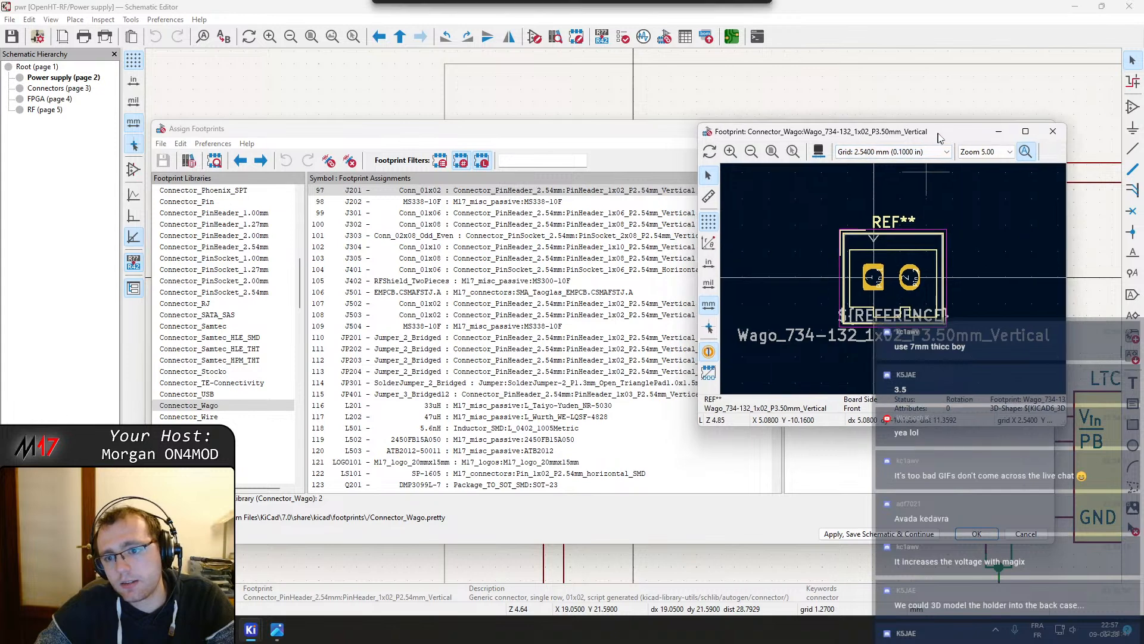
drag(918, 136, 372, 78)
click(837, 203)
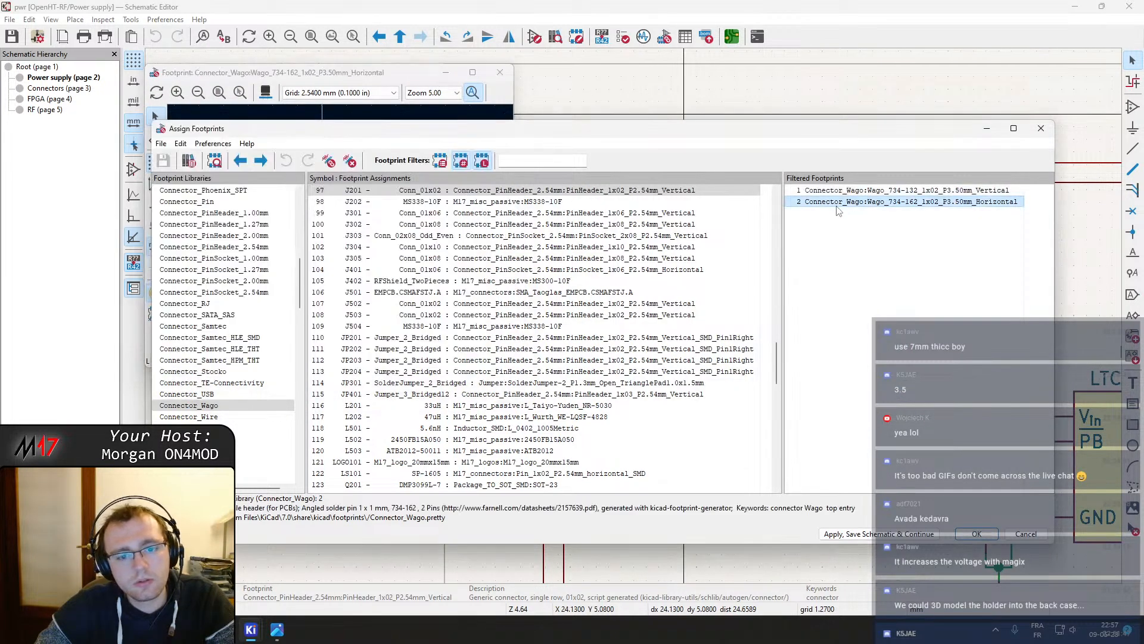
click(399, 75)
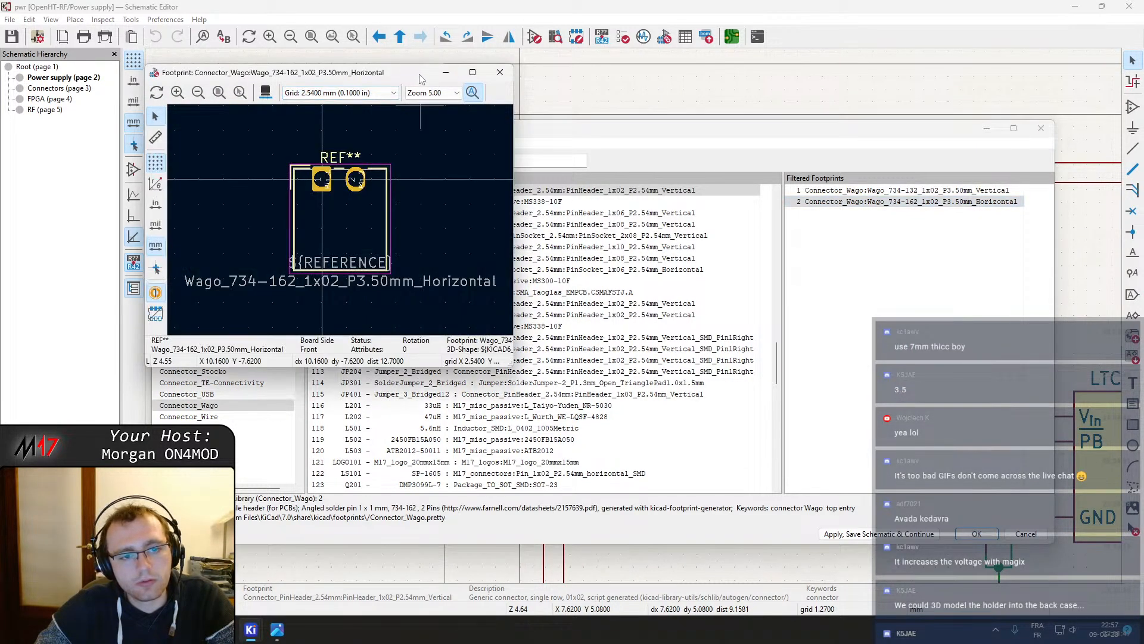
click(500, 73)
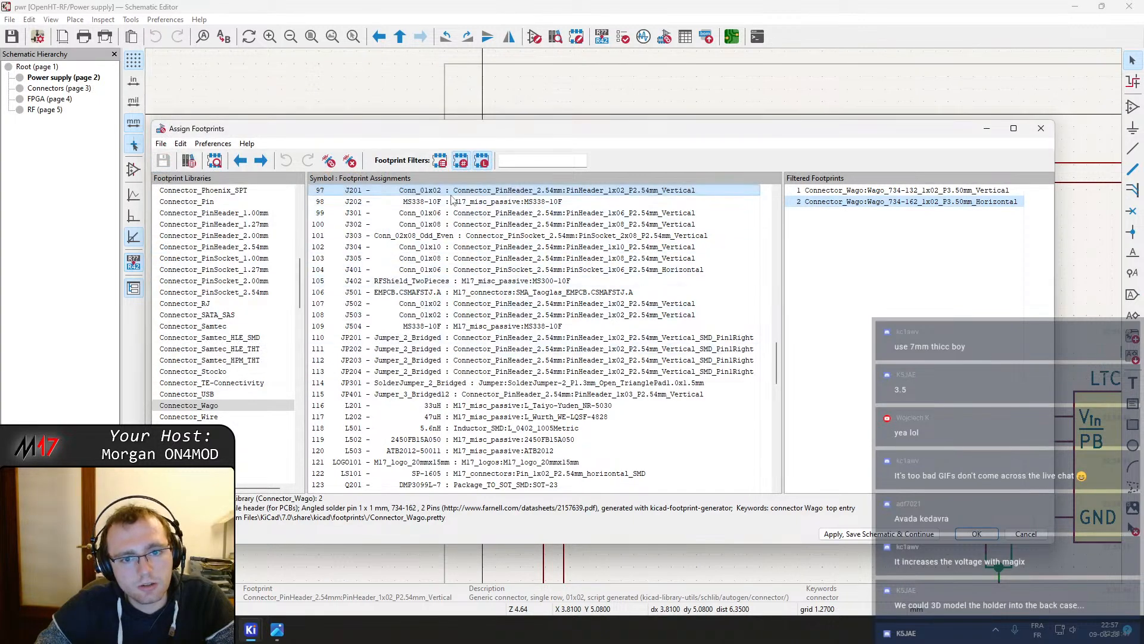
Browse the Connector_Wire and TerminalBlock libraries, then open the TerminalBlock_4Ucon library
click(218, 416)
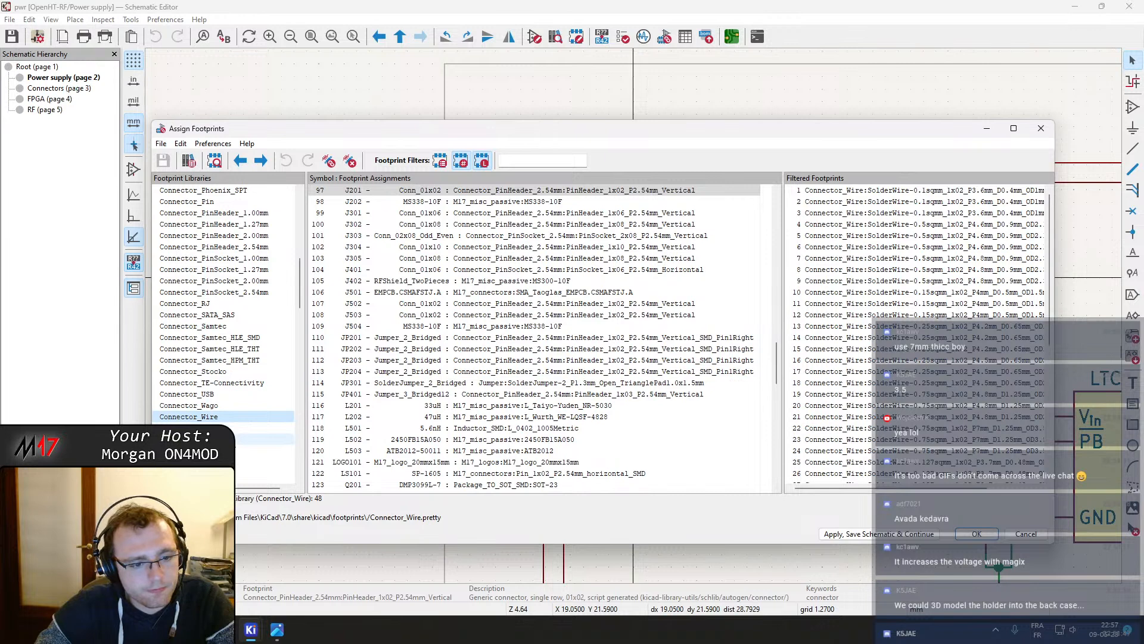
scroll(223, 405, down, 1)
scroll(223, 405, down, 6)
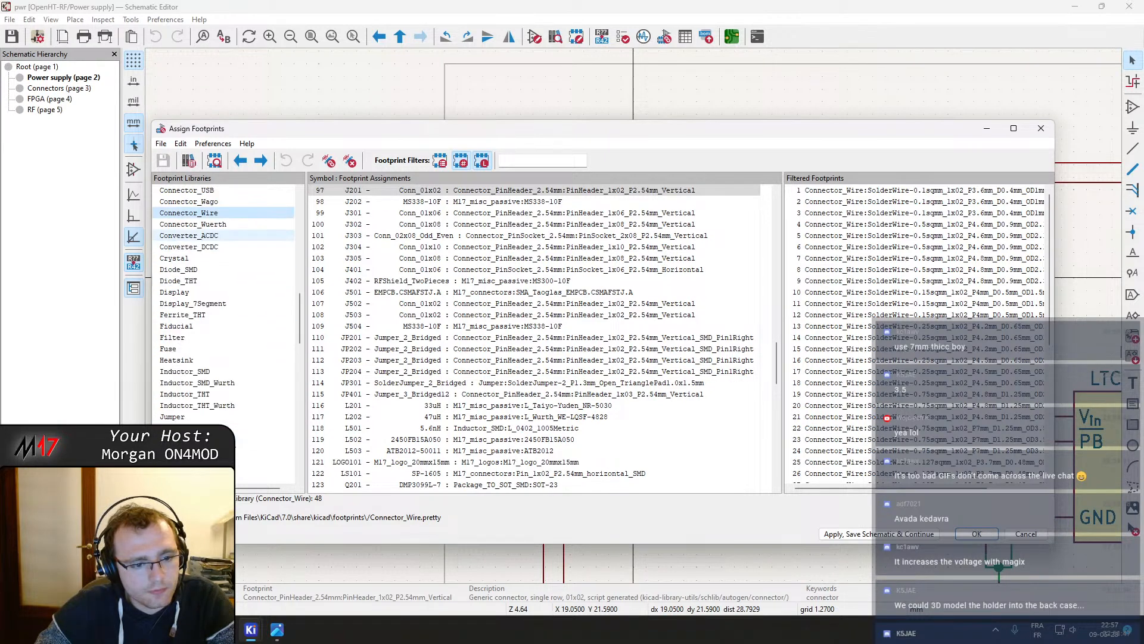
scroll(223, 405, down, 4)
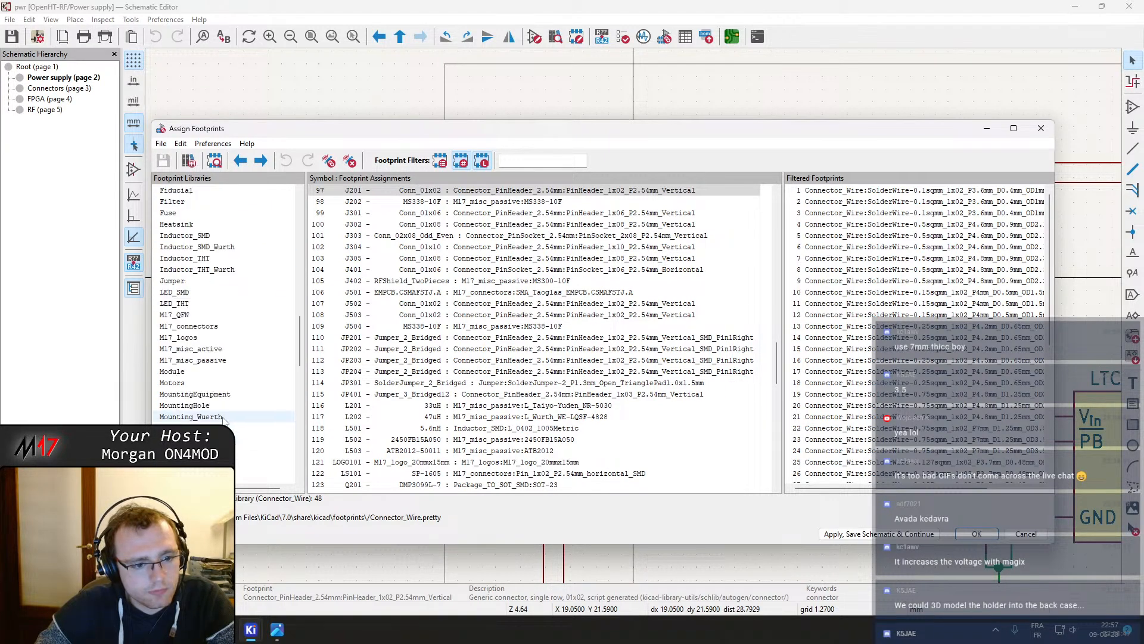
scroll(223, 416, down, 6)
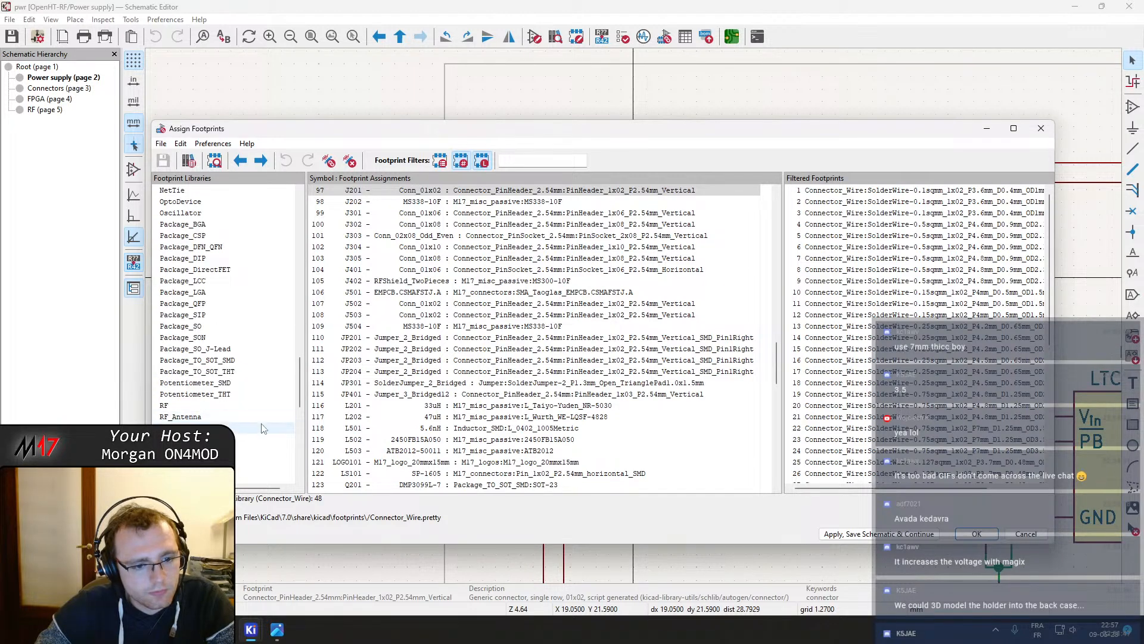
scroll(301, 405, down, 2)
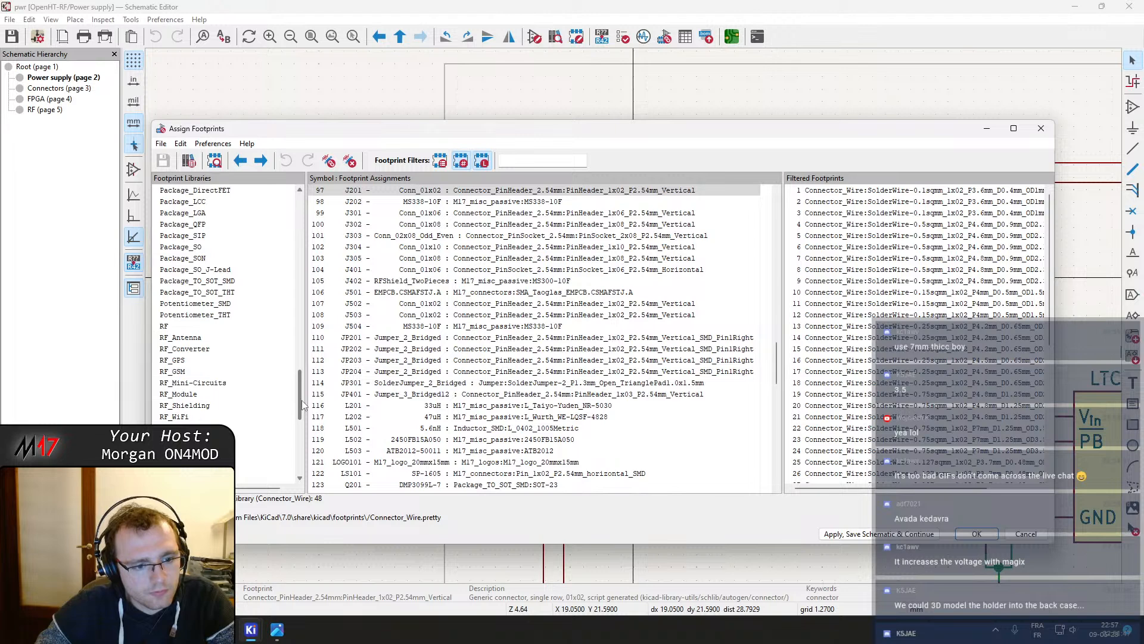
drag(302, 404, 302, 433)
click(202, 428)
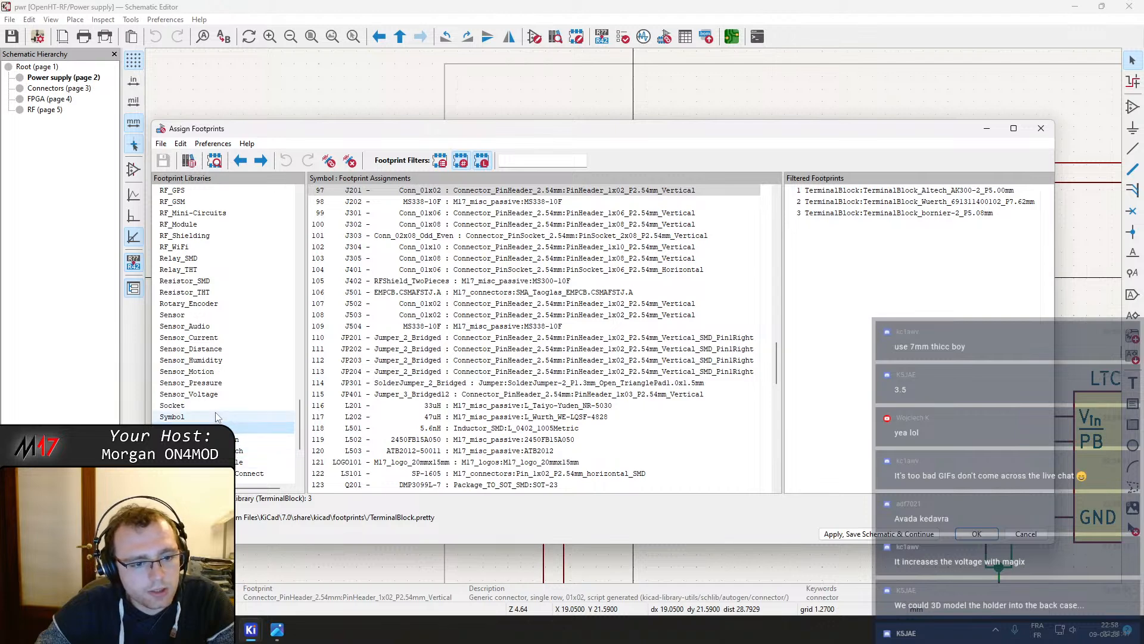
scroll(216, 417, down, 2)
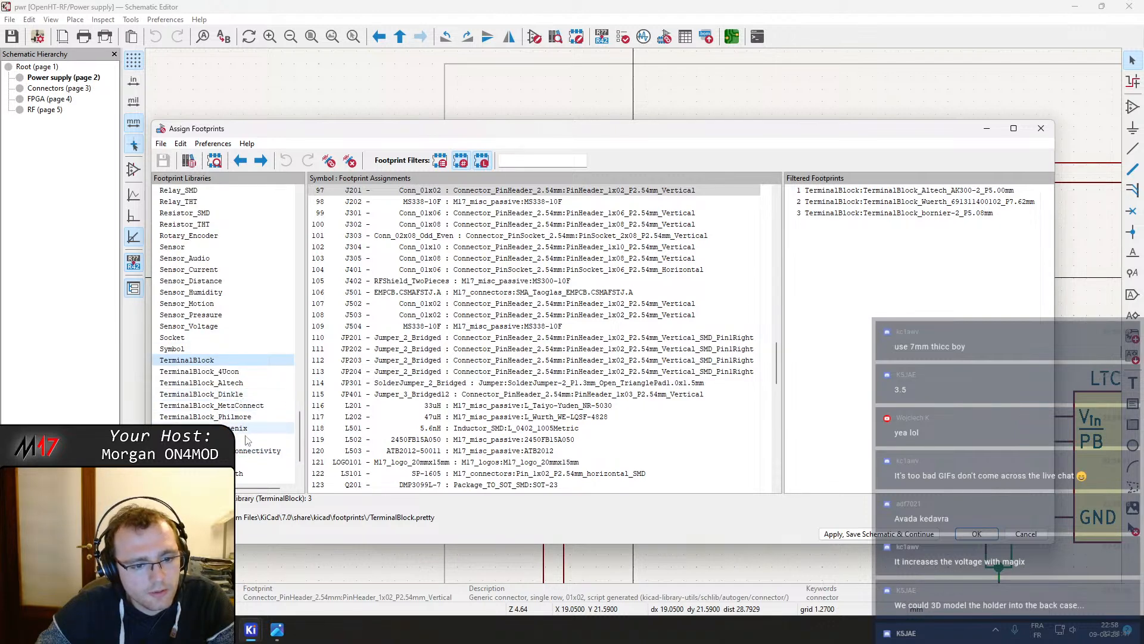
scroll(247, 439, down, 1)
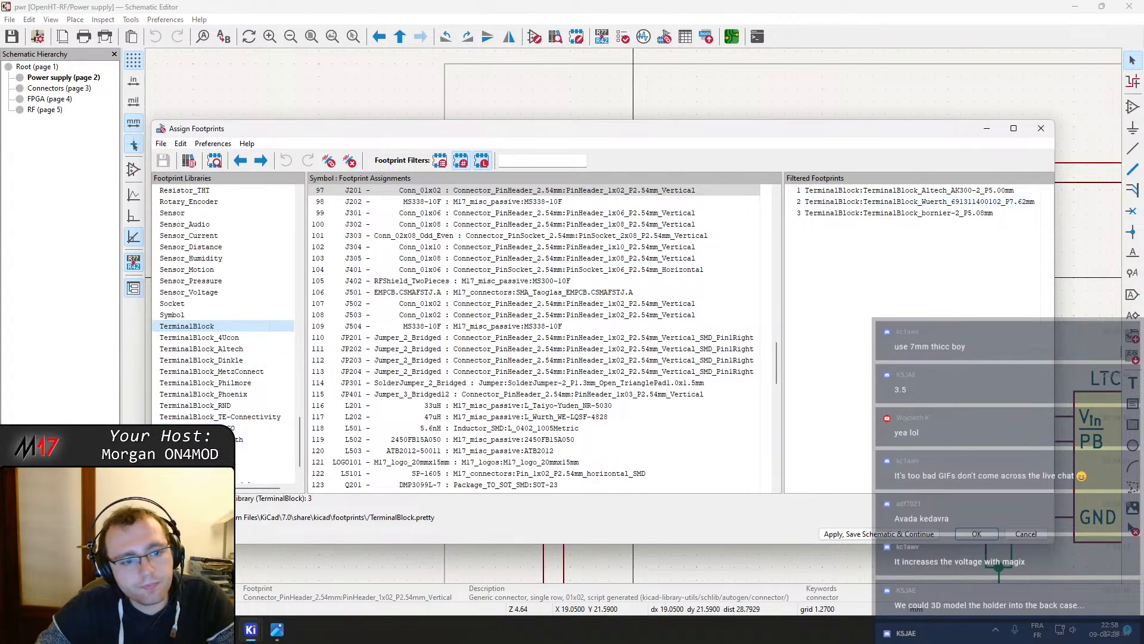
click(197, 337)
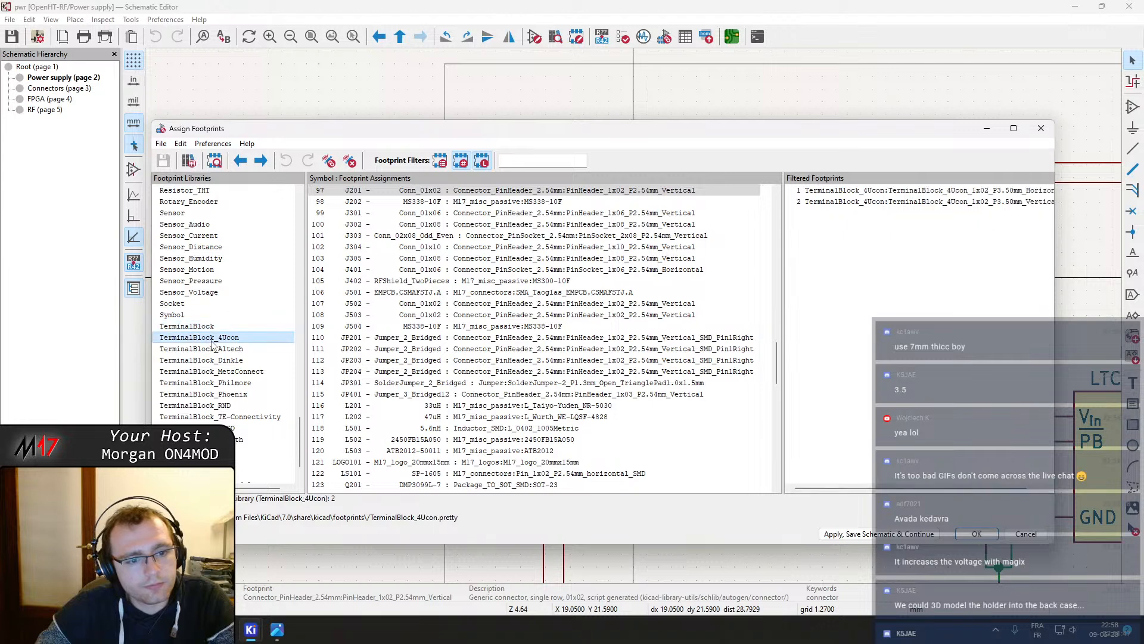
Preview the 4Ucon 1x02 P3.50mm horizontal and vertical terminal block footprints beside the Assign Footprints window
click(828, 190)
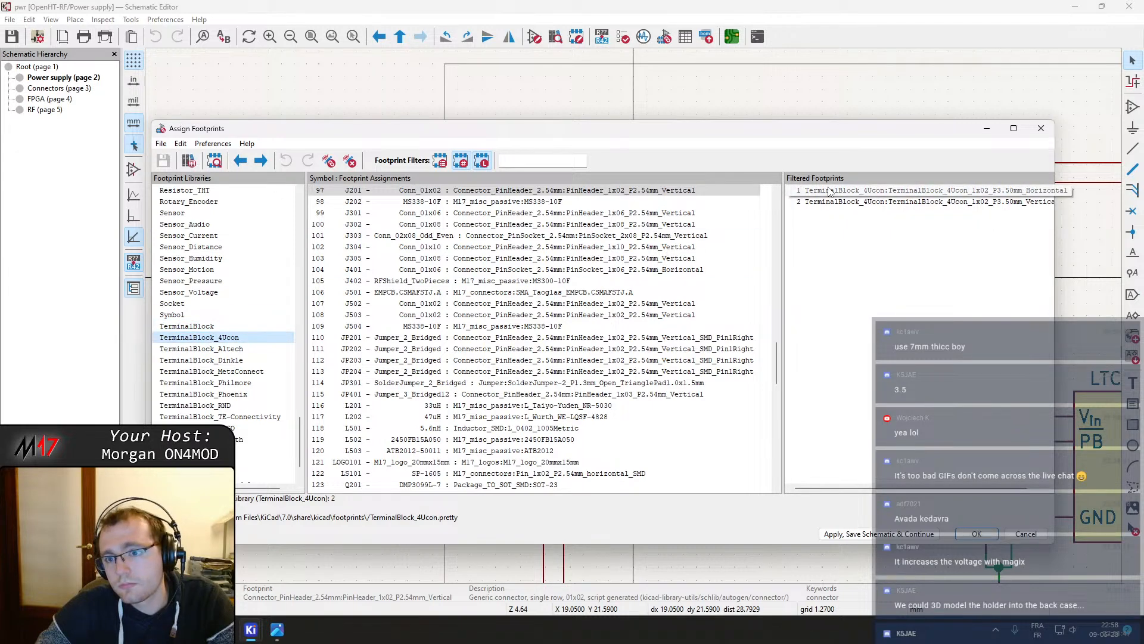
click(216, 160)
click(865, 202)
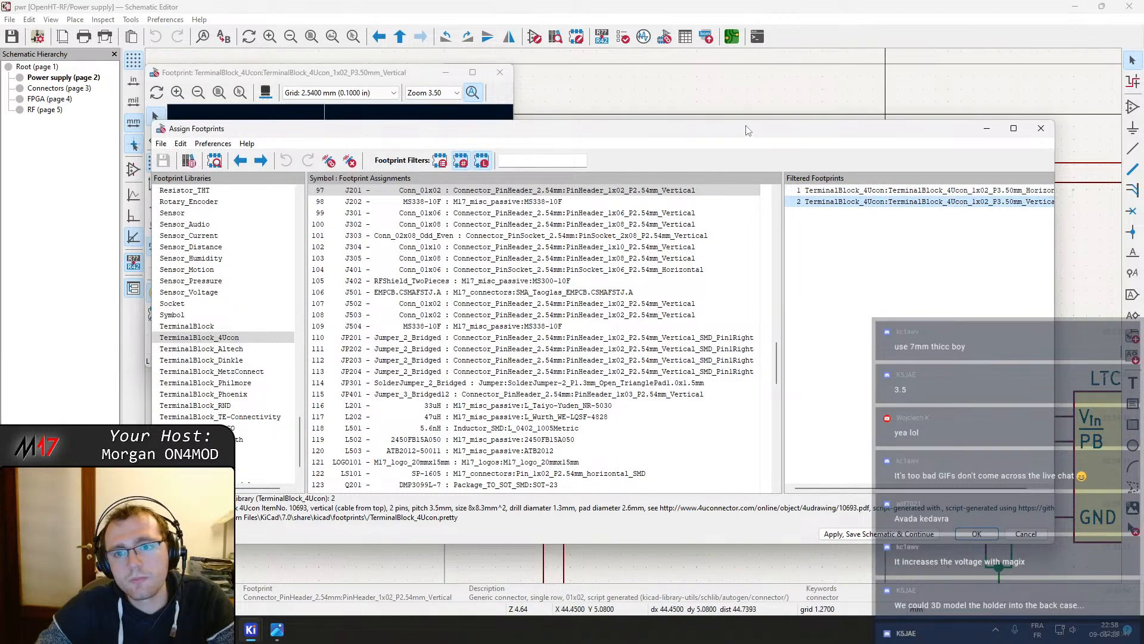
drag(748, 130, 1142, 161)
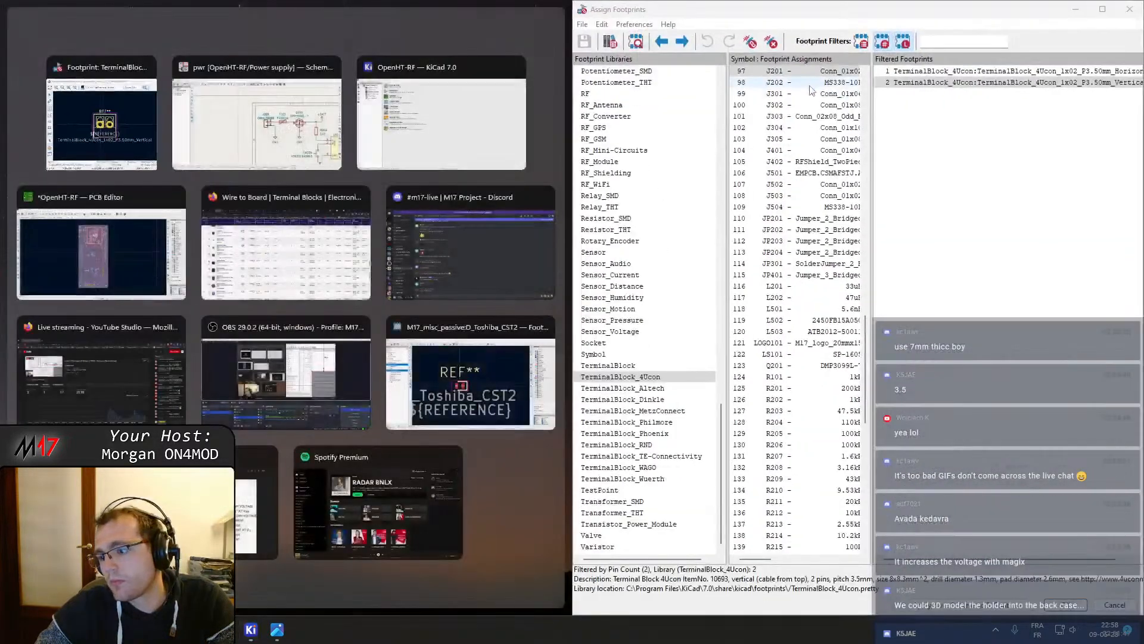
click(102, 119)
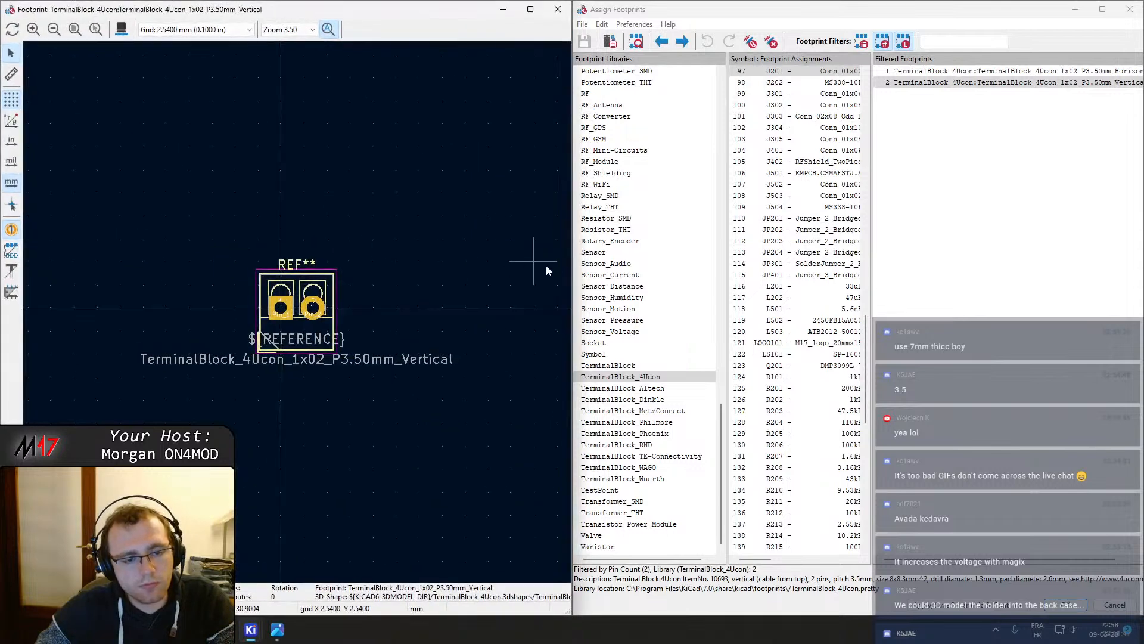
click(918, 72)
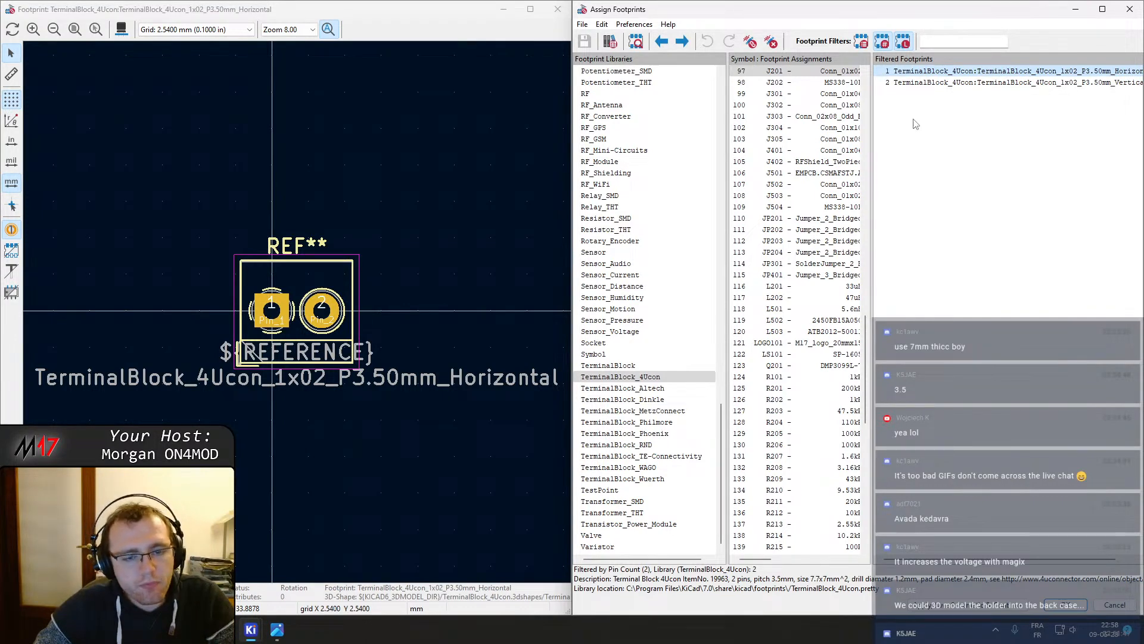
click(942, 83)
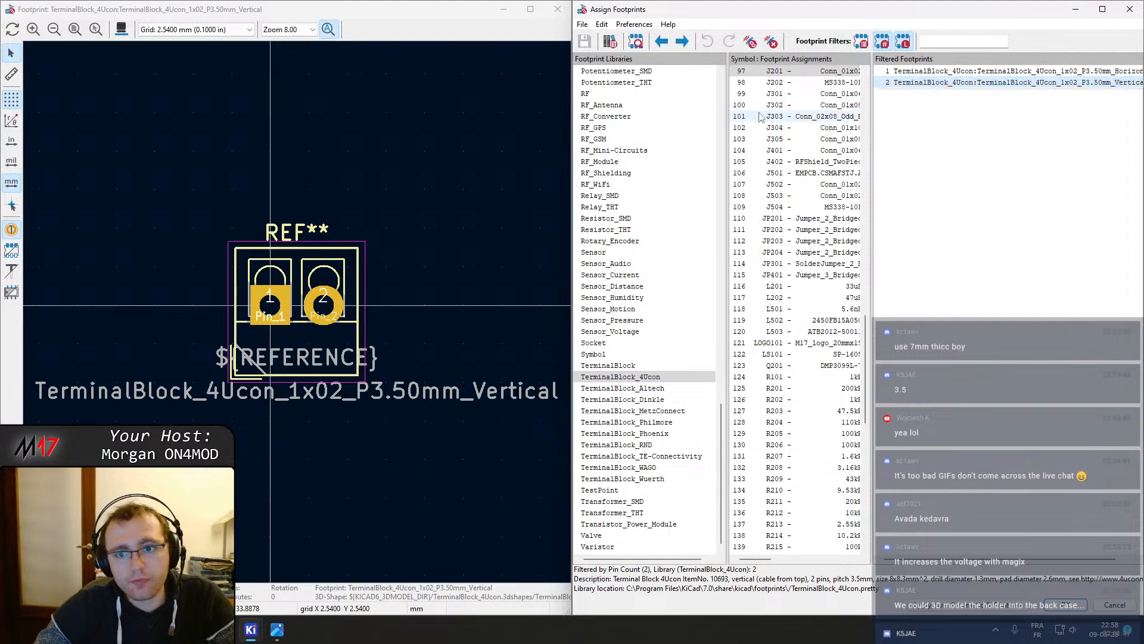
Browse the Altech, Dinkle and MetzConnect terminal block libraries and preview the MetzConnect Type059 RT06302HBWC 1x02 P3.50mm footprint
click(642, 389)
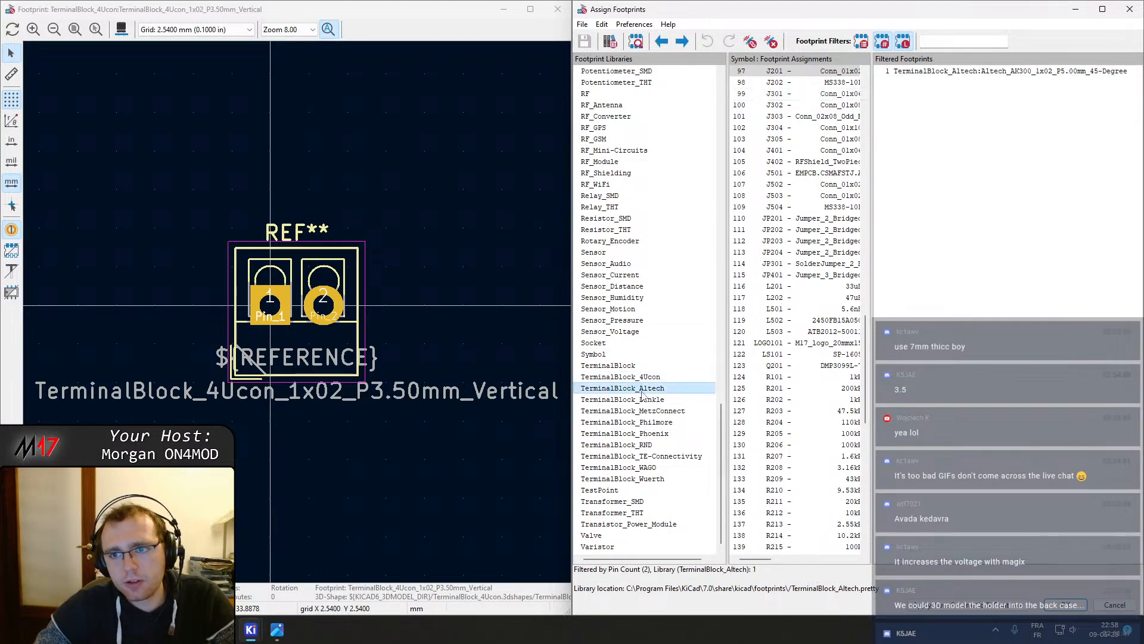
click(642, 400)
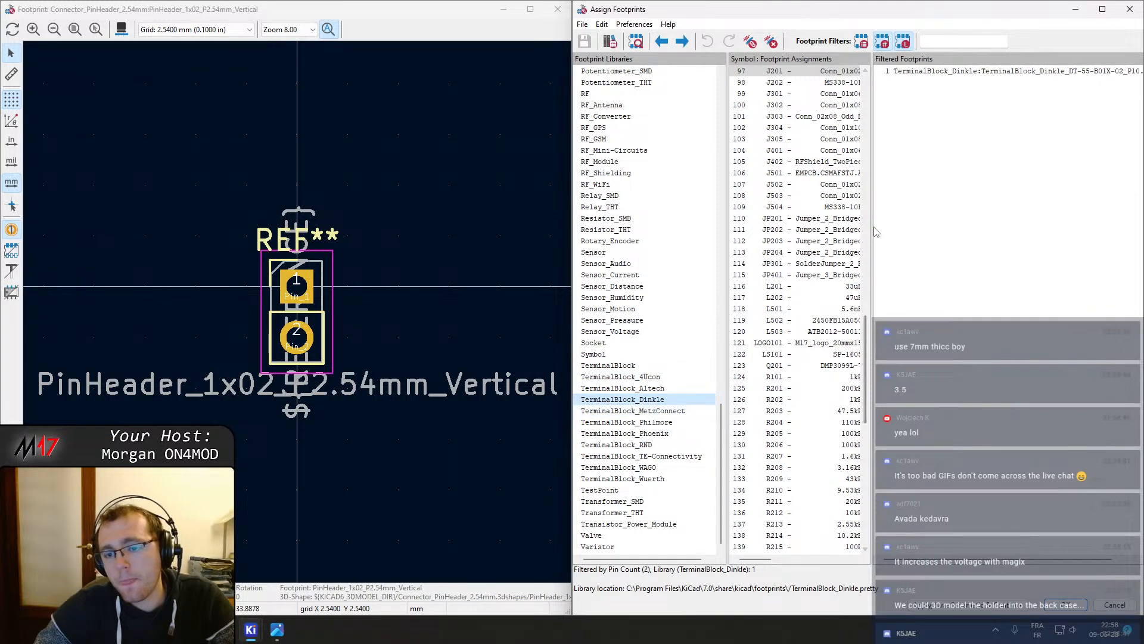
drag(868, 226, 845, 225)
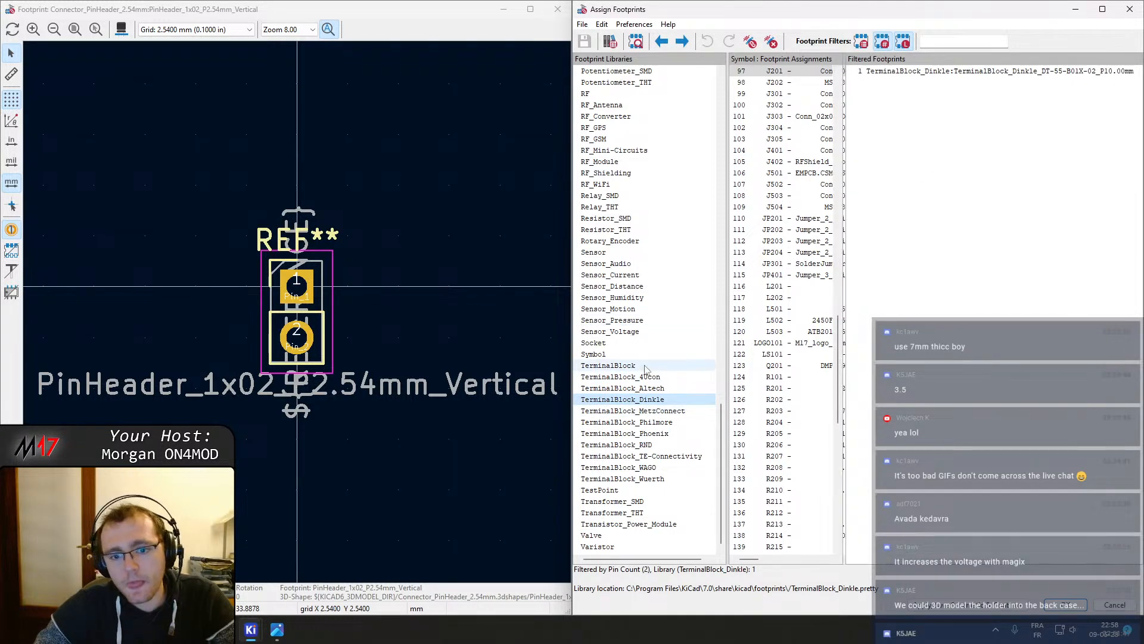
click(655, 411)
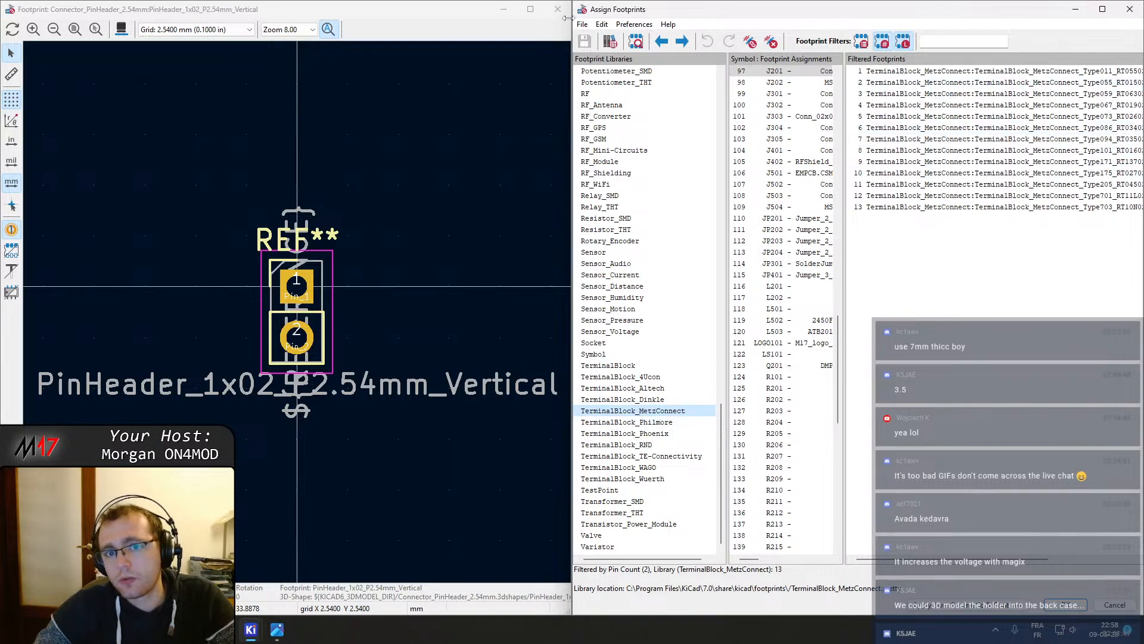
drag(574, 182, 425, 208)
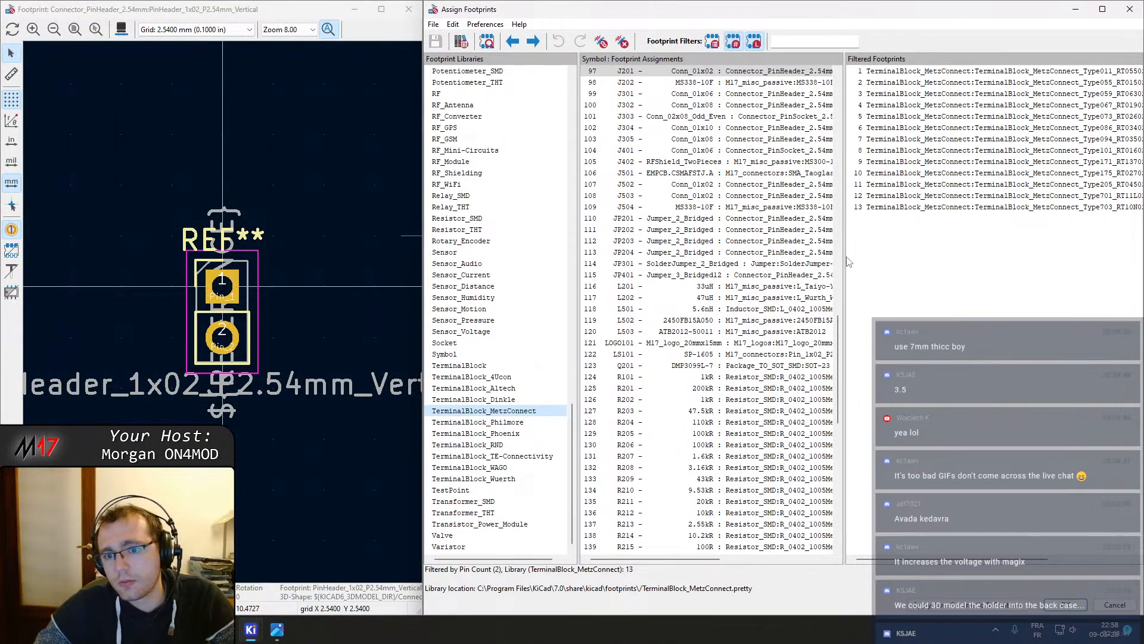
drag(844, 255, 747, 256)
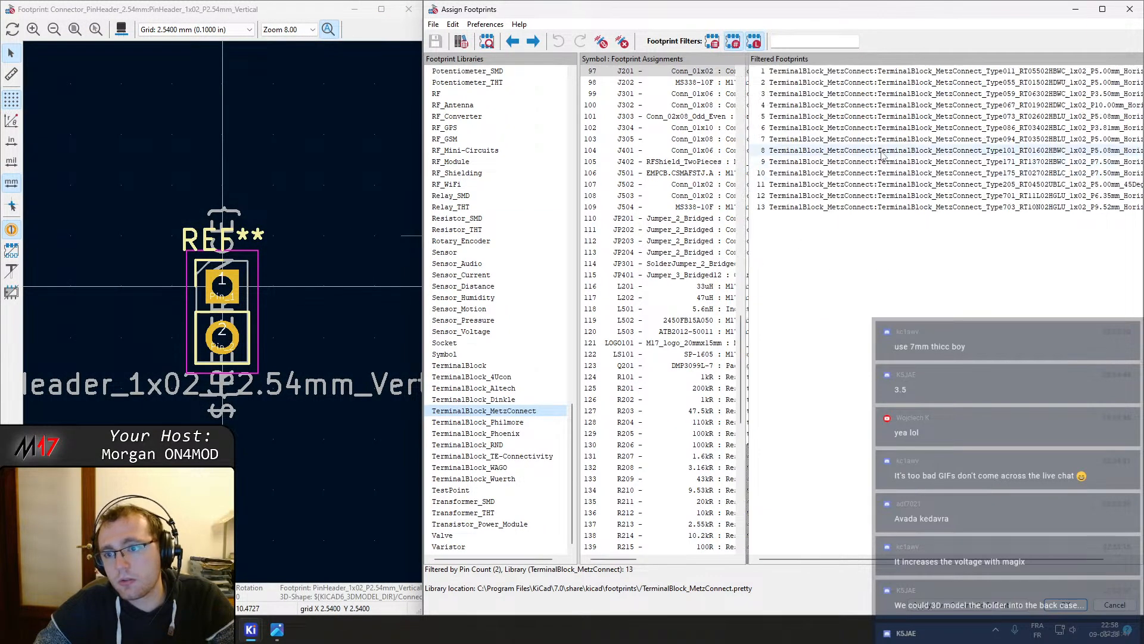
drag(983, 83, 984, 178)
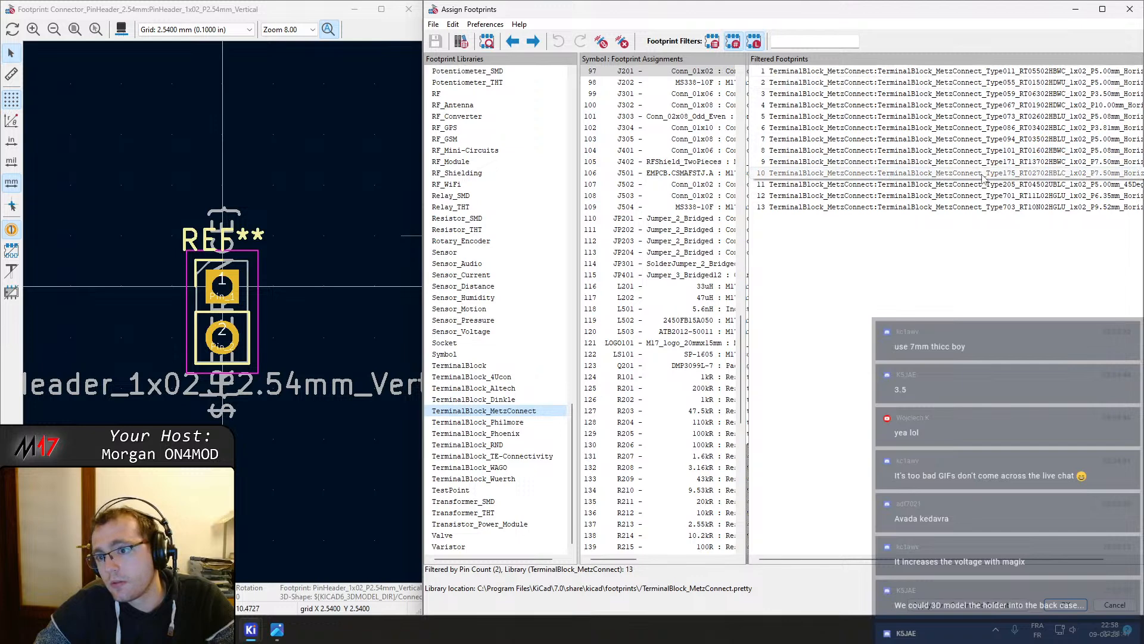
click(998, 97)
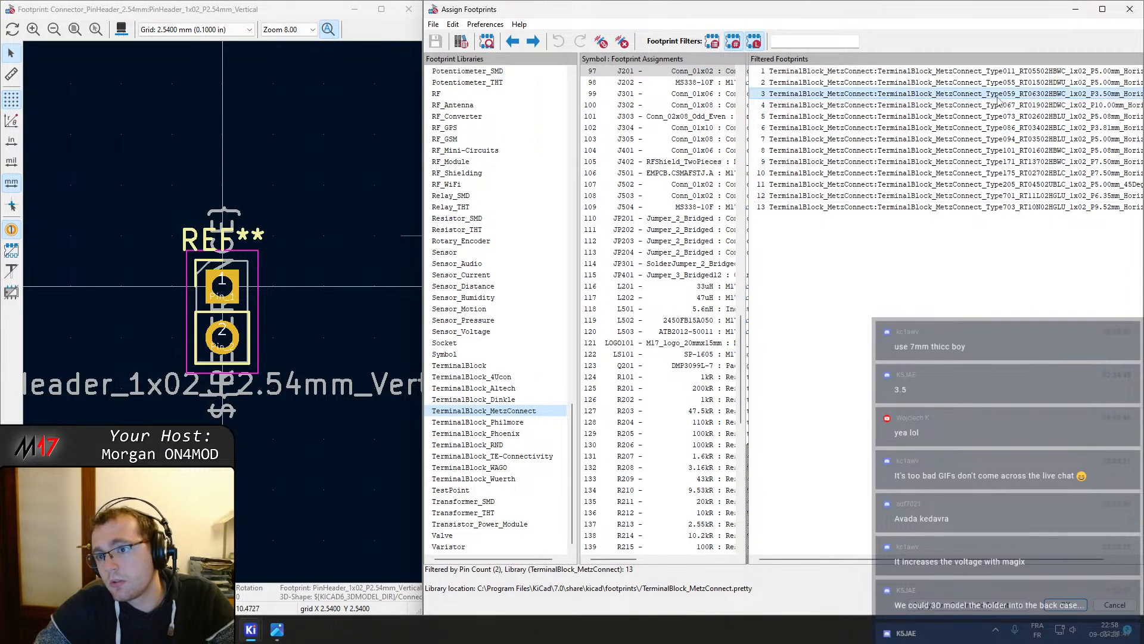
scroll(194, 323, up, 4)
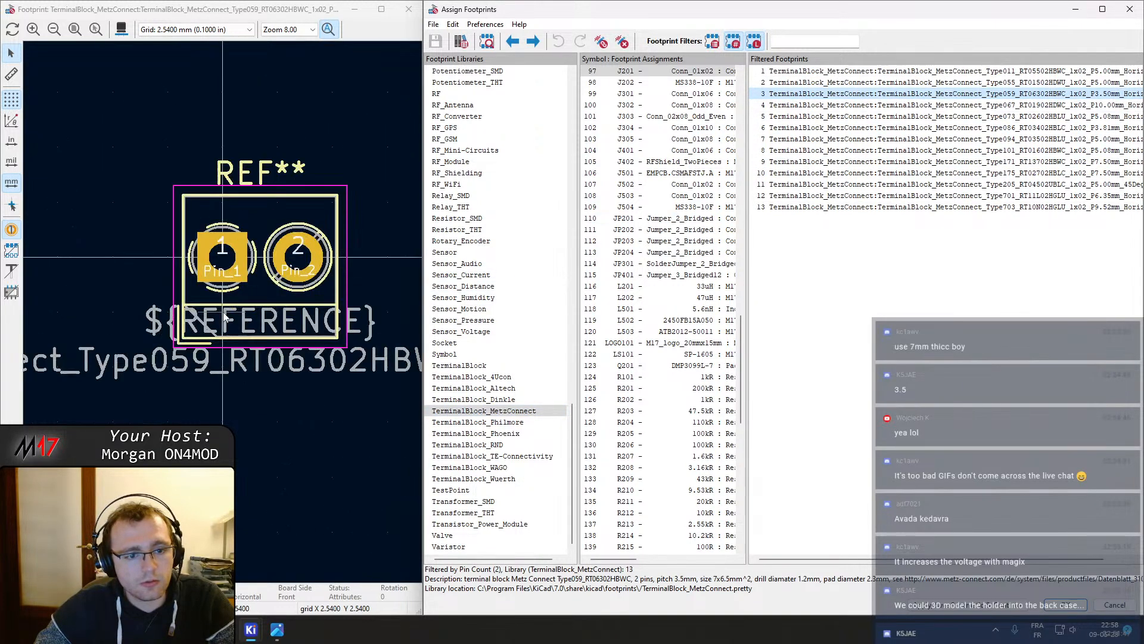
Browse the Philmore and Phoenix terminal block libraries, then return to 4Ucon and compare its horizontal and vertical 1x02 P3.50mm footprints
click(513, 422)
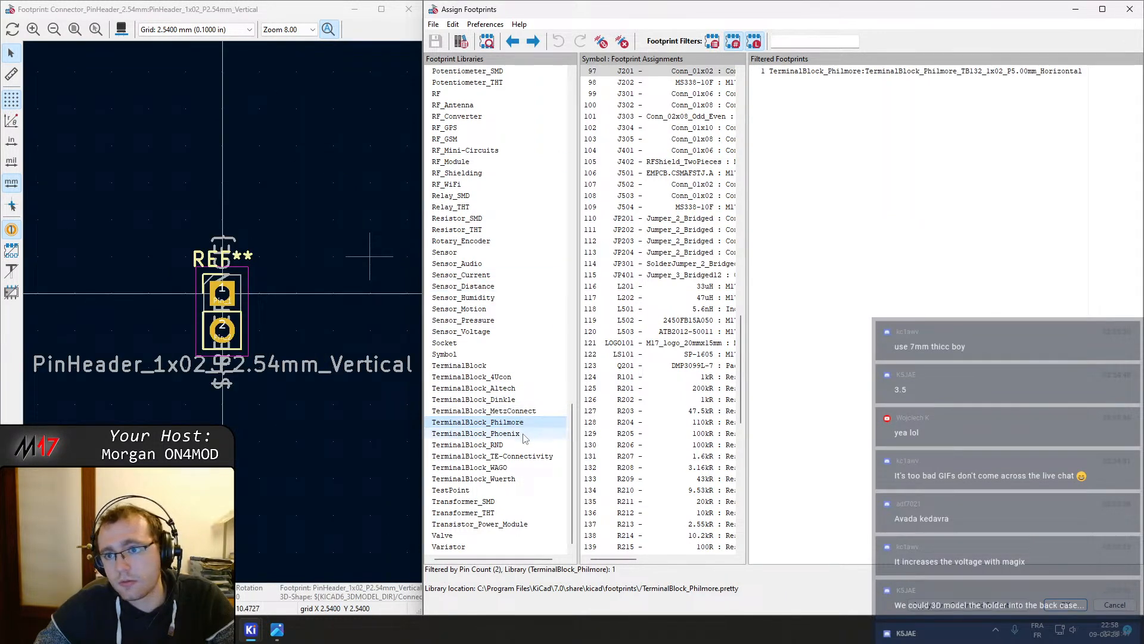
click(526, 435)
click(501, 378)
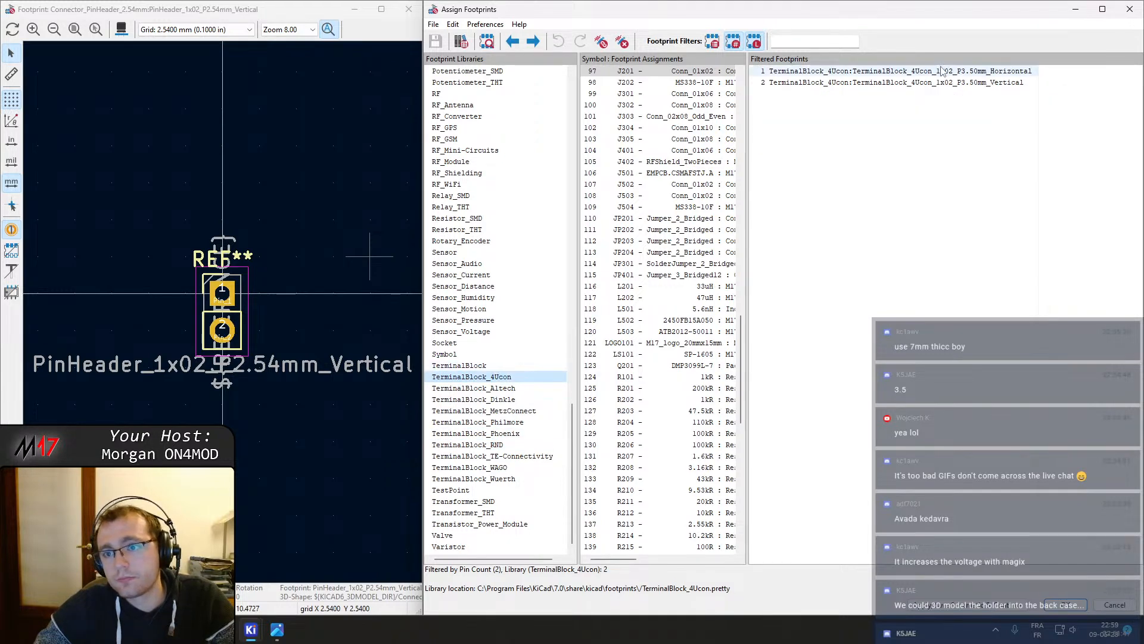
click(942, 70)
click(934, 82)
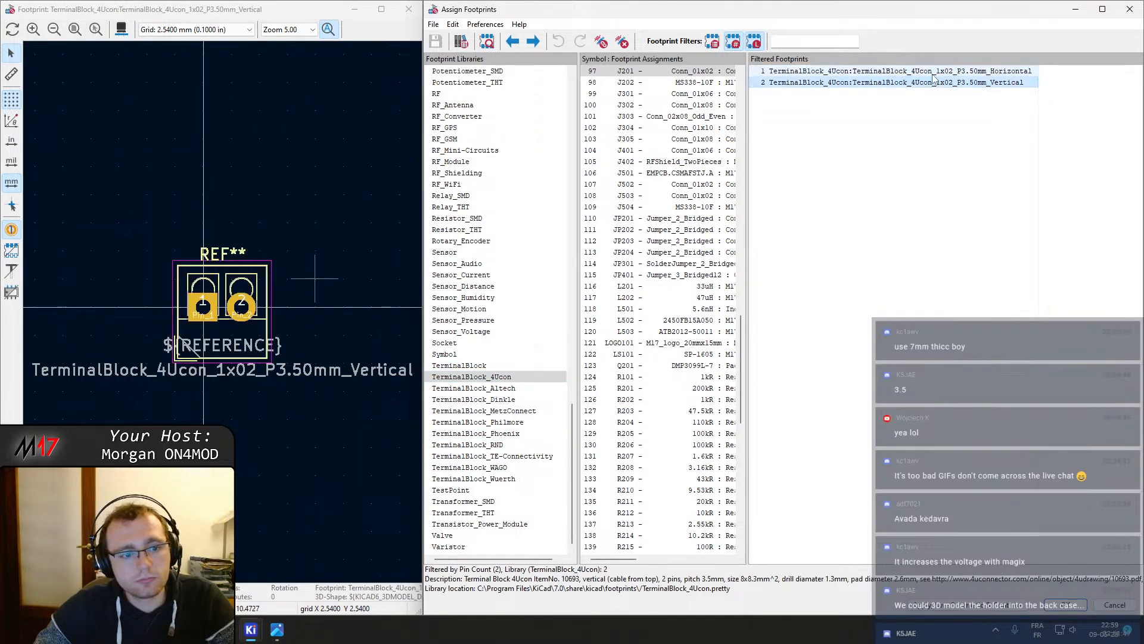
click(933, 72)
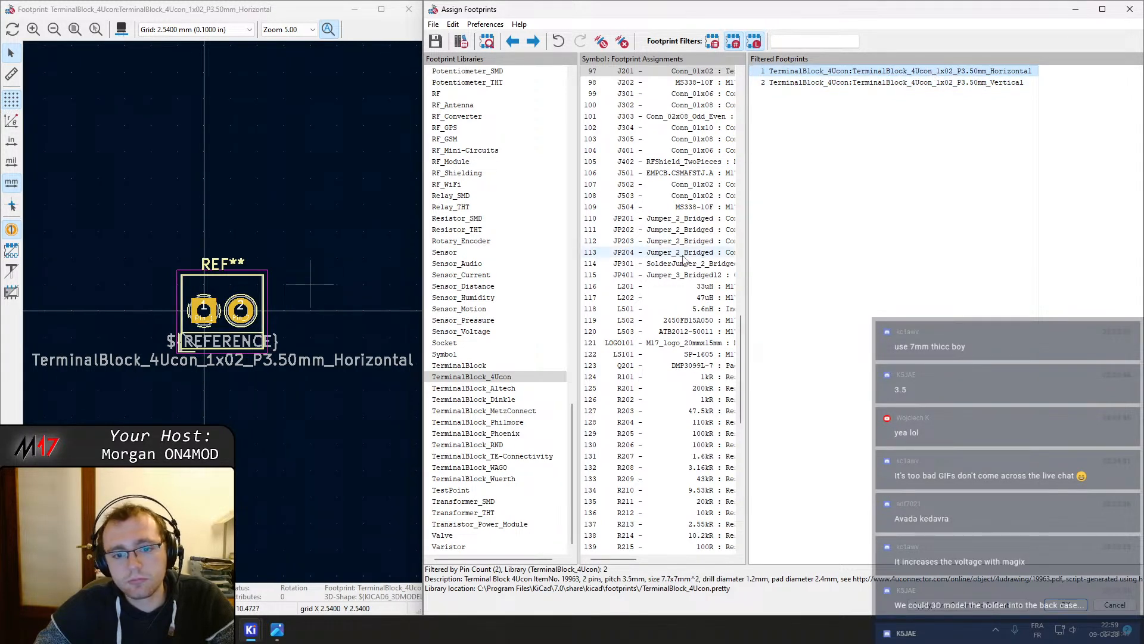
Close the Assign Footprints window saving the footprint assignment changes, and close the schematic editor
click(1130, 9)
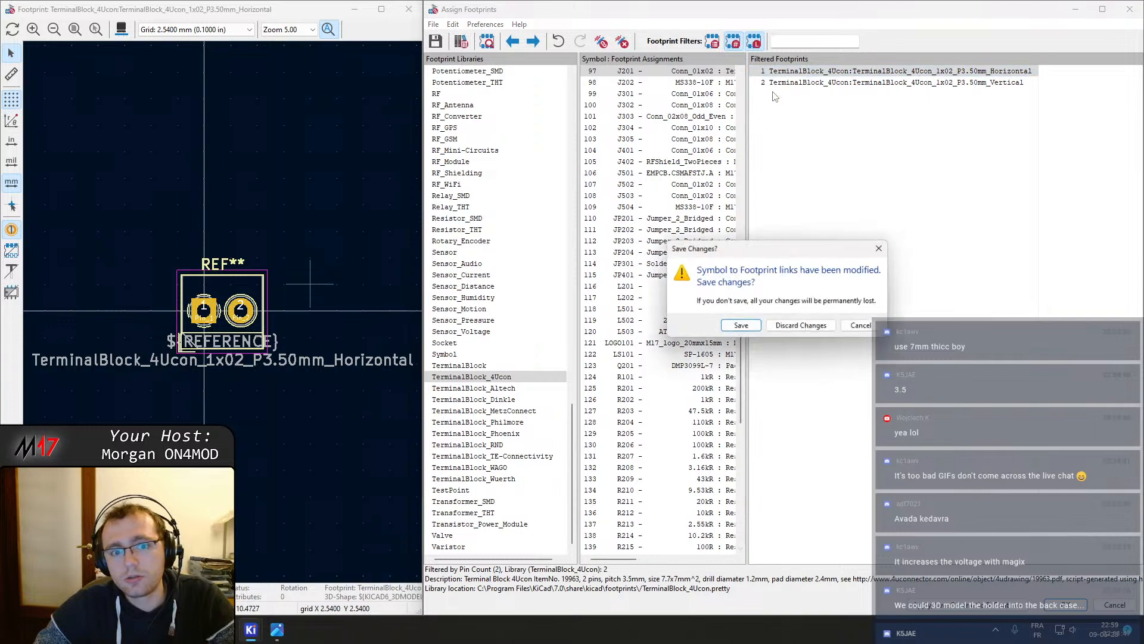
click(742, 327)
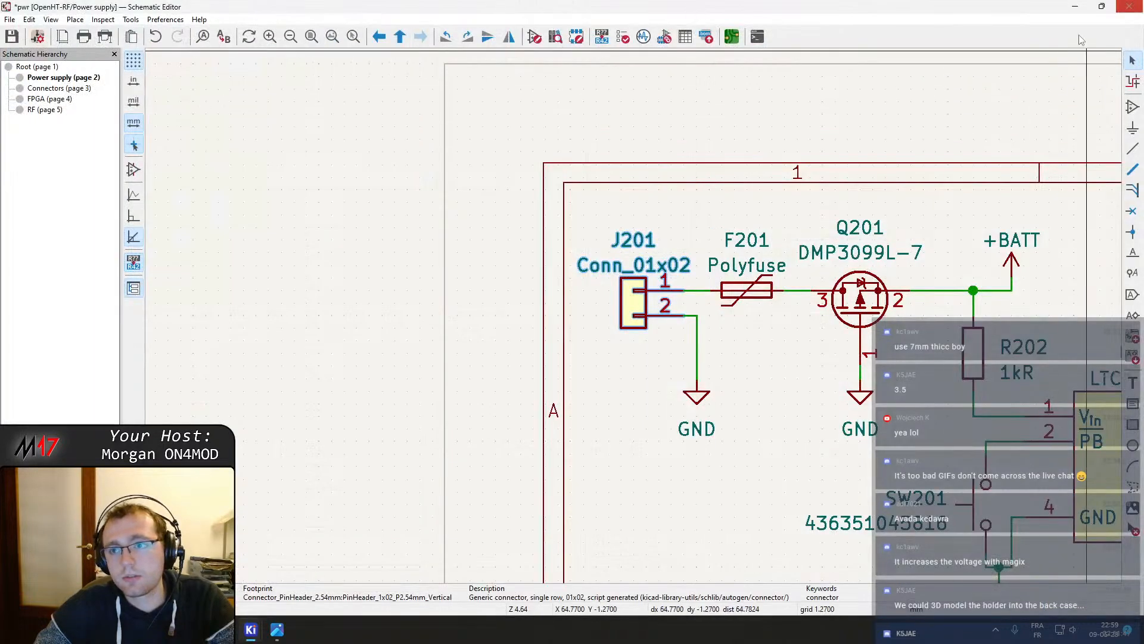
click(1129, 6)
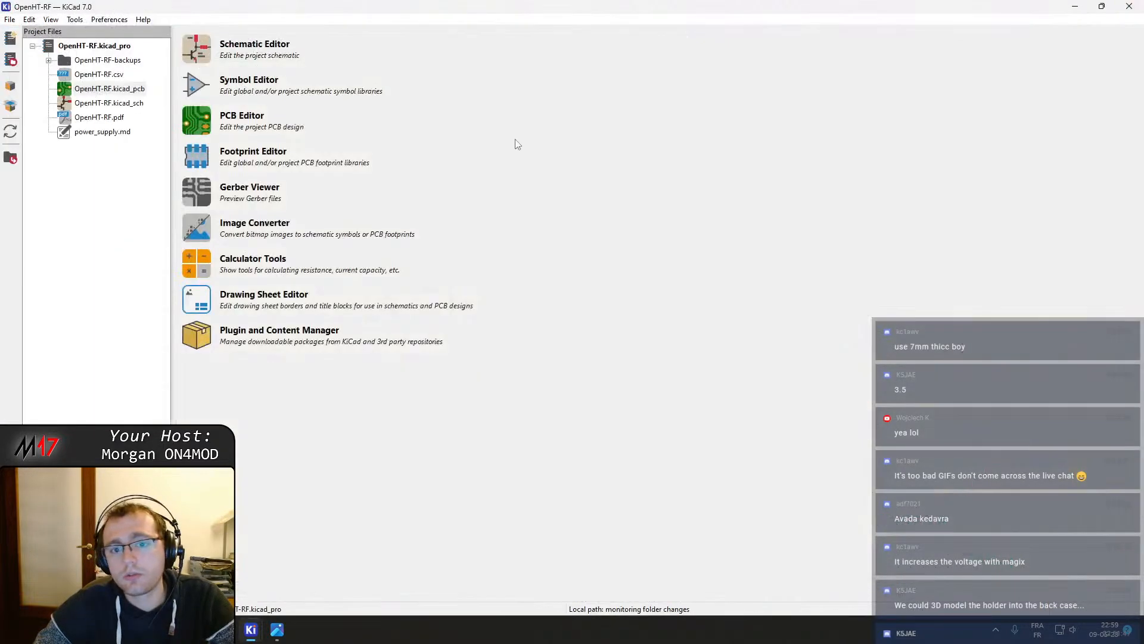
Open the OpenHT-RF PCB and update the board from the schematic
click(211, 130)
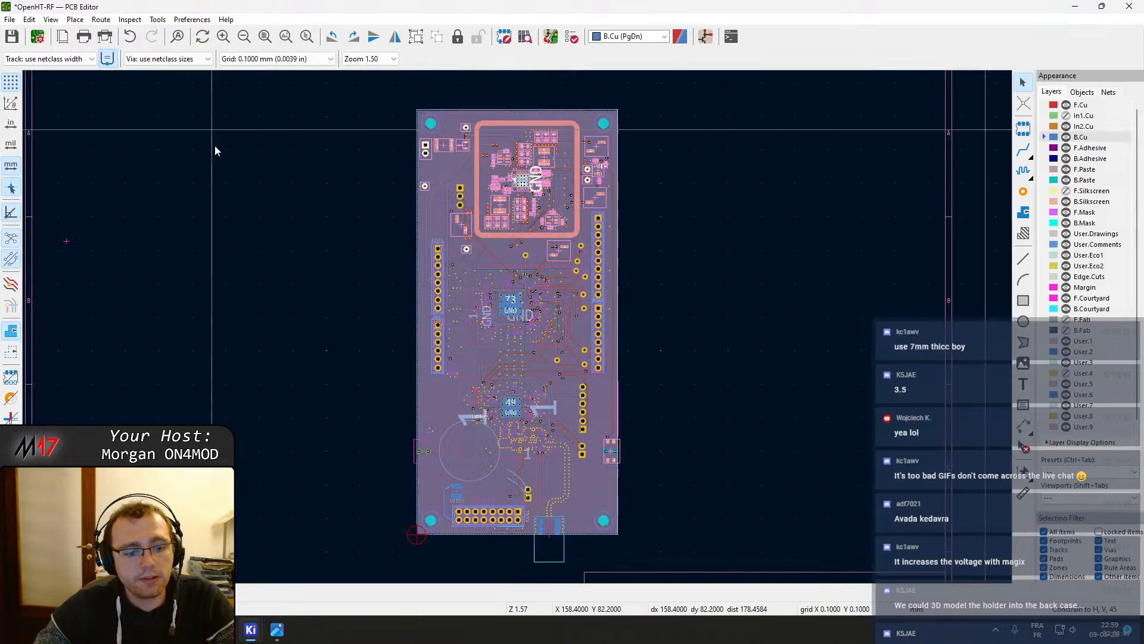
click(551, 37)
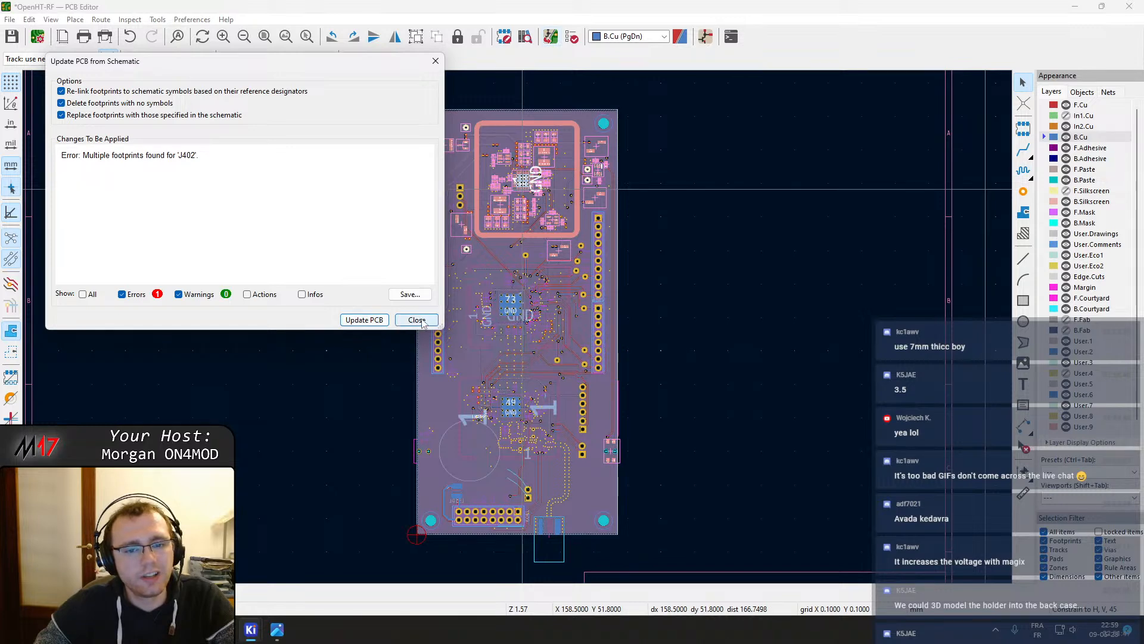
click(361, 321)
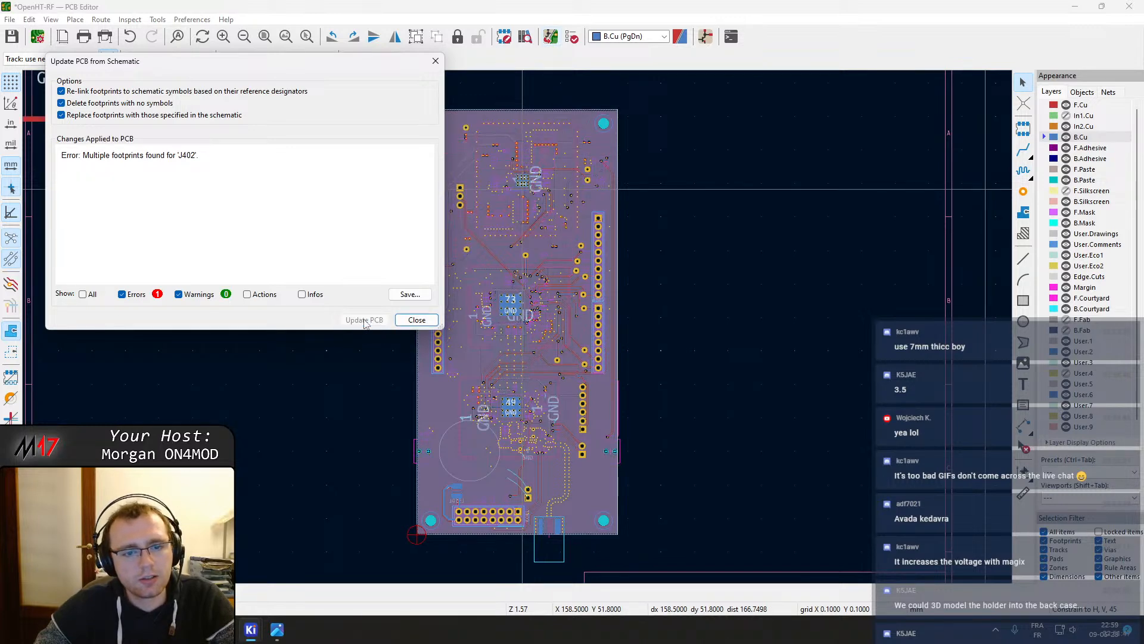
click(403, 323)
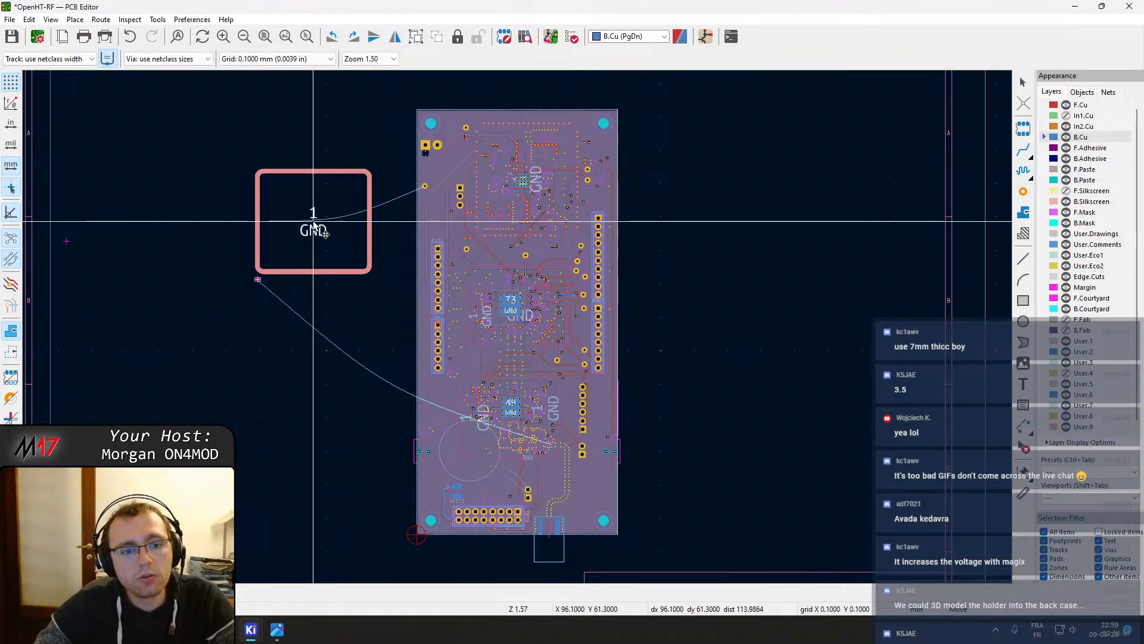
Place the newly added footprint beside the board, then undo the placement
click(314, 225)
scroll(517, 327, up, 5)
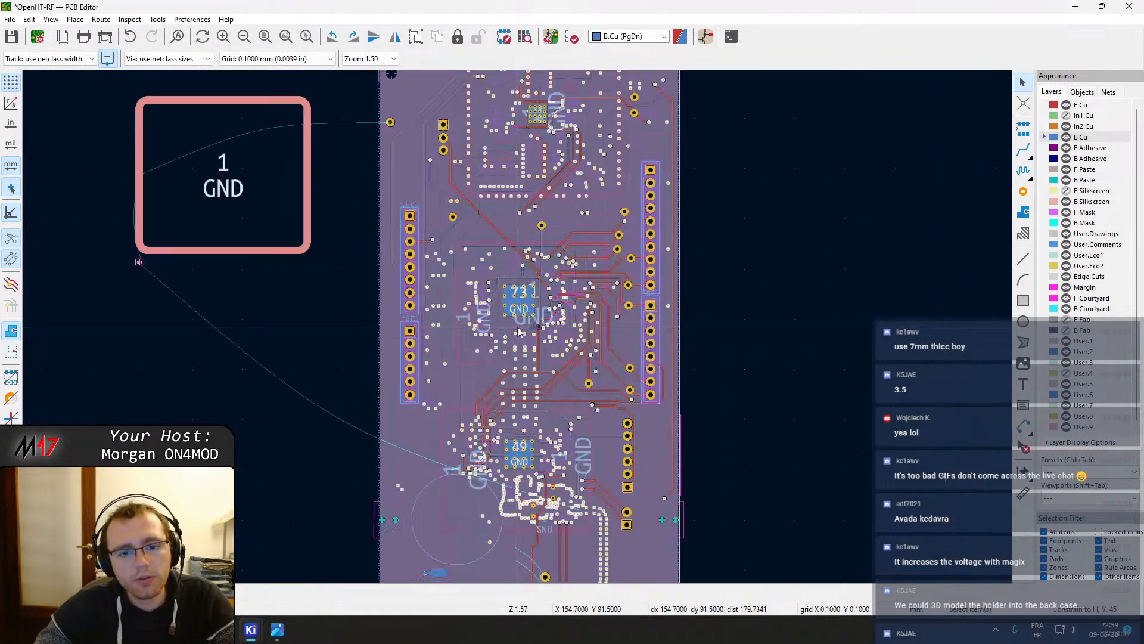
scroll(517, 327, down, 4)
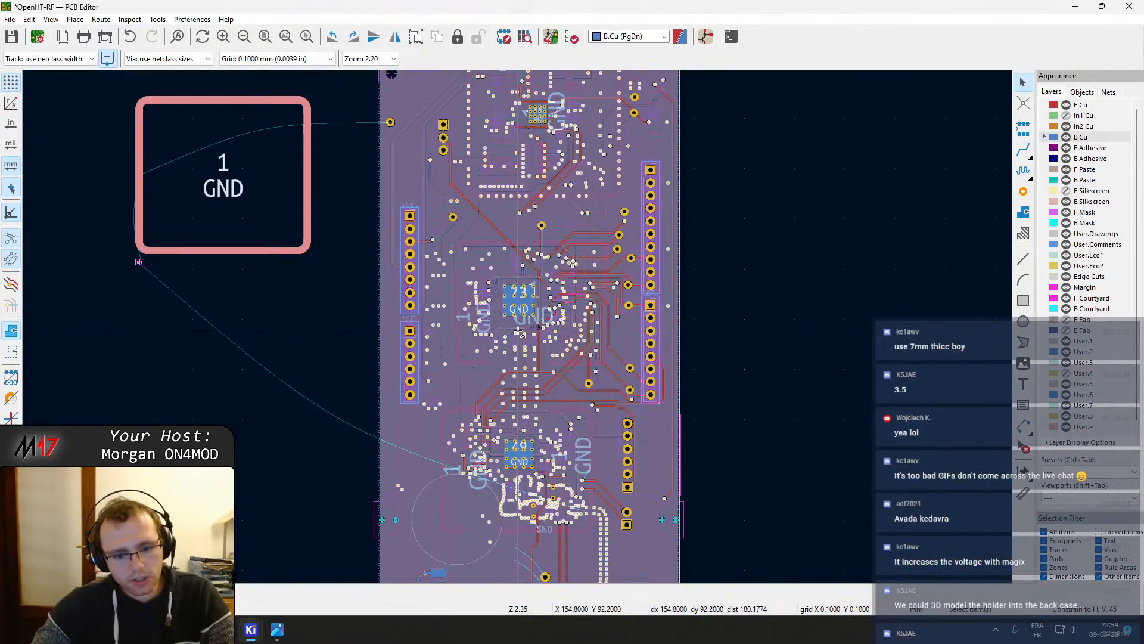
key(ctrl+z)
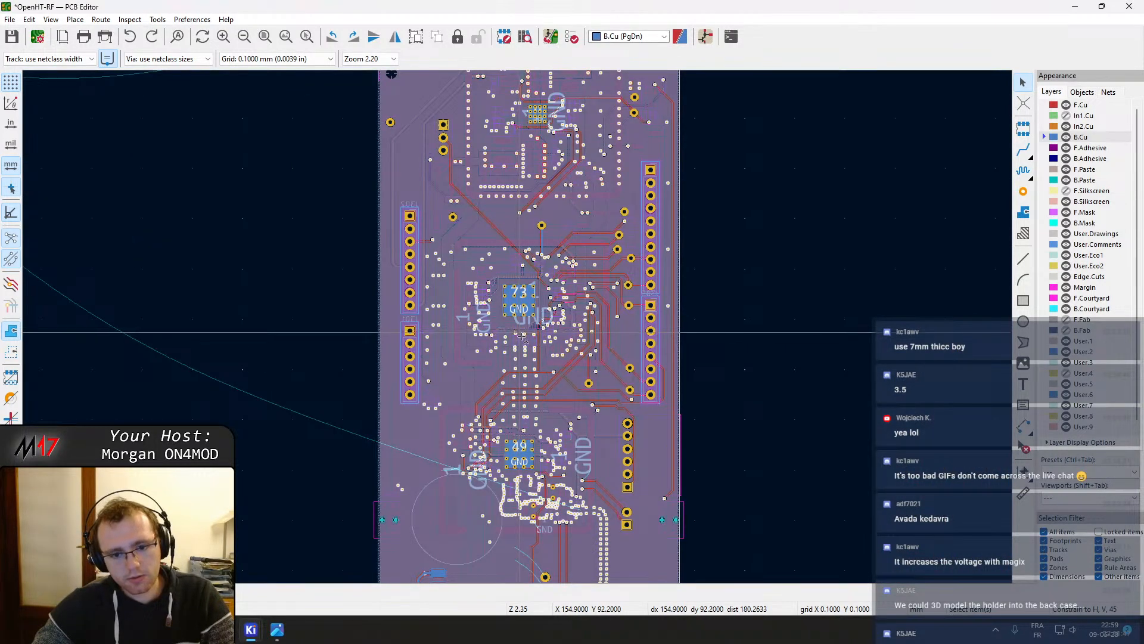
Switch to the front copper layer and inspect the properties of the RF shield footprints and the new footprint
middle_drag(715, 504, 760, 420)
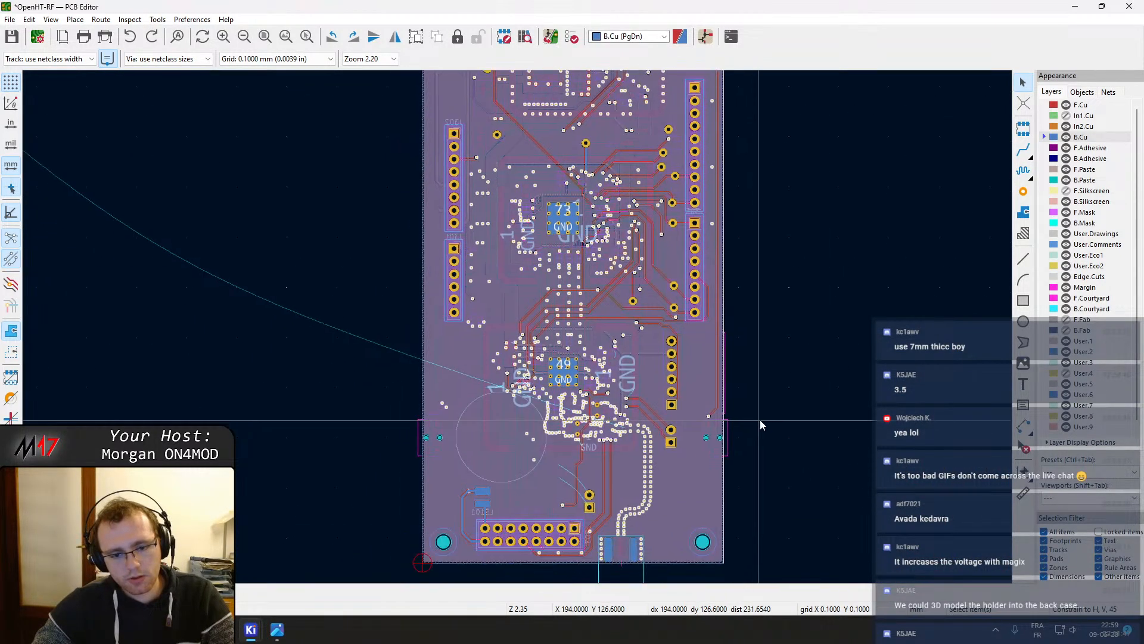
click(1080, 106)
click(635, 337)
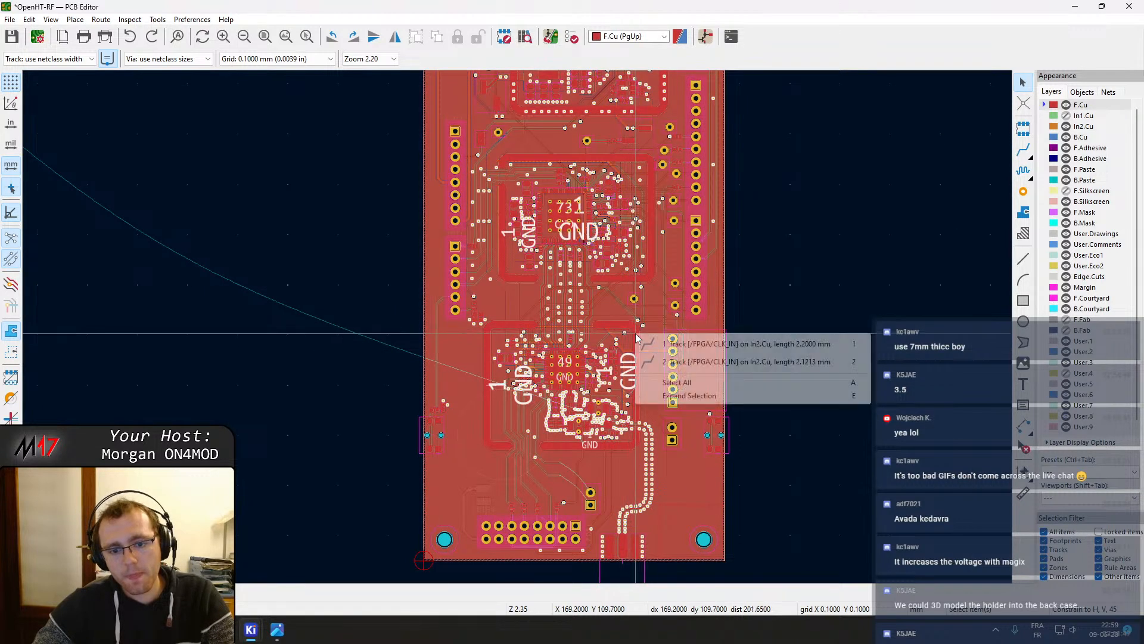
key(Escape)
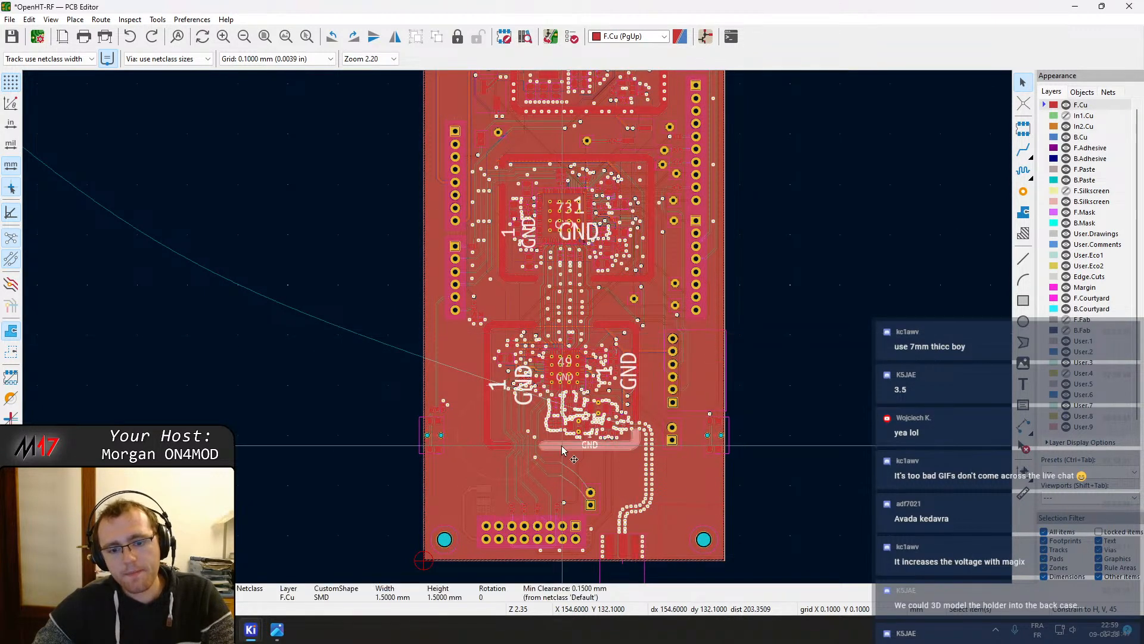
click(526, 446)
click(511, 444)
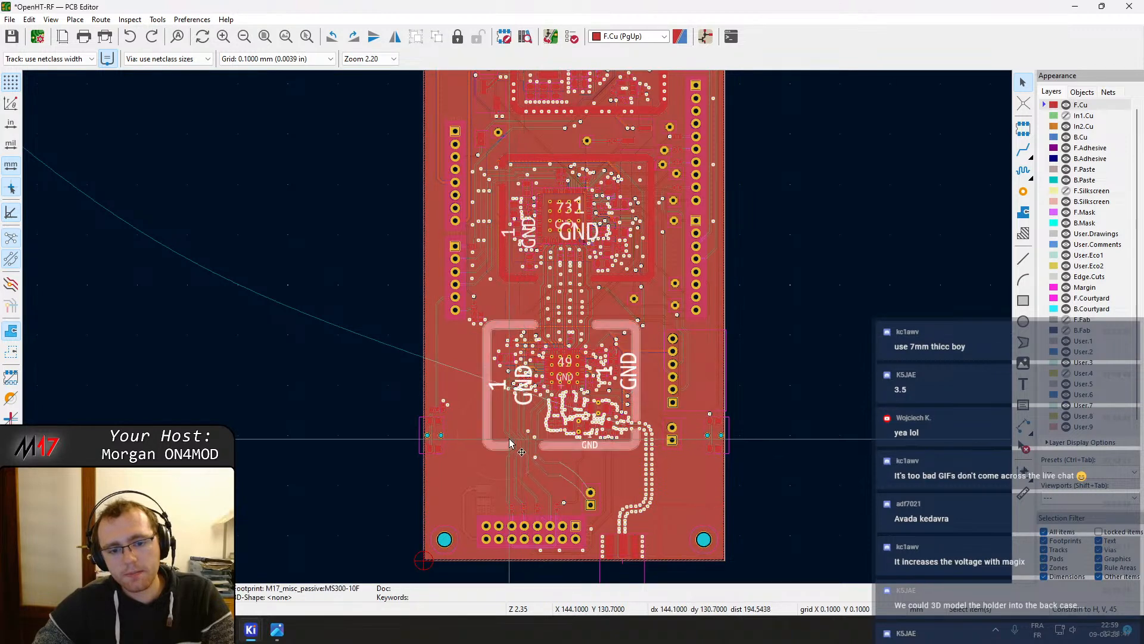
double_click(511, 444)
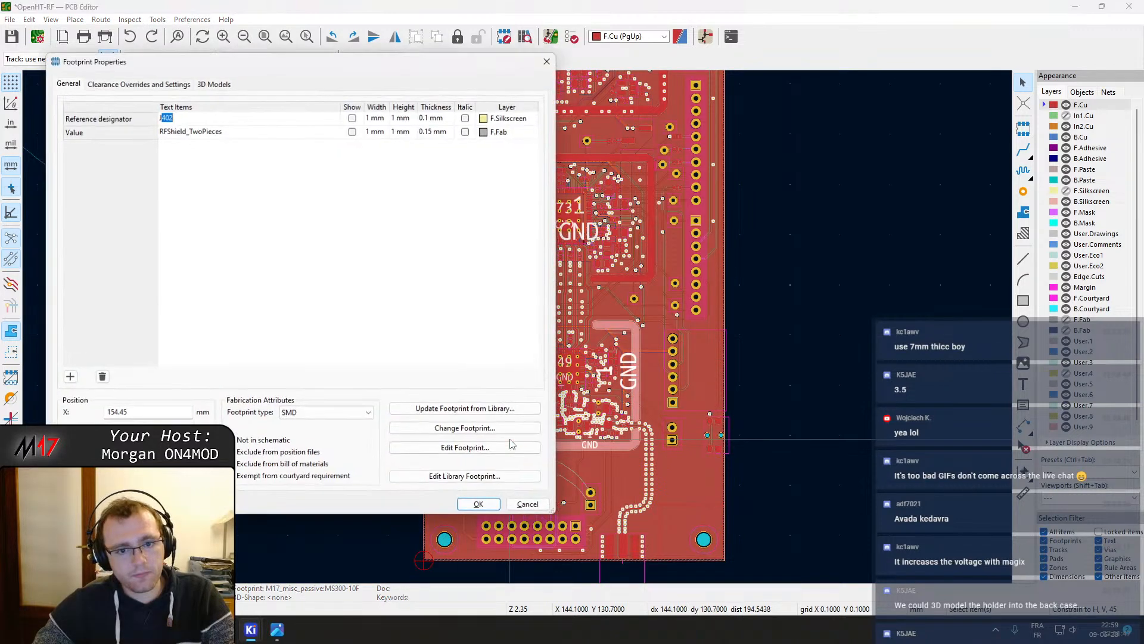
key(Escape)
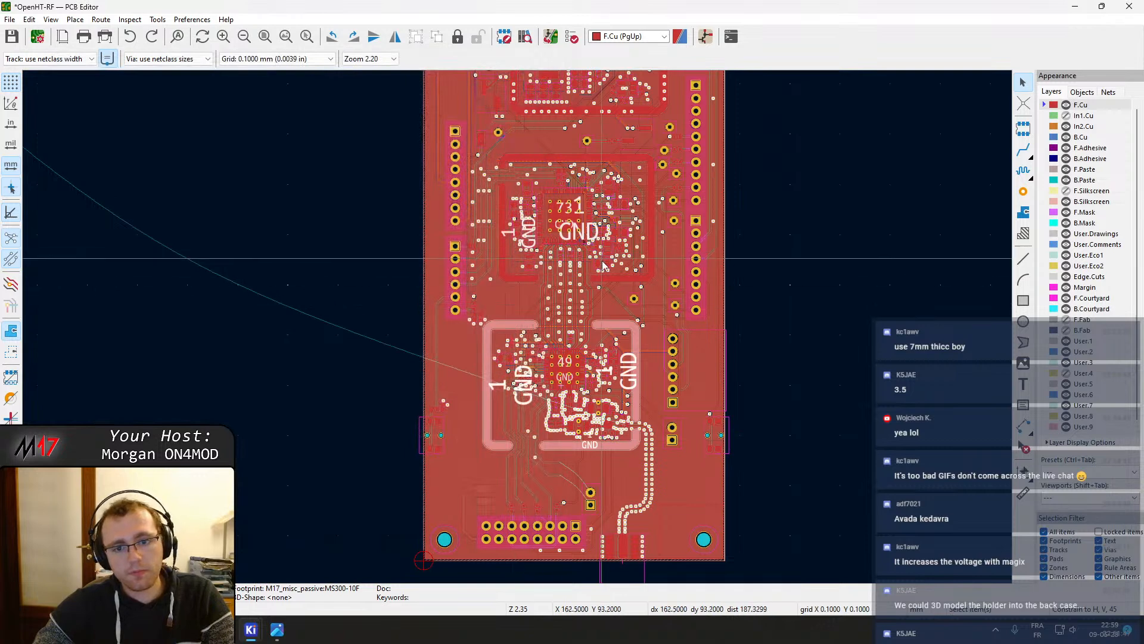
click(550, 282)
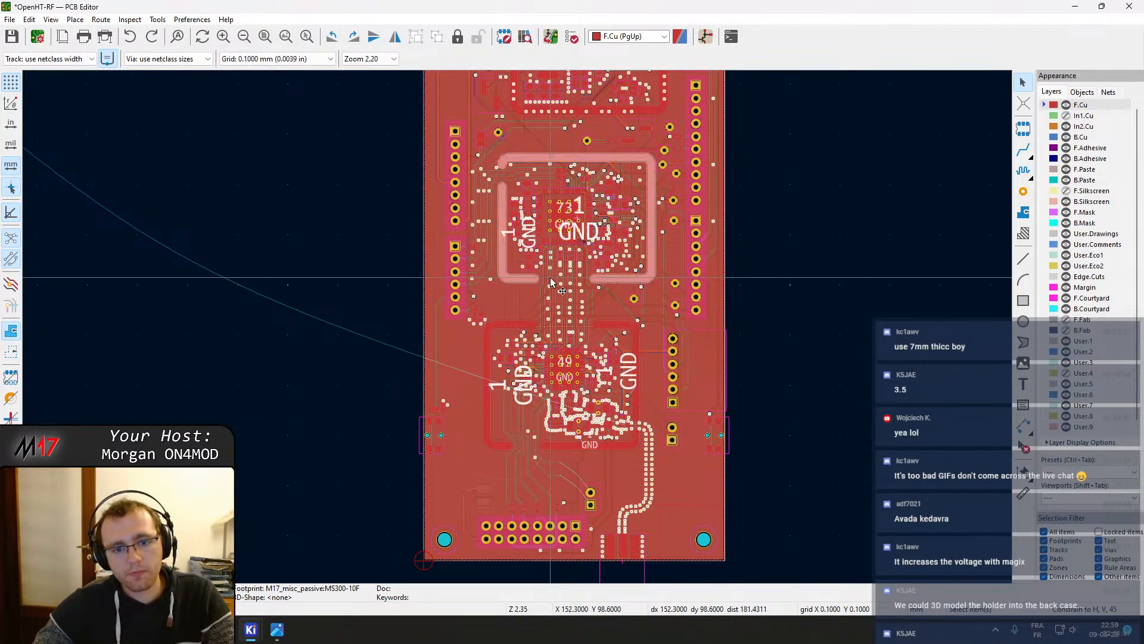
double_click(551, 281)
key(Escape)
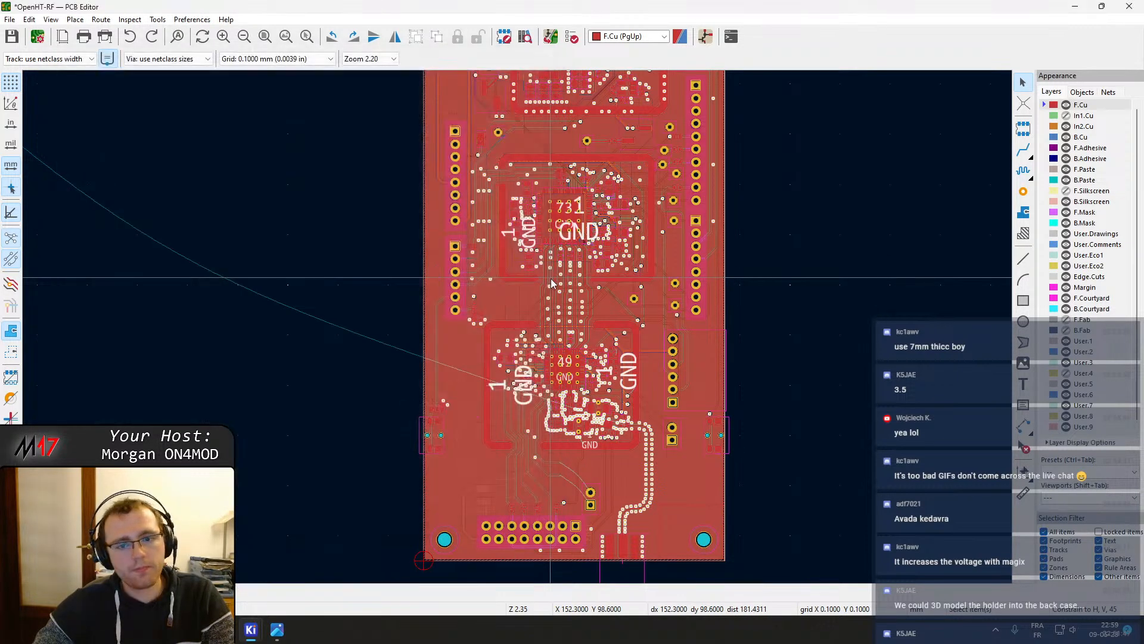
scroll(487, 309, down, 3)
click(329, 151)
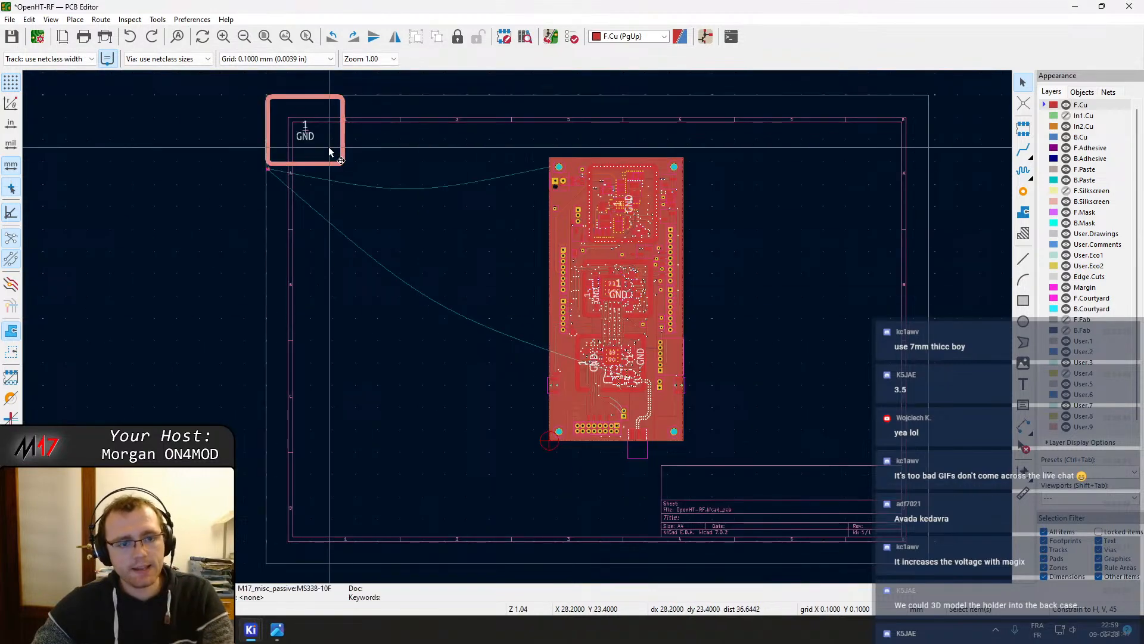
double_click(329, 151)
key(Escape)
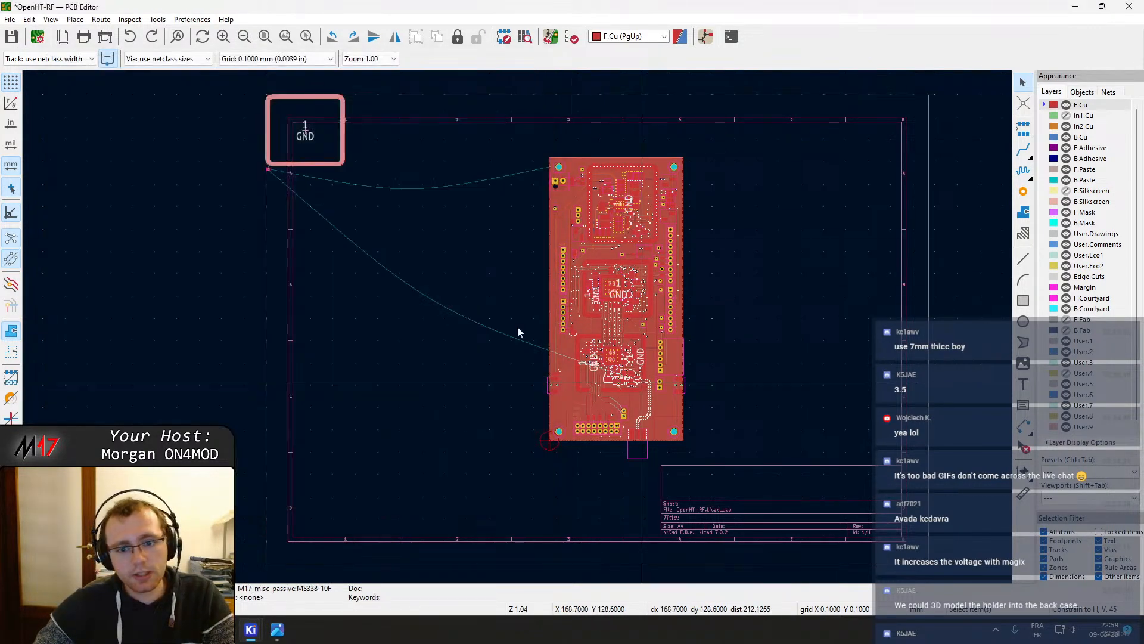
Change the lower RF shield footprint's reference designator to J504
scroll(517, 327, up, 5)
double_click(251, 345)
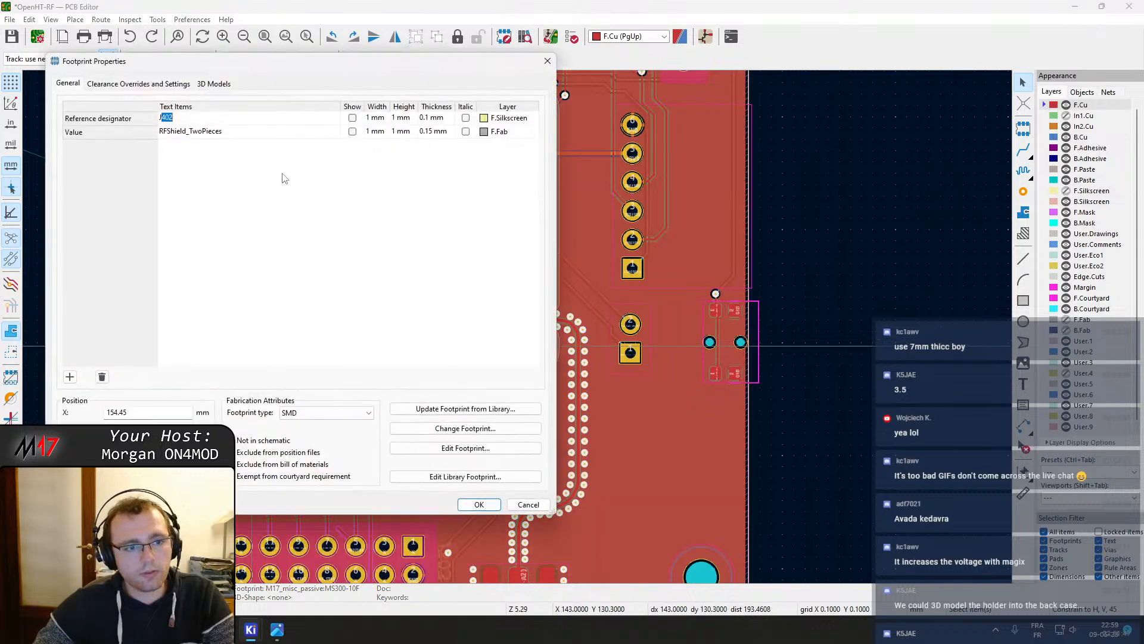
text(J504)
key(Return)
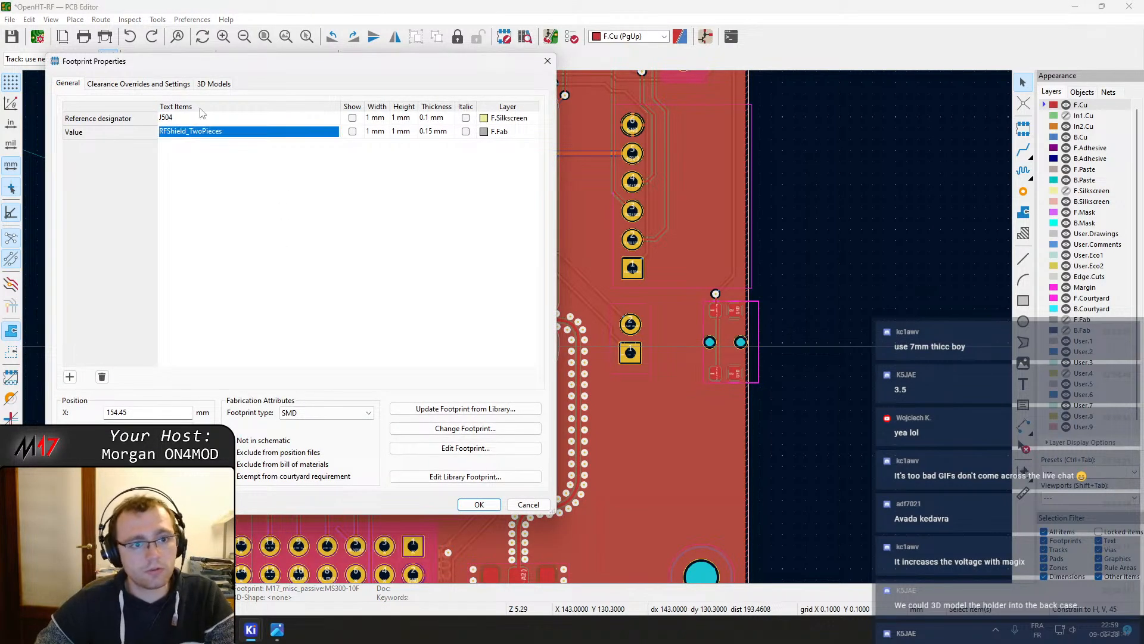
click(479, 504)
Check the remaining J402 shield footprint and save the board
scroll(331, 234, down, 2)
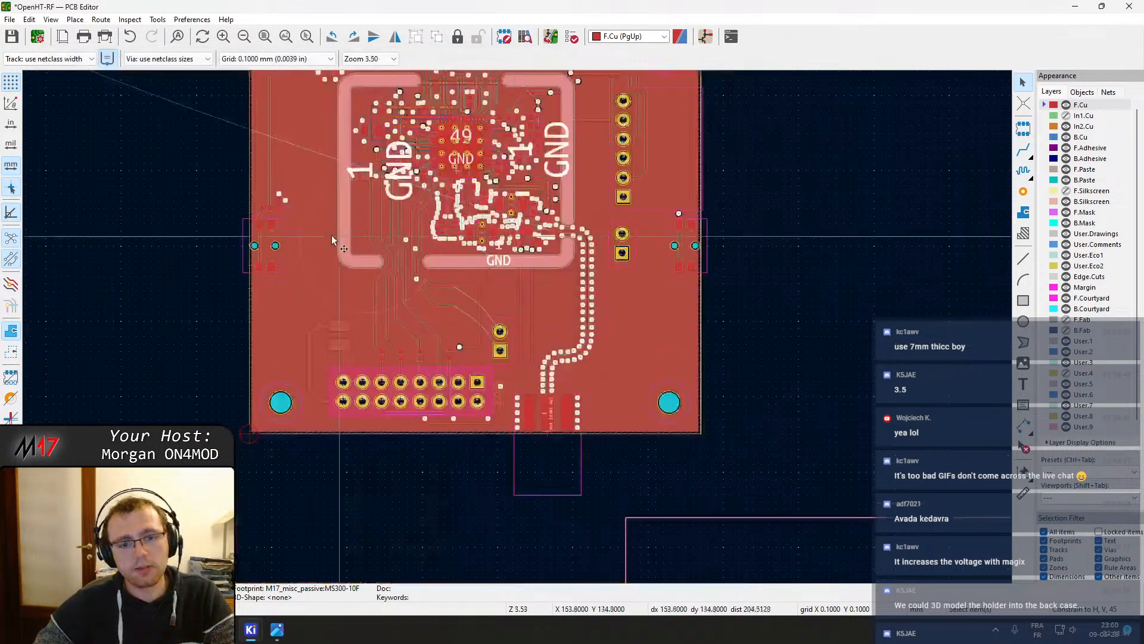
middle_drag(412, 183, 514, 326)
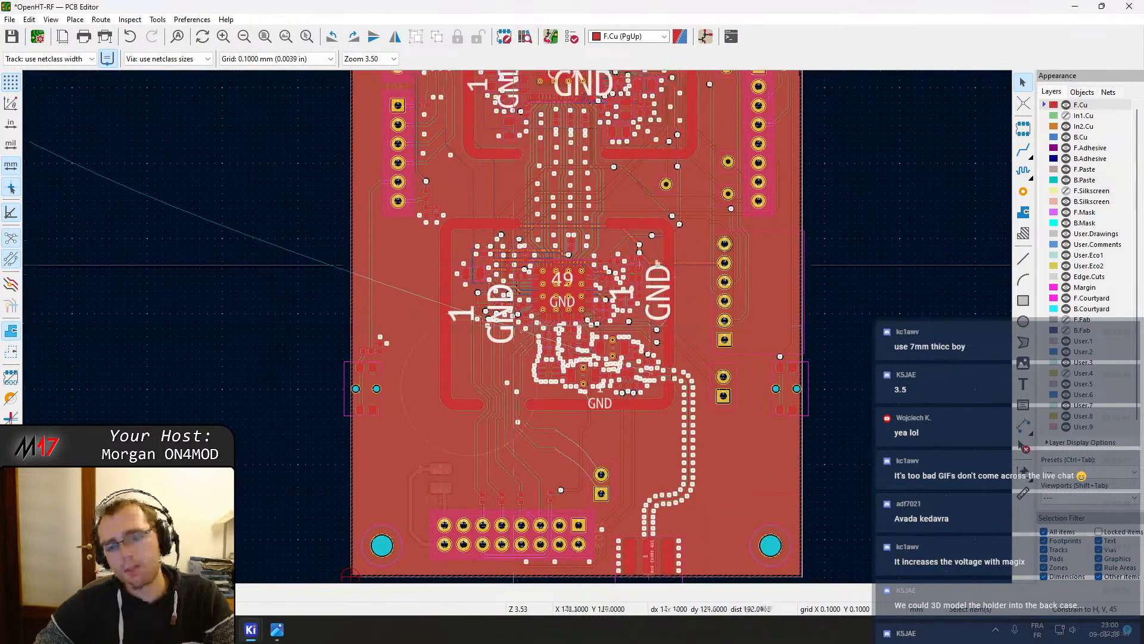
middle_drag(596, 250, 569, 379)
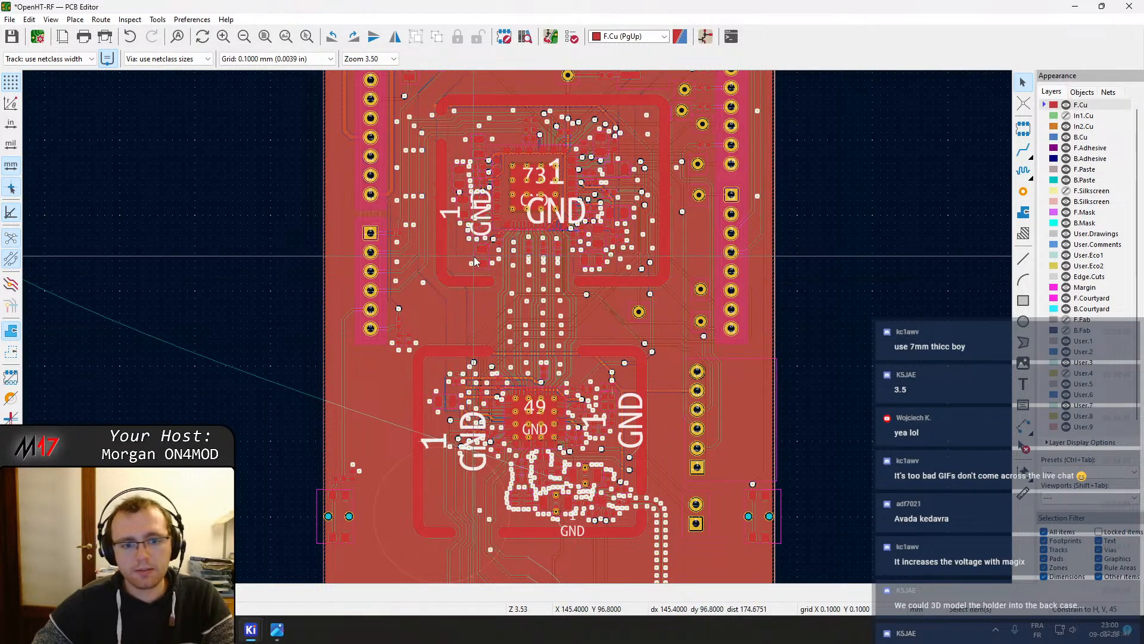
click(457, 270)
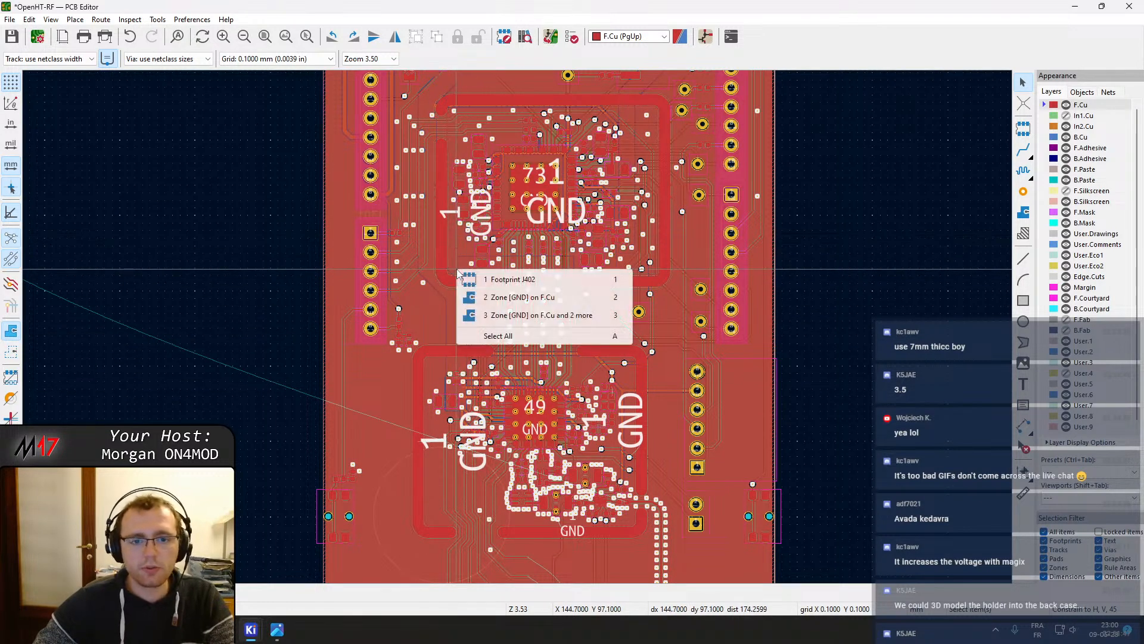
key(Escape)
drag(456, 269, 566, 394)
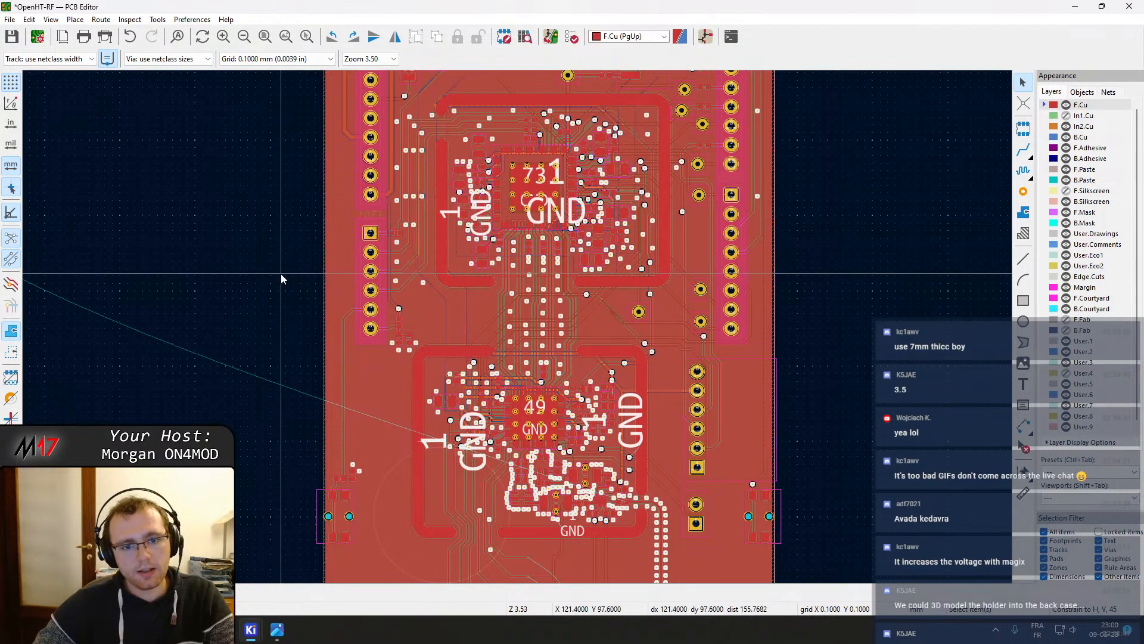
scroll(274, 276, down, 3)
click(230, 112)
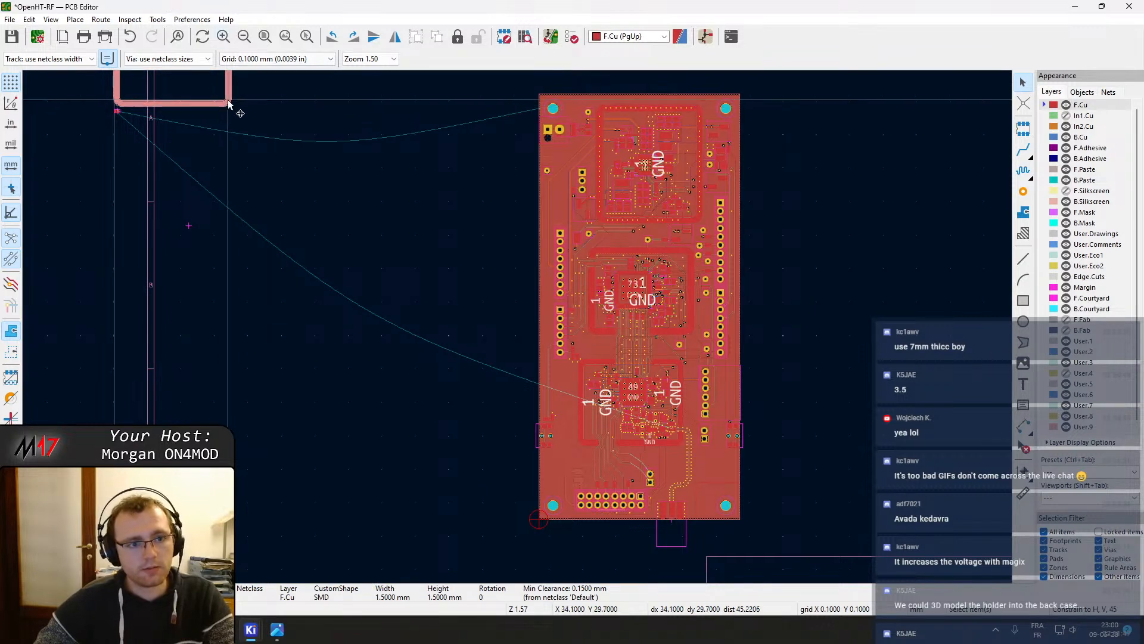
key(Escape)
click(228, 101)
key(ctrl+s)
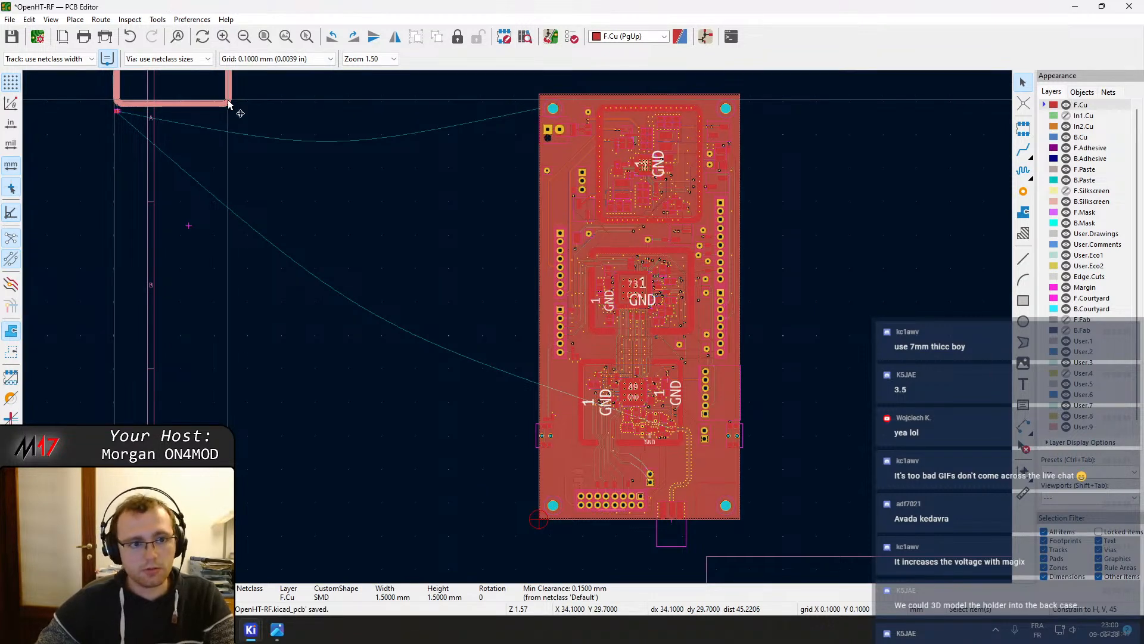
click(278, 270)
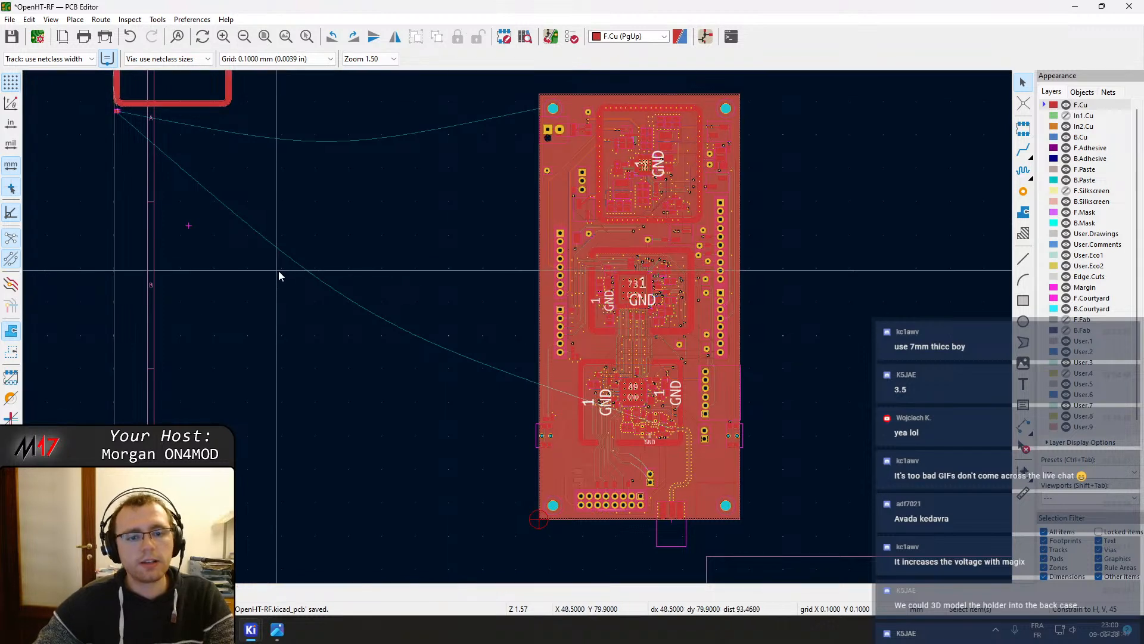
scroll(357, 197, down, 2)
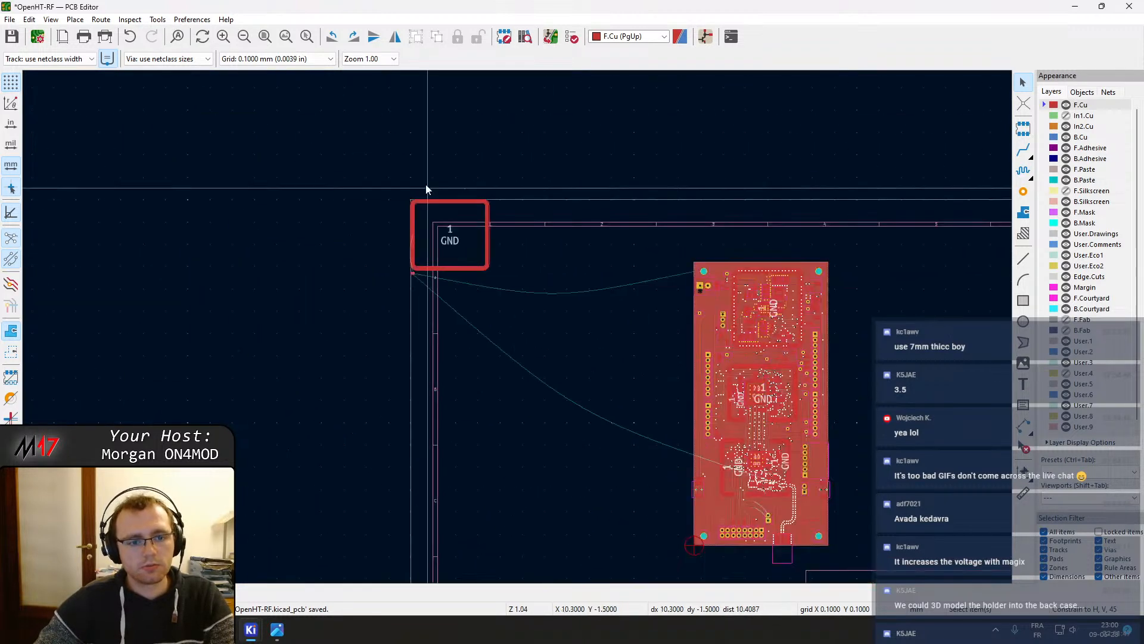
Delete the large GND pad footprint lying beside the board outline
scroll(434, 185, up, 5)
click(534, 345)
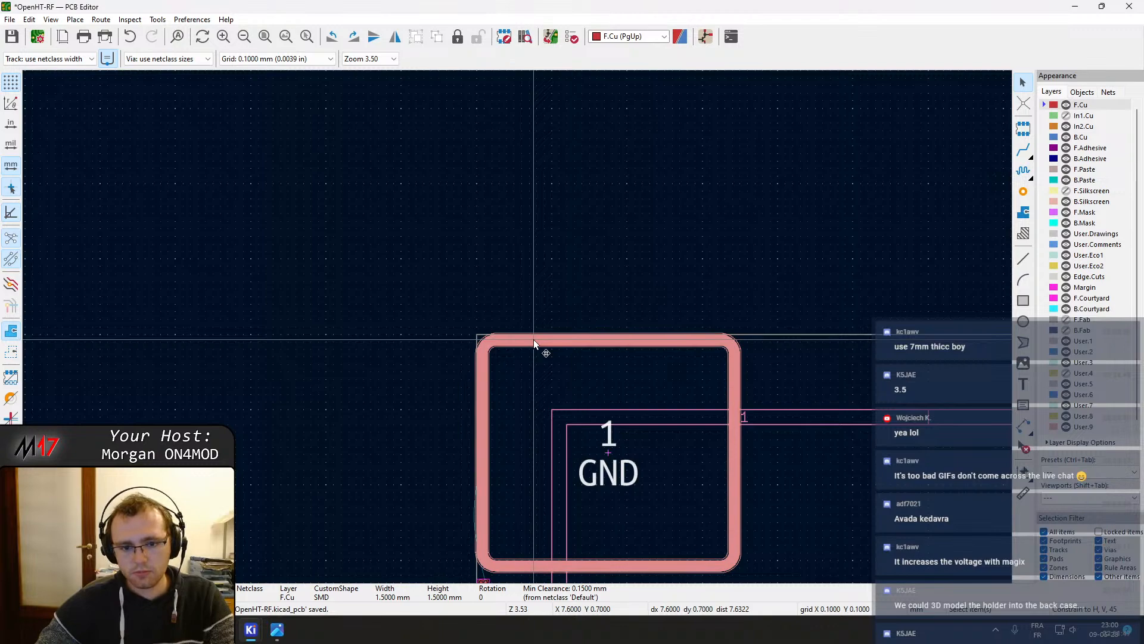
right_click(534, 340)
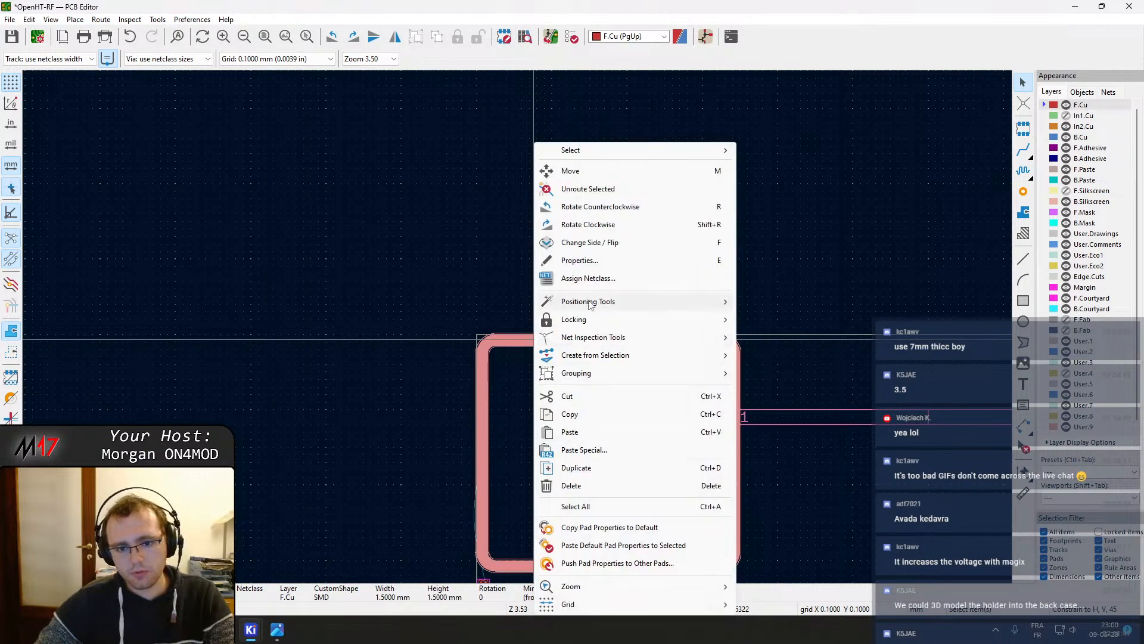
click(587, 485)
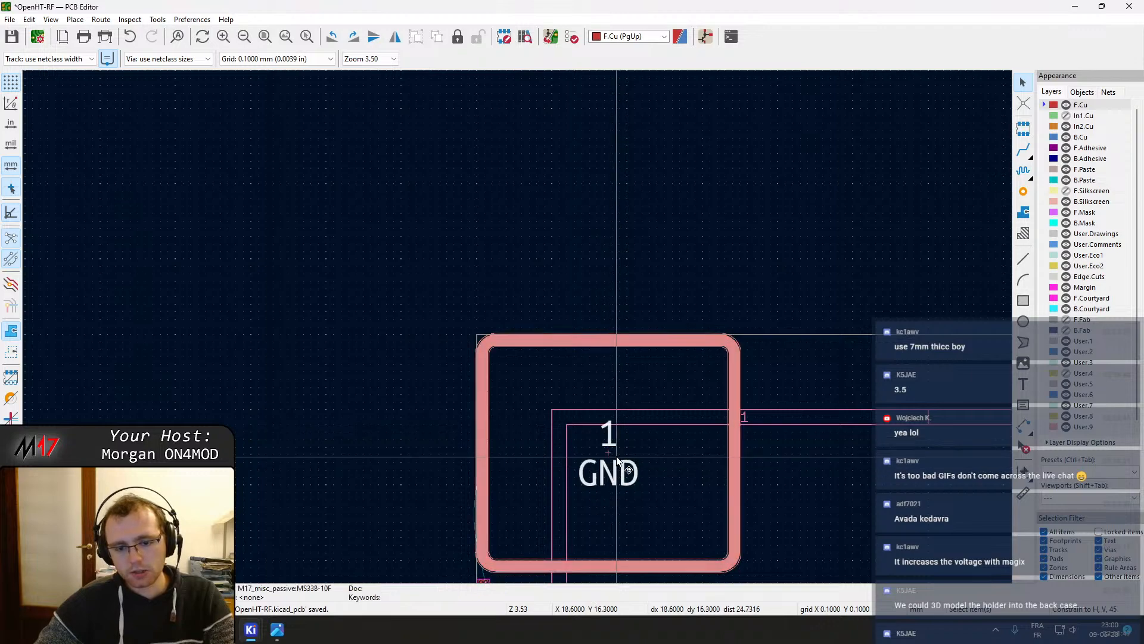
scroll(616, 457, down, 2)
drag(517, 328, 767, 465)
middle_drag(600, 482, 562, 429)
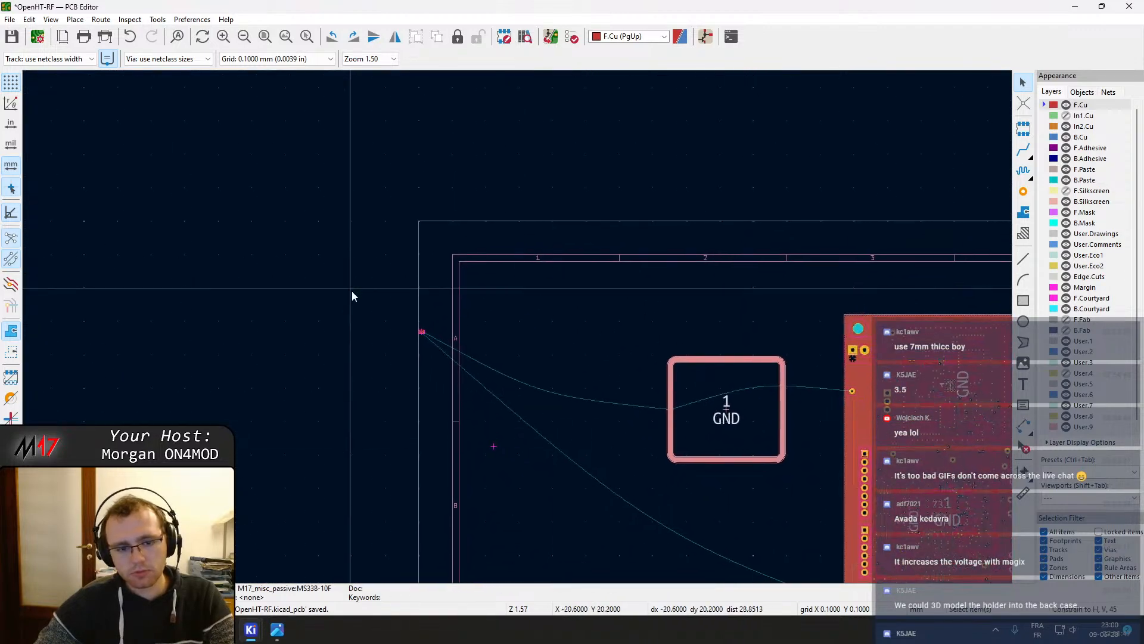
drag(423, 332, 721, 507)
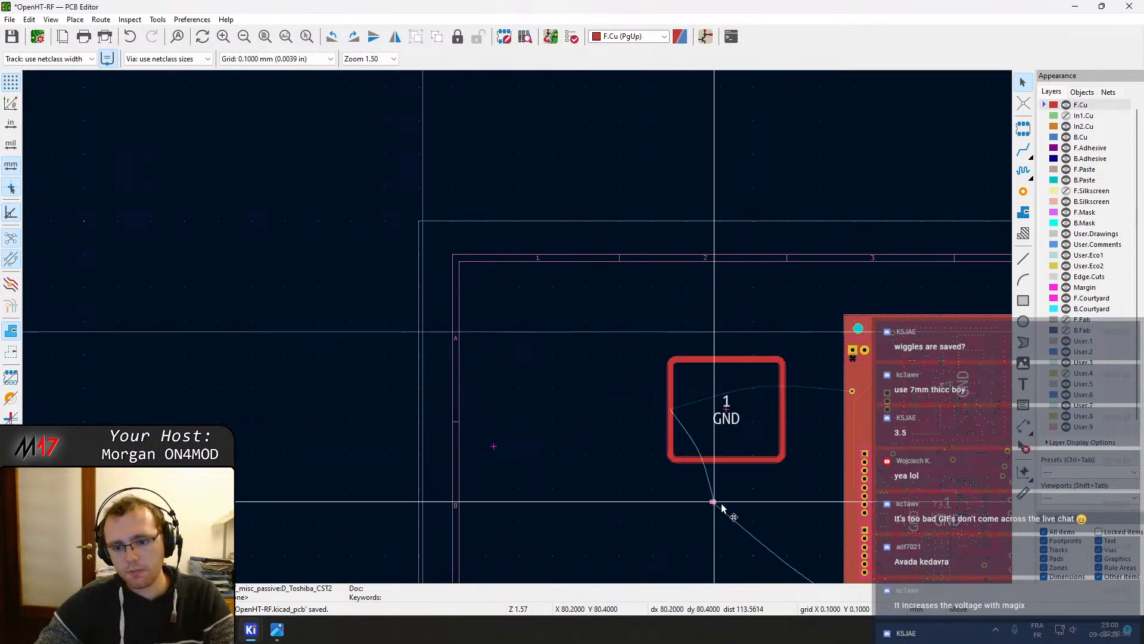
scroll(722, 506, up, 3)
right_click(451, 286)
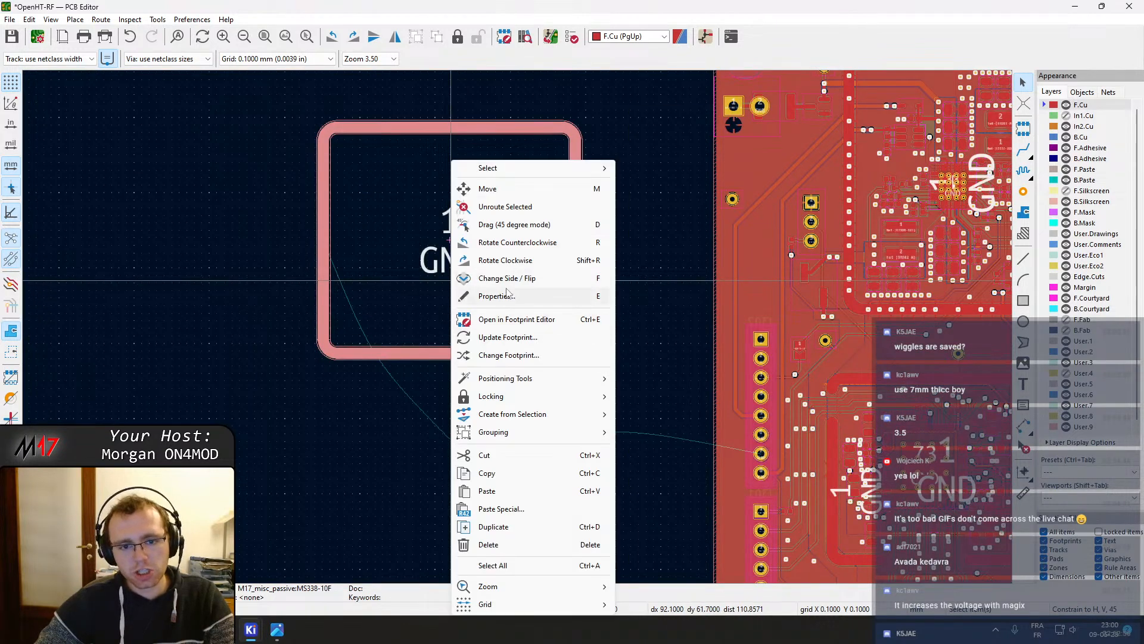
click(500, 543)
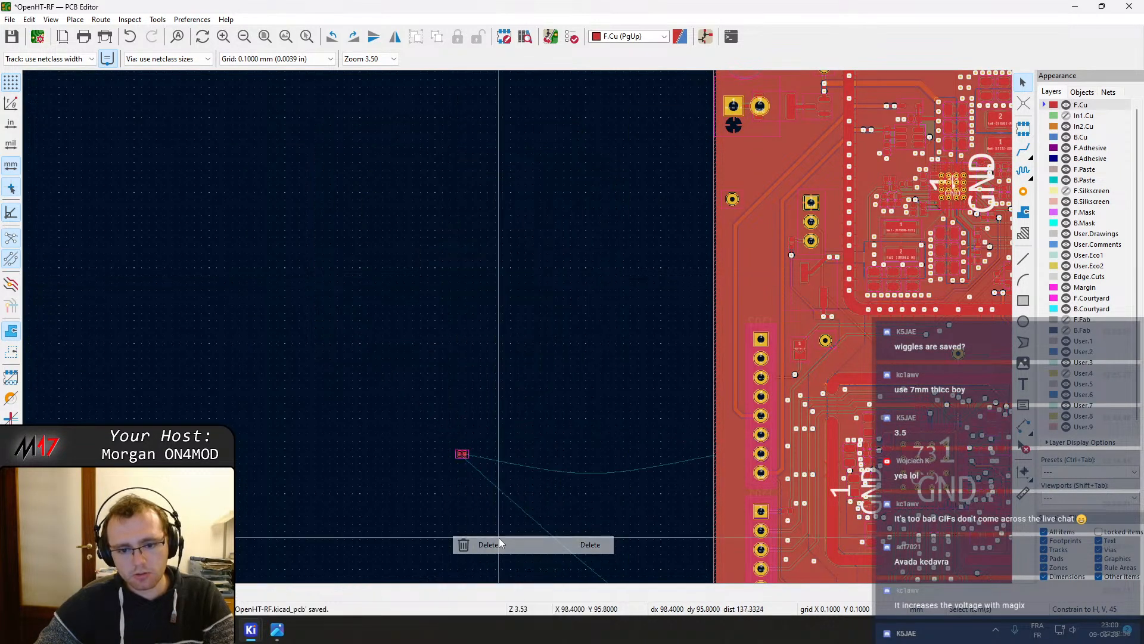
Move the small Toshiba CST2 diode onto the board next to the D501-A2 trace among the GND vias
click(462, 461)
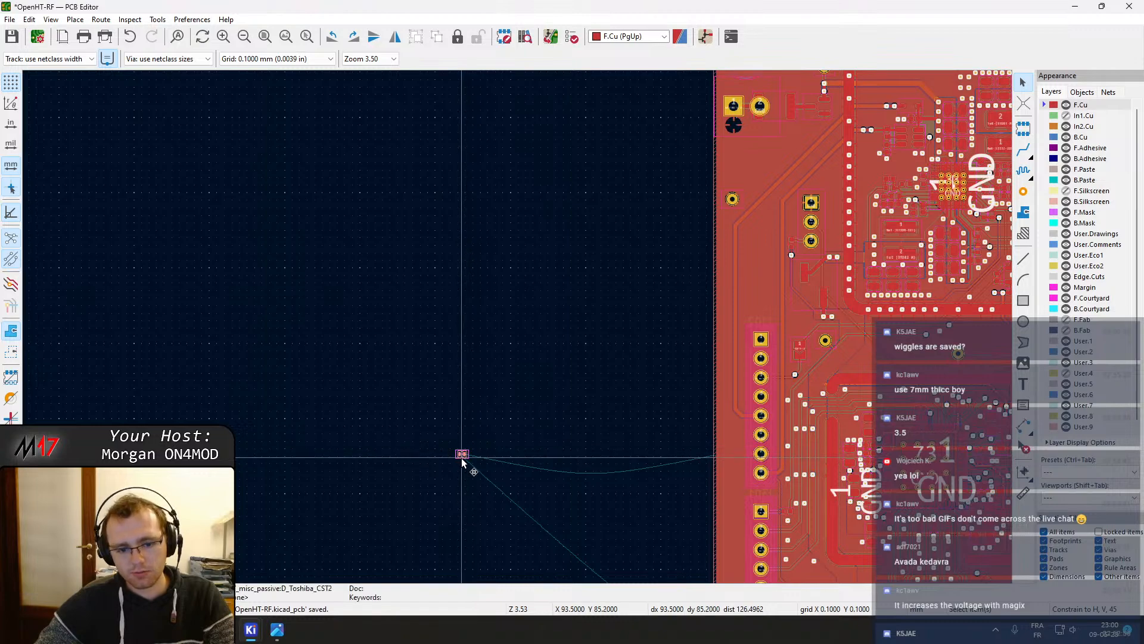
key(m)
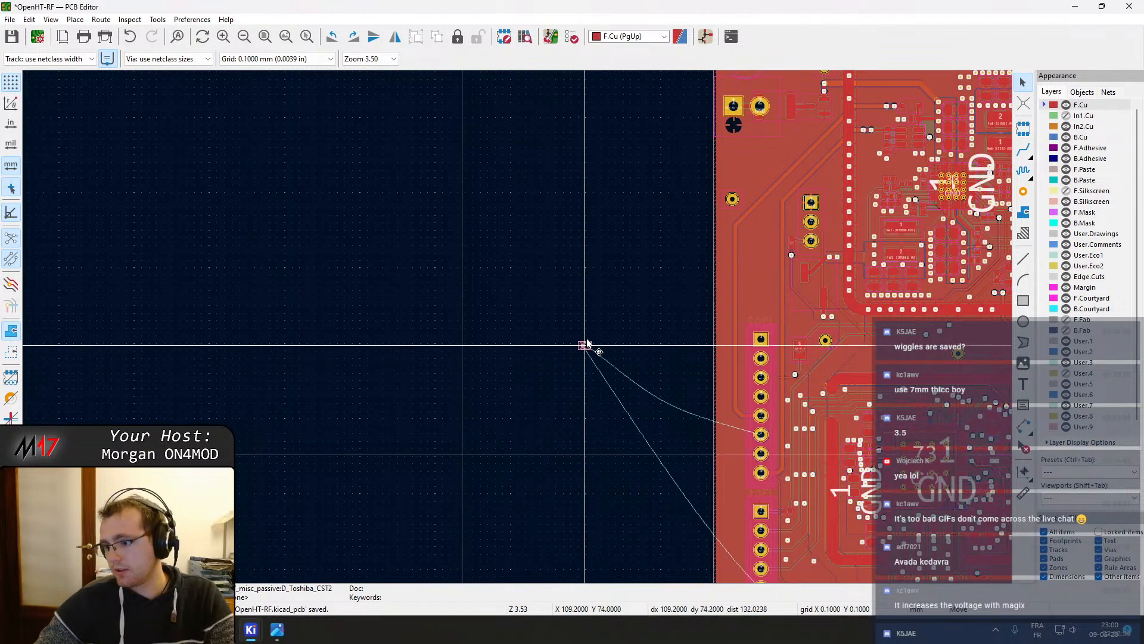
middle_drag(587, 344, 263, 302)
scroll(263, 302, down, 2)
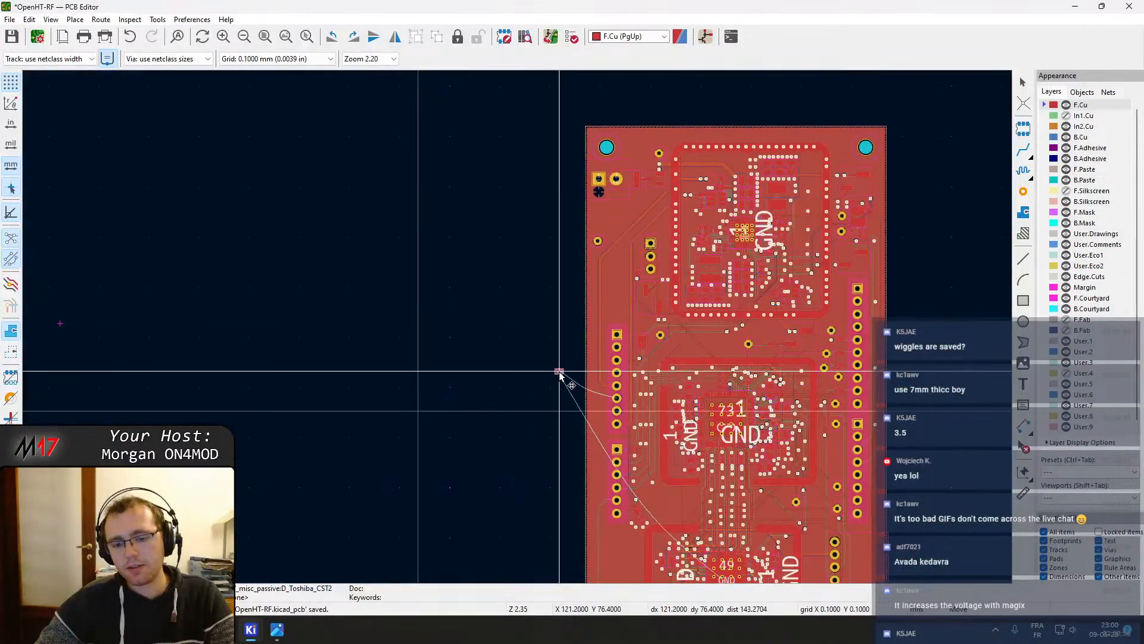
scroll(739, 506, up, 5)
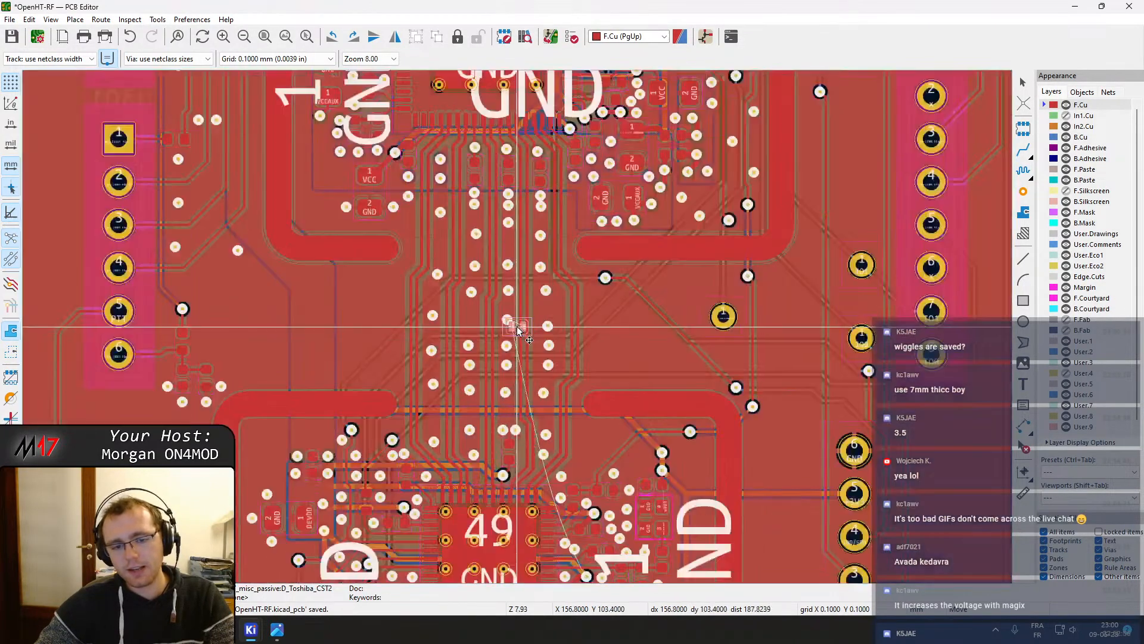
scroll(518, 330, down, 2)
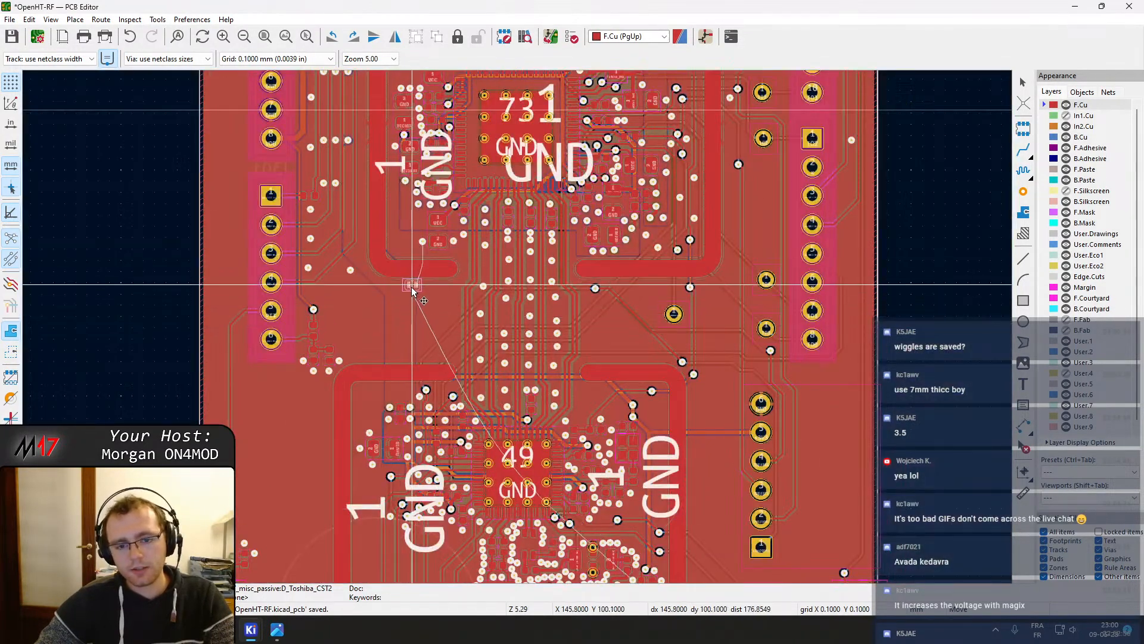
middle_drag(388, 245, 410, 281)
middle_drag(415, 210, 442, 278)
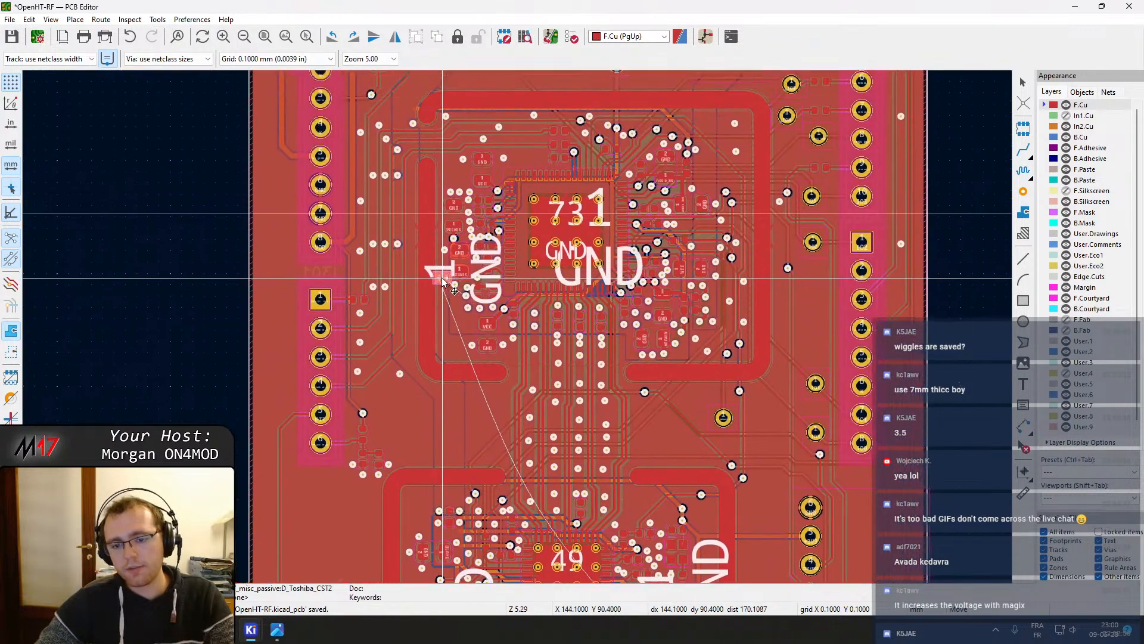
middle_drag(455, 214, 474, 357)
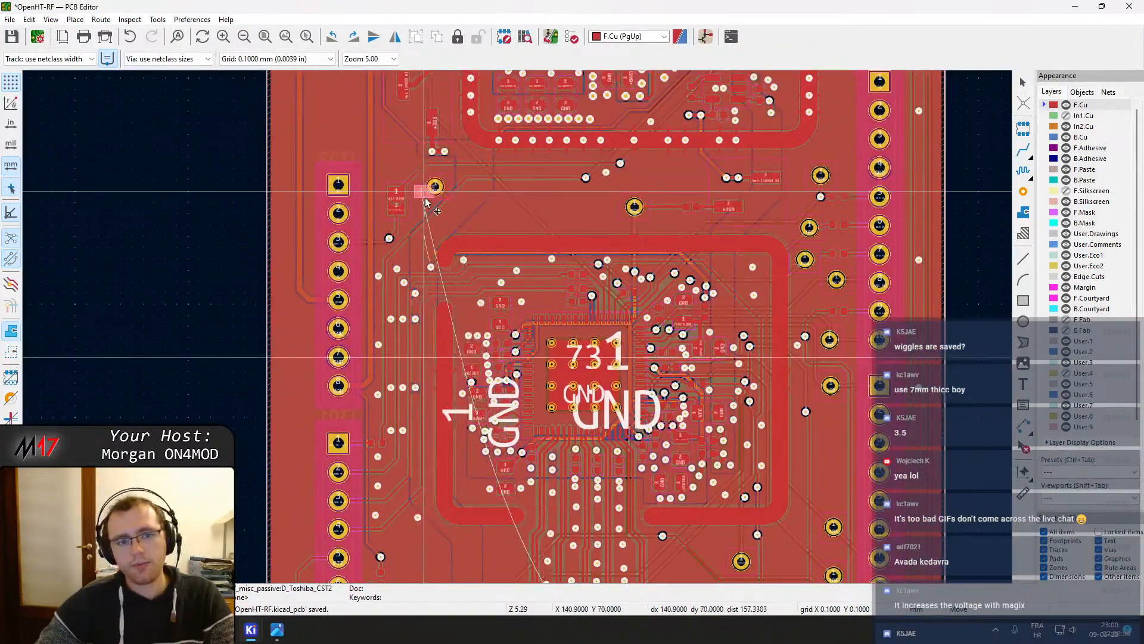
middle_drag(591, 504, 485, 208)
middle_drag(649, 456, 511, 156)
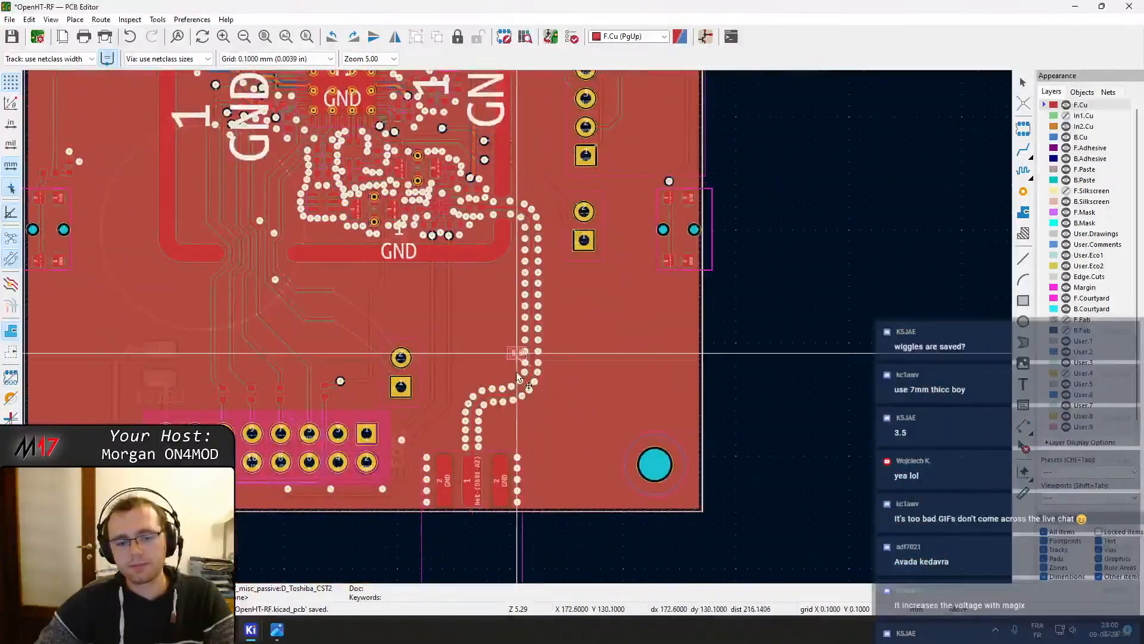
scroll(516, 371, up, 3)
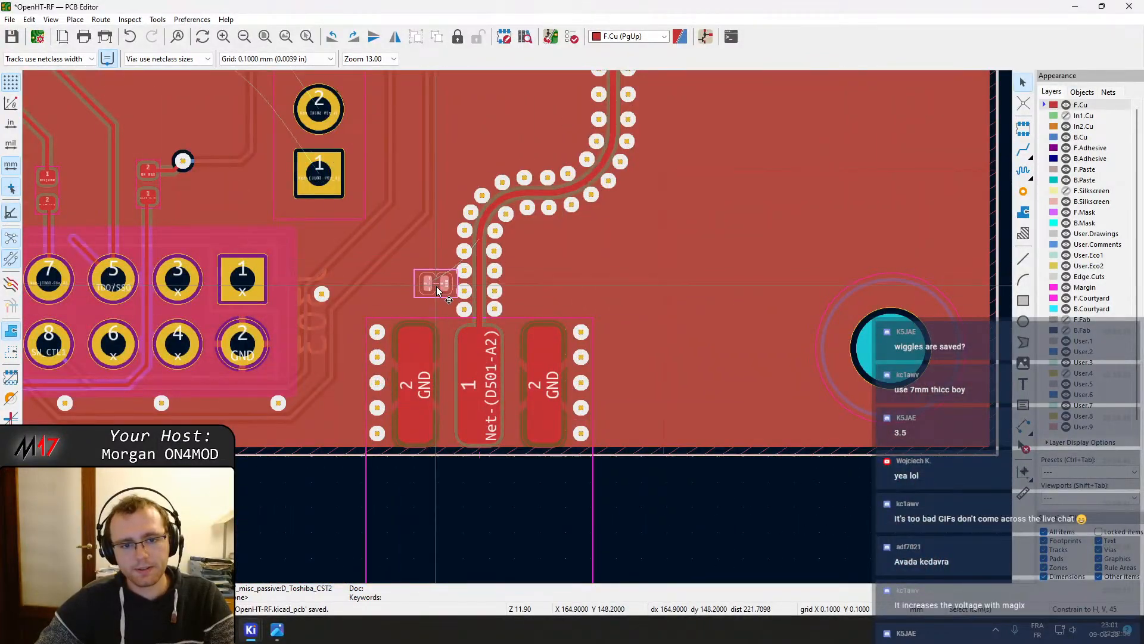
scroll(437, 287, up, 3)
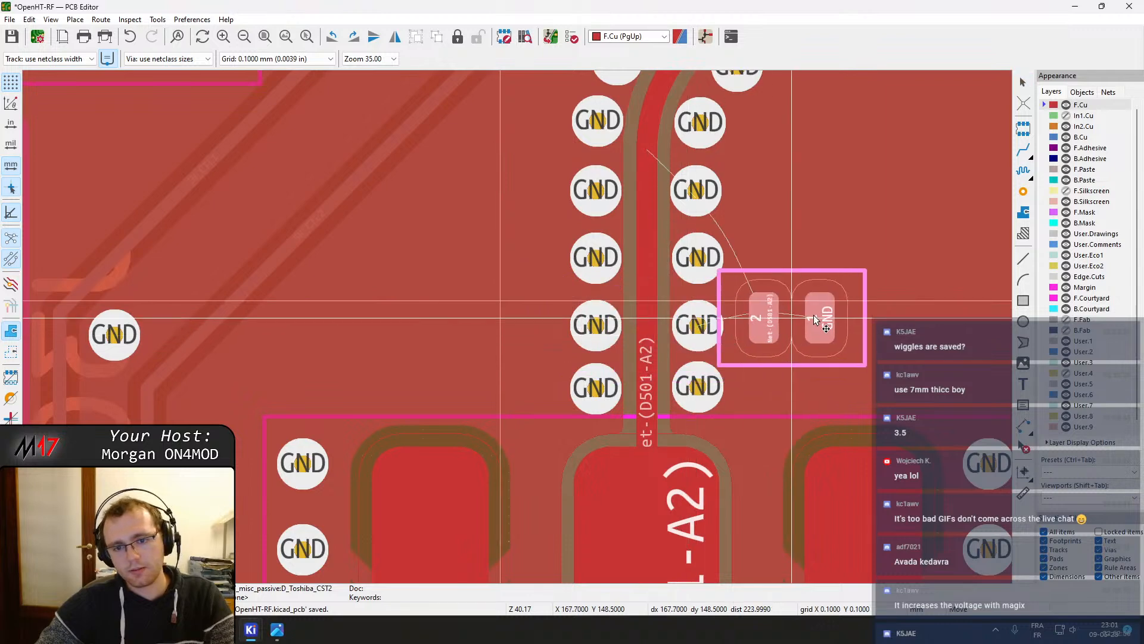
click(868, 310)
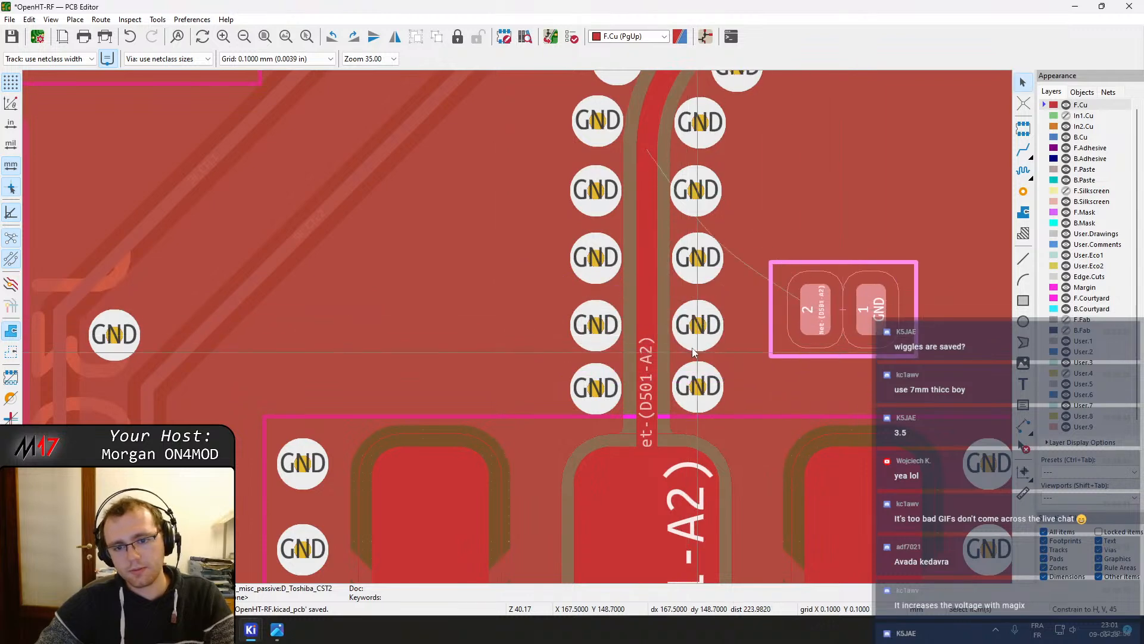
Reposition the diode closer to the D501-A2 trace
click(708, 261)
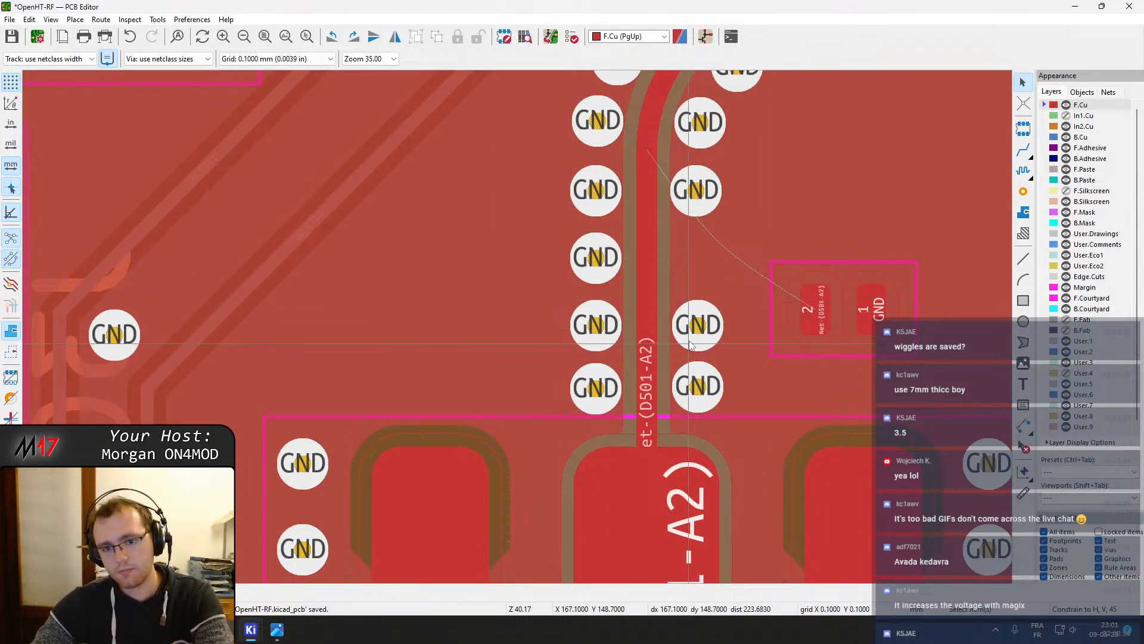
click(839, 316)
key(m)
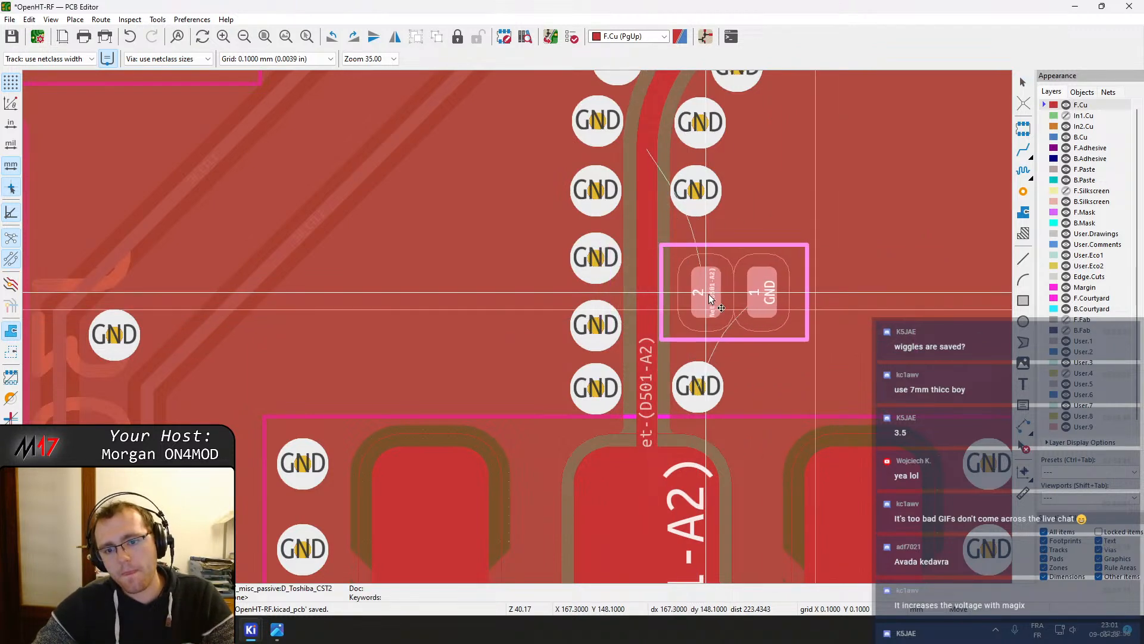
click(711, 292)
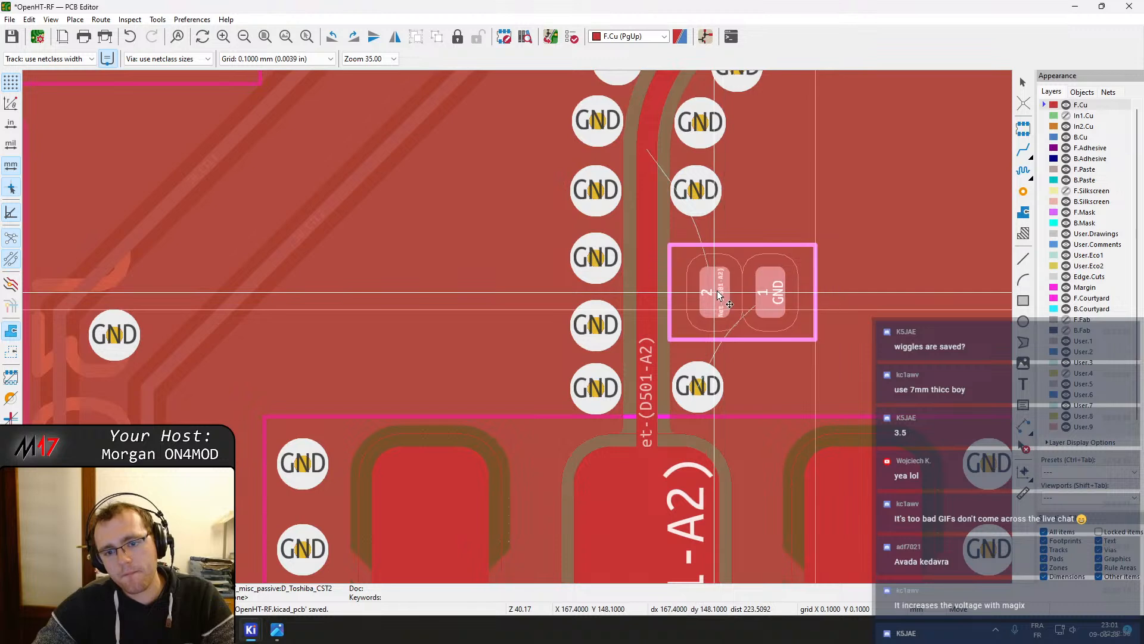
Route a short track from the diode's pad 2 to the D501-A2 trace and save the board
key(x)
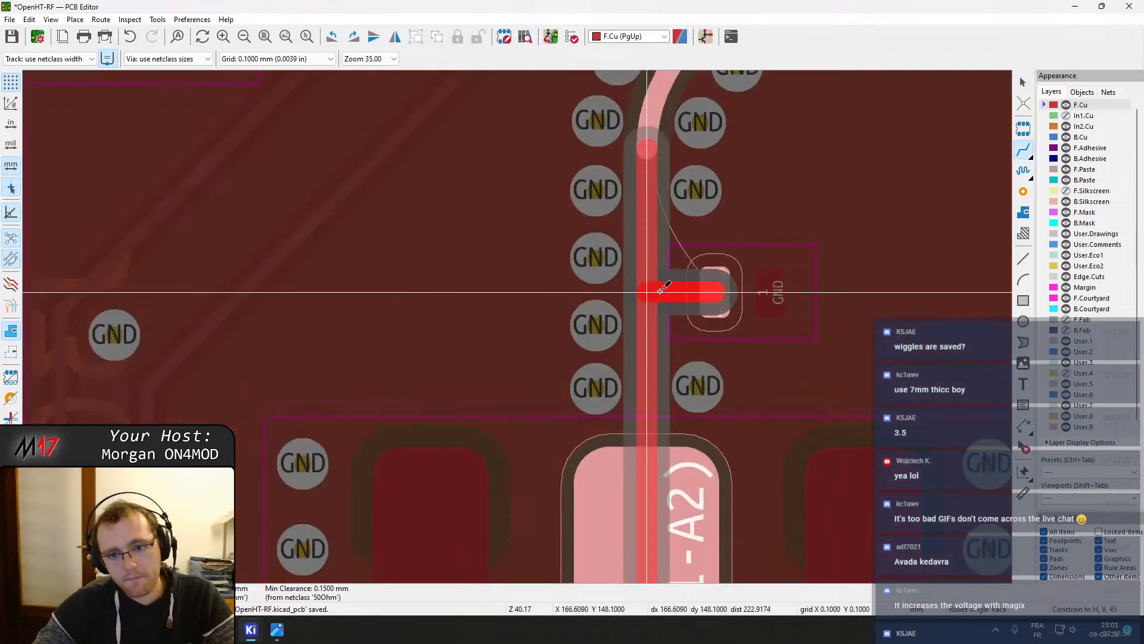
click(659, 290)
key(Escape)
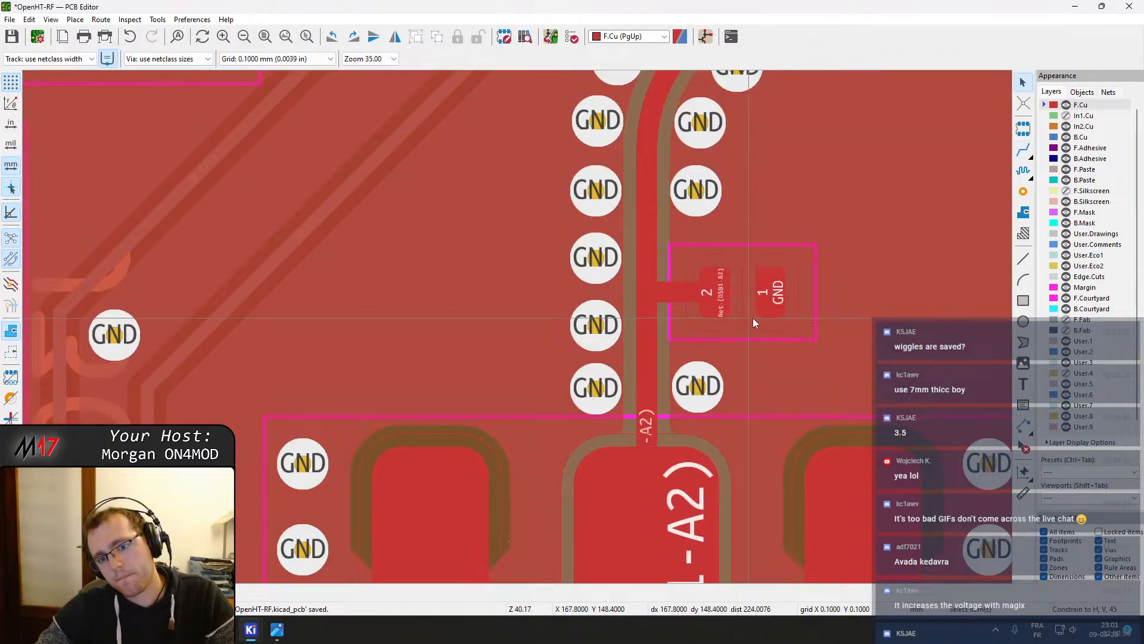
scroll(752, 317, down, 1)
key(ctrl+s)
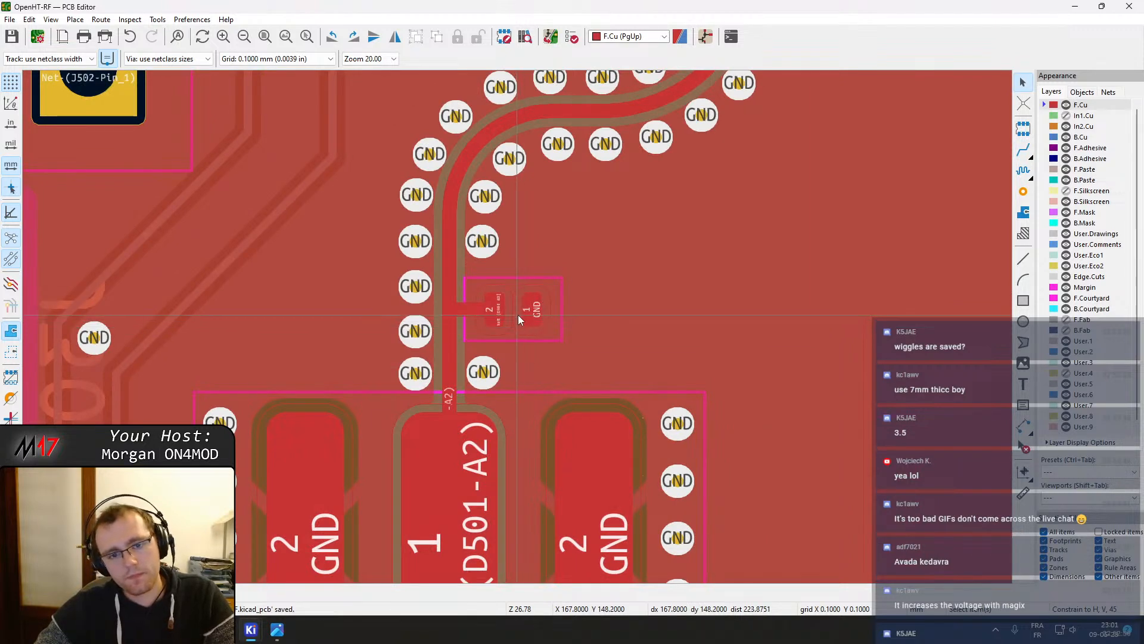
Move the diode so pad 2 sits directly on the D501-A2 trace and delete the leftover track stub
scroll(517, 315, up, 3)
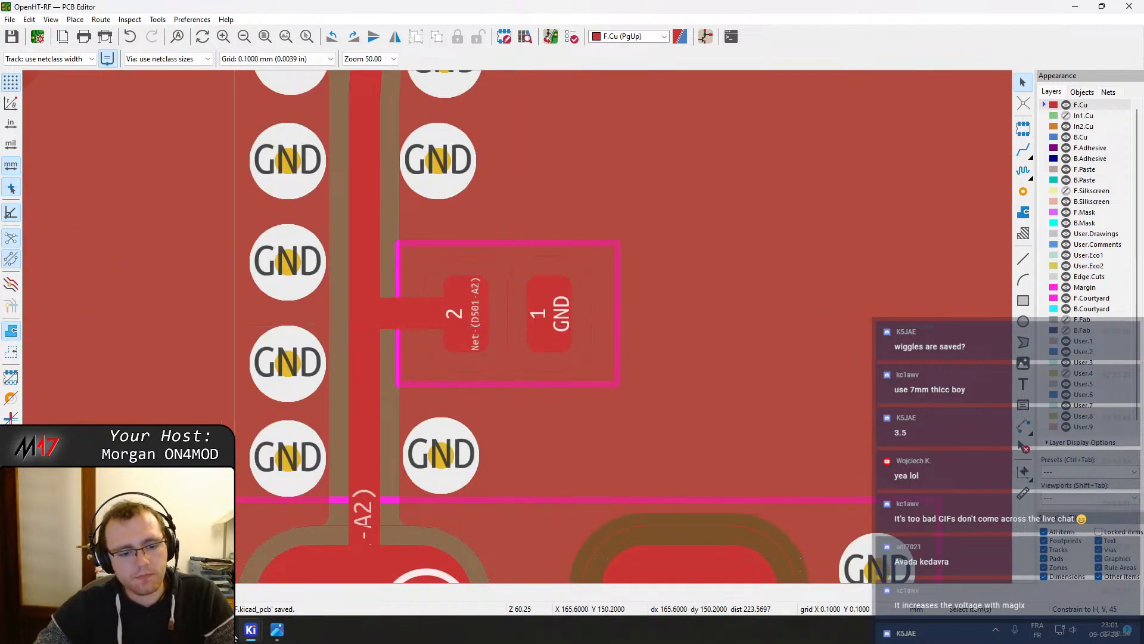
click(466, 312)
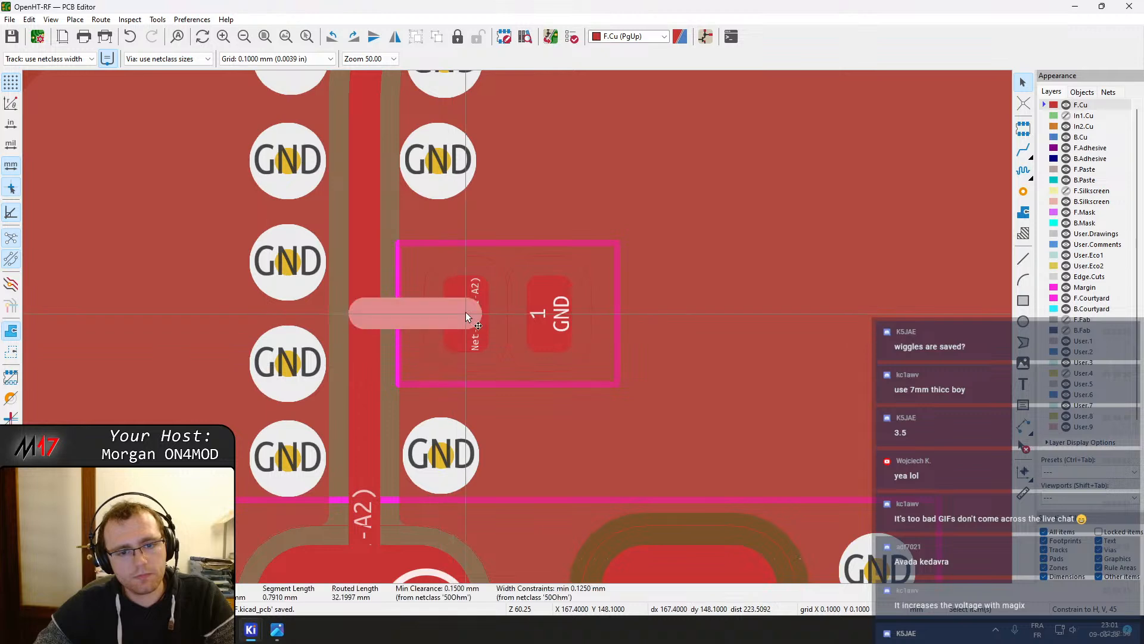
click(463, 327)
drag(464, 327, 363, 315)
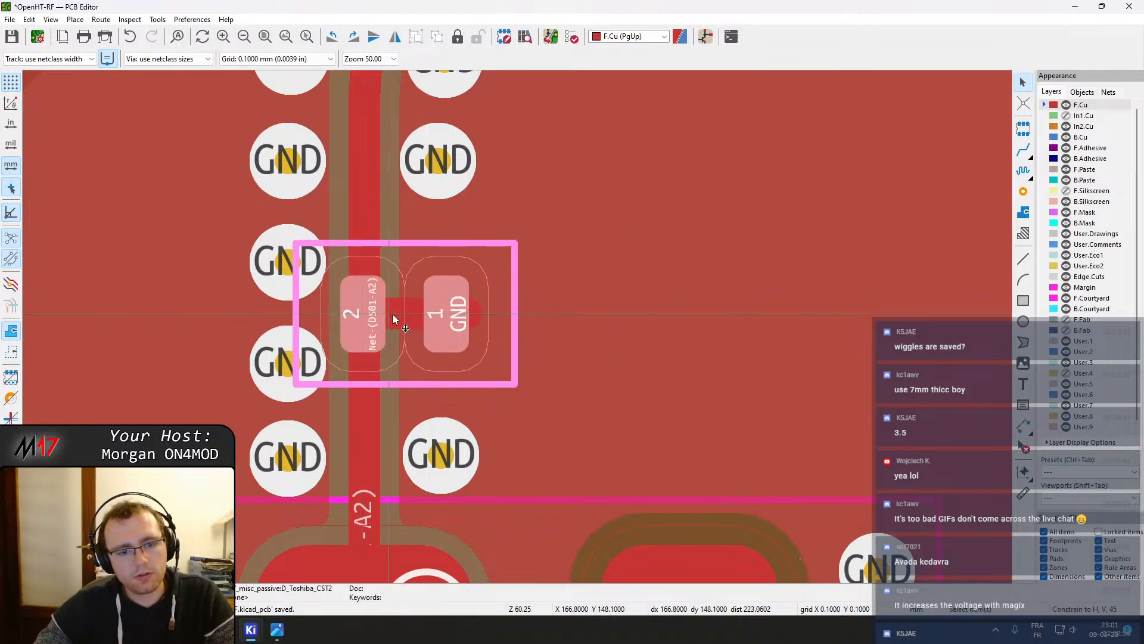
click(400, 313)
key(Delete)
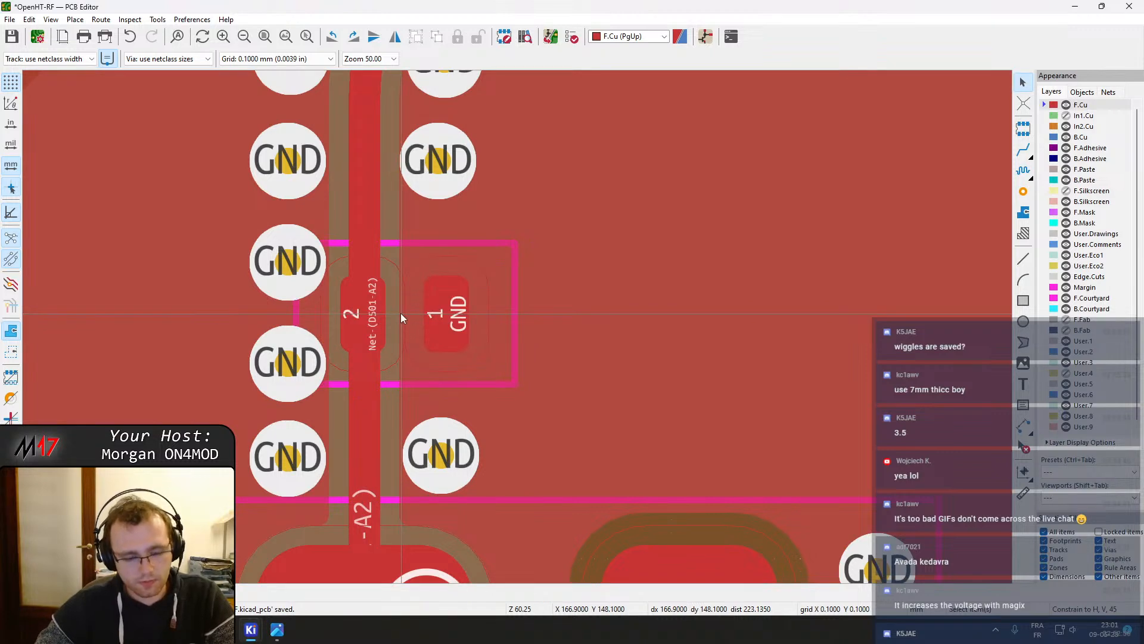
Refill the zones and drag the nearby GND stitching vias to clear space around the diode
key(b)
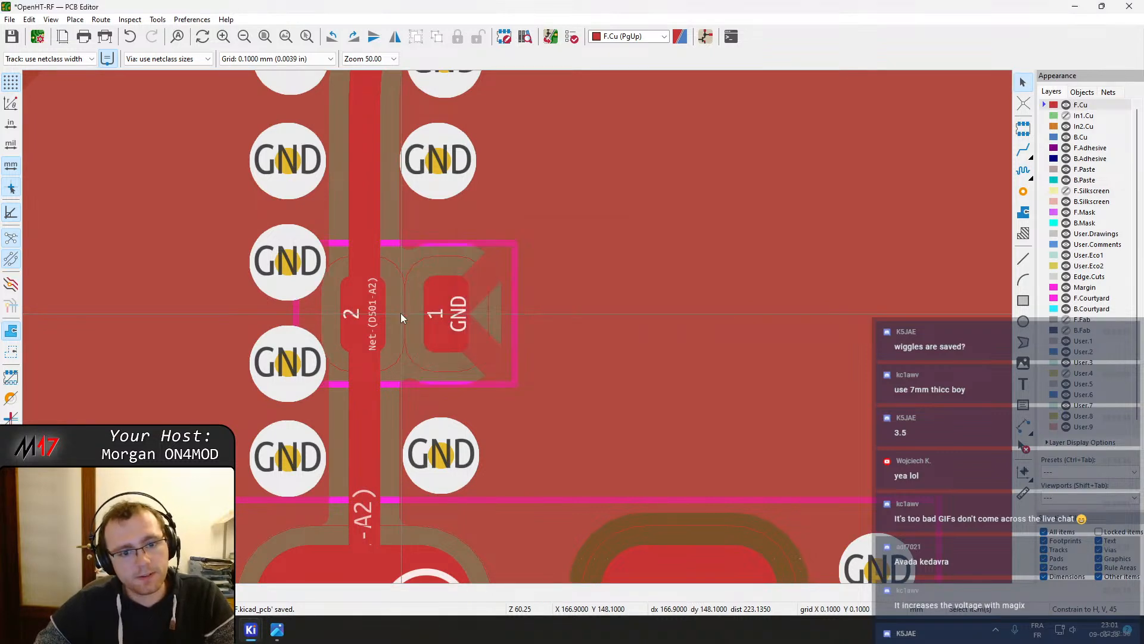
middle_drag(355, 319, 420, 330)
click(365, 281)
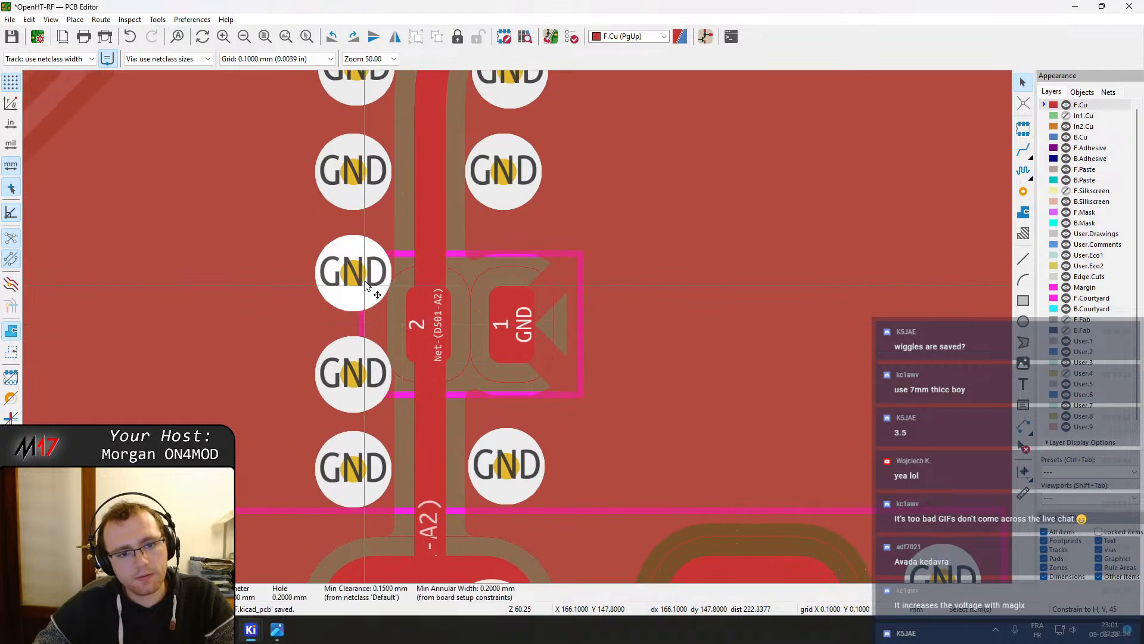
key(d)
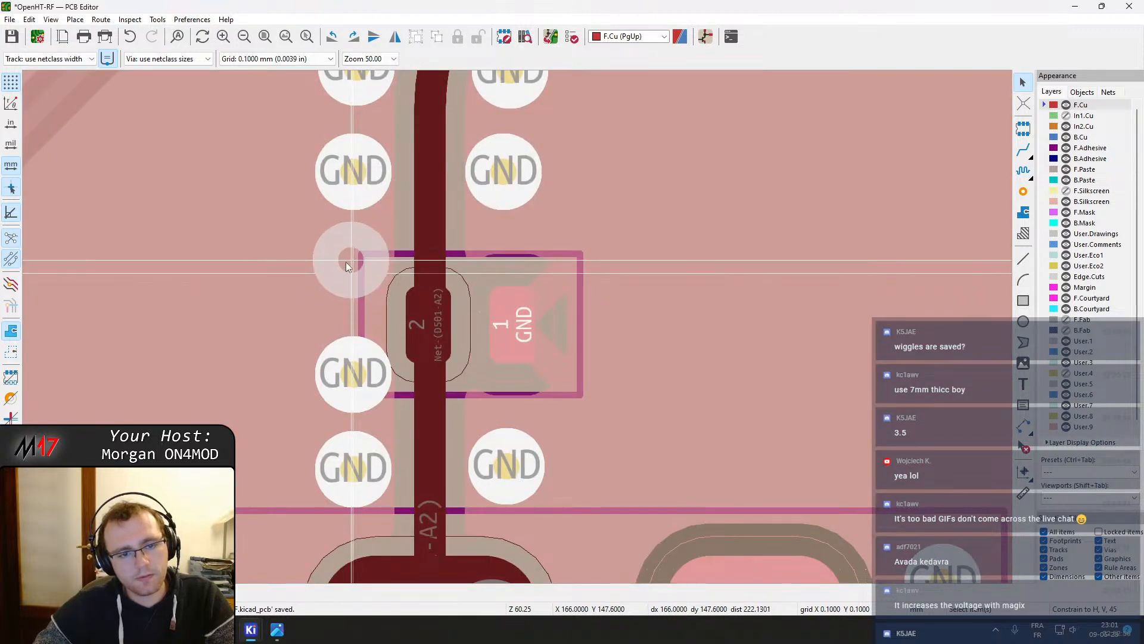
click(341, 260)
drag(352, 377, 341, 374)
middle_drag(488, 352, 443, 350)
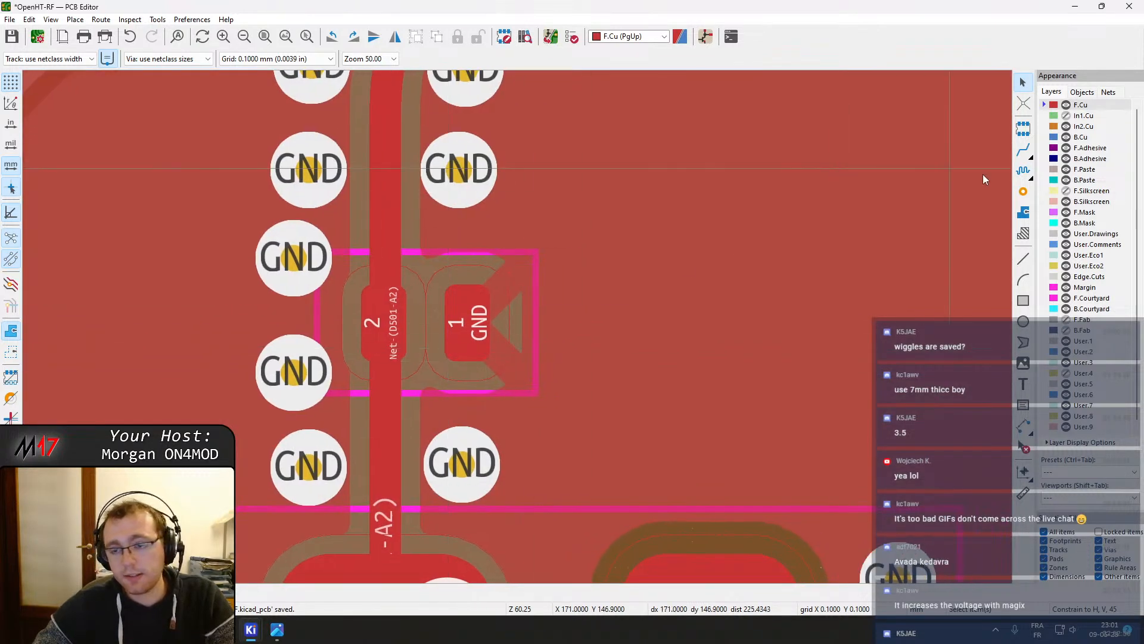
Place three GND stitching vias around the diode's GND pad
click(1024, 192)
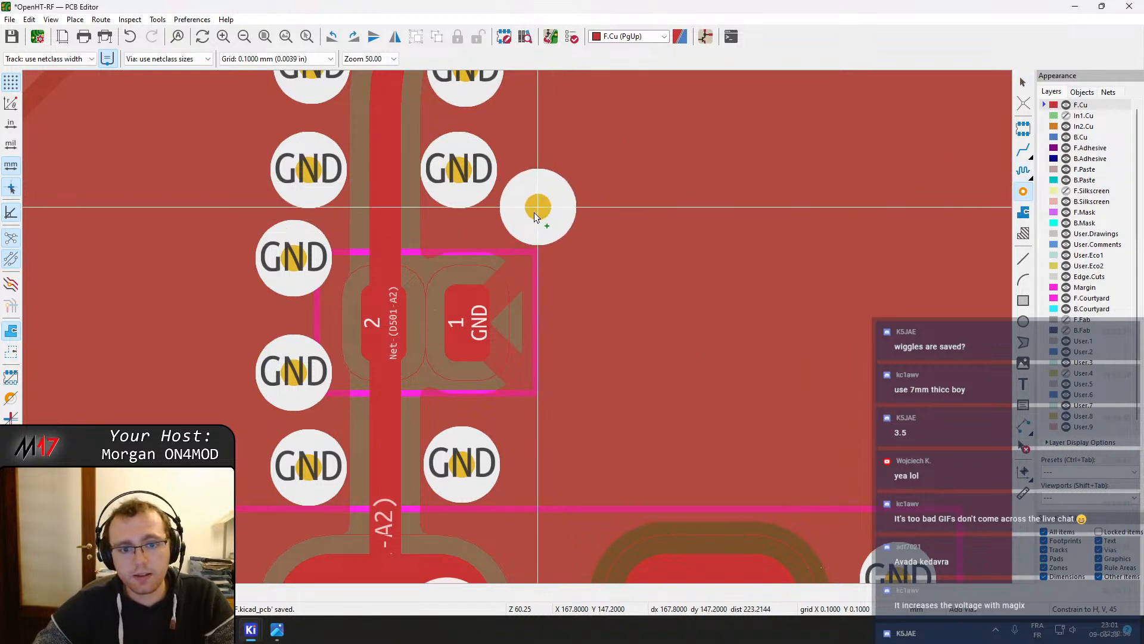
click(537, 218)
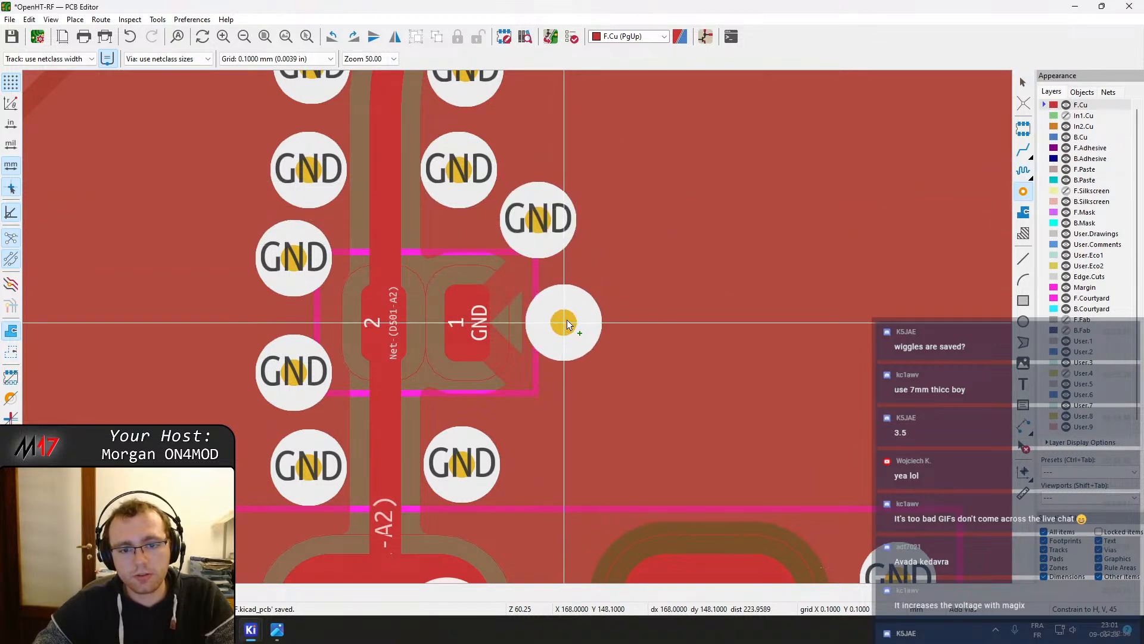
click(566, 322)
click(552, 413)
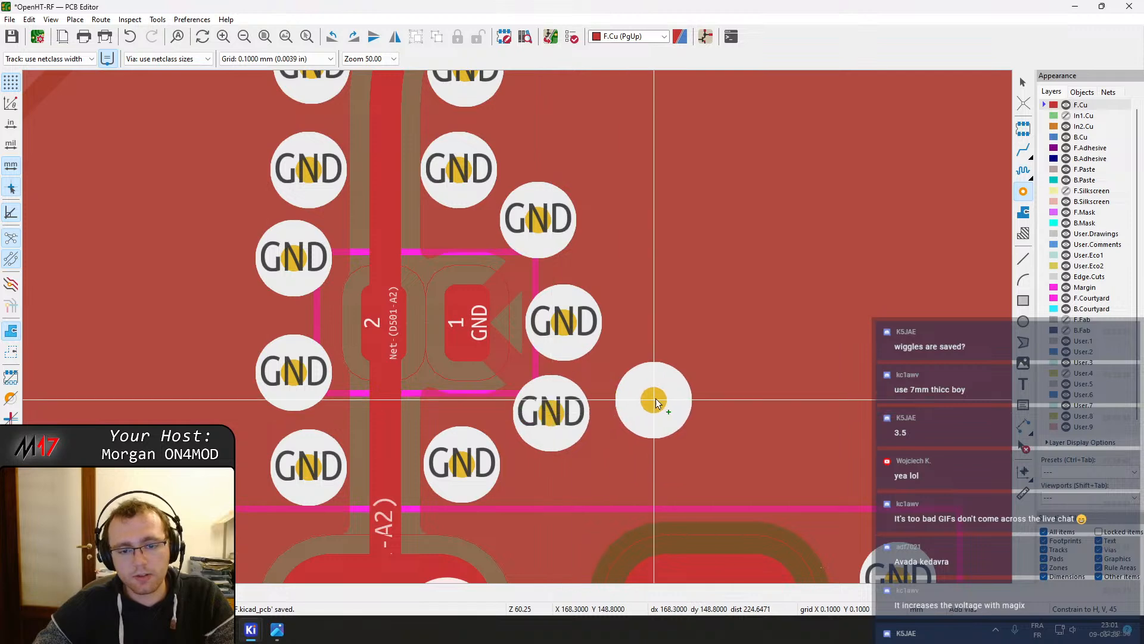
key(Escape)
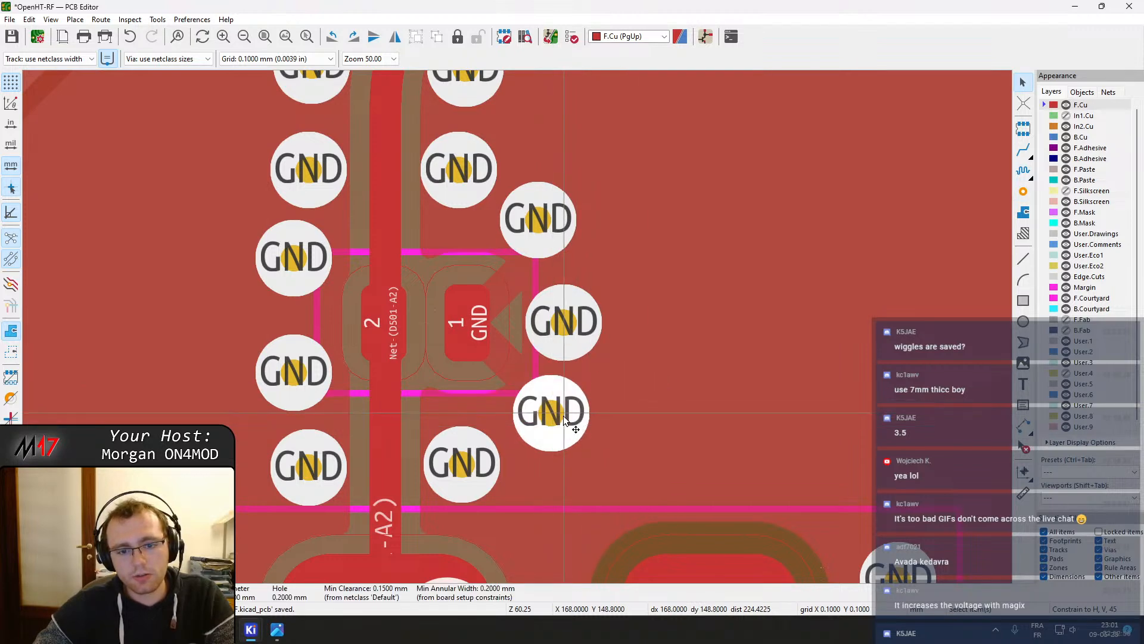
Zoom in and out to inspect the diode area and the overall RF section of the board
scroll(564, 430, down, 4)
scroll(518, 331, down, 2)
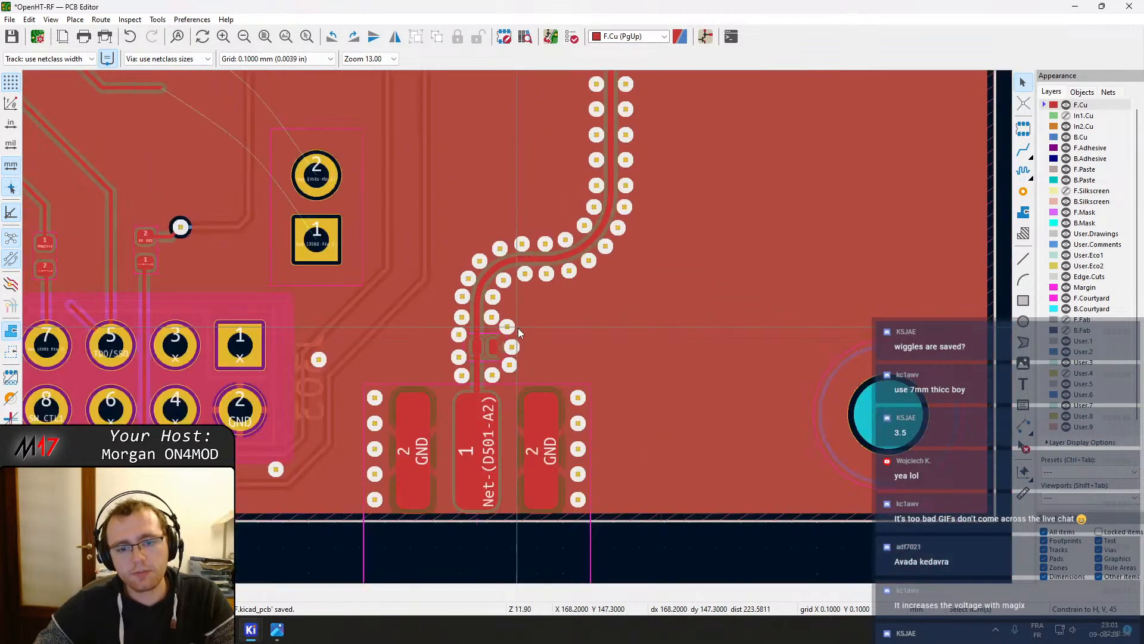
scroll(517, 328, up, 6)
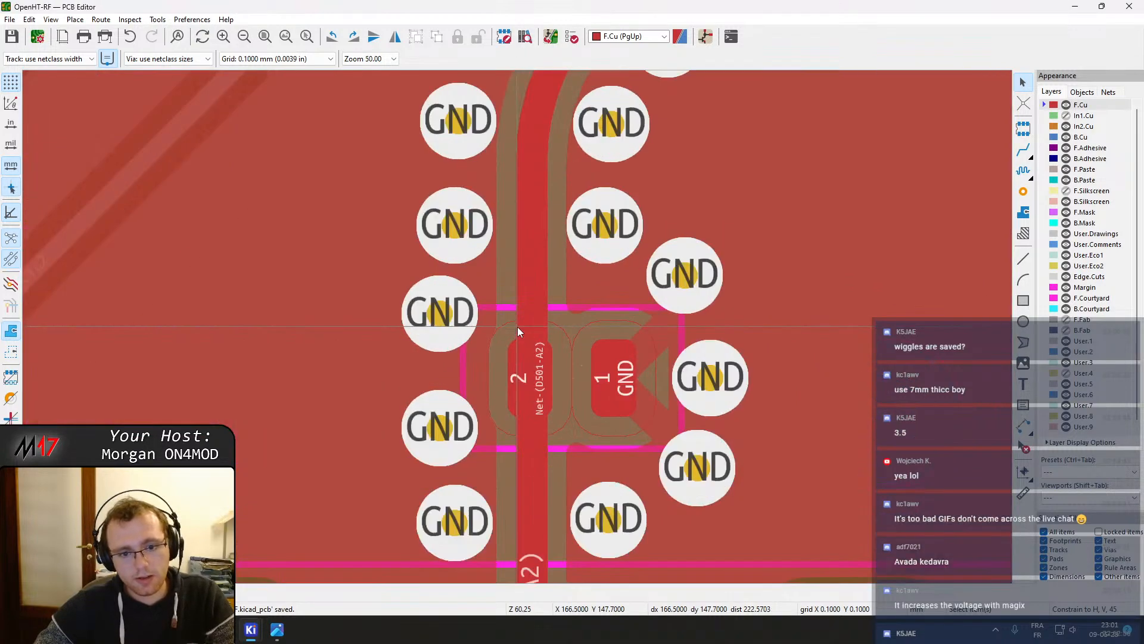
scroll(517, 327, down, 4)
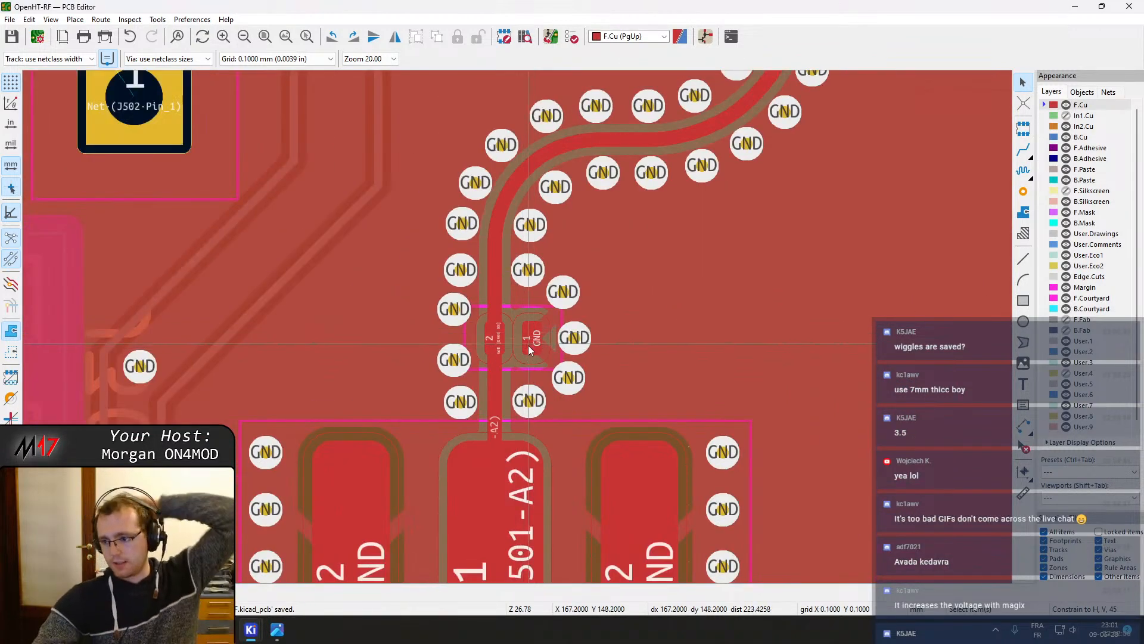
scroll(540, 358, down, 1)
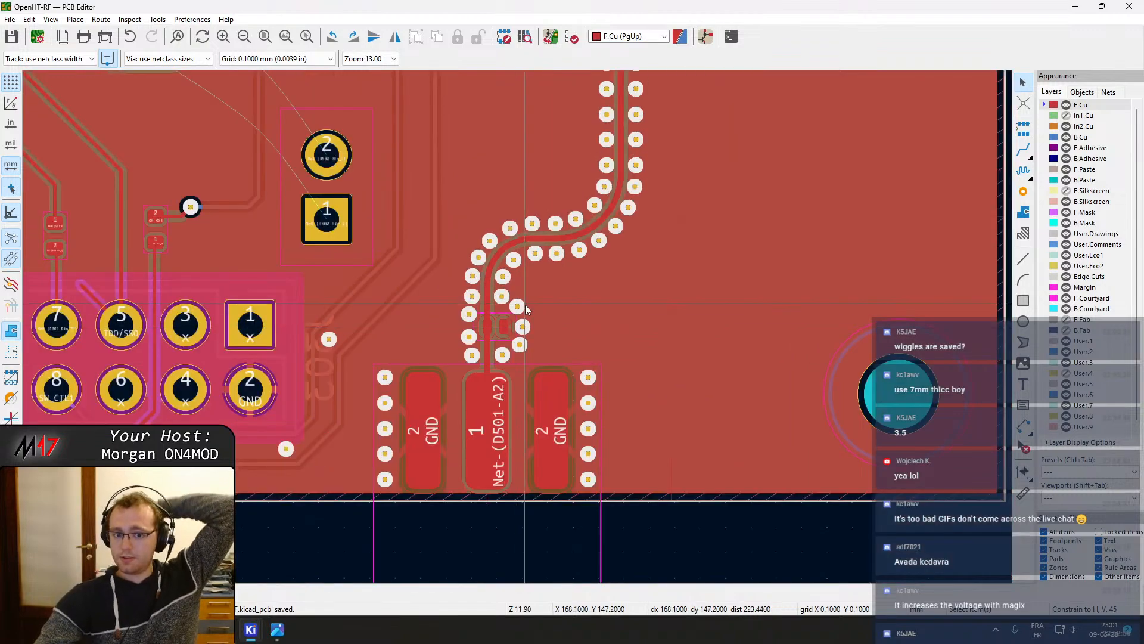
scroll(500, 325, up, 3)
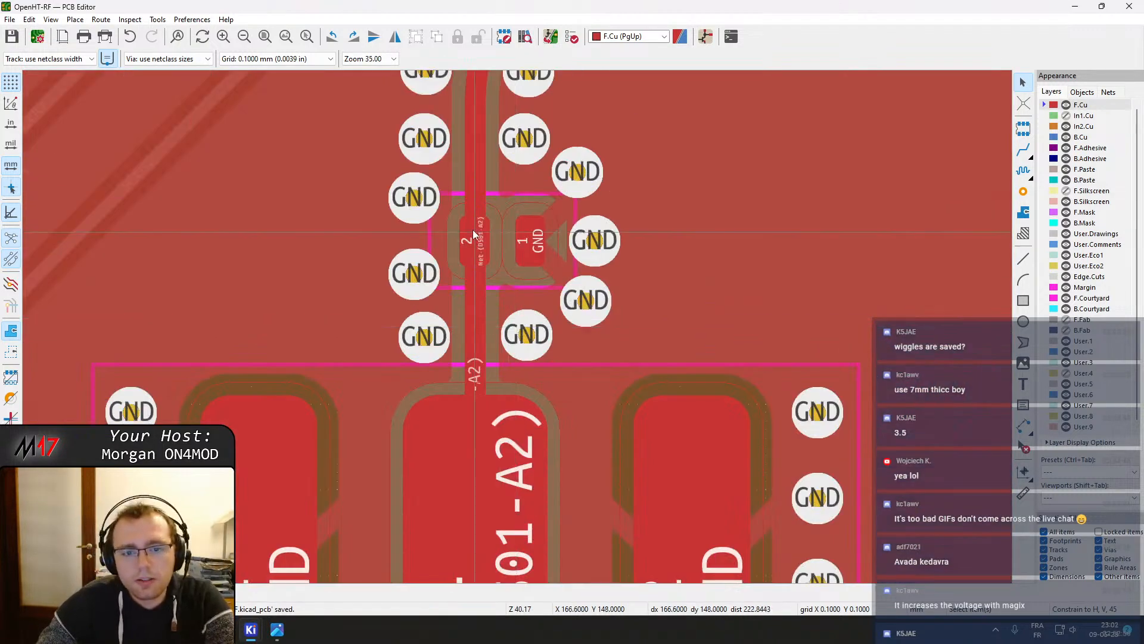
scroll(473, 232, down, 8)
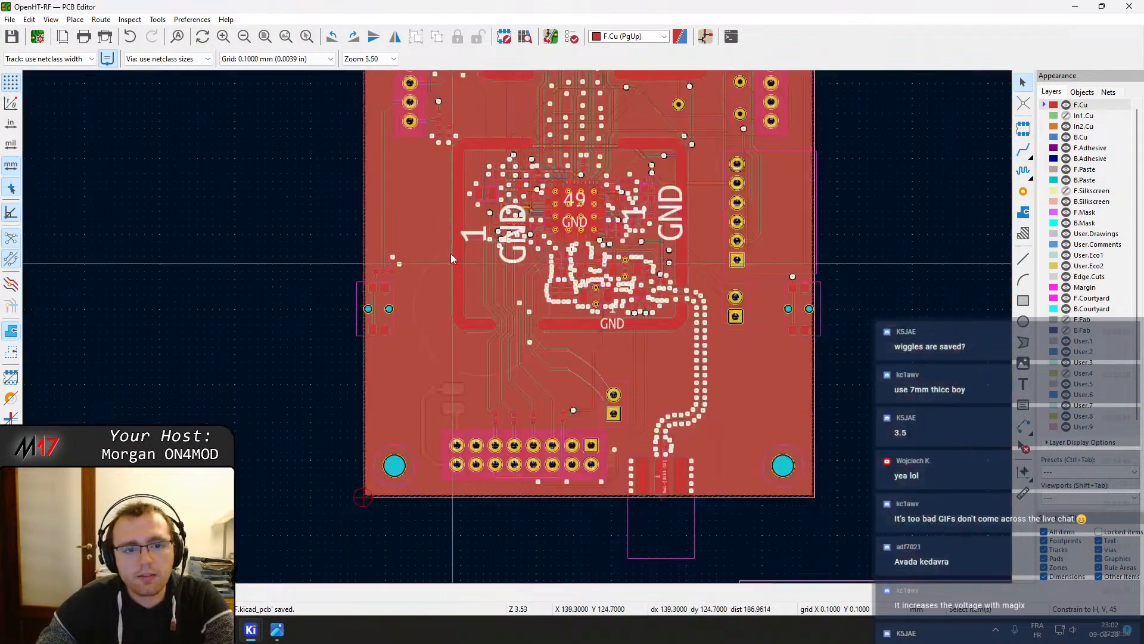
scroll(452, 257, down, 1)
scroll(519, 211, up, 1)
scroll(451, 208, down, 1)
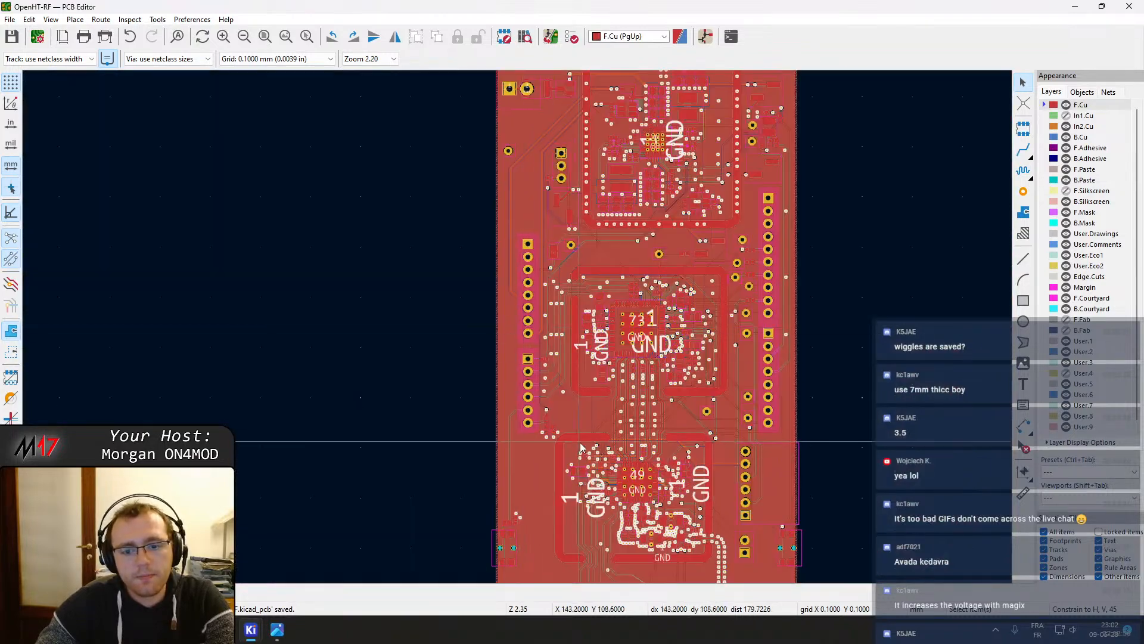
scroll(581, 448, down, 1)
Update the PCB from the schematic
click(551, 37)
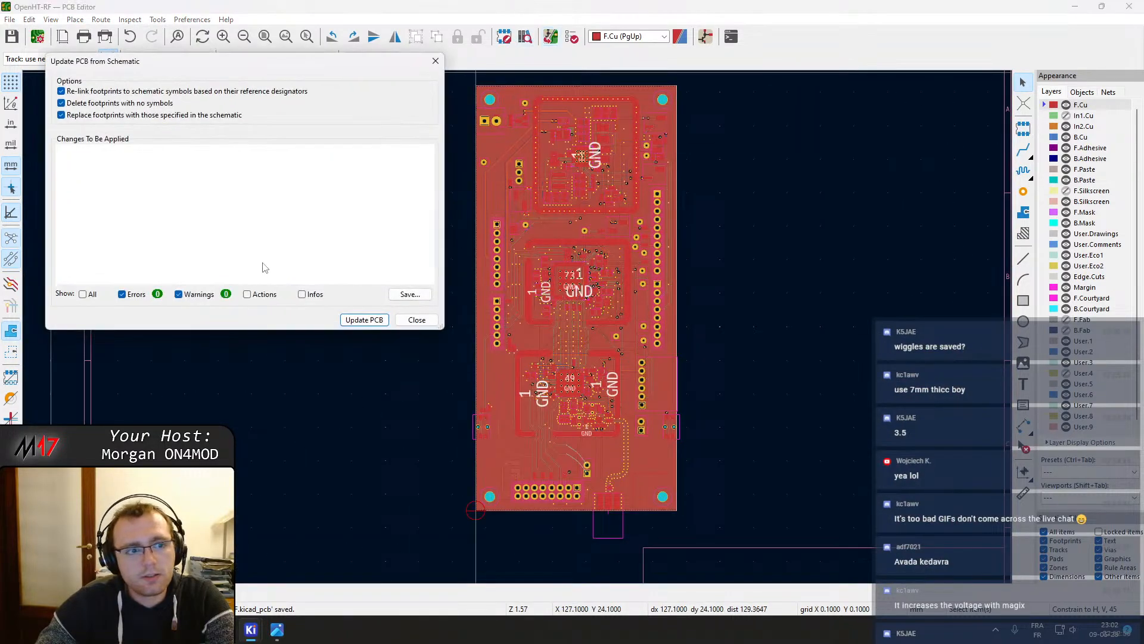
click(355, 320)
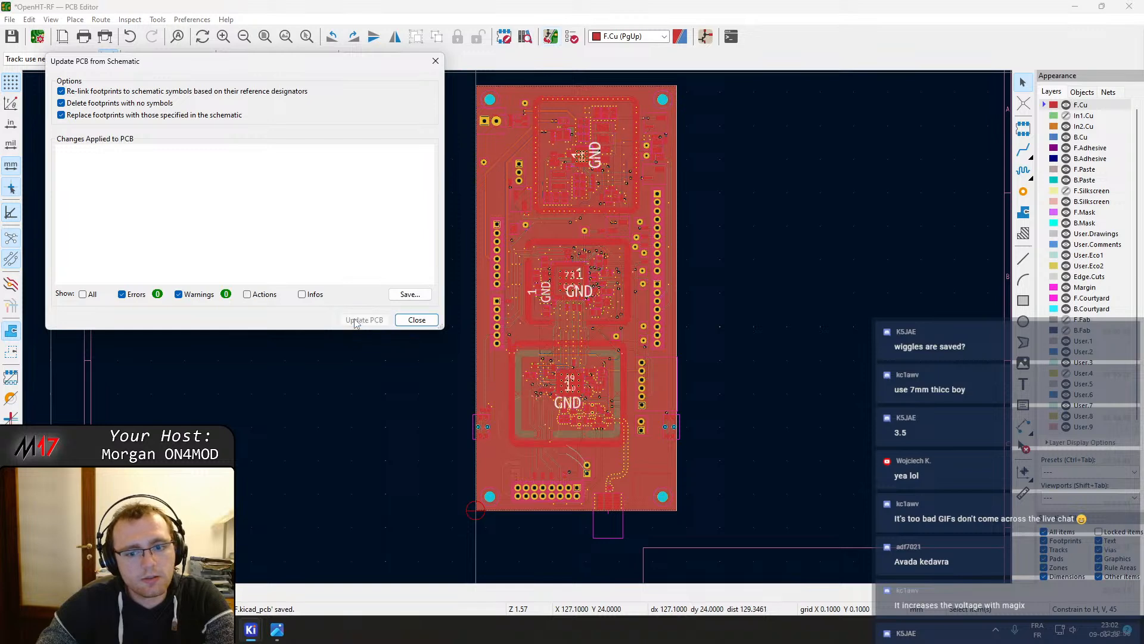
click(401, 323)
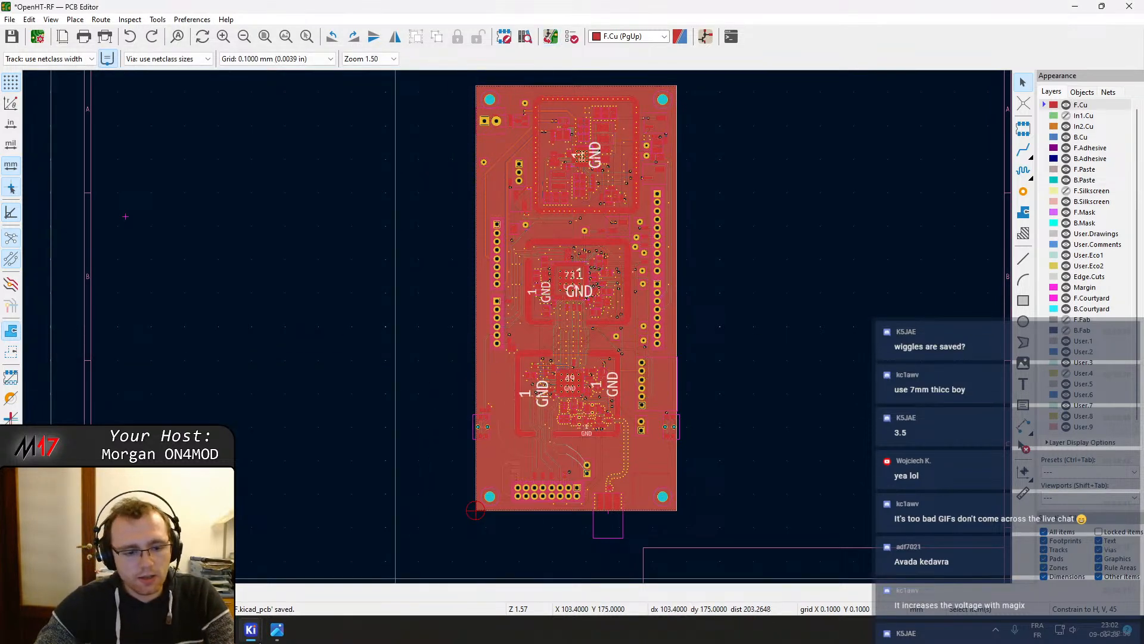
In the schematic, change the J504 shield's footprint to M17_misc_passive:MS300-10F from the footprint library
mouse_move(250, 630)
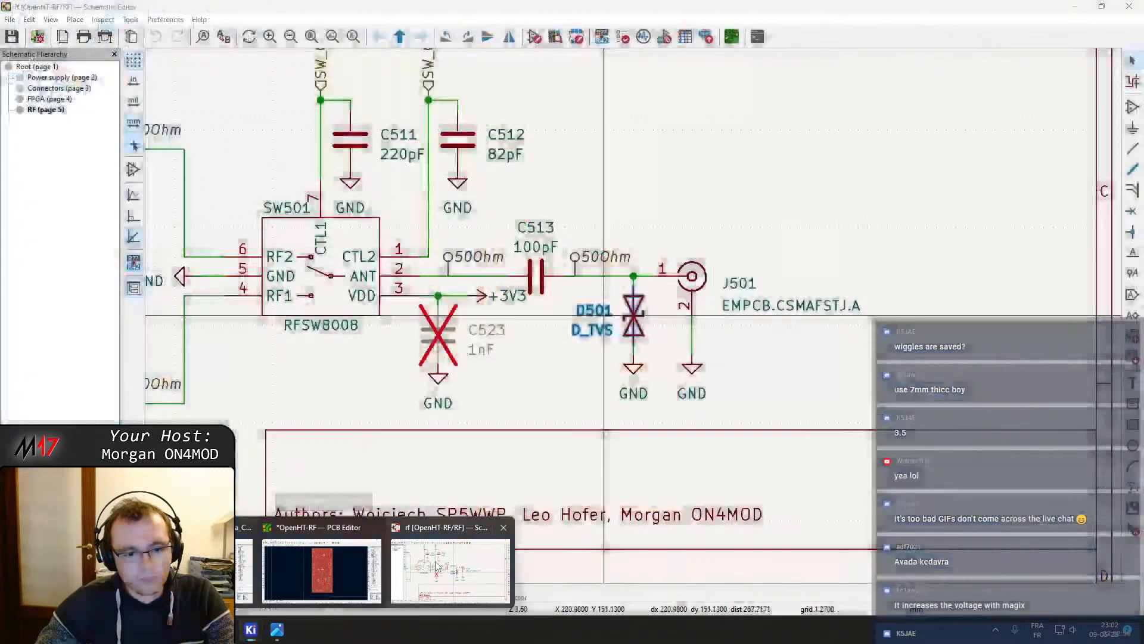
click(438, 566)
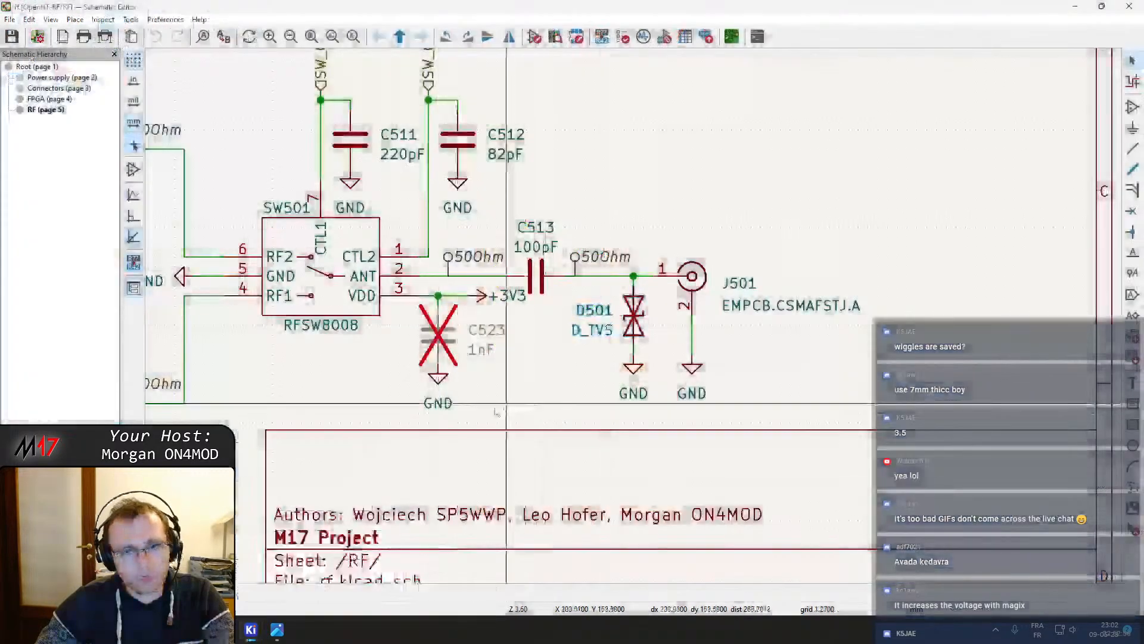
scroll(511, 375, down, 5)
scroll(603, 252, up, 5)
double_click(604, 252)
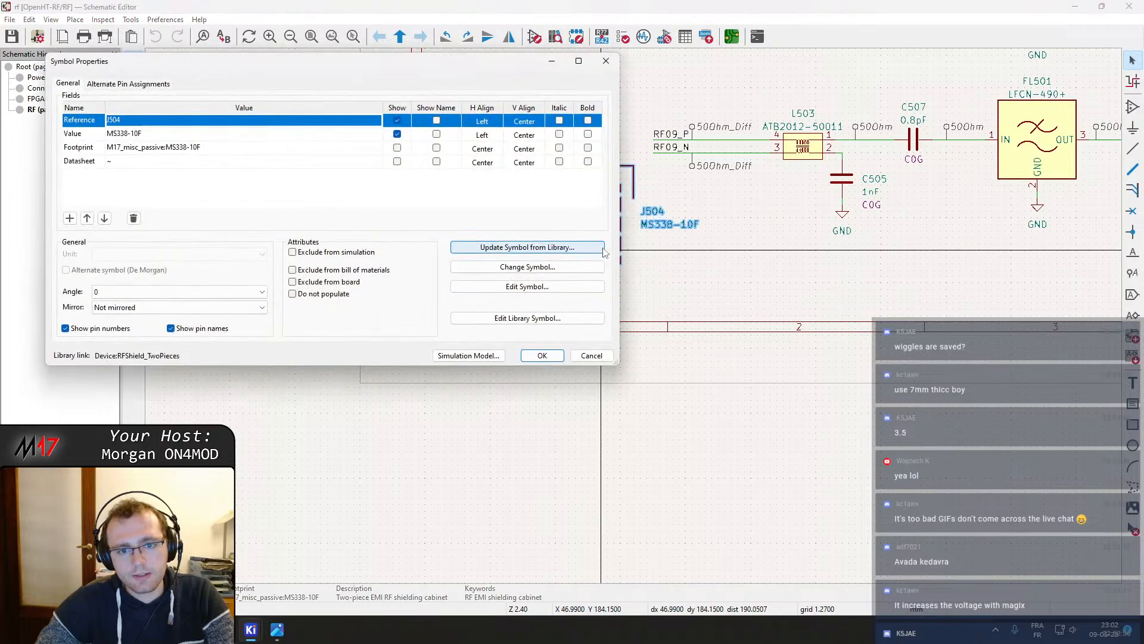
click(246, 149)
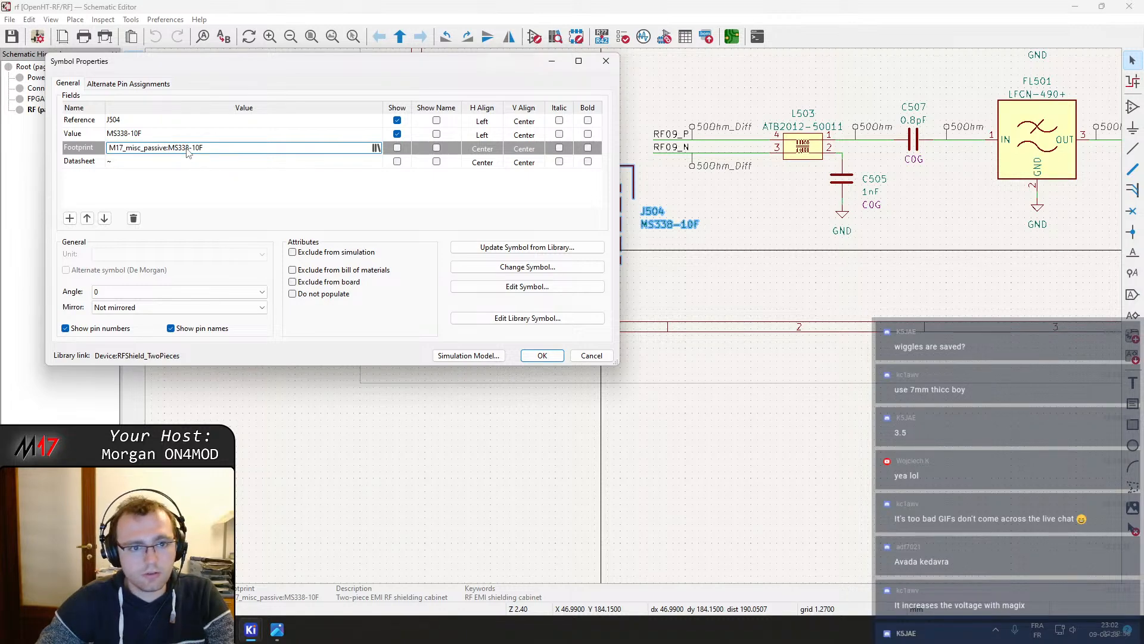
click(376, 149)
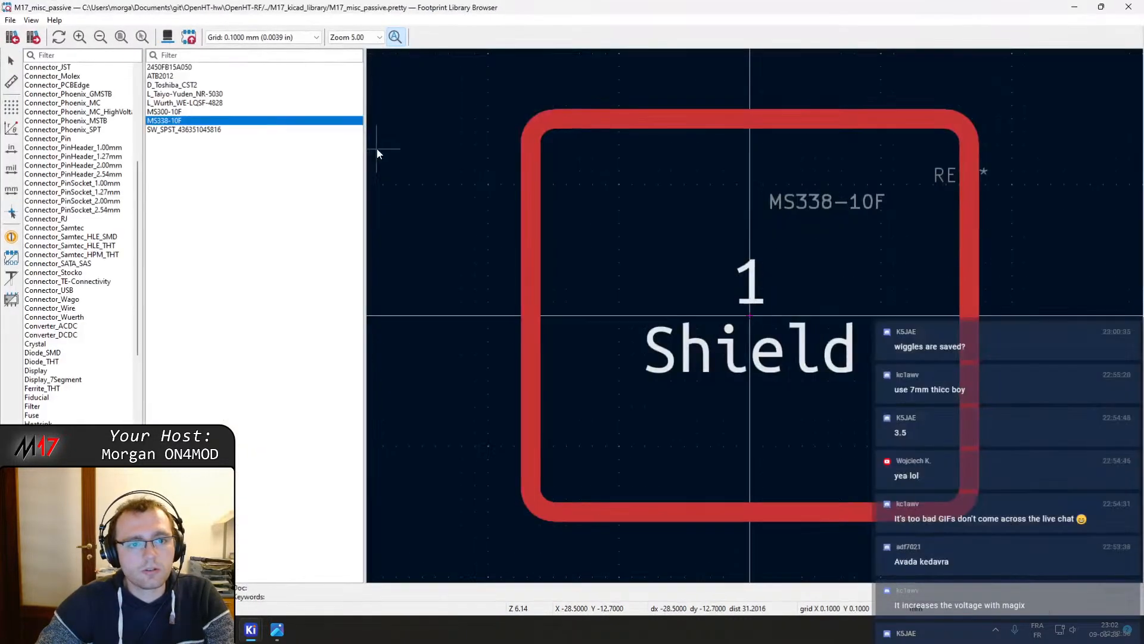
double_click(200, 114)
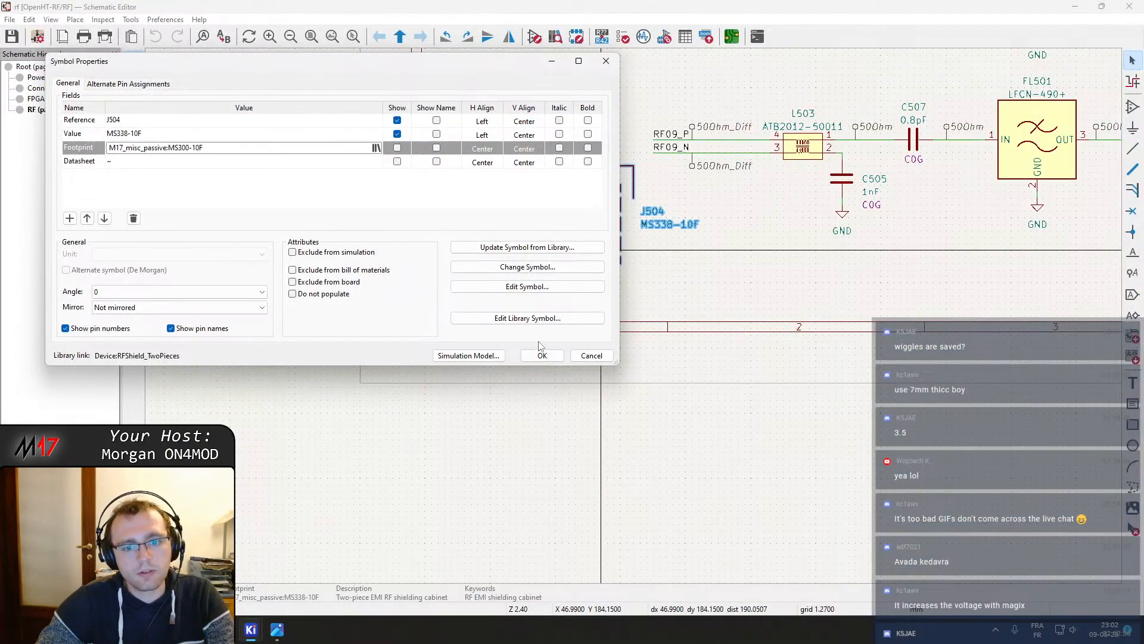
click(549, 359)
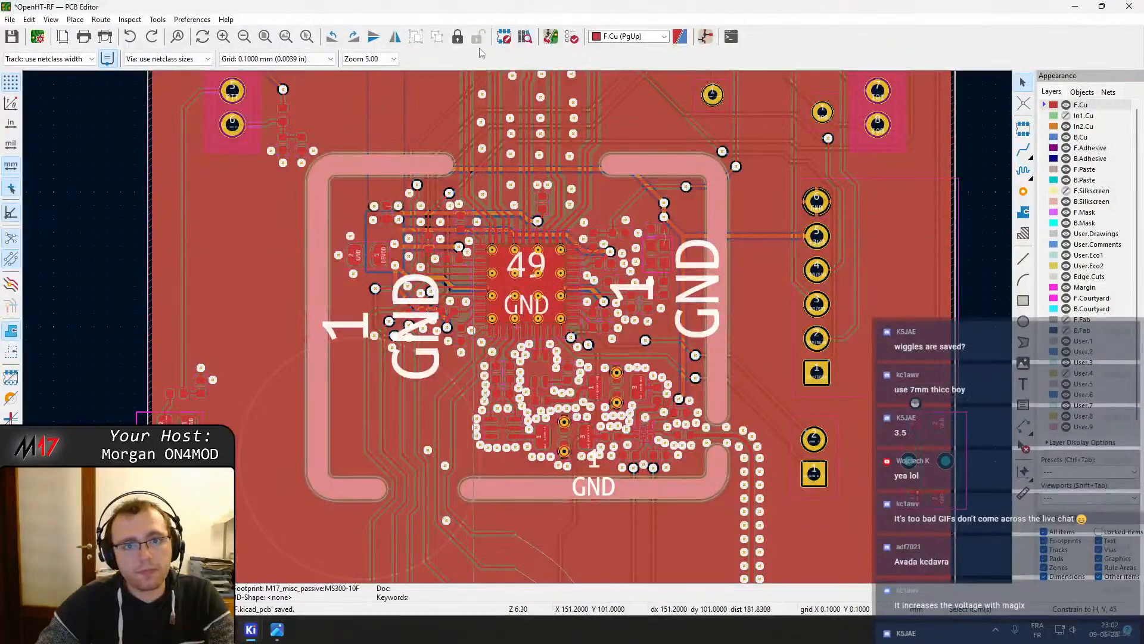
Update the PCB from the schematic again to apply the new shield footprint
click(551, 37)
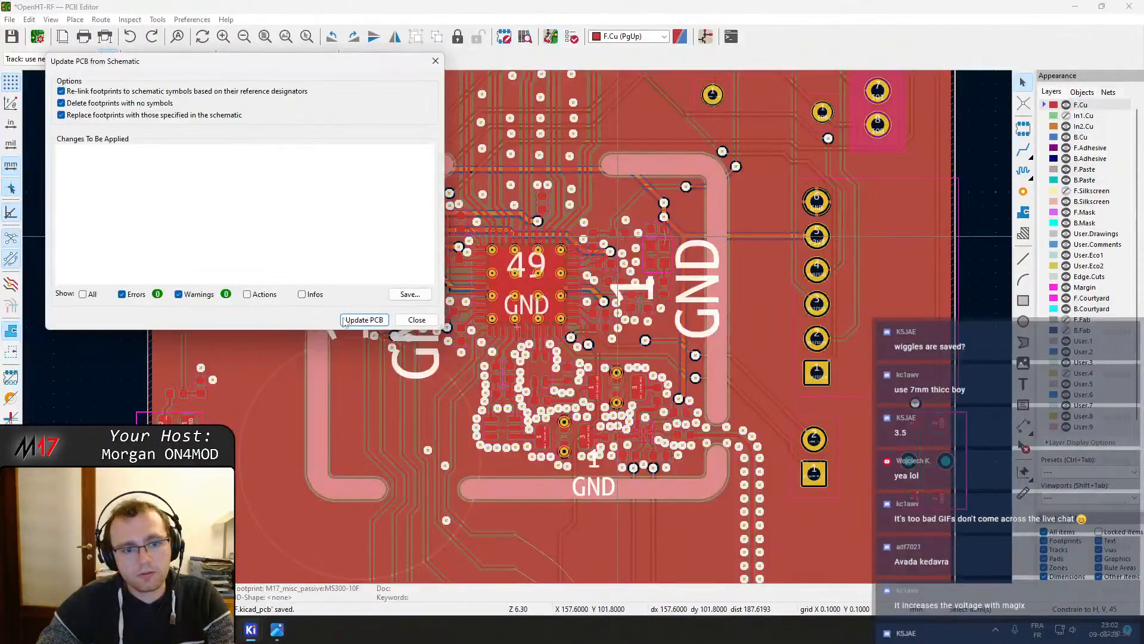
click(347, 320)
click(413, 322)
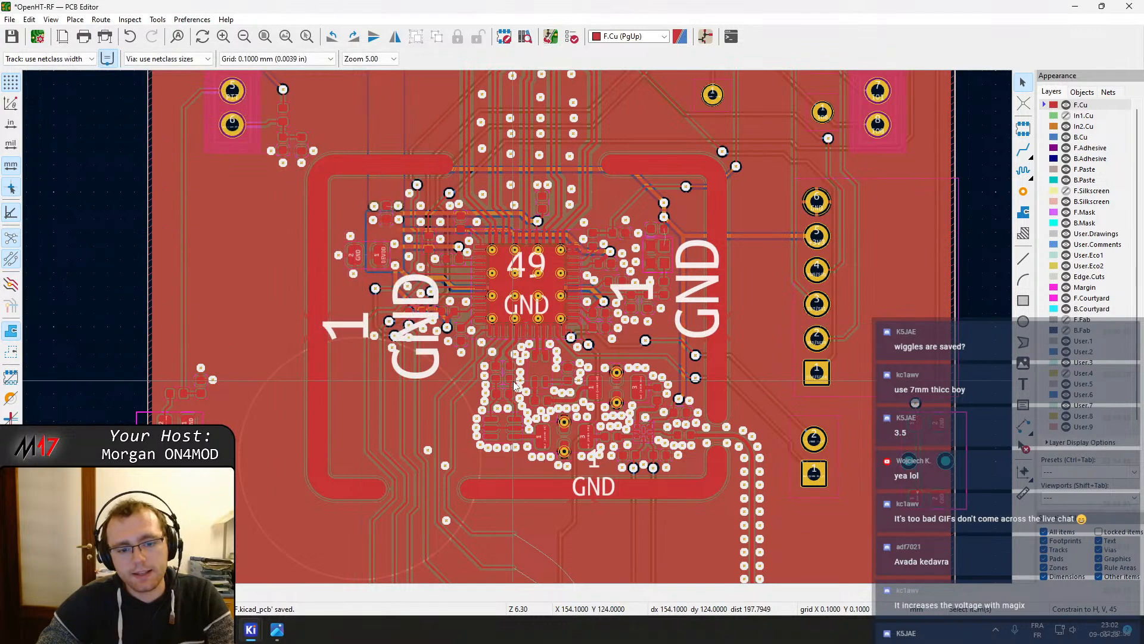
Pan and zoom across the board to inspect the shield outlines and component areas
scroll(517, 326, up, 4)
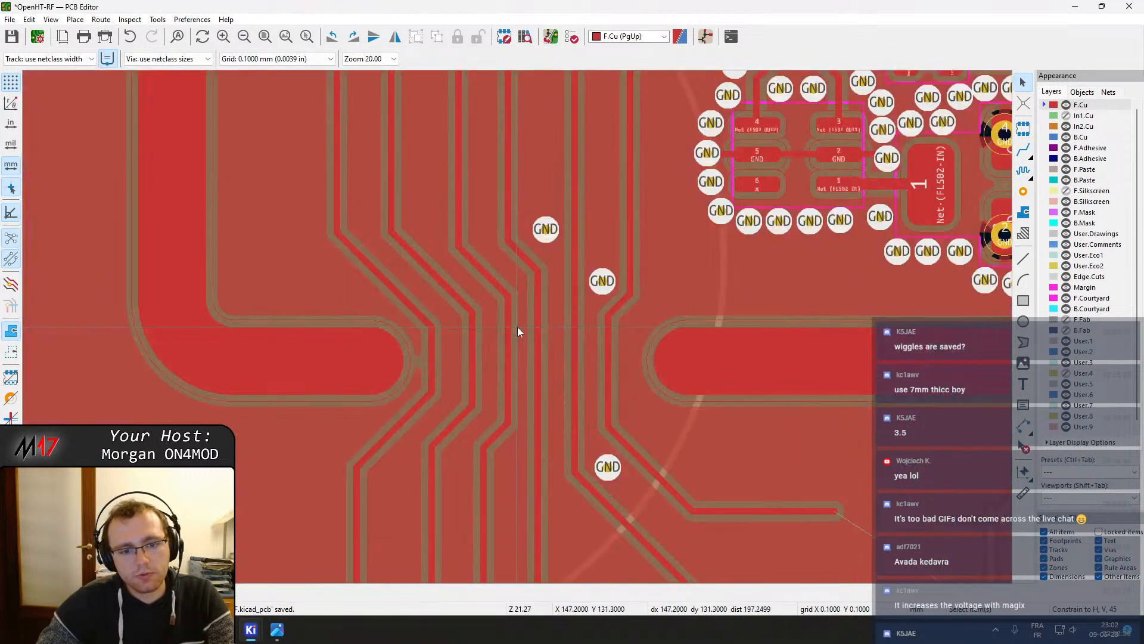
scroll(517, 327, down, 4)
middle_drag(577, 252, 592, 426)
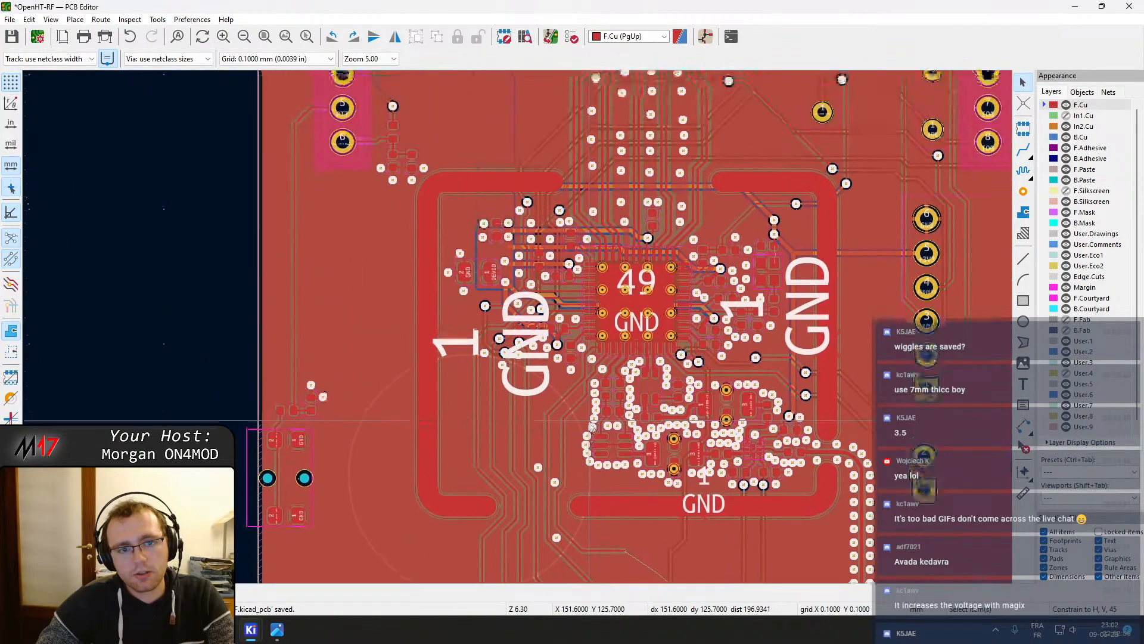
scroll(567, 381, up, 5)
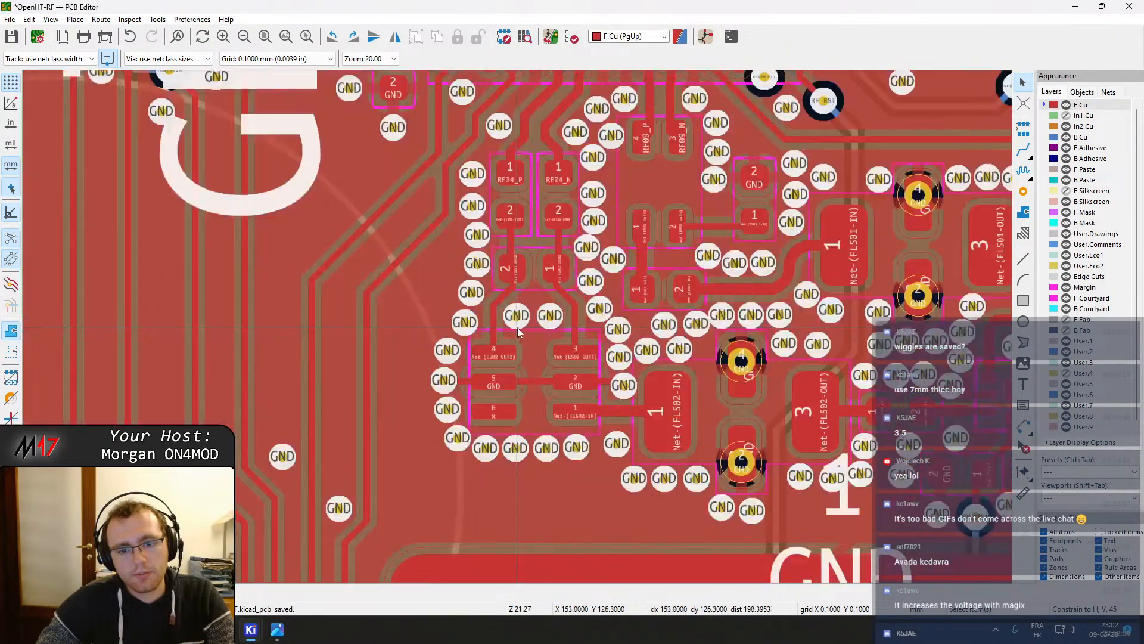
scroll(517, 327, down, 1)
scroll(518, 327, down, 1)
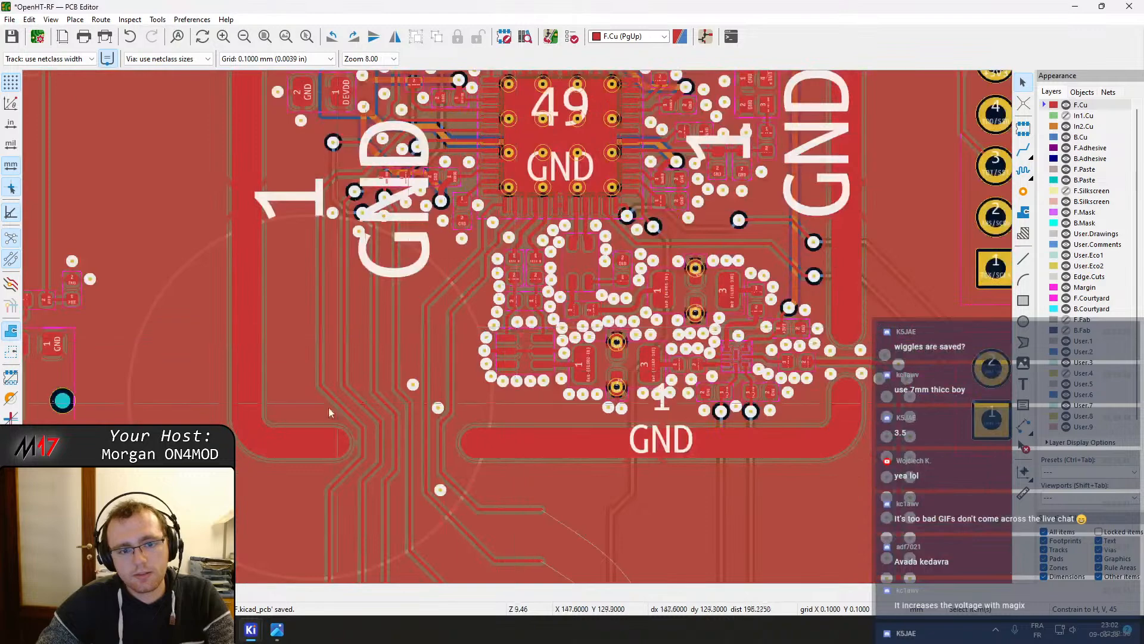
middle_drag(337, 121, 376, 360)
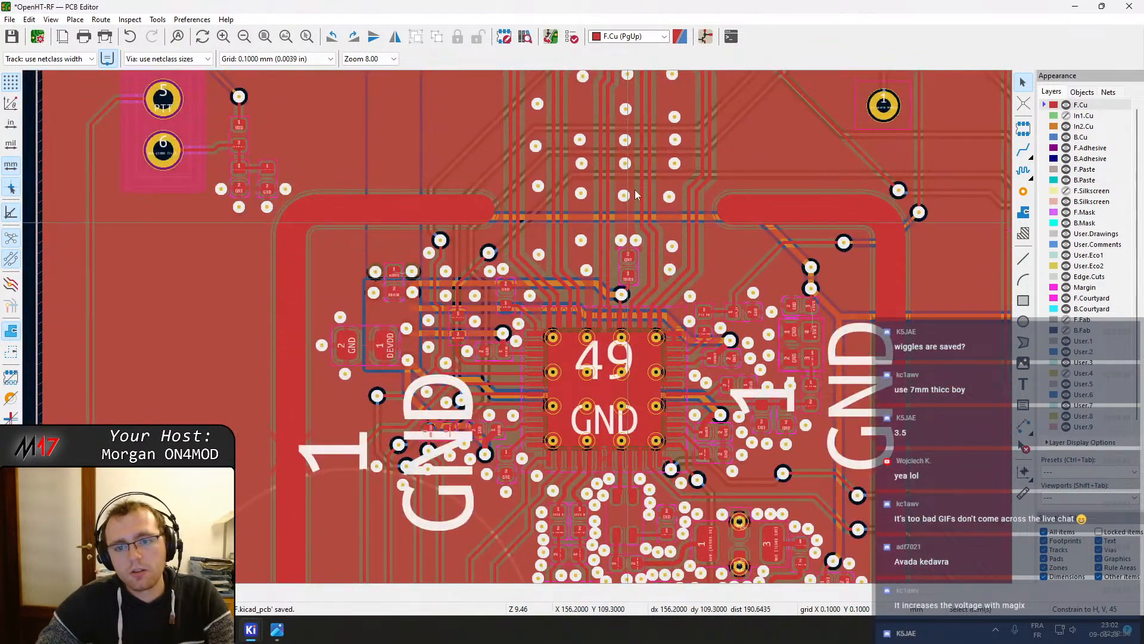
middle_drag(638, 190, 594, 603)
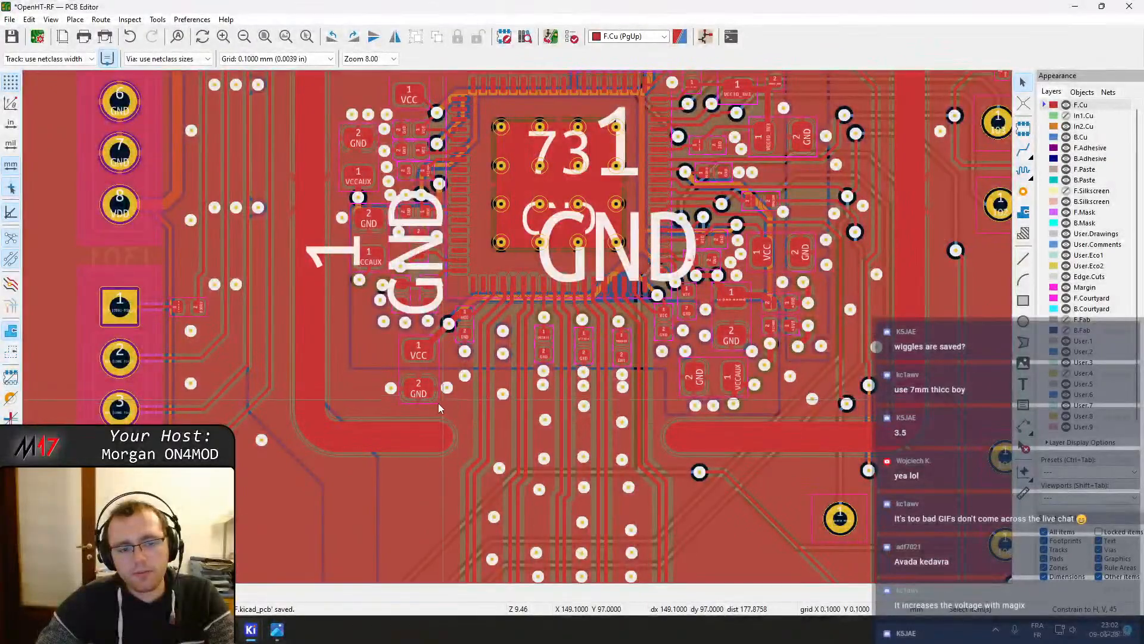
scroll(422, 360, down, 3)
middle_drag(587, 184, 568, 405)
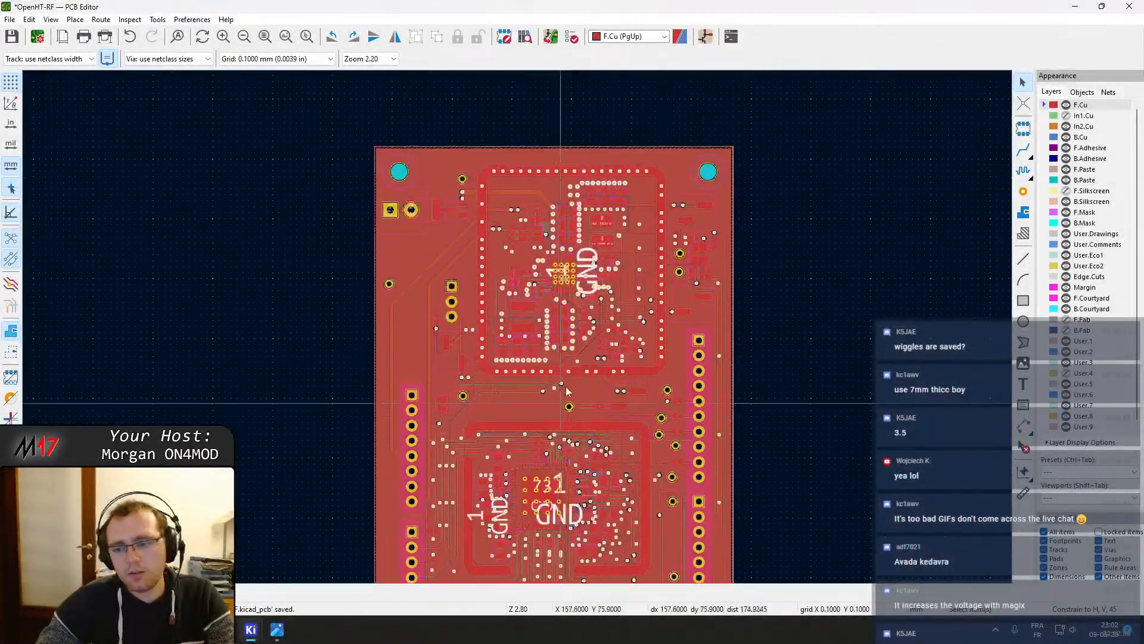
scroll(575, 334, up, 6)
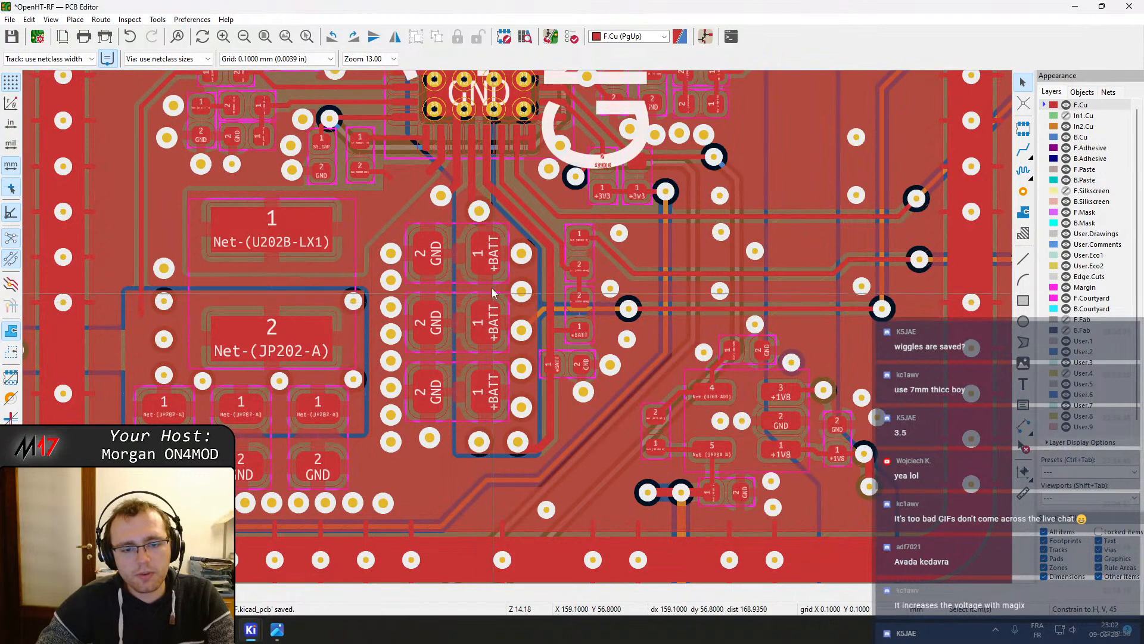
scroll(477, 365, down, 8)
scroll(498, 312, up, 2)
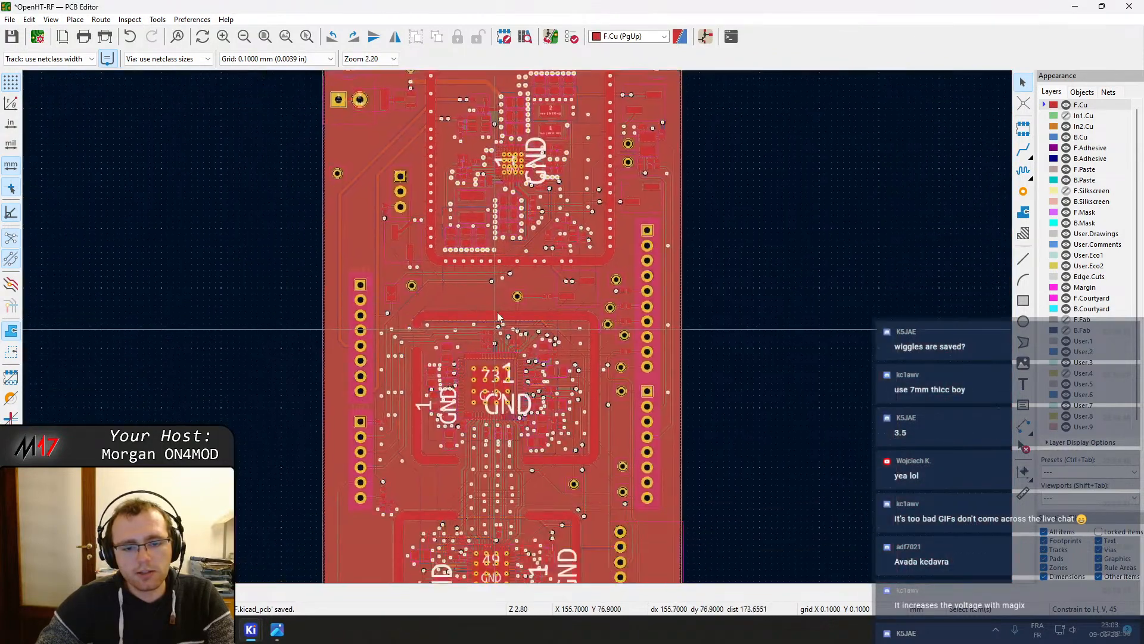
middle_drag(504, 395, 480, 315)
scroll(510, 264, up, 4)
scroll(340, 251, up, 4)
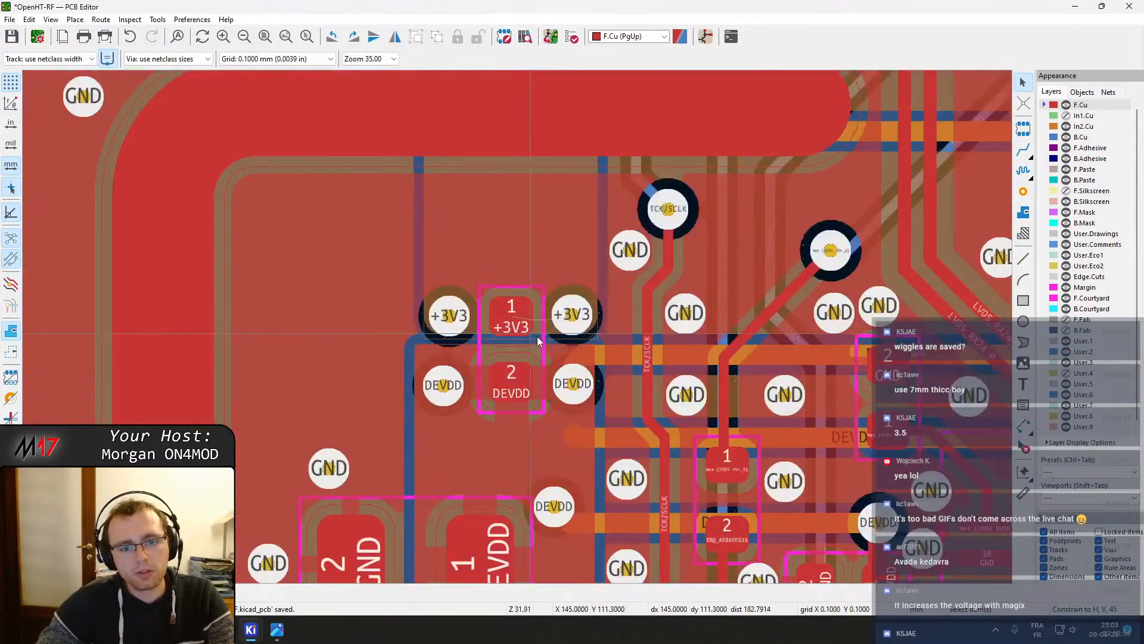
key(x)
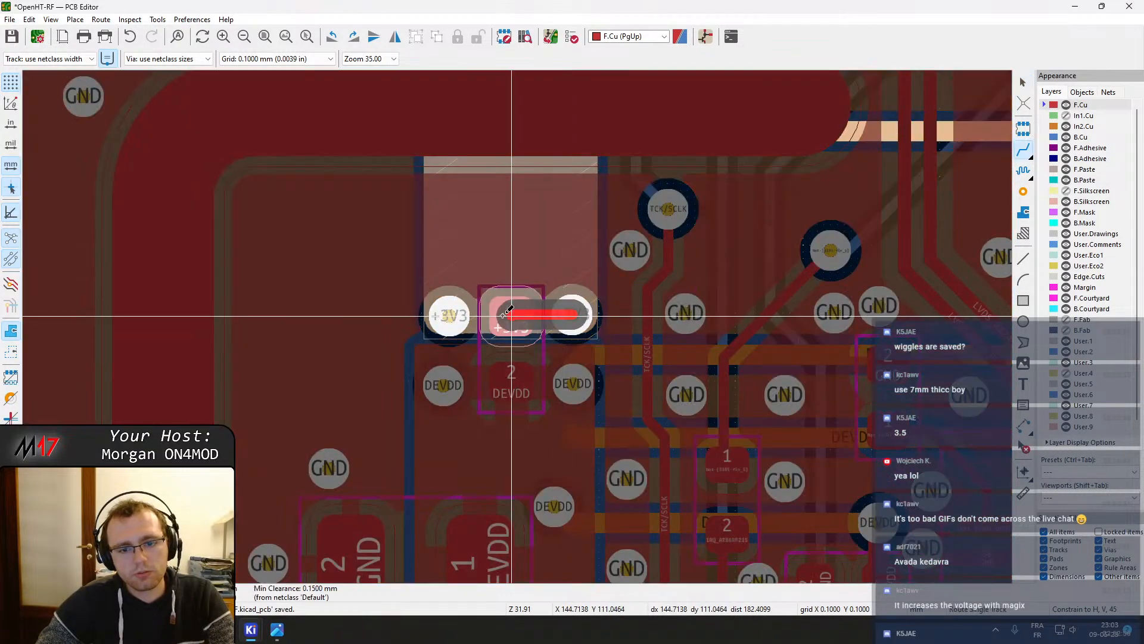
click(449, 315)
key(Escape)
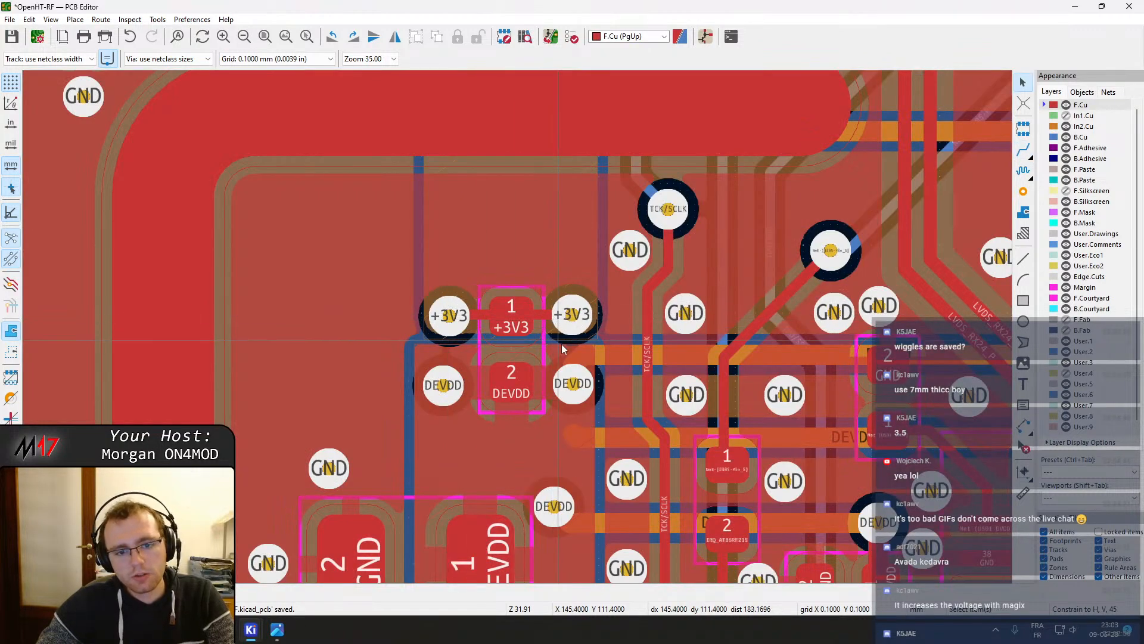
Set the width of the +3V3 track between the two +3V3 vias to 0.3 mm
scroll(576, 376, down, 1)
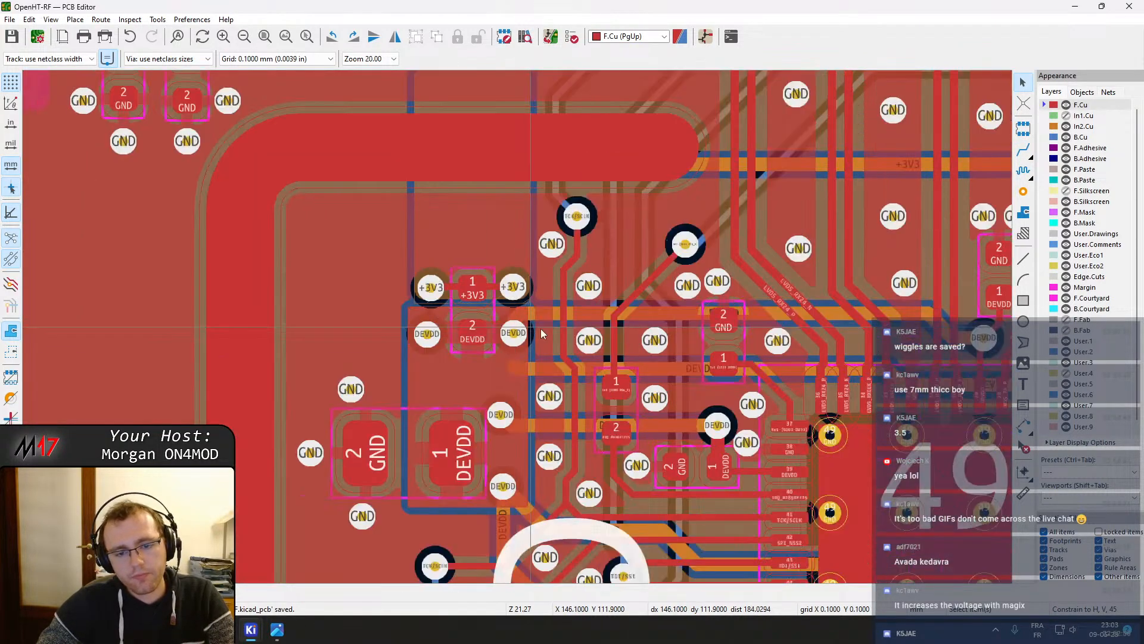
scroll(529, 285, up, 4)
click(427, 341)
text(e)
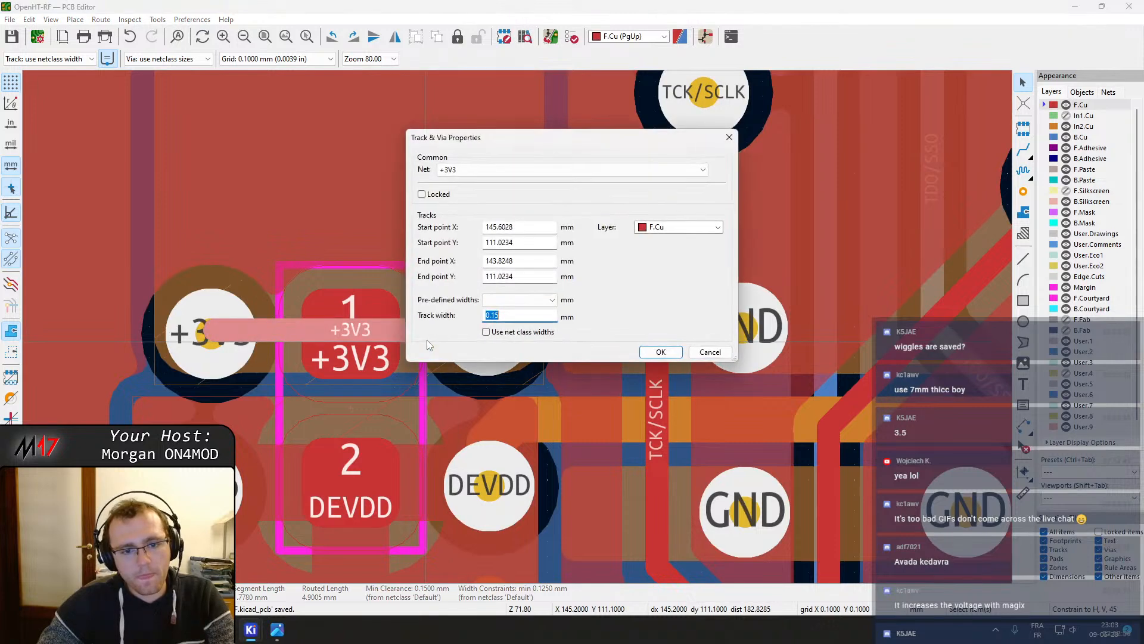
text(.)
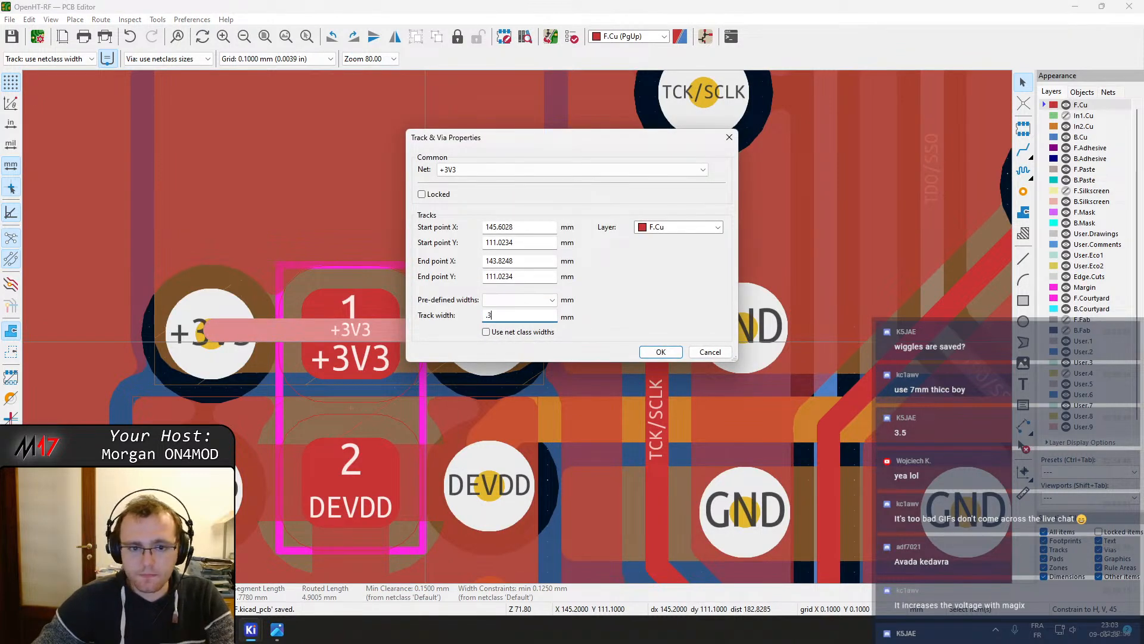
text(3)
key(Return)
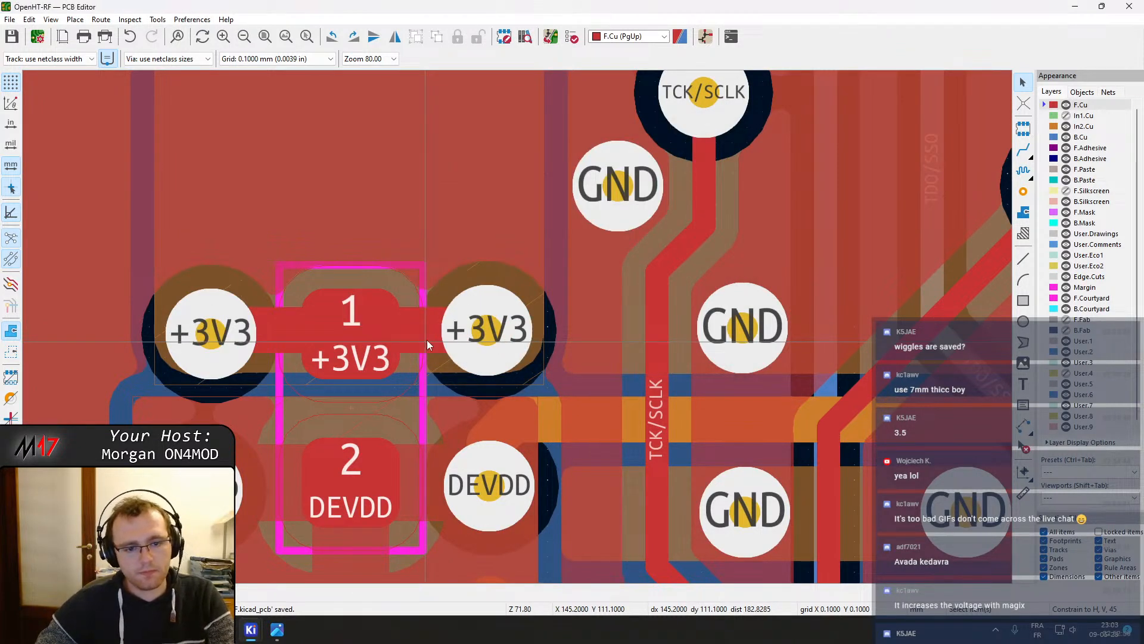
click(427, 341)
key(Escape)
Delete the stray diagonal TDO/SSO track segment above the pin header
scroll(528, 316, down, 2)
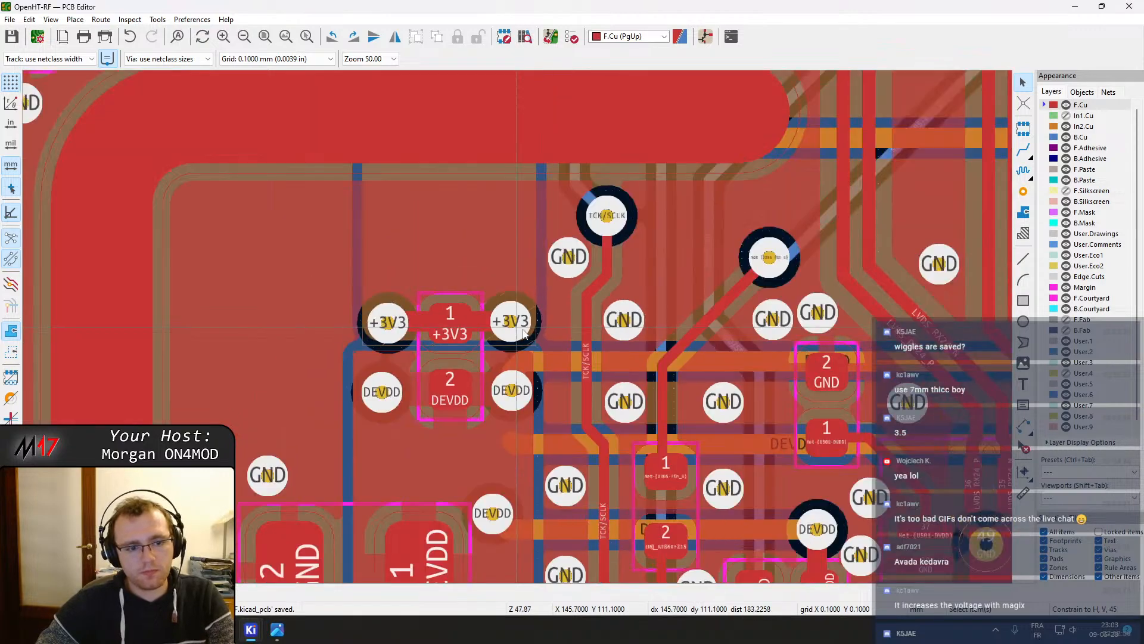
scroll(523, 334, down, 7)
scroll(509, 470, down, 3)
scroll(496, 367, up, 1)
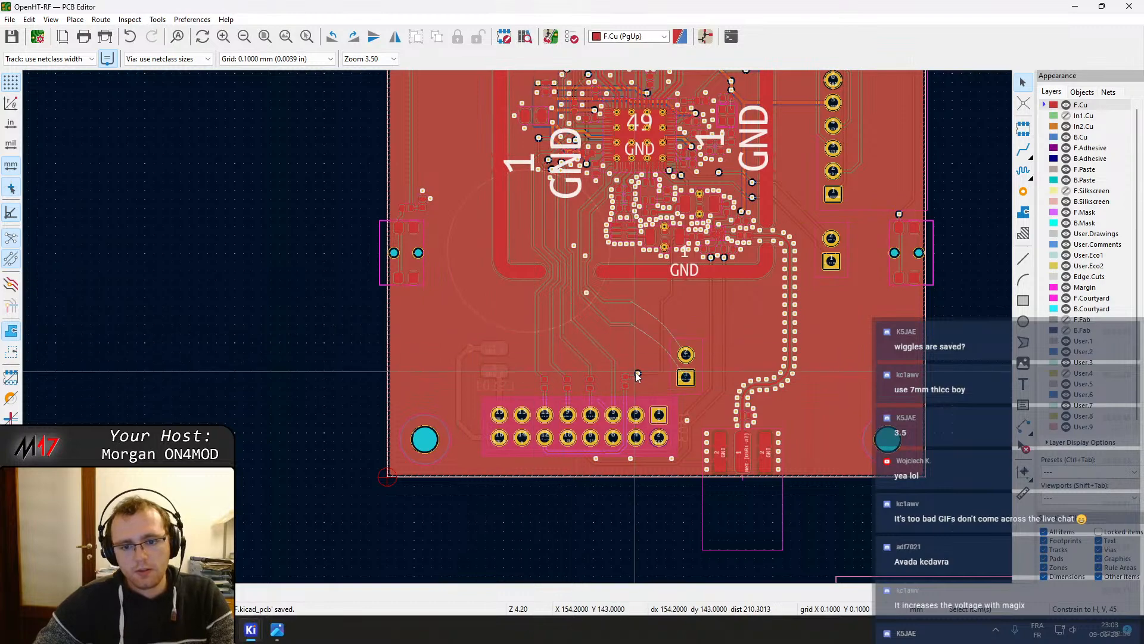
scroll(619, 376, up, 9)
click(363, 388)
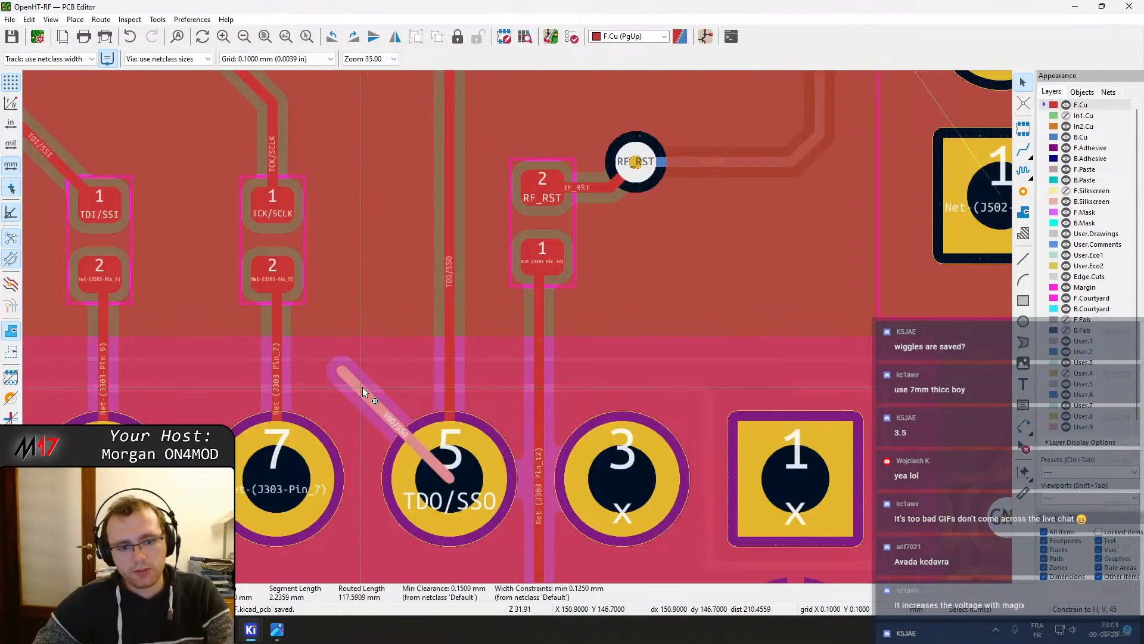
key(Delete)
Refill all copper zones and check the pin header area
scroll(518, 331, down, 4)
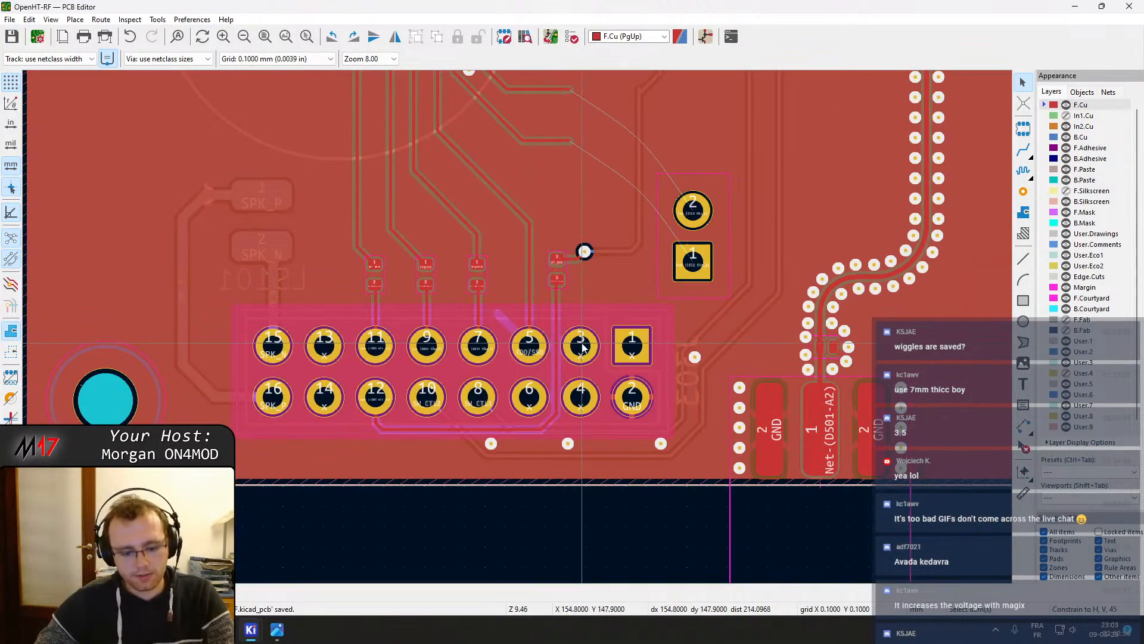
key(b)
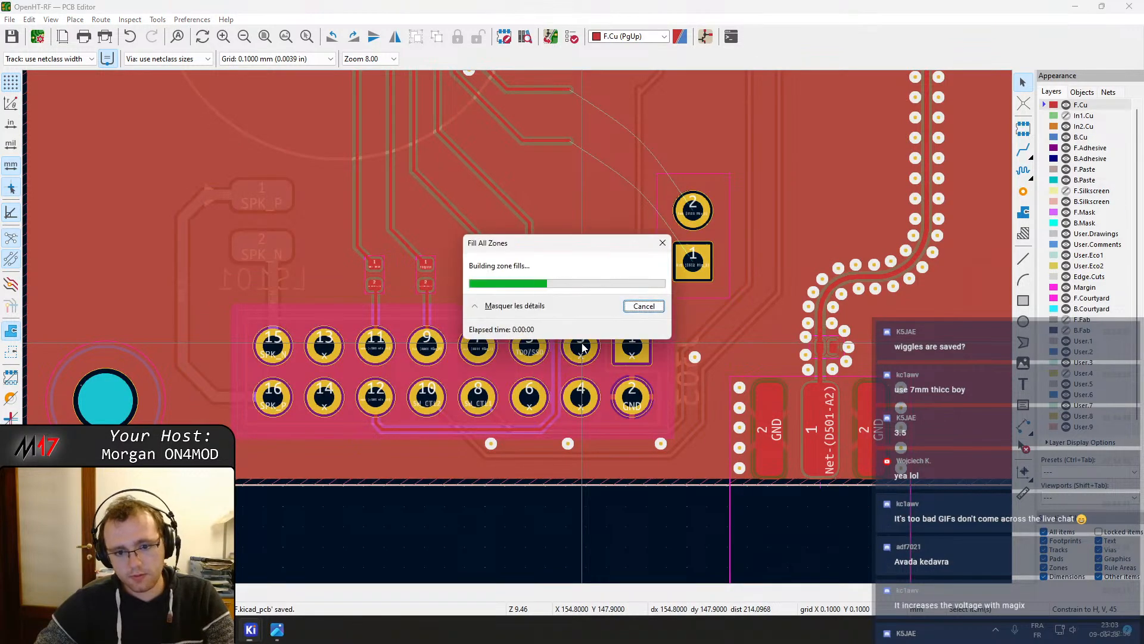
scroll(582, 345, up, 4)
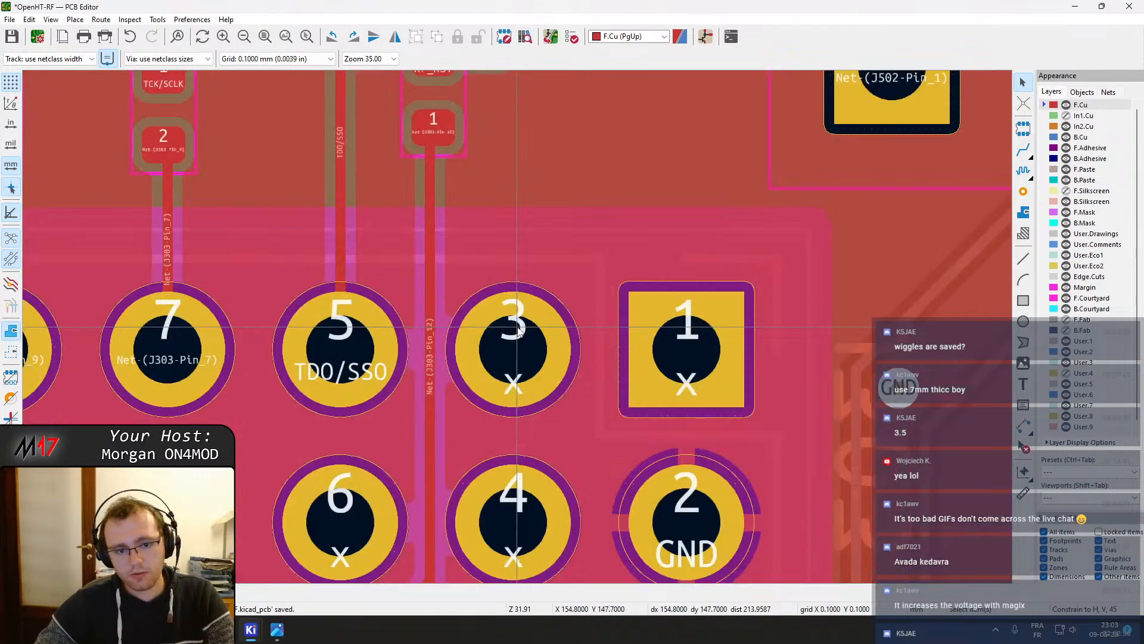
scroll(518, 331, down, 4)
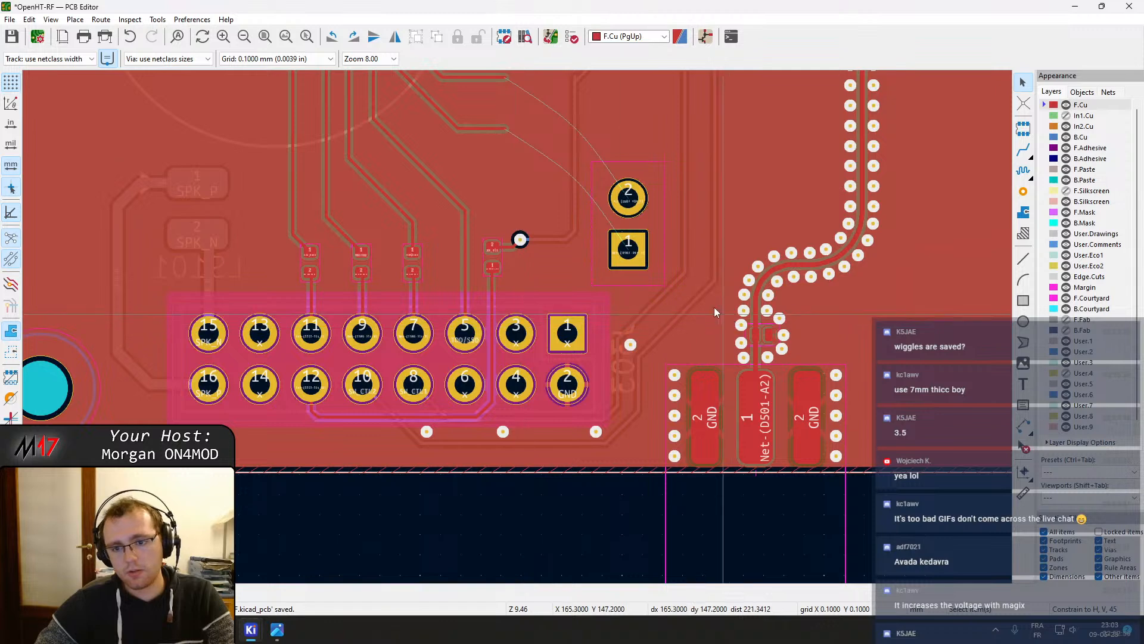
Move the two-pin J502 header upward toward its incoming tracks
middle_drag(438, 284, 567, 444)
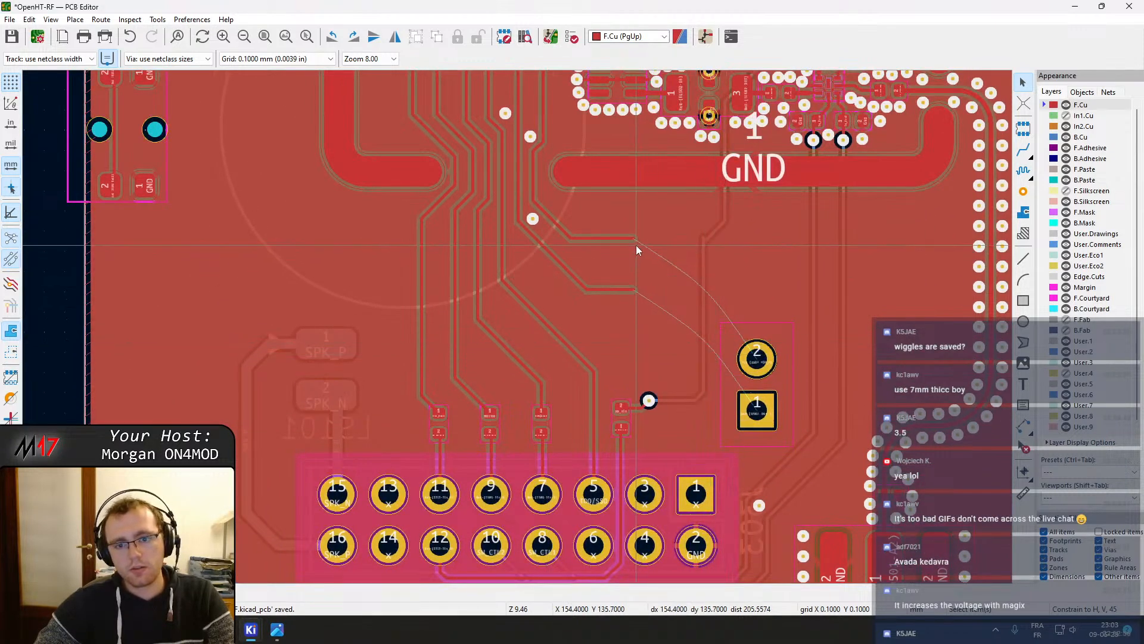
click(632, 289)
key(e)
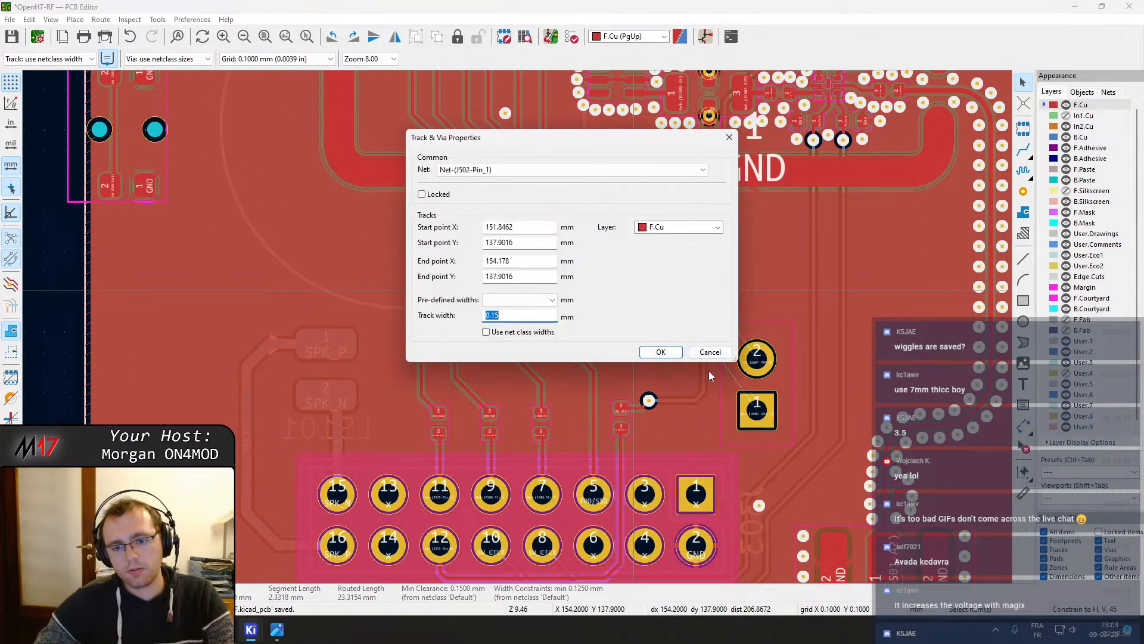
key(Escape)
click(752, 386)
drag(753, 386, 758, 314)
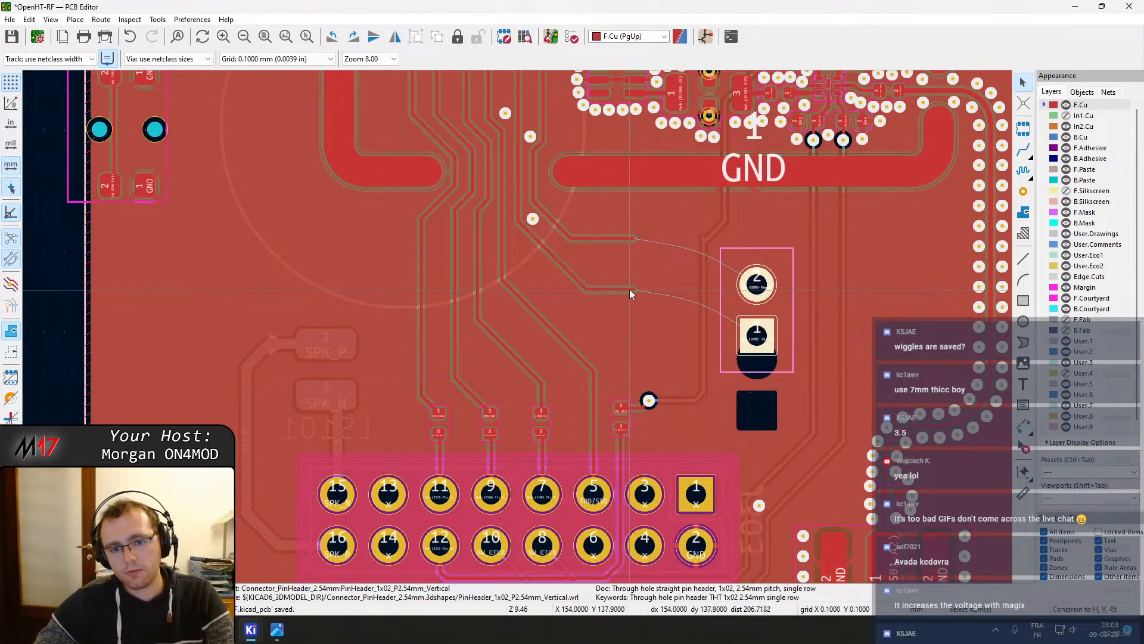
Route the tracks to J502 pins 1 and 2 and refill all zones
key(x)
key(Escape)
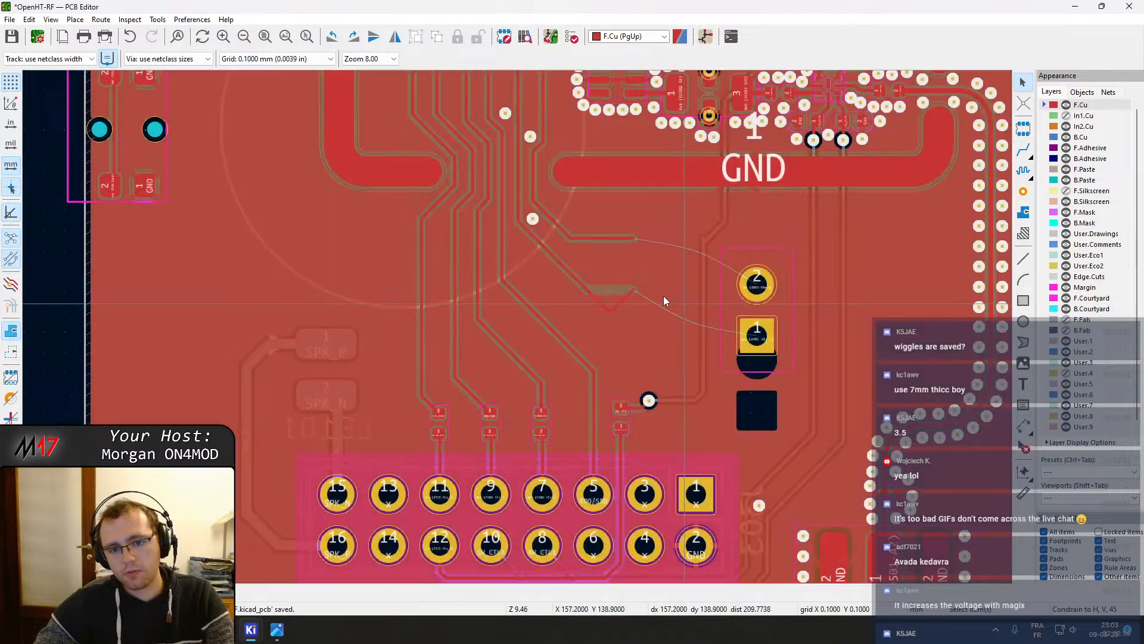
key(x)
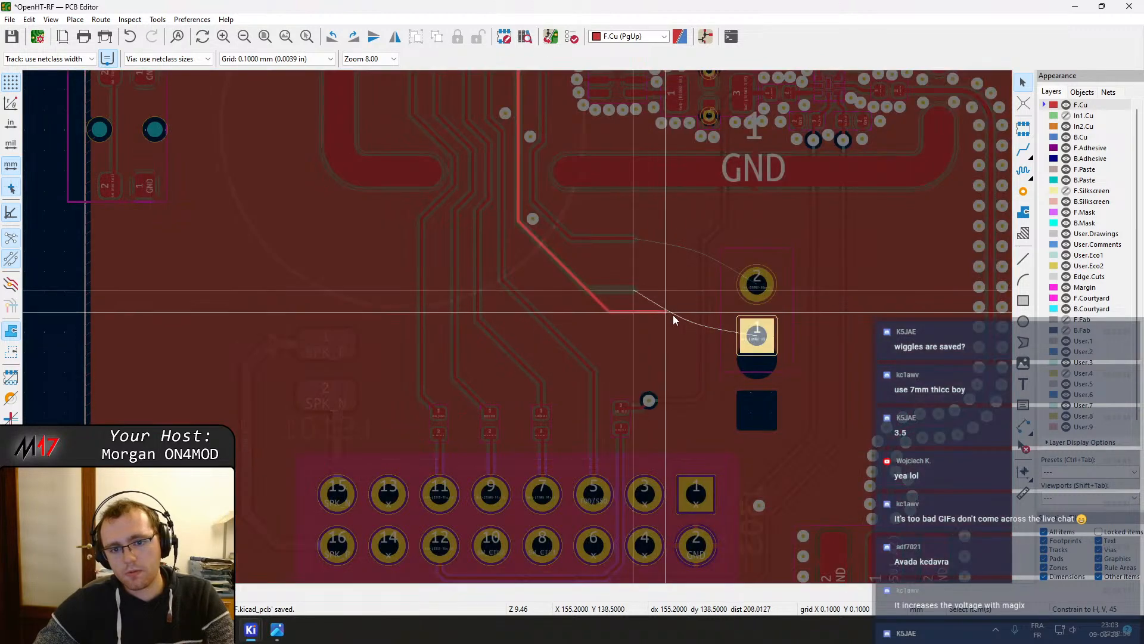
click(757, 331)
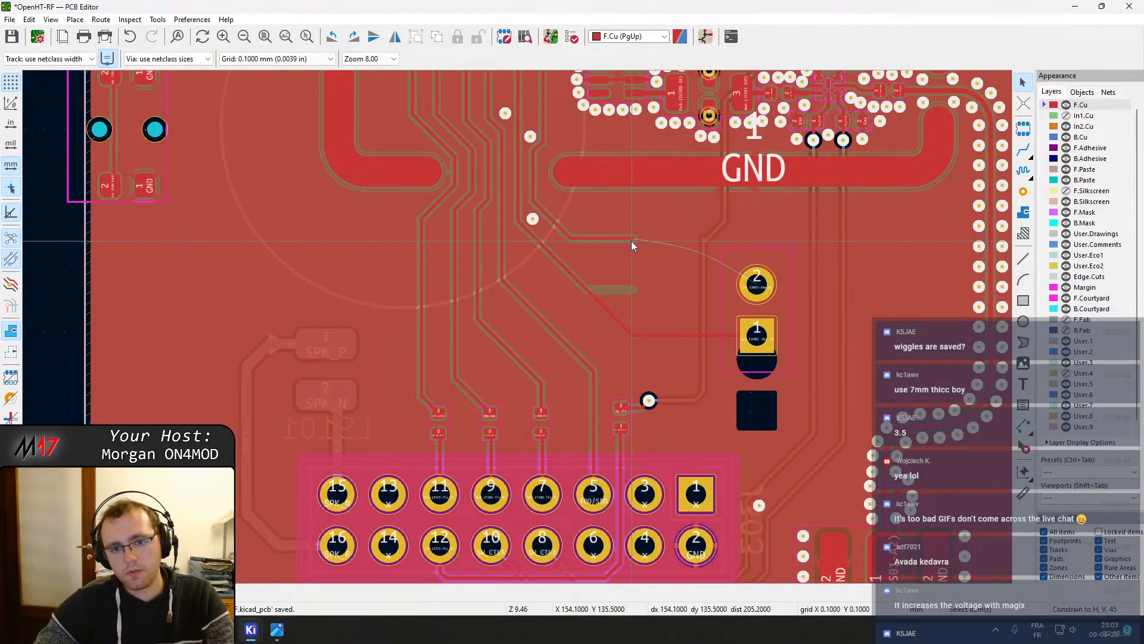
click(632, 239)
key(x)
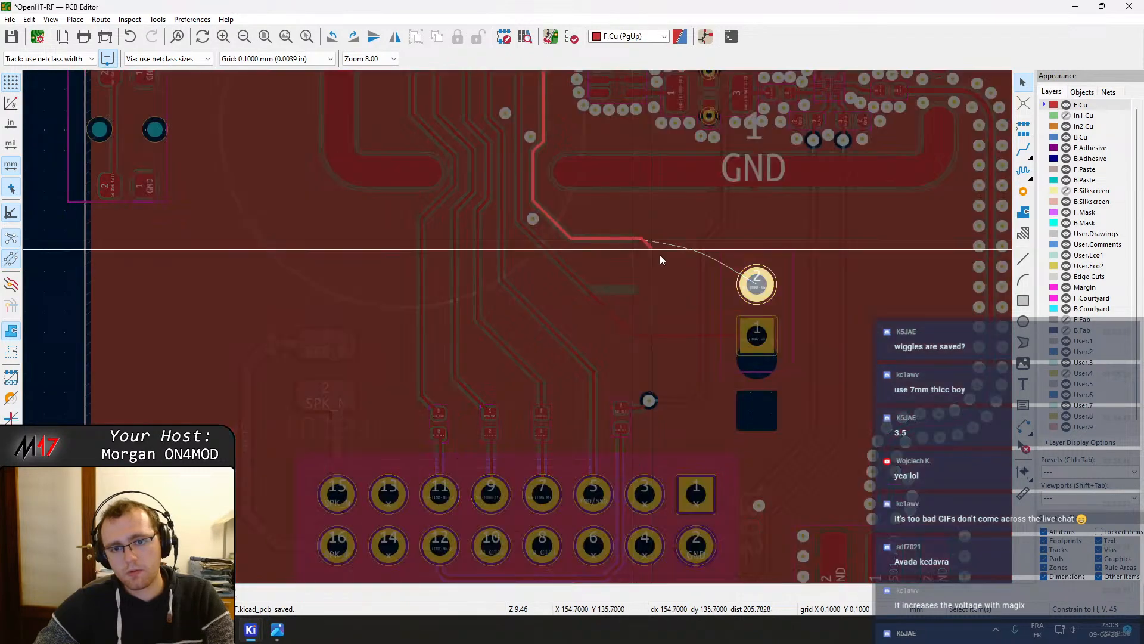
click(755, 284)
click(680, 238)
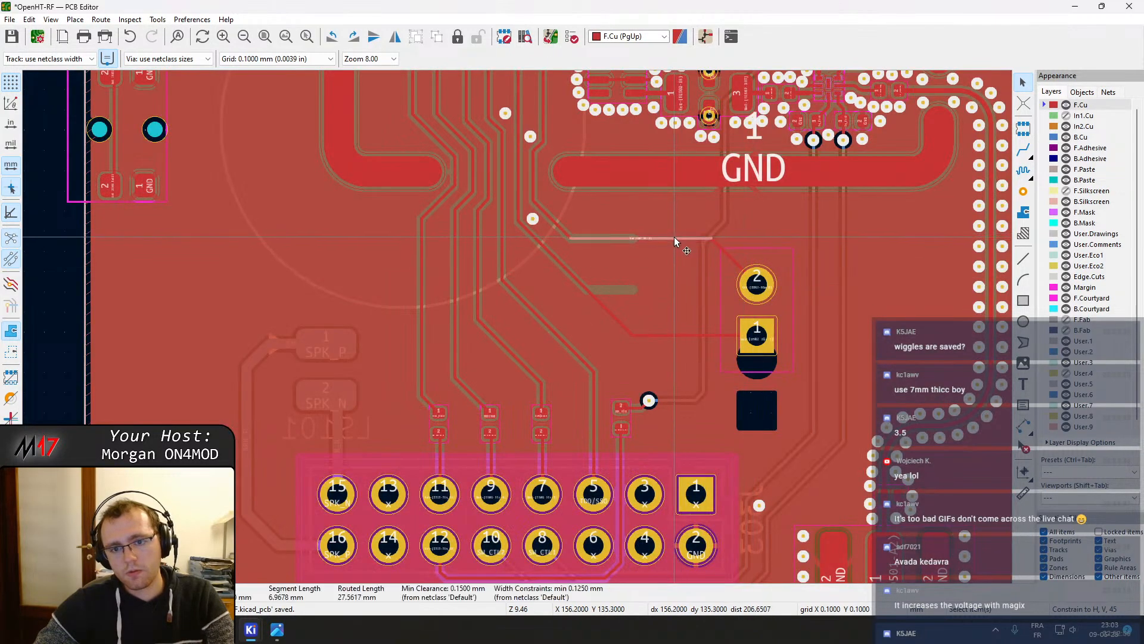
key(x)
click(755, 284)
scroll(586, 229, up, 4)
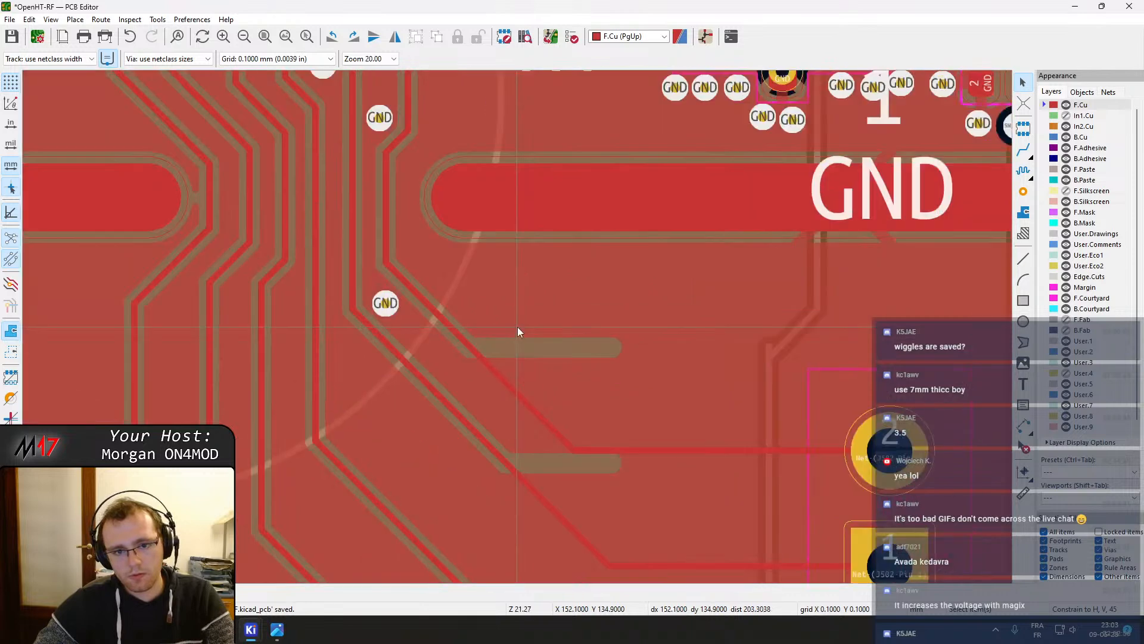
key(b)
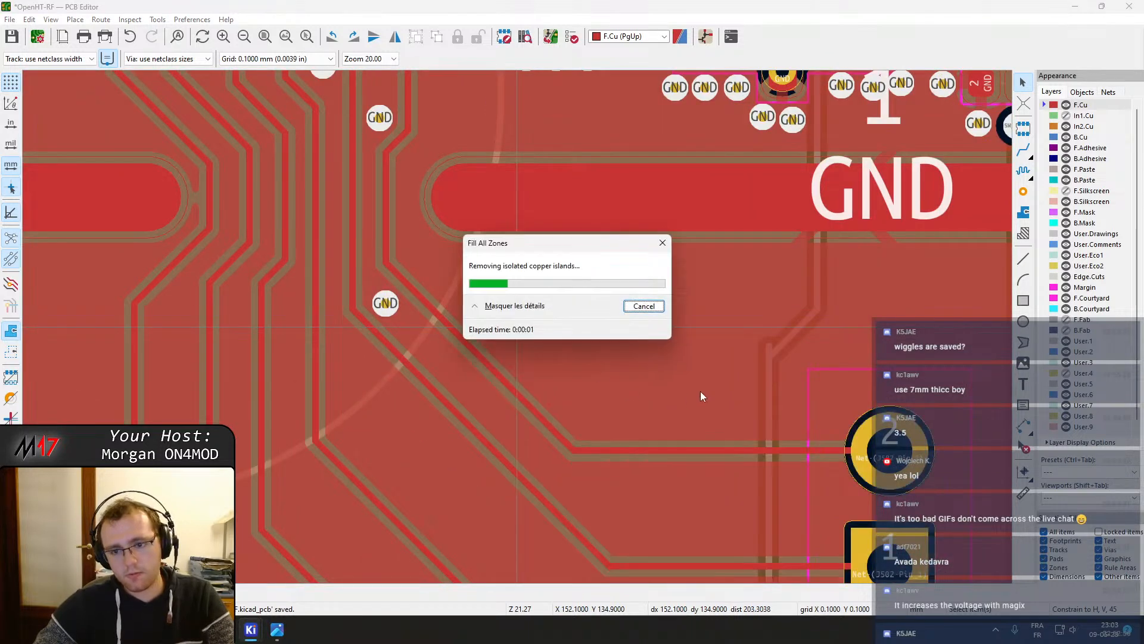
Inspect the short track stub near J502 pin 2 and refill all zones again
scroll(517, 327, up, 2)
click(490, 291)
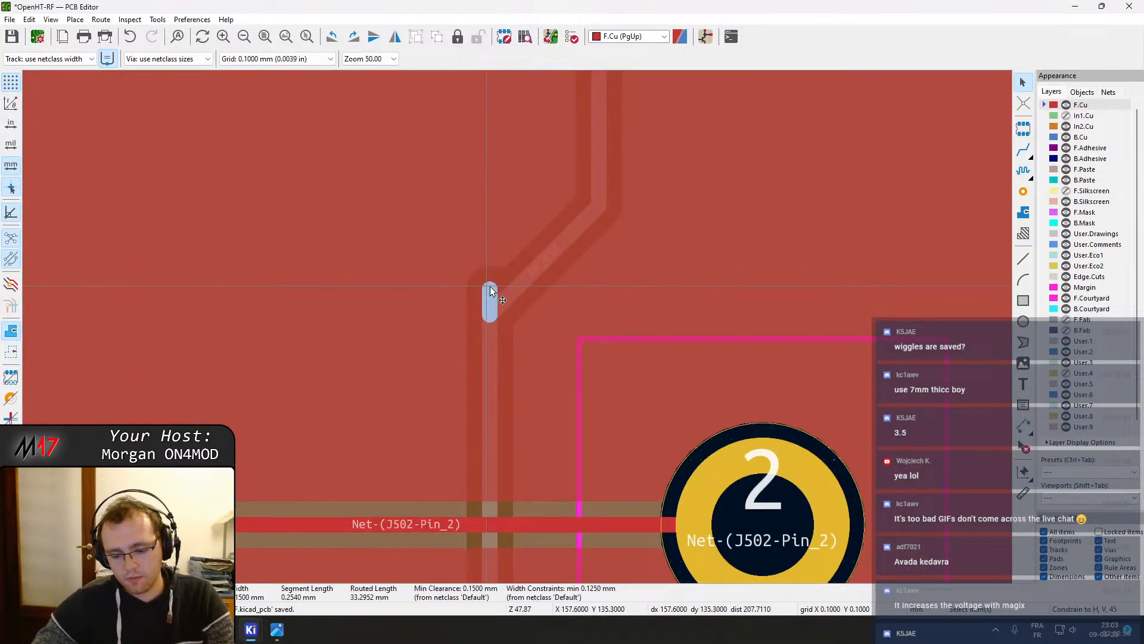
key(Escape)
scroll(491, 288, down, 4)
key(b)
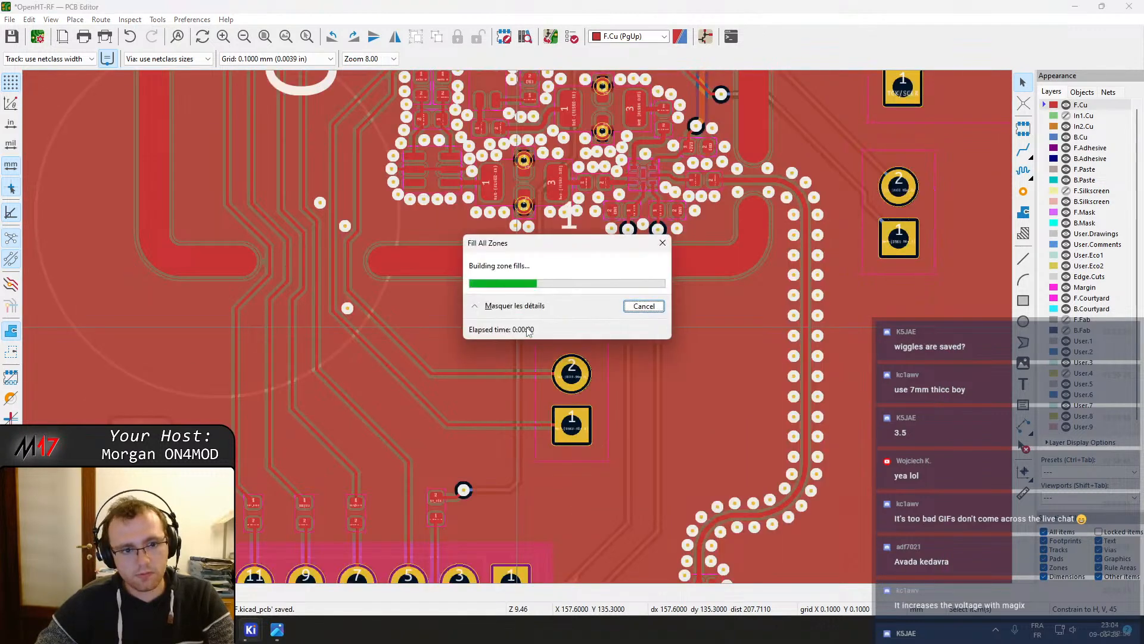
scroll(519, 328, up, 4)
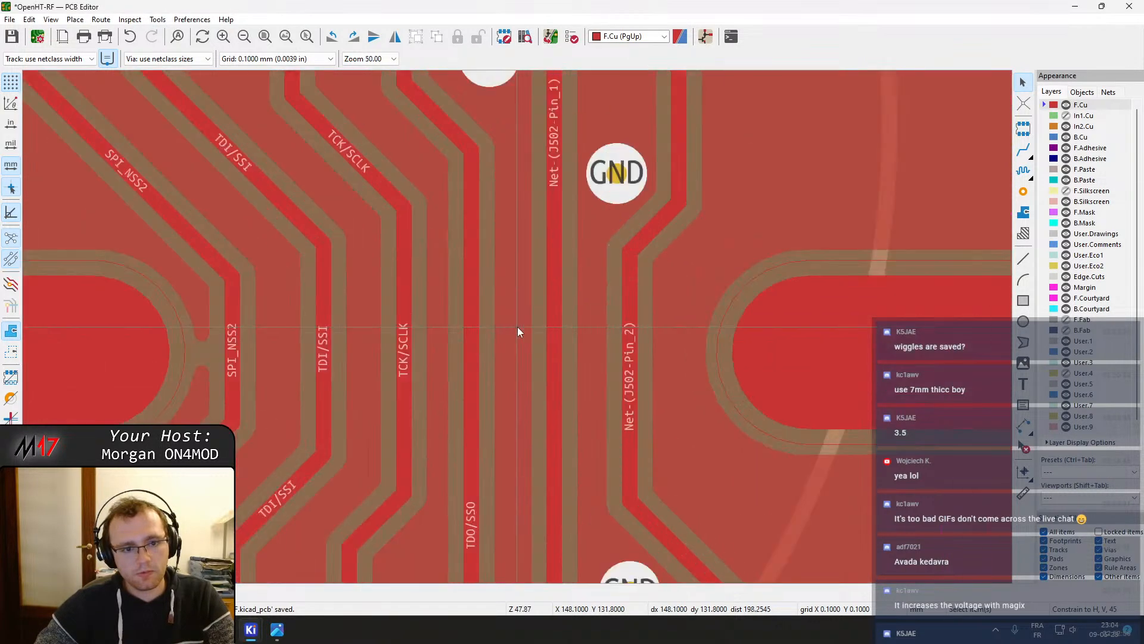
click(635, 352)
drag(634, 351, 636, 356)
click(552, 372)
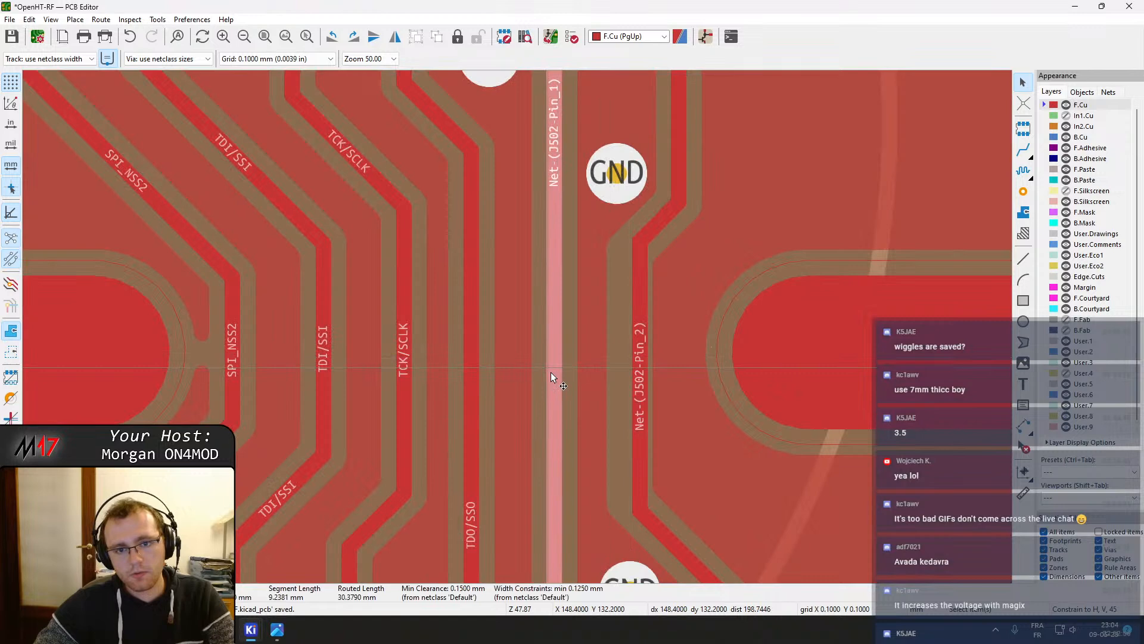
key(ctrl+z)
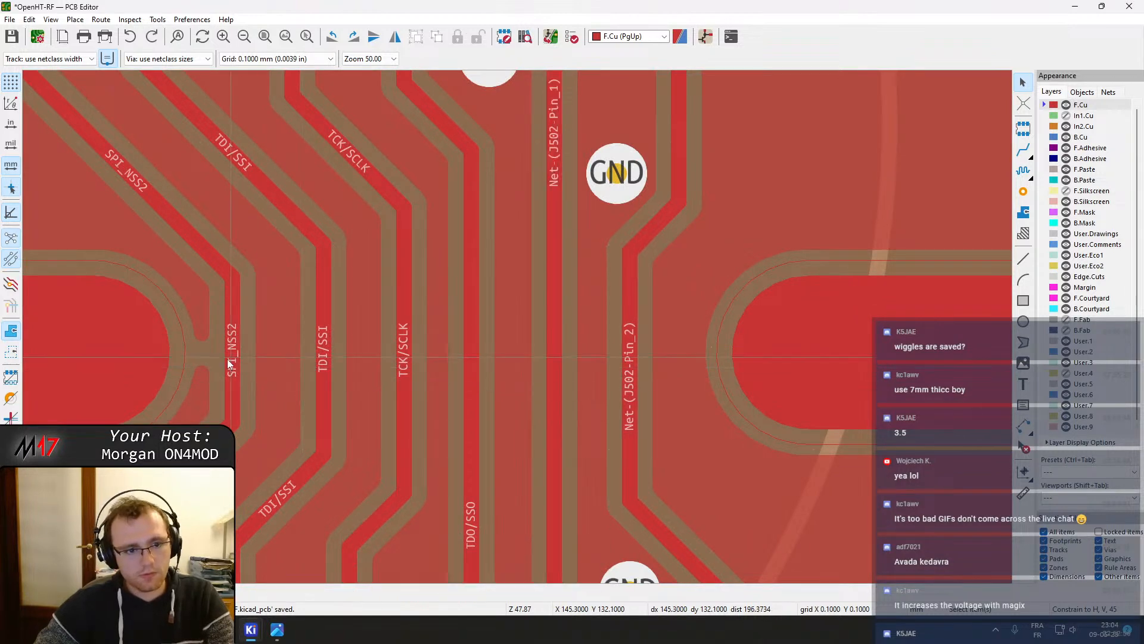
Nudge the SPI_NSS2 track slightly to the right and refill all zones
click(228, 360)
drag(228, 360, 245, 359)
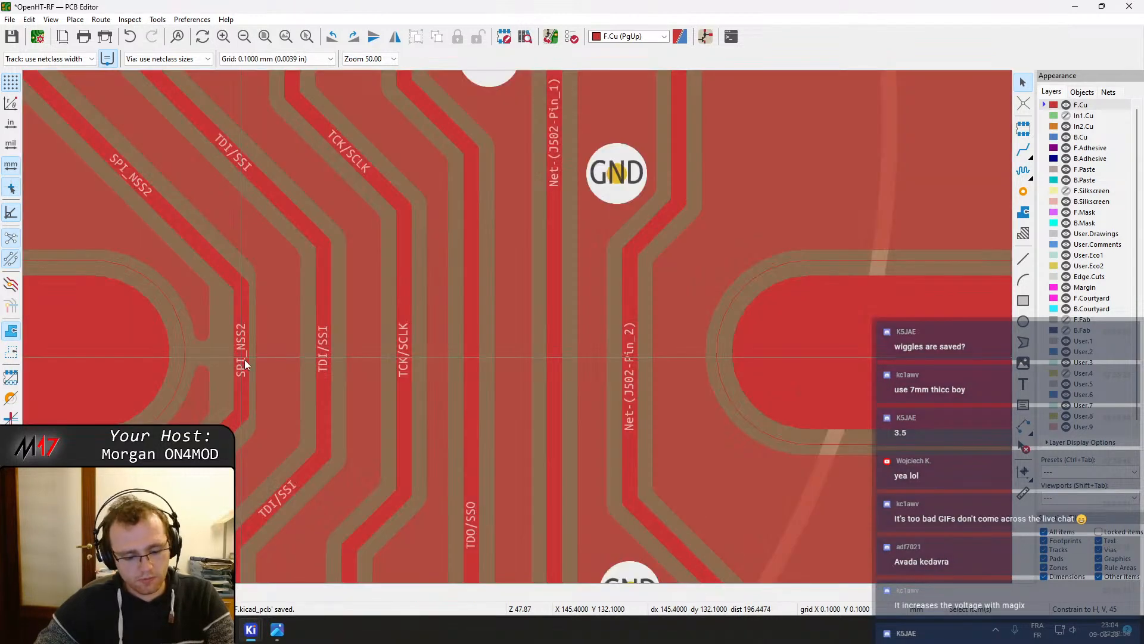
key(Page_Down)
key(b)
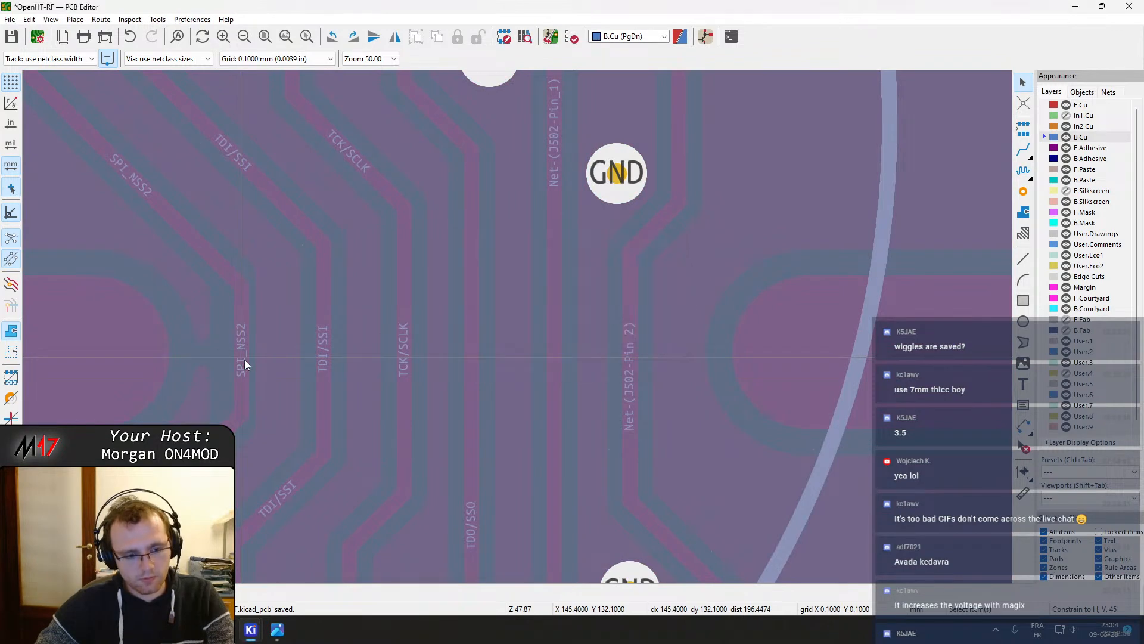
key(Page_Up)
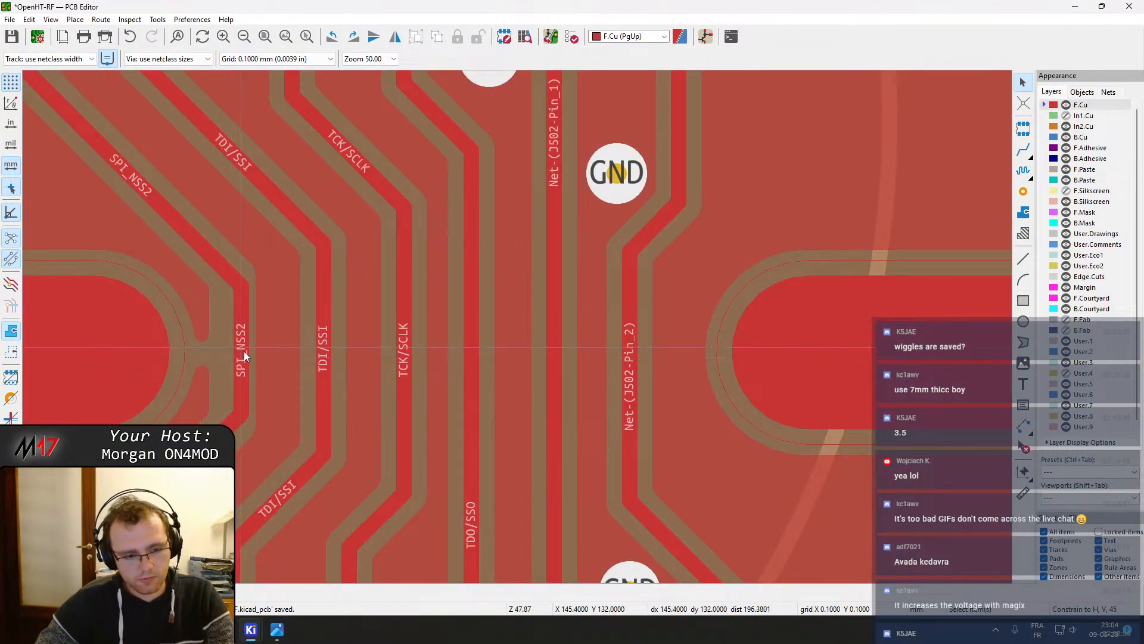
key(b)
Move the J201 terminal block and rotate it 270 degrees so its pins stand vertically
scroll(518, 327, down, 10)
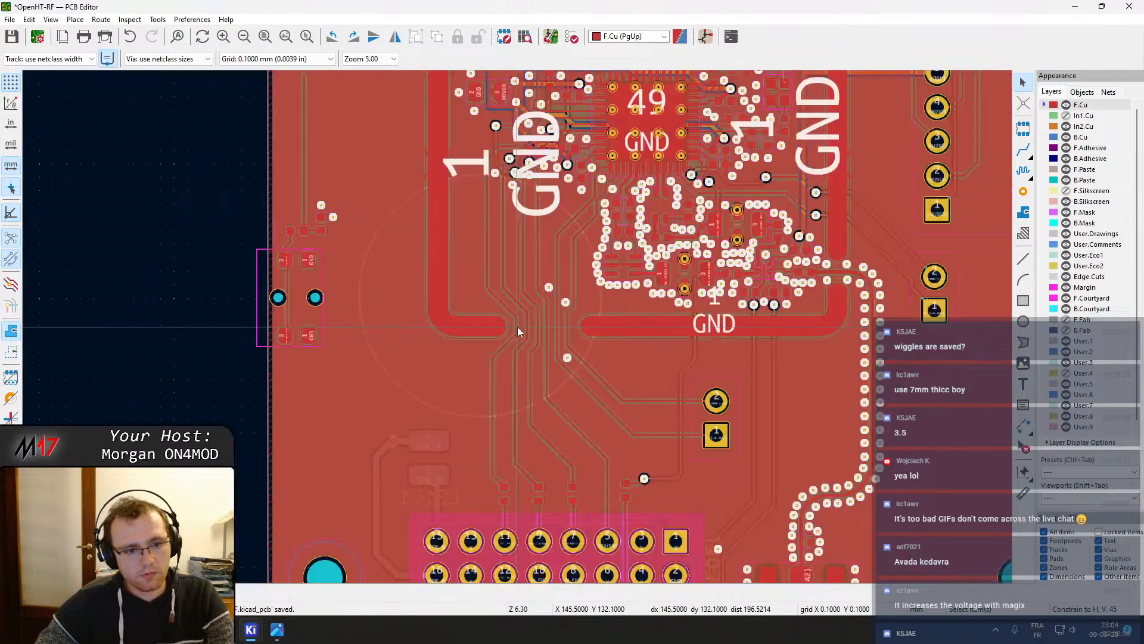
middle_drag(472, 196, 472, 524)
middle_drag(410, 306, 446, 88)
middle_drag(432, 131, 522, 329)
scroll(522, 329, up, 5)
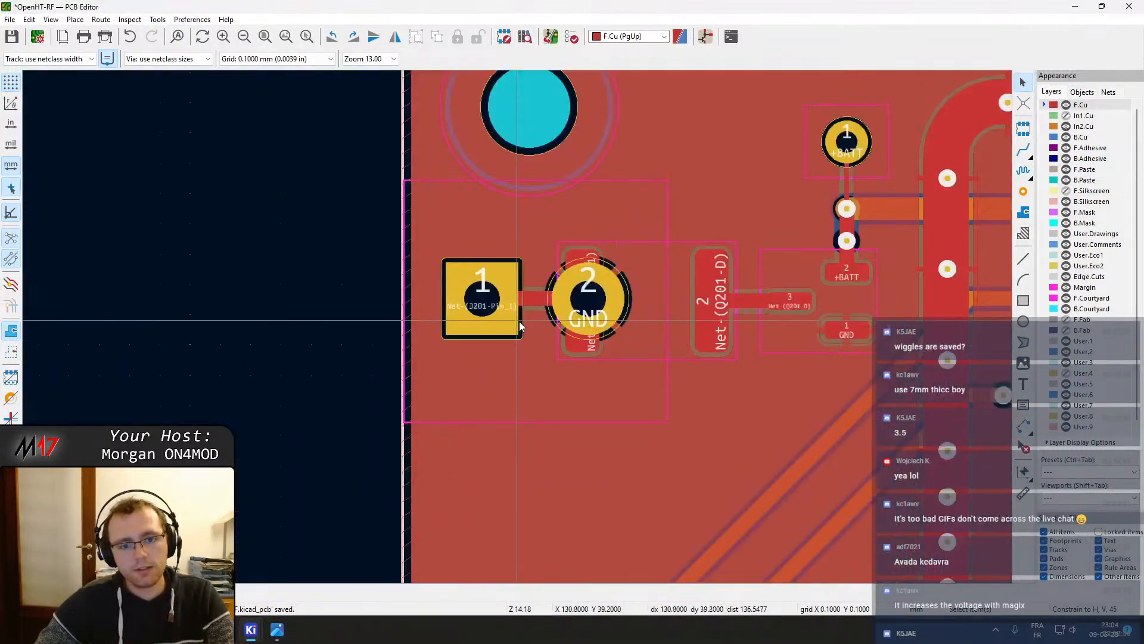
click(545, 290)
key(m)
key(r)
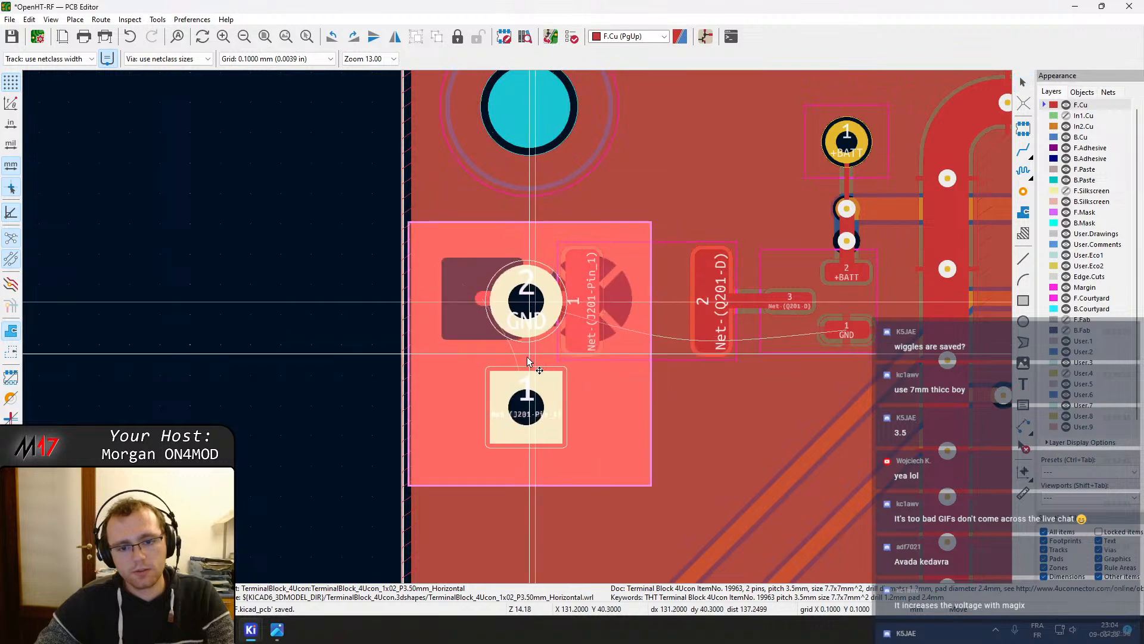
key(r)
key(r)
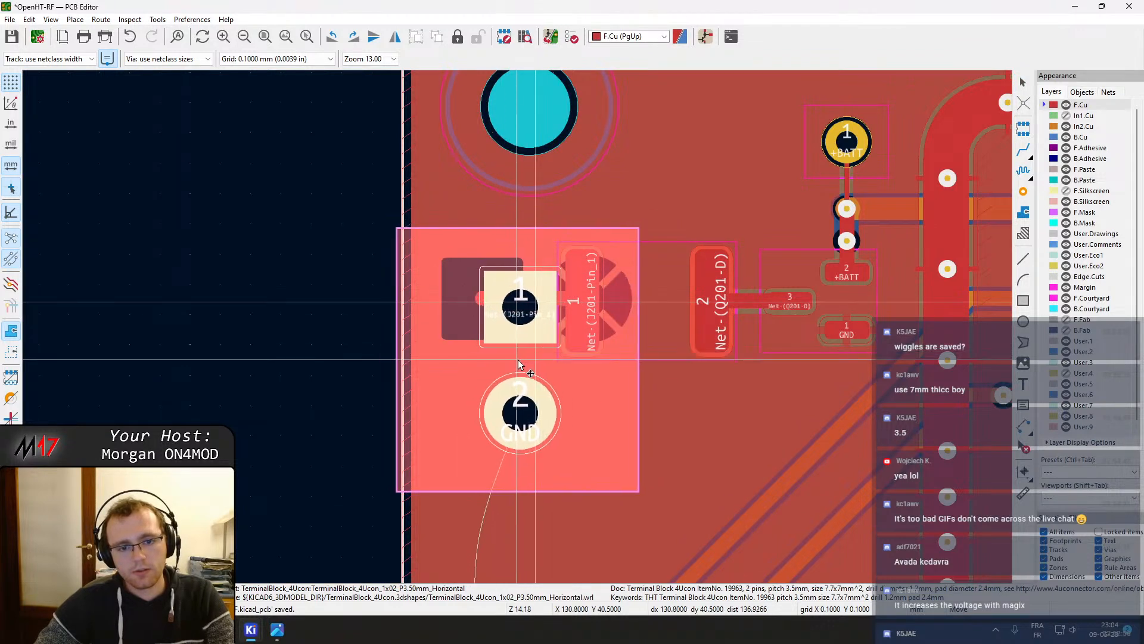
click(525, 358)
Move the +BATT test point pad a little to the left
middle_drag(700, 353, 579, 344)
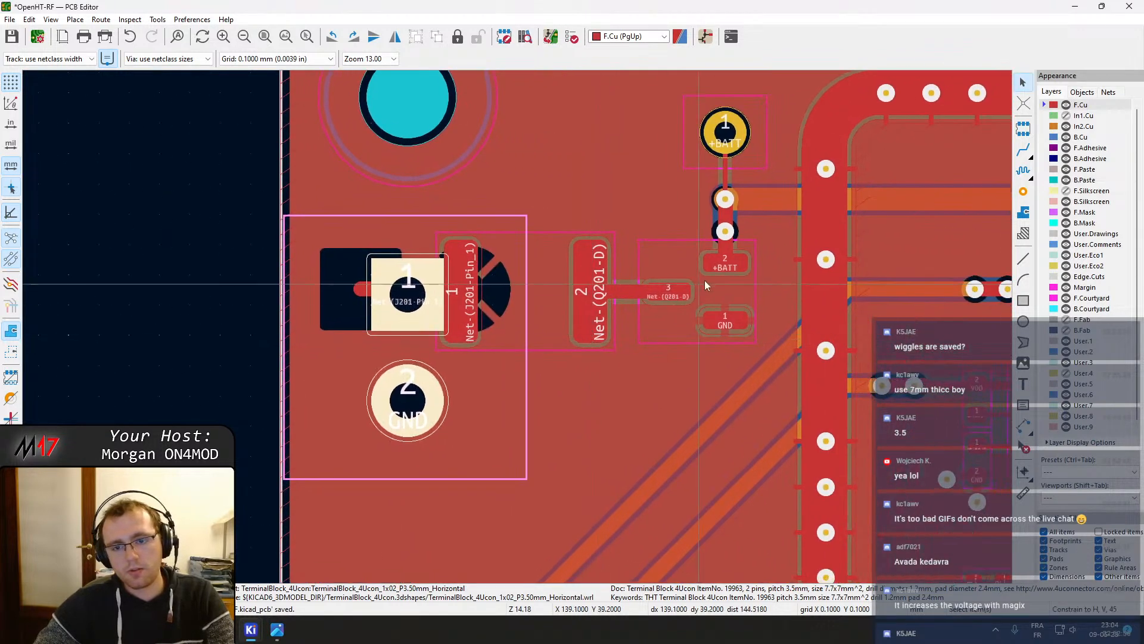
middle_drag(705, 280, 505, 317)
click(528, 170)
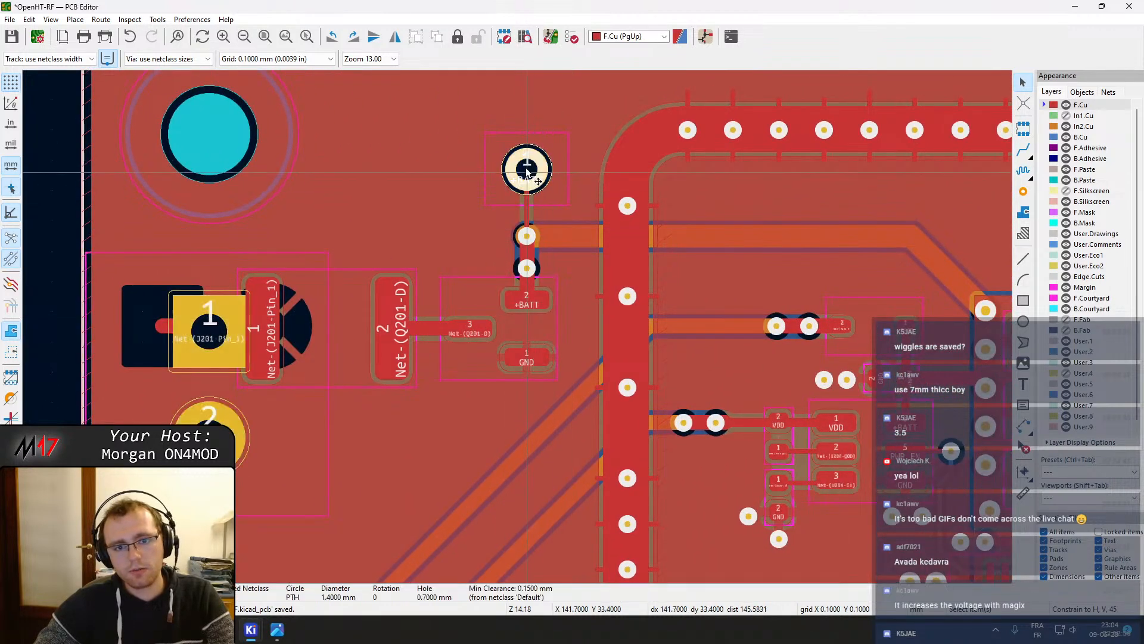
drag(529, 169, 441, 174)
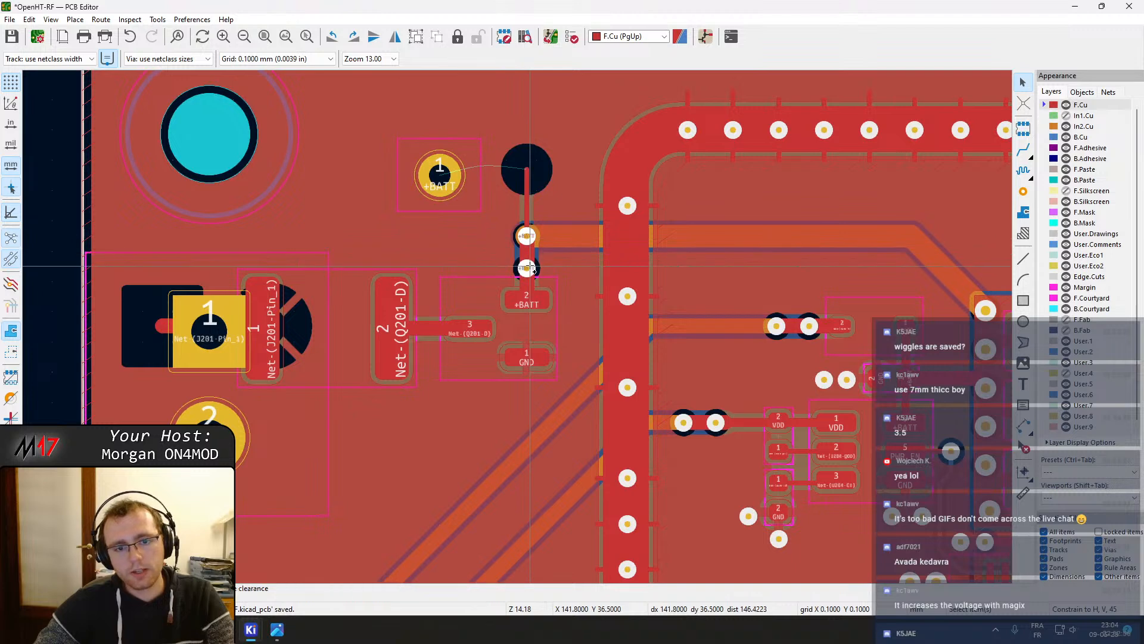
Shift the two +BATT vias and their connecting track to the right
scroll(528, 262, up, 5)
click(514, 381)
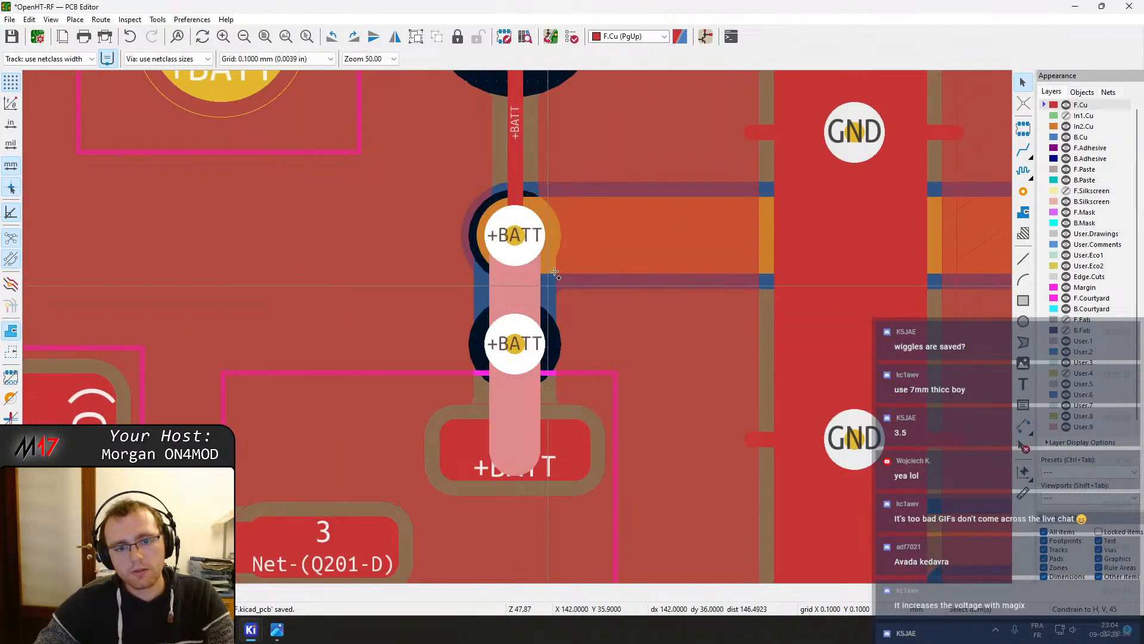
shift+click(551, 256)
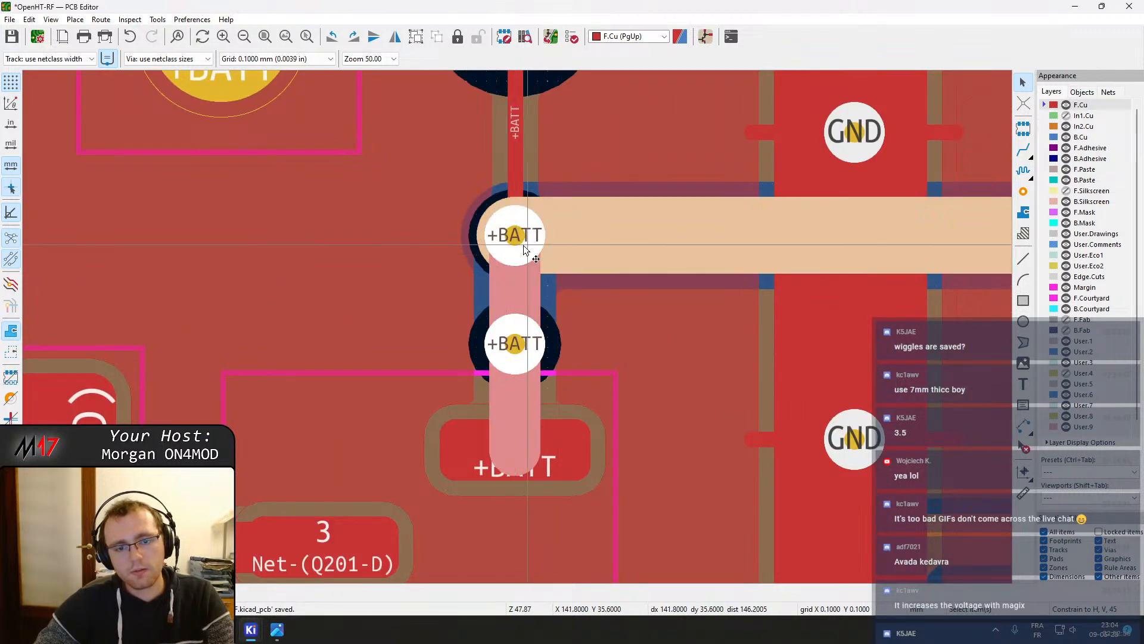
ctrl+shift+click(560, 244)
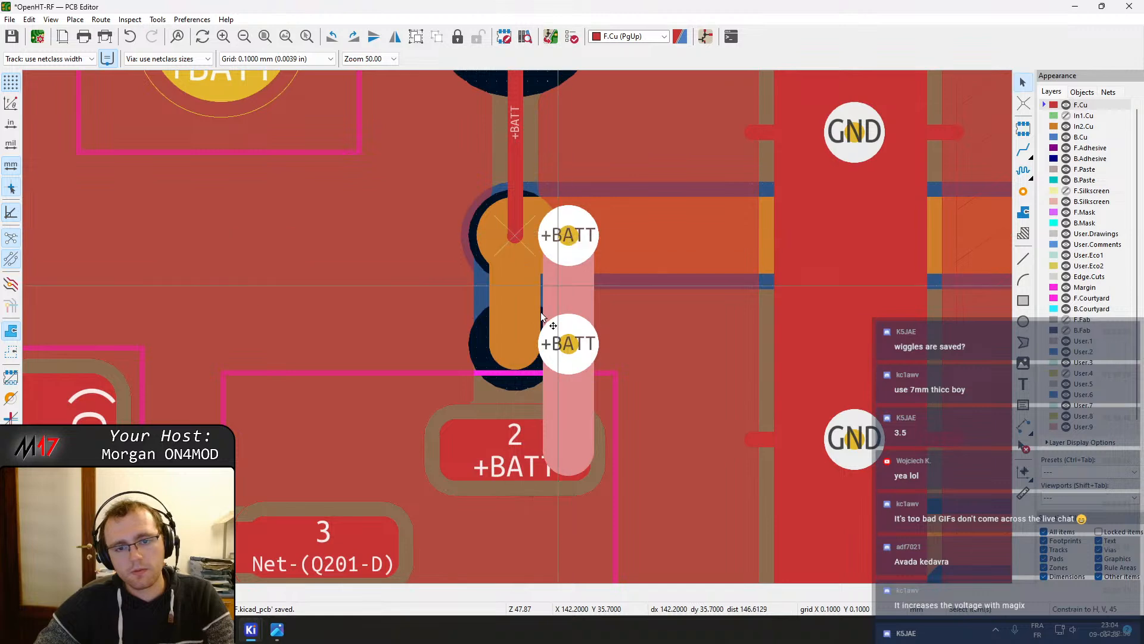
Set the grid to 0.0254 mm and move Q201 right so its +BATT pad sits under the vias
click(517, 459)
mouse_move(516, 455)
mouse_down()
mouse_move(567, 450)
mouse_move(520, 439)
mouse_up()
right_click(520, 439)
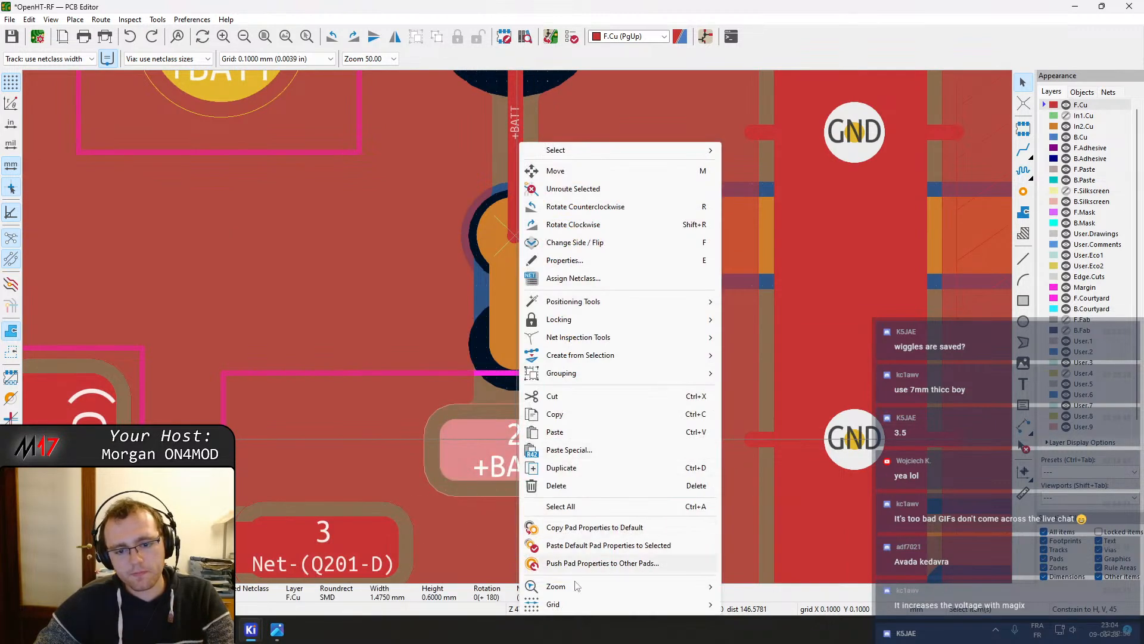
mouse_move(575, 606)
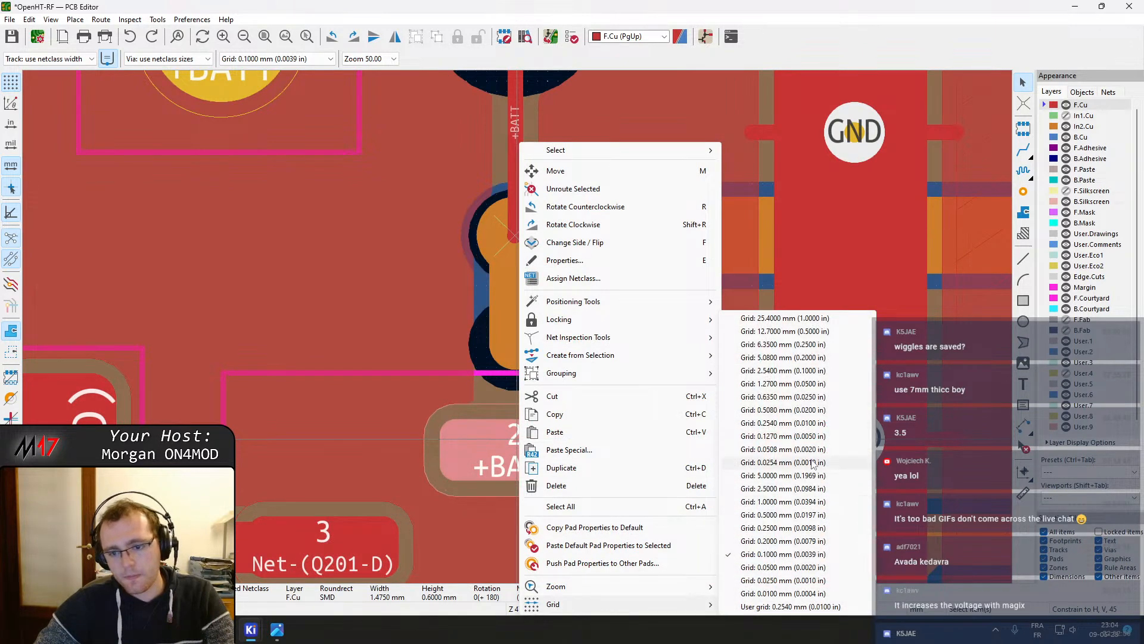
click(780, 464)
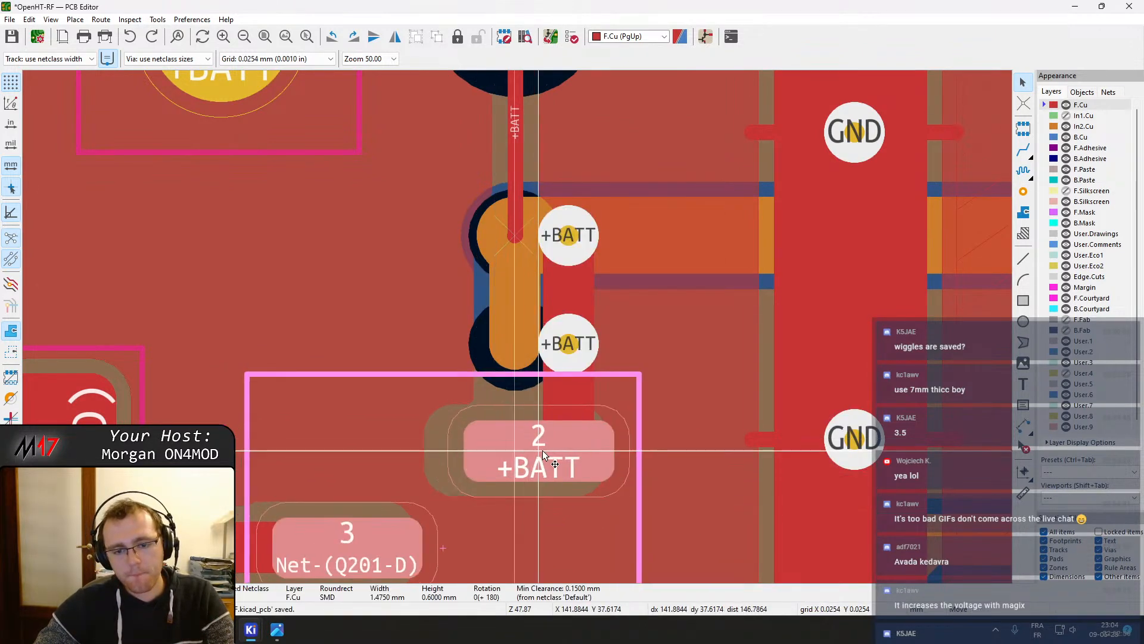
drag(543, 452, 566, 451)
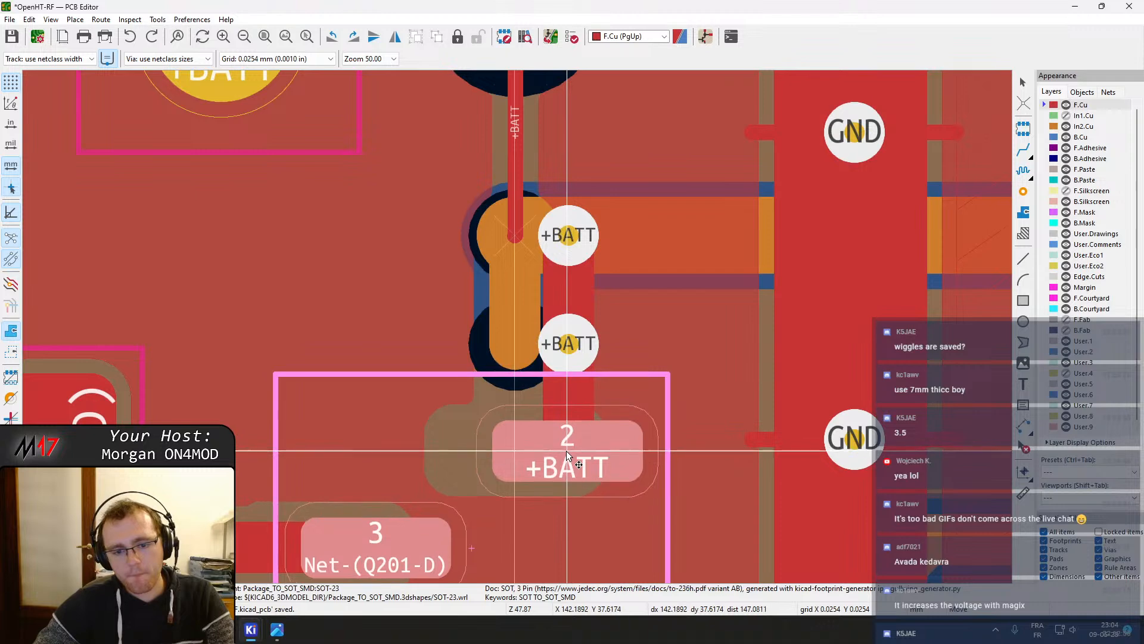
Adjust the short drain track between the fuse and Q201 pin 3, and nudge the fuse slightly right
scroll(566, 450, up, 4)
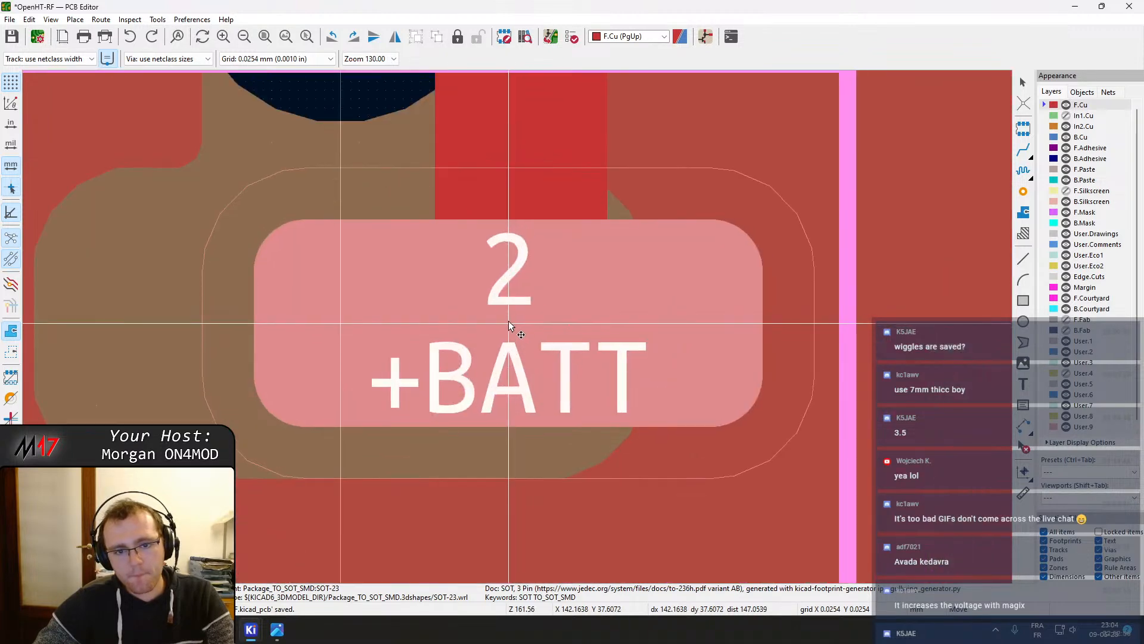
scroll(509, 320, down, 4)
scroll(496, 342, down, 1)
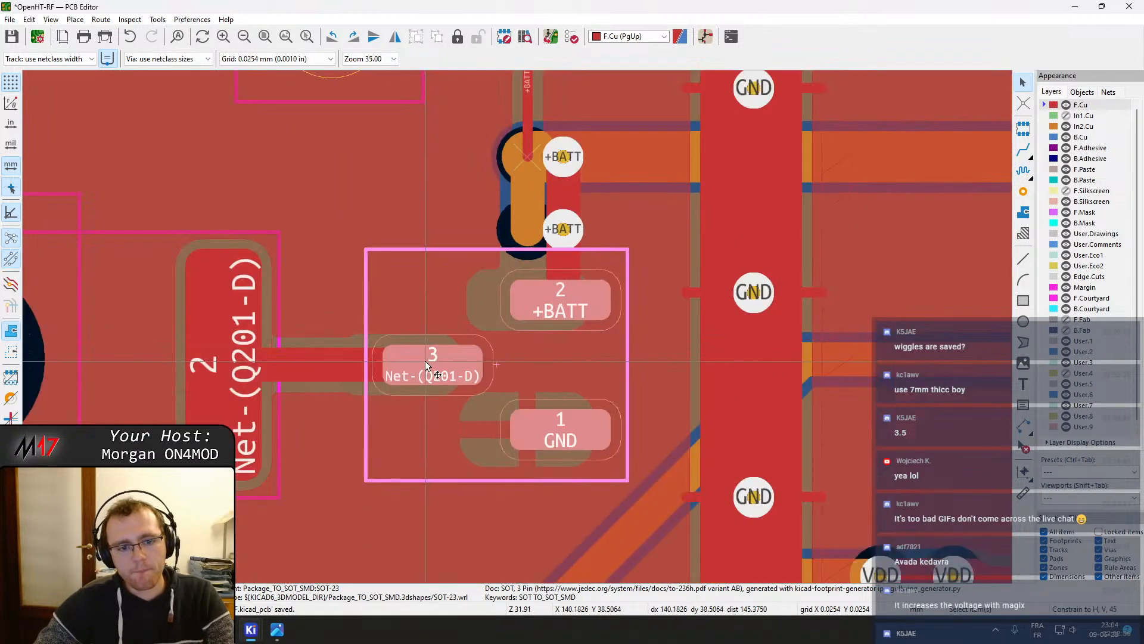
middle_drag(425, 360, 497, 362)
key(Escape)
click(394, 362)
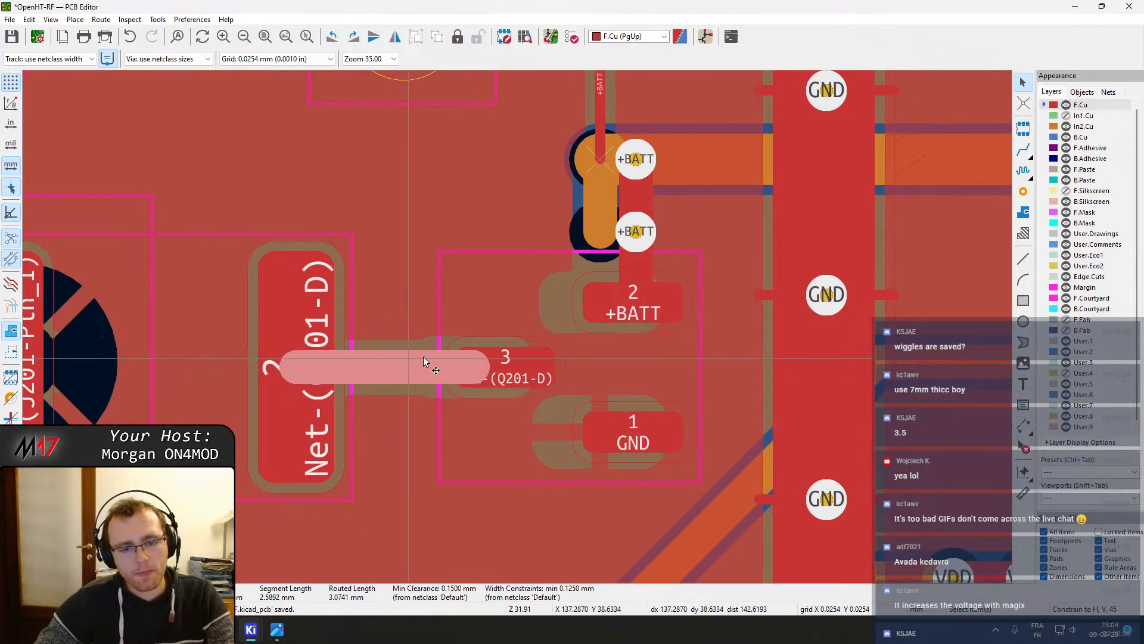
drag(478, 364, 507, 366)
click(295, 372)
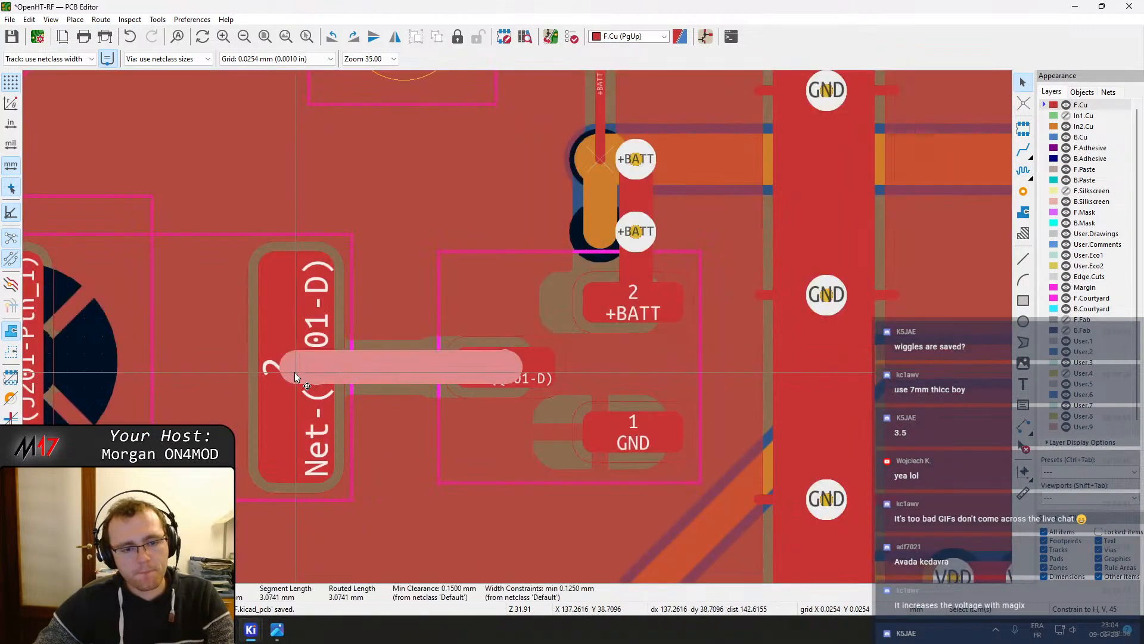
drag(295, 372, 366, 355)
click(366, 355)
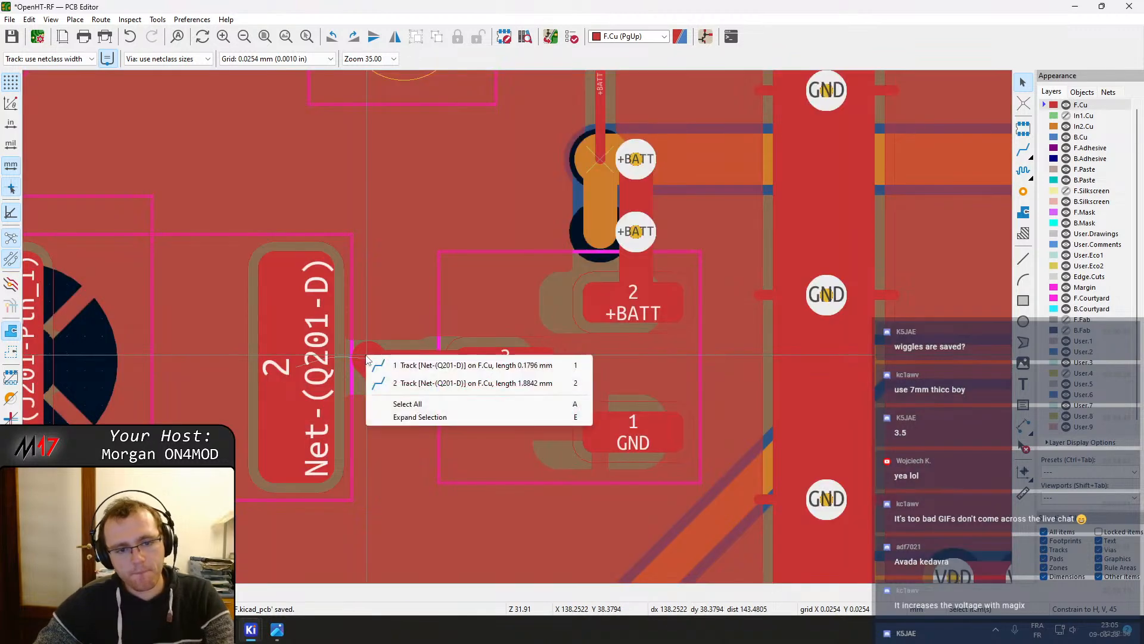
click(401, 365)
click(292, 371)
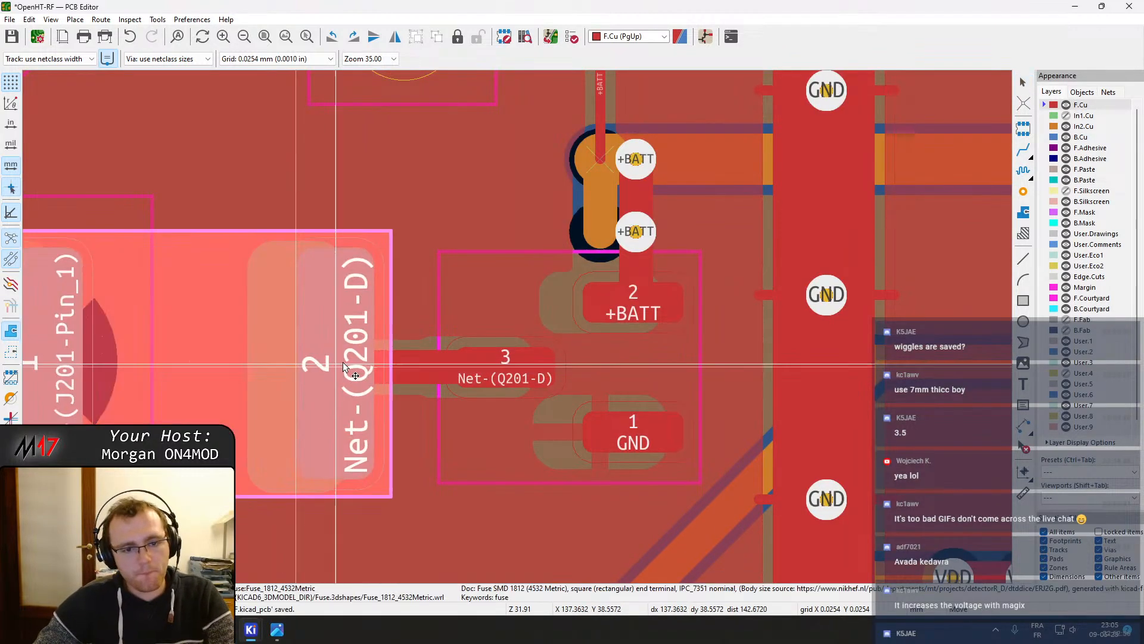
mouse_move(344, 365)
mouse_down()
mouse_move(378, 360)
mouse_move(363, 366)
mouse_up()
Move the J201 terminal block down below the fuse
scroll(336, 393, down, 2)
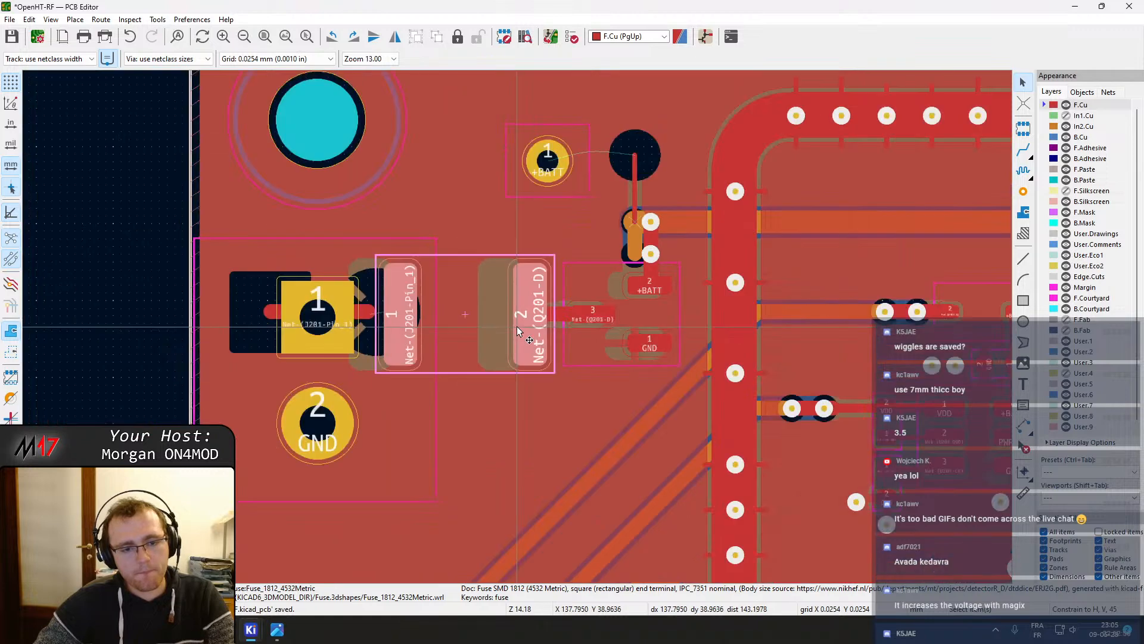
middle_drag(470, 360, 582, 153)
scroll(570, 165, down, 1)
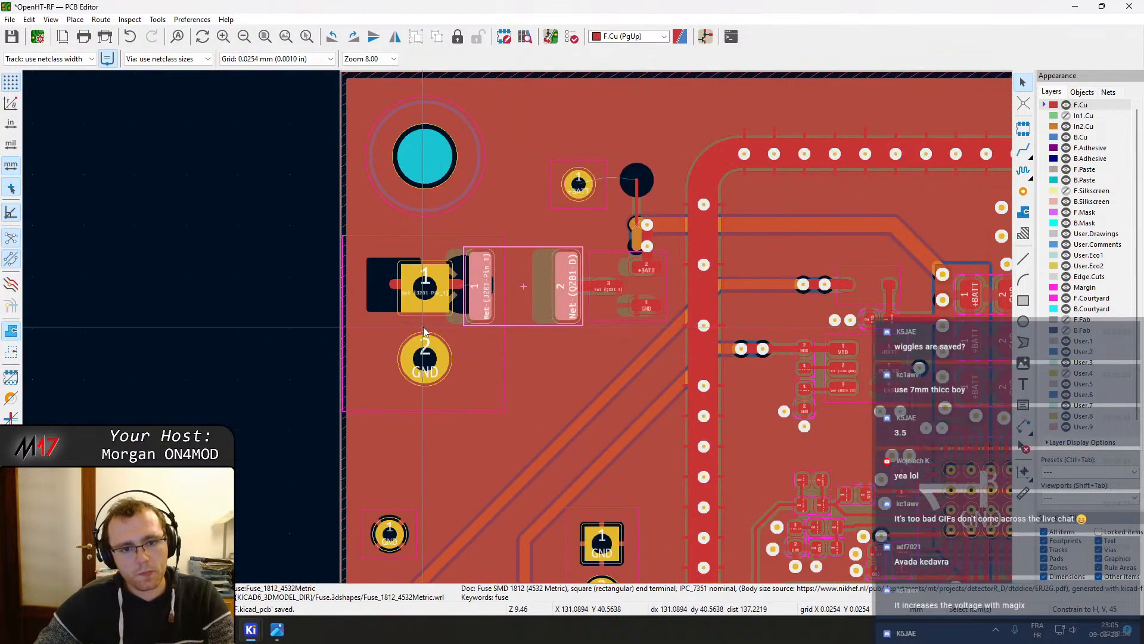
drag(424, 331, 429, 421)
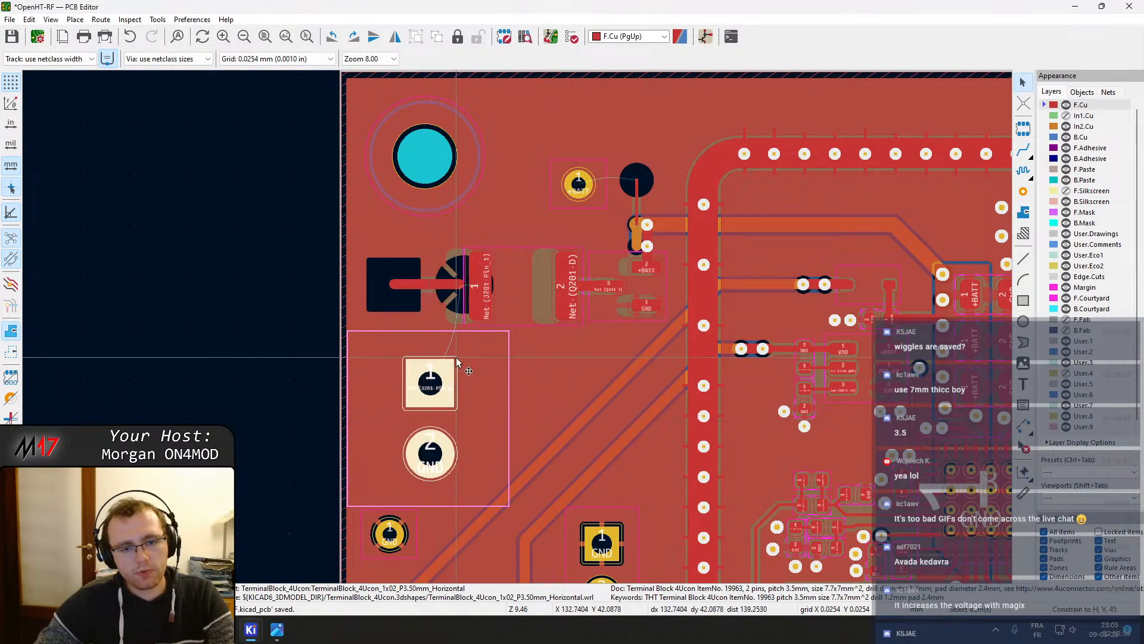
Delete the old track running from J201 pin 1 to the fuse
click(445, 286)
key(Delete)
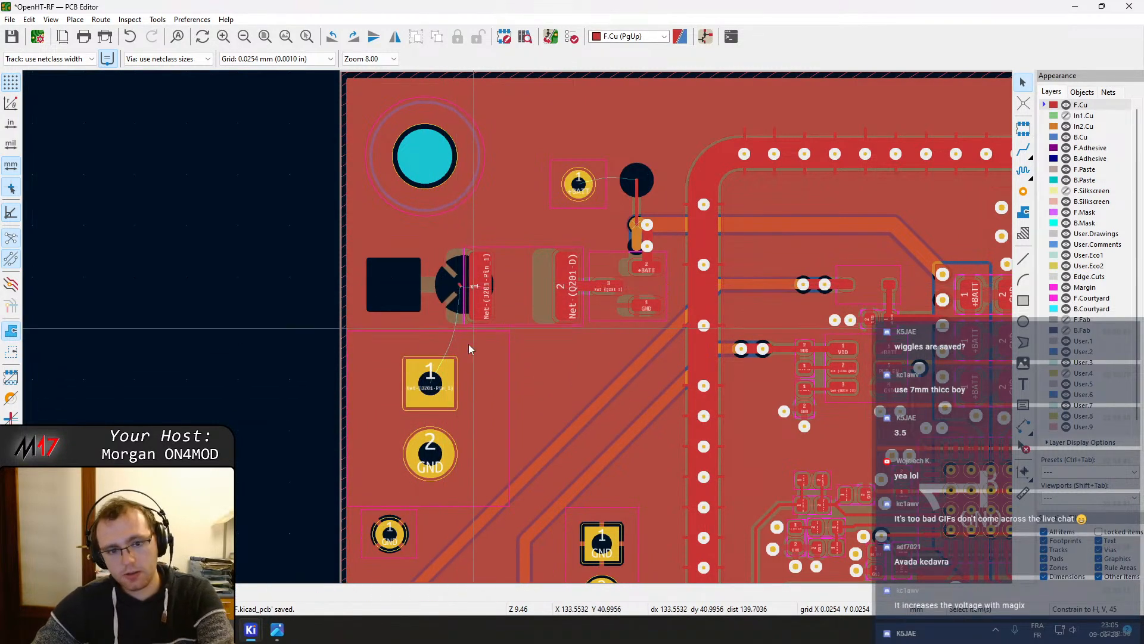
key(x)
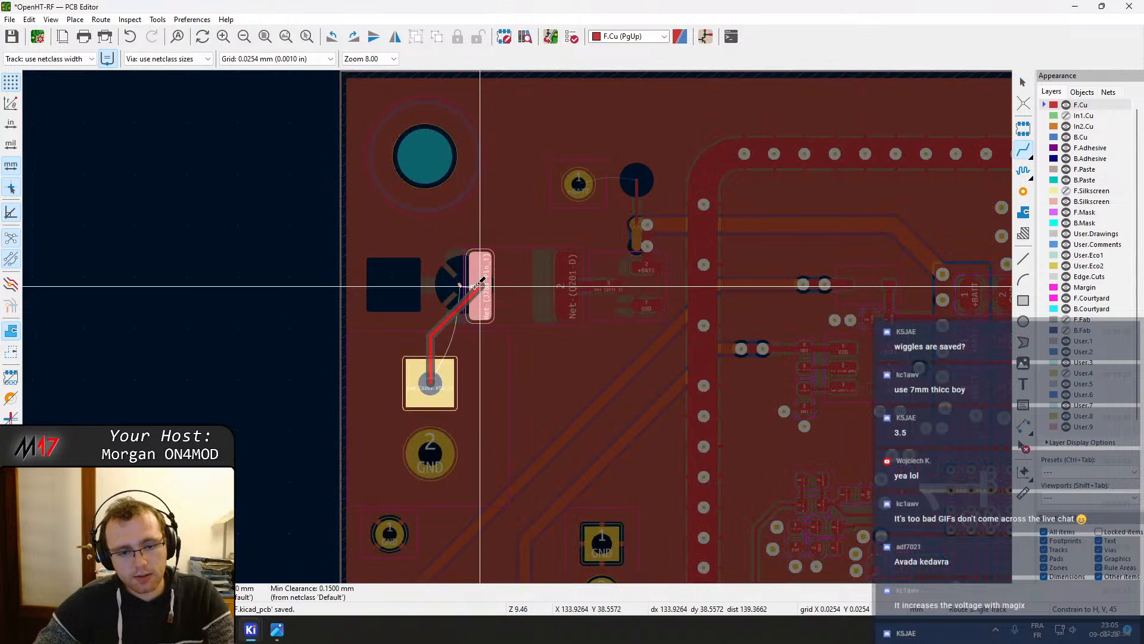
key(Escape)
key(Escape)
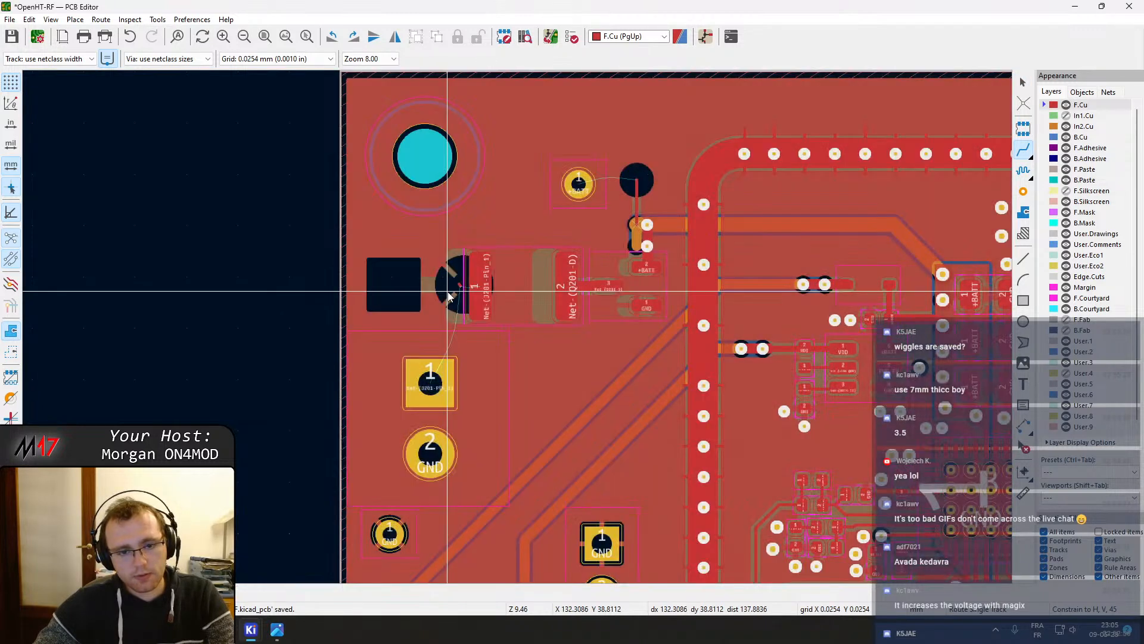
Delete the remaining track stub at the fuse's pin 1
scroll(448, 291, up, 5)
click(577, 296)
key(Delete)
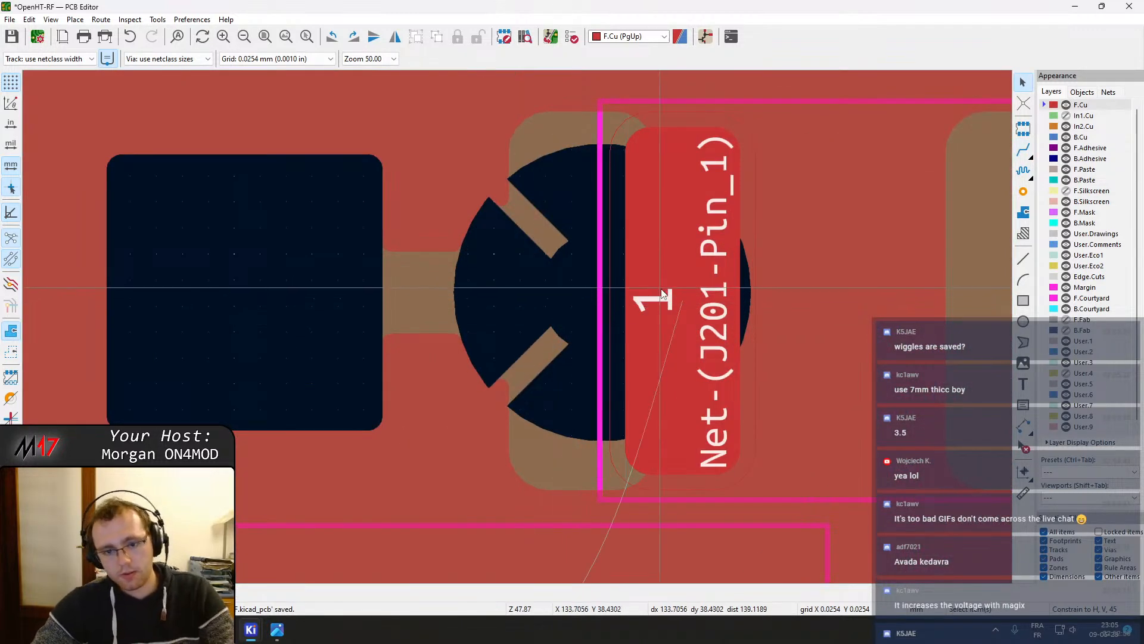
Route a new track from the fuse's pin 1 down to J201 pin 1
key(x)
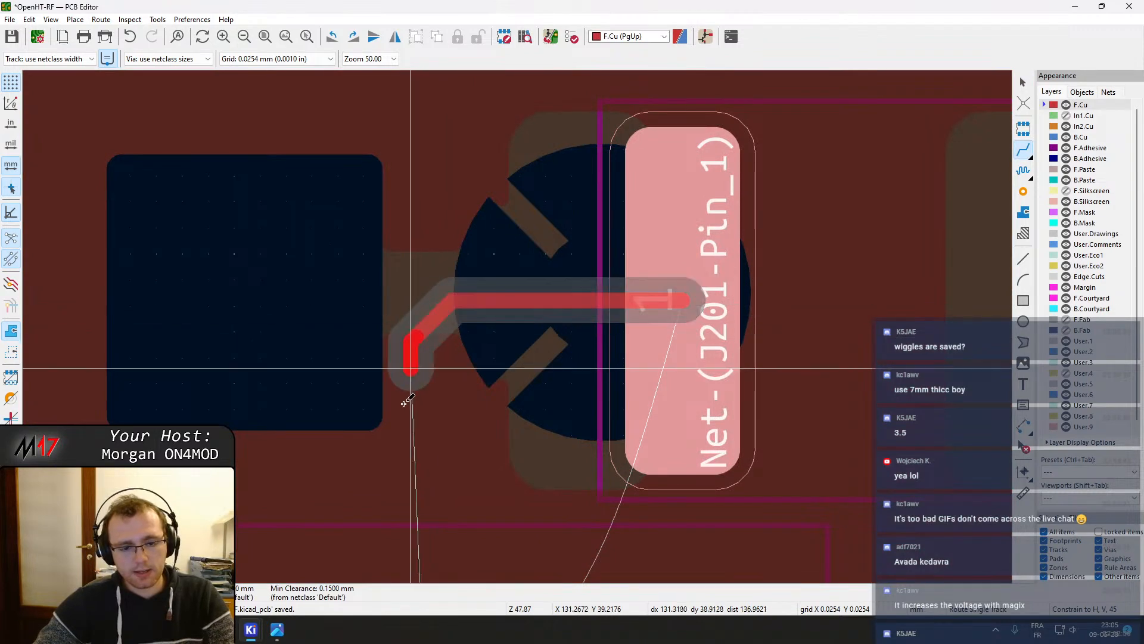
scroll(409, 357, down, 5)
click(531, 422)
key(Escape)
Reshape the new track's bend, set its segments' width to 0.5 mm, and save the board
scroll(569, 228, up, 4)
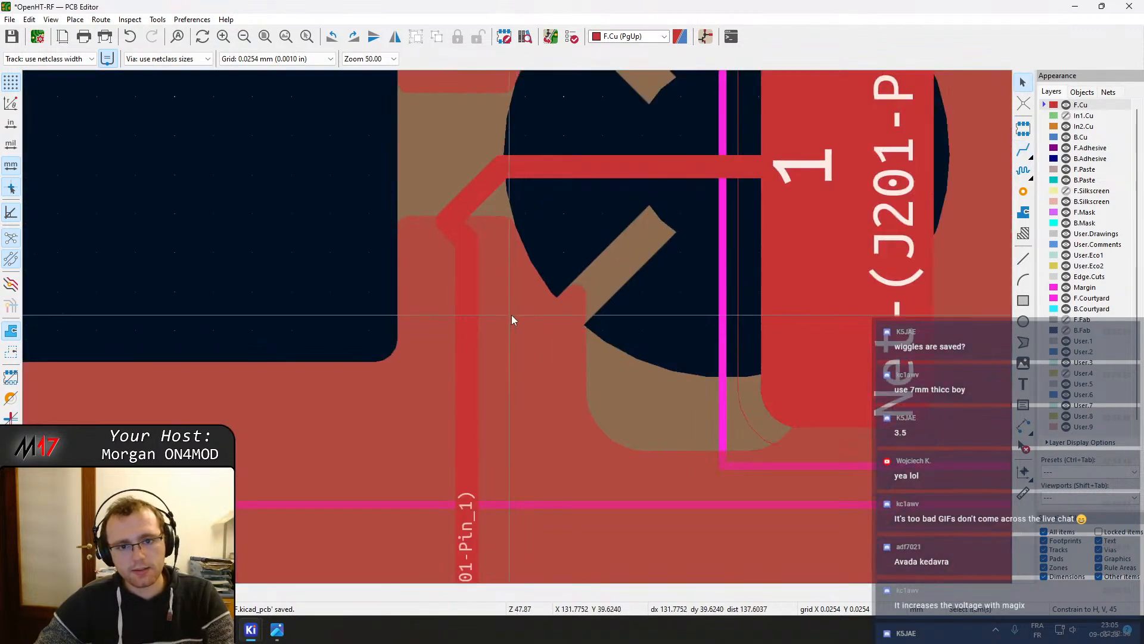
drag(482, 190, 506, 226)
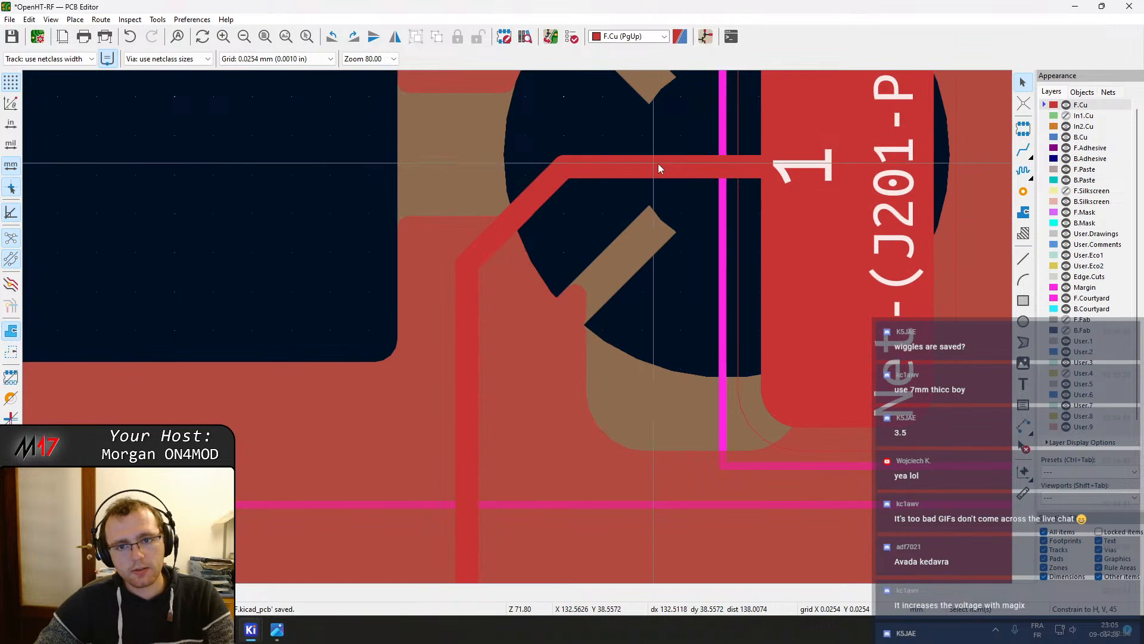
click(658, 165)
shift+click(544, 192)
shift+click(459, 325)
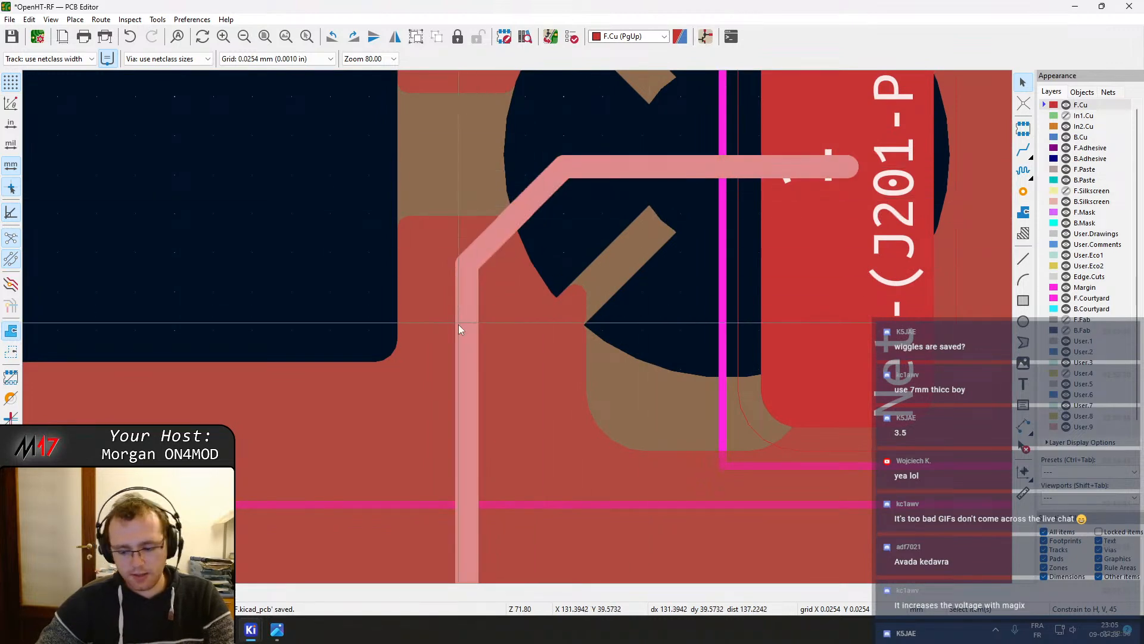
text(e.5)
key(Return)
key(Escape)
key(ctrl+s)
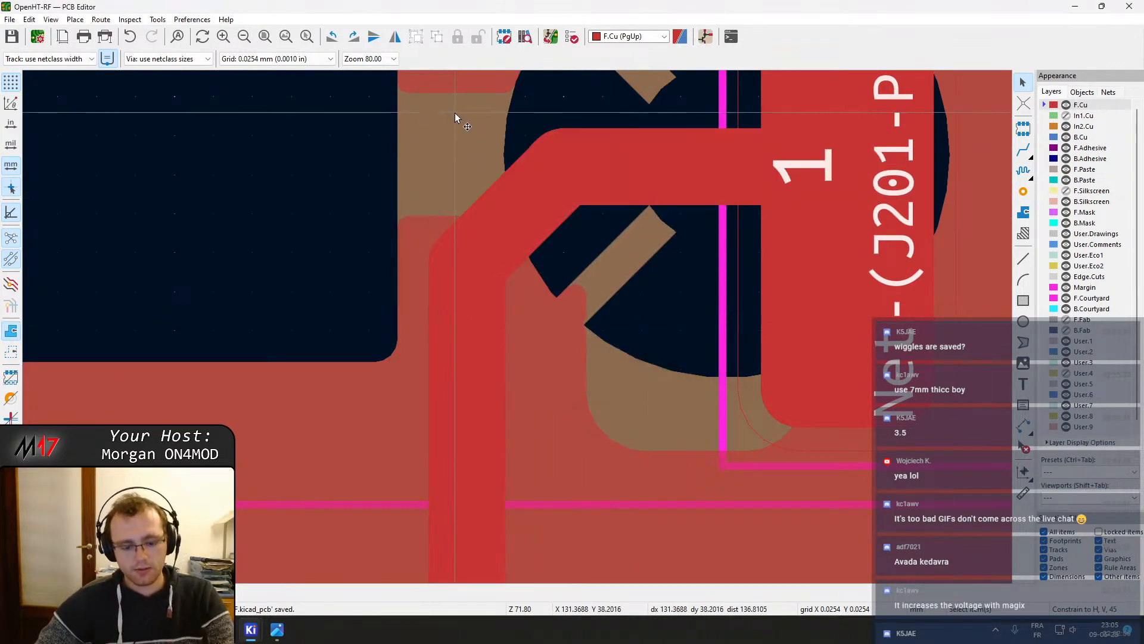
Refill all zones and widen the J201 pin 1 track segments to 1 mm
key(b)
scroll(703, 220, down, 5)
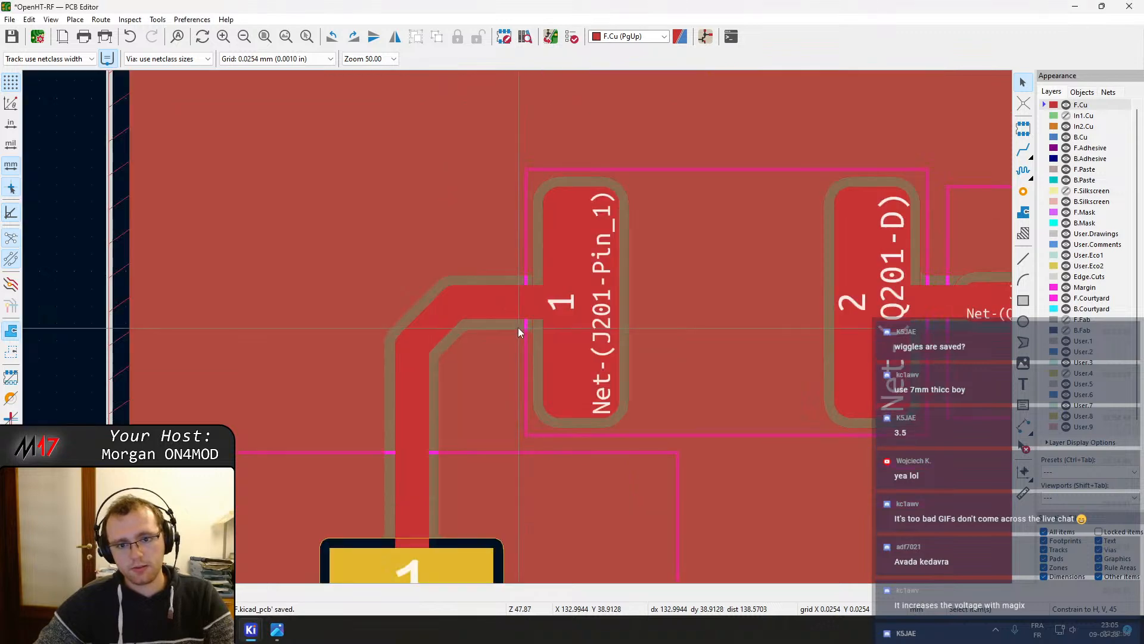
click(513, 310)
shift+click(469, 315)
shift+click(456, 329)
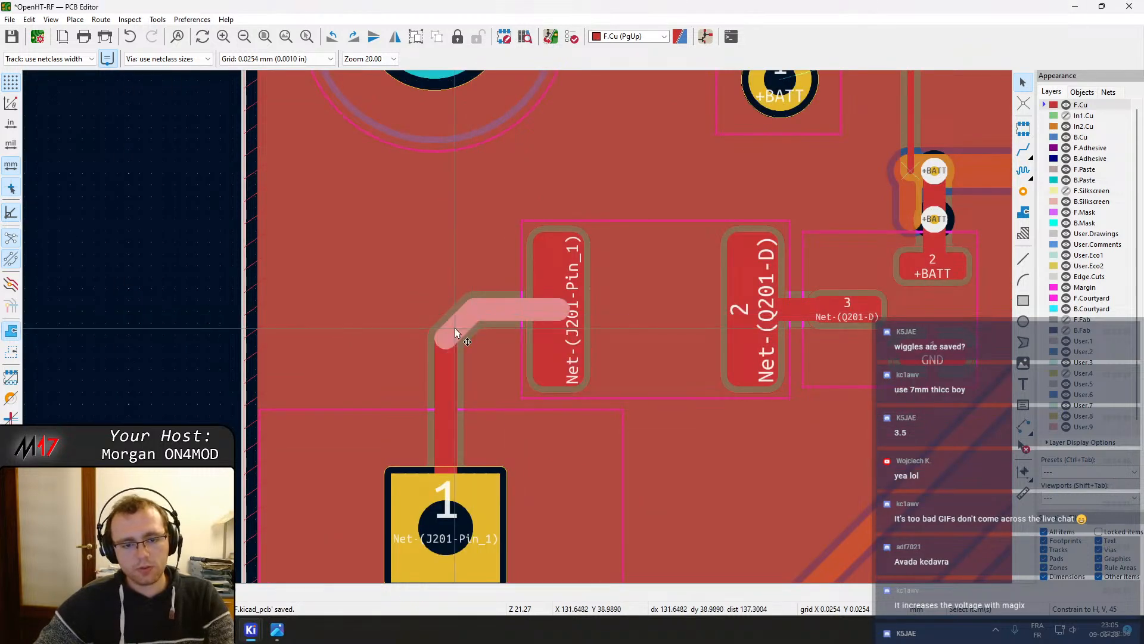
shift+click(454, 362)
text(e)
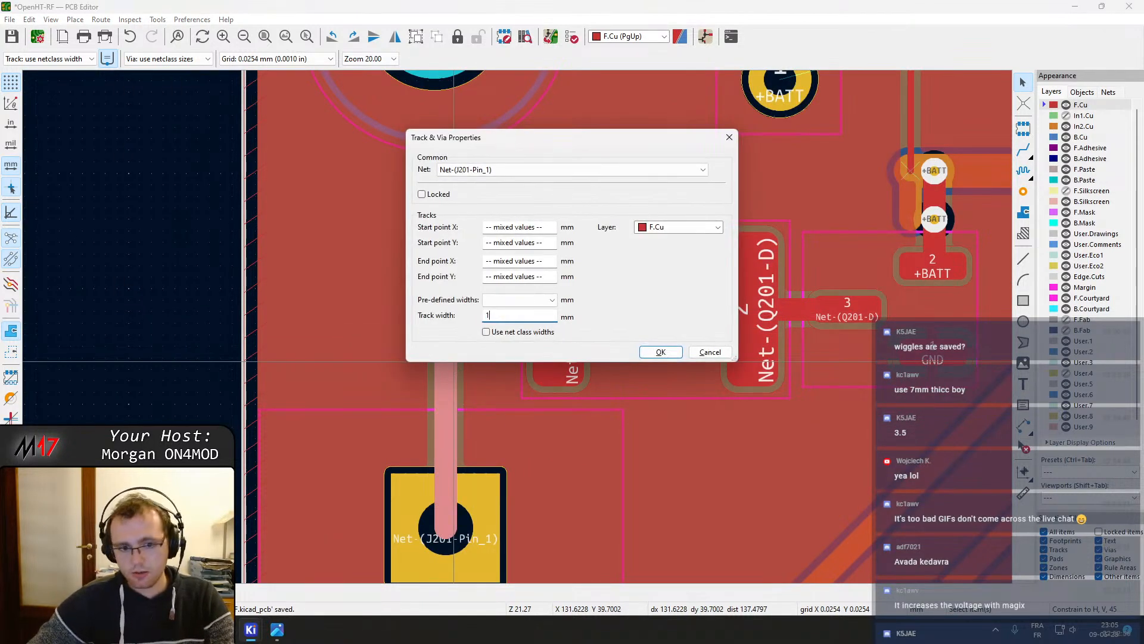
text(1)
key(Return)
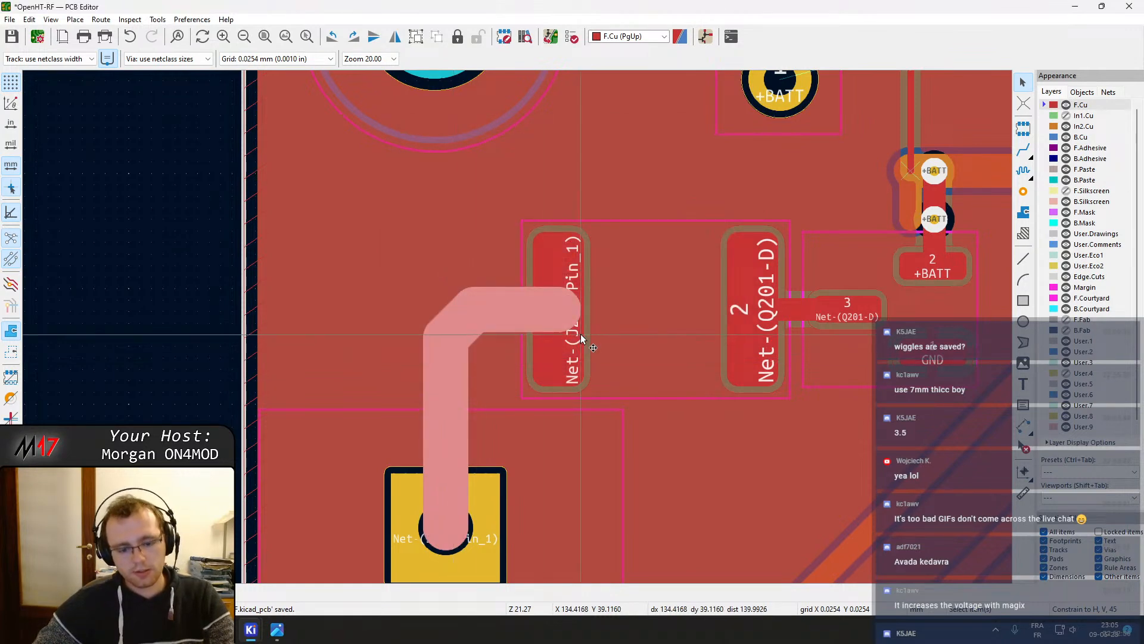
Refill all zones and review the board area around J201 and the fuse
key(b)
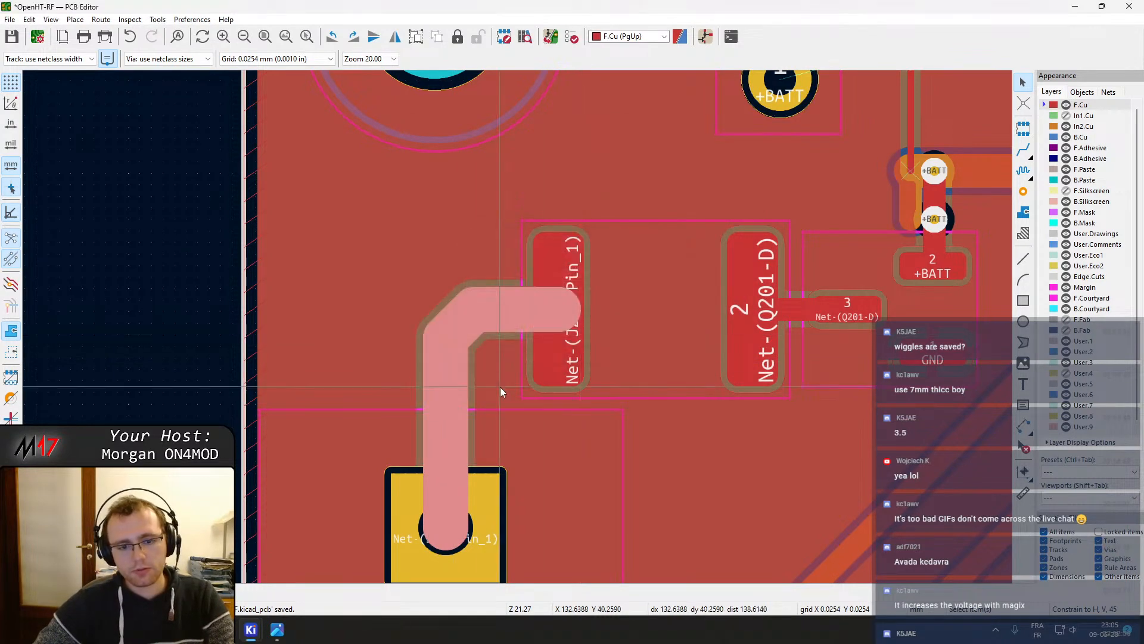
click(500, 387)
scroll(530, 277, down, 3)
middle_drag(675, 298, 572, 284)
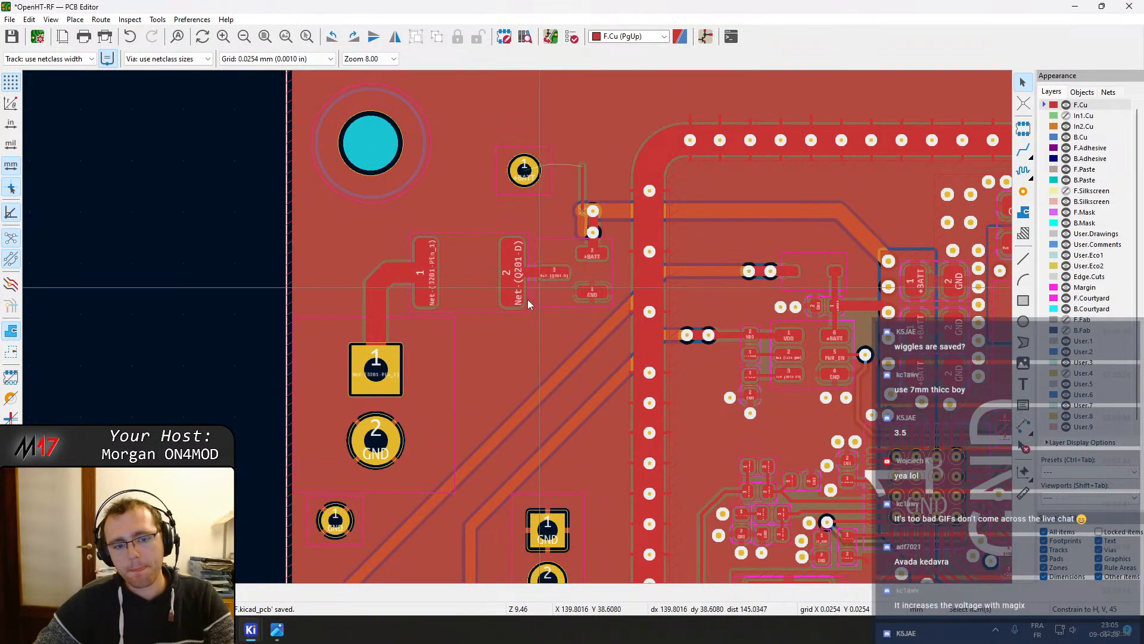
scroll(393, 418, down, 1)
middle_drag(393, 418, 536, 222)
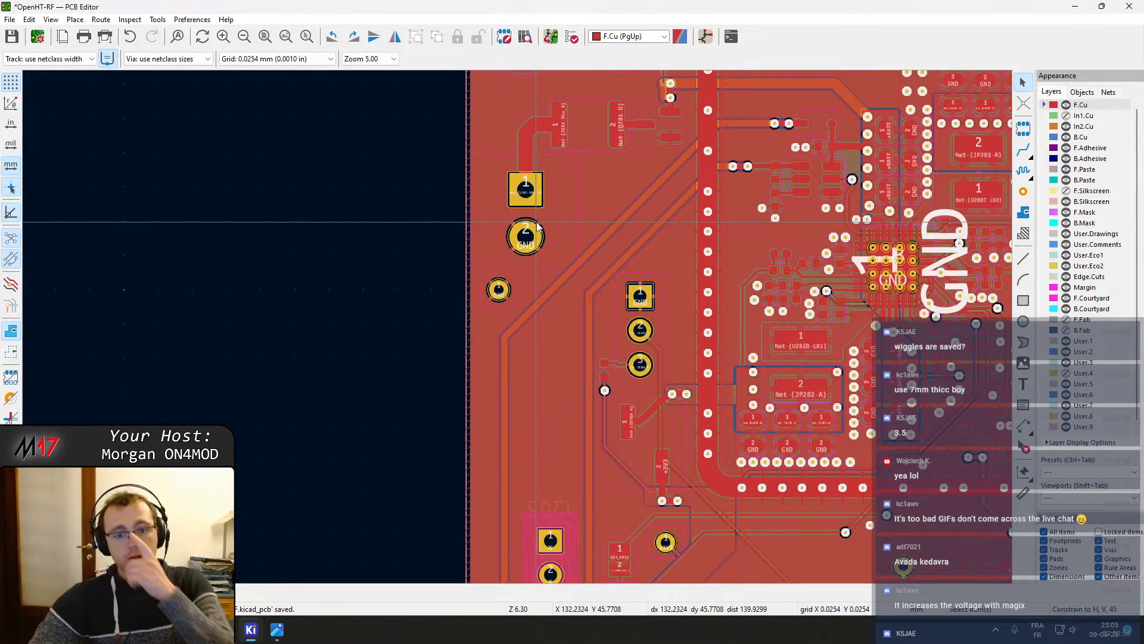
Delete the short vertical +BATT track segment beside the battery connector pads
scroll(538, 226, up, 4)
middle_drag(565, 371, 575, 344)
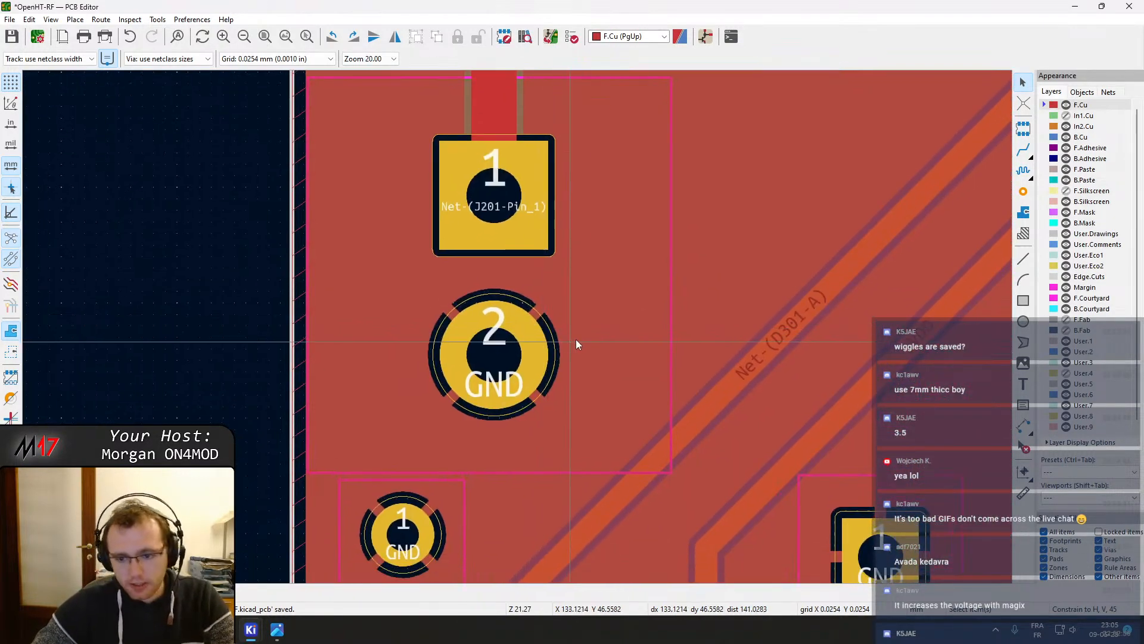
scroll(615, 357, down, 4)
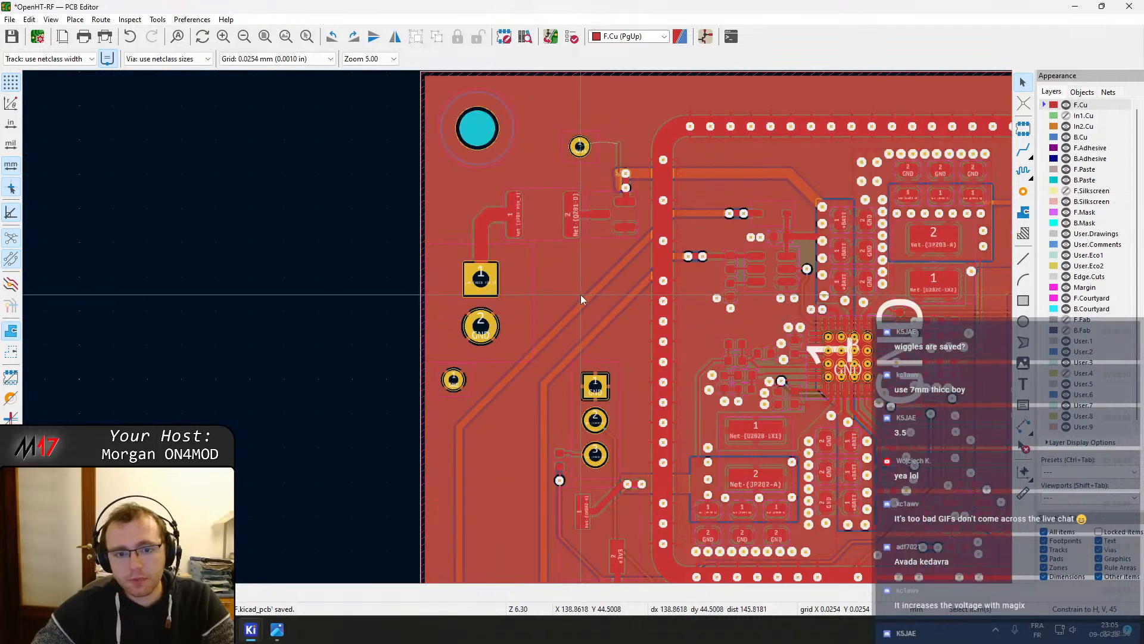
scroll(581, 294, down, 1)
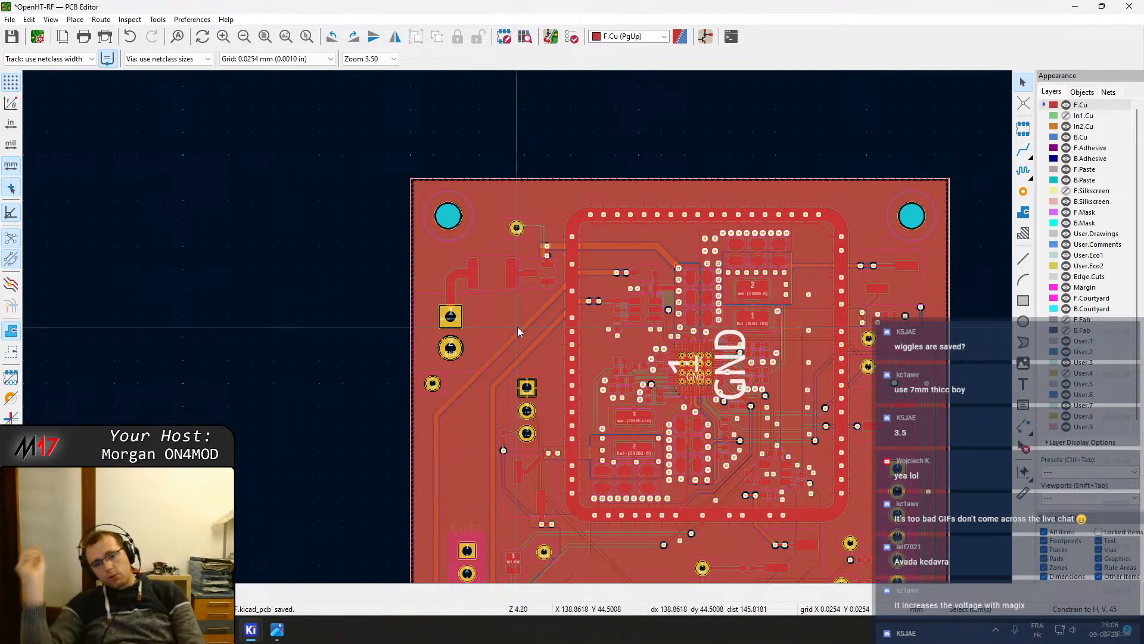
scroll(467, 239, up, 4)
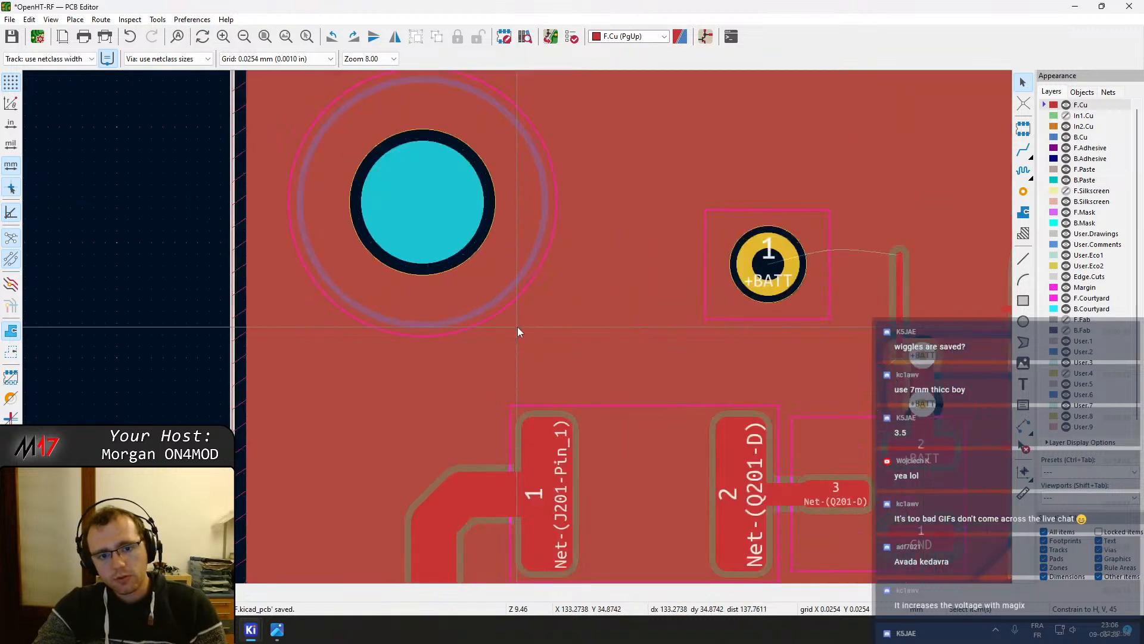
click(769, 273)
drag(768, 274, 728, 197)
middle_drag(948, 325, 577, 339)
scroll(557, 342, up, 2)
click(461, 338)
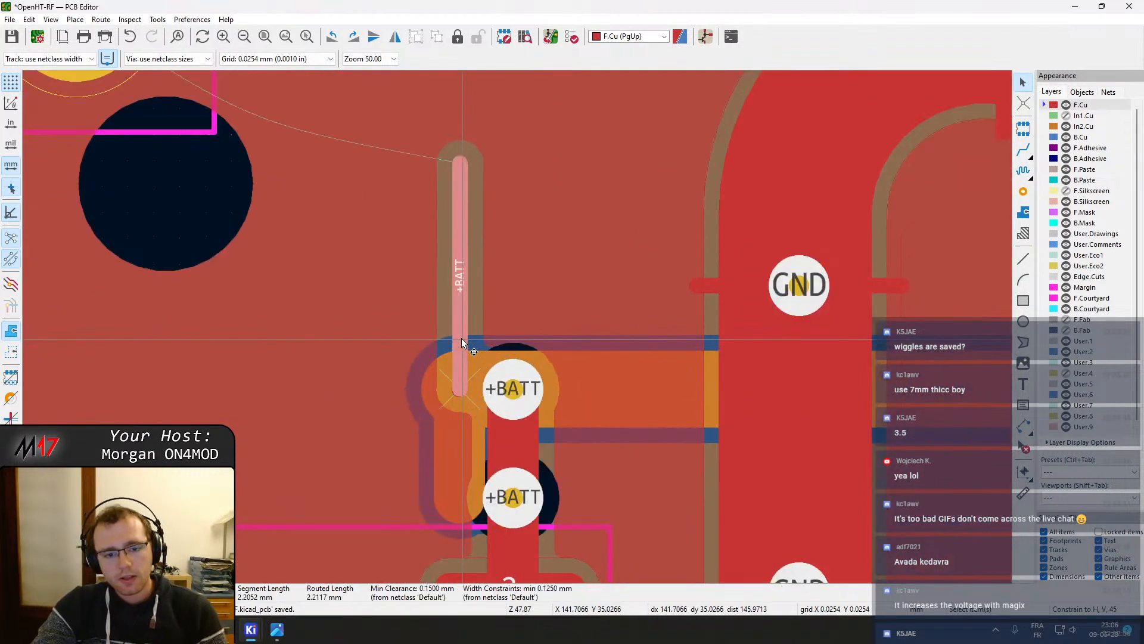
click(473, 461)
drag(474, 463, 512, 464)
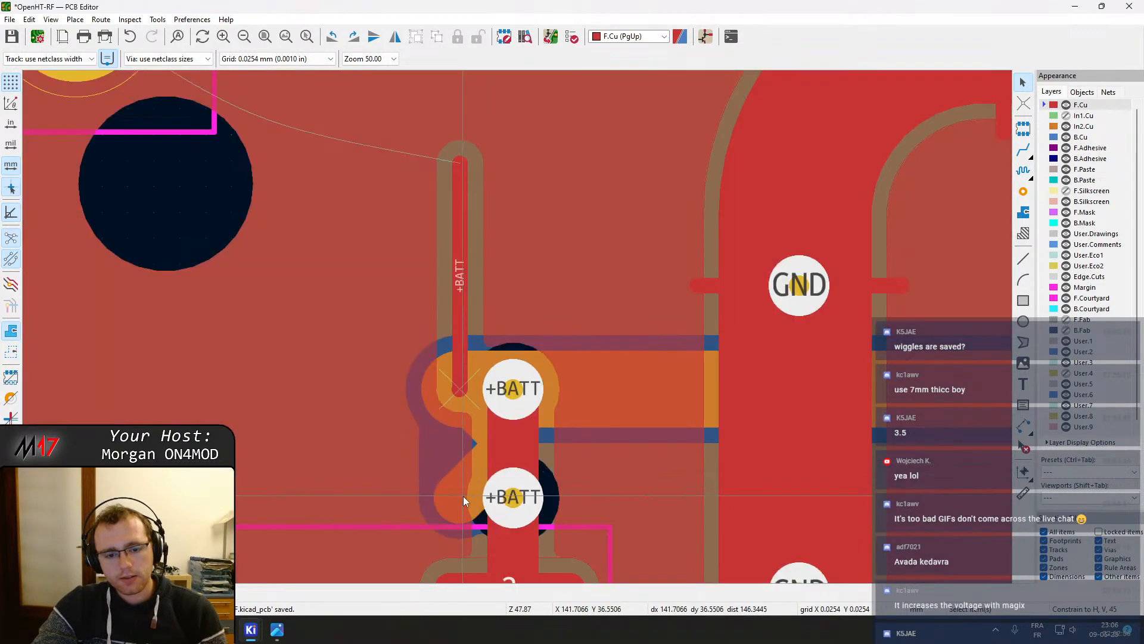
drag(463, 496, 507, 498)
click(454, 400)
drag(454, 400, 496, 391)
click(462, 371)
drag(462, 310, 466, 366)
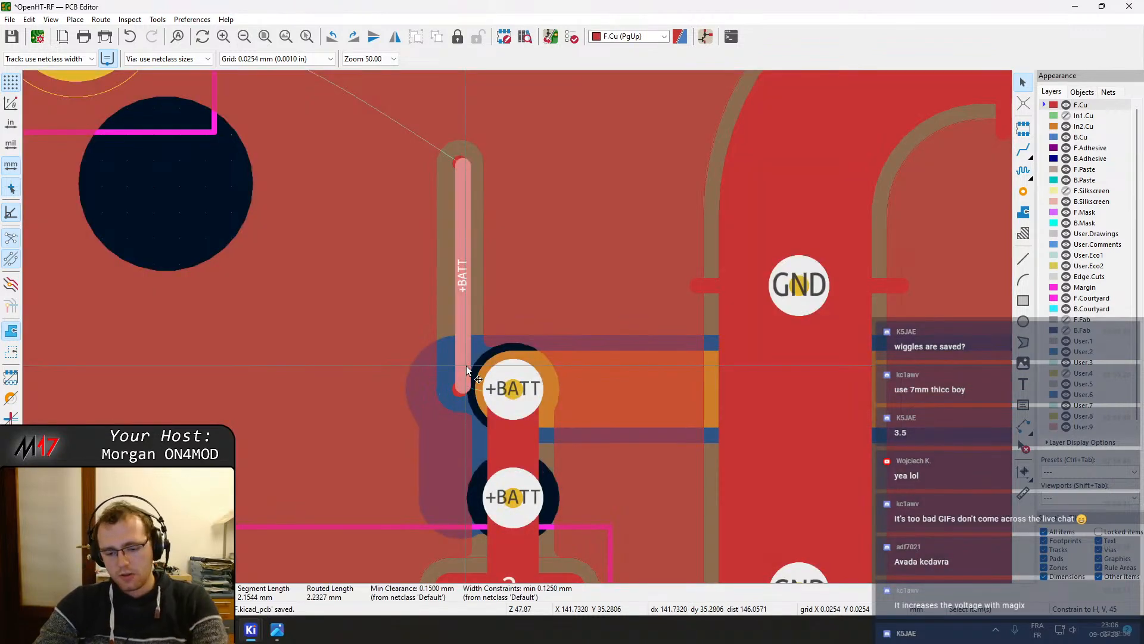
key(Delete)
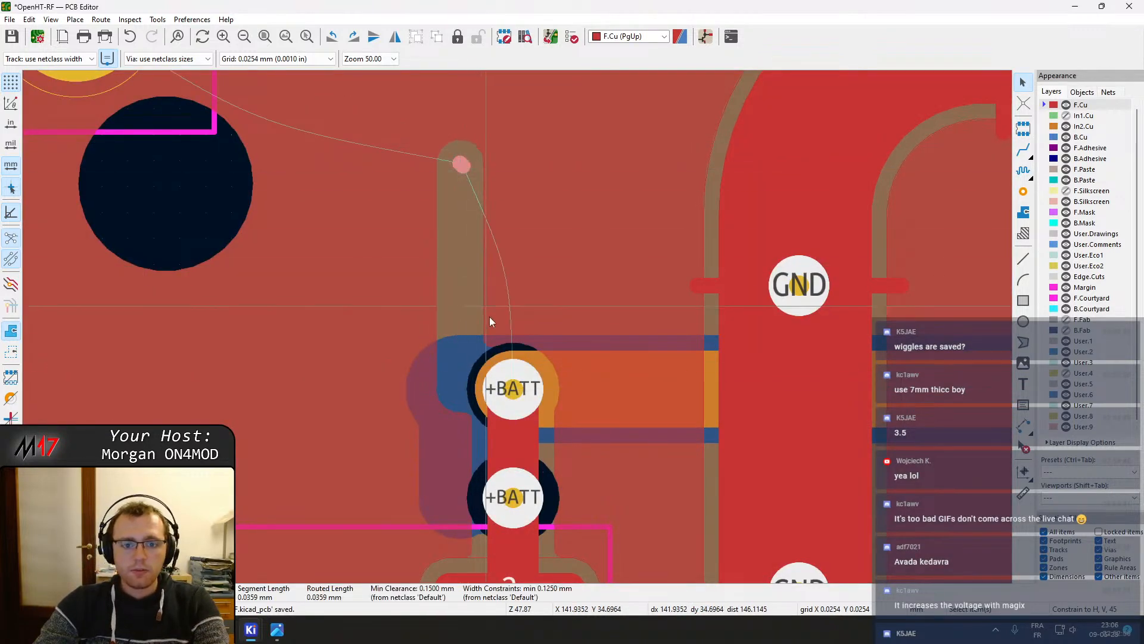
key(x)
key(Escape)
key(Escape)
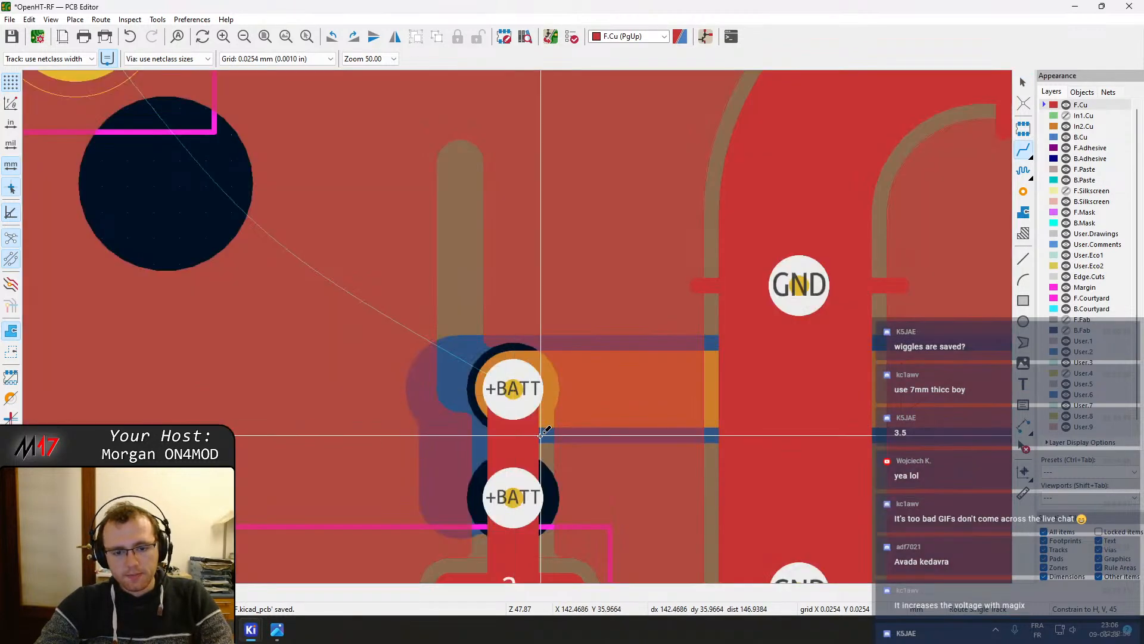
scroll(539, 436, down, 2)
drag(351, 147, 364, 214)
key(x)
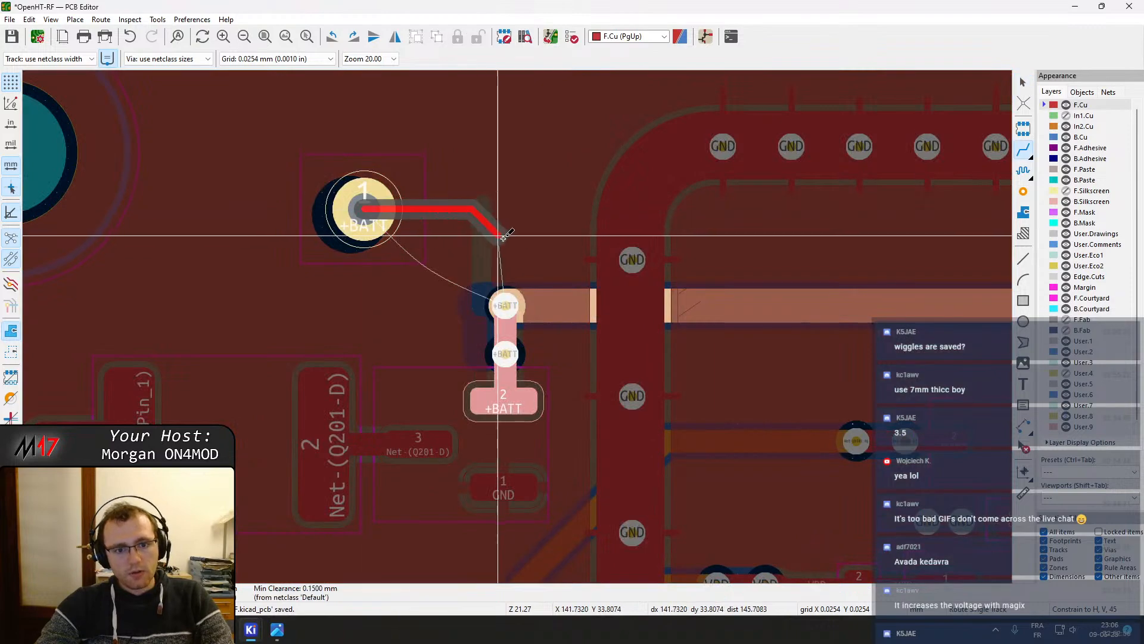
scroll(513, 303, down, 10)
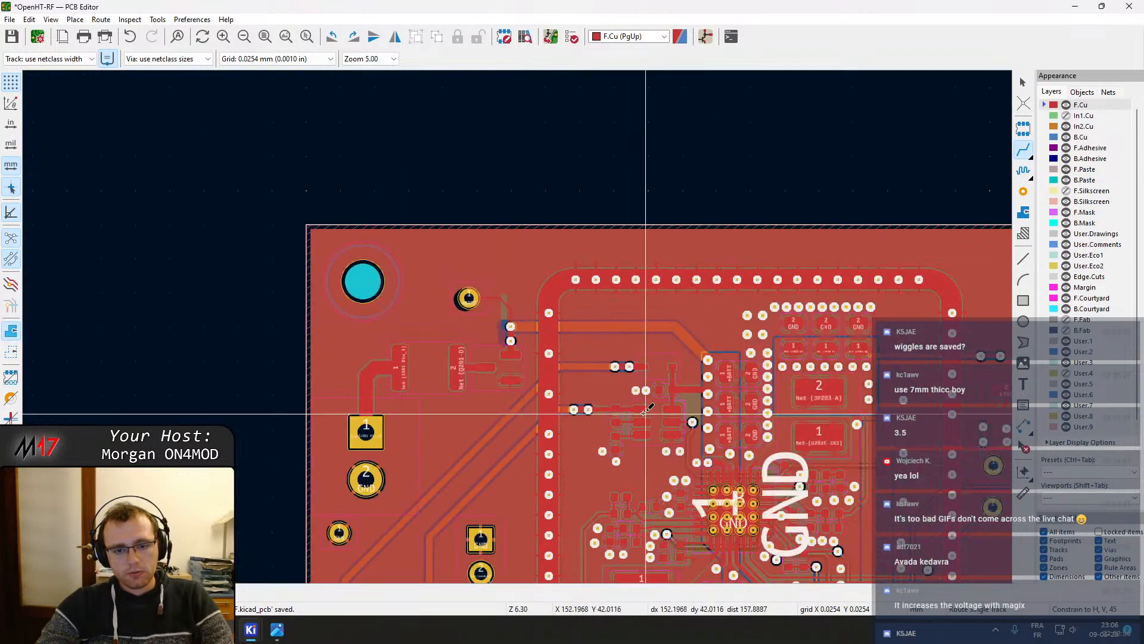
key(Escape)
key(Escape)
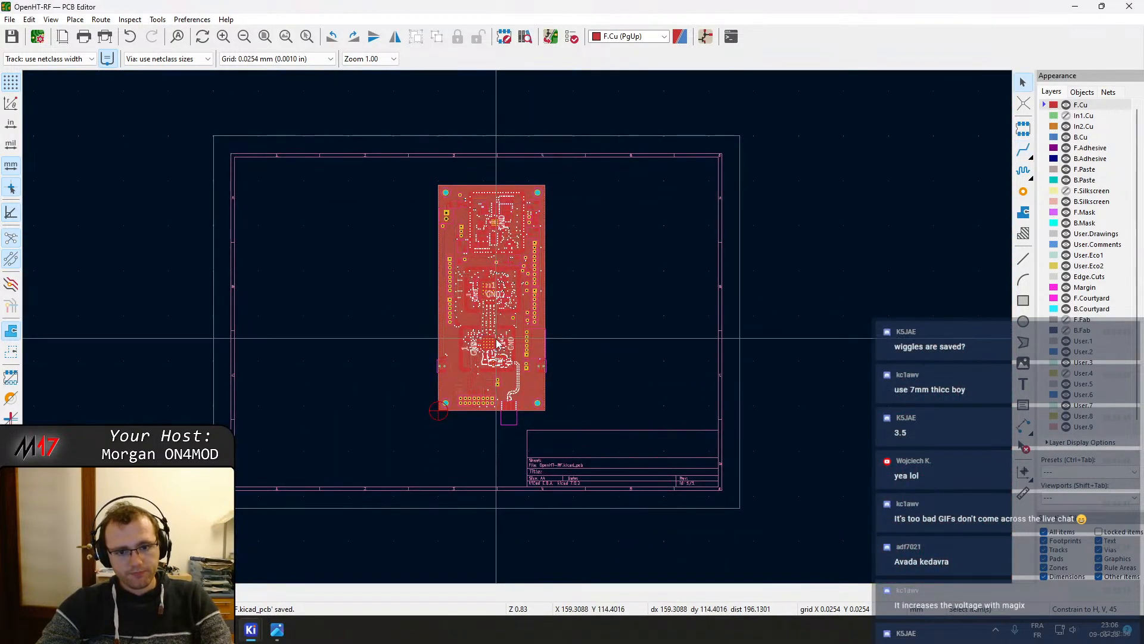
Survey the whole board layout, panning across the RF shields and connectors
scroll(518, 326, up, 5)
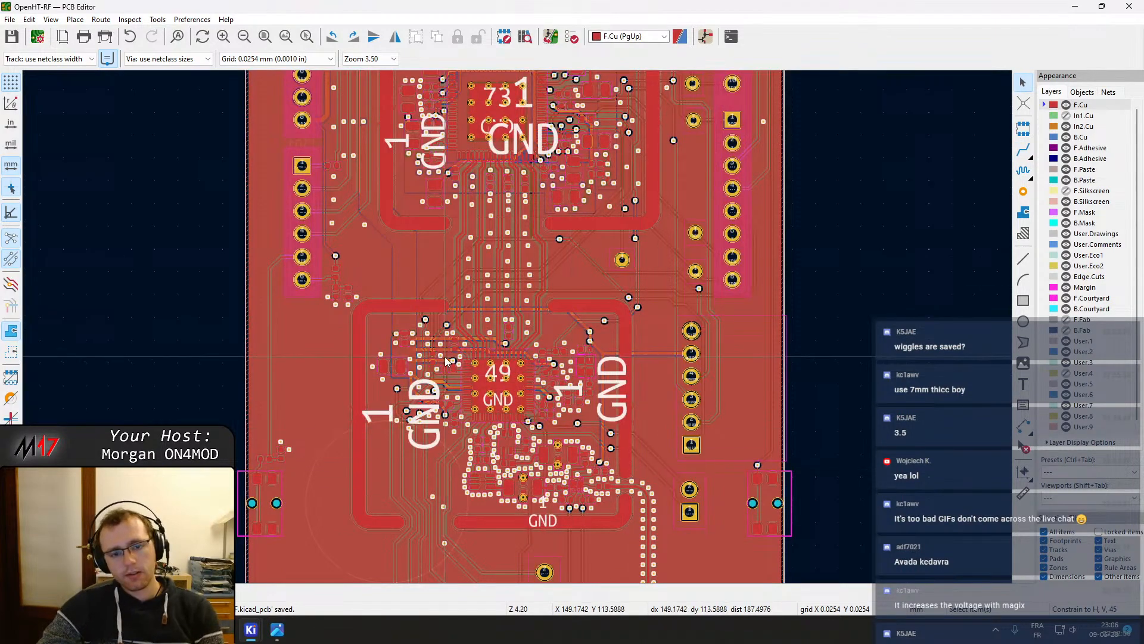
shift+scroll(456, 253, up, 5)
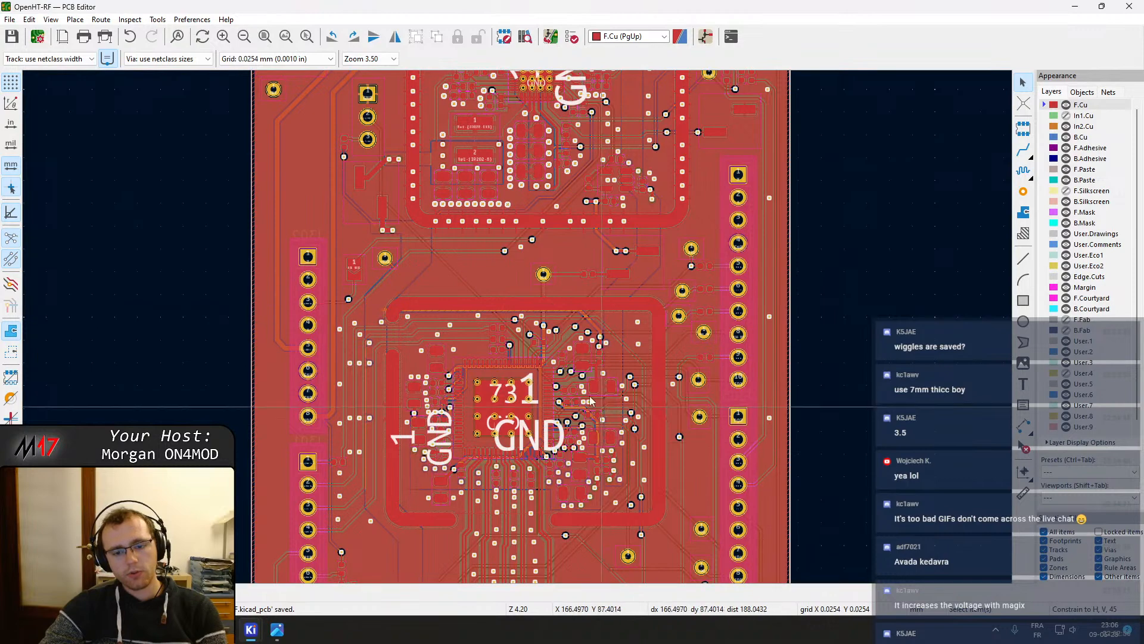
shift+scroll(524, 202, down, 4)
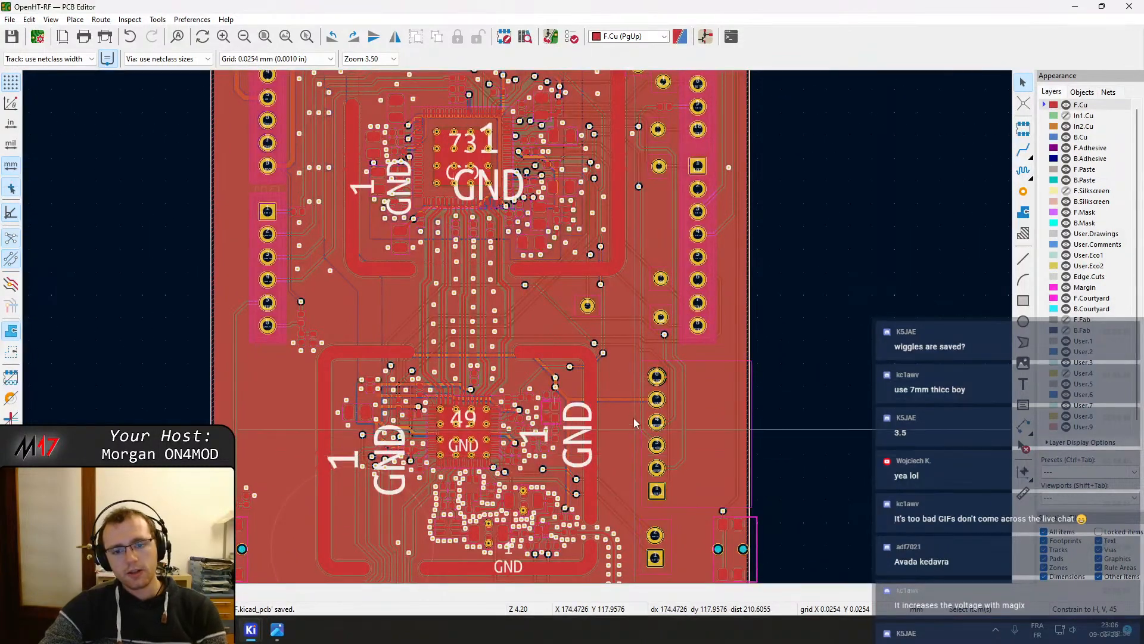
scroll(514, 324, down, 3)
middle_drag(574, 424, 614, 363)
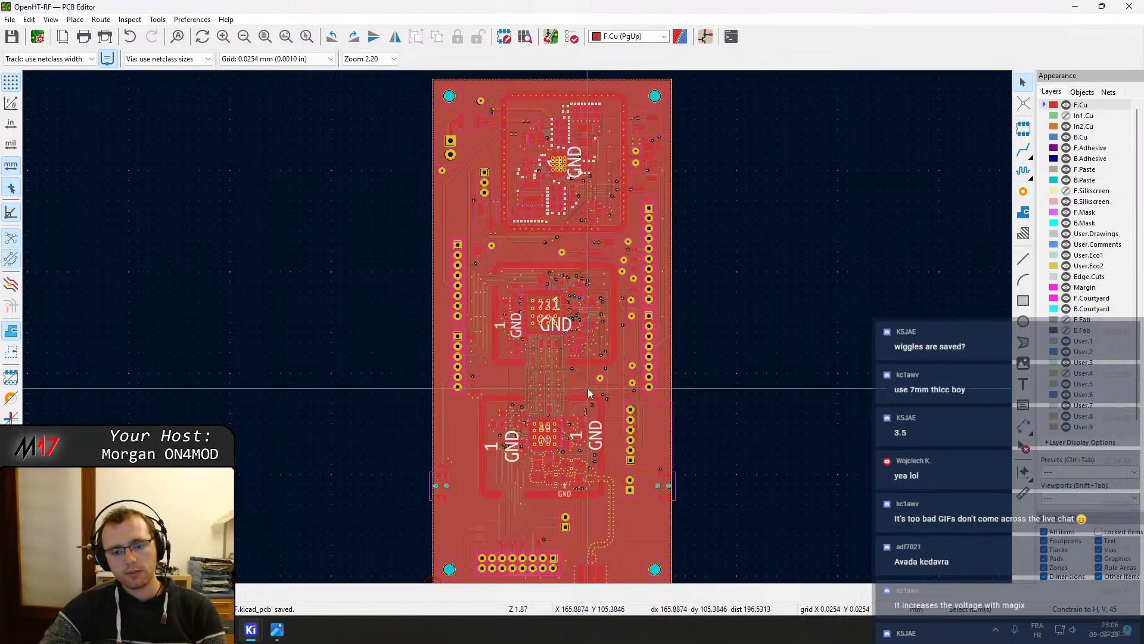
middle_drag(414, 471, 352, 251)
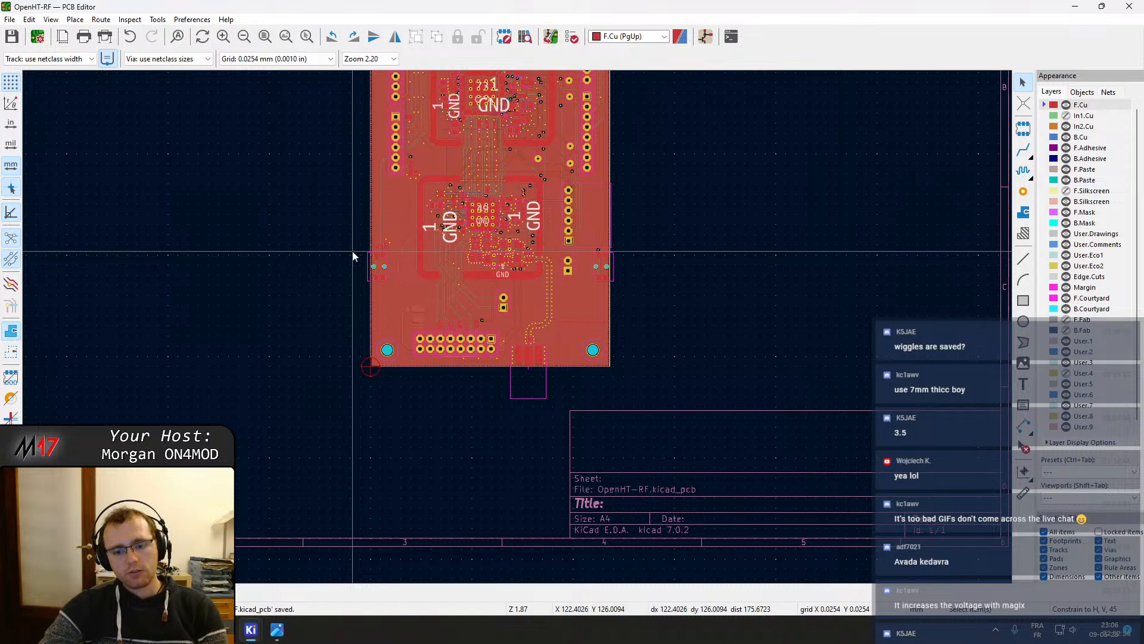
middle_drag(223, 239, 230, 406)
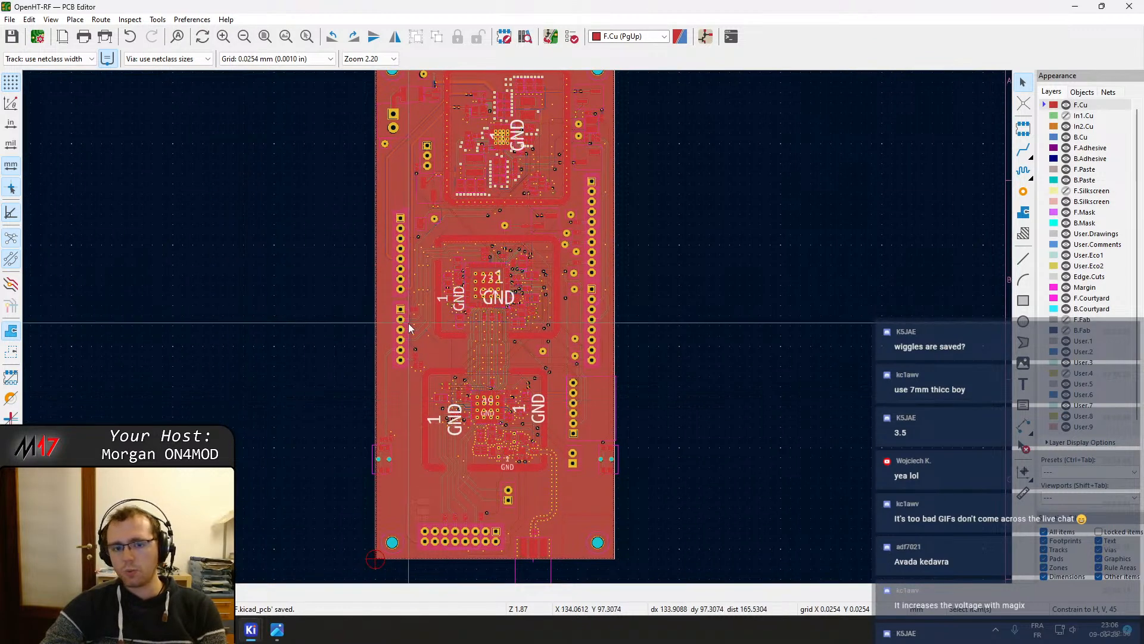
middle_drag(449, 210, 455, 396)
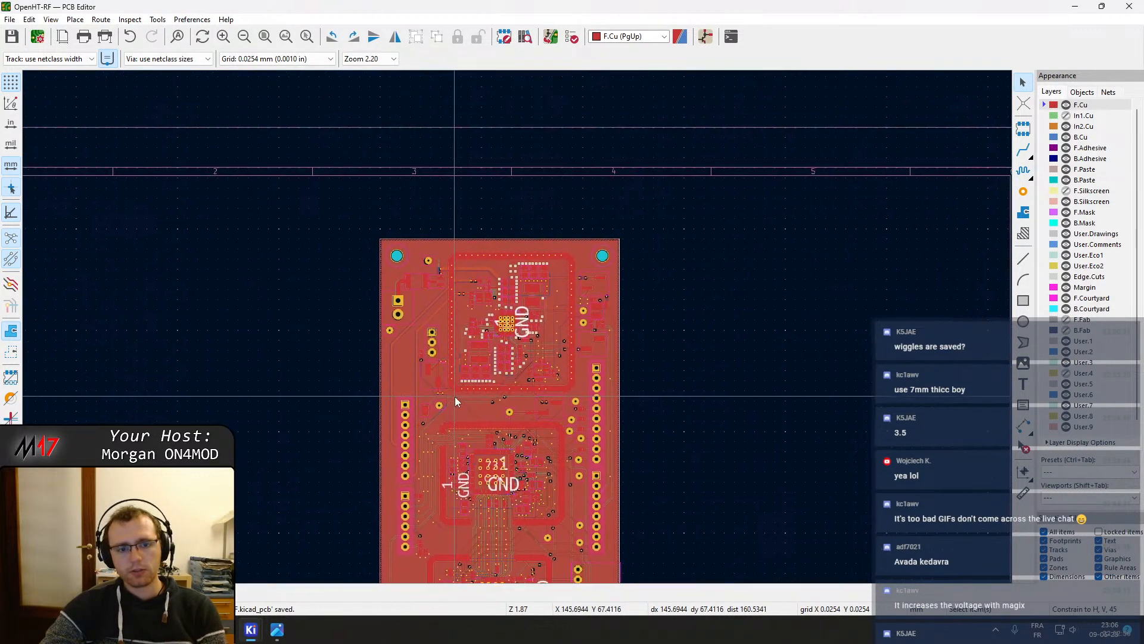
scroll(456, 396, up, 3)
scroll(518, 327, down, 1)
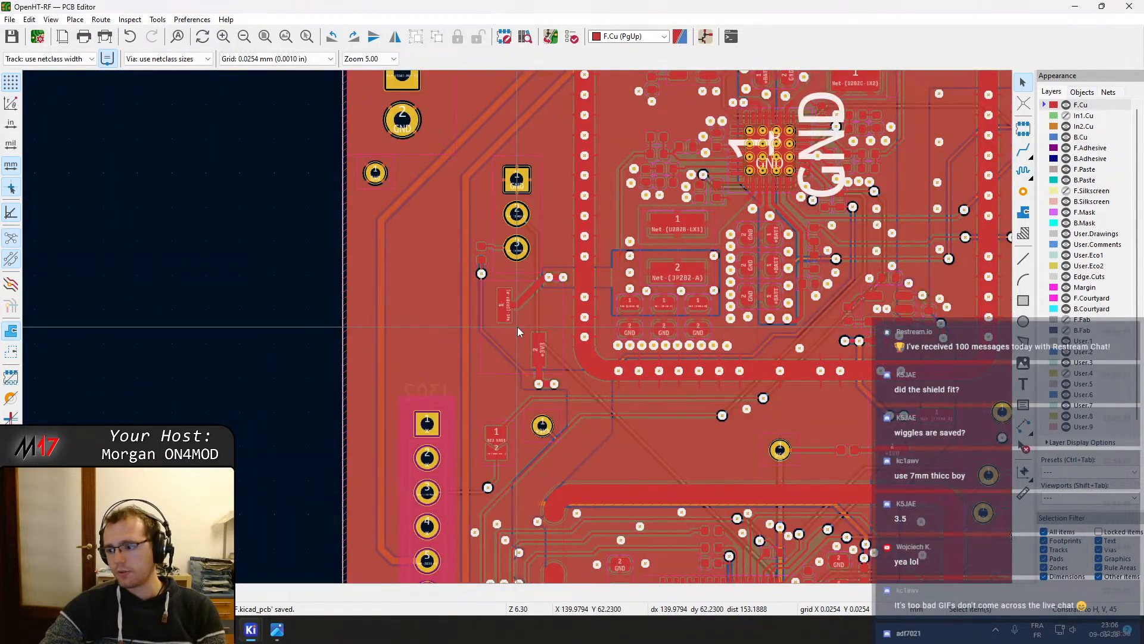
middle_drag(775, 400, 579, 420)
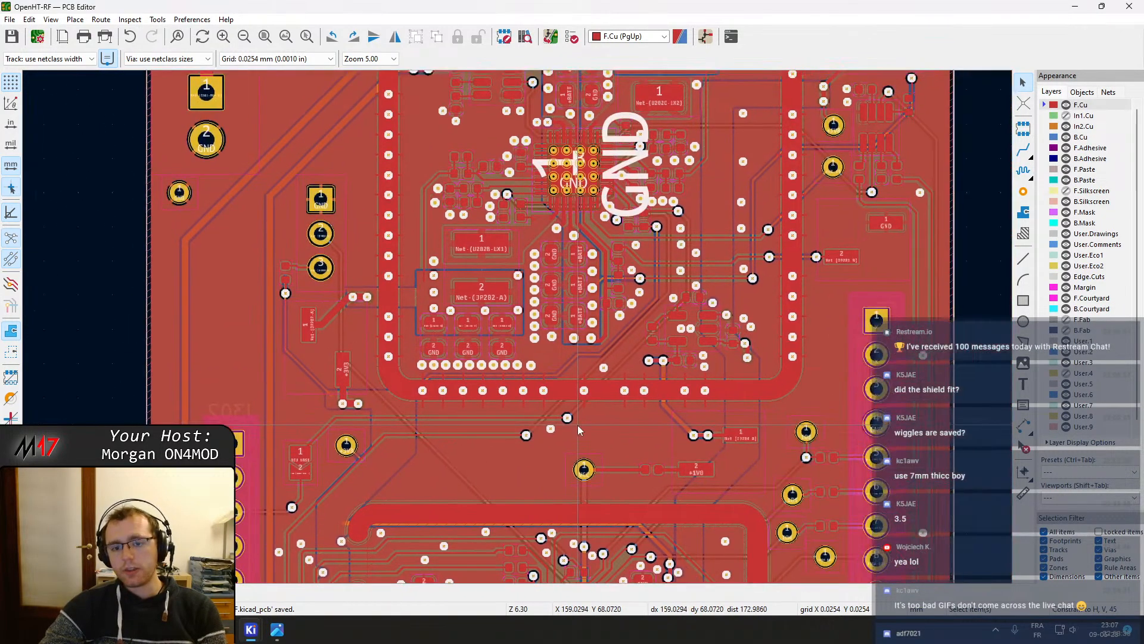
scroll(518, 327, down, 2)
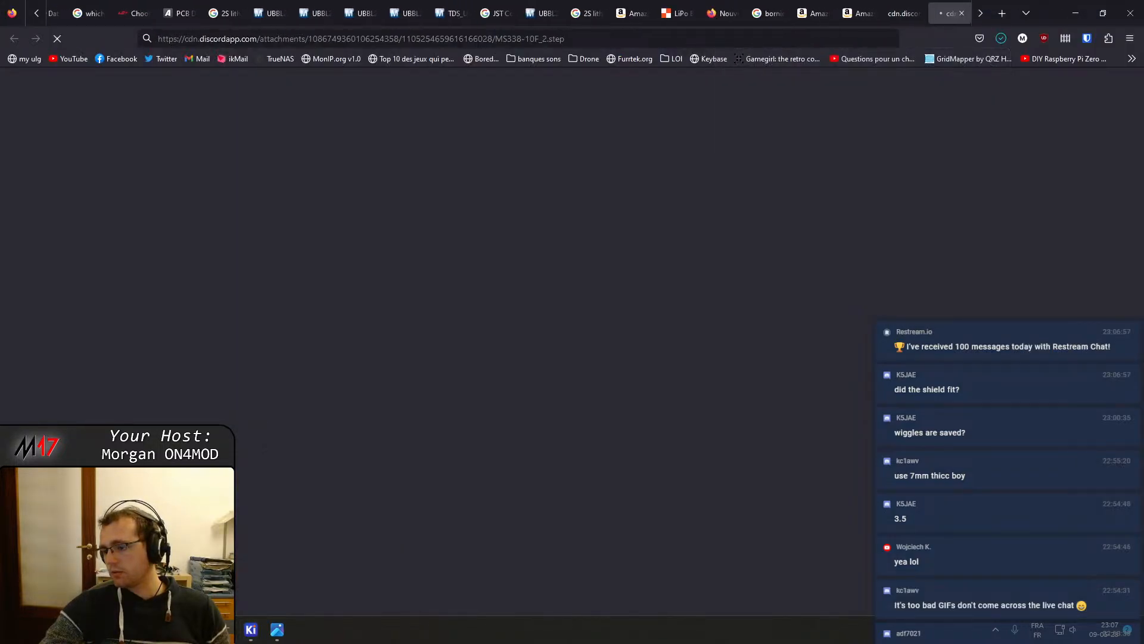
Switch to the browser, close the reference tabs, and return to the PCB editor
middle_click(942, 13)
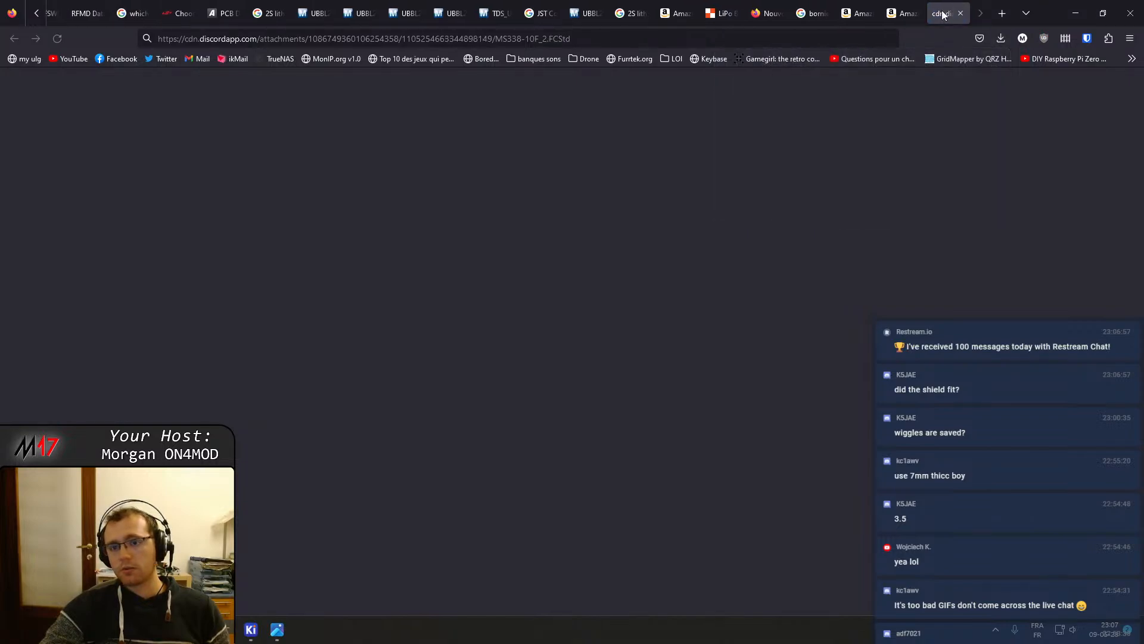
middle_click(942, 12)
middle_click(942, 12)
middle_click(942, 12)
middle_click(942, 13)
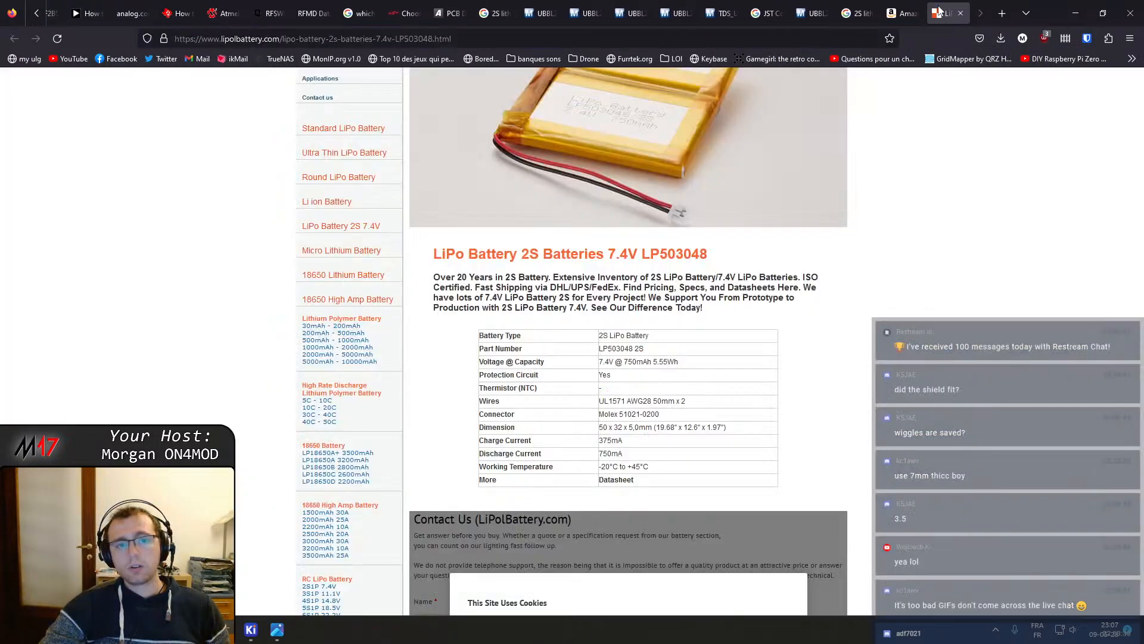
middle_click(942, 12)
middle_click(917, 9)
middle_click(892, 4)
middle_click(892, 5)
middle_click(864, 5)
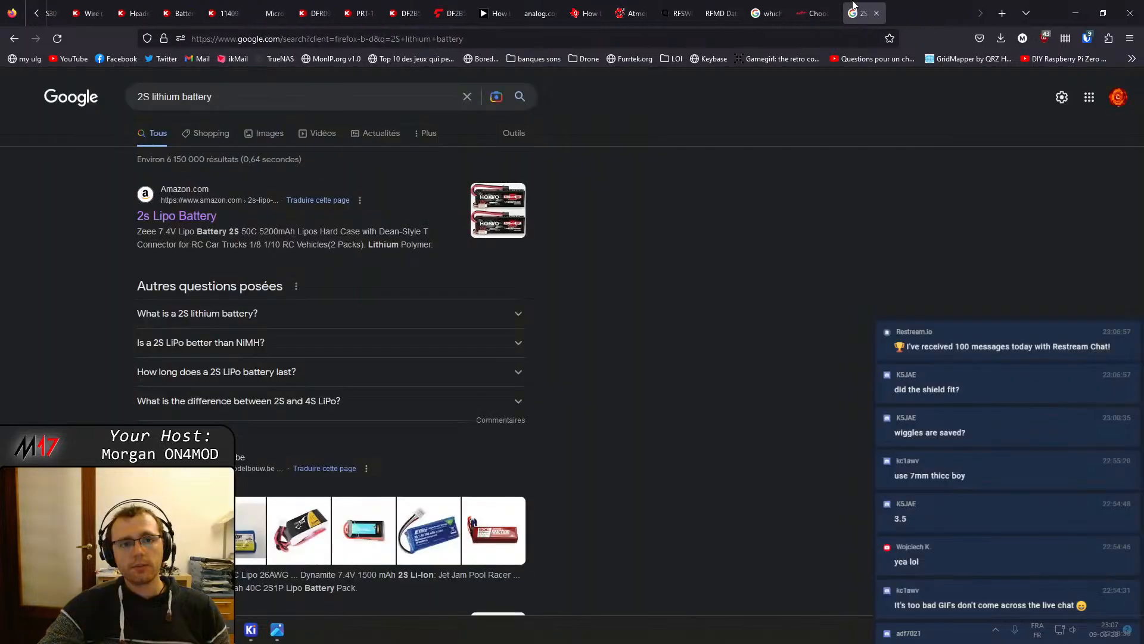
middle_click(856, 5)
middle_click(719, 5)
middle_click(719, 5)
middle_click(717, 5)
middle_click(716, 5)
middle_click(716, 5)
middle_click(716, 5)
middle_click(717, 5)
middle_click(717, 5)
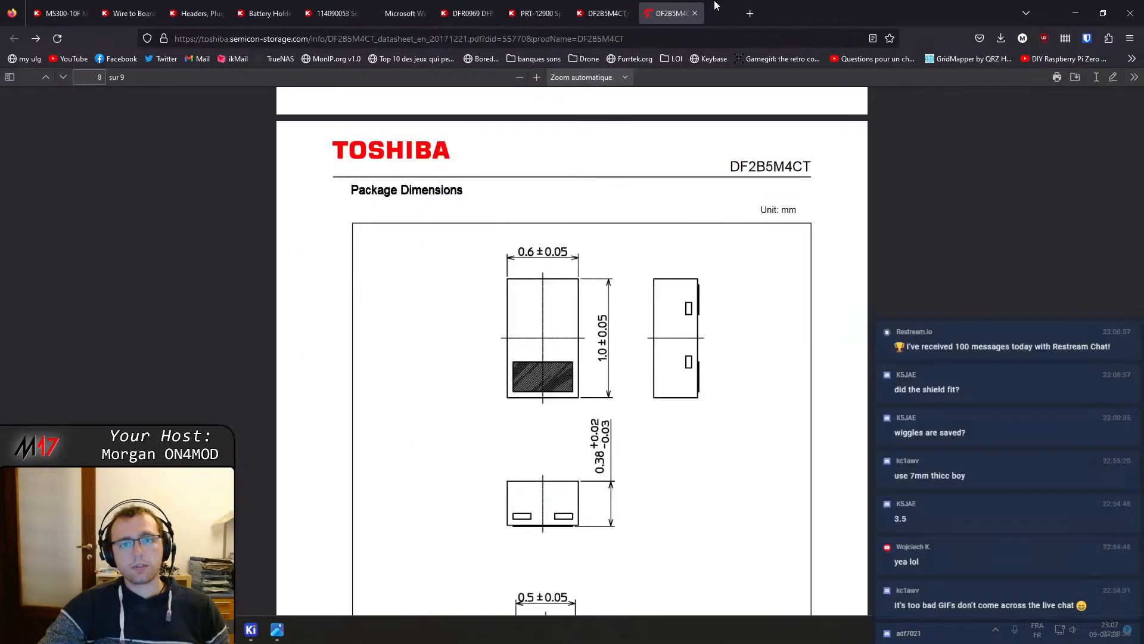
middle_click(717, 5)
middle_click(704, 5)
middle_click(659, 4)
middle_click(653, 4)
middle_click(602, 5)
middle_click(477, 5)
middle_click(417, 5)
middle_click(333, 5)
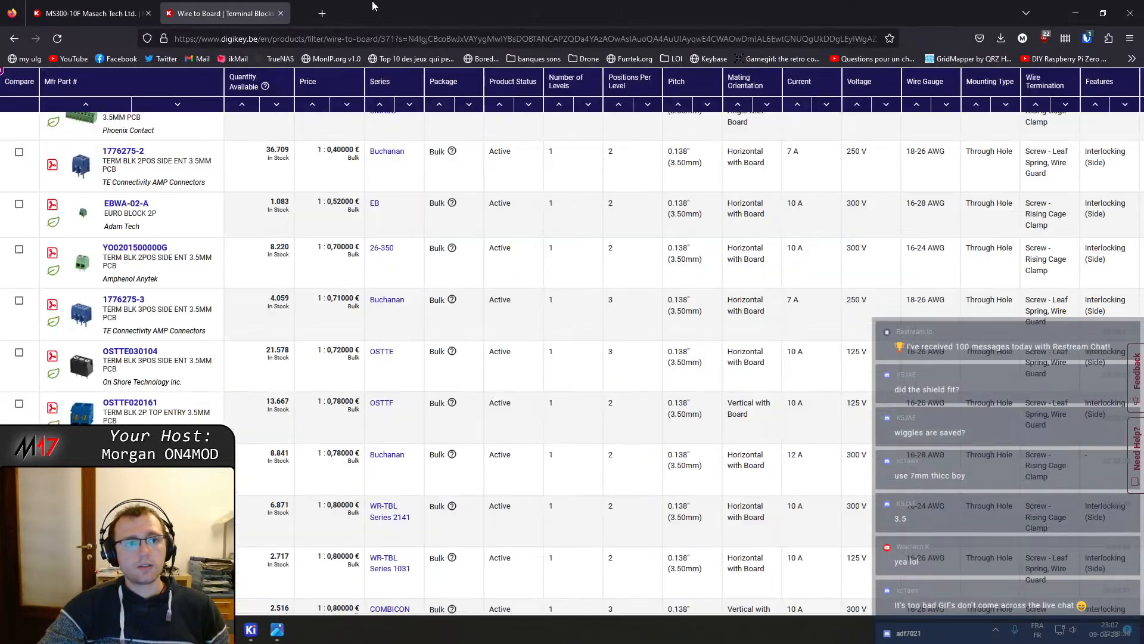
click(1085, 5)
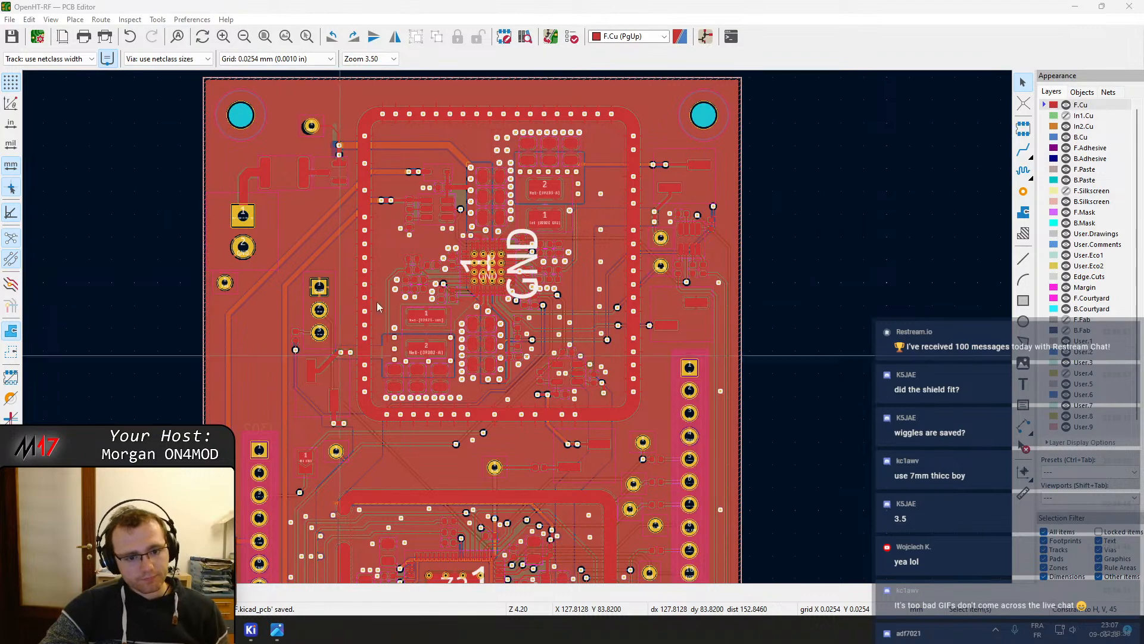
Open the MS338-10F shield footprint's properties and edit it in the library footprint editor
click(514, 414)
double_click(513, 414)
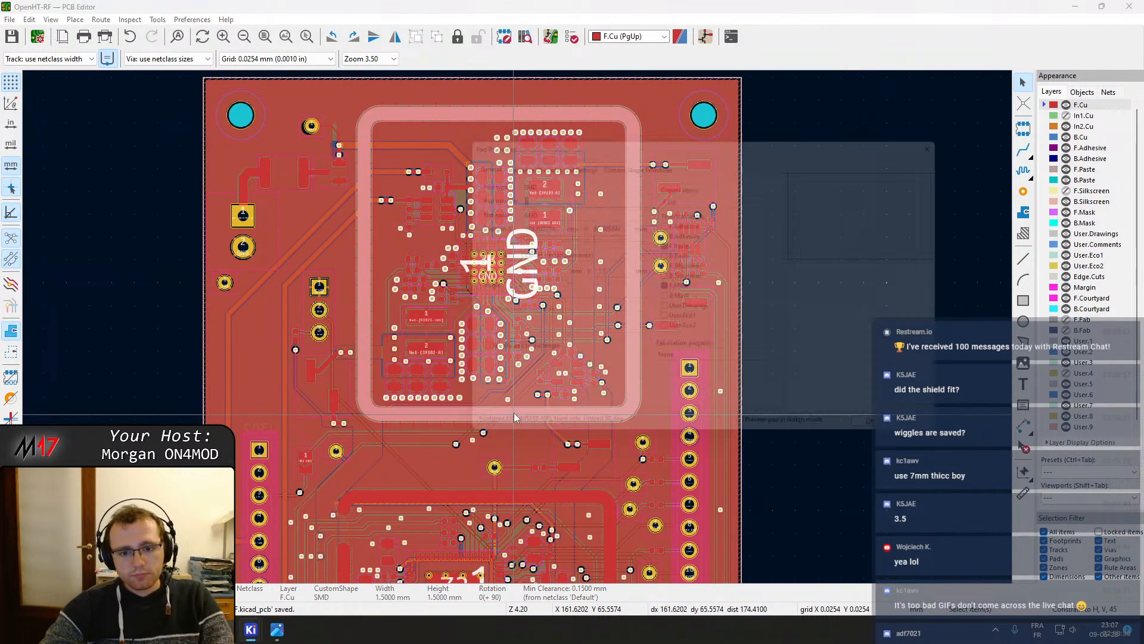
key(Escape)
key(Escape)
double_click(513, 395)
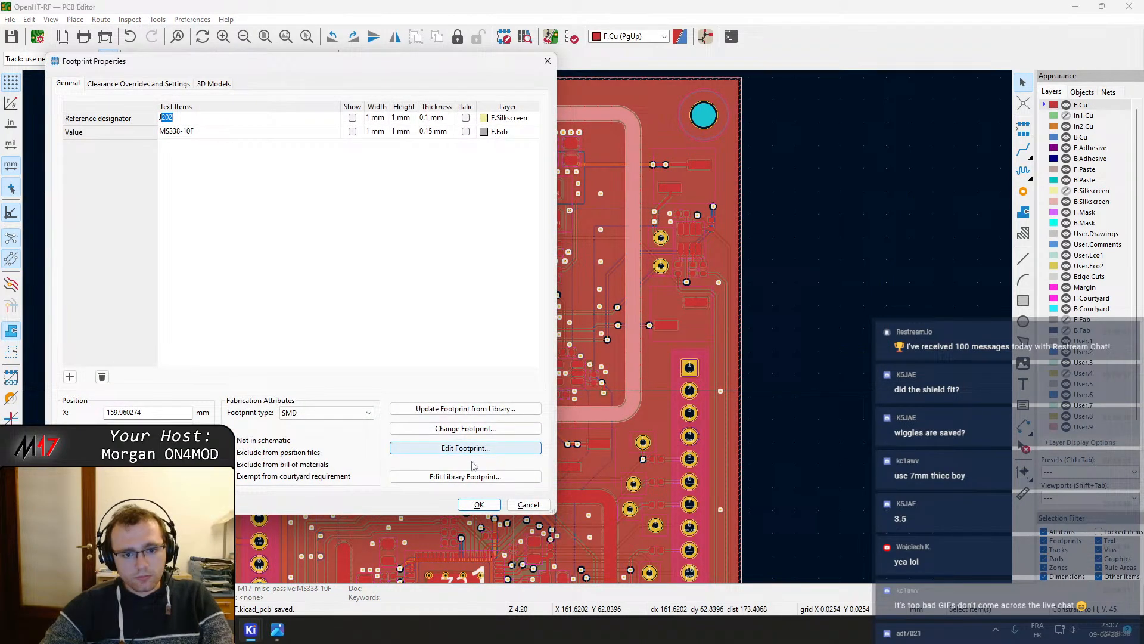
click(474, 477)
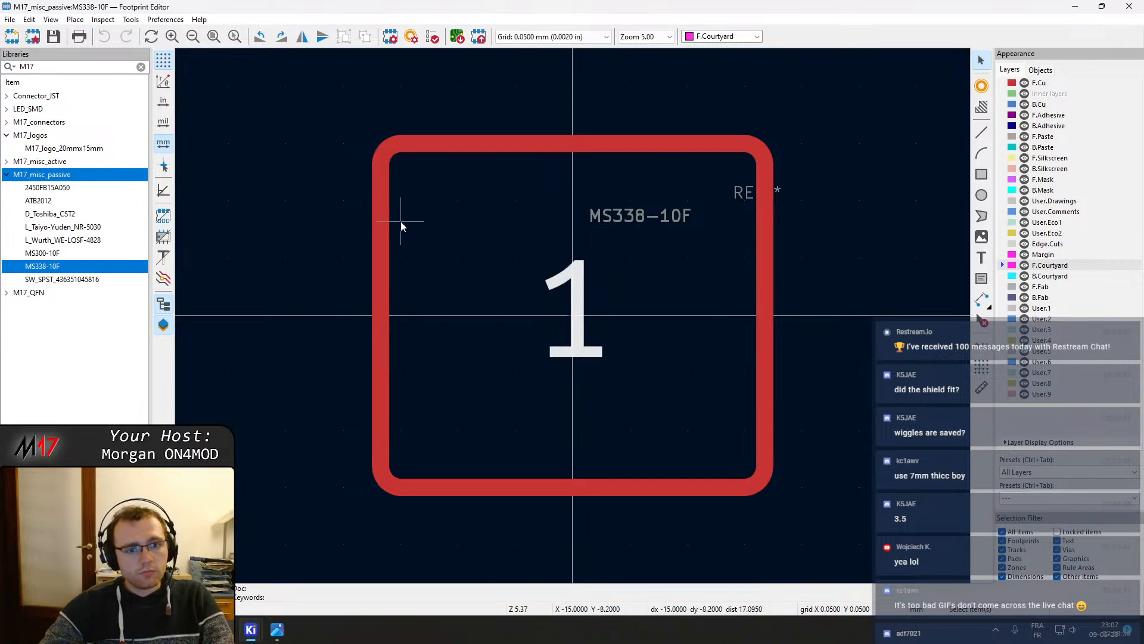
Open the footprint properties at its 3D model settings
click(391, 37)
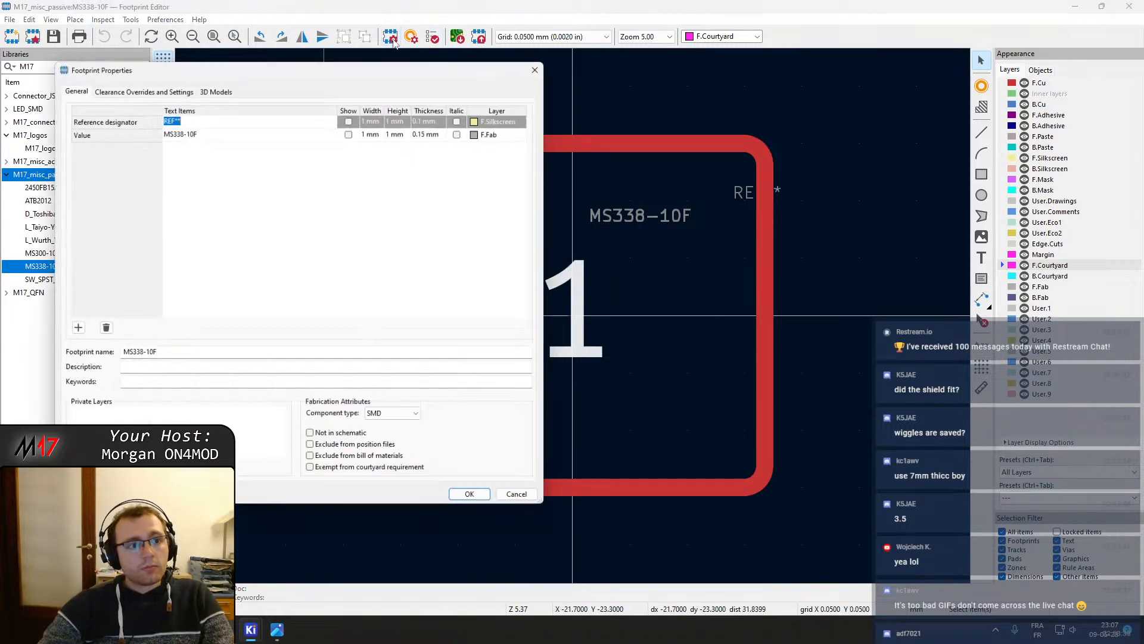
click(214, 84)
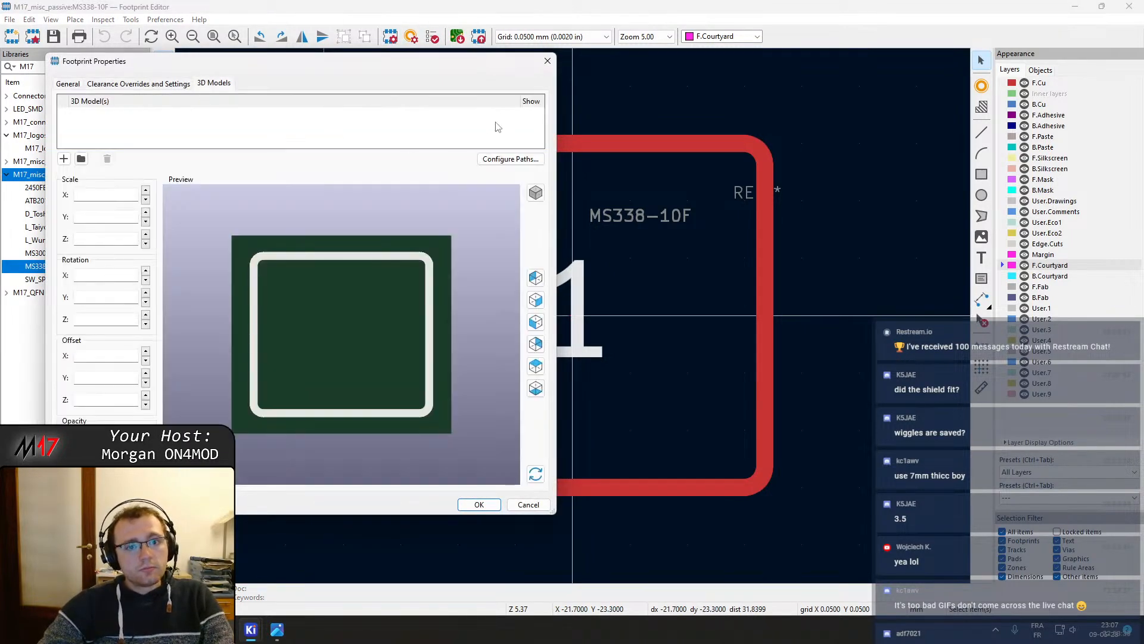
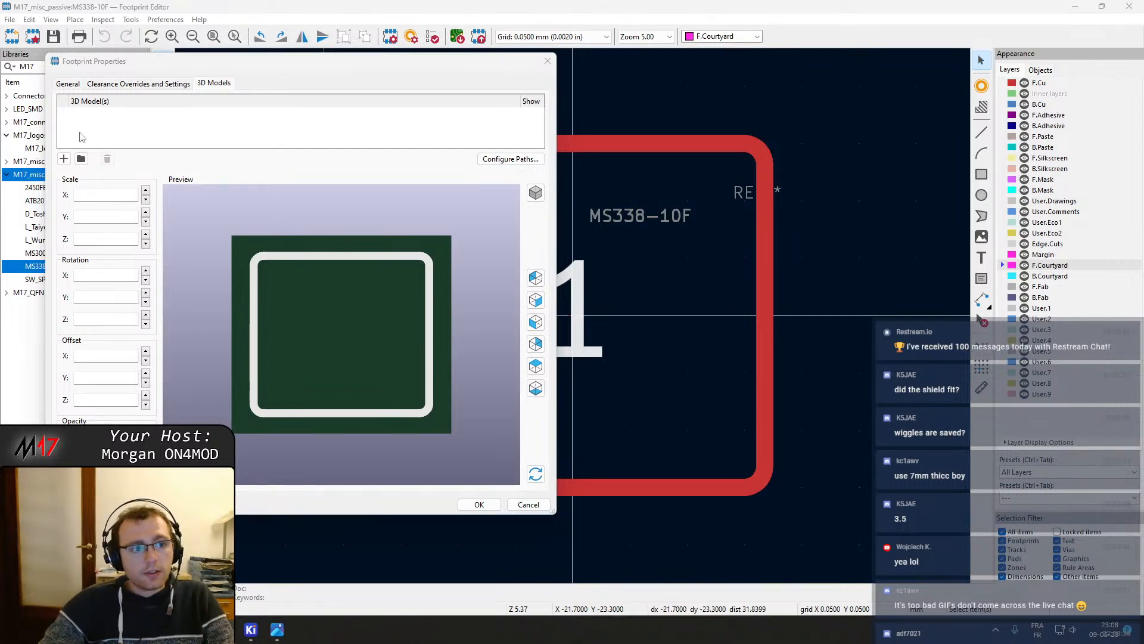
Add the MS338-10F.step model from the M17_misc_passive.pretty library folder as the footprint's 3D model
click(64, 159)
click(515, 113)
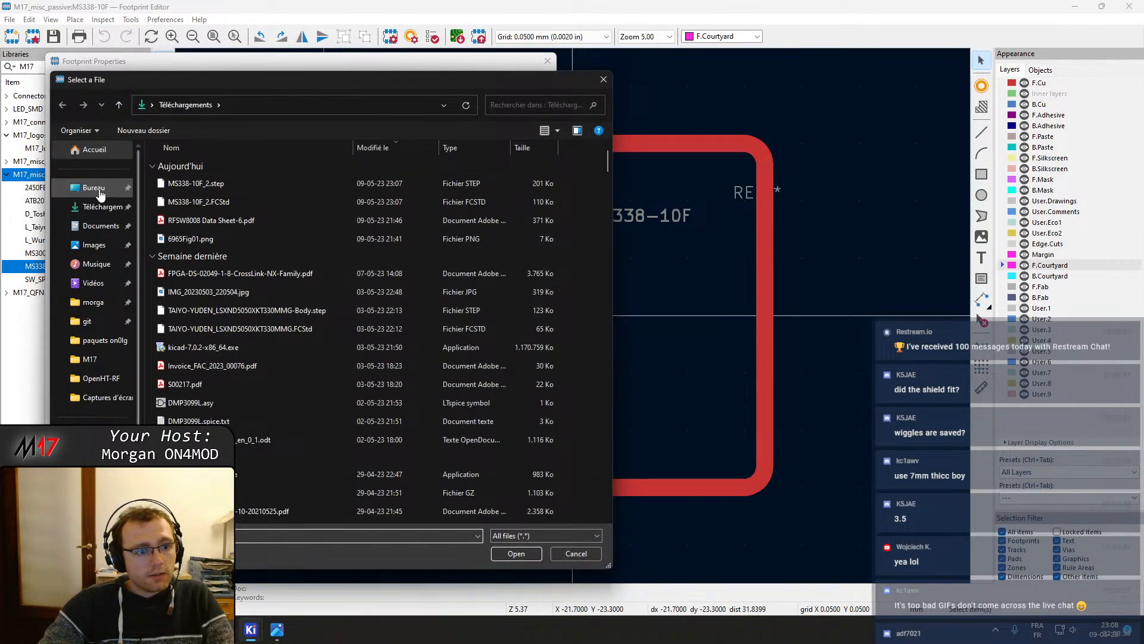
click(89, 381)
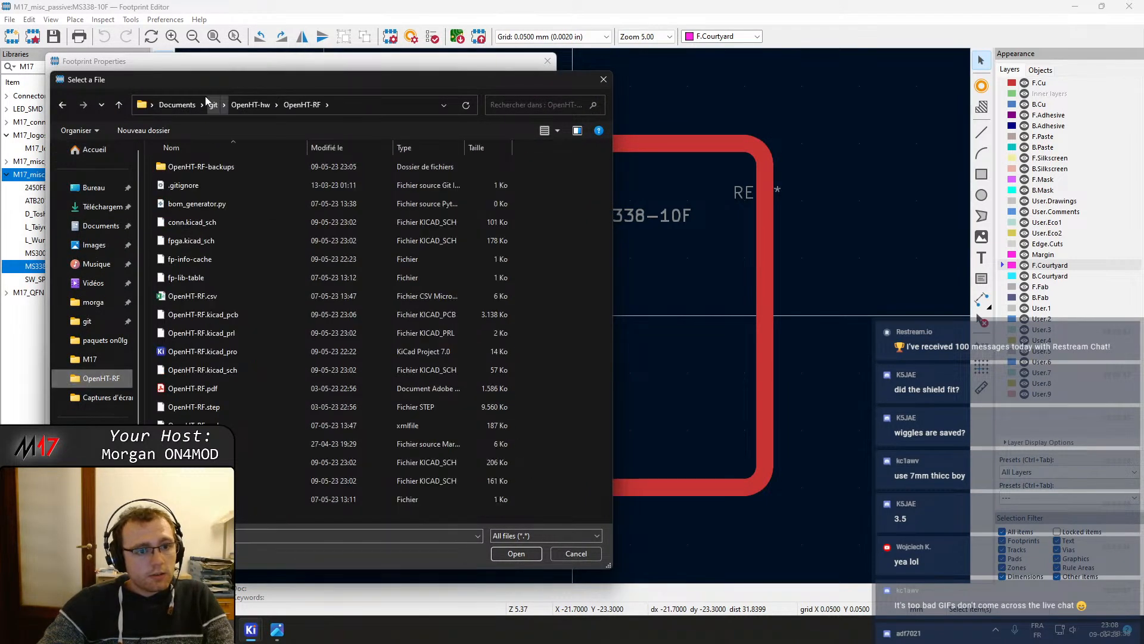
click(249, 106)
double_click(206, 207)
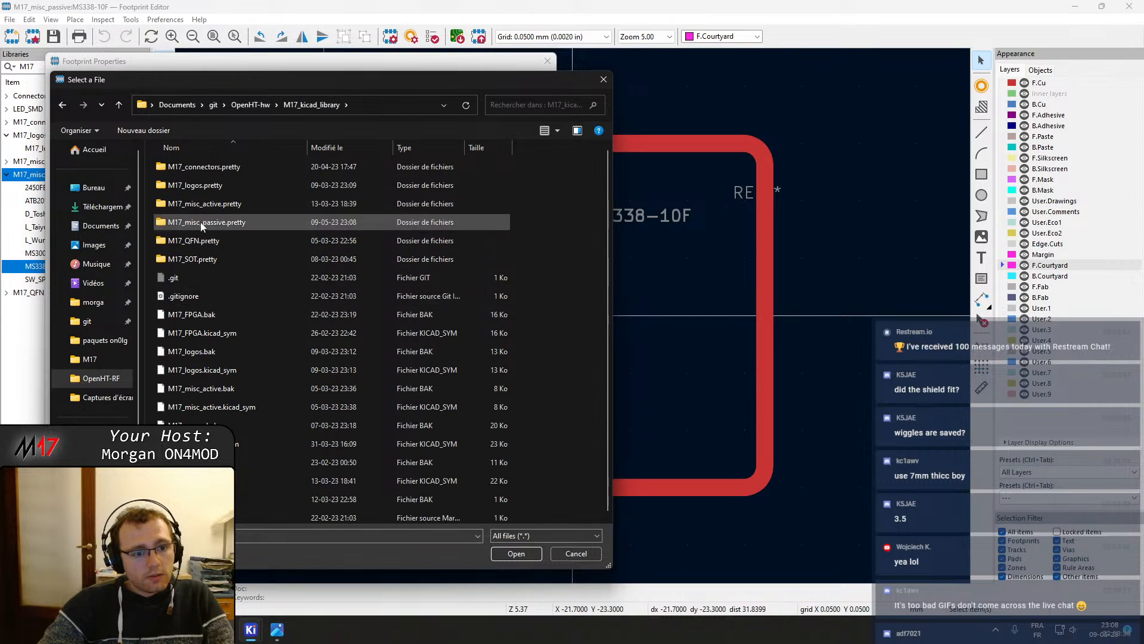
double_click(201, 222)
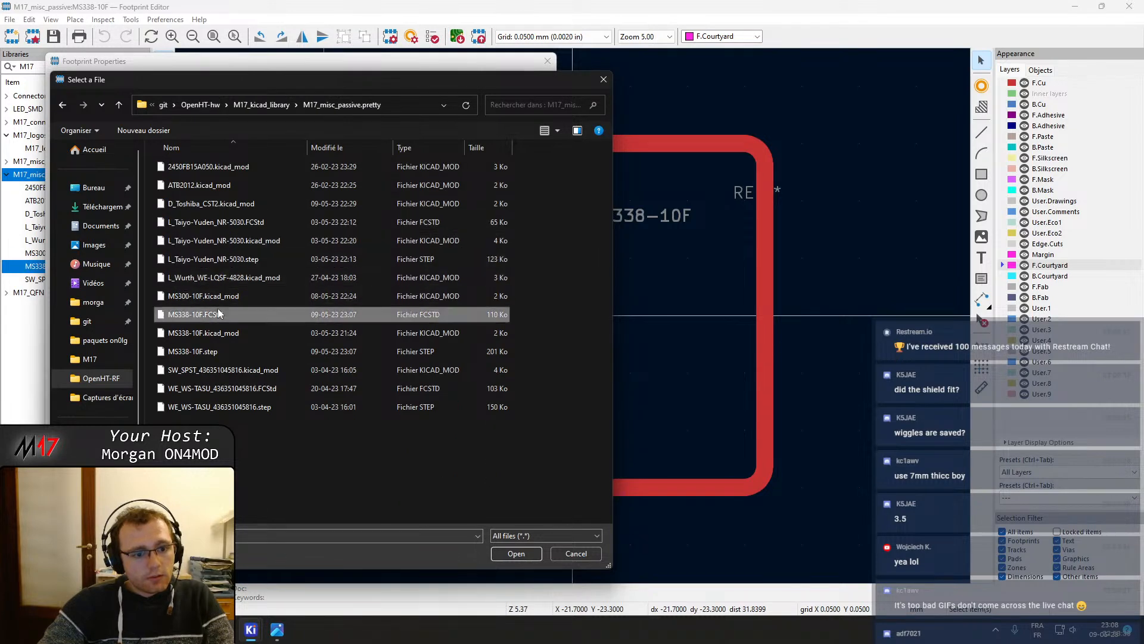
double_click(223, 350)
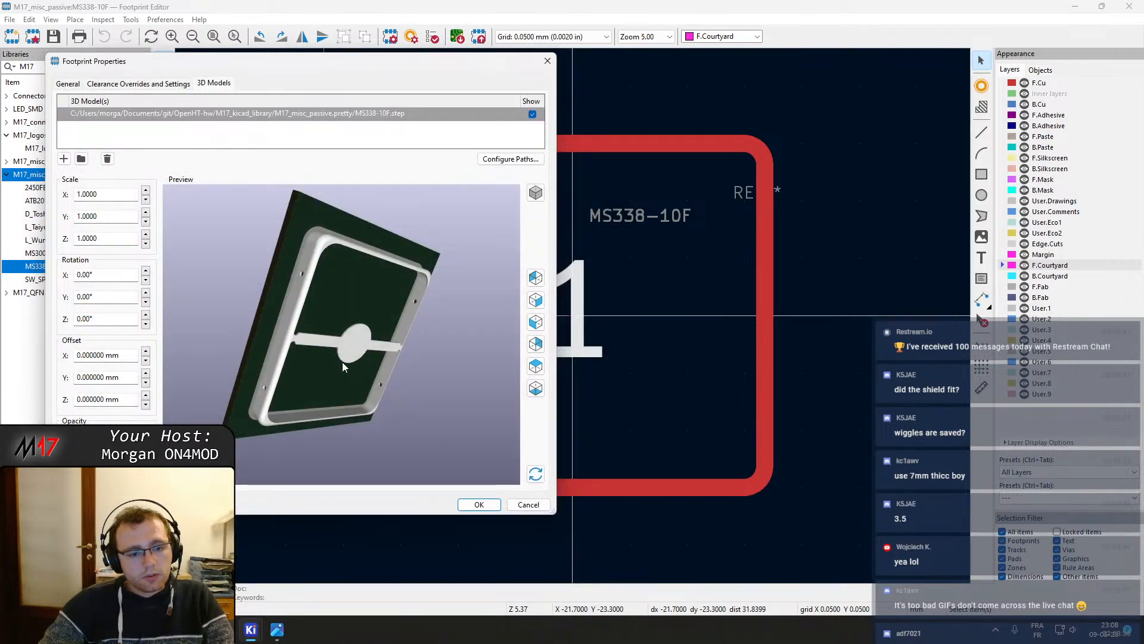
Inspect the shield model in the 3D preview from several angles and apply the footprint properties
drag(342, 362, 291, 375)
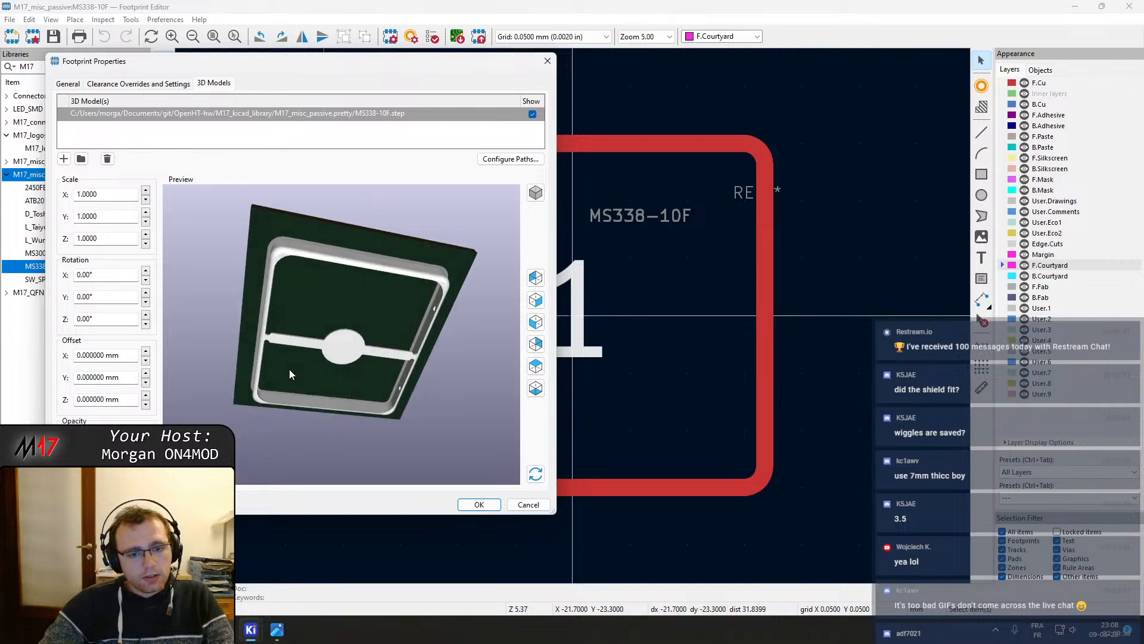
drag(352, 426, 332, 252)
scroll(321, 358, up, 2)
scroll(327, 369, up, 4)
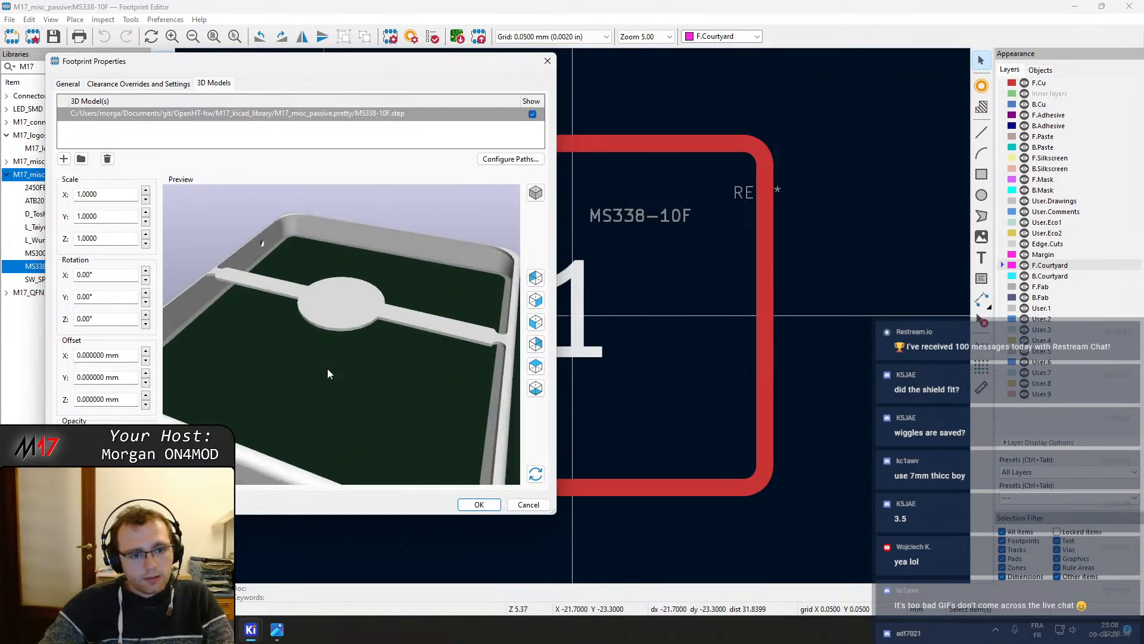
drag(383, 412, 435, 334)
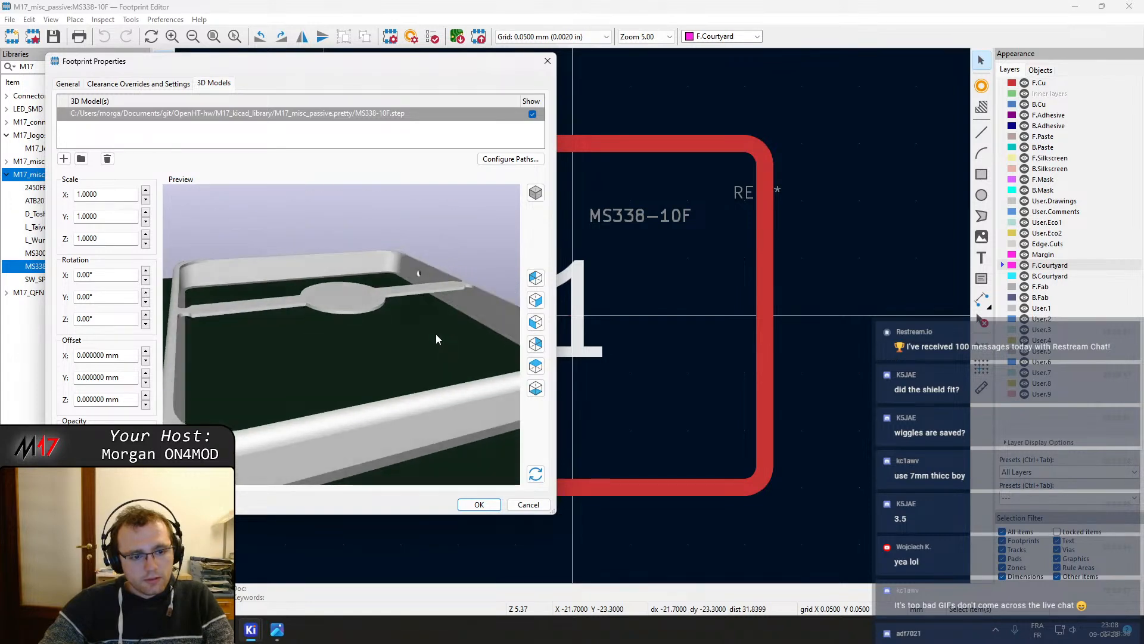
drag(310, 411, 200, 338)
drag(465, 430, 388, 217)
scroll(398, 404, down, 3)
drag(327, 356, 294, 324)
drag(332, 396, 308, 371)
click(479, 504)
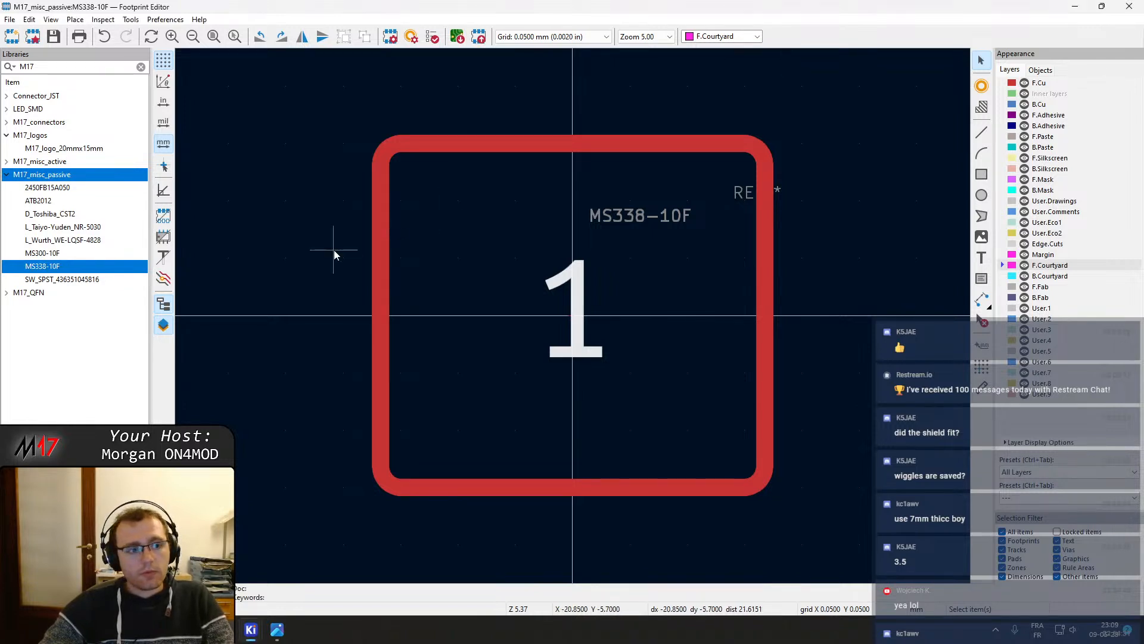
Return to the PCB editor and update the PCB from the schematic
click(1074, 9)
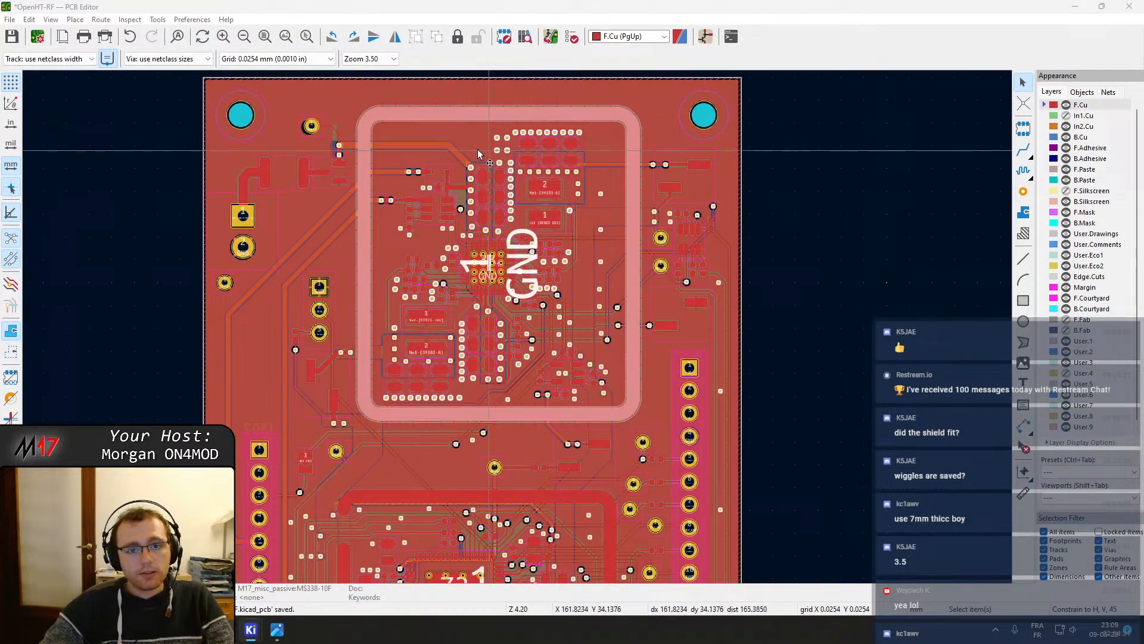
click(551, 39)
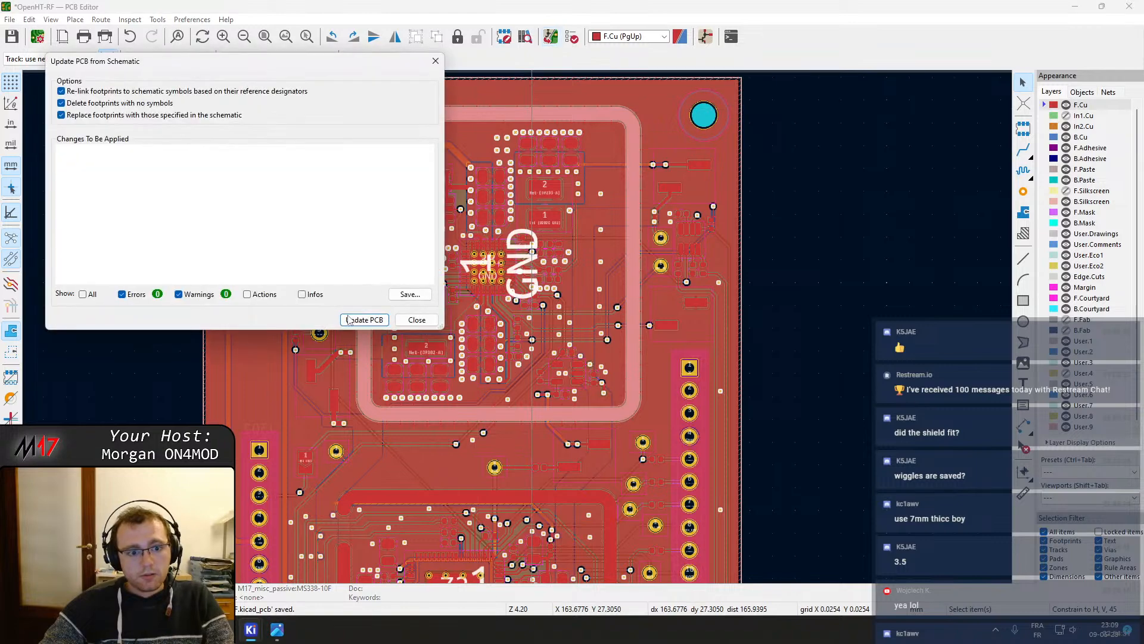
click(364, 320)
click(417, 320)
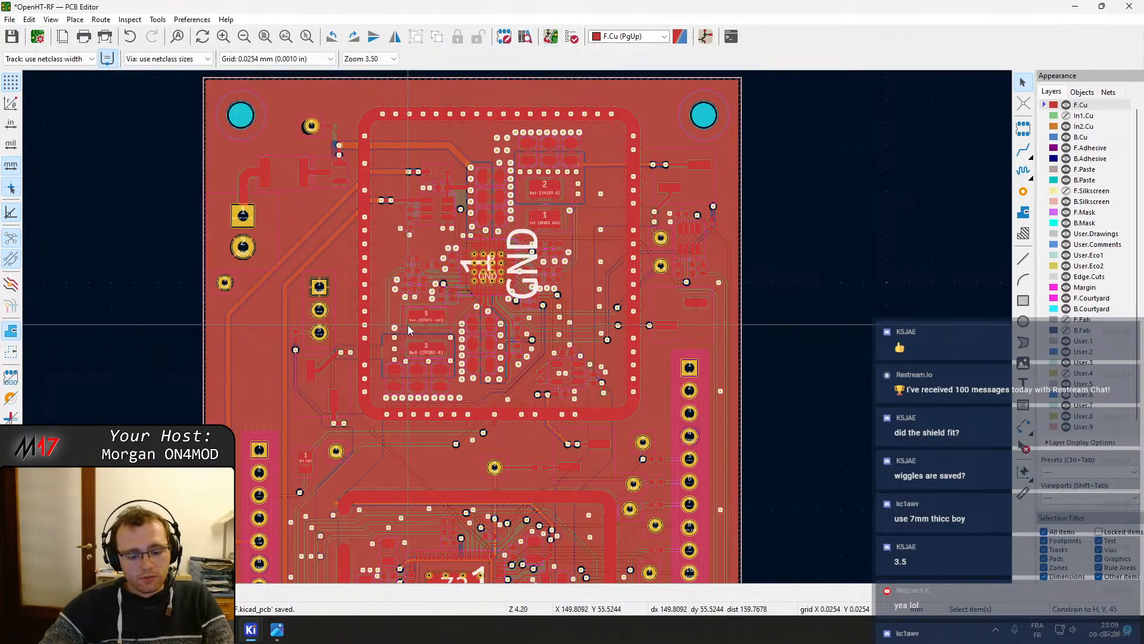
Open the board in the 3D viewer and close it again
click(49, 20)
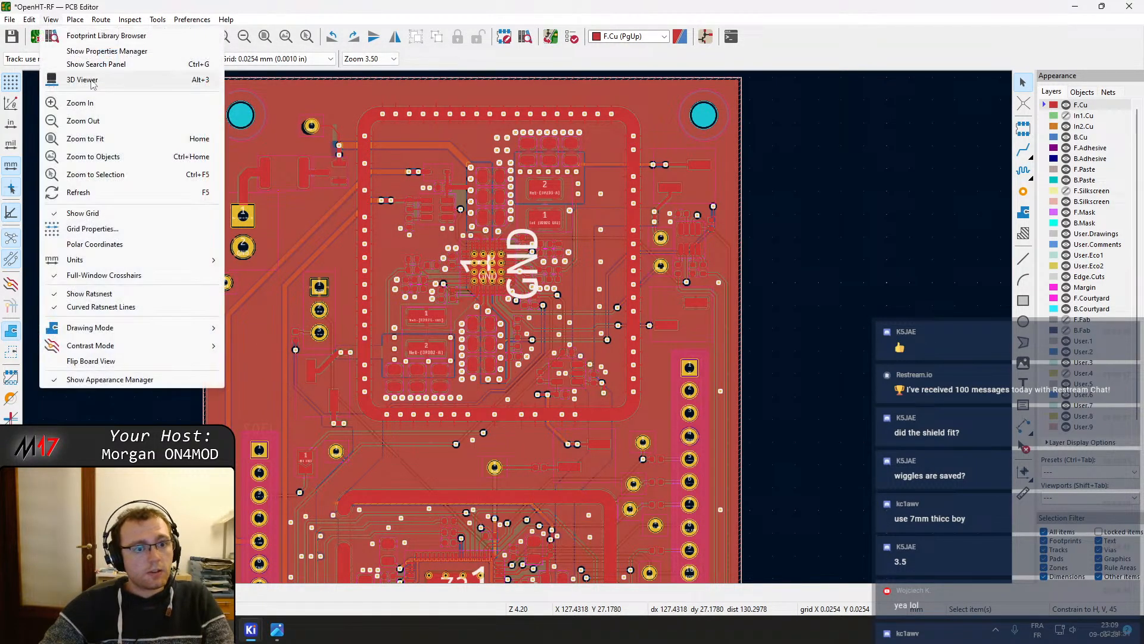
click(93, 77)
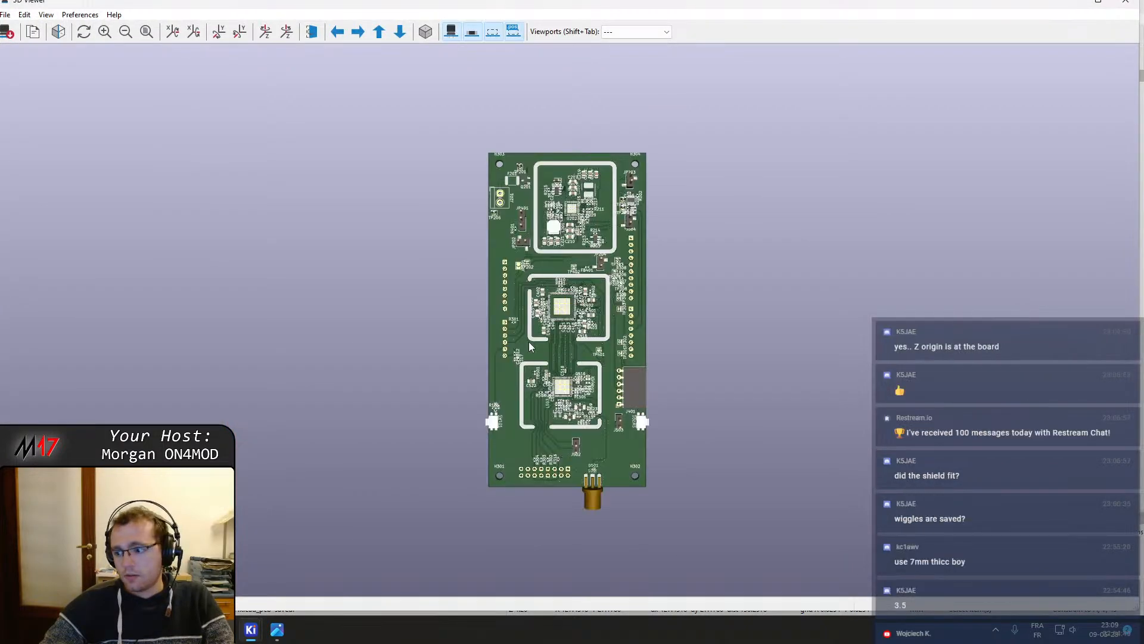
click(1125, 4)
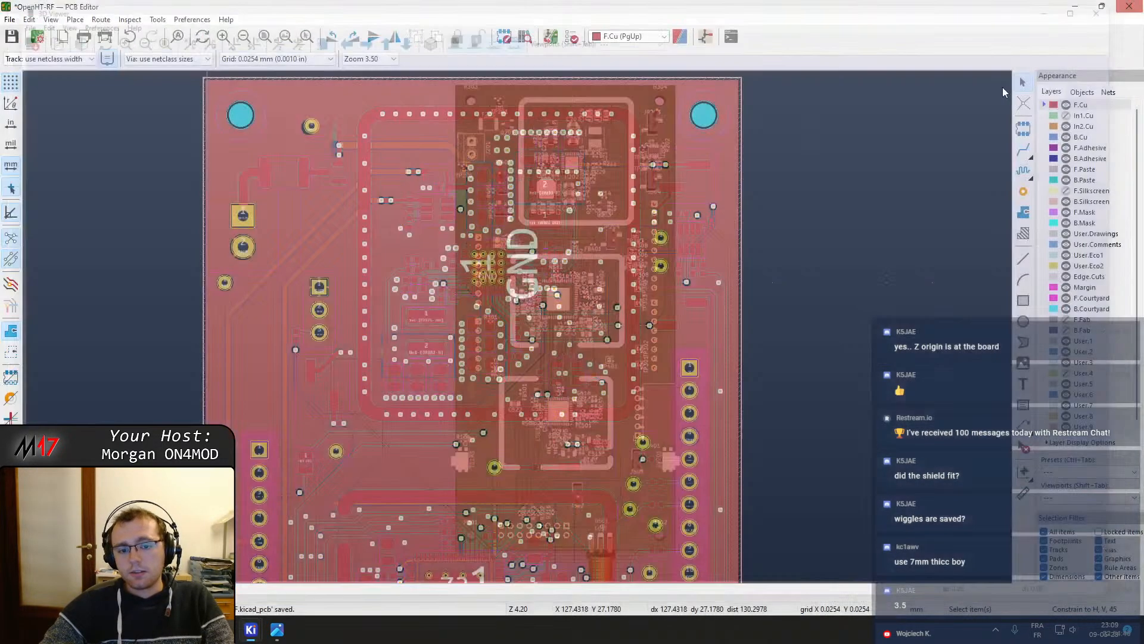
click(366, 202)
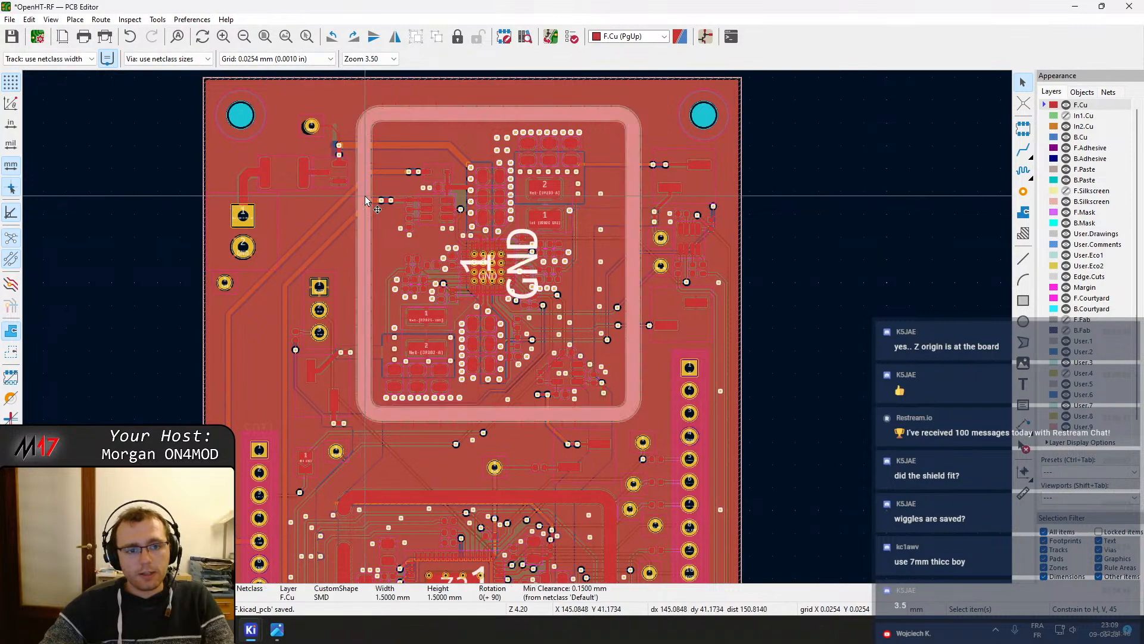
double_click(366, 196)
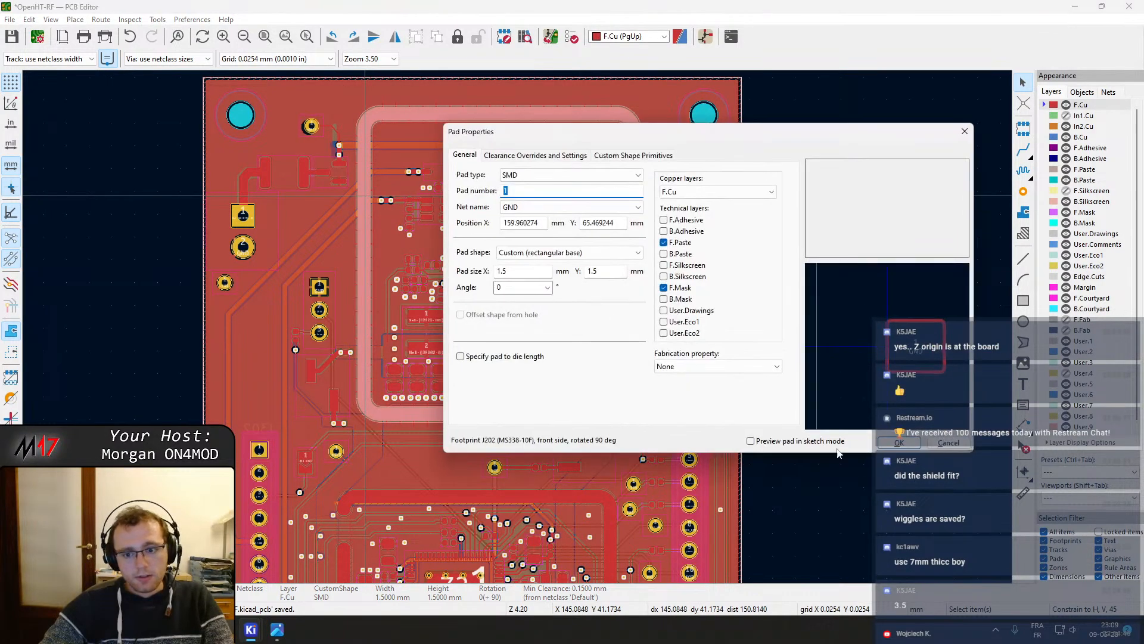
key(Escape)
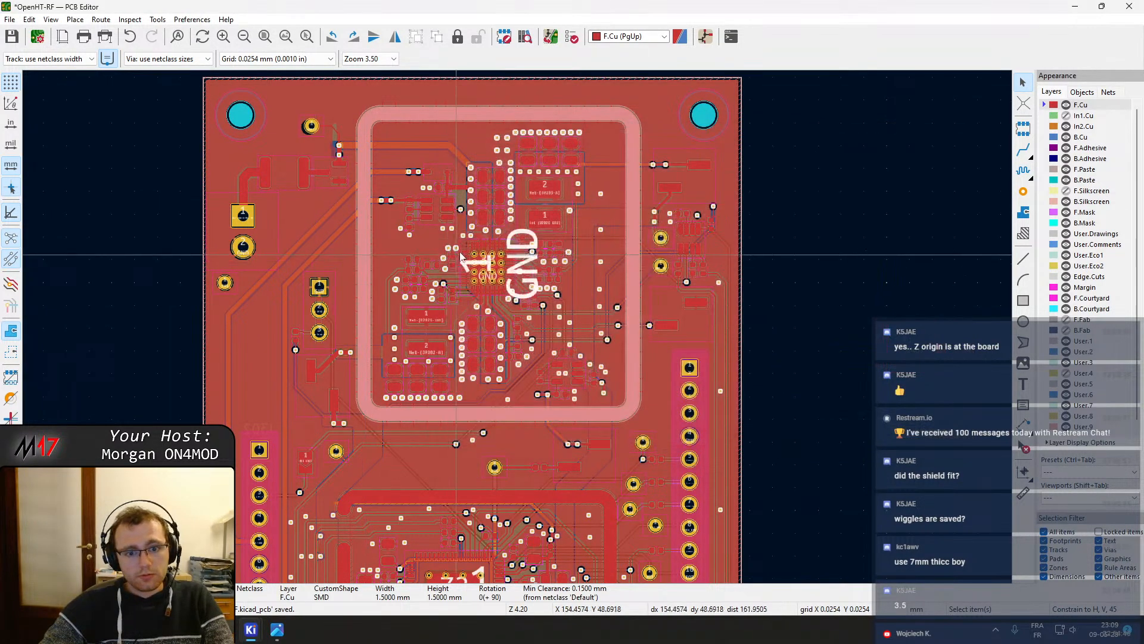
Update the J202 shield footprint from the library, including its 3D model, and save the board
double_click(423, 238)
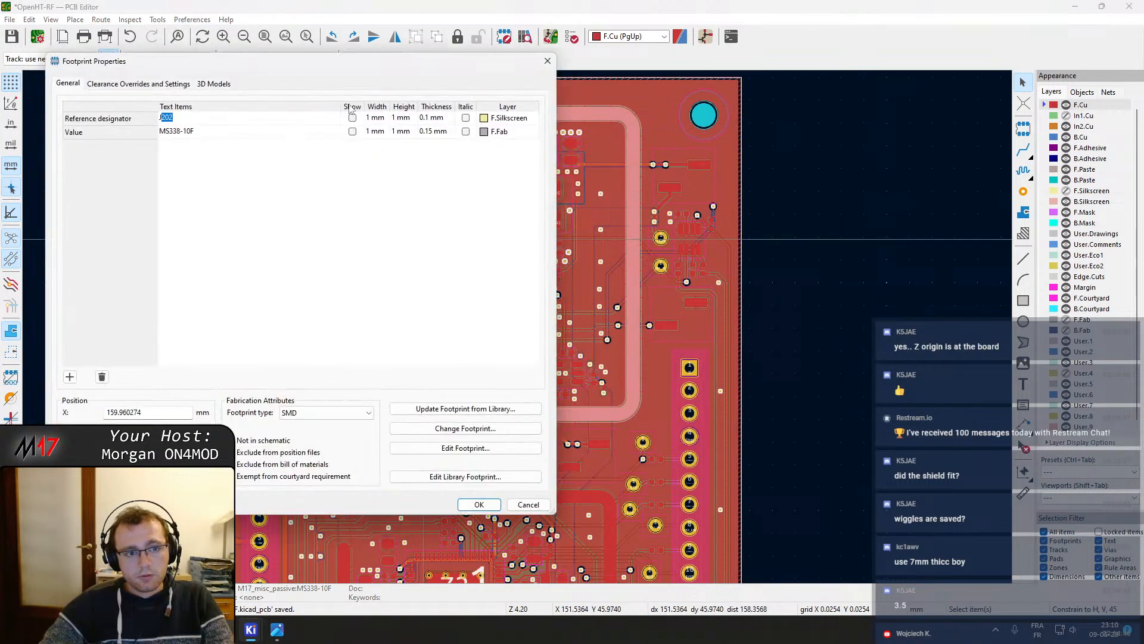
click(213, 83)
click(138, 84)
click(67, 83)
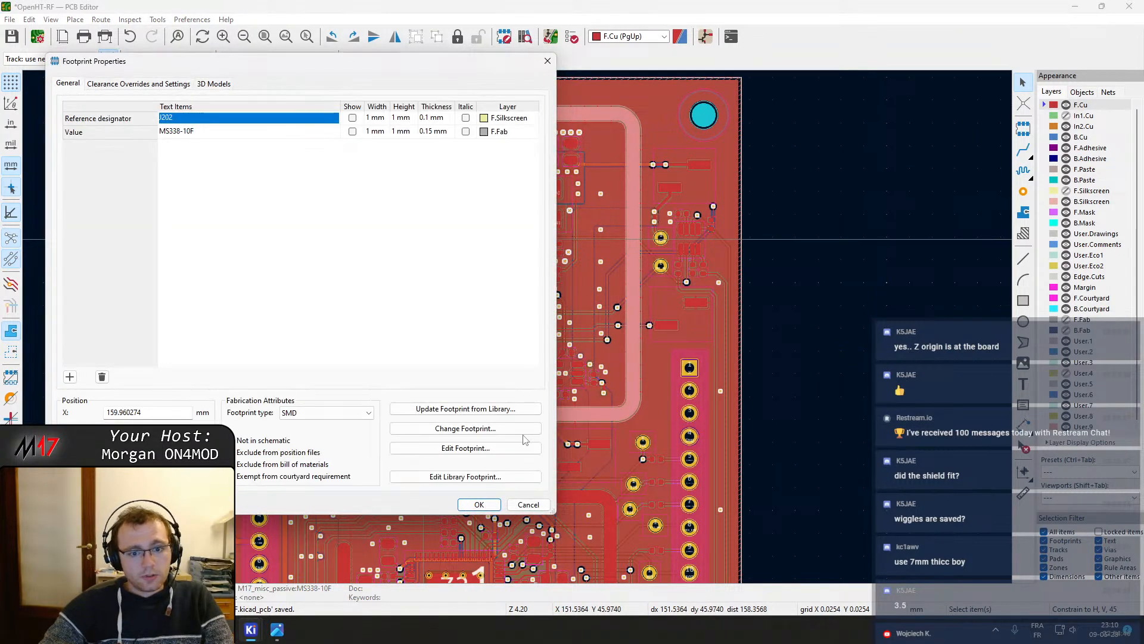
click(485, 409)
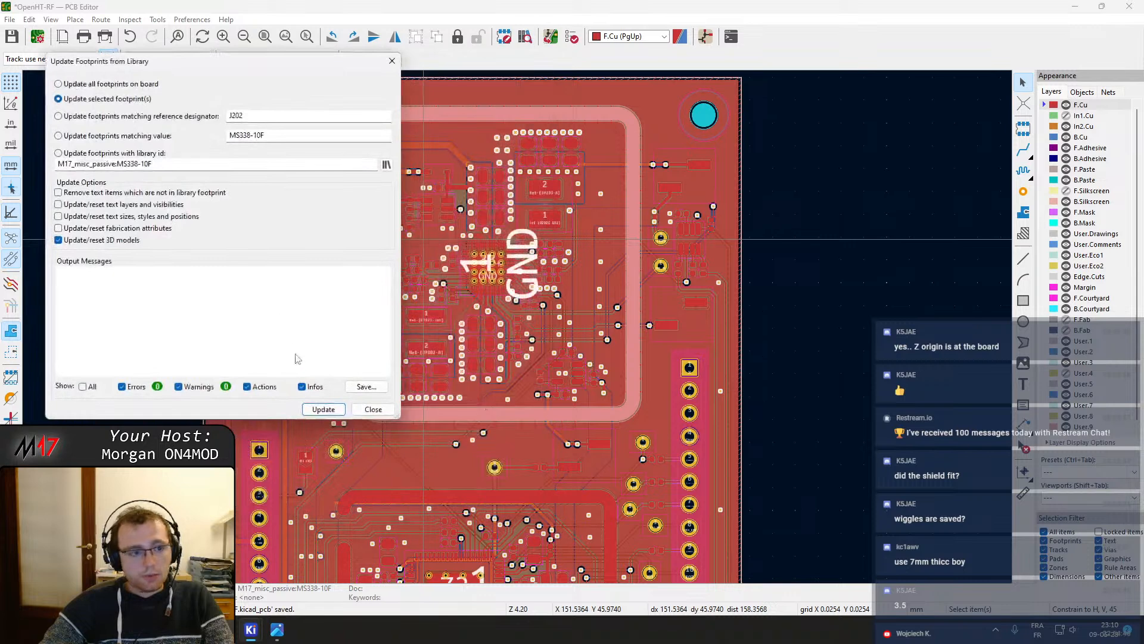
click(325, 410)
click(372, 410)
key(ctrl+s)
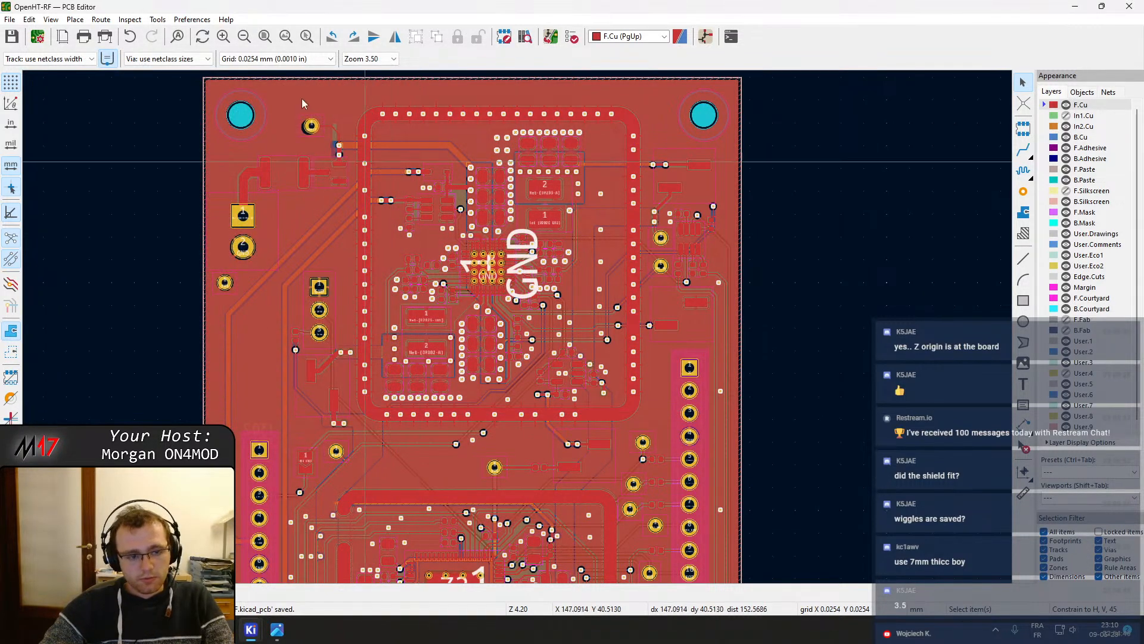
Open the 3D viewer and examine the J202 shield close up on the board
click(51, 19)
click(120, 80)
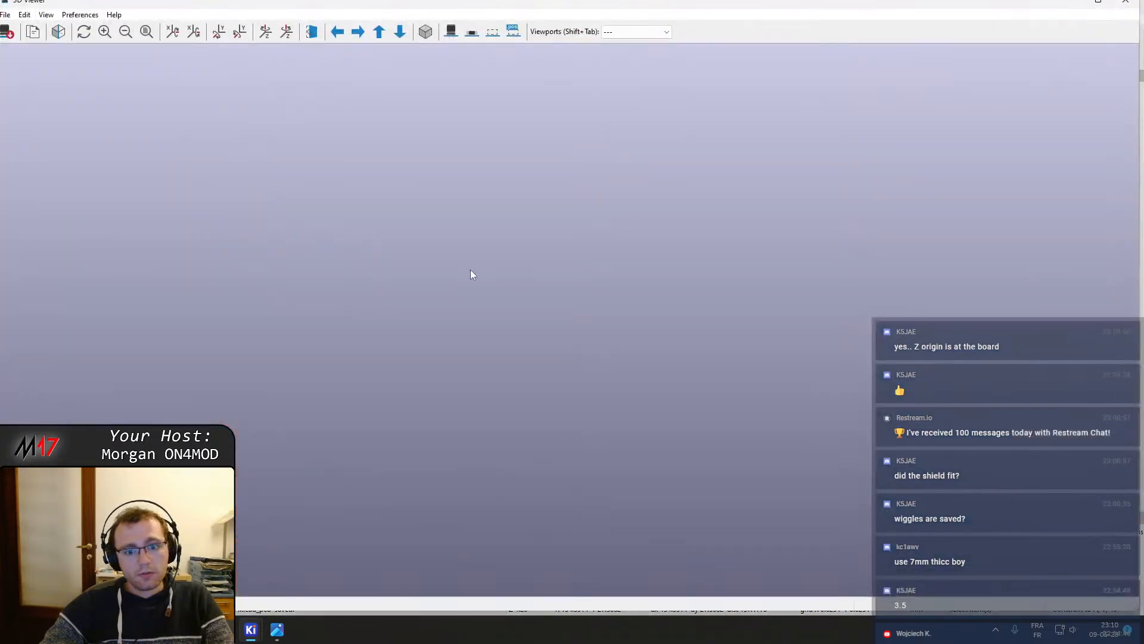
scroll(634, 284, up, 5)
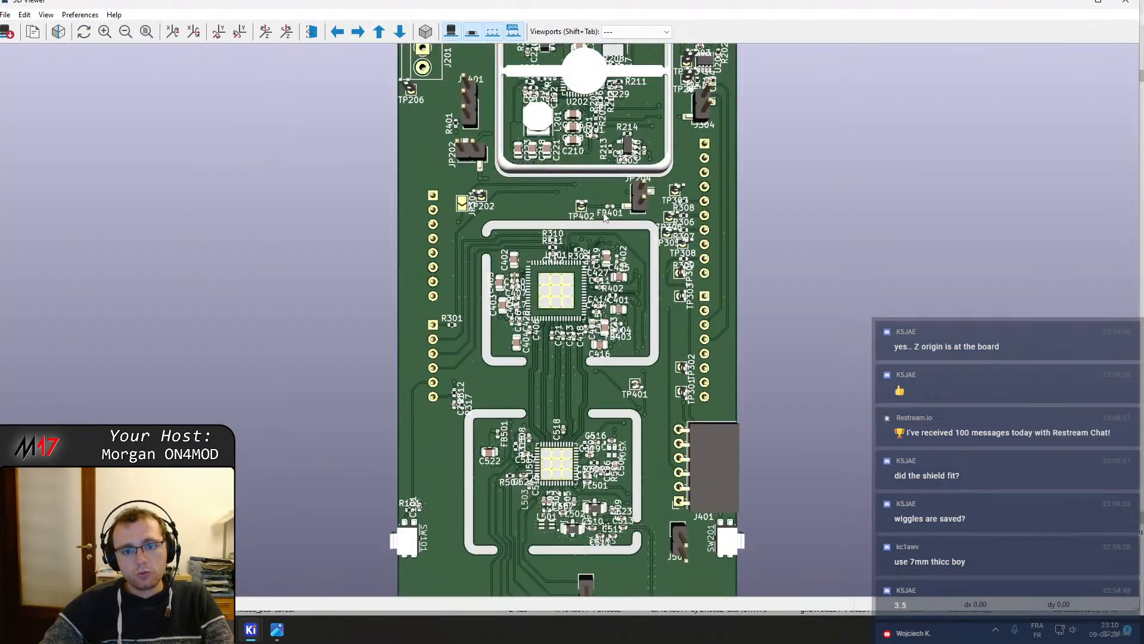
drag(577, 174, 584, 64)
scroll(542, 206, up, 6)
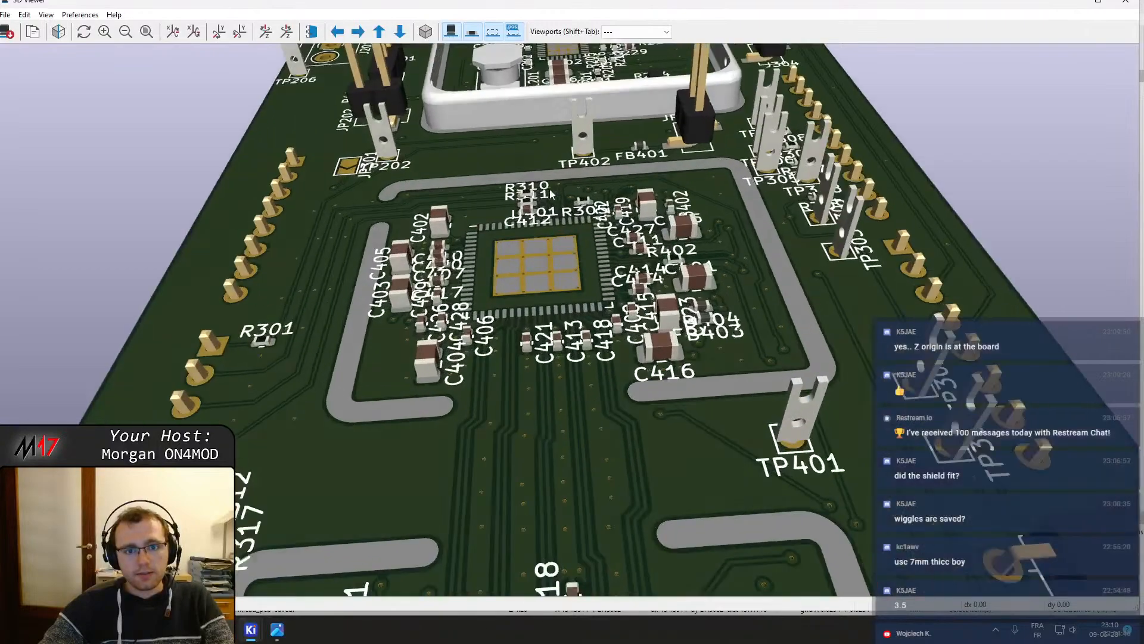
drag(540, 208, 583, 67)
scroll(477, 163, up, 6)
drag(466, 207, 654, 387)
scroll(649, 384, up, 3)
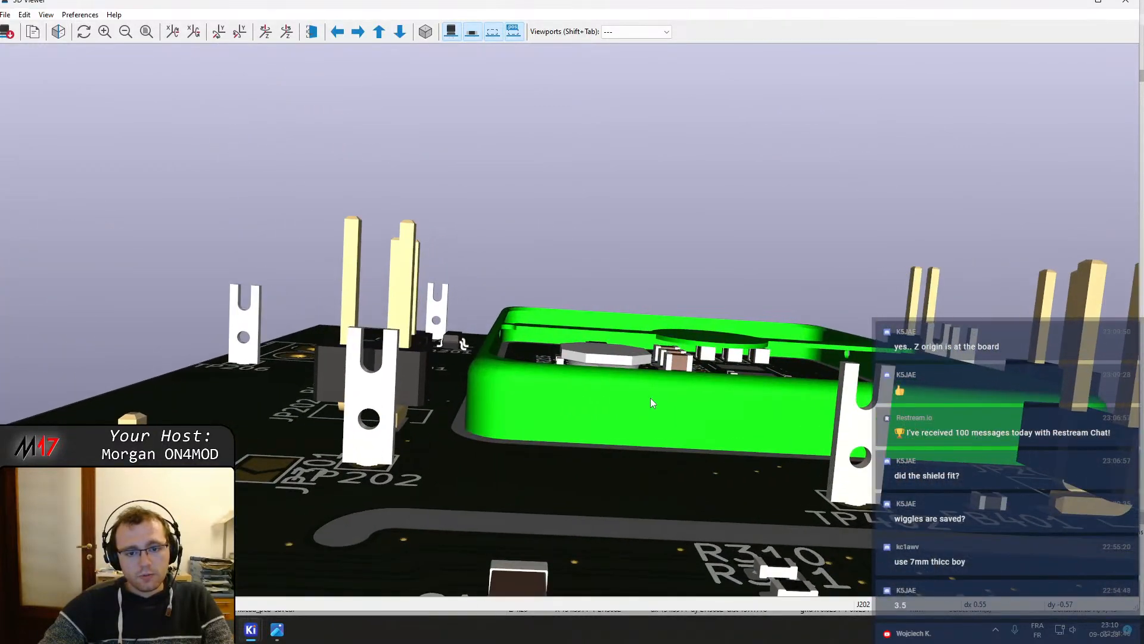
drag(658, 475, 588, 436)
middle_drag(588, 436, 477, 266)
mouse_move(595, 474)
middle_down()
mouse_move(410, 236)
mouse_move(596, 474)
mouse_move(556, 412)
middle_up()
middle_drag(737, 374, 701, 559)
drag(733, 478, 730, 516)
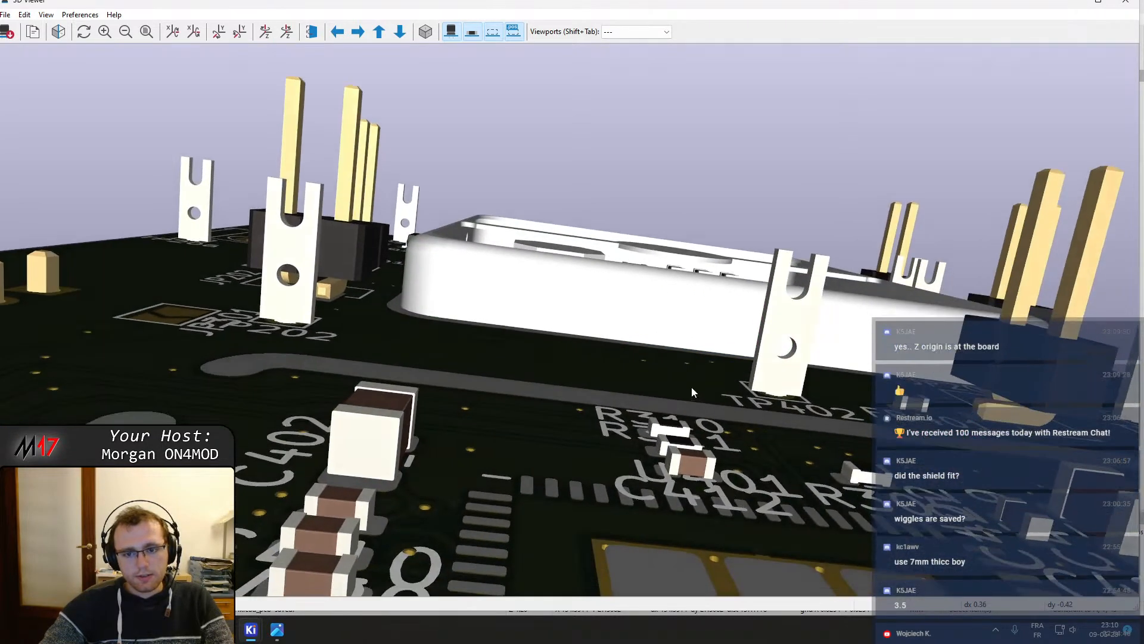
drag(692, 387, 726, 408)
Orbit and zoom the 3D board to examine the shields, connectors and components from different angles
right_click(706, 425)
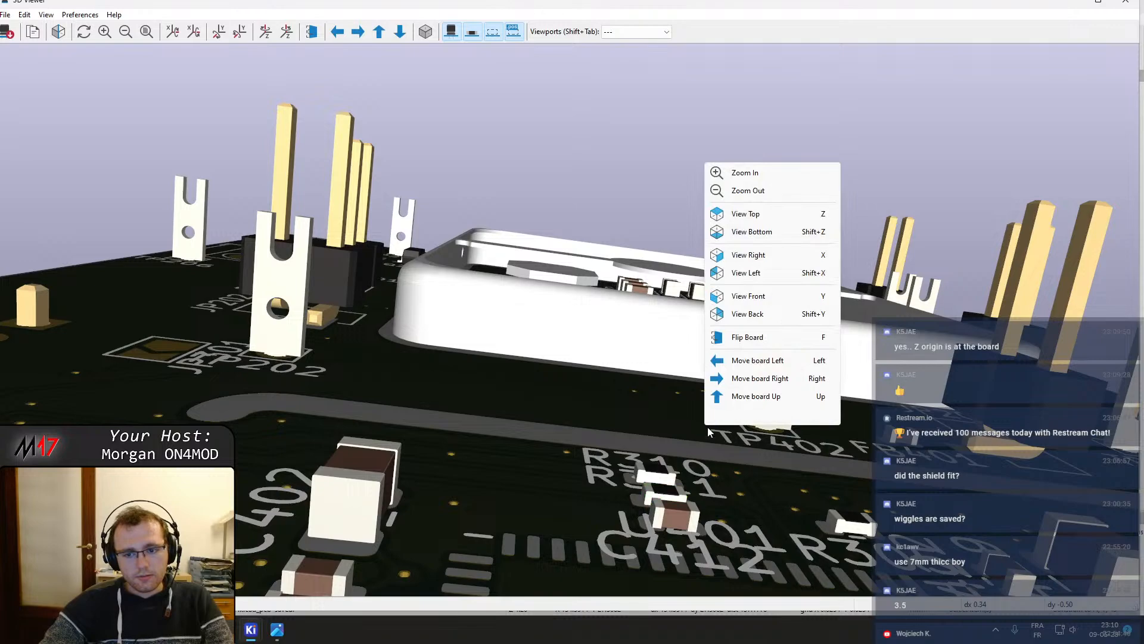
click(675, 435)
scroll(673, 431, down, 5)
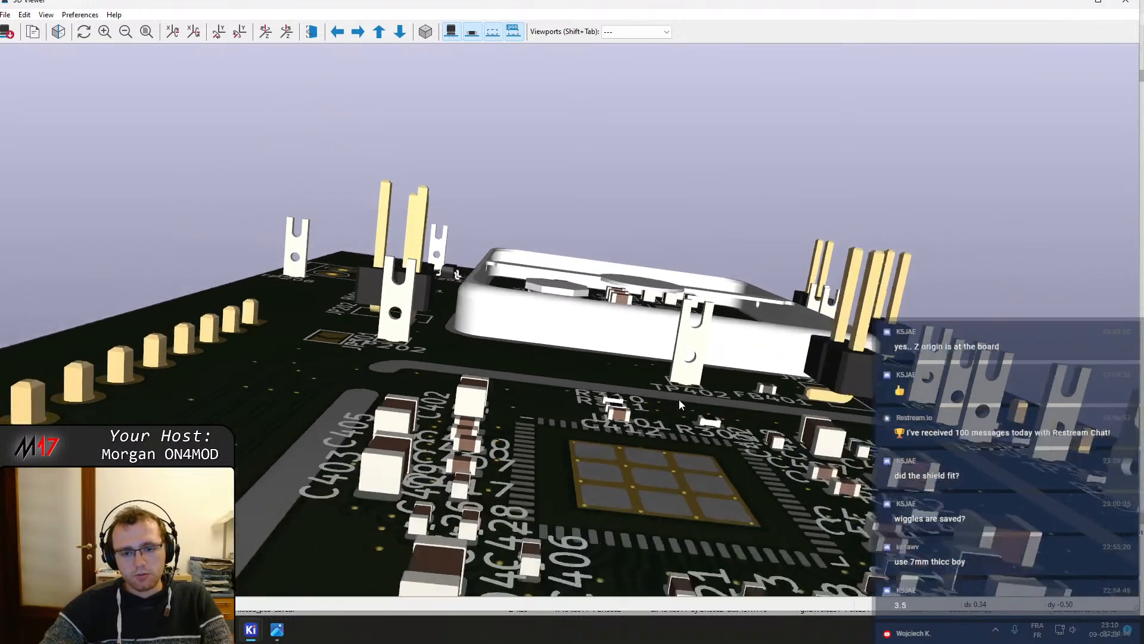
drag(678, 398, 640, 453)
scroll(640, 452, down, 8)
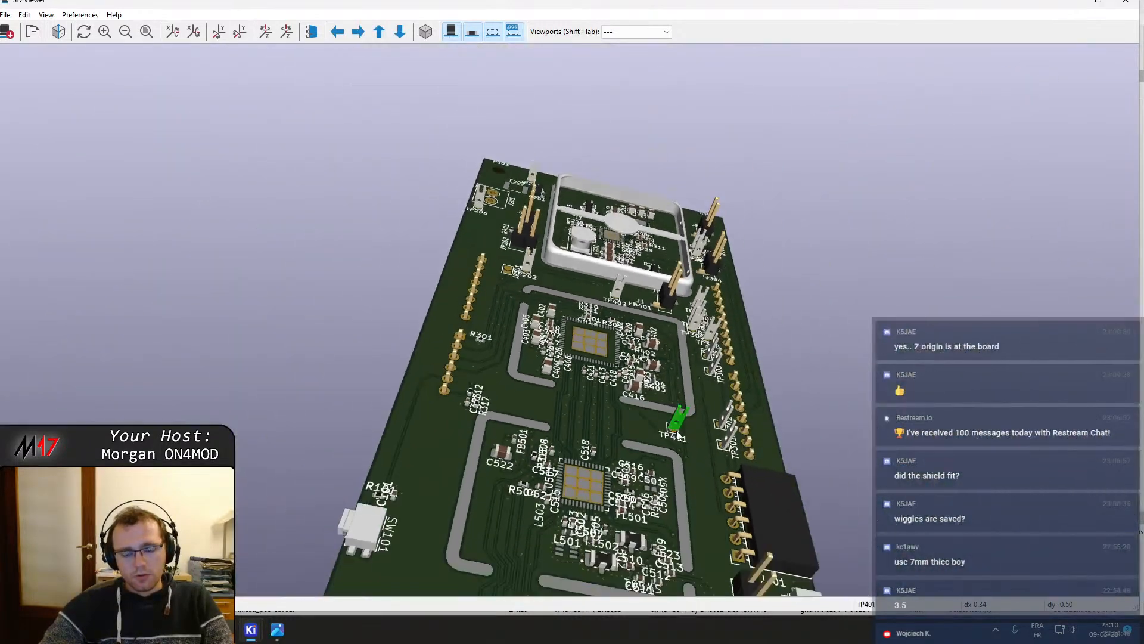
drag(398, 453, 547, 428)
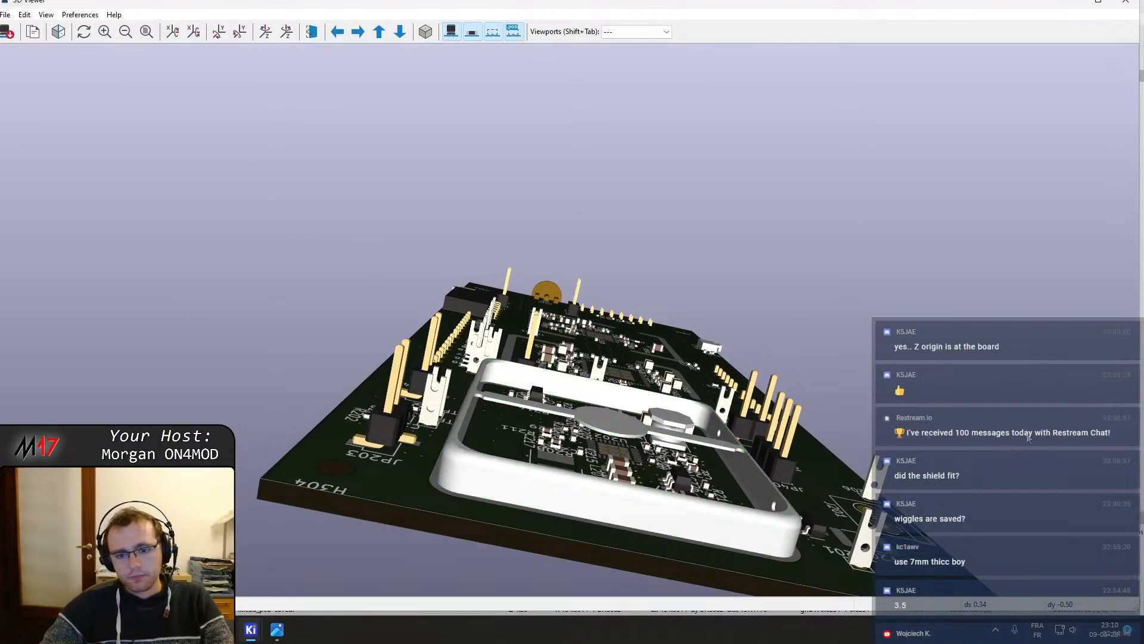
drag(1029, 439, 405, 453)
drag(764, 478, 474, 363)
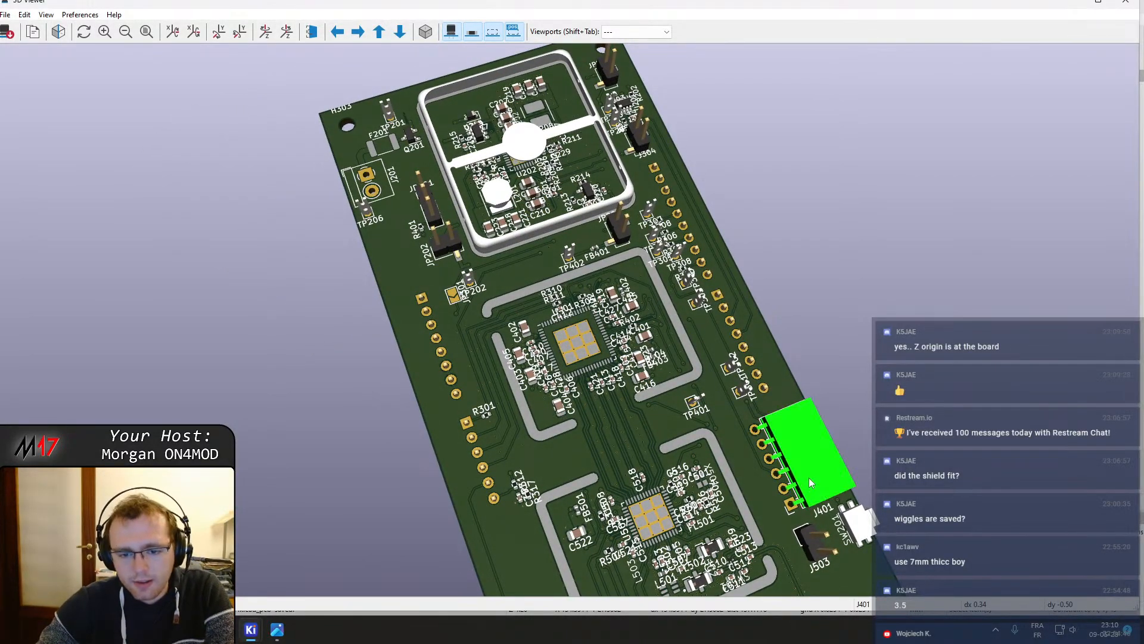
middle_drag(661, 448, 564, 300)
middle_drag(464, 114, 585, 320)
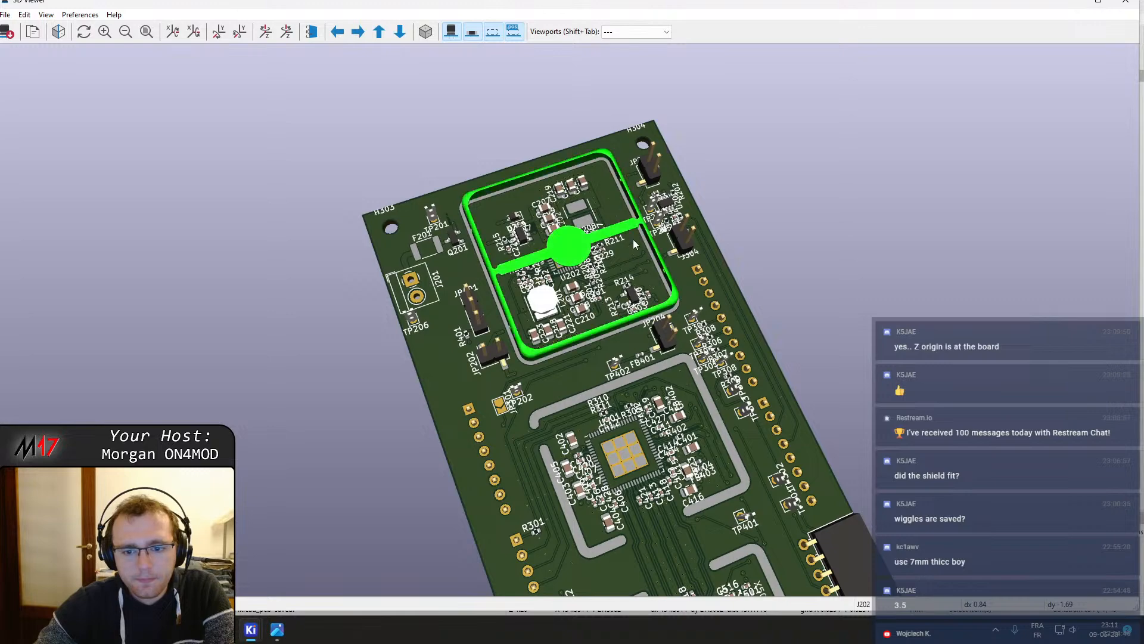
scroll(586, 216, down, 2)
scroll(638, 379, up, 2)
middle_drag(638, 379, 488, 173)
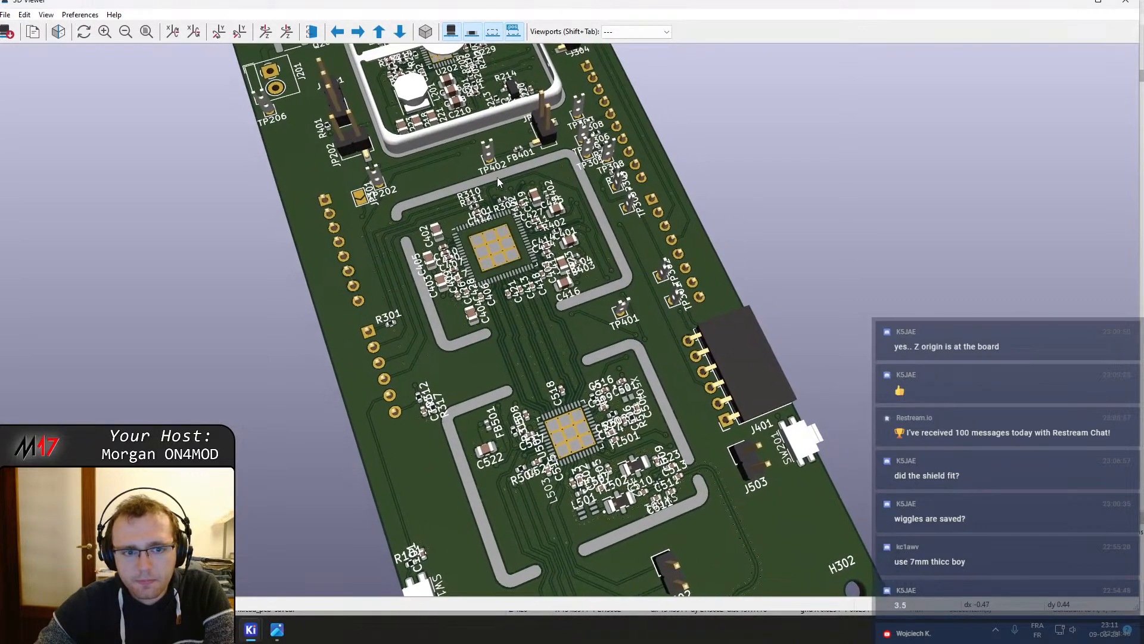
middle_drag(500, 178, 463, 66)
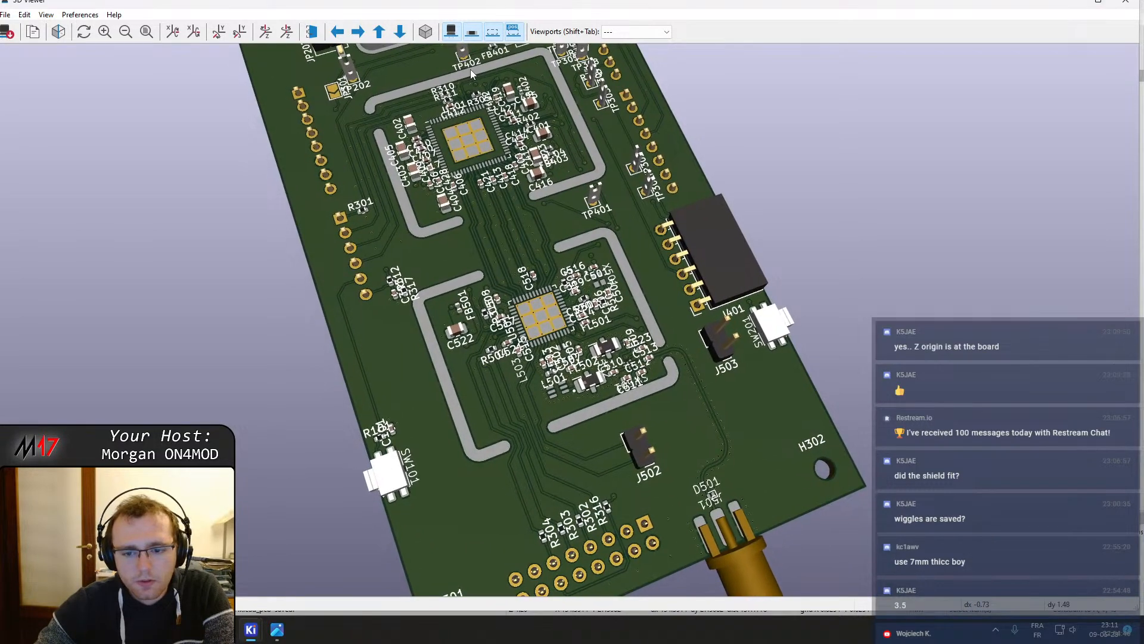
Orbit and zoom the 3D view to examine the J501 connector and D501 area, then close the 3D viewer
scroll(710, 526, up, 6)
middle_drag(703, 510, 459, 188)
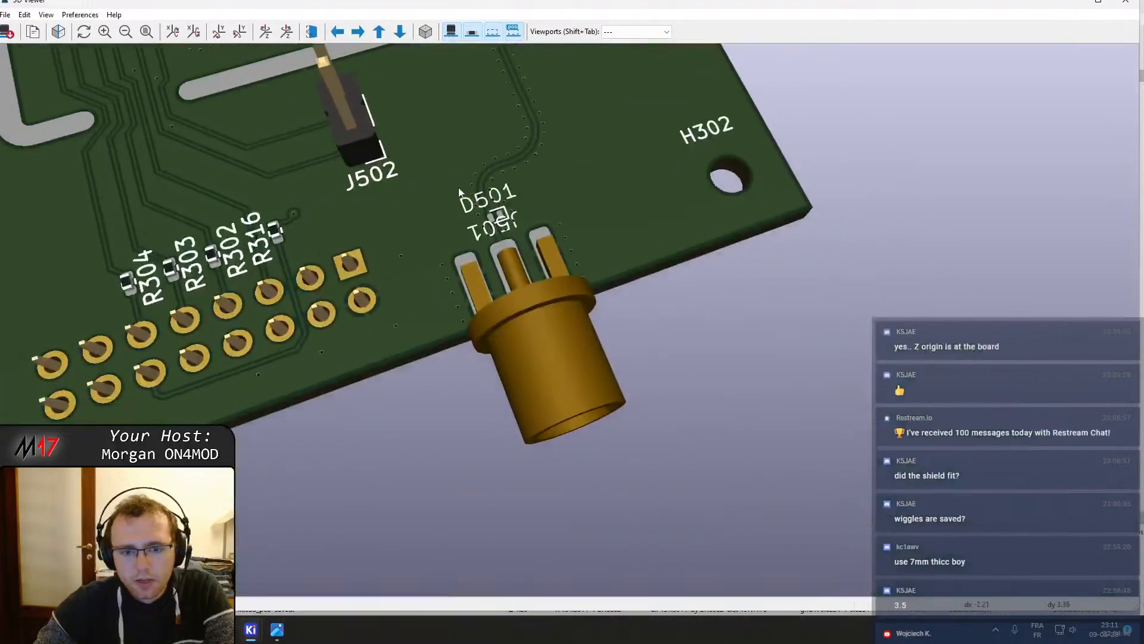
scroll(492, 197, up, 4)
key(z)
scroll(476, 321, up, 5)
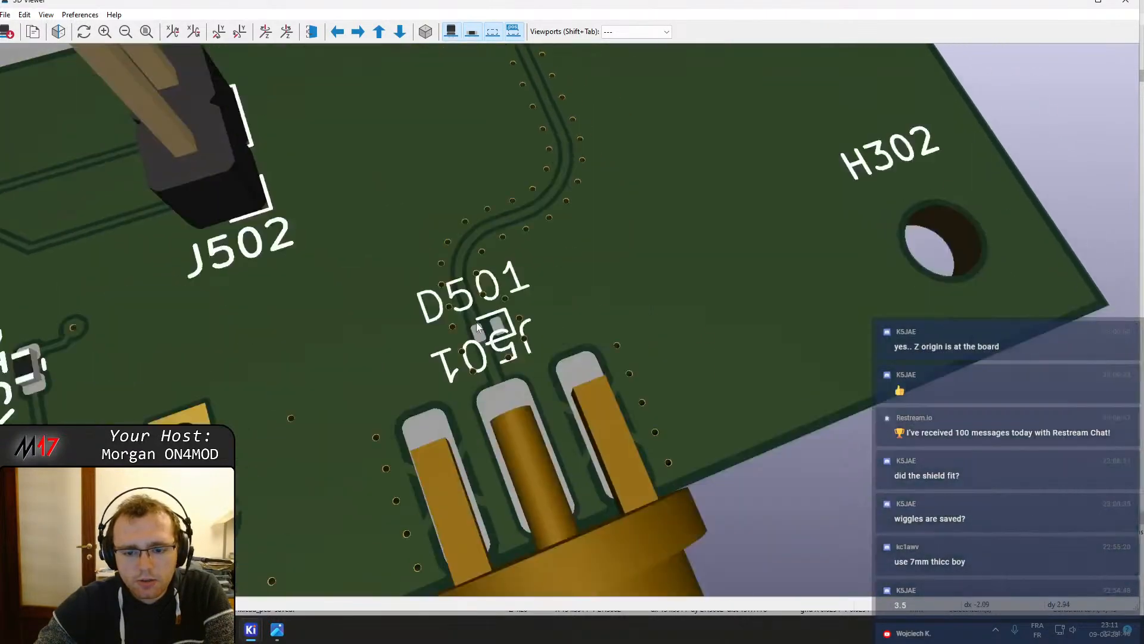
middle_drag(420, 257, 596, 395)
scroll(560, 477, up, 6)
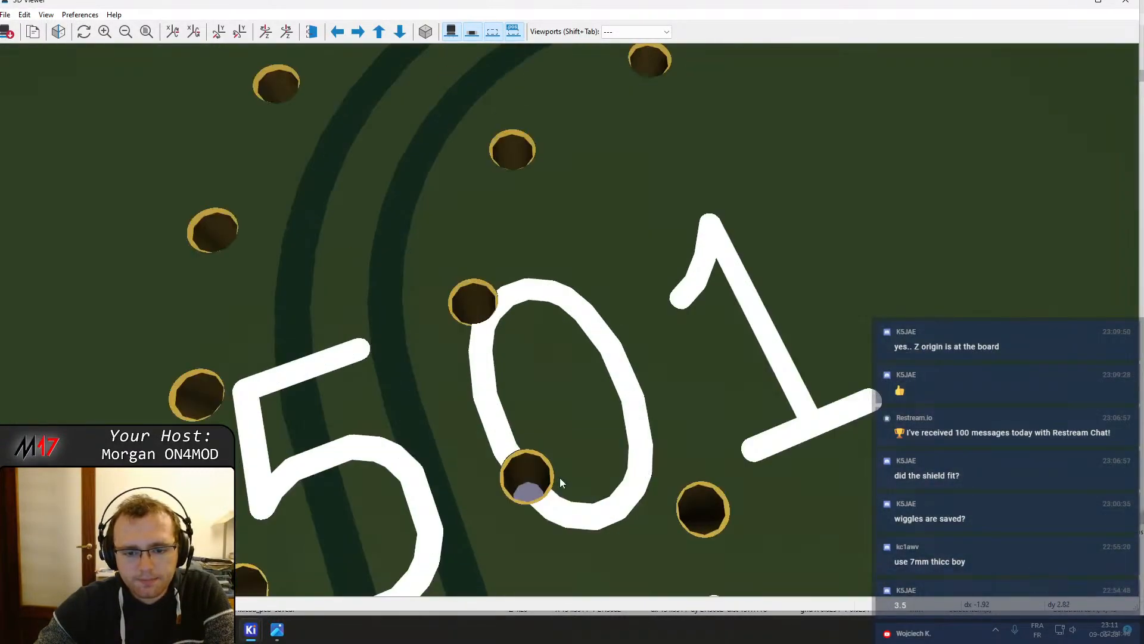
middle_drag(560, 477, 502, 186)
scroll(555, 314, down, 5)
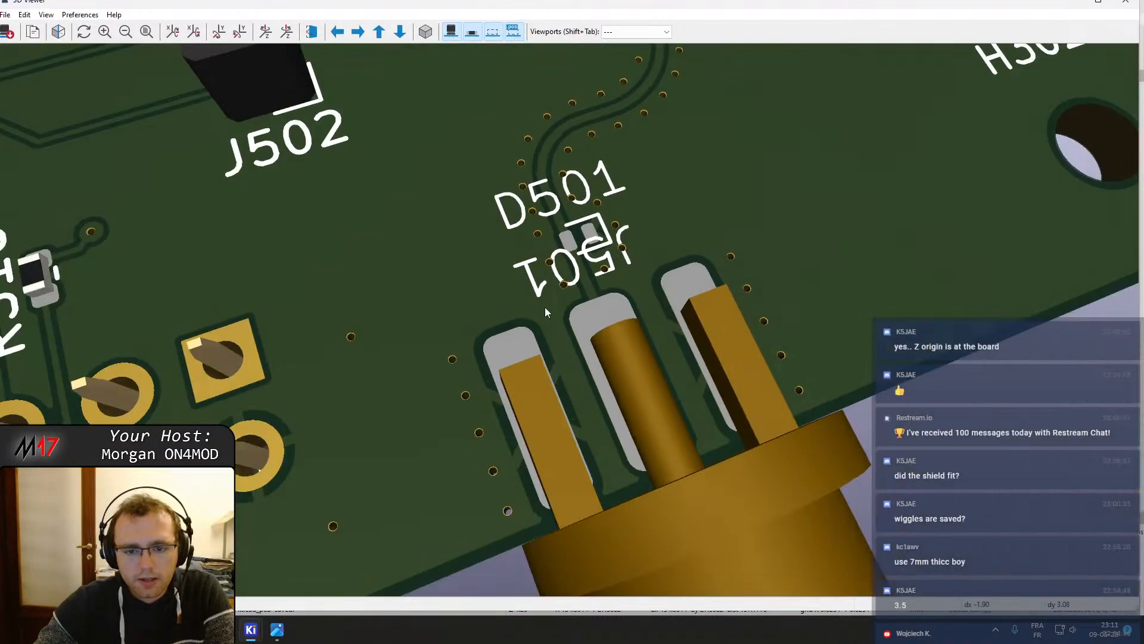
shift+scroll(546, 322, up, 5)
shift+scroll(513, 319, down, 4)
scroll(565, 371, up, 5)
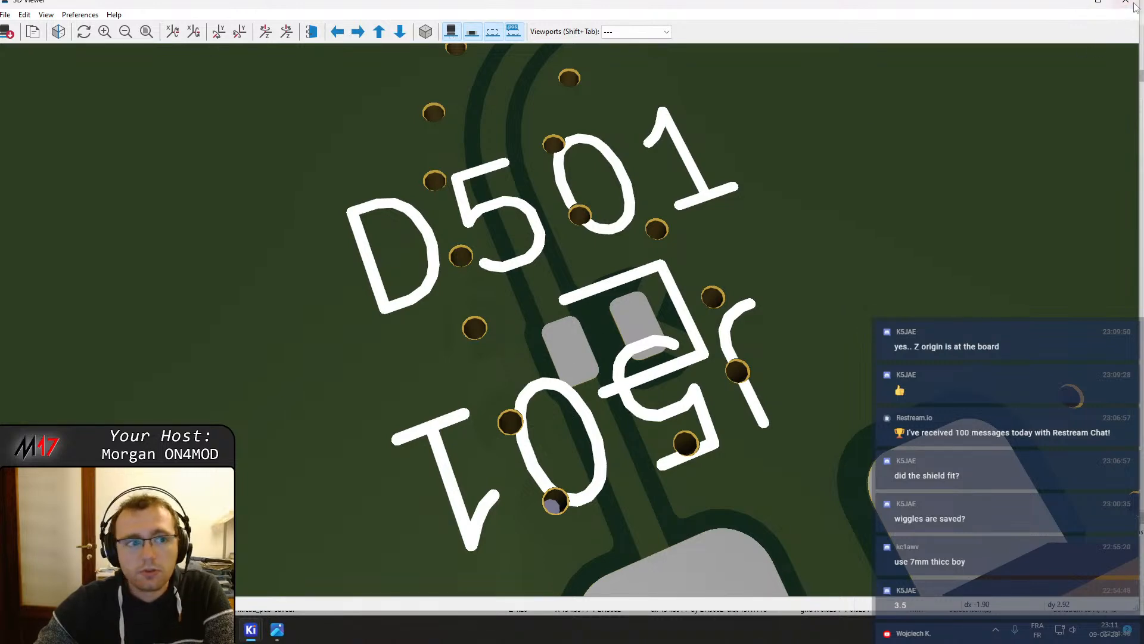
click(1091, 5)
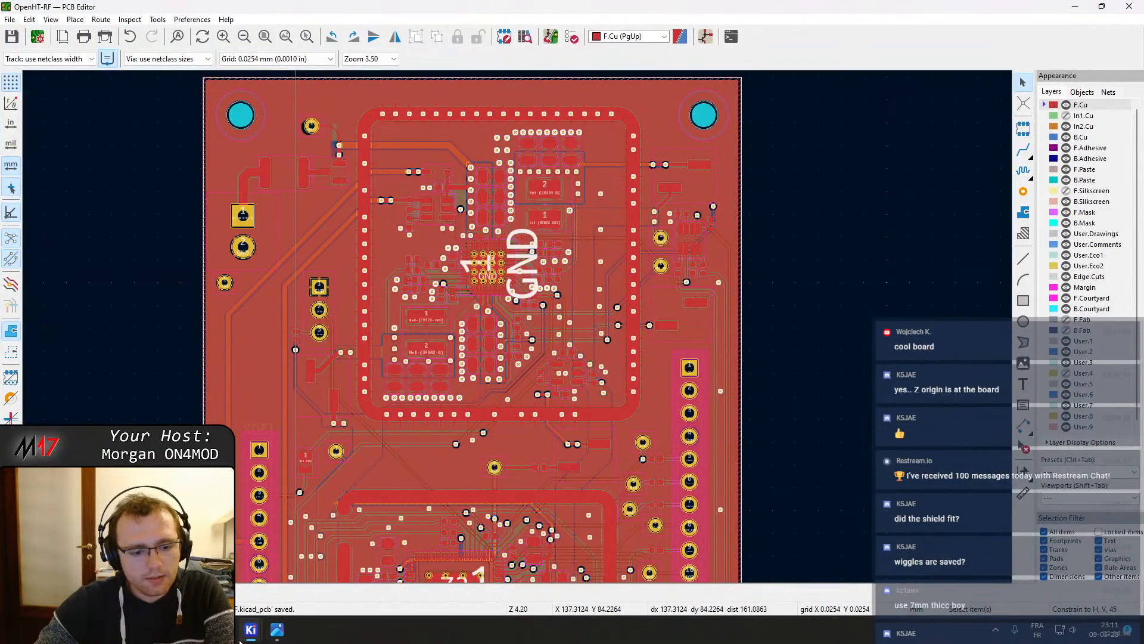
Reposition the IO4 and FPGA_RST test points slightly beside the J304 header
mouse_move(242, 637)
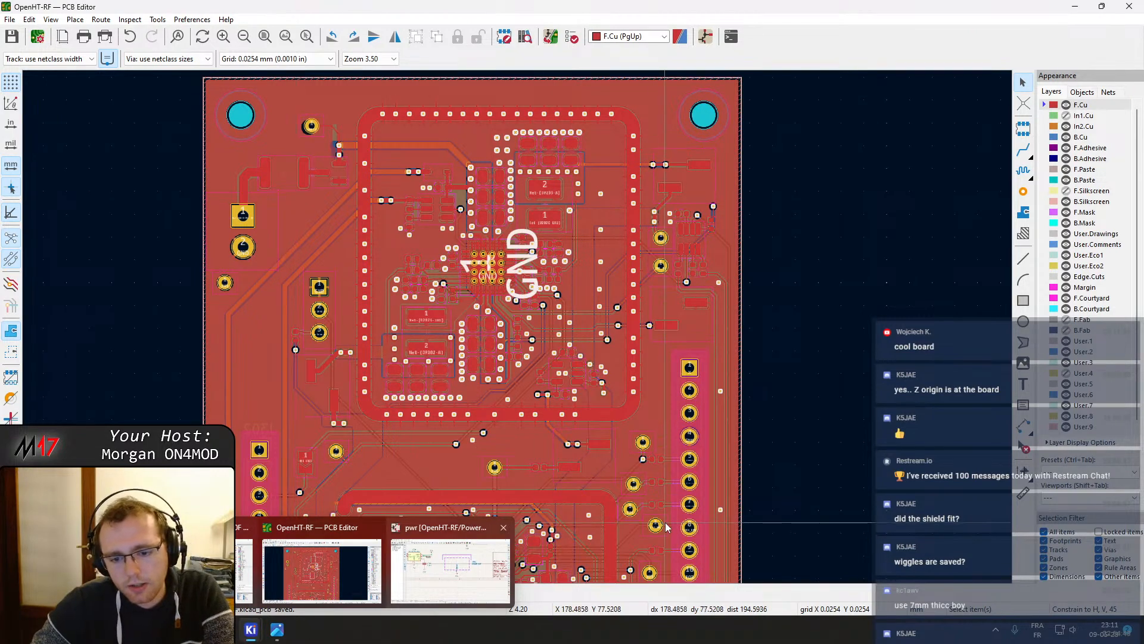
scroll(514, 325, up, 8)
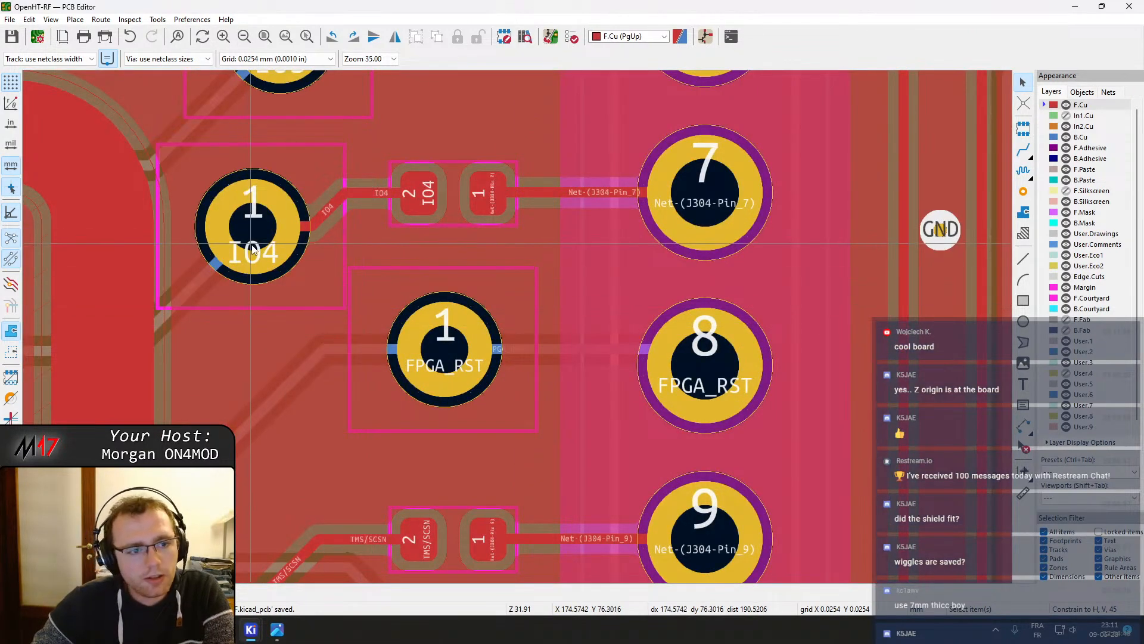
scroll(598, 322, down, 2)
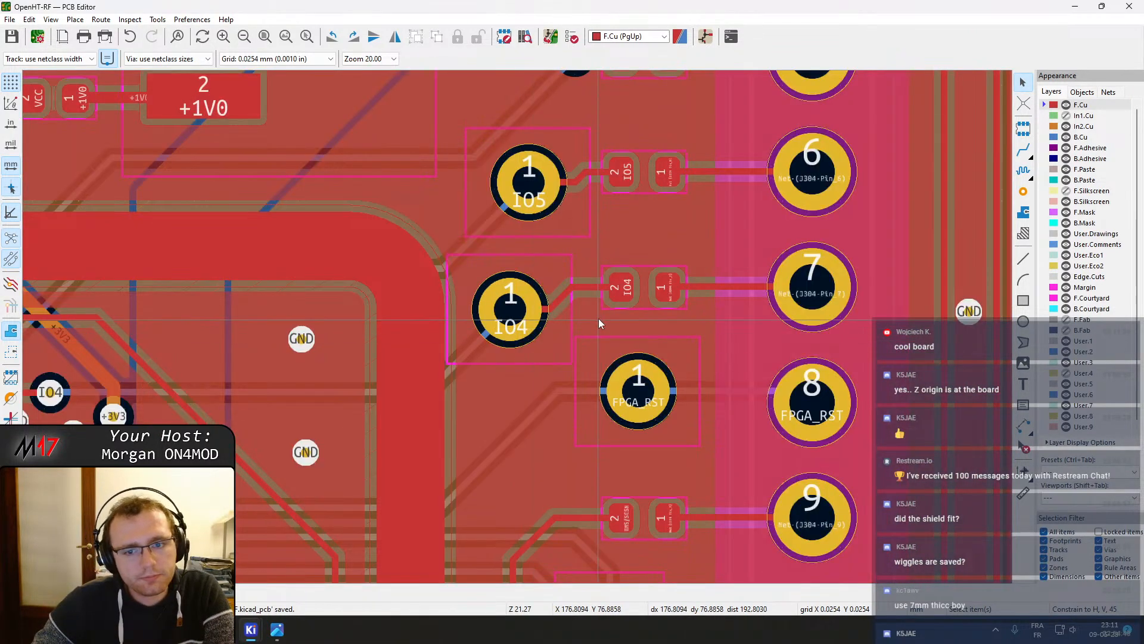
click(514, 310)
click(511, 299)
key(m)
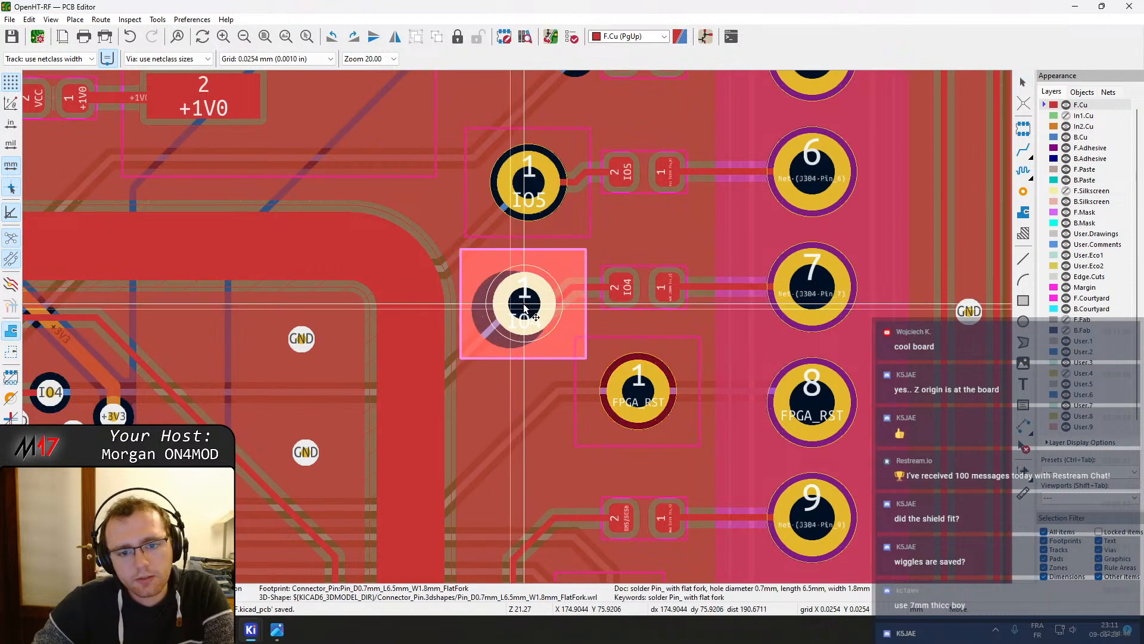
click(525, 305)
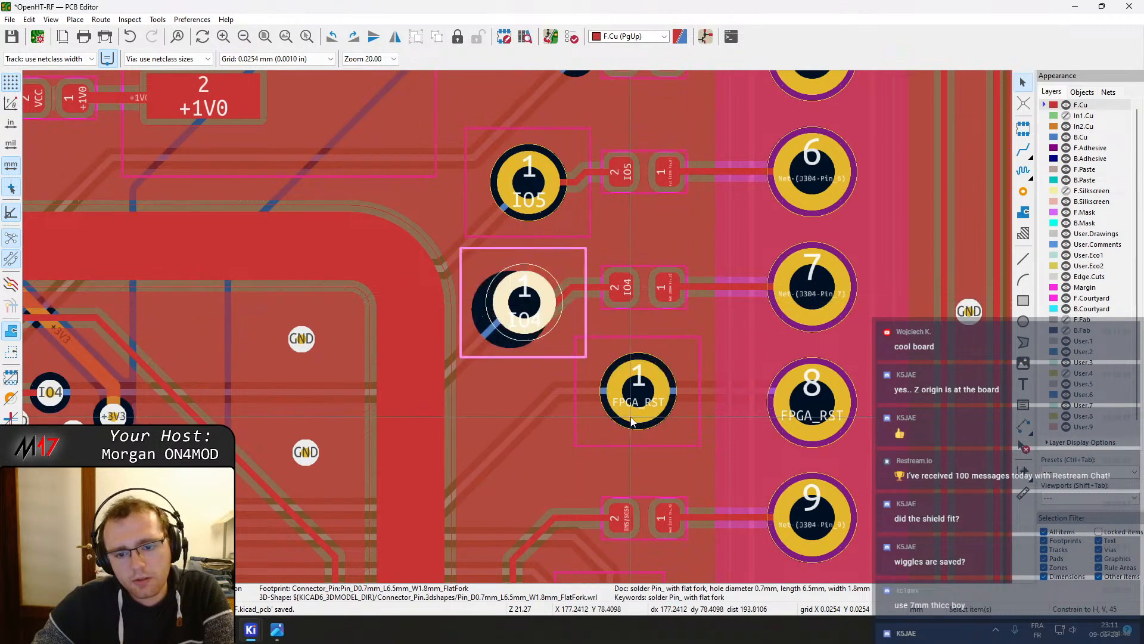
click(635, 388)
key(m)
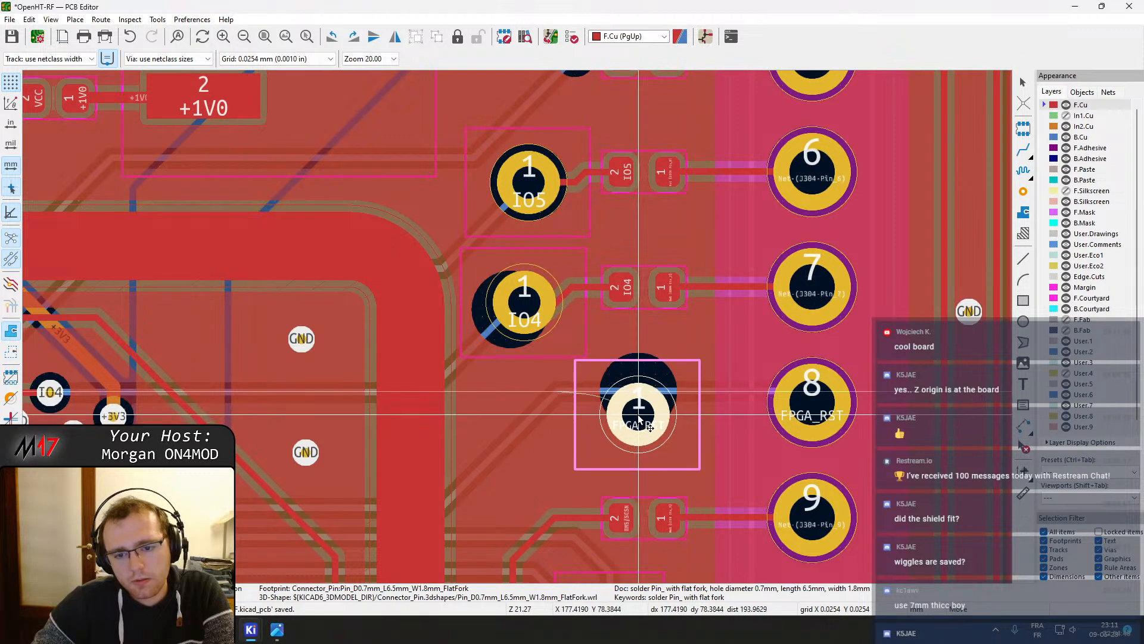
click(639, 420)
Drag the FPGA_RST track segments so they run cleanly into the test point pad
scroll(636, 411, up, 4)
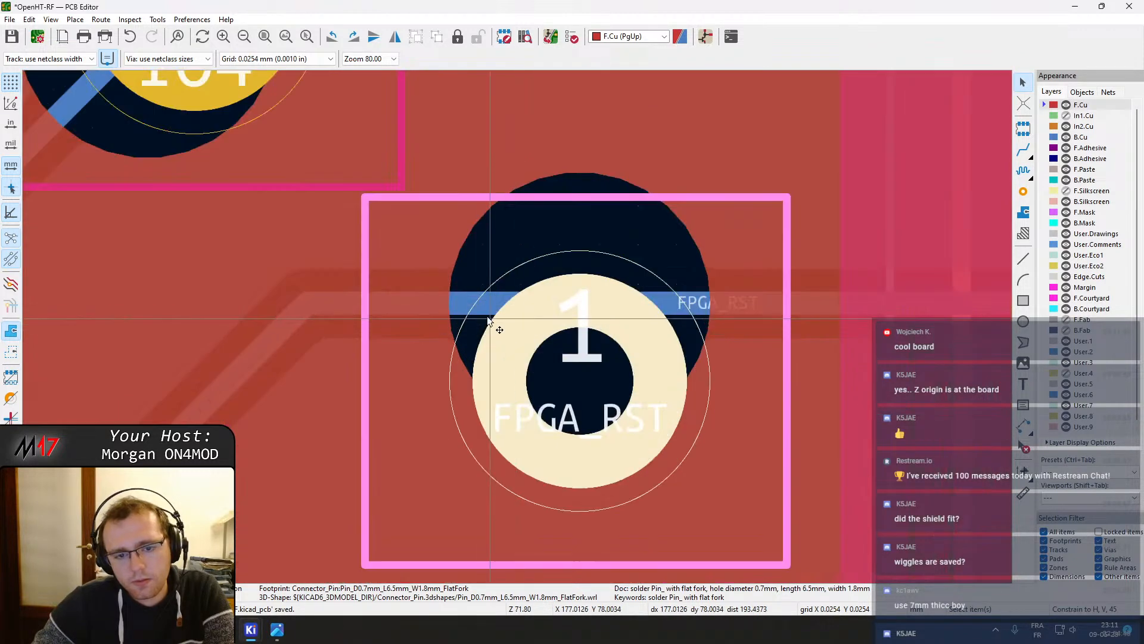
click(618, 393)
key(d)
click(539, 331)
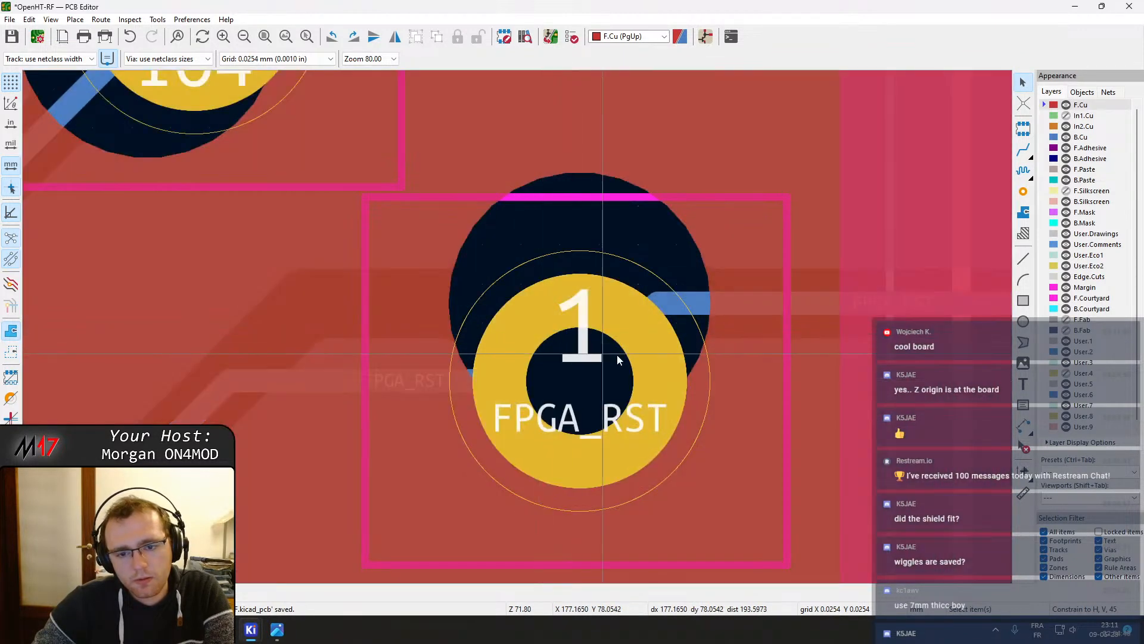
click(683, 309)
click(641, 328)
key(d)
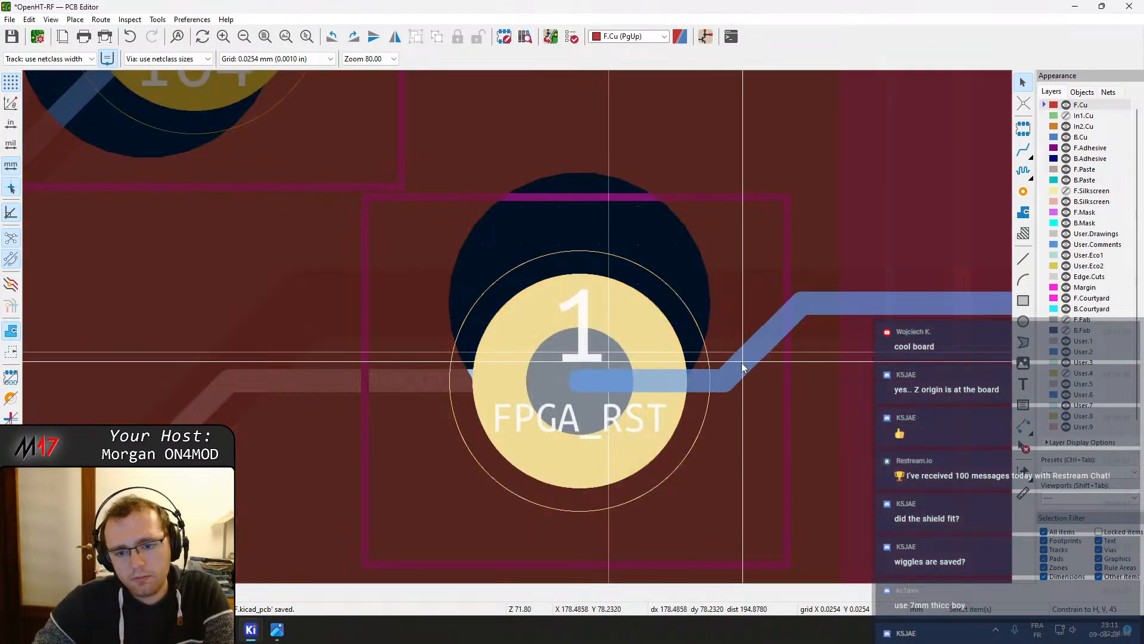
click(743, 361)
scroll(548, 345, down, 2)
Move the FPGA_RST test point again and drag its connecting track segments back into line
click(528, 341)
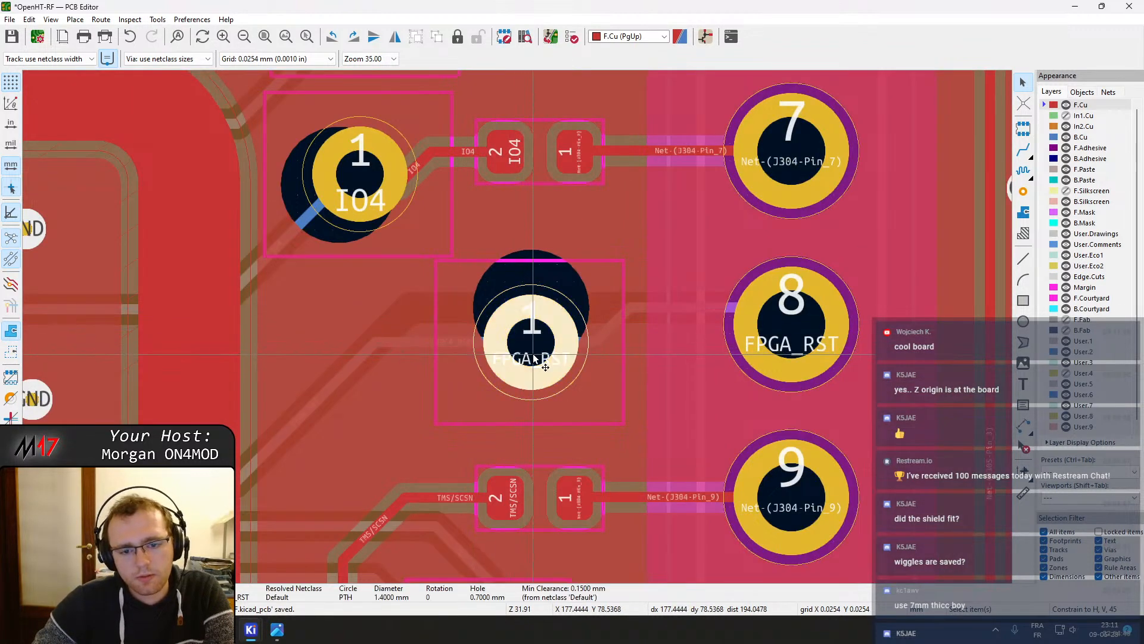
key(m)
click(536, 356)
click(505, 342)
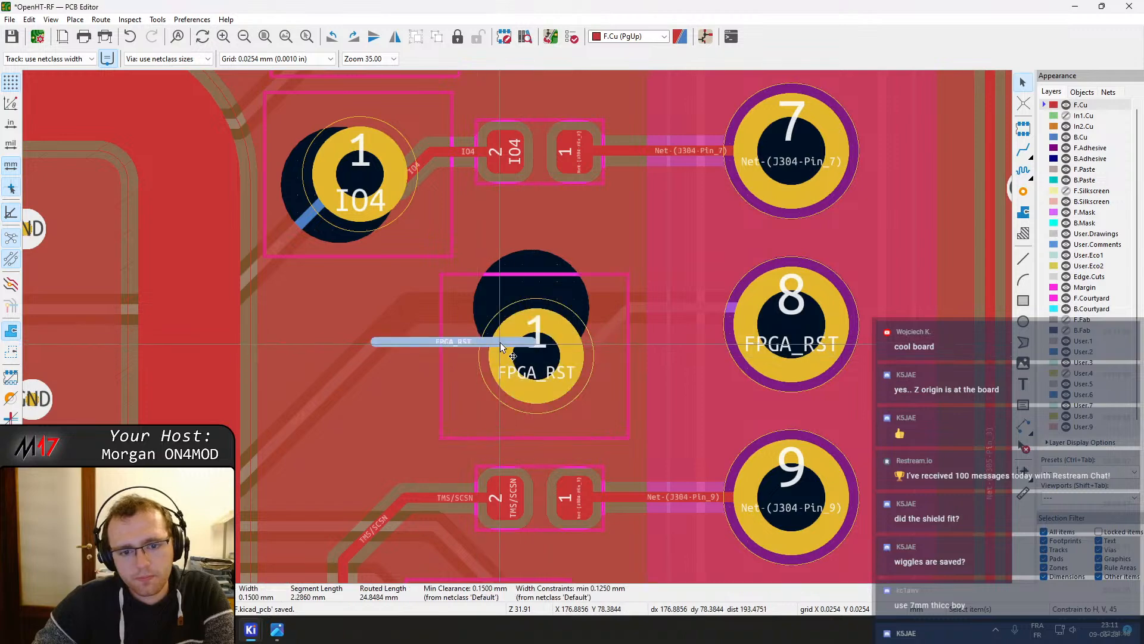
key(d)
click(536, 355)
click(563, 340)
key(d)
click(536, 356)
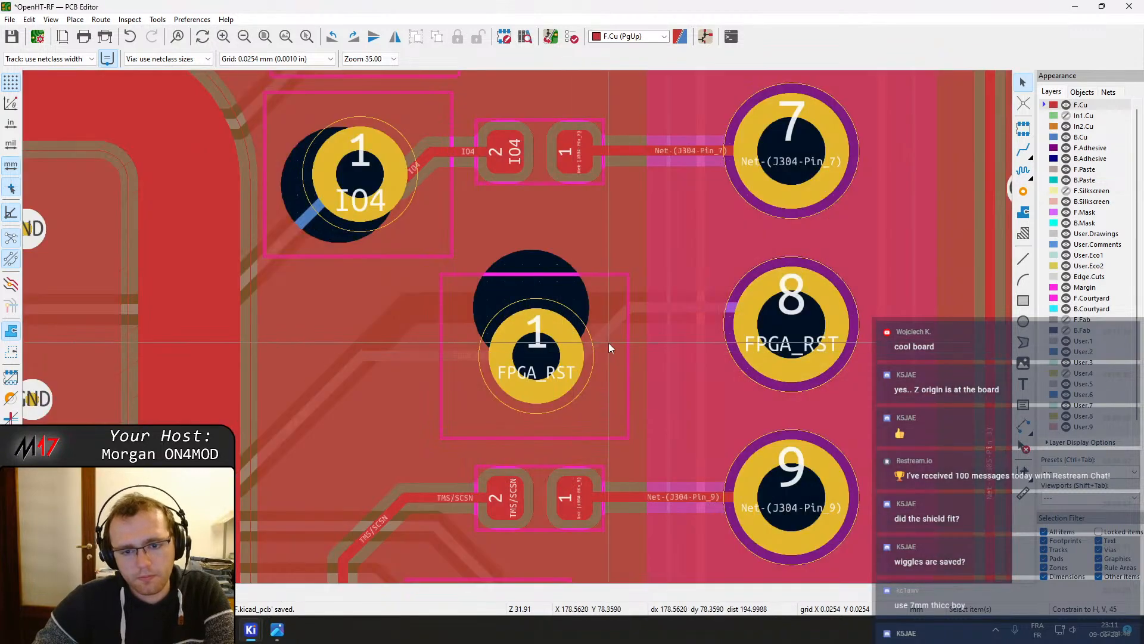
click(603, 337)
click(604, 337)
key(d)
click(619, 336)
Move the IO4 test point, drag its track to the pad and delete the redundant segment
click(342, 186)
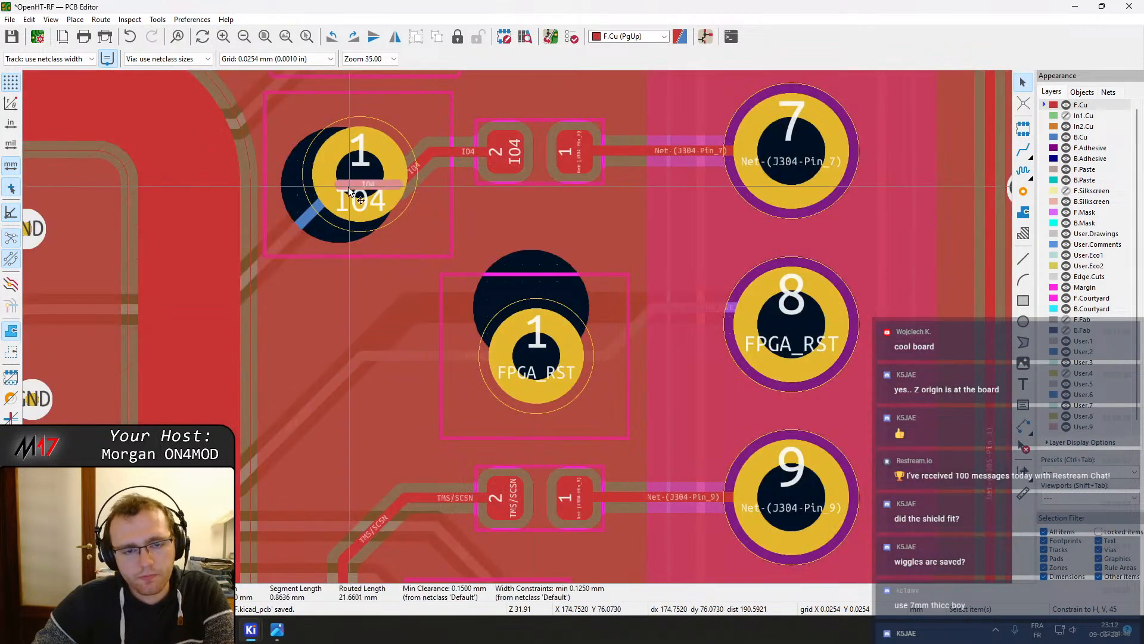
click(359, 164)
key(m)
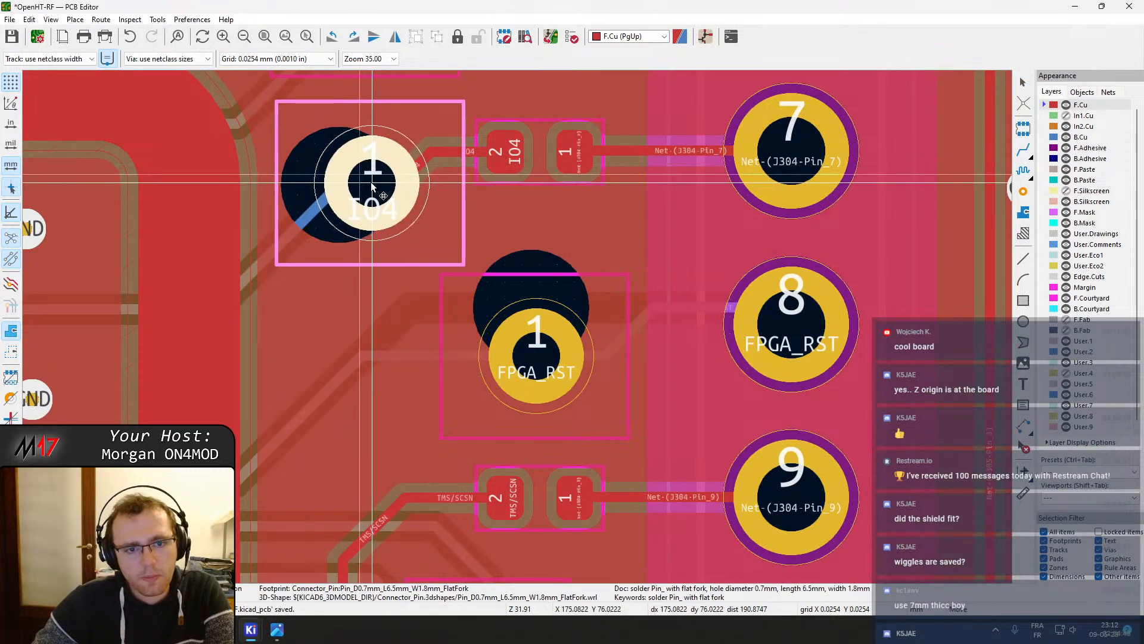
click(372, 183)
key(d)
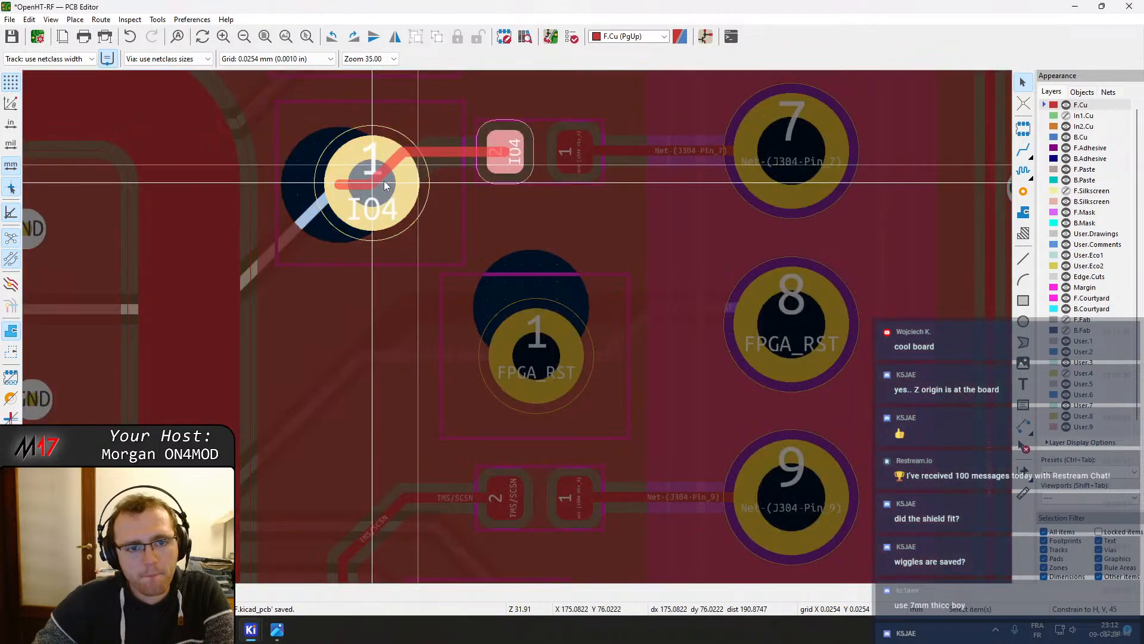
click(384, 182)
click(342, 186)
key(Delete)
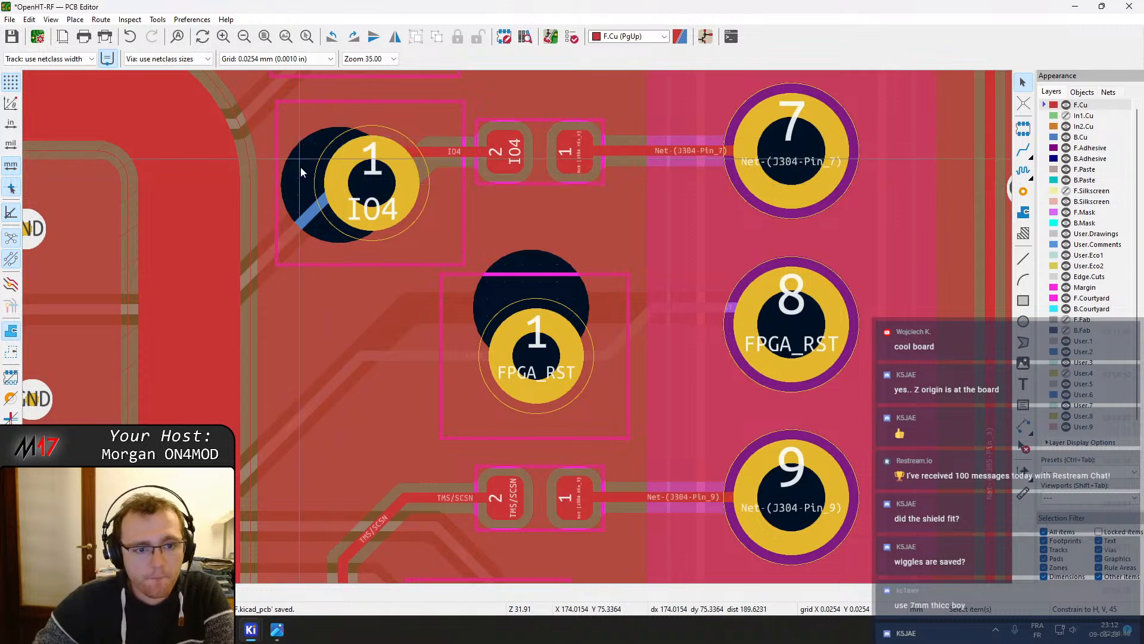
Drag the remaining IO4 track, delete the leftover stub and refill all zones
click(311, 212)
key(d)
click(357, 197)
click(338, 192)
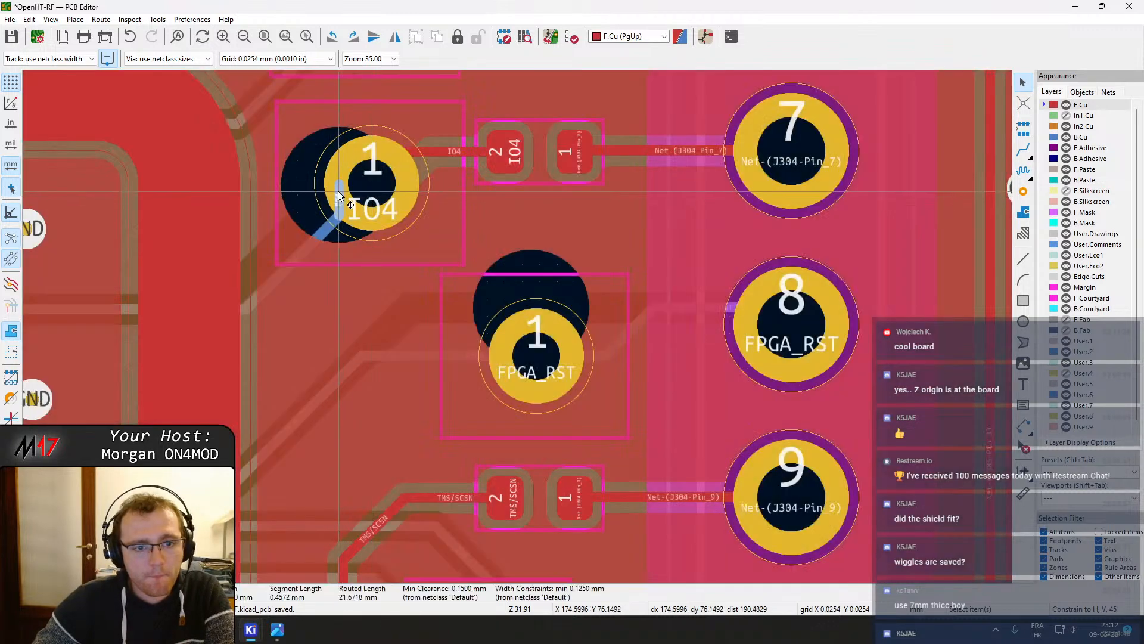
key(Delete)
key(b)
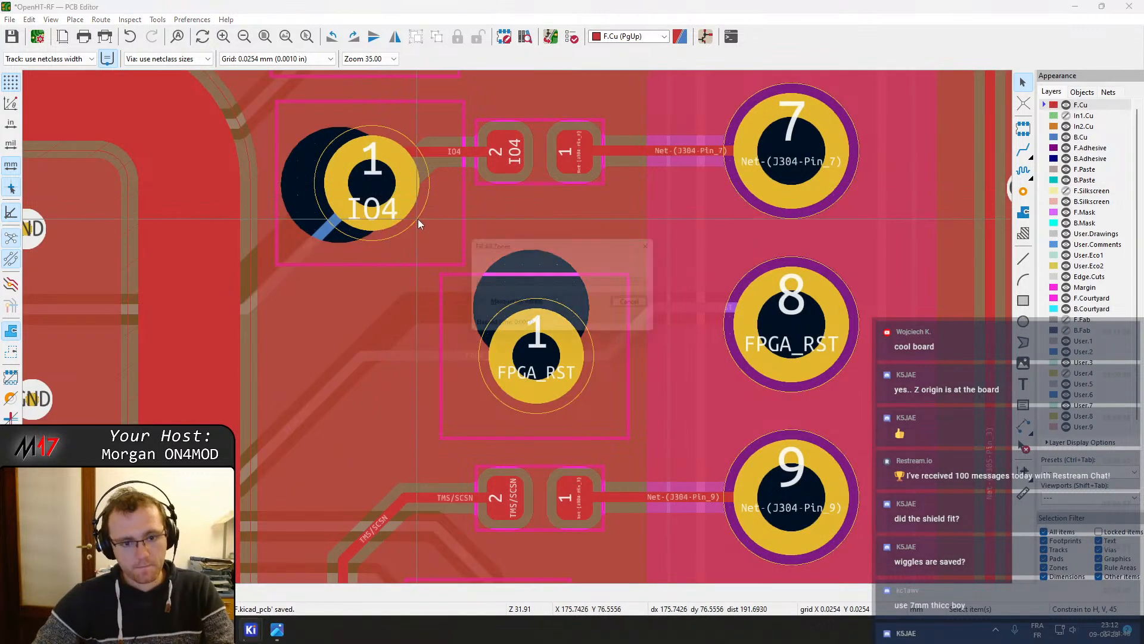
Pan and zoom across the board to inspect the routing around the shields
scroll(444, 227, down, 4)
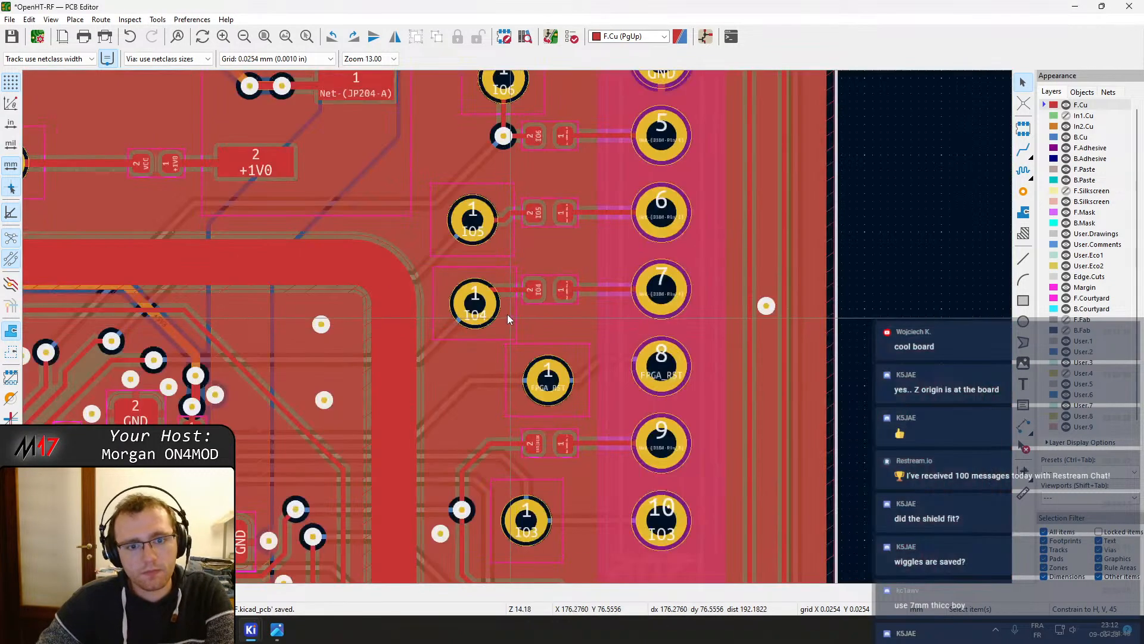
middle_drag(347, 300, 599, 318)
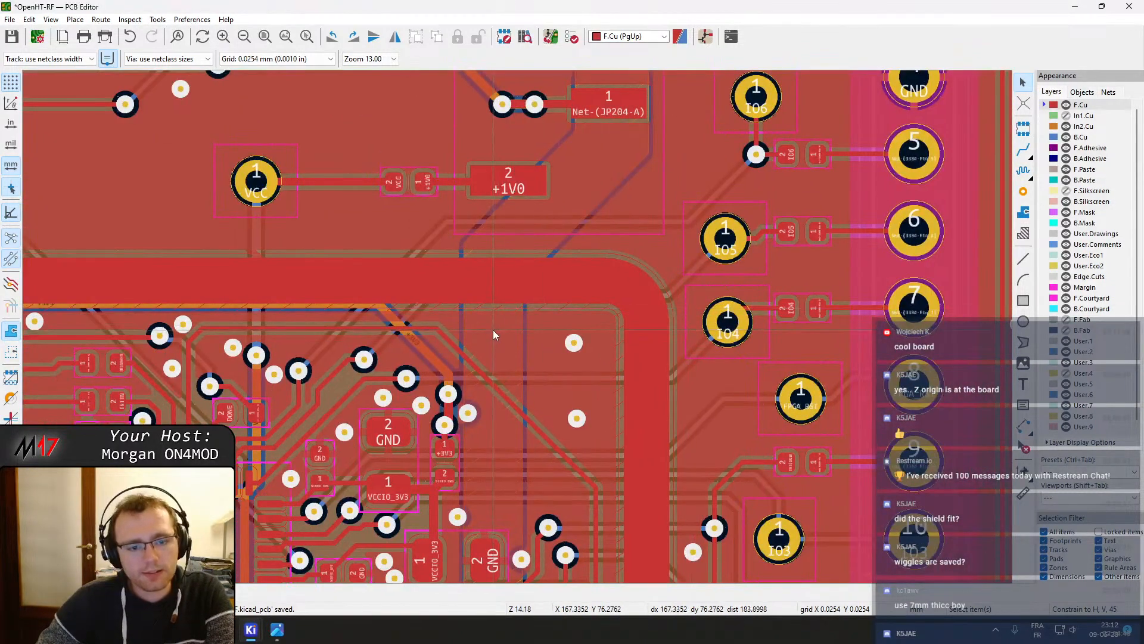
scroll(492, 331, down, 5)
middle_drag(482, 418, 526, 279)
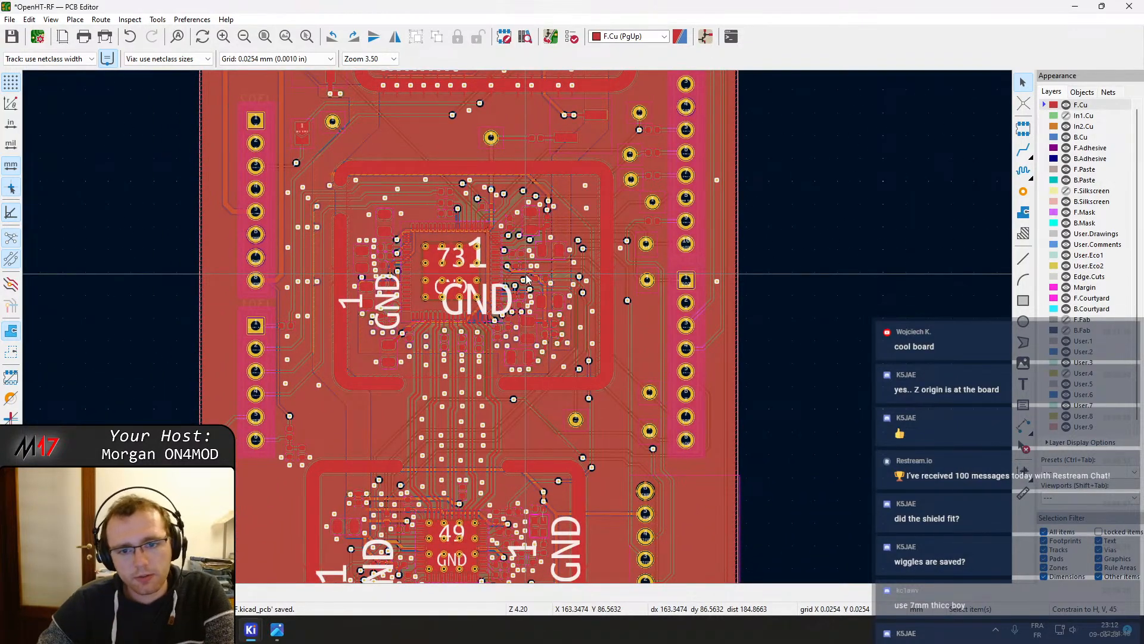
scroll(527, 276, up, 7)
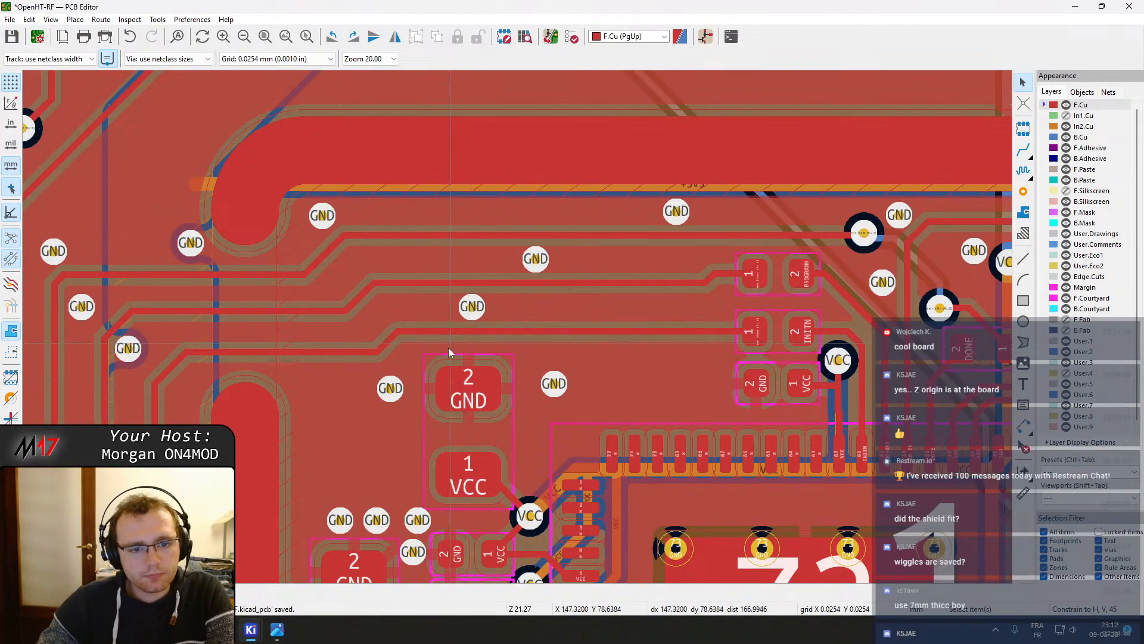
scroll(518, 330, down, 5)
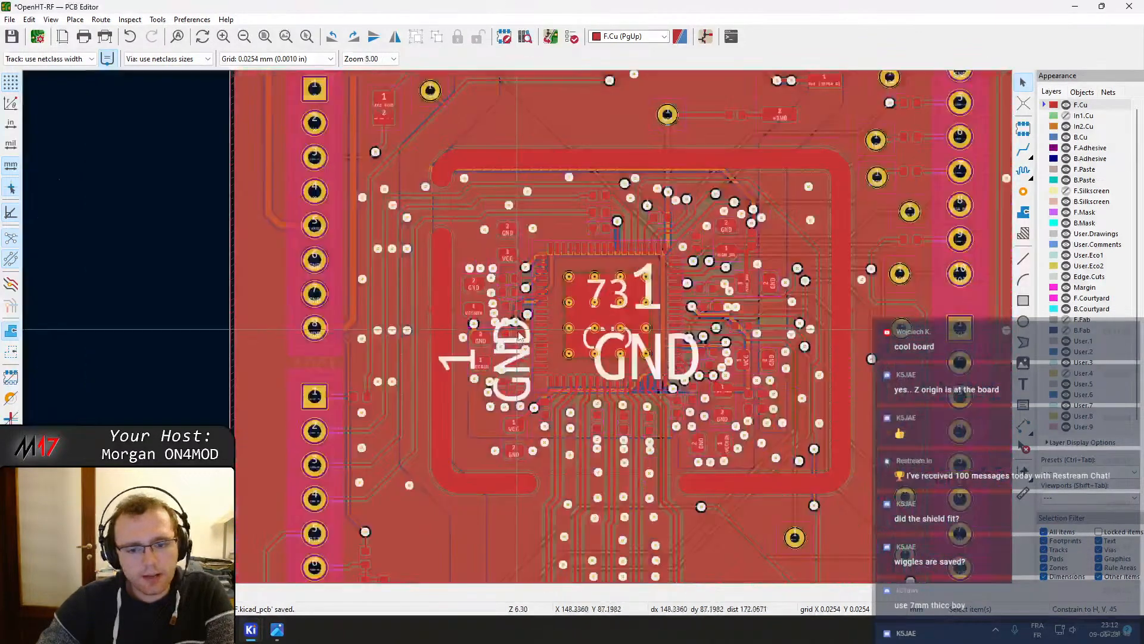
scroll(518, 332, down, 1)
middle_drag(631, 434, 547, 244)
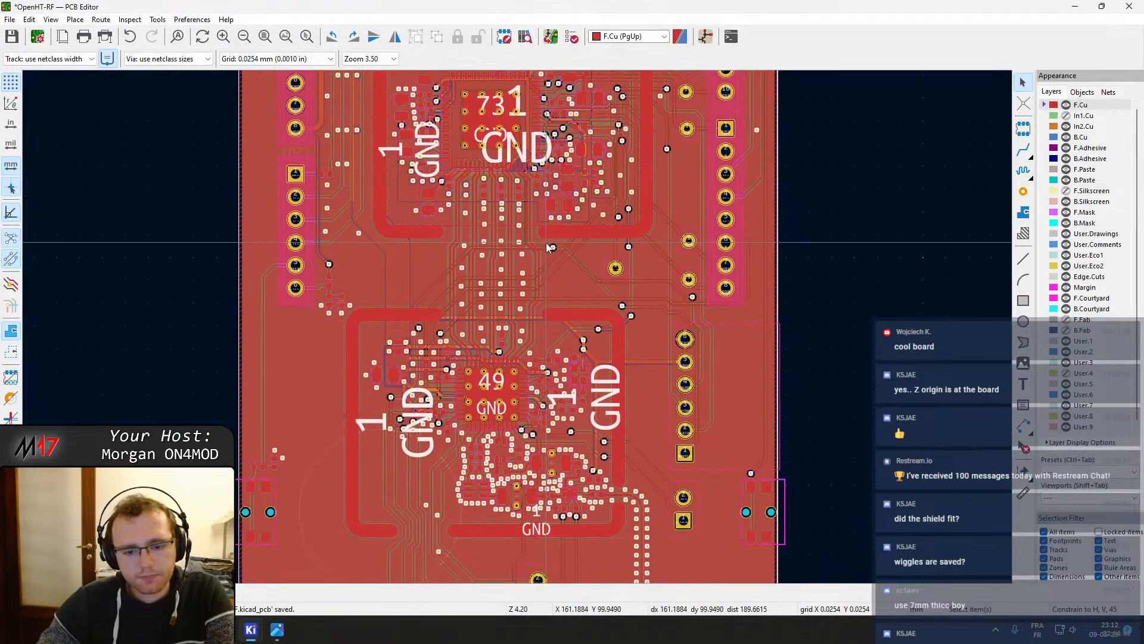
scroll(546, 242, down, 7)
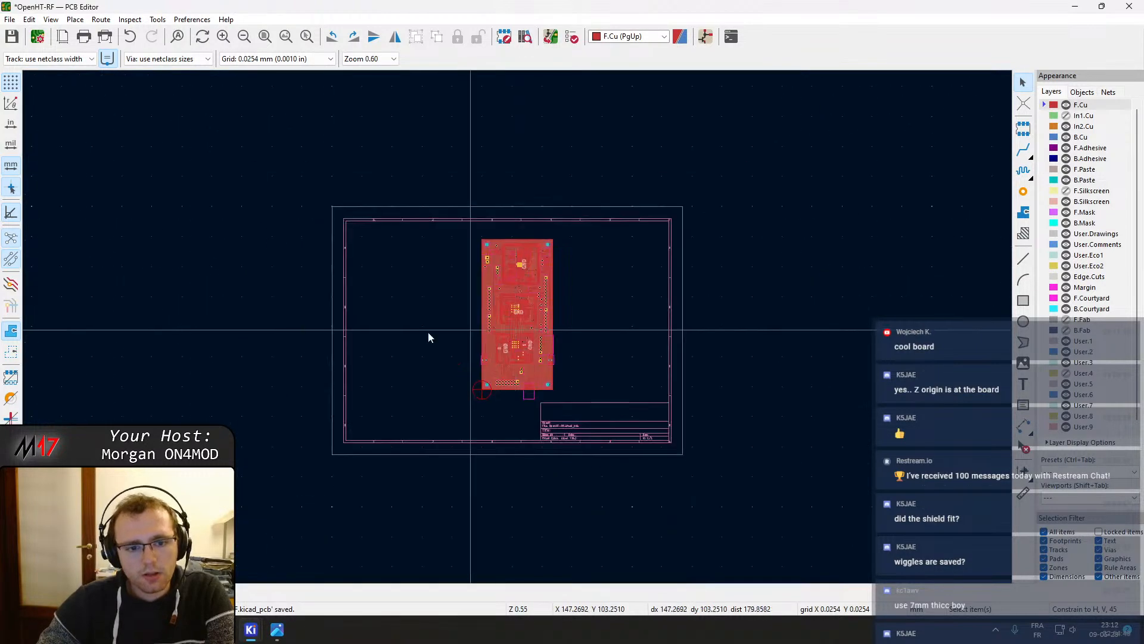
scroll(468, 357, up, 2)
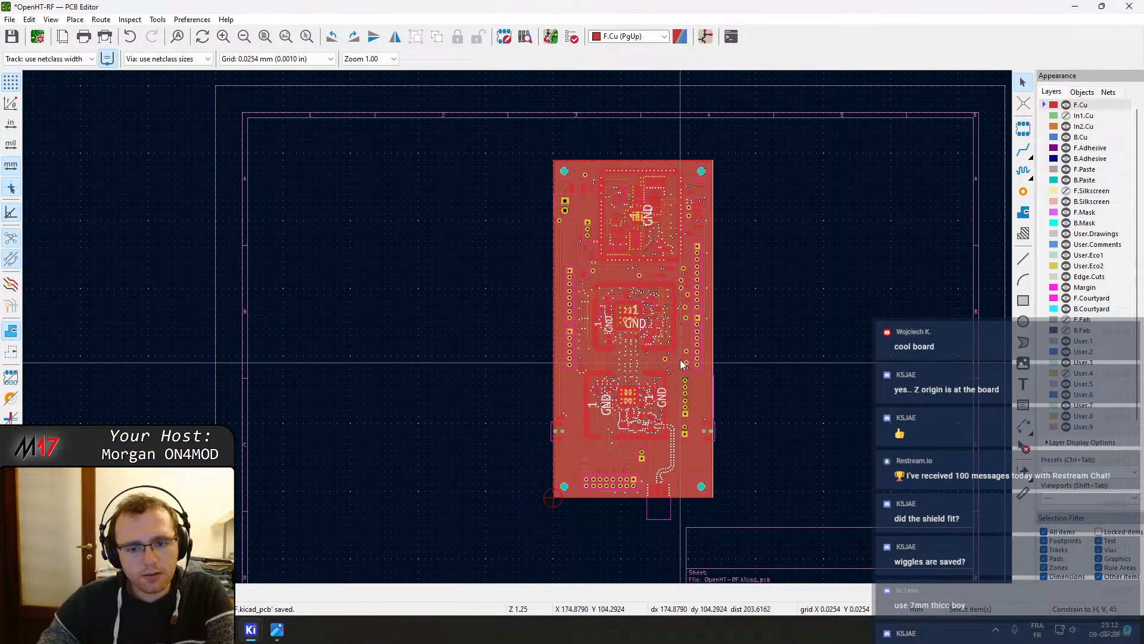
Move the M17 logo footprint onto the board's lower-right area, above the H302 mounting hole
scroll(677, 356, down, 4)
scroll(518, 327, up, 2)
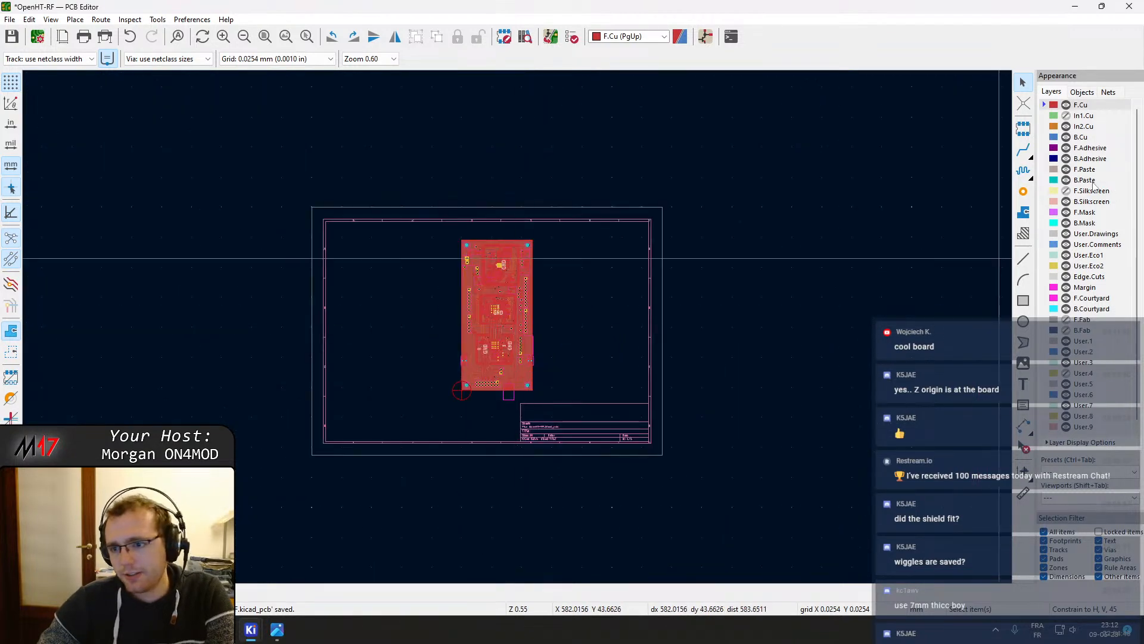
click(1068, 192)
click(342, 287)
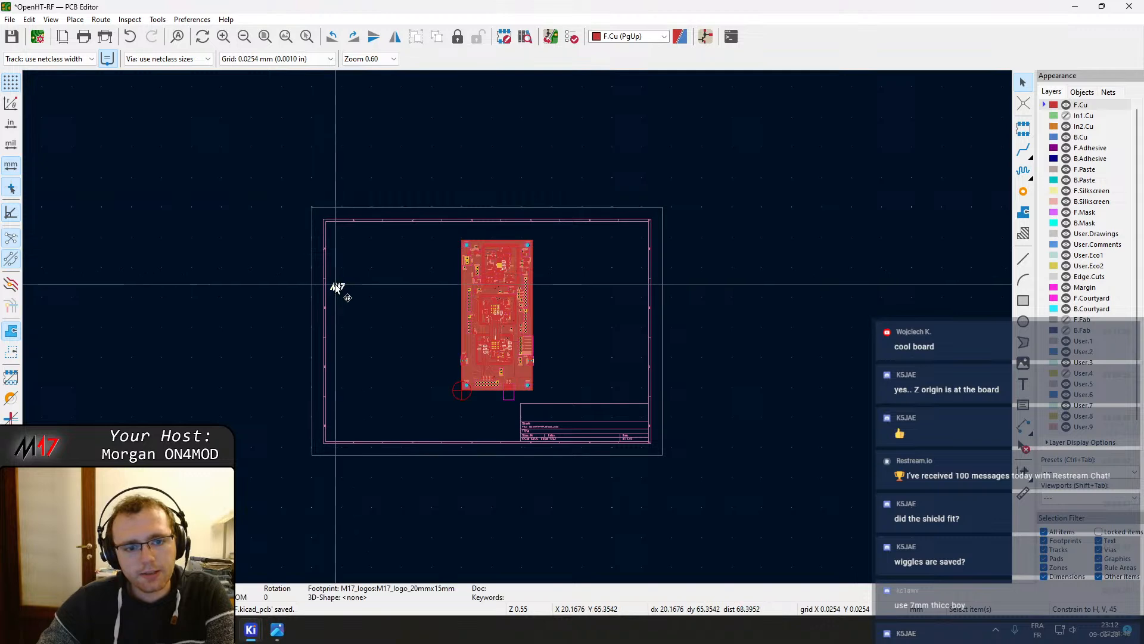
key(m)
scroll(536, 312, up, 7)
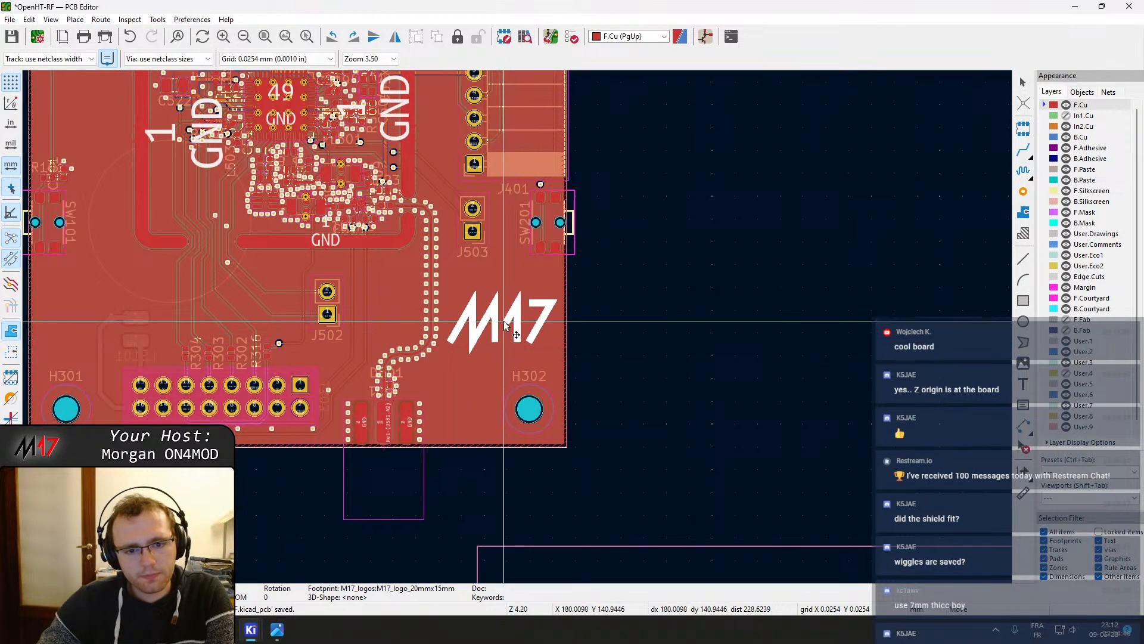
scroll(477, 320, down, 2)
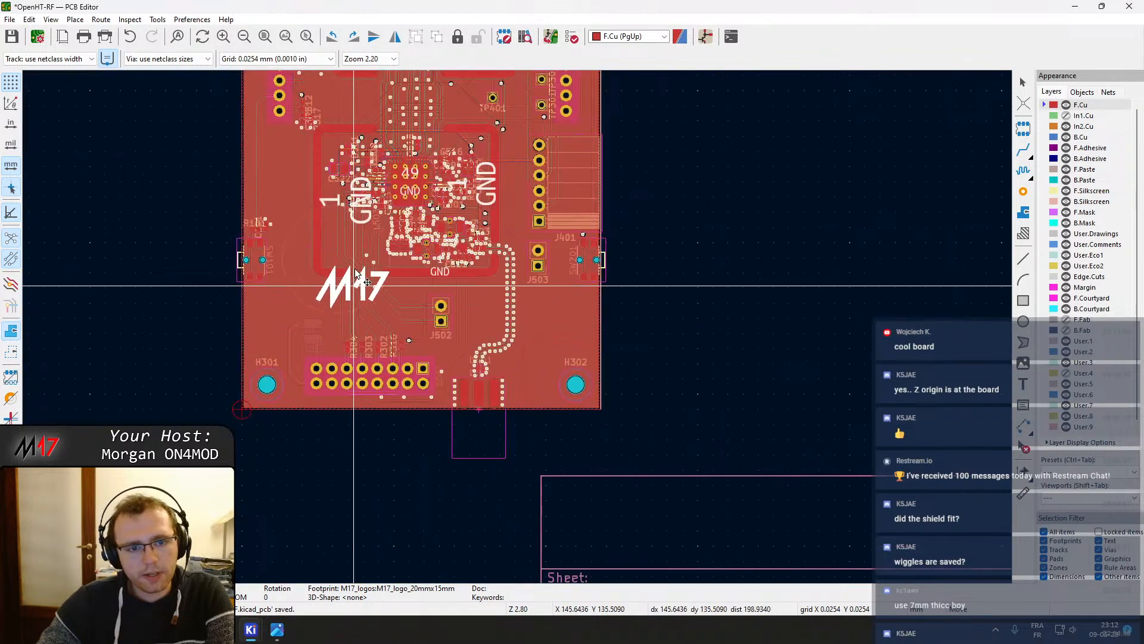
middle_drag(376, 227, 376, 284)
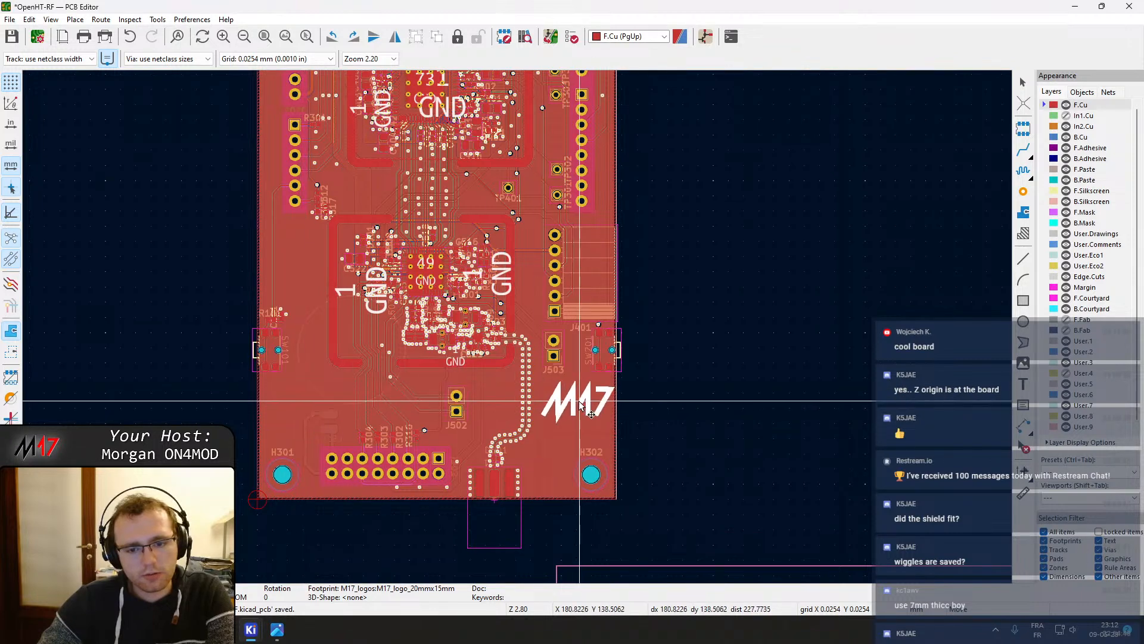
click(577, 407)
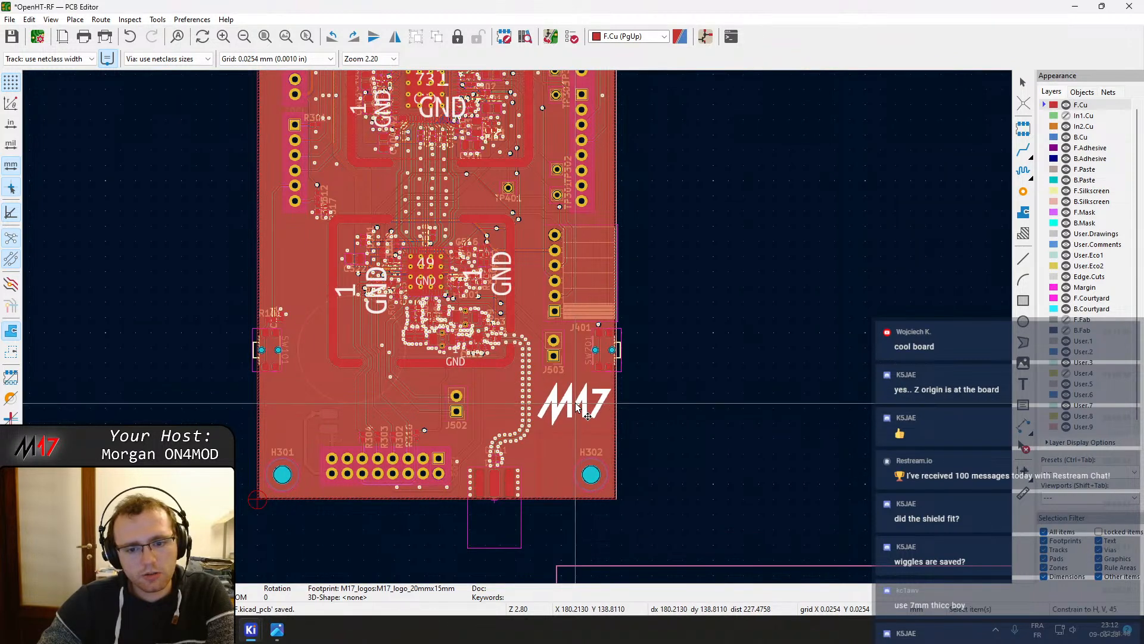
Zoom in on the M17 logo to examine its placement among the nearby vias and mounting hole
scroll(493, 235, down, 2)
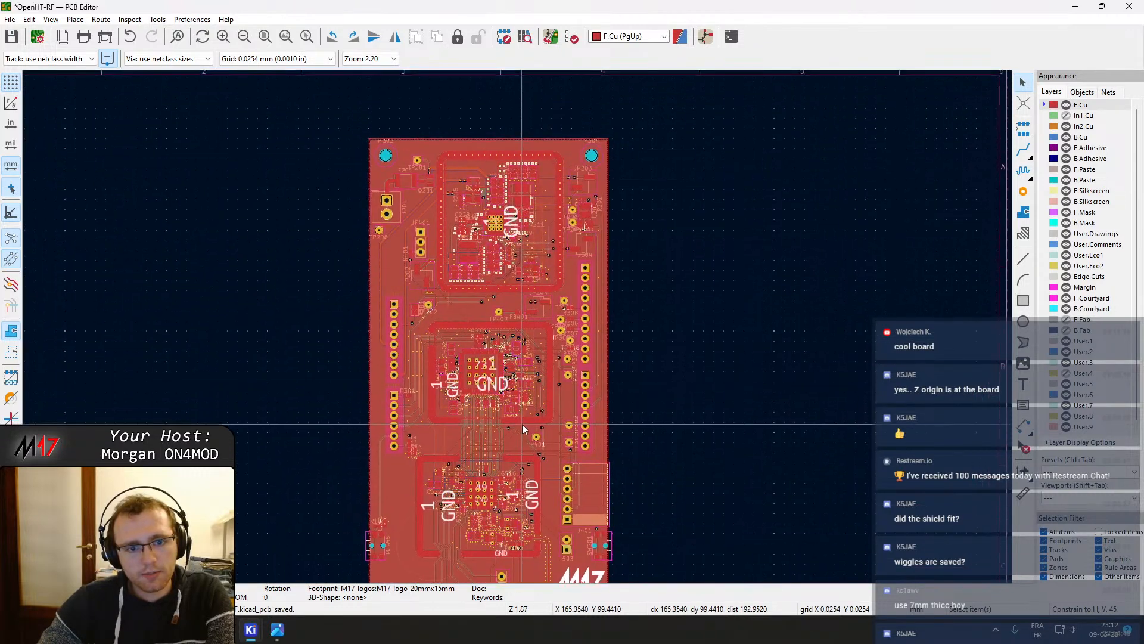
shift+scroll(522, 424, down, 3)
scroll(536, 468, up, 2)
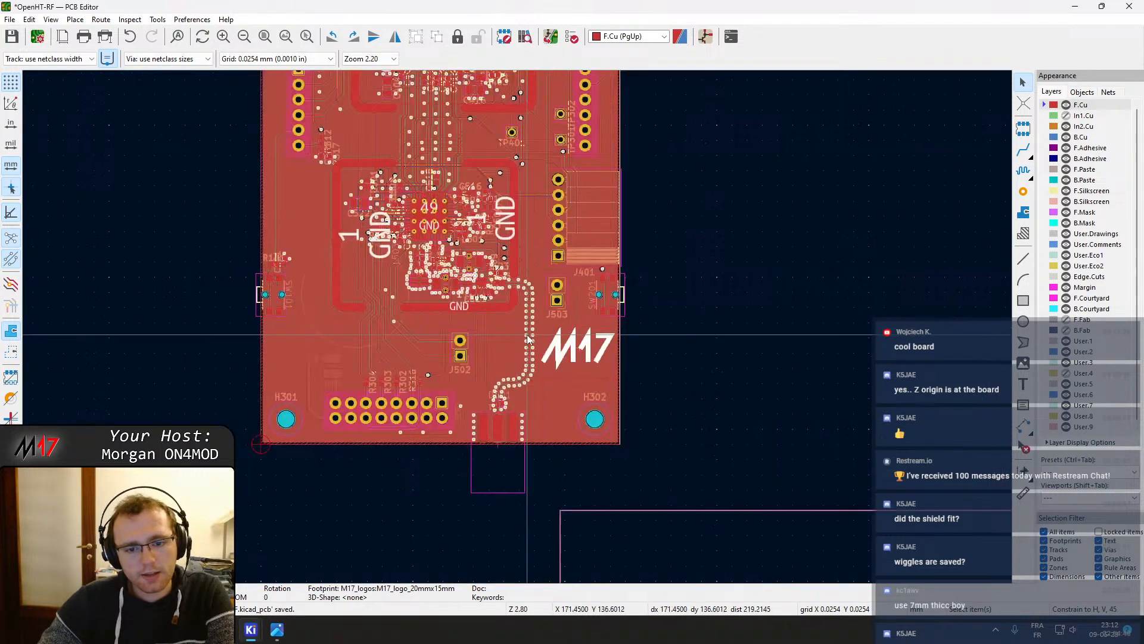
scroll(518, 331, up, 5)
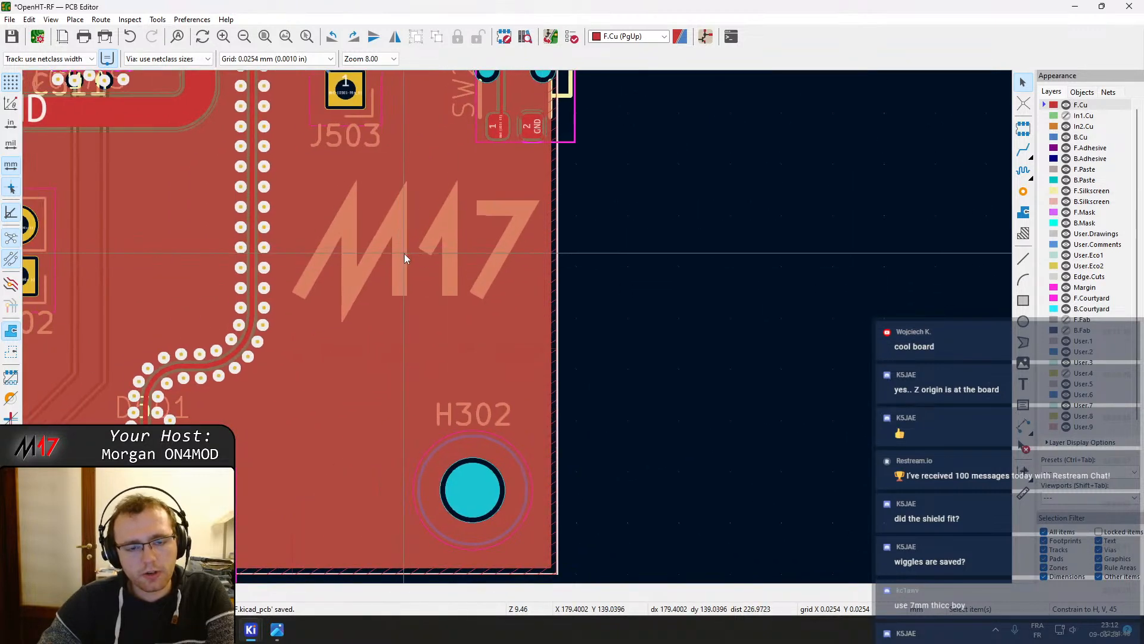
click(405, 255)
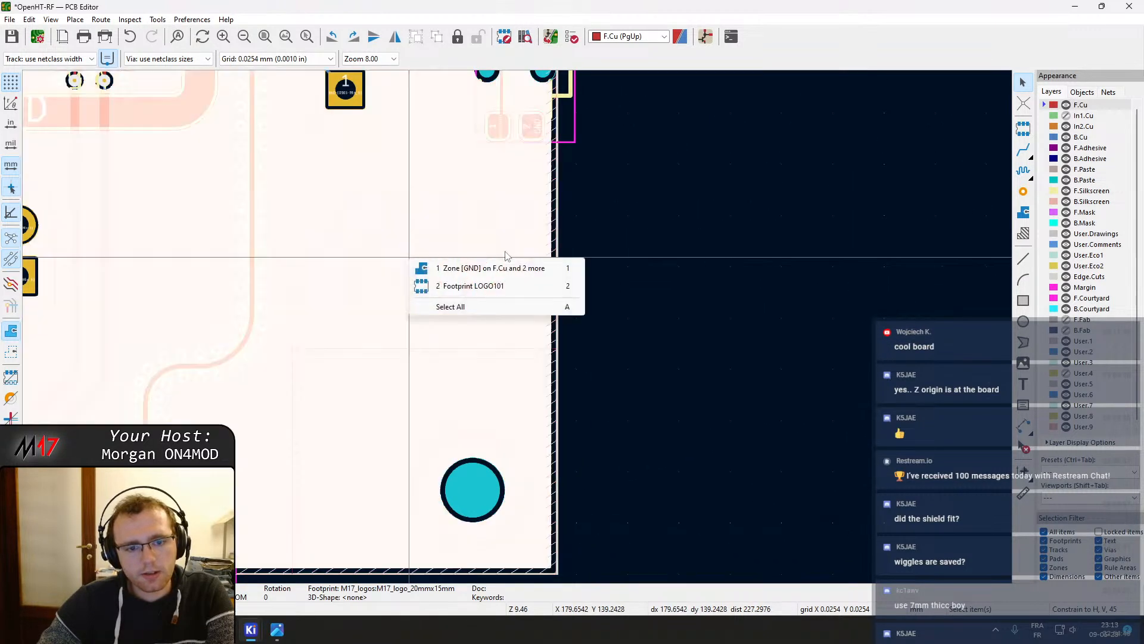
click(506, 251)
scroll(186, 292, down, 1)
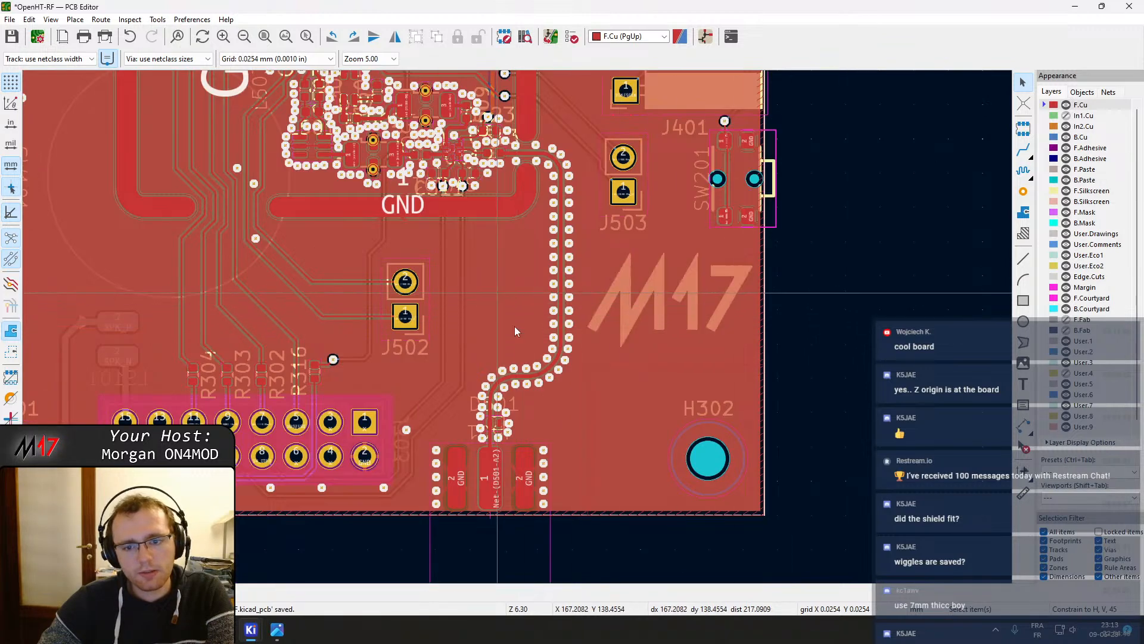
scroll(514, 326, down, 2)
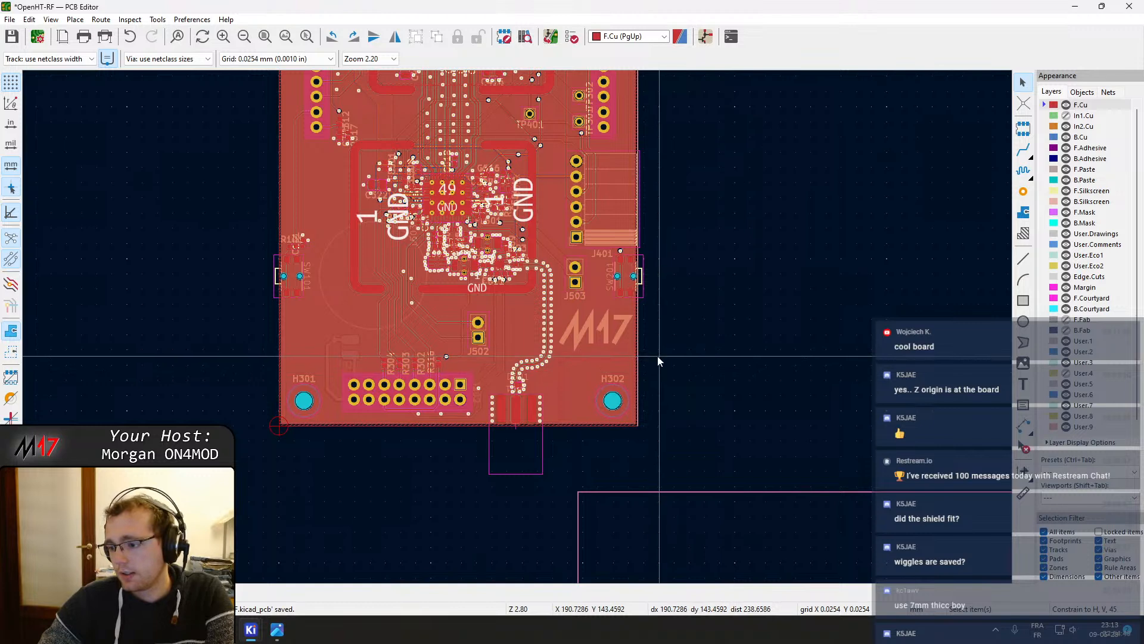
Save the board layout
middle_drag(544, 269, 573, 325)
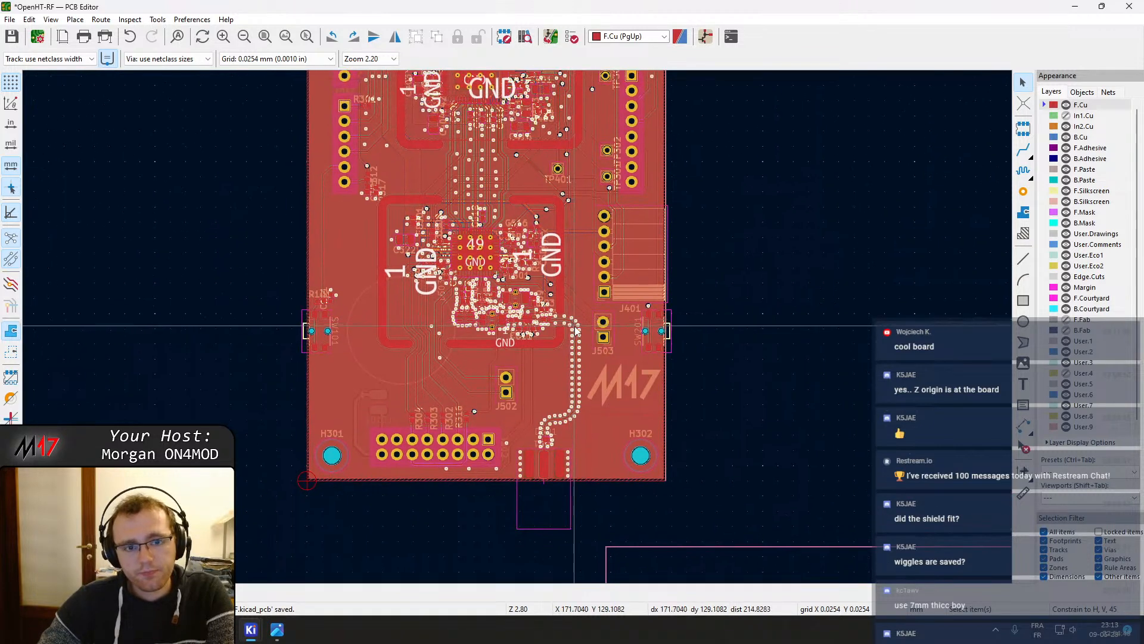
middle_drag(462, 253, 494, 424)
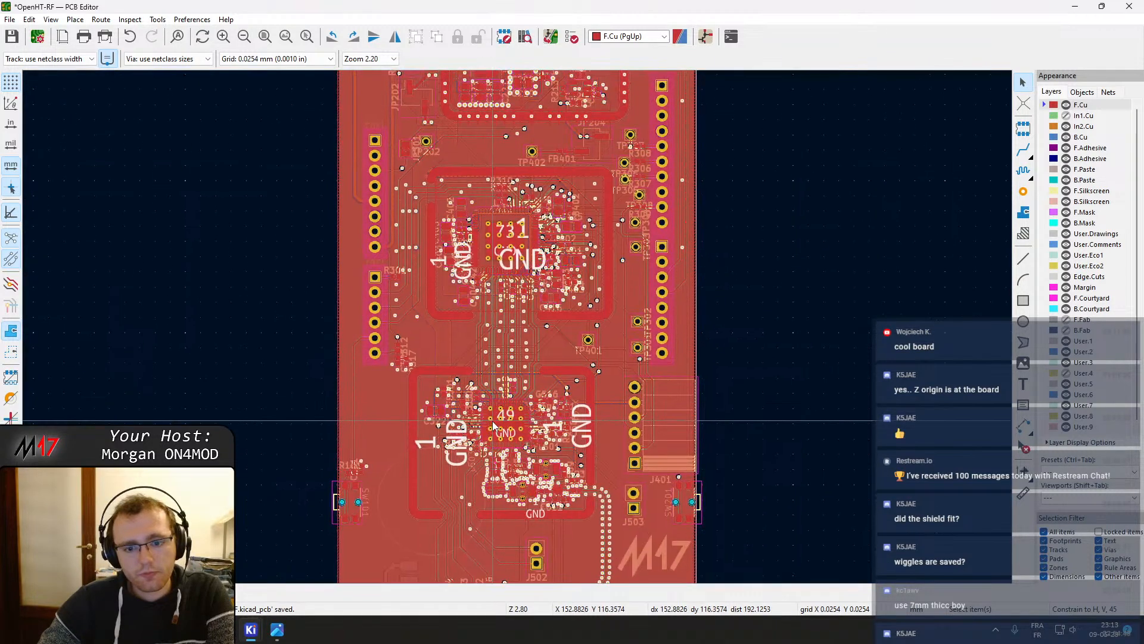
middle_drag(459, 174, 461, 441)
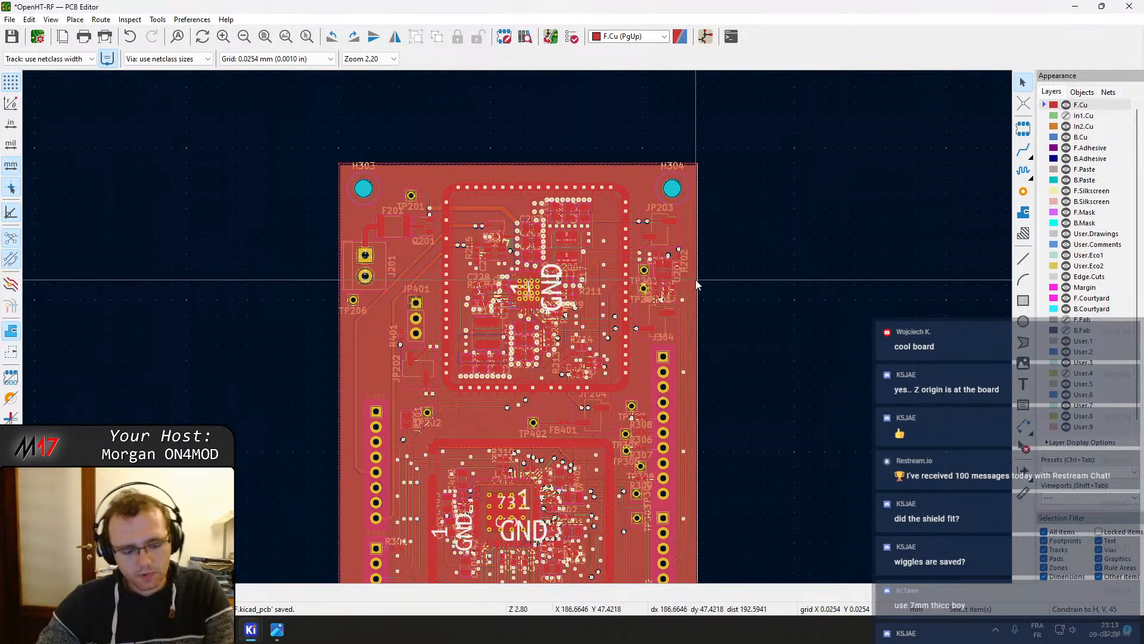
key(ctrl+s)
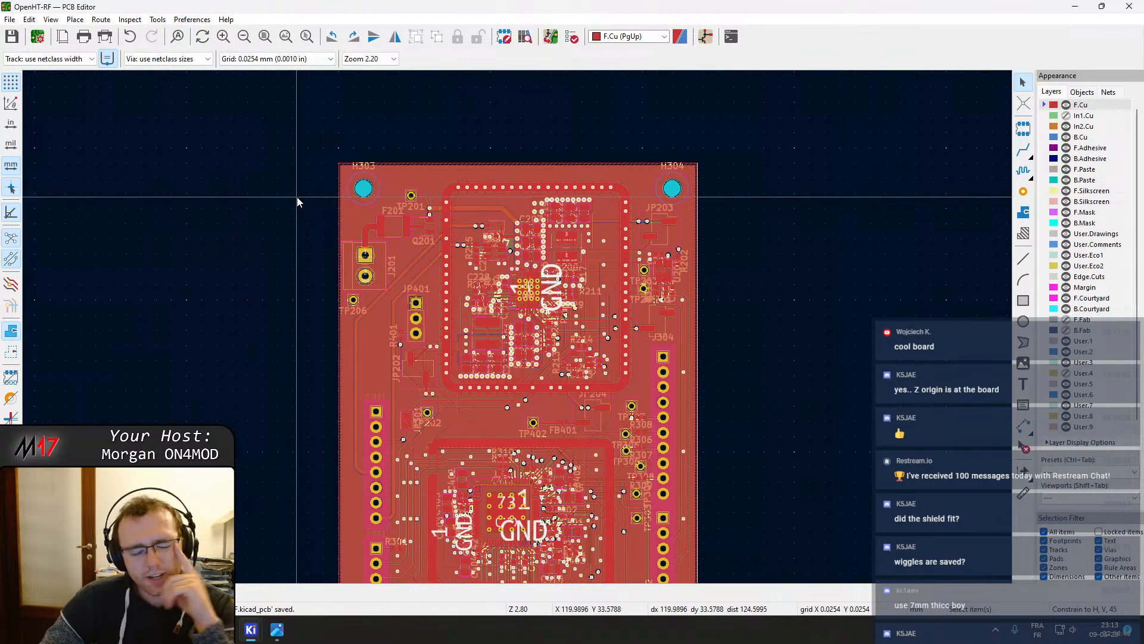
Open the footprint properties of TVS diode D501 near the antenna connector, then close them
middle_drag(498, 365, 430, 196)
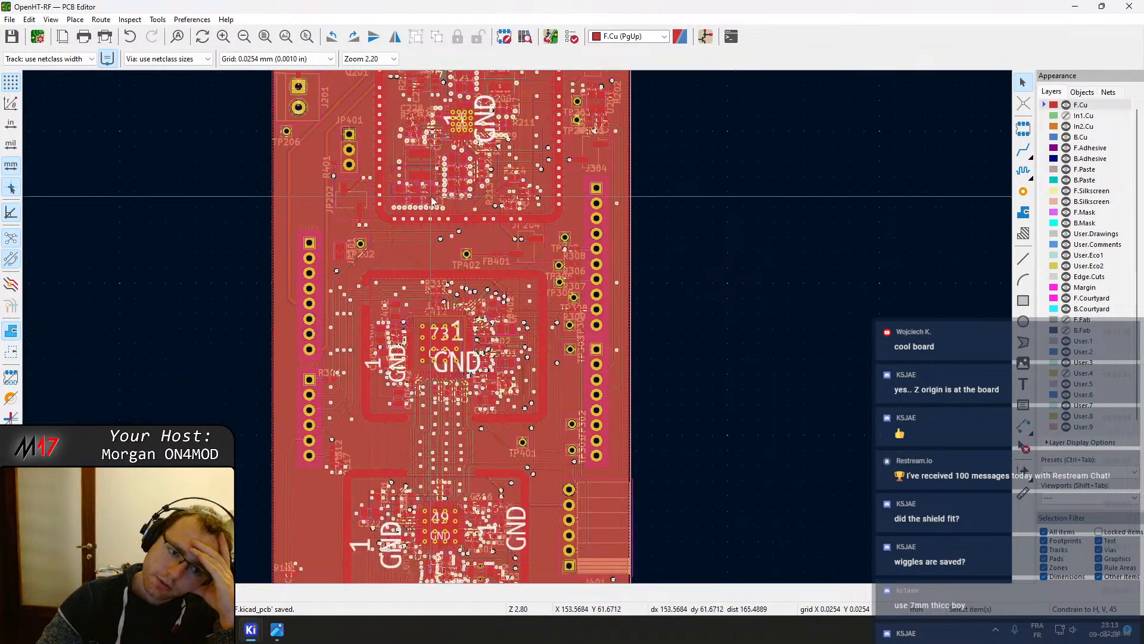
middle_drag(445, 360, 413, 182)
scroll(506, 413, up, 10)
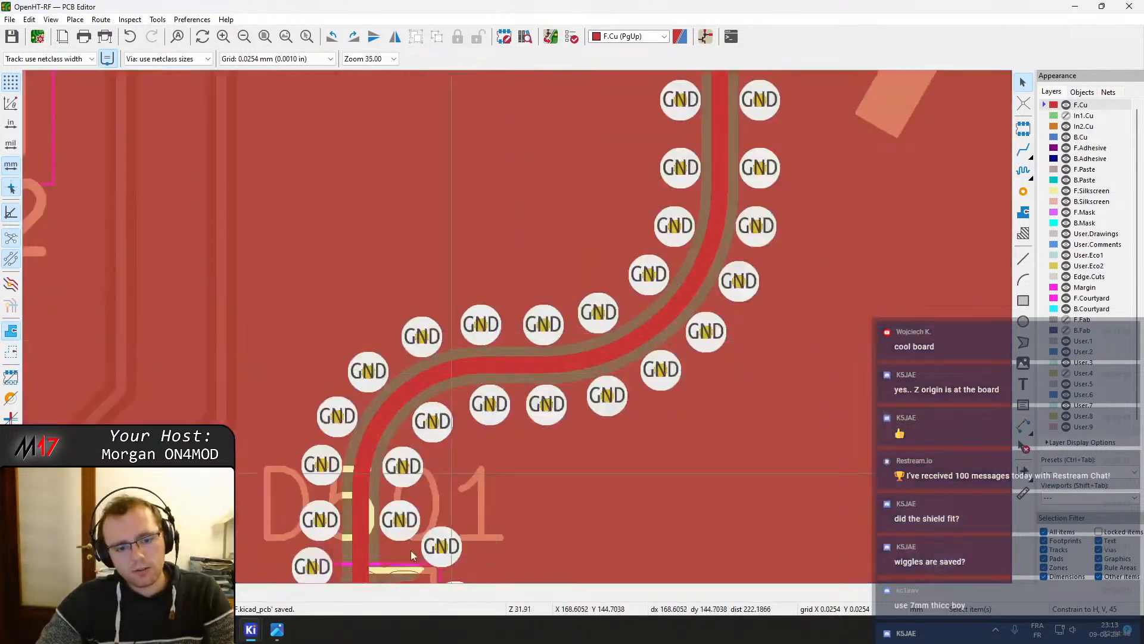
middle_drag(411, 556, 471, 222)
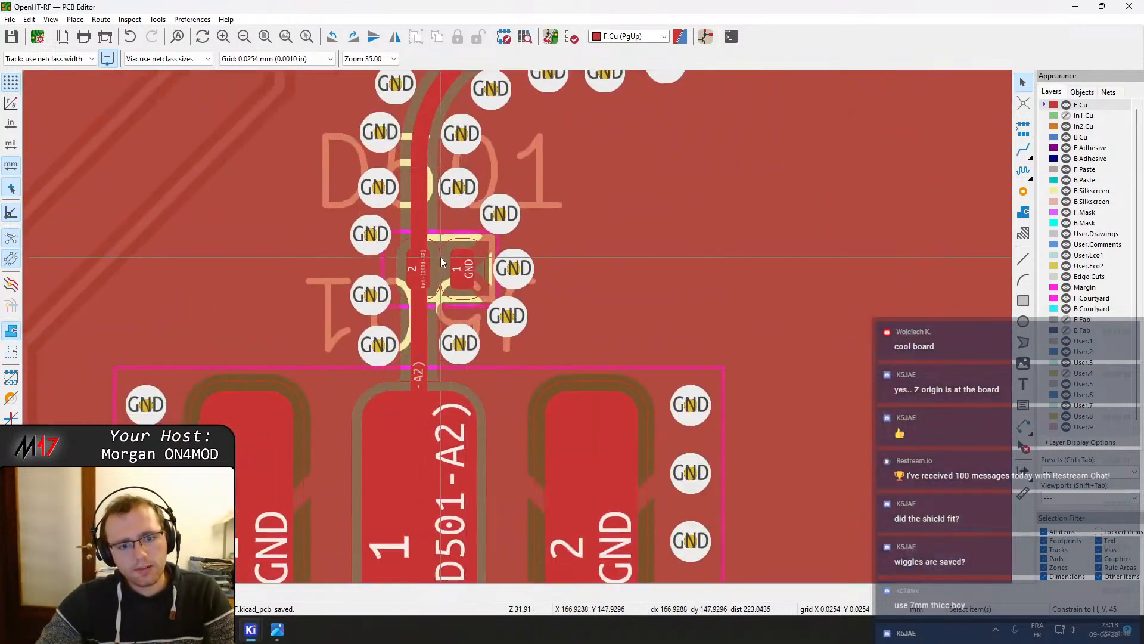
click(441, 274)
right_click(441, 274)
click(471, 296)
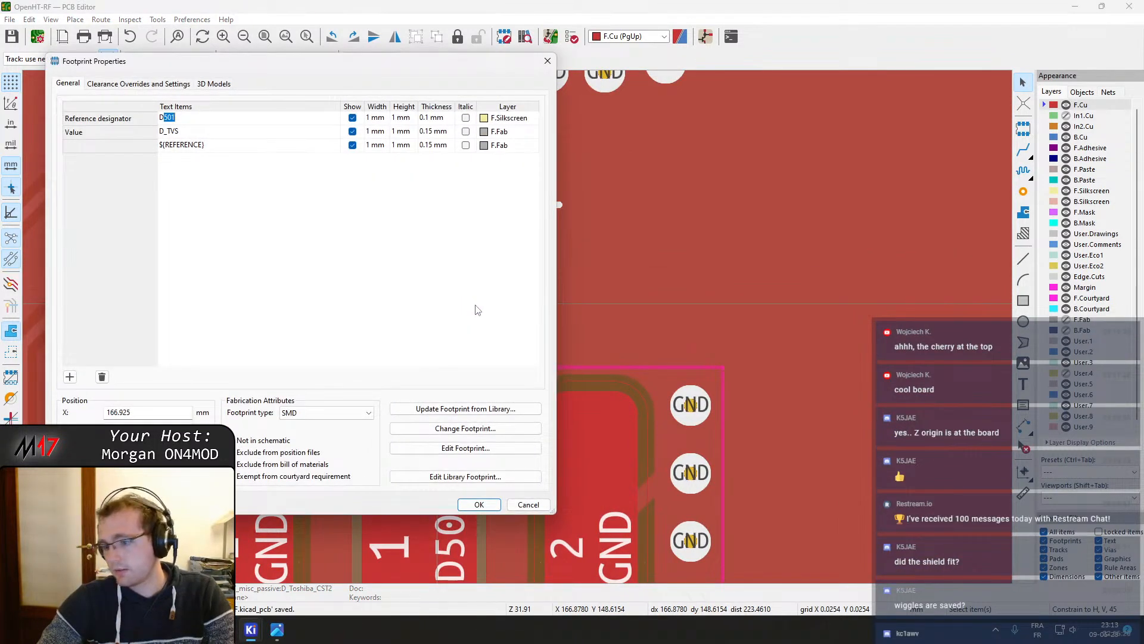
key(Return)
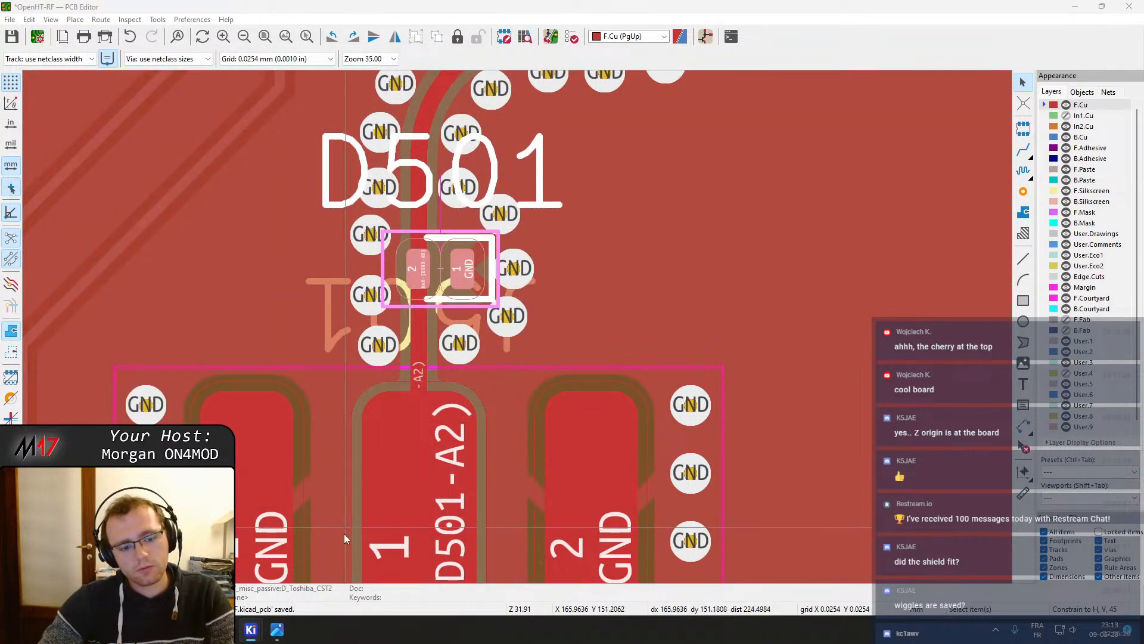
Switch to the schematic editor and copy the MPN field of the D501 TVS diode symbol
key(alt+Tab)
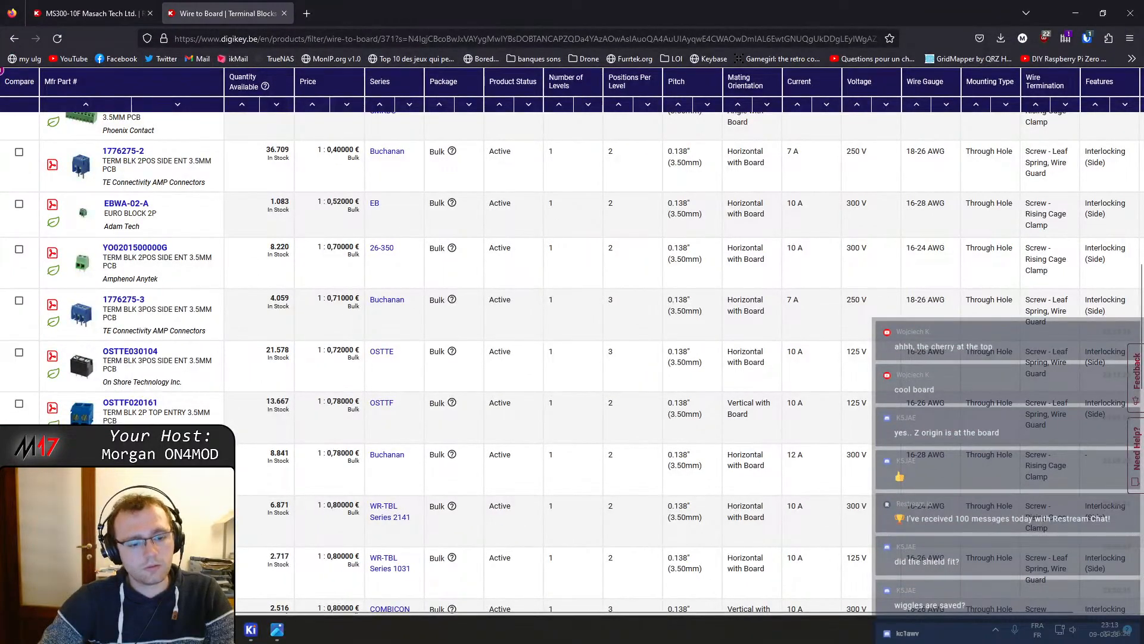
mouse_move(248, 630)
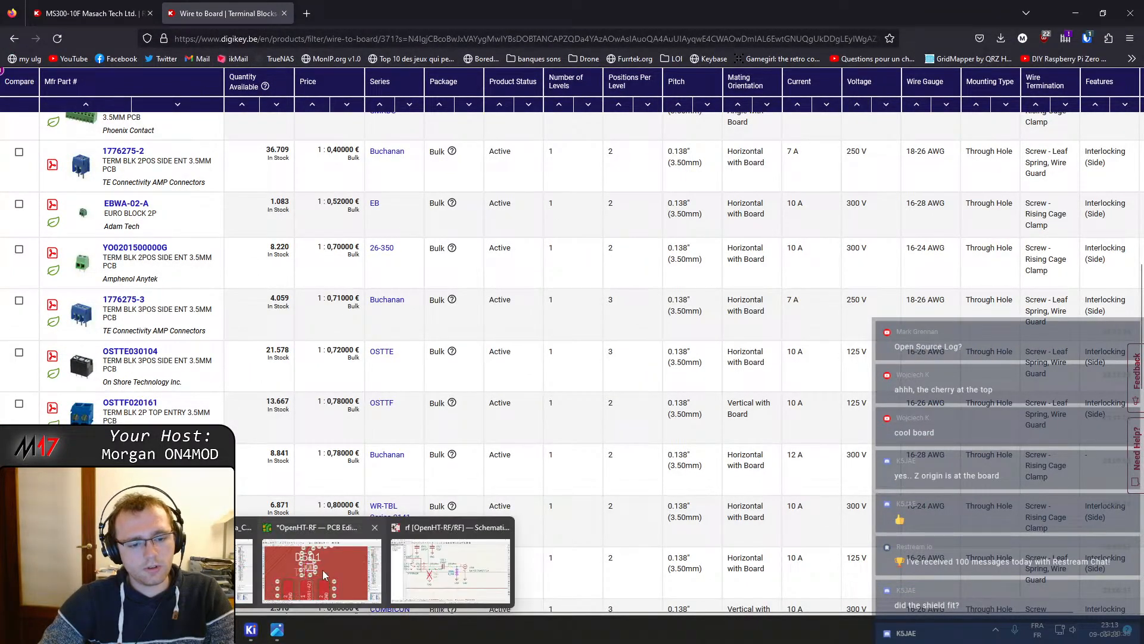
click(456, 558)
double_click(649, 344)
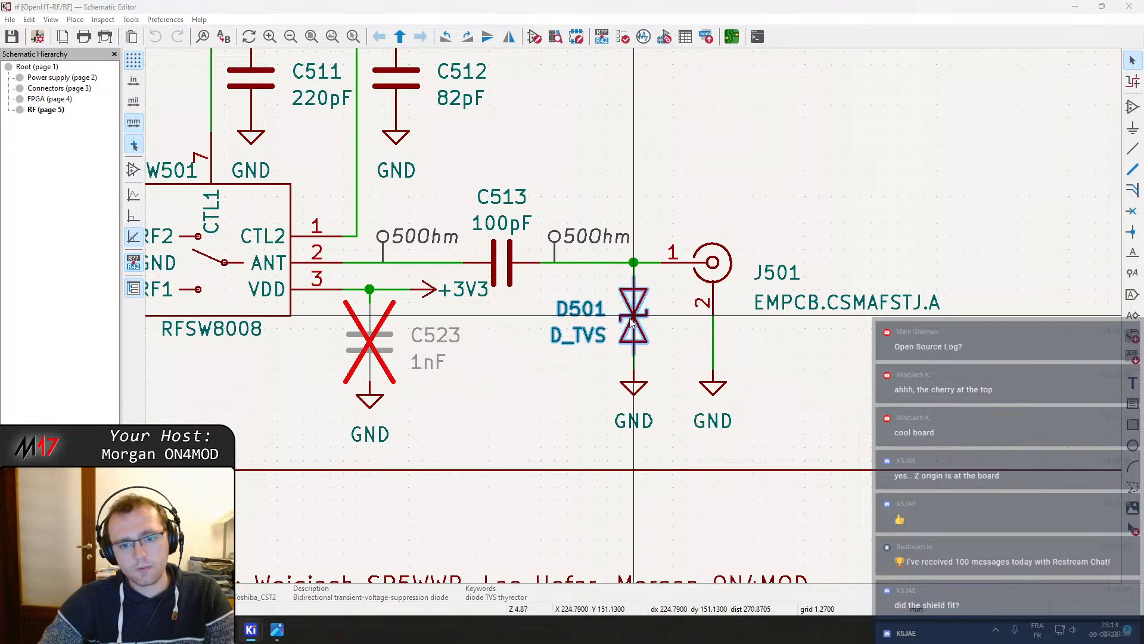
click(145, 176)
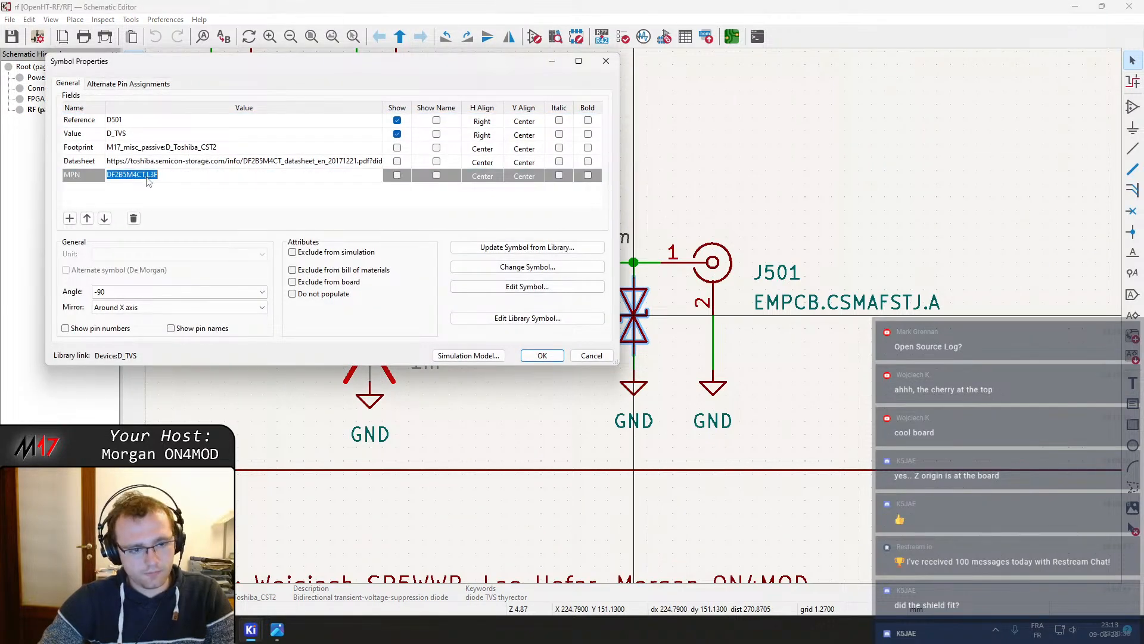
key(Escape)
Search the web for part DF2B5M4CT,L3F and open its Mouser and Digi-Key product pages
key(alt+Tab)
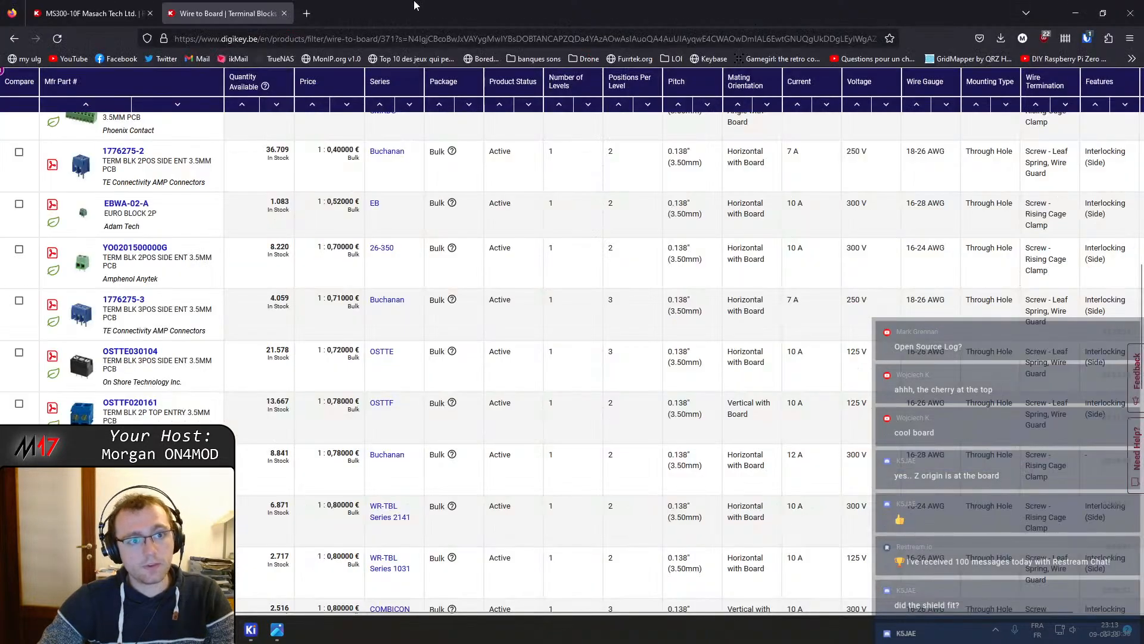
click(312, 9)
text(DF2B5M4CT,L3F)
key(Return)
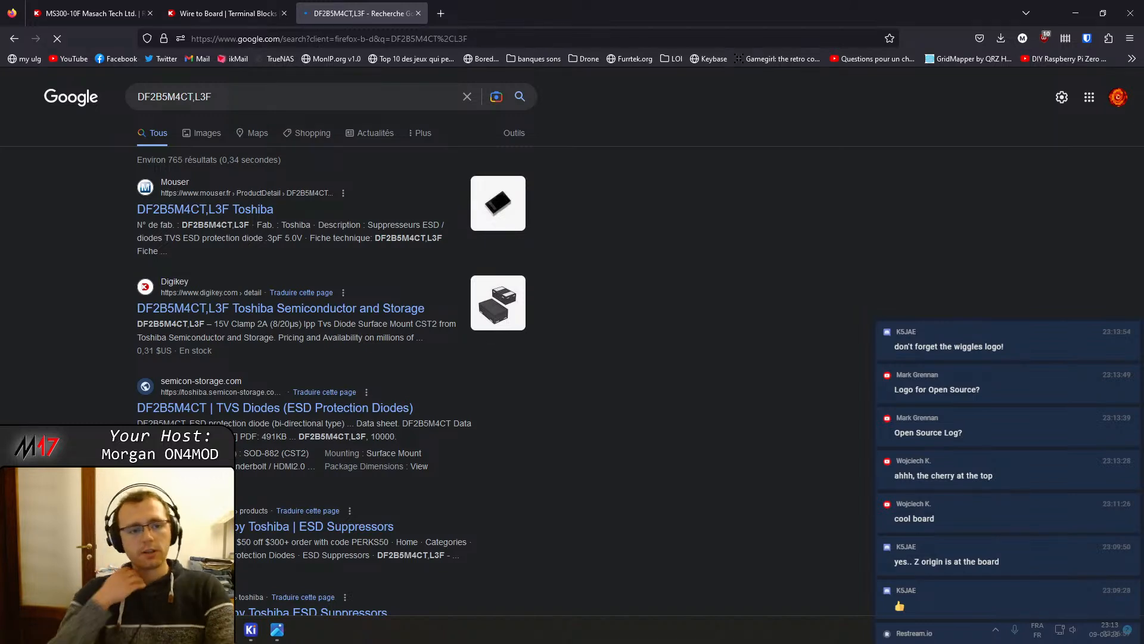
middle_click(224, 209)
middle_click(365, 309)
click(479, 6)
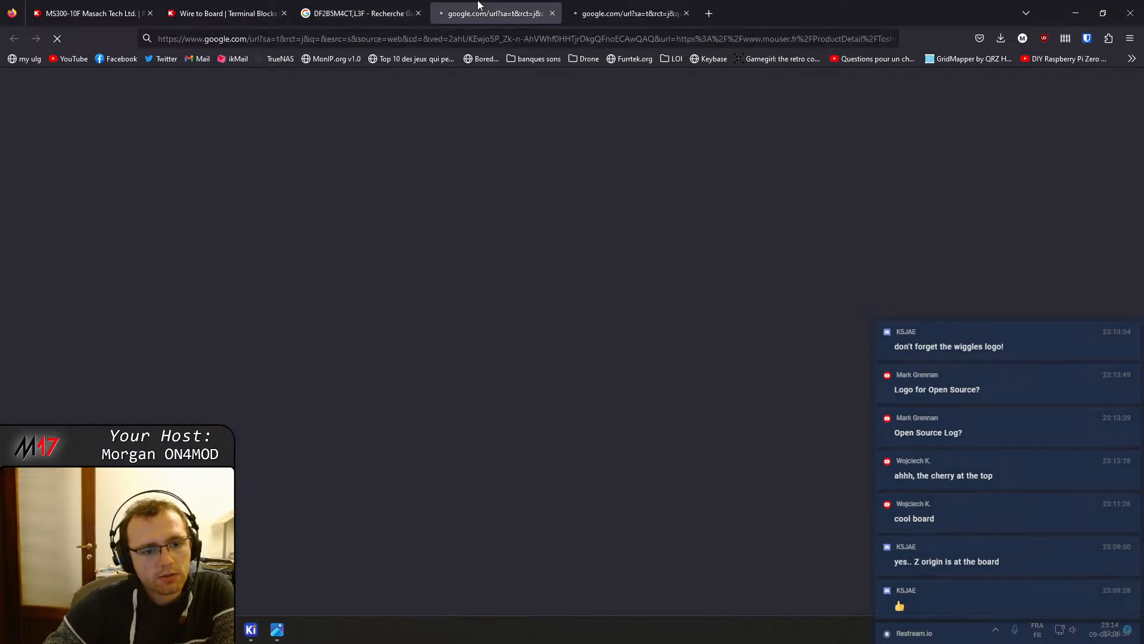
click(620, 6)
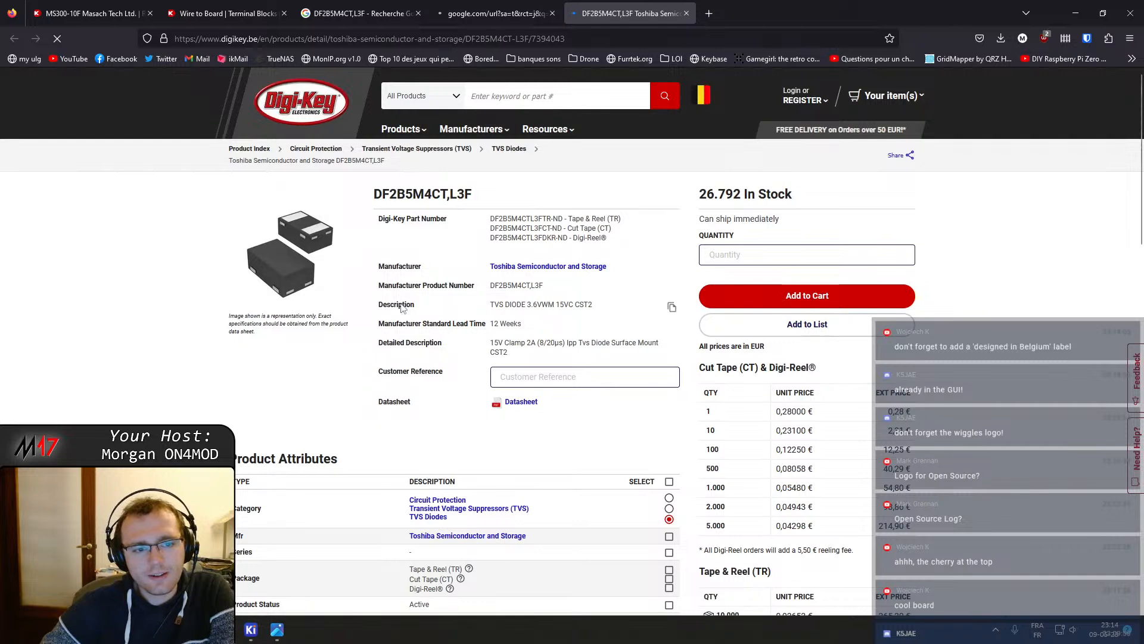
Return to the PCB editor and pan around the board's lower section near D501 and the connectors
mouse_move(254, 634)
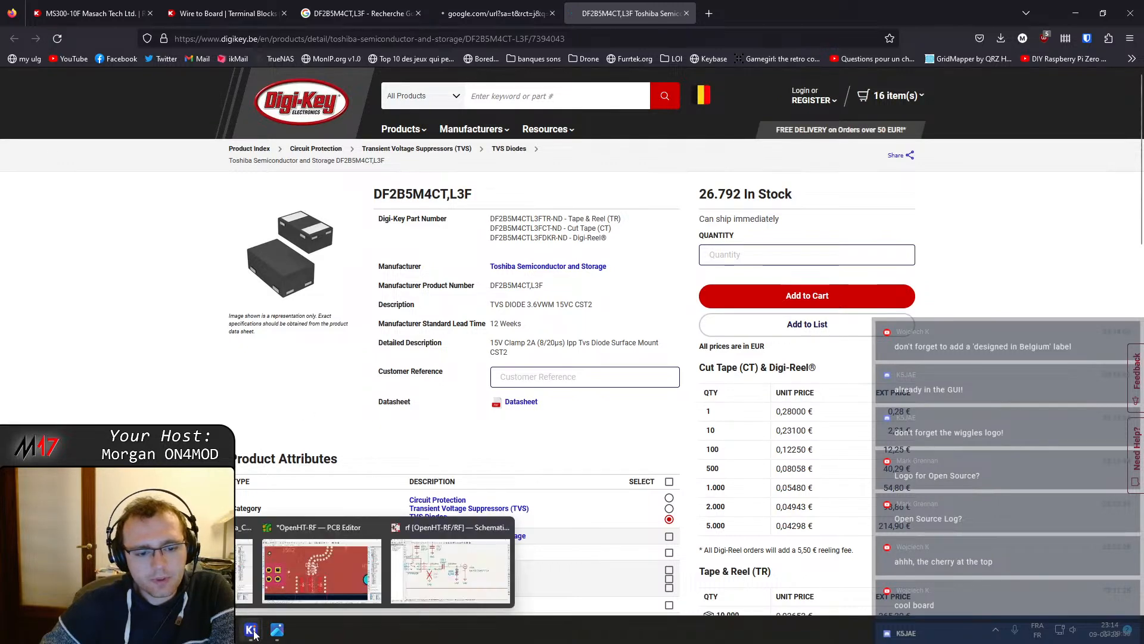
click(330, 563)
scroll(559, 269, down, 3)
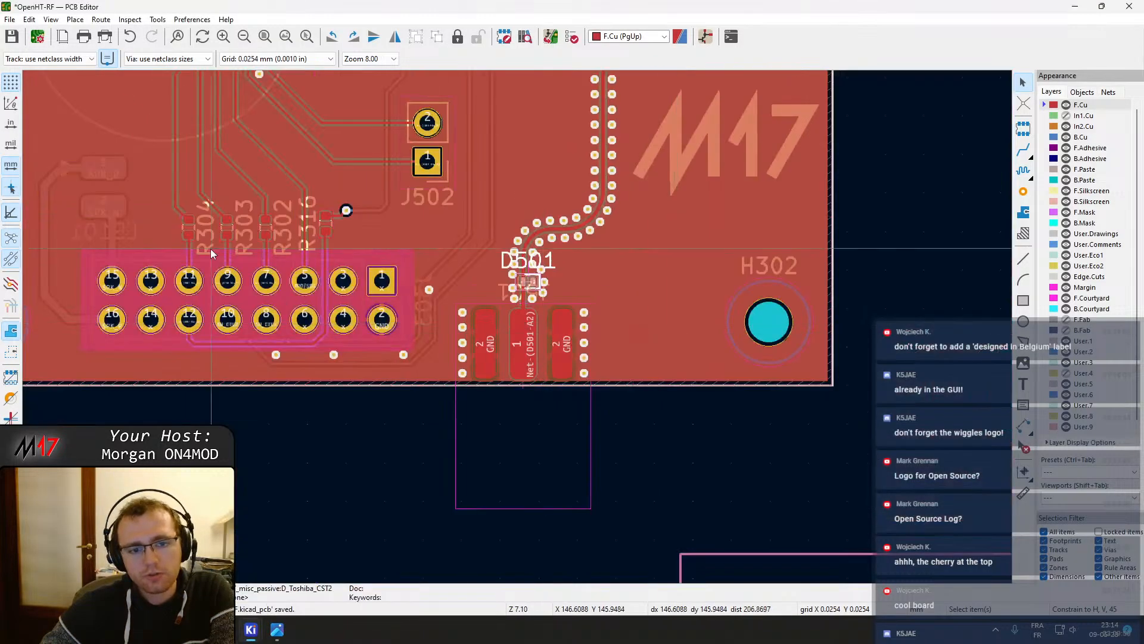
middle_drag(175, 263, 549, 307)
scroll(445, 306, down, 2)
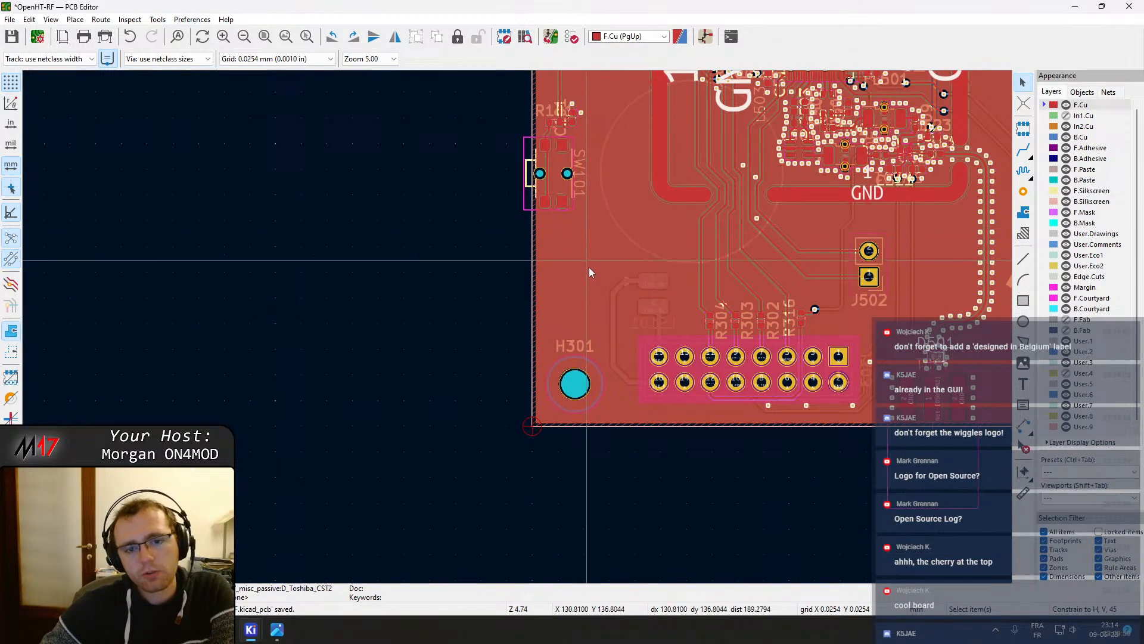
middle_drag(589, 267, 447, 275)
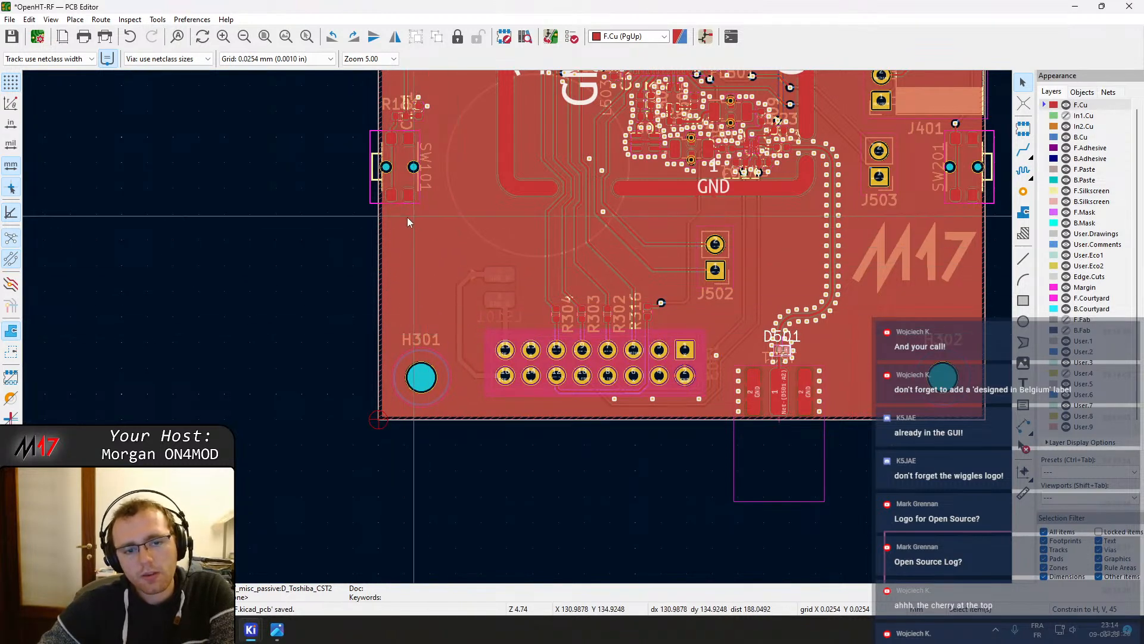
middle_drag(434, 305, 402, 388)
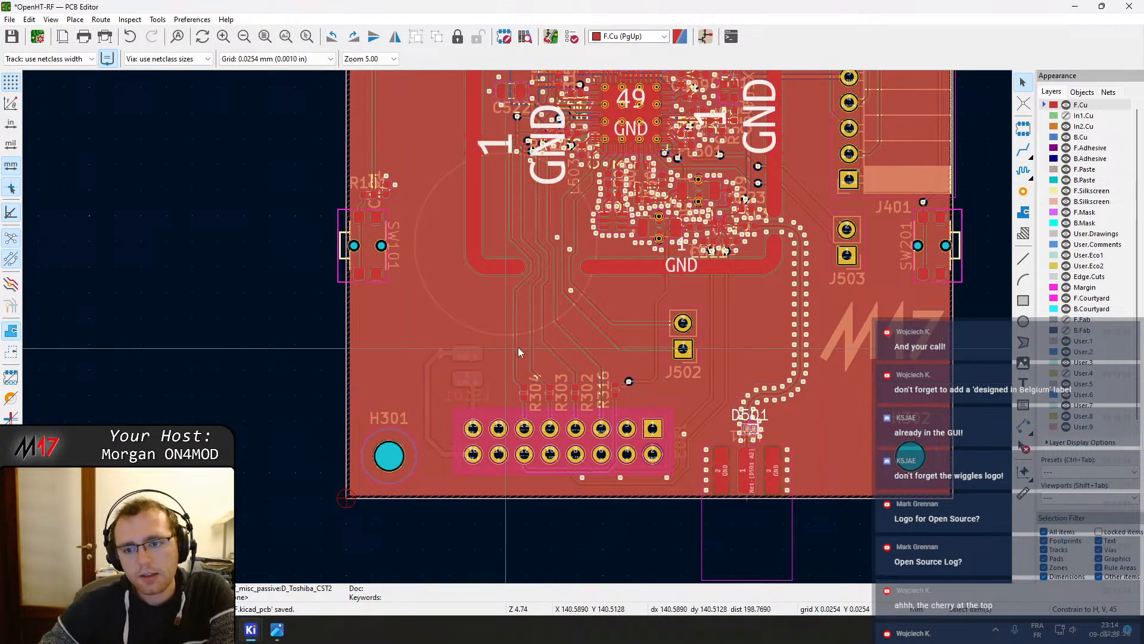
middle_drag(517, 348, 464, 329)
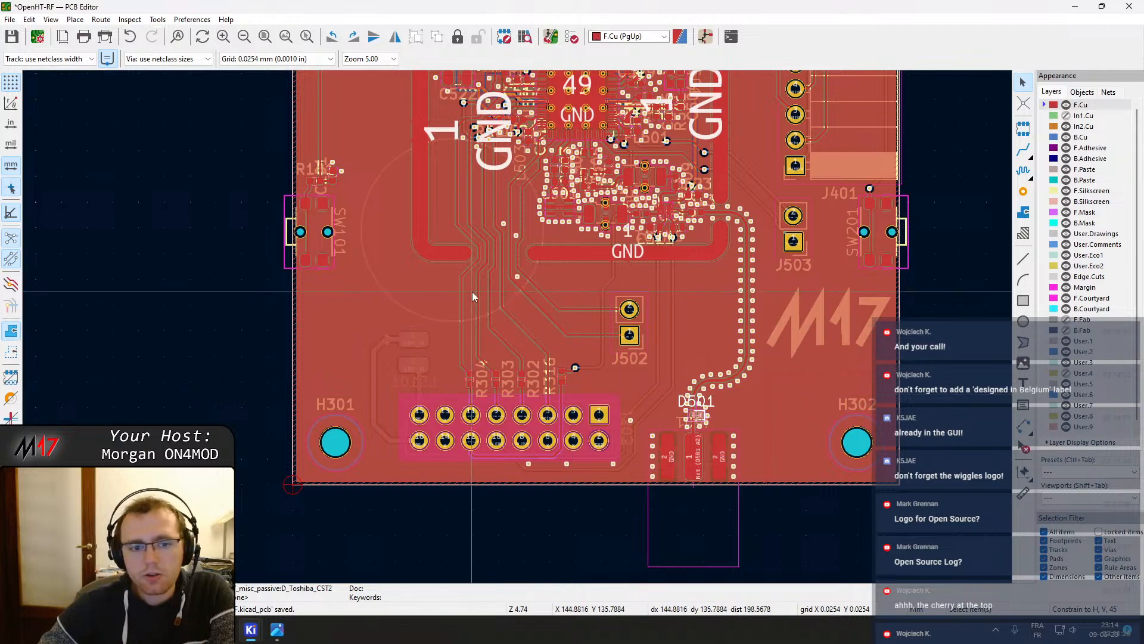
Pan and zoom over the board to inspect the routing between the RF section, J502 and the D501 area
scroll(475, 293, down, 1)
middle_drag(514, 293, 508, 470)
middle_drag(550, 274, 511, 505)
middle_drag(485, 257, 488, 410)
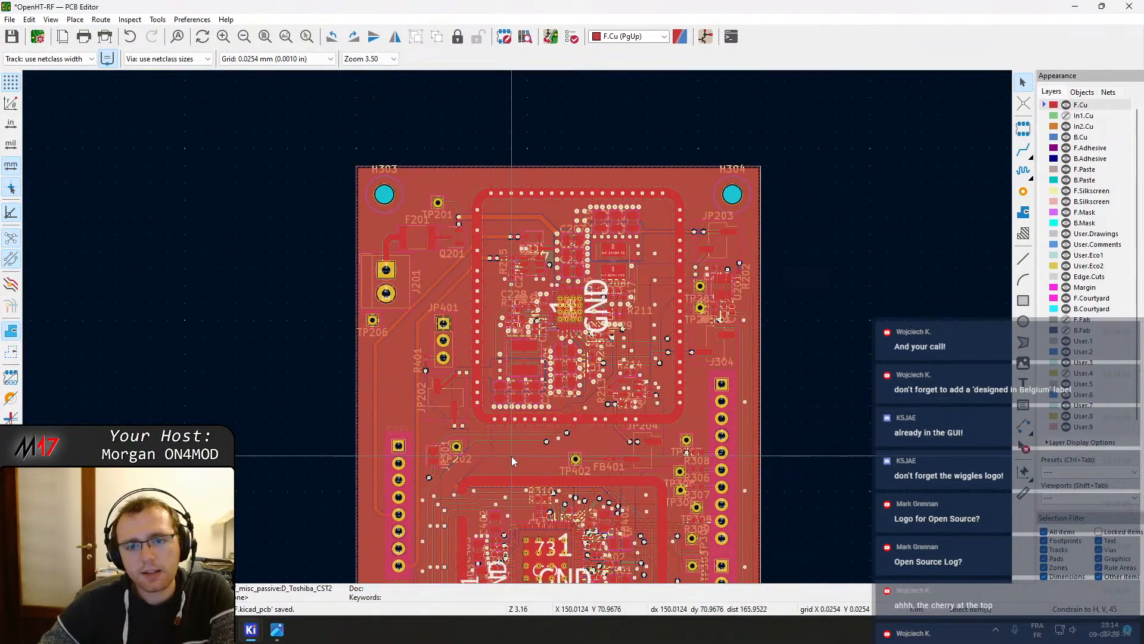
middle_drag(512, 456, 485, 263)
middle_drag(514, 393, 464, 217)
middle_drag(497, 429, 486, 329)
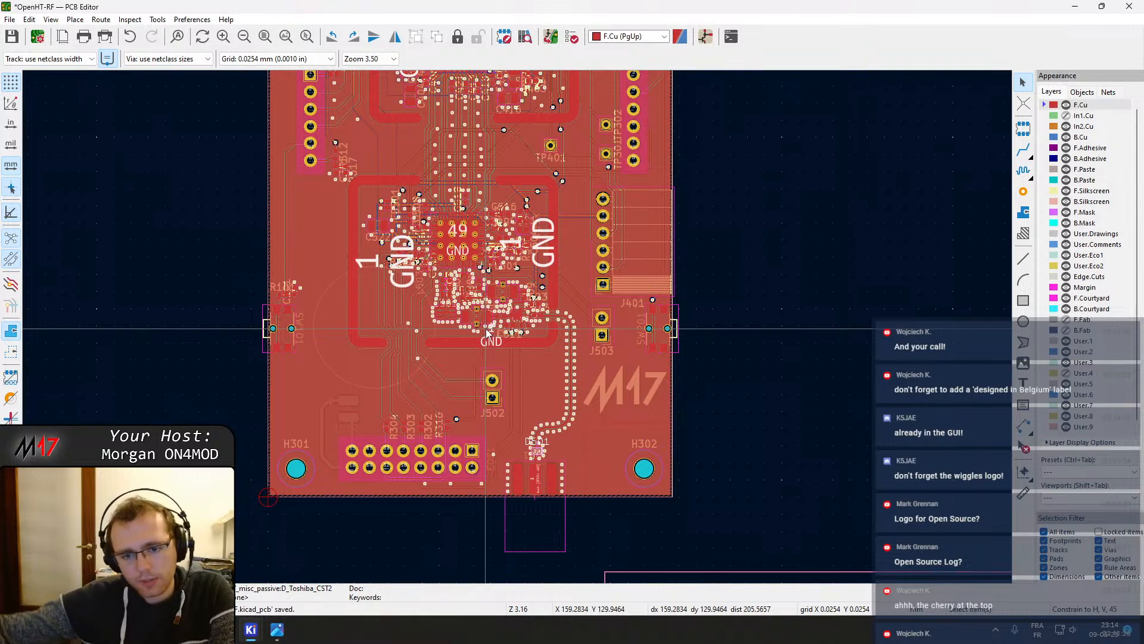
middle_drag(484, 403, 514, 408)
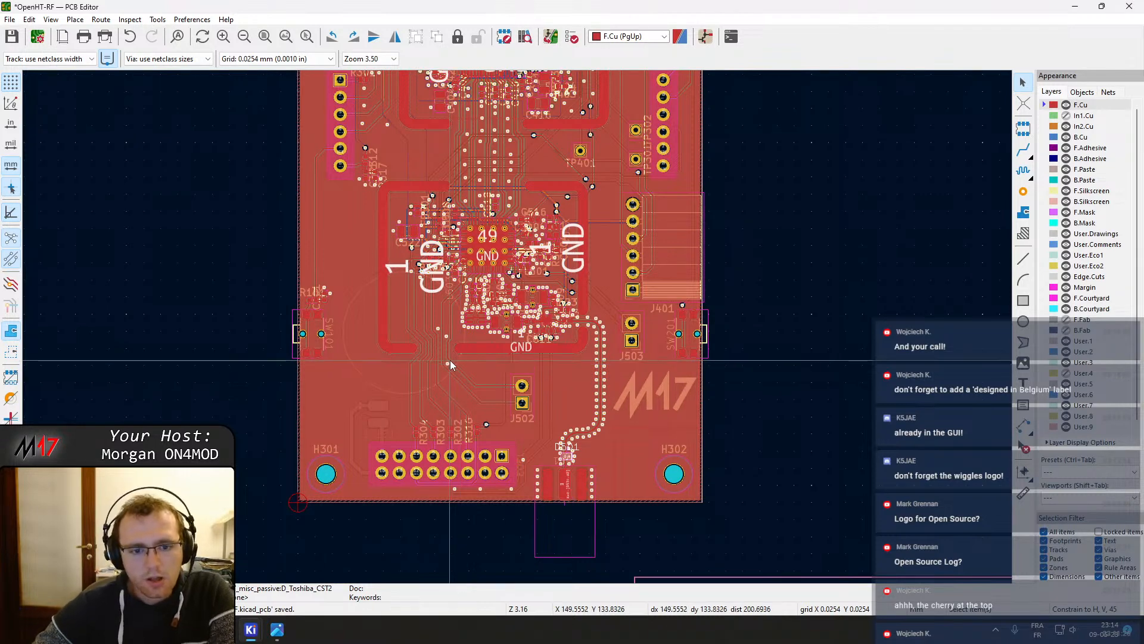
scroll(449, 360, up, 3)
scroll(517, 327, up, 1)
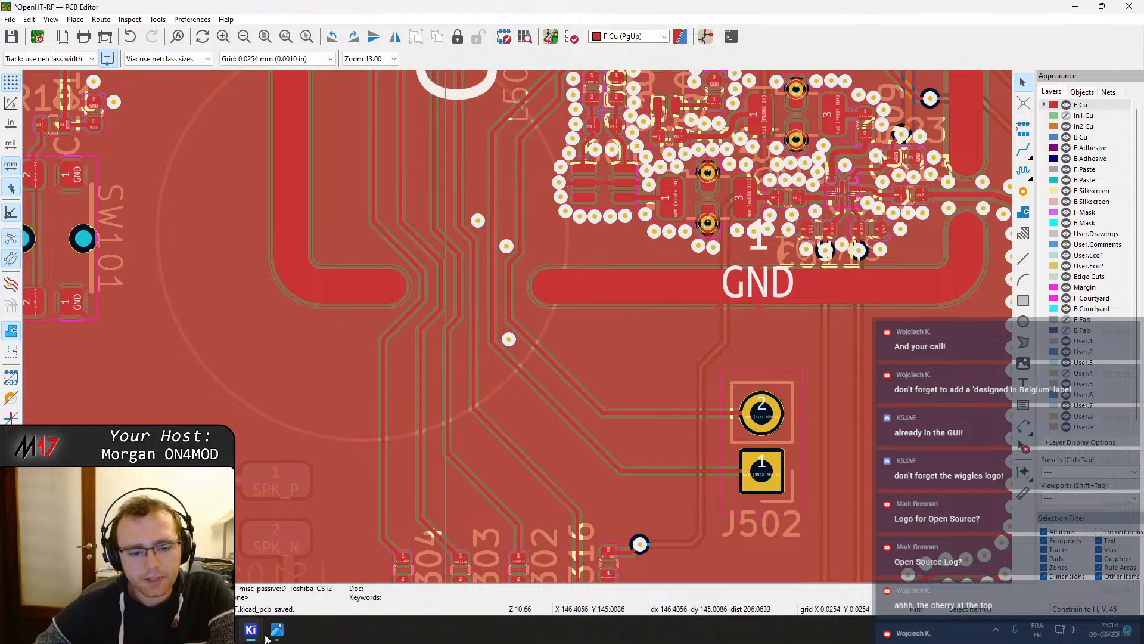
mouse_move(252, 633)
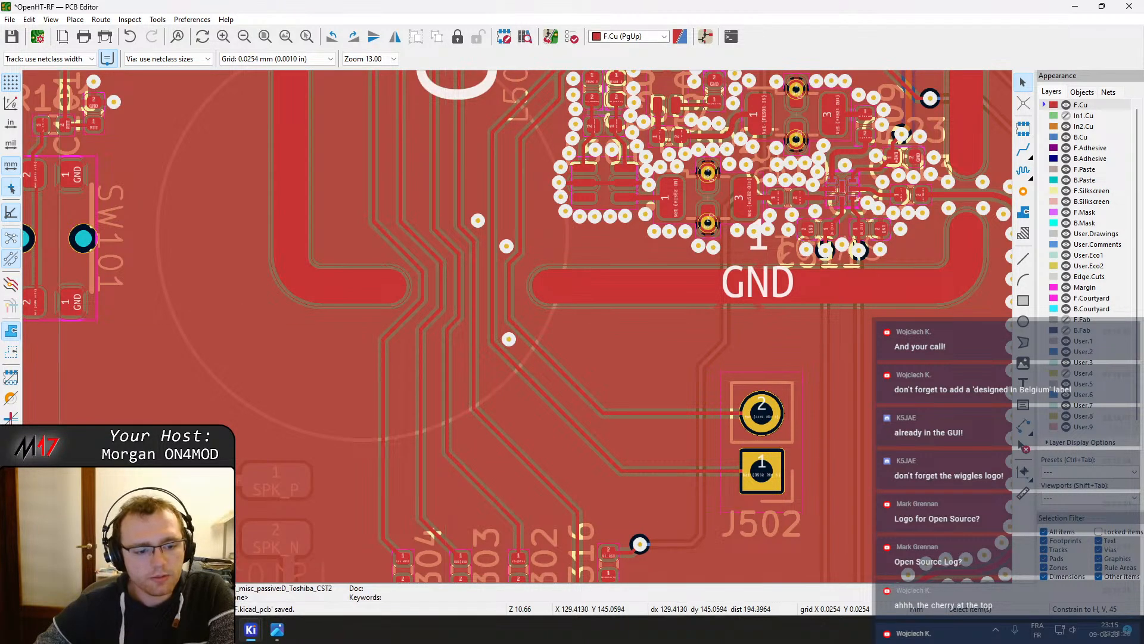
Switch to the browser, compare the Mouser and Digi-Key pages for DF2B5M4CT,L3F, and open its datasheet
key(alt+Tab)
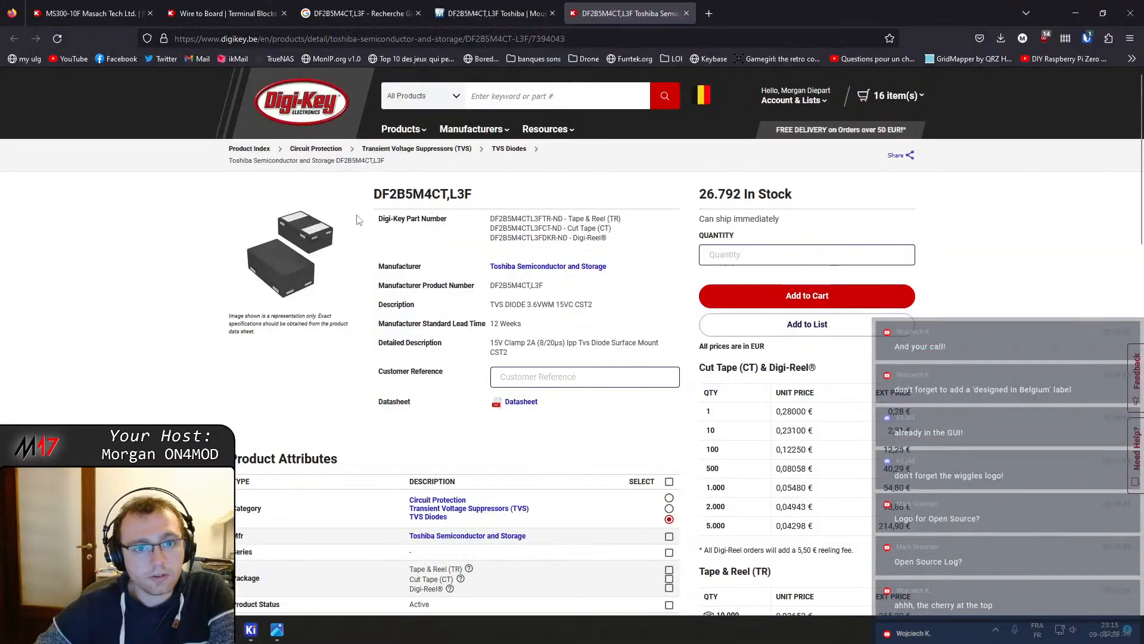
click(516, 6)
click(601, 7)
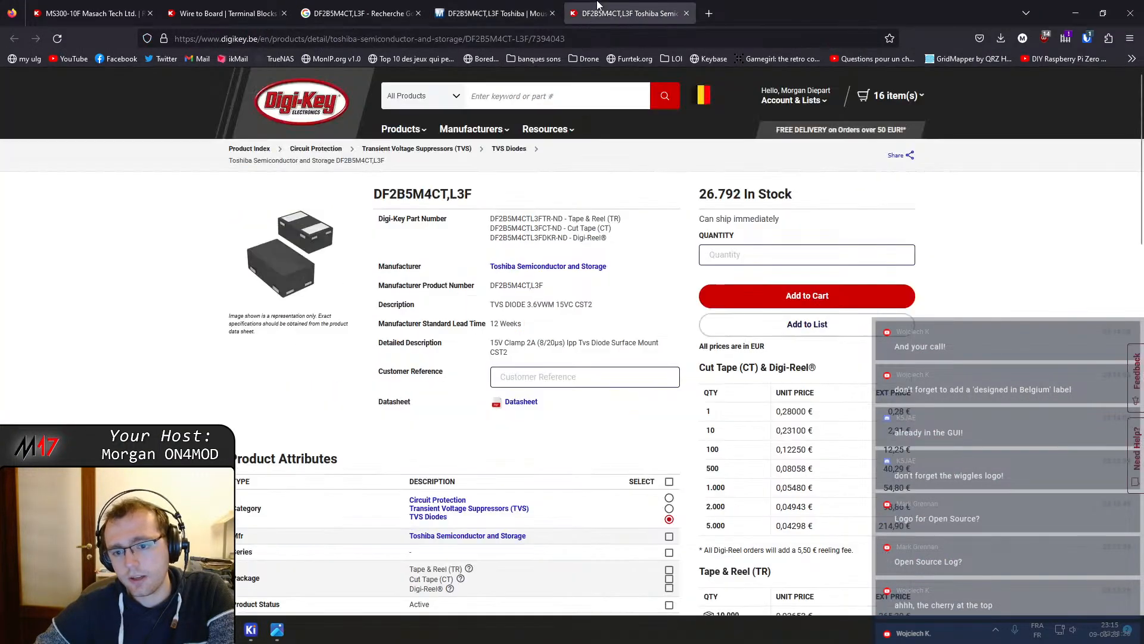
click(509, 6)
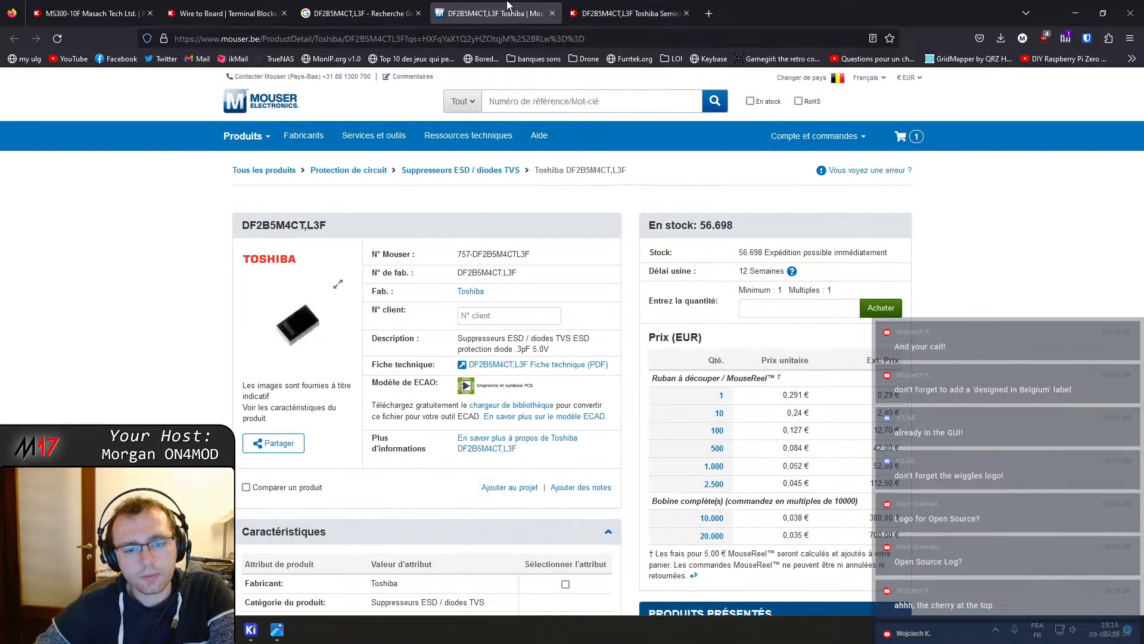
click(620, 6)
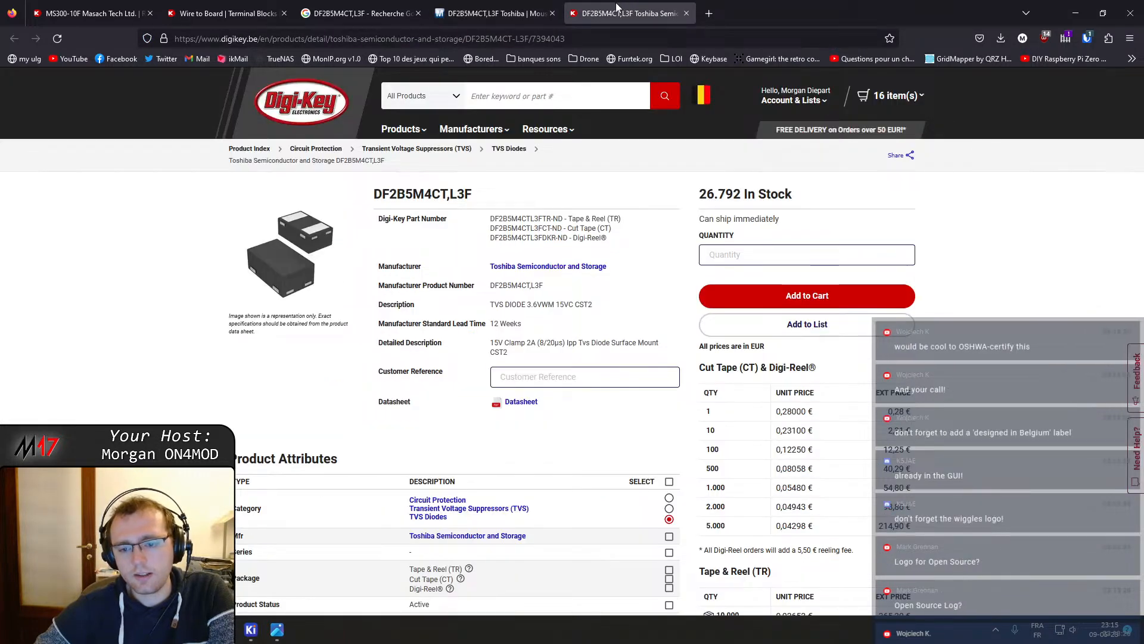
click(525, 6)
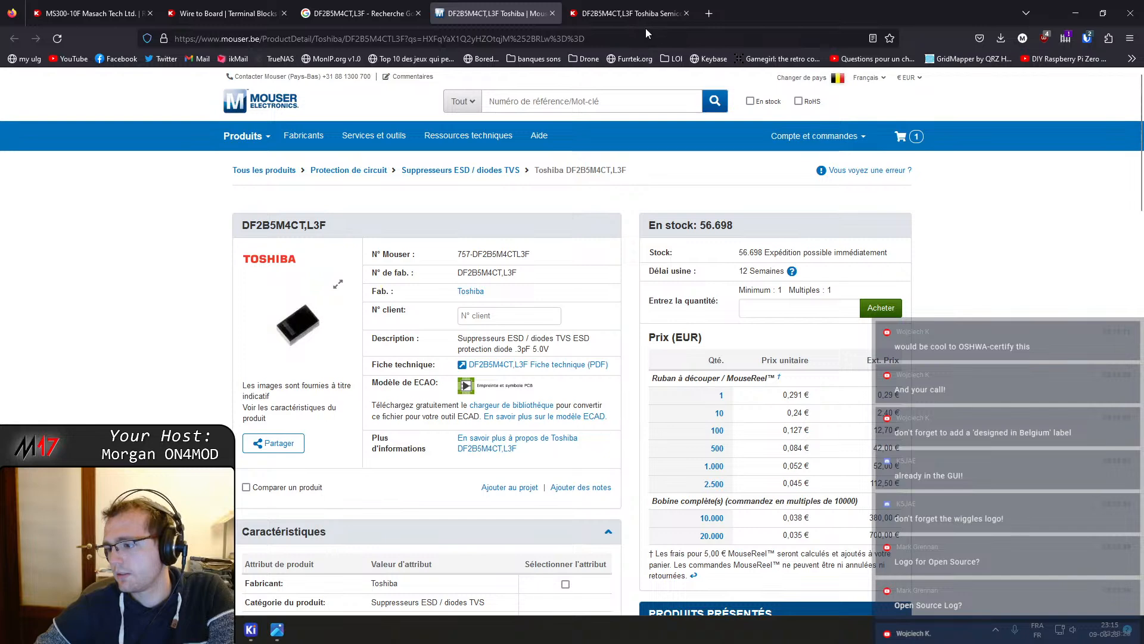
click(631, 17)
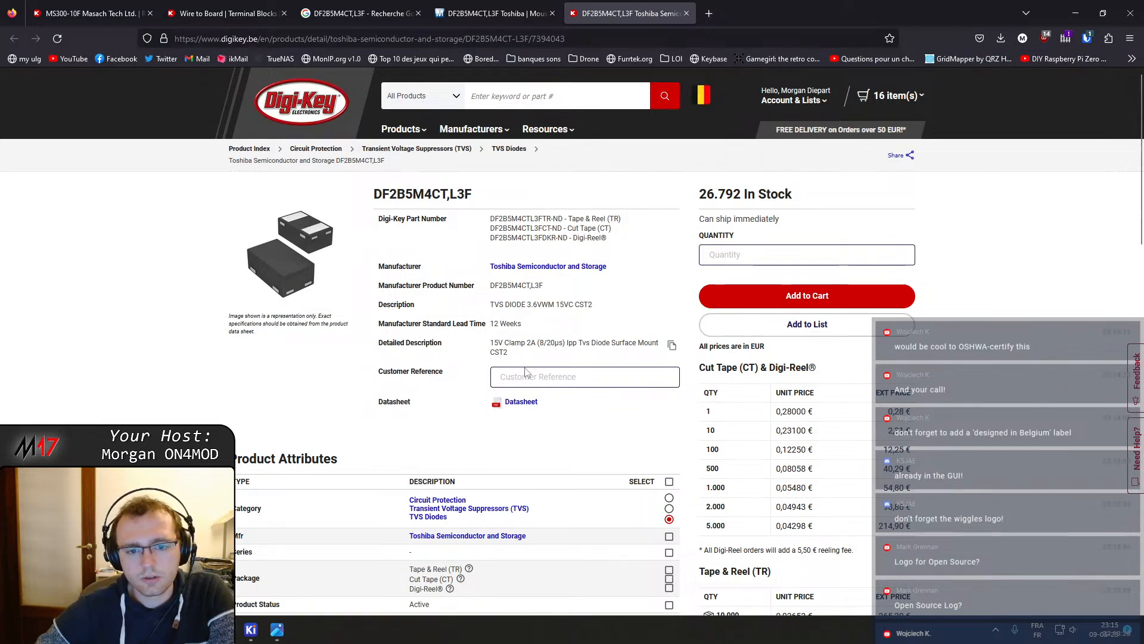
click(521, 403)
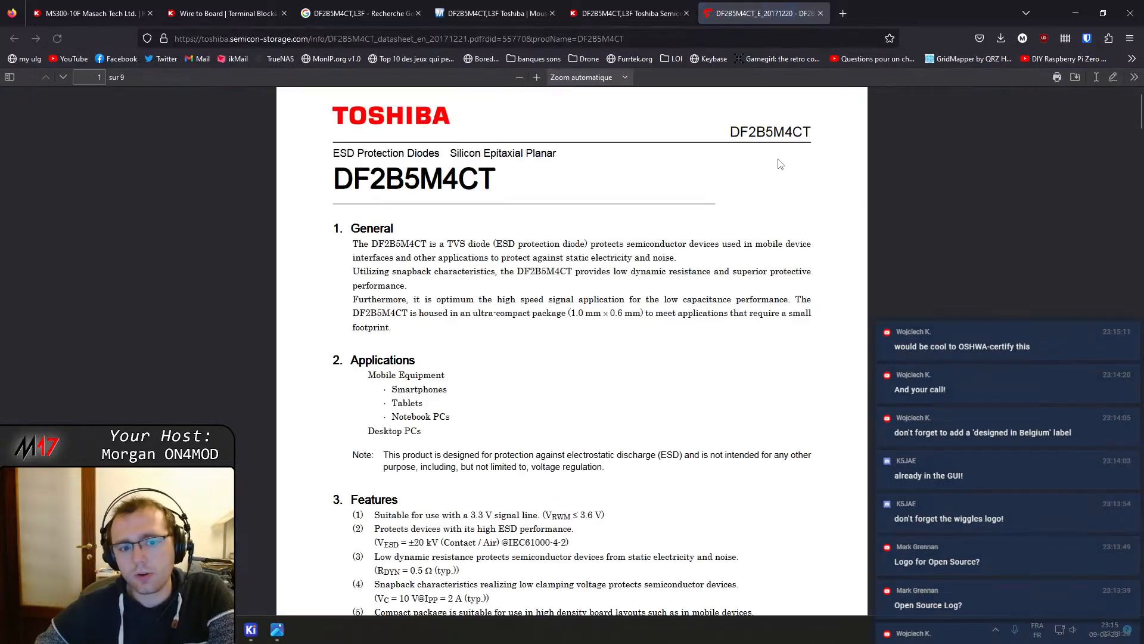
Scroll through the DF2B5M4CT datasheet to review its ratings, characteristic curves, internal circuit and land pattern dimensions
scroll(600, 356, down, 12)
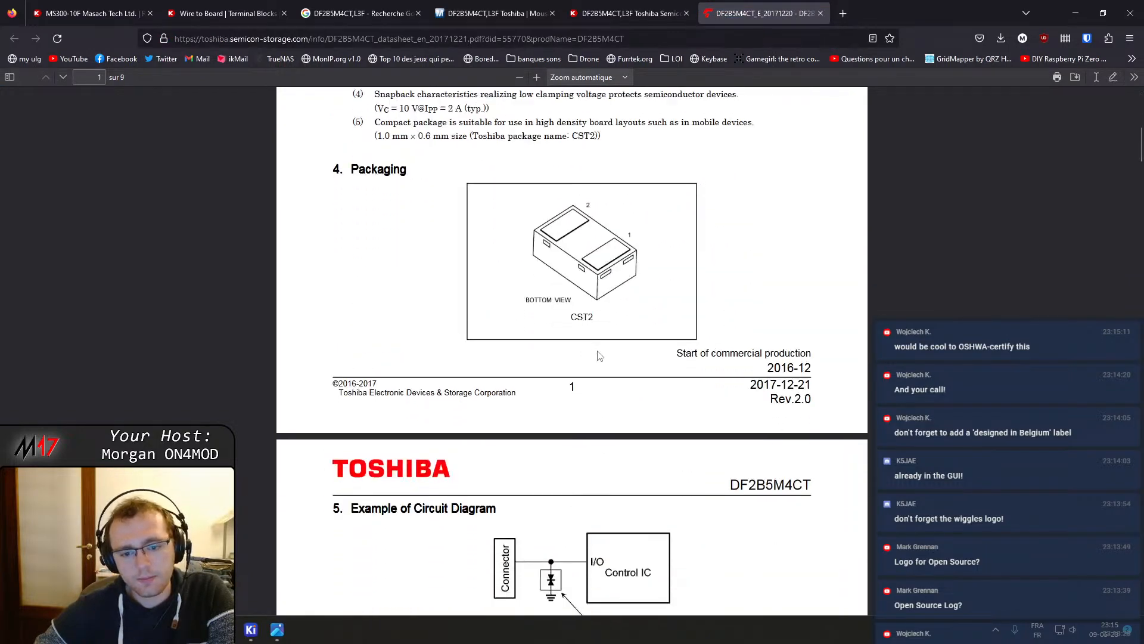
scroll(599, 356, down, 15)
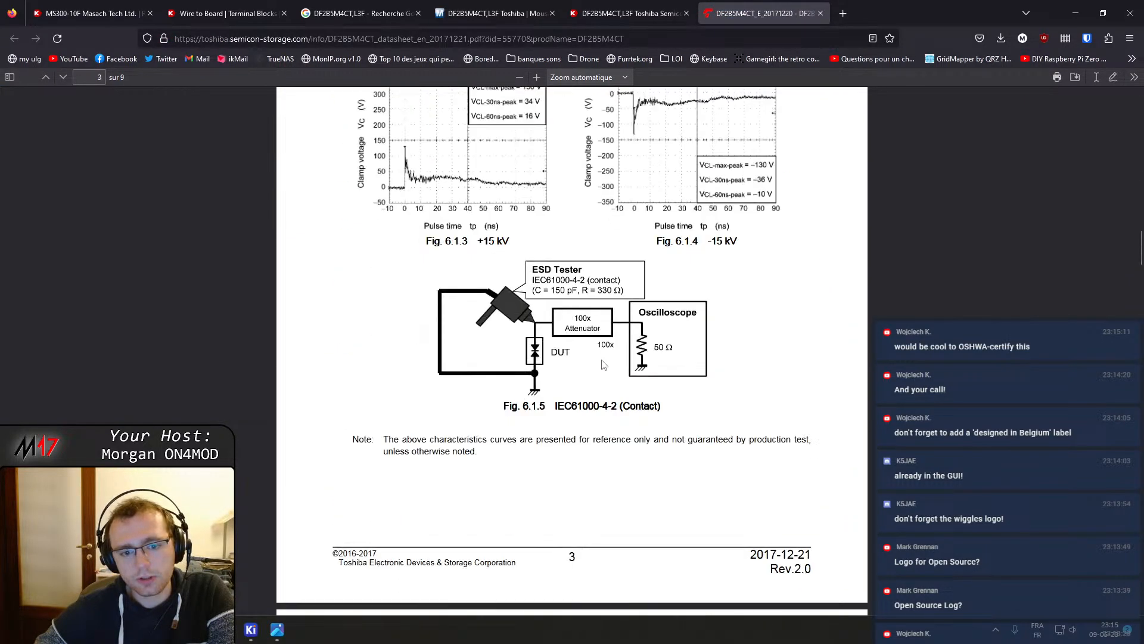
scroll(602, 365, down, 10)
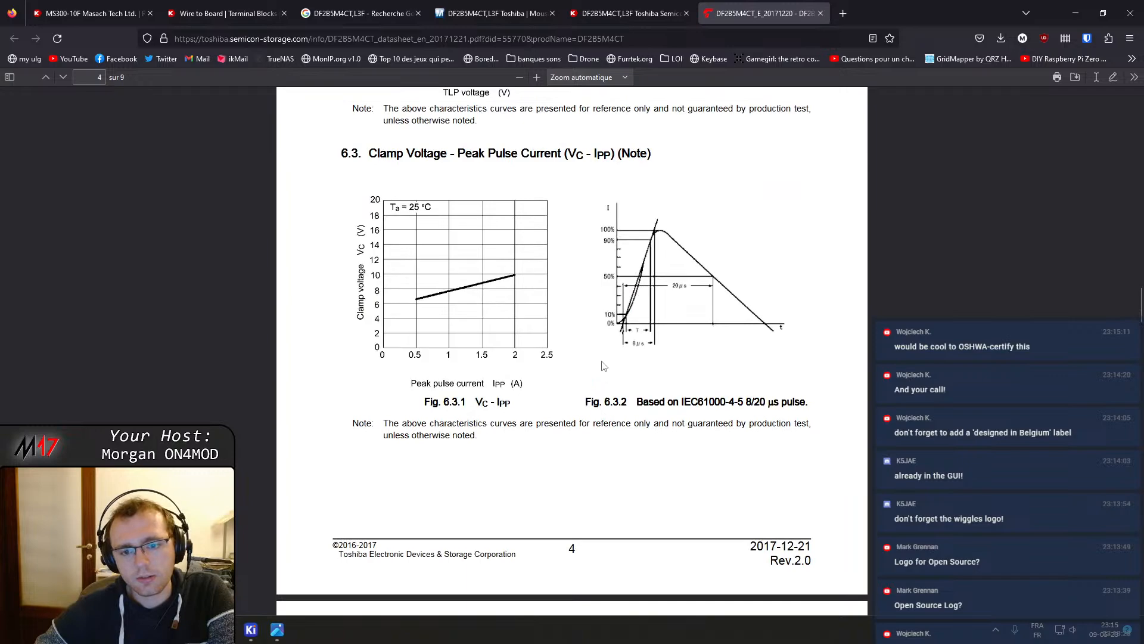
scroll(604, 365, down, 10)
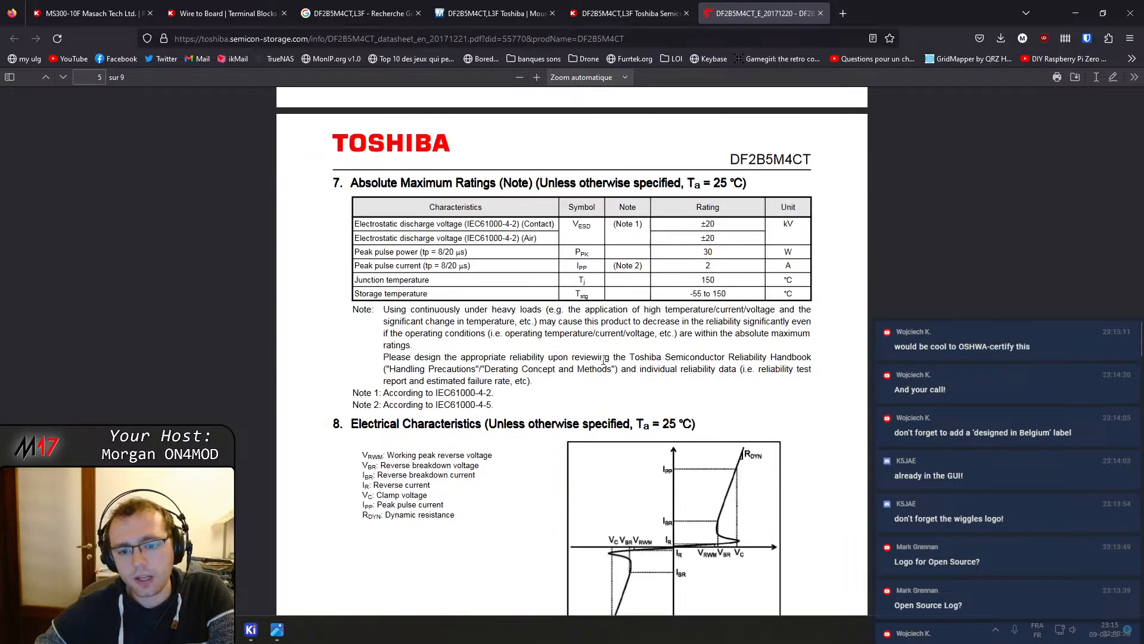
scroll(603, 361, down, 10)
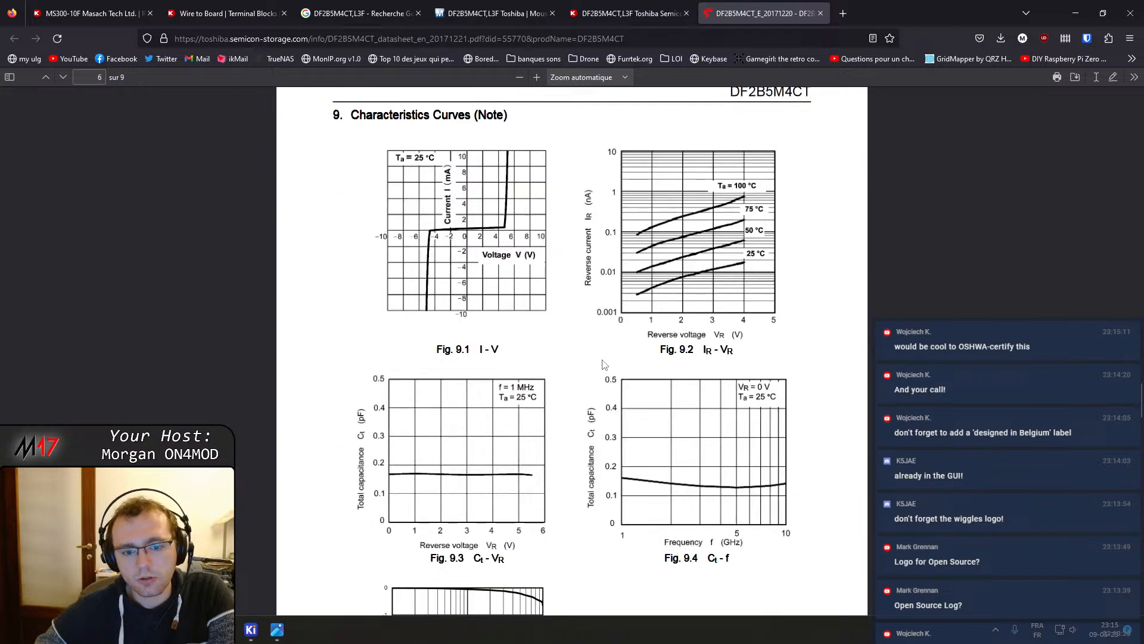
scroll(604, 364, down, 5)
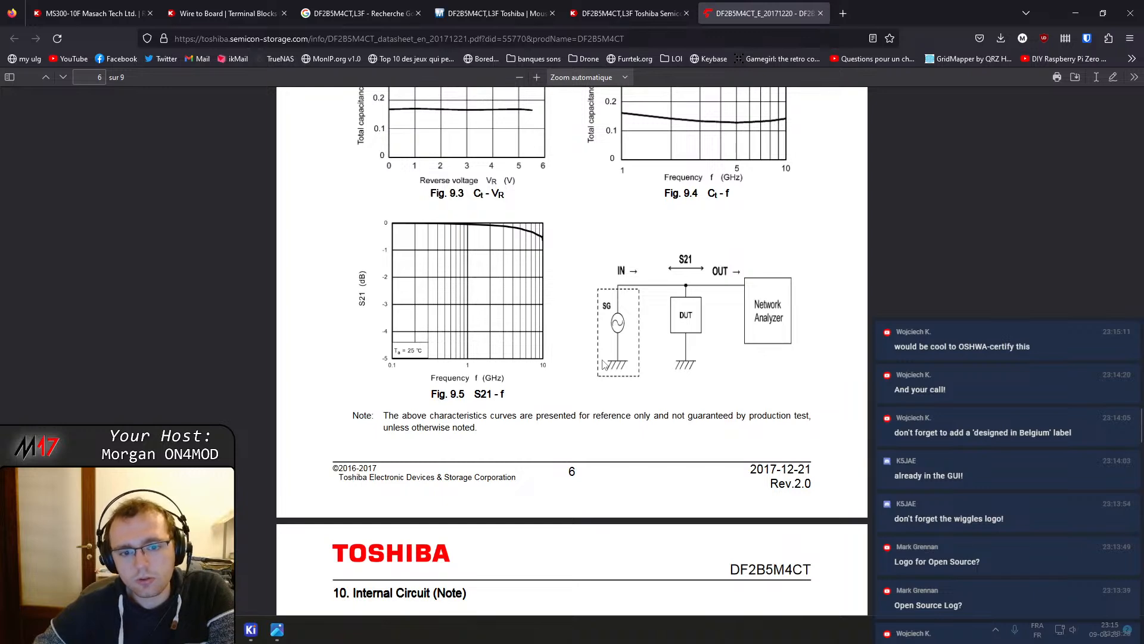
scroll(568, 265, up, 5)
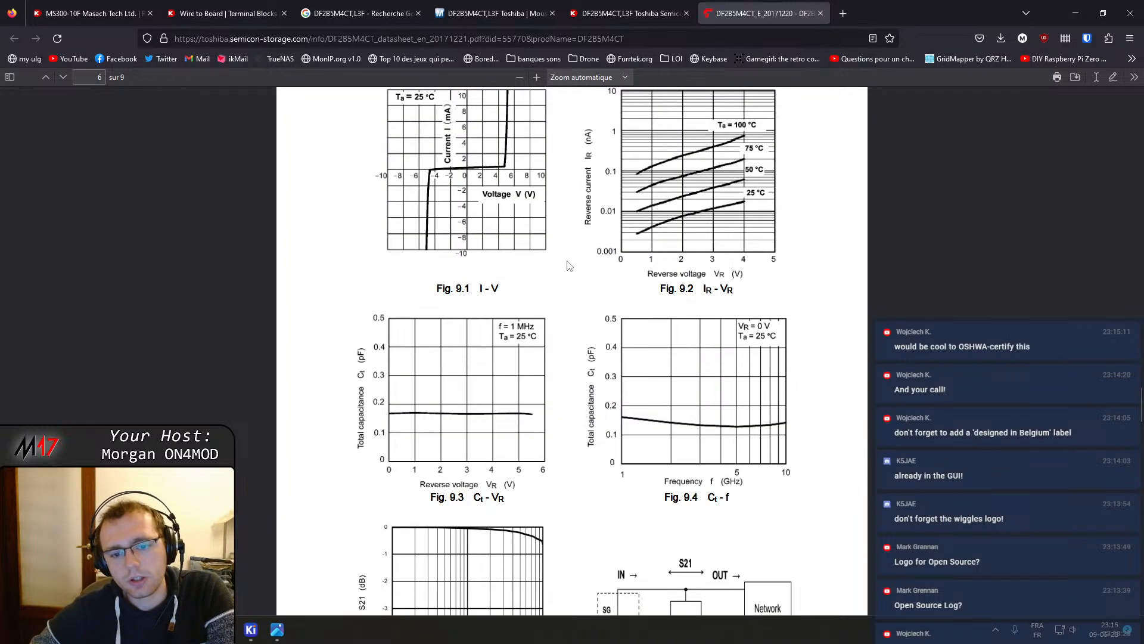
scroll(568, 265, up, 3)
scroll(576, 326, down, 10)
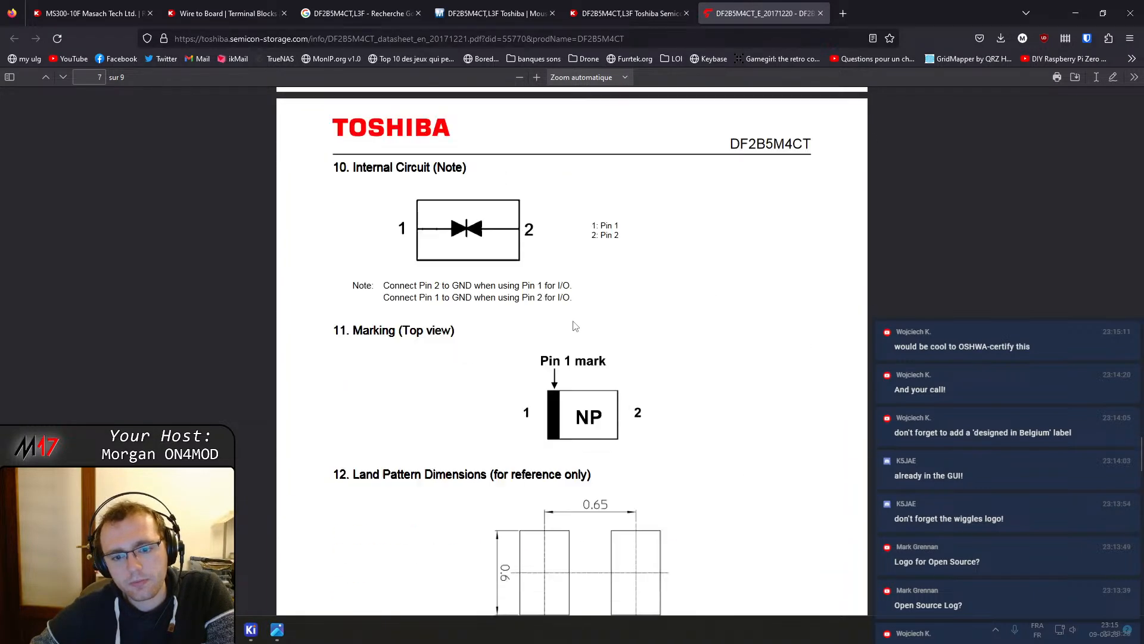
scroll(575, 325, down, 3)
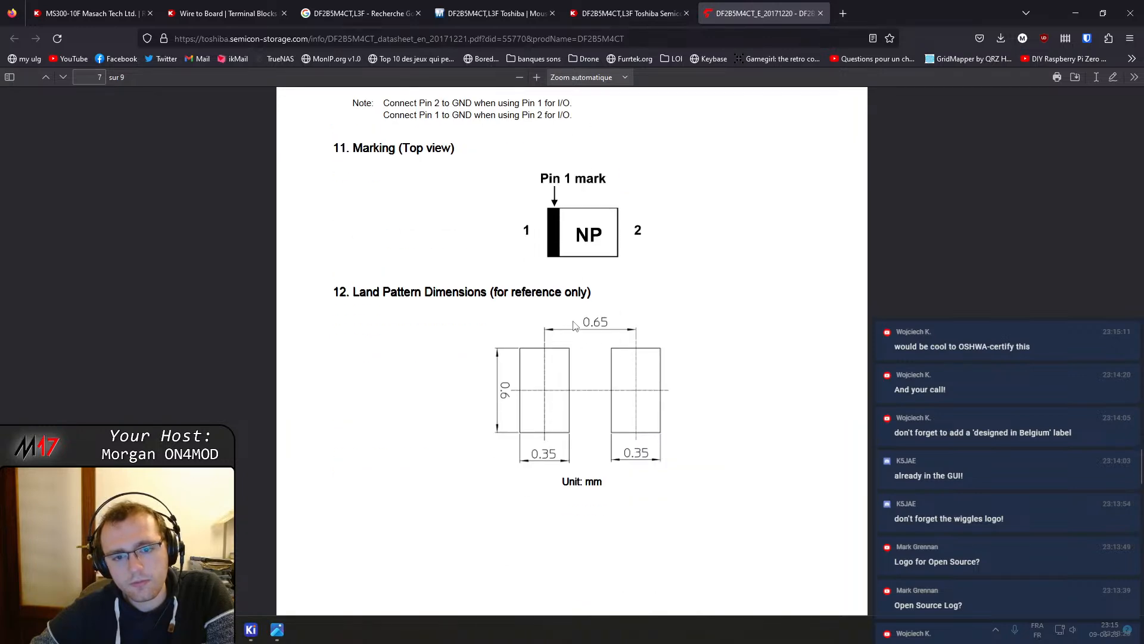
scroll(571, 311, up, 15)
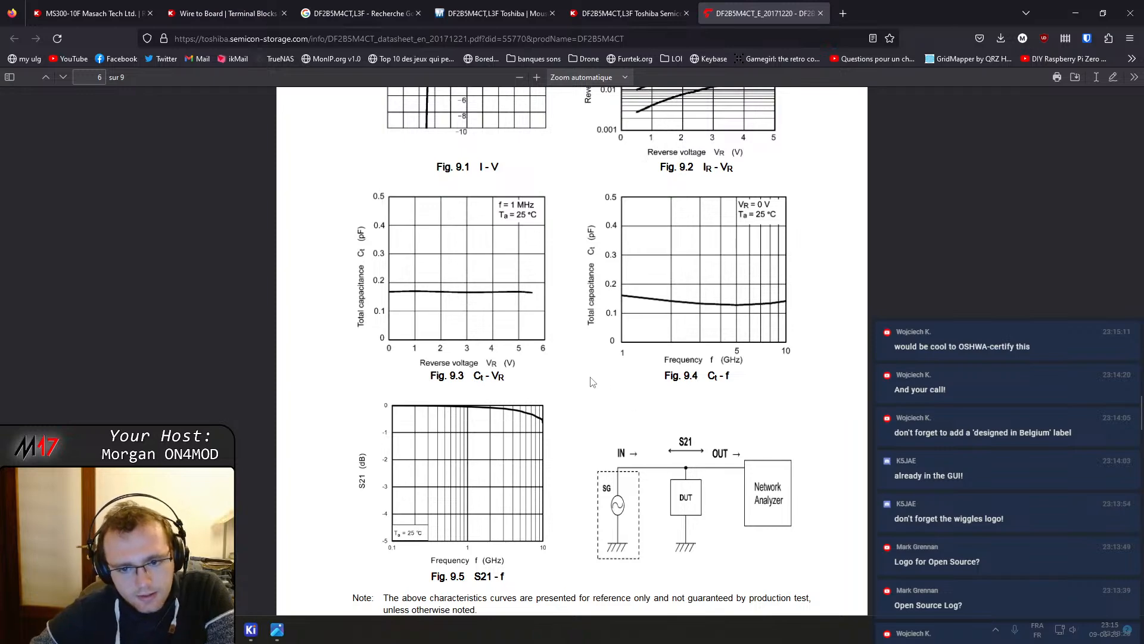
scroll(592, 382, down, 7)
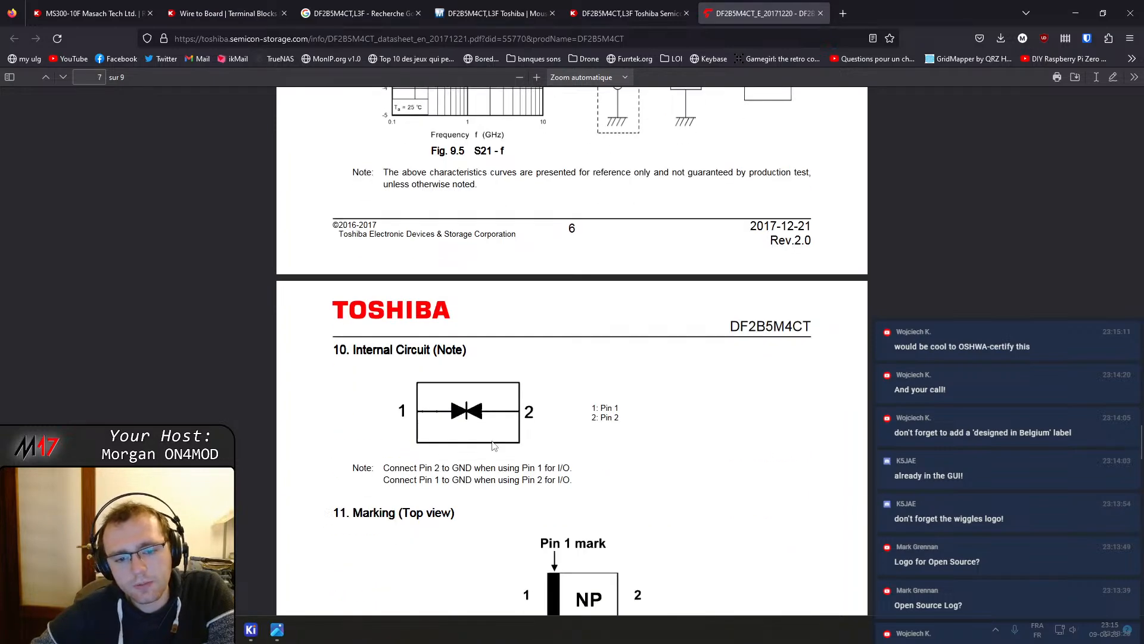
scroll(470, 407, up, 20)
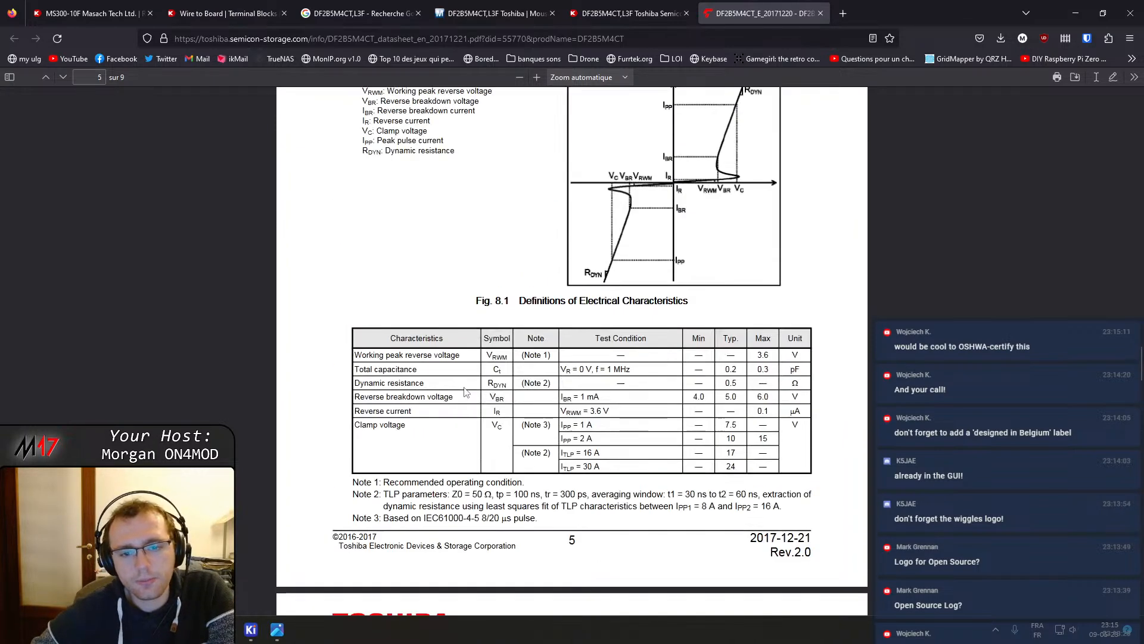
scroll(487, 370, up, 6)
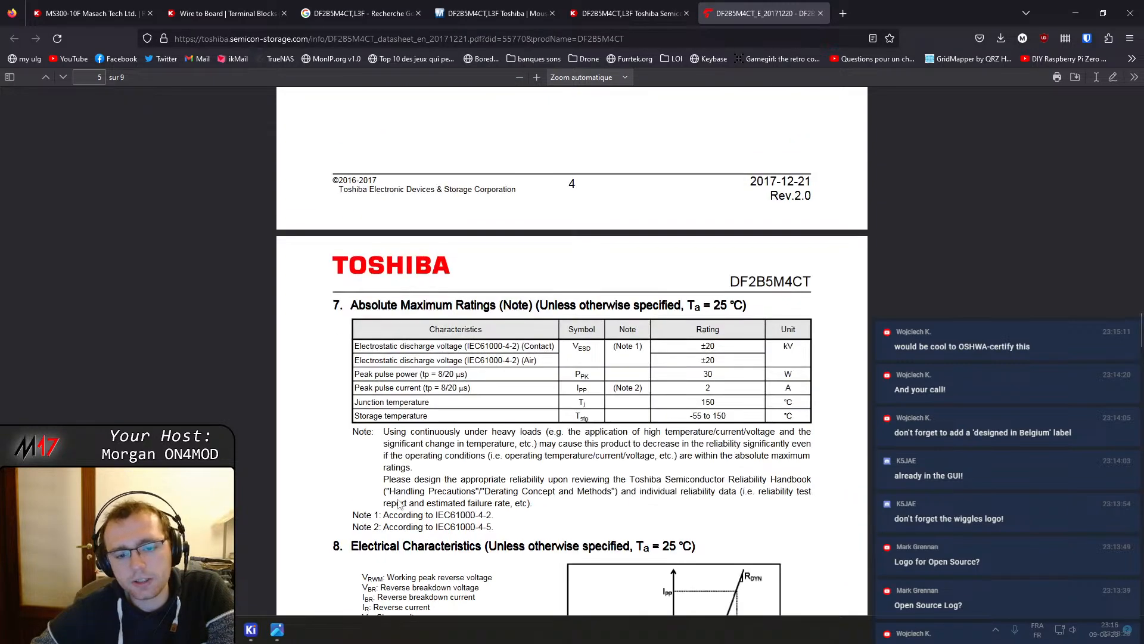
Switch to the schematic editor and select the D501 TVS diode symbol next to connector J501
mouse_move(250, 629)
click(345, 588)
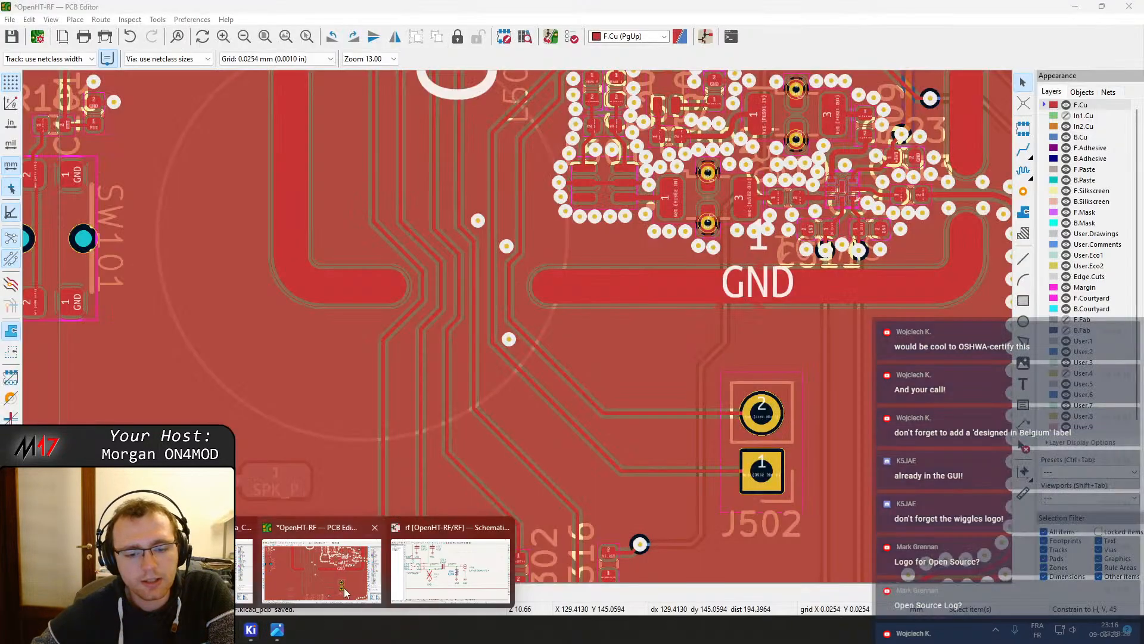
click(450, 570)
scroll(489, 287, down, 3)
scroll(489, 287, up, 3)
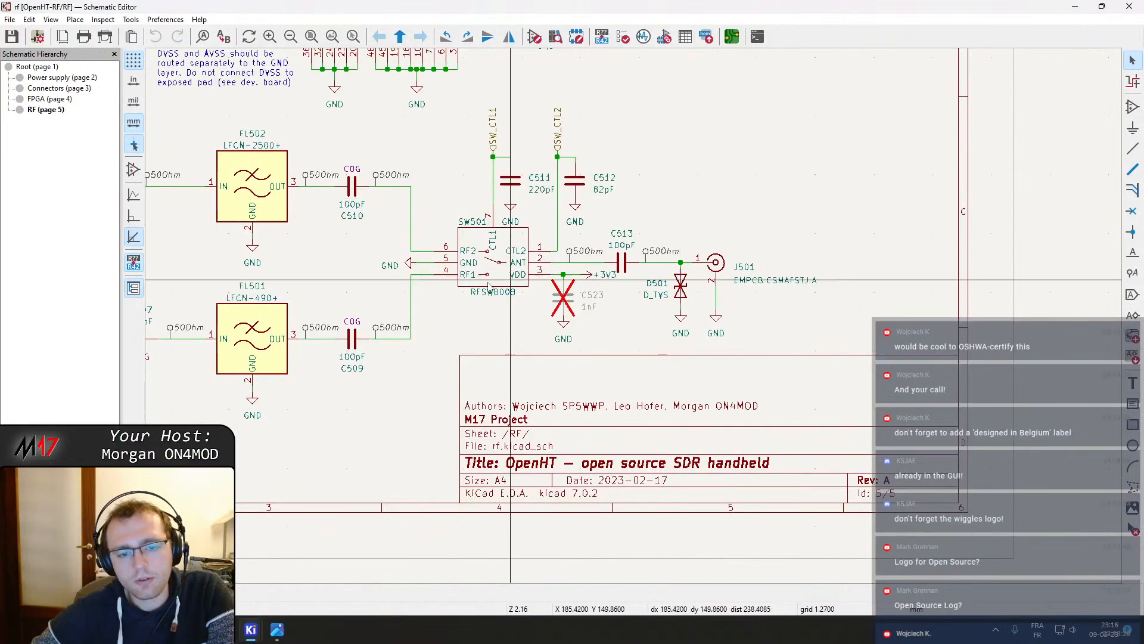
scroll(489, 287, down, 4)
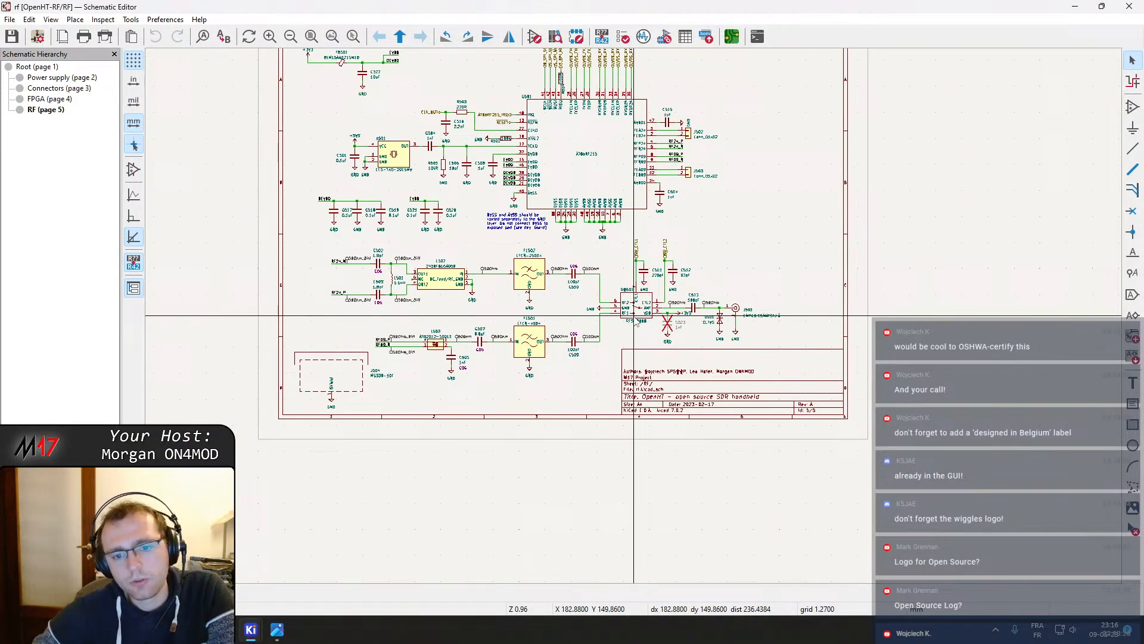
scroll(636, 320, up, 4)
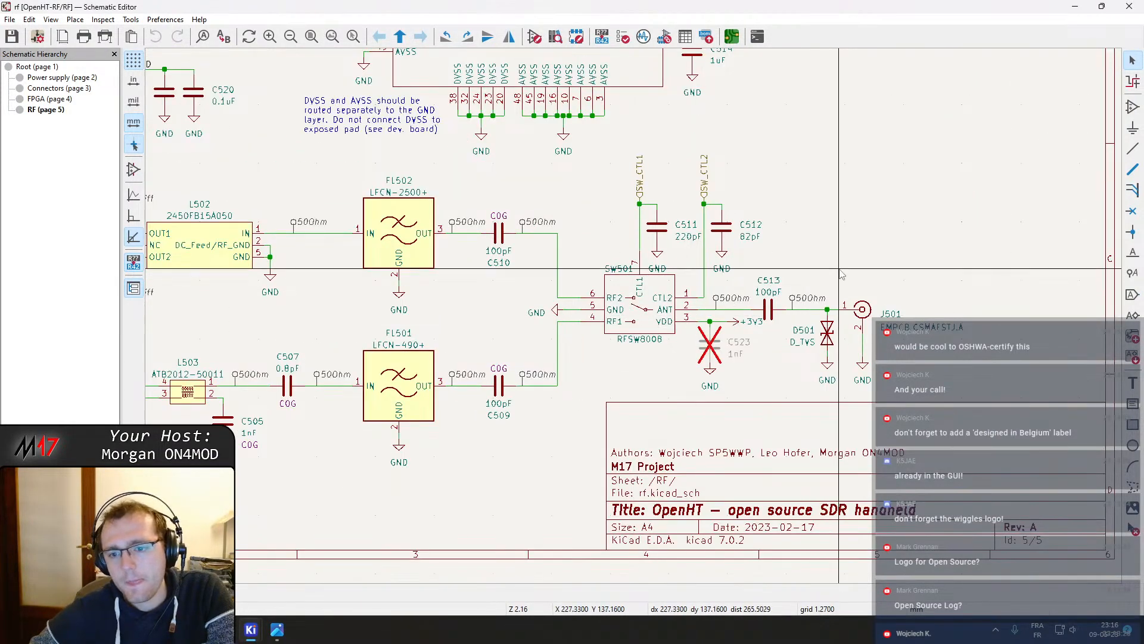
middle_drag(830, 274, 779, 271)
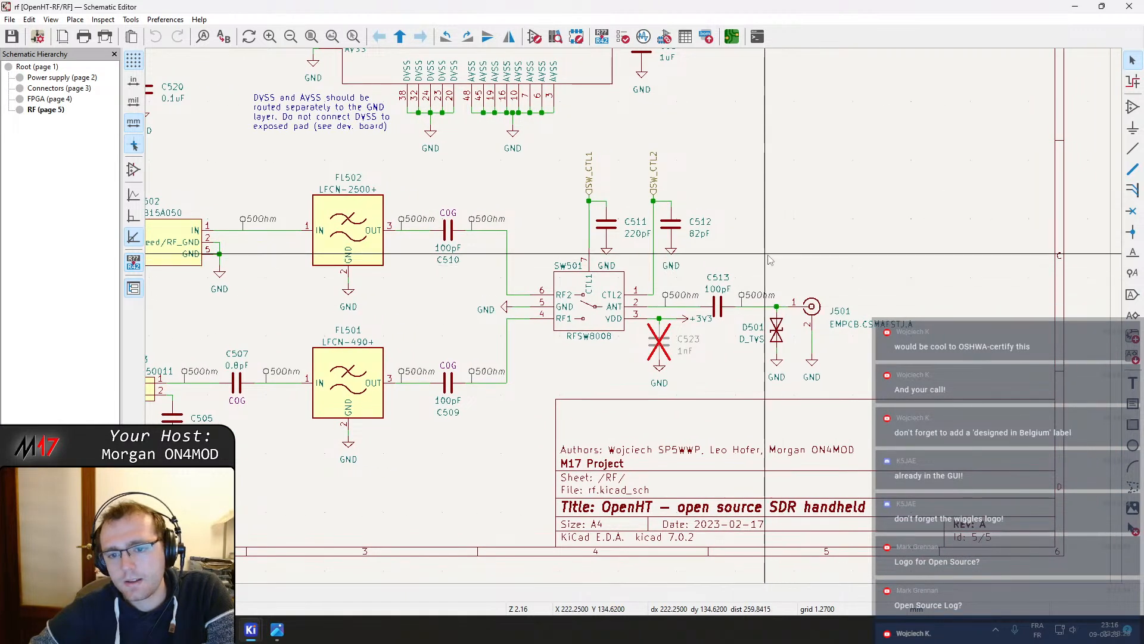
click(777, 331)
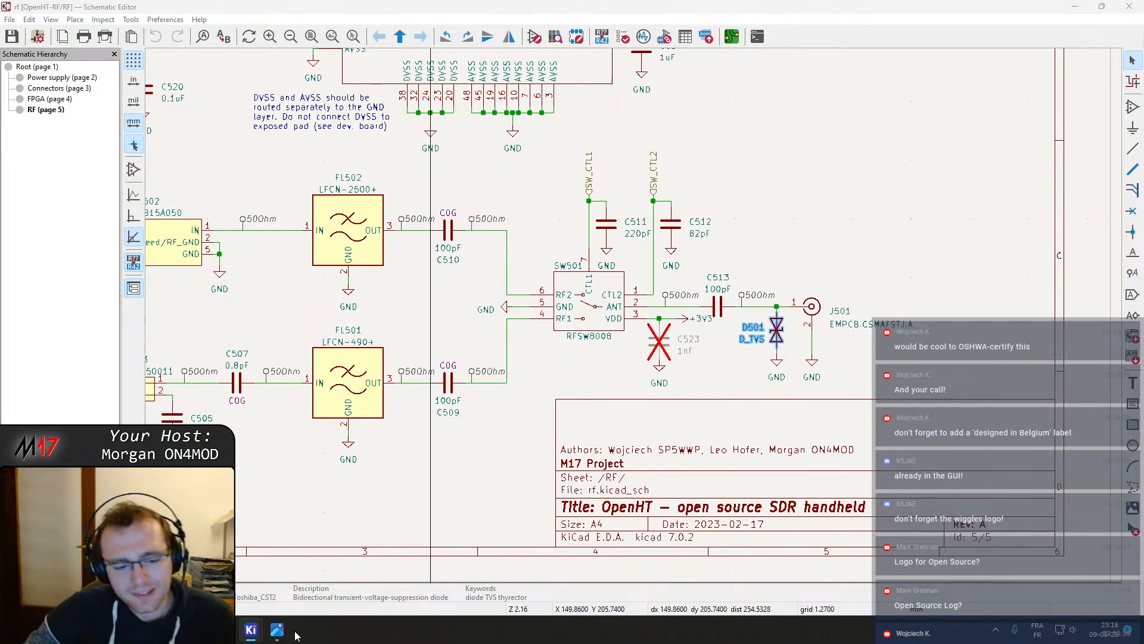
scroll(658, 250, down, 5)
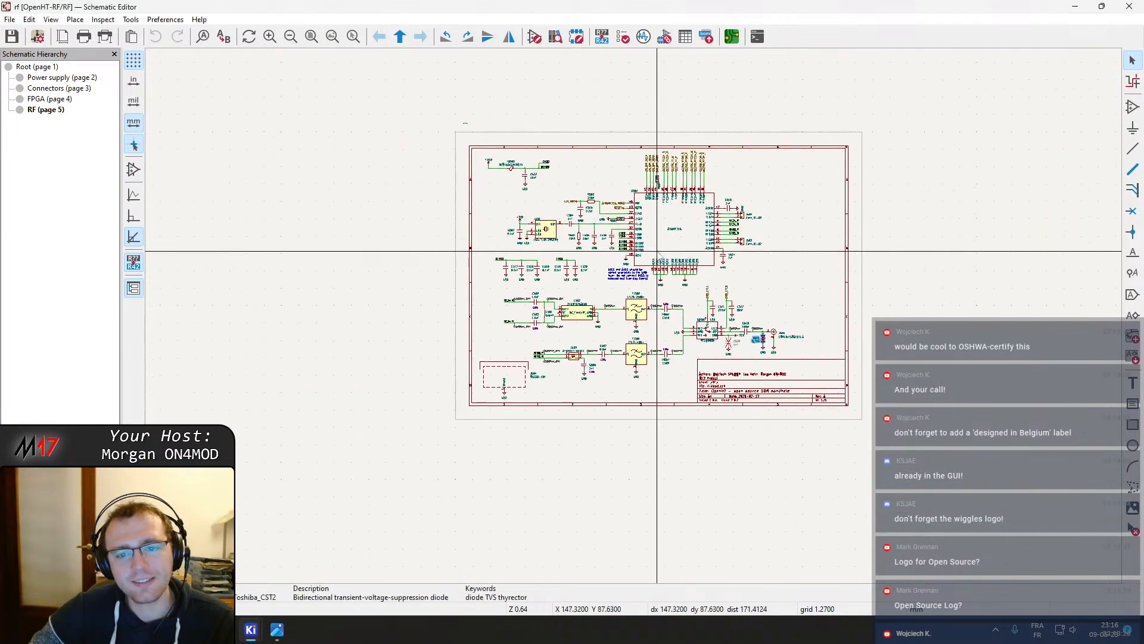
scroll(657, 251, down, 2)
scroll(704, 255, up, 2)
scroll(774, 333, up, 7)
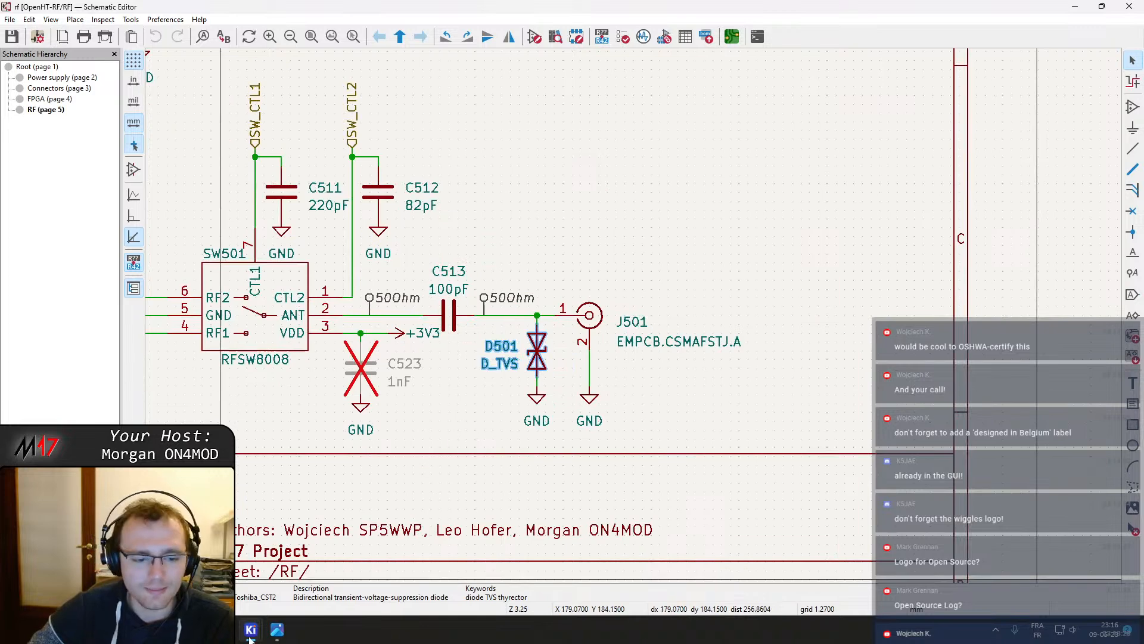
Switch to the footprint editor and view the D_Toshiba_CST2 footprint in the M17_misc_passive library
mouse_move(263, 633)
click(314, 571)
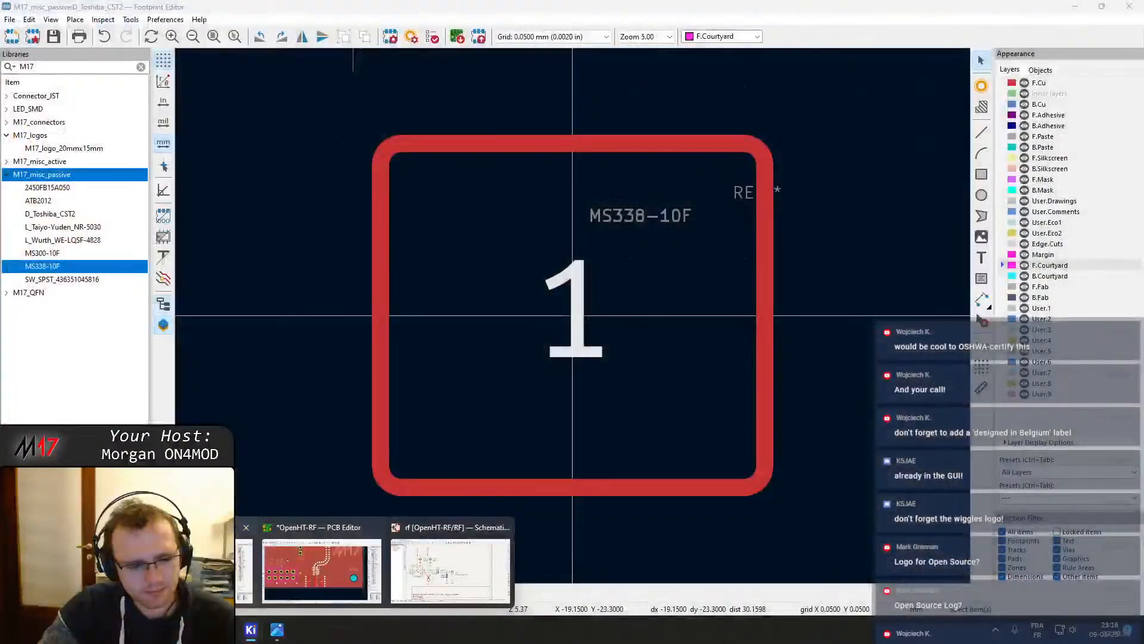
click(205, 572)
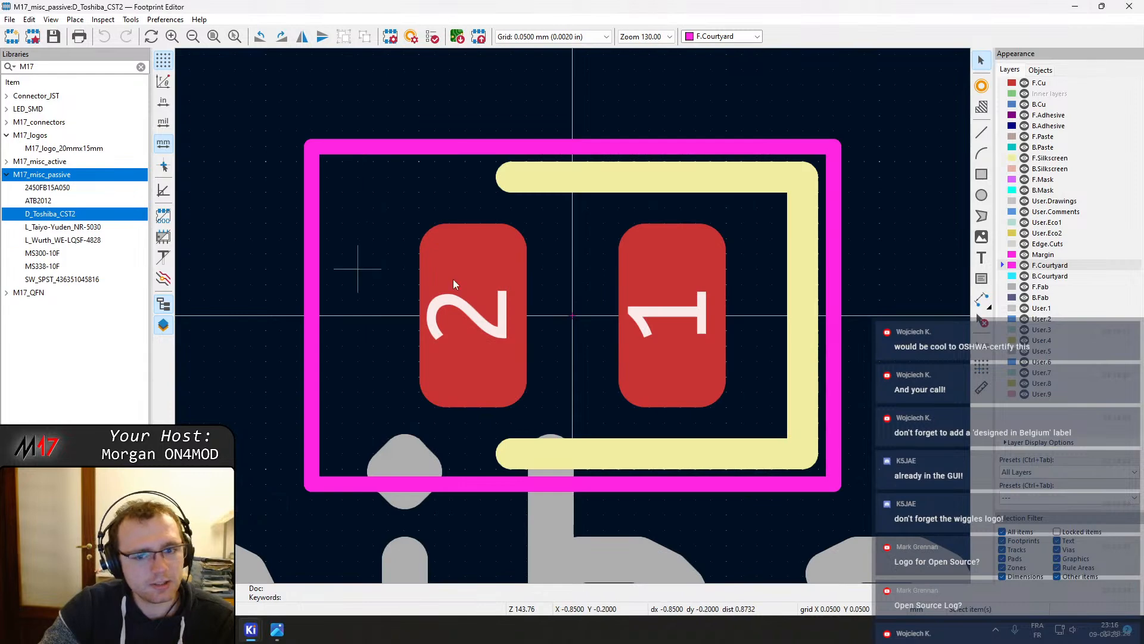
Zoom out to view the D_Toshiba_CST2 footprint and the RF schematic sheet around D501
scroll(542, 300, down, 1)
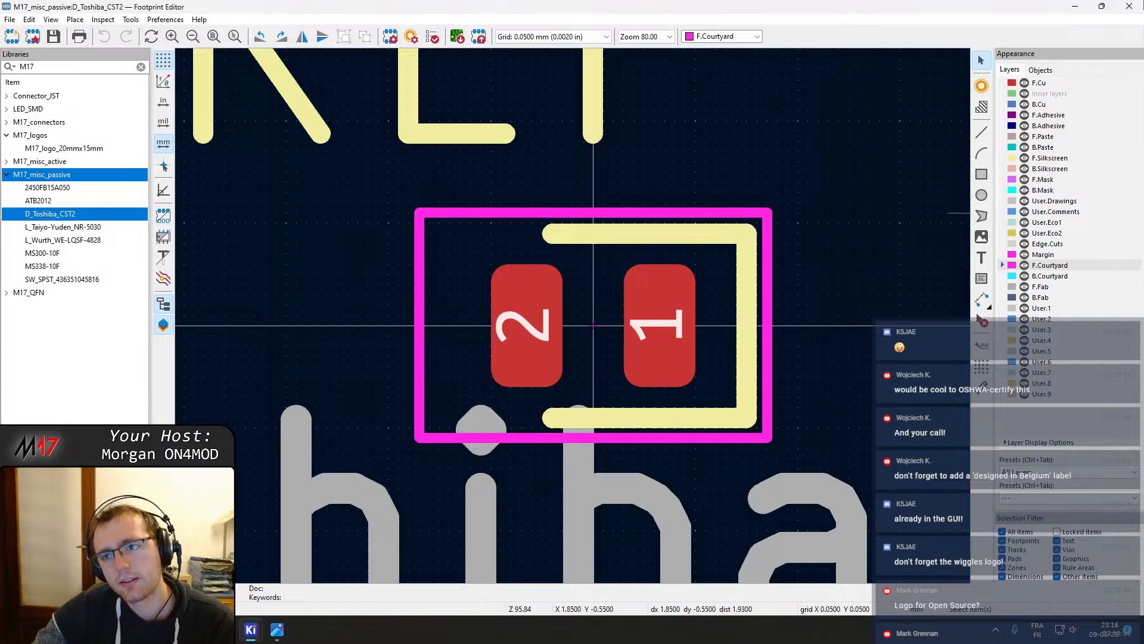
key(alt+Tab)
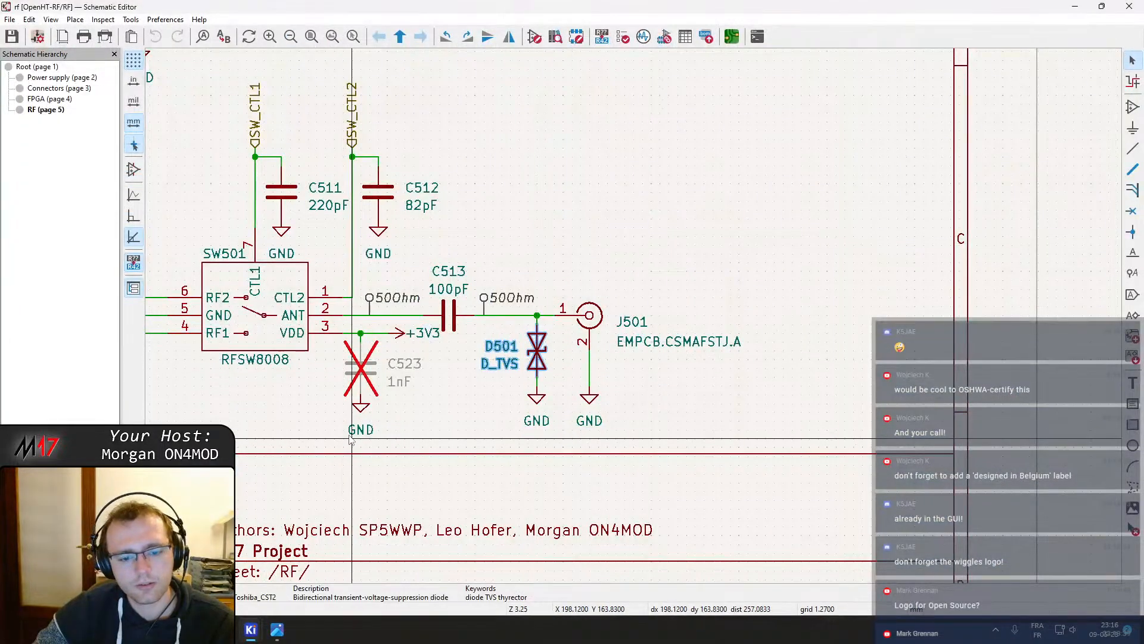
mouse_move(251, 629)
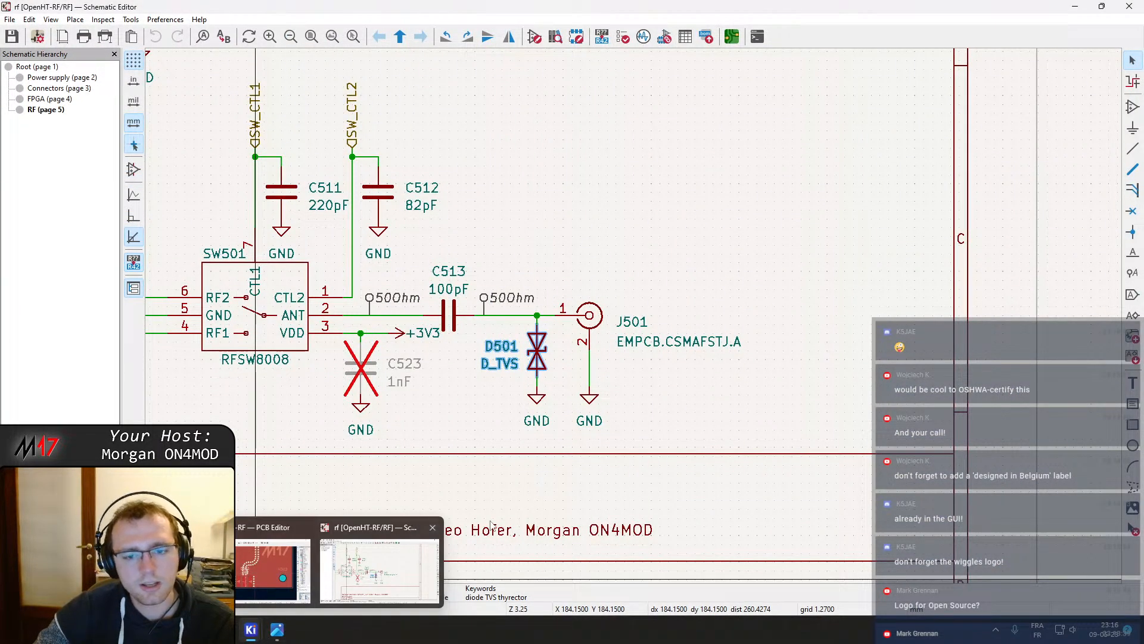
scroll(549, 361, down, 4)
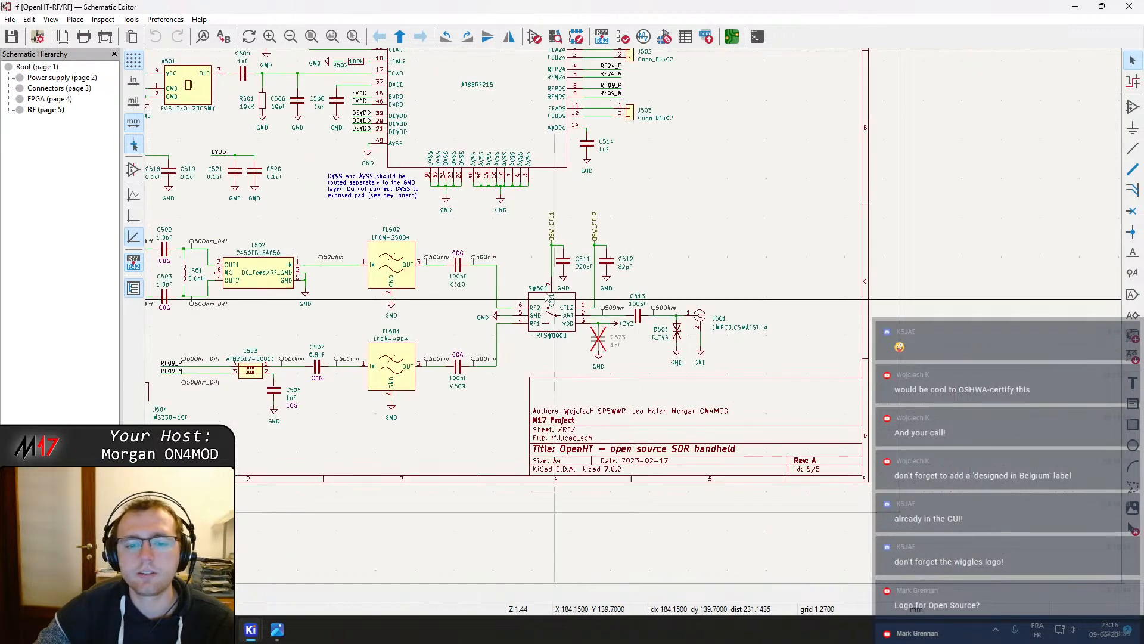
click(1124, 5)
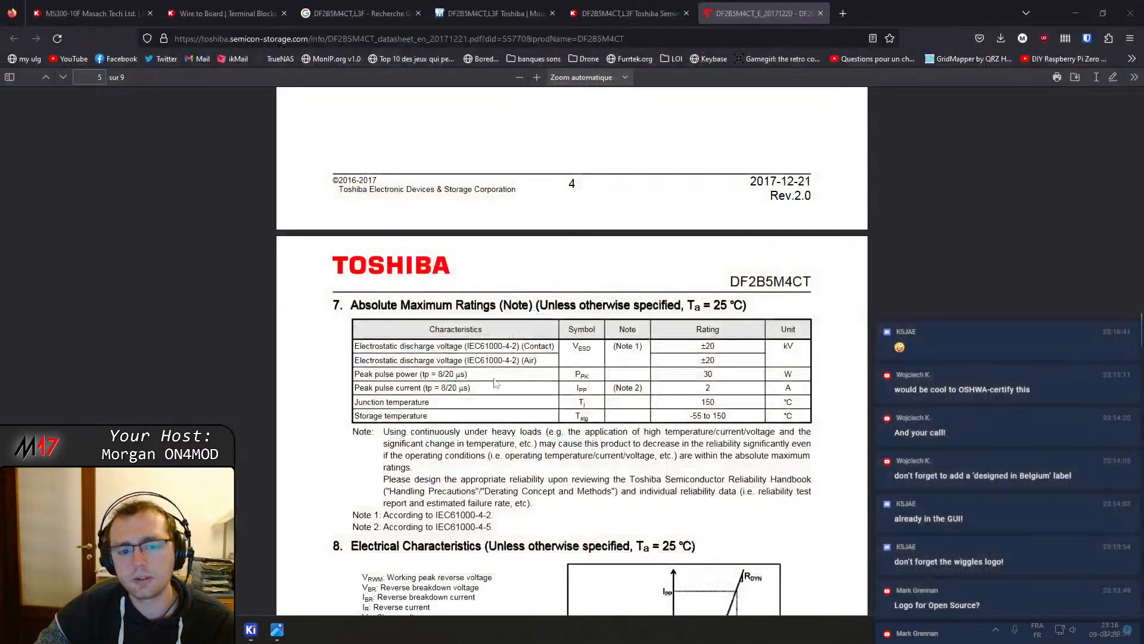
Switch to the PCB editor, zoom out to the whole board, and save the board
mouse_move(251, 629)
click(313, 593)
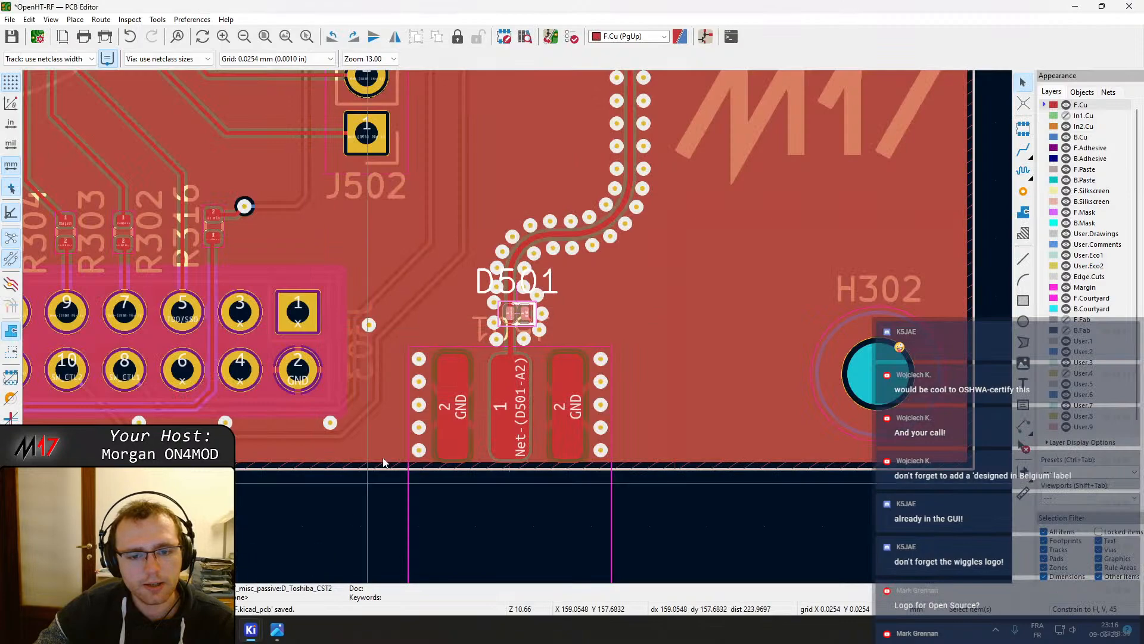
scroll(524, 287, down, 1)
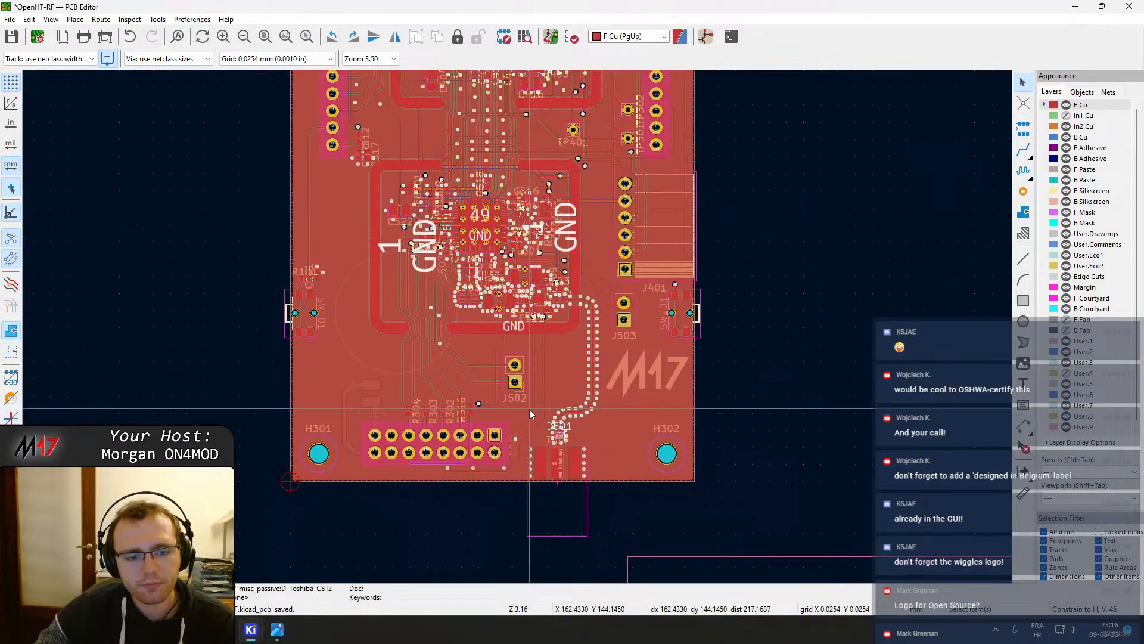
scroll(517, 326, down, 2)
shift+scroll(522, 322, up, 3)
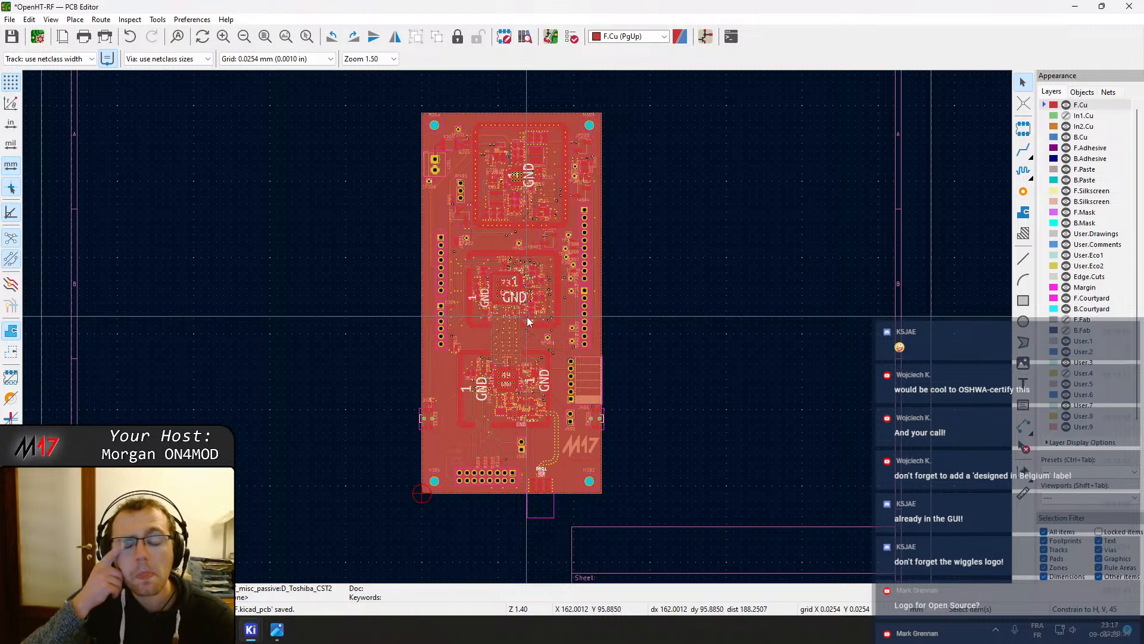
click(12, 37)
Open the project schematic, plot it to PDF, and close the schematic editor
mouse_move(255, 636)
click(199, 575)
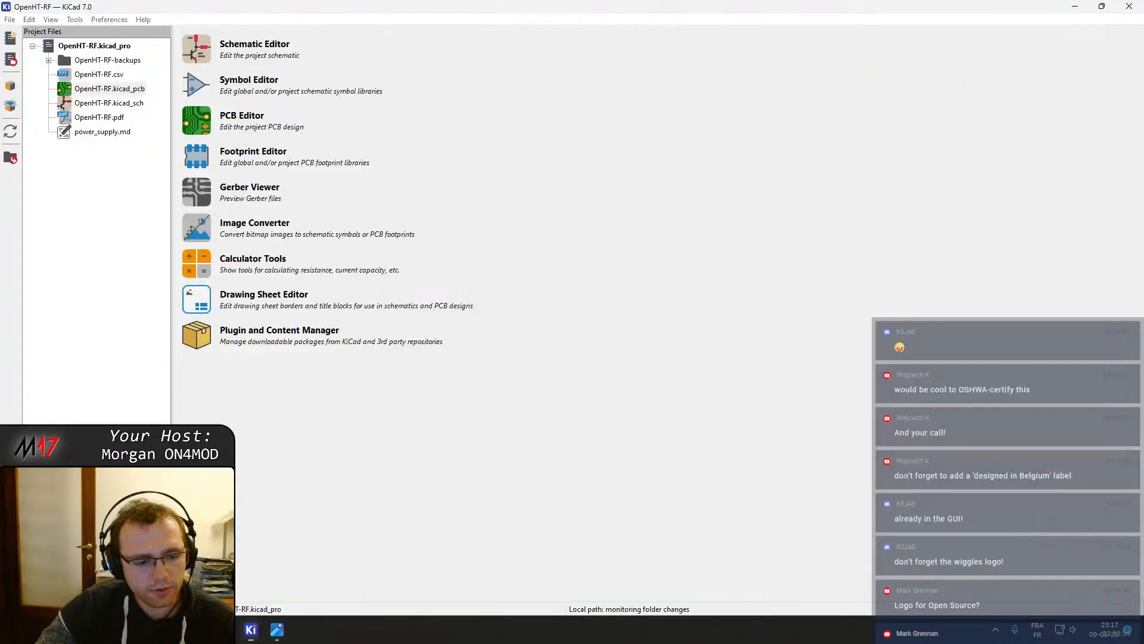
click(198, 51)
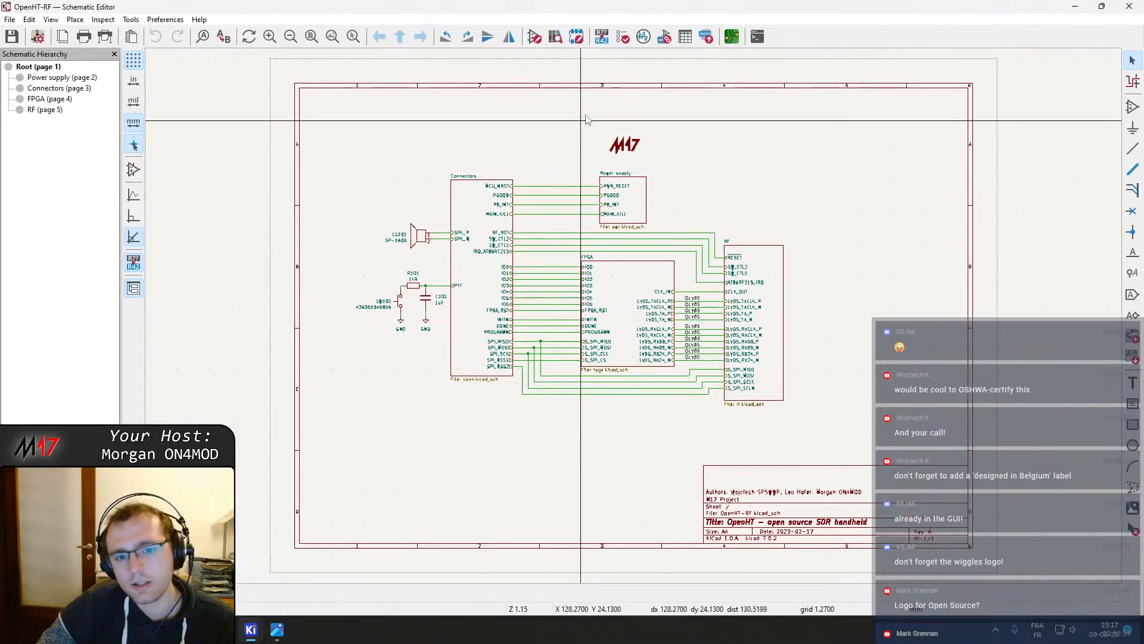
click(104, 37)
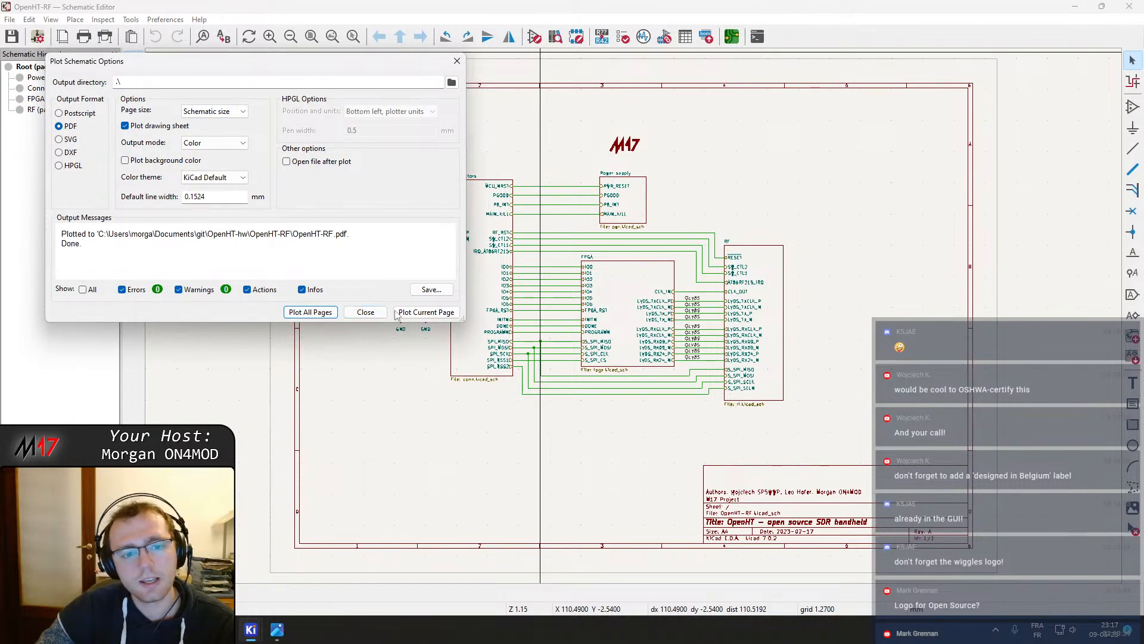
click(365, 312)
click(1130, 6)
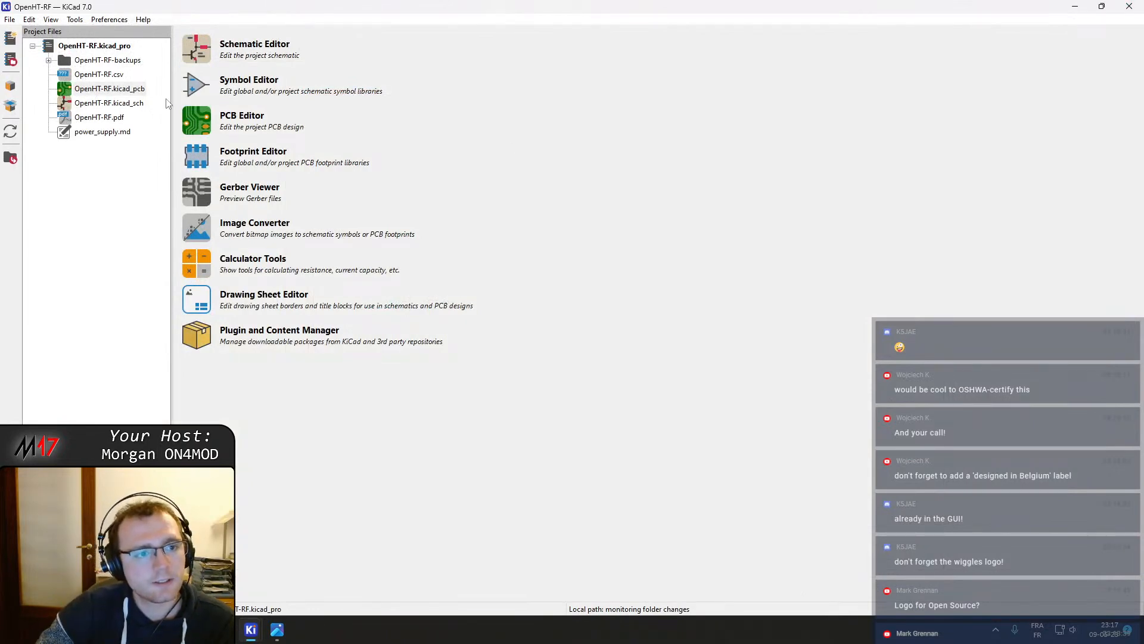
Export the board as a STEP file OpenHT-RF.step using the drill/place file origin
mouse_move(243, 635)
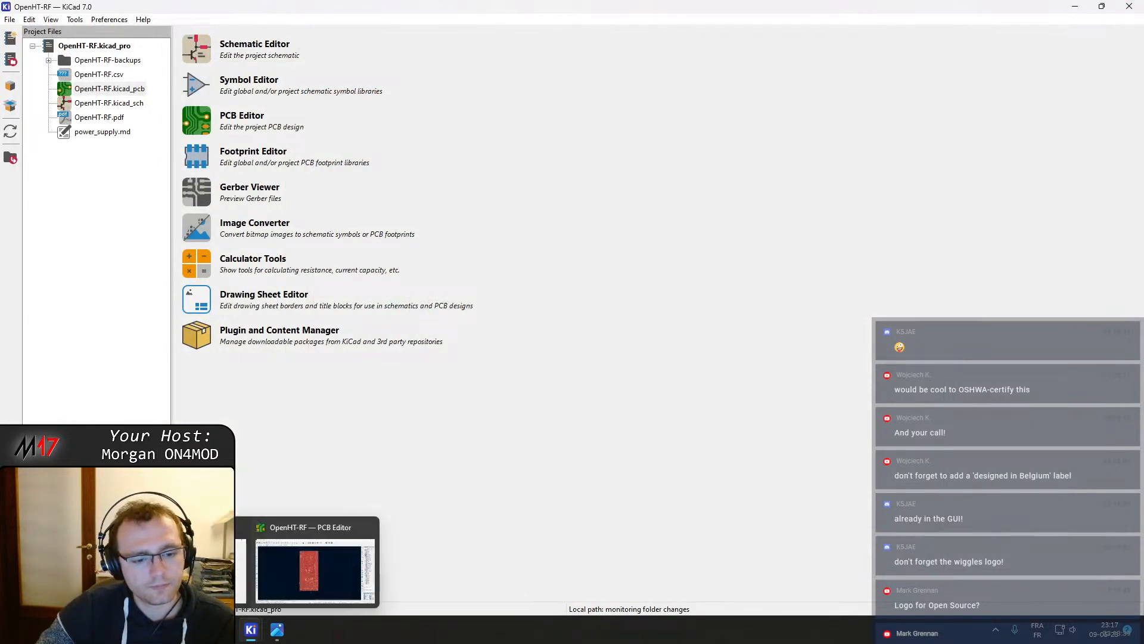
click(298, 563)
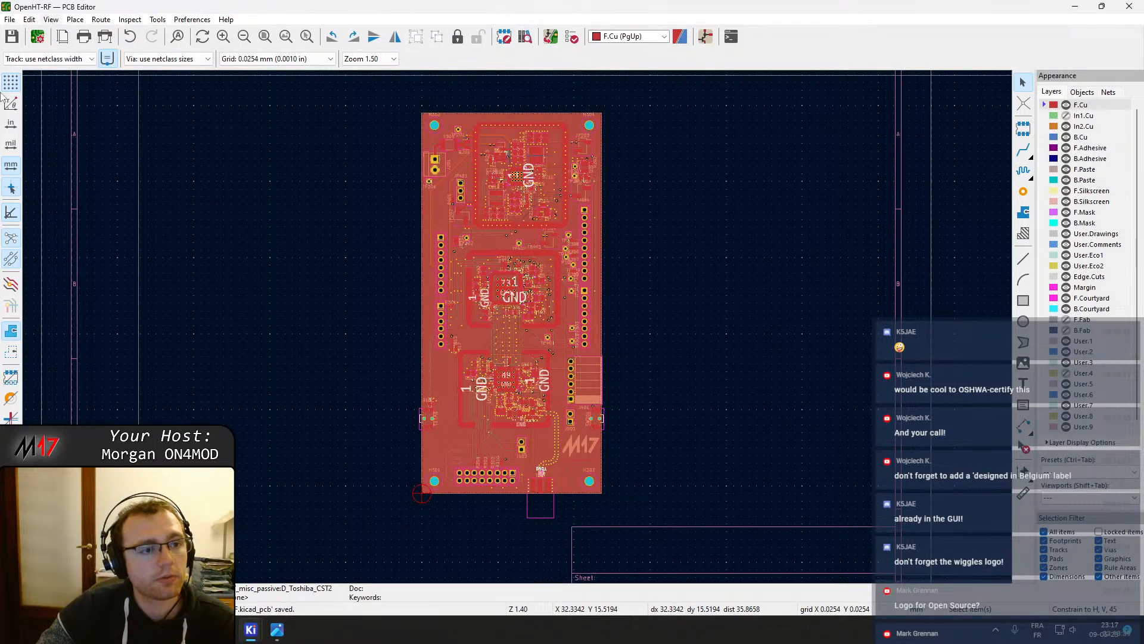
click(10, 19)
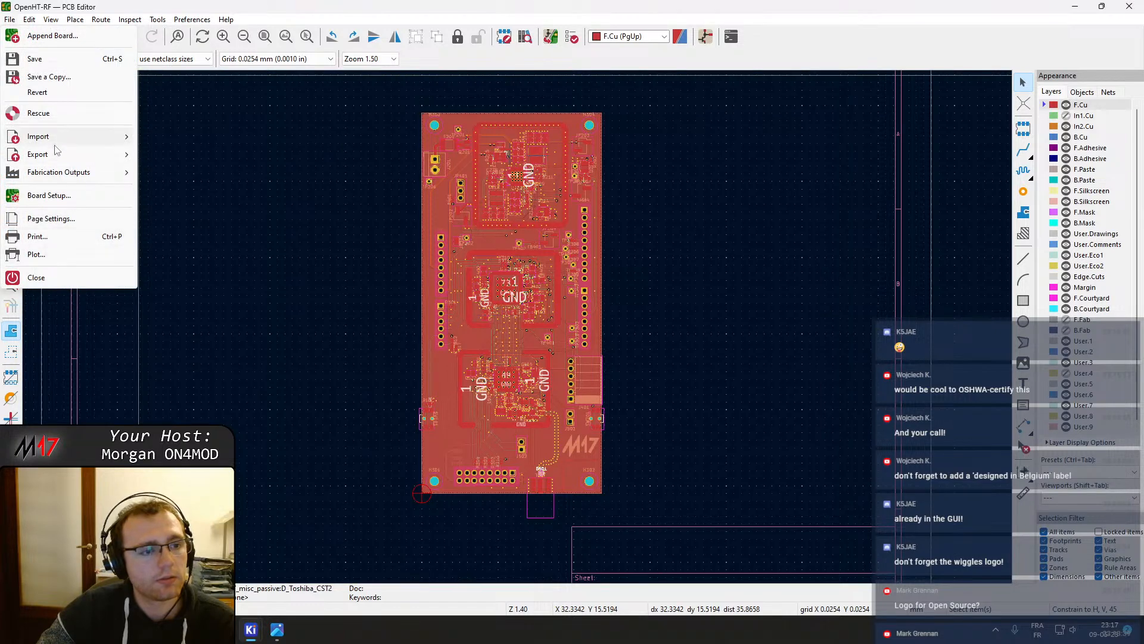
mouse_move(58, 154)
click(182, 227)
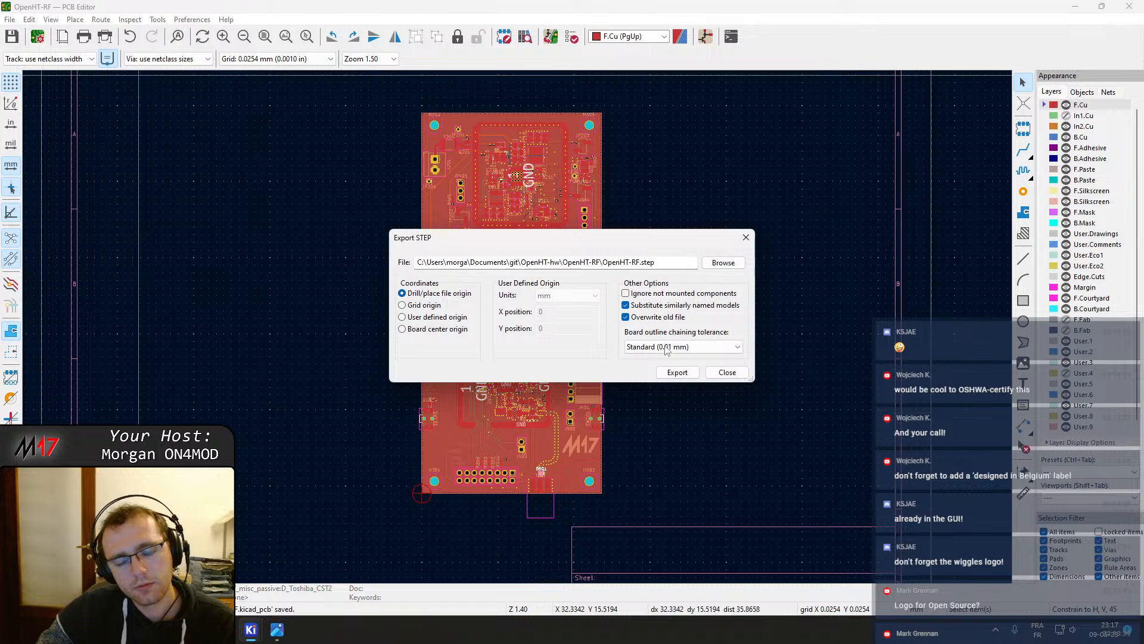
click(677, 372)
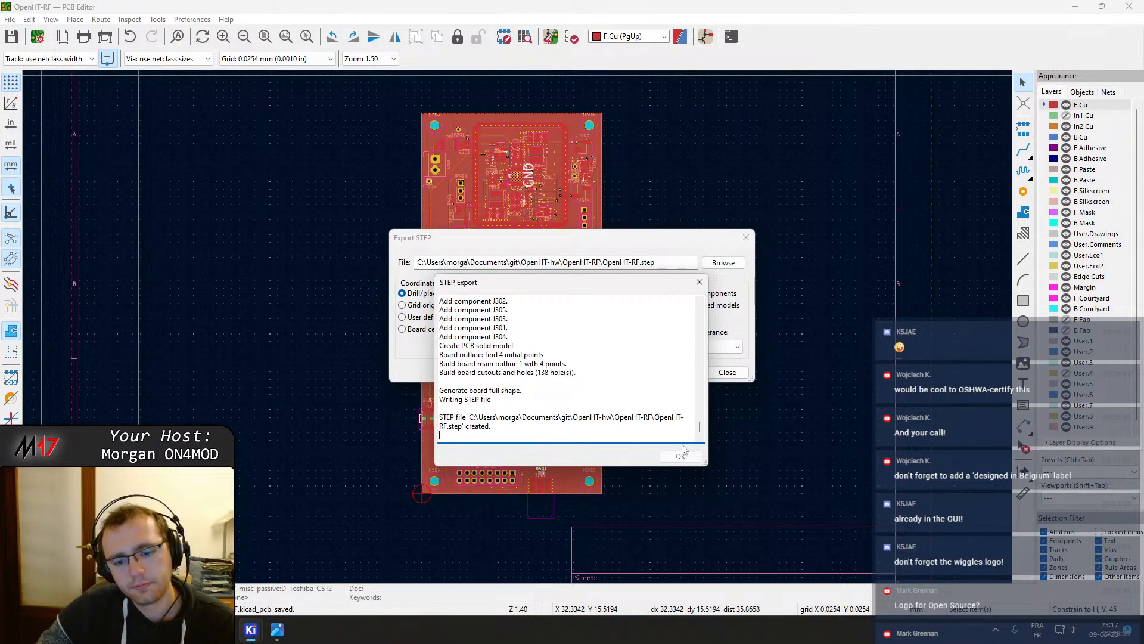
click(680, 456)
Open the 3D viewer and orbit around the board to inspect its components, logo and underside
scroll(546, 339, down, 1)
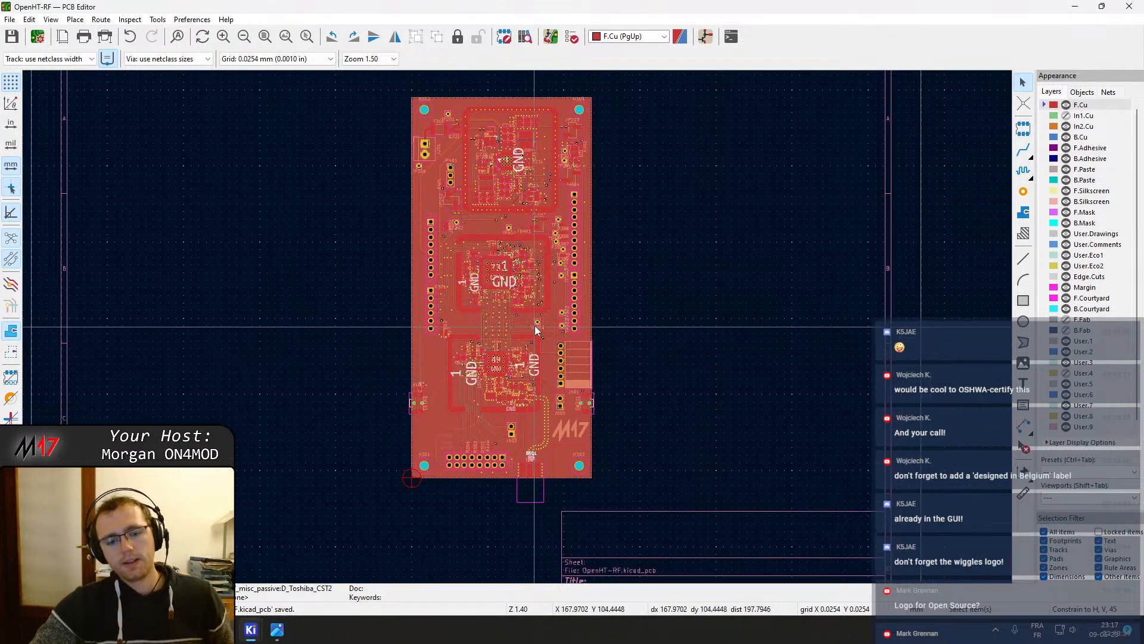
click(28, 19)
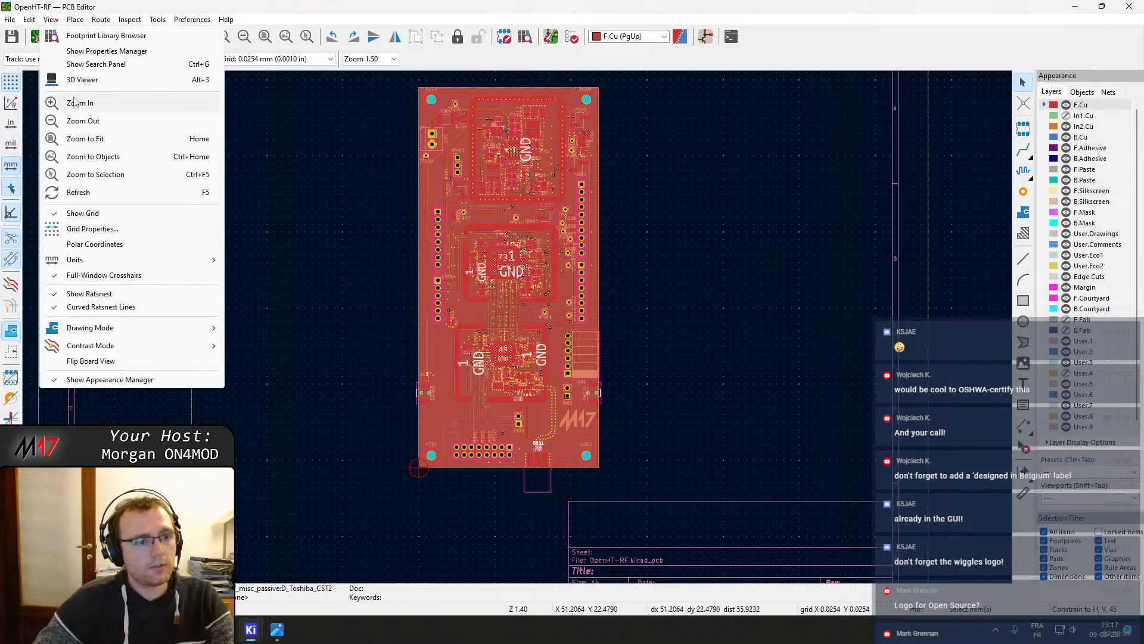
click(65, 80)
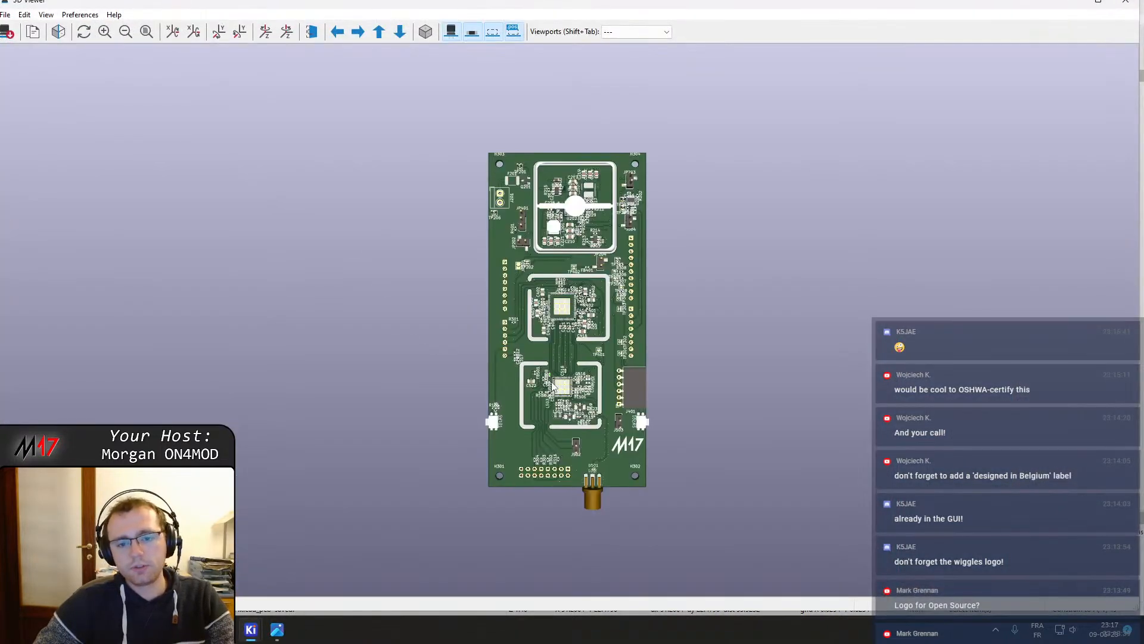
drag(512, 362, 523, 191)
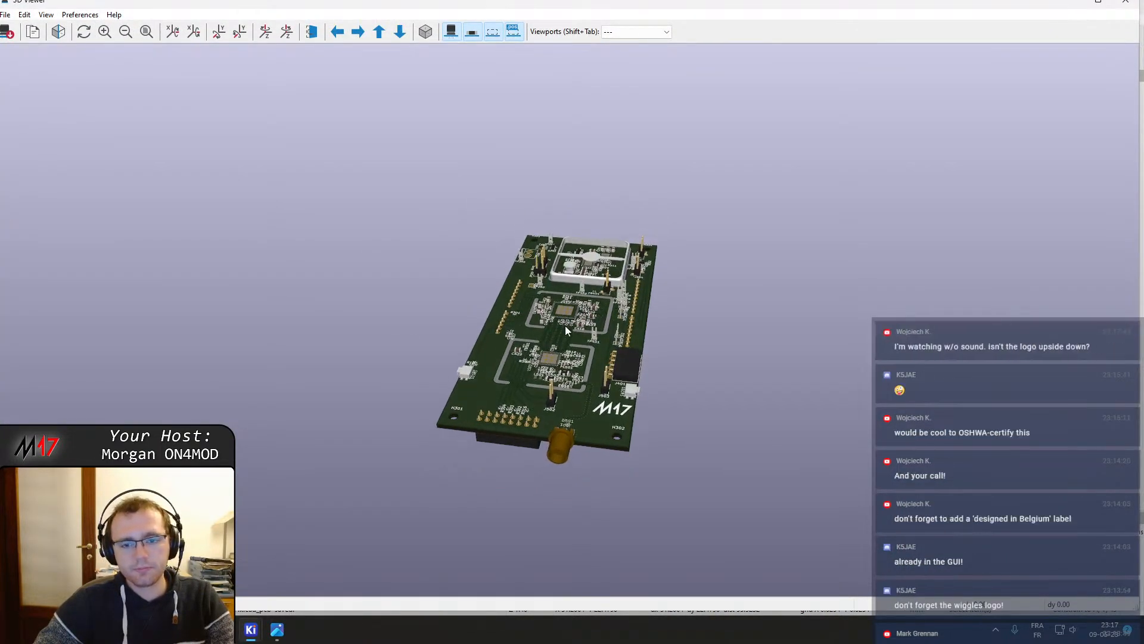
middle_drag(684, 230, 639, 281)
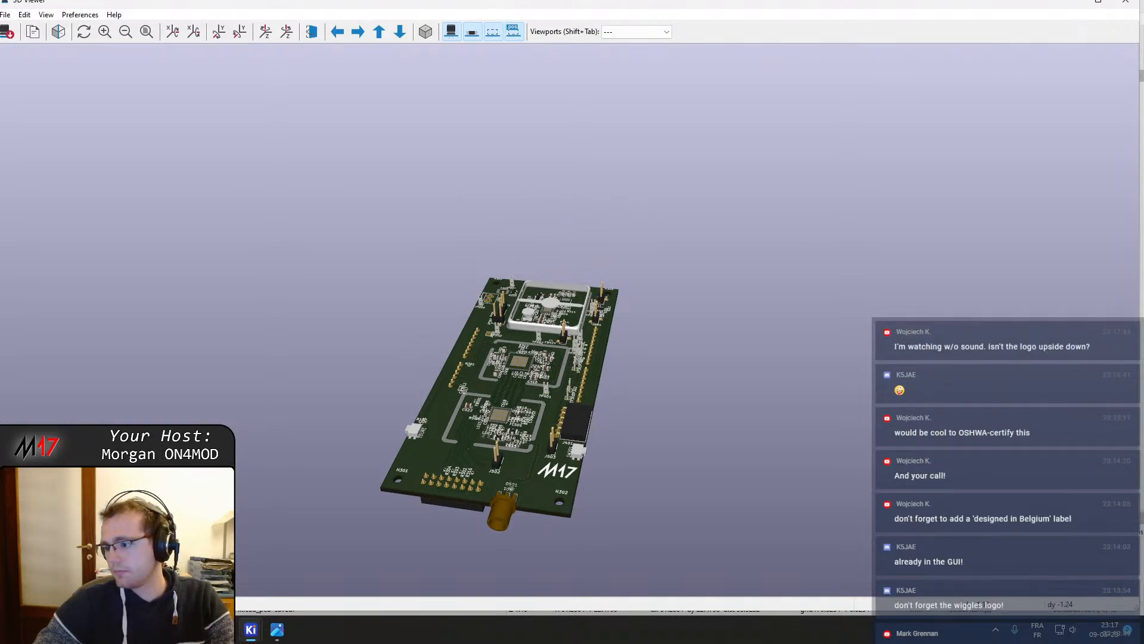
scroll(548, 503, up, 5)
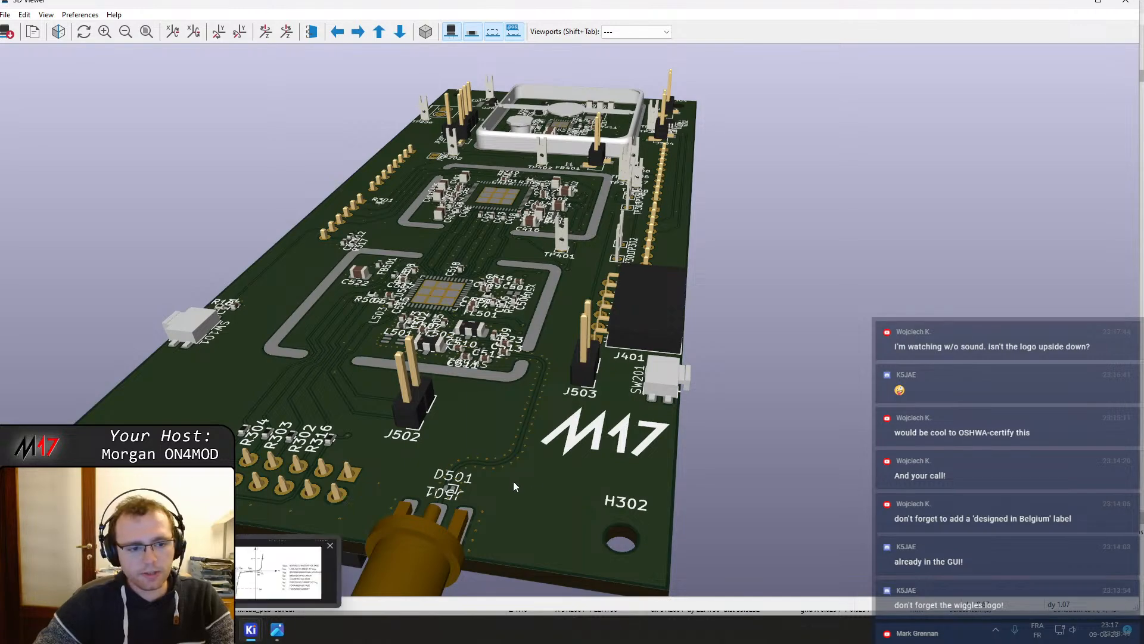
drag(513, 481, 30, 390)
drag(787, 497, 249, 346)
scroll(611, 300, down, 5)
drag(603, 298, 506, 204)
middle_drag(506, 204, 520, 232)
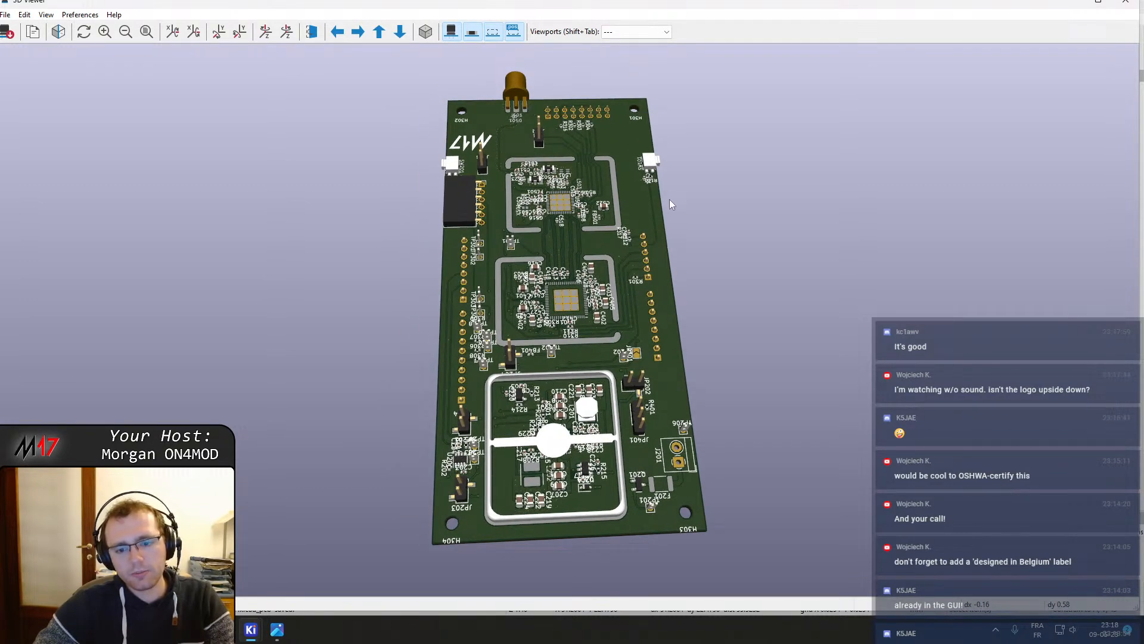
mouse_move(244, 641)
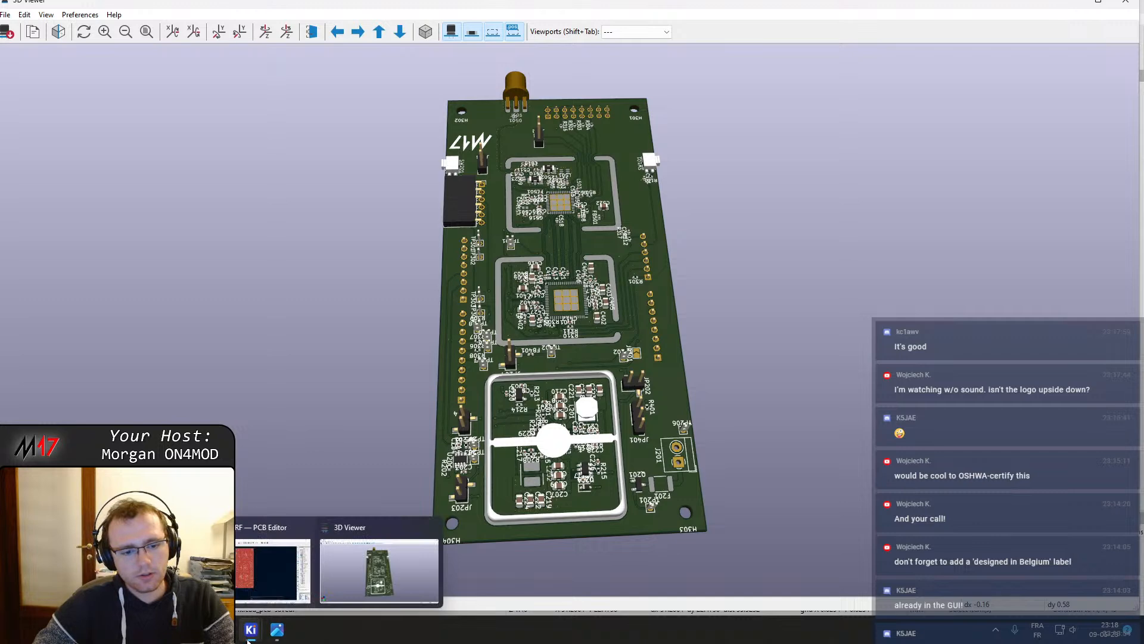
click(330, 573)
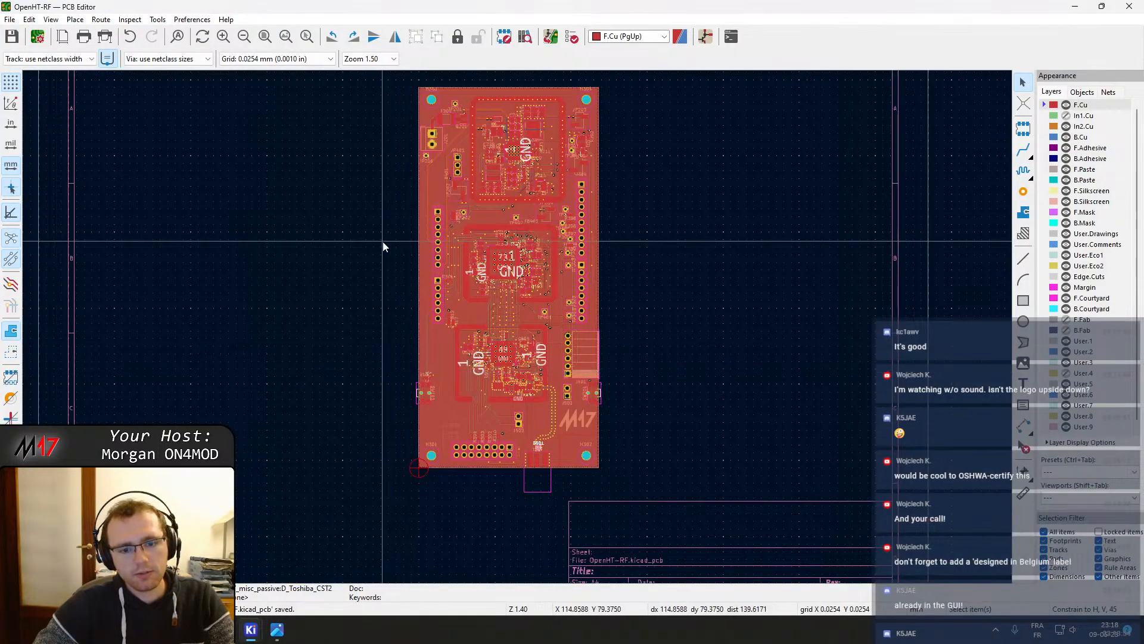
scroll(534, 268, down, 2)
drag(532, 262, 627, 392)
drag(653, 431, 703, 566)
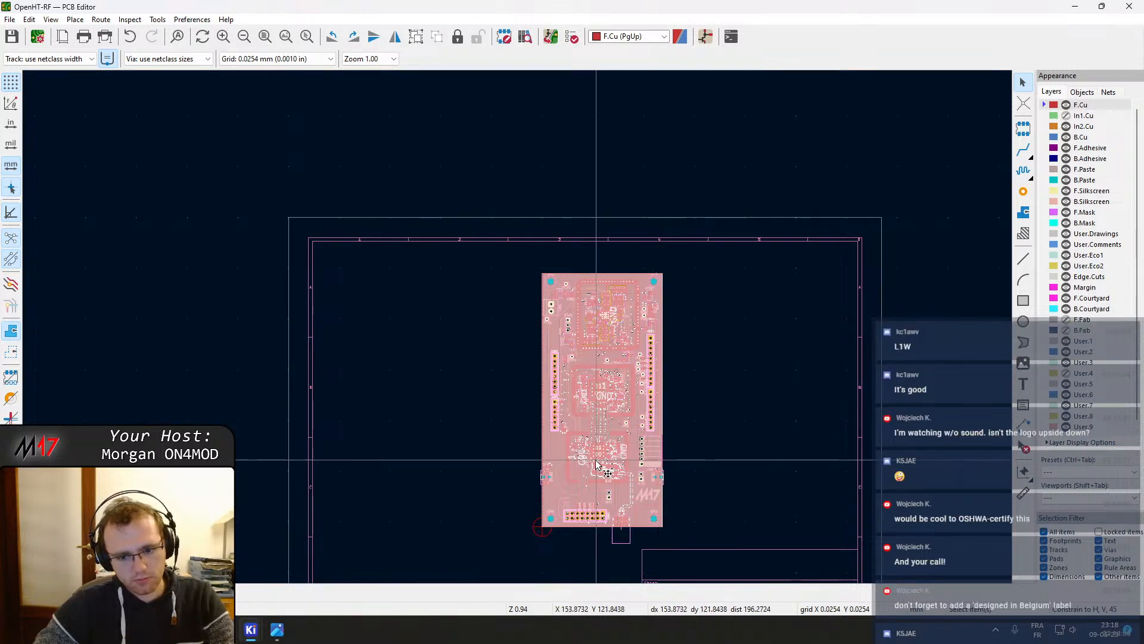
key(m)
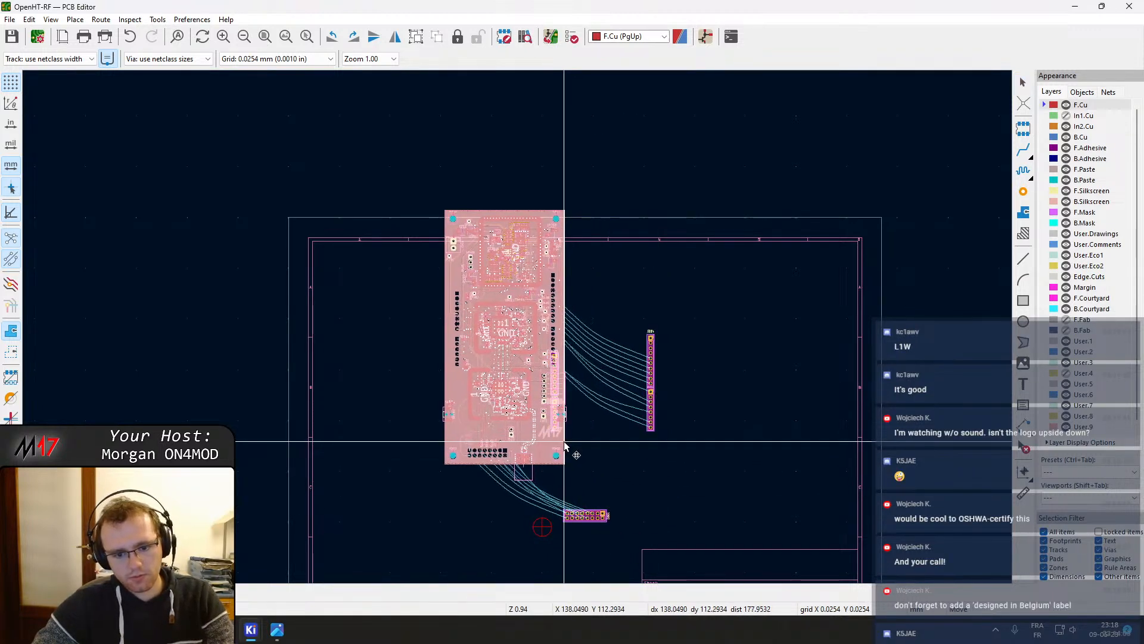
click(575, 454)
Examine the board edge around the header and D501, then reopen the 3D viewer
scroll(602, 535, up, 6)
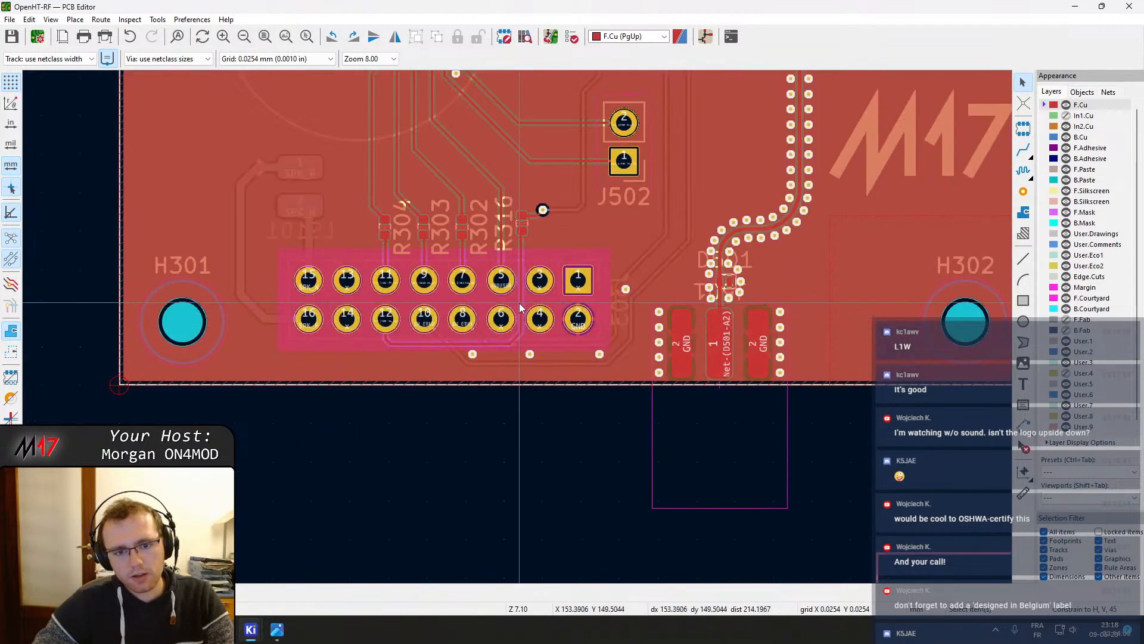
click(514, 306)
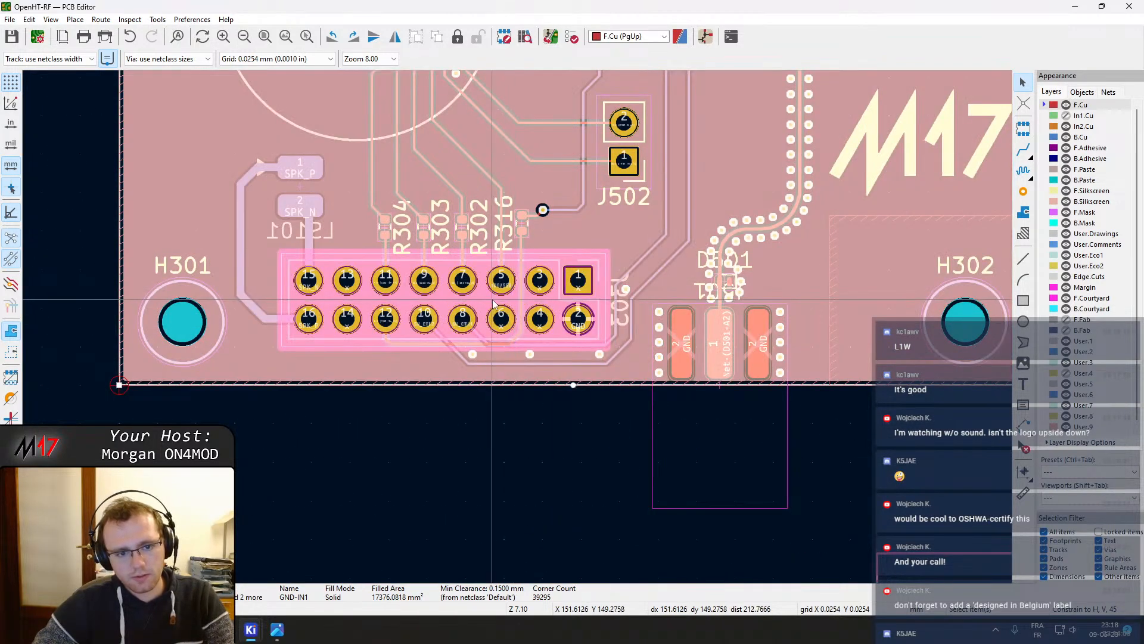
key(Escape)
click(1048, 533)
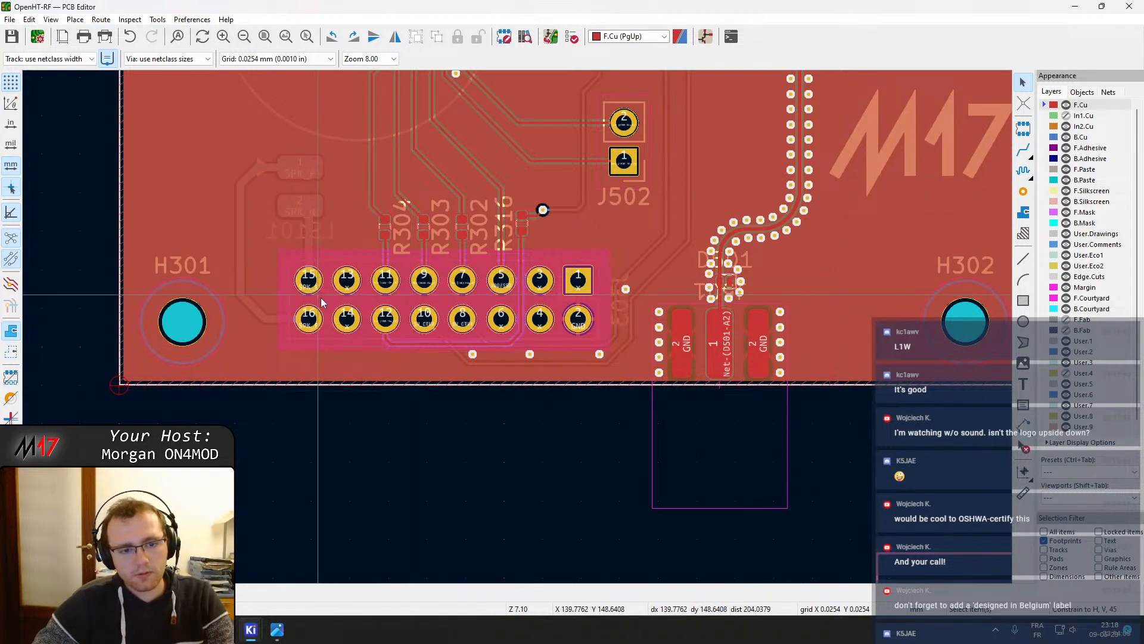
scroll(415, 396, down, 6)
click(1045, 533)
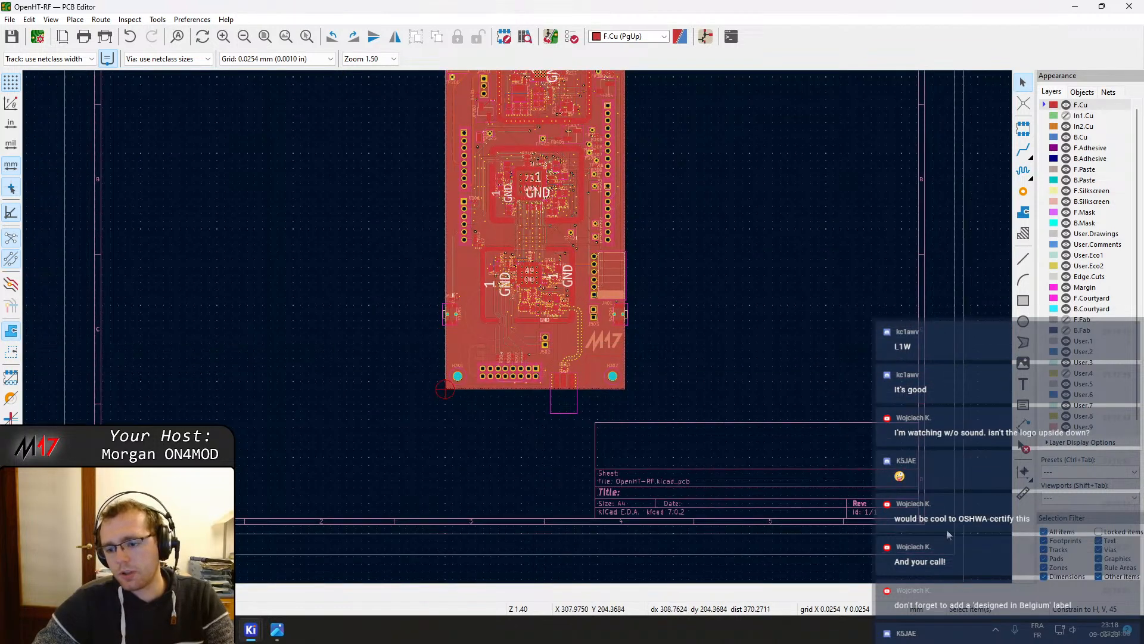
middle_drag(649, 255, 632, 327)
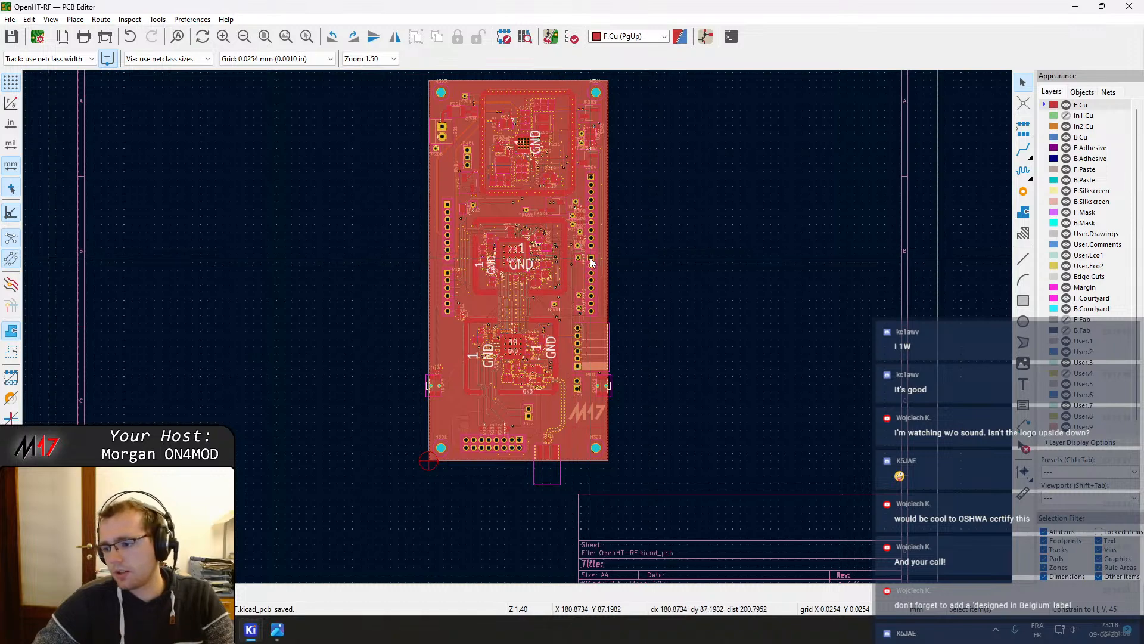
click(62, 22)
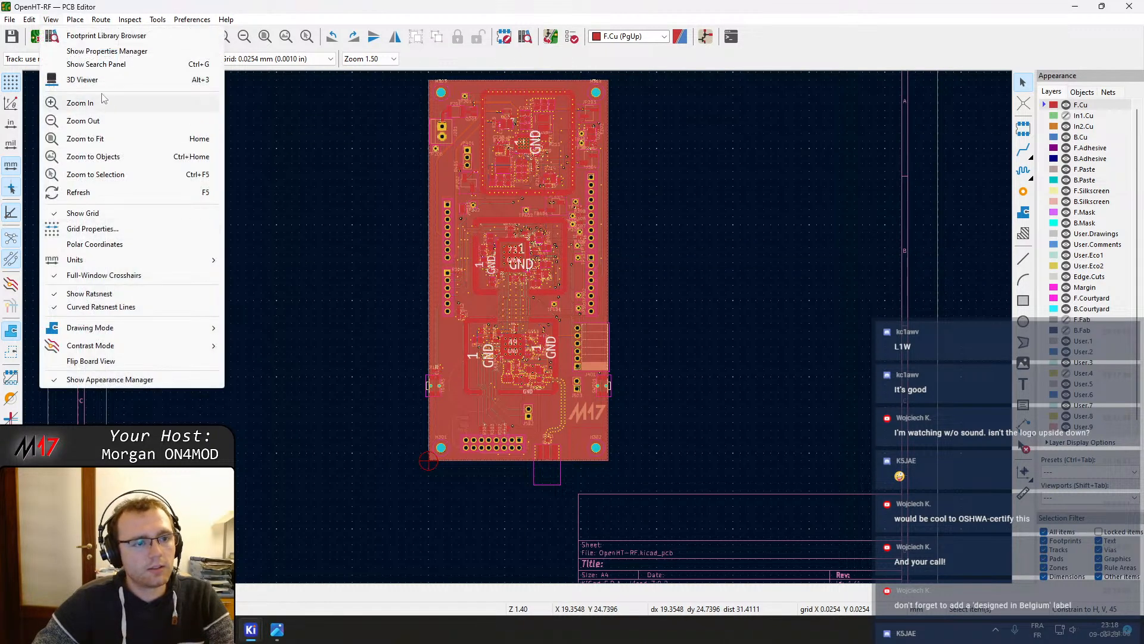
click(89, 81)
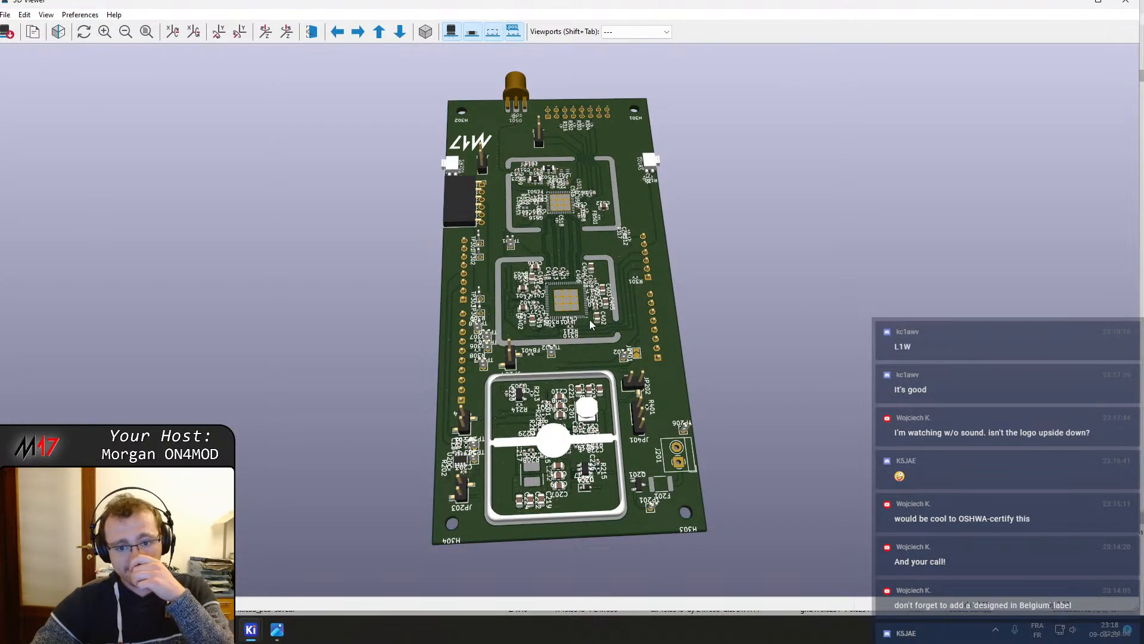
Orbit and zoom the 3D view to inspect the board's top side and logo
drag(589, 319, 827, 218)
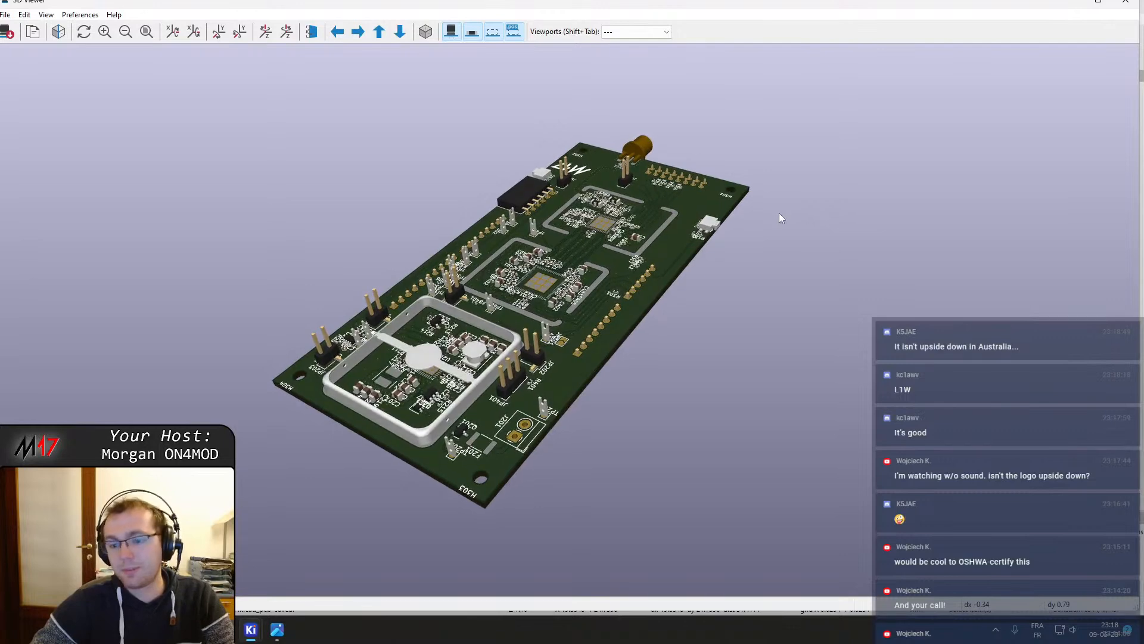
middle_drag(553, 248, 582, 208)
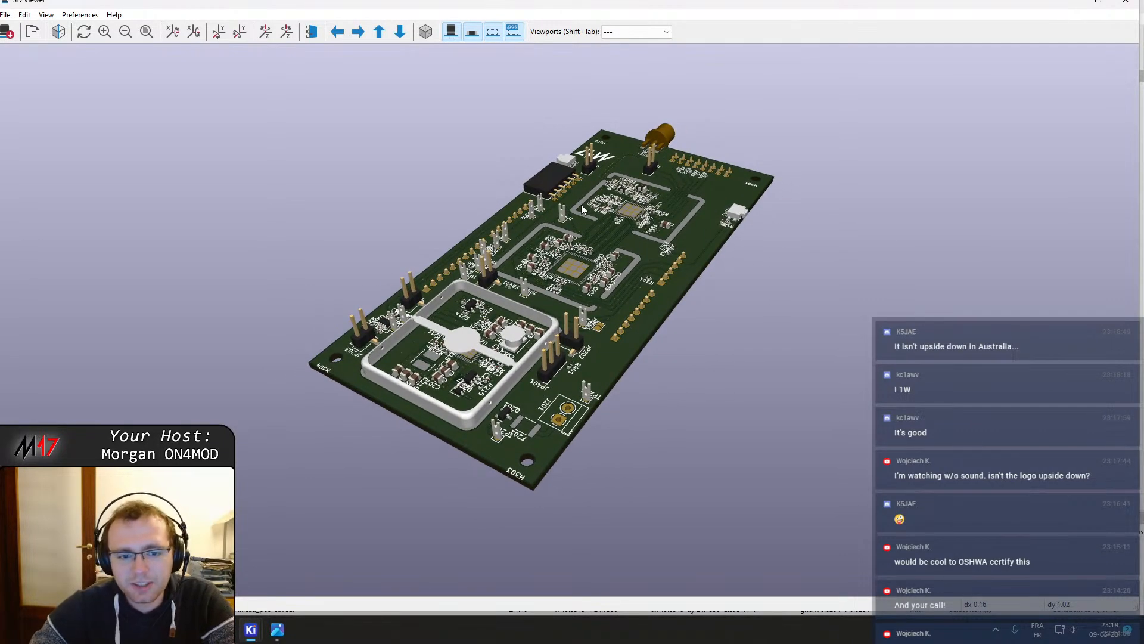
scroll(584, 175, up, 1)
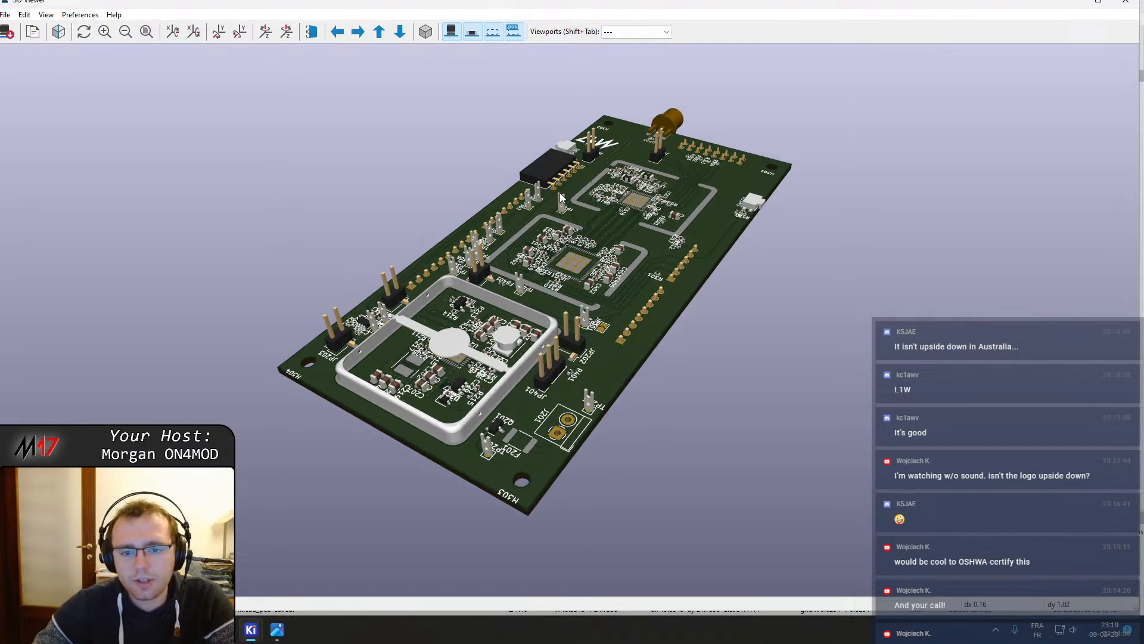
click(80, 15)
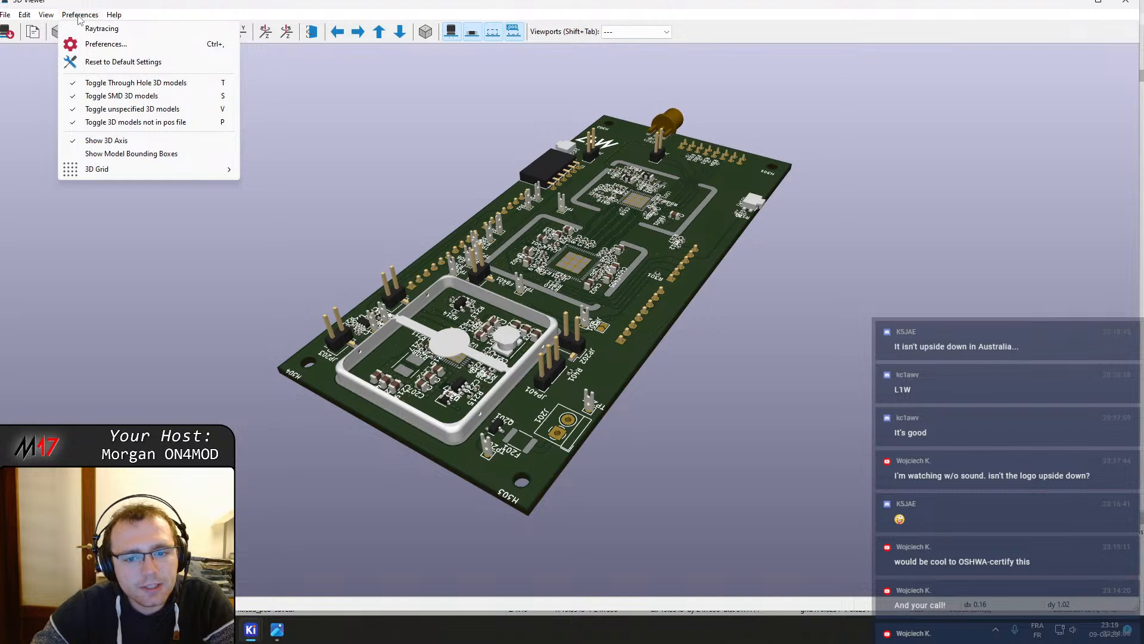
click(79, 18)
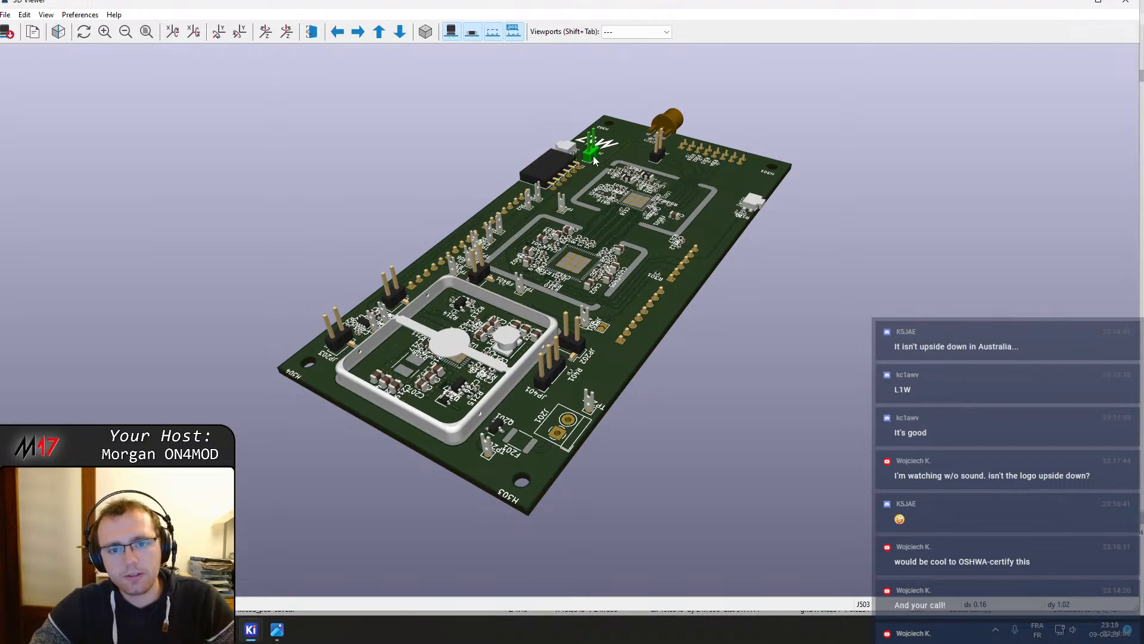
Back in the PCB editor, rotate the M17 logo 180° in place
mouse_move(250, 629)
click(285, 572)
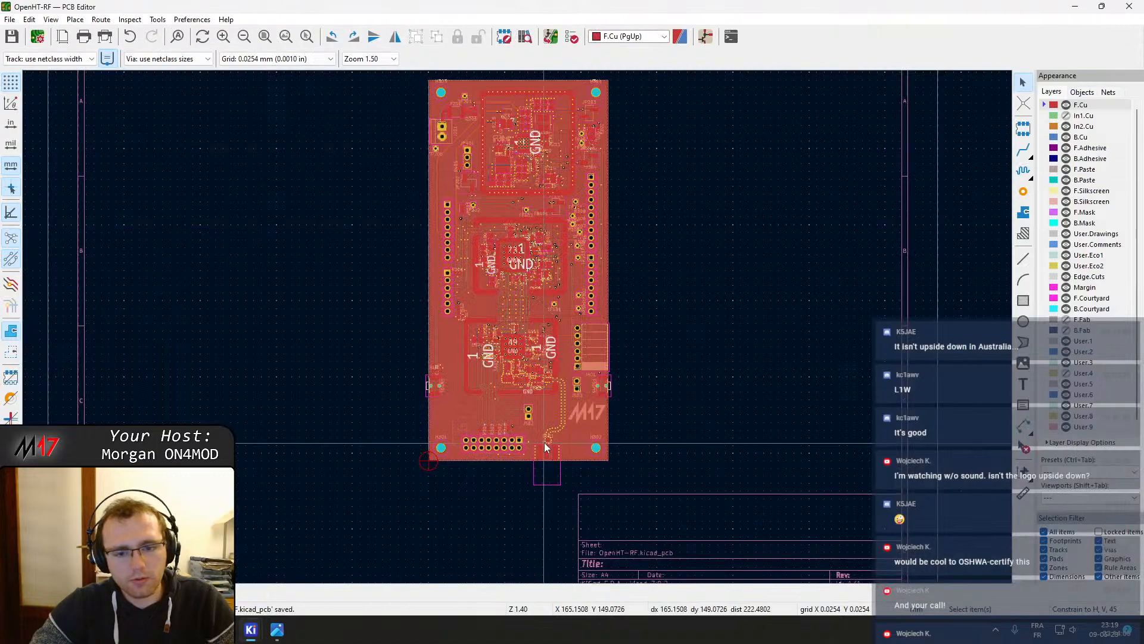
scroll(545, 442, up, 3)
click(517, 327)
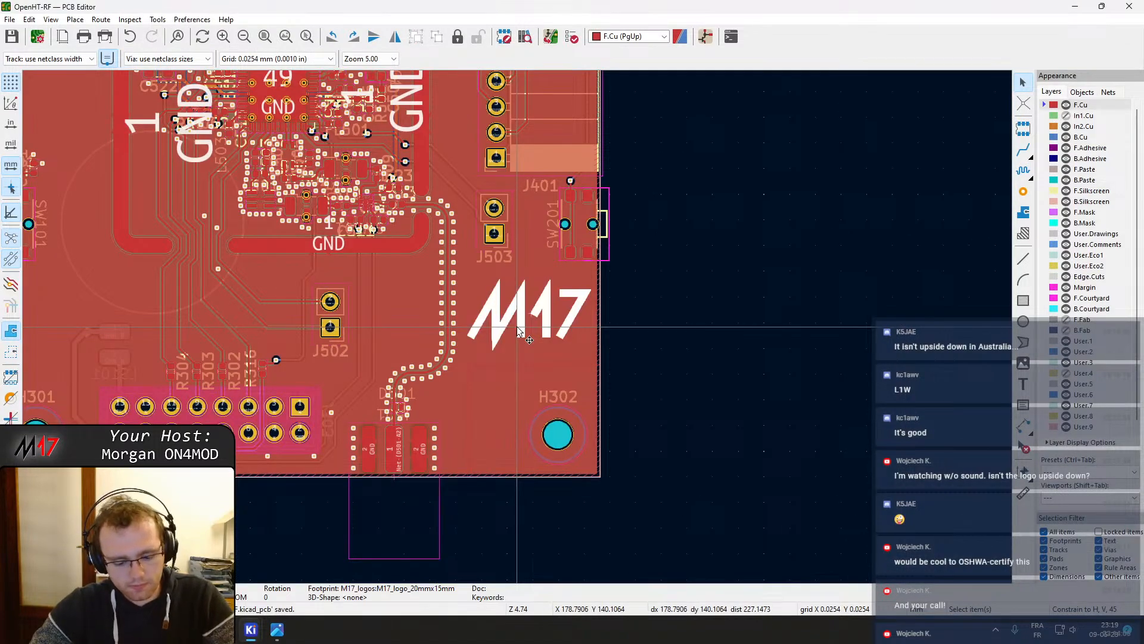
key(m)
key(r)
key(r)
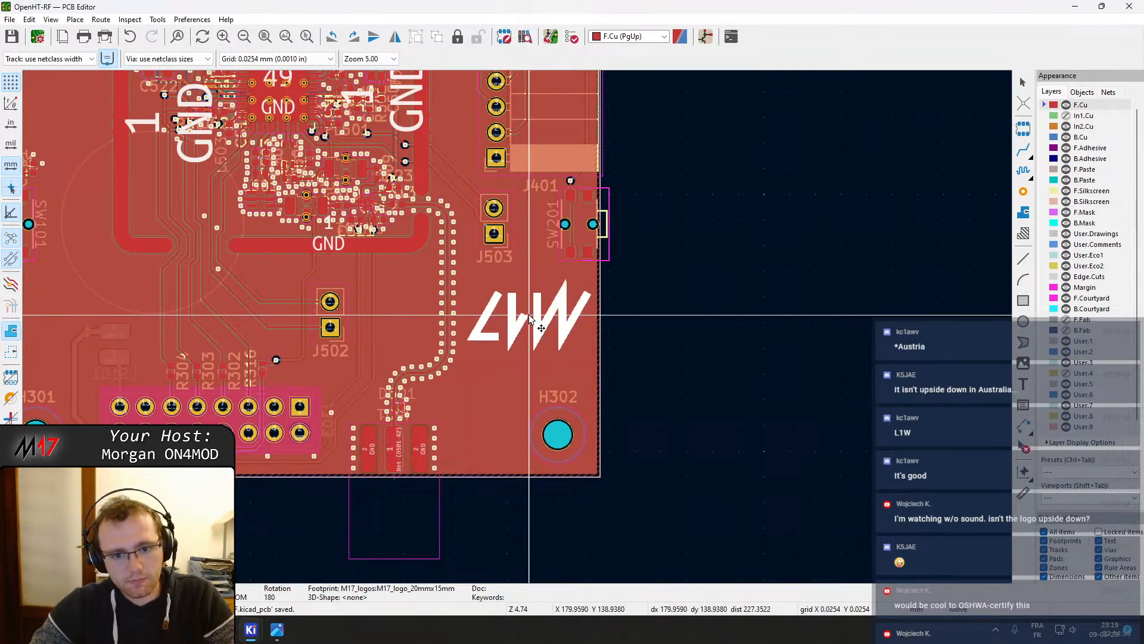
click(530, 320)
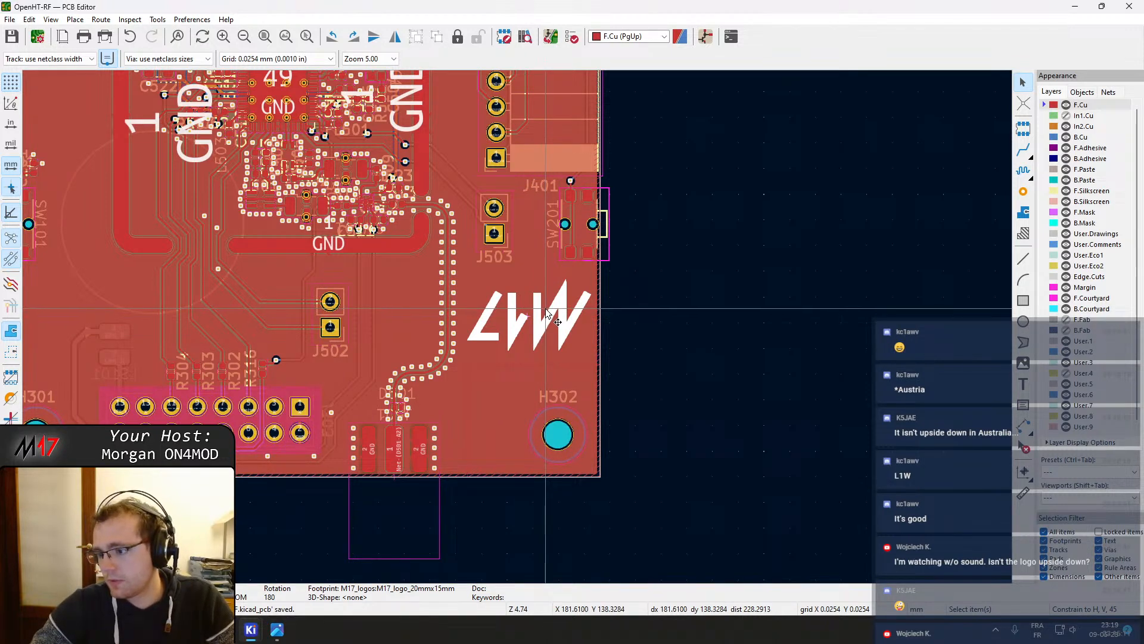
Pan and zoom across the layout to inspect the area around the logo and upper sections
middle_drag(339, 235, 403, 276)
scroll(464, 258, up, 2)
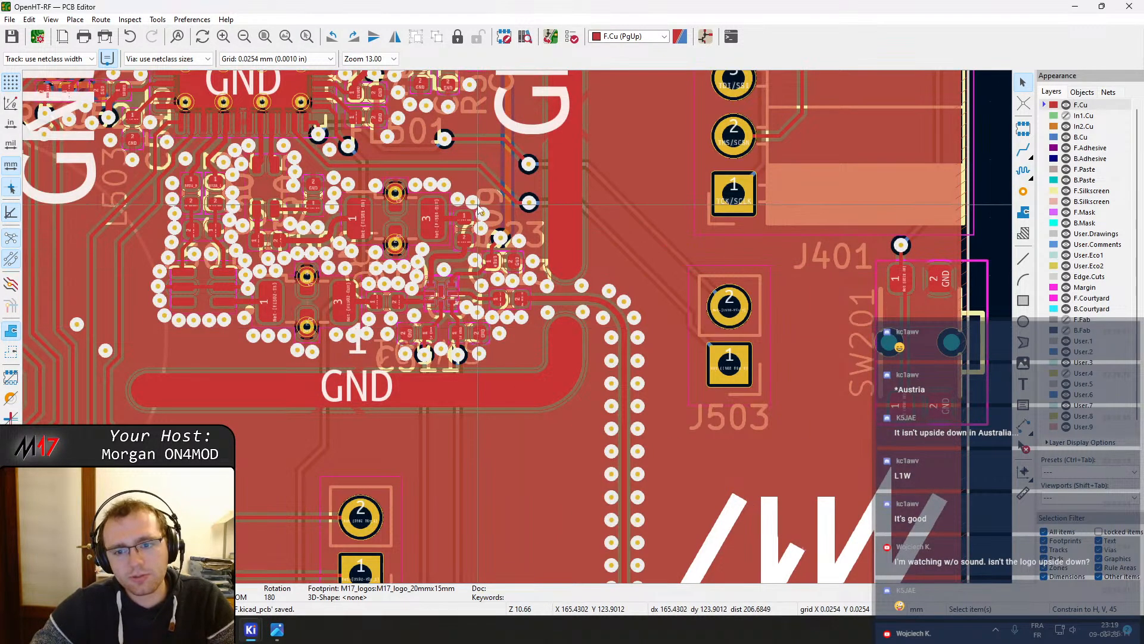
scroll(518, 327, down, 1)
middle_drag(507, 294, 517, 324)
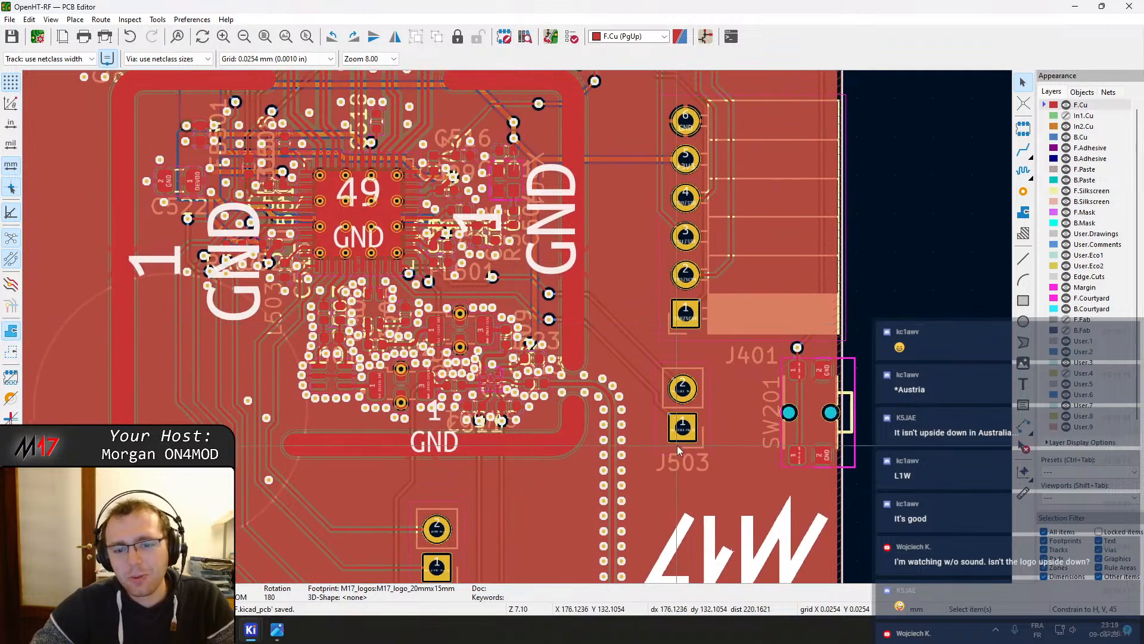
middle_drag(677, 445, 683, 513)
scroll(522, 326, down, 3)
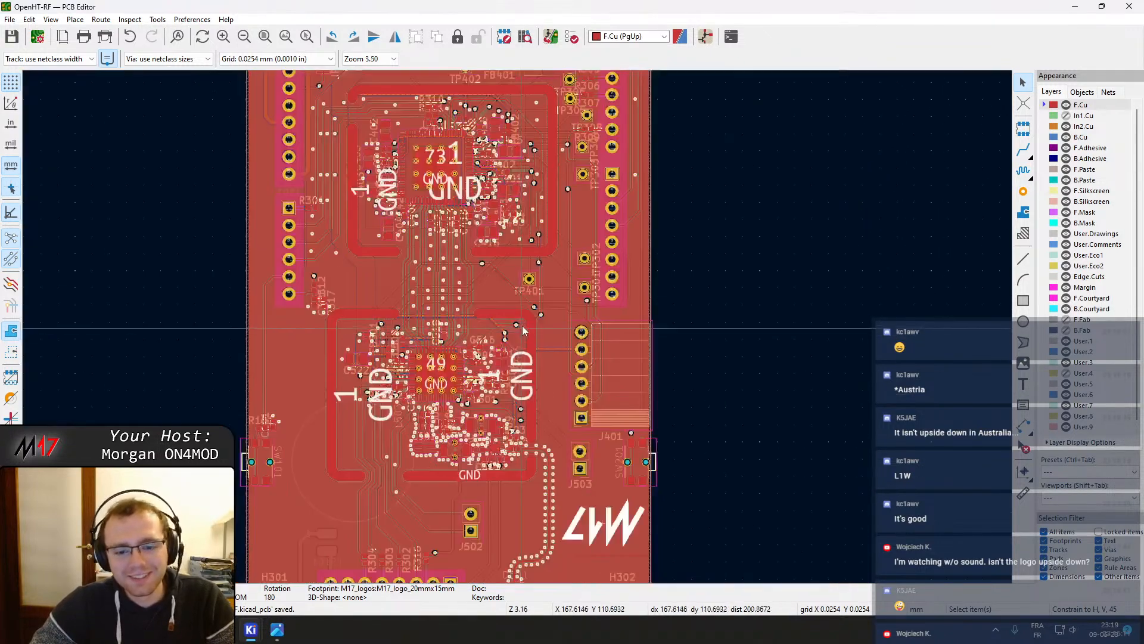
middle_drag(542, 352, 504, 507)
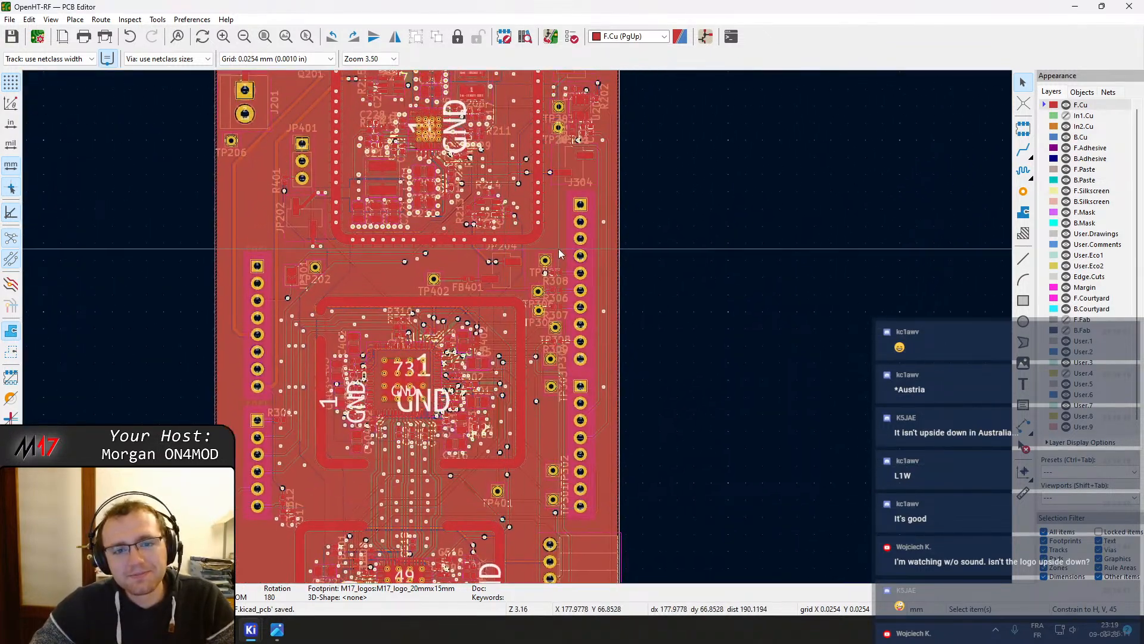
middle_drag(554, 356, 560, 284)
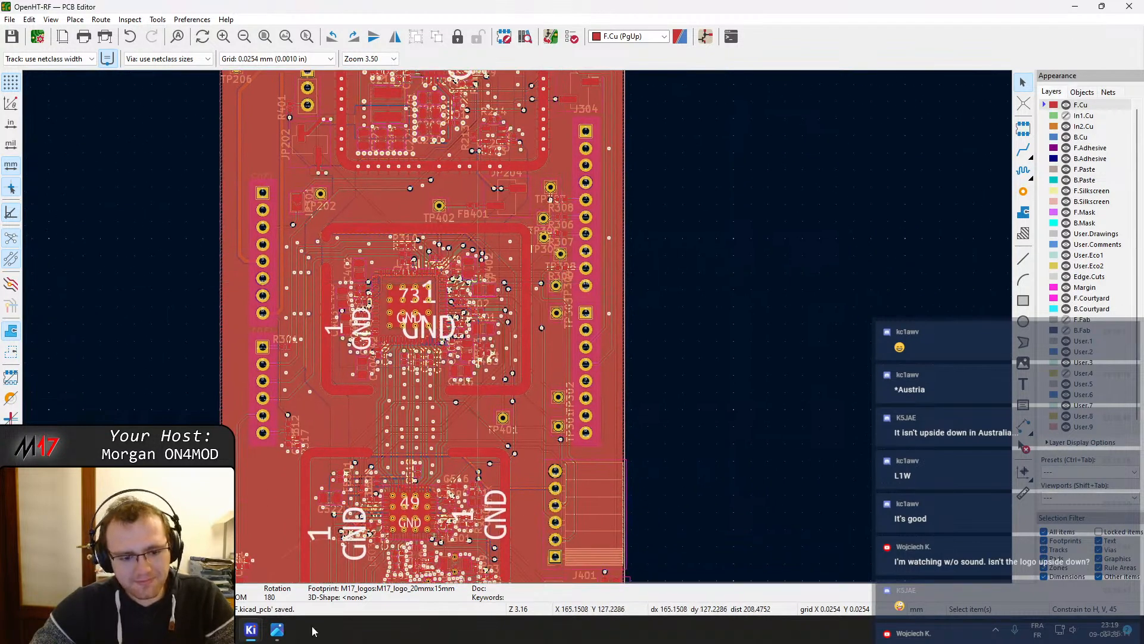
Move the M17 logo to the lower-left corner beside H301 and save the board
mouse_move(256, 633)
click(381, 552)
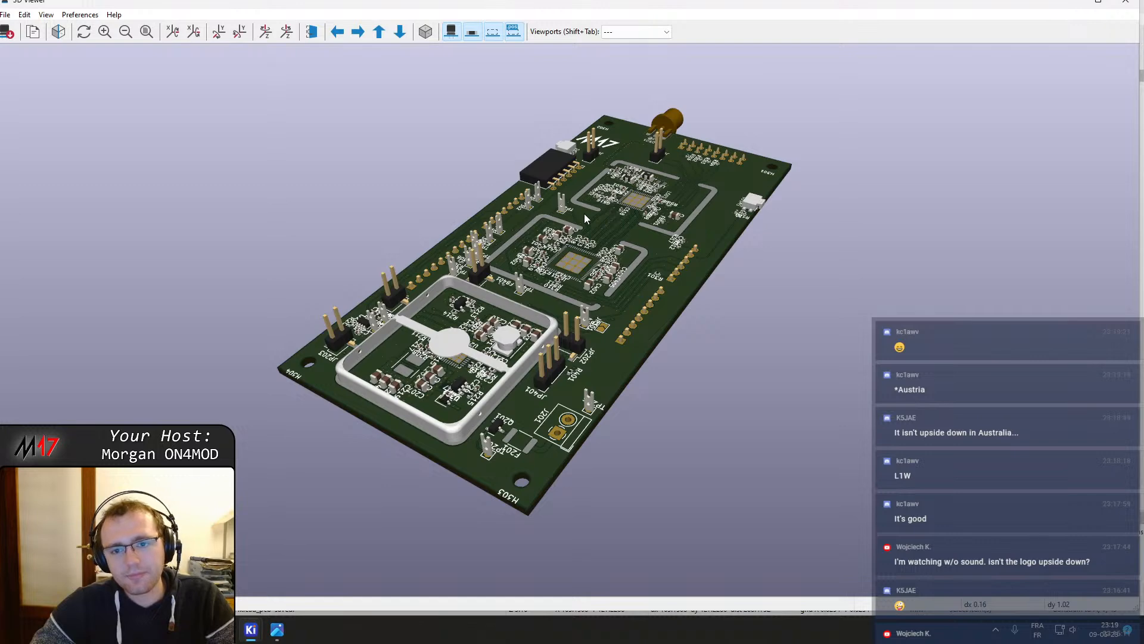
mouse_move(251, 630)
click(265, 567)
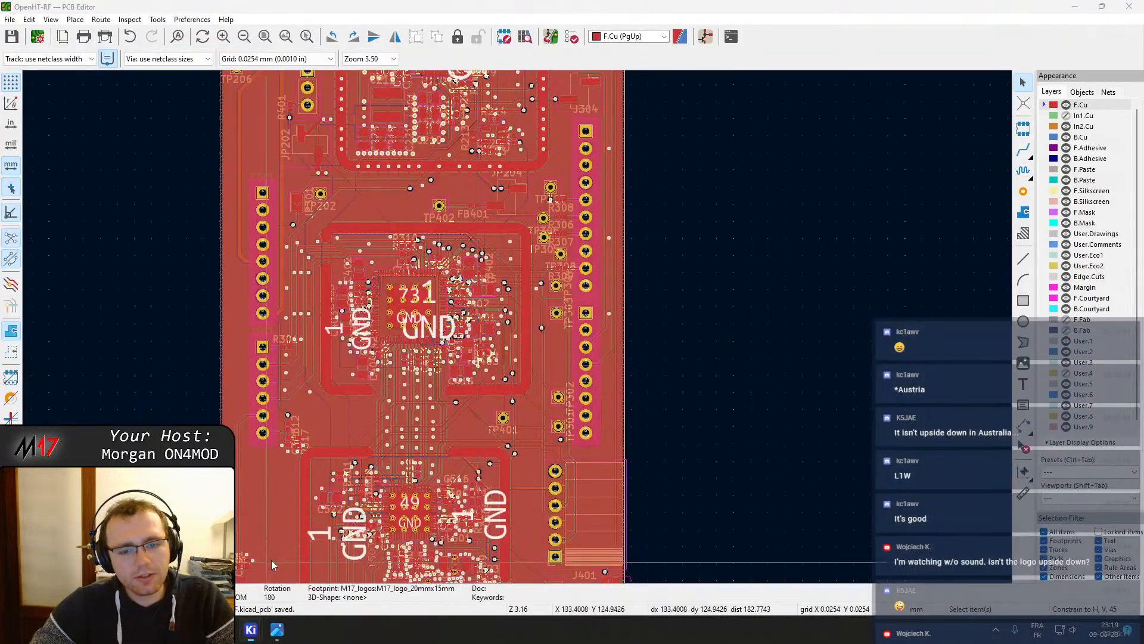
middle_drag(522, 537, 538, 325)
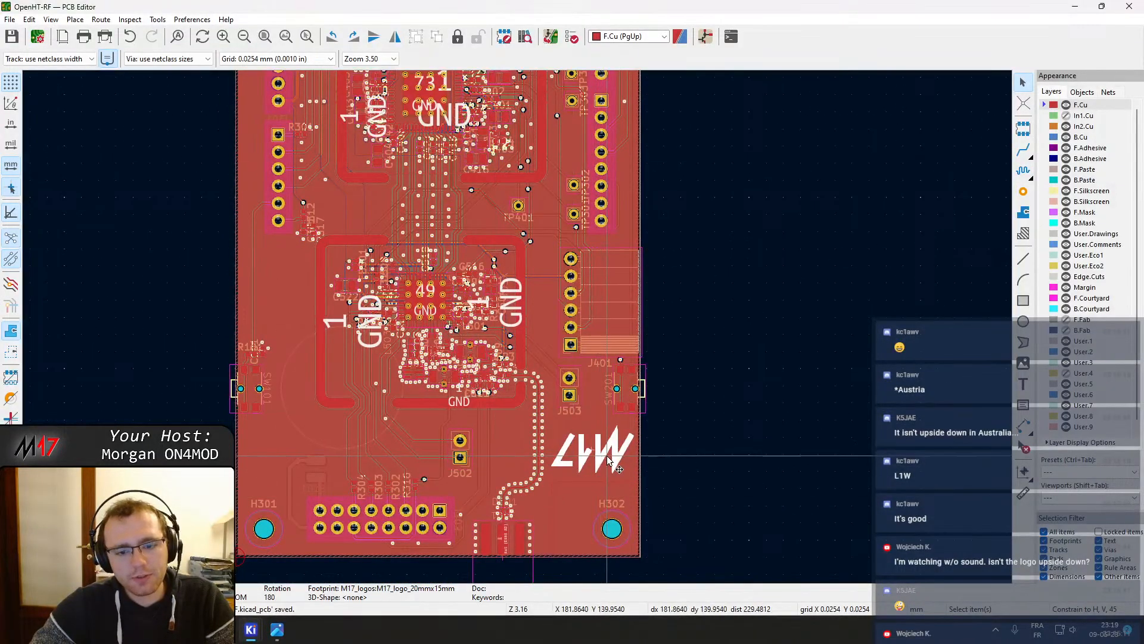
drag(487, 455, 294, 463)
key(ctrl+s)
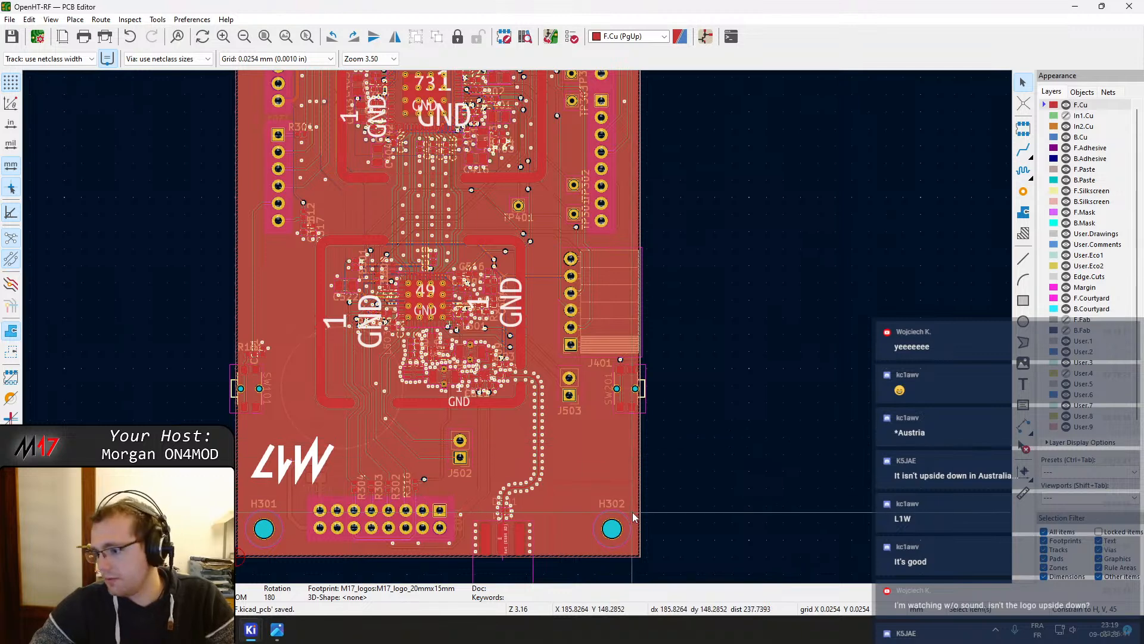
Open the 3D viewer, maximize it and export the current view as a PNG to the Desktop
key(alt+3)
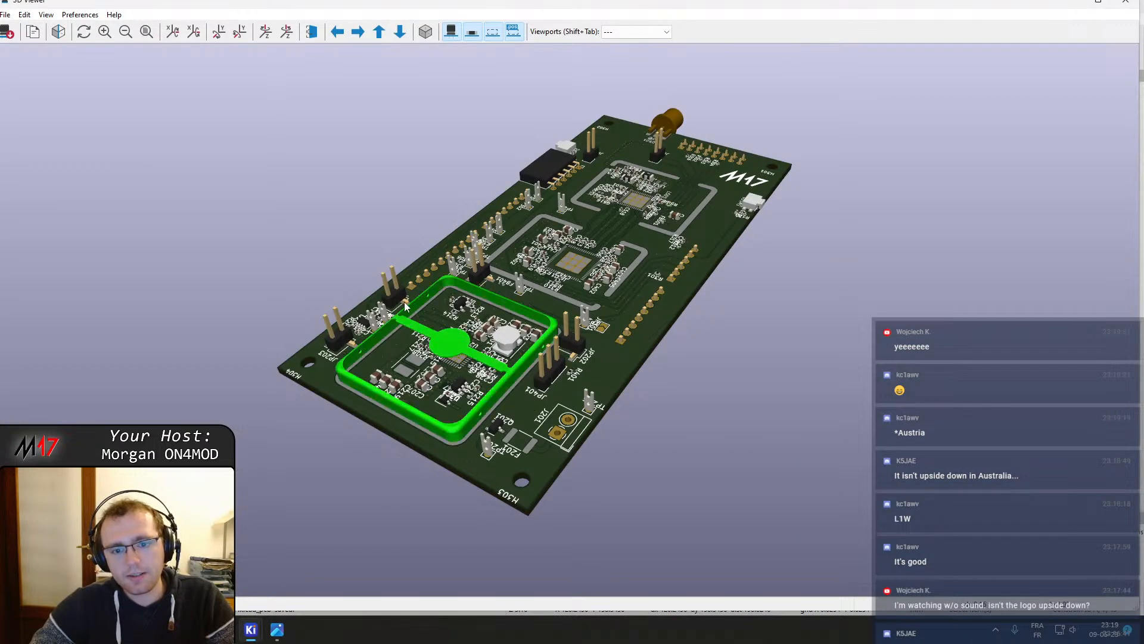
drag(287, 341, 299, 391)
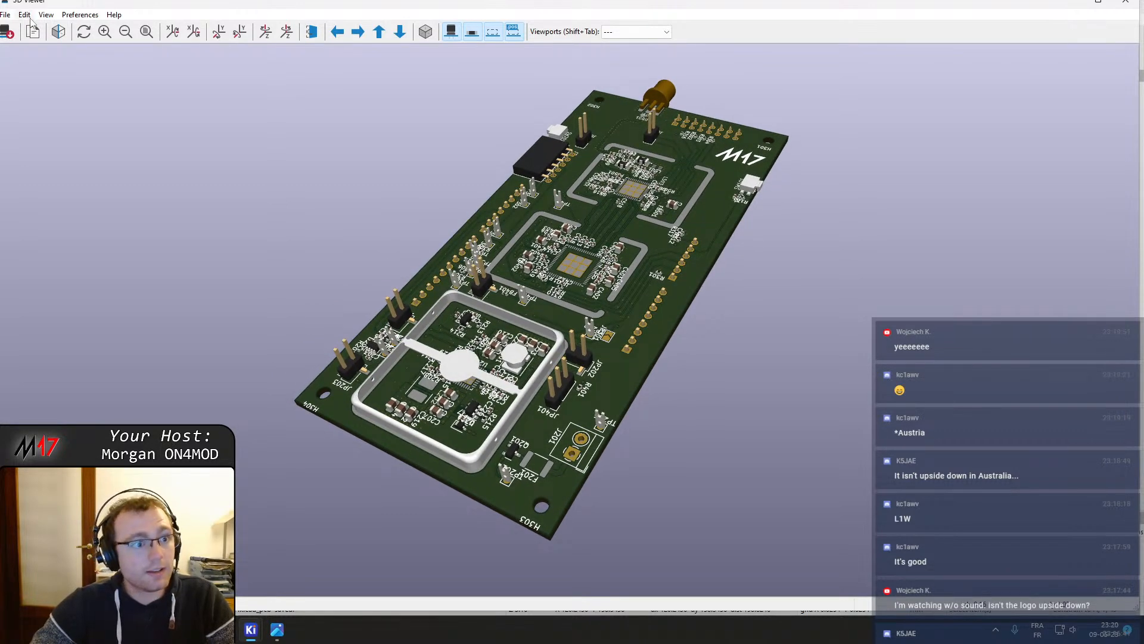
double_click(95, 5)
click(10, 20)
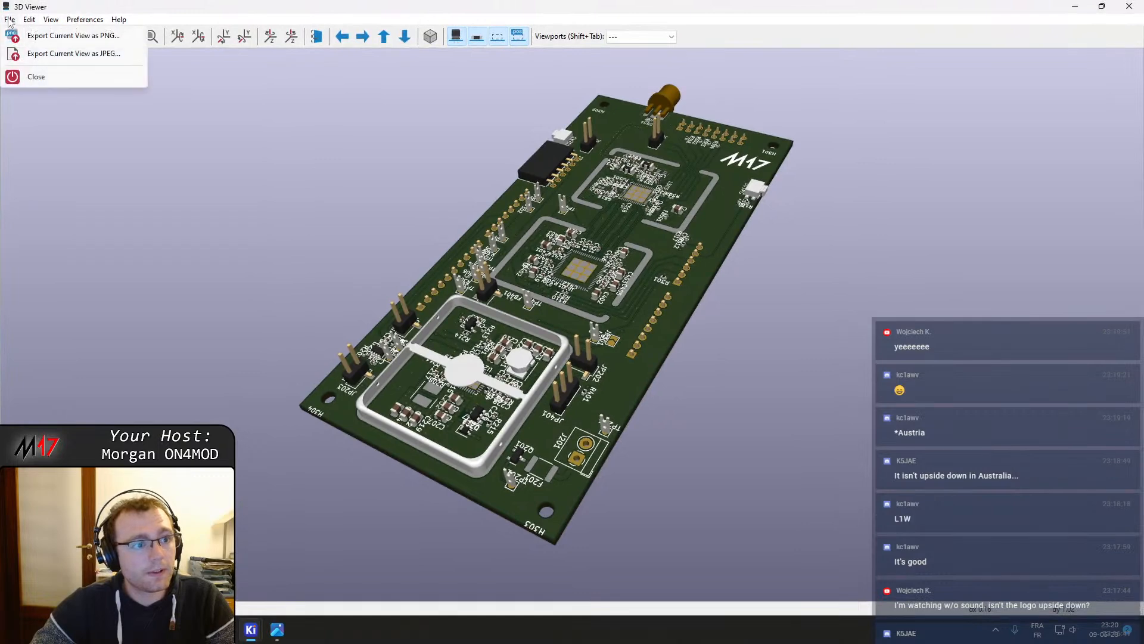
click(10, 20)
click(10, 20)
click(72, 36)
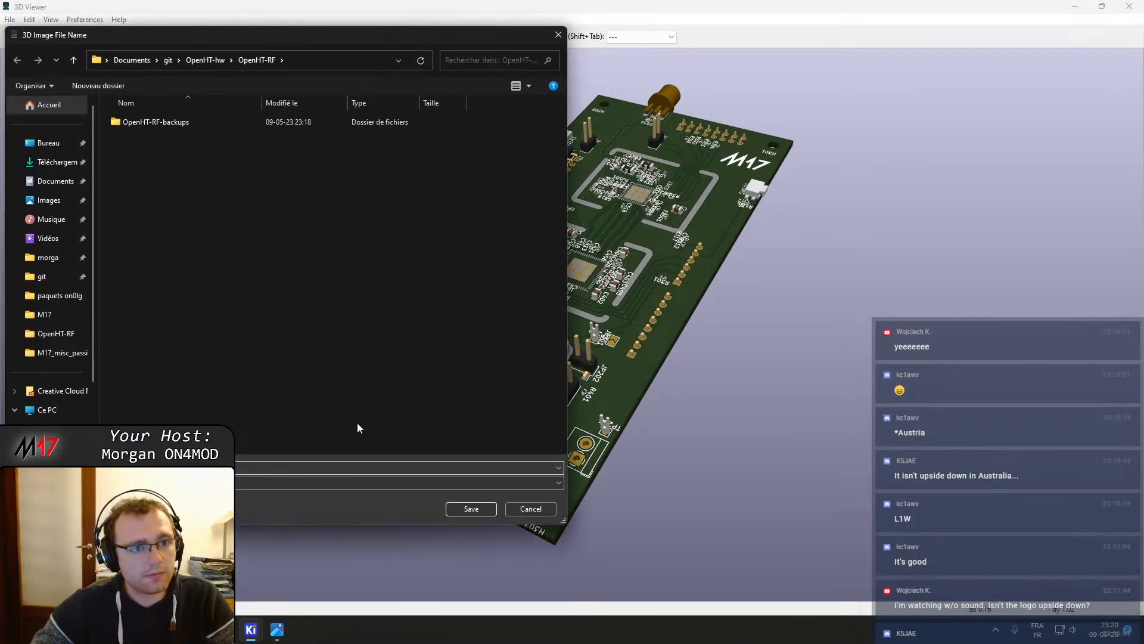
click(49, 143)
click(474, 510)
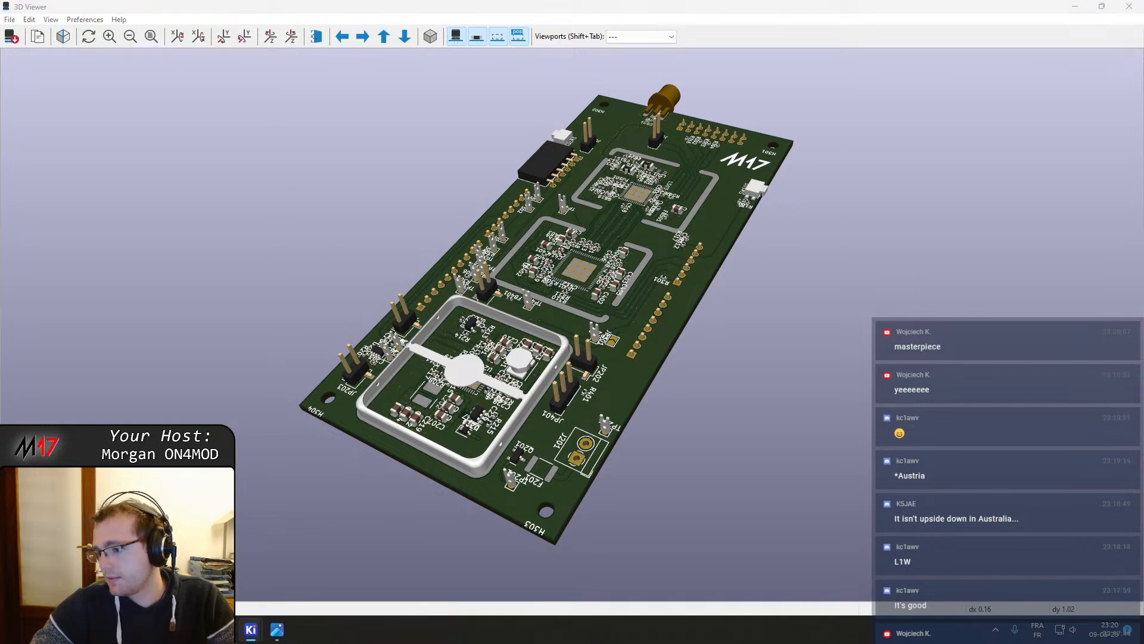
drag(232, 15, 1143, 24)
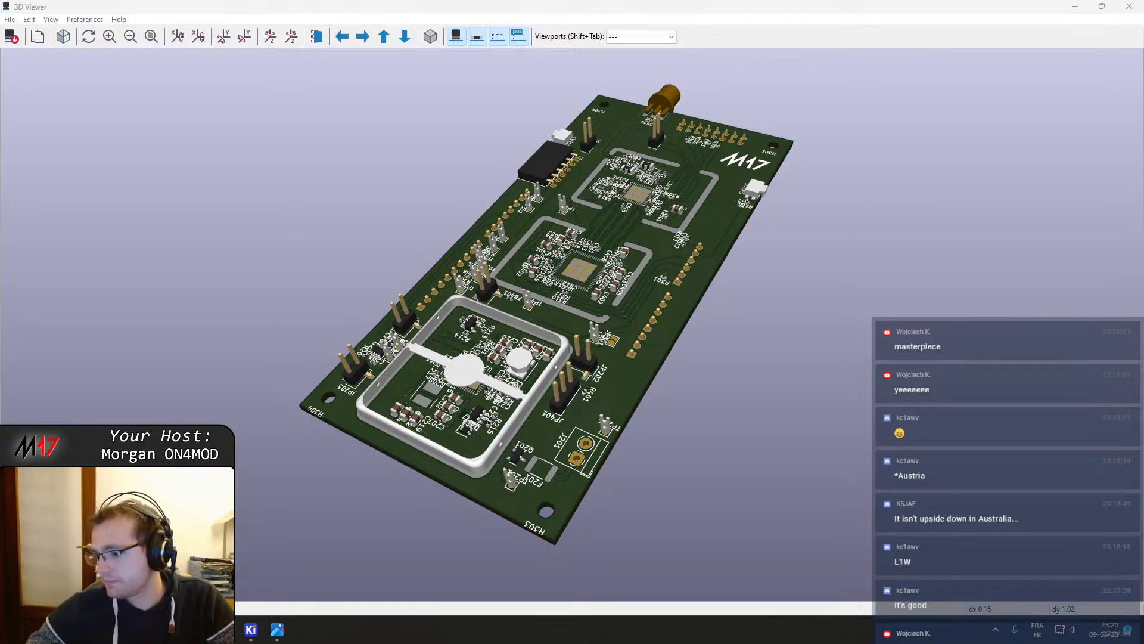
key(super+d)
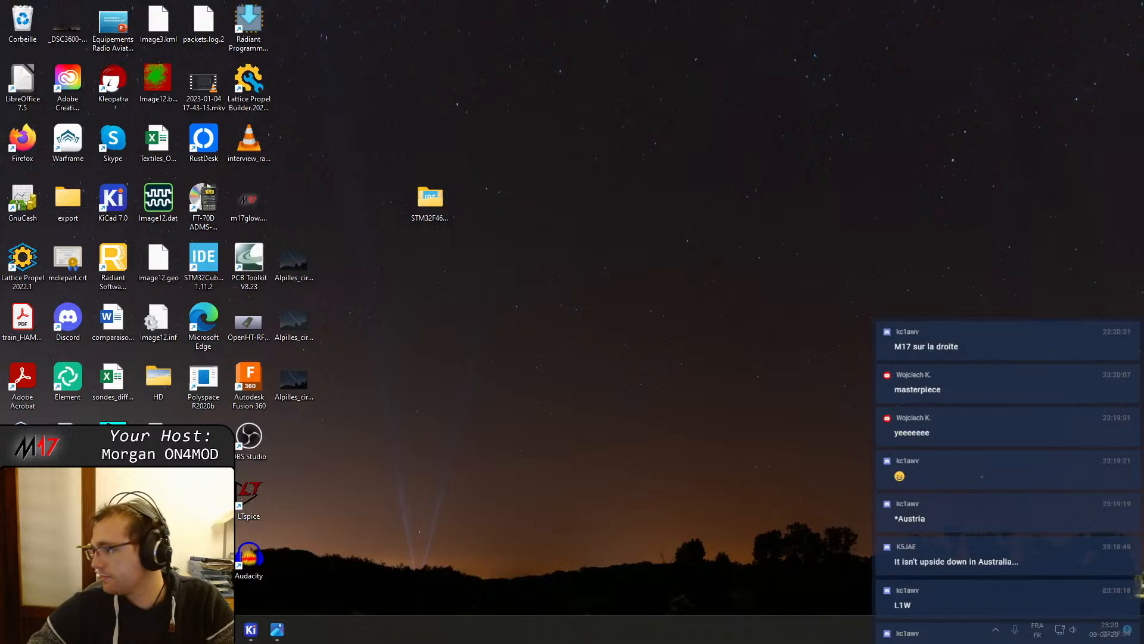
key(super+d)
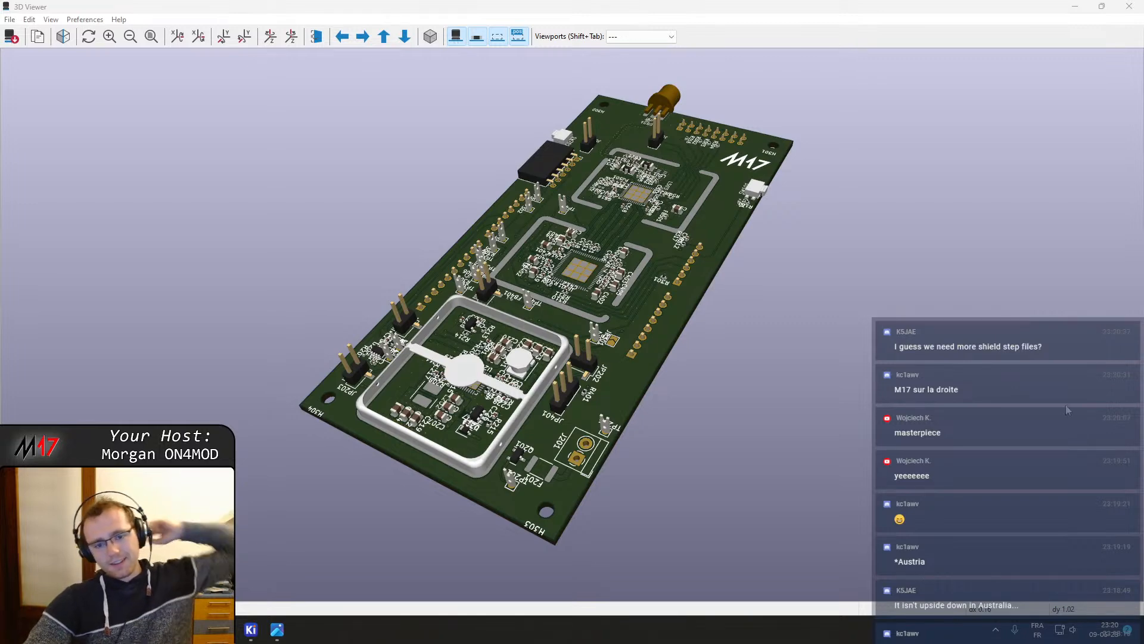
Orbit and zoom the 3D view to inspect the shielded RF sections and connectors
middle_drag(511, 264, 509, 284)
scroll(578, 287, up, 3)
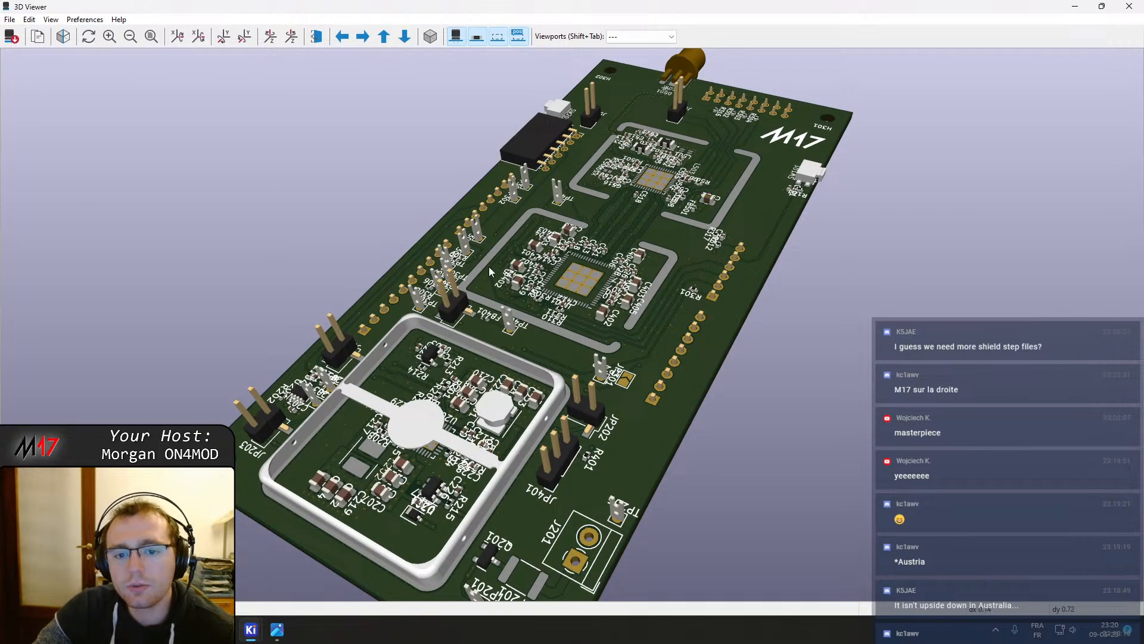
drag(574, 185, 582, 350)
middle_drag(581, 349, 720, 161)
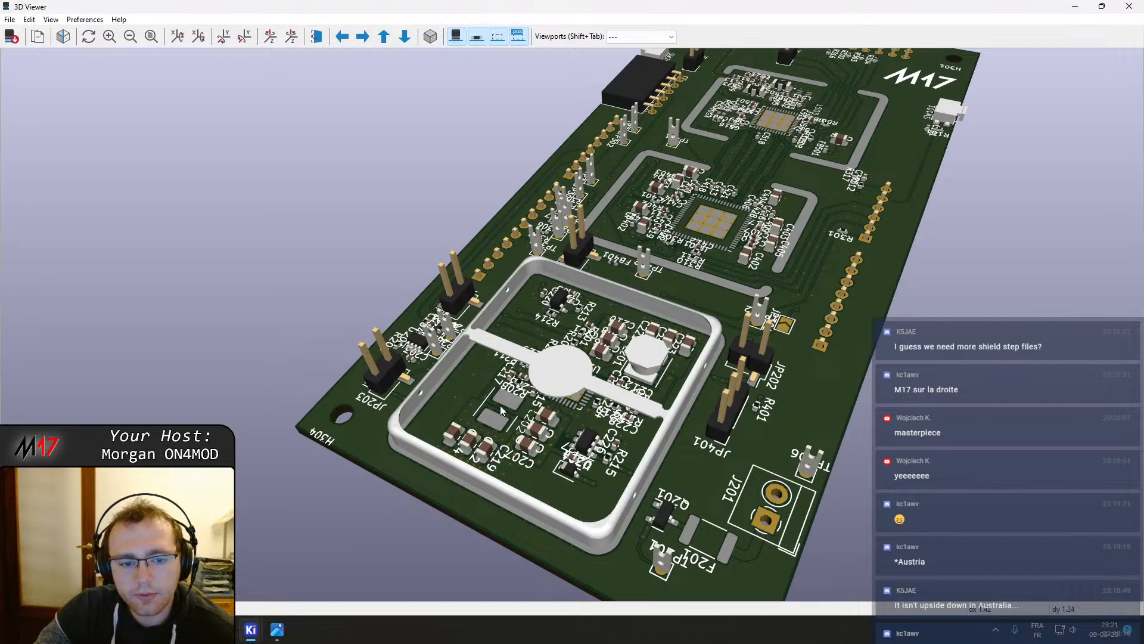
scroll(501, 410, up, 2)
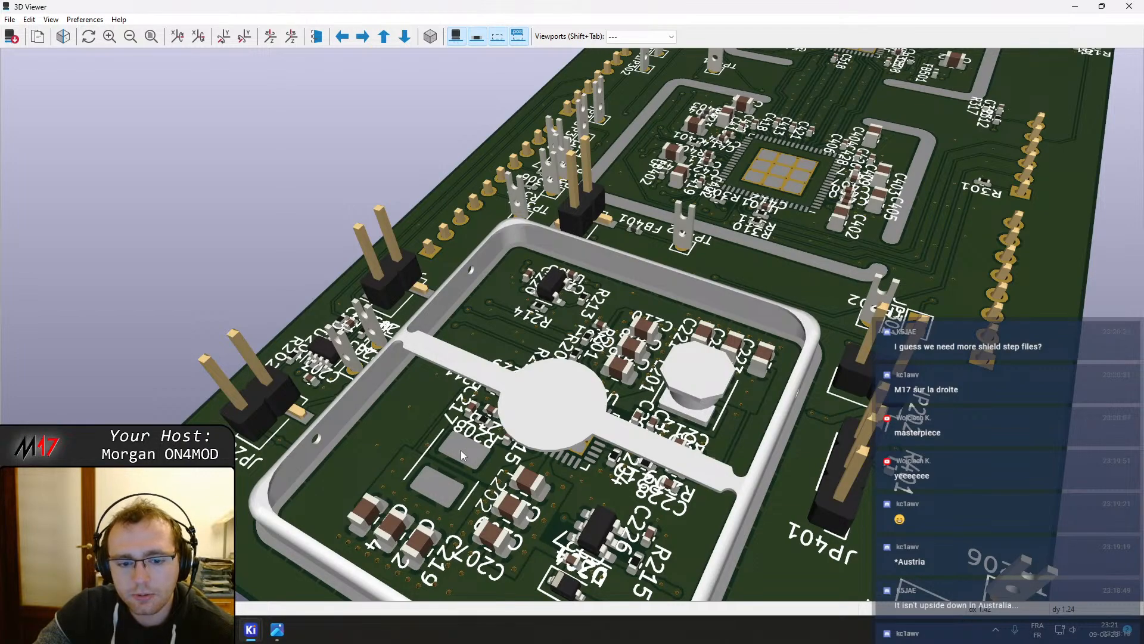
middle_drag(716, 354, 706, 367)
middle_drag(613, 464, 584, 470)
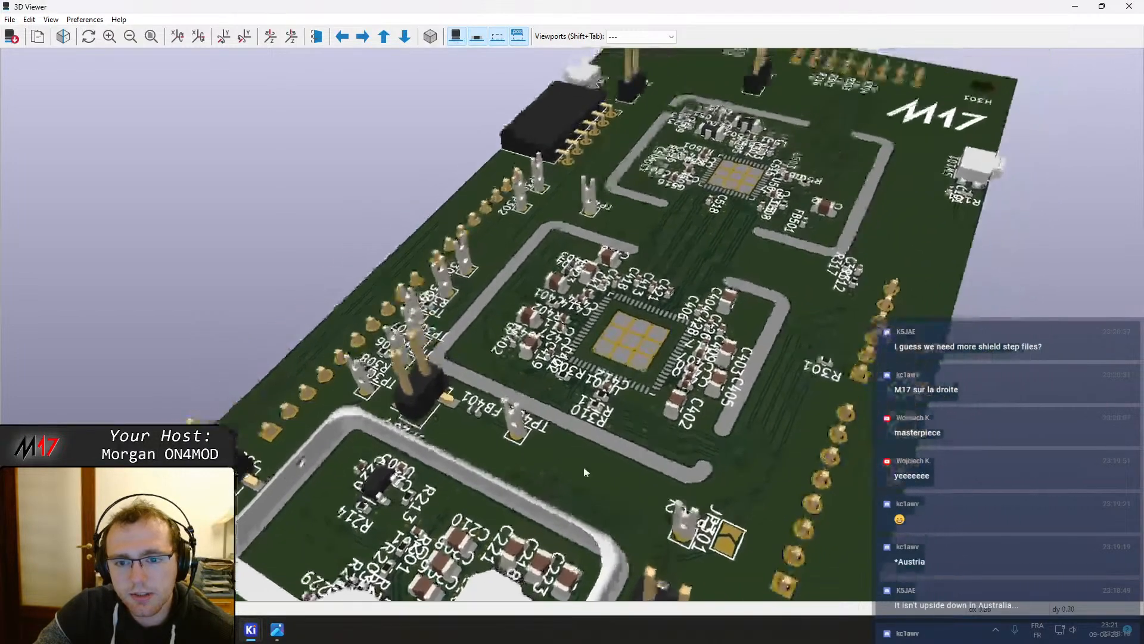
middle_drag(632, 342, 537, 386)
Zoom into the transceiver area near the top of the board to examine its components
scroll(770, 72, down, 5)
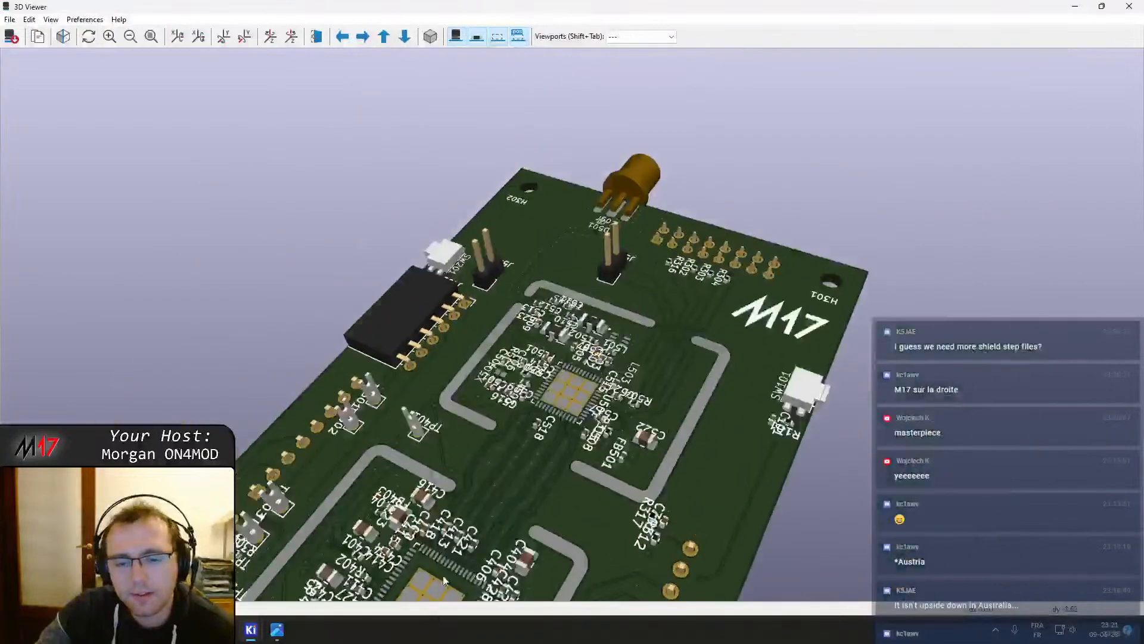
scroll(538, 385, down, 4)
scroll(540, 385, up, 8)
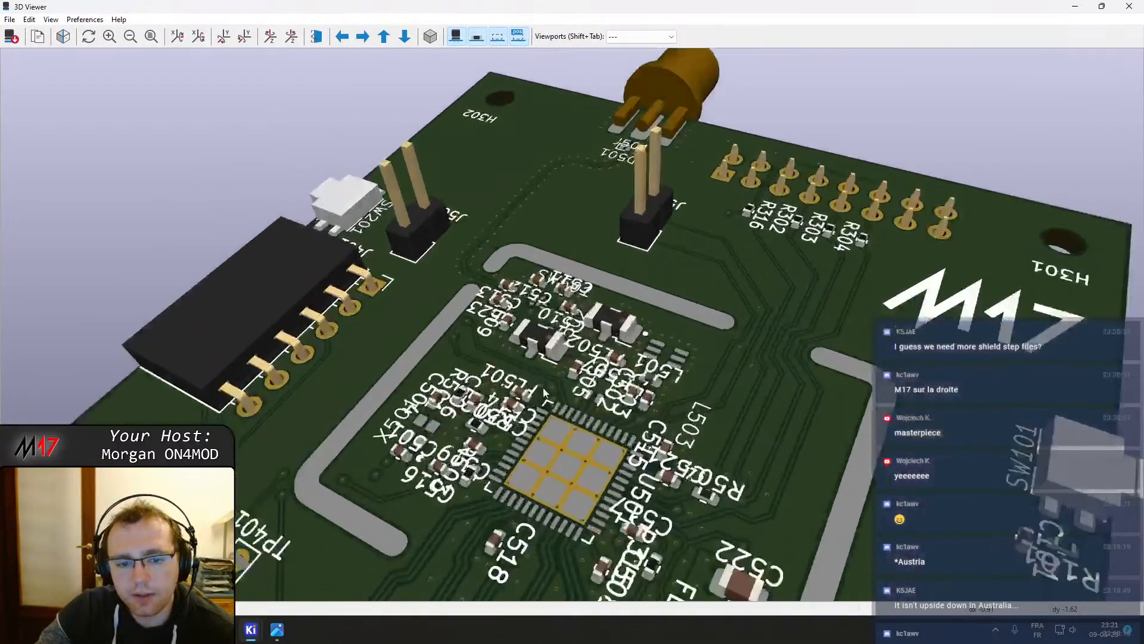
scroll(542, 388, down, 3)
scroll(550, 401, up, 4)
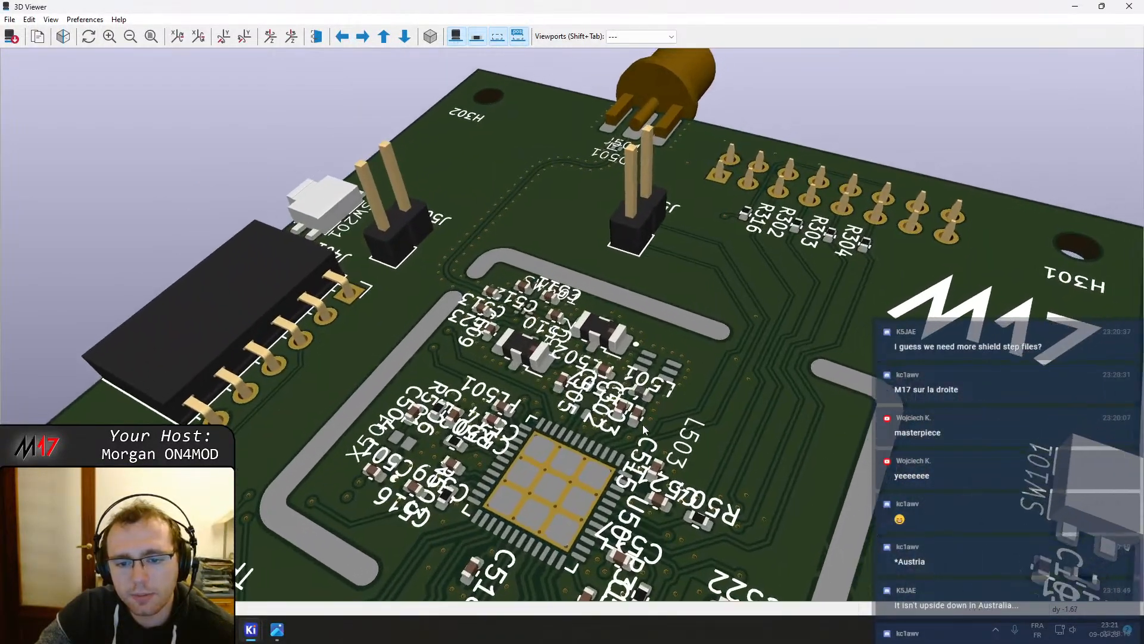
scroll(588, 523, up, 4)
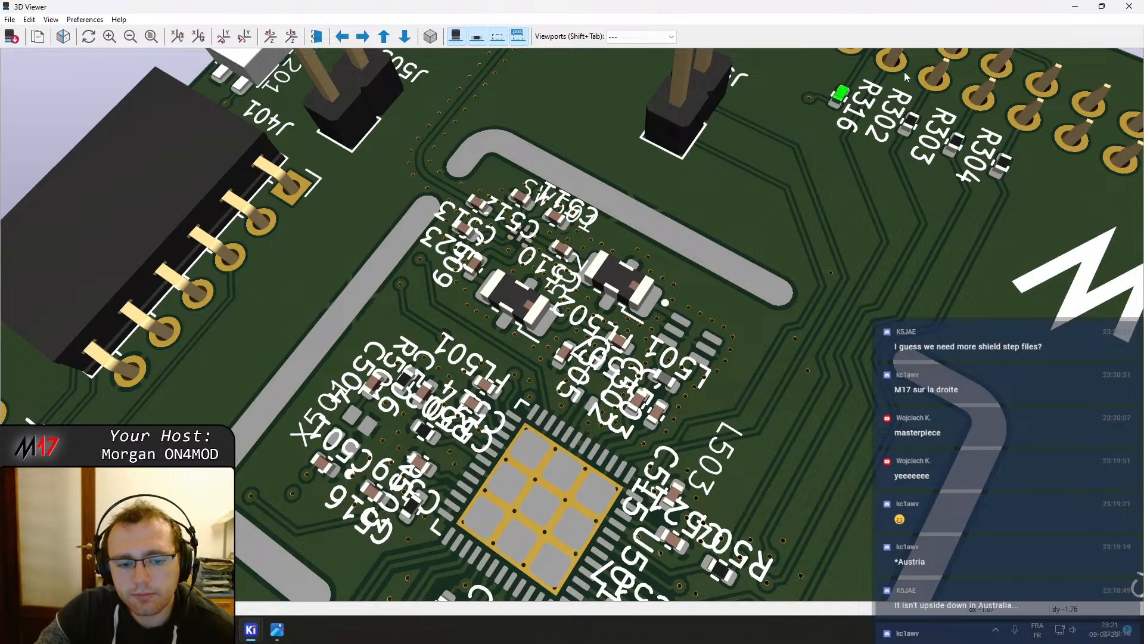
middle_drag(592, 365, 651, 306)
scroll(514, 112, down, 2)
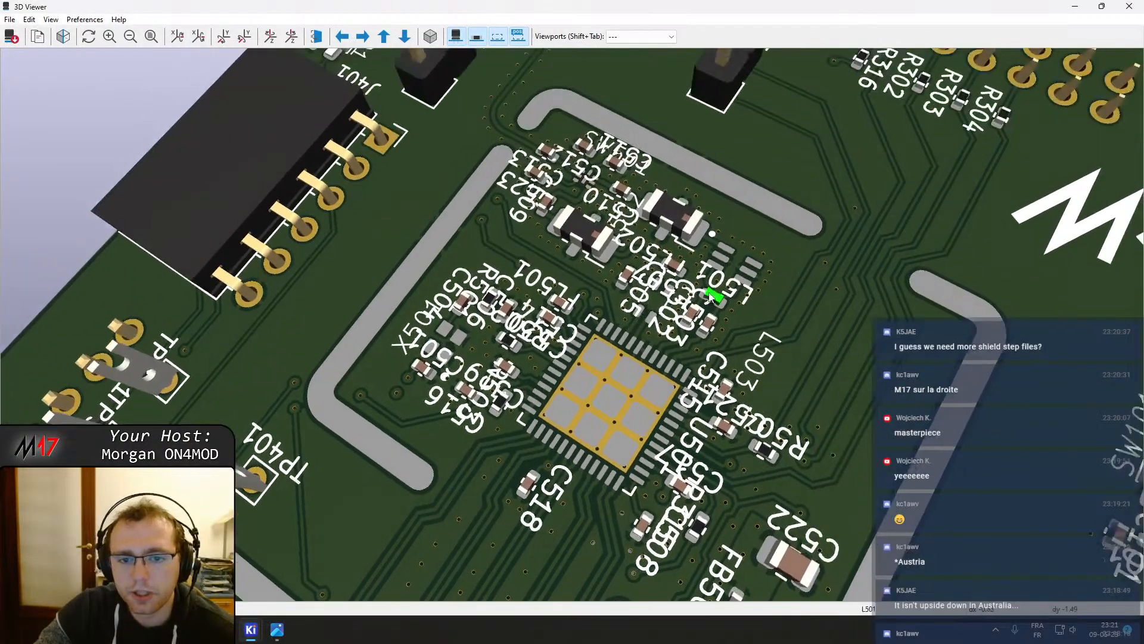
Orbit, pan and zoom the 3D view across the RF shield cans and surrounding component areas of the board
middle_drag(507, 530, 894, 224)
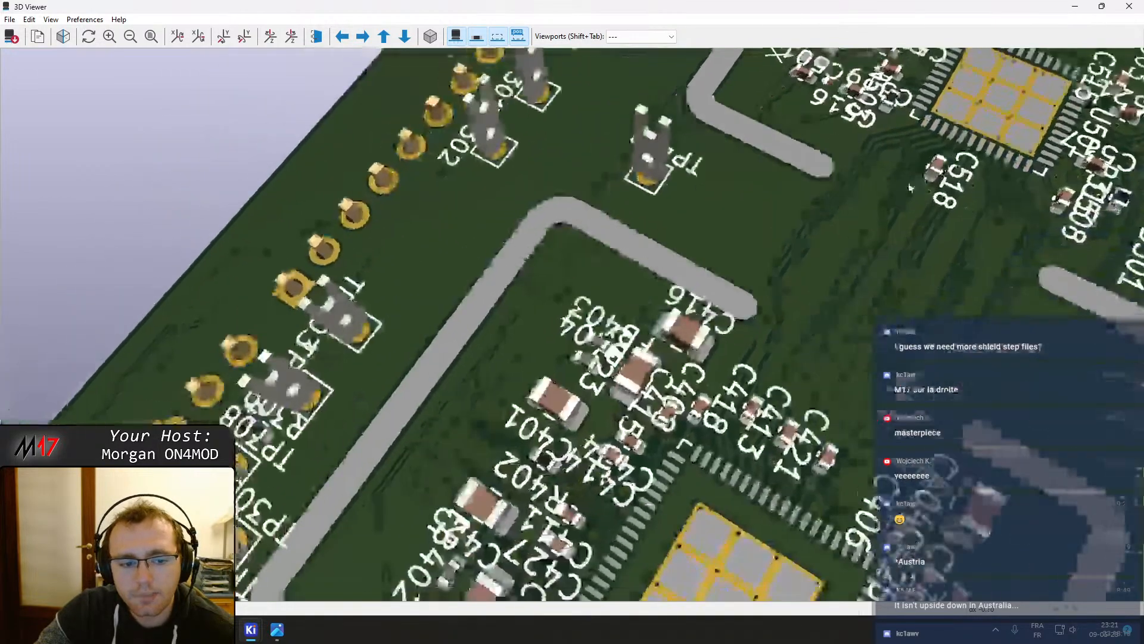
scroll(674, 328, down, 1)
middle_drag(666, 408, 629, 182)
middle_drag(632, 487, 593, 365)
middle_drag(490, 505, 801, 95)
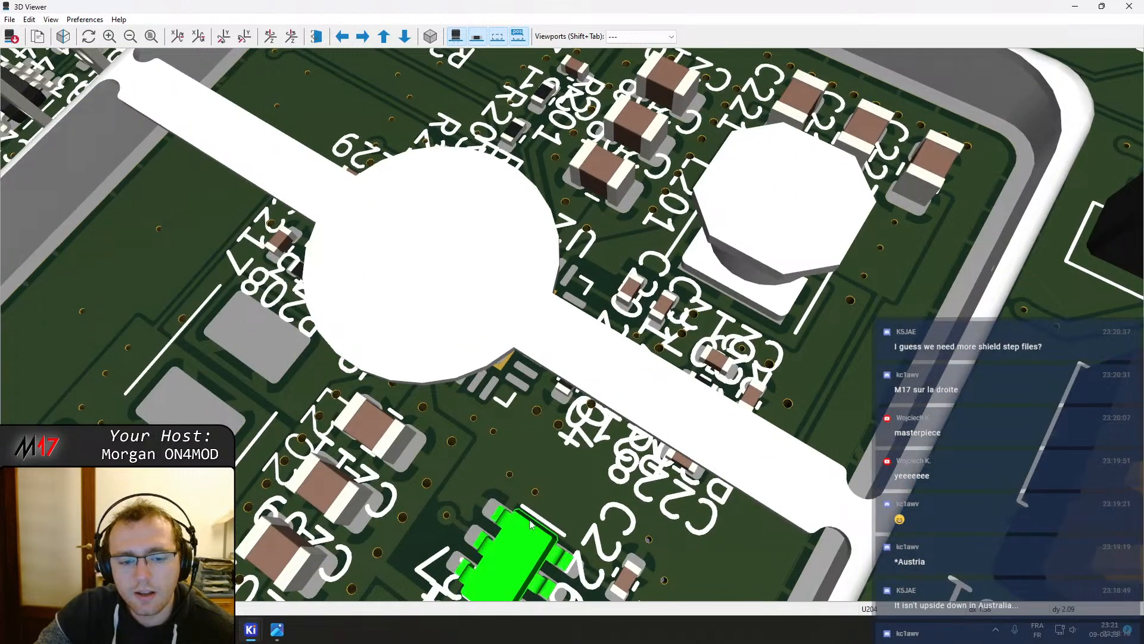
drag(537, 537, 559, 459)
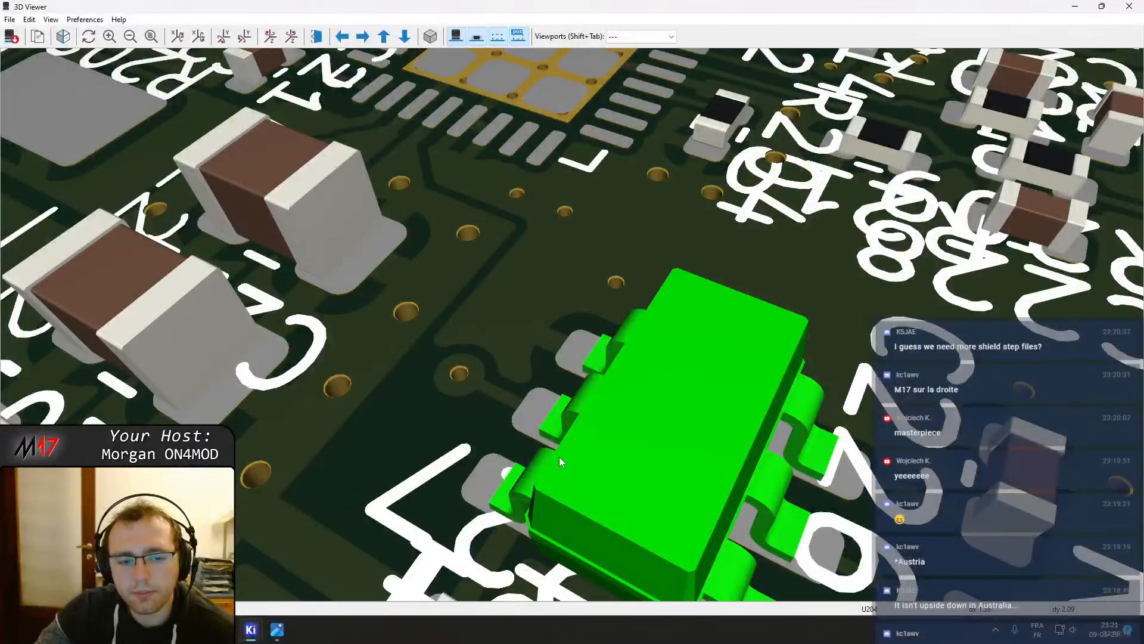
scroll(463, 349, down, 8)
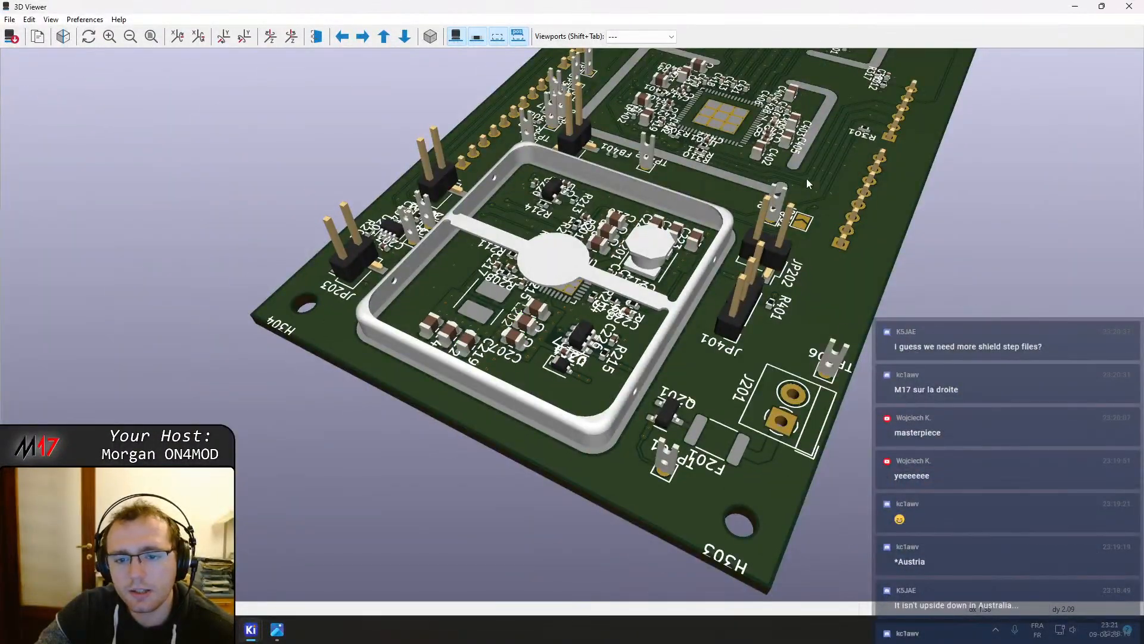
middle_drag(769, 69, 563, 392)
scroll(572, 358, up, 5)
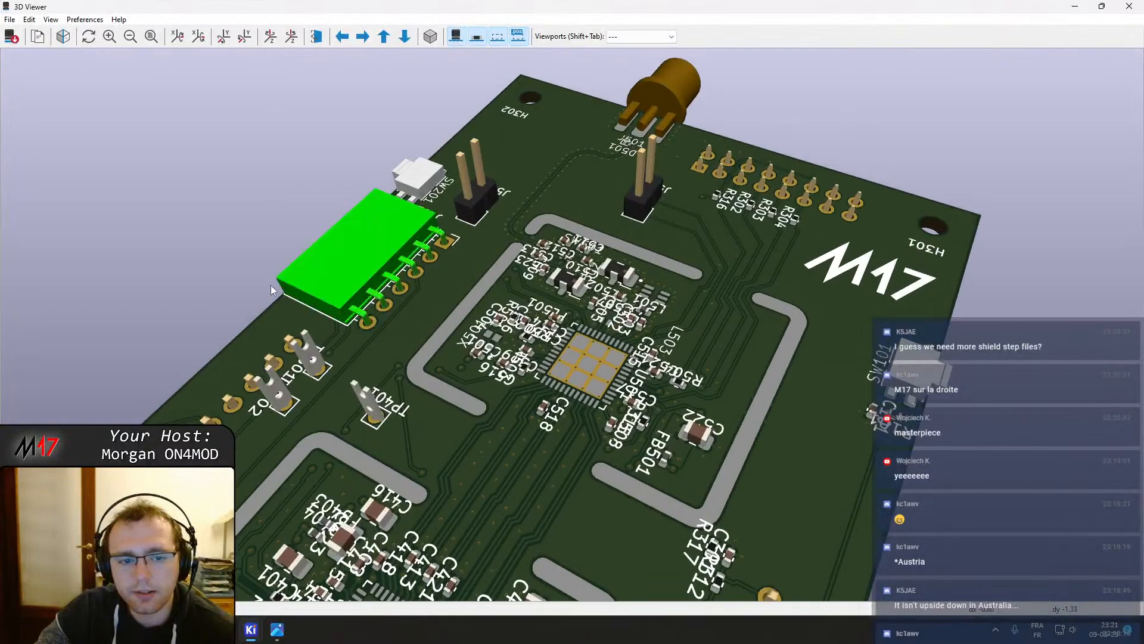
middle_drag(746, 406, 792, 284)
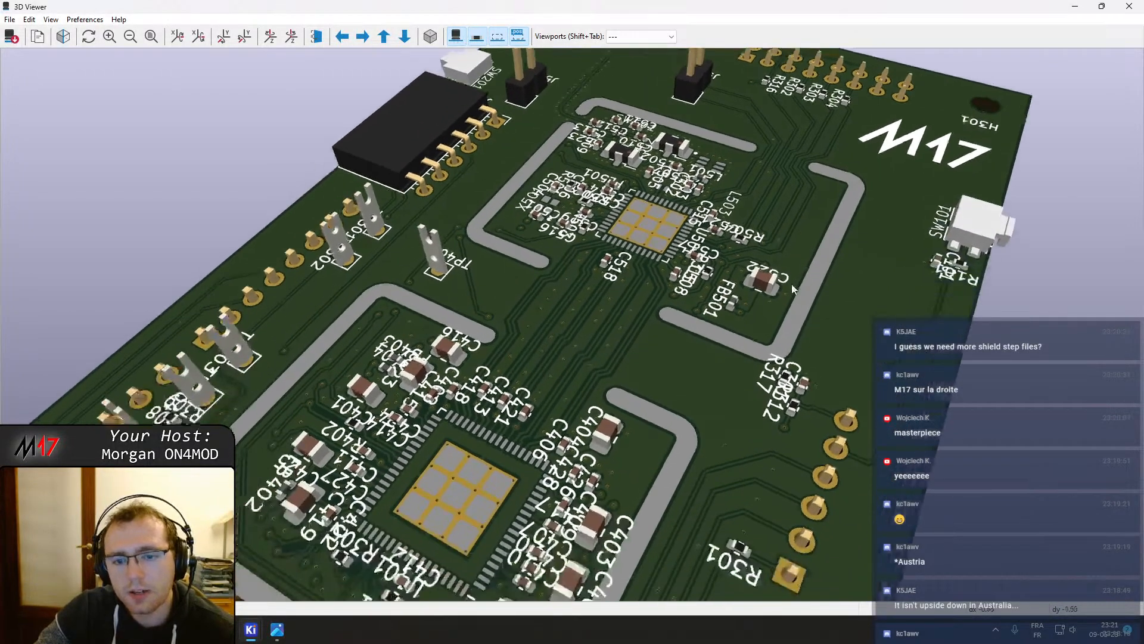
scroll(664, 203, up, 4)
scroll(670, 209, down, 5)
middle_drag(666, 335, 754, 182)
scroll(555, 377, down, 3)
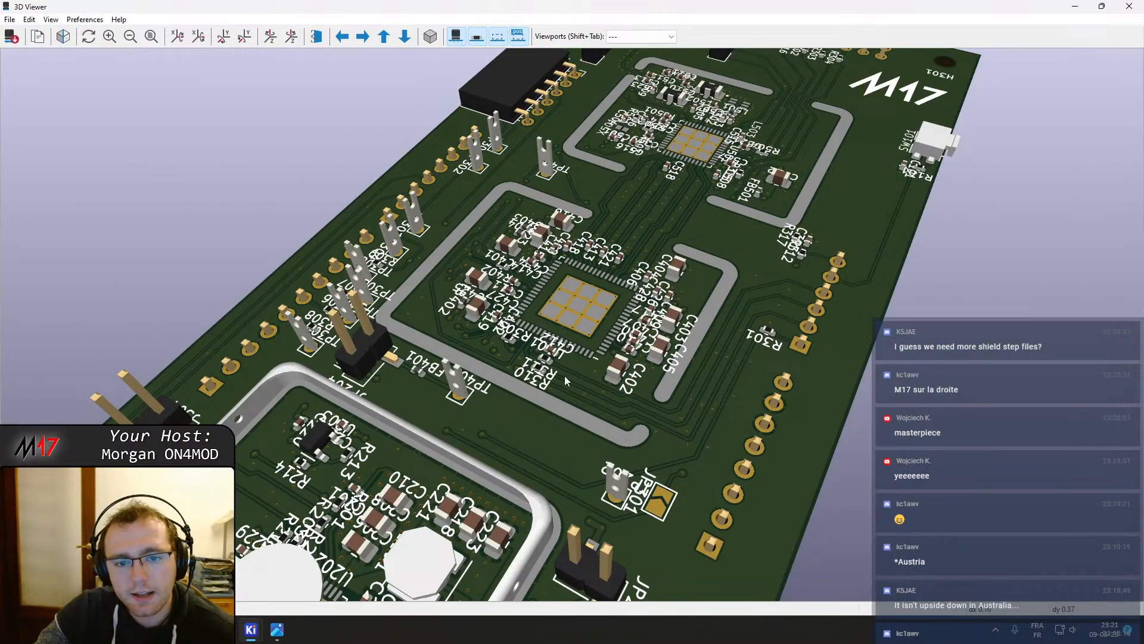
Switch to the PCB editor and inspect the footprint properties of the RF shield parts J504 and J402
mouse_move(254, 632)
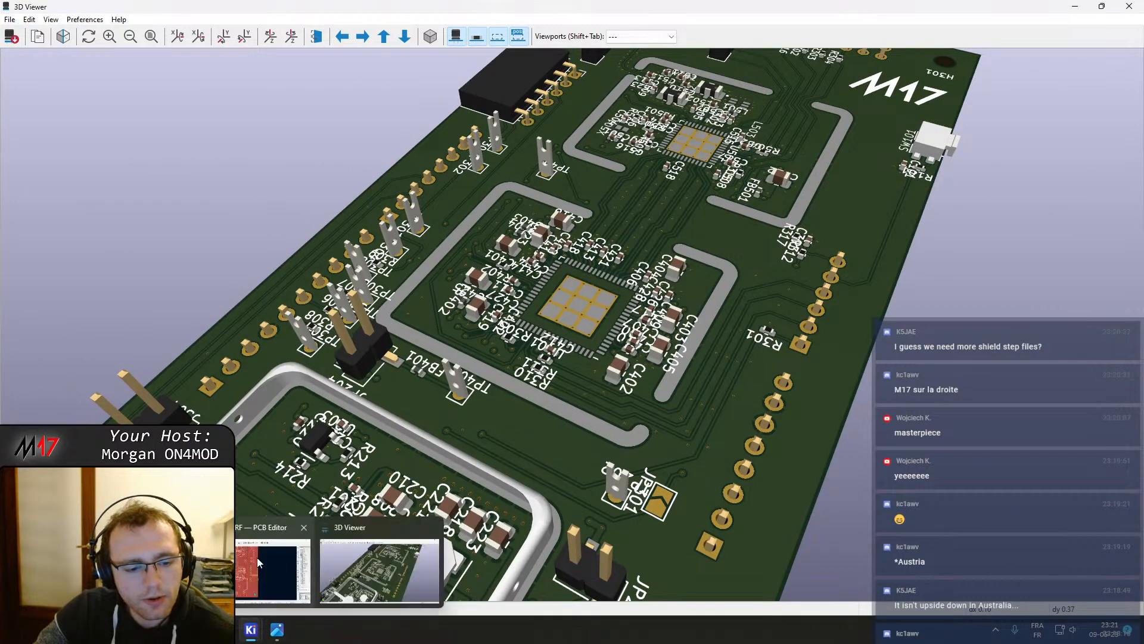
click(301, 575)
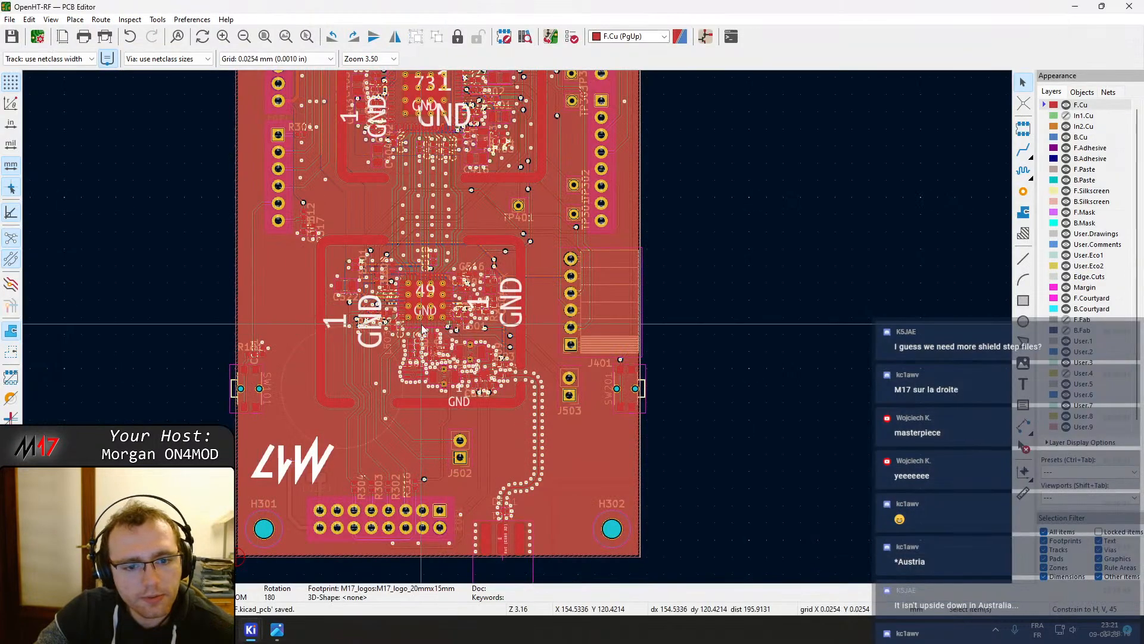
double_click(518, 265)
click(948, 442)
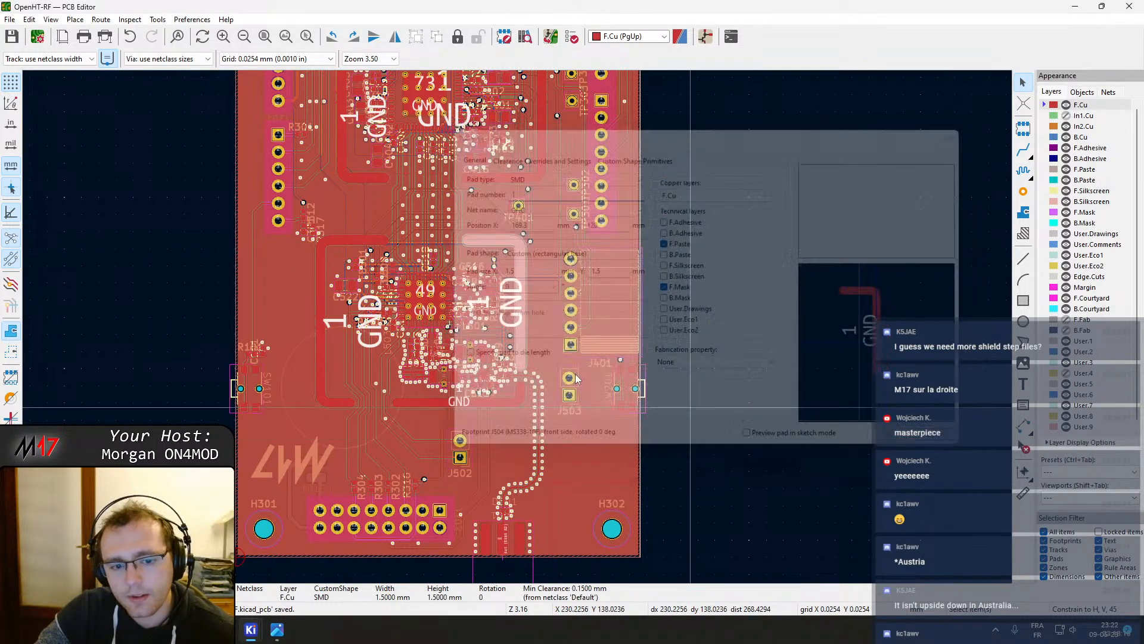
double_click(474, 258)
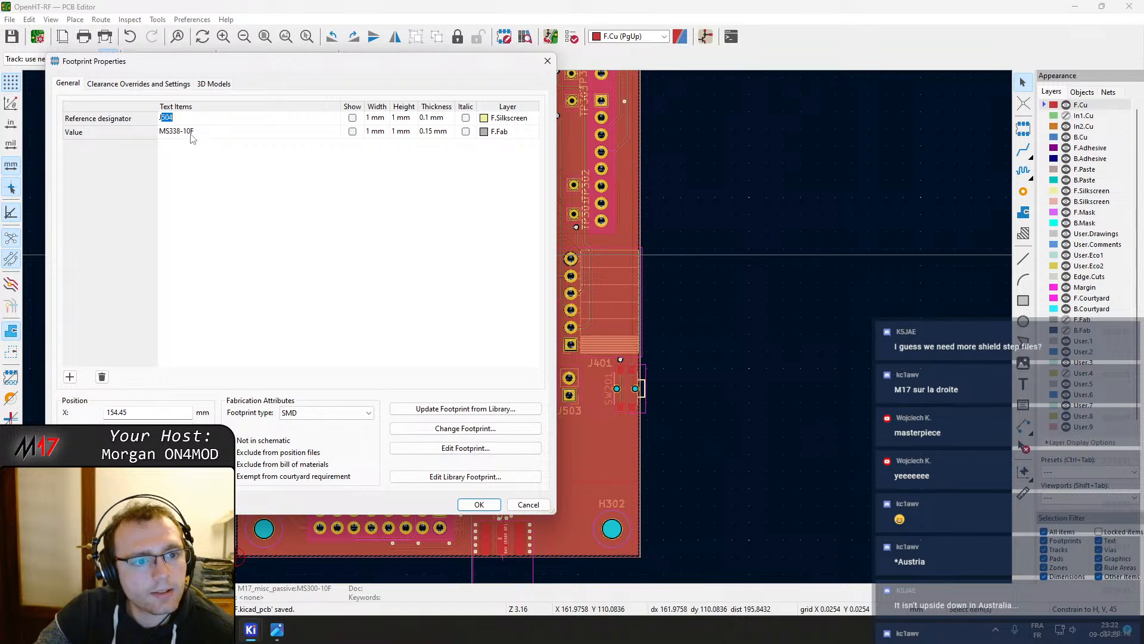
click(549, 64)
middle_drag(467, 162, 486, 271)
double_click(377, 258)
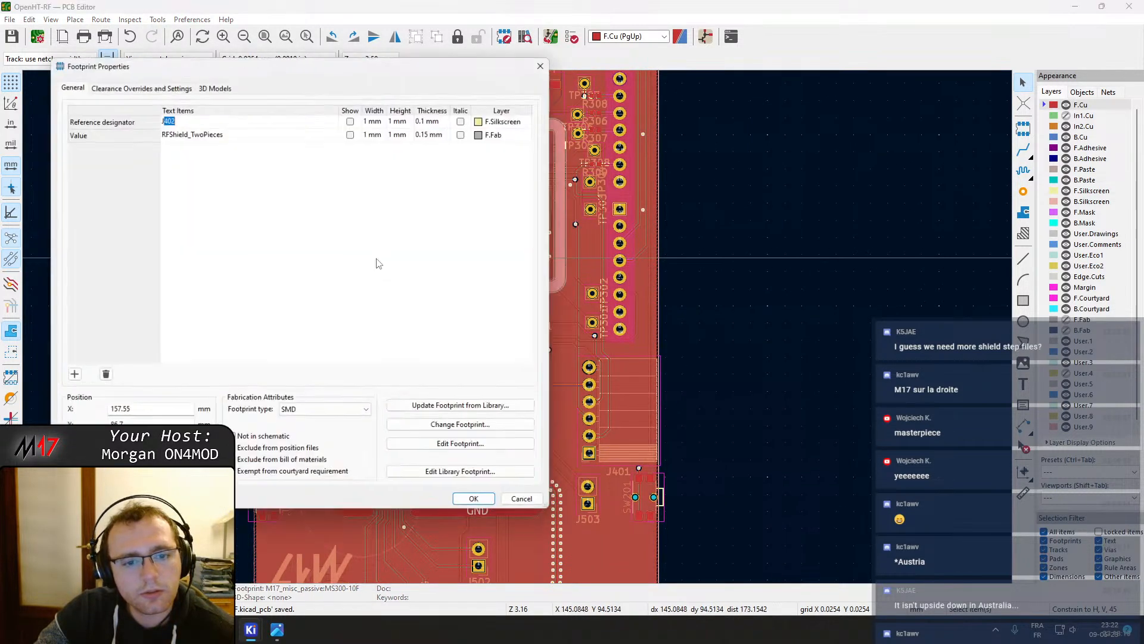
click(546, 63)
Inspect the footprint properties of the other RF shield footprints on the board, closing each dialog
middle_drag(471, 71, 495, 181)
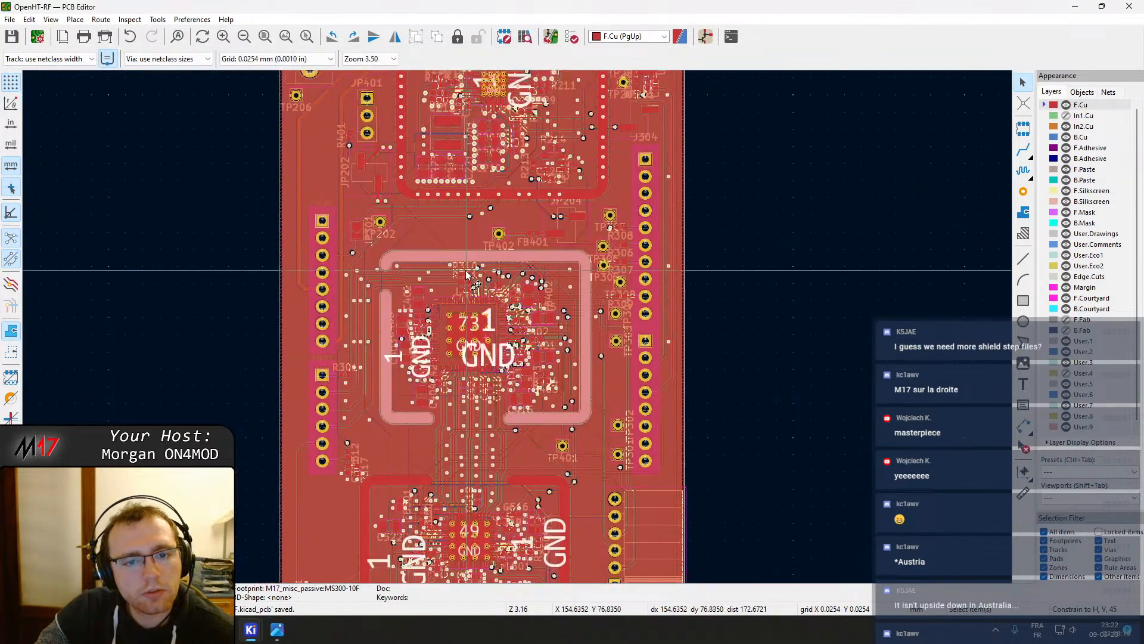
double_click(494, 181)
click(710, 351)
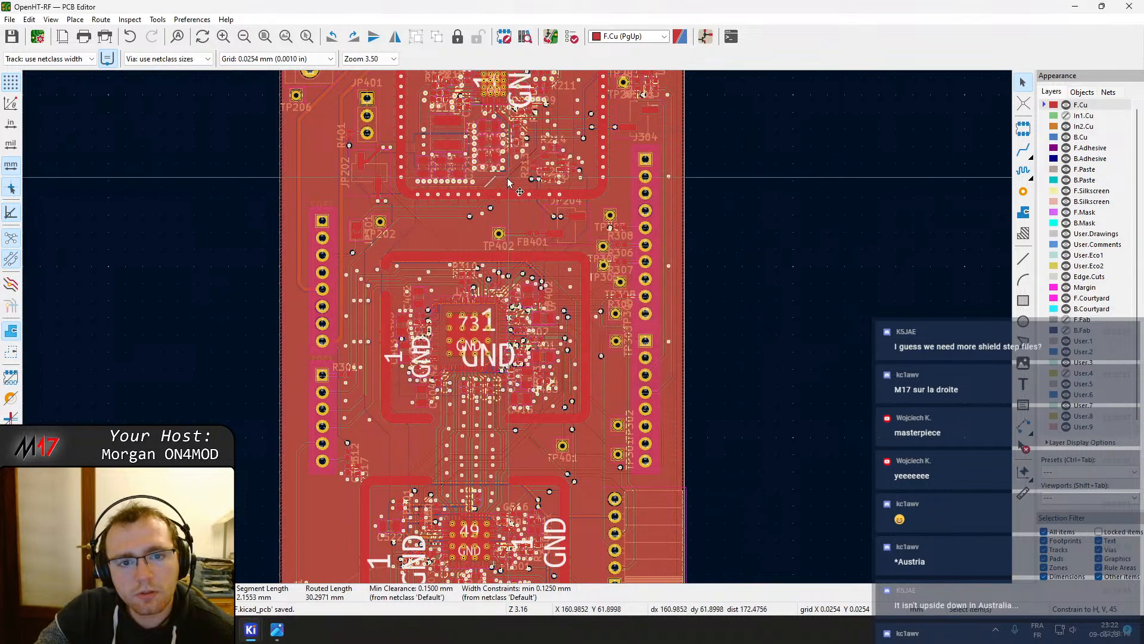
double_click(505, 181)
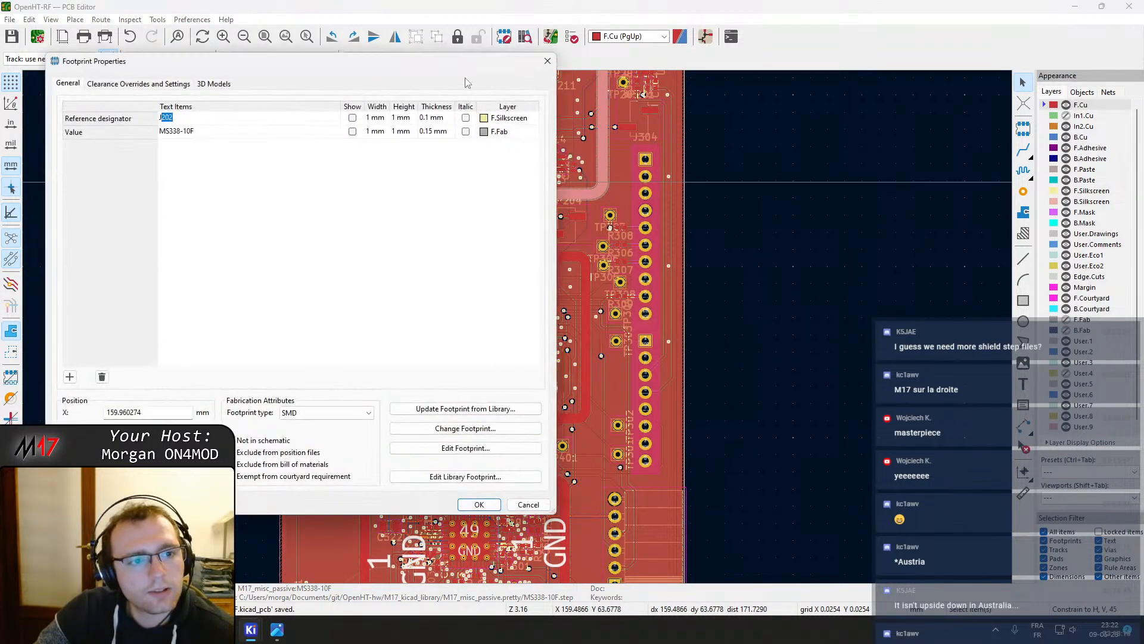
click(548, 63)
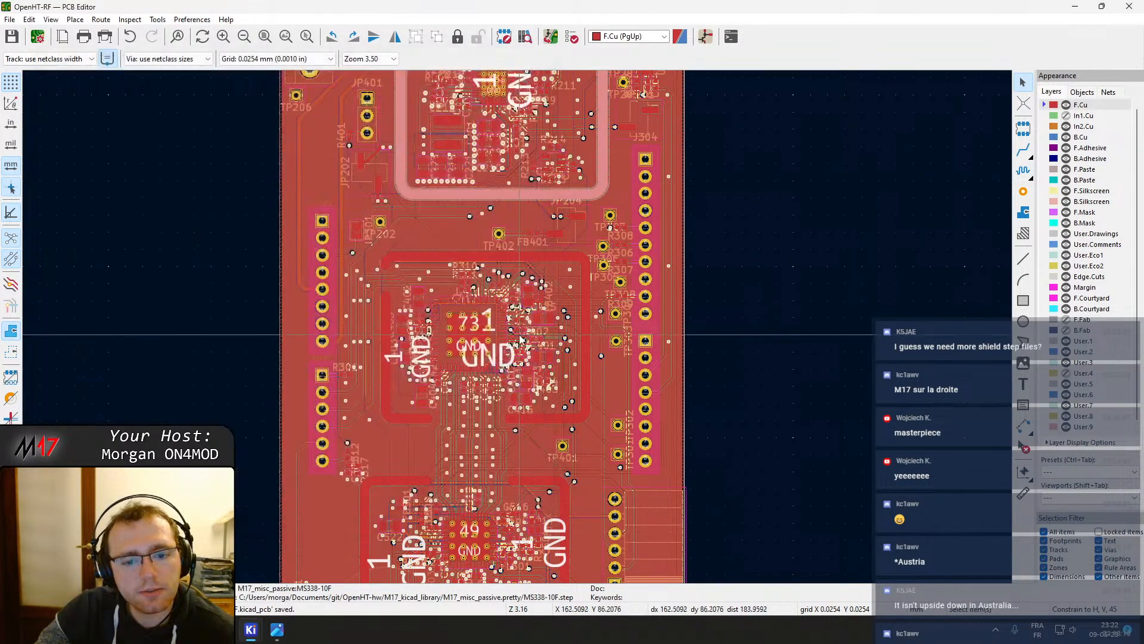
middle_drag(400, 578, 398, 459)
click(378, 449)
double_click(377, 449)
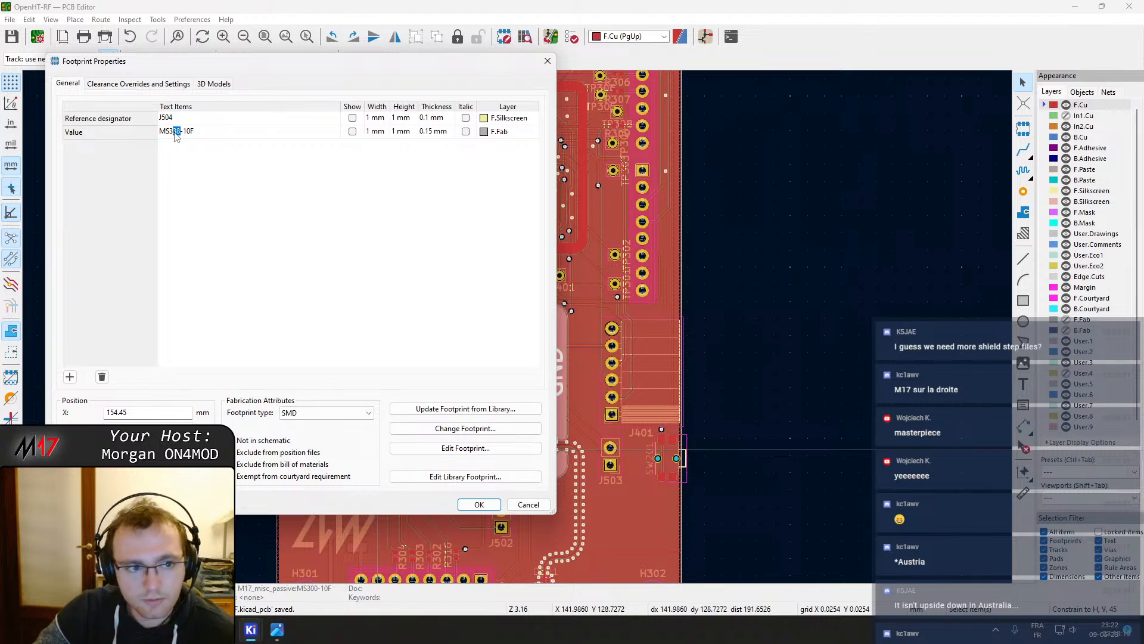
click(523, 507)
Open the project's Schematic Editor and enter the FPGA sheet
click(251, 628)
click(137, 563)
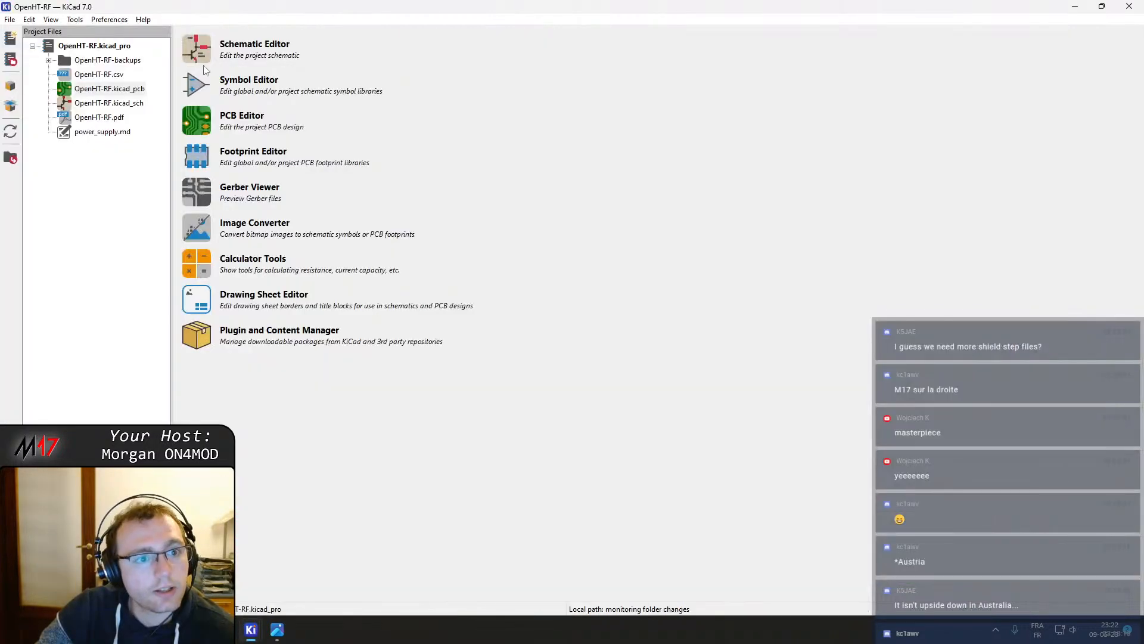
click(195, 50)
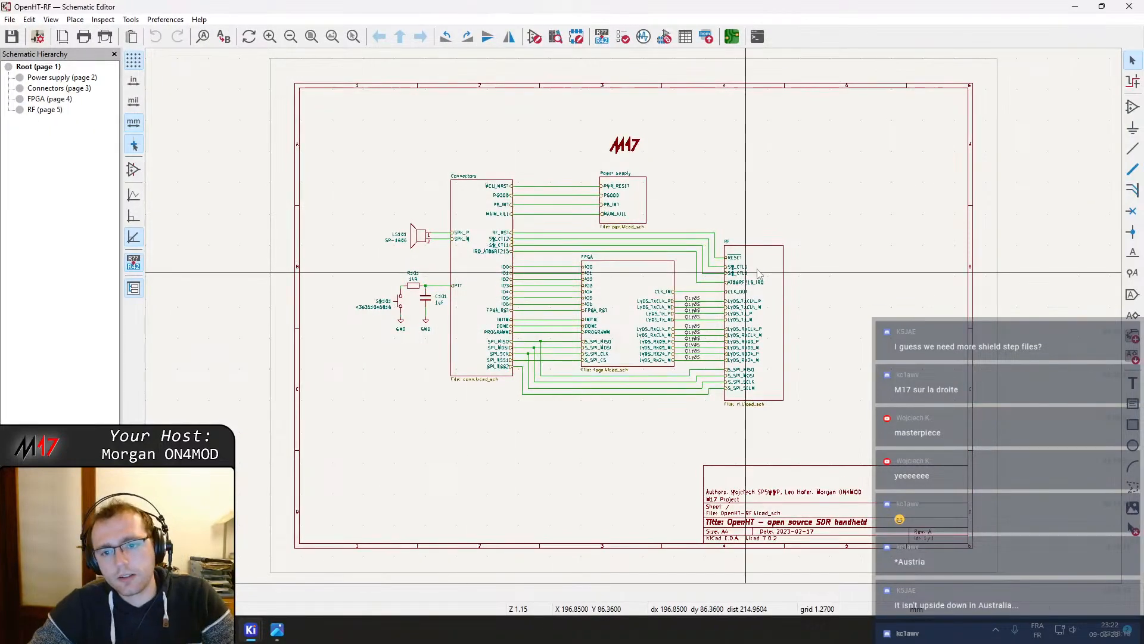
double_click(624, 279)
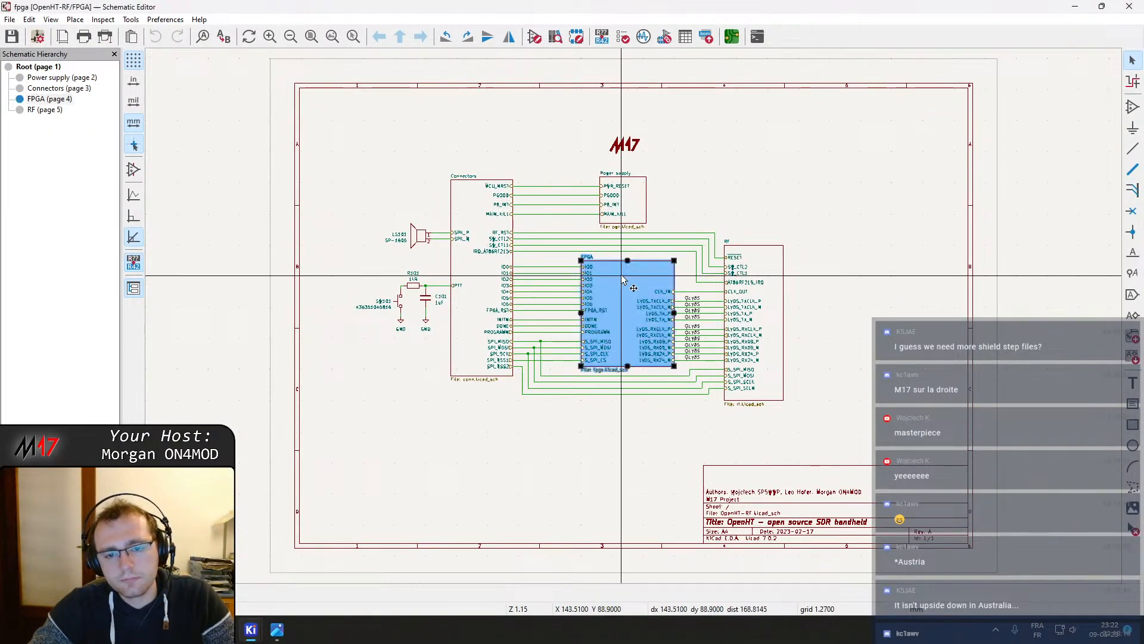
Add an MPN field with value MS300-10F to the FPGA sheet's shield symbol J402
click(450, 458)
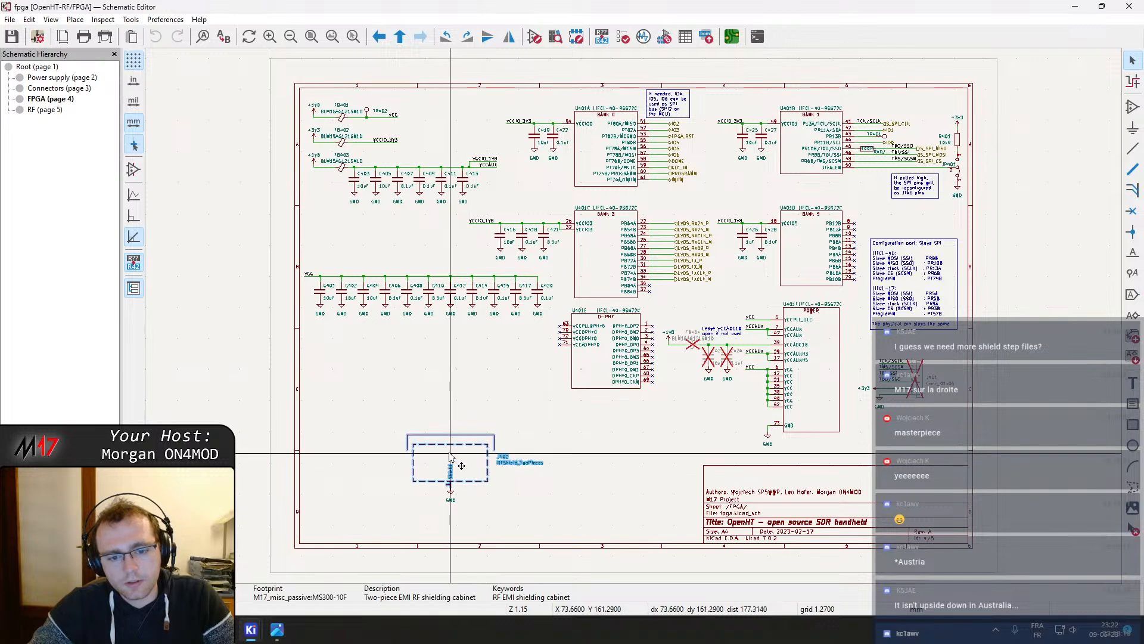
double_click(450, 458)
click(215, 150)
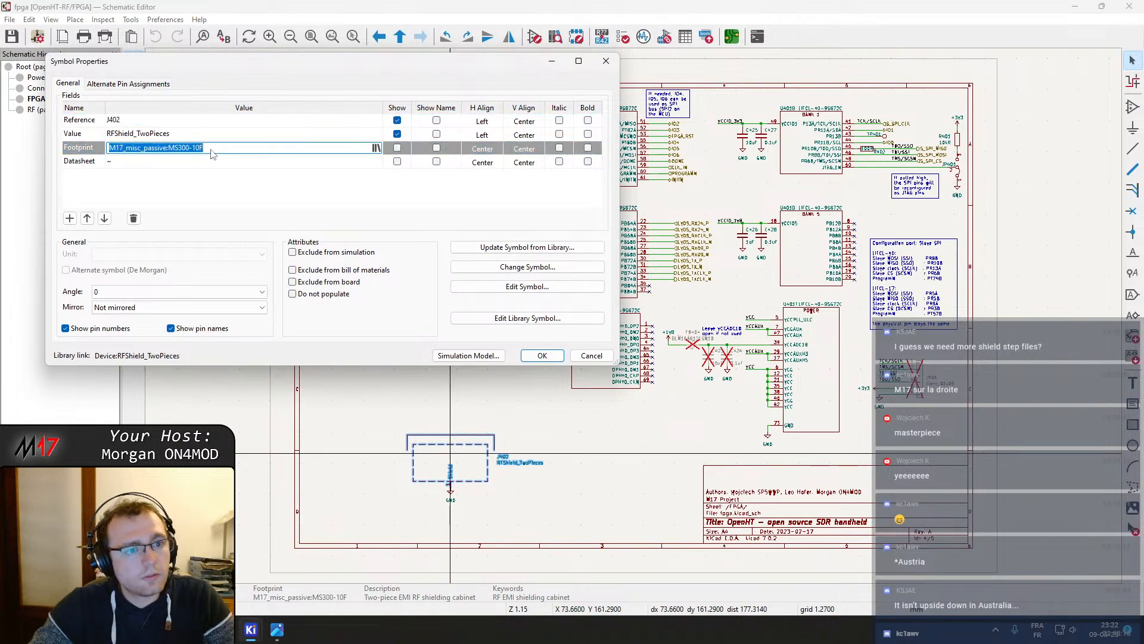
click(218, 152)
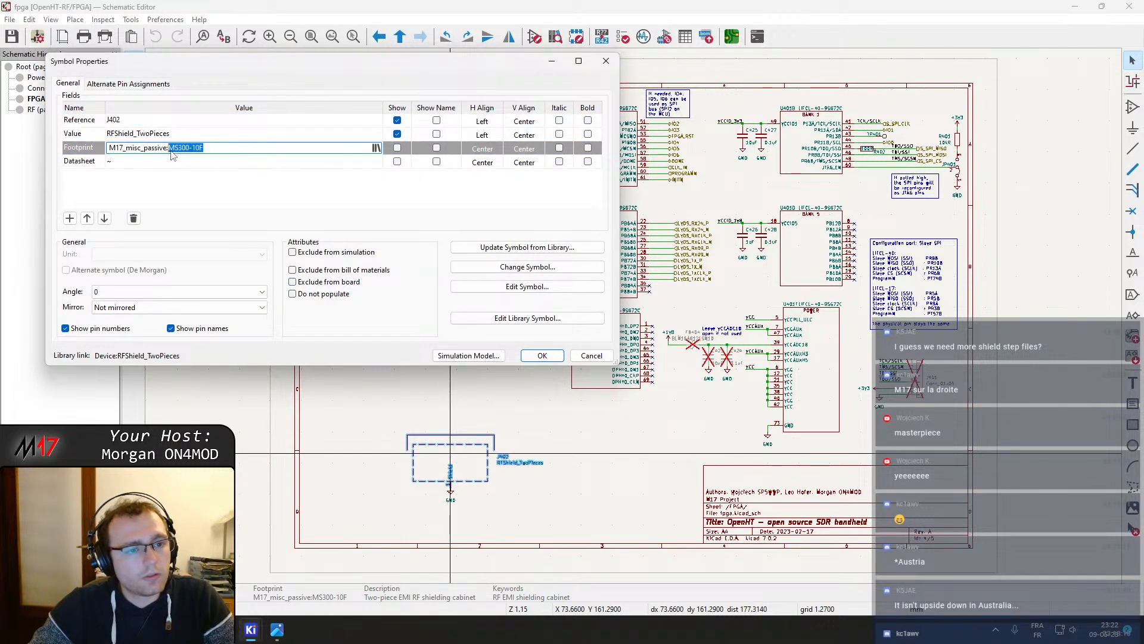
click(70, 219)
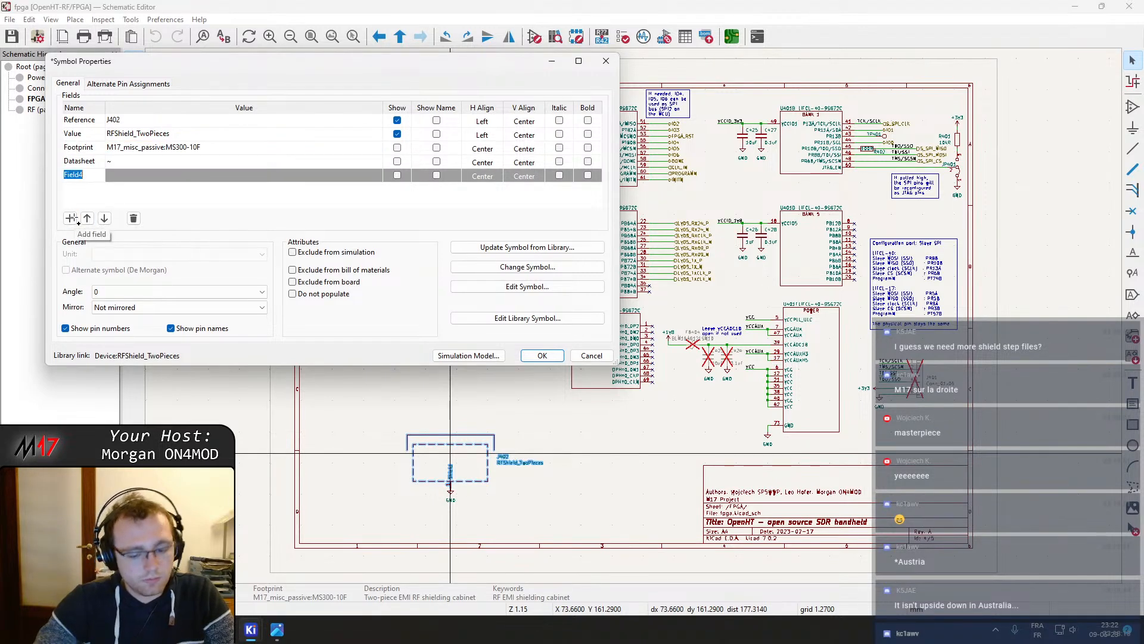
text(MPN)
key(Tab)
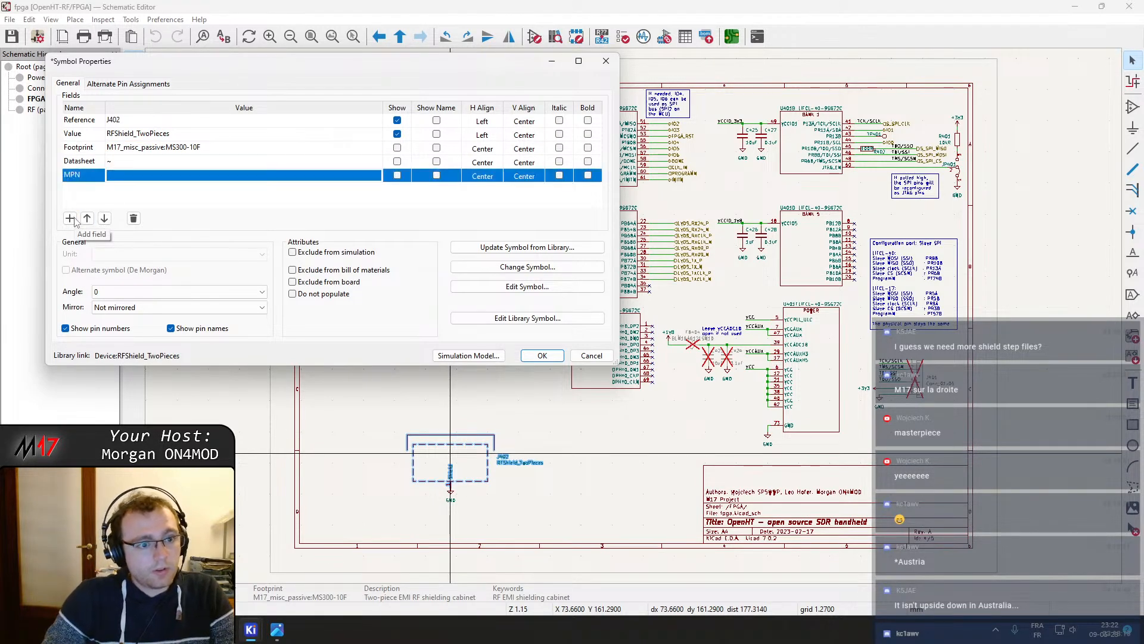
click(130, 179)
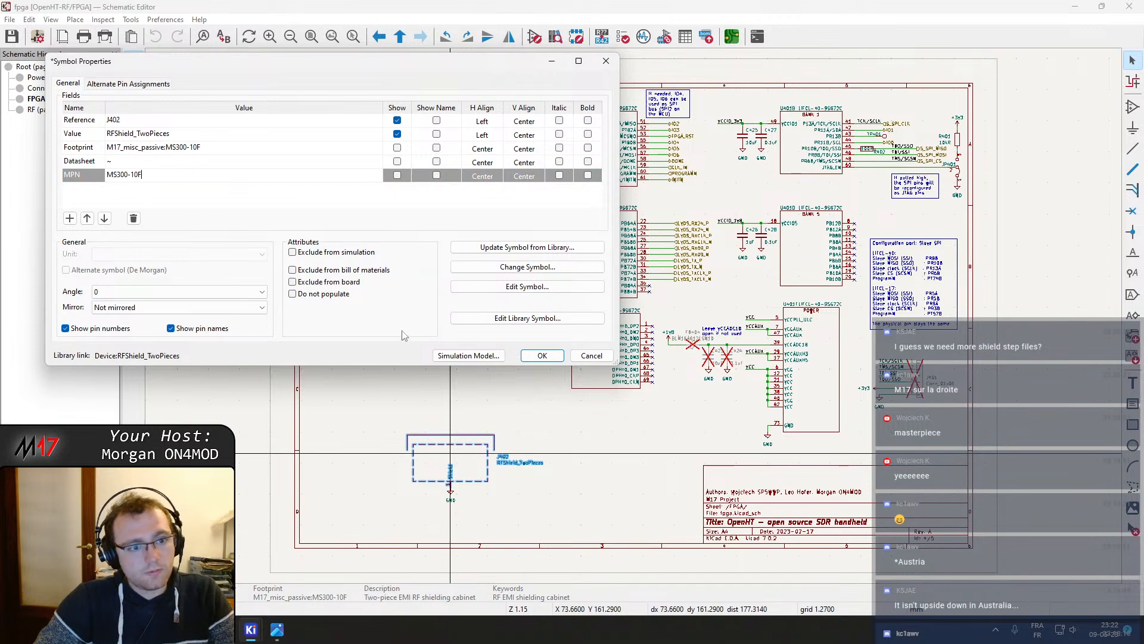
click(539, 356)
Leave the FPGA sheet and open the RF sheet
right_click(558, 426)
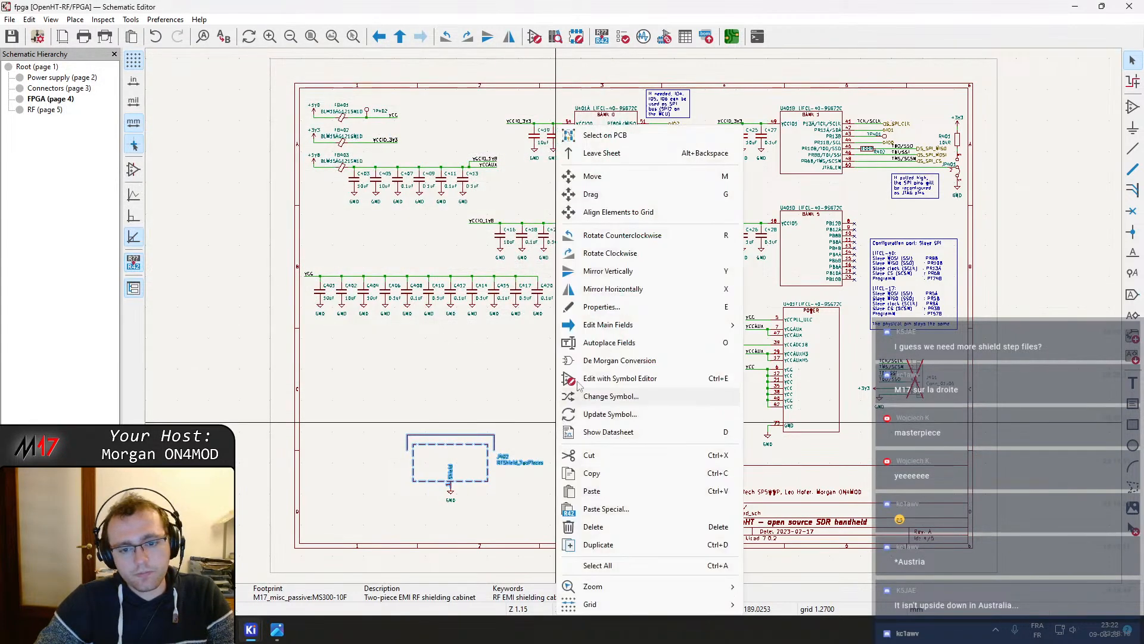
click(593, 151)
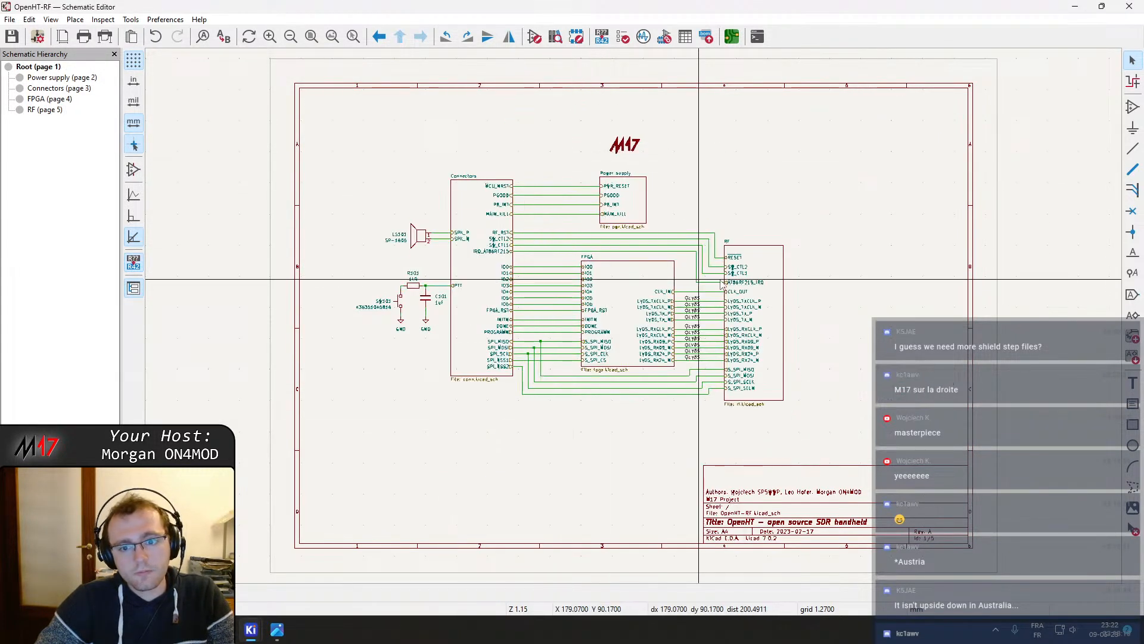
double_click(757, 334)
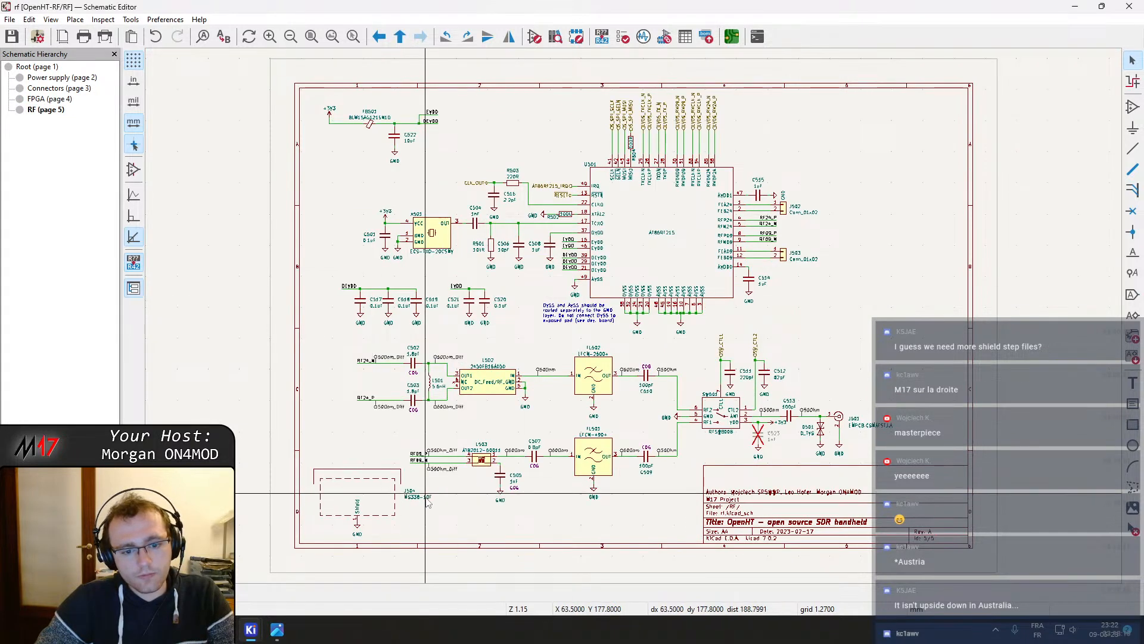
Add an MPN field with value MS300-10F to the RF sheet's shield symbol J504
scroll(374, 505, up, 6)
click(590, 285)
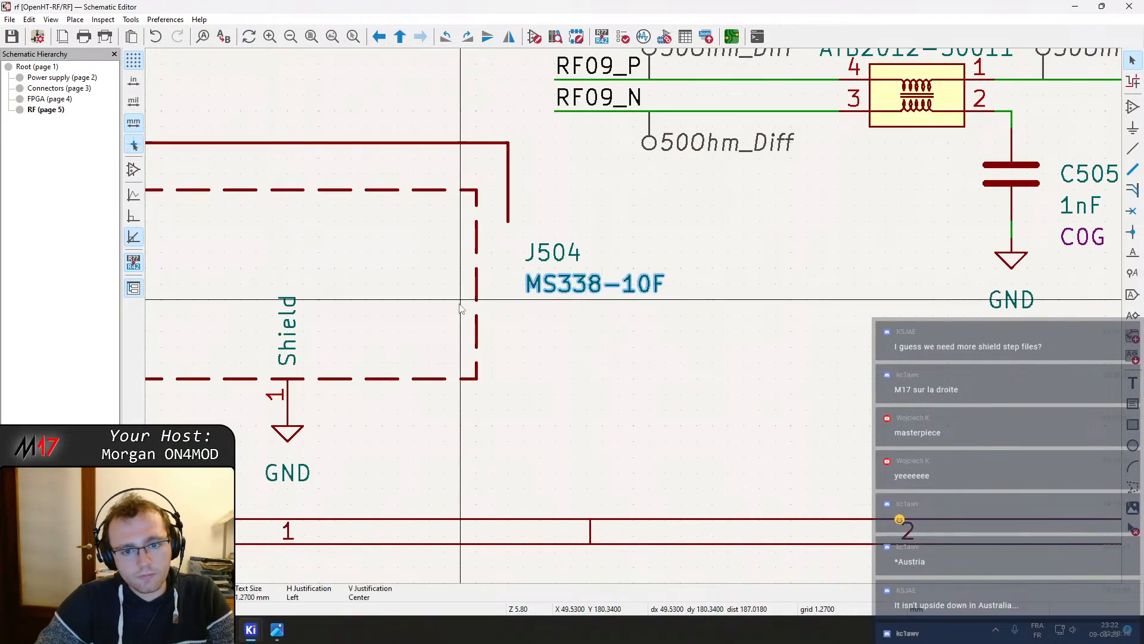
click(476, 304)
key(e)
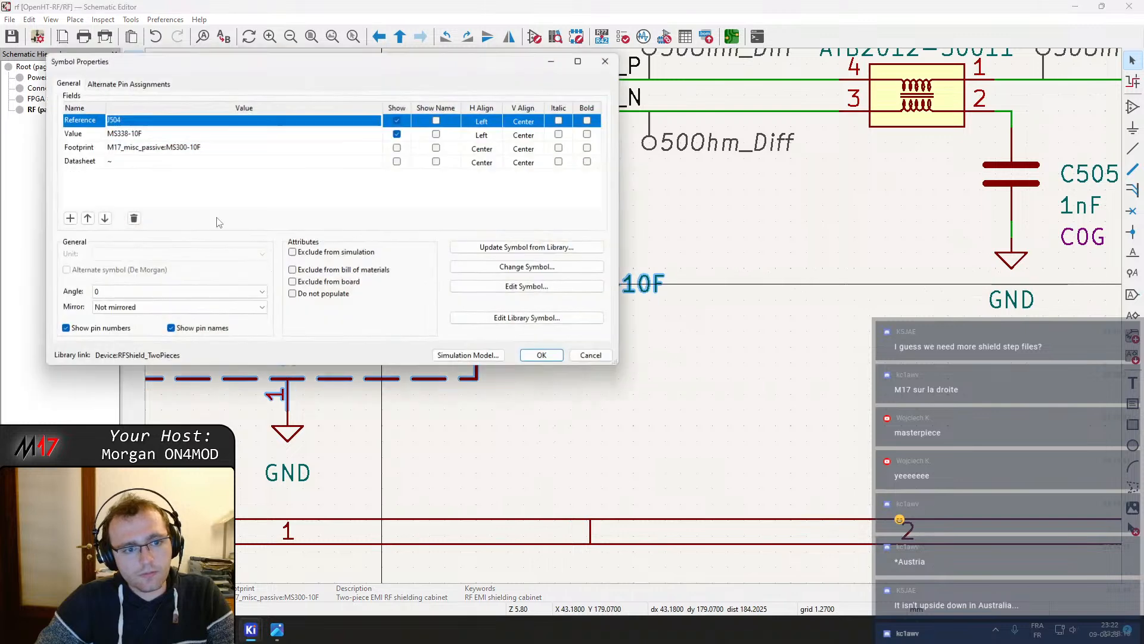
click(68, 218)
text(MP)
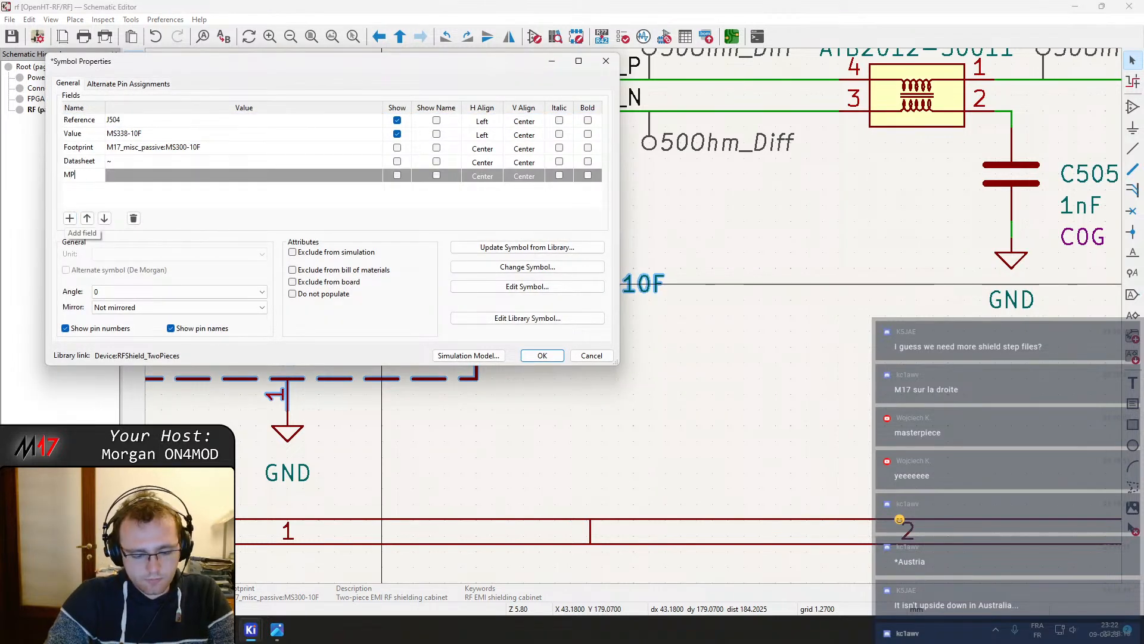
text(N)
key(Tab)
text(MS300-10F)
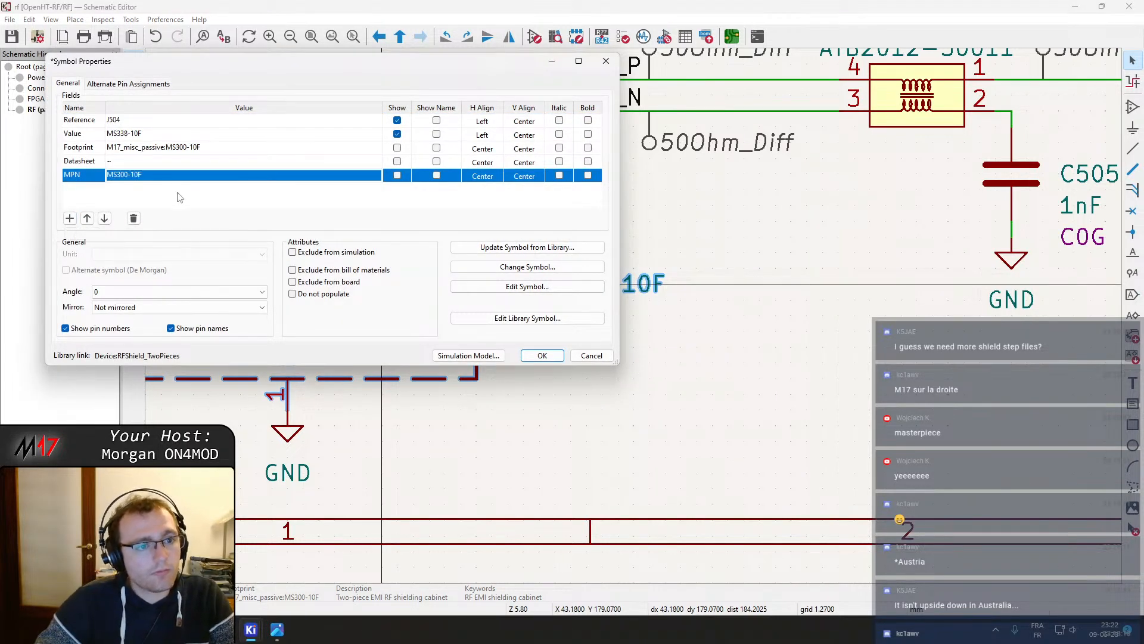
Clear the J504 symbol's Value field and apply the property changes
click(149, 135)
key(BackSpace)
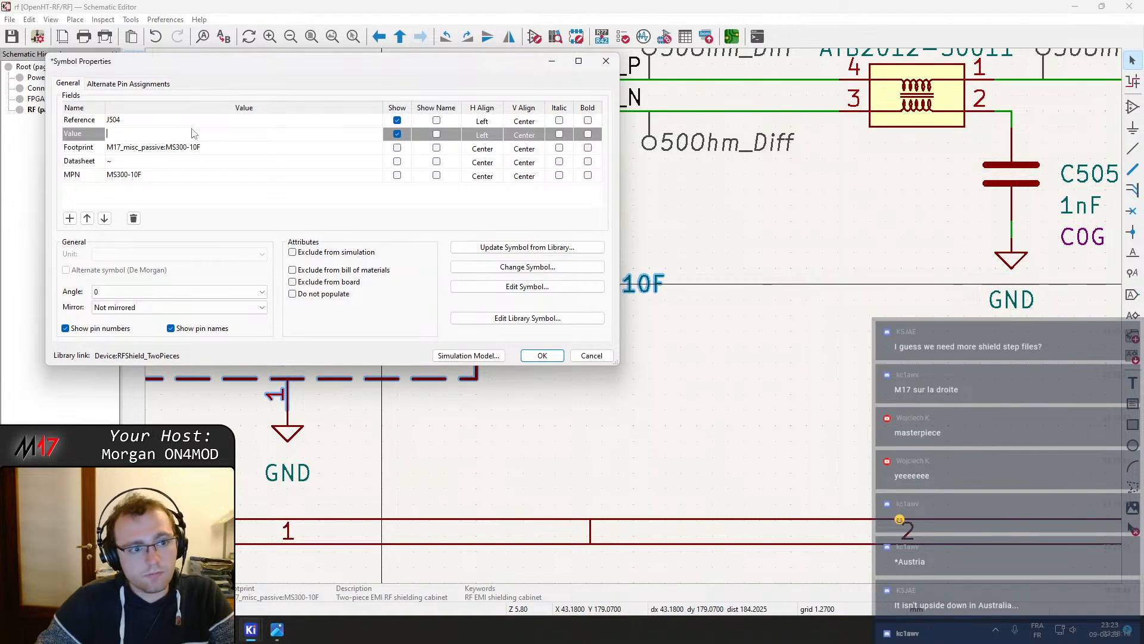
key(Return)
click(546, 359)
scroll(638, 324, down, 3)
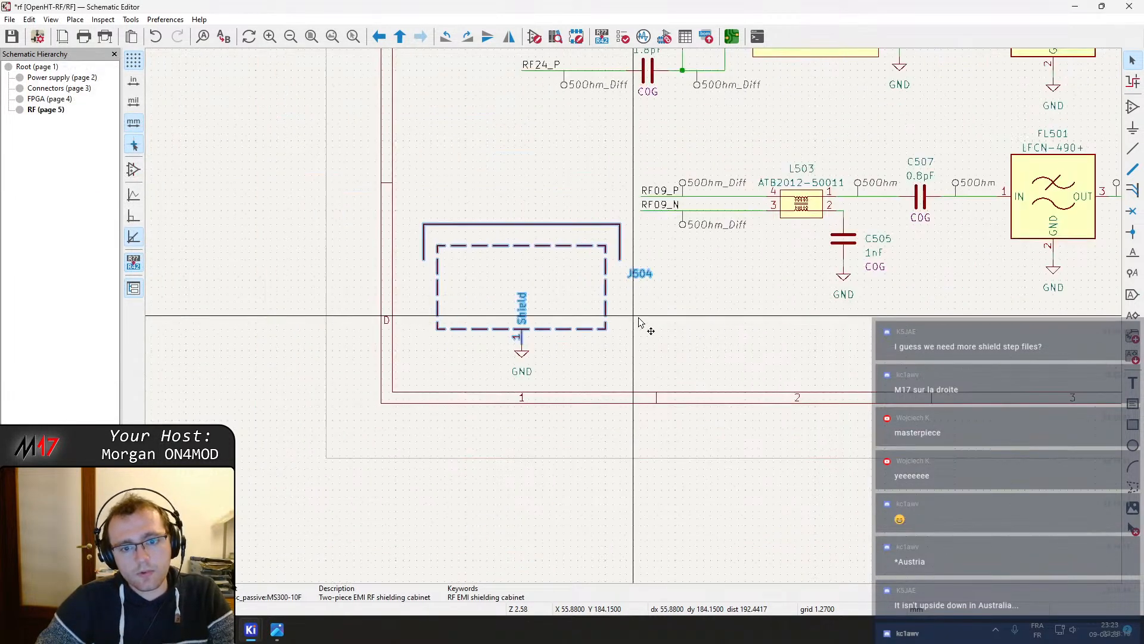
Check the Power supply sheet from the root schematic, then return into the RF sheet
right_click(669, 316)
click(692, 327)
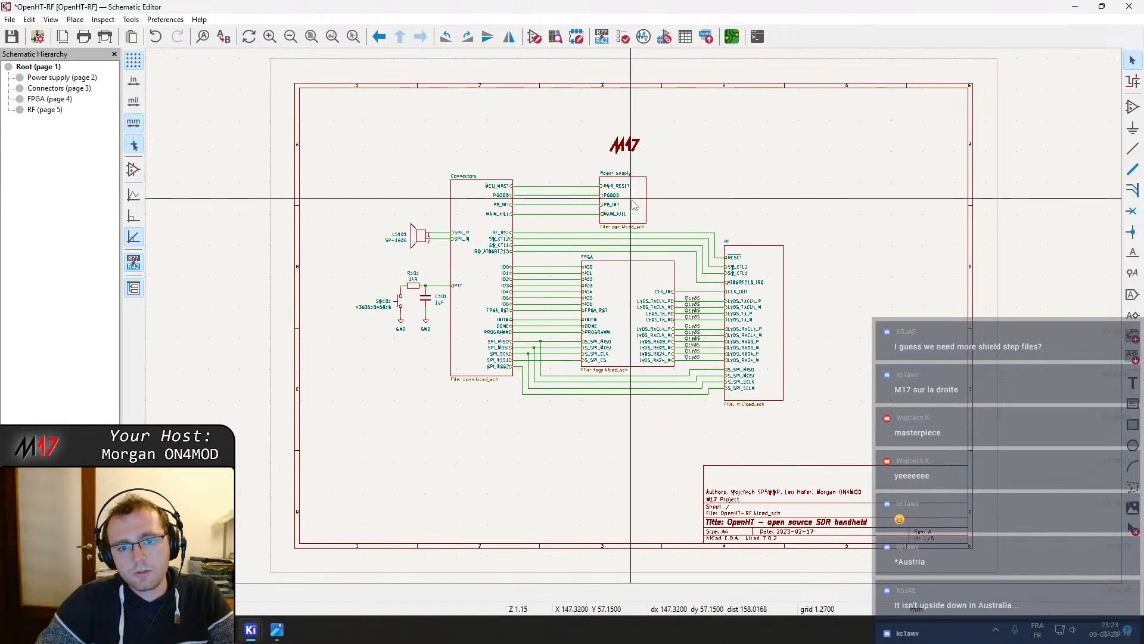
double_click(622, 200)
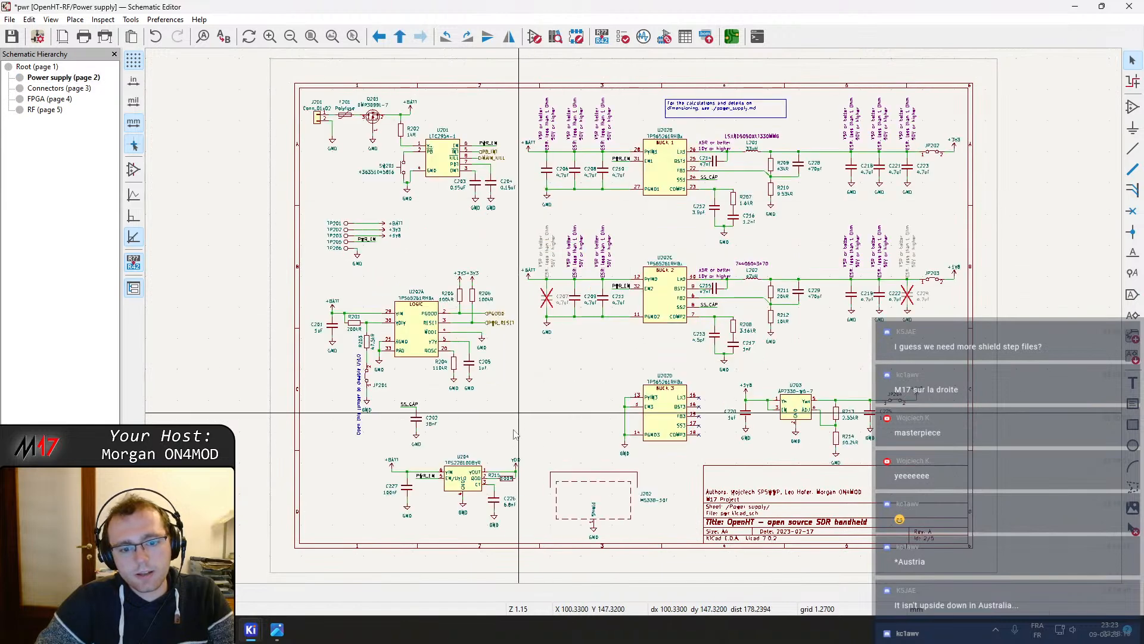
right_click(660, 504)
click(708, 336)
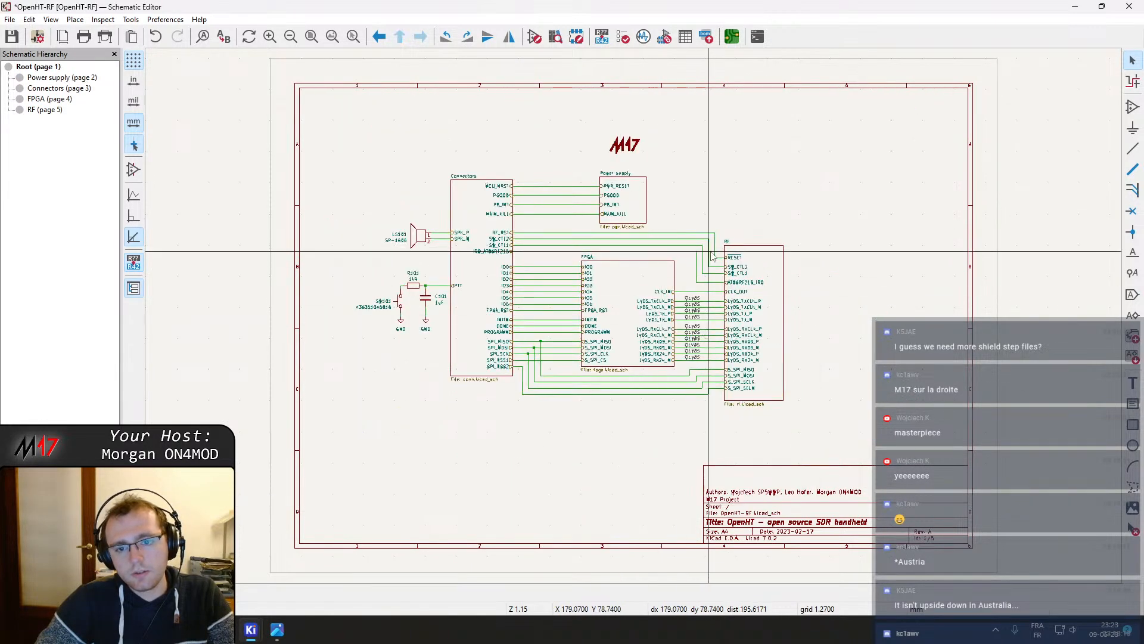
double_click(709, 334)
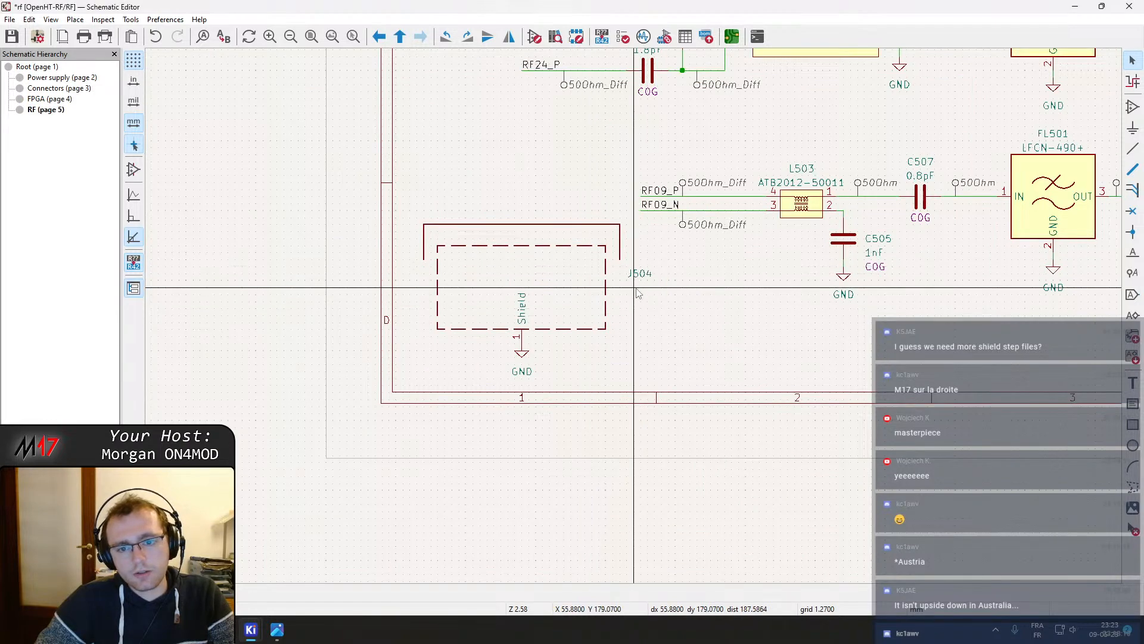
Set the J504 shield symbol's Value to MS300-10F and leave the RF sheet
double_click(585, 296)
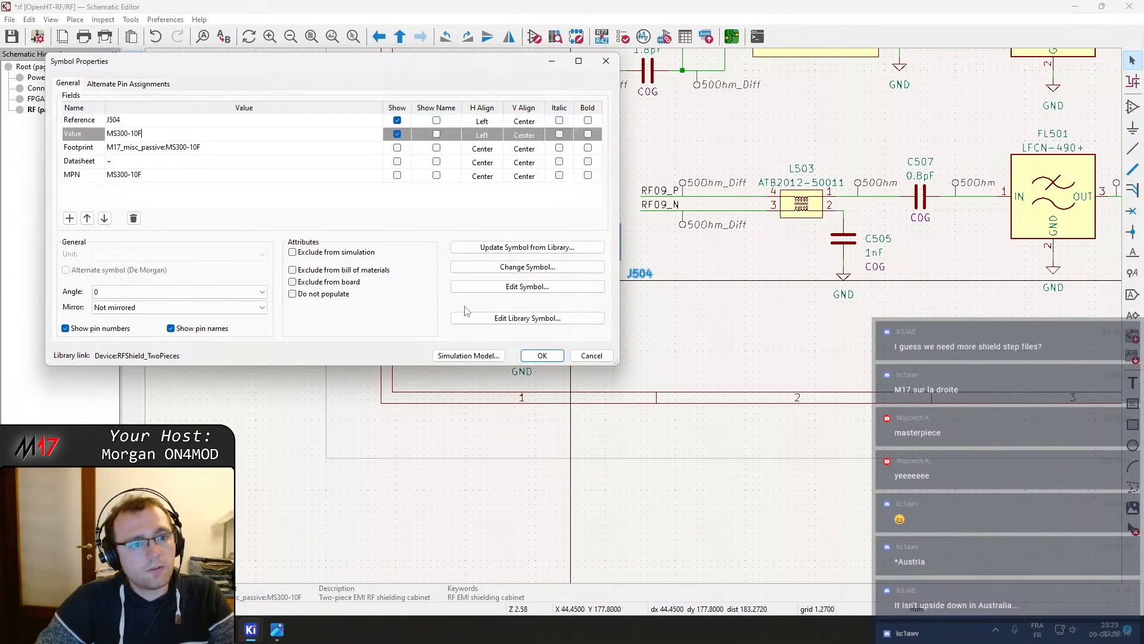
click(542, 355)
click(675, 350)
right_click(675, 350)
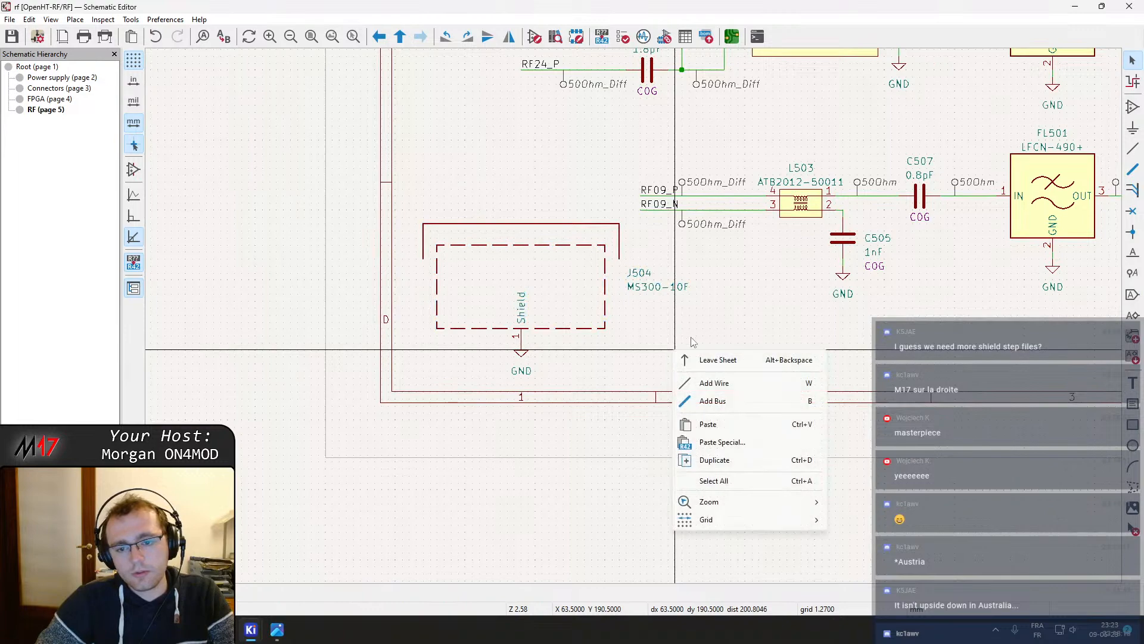
click(724, 360)
Open the FPGA sheet and set the J402 shield symbol's value text to MS300-10F
double_click(631, 313)
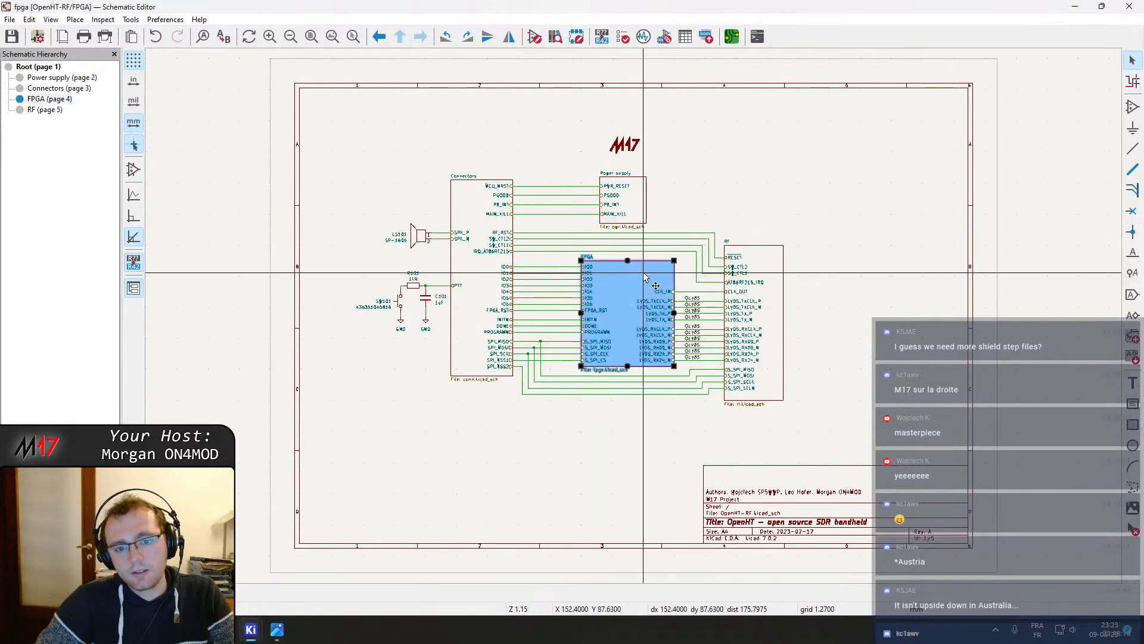
double_click(525, 468)
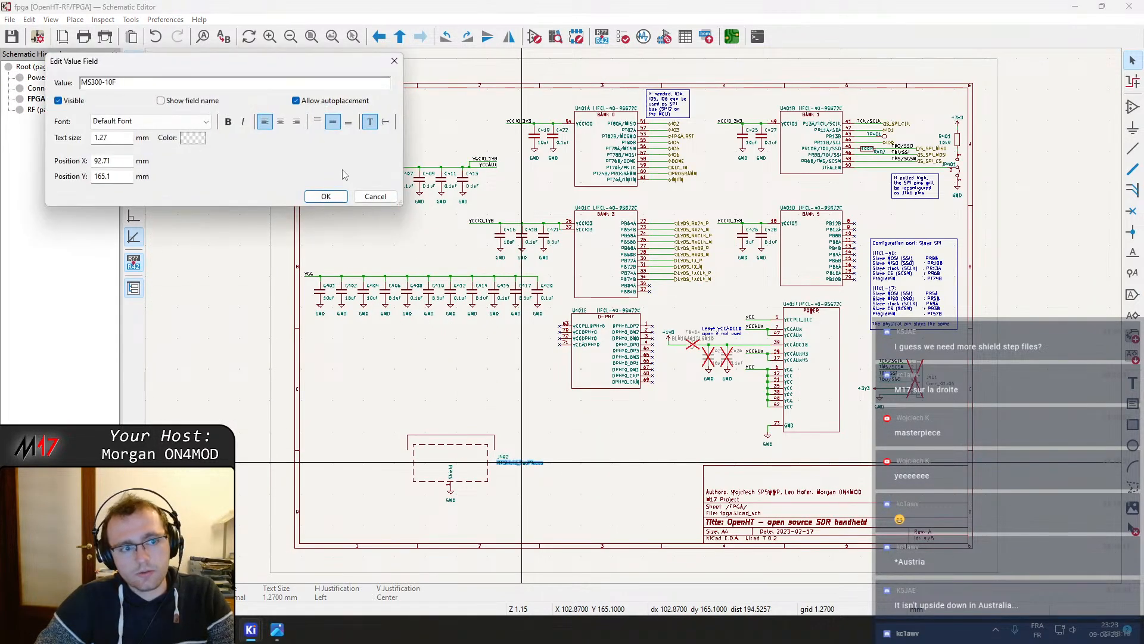
click(326, 196)
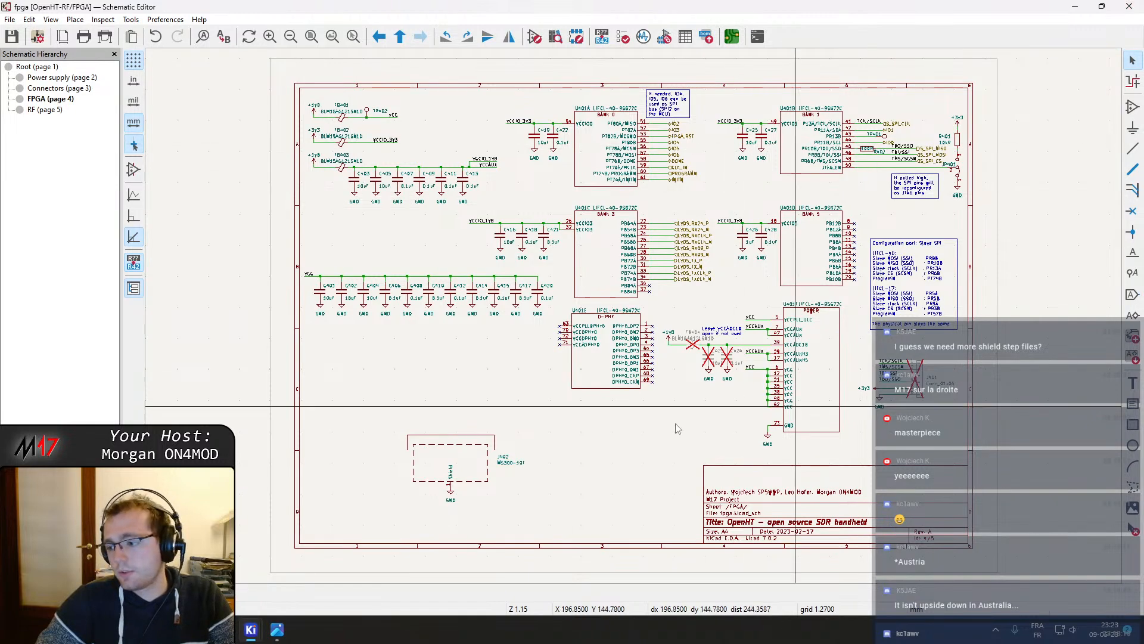
scroll(677, 428, up, 5)
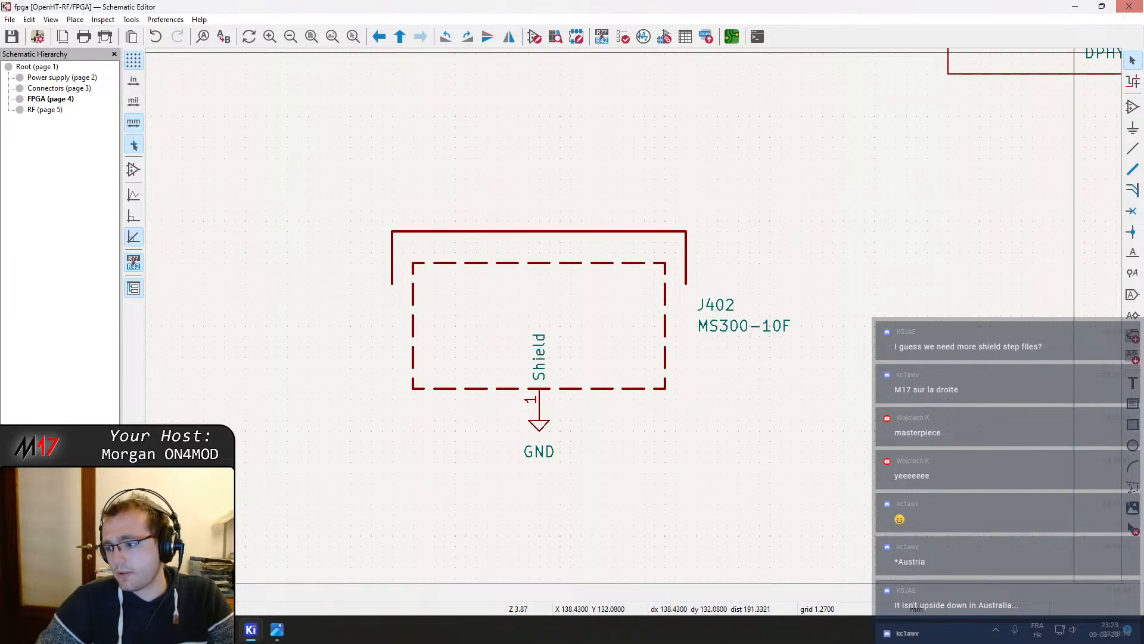
click(1139, 5)
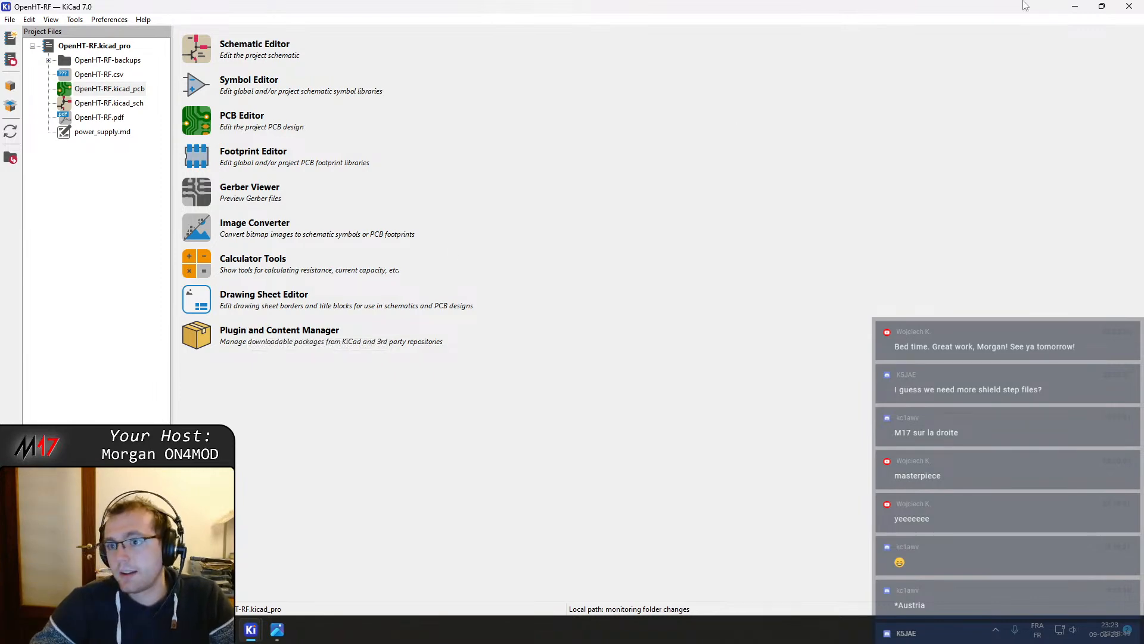
click(1132, 10)
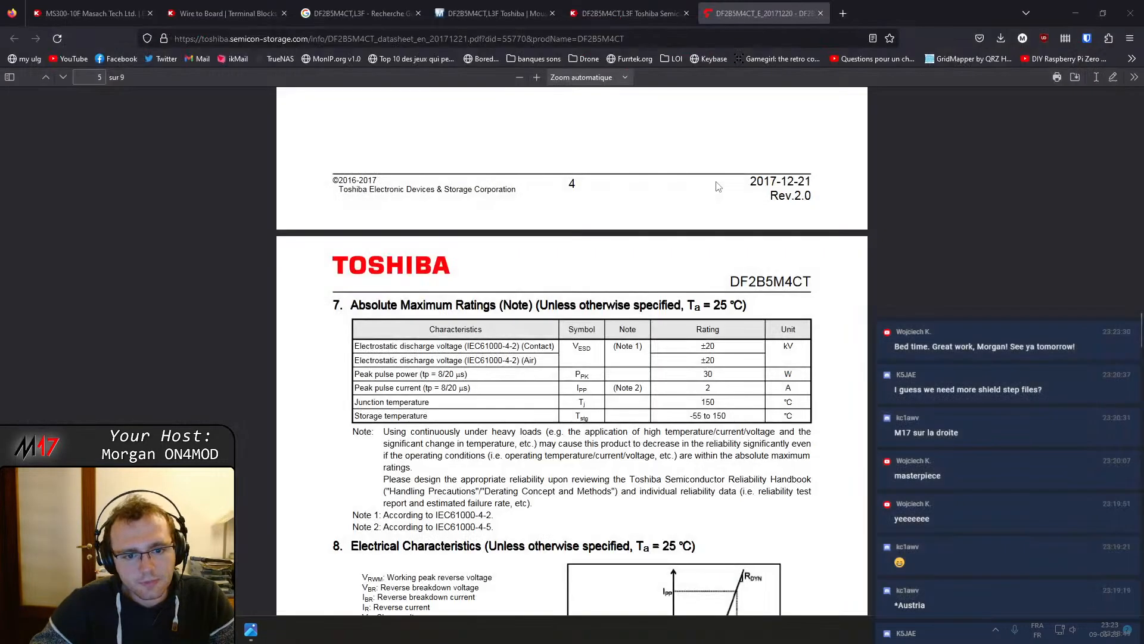
key(super)
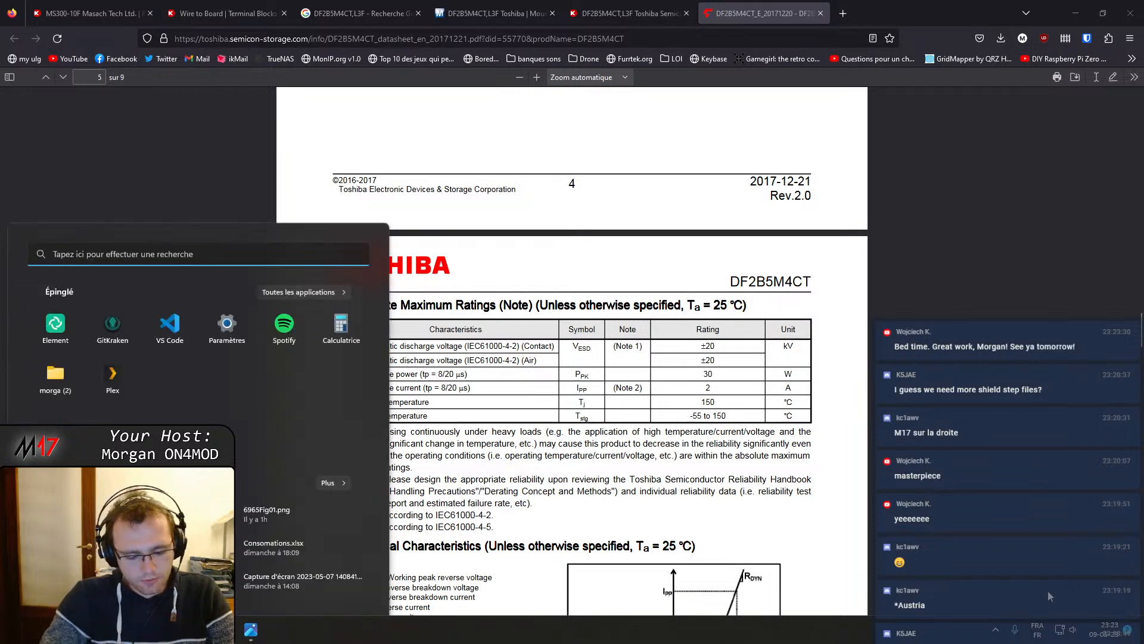
text(kicad)
key(Return)
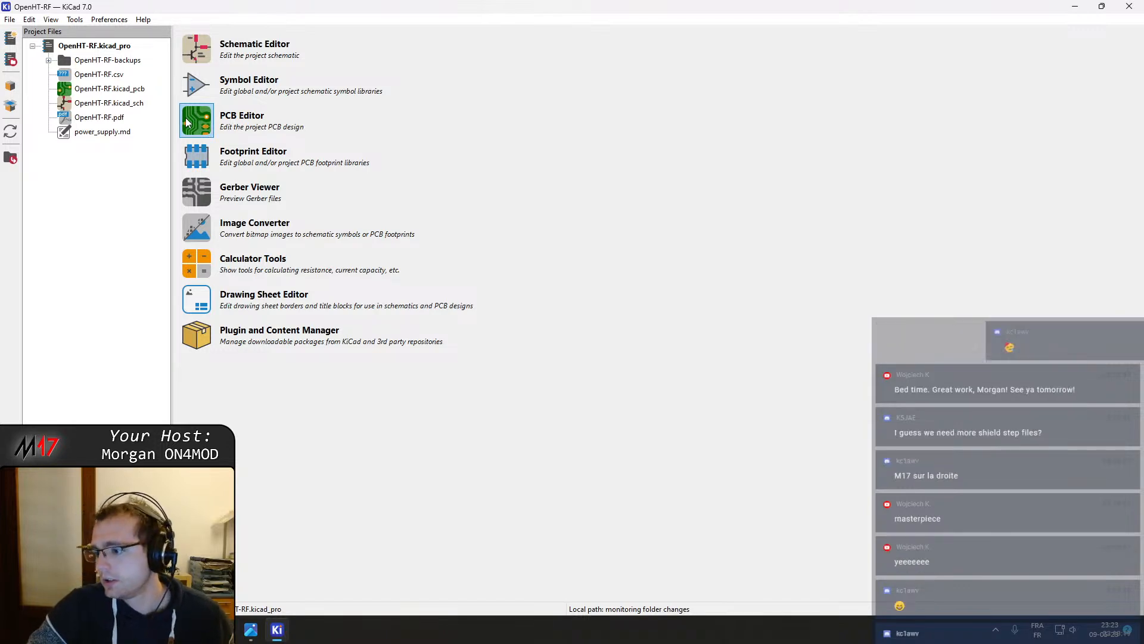
Open the project schematic and plot all pages to PDF
click(106, 95)
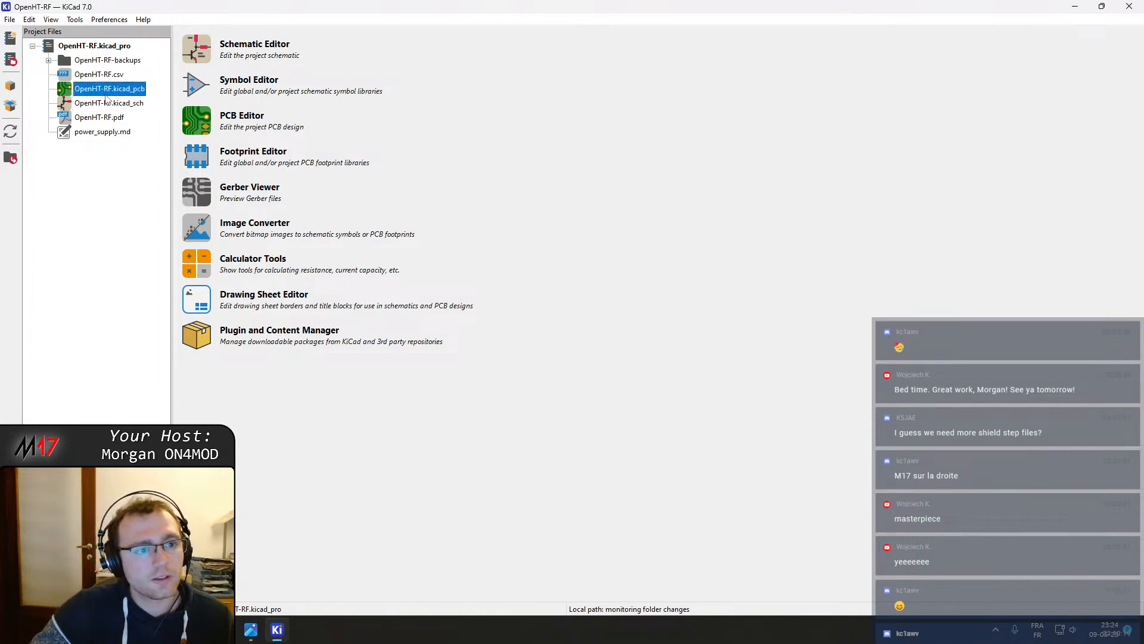
click(247, 55)
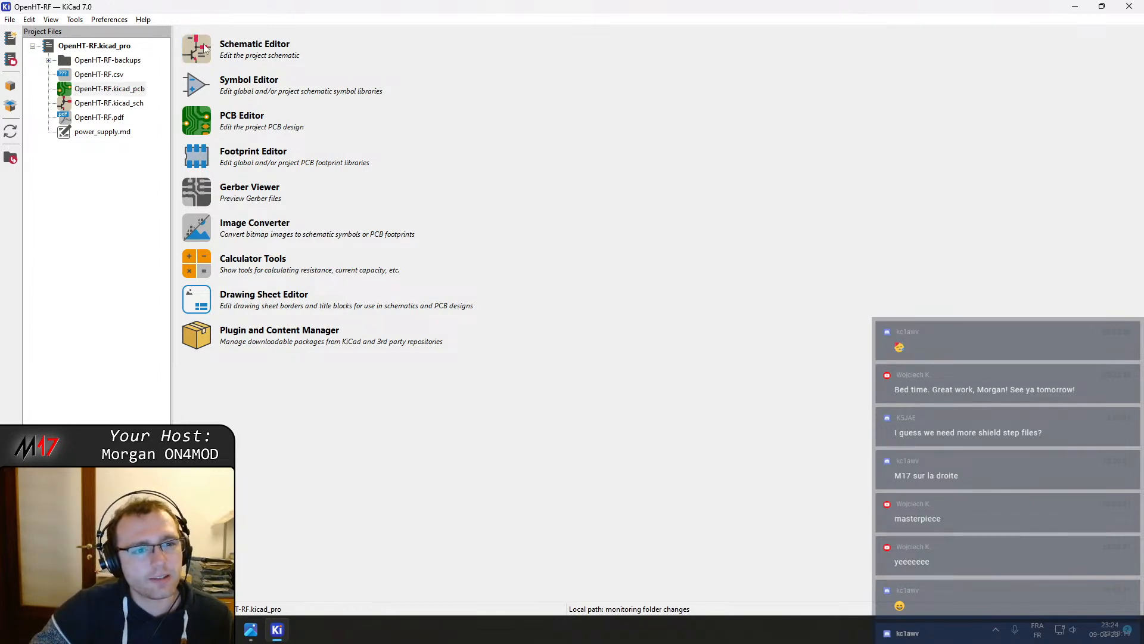
click(105, 37)
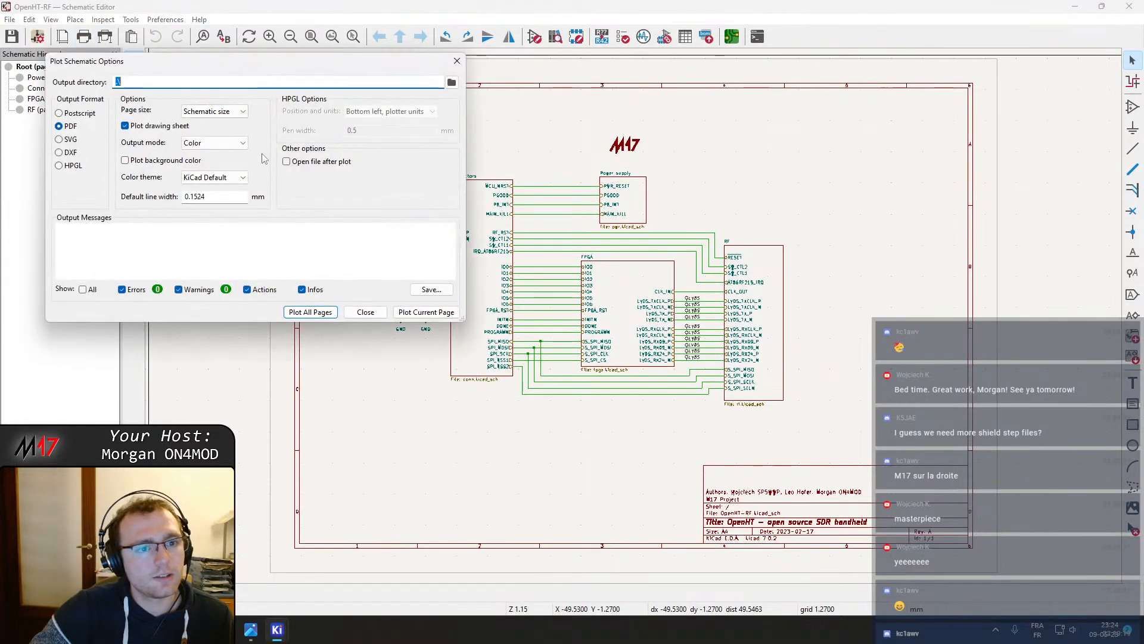
click(334, 316)
click(365, 312)
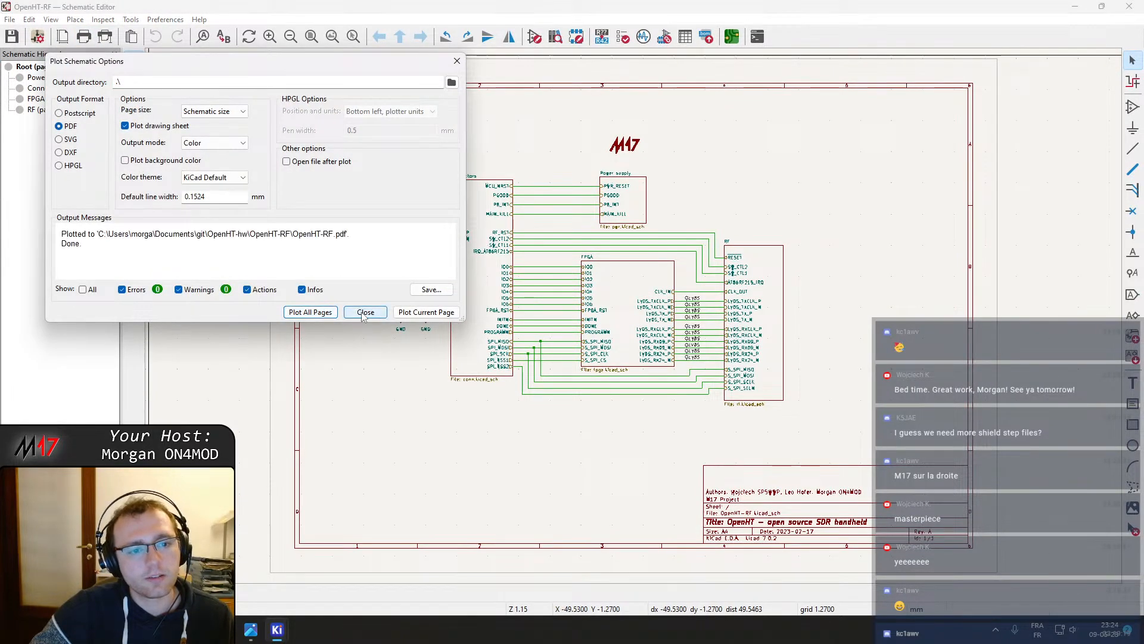
Close the schematic editor and switch to GitKraken
click(1129, 6)
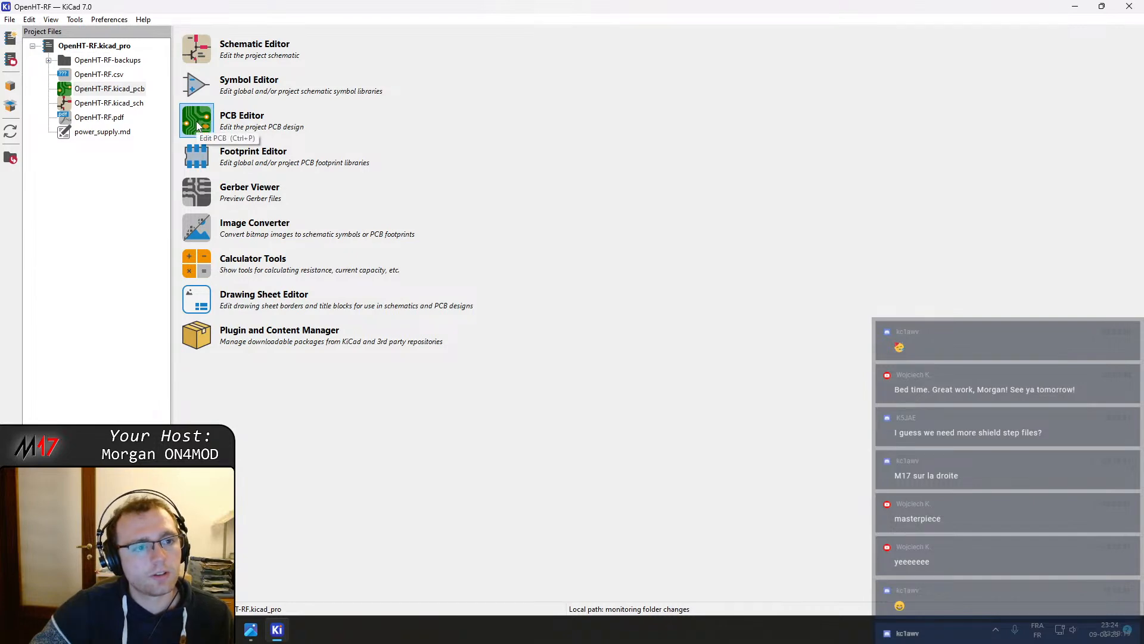
click(1130, 6)
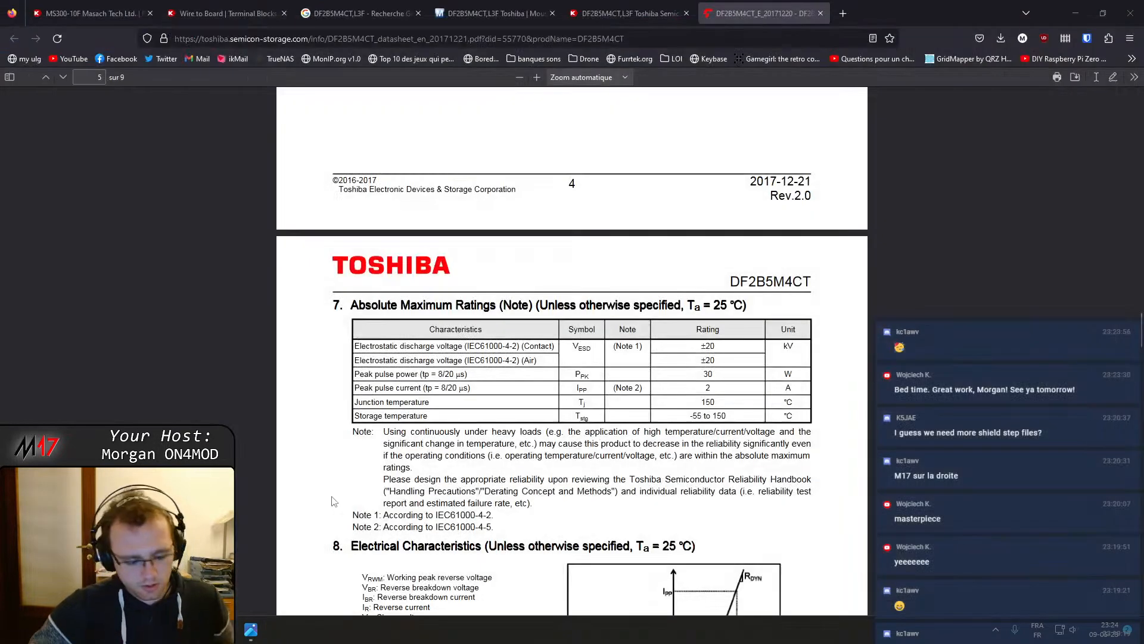
key(super)
text(gitkraken)
key(Return)
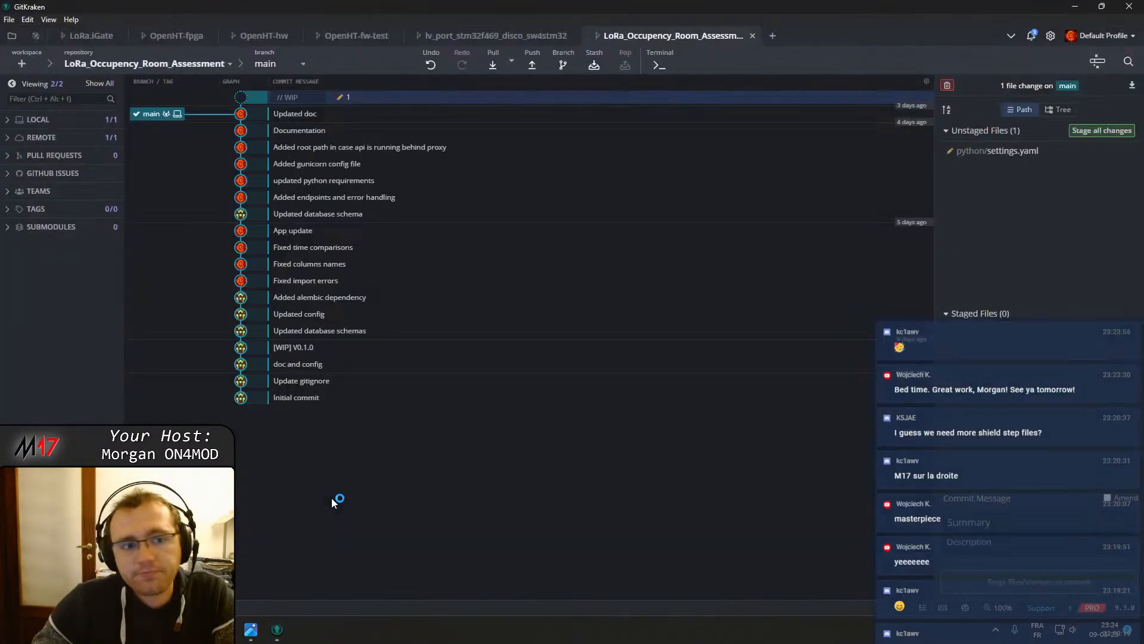
Open the OpenHT-hw repository and review the unstaged changes to OpenHT-RF/fp-lib-table
click(332, 38)
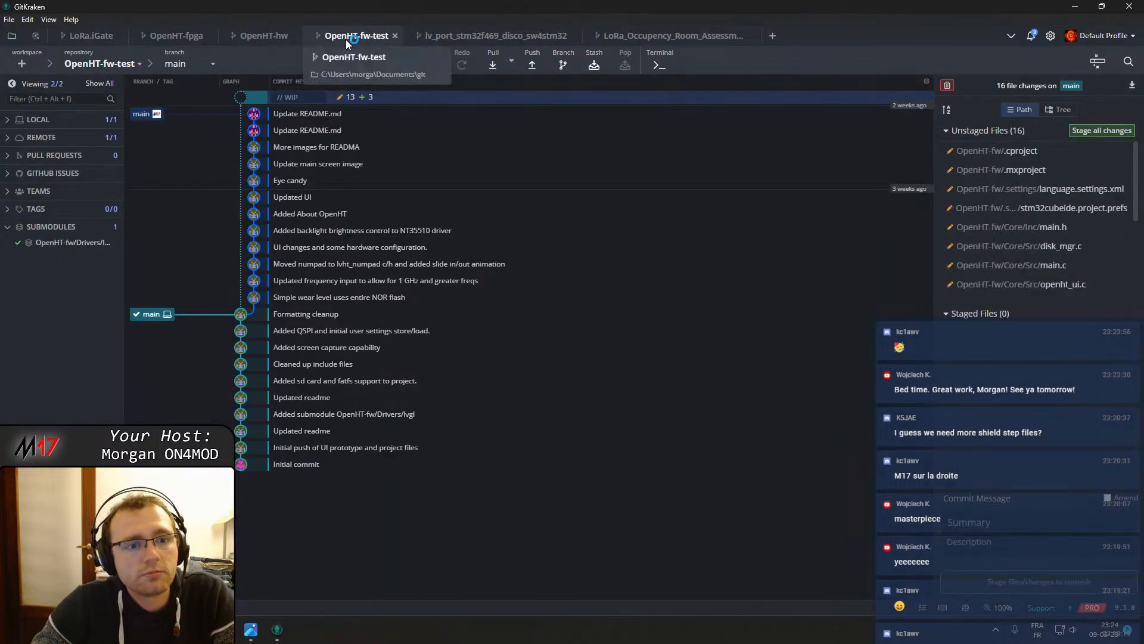
click(271, 36)
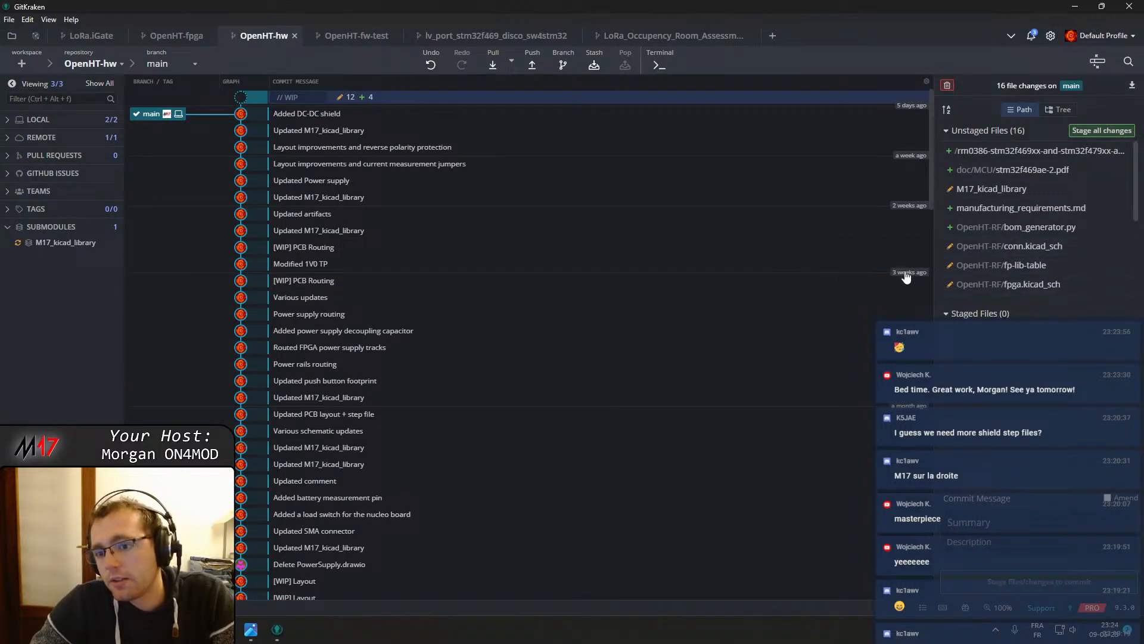
drag(937, 264, 872, 258)
click(948, 266)
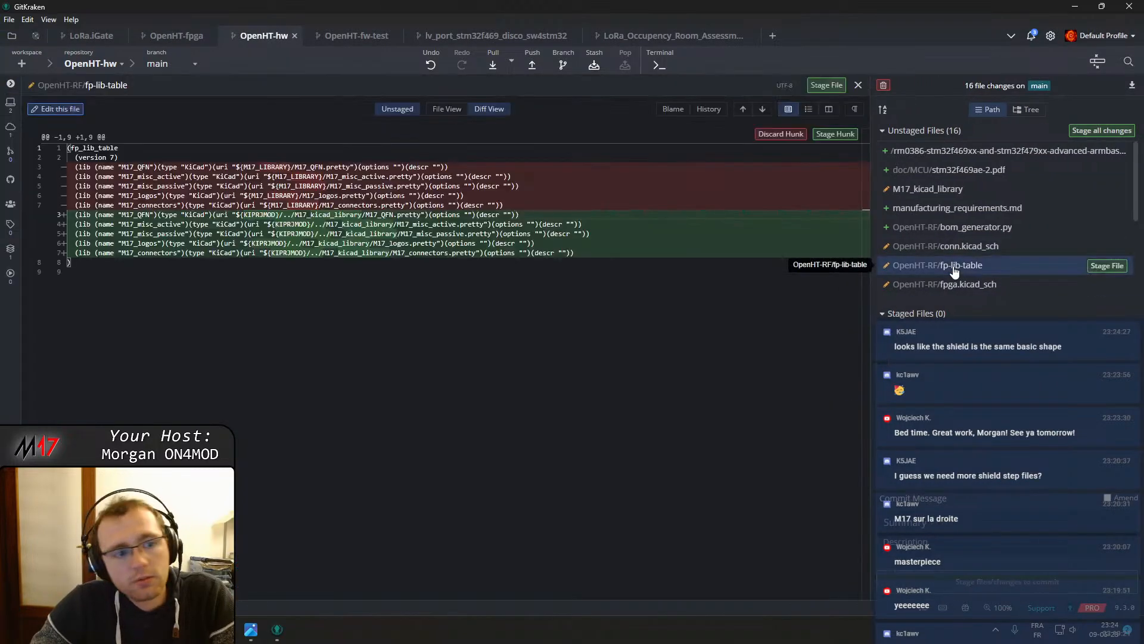
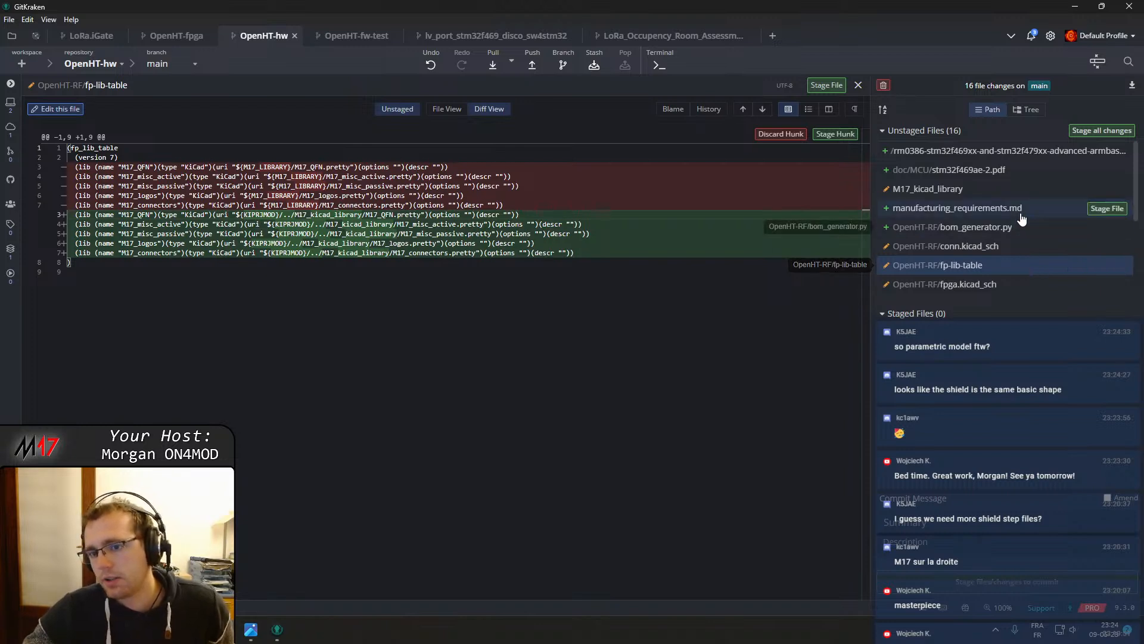
Open the M17_kicad_library submodule from the OpenHT-hw working changes
click(953, 189)
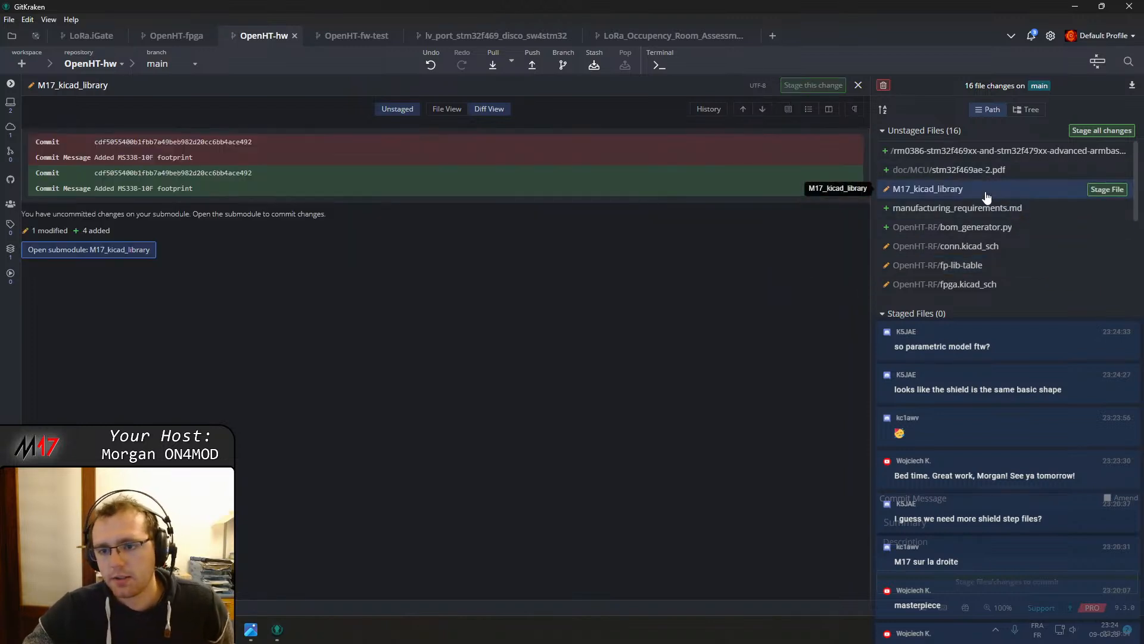
click(67, 250)
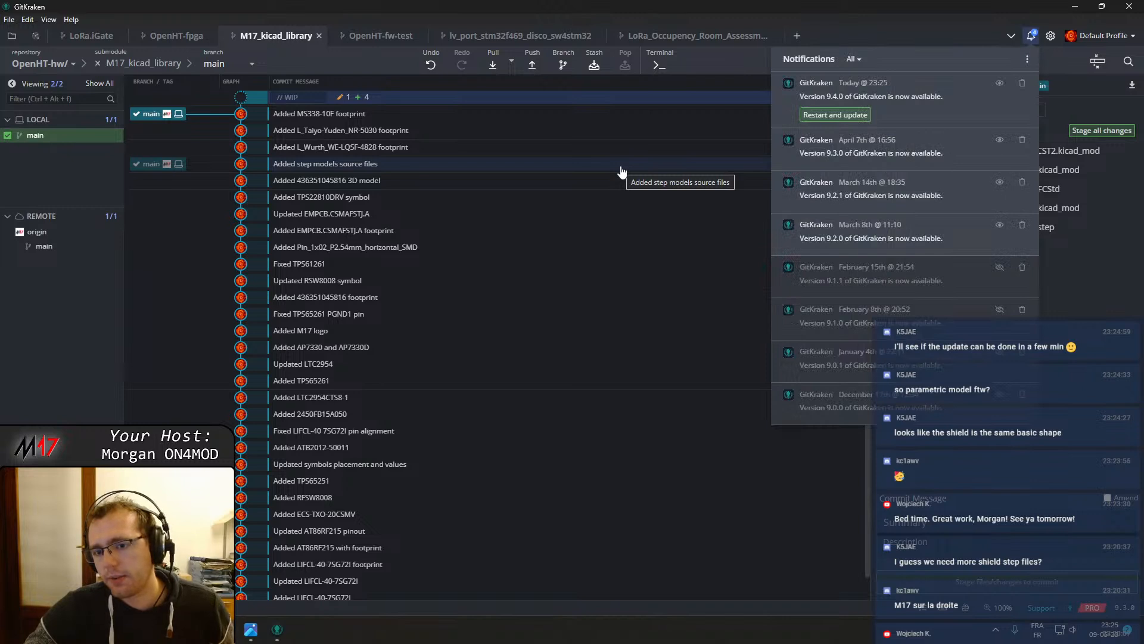
click(979, 35)
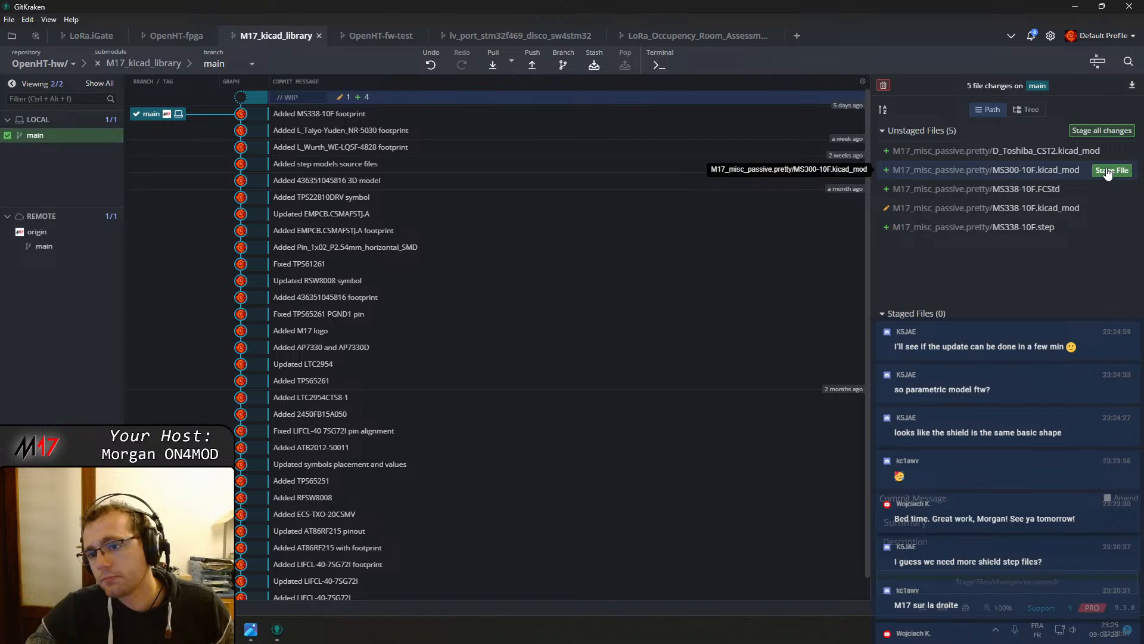
Stage MS300-10F.kicad_mod and the MS338-10F FCStd, kicad_mod and step files
click(1110, 172)
click(1109, 172)
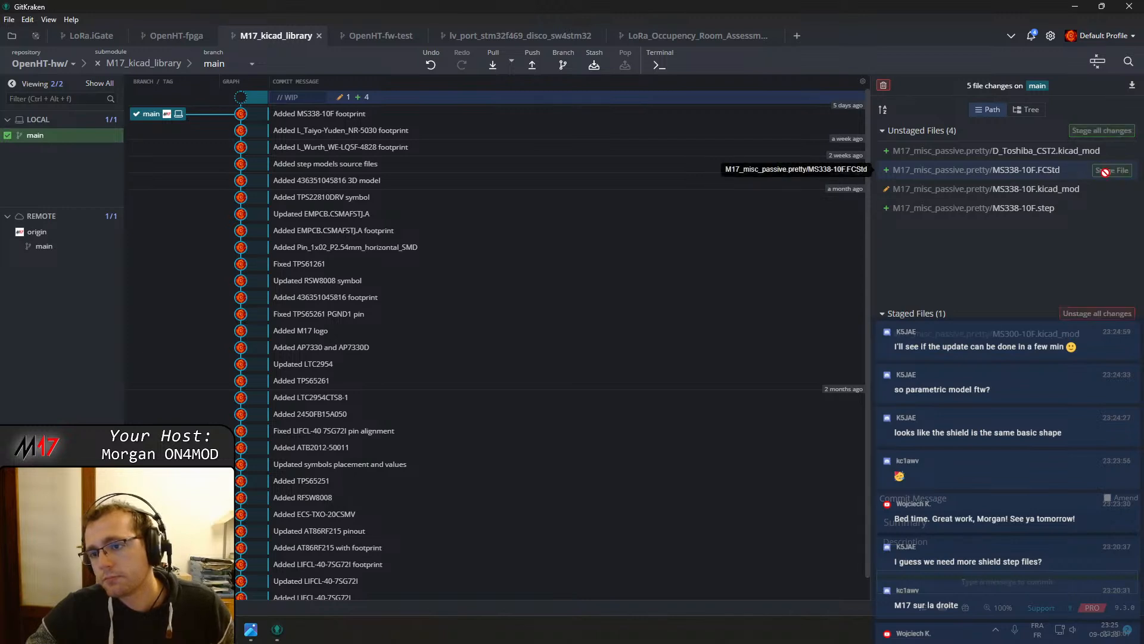
click(1109, 173)
click(1110, 171)
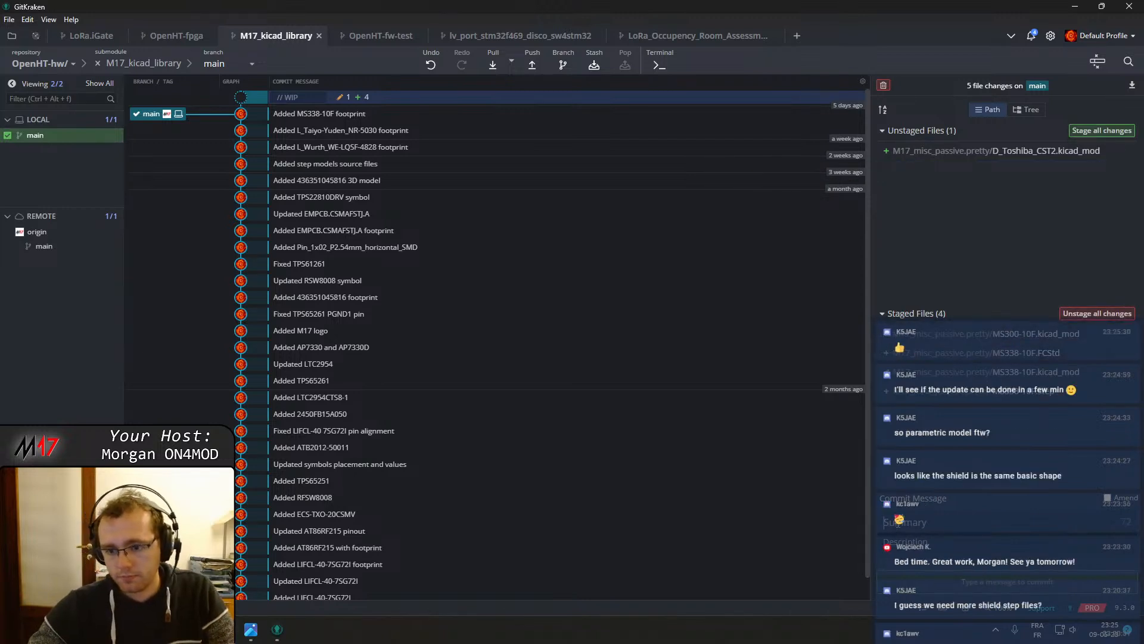
Start the commit summary with "Added MS"
click(953, 522)
text(Added)
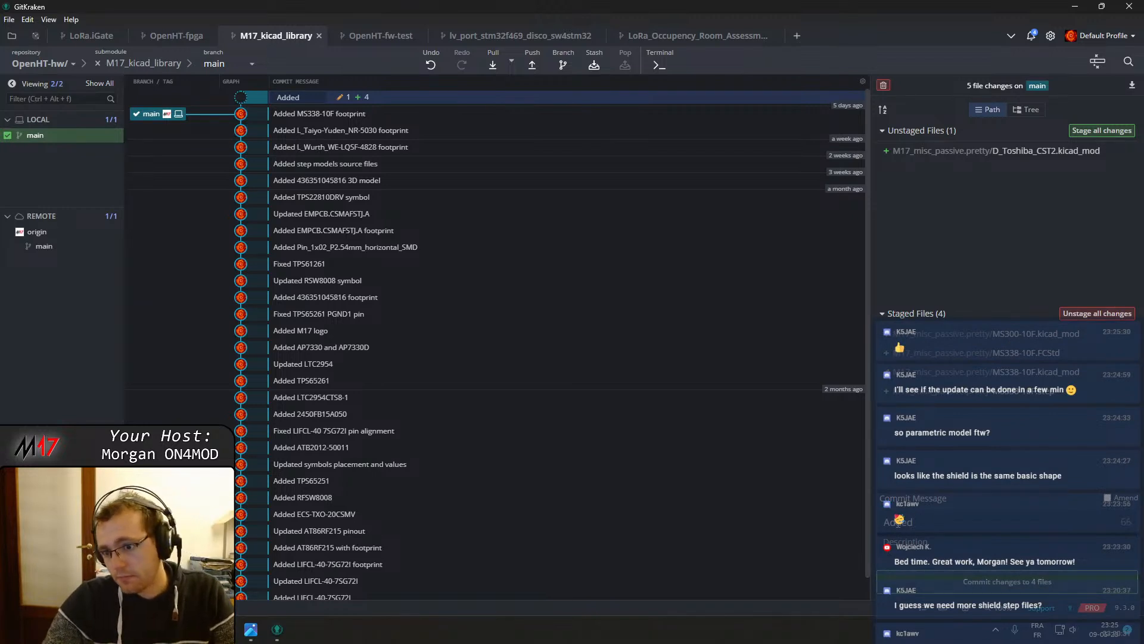
text( MS)
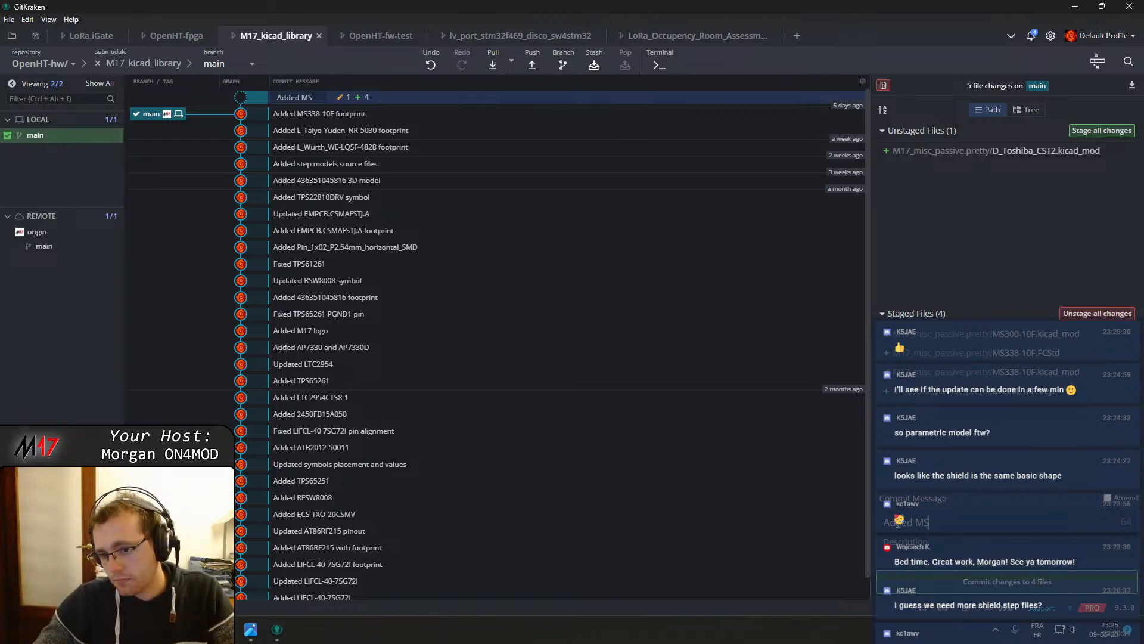
Unstage MS300-10F.kicad_mod and commit the MS338-10F files as "Added MS338-10F footprint"
click(1102, 346)
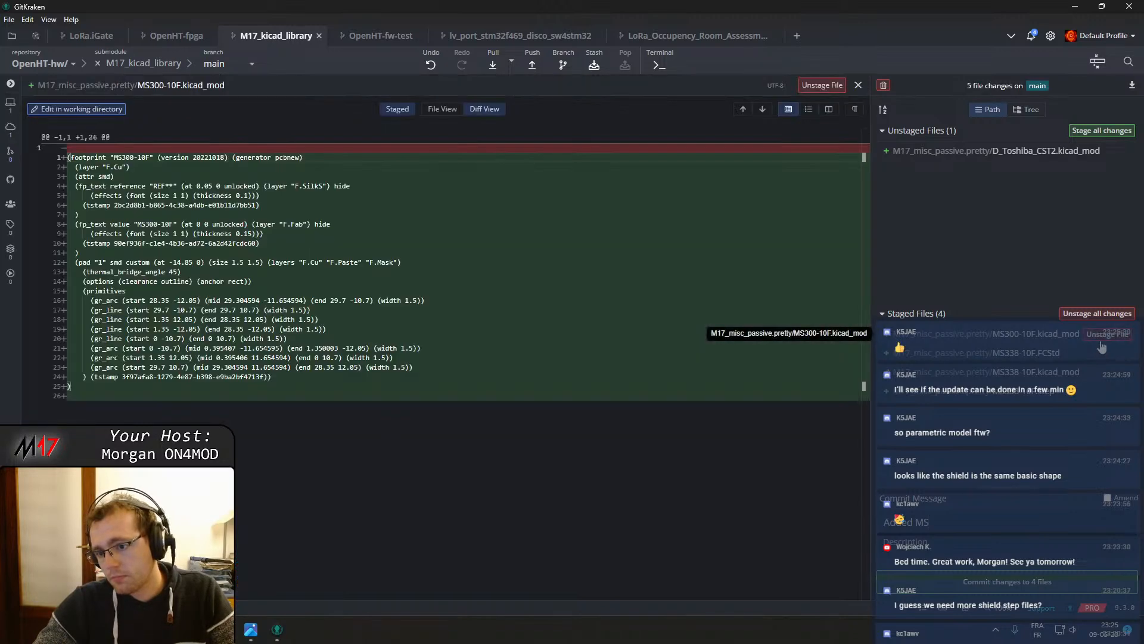
click(1101, 337)
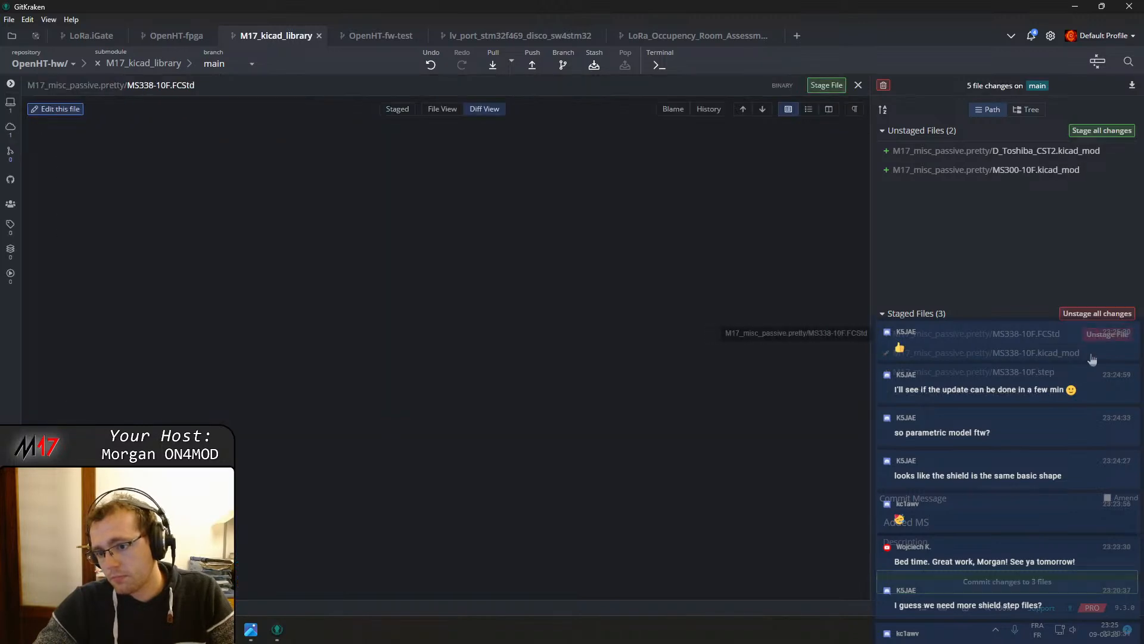
click(943, 517)
text(338-10F)
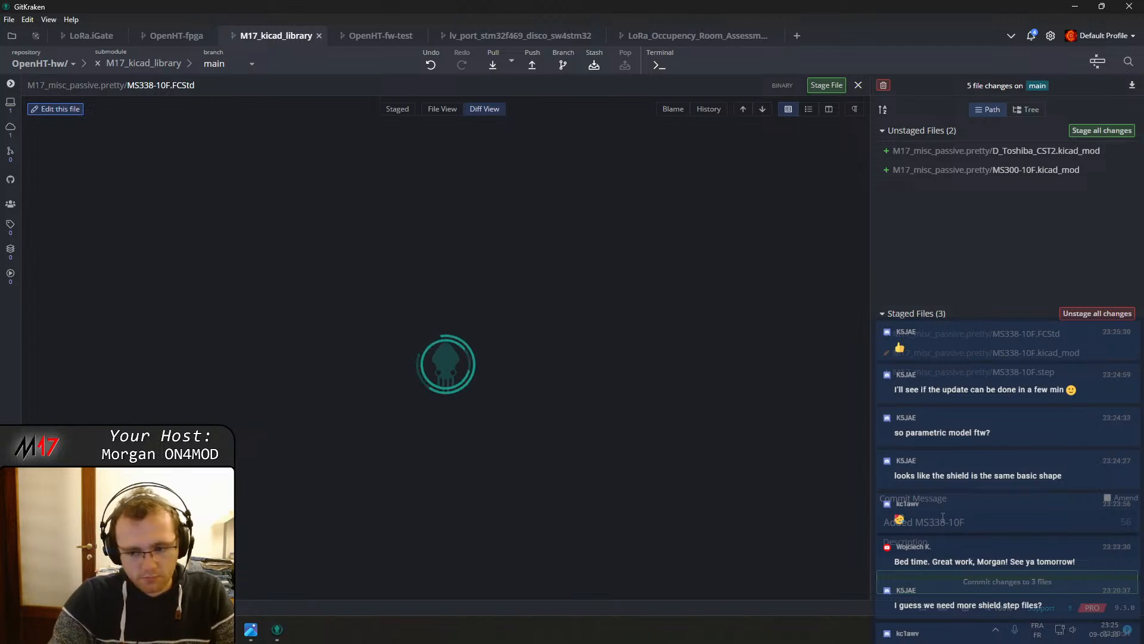
text( footprint)
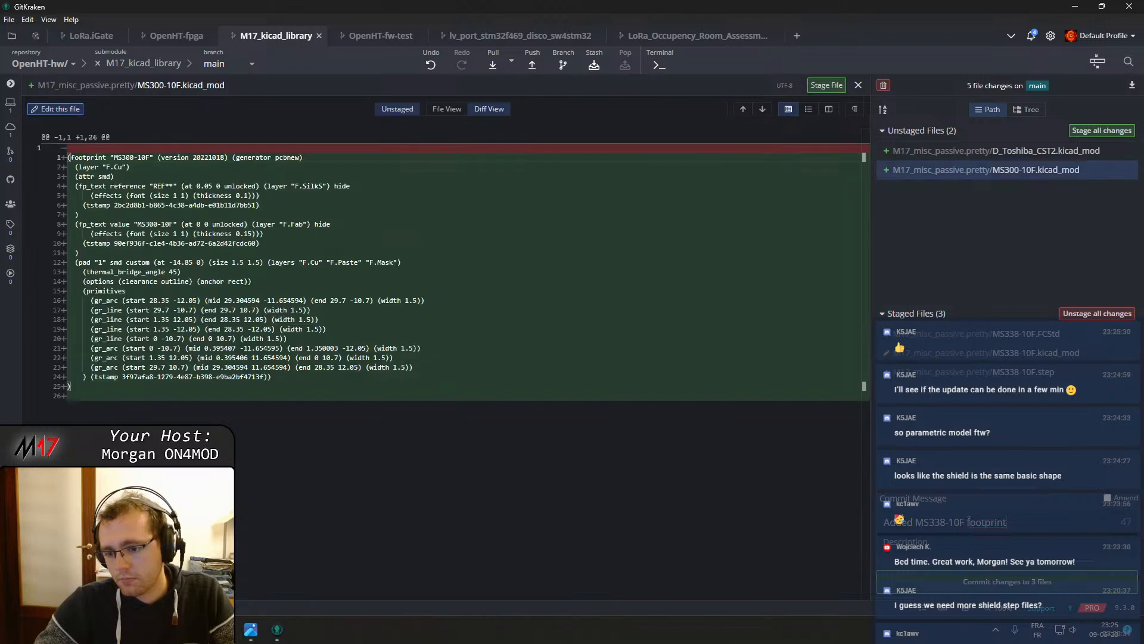
click(1007, 581)
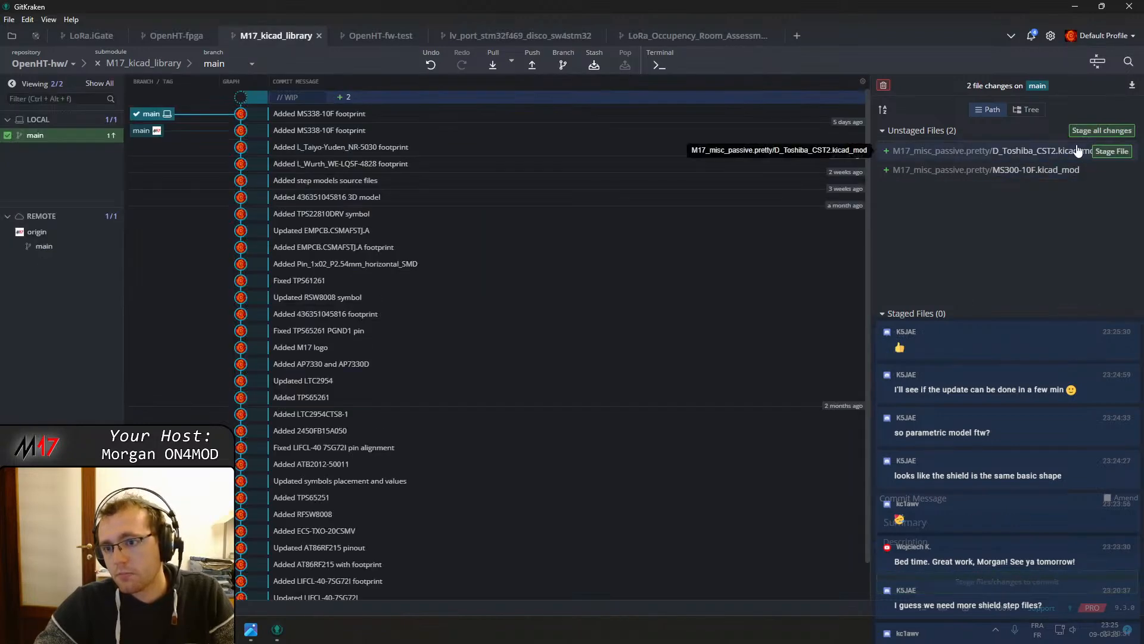
Stage MS300-10F.kicad_mod and commit it as "Added MS300-10F footprint"
click(1112, 170)
text(Ad)
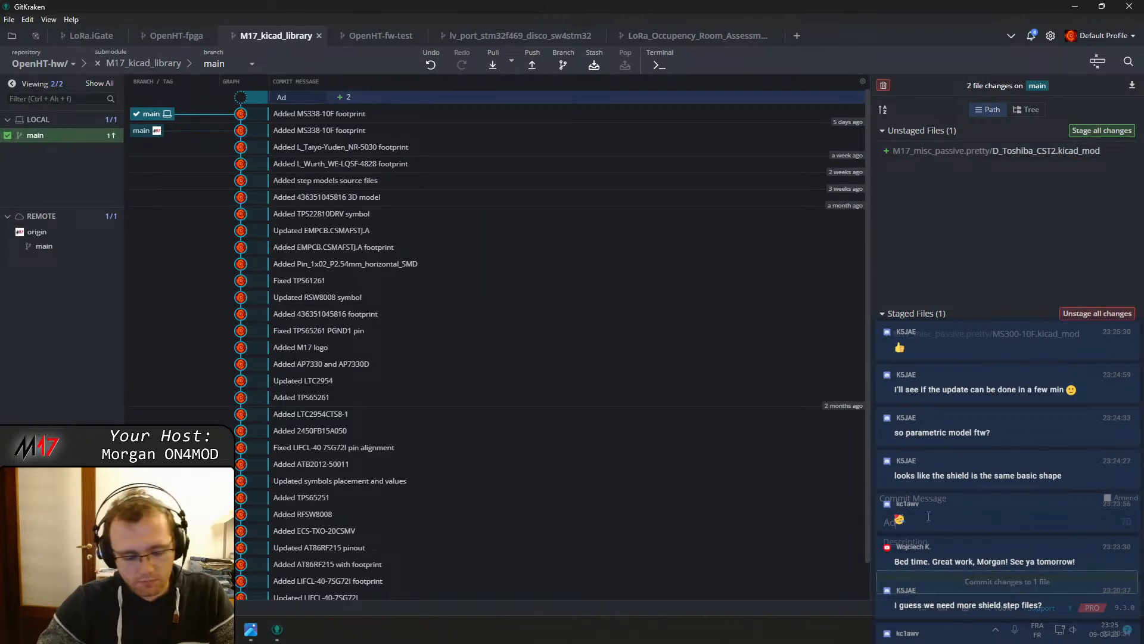
text(ded MS)
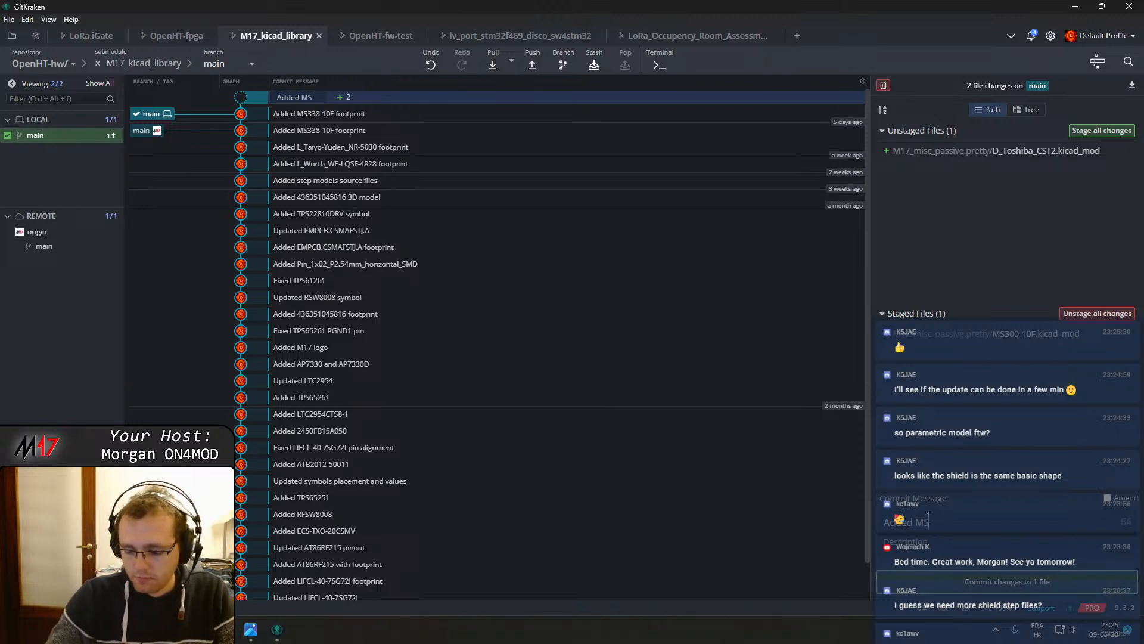
text(300-10F footprint)
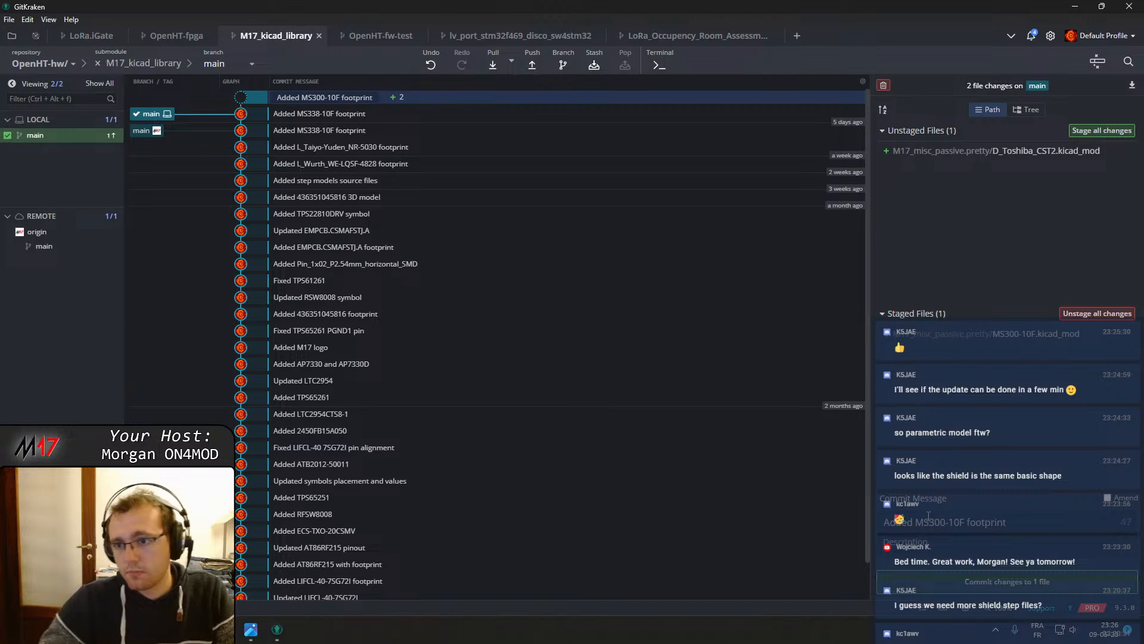
click(978, 580)
Commit D_Toshiba_CST2.kicad_mod as "Added toshiba CST2 footprint" and push the submodule
click(964, 156)
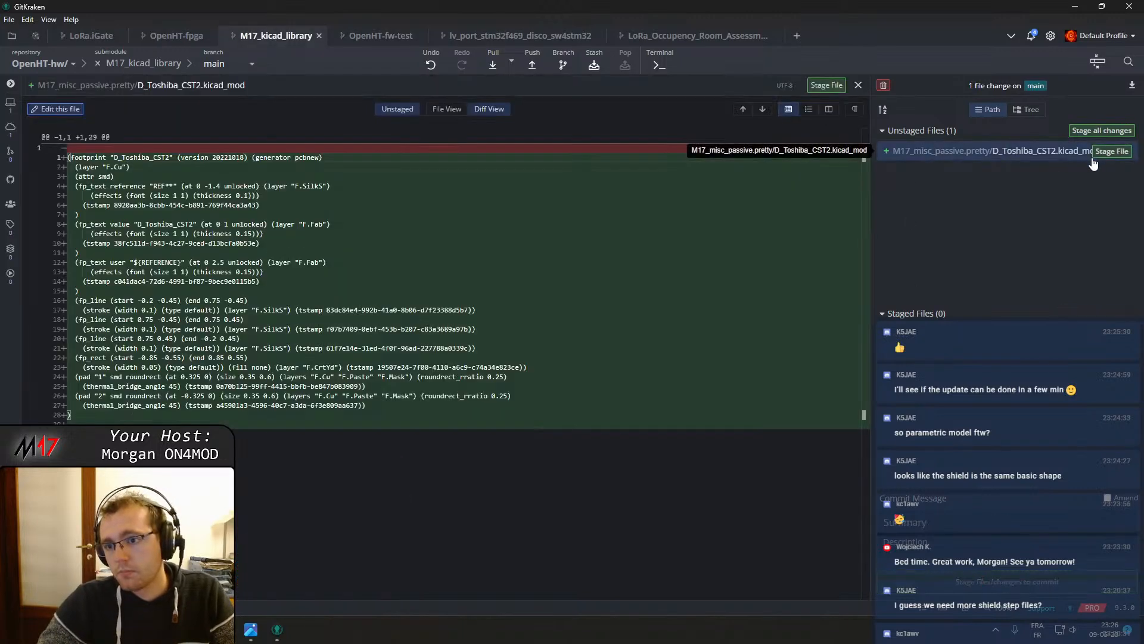
click(1096, 155)
click(908, 523)
text(Added toshiba CST2 foorptint)
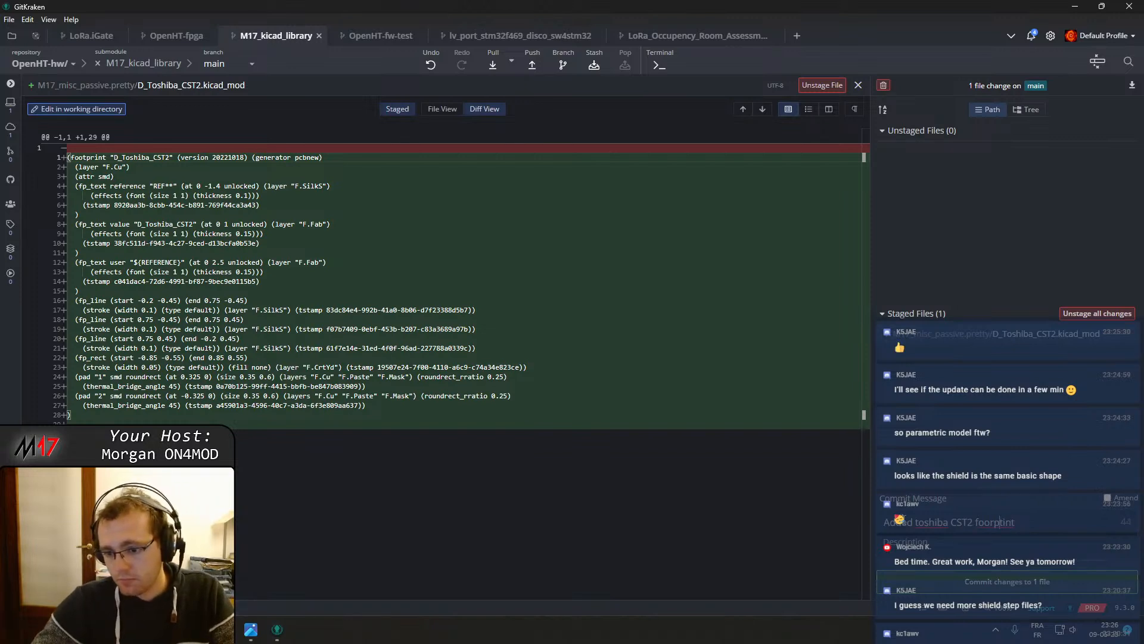
key(BackSpace)
text(tp)
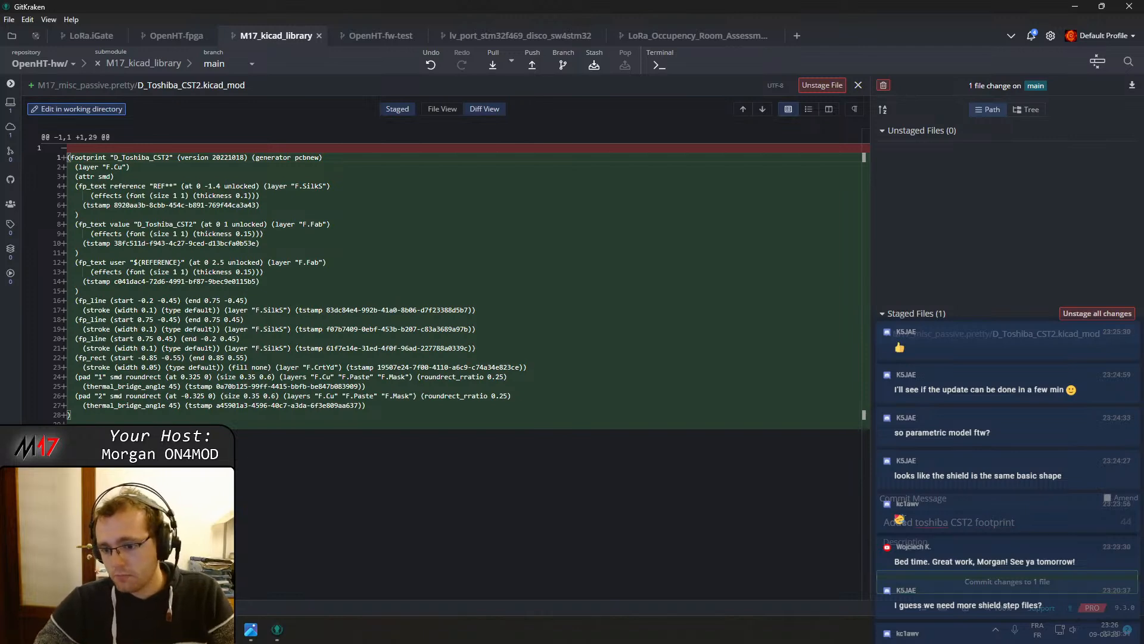
click(963, 581)
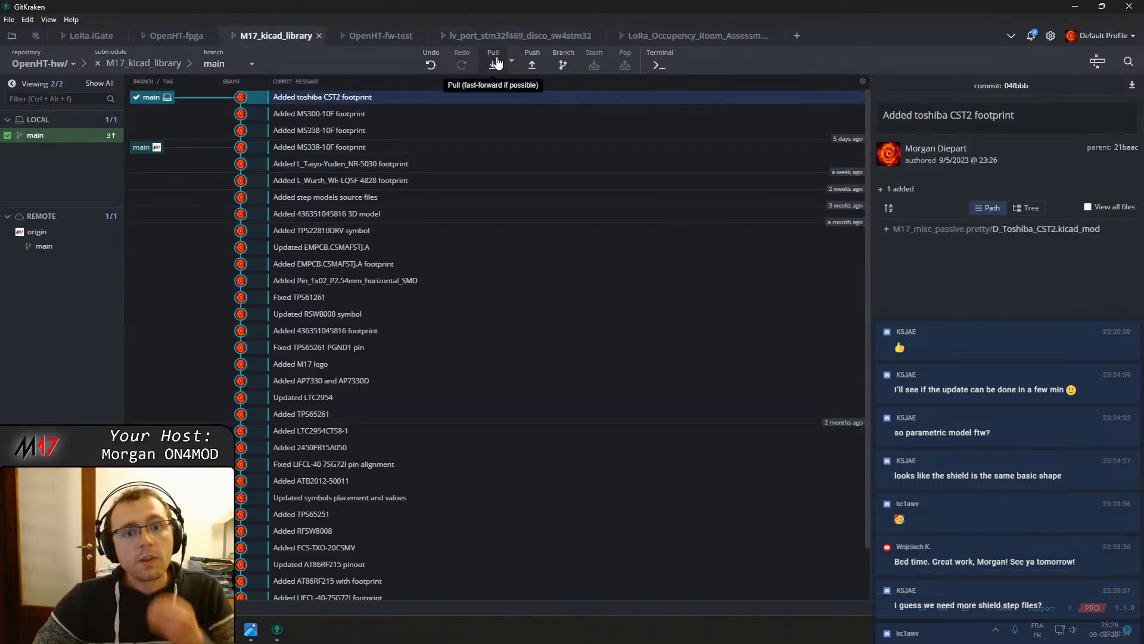
click(531, 66)
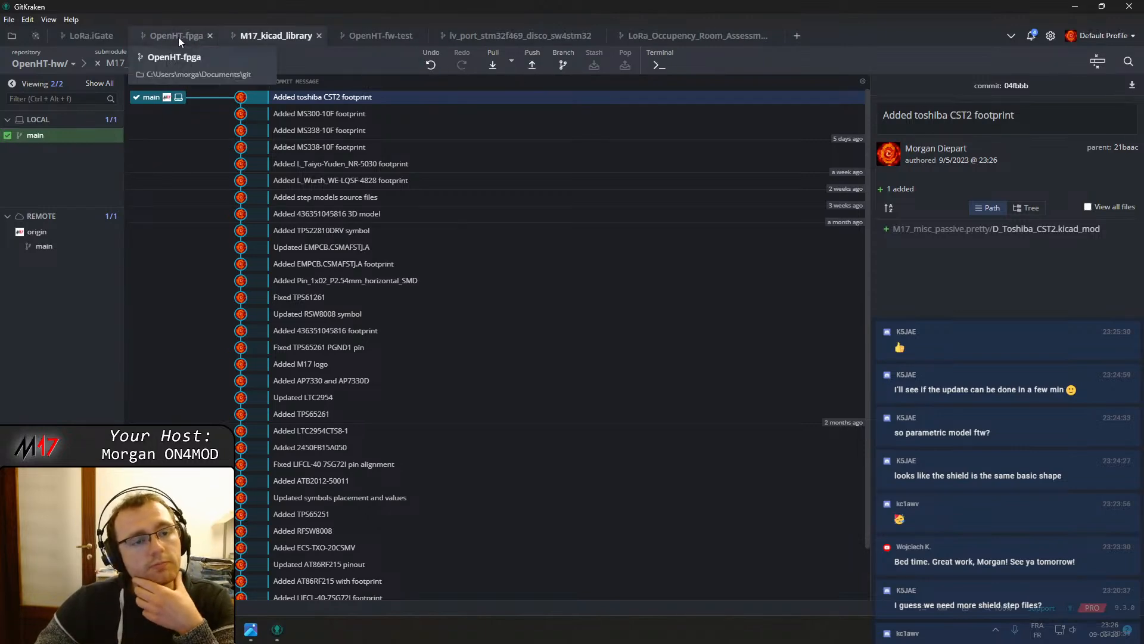
Back in OpenHT-hw, stage the M17_kicad_library submodule and commit it as "Updated M17_kicad_library"
click(97, 64)
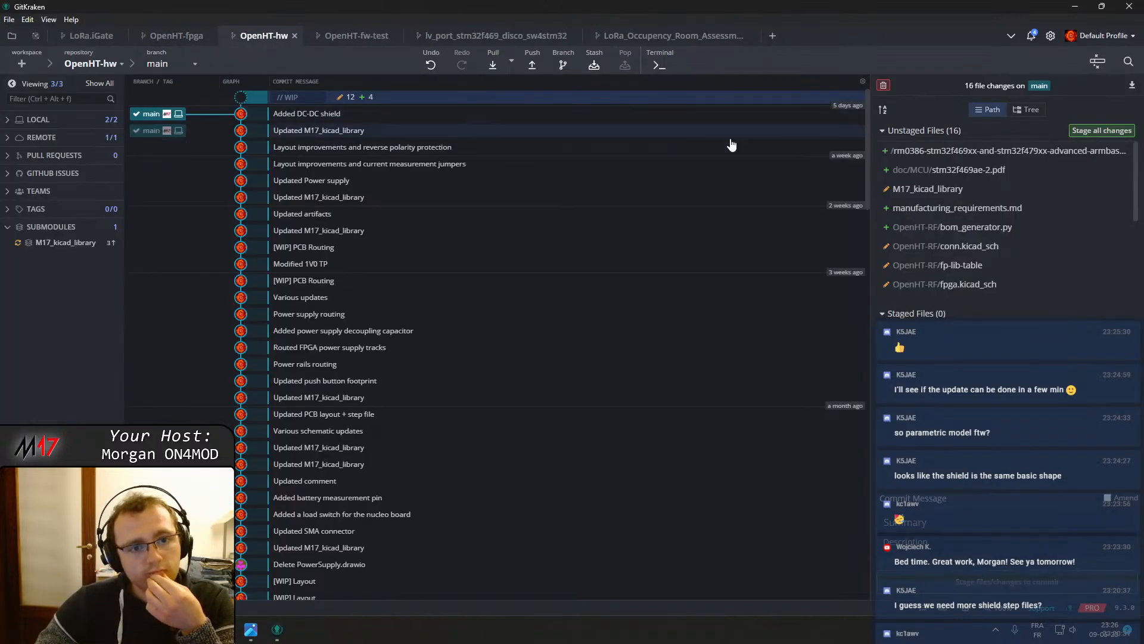
click(1107, 190)
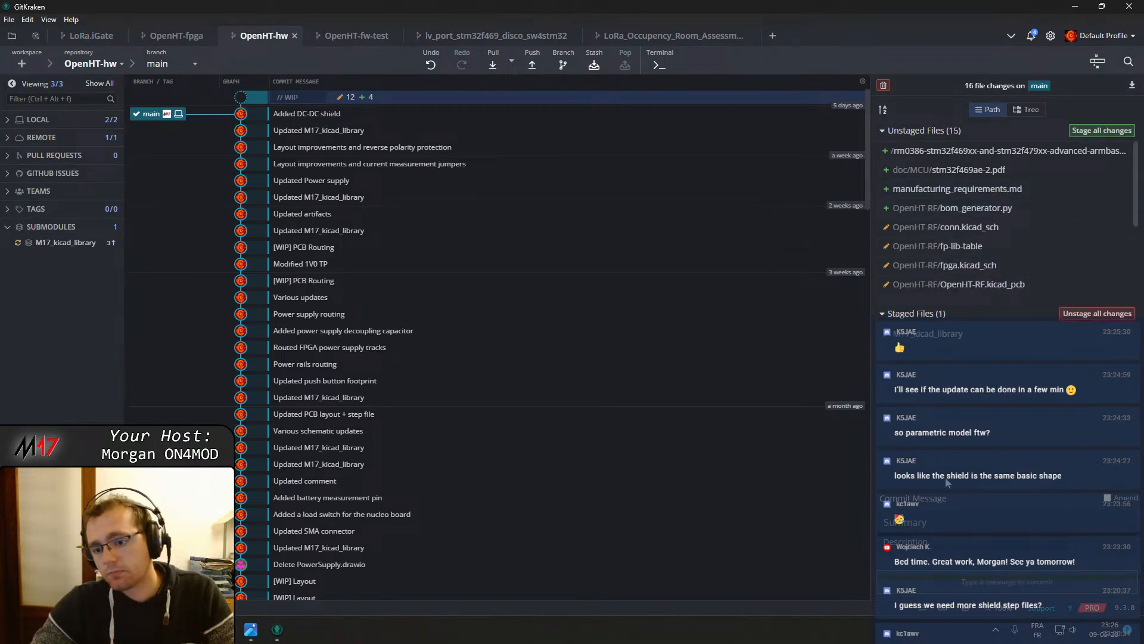
click(915, 520)
text(Update)
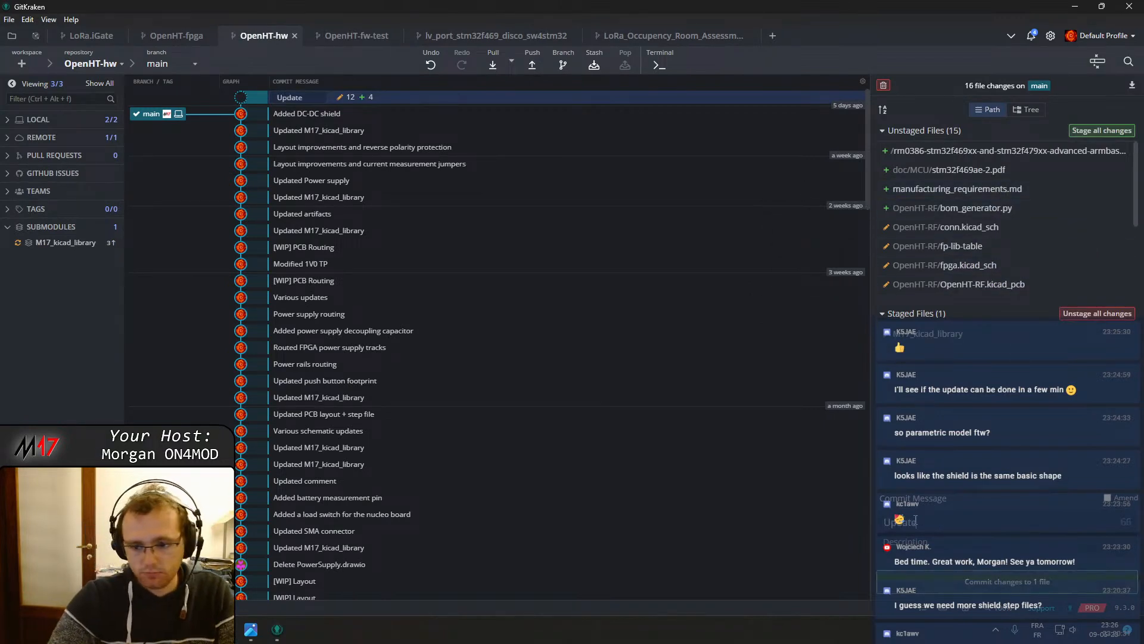
text(d M17_k)
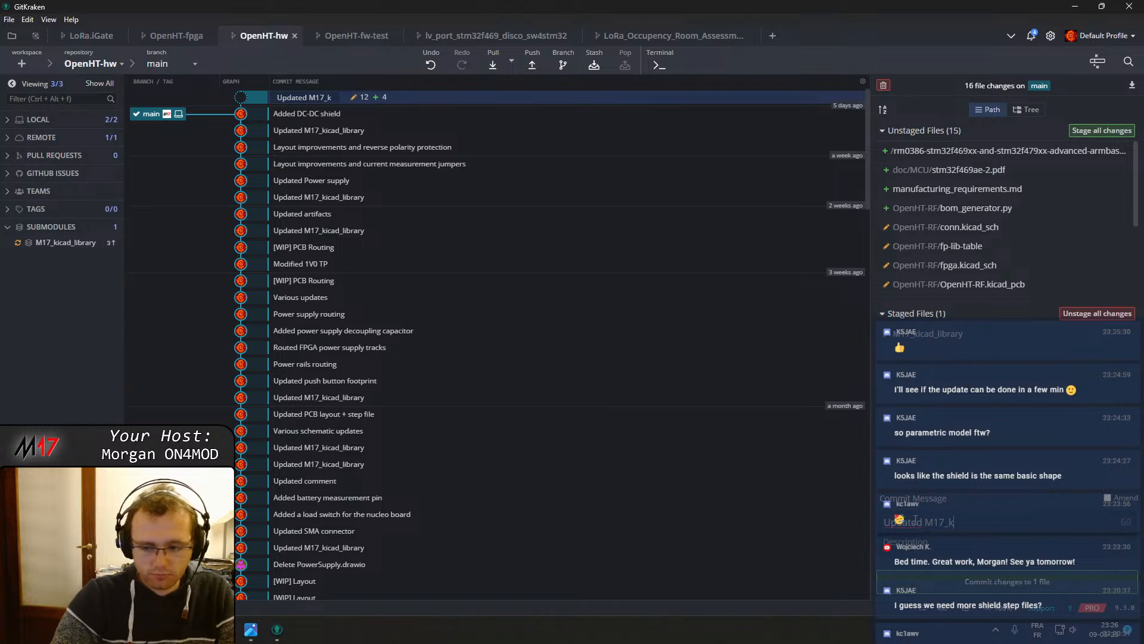
text(icad_l)
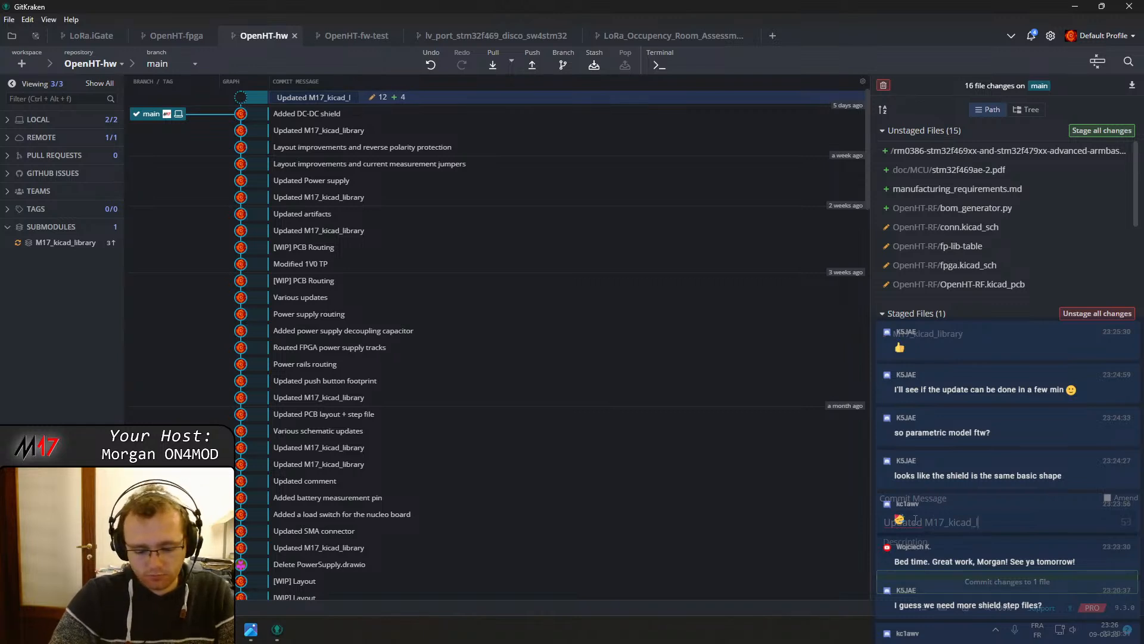
text(ibrary)
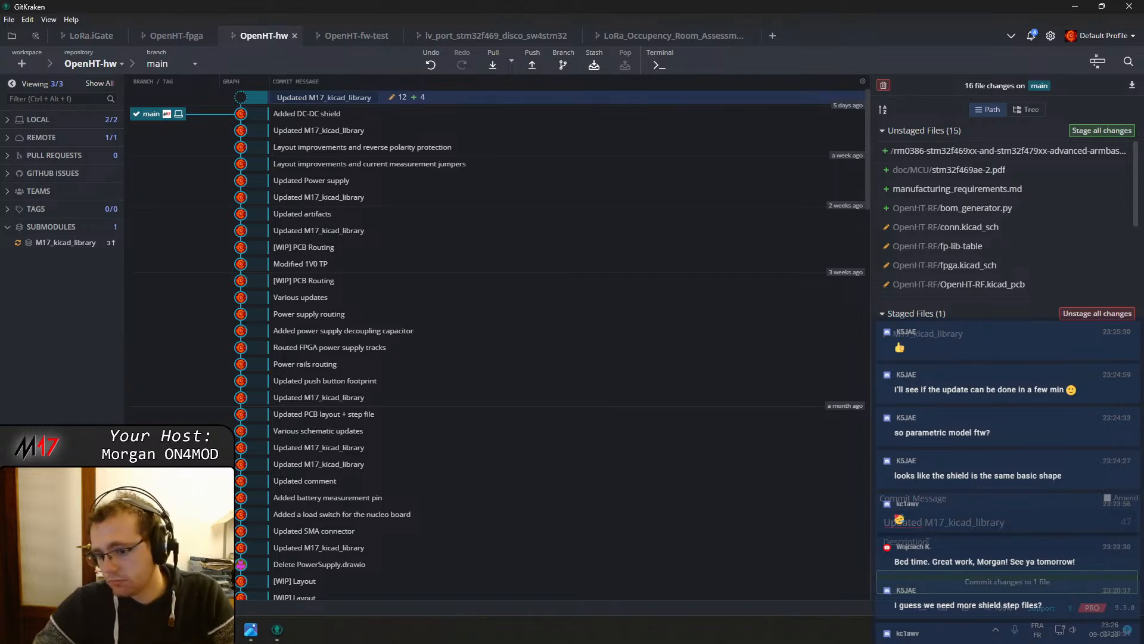
click(965, 581)
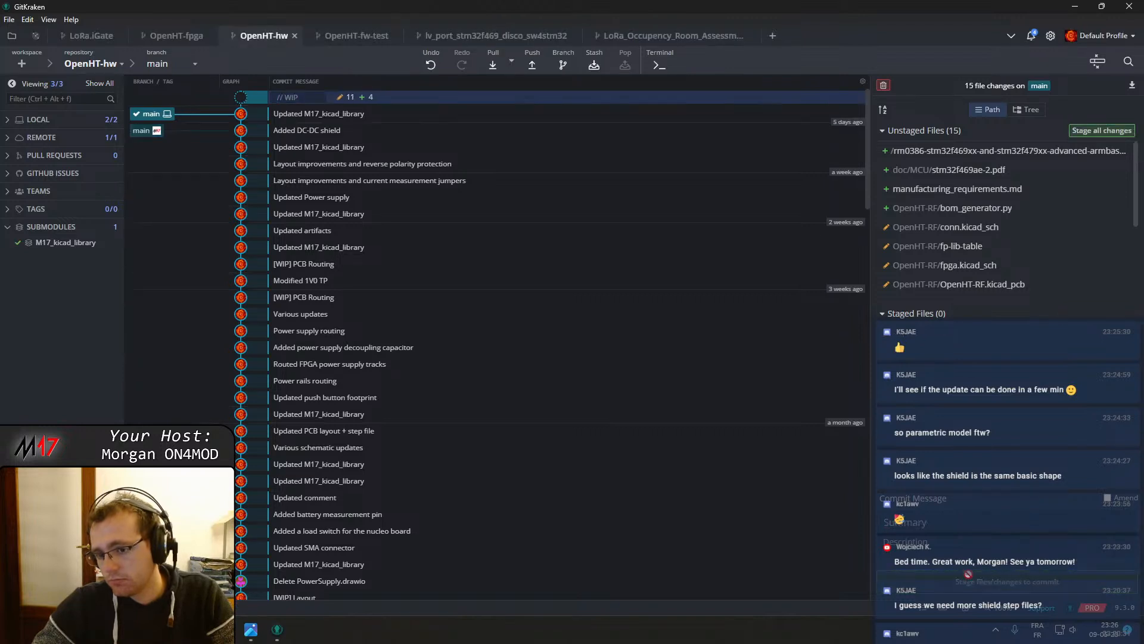
Stage conn.kicad_sch after reviewing the changed OpenHT-RF files, then unstage all changes
click(991, 290)
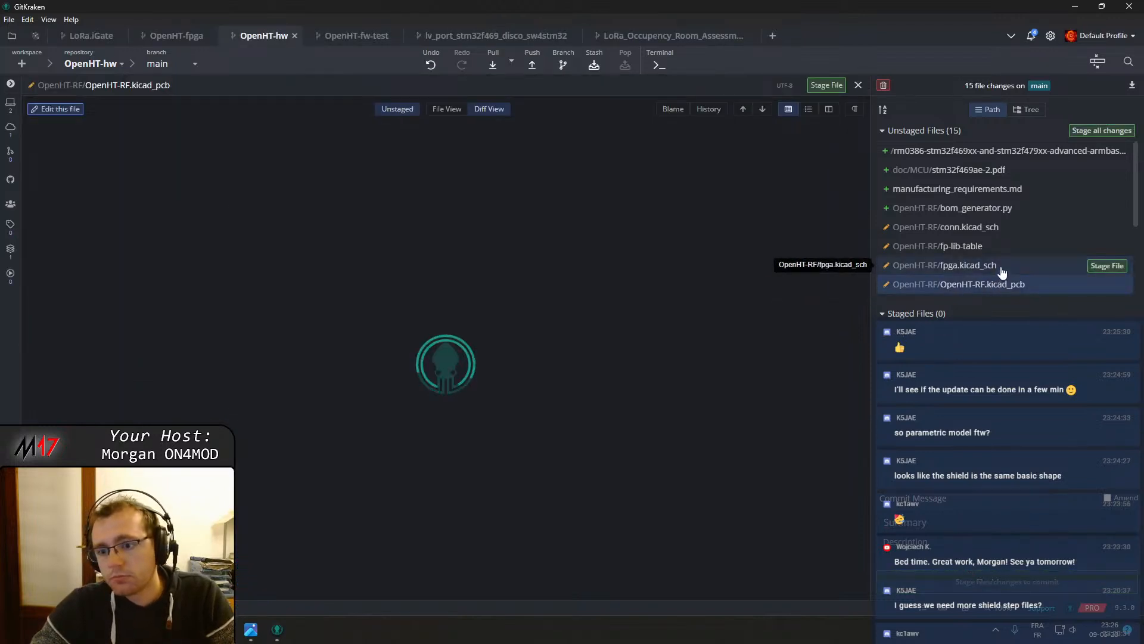
click(999, 227)
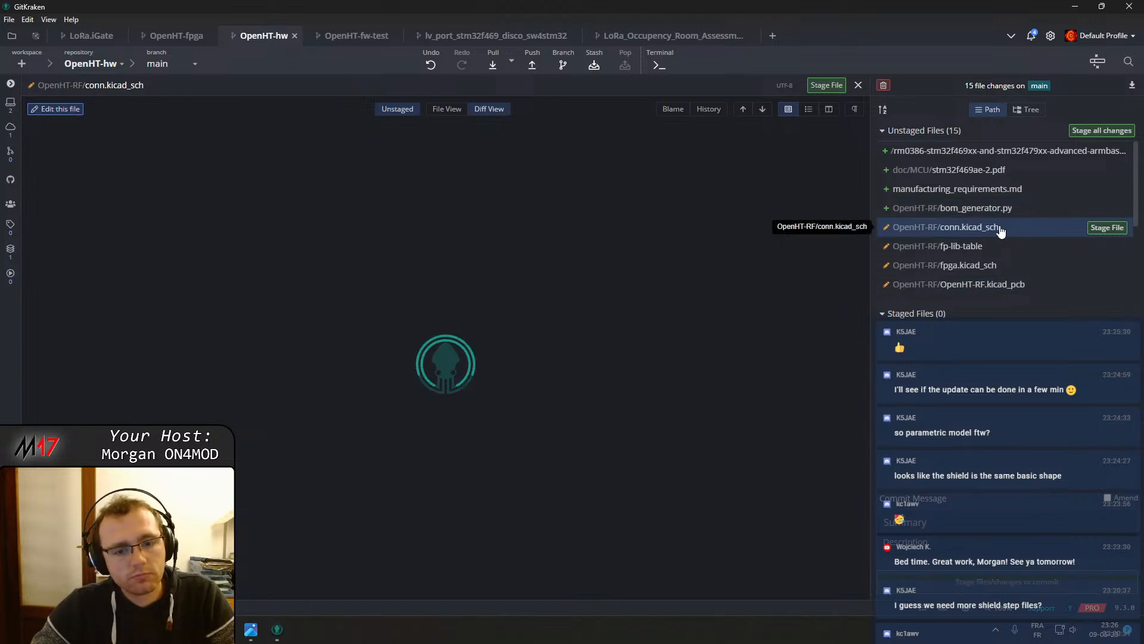
mouse_move(1101, 234)
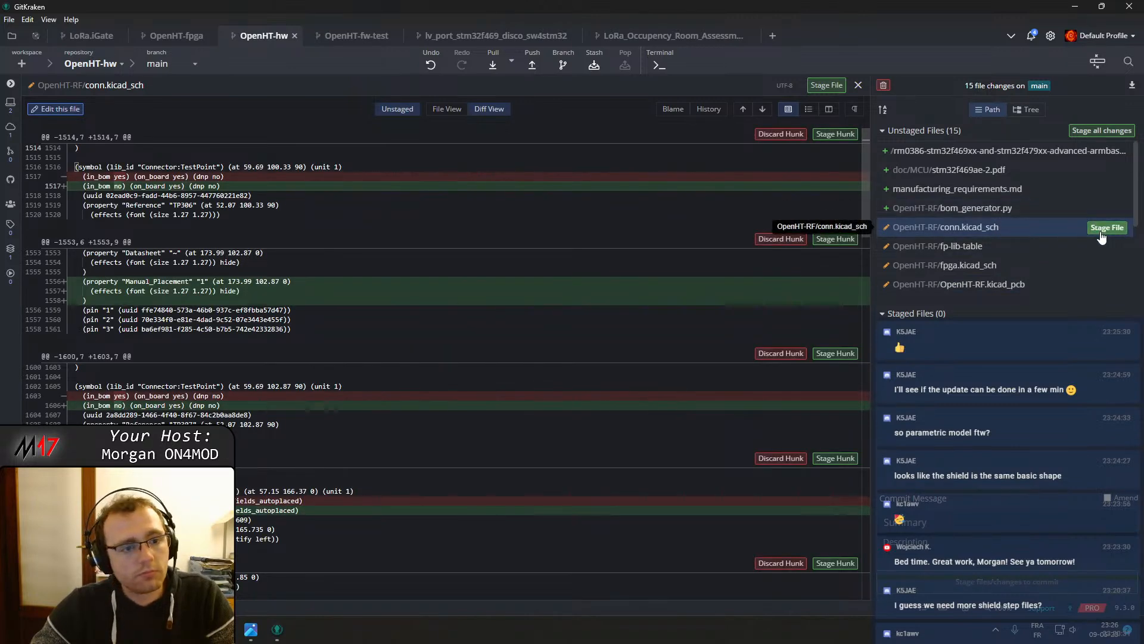
click(1107, 227)
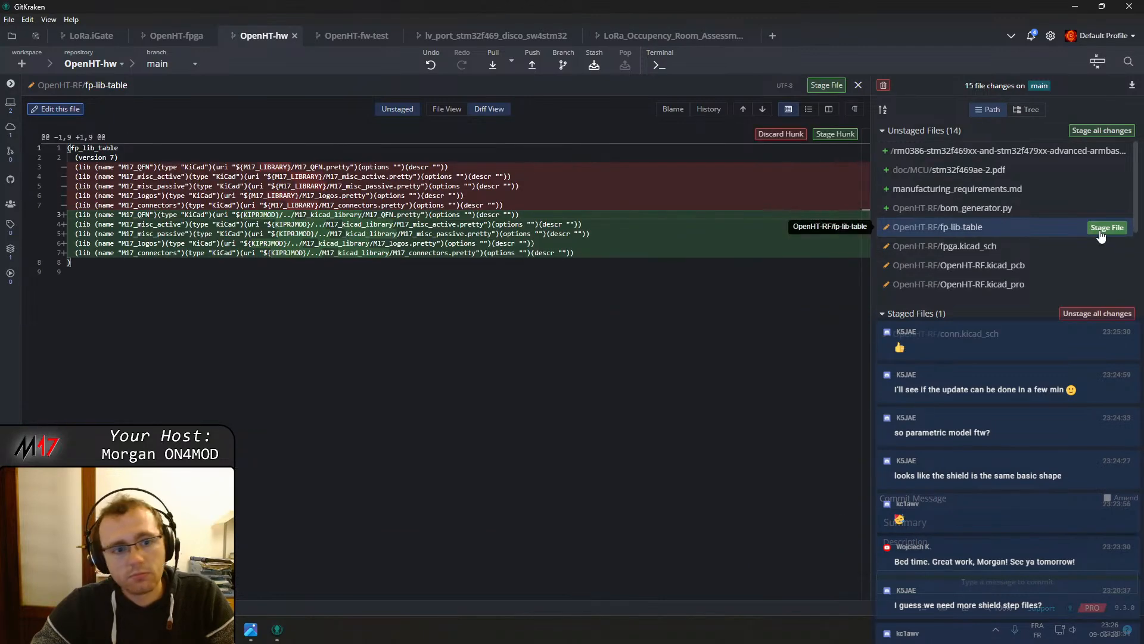
click(1099, 316)
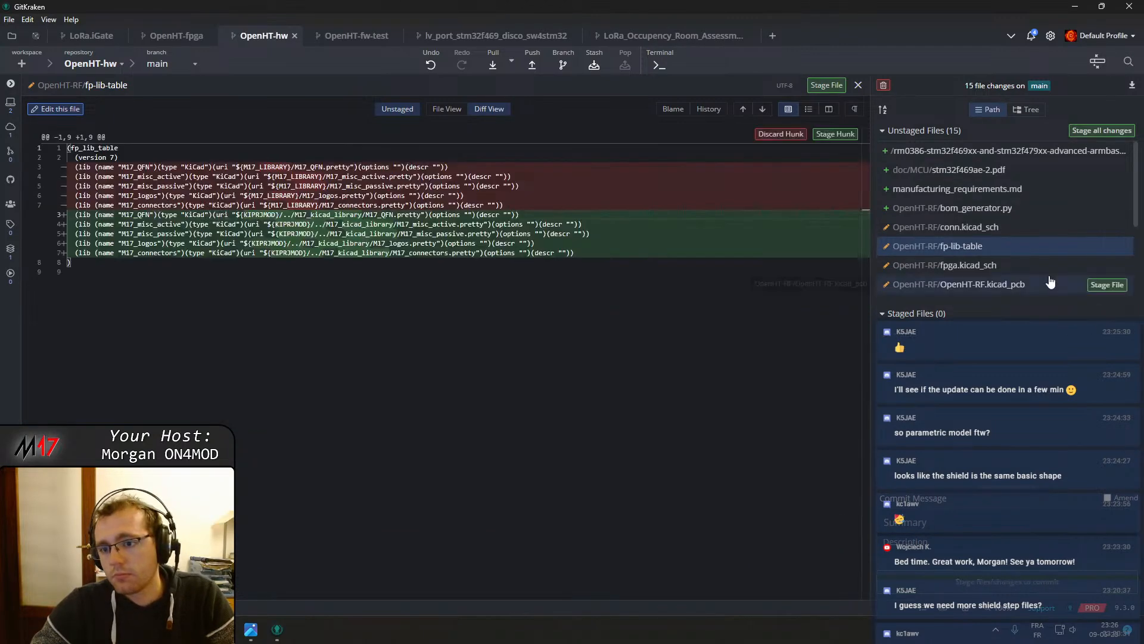
Stage fp-lib-table and review the conn.kicad_sch diff
click(1107, 247)
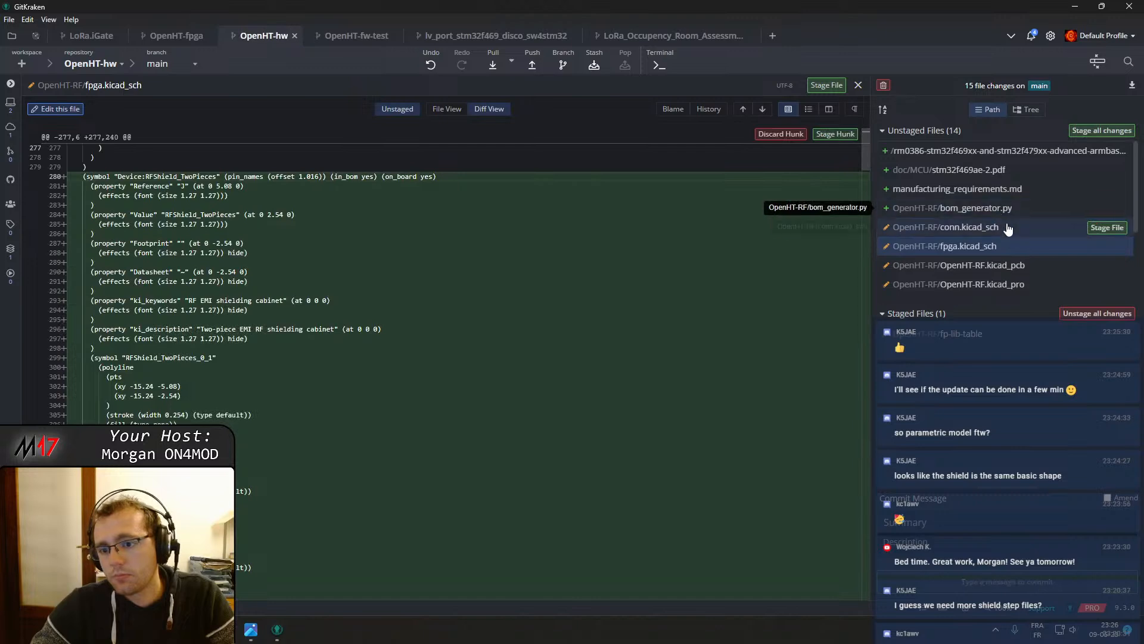
click(1066, 227)
scroll(435, 265, down, 3)
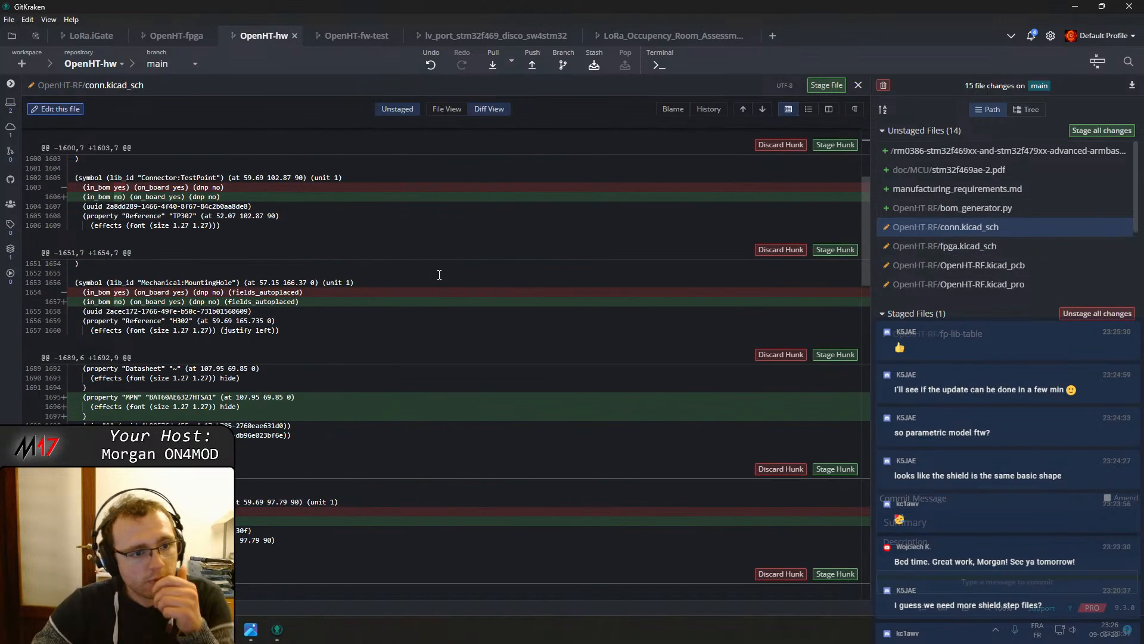
scroll(444, 282, down, 3)
scroll(446, 285, down, 6)
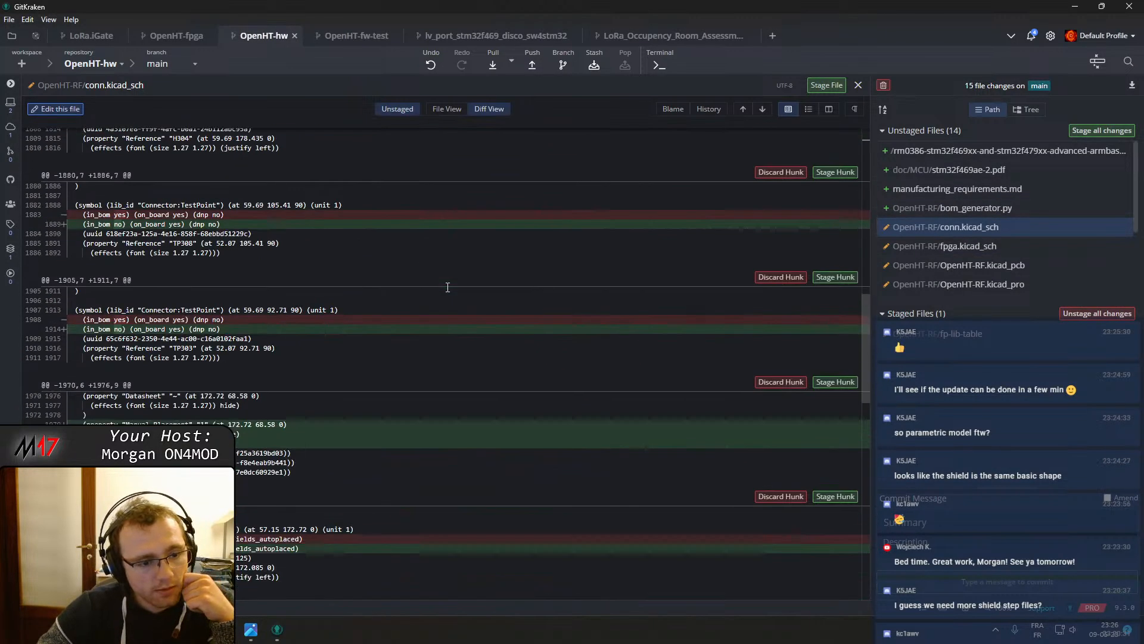
Review the diffs of the changed OpenHT-RF schematic, PCB, project and PDF files
drag(867, 337, 883, 535)
click(945, 246)
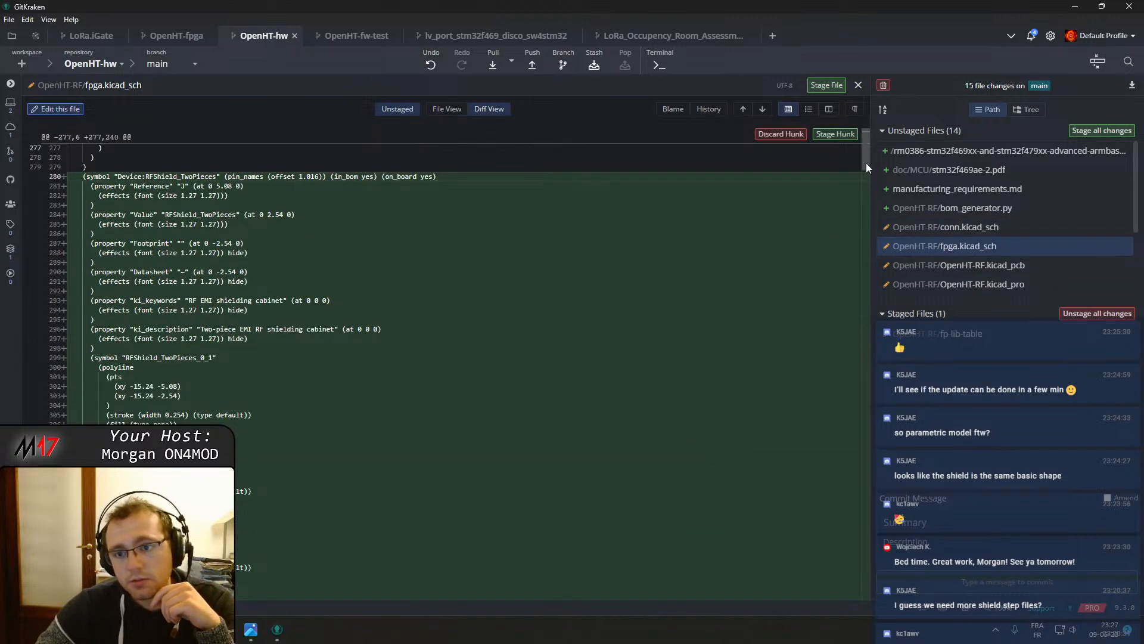
drag(866, 162, 910, 587)
click(975, 268)
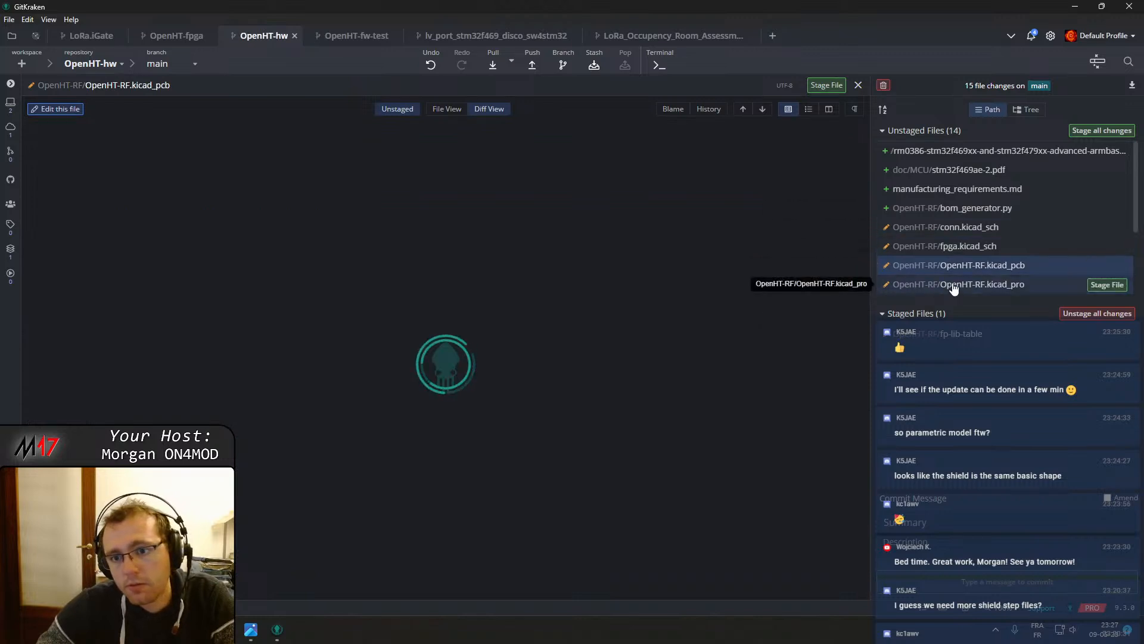
click(961, 285)
scroll(967, 236, down, 2)
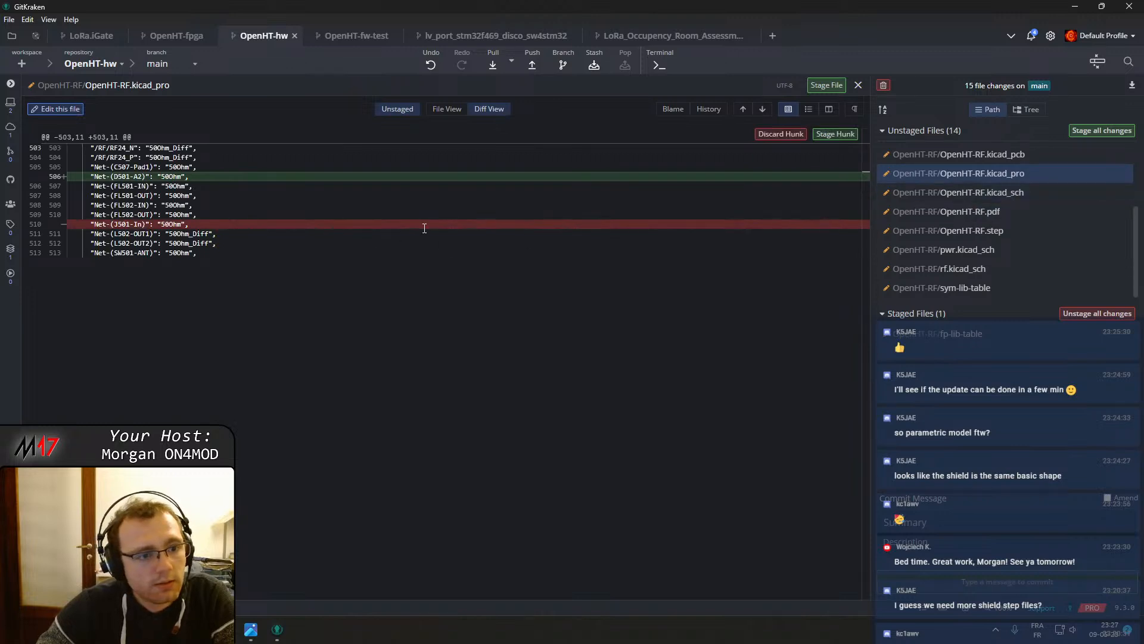
click(954, 192)
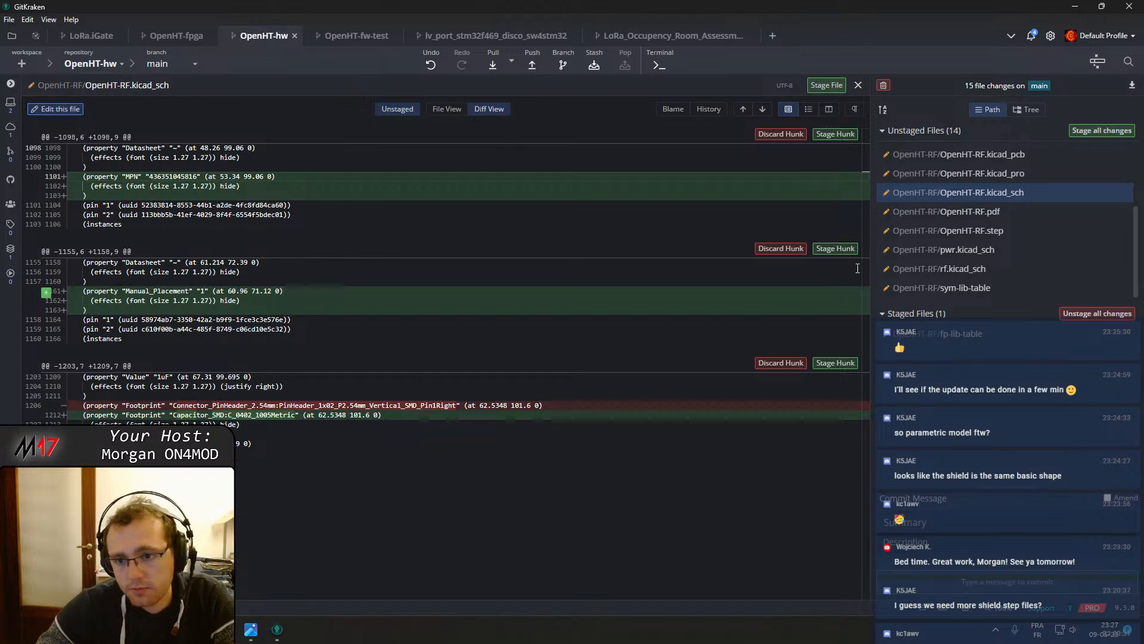
click(983, 211)
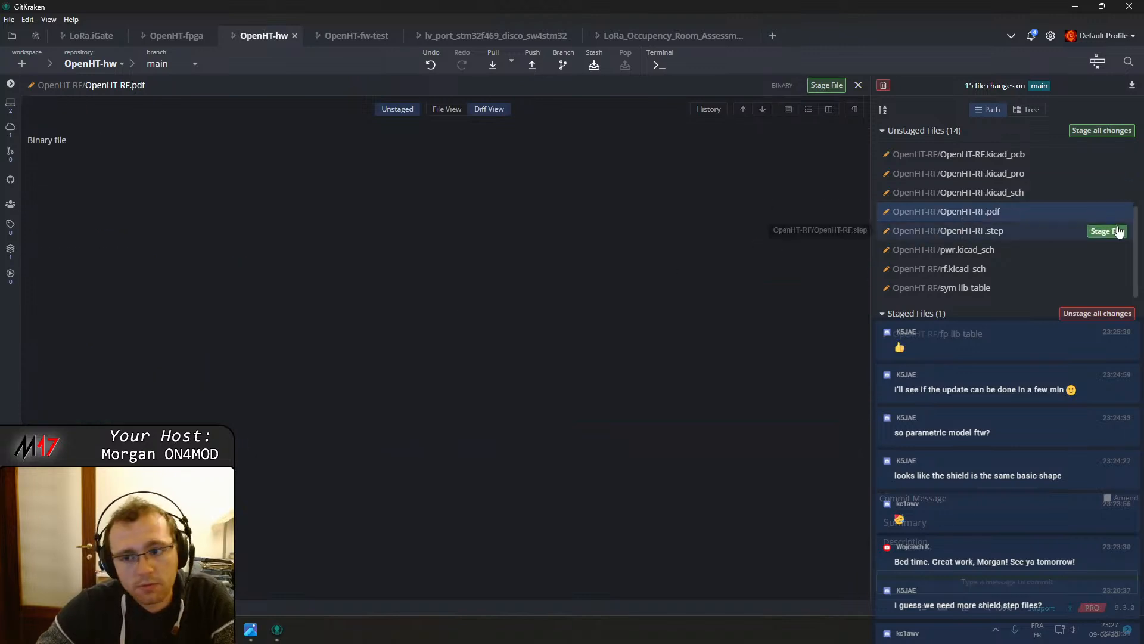
click(956, 250)
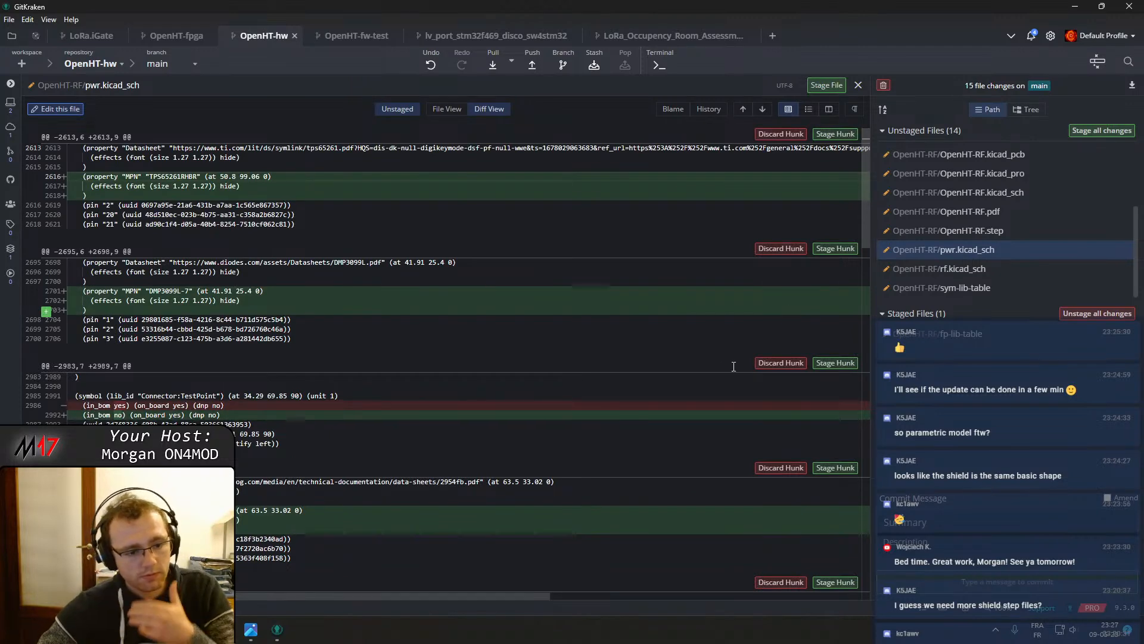
scroll(686, 409, down, 4)
scroll(686, 412, down, 1)
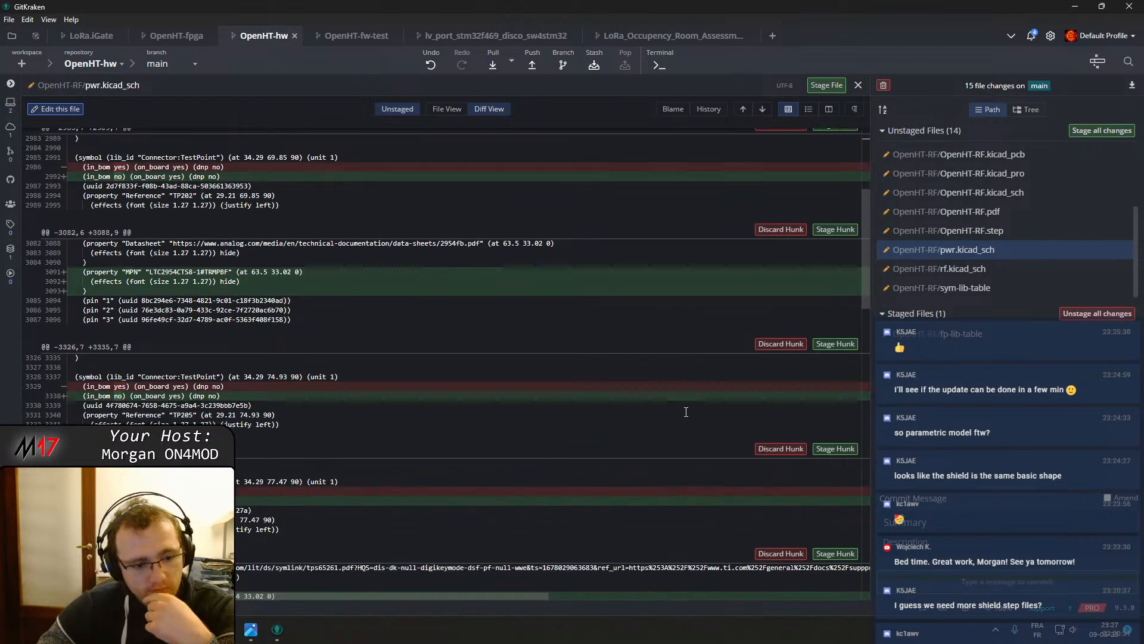
scroll(710, 506, down, 10)
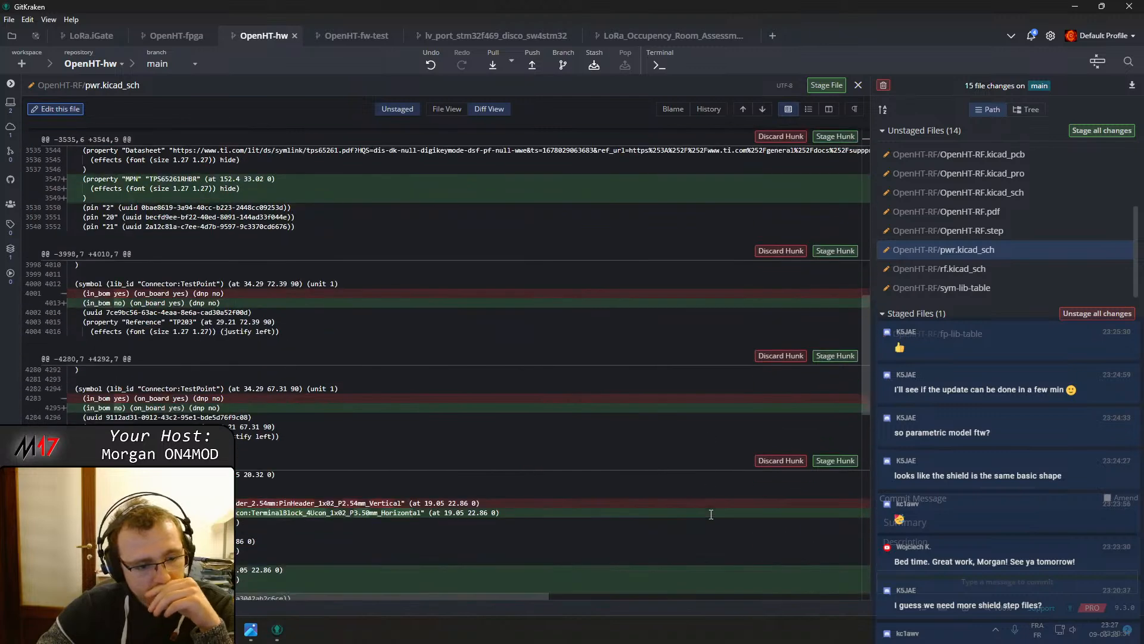
scroll(711, 514, down, 1)
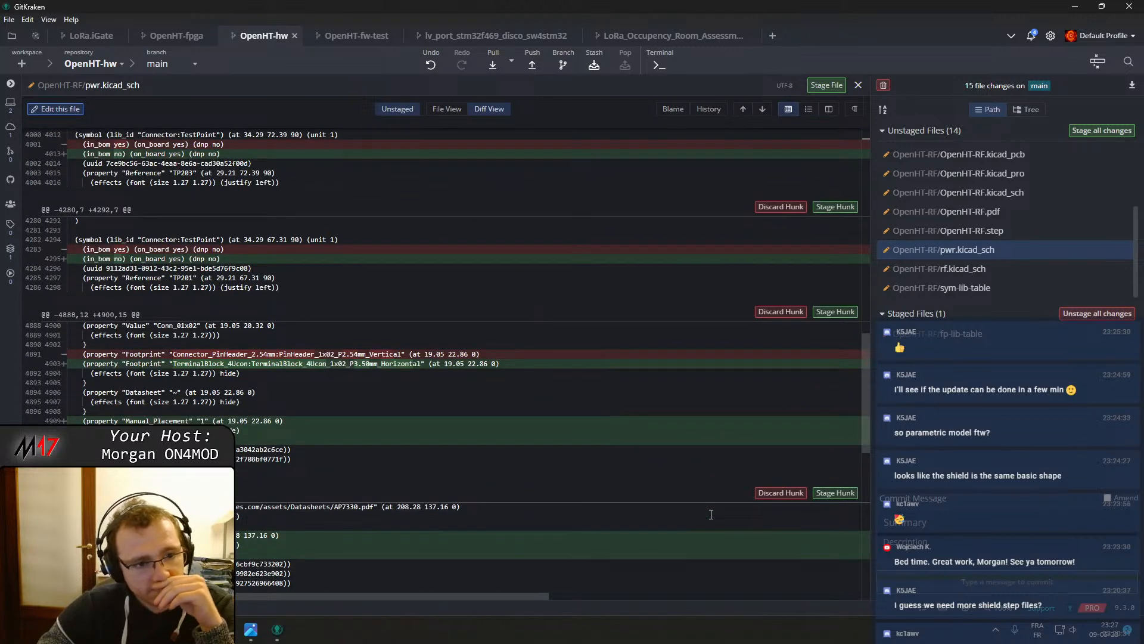
scroll(711, 513, down, 2)
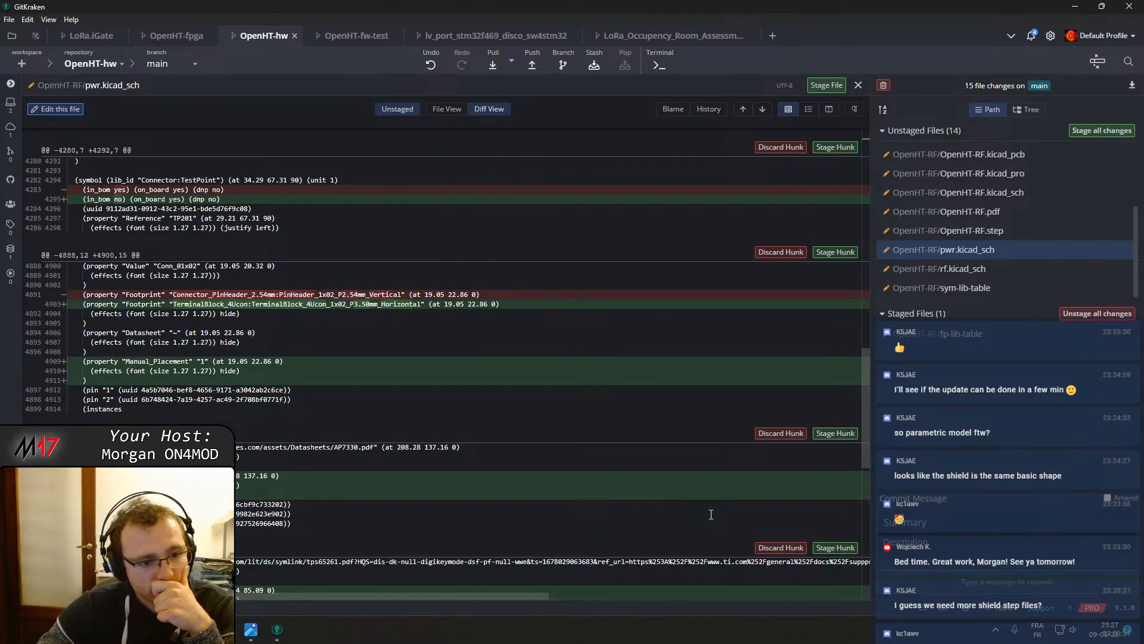
scroll(711, 513, down, 10)
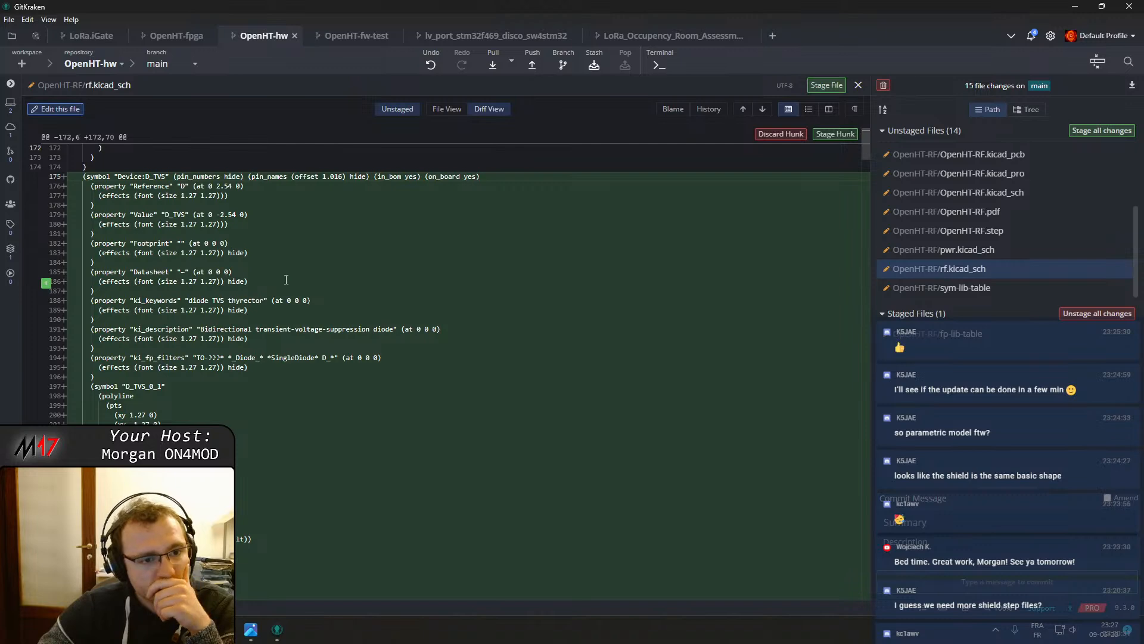
scroll(286, 280, down, 20)
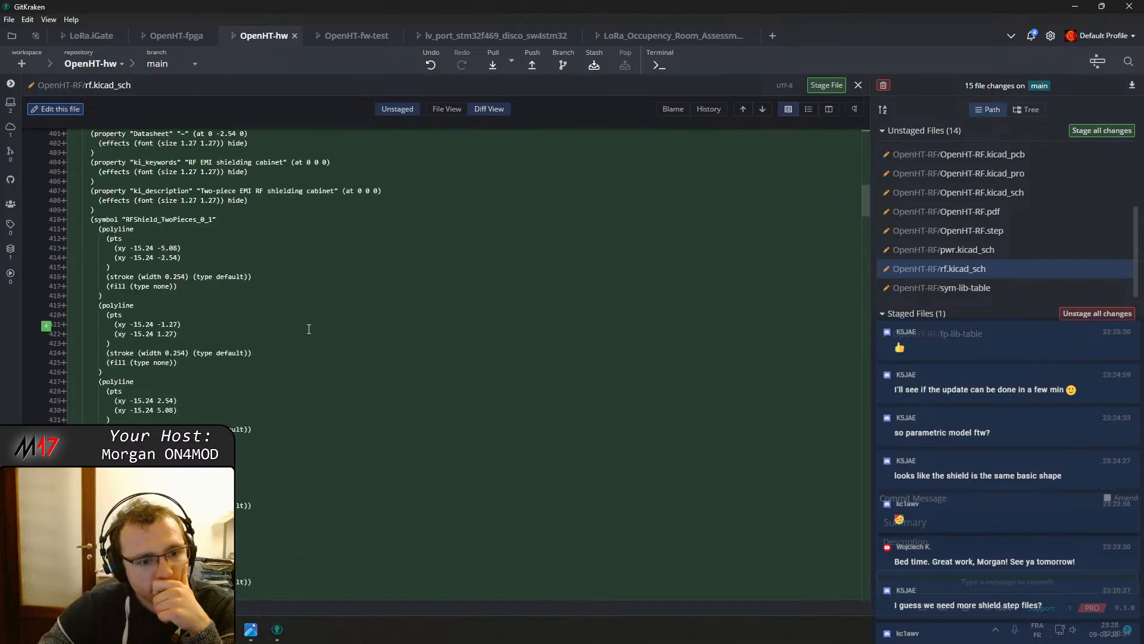
Stage sym-lib-table and commit the staged files as "Updated M17_kicad_library links"
click(1025, 290)
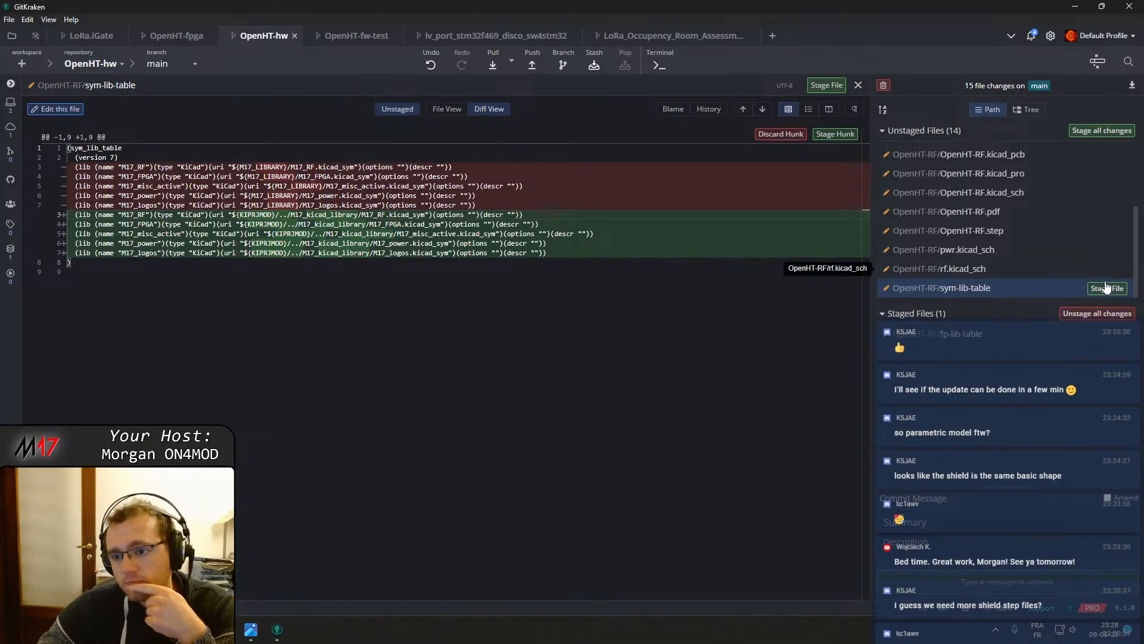
click(1106, 288)
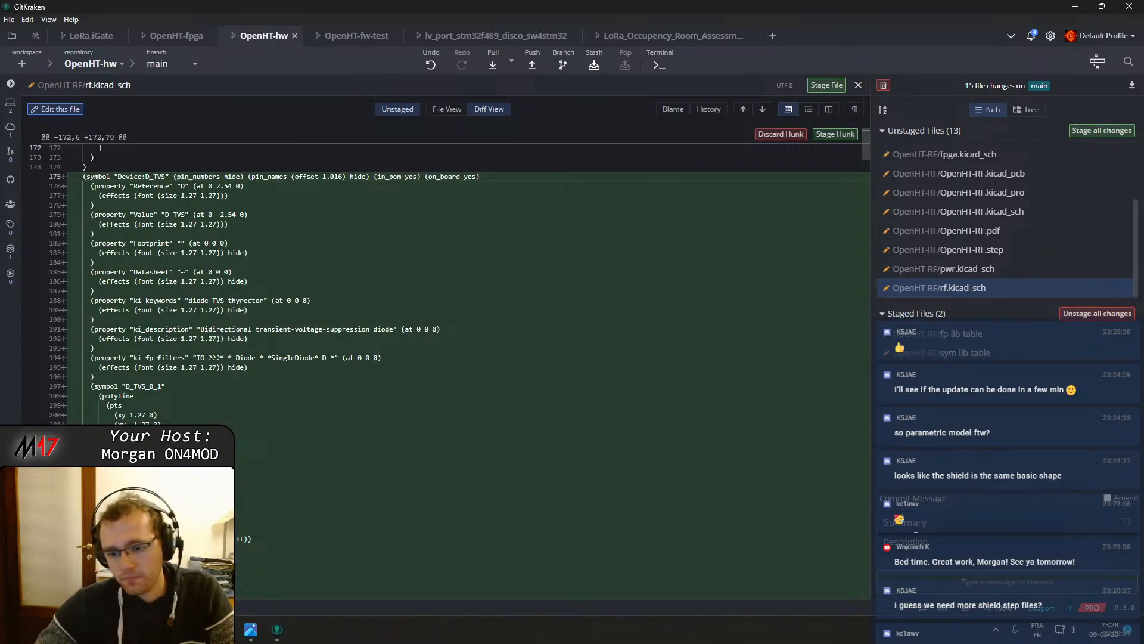
text(Updated M17_kicad_library link)
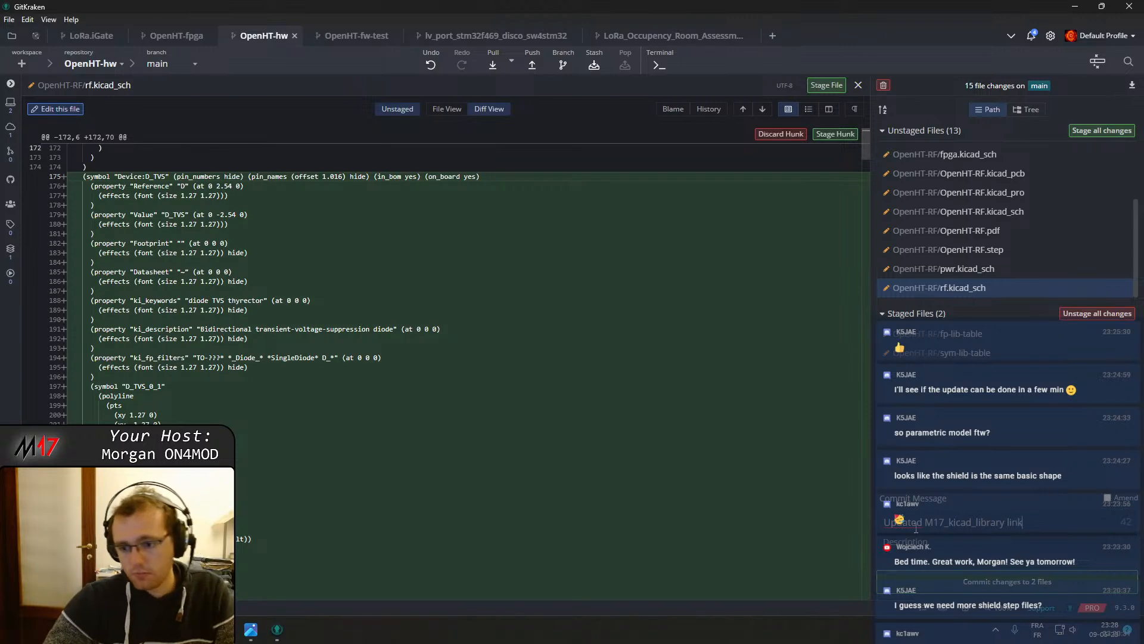
text(s)
click(1007, 581)
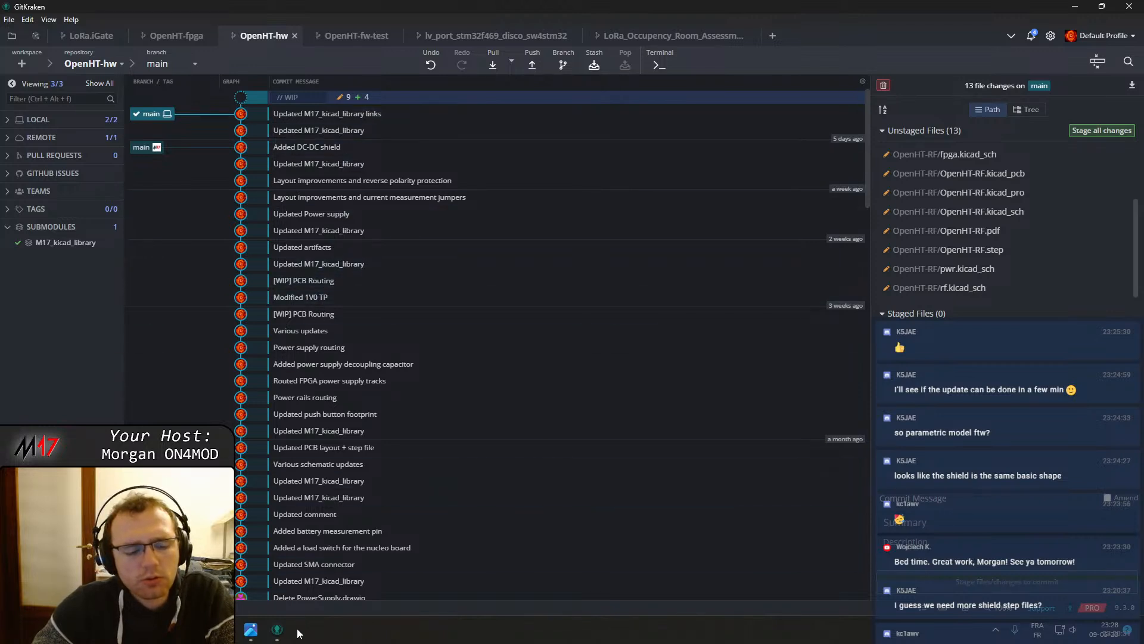
Open the M17_kicad_library submodule in its own tab
mouse_move(277, 635)
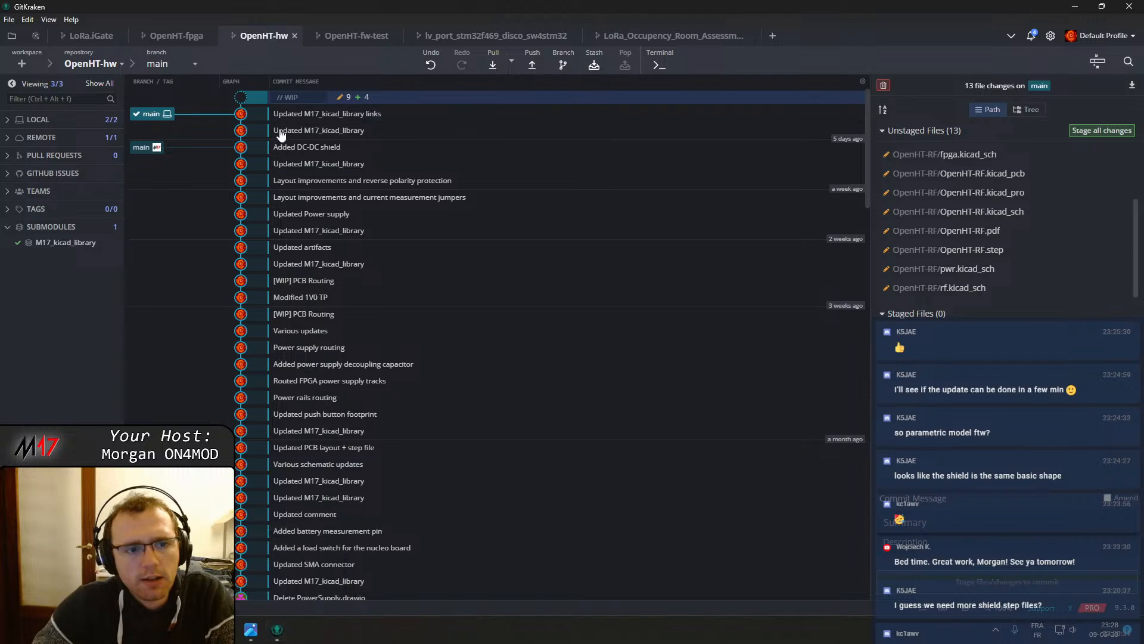
click(120, 244)
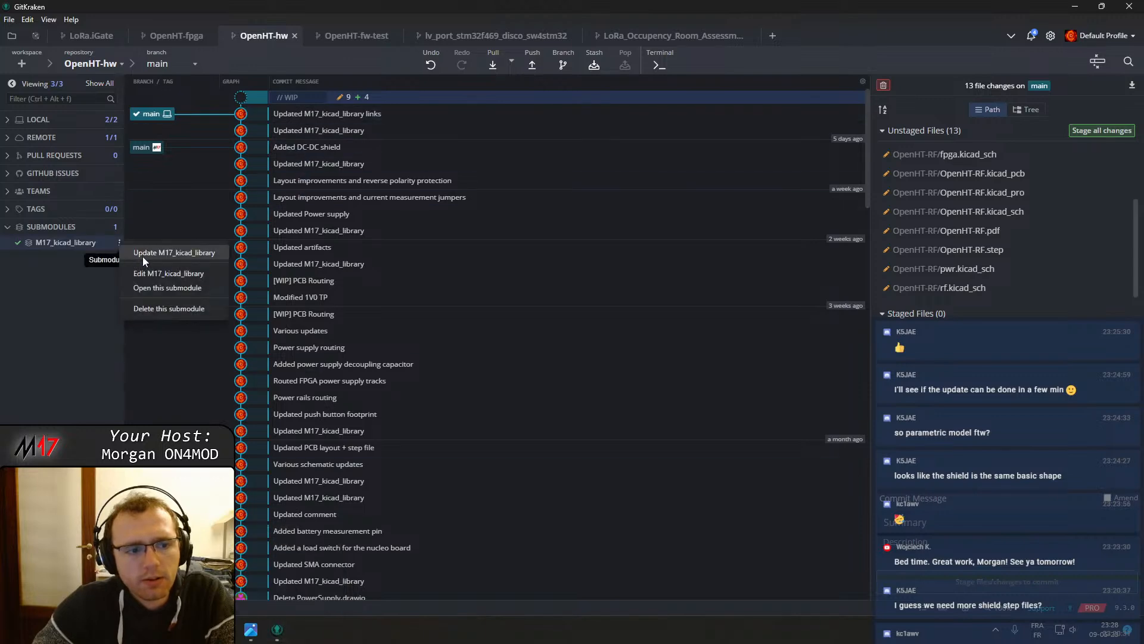
click(152, 288)
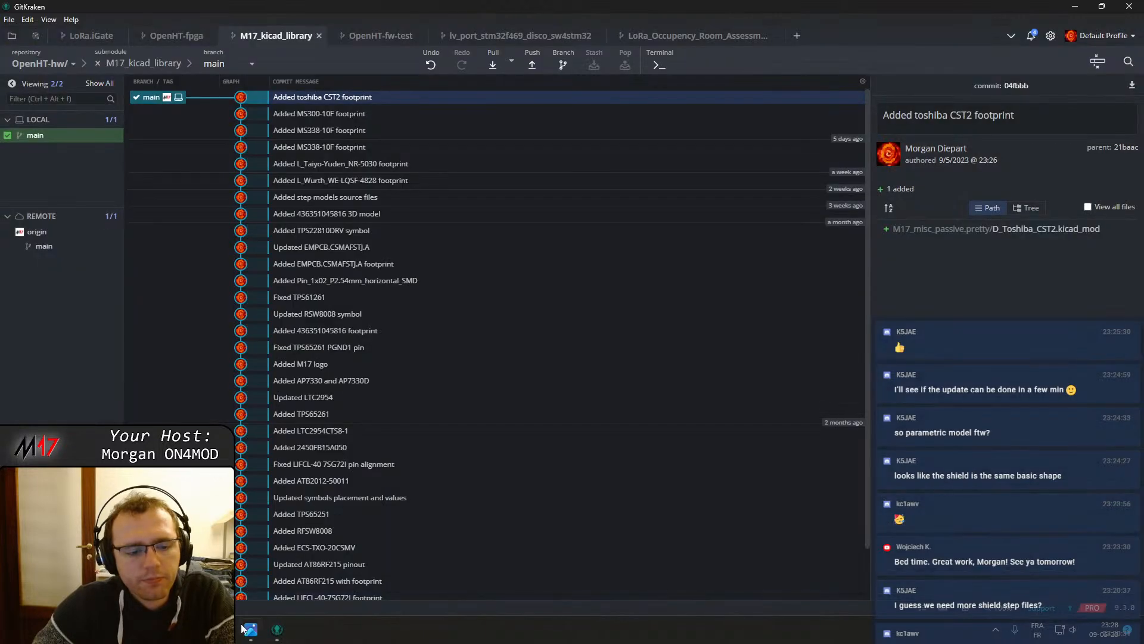
Launch KiCad 7.0 and open the Footprint Editor
key(super)
text(kicad 7.0)
key(Return)
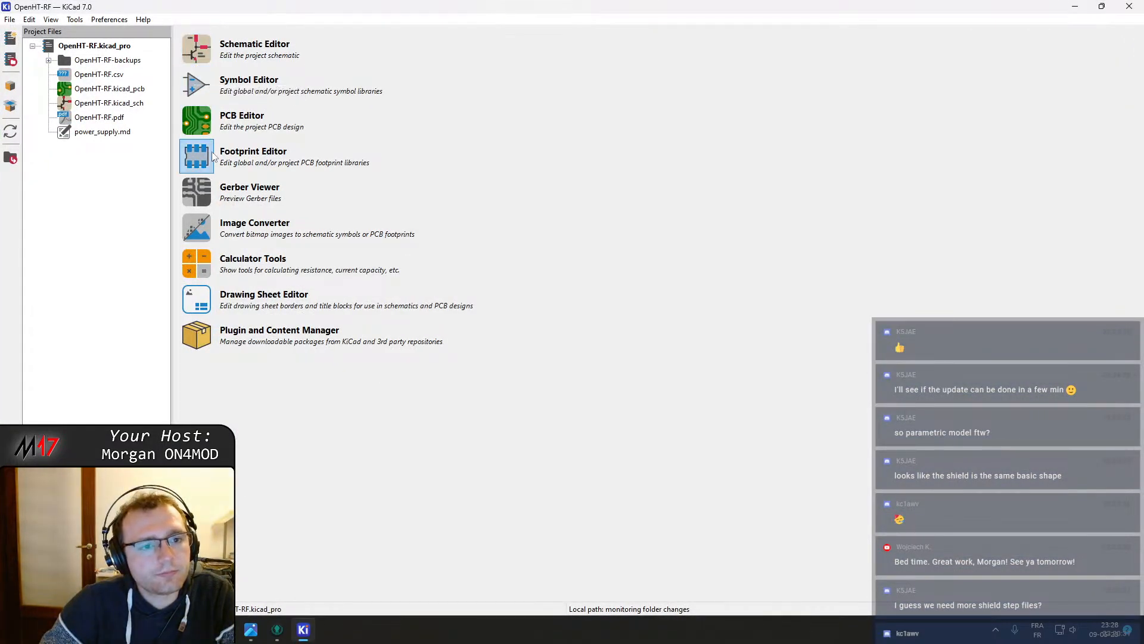
click(198, 157)
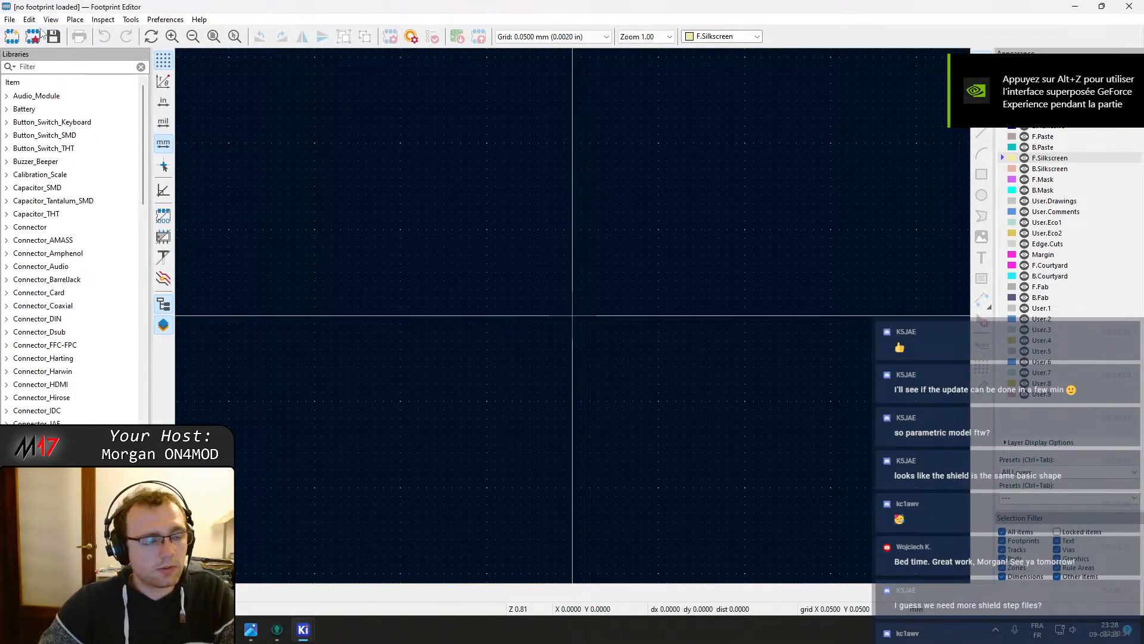
Filter the libraries by M17 and open the MS300-10F footprint from M17_misc_passive, checking its properties
text(17)
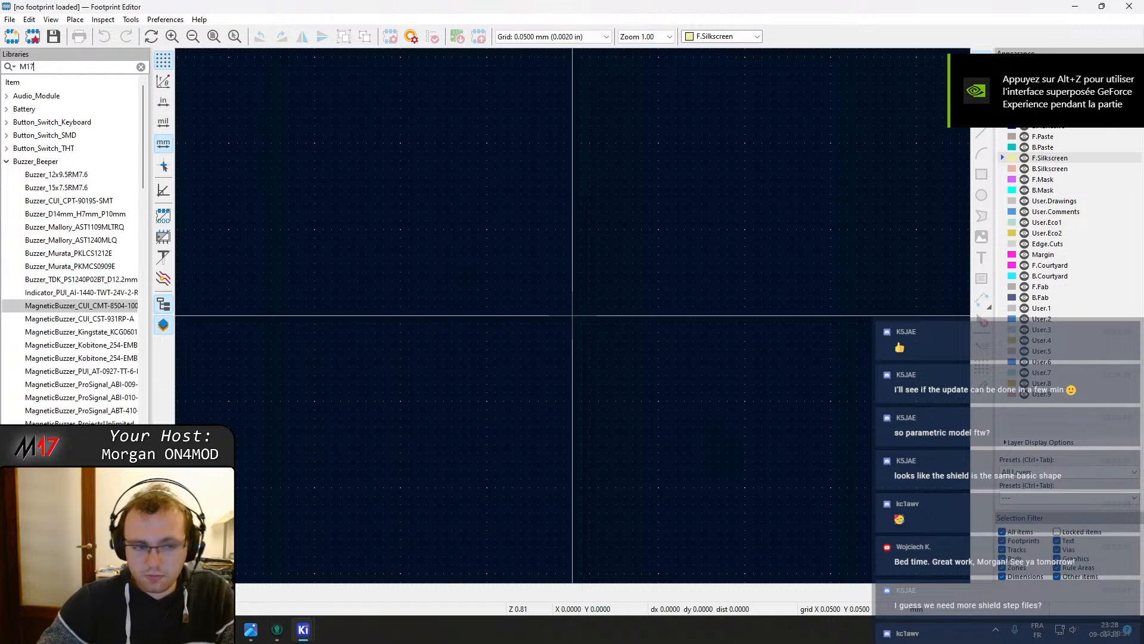
double_click(54, 176)
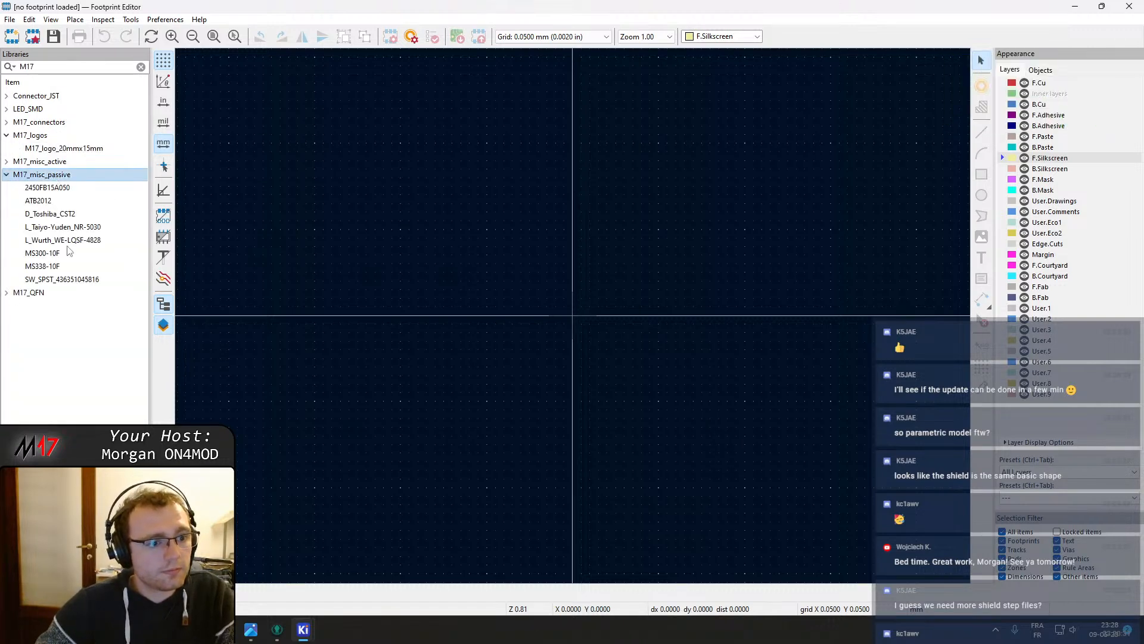
double_click(47, 257)
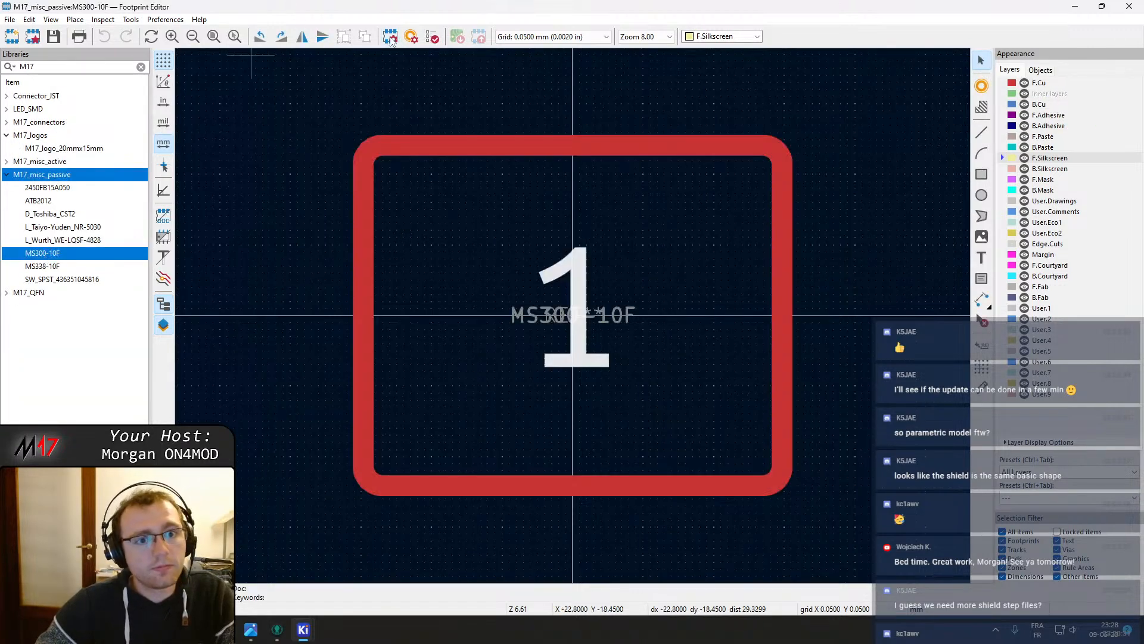
click(391, 36)
key(Escape)
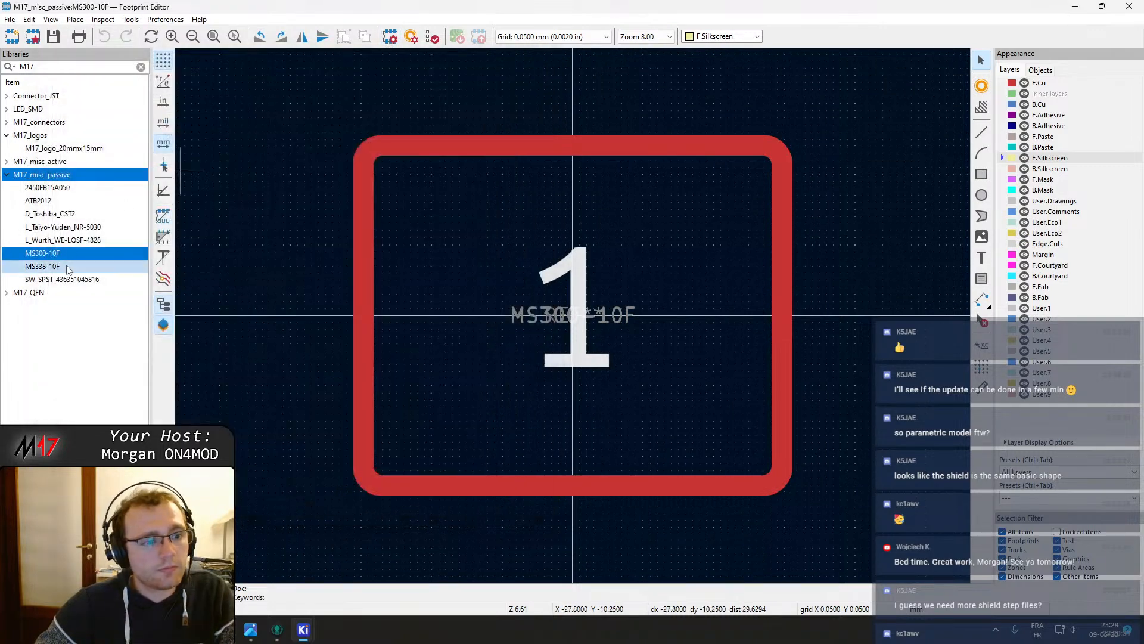
Open the MS338-10F footprint and set its 3D model path to ./MS338-10F.step
double_click(43, 266)
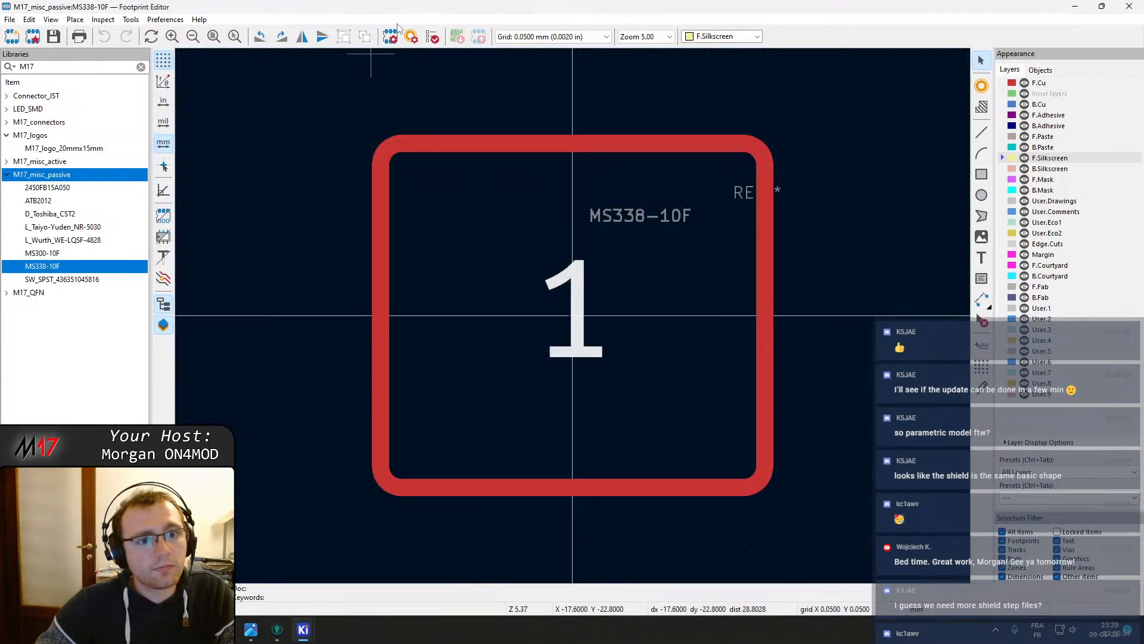
click(389, 37)
click(213, 83)
click(240, 114)
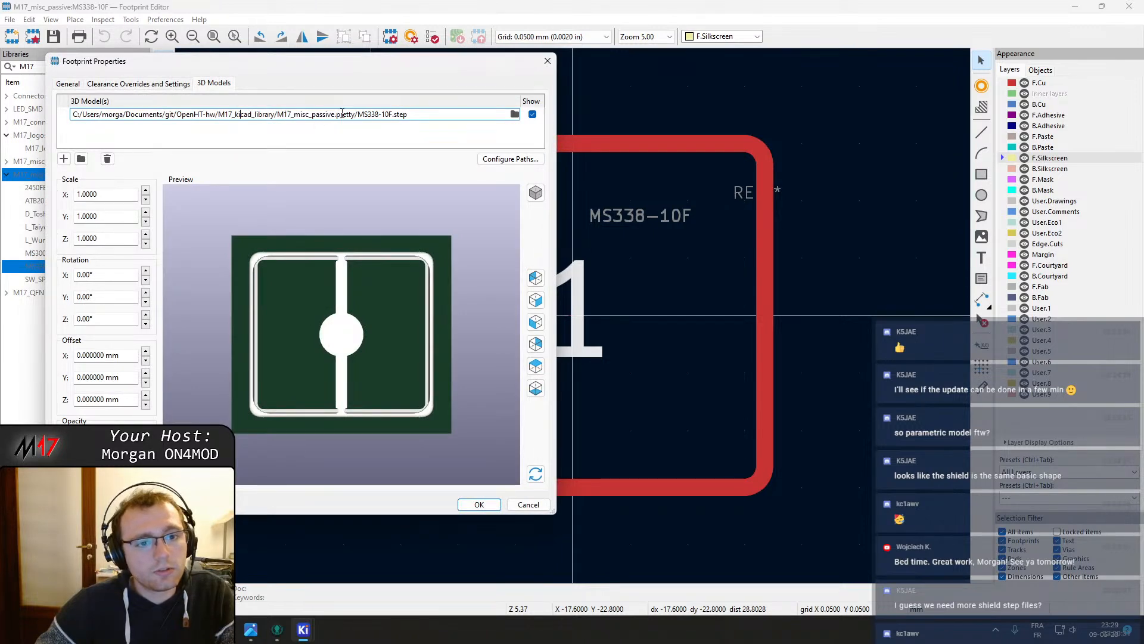
drag(358, 114, 72, 114)
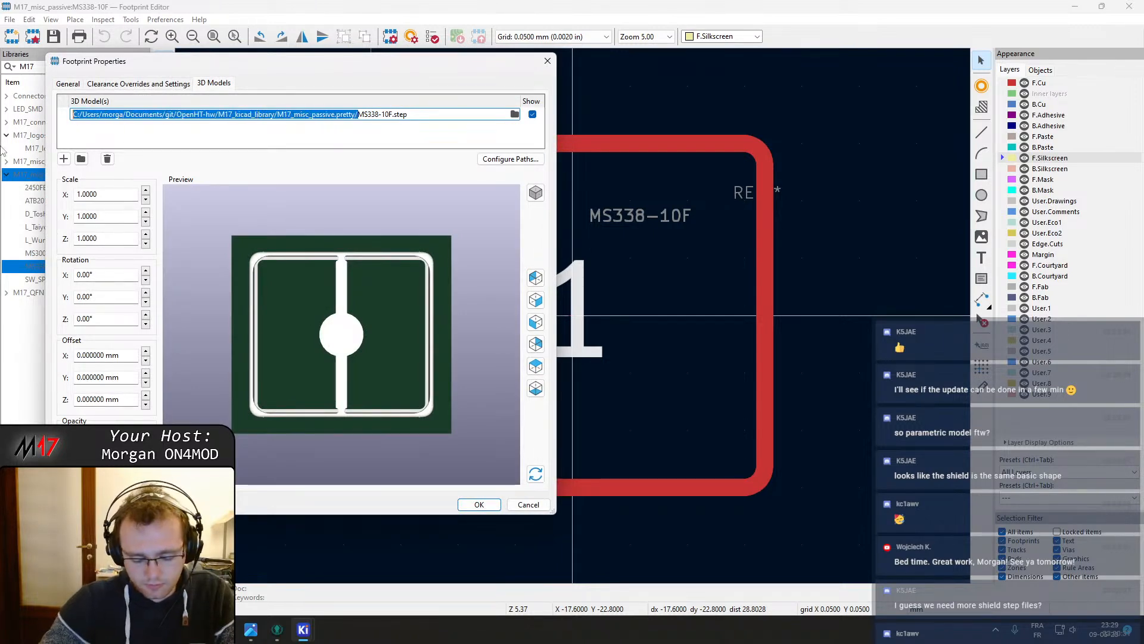
text(./)
click(133, 137)
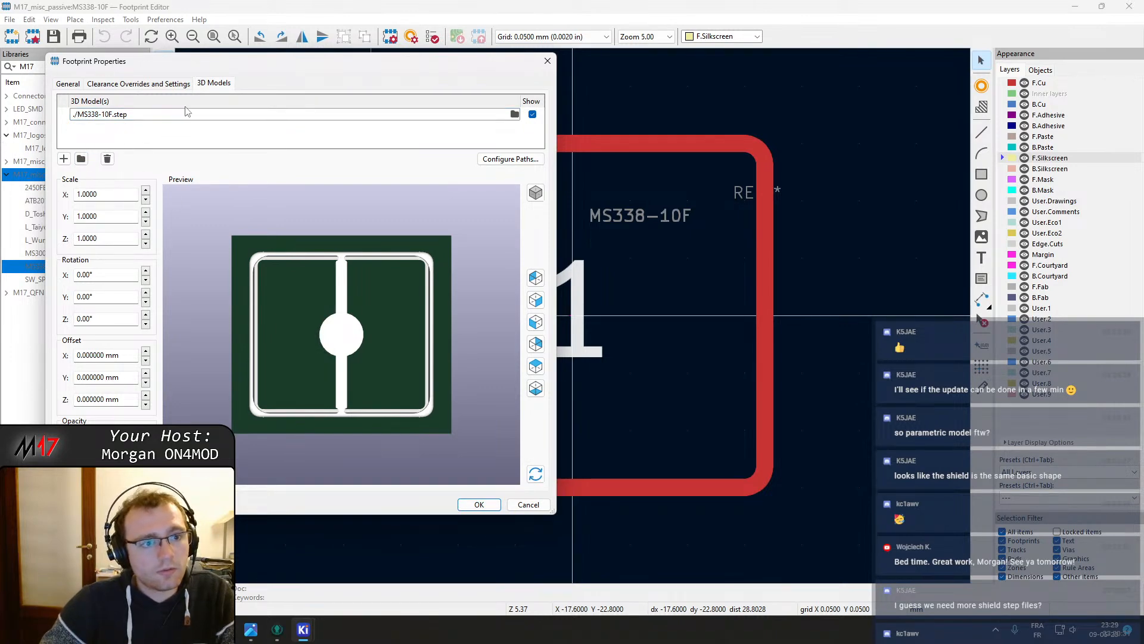
click(480, 505)
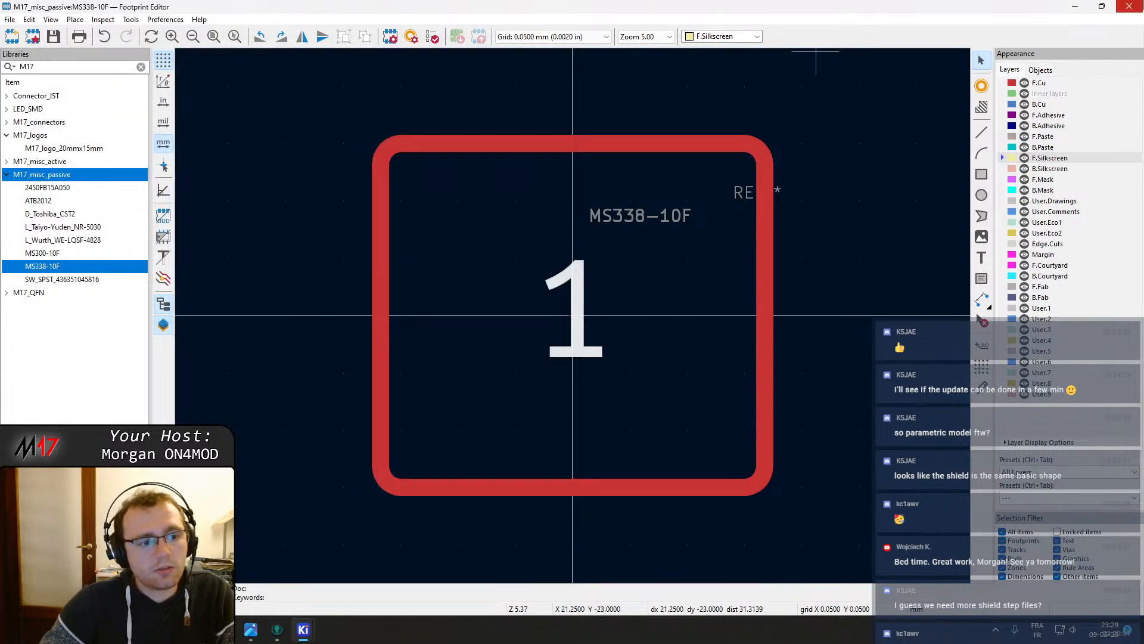
Close the Footprint Editor, return to GitKraken and stage MS338-10F.kicad_mod in the submodule
click(1132, 5)
click(277, 629)
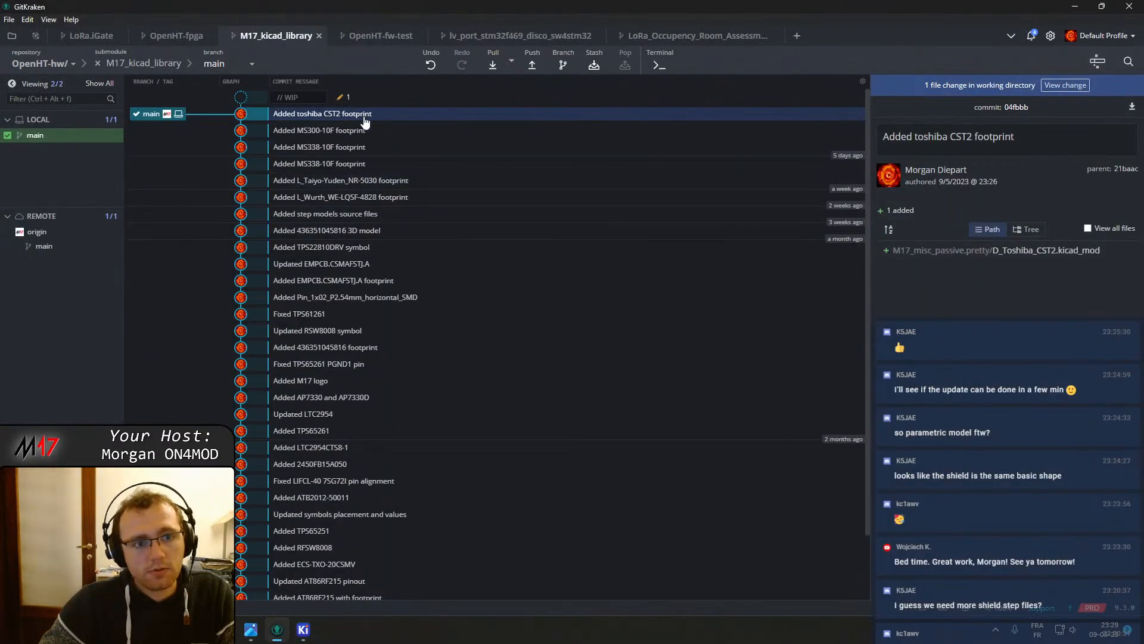
click(358, 98)
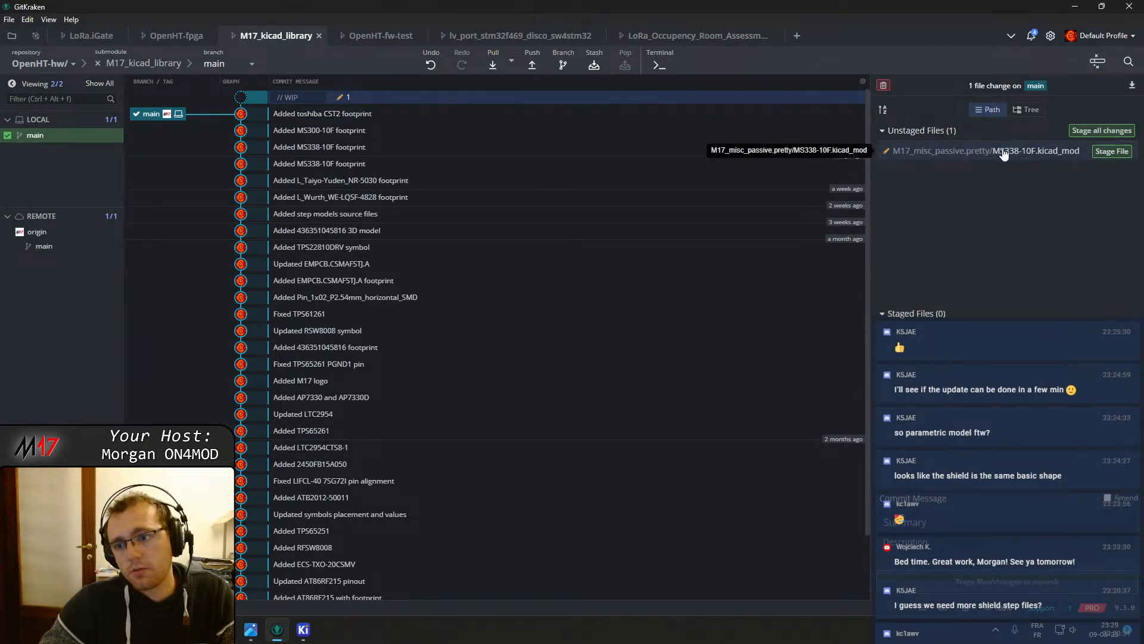
click(1112, 152)
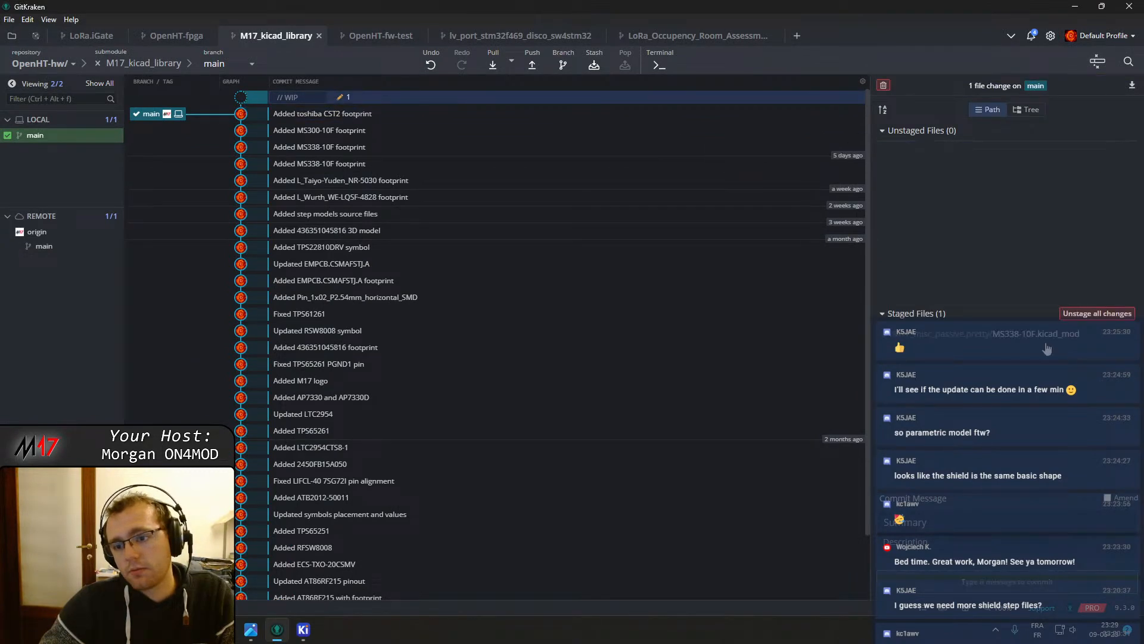
Commit the staged footprint in the submodule with the message "Updated MS338-10F step file location"
click(934, 529)
text(Updated)
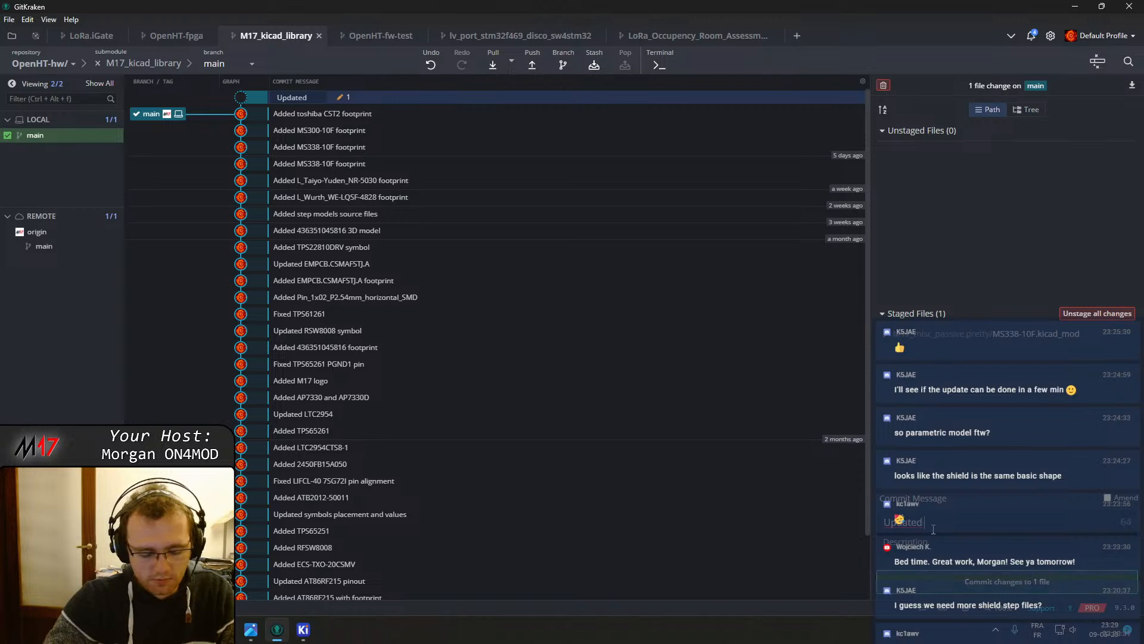
text( step file )
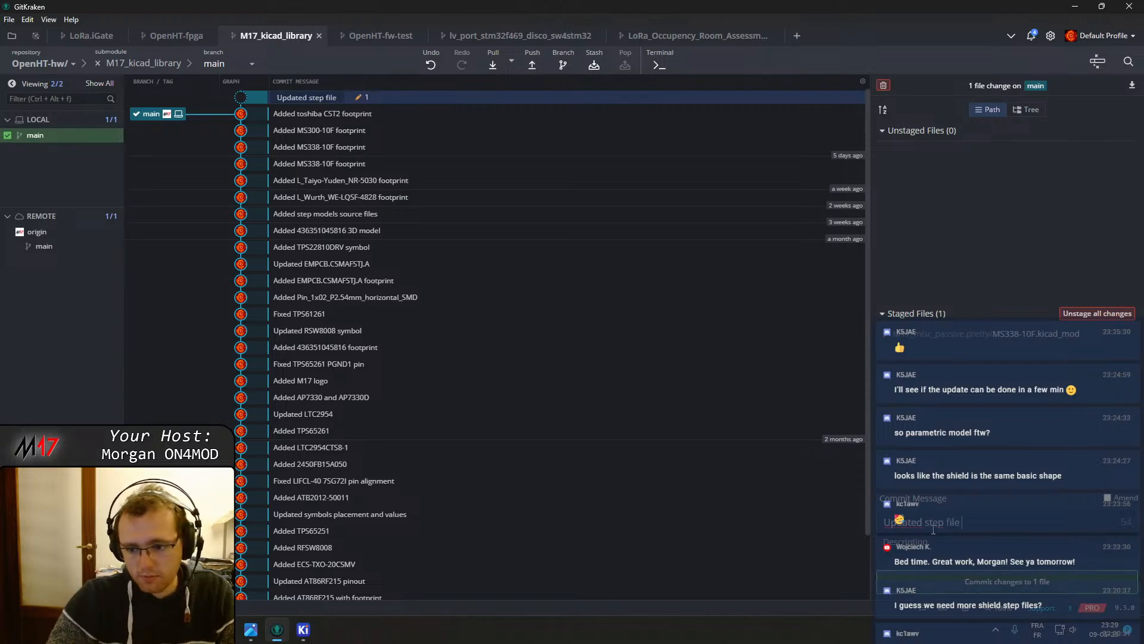
text(location)
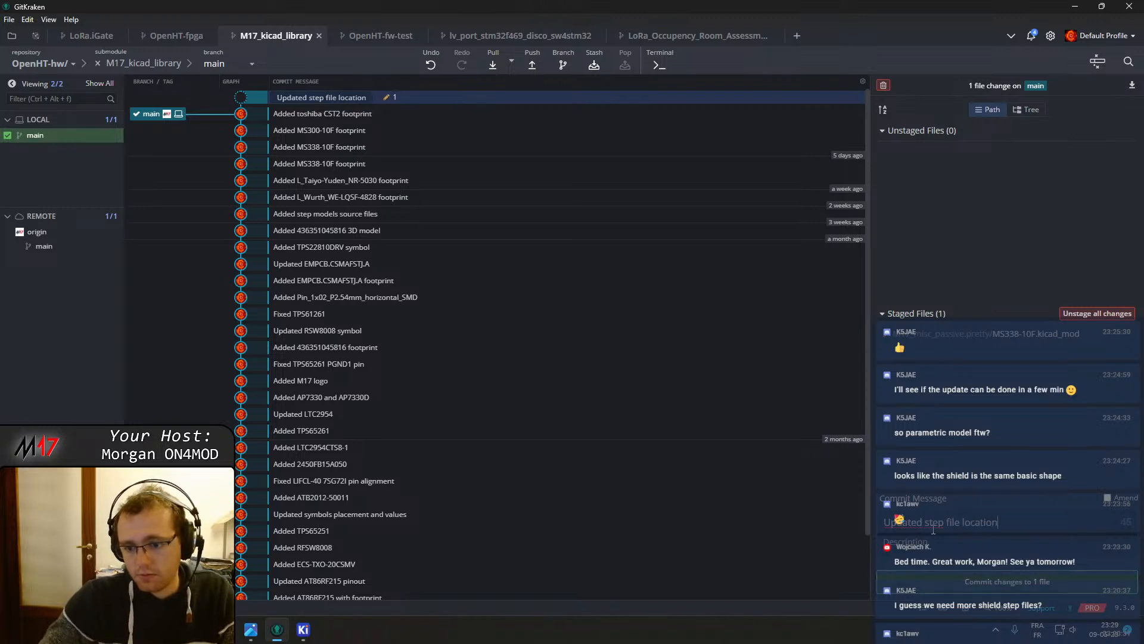
key(ctrl+Left)
text(MS33)
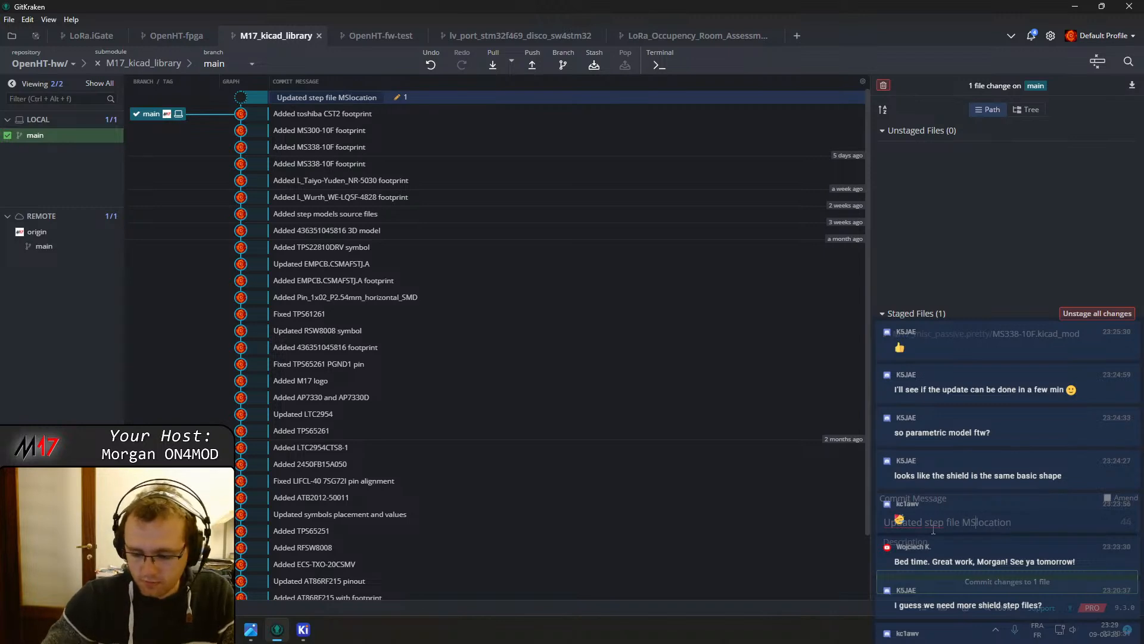
text(8-10F)
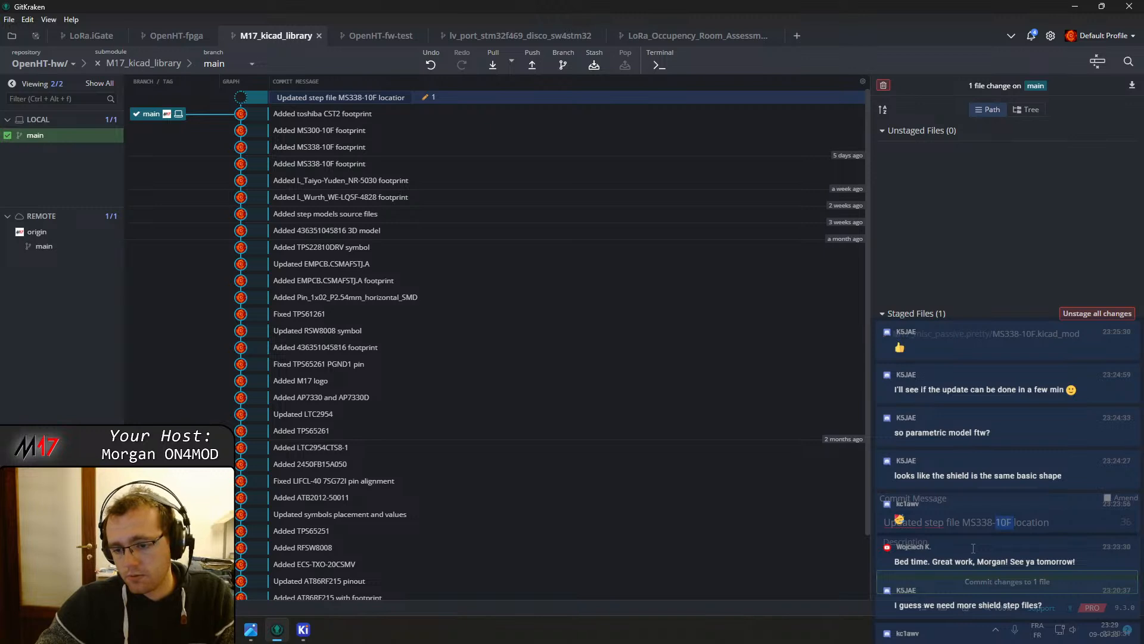
key(ctrl+shift+Left)
key(ctrl+c)
key(BackSpace)
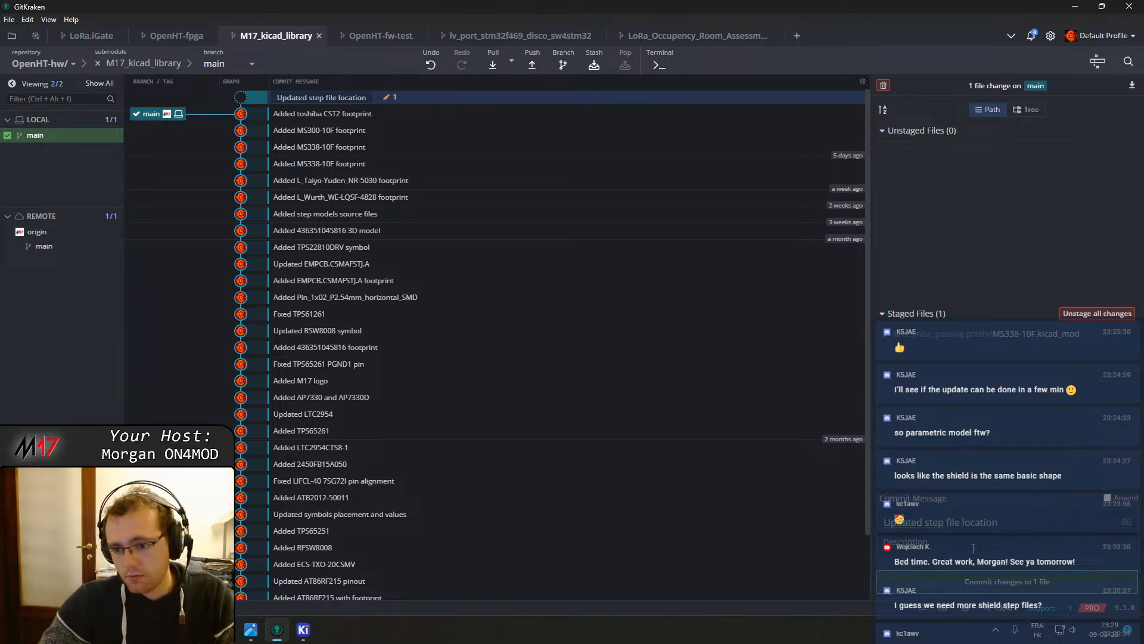
key(ctrl+v)
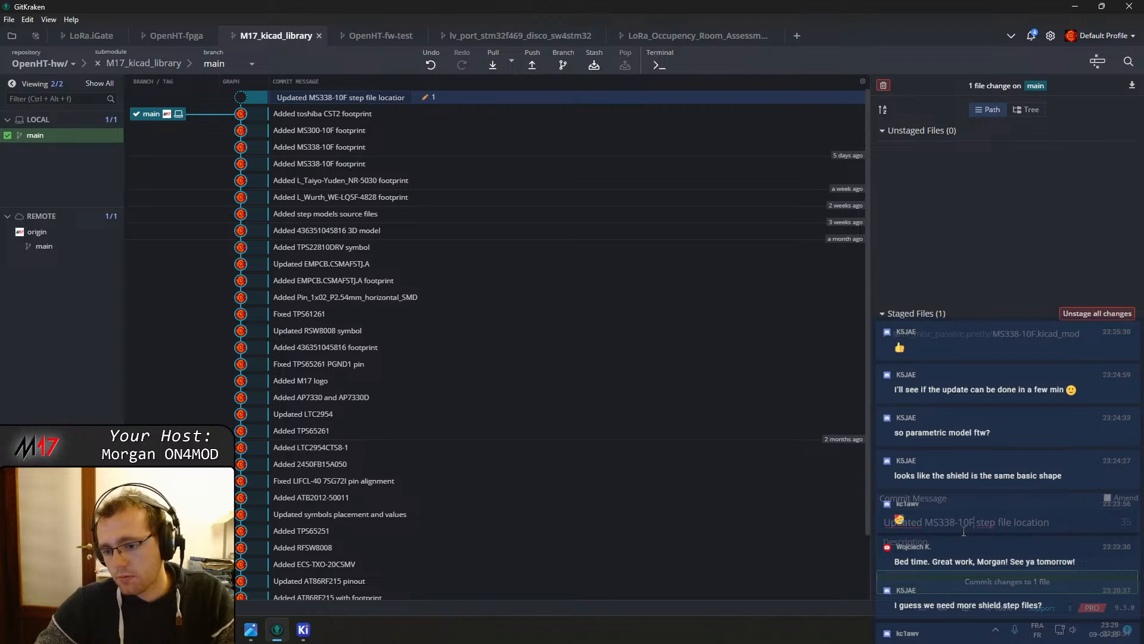
click(1001, 581)
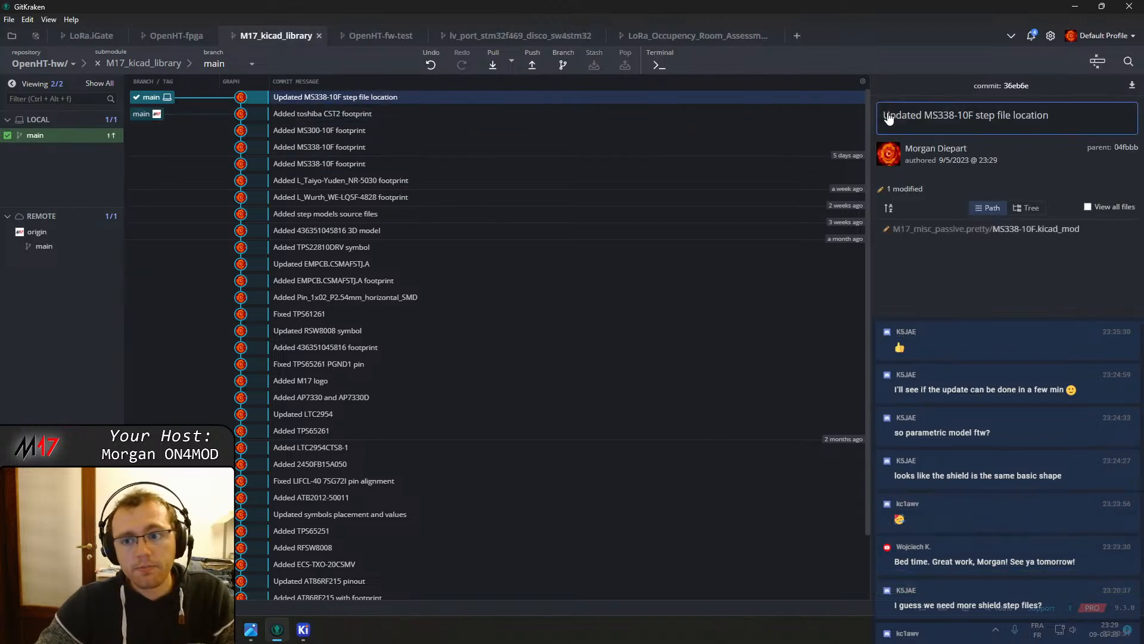
Close the M17_kicad_library submodule and return to the OpenHT-hw repository
click(532, 63)
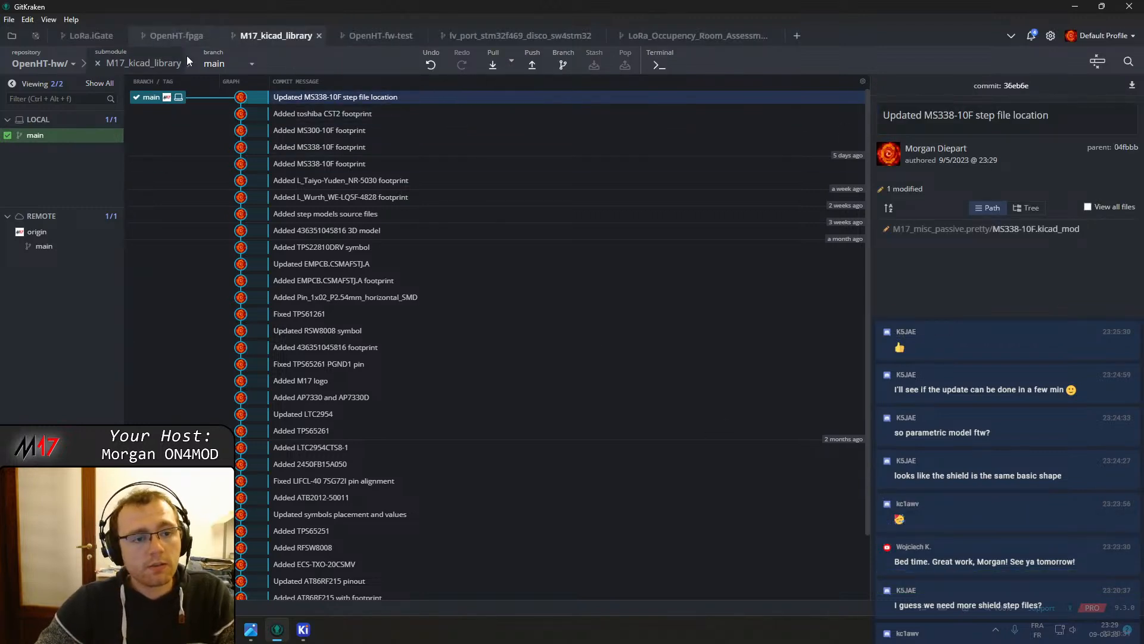
click(173, 36)
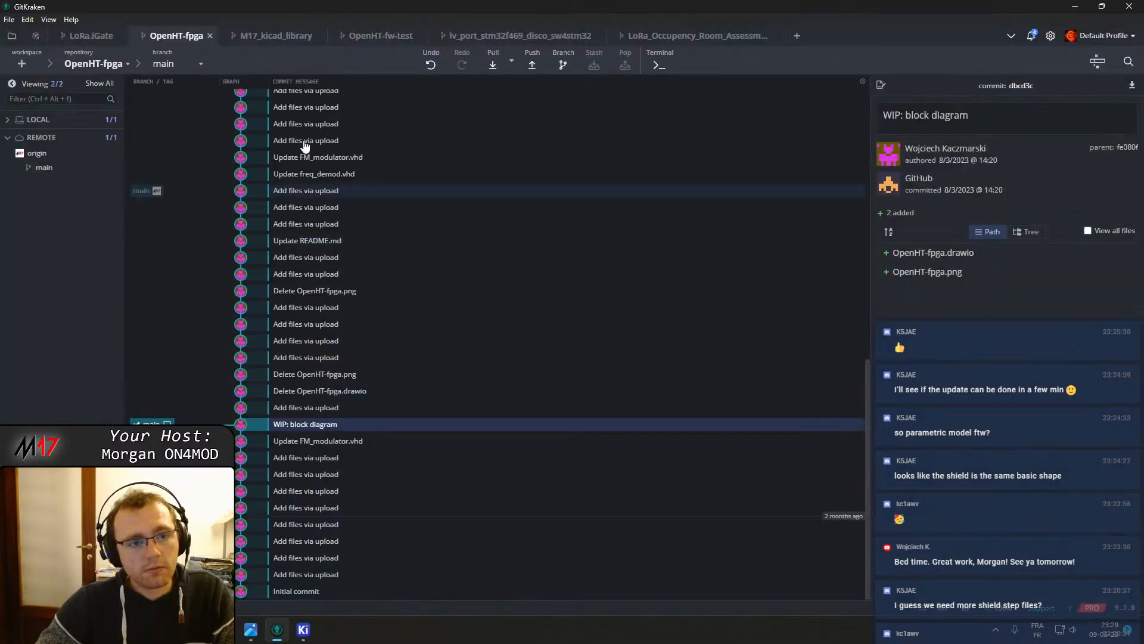
click(267, 37)
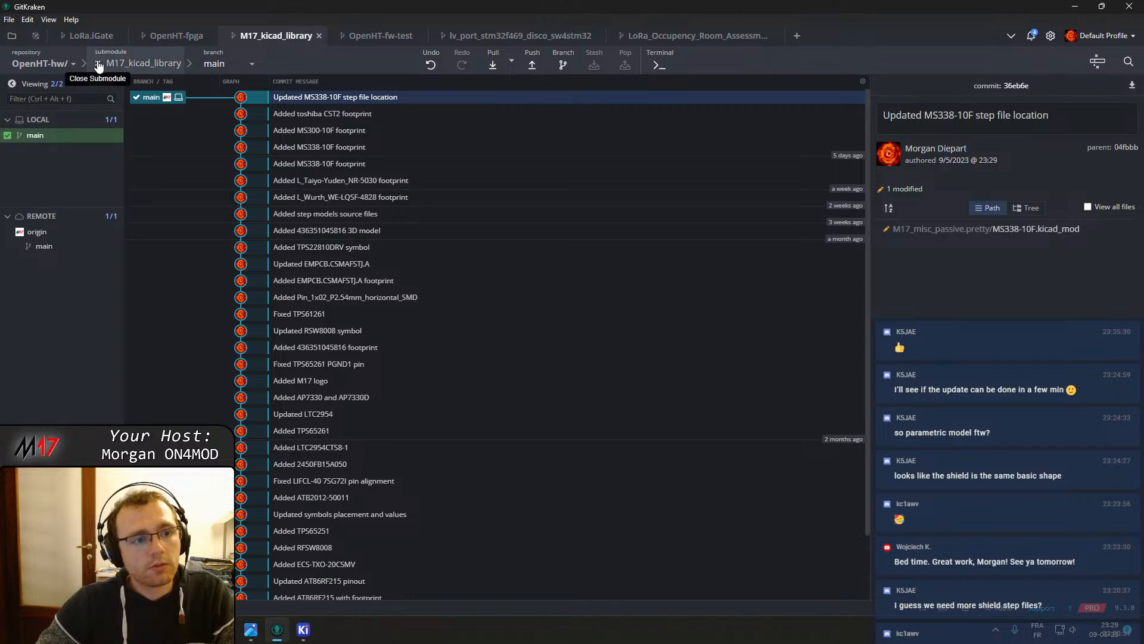
click(98, 64)
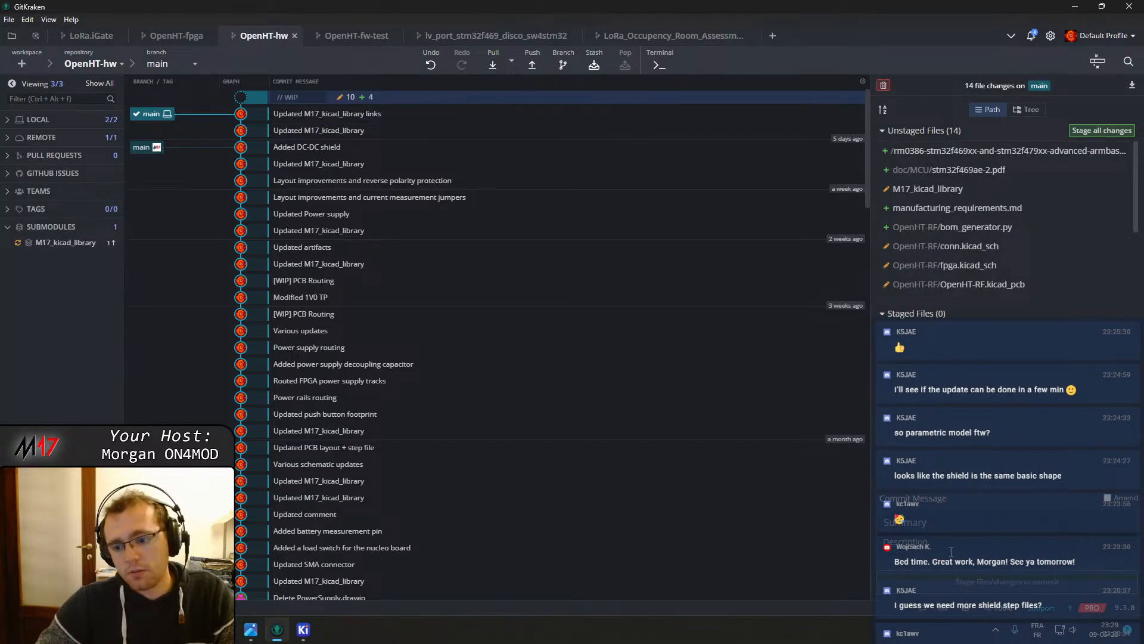
Undo the latest OpenHT-hw commit "Updated M17_kicad_library links" and return to the work-in-progress changes
click(431, 65)
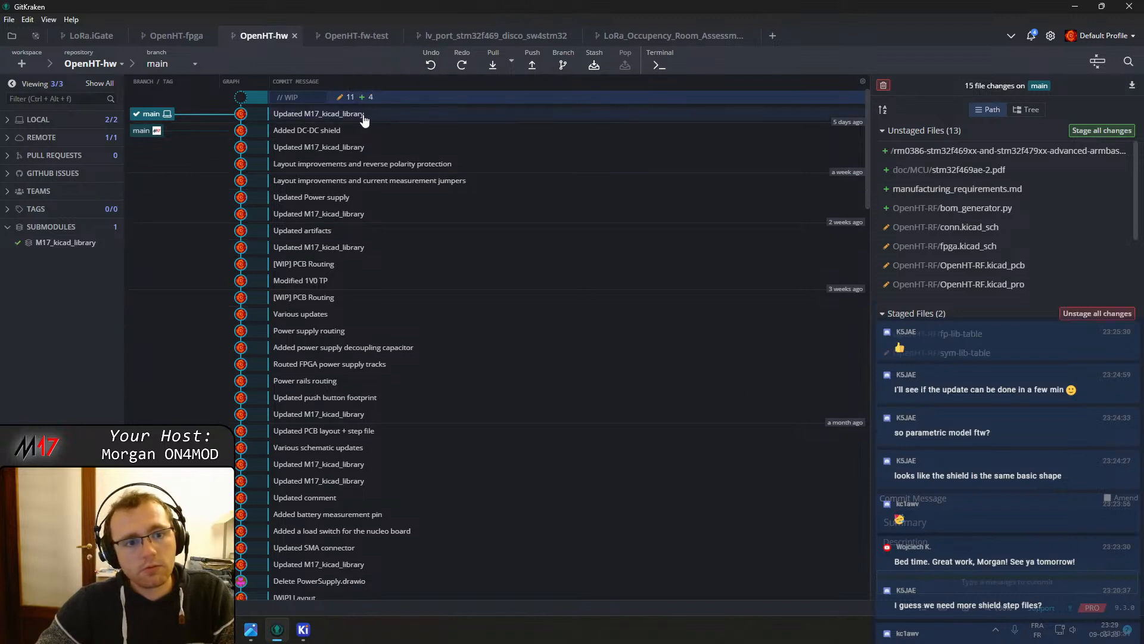
click(322, 115)
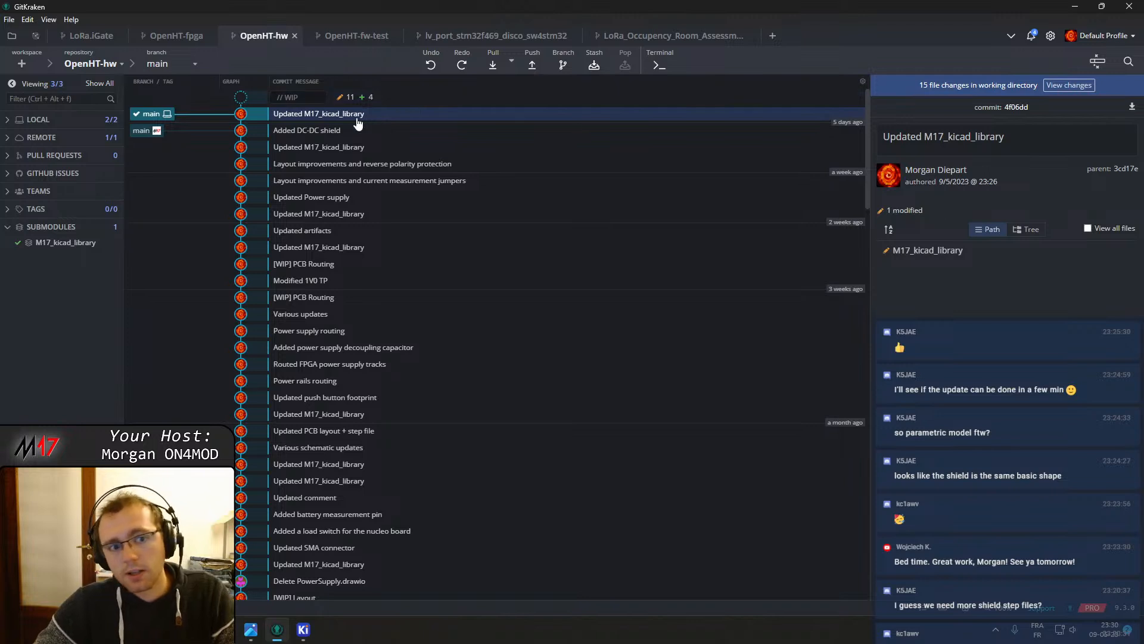
click(358, 98)
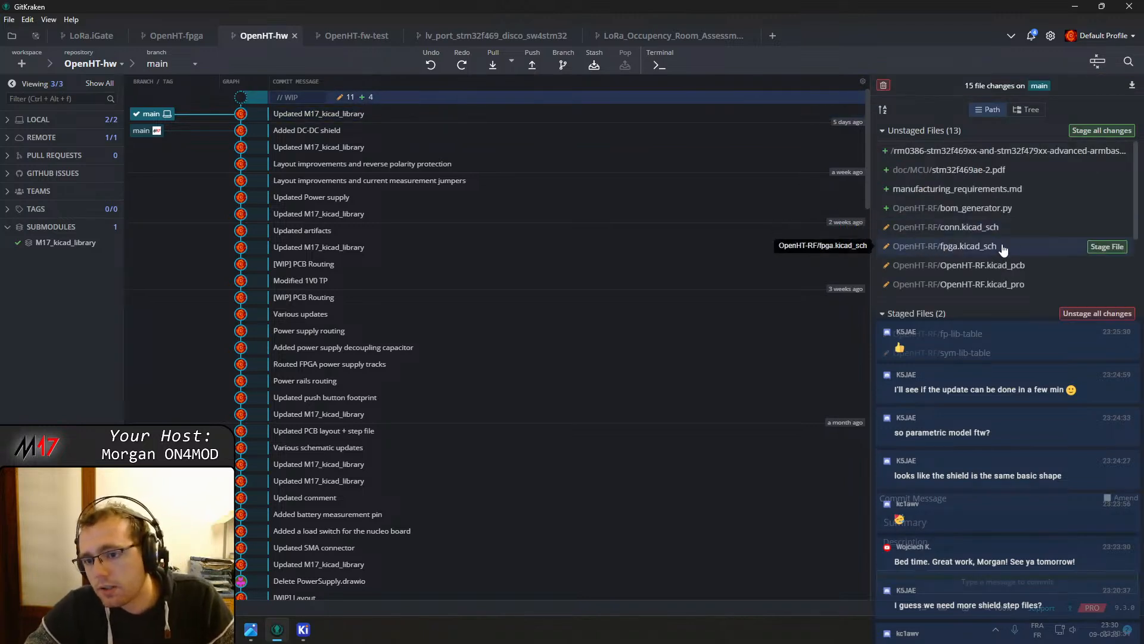
Delete the untracked OpenHT-RF/bom_generator.py file from the working directory
scroll(1021, 234, down, 2)
scroll(1020, 234, up, 3)
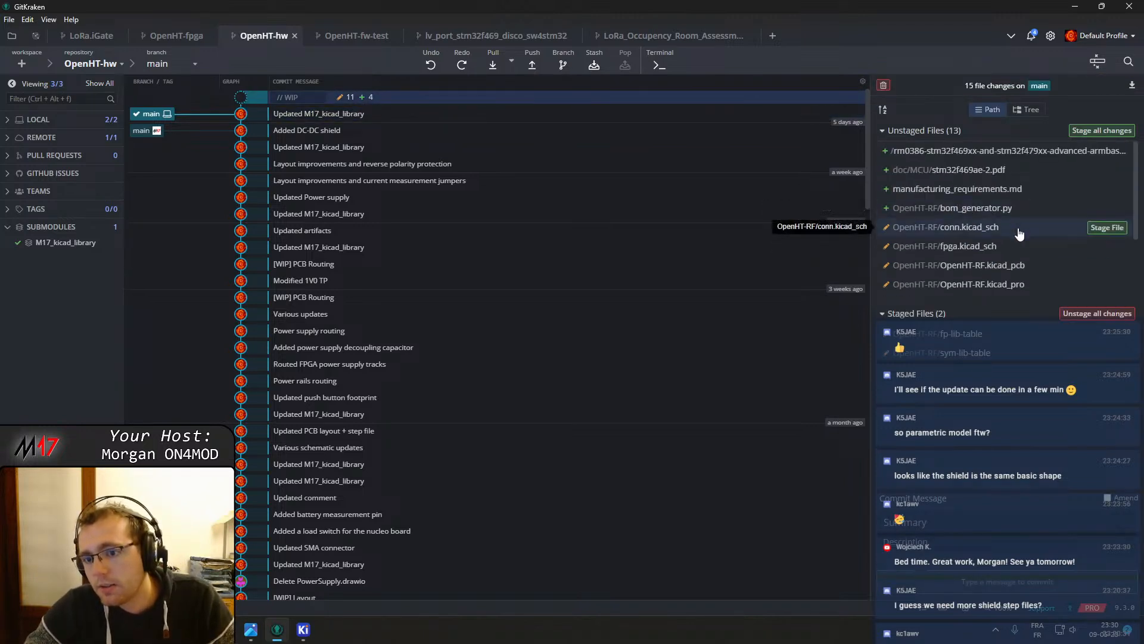
scroll(1018, 228, down, 2)
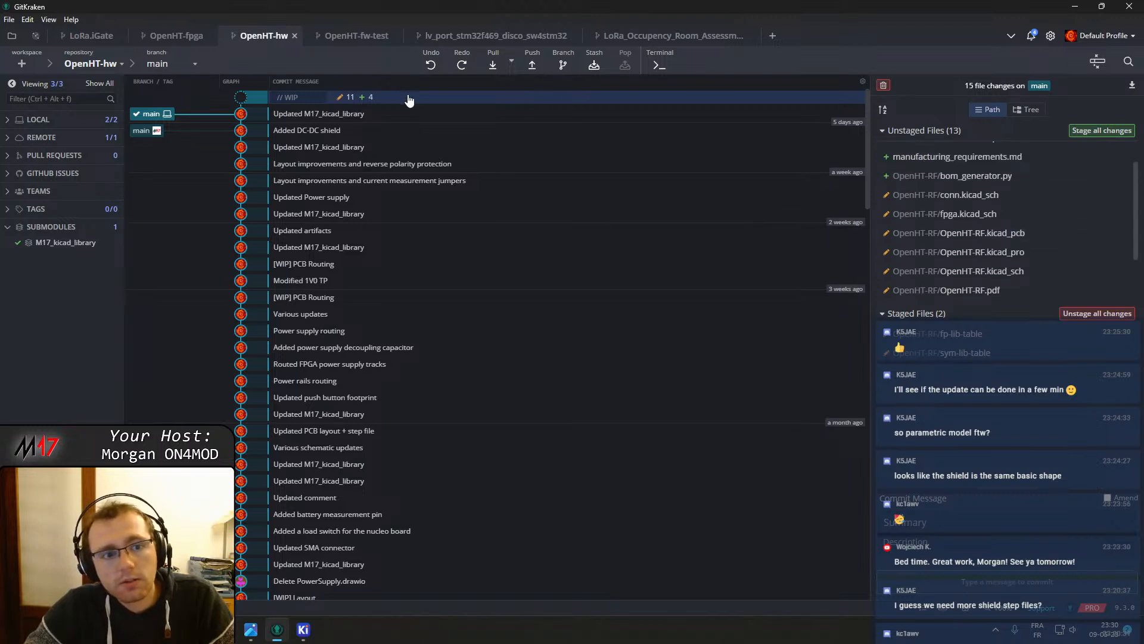
scroll(995, 236, up, 2)
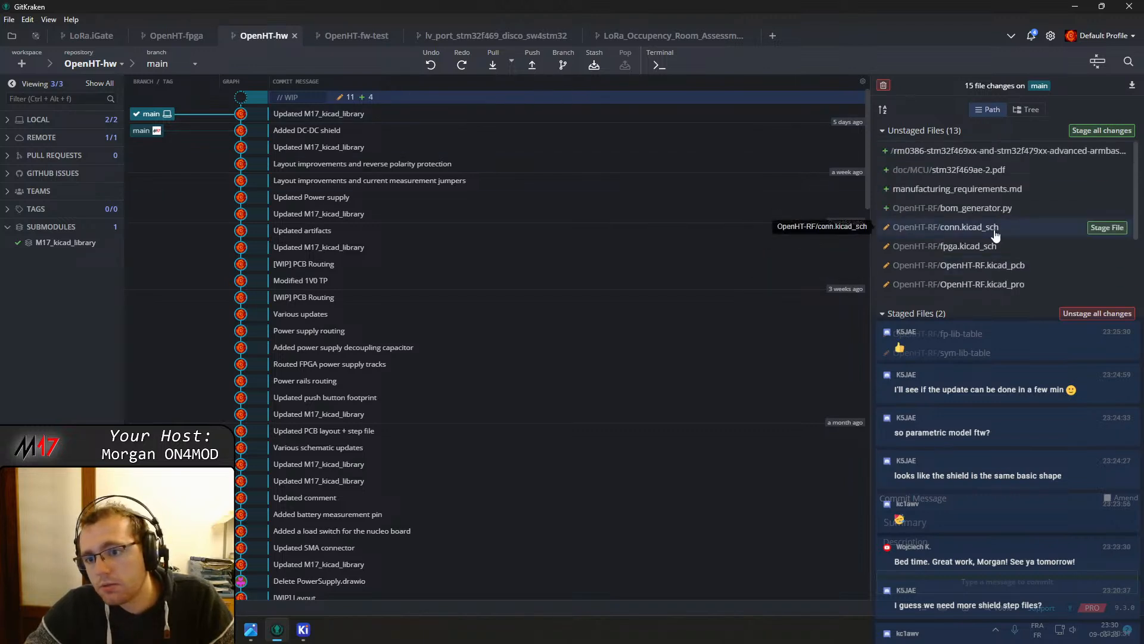
scroll(1003, 203, down, 5)
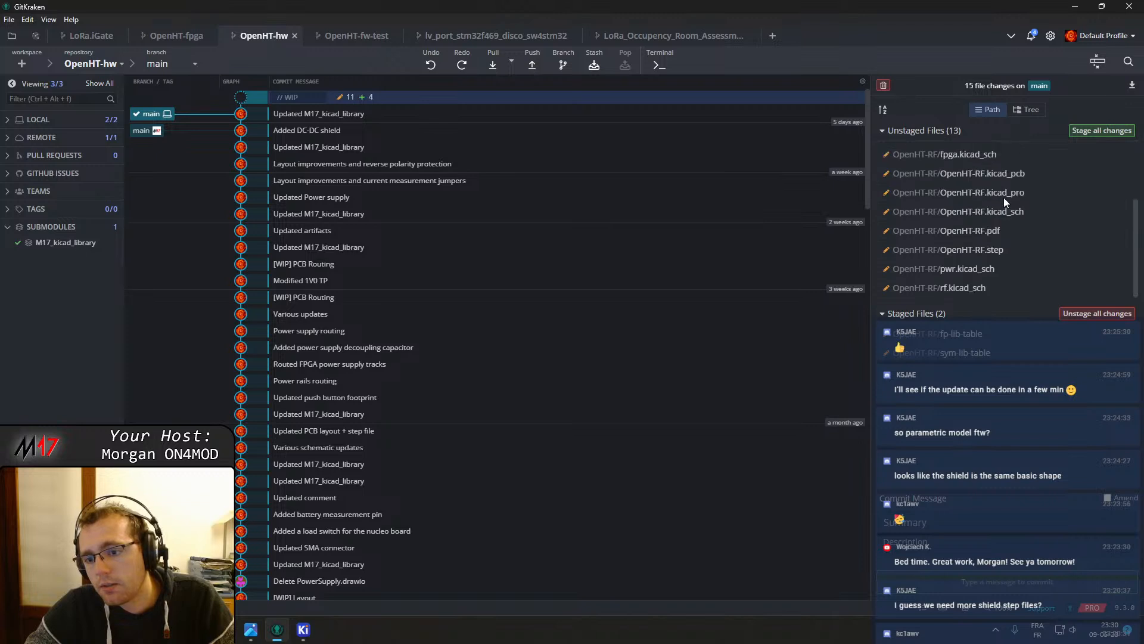
scroll(1016, 221, up, 5)
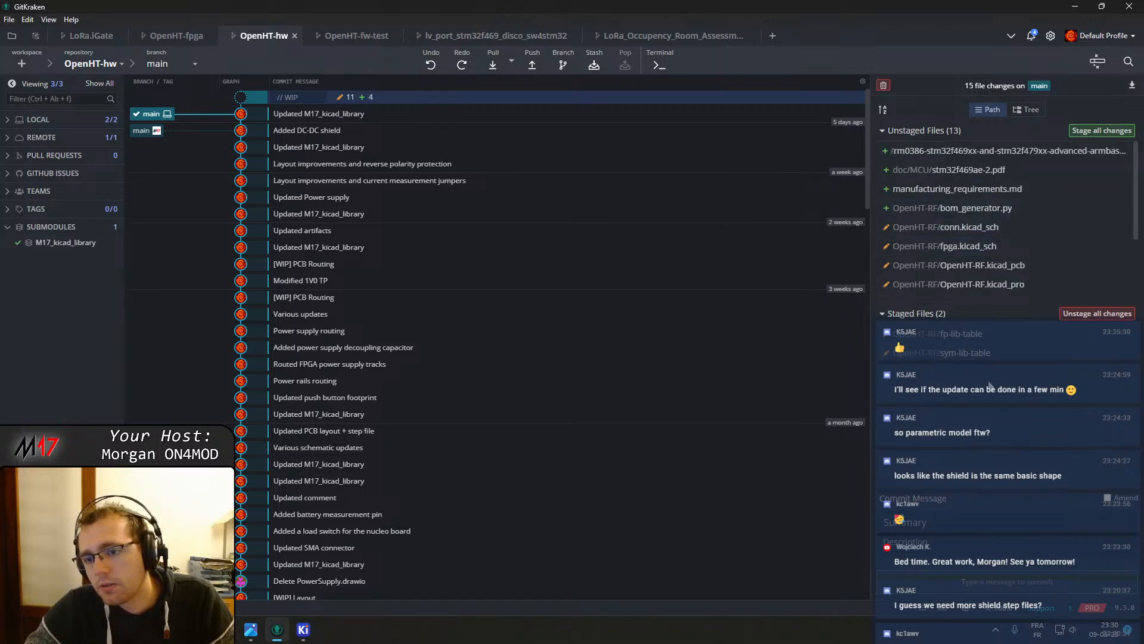
right_click(994, 209)
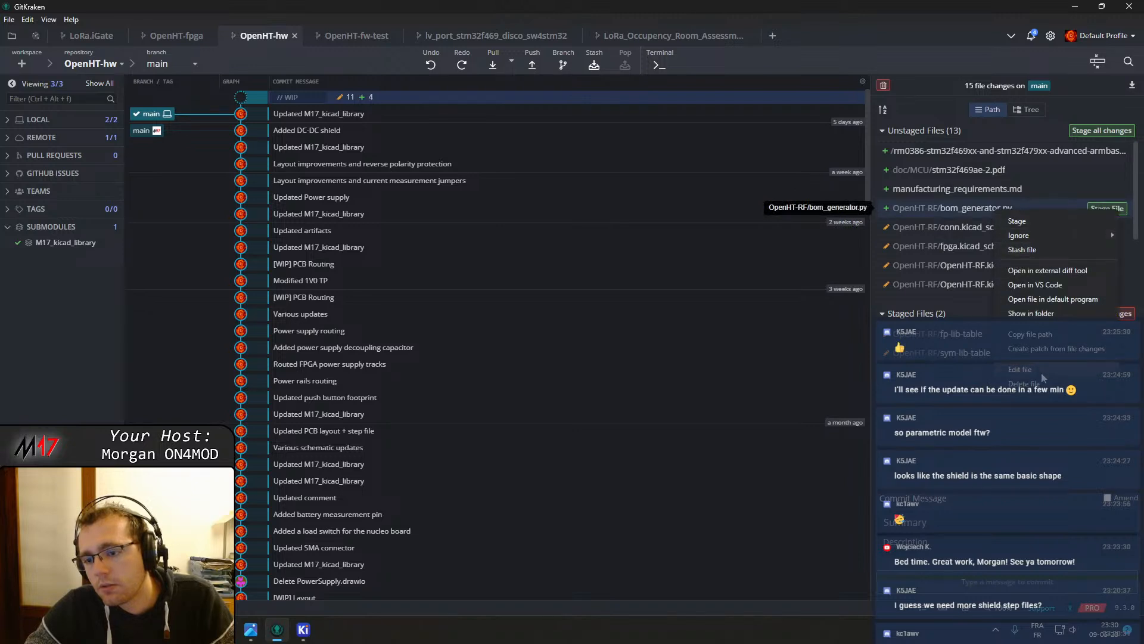
click(1024, 383)
click(671, 59)
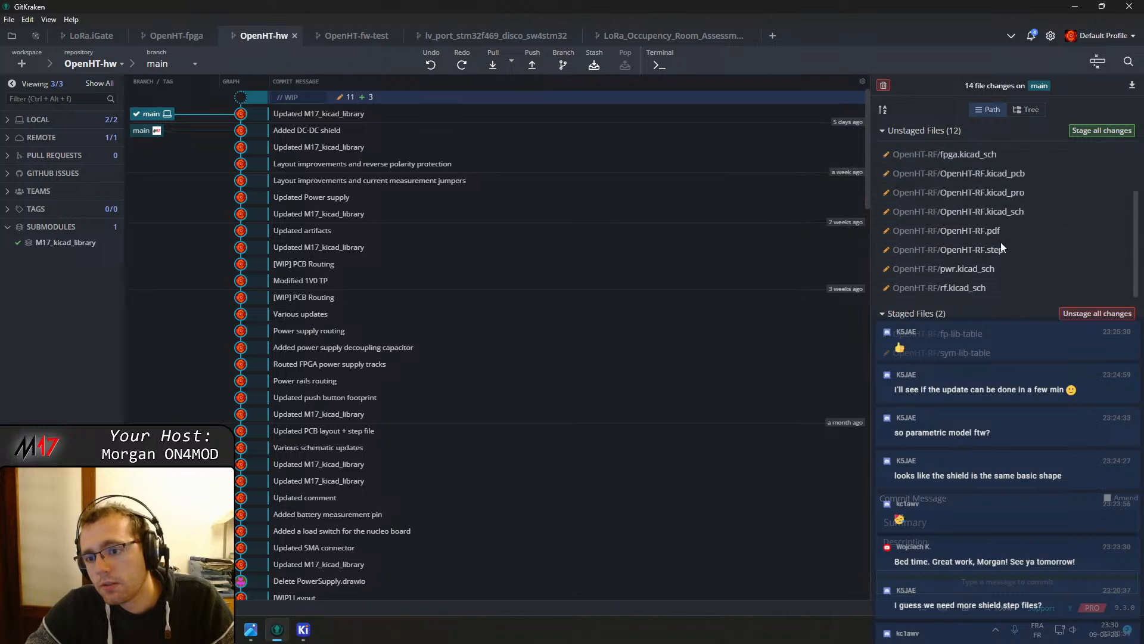
Open the M17_kicad_library submodule, check out its main branch, and close the submodule again
scroll(1008, 262, down, 3)
scroll(1013, 262, up, 3)
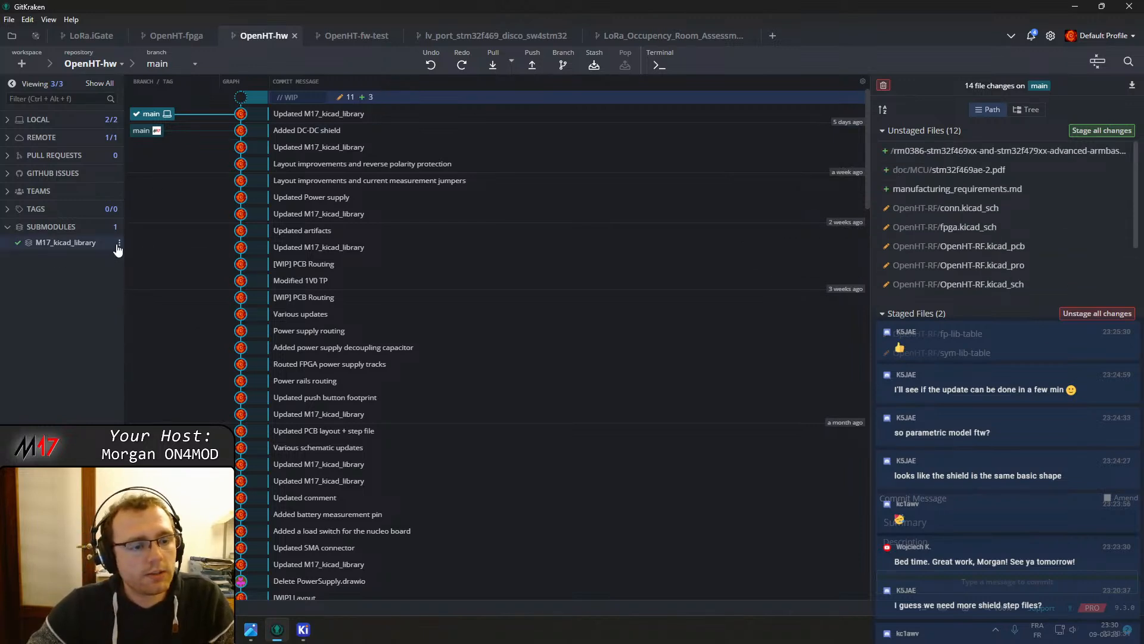
click(119, 245)
click(146, 276)
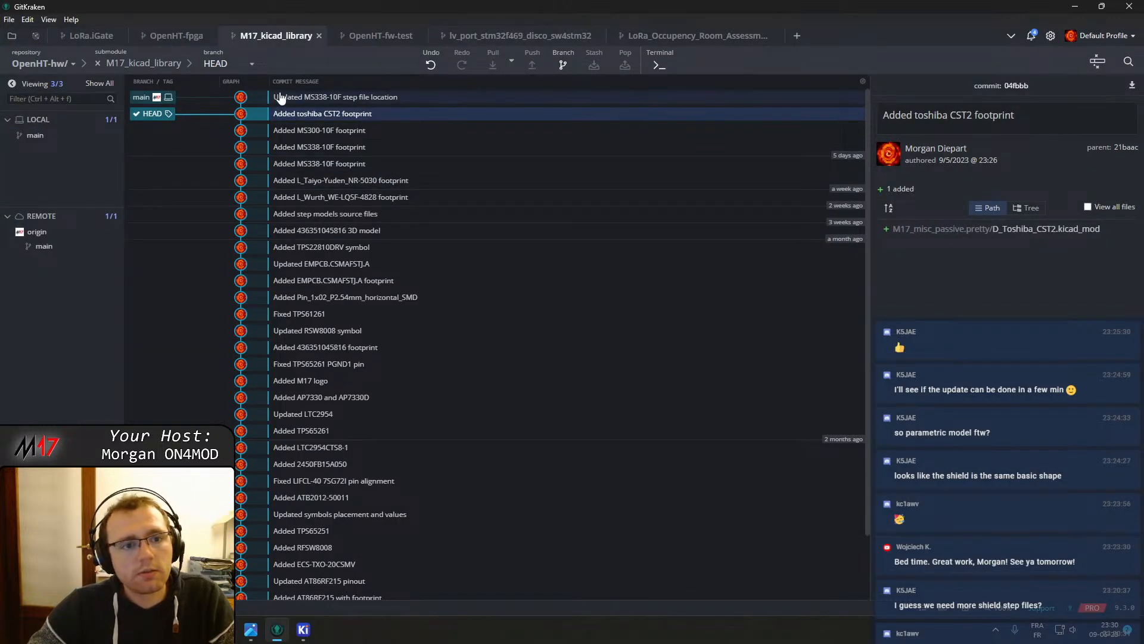
double_click(145, 97)
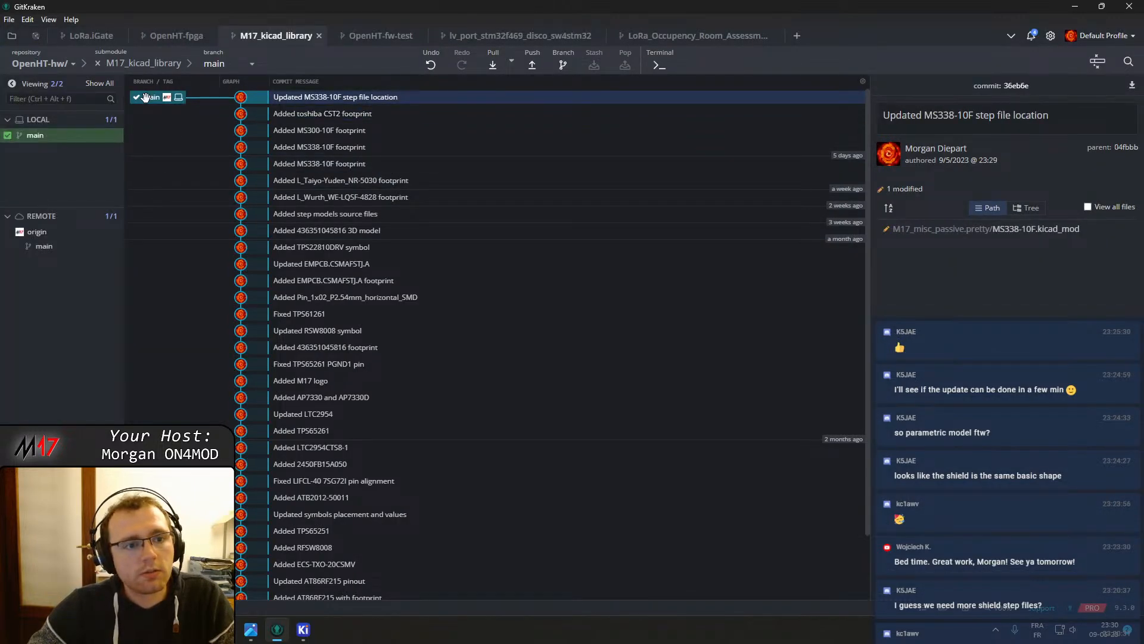
click(97, 63)
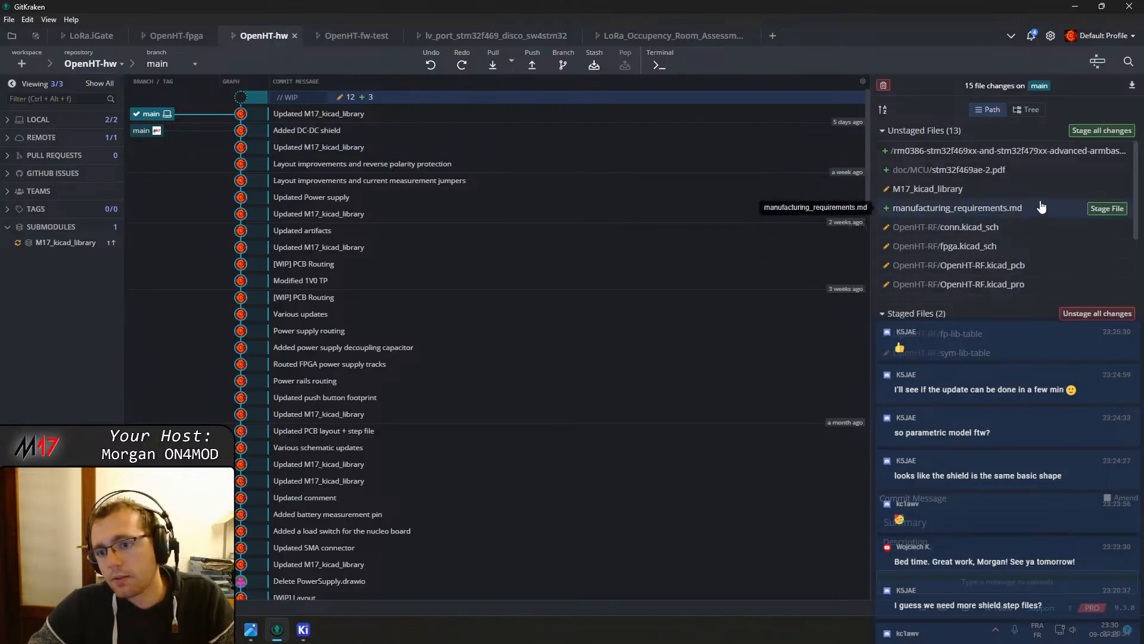
Stage the M17_kicad_library submodule change and amend it into the latest commit
click(1100, 191)
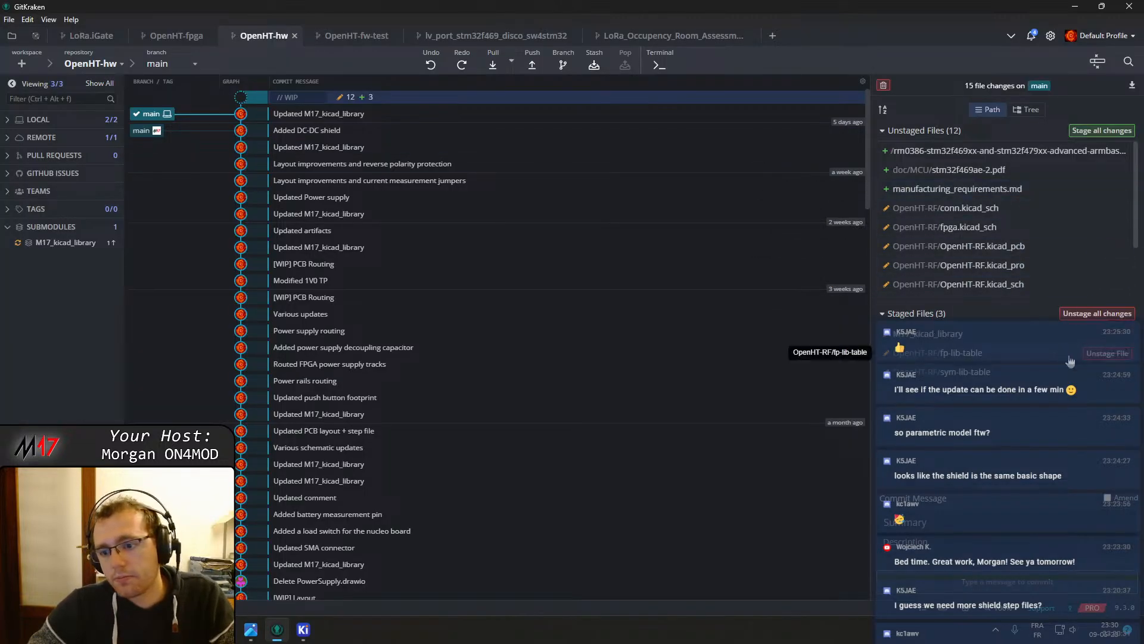
click(1108, 497)
click(1013, 589)
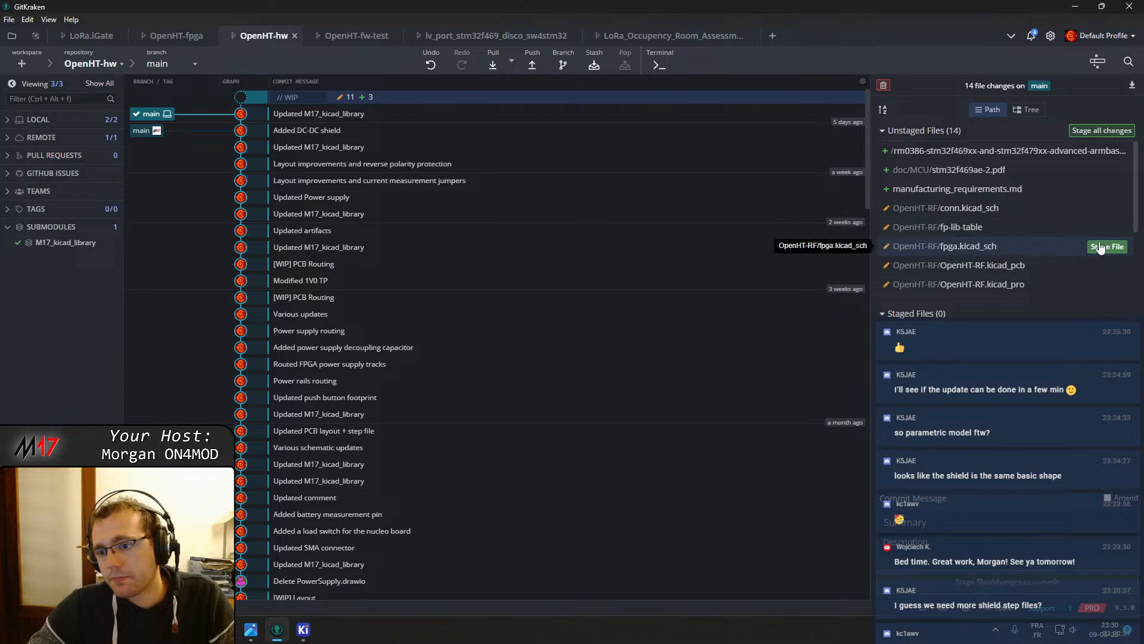
Stage OpenHT-RF/sym-lib-table and fp-lib-table and commit them as "Updated M17_kicad_library links"
scroll(1058, 209, down, 3)
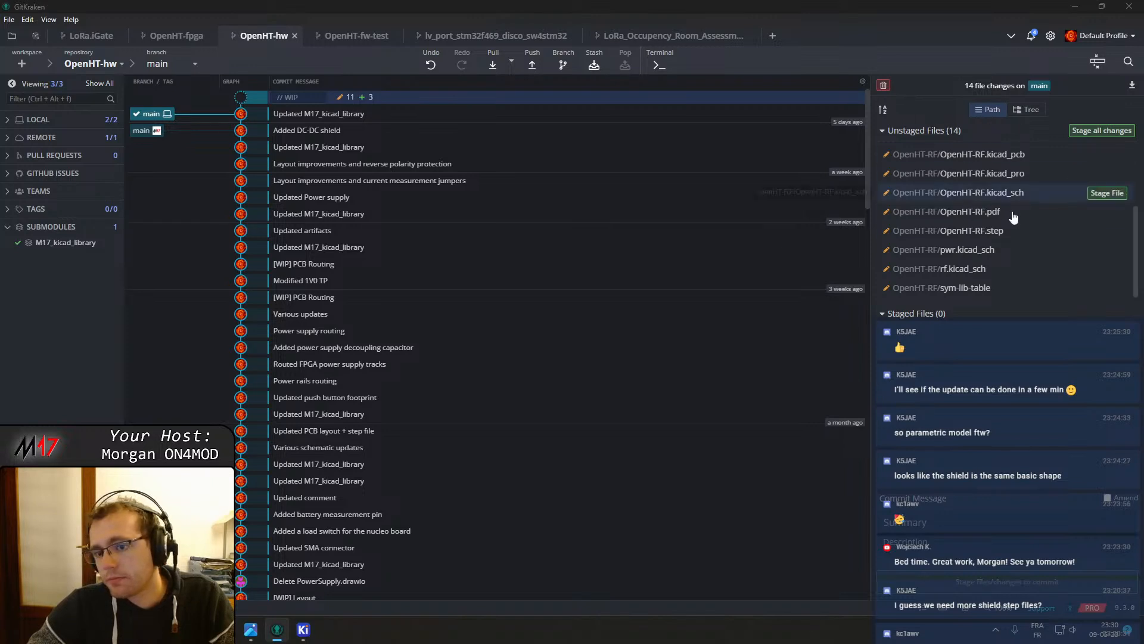
click(1101, 288)
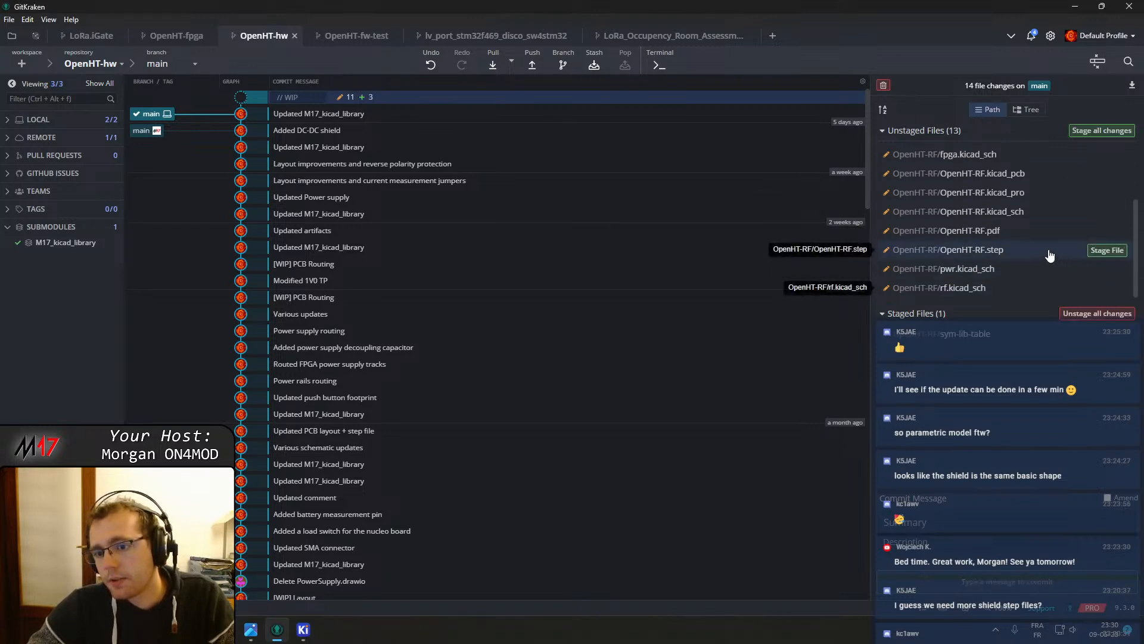
scroll(1019, 226, up, 2)
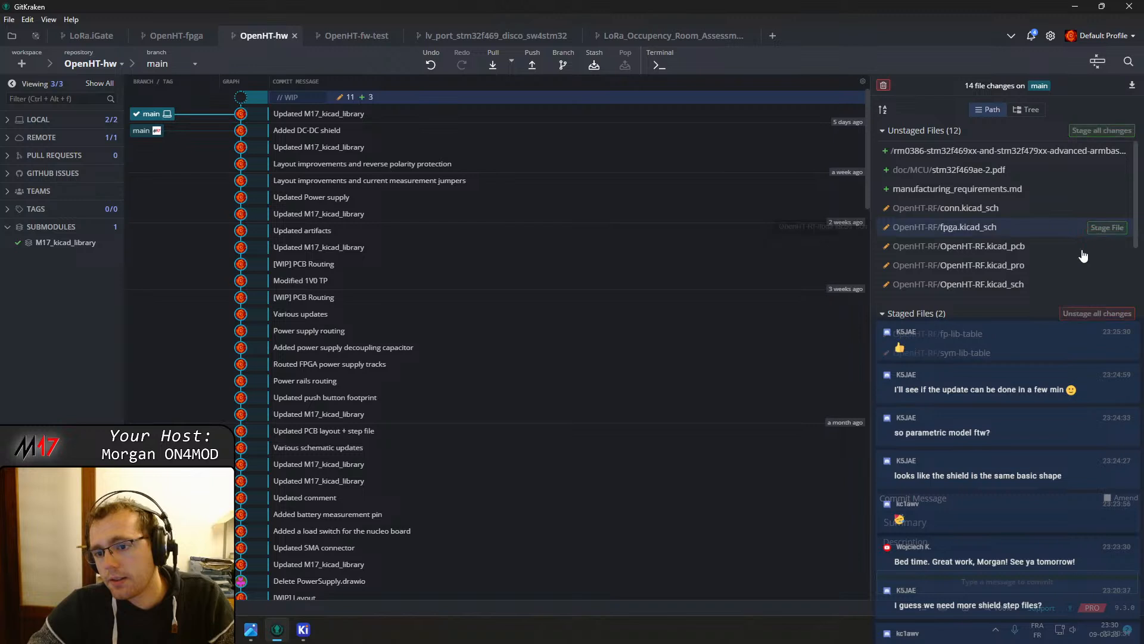
click(1107, 228)
text(Updated M17_kicad_library links)
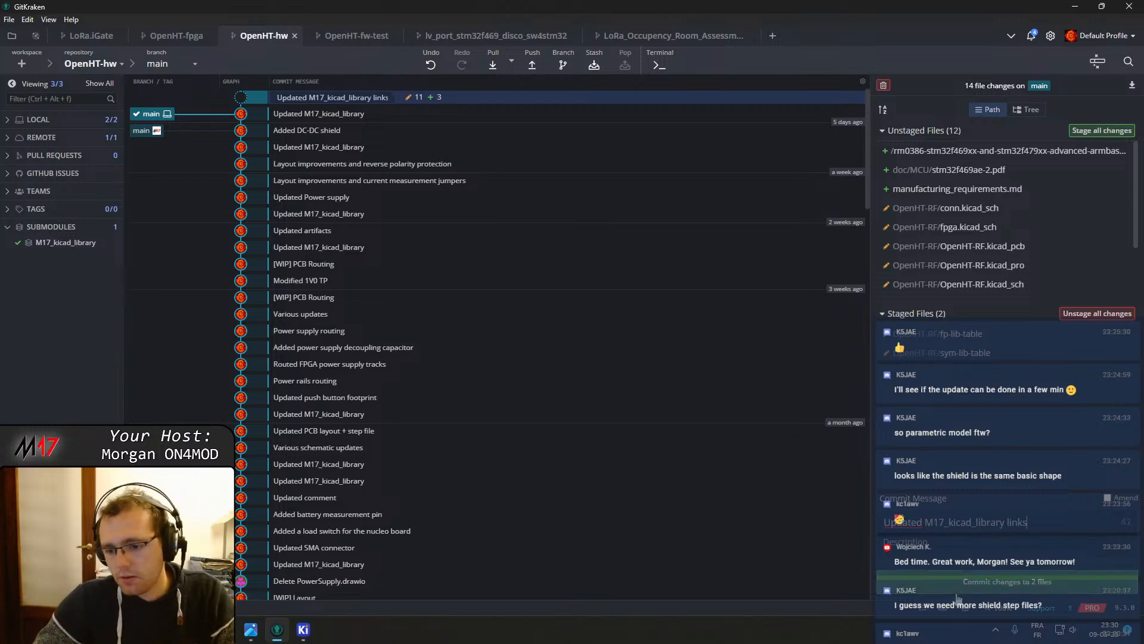
click(1007, 581)
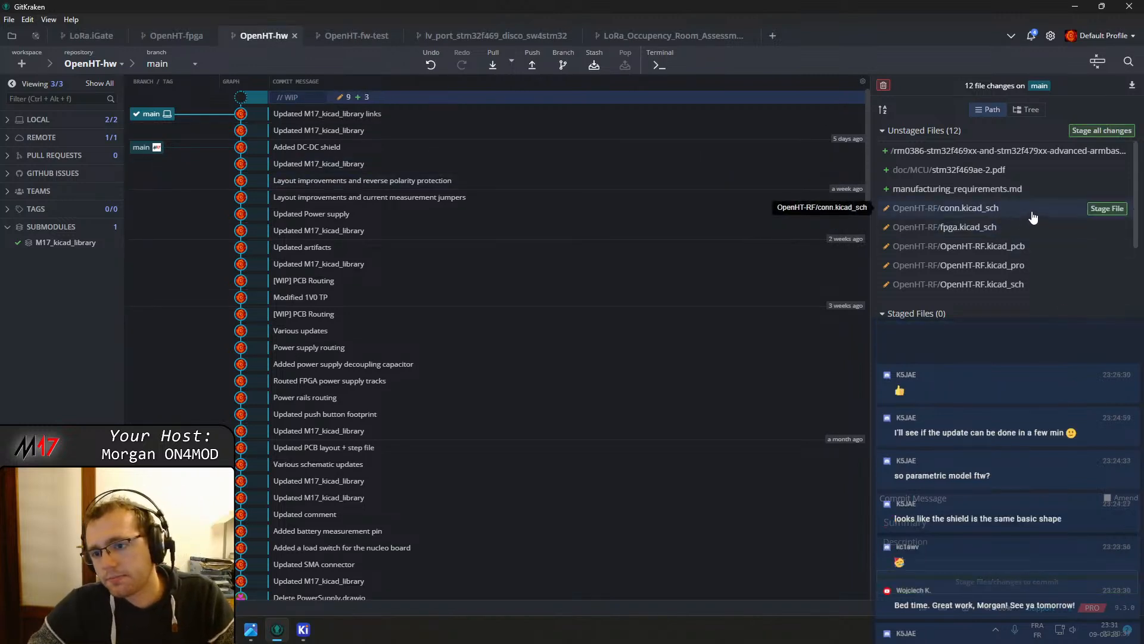
Open the OpenHT-RF/conn.kicad_sch diff and stage each of its hunks one by one
click(963, 208)
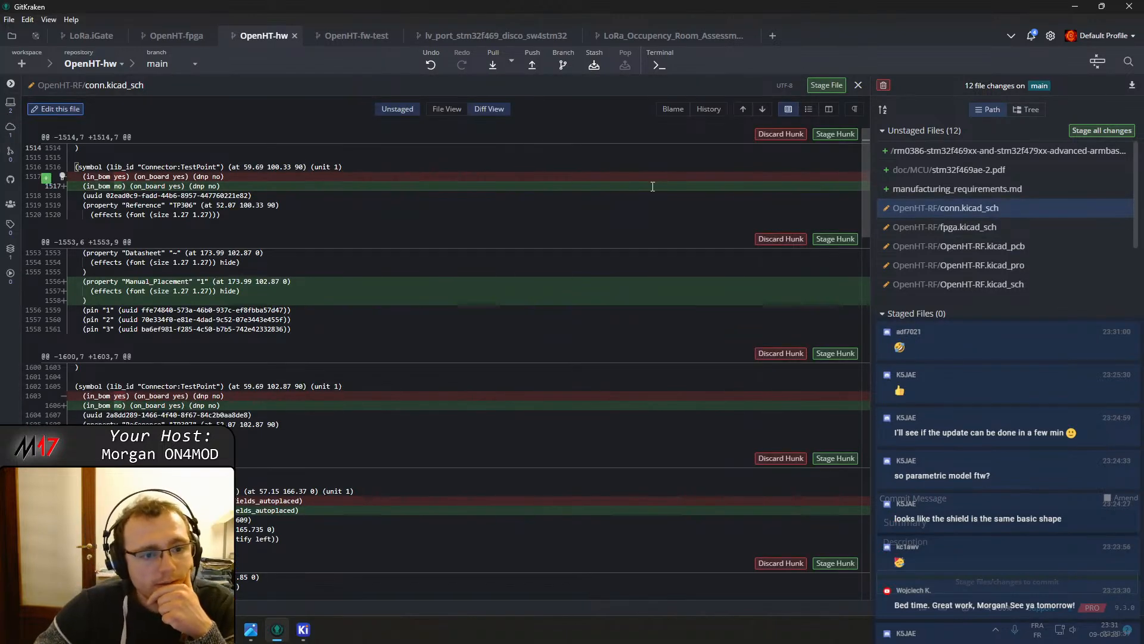
click(837, 135)
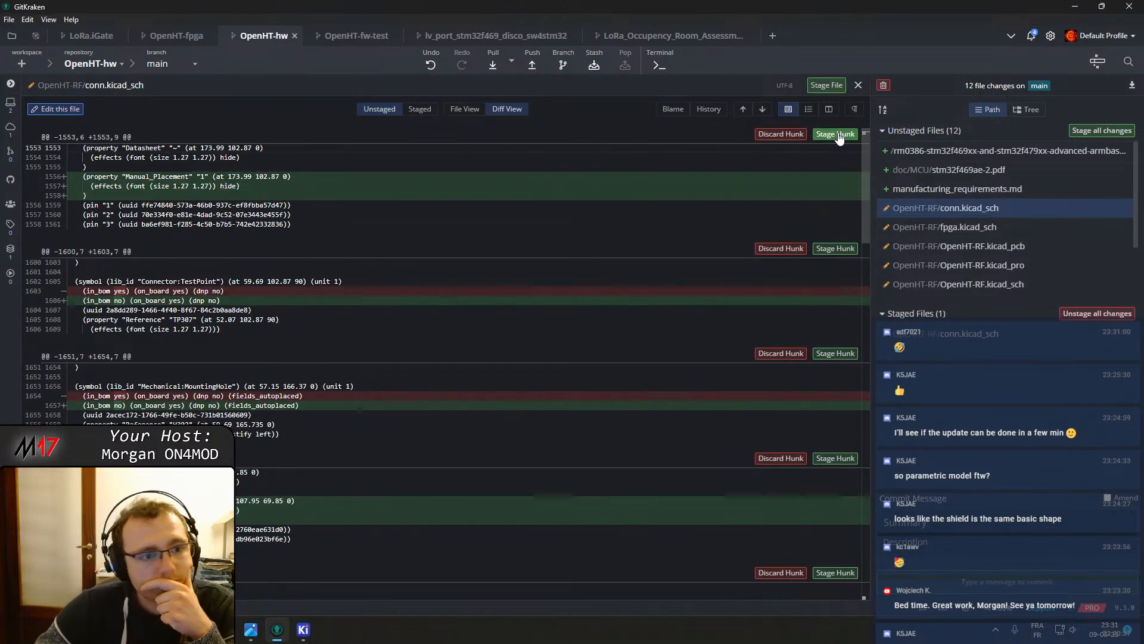
click(837, 135)
click(837, 135)
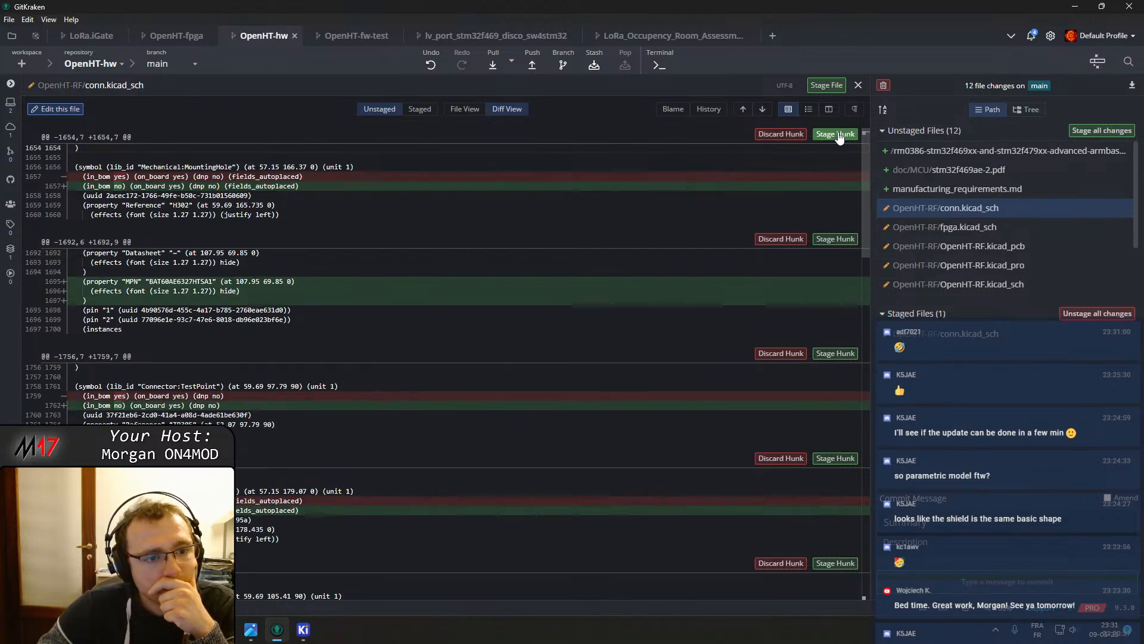
click(837, 135)
click(838, 135)
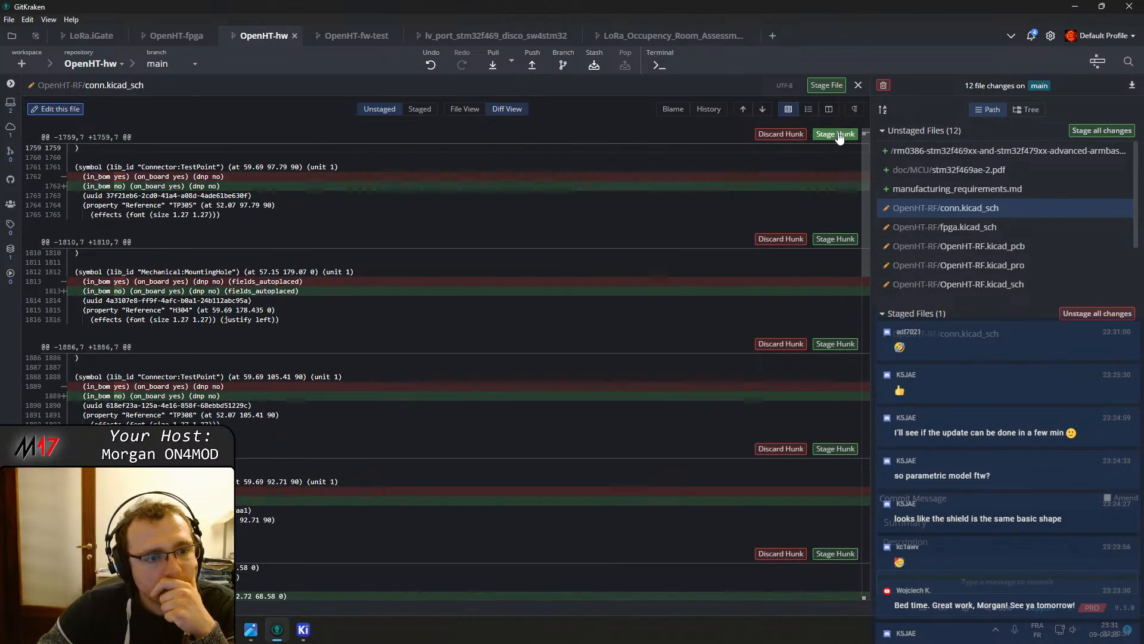
click(837, 134)
click(837, 135)
click(837, 135)
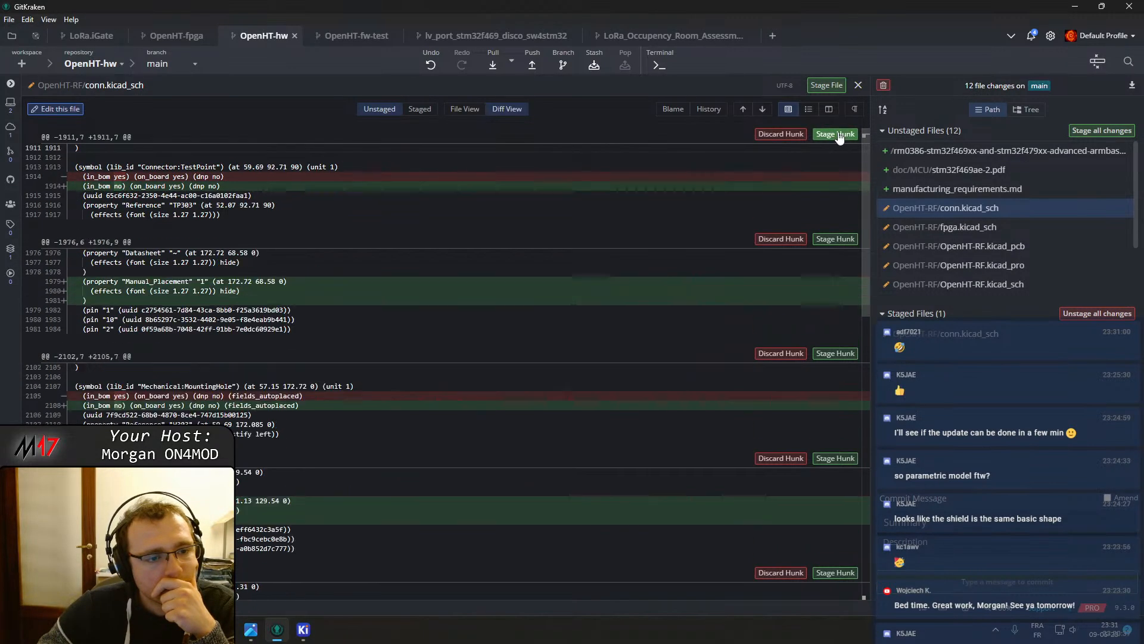
click(837, 135)
click(837, 135)
click(837, 135)
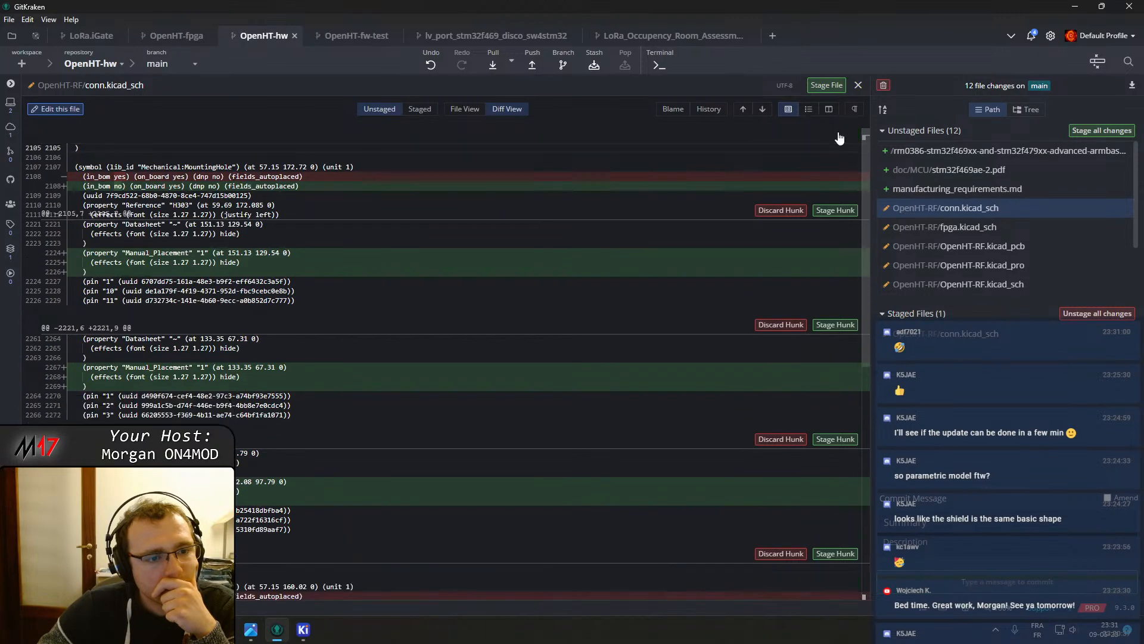
click(837, 135)
click(837, 135)
click(837, 135)
click(837, 135)
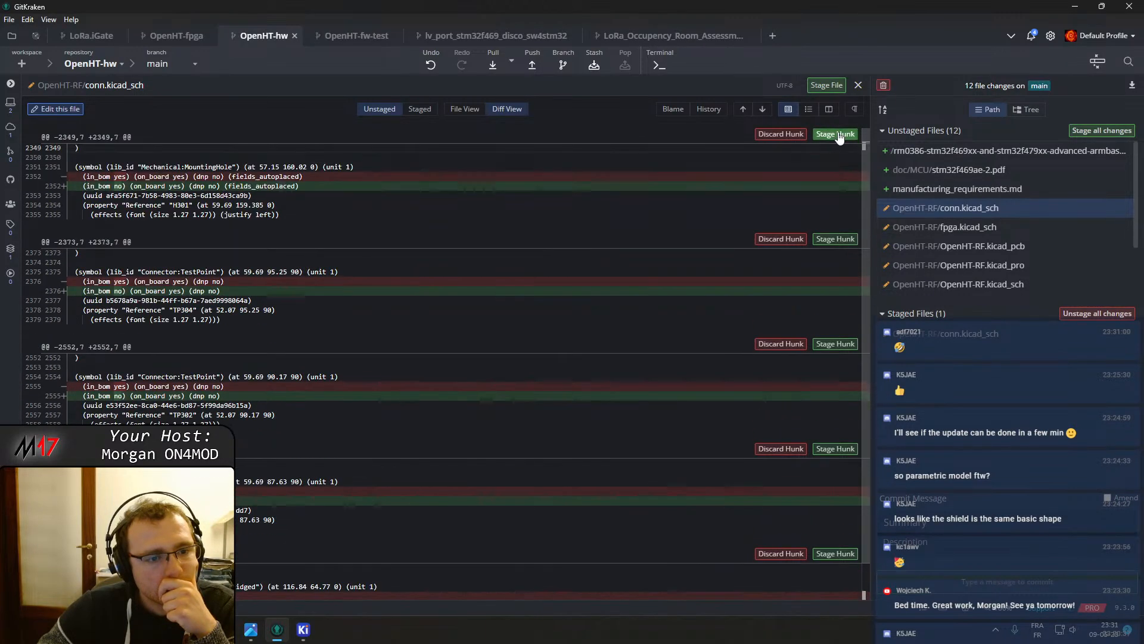
click(838, 135)
click(838, 135)
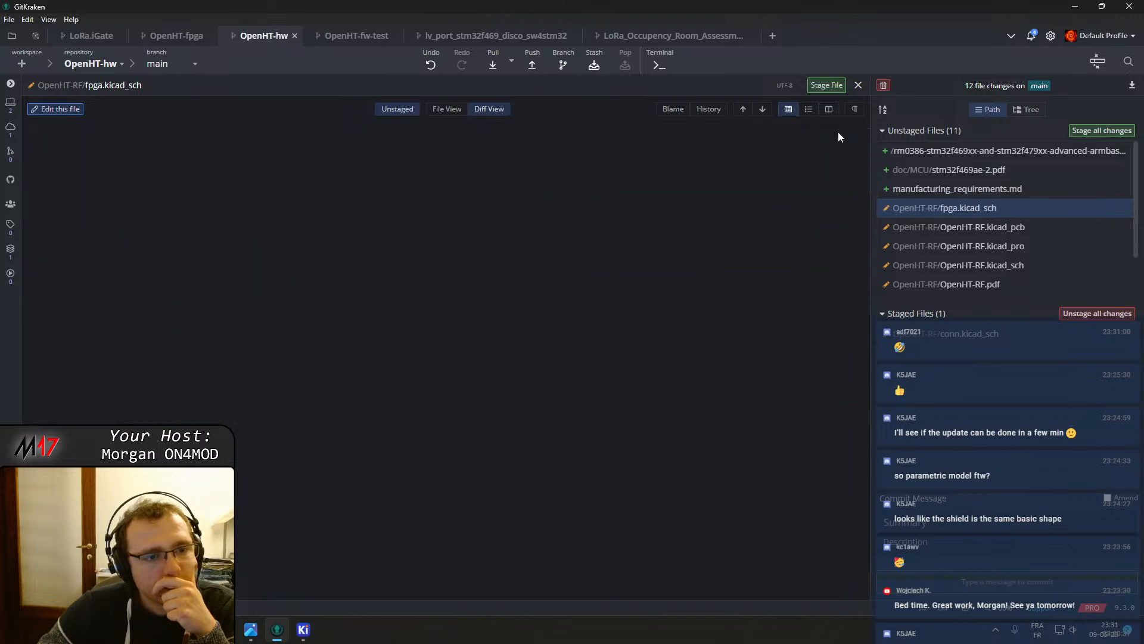
Open the OpenHT-RF.kicad_sch diff and stage its MPN and Manual_Placement property hunks, not the footprint change
click(959, 226)
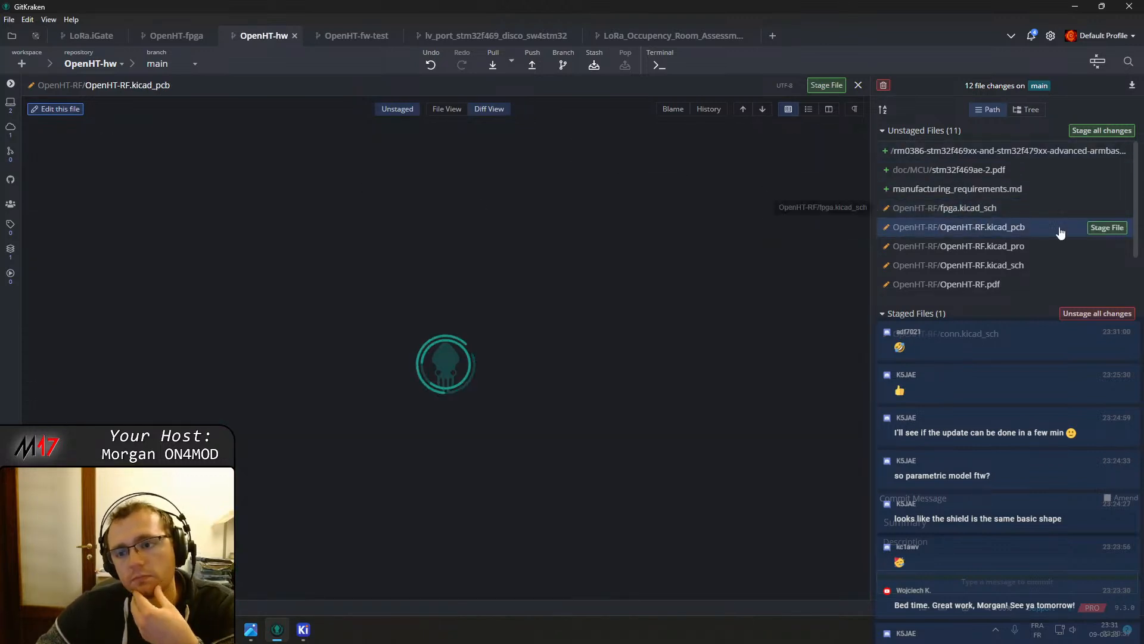
click(1026, 254)
click(1020, 266)
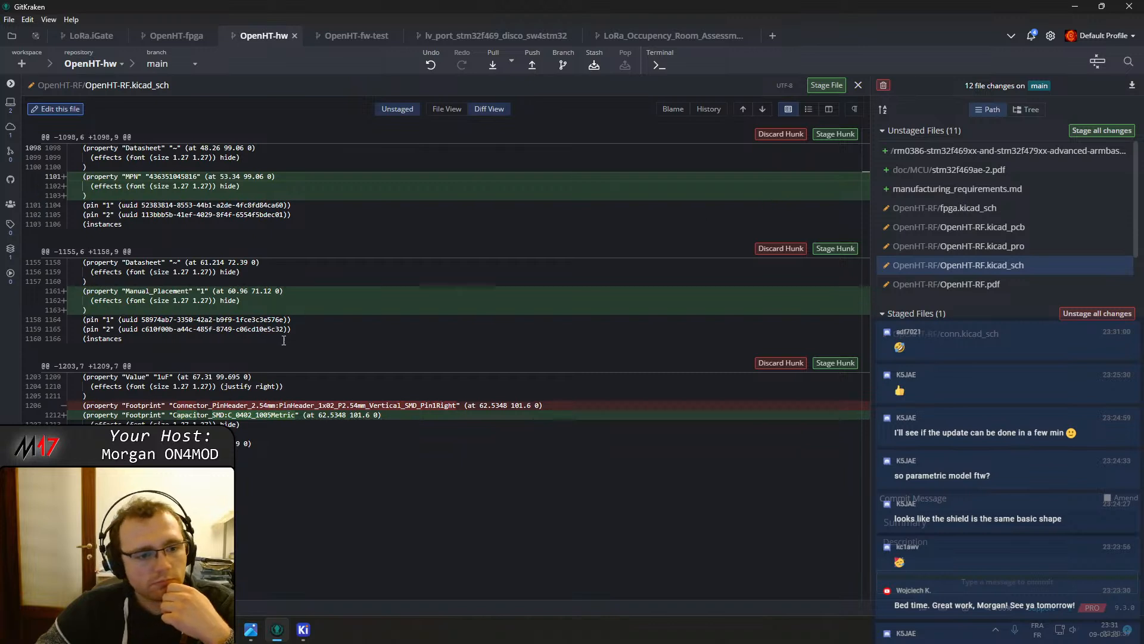
click(834, 249)
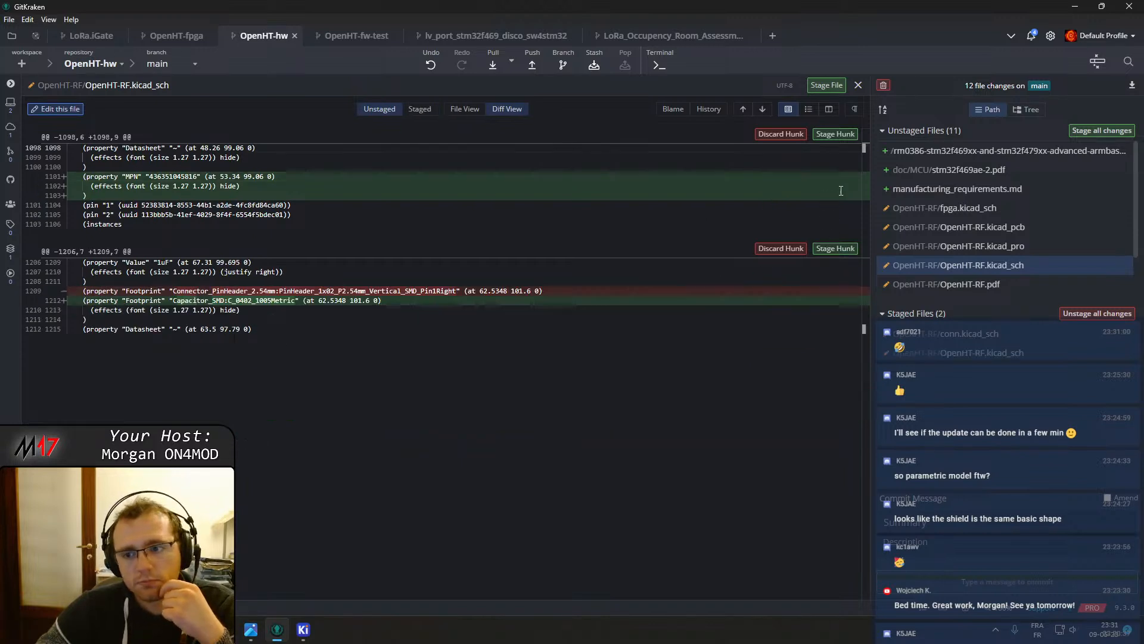
click(837, 135)
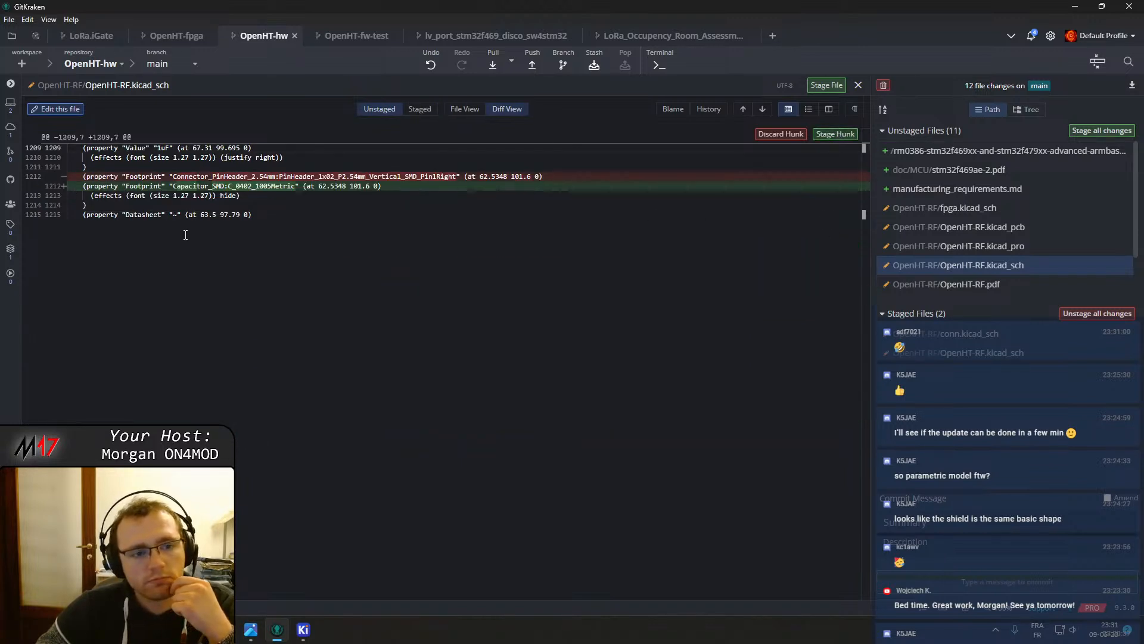
Open the OpenHT-RF/pwr.kicad_sch diff and stage its MPN property and in_bom test-point hunks in turn
click(1006, 285)
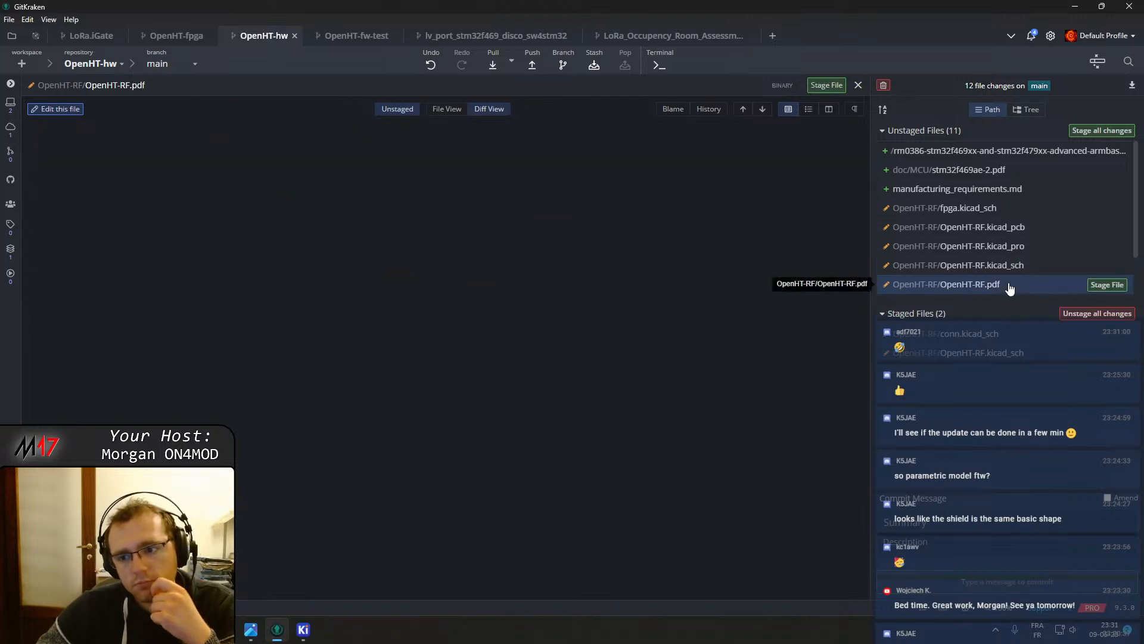
scroll(982, 280, down, 1)
click(985, 250)
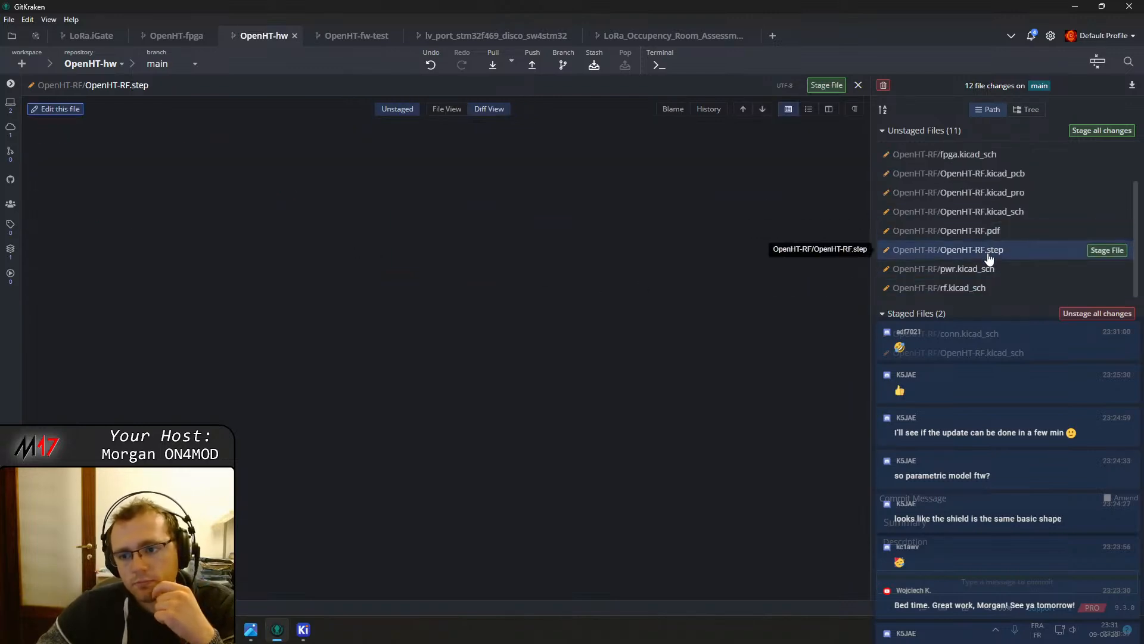
click(984, 268)
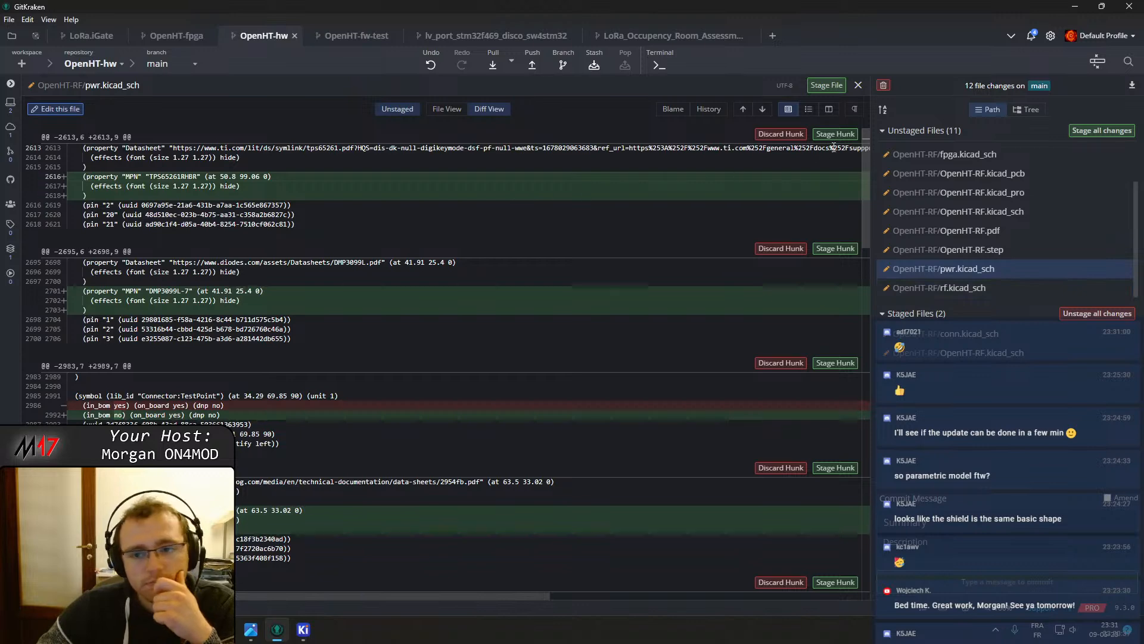
click(834, 134)
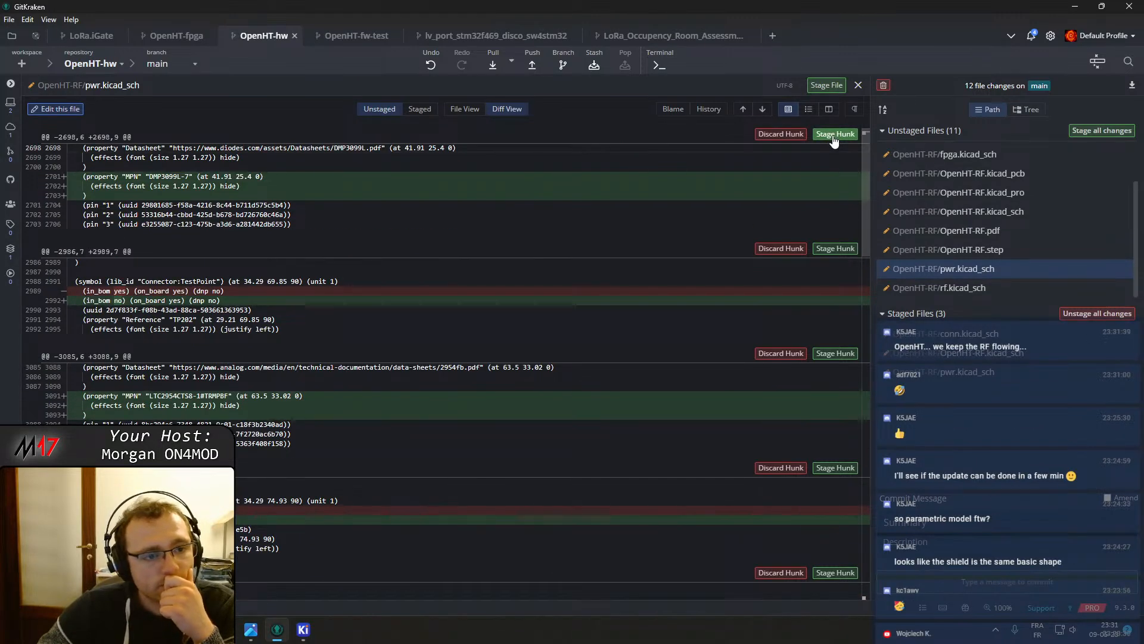
click(834, 134)
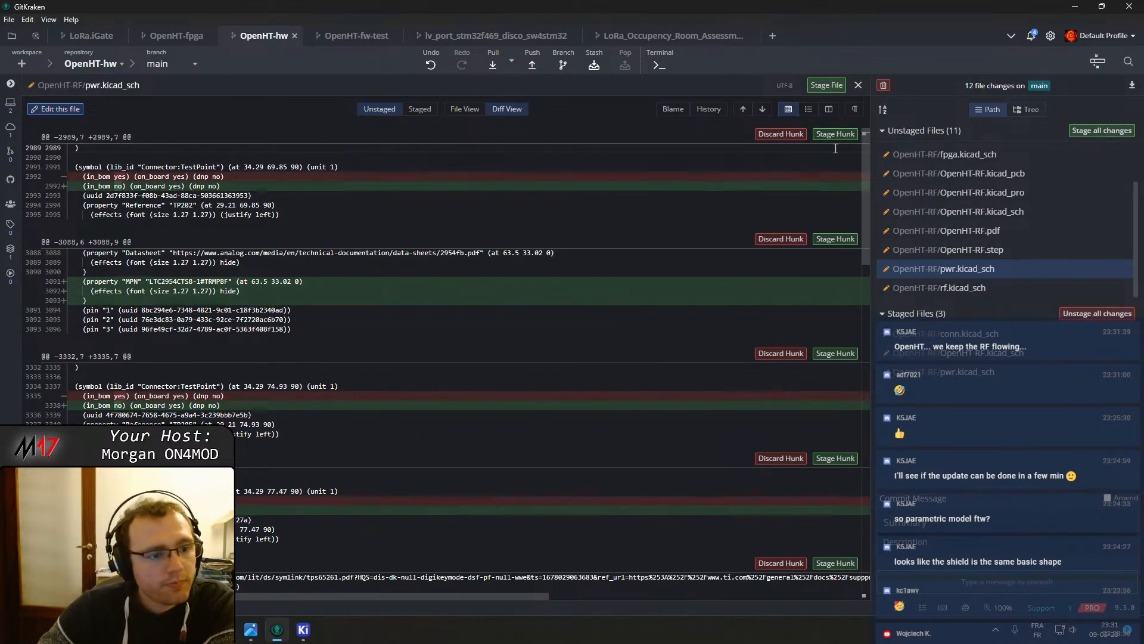
click(835, 135)
click(836, 135)
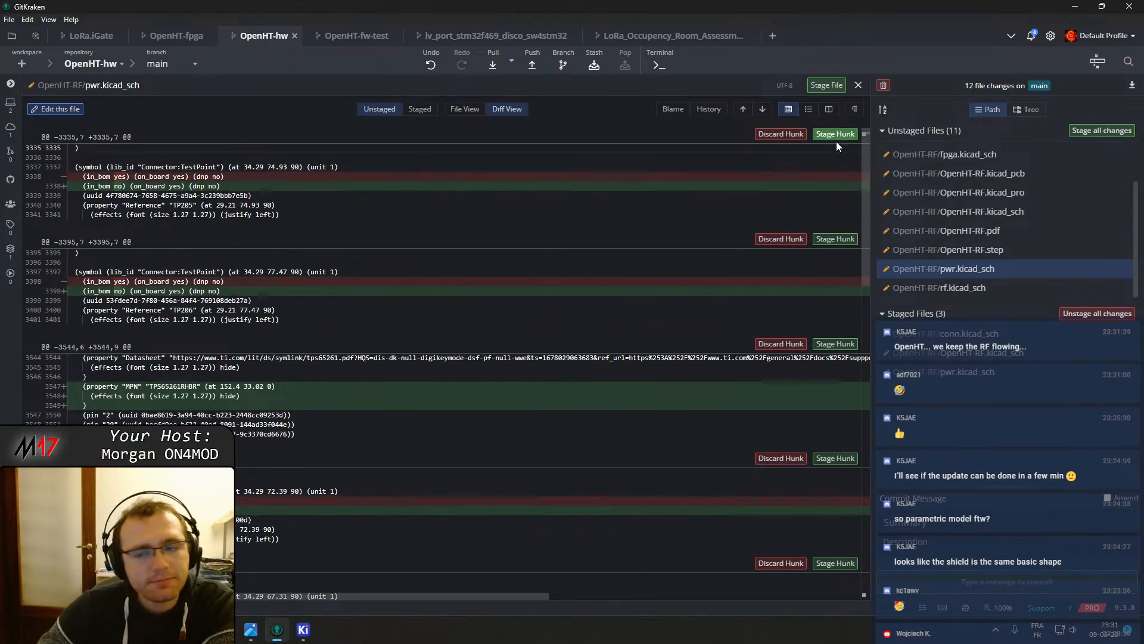
click(832, 137)
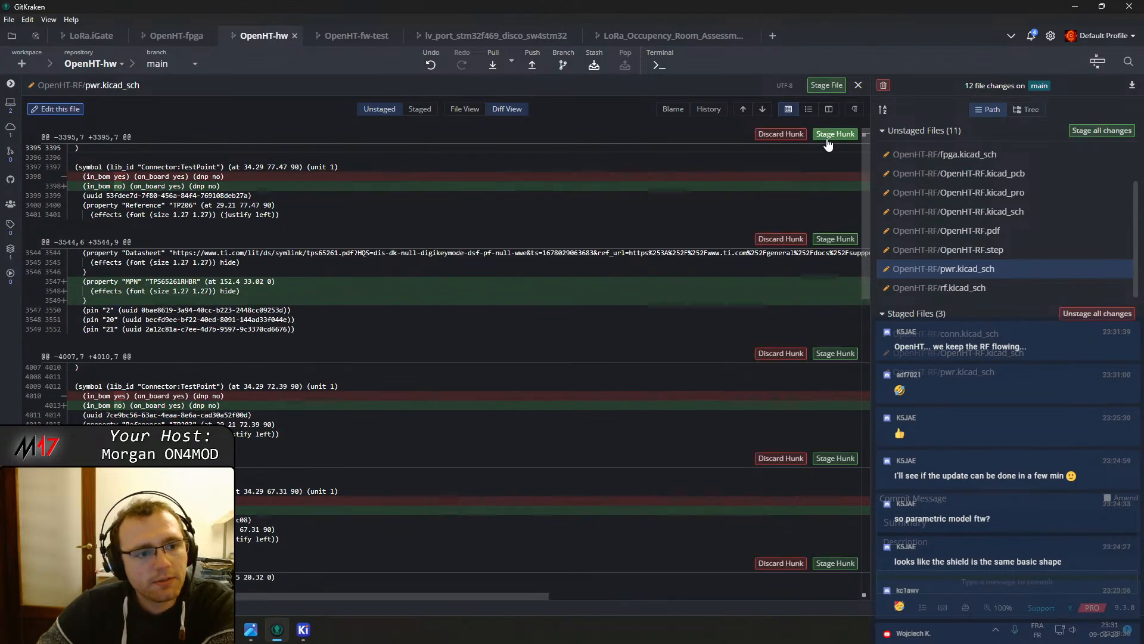
click(834, 134)
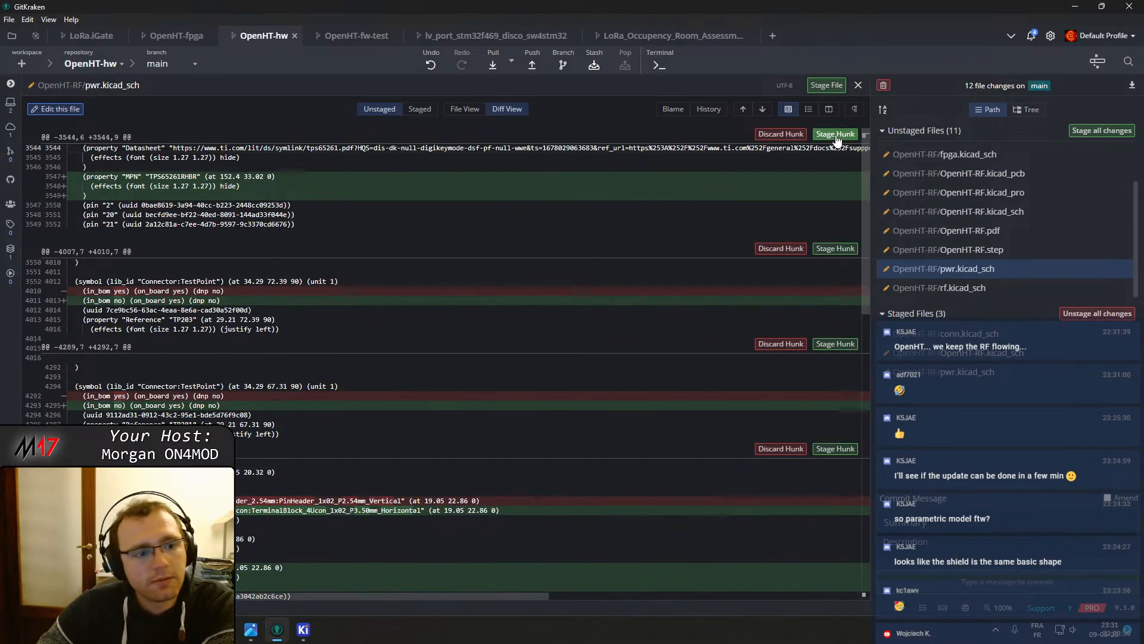
click(835, 135)
click(835, 135)
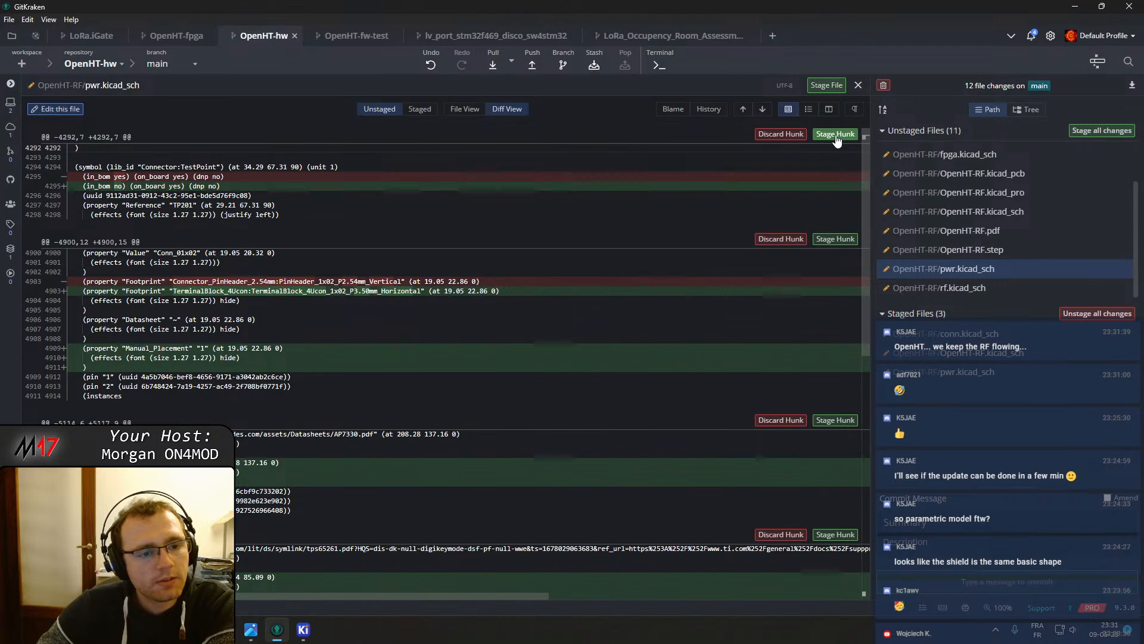
click(835, 135)
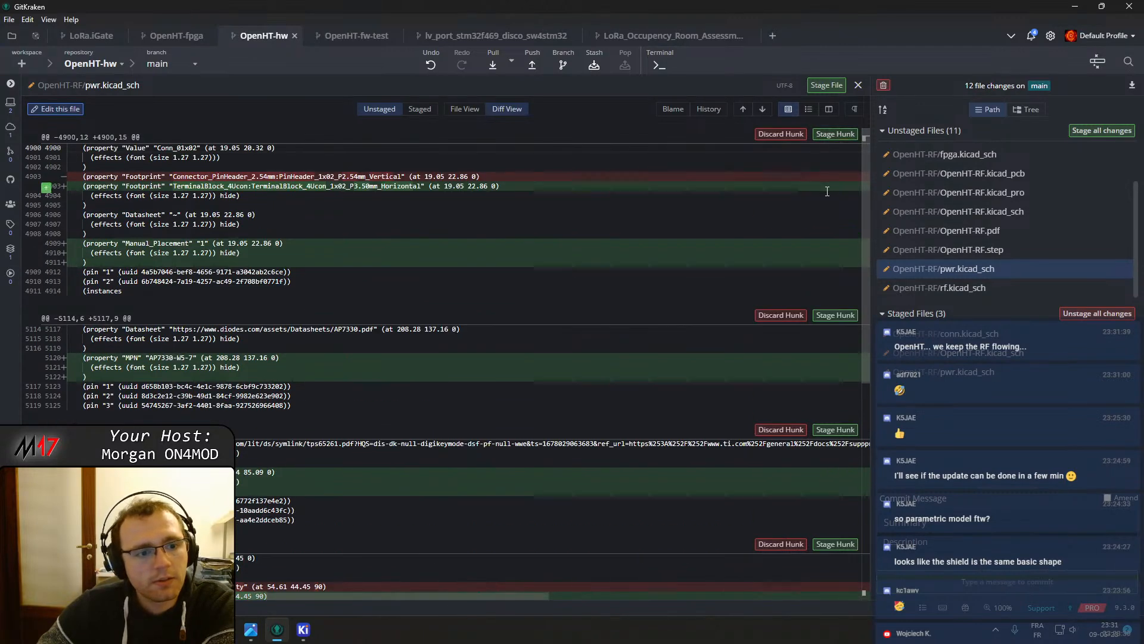
Stage only the Manual_Placement lines of the terminal-block footprint hunk, then the following Manufacturer and MPN hunks in pwr.kicad_sch
click(47, 245)
click(48, 254)
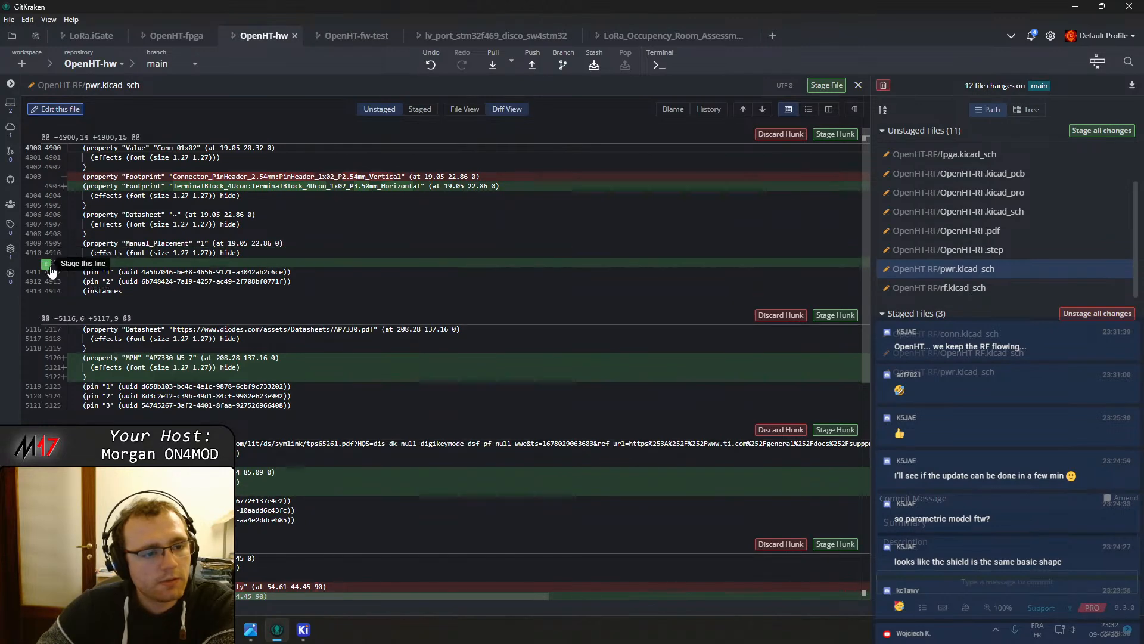
click(47, 265)
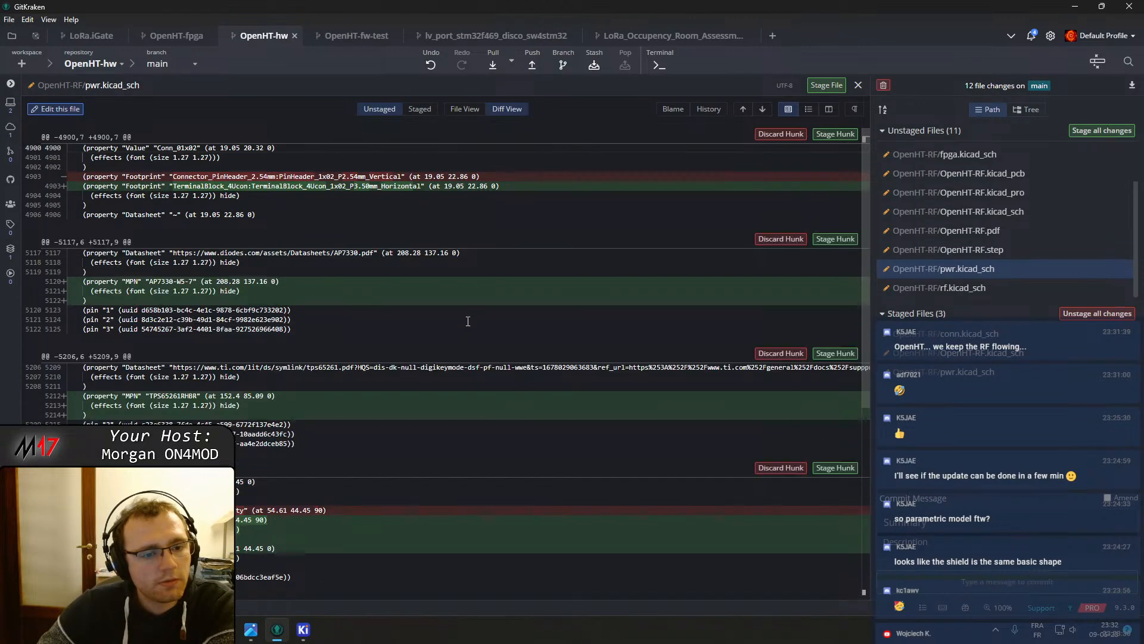
click(833, 240)
click(834, 240)
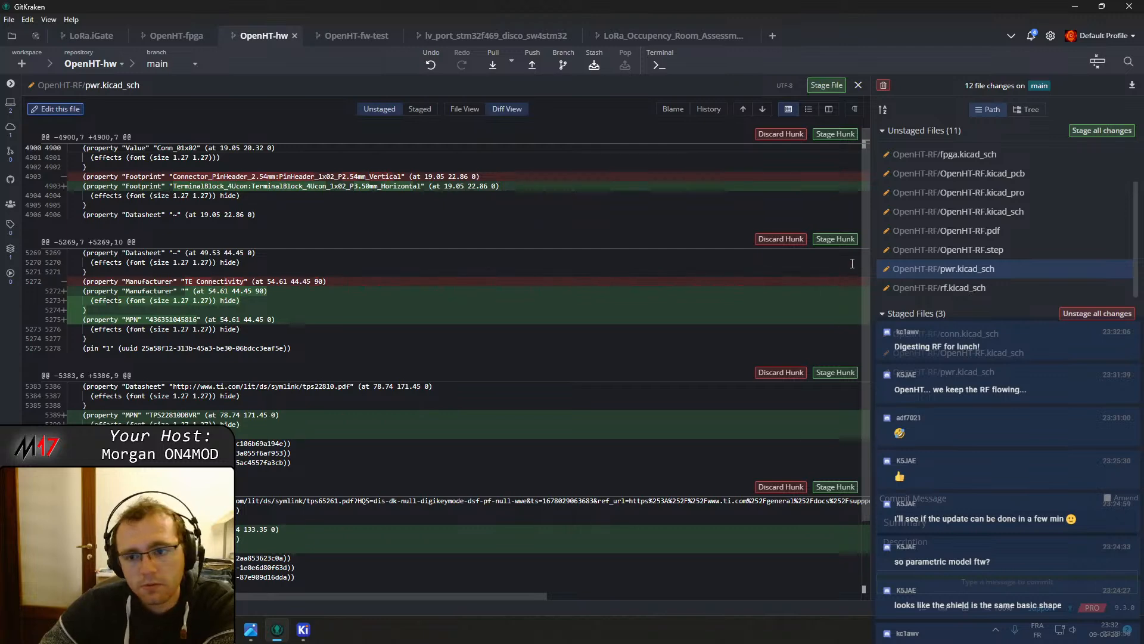
click(836, 239)
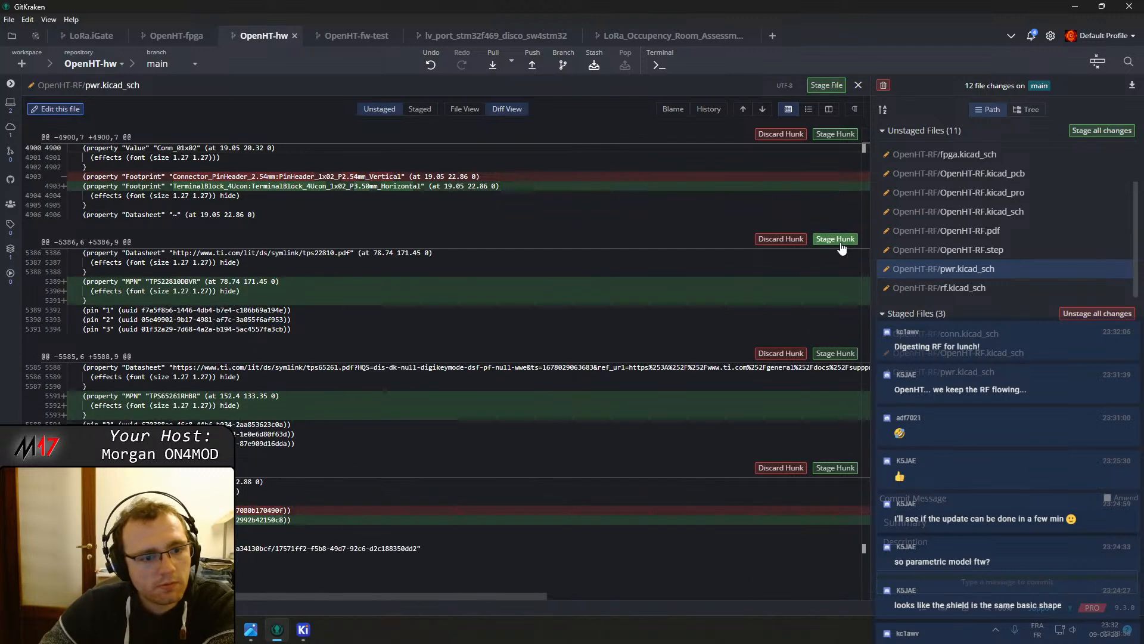
click(837, 239)
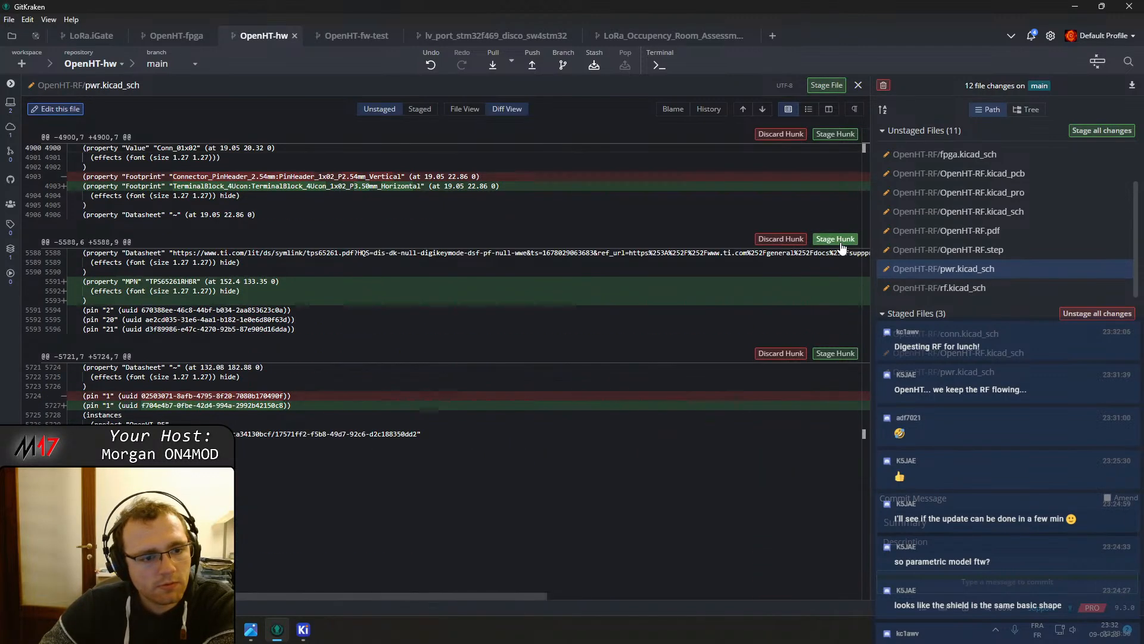
click(836, 239)
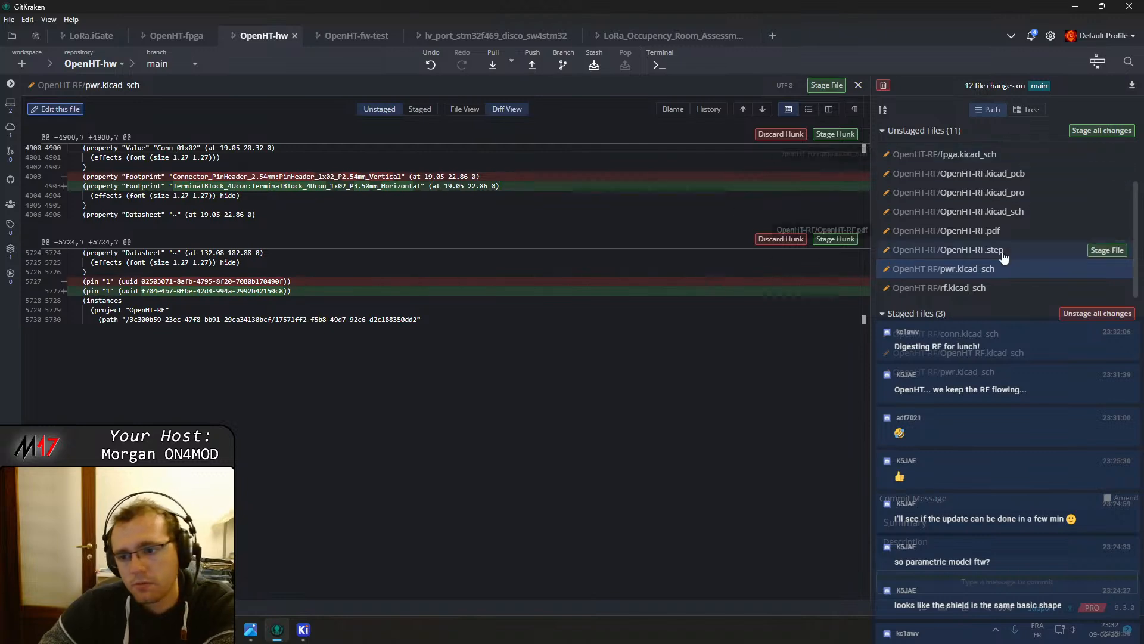
Open the OpenHT-RF/rf.kicad_sch diff and stage its successive MPN property hunks one by one
click(991, 292)
scroll(323, 229, down, 20)
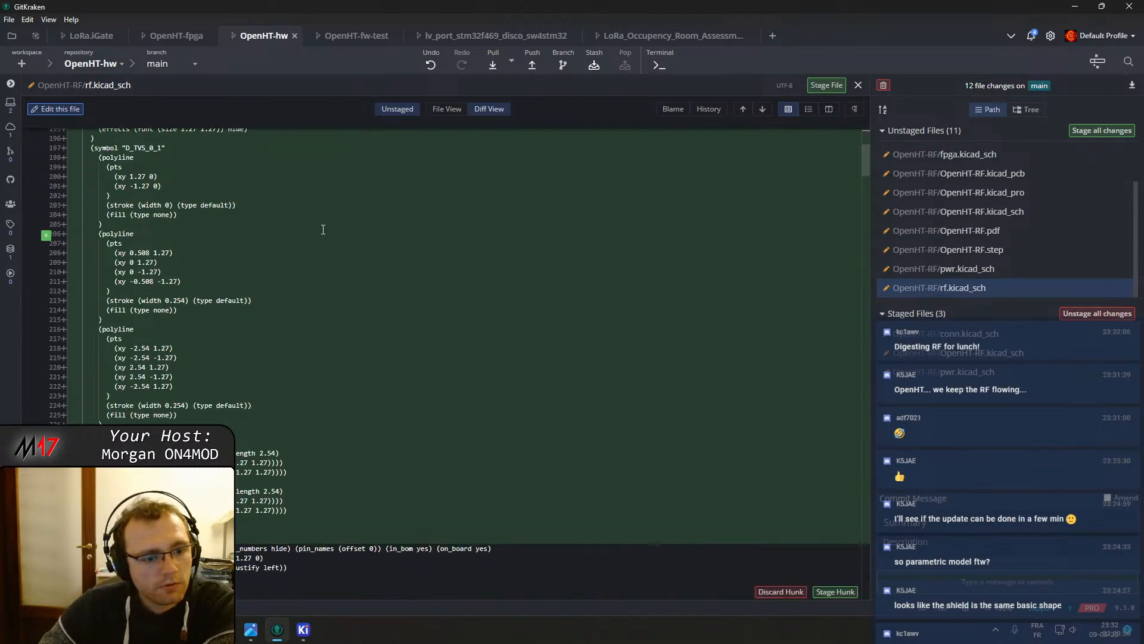
scroll(343, 280, down, 20)
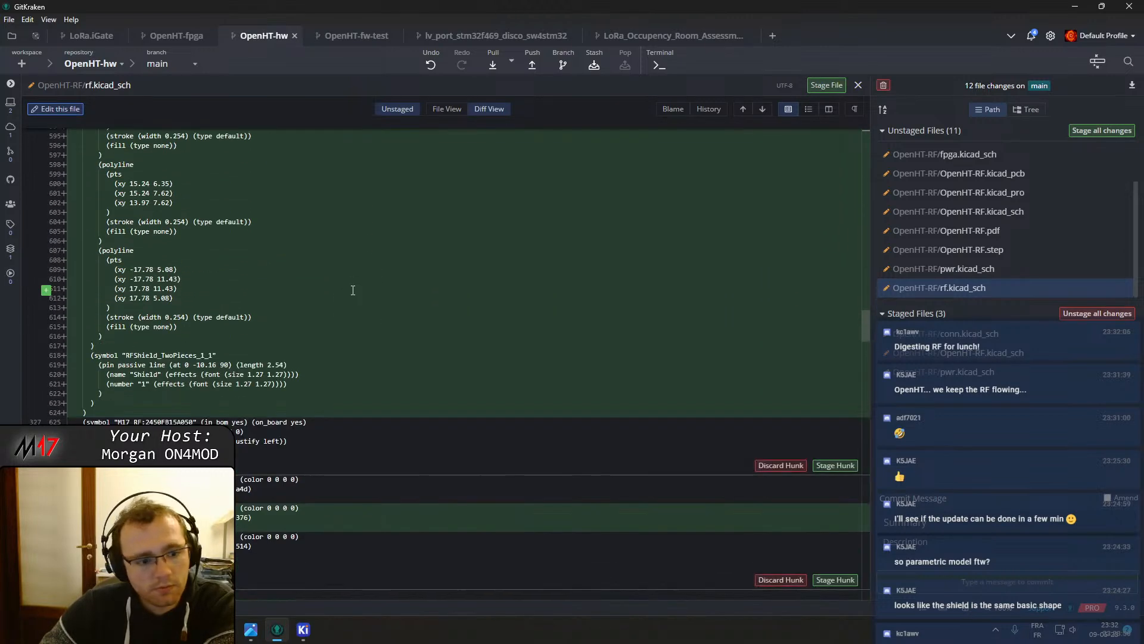
scroll(353, 290, down, 5)
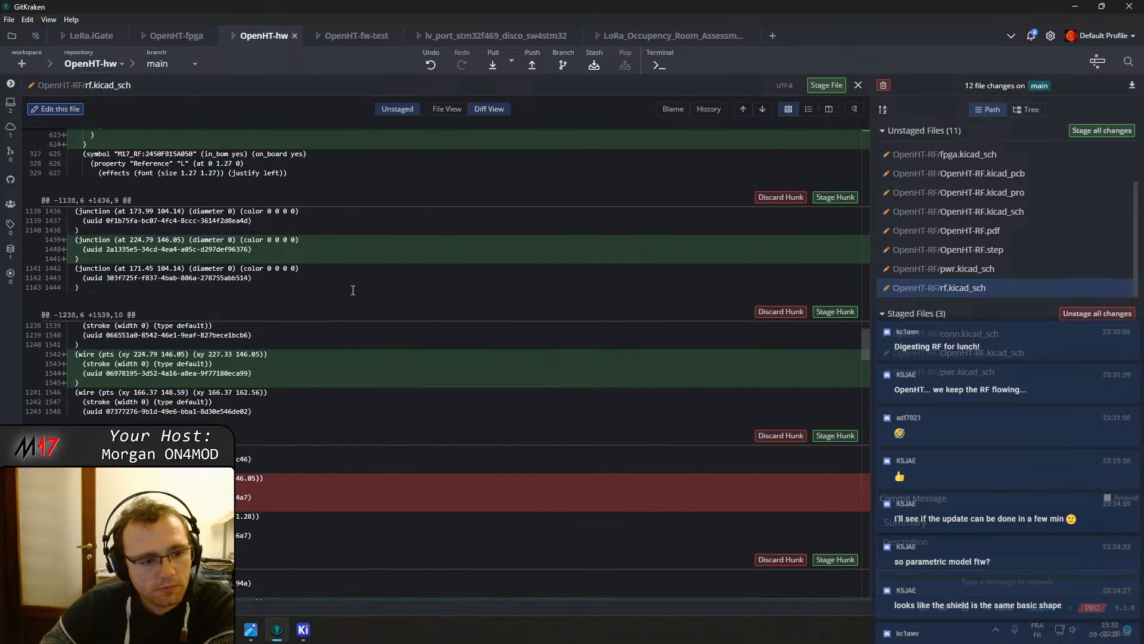
scroll(352, 294, down, 10)
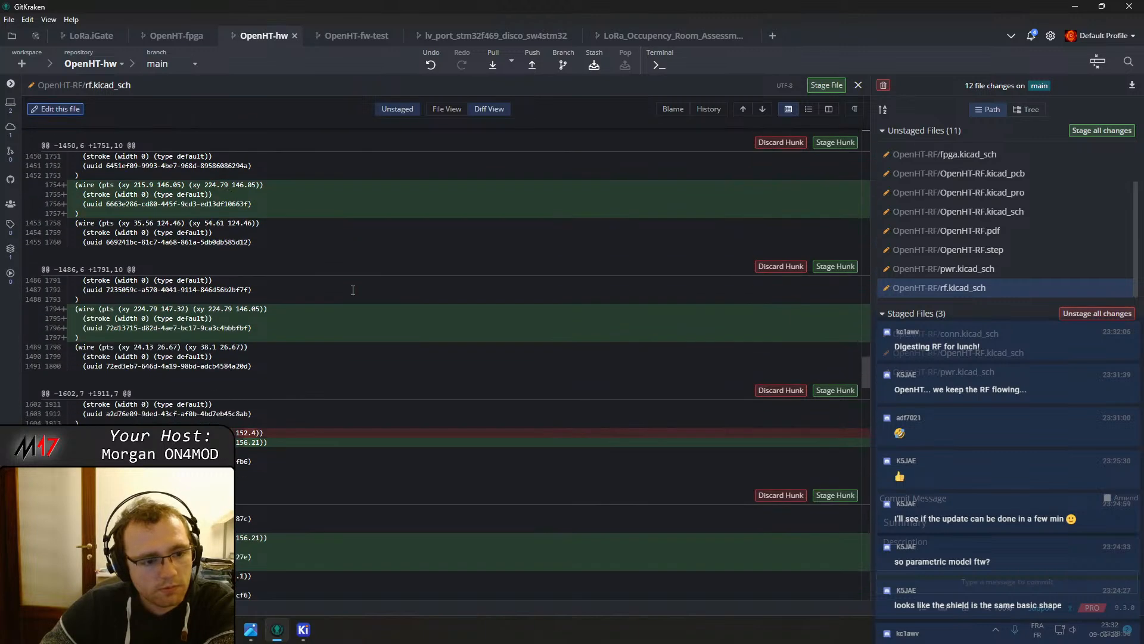
scroll(353, 290, down, 5)
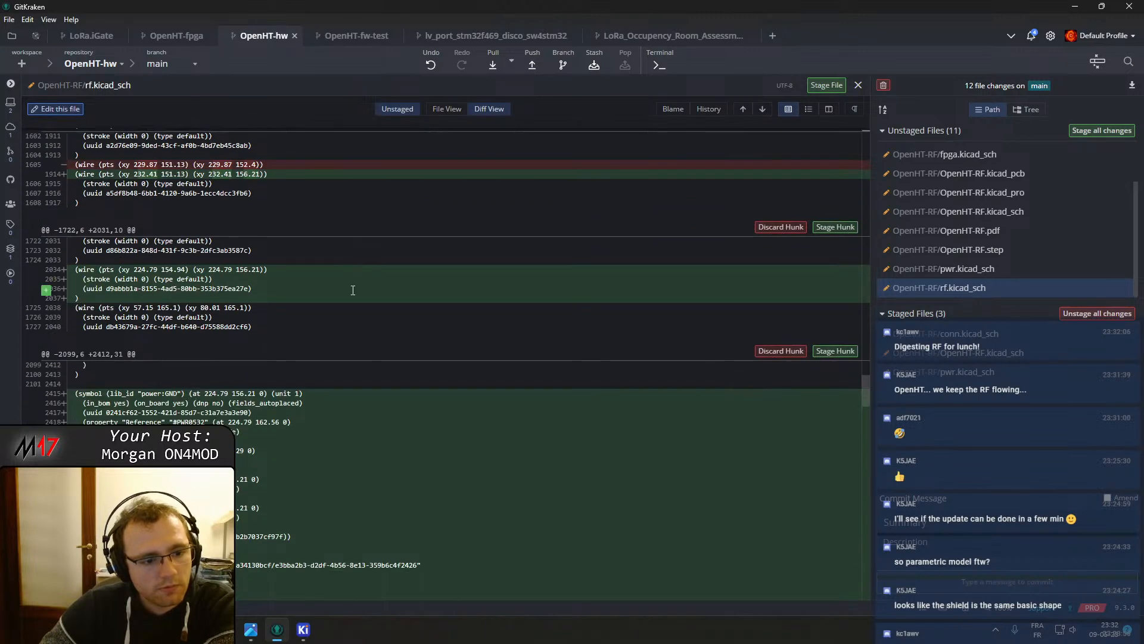
scroll(353, 290, down, 10)
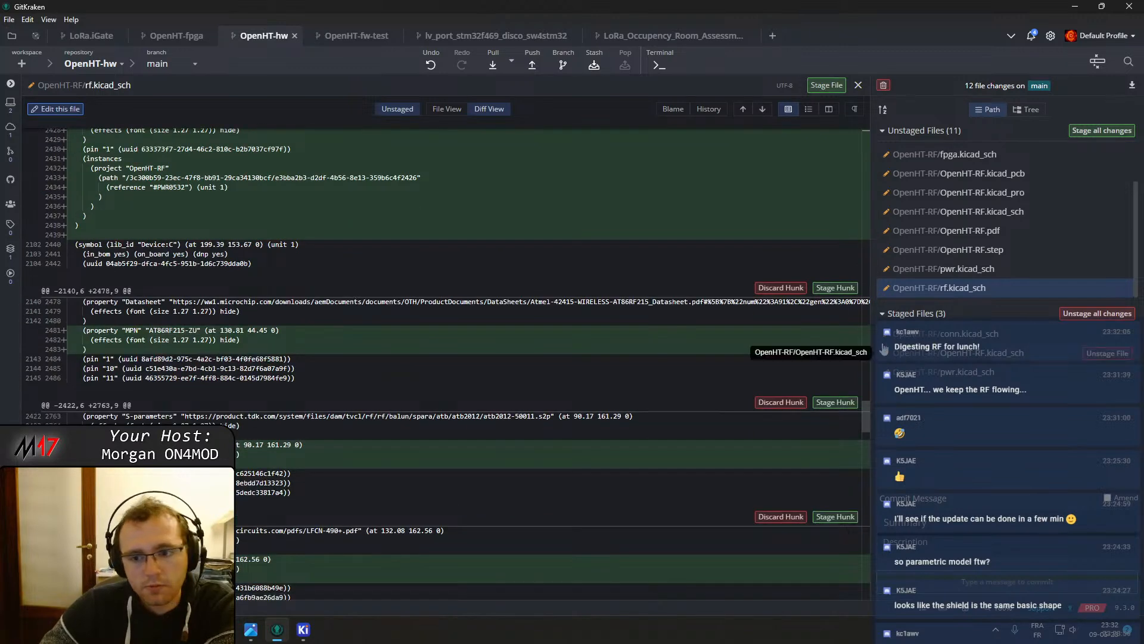
click(835, 288)
click(835, 288)
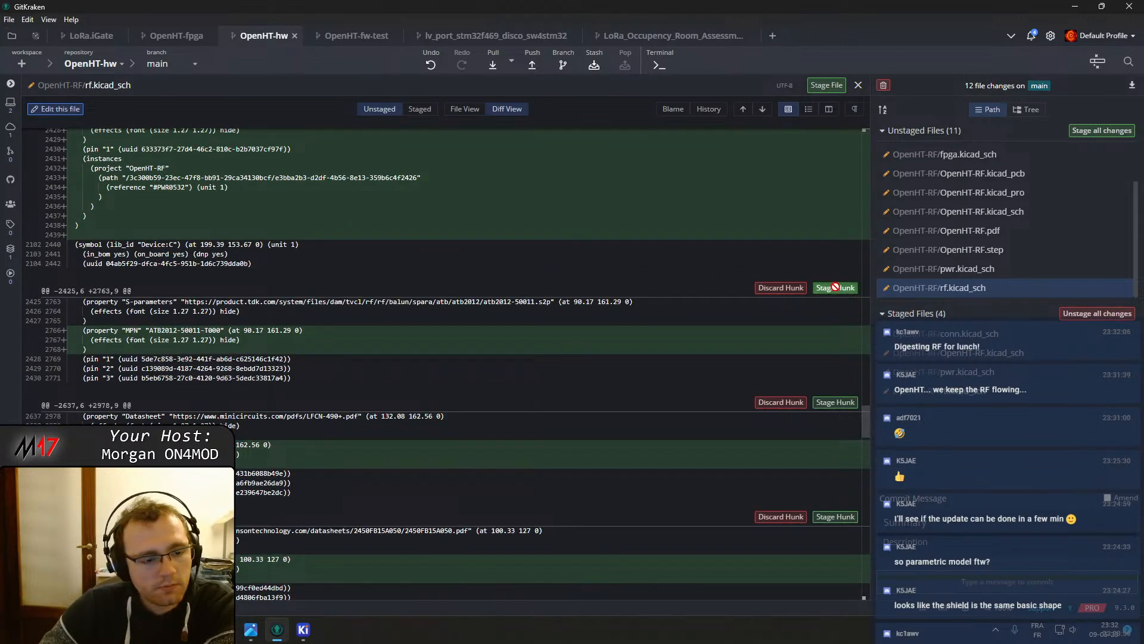
click(835, 288)
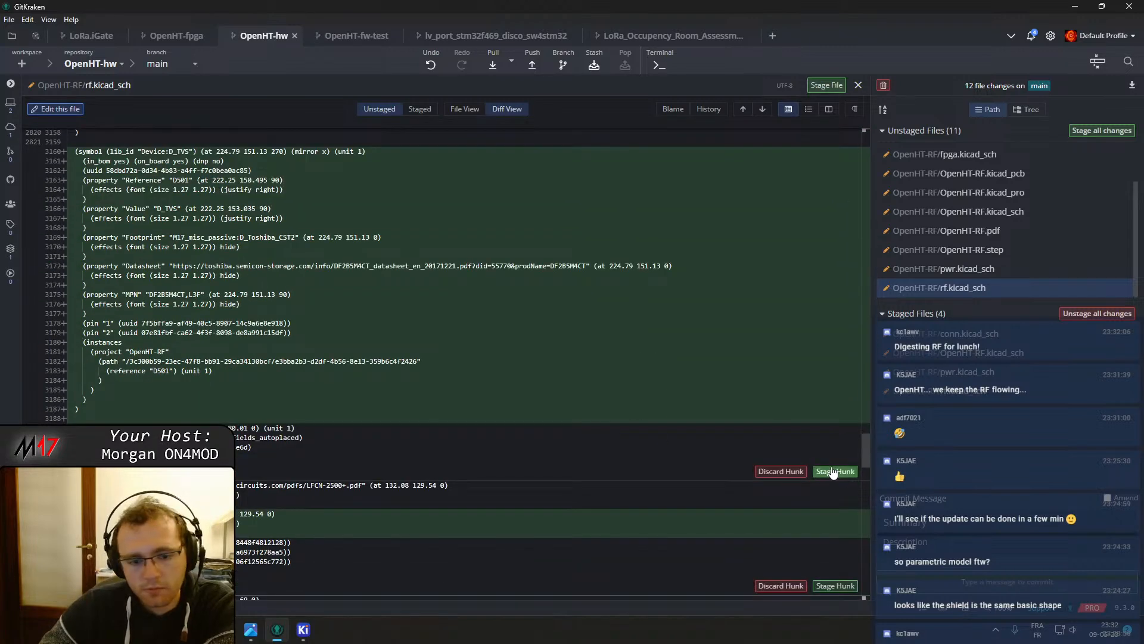
Stage the D_TVS diode symbol hunk and the following Manual_Placement and MPN property hunks in rf.kicad_sch
click(834, 472)
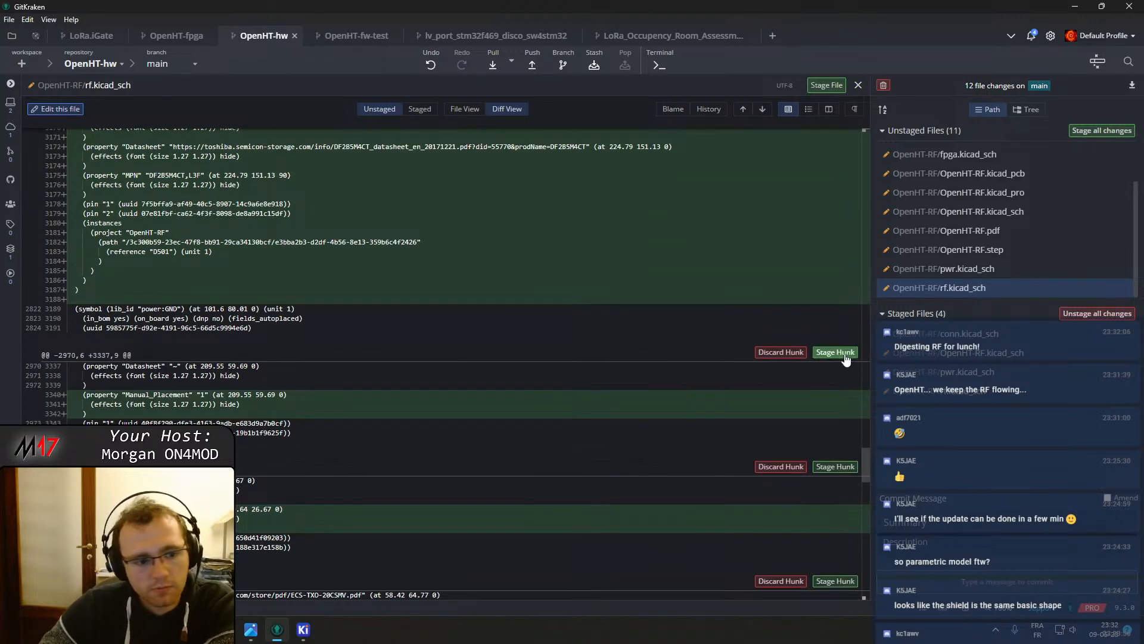
click(845, 357)
click(844, 357)
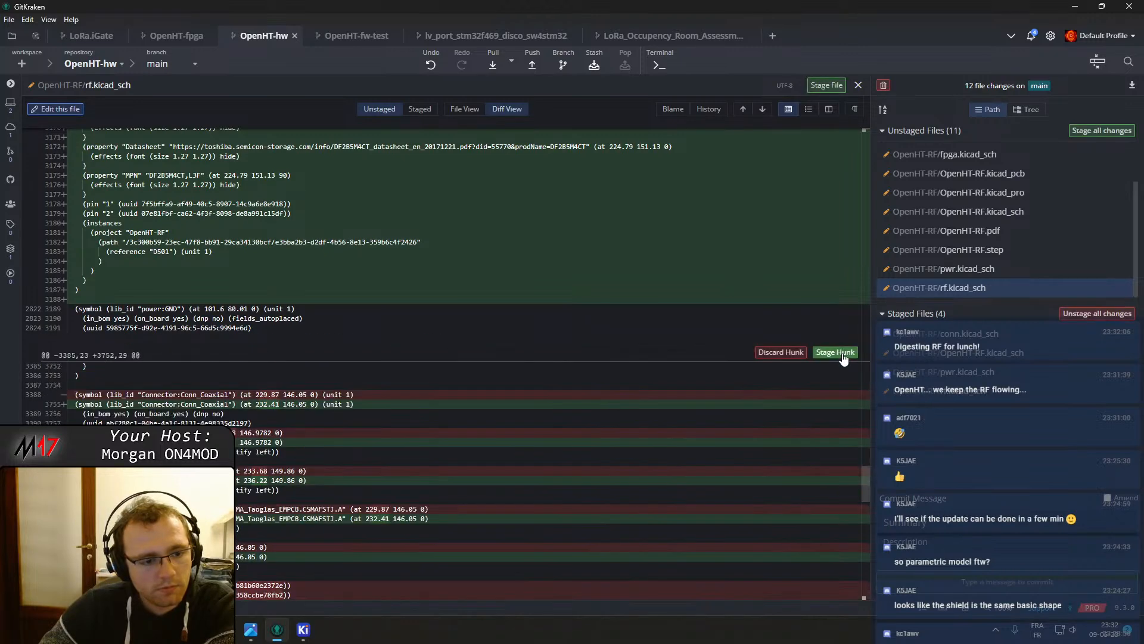
In the Conn_Coaxial connector hunk, stage only the Manual_Placement and MPN property lines
scroll(486, 404, down, 2)
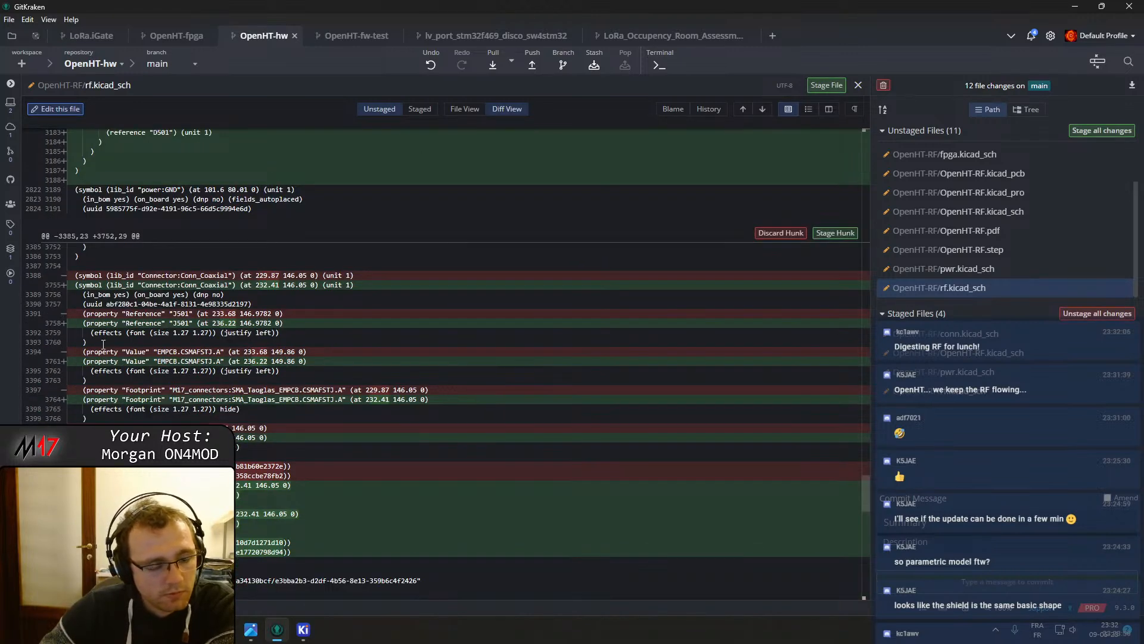
scroll(131, 400, down, 3)
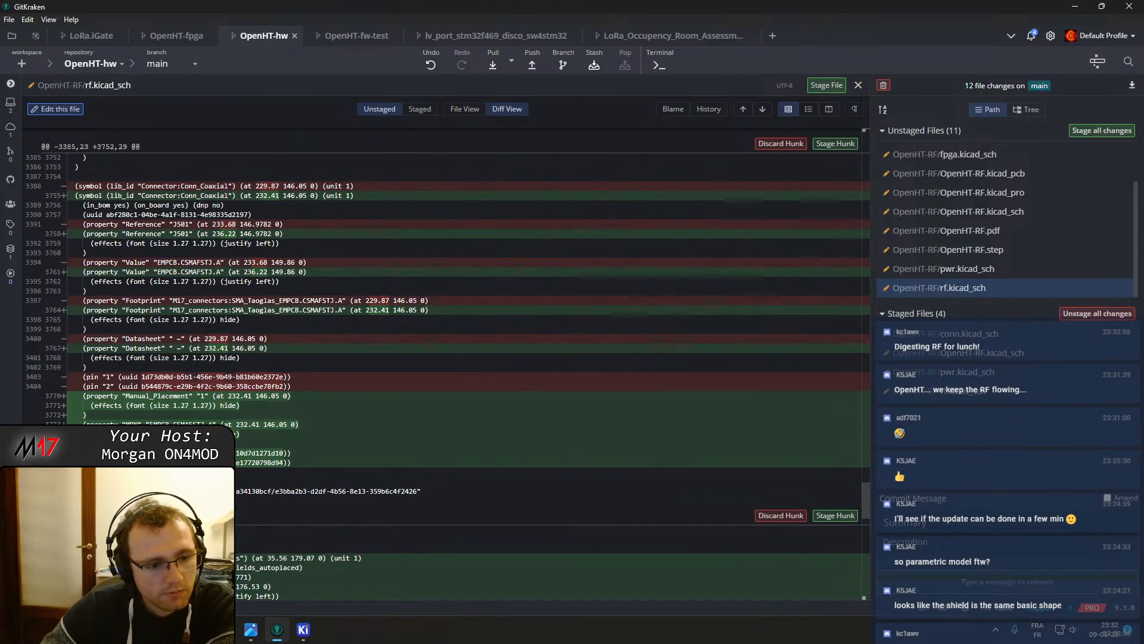
click(45, 424)
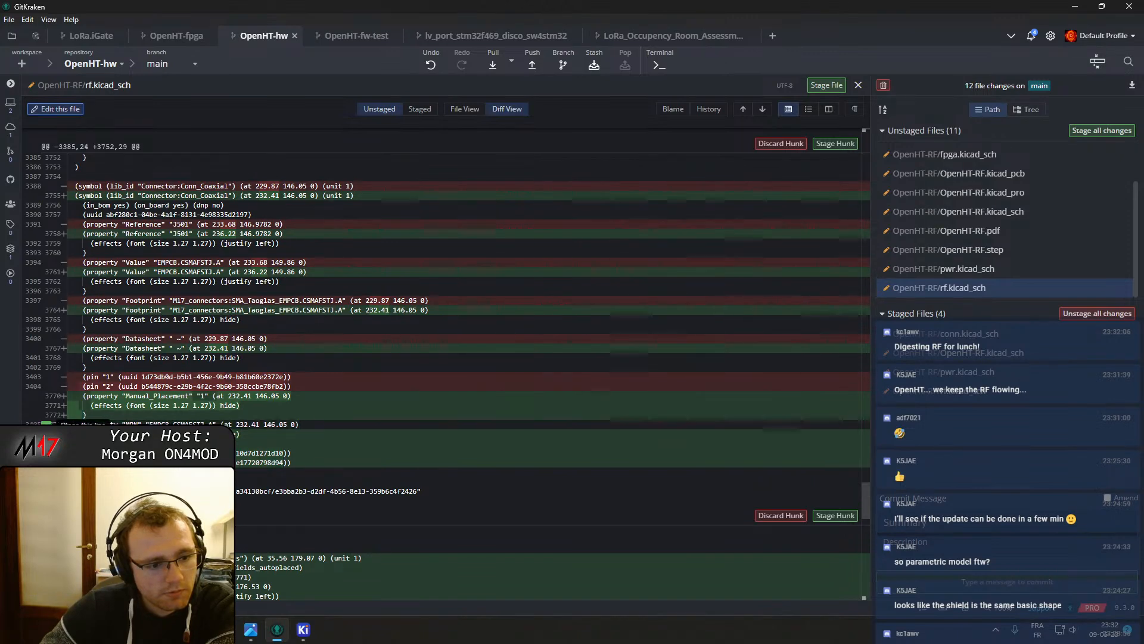
click(46, 407)
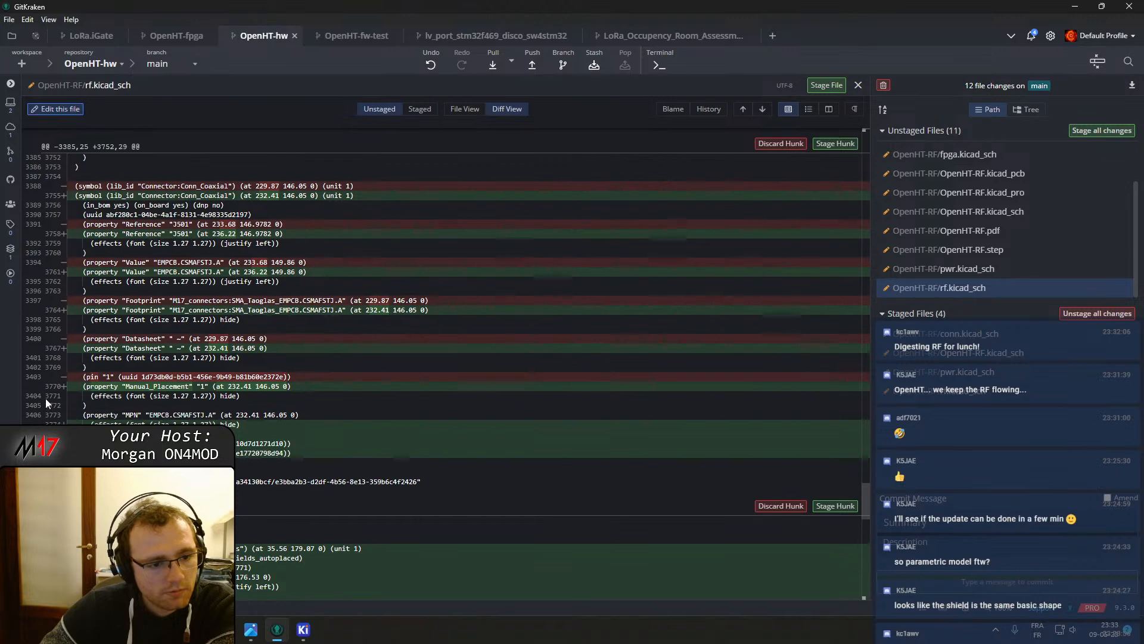
click(48, 389)
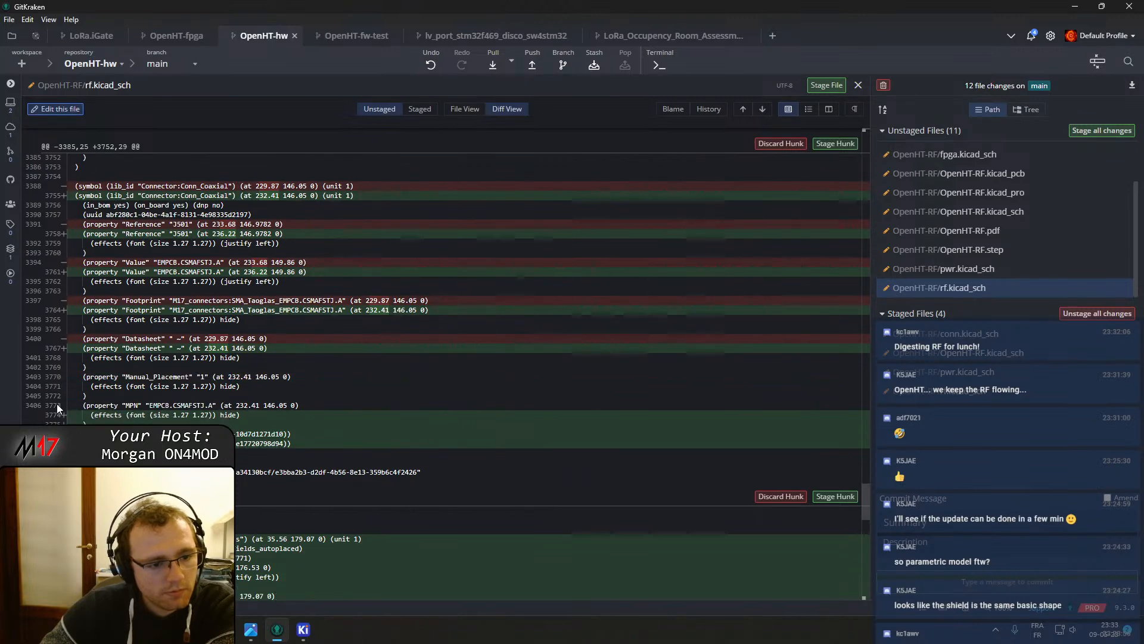
Review the staged changes of rf.kicad_sch
click(953, 390)
scroll(324, 401, down, 6)
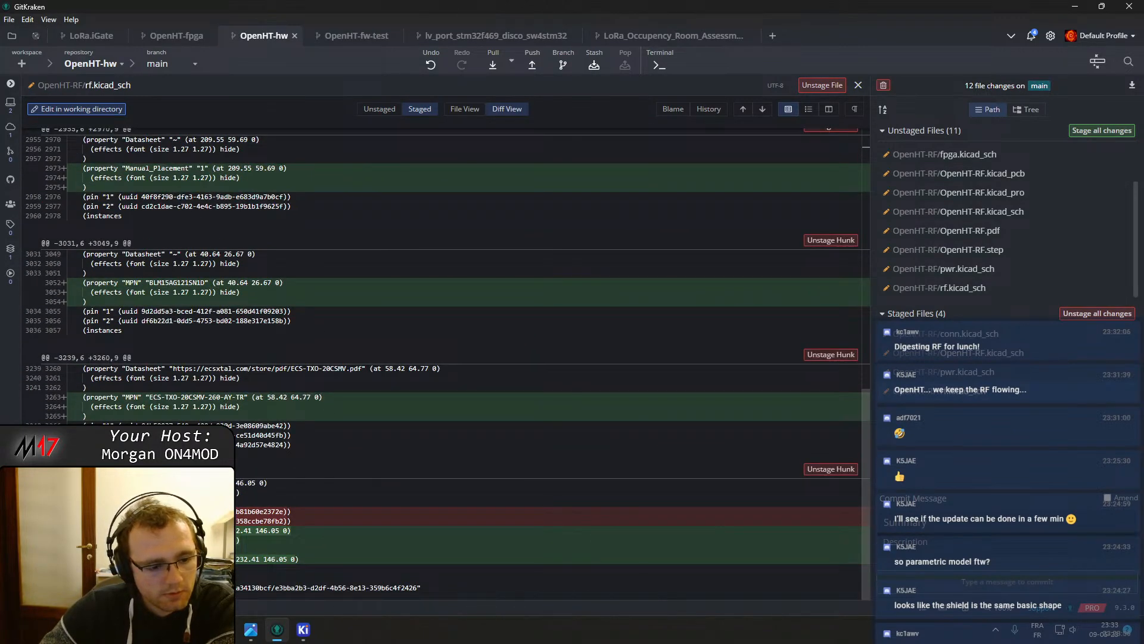
scroll(447, 292, up, 4)
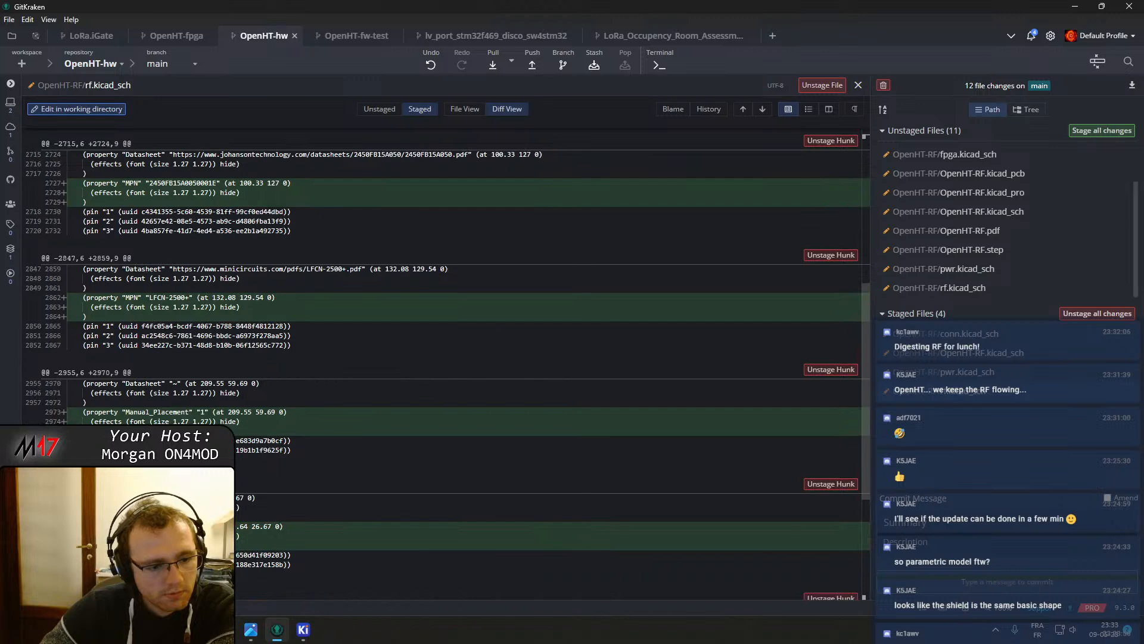
Scroll through the remaining unstaged changes in rf.kicad_sch to check what is left
click(953, 287)
scroll(511, 407, down, 5)
scroll(634, 409, down, 20)
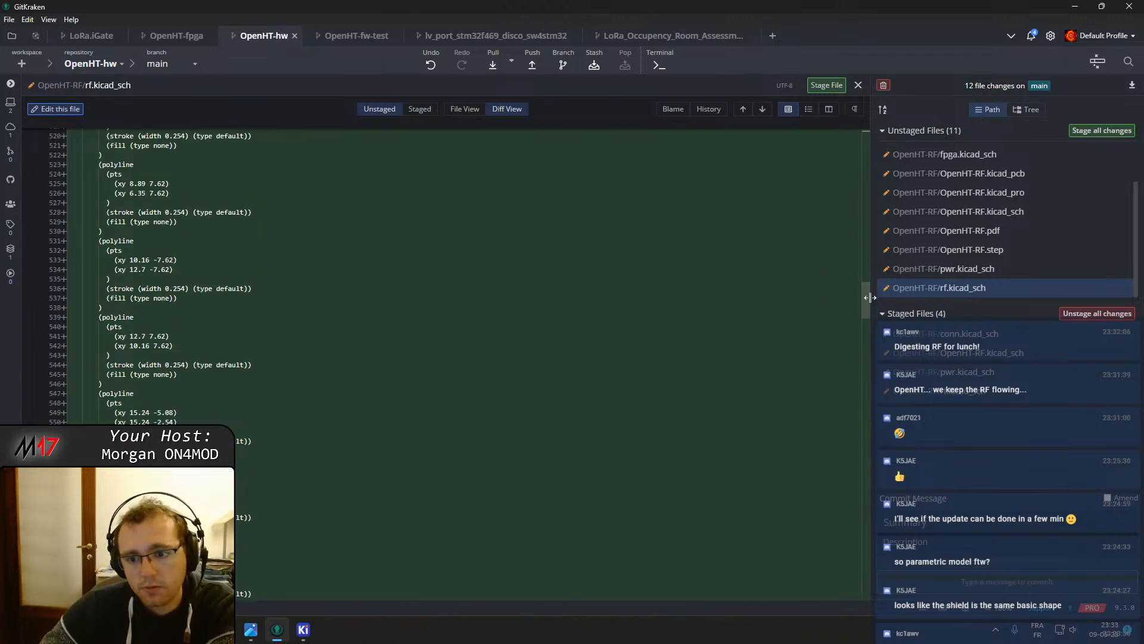
drag(867, 304, 853, 597)
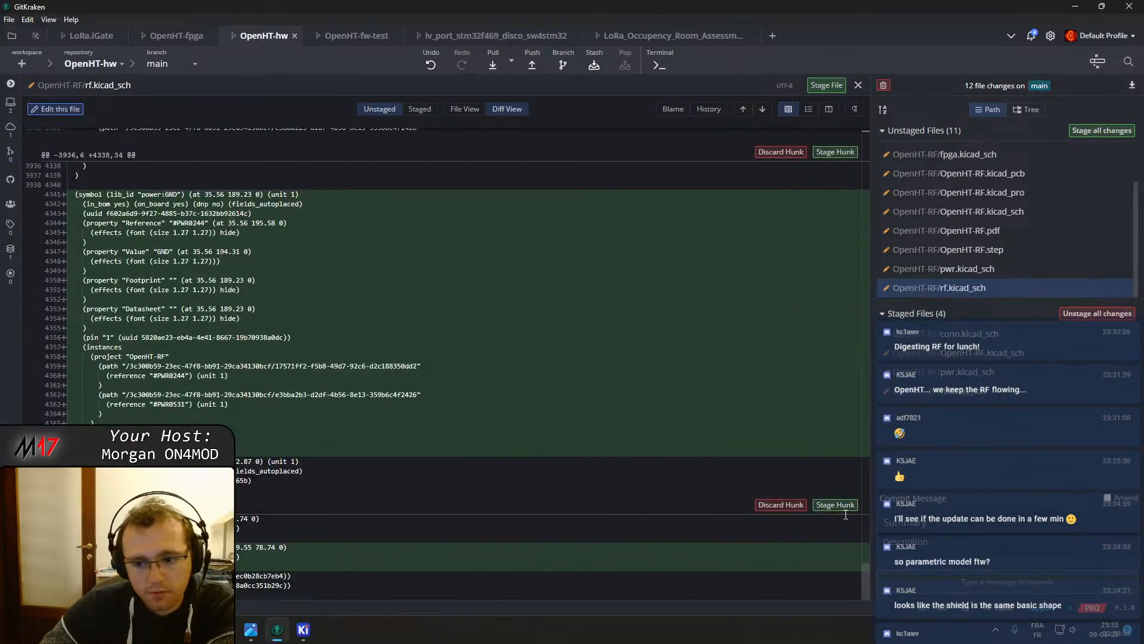
scroll(577, 473, up, 3)
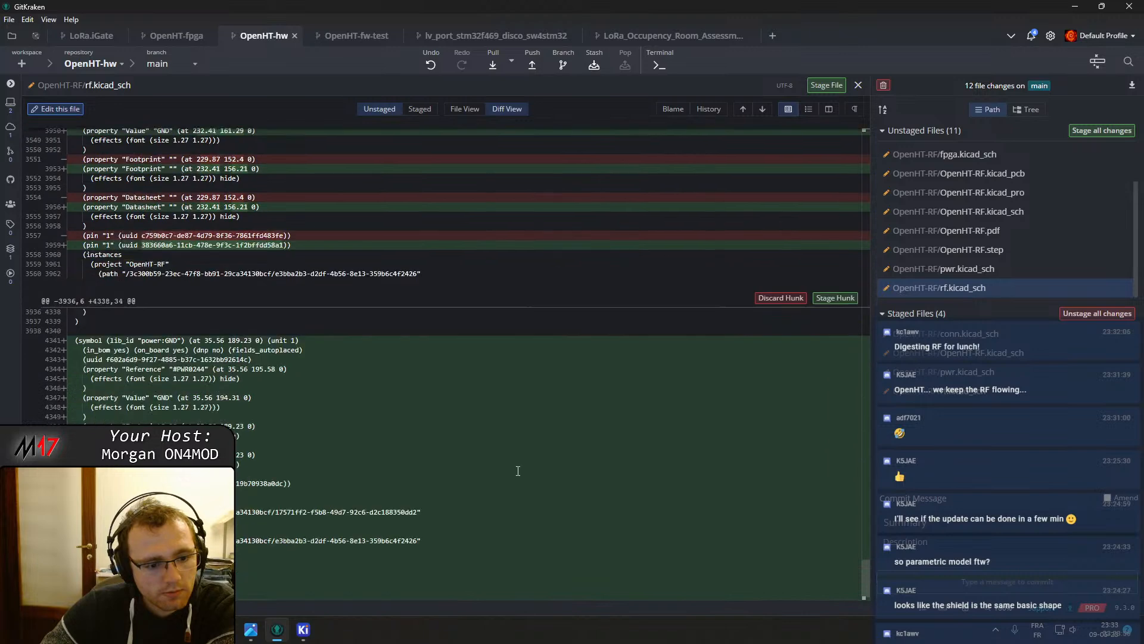
scroll(517, 471, down, 1)
scroll(453, 388, up, 3)
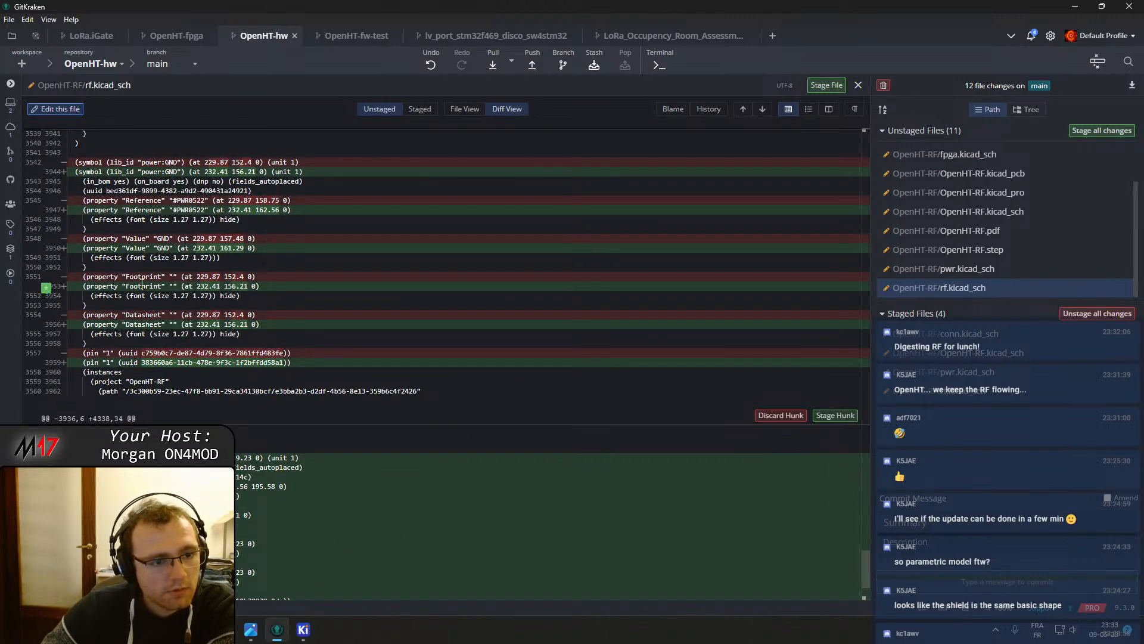
scroll(212, 346, down, 3)
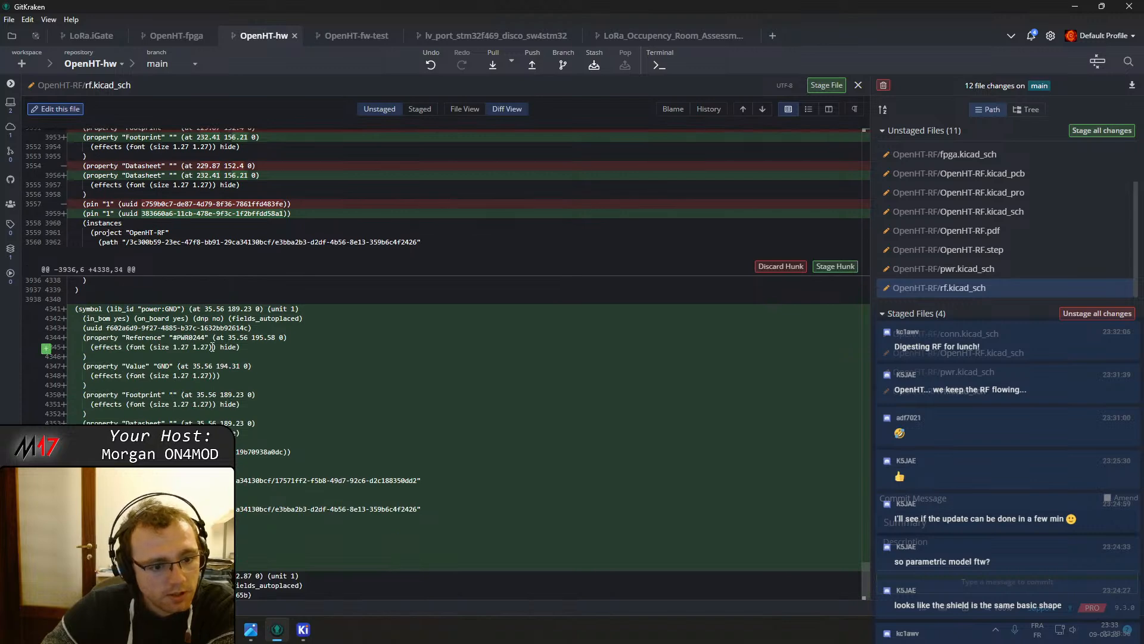
scroll(215, 352, up, 10)
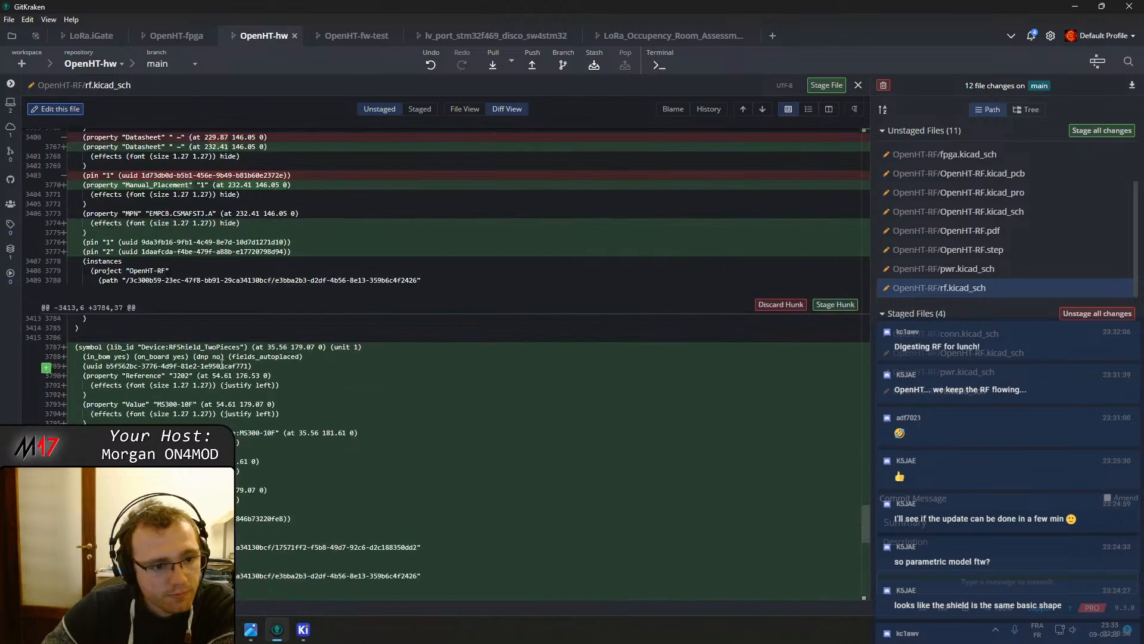
scroll(228, 324, up, 5)
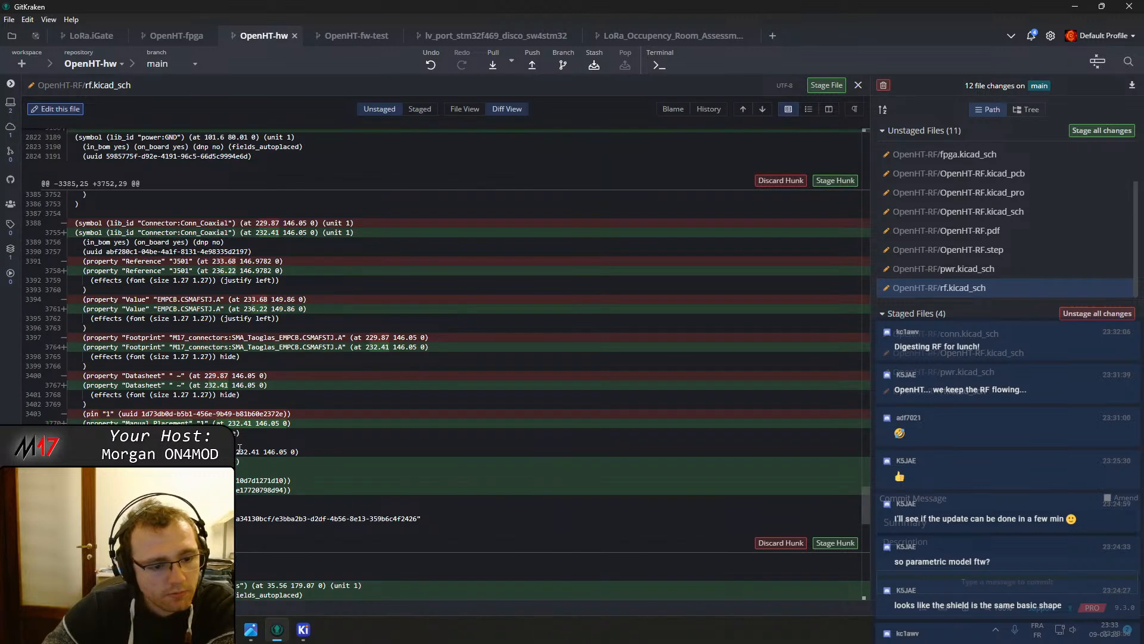
scroll(239, 448, up, 20)
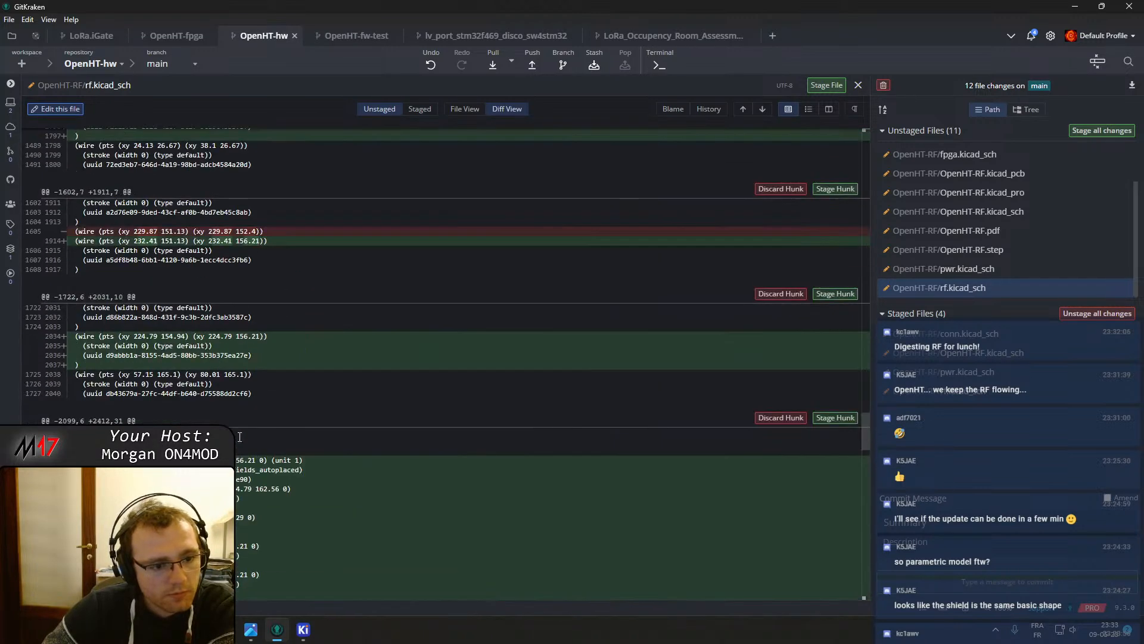
scroll(236, 432, up, 8)
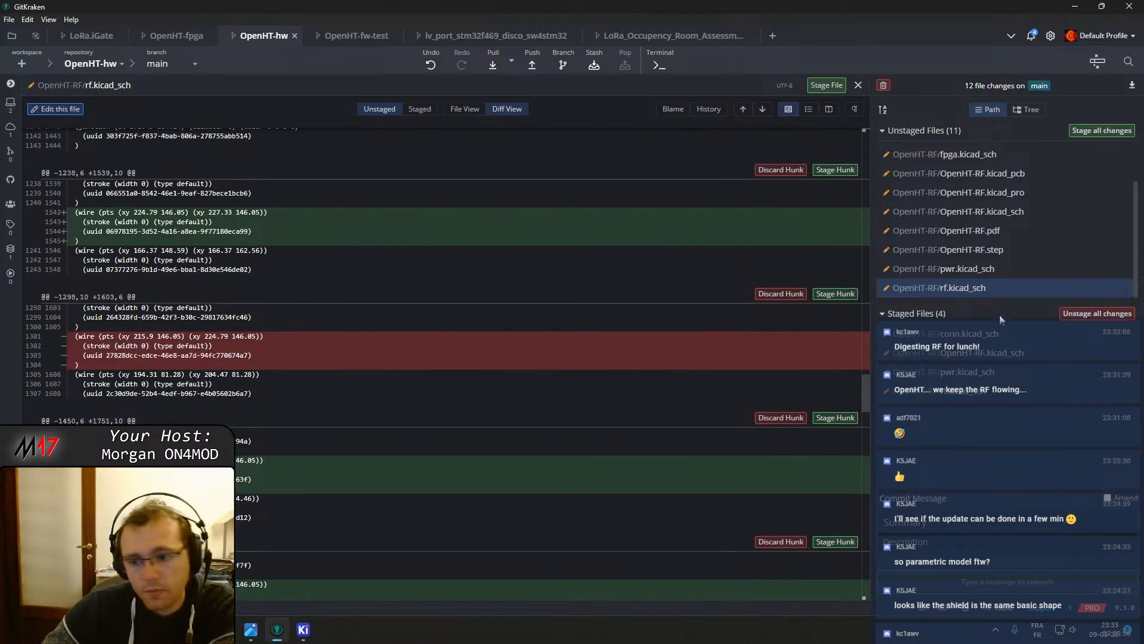
Inspect the remaining unstaged diffs of pwr.kicad_sch, OpenHT-RF.step and OpenHT-RF.kicad_sch
click(997, 270)
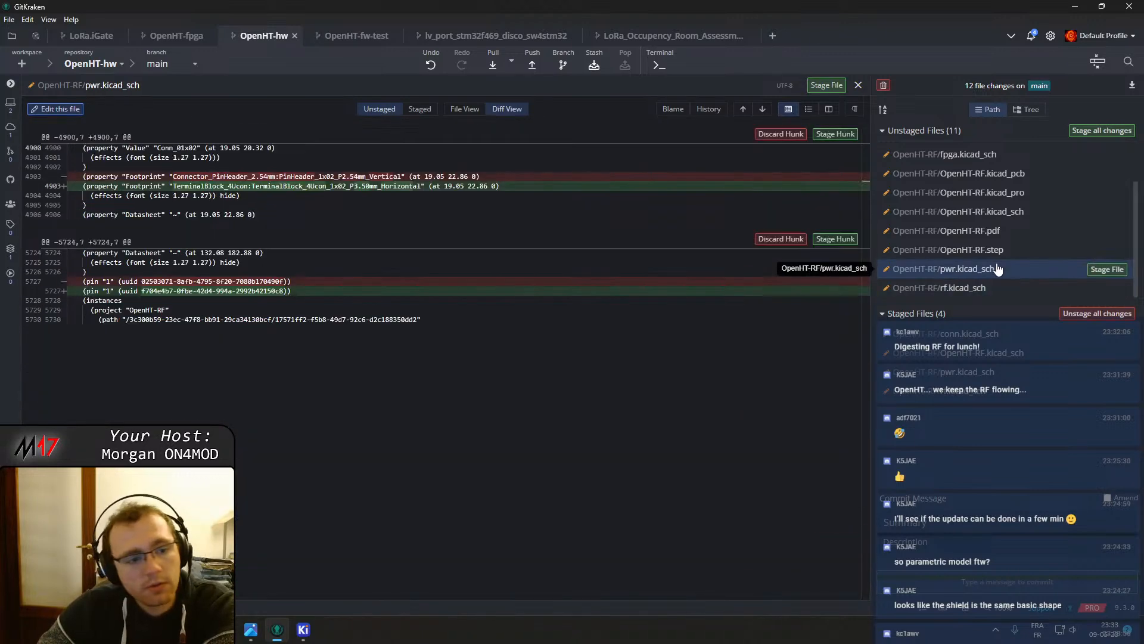
click(1021, 258)
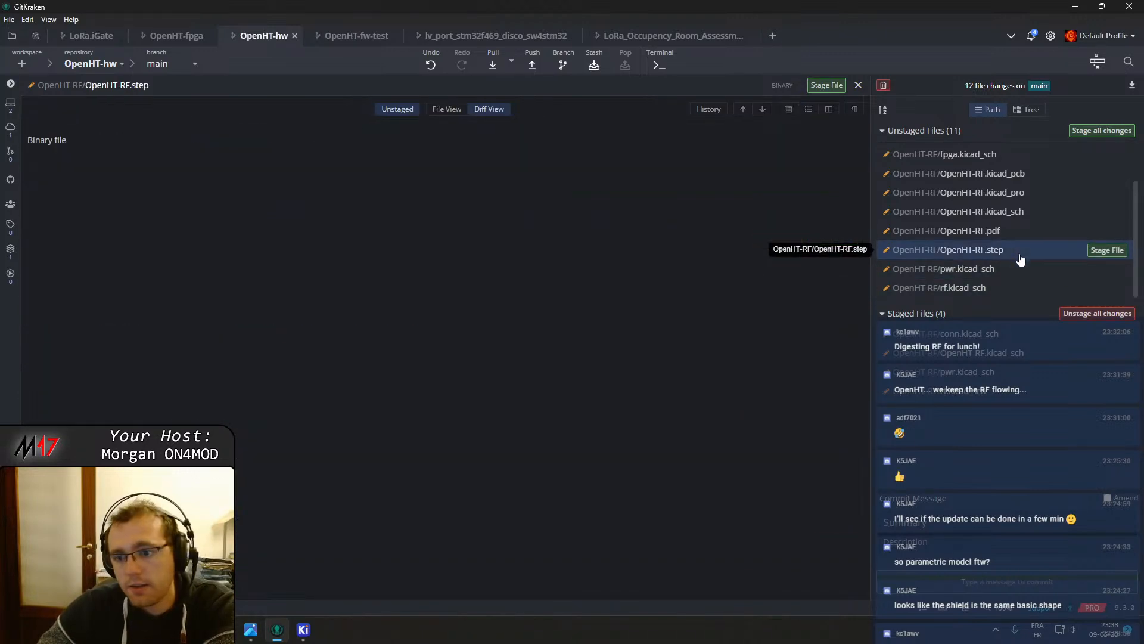
click(1009, 213)
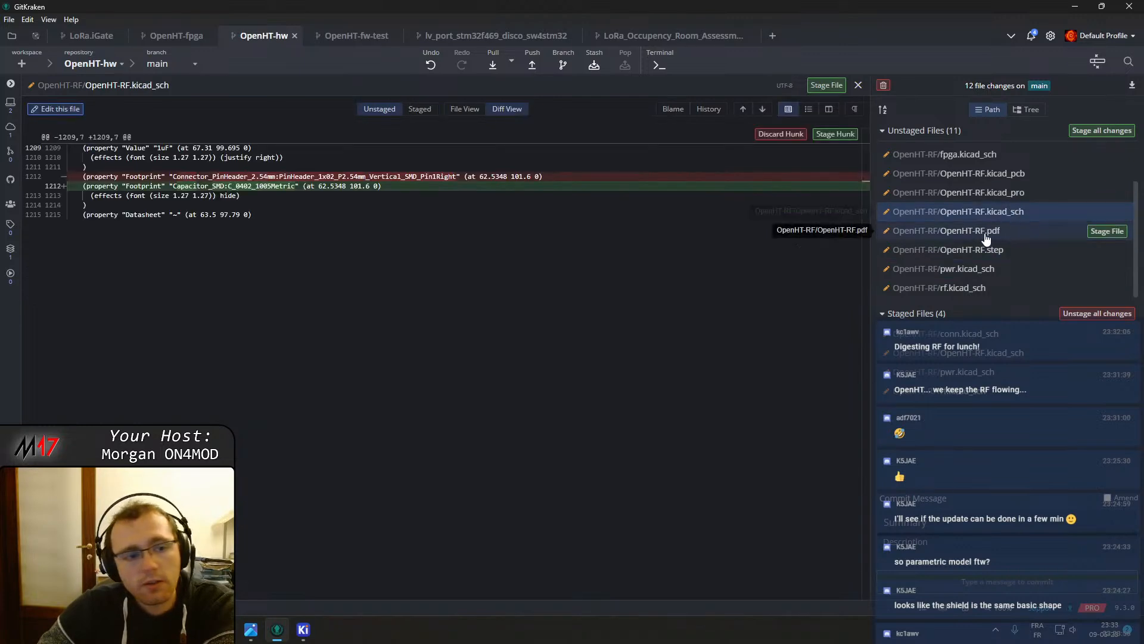
scroll(975, 209, up, 1)
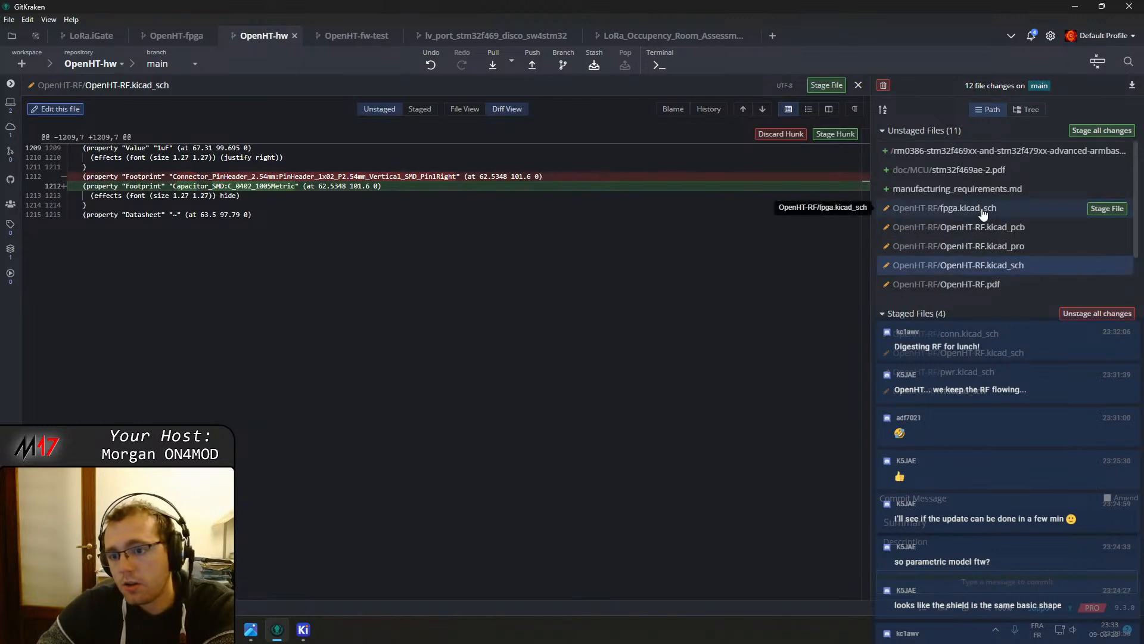
Open the OpenHT-RF/fpga.kicad_sch diff and stage its MPN property hunks one after another
click(909, 209)
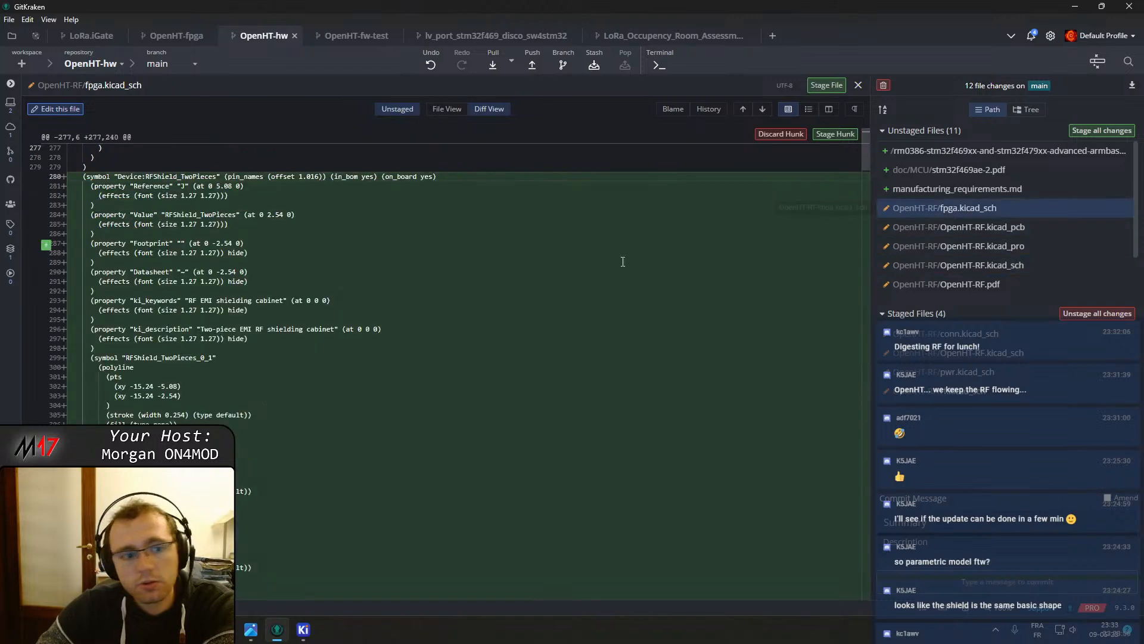
scroll(453, 253, down, 20)
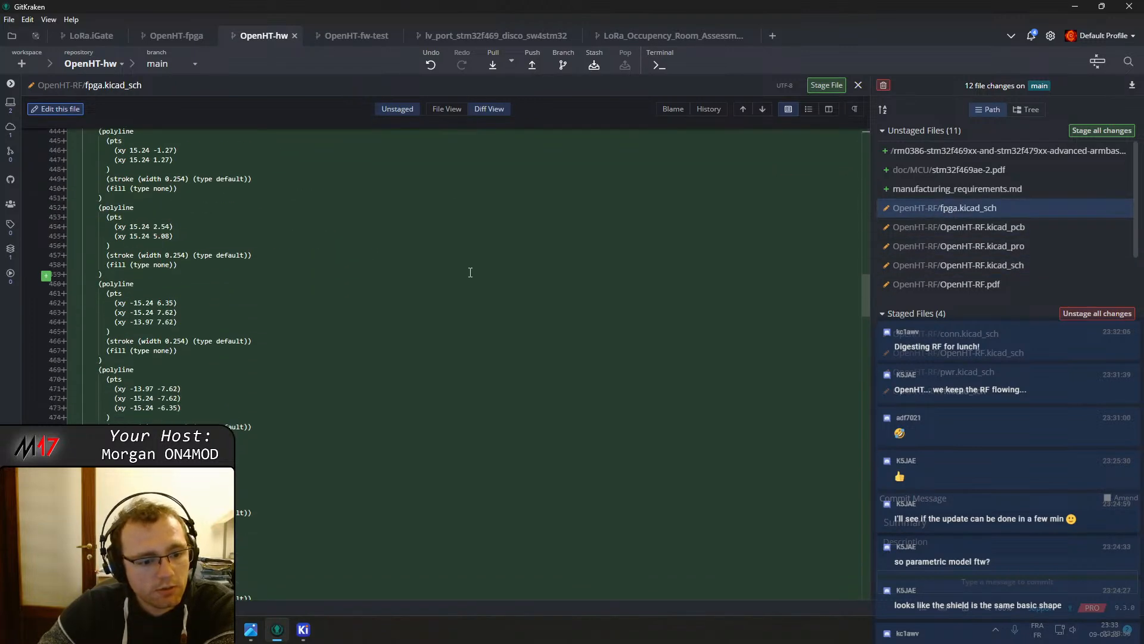
scroll(474, 275, down, 2)
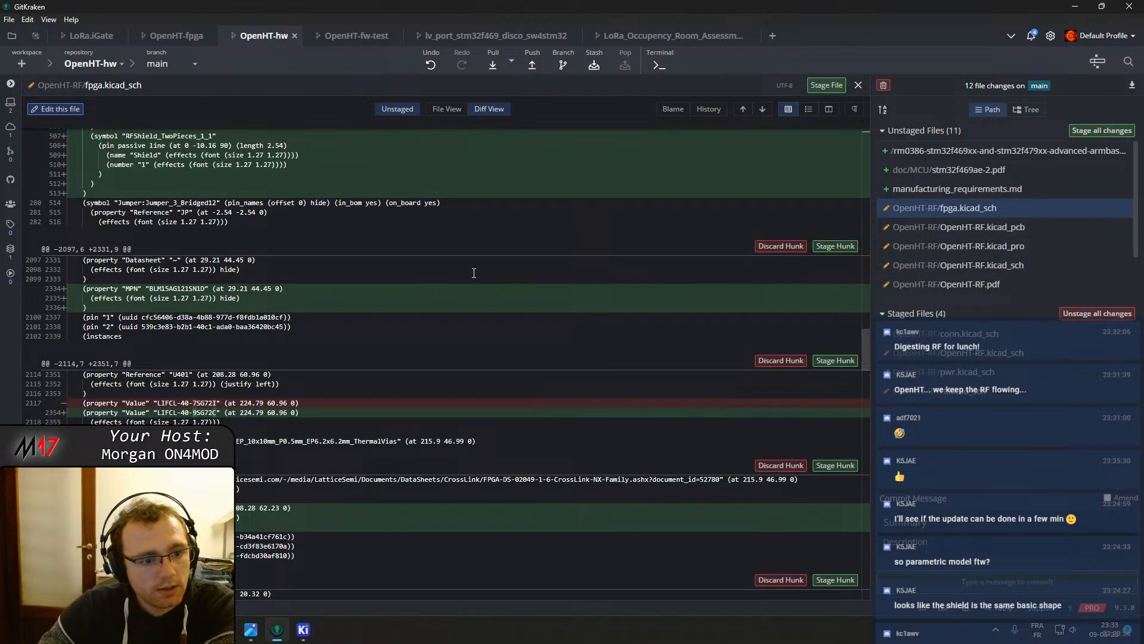
click(835, 246)
click(829, 247)
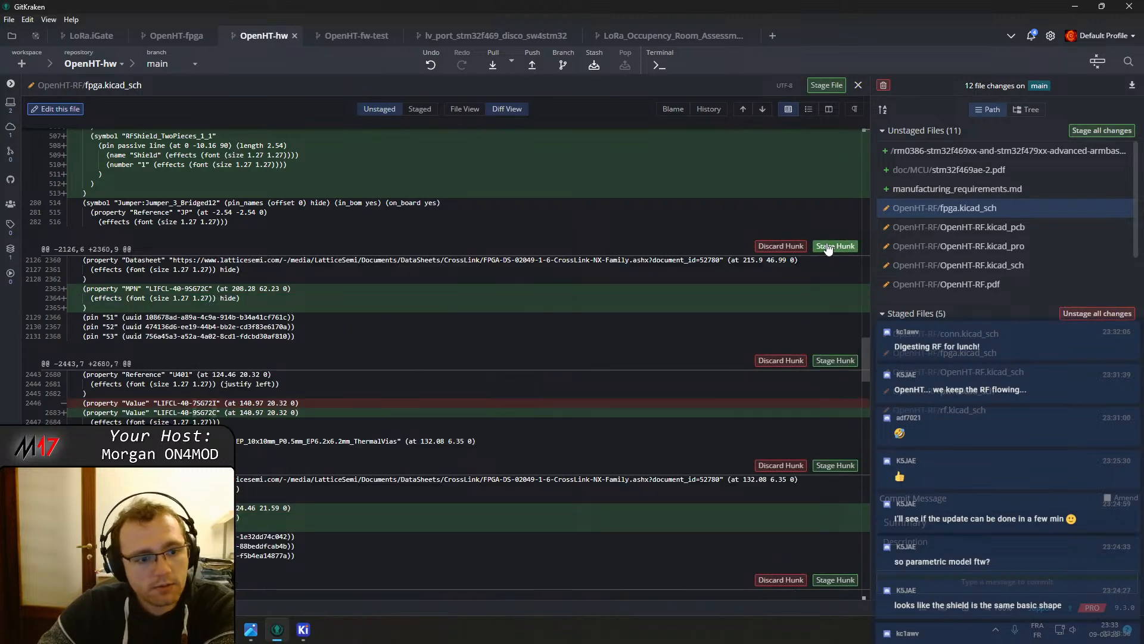
click(830, 247)
click(835, 246)
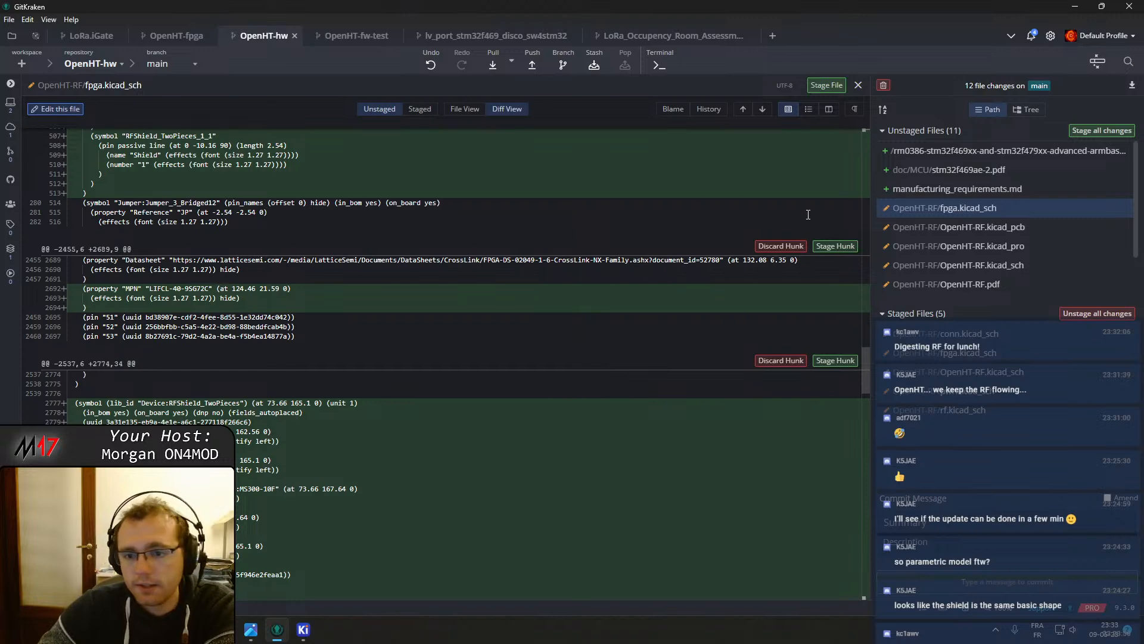
Keep staging the MPN and Manual_Placement property hunks further down the fpga.kicad_sch diff, one hunk at a time
click(835, 246)
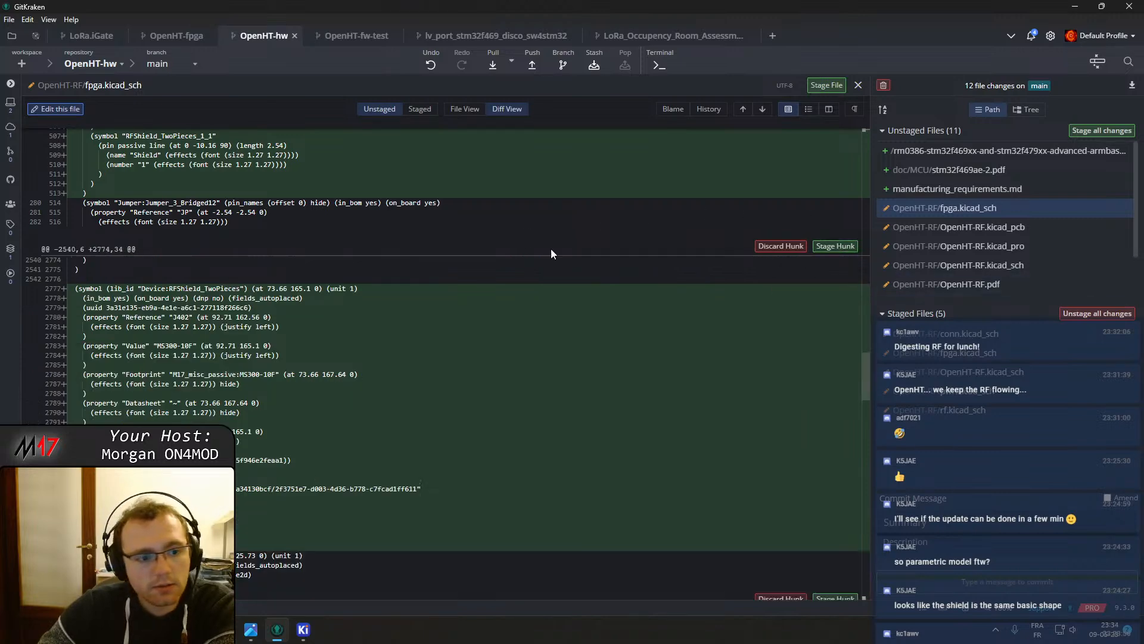
scroll(414, 261, down, 5)
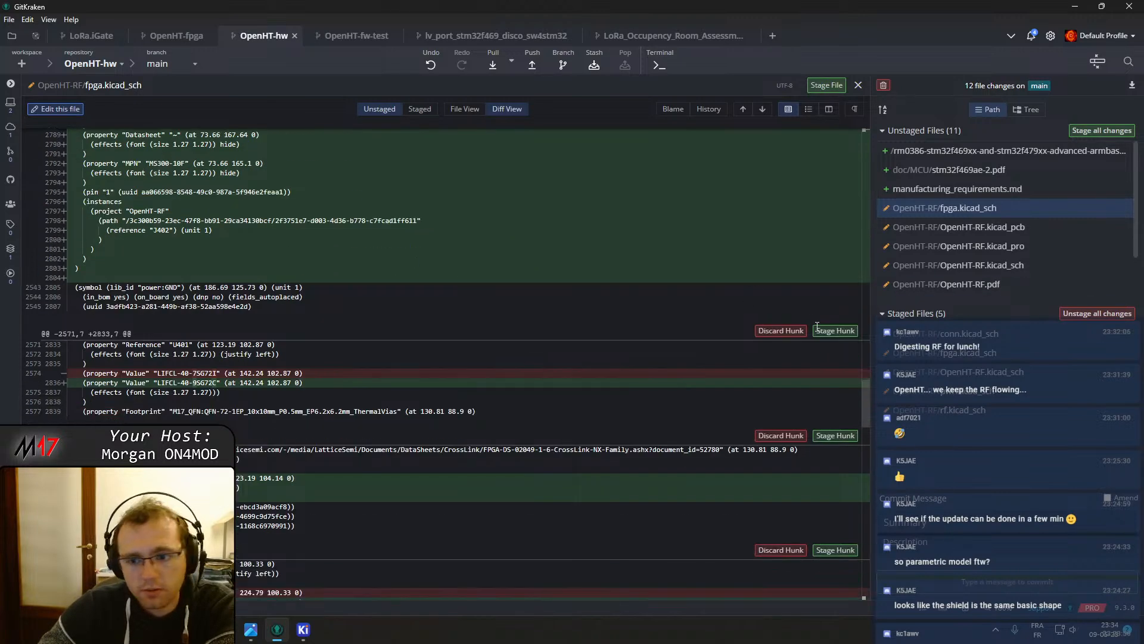
click(835, 331)
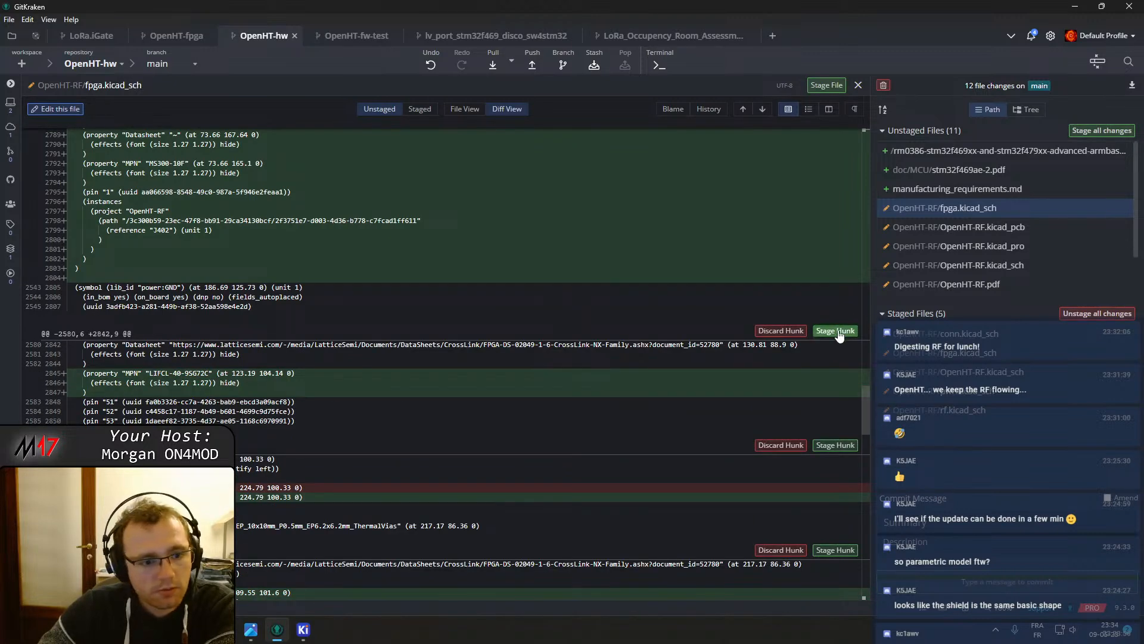
click(835, 331)
click(837, 333)
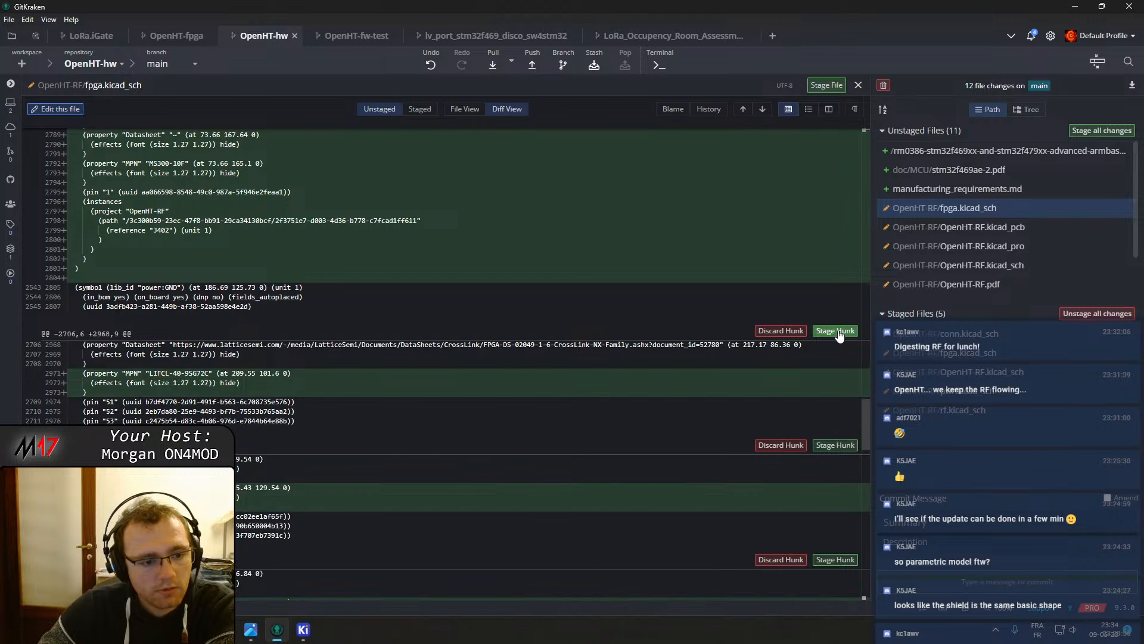
click(838, 332)
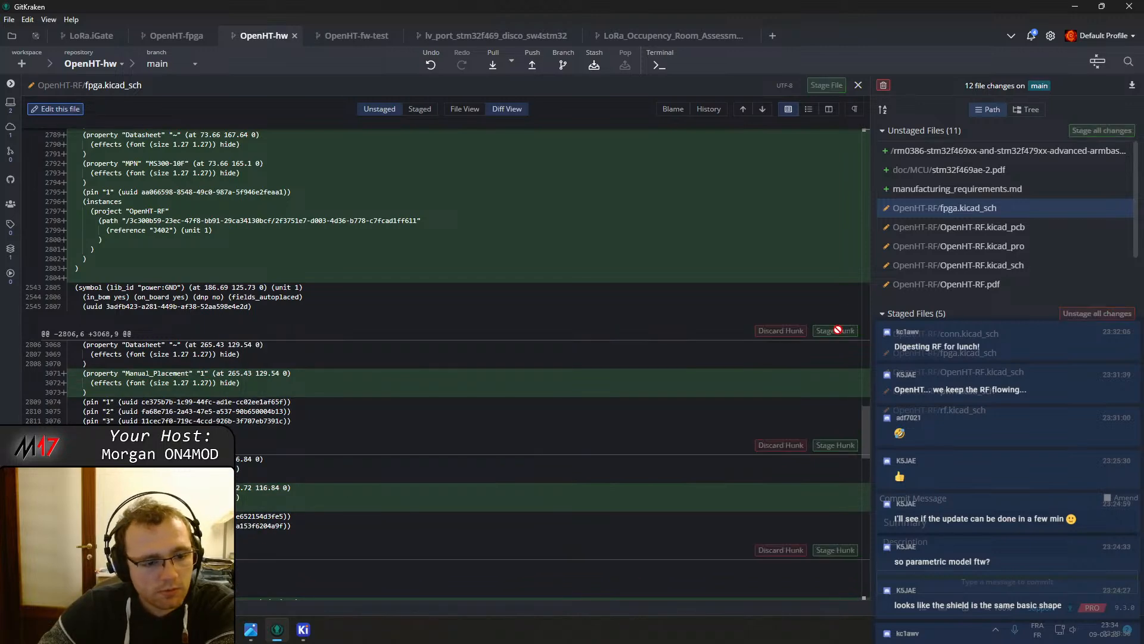
click(837, 332)
click(837, 332)
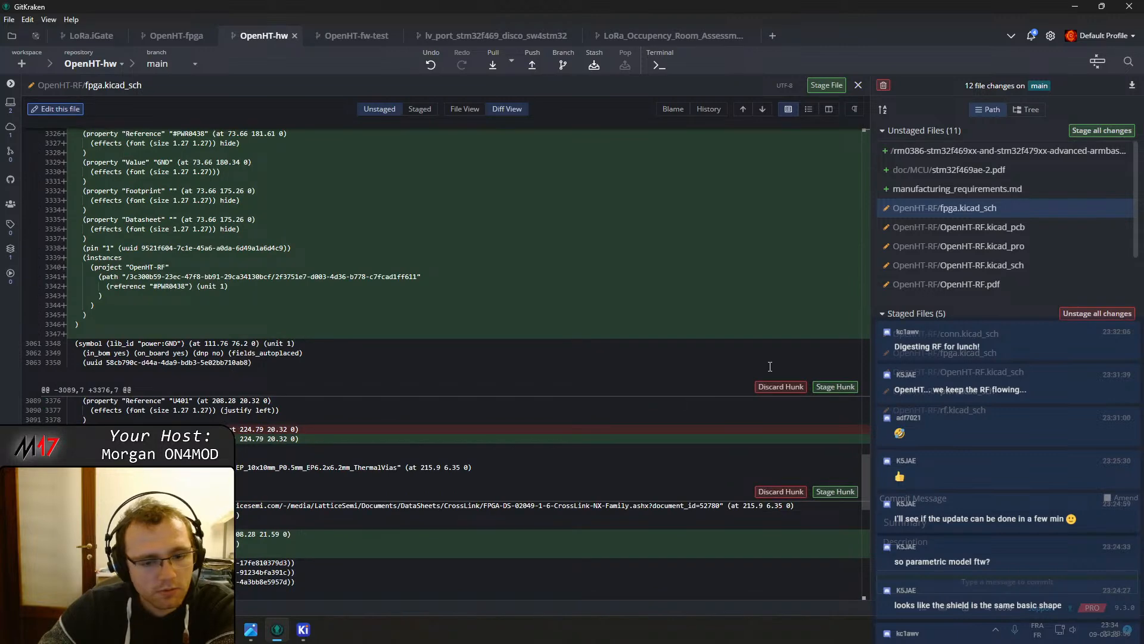
click(835, 387)
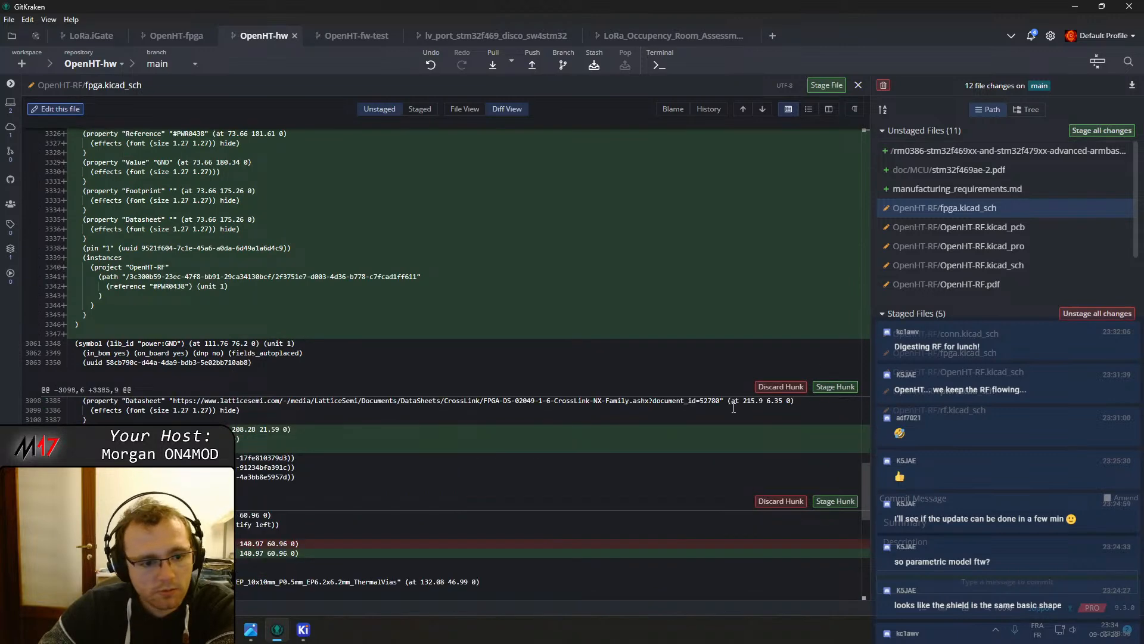
click(837, 388)
click(837, 387)
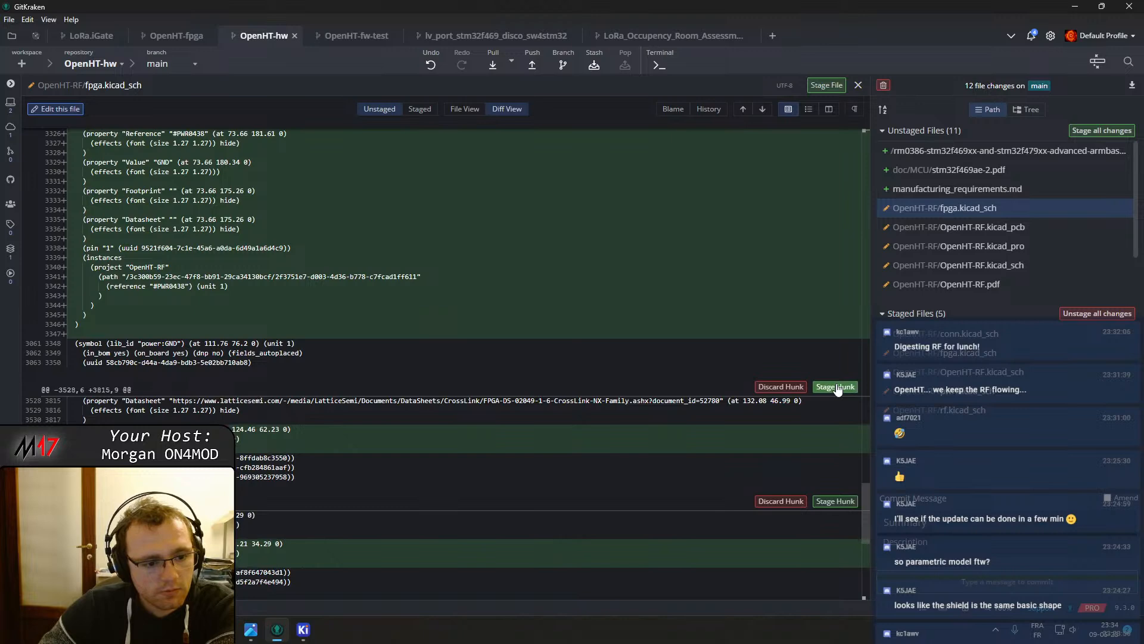
click(837, 388)
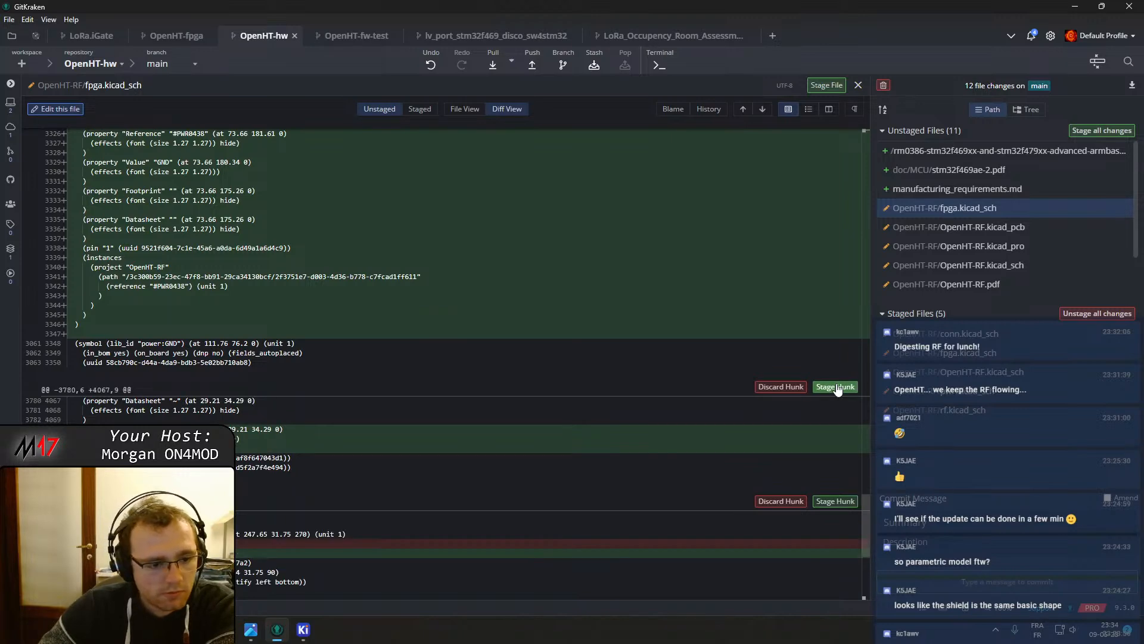
click(837, 387)
click(838, 388)
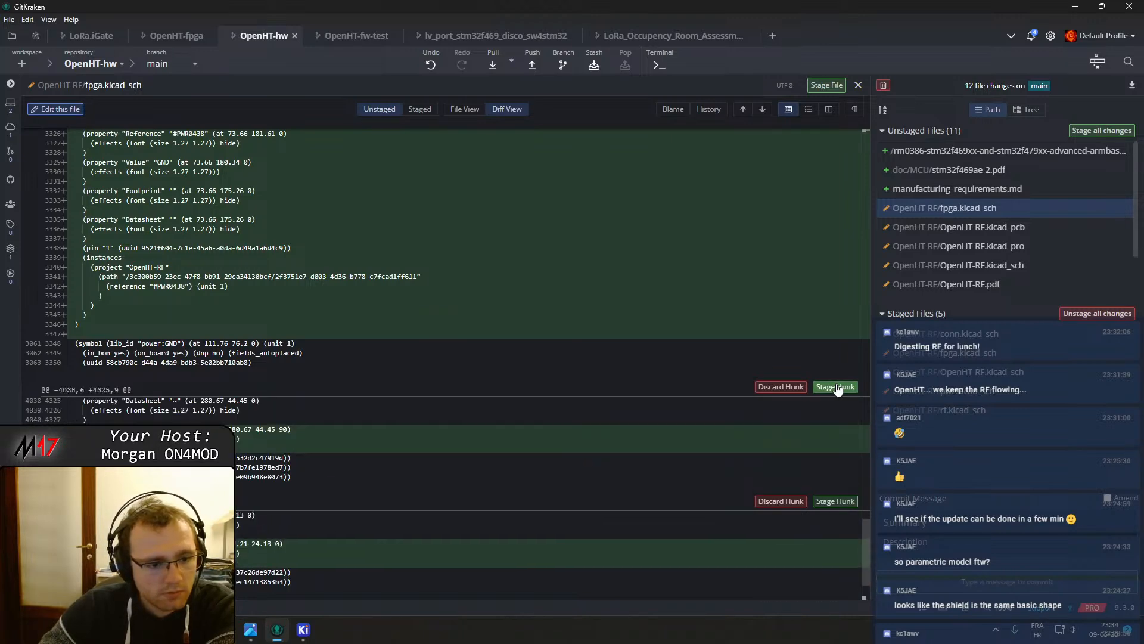
click(837, 388)
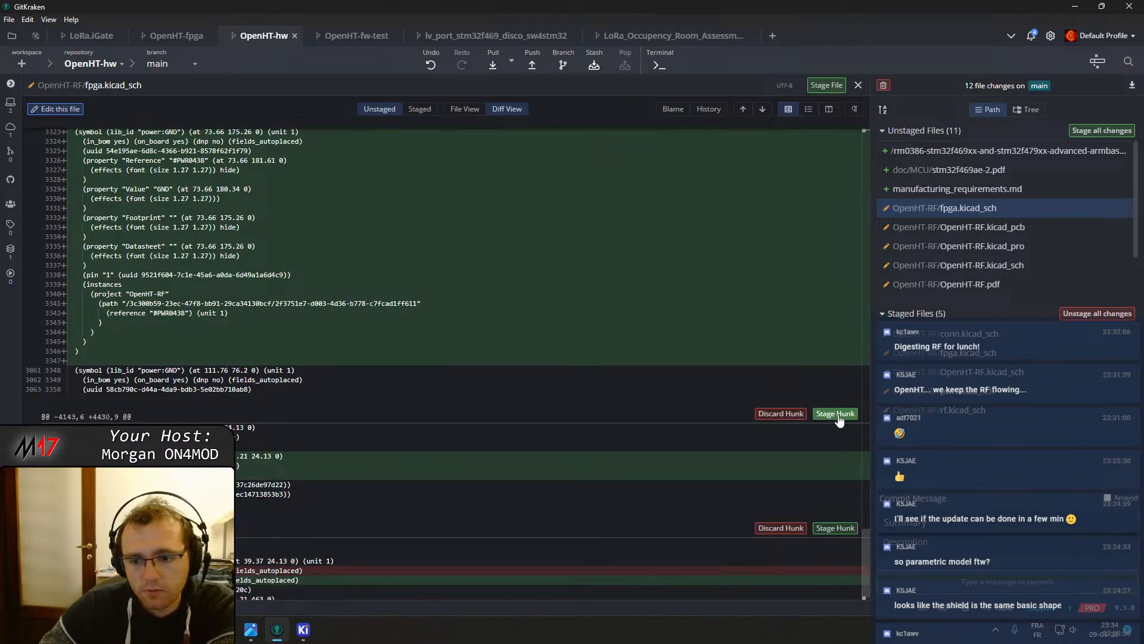
click(837, 411)
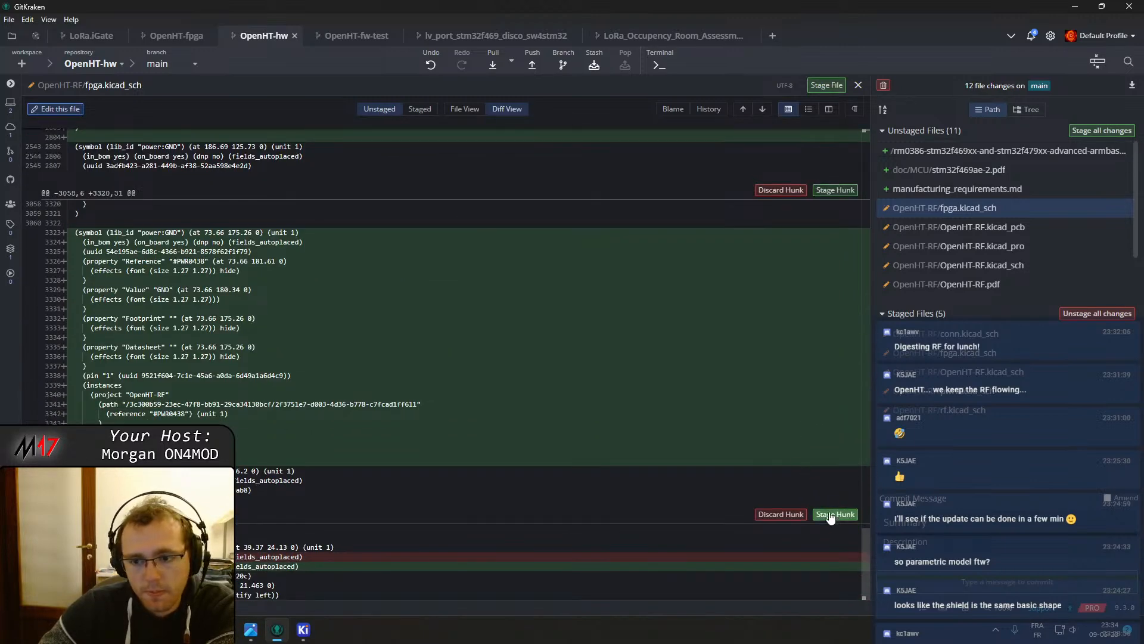
click(835, 513)
Commit the staged changes with the message "BOM update"
click(901, 523)
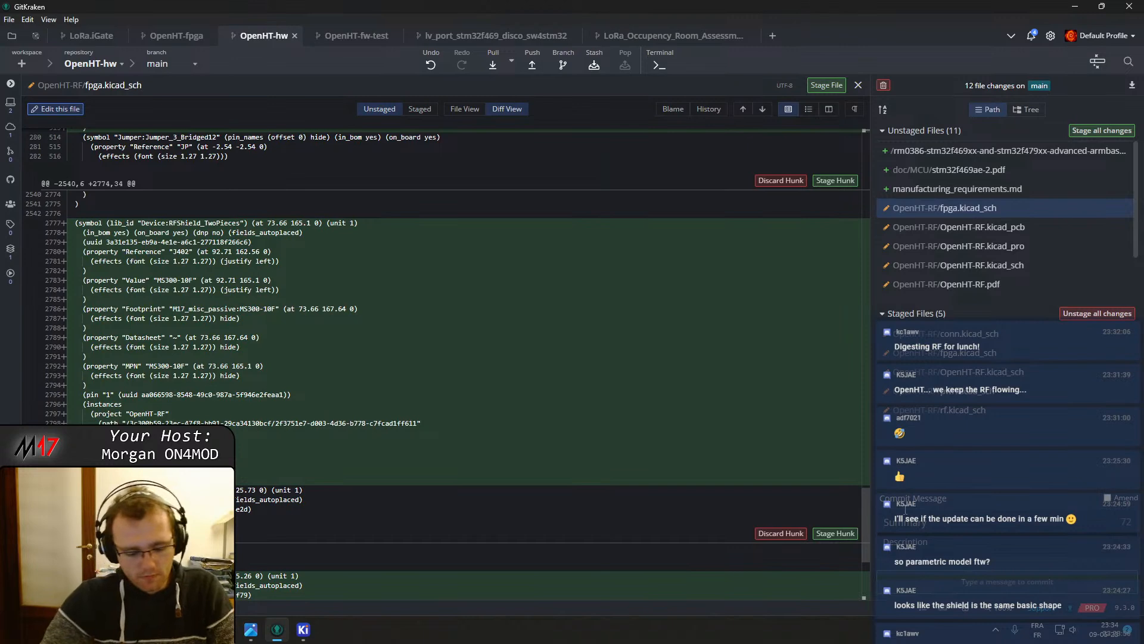
text(BOM updates)
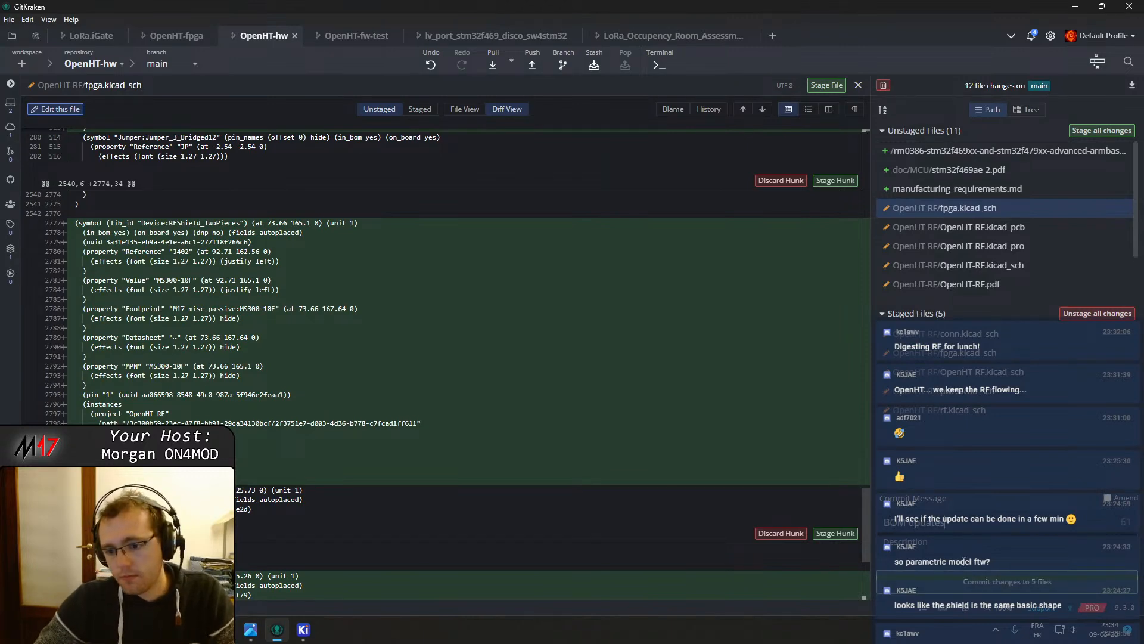
key(ctrl+Return)
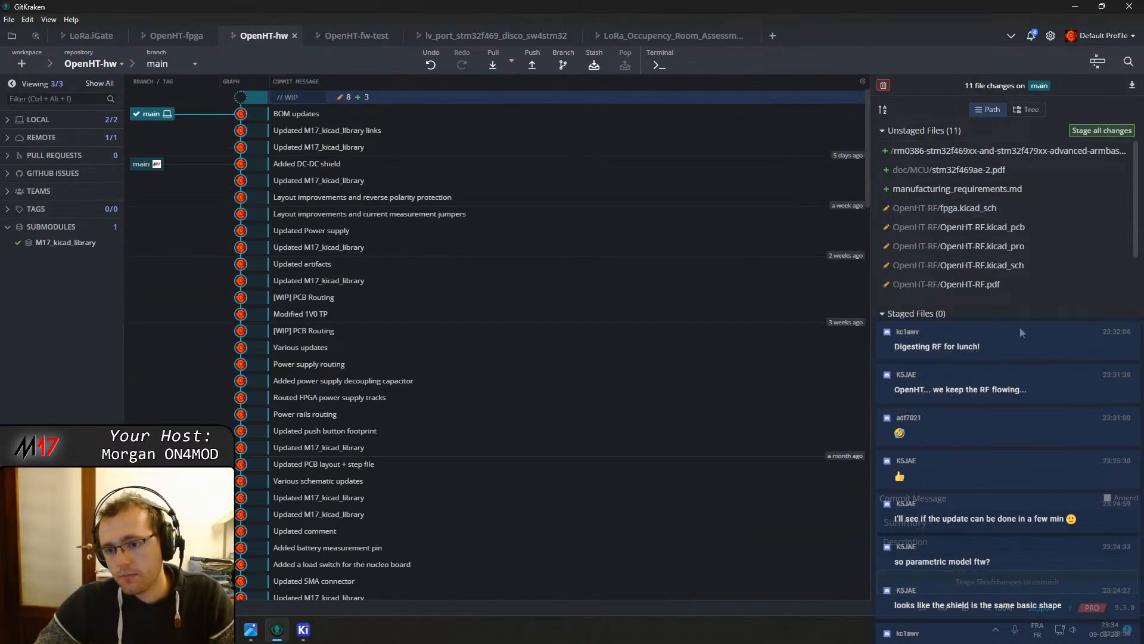
Review the remaining unstaged diff of fpga.kicad_sch and stage the whole file
click(967, 209)
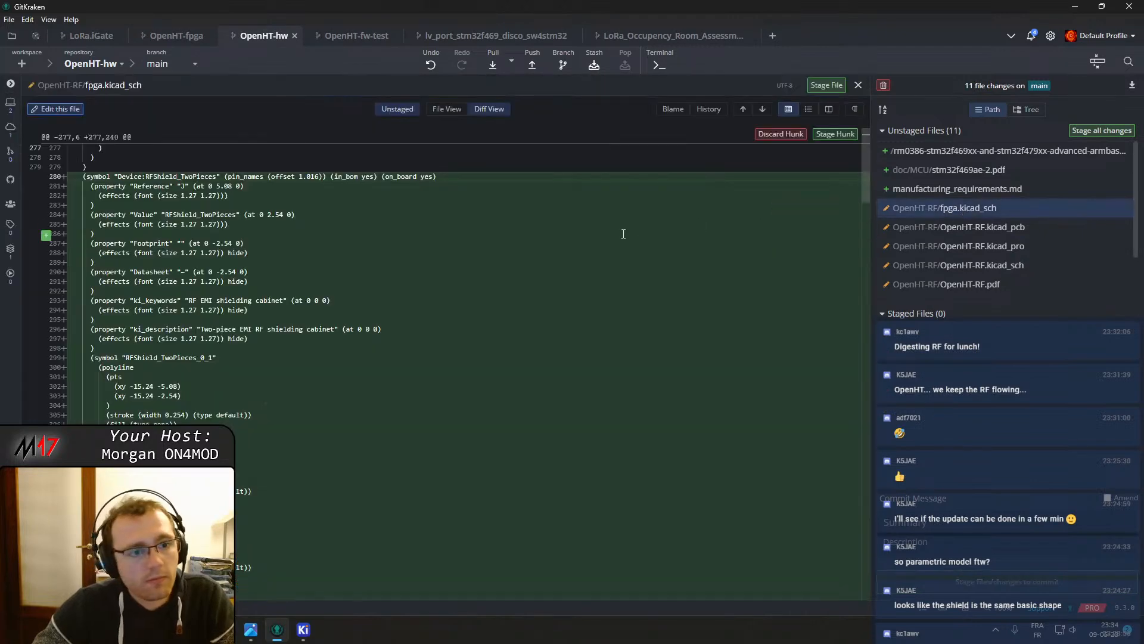
scroll(625, 236, down, 15)
scroll(629, 248, down, 12)
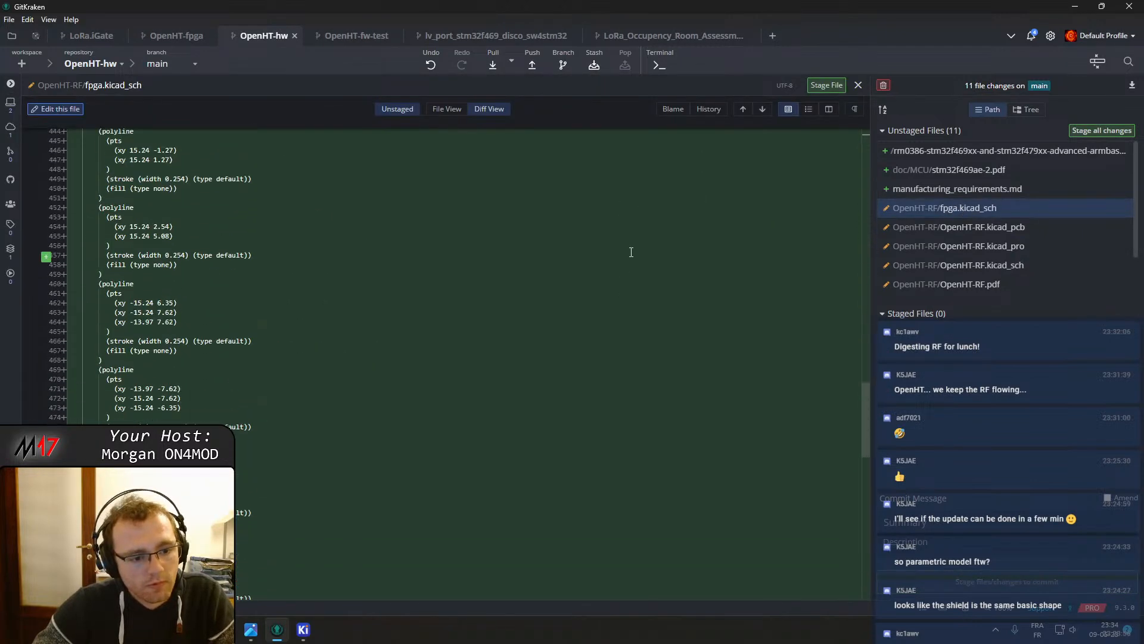
scroll(624, 257, down, 4)
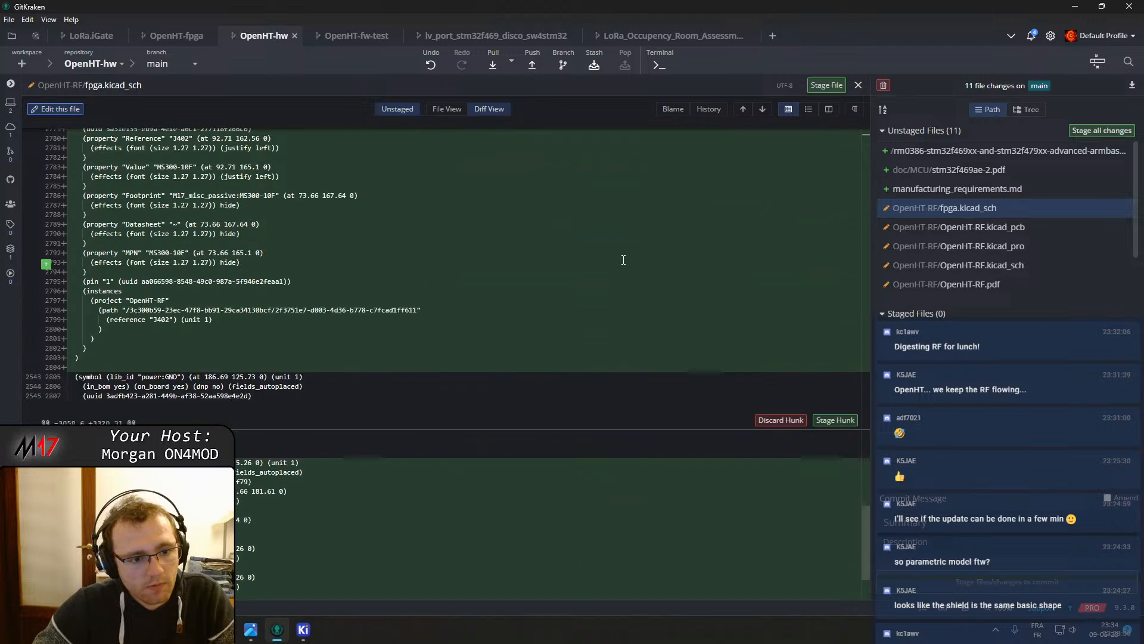
scroll(623, 259, down, 1)
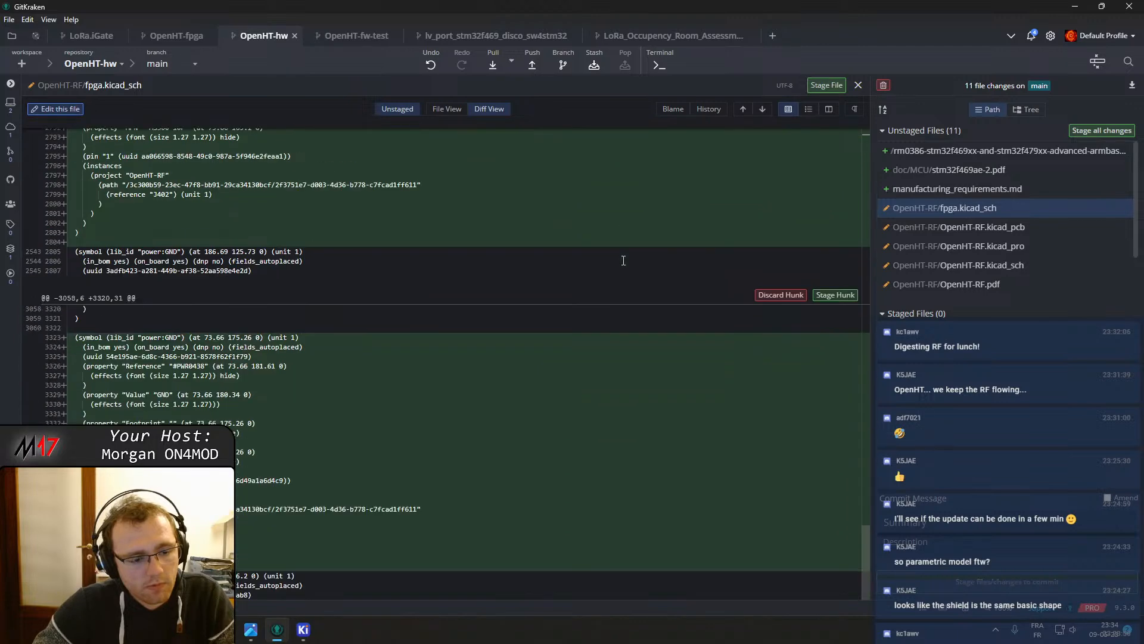
click(832, 85)
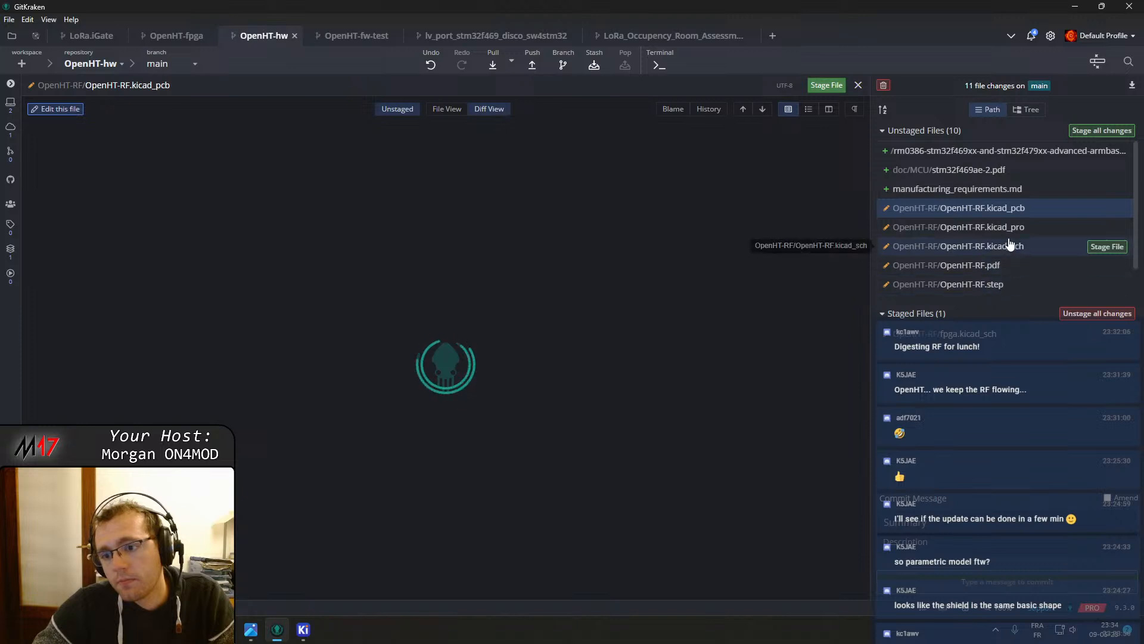
Inspect the unstaged diffs of OpenHT-RF.kicad_sch and pwr.kicad_sch
click(1016, 248)
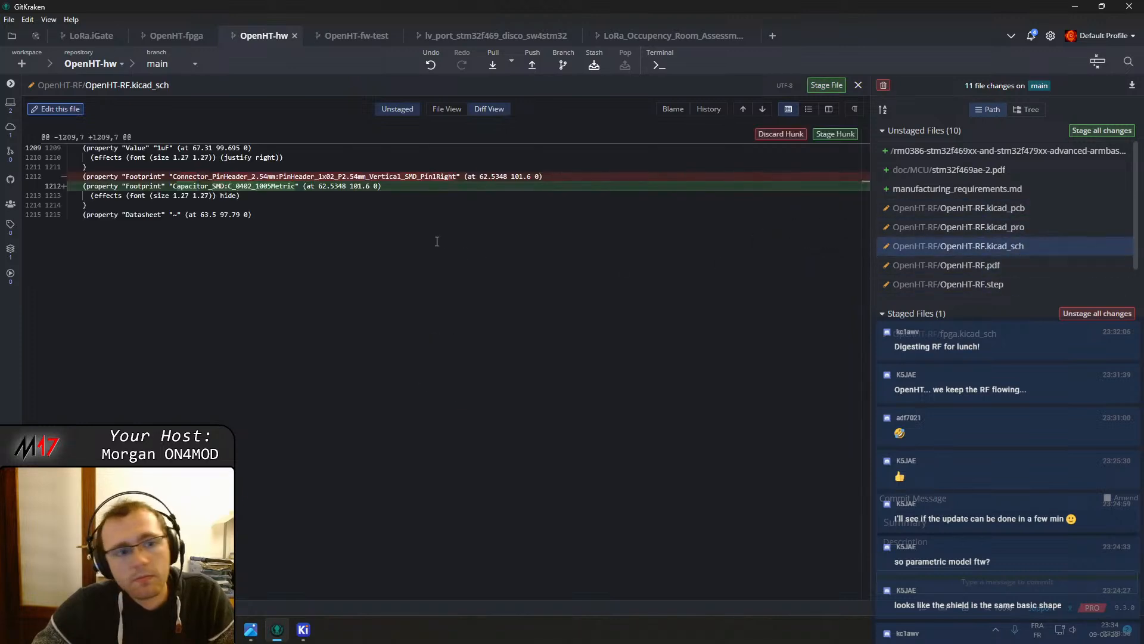
scroll(1038, 259, down, 2)
click(1038, 263)
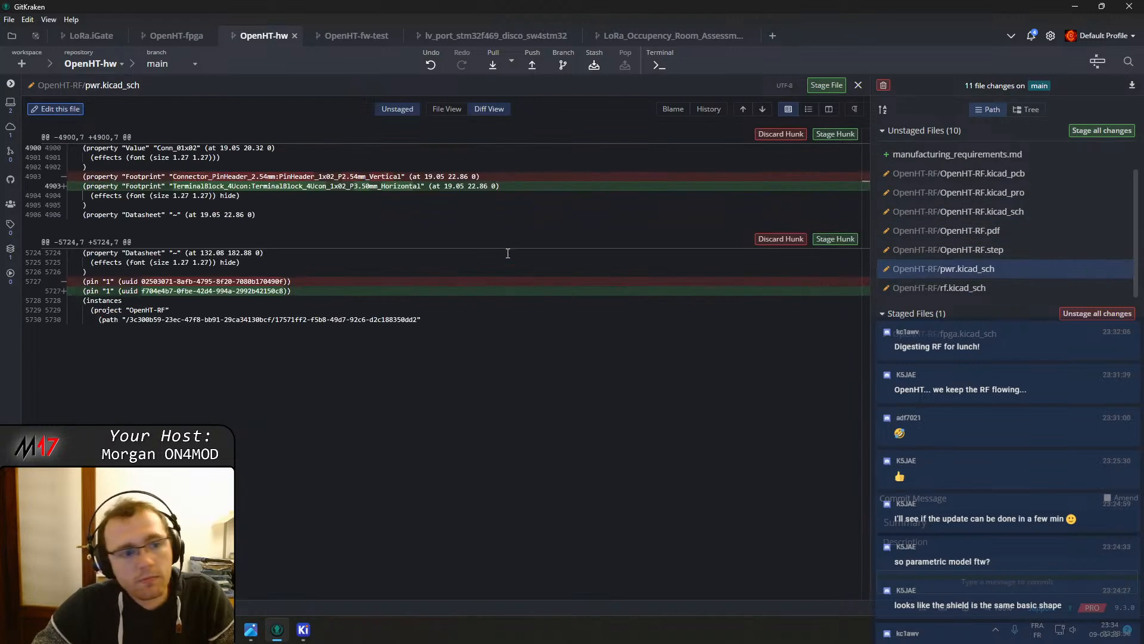
Open the rf.kicad_sch diff and stage the RF shield symbol, GND symbol and shield wire hunks
click(980, 288)
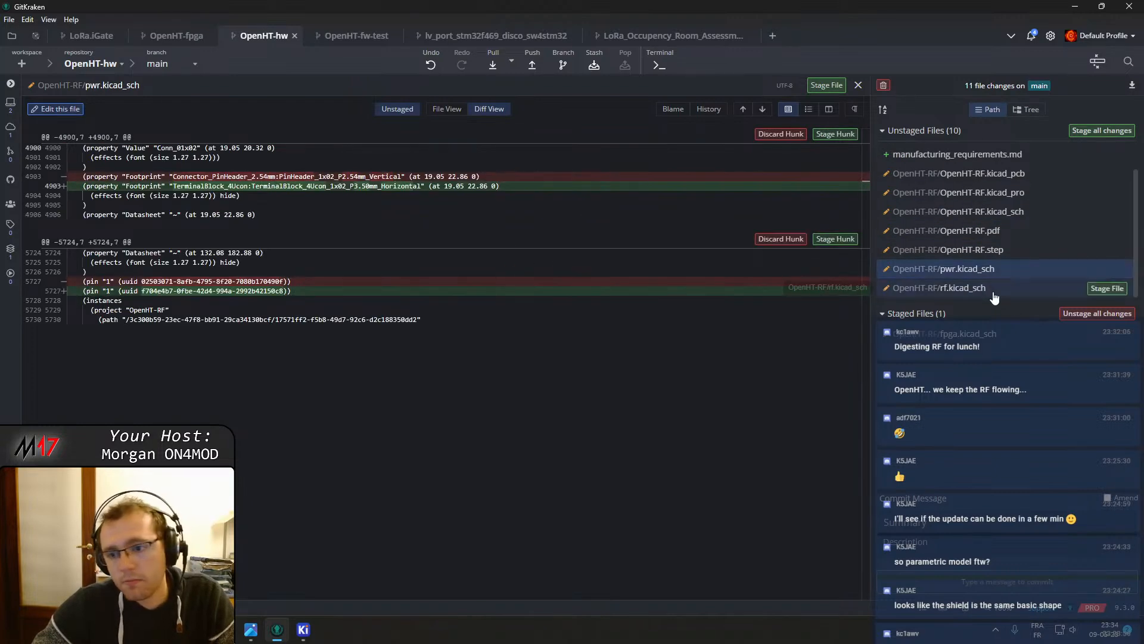
scroll(515, 227, down, 5)
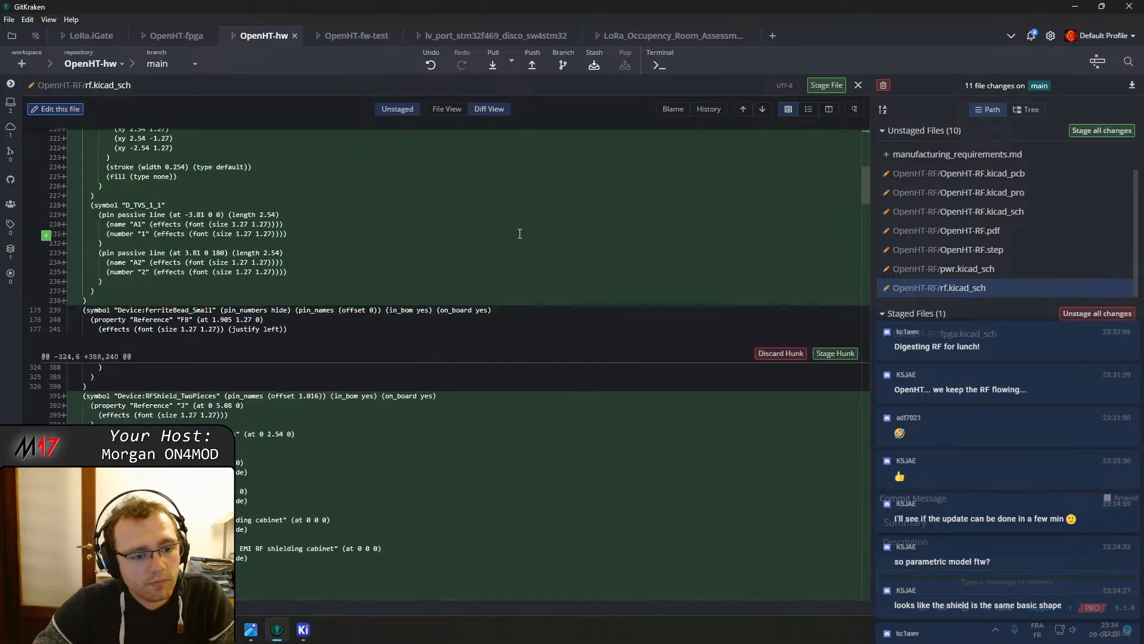
scroll(528, 244, down, 3)
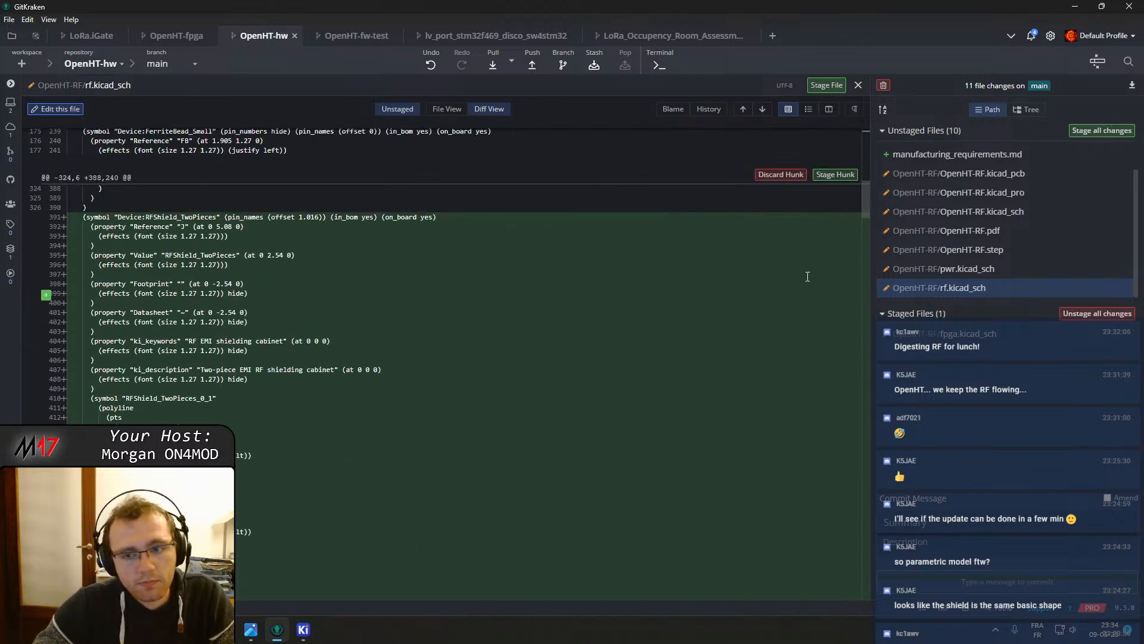
click(851, 175)
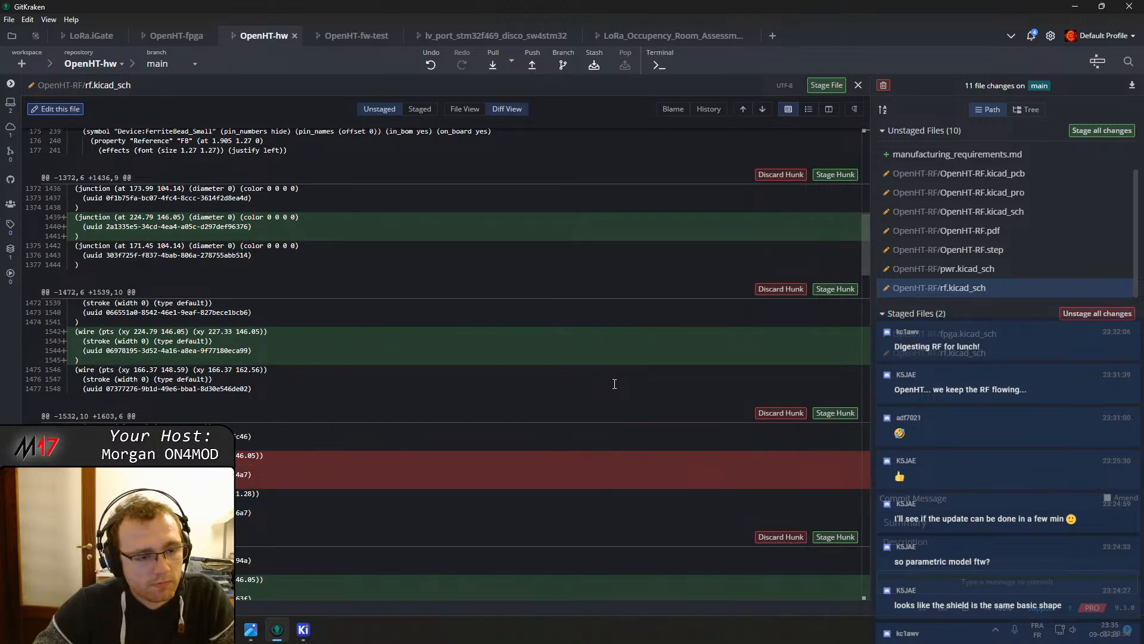
scroll(618, 388, down, 15)
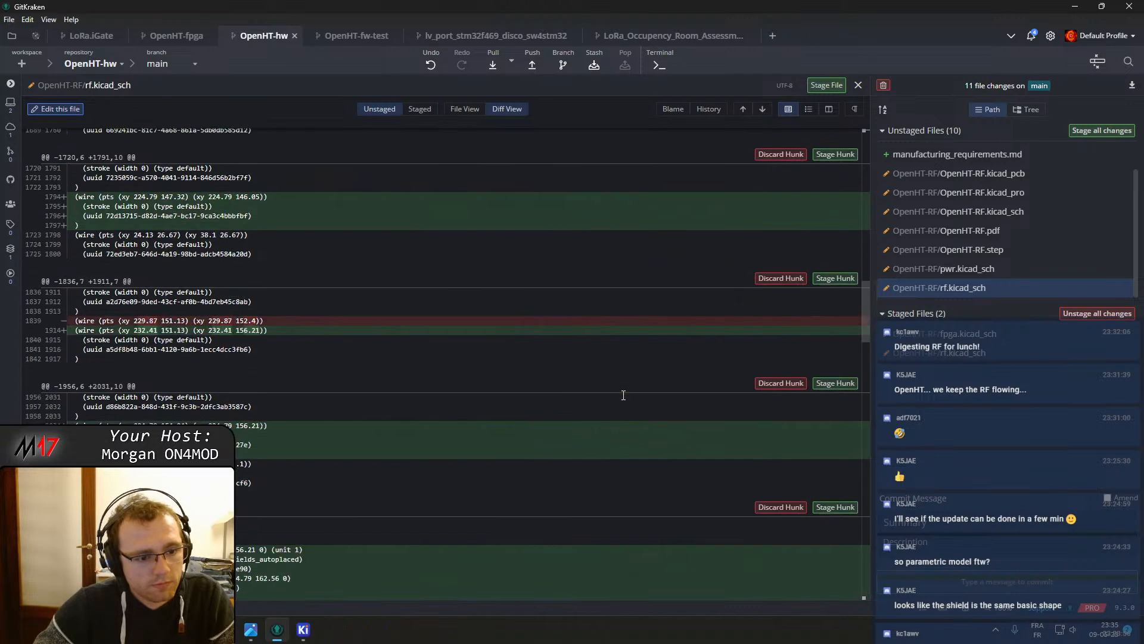
scroll(628, 400, down, 2)
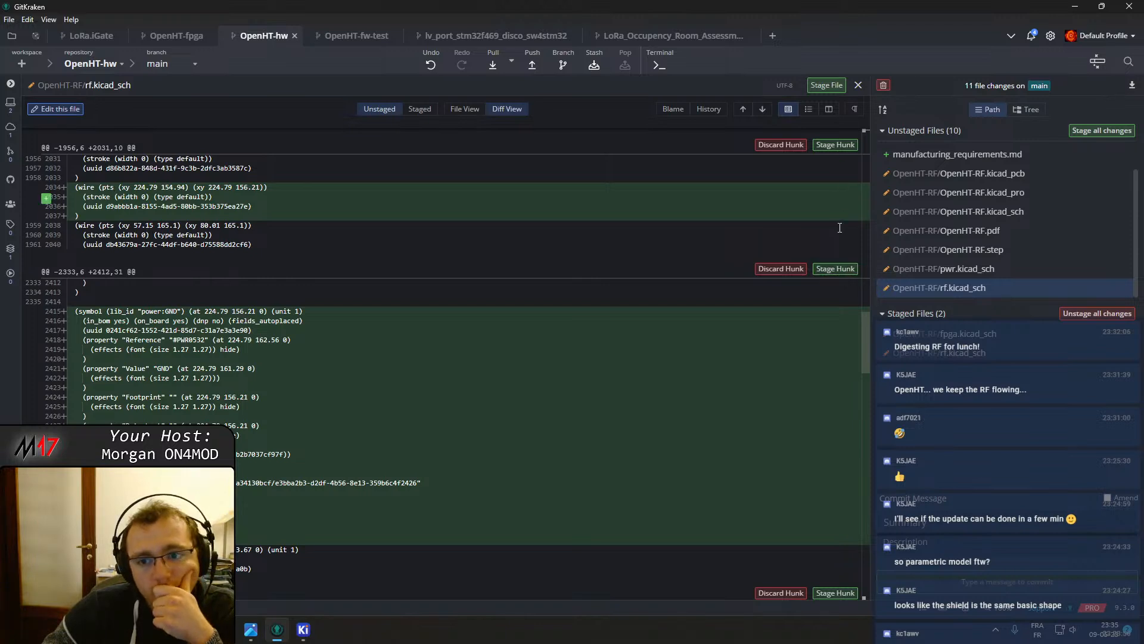
click(832, 269)
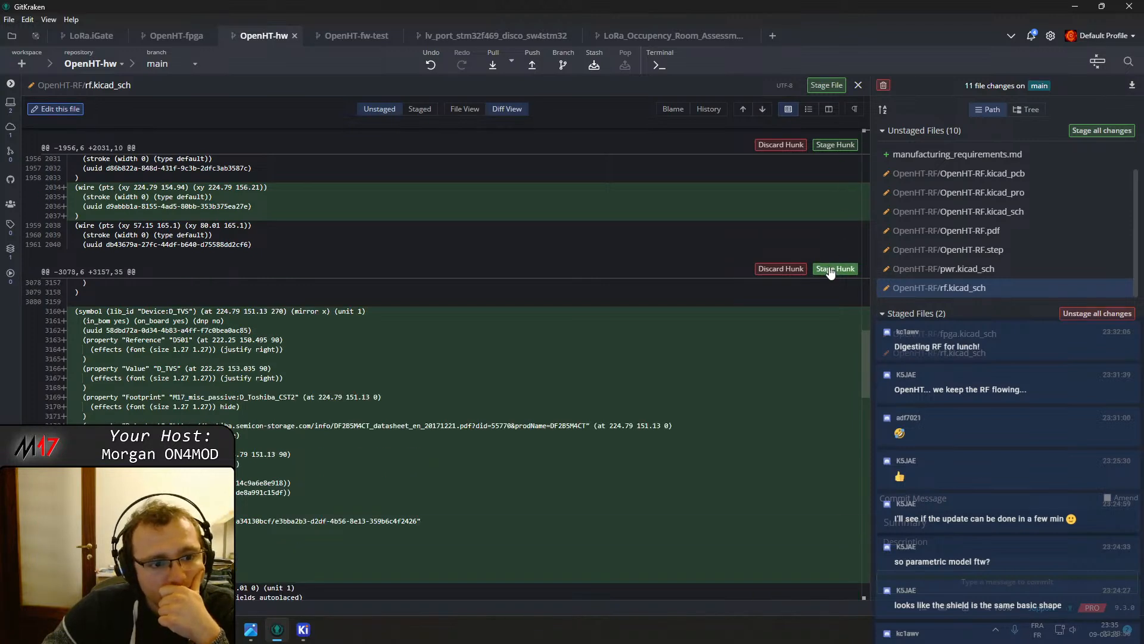
click(835, 145)
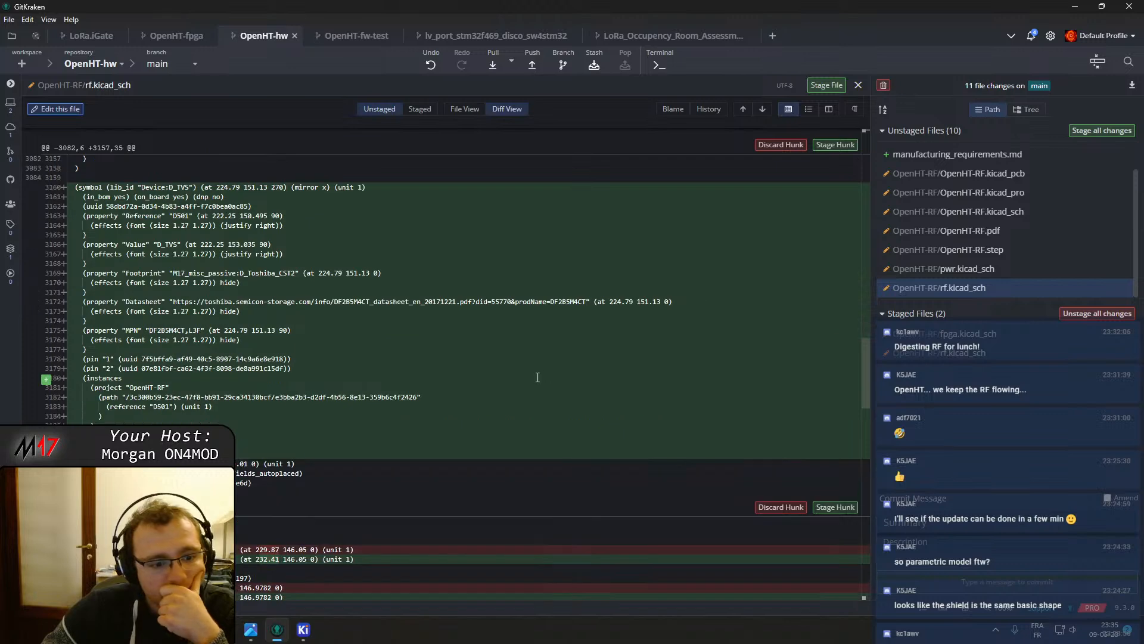
Commit the two staged schematic files with the message "Added shield"
scroll(537, 378, down, 4)
scroll(518, 405, down, 10)
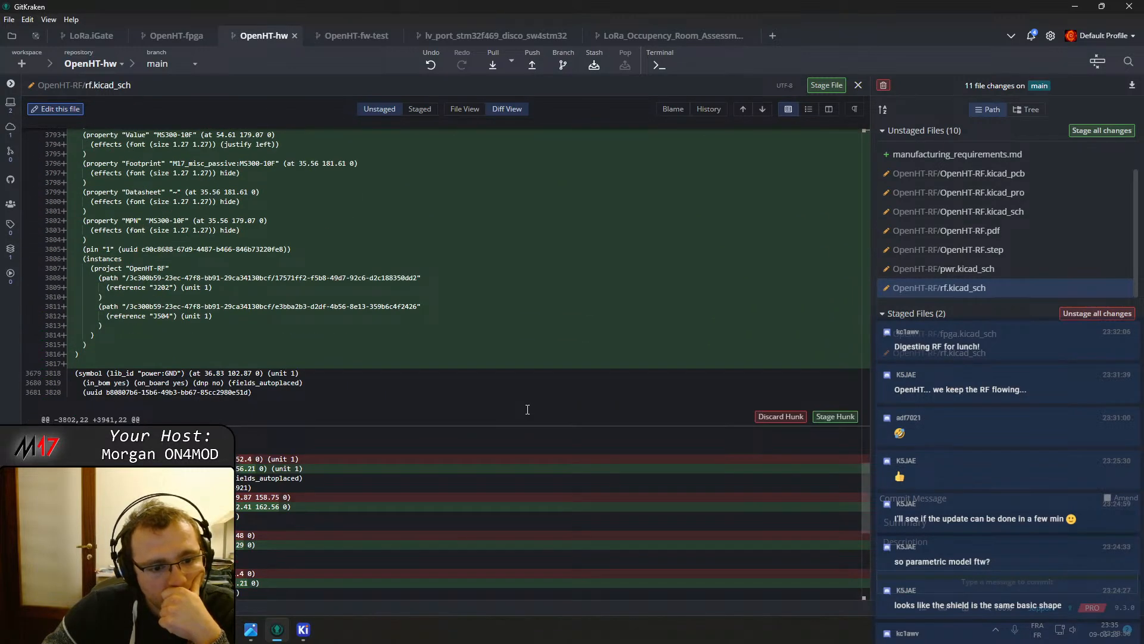
scroll(528, 409, down, 5)
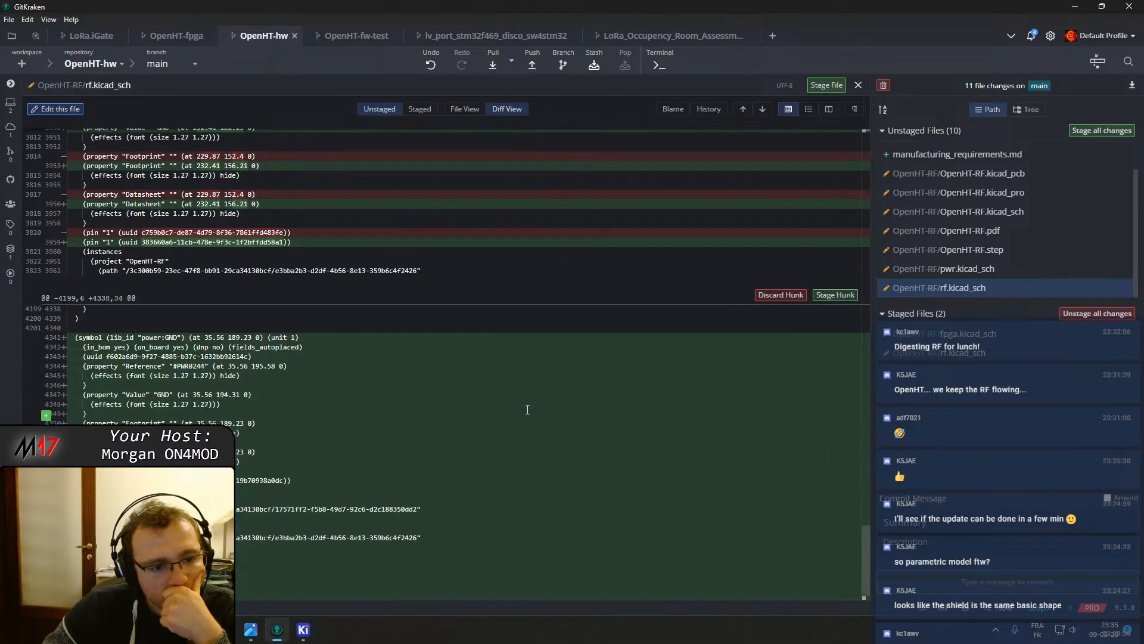
scroll(527, 409, down, 1)
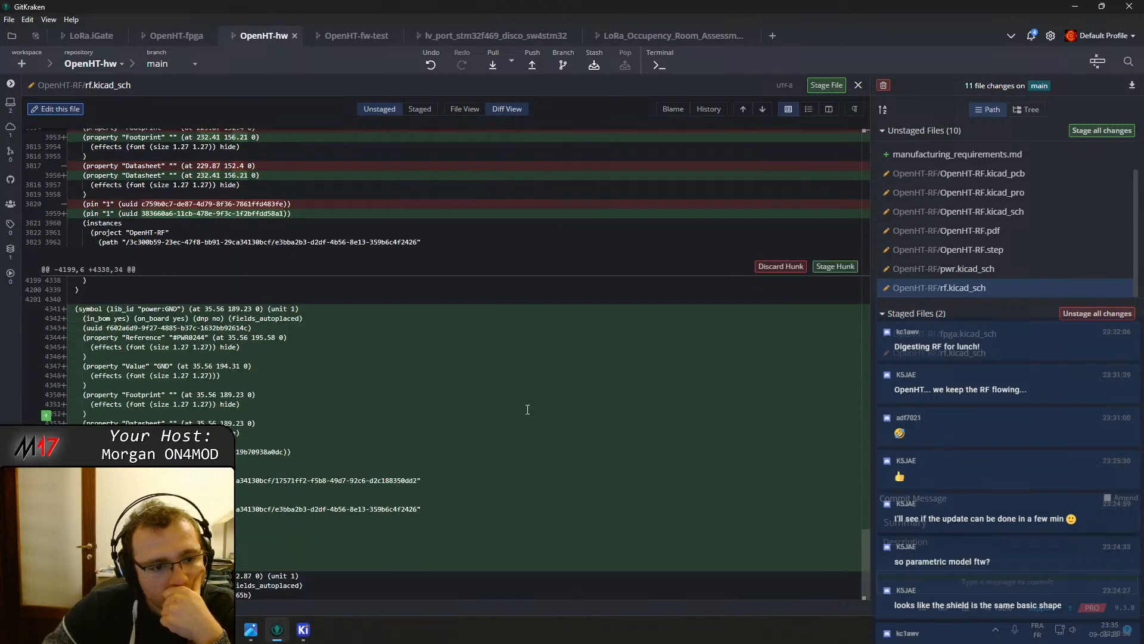
click(890, 523)
text(Added shield)
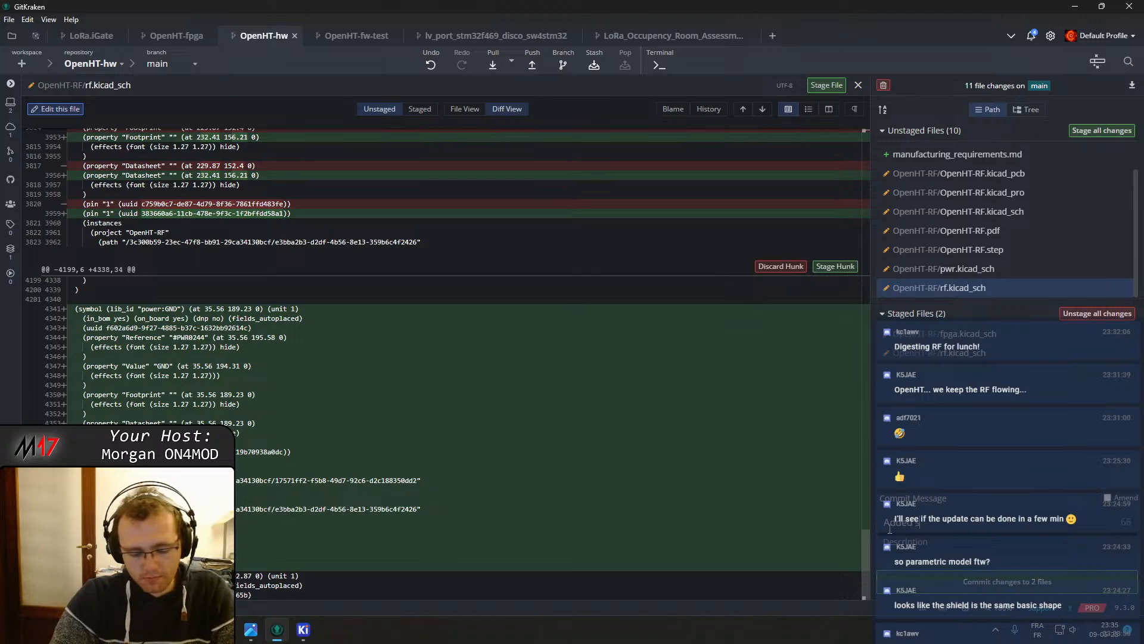
click(970, 580)
Open the rf.kicad_sch diff and scroll through its remaining unstaged hunks
click(1017, 287)
scroll(426, 259, down, 10)
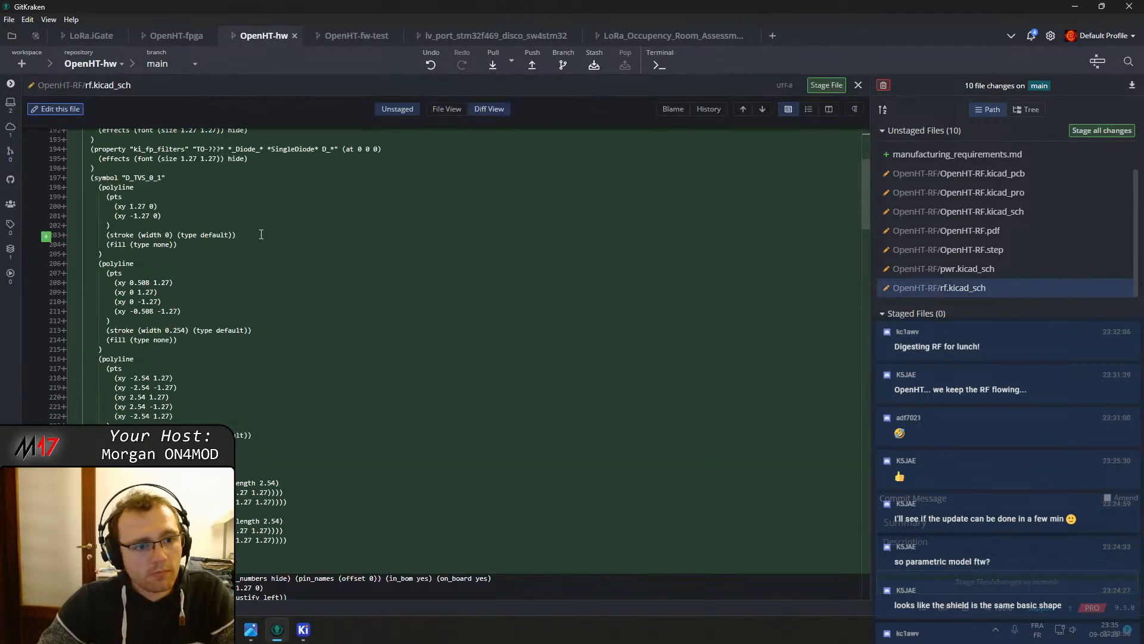
scroll(281, 239, down, 15)
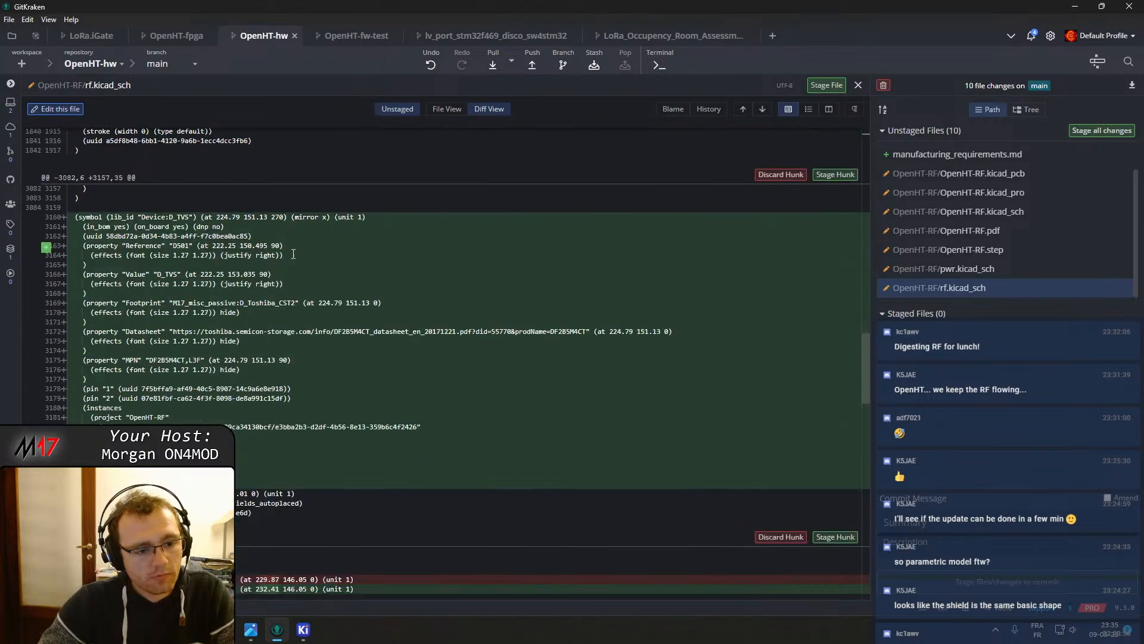
scroll(310, 257, down, 10)
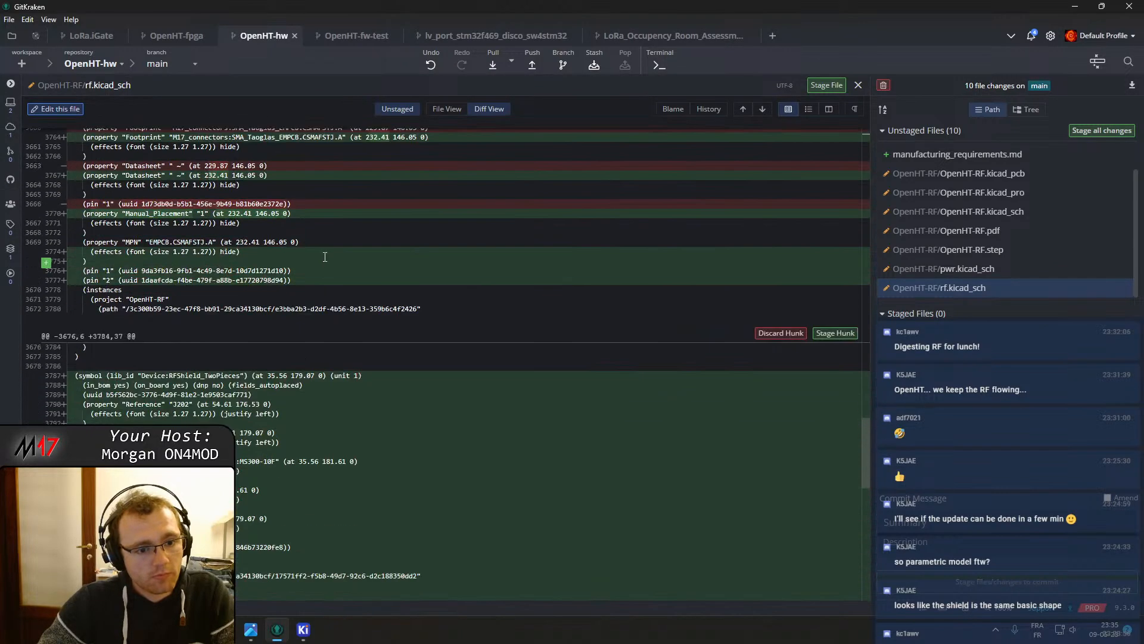
scroll(326, 257, down, 3)
scroll(327, 257, up, 1)
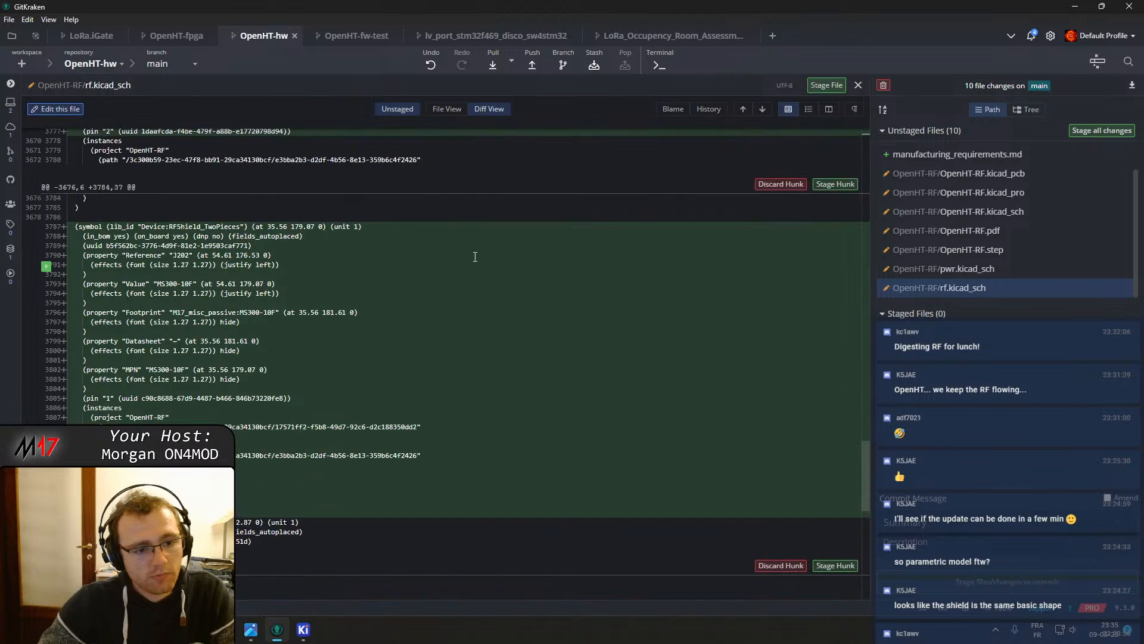
click(833, 185)
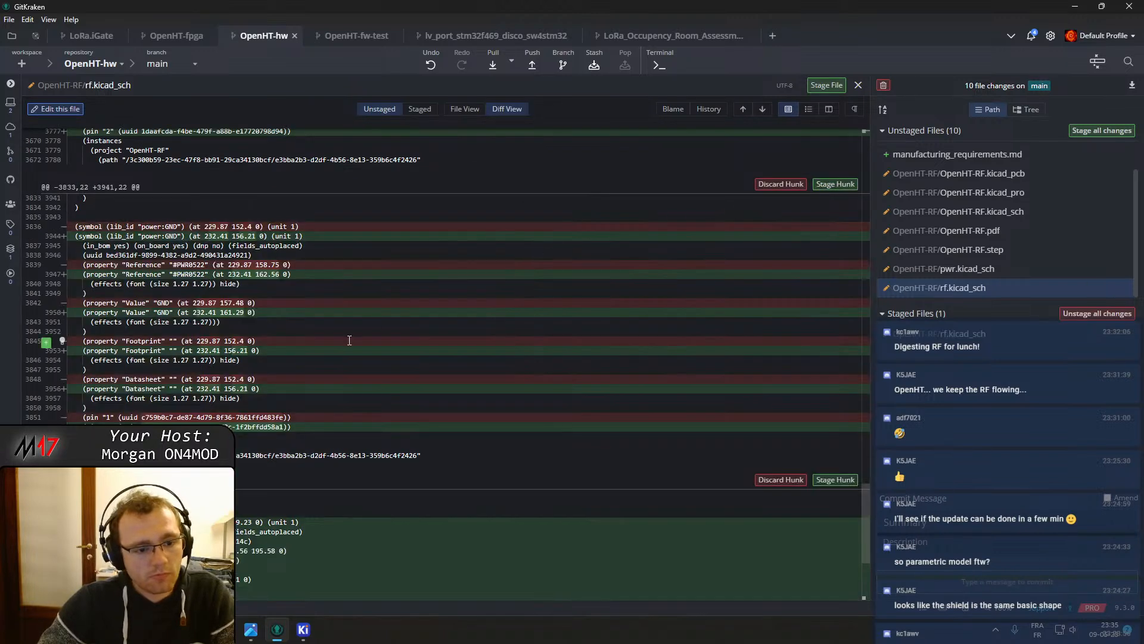
scroll(363, 381, up, 1)
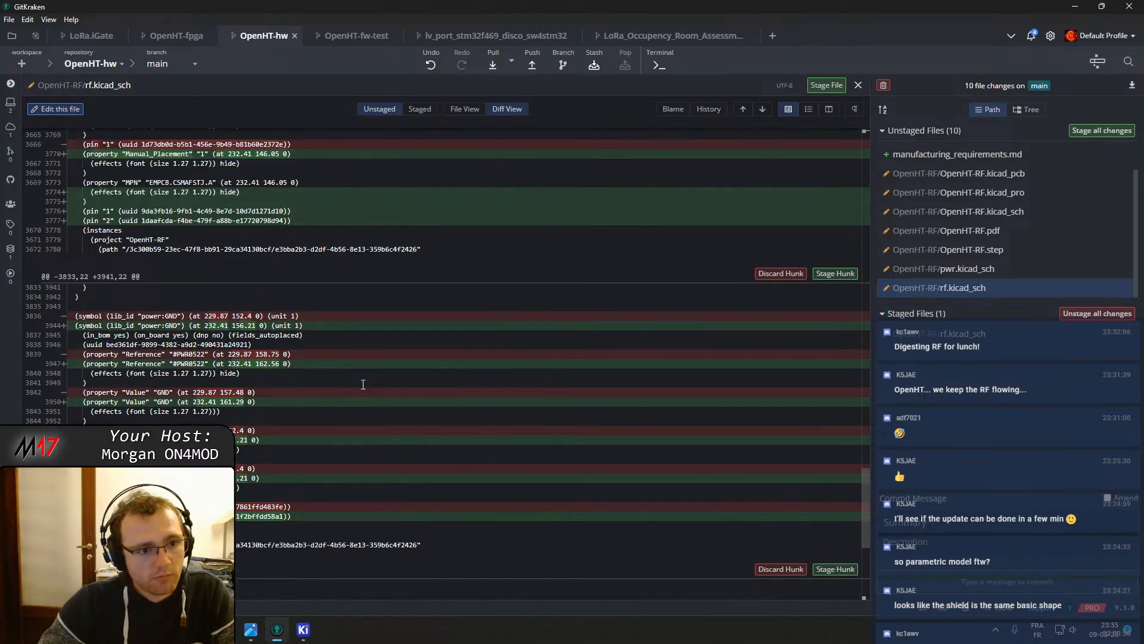
scroll(359, 370, down, 3)
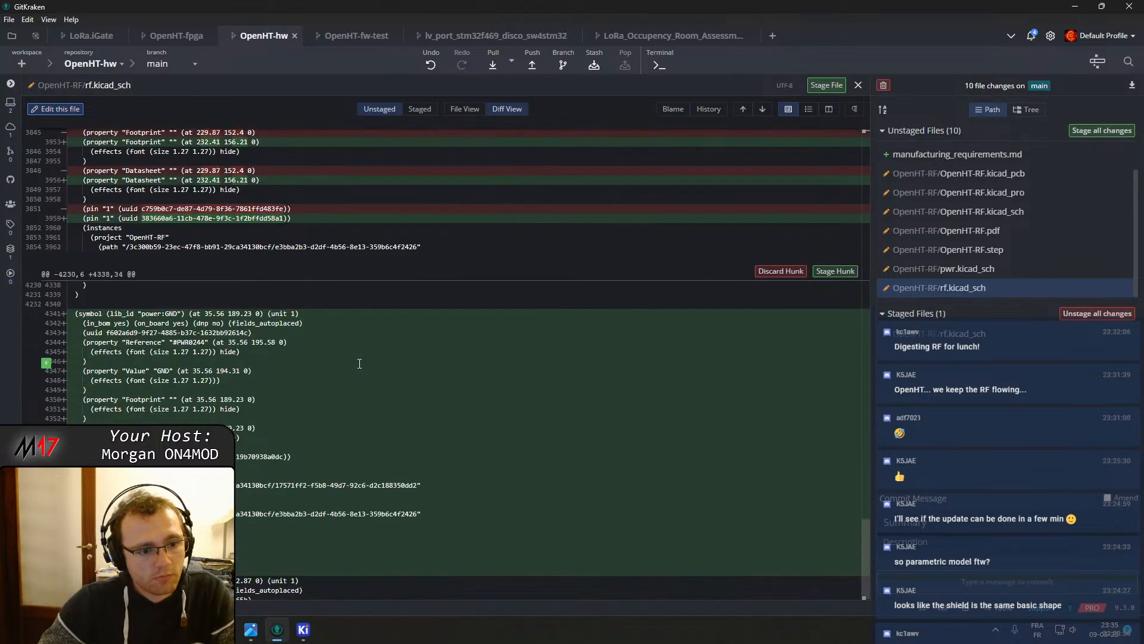
click(836, 271)
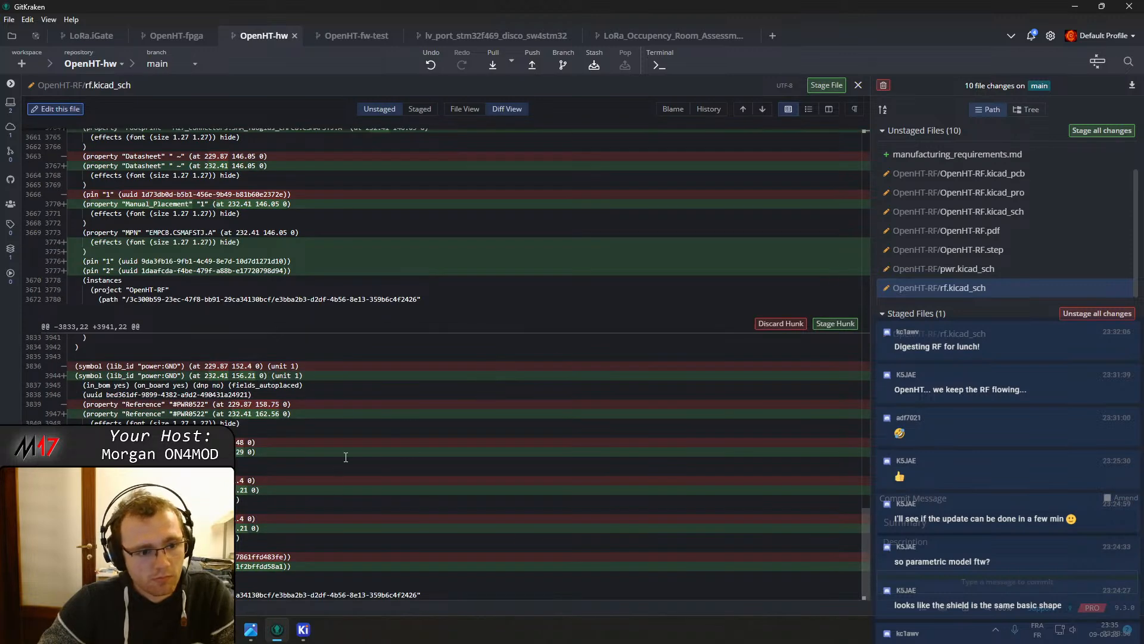
scroll(346, 456, up, 10)
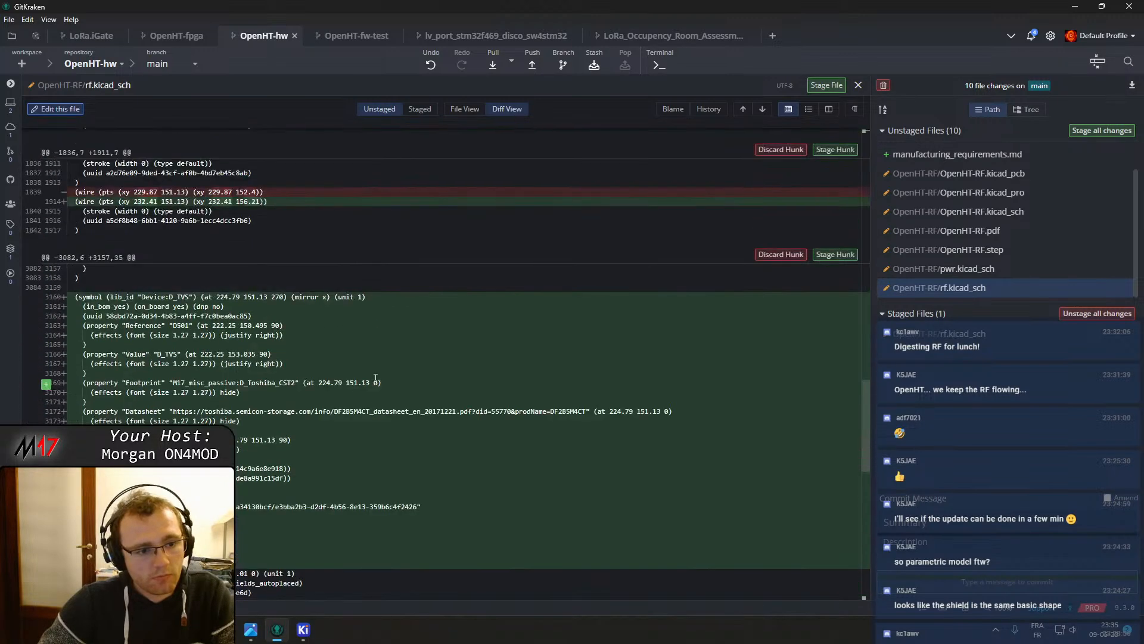
scroll(375, 378, up, 8)
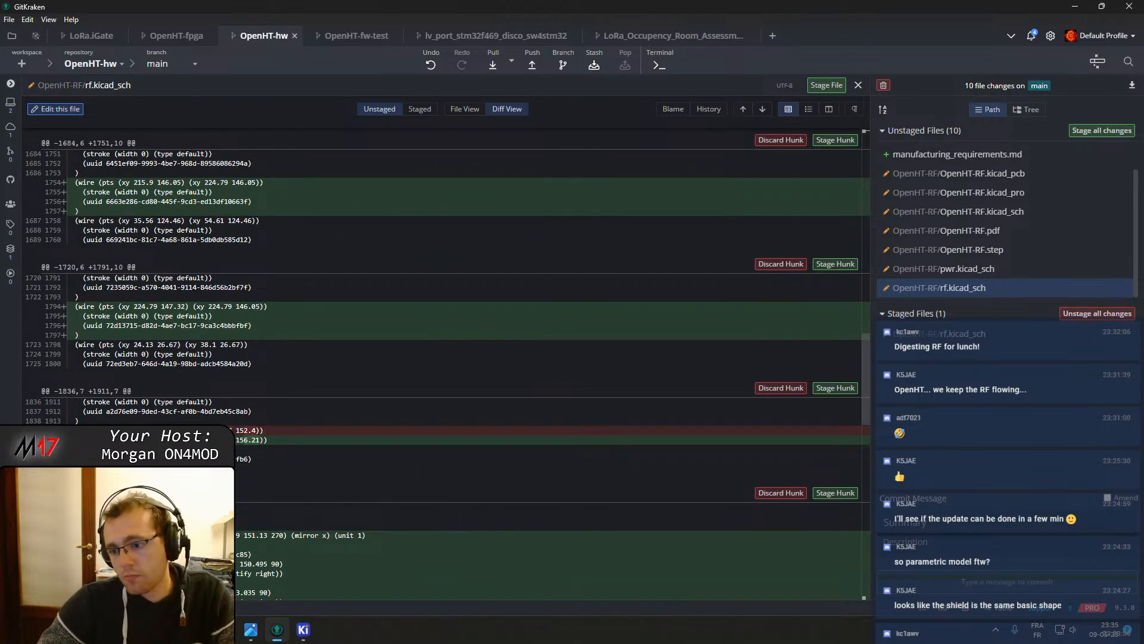
click(1098, 314)
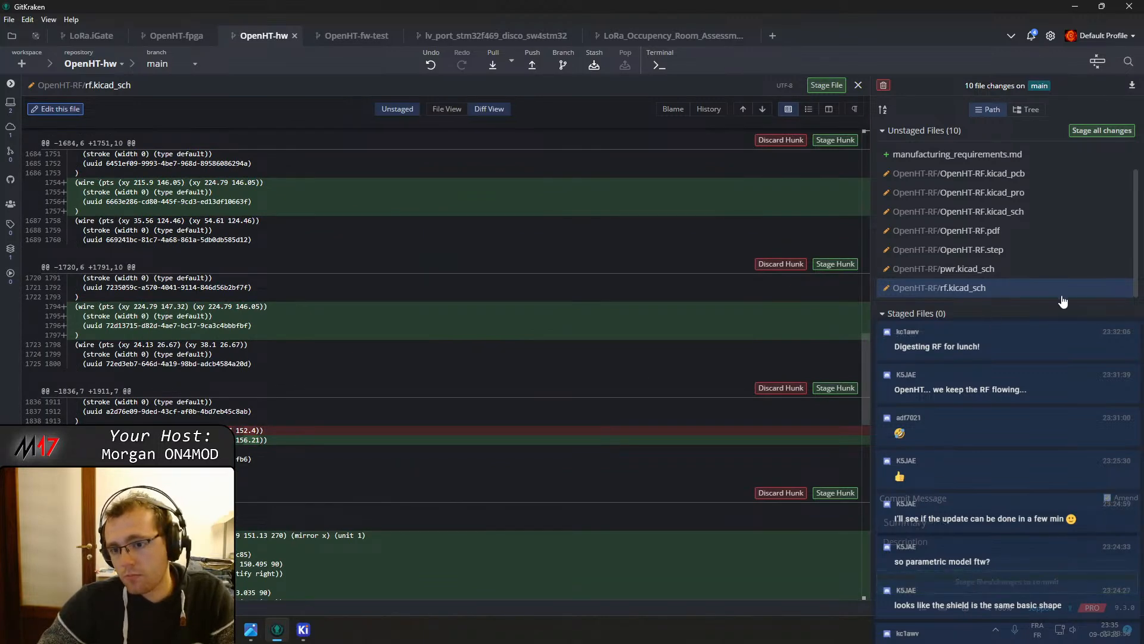
Stage the whole rf.kicad_sch file and commit it with the message "Added TVS diode"
click(1107, 288)
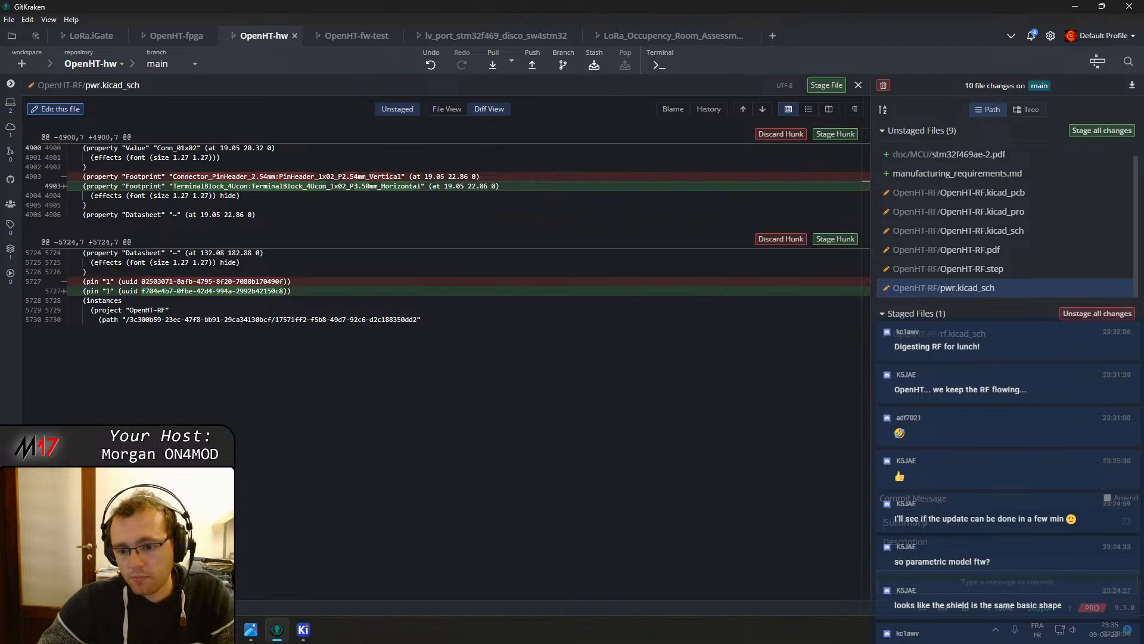
text(Added rf vs diode)
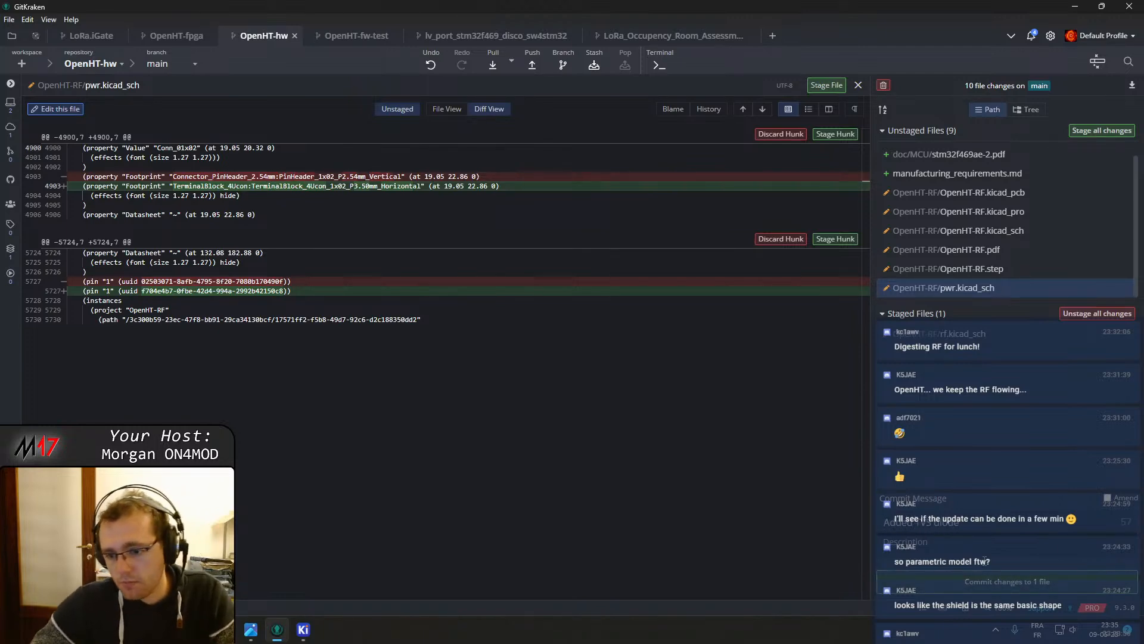
click(1008, 581)
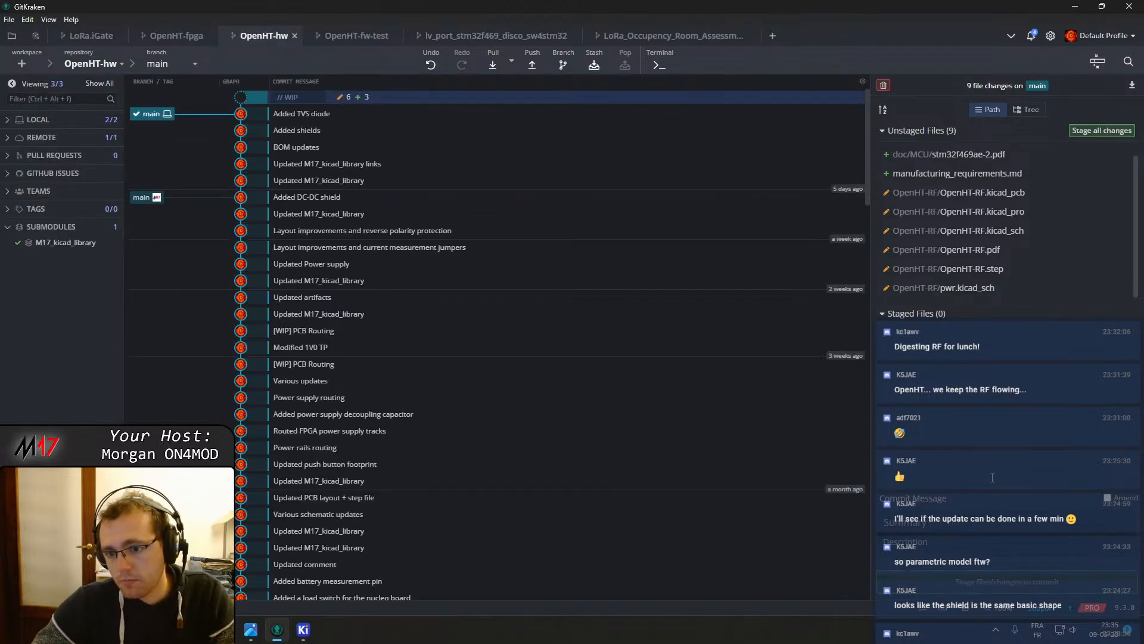
Stage pwr.kicad_sch and commit it with the message "Updated battery connector"
click(983, 286)
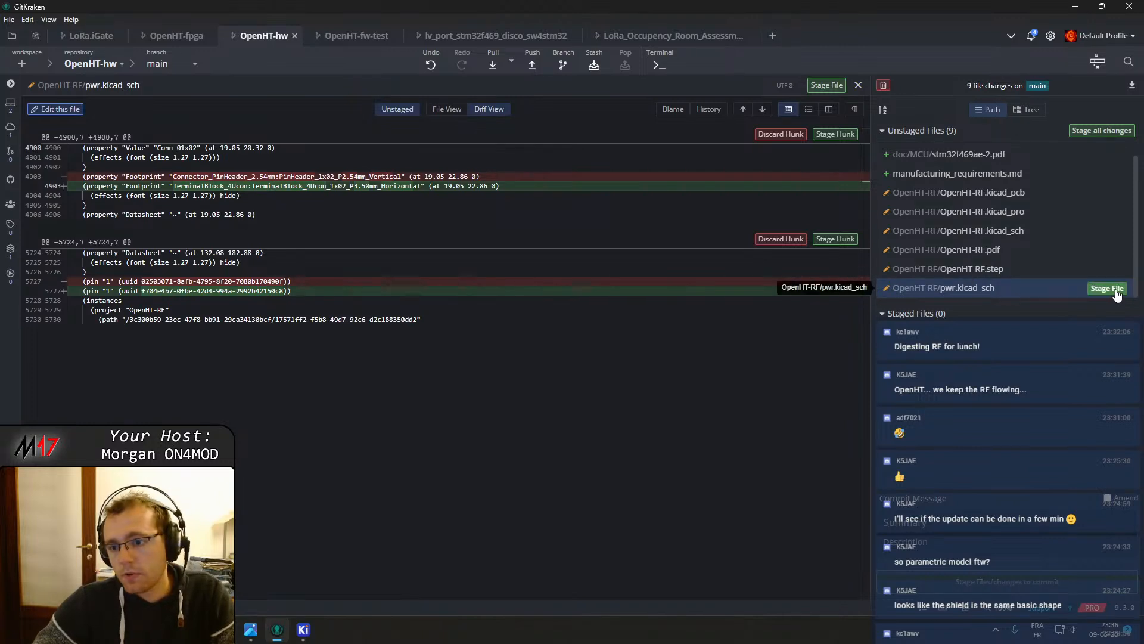
click(1113, 288)
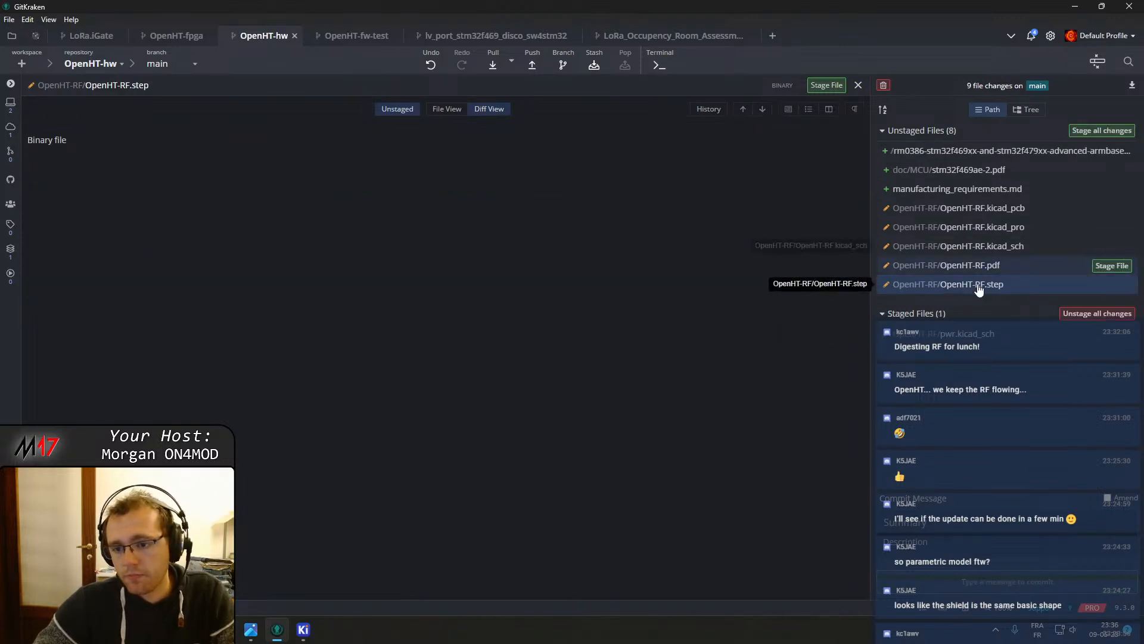
click(917, 522)
text(Updated battery connector)
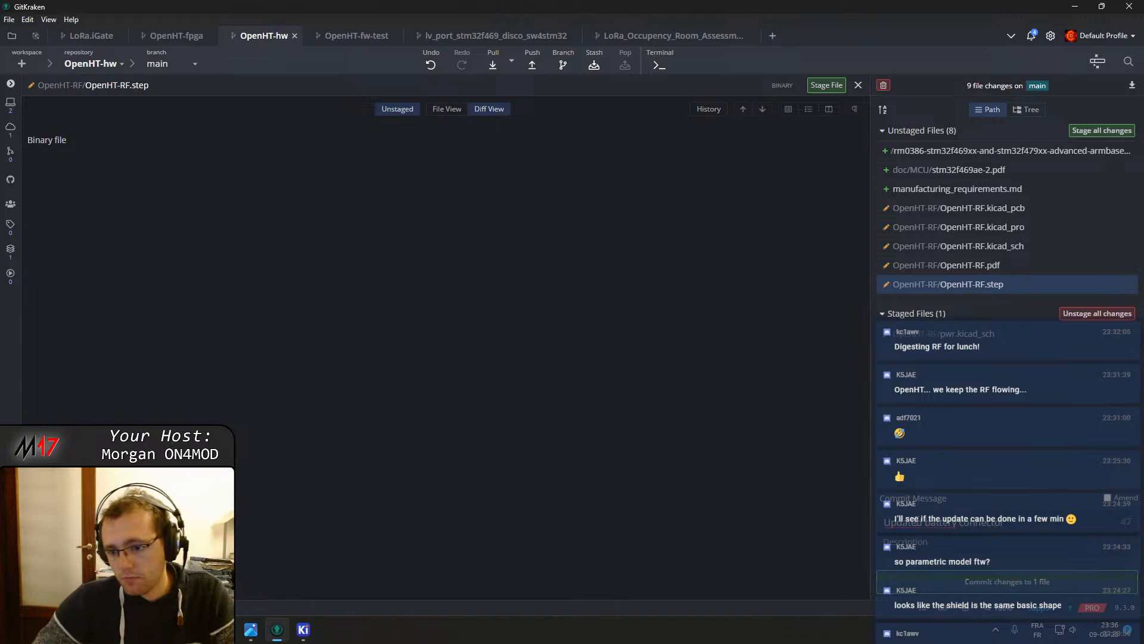
click(1007, 581)
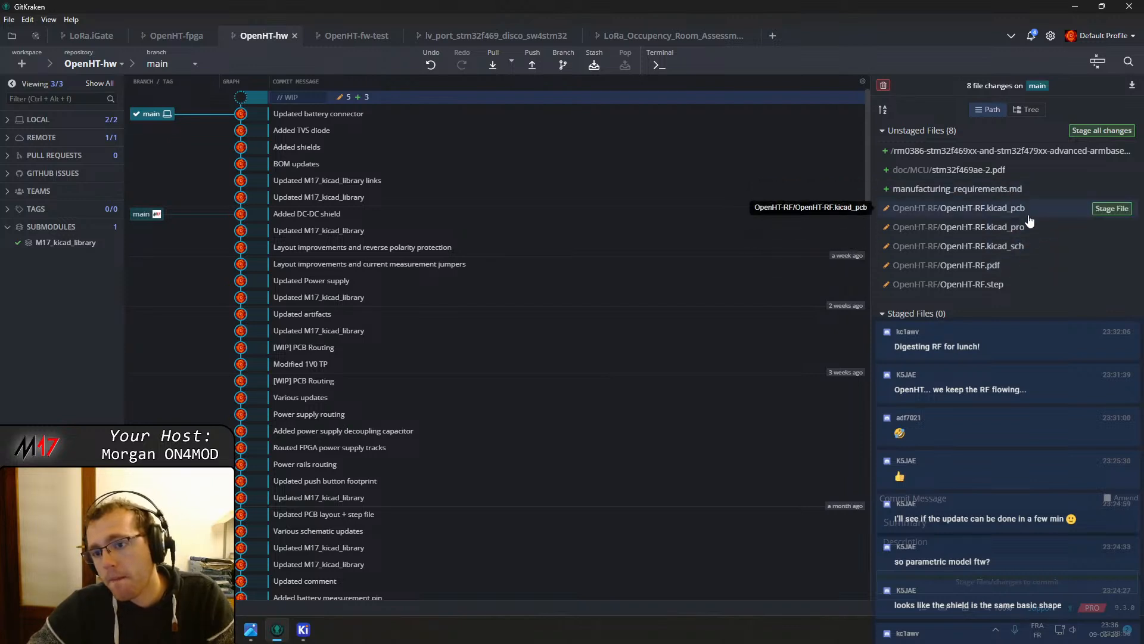
Stage the capacitor footprint hunk of OpenHT-RF.kicad_sch and enter the summary "Updated incorrect capacitor footprint"
click(1002, 208)
click(1006, 245)
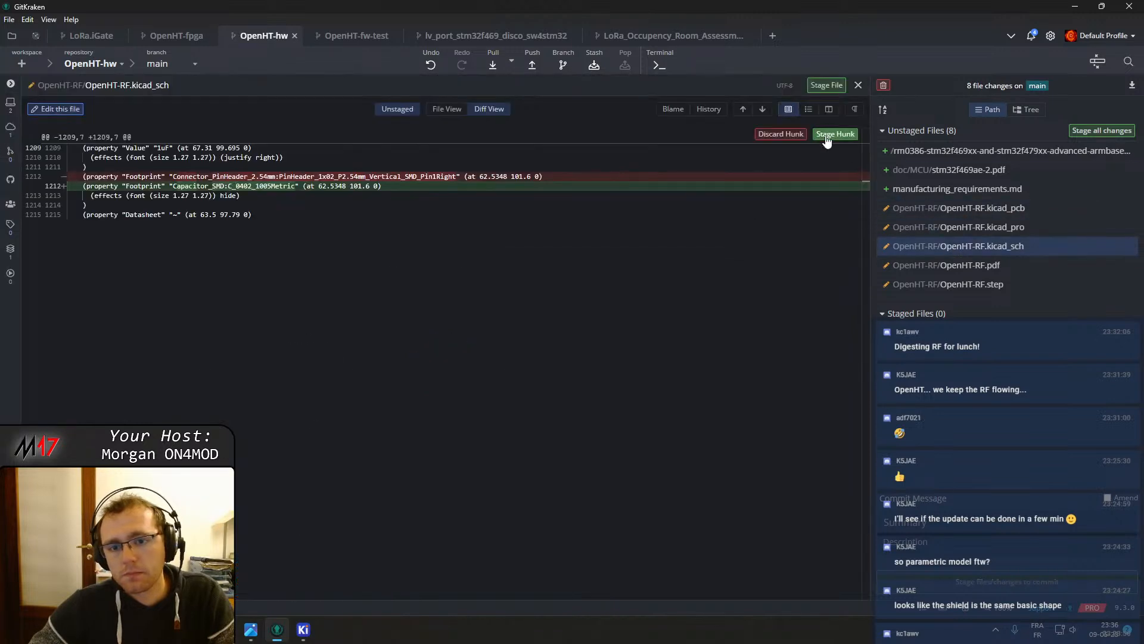
click(828, 134)
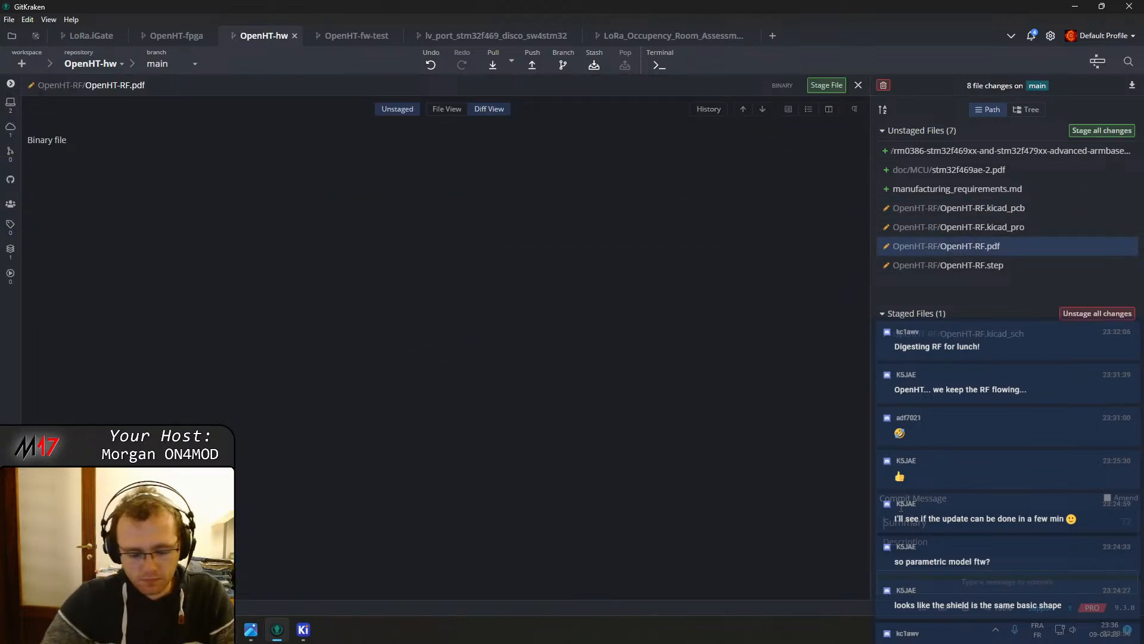
text(Updated incorrect capacitor footprint)
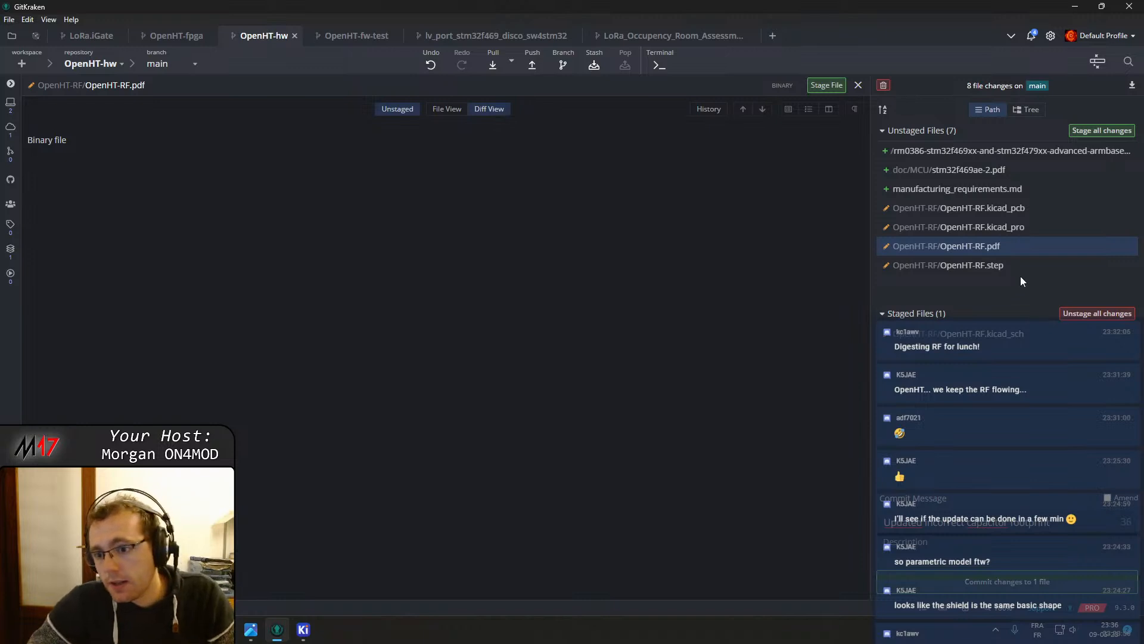
Stage OpenHT-RF.pdf as well and close the diff view
click(1108, 246)
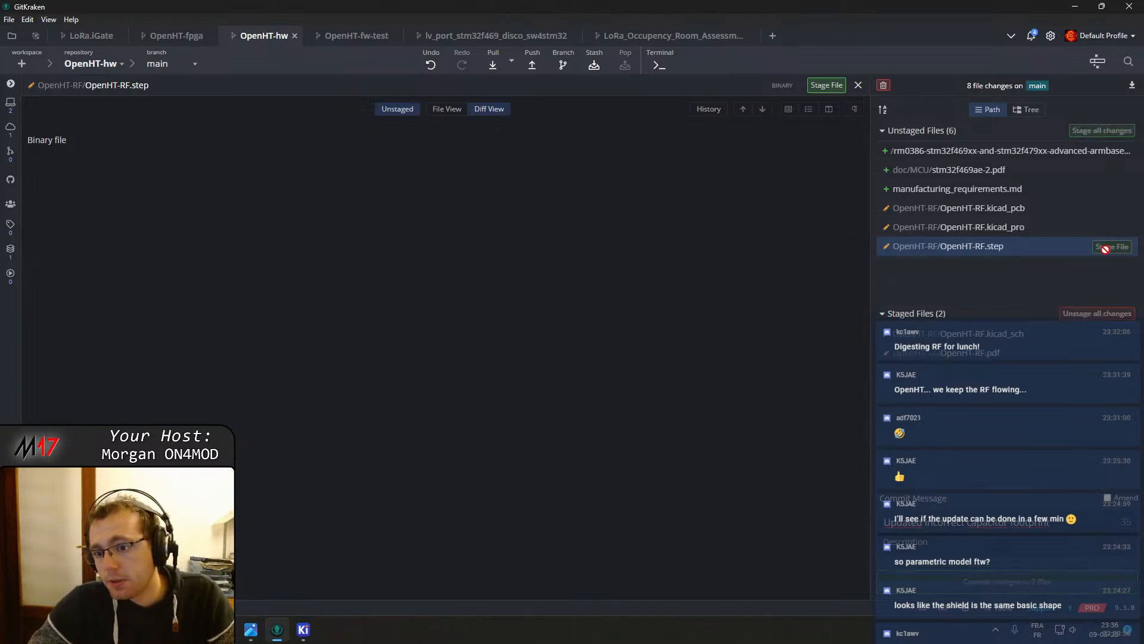
click(1026, 233)
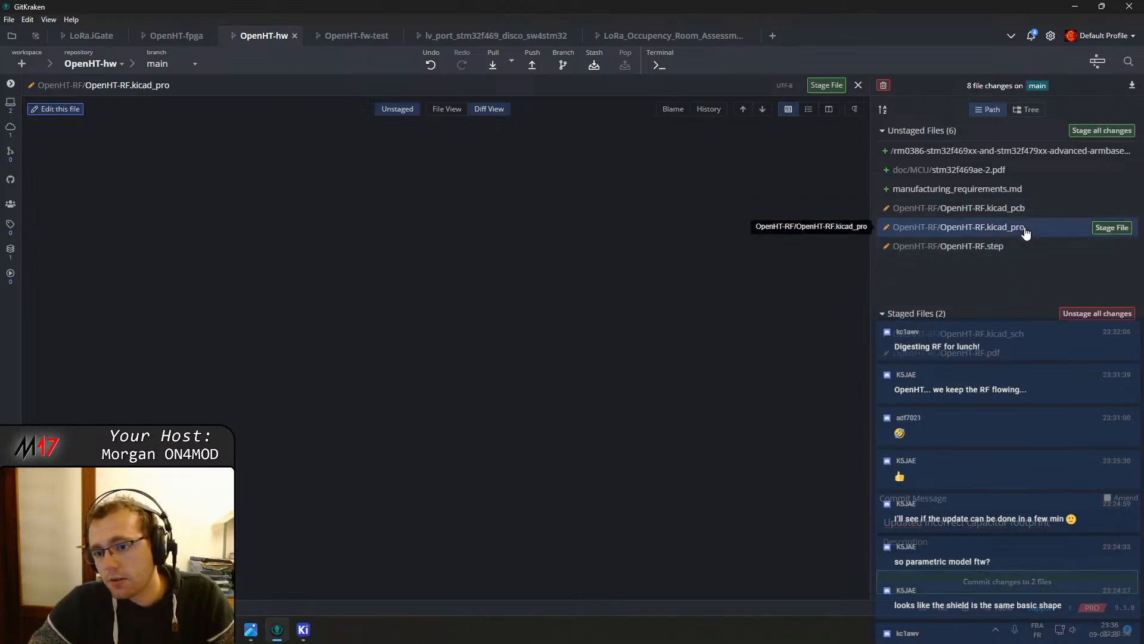
click(859, 86)
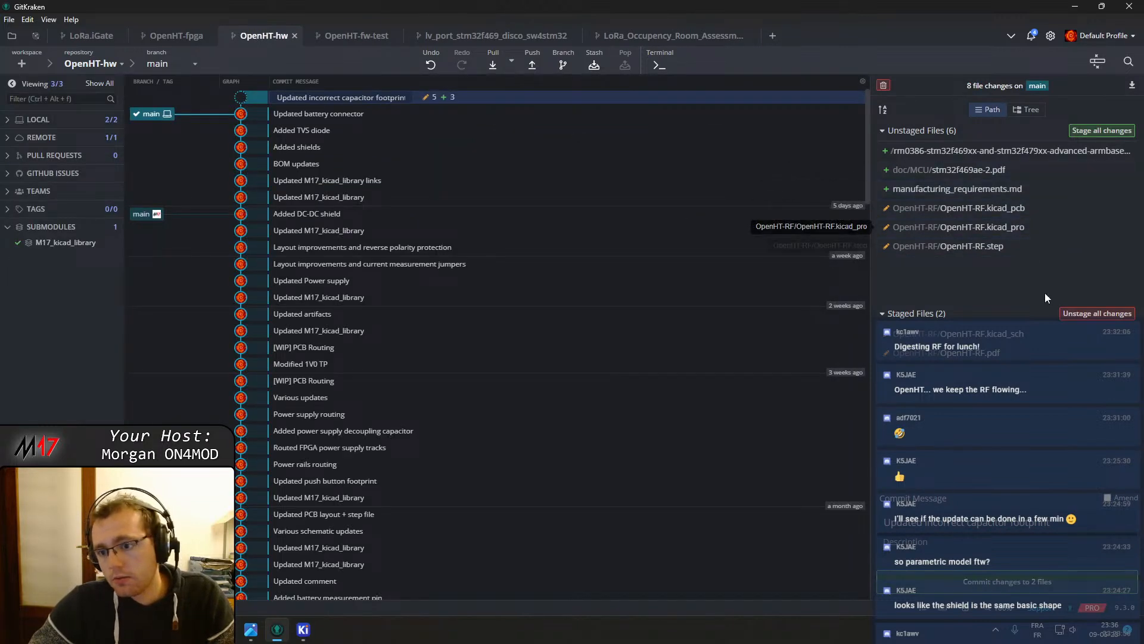
Undo the last commit and unstage all changes
click(431, 67)
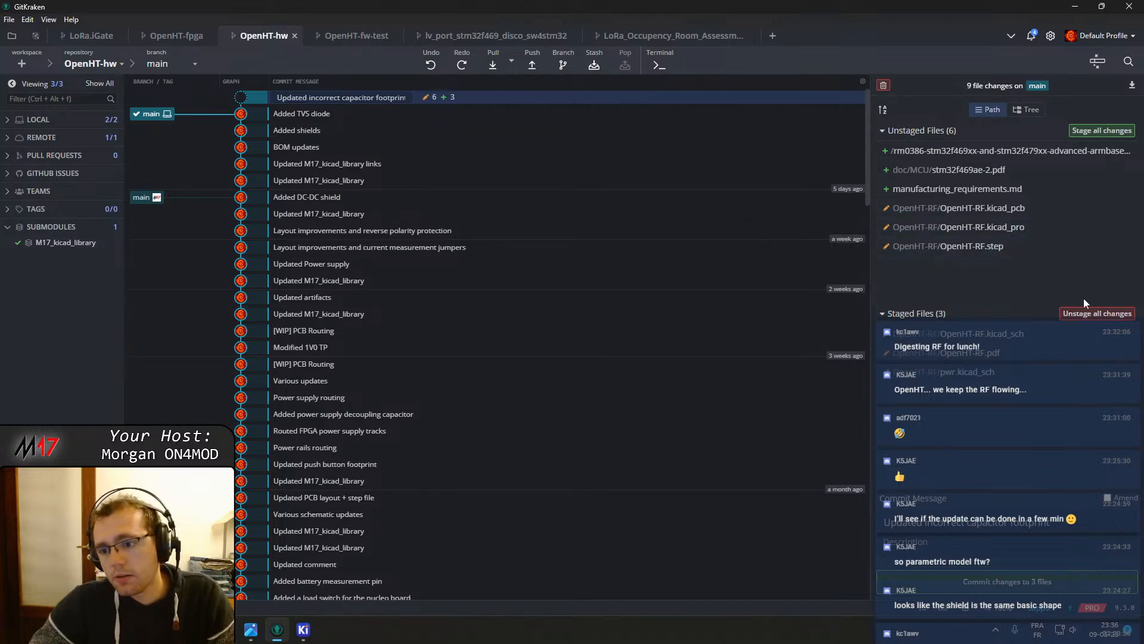
click(1086, 313)
Stage only OpenHT-RF.kicad_pro and commit it with the message "Updated incorrect capacitor footprint"
click(947, 227)
click(1106, 227)
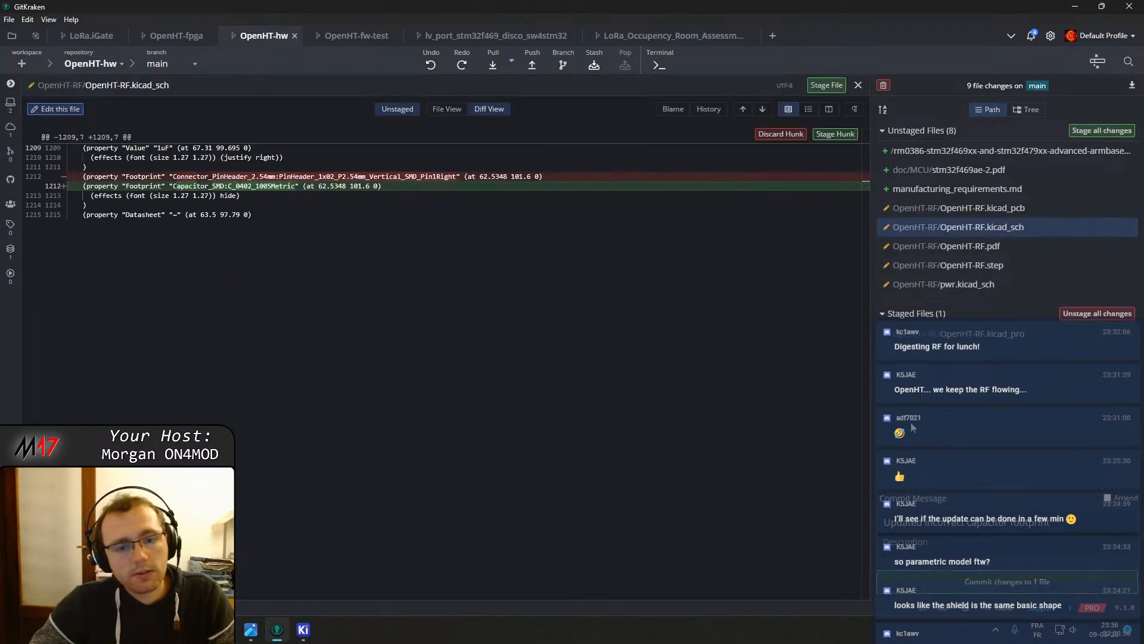
click(1015, 575)
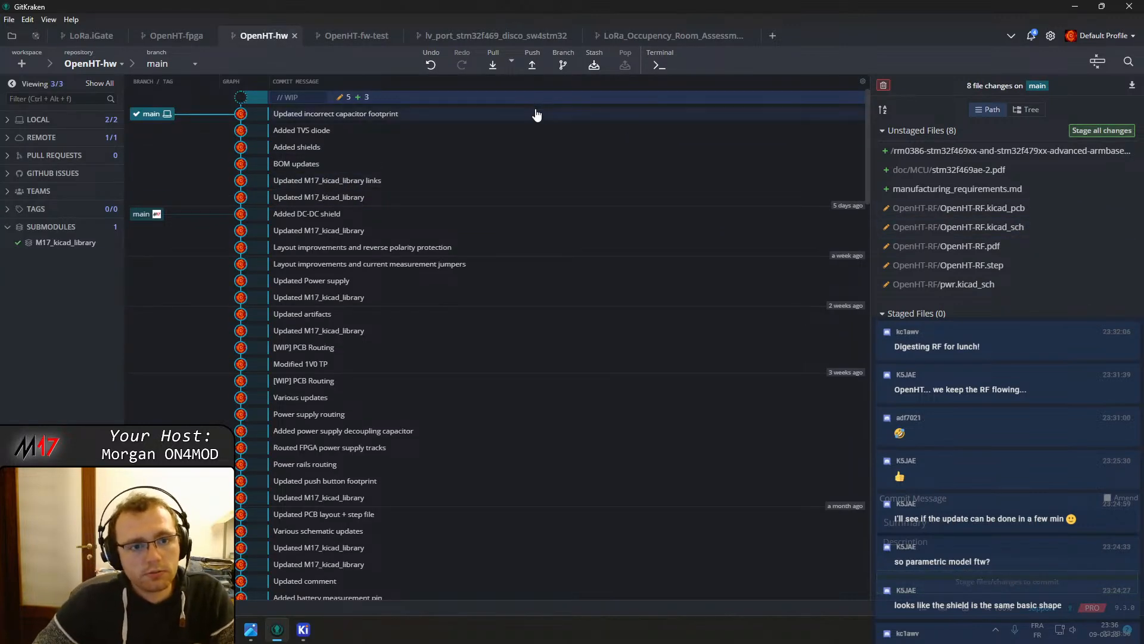
Undo that commit and amend the previous commit with the staged OpenHT-RF.kicad_pro
click(428, 66)
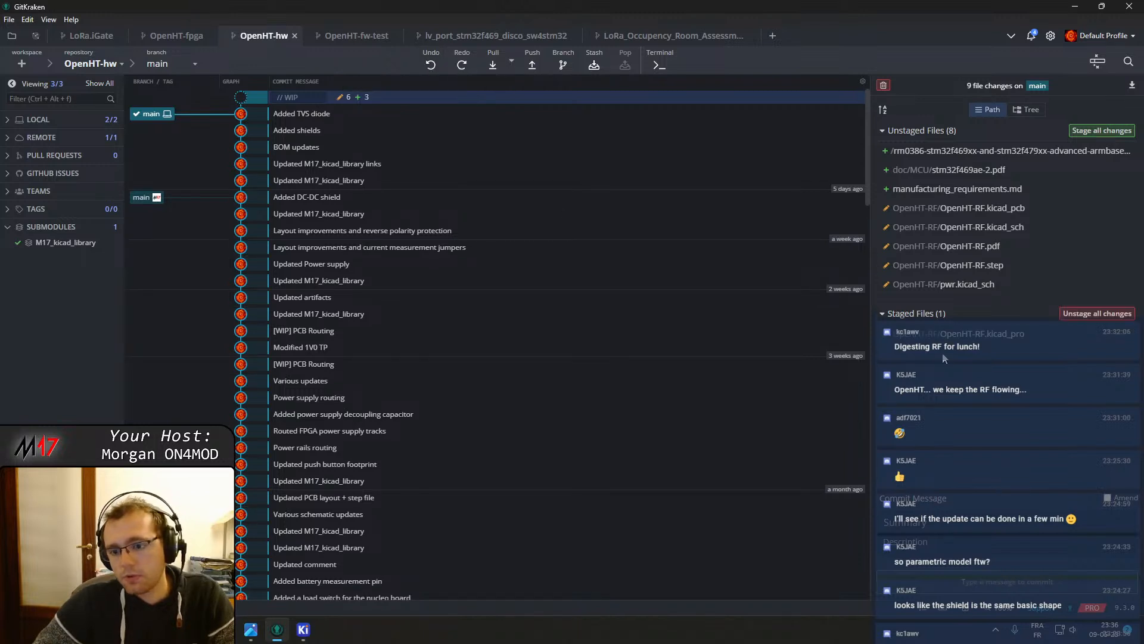
click(1108, 498)
click(1008, 587)
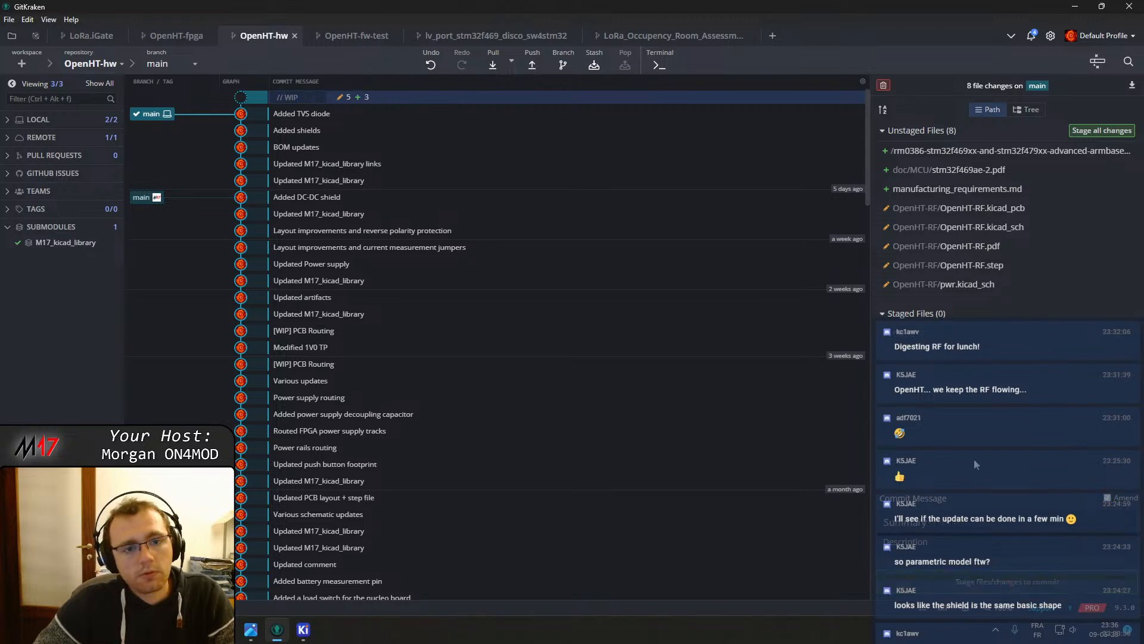
Stage pwr.kicad_sch and commit it with the message "Changed battery connector"
click(996, 286)
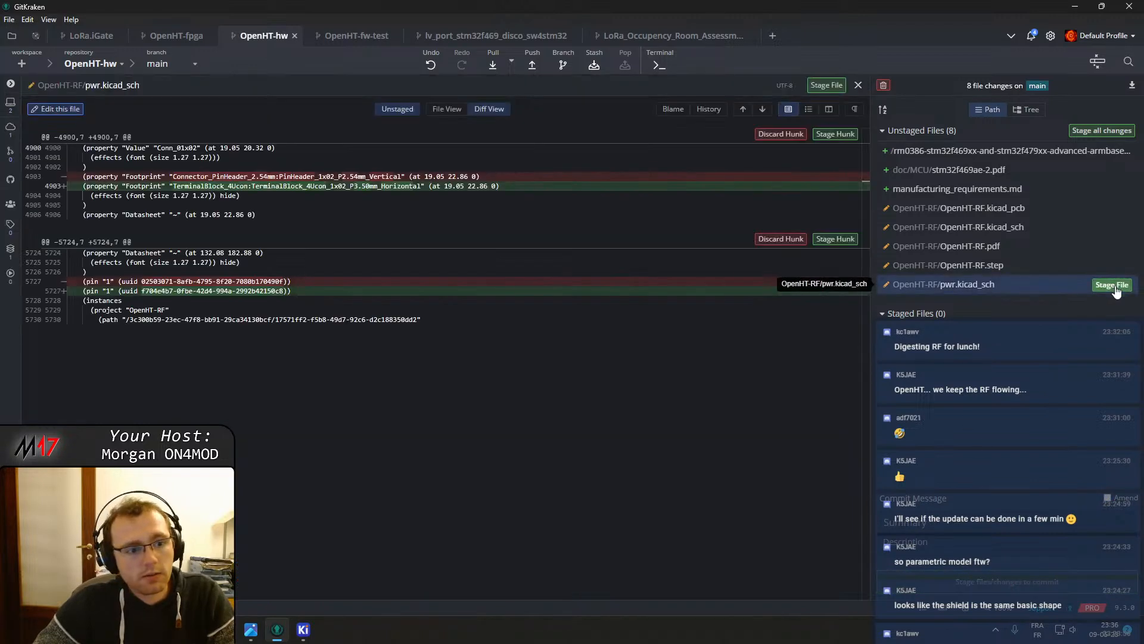
click(1112, 285)
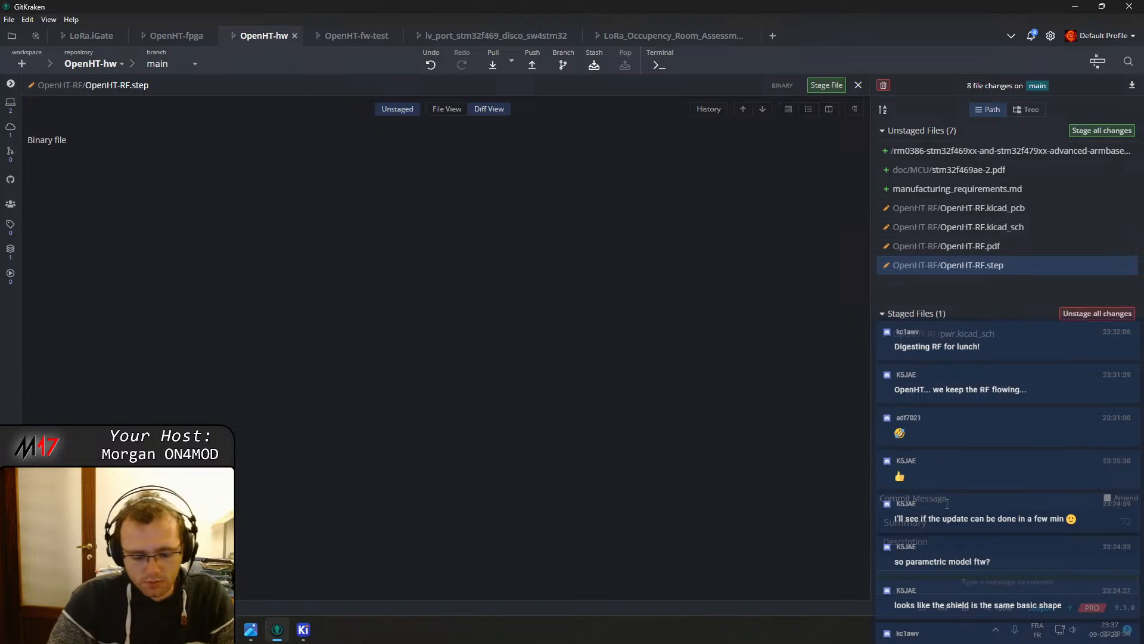
text(Updated)
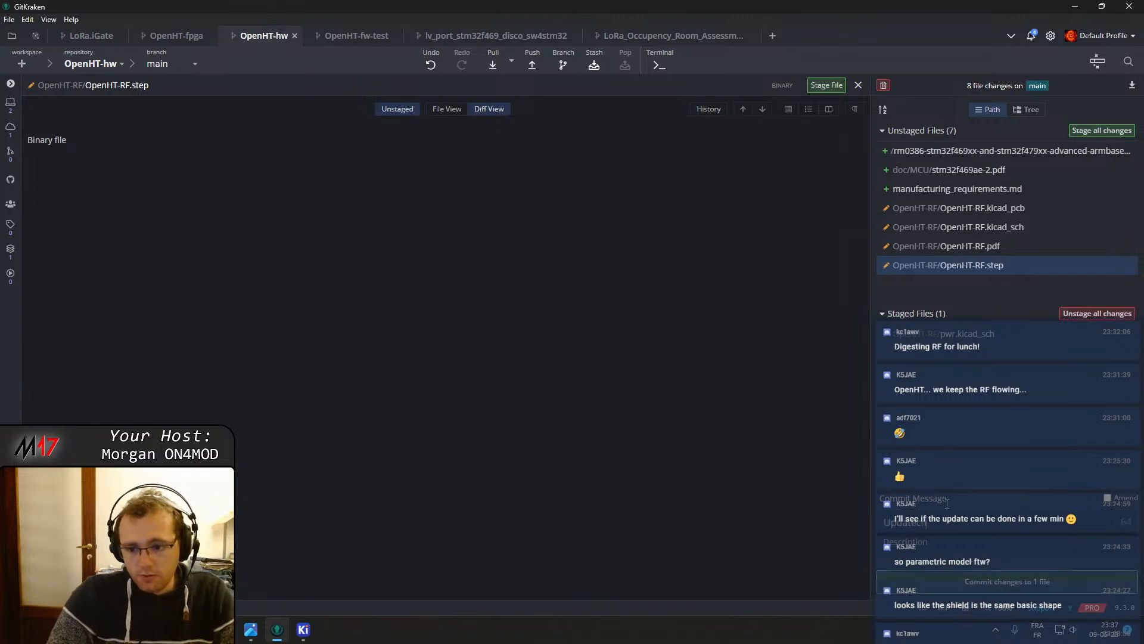
key(BackSpace)
key(BackSpace)
key(BackSpace)
key(BackSpace)
key(BackSpace)
key(BackSpace)
key(BackSpace)
key(BackSpace)
text(changed battery connector)
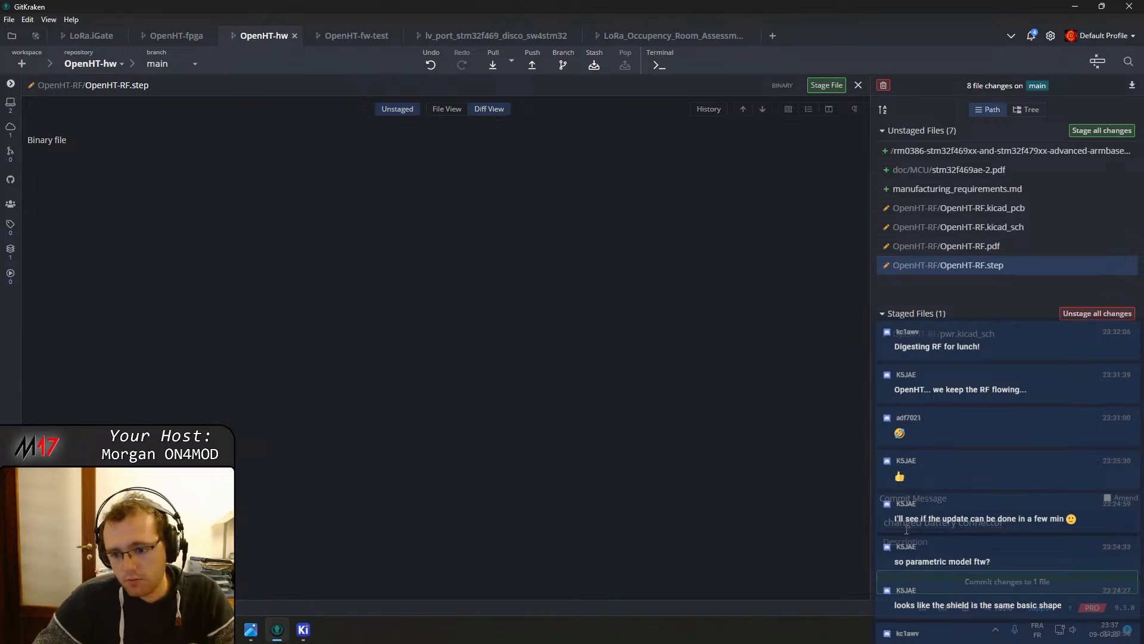
key(Home)
key(Delete)
text(C)
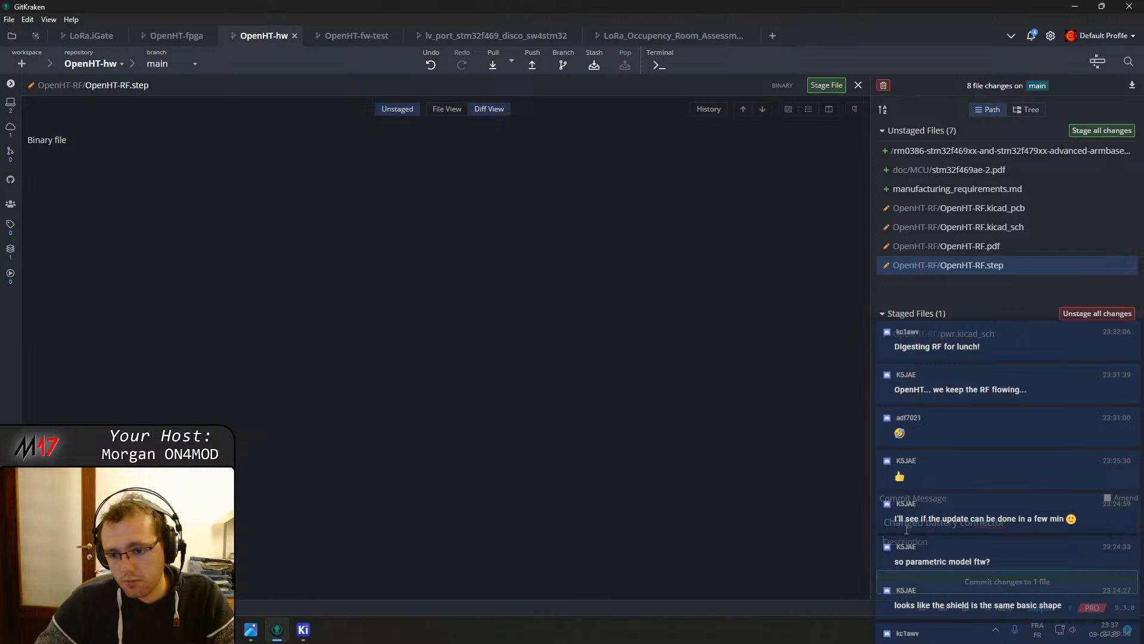
click(1007, 581)
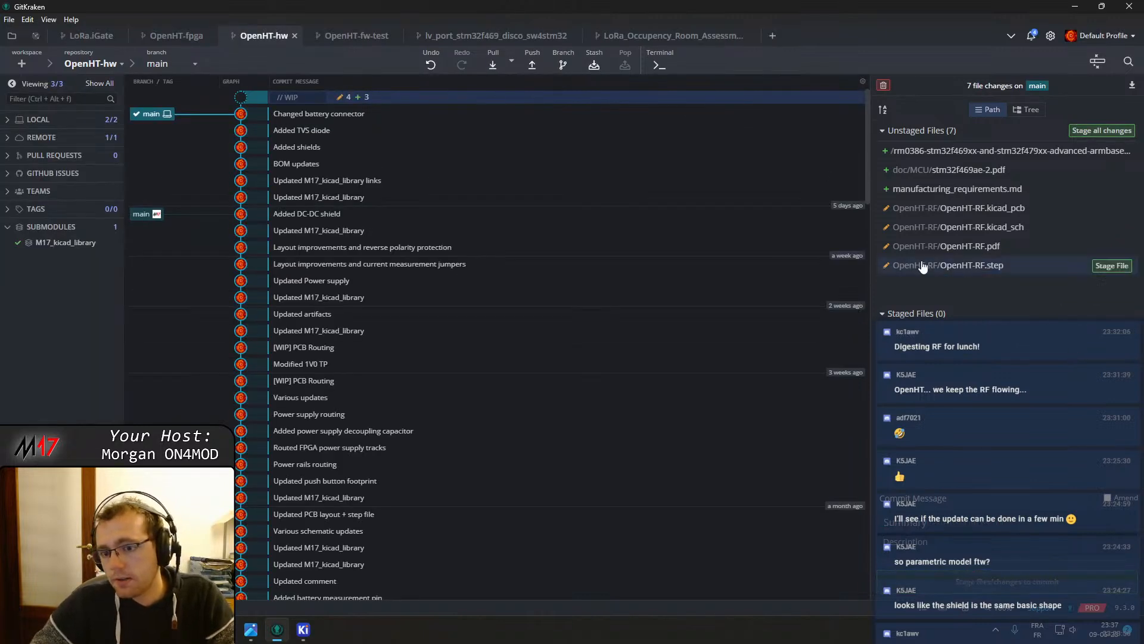
Stage OpenHT-RF.kicad_sch and commit it with the message "Updated incorrect capacitor footprint"
click(1024, 227)
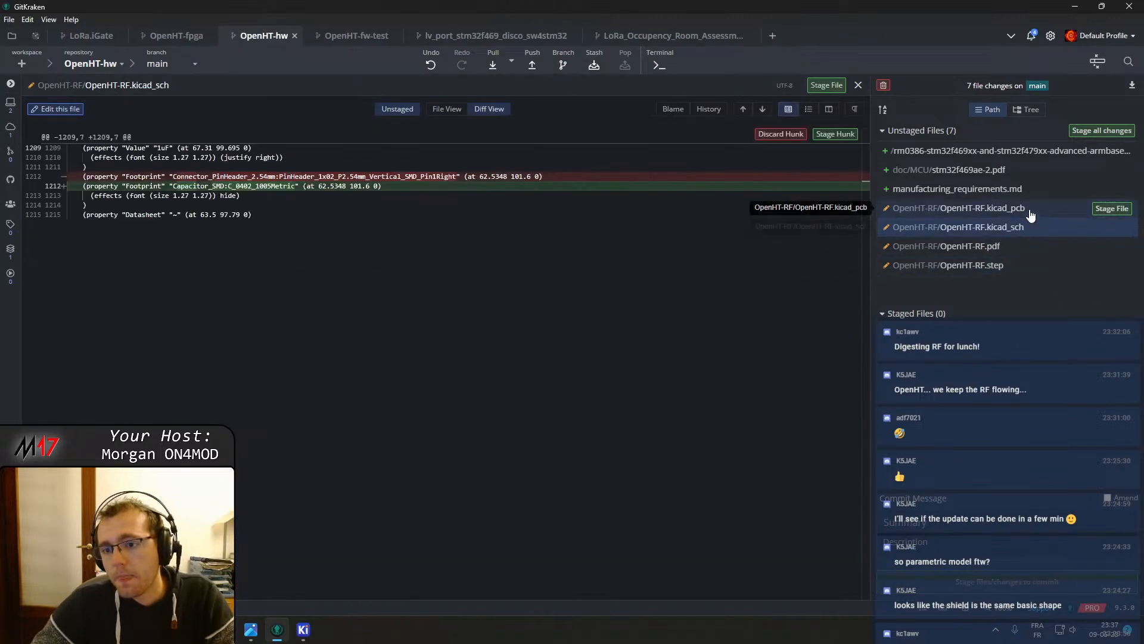
click(1112, 227)
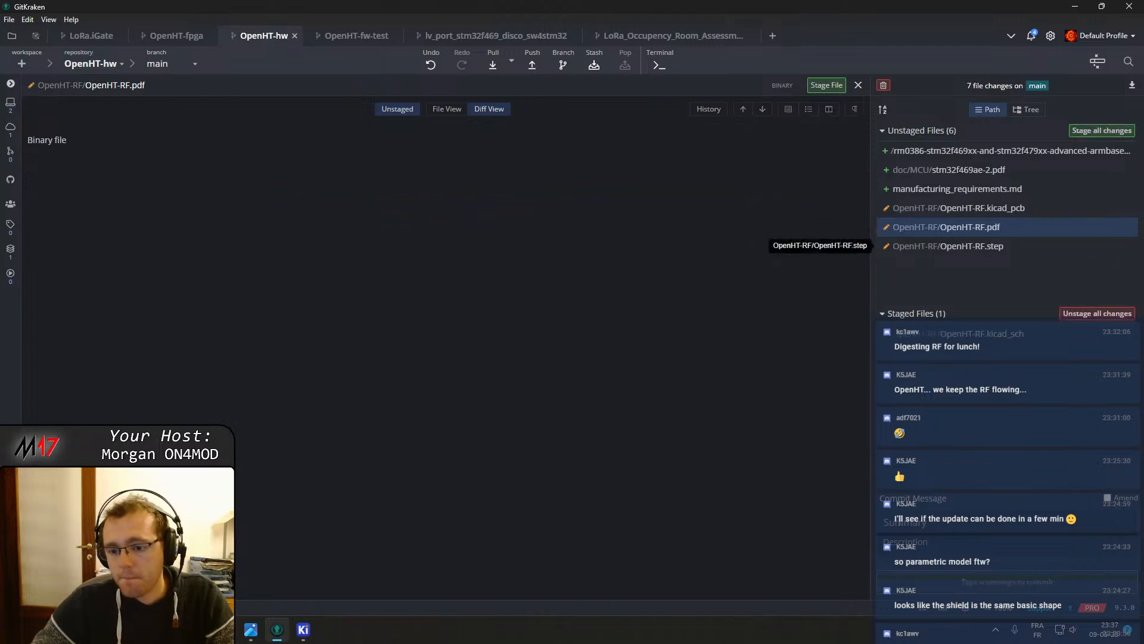
click(897, 524)
text(U)
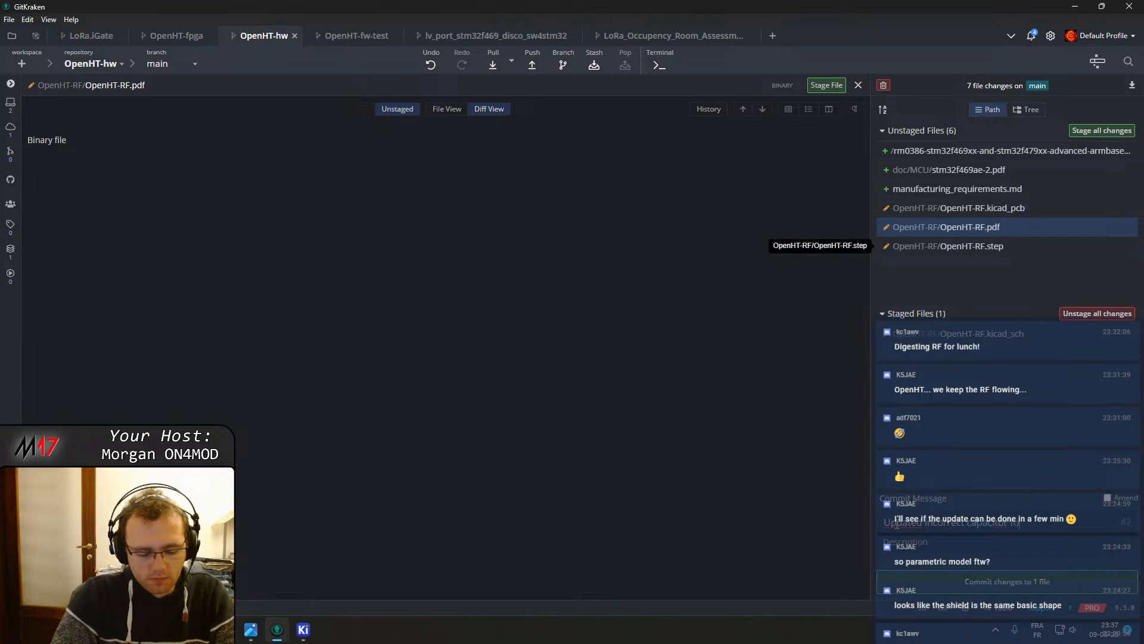
click(986, 589)
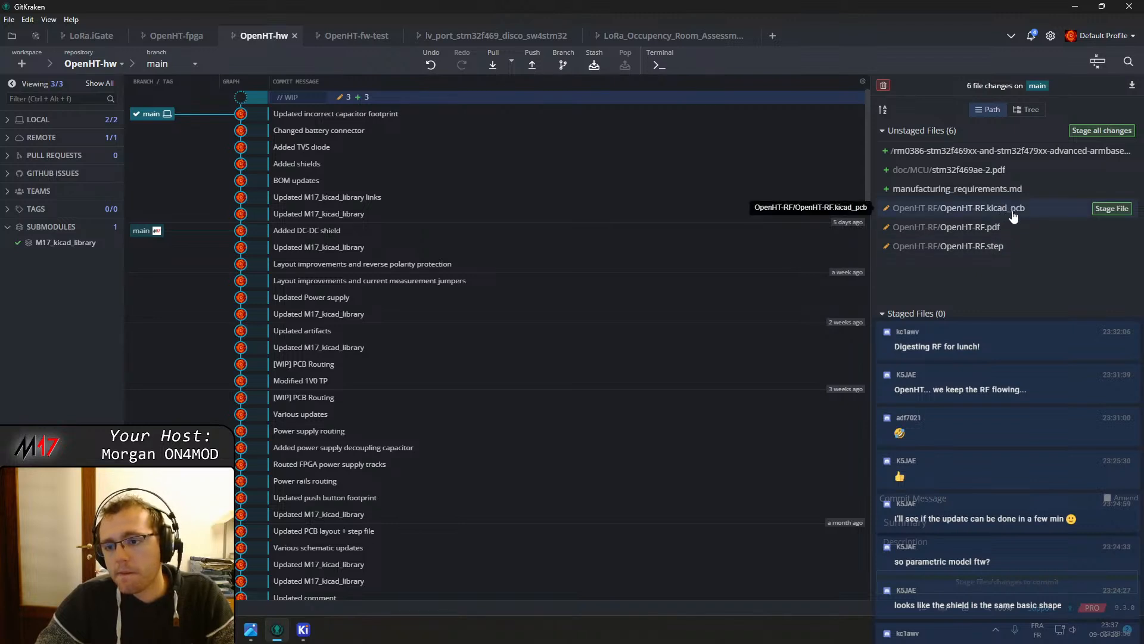
Stage OpenHT-RF.pdf and amend it into the previous commit
click(1113, 227)
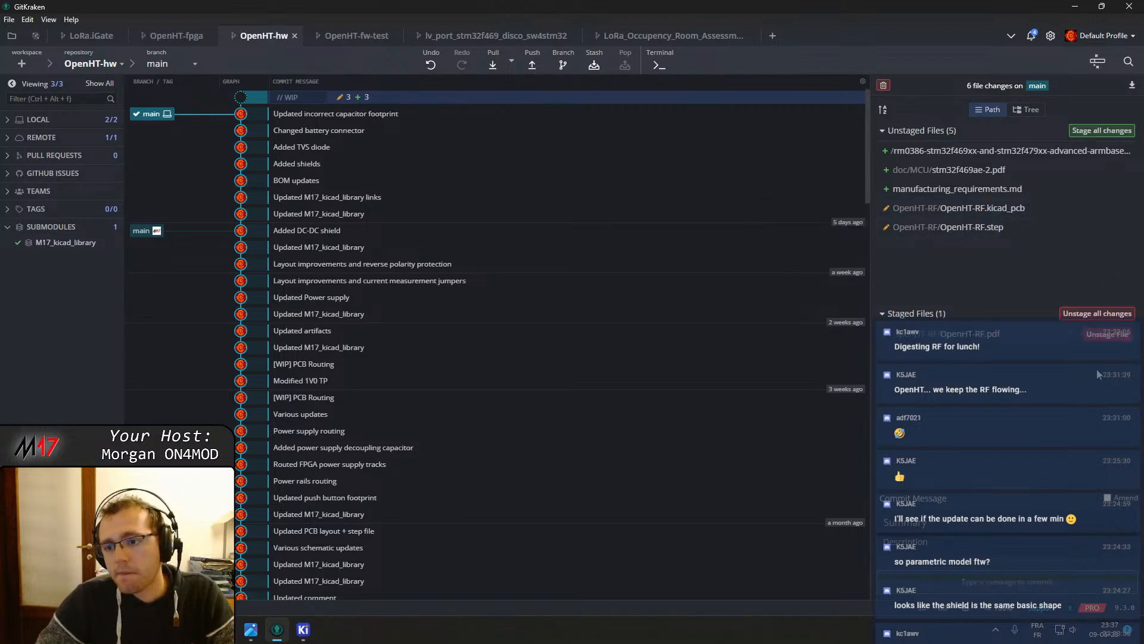
click(1107, 498)
click(994, 588)
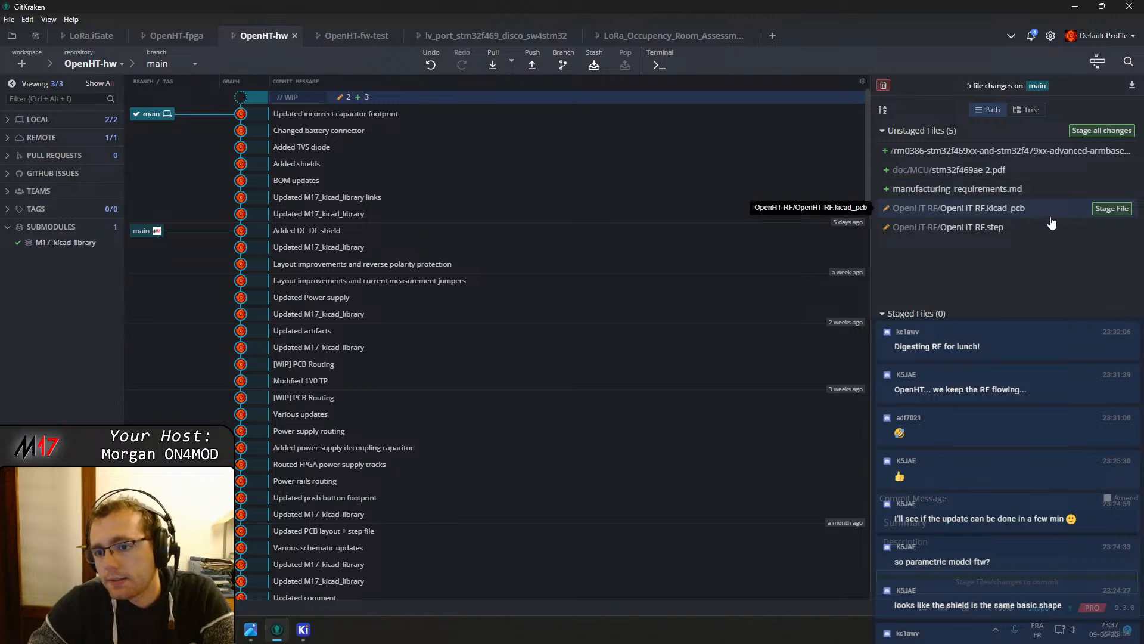
Stage OpenHT-RF.kicad_pcb and OpenHT-RF.step and commit them with the message "[WIP] board layout"
click(1112, 209)
click(1112, 210)
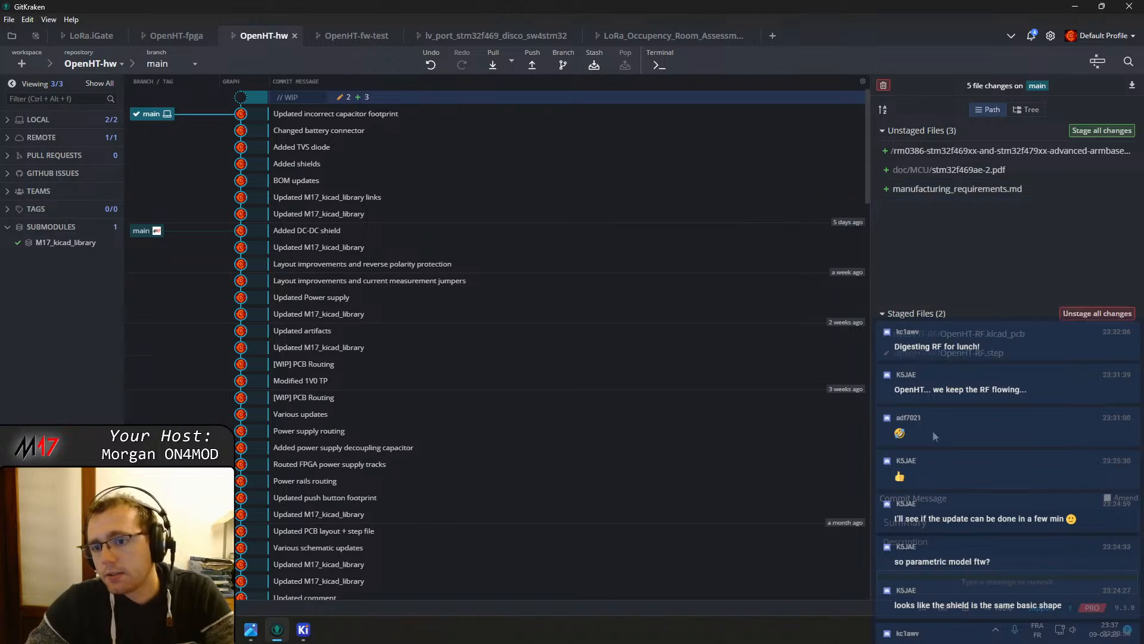
click(909, 527)
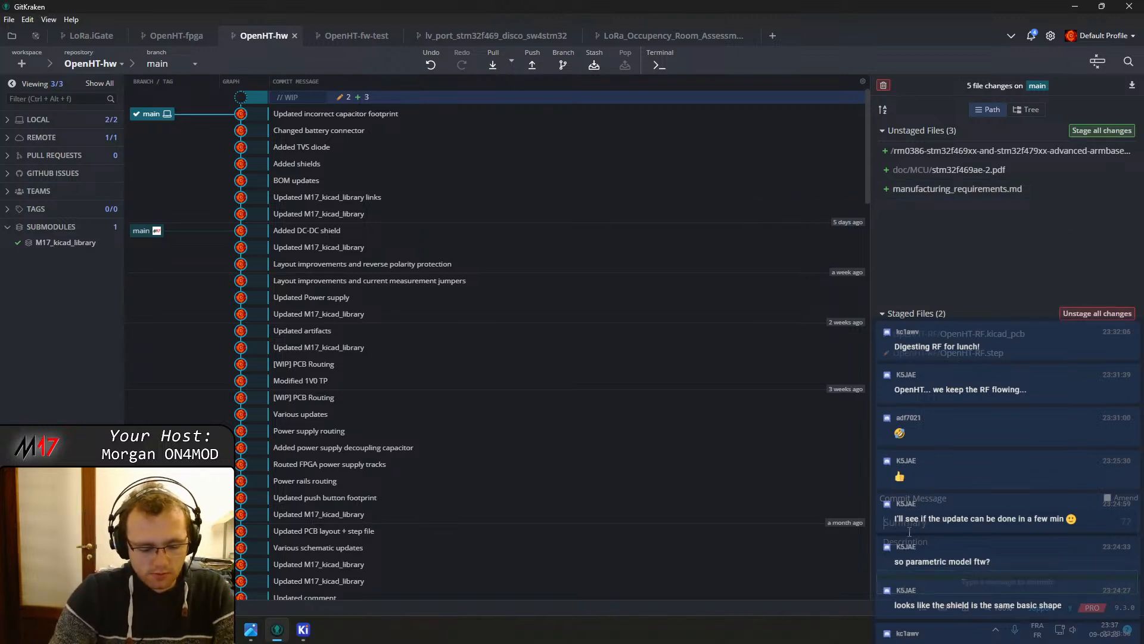
text([W)
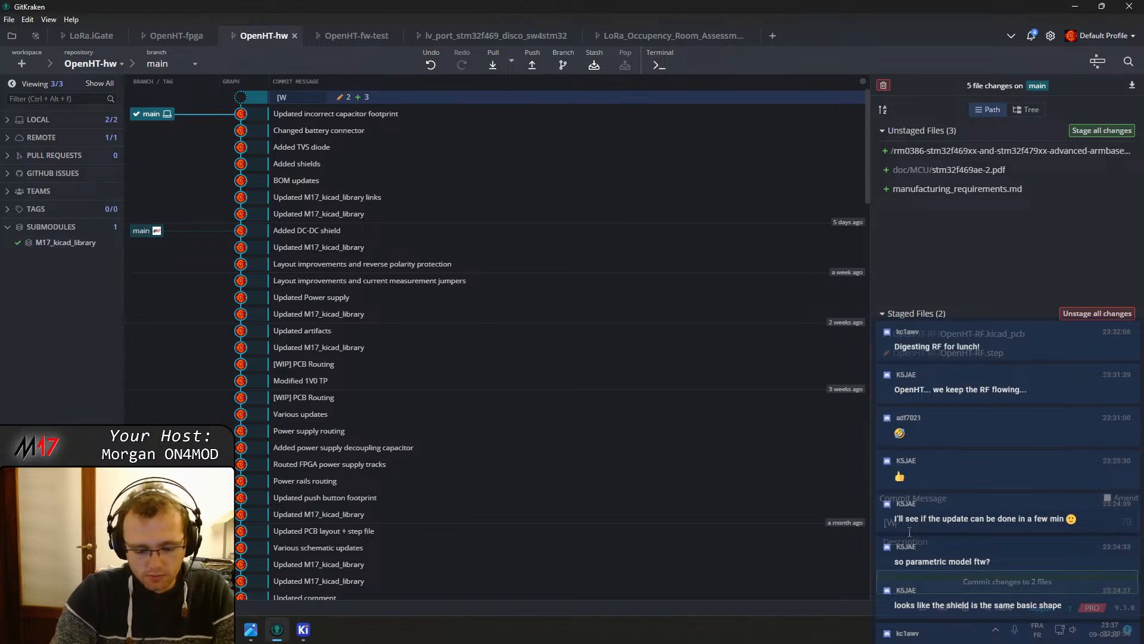
text(IP] boar)
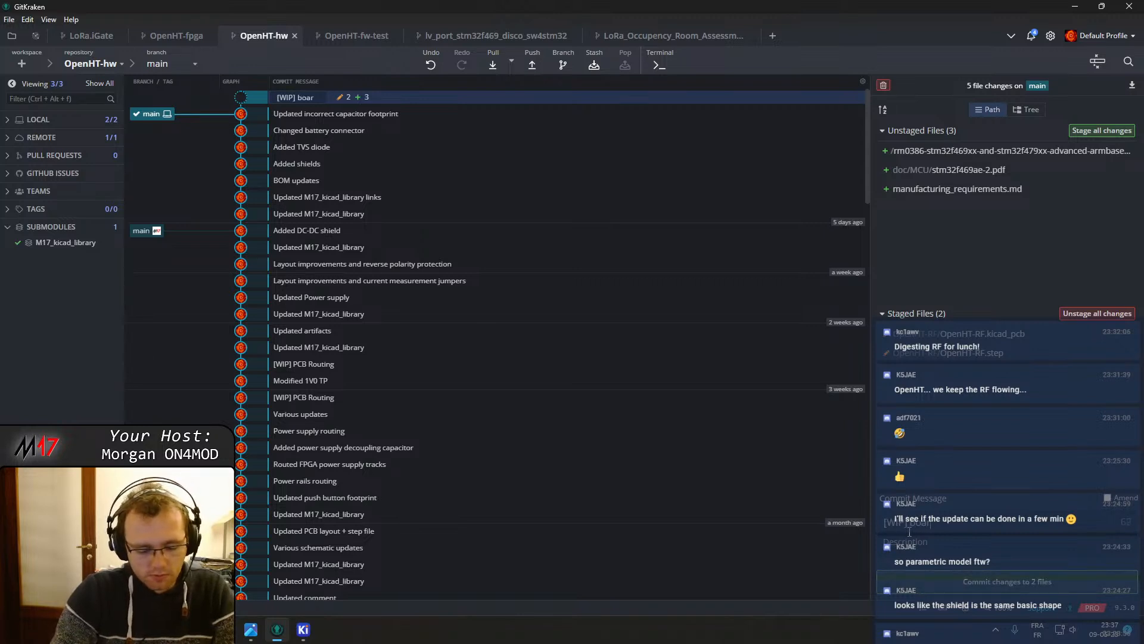
text(d layout)
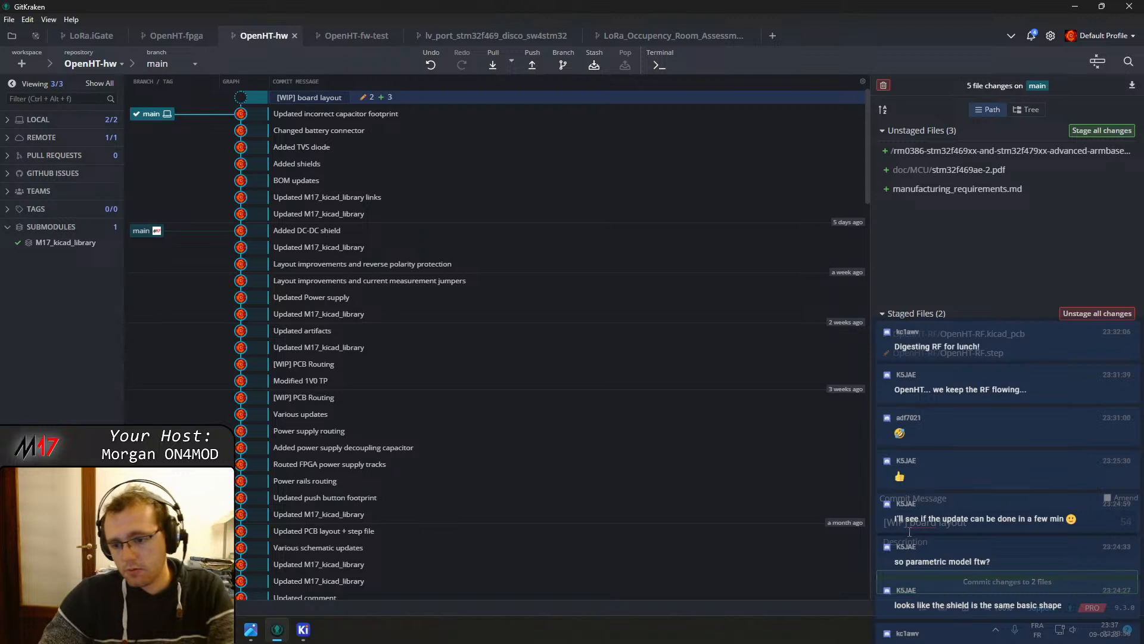
click(971, 580)
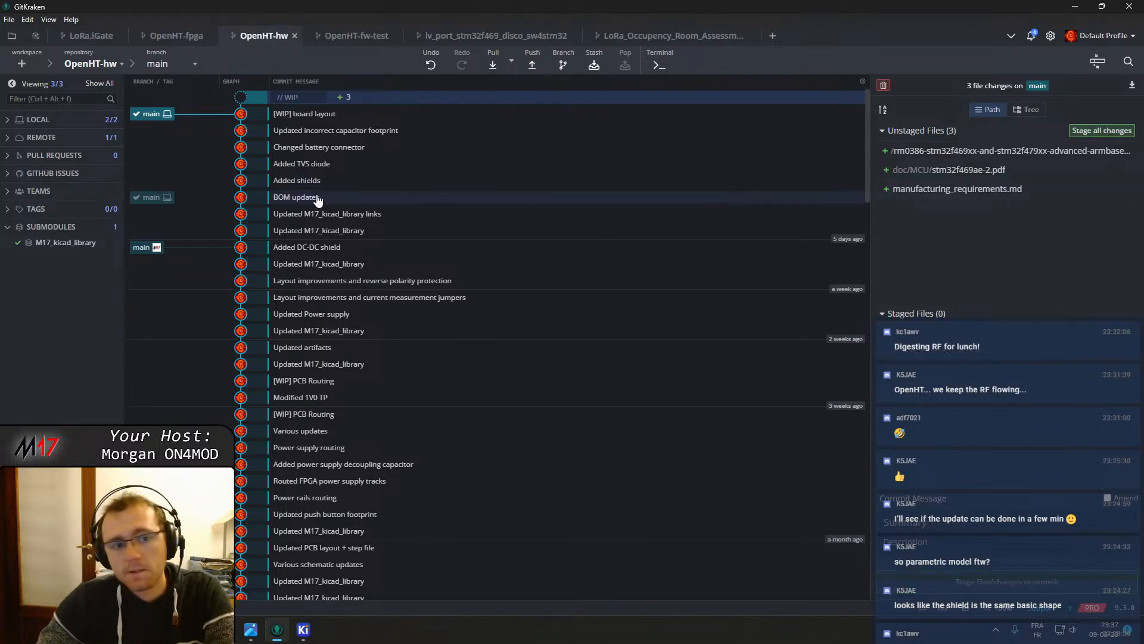
Push the new commits to the remote and close GitKraken and KiCad
click(532, 63)
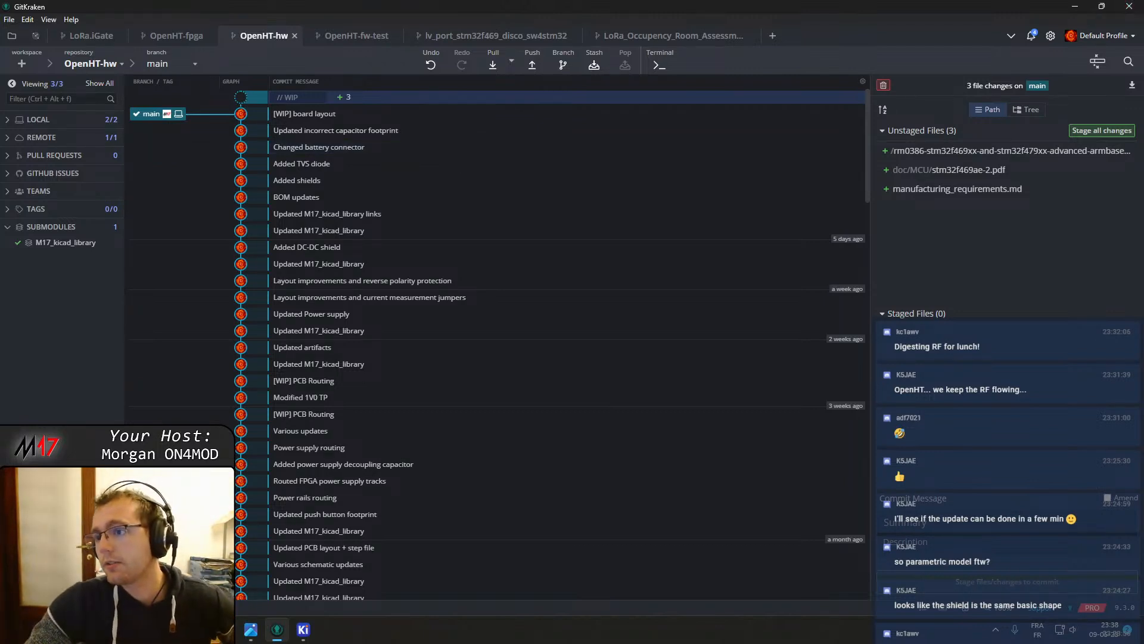
click(1129, 6)
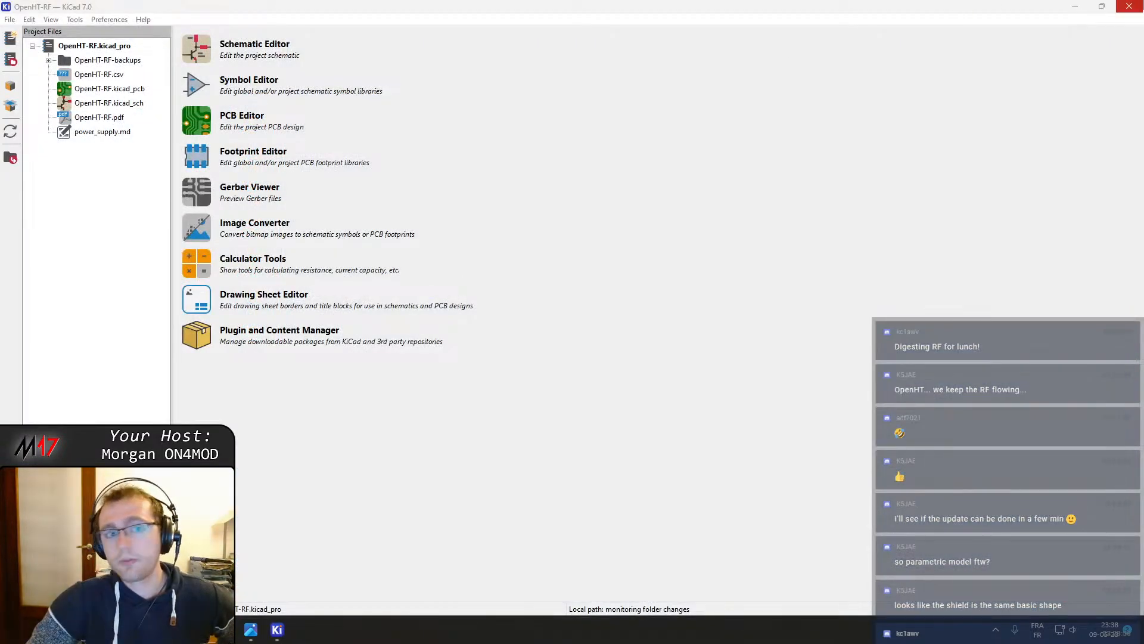
click(1129, 6)
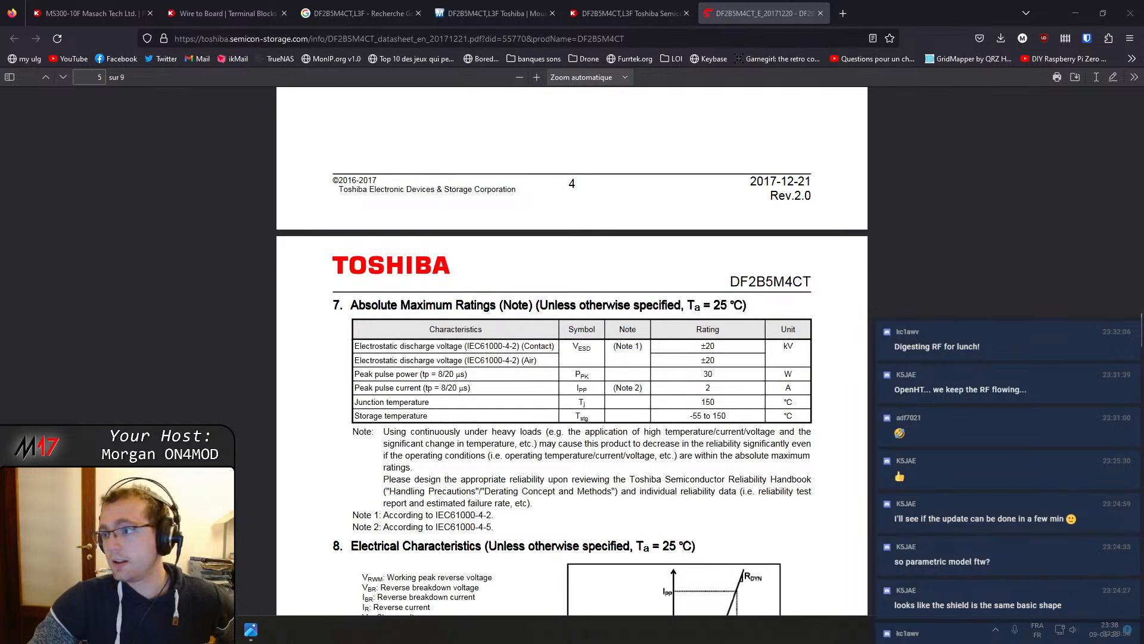